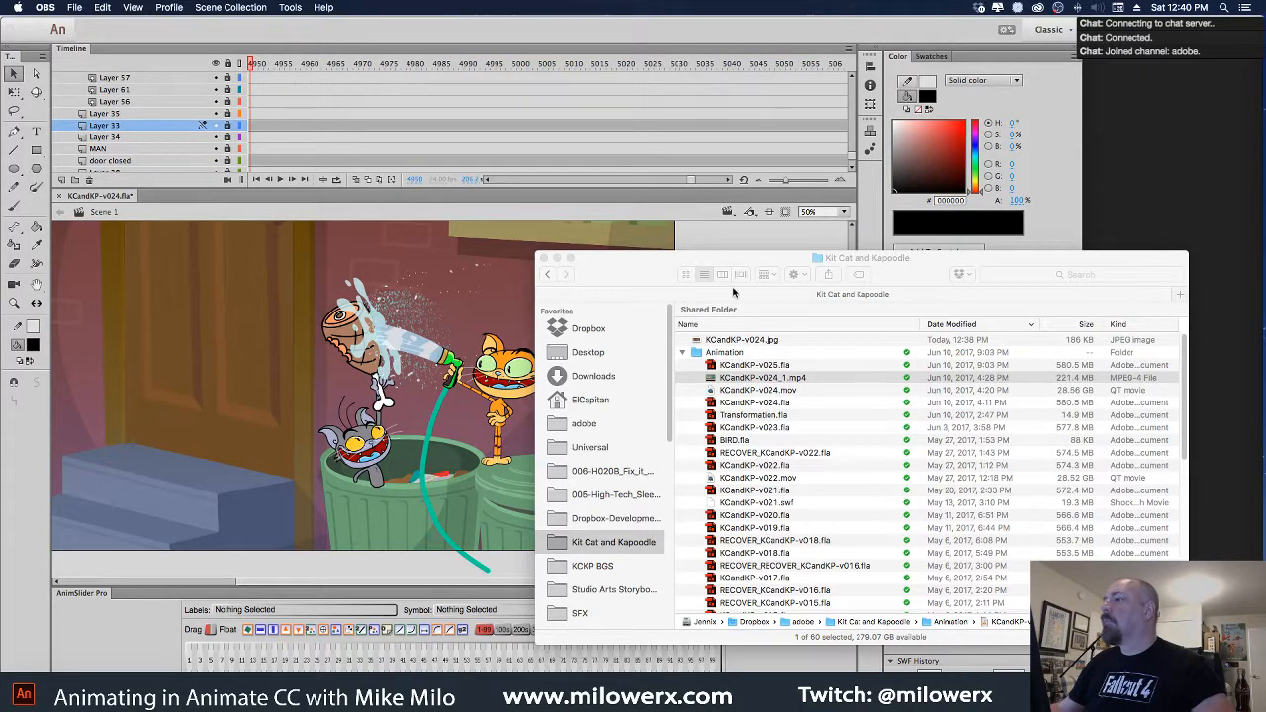
Close the Kit Cat and Kapoodle Finder window to leave the Animate scene showing
left_click(612, 259)
key("super+w")
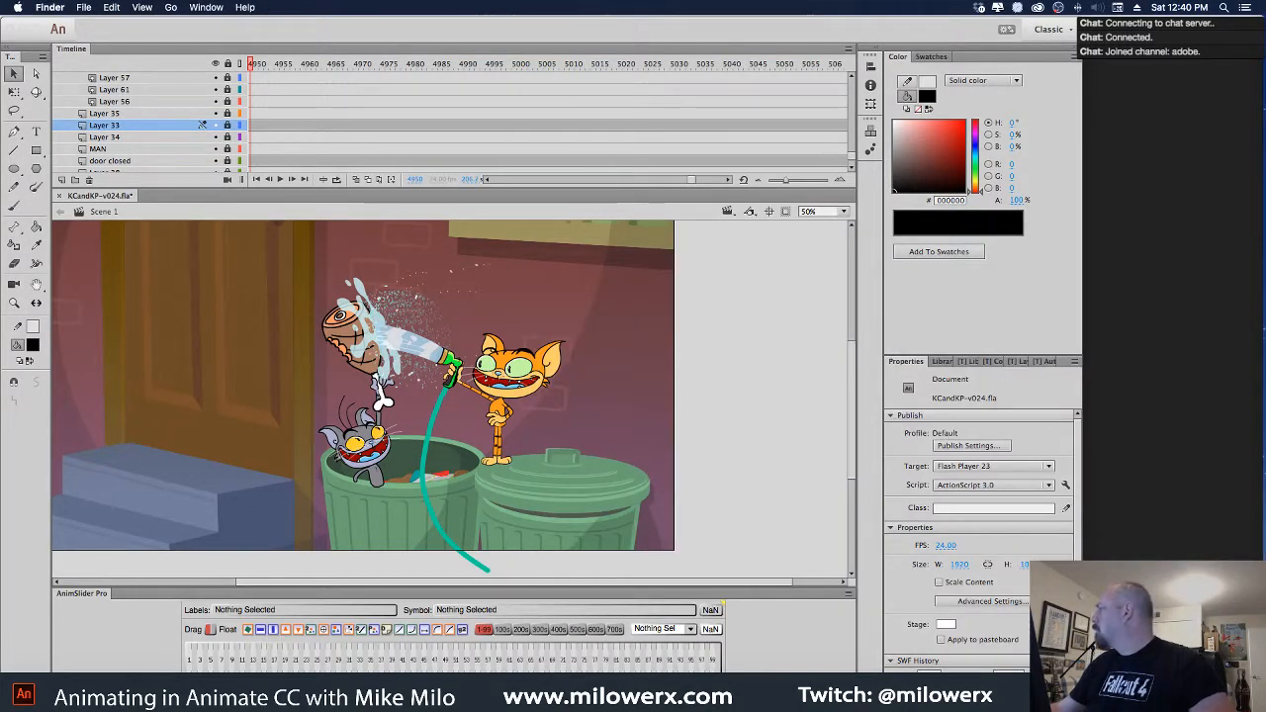
key("super+Tab")
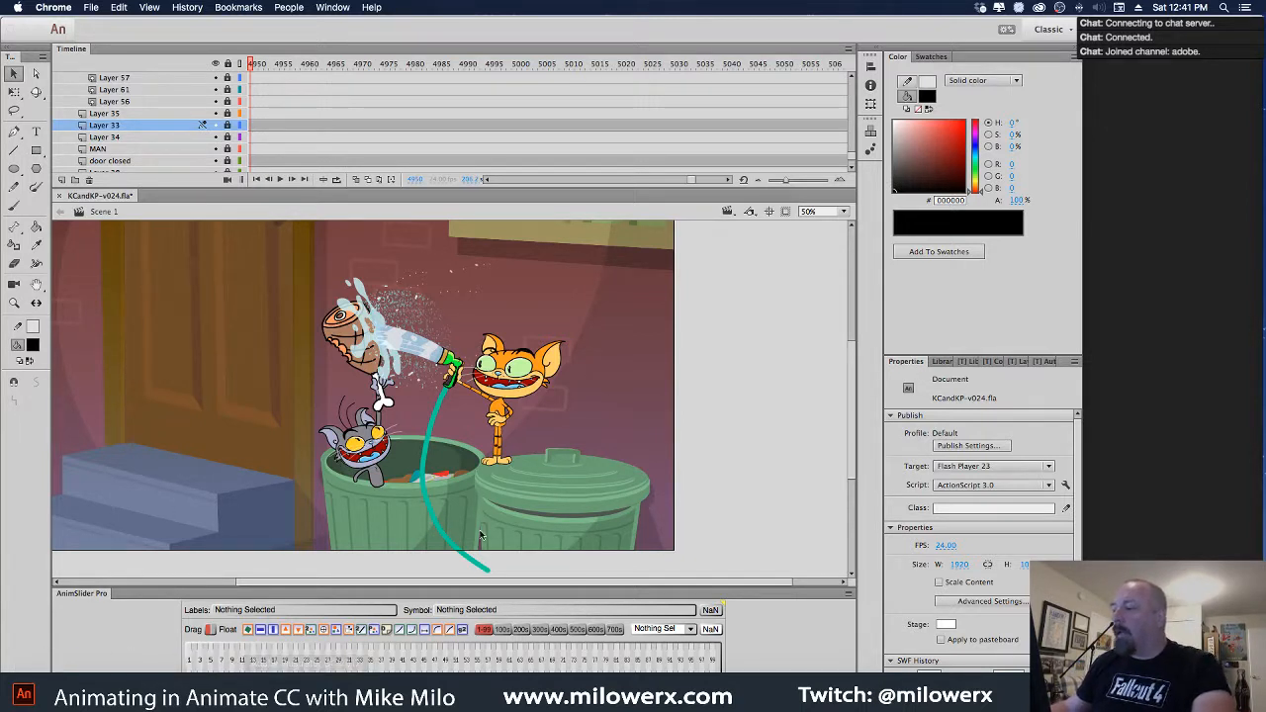
key("super+Tab")
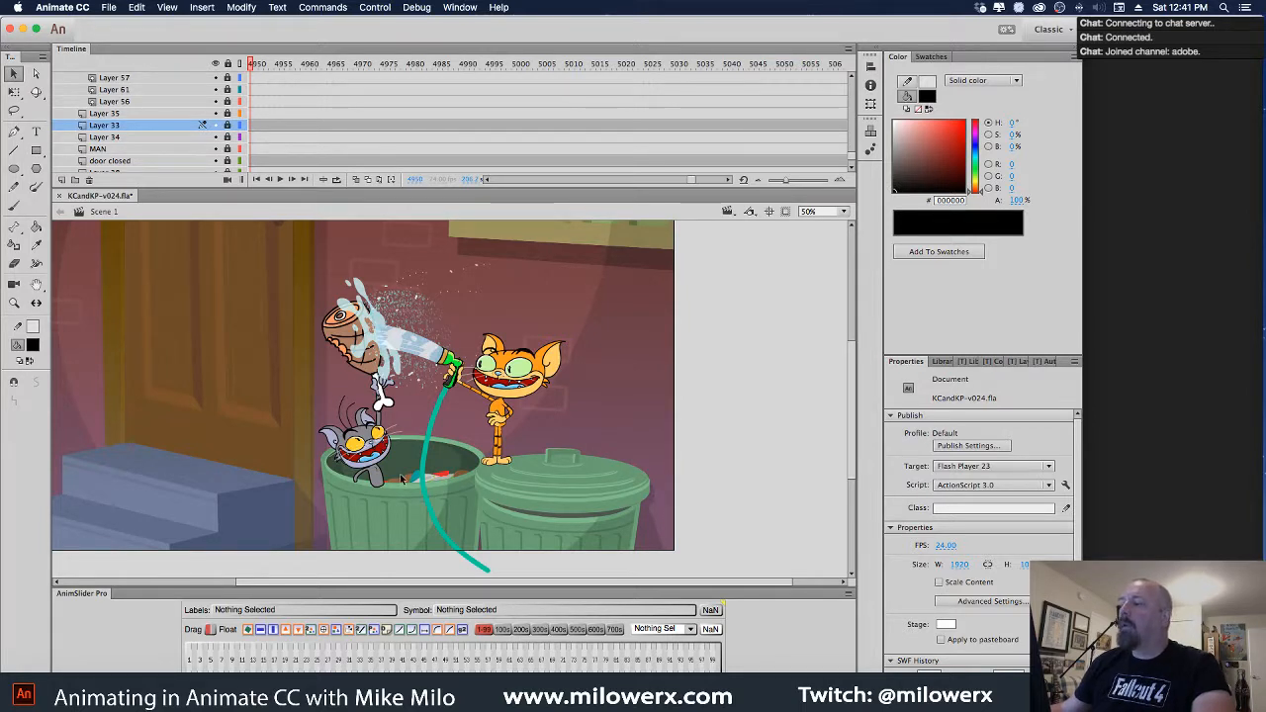
Enlarge the Timeline and hide Layers 33 through 39 to reveal the sketches
scroll(174, 133, "up", 3)
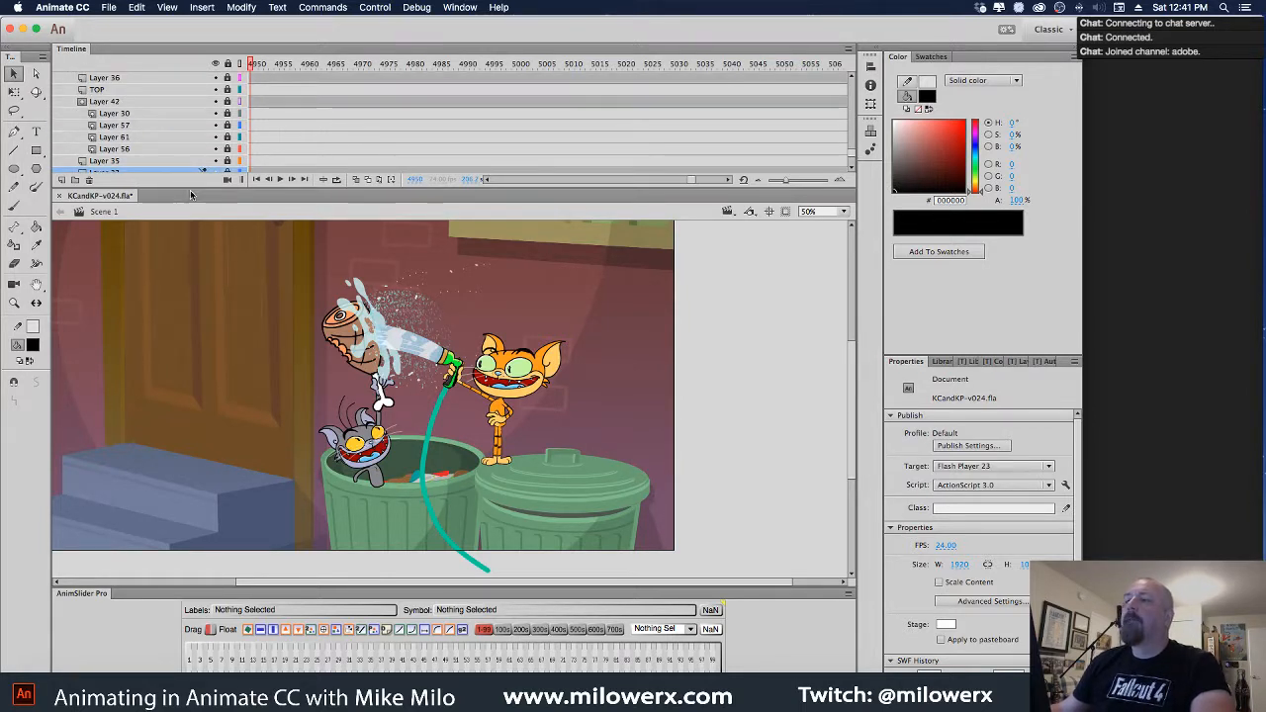
left_click_drag(205, 188, 219, 259)
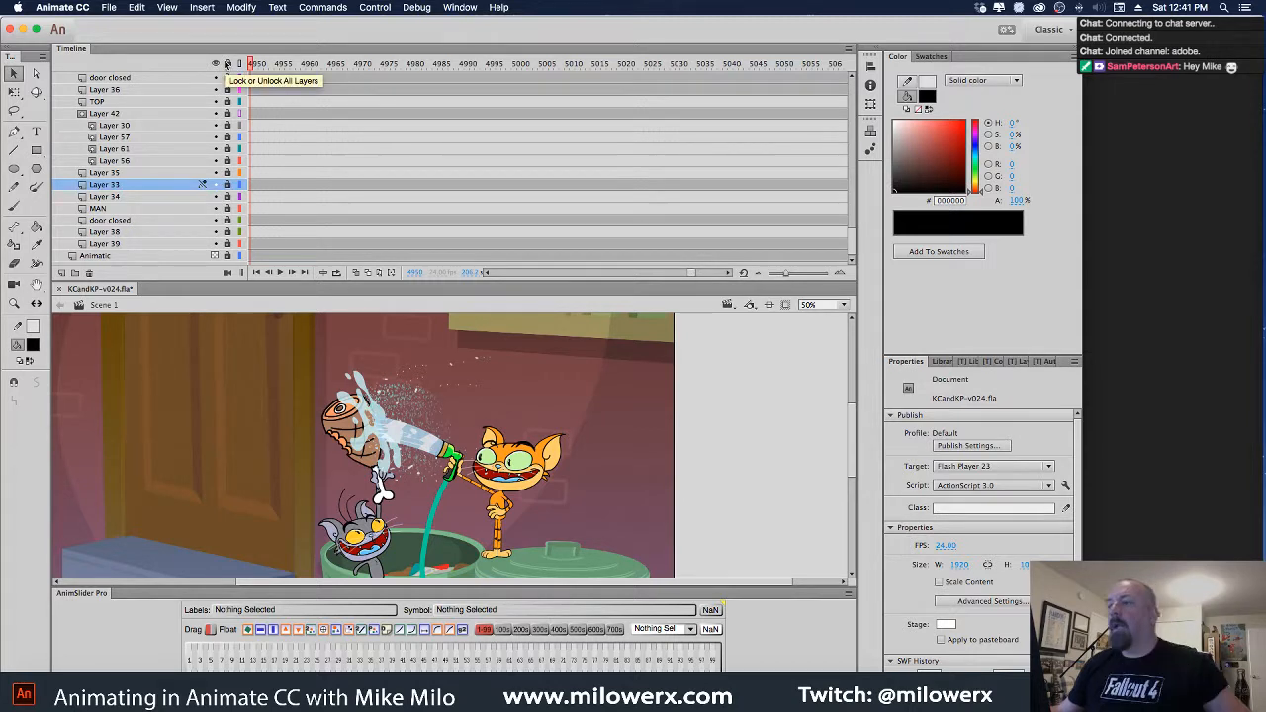
left_click(215, 243)
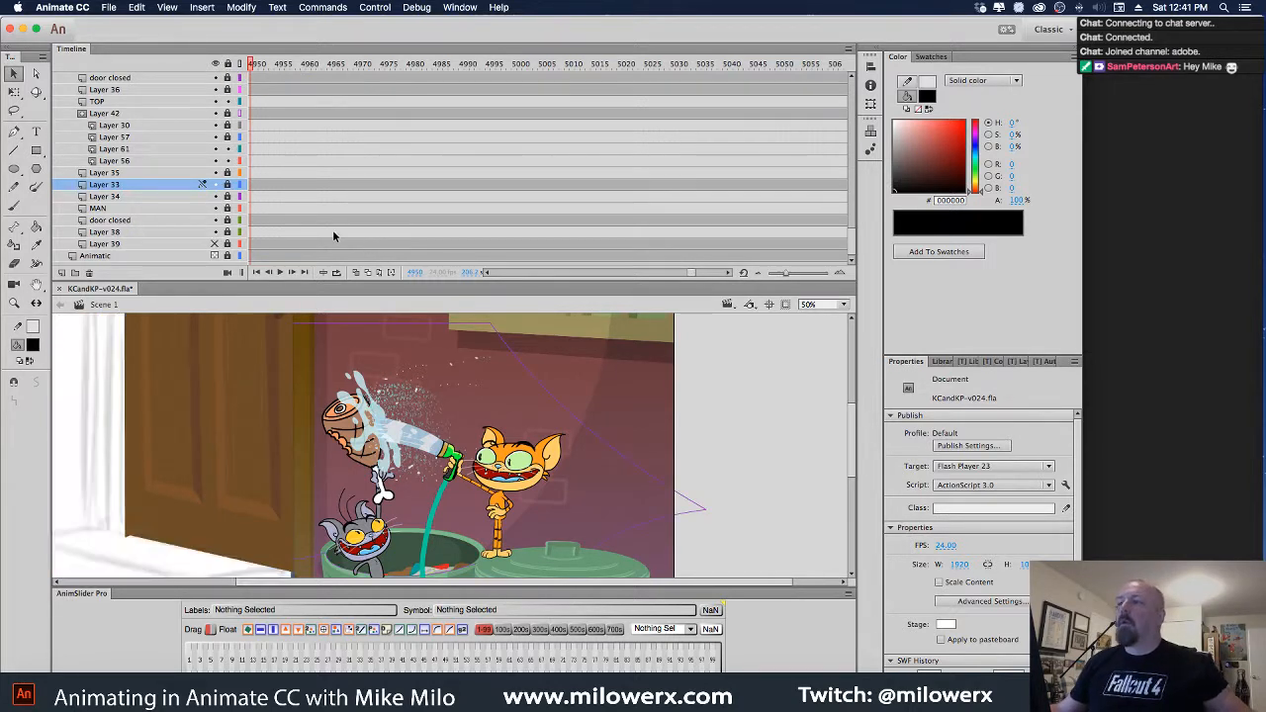
left_click_drag(215, 231, 214, 184)
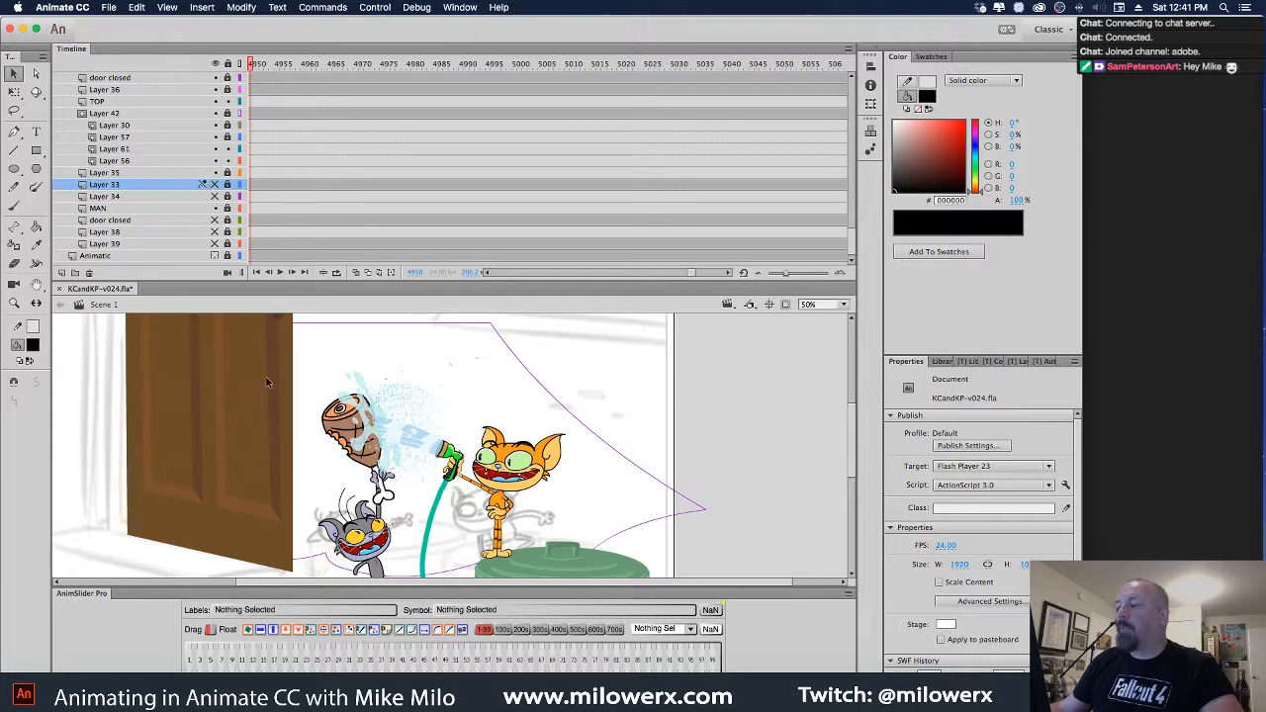
Move Layer 69 into the Layer 42 mask folder and lock Layer 69 and Layer 56
left_click(386, 578)
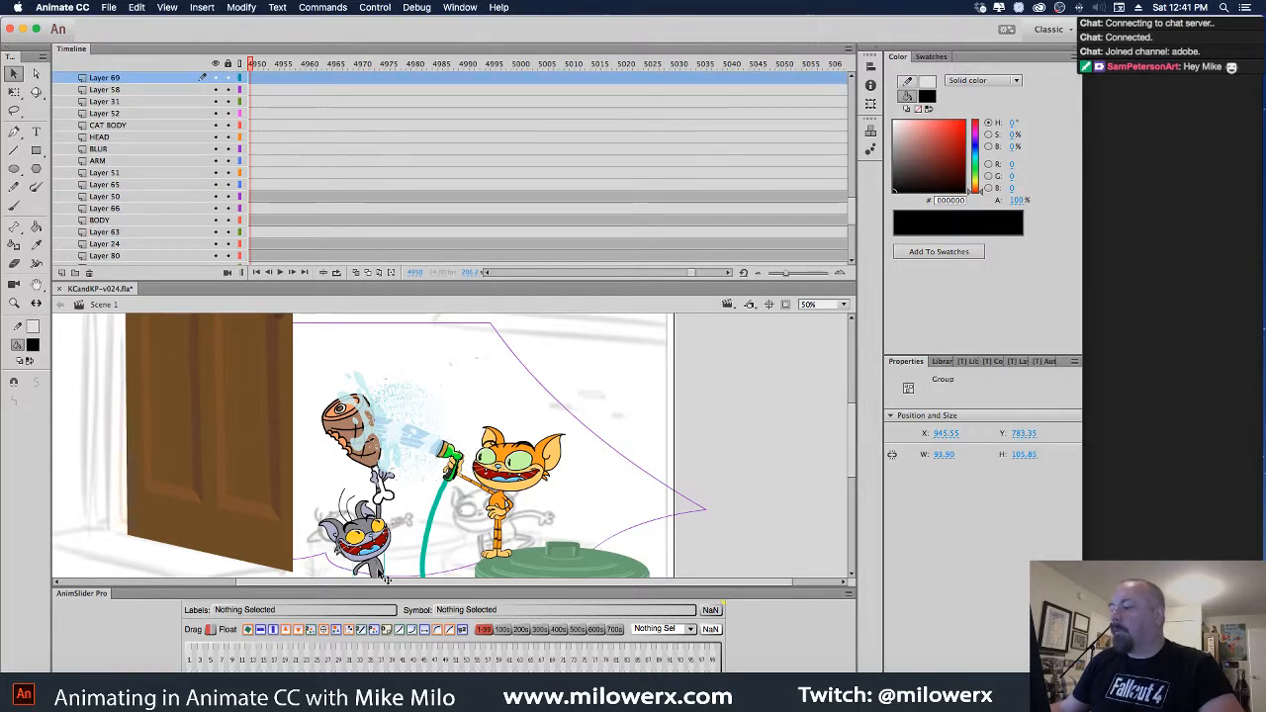
scroll(137, 85, "down", 2)
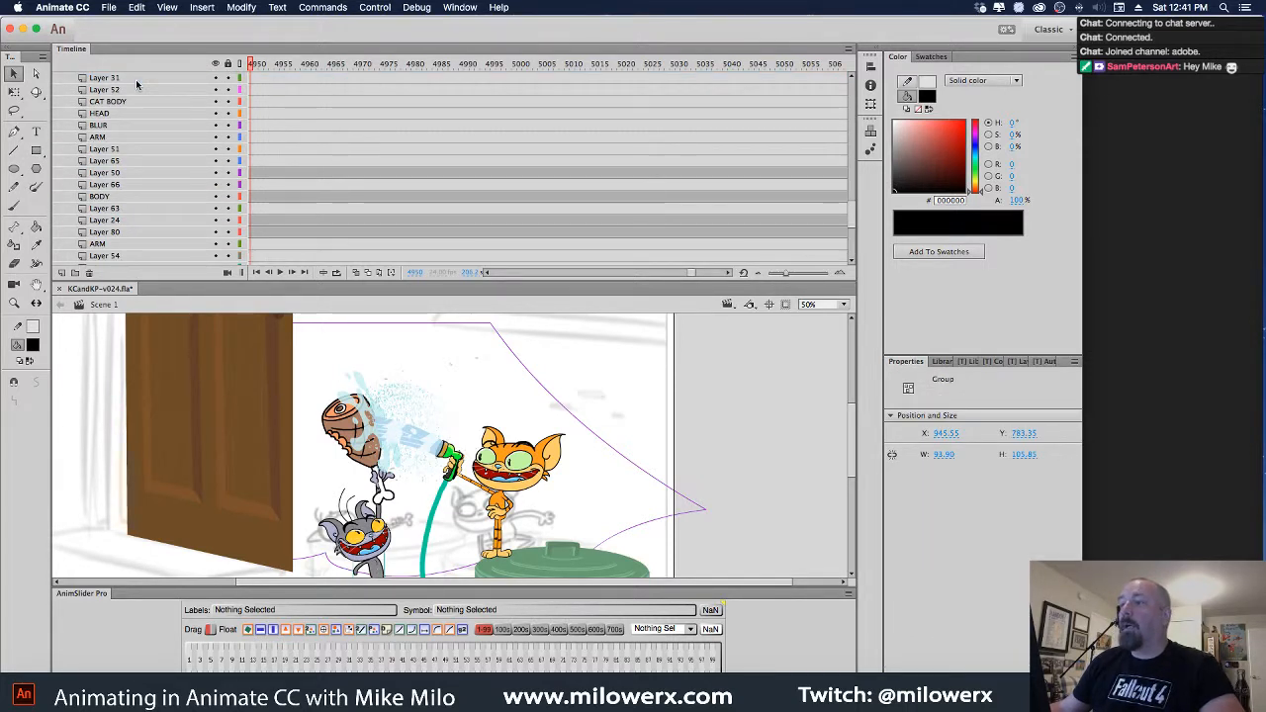
scroll(136, 85, "up", 2)
left_click(136, 78)
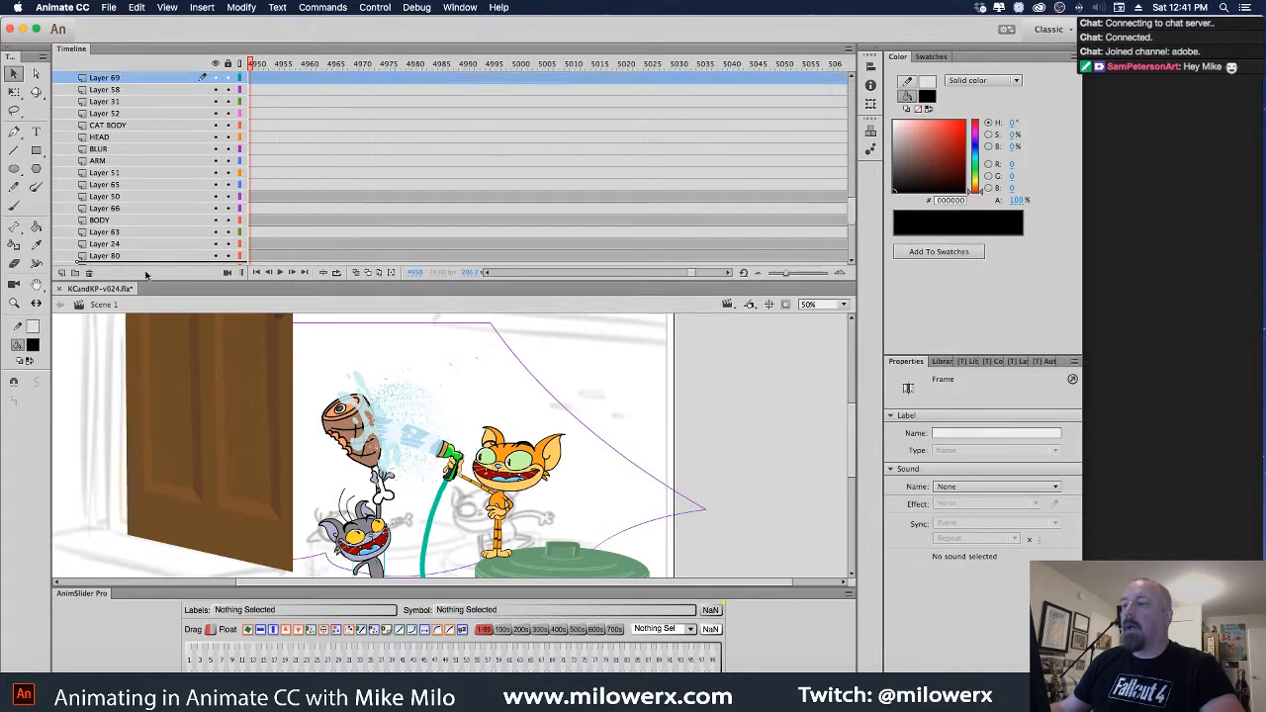
scroll(146, 219, "down", 7)
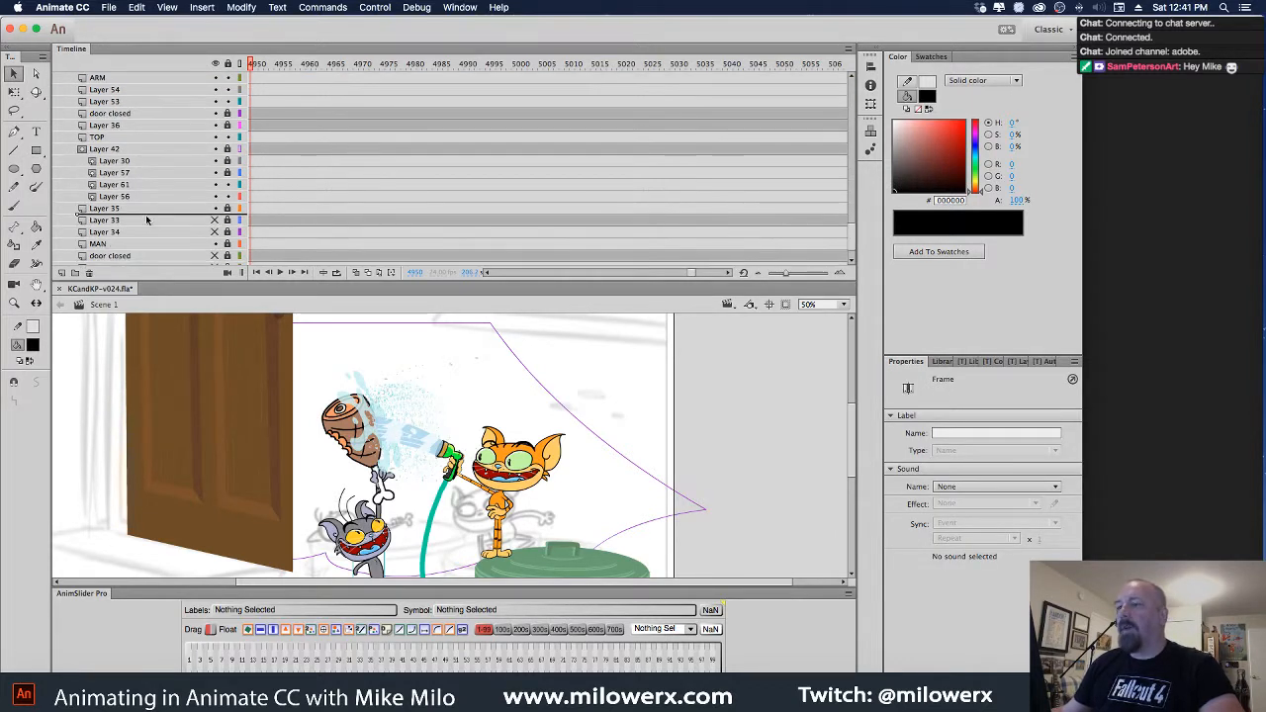
mouse_move(147, 220)
left_mouse_down()
mouse_move(147, 160)
mouse_move(146, 199)
left_mouse_up()
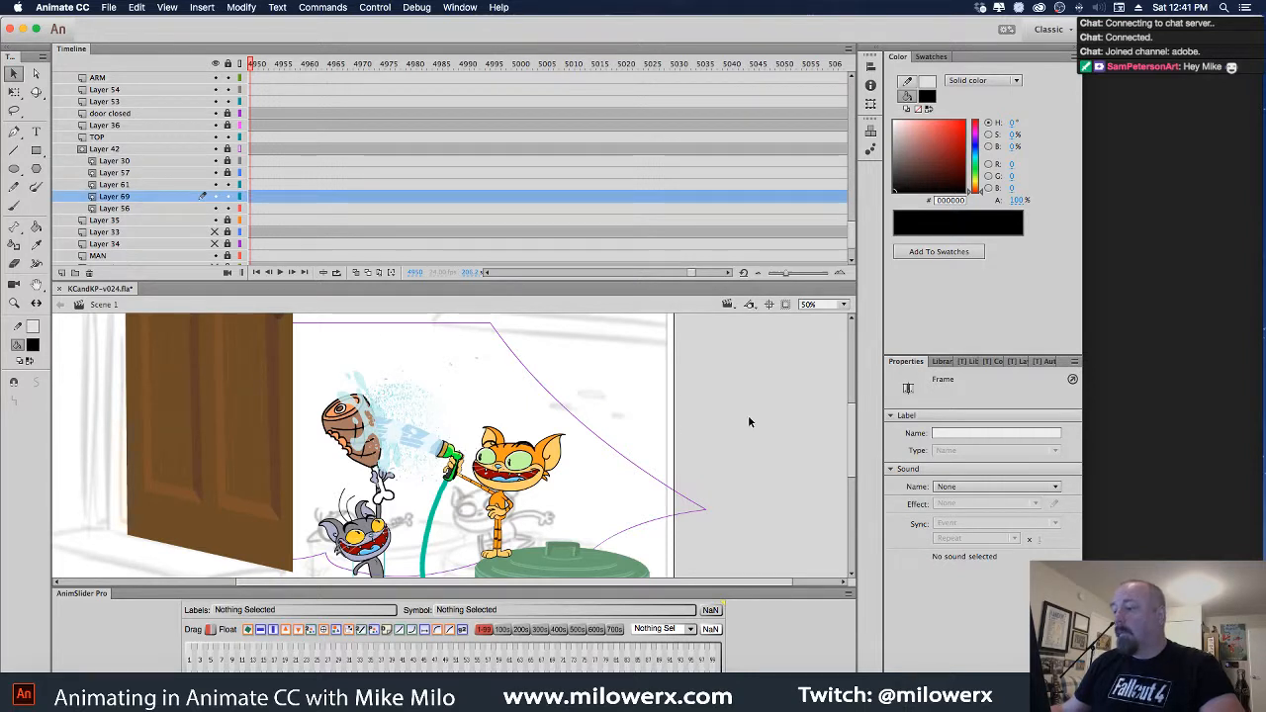
left_click(228, 197)
left_click(229, 209)
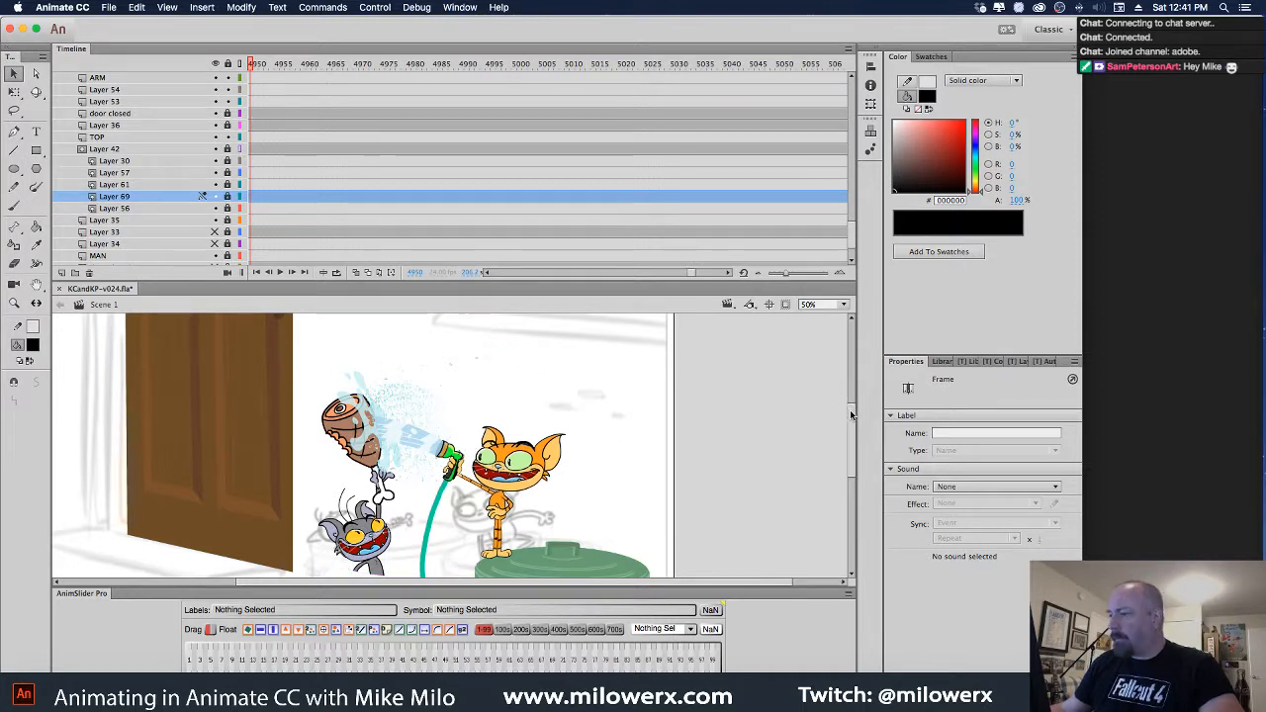
left_click_drag(852, 415, 851, 419)
scroll(196, 174, "down", 2)
scroll(196, 173, "down", 2)
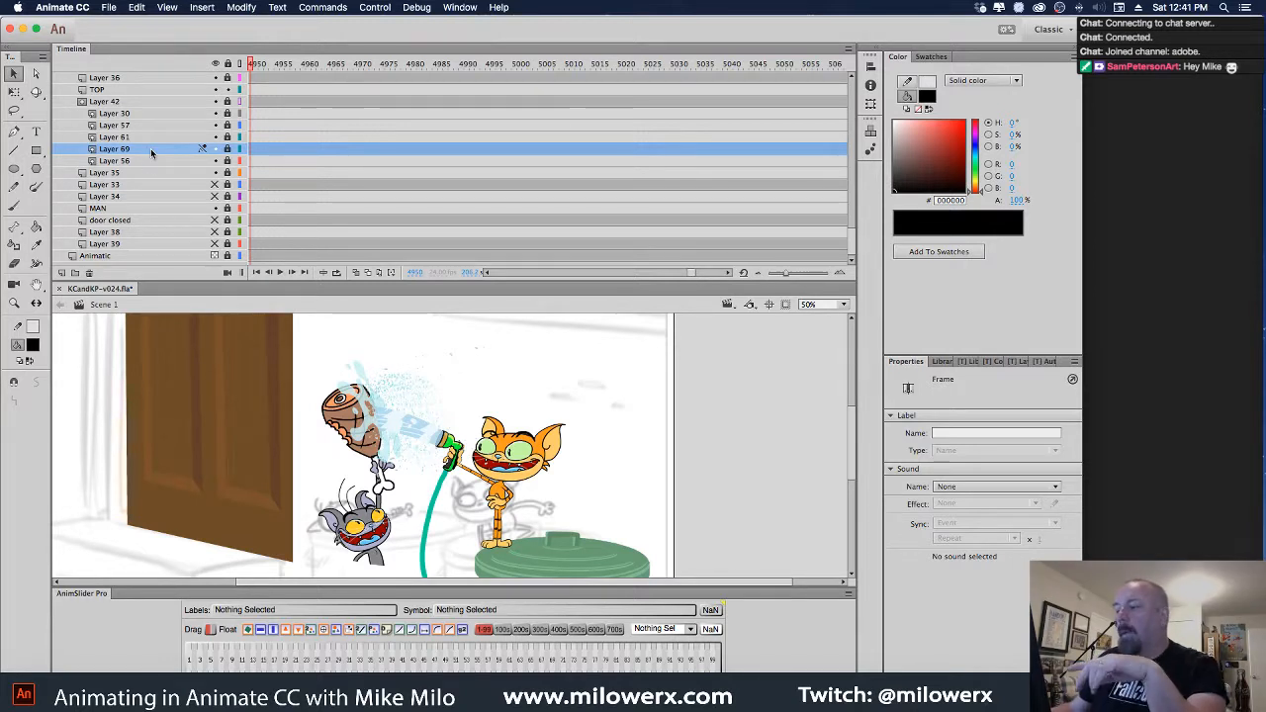
Unhide the background layers, re-nest Layer 69 in the Layer 42 folder, and relock the mask
left_click_drag(216, 195, 215, 244)
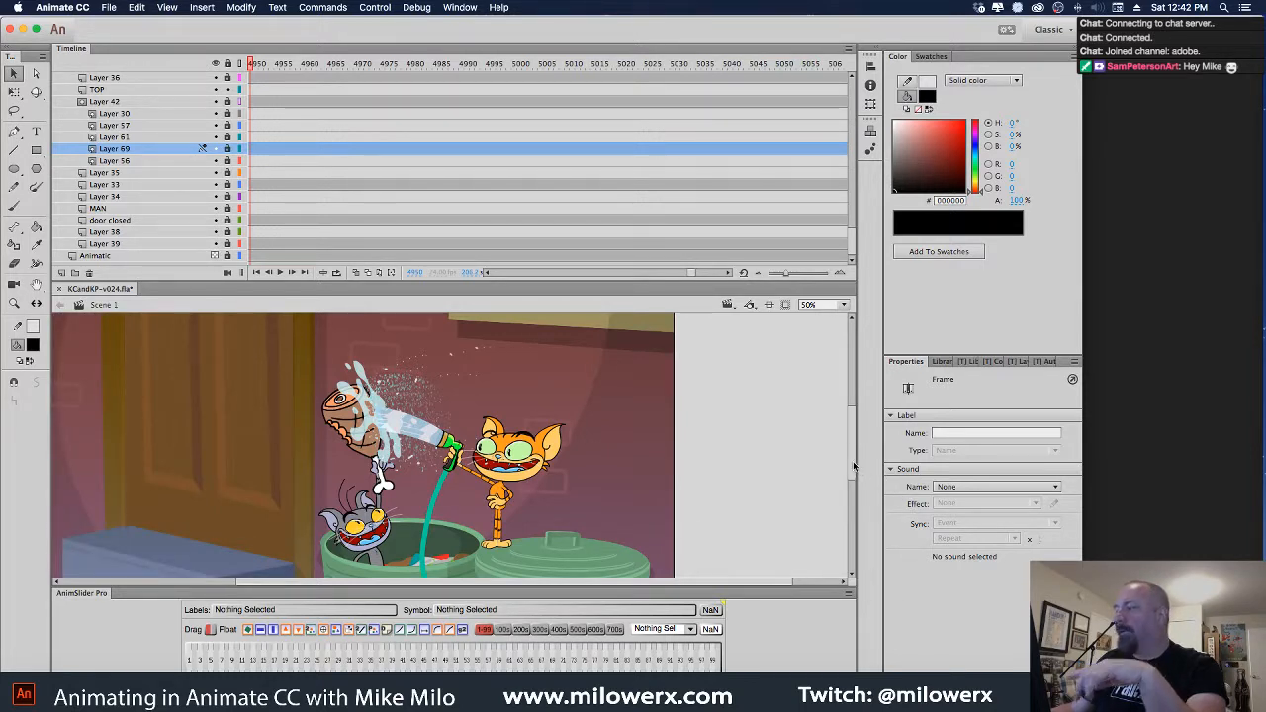
scroll(395, 534, "down", 4)
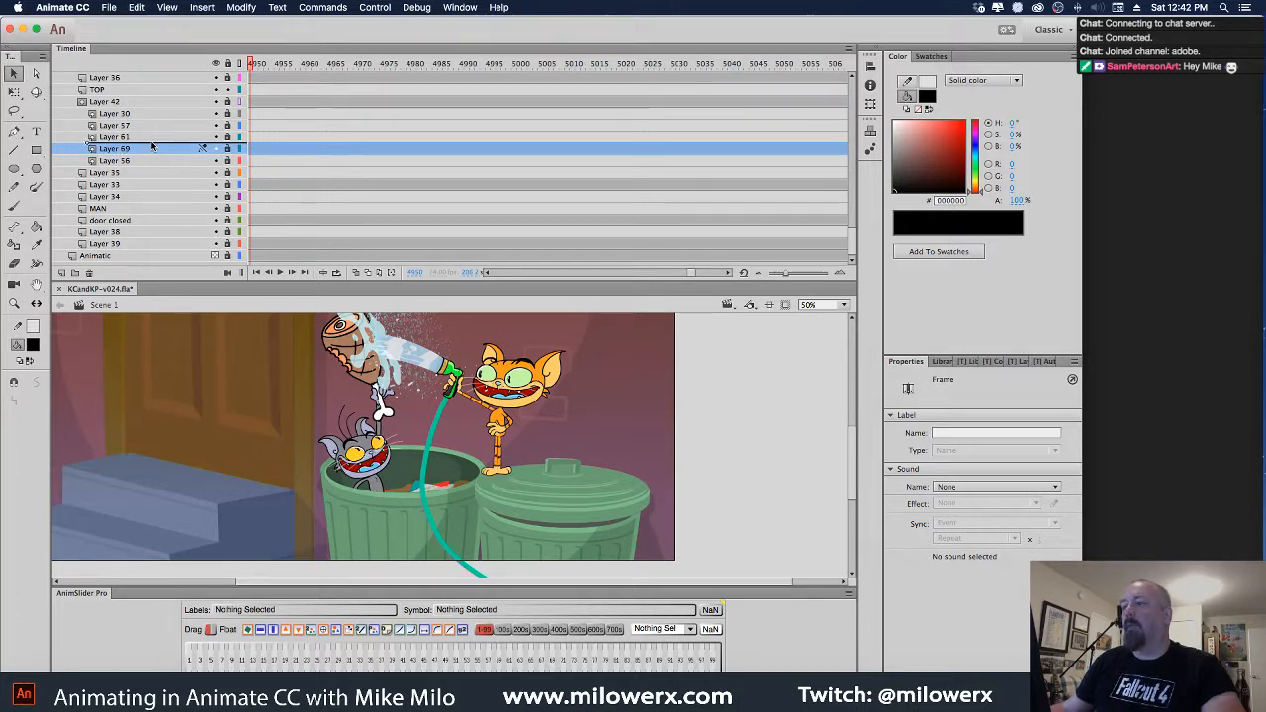
left_click_drag(151, 146, 151, 100)
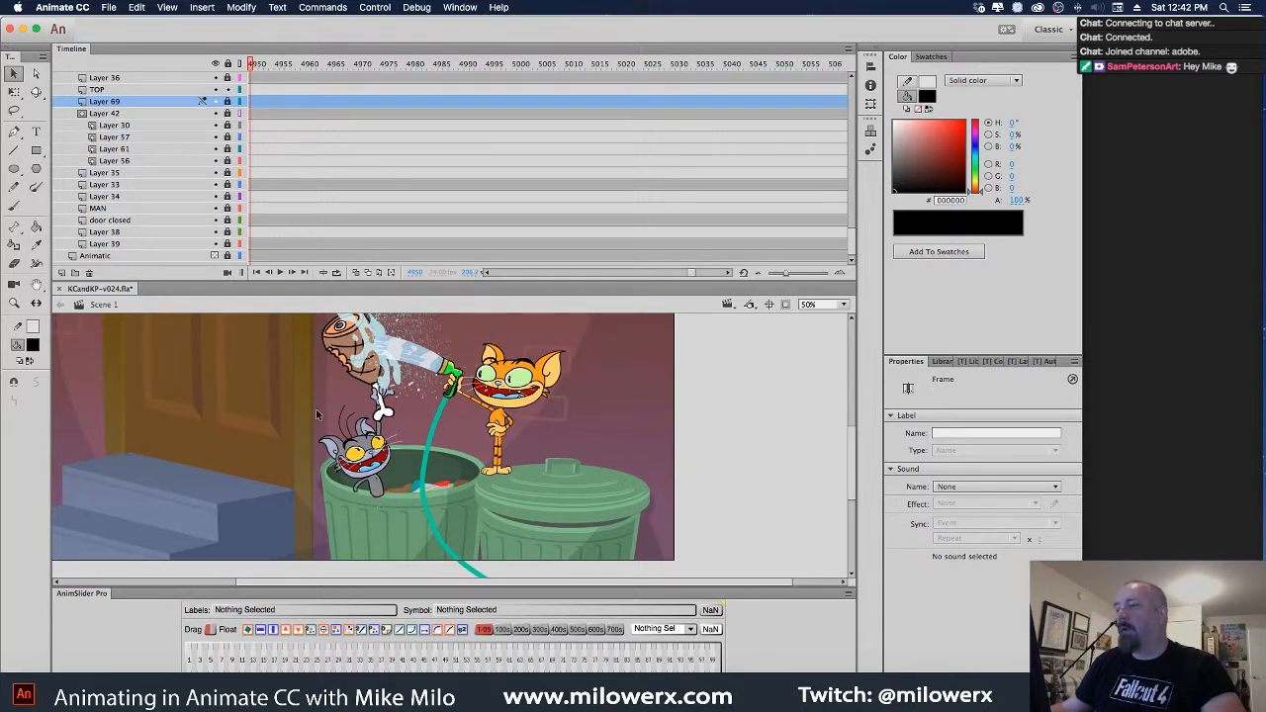
left_click_drag(113, 103, 117, 158)
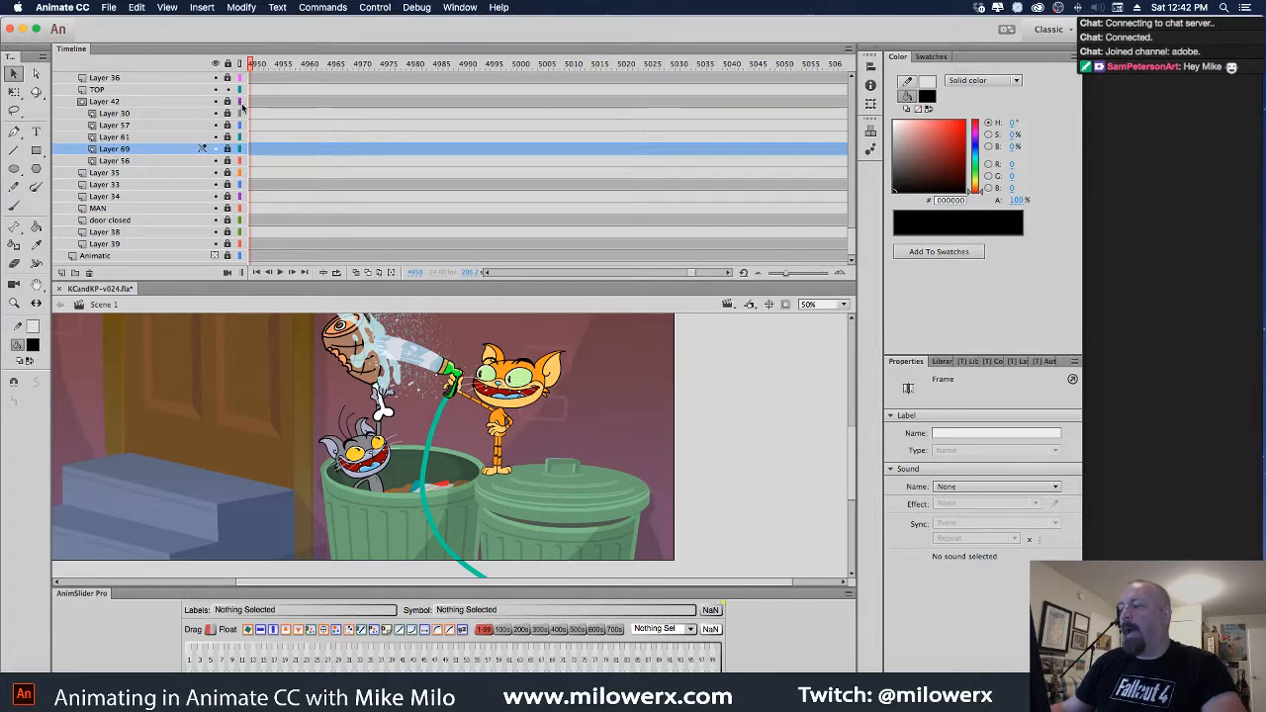
left_click(227, 103)
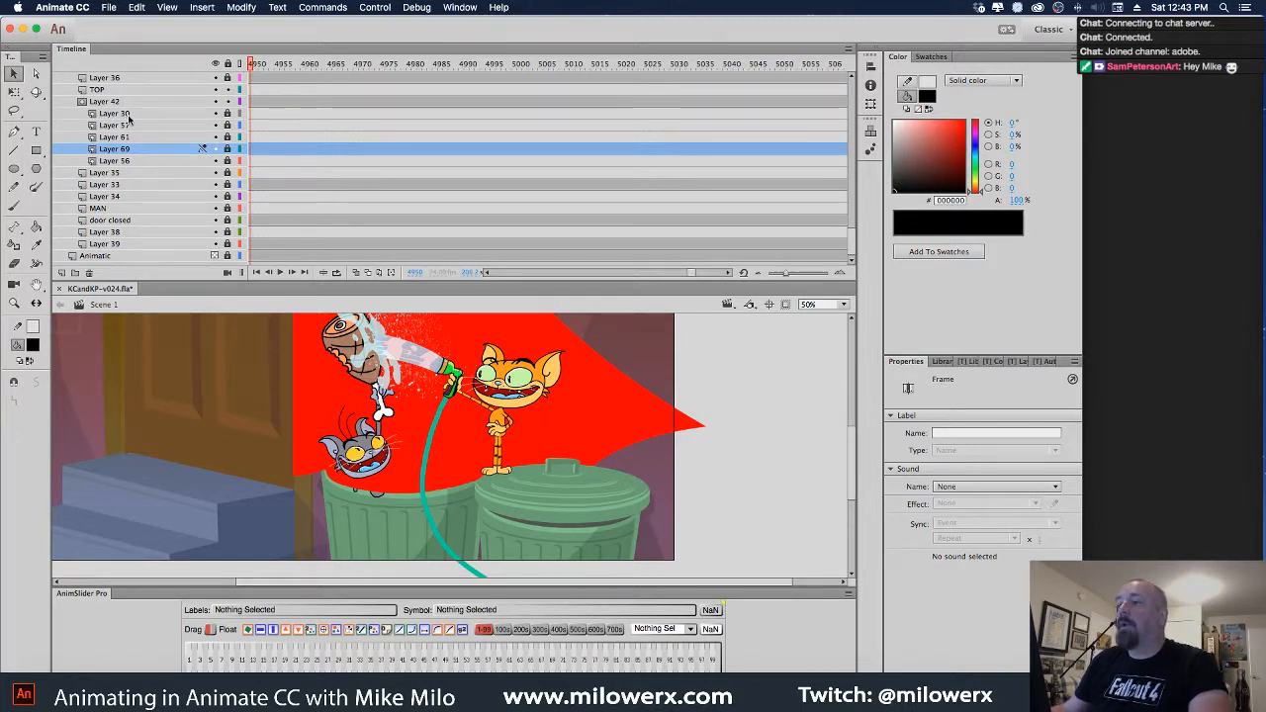
left_click(226, 102)
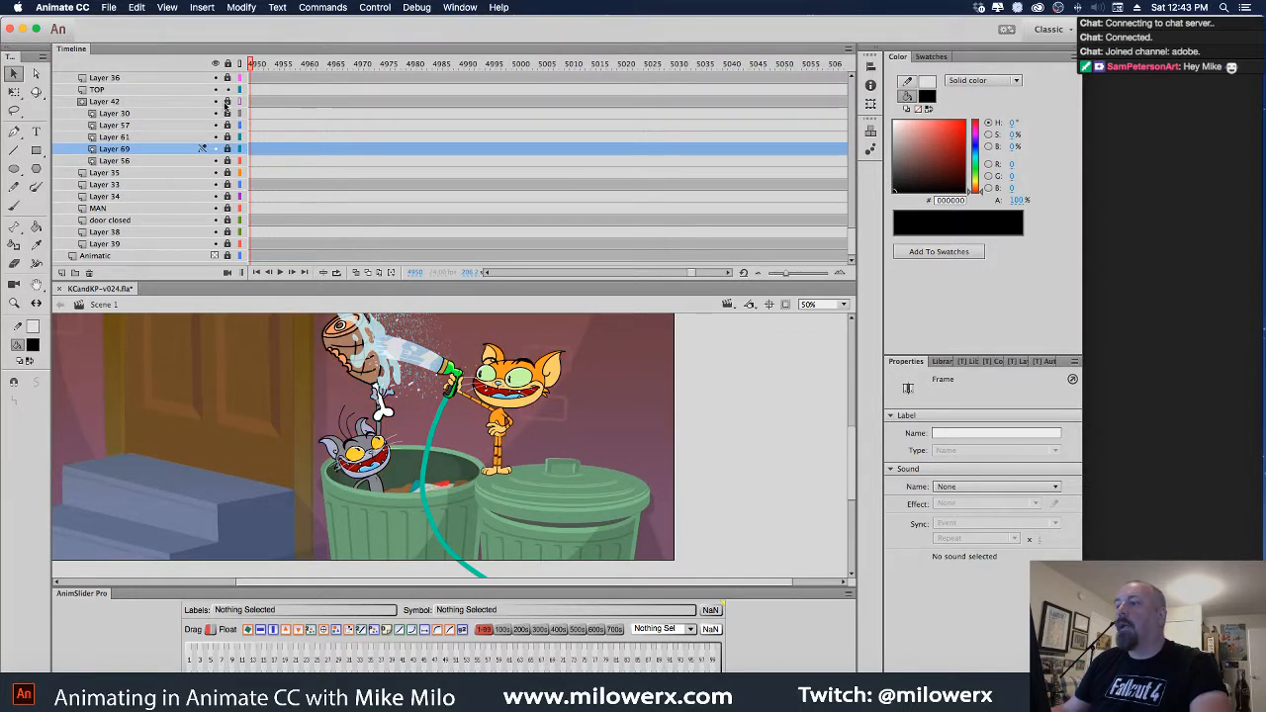
left_click(226, 103)
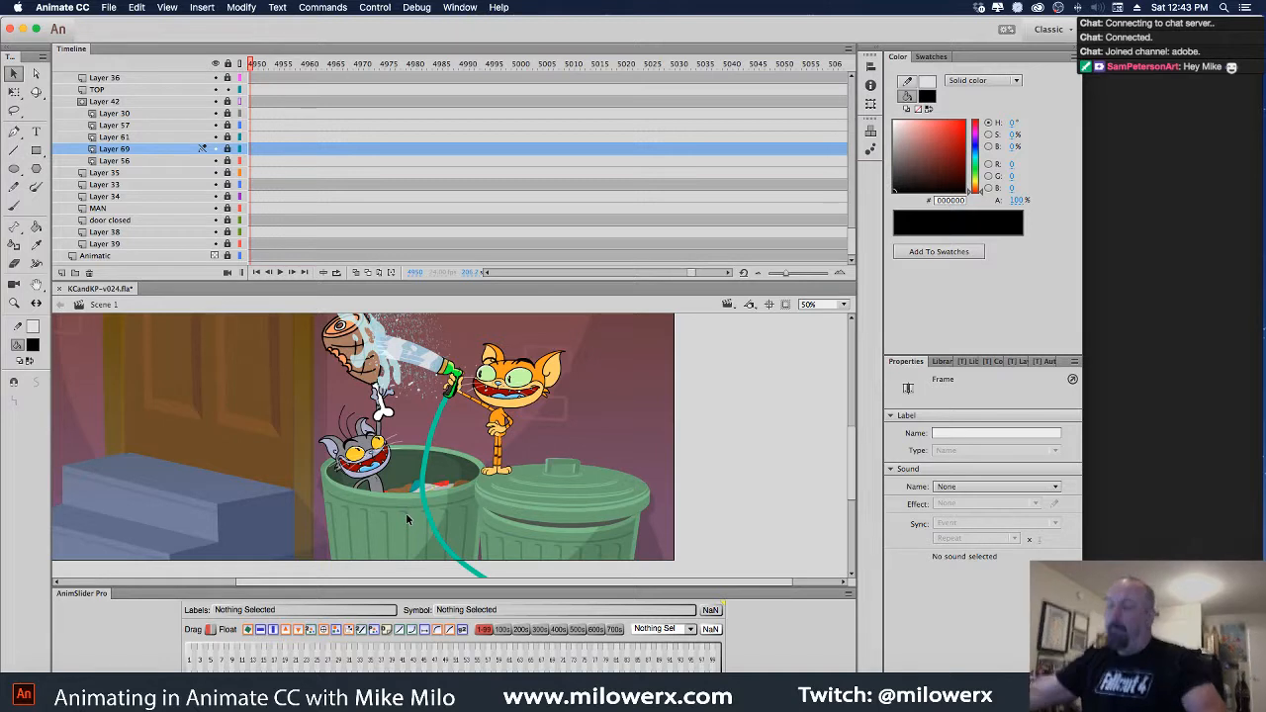
Shrink the Timeline and scrub through frames 4905–4928 to check the cats' poses
left_click_drag(696, 275, 689, 274)
mouse_move(576, 72)
left_mouse_down()
mouse_move(300, 79)
mouse_move(454, 103)
mouse_move(363, 108)
mouse_move(340, 123)
left_mouse_up()
left_click_drag(407, 129, 446, 132)
left_click_drag(669, 282, 669, 220)
left_click_drag(443, 66, 432, 103)
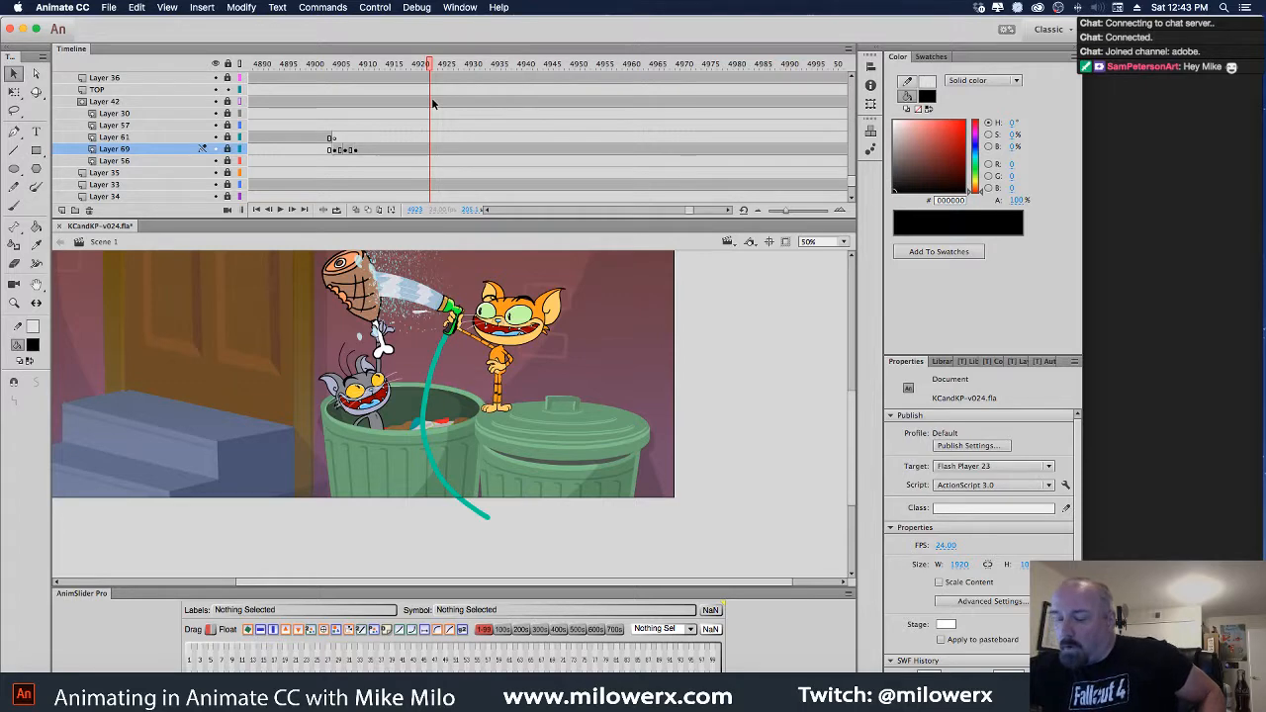
mouse_move(427, 72)
left_mouse_down()
mouse_move(391, 89)
mouse_move(401, 119)
mouse_move(605, 136)
mouse_move(342, 178)
left_mouse_up()
key("comma")
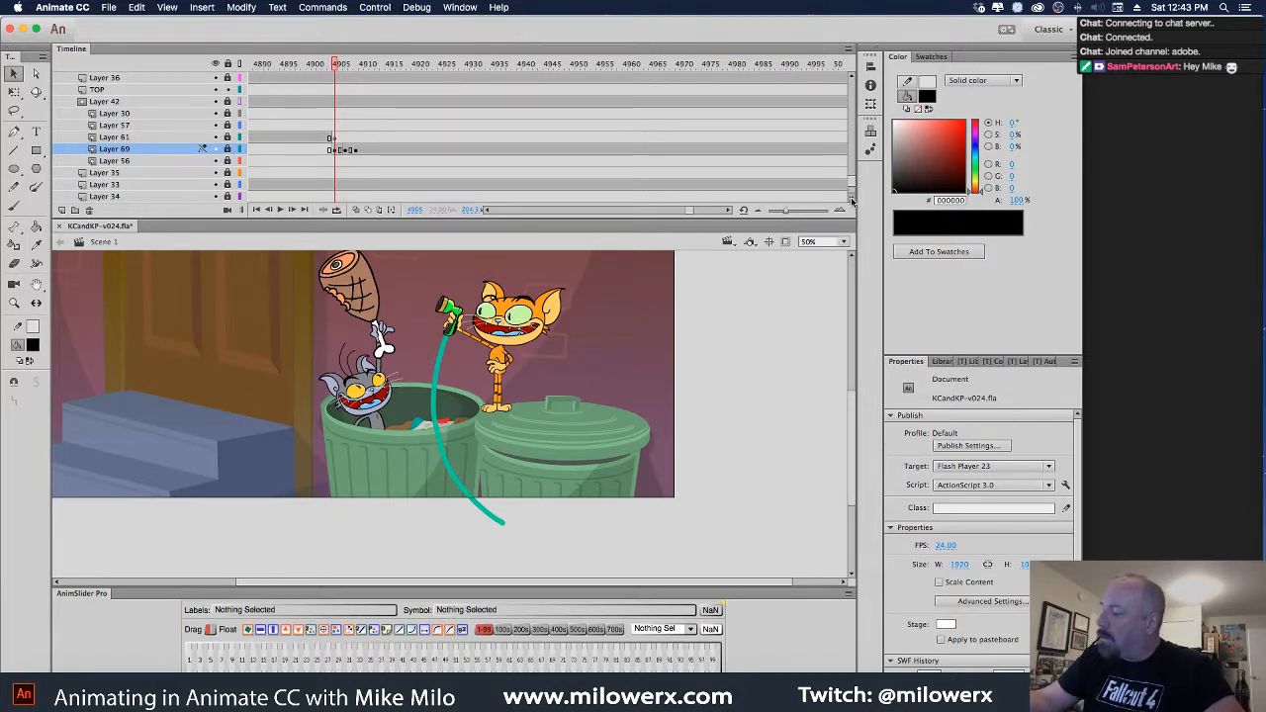
Hide background Layers 35–39 and scrub from frame 4903 forward to frame 4953
scroll(217, 168, "down", 5)
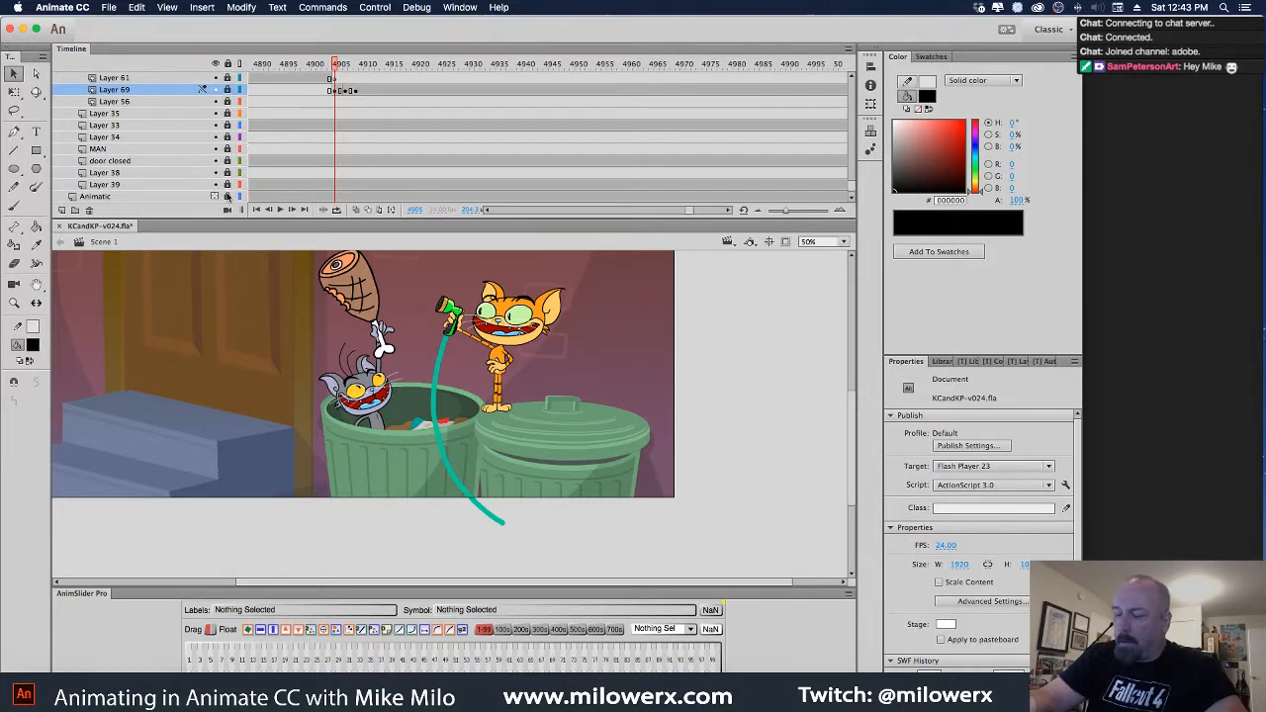
left_click(216, 186)
left_click_drag(222, 164, 220, 103)
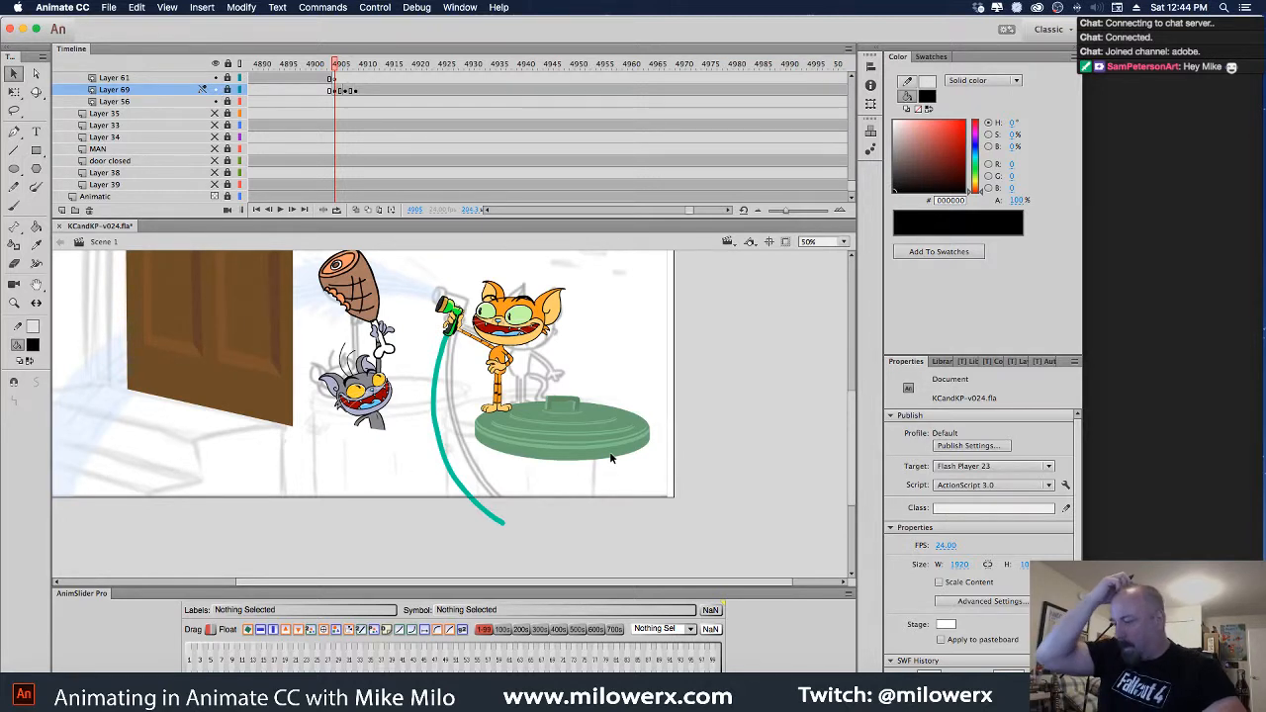
left_click(319, 67)
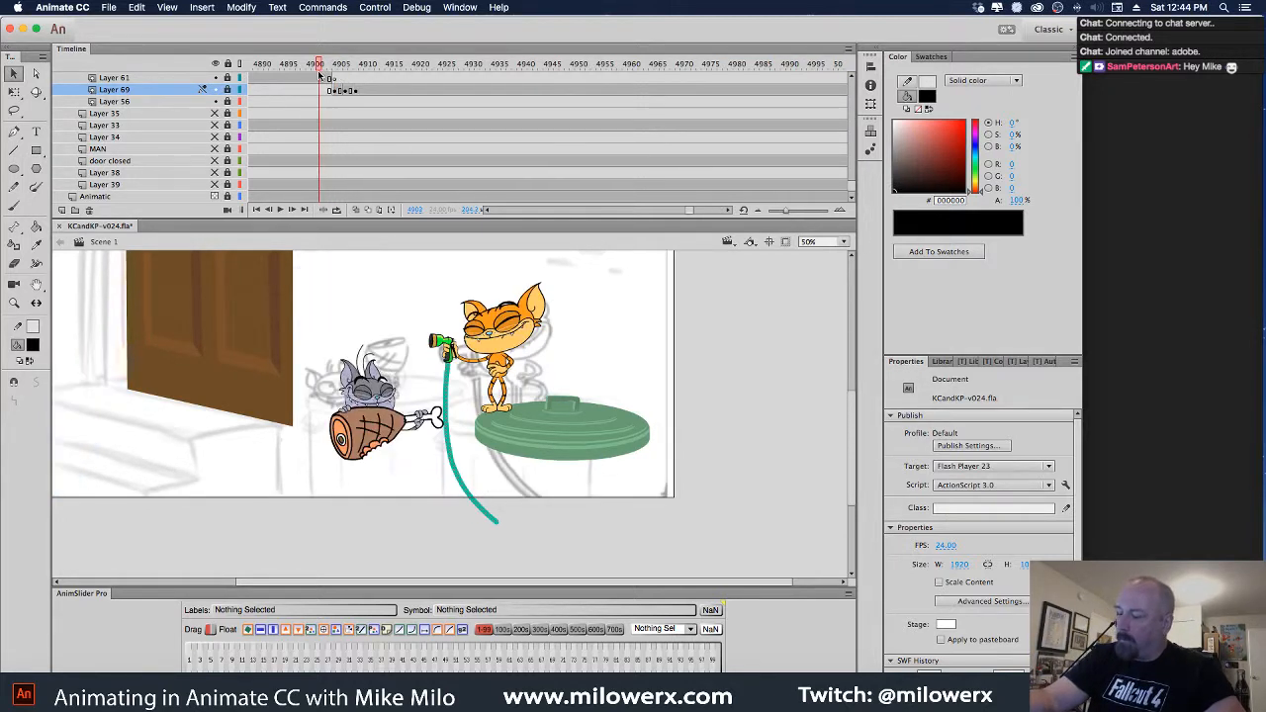
left_click_drag(318, 75, 582, 178)
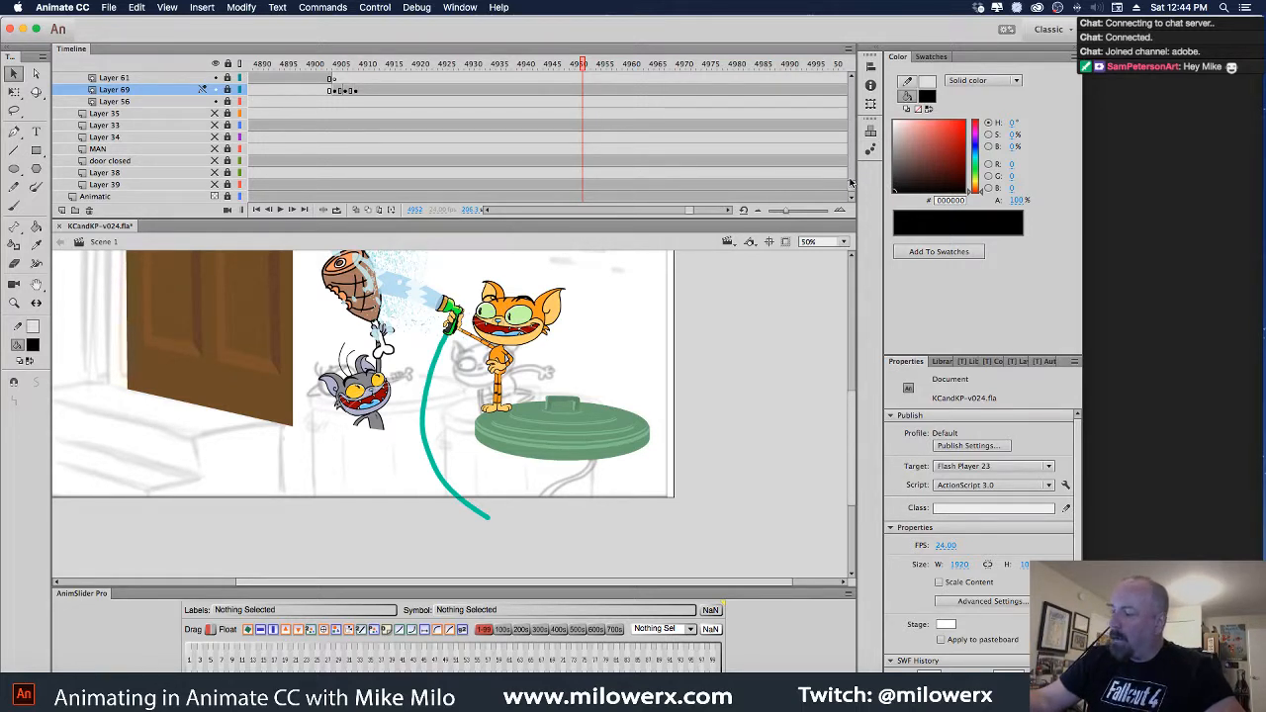
Add a blank keyframe at frame 4950 on the BODY layer
left_click_drag(852, 193, 853, 170)
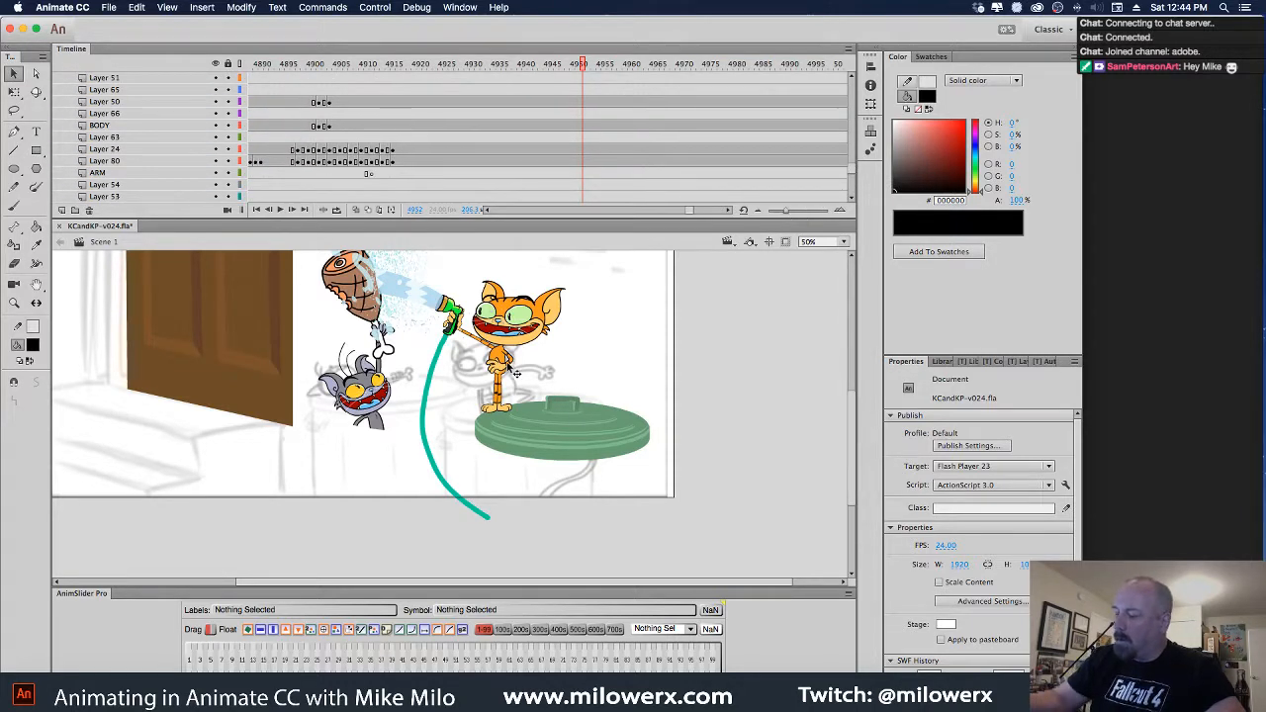
left_click(512, 374)
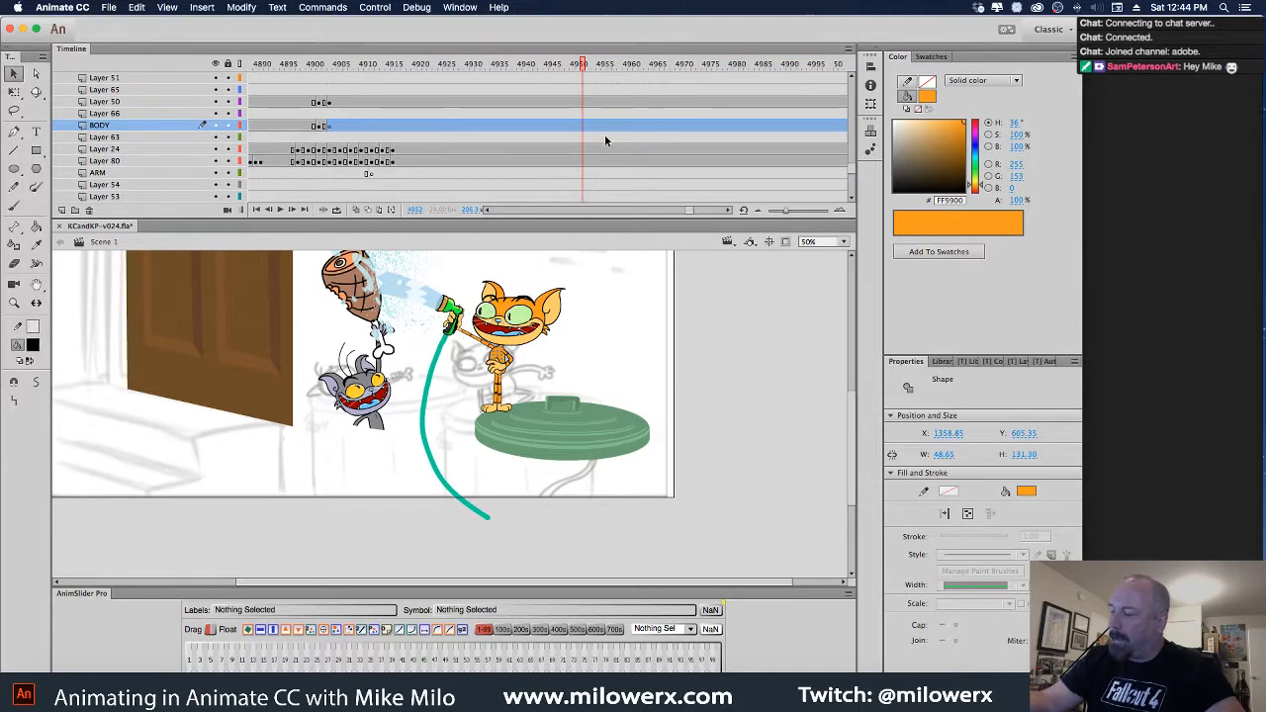
key("comma")
key("comma")
key("comma")
key("comma")
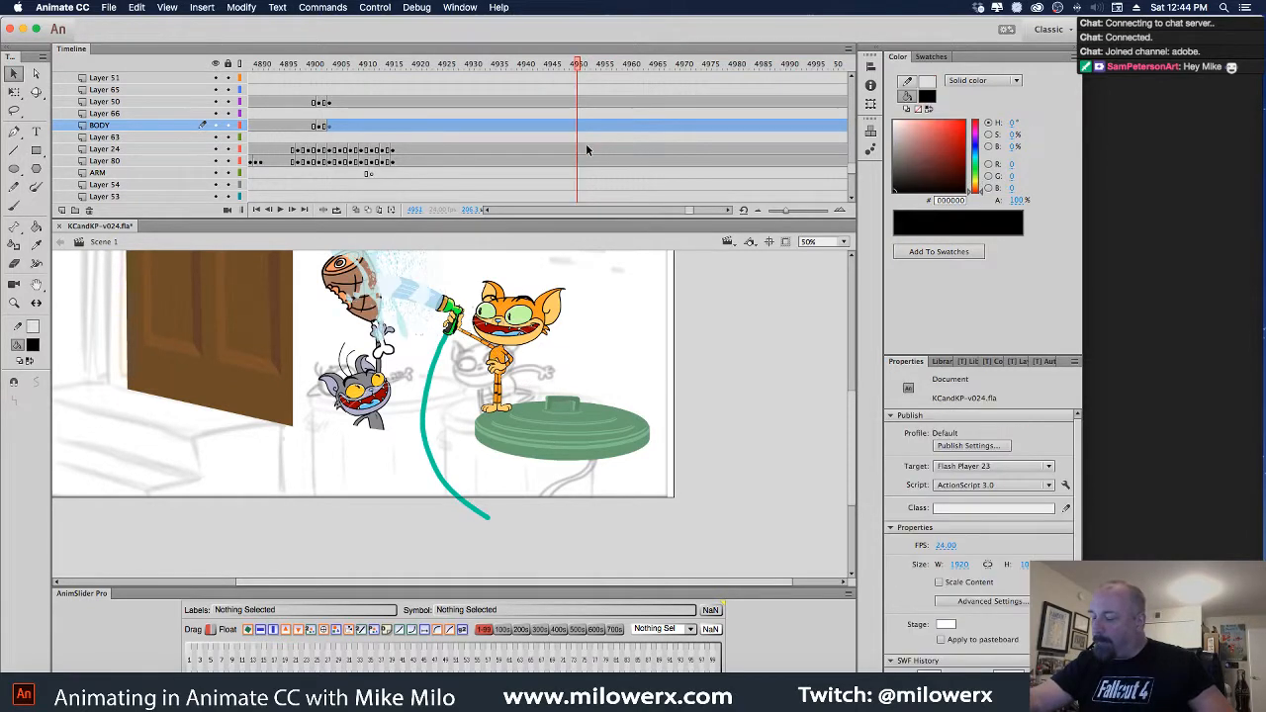
key("period")
key("period")
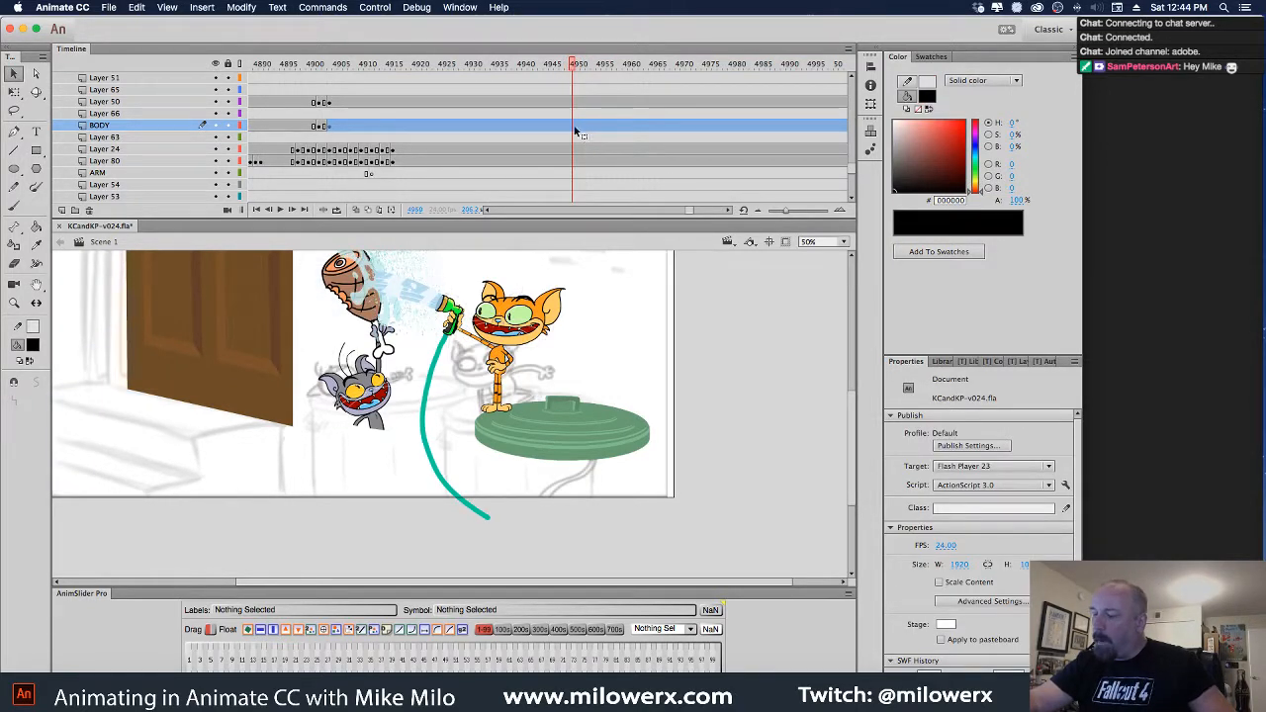
left_click(573, 125)
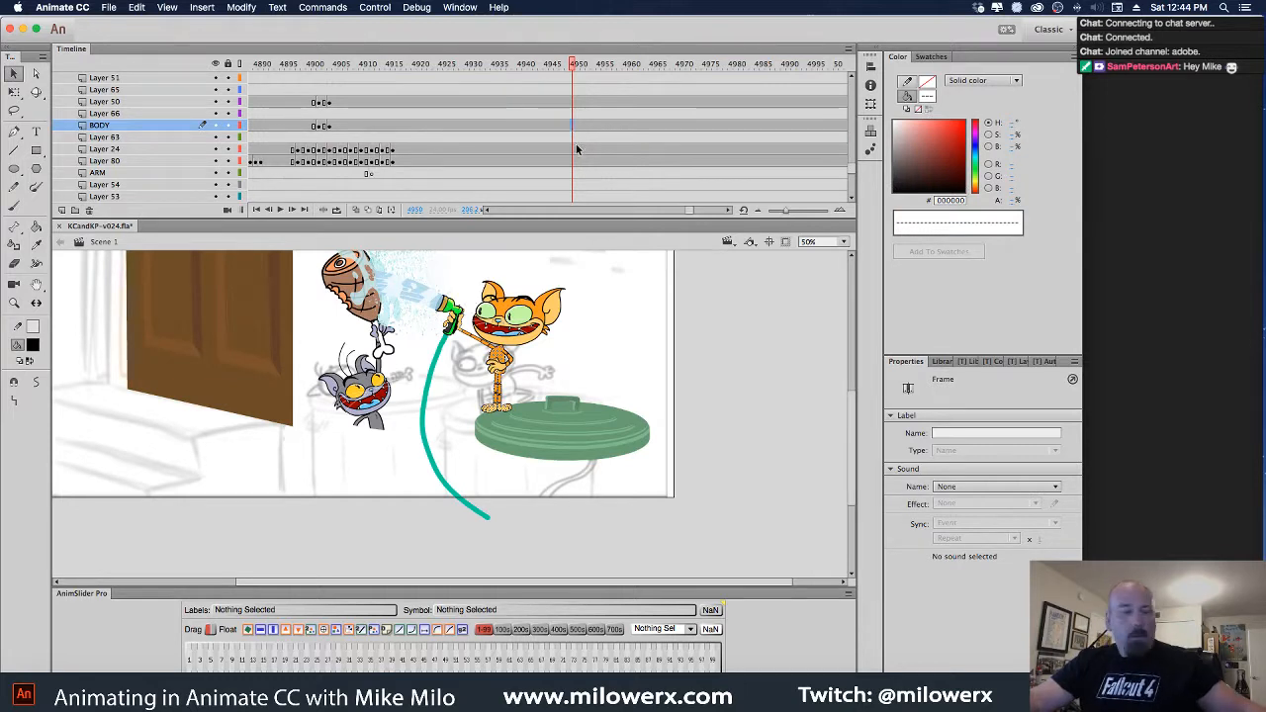
key("F7")
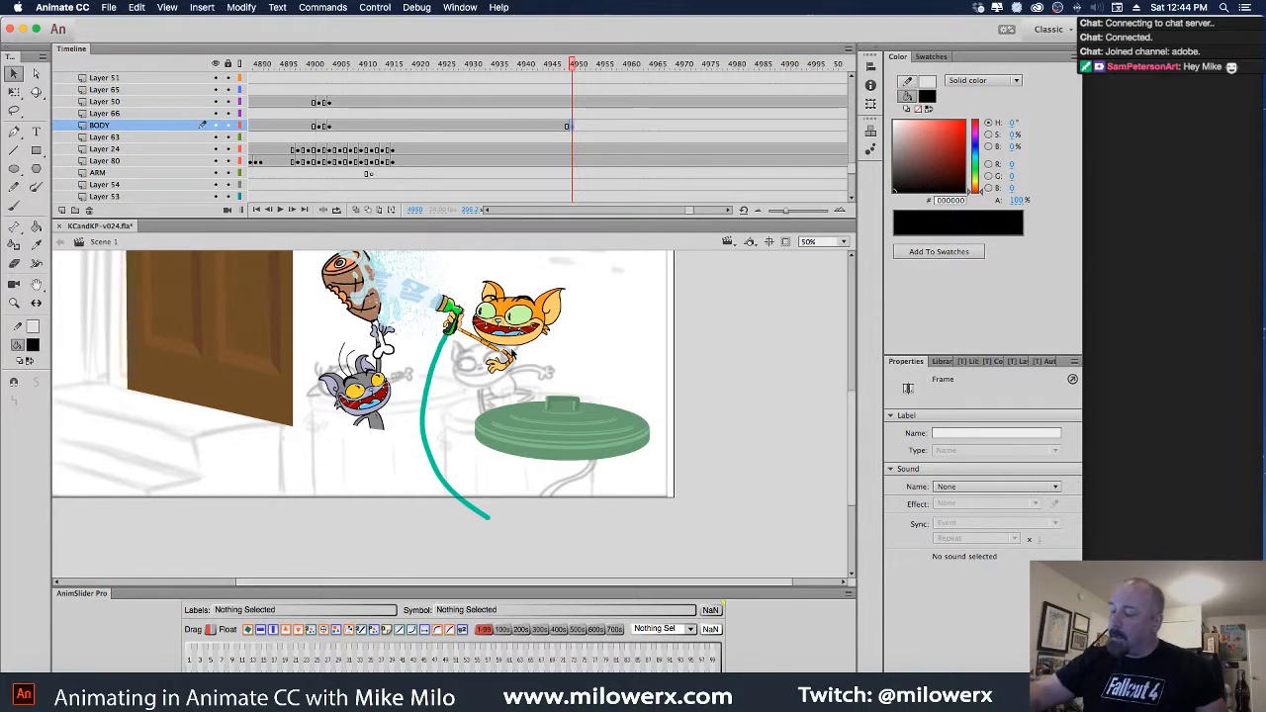
Add a matching blank keyframe at frame 4950 on Layer 50
left_click(597, 103)
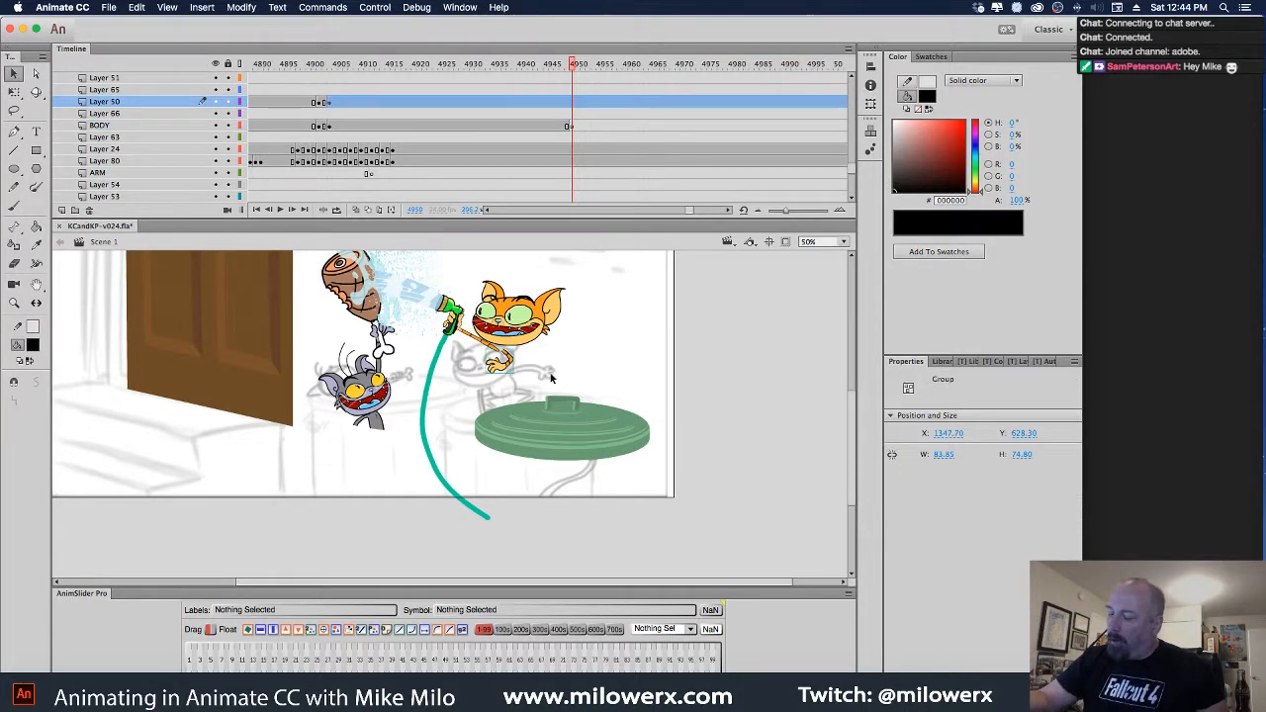
left_click(575, 105)
key("F7")
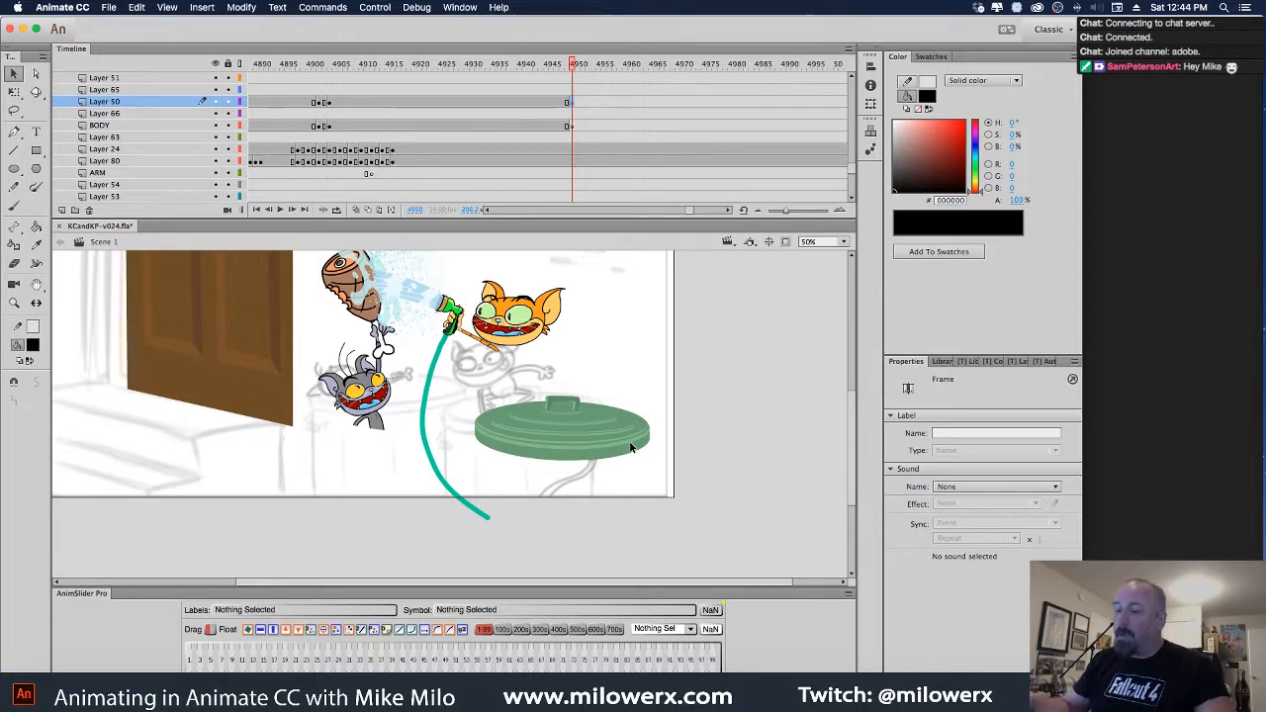
left_click(68, 11)
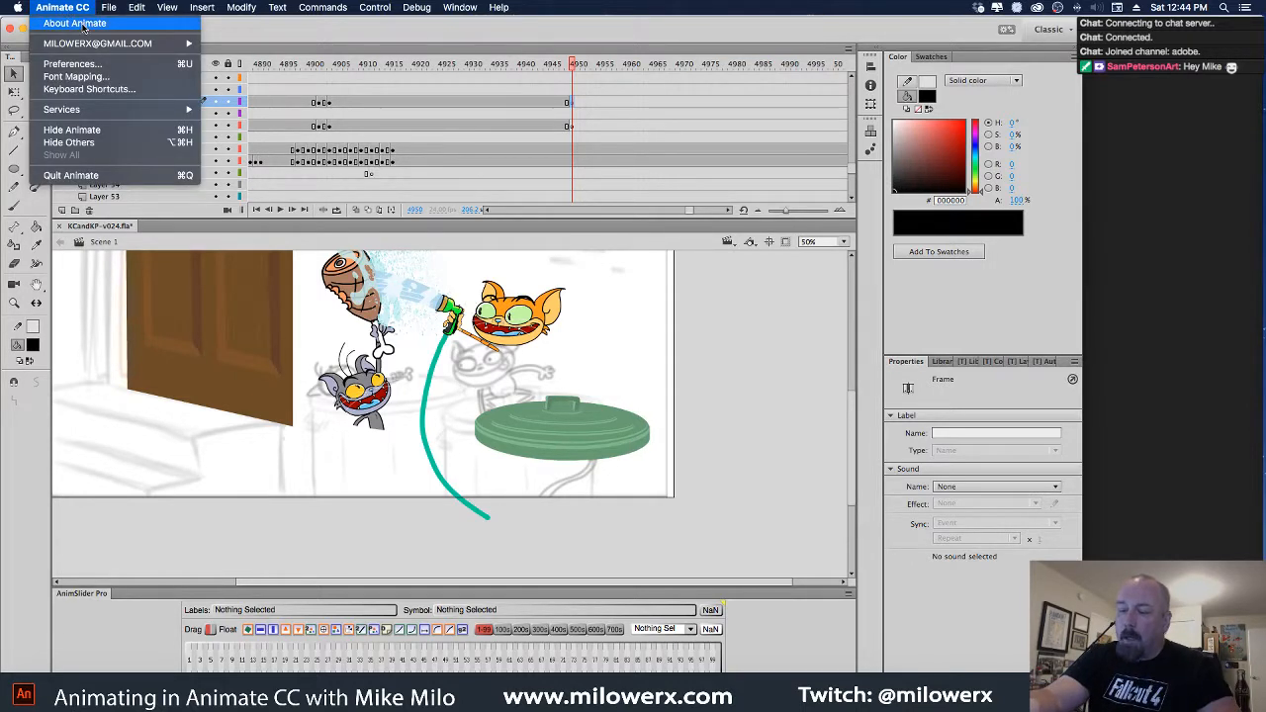
left_click(85, 25)
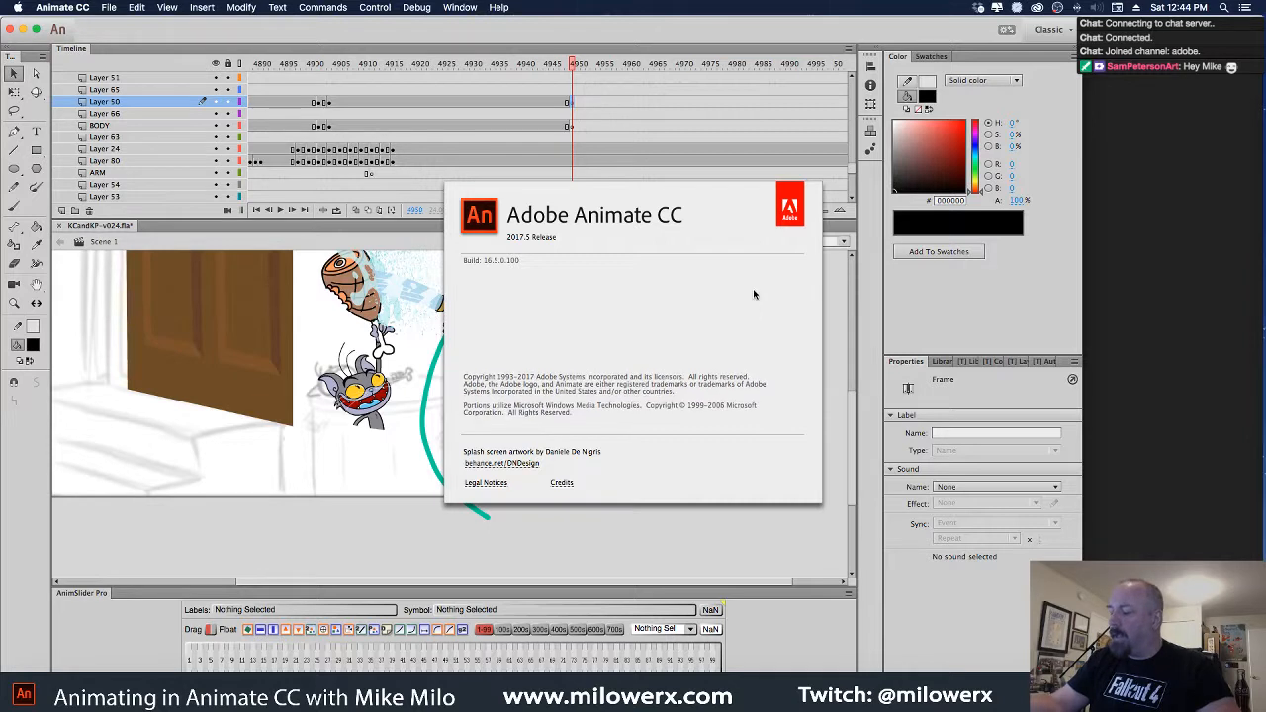
left_click(653, 335)
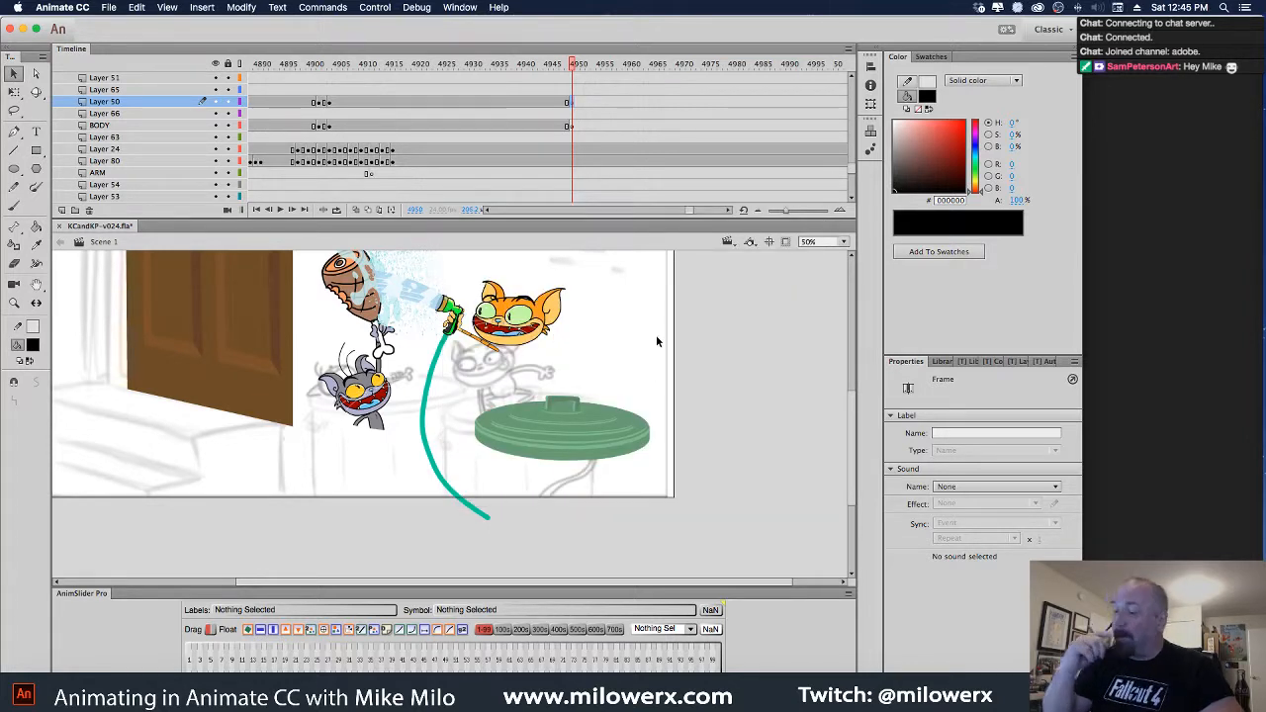
left_click(471, 7)
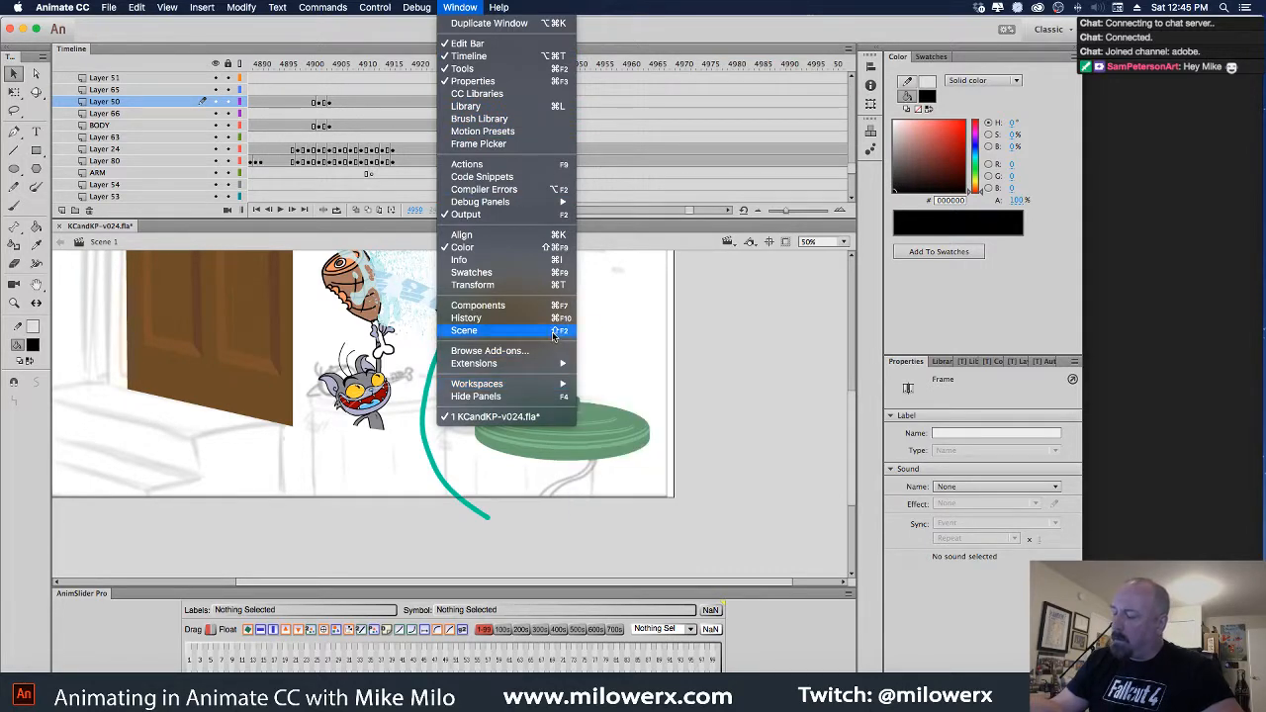
left_click(798, 419)
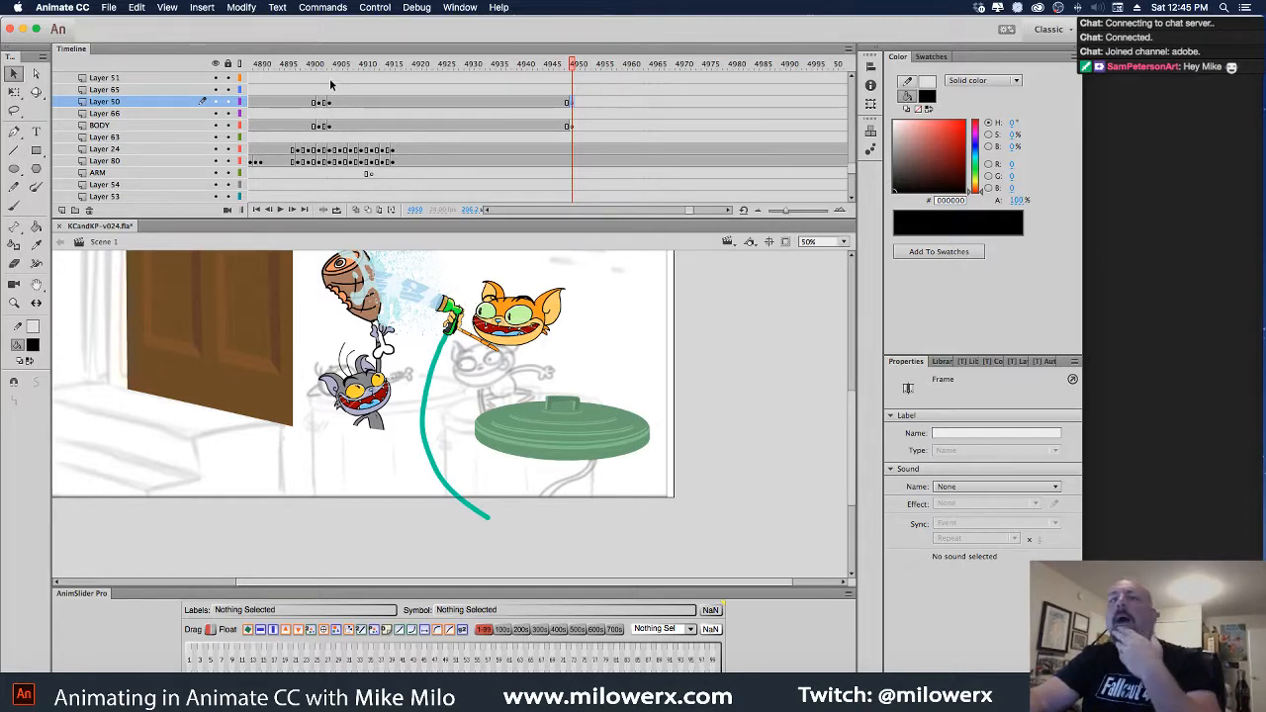
left_click(327, 8)
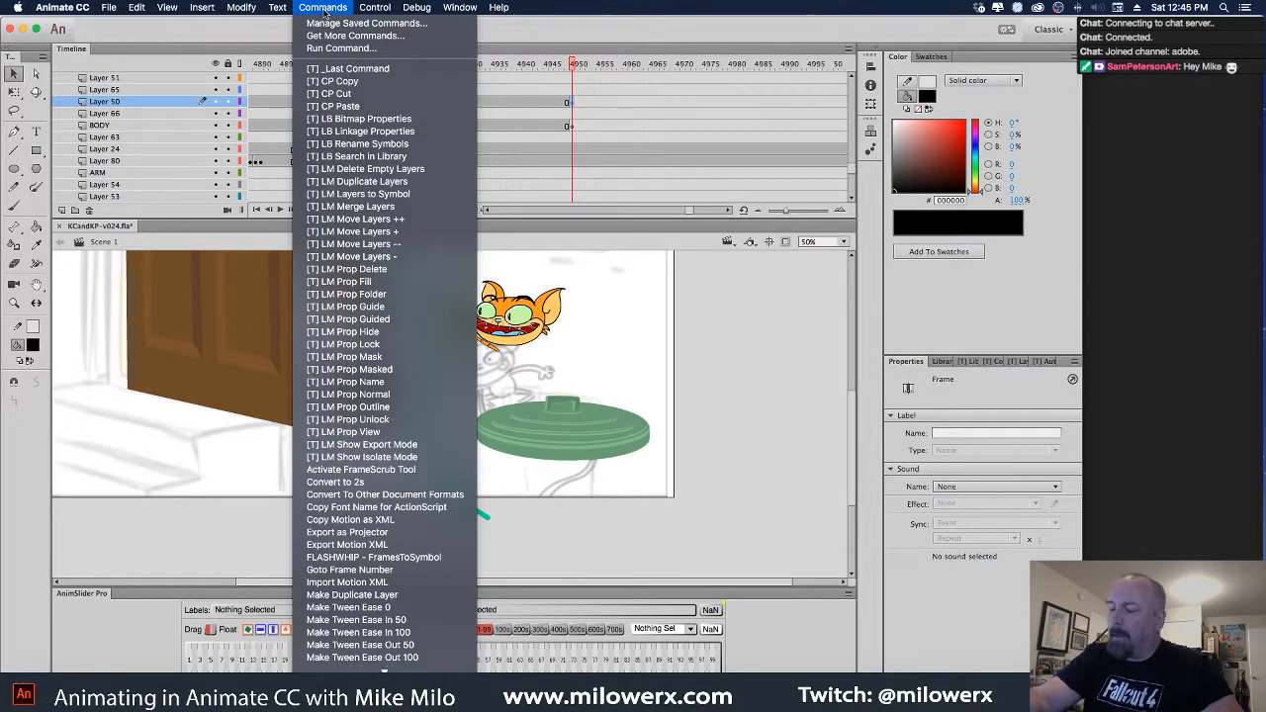
mouse_move(279, 8)
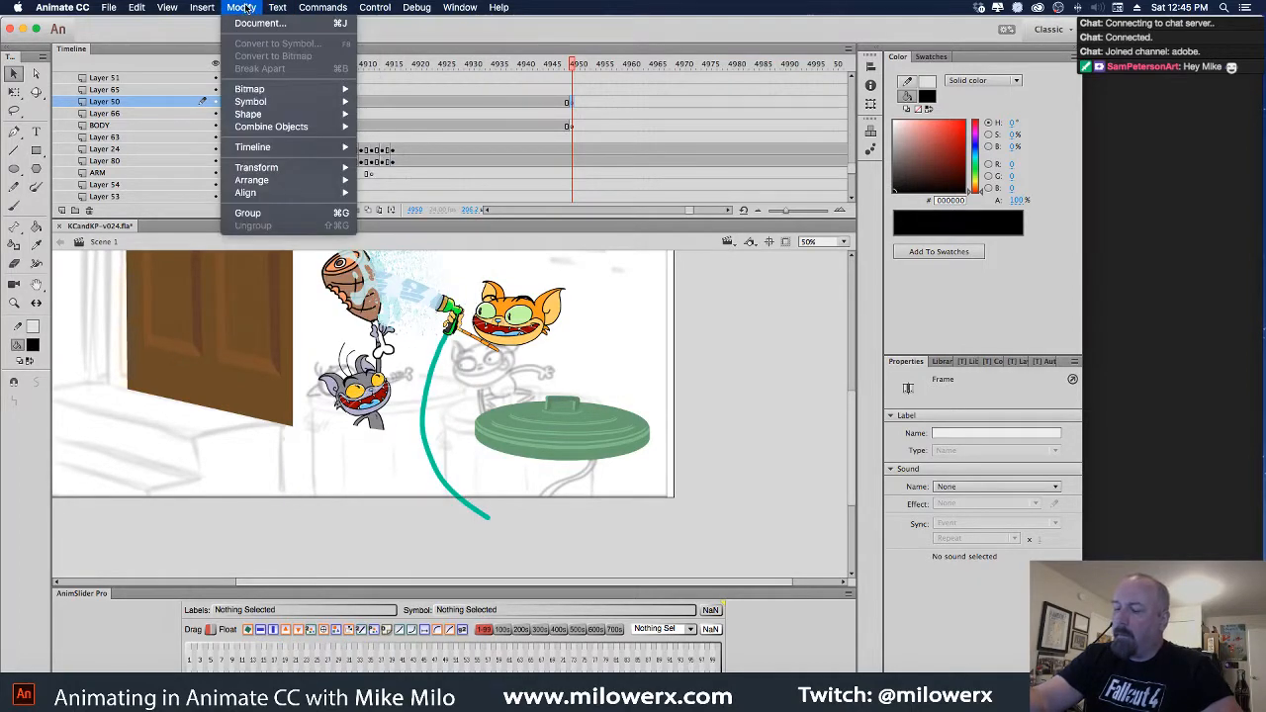
mouse_move(333, 12)
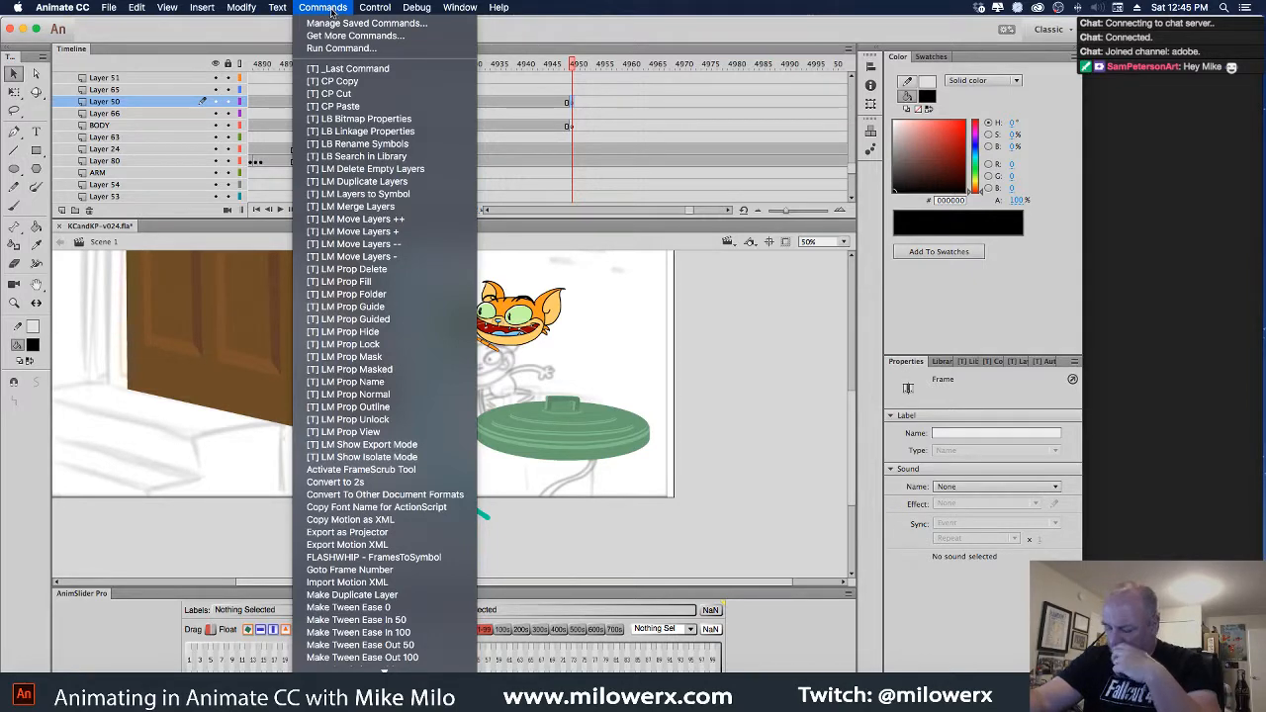
mouse_move(381, 10)
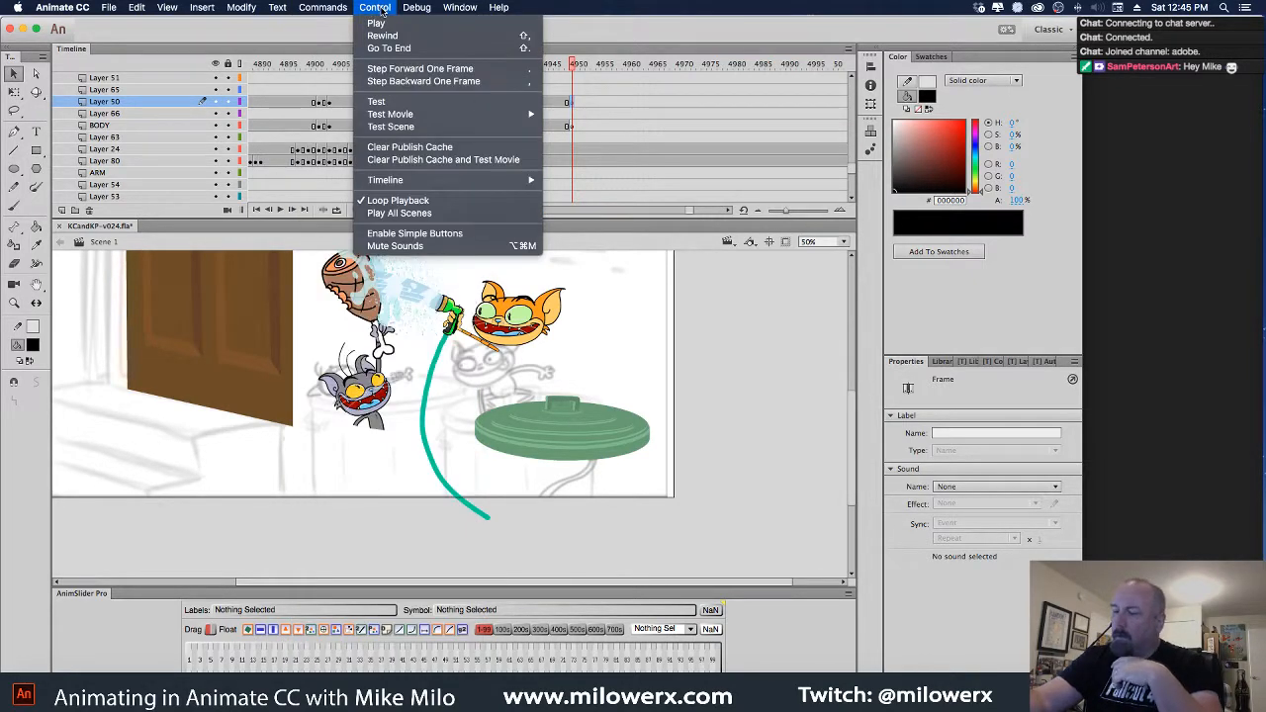
mouse_move(460, 11)
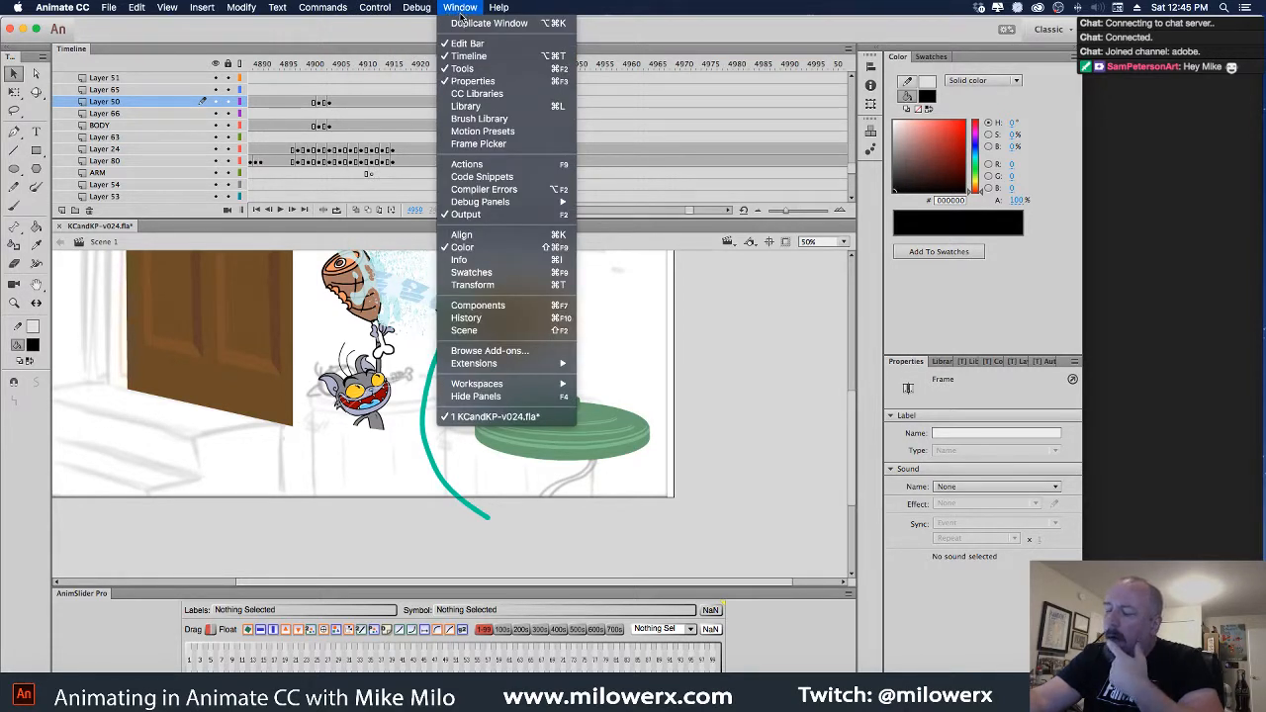
left_click(520, 133)
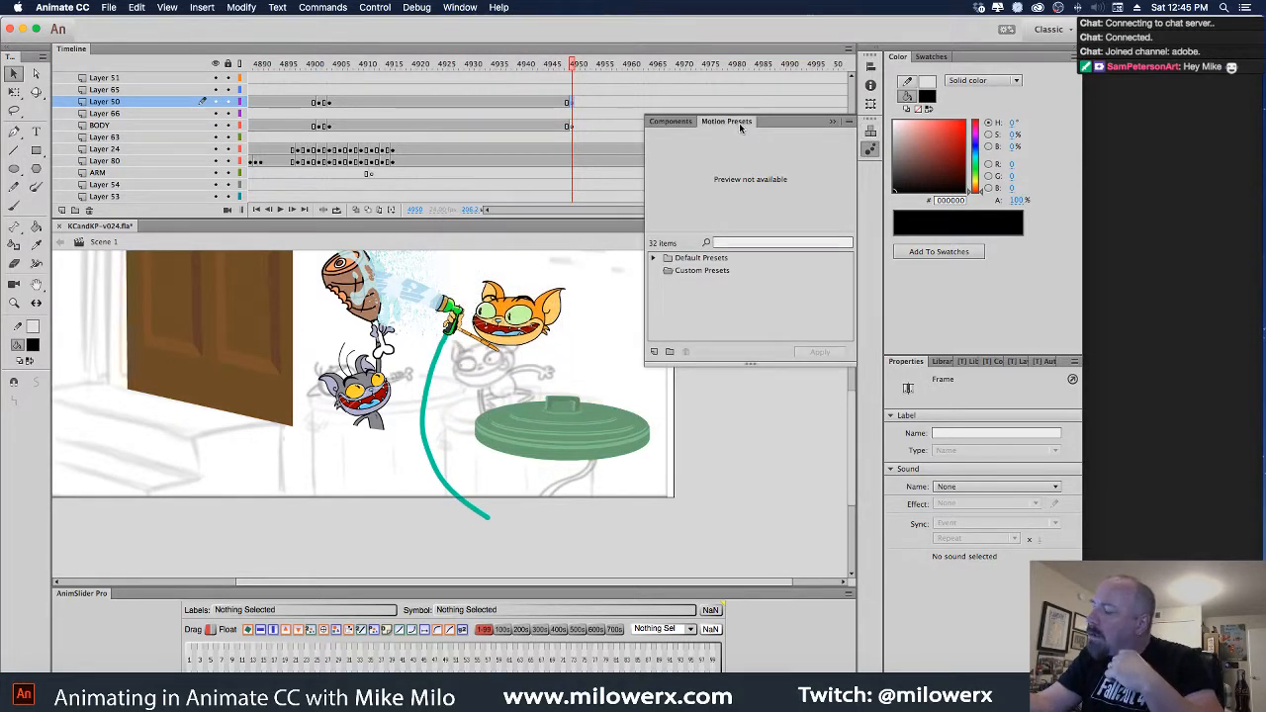
left_click(832, 122)
left_click(460, 7)
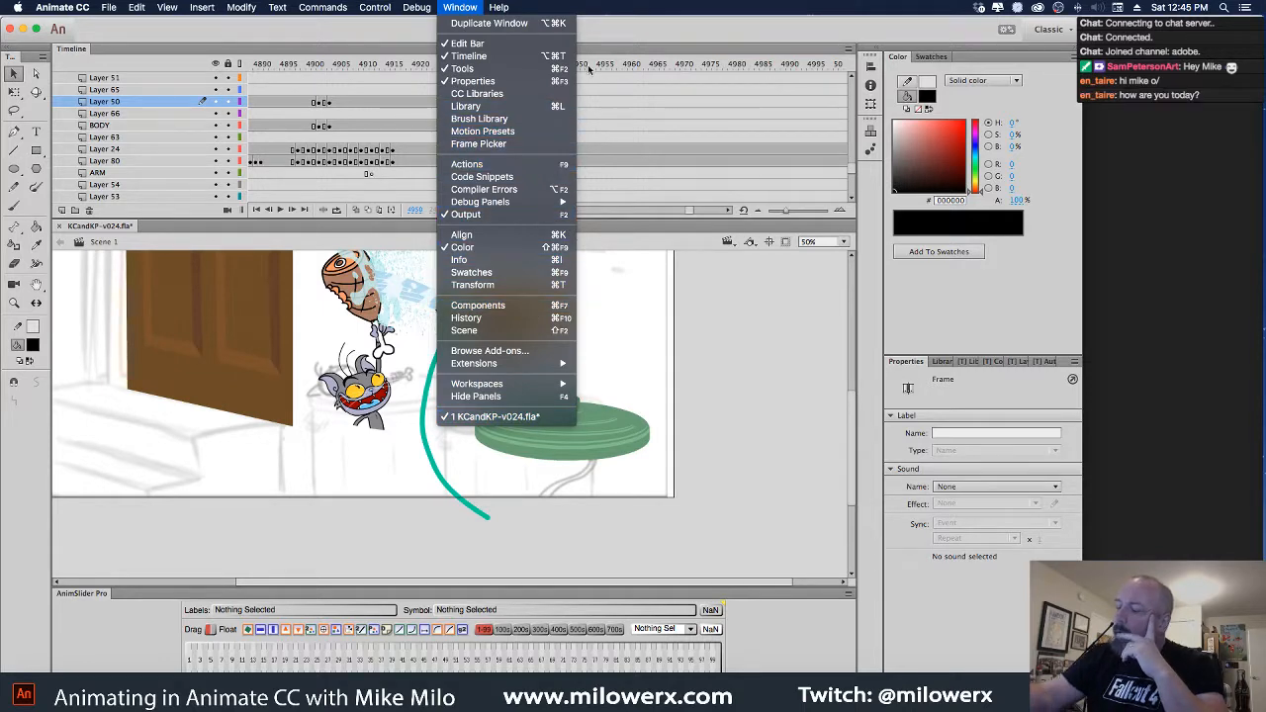
left_click(648, 28)
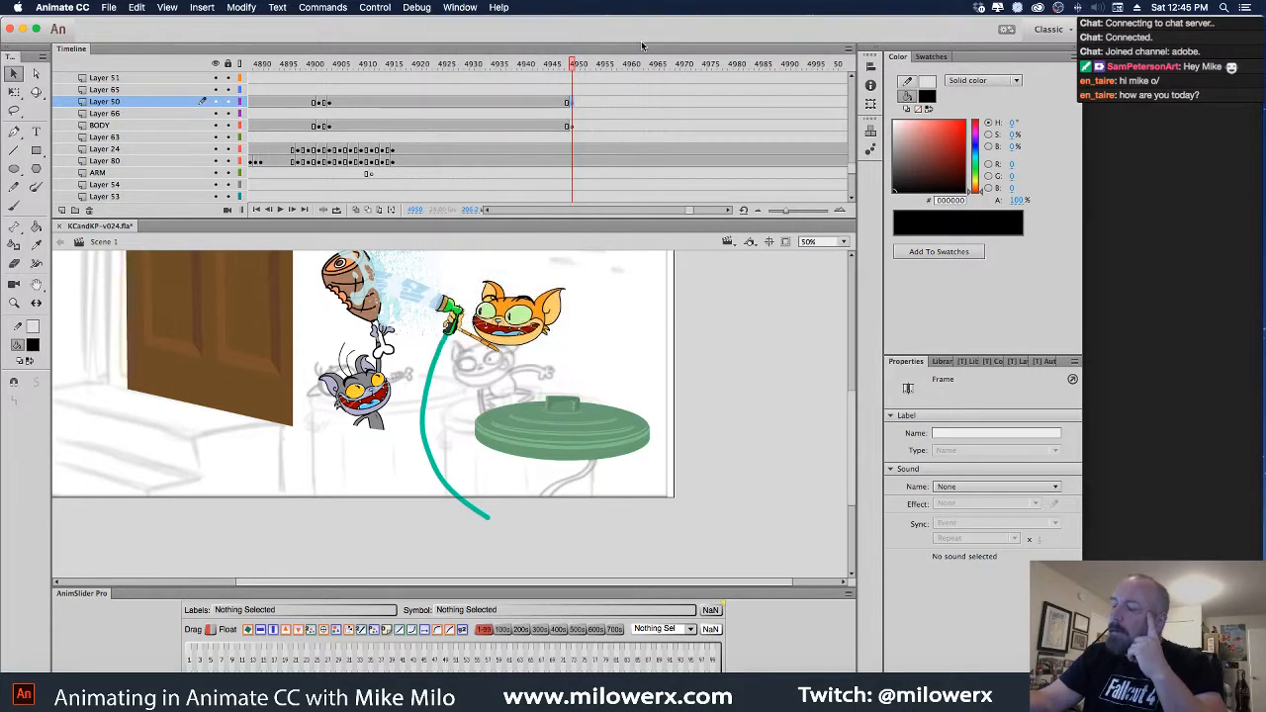
Add a keyframe for the orange cat head layer at frame 4950
left_click(575, 67)
left_click(535, 332)
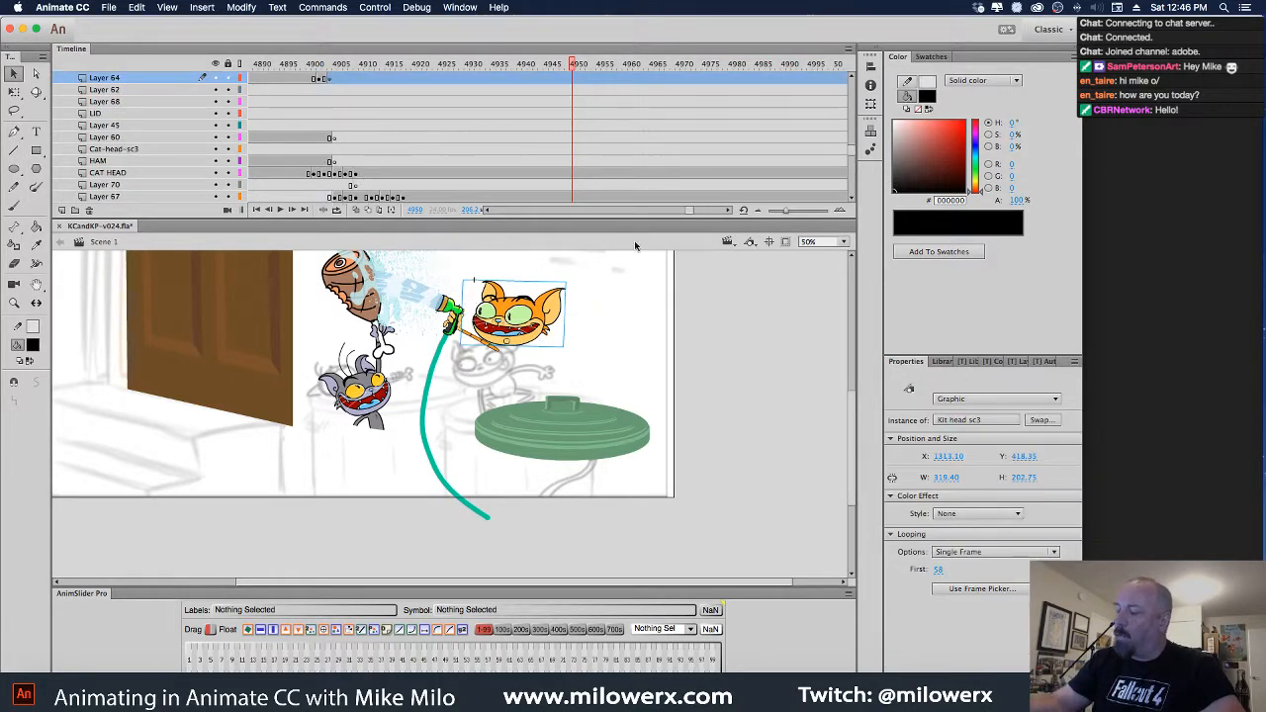
left_click(579, 95)
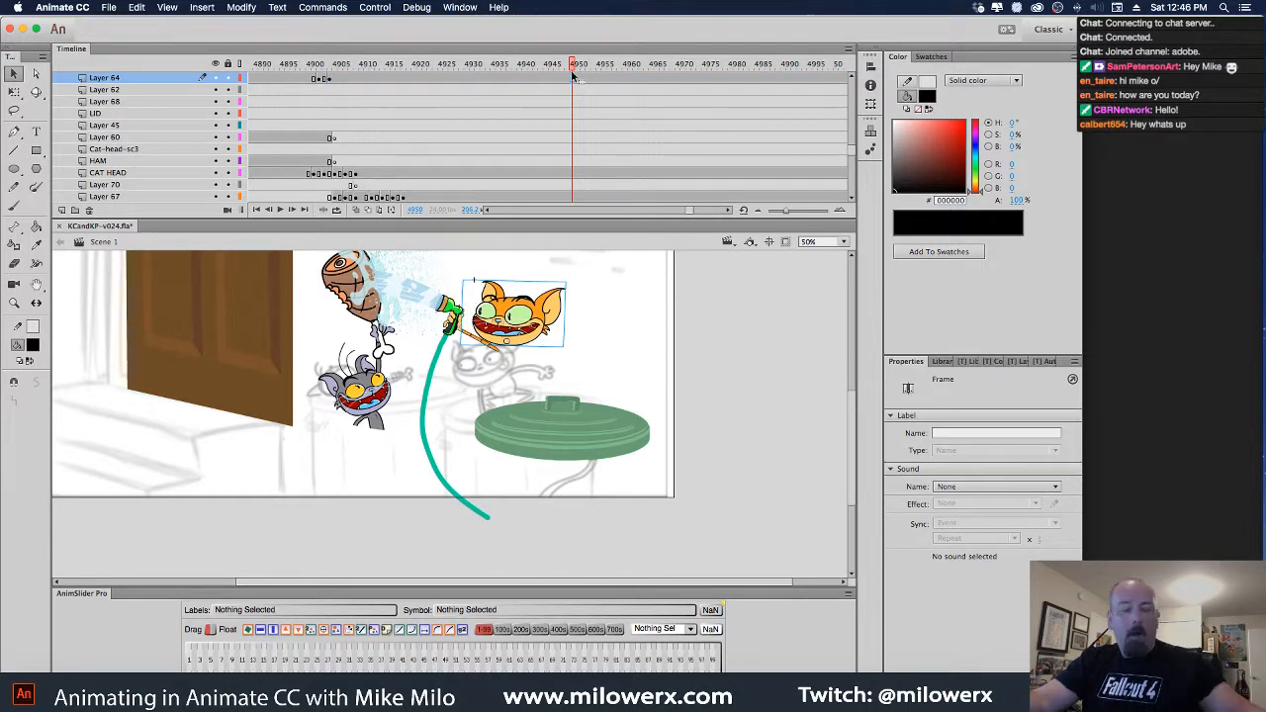
left_click(577, 67)
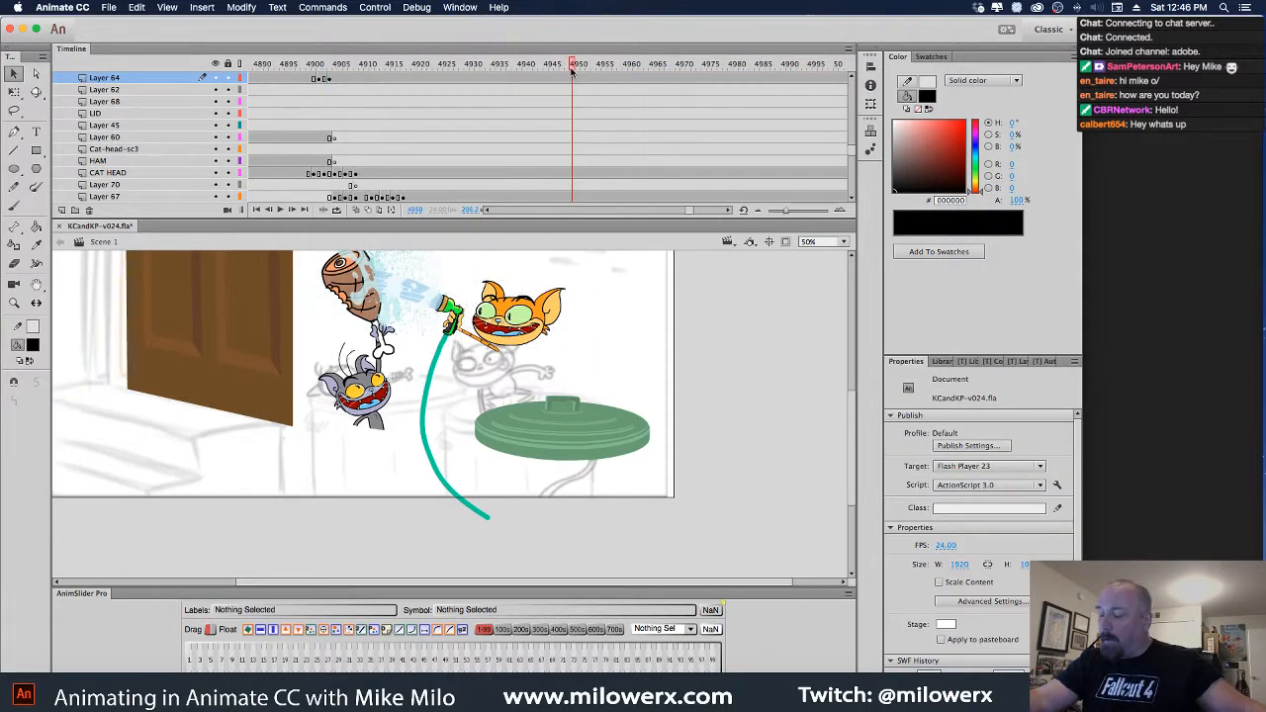
left_click(580, 95)
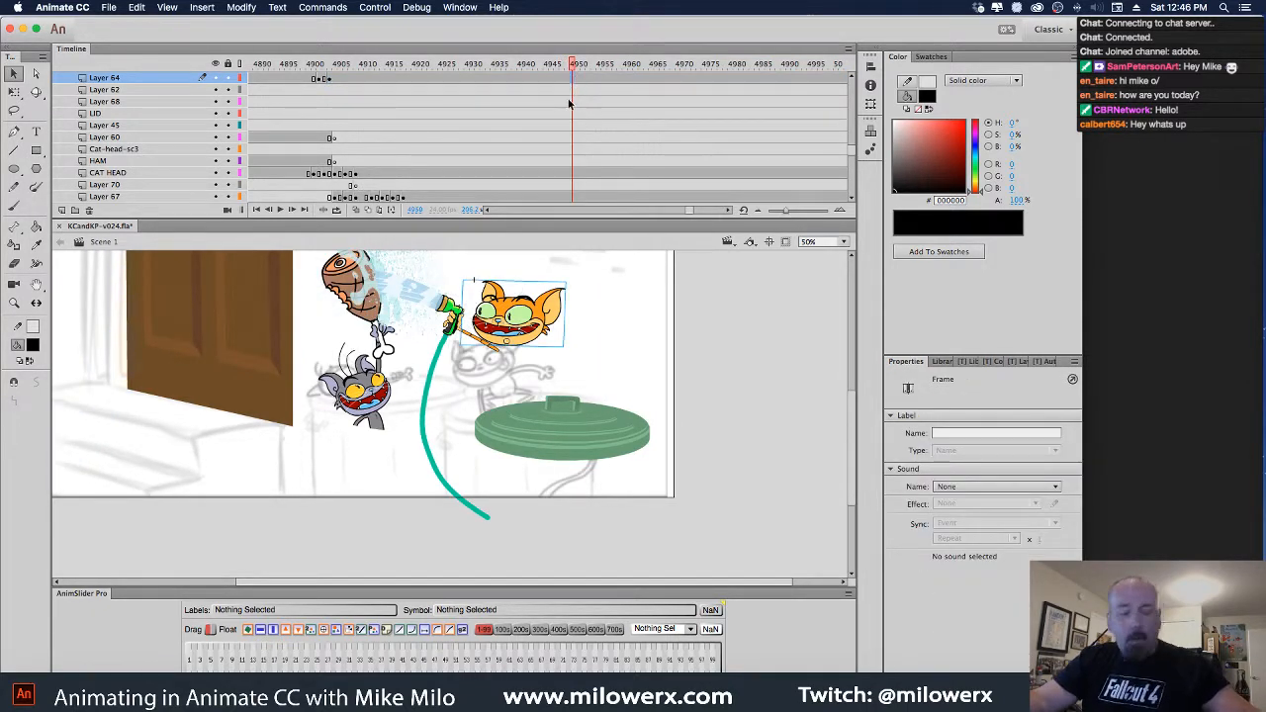
key("F6")
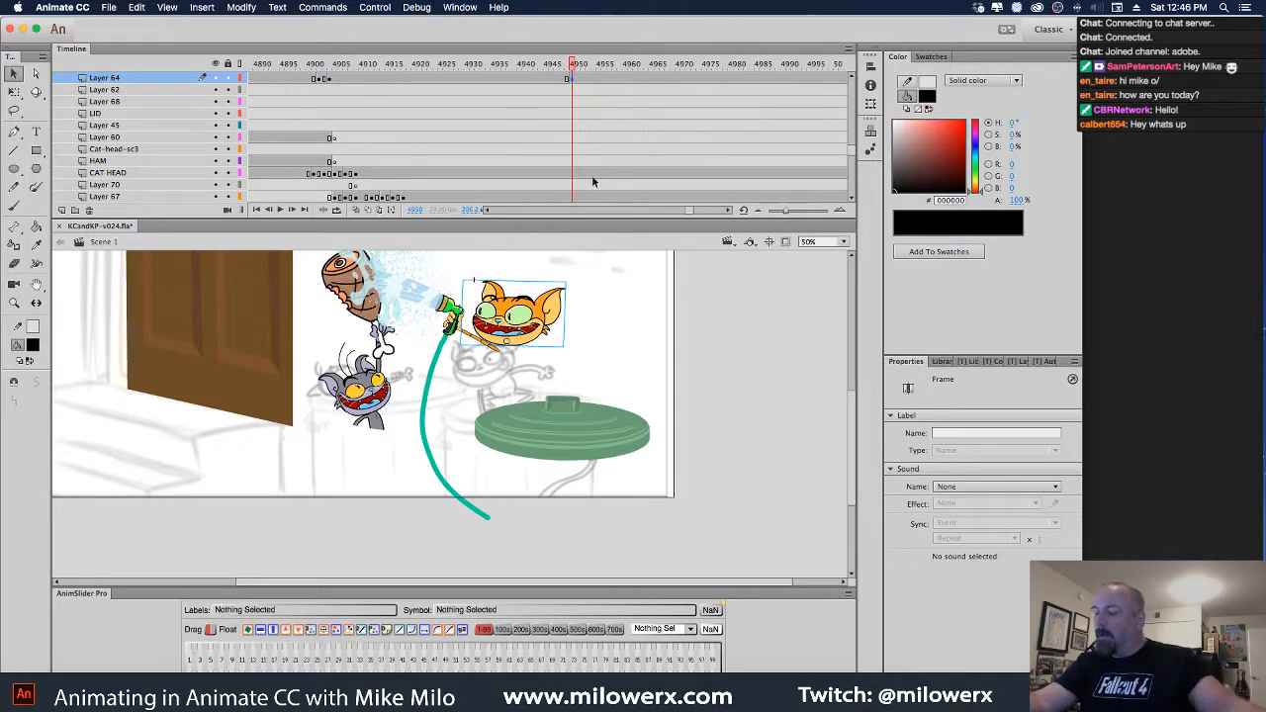
Delete the arm and sprayer from Layer 24 at frame 4950
left_click(506, 350)
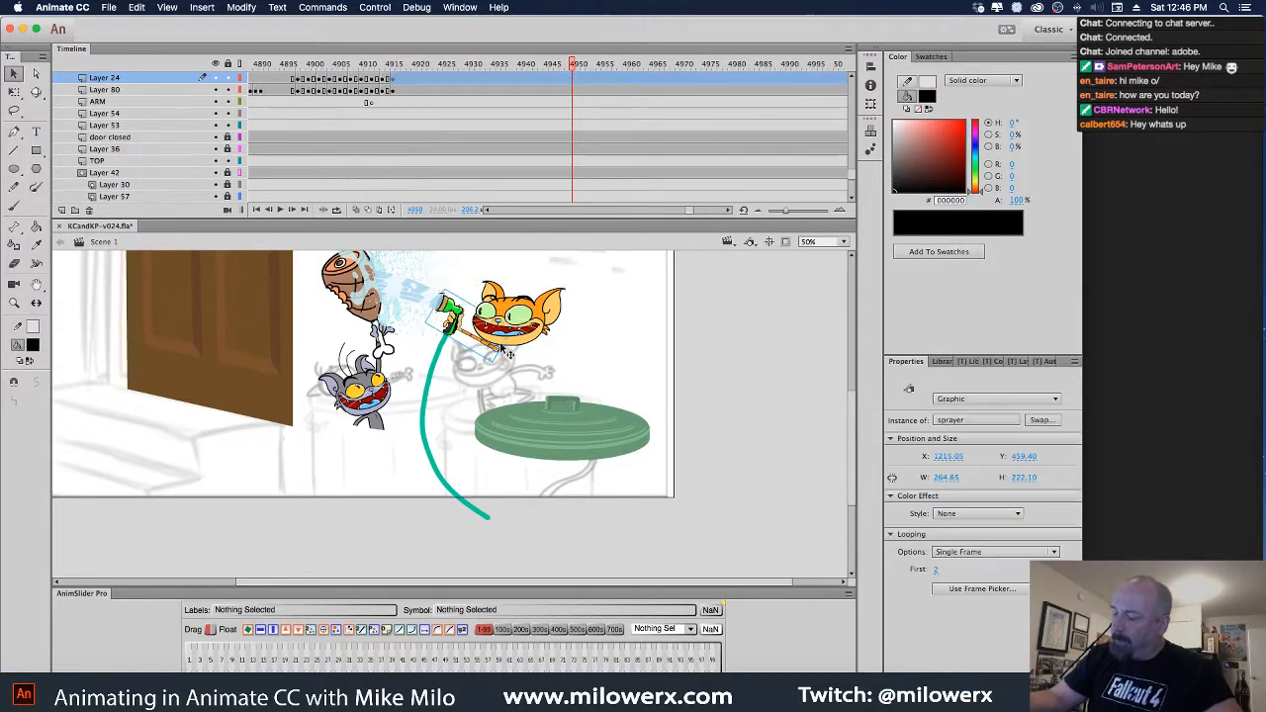
left_click(578, 79)
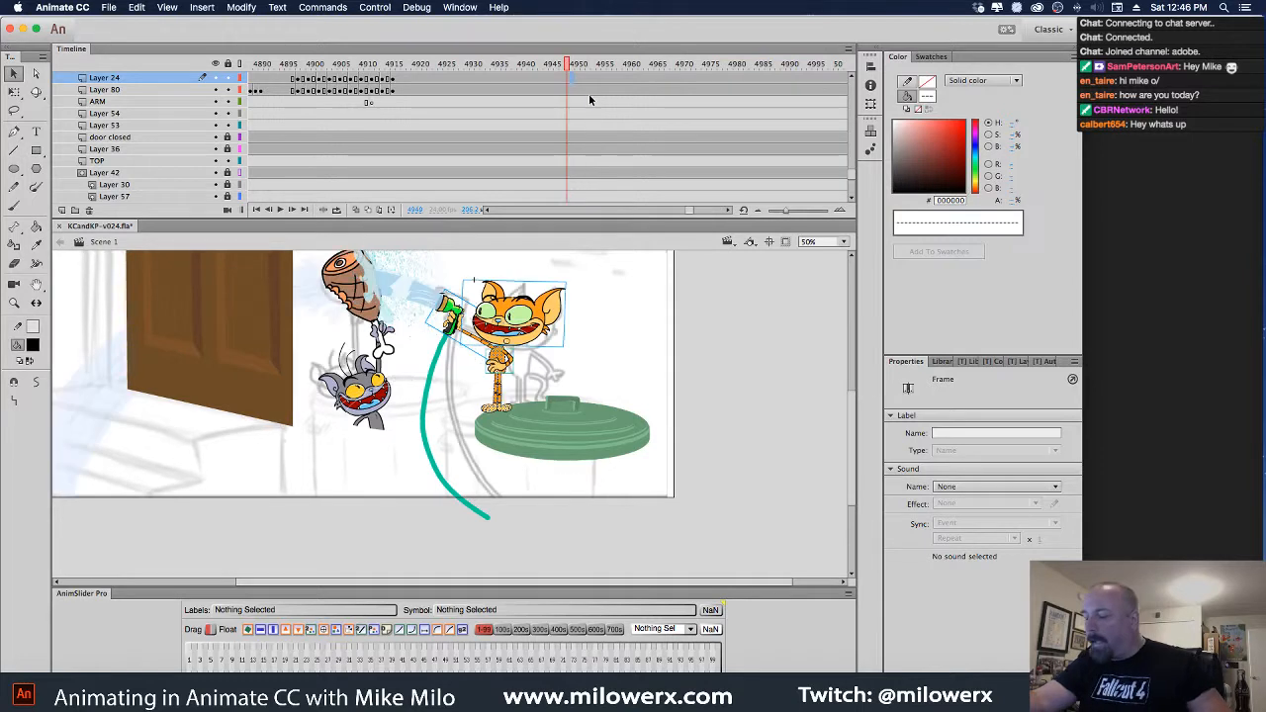
key(".")
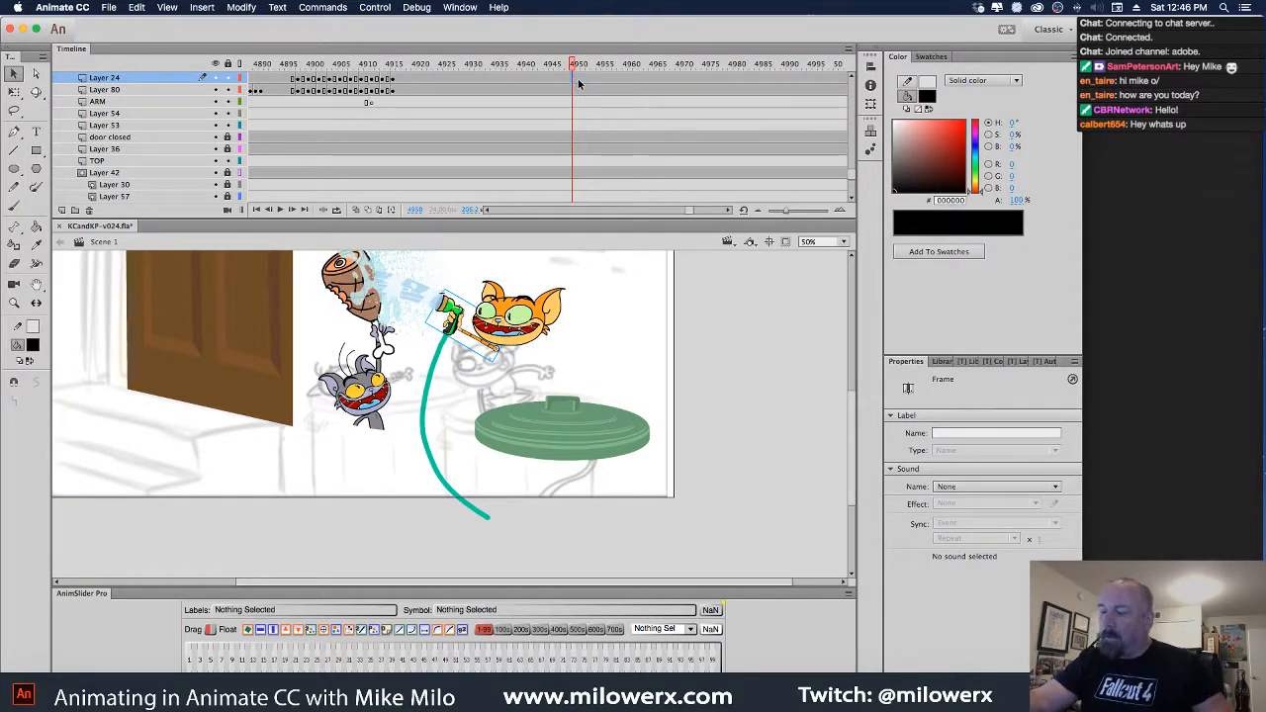
key("Delete")
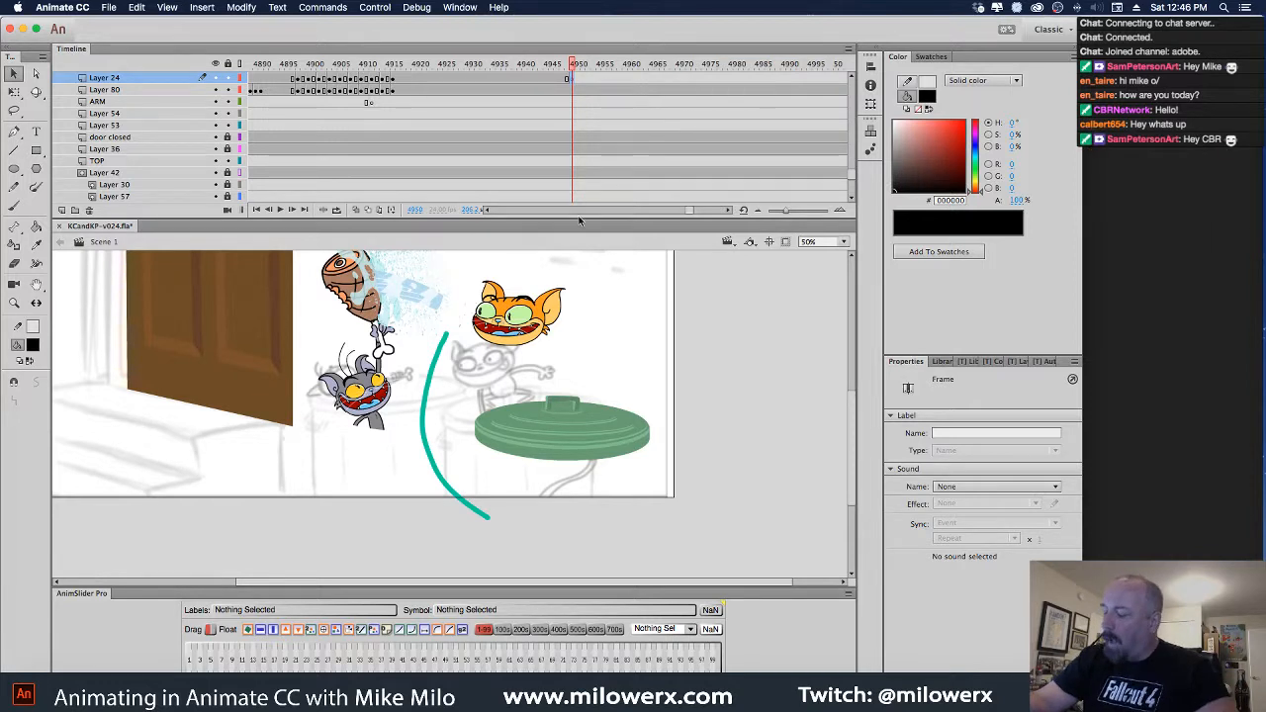
left_click(548, 322)
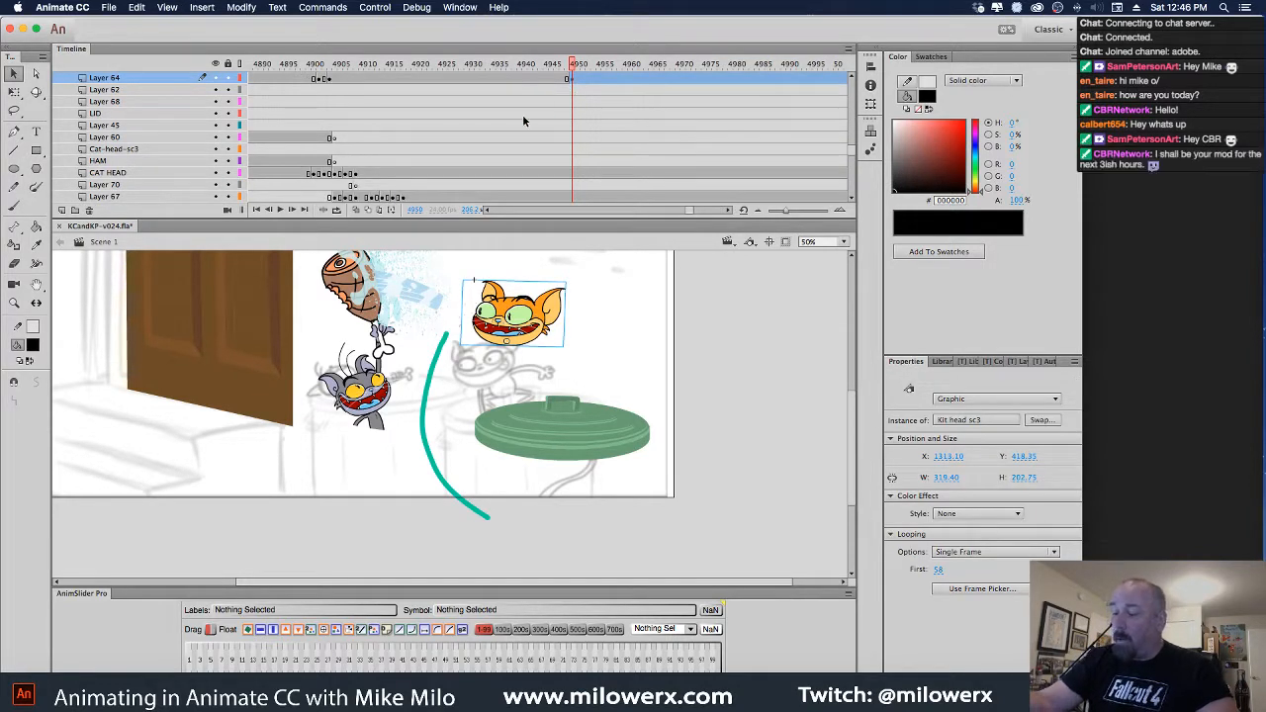
Move the cat head up and right with Free Transform and tilt it slightly clockwise
key("q")
left_click_drag(576, 284, 515, 331)
left_click(546, 337, "super")
scroll(563, 345, "down", 5)
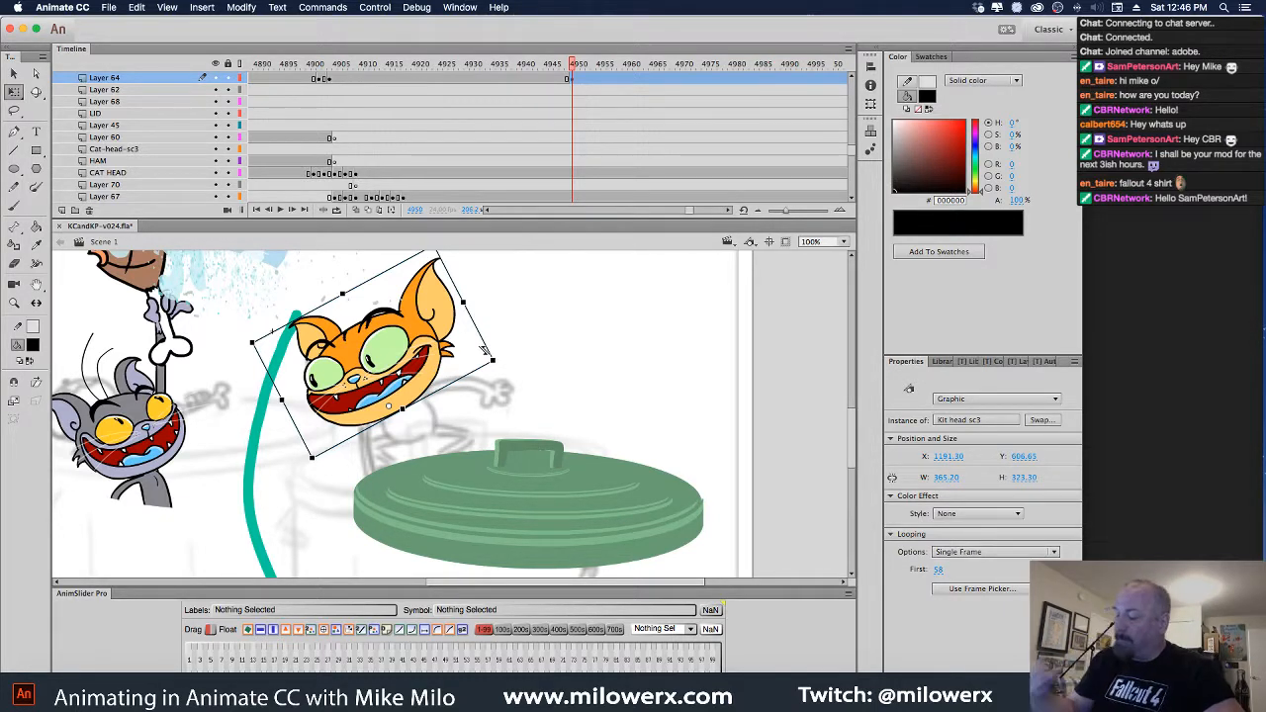
scroll(847, 391, "up", 3)
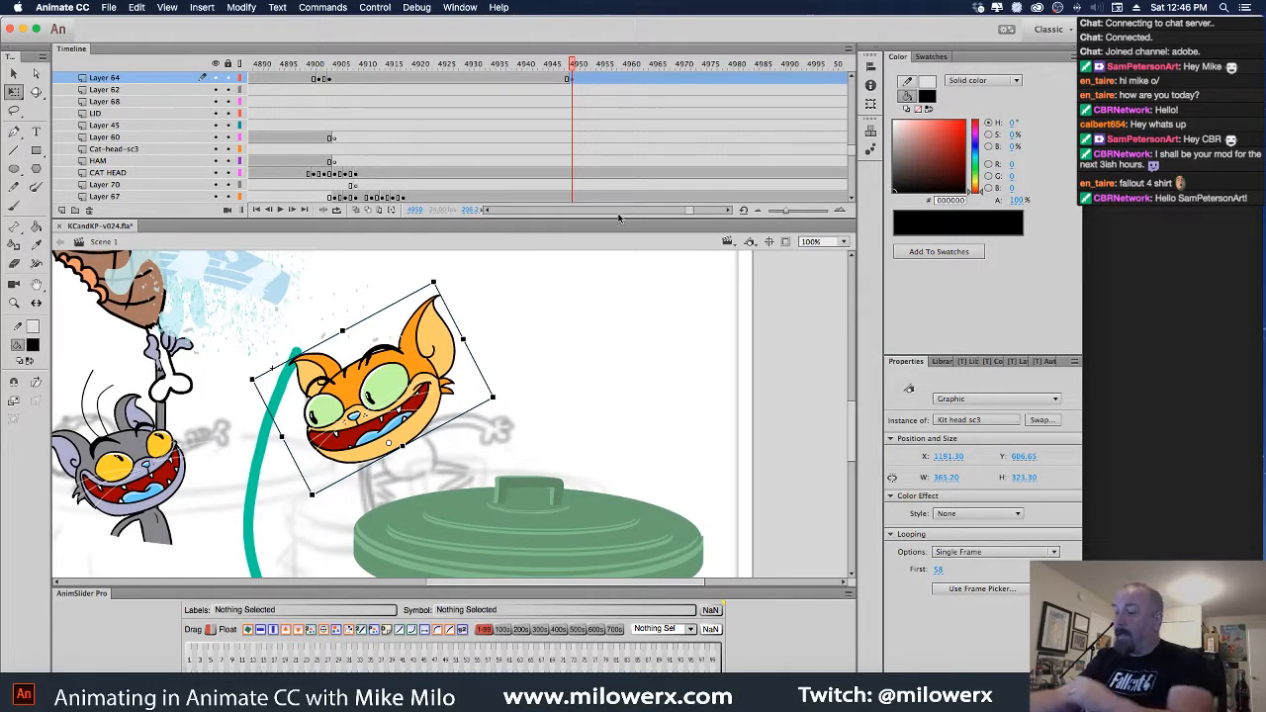
left_click_drag(425, 374, 478, 365)
left_click_drag(448, 289, 458, 295)
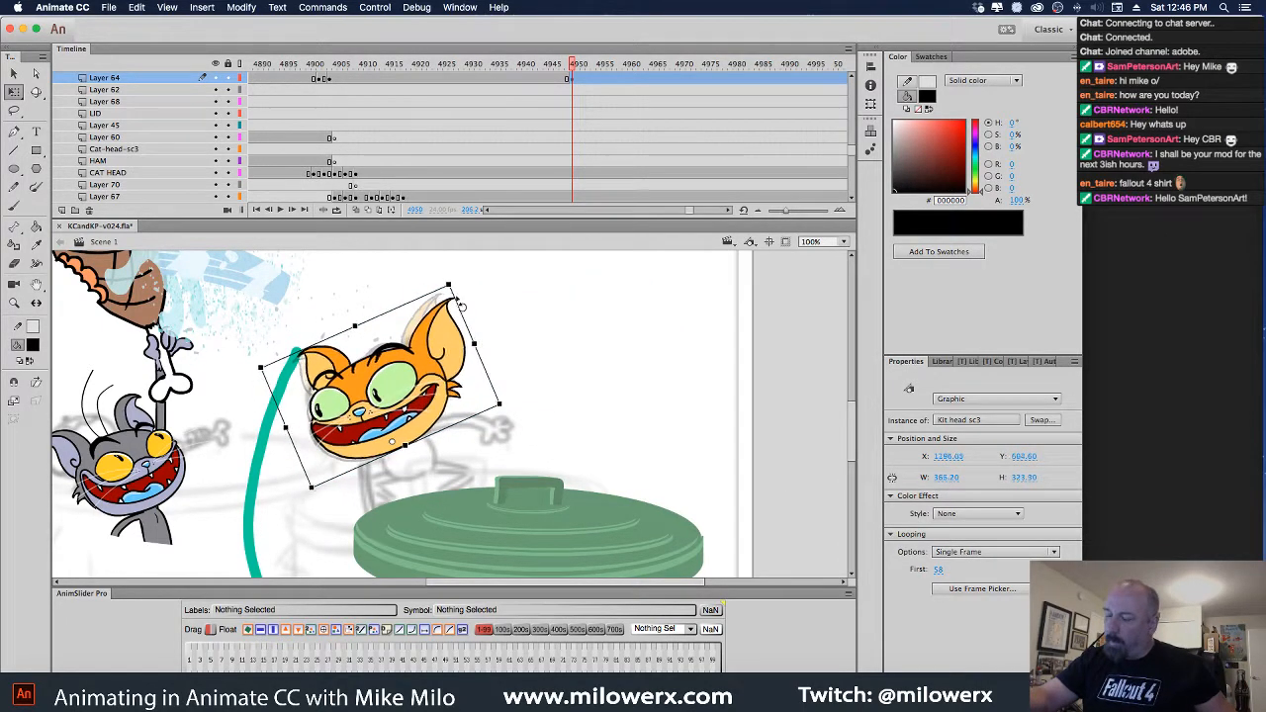
left_click_drag(442, 373, 436, 375)
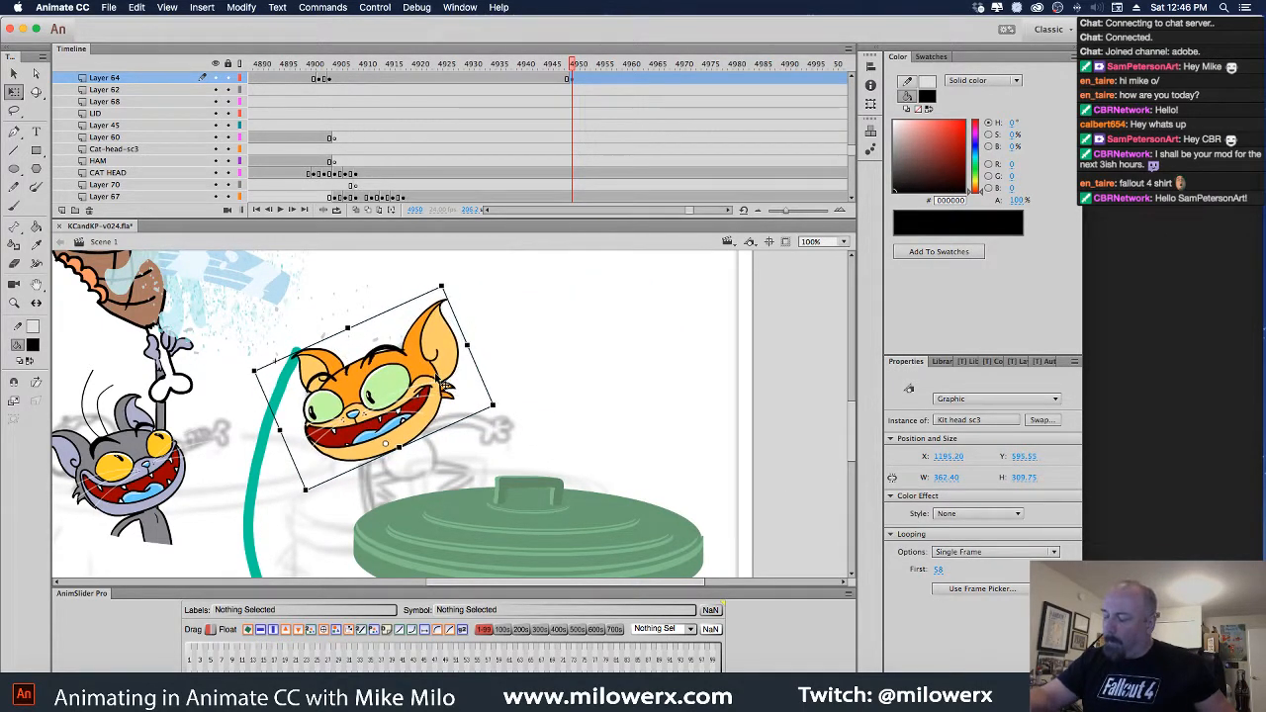
Open the Frame Picker for the cat head and browse its face thumbnails
left_click(982, 591)
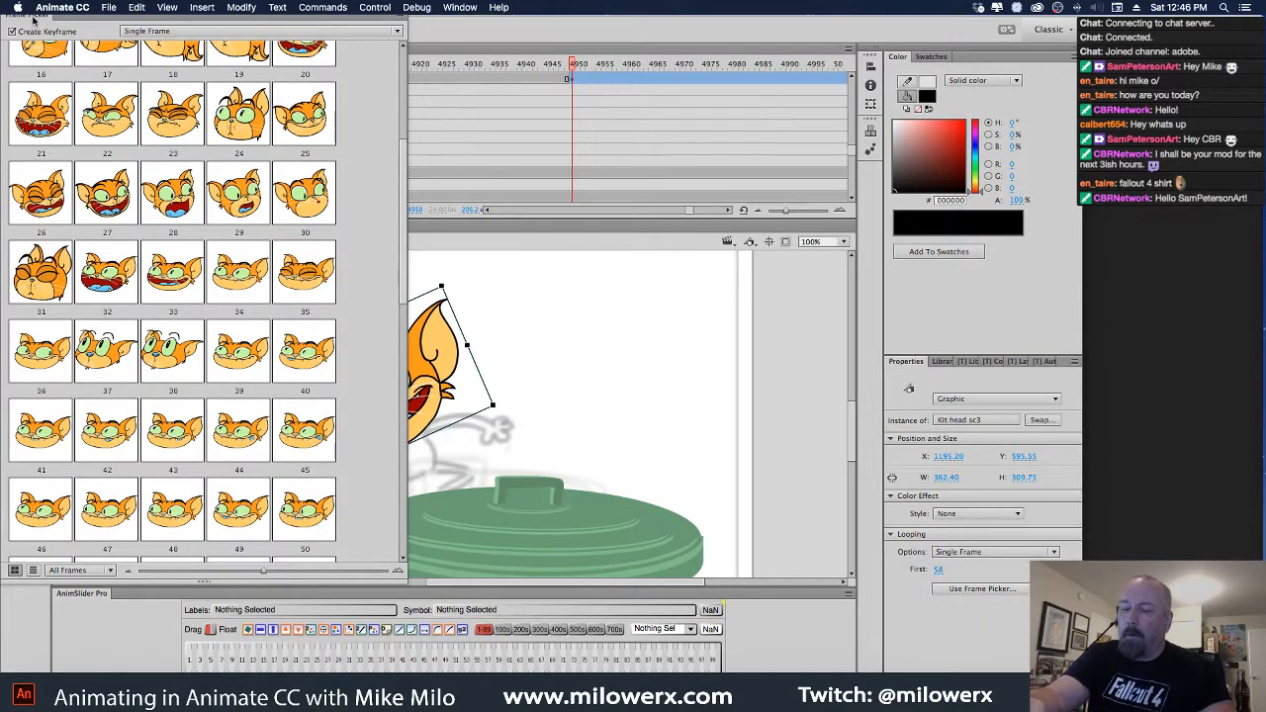
left_click_drag(36, 20, 509, 117)
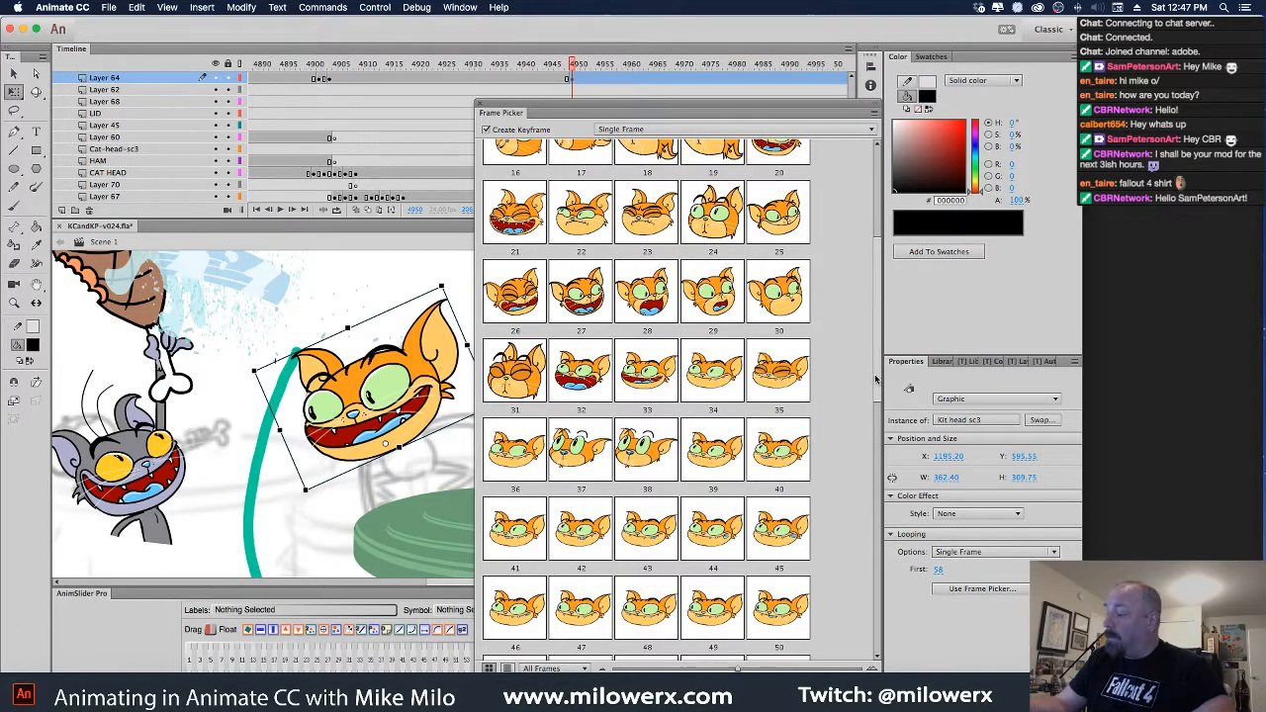
left_click_drag(876, 380, 873, 275)
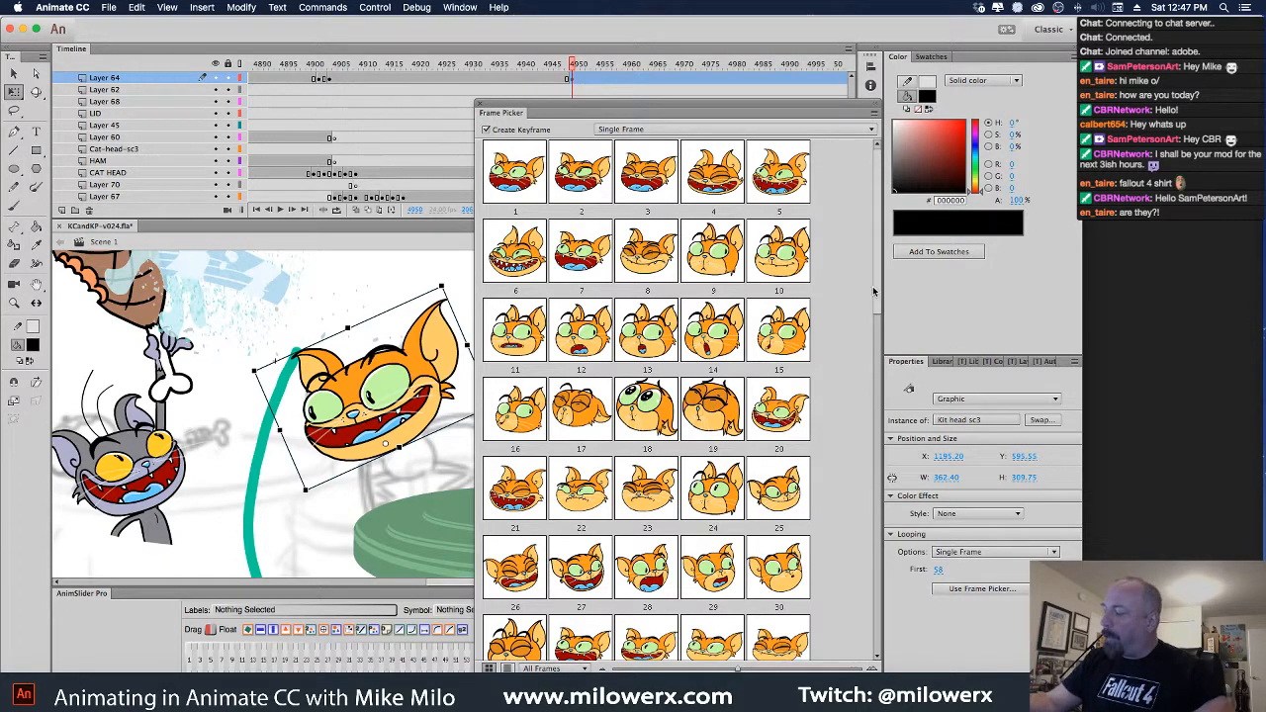
left_click_drag(872, 247, 880, 320)
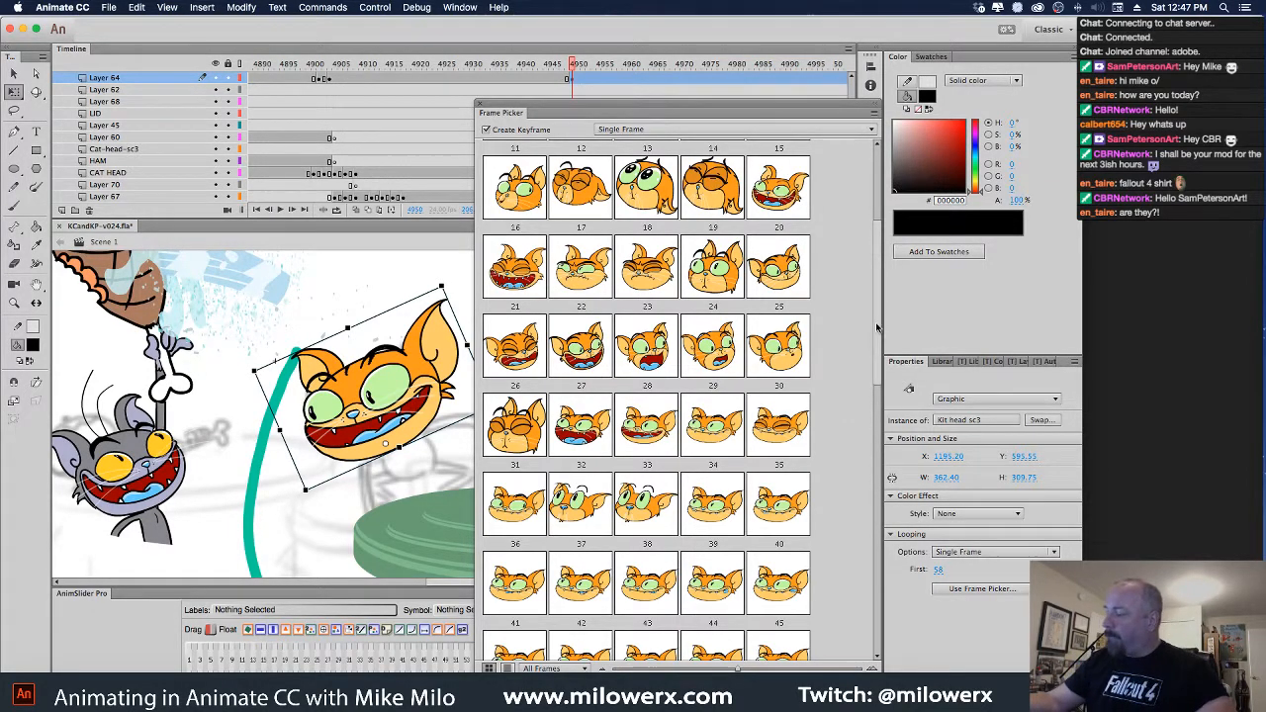
left_click_drag(877, 327, 868, 598)
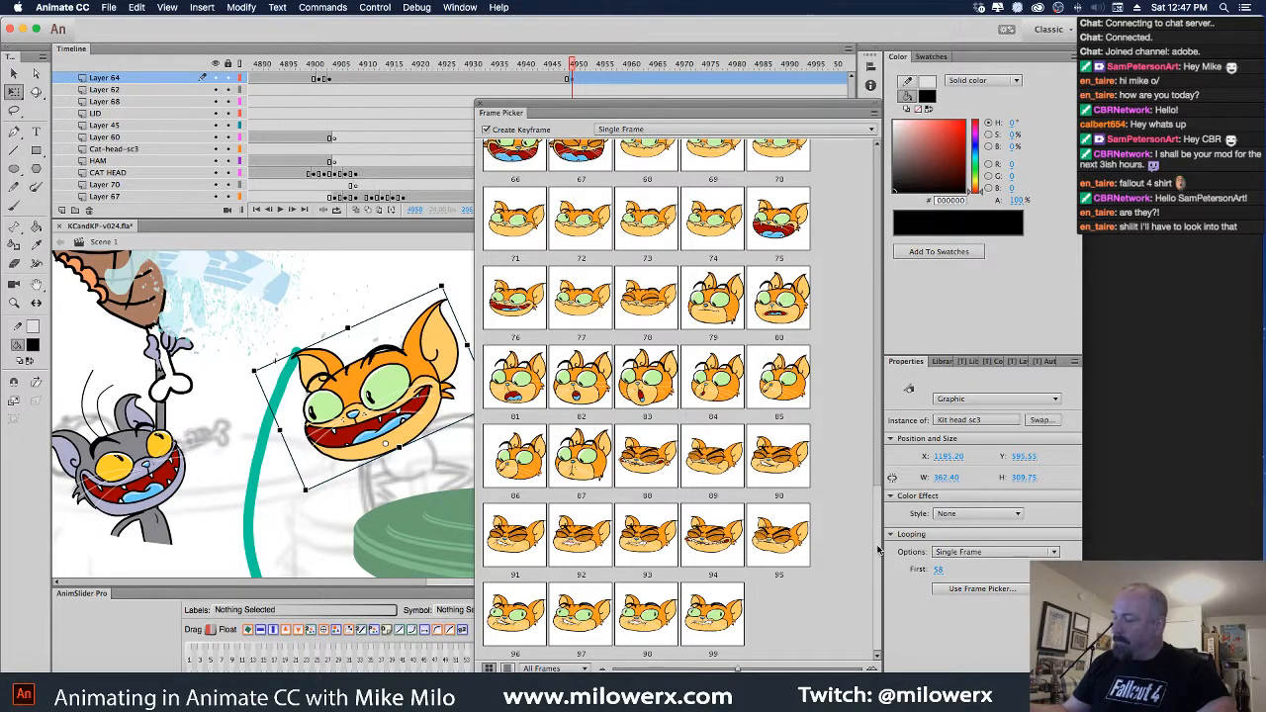
scroll(880, 554, "up", 3)
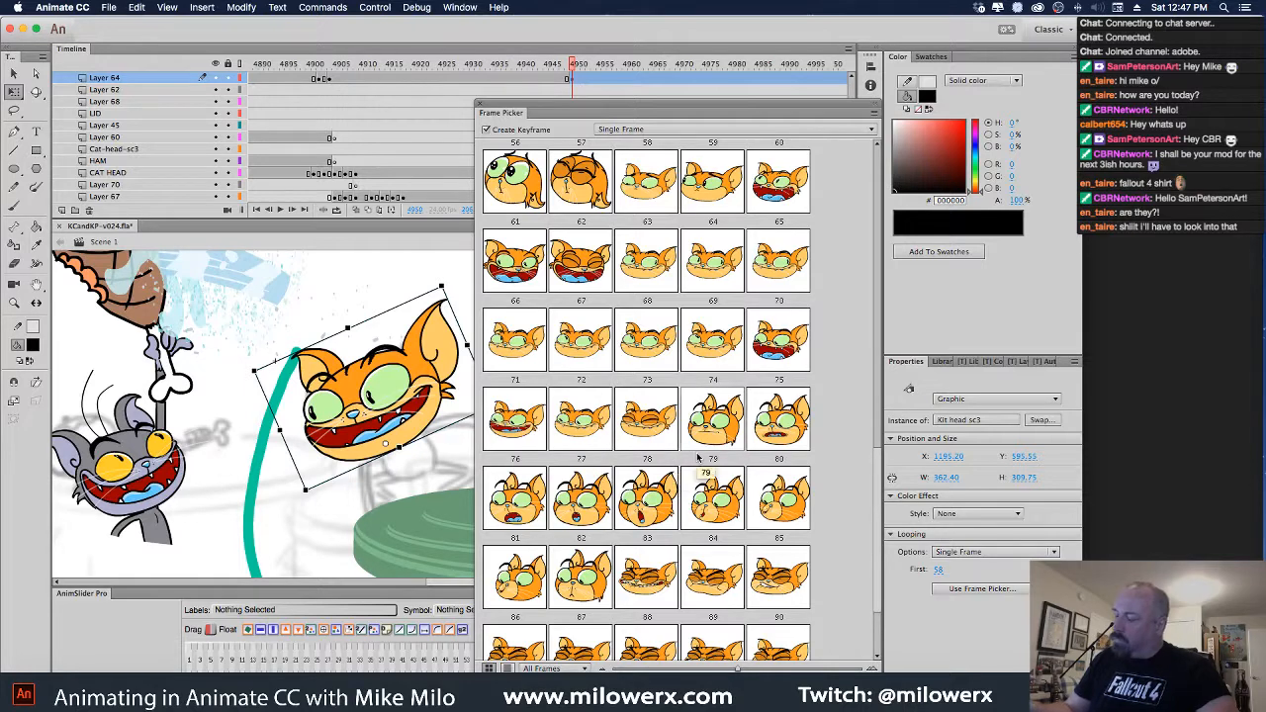
Swap the head to the closed-mouth fanged grin, rotate it to fit, and close the picker
left_click(588, 446)
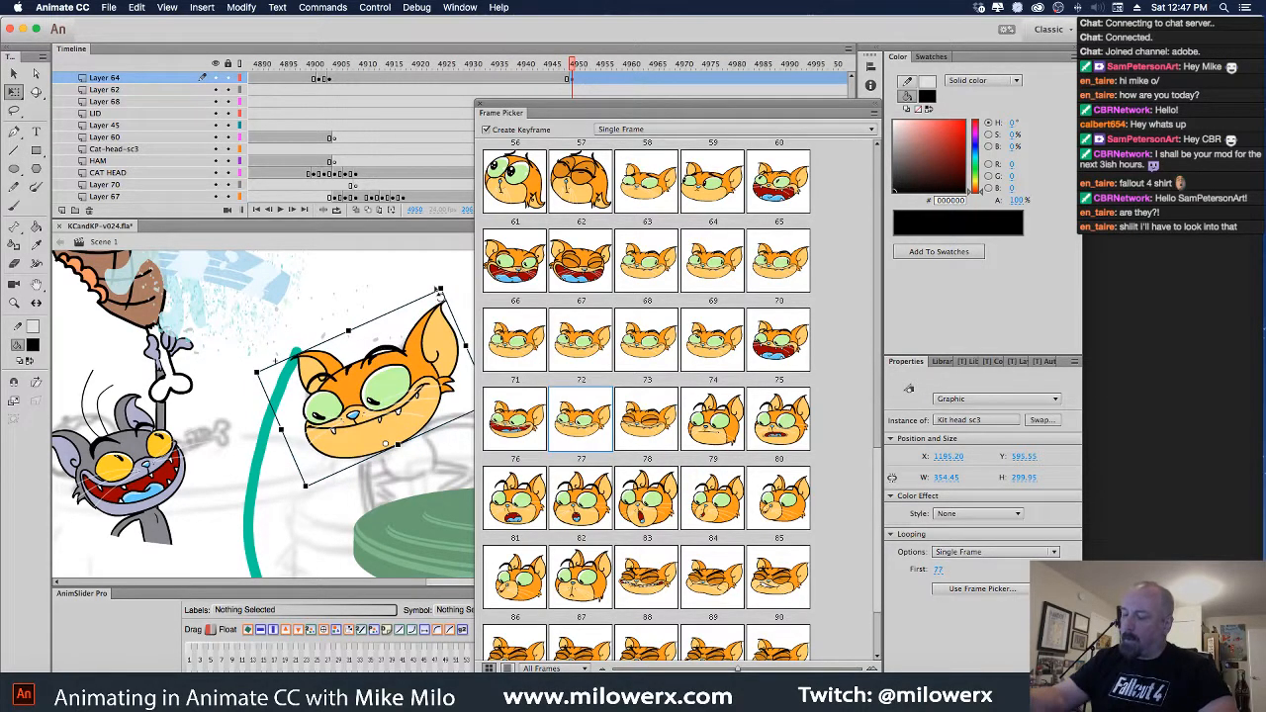
left_click_drag(451, 288, 503, 268)
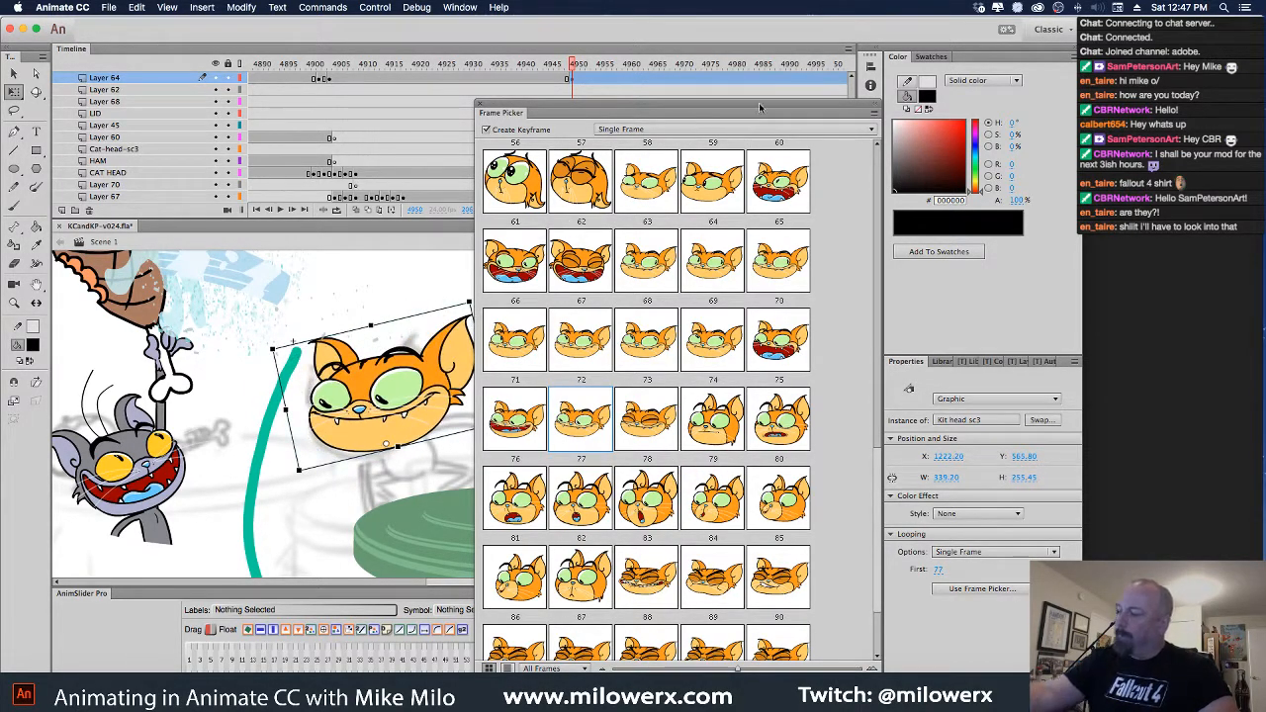
left_click(481, 105)
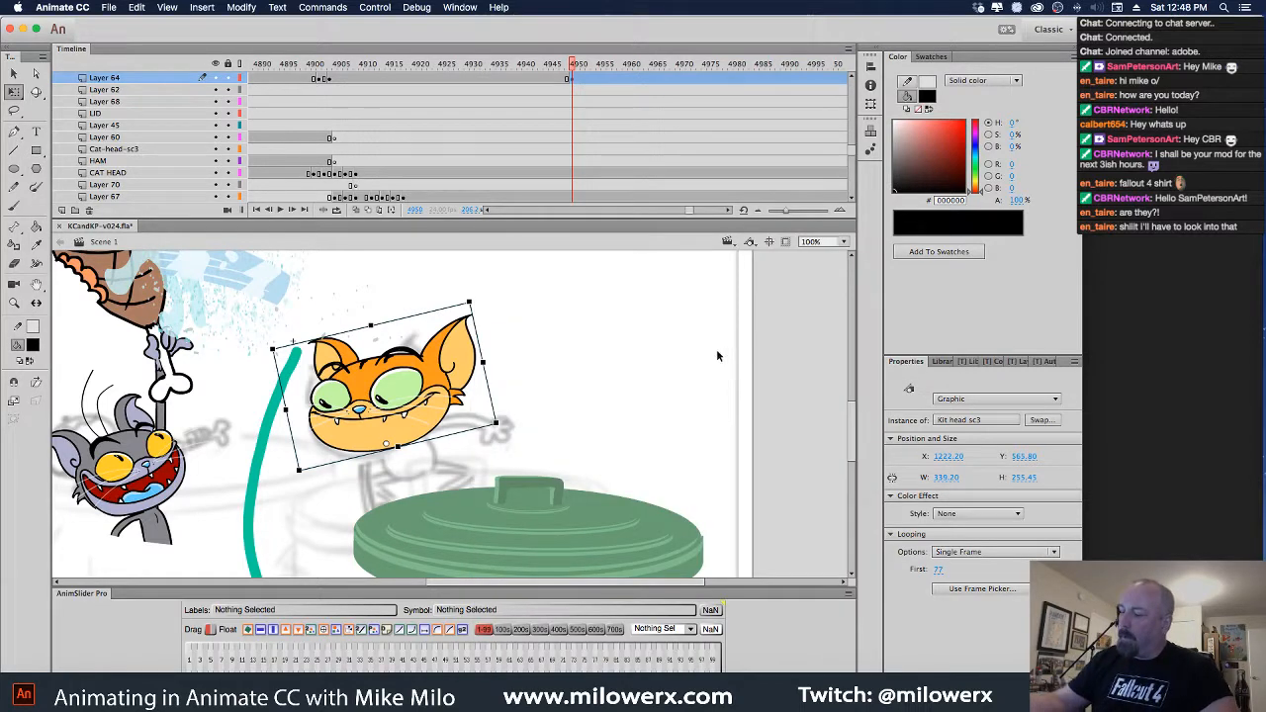
left_click_drag(575, 67, 567, 109)
Turn on Onion Skin, compare frames 4949 and 4950, and select the Brush tool
left_click(357, 212)
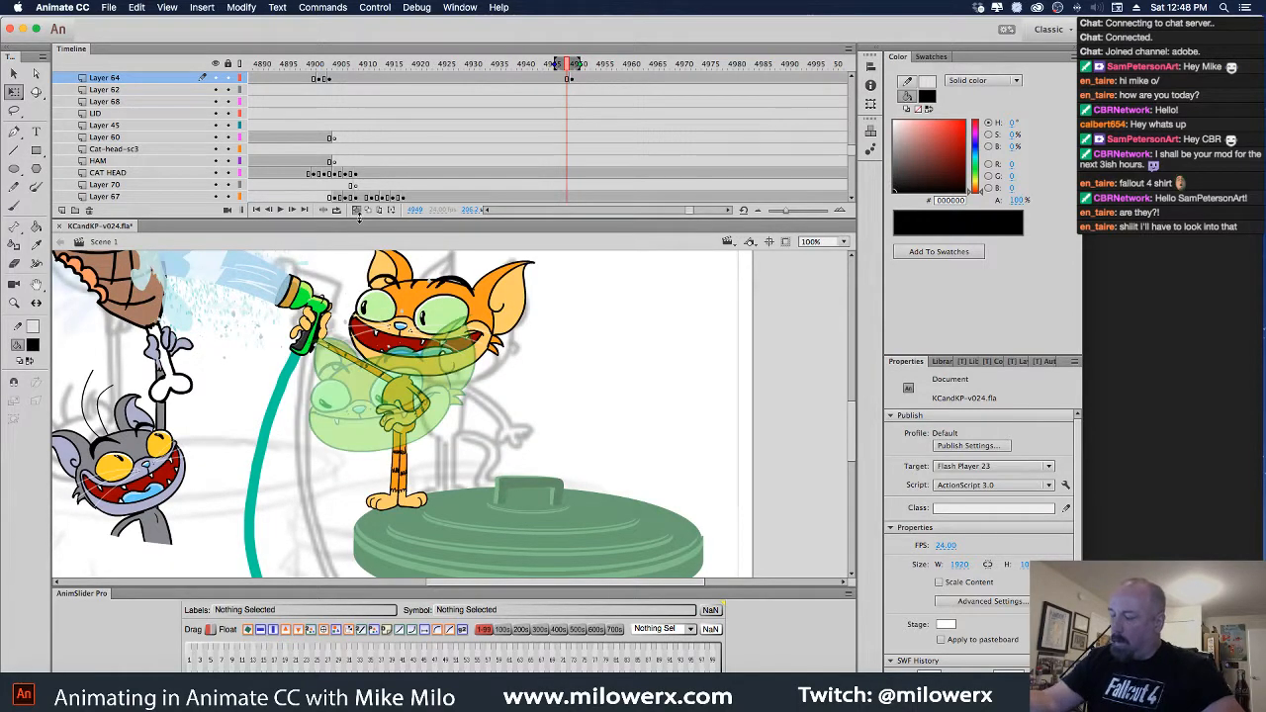
left_click(572, 66)
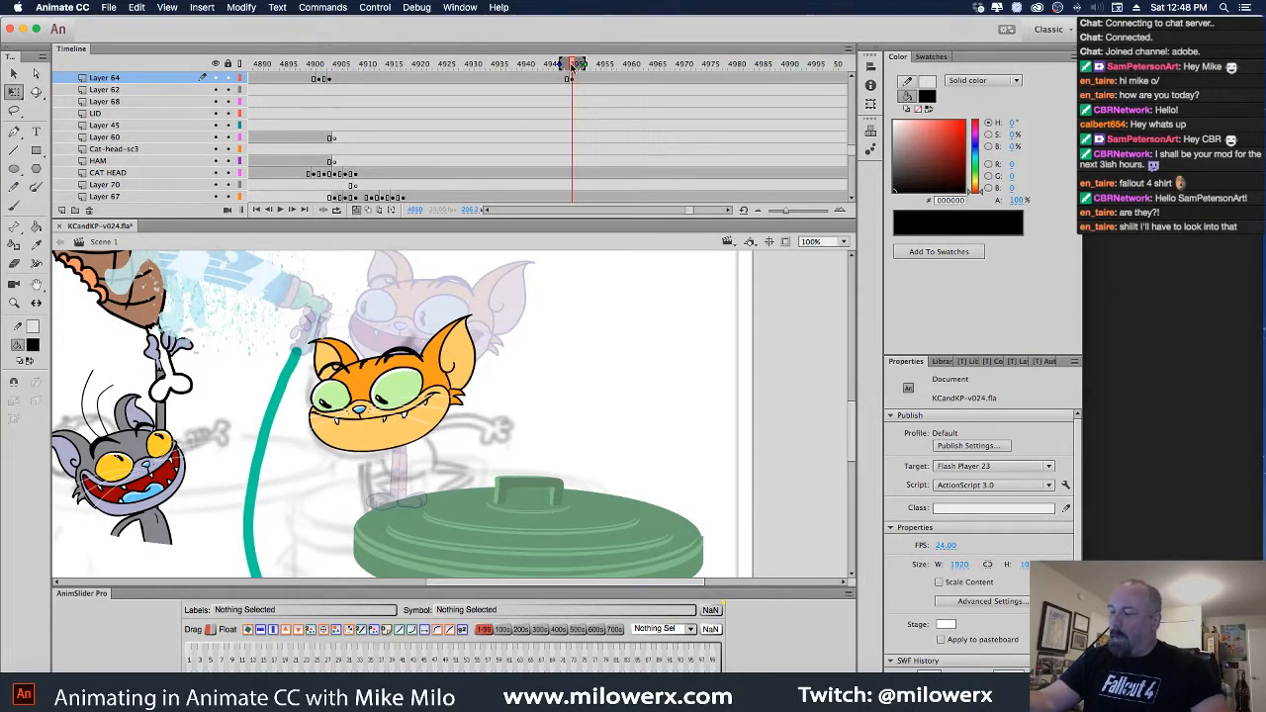
left_click(567, 65)
left_click(408, 405)
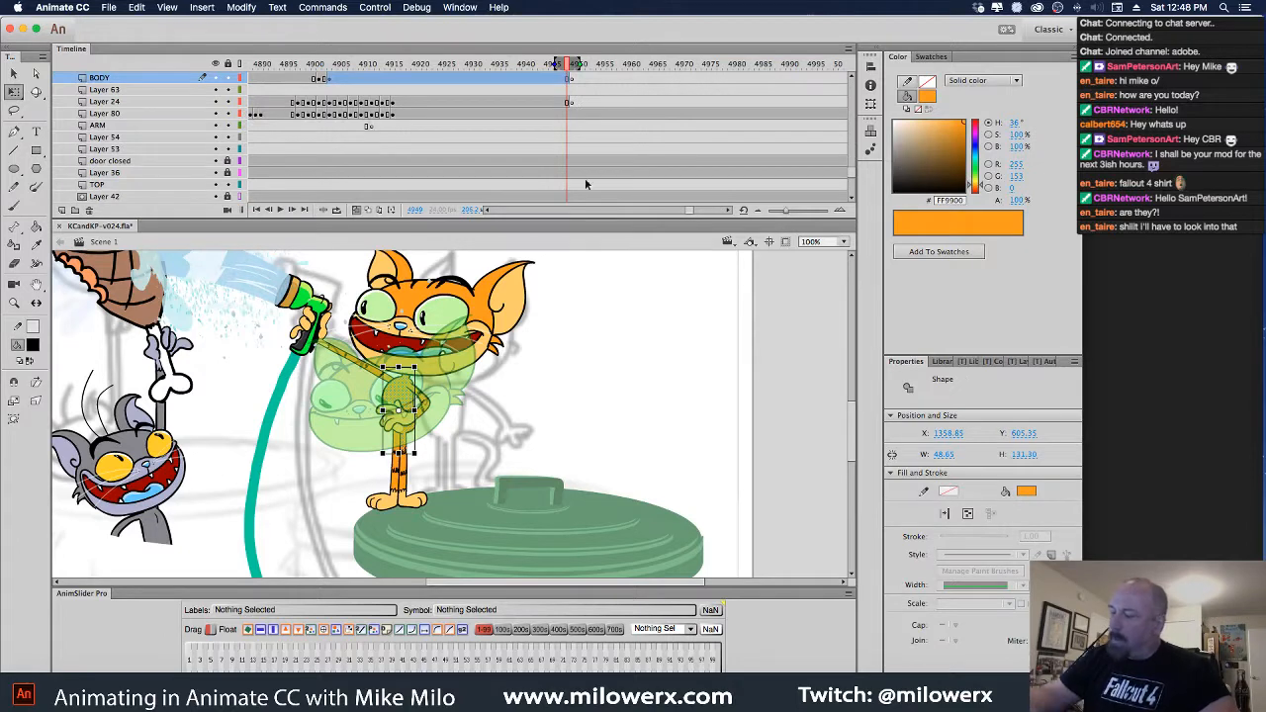
left_click(573, 82)
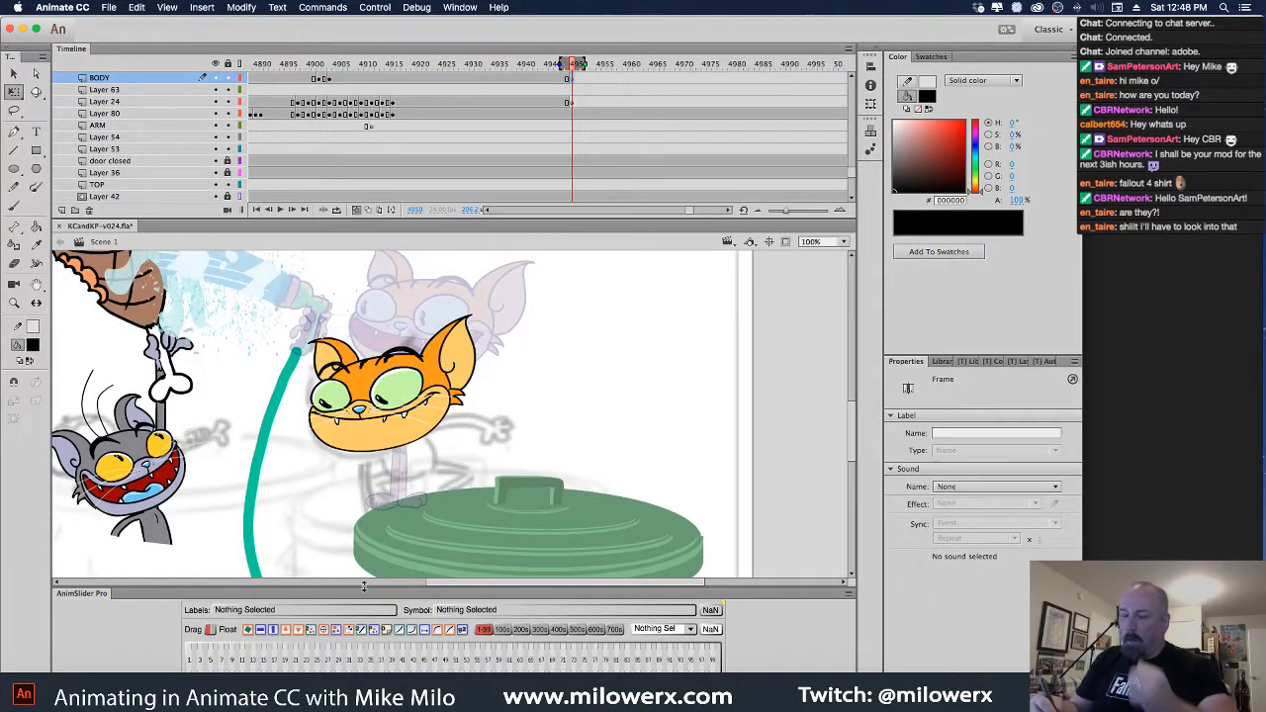
left_click(13, 205)
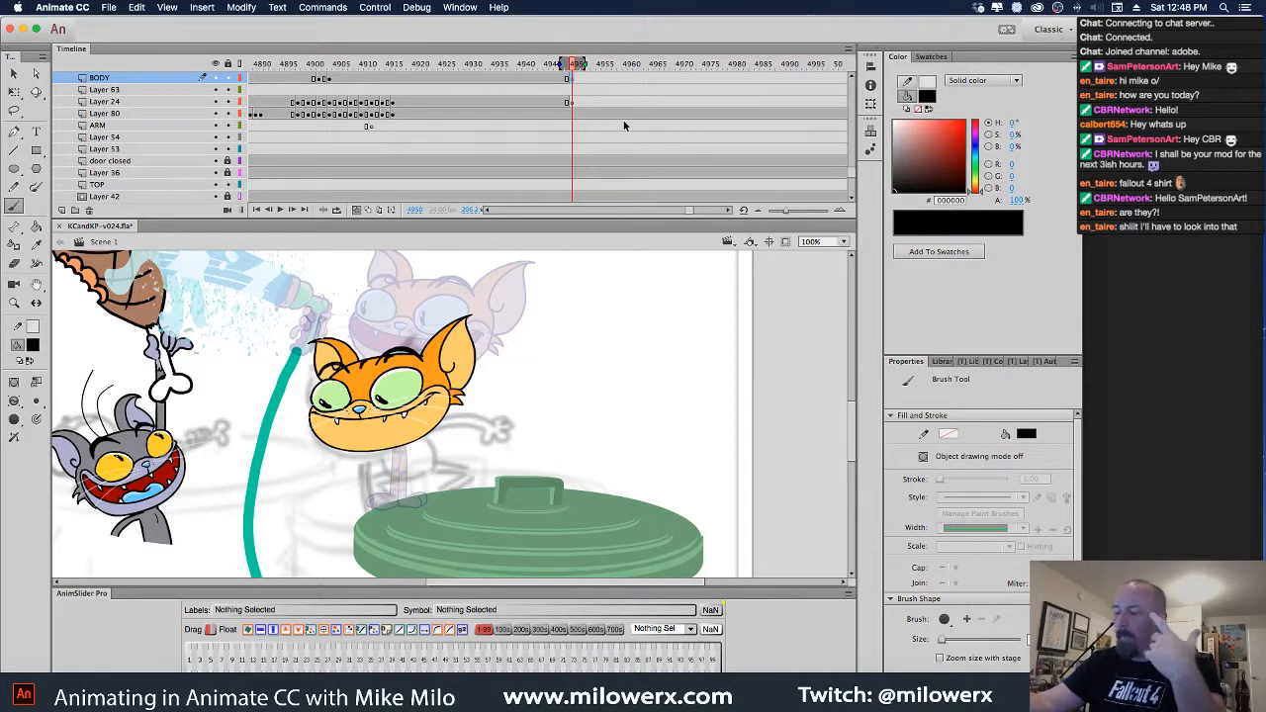
Set the brush fill colour to red (FF0000) and make Layer 24 active at frame 4950
left_click(15, 441)
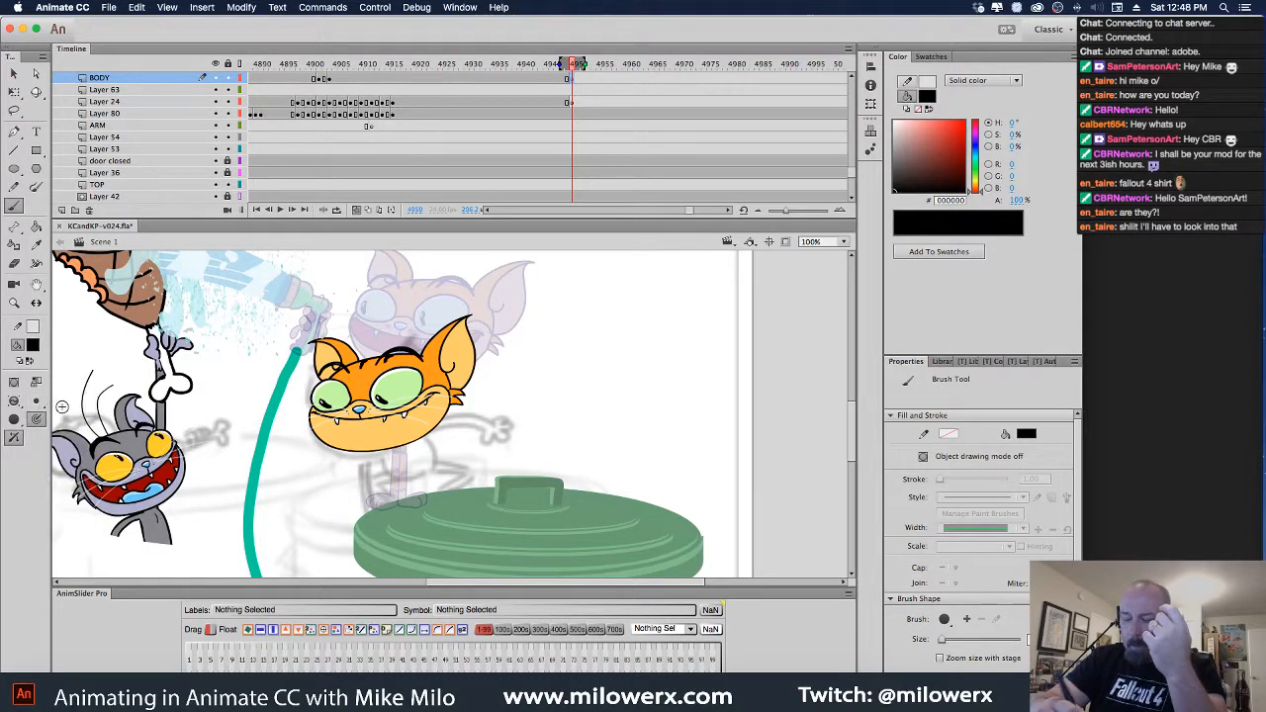
left_click(33, 346)
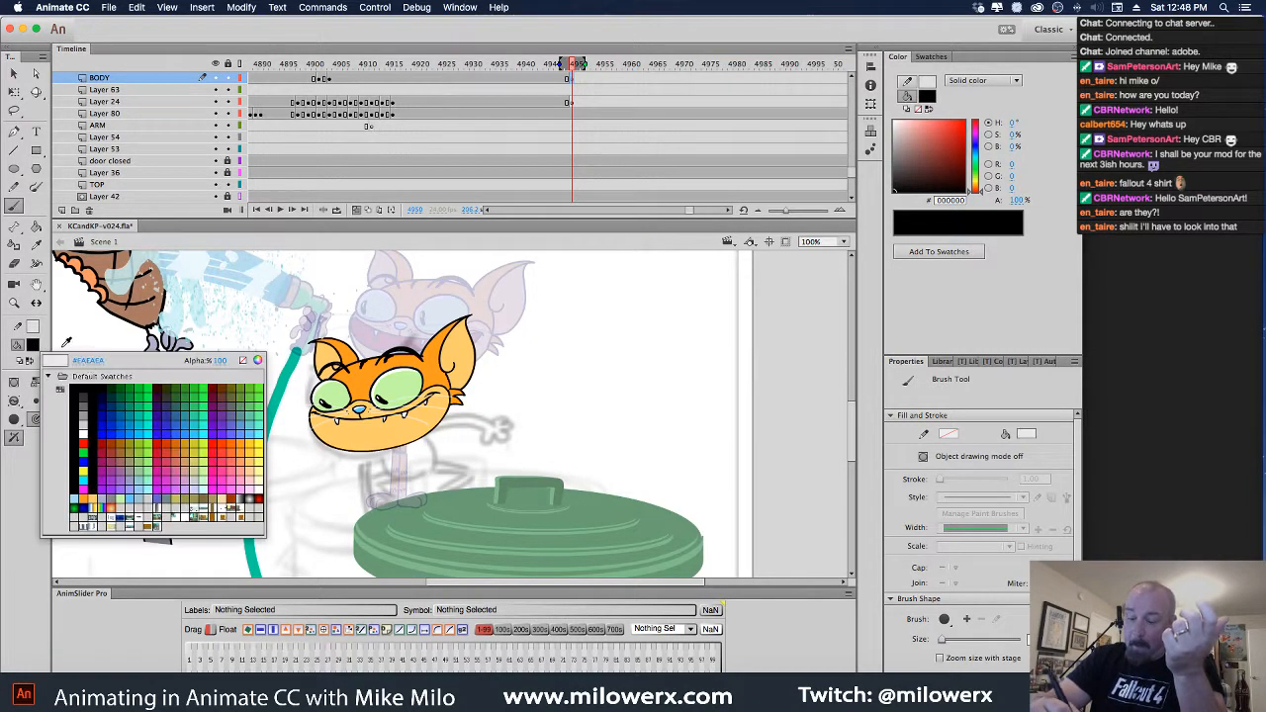
left_click(83, 442)
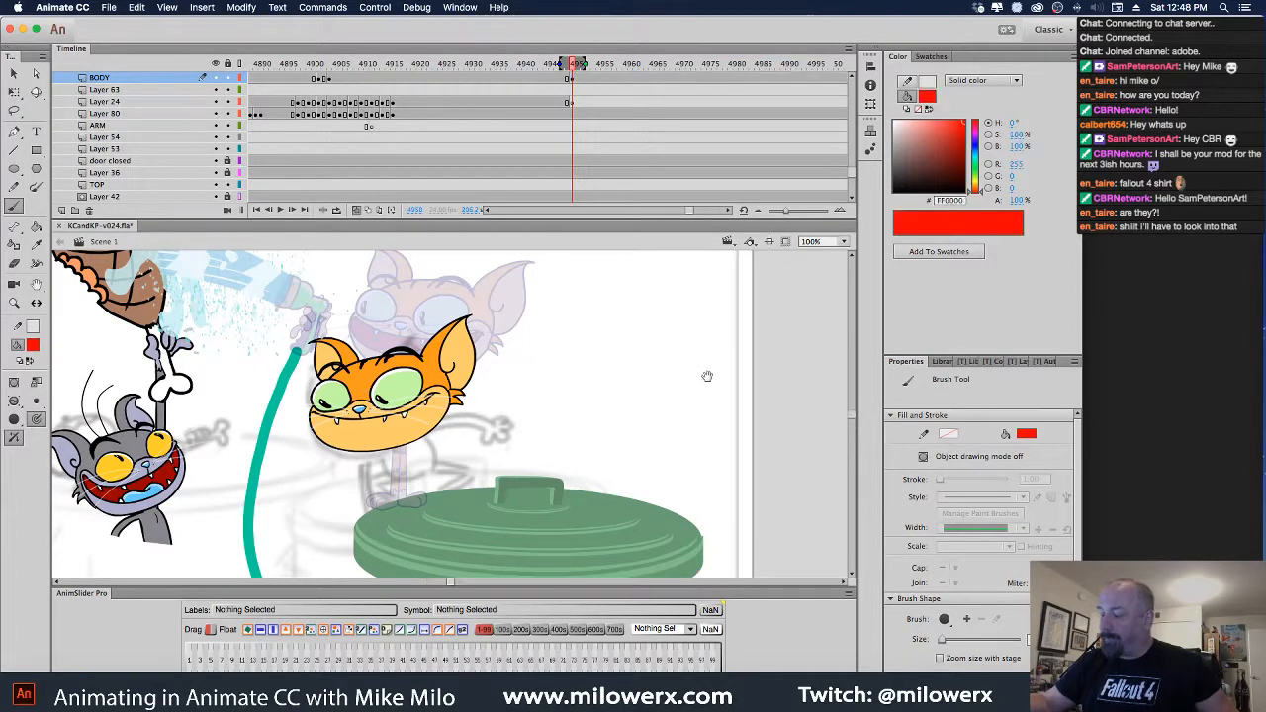
mouse_move(707, 376)
left_mouse_down()
mouse_move(692, 314)
mouse_move(667, 312)
left_mouse_up()
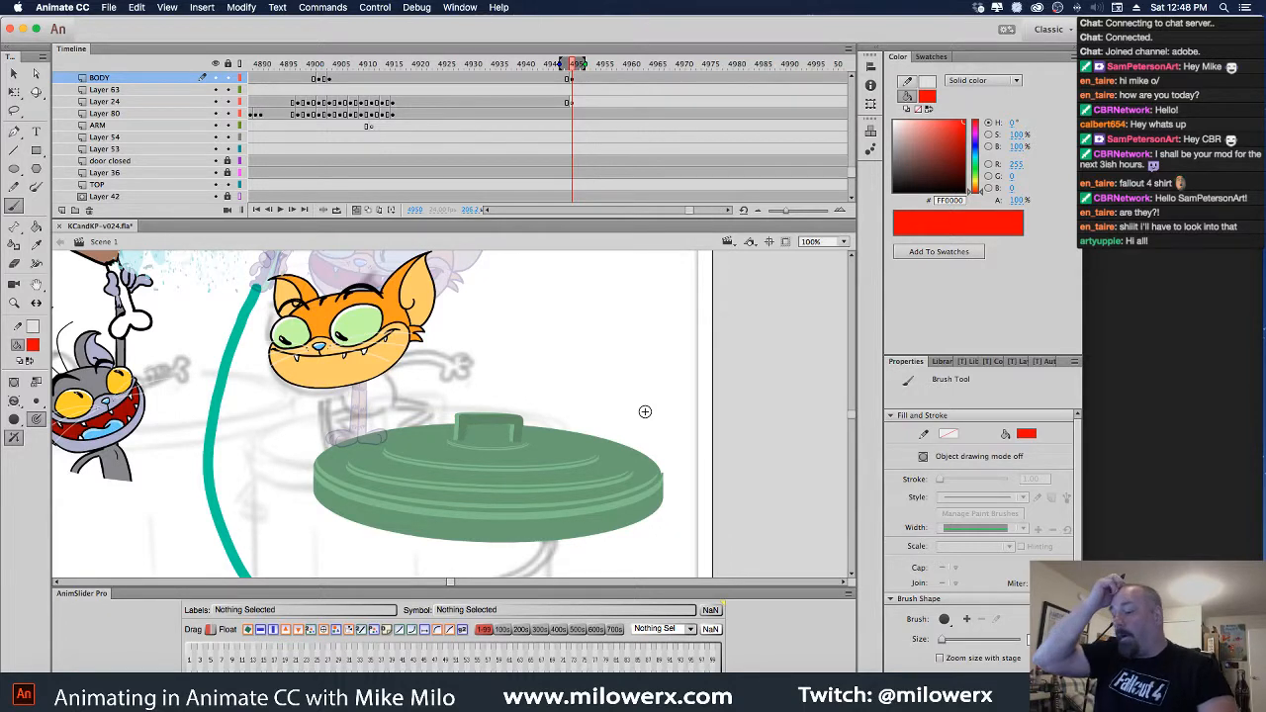
left_click(576, 103)
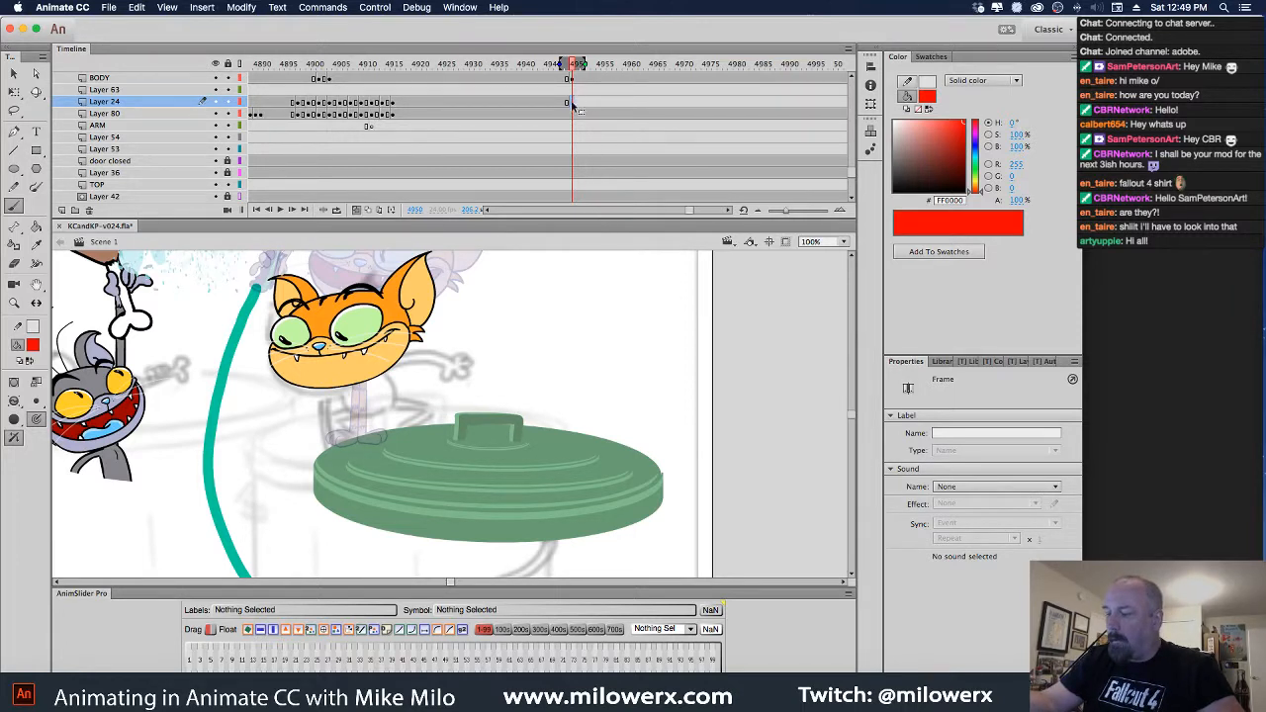
Inspect the Layer 50 group at frame 4949, then clear the stage selection
scroll(851, 149, "up", 3)
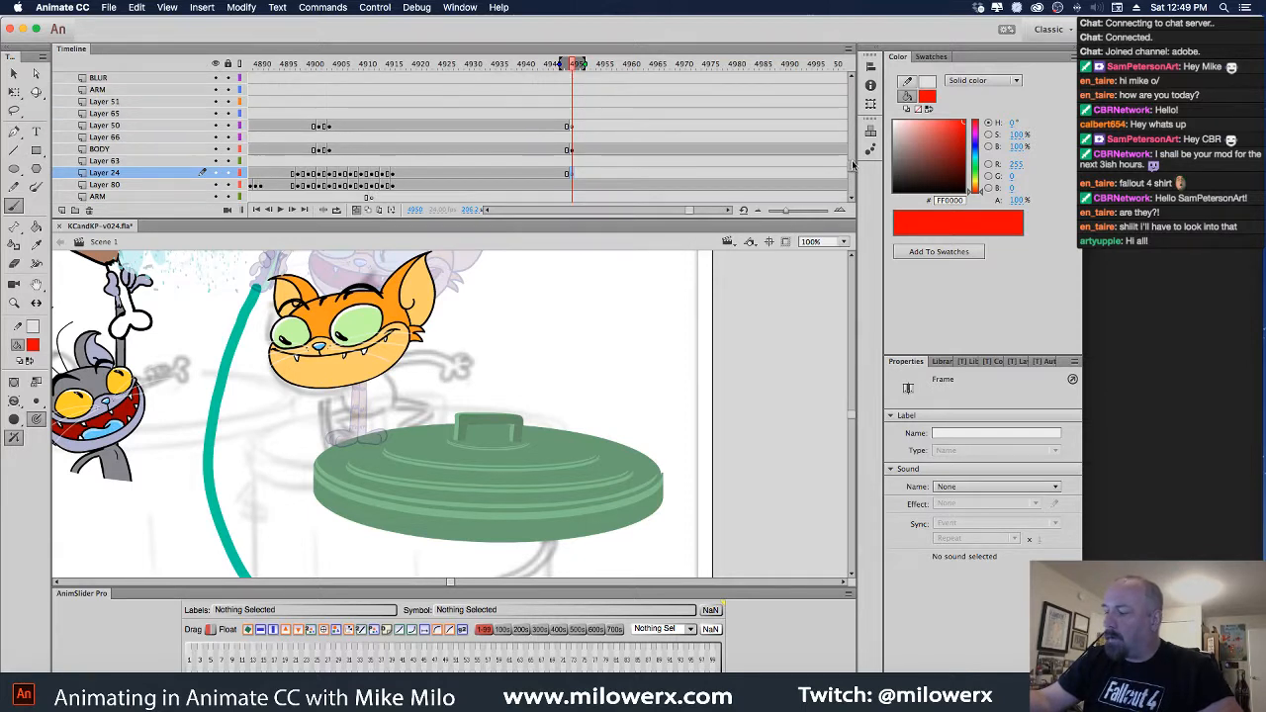
scroll(853, 163, "down", 1)
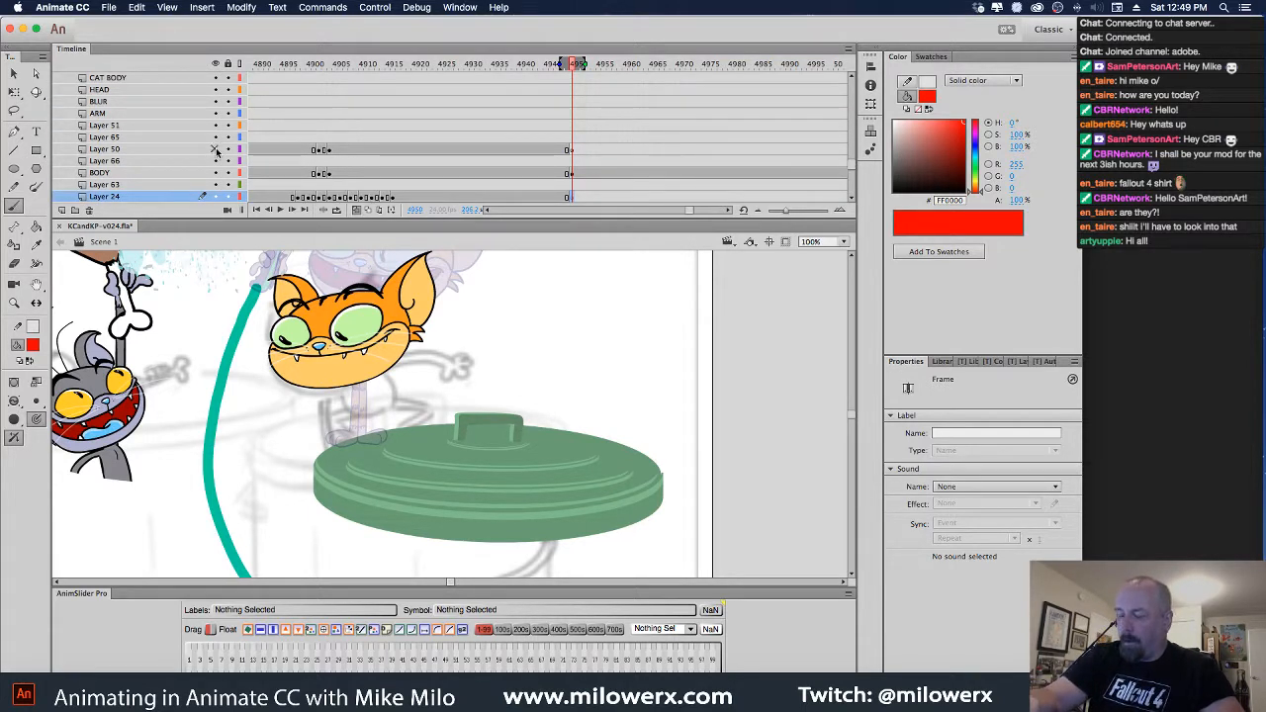
left_click(569, 151)
left_click(368, 339, "super")
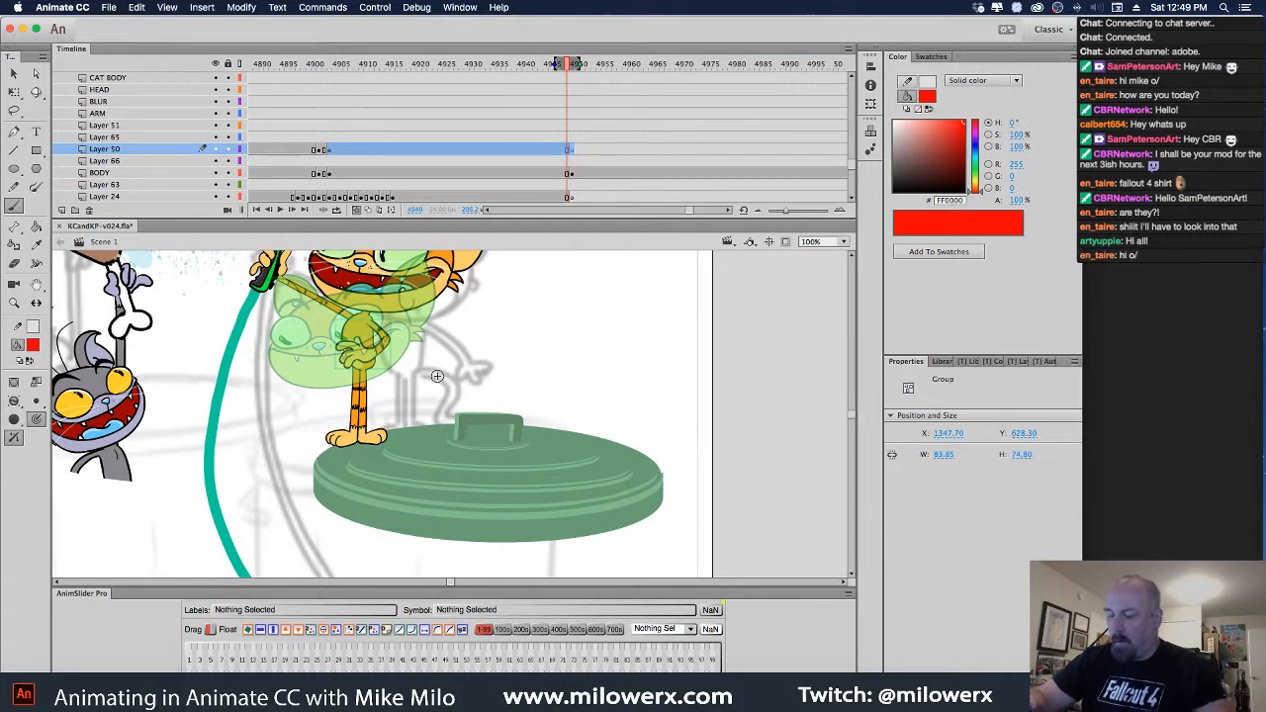
left_click(14, 75)
left_click(368, 348)
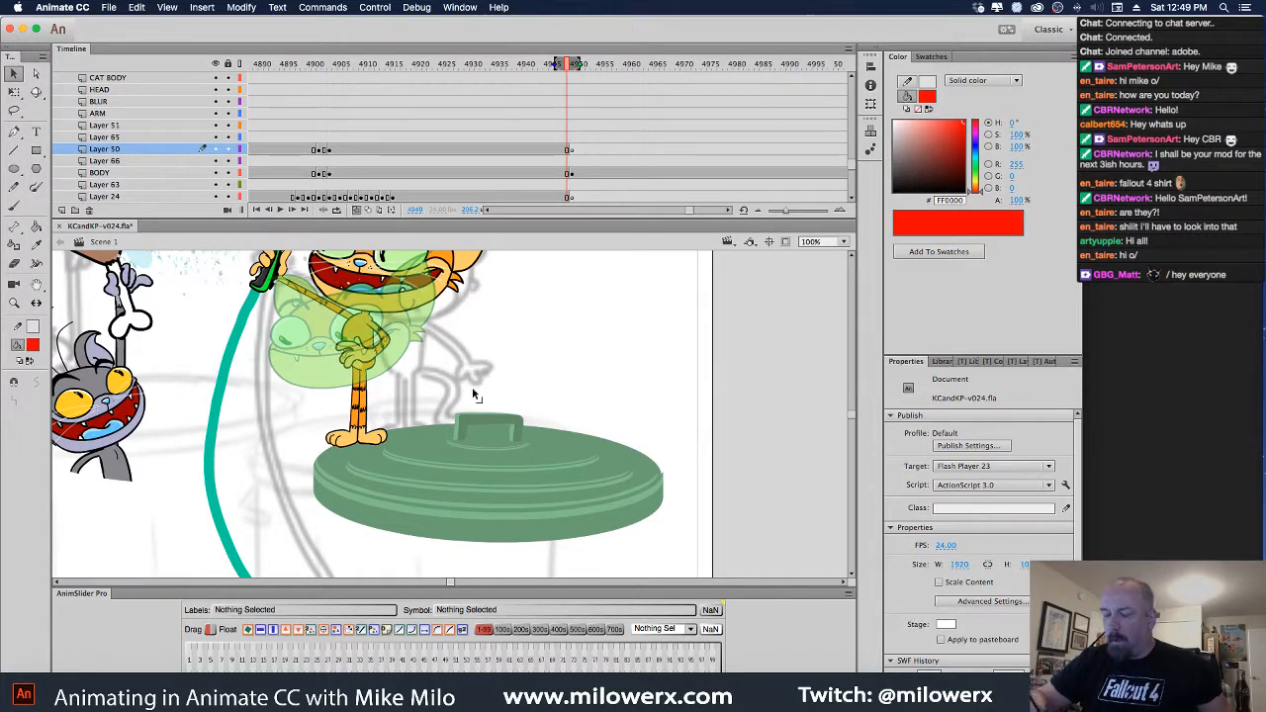
Select the BODY layer's frame 4950, checking neighbouring frames and Layer 24 along the way
scroll(852, 166, "down", 2)
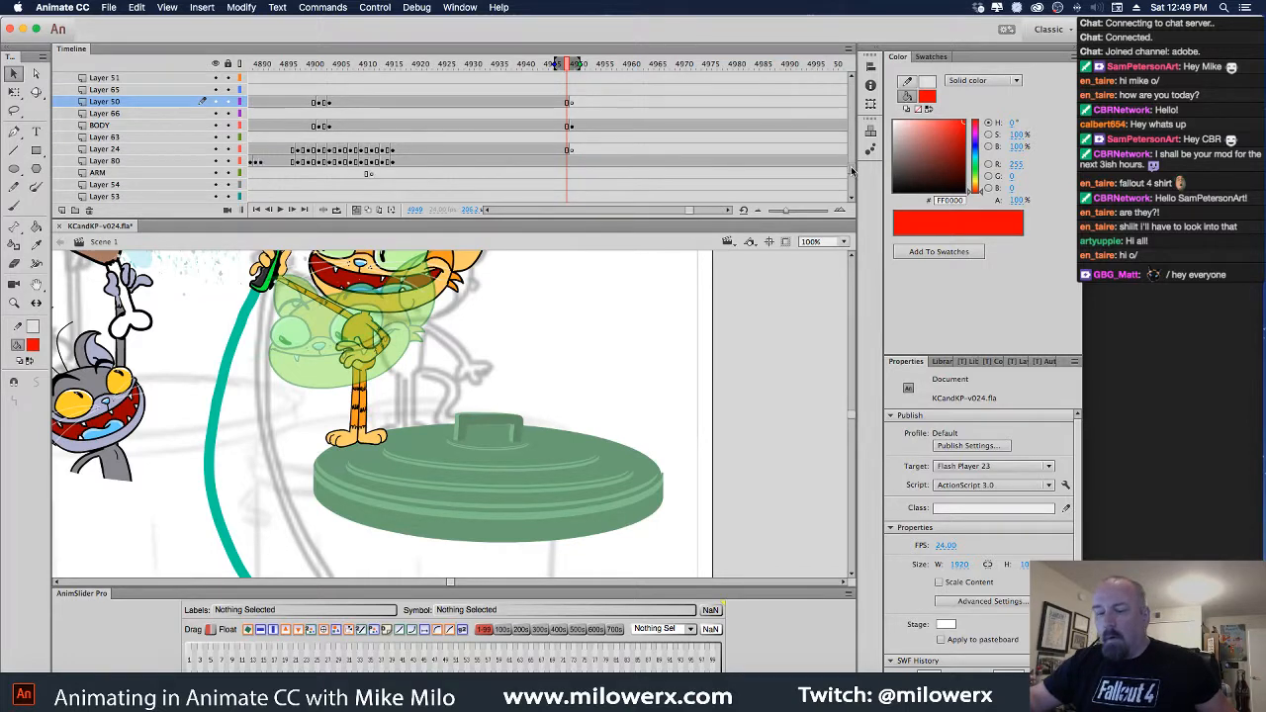
scroll(851, 170, "up", 1)
left_click(131, 138)
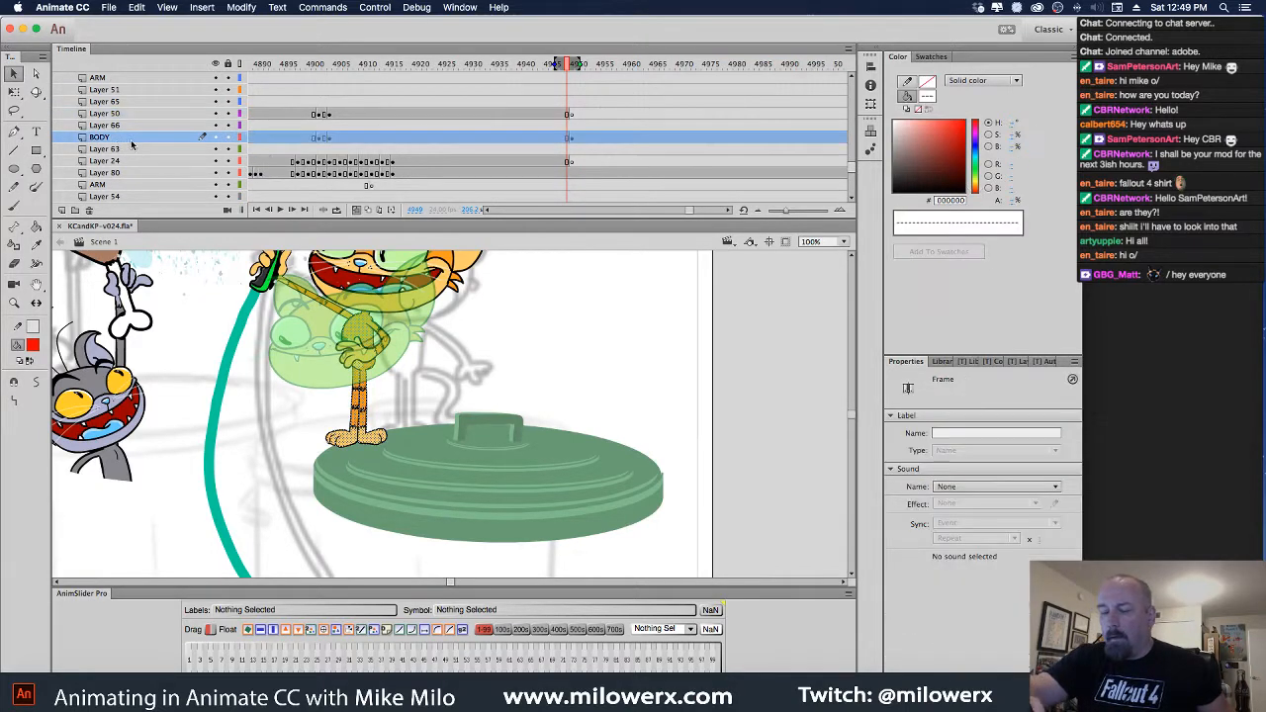
left_click(574, 139)
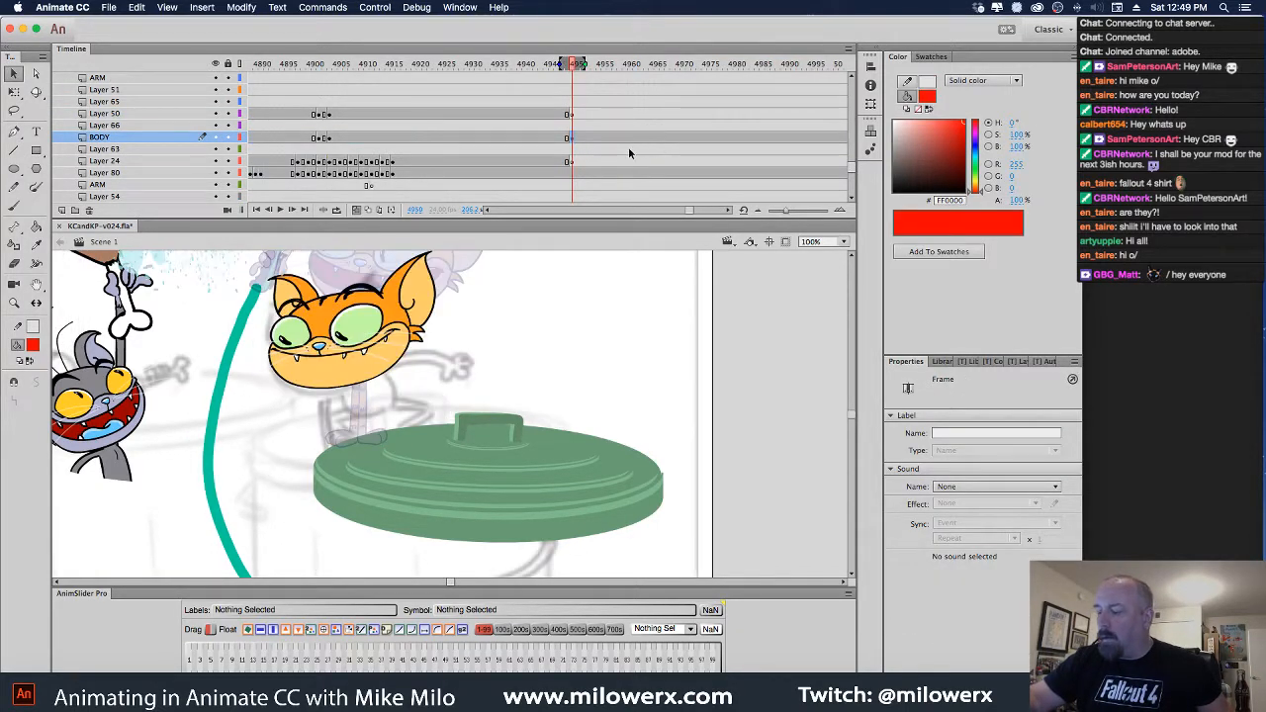
left_click(574, 162)
left_click(578, 140)
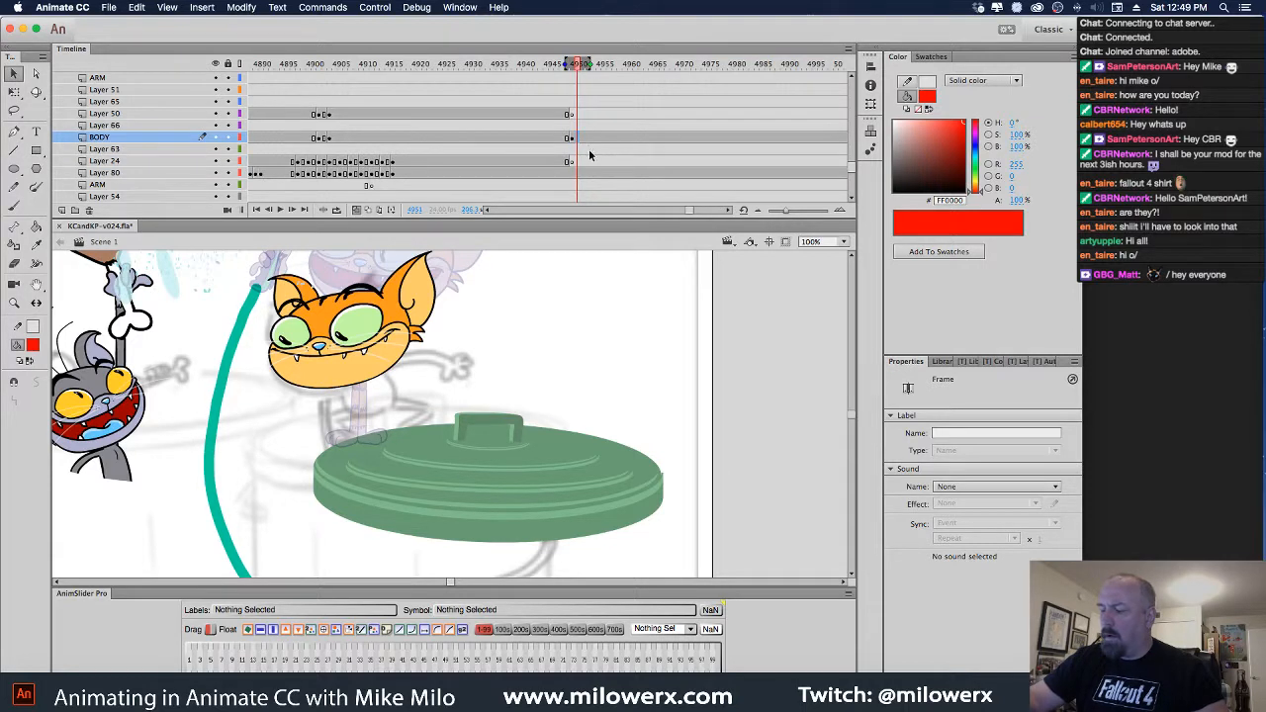
left_click(573, 139)
key("Escape")
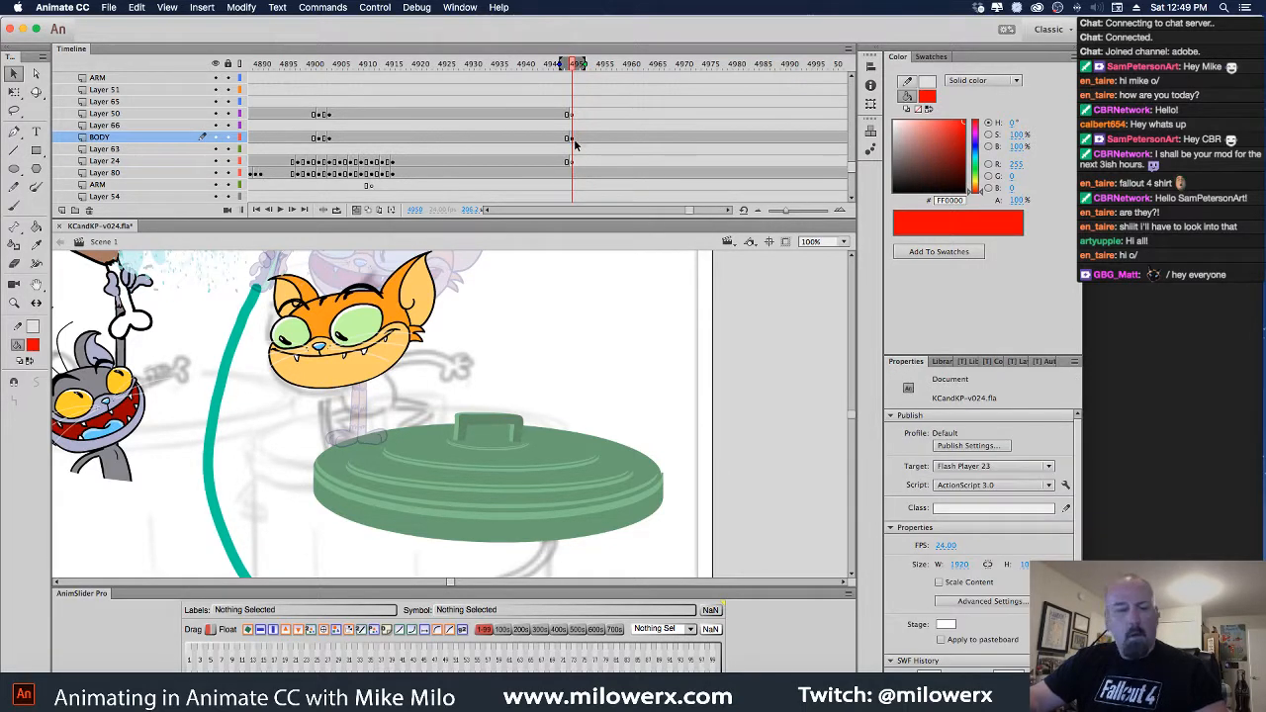
left_click(579, 140)
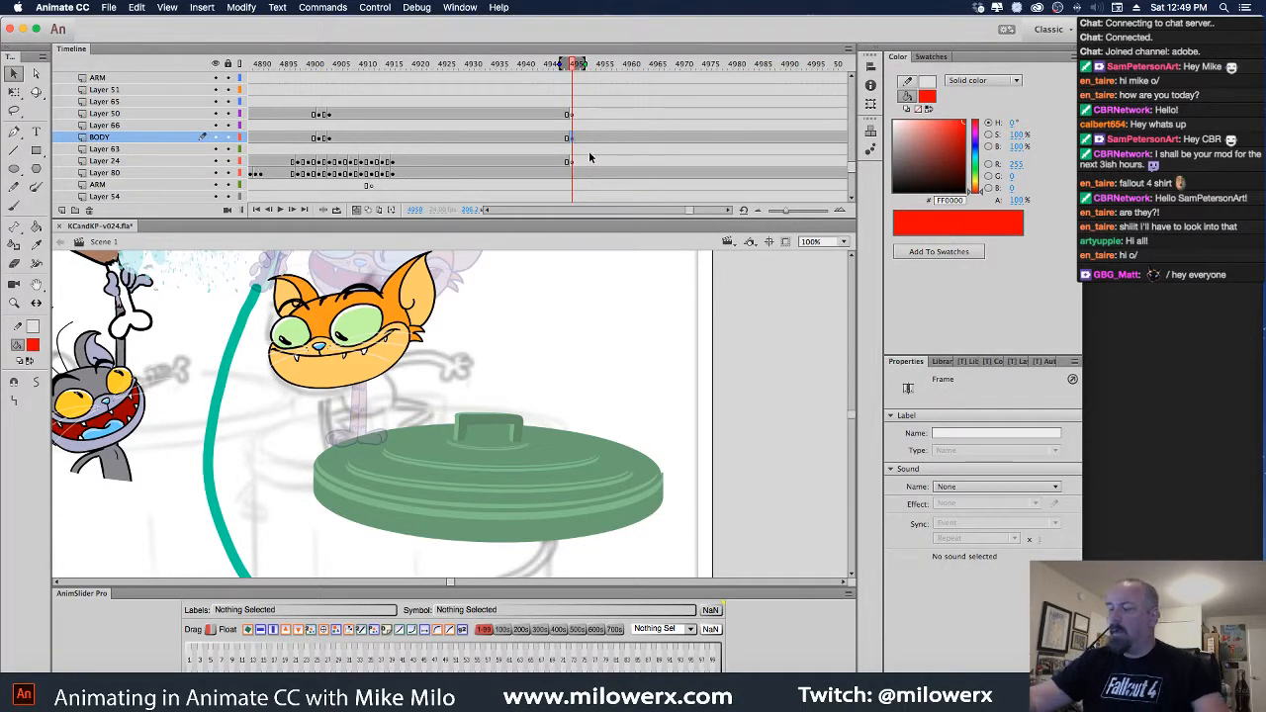
Turn off onion skinning and compare frame 4950's lone head with frame 4949's full body
left_click(357, 211)
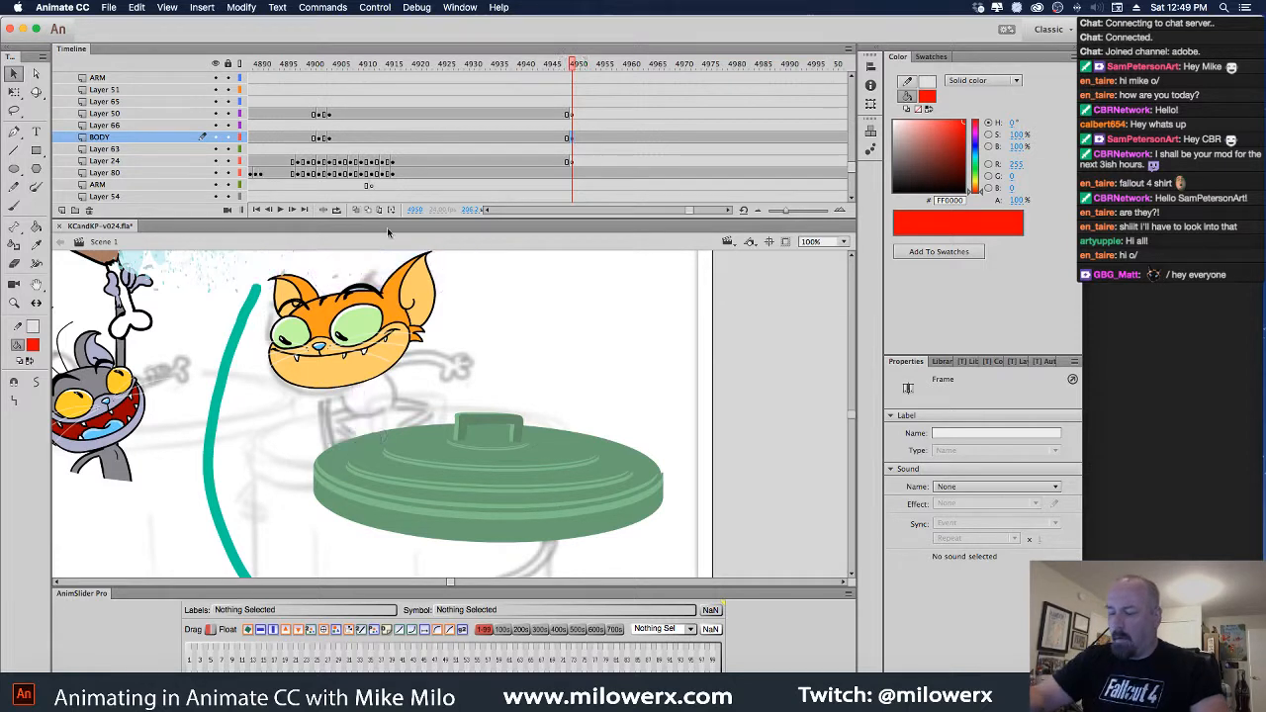
left_click(584, 141)
left_click(574, 141)
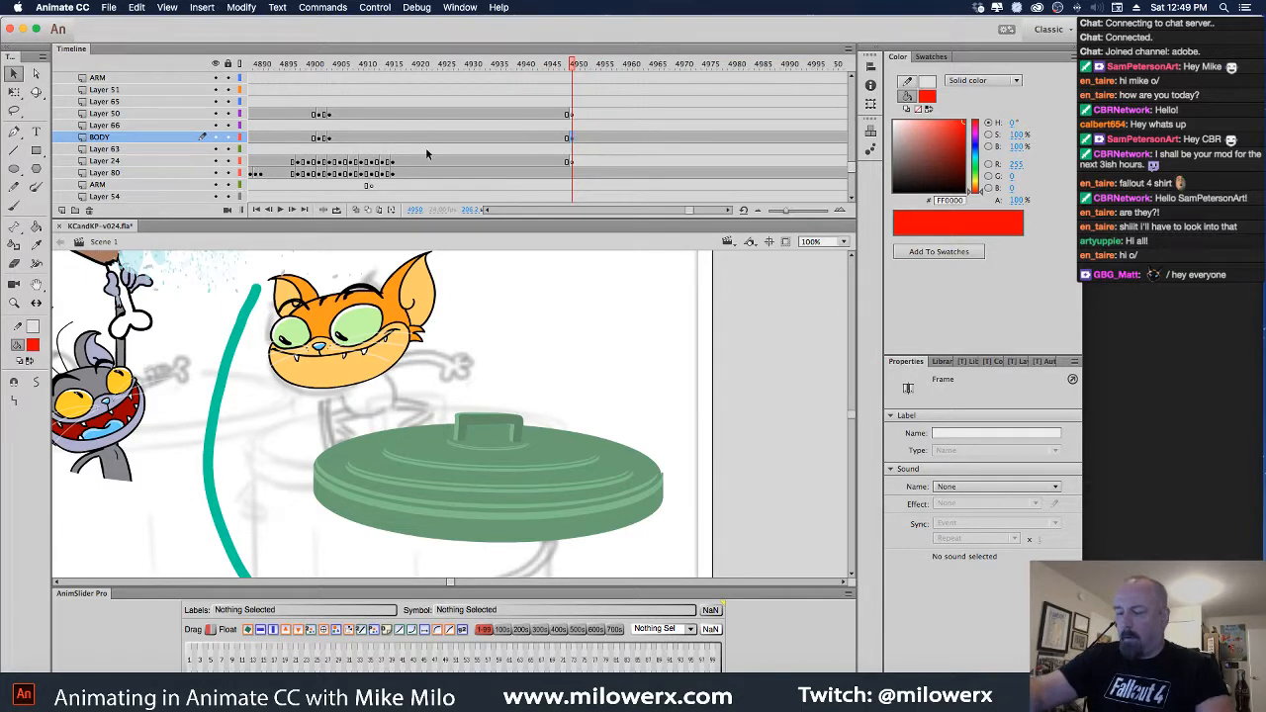
left_click_drag(576, 65, 568, 67)
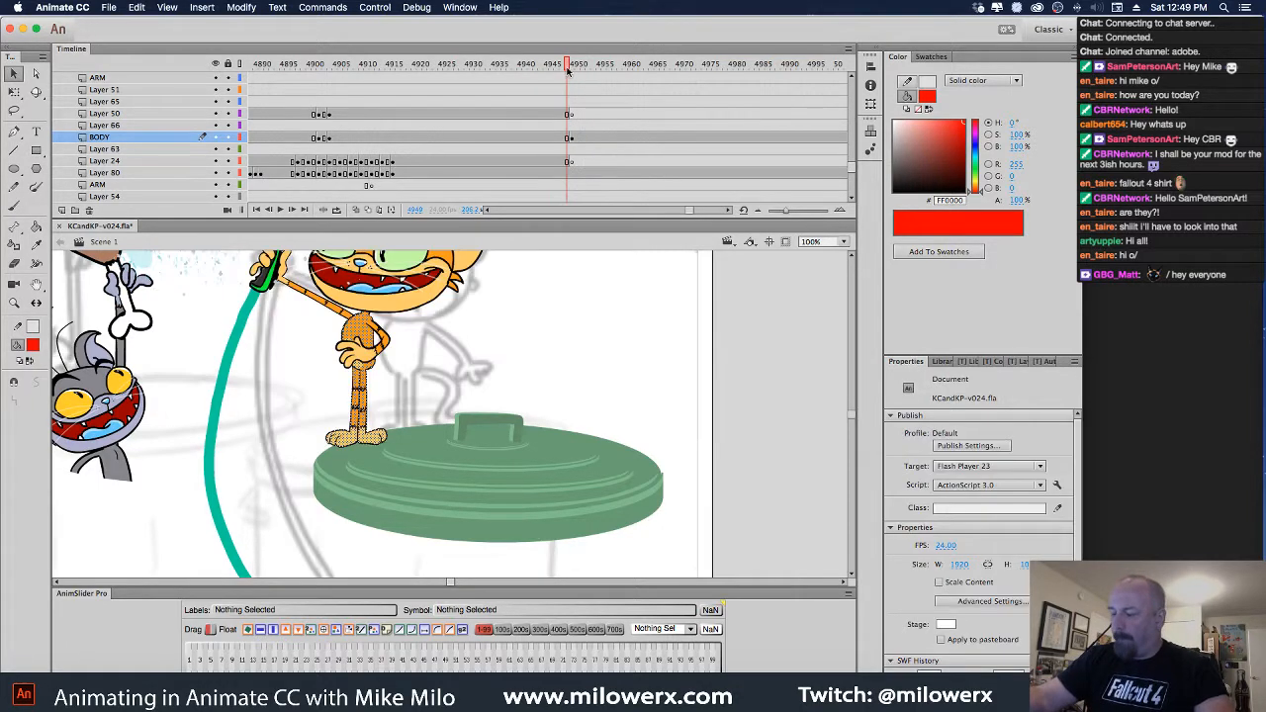
left_click(573, 140)
left_click(568, 141)
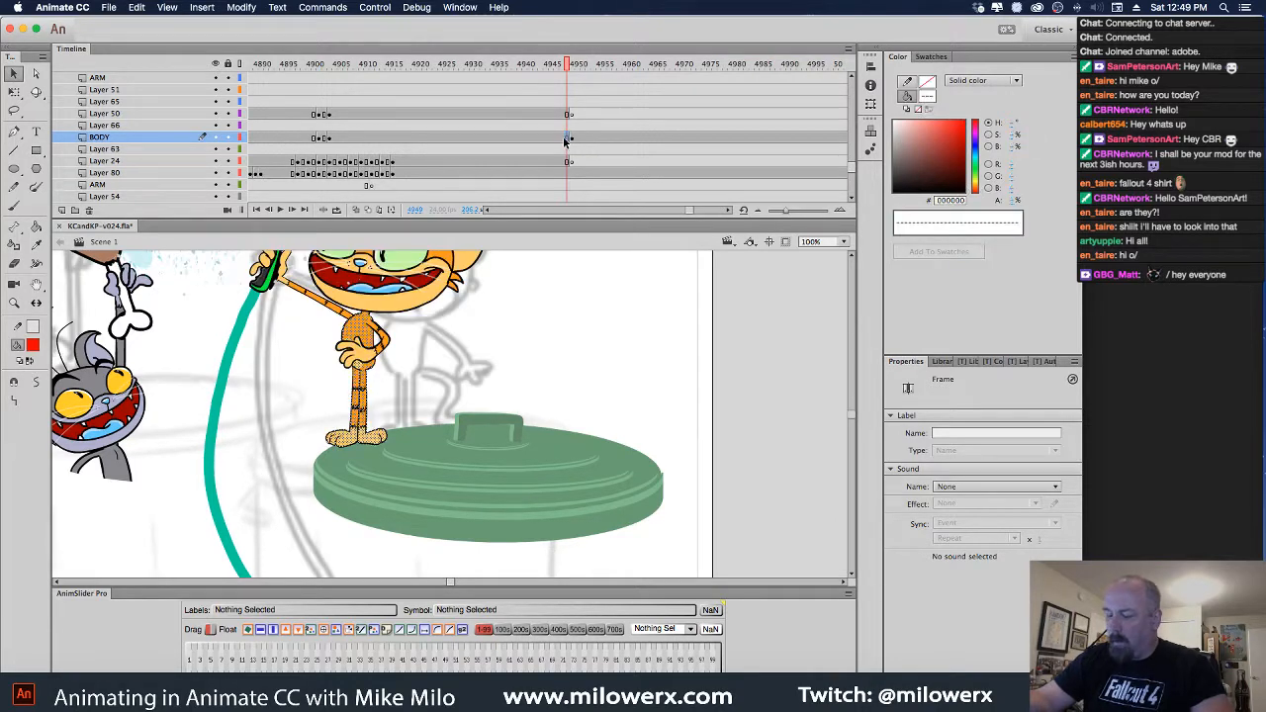
left_click(572, 141)
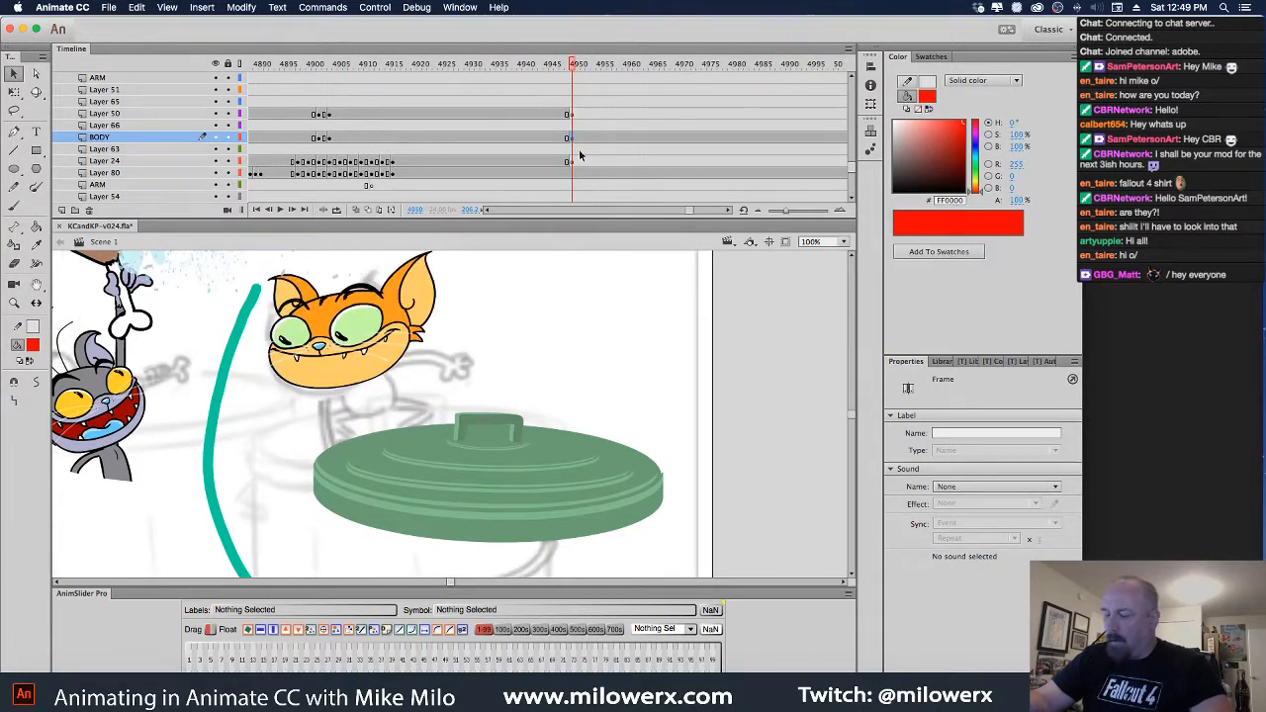
Select the empty BODY keyframe at frame 4950 and choose the Brush tool
left_click(527, 335)
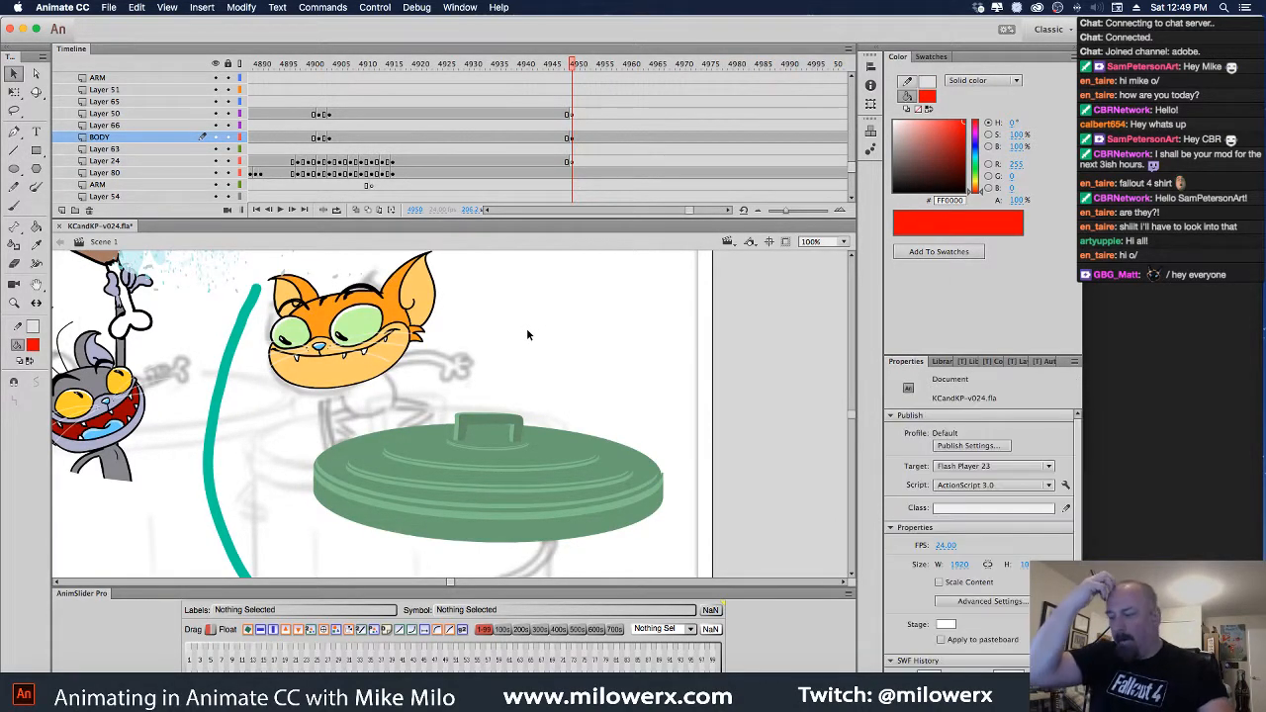
left_click(573, 141)
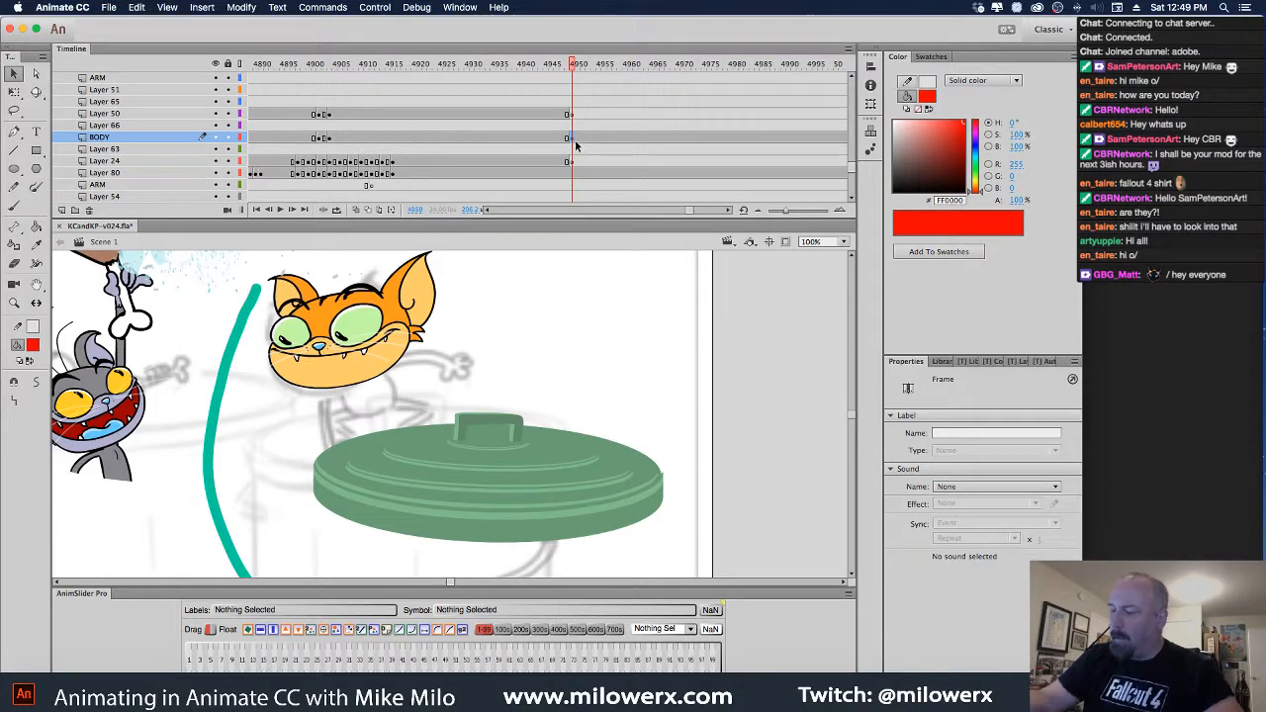
left_click(574, 138)
left_click(14, 205)
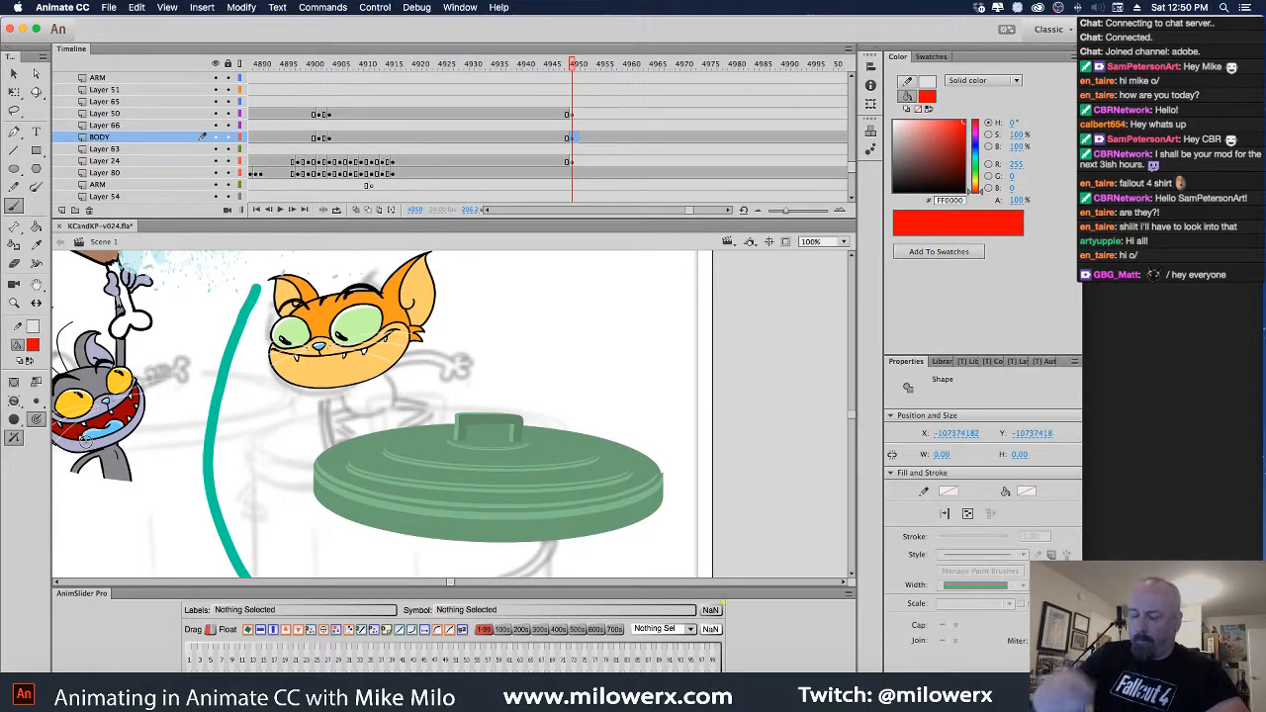
Turn onion skin back on, zoom to 200% over the lid, set the brush mode, and start the left foot
left_click(357, 210)
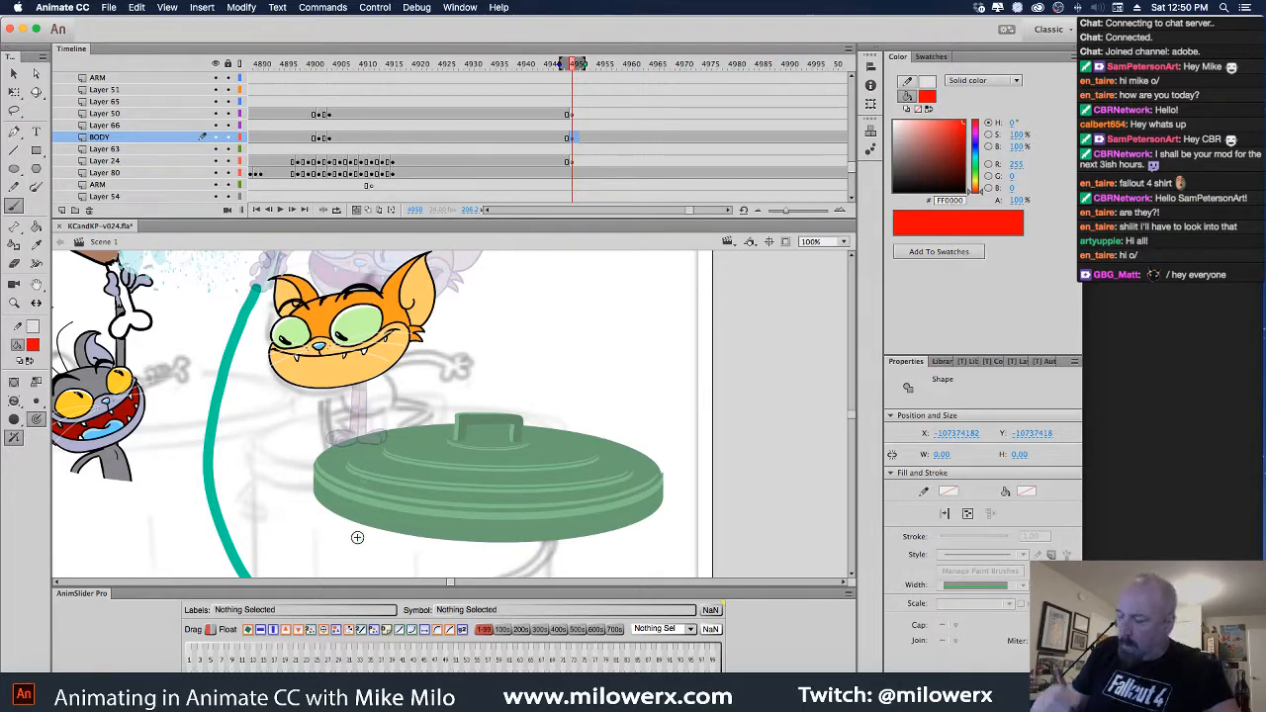
left_click(423, 414, "super")
left_click_drag(521, 401, 605, 379)
mouse_move(392, 432)
left_mouse_down()
mouse_move(361, 428)
mouse_move(350, 442)
left_mouse_up()
key("super+z")
key("super+z")
left_click(13, 402)
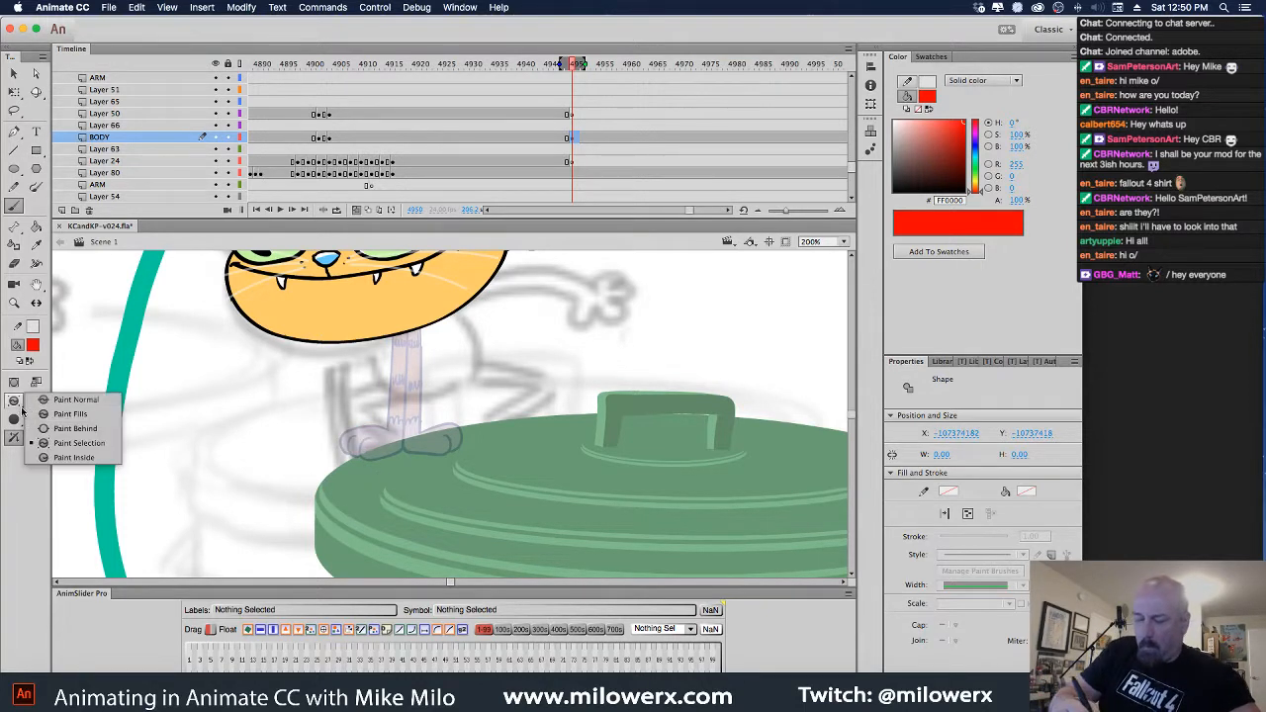
left_click(85, 413)
mouse_move(389, 431)
left_mouse_down()
mouse_move(344, 436)
mouse_move(348, 457)
left_mouse_up()
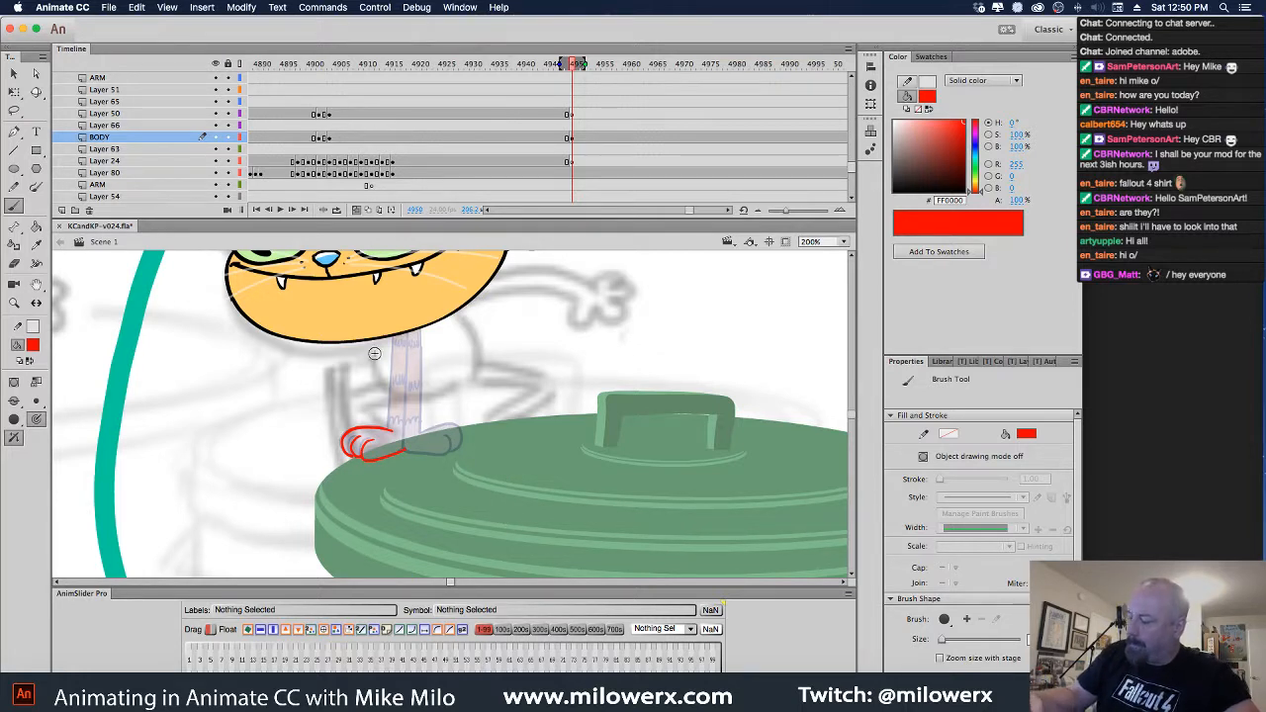
Sketch the red left leg, back curve, torso front, back leg and thigh, fixing the right foot tip
mouse_move(393, 429)
left_mouse_down()
mouse_move(329, 404)
mouse_move(382, 389)
mouse_move(394, 426)
mouse_move(365, 407)
mouse_move(405, 431)
mouse_move(375, 409)
mouse_move(409, 404)
left_mouse_up()
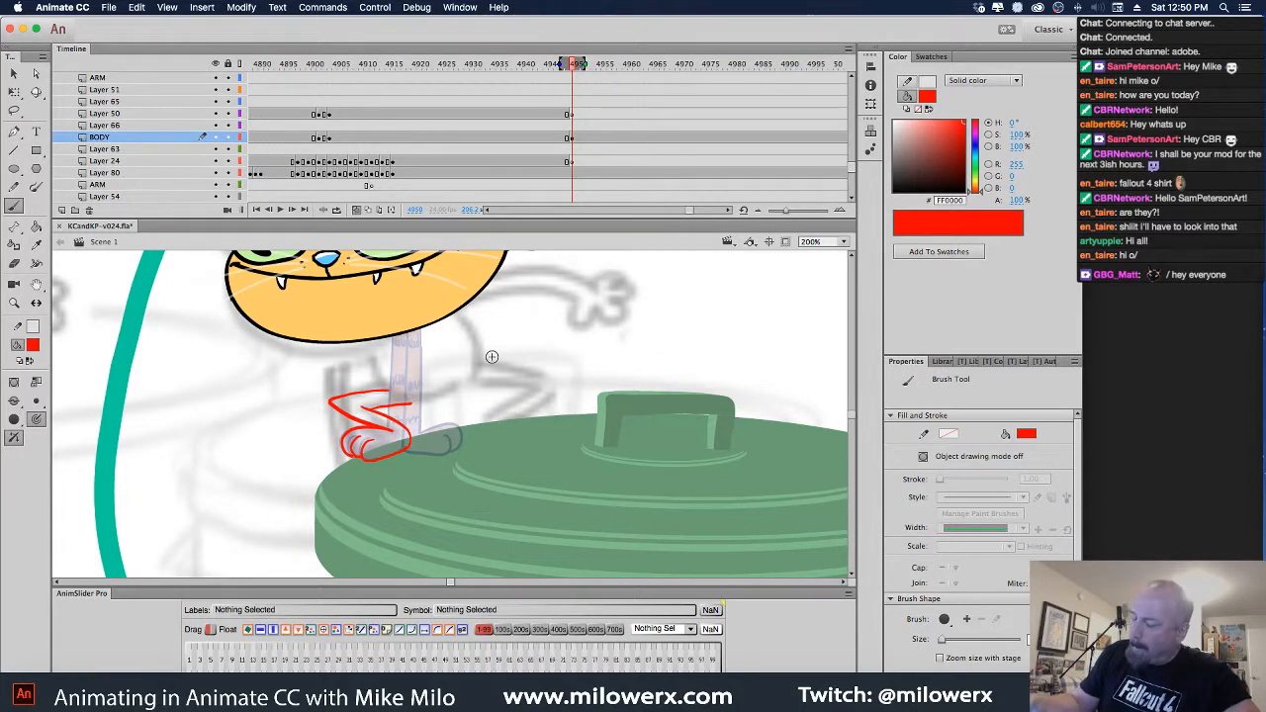
left_click_drag(456, 315, 479, 372)
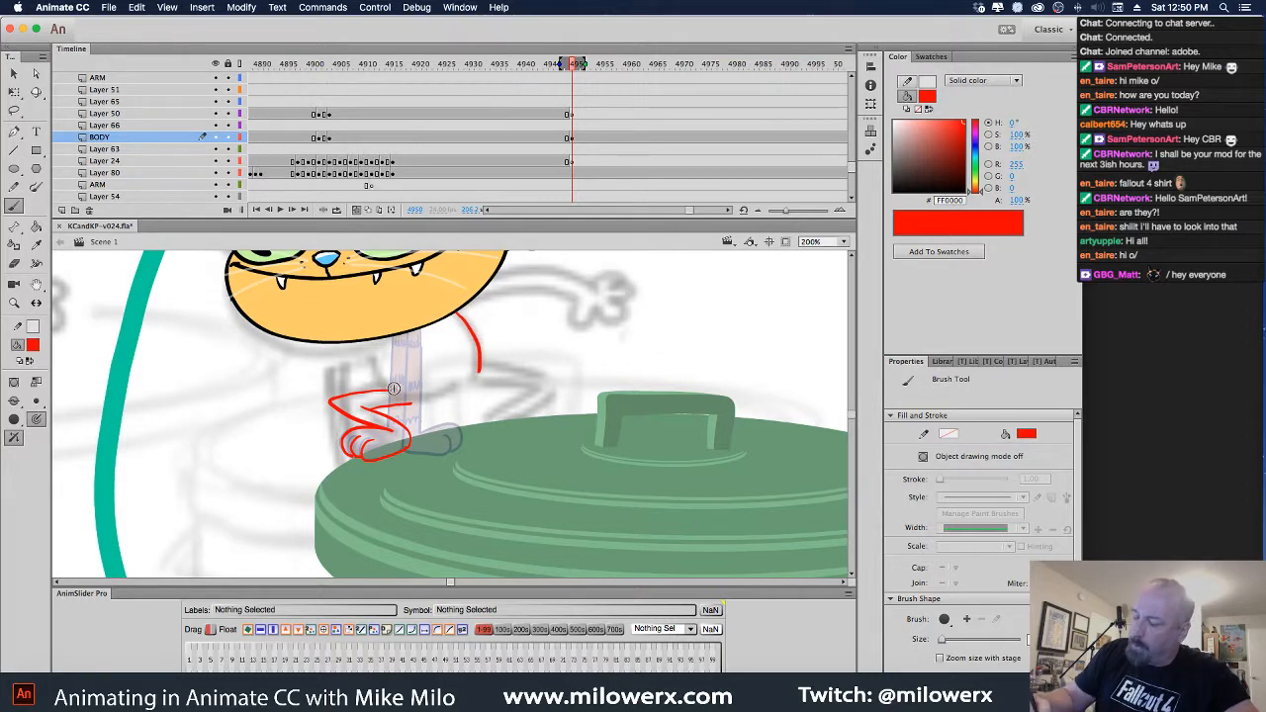
mouse_move(394, 389)
left_mouse_down()
mouse_move(374, 362)
mouse_move(382, 317)
mouse_move(431, 301)
mouse_move(467, 322)
left_mouse_up()
mouse_move(482, 373)
left_mouse_down()
mouse_move(565, 376)
mouse_move(516, 432)
left_mouse_up()
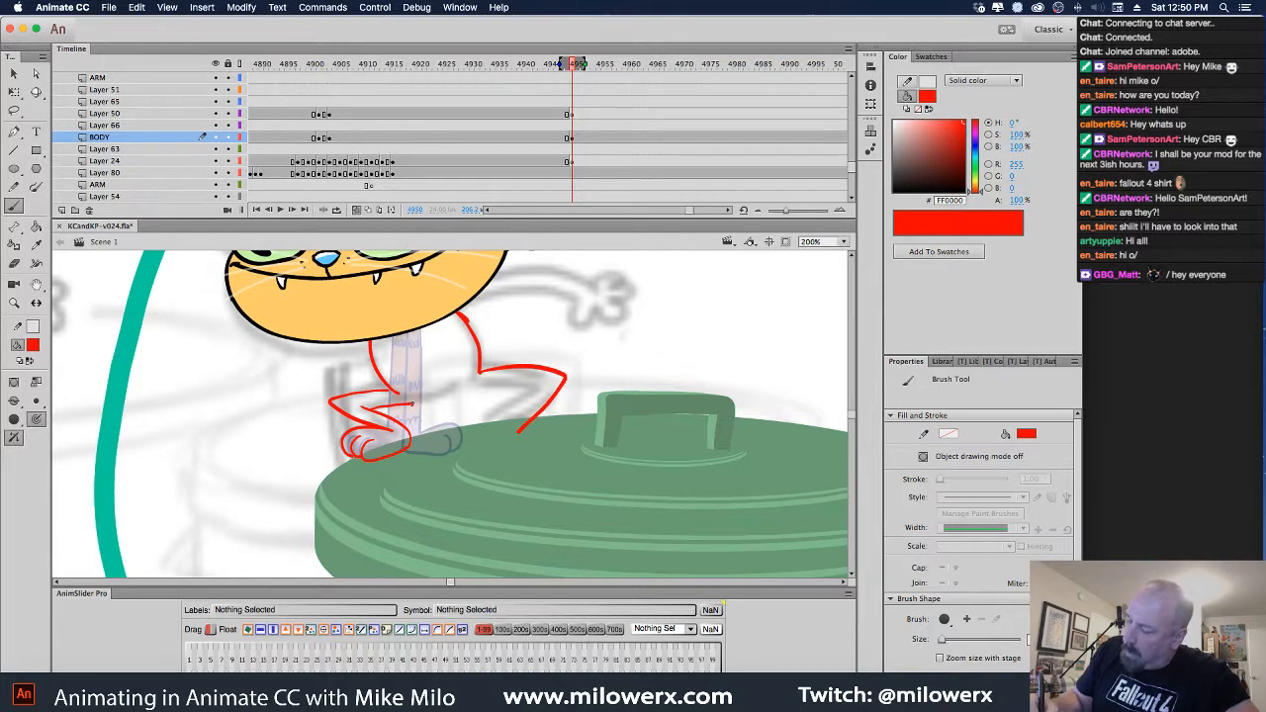
mouse_move(408, 402)
left_mouse_down()
mouse_move(550, 386)
mouse_move(494, 434)
left_mouse_up()
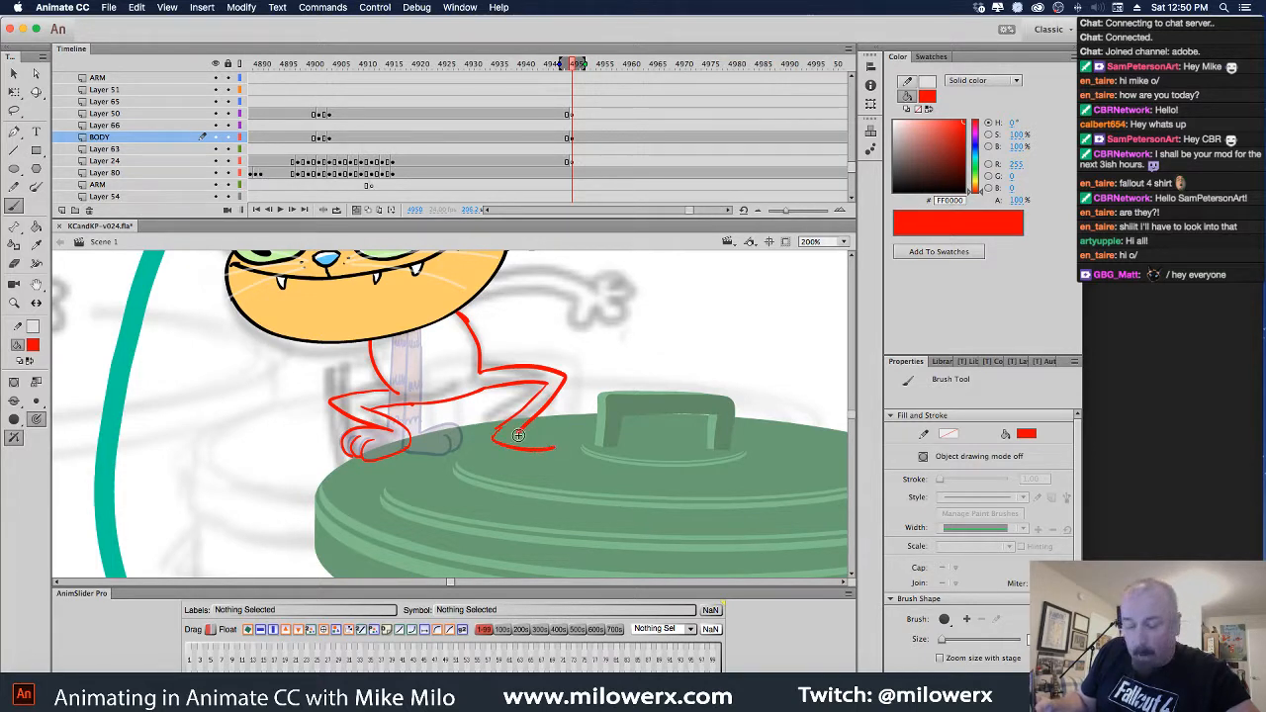
key("super+z")
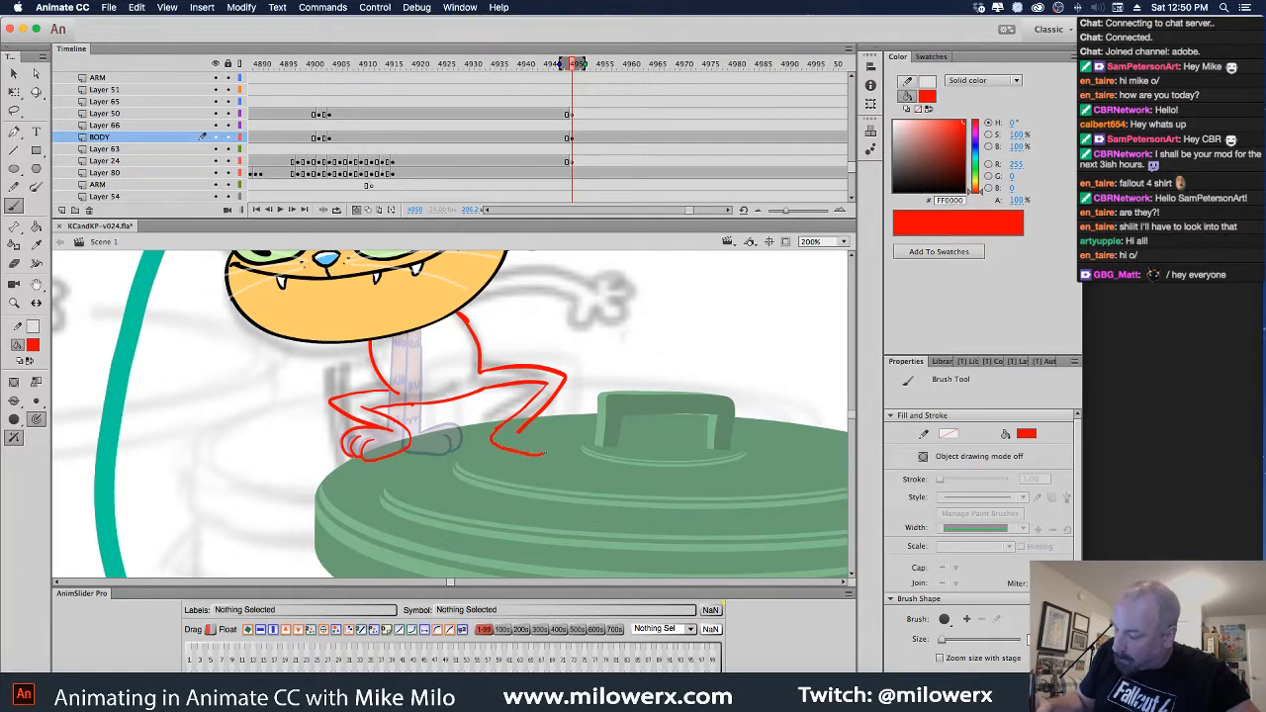
mouse_move(540, 436)
left_mouse_down()
mouse_move(553, 452)
mouse_move(539, 423)
mouse_move(521, 430)
mouse_move(554, 454)
left_mouse_up()
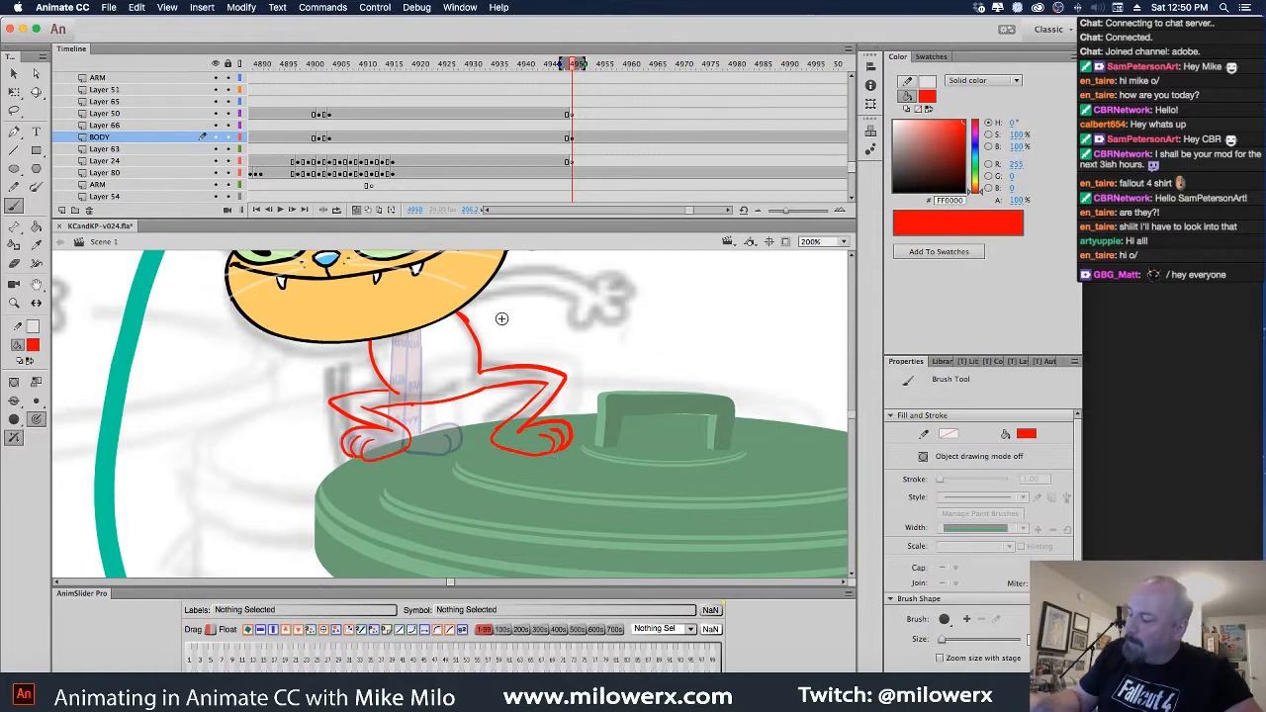
Draw the red outstretched arm reaching right with an open hand and thumb
left_click_drag(458, 313, 592, 304)
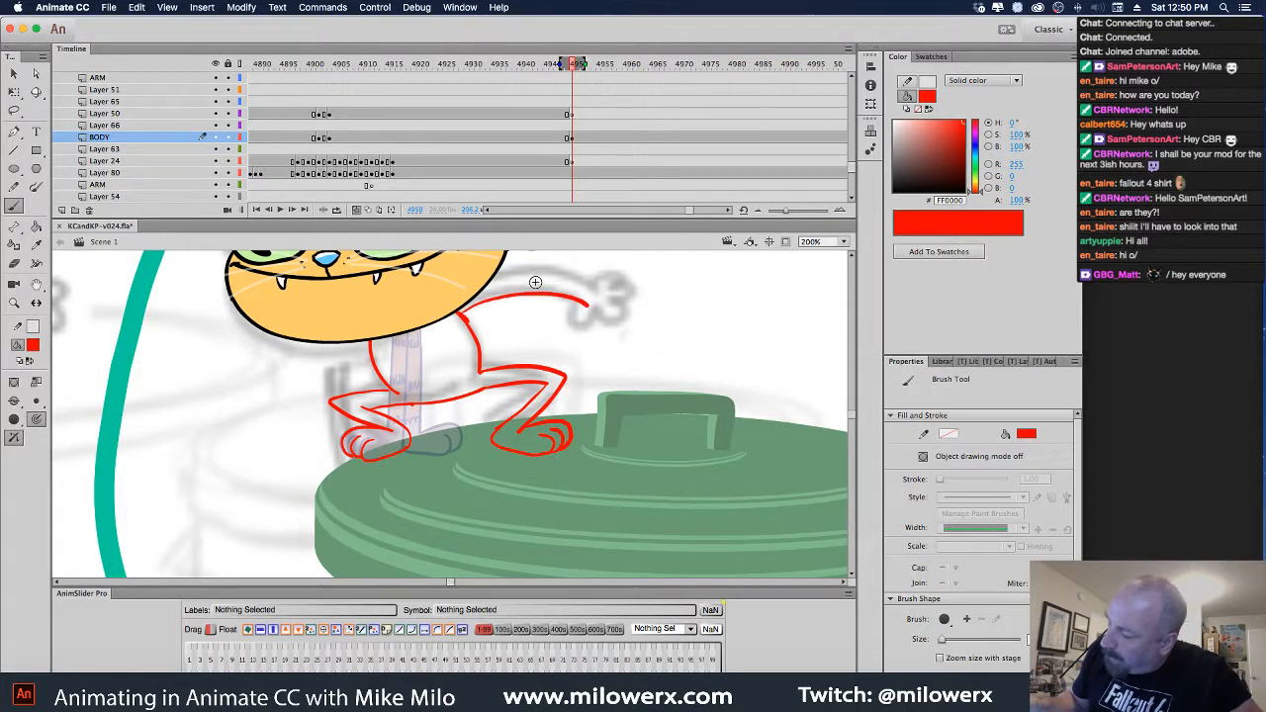
left_click_drag(501, 283, 591, 290)
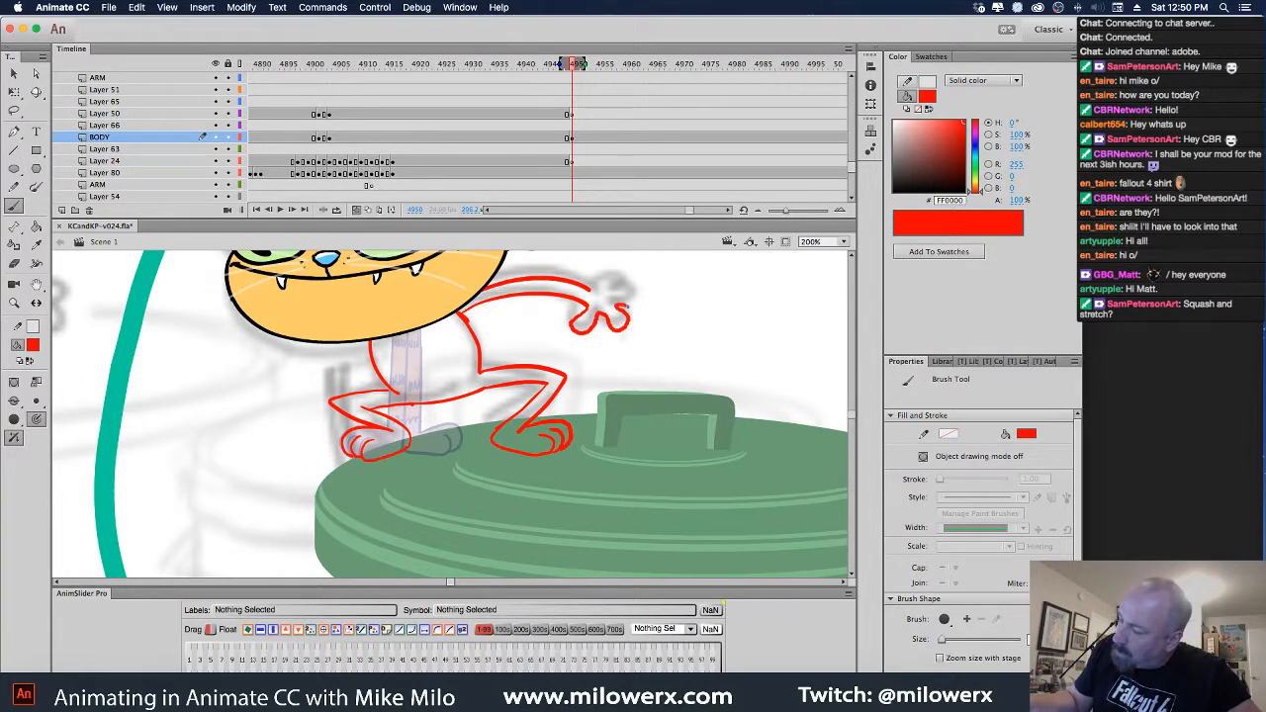
left_click_drag(631, 271, 561, 295)
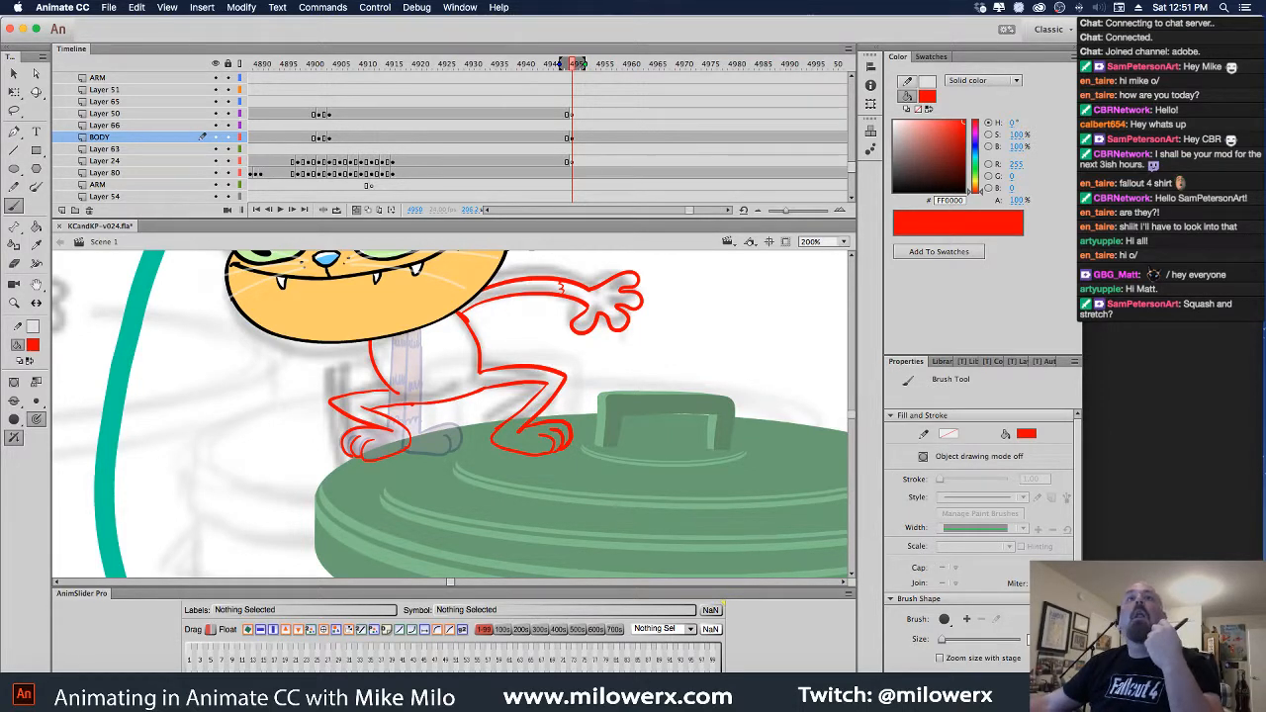
key("super+Tab")
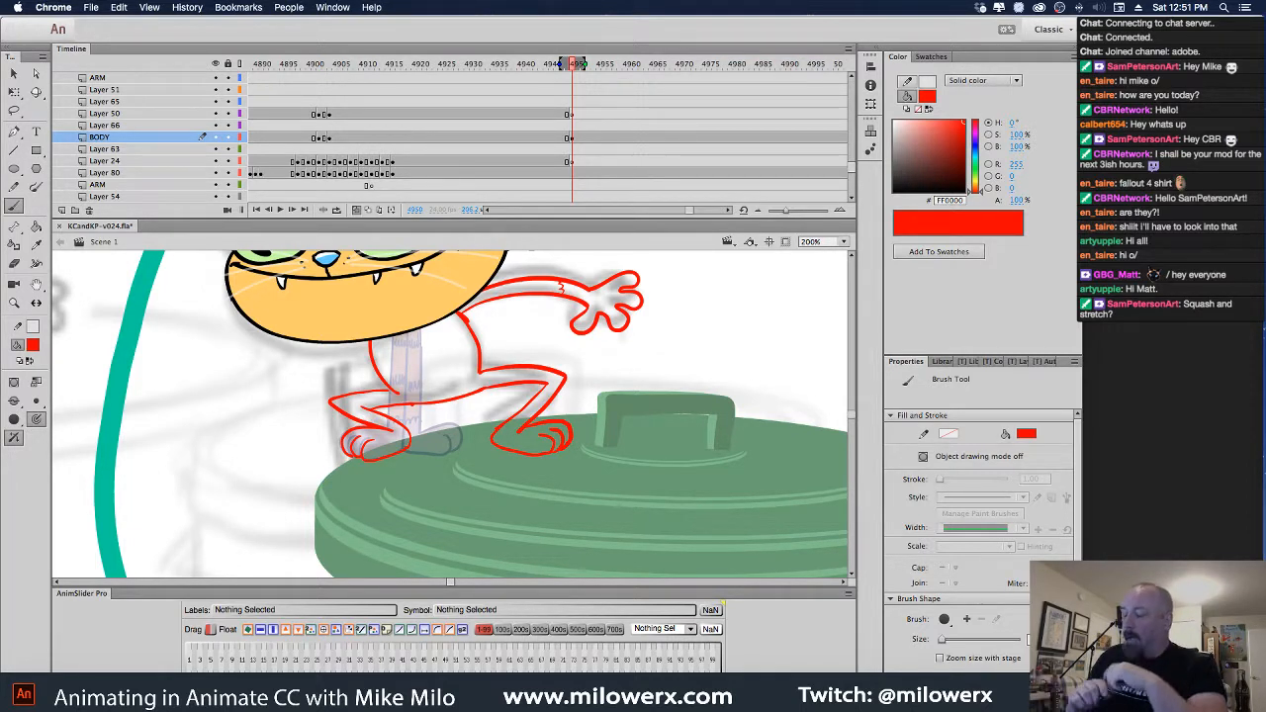
Hide Layer 64's cat head, turn off onion skin, and scrub nearby frames to review the rough
left_click(26, 82)
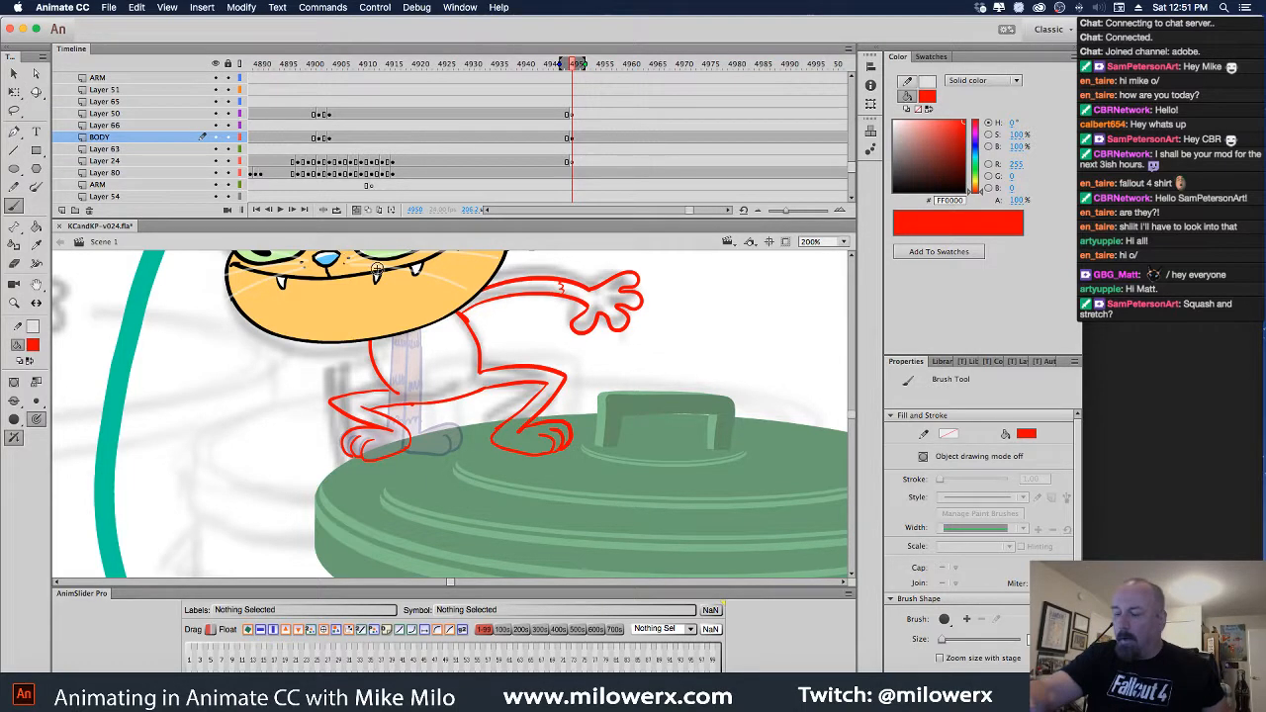
left_click(13, 75)
left_click(469, 307)
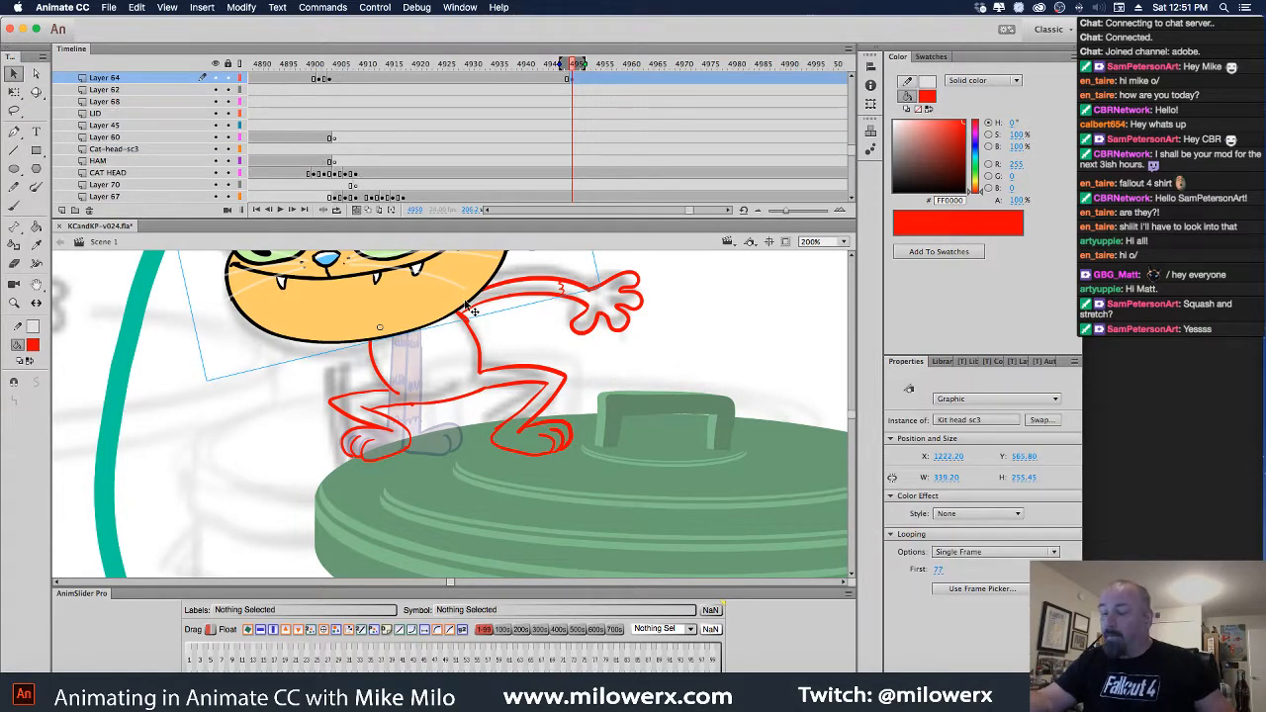
left_click(215, 78)
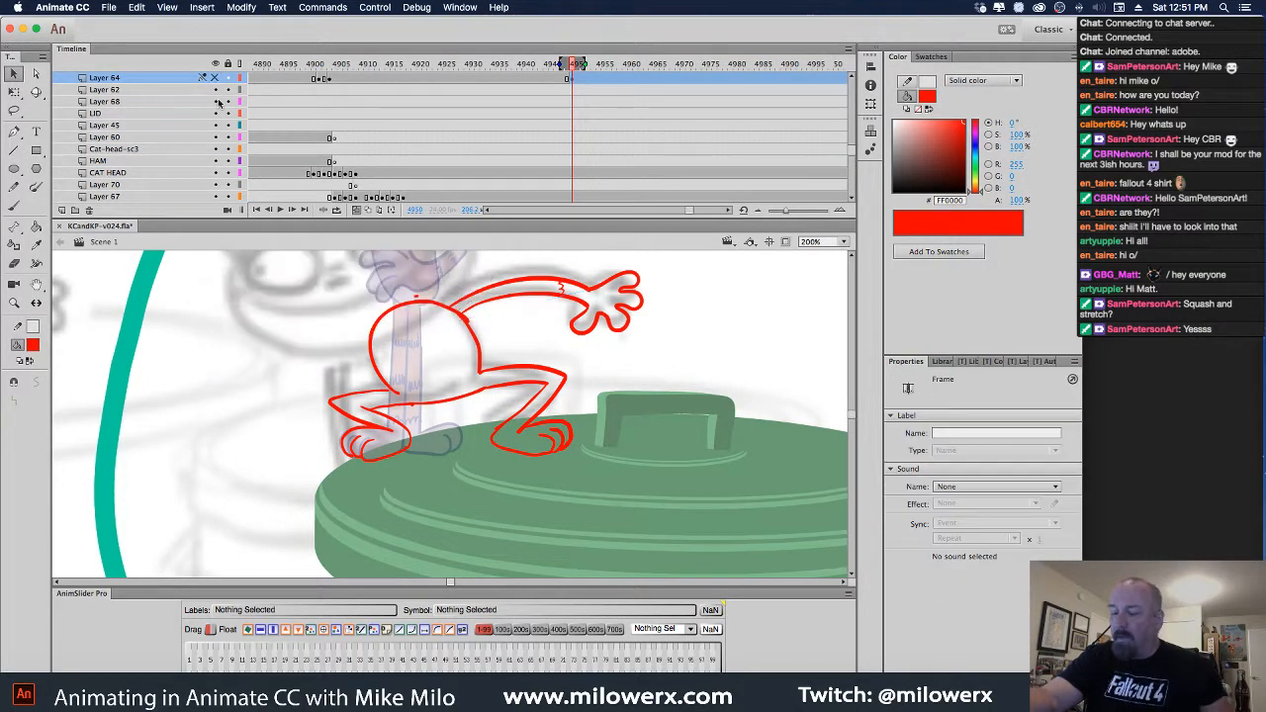
scroll(546, 352, "down", 5)
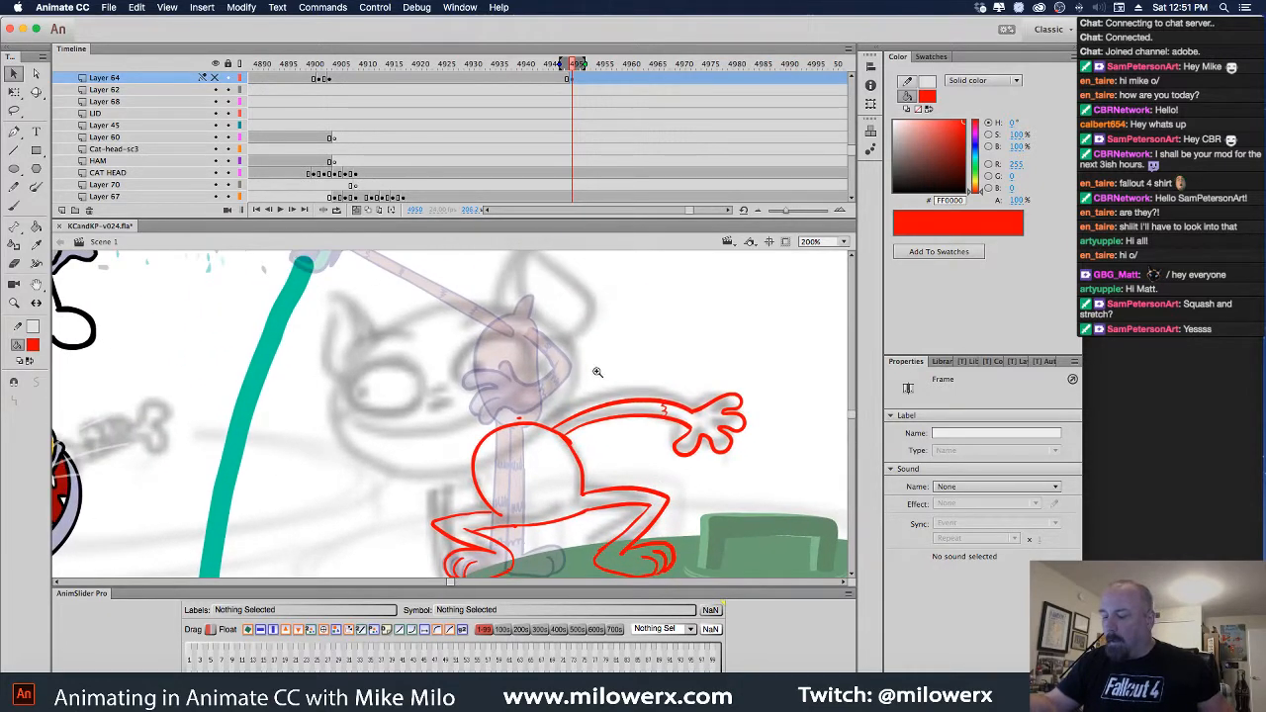
left_click_drag(582, 387, 618, 325)
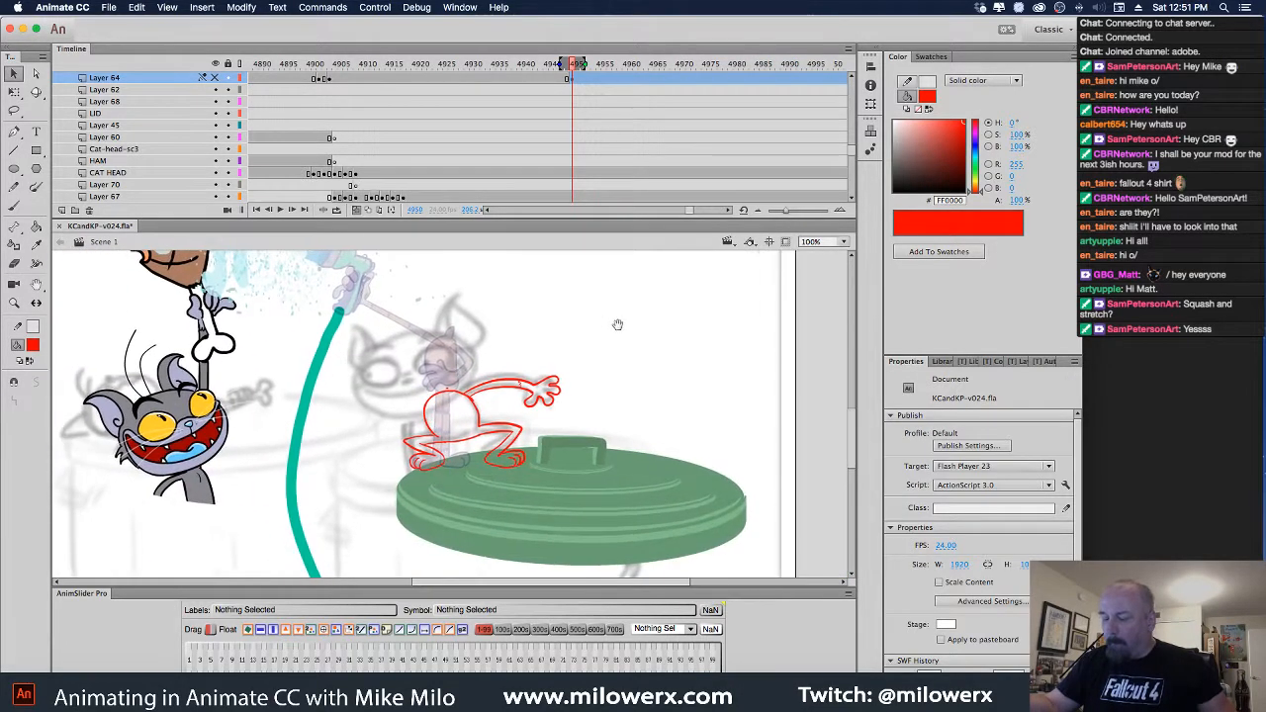
left_click(356, 211)
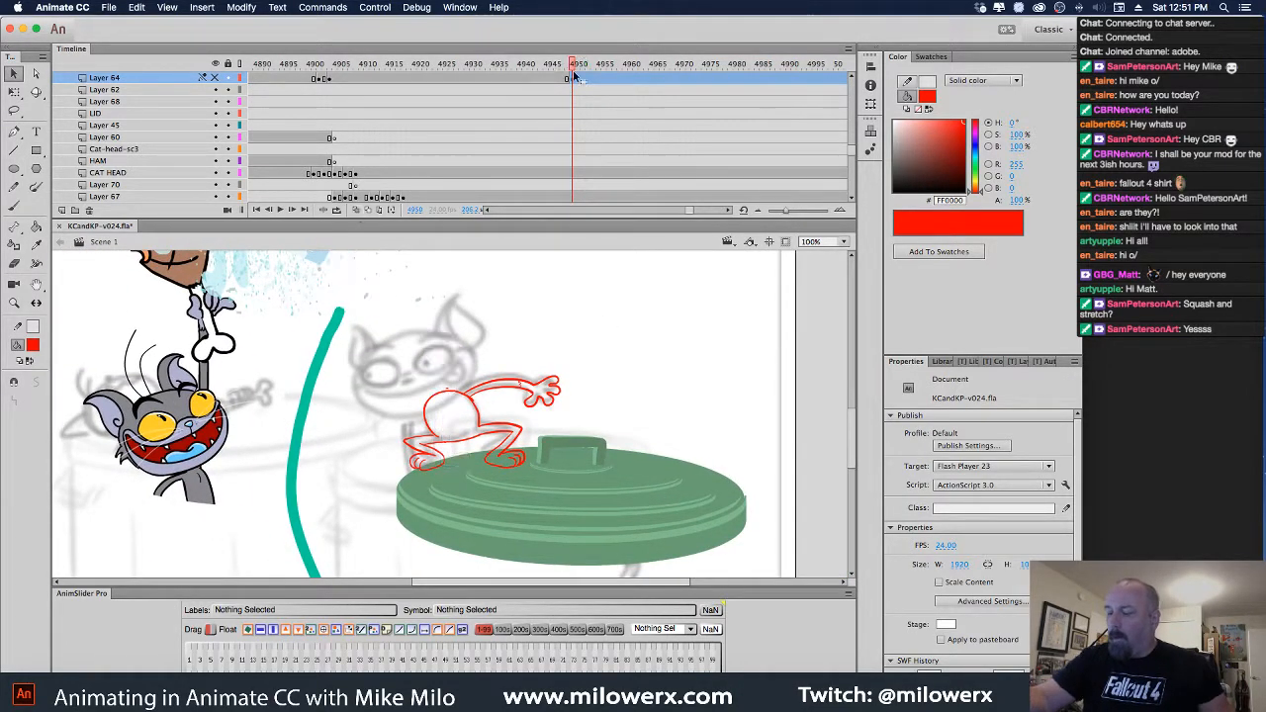
mouse_move(574, 66)
left_mouse_down()
mouse_move(556, 72)
mouse_move(681, 85)
mouse_move(526, 92)
mouse_move(663, 100)
mouse_move(544, 107)
mouse_move(602, 104)
mouse_move(567, 102)
left_mouse_up()
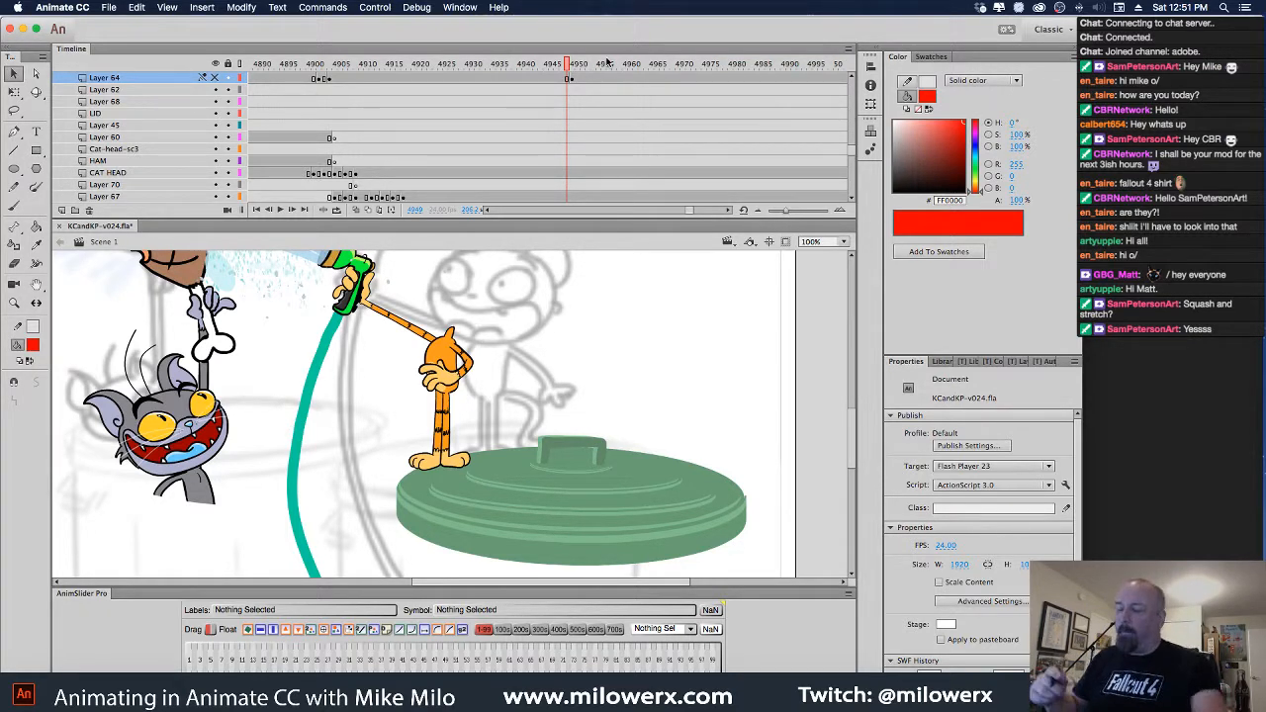
left_click_drag(568, 75, 571, 66)
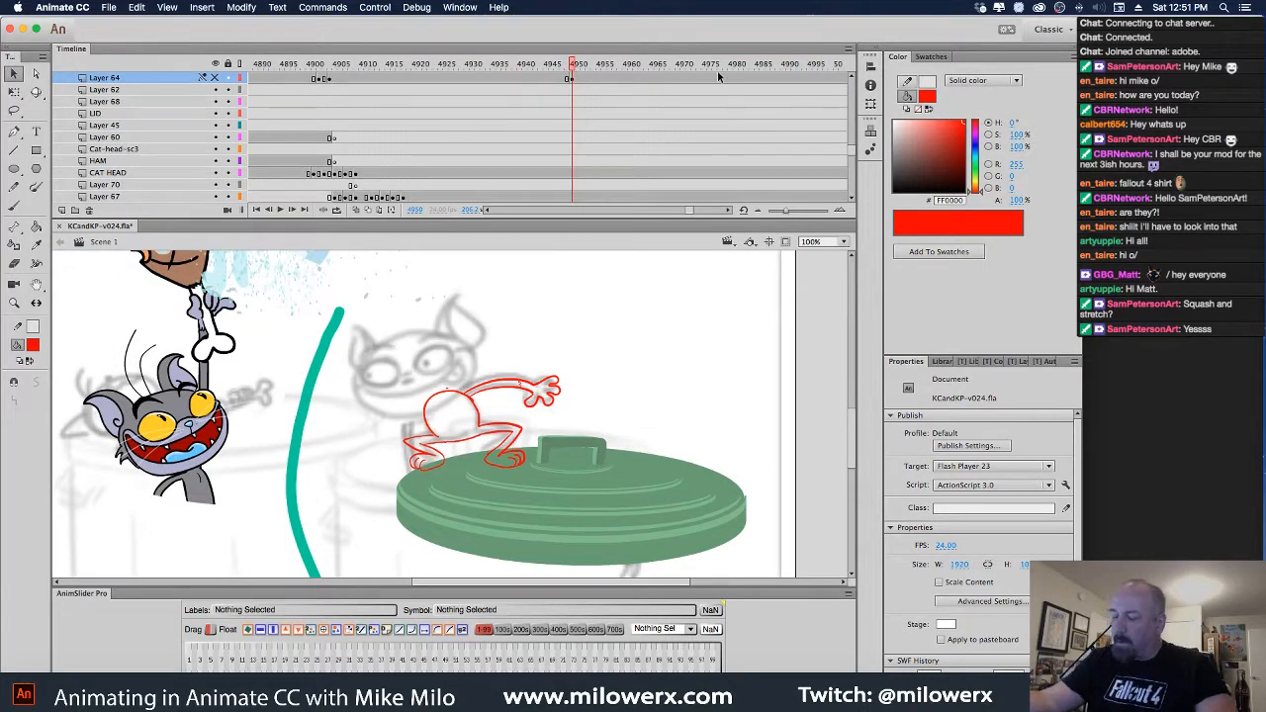
Delete the stray speck on the body sketch and add Layer 71 above BODY
left_click(450, 392)
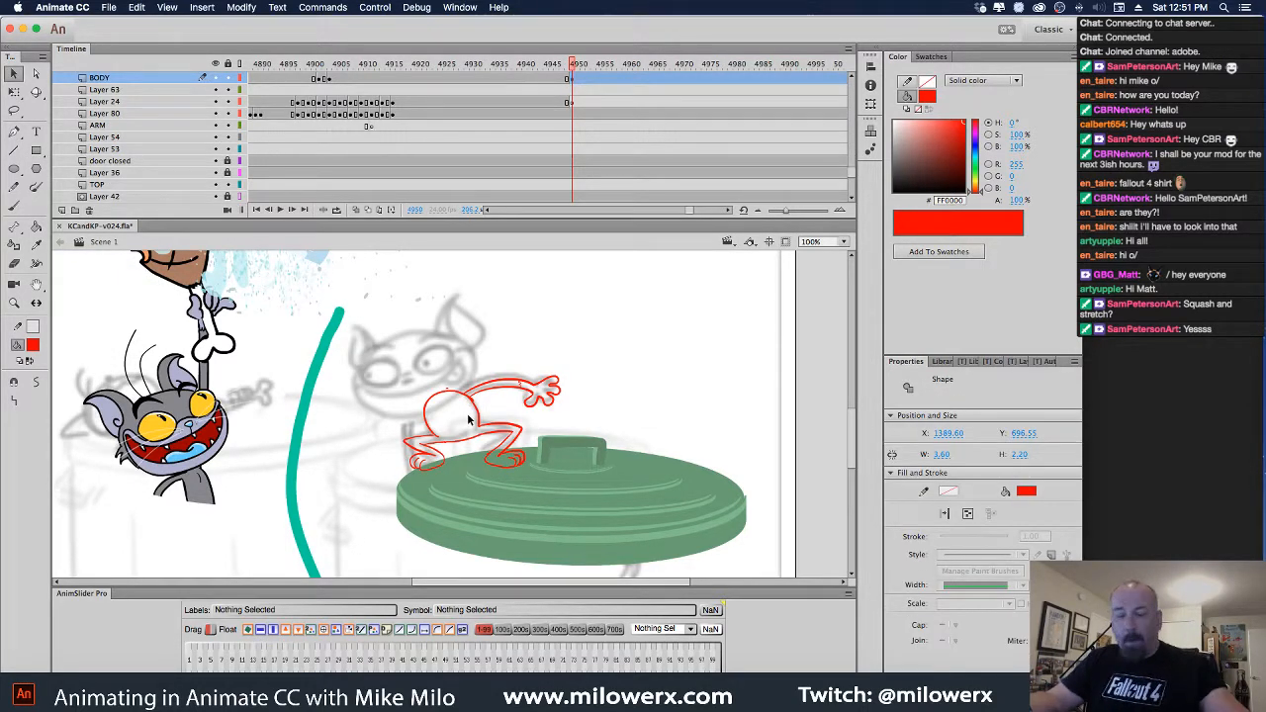
key("Delete")
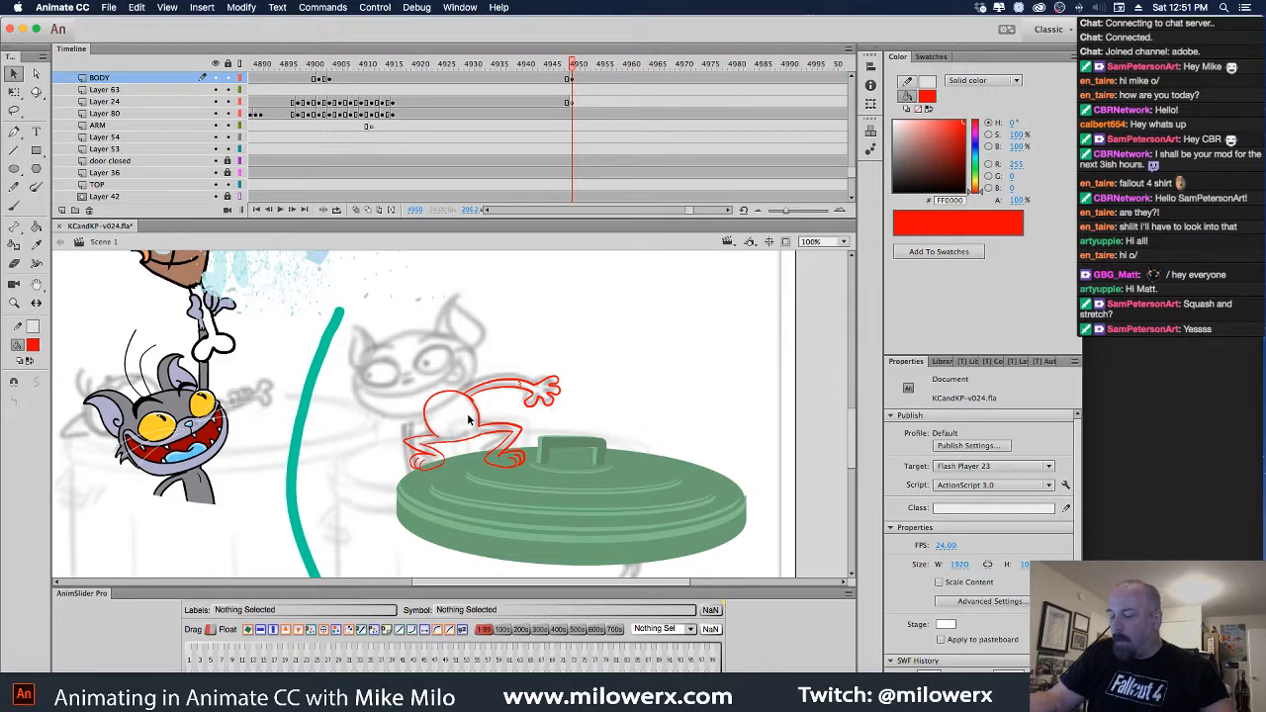
left_click_drag(534, 352, 583, 311)
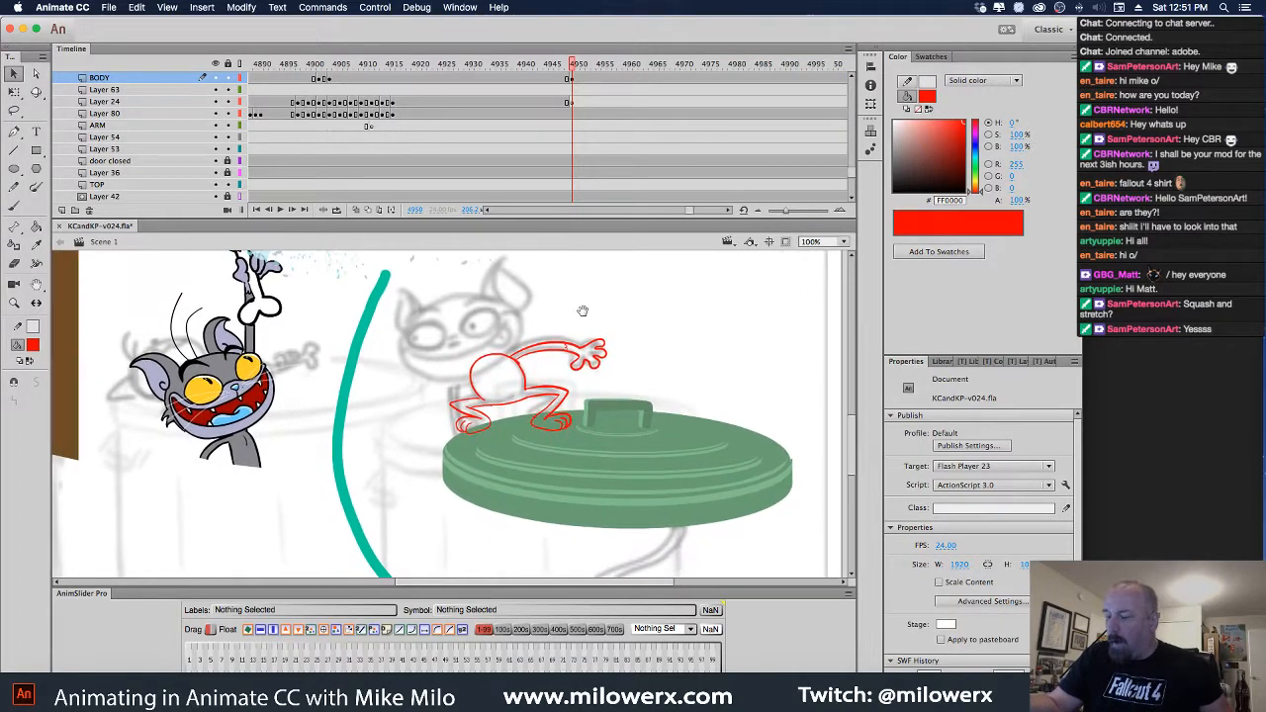
left_click(583, 90)
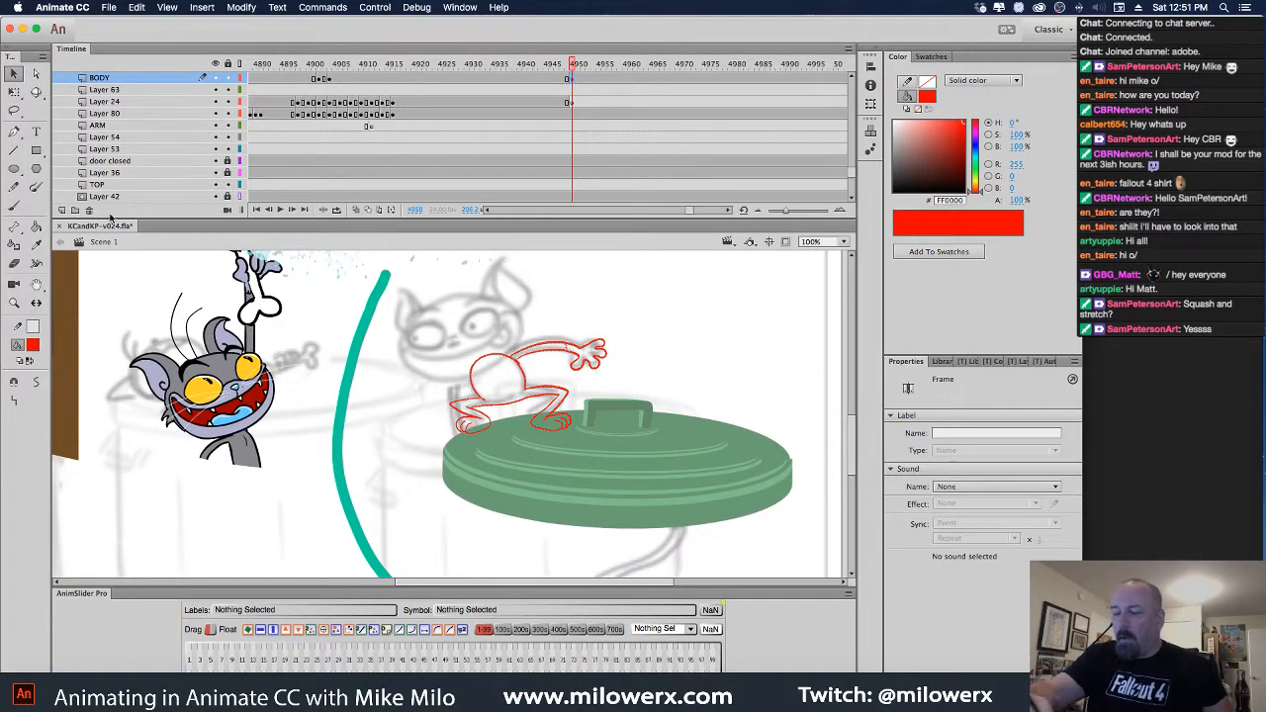
left_click(62, 210)
On Layer 71, choose the Brush with black fill and zoom to 200% framing the arm
left_click(574, 78)
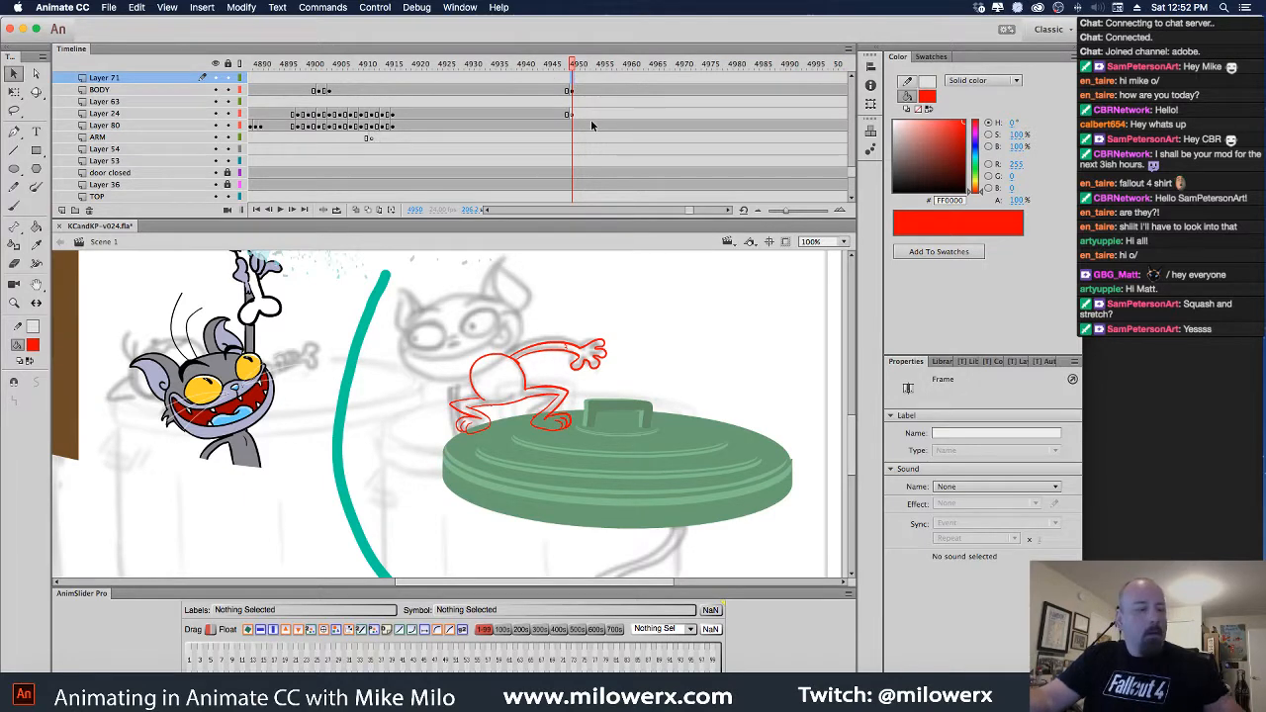
left_click(14, 206)
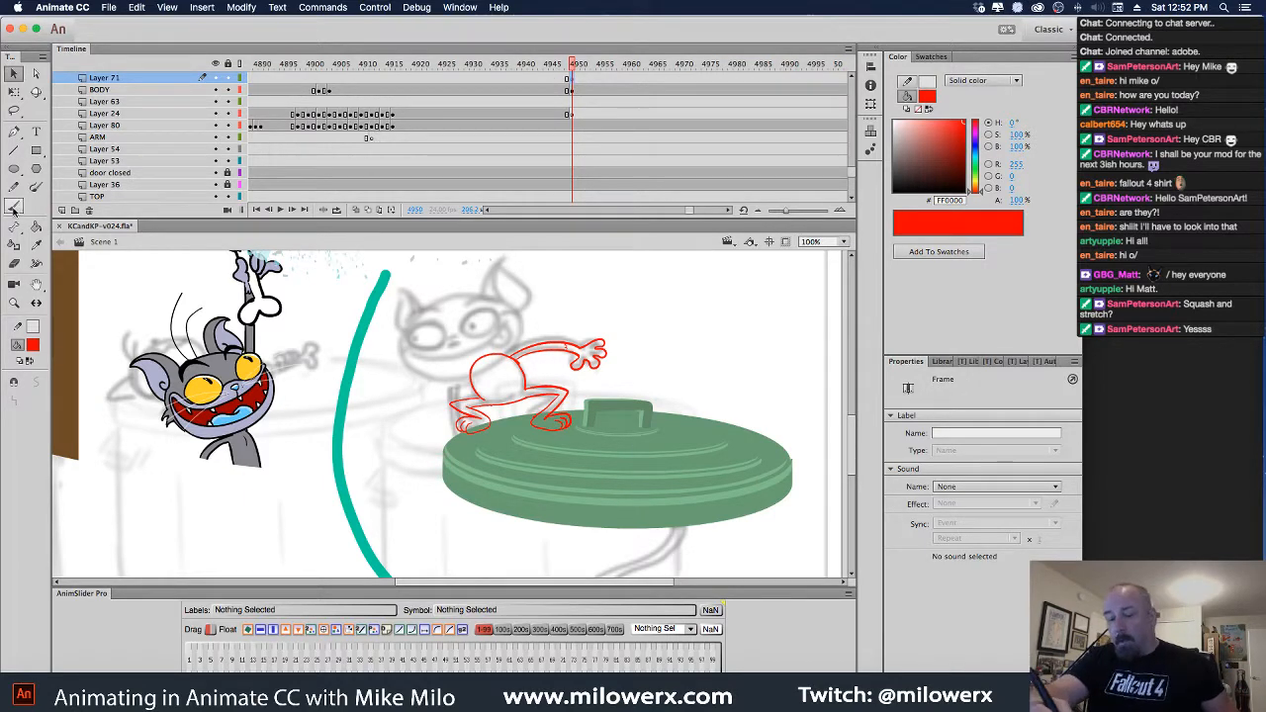
left_click(32, 344)
left_click(76, 388)
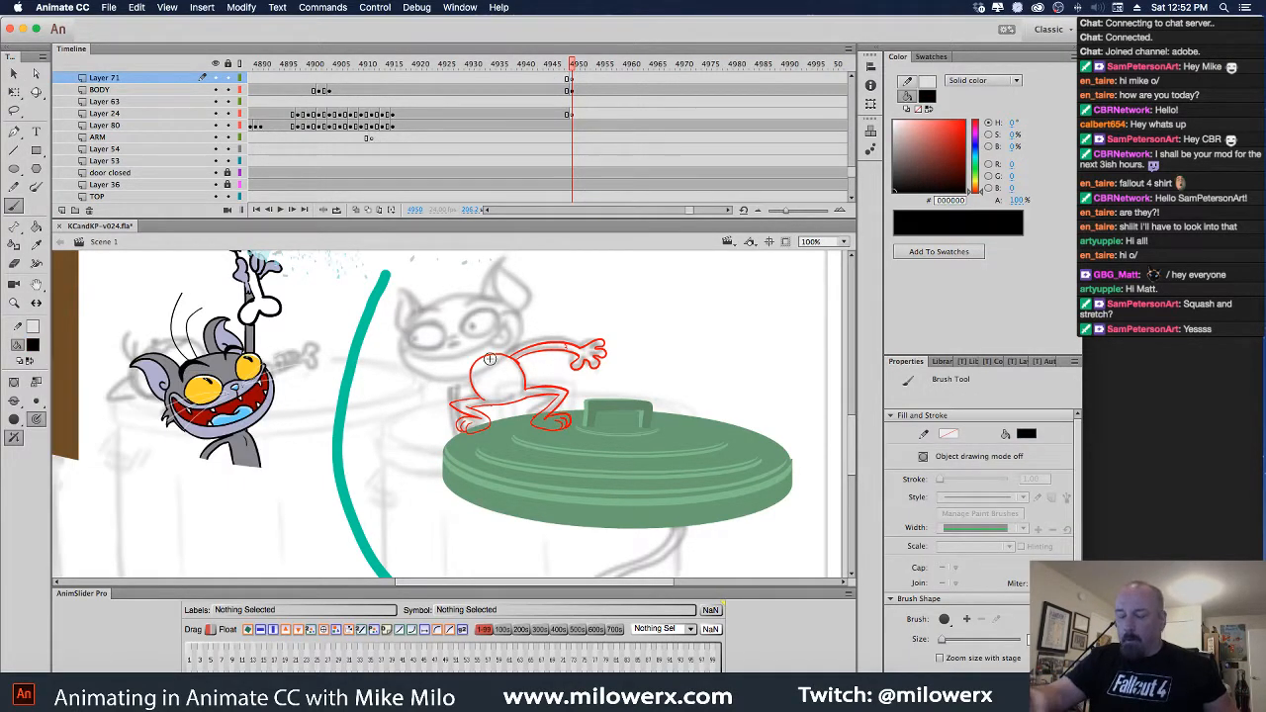
left_click(564, 375)
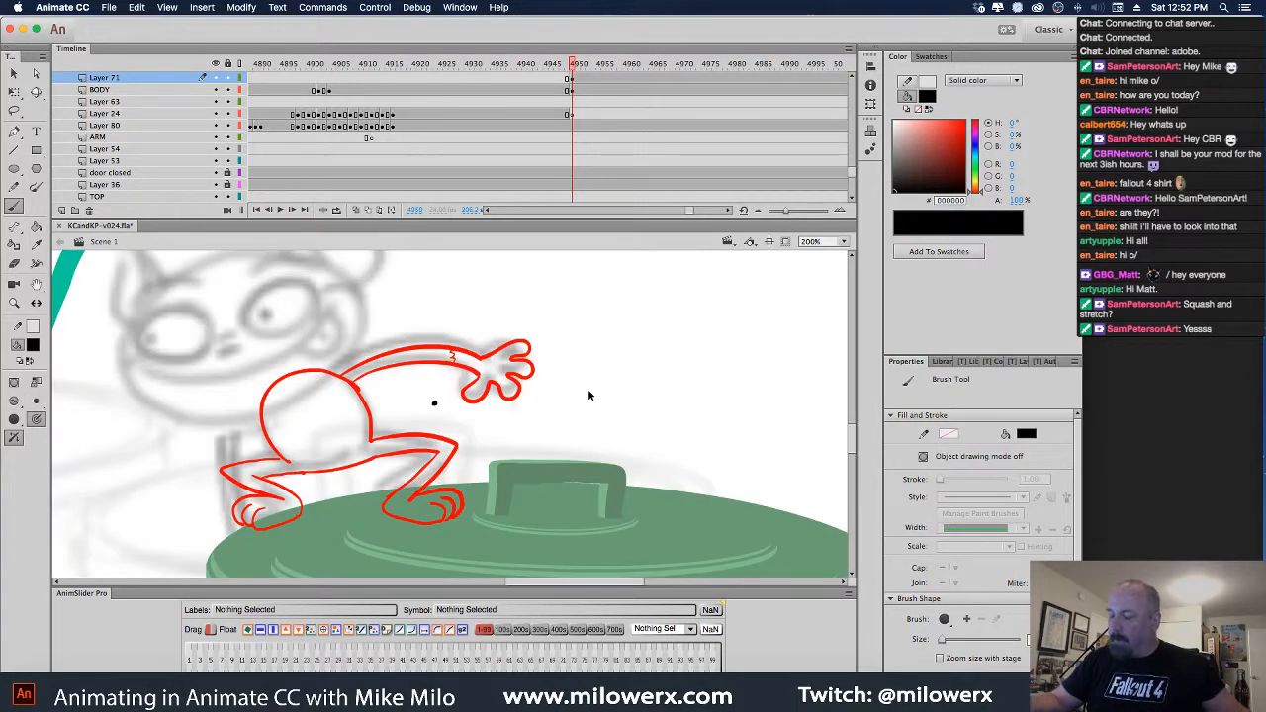
key("super+z")
left_click_drag(619, 449, 742, 442)
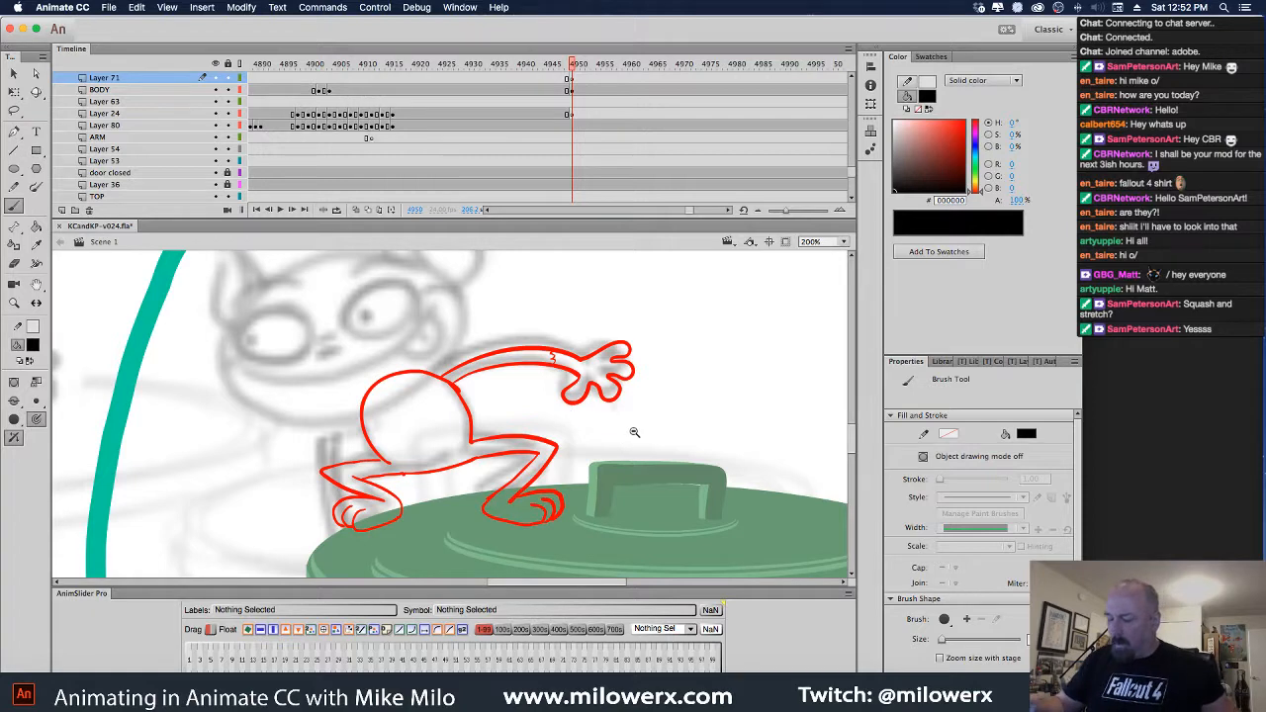
left_click(638, 432, "alt")
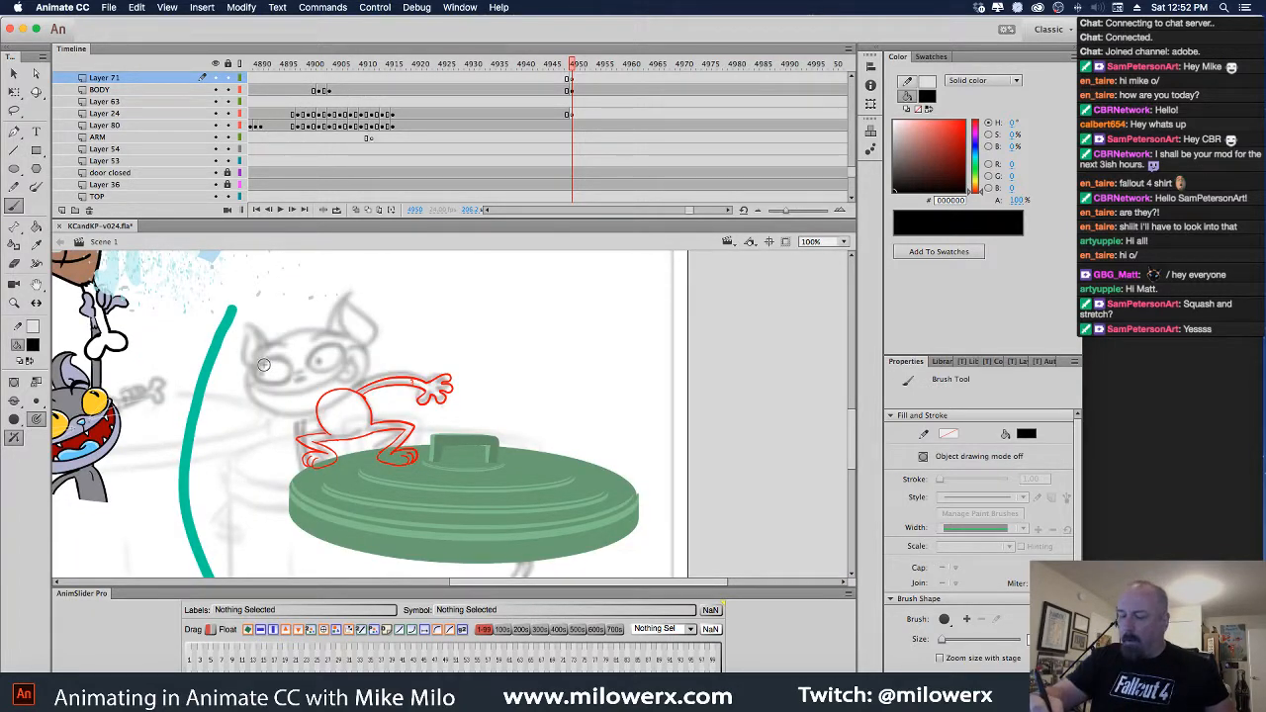
left_click(438, 399, "super")
left_click_drag(597, 399, 658, 353)
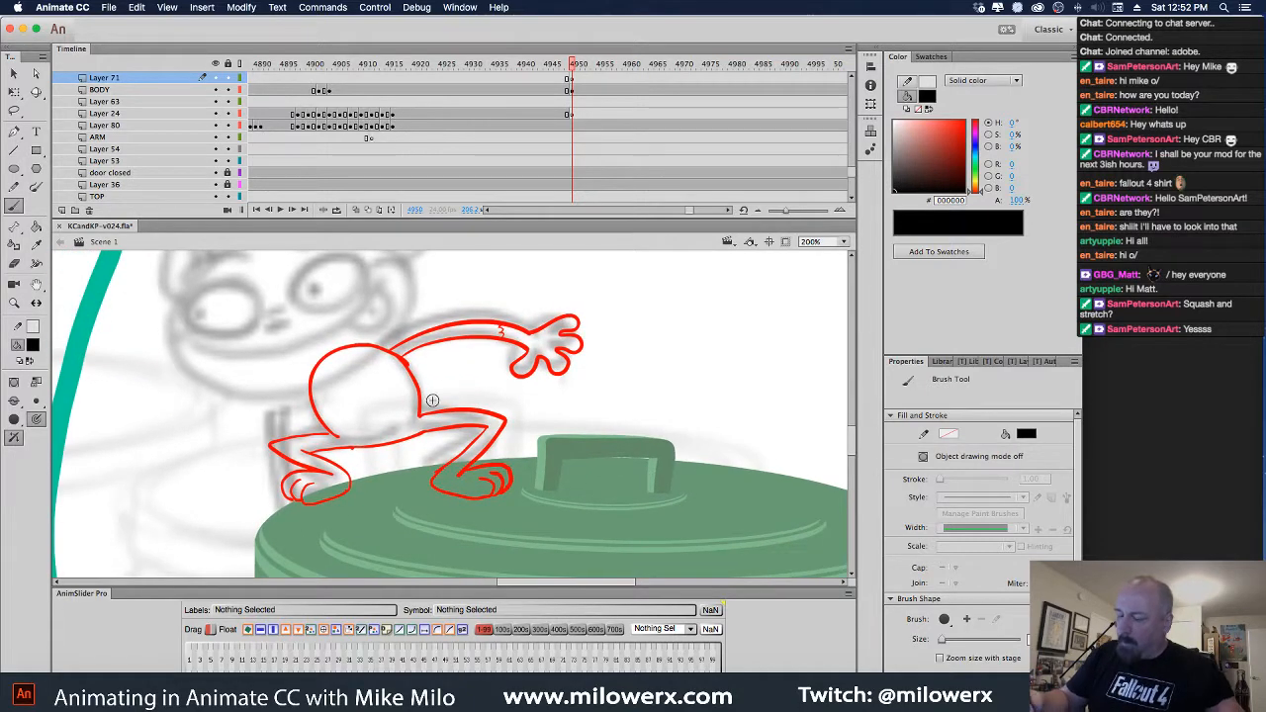
Ink the arm, hand, body outline, both thighs, lower leg and left foot sole in black
left_click_drag(531, 333, 566, 317)
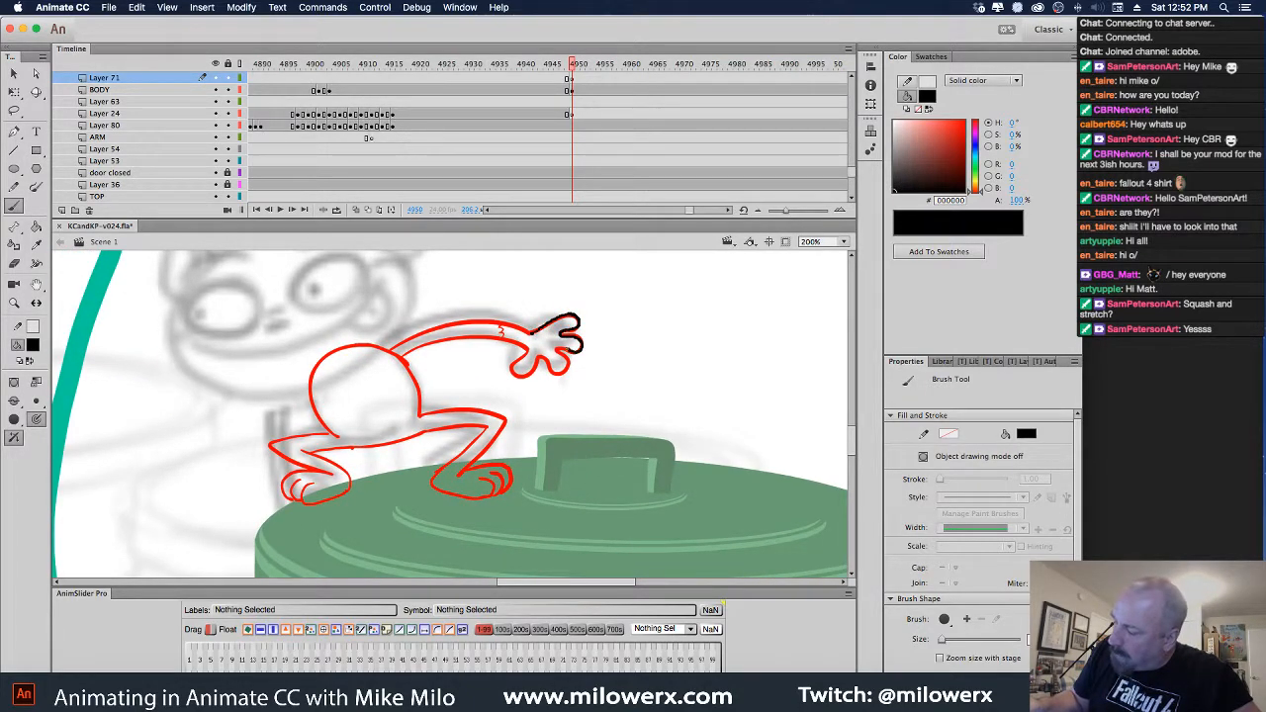
mouse_move(544, 358)
left_mouse_down()
mouse_move(526, 374)
mouse_move(516, 326)
mouse_move(478, 322)
mouse_move(394, 350)
left_mouse_up()
mouse_move(529, 348)
left_mouse_down()
mouse_move(482, 337)
mouse_move(401, 355)
left_mouse_up()
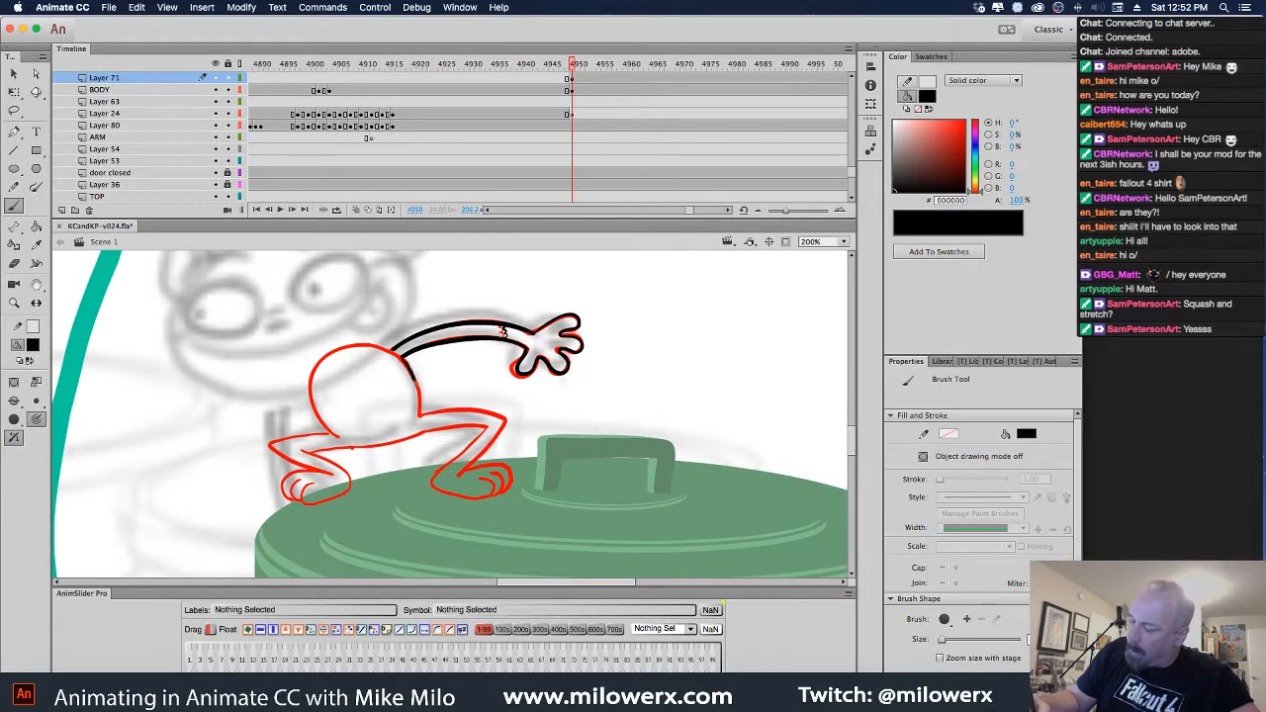
left_click_drag(415, 381, 421, 415)
mouse_move(395, 354)
left_mouse_down()
mouse_move(358, 345)
mouse_move(318, 363)
mouse_move(313, 414)
mouse_move(338, 437)
left_mouse_up()
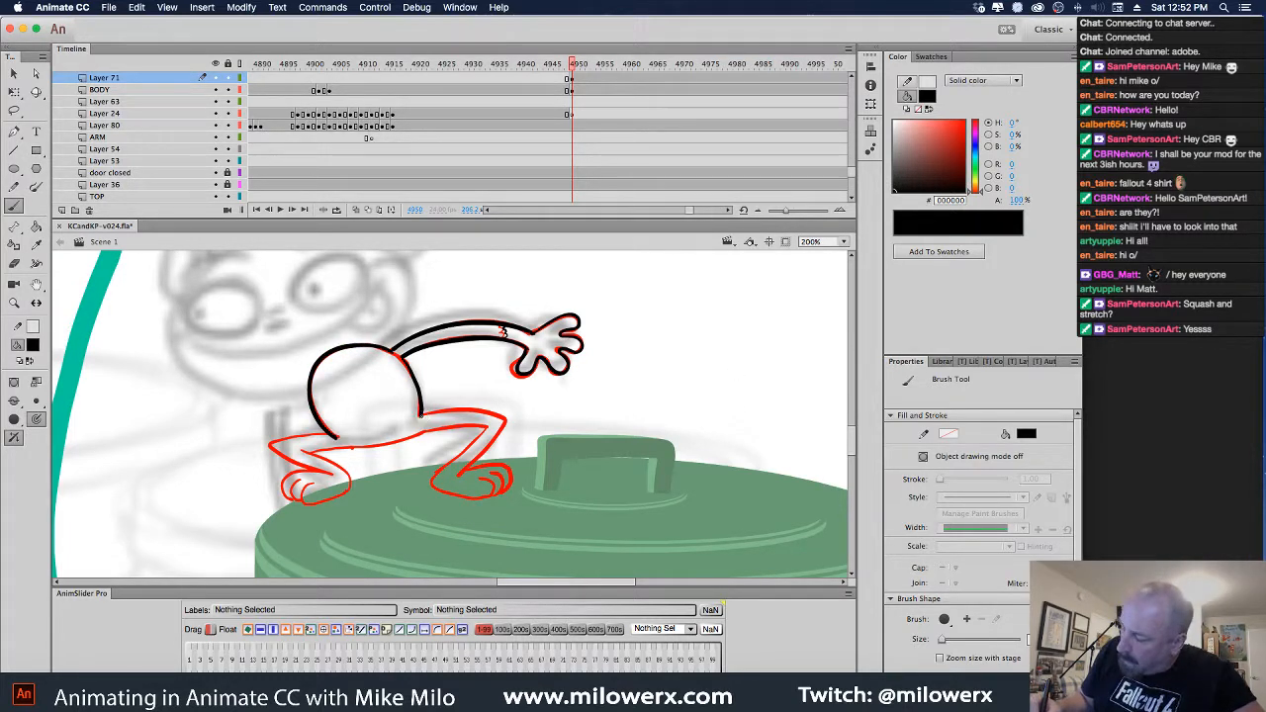
left_click_drag(421, 415, 505, 422)
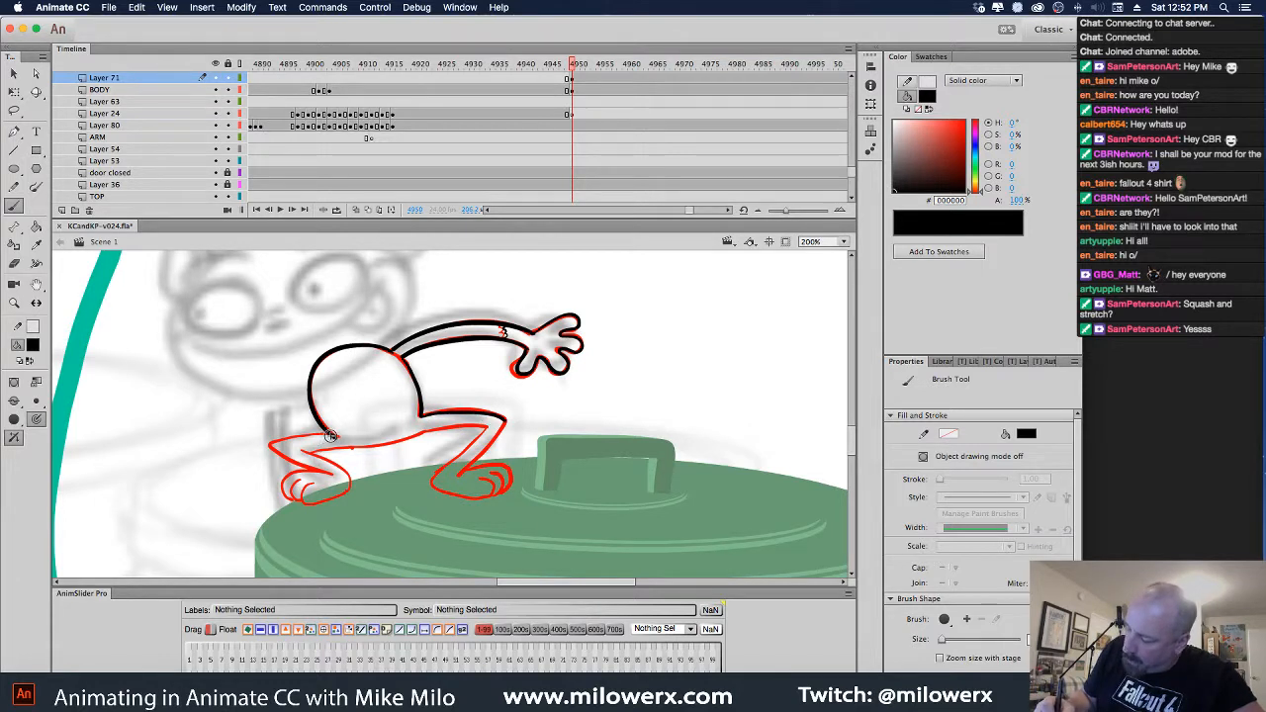
mouse_move(330, 435)
left_mouse_down()
mouse_move(273, 451)
mouse_move(342, 455)
mouse_move(305, 456)
mouse_move(444, 422)
mouse_move(428, 432)
mouse_move(485, 425)
left_mouse_up()
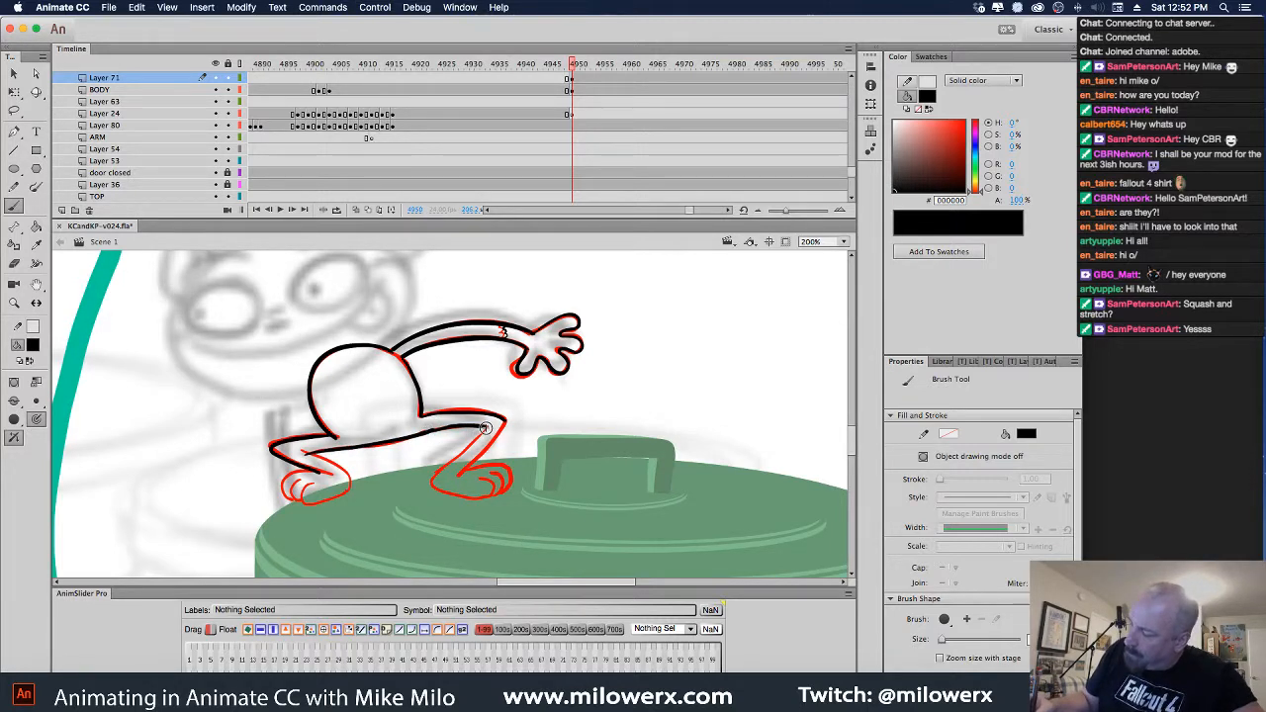
mouse_move(461, 451)
left_mouse_down()
mouse_move(432, 484)
mouse_move(481, 480)
mouse_move(495, 495)
left_mouse_up()
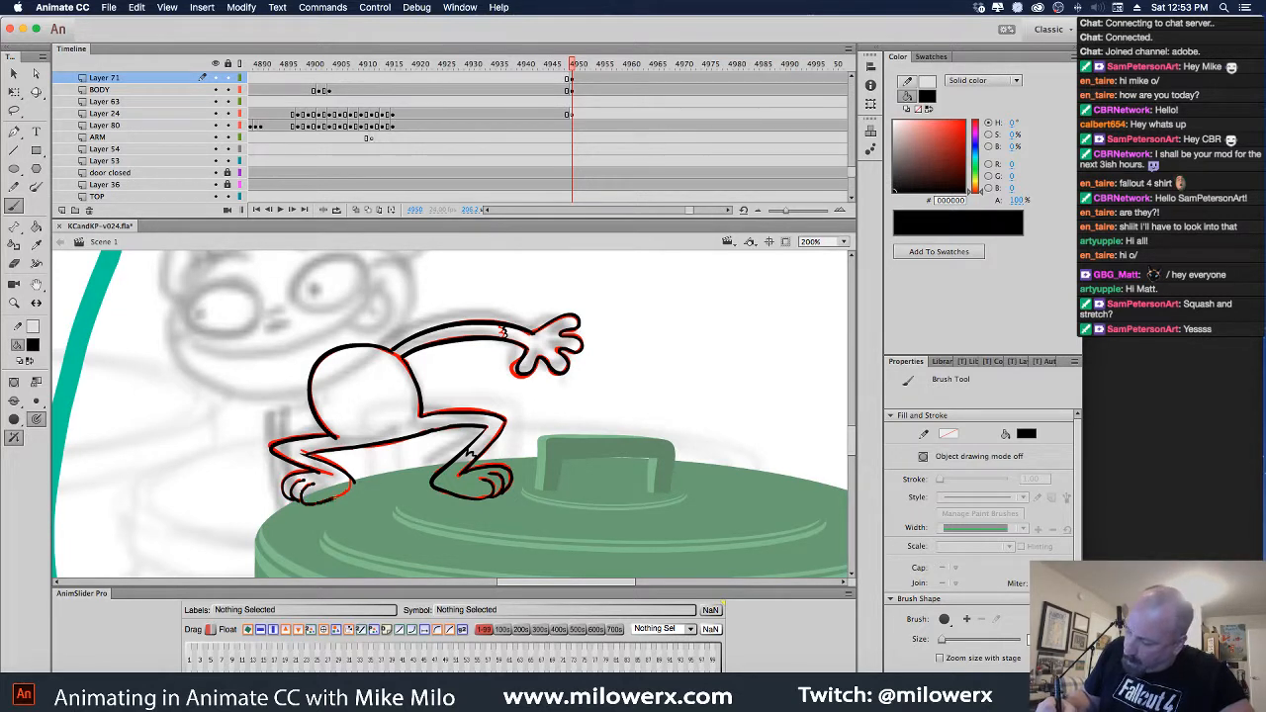
left_click_drag(350, 490, 353, 482)
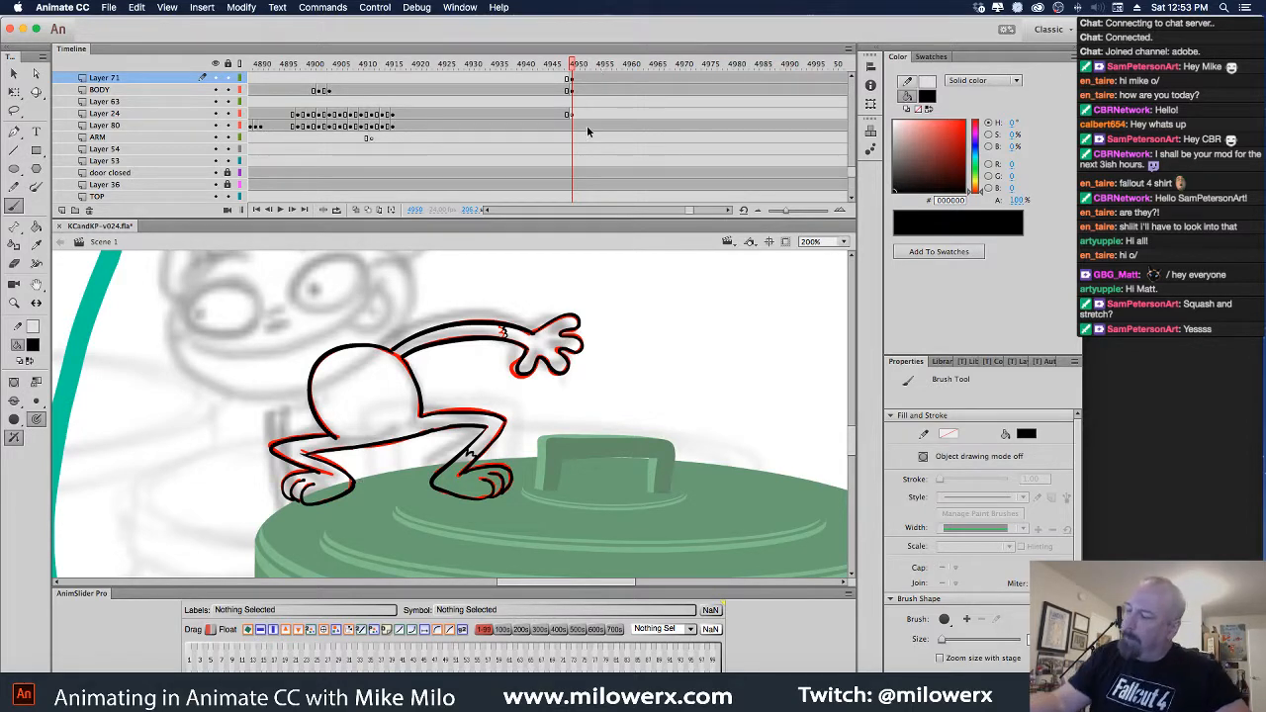
Delete the red sketch from BODY and flip between the previous and new poses to compare
left_click(574, 91)
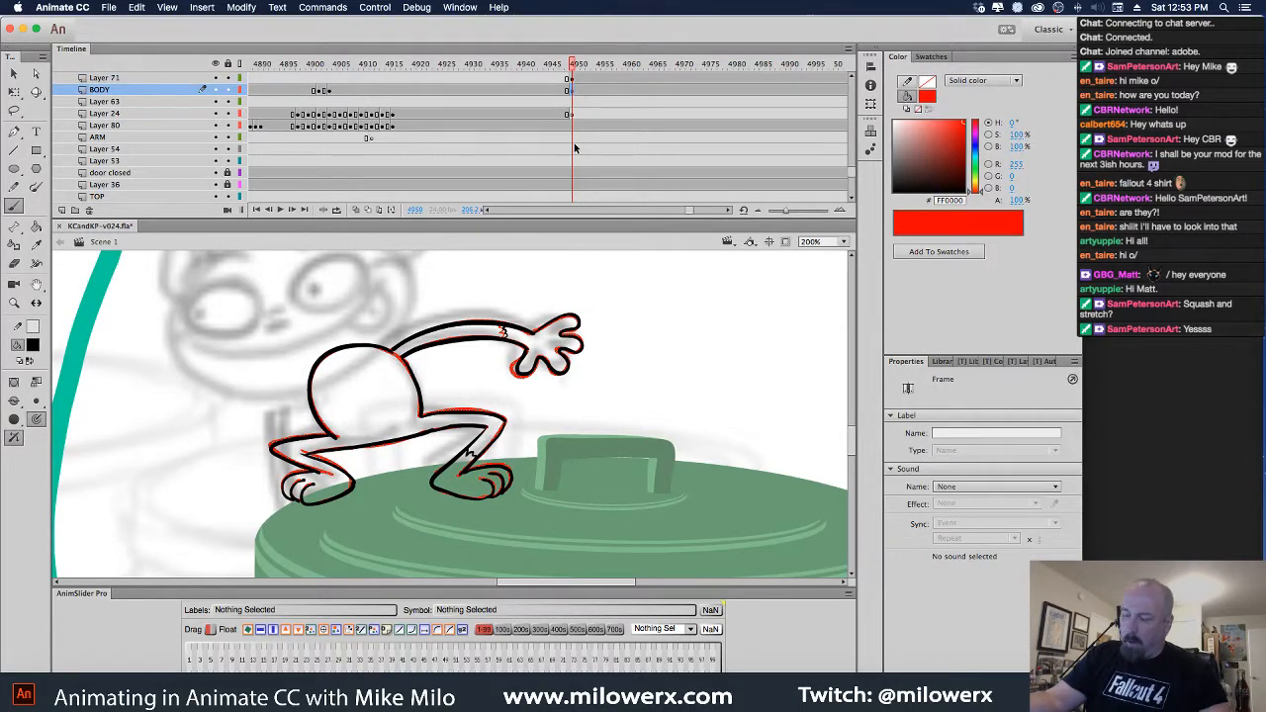
key("Delete")
left_click(573, 79)
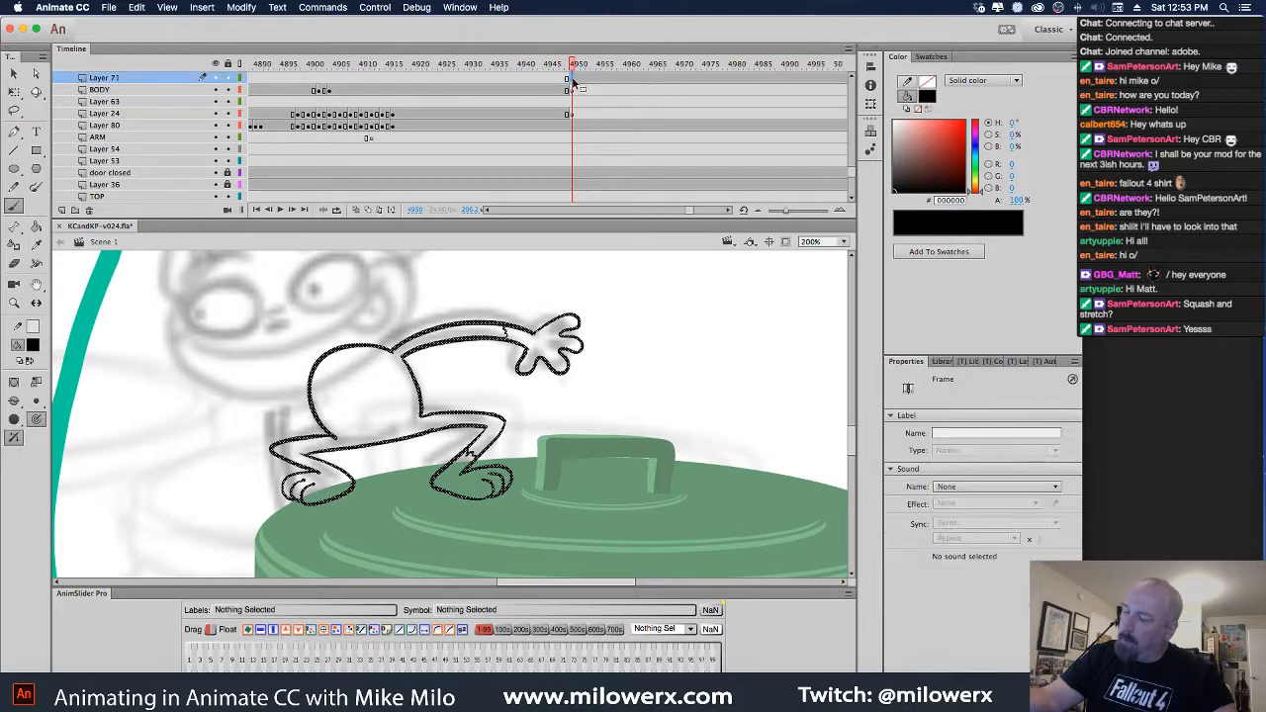
left_click(569, 91)
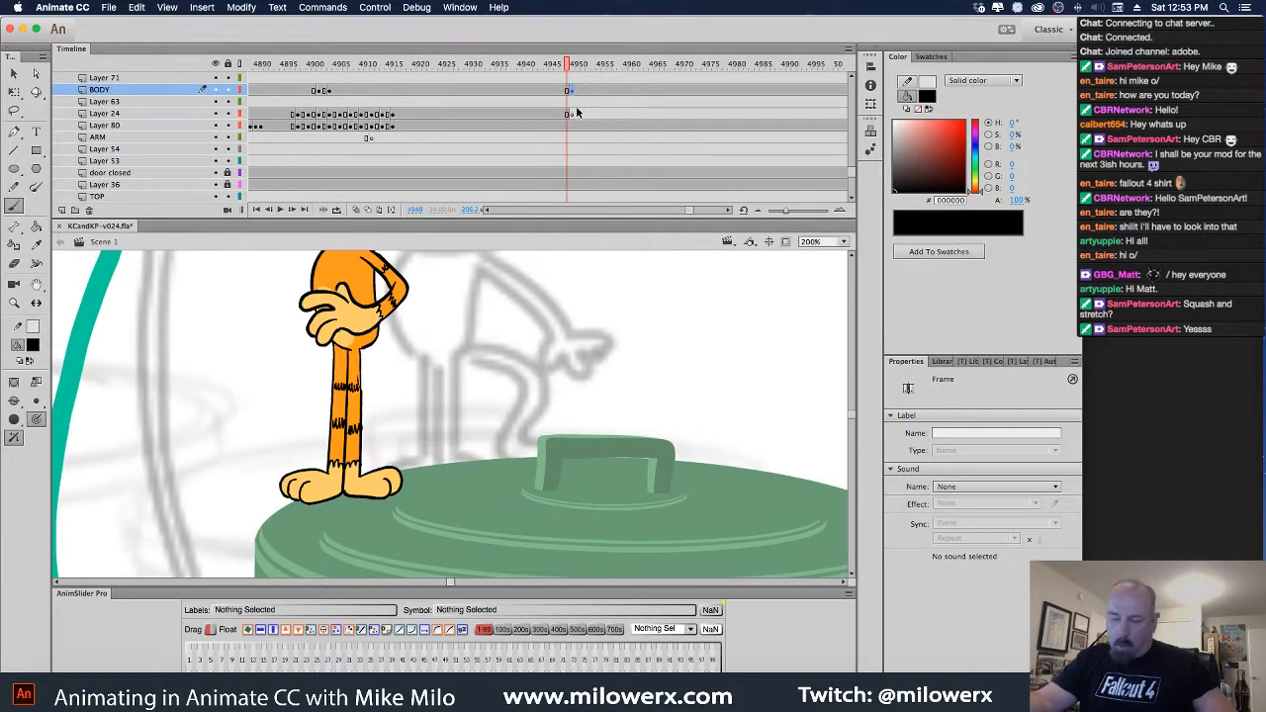
key(".")
key("comma")
key("period")
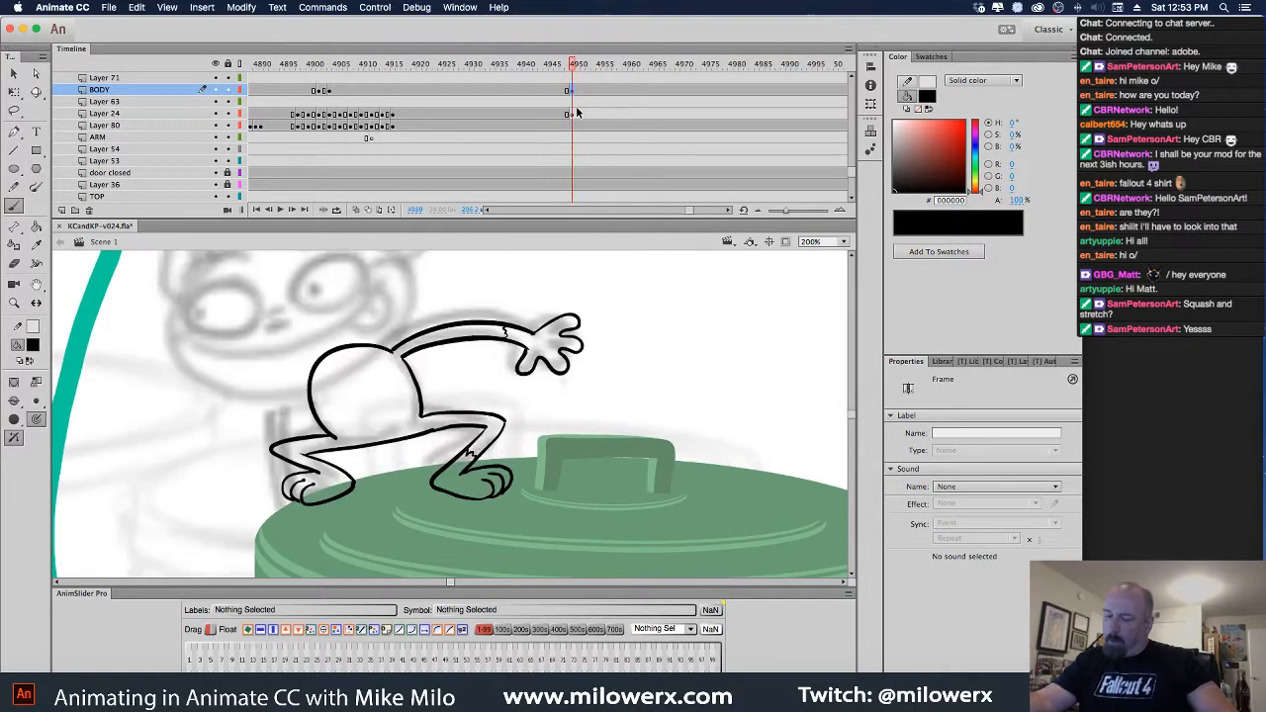
key("comma")
key("period")
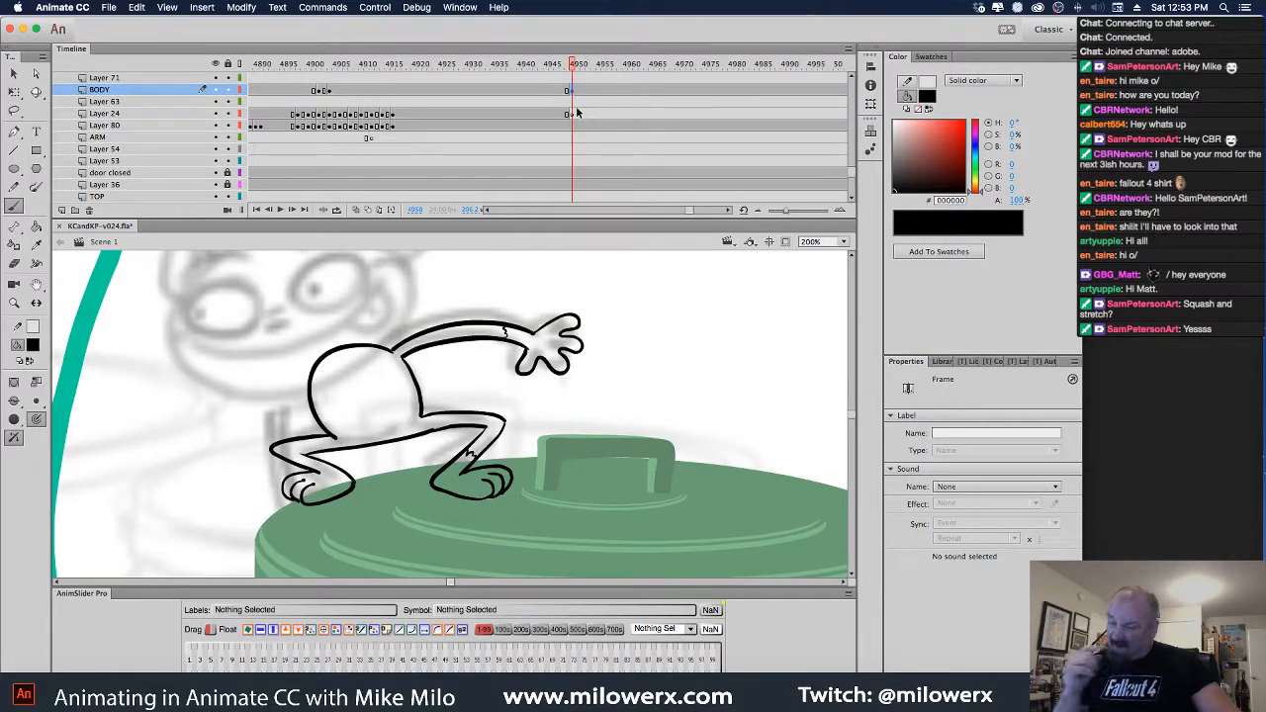
Insert a blank keyframe on Layer 71 and pick a brush size
left_click(574, 91)
left_click(574, 80)
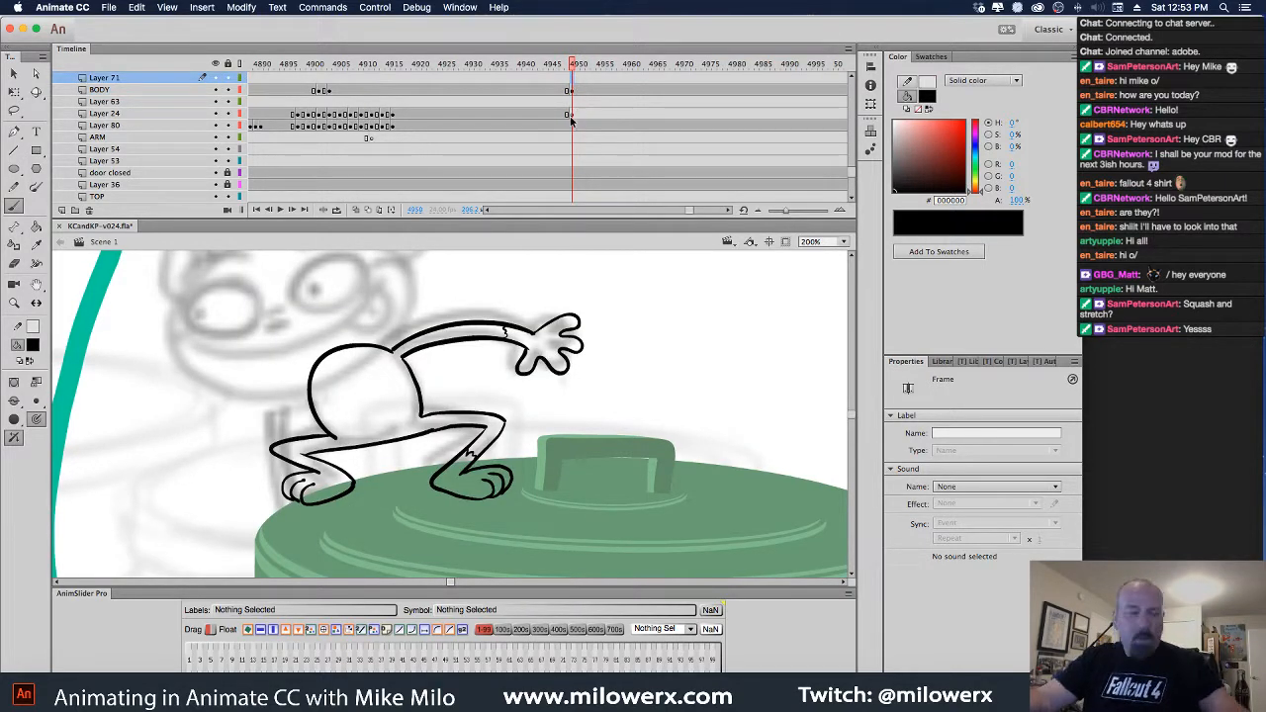
key("F7")
left_click(36, 404)
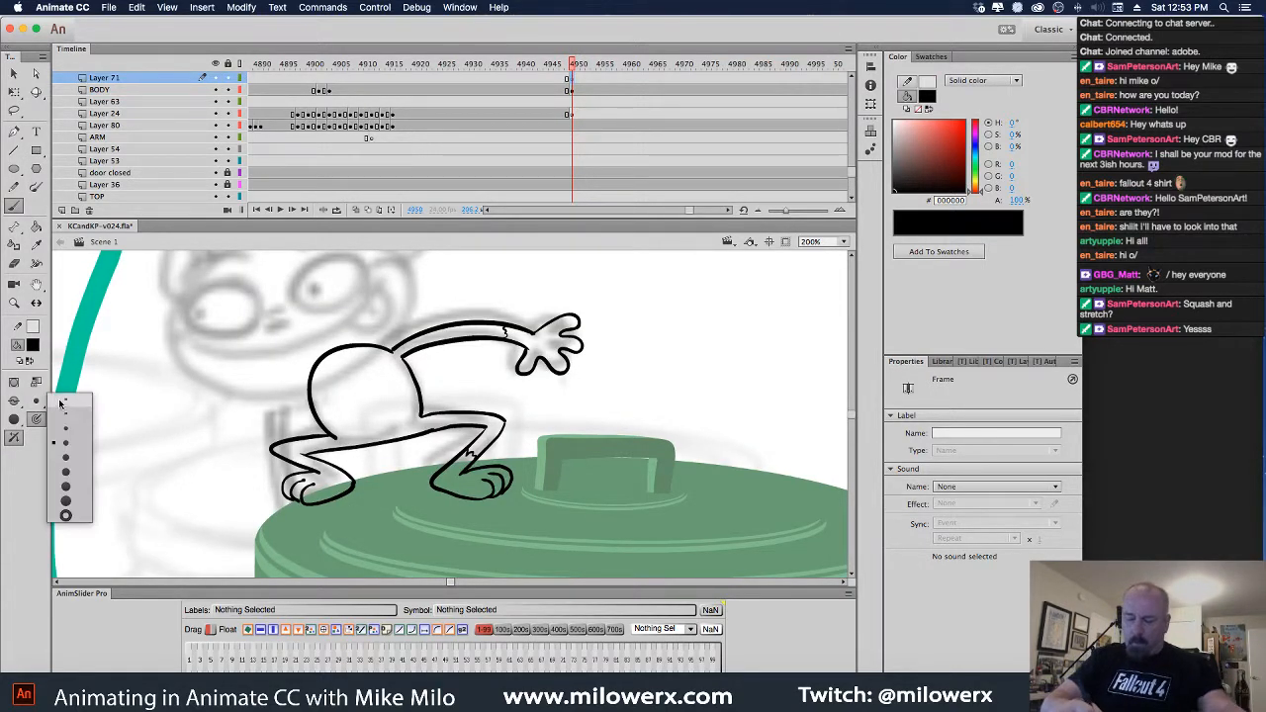
left_click(69, 435)
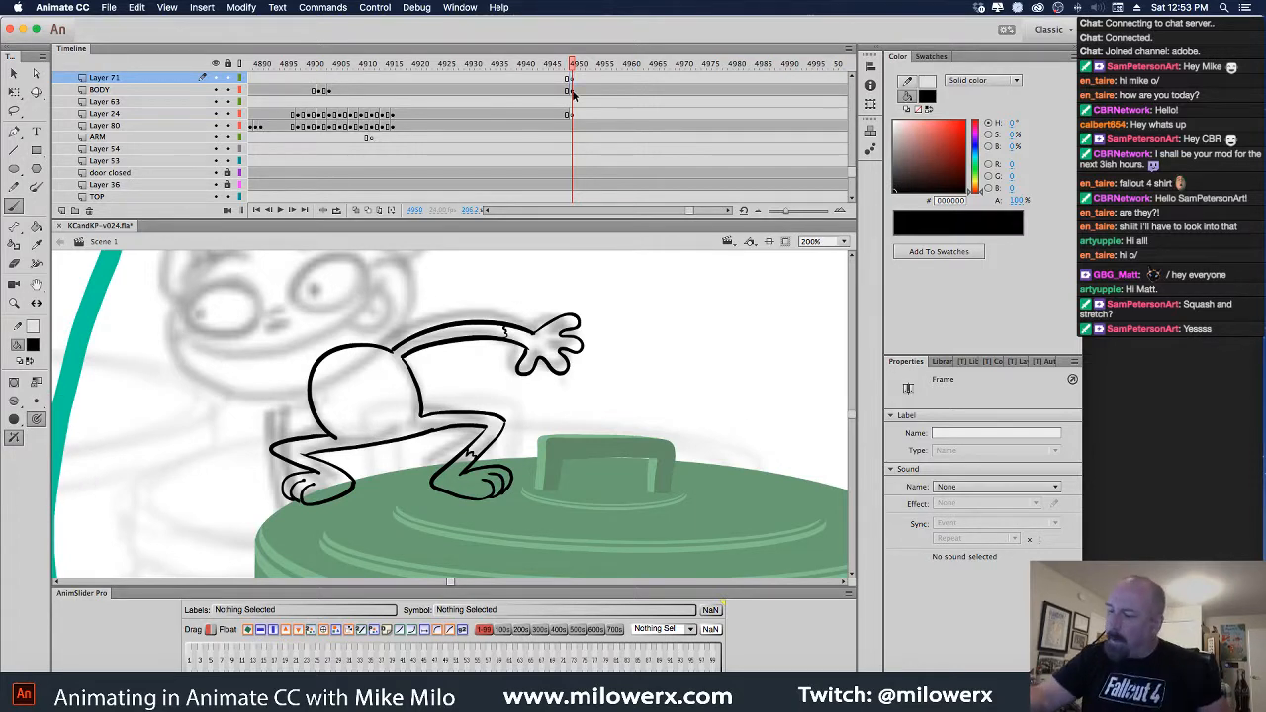
Recolour the BODY drawing red (FF0000) from the fill swatches
left_click(572, 91)
left_click(34, 346)
left_click(87, 441)
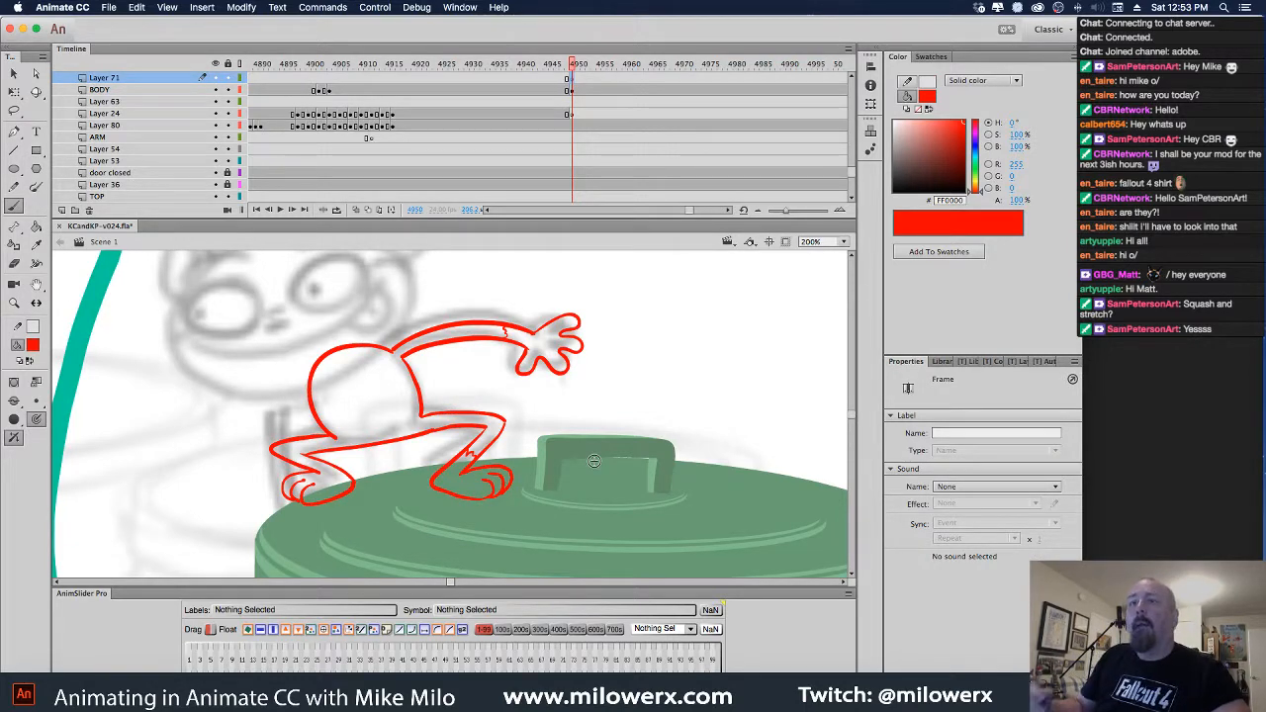
Set the fill back to black and re-ink the hand, arm top, belly, toes and front thigh
left_click(33, 346)
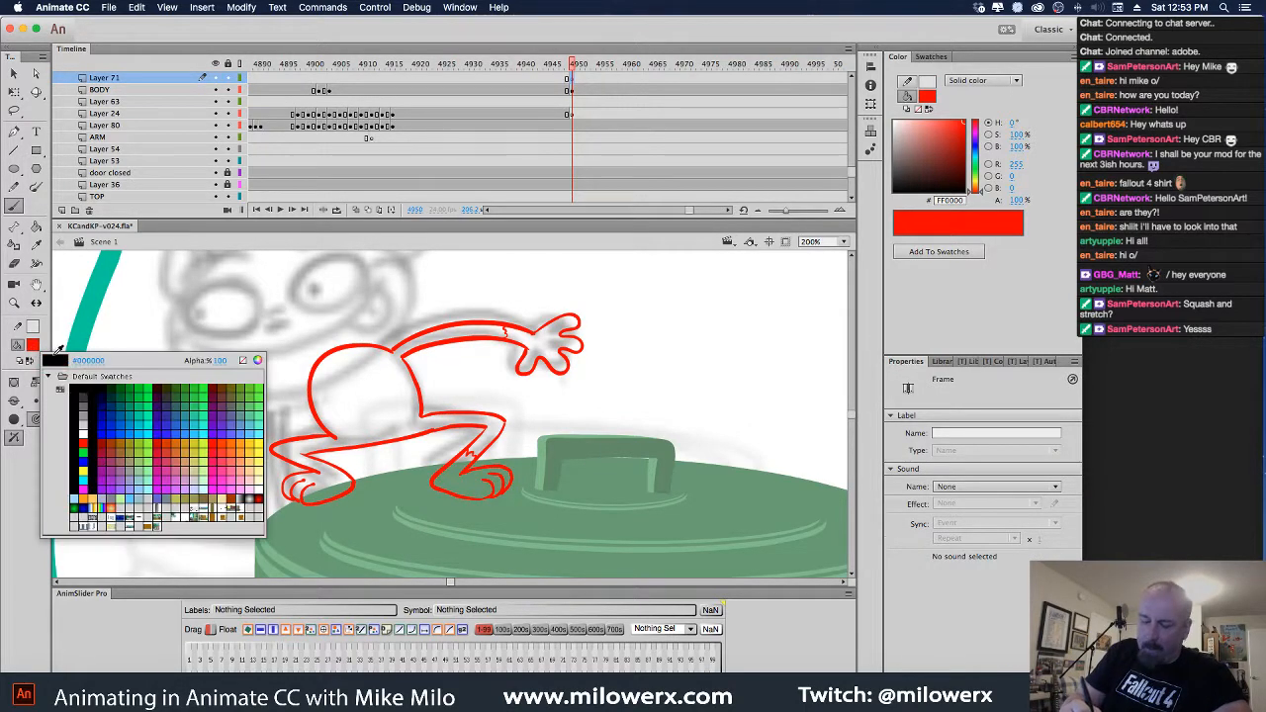
left_click(82, 396)
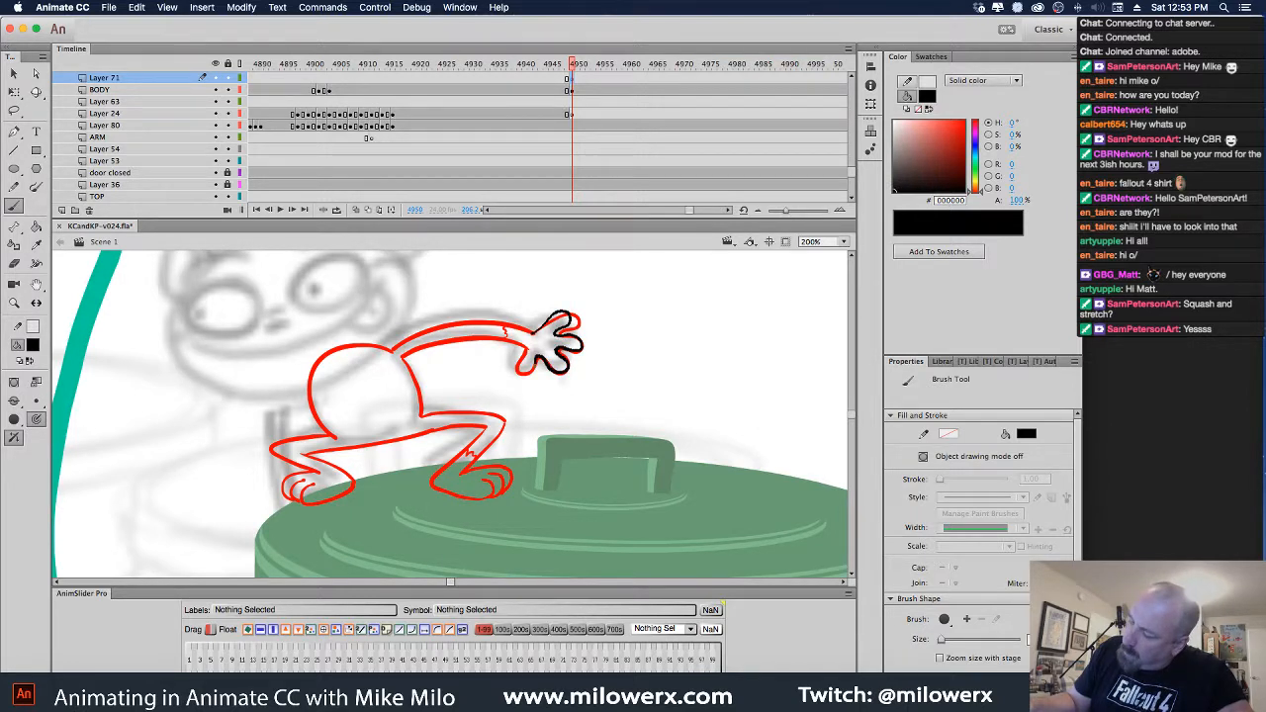
left_click_drag(525, 358, 527, 346)
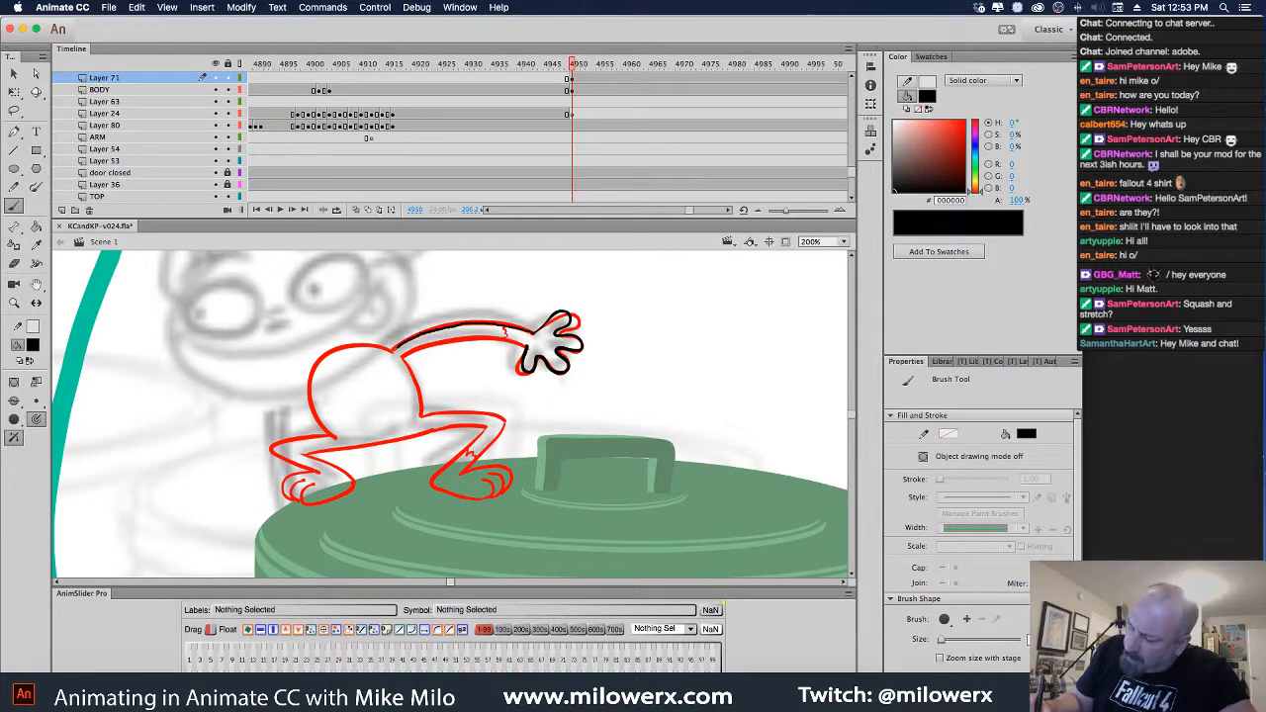
mouse_move(503, 337)
left_mouse_down()
mouse_move(409, 356)
mouse_move(413, 376)
mouse_move(353, 347)
mouse_move(321, 360)
mouse_move(312, 407)
mouse_move(331, 438)
left_mouse_up()
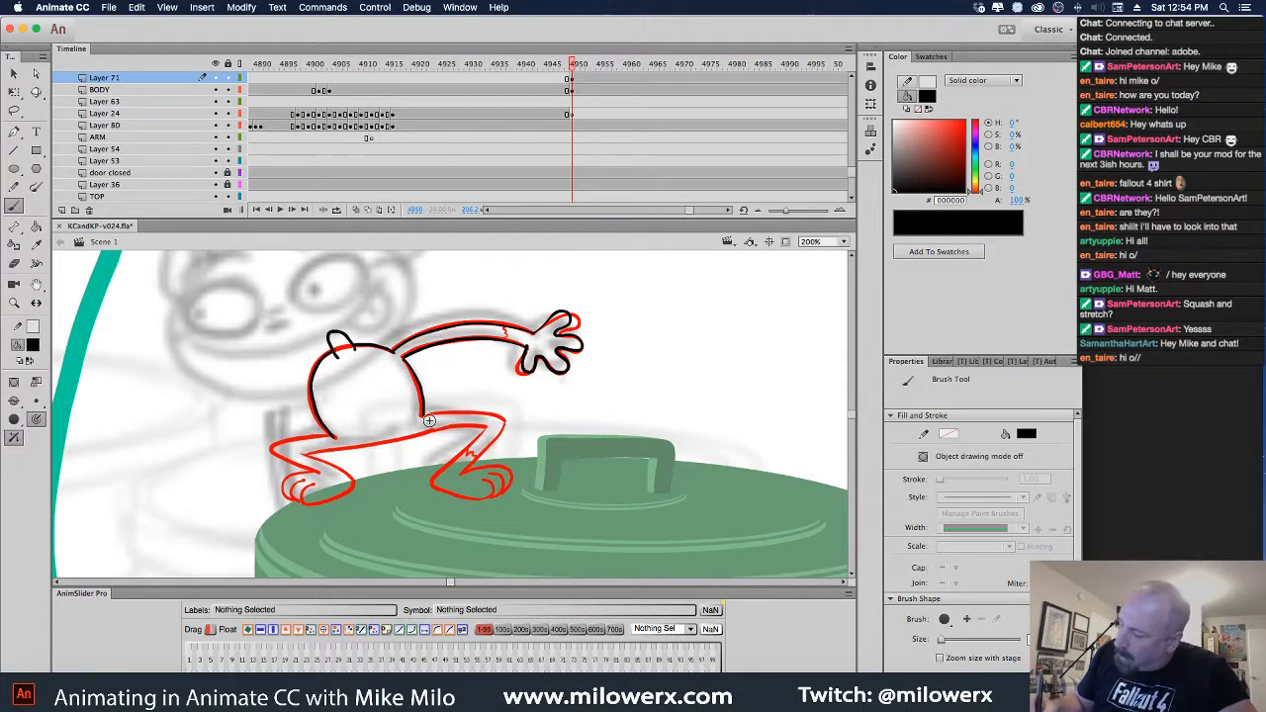
mouse_move(425, 414)
left_mouse_down()
mouse_move(504, 420)
mouse_move(463, 475)
left_mouse_up()
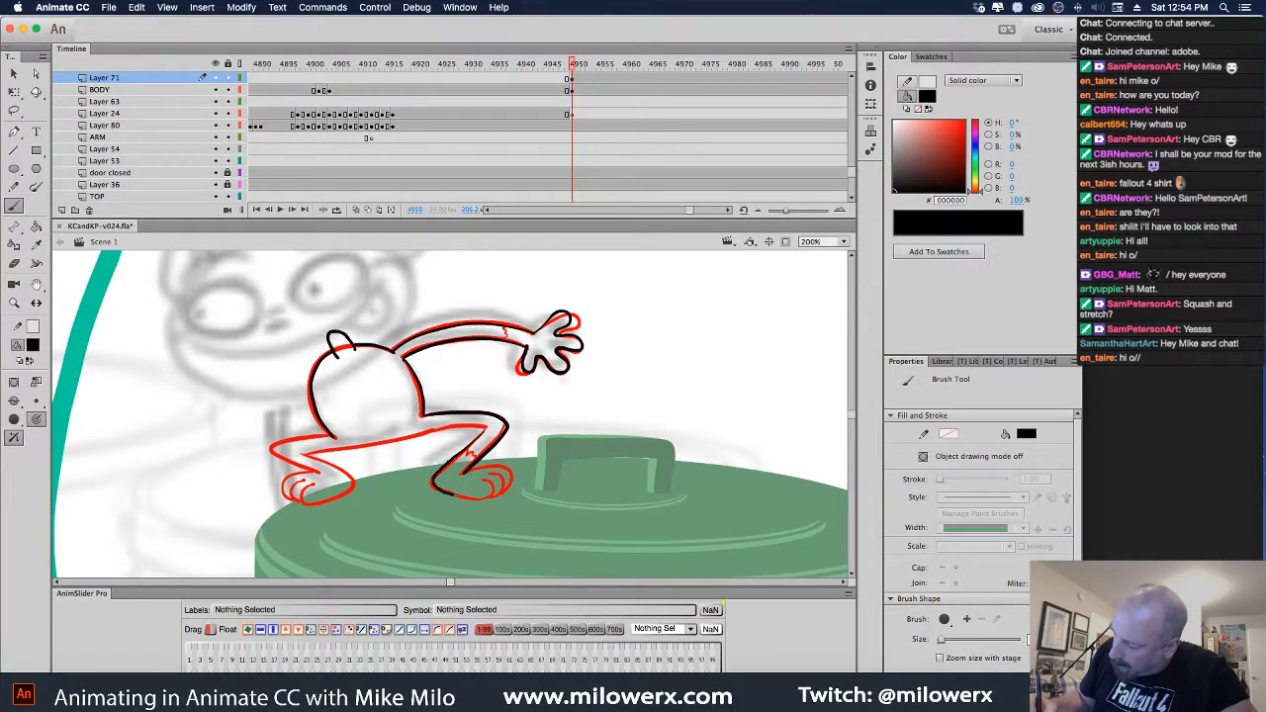
mouse_move(487, 482)
left_mouse_down()
mouse_move(503, 480)
mouse_move(491, 469)
left_mouse_up()
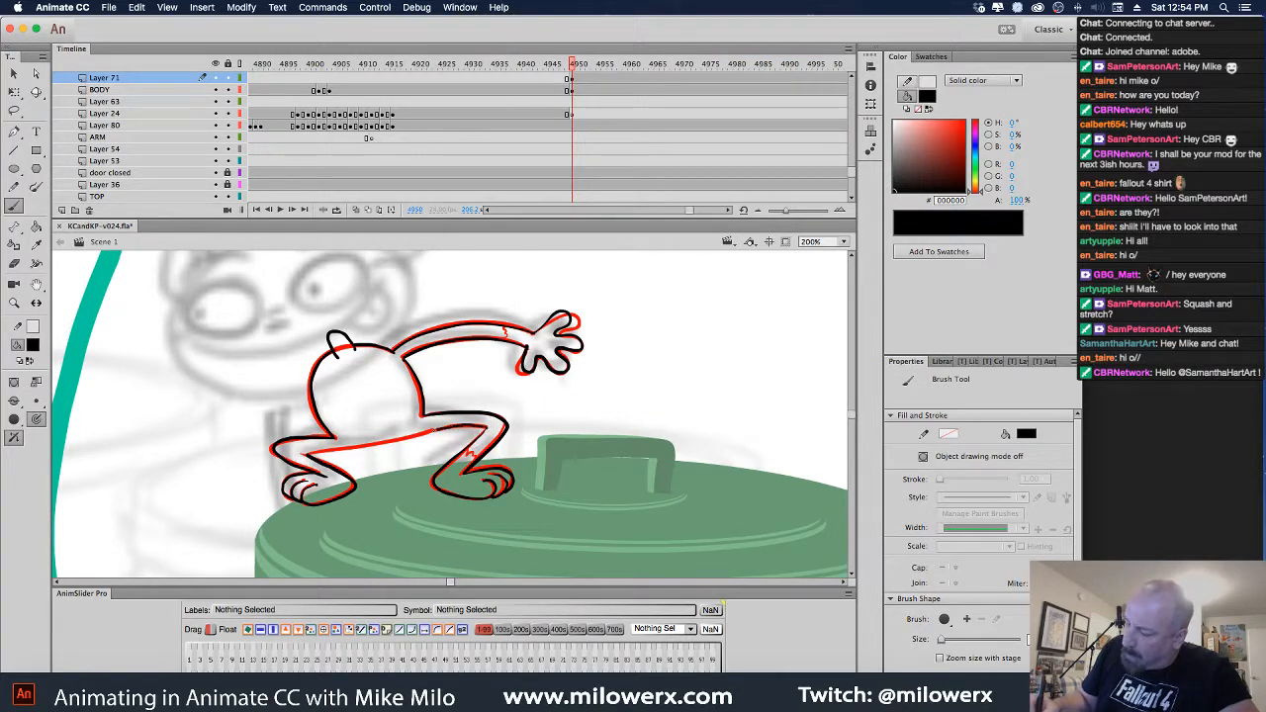
left_click_drag(433, 431, 309, 456)
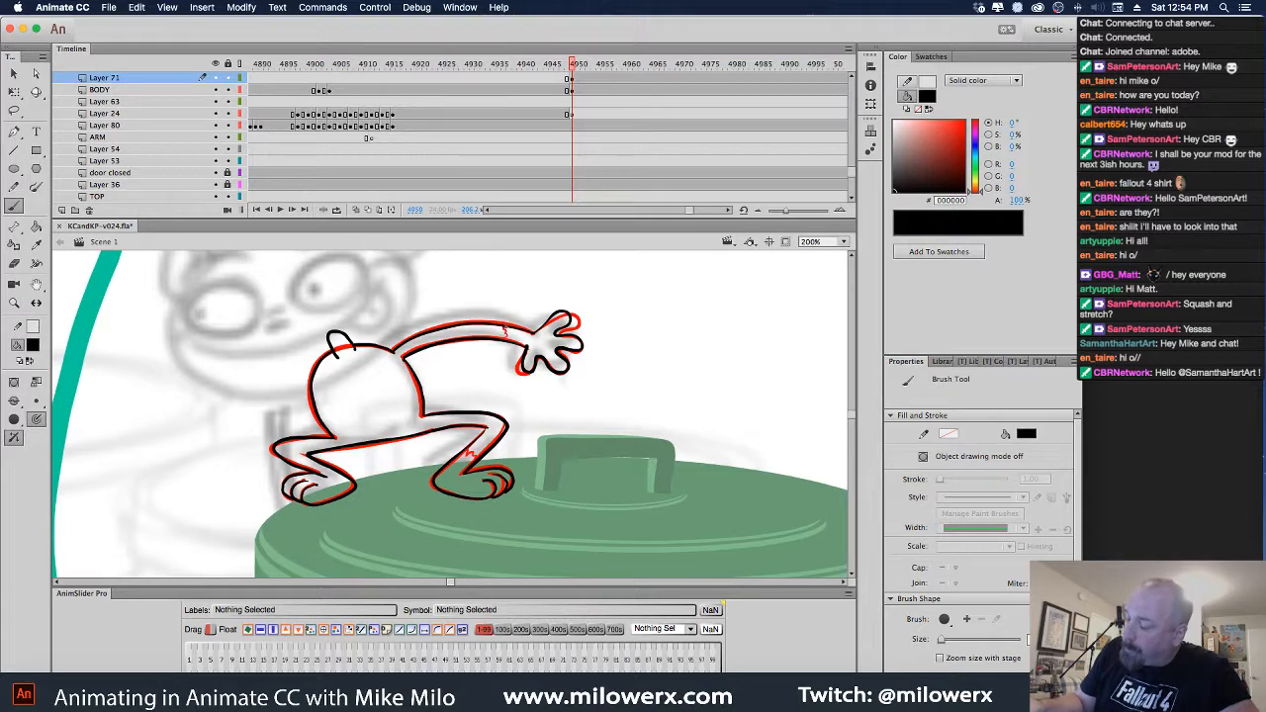
left_click(572, 90)
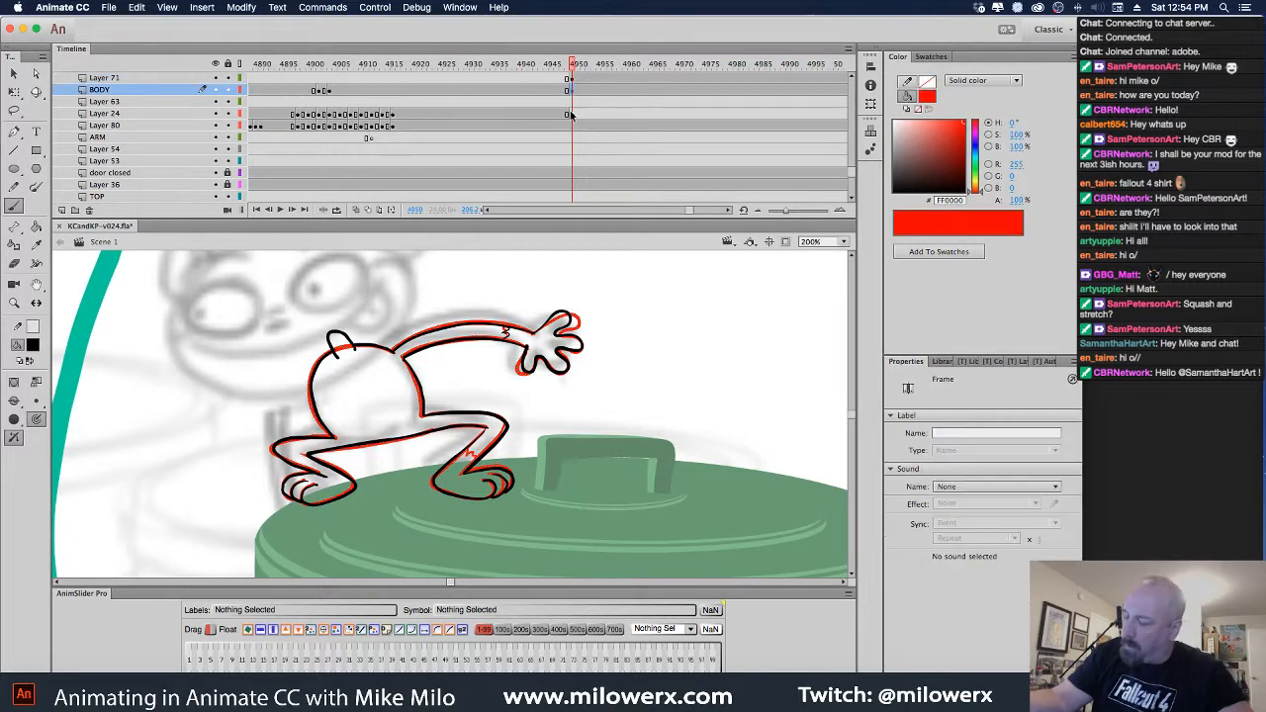
Zoom in to check the black arm and hand linework, then zoom back out and view frame 4949
left_click(570, 79)
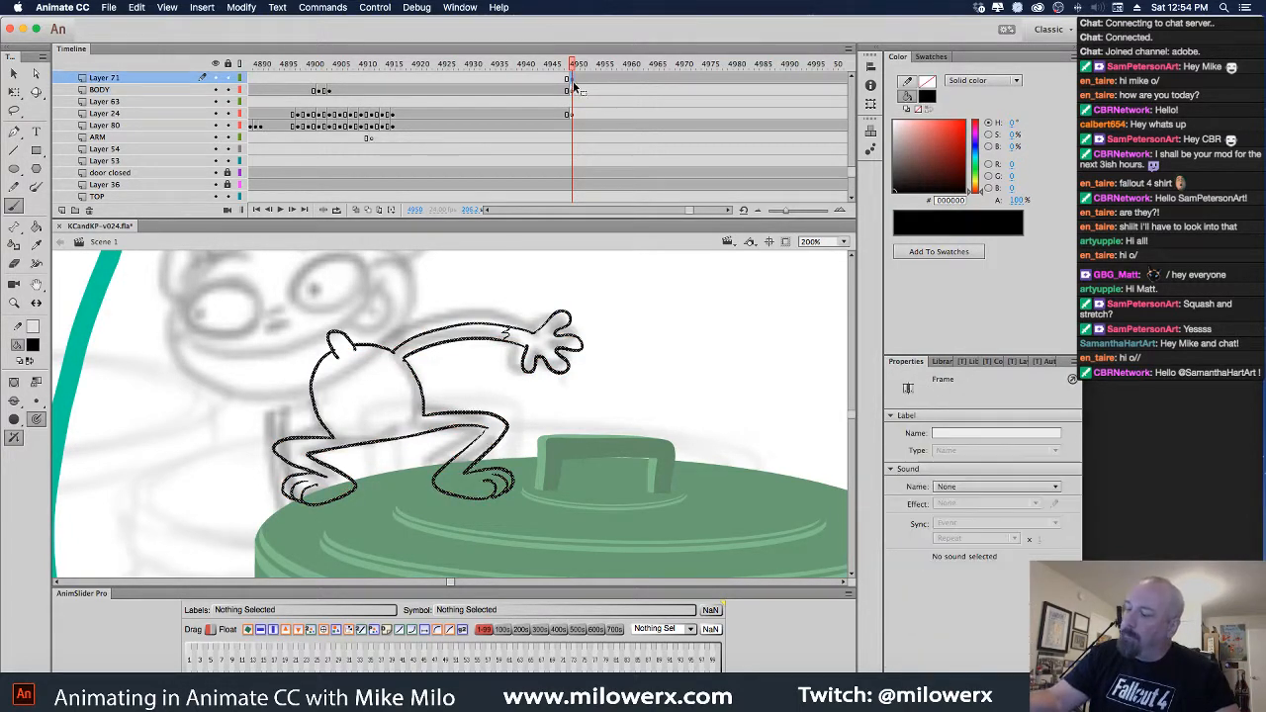
left_click(572, 90)
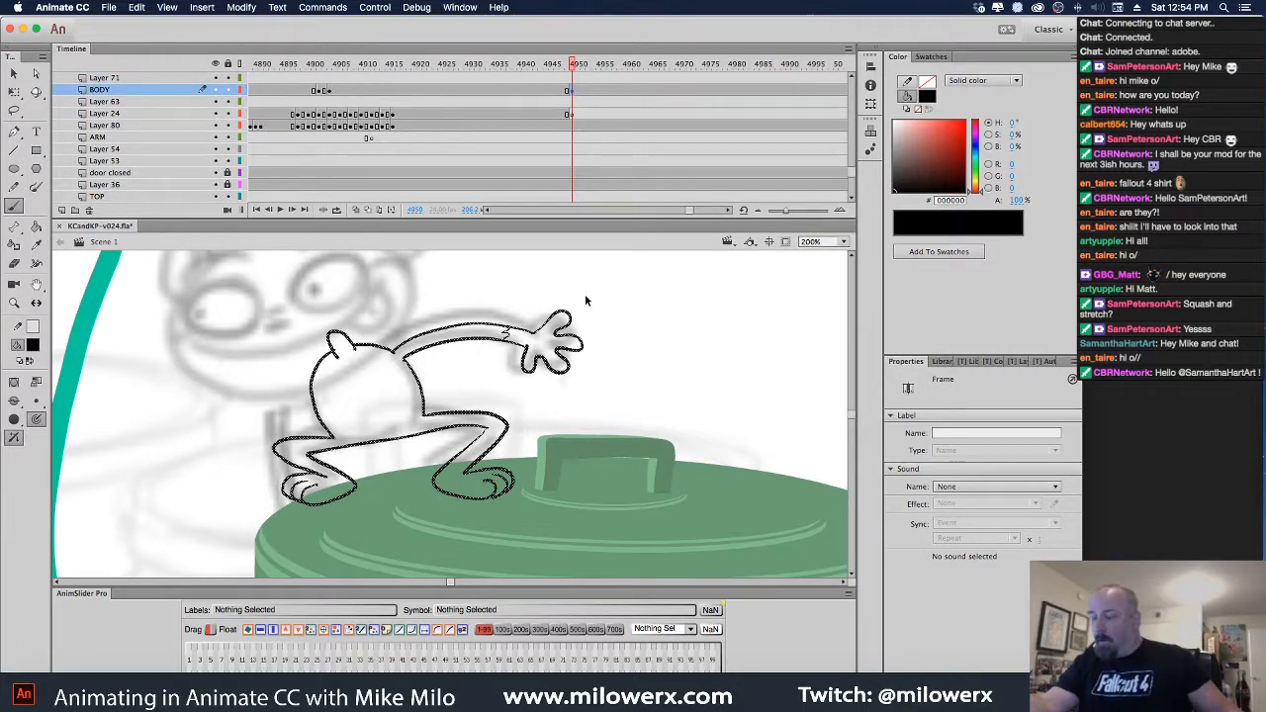
key("b")
key("super+equal")
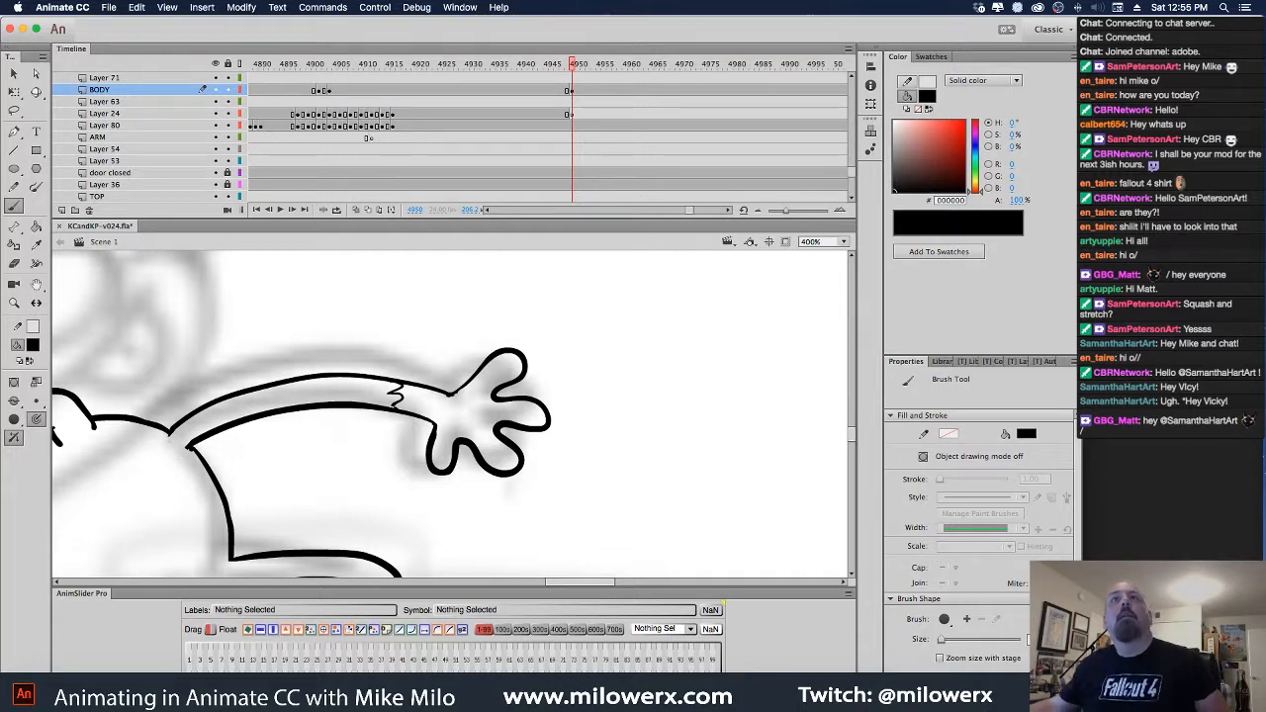
key("super+Tab")
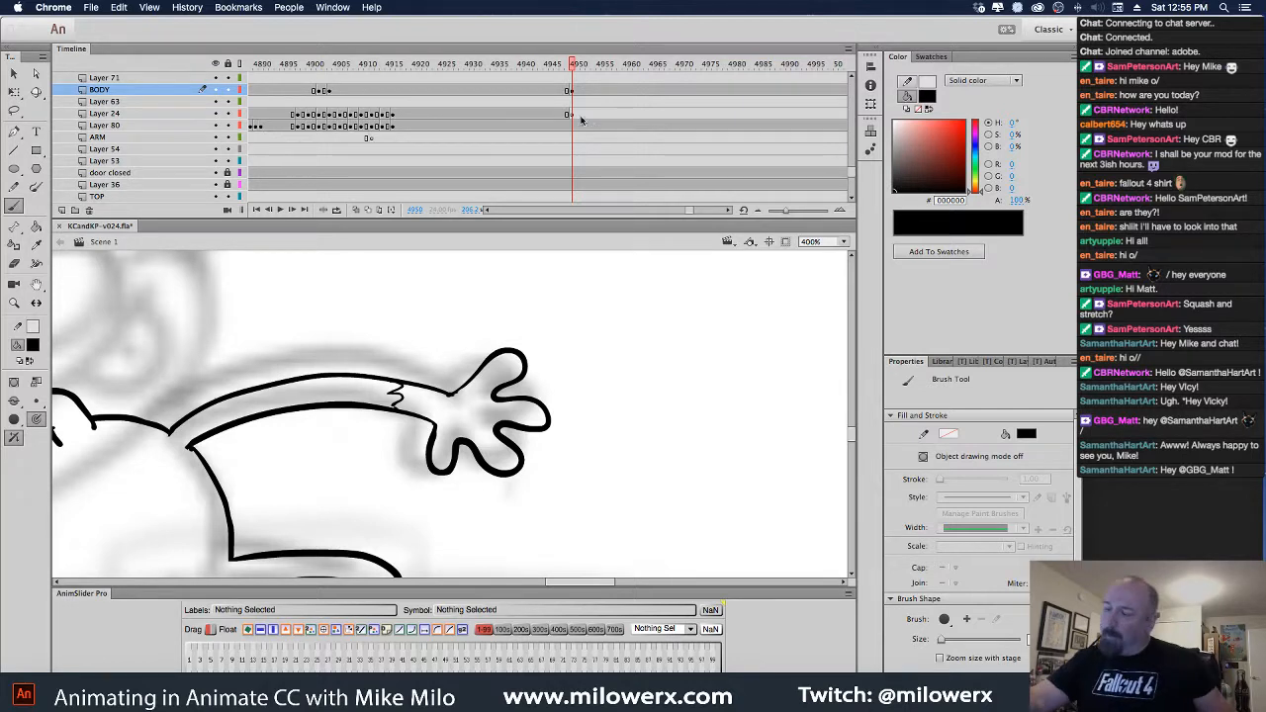
left_click(18, 85)
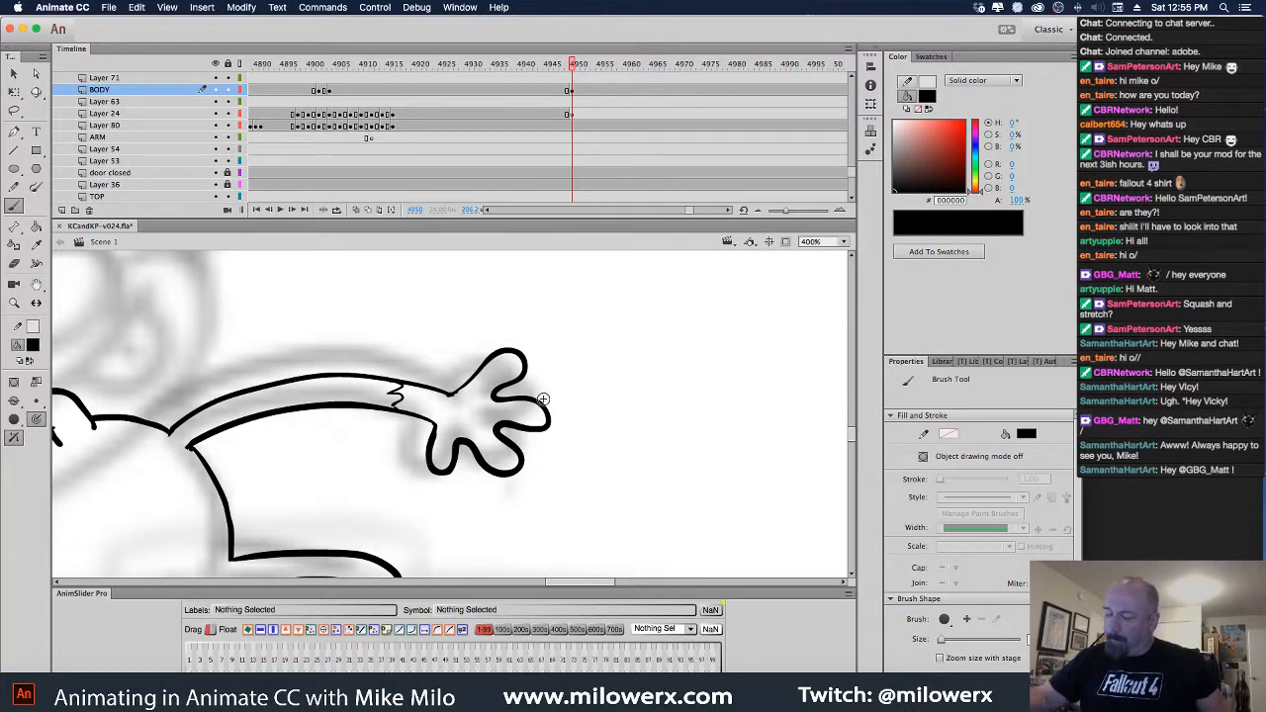
key("super+minus")
key("comma")
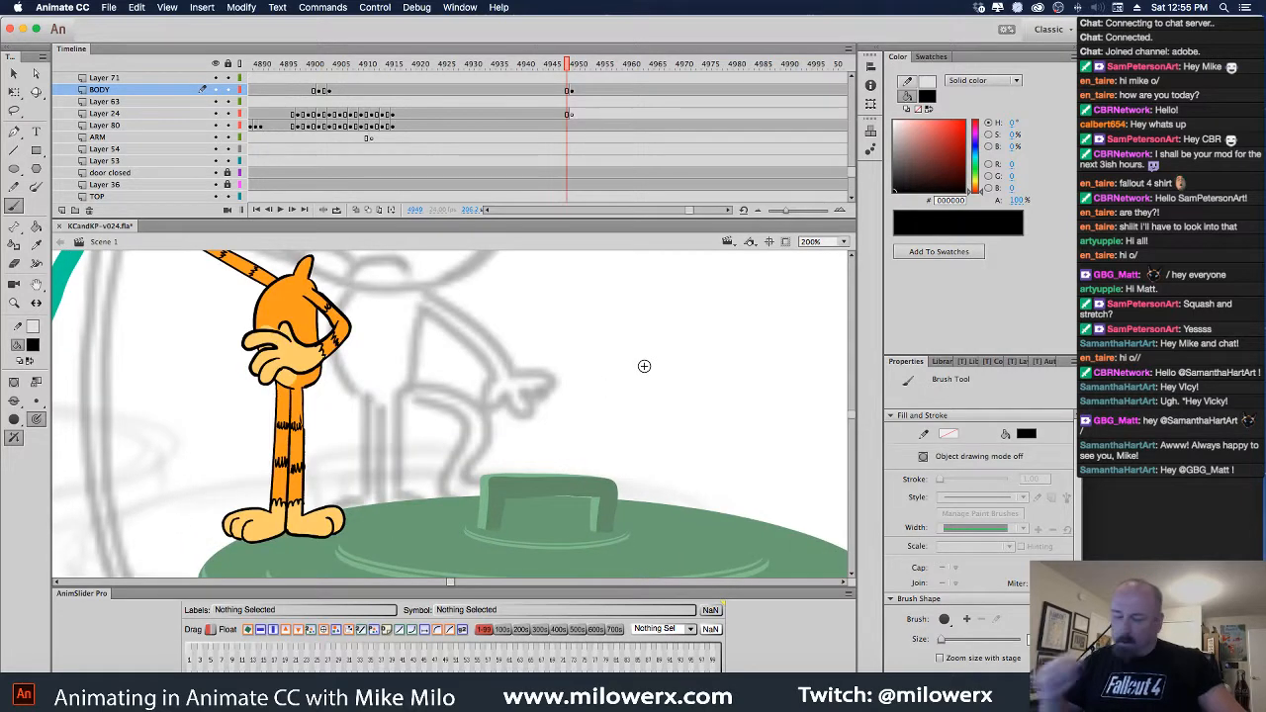
Fill the cat's body, legs and arm with orange FF9900 using the Paint Bucket with gap closing
left_click(33, 344)
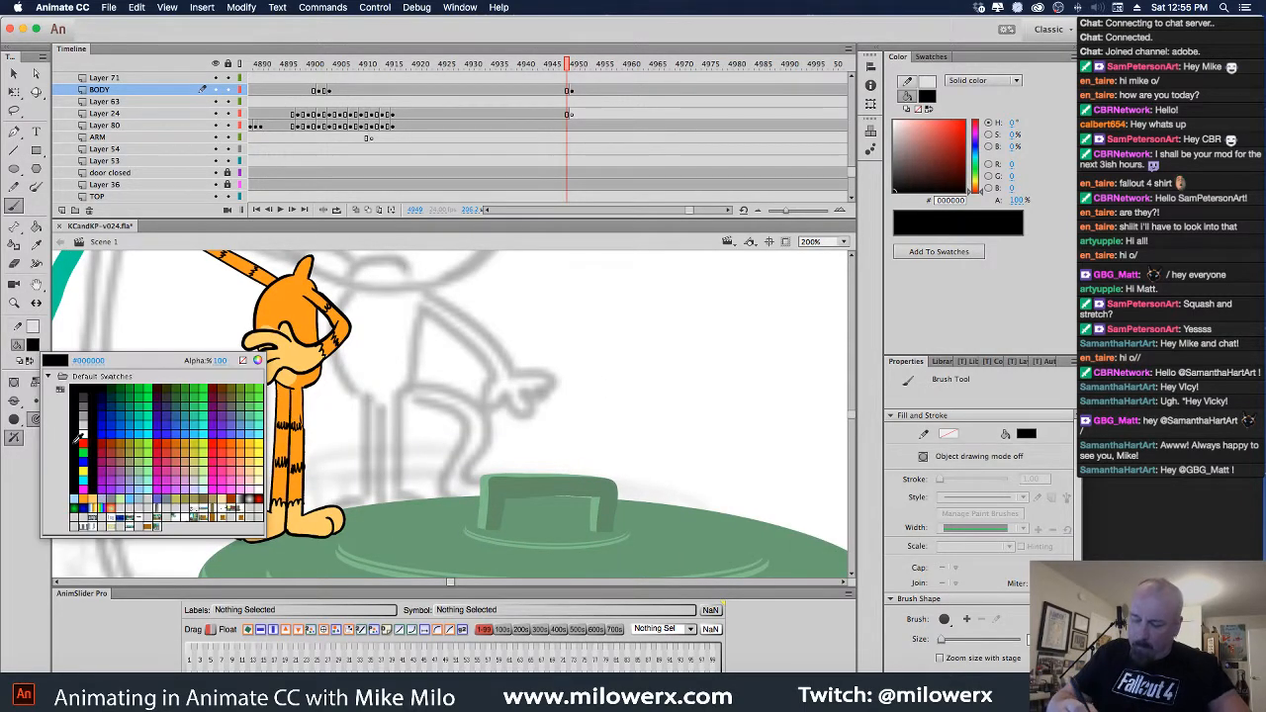
left_click(83, 512)
key("period")
key("k")
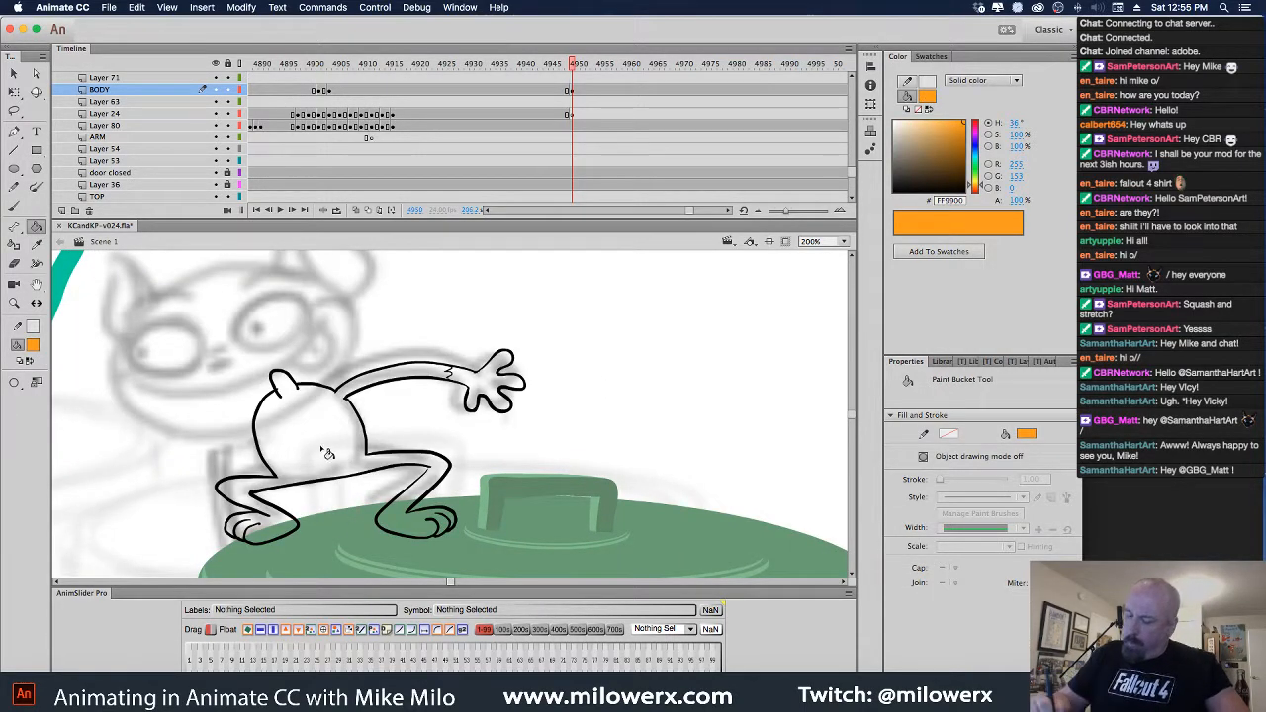
left_click(14, 382)
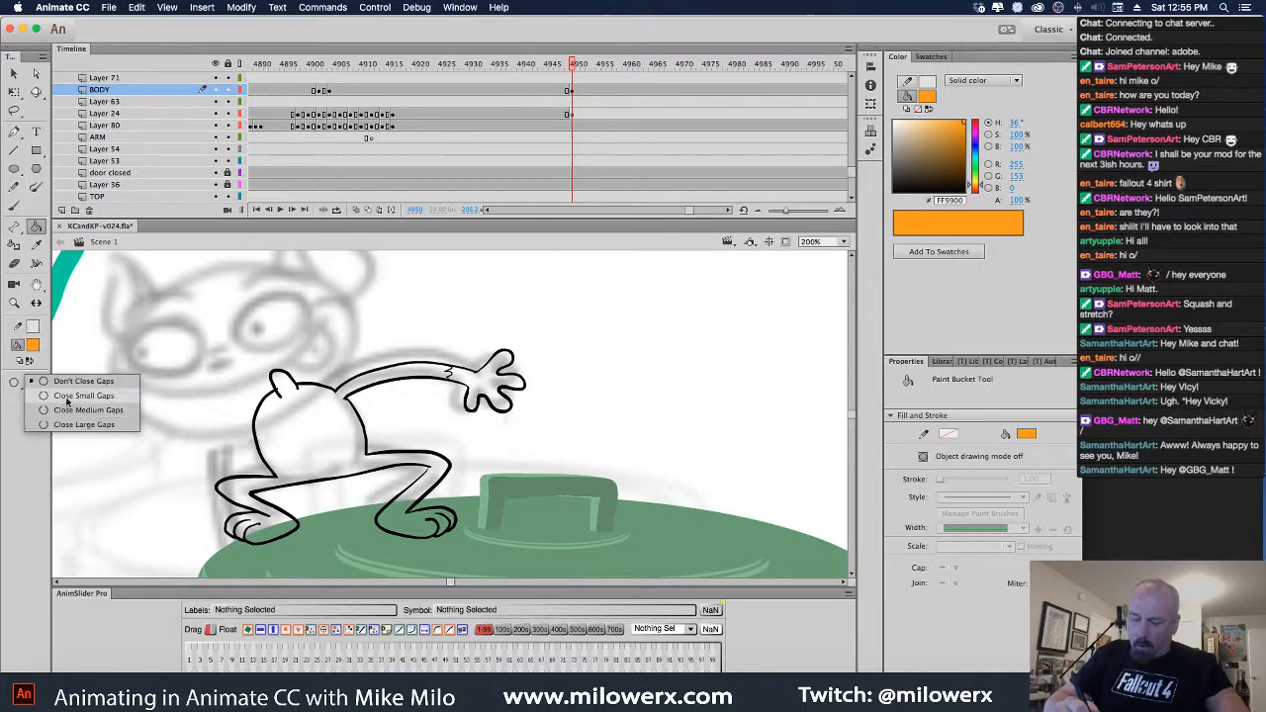
left_click(94, 425)
left_click(364, 479)
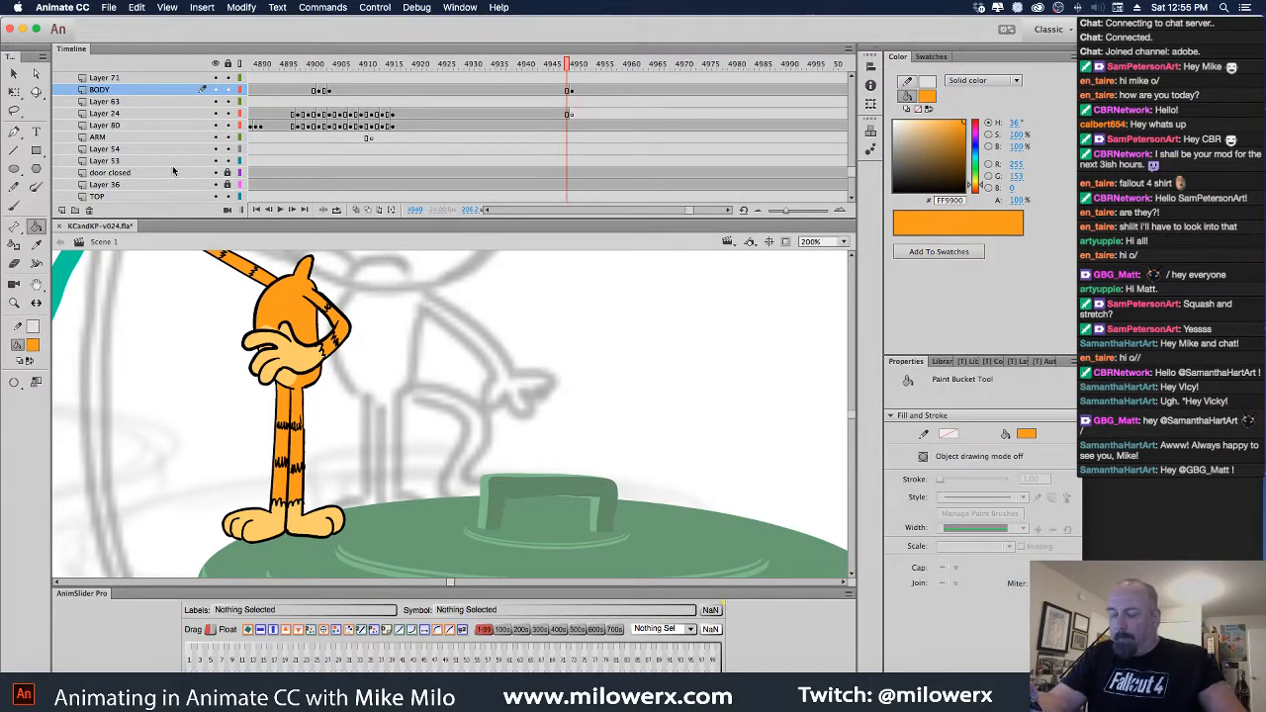
Fill the hand light orange FFCC66, then return to the Brush with black fill
left_click(34, 345)
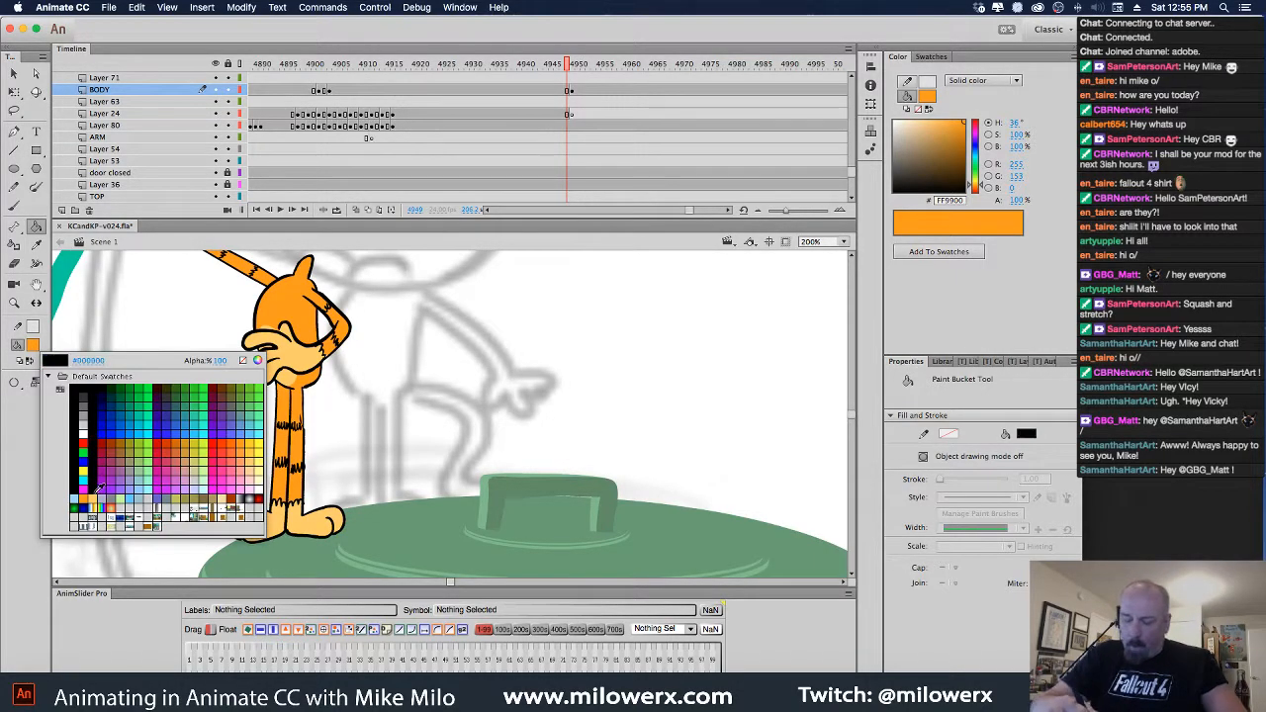
left_click(108, 499)
key(".")
left_click(485, 389)
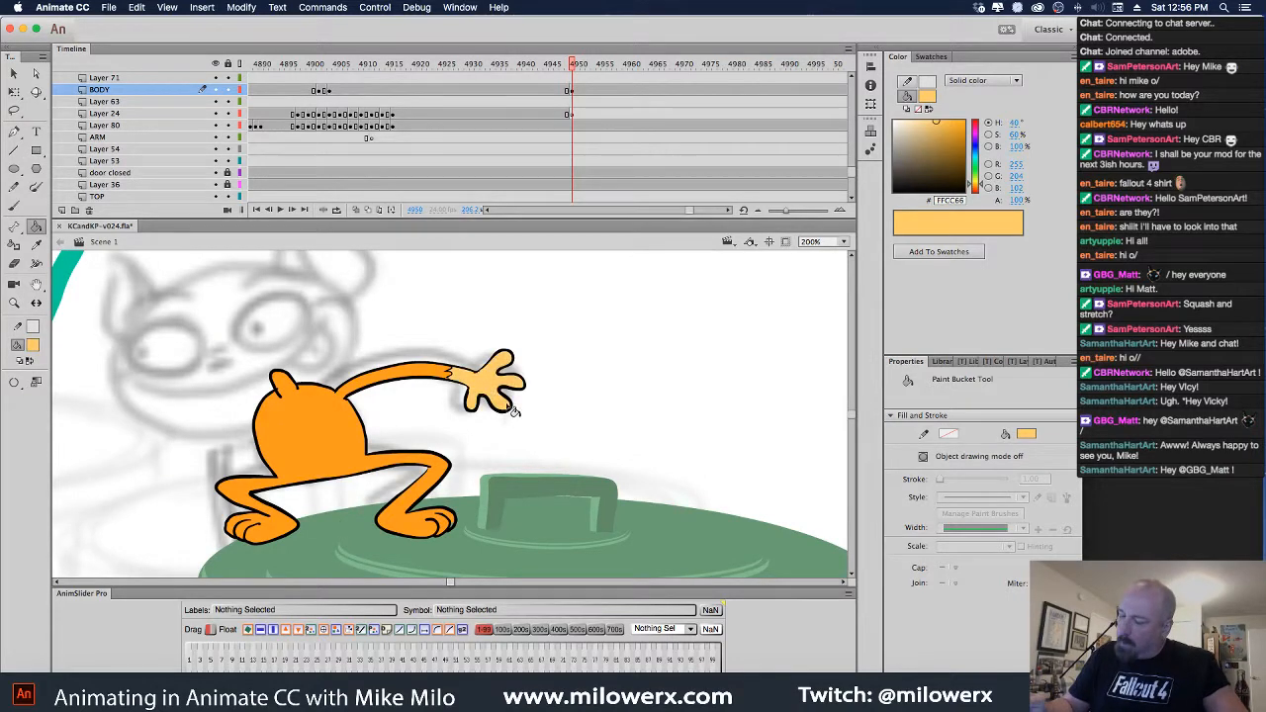
left_click(13, 206)
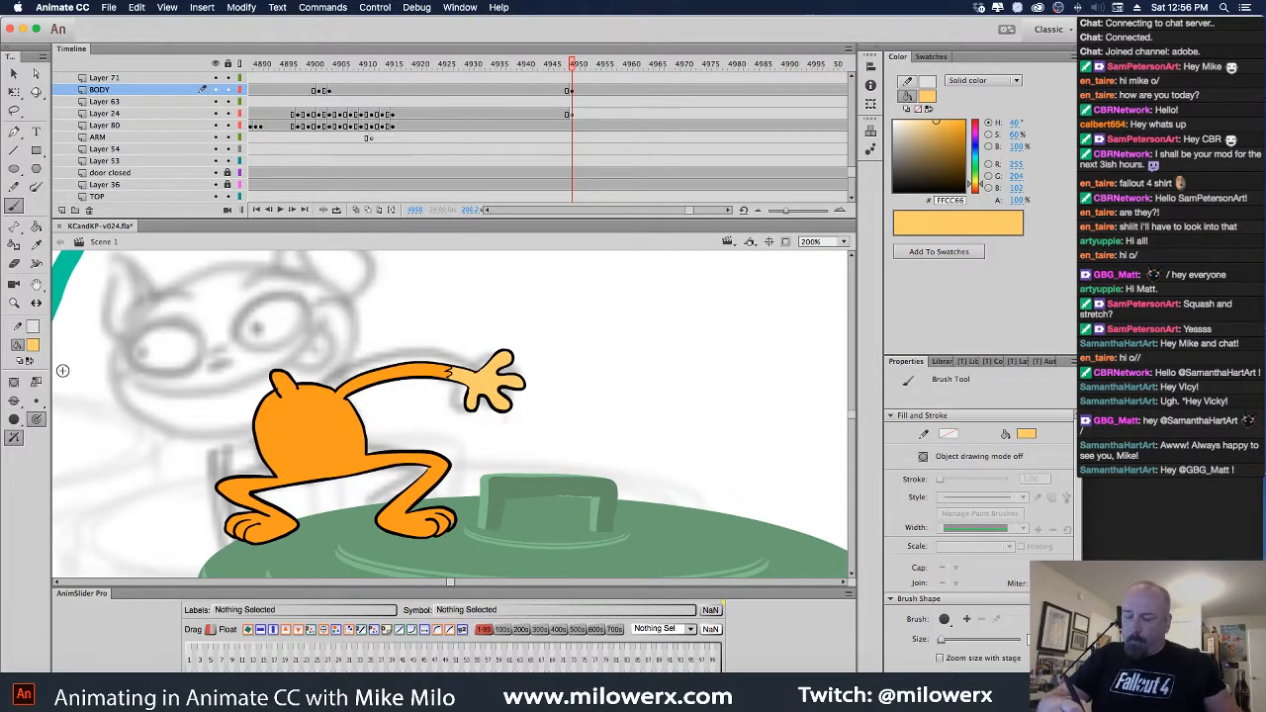
left_click(34, 347)
left_click(80, 396)
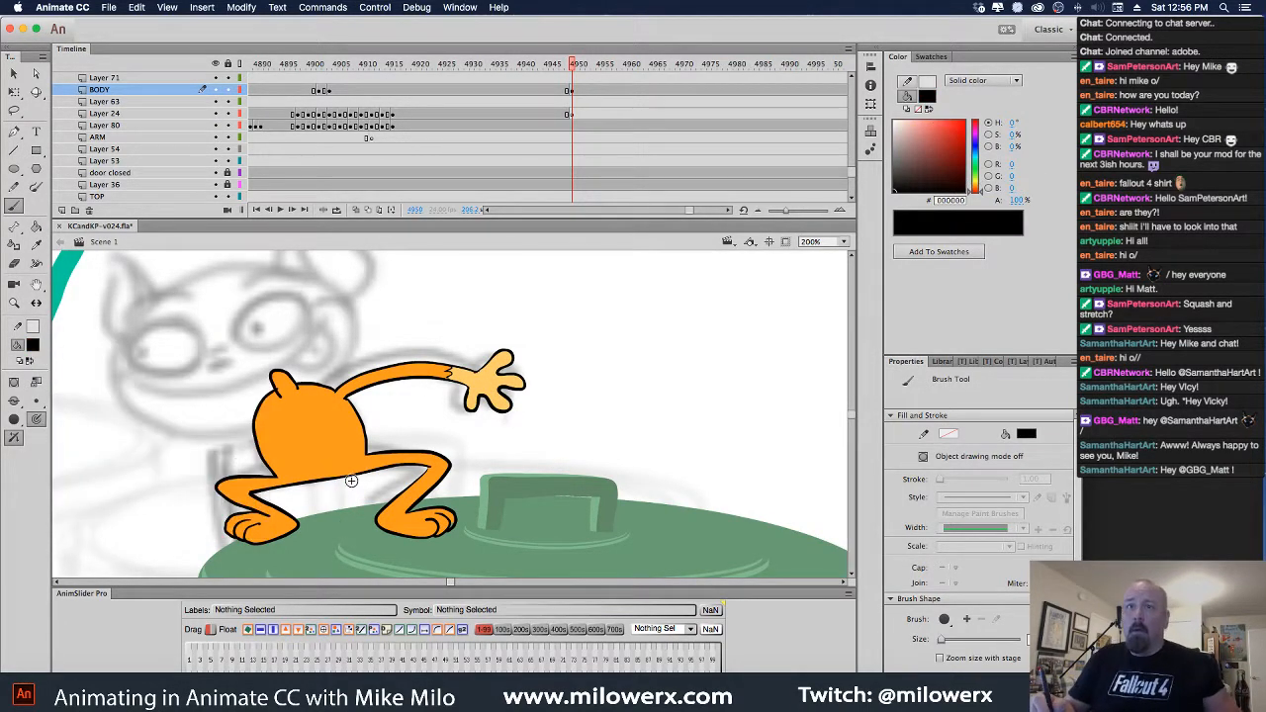
Fill both feet with light orange FFCC66 while zoomed in on the legs
key("super+equal")
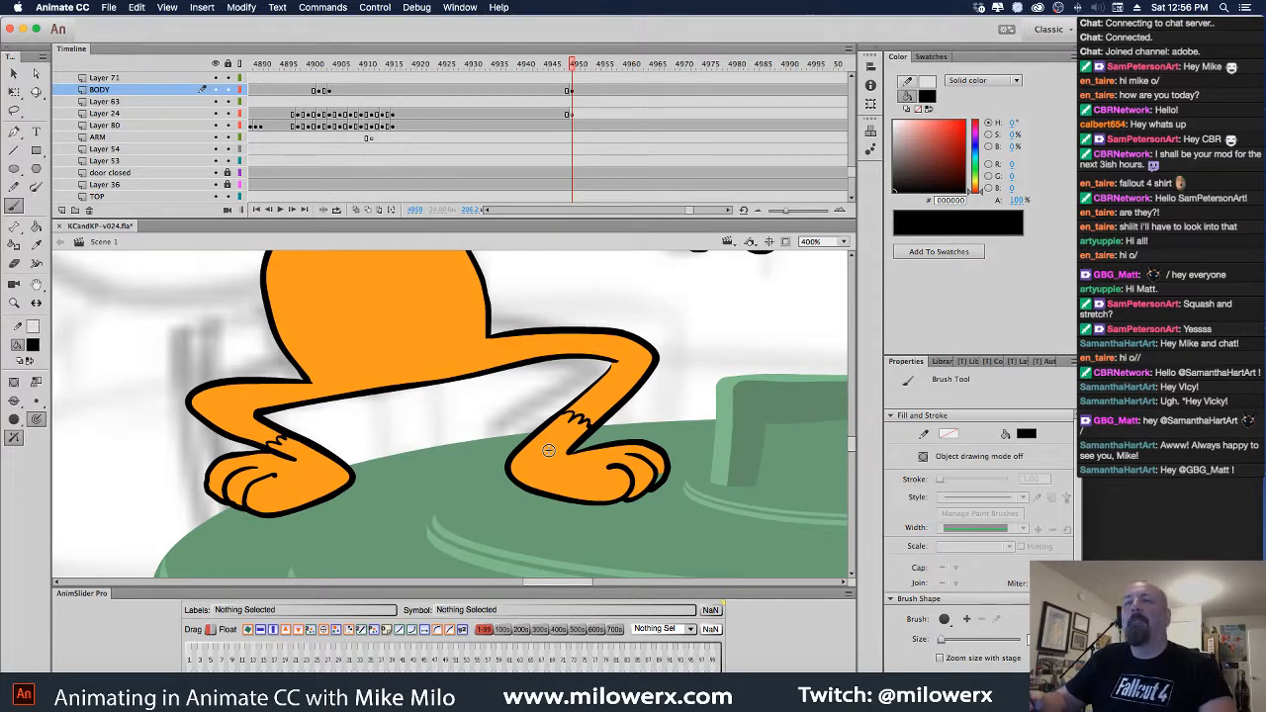
left_click(32, 345)
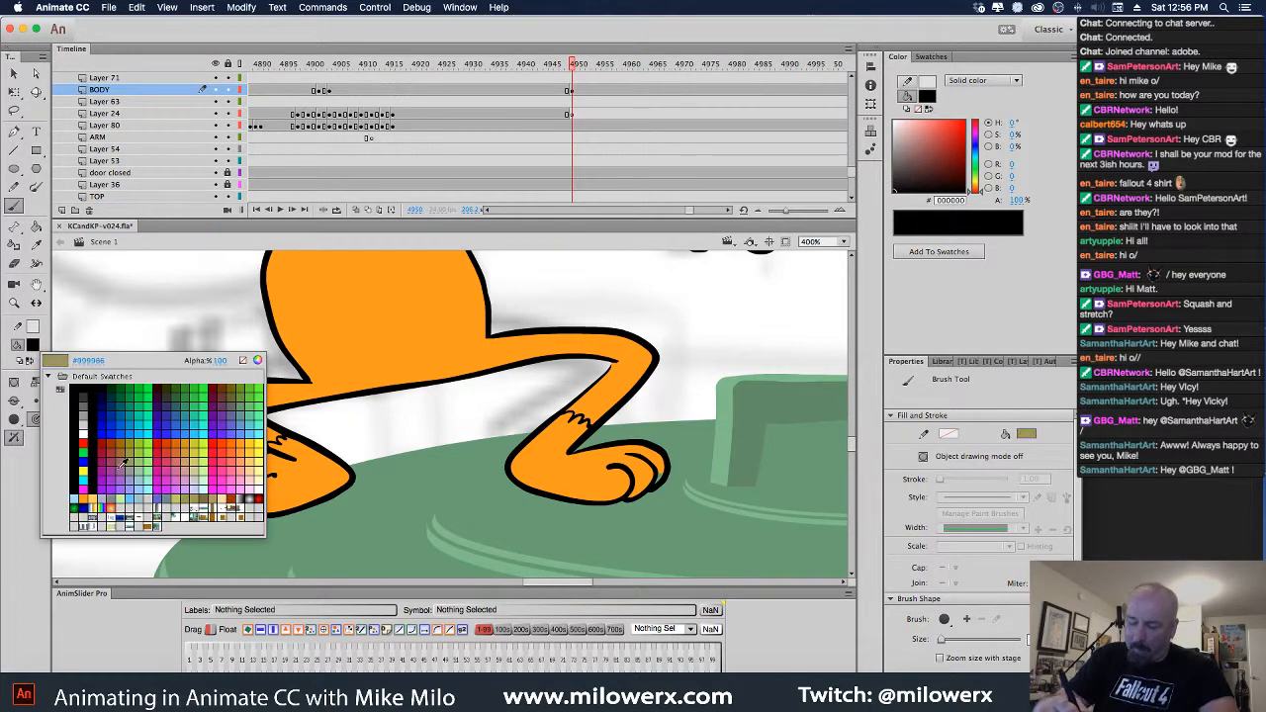
left_click(239, 480)
left_click(36, 227)
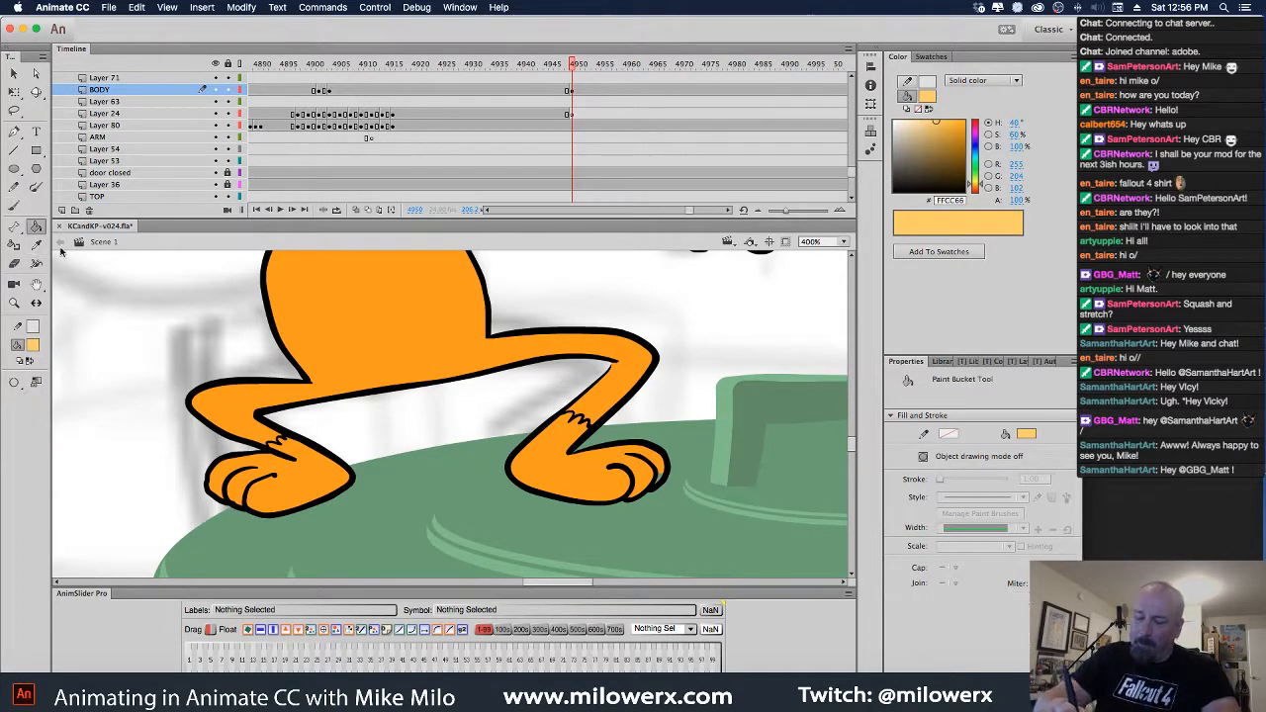
left_click(323, 482)
left_click(573, 486)
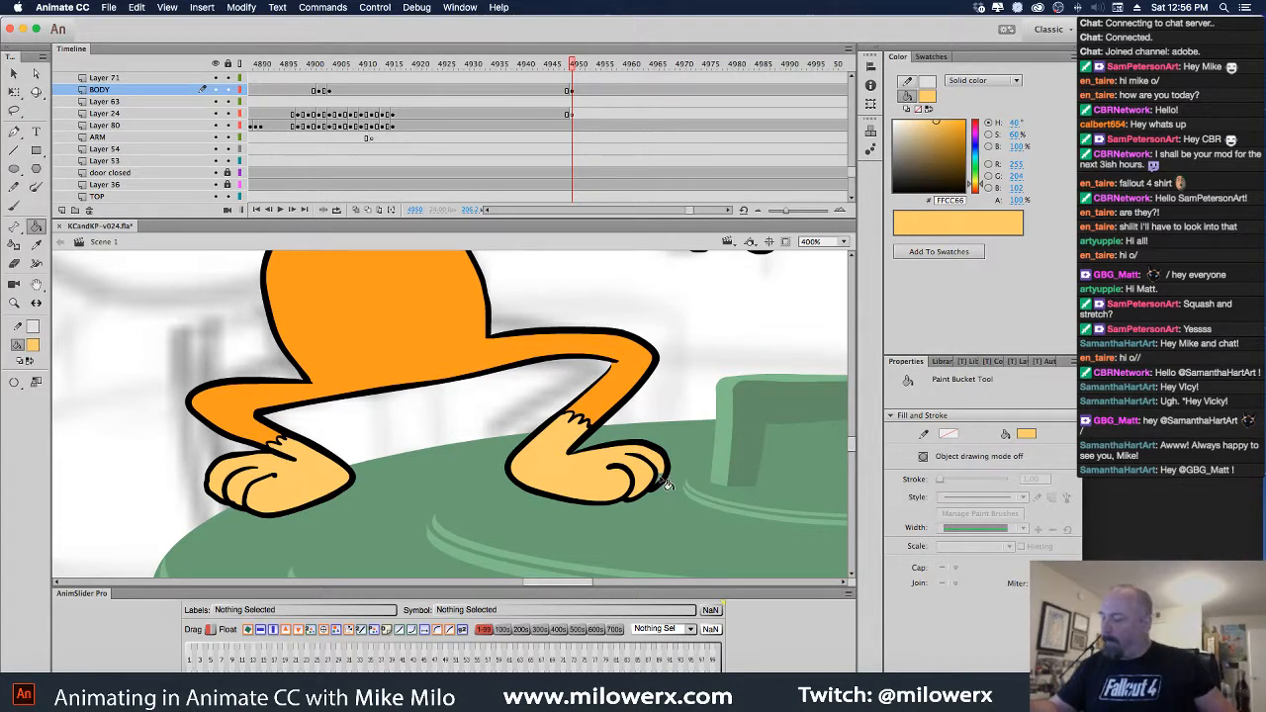
left_click(596, 362, "alt+super")
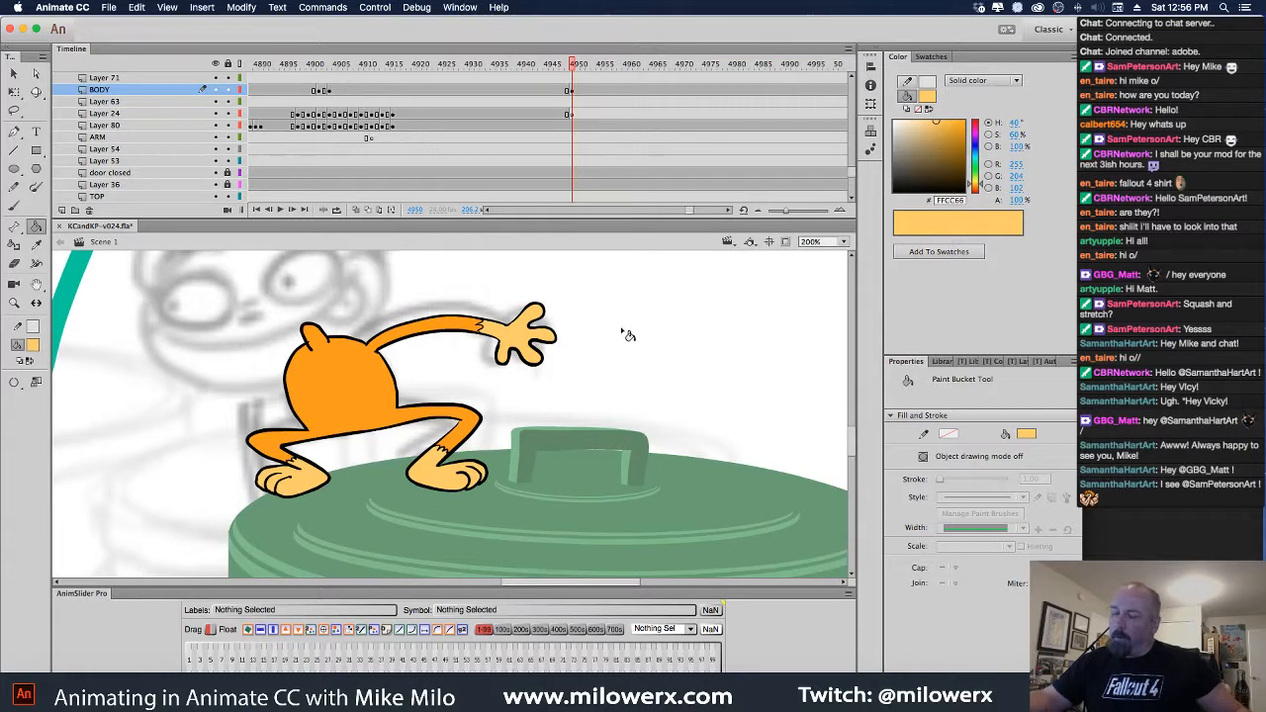
Switch back to the standard Brush and check its painting mode options
left_click(14, 206)
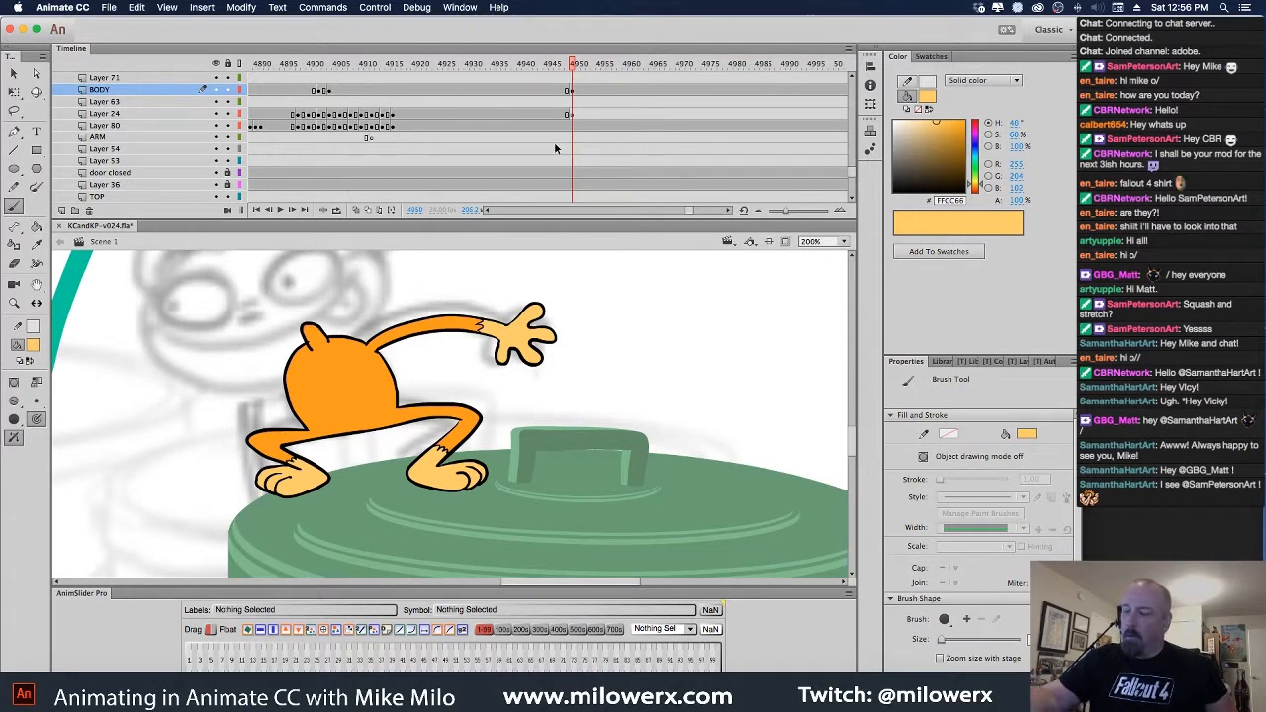
left_click(34, 190)
left_click(14, 206)
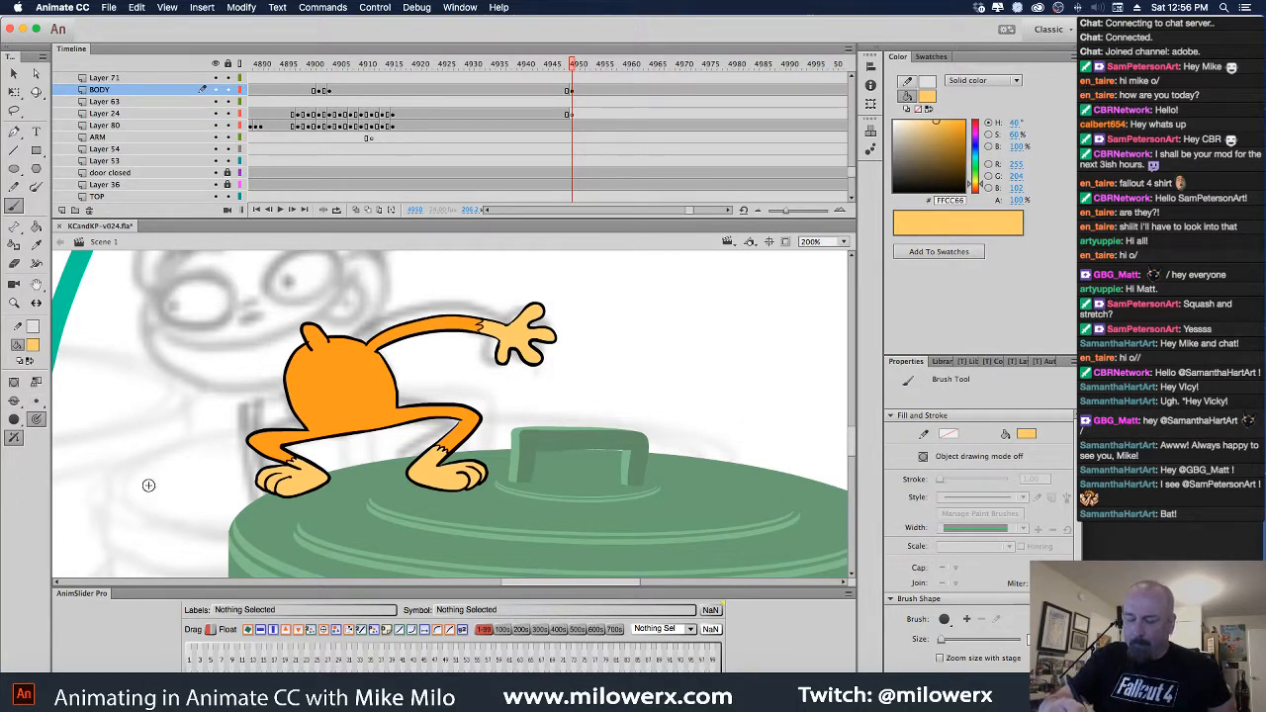
left_click(13, 400)
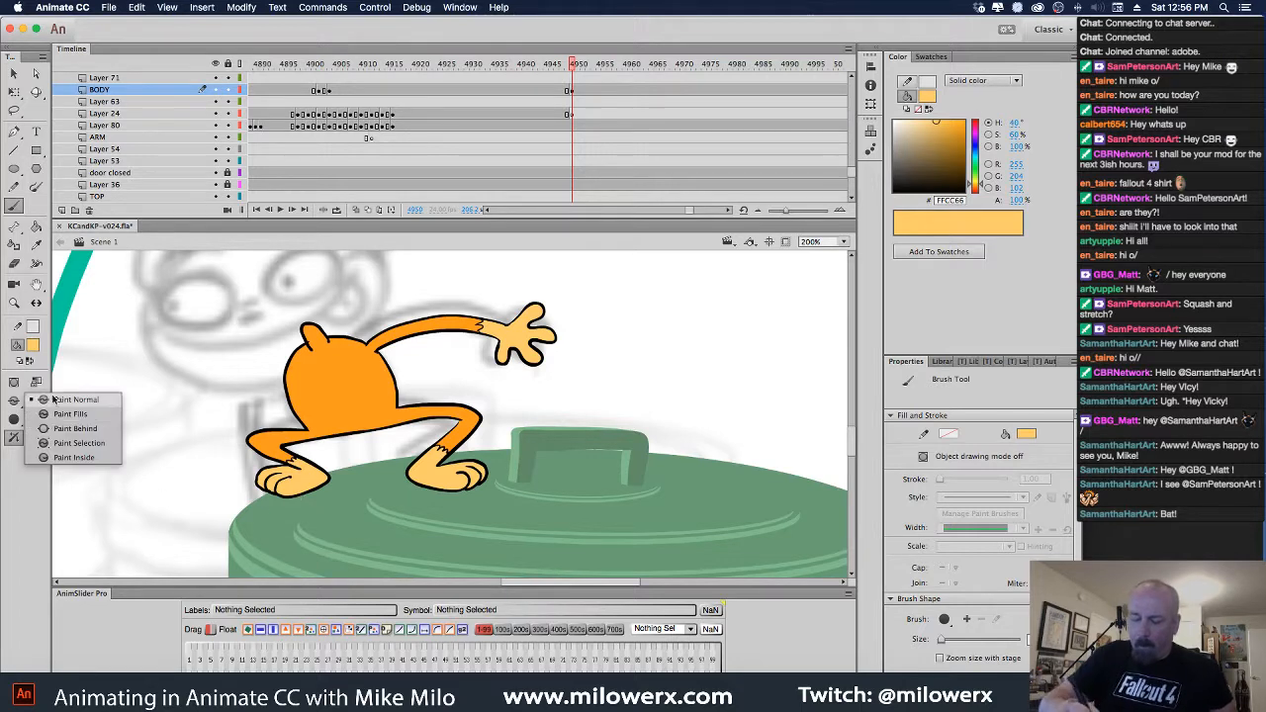
Zoom in and brush a stroke across the selected orange body fill in Paint Inside mode
left_click(104, 443)
left_click(369, 396)
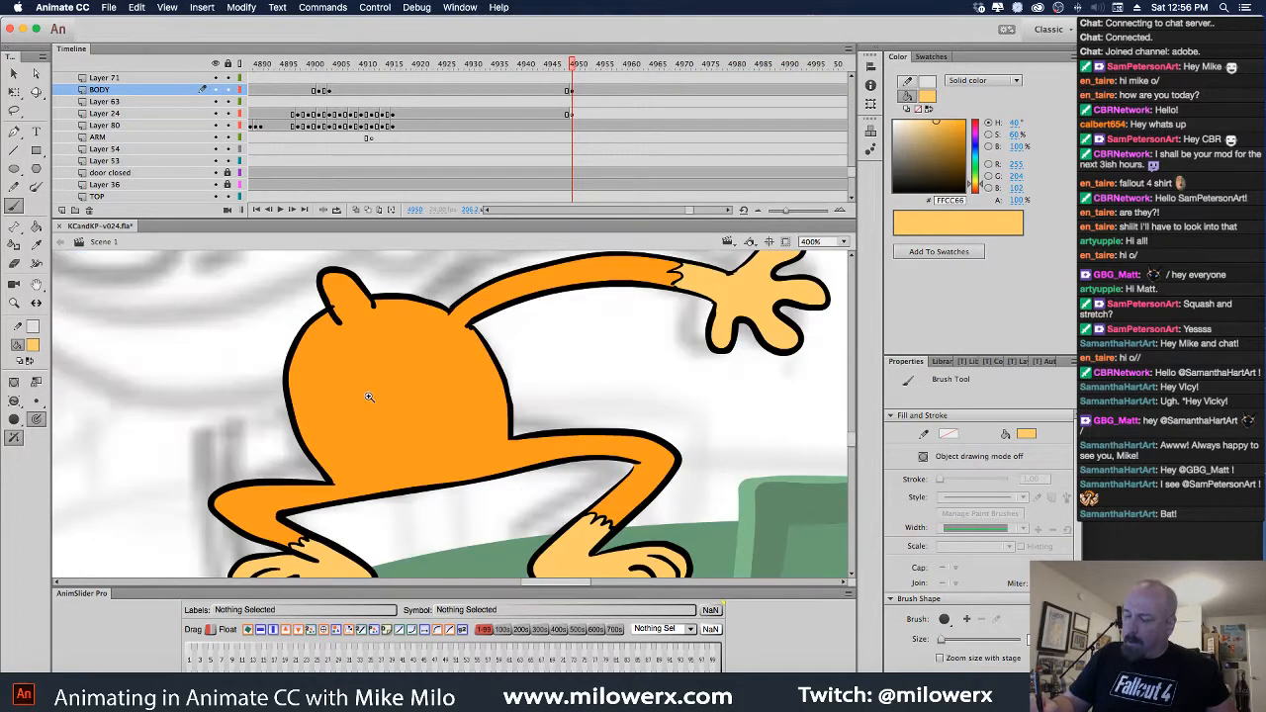
left_click(475, 426, "ctrl")
left_click(472, 453)
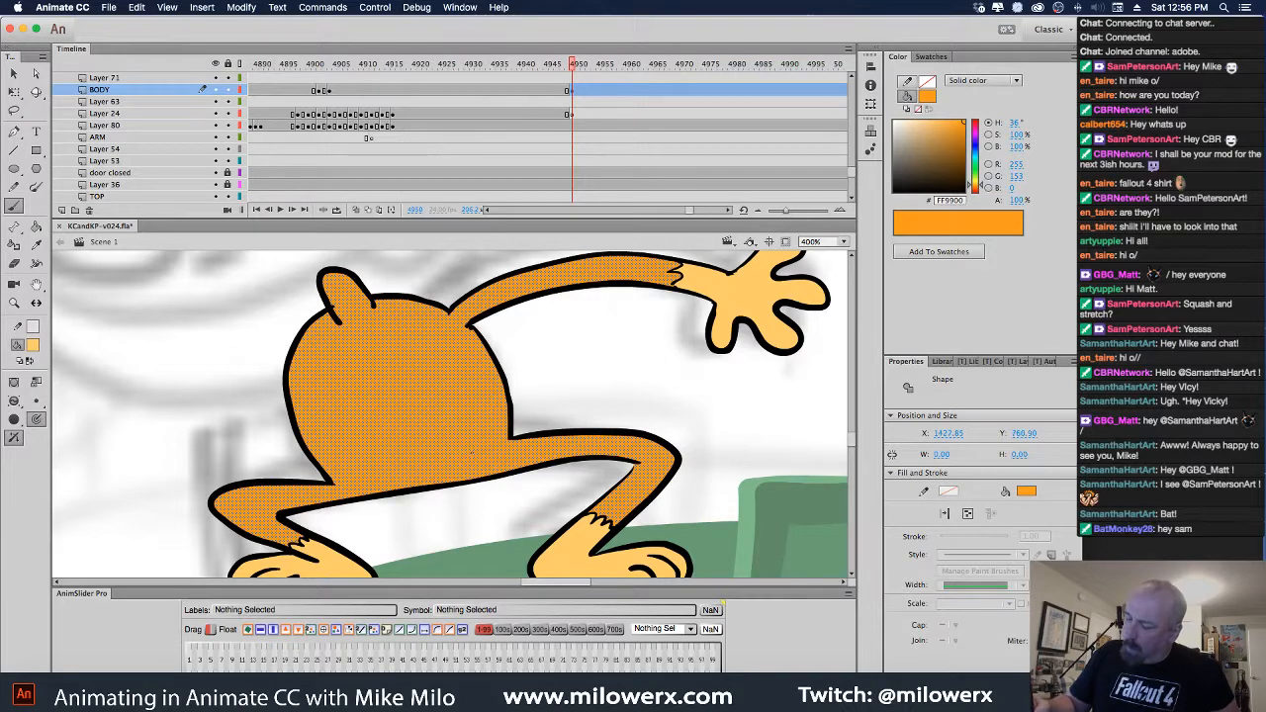
mouse_move(469, 435)
left_mouse_down()
mouse_move(386, 404)
mouse_move(329, 454)
mouse_move(336, 474)
mouse_move(365, 481)
mouse_move(463, 452)
mouse_move(463, 412)
mouse_move(411, 398)
mouse_move(361, 414)
mouse_move(335, 454)
mouse_move(347, 476)
mouse_move(411, 487)
mouse_move(470, 457)
left_mouse_up()
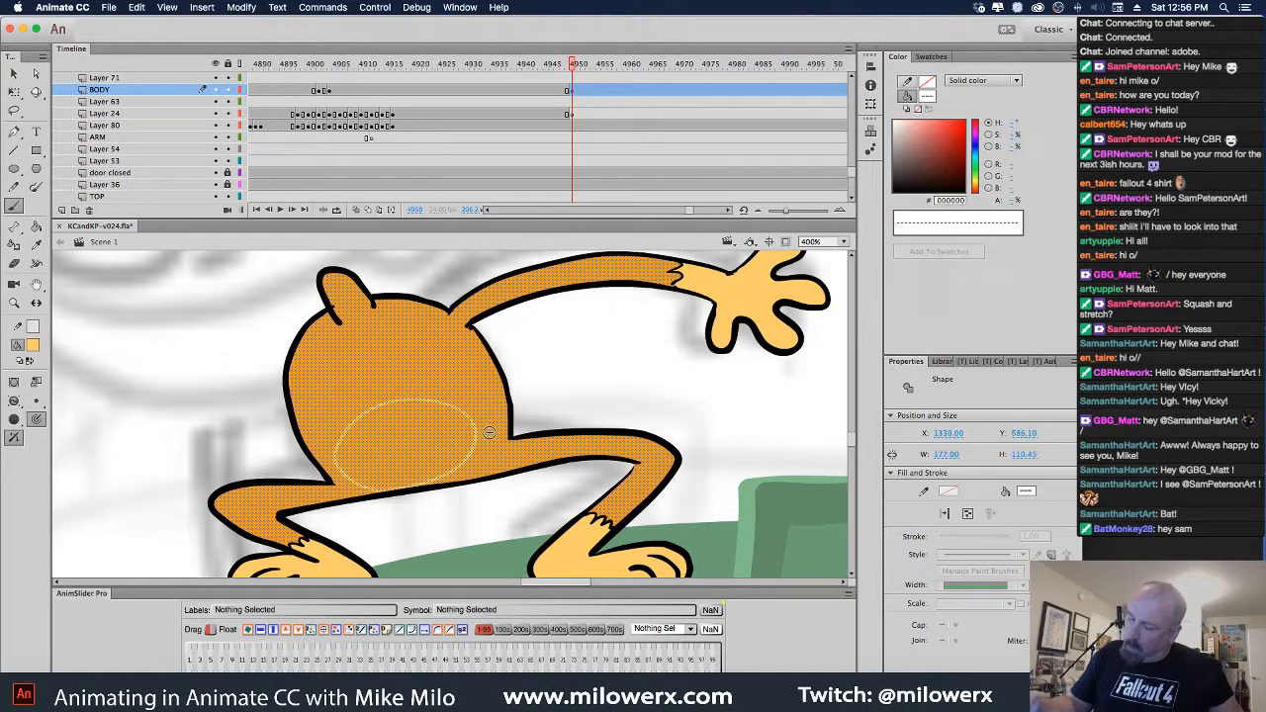
Fill the belly oval with light orange #FFCC66 and zoom back out to see the whole cat
key("Escape")
left_click(37, 228)
left_click(356, 423)
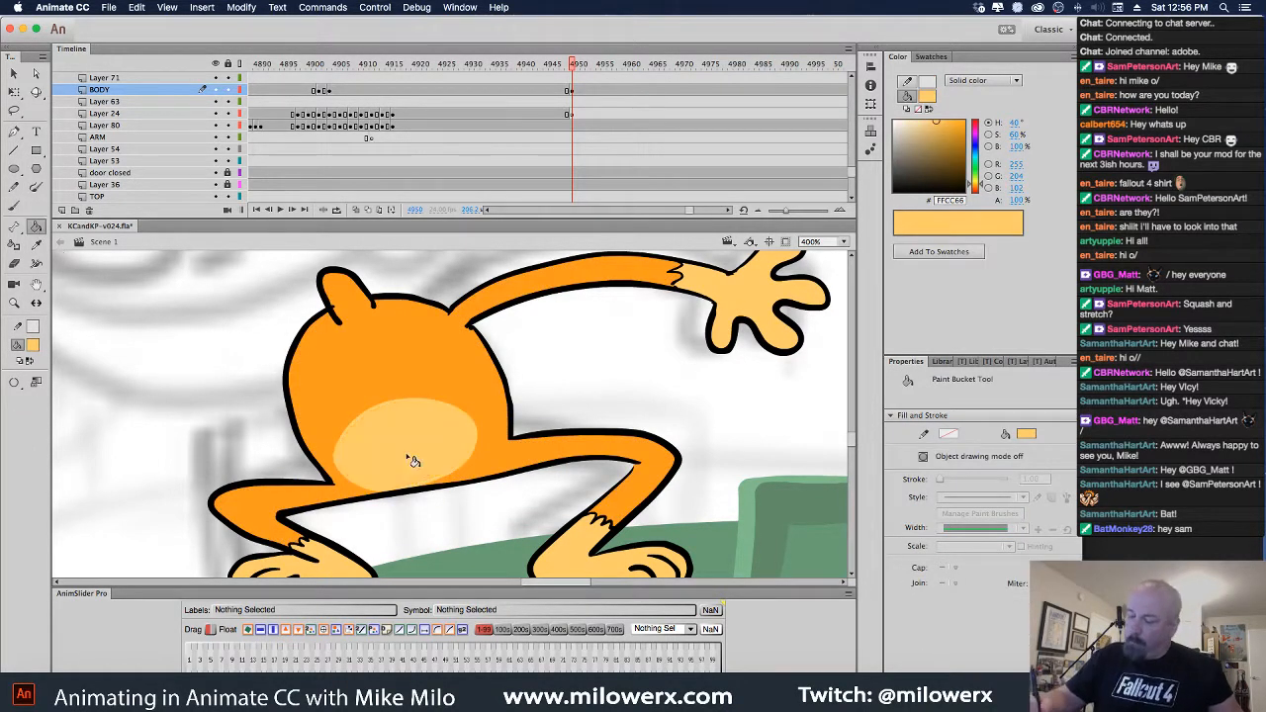
key("super+minus")
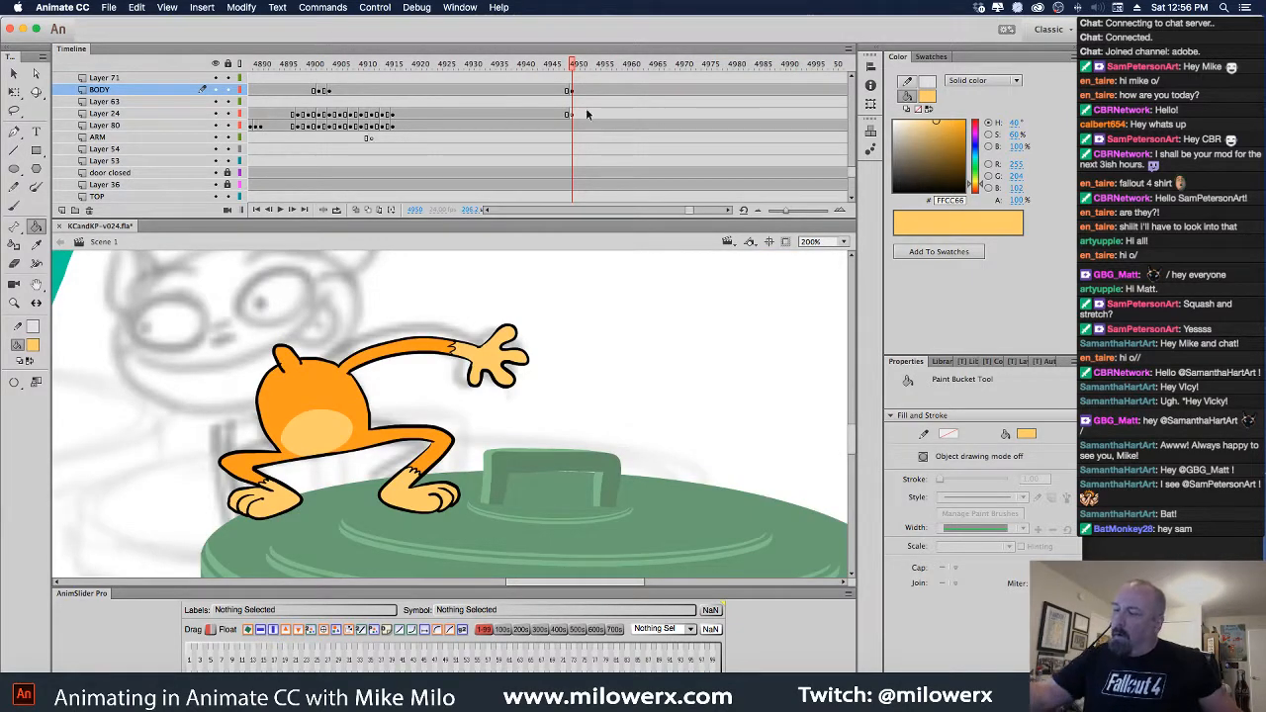
left_click_drag(852, 172, 851, 147)
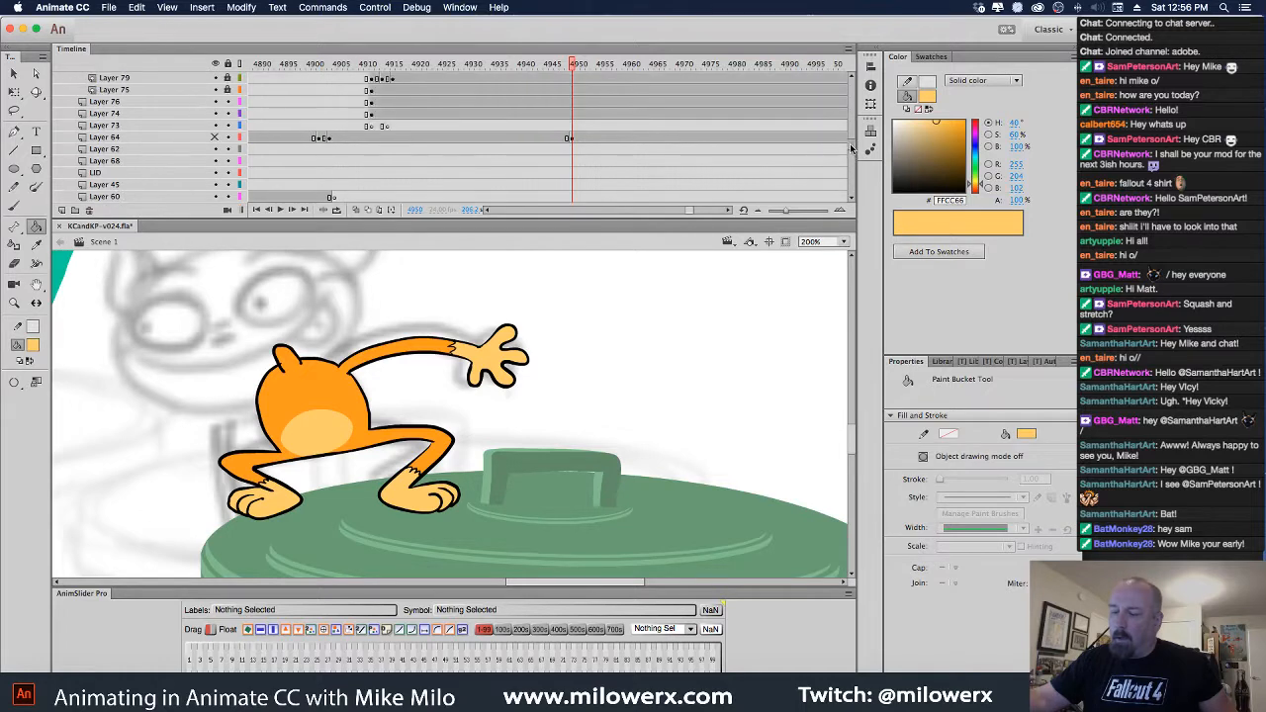
Show the hidden cat head on Layer 64, zoom to 100%, and set the fill to black
left_click(214, 138)
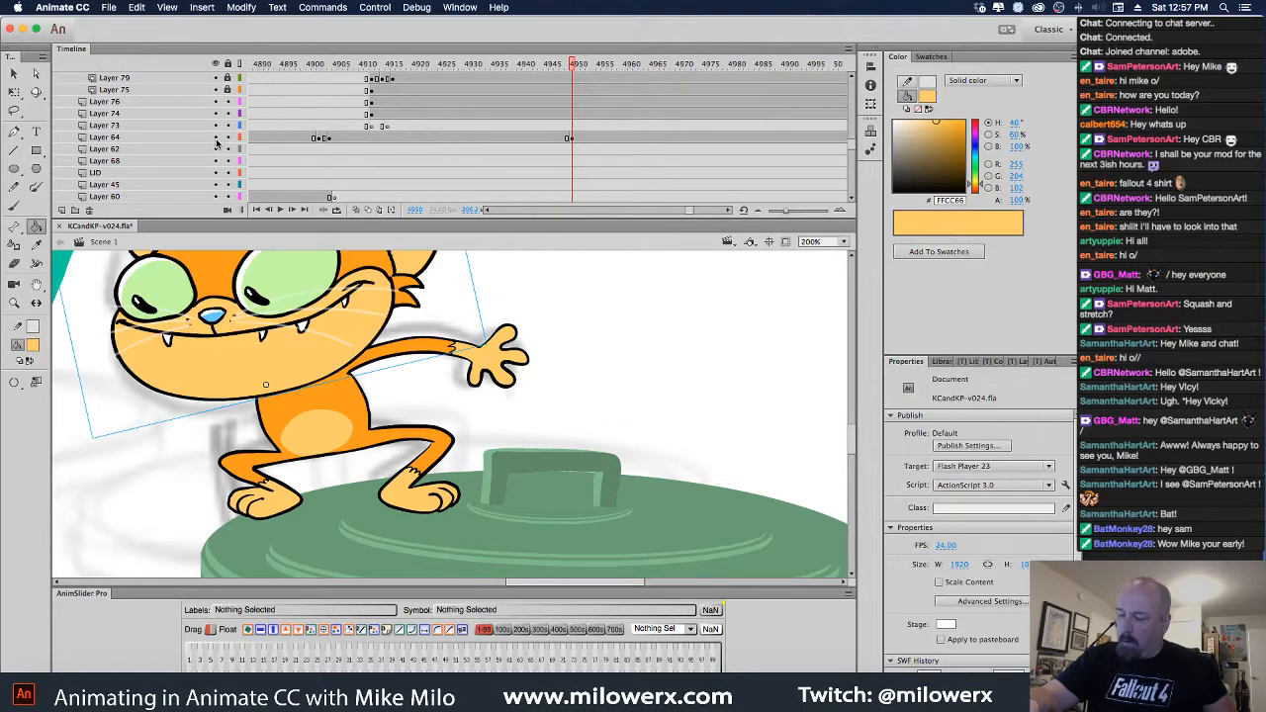
key("super+1")
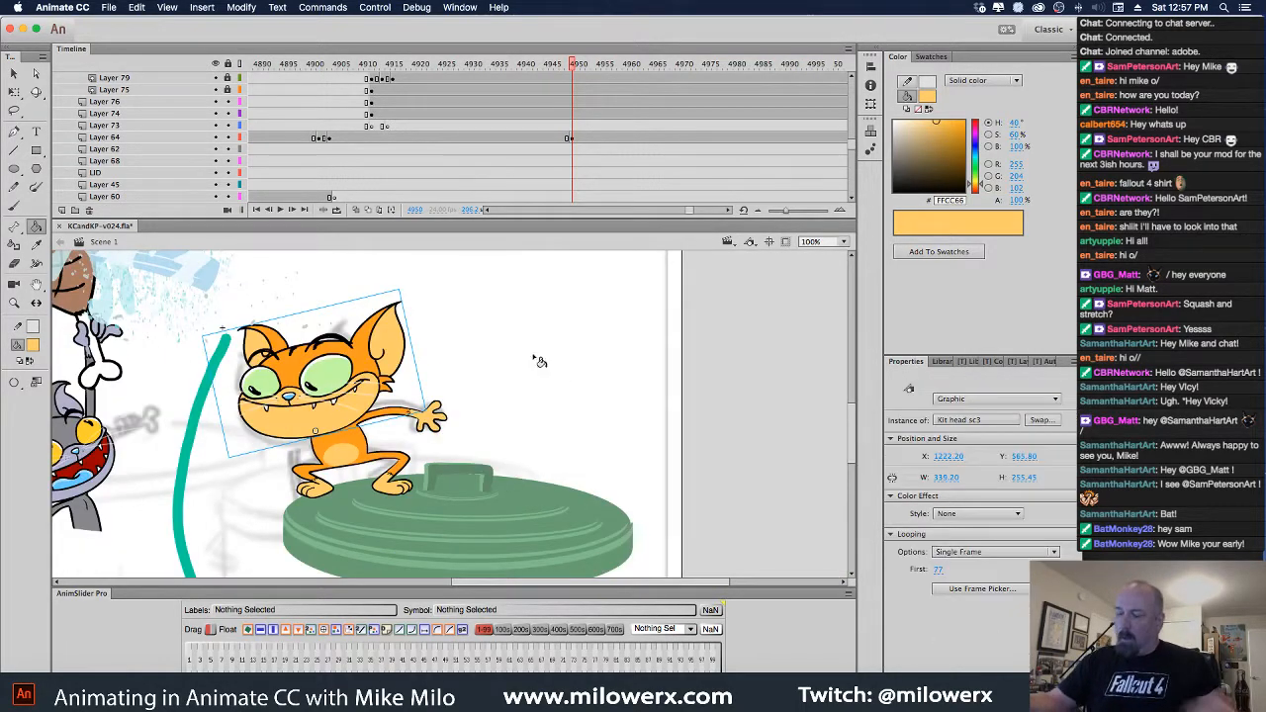
left_click(34, 345)
left_click(79, 391)
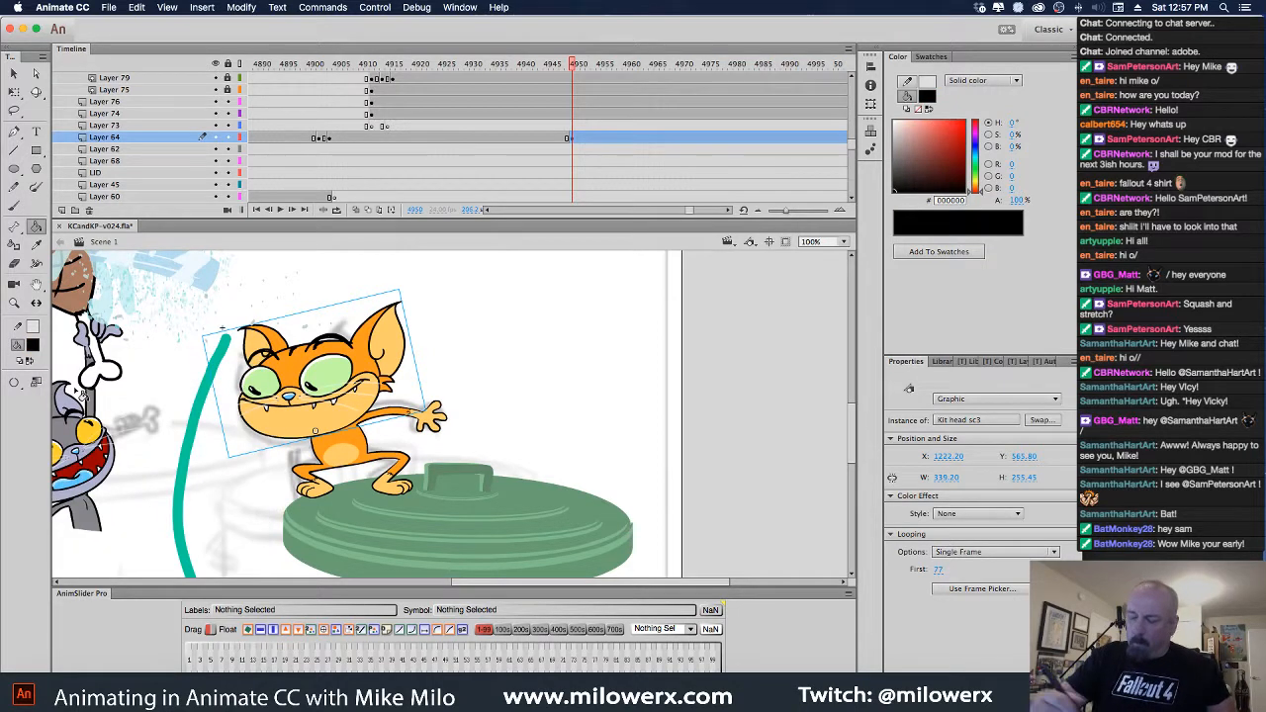
Undo an accidental black fill on the body, zoom in close, and return to the Paint Bucket
left_click(373, 458)
key("super+z")
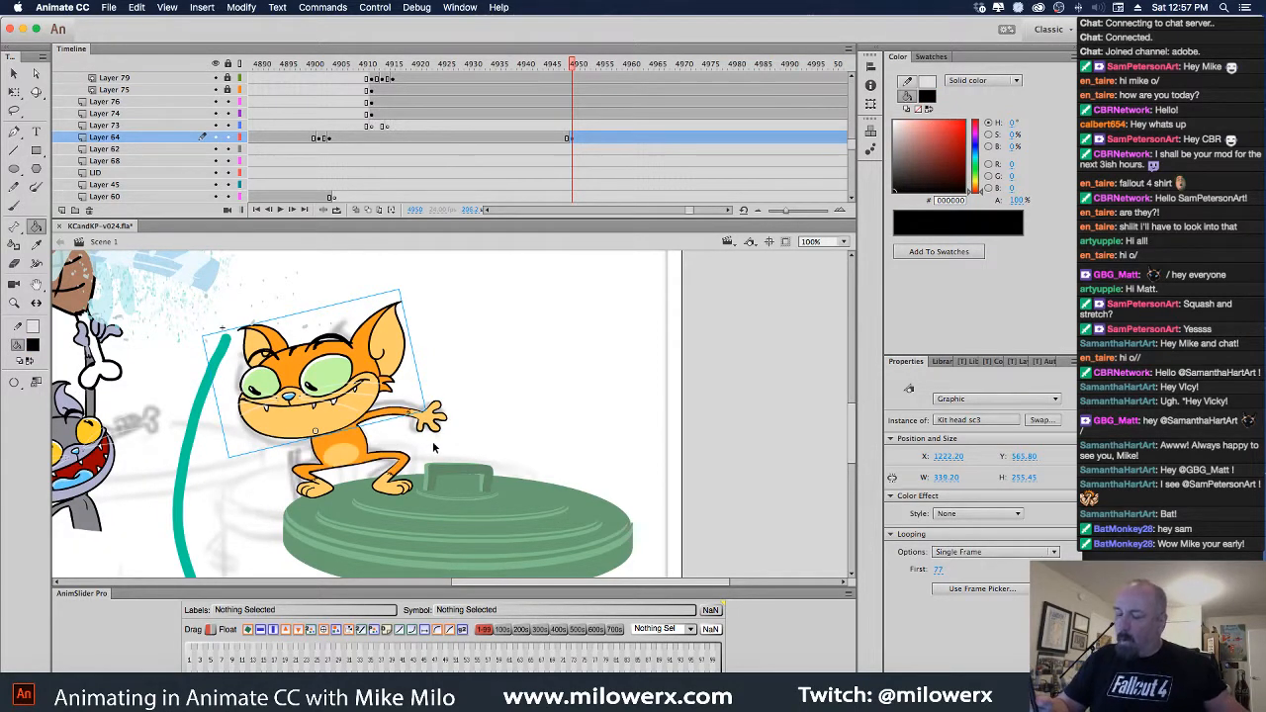
key("c")
key("super+4")
key("k")
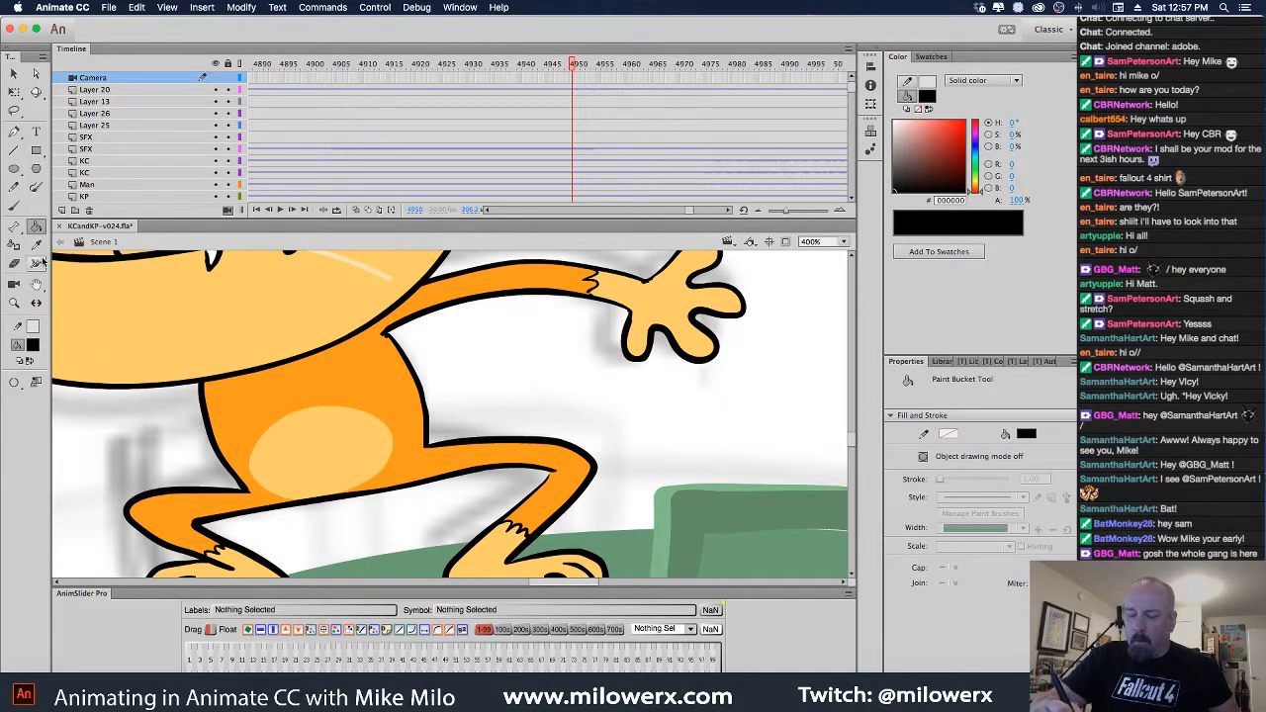
Set the Brush to Paint Fills mode and select the orange body fill
left_click_drag(633, 475, 644, 450)
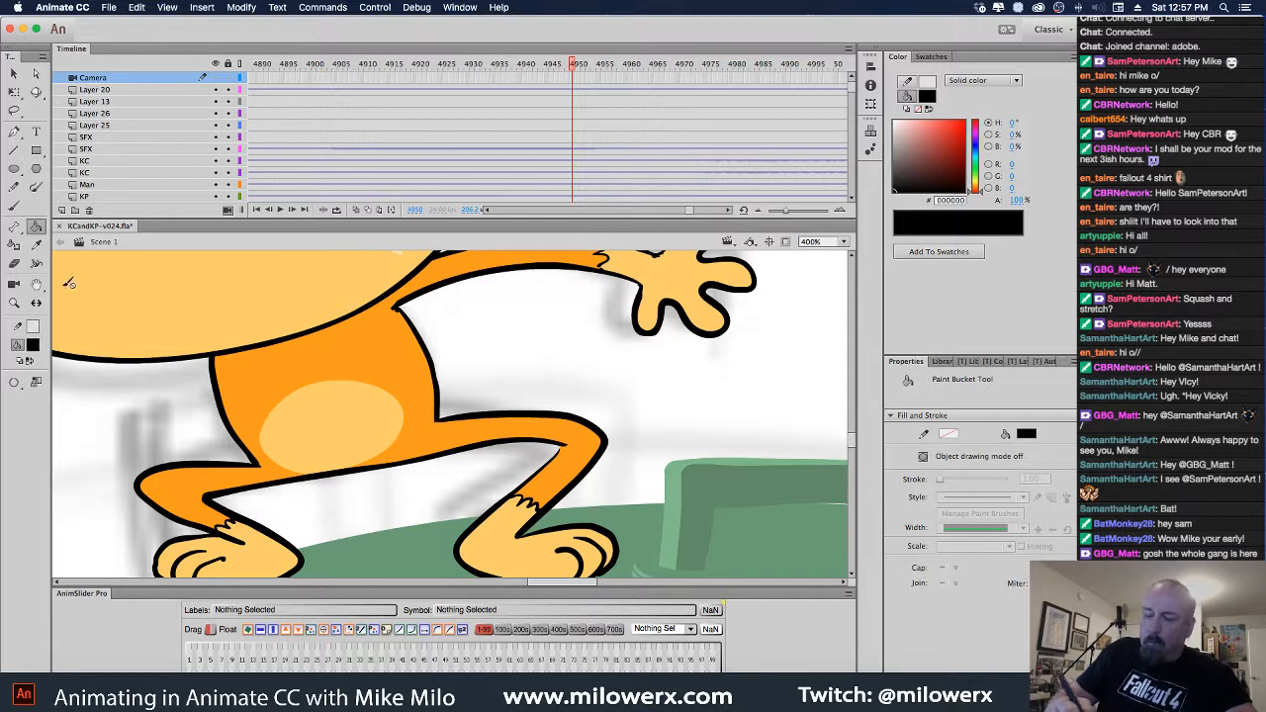
left_click(14, 206)
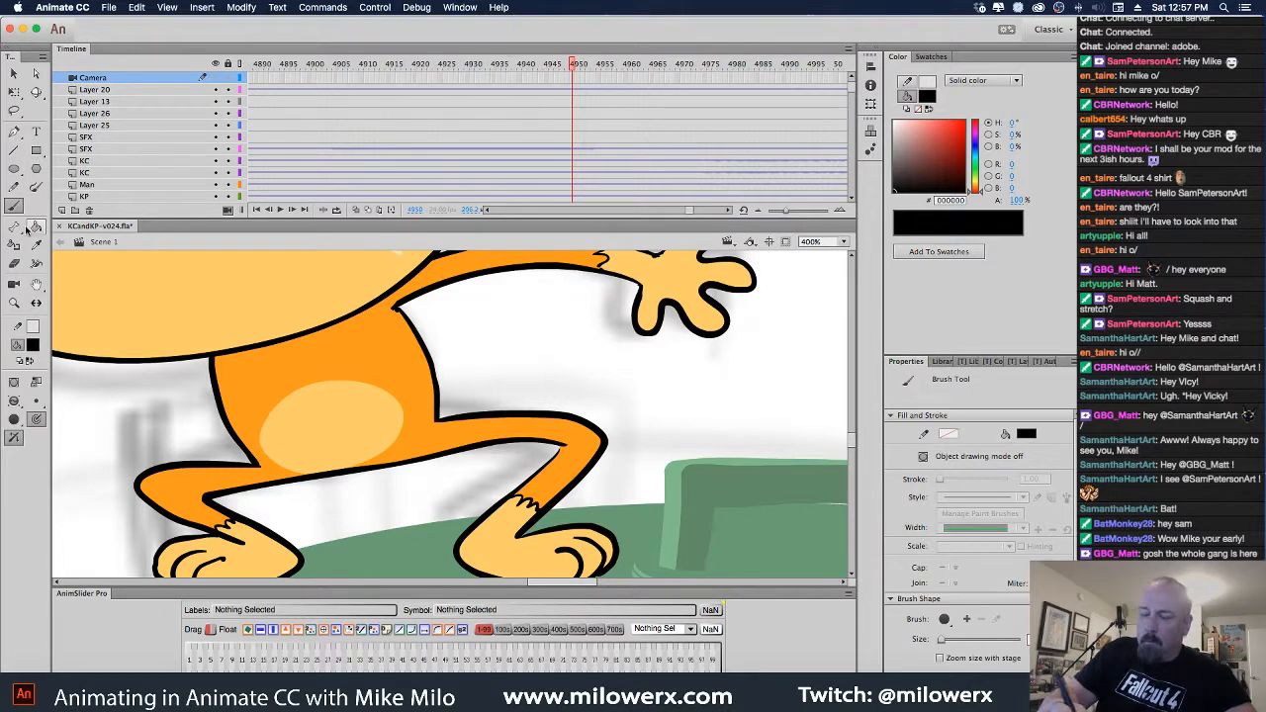
left_click(13, 401)
left_click(75, 415)
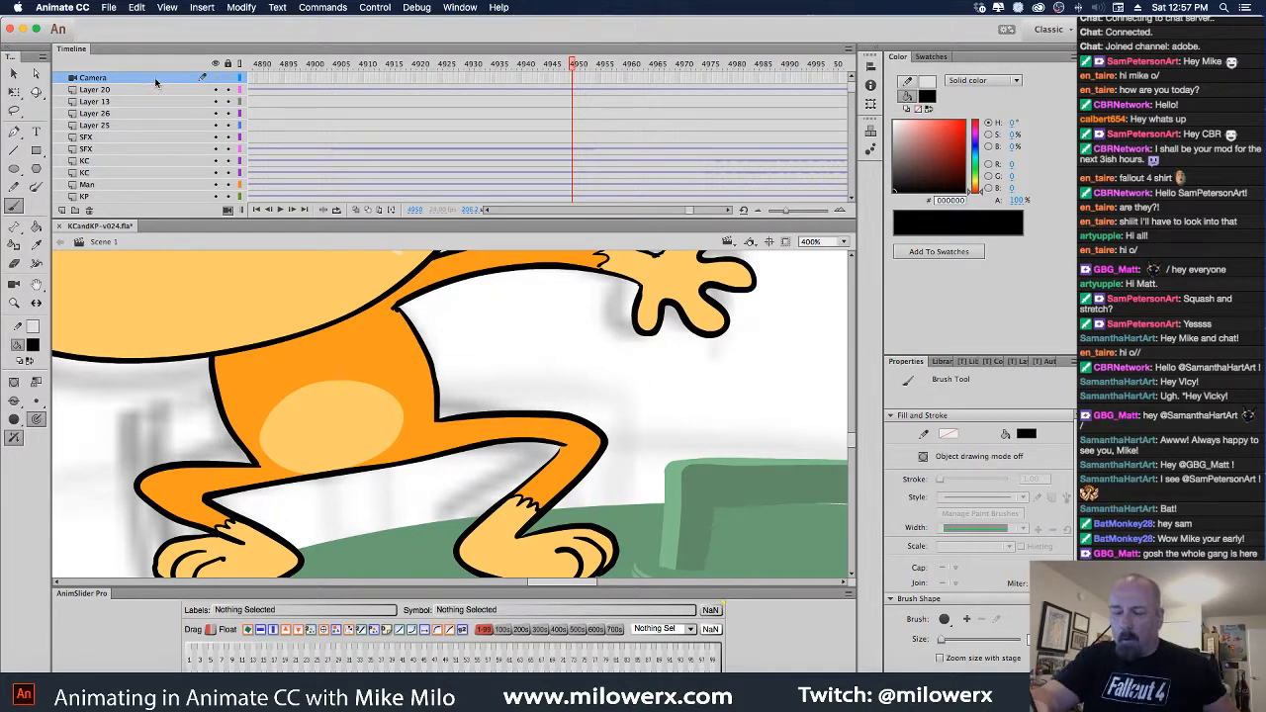
scroll(230, 213, "down", 1)
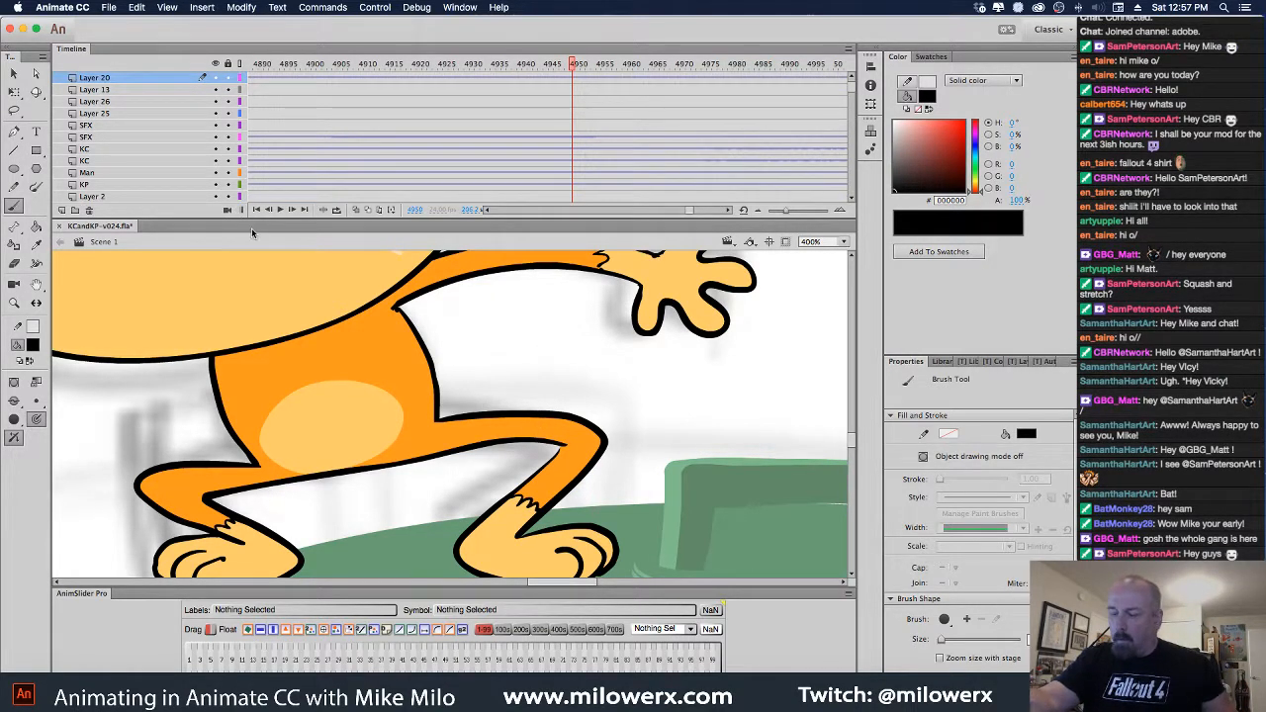
left_click(559, 439)
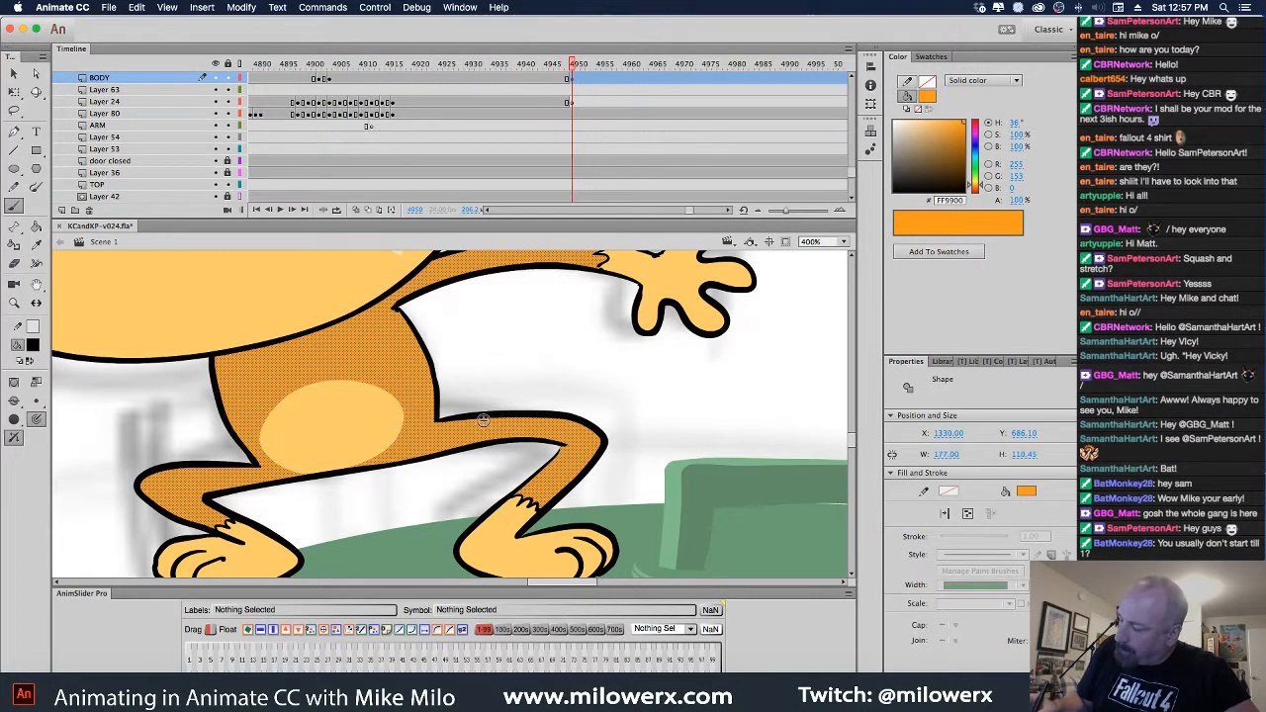
Brush black zigzag fur strokes along both thighs and the outstretched arm
mouse_move(489, 419)
left_mouse_down()
mouse_move(485, 444)
mouse_move(539, 440)
mouse_move(558, 502)
left_mouse_up()
mouse_move(222, 473)
left_mouse_down()
mouse_move(222, 492)
mouse_move(173, 509)
mouse_move(197, 502)
left_mouse_up()
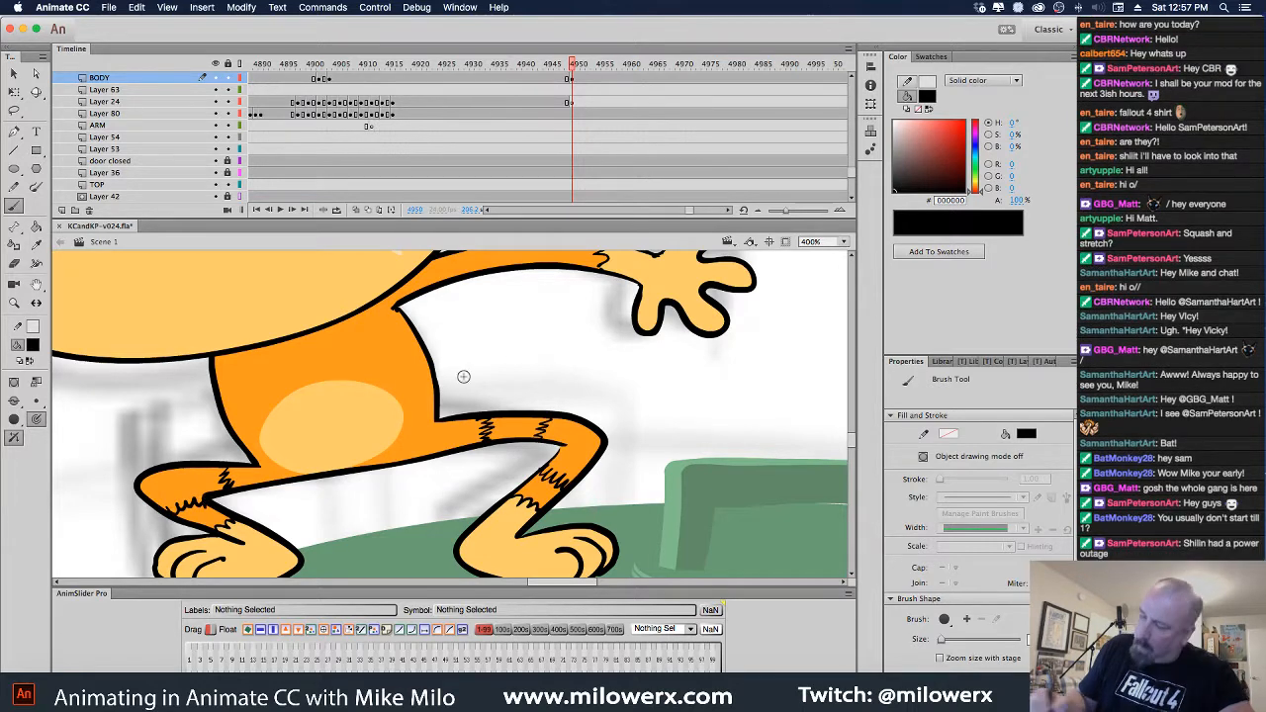
scroll(577, 395, "up", 5)
left_click_drag(423, 337, 428, 350)
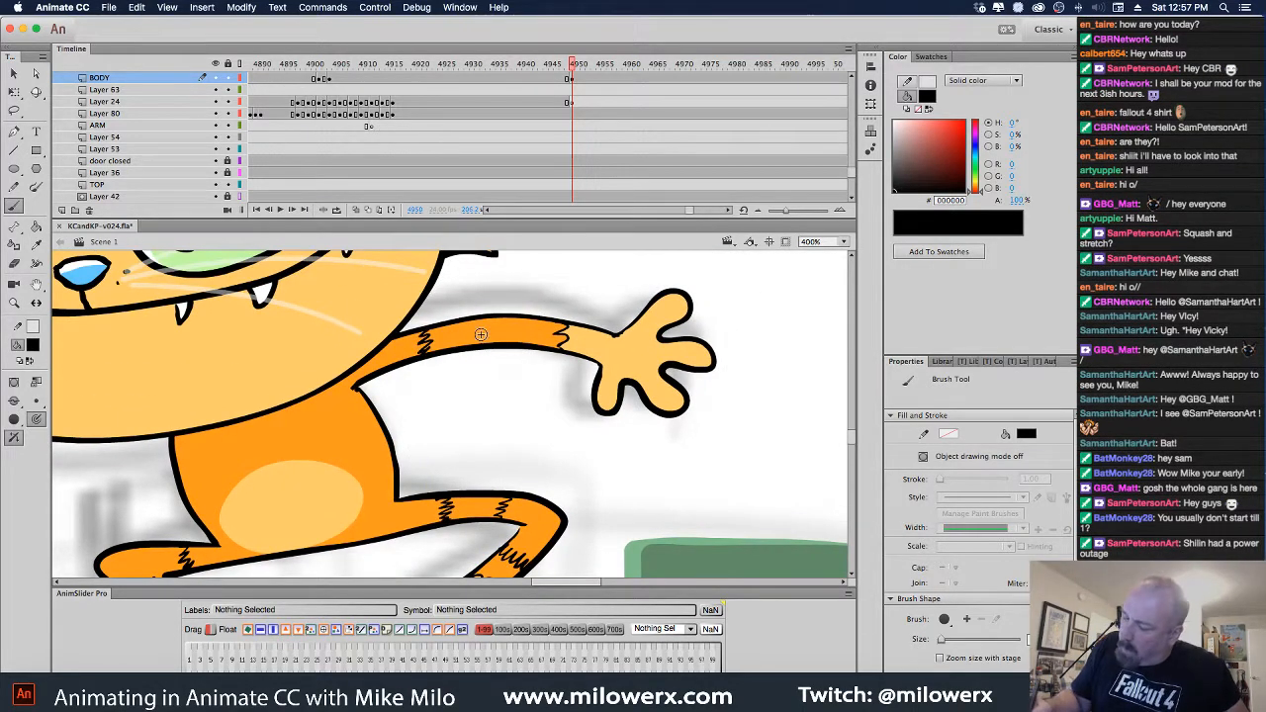
left_click_drag(501, 318, 500, 342)
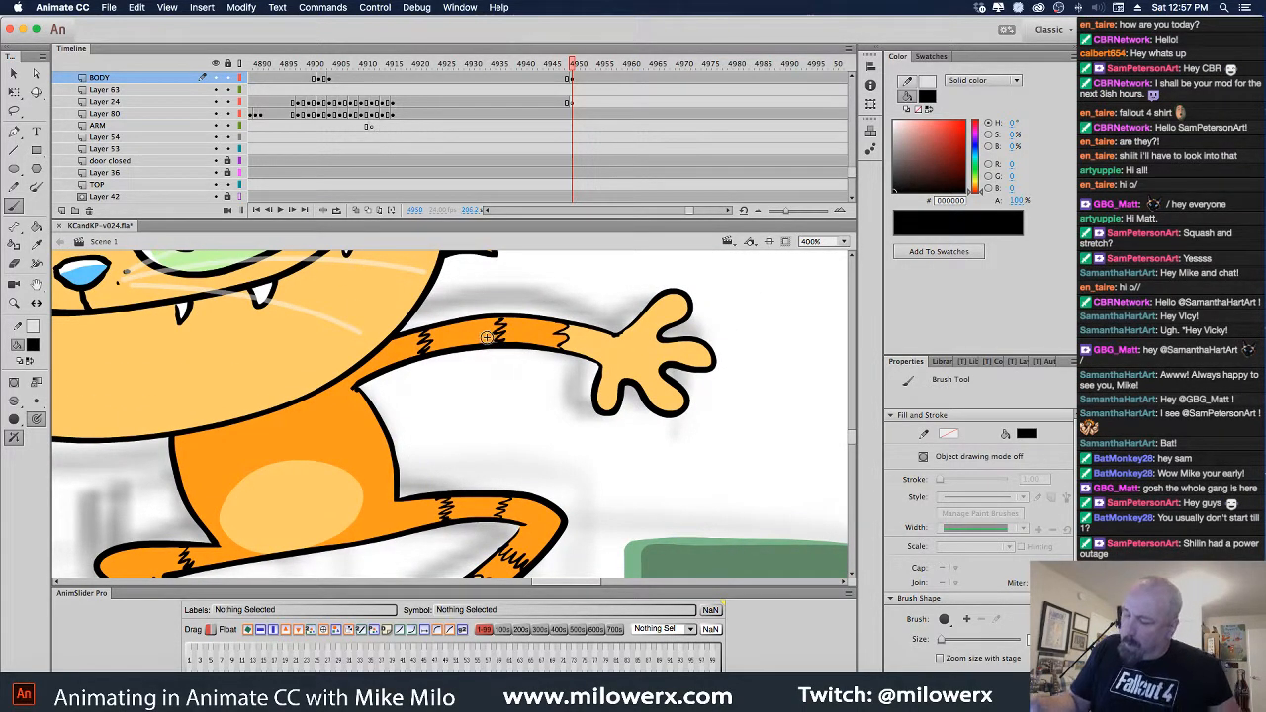
left_click(595, 457, "shift+super")
left_click(594, 455, "shift+super")
mouse_move(562, 77)
left_mouse_down()
mouse_move(594, 81)
mouse_move(559, 97)
mouse_move(587, 99)
mouse_move(571, 83)
left_mouse_up()
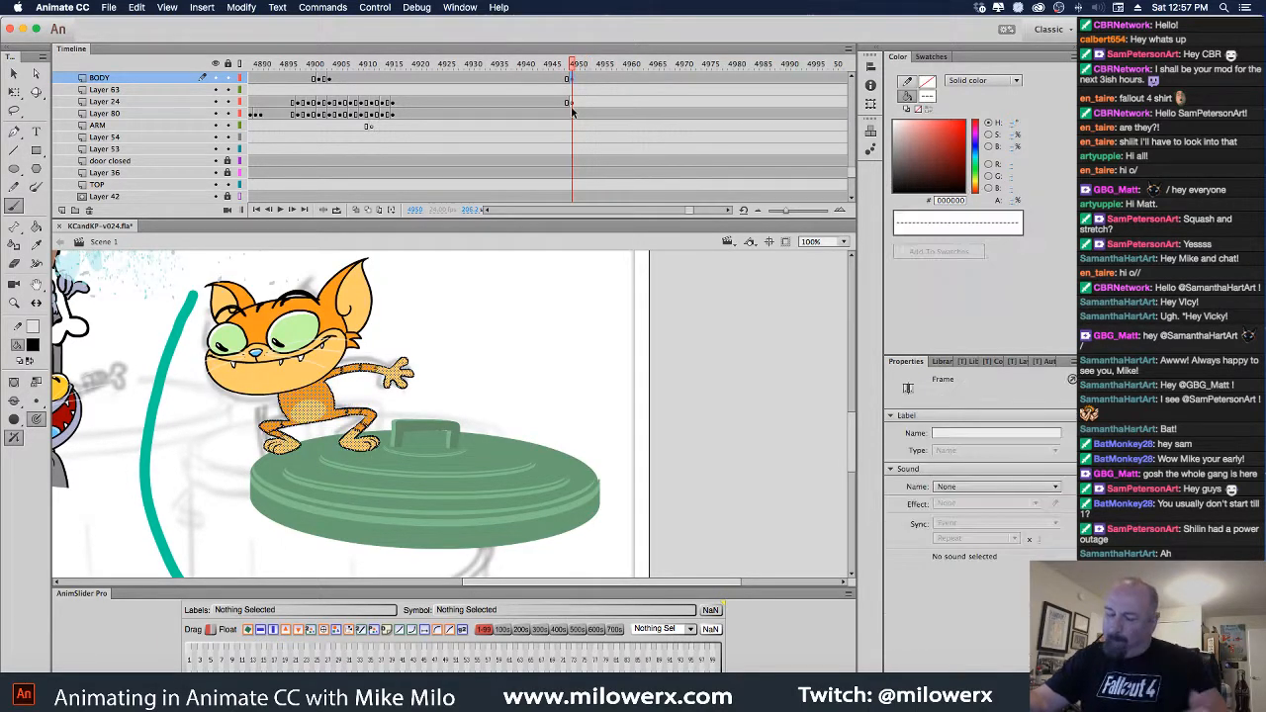
Select the cat body with the Free Transform tool and bring up the Window menu
left_click(14, 91)
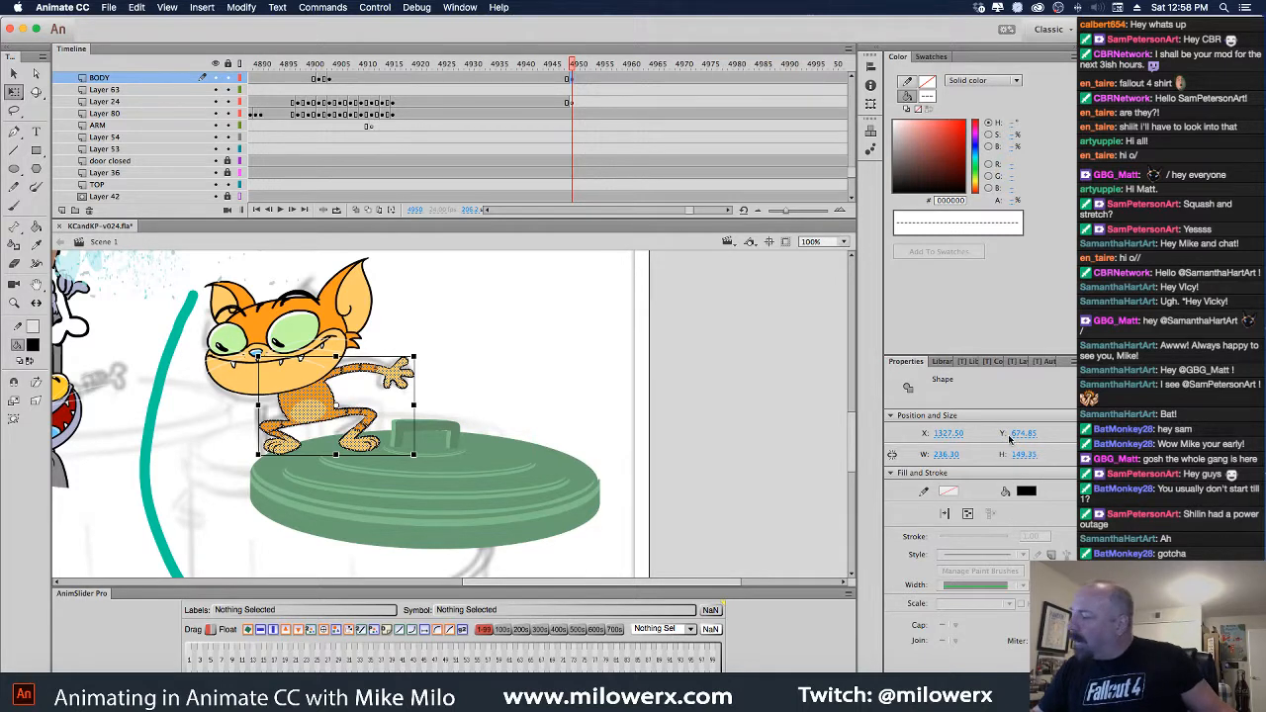
left_click(461, 7)
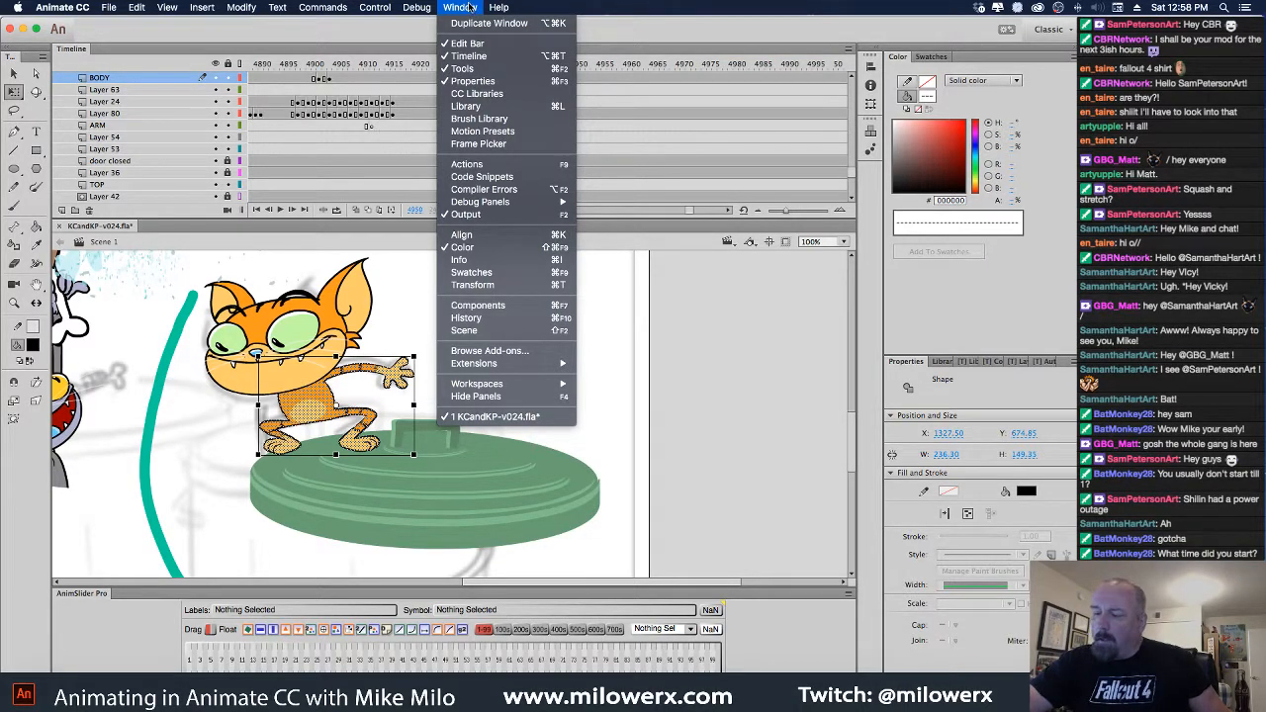
Open the [T] Auto Save panel from Window > Extensions
left_click(472, 9)
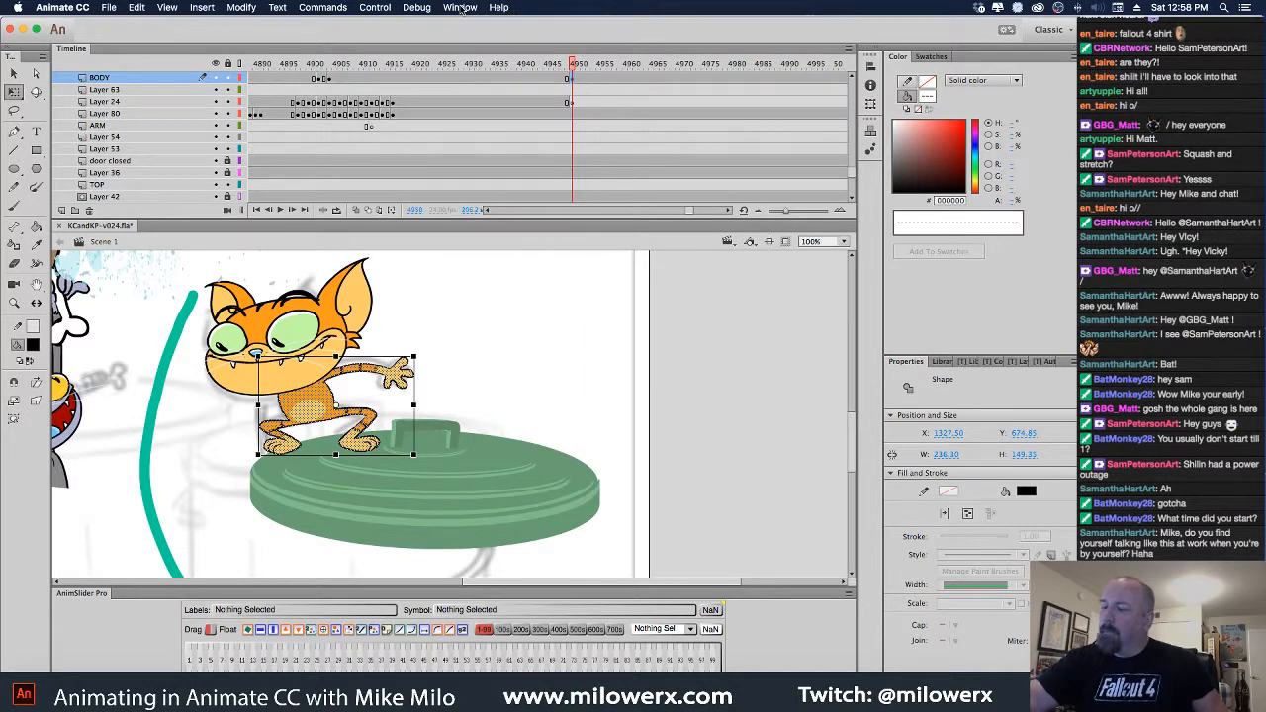
left_click(461, 8)
mouse_move(529, 364)
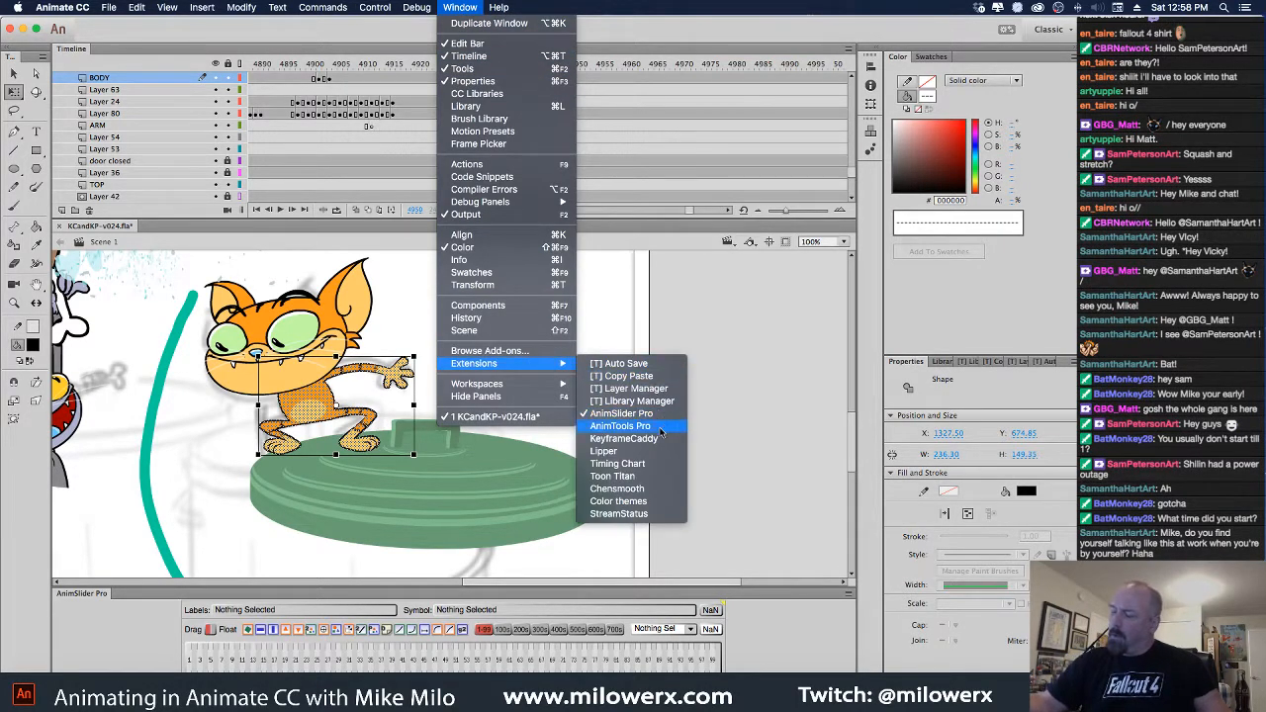
left_click(667, 365)
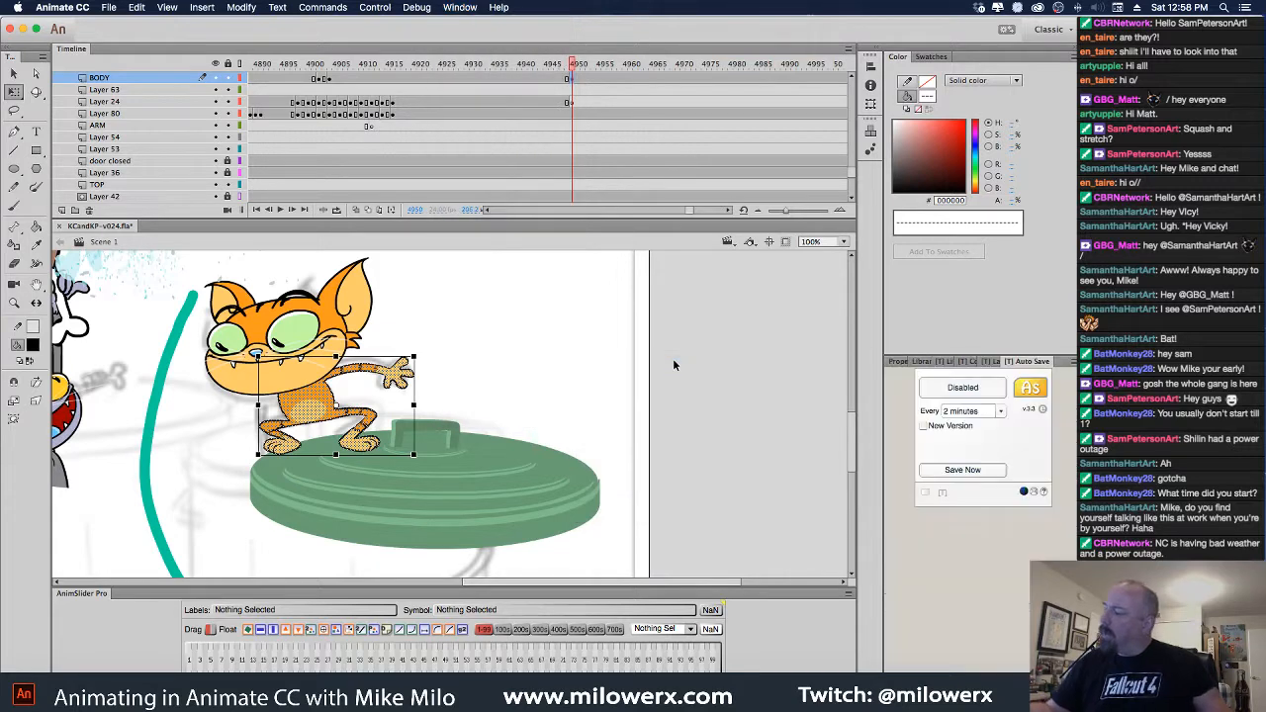
Set the Auto Save 'Every' interval to 30 minutes
left_click(1002, 414)
left_click(1001, 452)
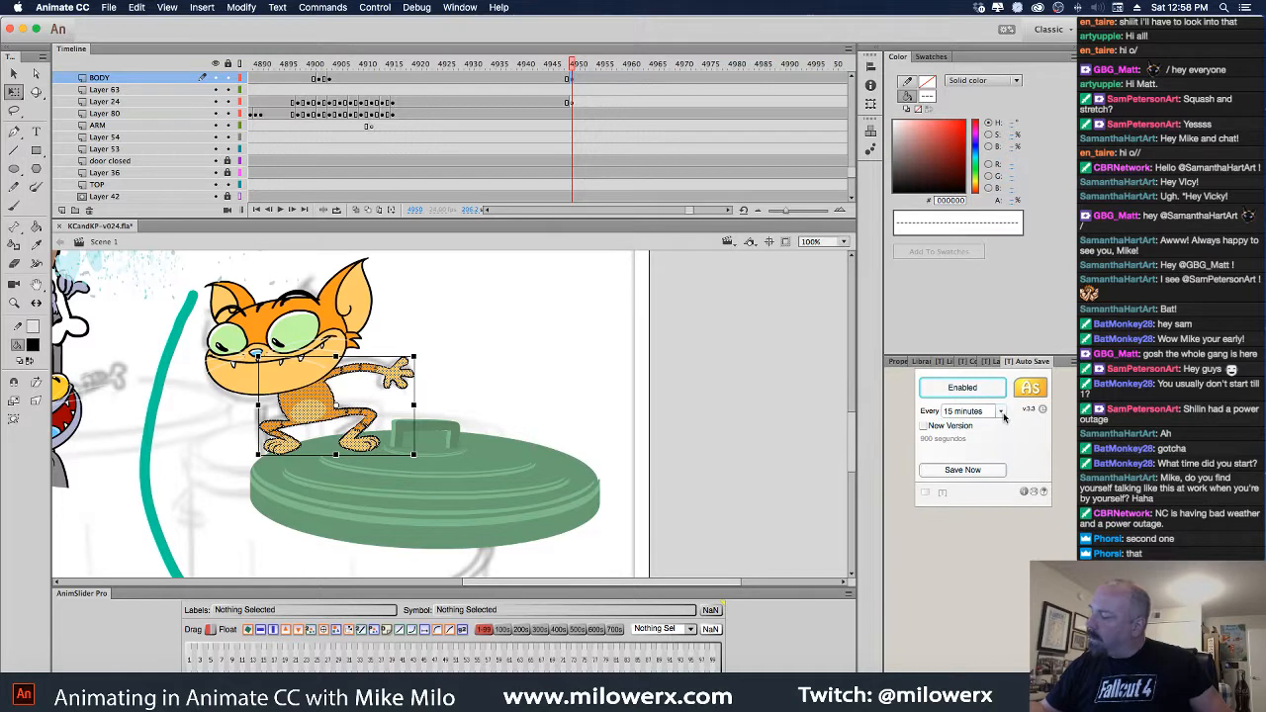
left_click(1003, 414)
left_click(994, 483)
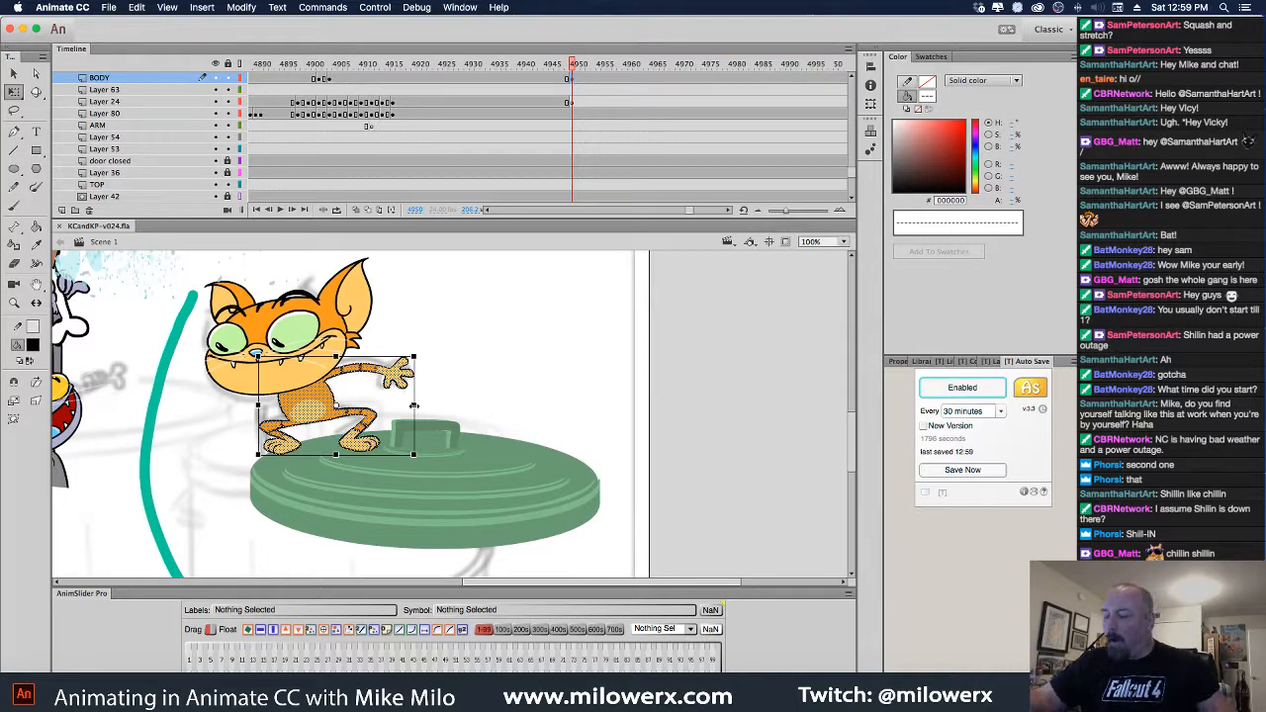
Squash the cat body narrower horizontally and step through frames 4950 to 4953
left_click_drag(412, 405, 389, 407)
left_click(445, 353)
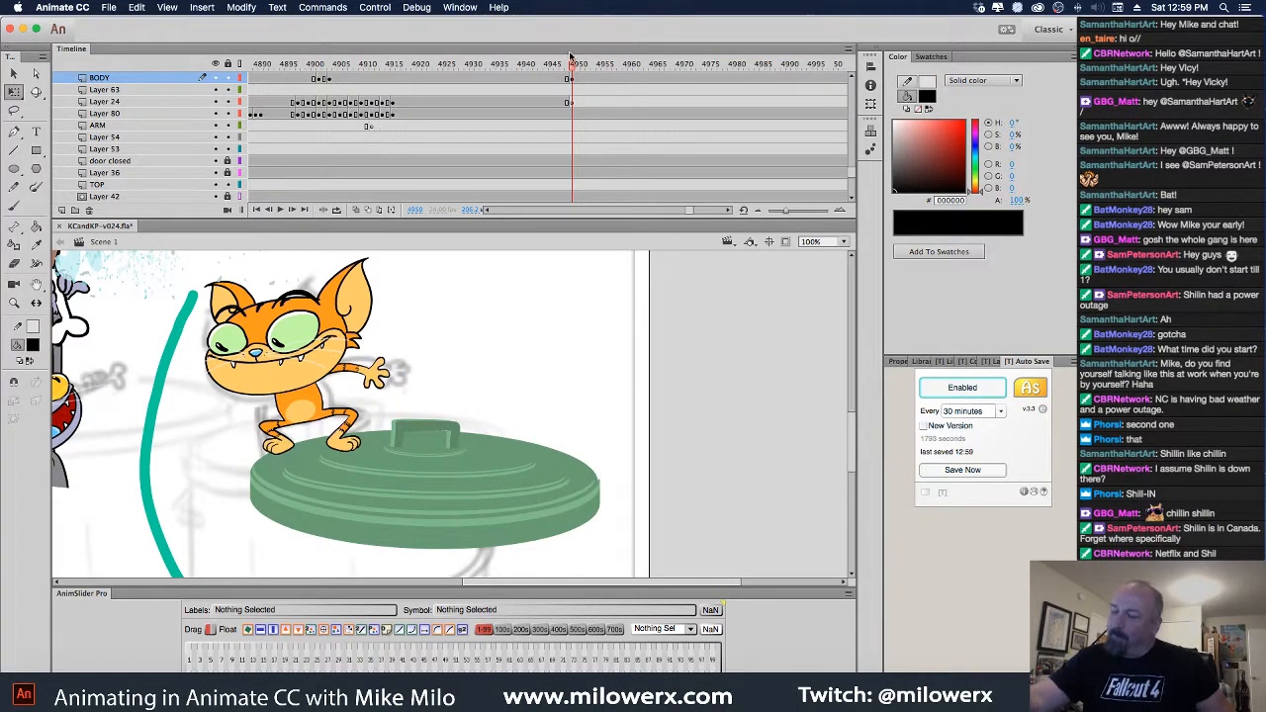
left_click_drag(570, 65, 574, 94)
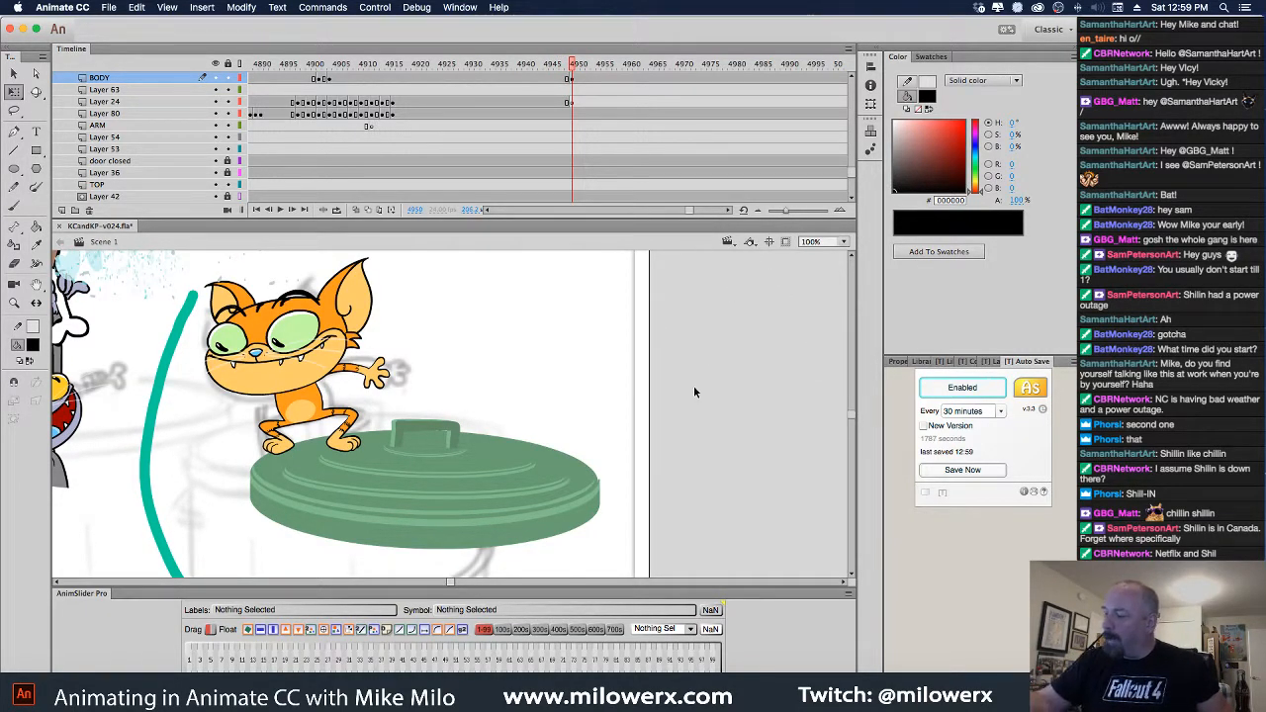
scroll(693, 393, "left", 5)
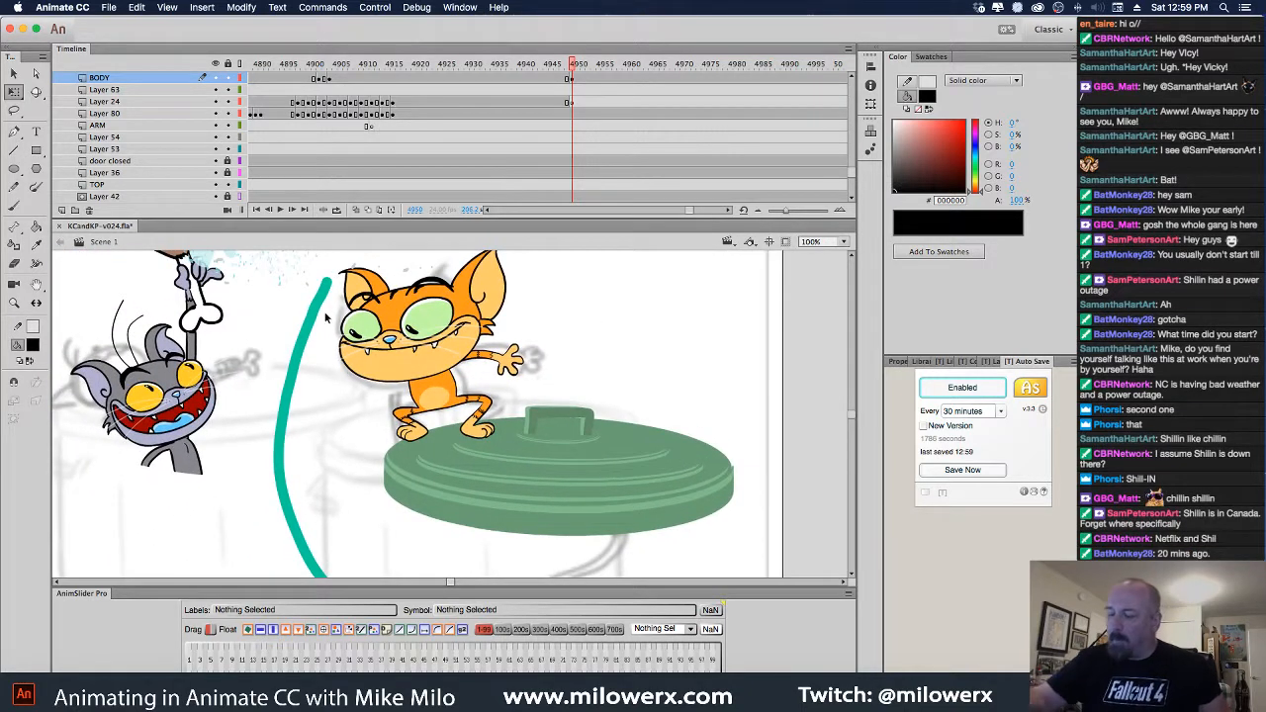
Keyframe frame 4950 on Layer 80, break apart the teal hose, and reshape it across the lid
left_click(324, 314)
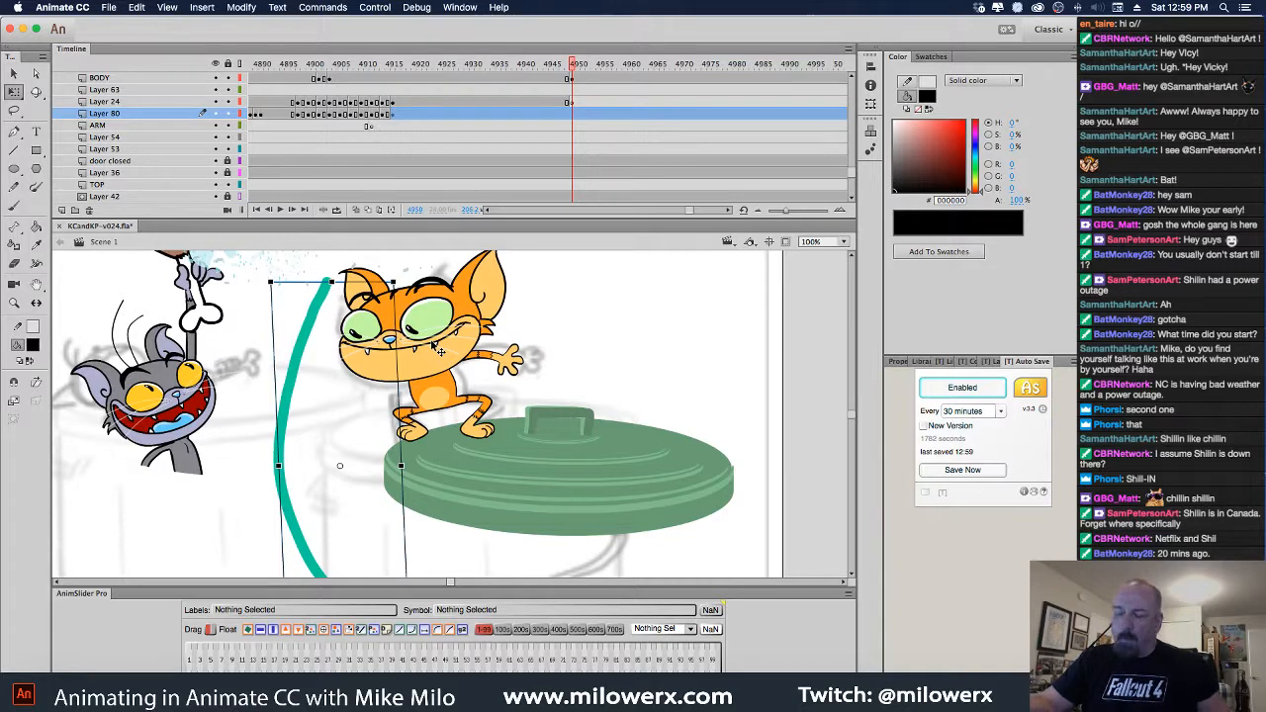
left_click(577, 117)
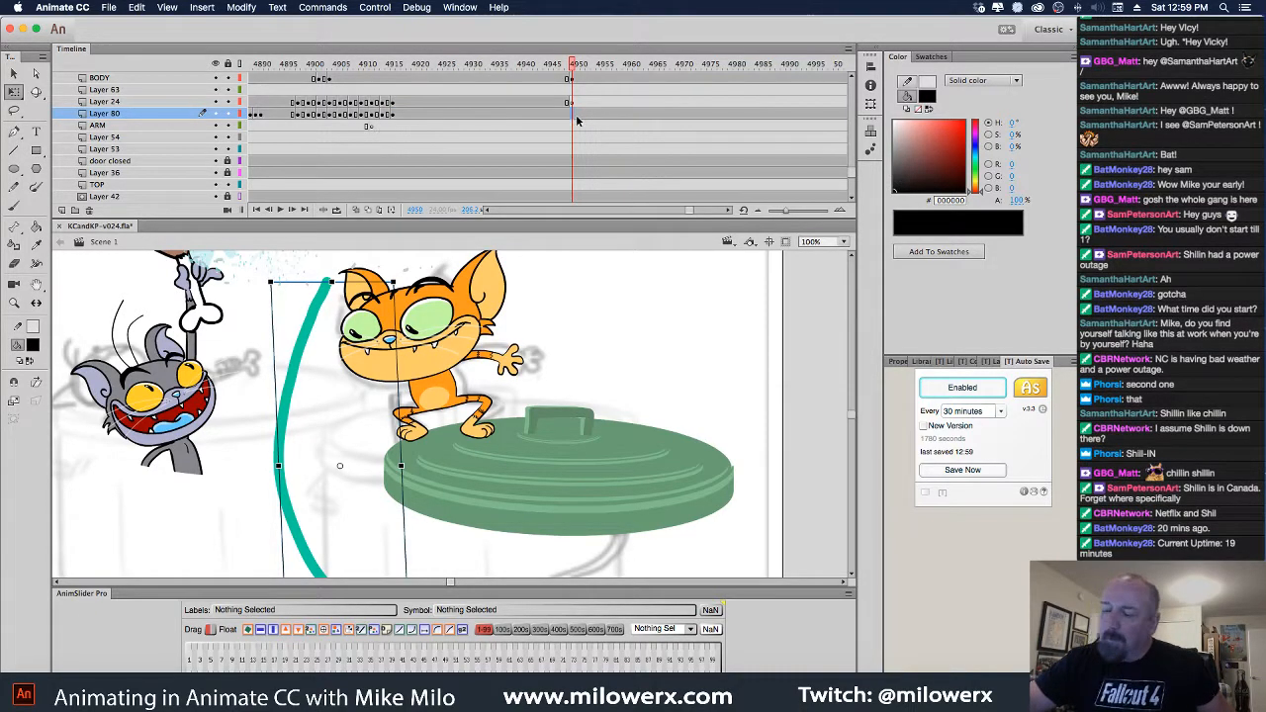
key("F6")
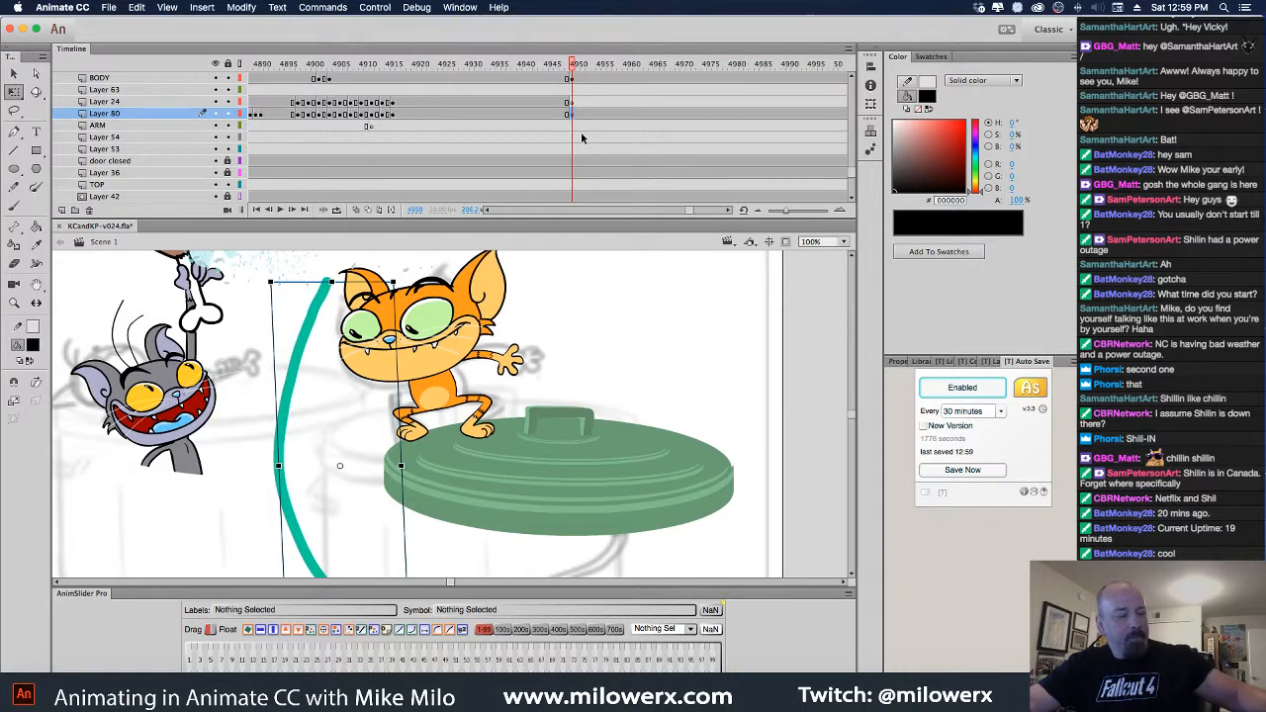
key("super+b")
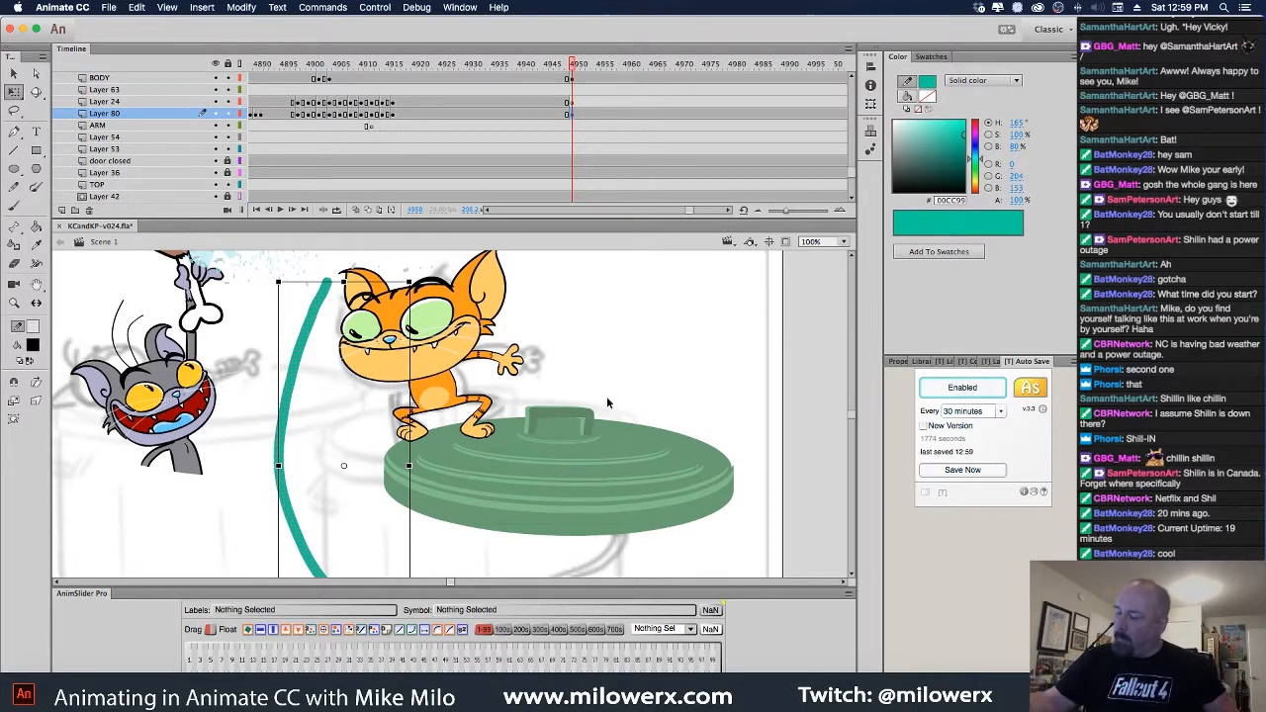
scroll(606, 400, "right", 5)
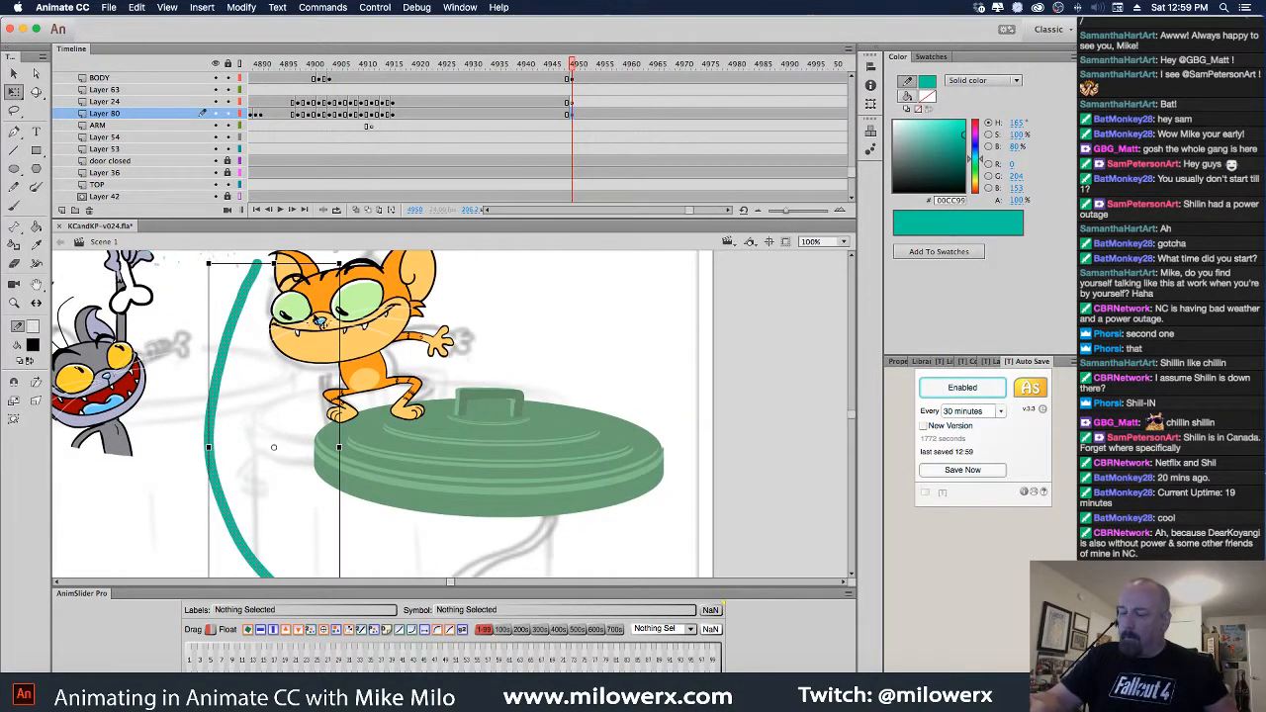
left_click_drag(339, 447, 626, 494)
left_click(704, 387)
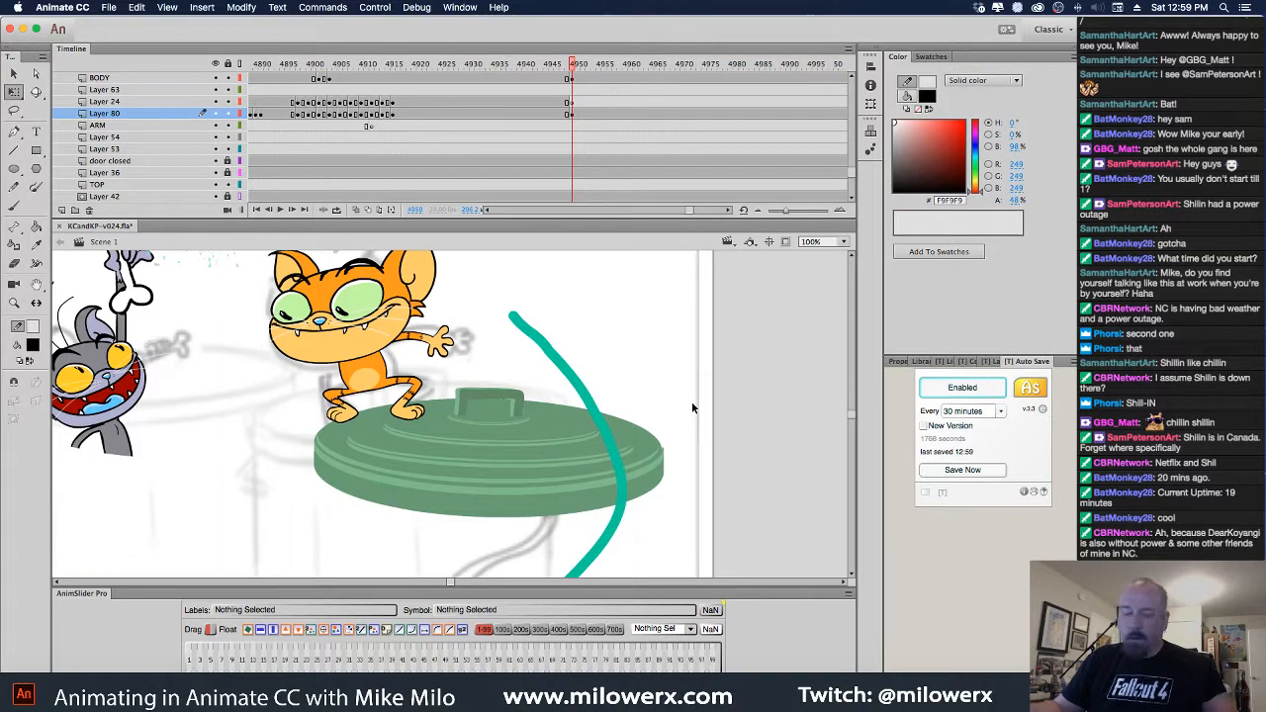
left_click_drag(666, 385, 721, 446)
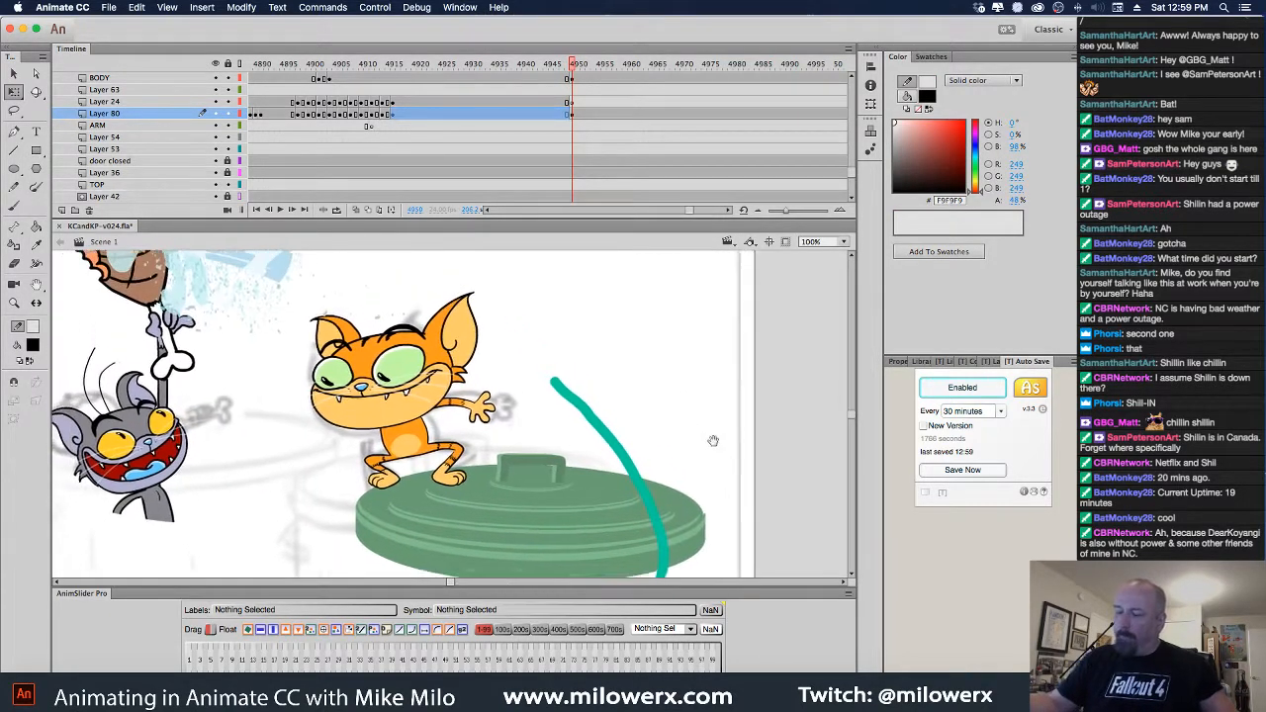
Step back to frame 4949 and zoom in closely on the hose nozzle
key("comma")
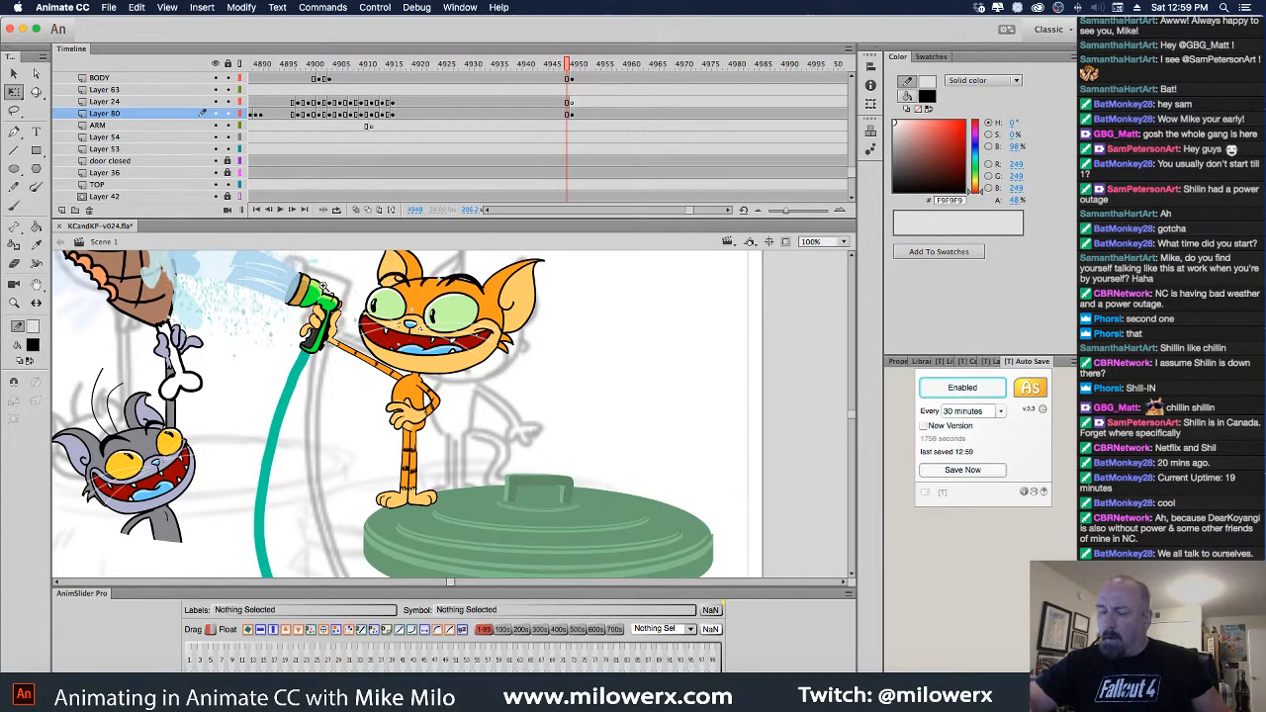
left_click(330, 294, "super")
left_click(330, 294, "super")
left_click_drag(574, 499, 501, 283)
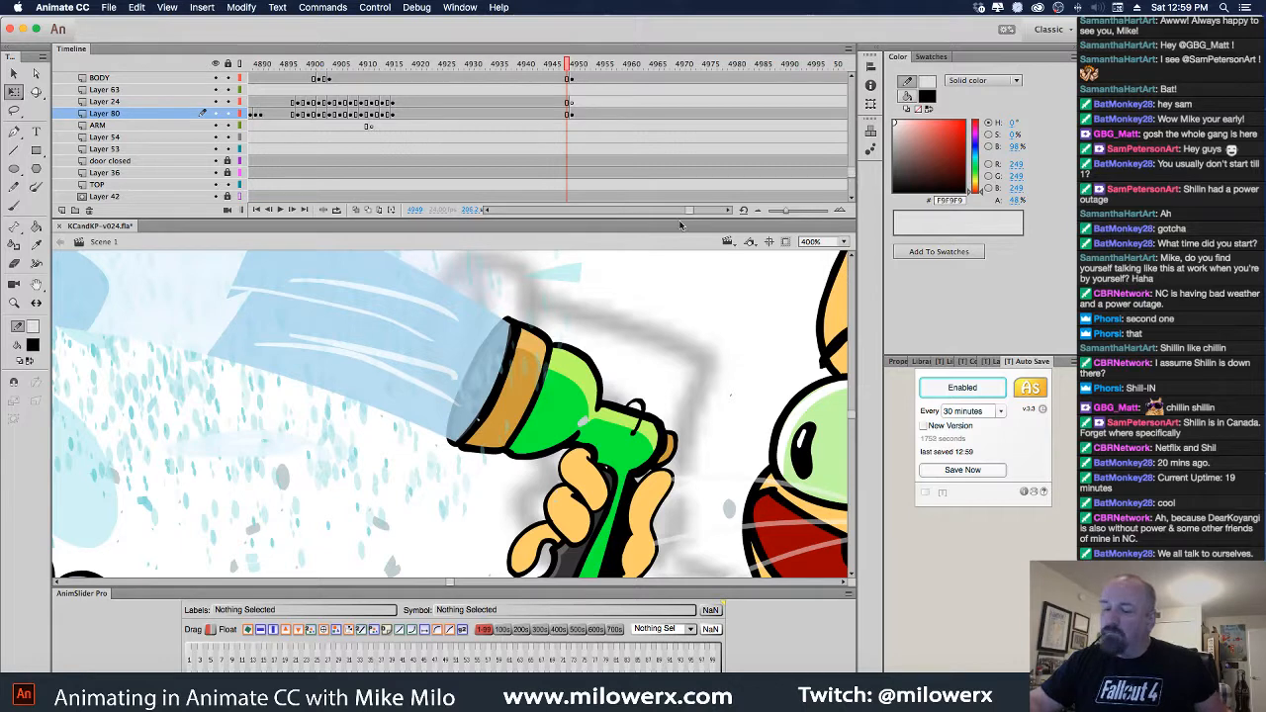
left_click_drag(740, 220, 740, 309)
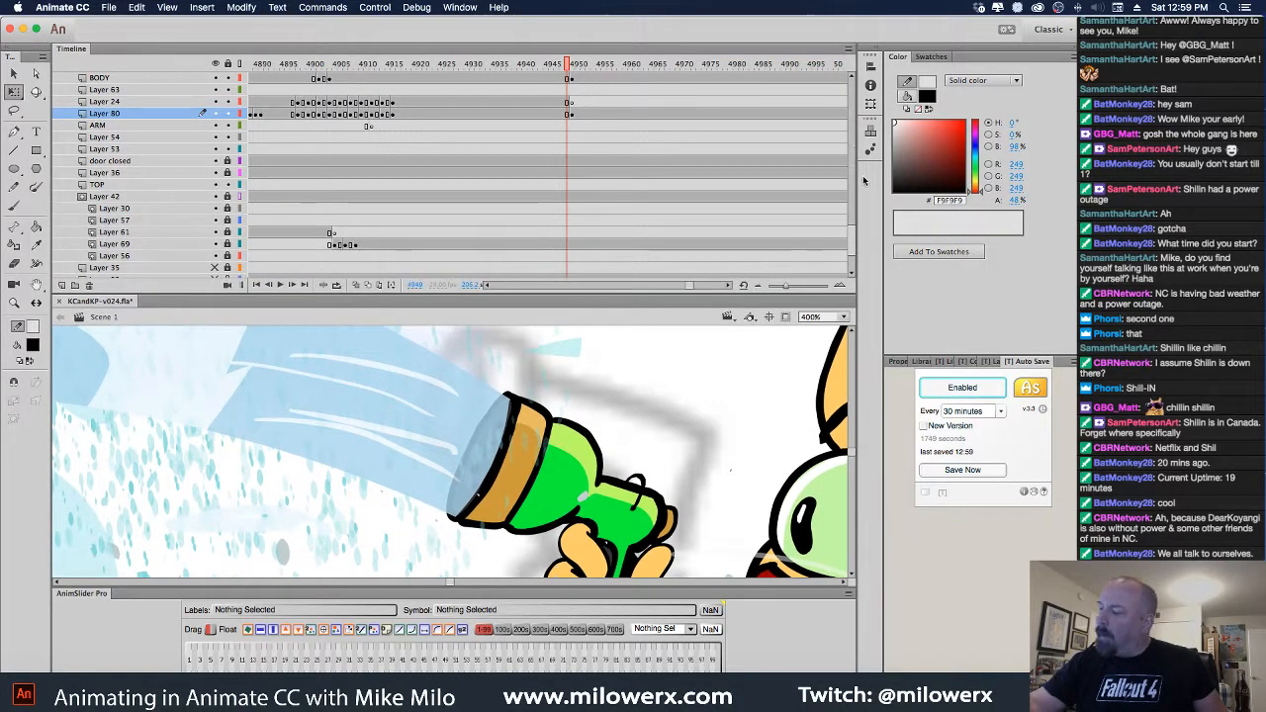
scroll(851, 229, "up", 5)
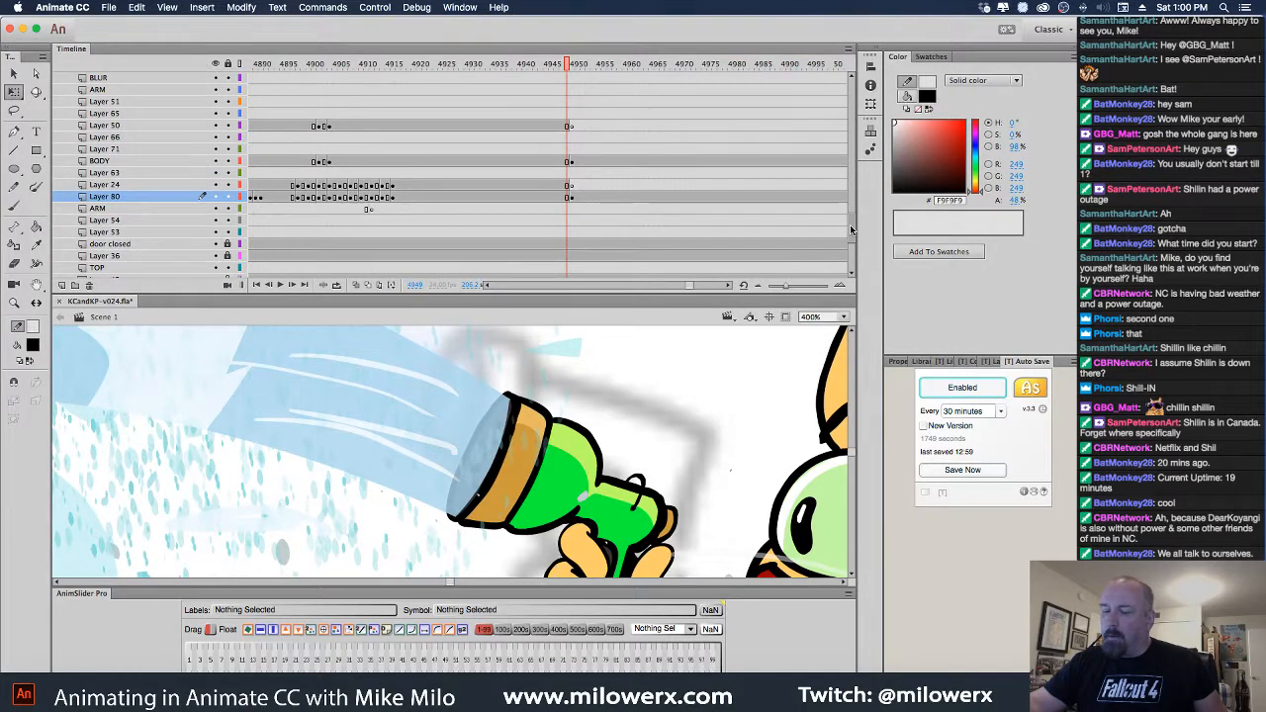
left_click(574, 198)
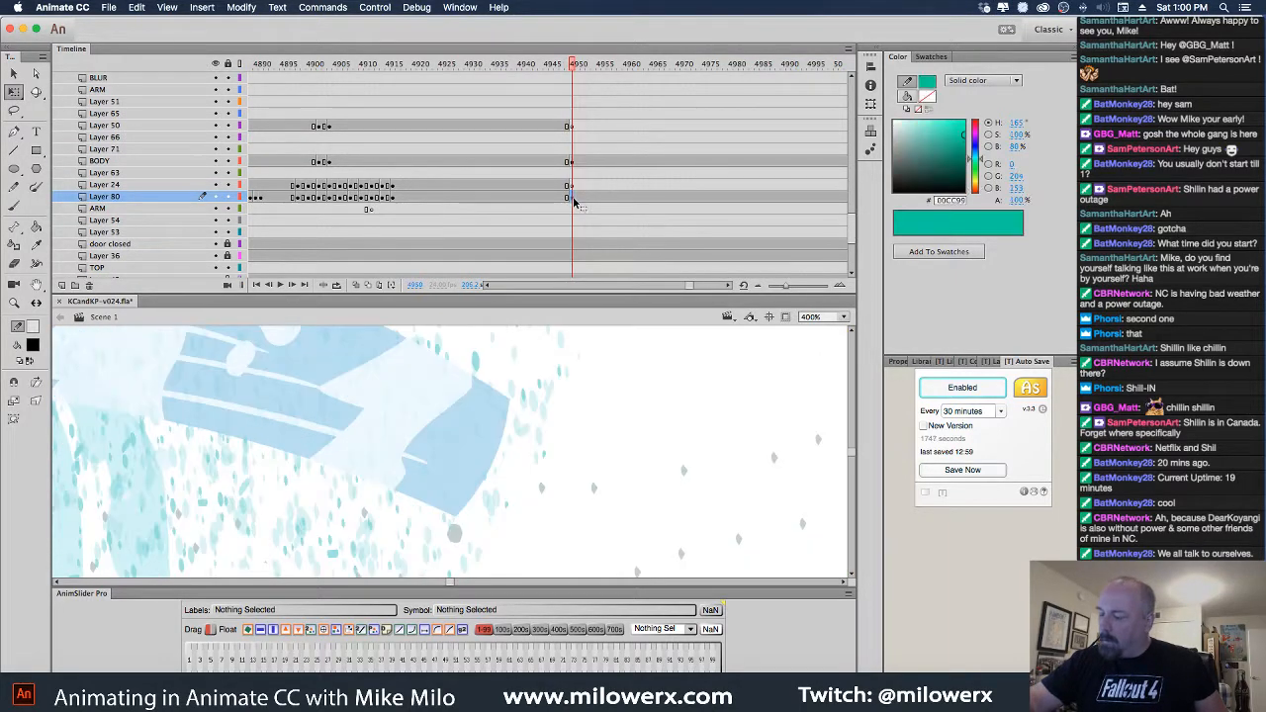
left_click(568, 199)
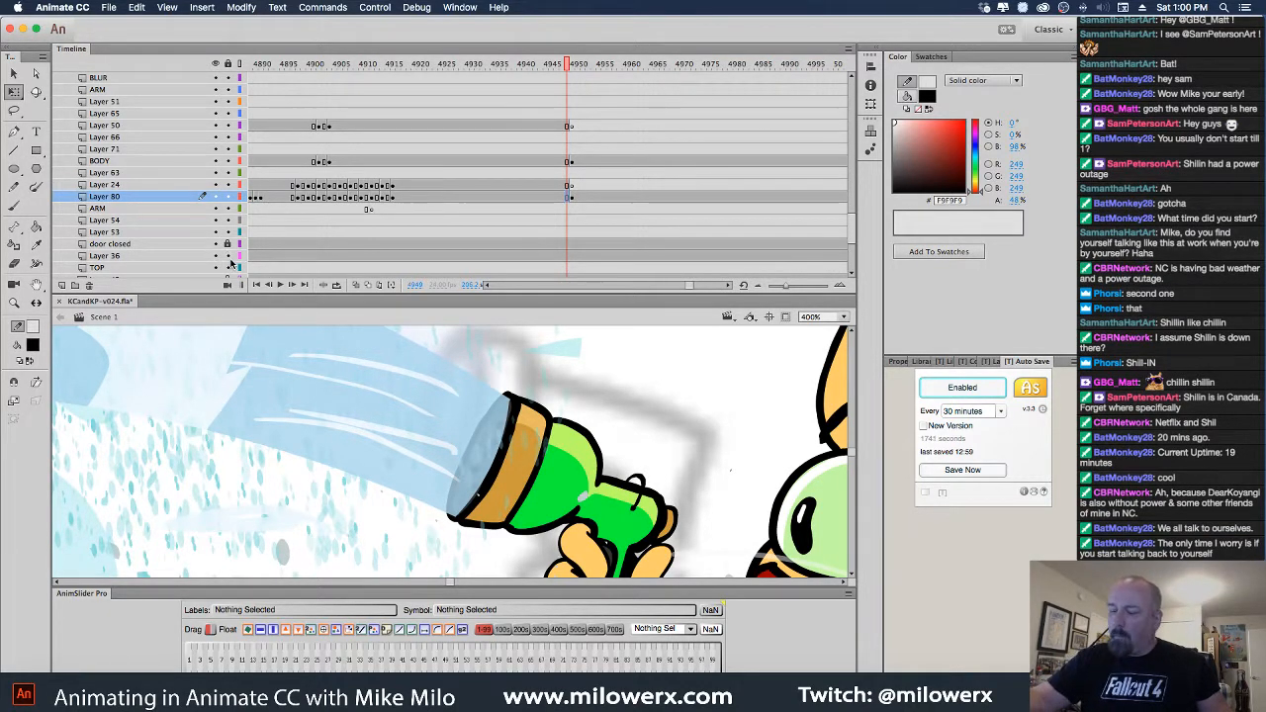
left_click_drag(851, 217, 852, 179)
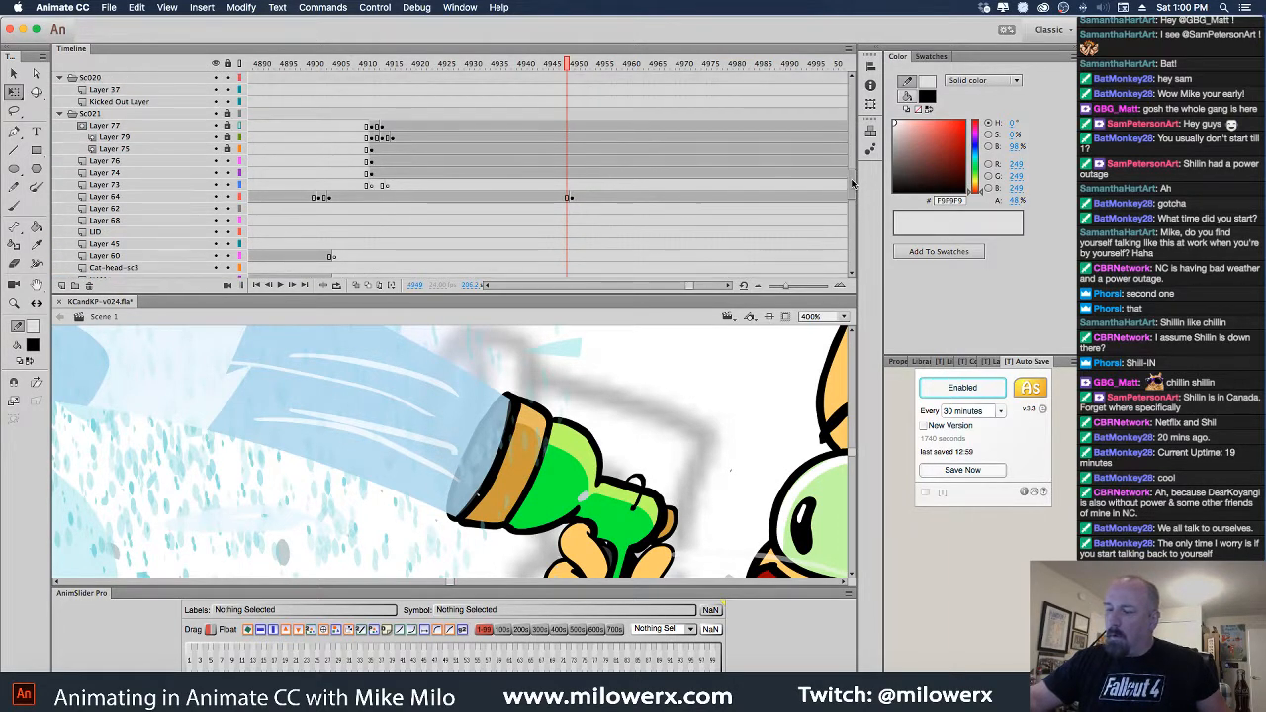
Unlock and relock Layer 77, scrub back to the sprayer frame near 4903, and shrink the timeline
left_click(228, 149)
left_click(228, 138)
left_click(228, 126)
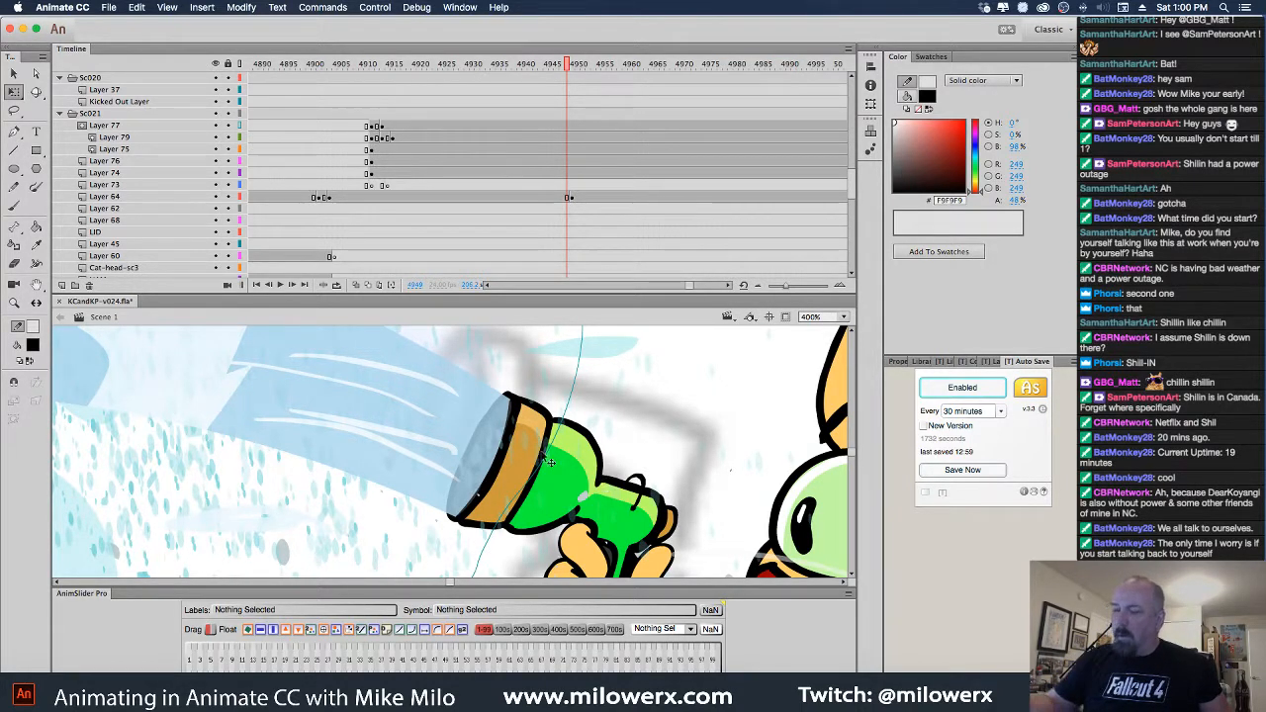
left_click(229, 126)
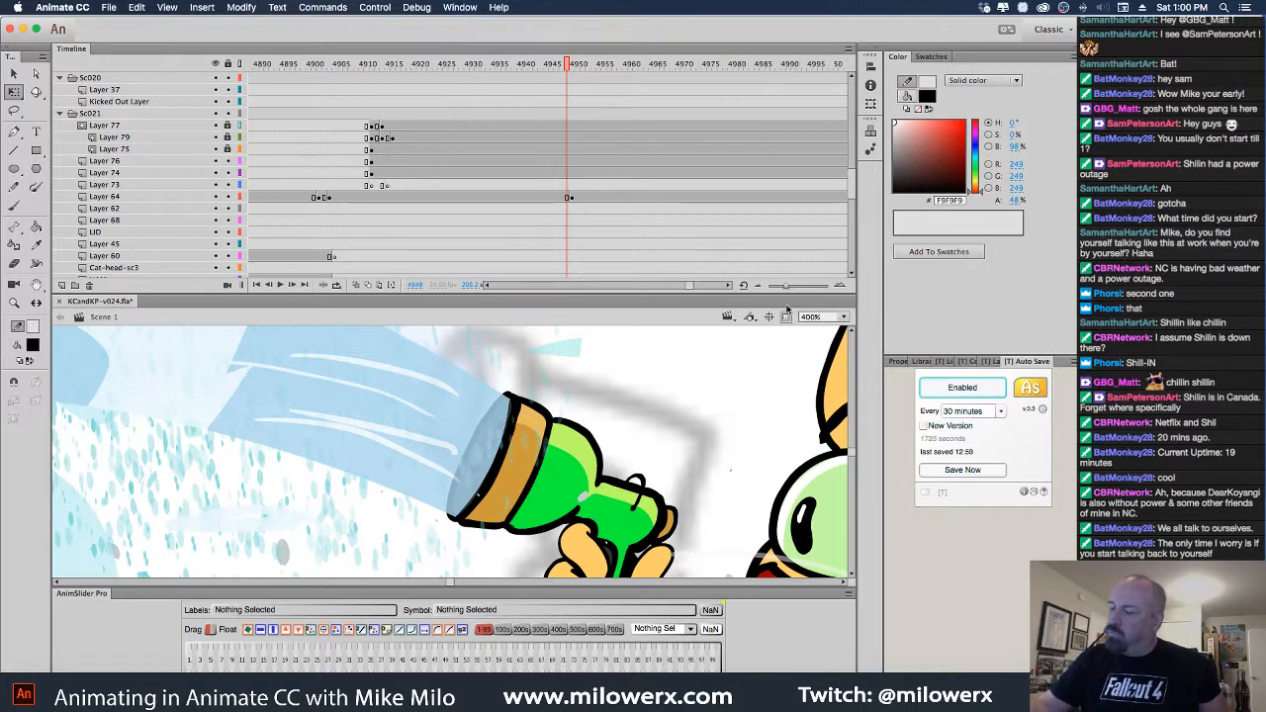
scroll(848, 220, "down", 6)
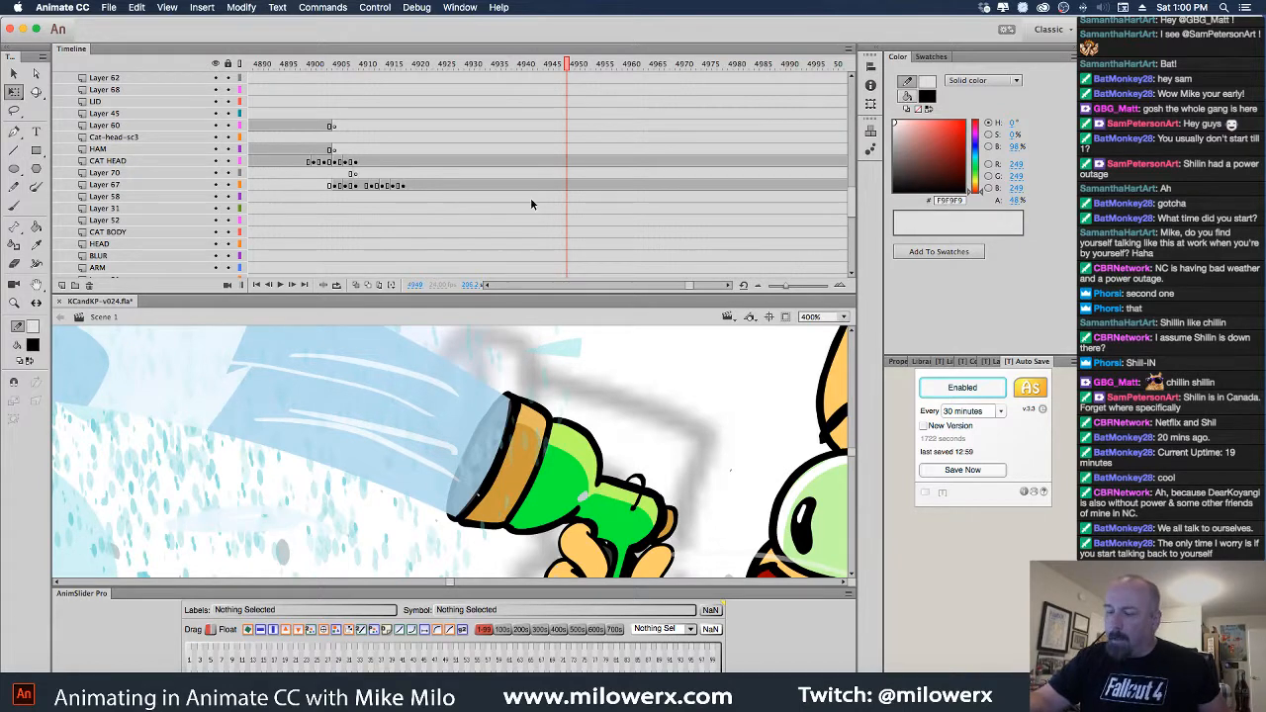
left_click_drag(569, 68, 337, 126)
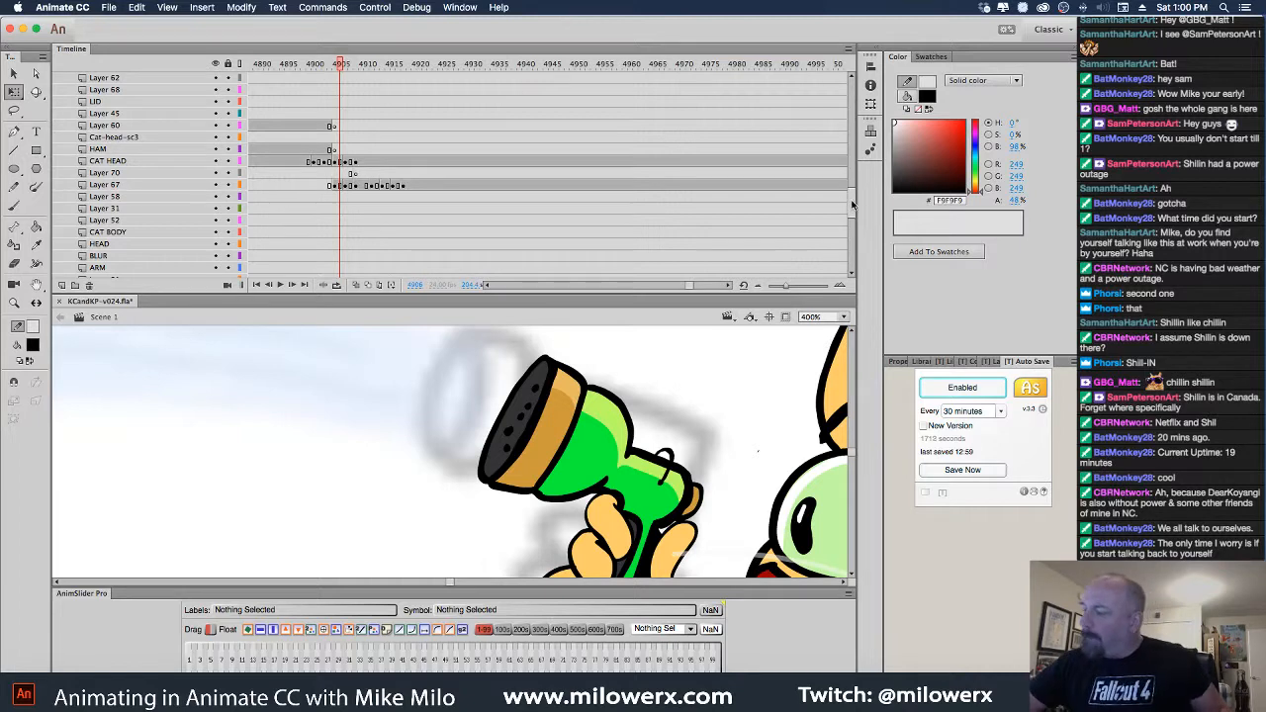
mouse_move(853, 203)
left_mouse_down()
mouse_move(852, 262)
mouse_move(853, 197)
left_mouse_up()
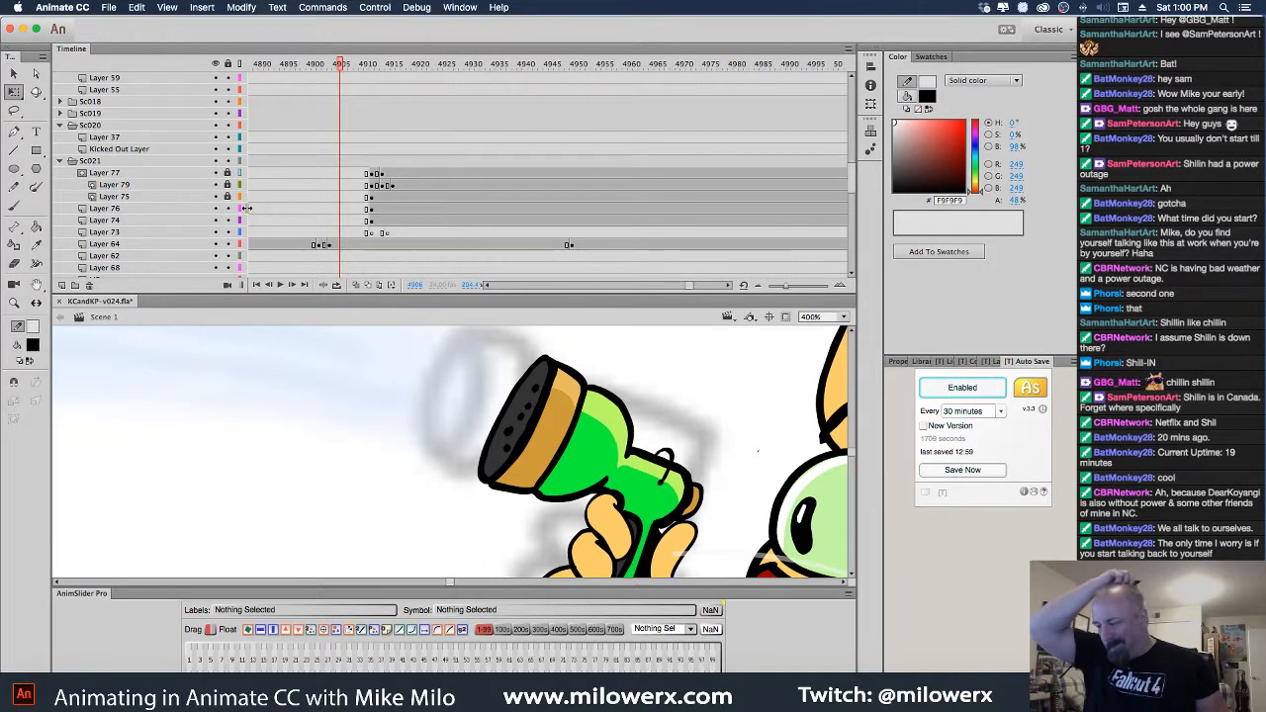
left_click_drag(678, 294, 683, 150)
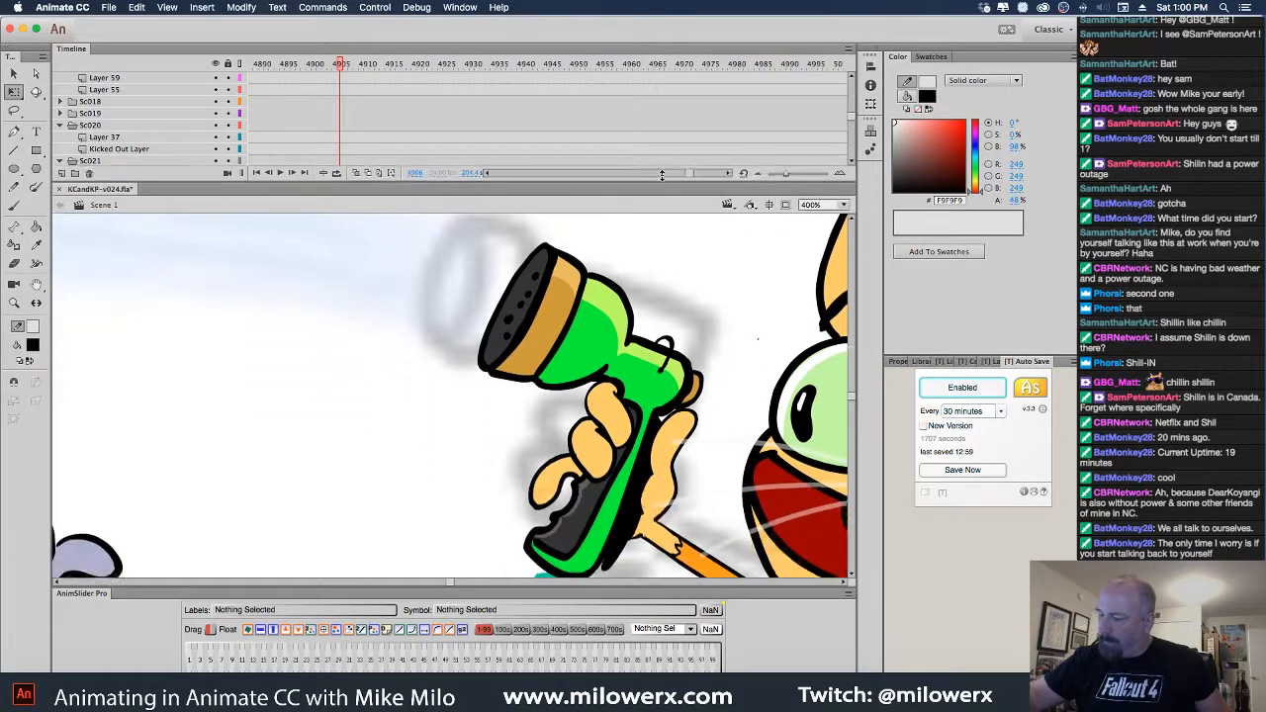
Zoom the stage to 200%, then far out to locate the scene
left_click(719, 437)
left_click_drag(572, 525, 543, 480)
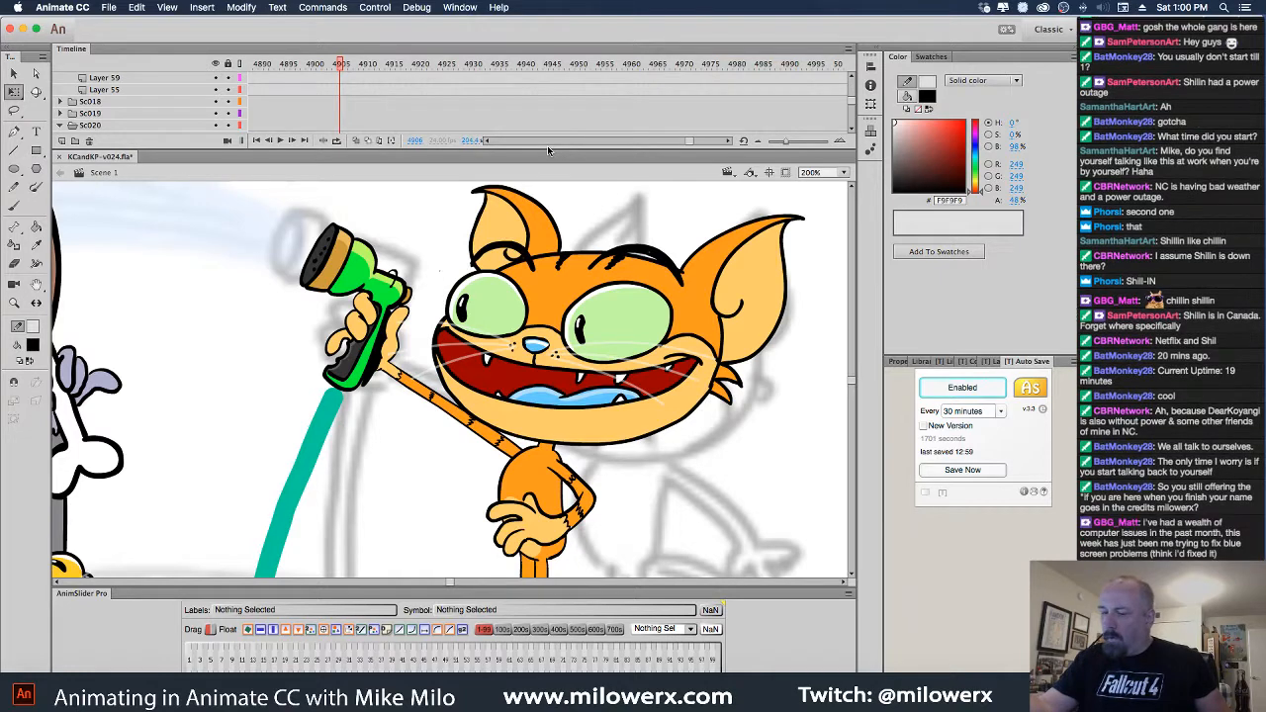
scroll(834, 340, "down", 6)
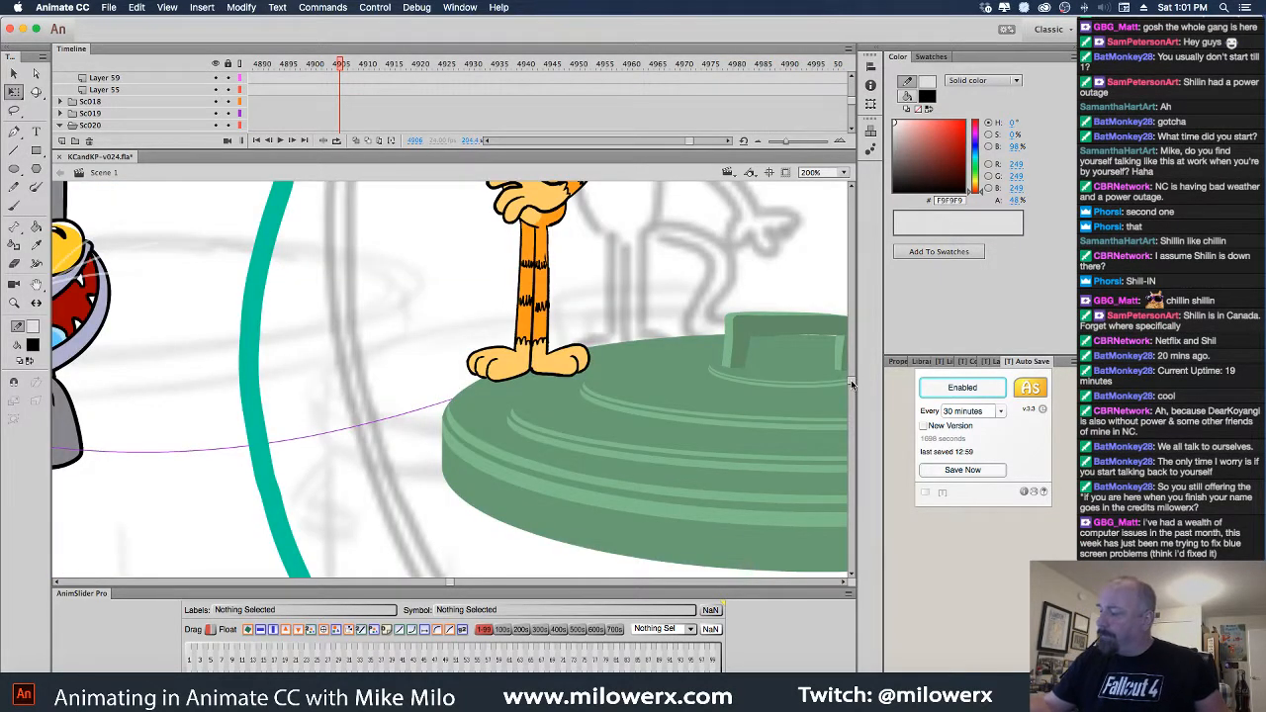
left_click_drag(852, 385, 851, 357)
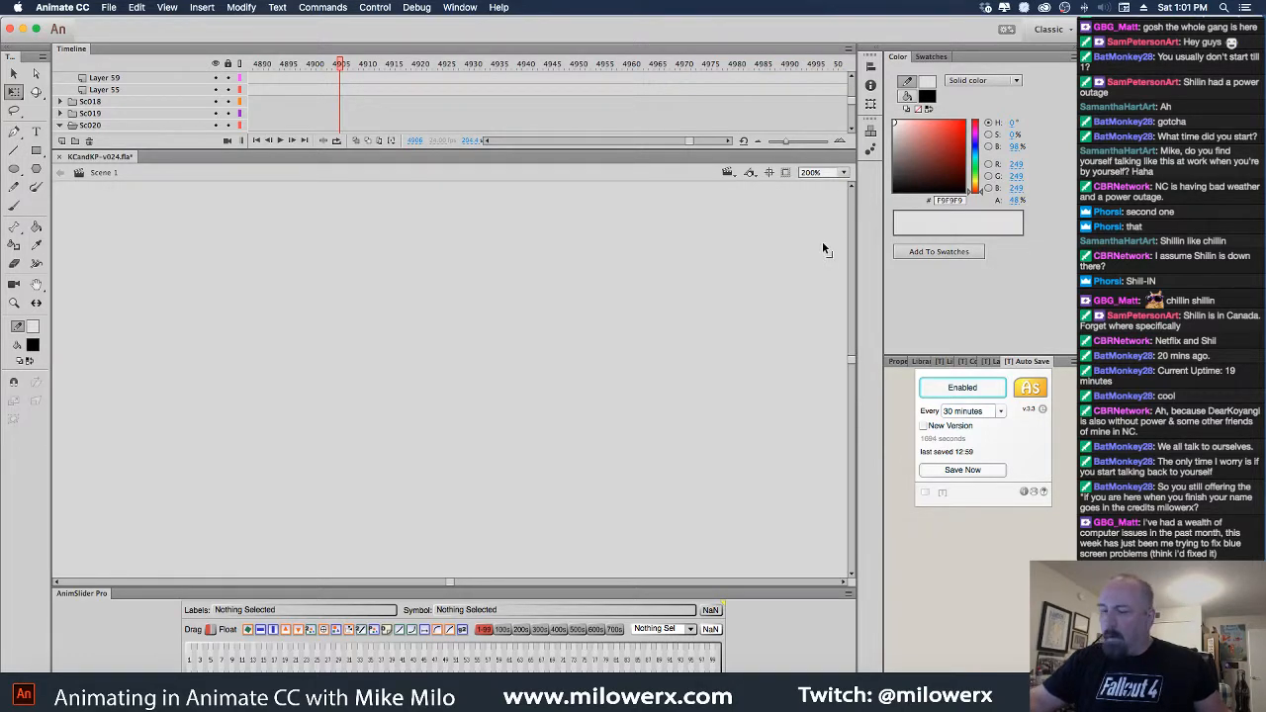
left_click(676, 427, "alt+super")
left_click(679, 429, "alt+super")
left_click(680, 432, "alt+super")
left_click(680, 434, "alt+super")
left_click(684, 438, "alt+super")
left_click(686, 440, "alt+super")
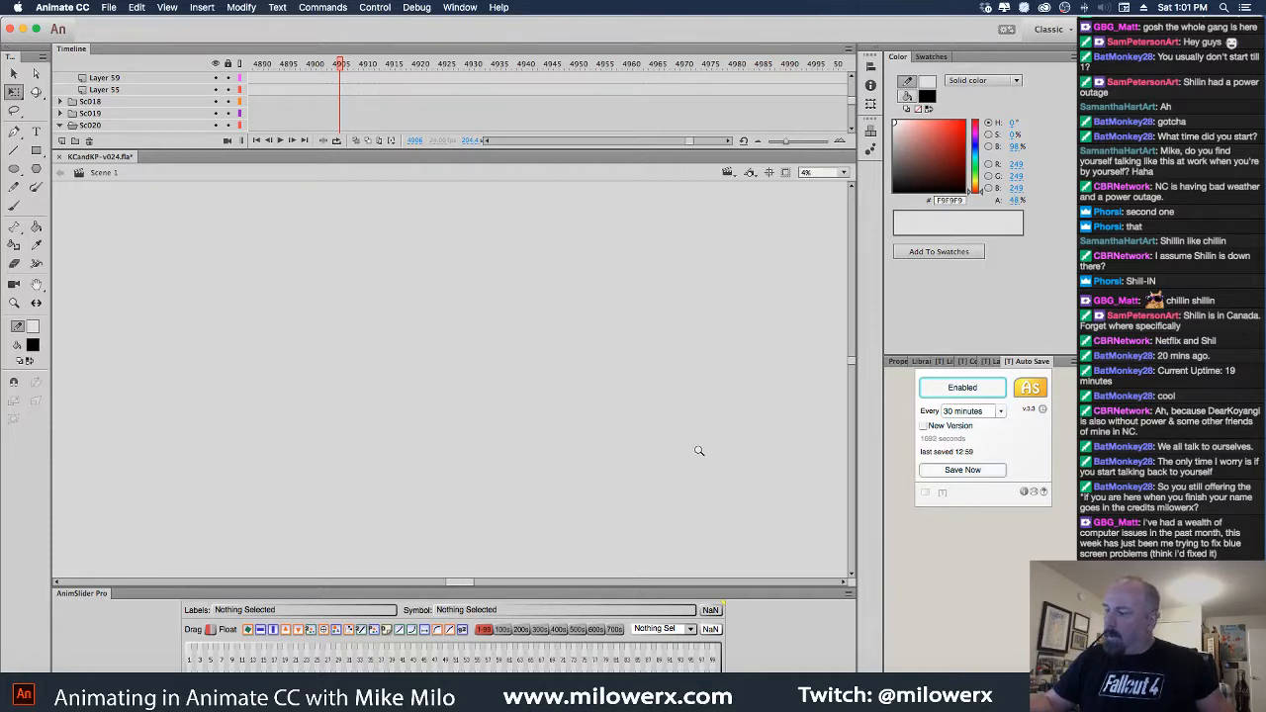
mouse_move(851, 369)
left_mouse_down()
mouse_move(850, 411)
mouse_move(854, 389)
left_mouse_up()
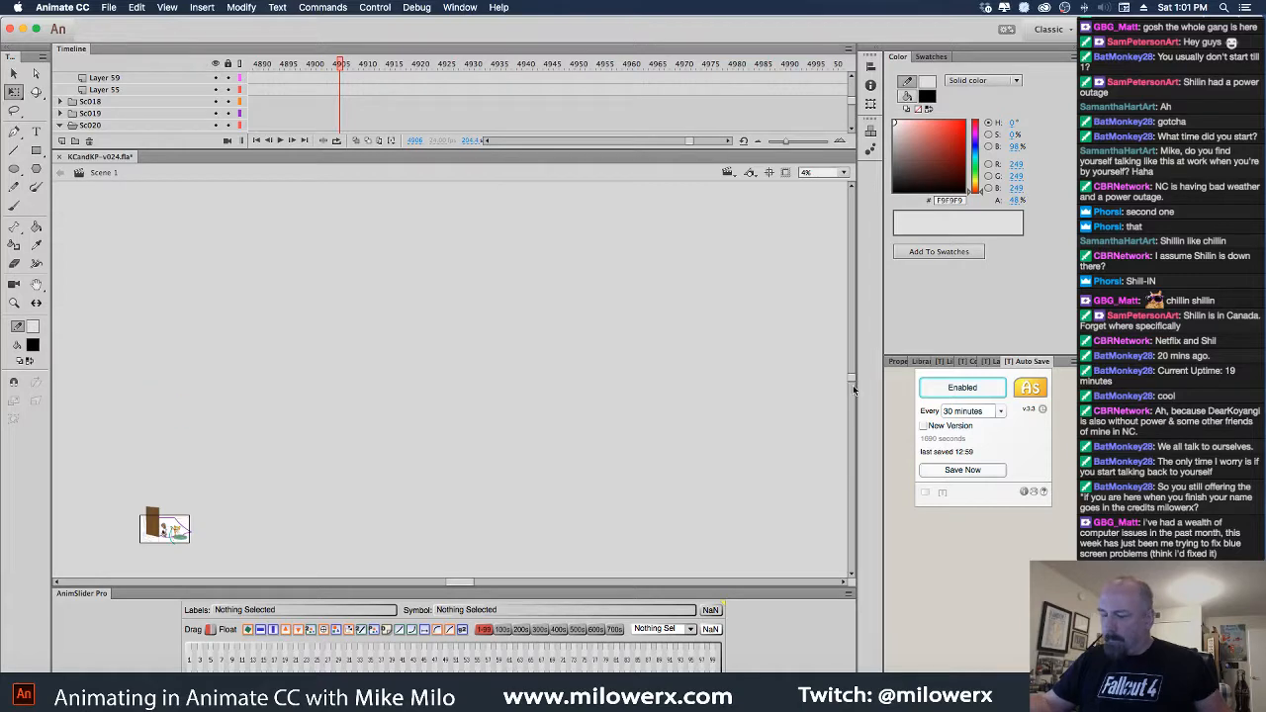
Zoom back in through 16%, 31% and 62% to 125% around the cat and hose
left_click(183, 535, "super")
left_click(446, 424, "super")
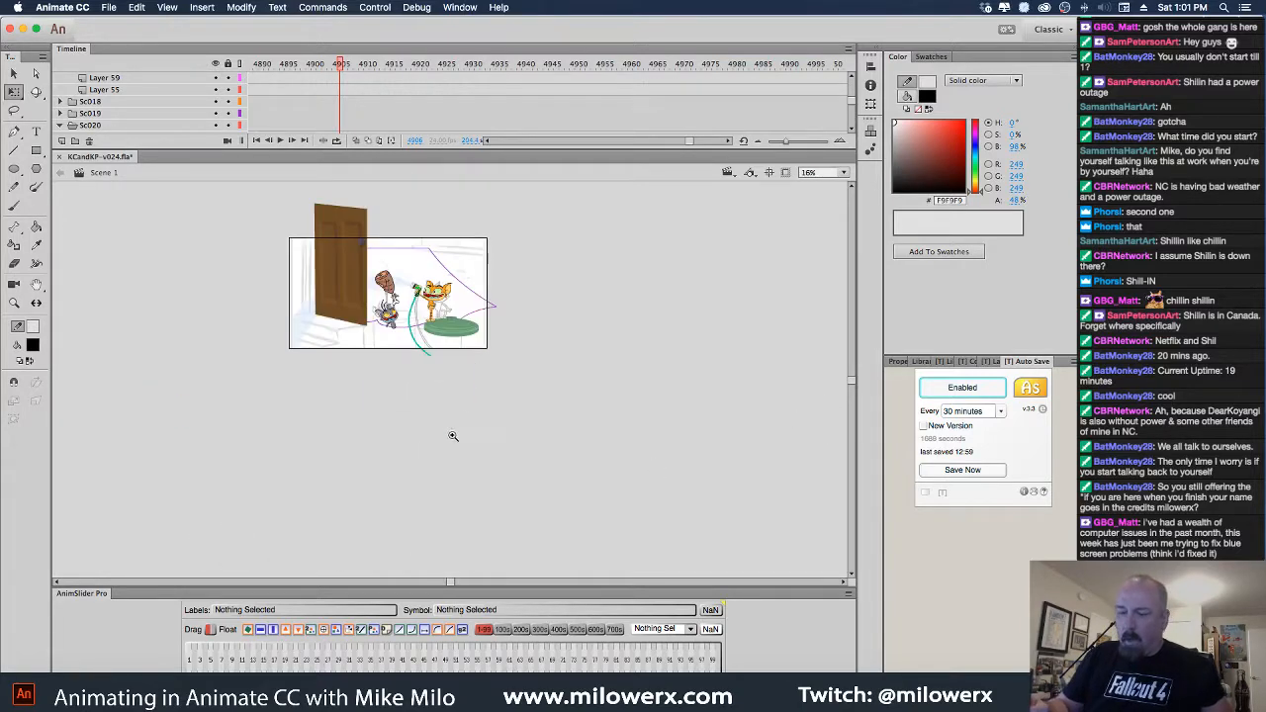
left_click(456, 425)
left_click_drag(425, 353, 517, 557)
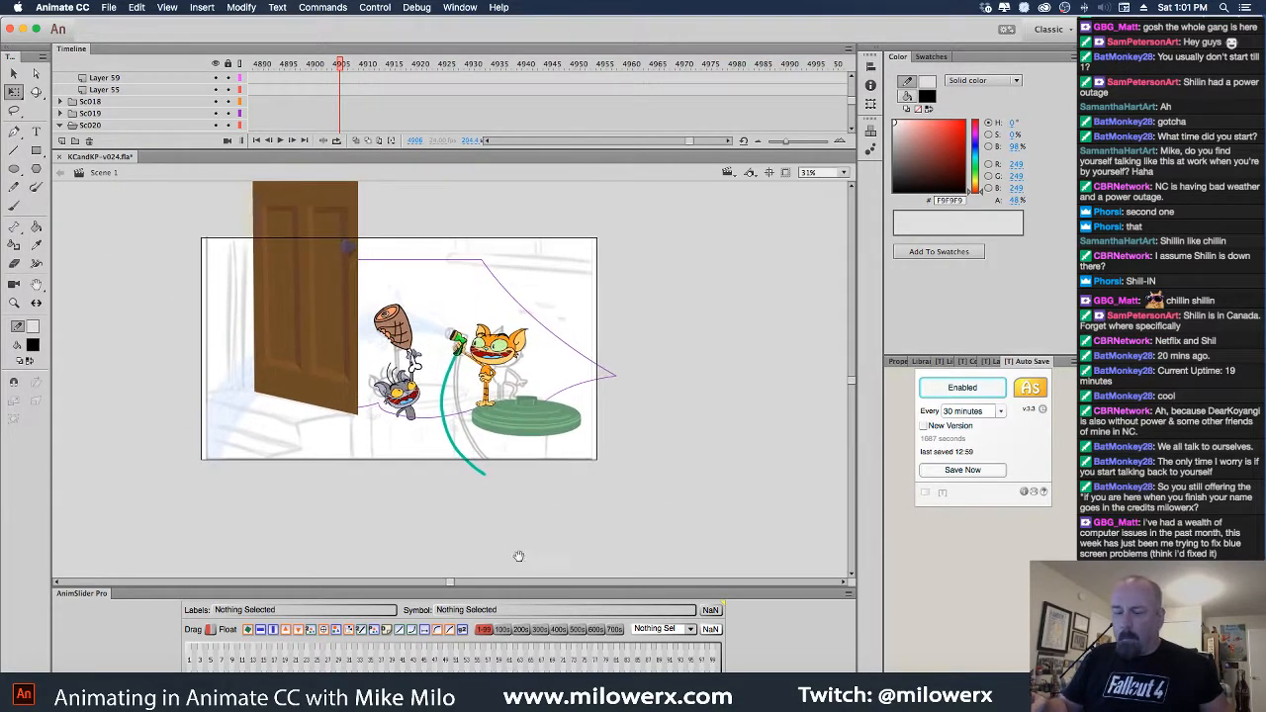
left_click_drag(579, 525, 587, 507)
left_click(524, 440)
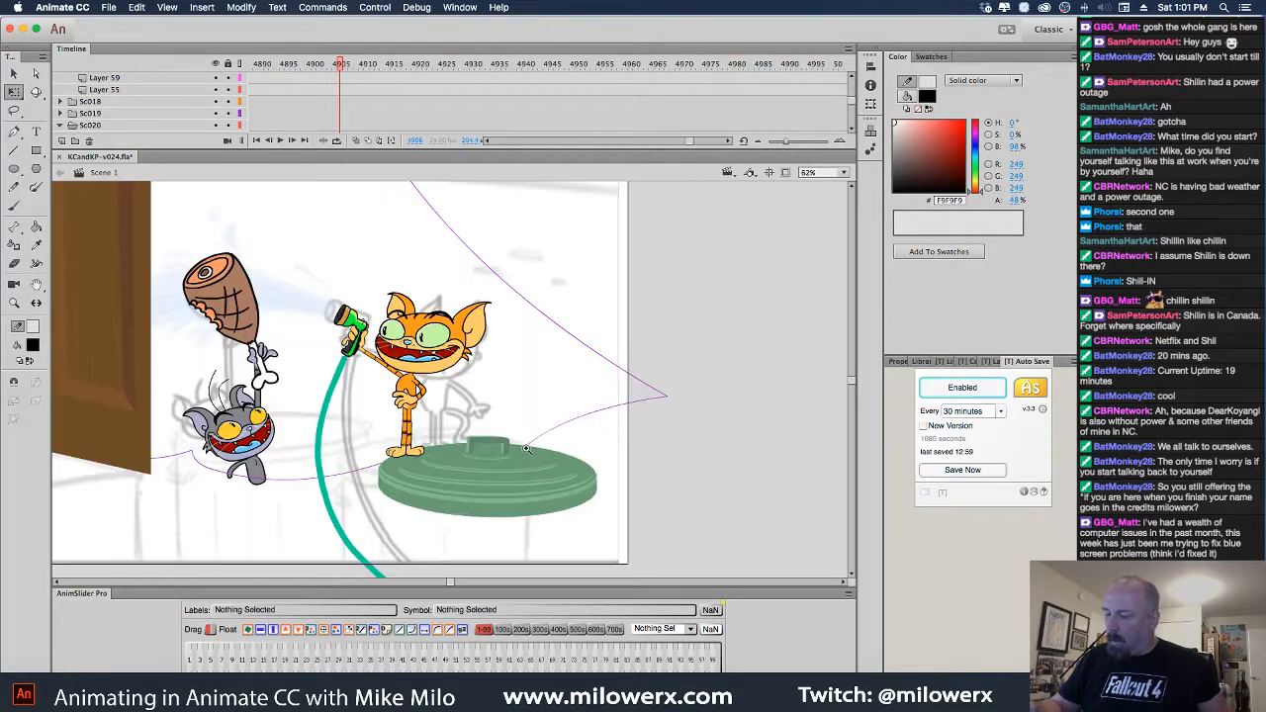
left_click(499, 411, "super")
left_click_drag(485, 431, 596, 601)
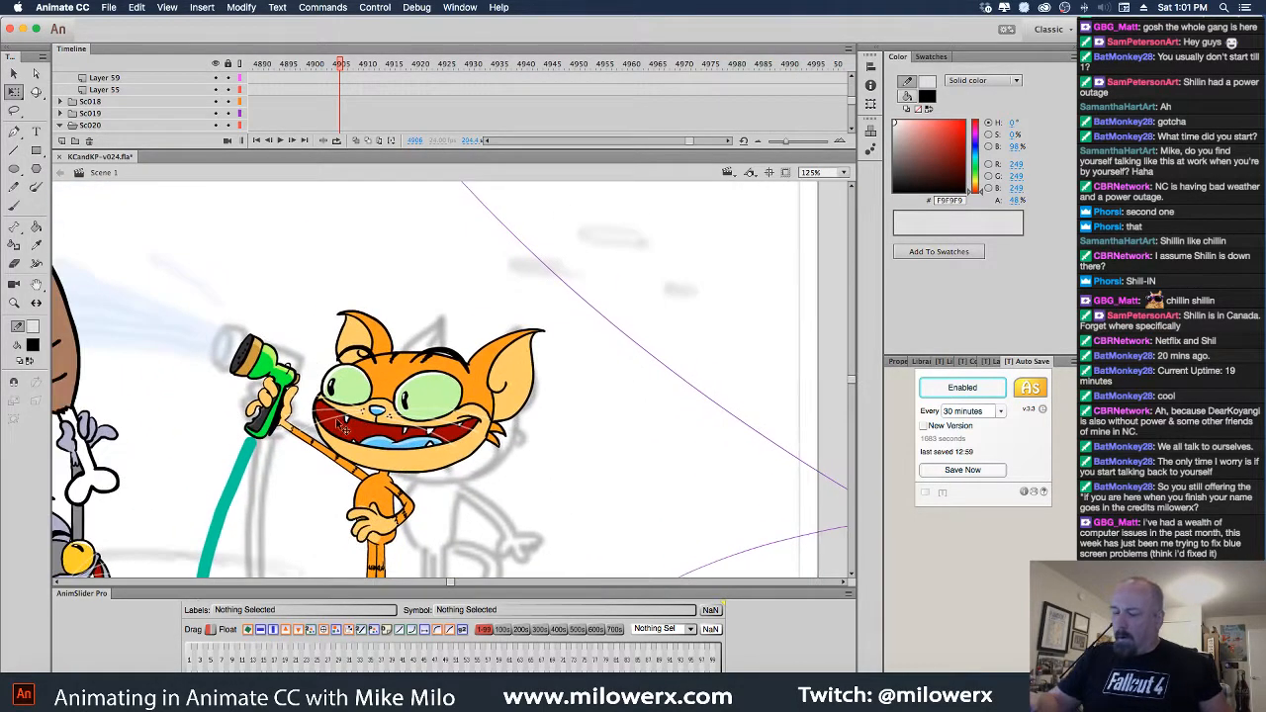
Change the Auto Save 'Every' interval to 15 minutes
left_click(1000, 416)
left_click(1002, 425)
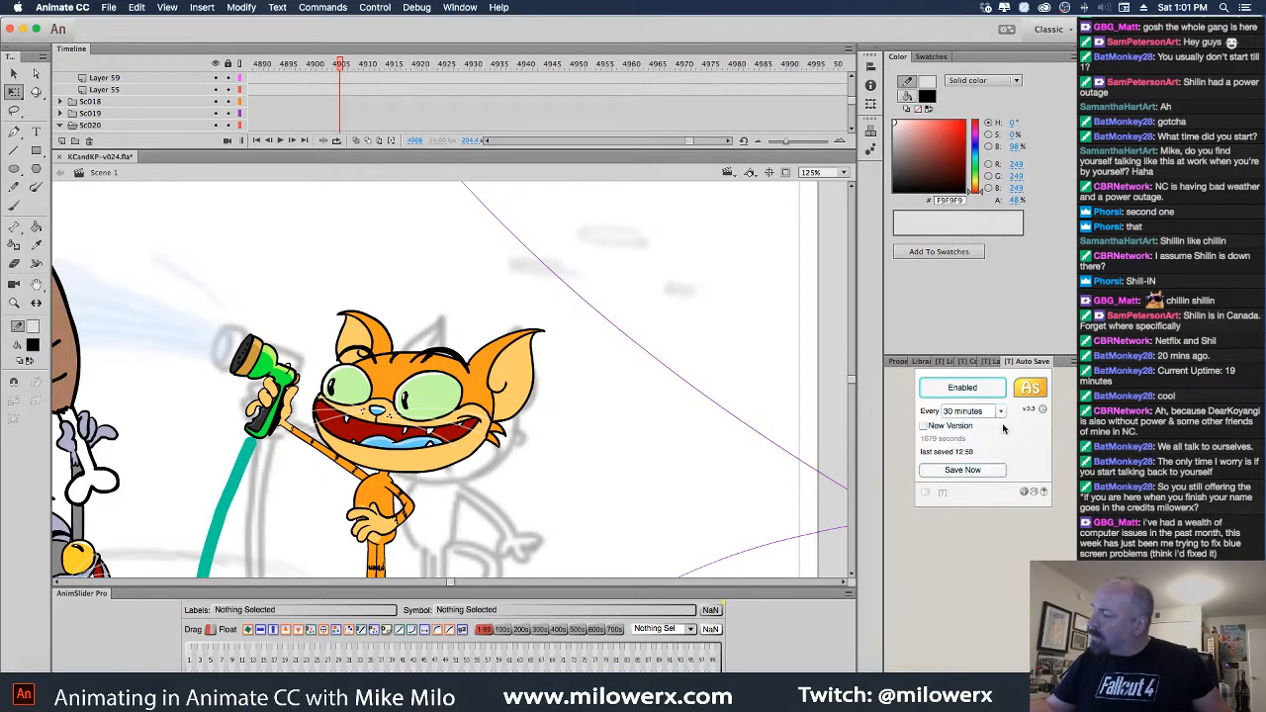
left_click(1001, 414)
left_click(978, 475)
left_click(999, 415)
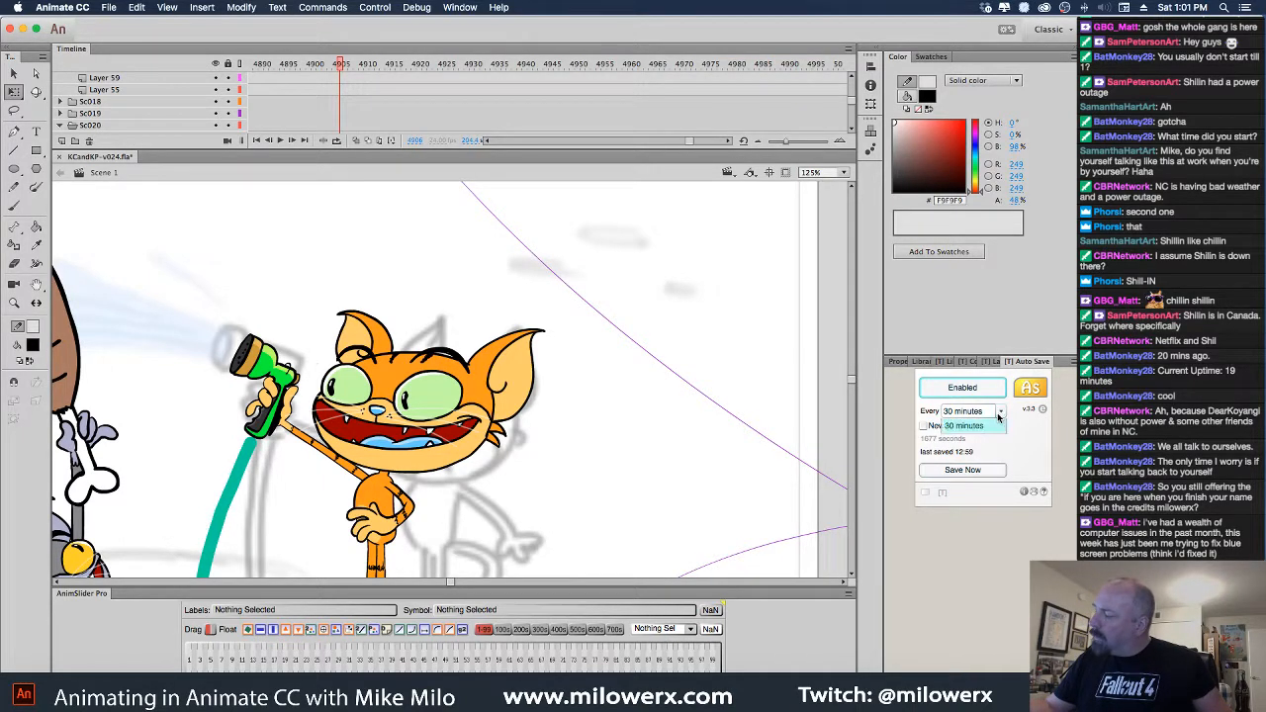
left_click(973, 447)
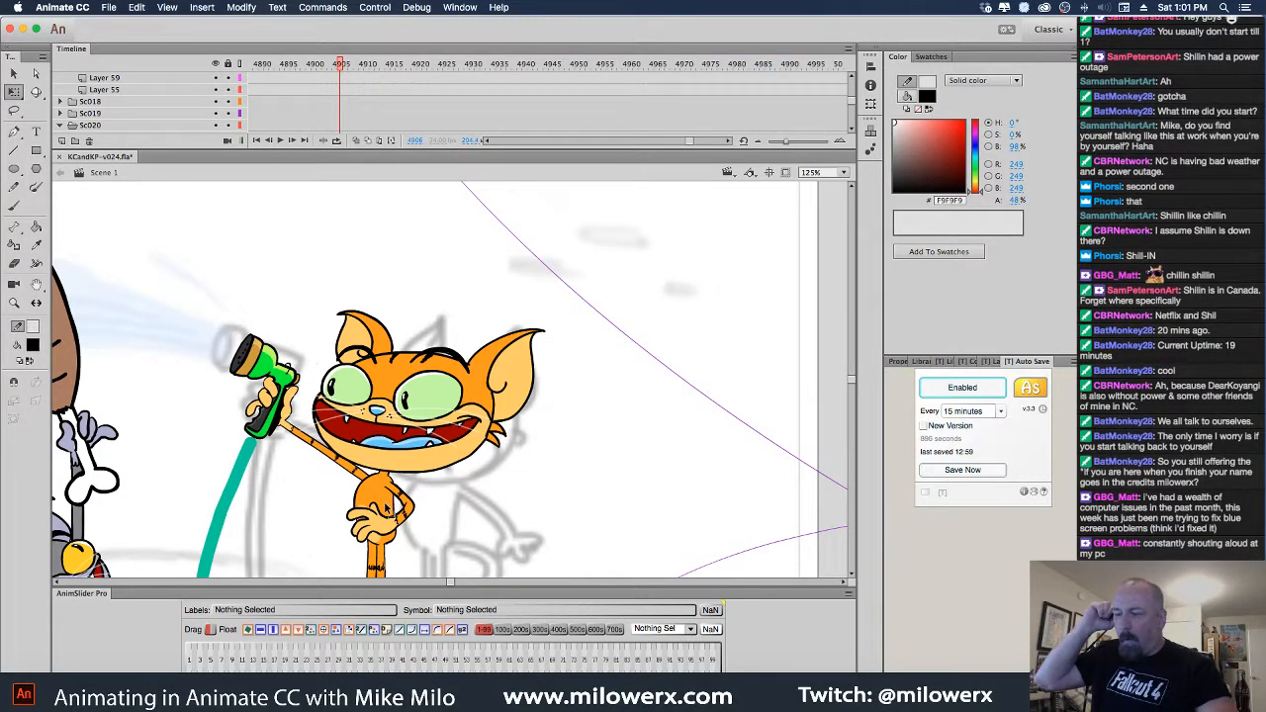
Step ahead to view the hose spray, then select the raised arm holding the sprayer
scroll(852, 132, "down", 10)
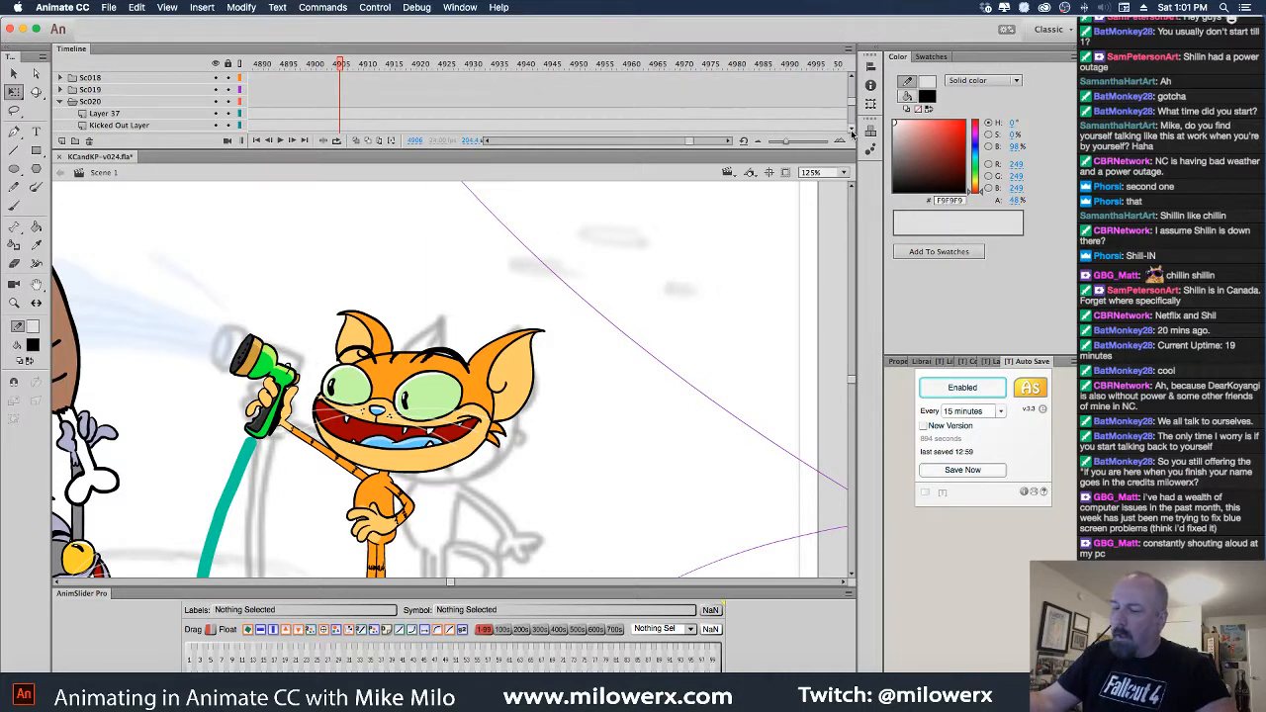
scroll(852, 132, "down", 1)
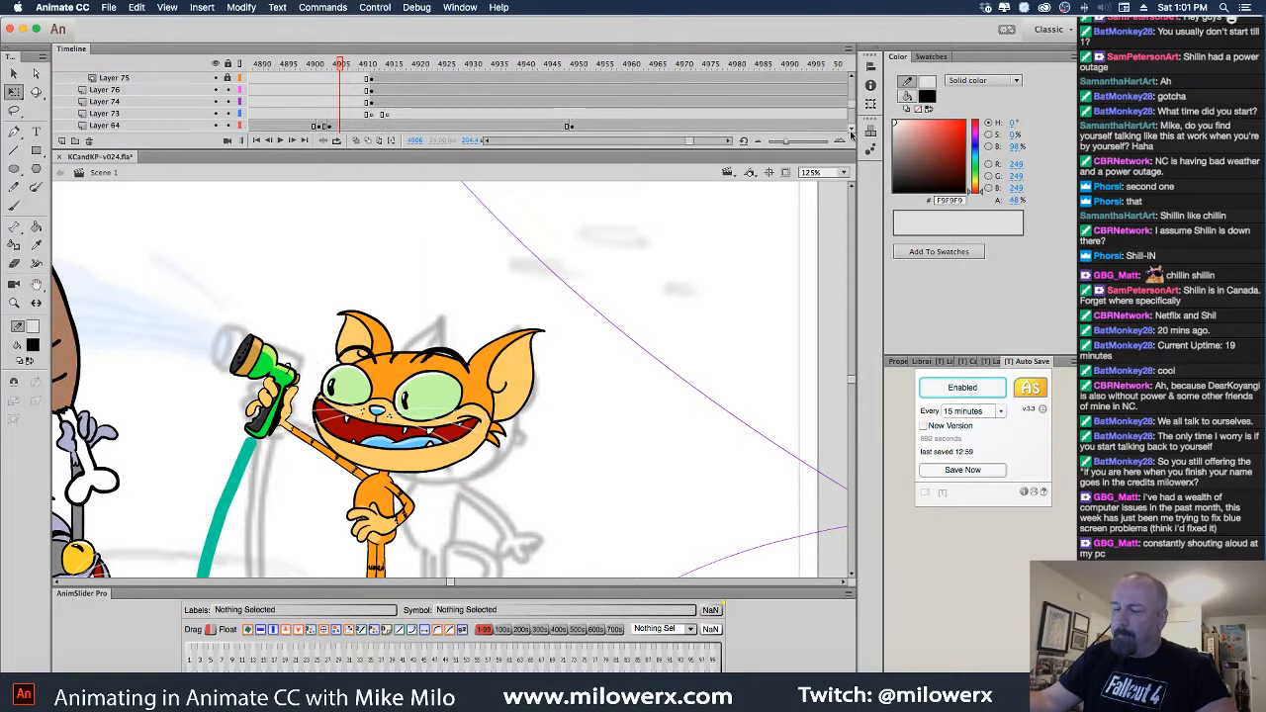
left_click(368, 77)
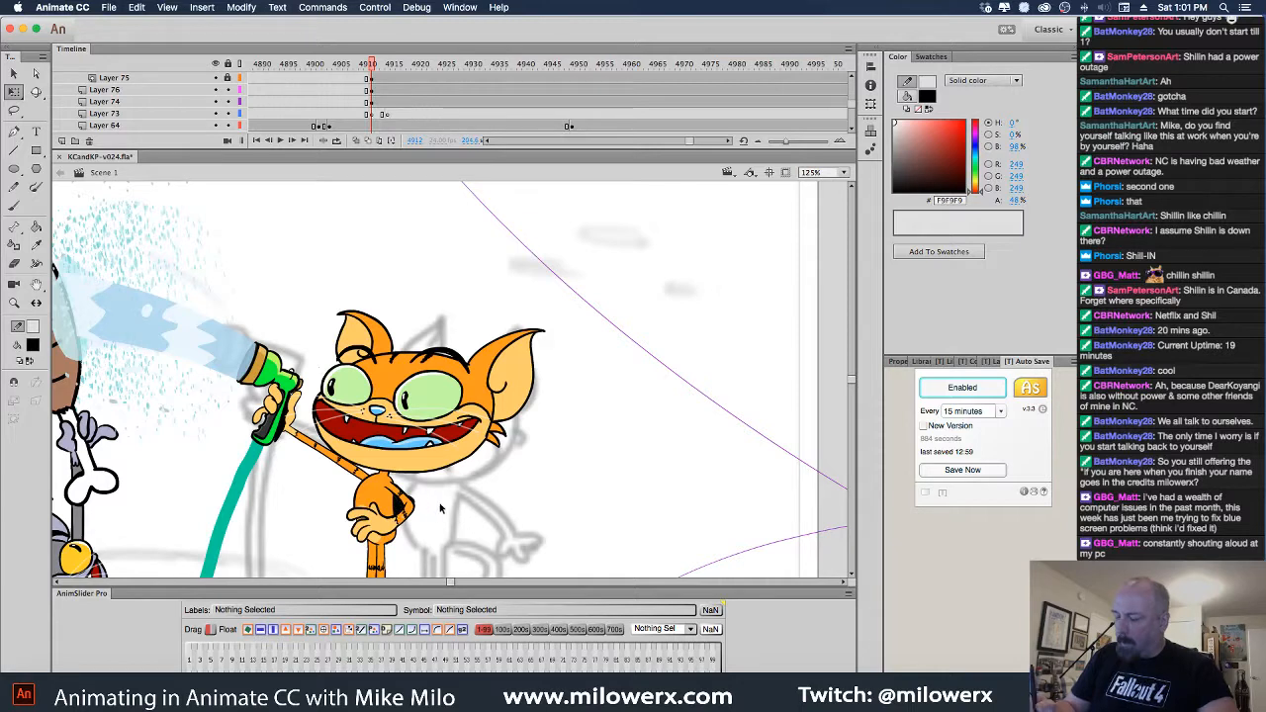
left_click(396, 505)
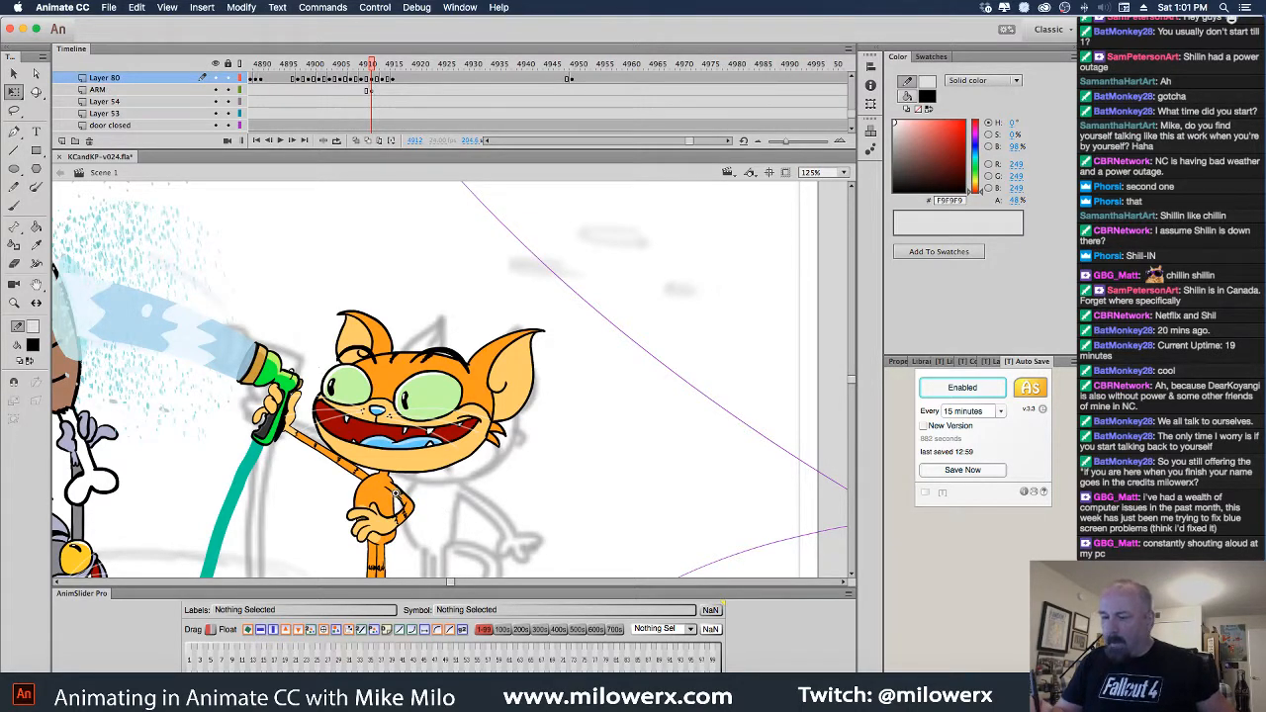
left_click(396, 493, "super")
left_click(431, 401)
left_click(562, 444)
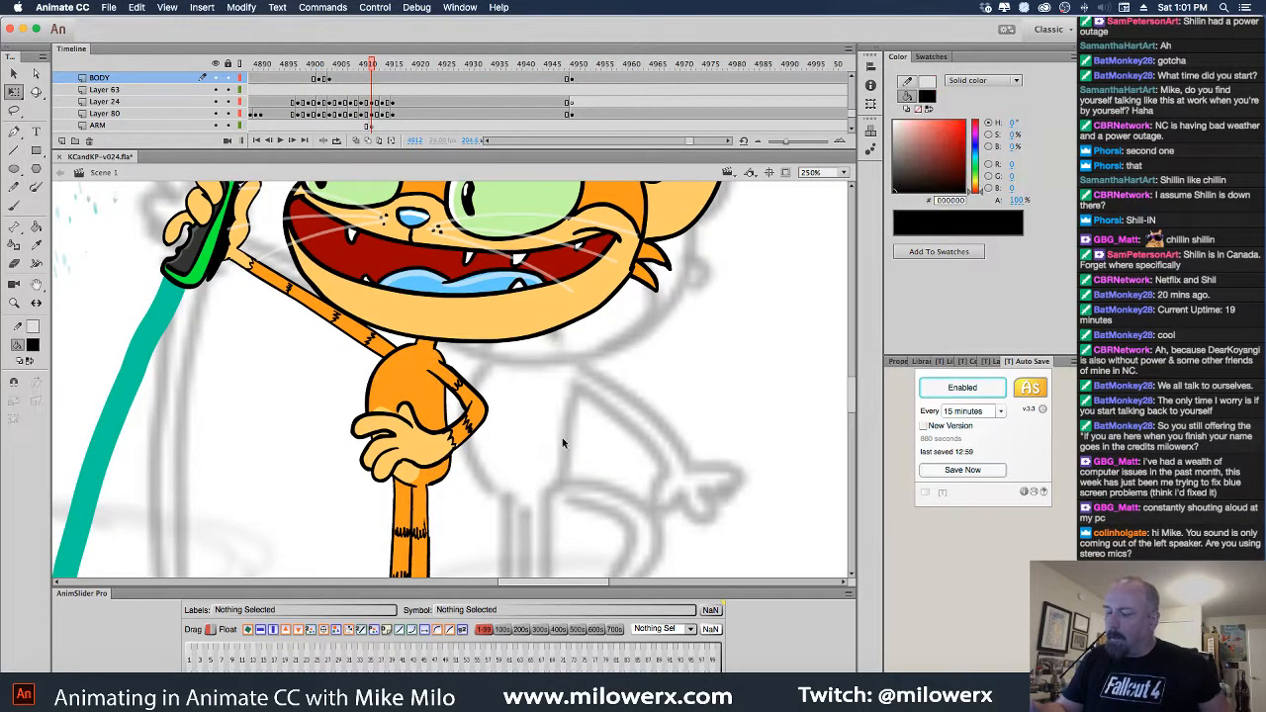
left_click(244, 257)
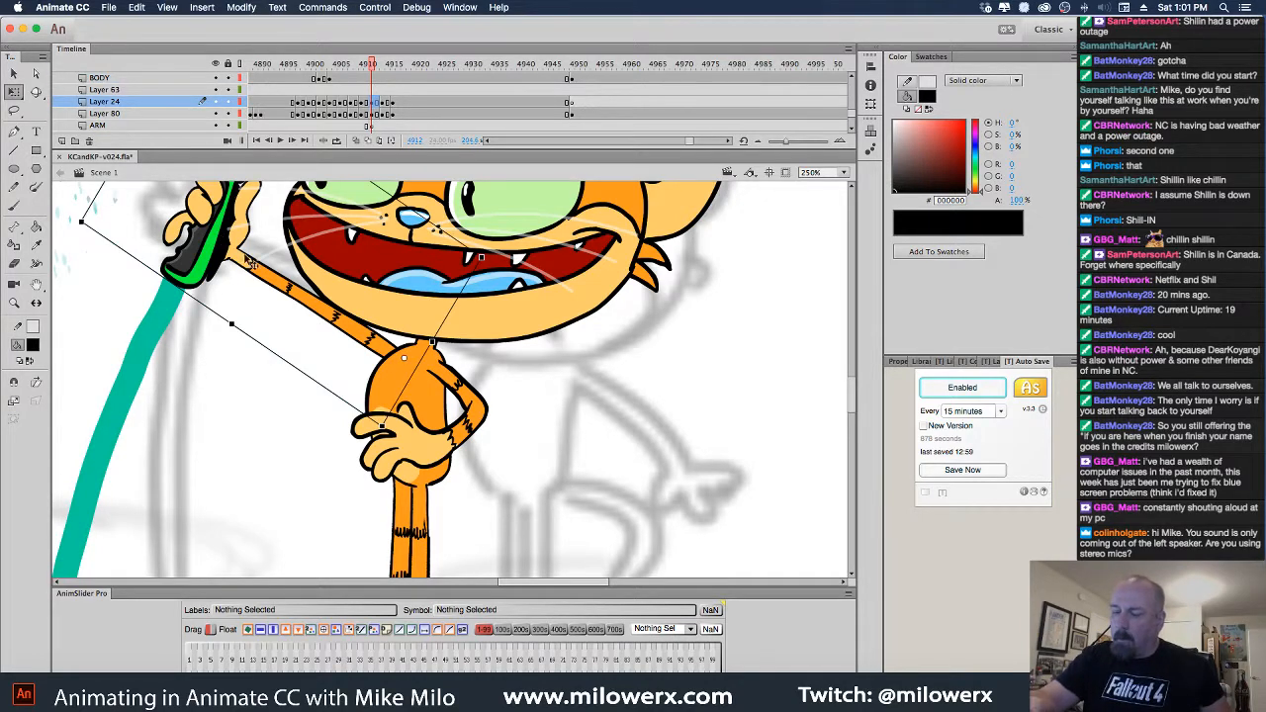
left_click_drag(377, 451, 379, 503)
scroll(379, 502, "up", 5)
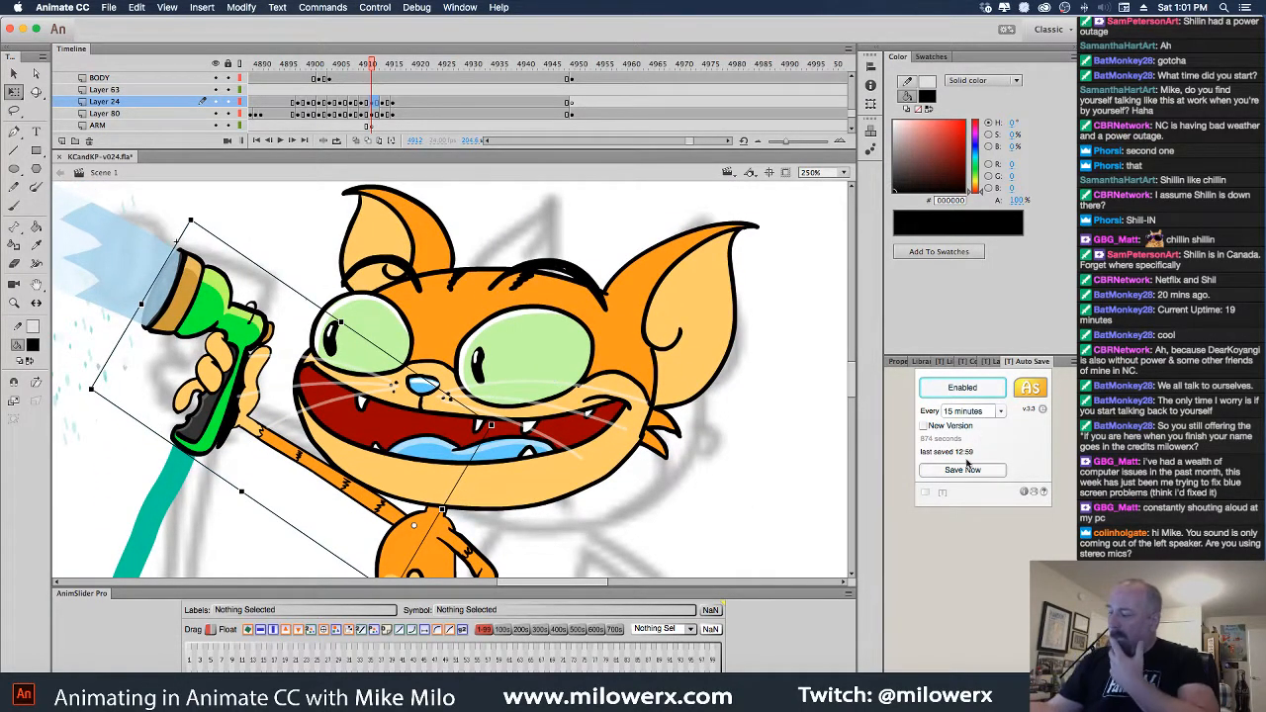
Play the hose animation from frame 4915, then open the sprayer symbol at frame 4949
left_click(407, 66)
key("Return")
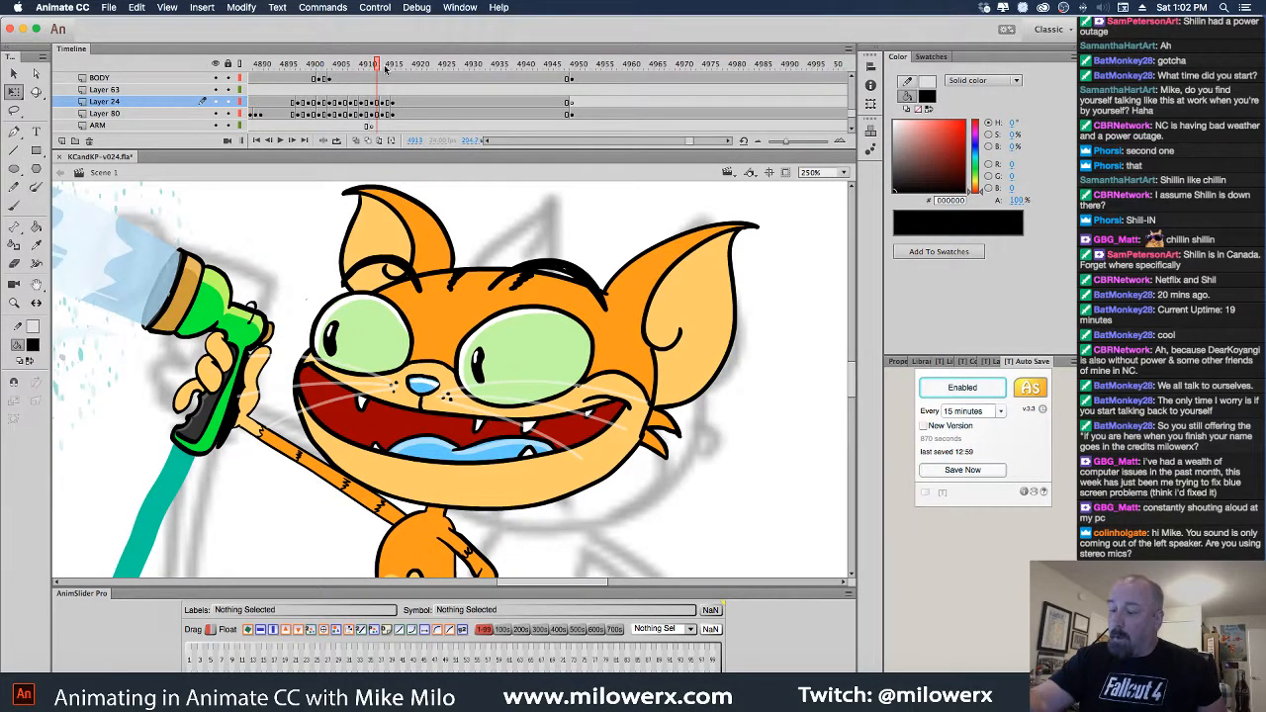
left_click(393, 116)
left_click(213, 314)
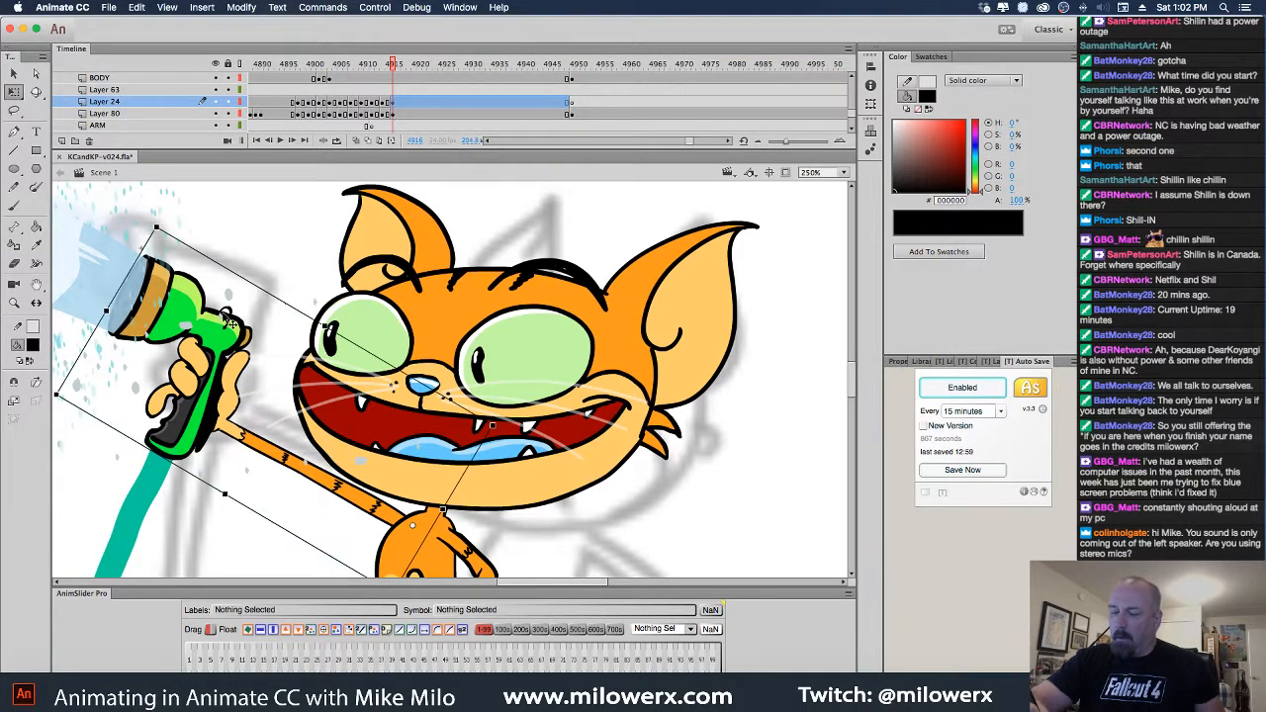
left_click(578, 107)
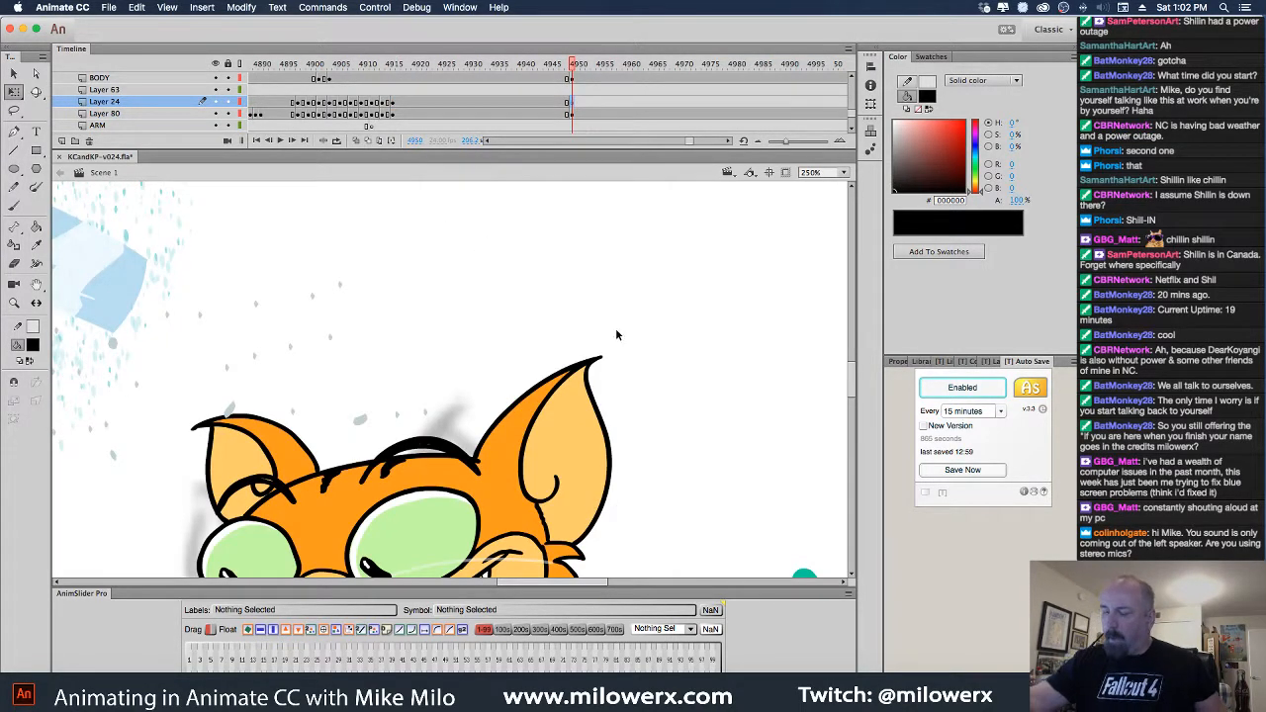
left_click(583, 114)
left_click(570, 102)
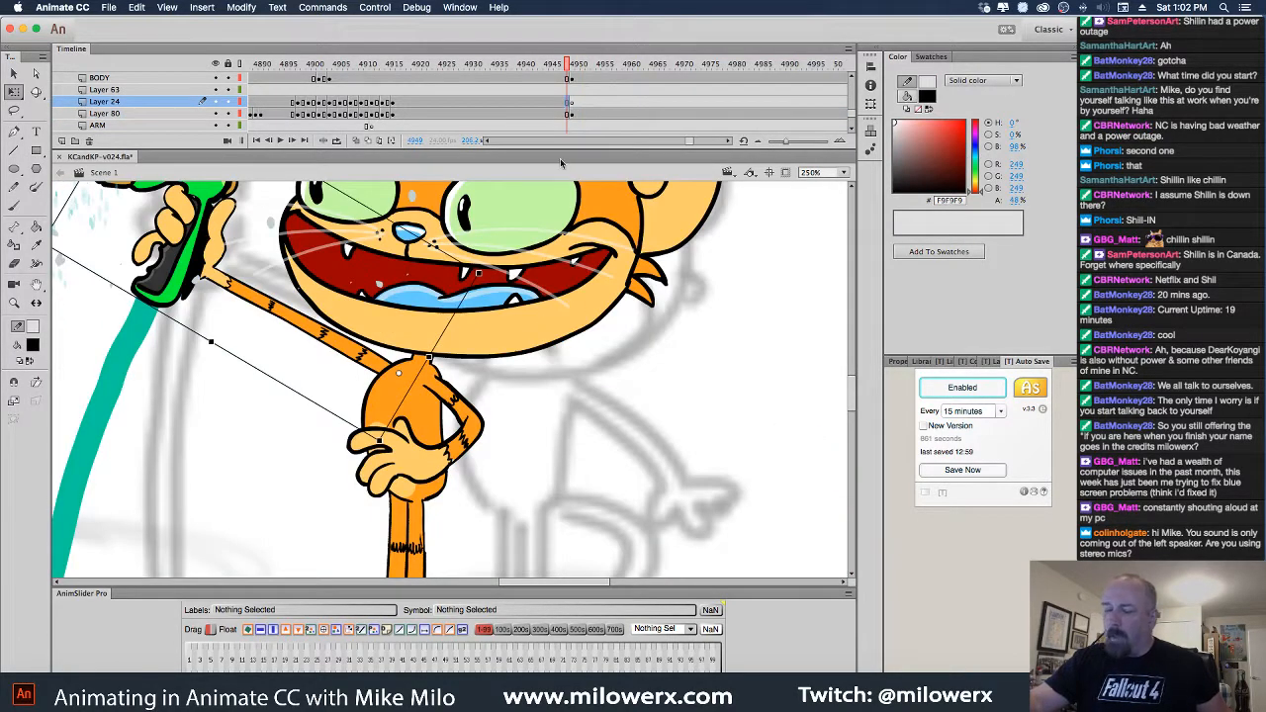
double_click(262, 306)
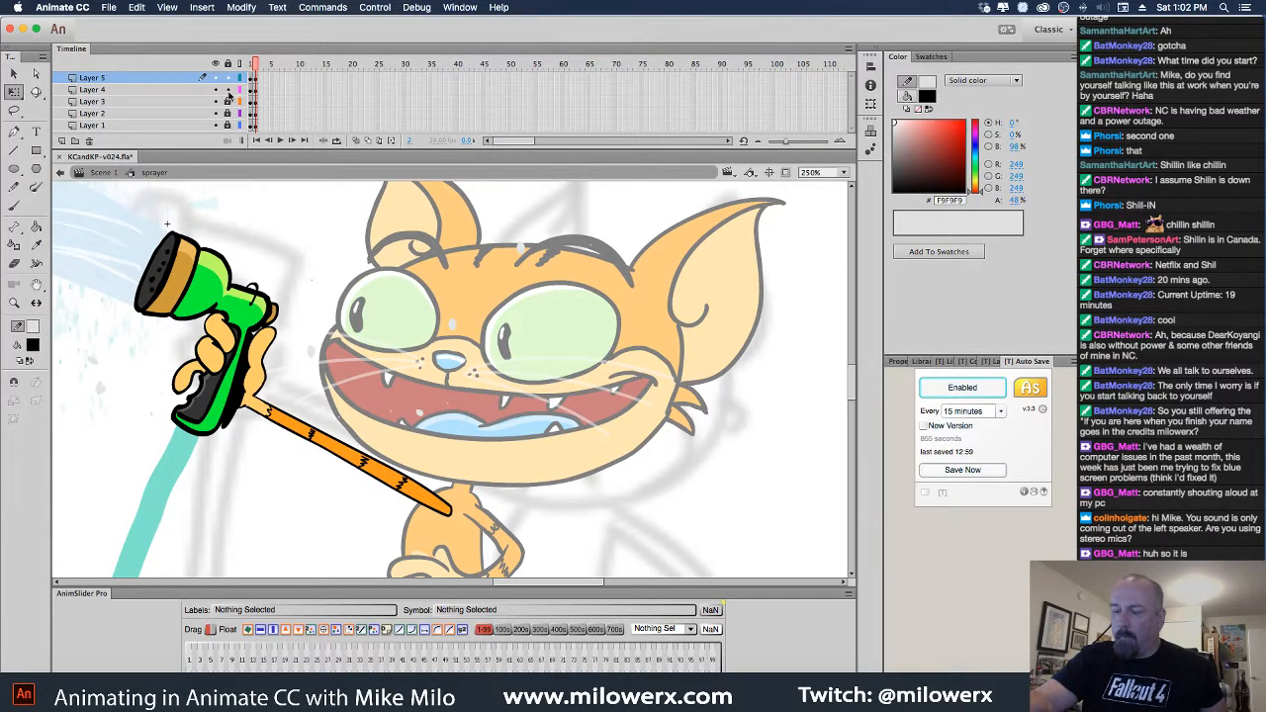
Inspect the sprayer symbol's nozzle, hand and arm outline across Layers 1–5
left_click(243, 319)
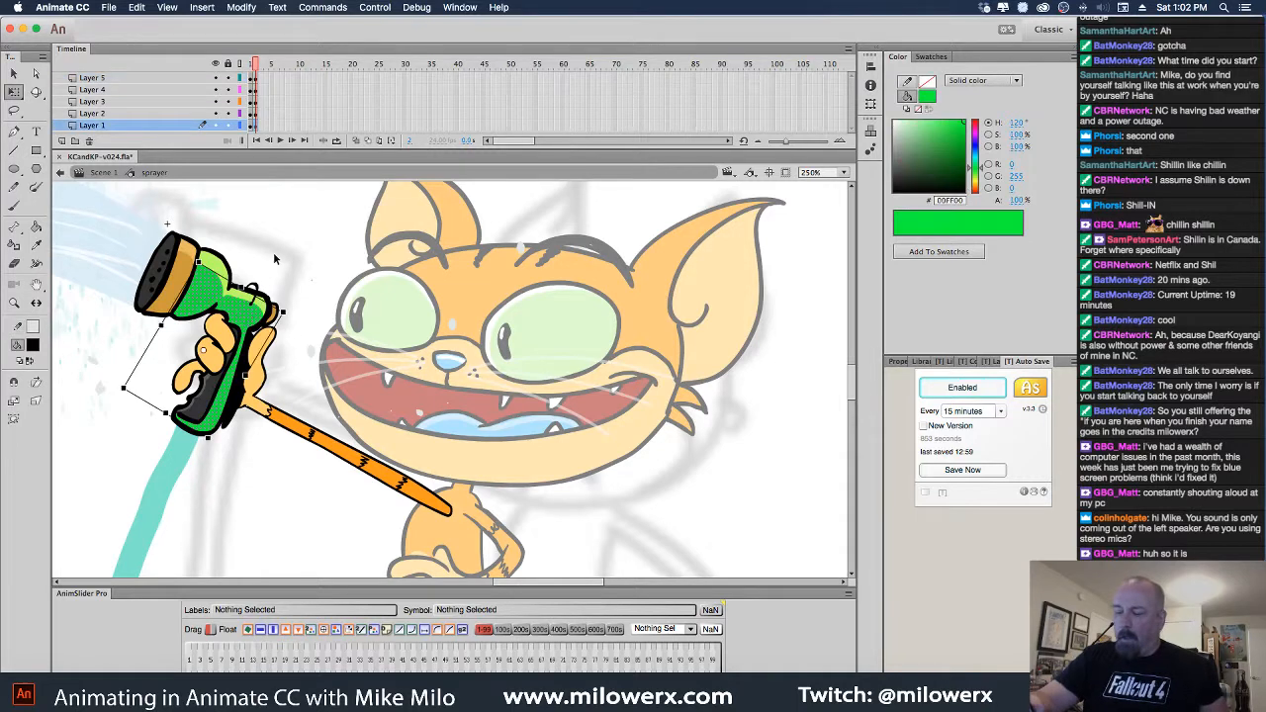
left_click(255, 126)
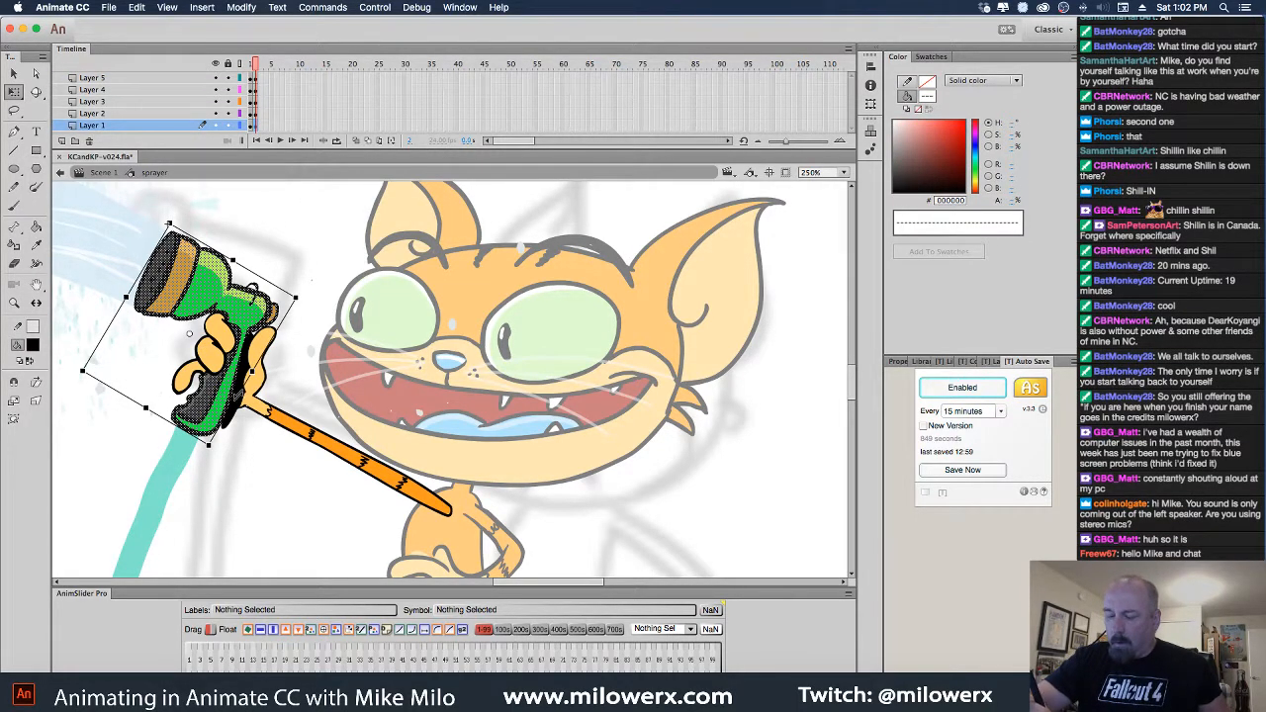
left_click(237, 393)
left_click(251, 431)
left_click(256, 362)
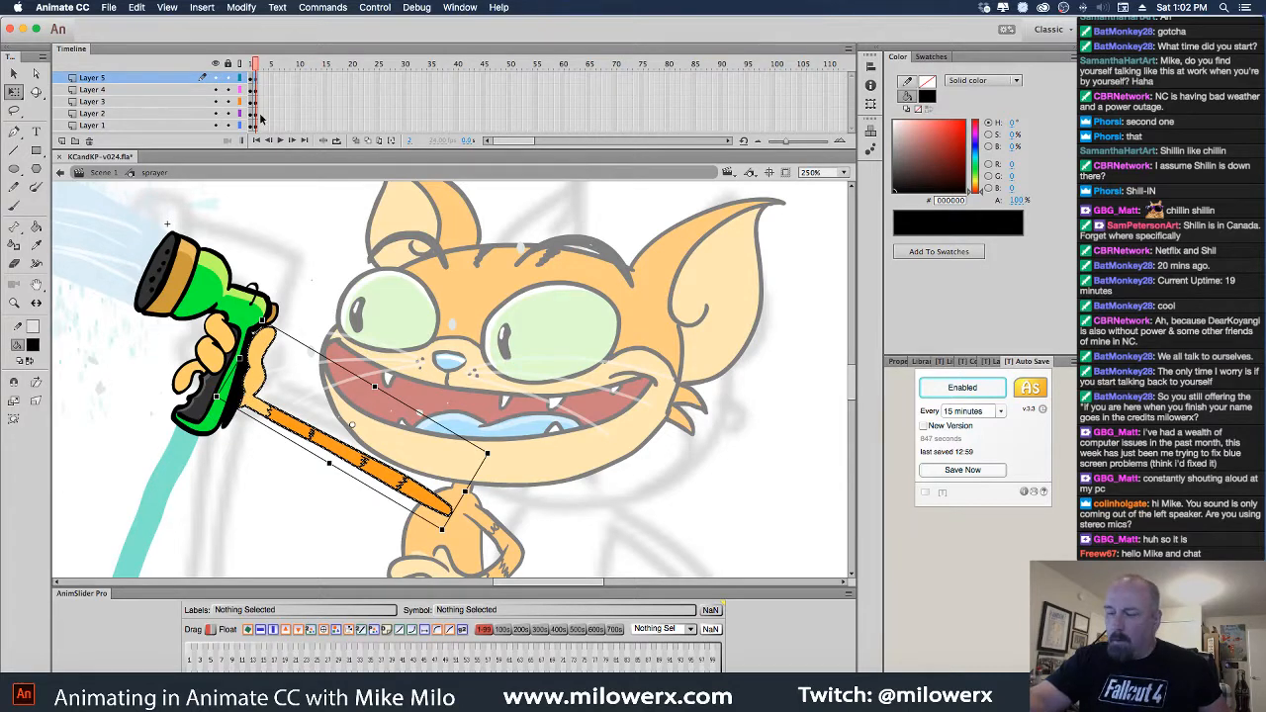
left_click(235, 304)
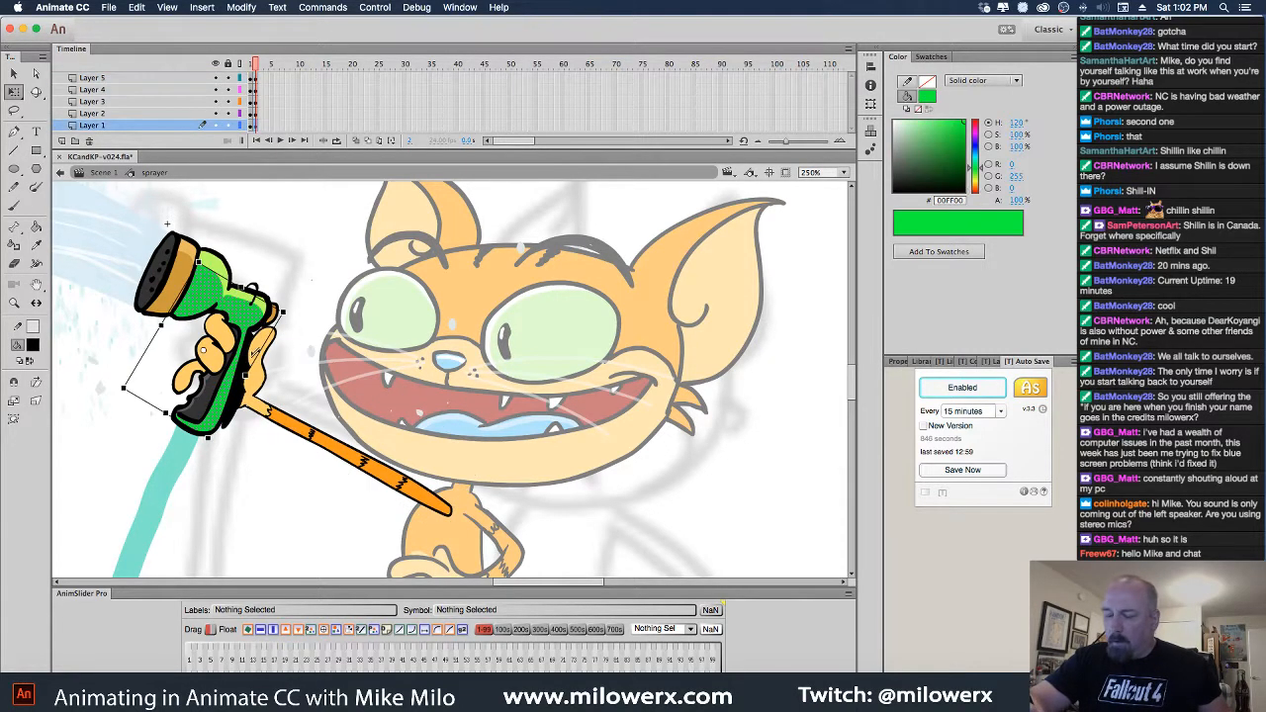
left_click(240, 420)
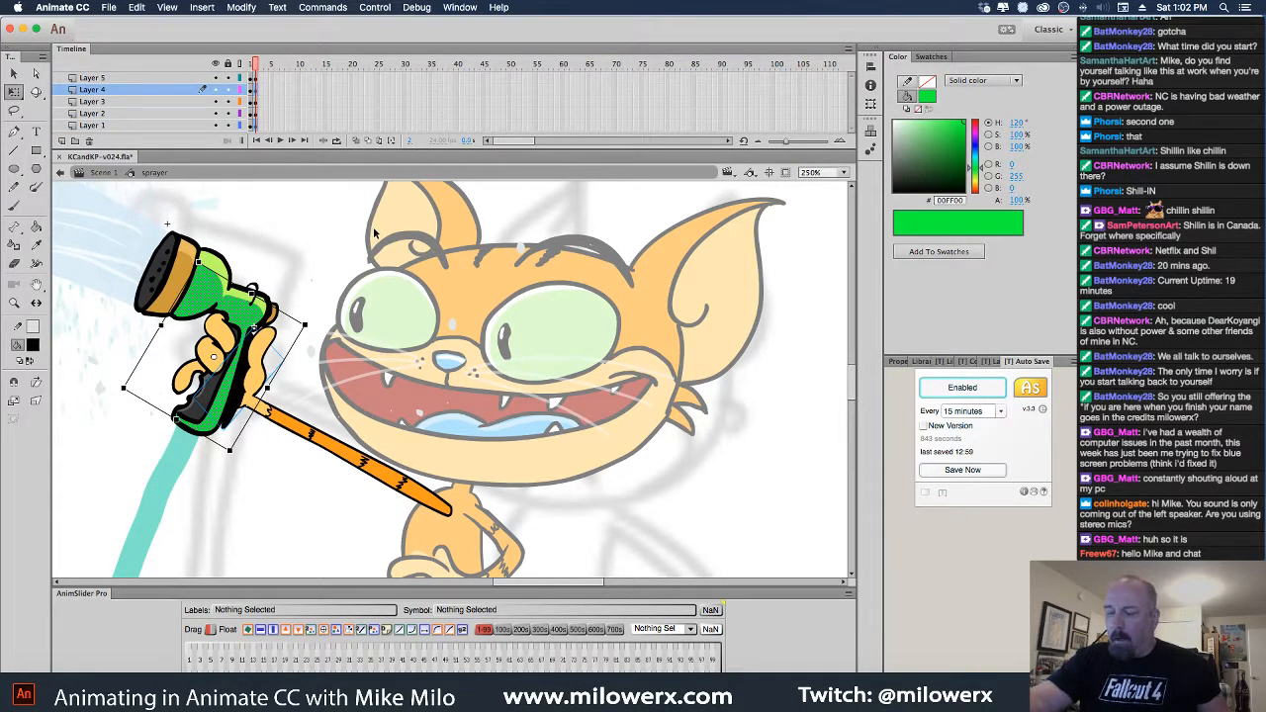
key("super+z")
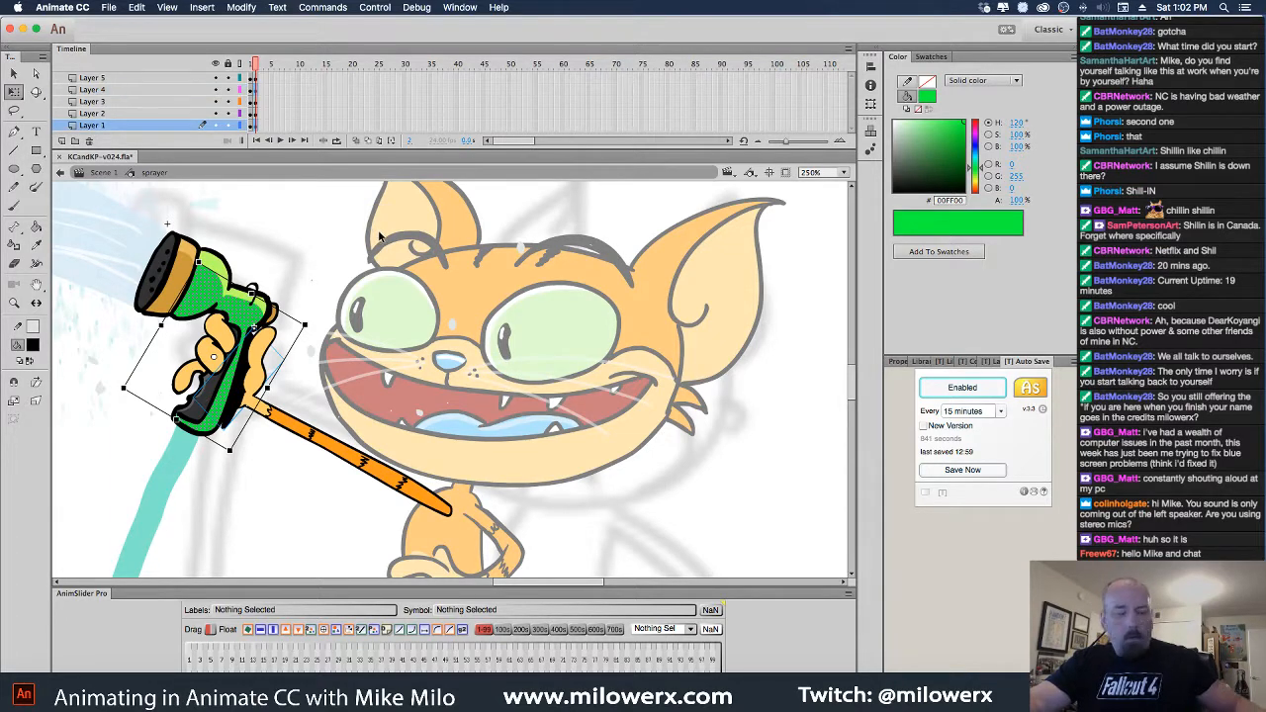
Return to Scene 1, zoom out, and move to the cat's new pose at frame 4950
left_click(103, 172)
left_click(644, 424, "alt")
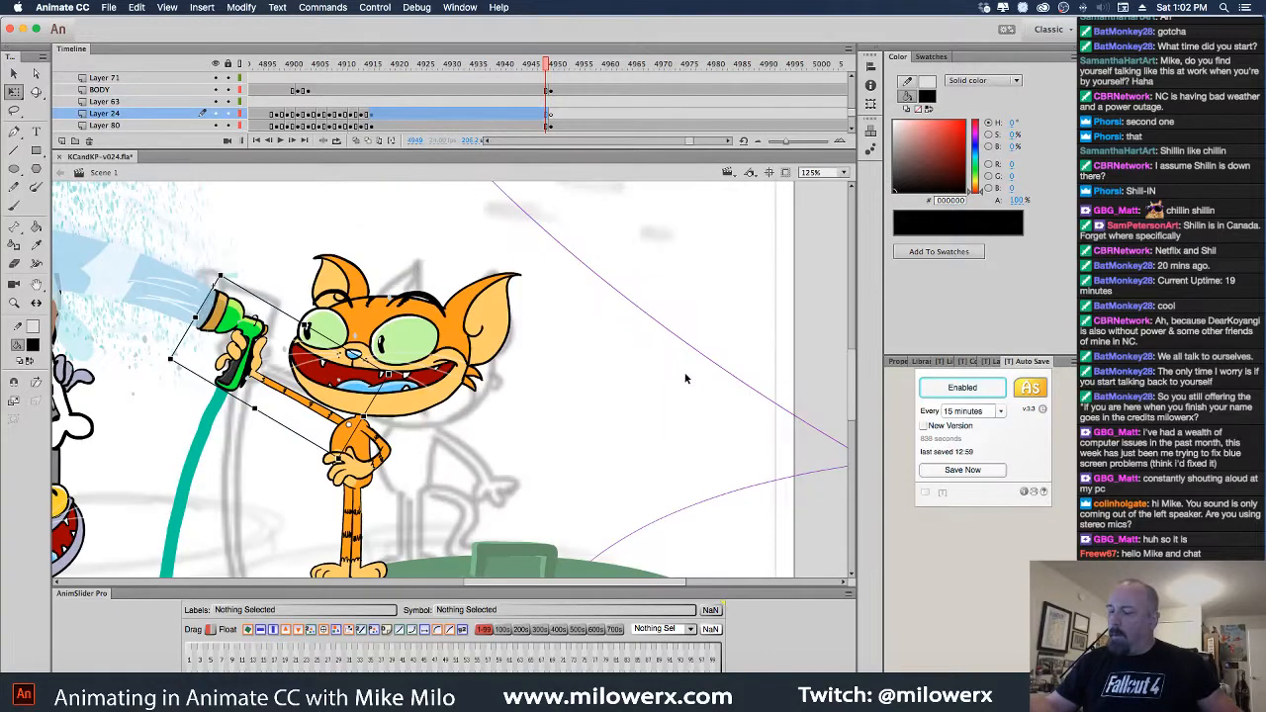
left_click(551, 66)
scroll(633, 316, "down", 4)
scroll(633, 316, "right", 2)
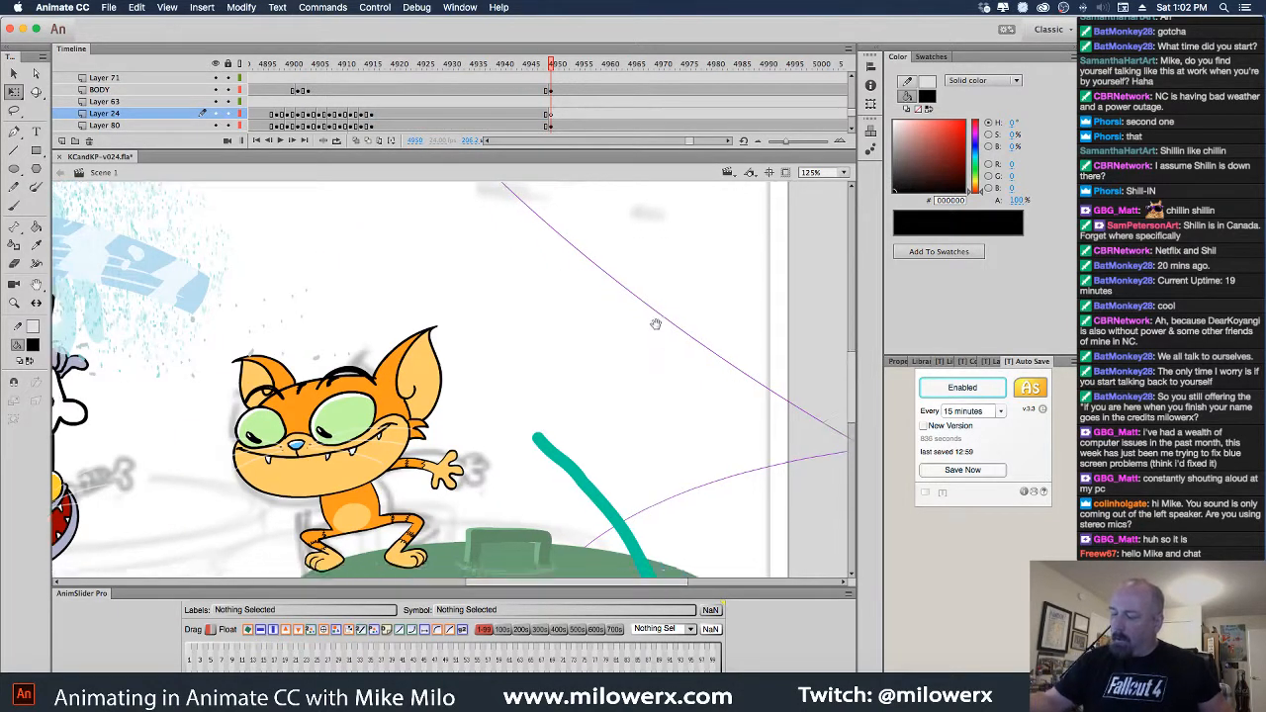
double_click(553, 115)
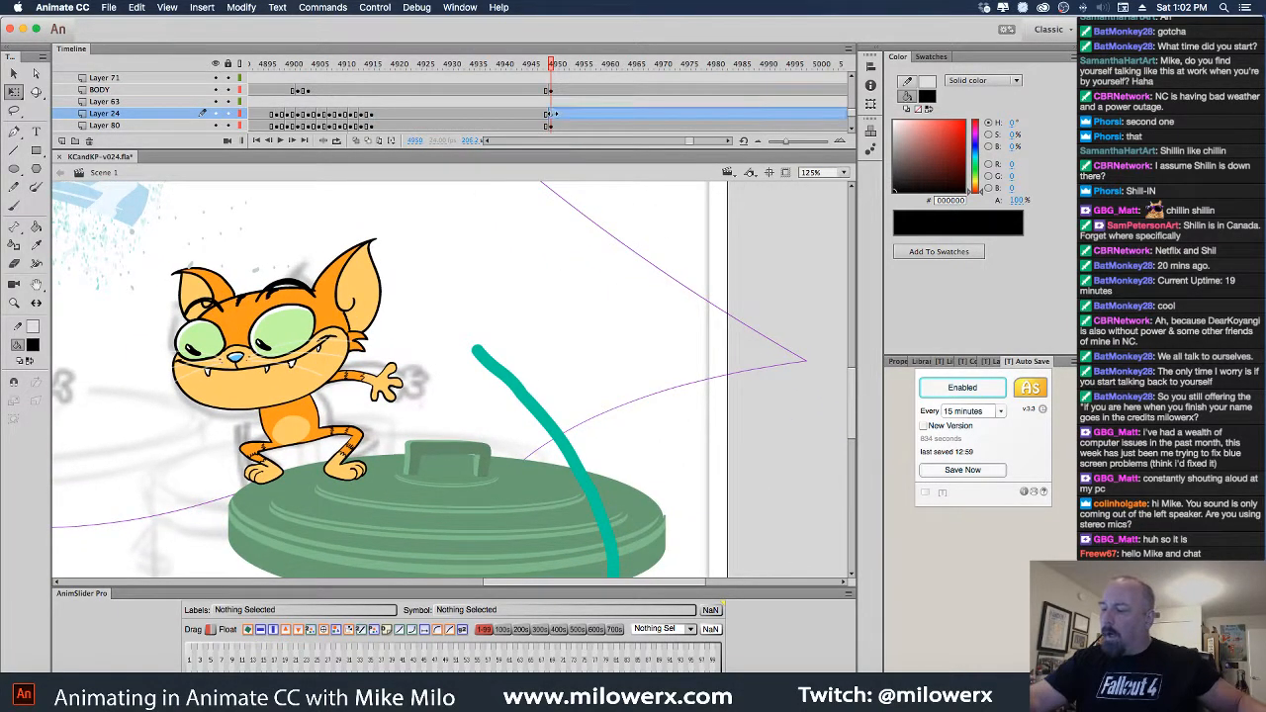
left_click(552, 117)
key("ctrl+v")
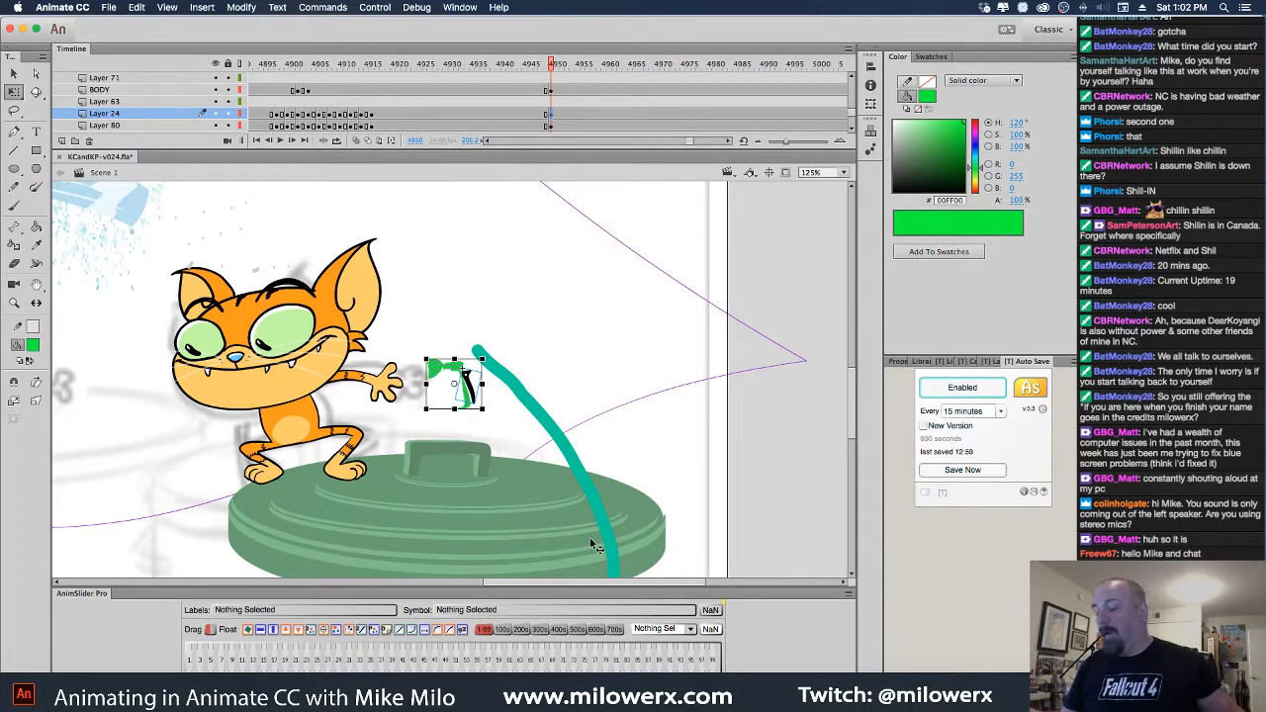
key("Delete")
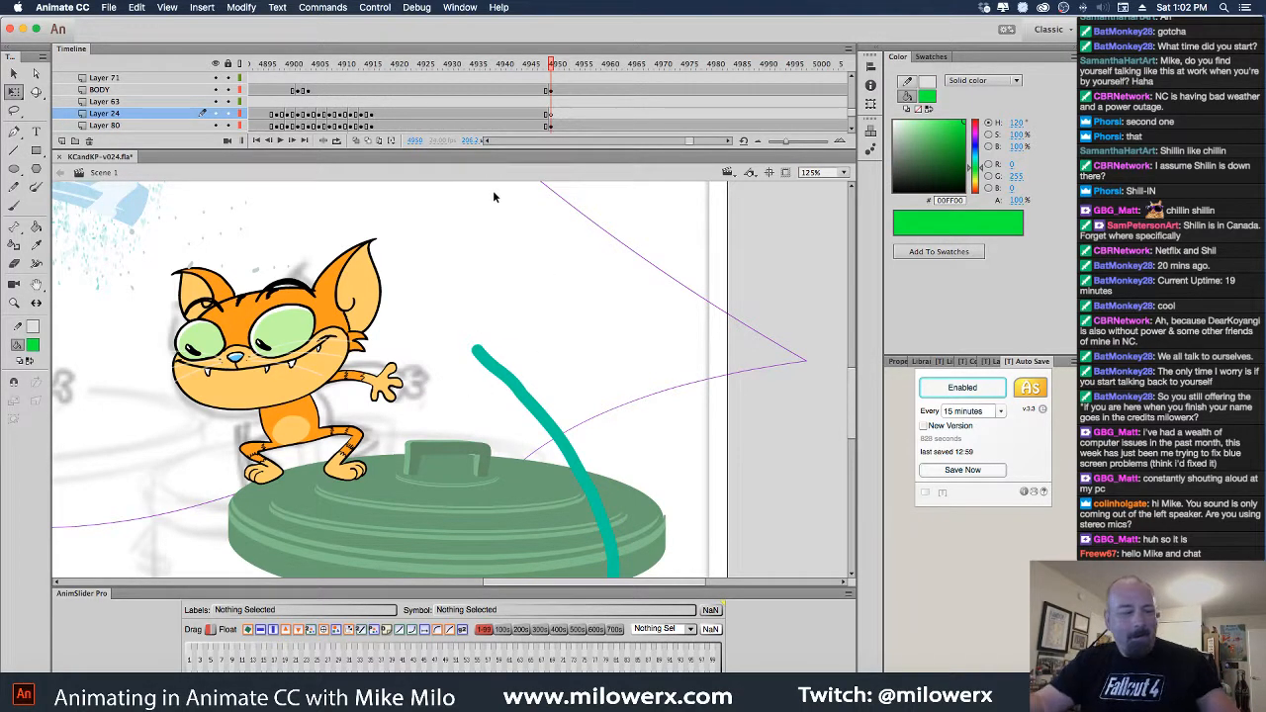
double_click(187, 226)
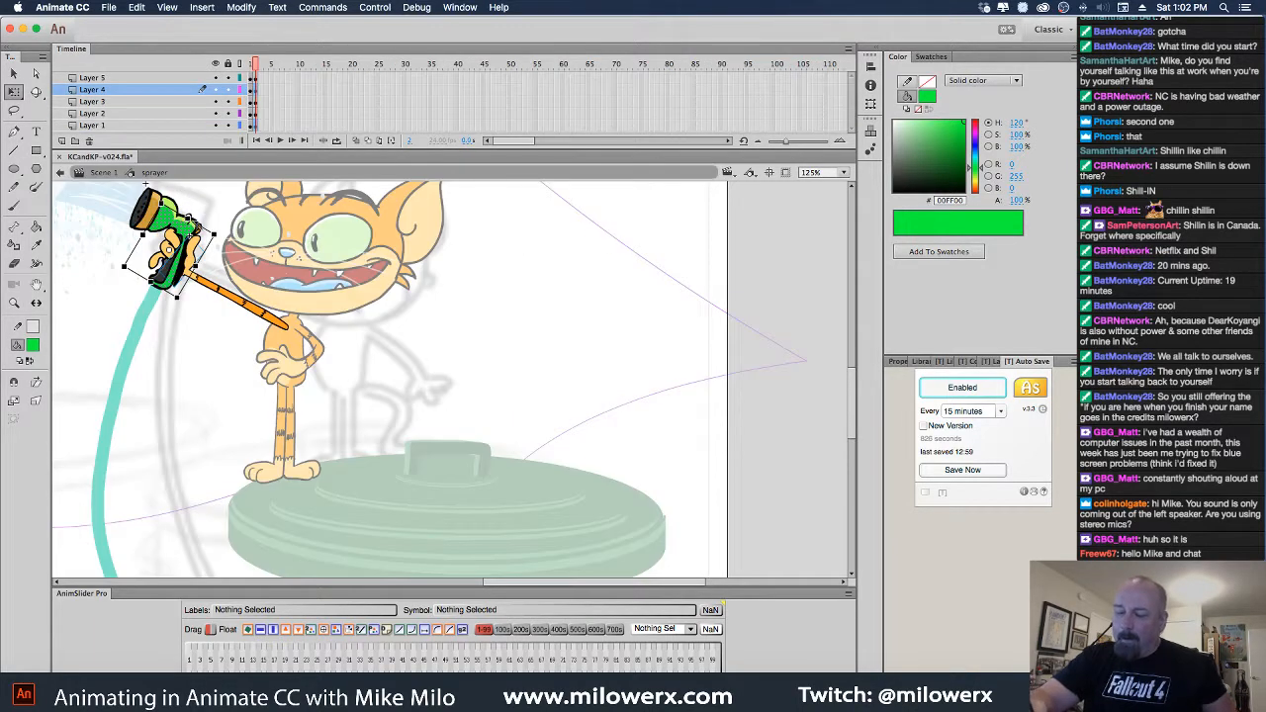
mouse_move(255, 78)
left_mouse_down()
mouse_move(257, 135)
mouse_move(255, 98)
left_mouse_up()
left_click(109, 172)
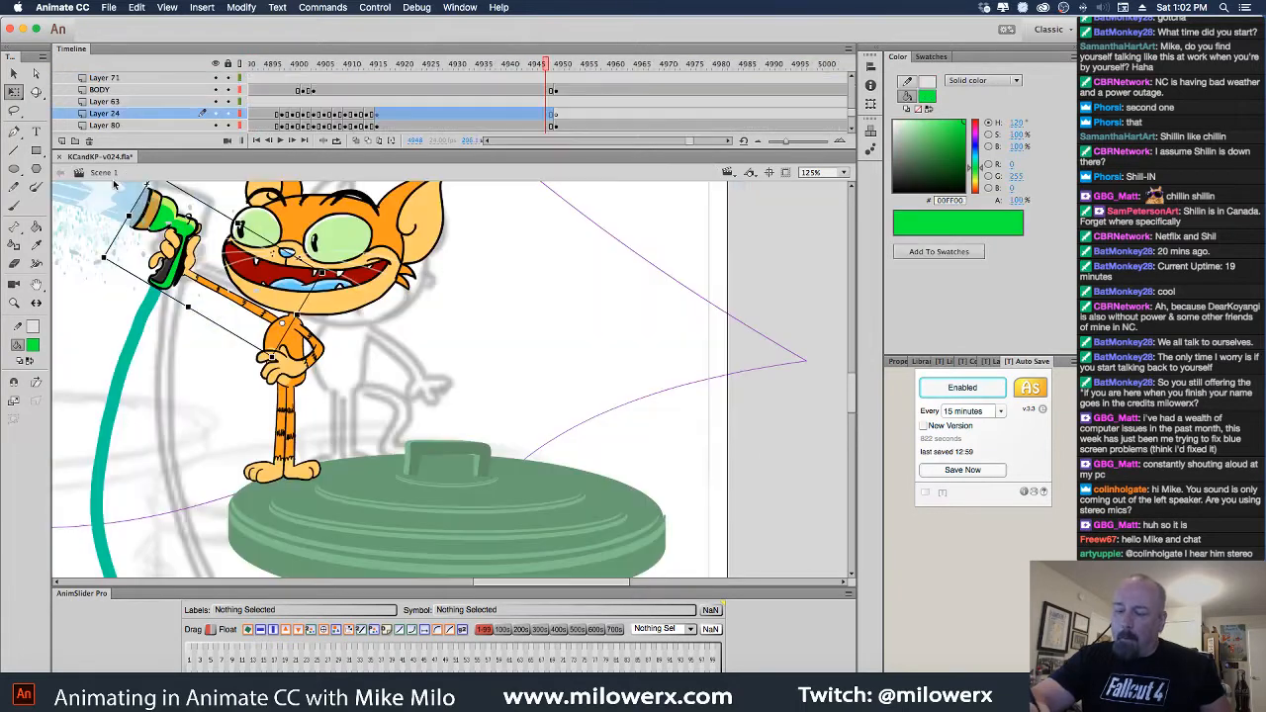
left_click(560, 120)
Re-keyframe frame 4950 for the sprayer arm and move it to the stage's upper right
right_click(557, 118)
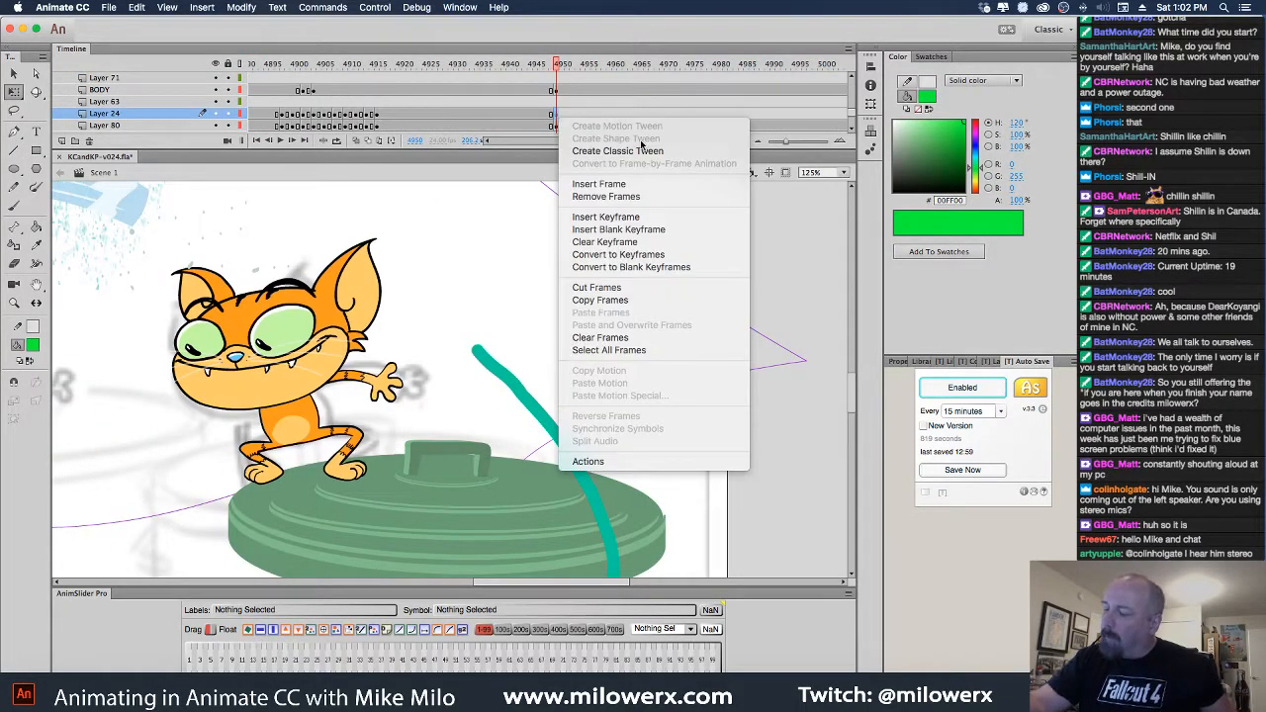
left_click(648, 242)
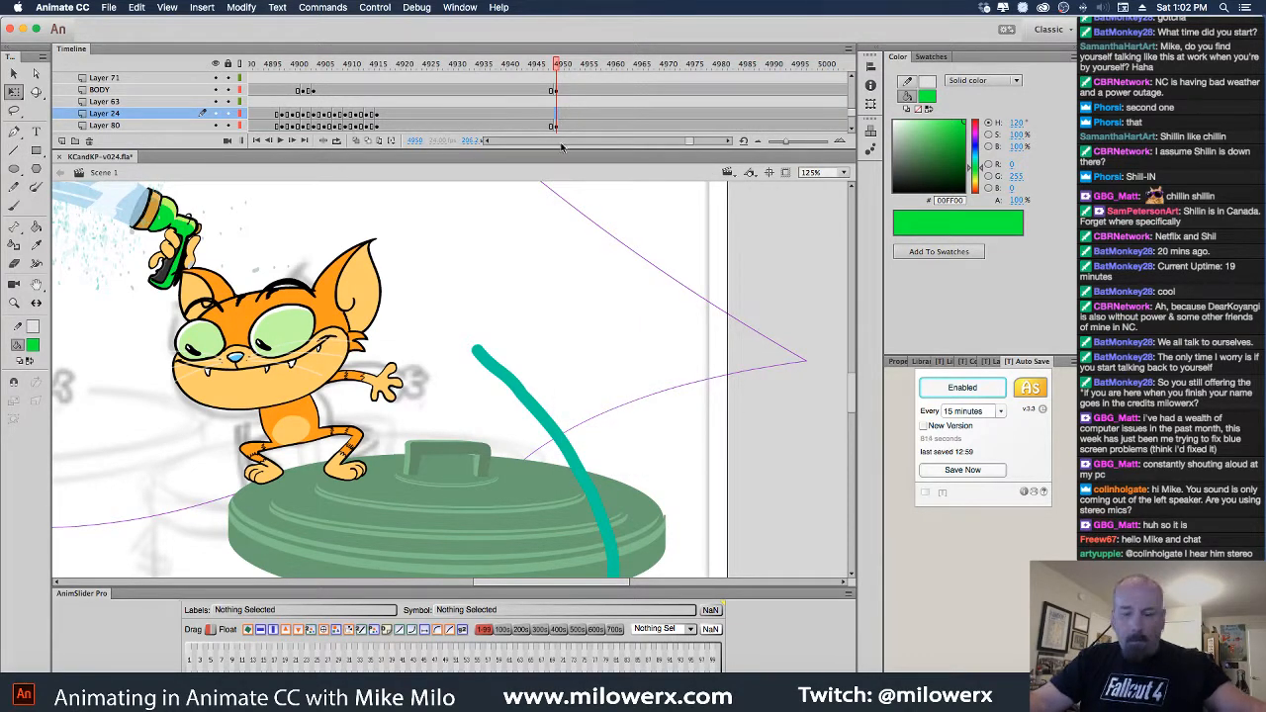
key("F6")
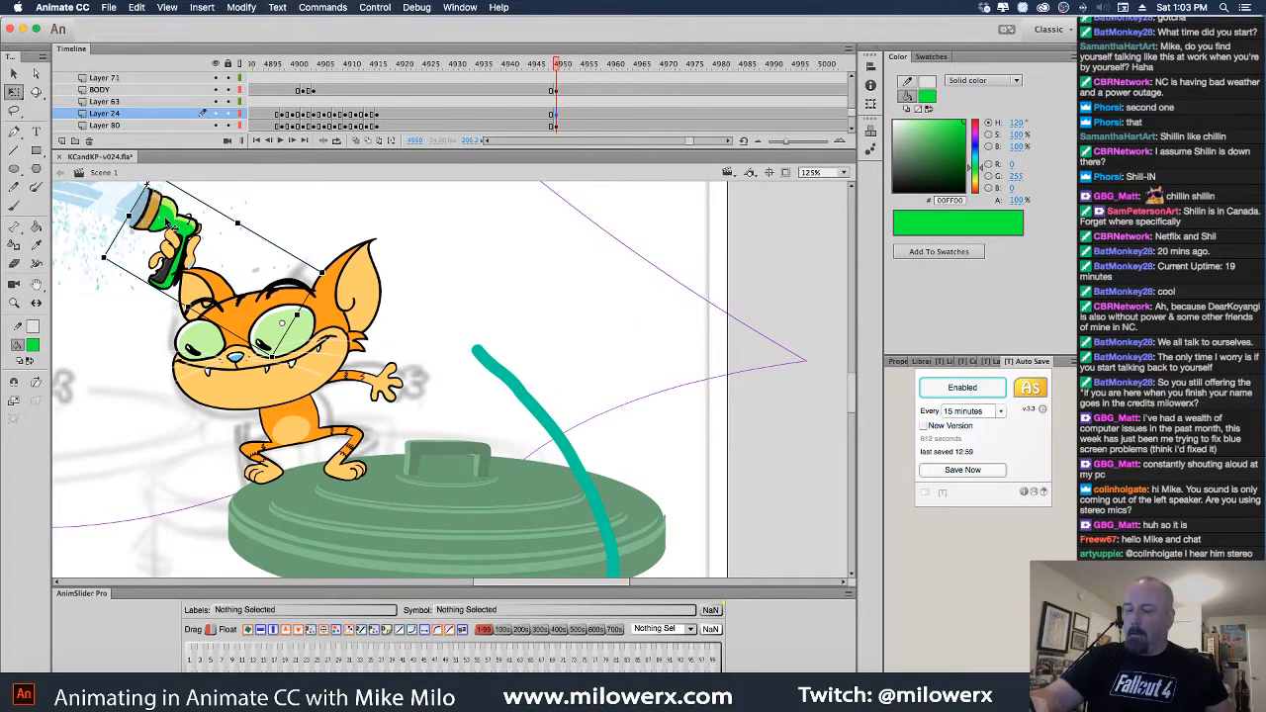
mouse_move(170, 226)
left_mouse_down()
mouse_move(440, 287)
mouse_move(522, 249)
mouse_move(526, 260)
left_mouse_up()
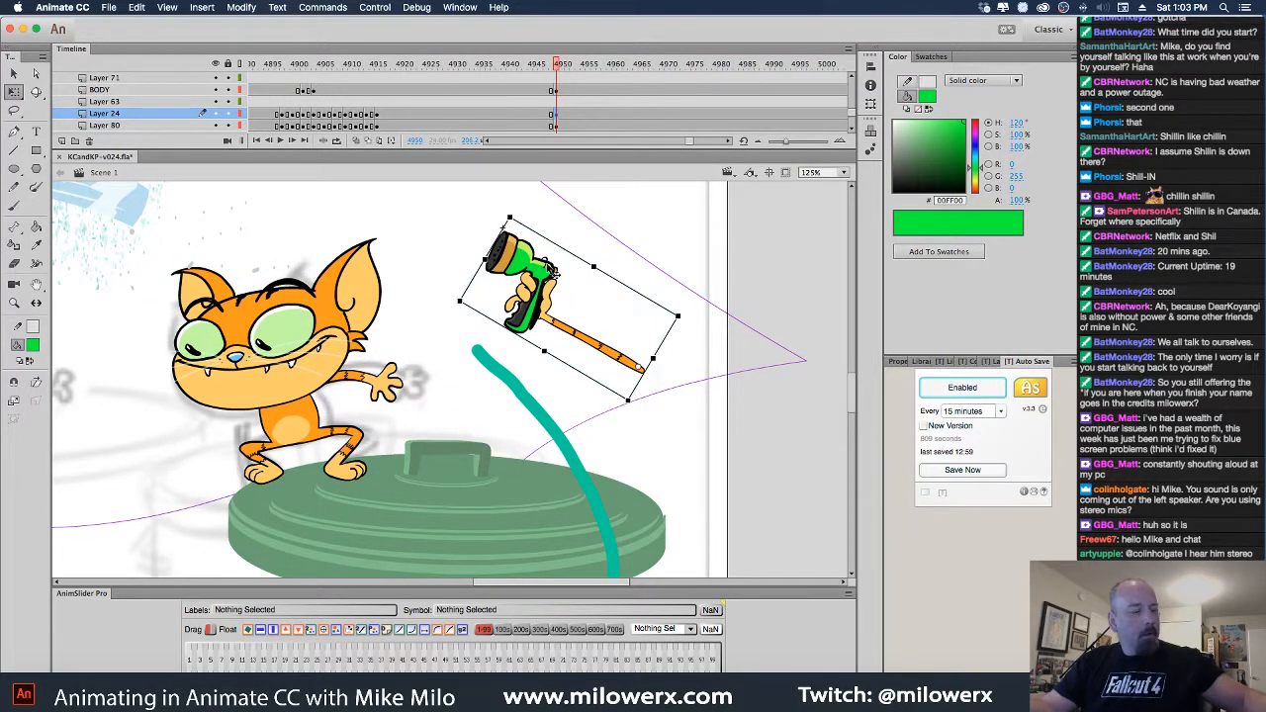
Break apart the sprayer arm and undo it, then inspect its hand fill and return to Scene 1
key("ctrl+b")
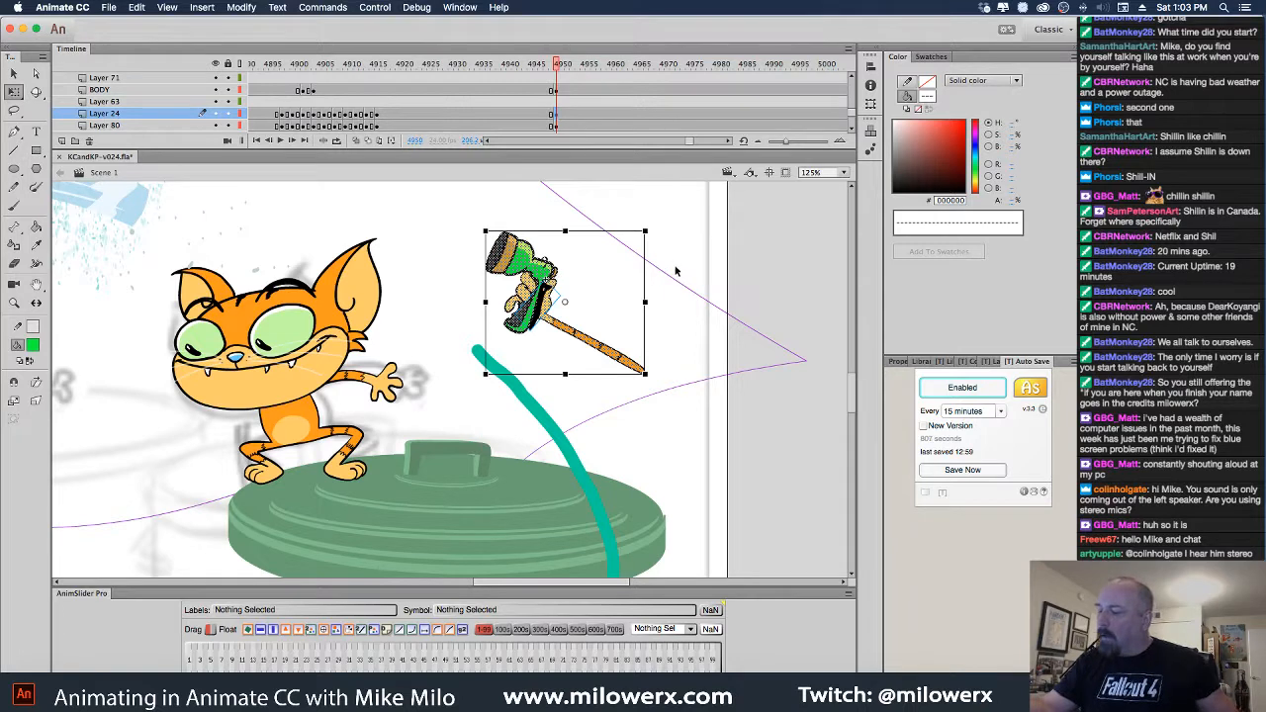
key("ctrl+z")
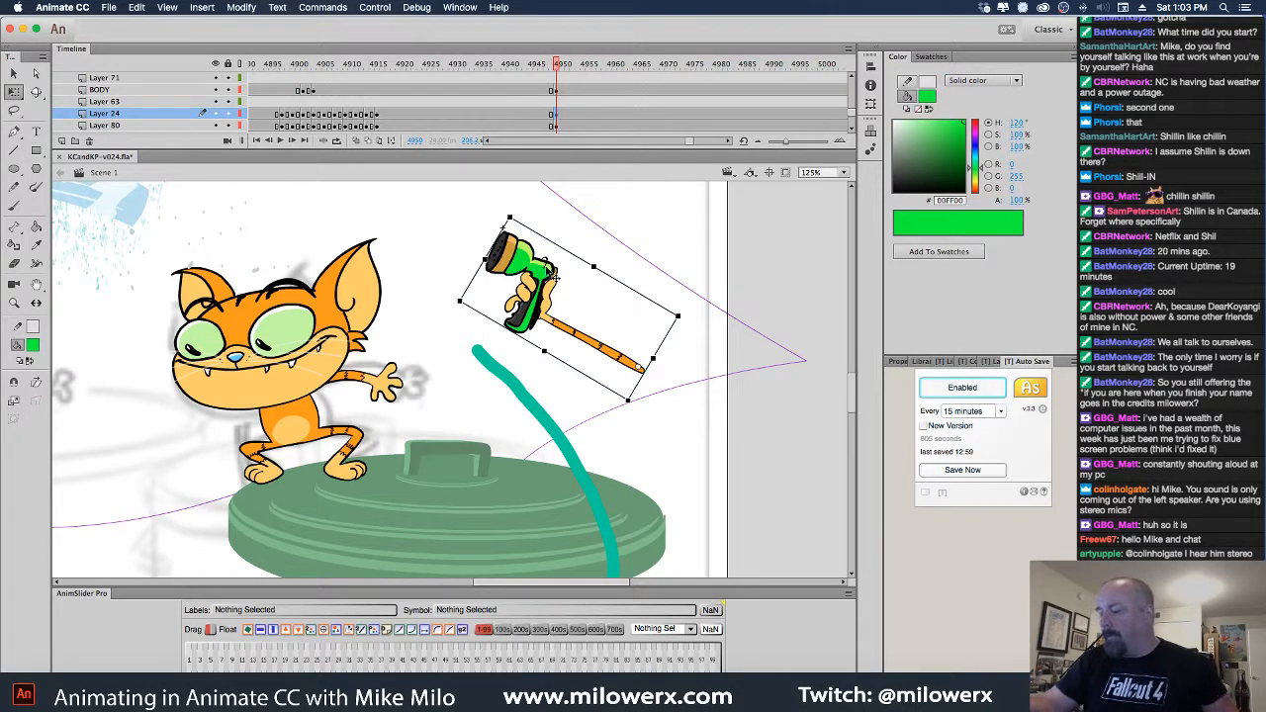
double_click(559, 294)
left_click(556, 313)
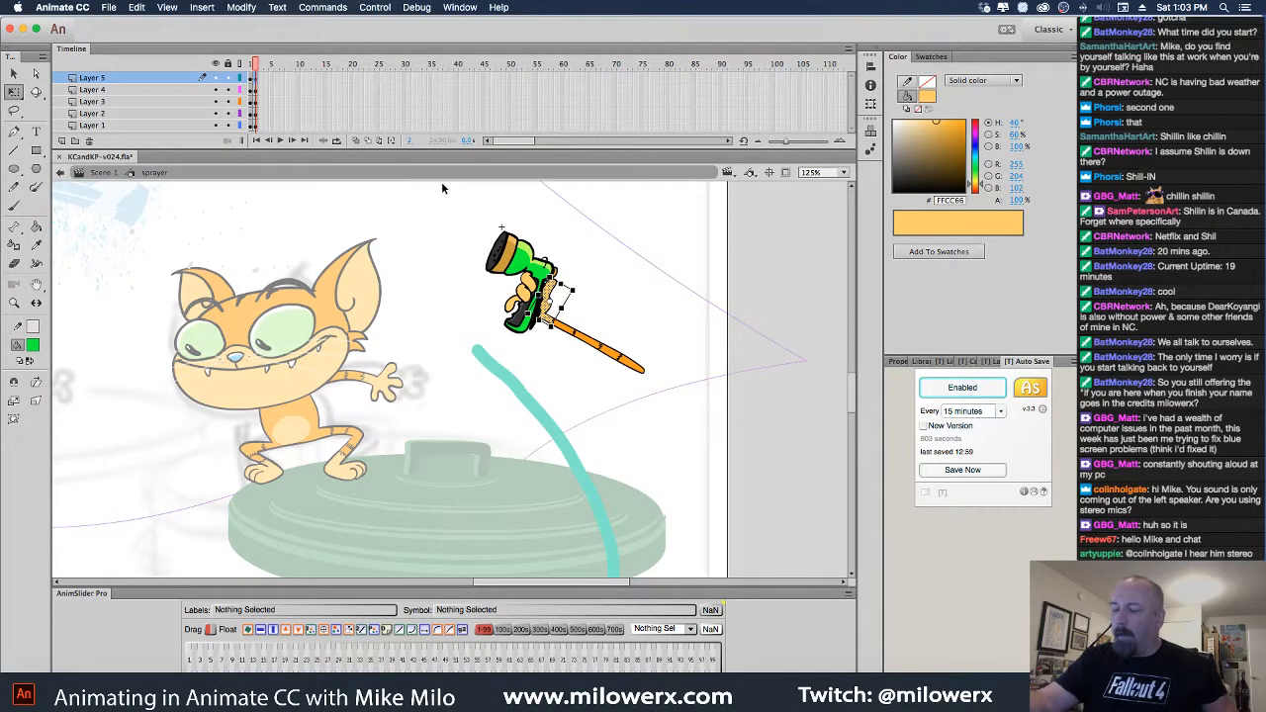
left_click(119, 174)
Duplicate the sprayer symbol as 'sprayer copy' and edit it in place
right_click(544, 230)
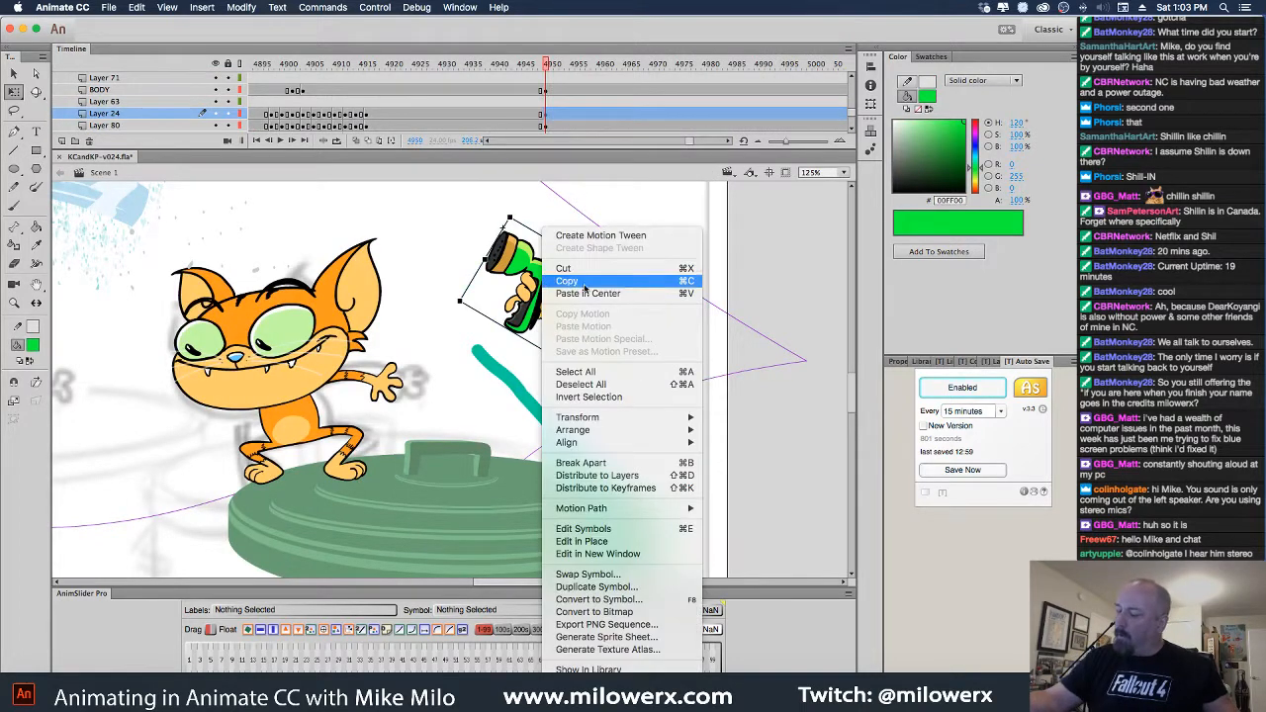
left_click(597, 586)
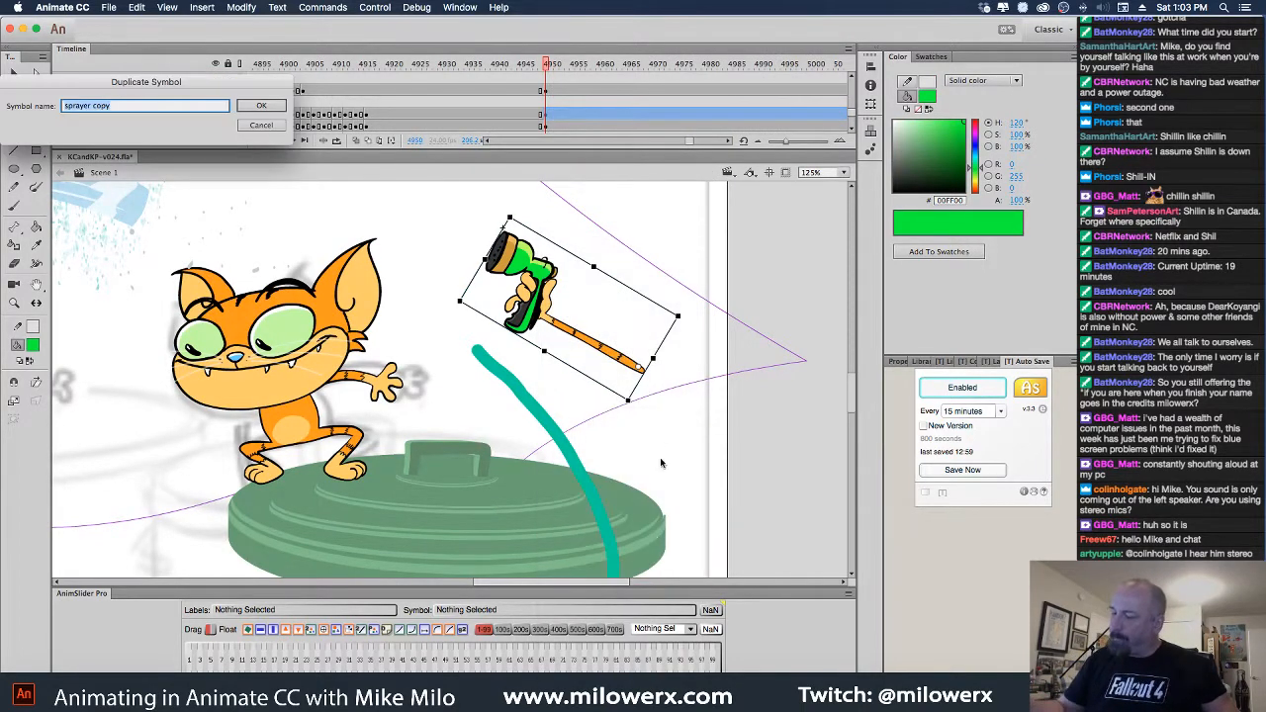
left_click(269, 108)
double_click(554, 293)
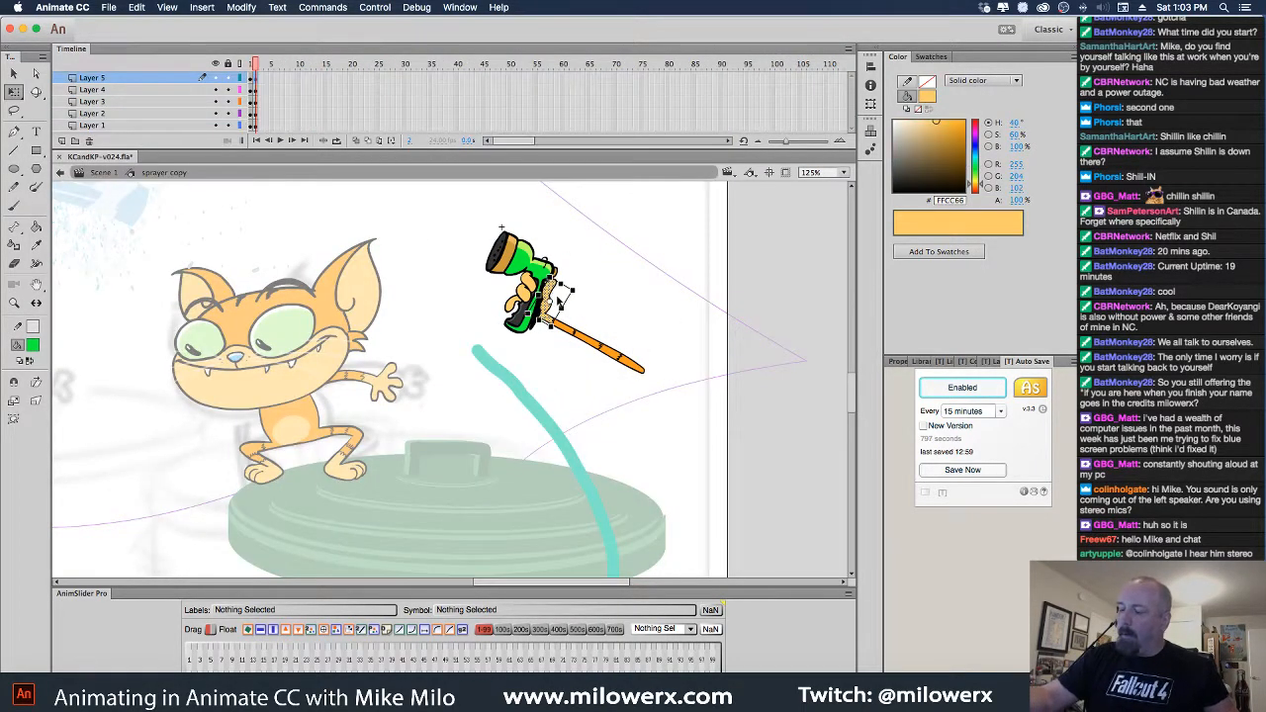
Delete the orange arm layer plus hand Layers 3 and 2 from the symbol
left_click(585, 341)
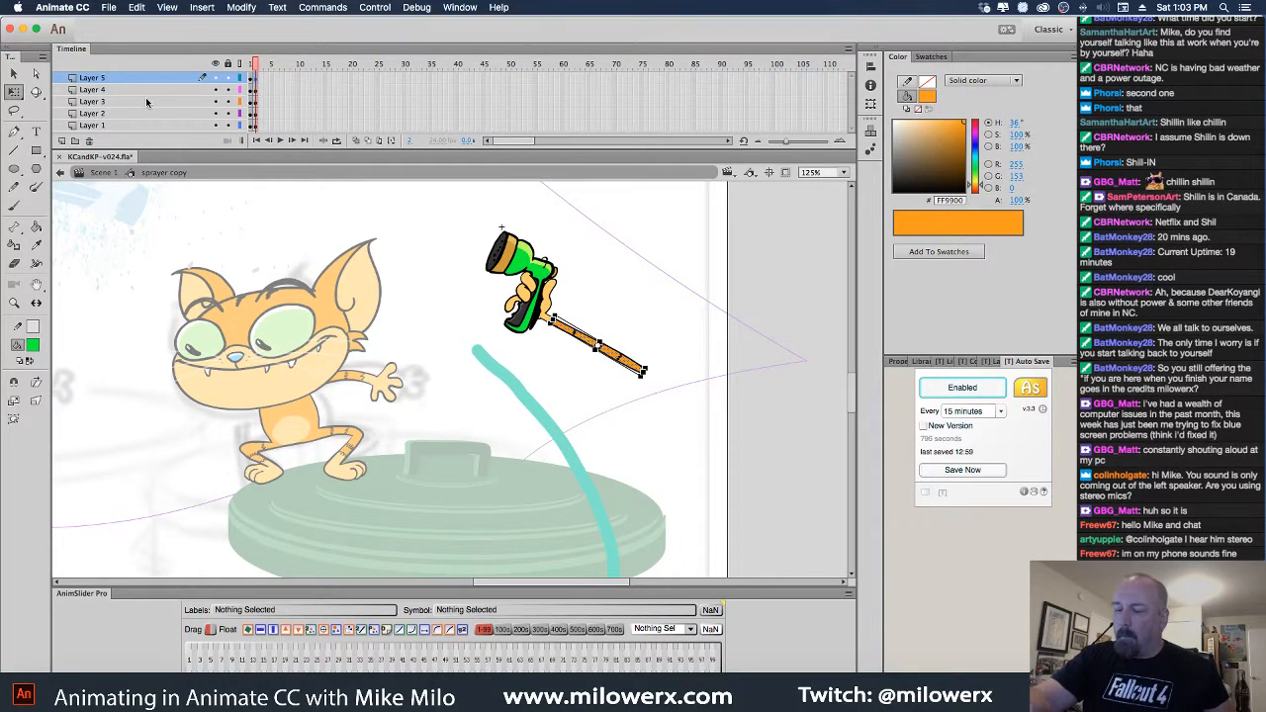
left_click(89, 141)
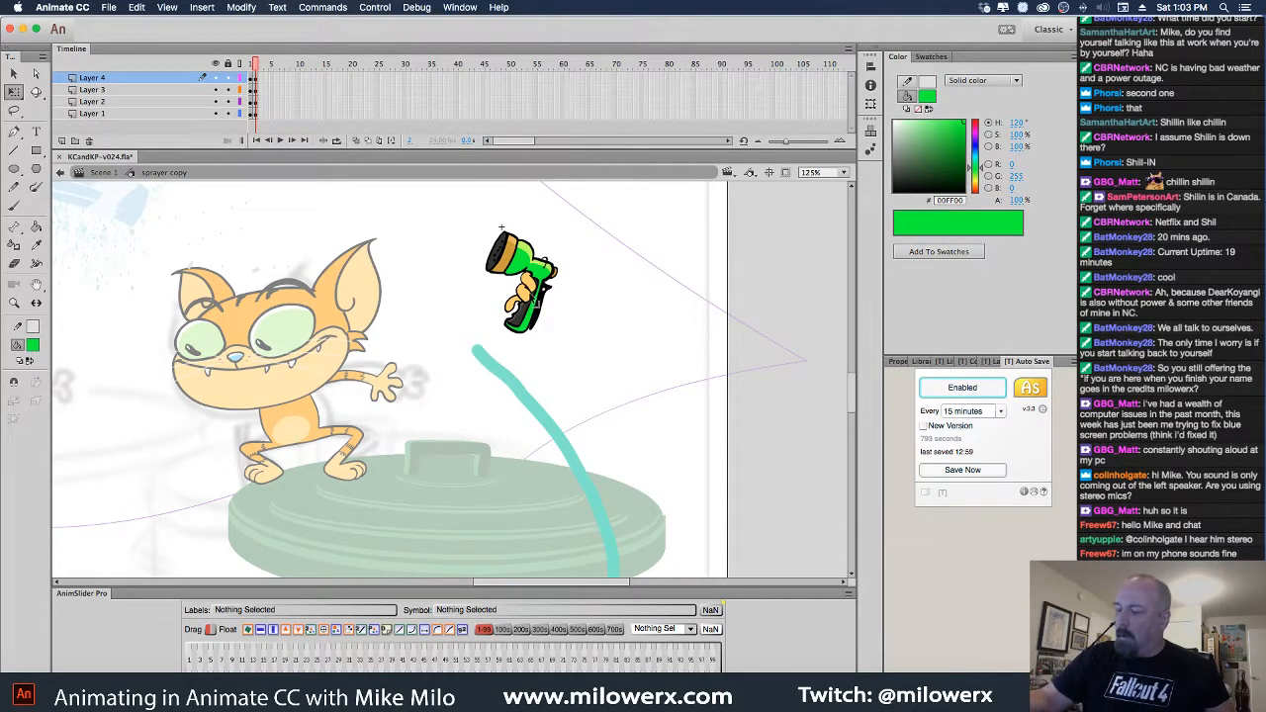
left_click(527, 283)
left_click(90, 141)
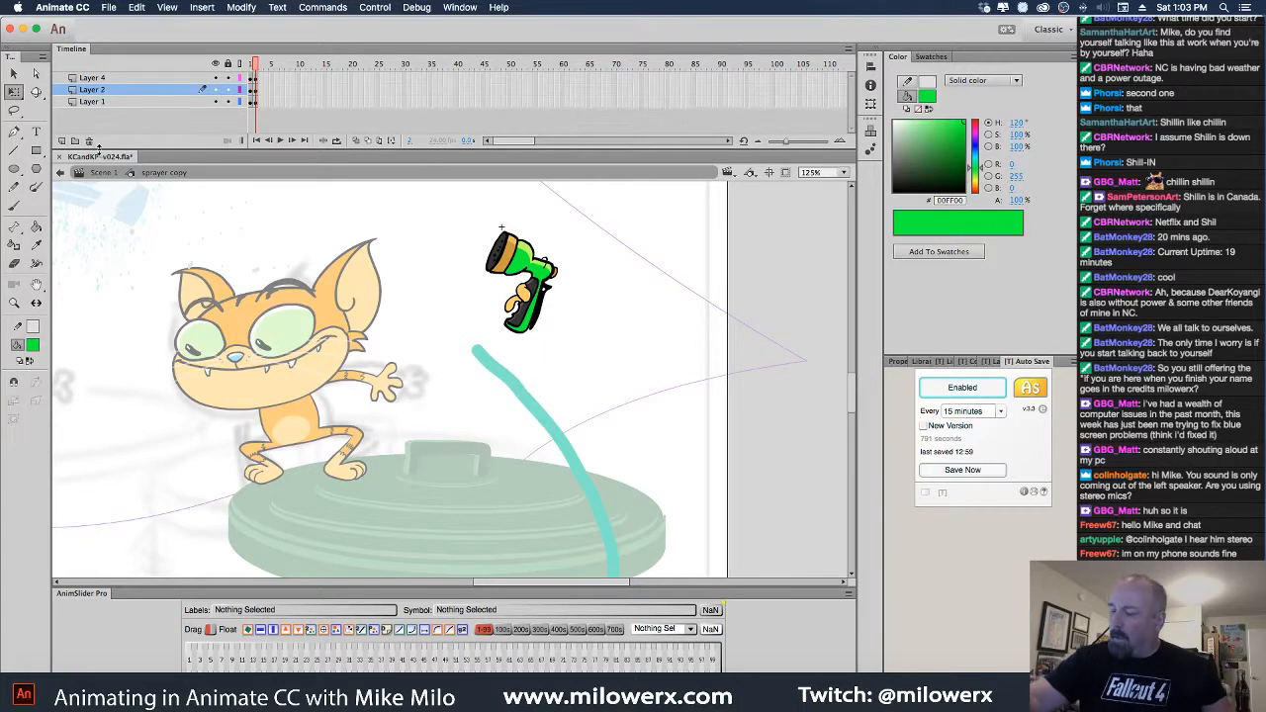
left_click(530, 298)
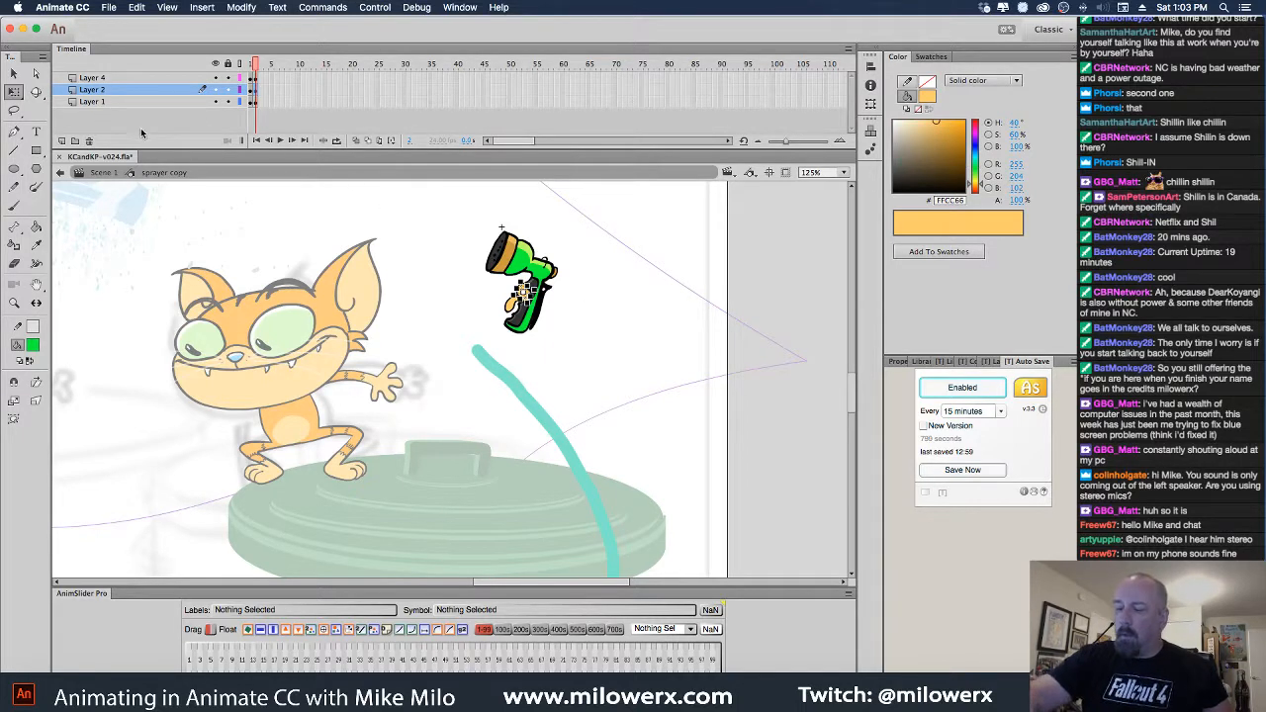
left_click(89, 141)
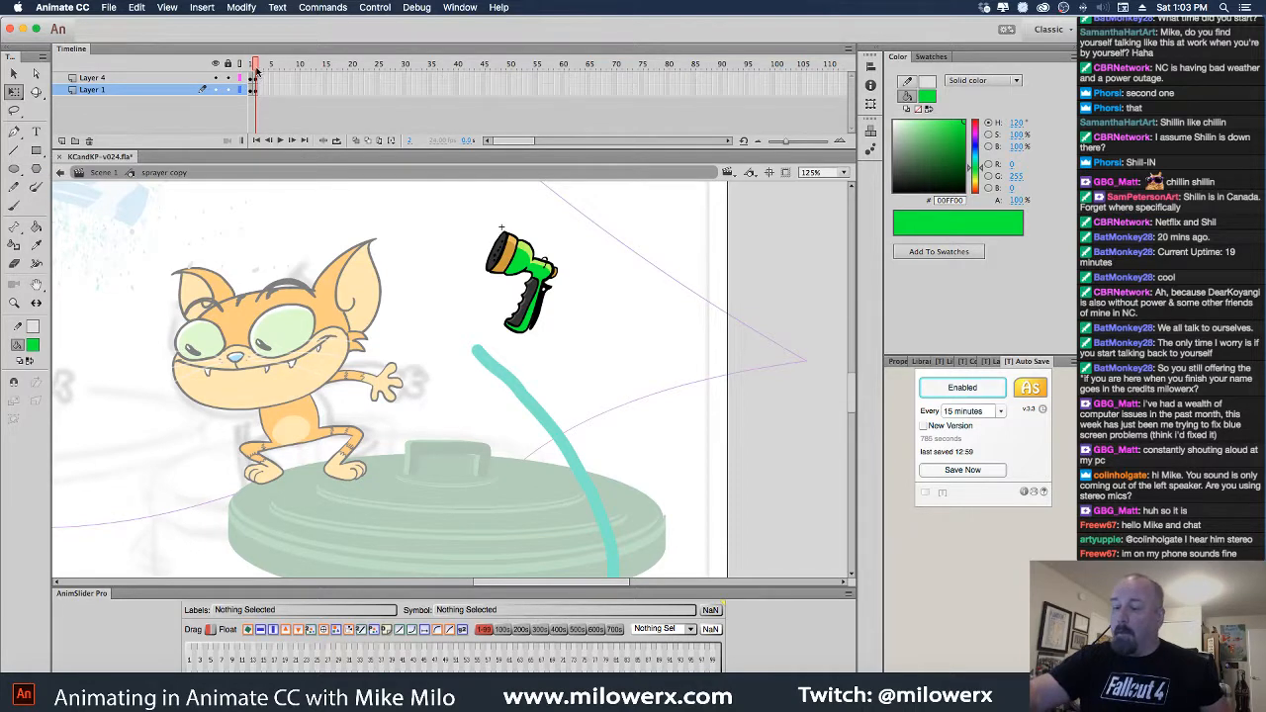
Remove the extra second frame from the remaining layers
left_click_drag(256, 66, 247, 72)
left_click_drag(255, 79, 257, 90)
key("shift+F5")
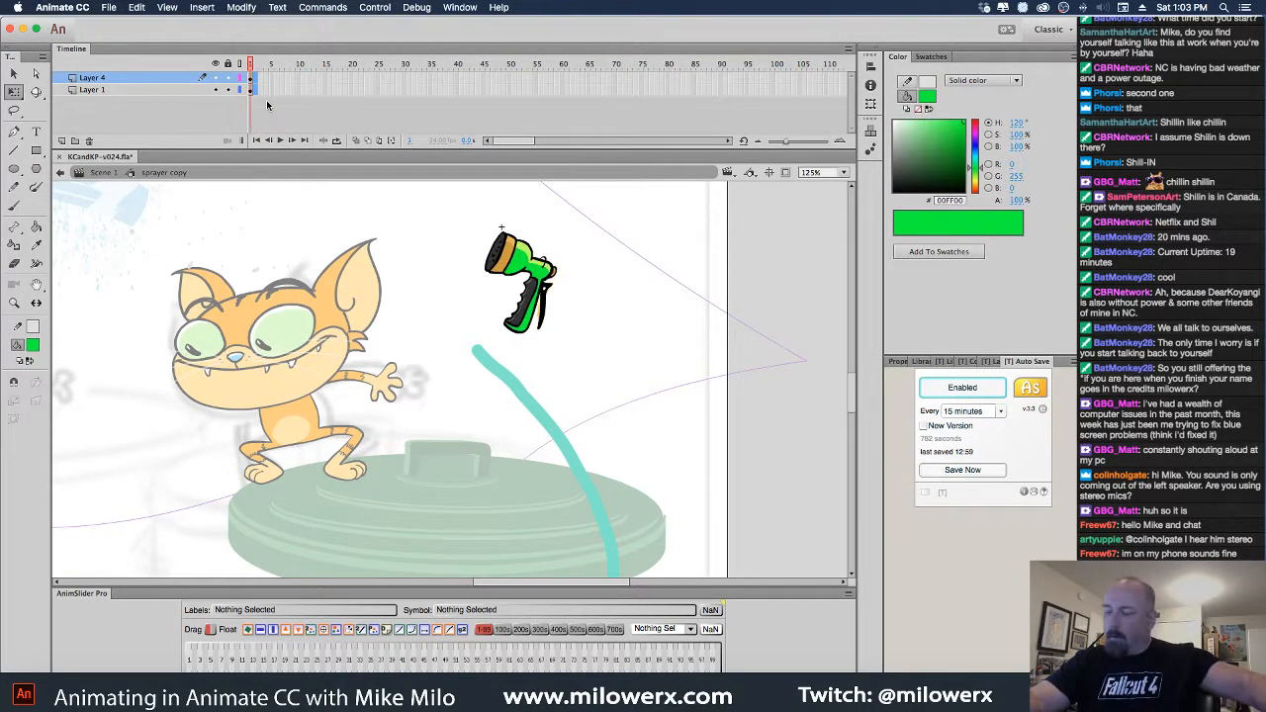
Delete the trigger's orange fill, keep the black trigger, and return to Scene 1
scroll(549, 307, "up", 5)
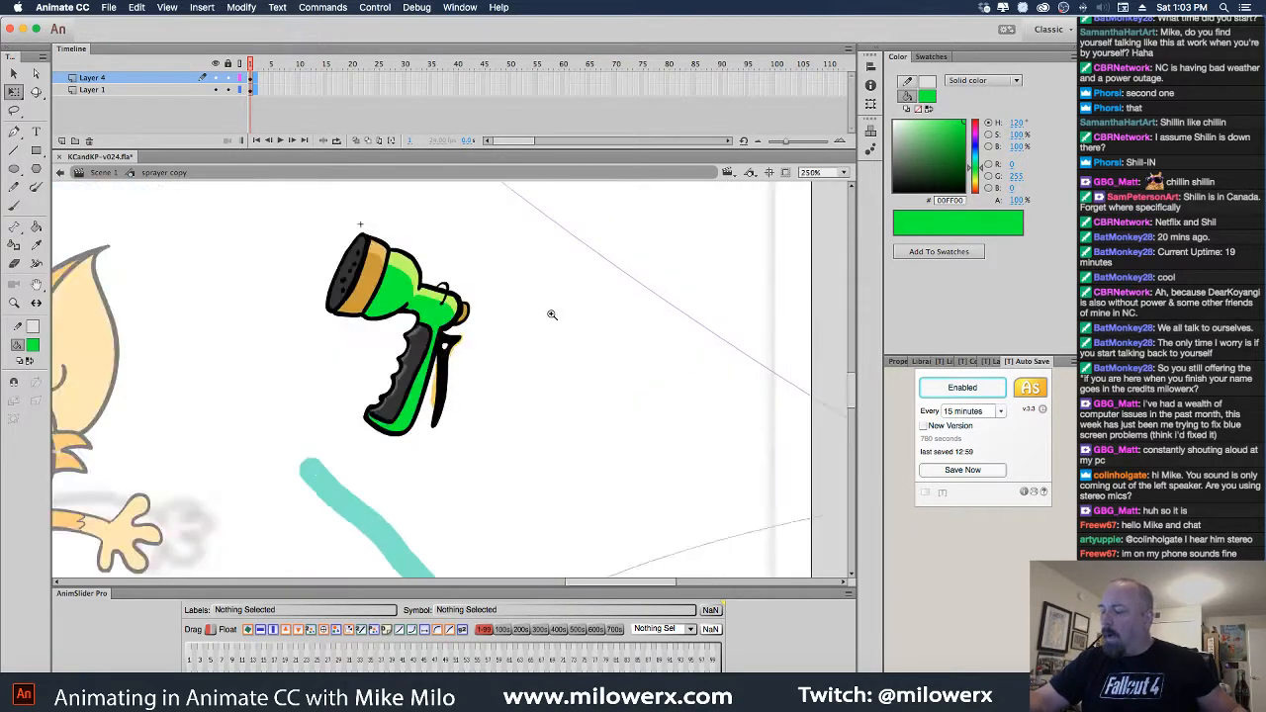
left_click(297, 443)
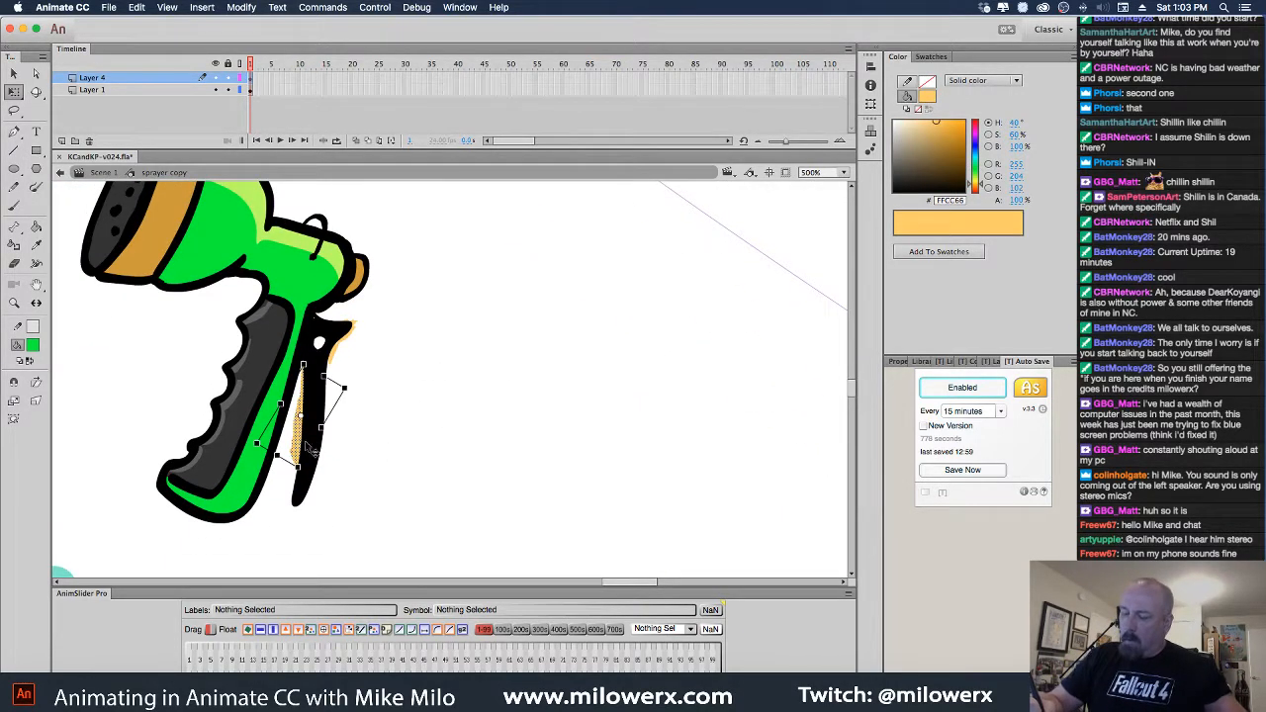
key("Delete")
left_click(334, 354)
key("Delete")
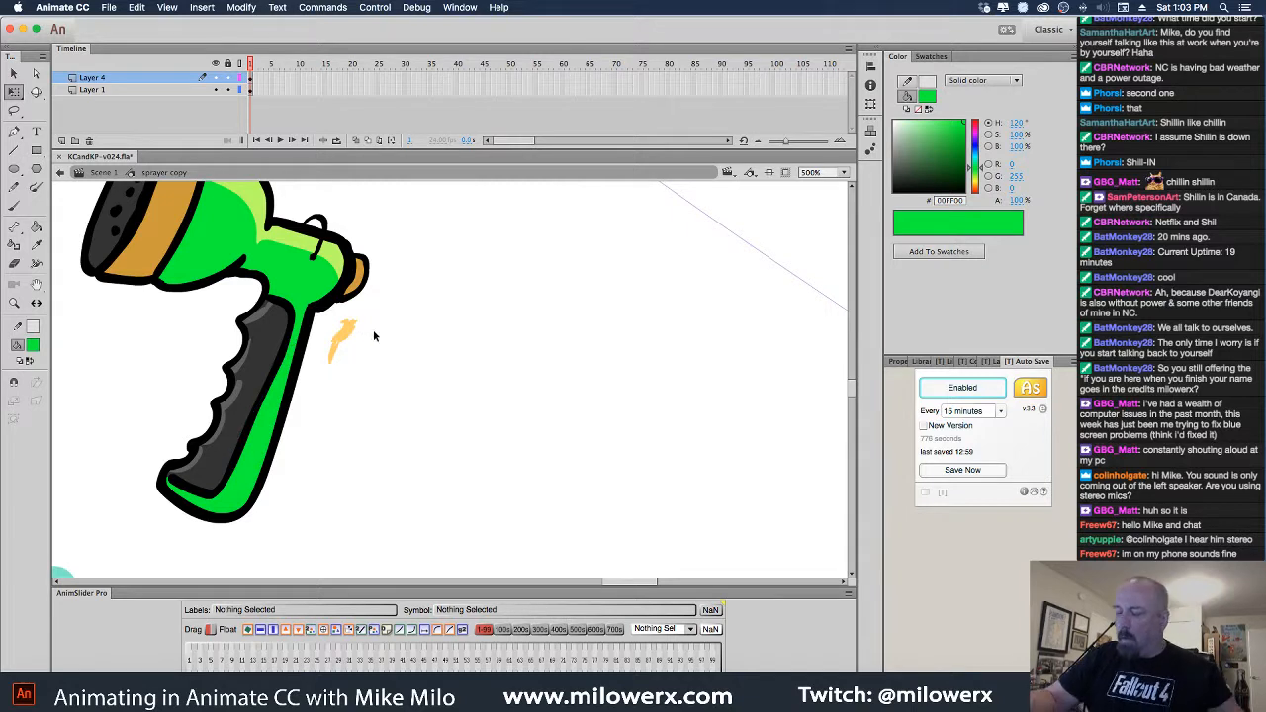
key("ctrl+z")
left_click(344, 348)
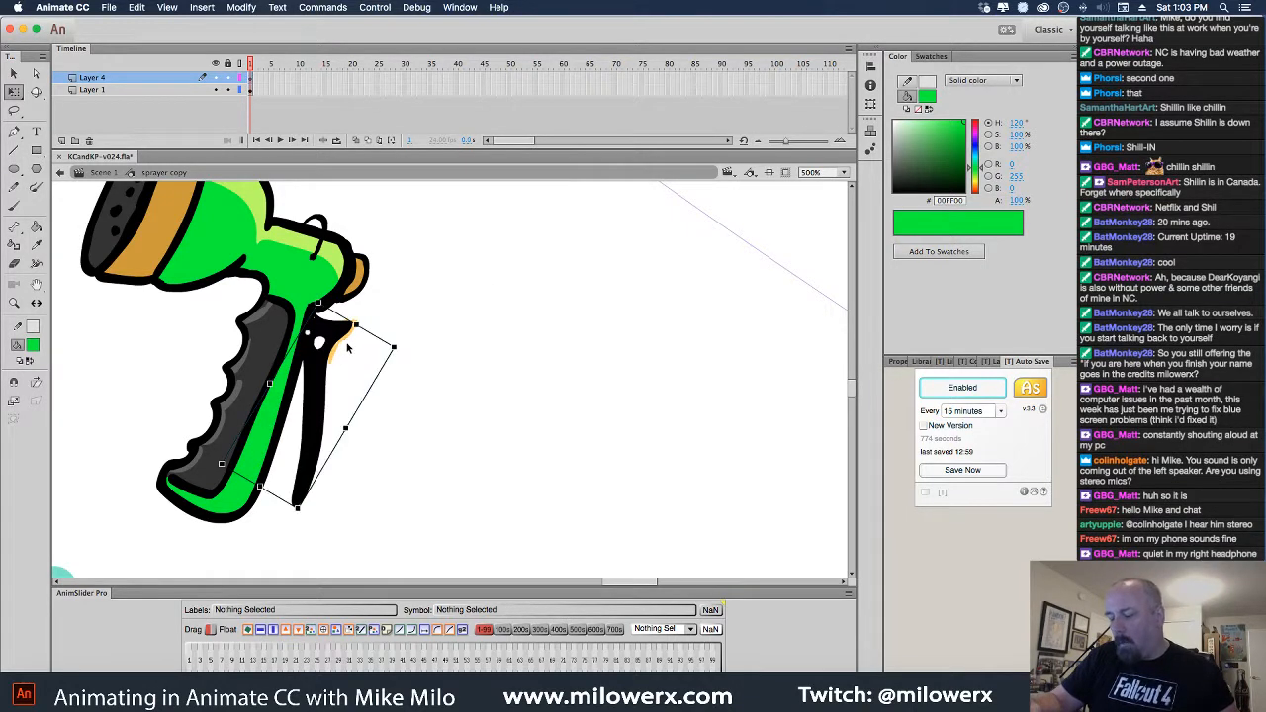
left_click(344, 350)
left_click(384, 342)
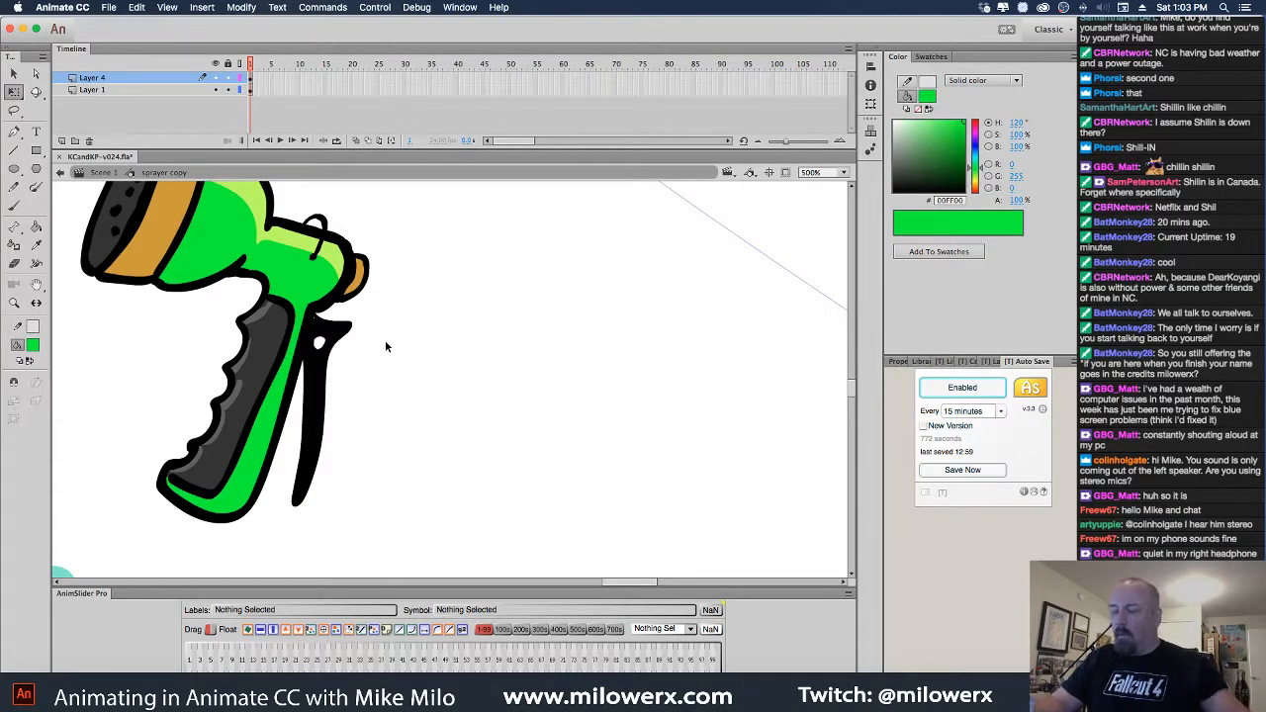
double_click(144, 194)
left_click(610, 396, "alt+super")
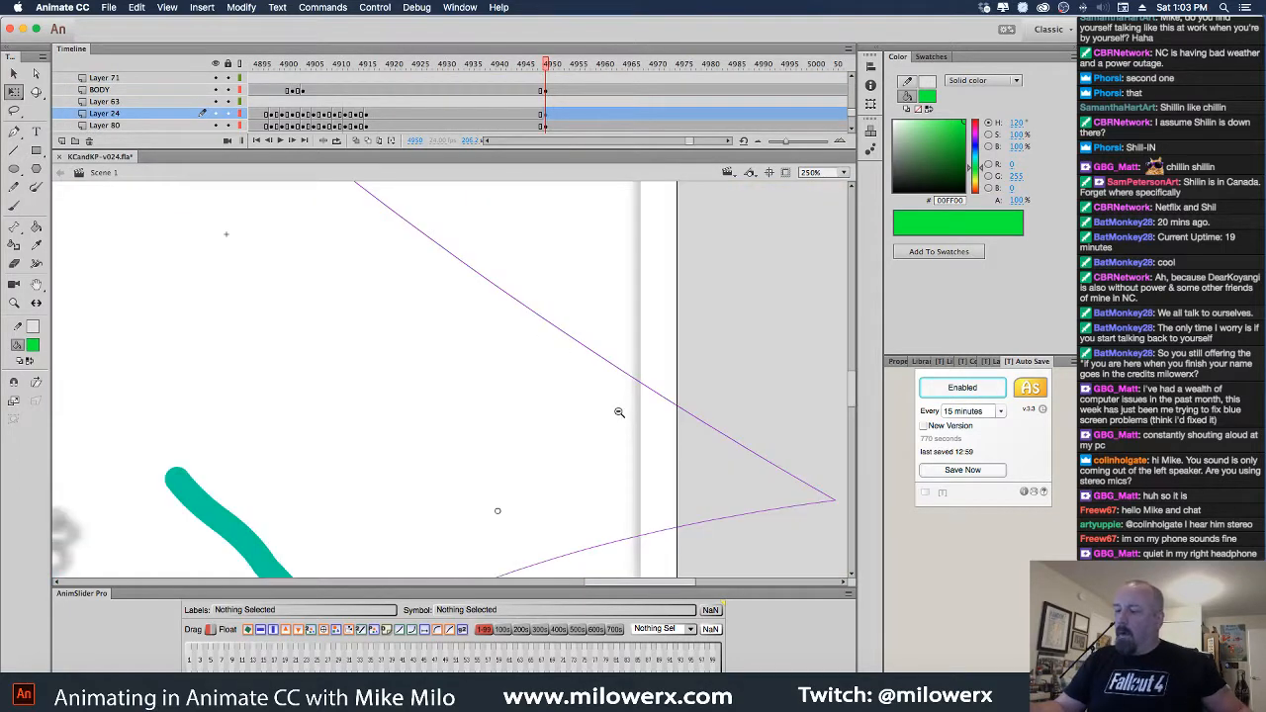
Zoom out to the full cartoon, preview up to frame 4950, and lock Layer 42
left_click(619, 411, "alt+super")
left_click(613, 421, "alt+super")
left_click_drag(548, 453, 550, 462)
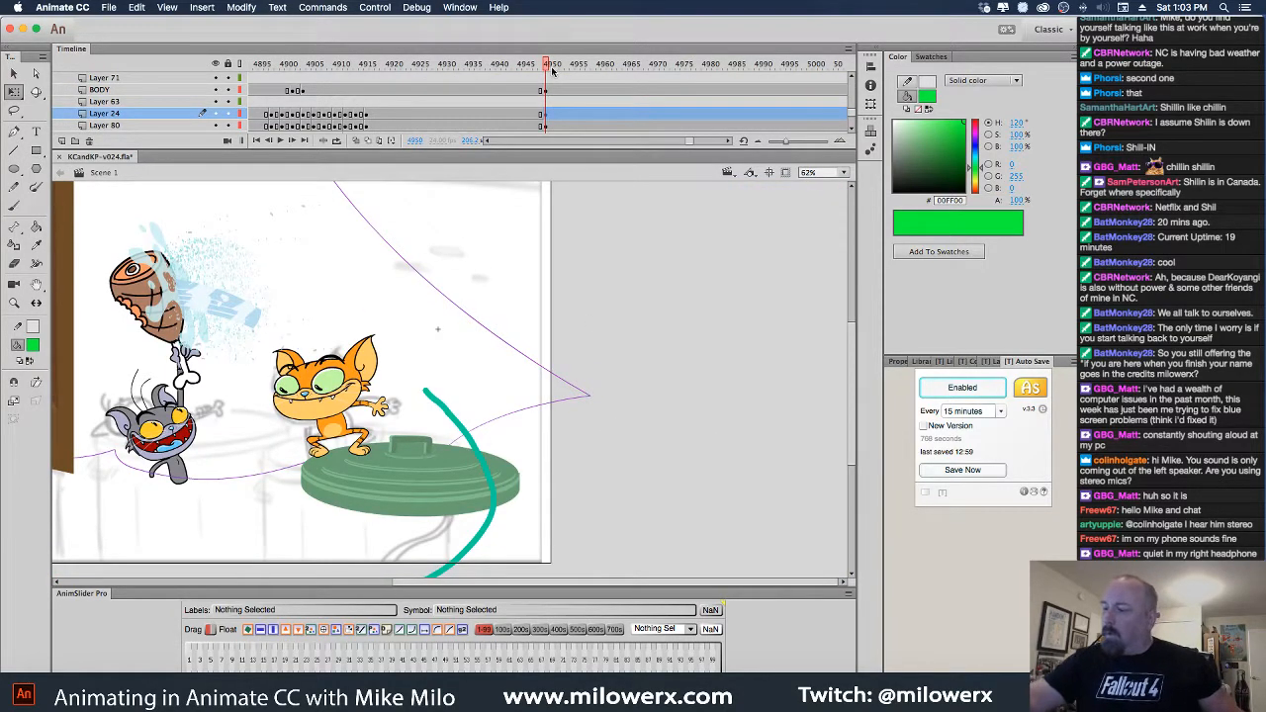
left_click_drag(552, 69, 545, 118)
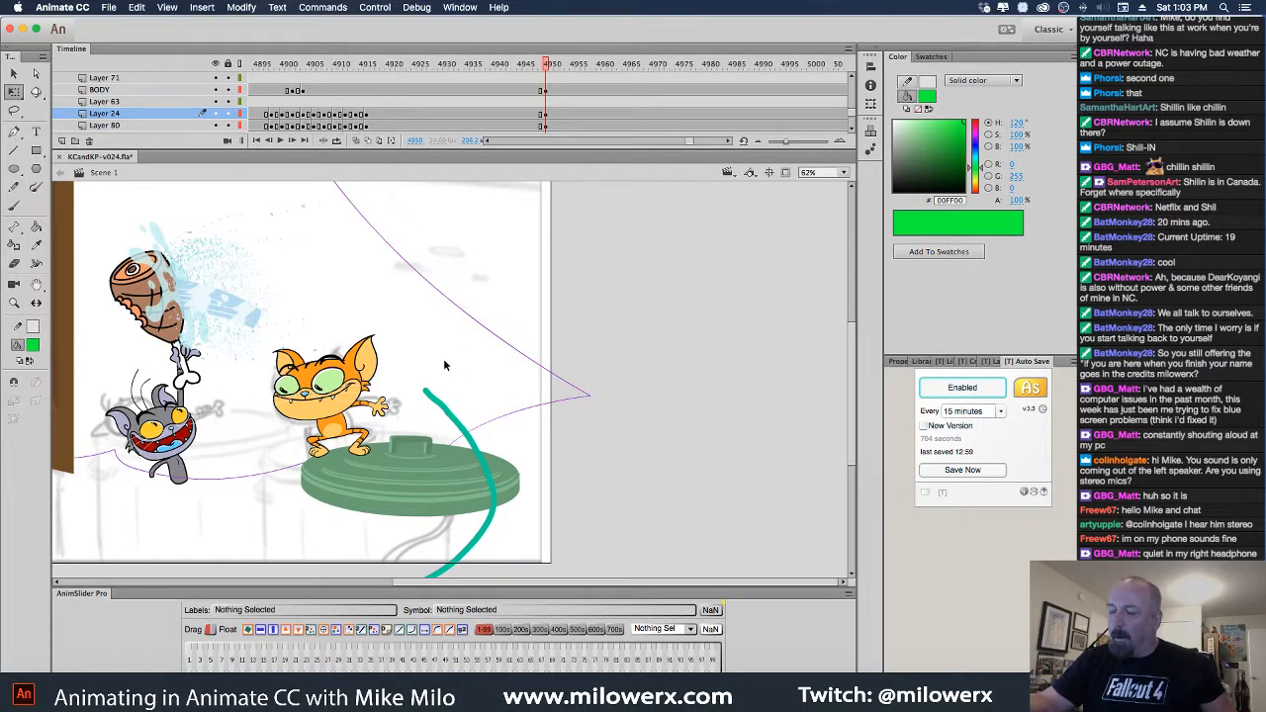
left_click_drag(398, 316, 477, 374)
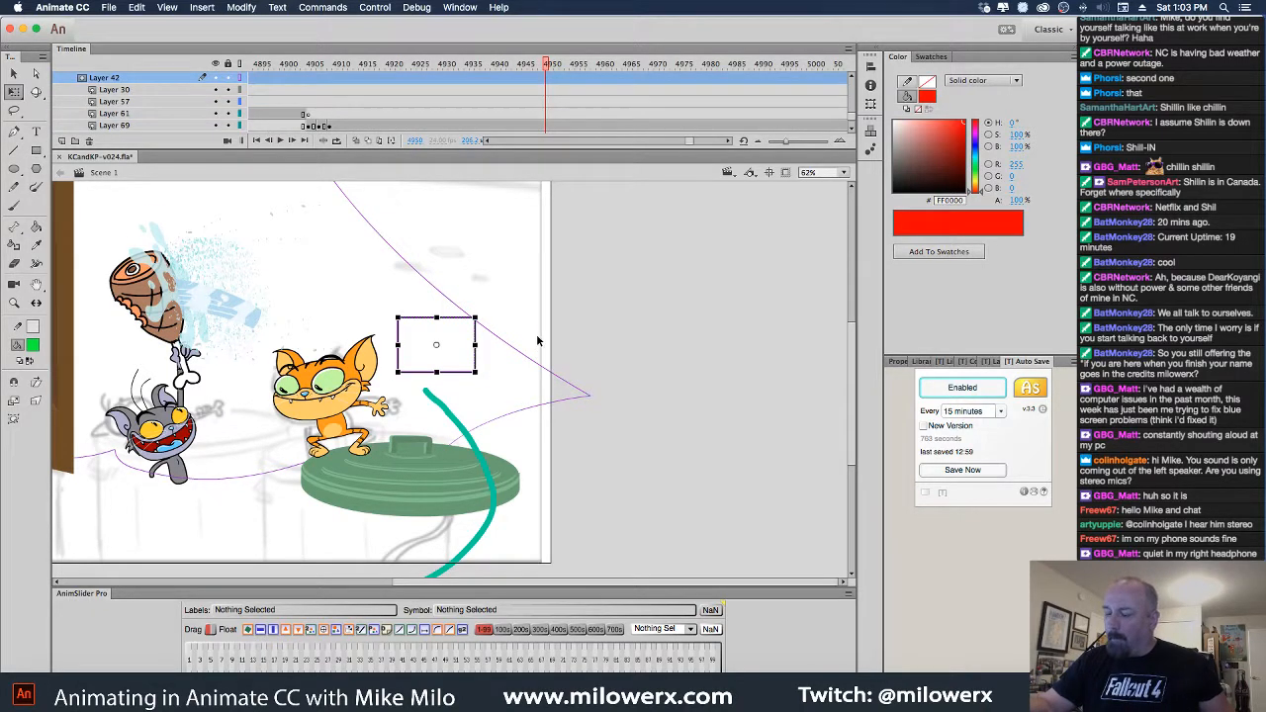
left_click(502, 267)
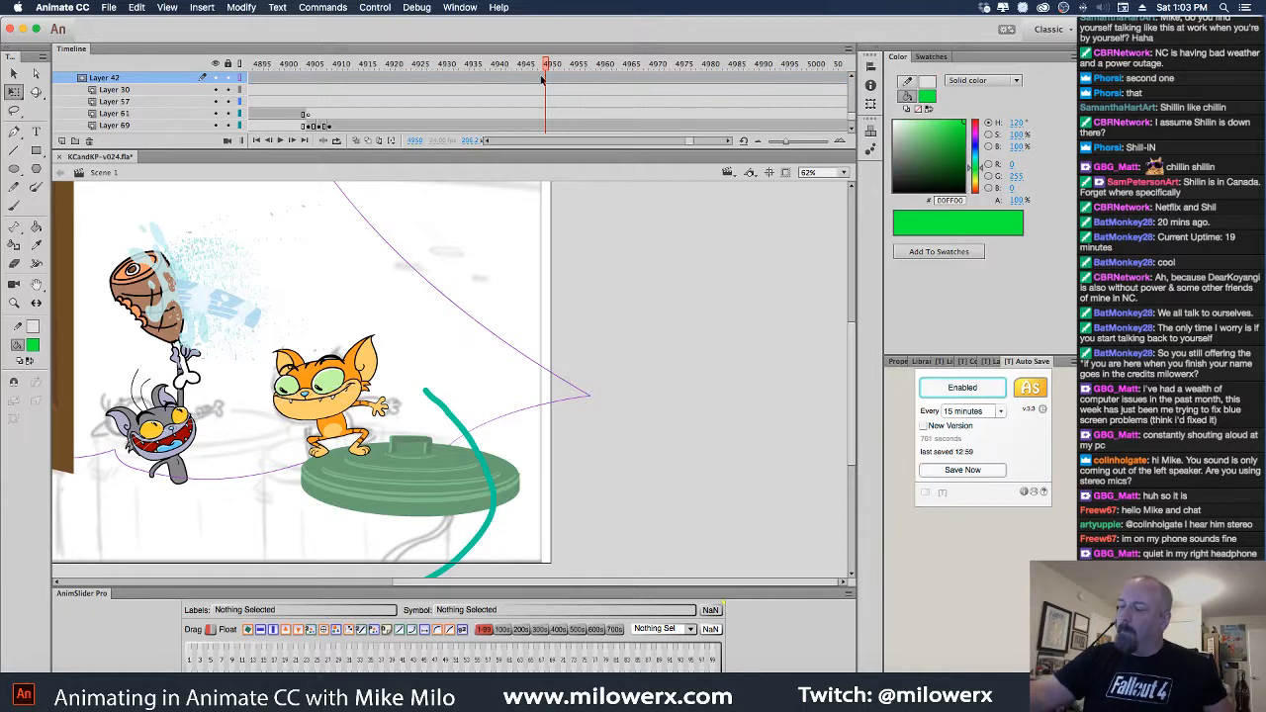
left_click(228, 77)
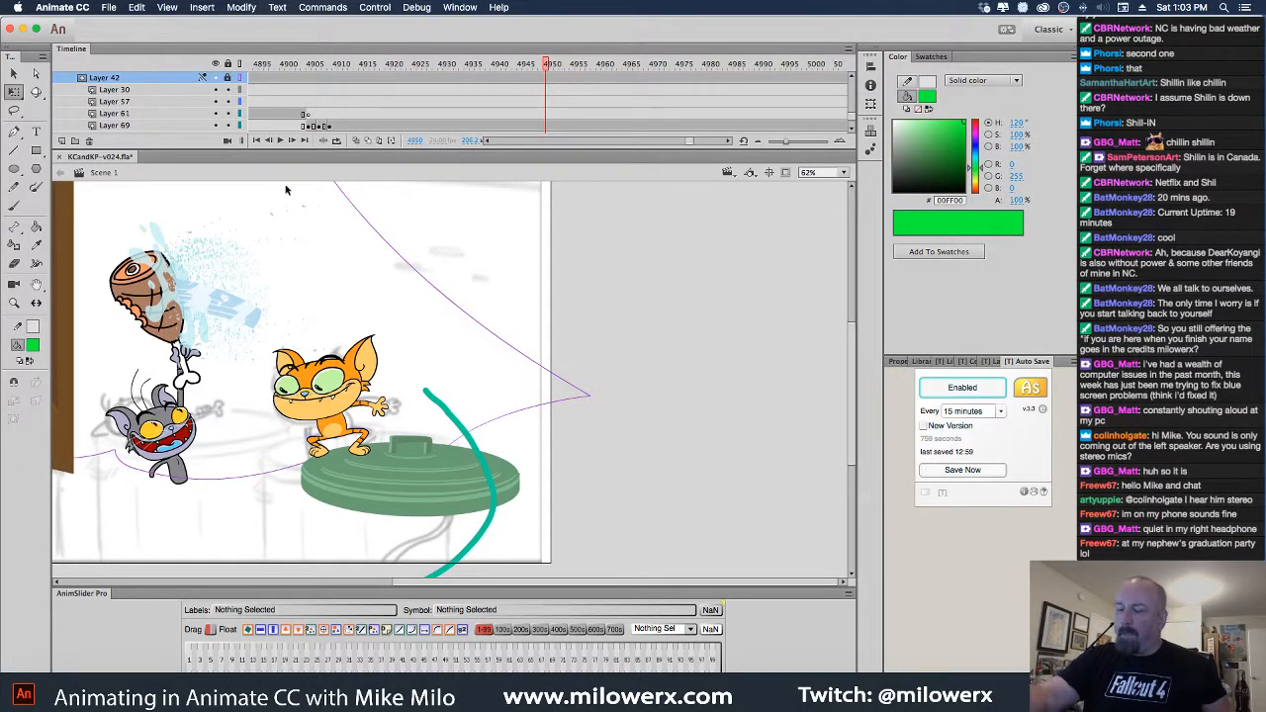
Select the Layer 24 nozzle at frame 4950 and show sprayer copy's frame 1 in AnimSlider Pro
key("comma")
key("comma")
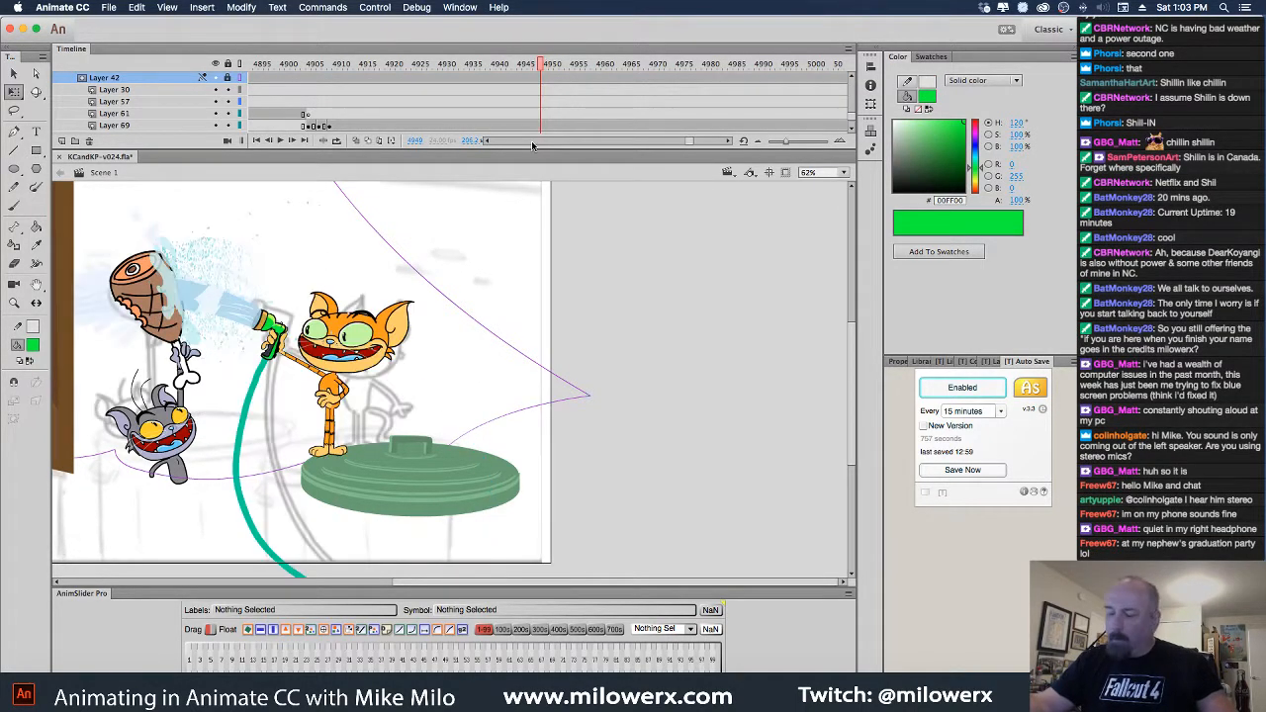
left_click(284, 328)
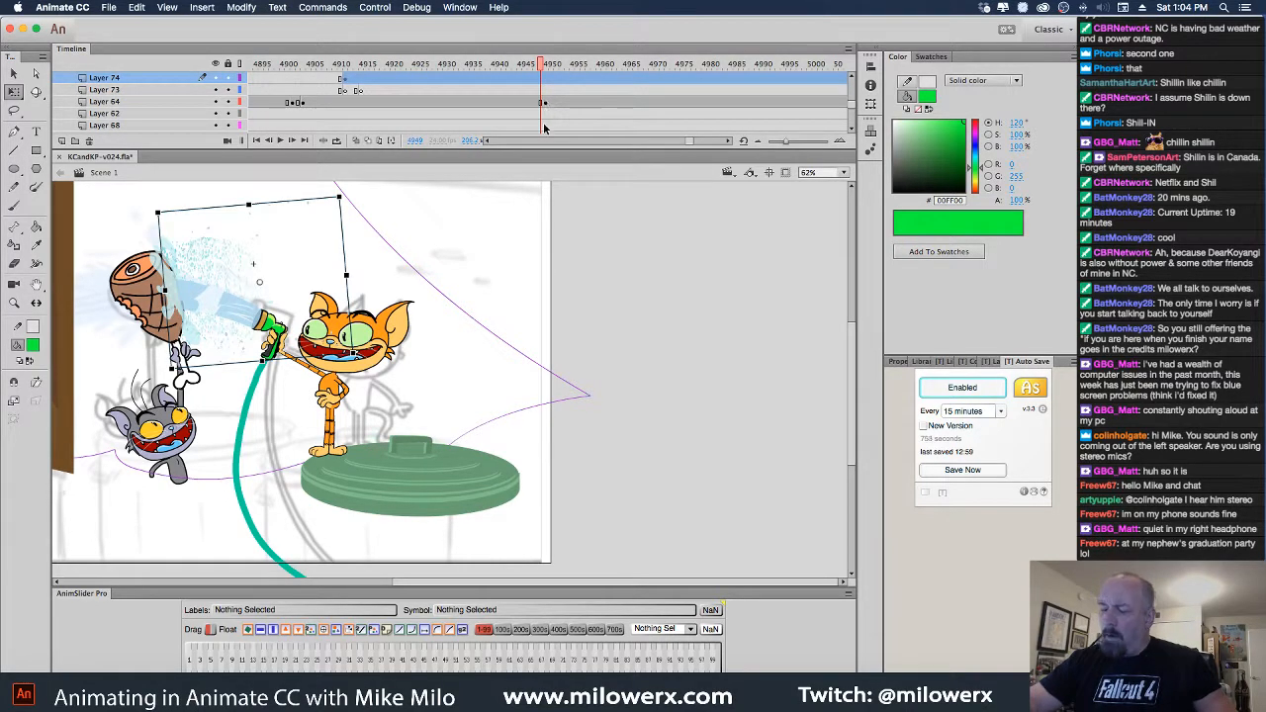
left_click(281, 339)
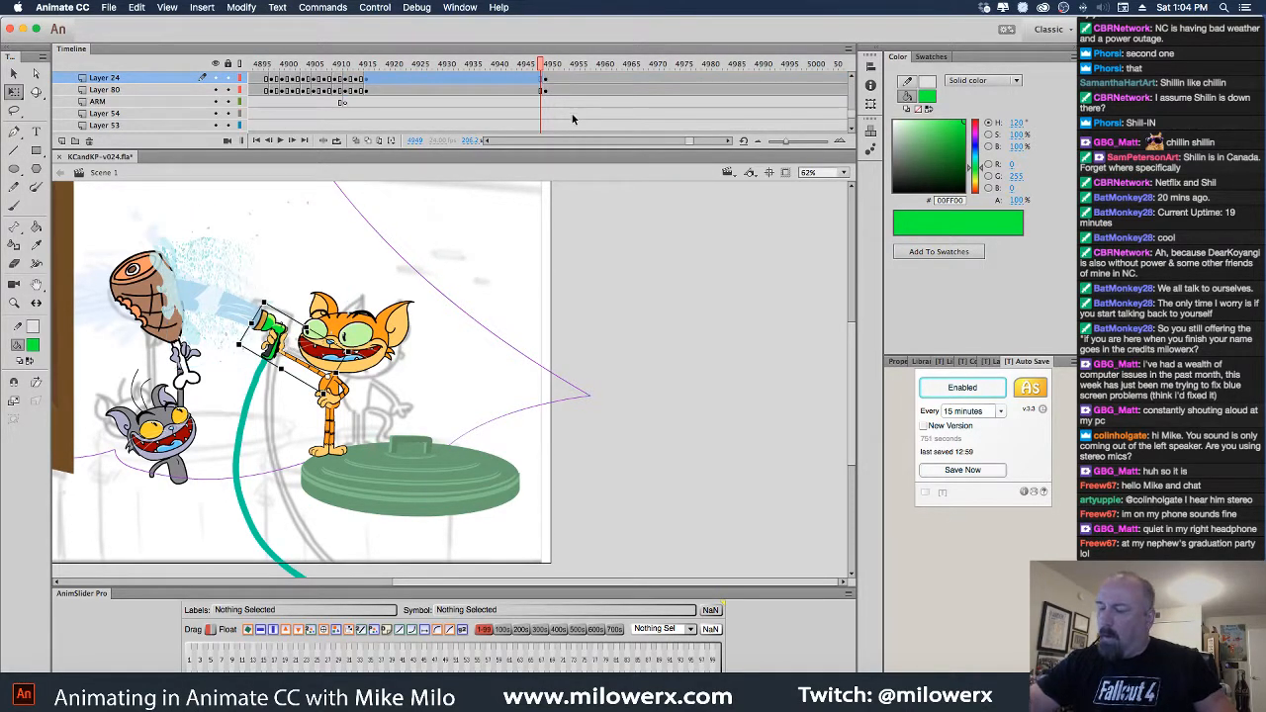
left_click(545, 84)
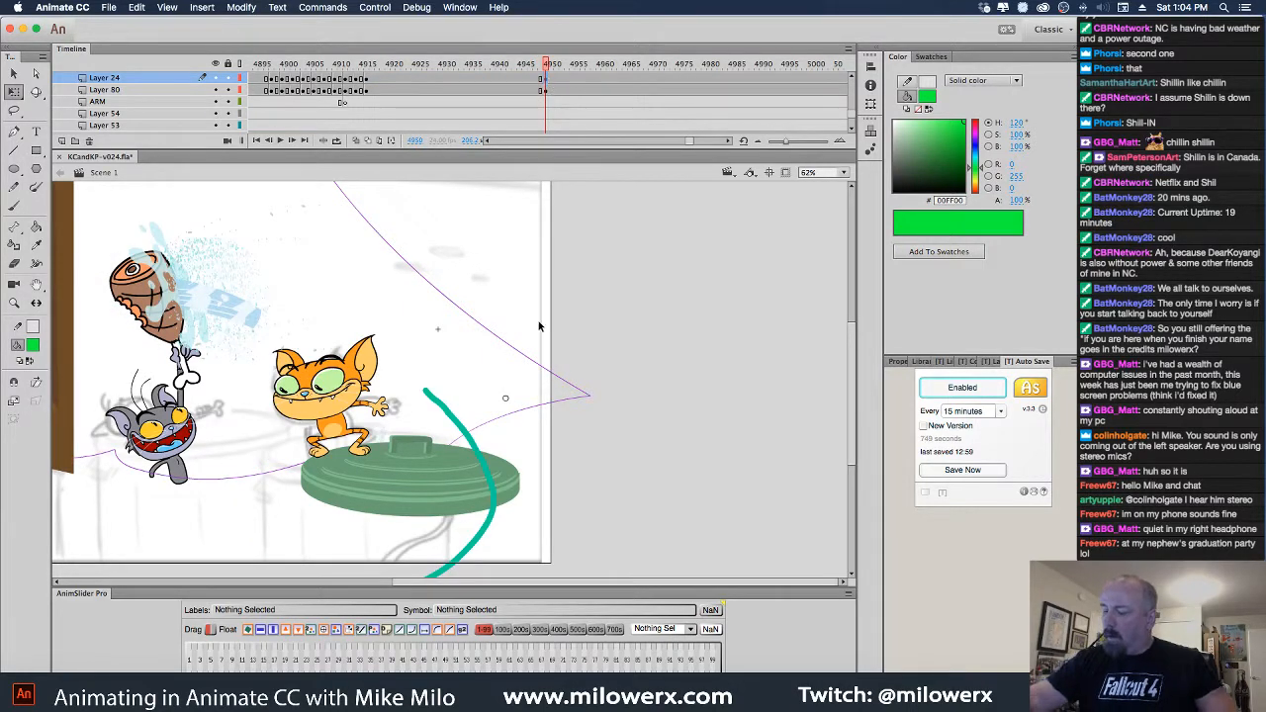
left_click(190, 661)
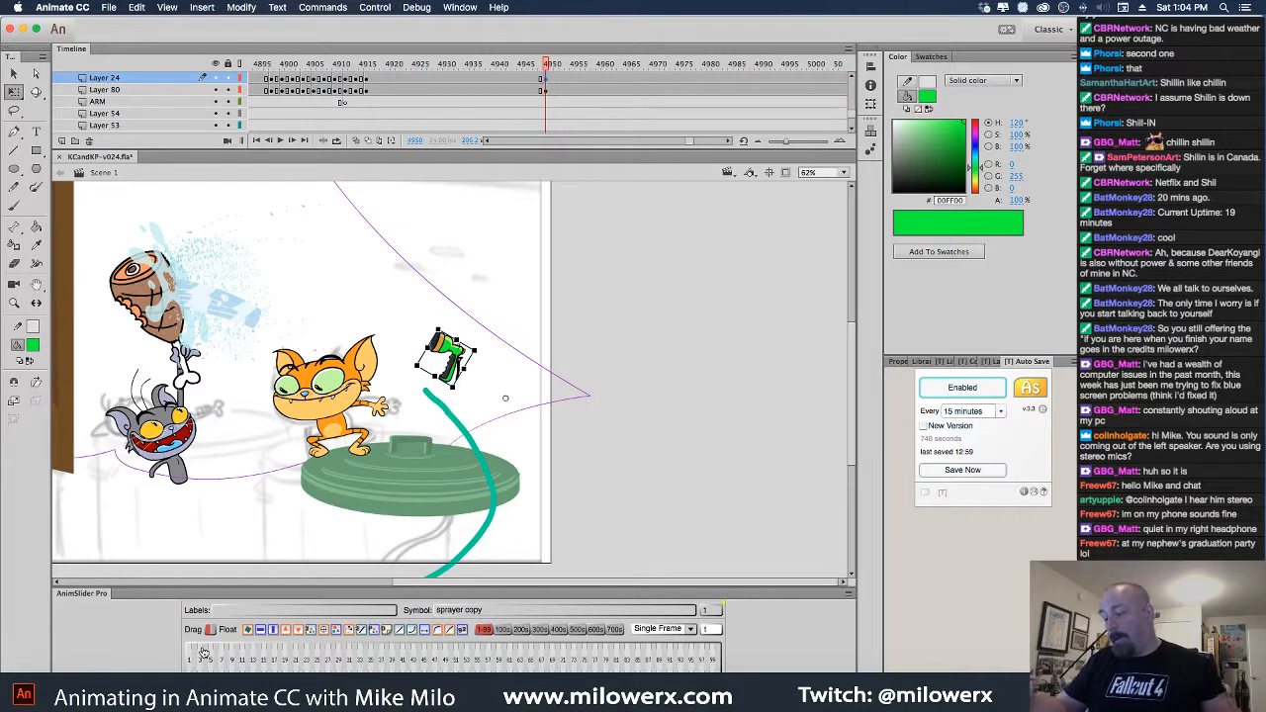
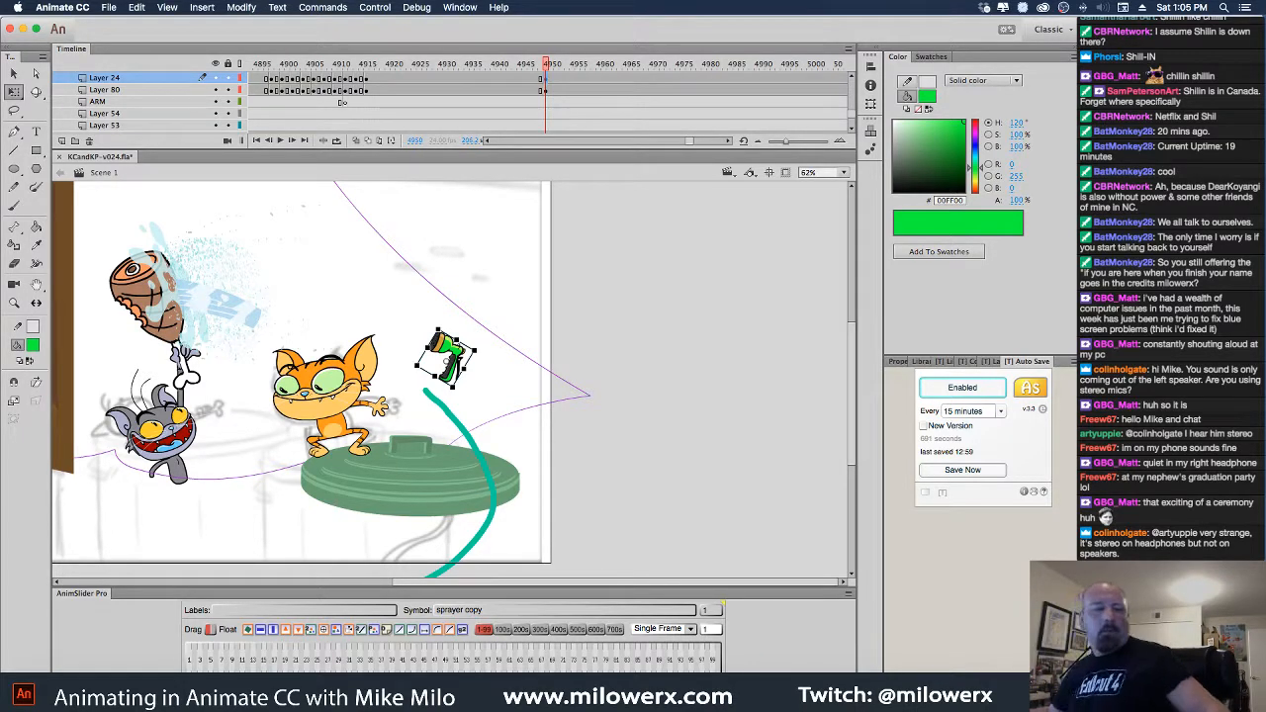
Play to frame 5101, reset the sprayer nozzle upright, then rotate and move it into a tilted pose
key(".")
key("Return")
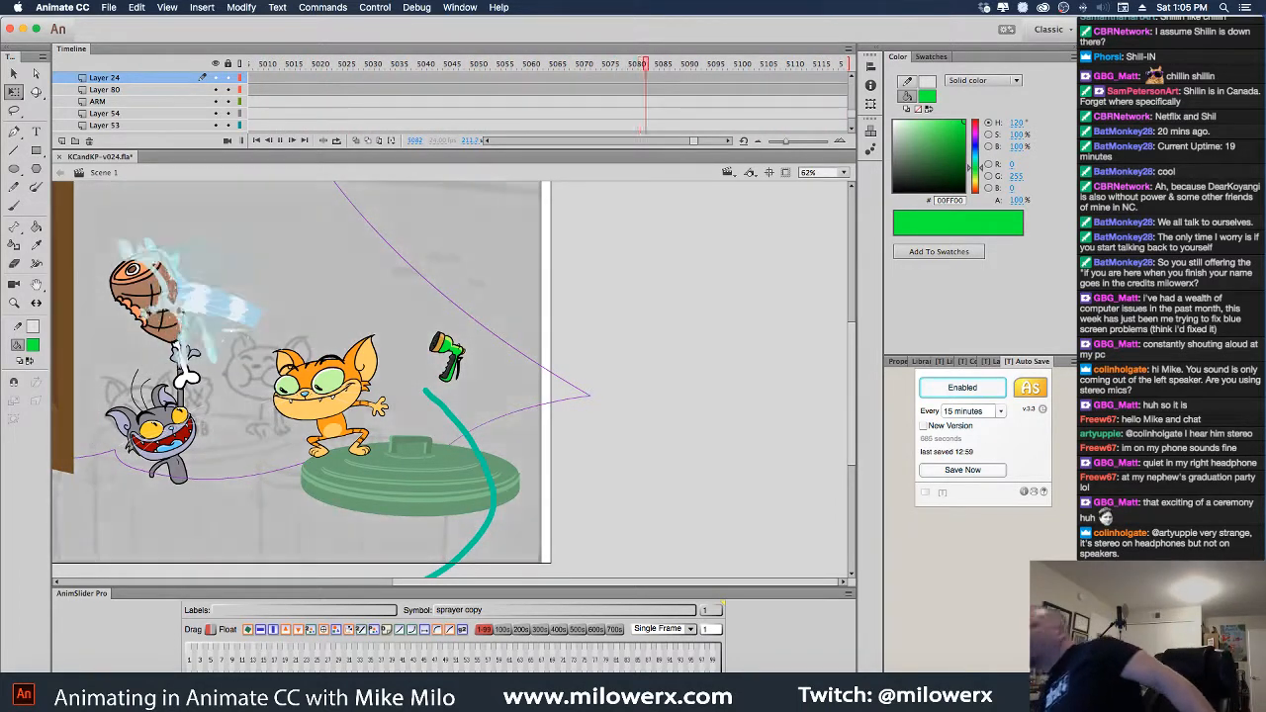
key("Return")
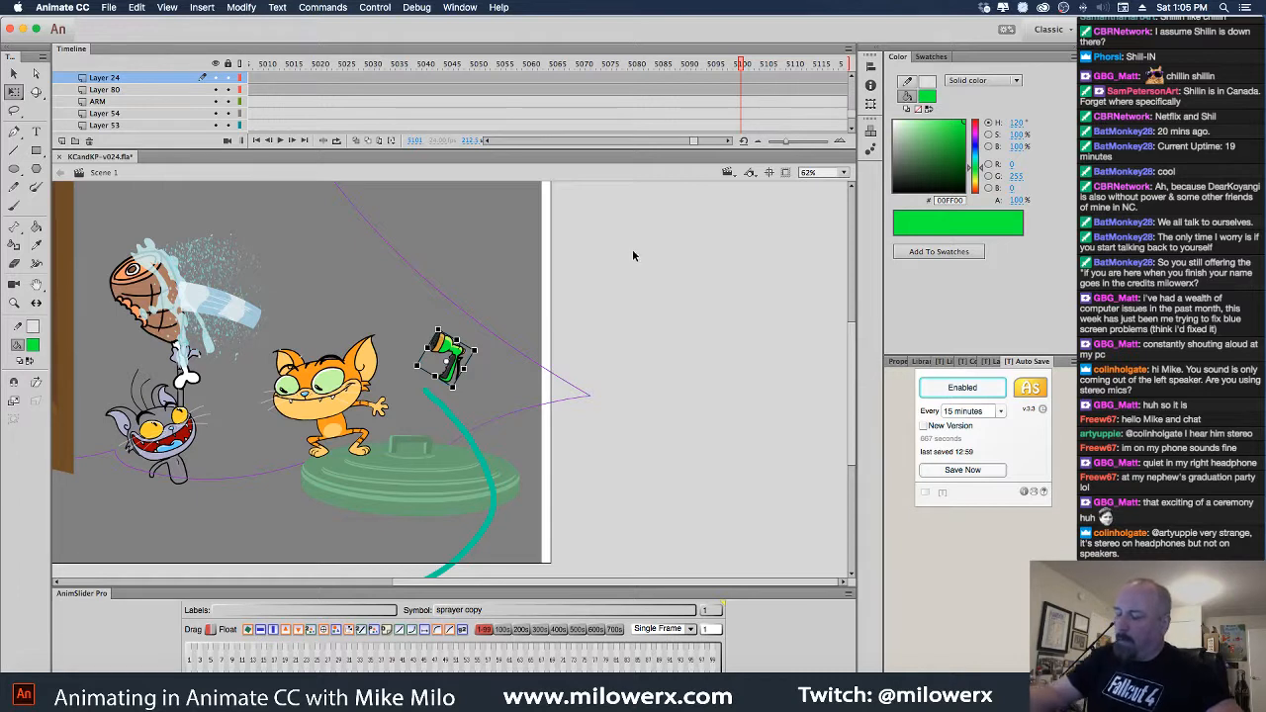
left_click(274, 631)
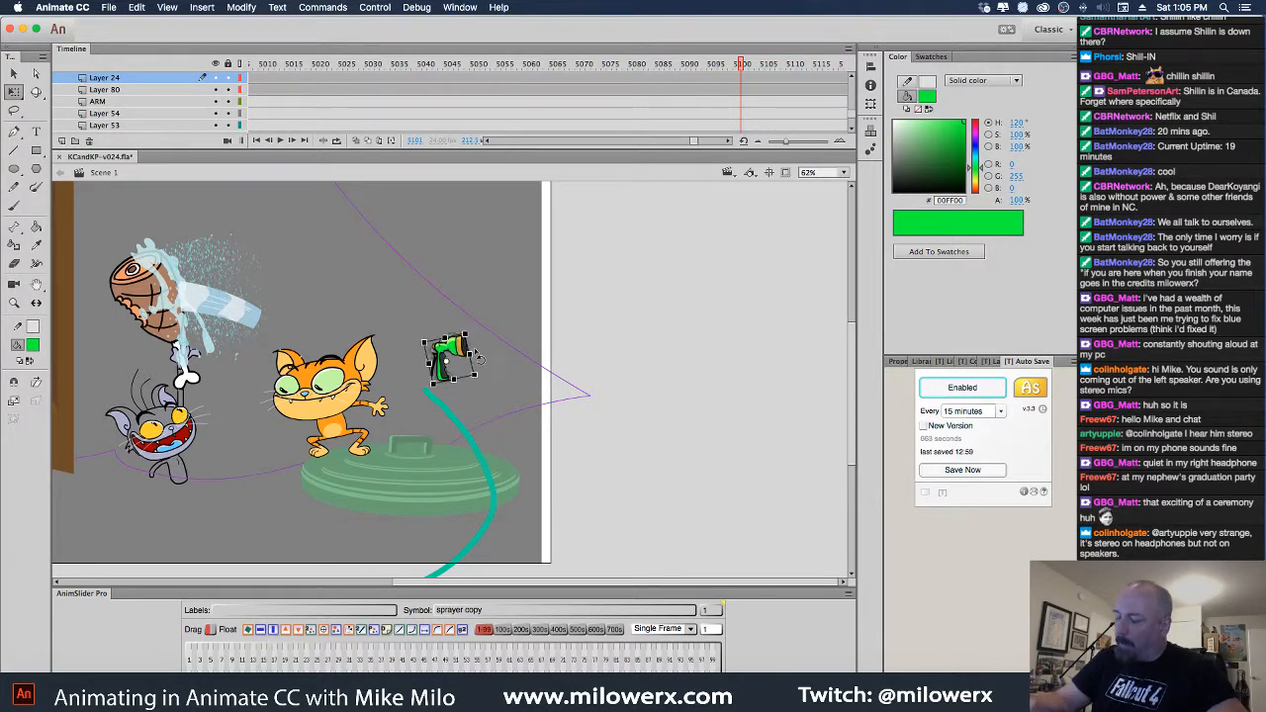
mouse_move(480, 358)
left_mouse_down()
mouse_move(471, 374)
mouse_move(535, 415)
mouse_move(470, 327)
mouse_move(423, 341)
mouse_move(446, 367)
mouse_move(421, 365)
left_mouse_up()
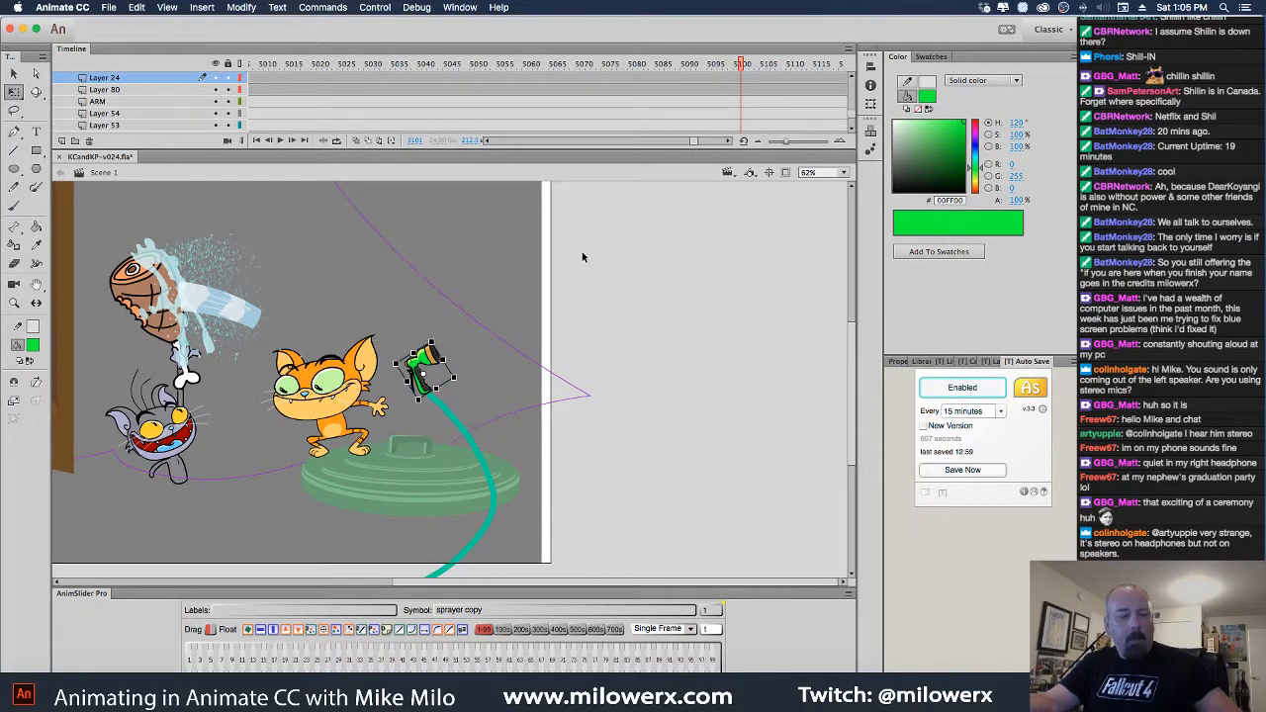
Step back to earlier frames of the shot and select the green sprayer nozzle
key("comma")
key("comma")
key("comma")
key("comma")
key("comma")
key("comma")
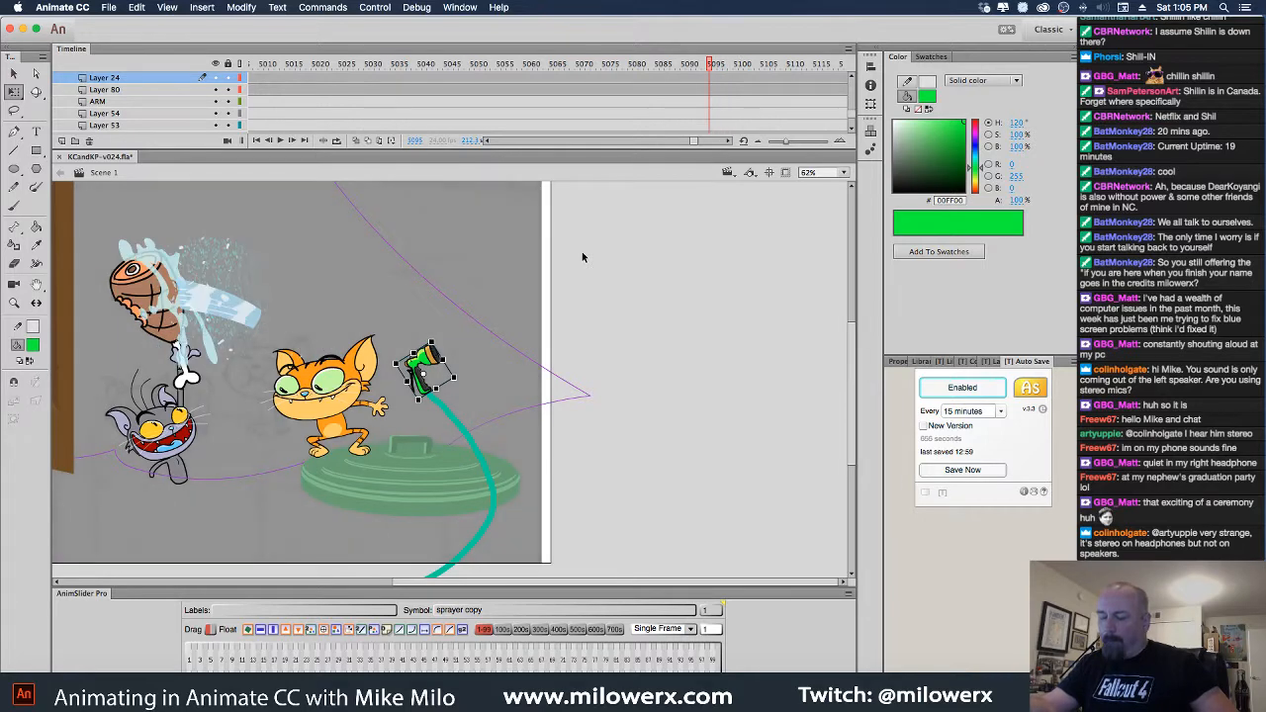
key("comma")
key("comma")
key("comma")
mouse_move(694, 64)
left_mouse_down()
mouse_move(221, 107)
mouse_move(537, 128)
mouse_move(465, 141)
mouse_move(471, 67)
mouse_move(527, 89)
mouse_move(502, 89)
mouse_move(506, 99)
left_mouse_up()
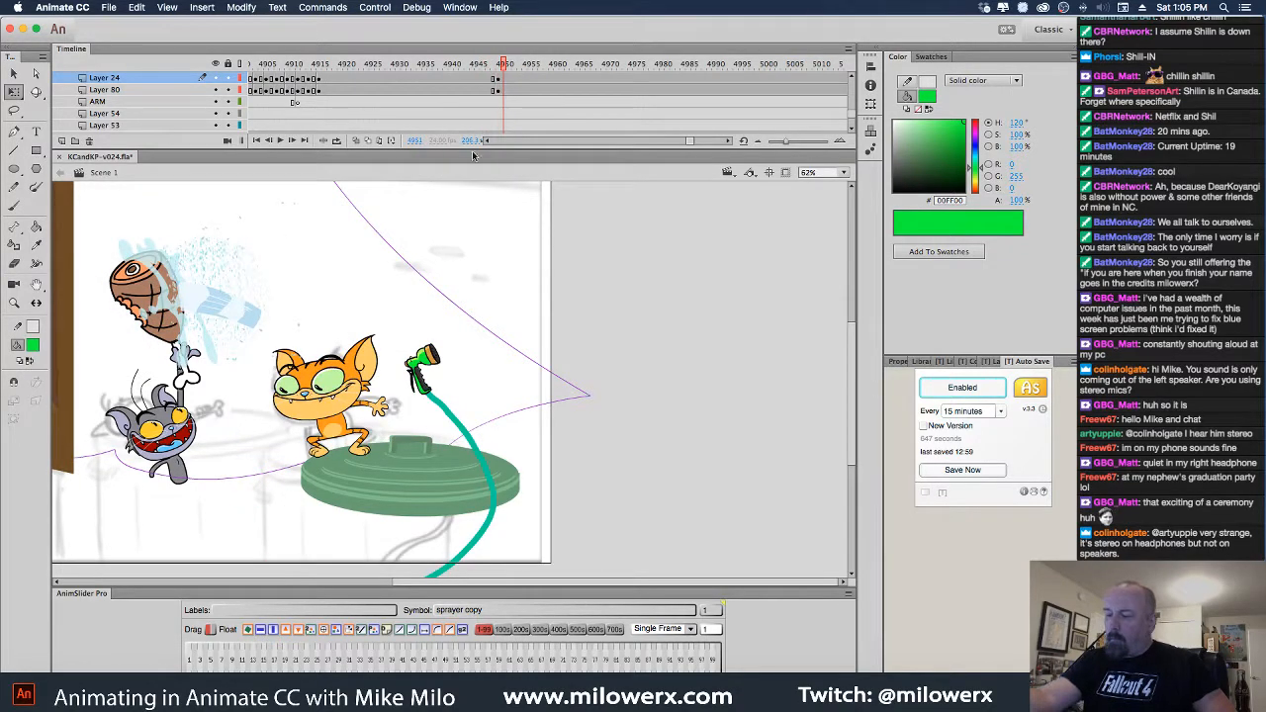
left_click(422, 382)
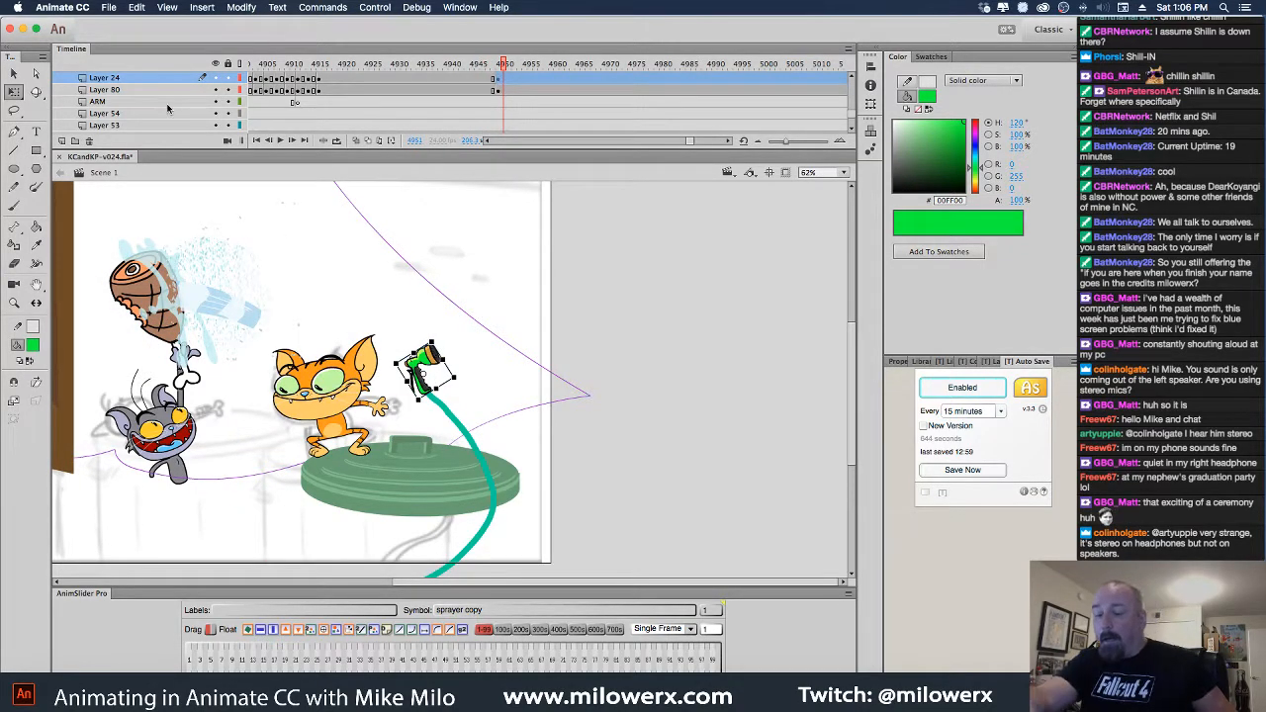
Add a new layer above BODY at frame 4950 with red fill, zoomed to 125% on the cat
left_click(352, 431)
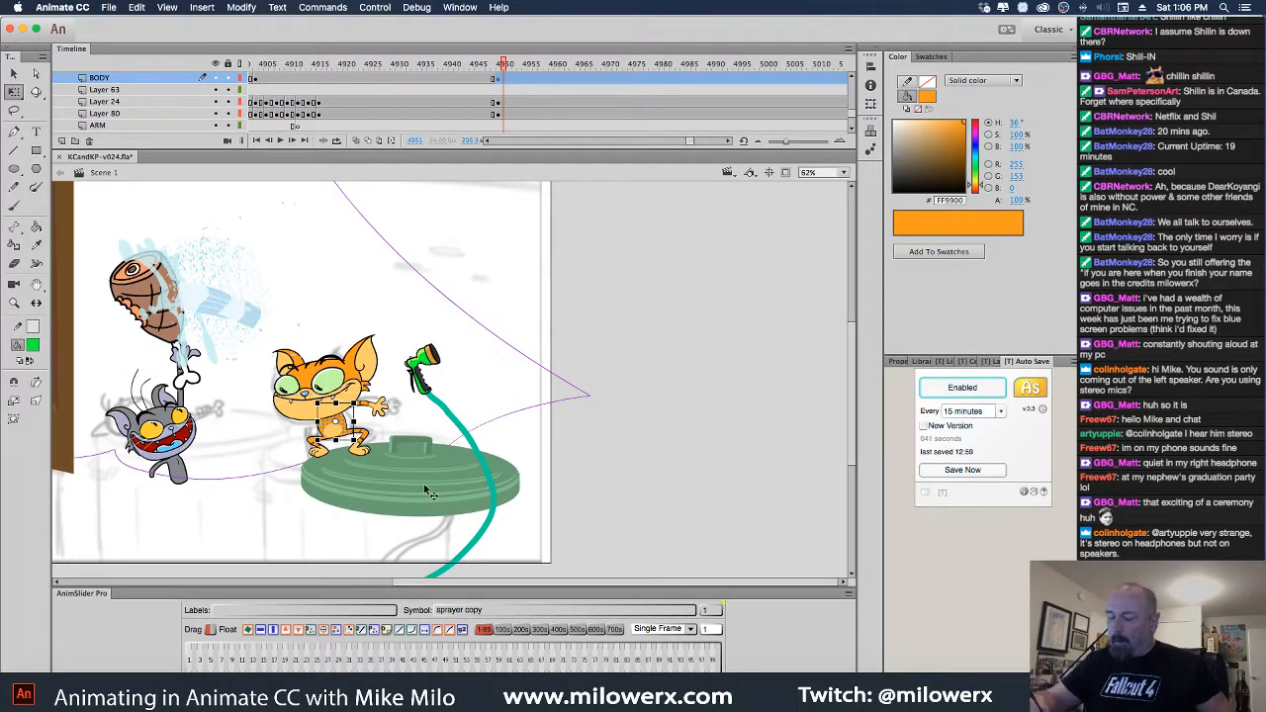
left_click(64, 141)
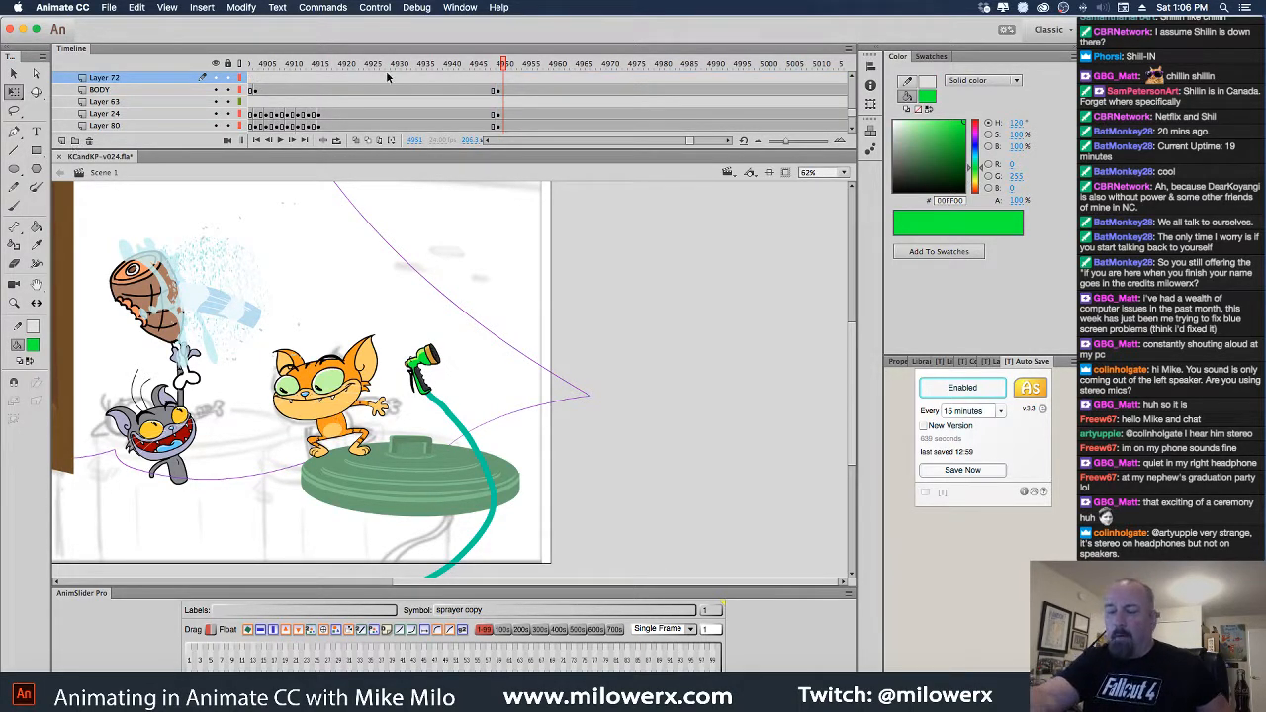
key("comma")
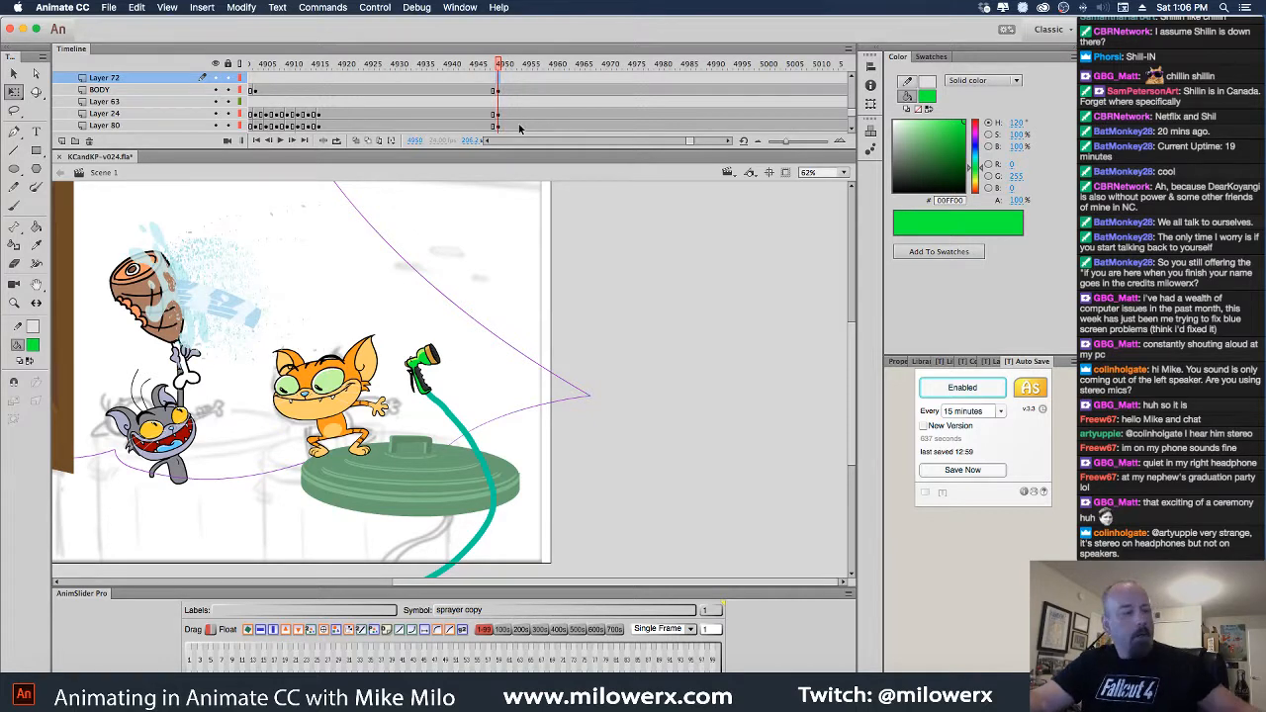
left_click(33, 345)
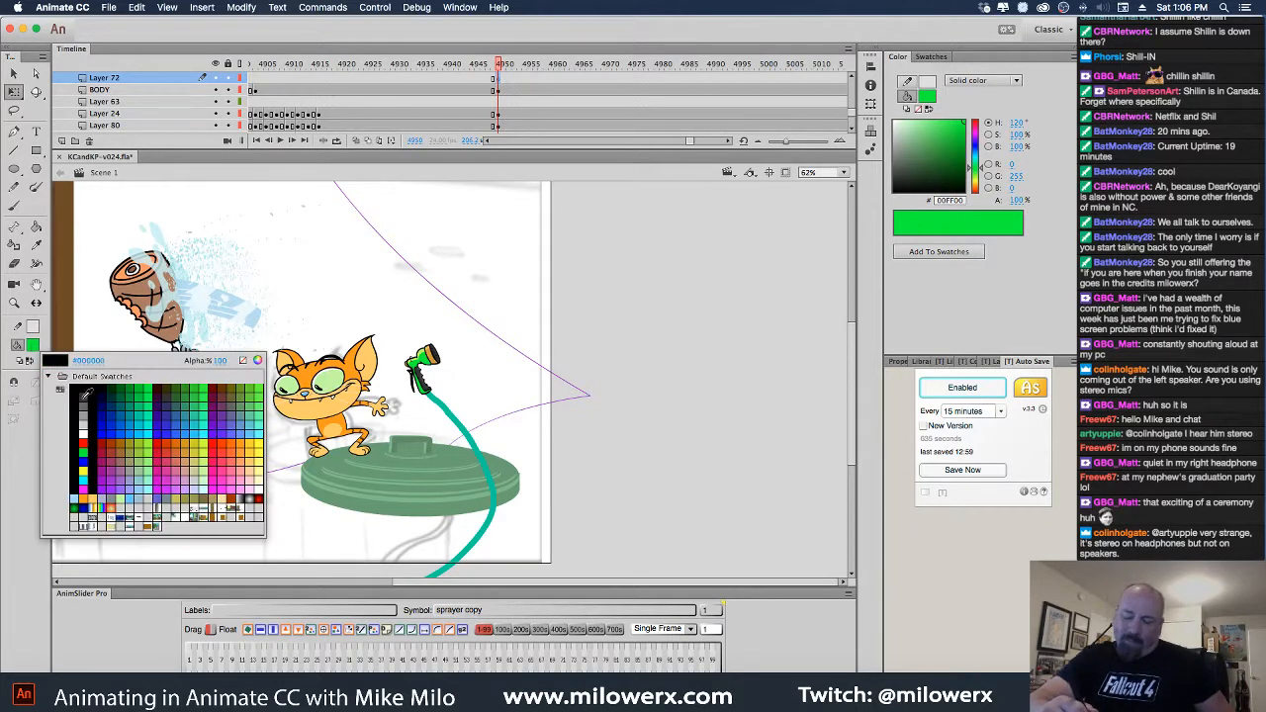
left_click(87, 441)
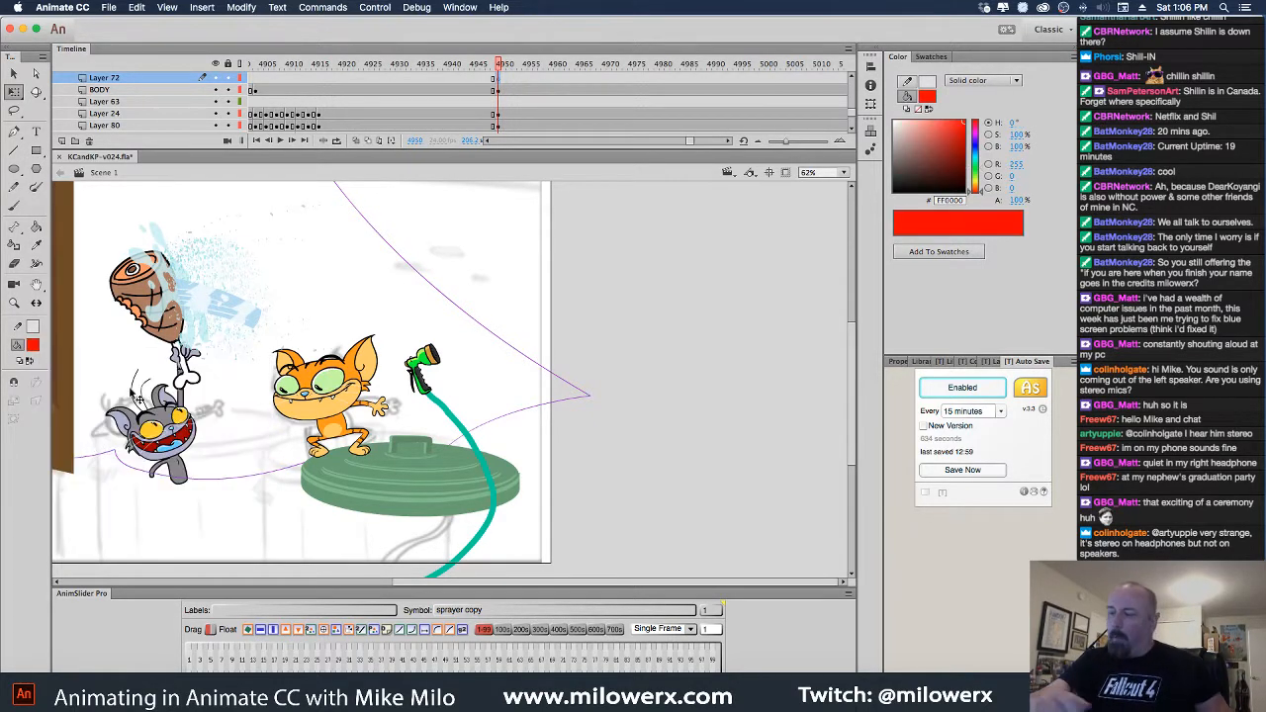
left_click(391, 335)
left_click_drag(465, 372, 379, 216)
left_click(14, 206)
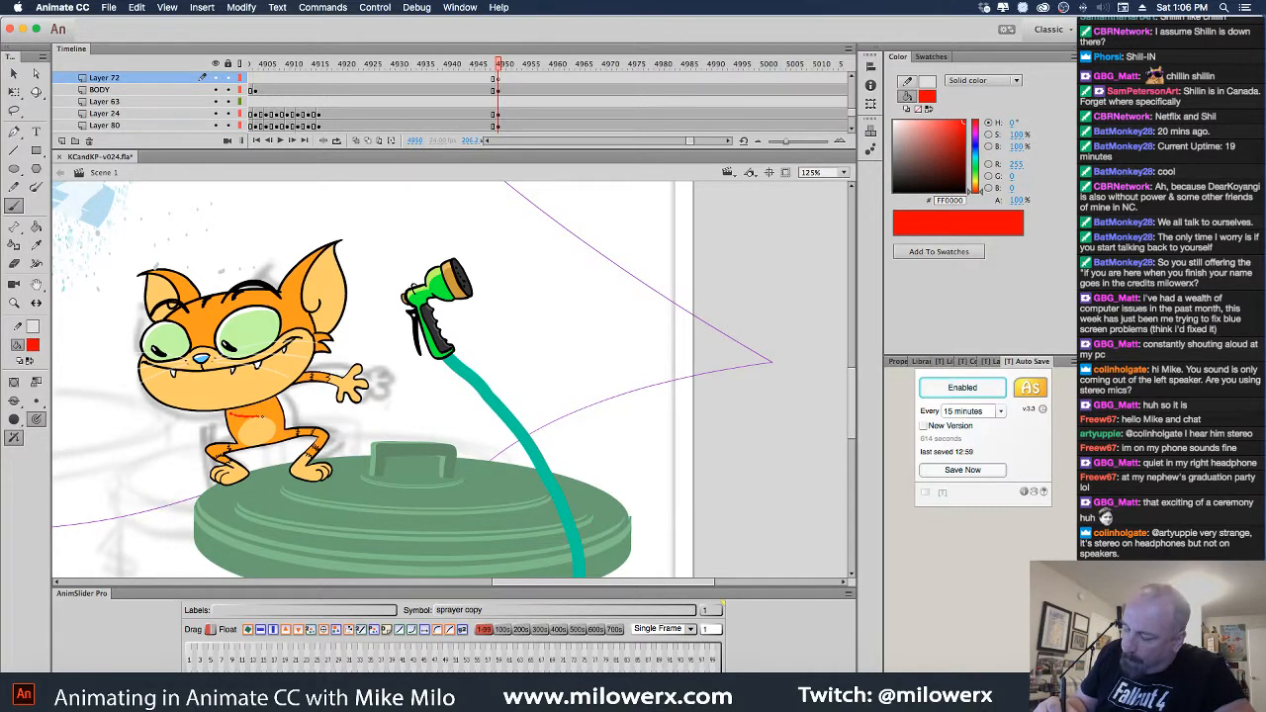
Sketch the red arm and hand reaching toward the sprayer, then insert another empty layer
left_click_drag(359, 369, 369, 358)
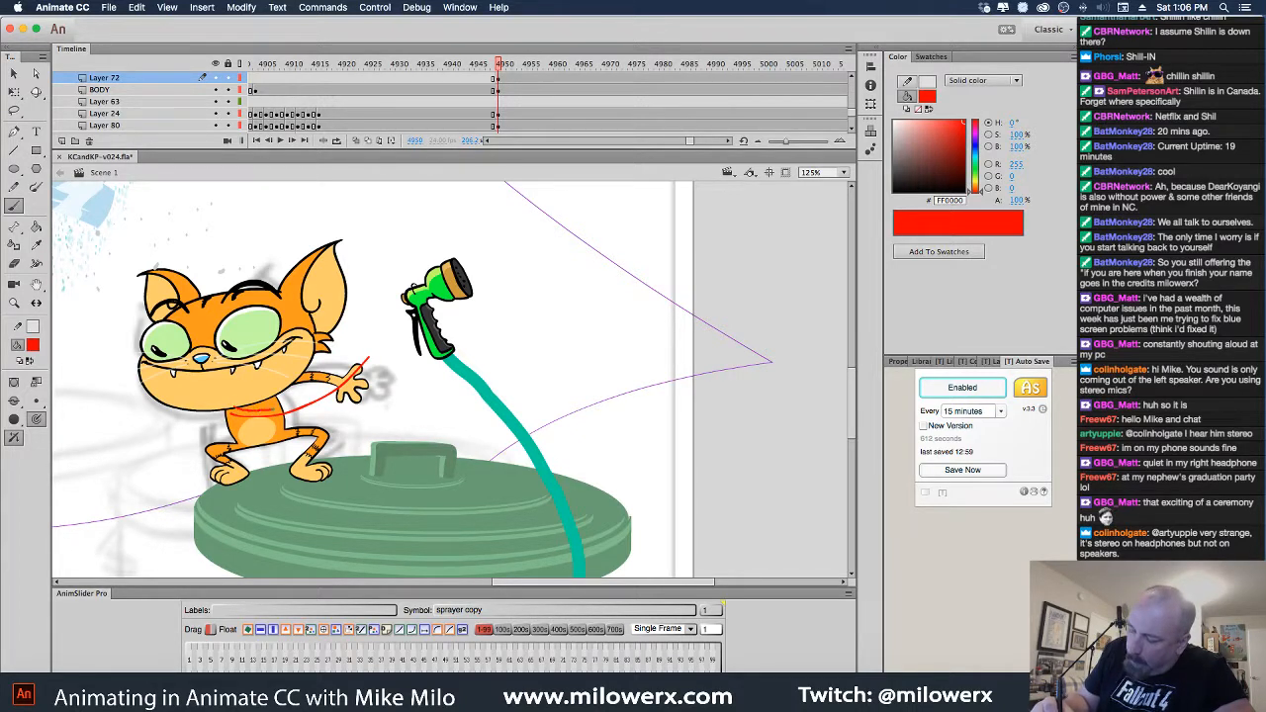
left_click_drag(348, 371, 362, 355)
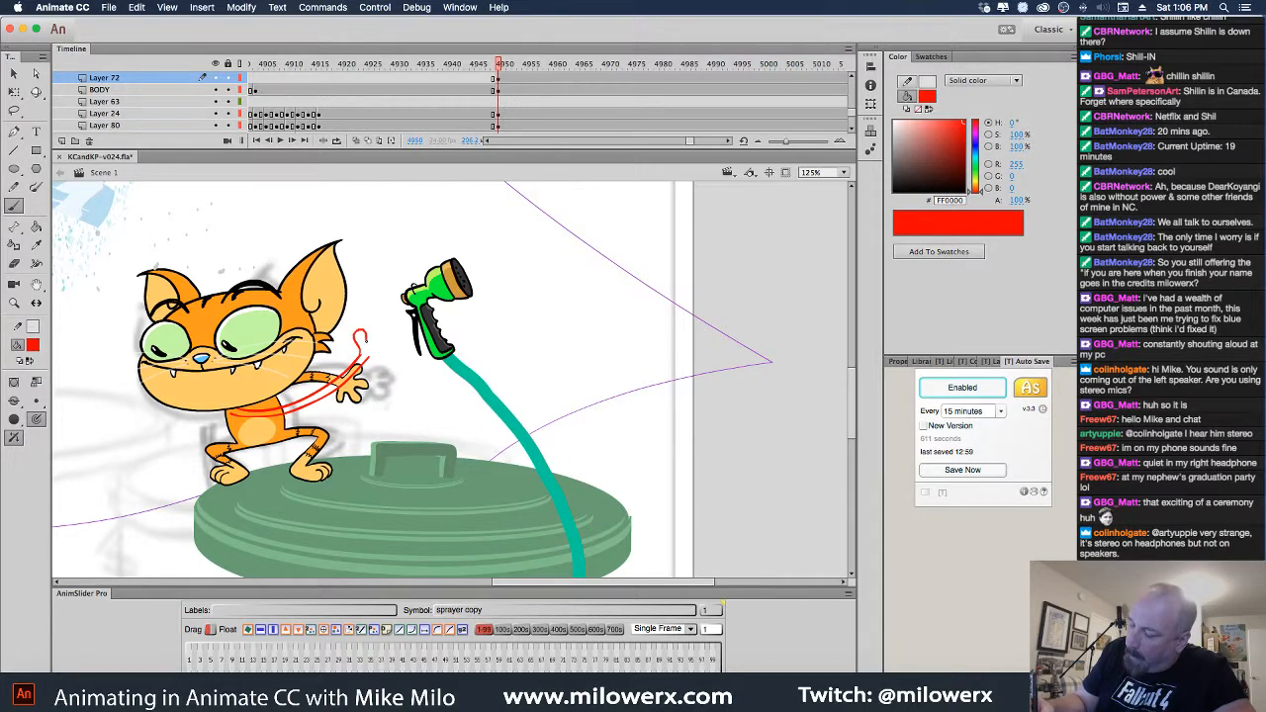
left_click_drag(386, 338, 399, 343)
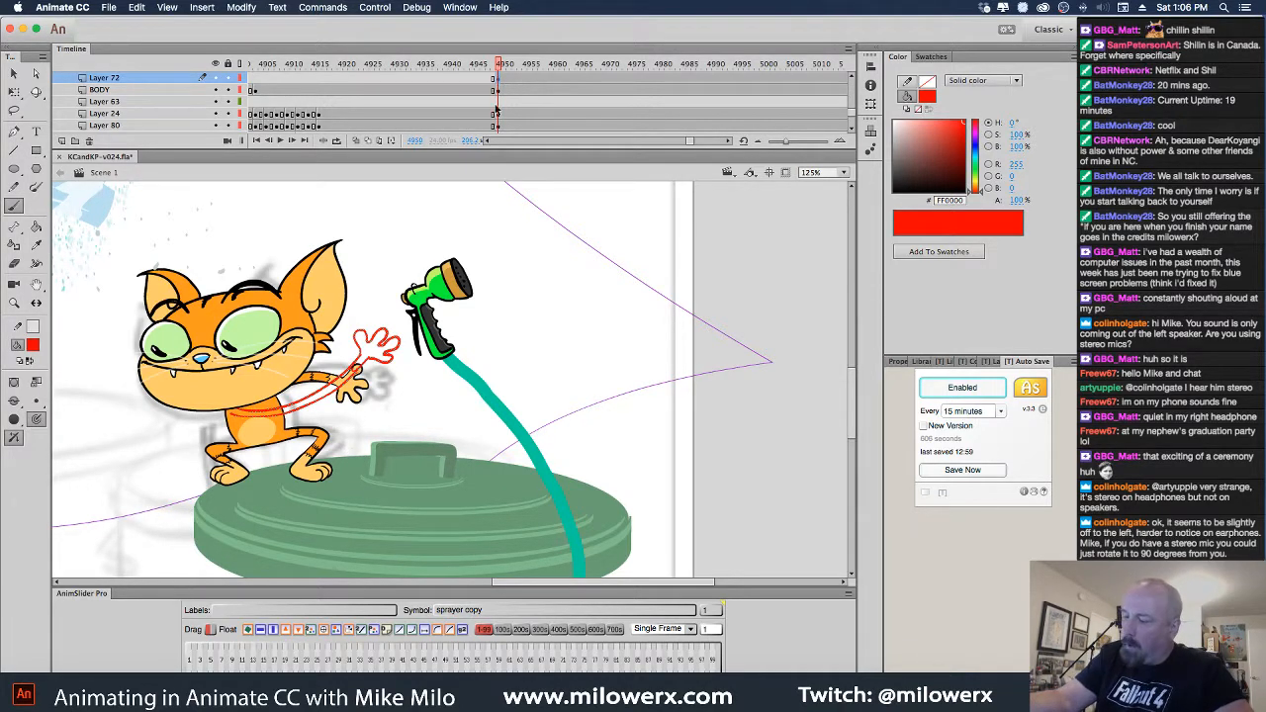
left_click(62, 140)
left_click_drag(501, 80, 501, 85)
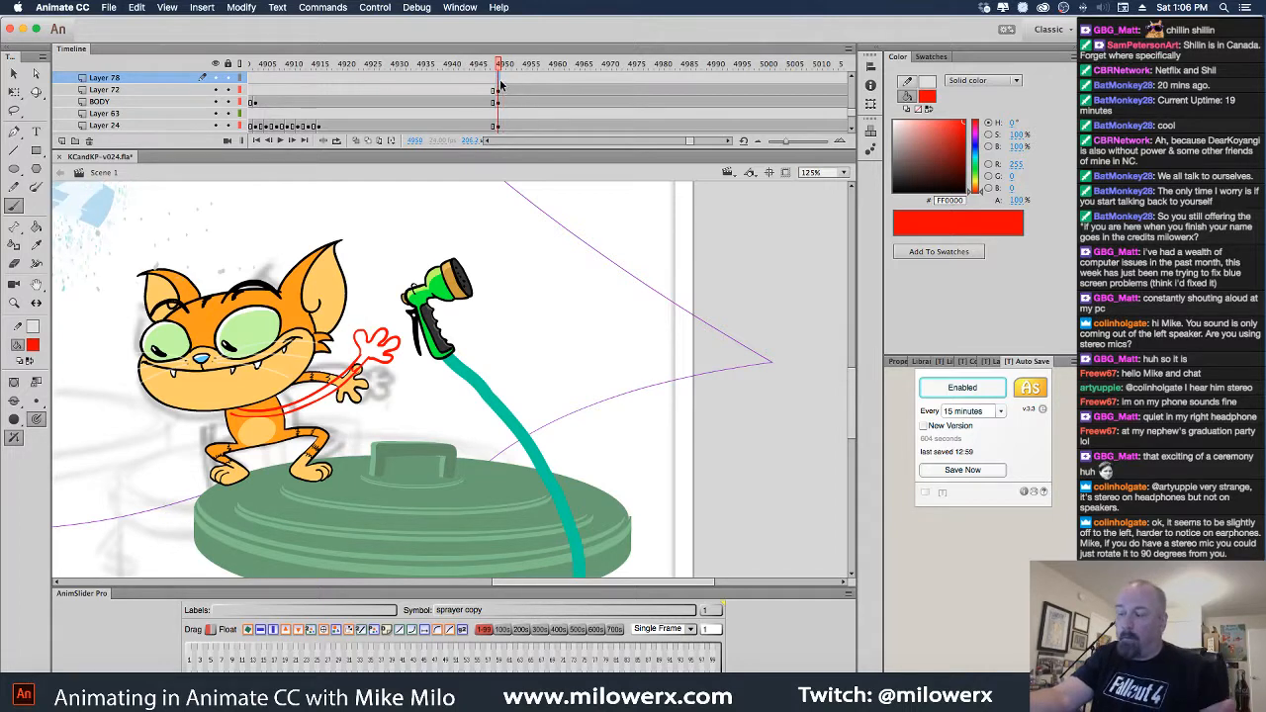
Switch the fill to black and zoom to 250% on the arm and hand
left_click(36, 347)
left_click(85, 389)
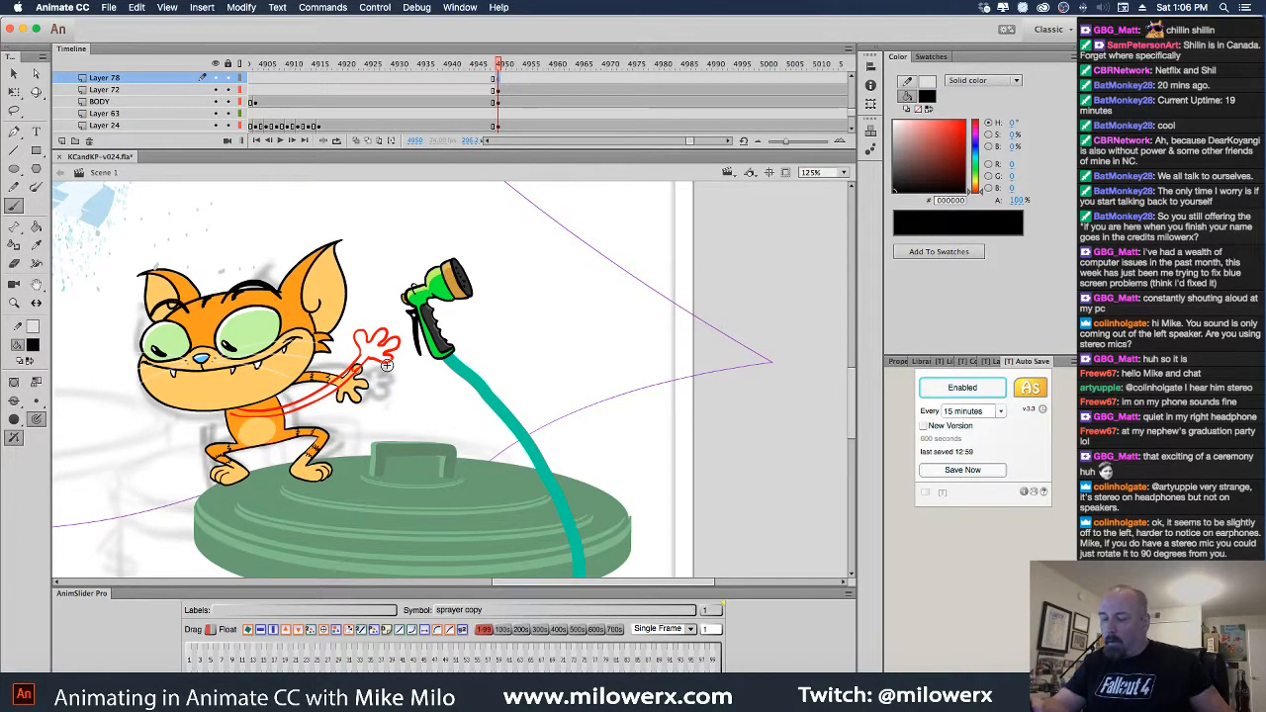
left_click(400, 376, "super")
mouse_move(508, 410)
left_mouse_down()
mouse_move(543, 407)
mouse_move(592, 447)
left_mouse_up()
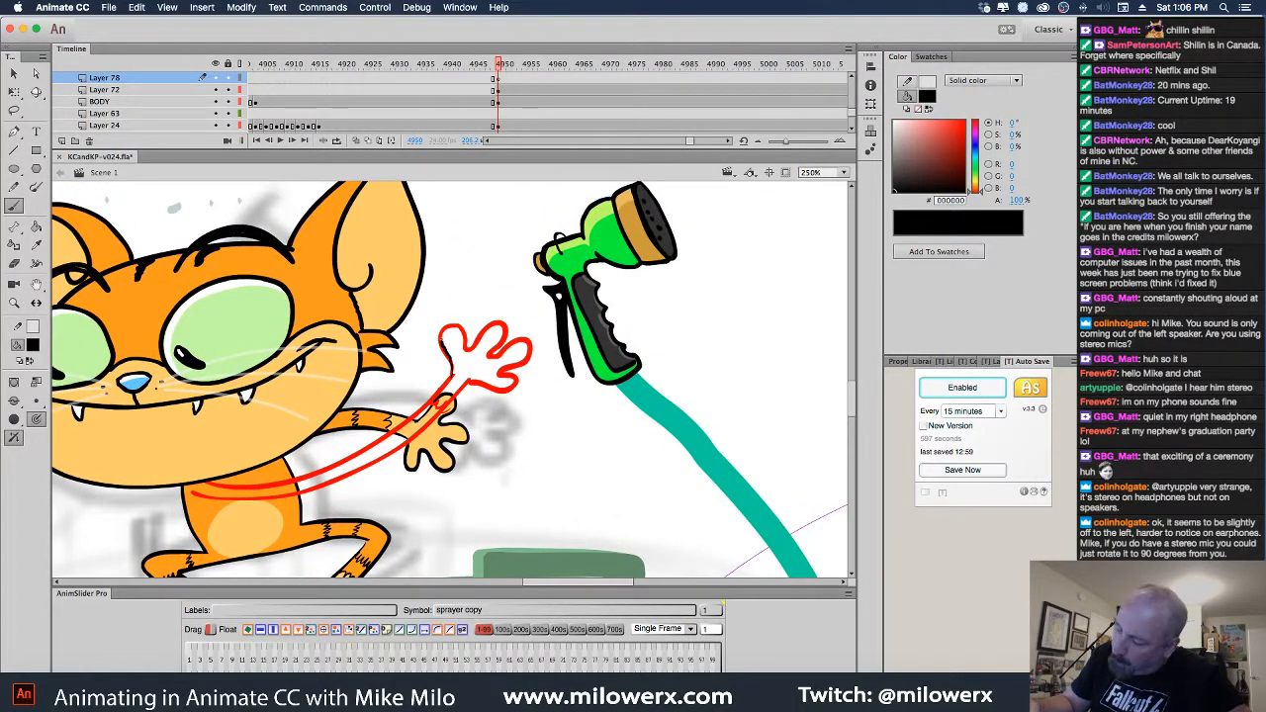
Ink the hand outline and both arm lines in black on Layer 78, then delete the red sketch on Layer 72
mouse_move(486, 321)
left_mouse_down()
mouse_move(507, 334)
mouse_move(495, 352)
mouse_move(514, 364)
mouse_move(499, 370)
mouse_move(513, 390)
mouse_move(448, 383)
mouse_move(454, 365)
left_mouse_up()
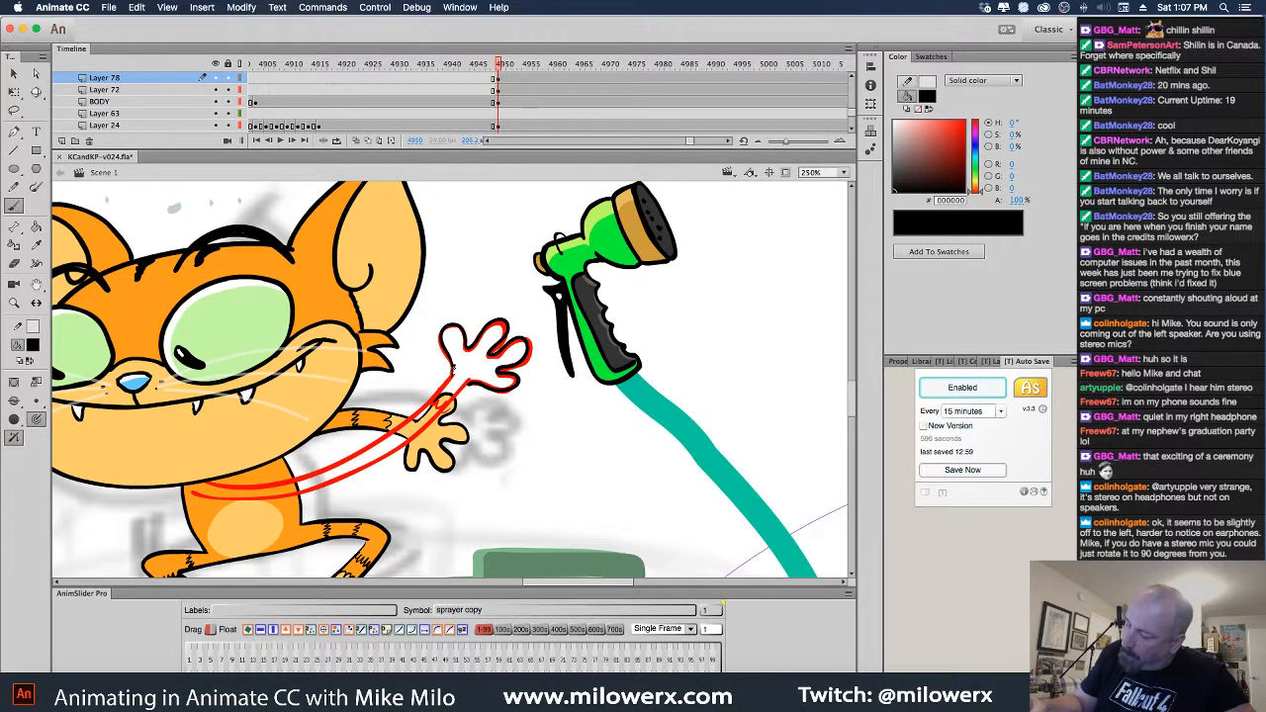
left_click_drag(403, 429, 269, 484)
mouse_move(432, 405)
left_mouse_down()
mouse_move(349, 458)
mouse_move(209, 482)
left_mouse_up()
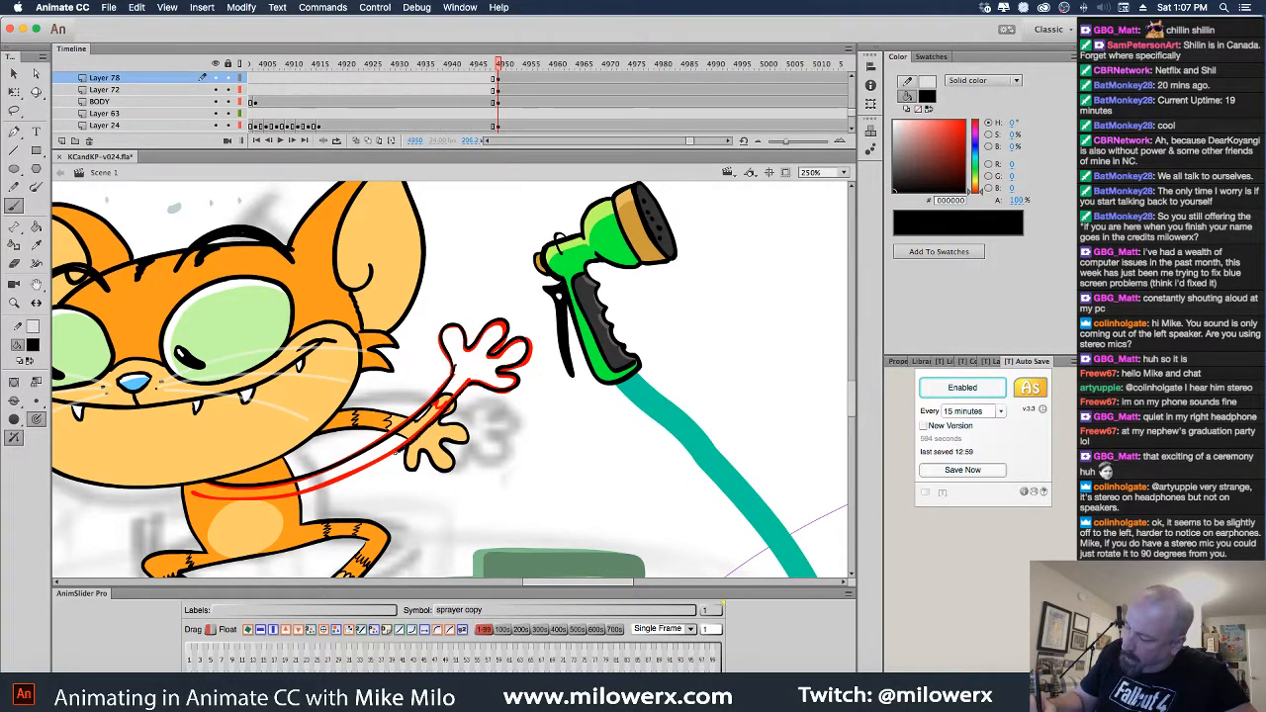
mouse_move(203, 495)
left_mouse_down()
mouse_move(436, 420)
mouse_move(448, 392)
left_mouse_up()
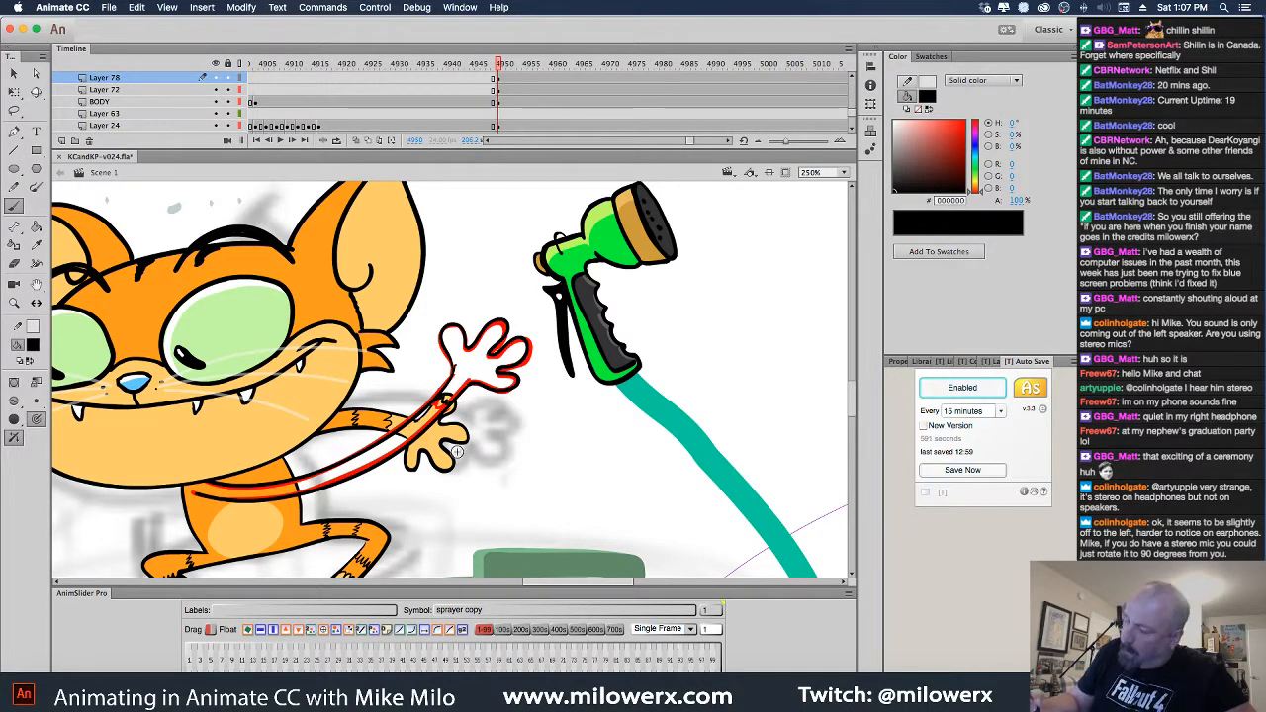
left_click(497, 90)
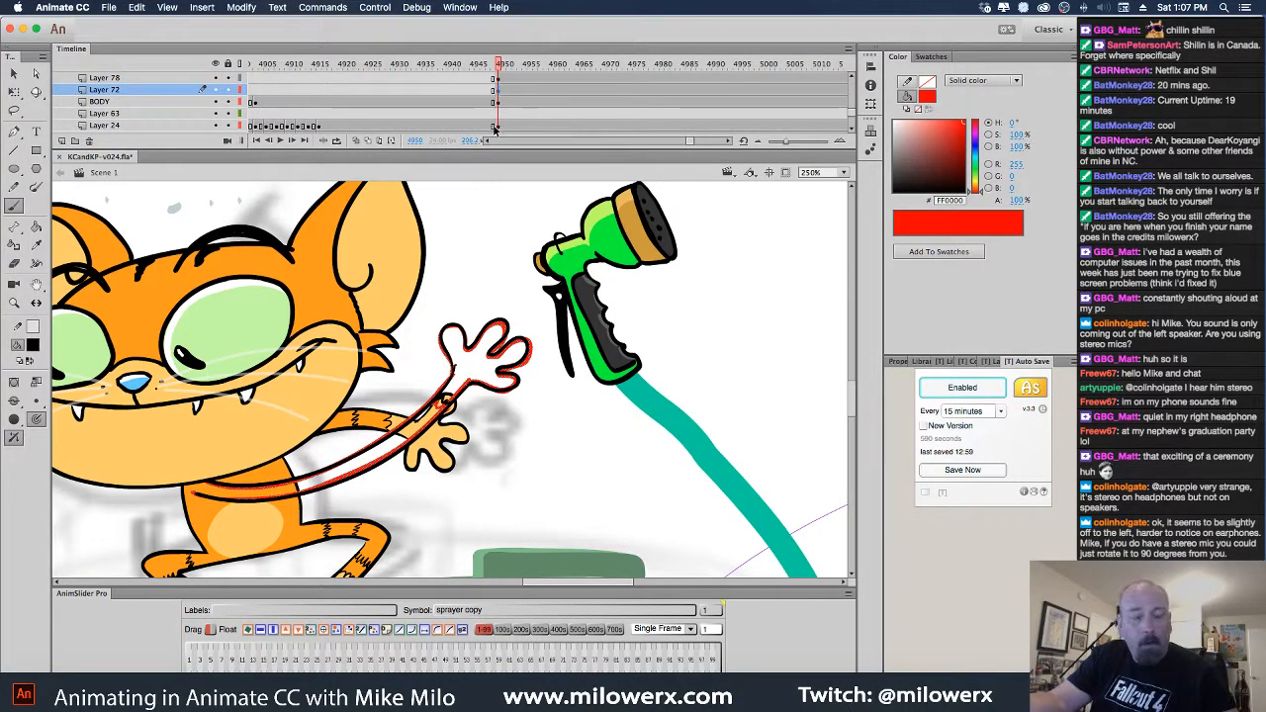
key("Delete")
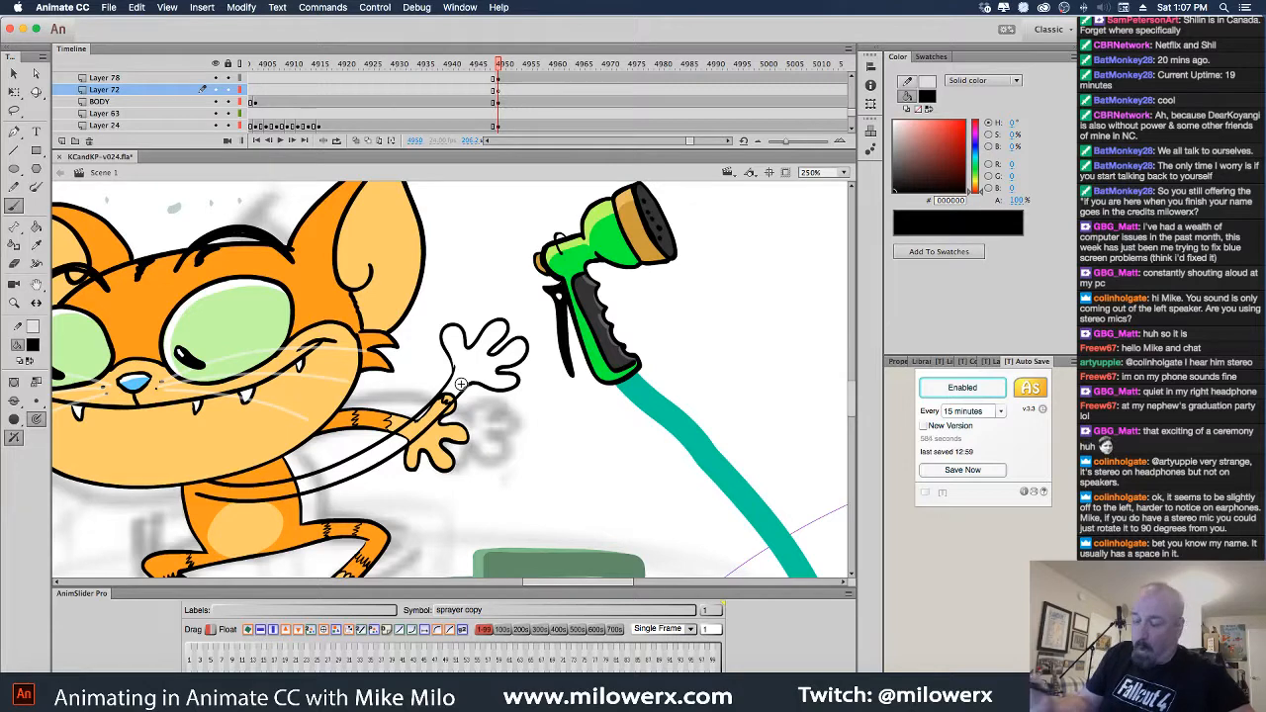
Fill the inside of the new arm with orange using a gap-closing Paint Bucket
left_click(35, 346)
left_click(50, 362)
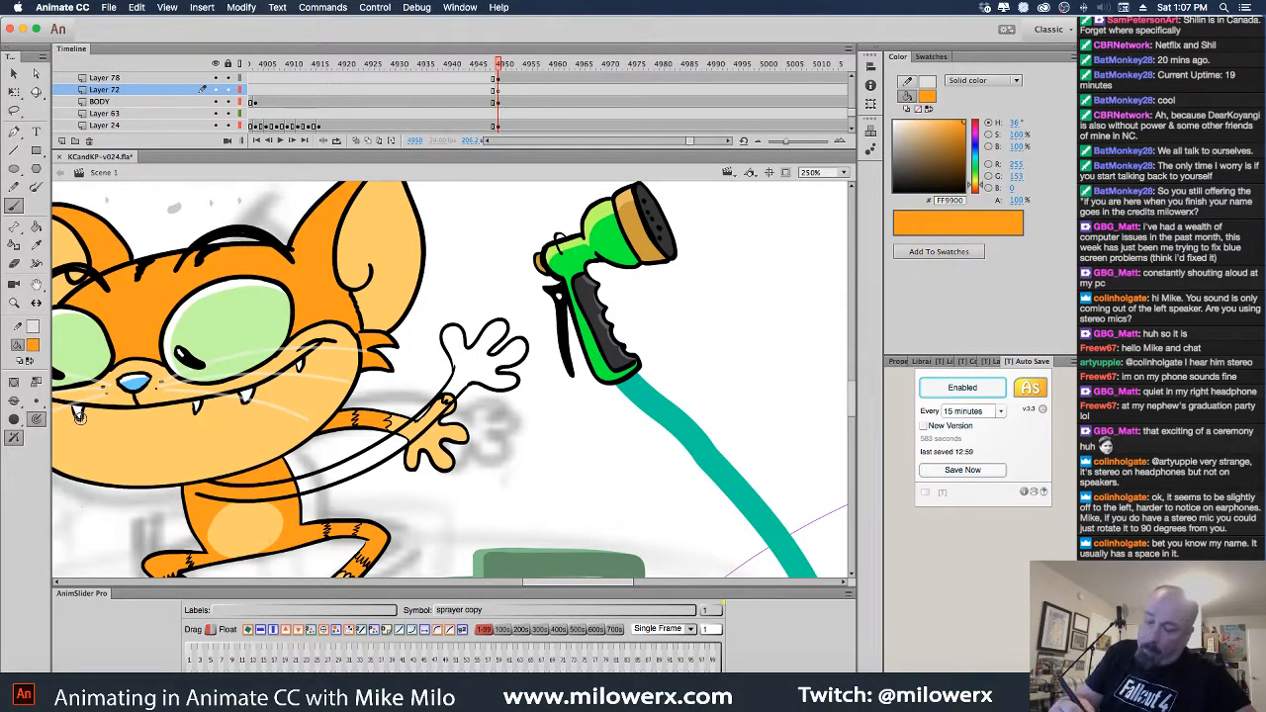
left_click(37, 403)
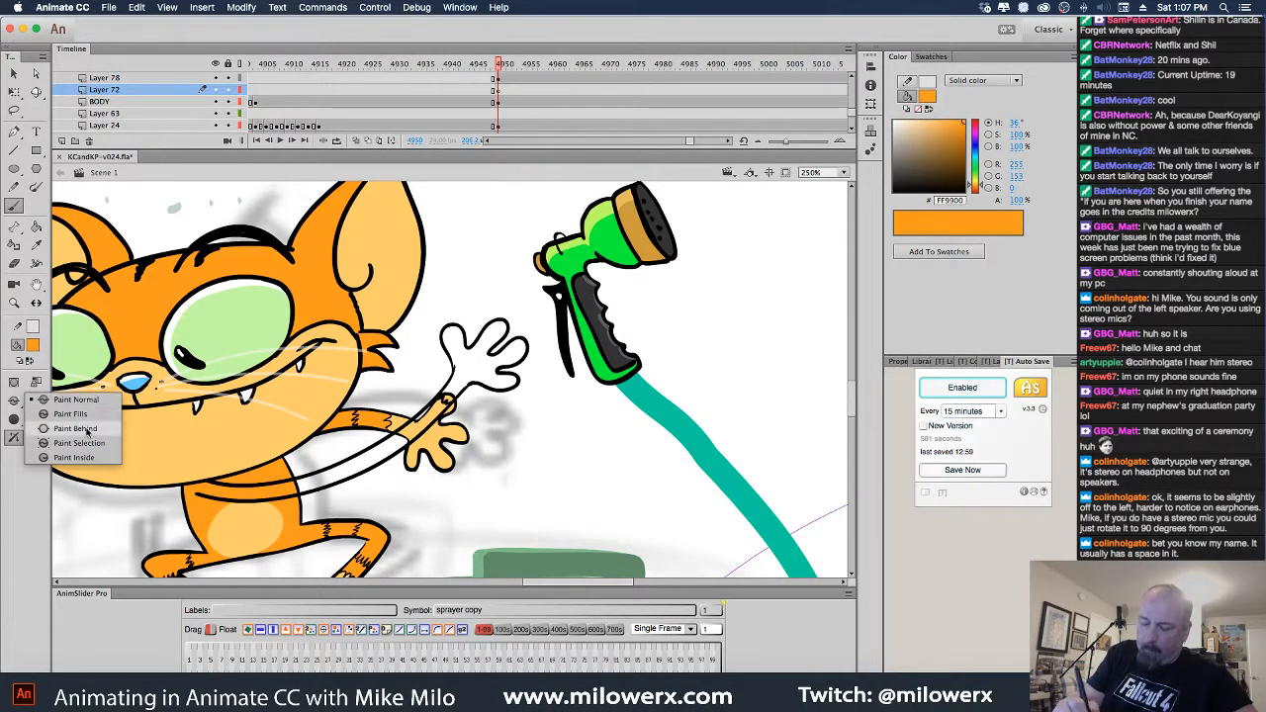
left_click(98, 444)
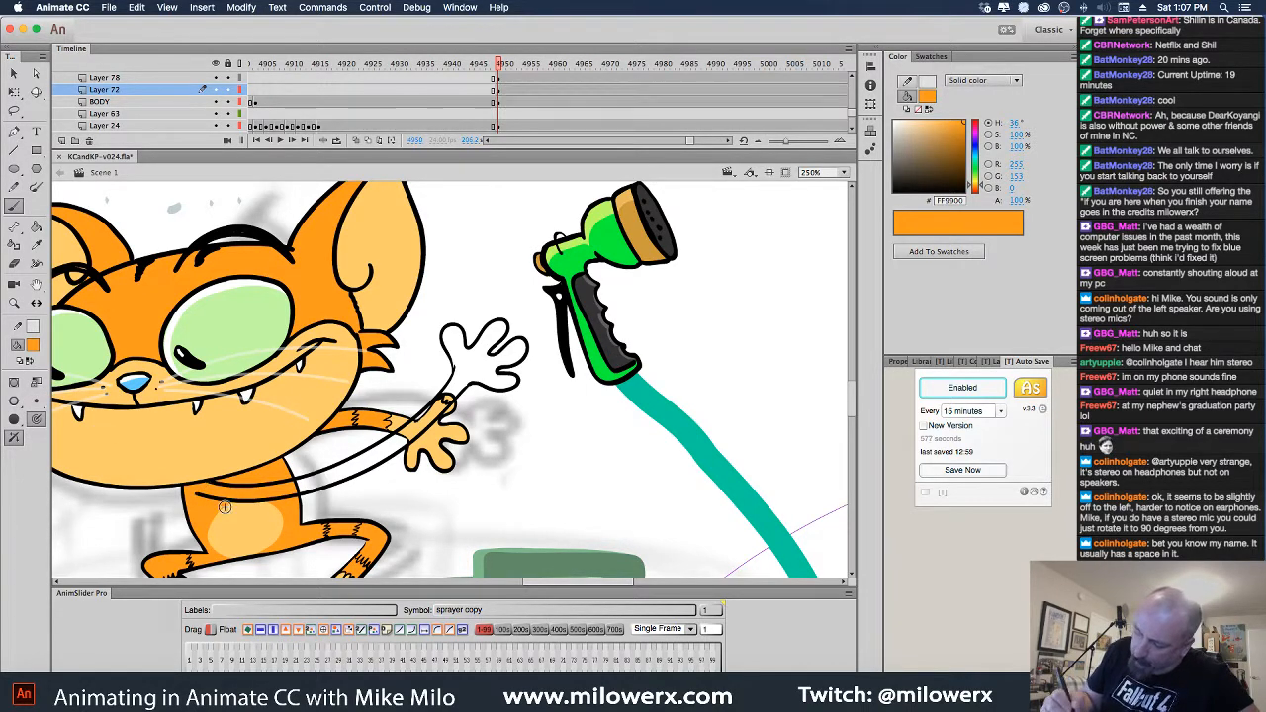
left_click(37, 225)
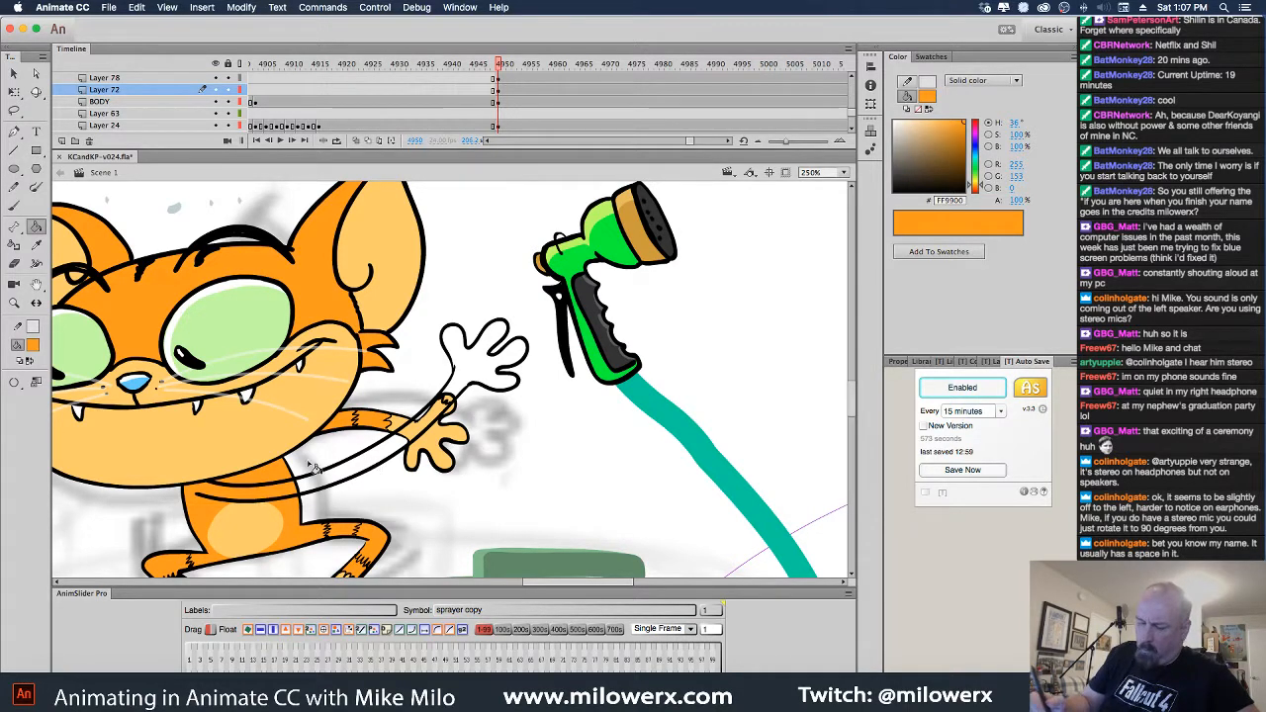
left_click(13, 382)
left_click(83, 434)
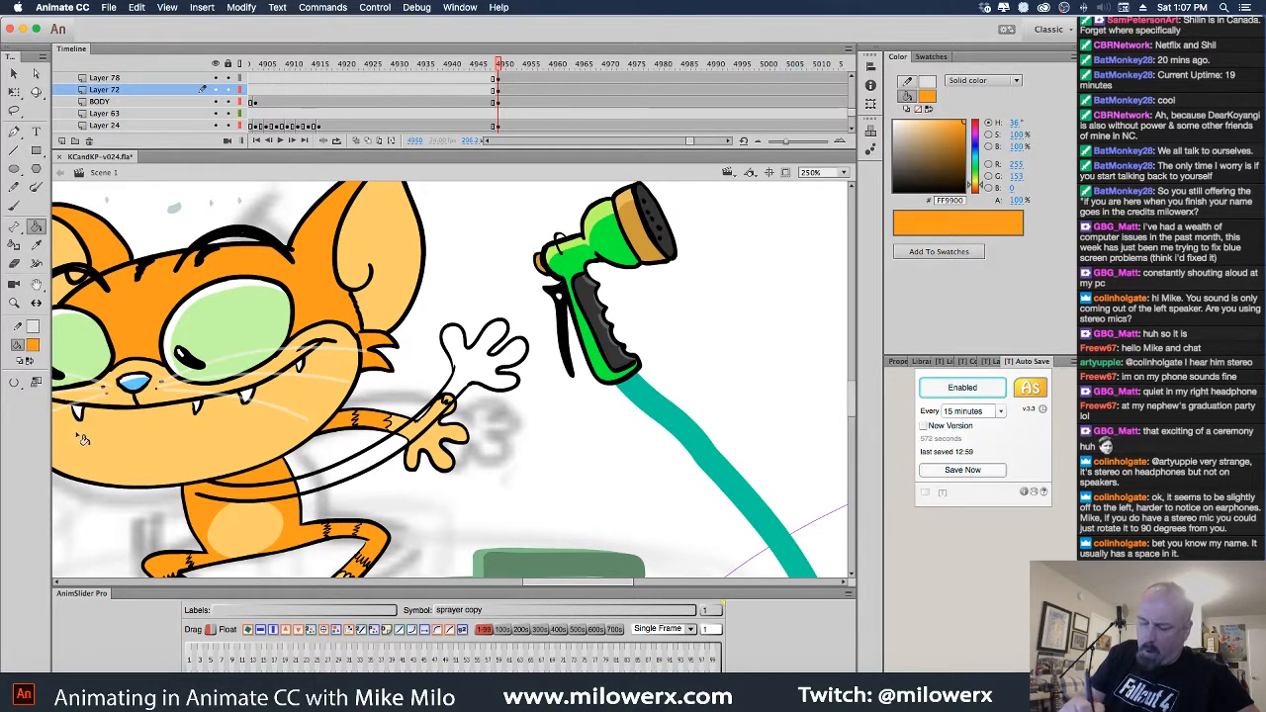
left_click(390, 463)
left_click(390, 461)
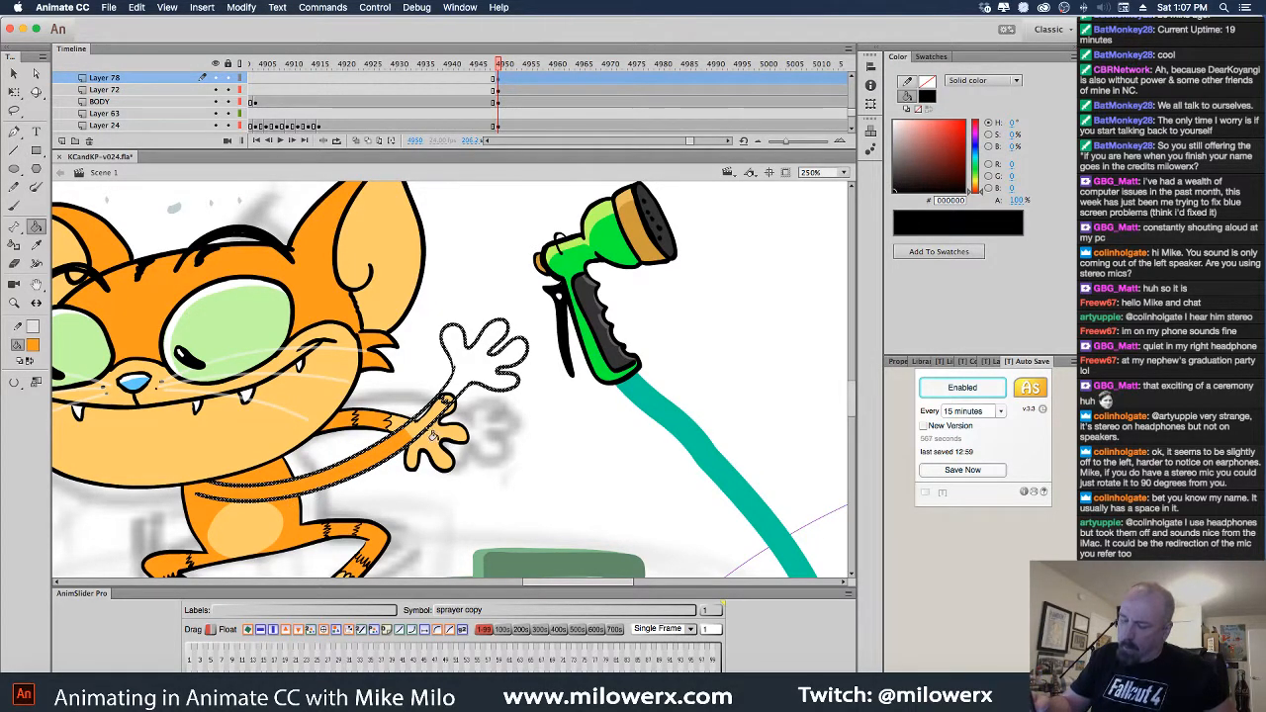
left_click(532, 426)
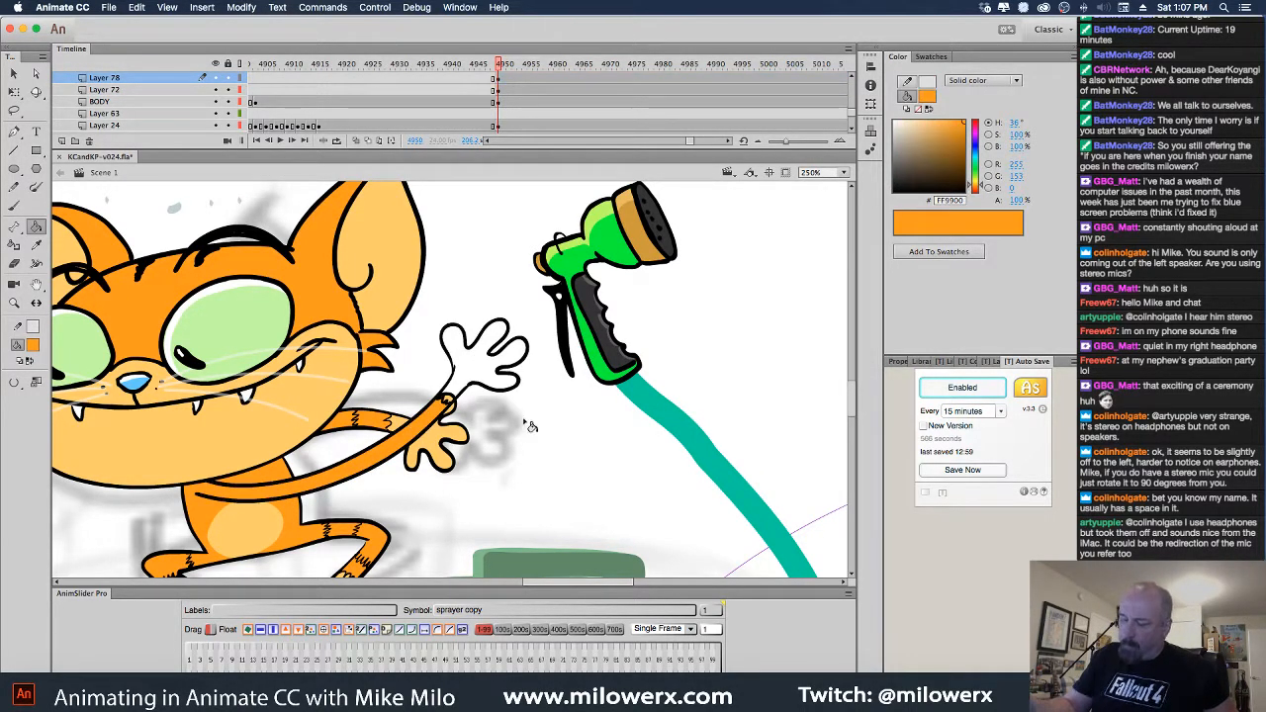
Fill the white hand with light orange #FFCC66, then reset the fill to black
left_click(33, 348)
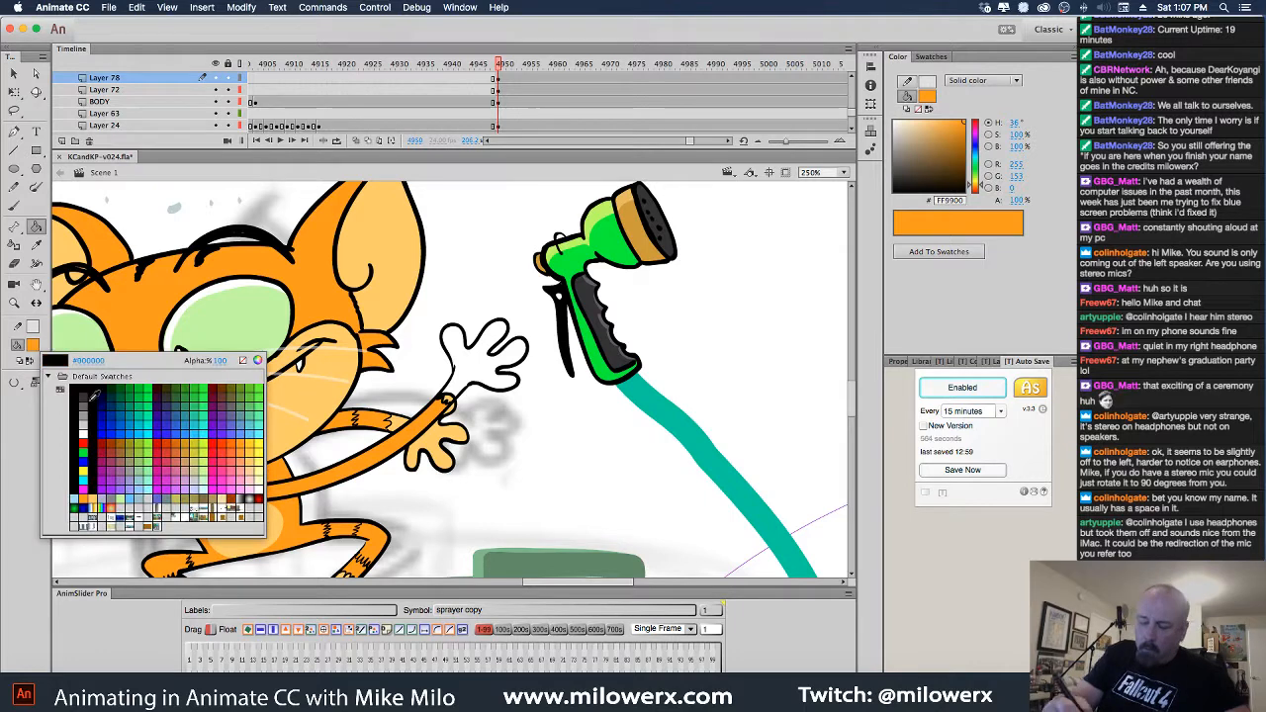
left_click(96, 495)
left_click(474, 382)
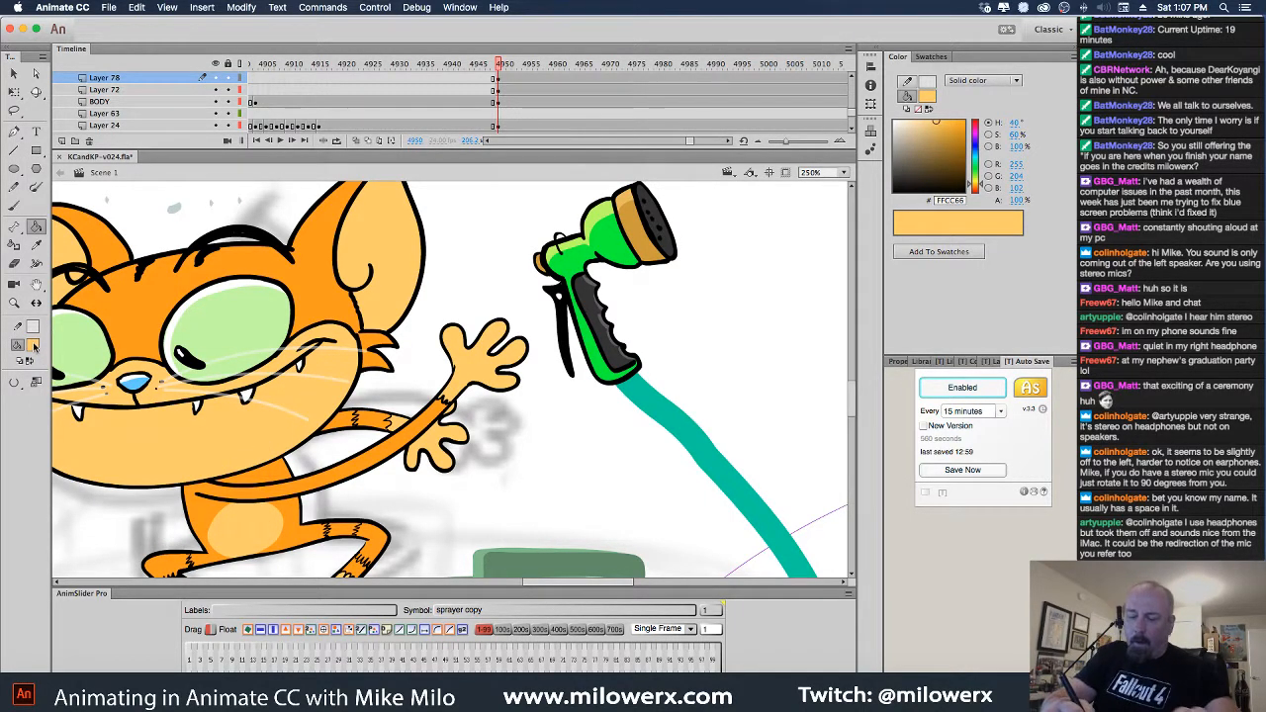
left_click(35, 347)
left_click(48, 360)
left_click(13, 206)
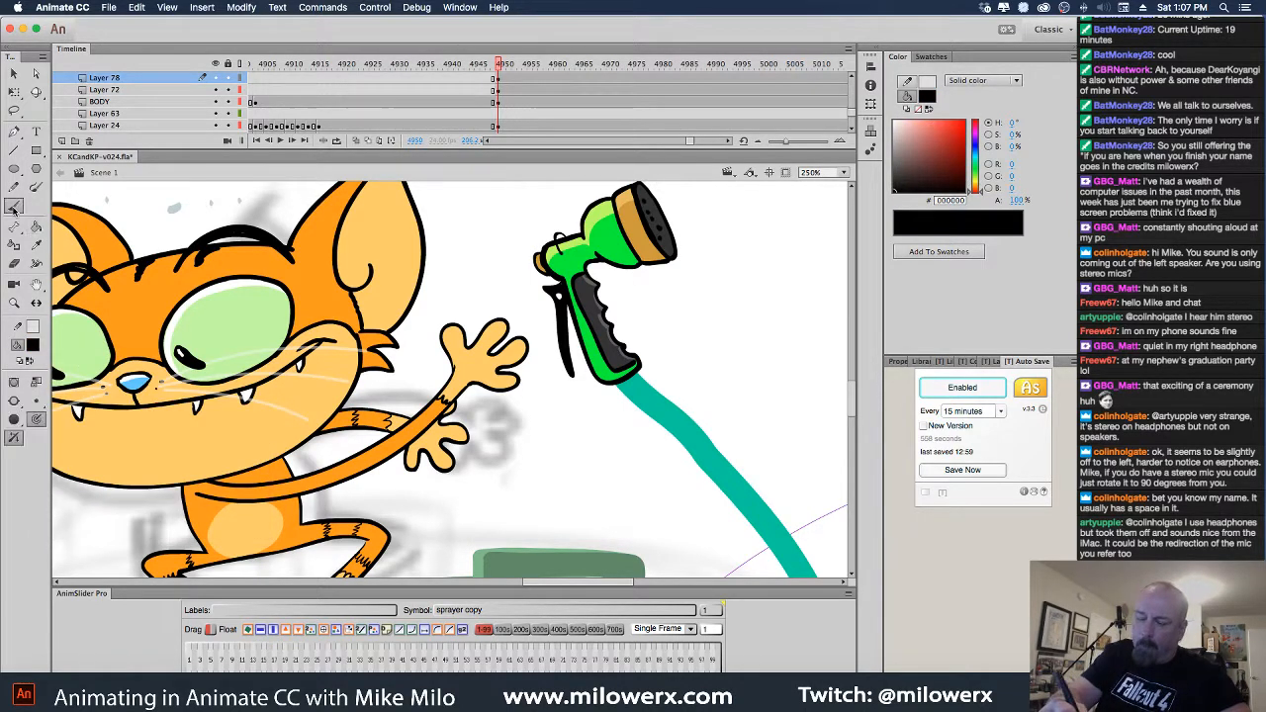
Set a brush painting mode and light orange fill to stripe the arm
left_click(13, 400)
left_click(97, 405)
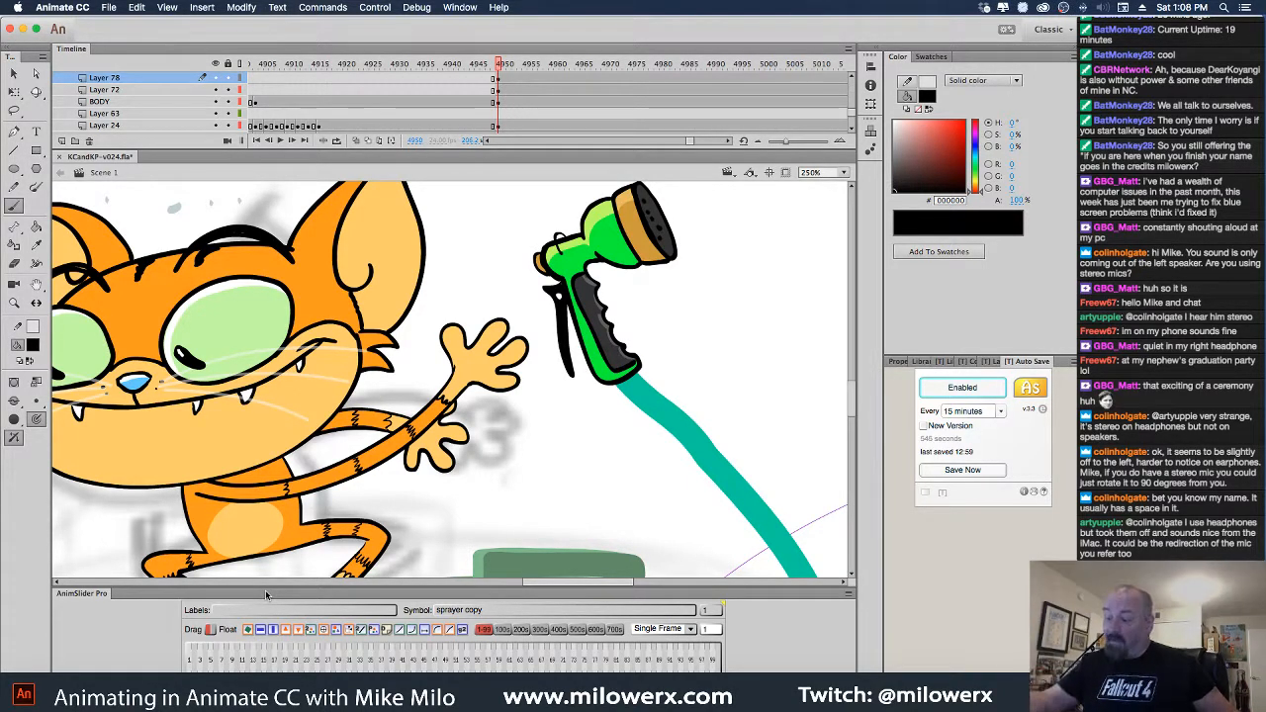
left_click(33, 345)
left_click(101, 500)
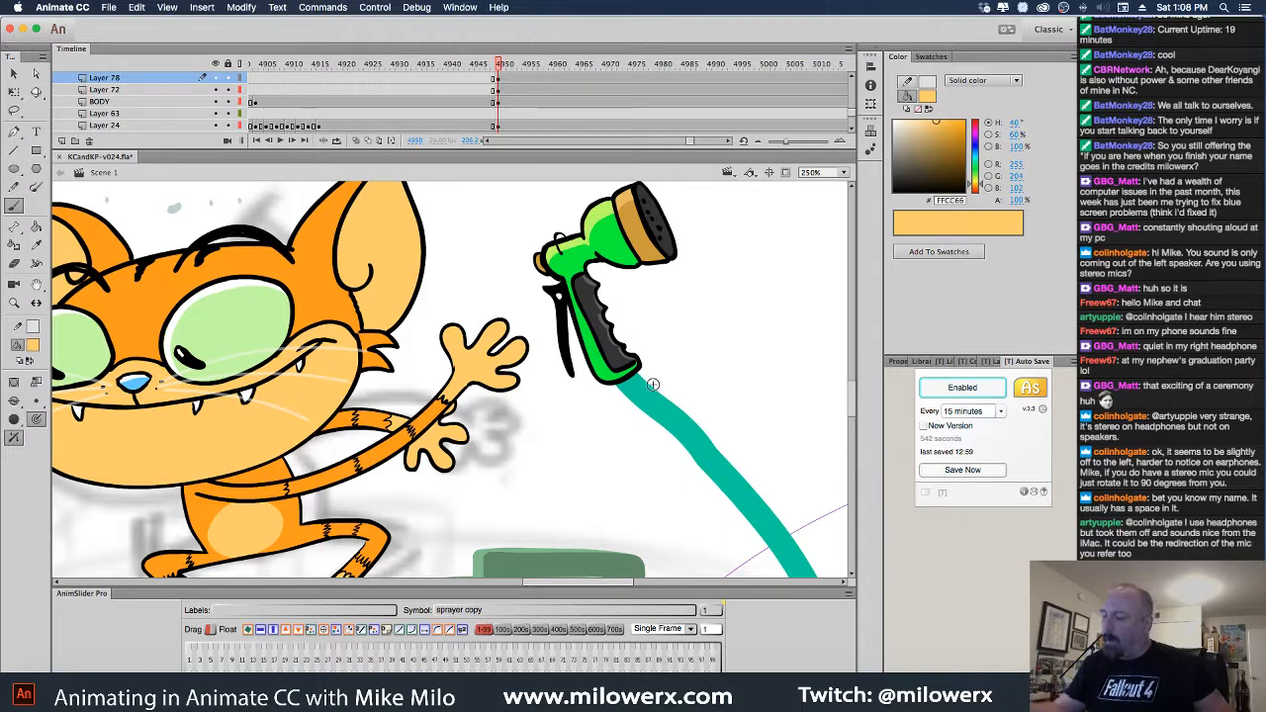
Zoom back out to the full scene, scrub to frame 4952, and select the sprayer
key("super+equal")
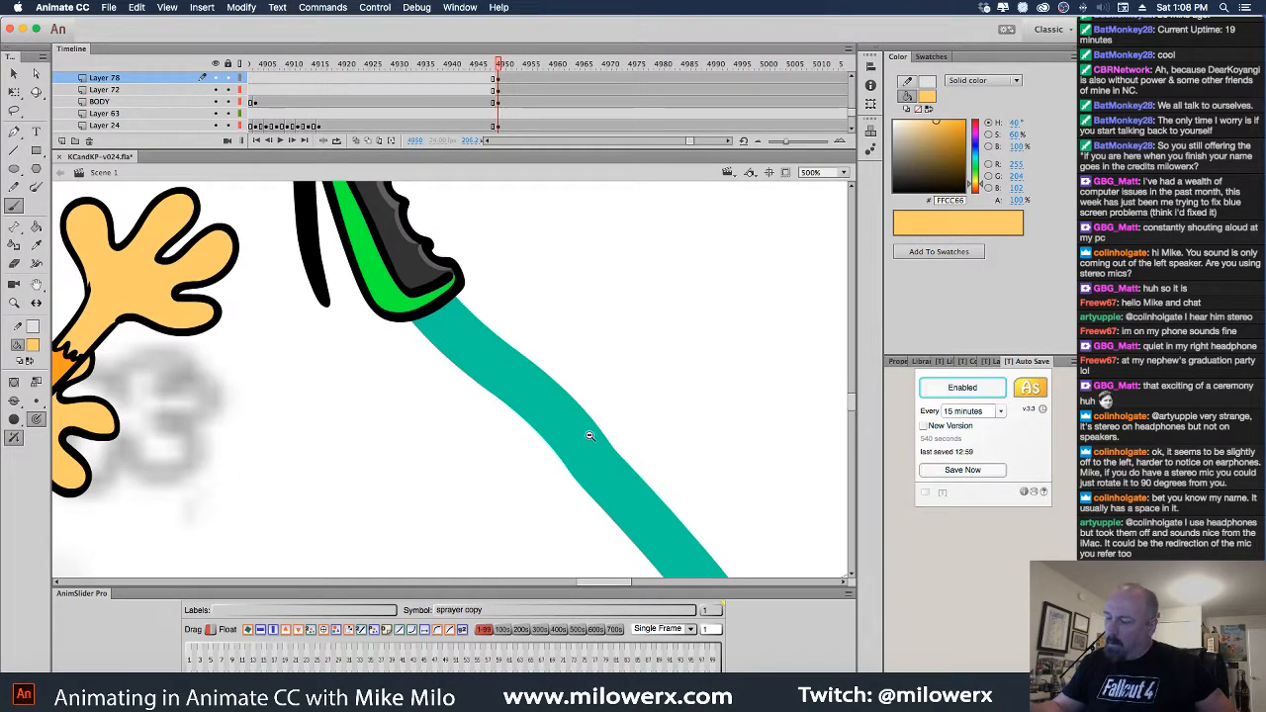
left_click(590, 436, "alt+super")
left_click(591, 441, "alt+super")
left_click(589, 449, "alt+super")
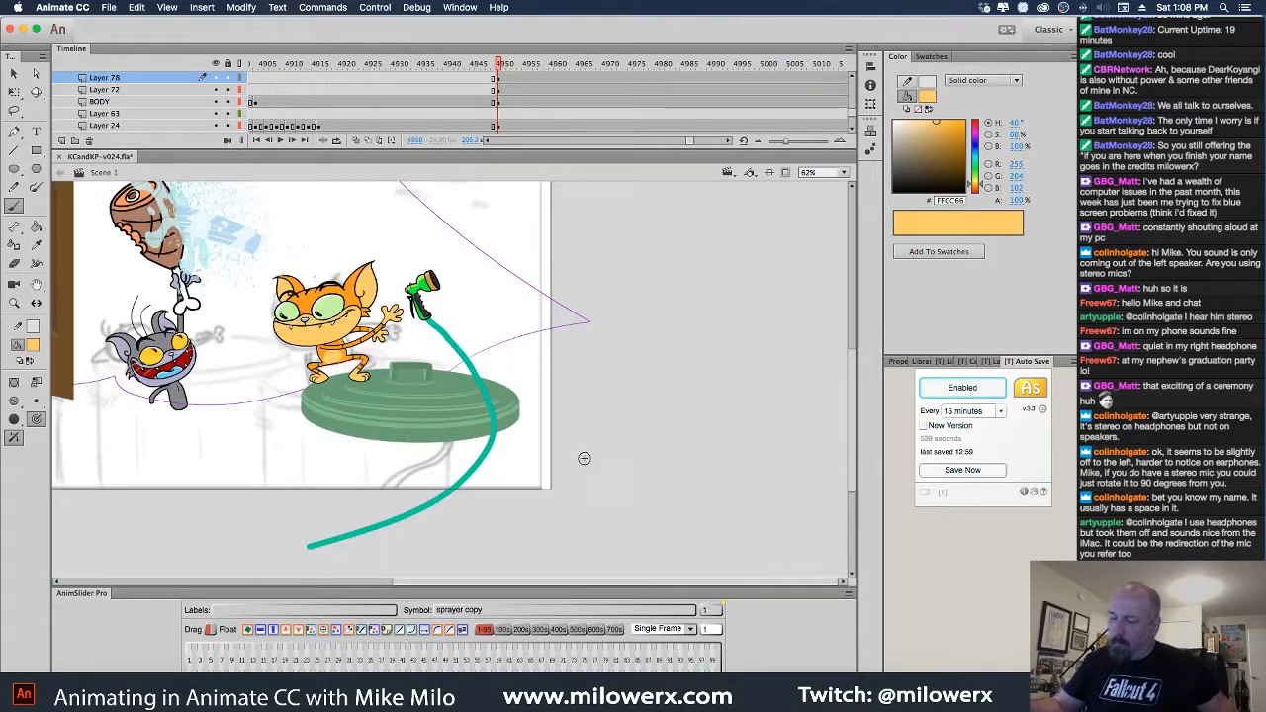
left_click(521, 426, "super")
left_click_drag(527, 449, 852, 560)
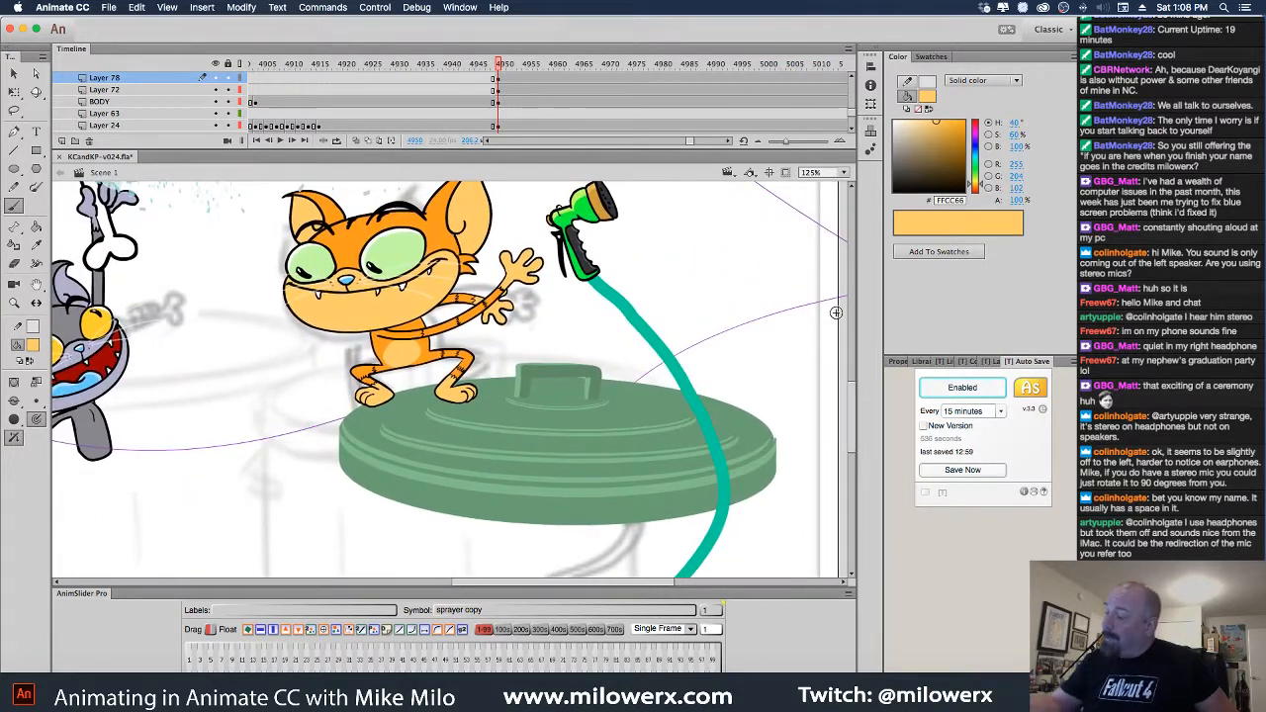
key("super+minus")
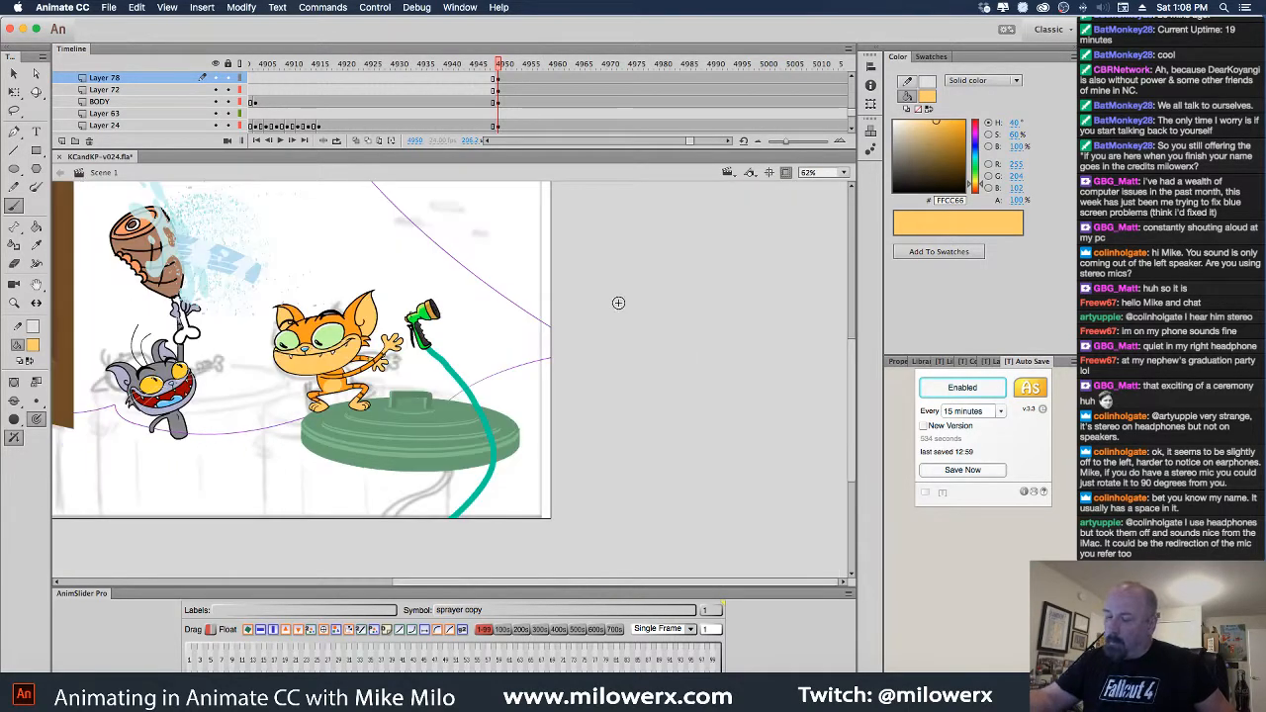
mouse_move(519, 103)
left_mouse_down()
mouse_move(507, 99)
mouse_move(525, 93)
mouse_move(511, 92)
left_mouse_up()
left_click(14, 74)
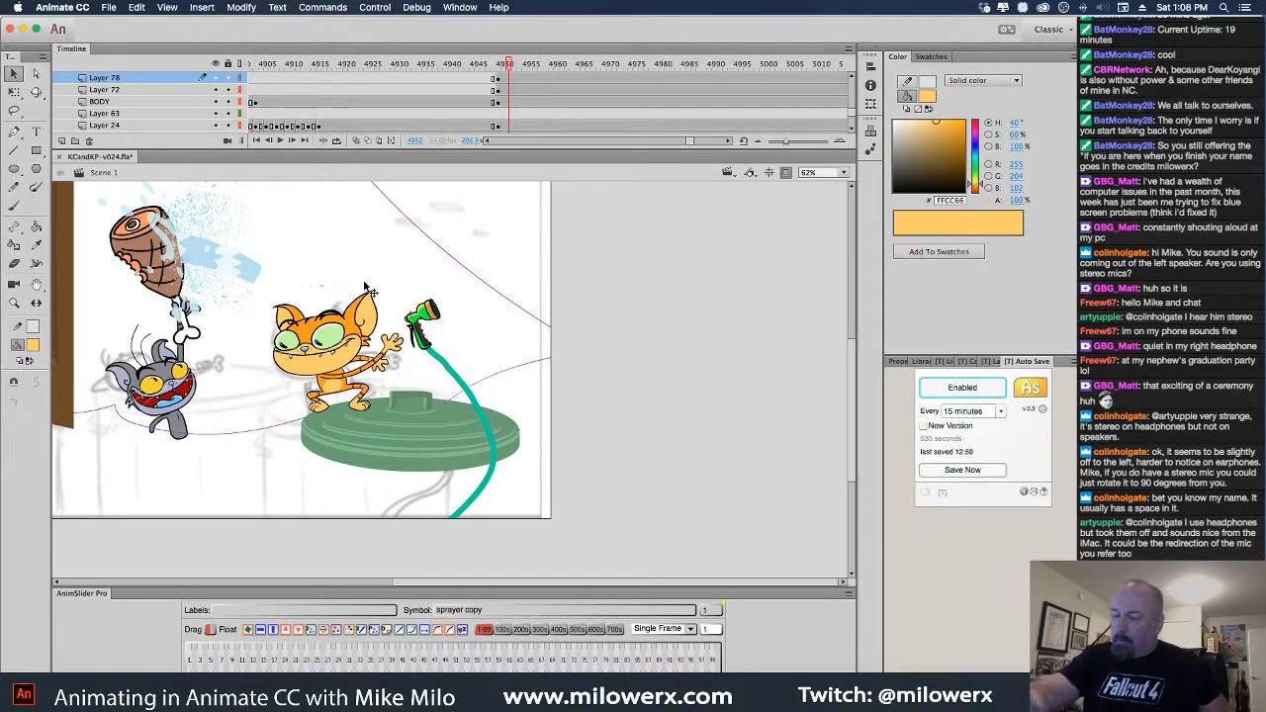
left_click(433, 324)
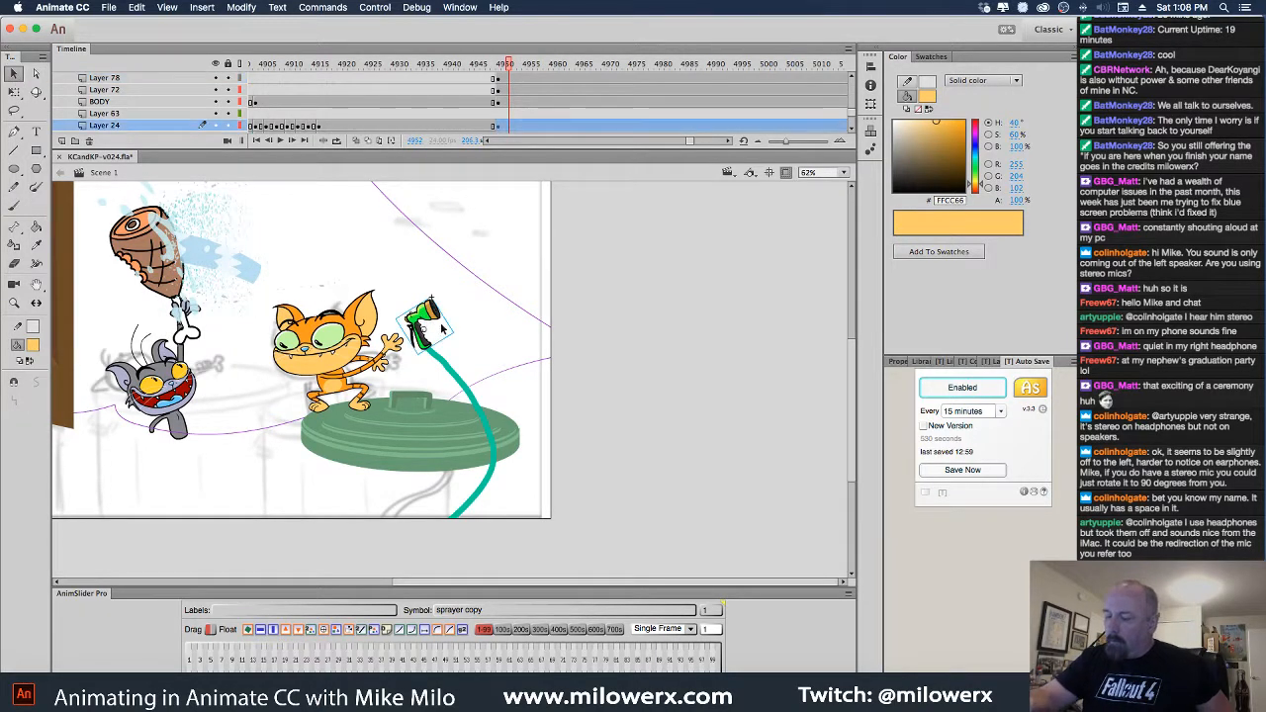
Insert a keyframe at 4952 on Layer 24 and rotate the sprayer, moving it right and down
left_click(507, 127)
key("F6")
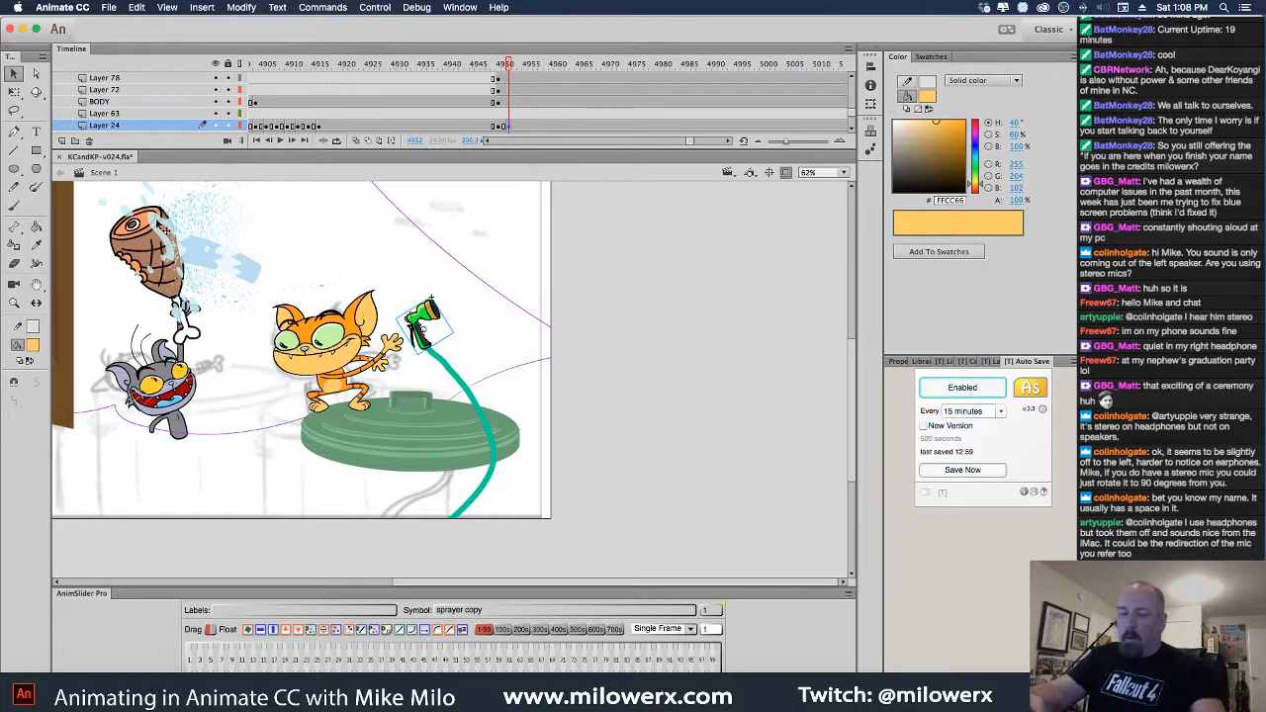
key("q")
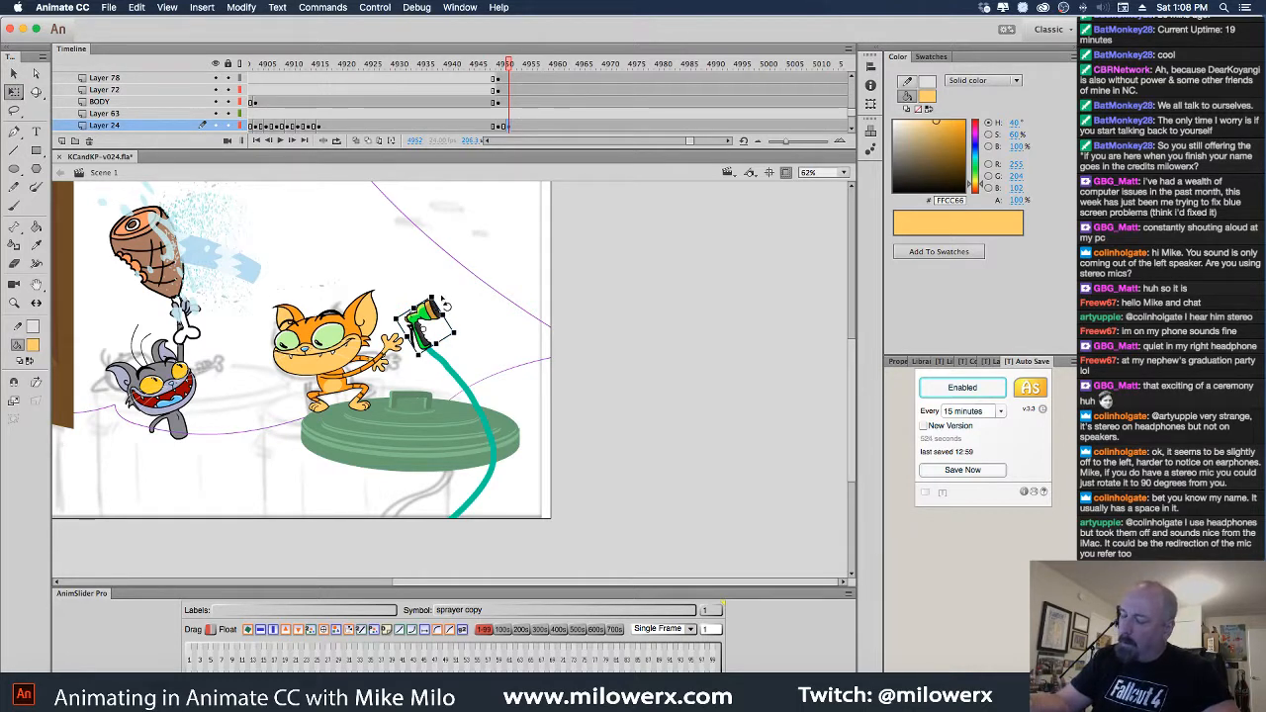
mouse_move(446, 307)
left_mouse_down()
mouse_move(428, 303)
mouse_move(507, 377)
left_mouse_up()
left_click(490, 439)
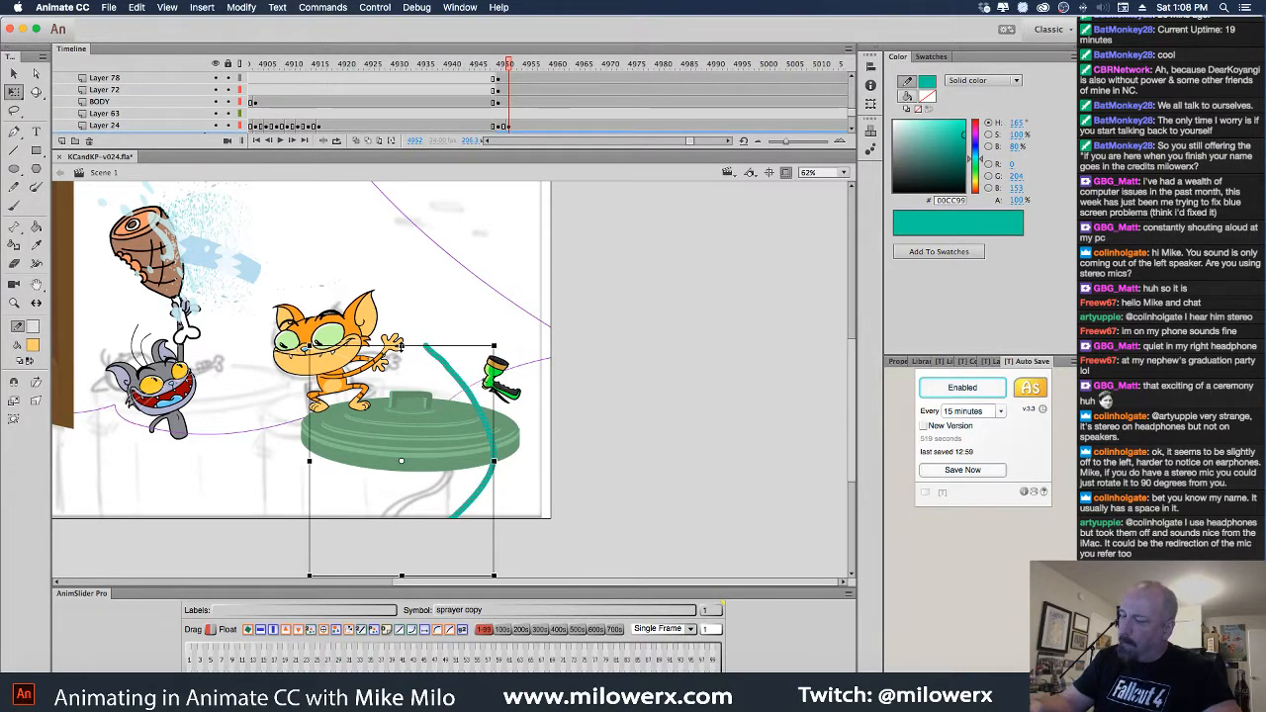
left_click(511, 127)
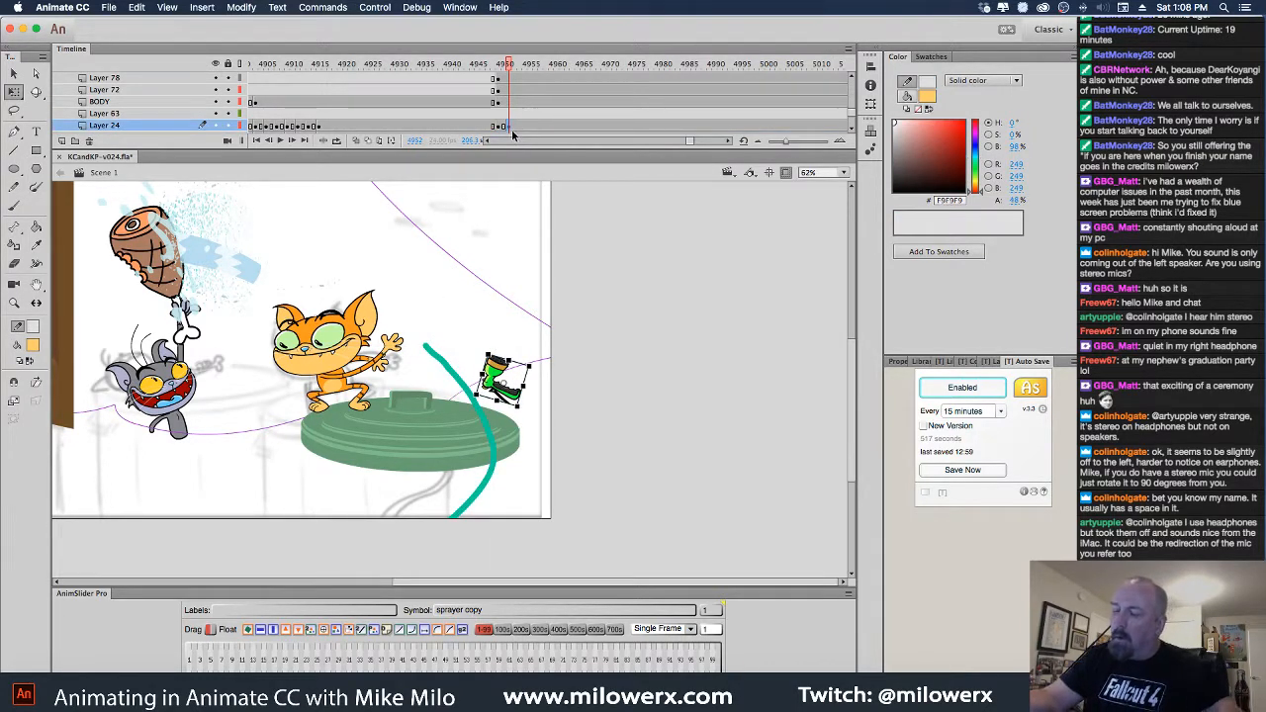
key("Escape")
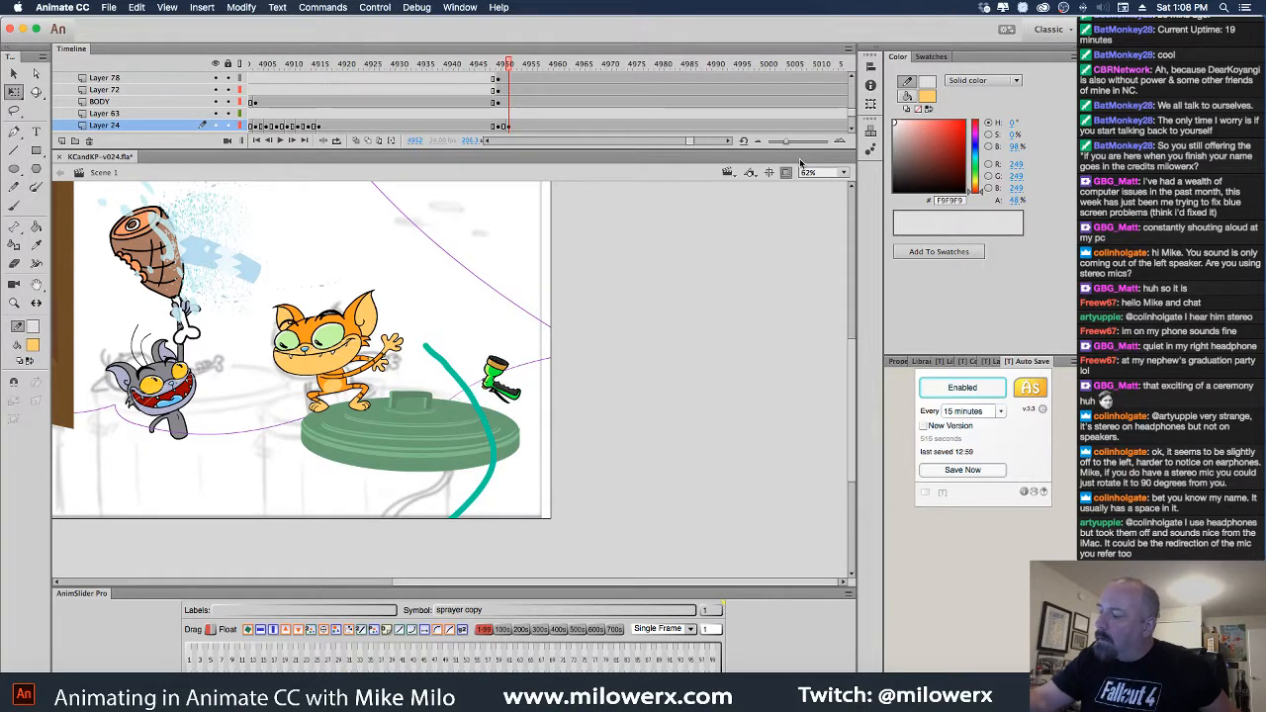
Skew Layer 80's teal hose down and right so it follows the sprayer
left_click_drag(802, 147, 803, 170)
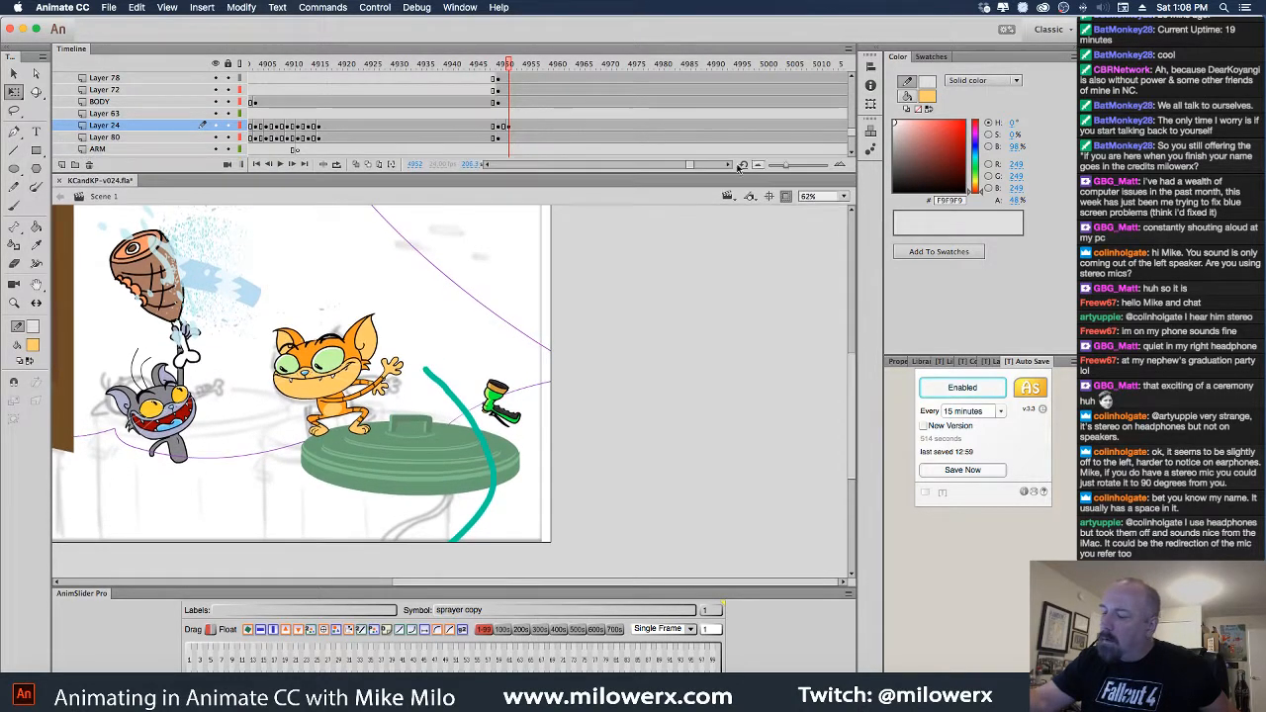
left_click(510, 141)
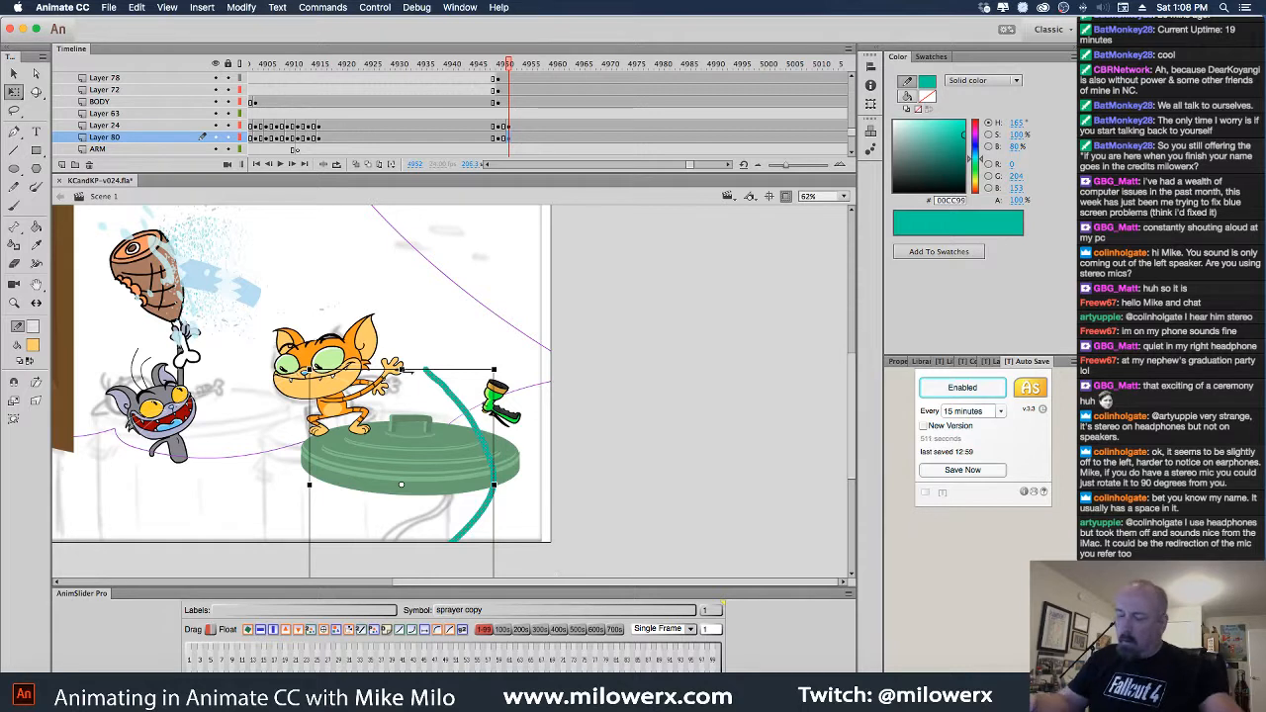
left_click(36, 401)
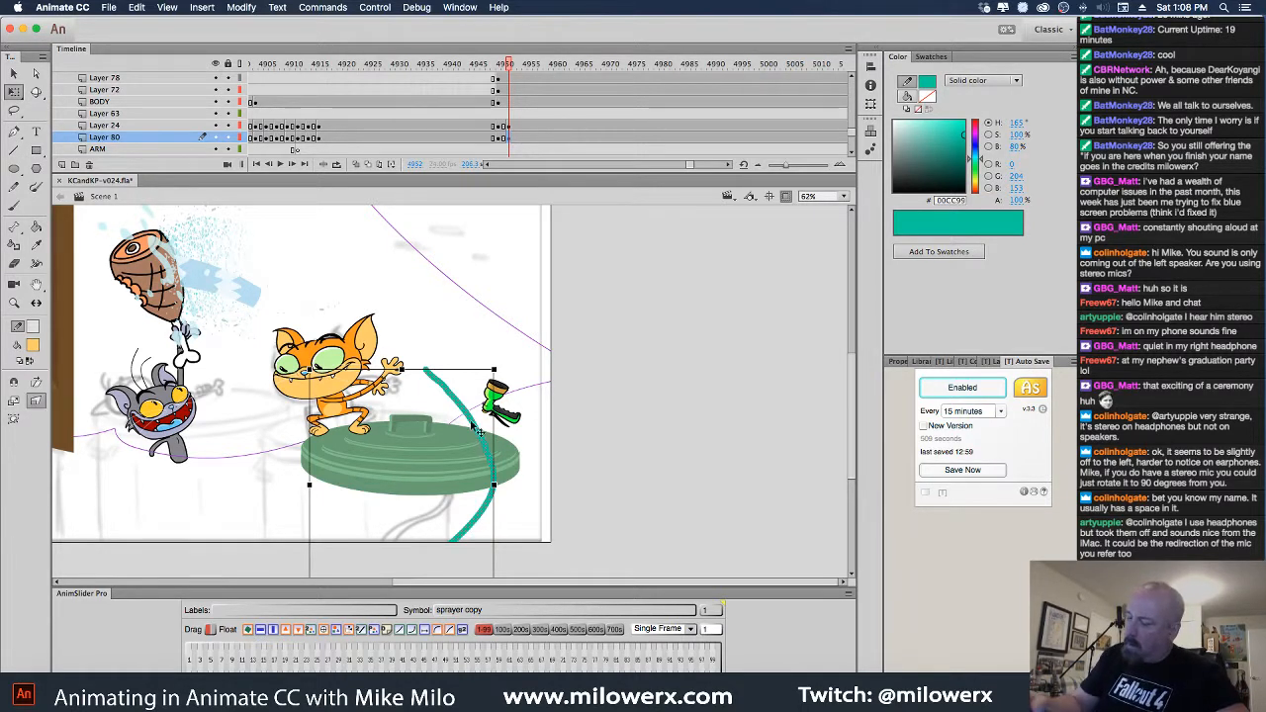
left_click_drag(412, 373, 494, 422)
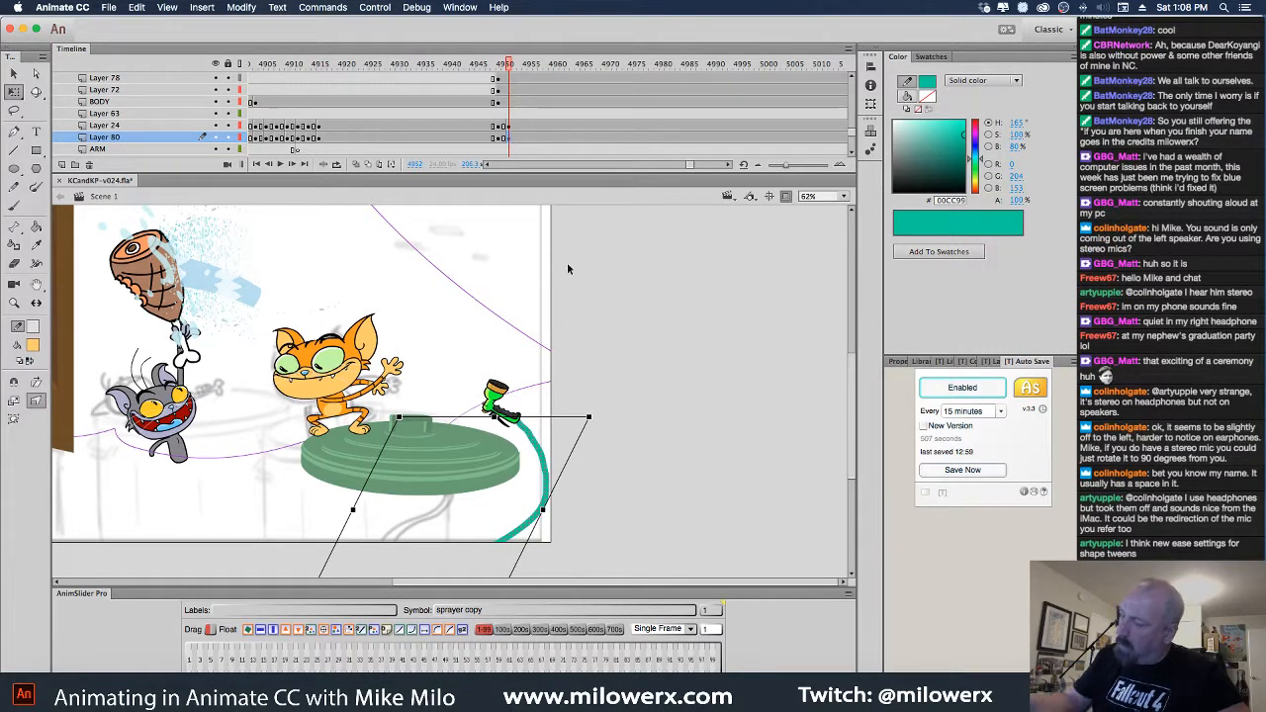
left_click_drag(508, 65, 530, 87)
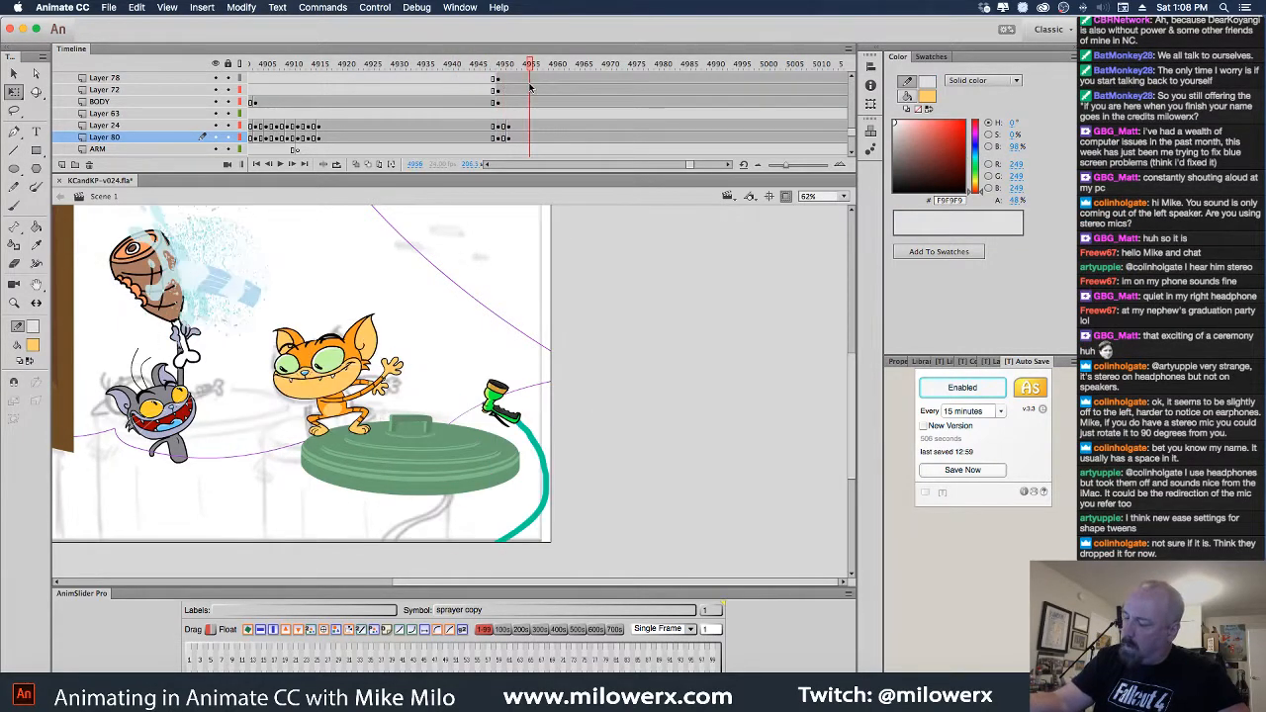
left_click(519, 138)
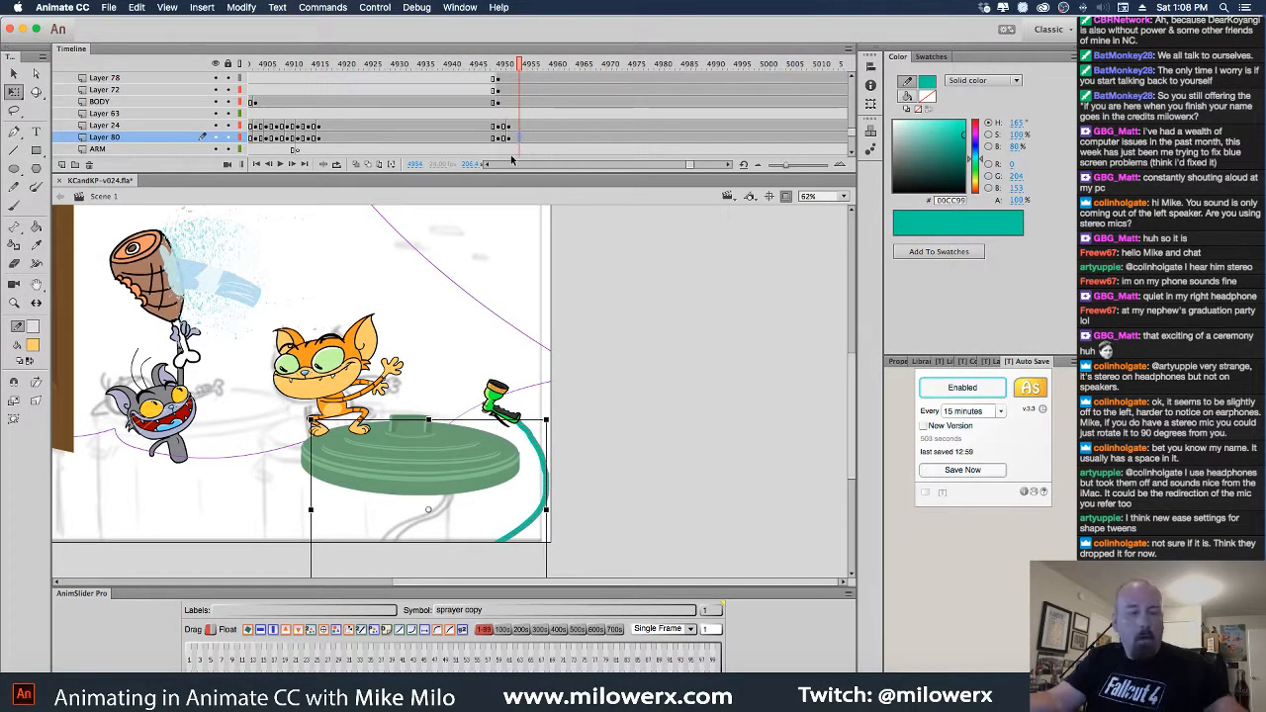
left_click(36, 400)
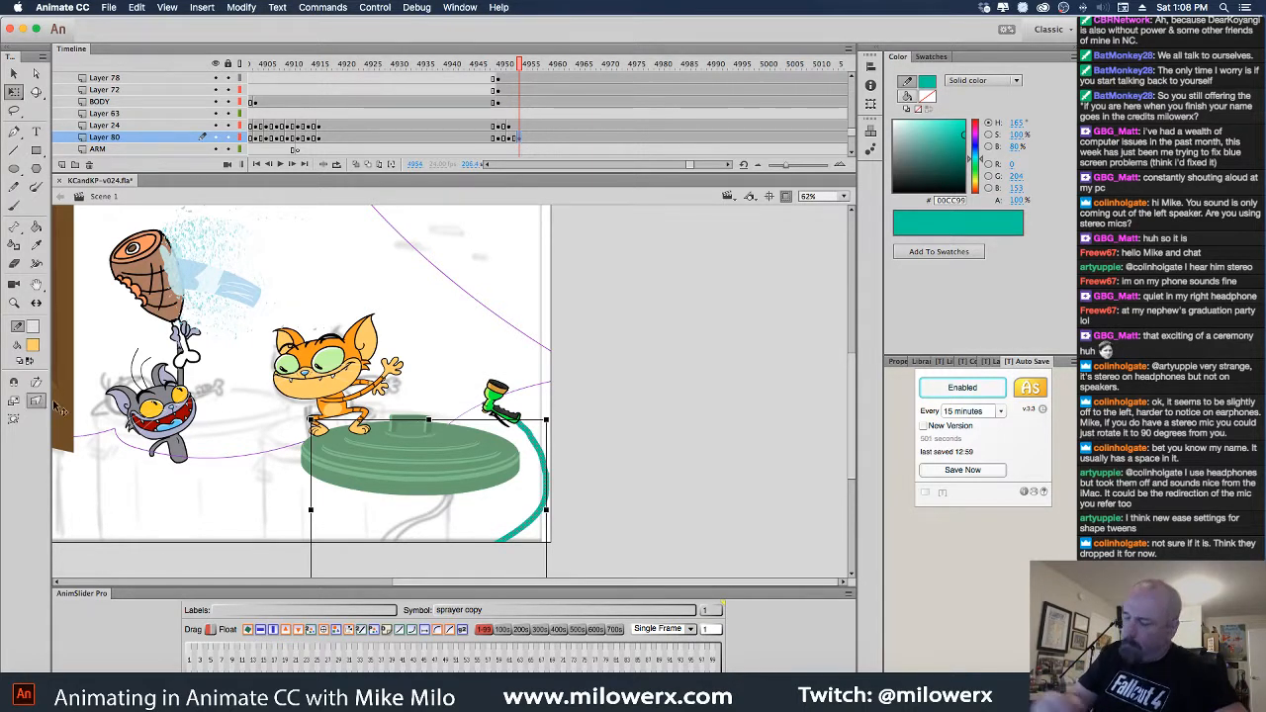
mouse_move(429, 425)
left_mouse_down()
mouse_move(516, 457)
mouse_move(432, 471)
mouse_move(452, 474)
left_mouse_up()
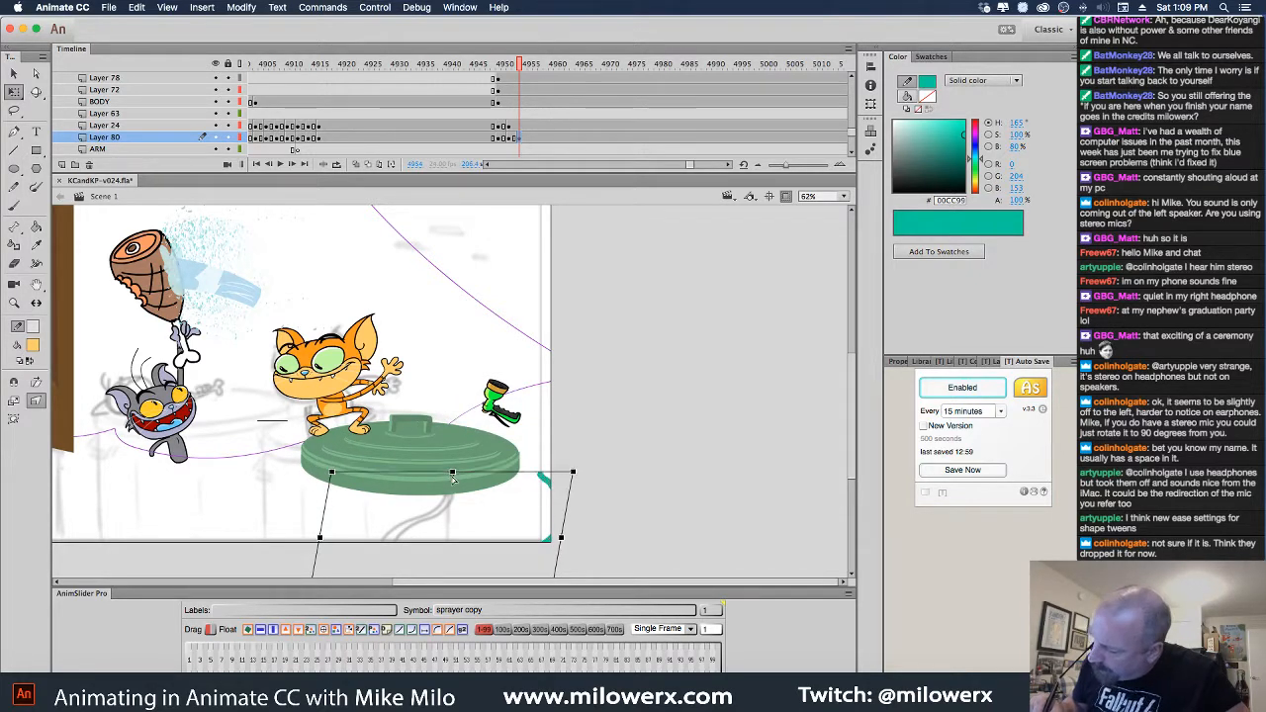
Move the sprayer beside the lid, then out to the stage's right edge on the next frame
left_click(509, 419)
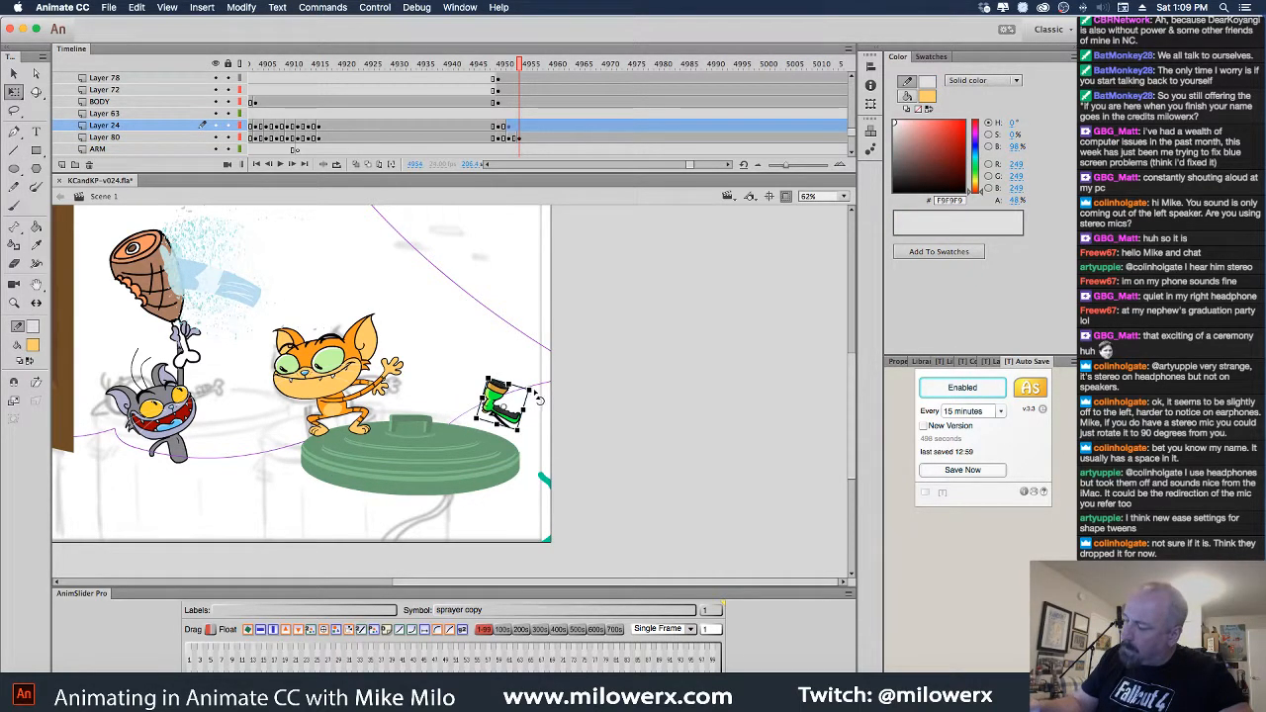
left_click_drag(536, 396, 540, 478)
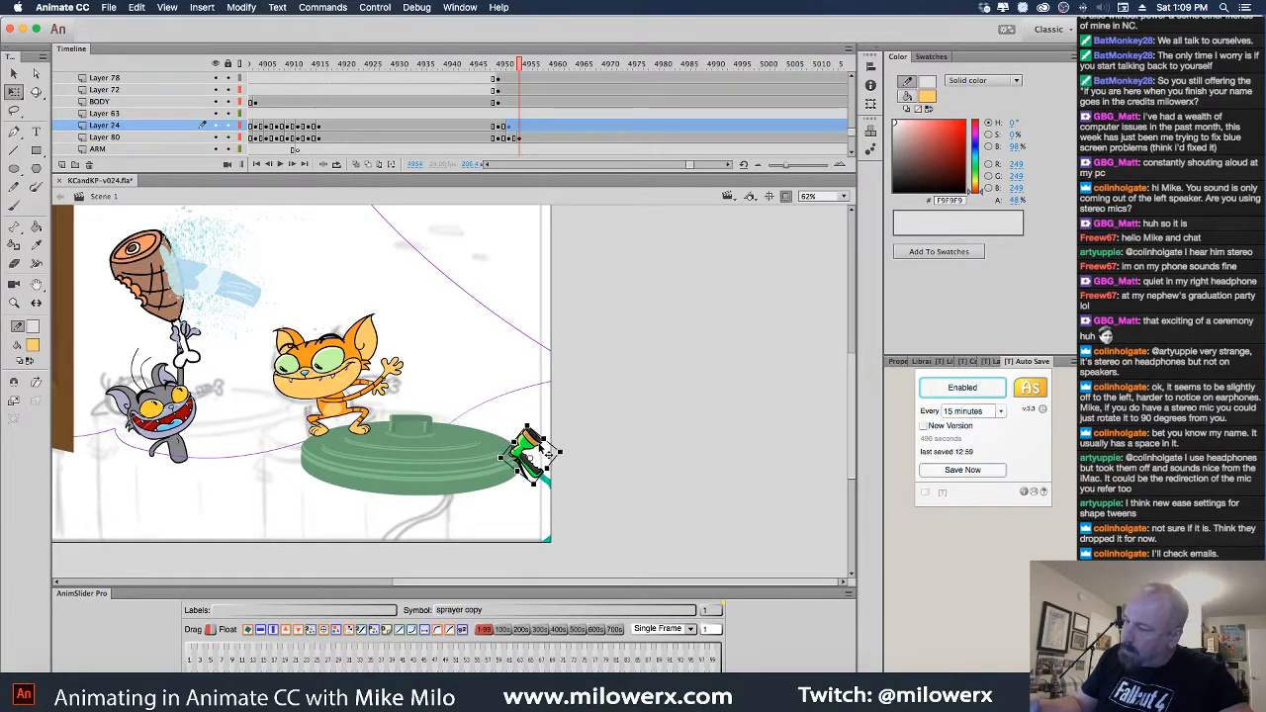
key("super+z")
left_click(522, 129)
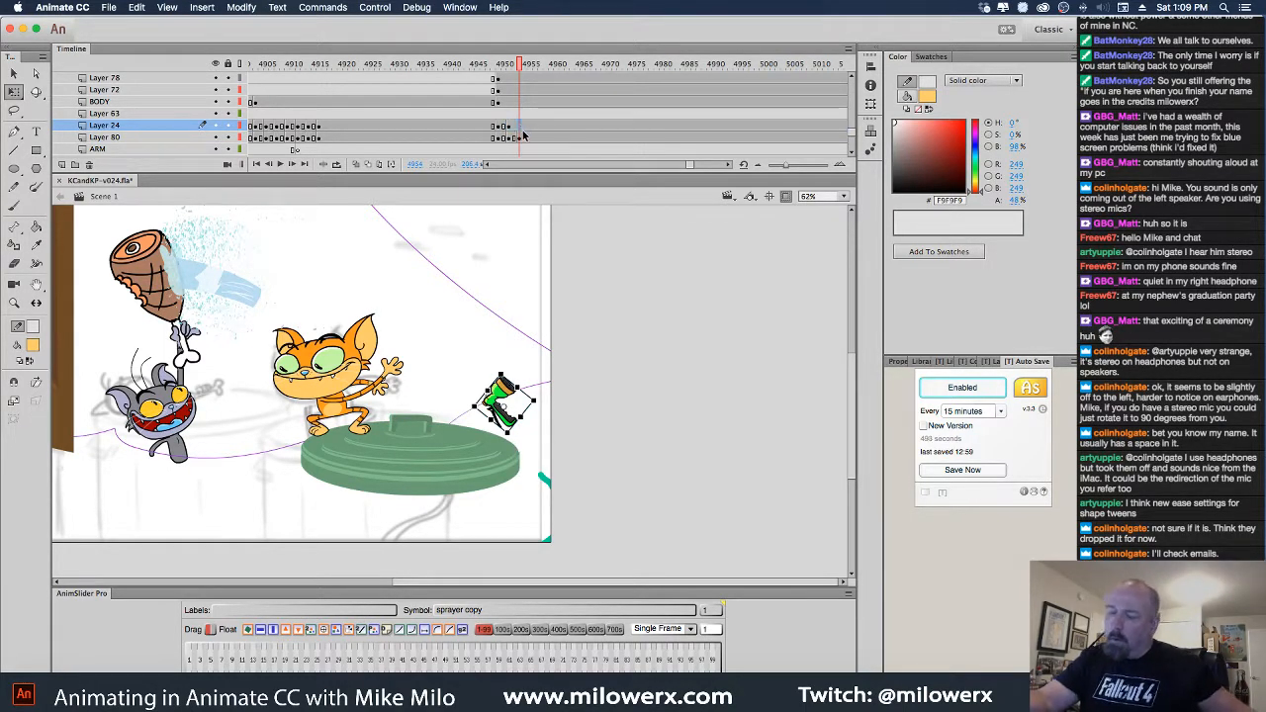
mouse_move(515, 404)
left_mouse_down()
mouse_move(536, 502)
mouse_move(543, 458)
mouse_move(524, 438)
mouse_move(527, 463)
mouse_move(547, 450)
left_mouse_up()
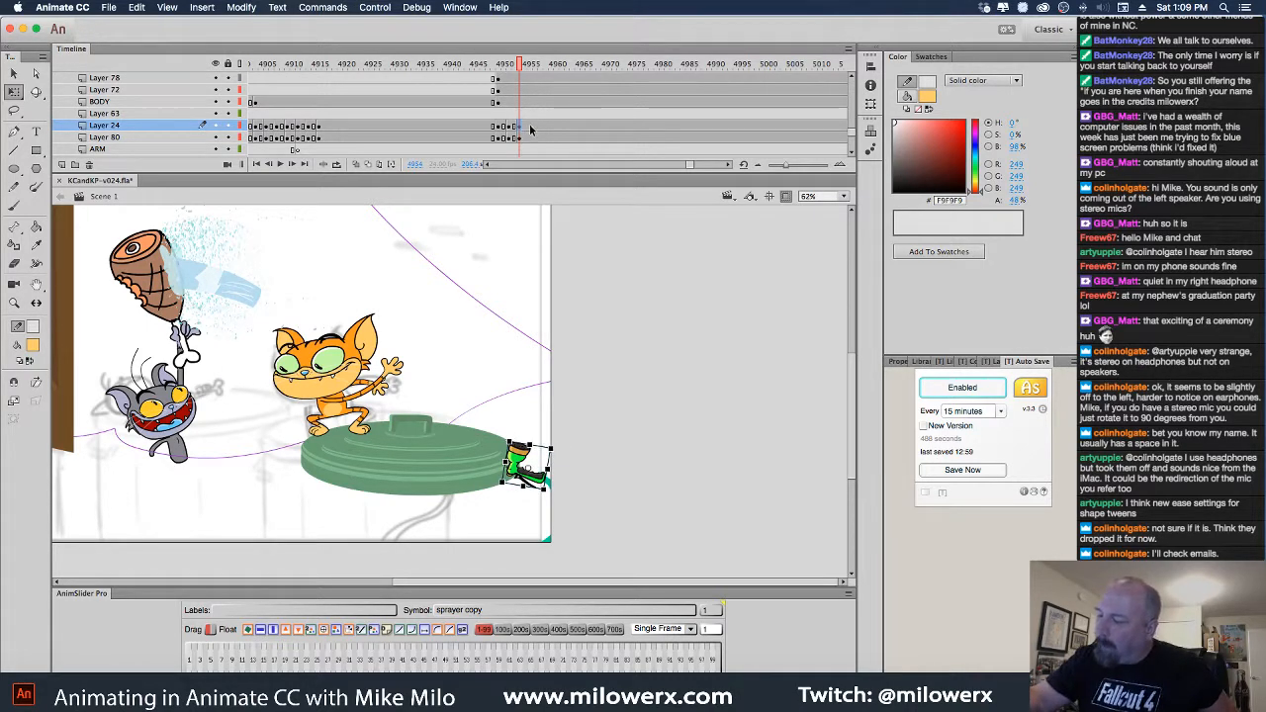
key("period")
key("period")
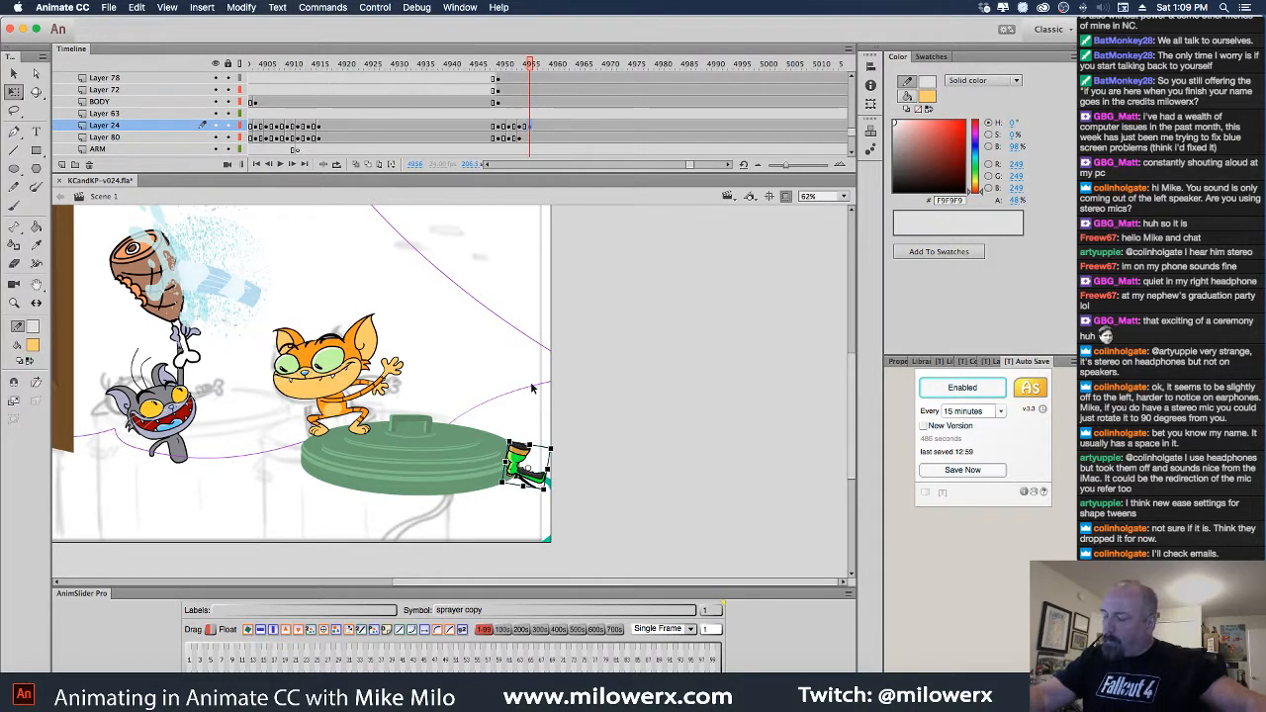
left_click_drag(518, 455, 547, 477)
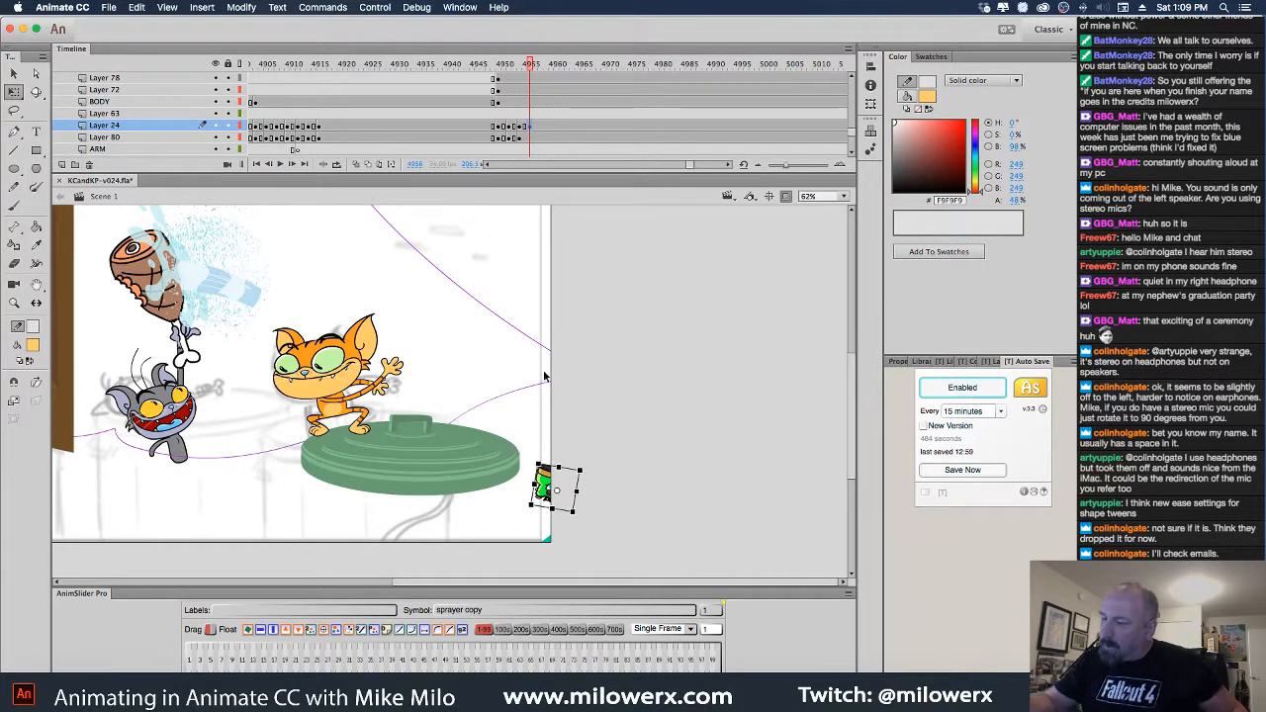
Add a blank keyframe at 4958 on Layer 24 so the sprayer vanishes, and play it back
left_click(531, 139)
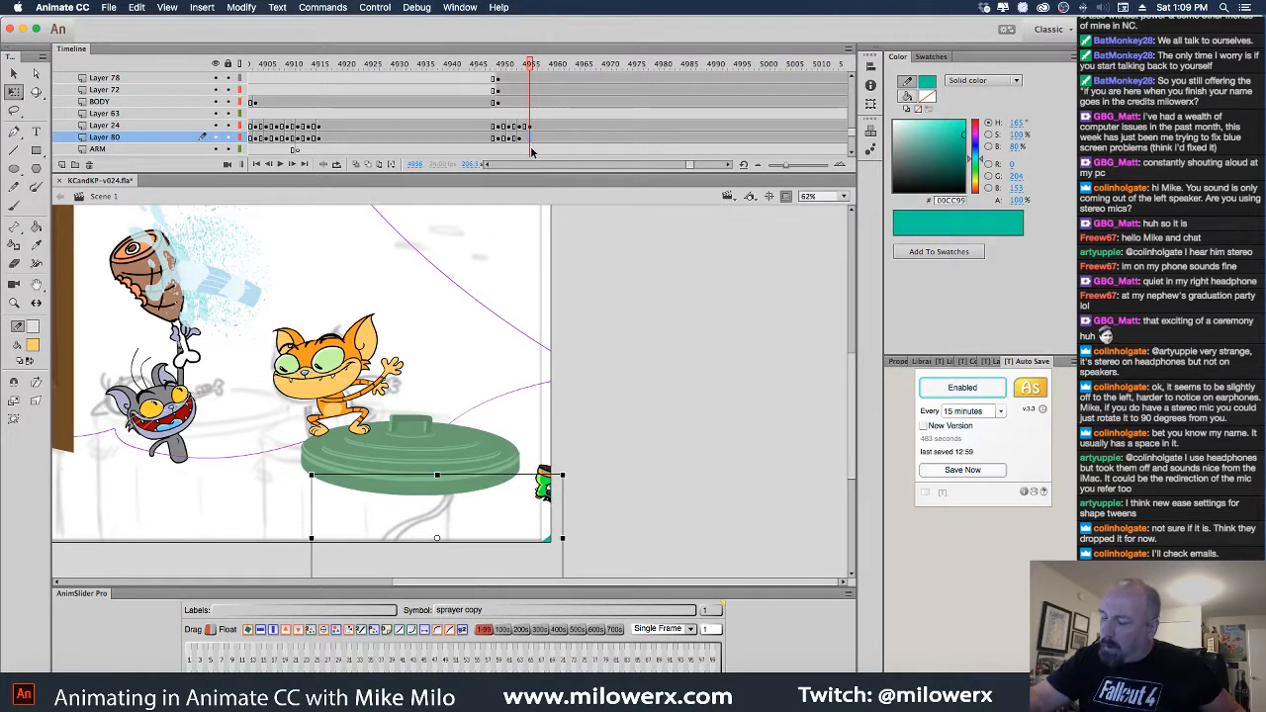
left_click(581, 507)
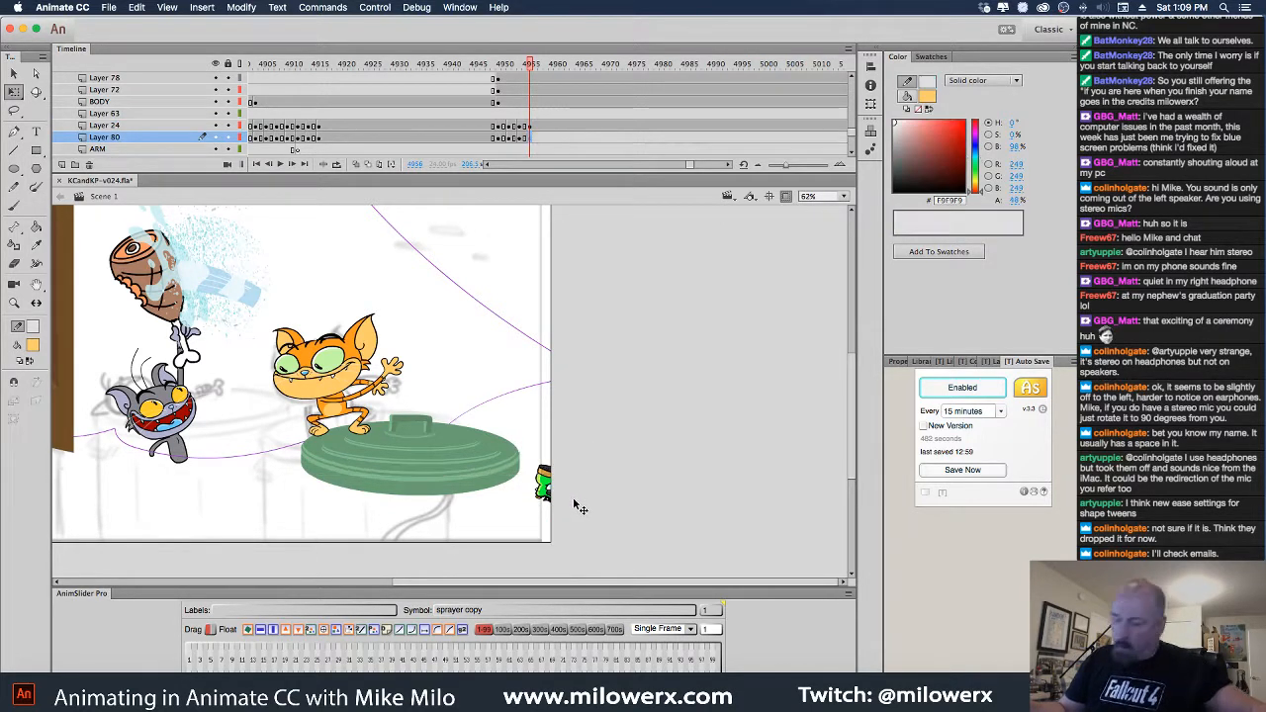
left_click(541, 128)
key("F7")
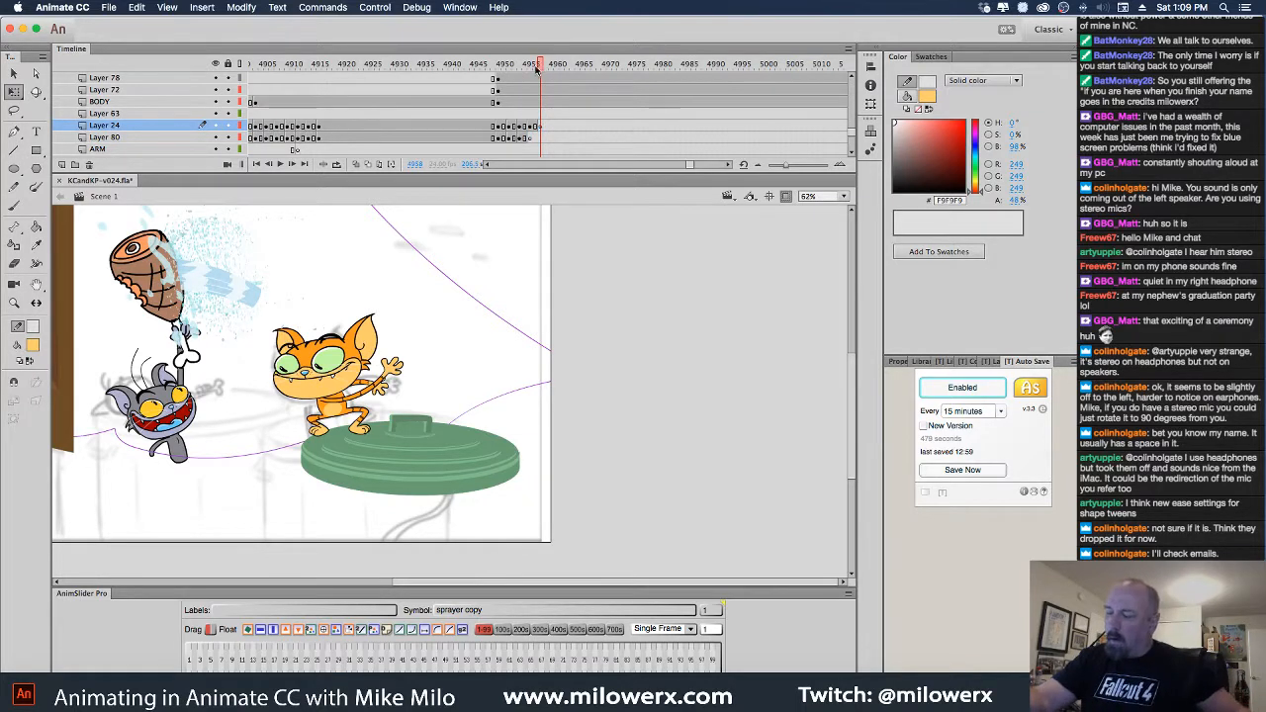
left_click_drag(537, 69, 429, 68)
key("Return")
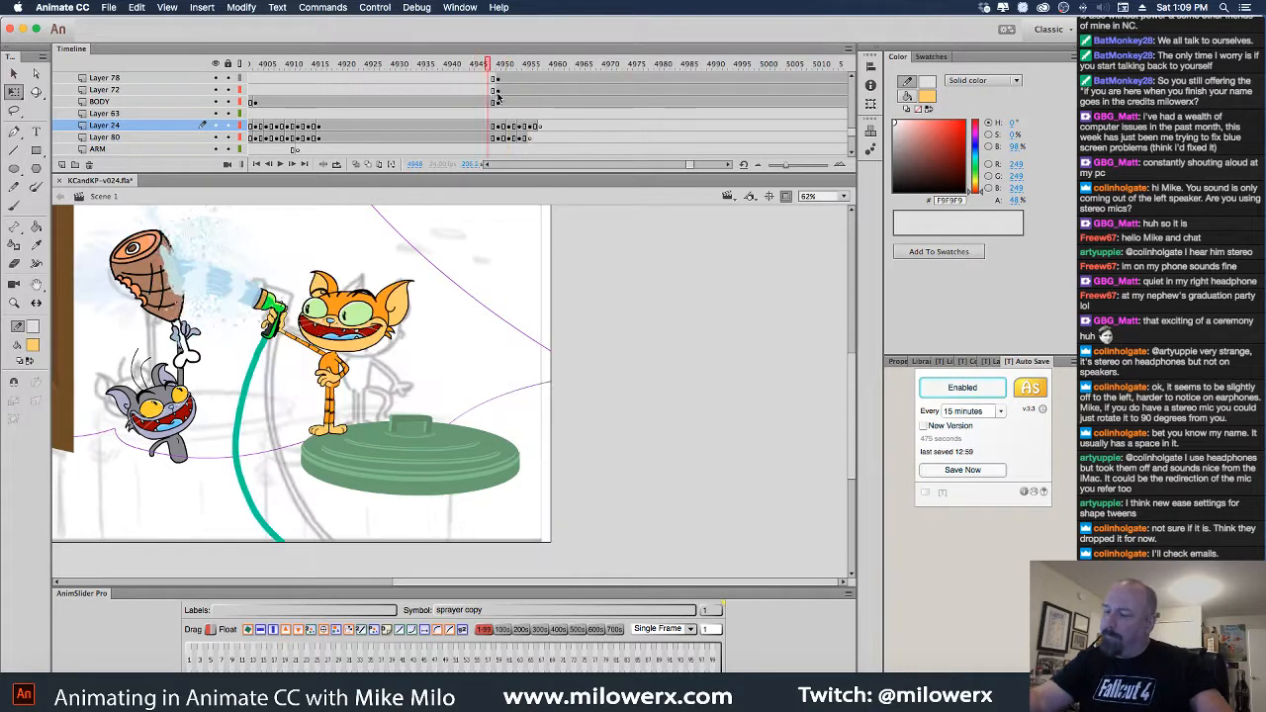
Shift the Layer 24 and Layer 80 keyframes earlier, moving the sprayer key to frame 4953
left_click_drag(498, 95, 510, 127)
left_click(510, 128)
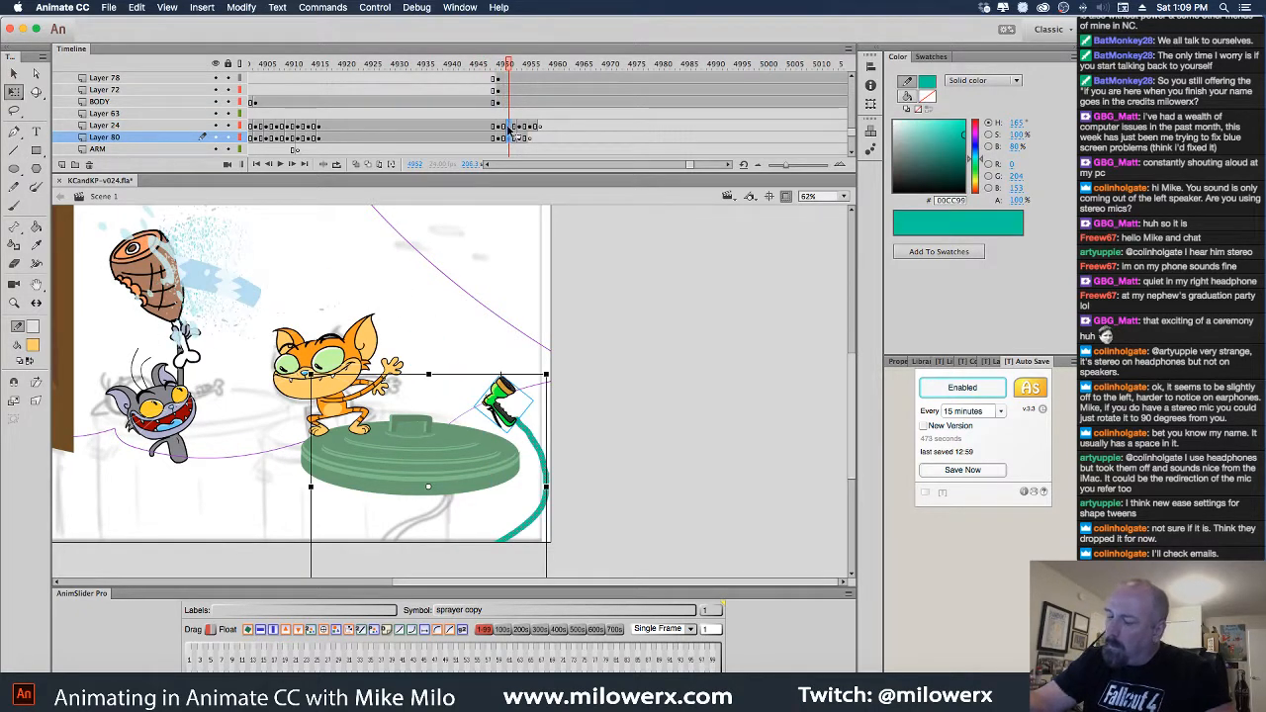
left_click(522, 128)
left_click(521, 137, "shift")
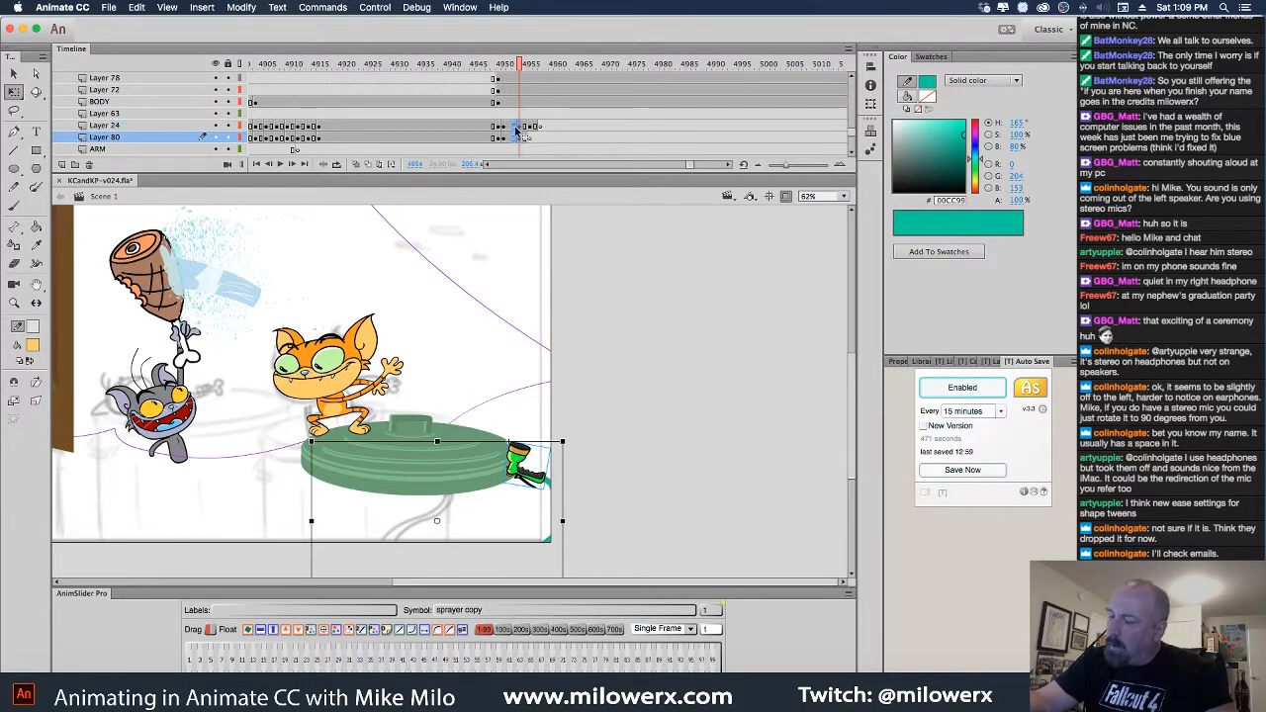
mouse_move(521, 132)
left_mouse_down()
mouse_move(510, 131)
mouse_move(521, 129)
left_mouse_up()
left_click(530, 129)
left_click(530, 139, "shift")
left_click(531, 127)
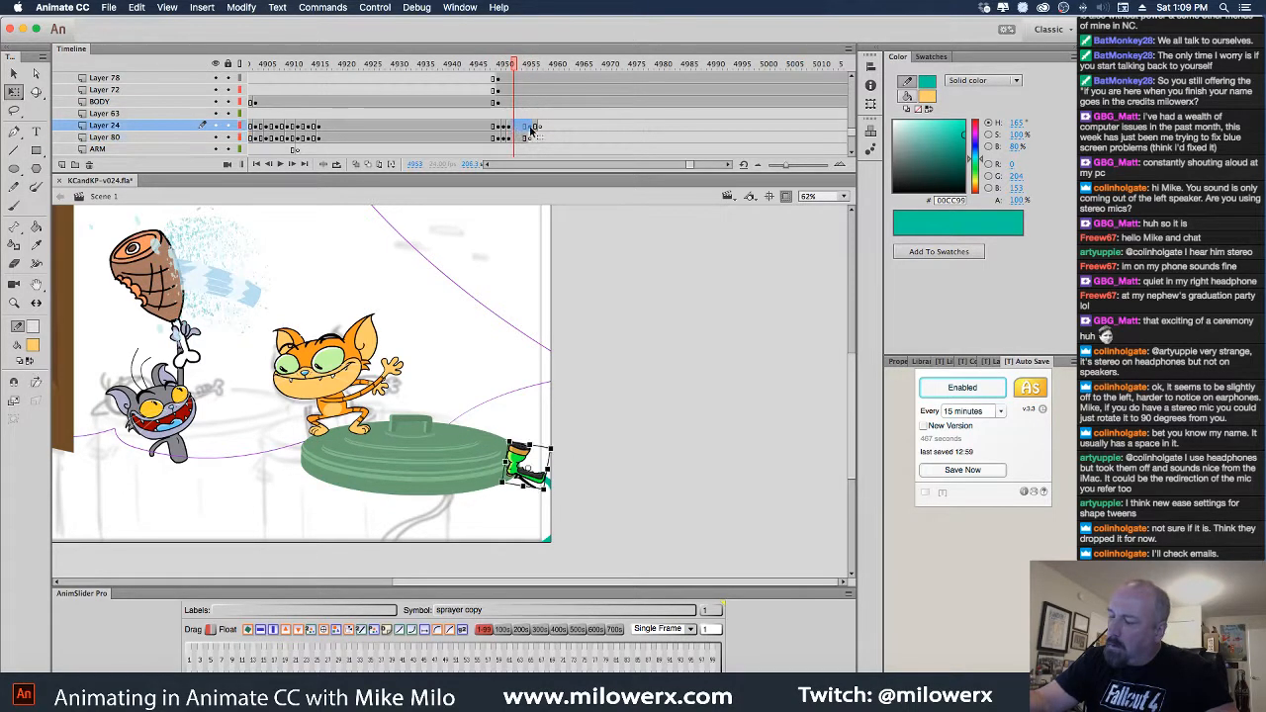
left_click(532, 127)
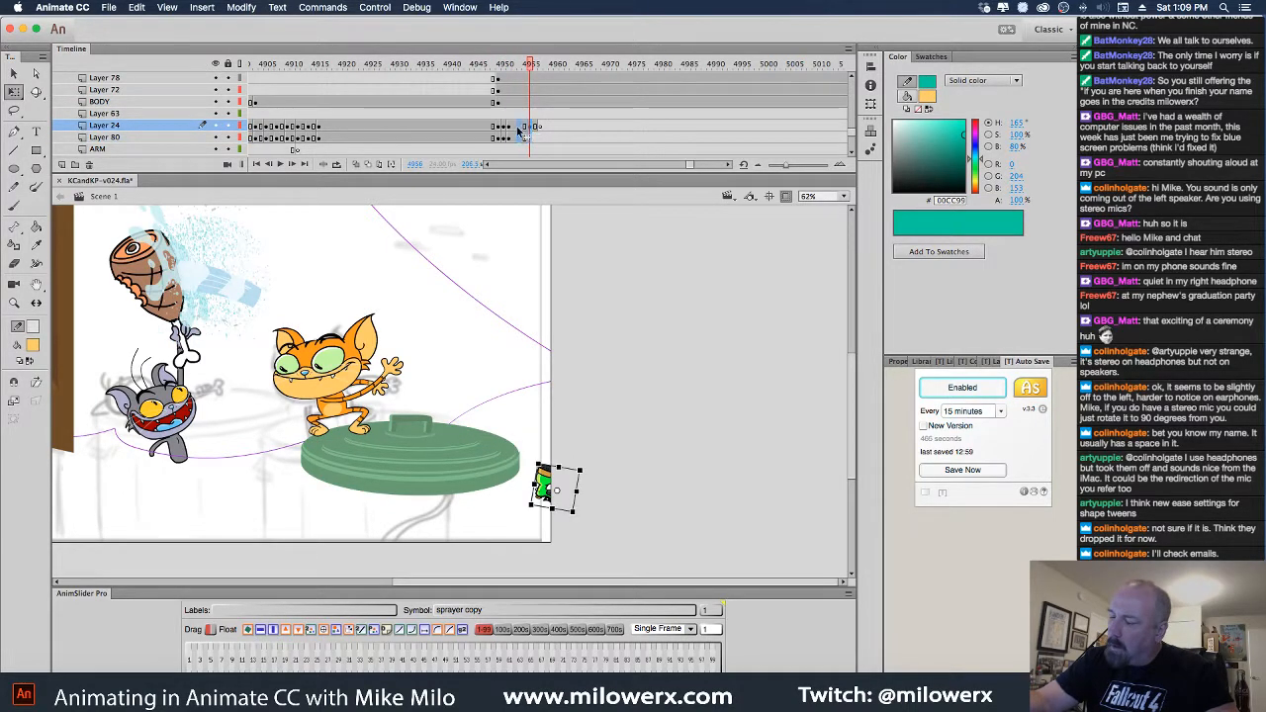
left_click_drag(516, 127, 513, 129)
Check frame 4958 and replay the retimed sprayer section
left_click(540, 127)
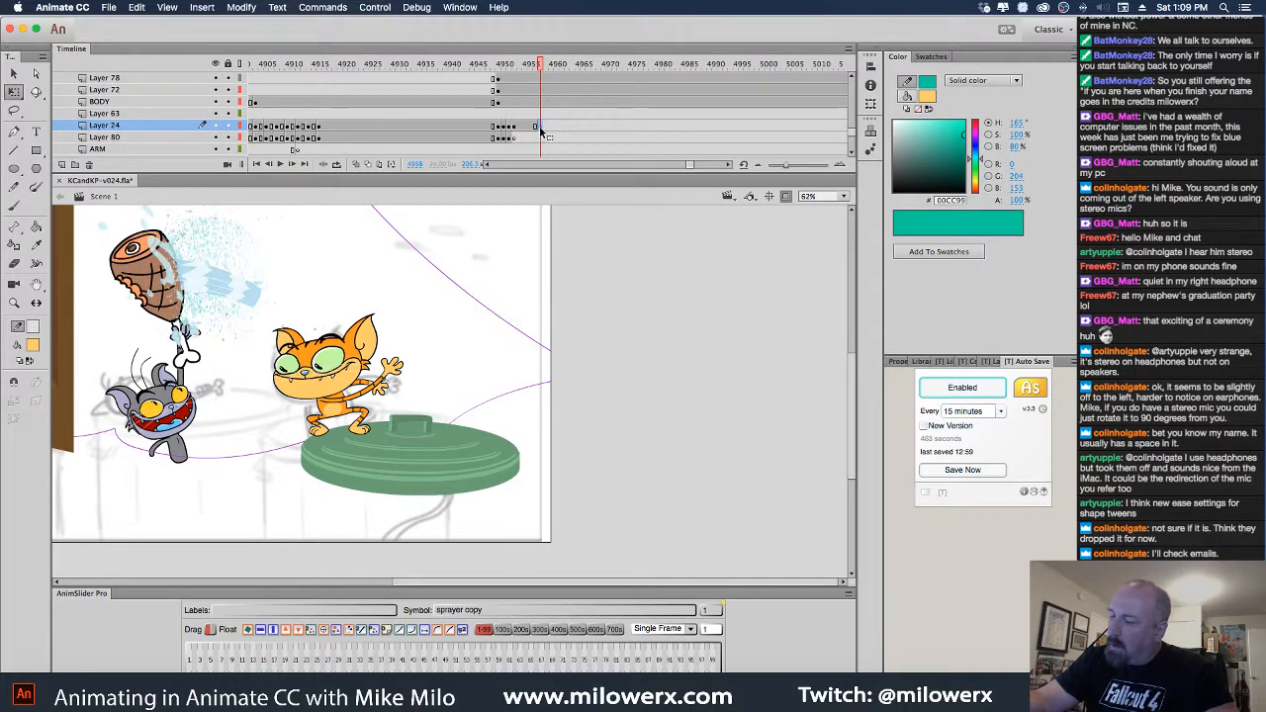
left_click(505, 64)
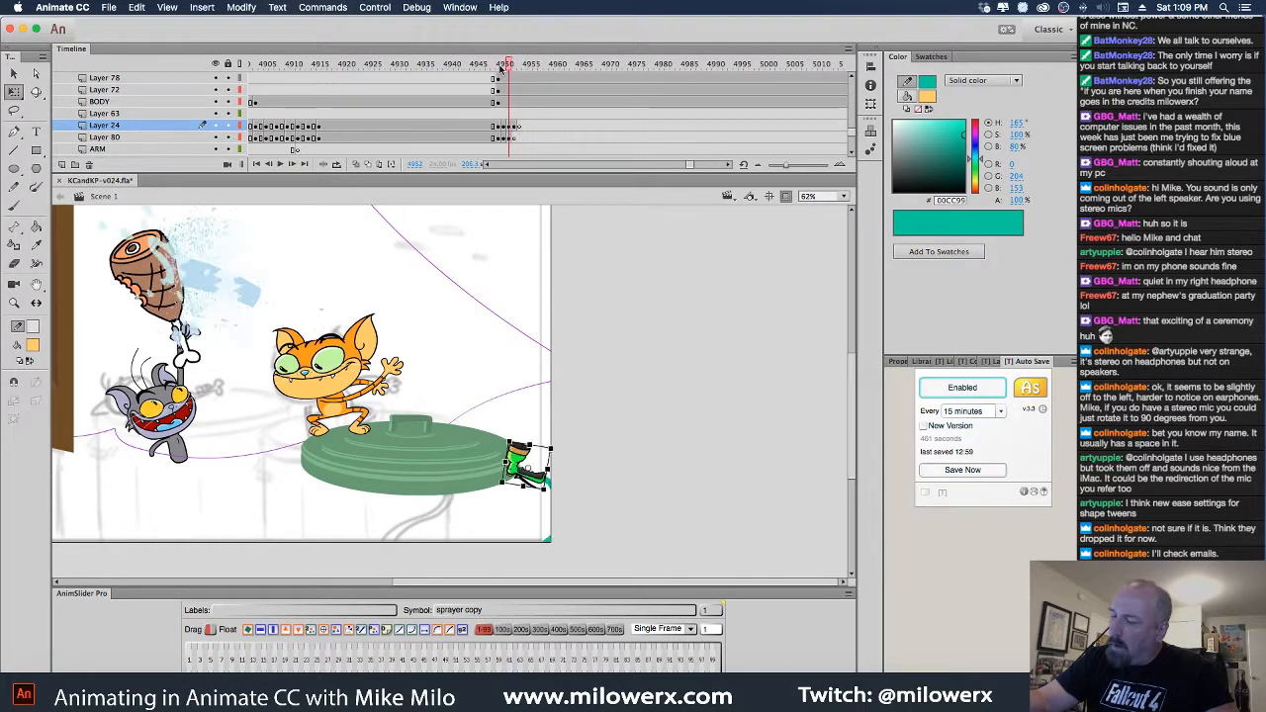
left_click_drag(501, 68, 430, 69)
key("Return")
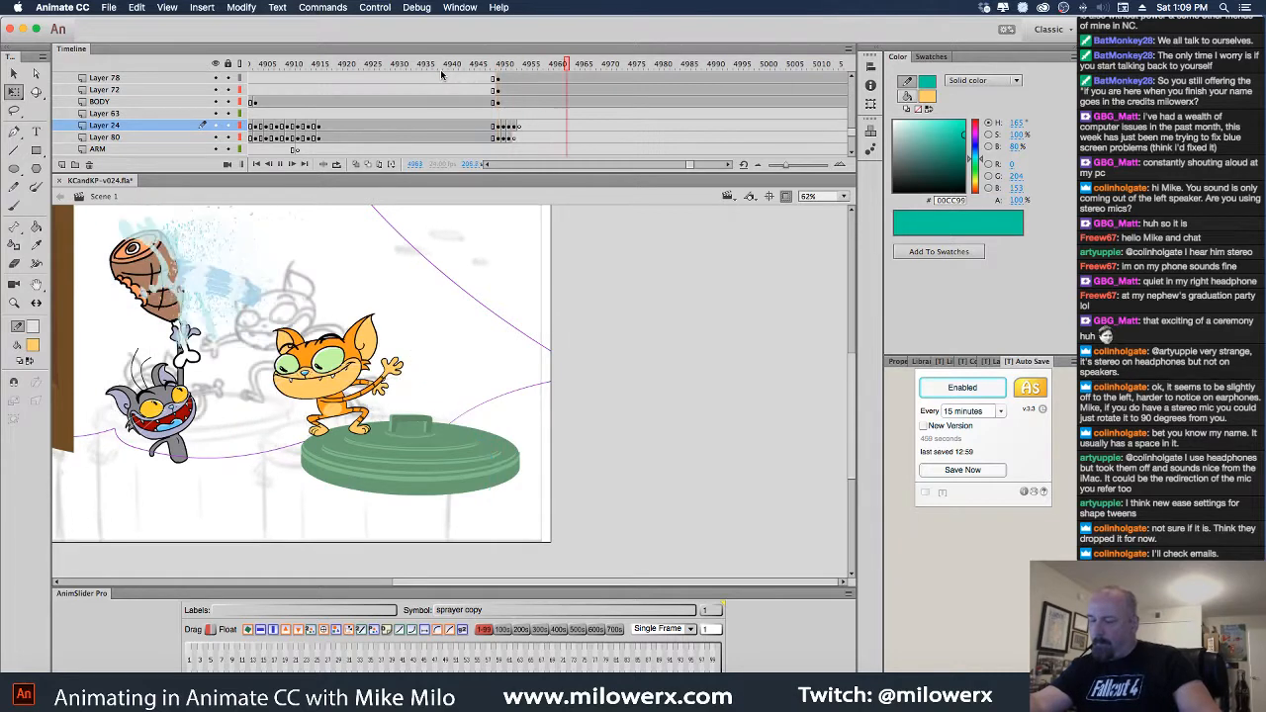
mouse_move(601, 70)
left_mouse_down()
mouse_move(426, 82)
mouse_move(525, 96)
mouse_move(452, 100)
mouse_move(514, 107)
left_mouse_up()
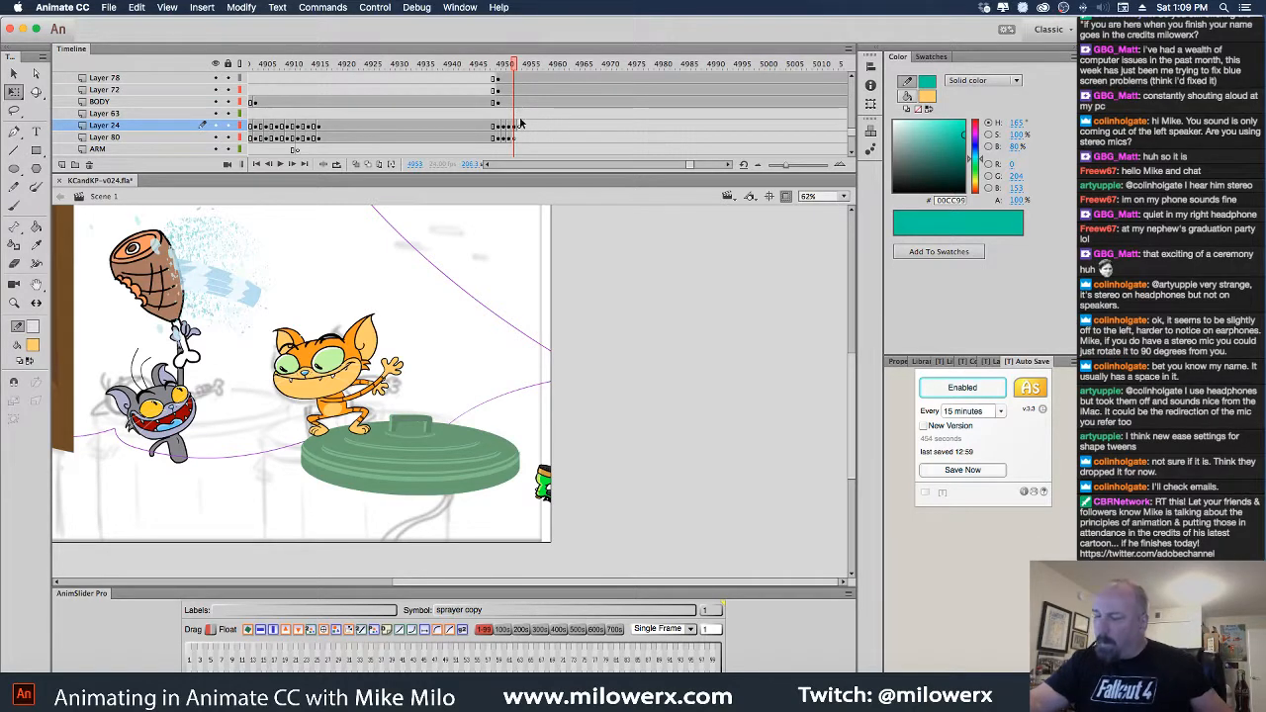
Save As KCandKP-v026.fla, declining to overwrite the existing v025 file
left_click(109, 7)
left_click(165, 124)
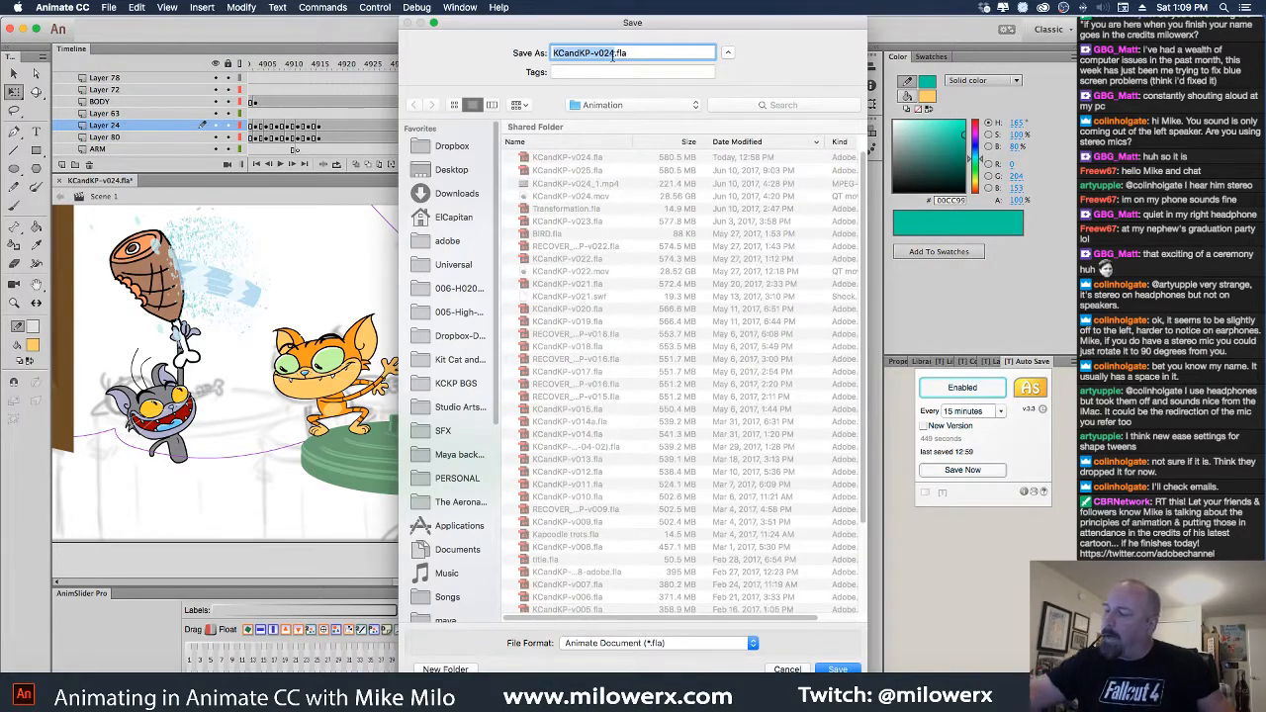
left_click(614, 54)
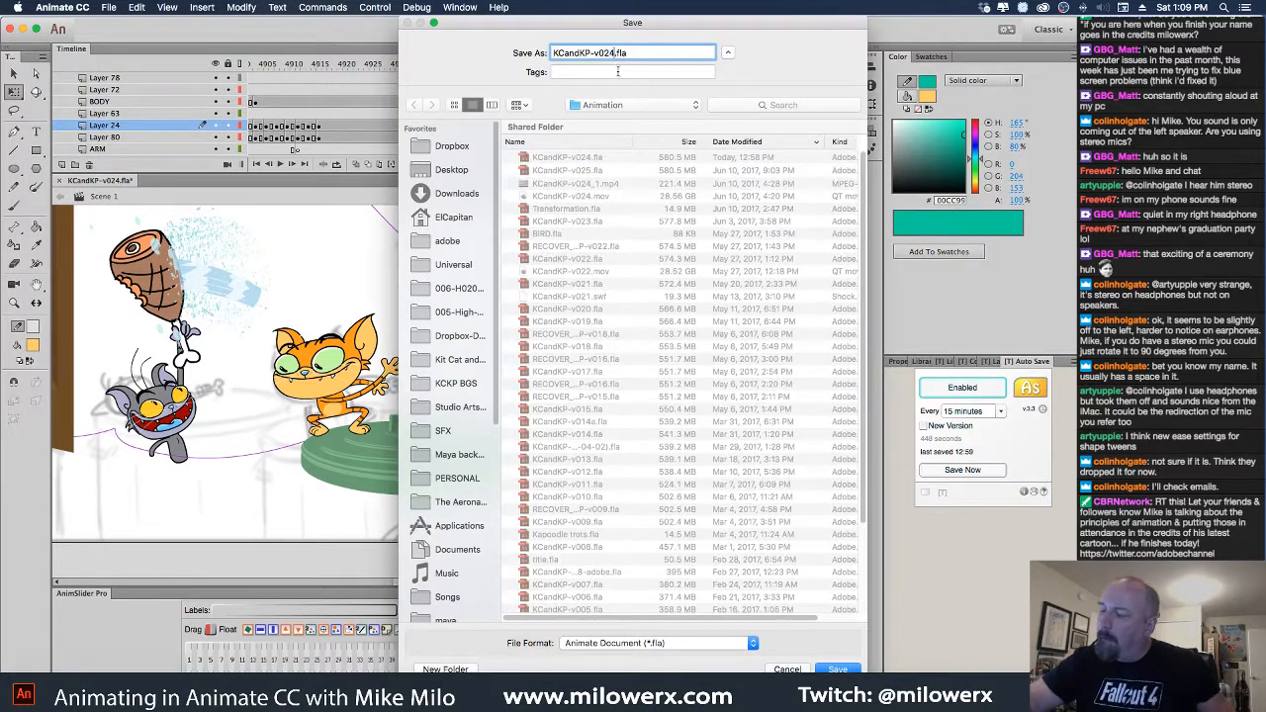
key("BackSpace")
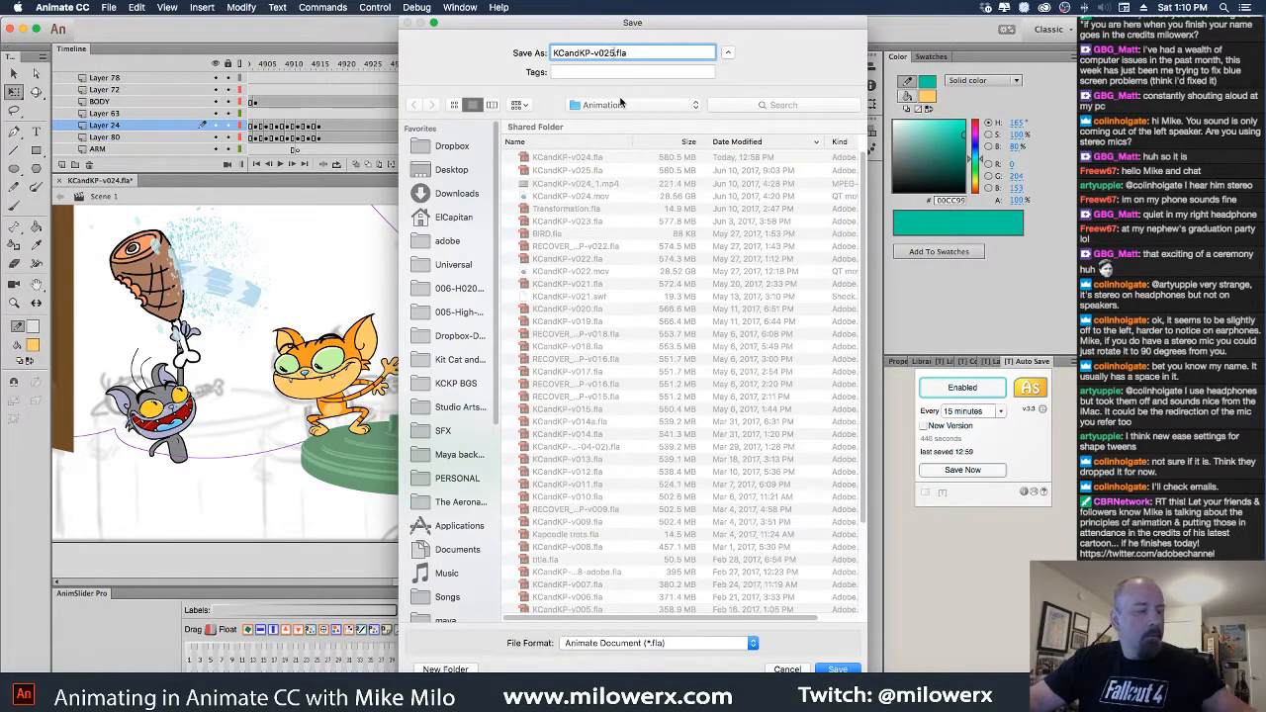
left_click(834, 668)
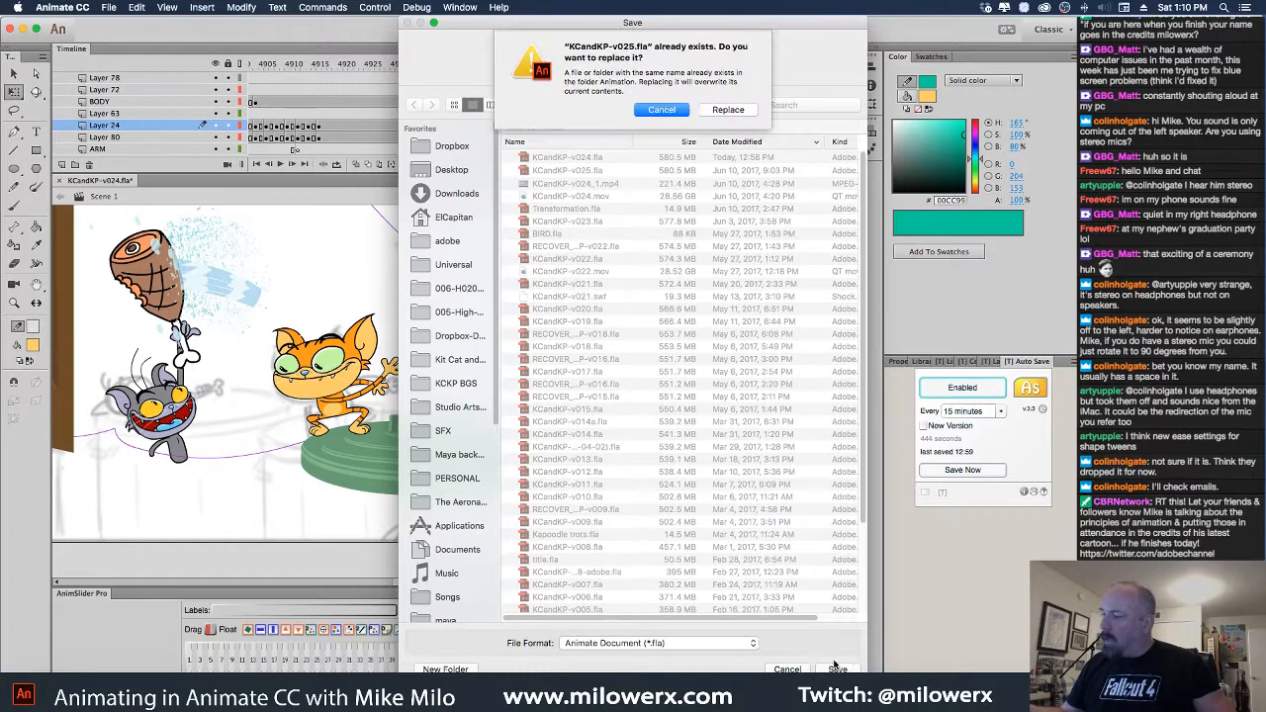
left_click(678, 117)
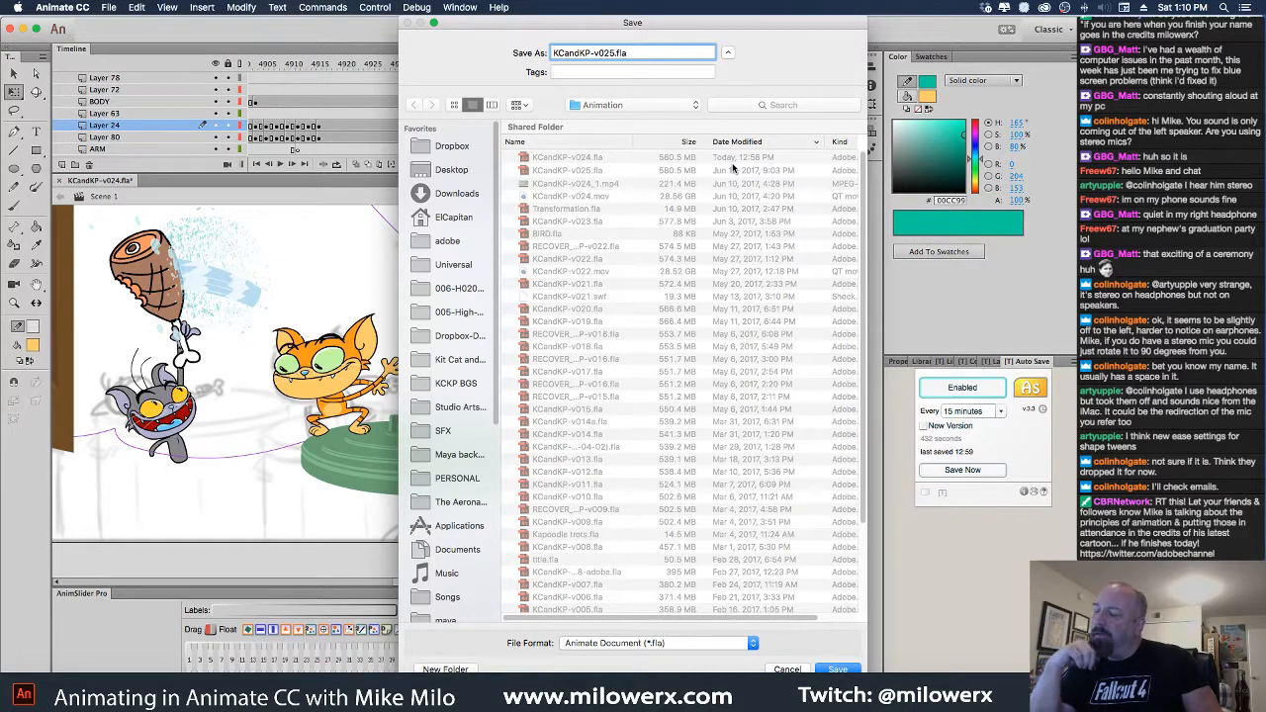
key("BackSpace")
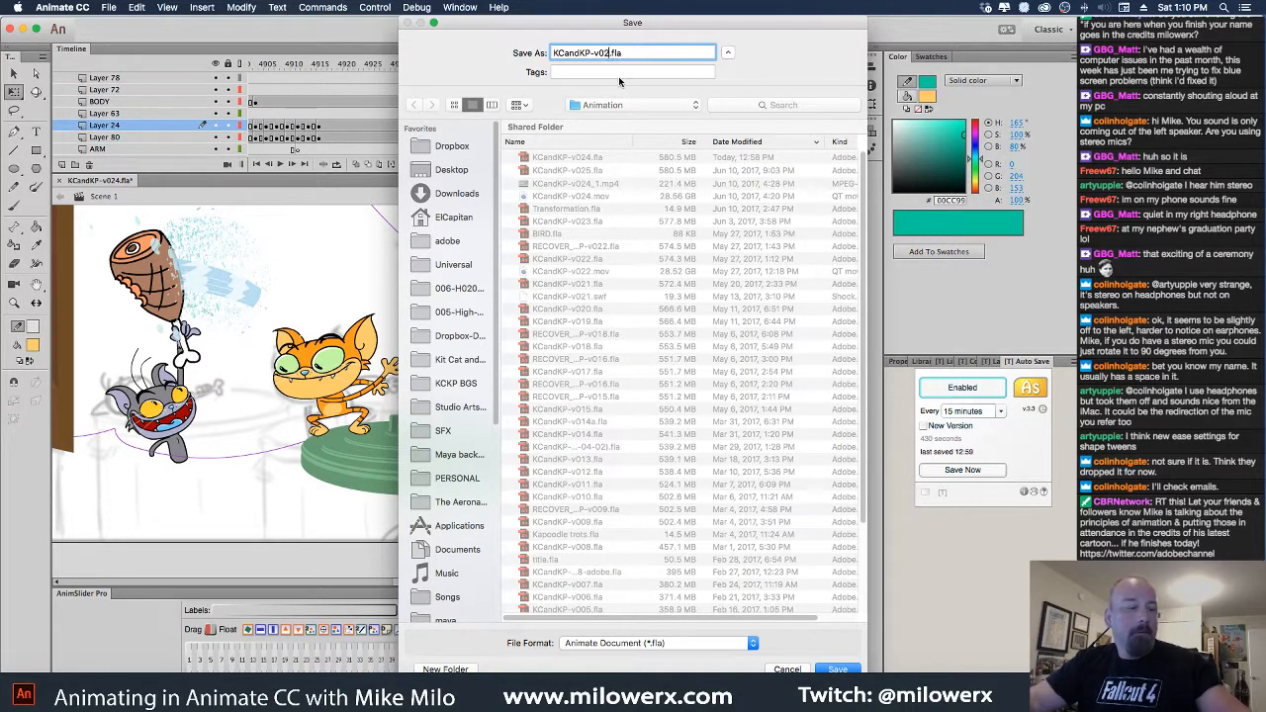
left_click(838, 670)
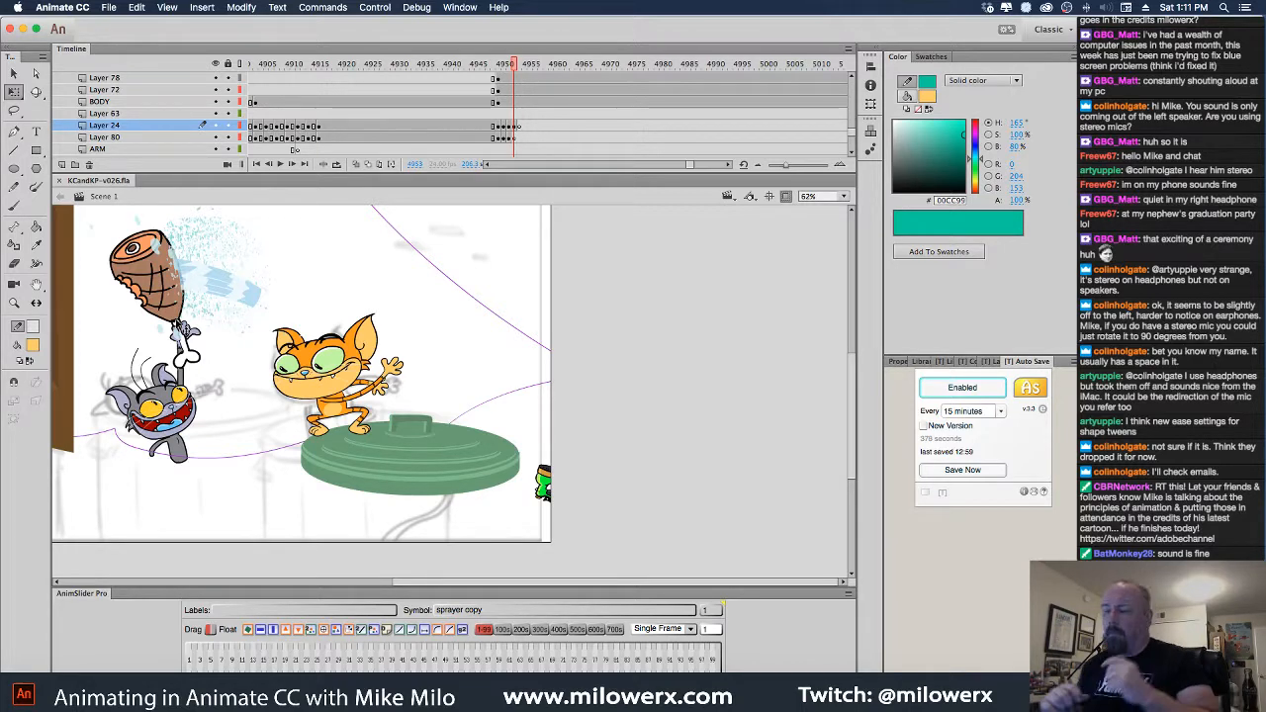
mouse_move(516, 66)
left_mouse_down()
mouse_move(465, 86)
mouse_move(614, 100)
mouse_move(388, 115)
mouse_move(517, 131)
mouse_move(559, 119)
left_mouse_up()
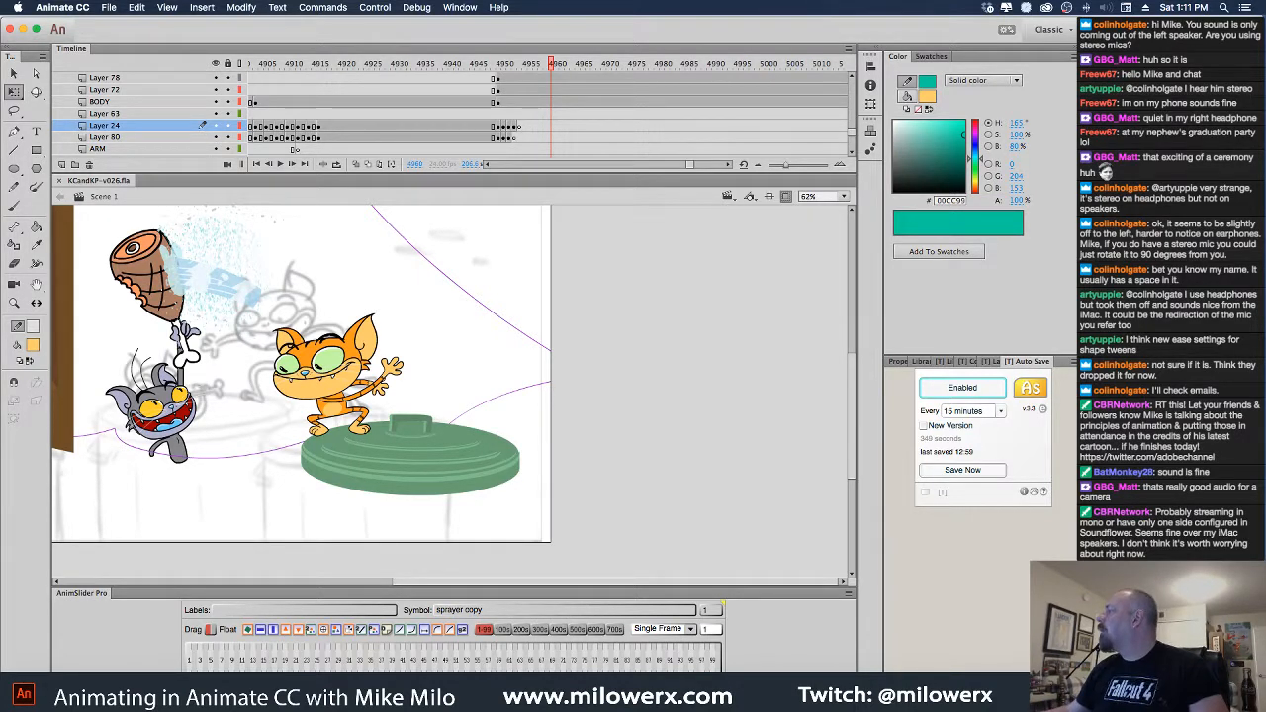
key("super+Tab")
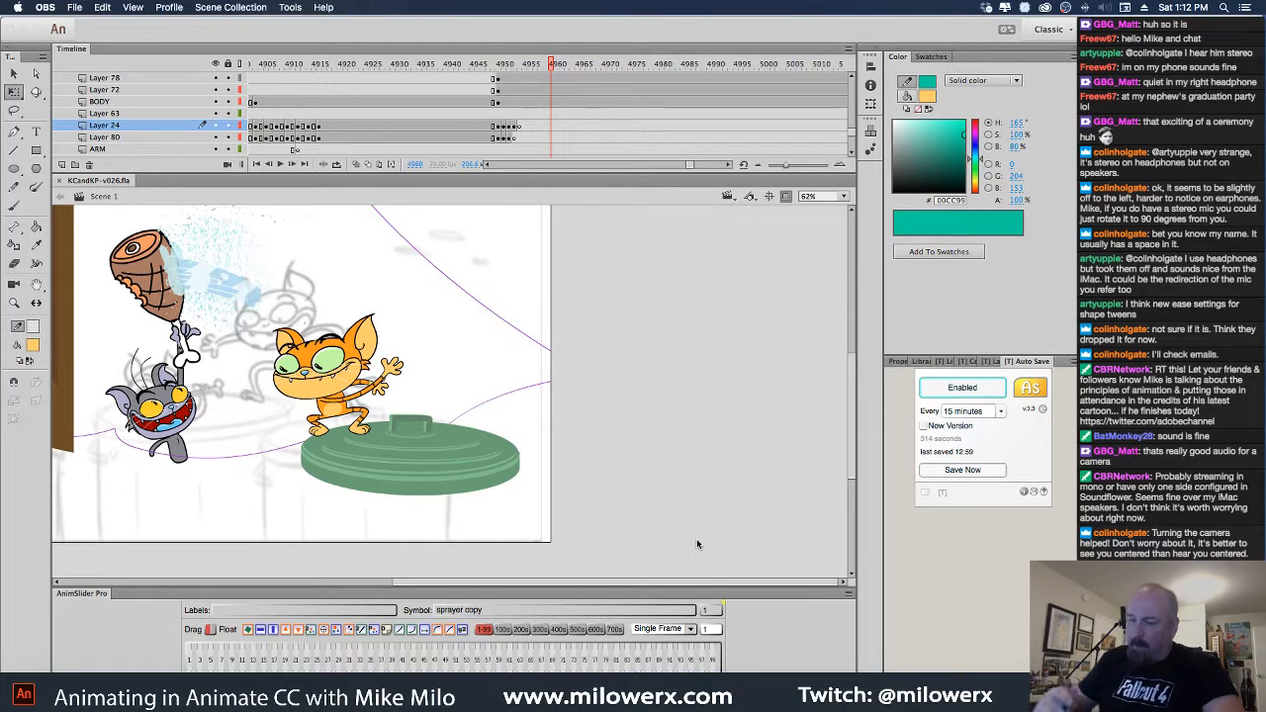
Create a new 1920×1080 ActionScript 3.0 document and select the Brush tool
left_click(100, 40)
left_click(109, 7)
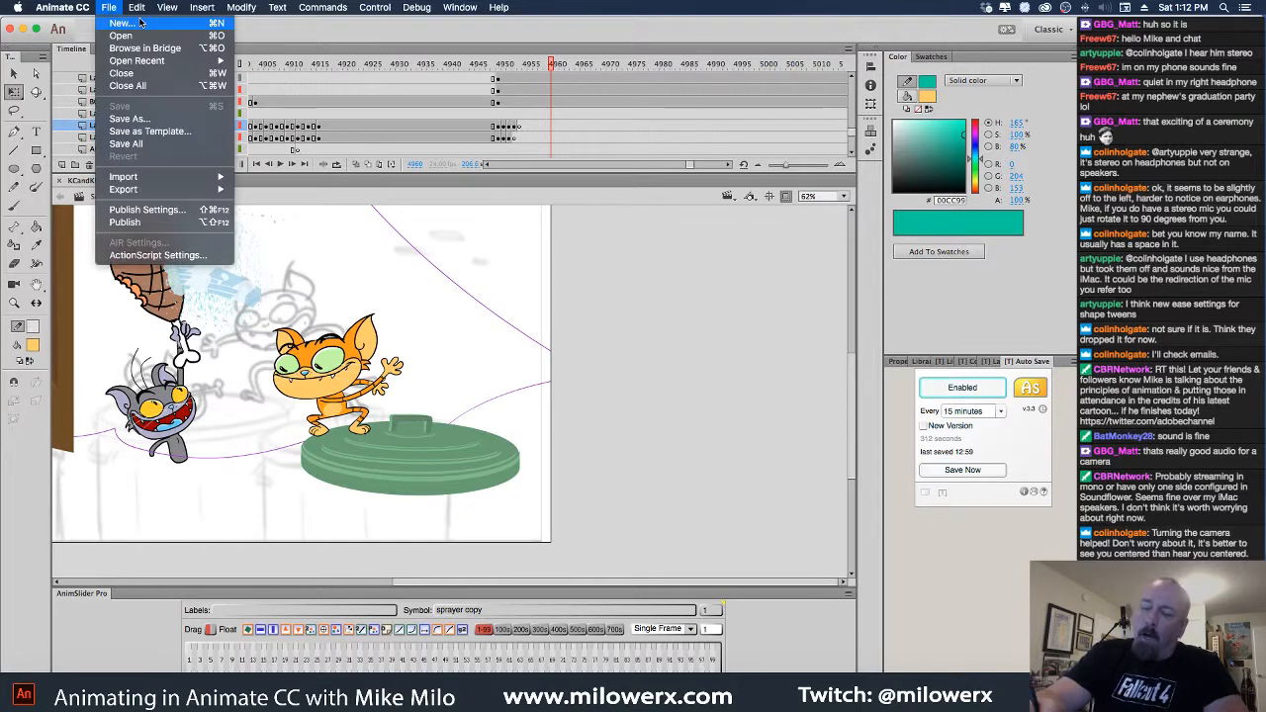
left_click(140, 21)
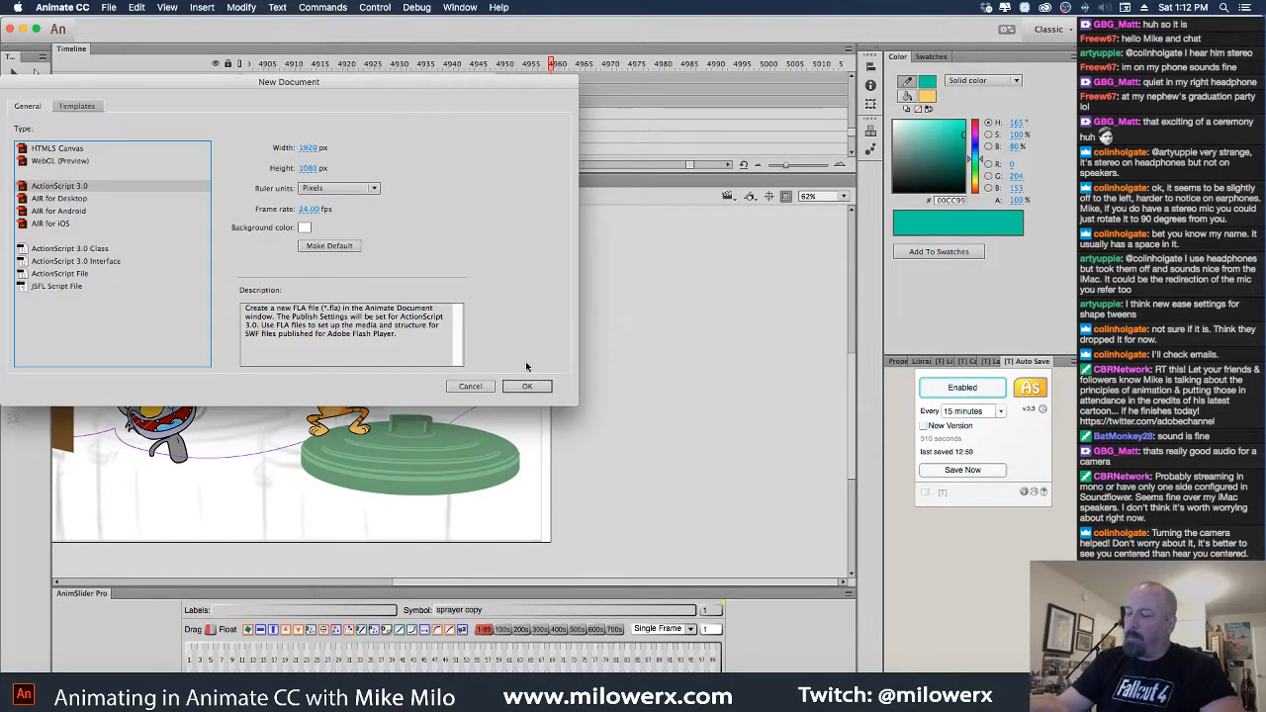
left_click(530, 386)
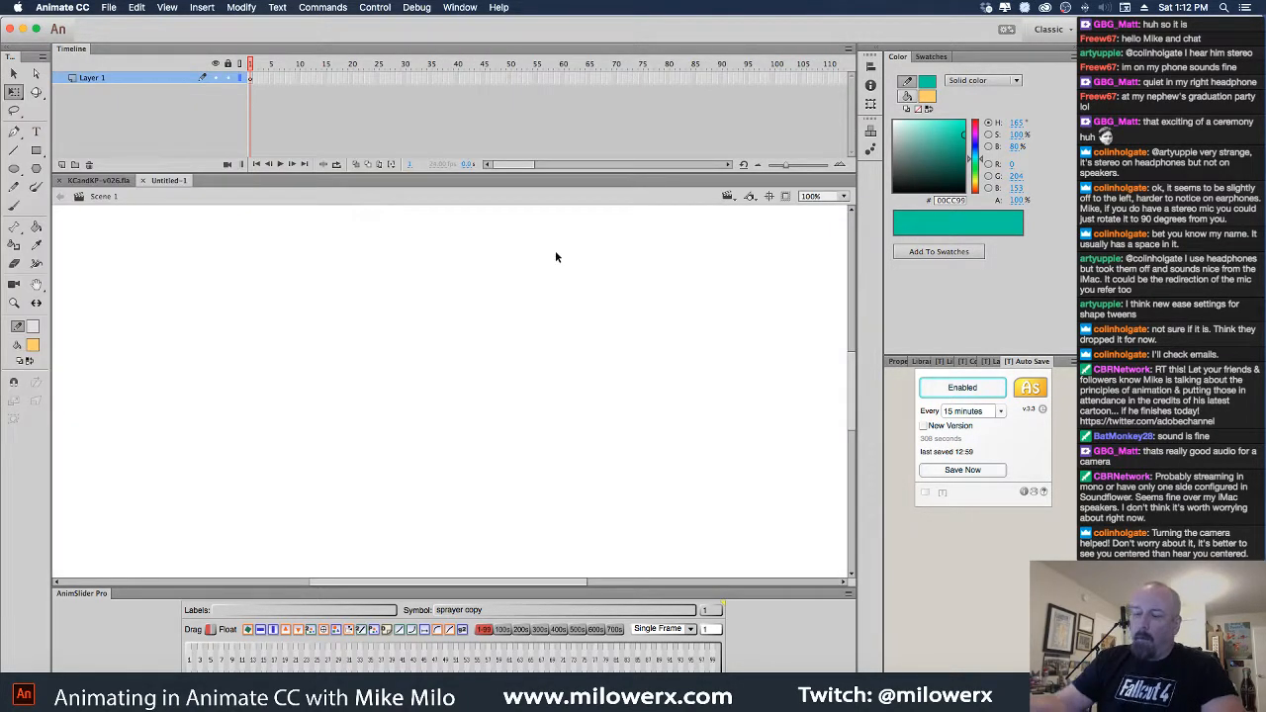
left_click(14, 205)
left_click(33, 348)
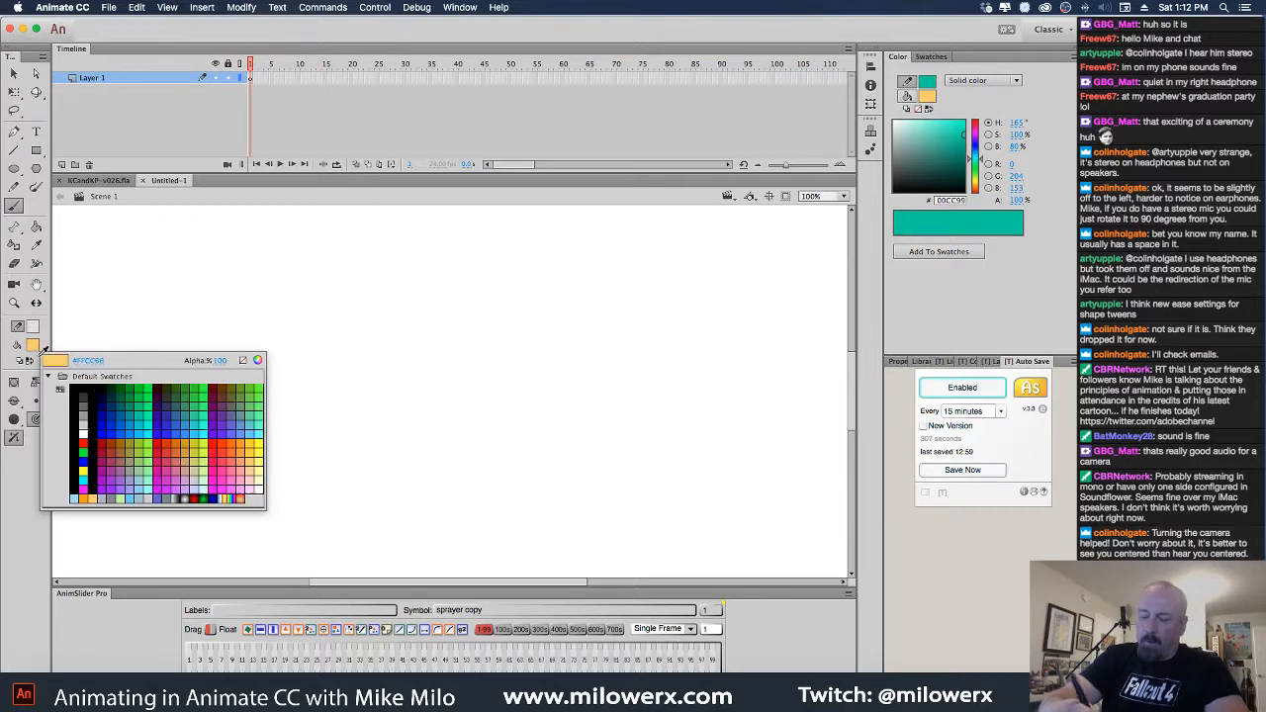
Set the fill to red, shrink the timeline and frame the stage for drawing
left_click(78, 389)
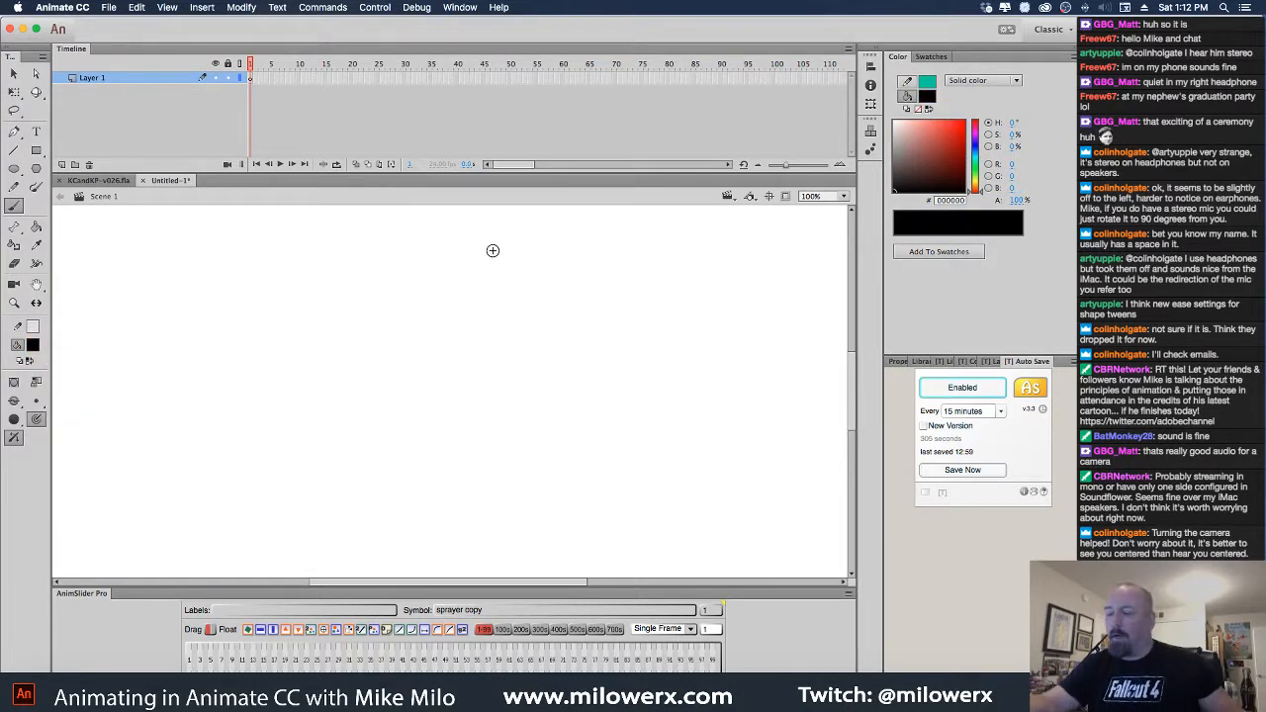
left_click(33, 346)
left_click(45, 434)
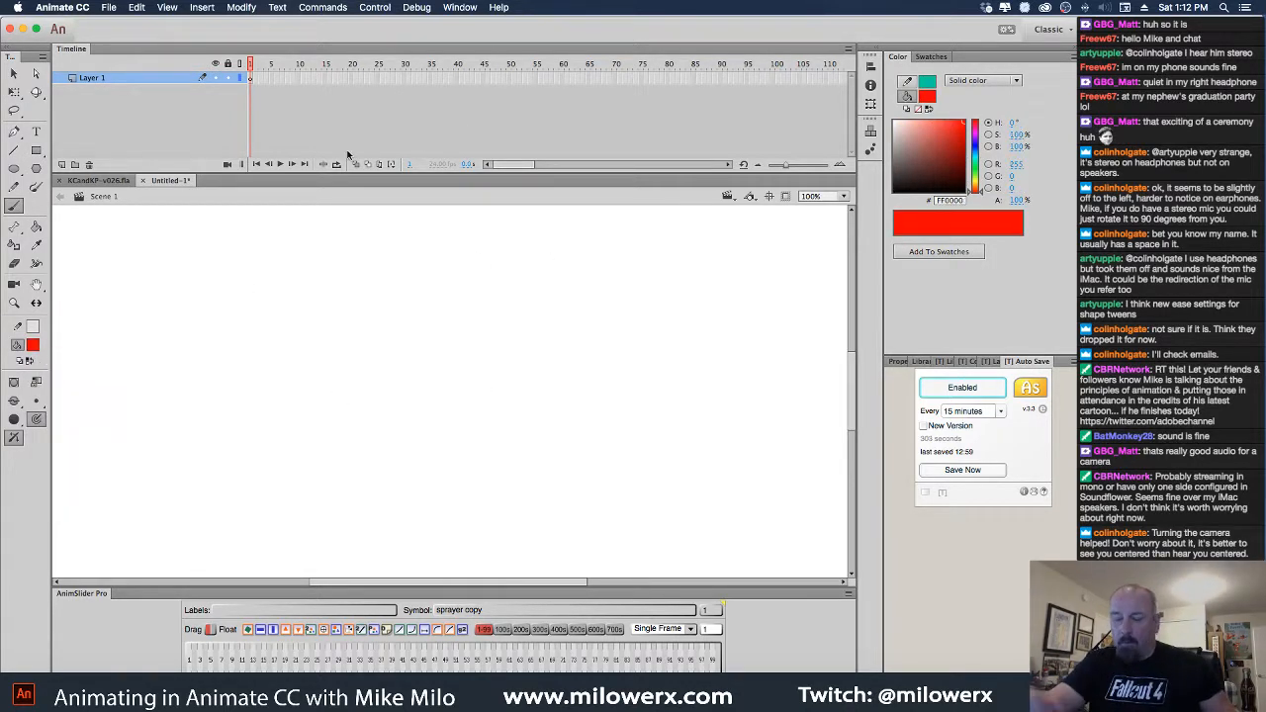
left_click_drag(468, 172, 469, 131)
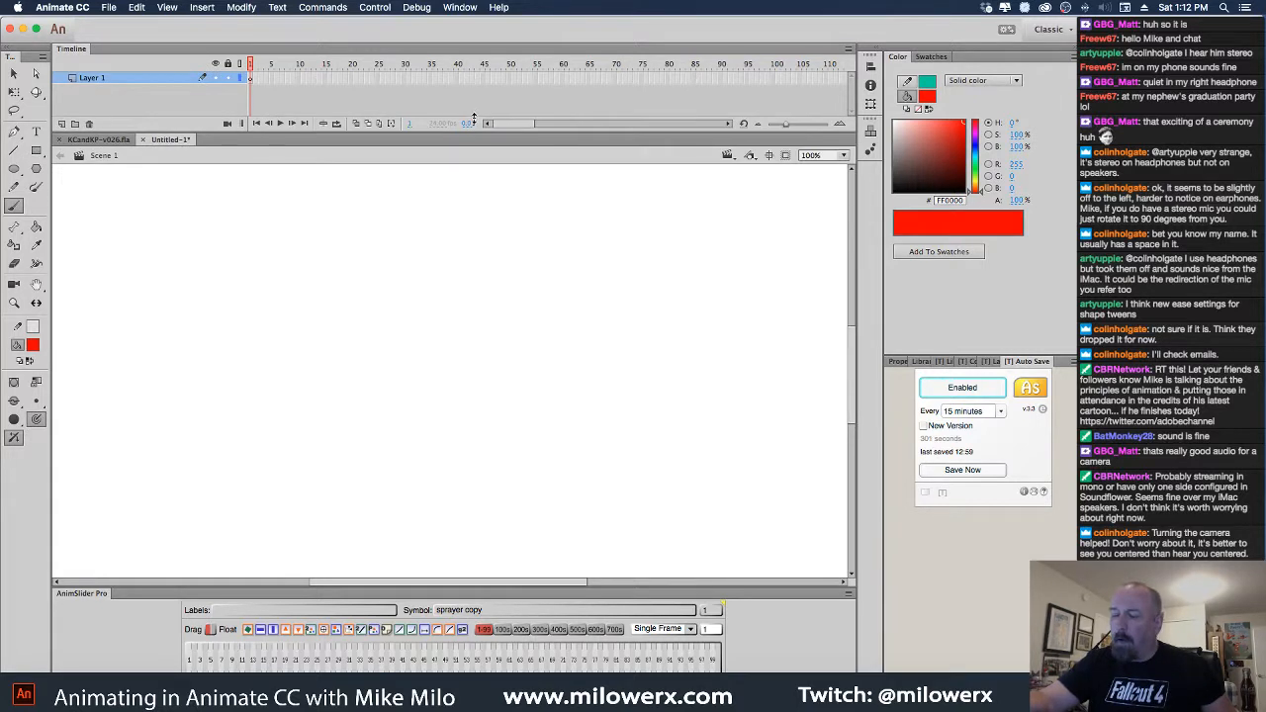
left_click(614, 414, "alt+super")
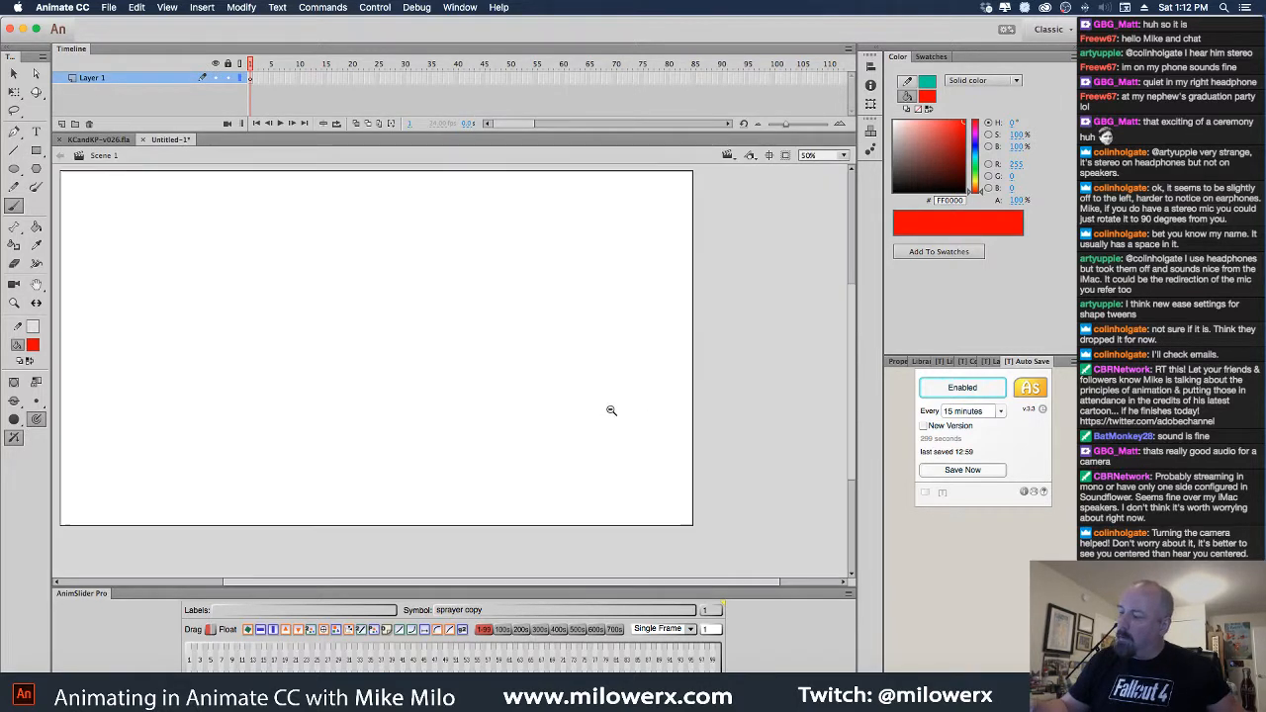
left_click_drag(500, 340, 672, 376)
left_click(559, 364)
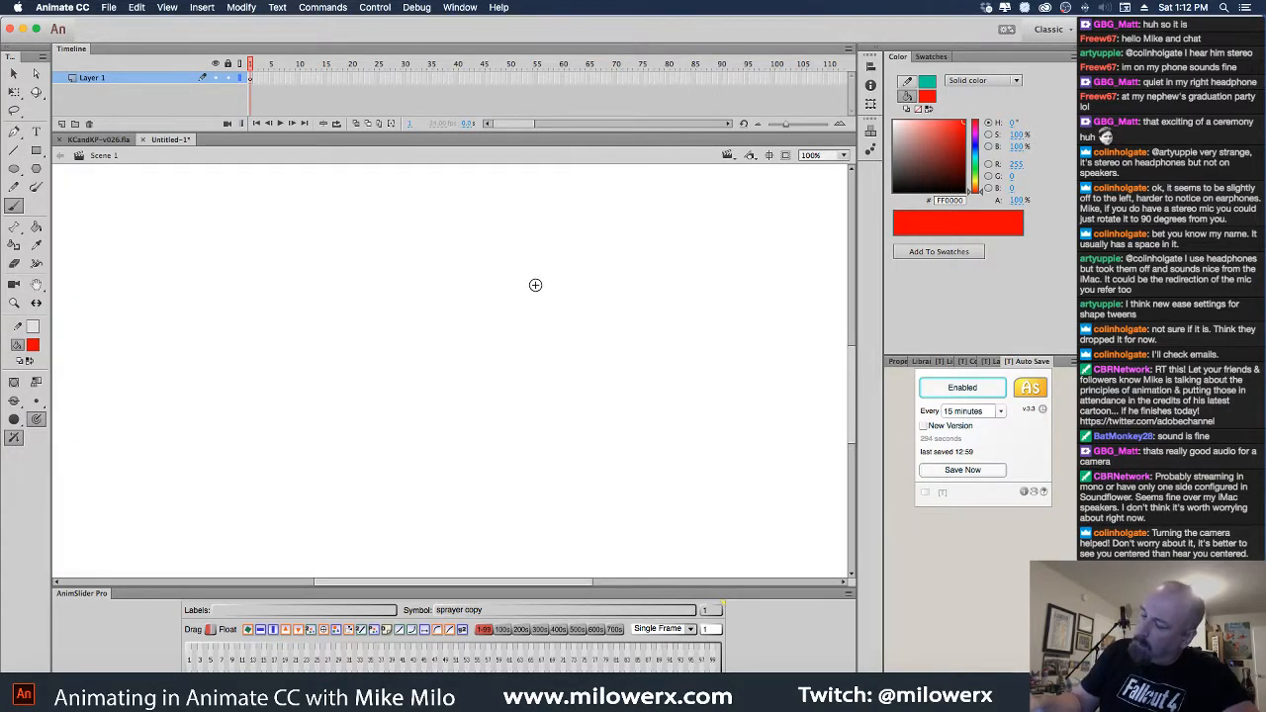
Draw the character's round head, left eye, grinning mouth and both eyebrows
mouse_move(537, 279)
left_mouse_down()
mouse_move(451, 273)
mouse_move(404, 302)
mouse_move(407, 338)
mouse_move(448, 367)
mouse_move(499, 374)
mouse_move(540, 359)
mouse_move(558, 332)
mouse_move(545, 287)
mouse_move(487, 315)
mouse_move(492, 333)
mouse_move(526, 307)
left_mouse_up()
mouse_move(446, 294)
left_mouse_down()
mouse_move(414, 299)
mouse_move(428, 331)
mouse_move(444, 296)
mouse_move(430, 316)
left_mouse_up()
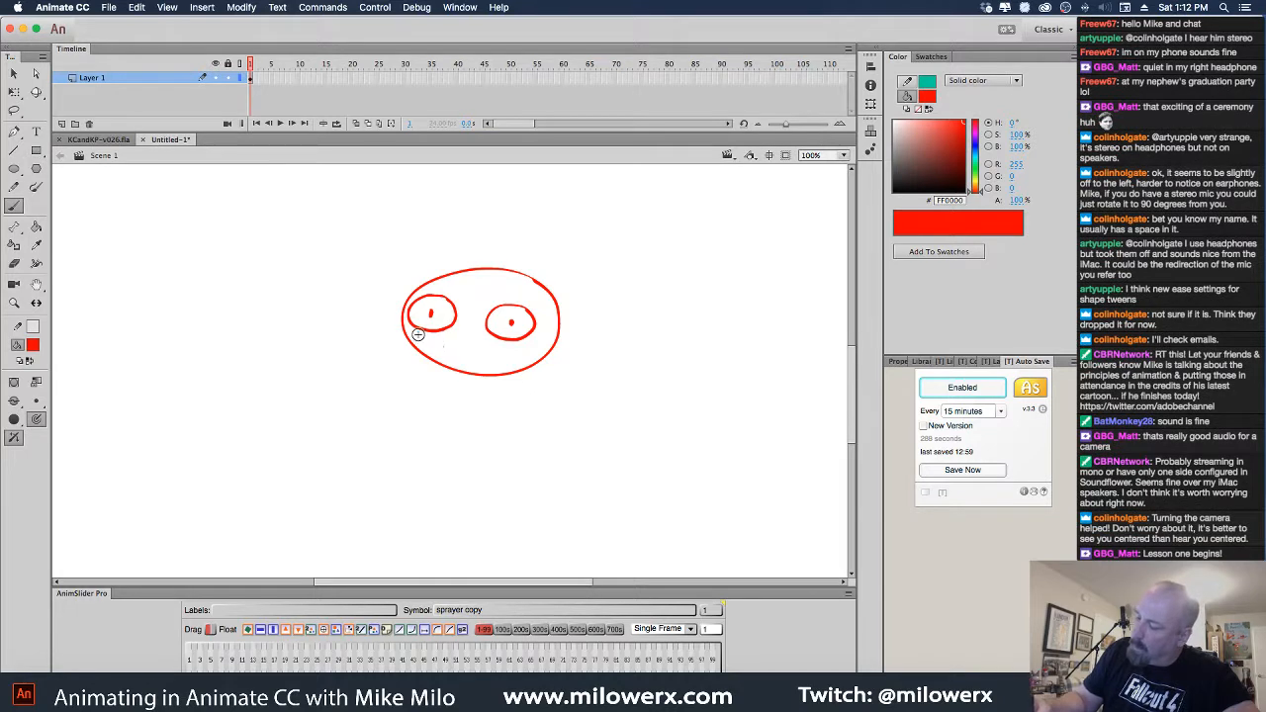
mouse_move(436, 344)
left_mouse_down()
mouse_move(544, 352)
mouse_move(420, 345)
mouse_move(472, 364)
mouse_move(528, 352)
mouse_move(469, 372)
left_mouse_up()
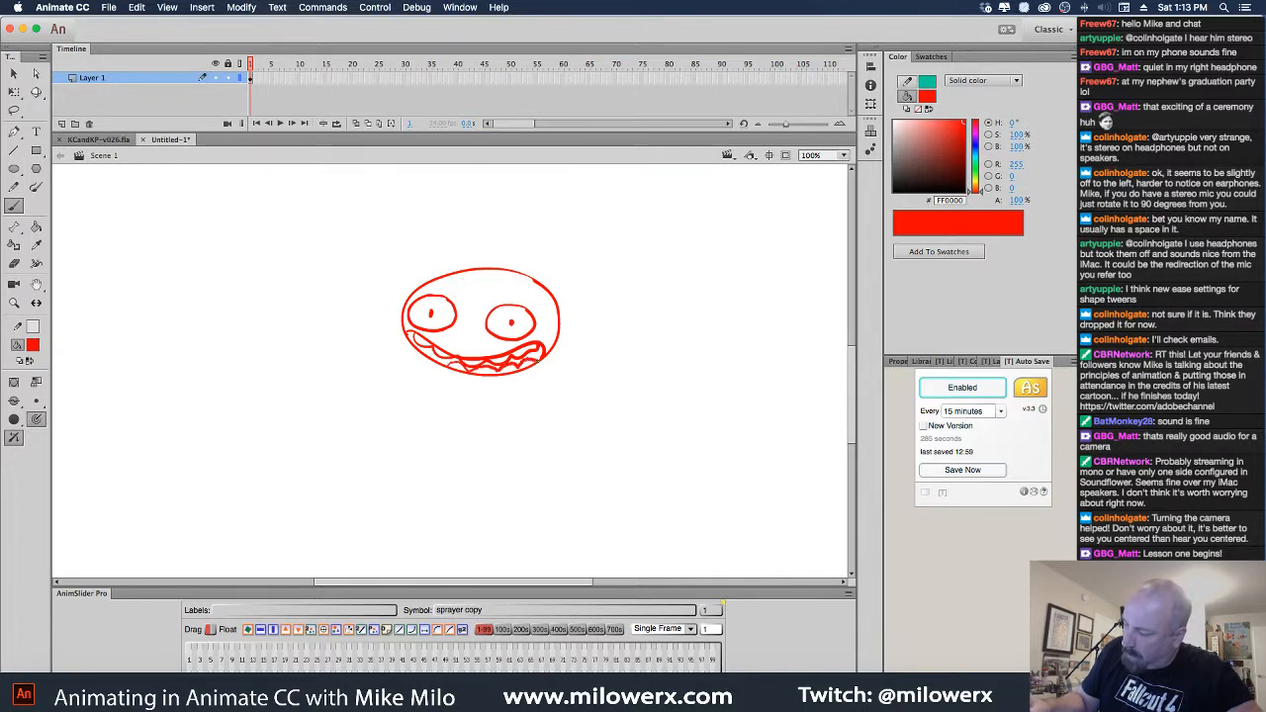
left_click_drag(497, 294, 529, 300)
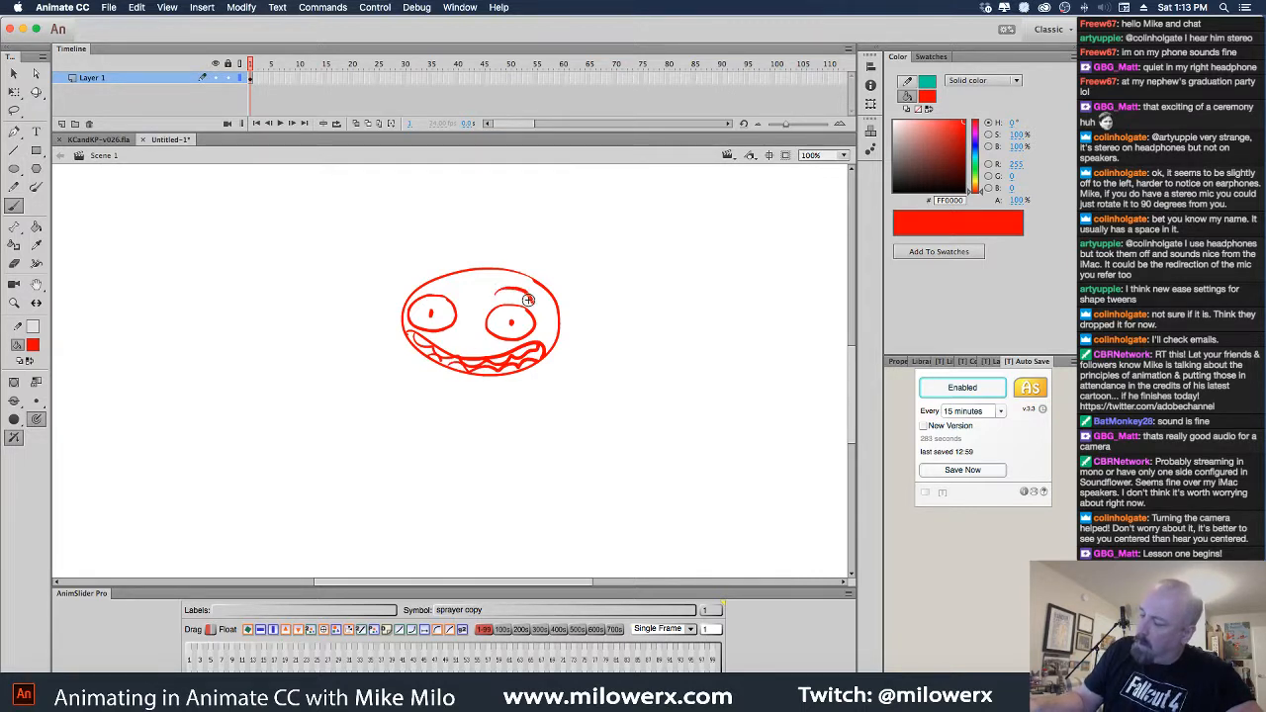
left_click_drag(413, 289, 453, 285)
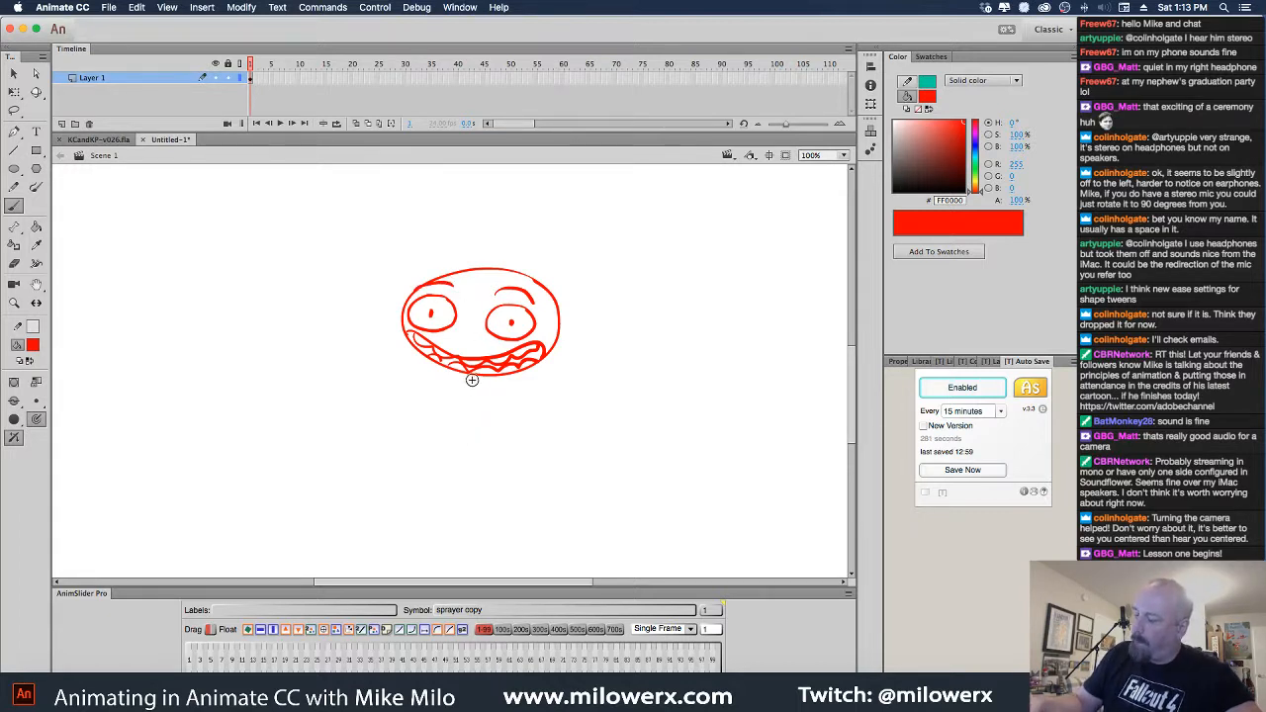
Draw the body beneath the head and the two legs
mouse_move(477, 411)
left_mouse_down()
mouse_move(498, 389)
mouse_move(505, 427)
left_mouse_up()
key("super+z")
key("super+z")
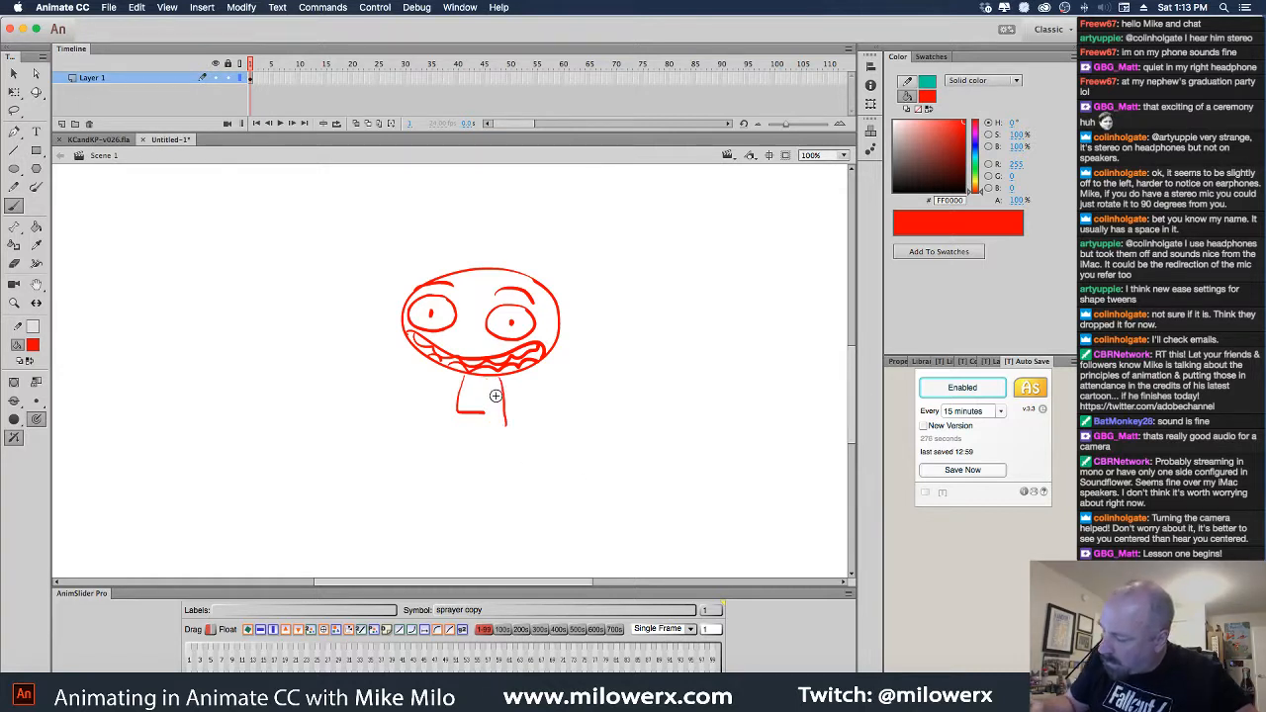
mouse_move(495, 380)
left_mouse_down()
mouse_move(507, 429)
mouse_move(487, 385)
mouse_move(490, 422)
mouse_move(457, 477)
mouse_move(458, 515)
left_mouse_up()
mouse_move(461, 422)
left_mouse_down()
mouse_move(464, 514)
mouse_move(447, 515)
mouse_move(465, 518)
left_mouse_up()
left_click_drag(492, 453, 494, 512)
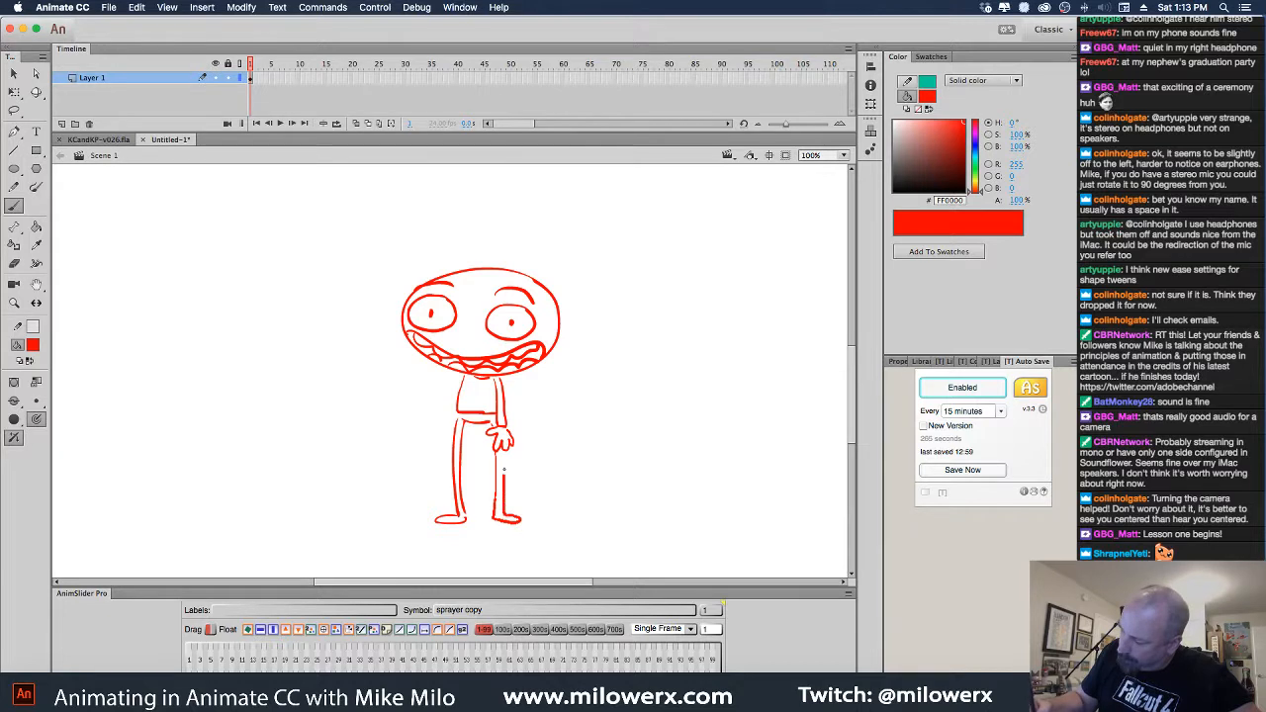
left_click_drag(504, 470, 502, 450)
Delete the frame 1 sketch and type a 'SQUASH AND STRETCH' title near the top
left_click(251, 80)
key("Delete")
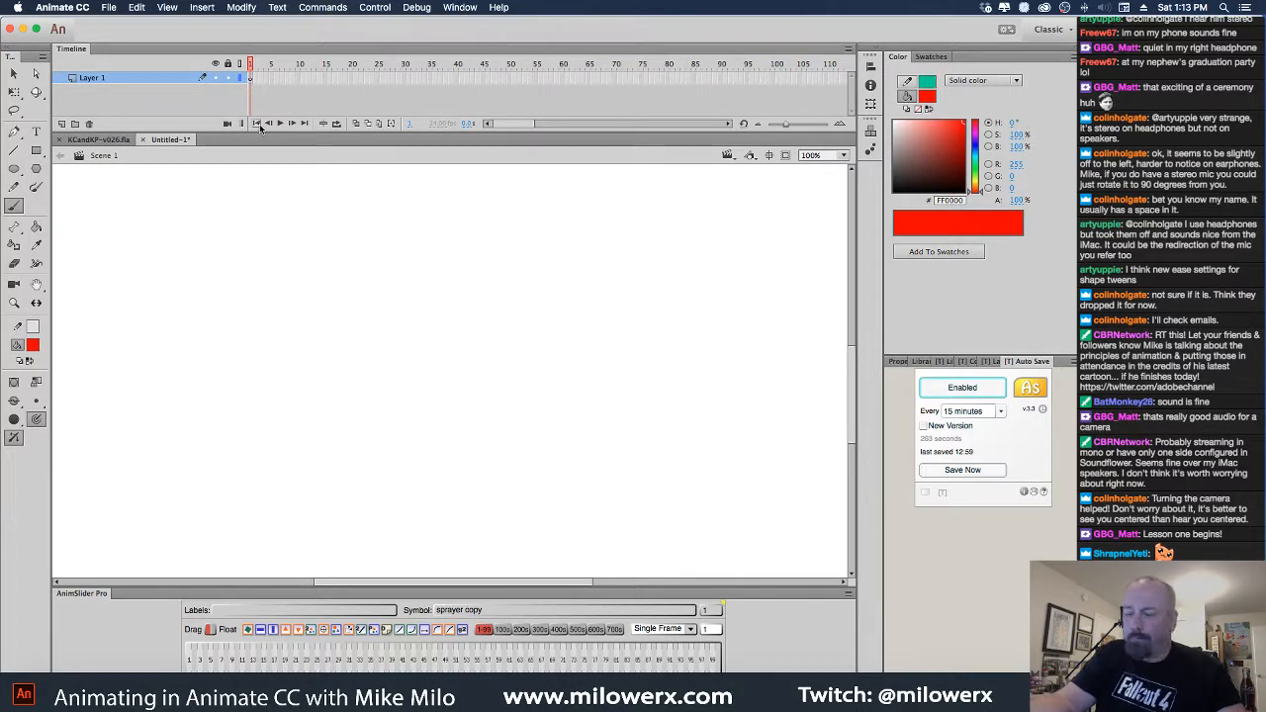
left_click(36, 132)
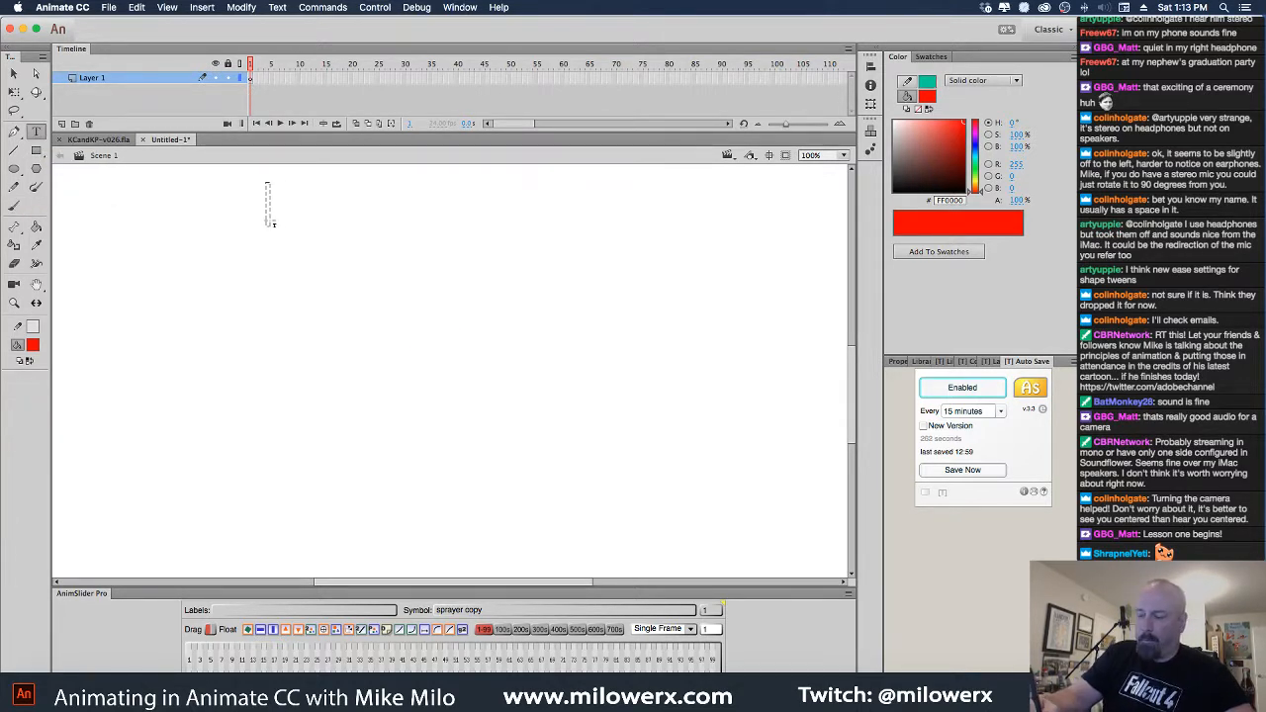
left_click_drag(274, 224, 271, 228)
type("SQUASH AND")
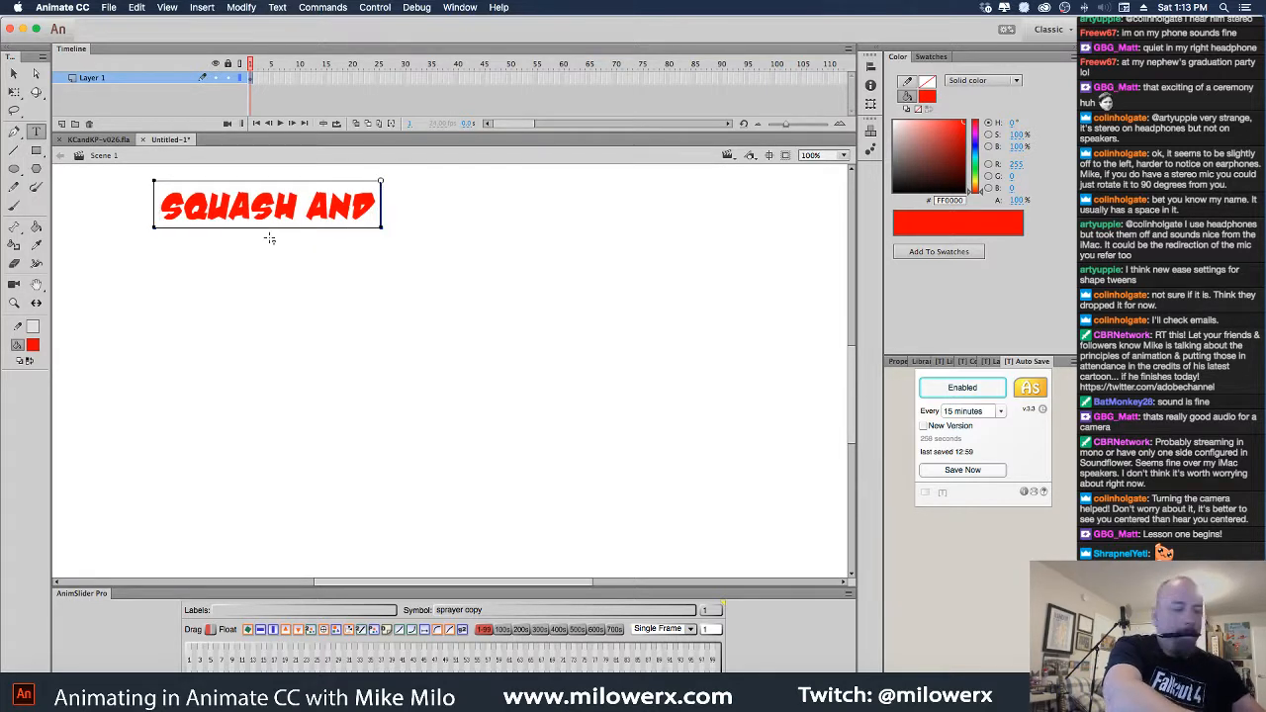
type(" STRETCH")
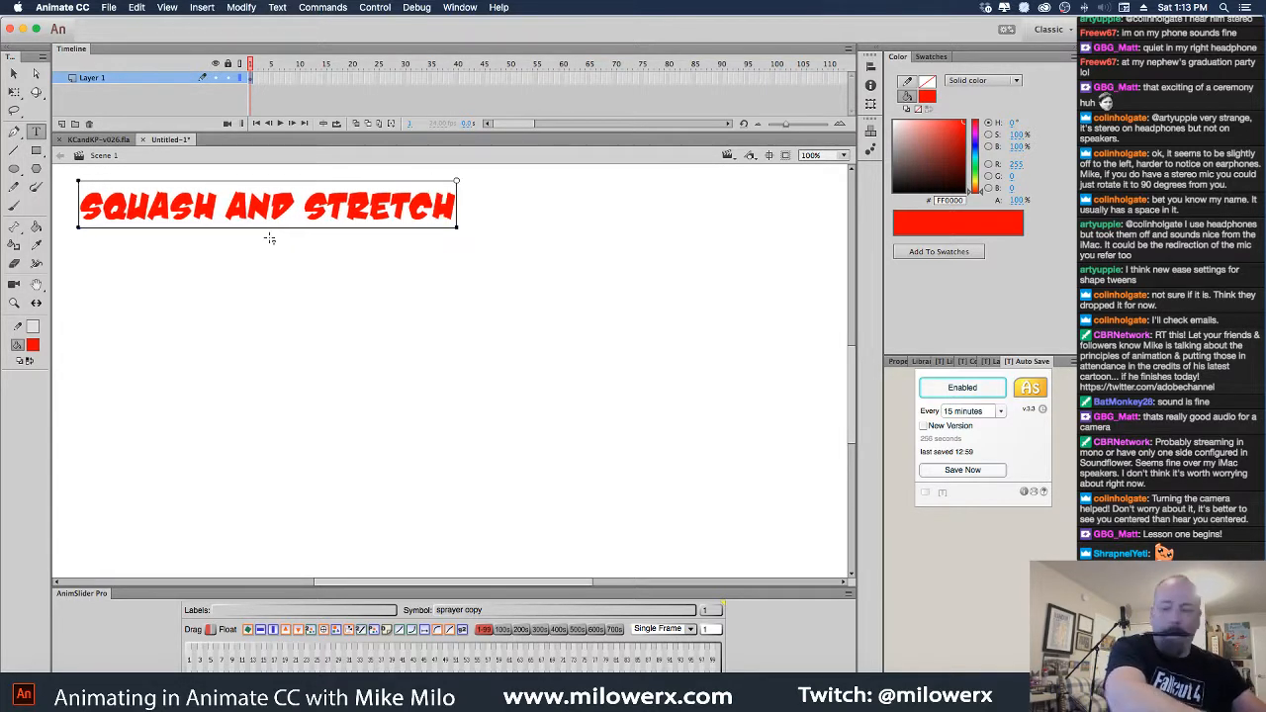
Move the title to the top centre of the stage with Free Transform
left_click(14, 92)
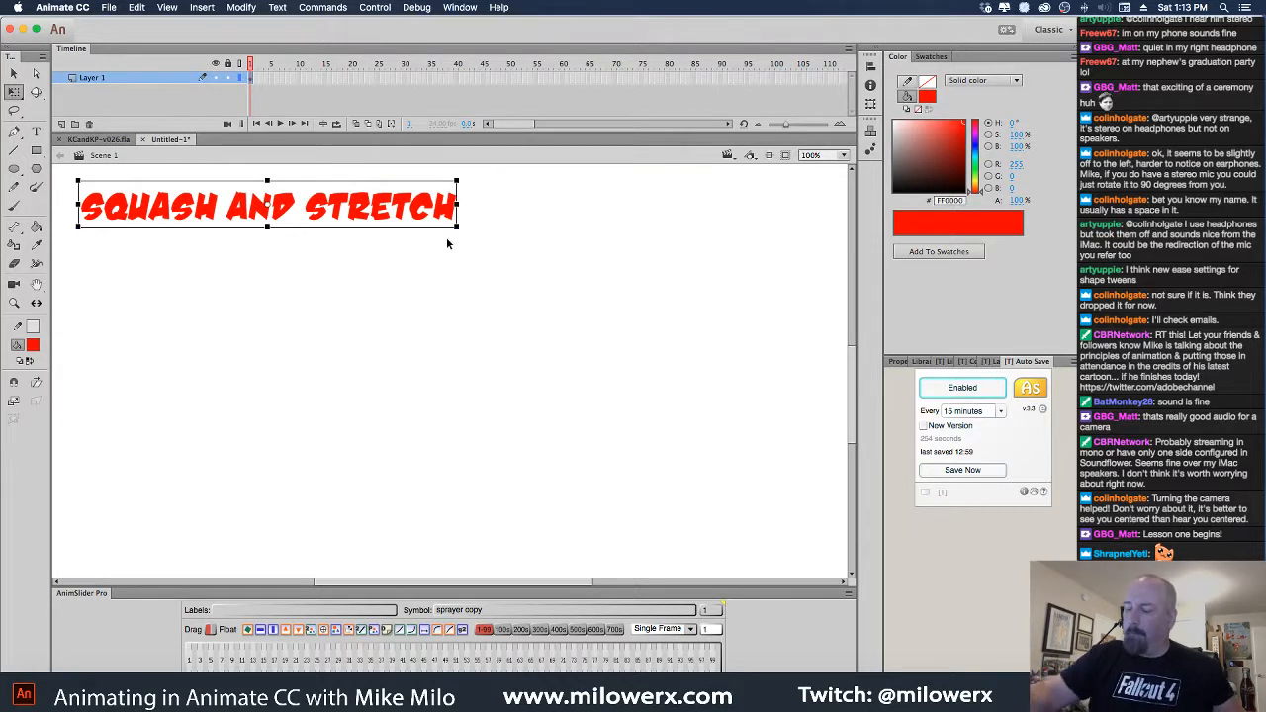
left_click(479, 258, "alt+super")
left_click_drag(436, 348, 537, 254)
Add a new layer and set both the outline and fill colours to black
key("r")
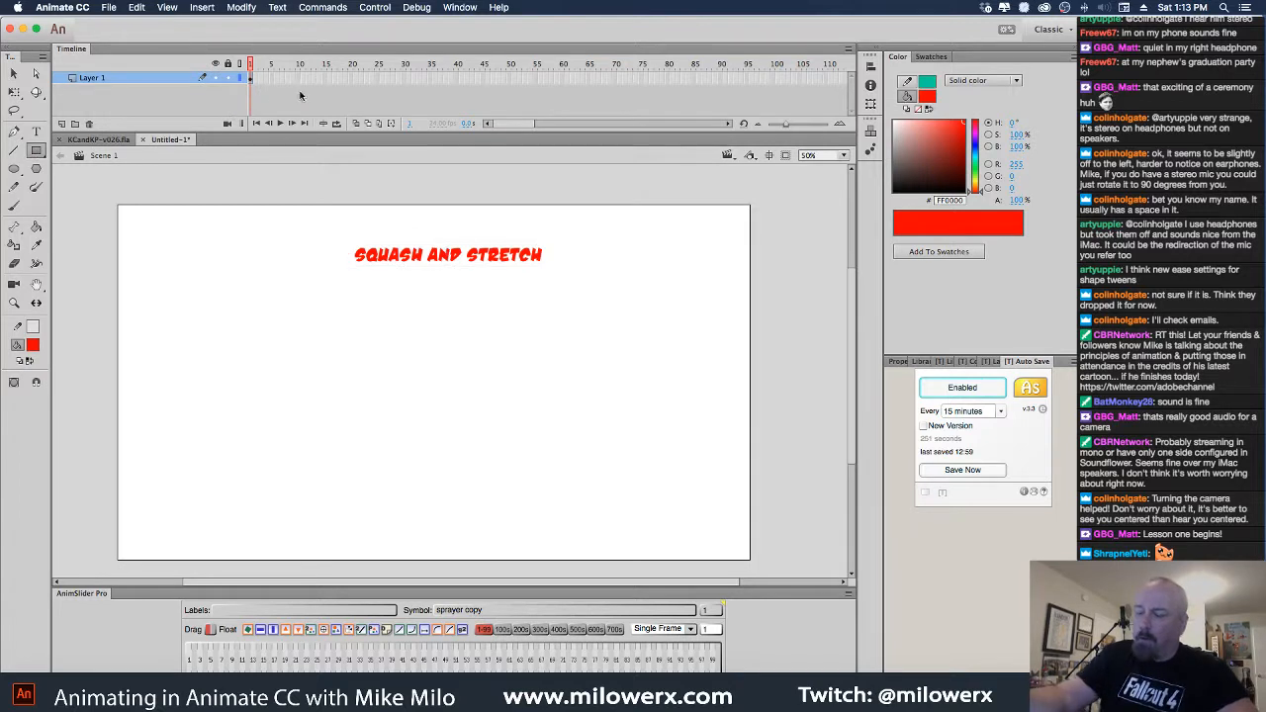
left_click(62, 125)
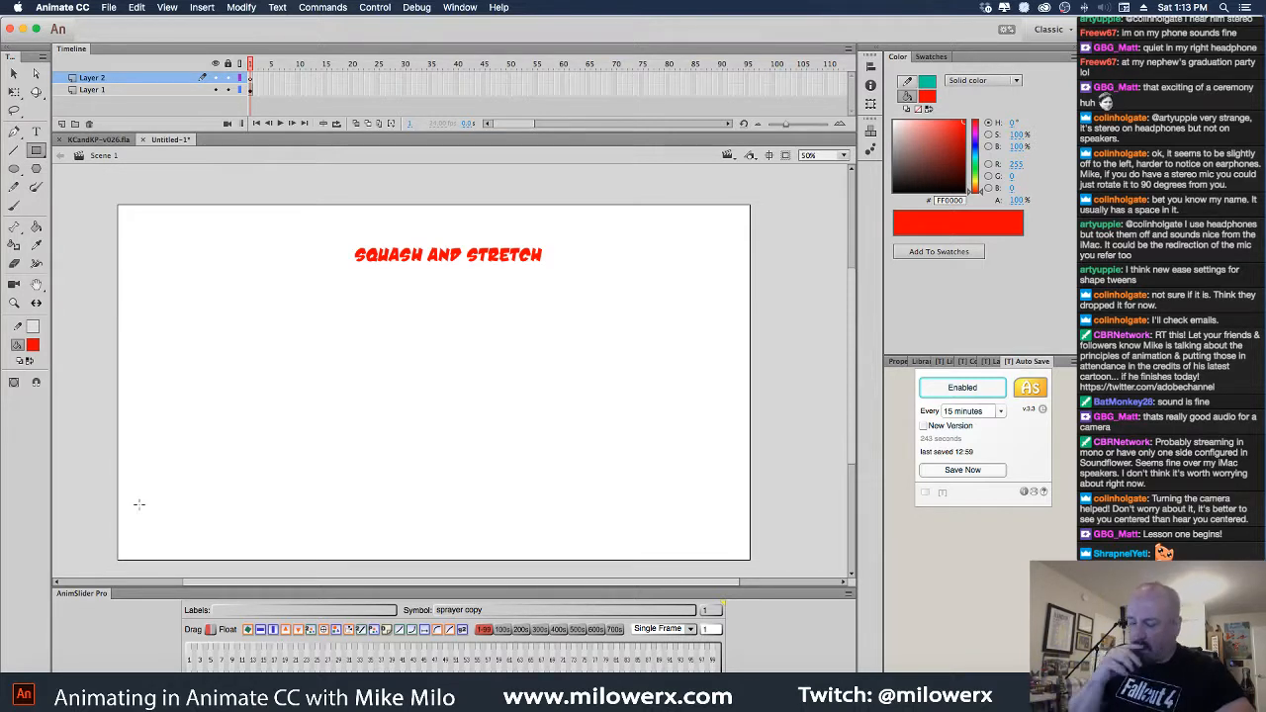
left_click(33, 345)
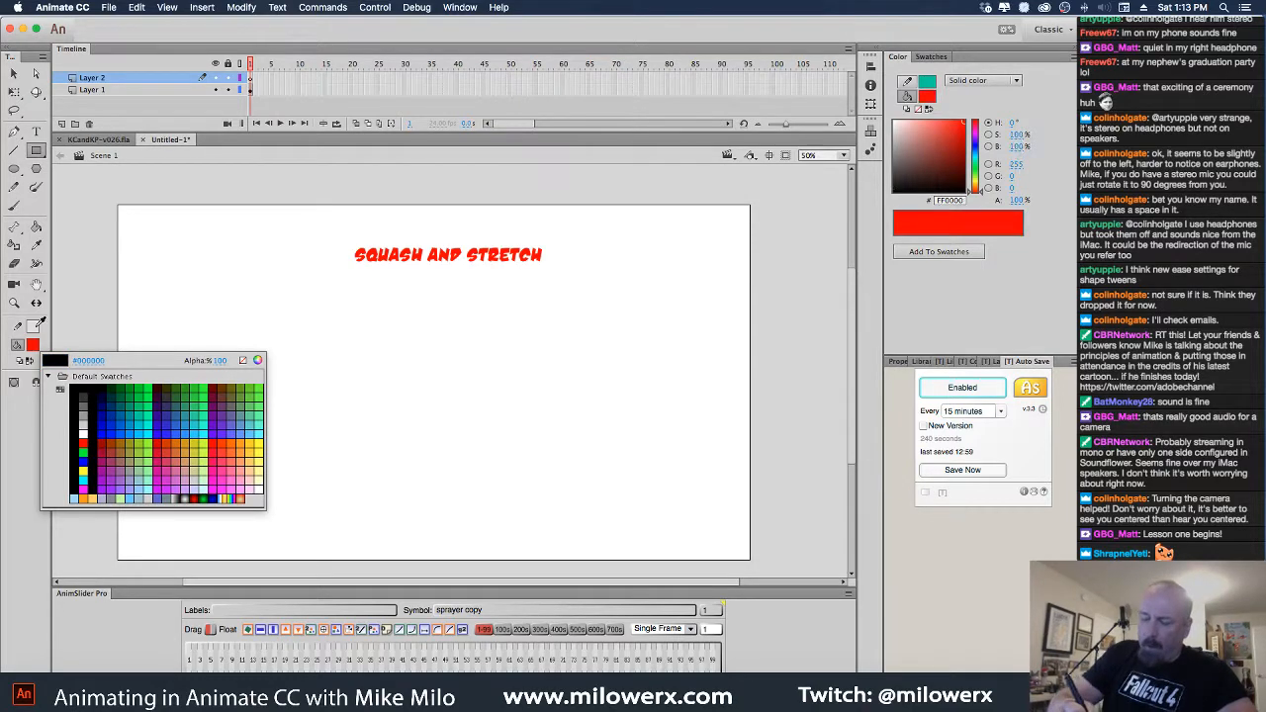
left_click(85, 389)
left_click(33, 327)
left_click(83, 371)
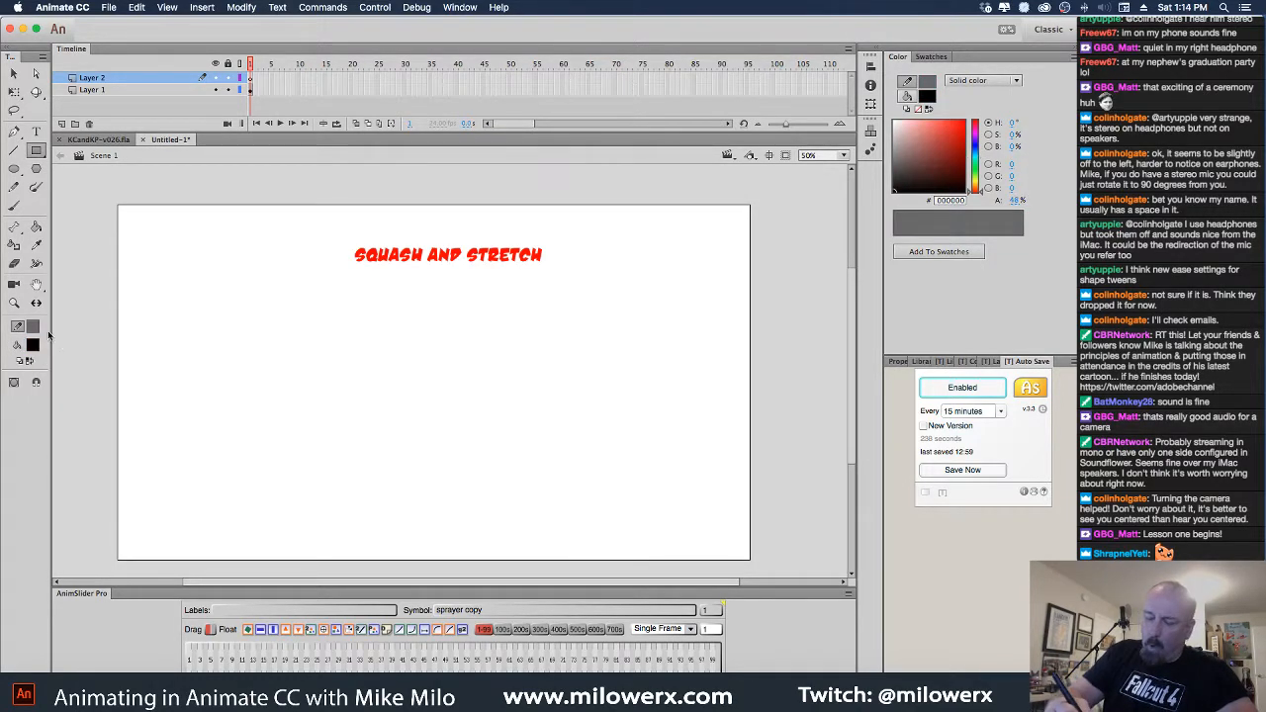
left_click(33, 346)
left_click(83, 389)
left_click(36, 331)
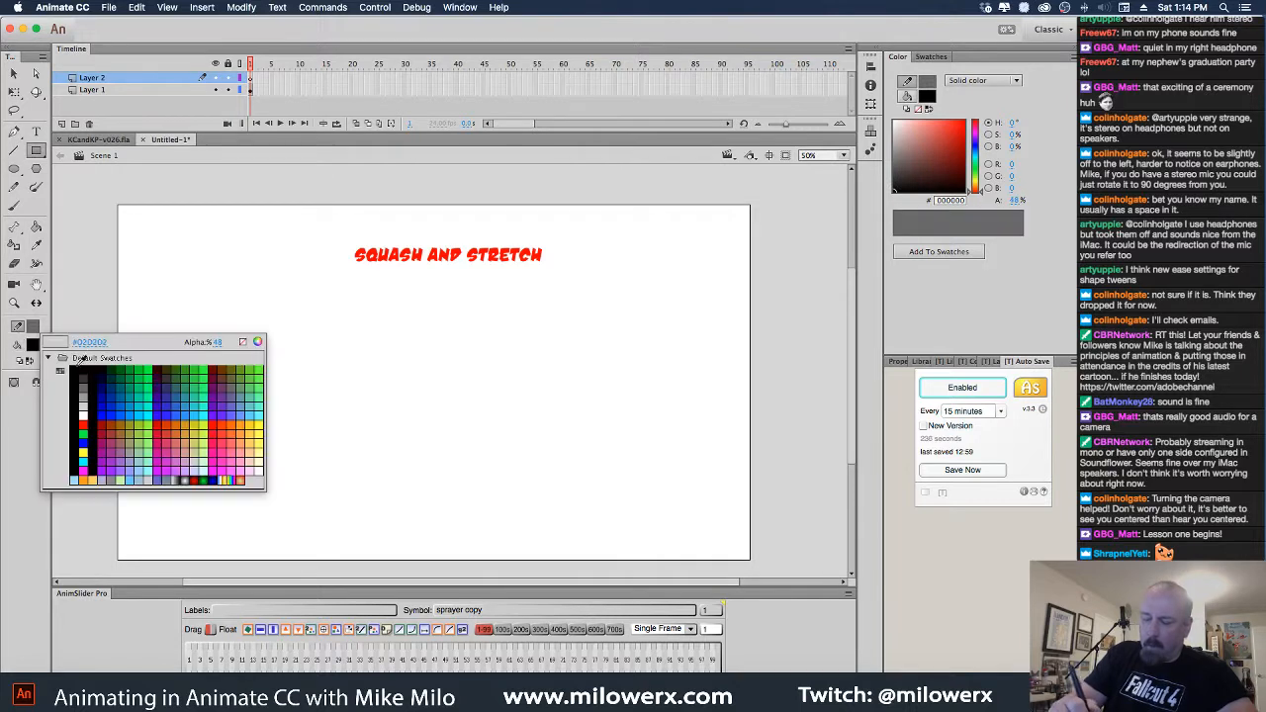
left_click(77, 371)
left_click(32, 335)
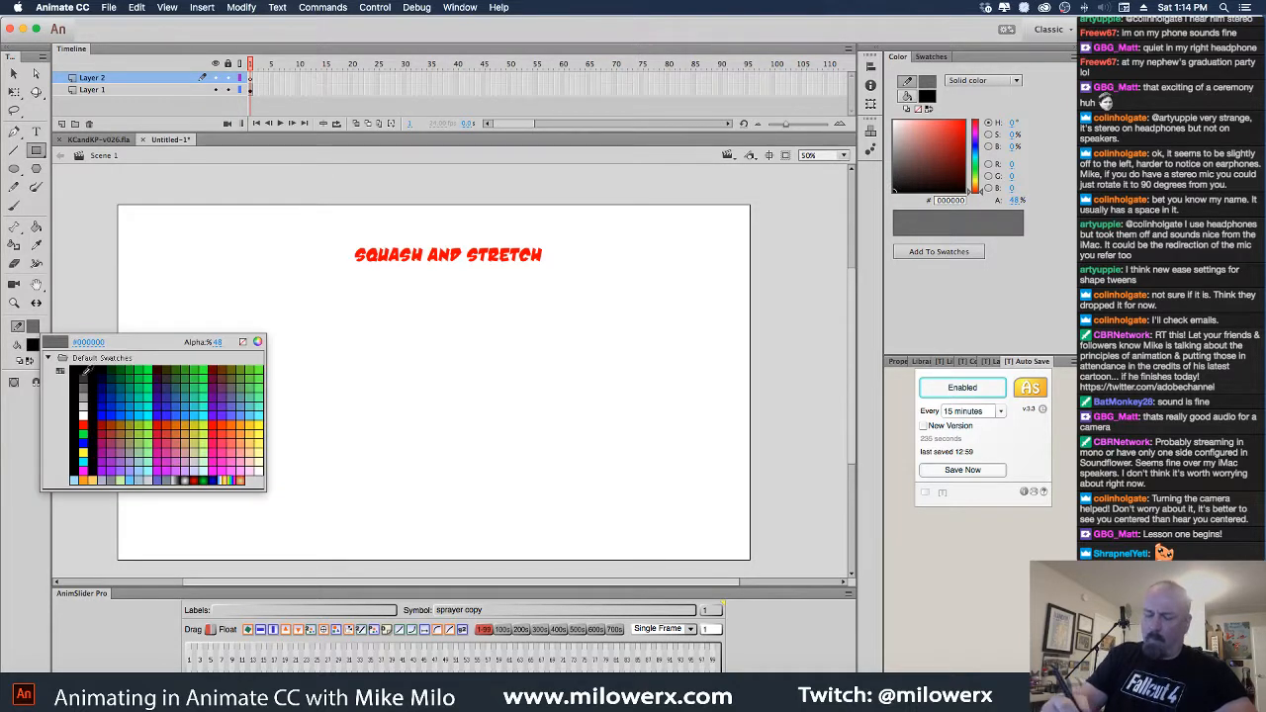
left_click(78, 426)
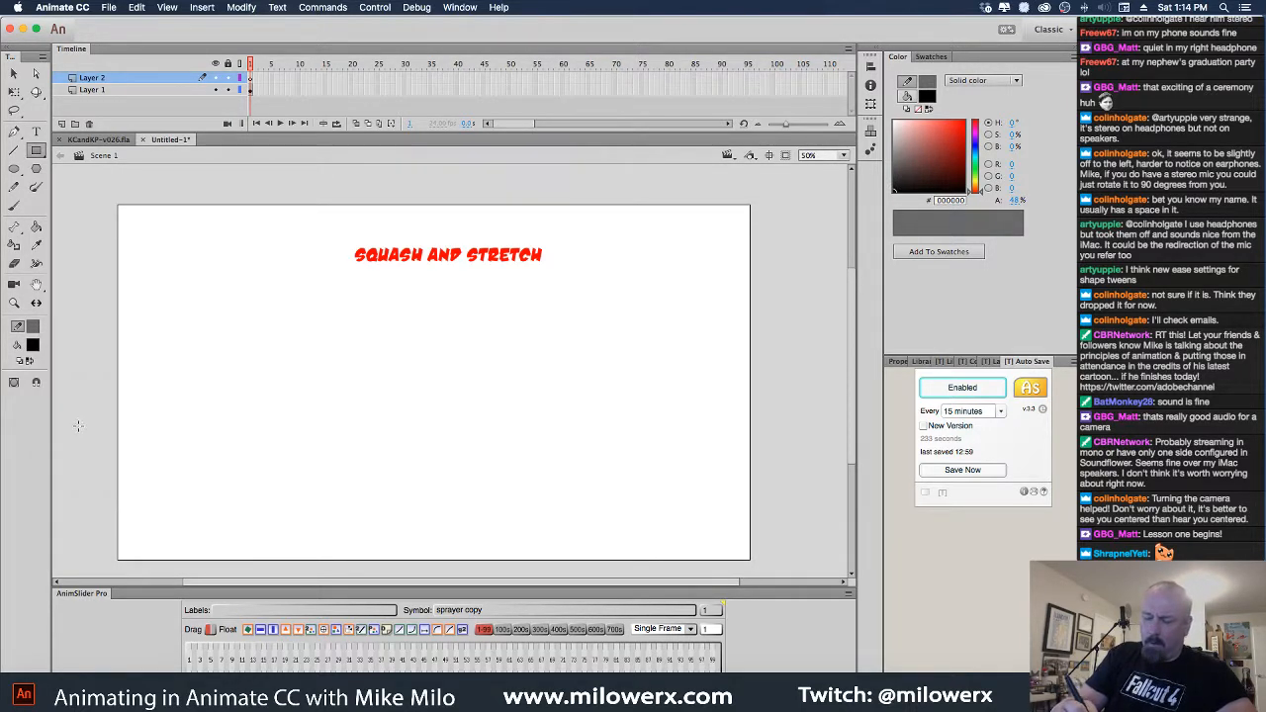
Set the colour alpha to 100% and make the fill orange #FF9900
left_click(1014, 201)
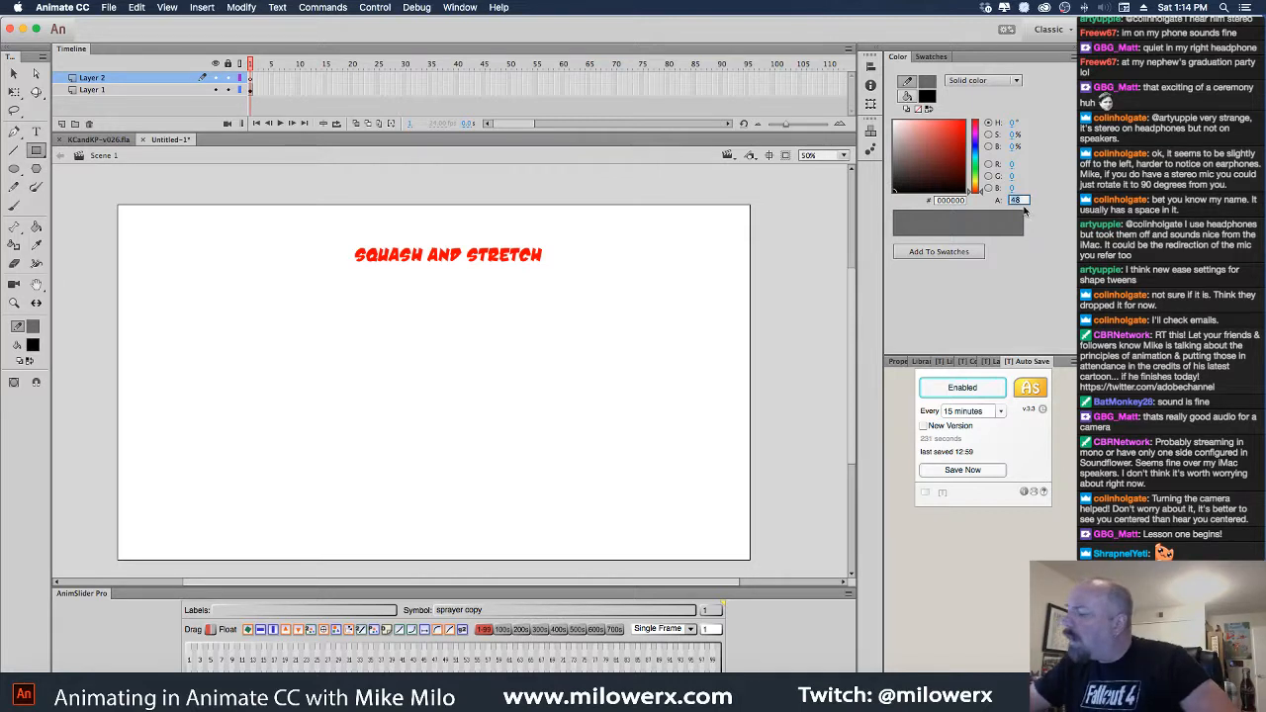
type("100")
key("Return")
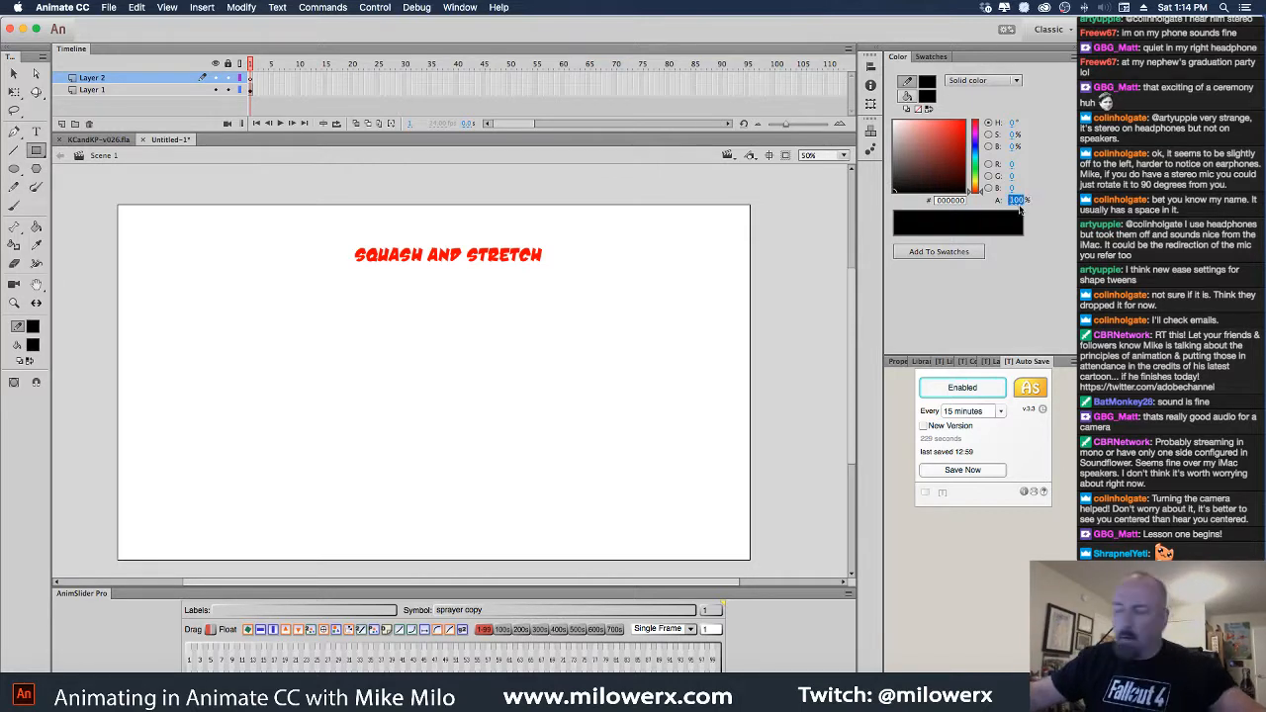
left_click(32, 344)
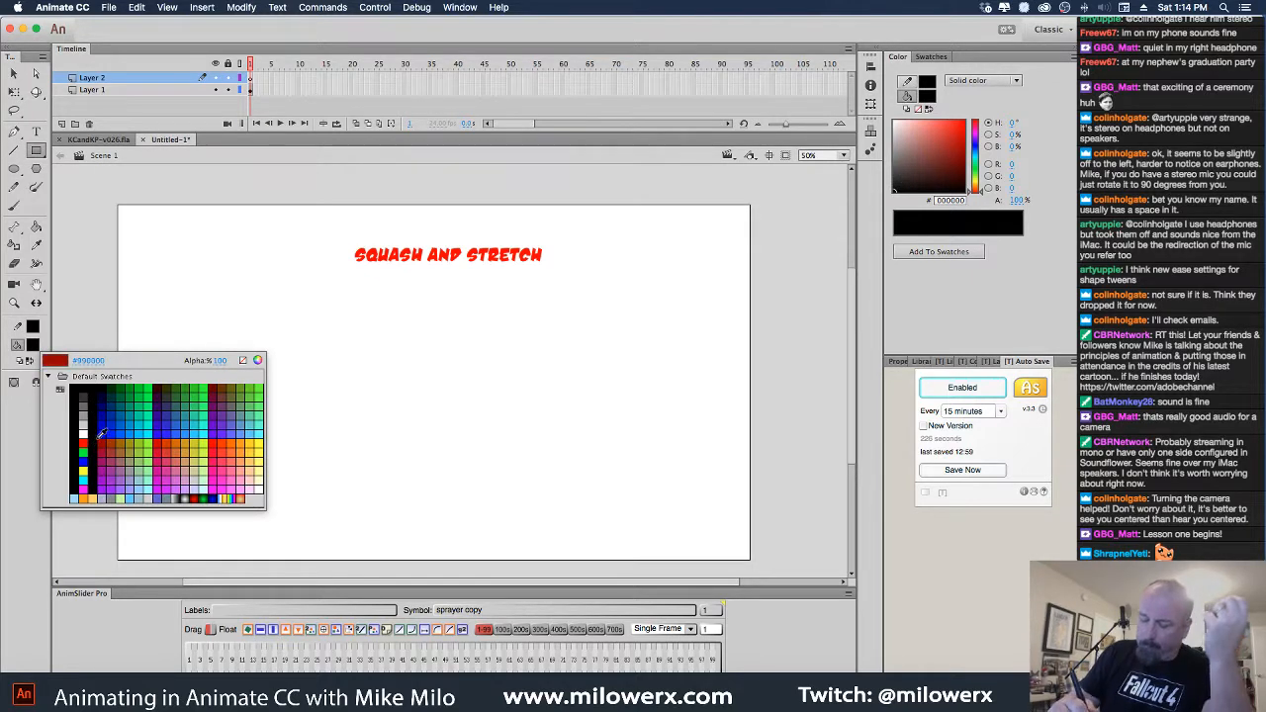
left_click(242, 446)
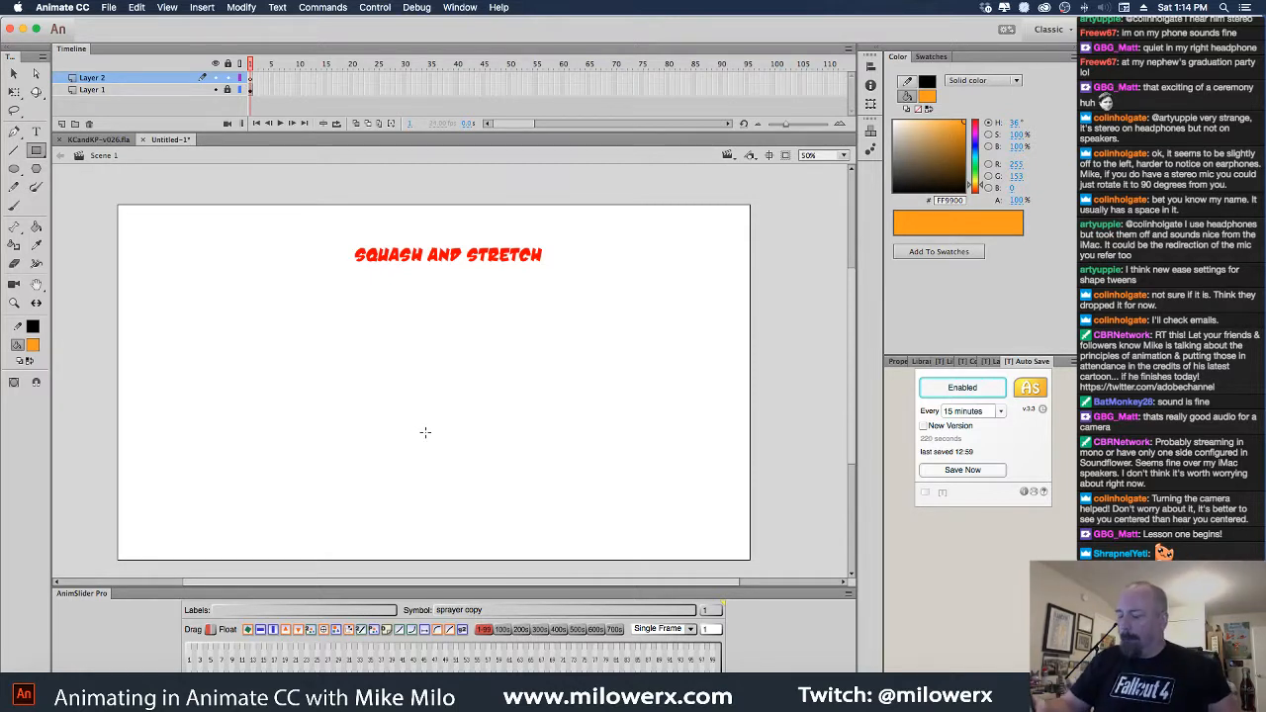
Draw an orange square with a black outline and add a keyframe around frame 7
mouse_move(378, 403)
left_mouse_down()
mouse_move(457, 491)
mouse_move(501, 508)
left_mouse_up()
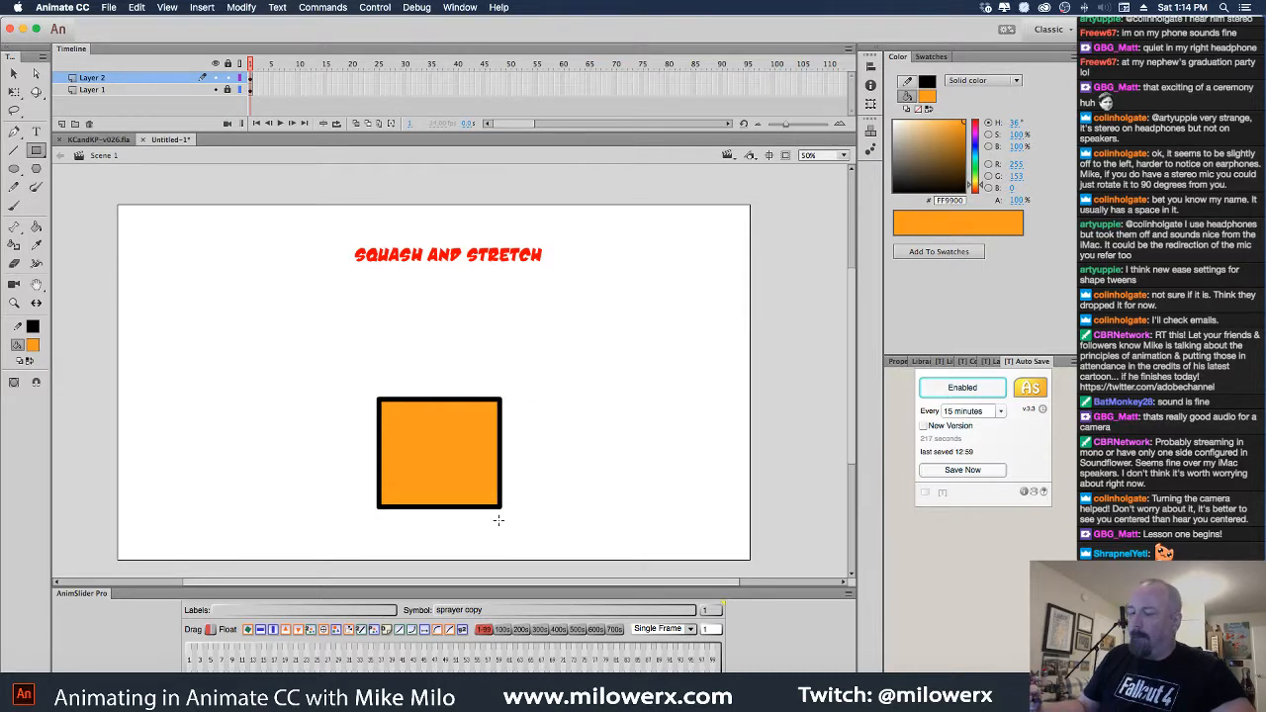
left_click(250, 79)
left_click(255, 79)
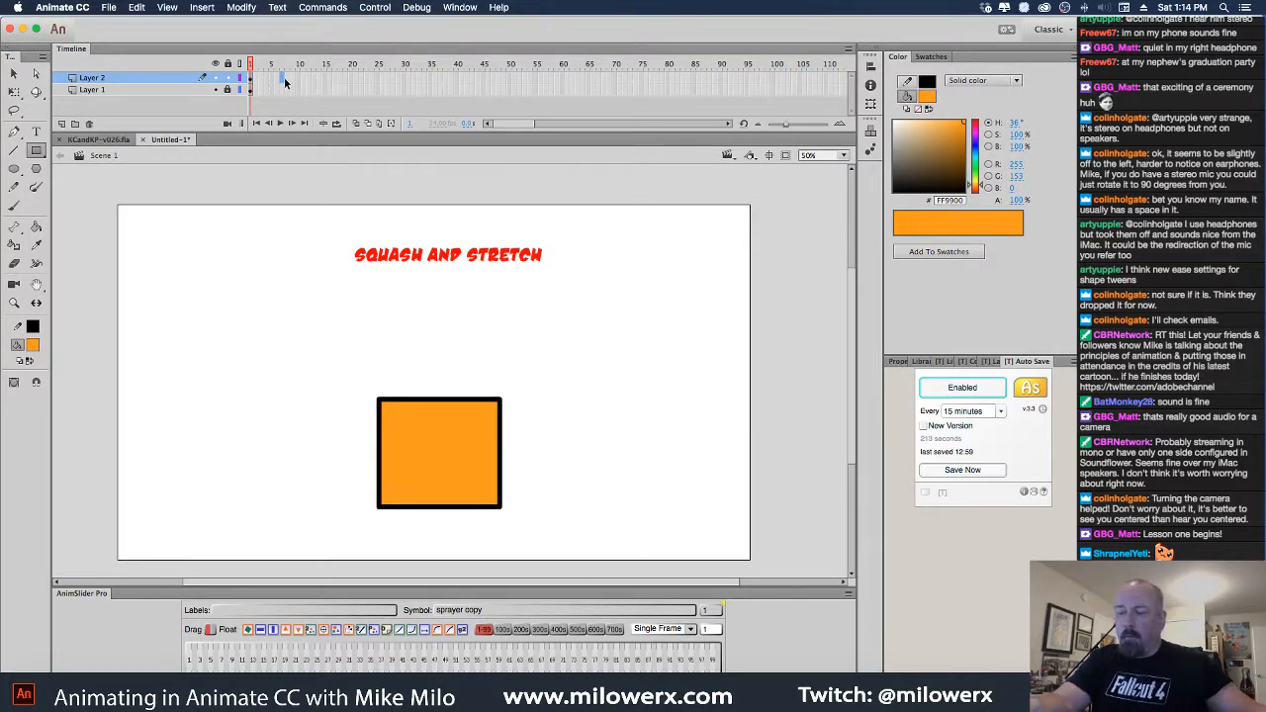
key("F6")
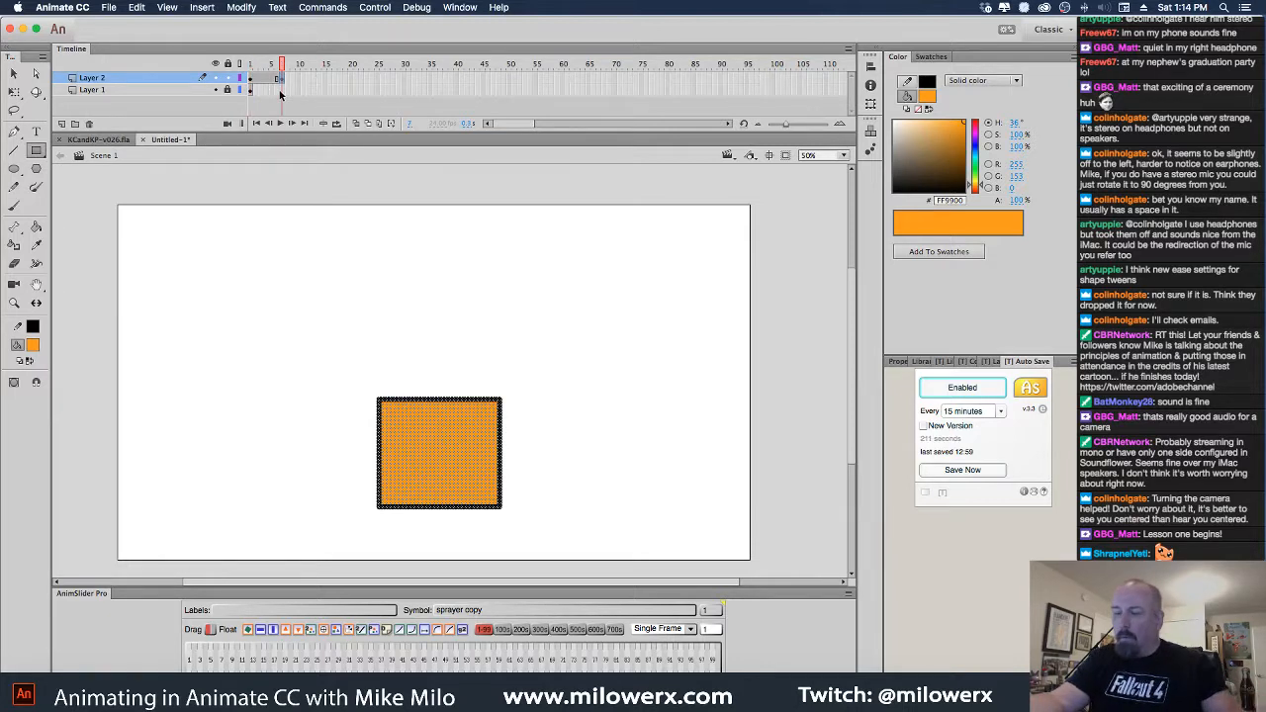
Move the title layer above Layer 2 and raise the square at frame 7
left_click(723, 89)
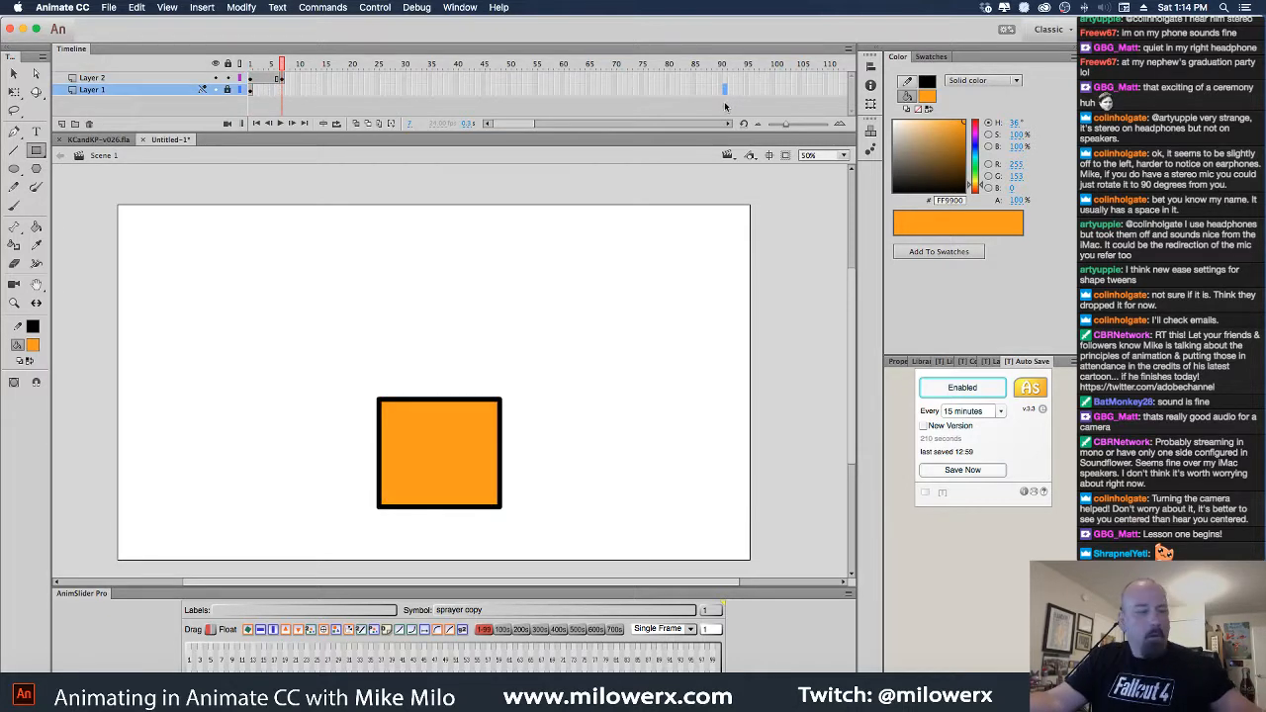
left_click_drag(140, 89, 139, 69)
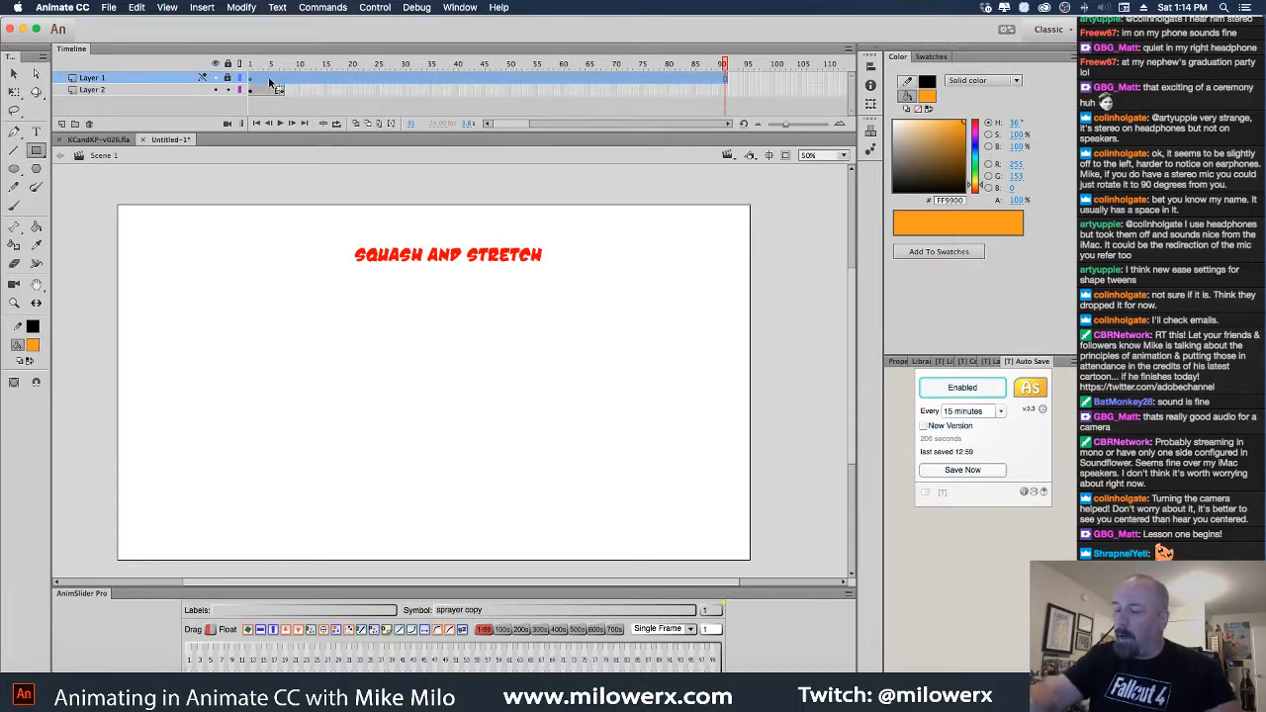
left_click_drag(273, 83, 284, 84)
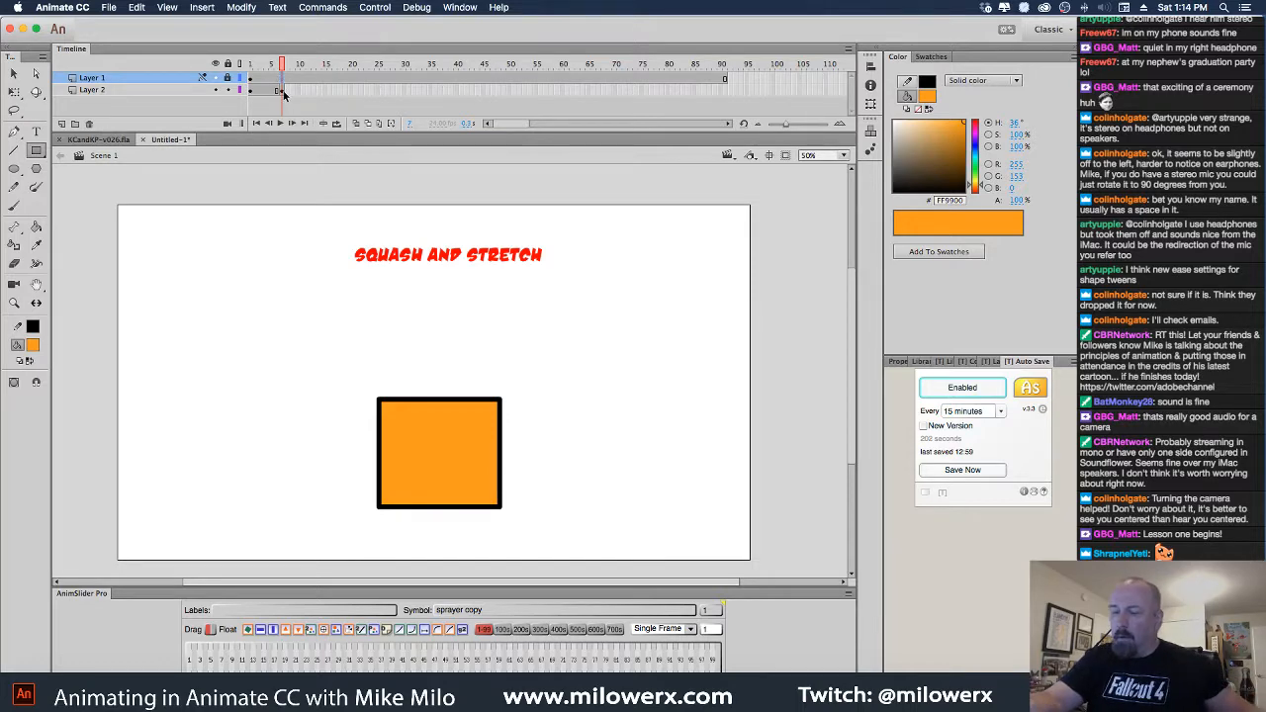
left_click(283, 91)
key("q")
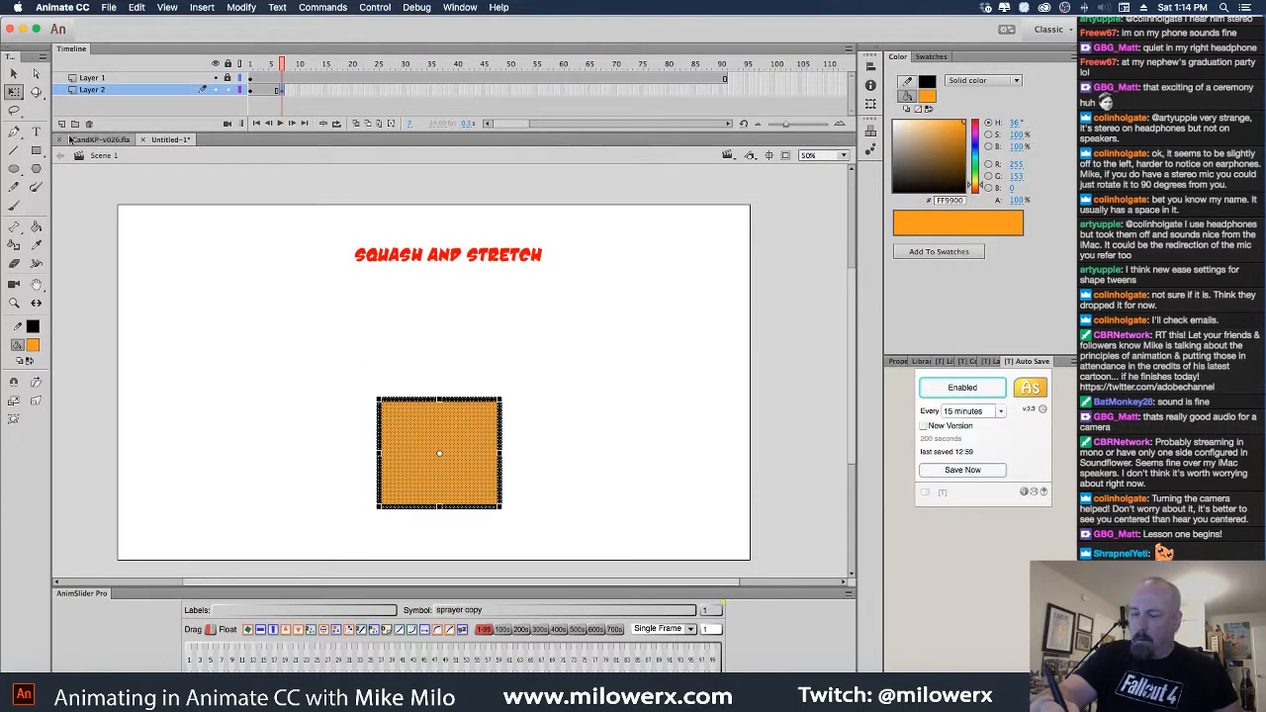
left_click_drag(473, 475, 473, 368)
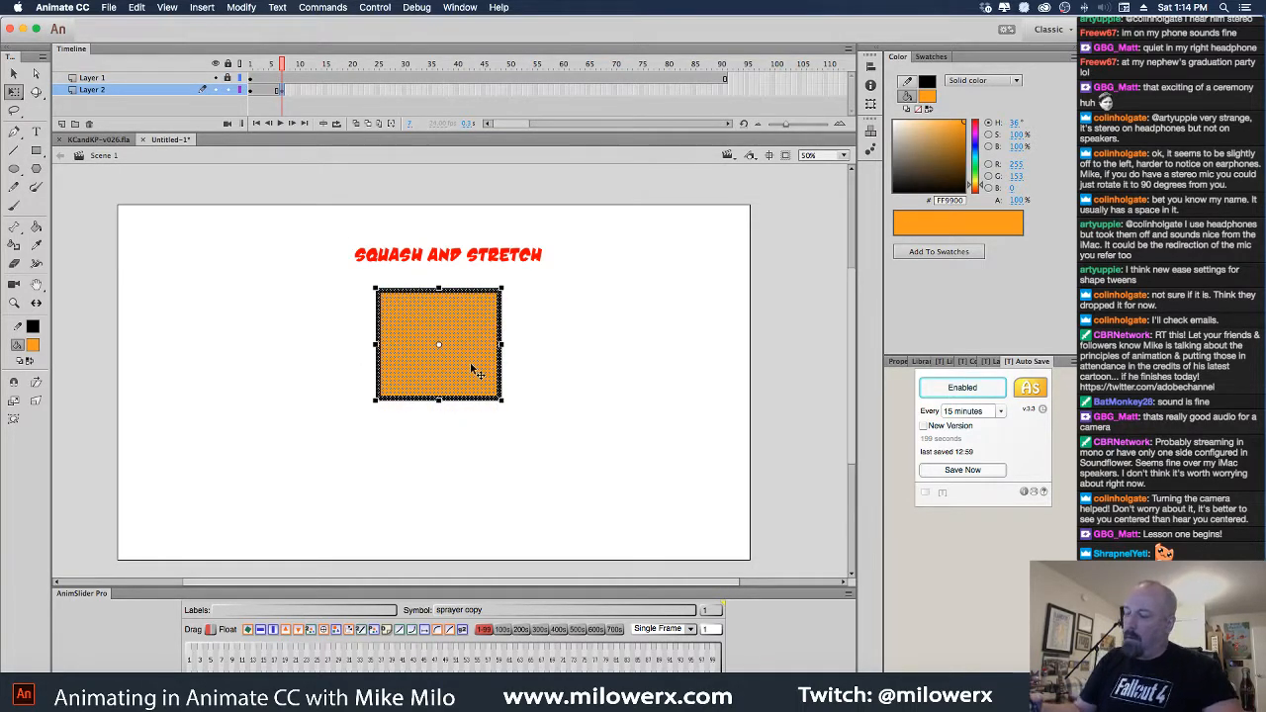
Extend Layer 2's frames to frame 30 and scrub to preview
left_click(404, 93)
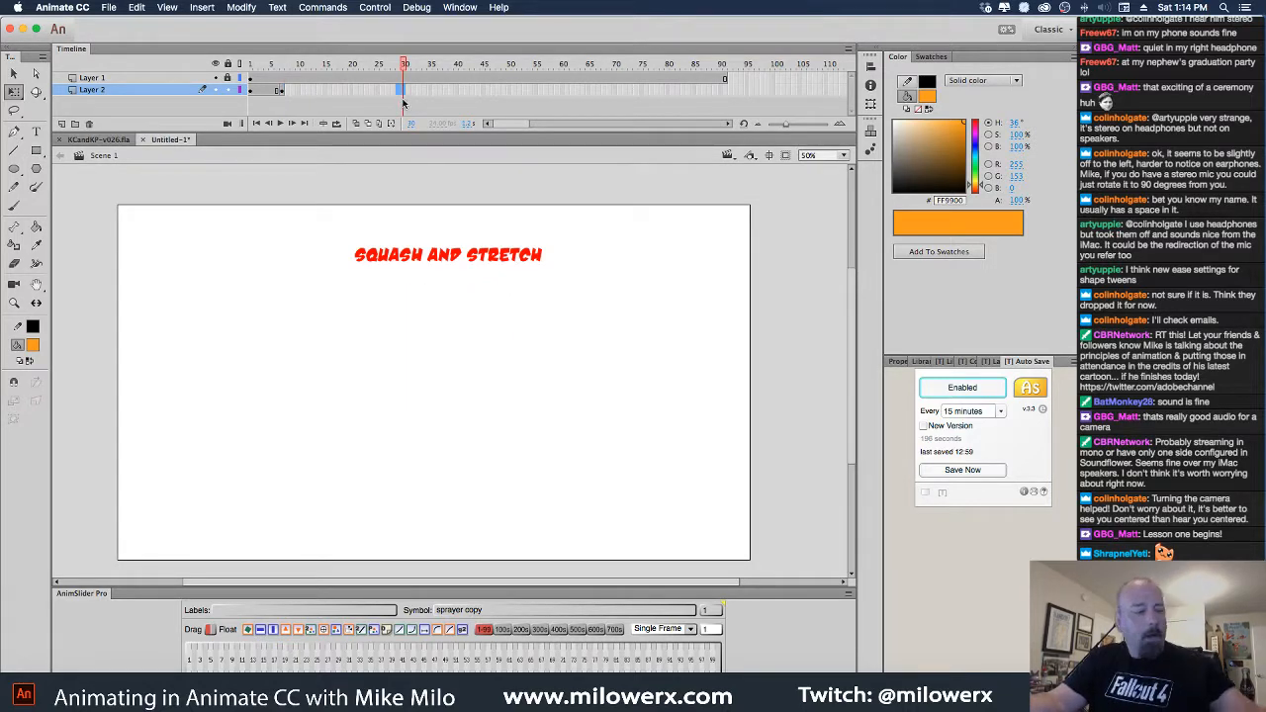
key("F5")
left_click_drag(403, 66, 317, 106)
Add a keyframe at frame 14, then remove it again
left_click(319, 91)
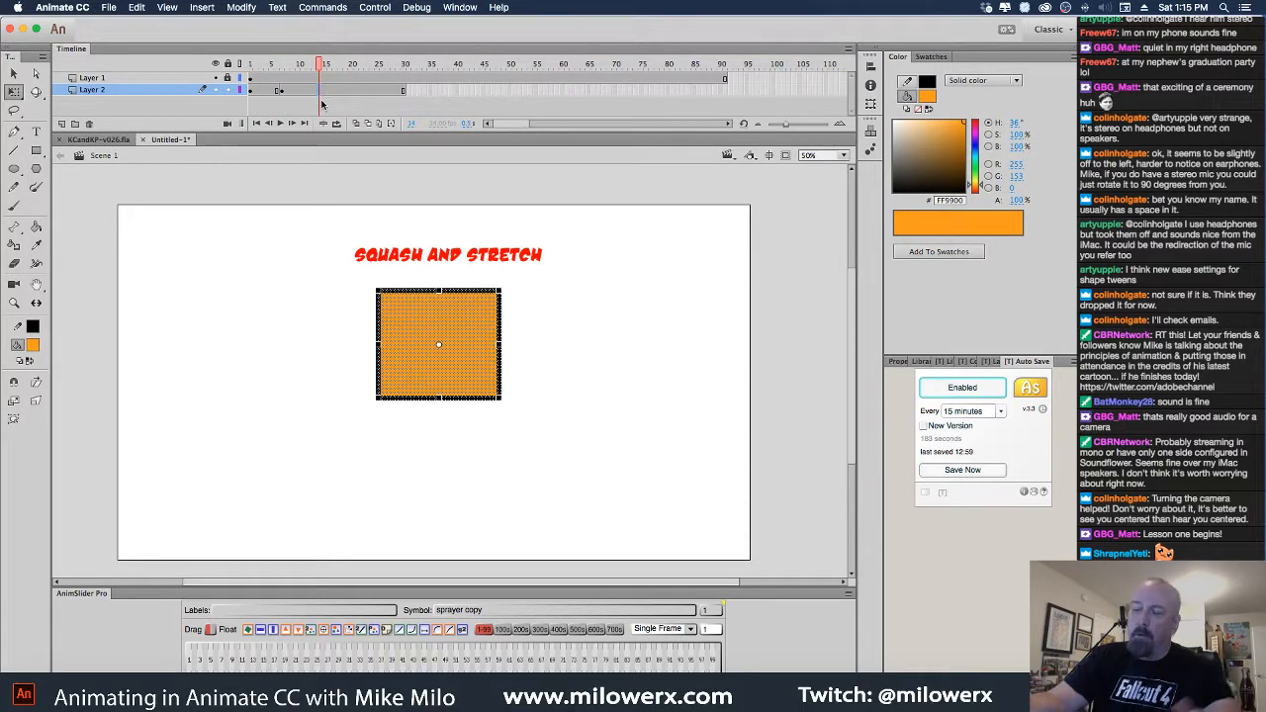
key("F7")
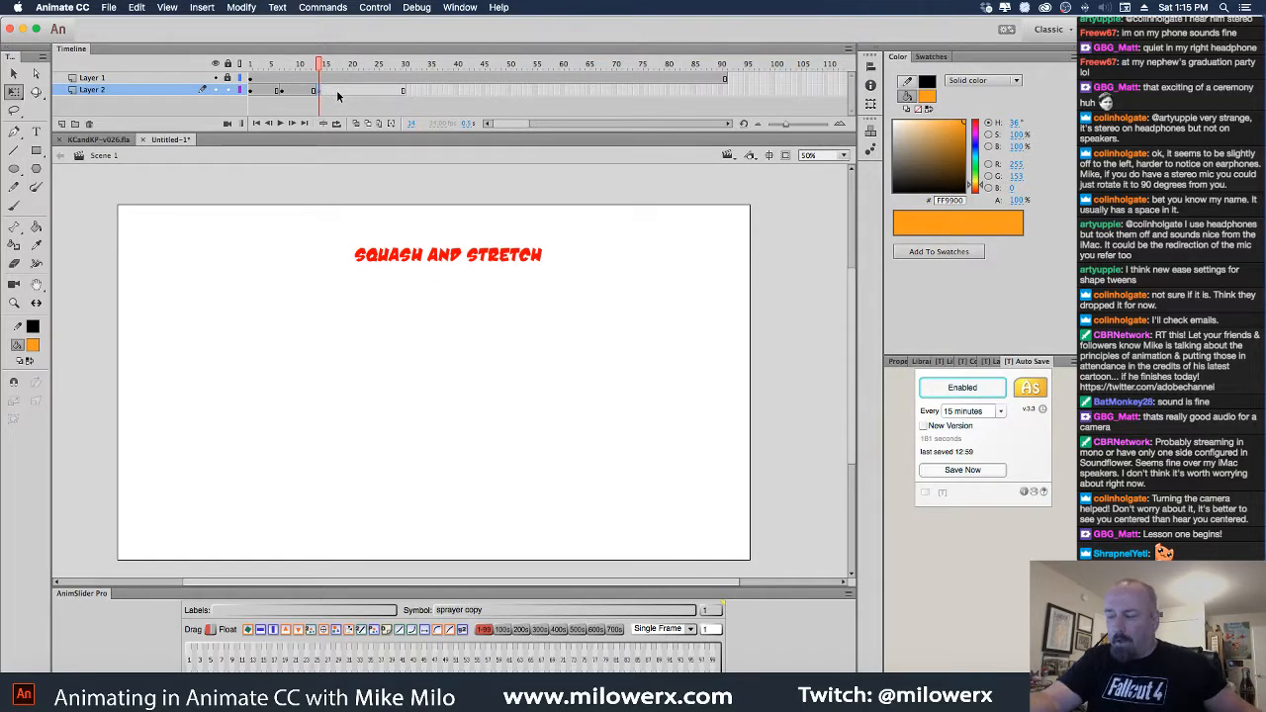
key("super+z")
left_click(319, 101)
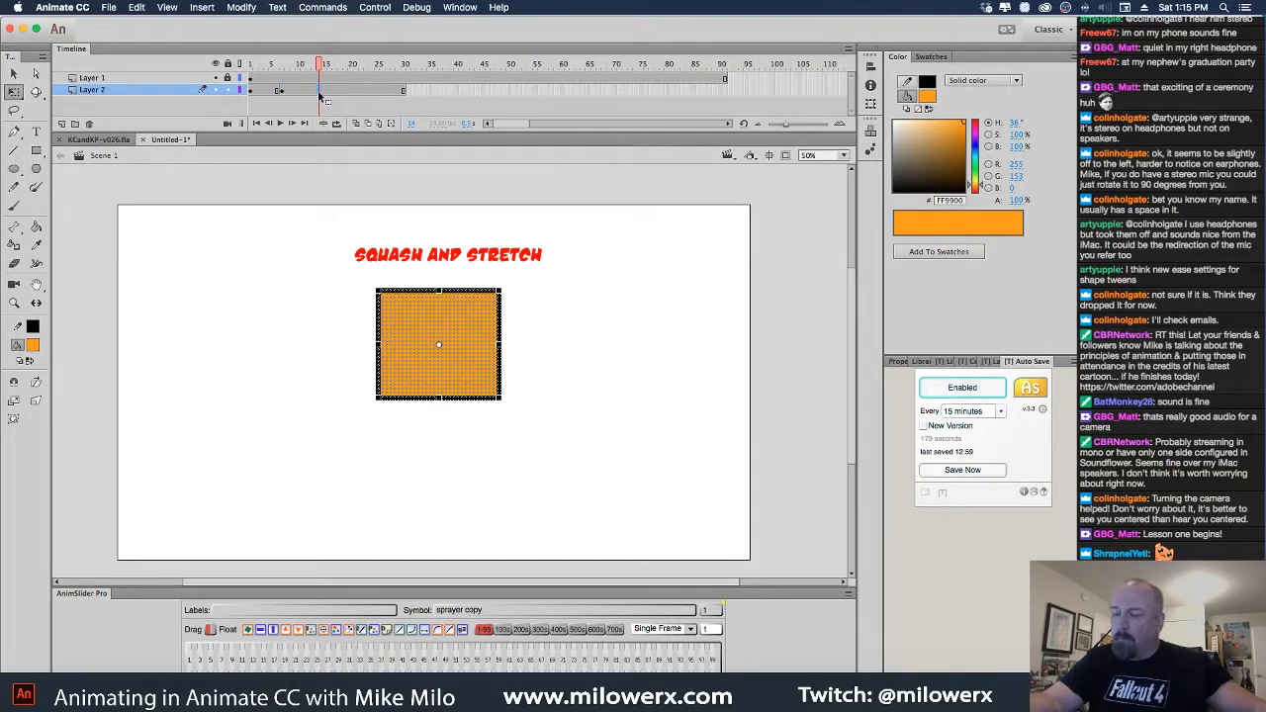
key("F6")
left_click(282, 91)
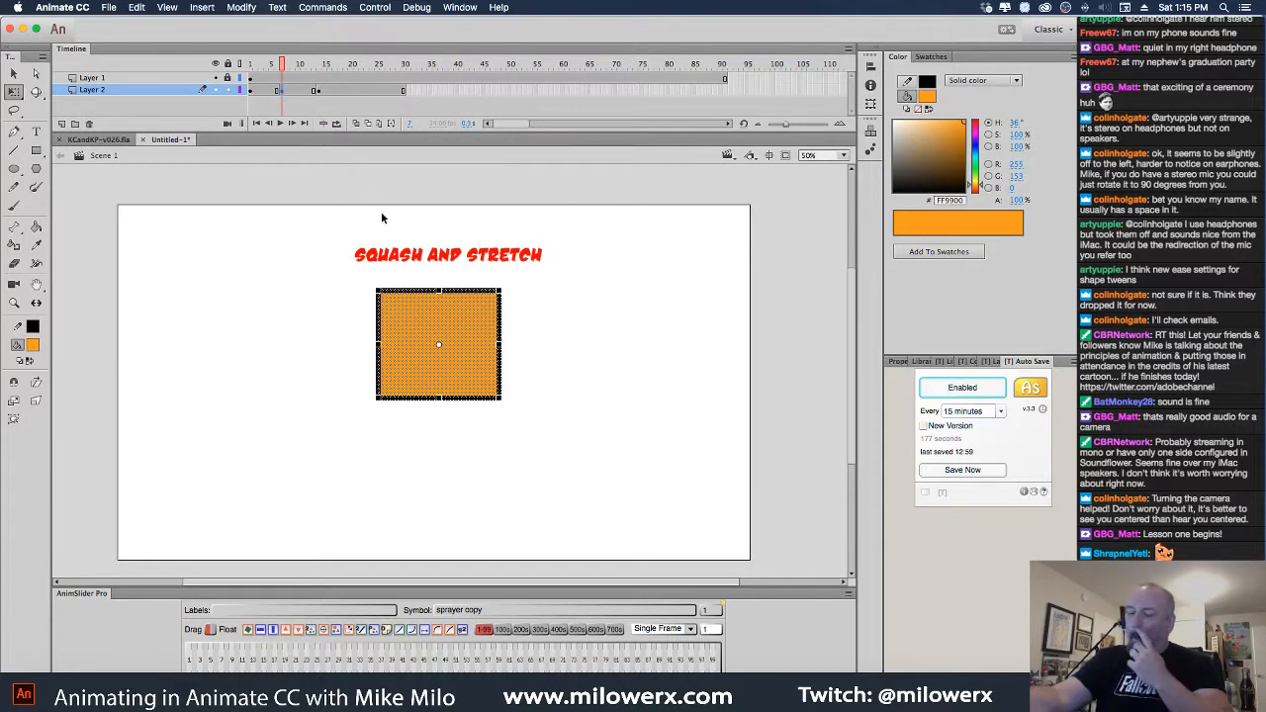
left_click(319, 95)
key("shift+F6")
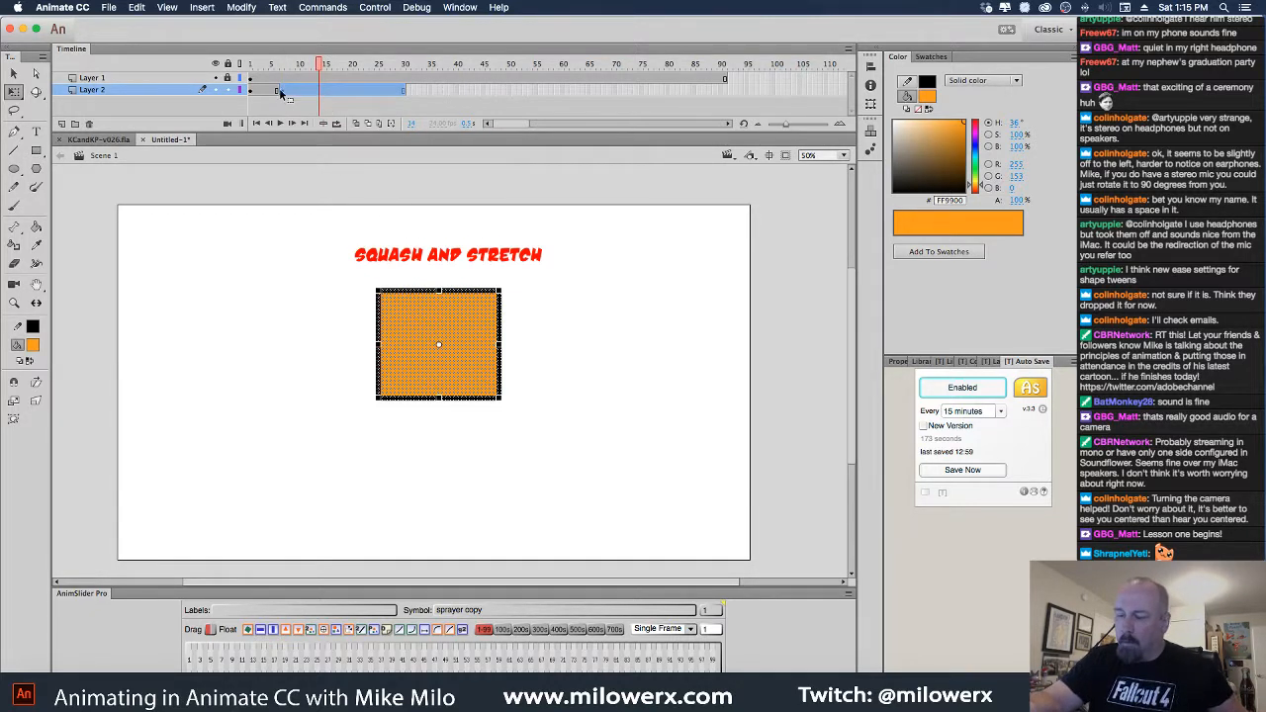
left_click(283, 92)
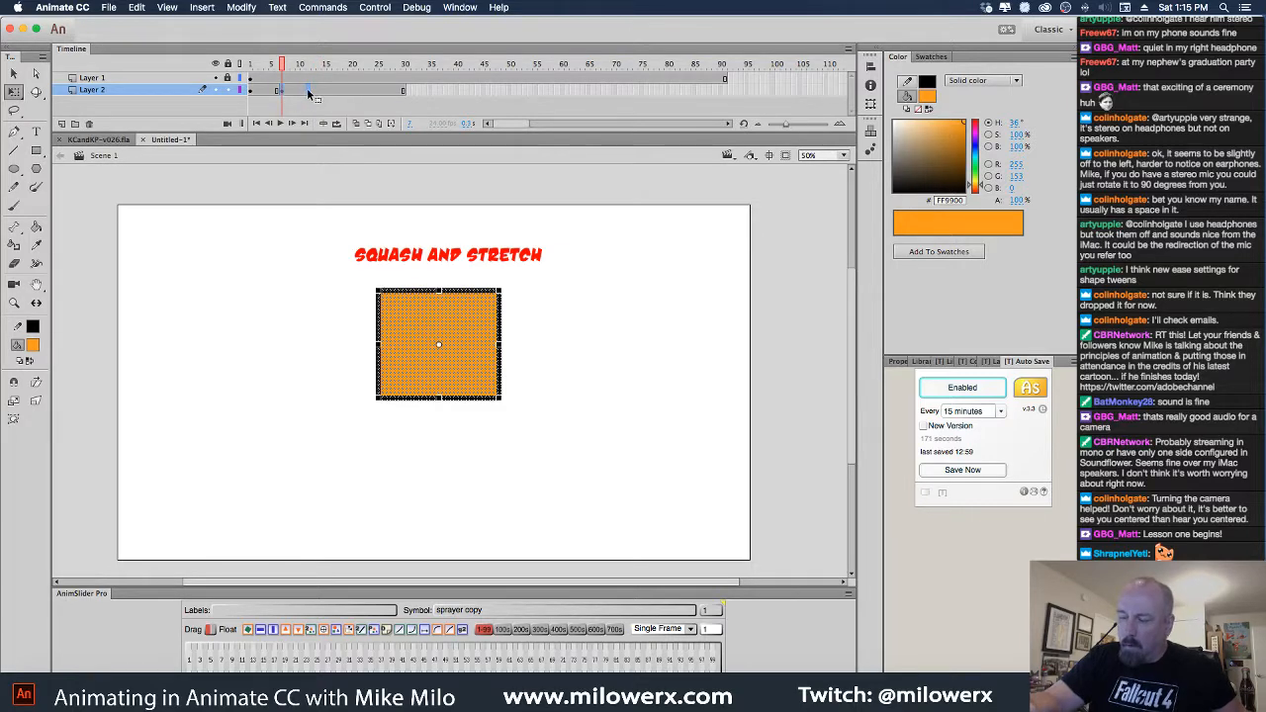
Remove a frame and clear the stray keyframe at frame 12 on Layer 2
left_click(307, 92)
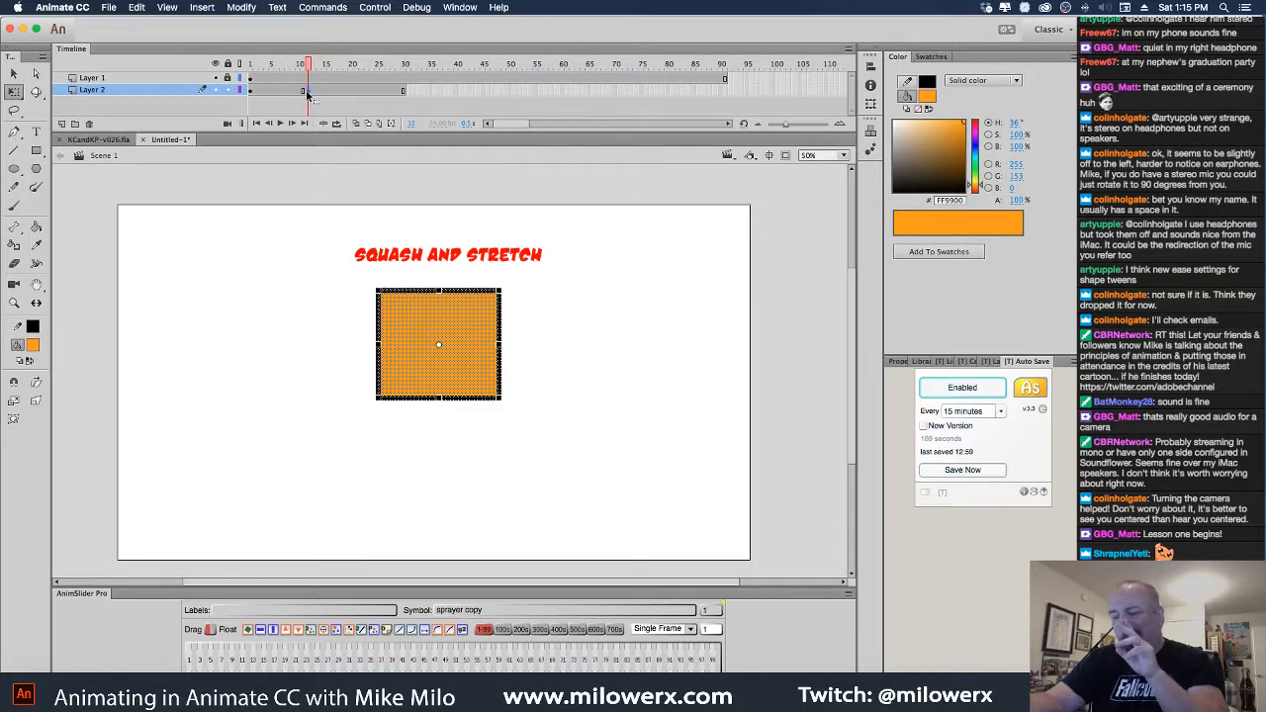
right_click(308, 93)
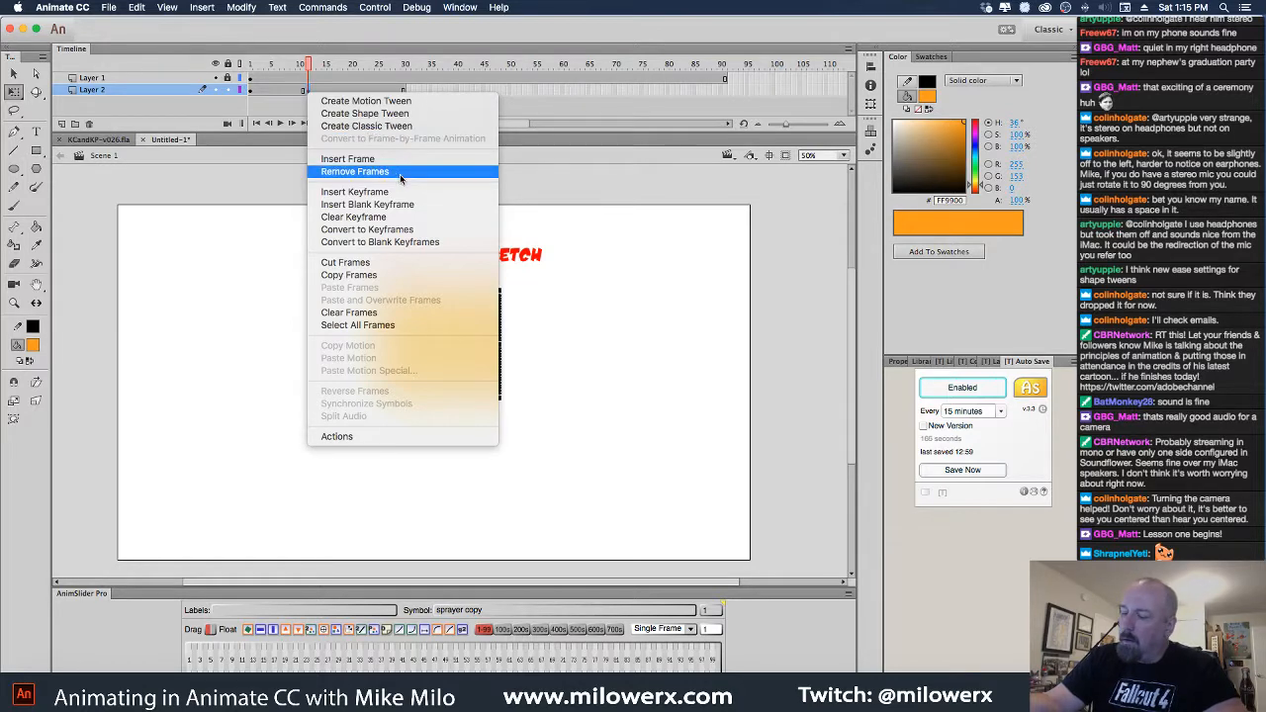
left_click(400, 174)
left_click(311, 91)
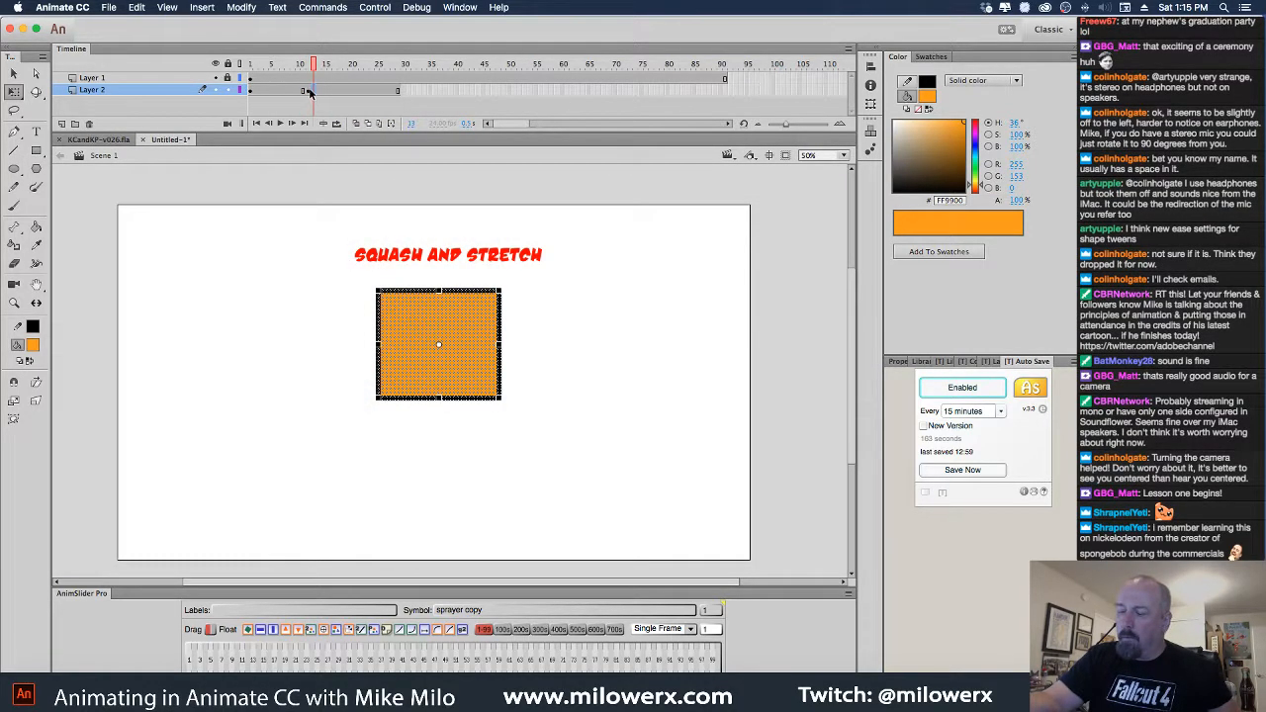
left_click(306, 91)
right_click(307, 92)
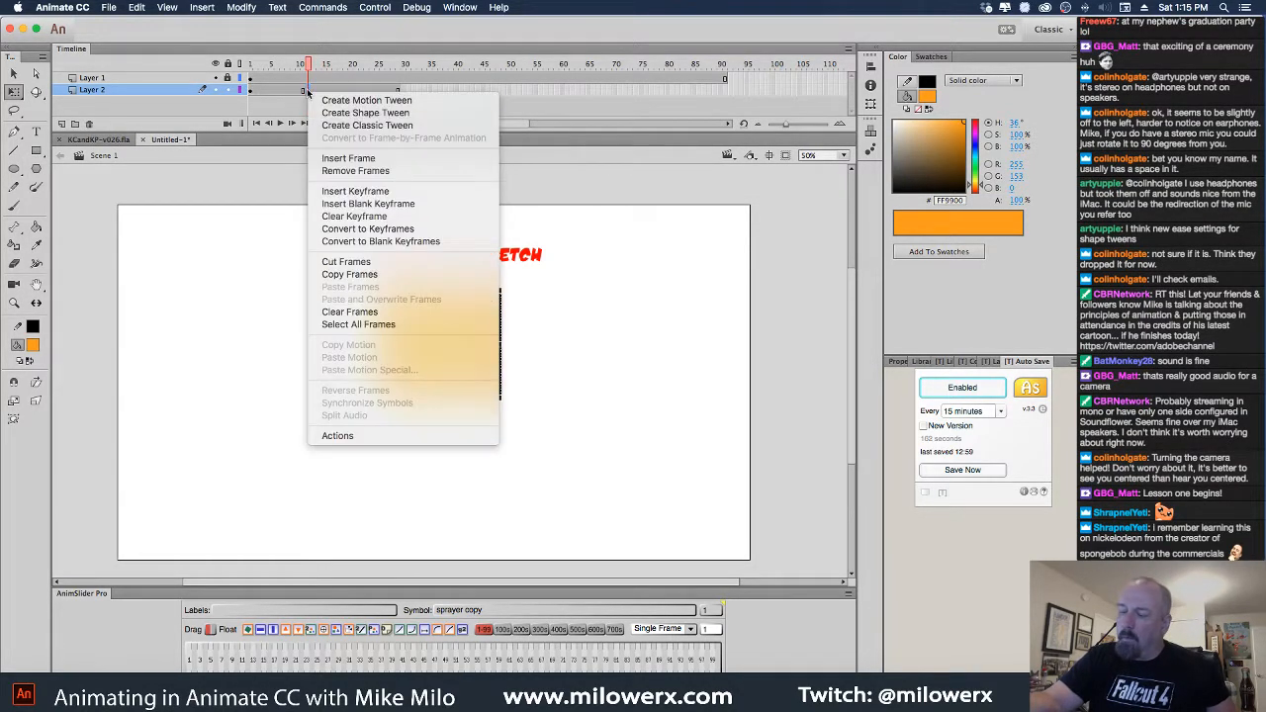
left_click(396, 217)
left_click(33, 345)
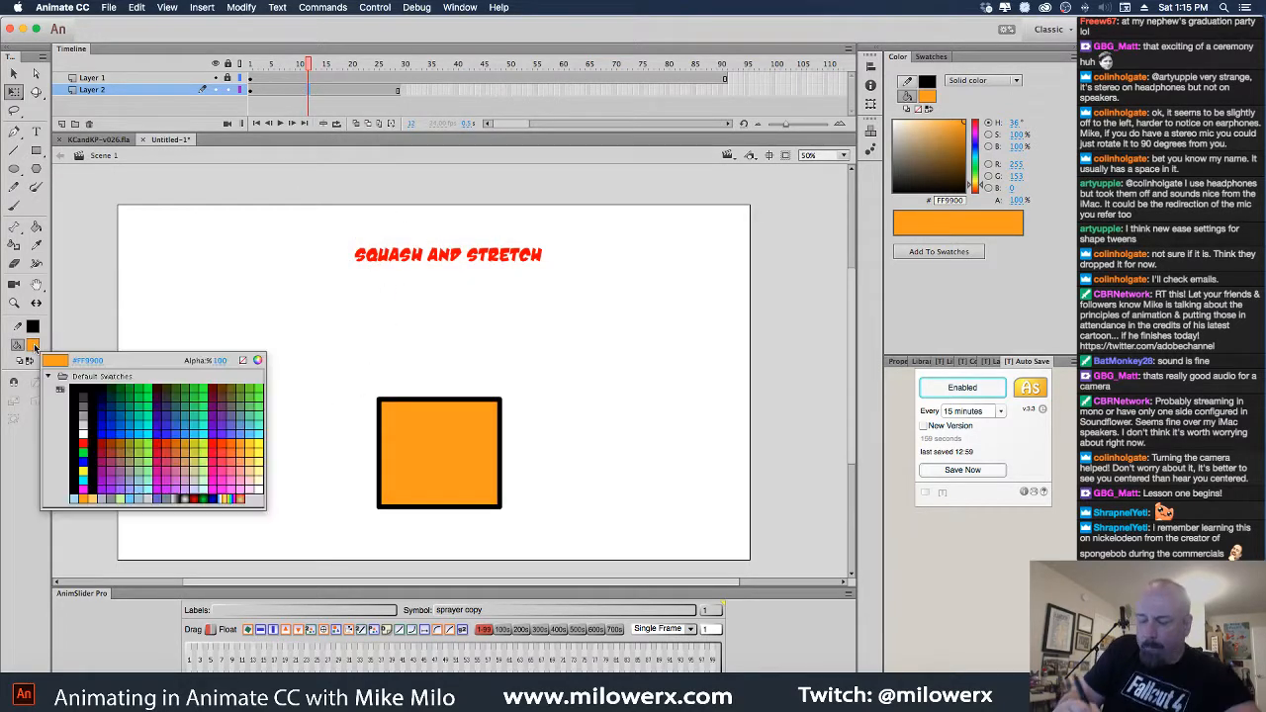
Draw a white oval with a black outline beside the square
left_click(46, 430)
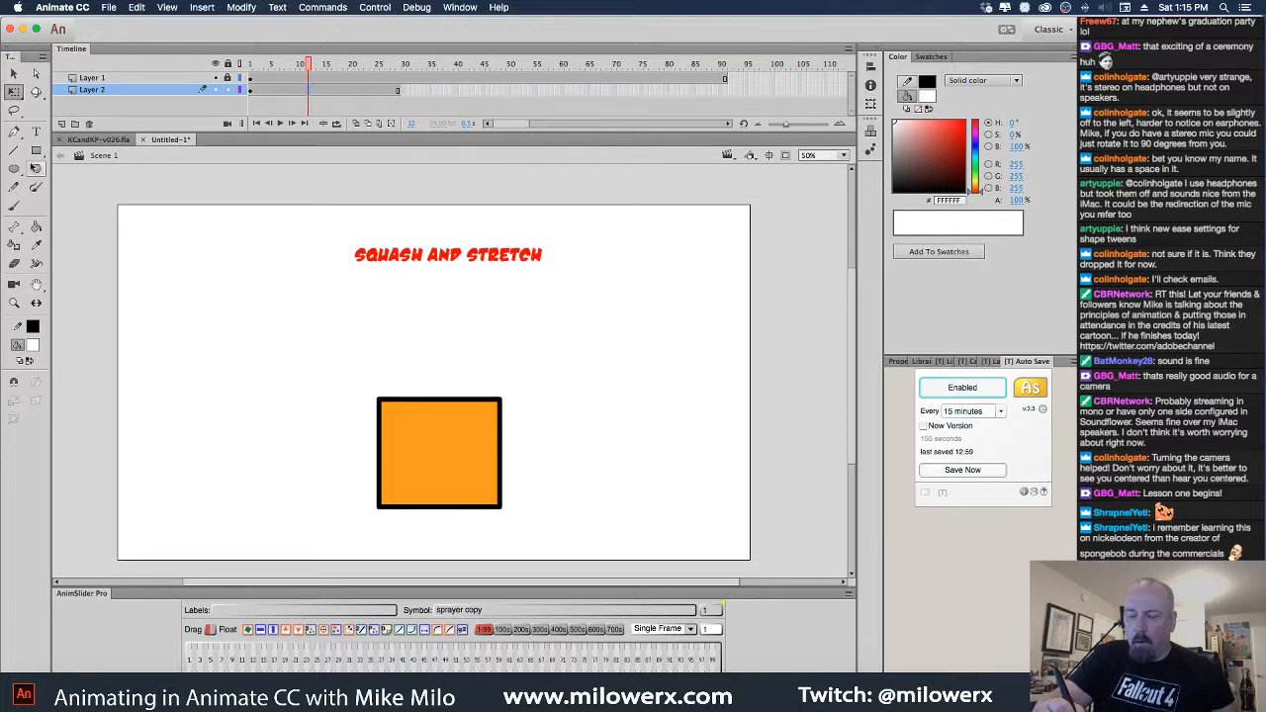
left_click(20, 169)
left_click(461, 426, "super")
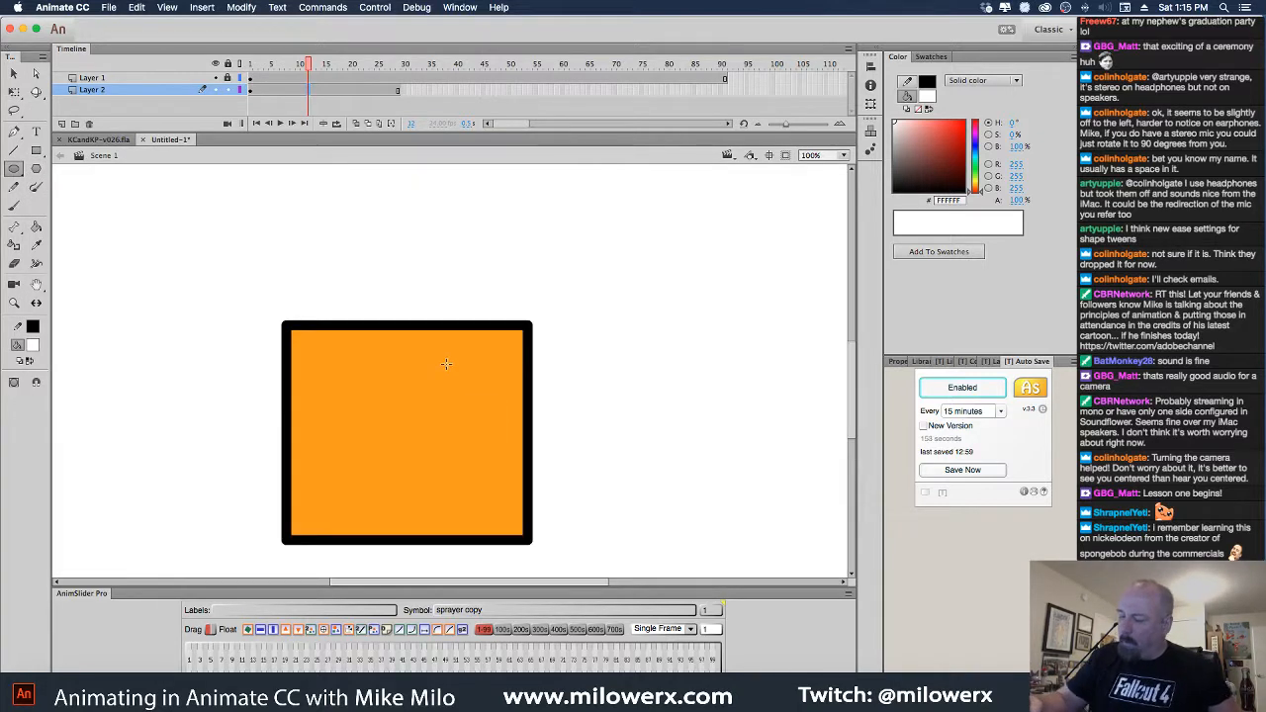
left_click_drag(436, 377, 503, 454)
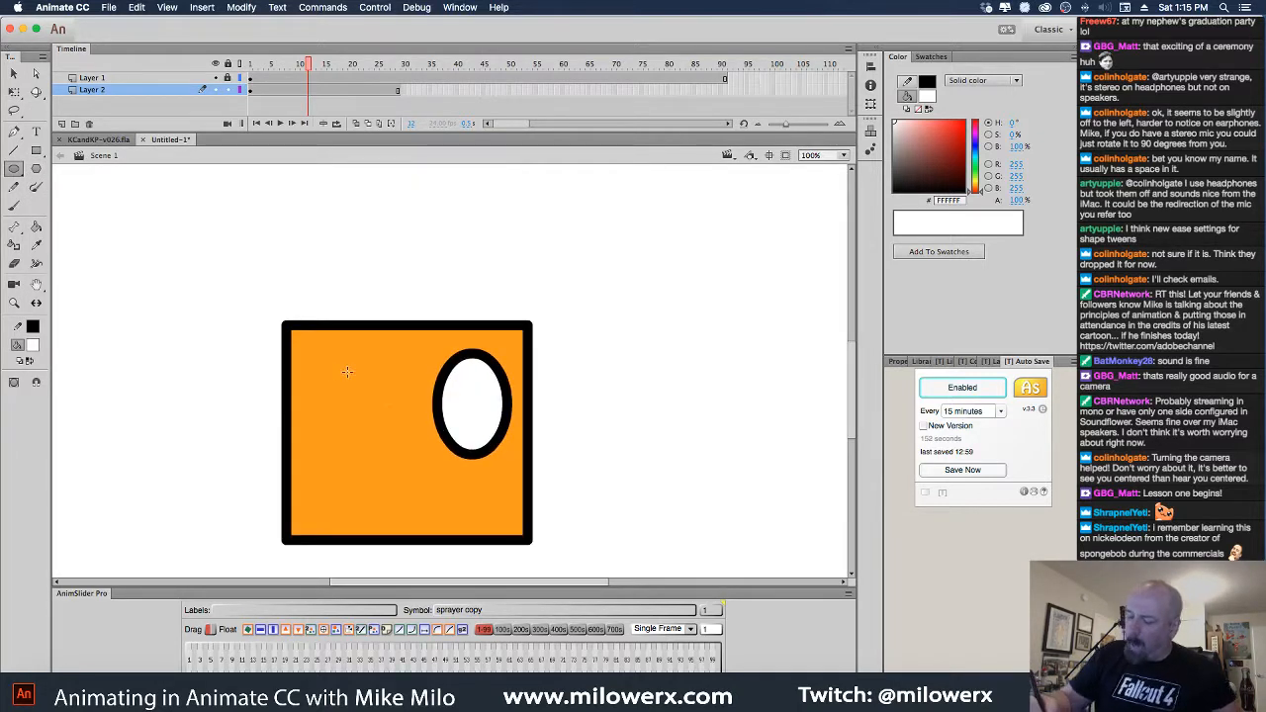
key("super+z")
left_click_drag(626, 285, 707, 402)
Skew the oval, place it on the square, and copy it as a slightly smaller left eye
key("v")
left_click_drag(603, 260, 780, 473)
key("q")
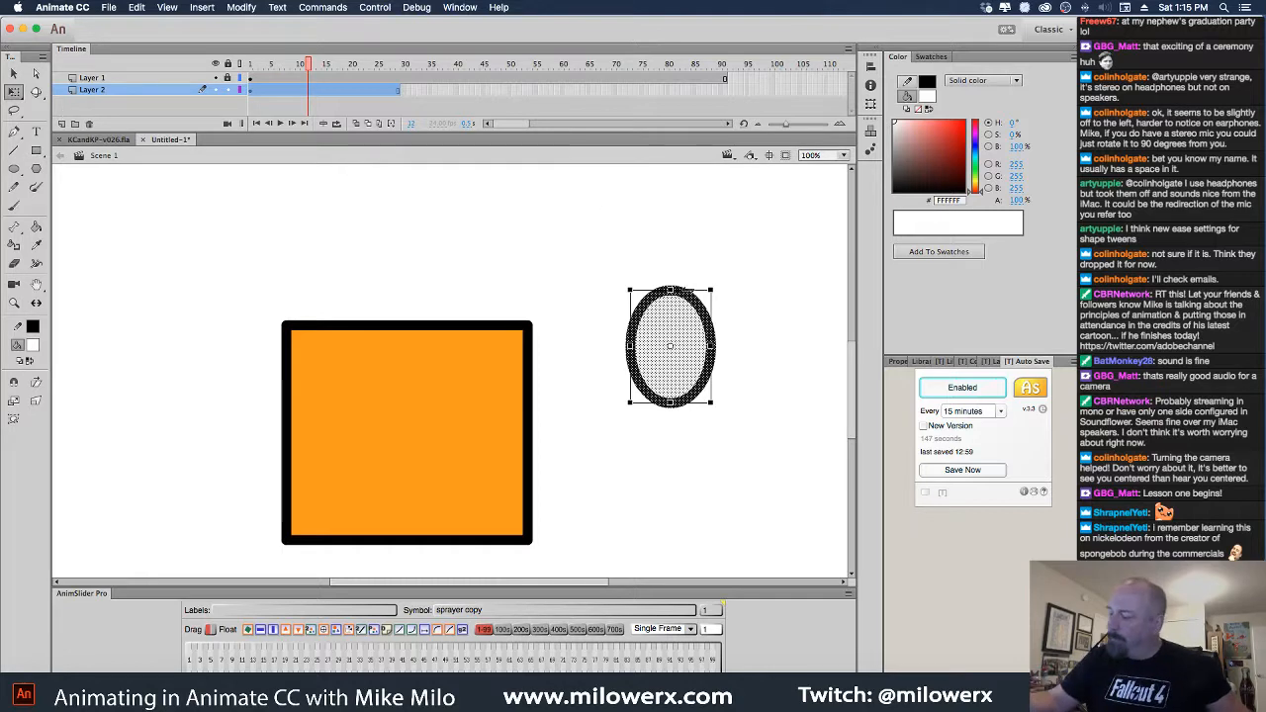
left_click_drag(687, 290, 733, 290)
left_click_drag(673, 348, 444, 404)
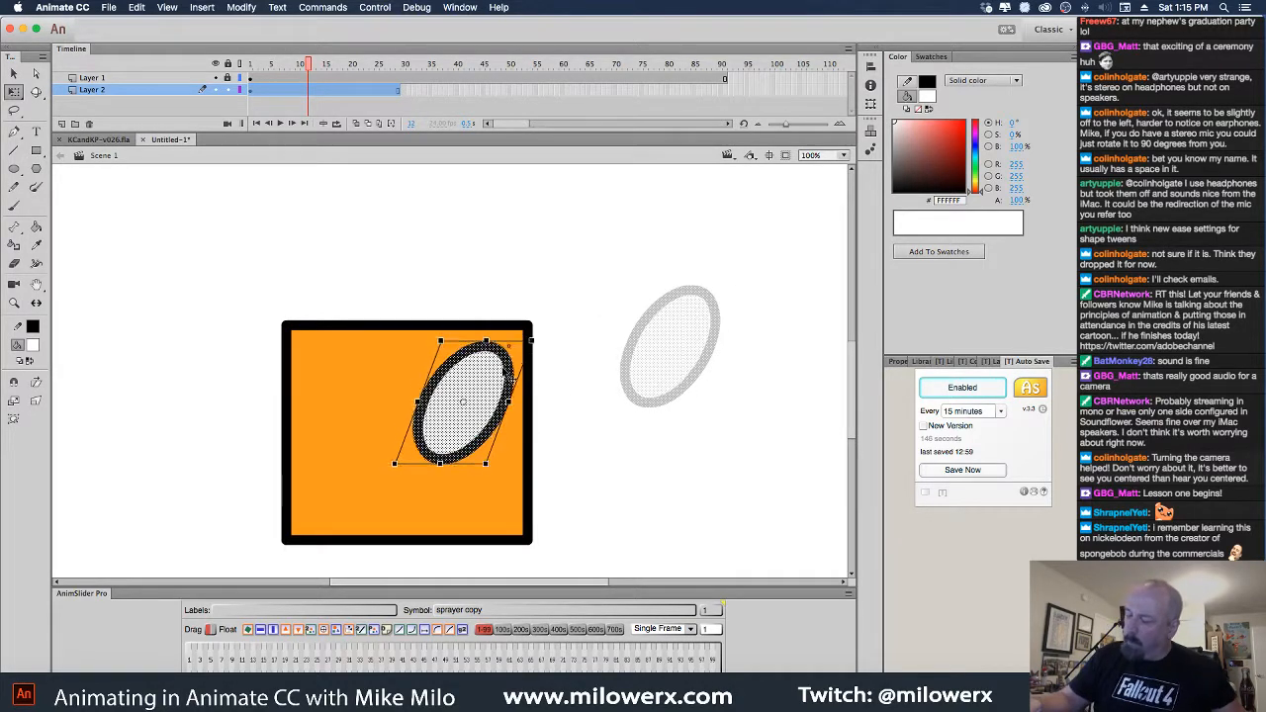
left_click_drag(503, 371, 385, 385)
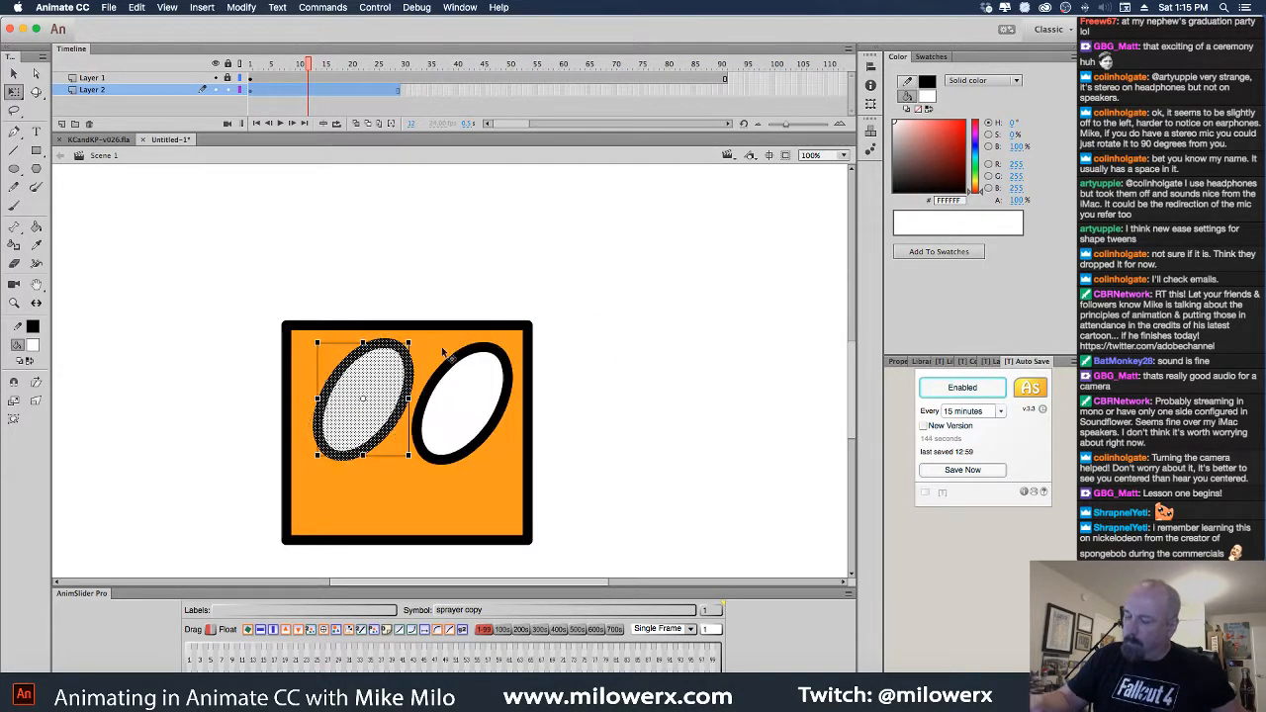
left_click_drag(409, 343, 407, 347)
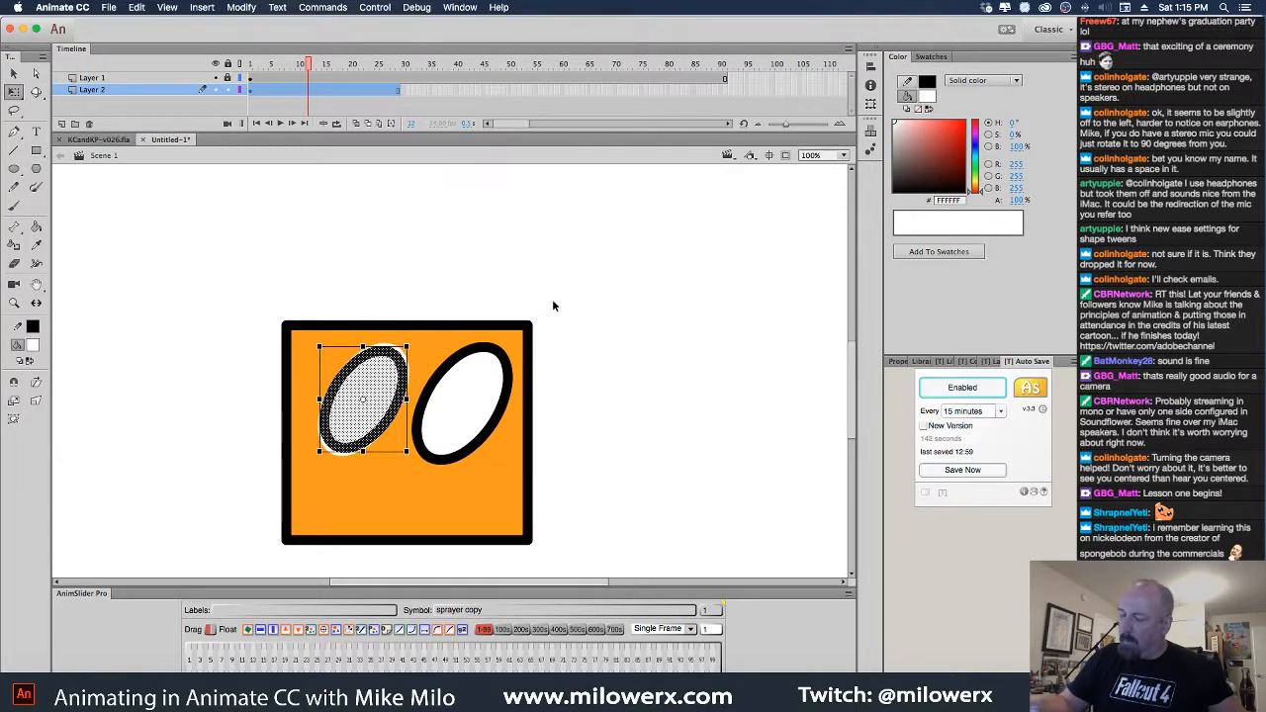
left_click(594, 305)
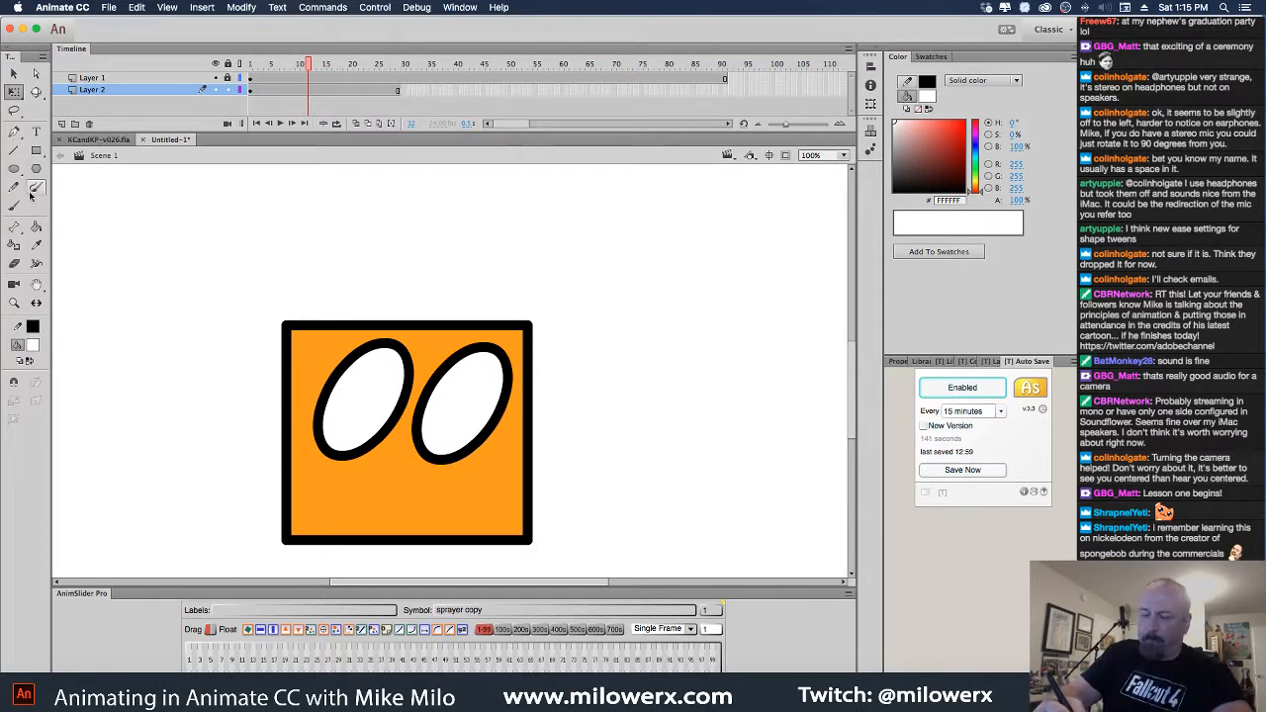
Draw black oval pupils in the left and right eyes
key("o")
left_click(32, 344)
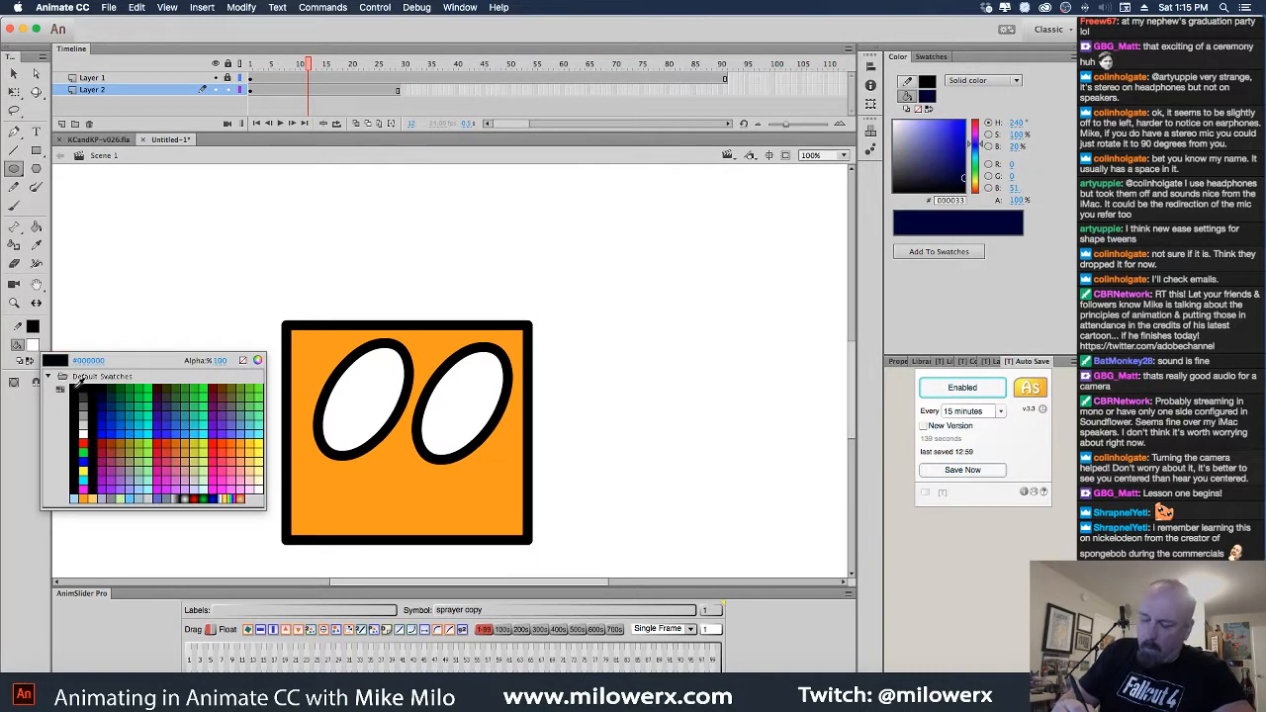
left_click(42, 376)
left_click_drag(357, 385, 381, 420)
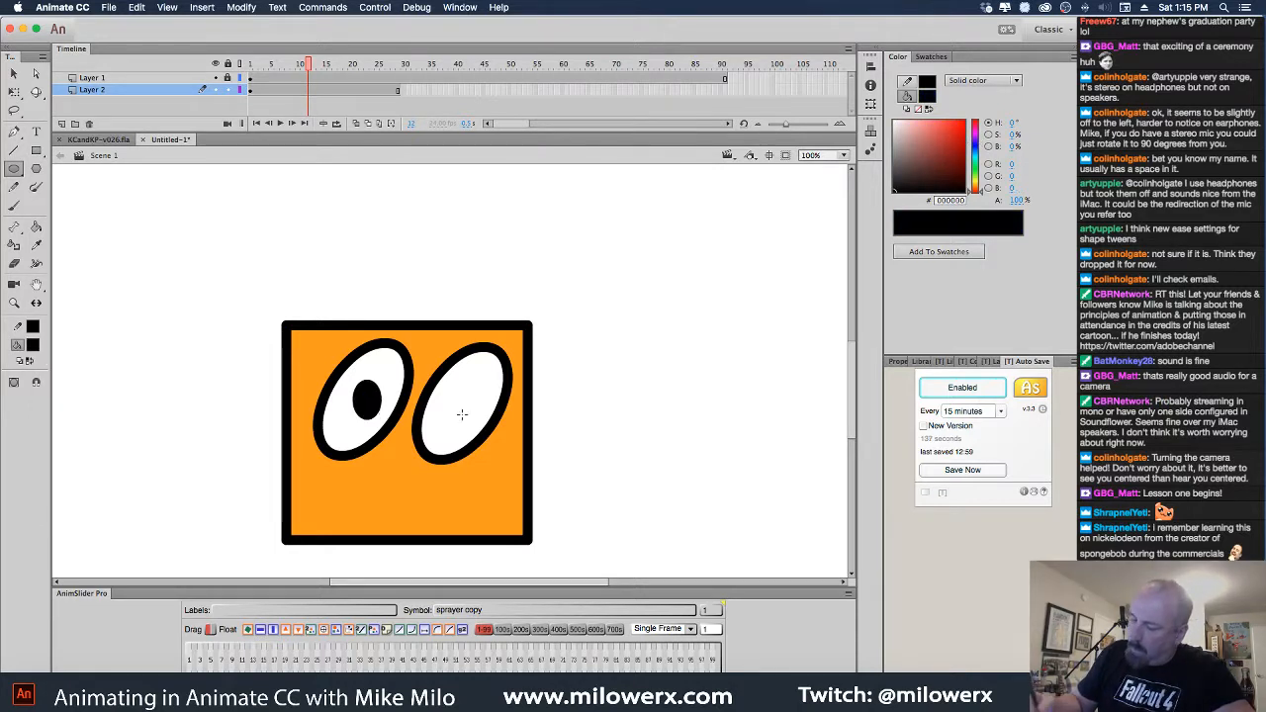
left_click_drag(446, 386, 477, 423)
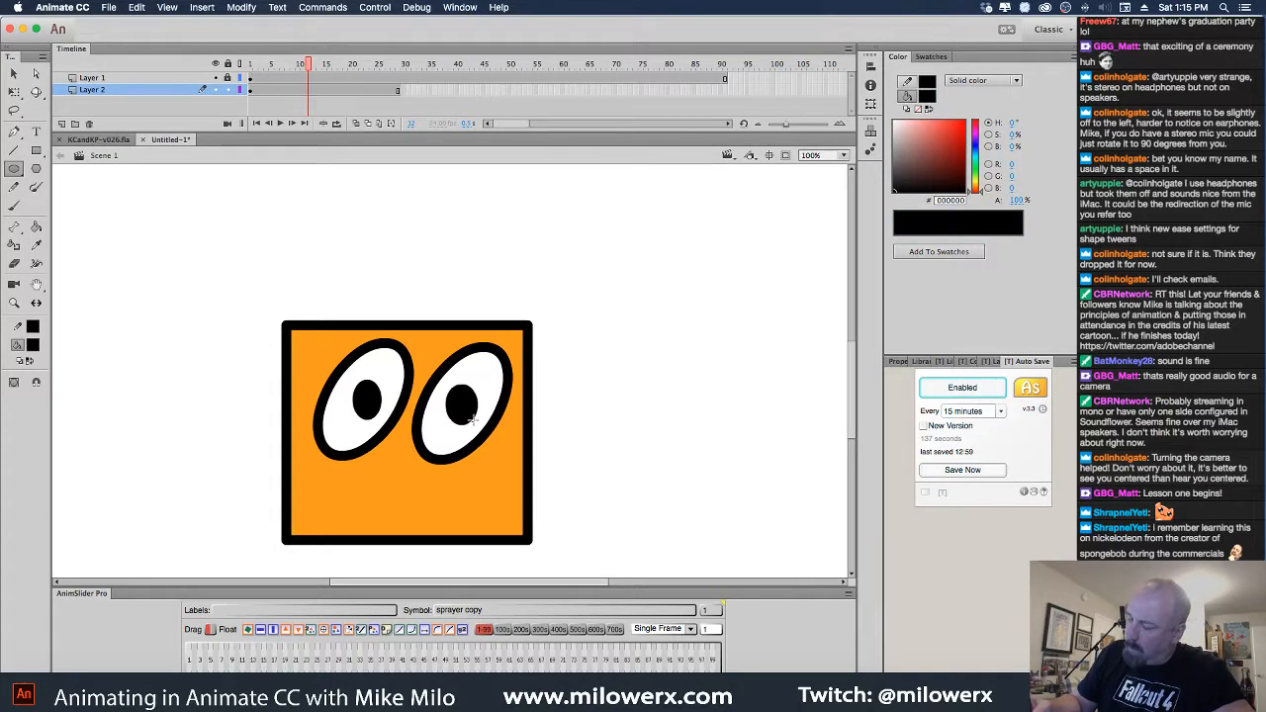
Set a white fill with no outline, undo the highlights, and check both pupils
left_click(35, 346)
left_click(83, 434)
left_click(32, 327)
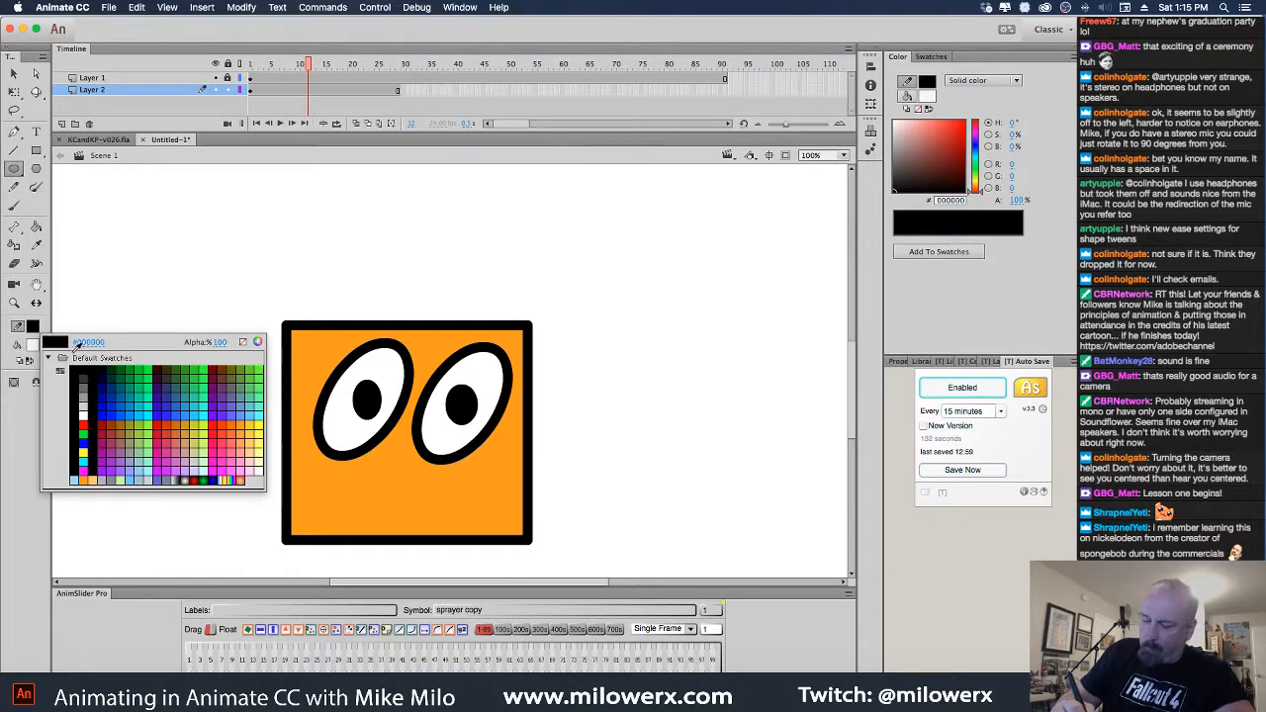
left_click(244, 344)
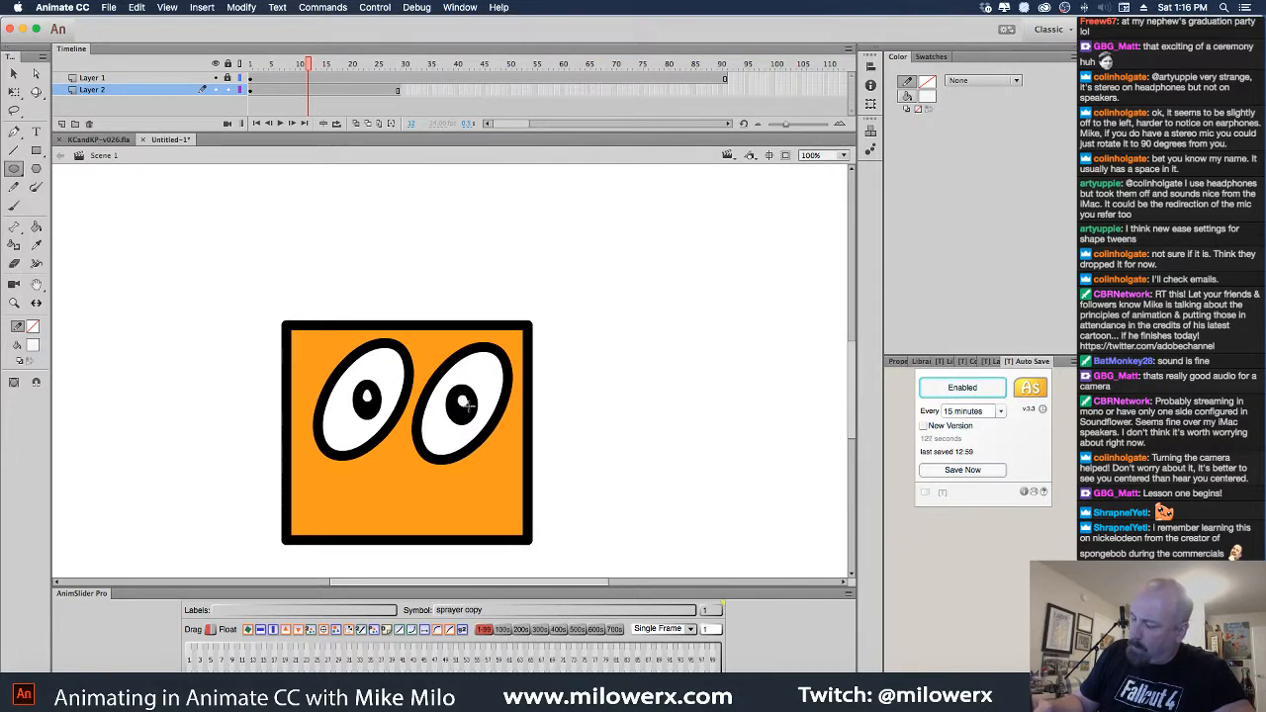
key("super+z")
key("super+z")
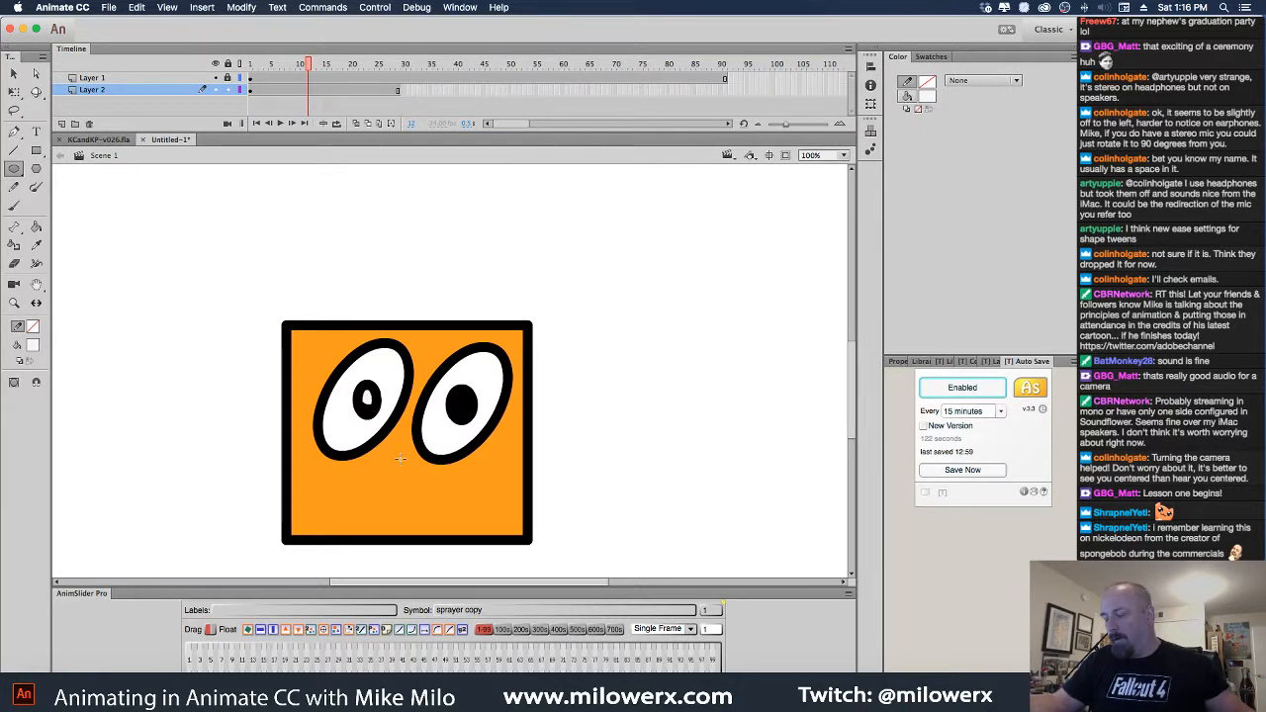
left_click(472, 411, "super")
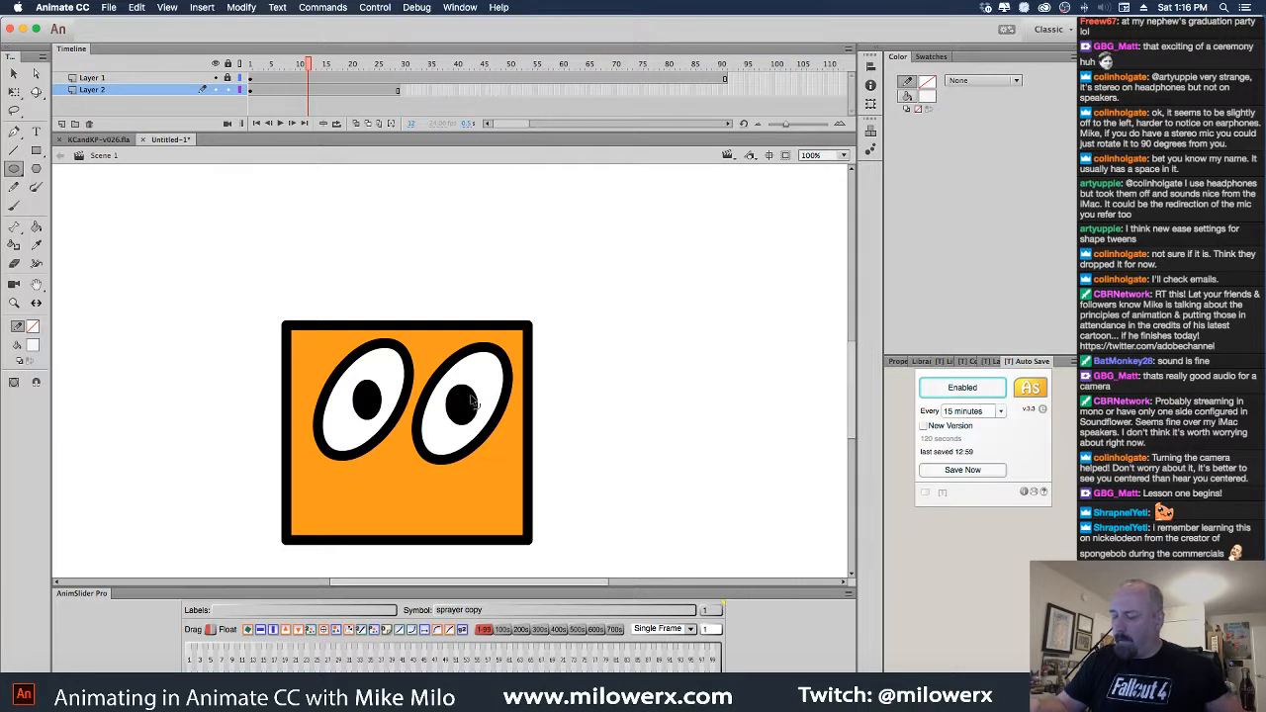
left_click(475, 407)
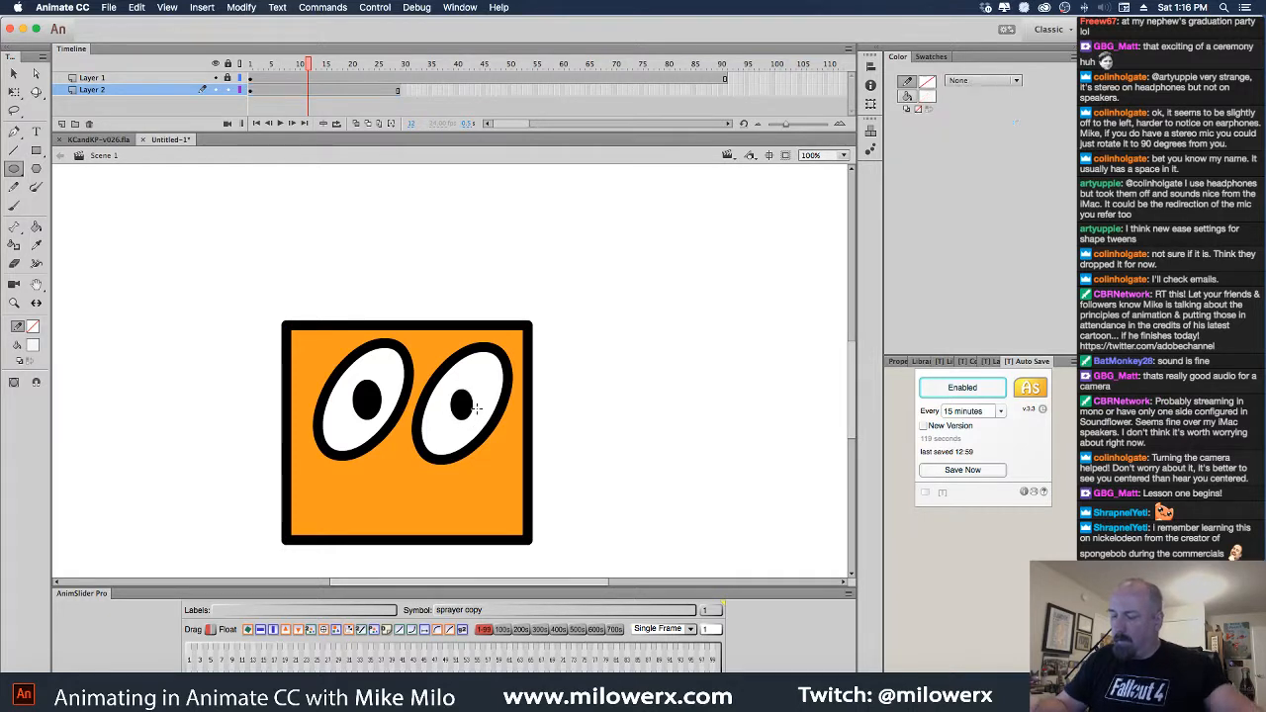
left_click(385, 411, "super")
left_click(363, 399)
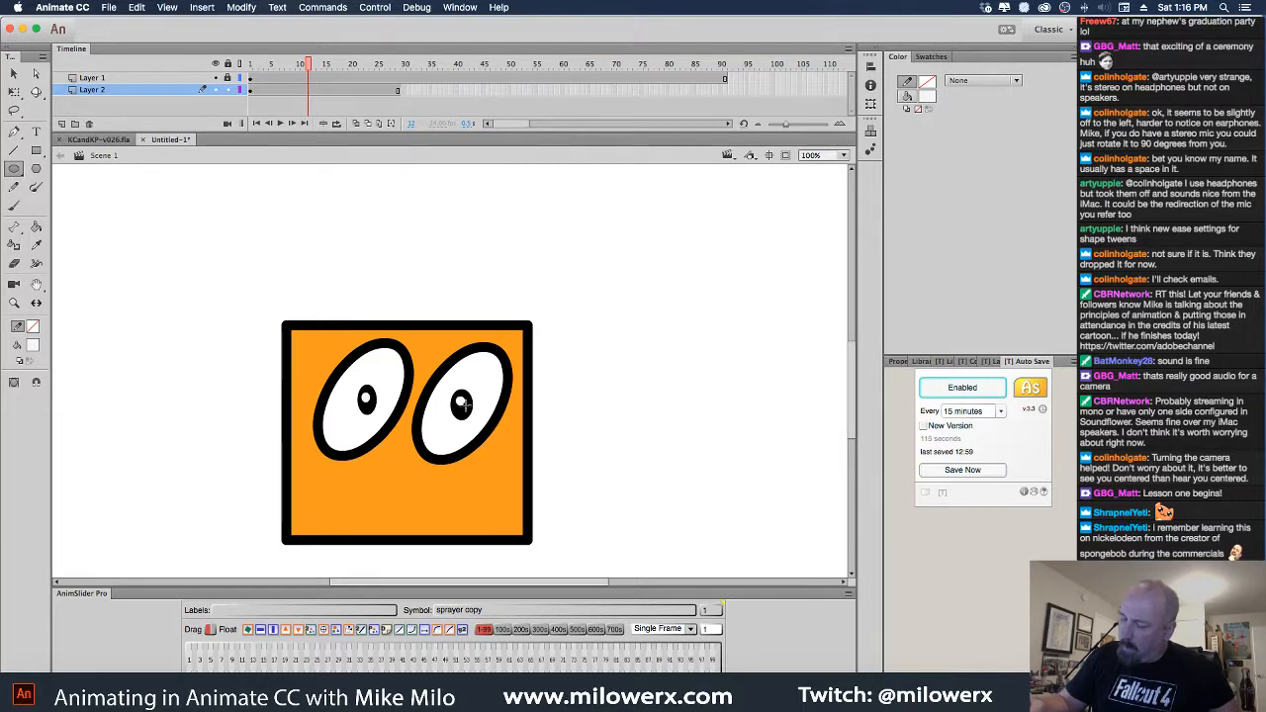
Draw a wide grin and curved eyebrows above the box with the Pencil tool
left_click(14, 187)
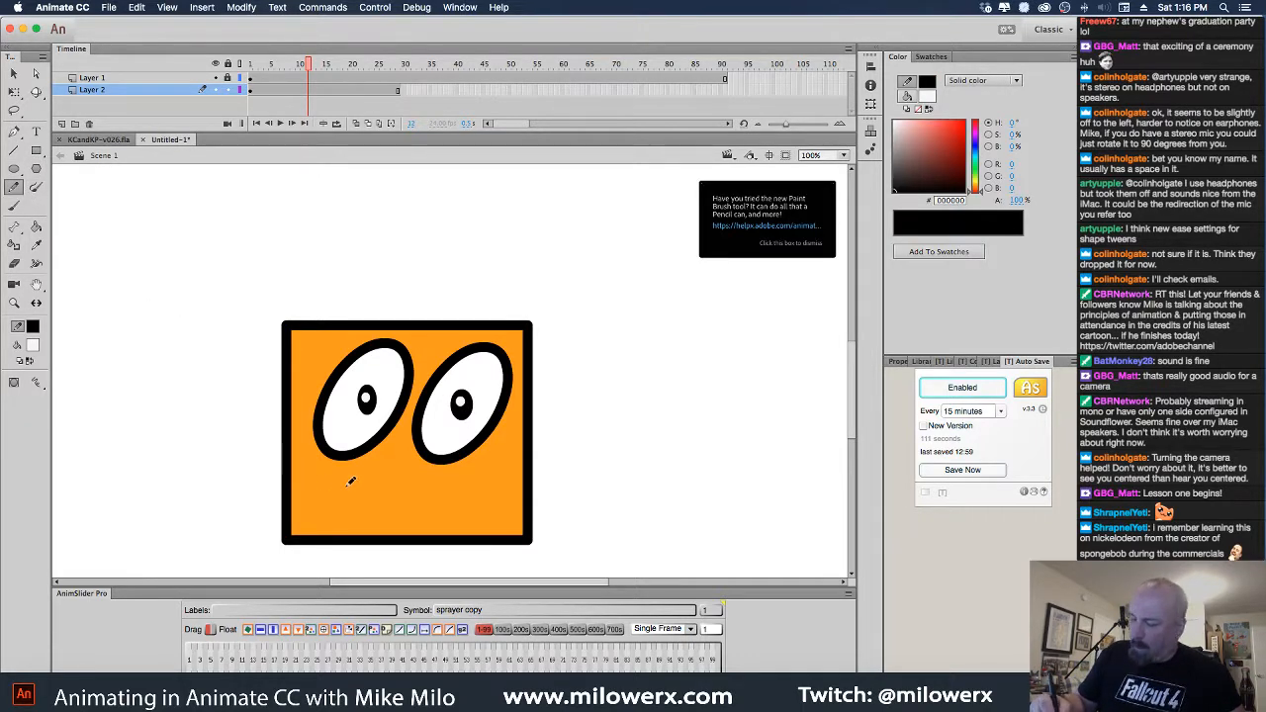
mouse_move(319, 465)
left_mouse_down()
mouse_move(428, 487)
mouse_move(506, 447)
left_mouse_up()
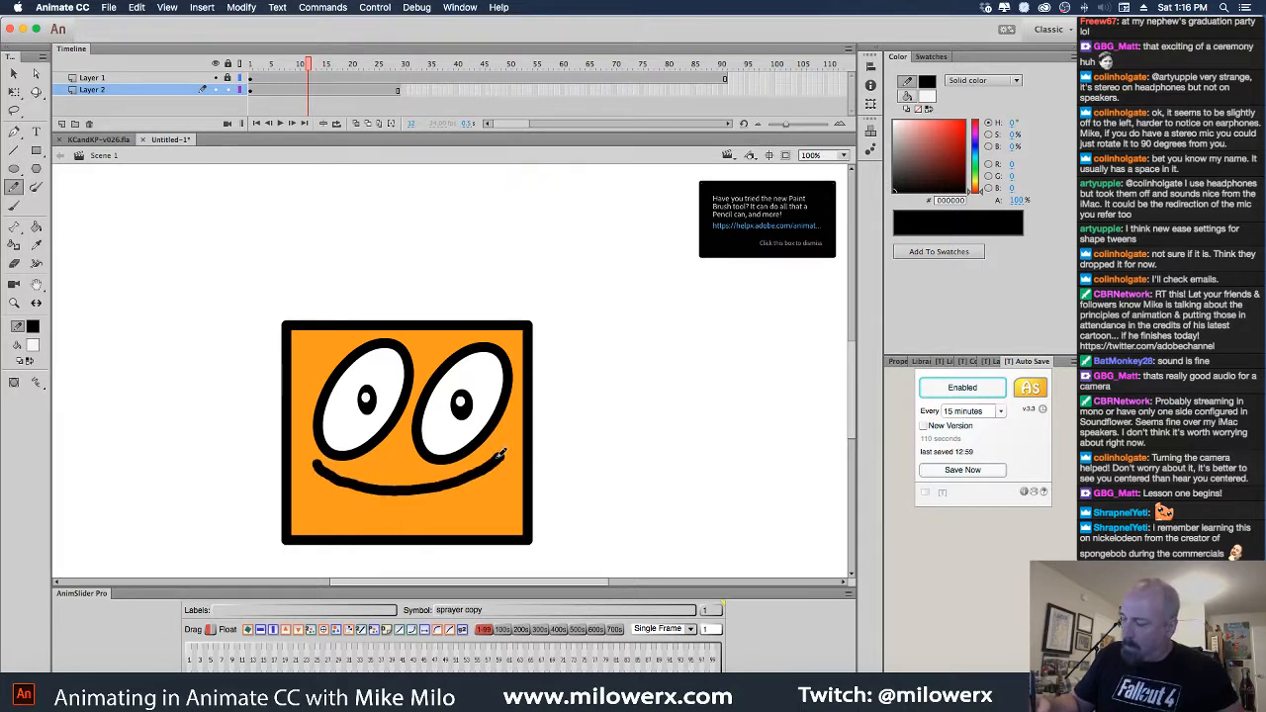
key("cmd+z")
mouse_move(353, 483)
left_mouse_down()
mouse_move(429, 492)
mouse_move(496, 456)
mouse_move(509, 432)
mouse_move(485, 500)
mouse_move(436, 522)
mouse_move(352, 486)
mouse_move(419, 504)
mouse_move(392, 497)
mouse_move(407, 509)
mouse_move(468, 493)
mouse_move(495, 461)
left_mouse_up()
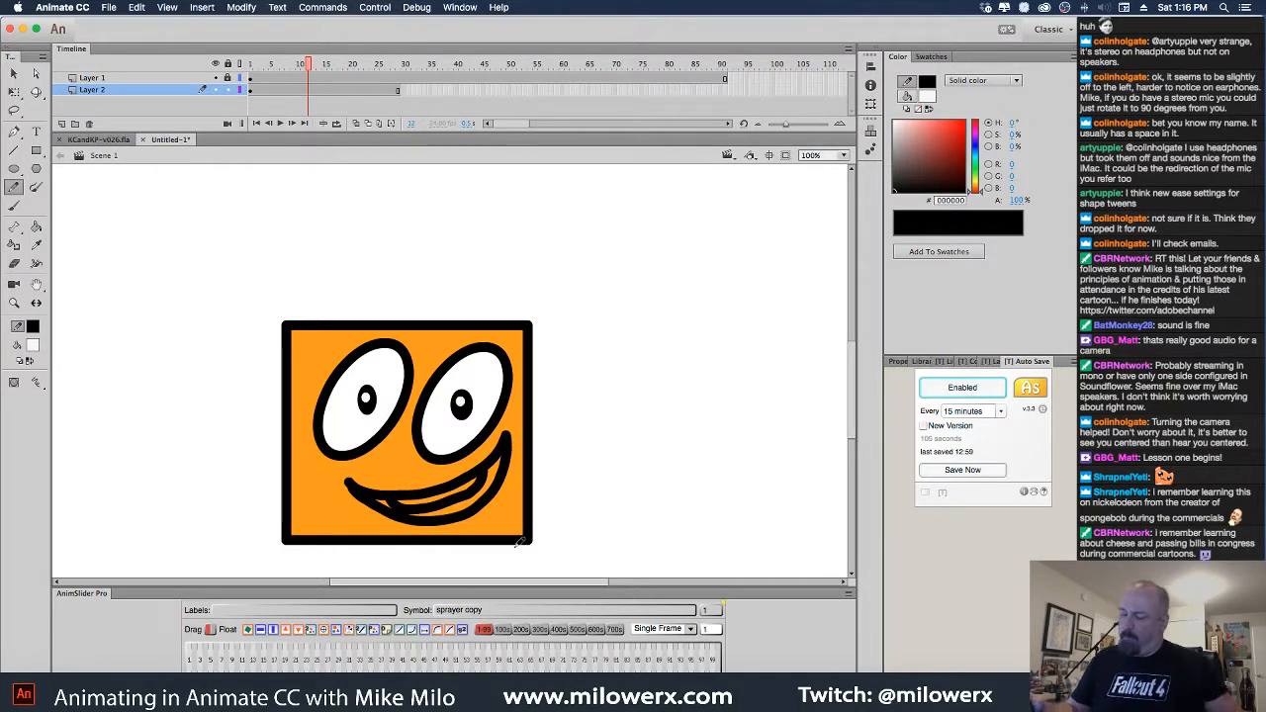
key("super+z")
mouse_move(396, 501)
left_mouse_down()
mouse_move(437, 506)
mouse_move(479, 477)
left_mouse_up()
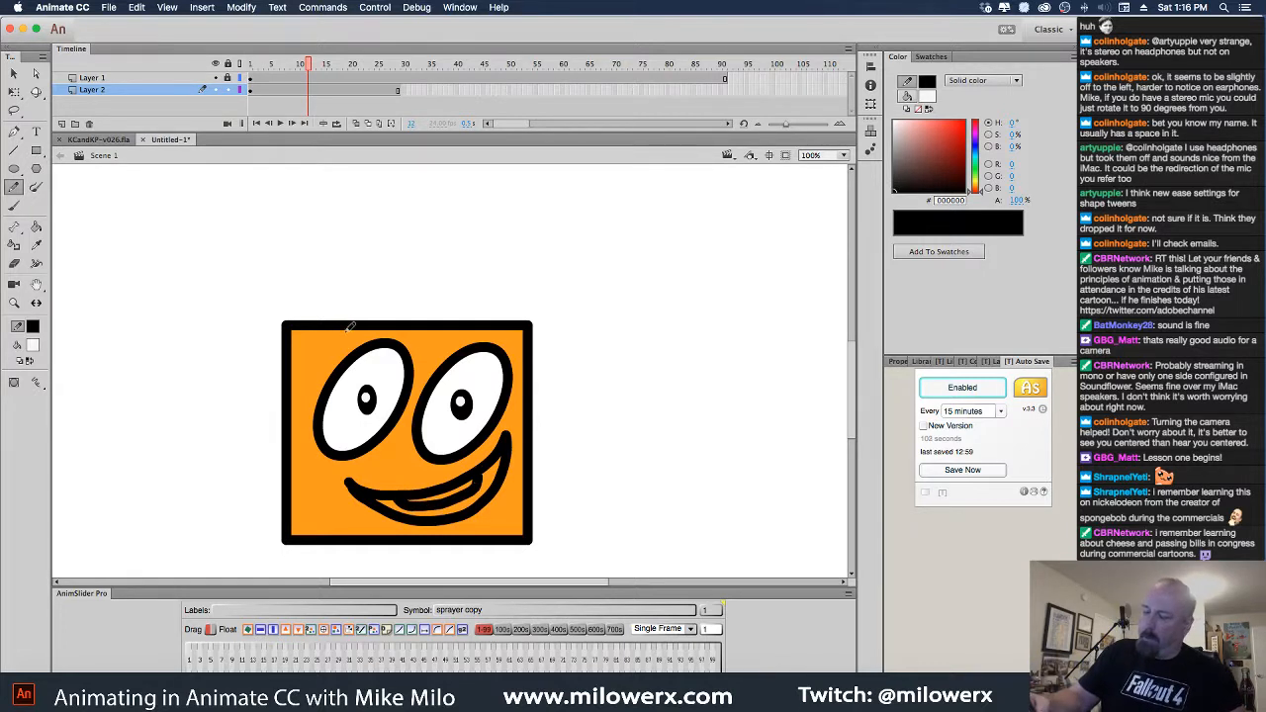
mouse_move(321, 358)
left_mouse_down()
mouse_move(340, 315)
mouse_move(402, 291)
mouse_move(413, 307)
mouse_move(504, 294)
mouse_move(519, 344)
left_mouse_up()
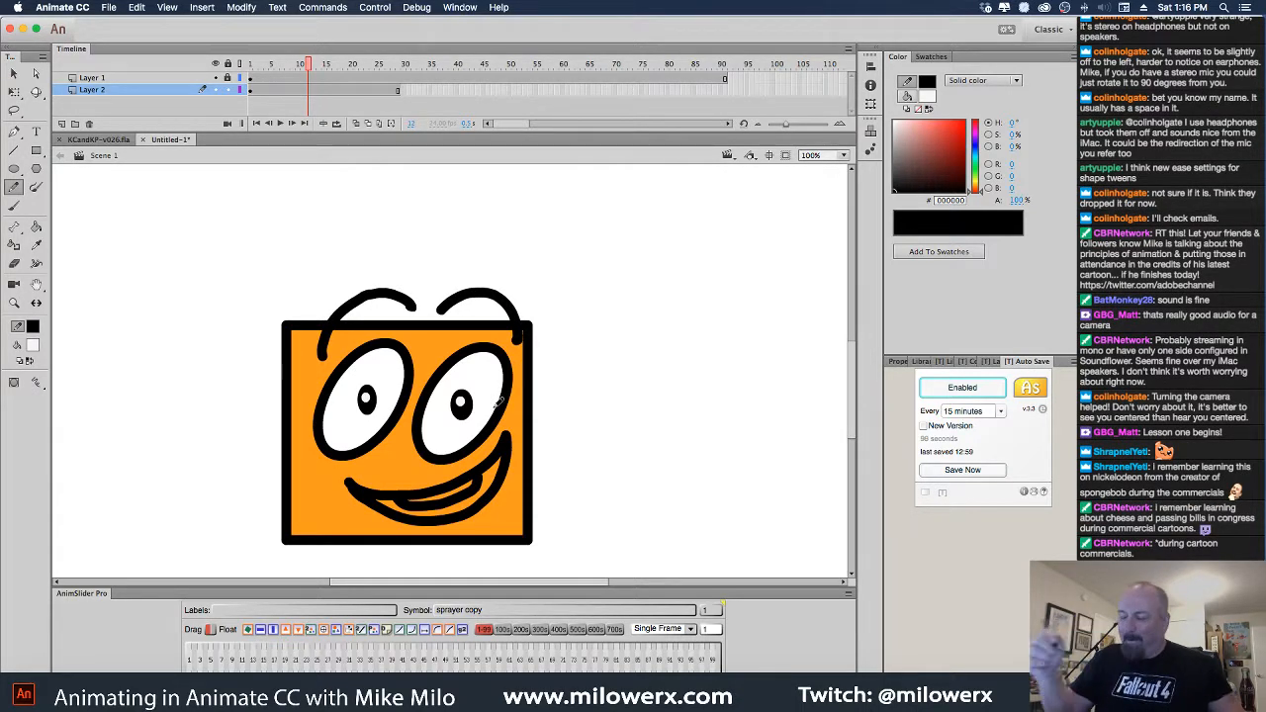
Fill the mouth interior dark red #990000, reset the fill to white, and zoom to 50%
left_click(33, 345)
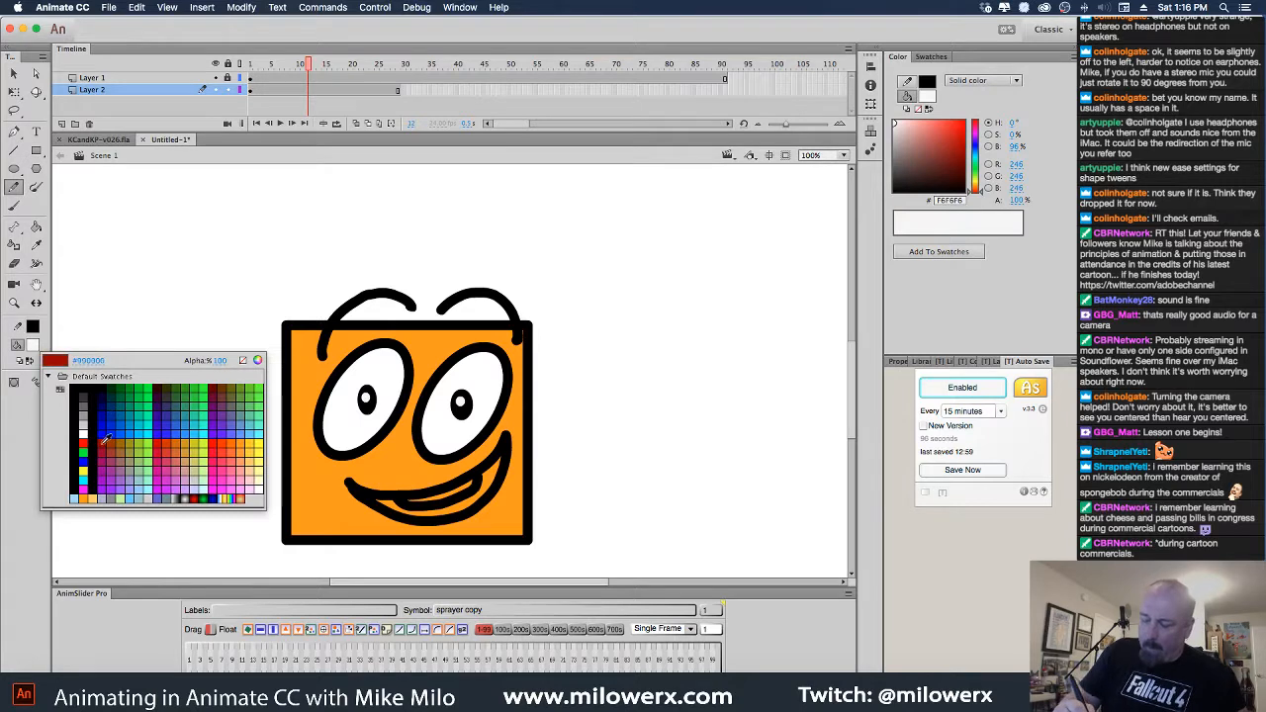
left_click(104, 435)
left_click(35, 226)
left_click(467, 513)
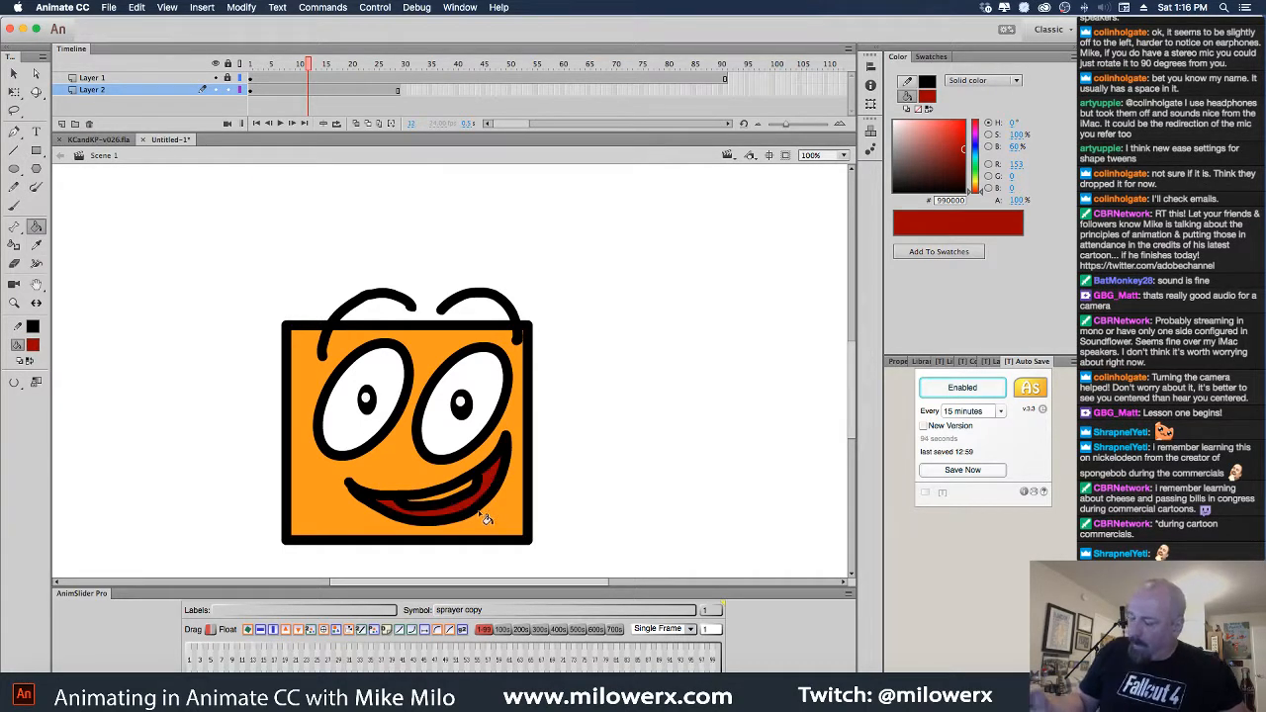
left_click(33, 346)
left_click(104, 434)
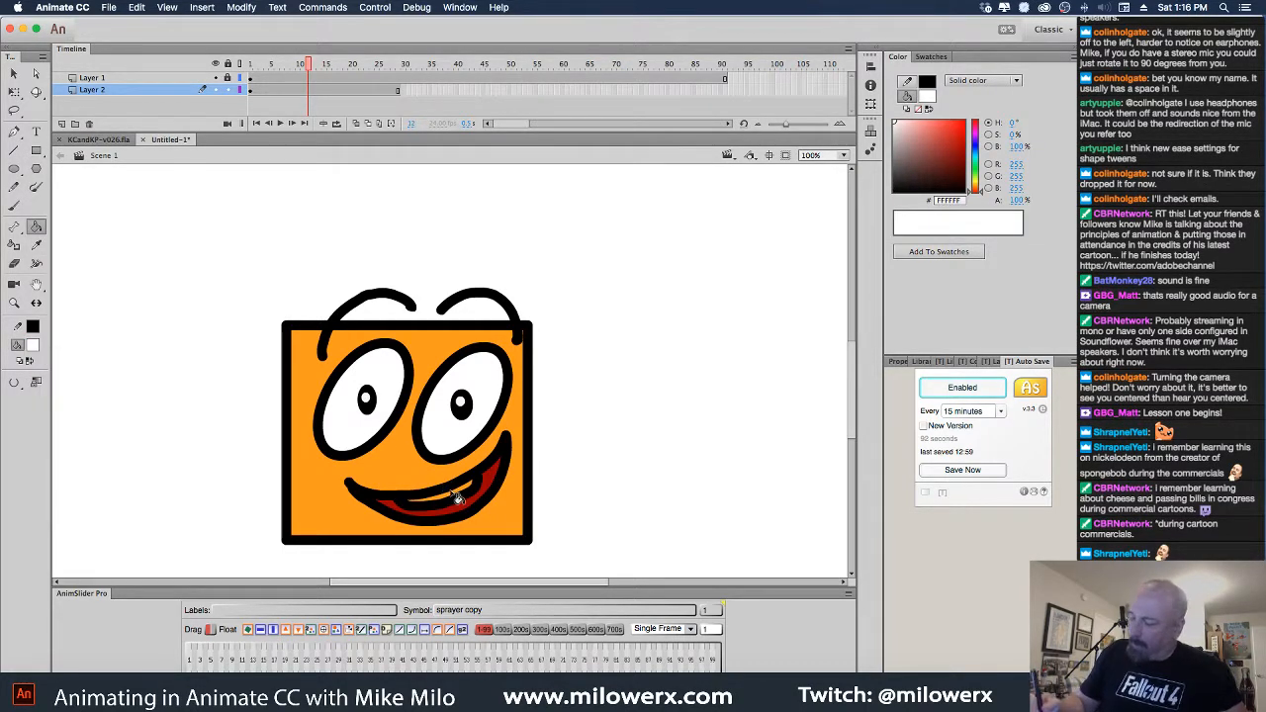
key("super+minus")
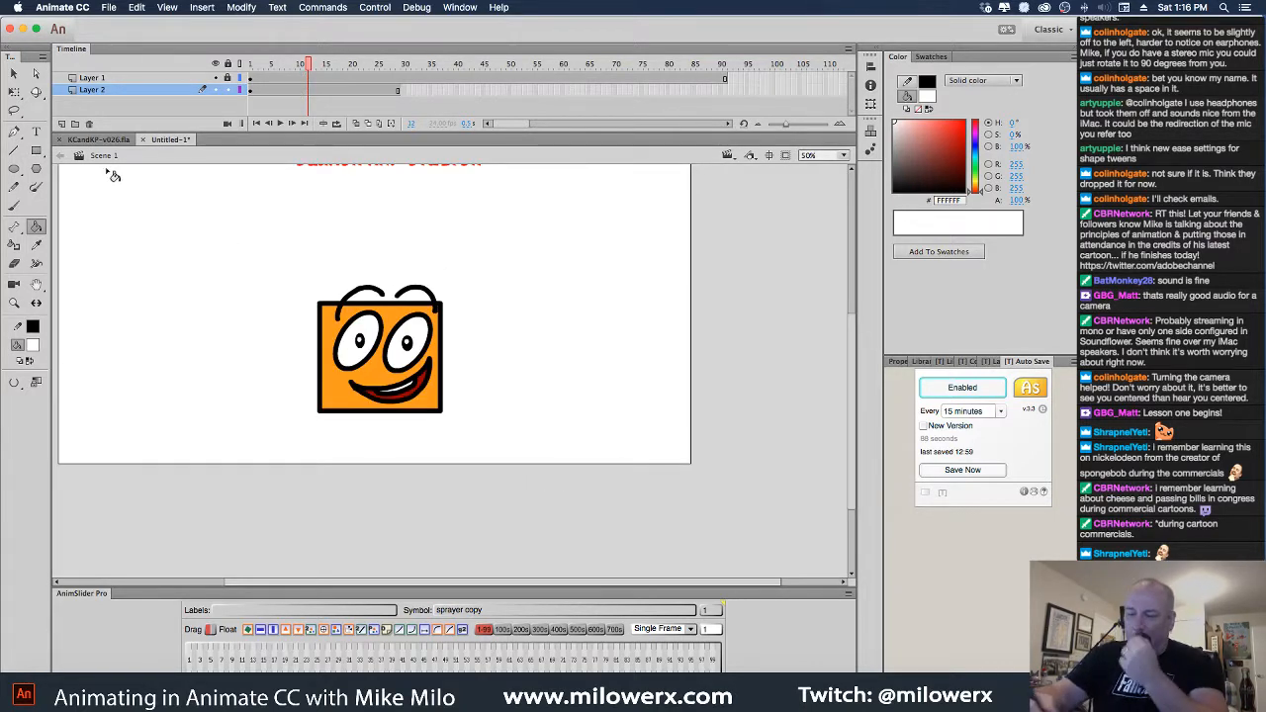
Select the whole face and convert it with F8 into a graphic symbol named BUDRO
key("v")
left_click_drag(234, 223, 517, 476)
key("F8")
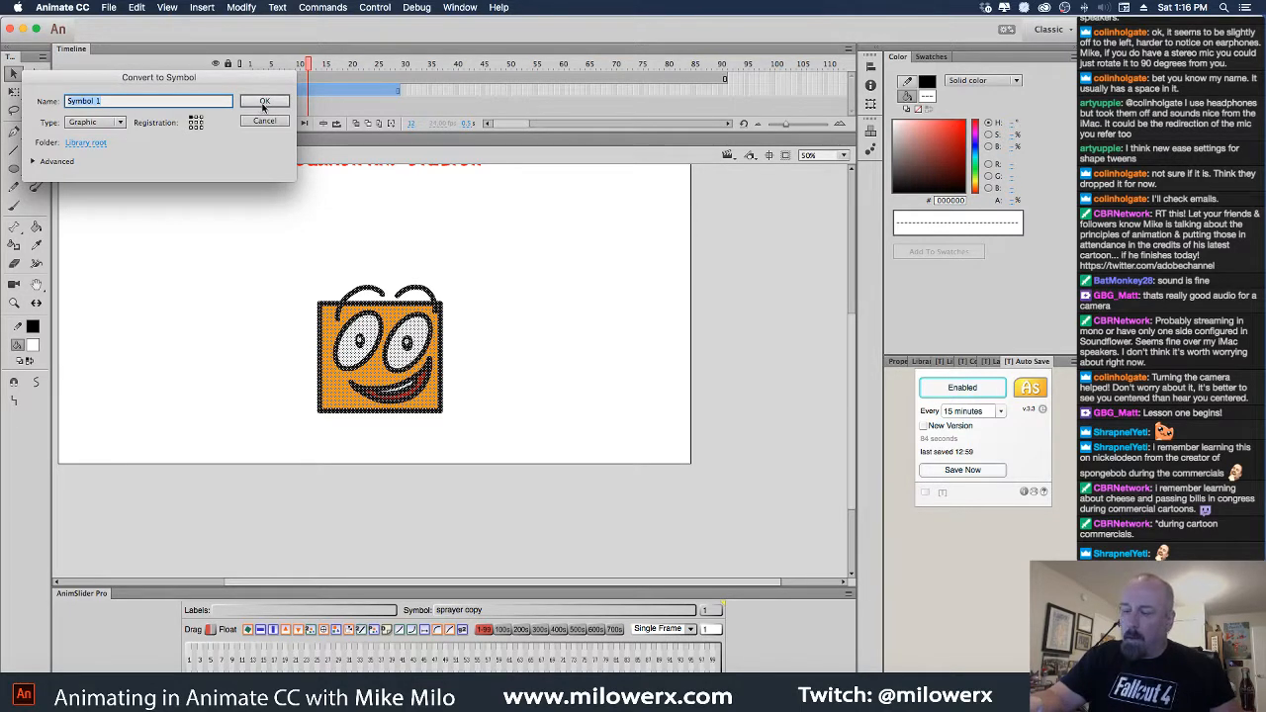
type("Bu")
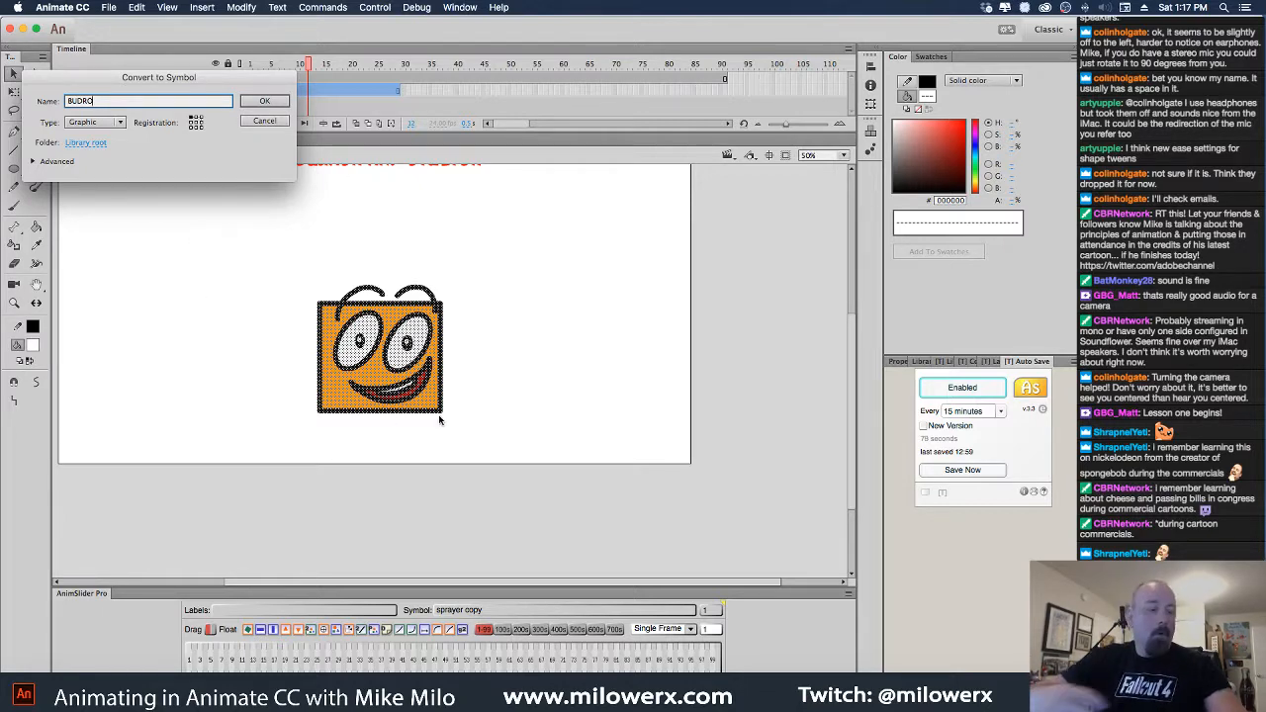
key("Return")
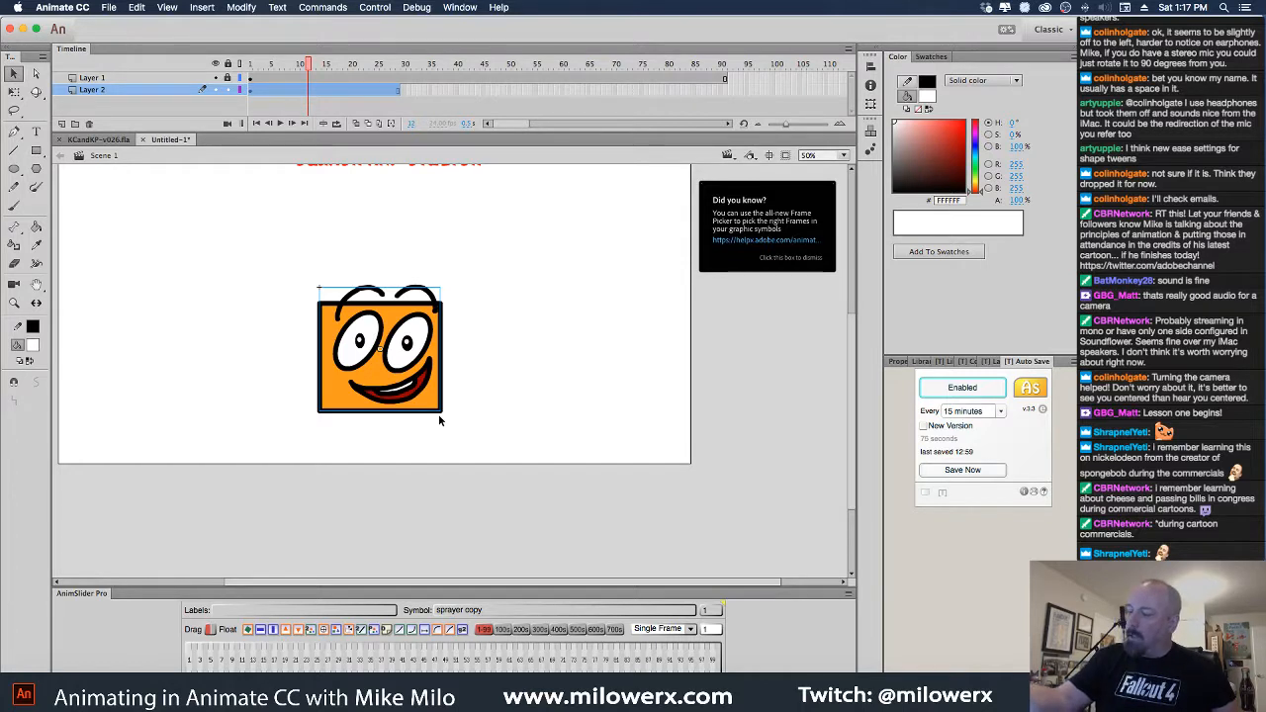
Set the transform pivot to the bottom edge and raise the face beneath the title at frame 17
left_click(14, 91)
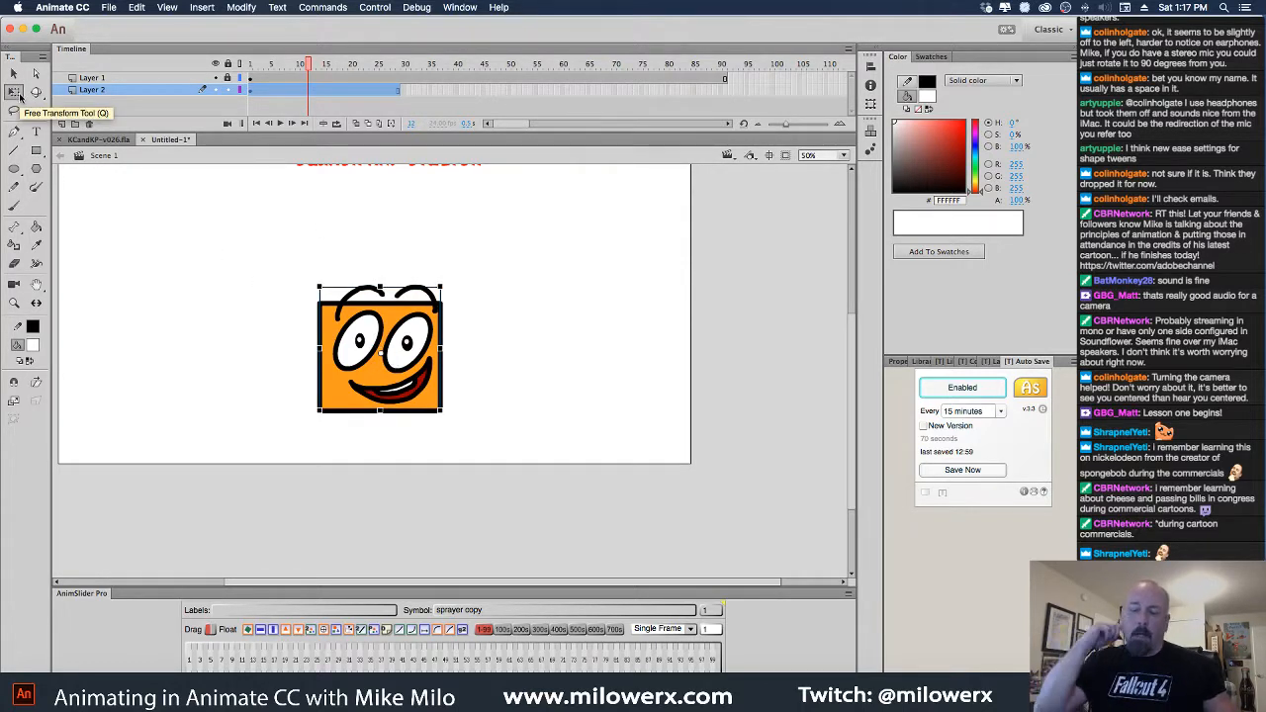
left_click_drag(382, 353, 383, 398)
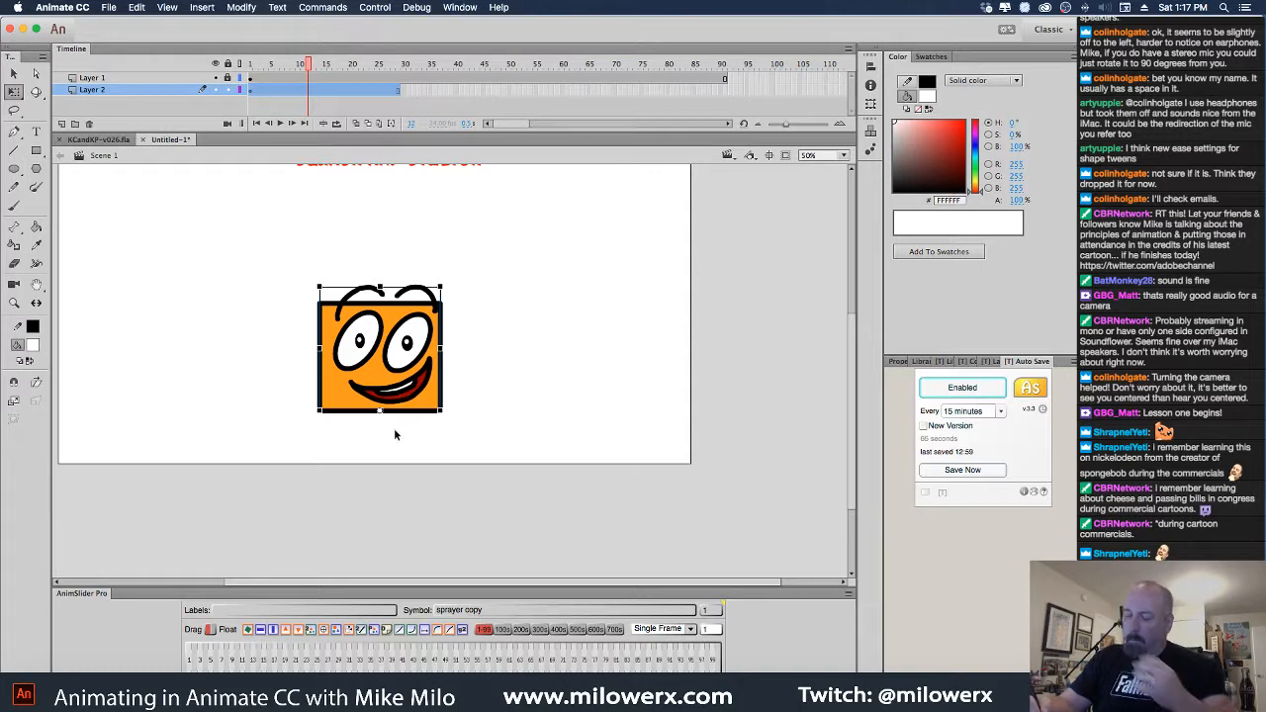
mouse_move(308, 66)
left_mouse_down()
mouse_move(283, 78)
mouse_move(298, 79)
left_mouse_up()
left_click(299, 90)
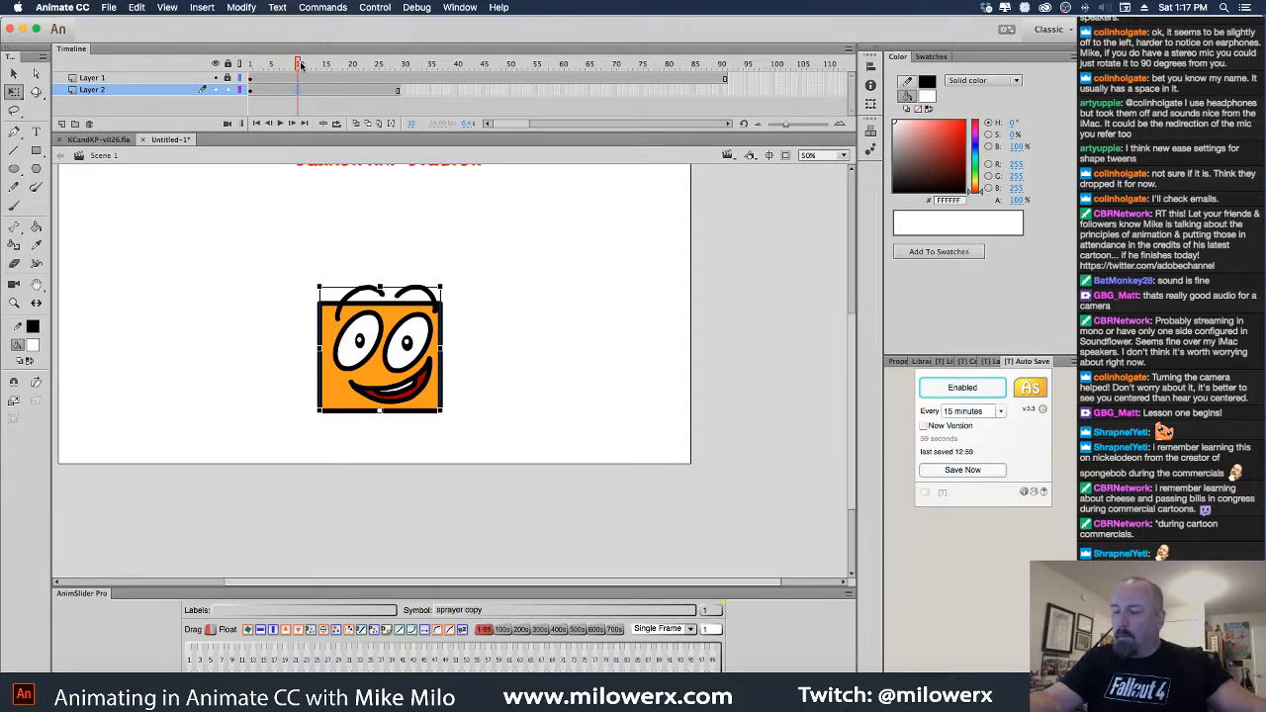
left_click_drag(301, 65, 346, 77)
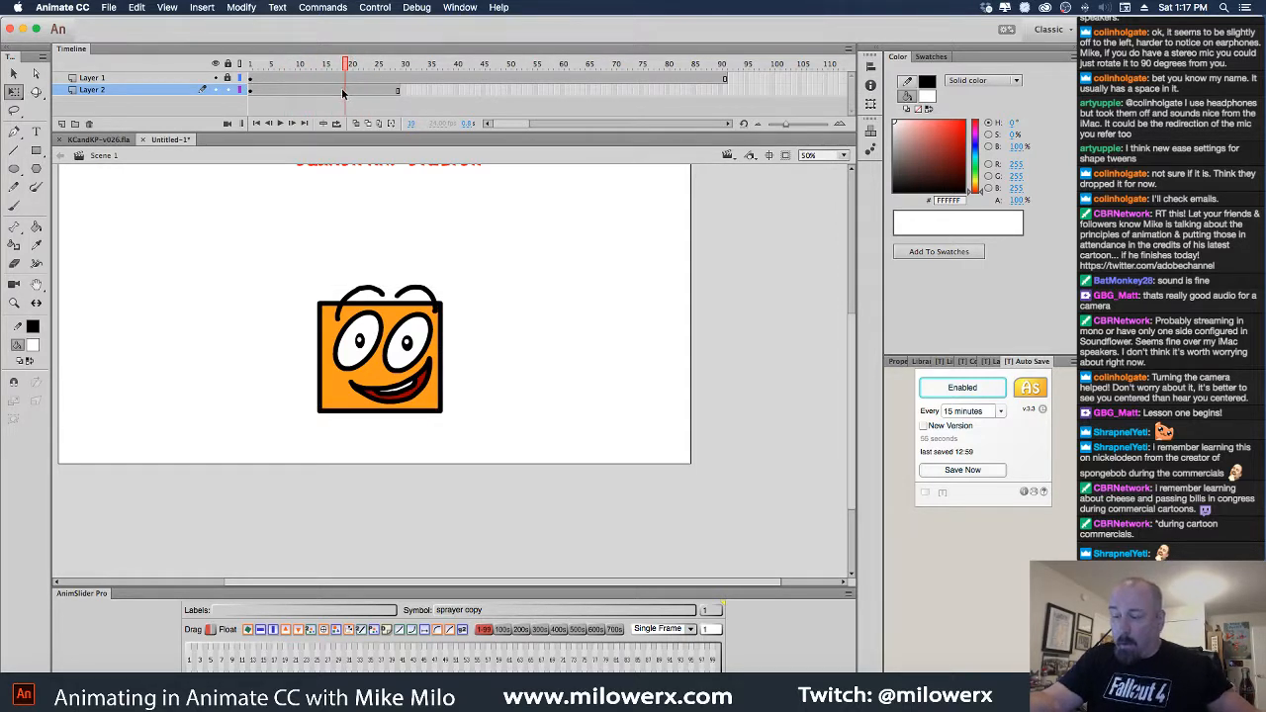
left_click(335, 90)
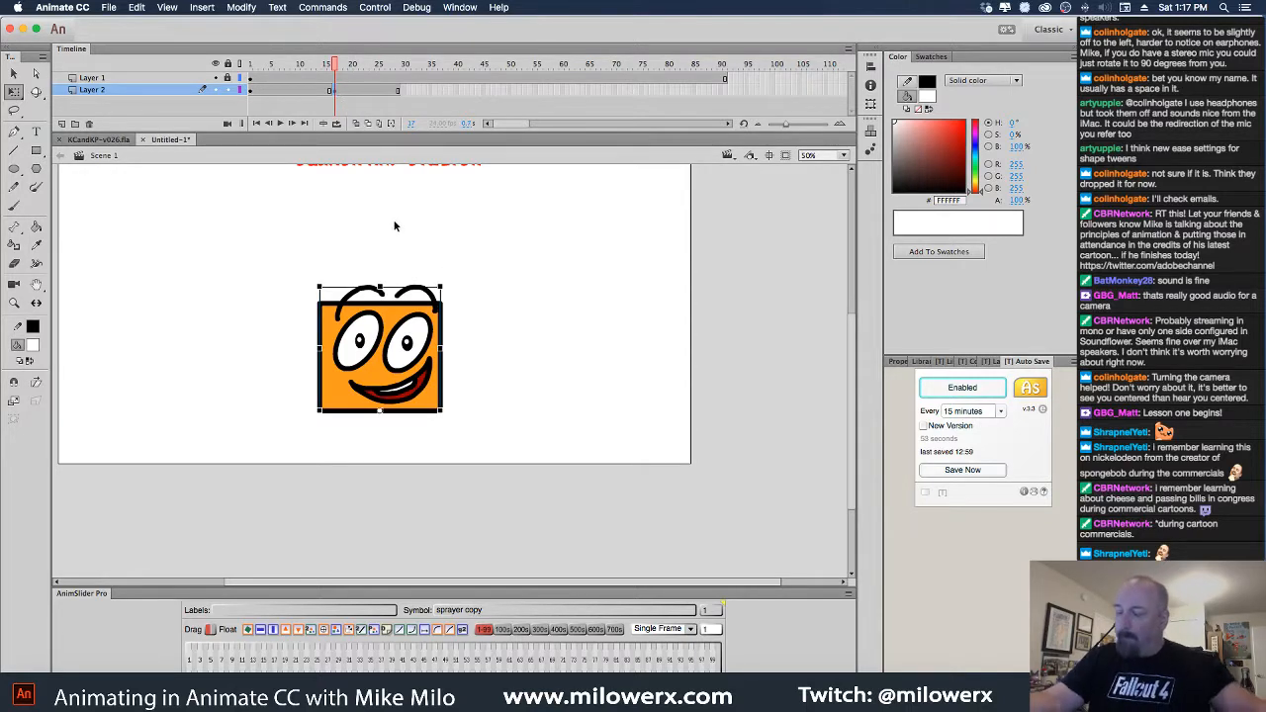
left_click_drag(480, 293, 517, 394)
left_click_drag(461, 458, 457, 354)
Squash the face wide and flat at frame 10
left_click_drag(336, 68, 294, 78)
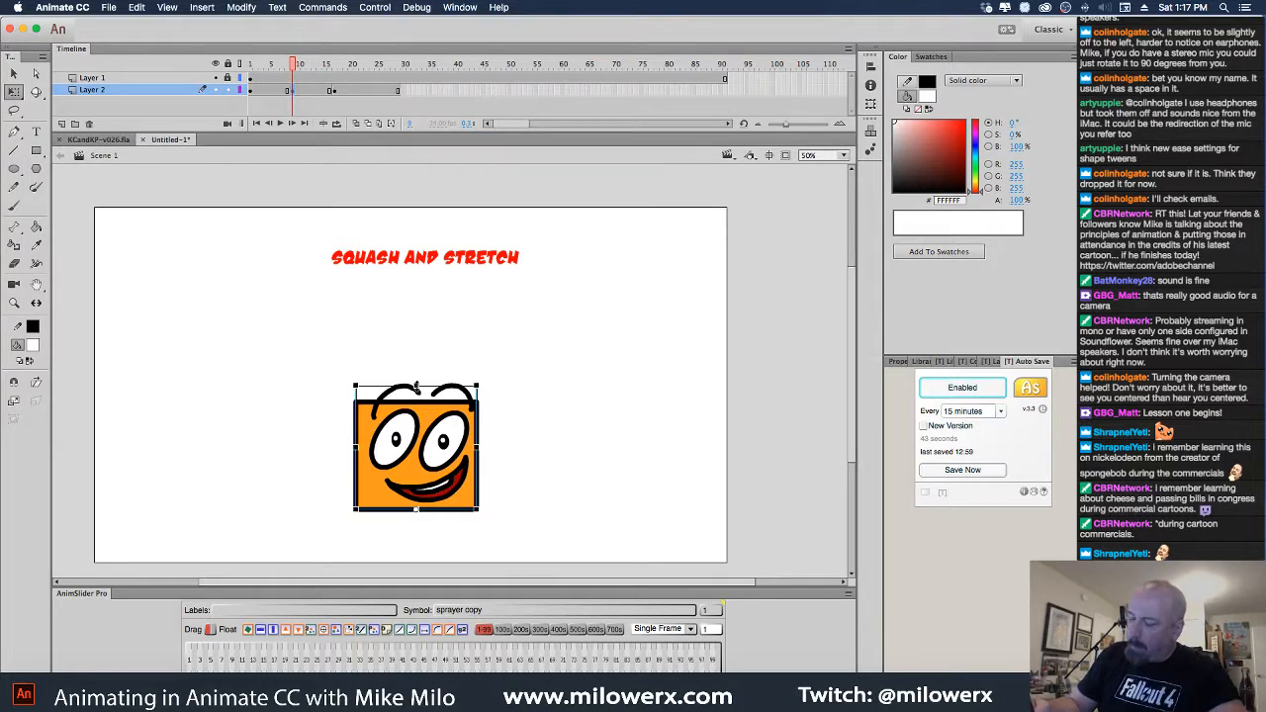
left_click_drag(417, 386, 416, 417)
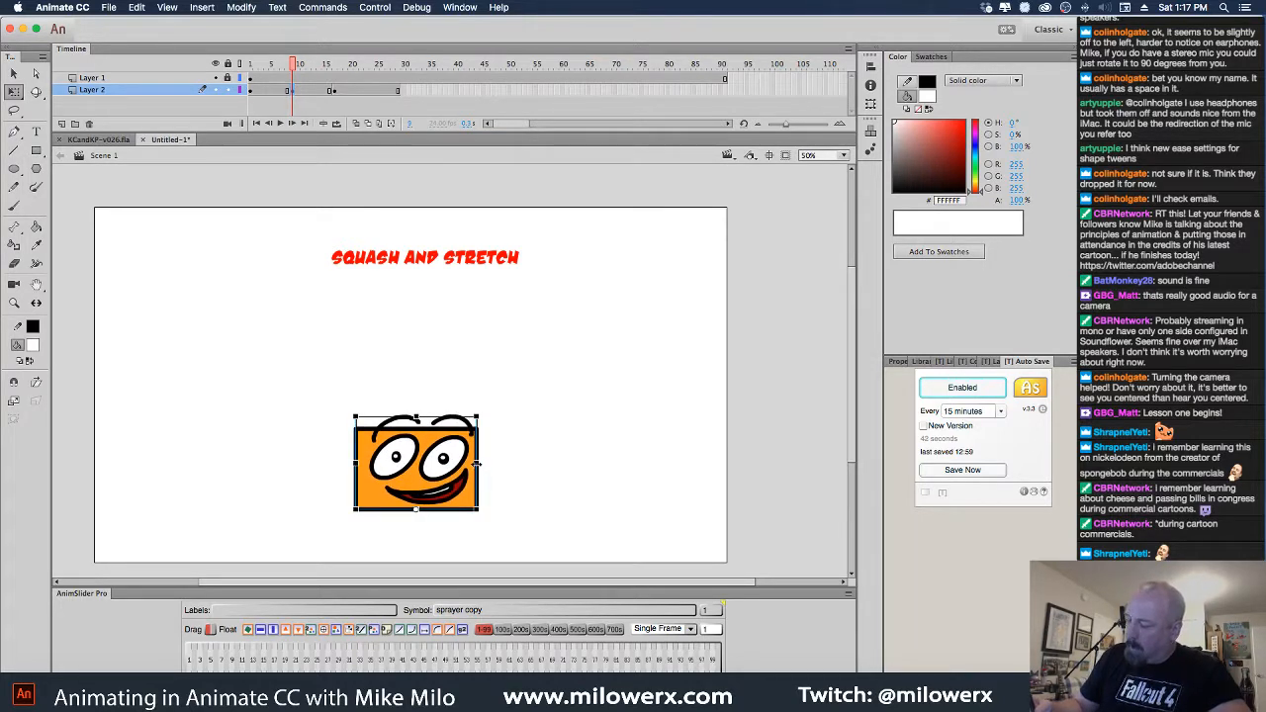
left_click_drag(477, 464, 496, 463)
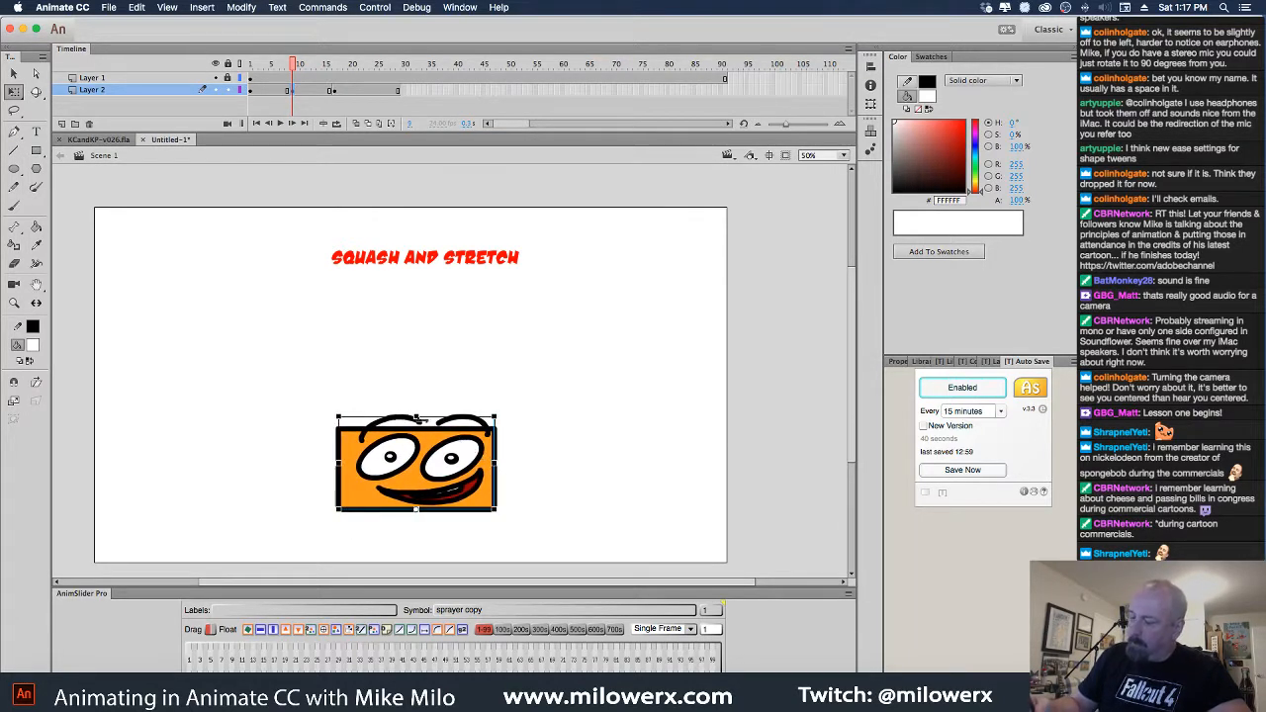
left_click_drag(417, 416, 415, 430)
left_click(552, 420)
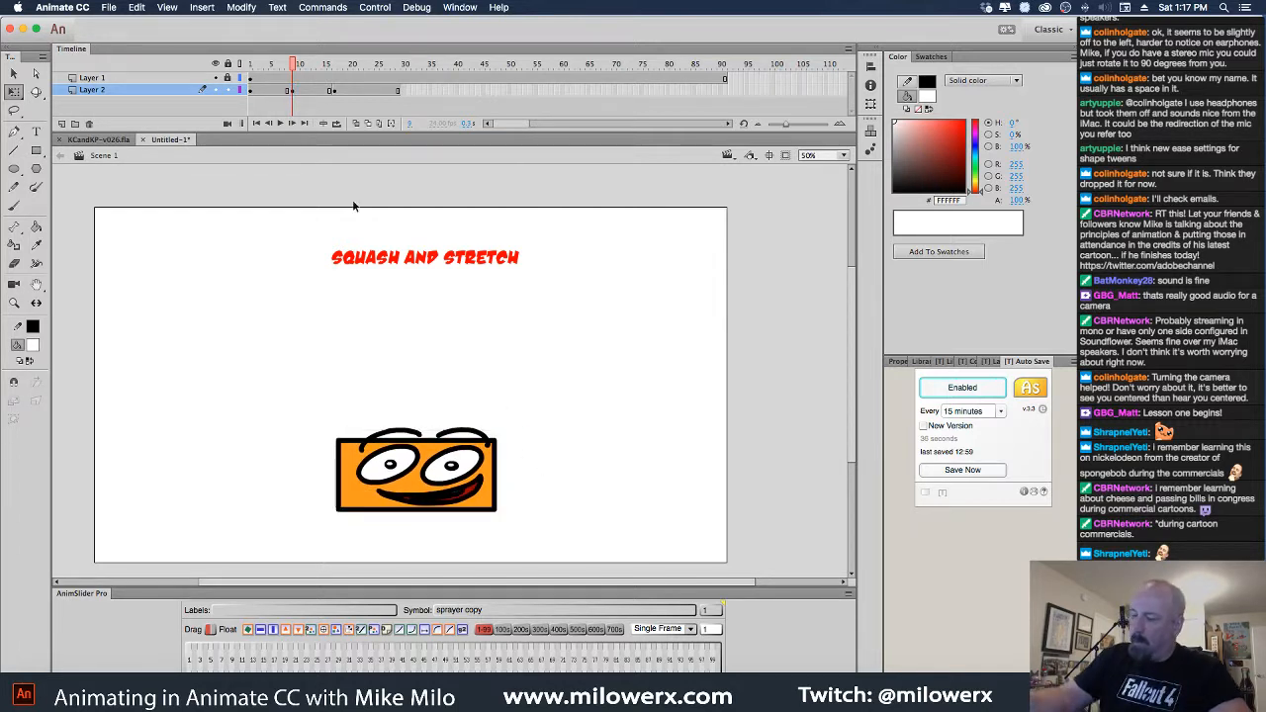
Create a keyframe holding the squashed pose at frame 15
left_click_drag(294, 67, 329, 96)
left_click(337, 92)
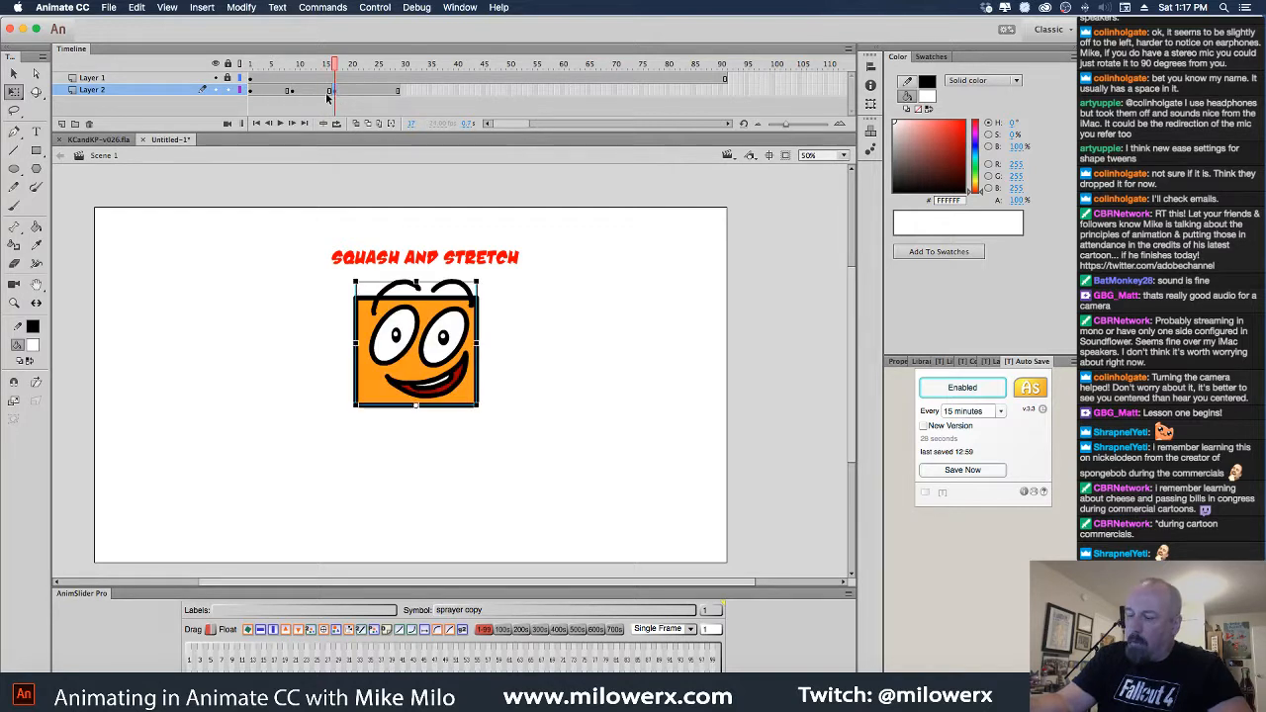
left_click(326, 94)
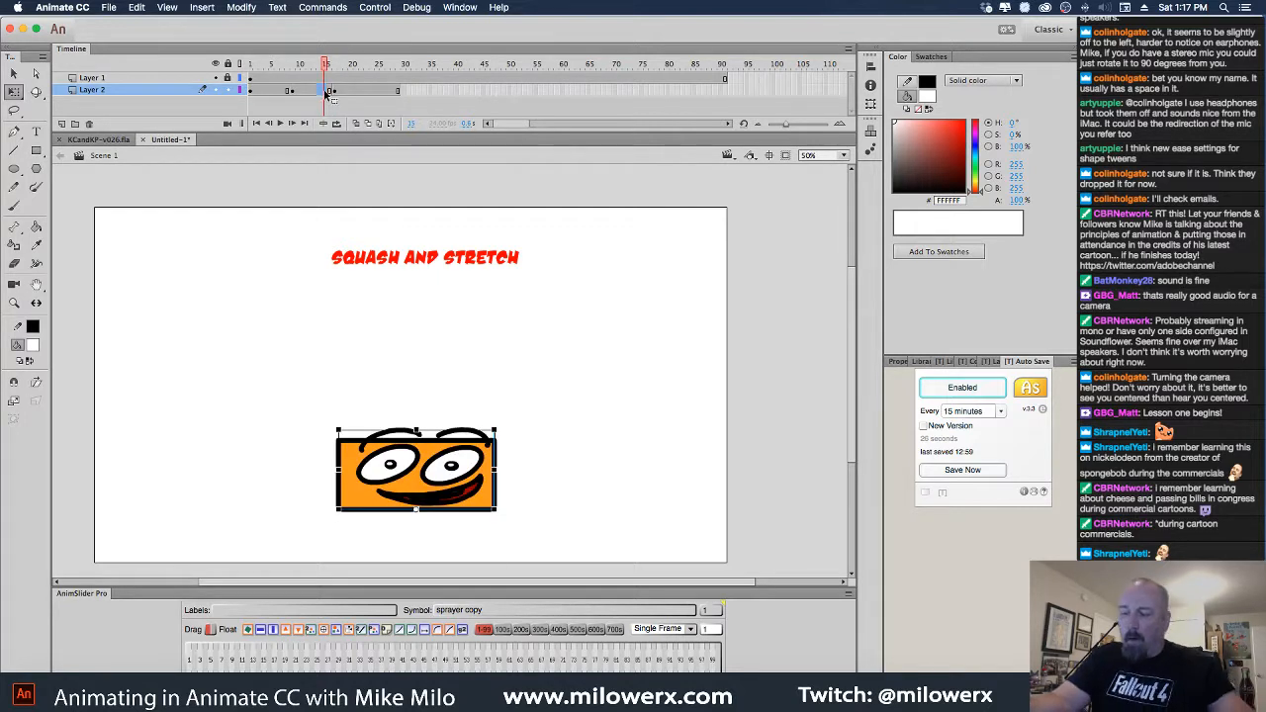
key("Delete")
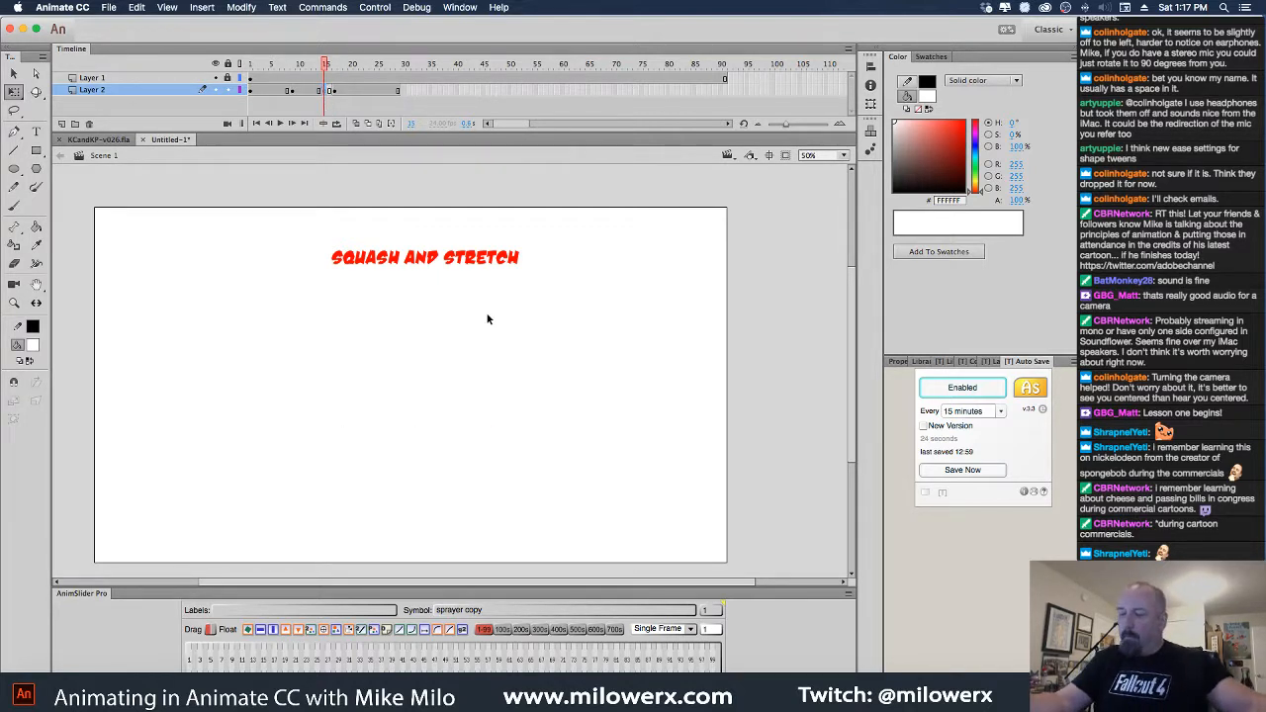
key("super+z")
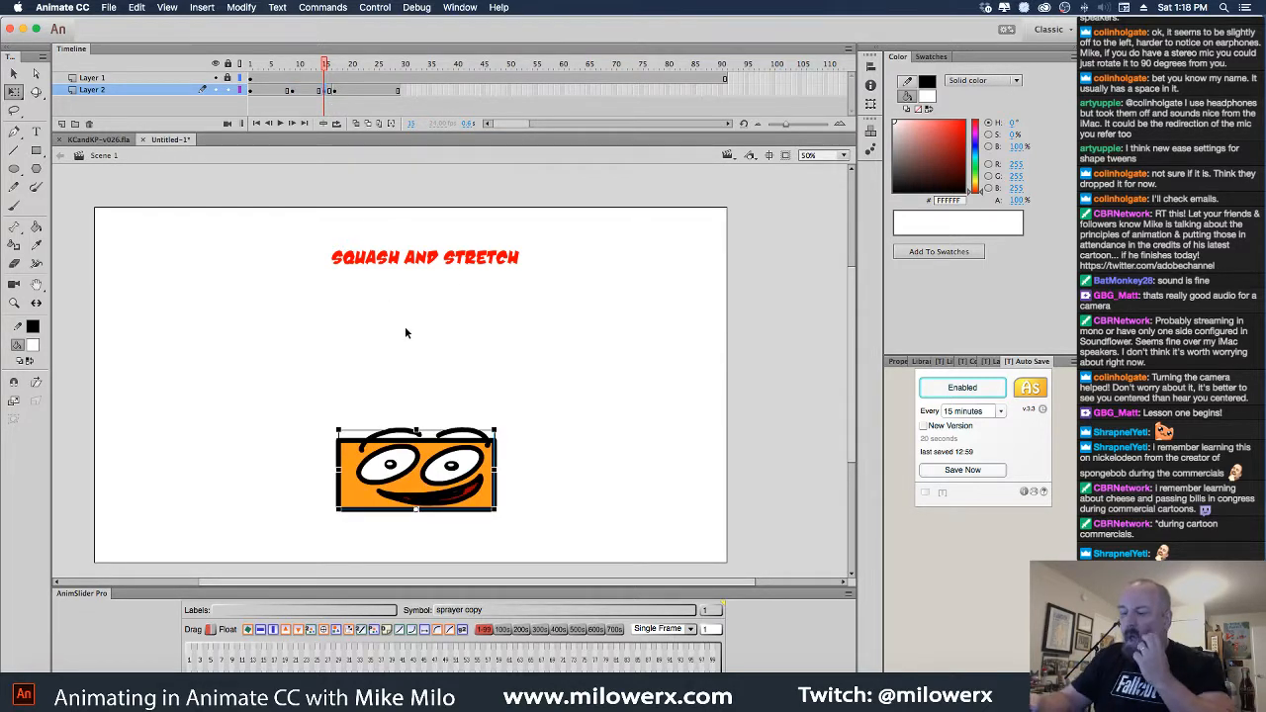
left_click(334, 90)
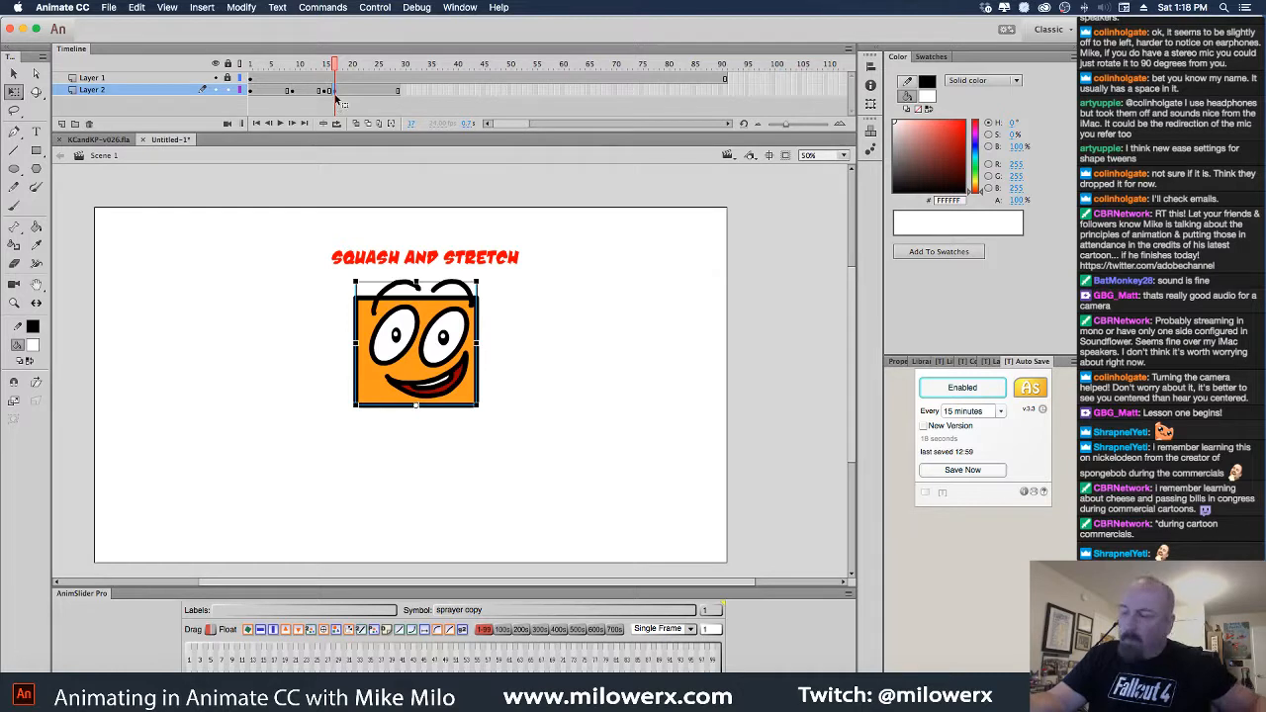
left_click(326, 90)
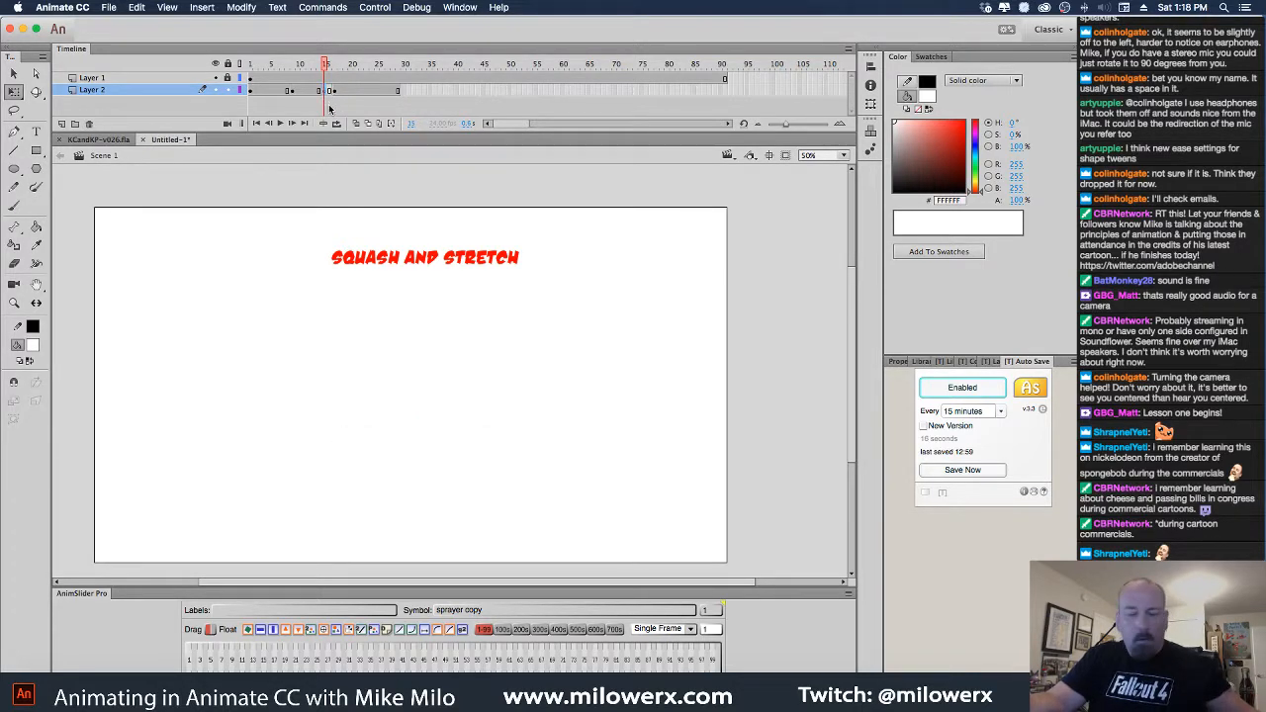
key("super+shift+v")
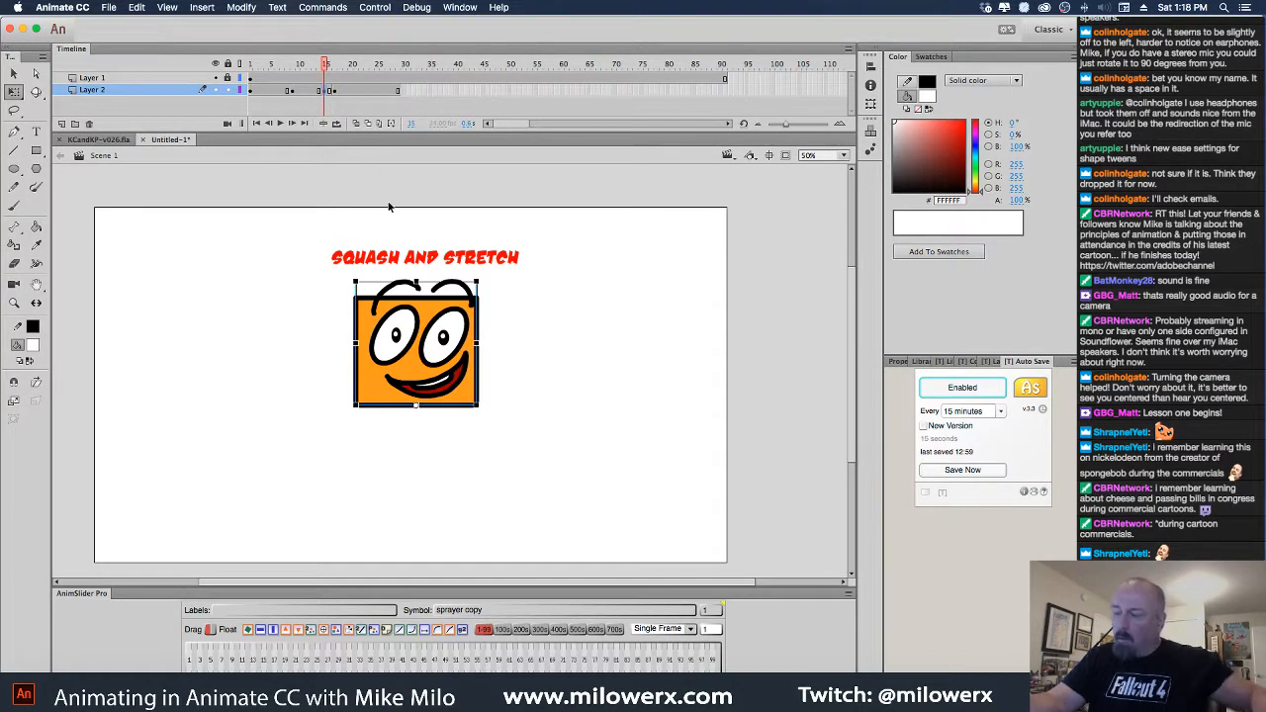
Stretch the face taller and lower using onion skinning, then play the bounce
left_click(355, 124)
left_click_drag(417, 282, 416, 244)
left_click_drag(435, 309, 439, 370)
left_click(505, 319)
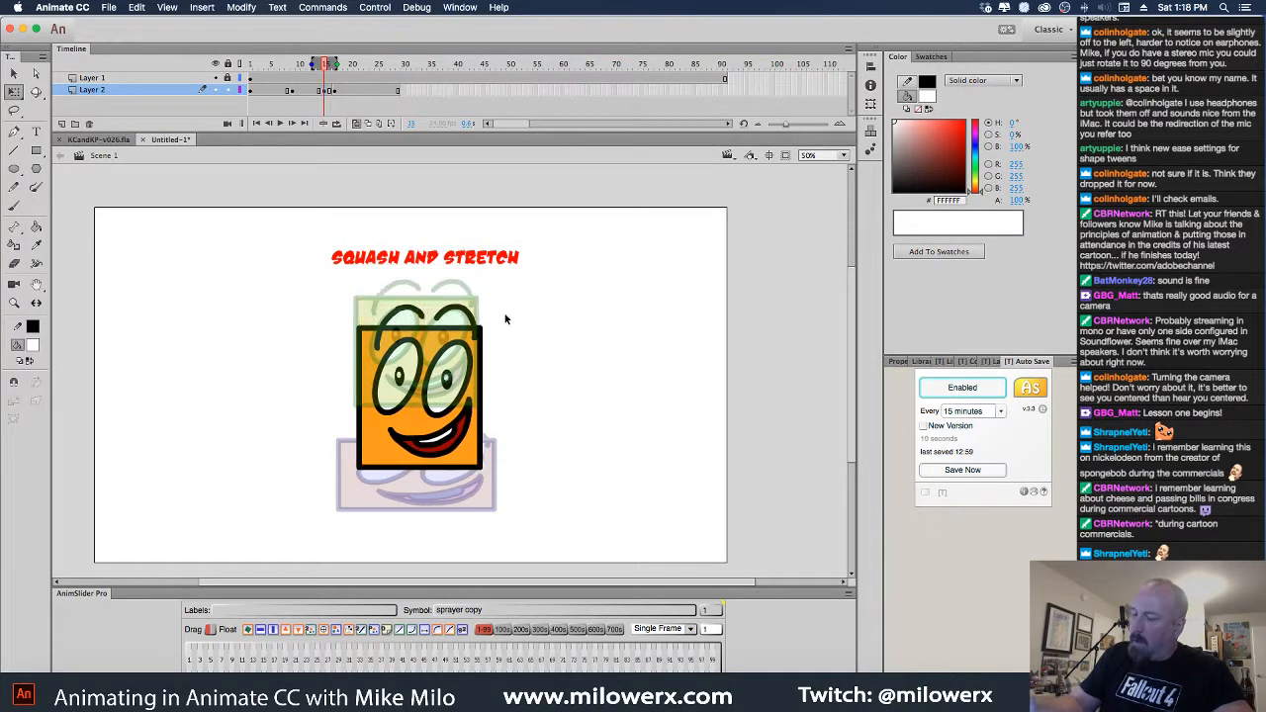
left_click(355, 124)
left_click_drag(330, 68, 237, 95)
key("Return")
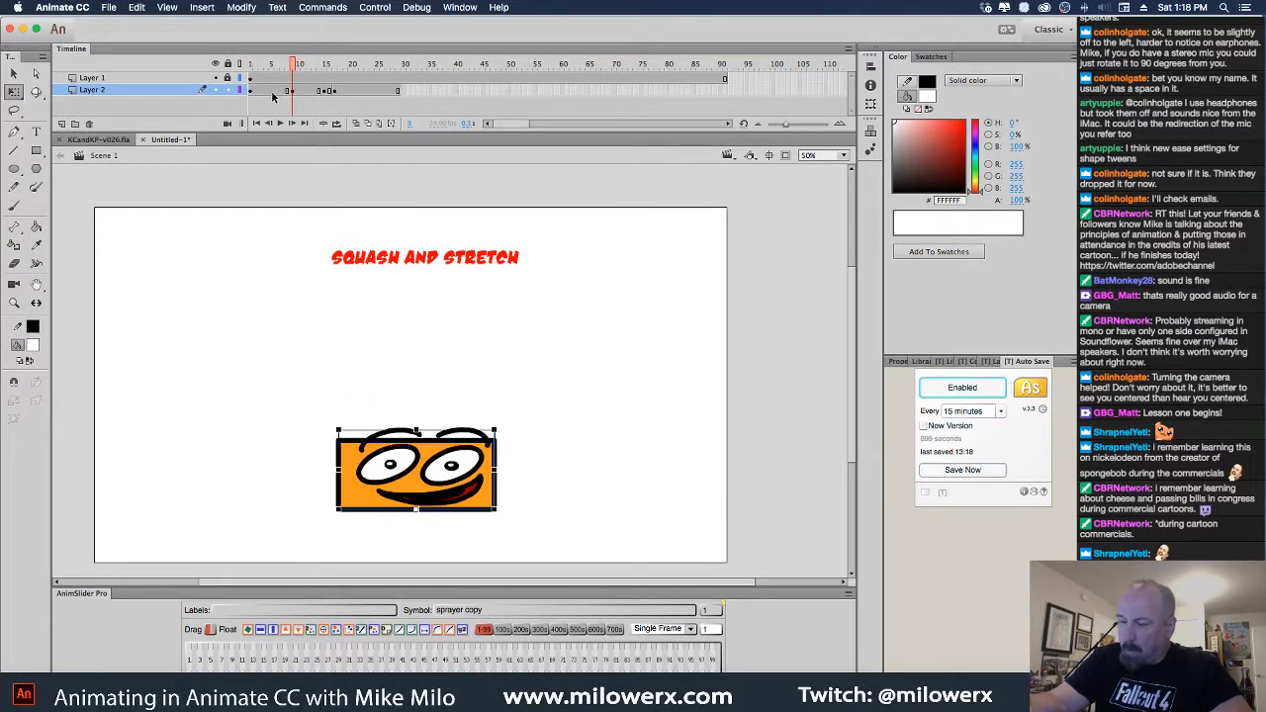
Using onion skin for reference, squash the box face lower and wider on the first landing frame
left_click_drag(294, 65, 283, 66)
left_click(284, 90)
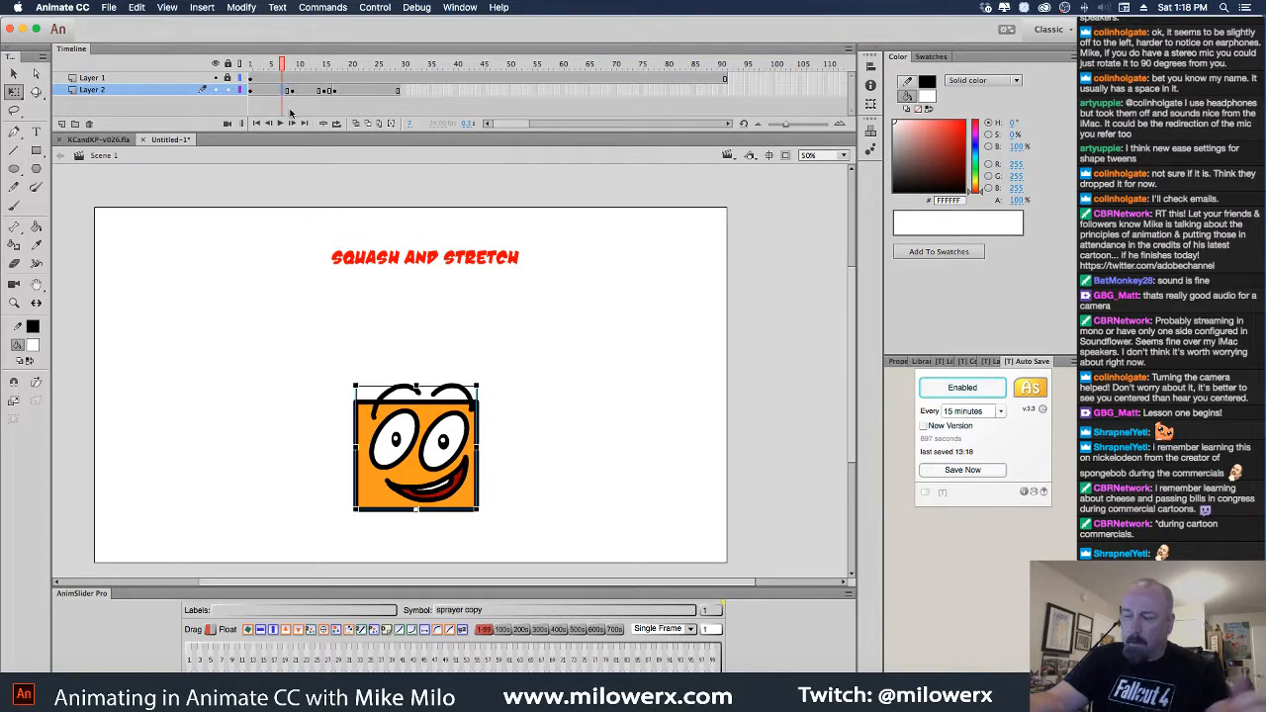
left_click(356, 123)
left_click_drag(417, 396, 487, 457)
left_click(519, 440)
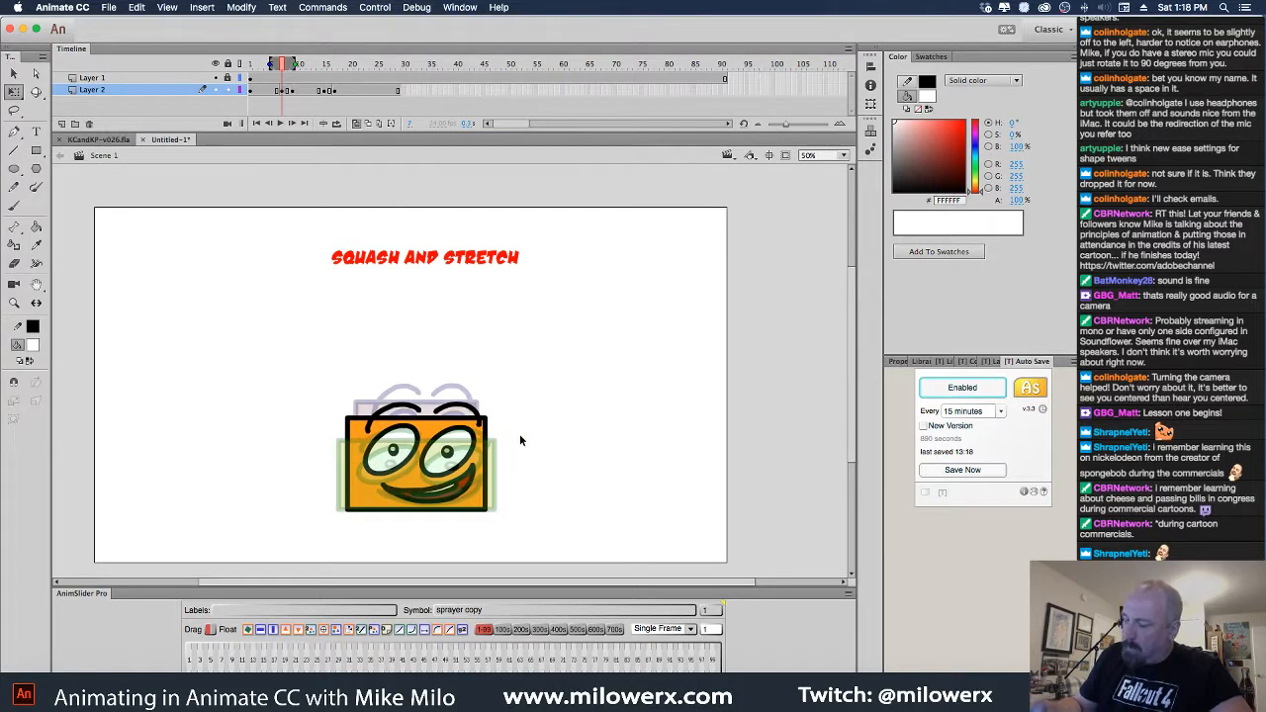
left_click(357, 124)
left_click_drag(288, 63, 307, 90)
Flatten and widen the box a few more pixels on frames 10 and 13, then play the loop
left_click(303, 93)
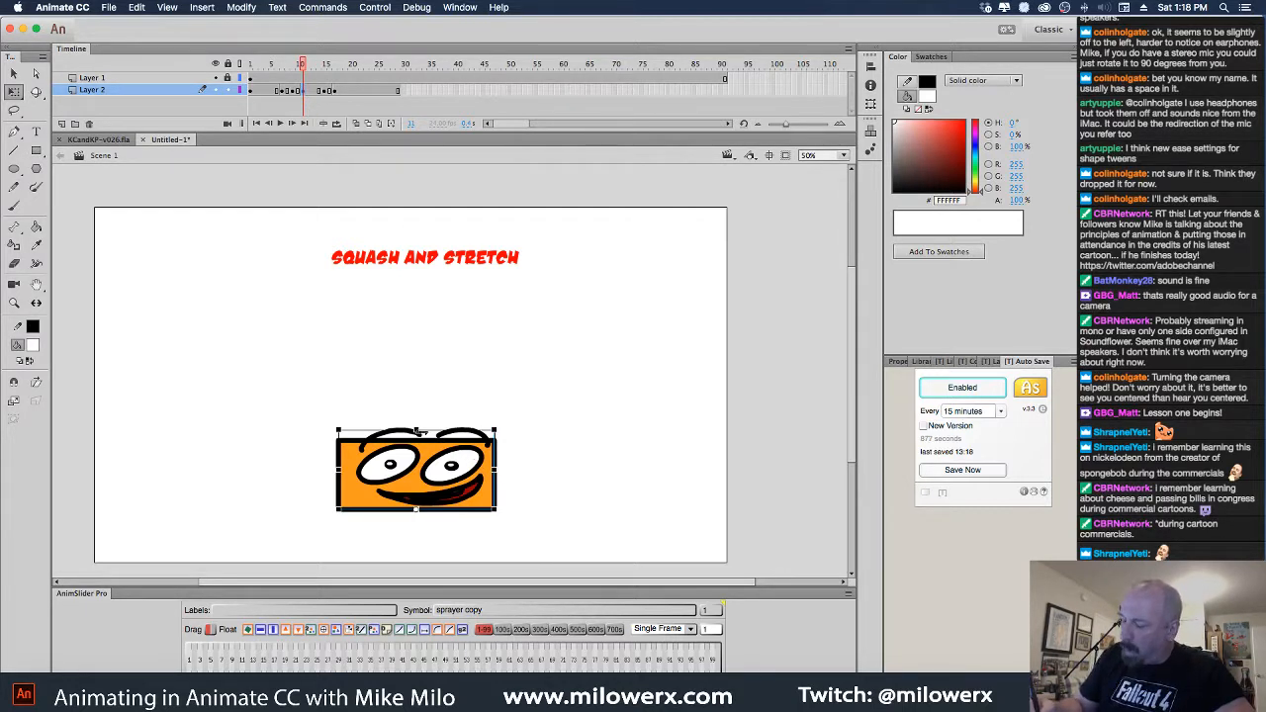
left_click_drag(415, 430, 416, 434)
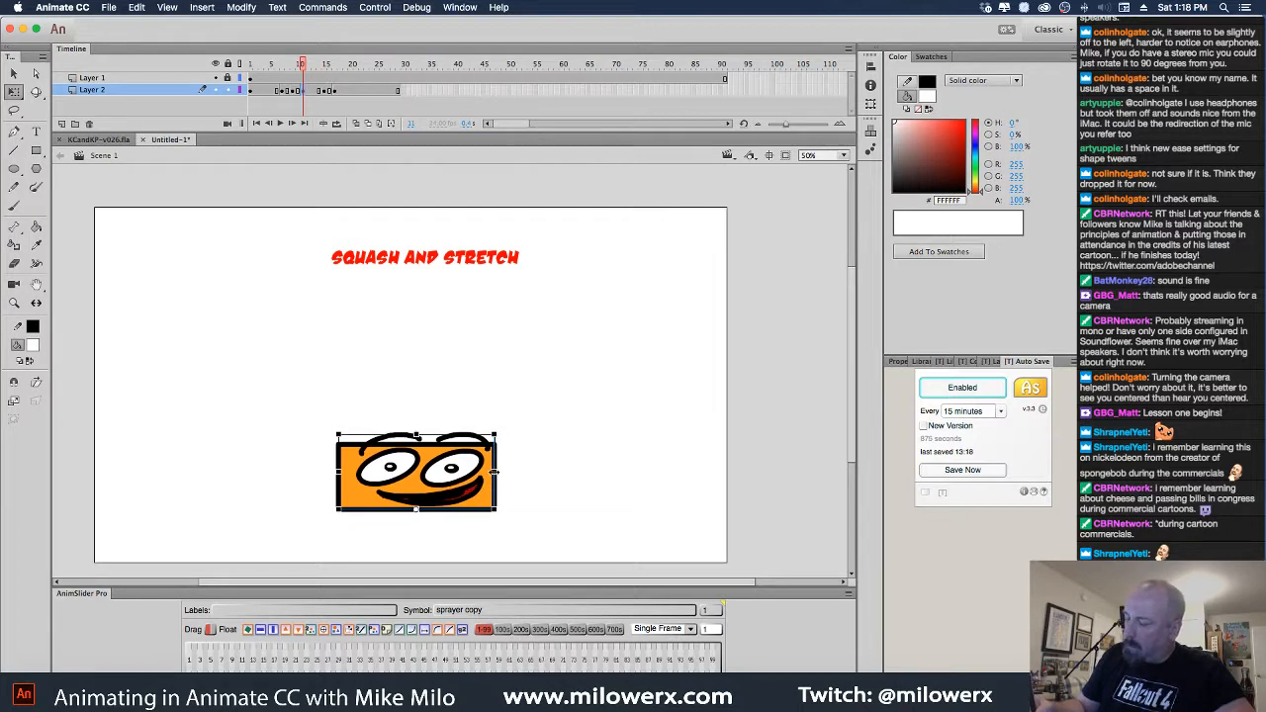
left_click_drag(498, 473, 503, 473)
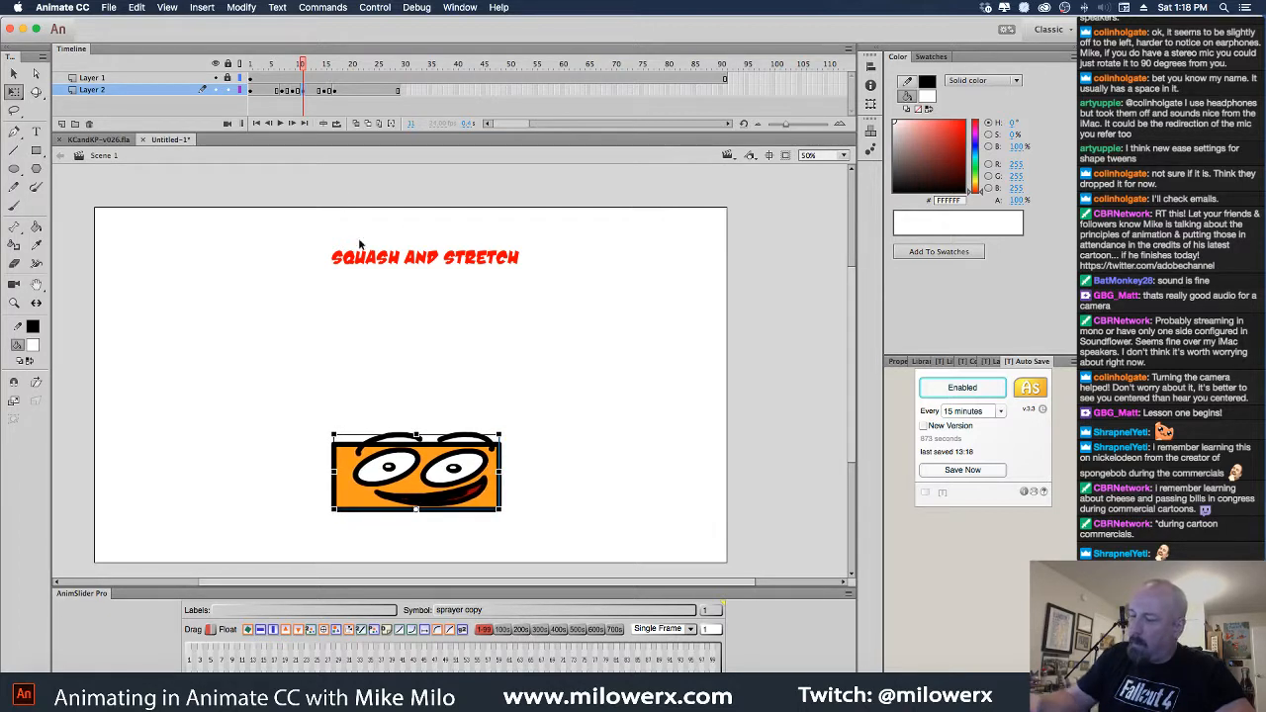
left_click(315, 92)
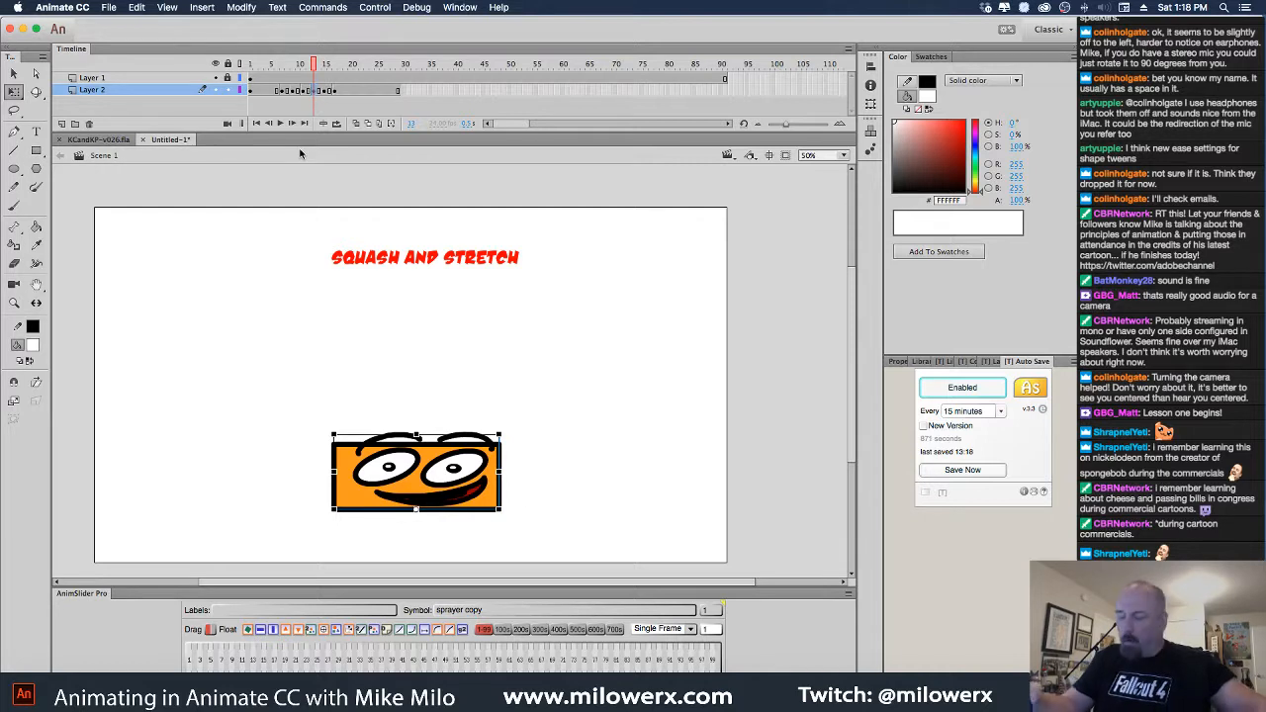
left_click_drag(502, 472, 507, 472)
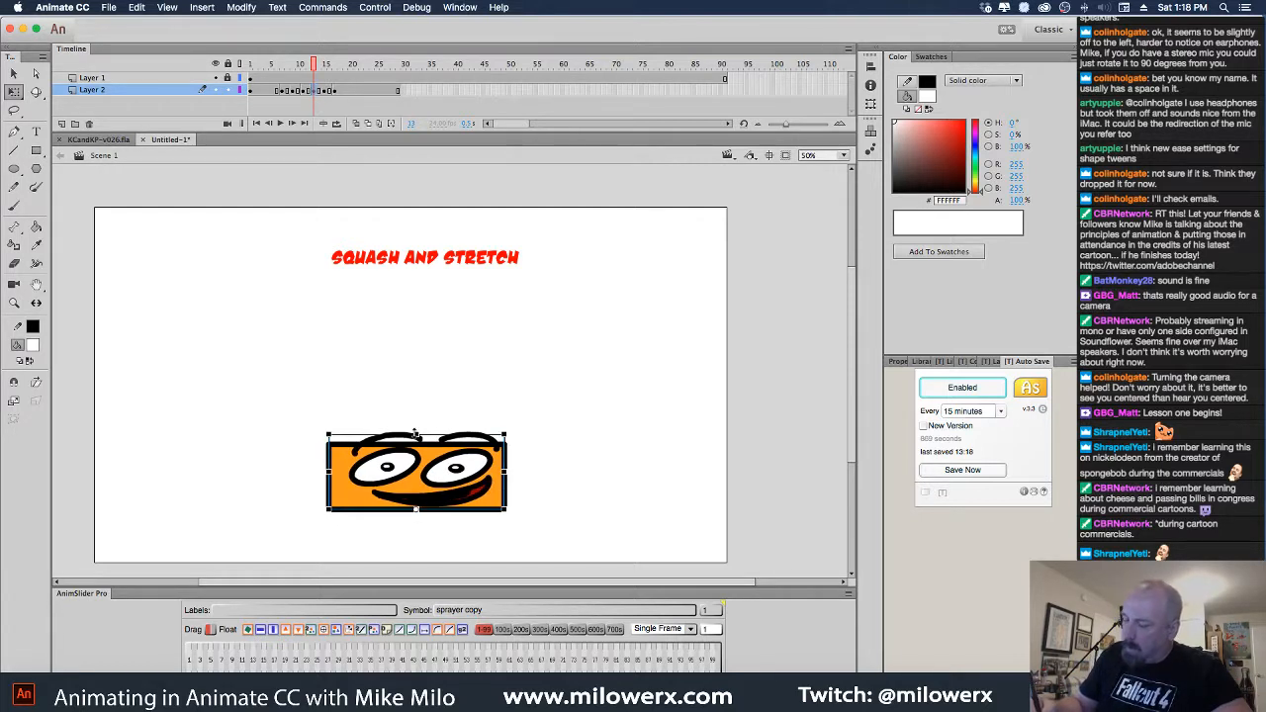
left_click_drag(416, 432, 416, 444)
left_click(482, 397)
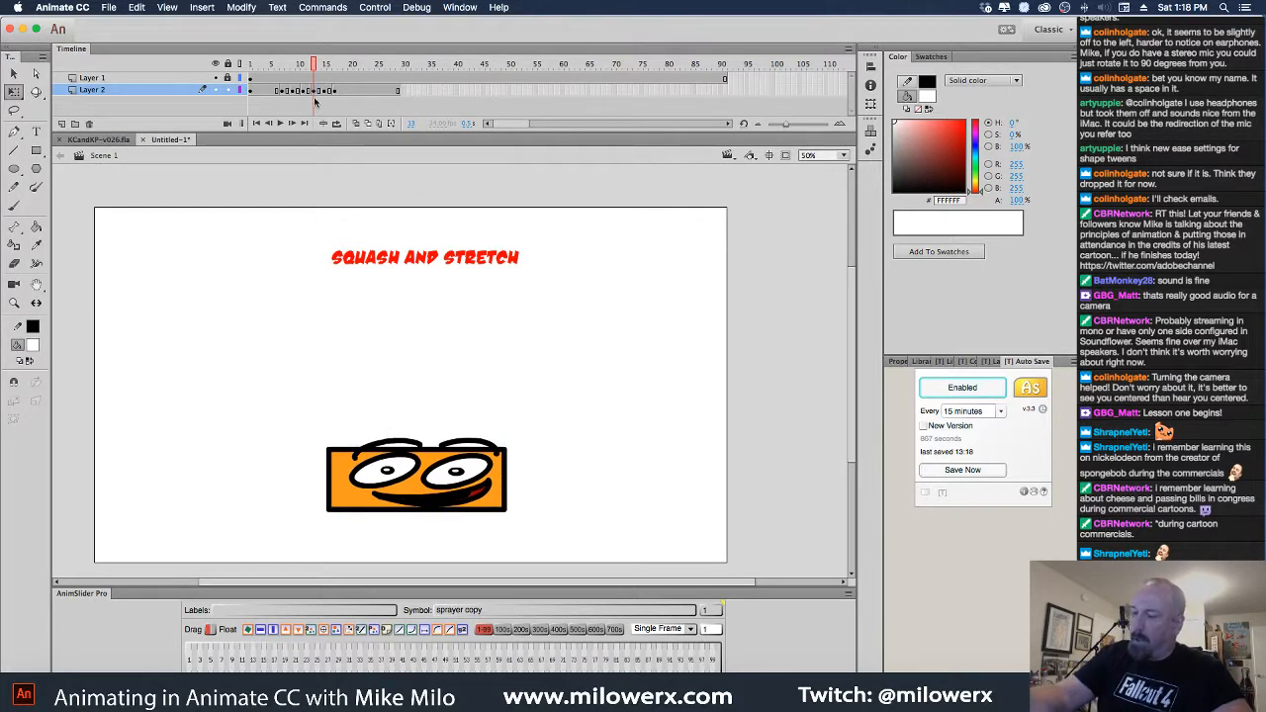
left_click_drag(313, 65, 352, 64)
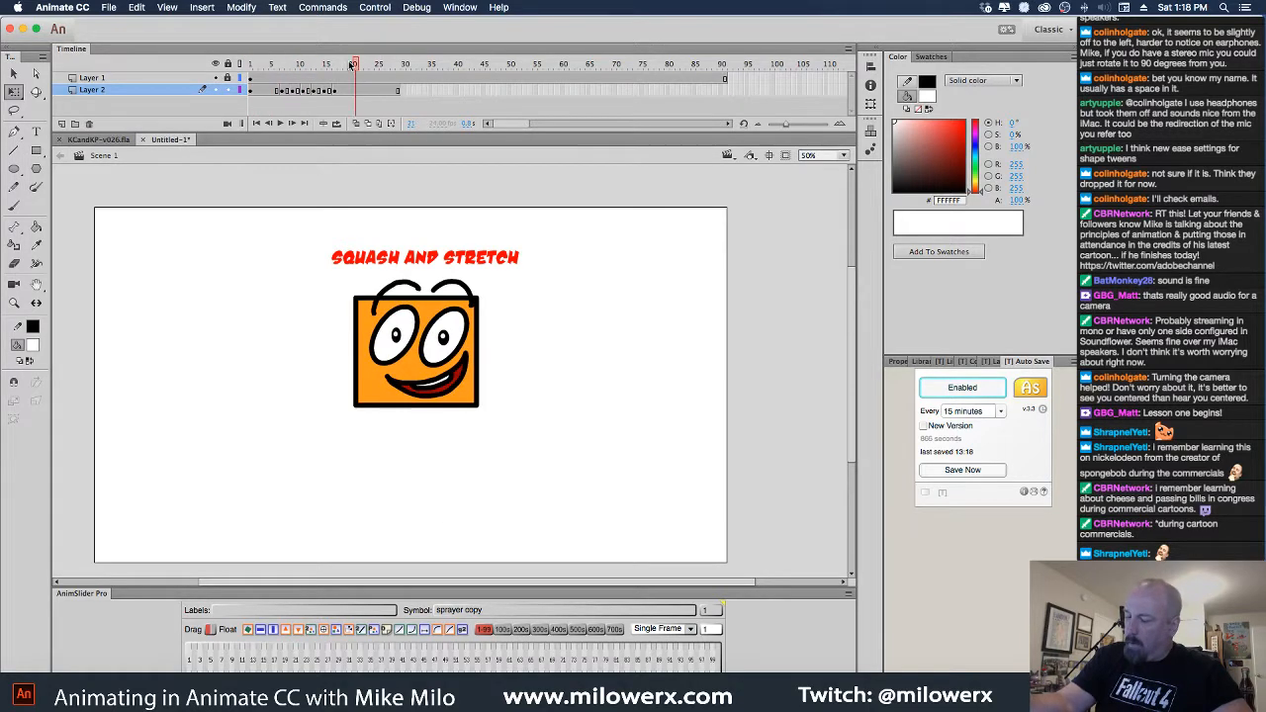
key("Return")
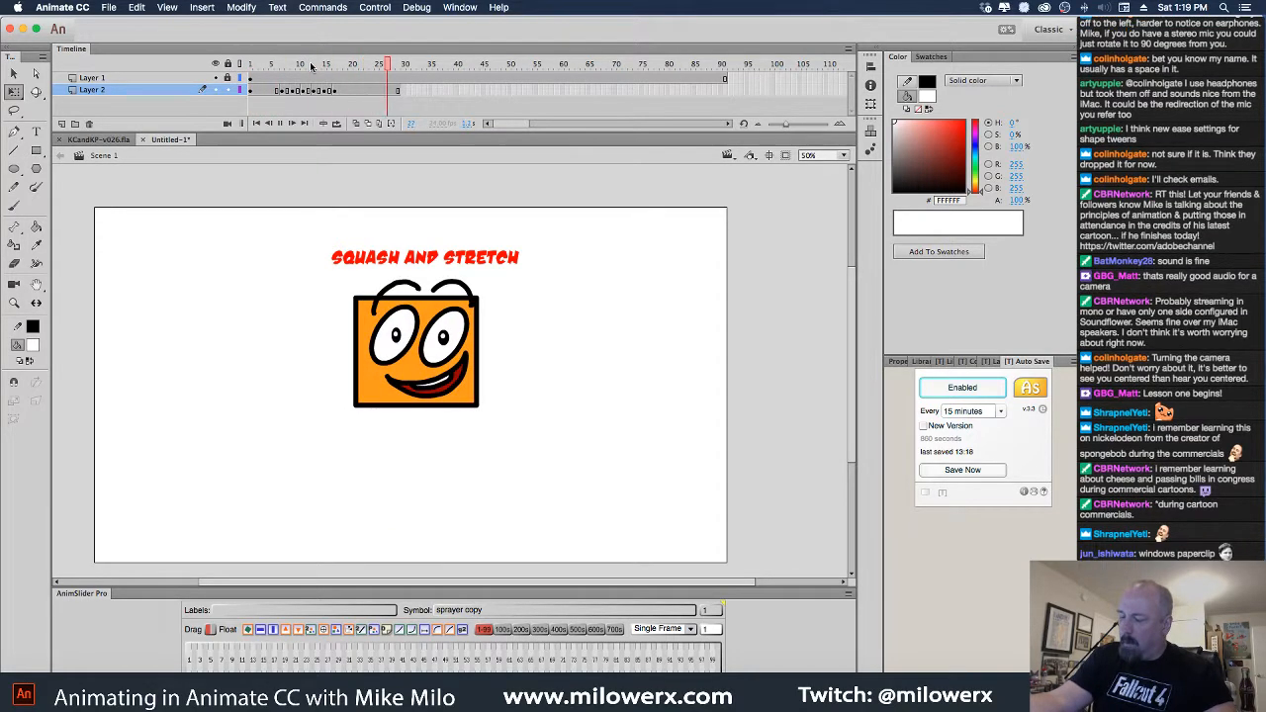
Stop playback, extend the timeline to frame 91 and review the bounce up to frame 19
left_click(726, 91)
key("F5")
left_click(724, 65)
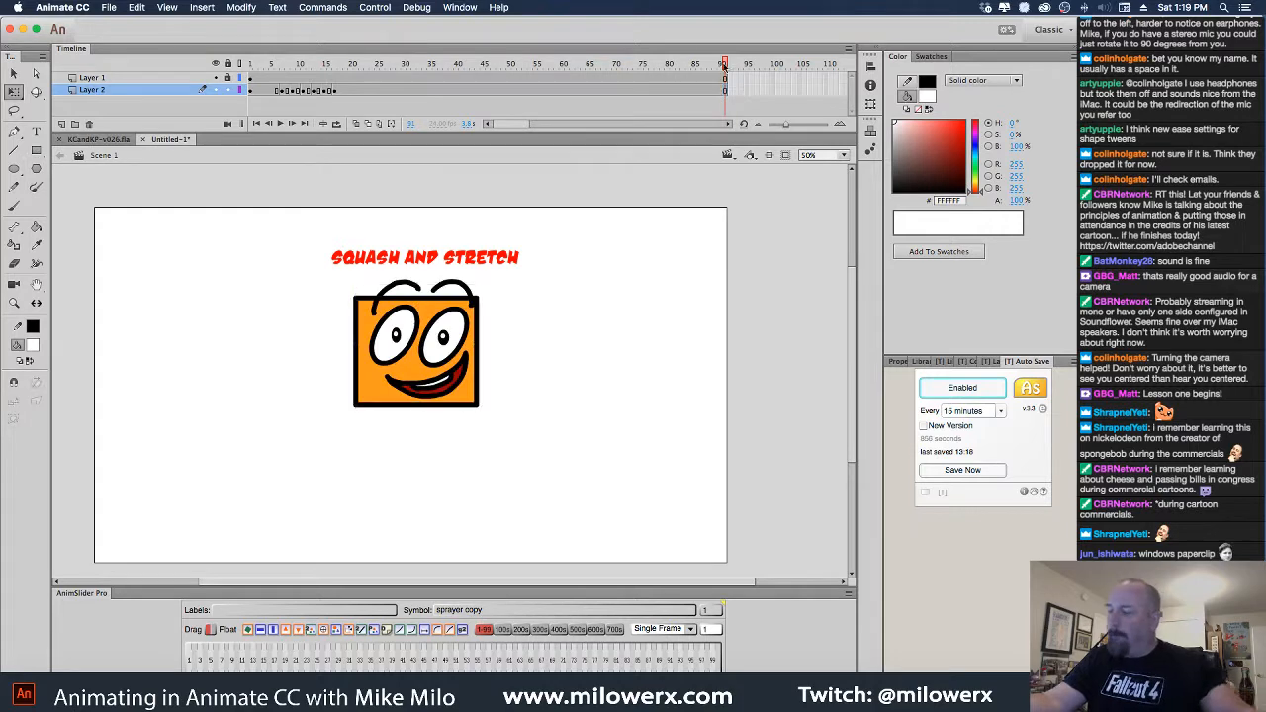
left_click_drag(328, 66, 335, 90)
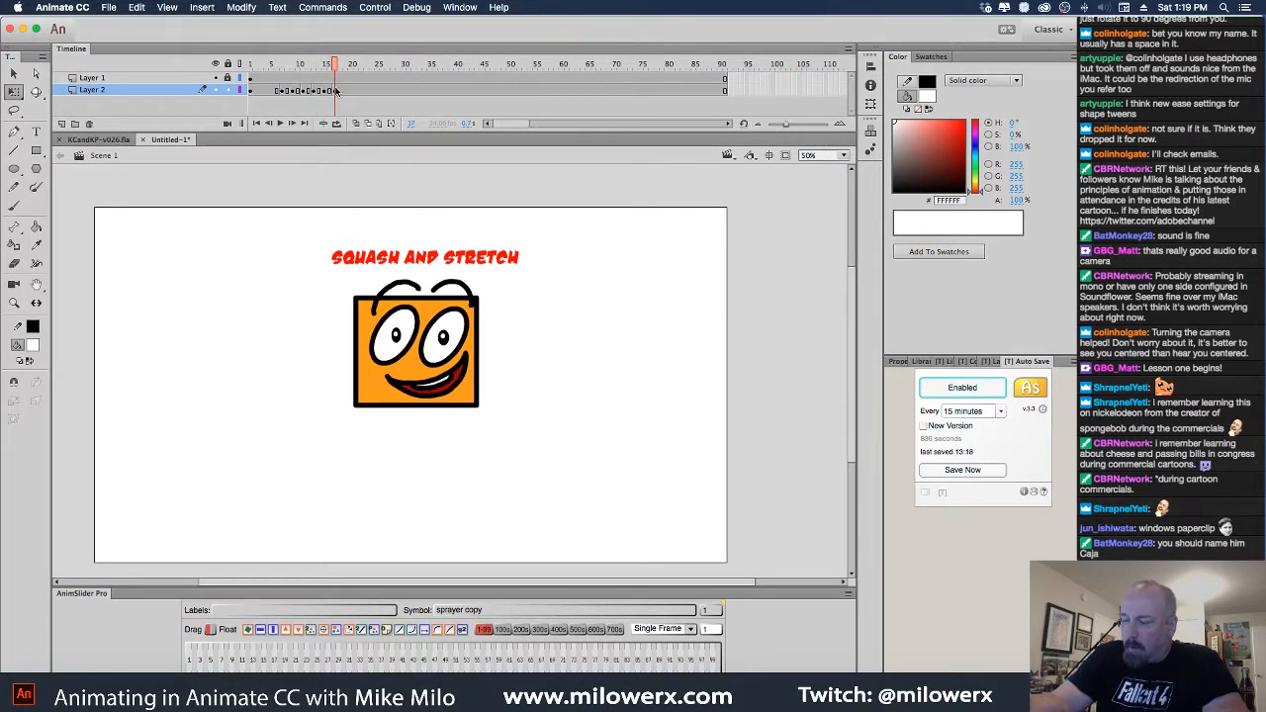
left_click(345, 95)
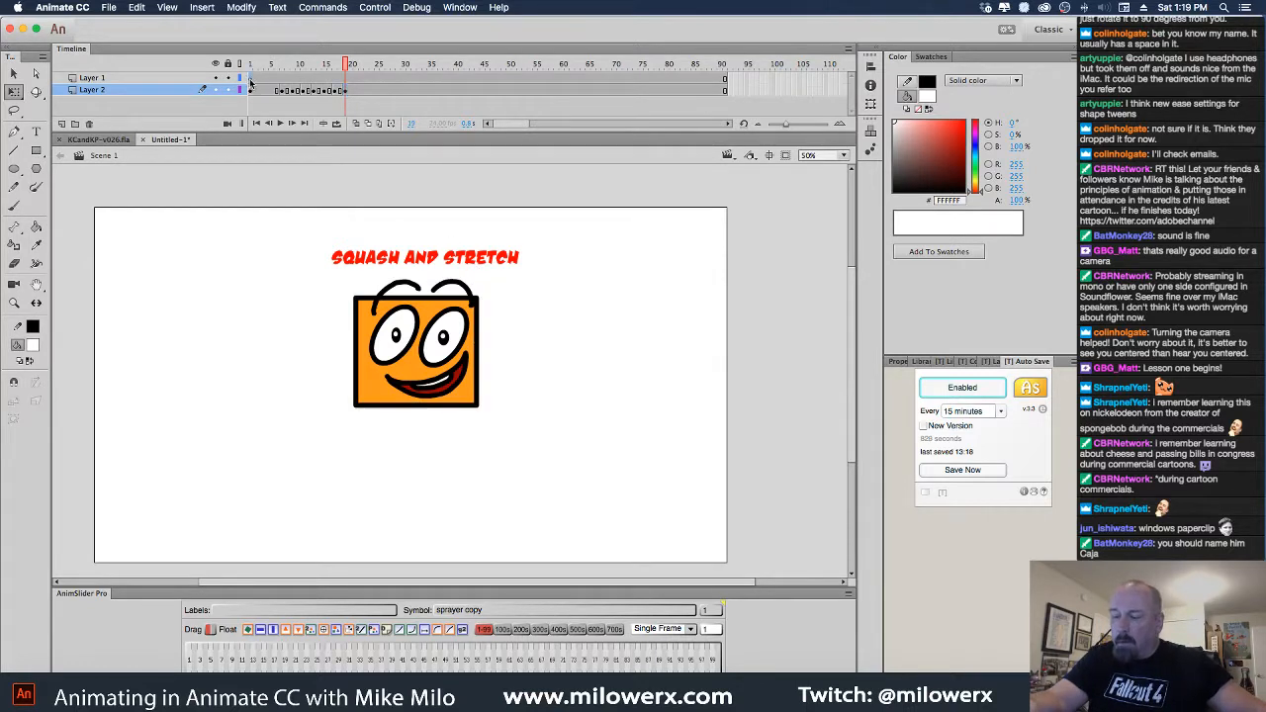
Drag the red Squash and Stretch title on Layer 1 about 17 px higher, then reselect frame 19
left_click(250, 79)
left_click_drag(445, 257, 444, 240)
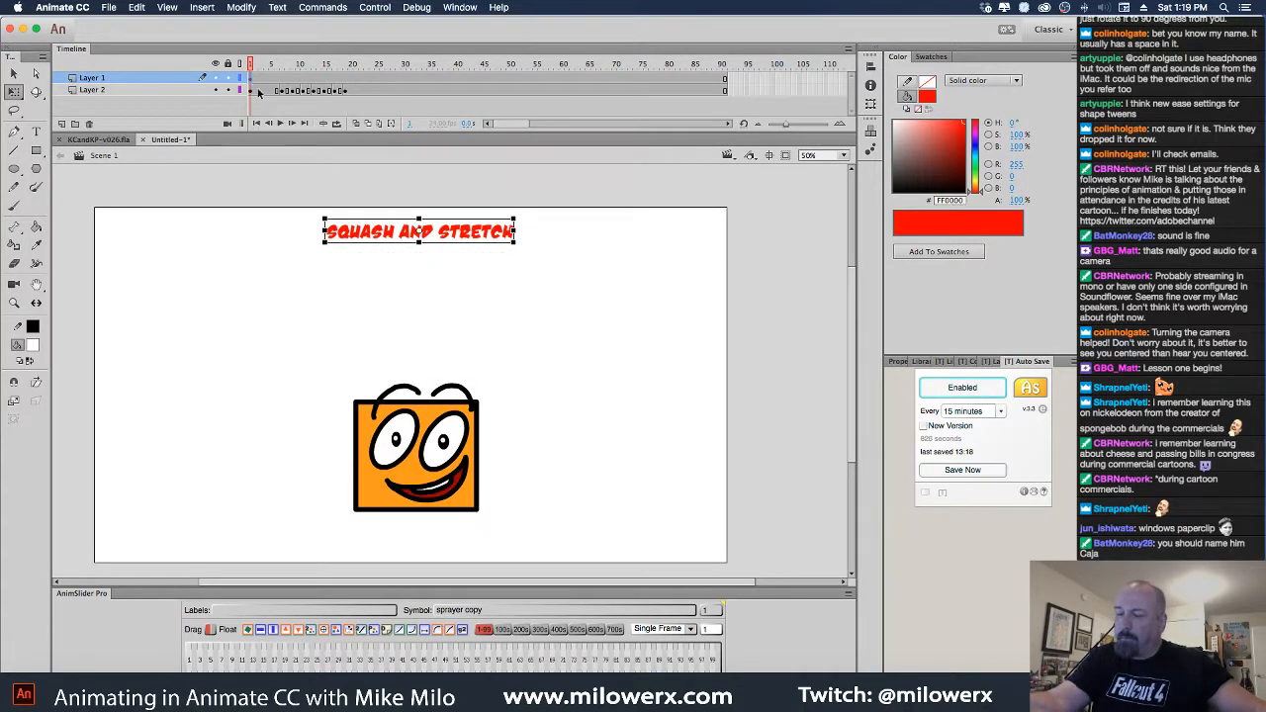
left_click(350, 91)
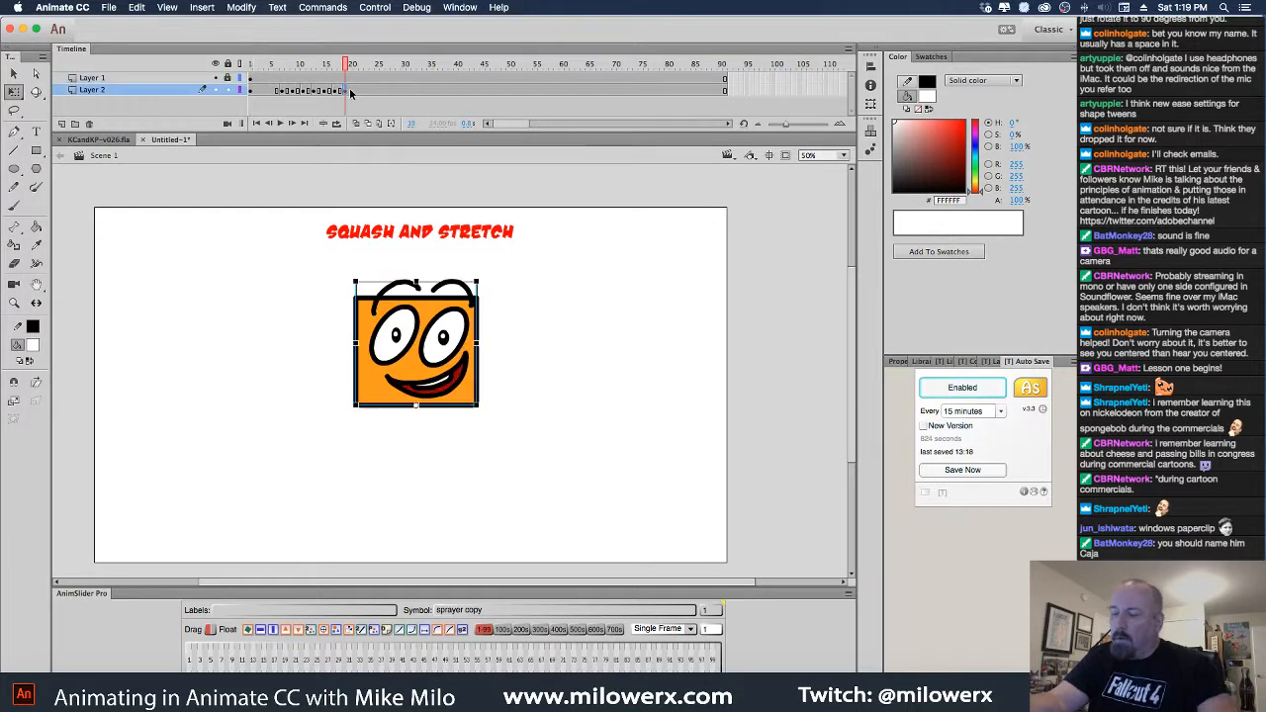
With onion skin on, lift the box face higher on frames 19 and 21
mouse_move(347, 70)
left_mouse_down()
mouse_move(314, 70)
mouse_move(341, 69)
left_mouse_up()
left_click(346, 91)
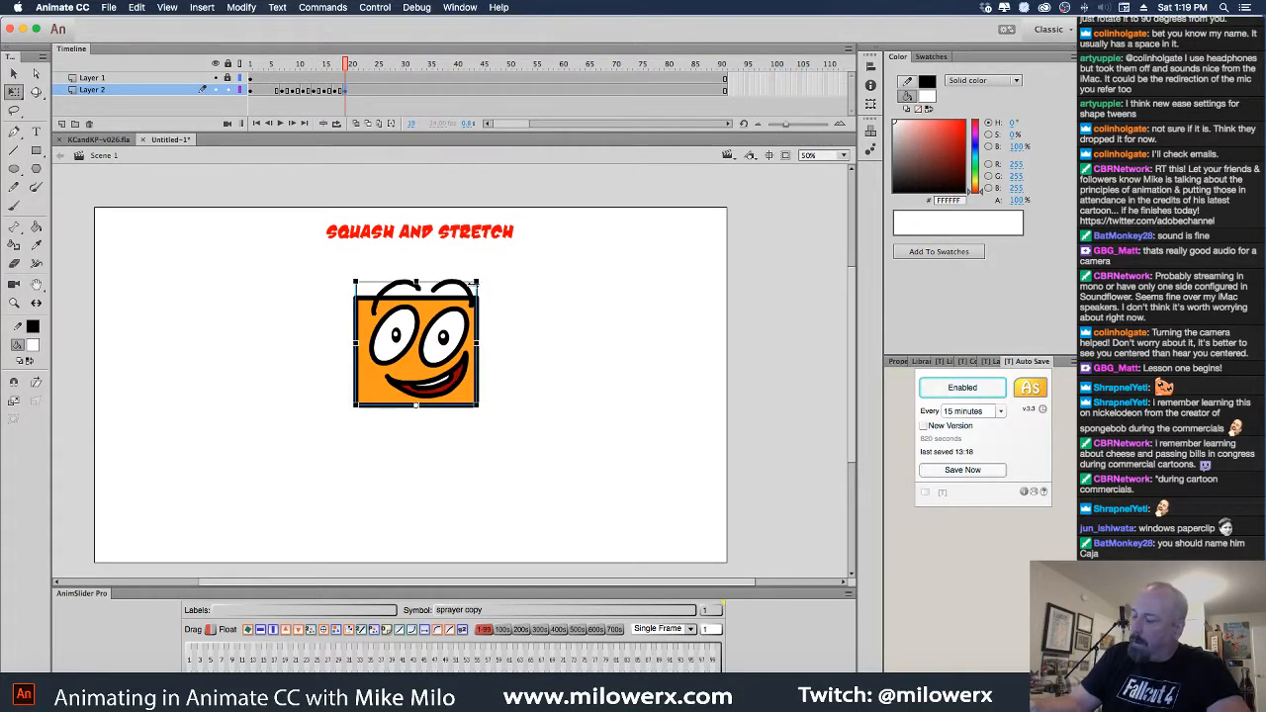
left_click(357, 125)
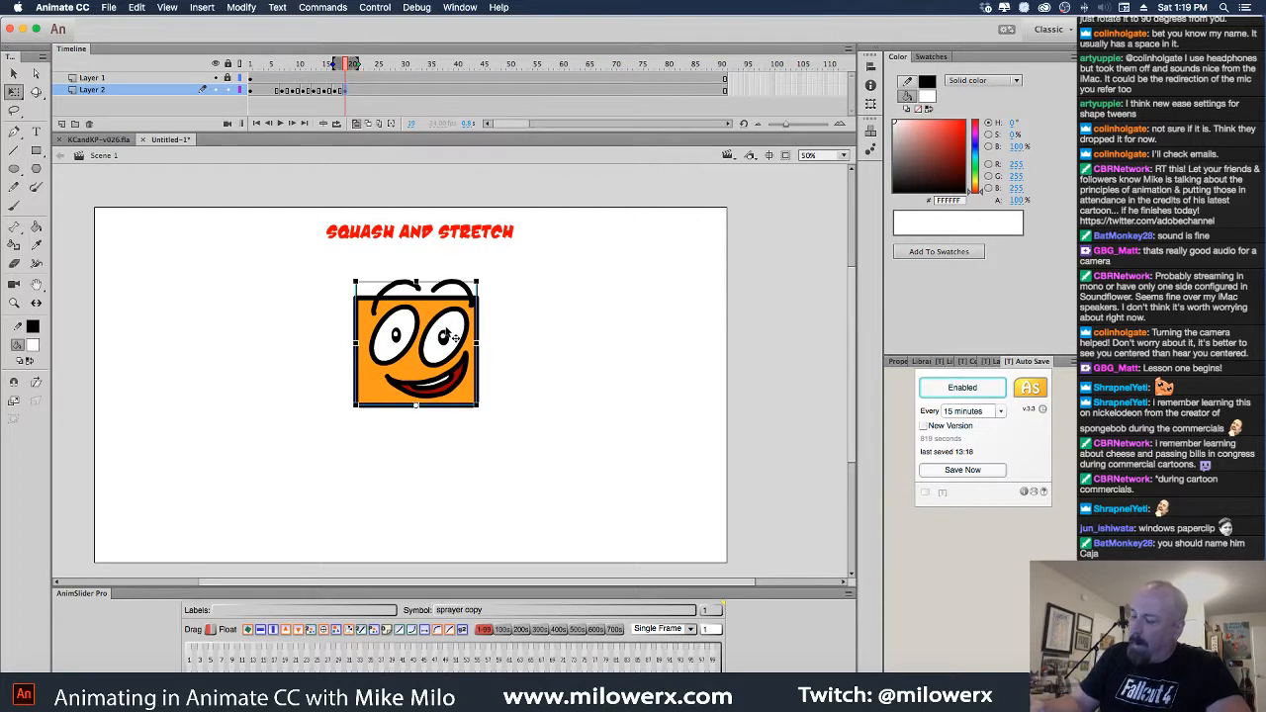
left_click_drag(450, 334, 451, 321)
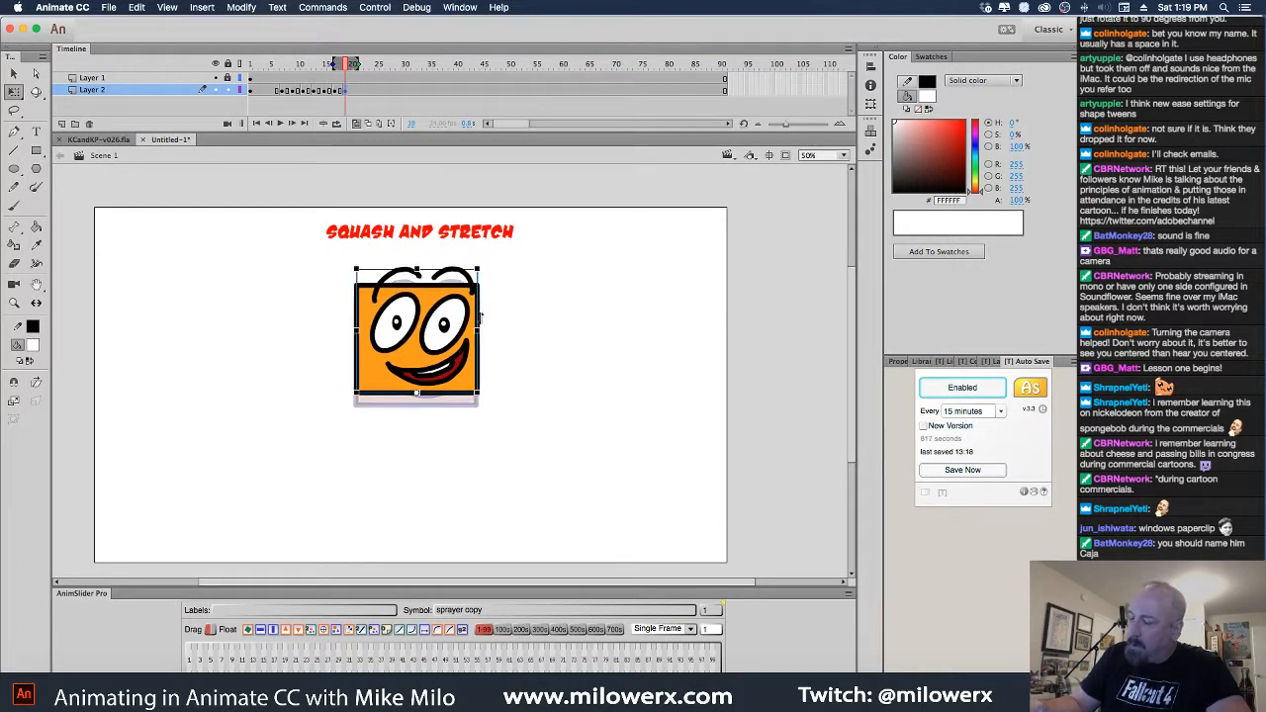
left_click(358, 92)
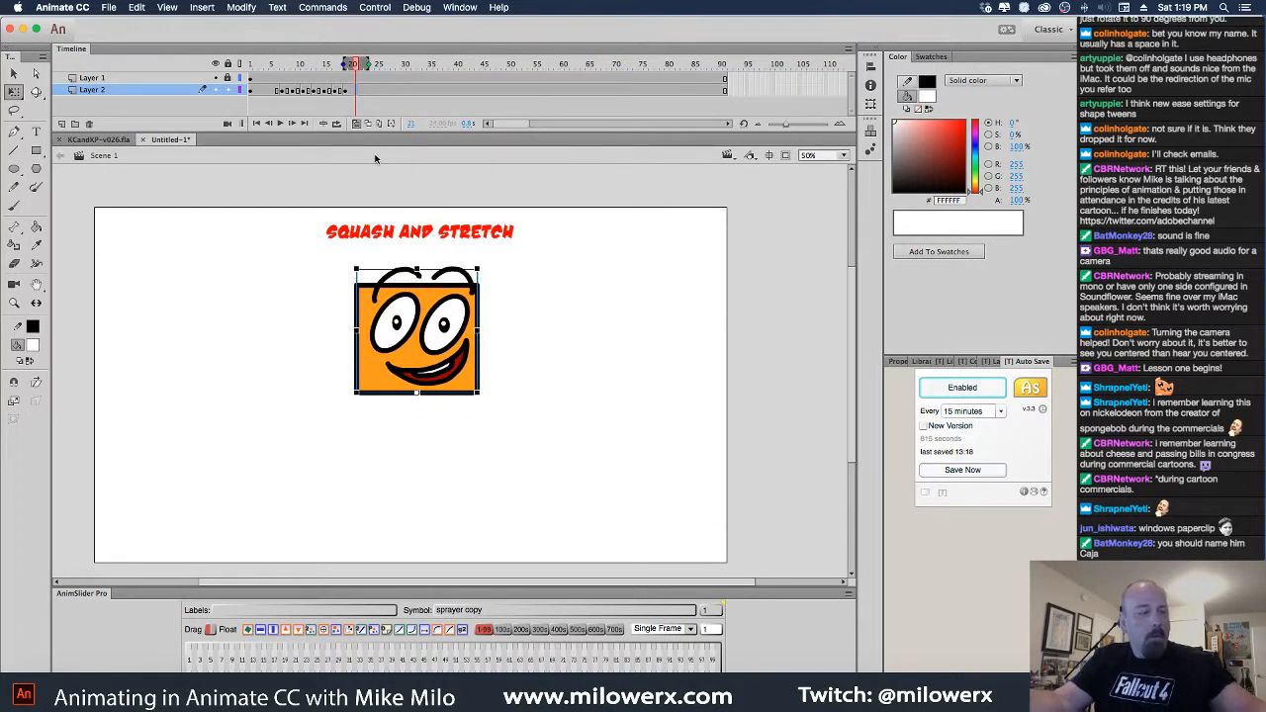
left_click_drag(451, 339, 450, 327)
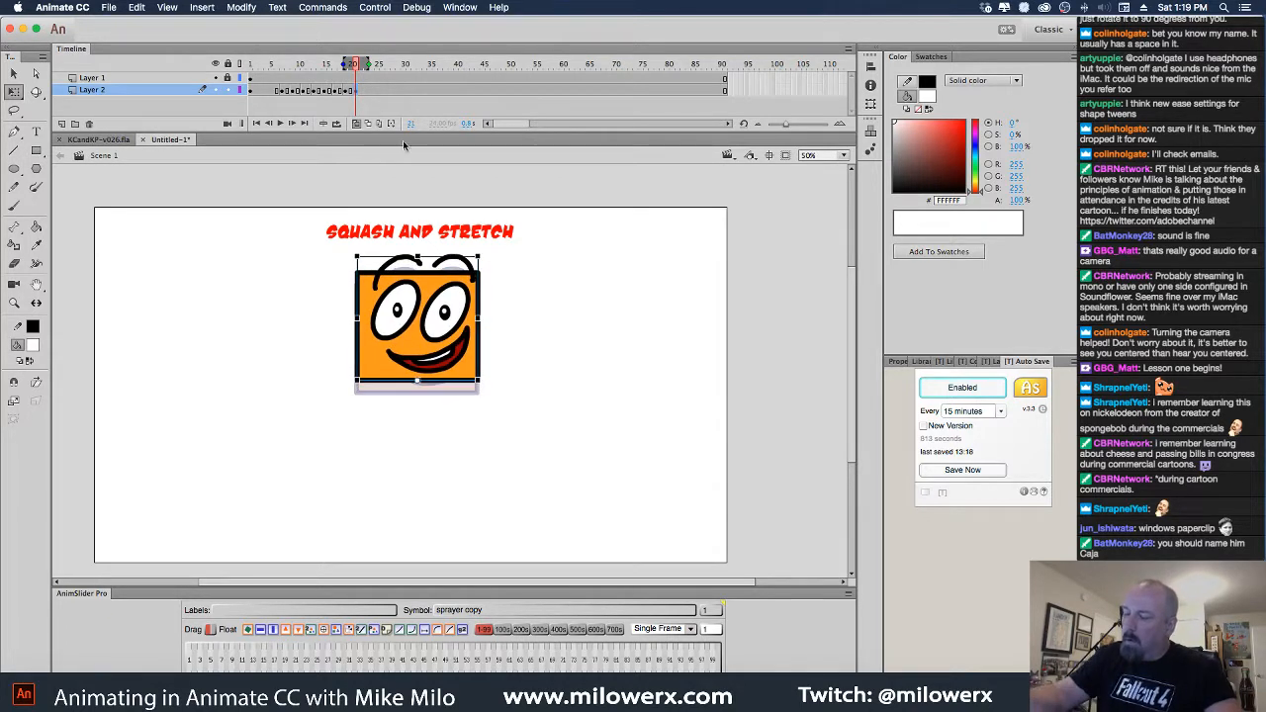
Raise the box further around frame 25, stretch it taller, then review the whole bounce
left_click(365, 90)
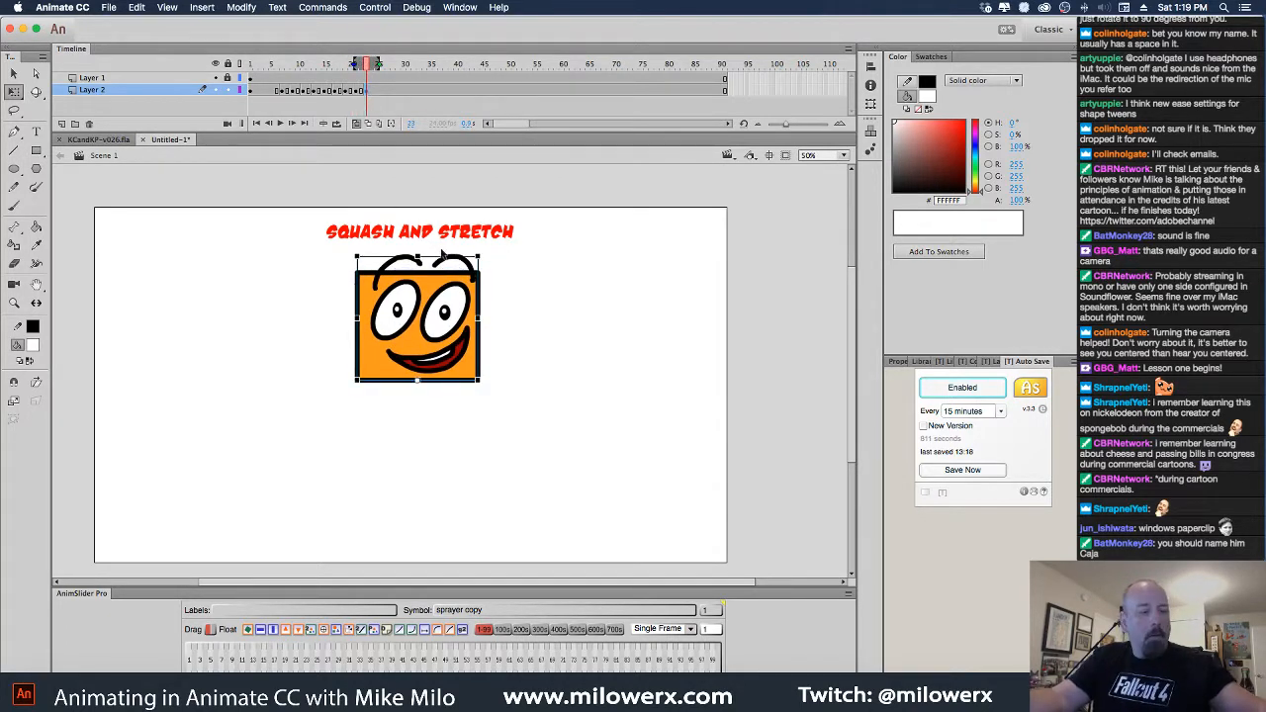
left_click_drag(442, 257, 433, 248)
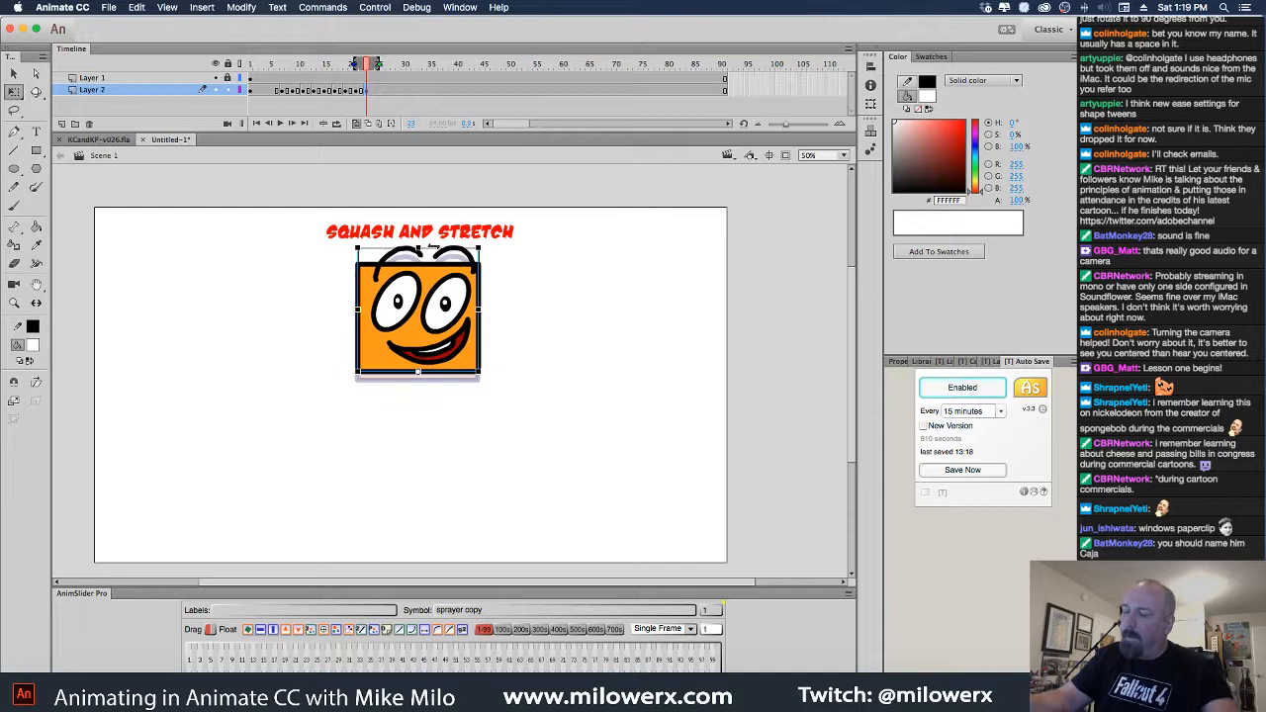
left_click(376, 94)
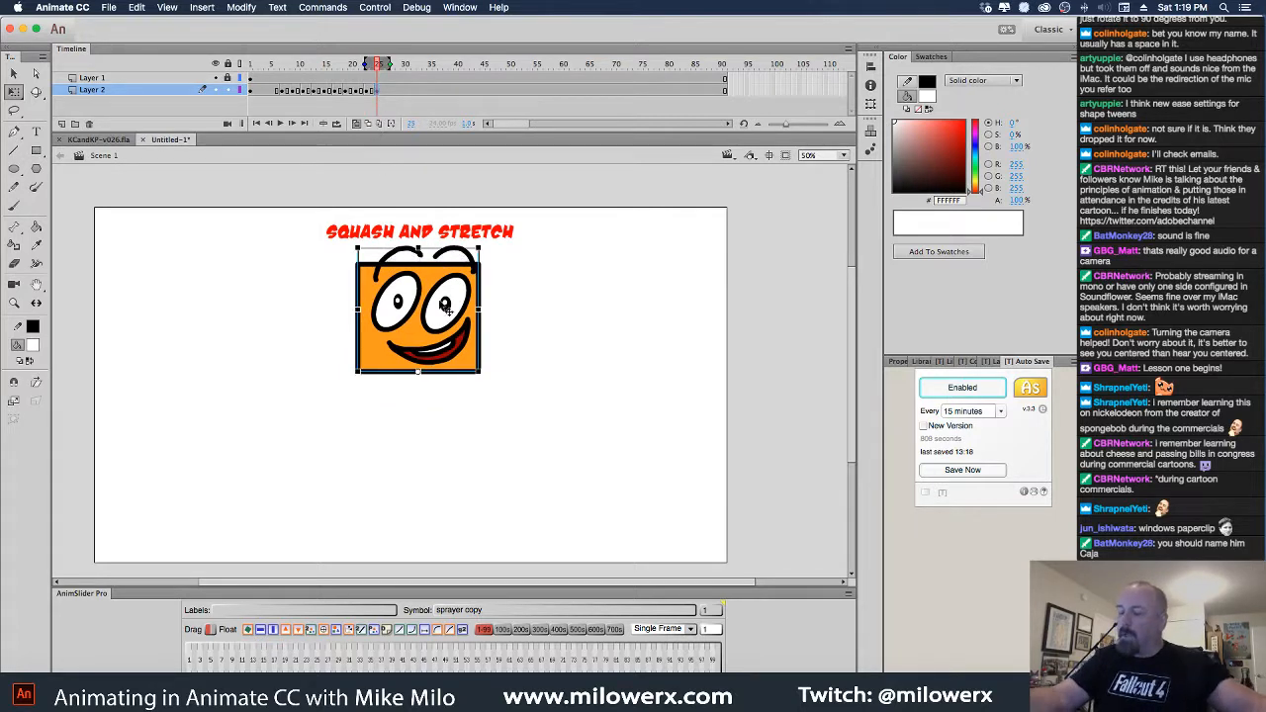
left_click_drag(433, 259, 419, 225)
left_click_drag(450, 293, 460, 377)
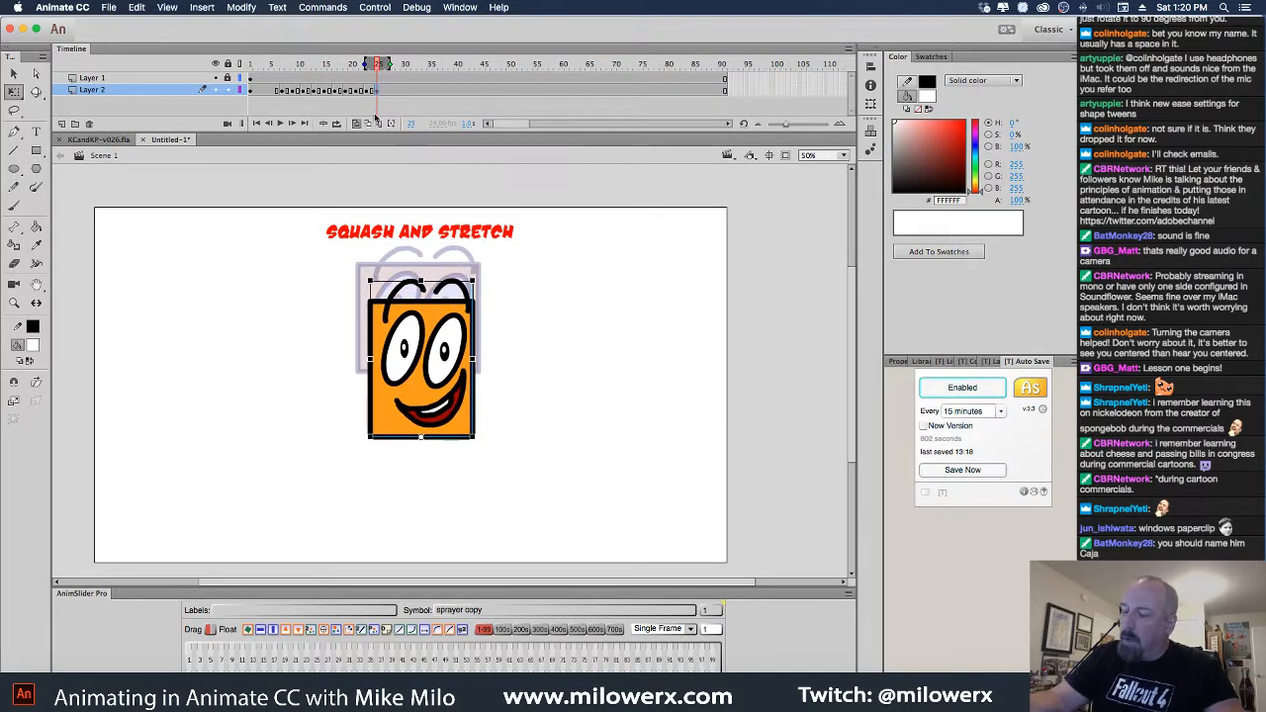
left_click(357, 123)
left_click_drag(380, 90, 326, 97)
left_click_drag(382, 90, 387, 90)
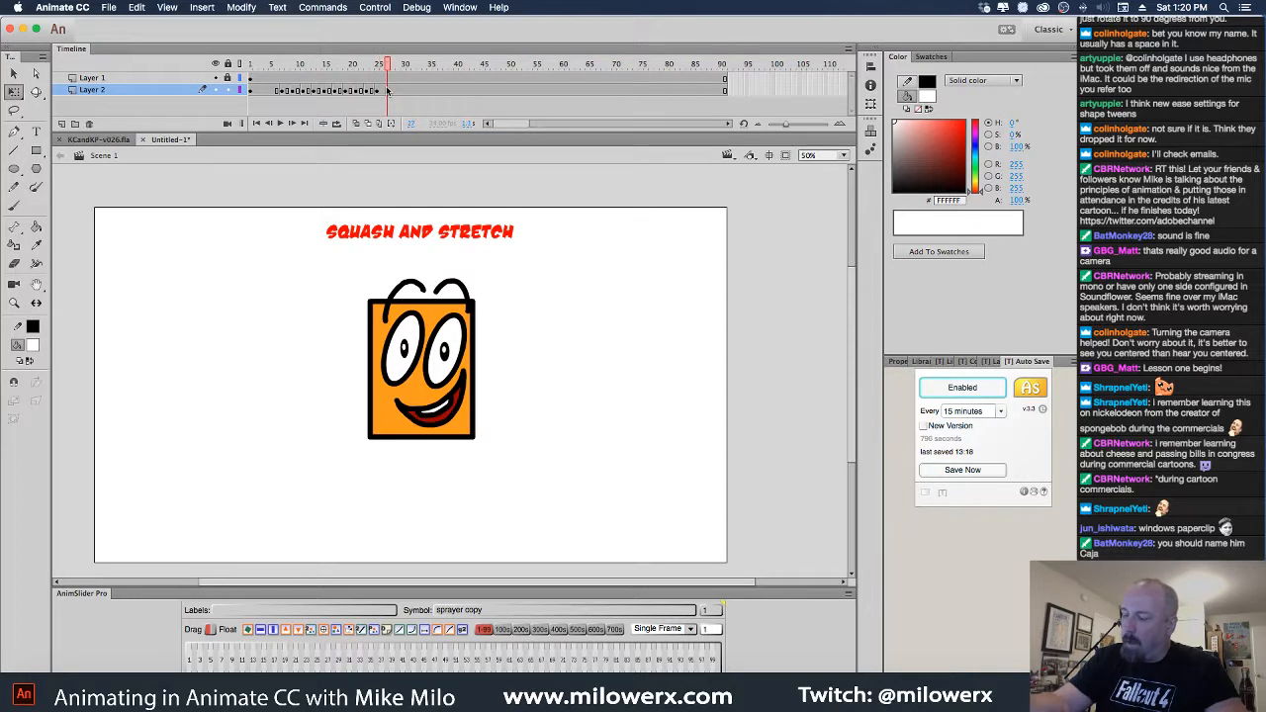
Play the bounce, then move the stretched box down about 29 px at frame 27
left_click(389, 95)
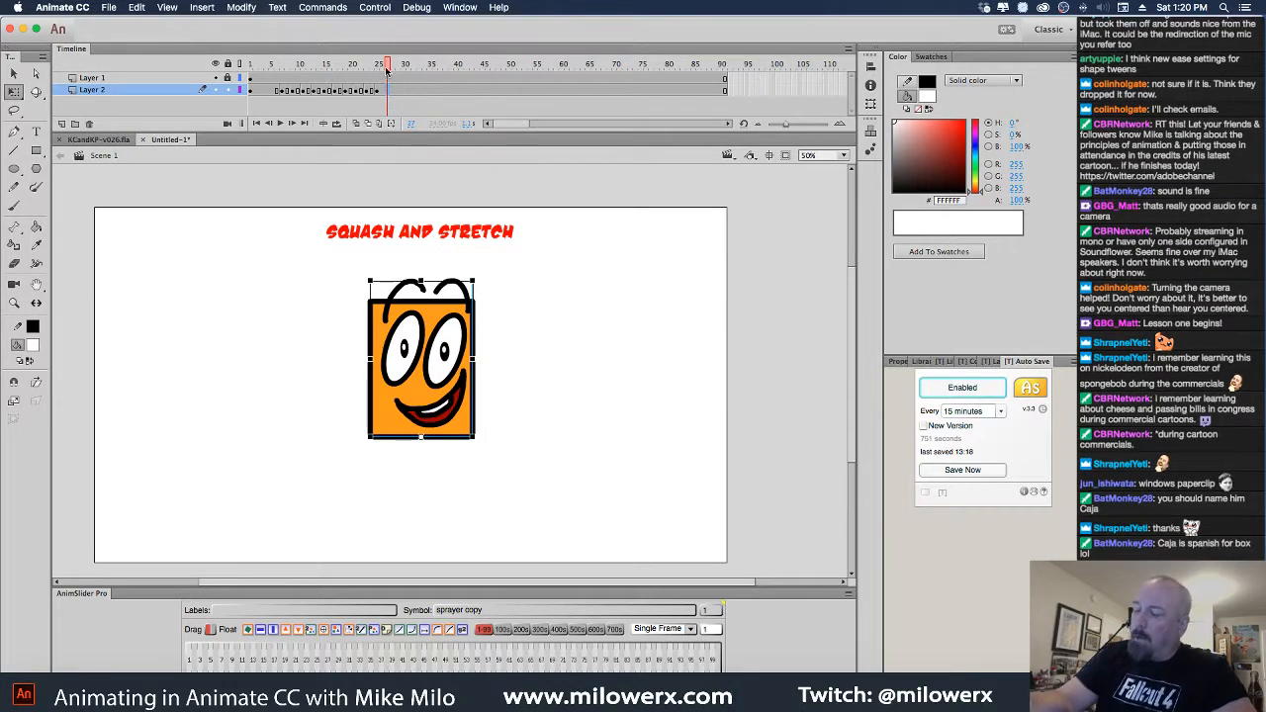
left_click_drag(387, 68, 388, 99)
key("Return")
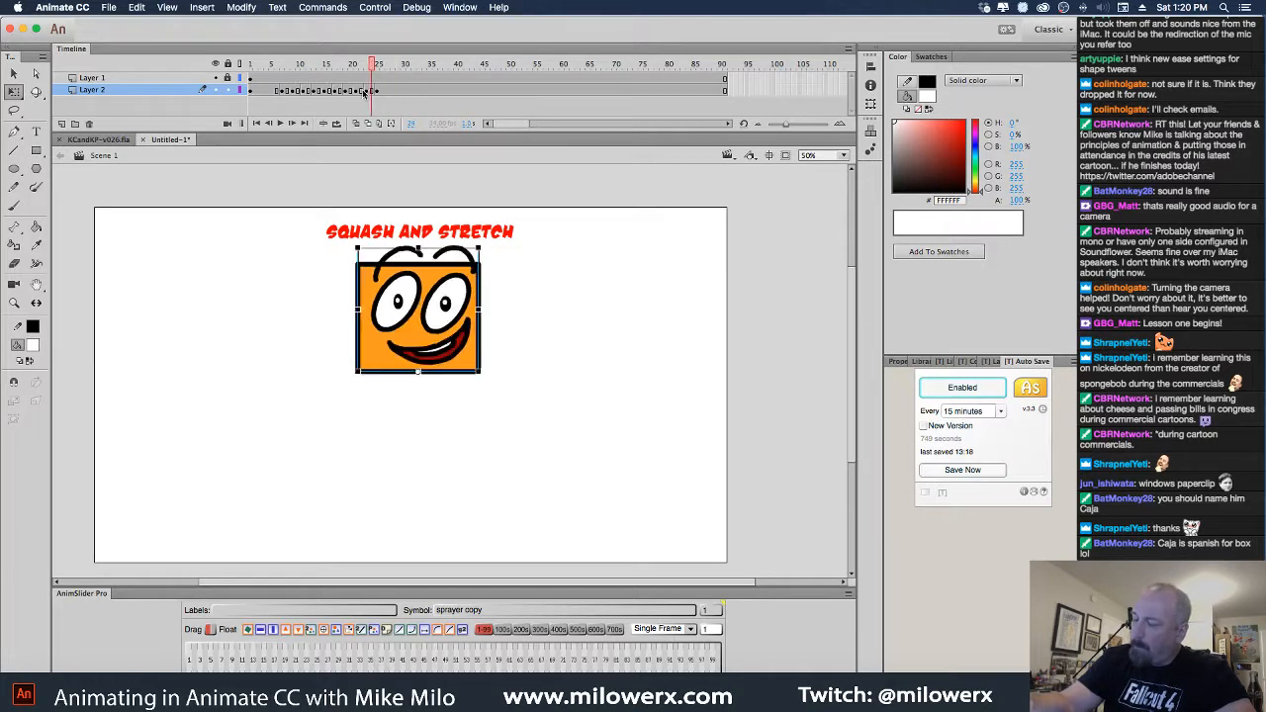
left_click(388, 91)
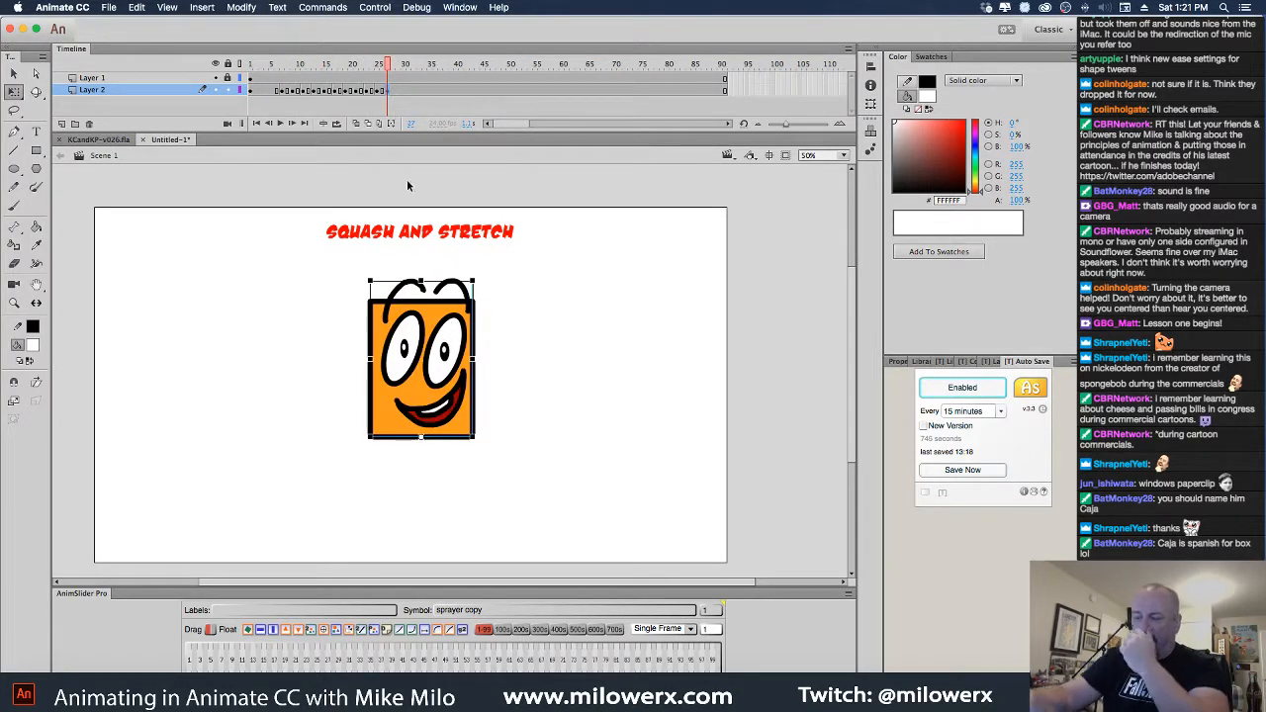
left_click_drag(455, 350, 457, 439)
Add a blank keyframe at frame 30 and paste the squashed box in place
left_click(278, 91)
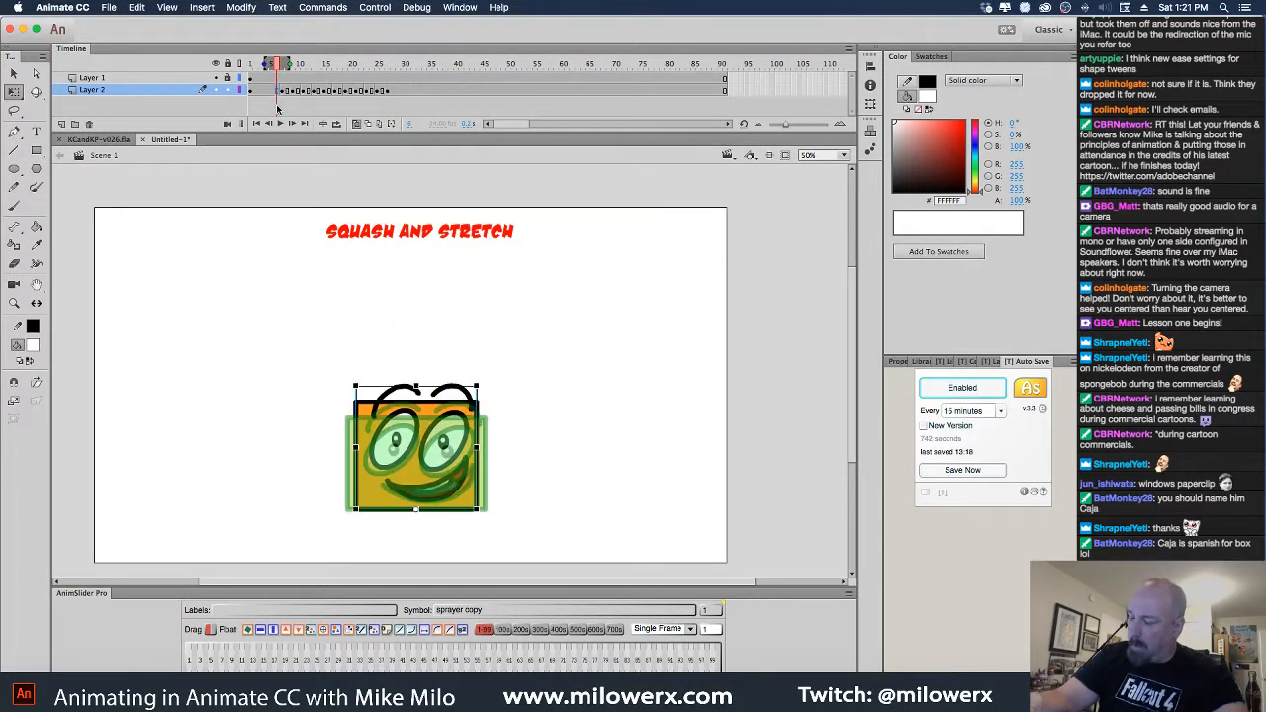
left_click(399, 92)
key("F7")
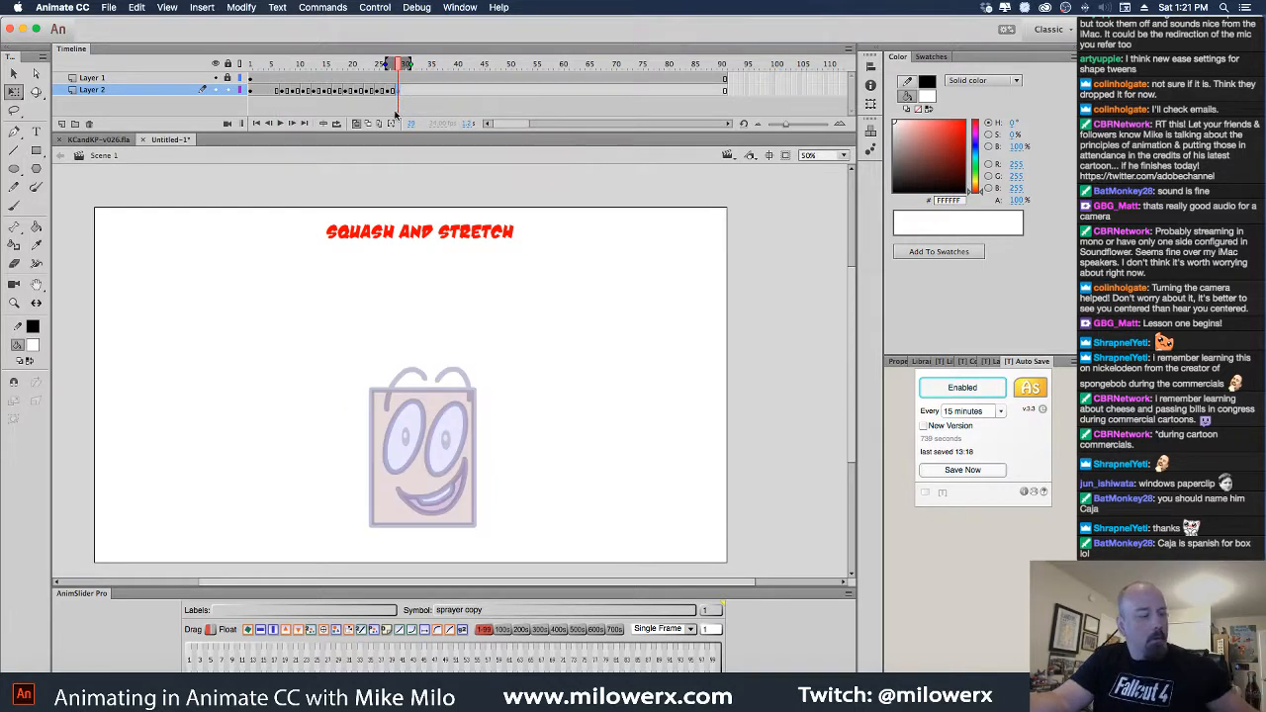
key("ctrl+shift+v")
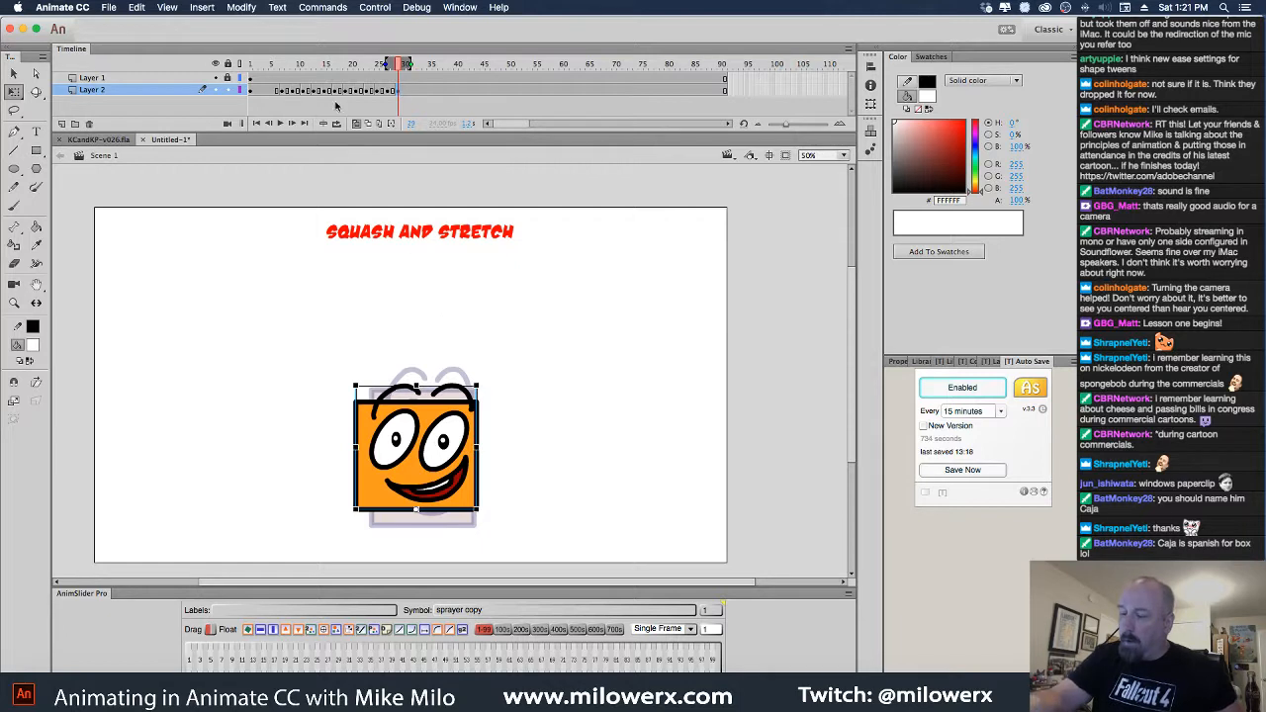
left_click(368, 123)
left_click(397, 66)
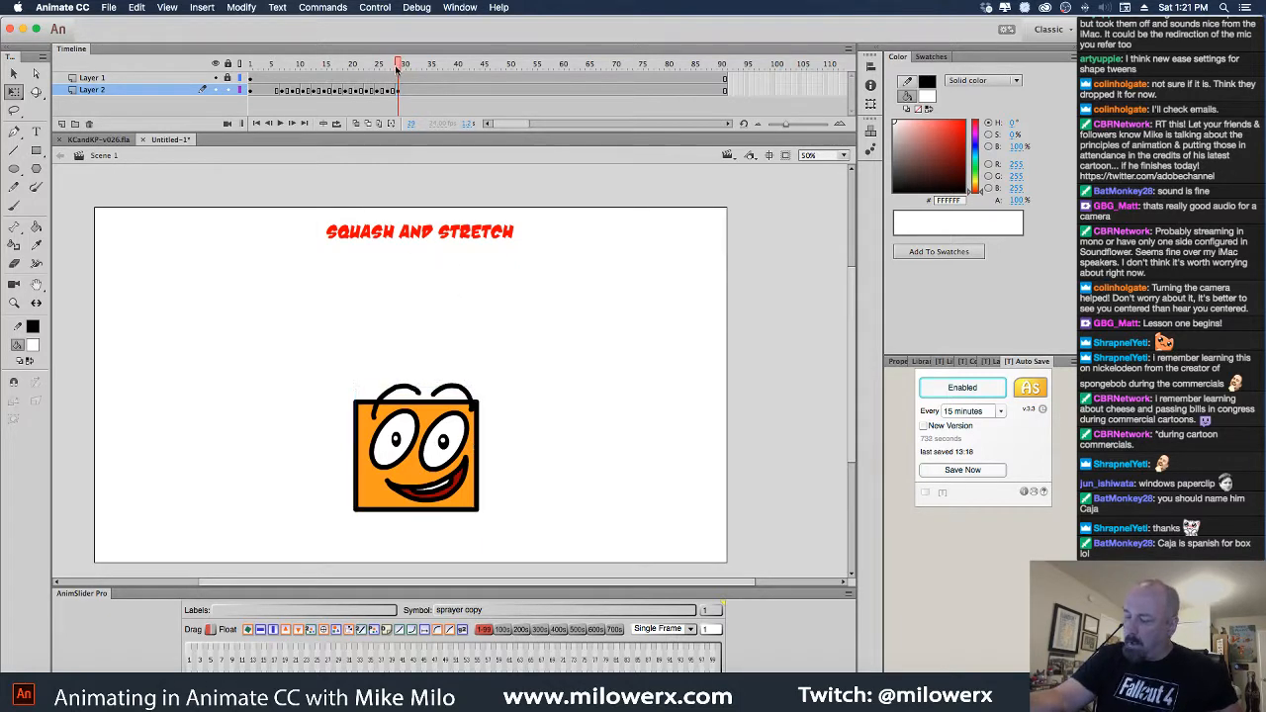
mouse_move(397, 66)
left_mouse_down()
mouse_move(359, 68)
mouse_move(398, 69)
mouse_move(389, 90)
left_mouse_up()
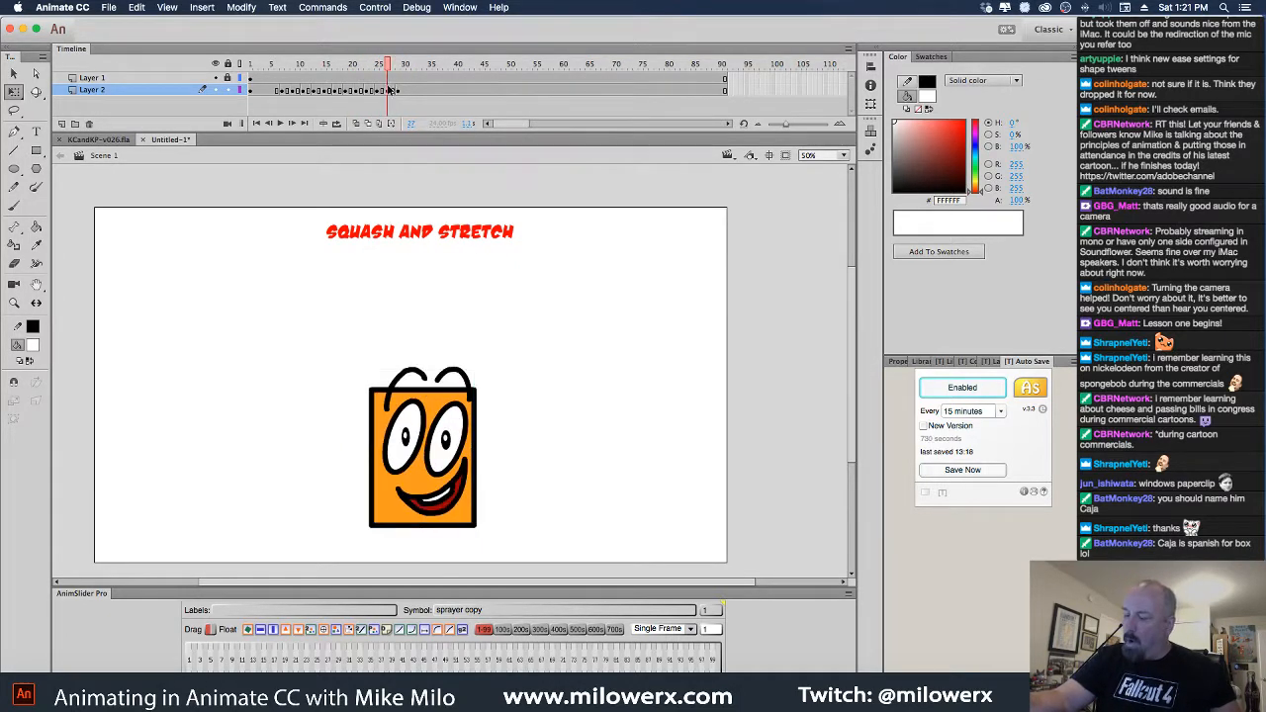
Move the stretched pose up and slightly left, then replay and step through frames 9–20
left_click(357, 124)
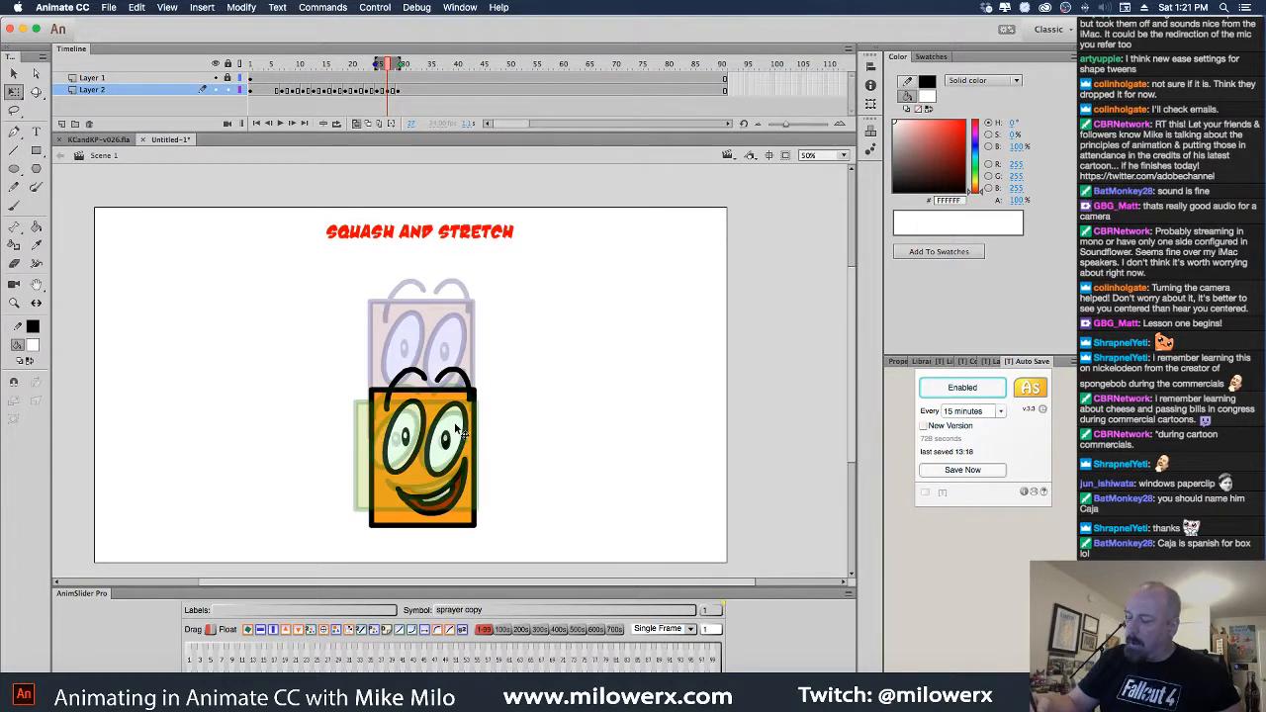
left_click_drag(456, 421, 451, 392)
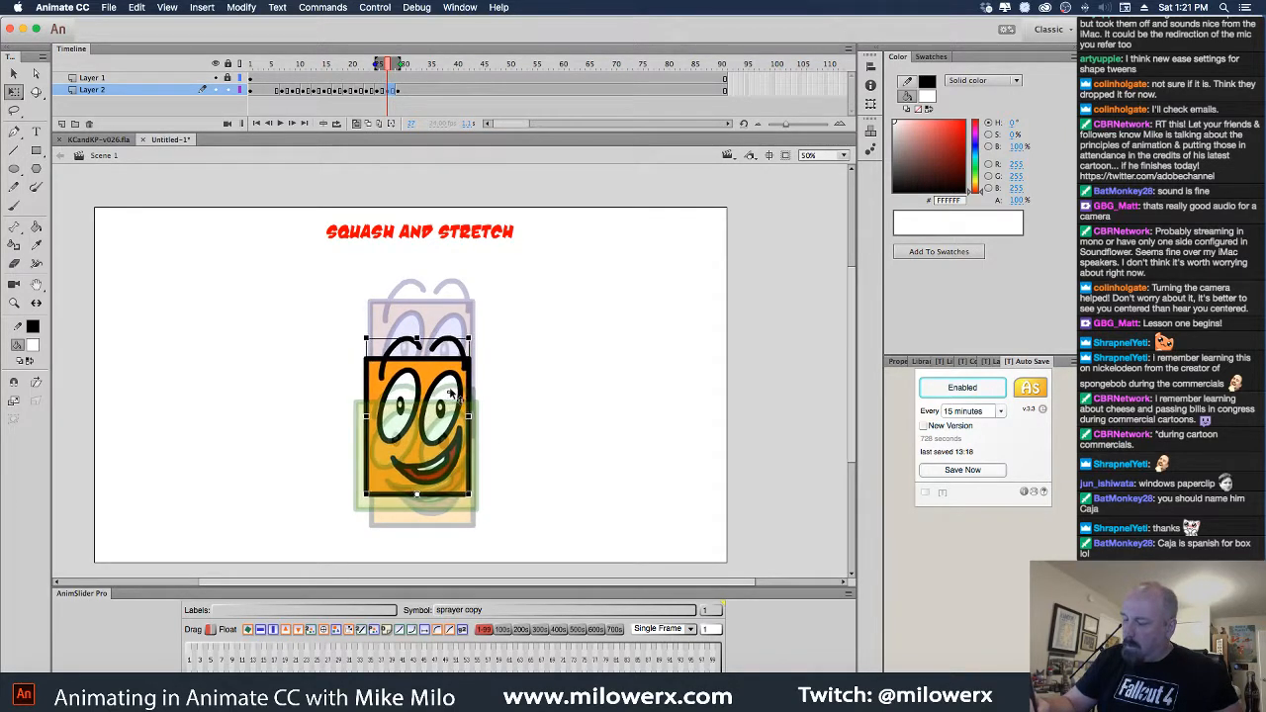
left_click(357, 124)
left_click(291, 66)
key("Return")
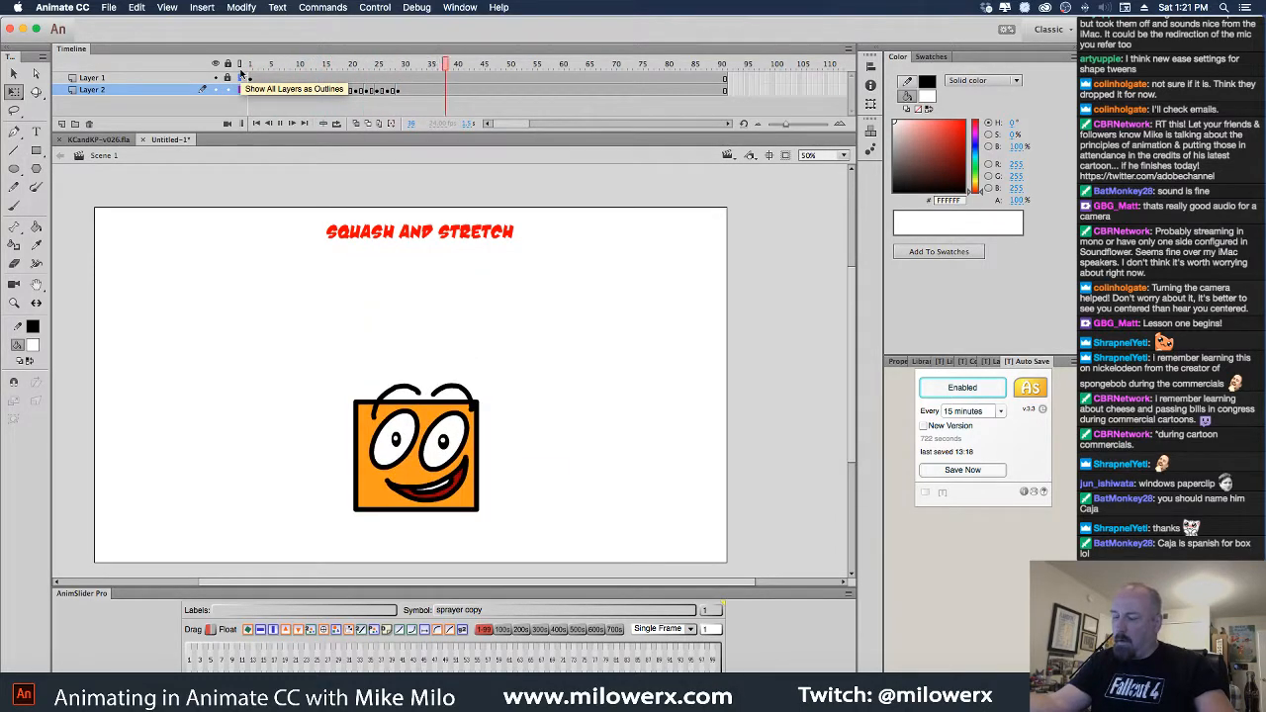
left_click(296, 89)
left_click_drag(295, 87, 379, 89)
left_click(349, 90)
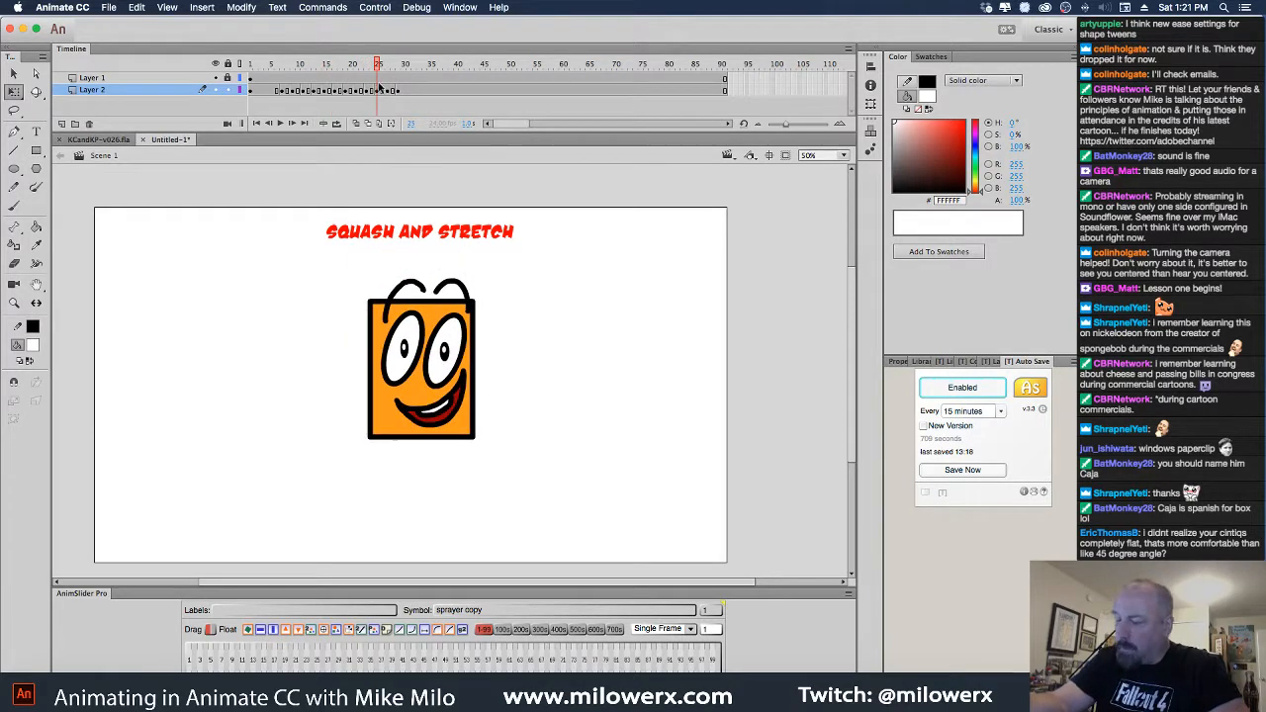
Compare the poses near frames 24–29 and delete the box from frame 26
left_click(400, 91)
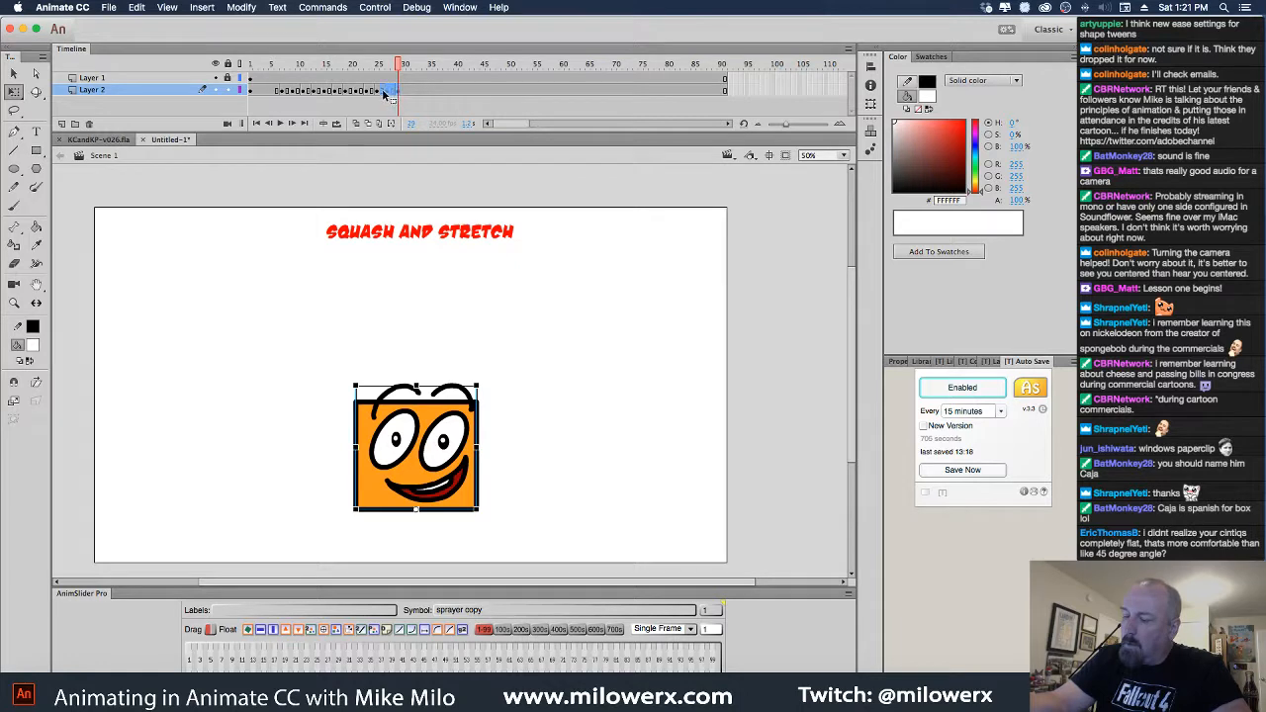
left_click(384, 92)
mouse_move(383, 70)
left_mouse_down()
mouse_move(353, 71)
mouse_move(382, 71)
mouse_move(384, 84)
left_mouse_up()
left_click(387, 92)
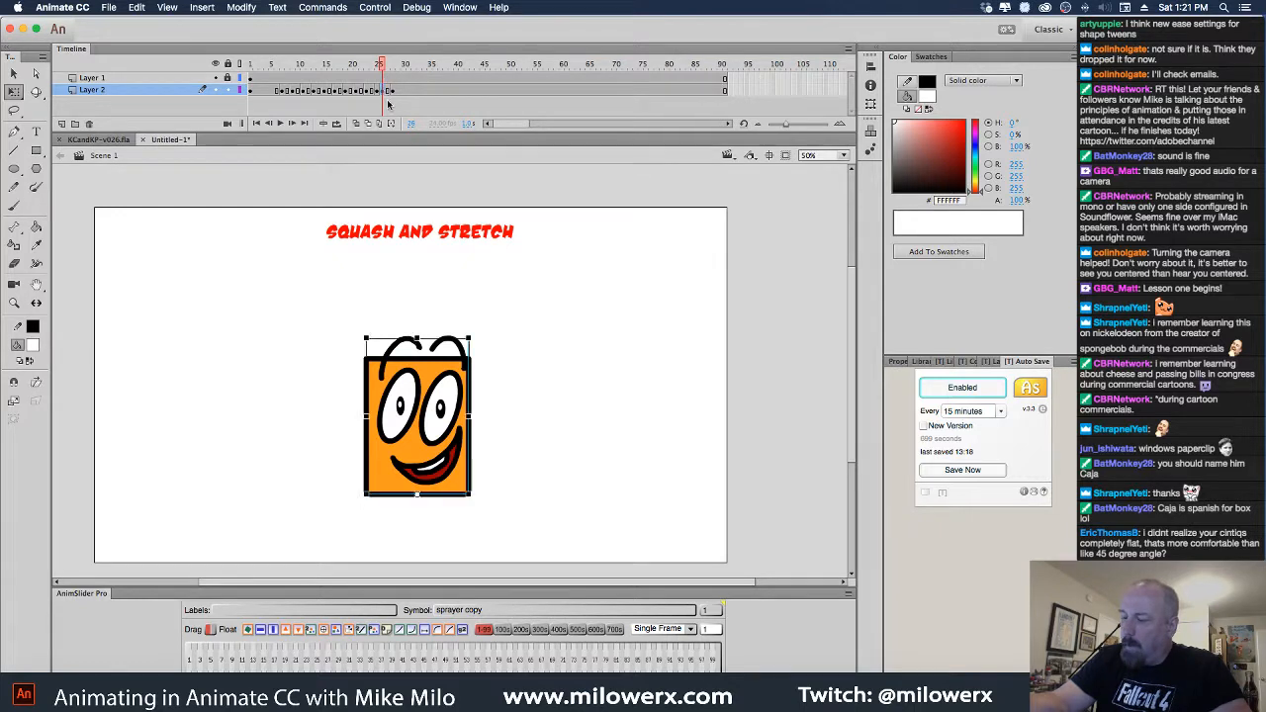
key("Delete")
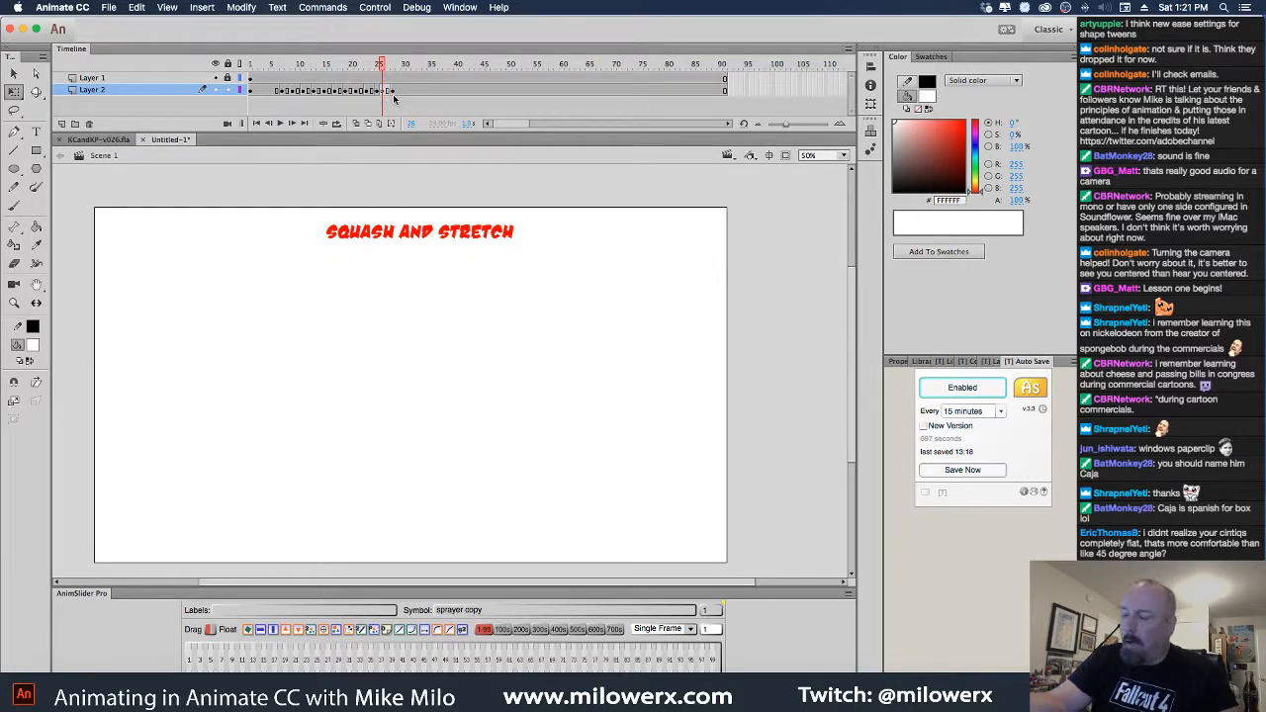
Play the bounce from frame 1 to check timing, then insert a keyframe at frame 29
left_click(393, 92)
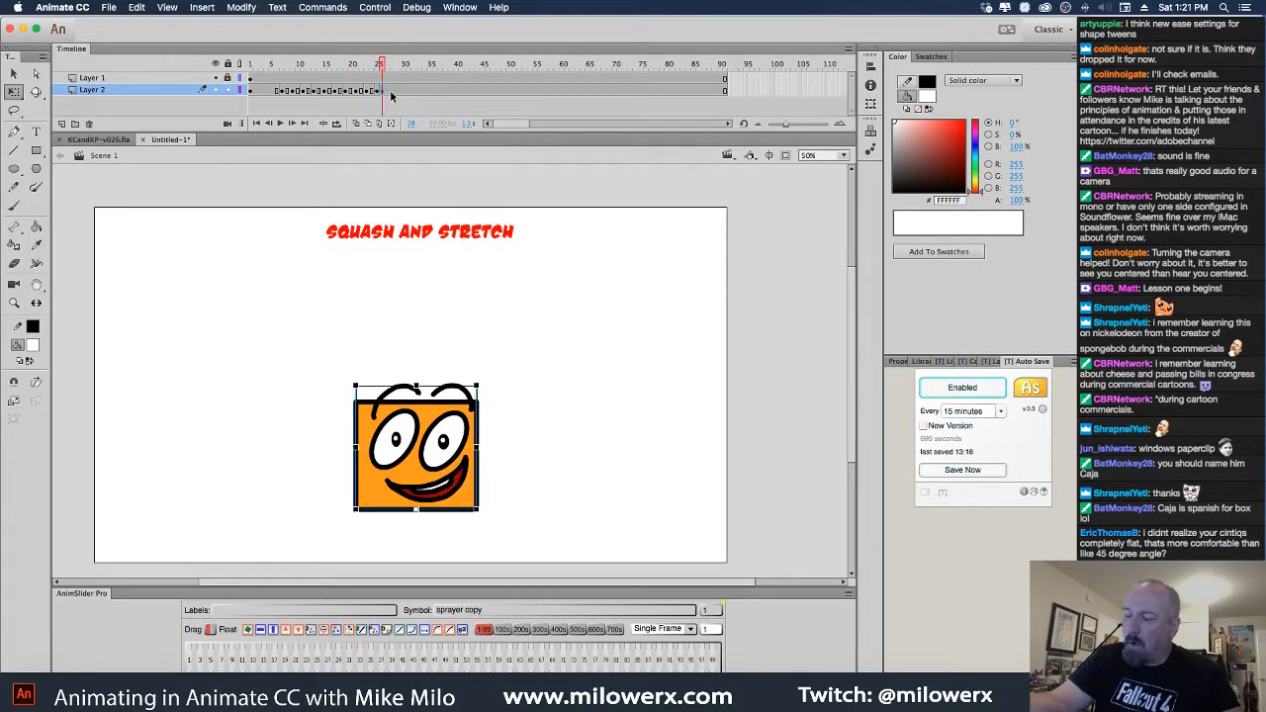
key("Return")
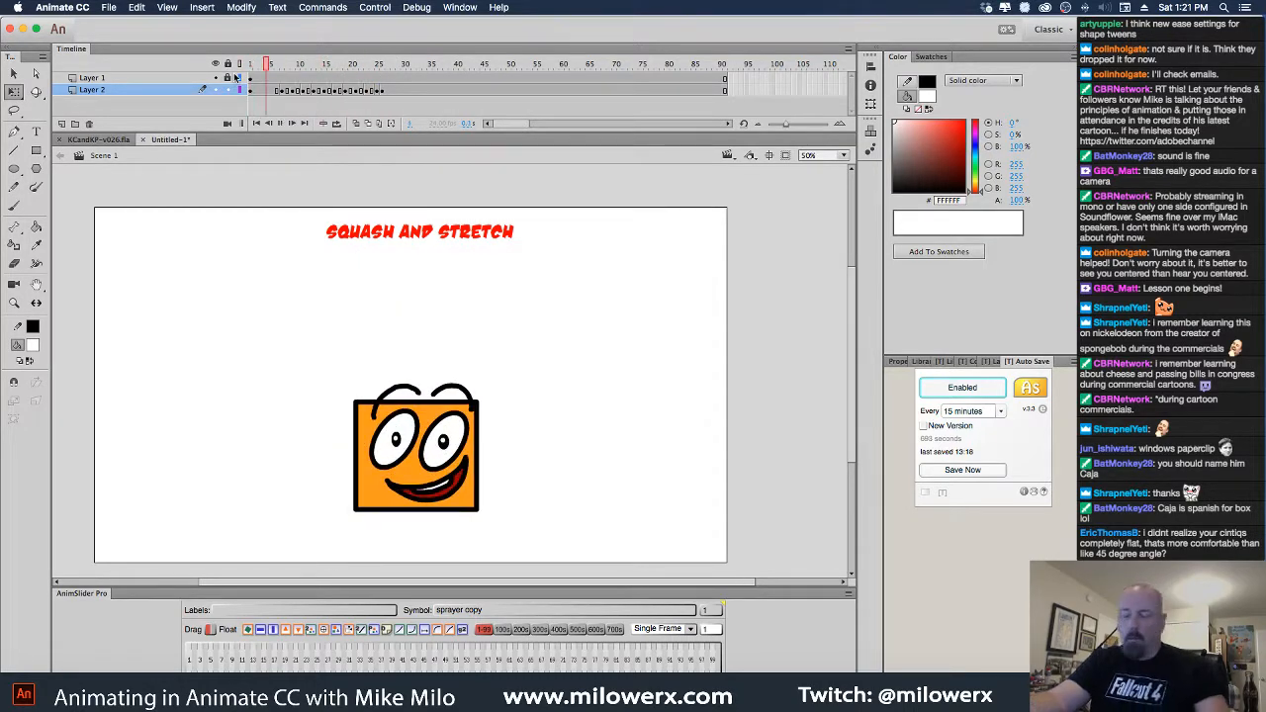
key("Return")
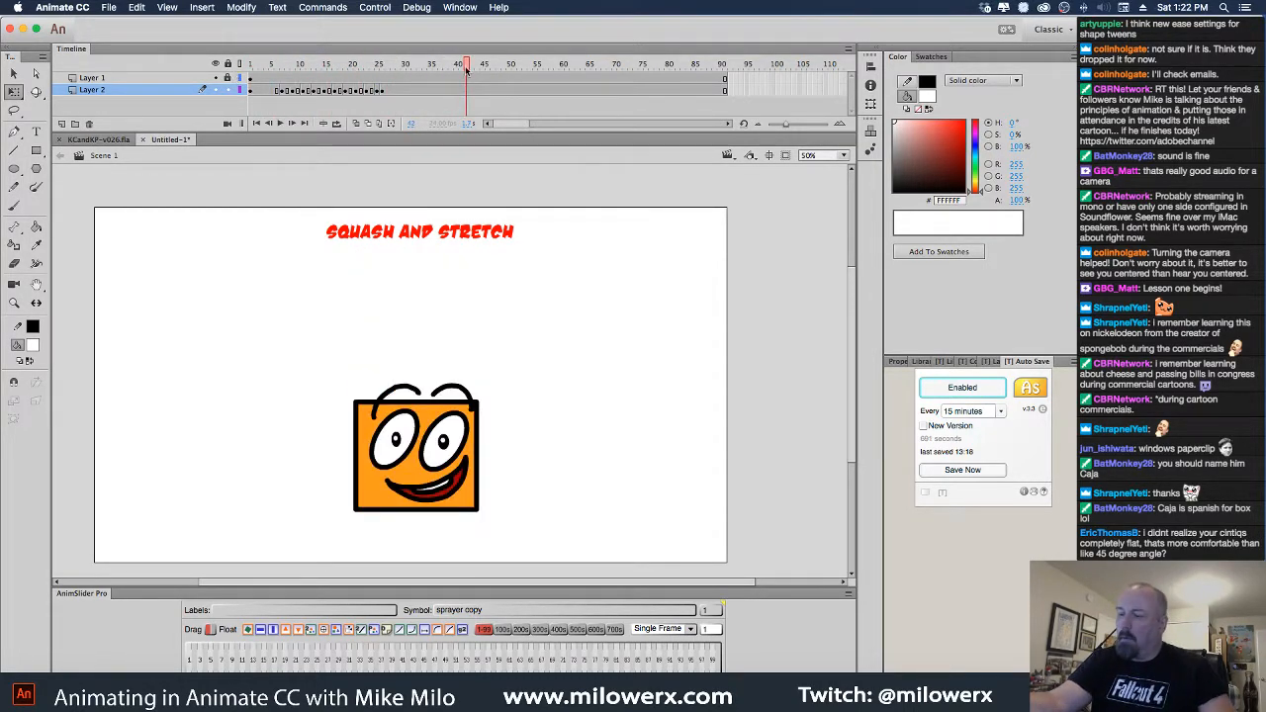
left_click_drag(467, 70, 395, 96)
left_click(391, 92)
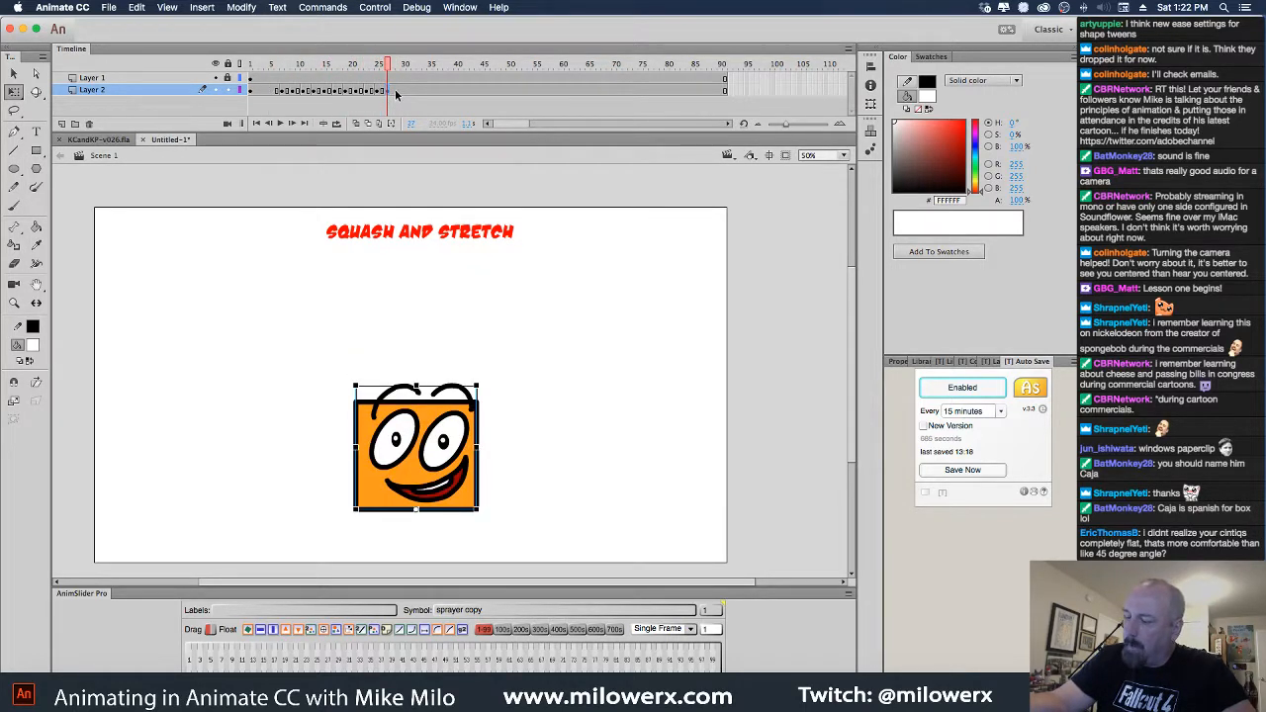
left_click_drag(414, 79, 243, 87)
key("Return")
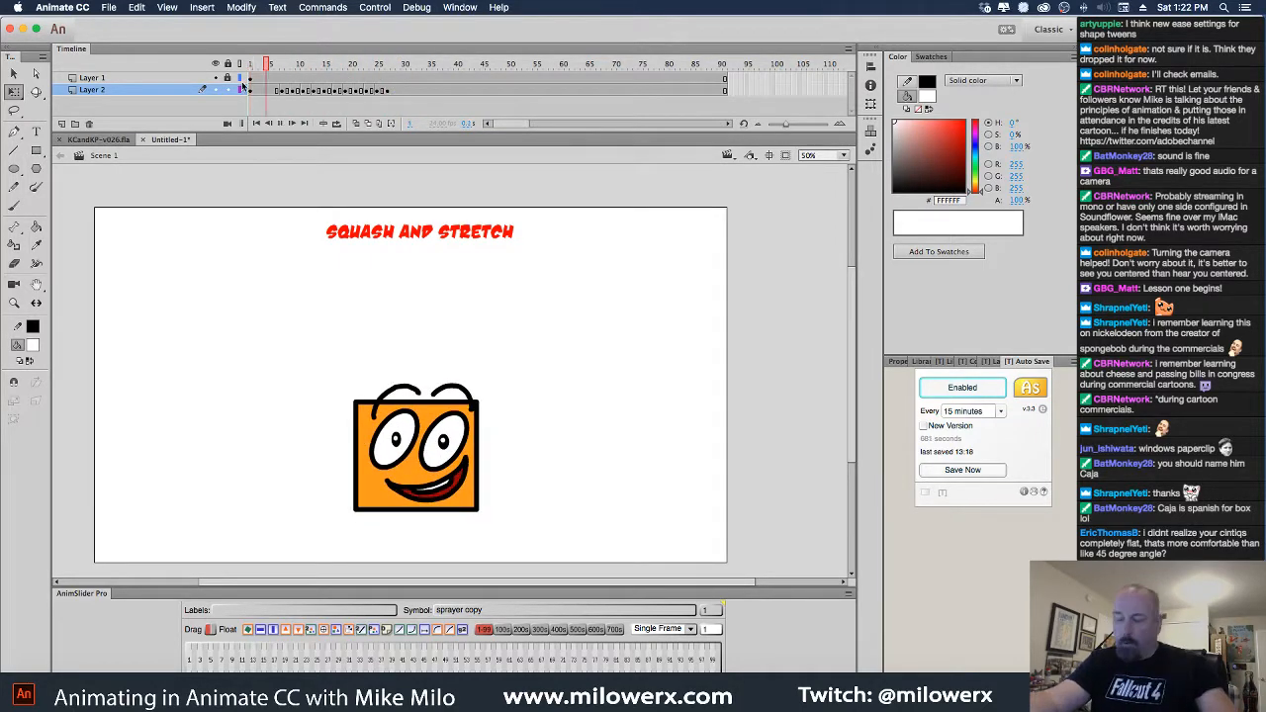
left_click_drag(488, 72, 396, 92)
left_click(397, 91)
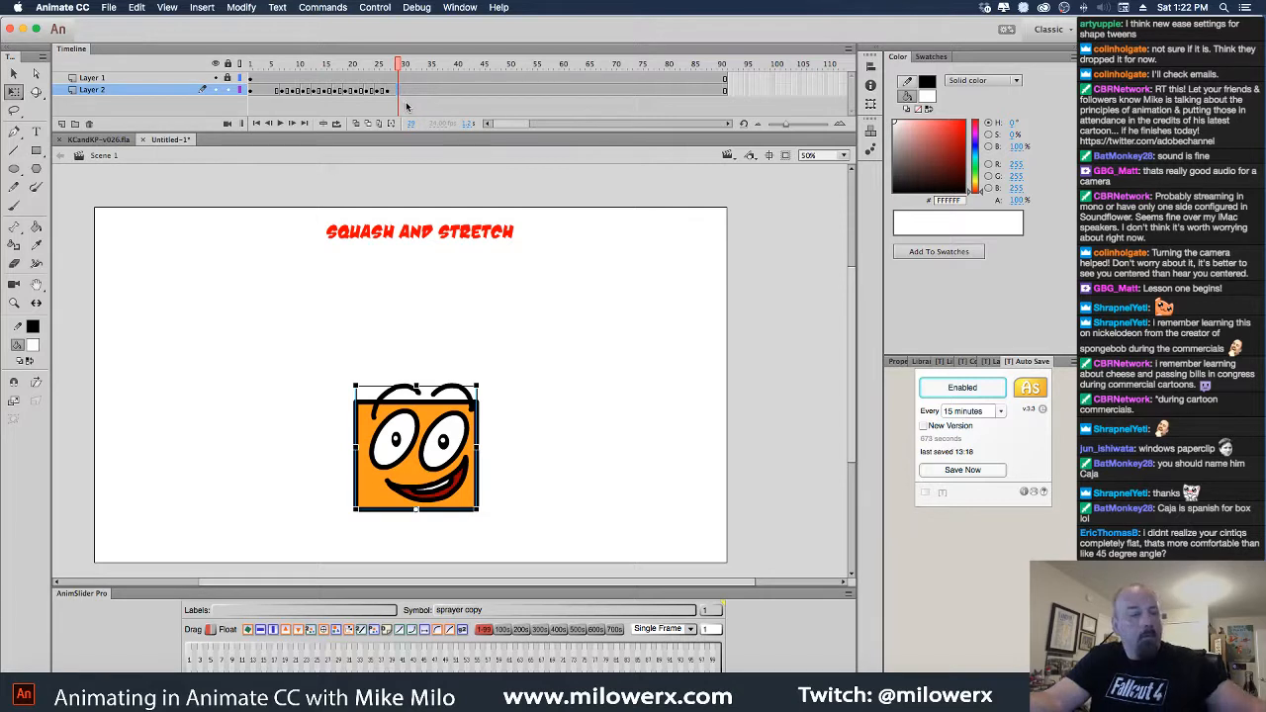
key("F6")
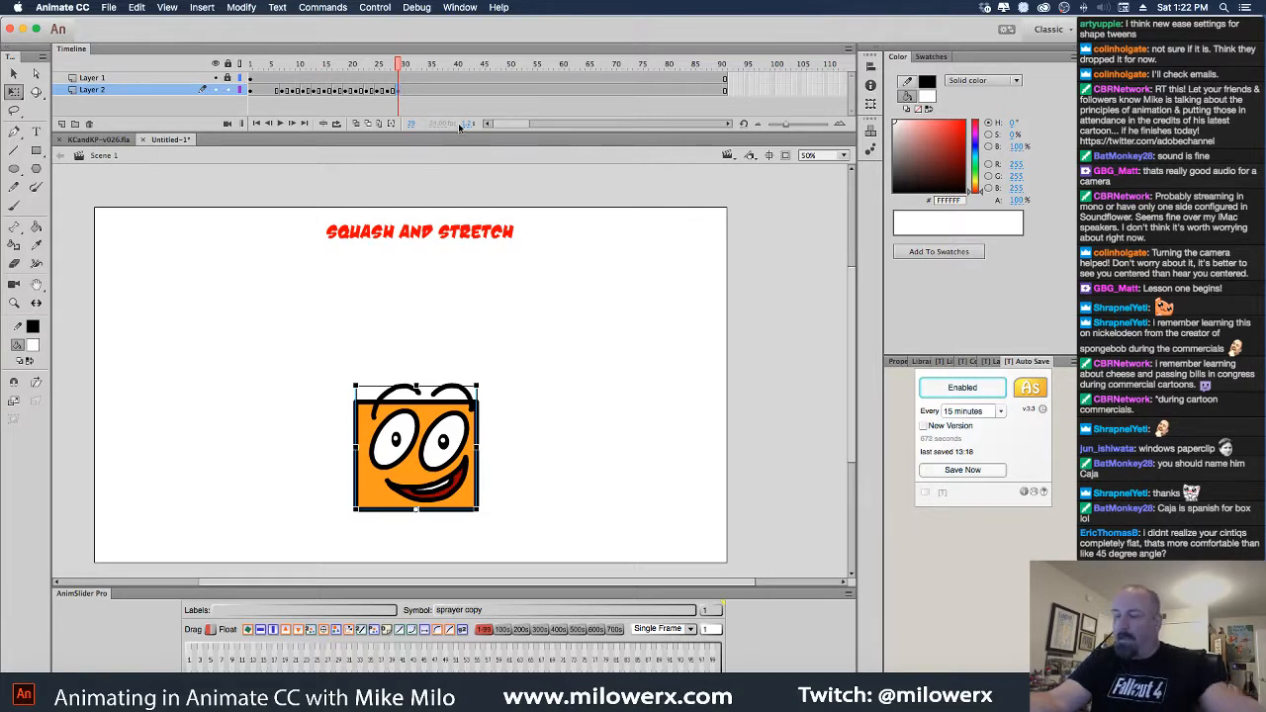
With onion skin on, squash the box lower and wider on frames 30 and 31
left_click(356, 124)
left_click_drag(415, 385, 417, 400)
left_click_drag(476, 453, 487, 453)
left_click(407, 91)
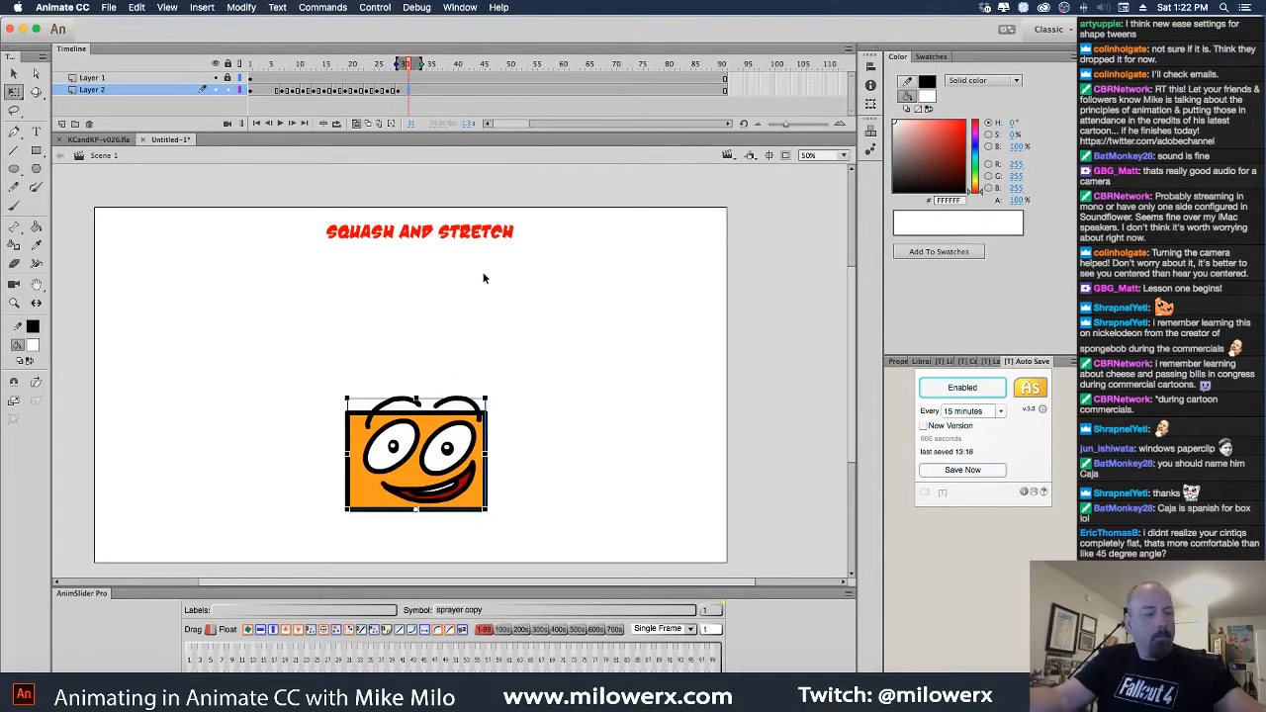
left_click_drag(486, 455, 490, 453)
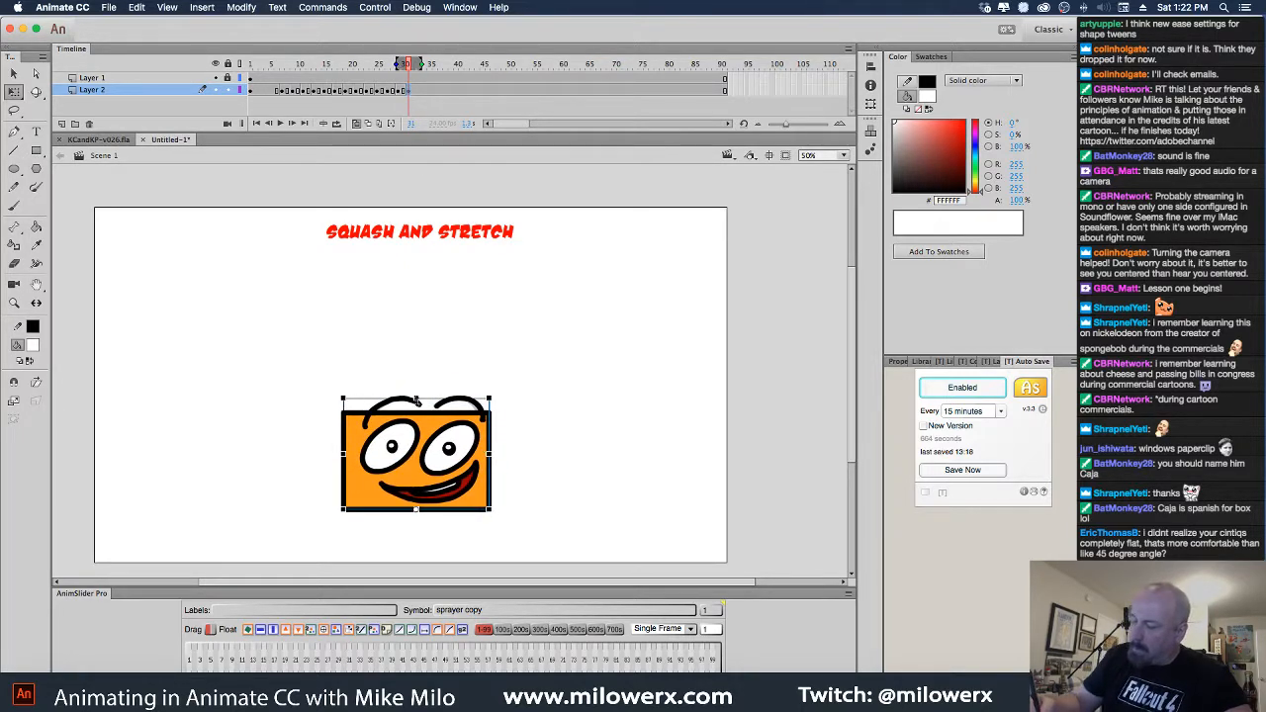
left_click_drag(417, 399, 418, 406)
Compare poses at frames 27–33, then paste the box into the empty keyframe at 33
left_click(420, 90)
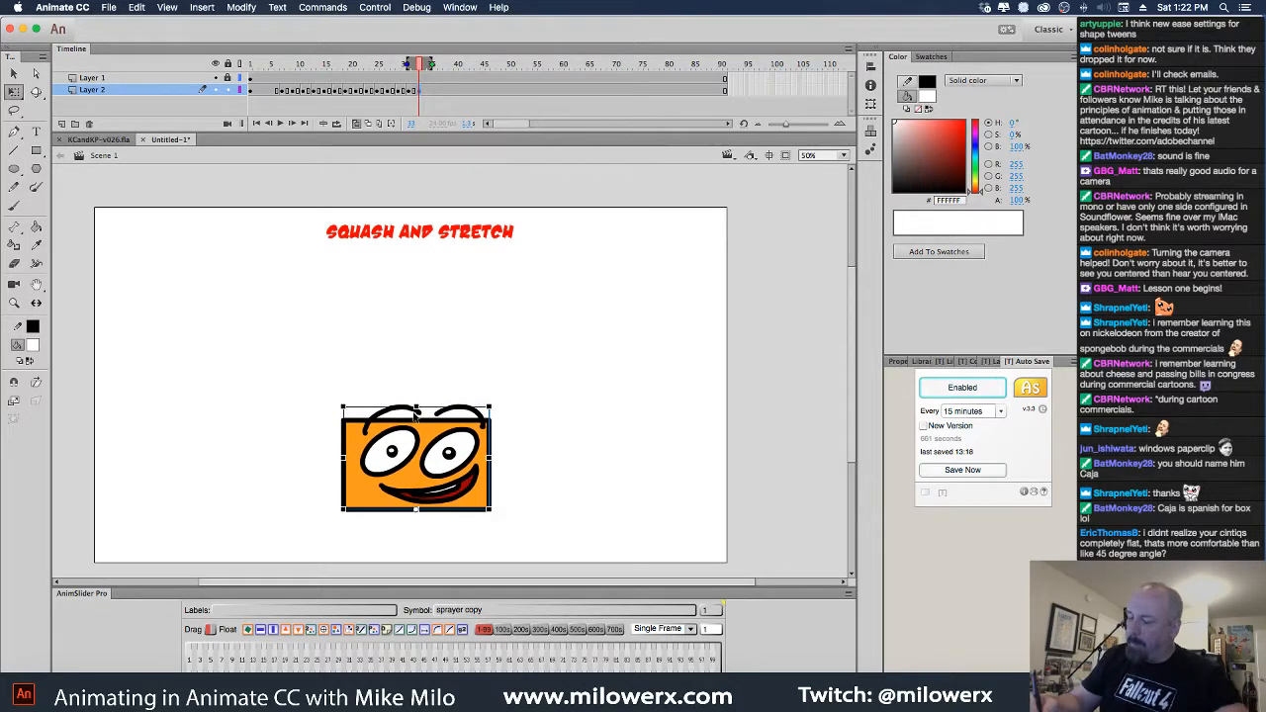
left_click(401, 91)
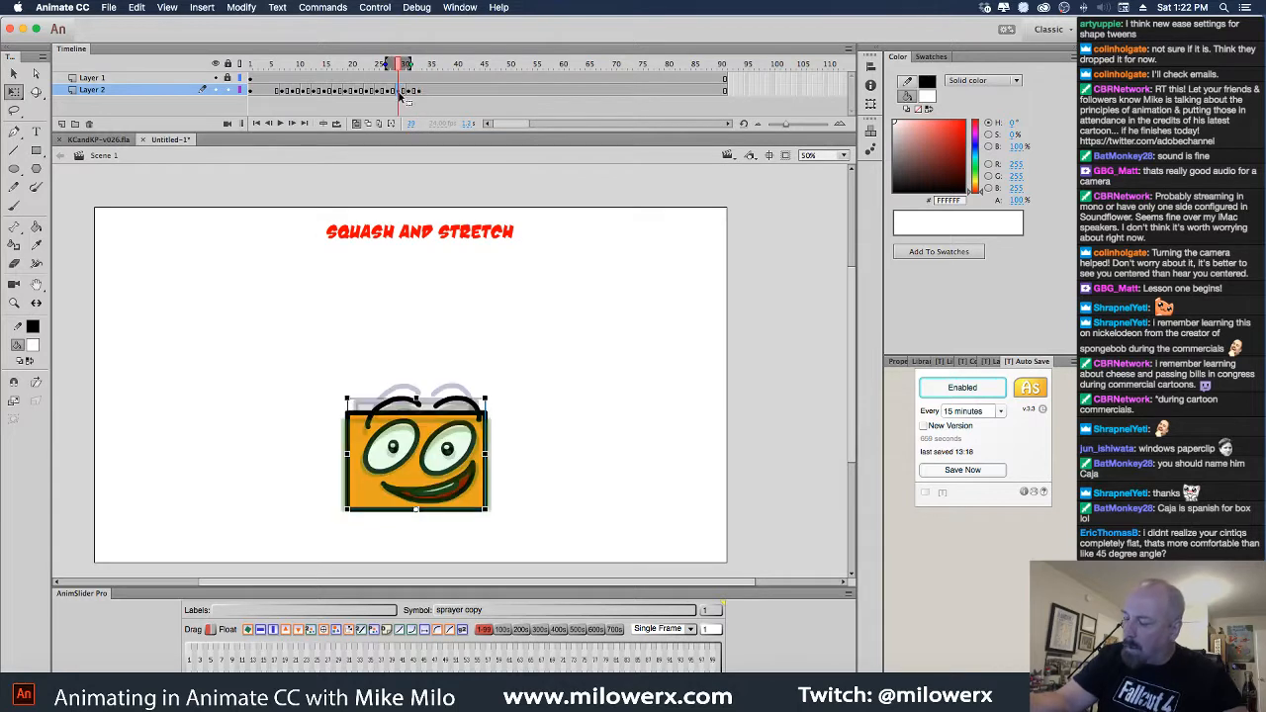
left_click(387, 90)
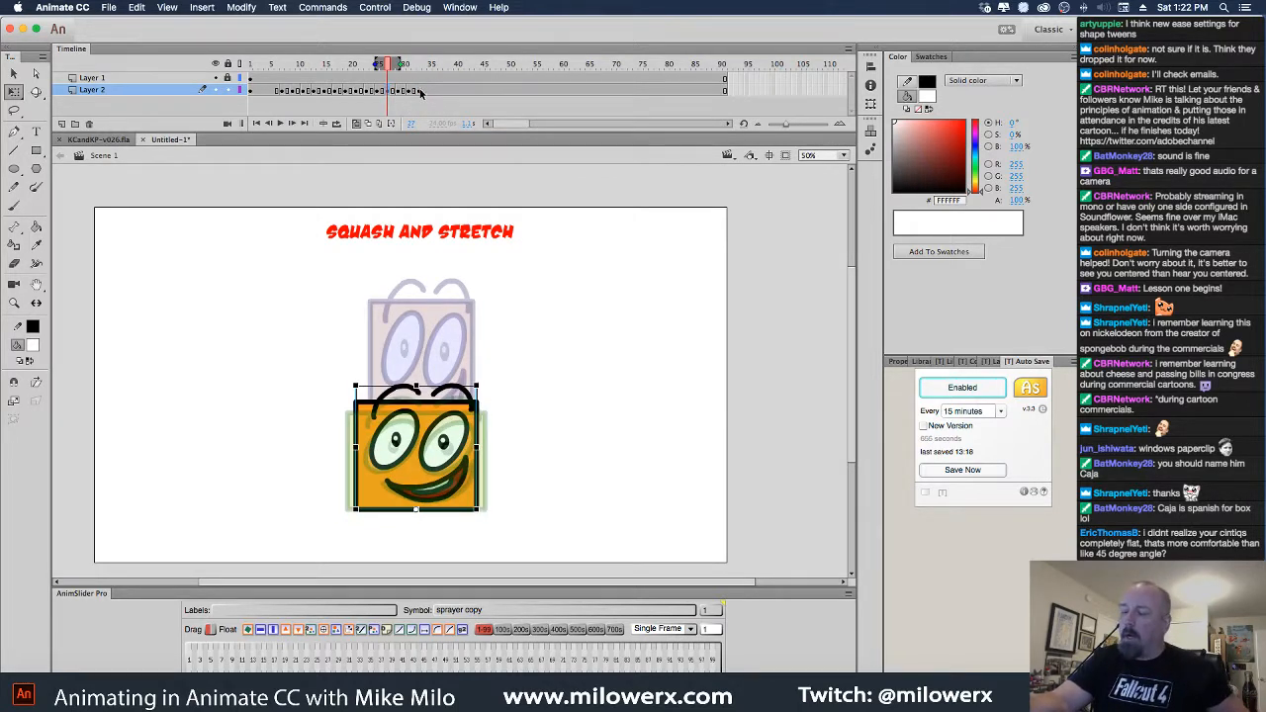
left_click(420, 91)
left_click(423, 92)
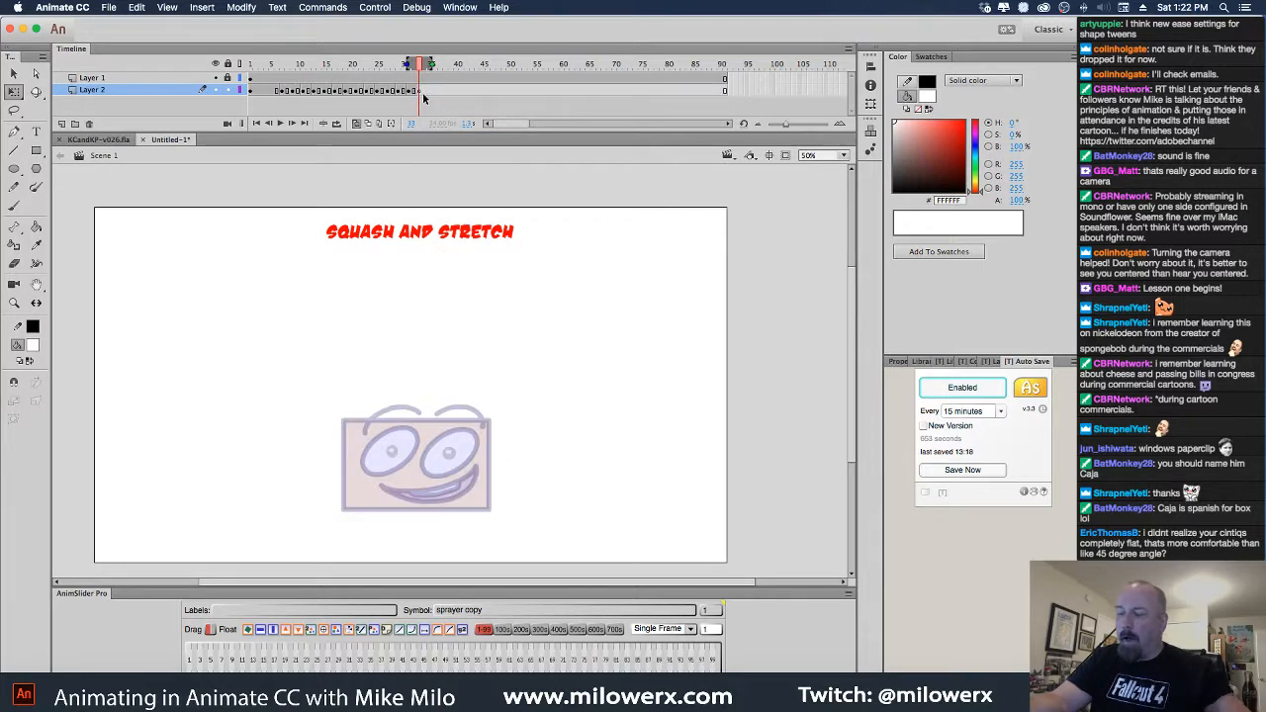
key("super+shift+v")
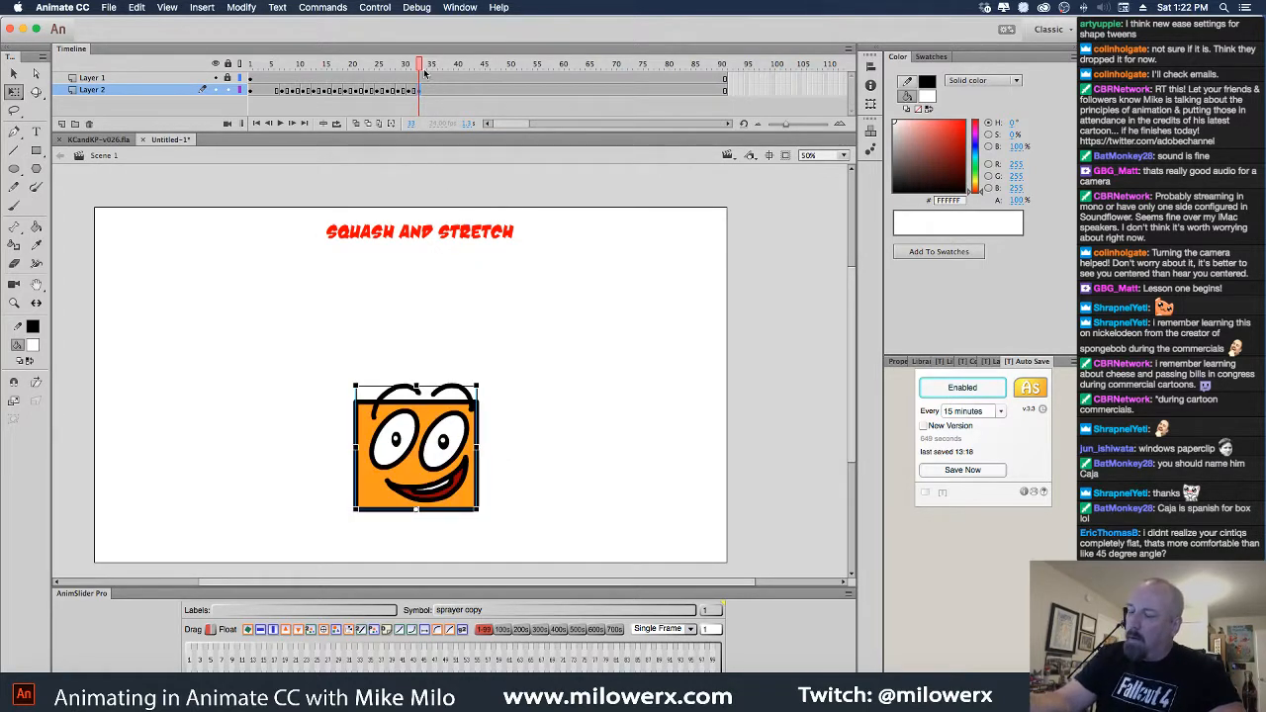
mouse_move(420, 91)
left_mouse_down()
mouse_move(372, 91)
mouse_move(444, 91)
mouse_move(390, 82)
mouse_move(421, 89)
left_mouse_up()
Add a keyframe at frame 35 and stretch the box taller and narrower at frame 33
left_click(430, 93)
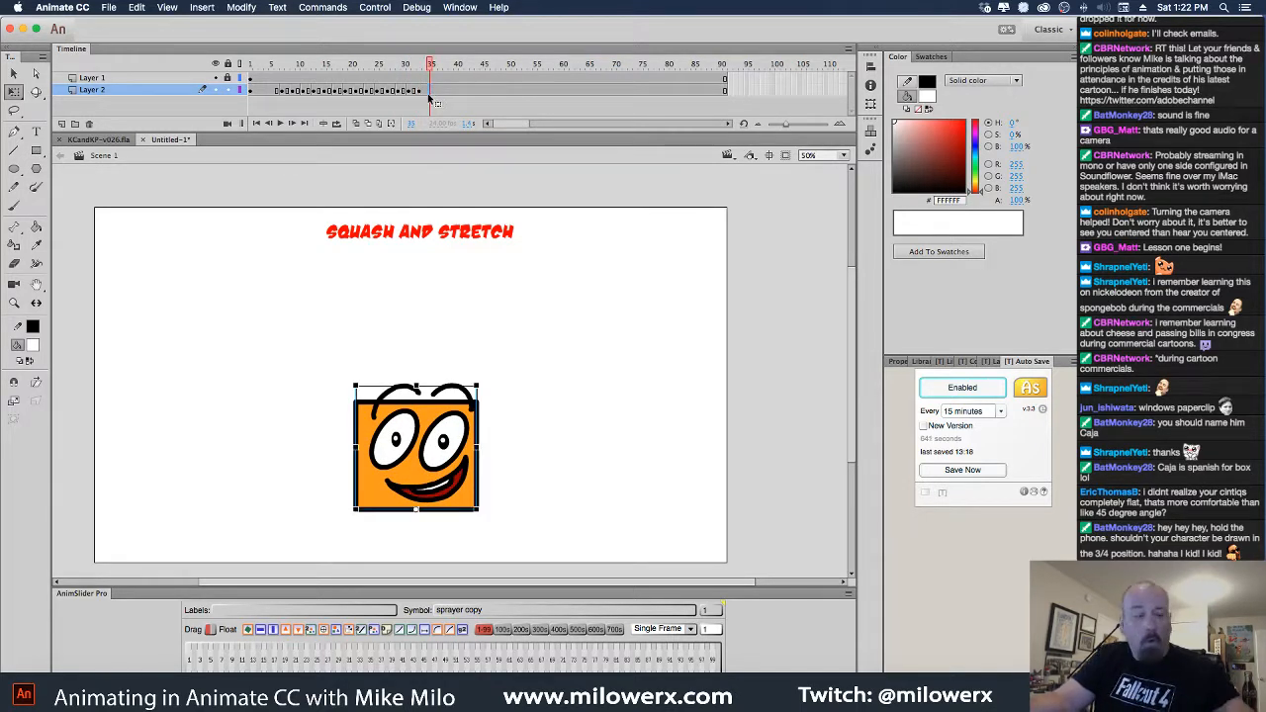
key("F6")
left_click(426, 92)
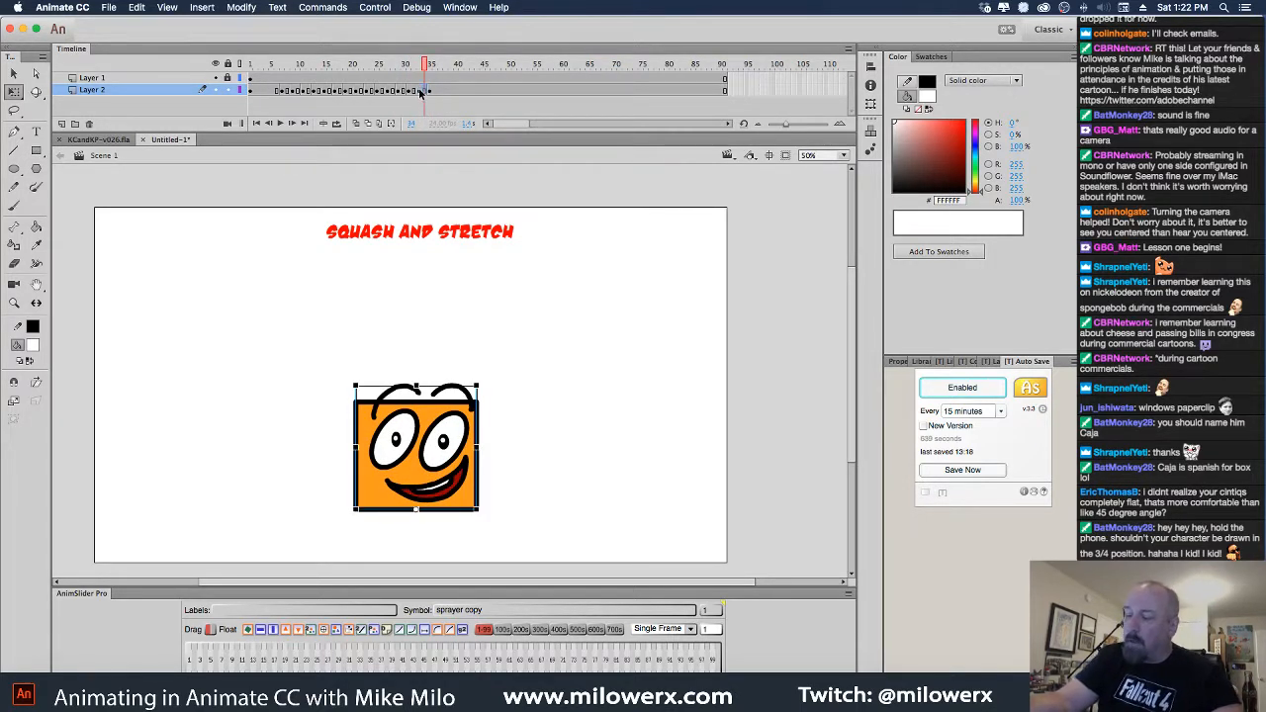
left_click(421, 92)
left_click_drag(417, 386, 417, 374)
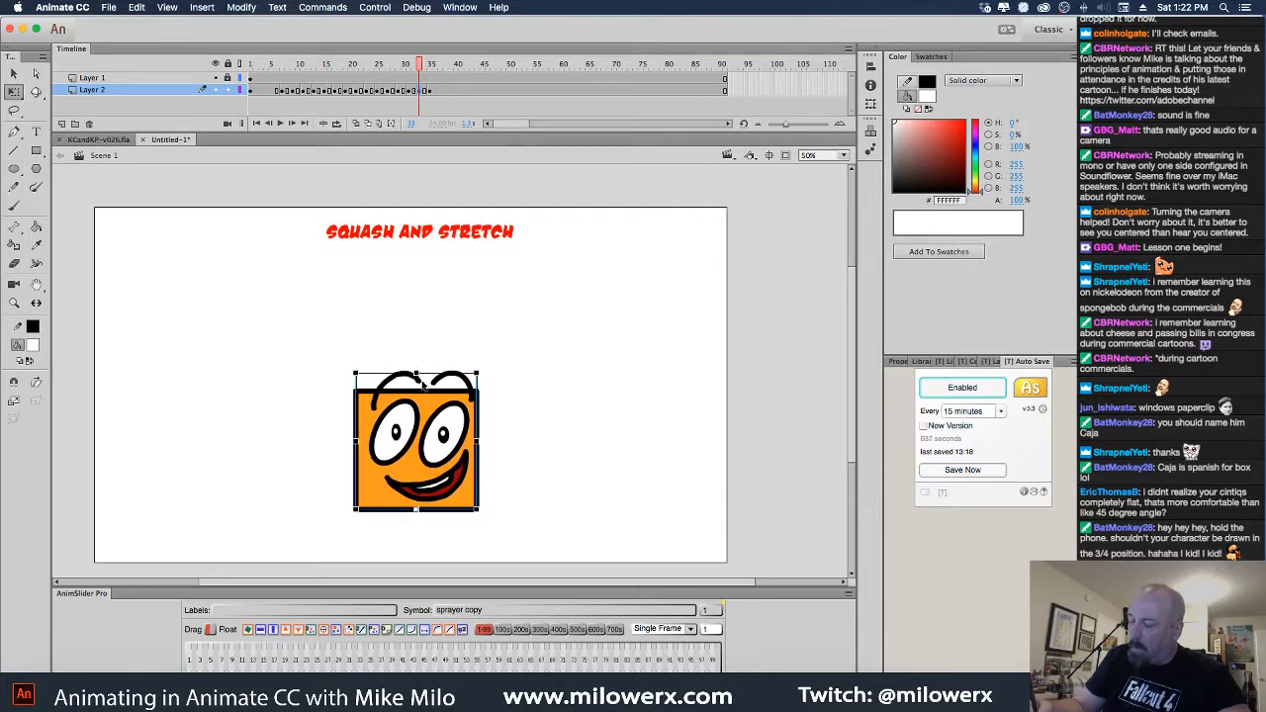
left_click_drag(476, 441, 474, 441)
left_click(467, 310)
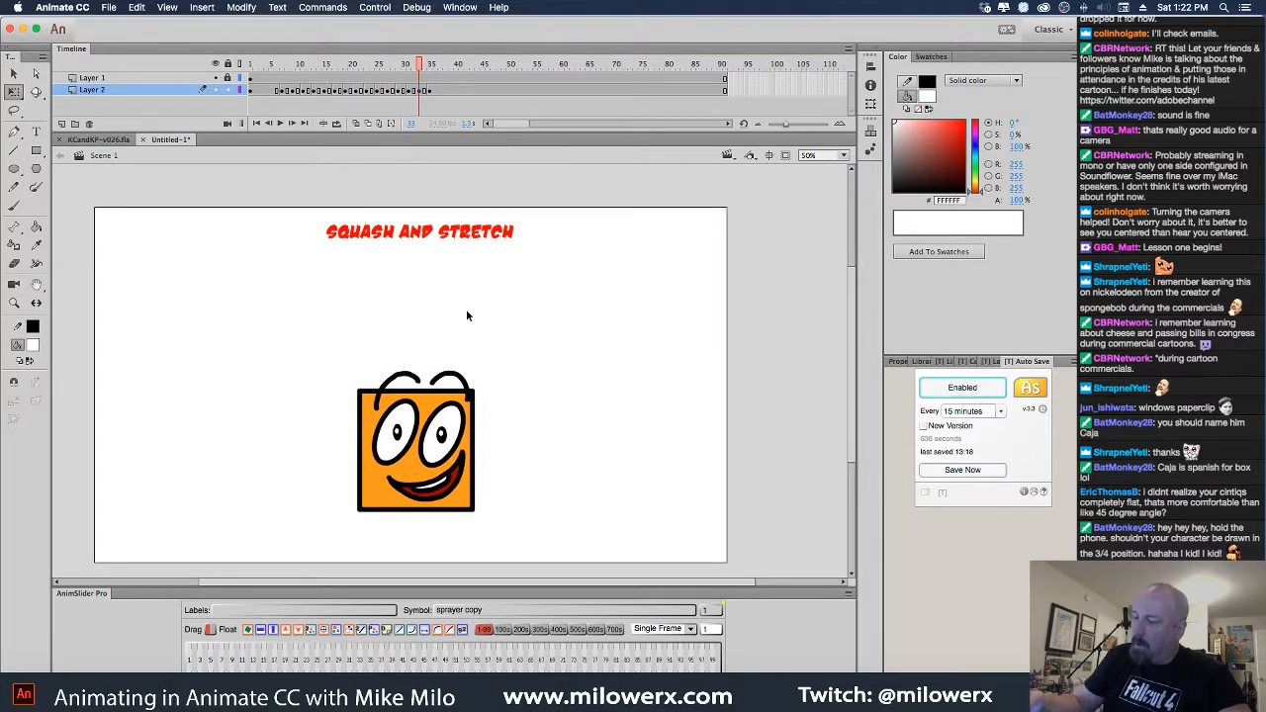
left_click_drag(420, 67, 198, 87)
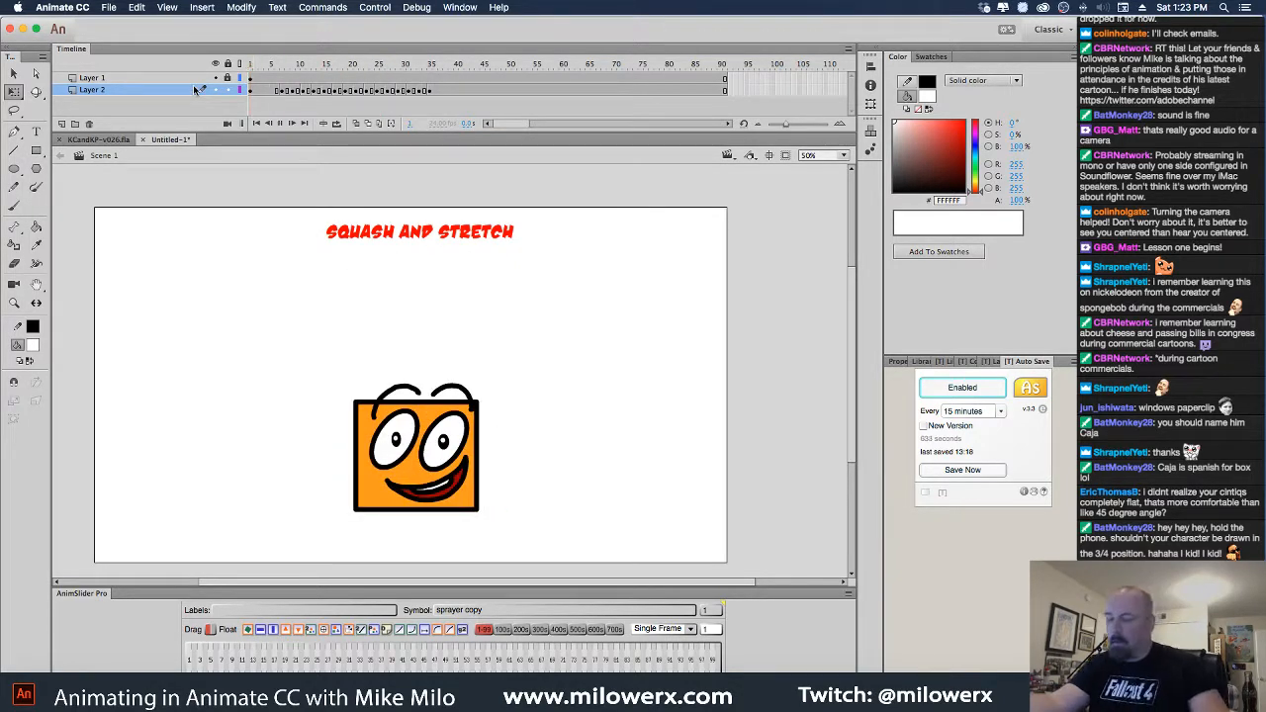
Turn on Loop Playback and remove the unused frames 42–90
key("Return")
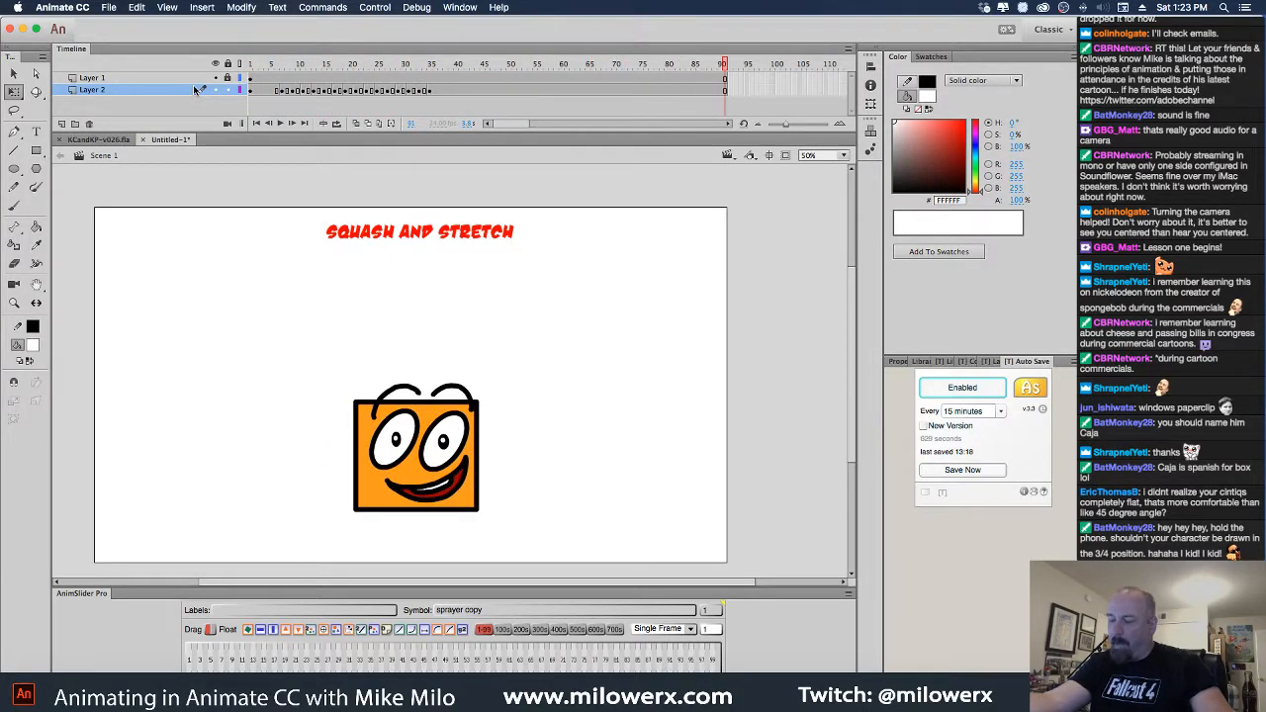
left_click(416, 6)
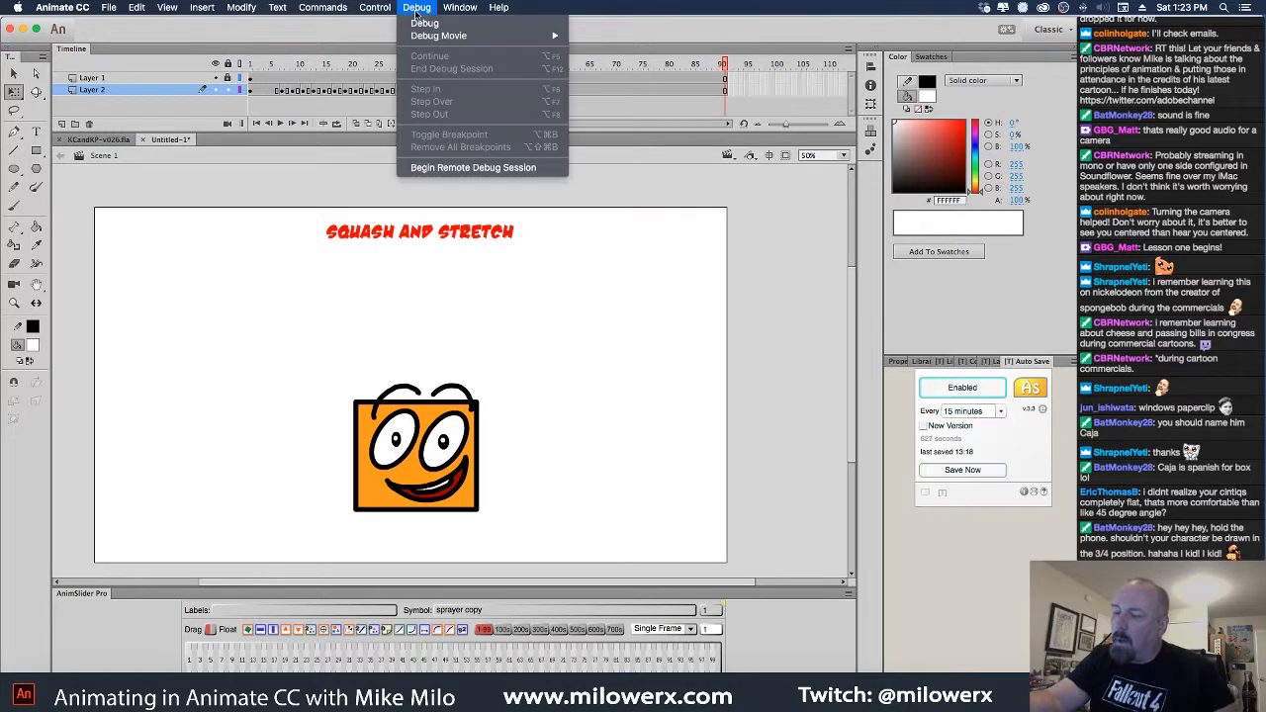
mouse_move(375, 7)
left_click(432, 202)
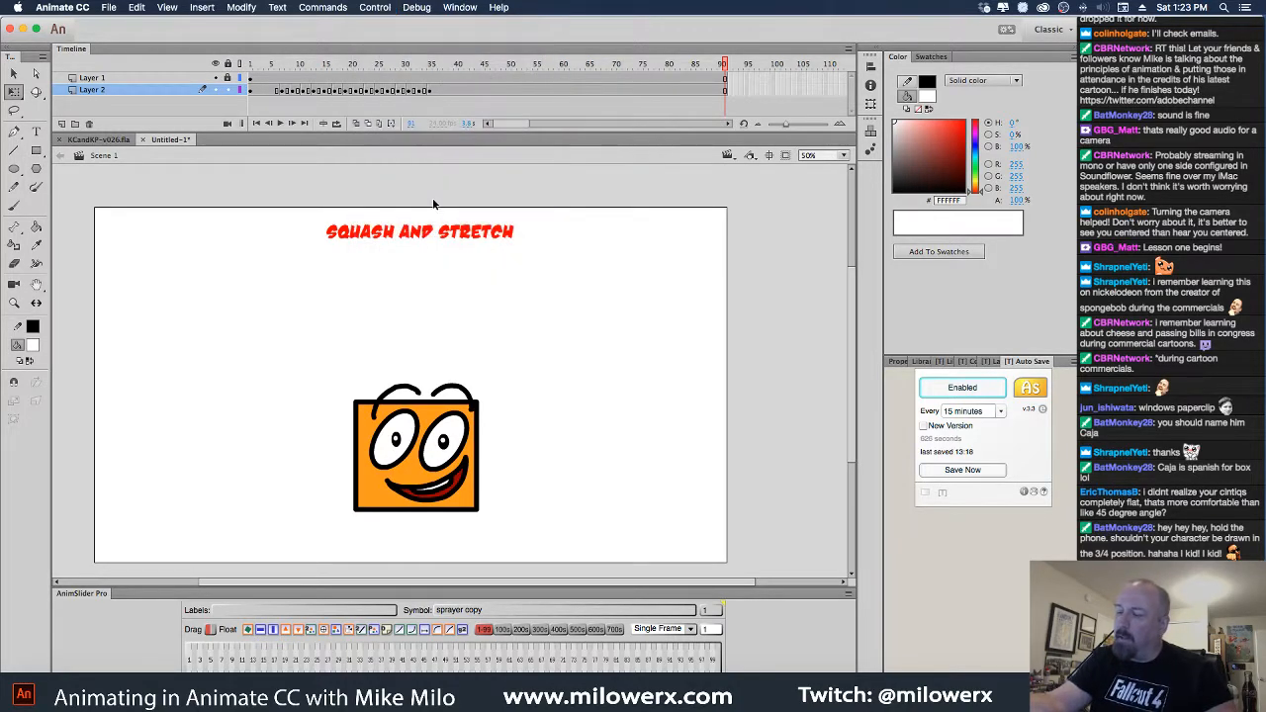
left_click_drag(466, 73, 726, 96)
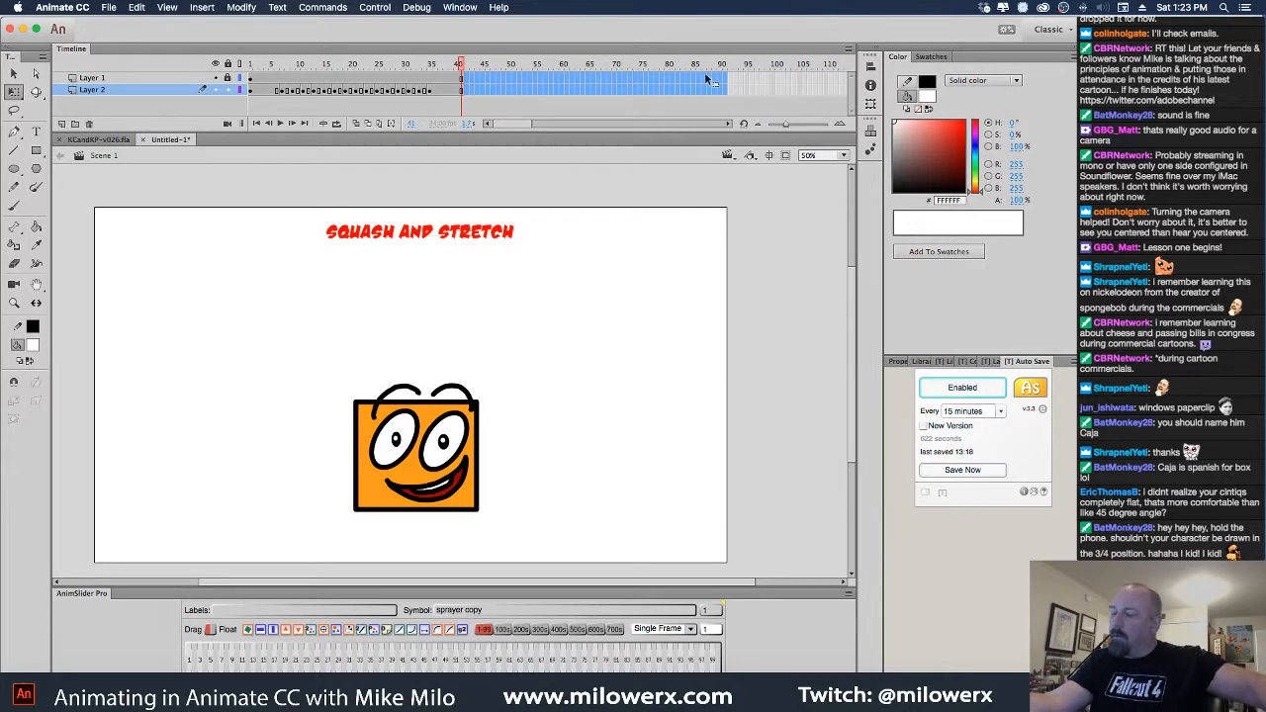
key("shift+F5")
Remove frames 8 and 9 to speed up the fall, then replay from the start
key("Return")
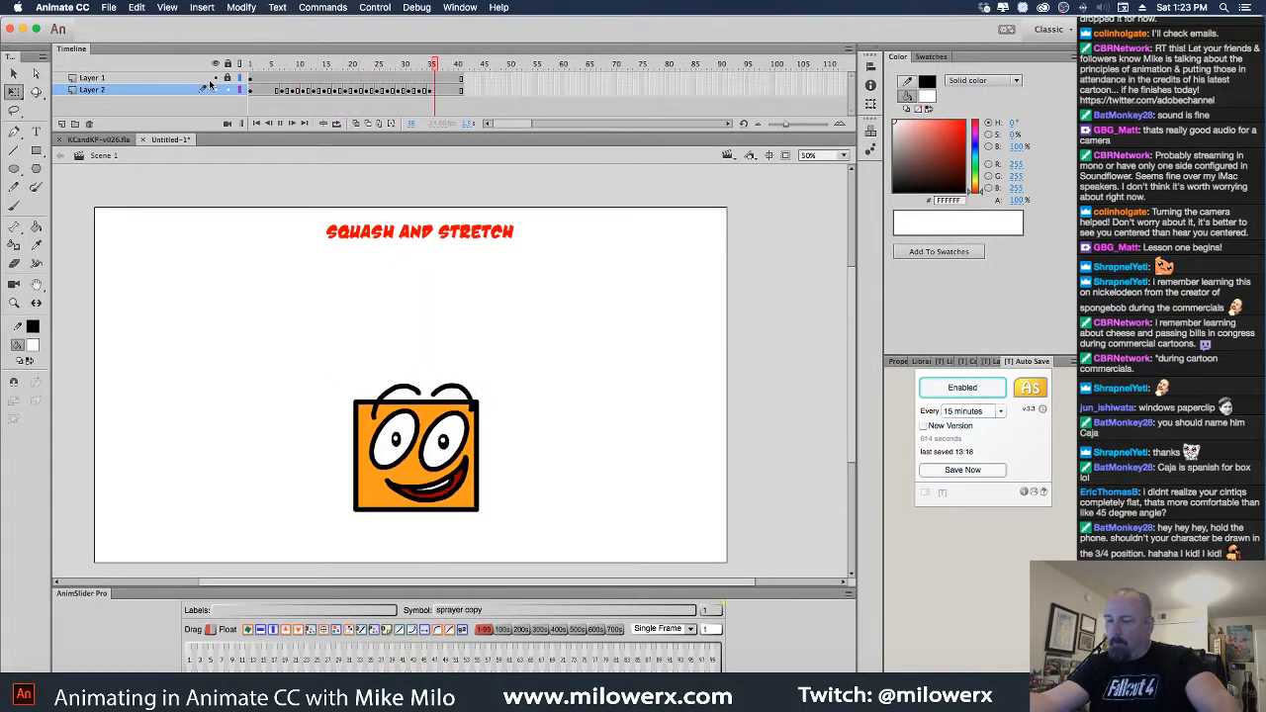
mouse_move(277, 74)
left_mouse_down()
mouse_move(327, 71)
mouse_move(284, 79)
left_mouse_up()
left_click(288, 91)
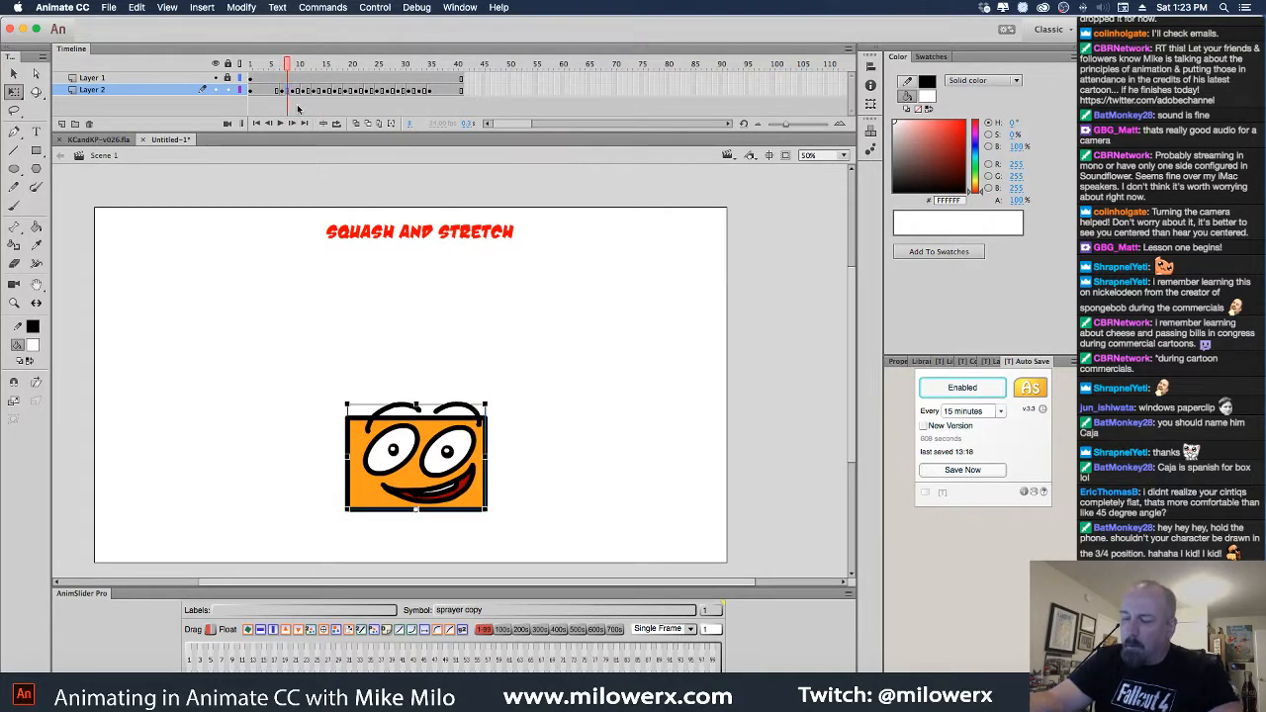
key("shift+F5")
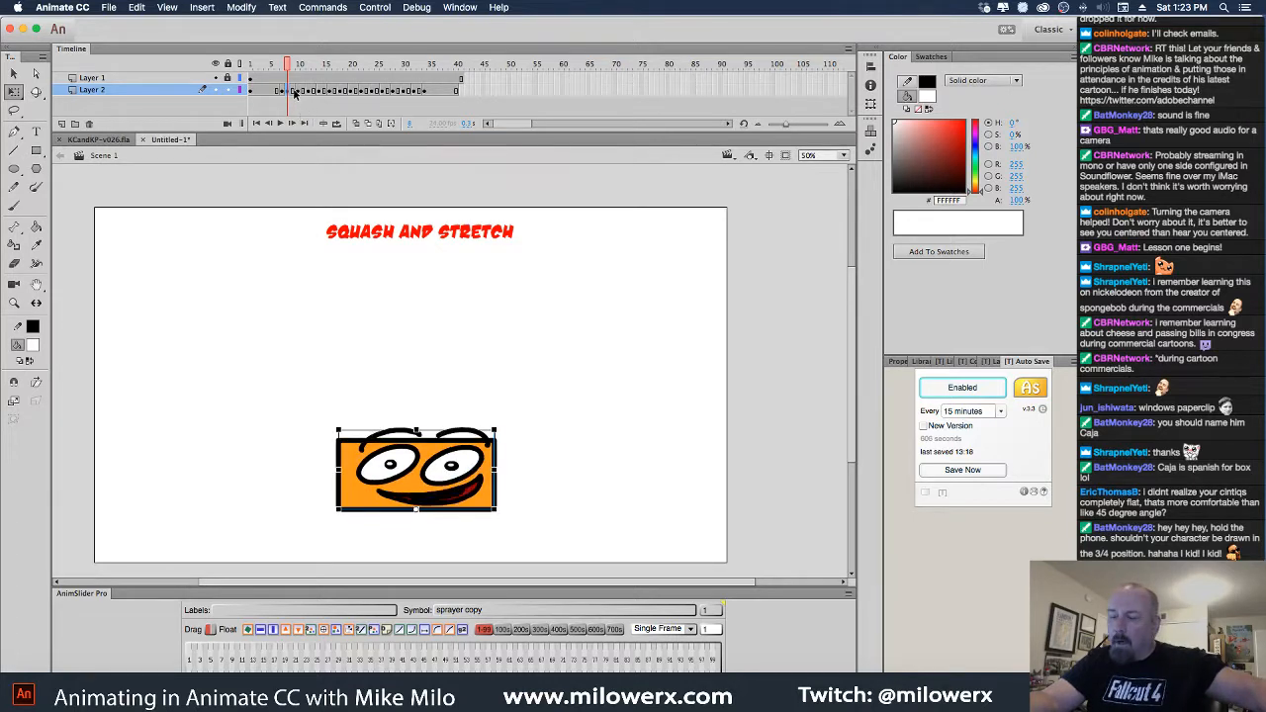
left_click(294, 91)
key("shift+F5")
left_click_drag(301, 66, 236, 77)
key("Return")
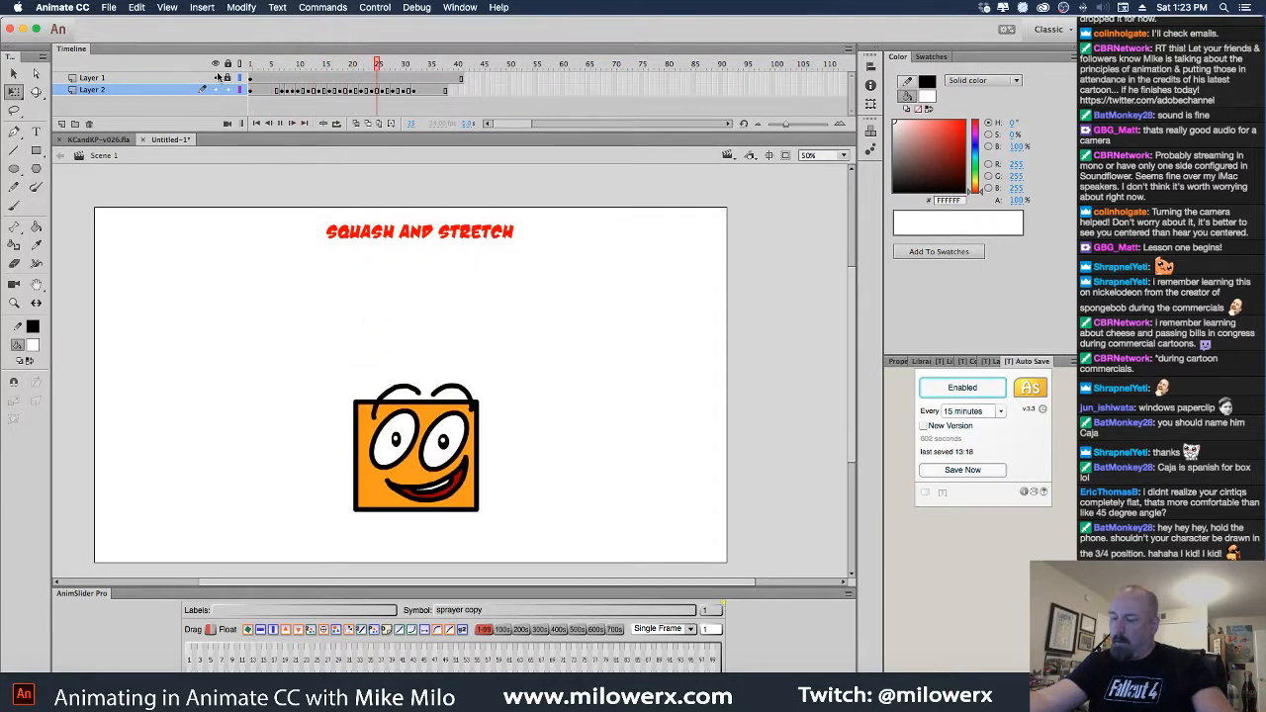
Review the bounce and remove frames 13, 14 and 15
left_click(465, 90)
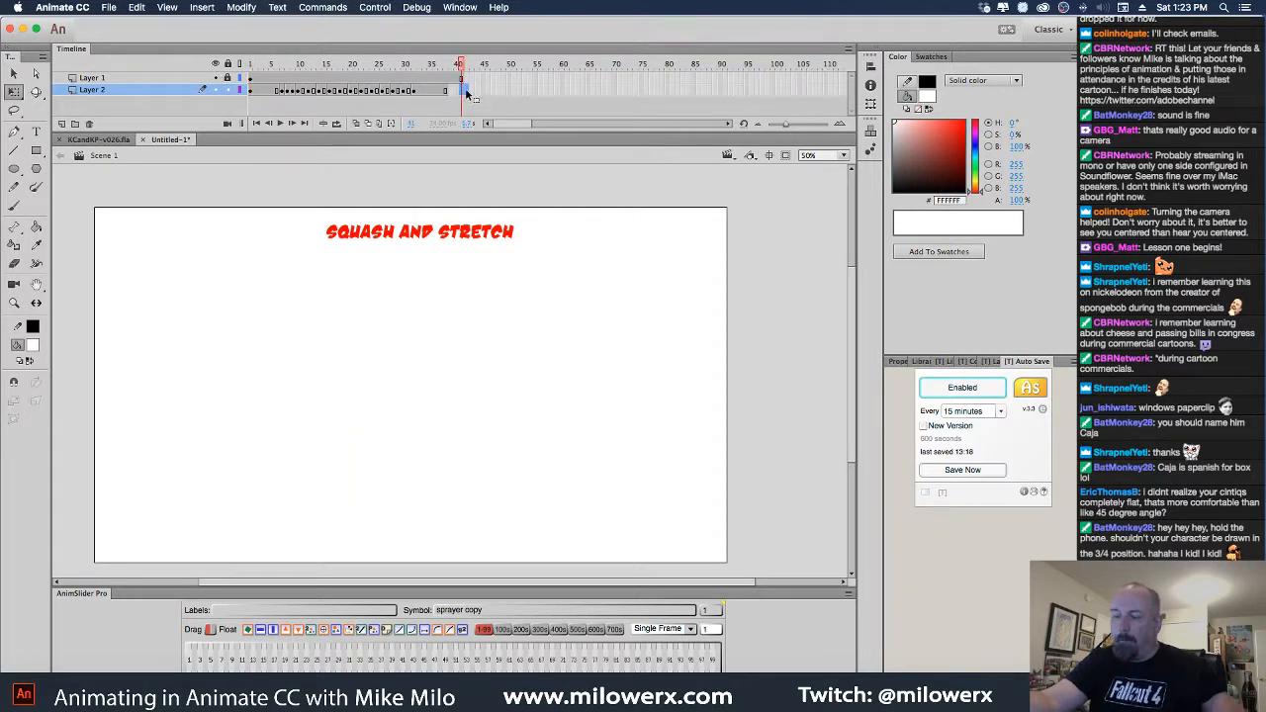
left_click_drag(461, 70, 234, 59)
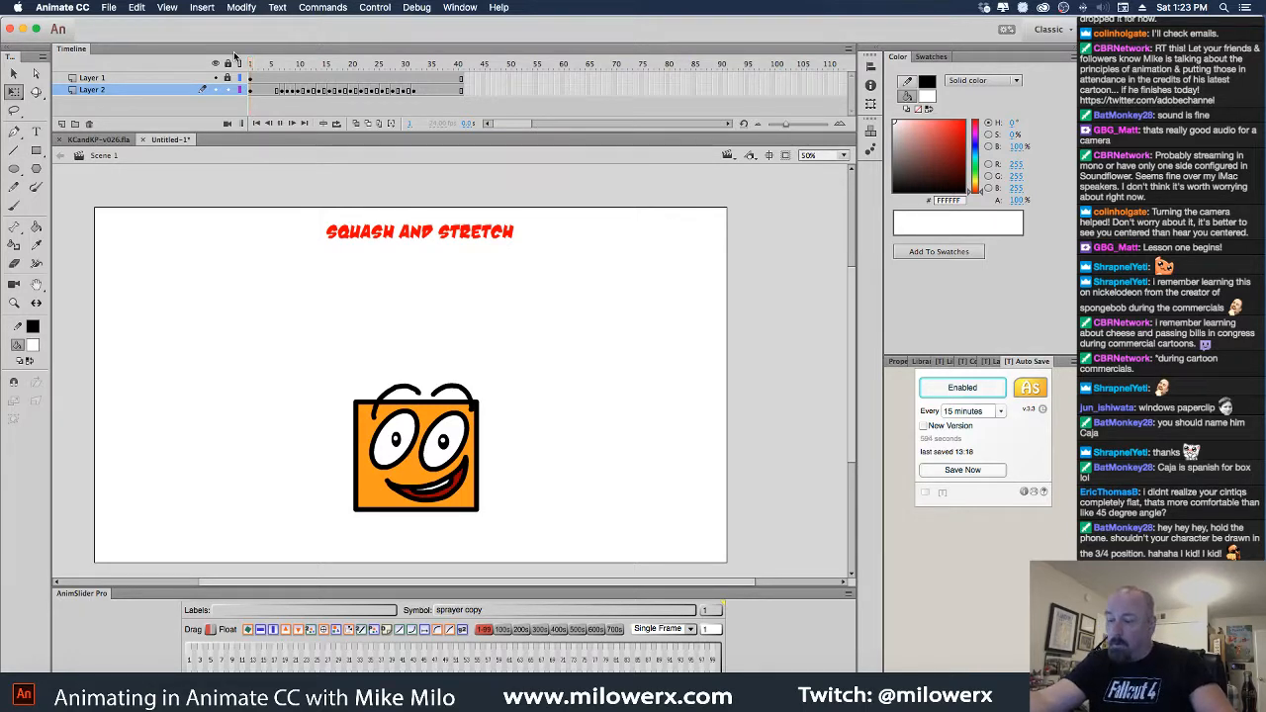
left_click_drag(234, 56, 309, 73)
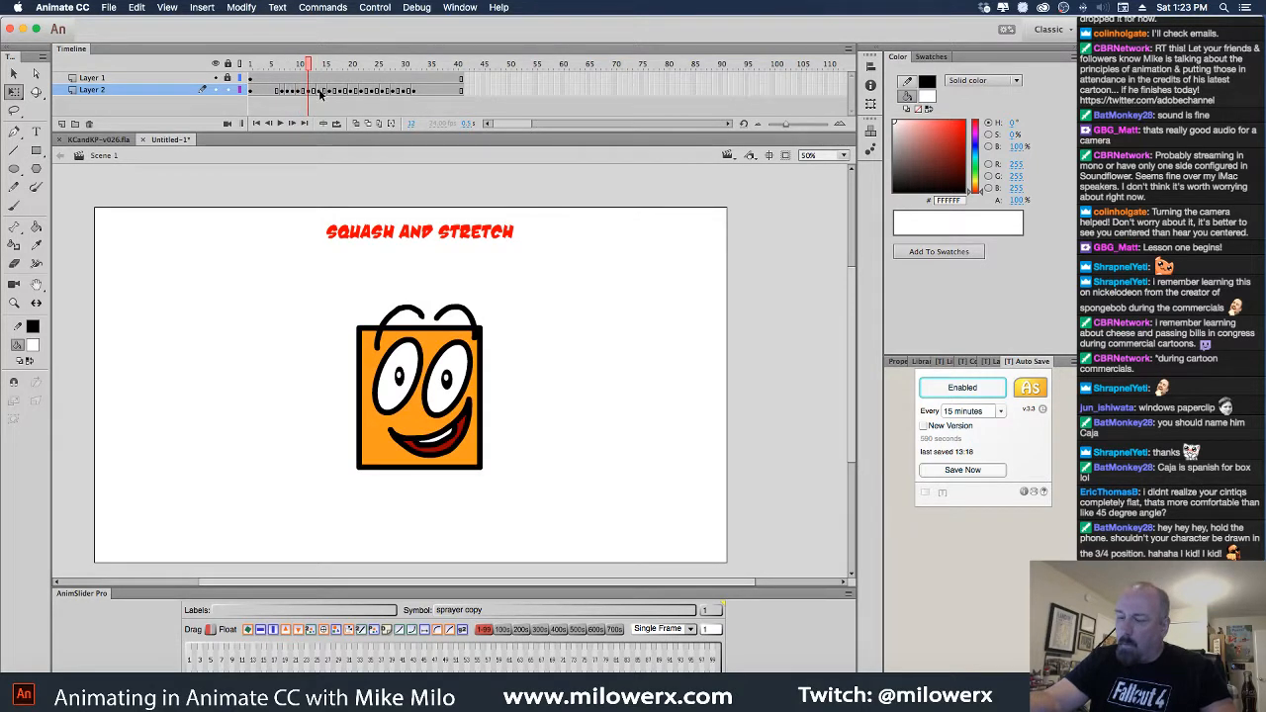
left_click(314, 92)
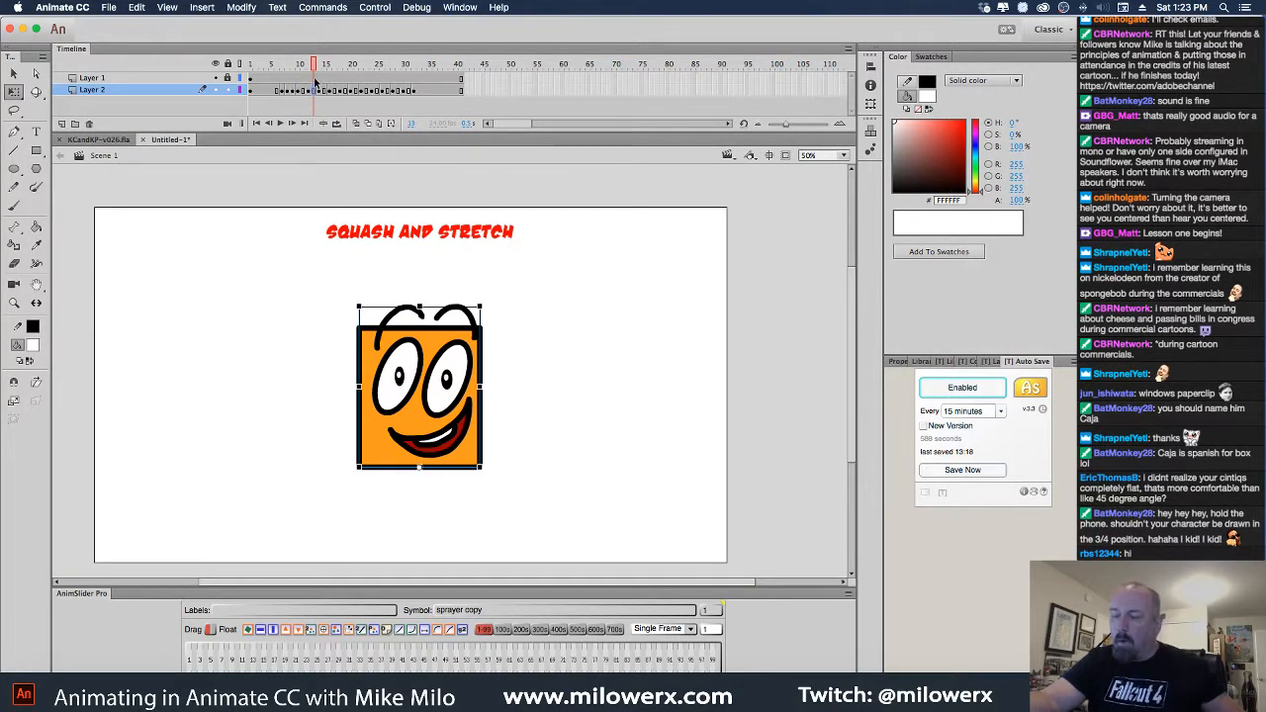
key("shift+F5")
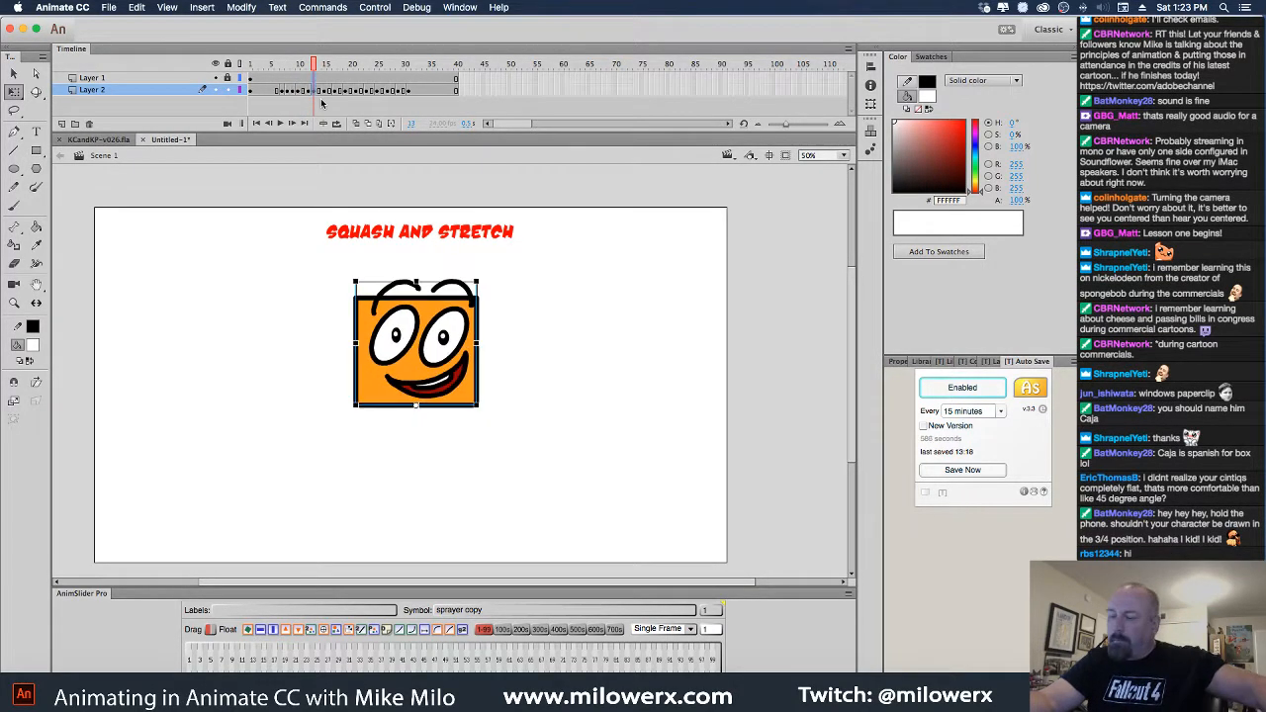
mouse_move(325, 71)
left_mouse_down()
mouse_move(288, 74)
mouse_move(338, 77)
left_mouse_up()
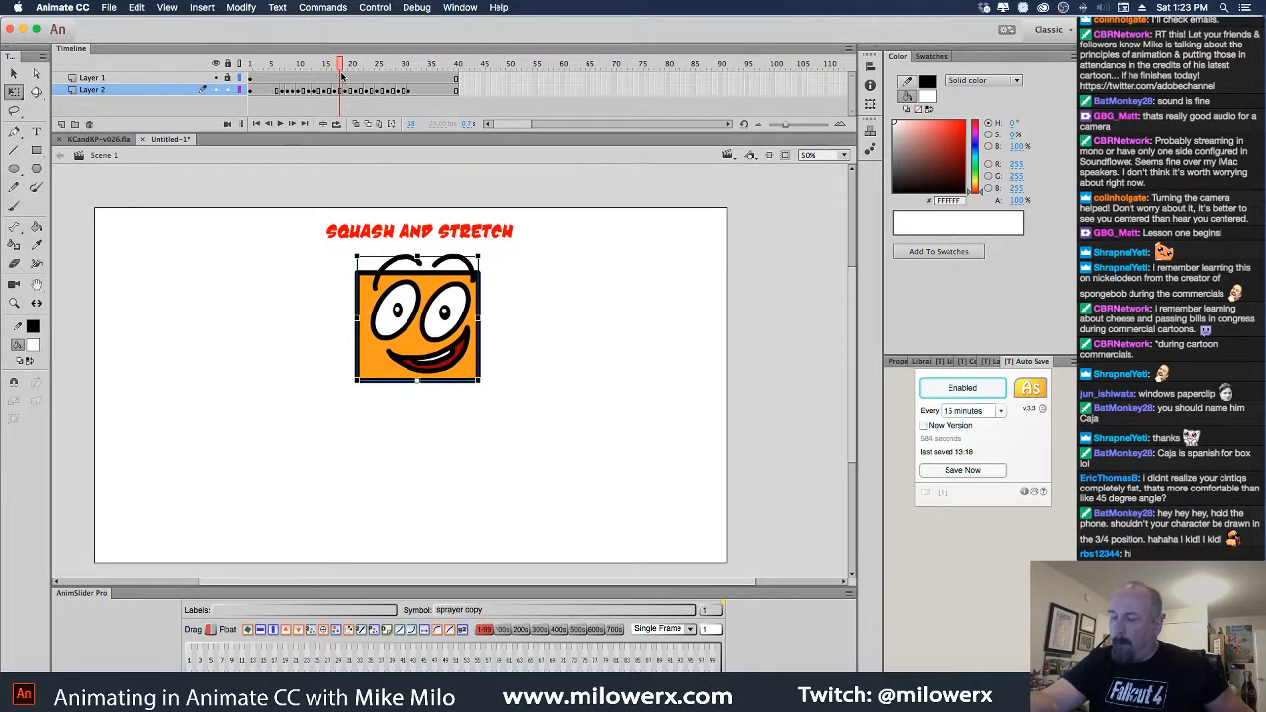
left_click(332, 91)
left_click(319, 92)
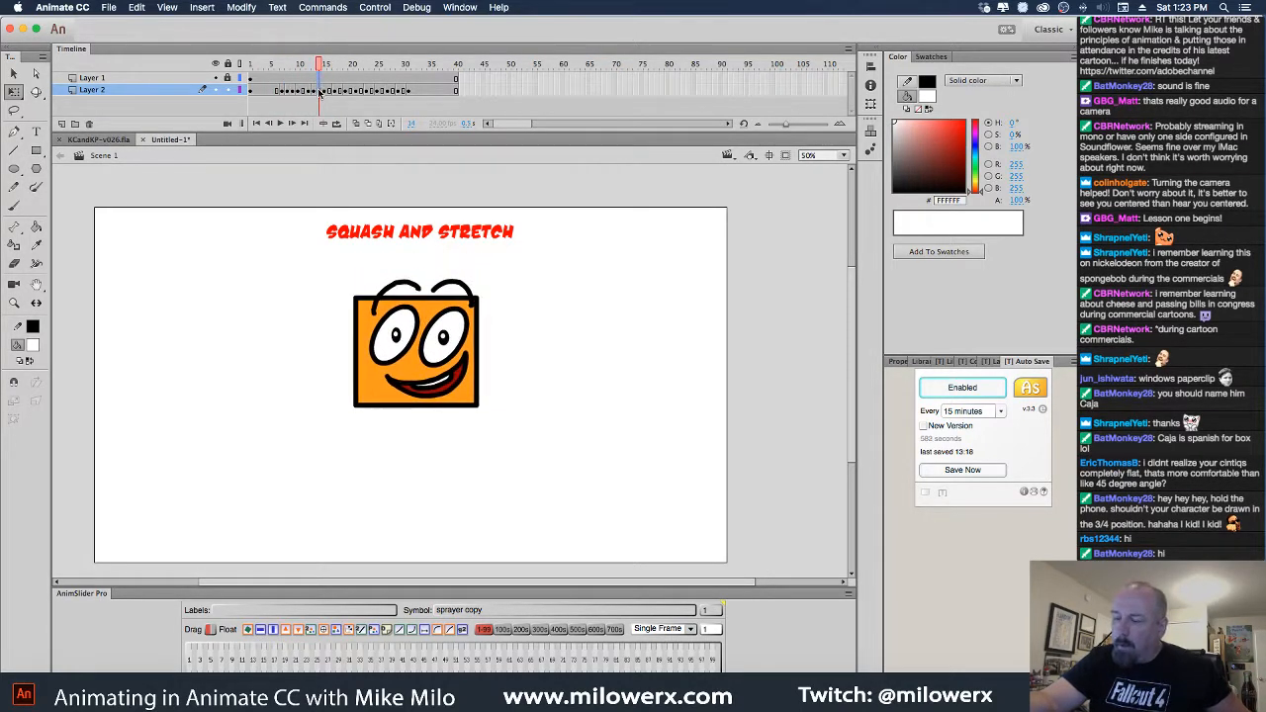
key("shift+F5")
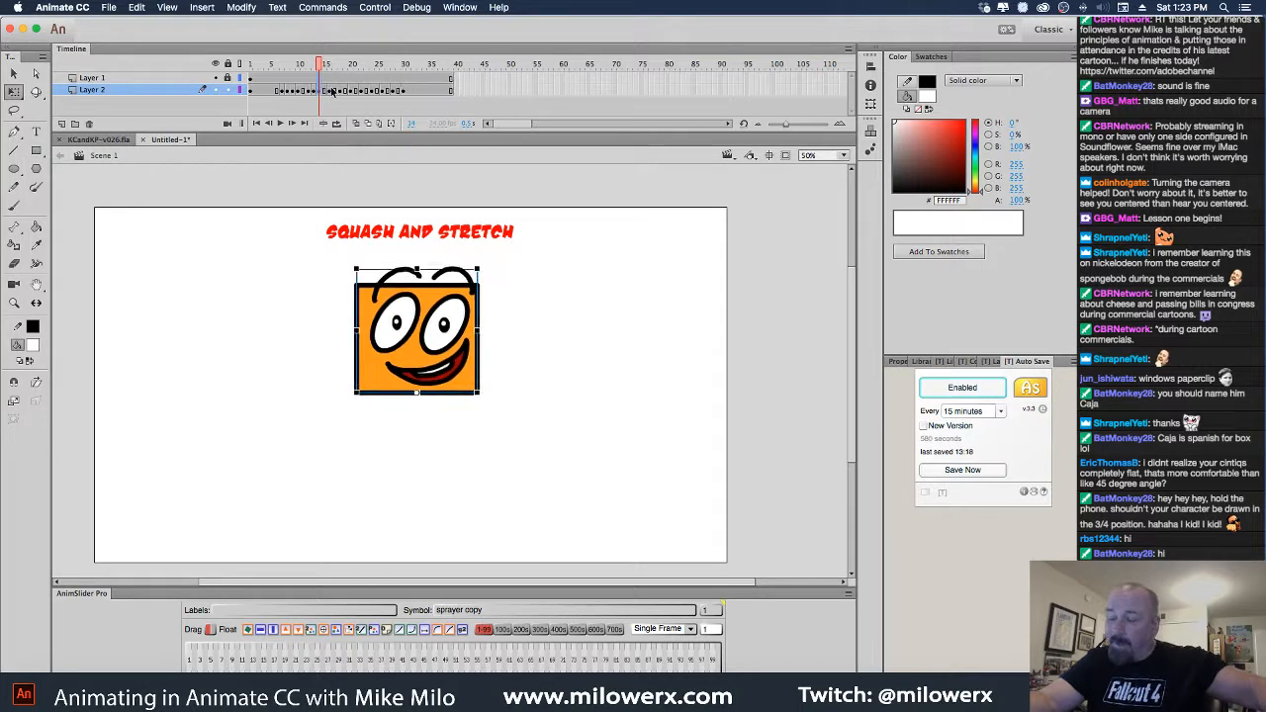
left_click(330, 91)
key("shift+F5")
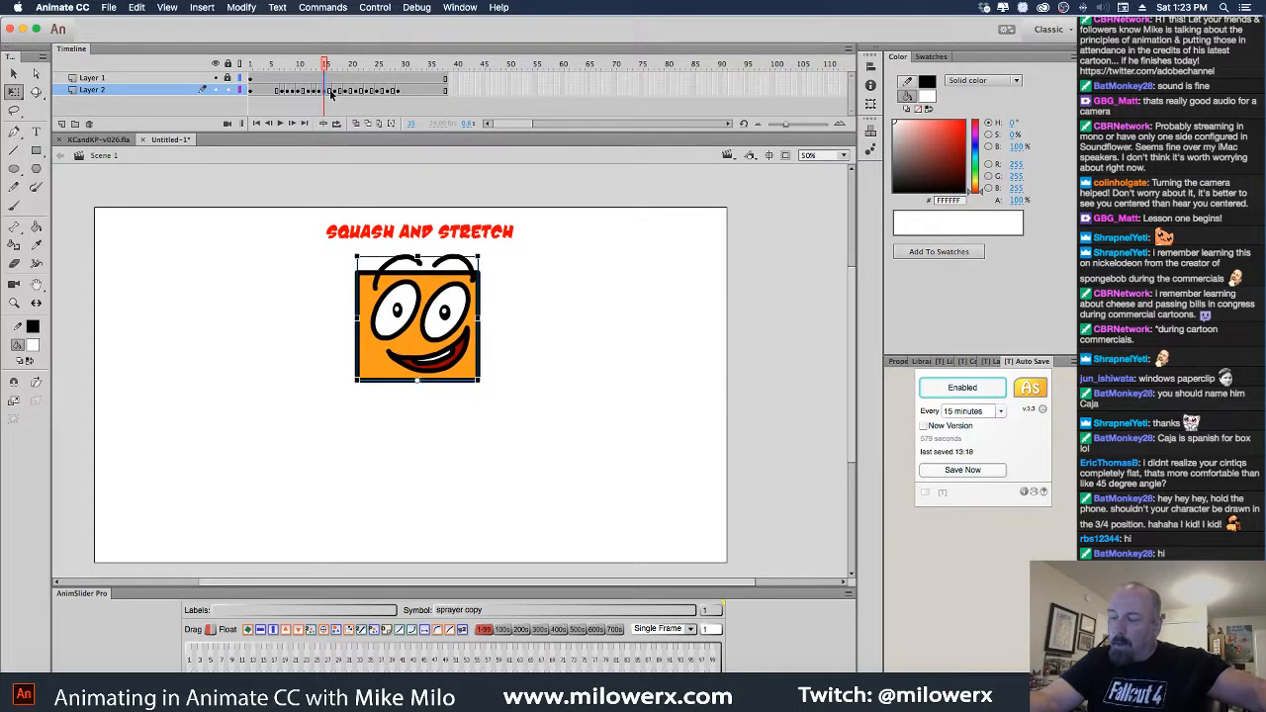
Replay the animation and remove frames 17, 18, 19 and 20 to shorten the squash
key("Return")
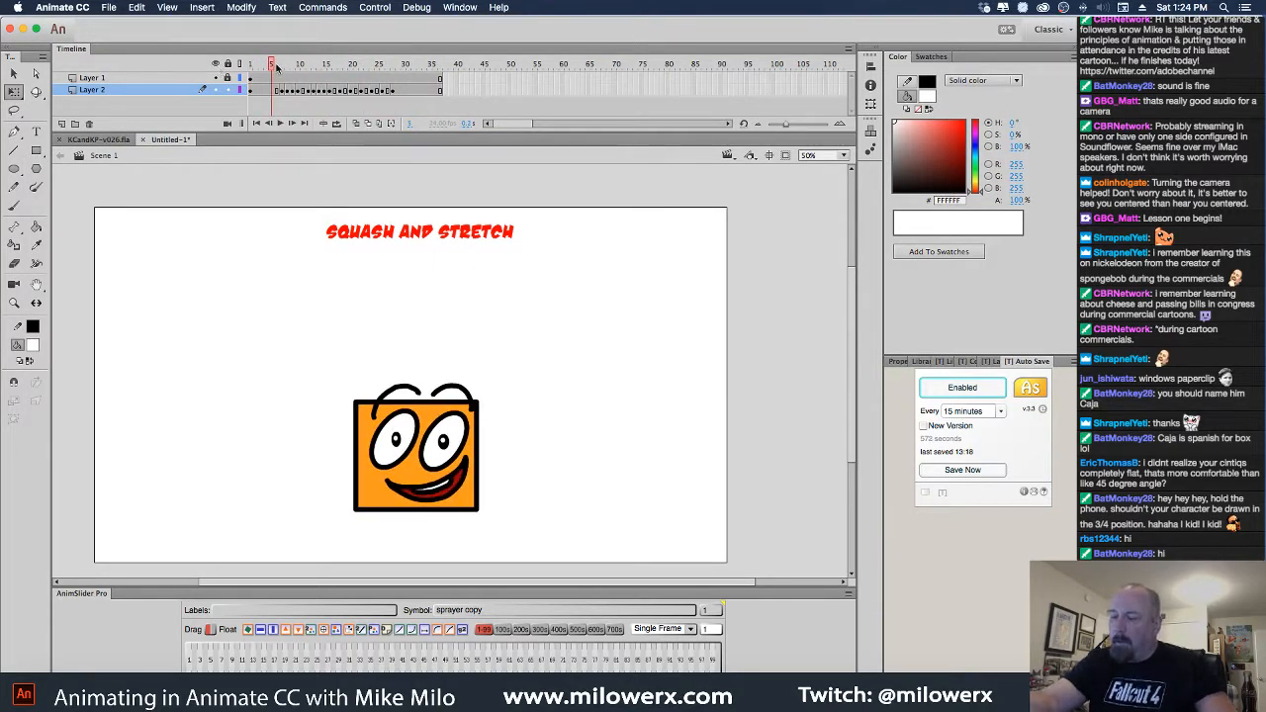
left_click_drag(277, 65, 334, 83)
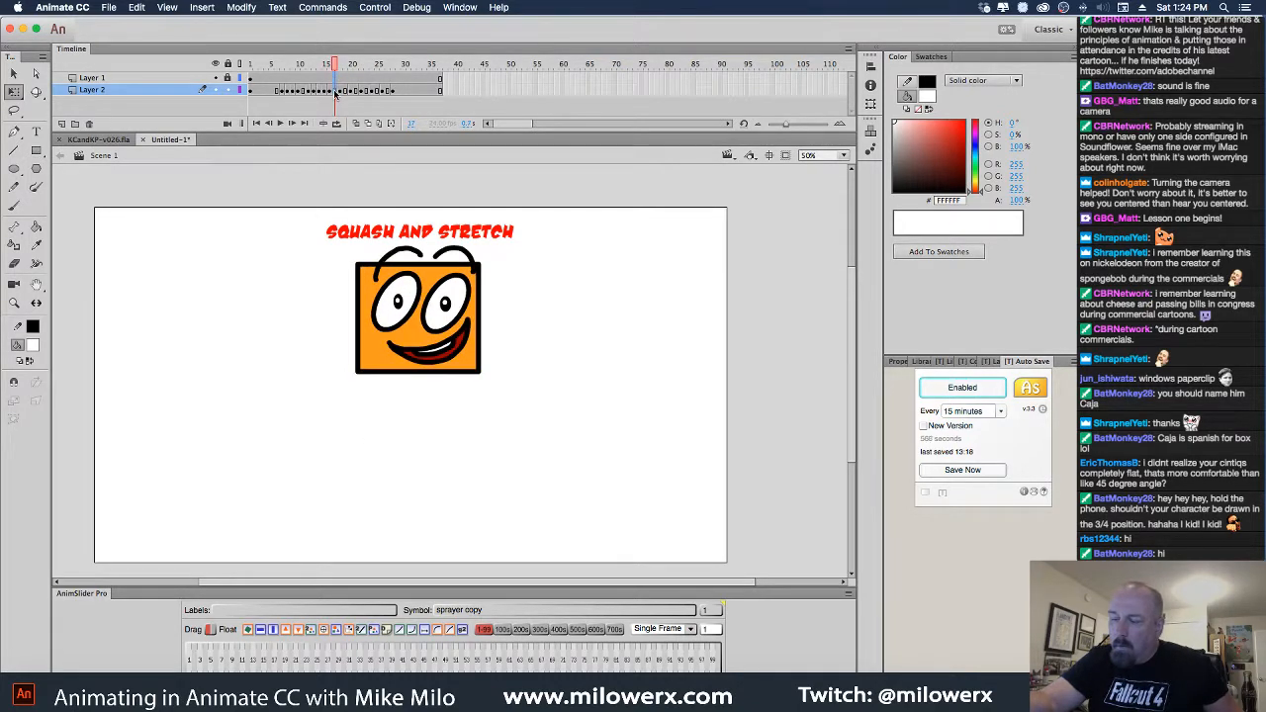
left_click(337, 91)
key("shift+F5")
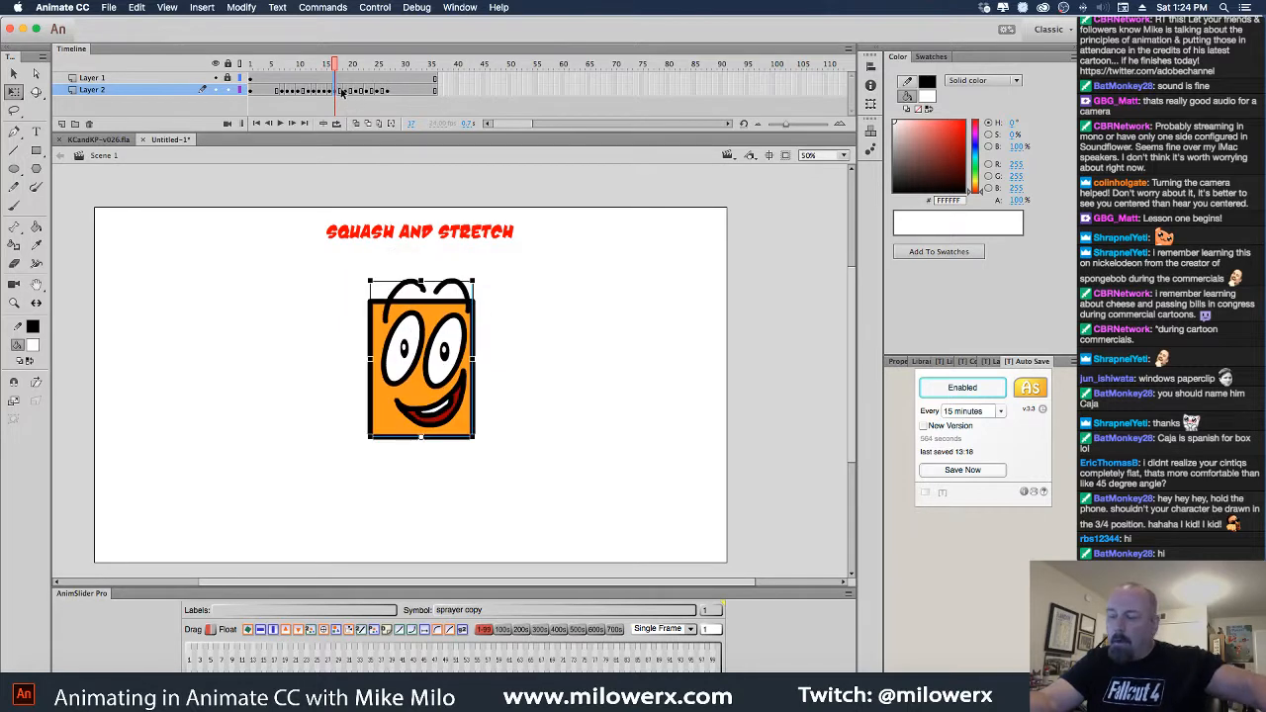
left_click(342, 91)
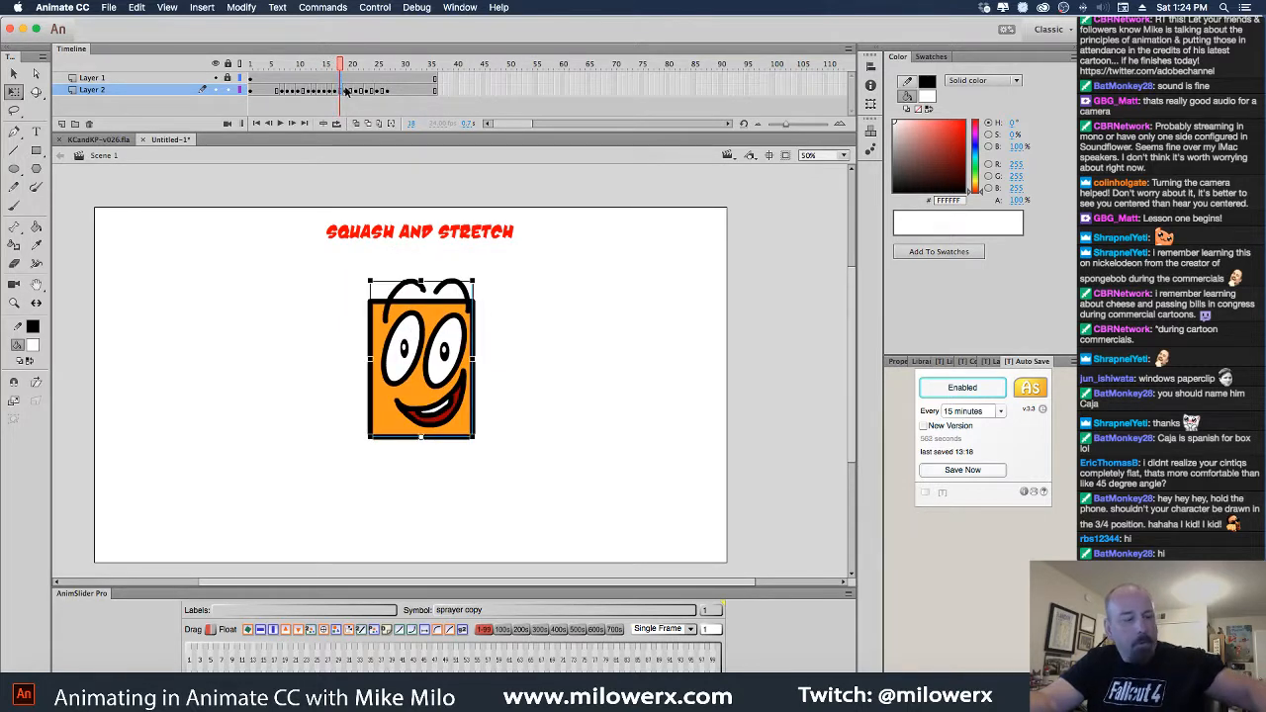
key("shift+F5")
left_click(346, 92)
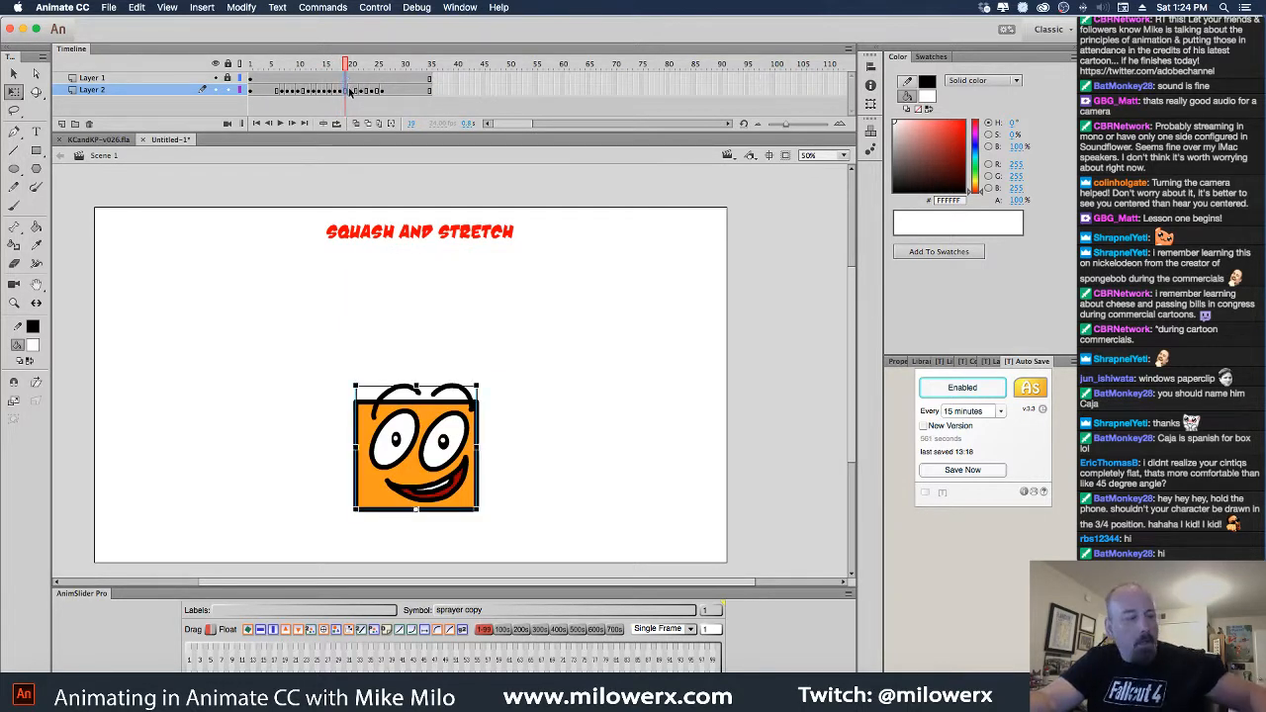
key("shift+F5")
left_click(351, 85)
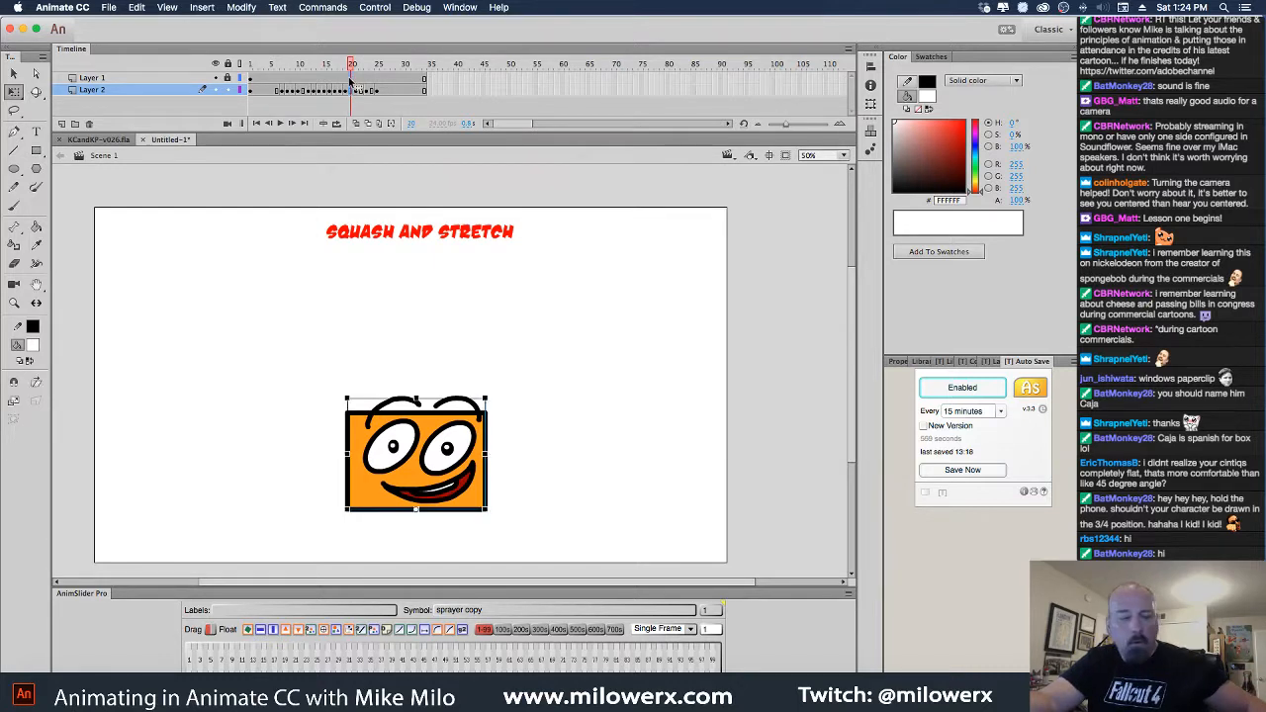
key("shift+F5")
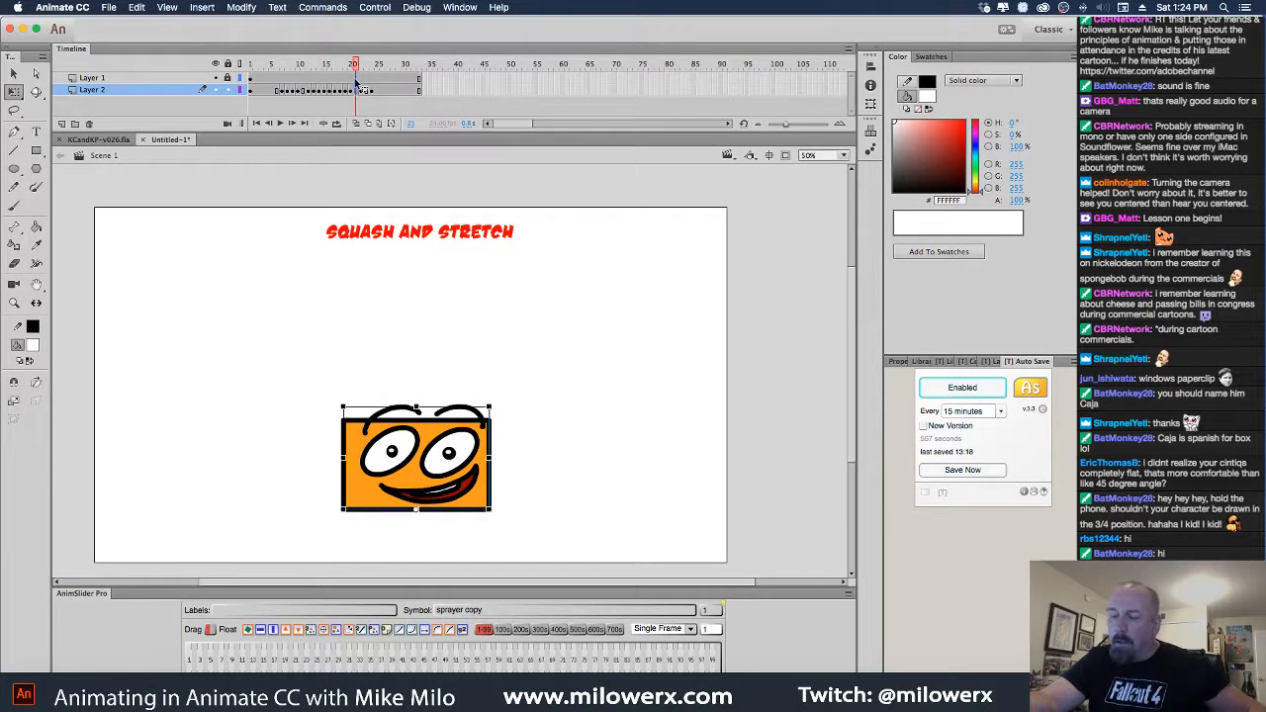
Remove two more frames at the stretch pose and one at frame 11
key("shift+F5")
left_click(363, 90)
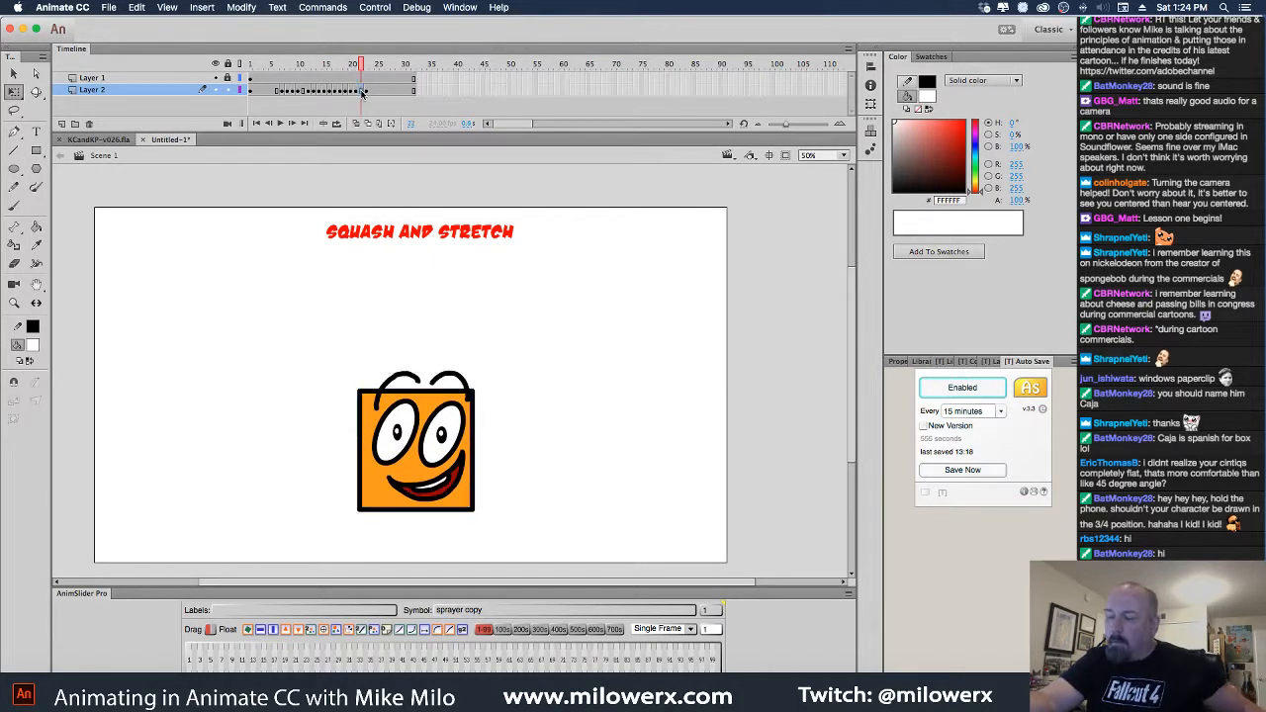
left_click(358, 90)
key("shift+F5")
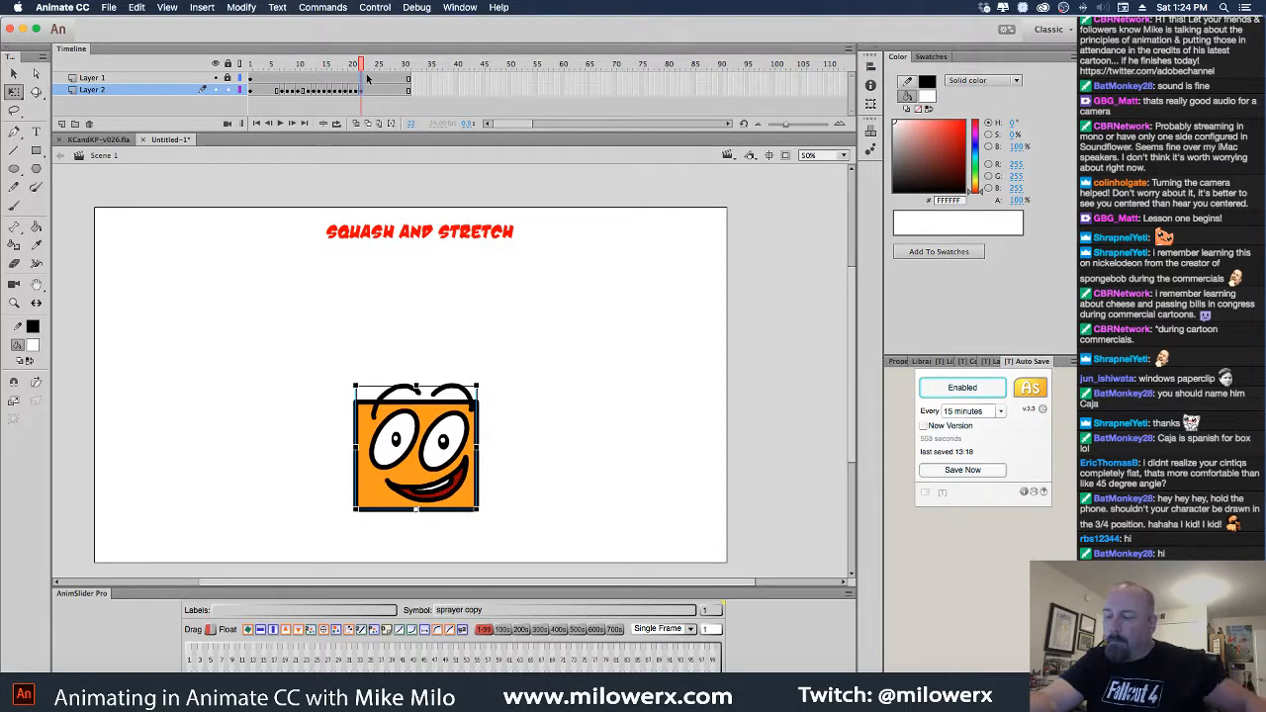
left_click(302, 75)
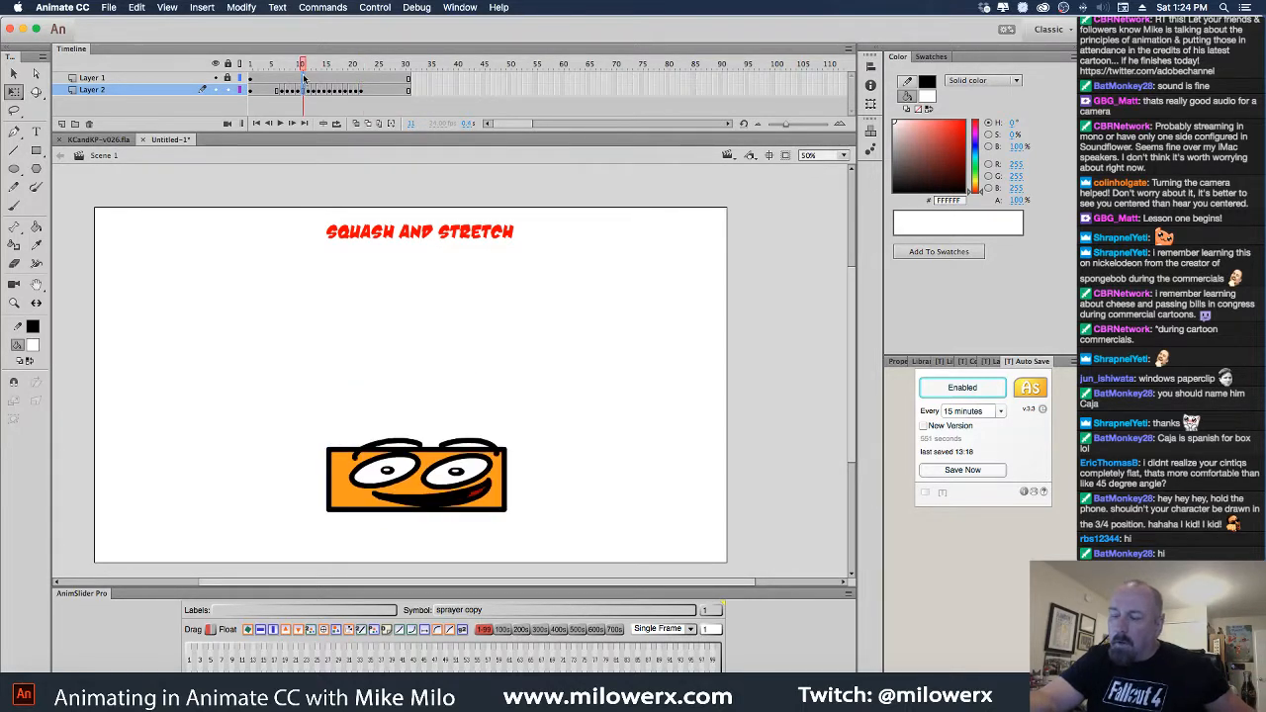
left_click(303, 90)
key("shift+F5")
Scrub back to the frame 8 squash, then play the bounce from the first frame
left_click_drag(306, 73, 227, 78)
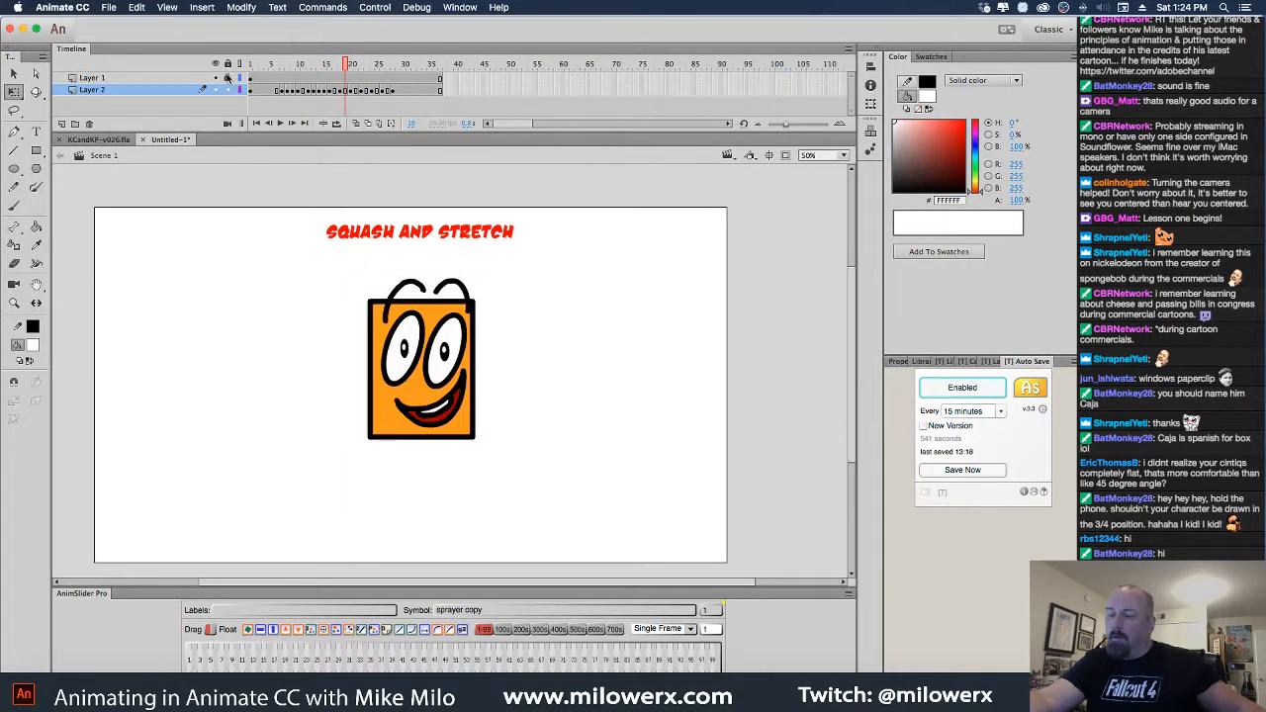
key("shift+comma")
key("Return")
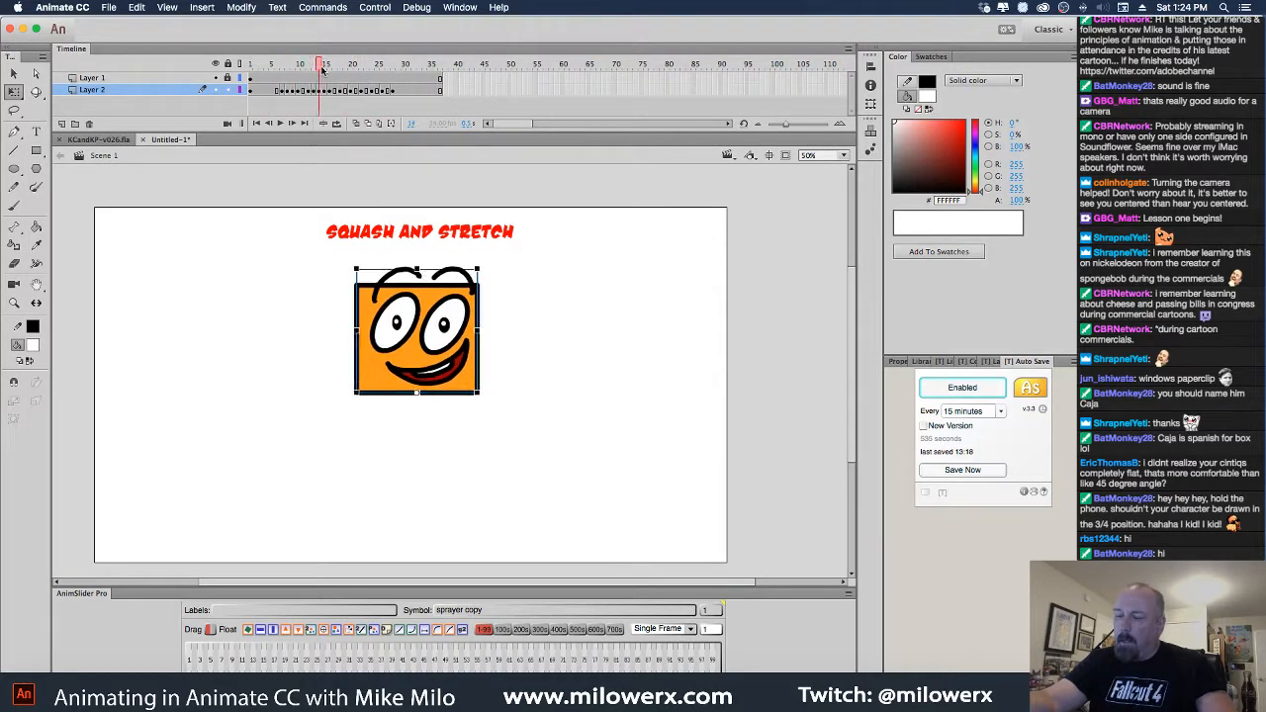
left_click(378, 91)
Remove frames near the end of the bounce, around frames 25-26, with Shift+F5
key("shift+F5")
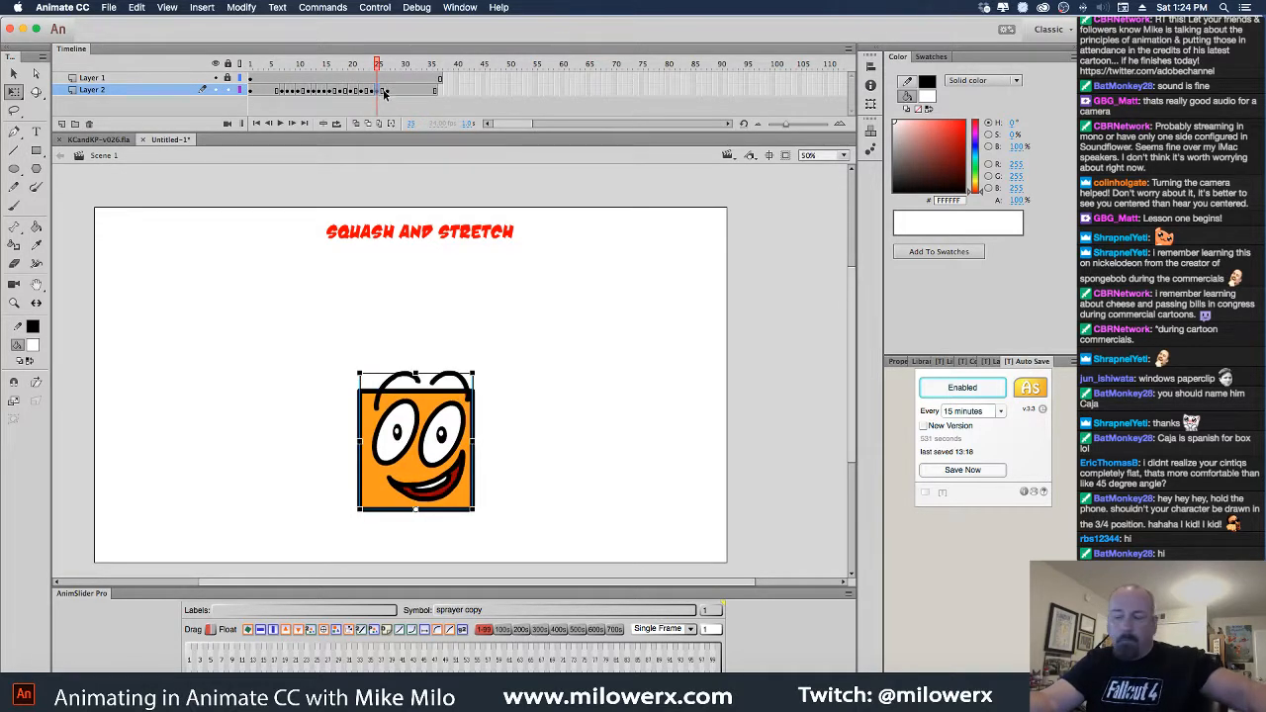
left_click(387, 93)
left_click(385, 93)
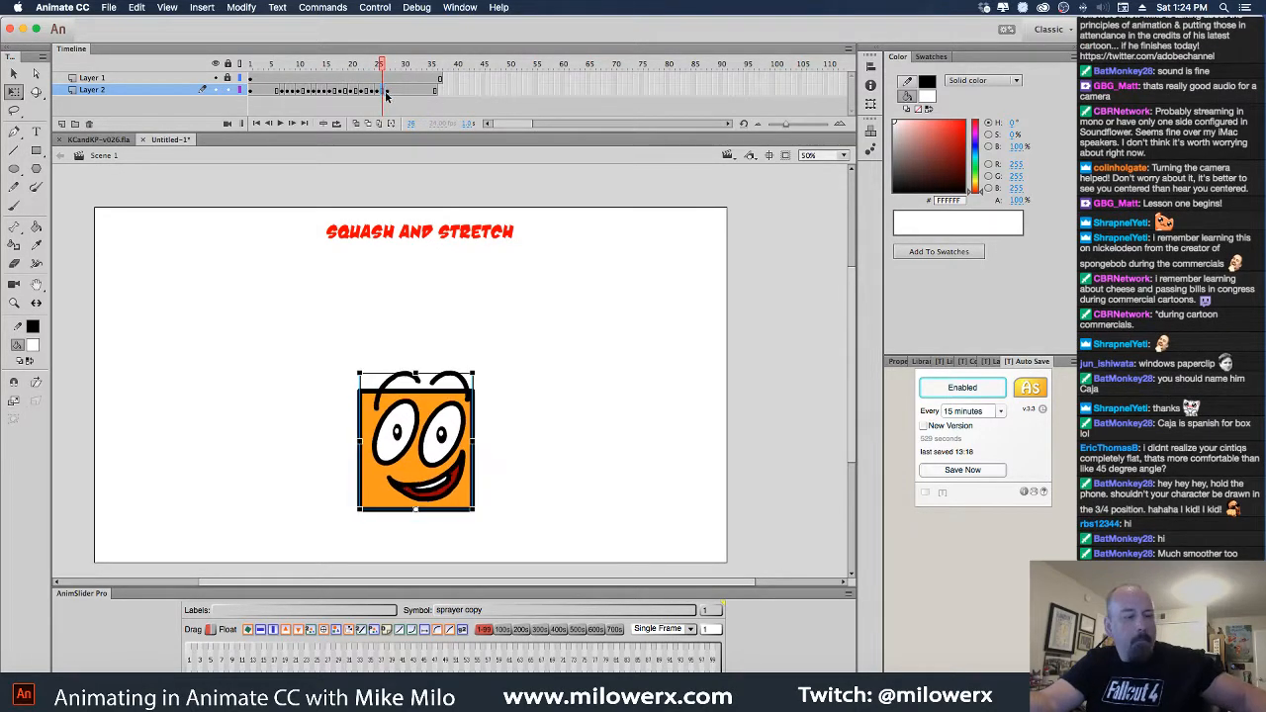
key("shift+F5")
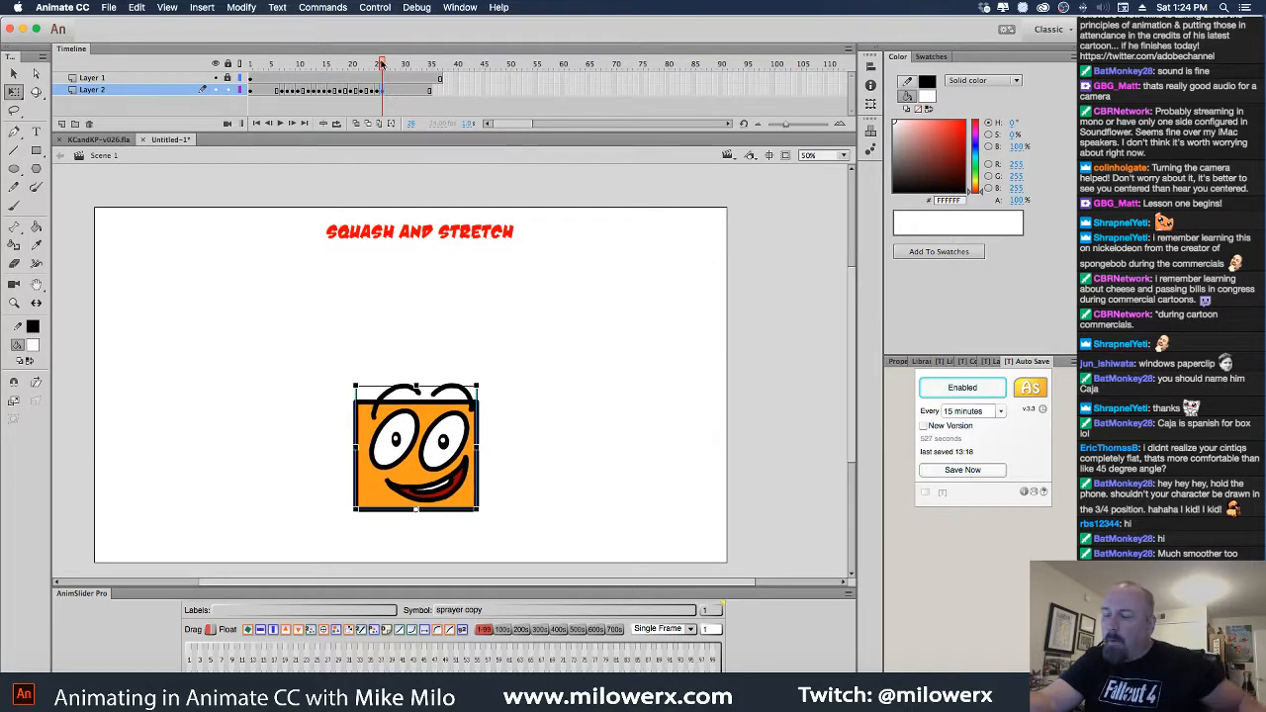
Replay the shortened bounce from frame 1 and step through squash frames 9 to 24
left_click_drag(381, 63, 251, 64)
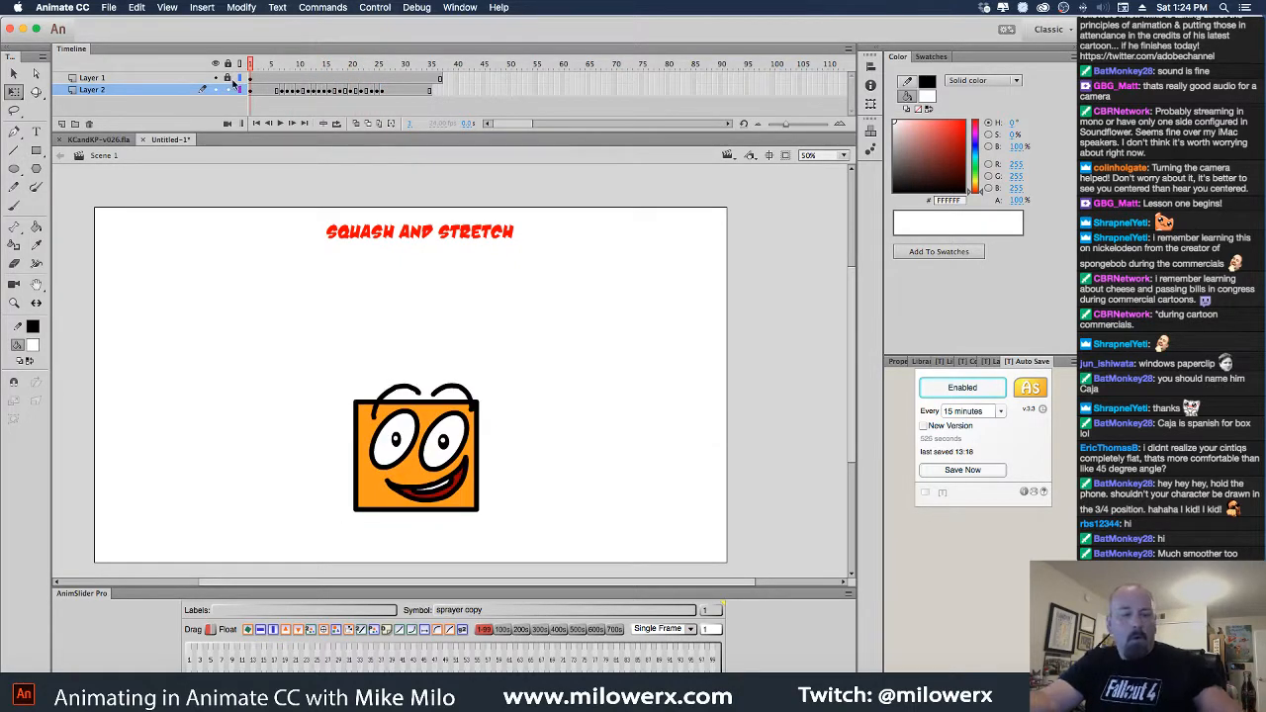
key("Return")
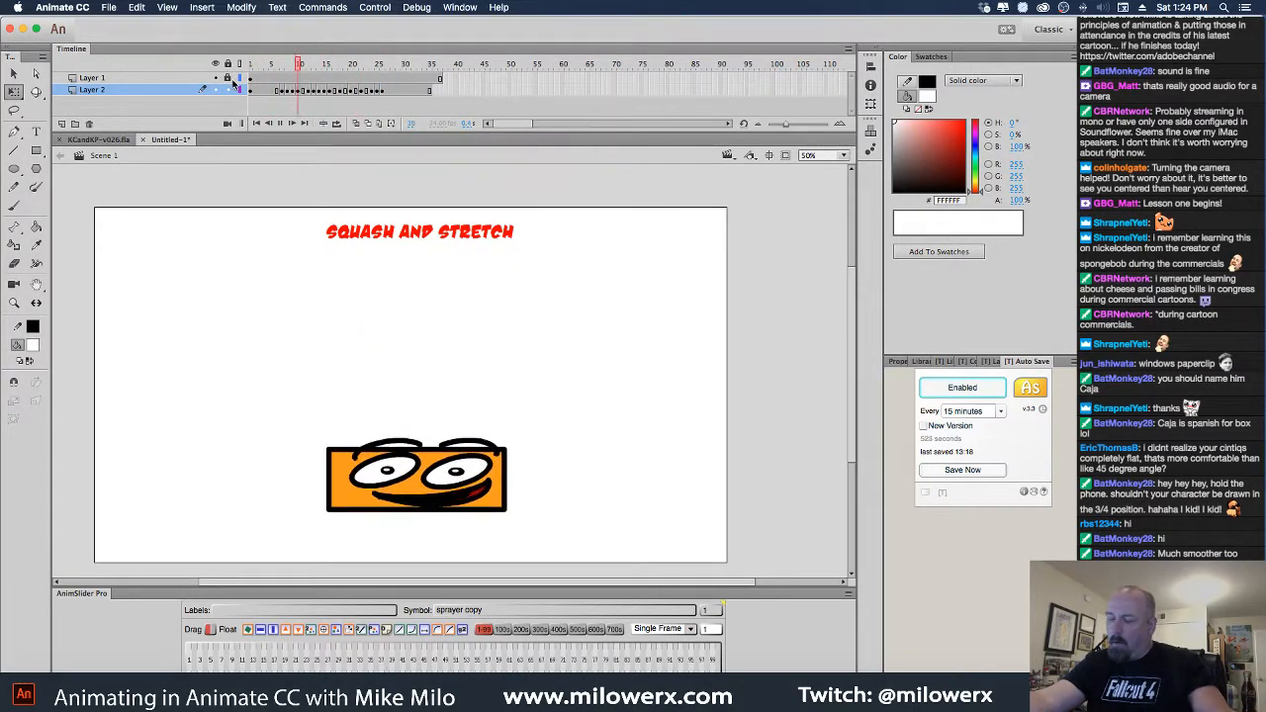
left_click(442, 91)
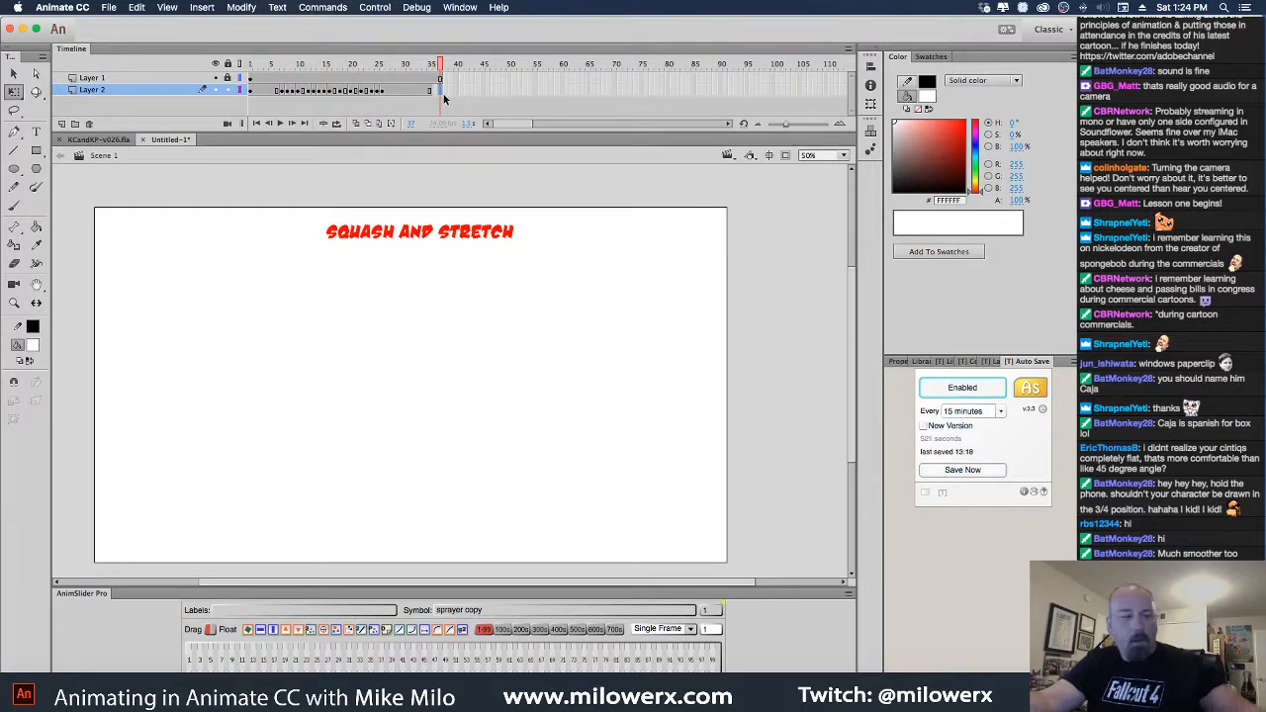
key("Return")
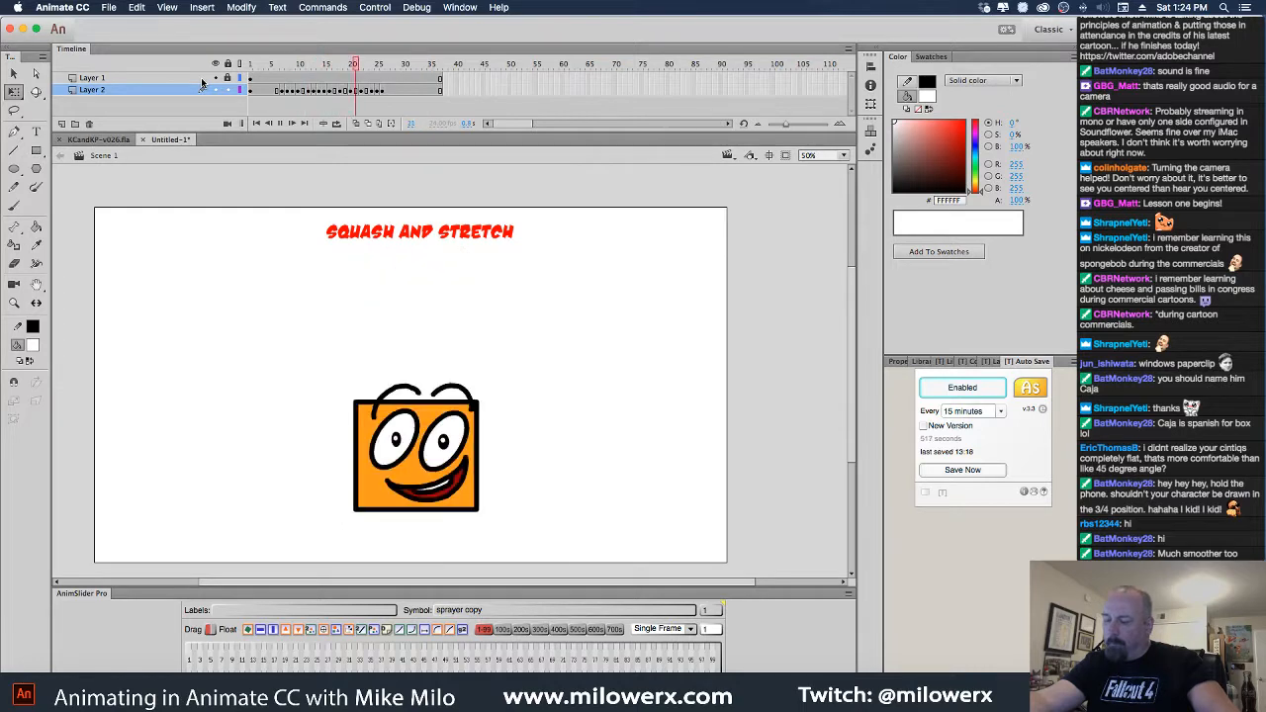
left_click(287, 69)
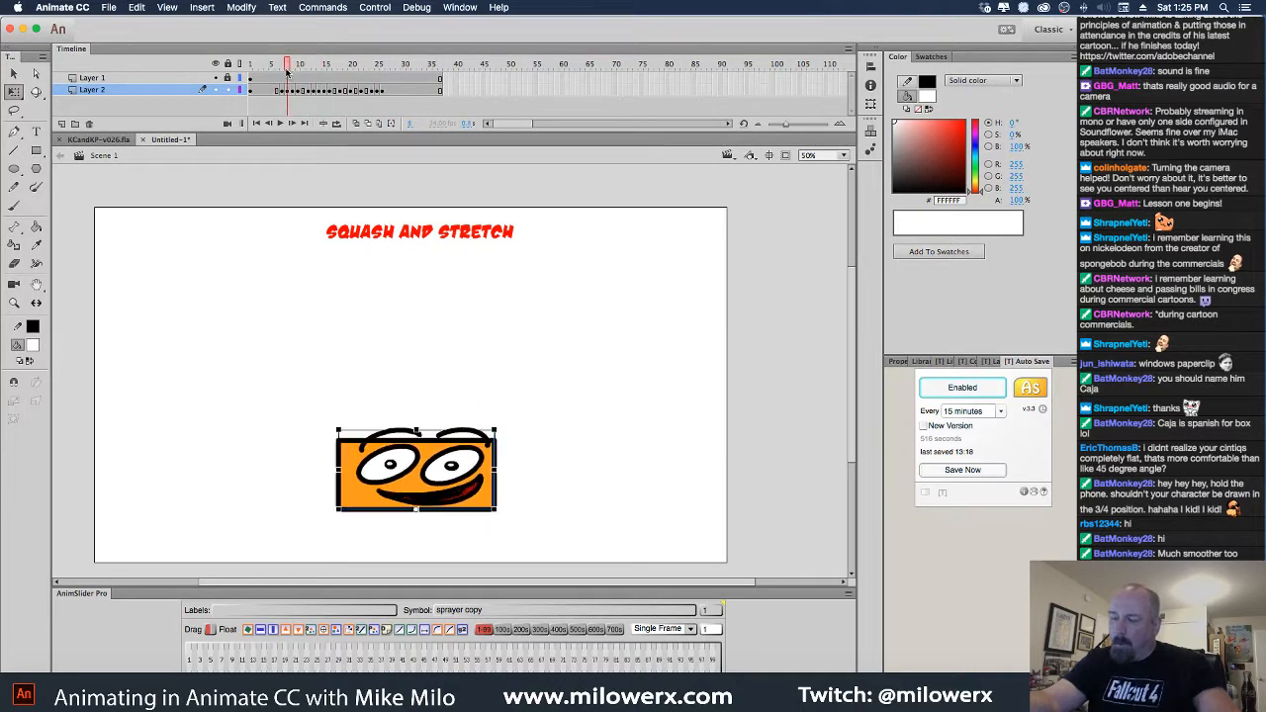
left_click_drag(287, 70, 226, 65)
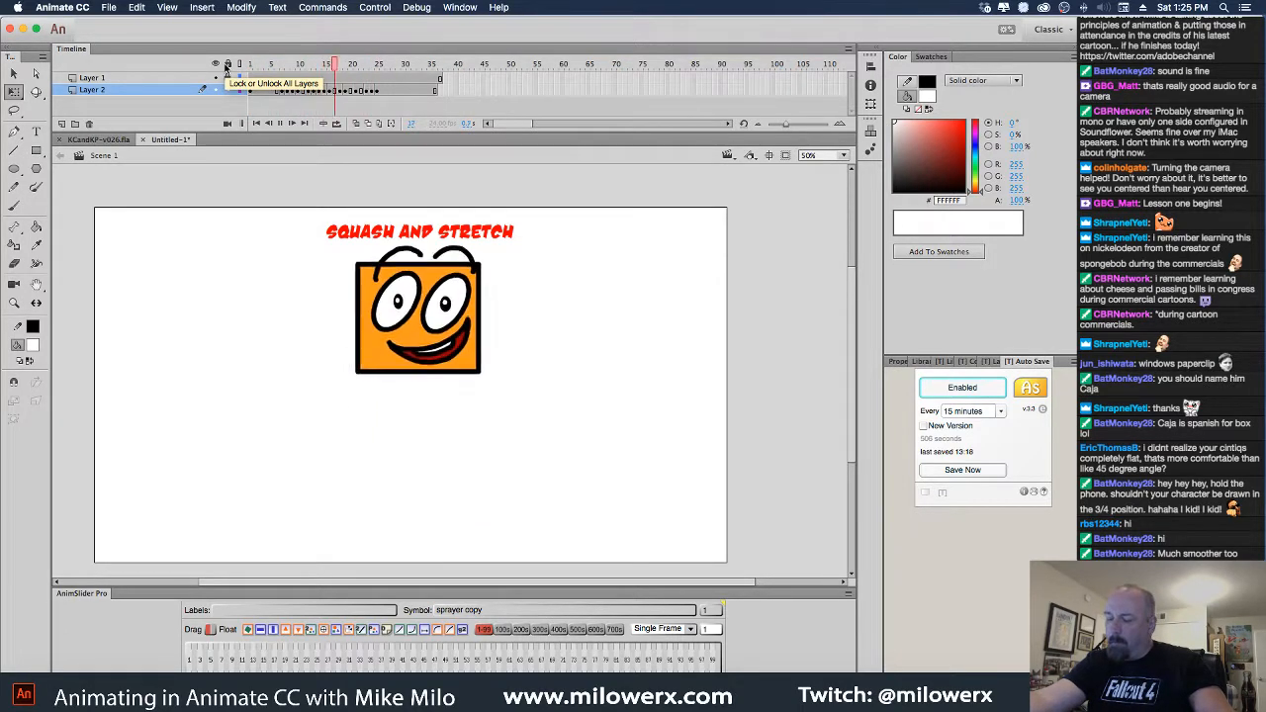
Replay the bounce, check squash frames 12 to 24, and rewind to frame 1
left_click(446, 92)
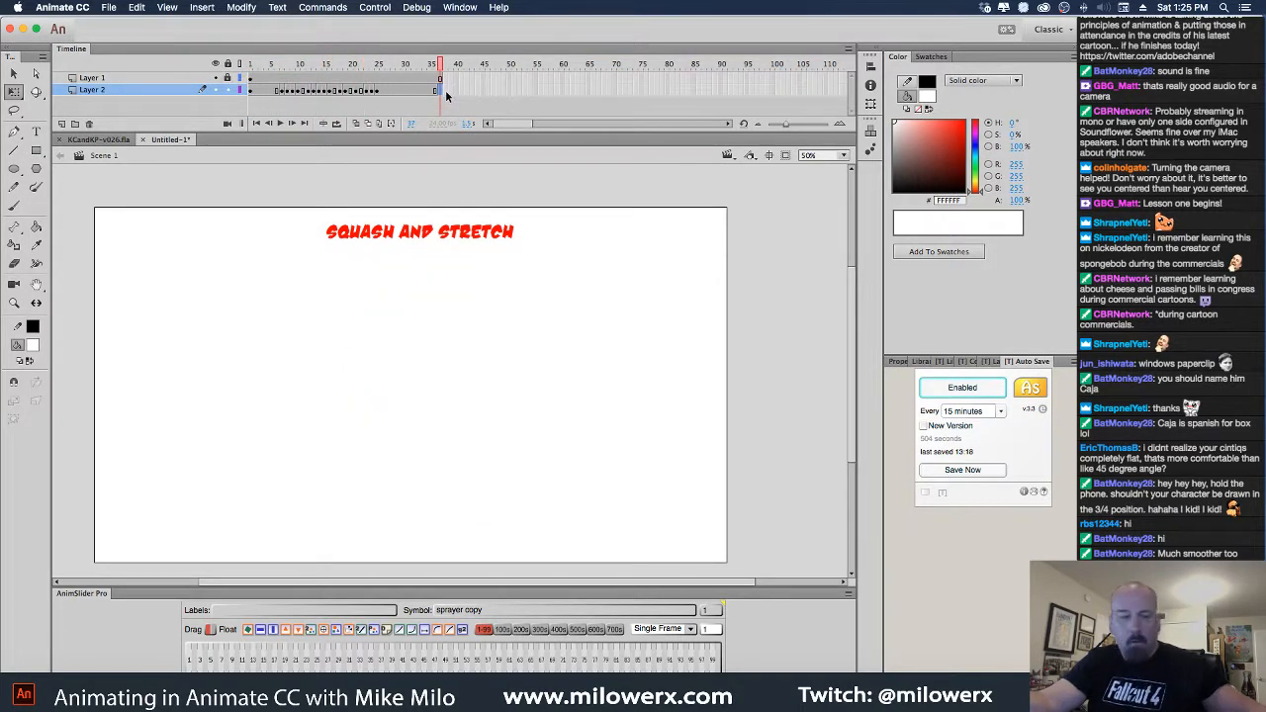
key("Return")
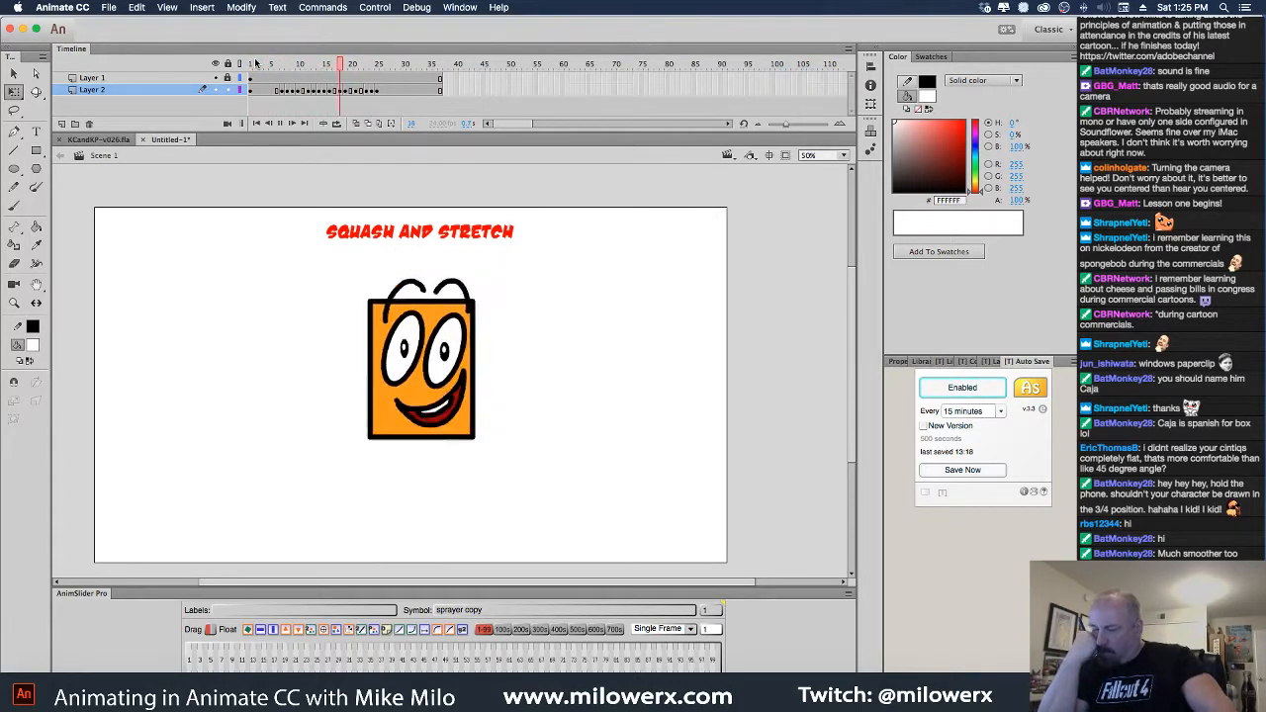
left_click(307, 69)
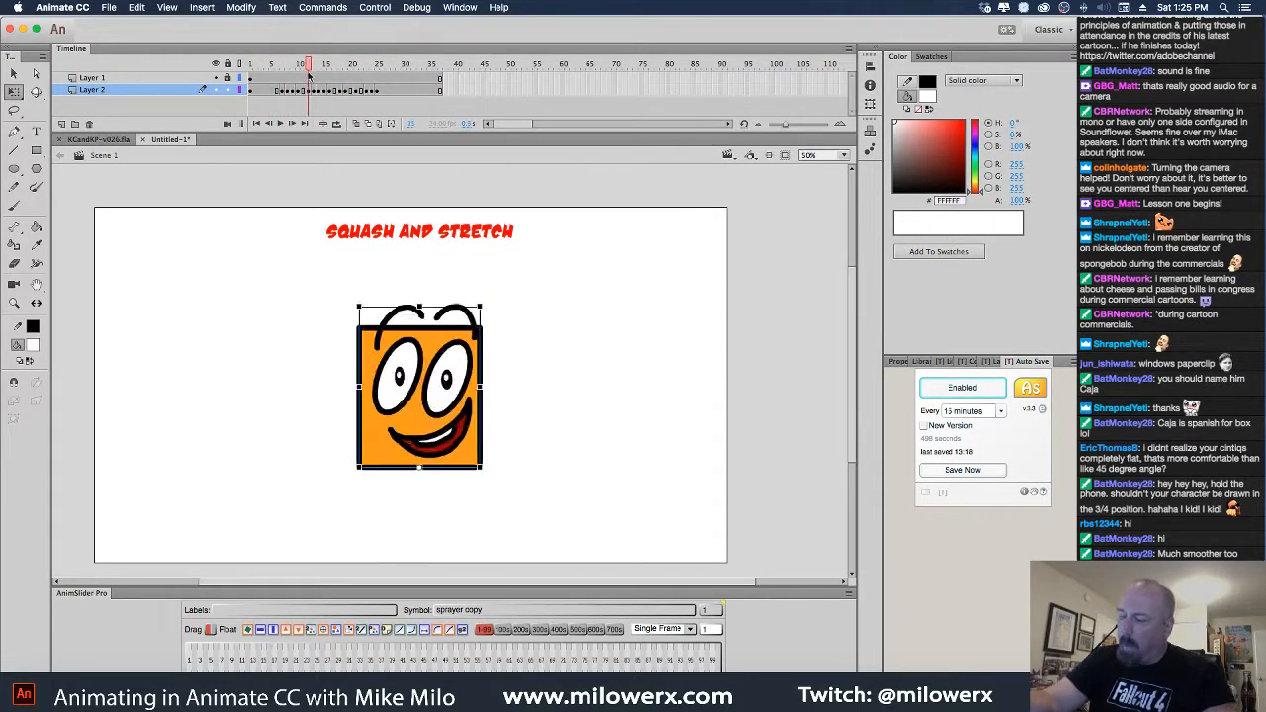
left_click_drag(308, 74, 249, 75)
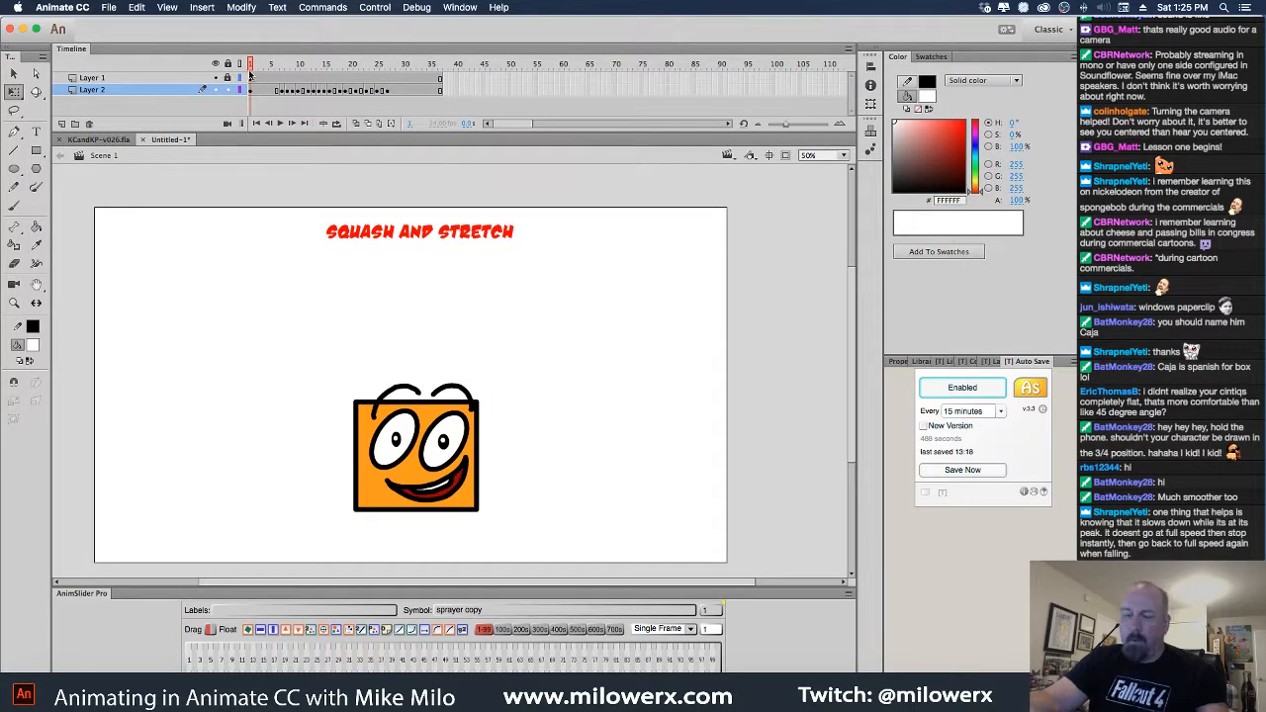
key("Return")
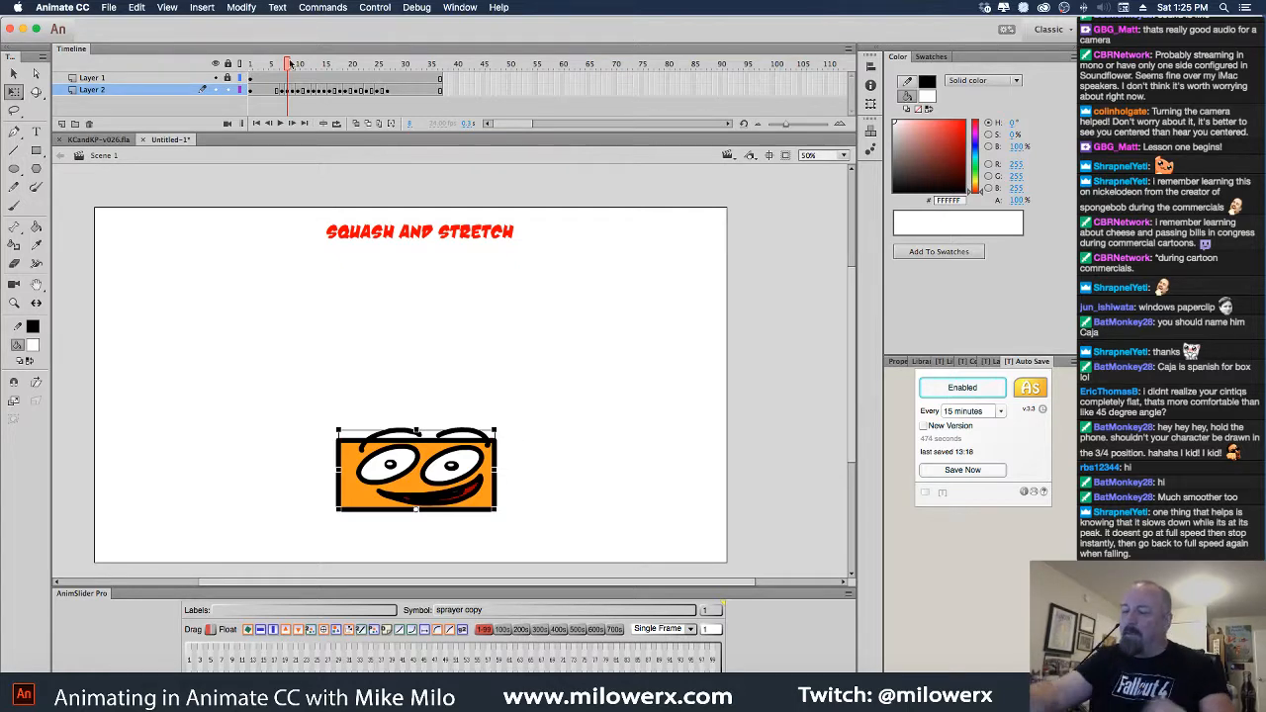
left_click_drag(290, 62, 239, 63)
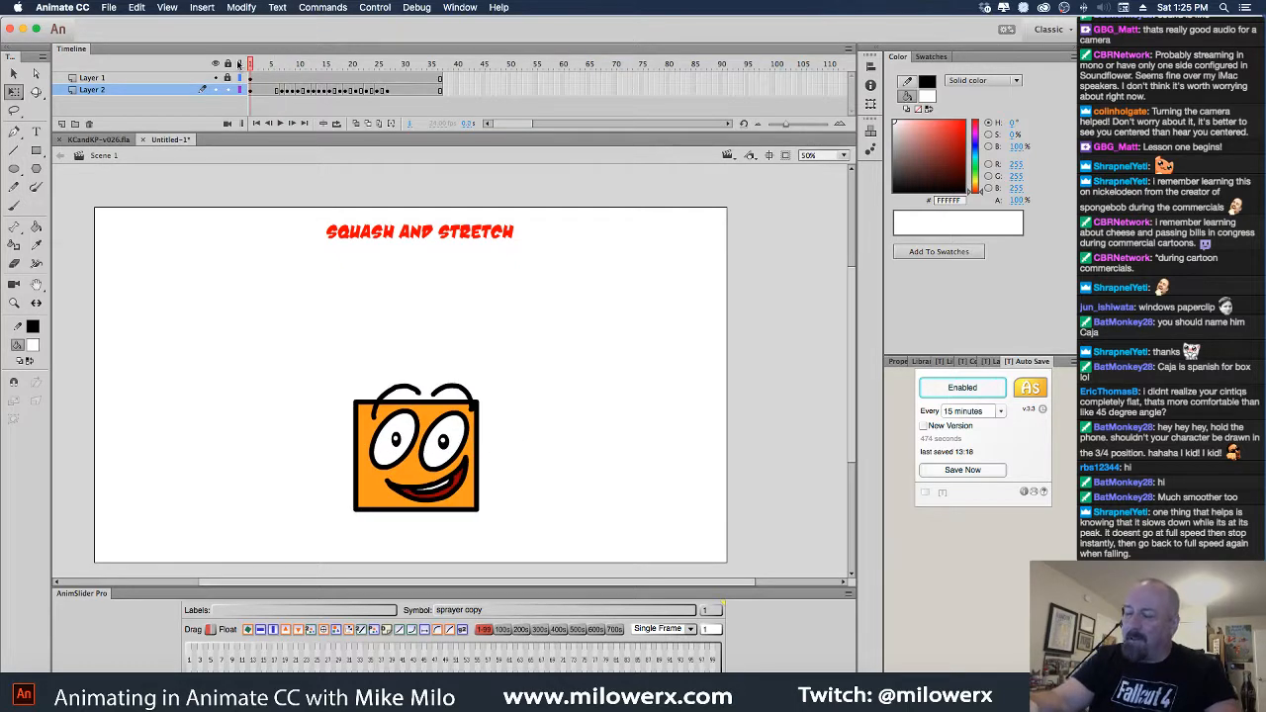
Inside the BUDRO box symbol, draw a line marking the box's right side edge
double_click(476, 483)
left_click(505, 456)
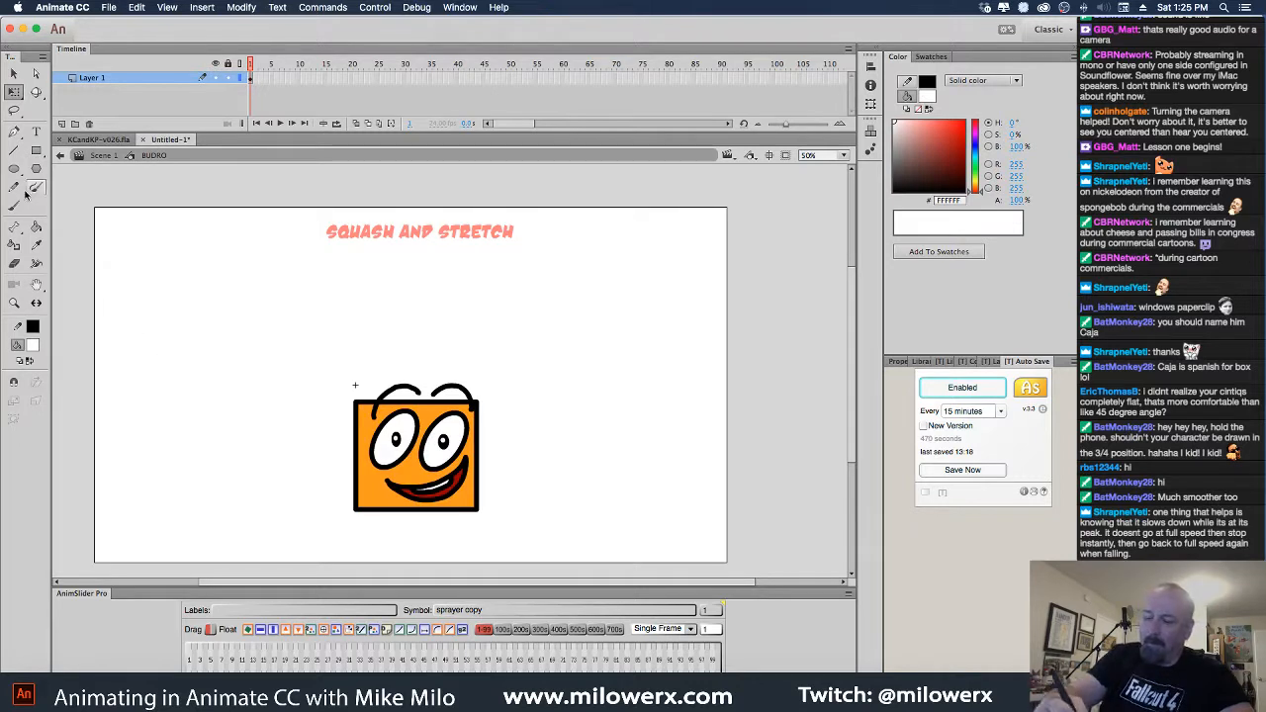
left_click(14, 150)
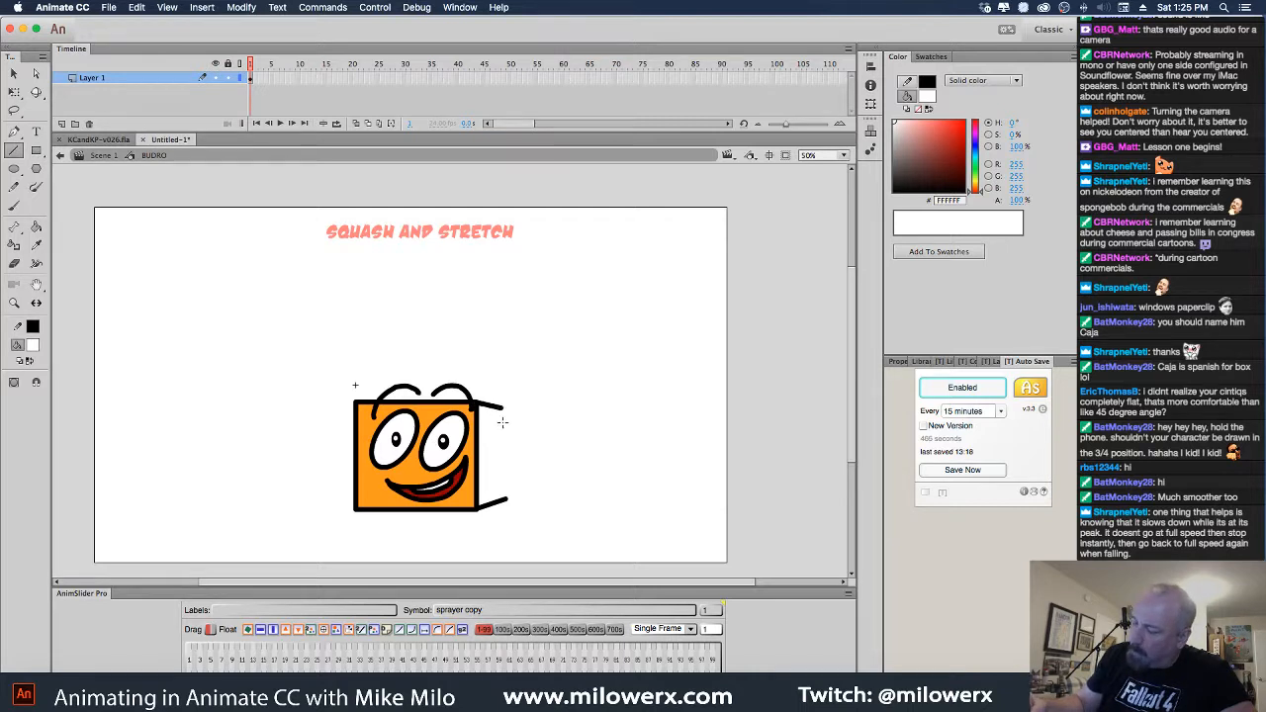
left_click_drag(503, 447, 504, 494)
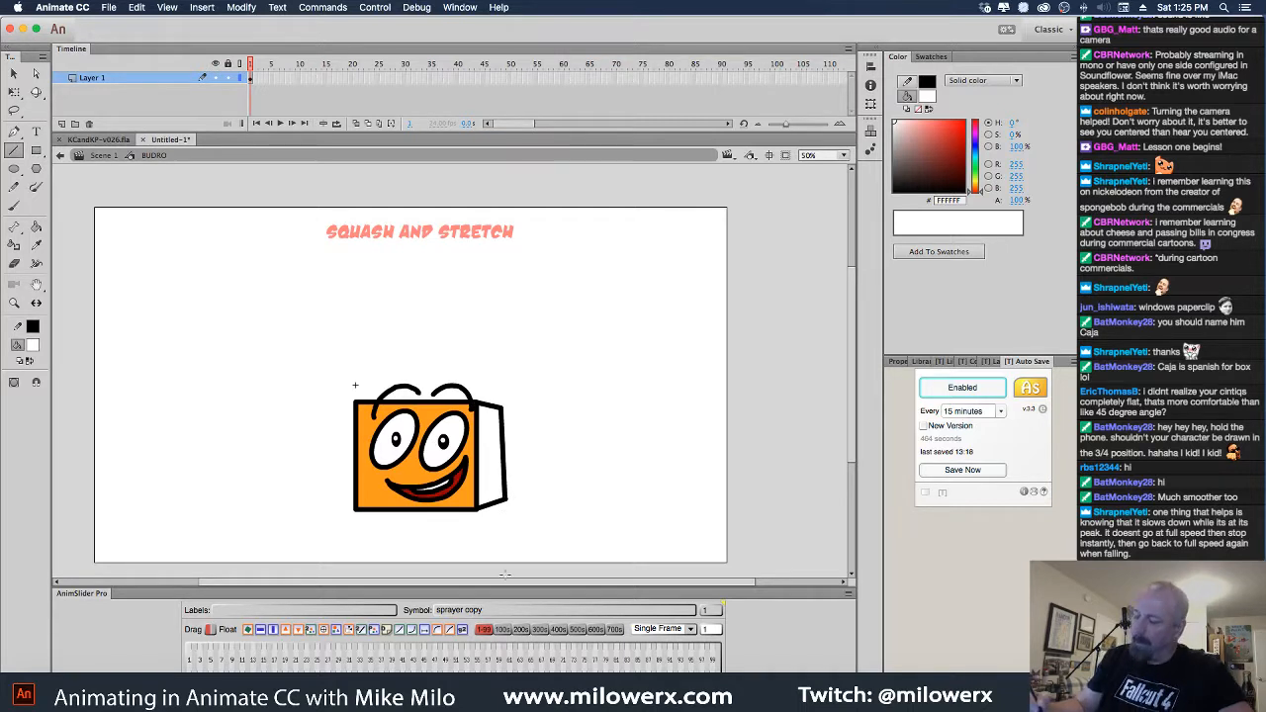
Fill the side panel with a darker orange than FF9900, then play the bounce in Scene 1
left_click(33, 345)
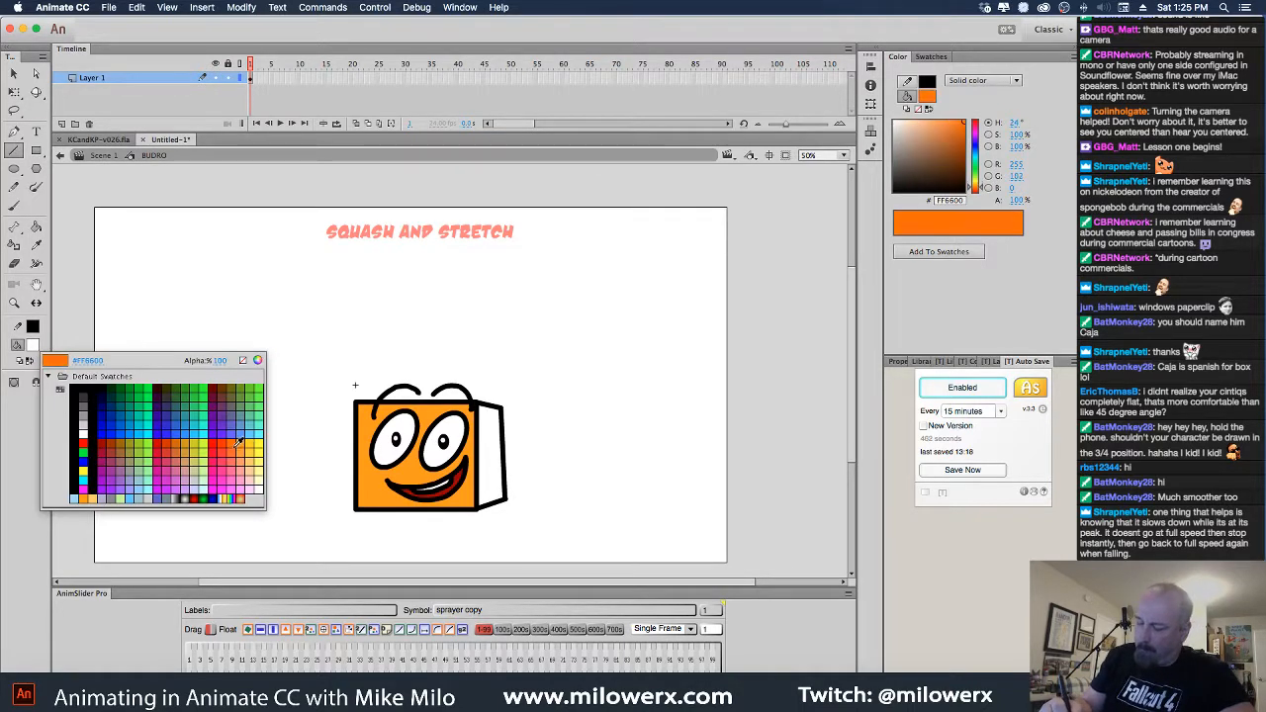
left_click(246, 457)
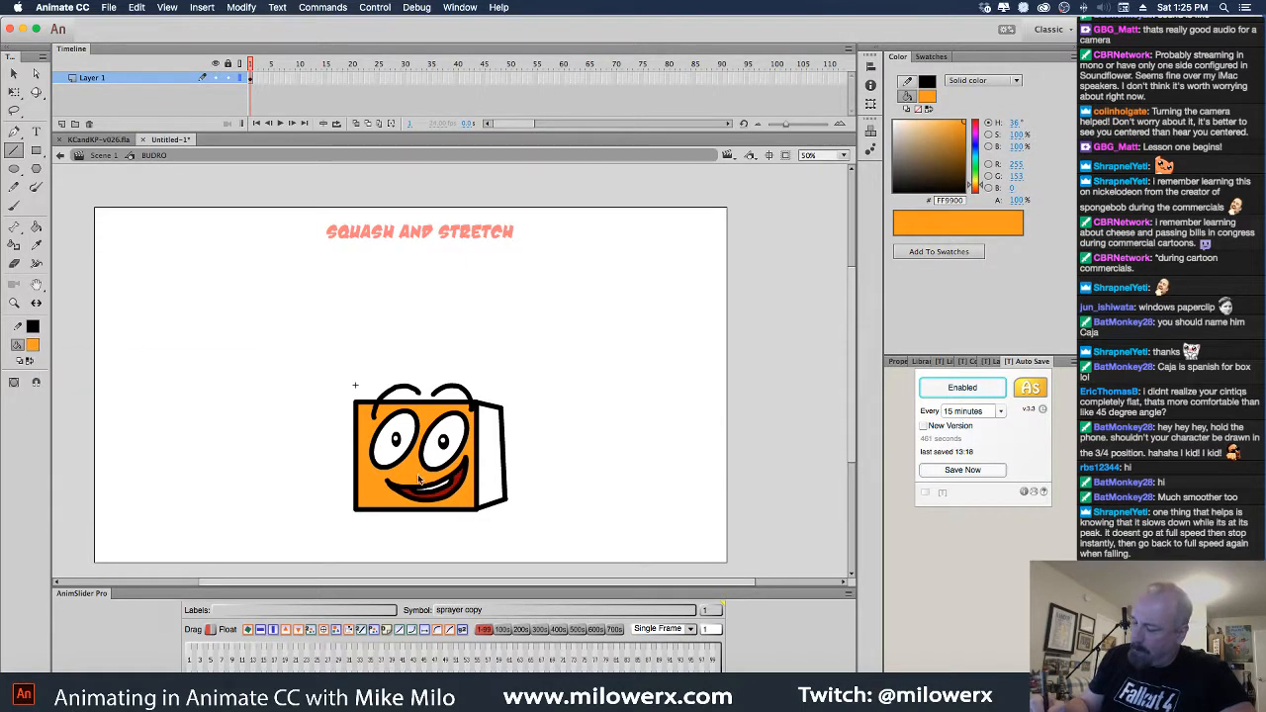
left_click_drag(962, 130, 962, 139)
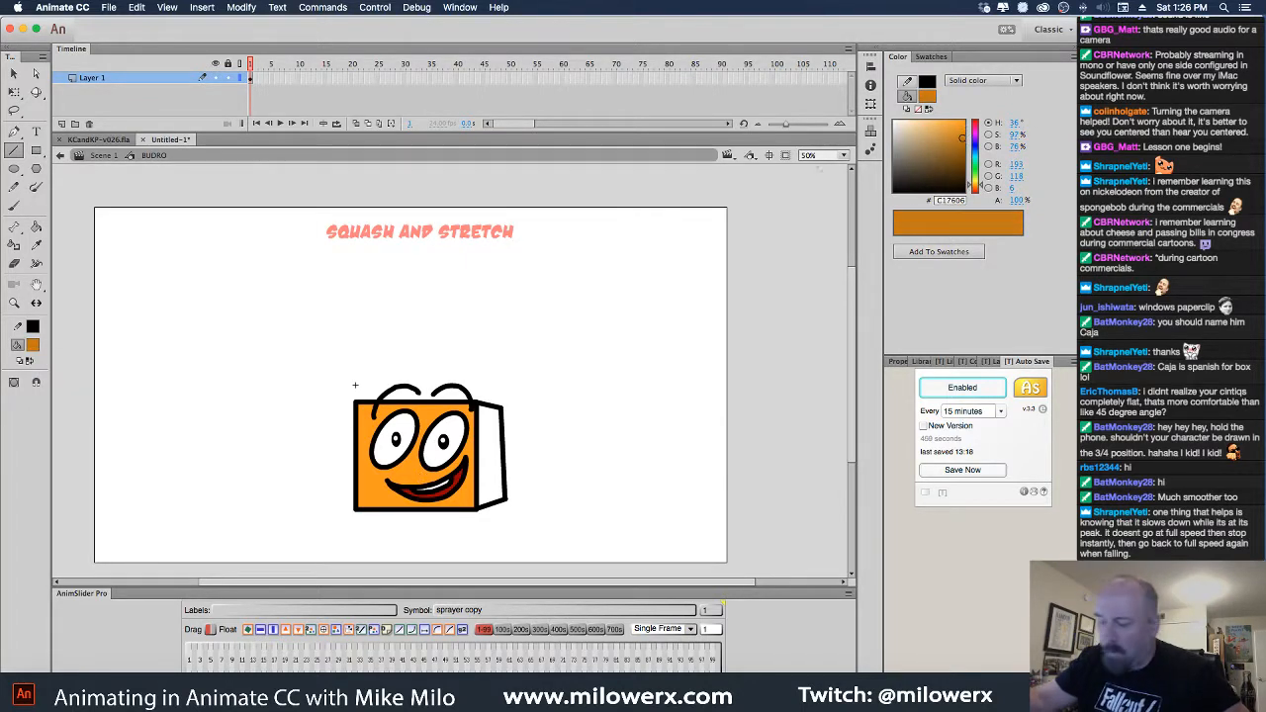
left_click(36, 227)
left_click(488, 482)
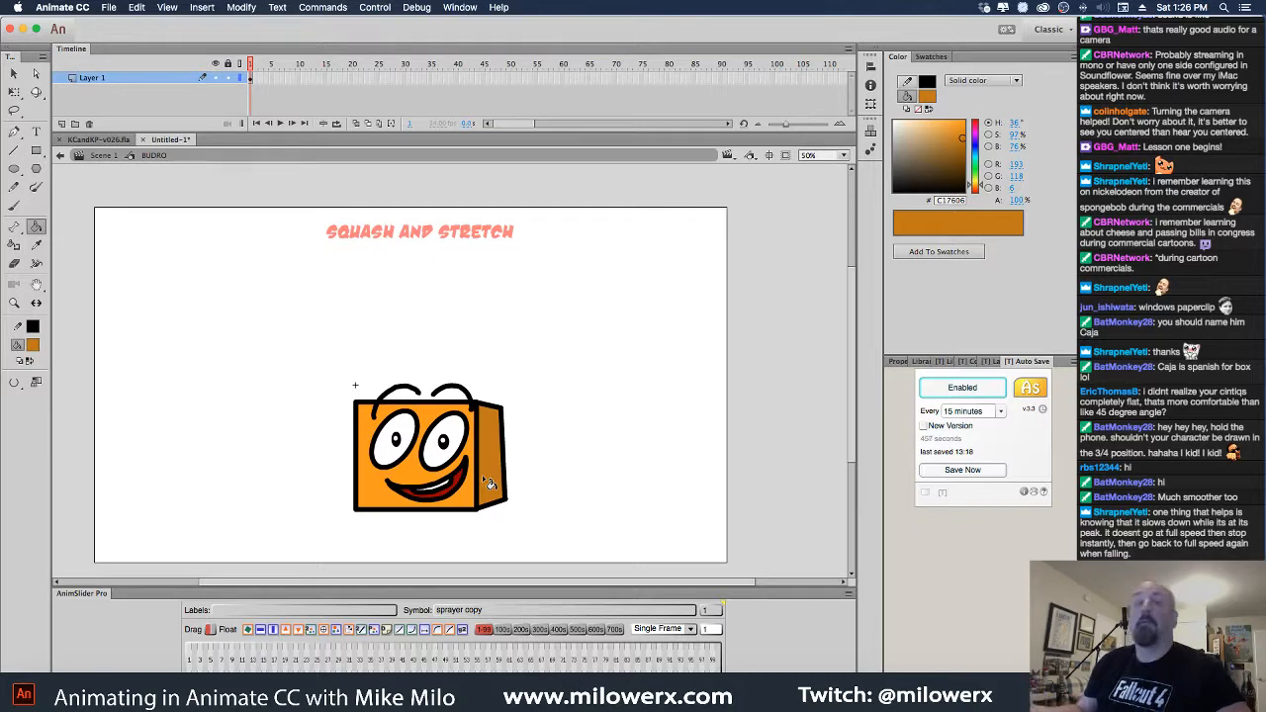
left_click(113, 158)
key("Return")
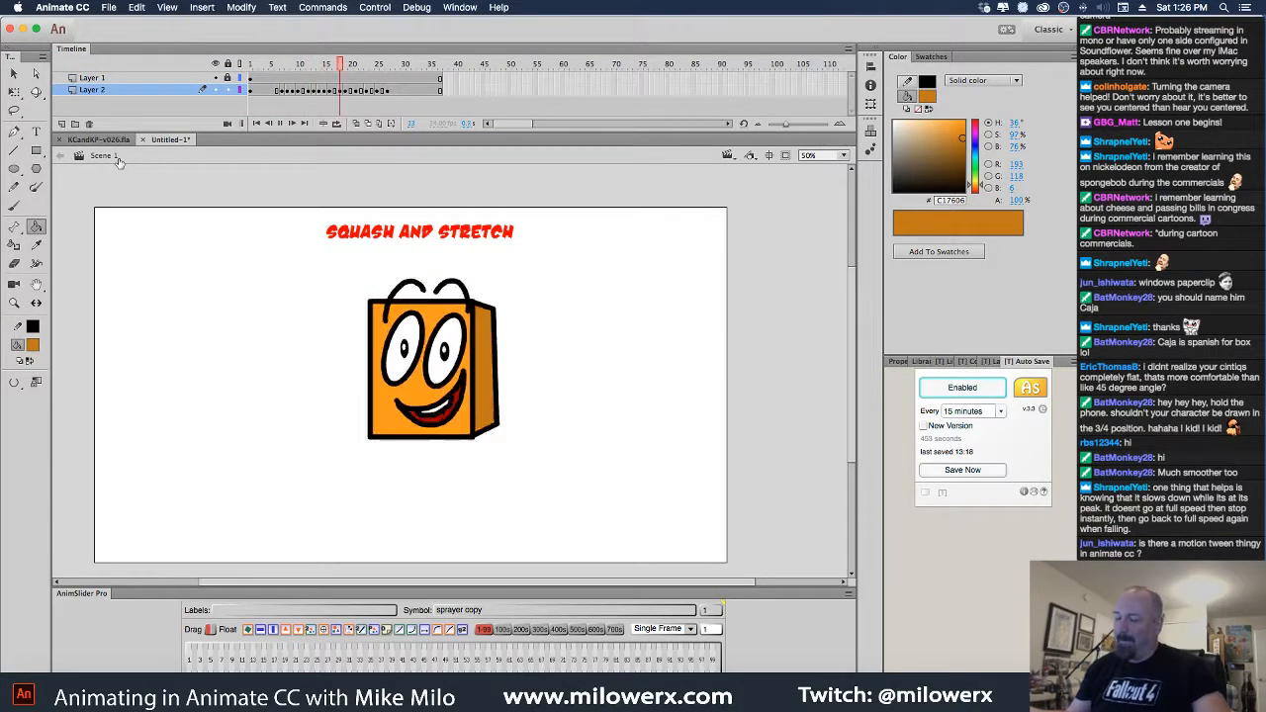
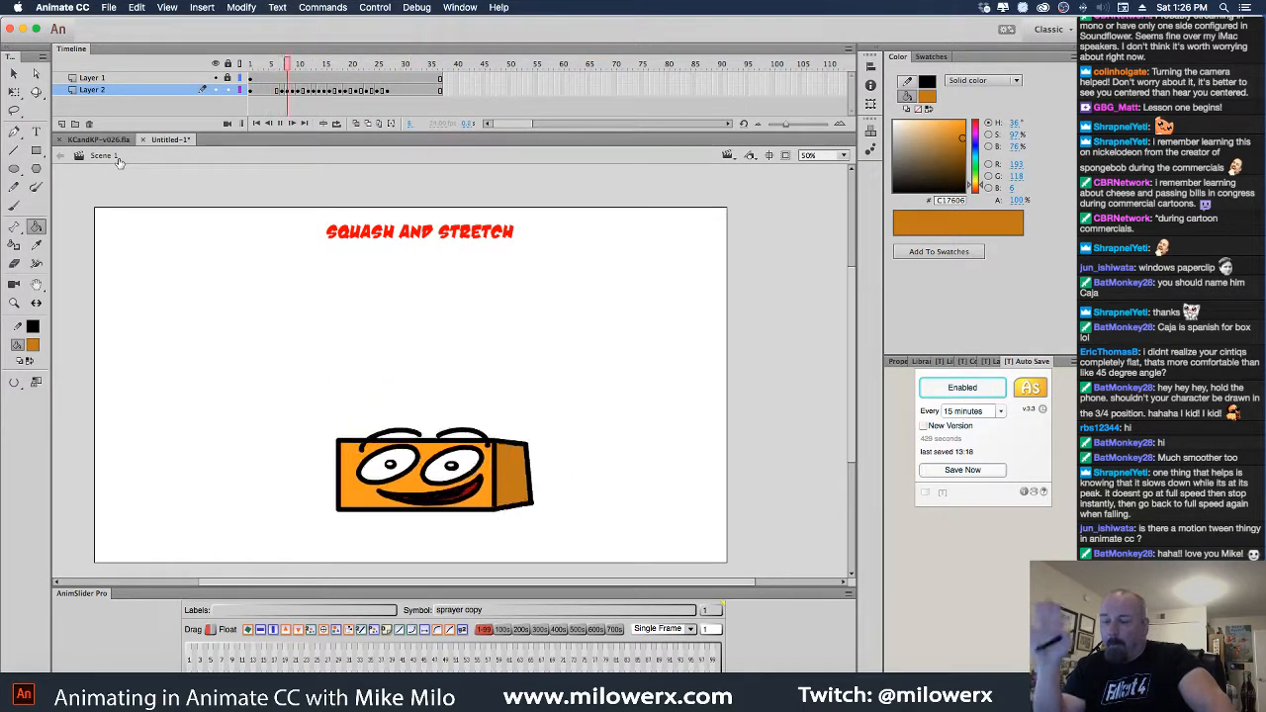
Save the file as SQUASH AND STRETCH1.fla in a new 'Principals of Animation' folder under adobe
left_click(110, 7)
left_click(163, 126)
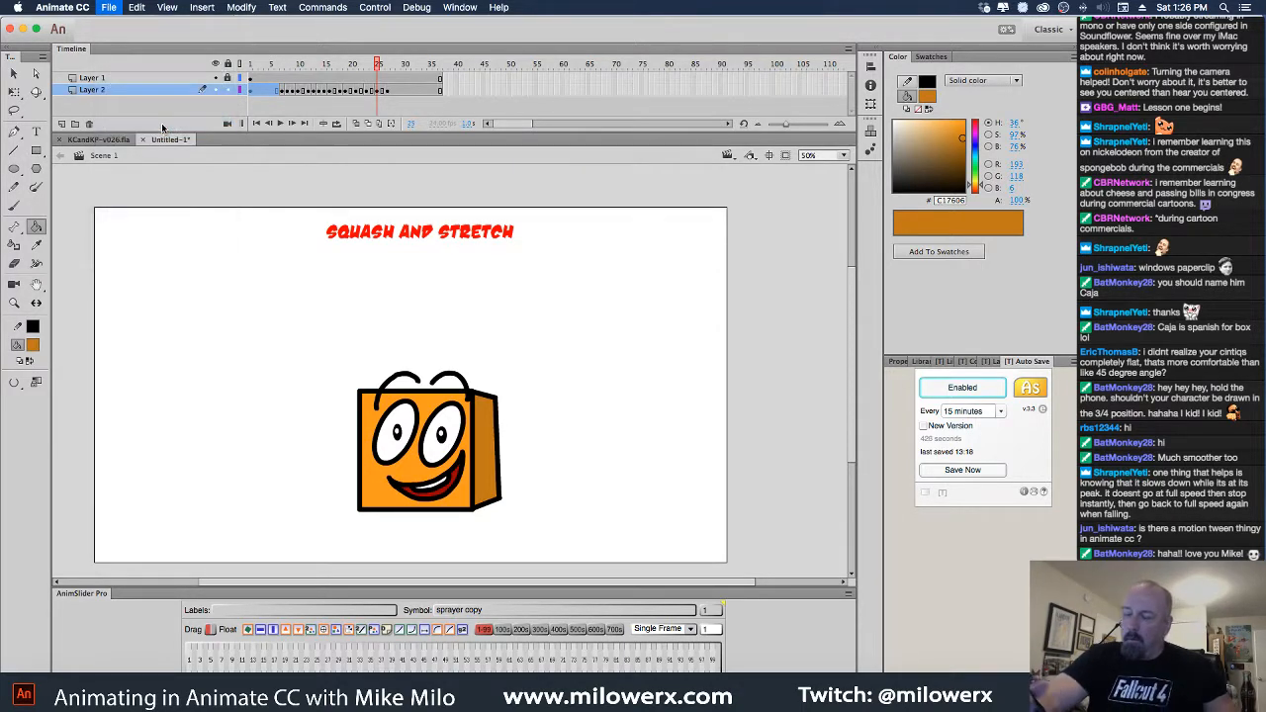
type("S")
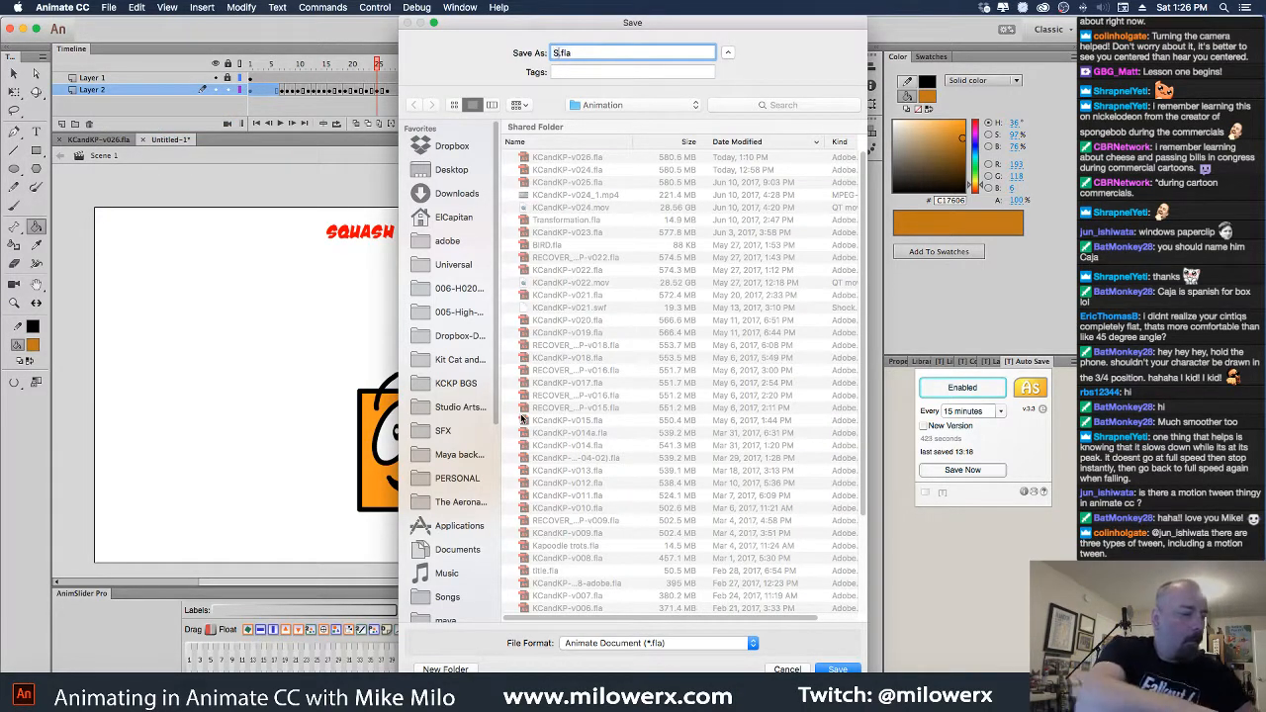
type("QUASH AND STRETCH")
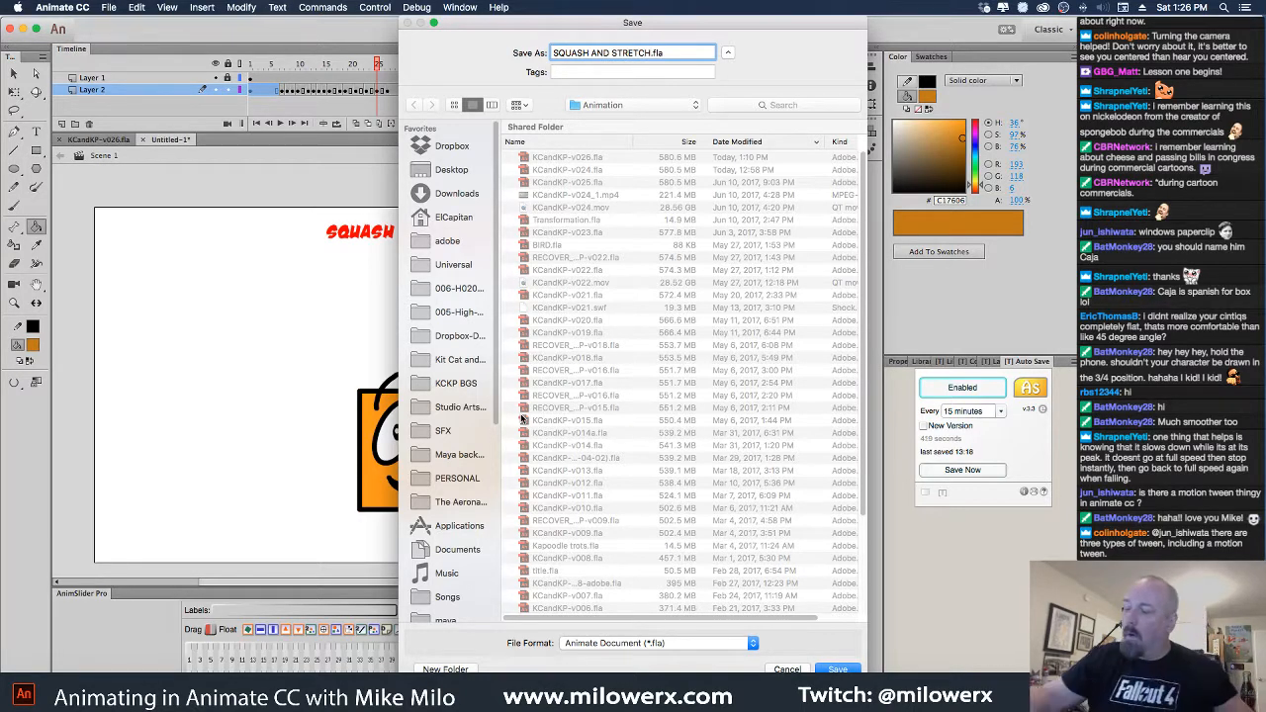
type("1")
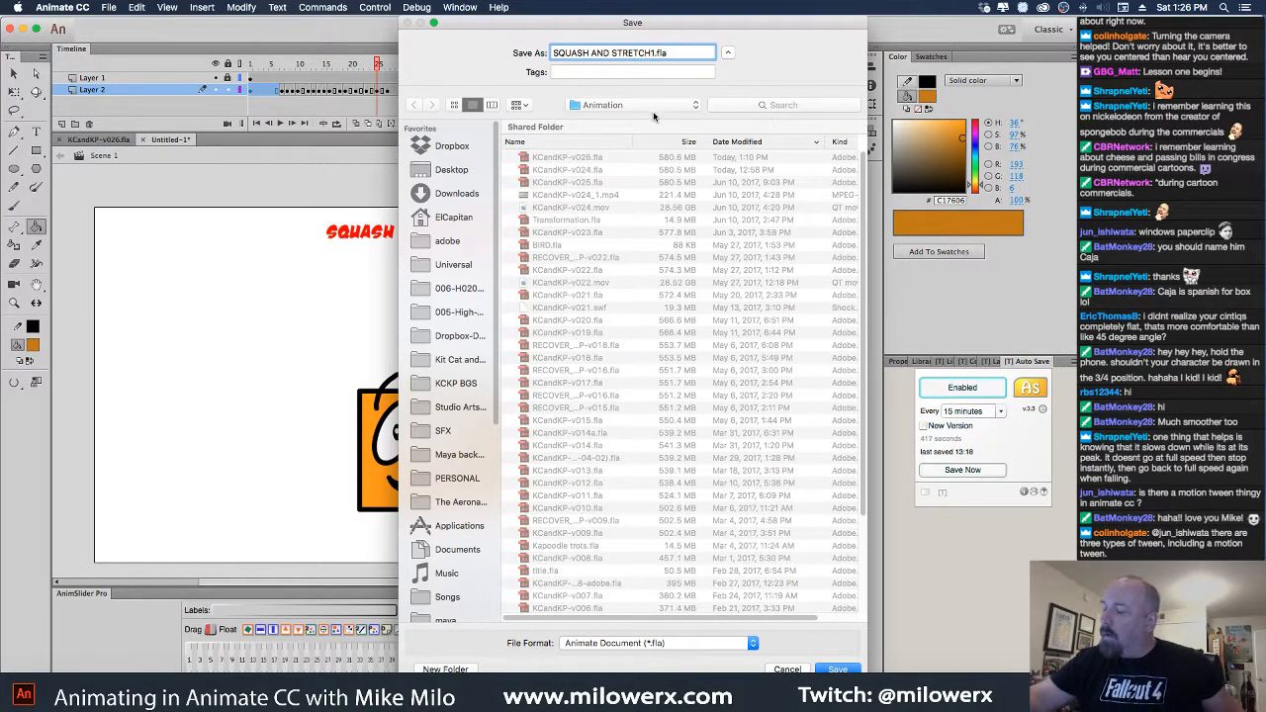
left_click(655, 107)
left_click(659, 132)
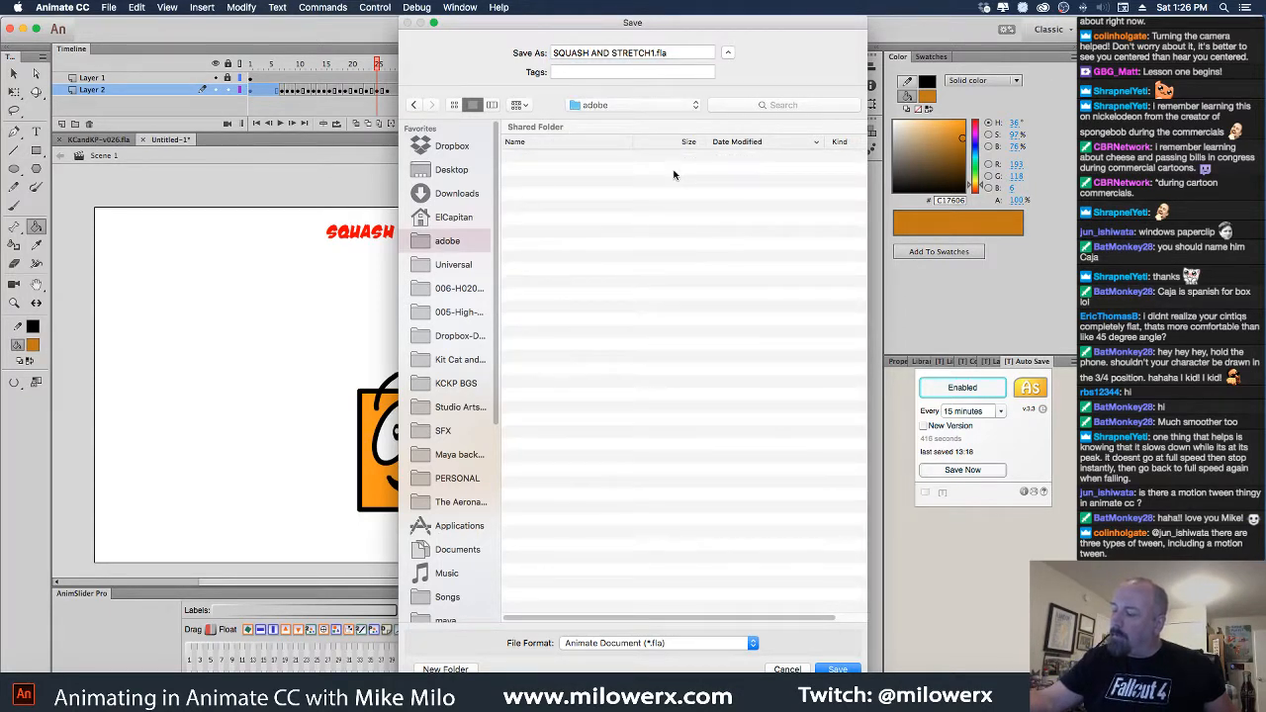
key("super+shift+n")
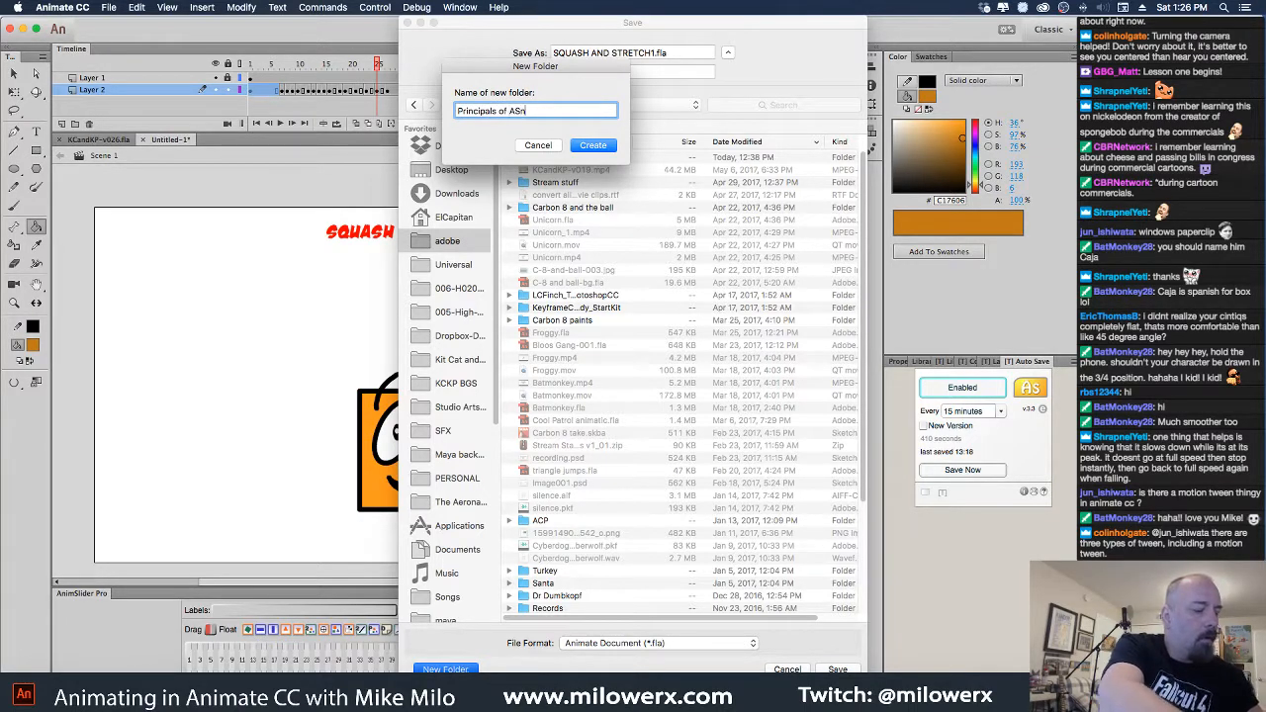
left_click(525, 111)
key("BackSpace")
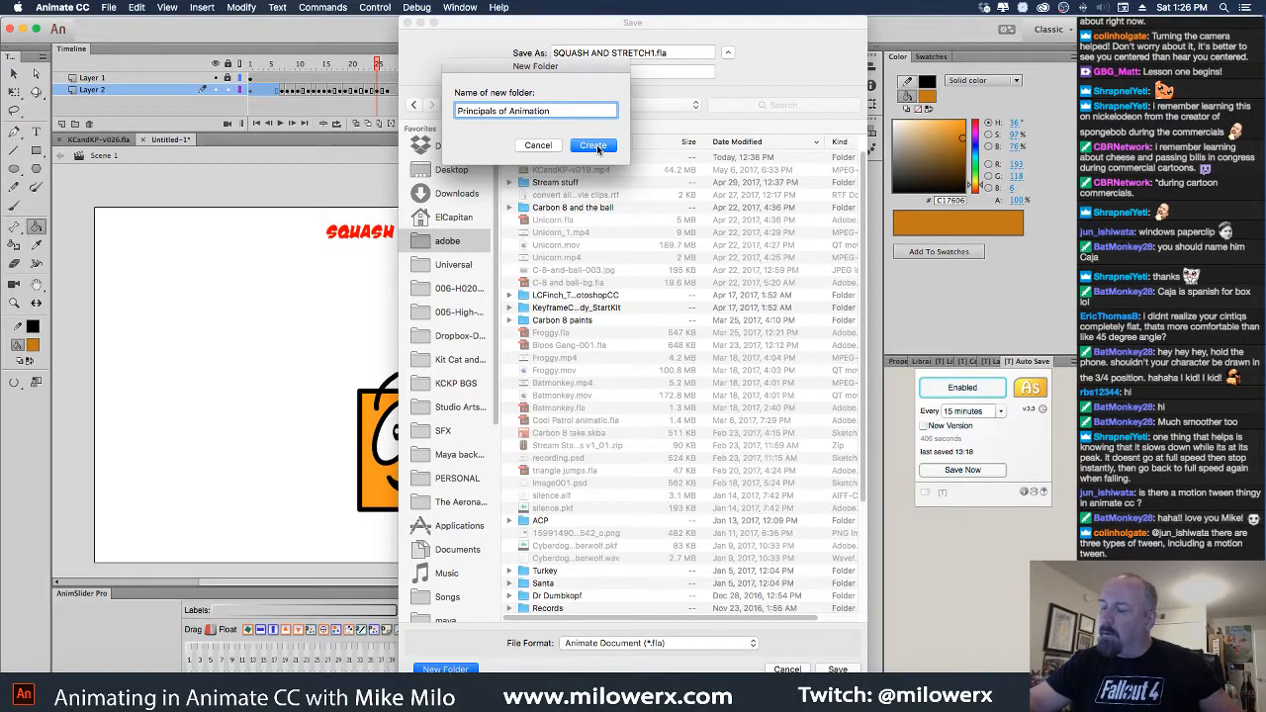
left_click(594, 146)
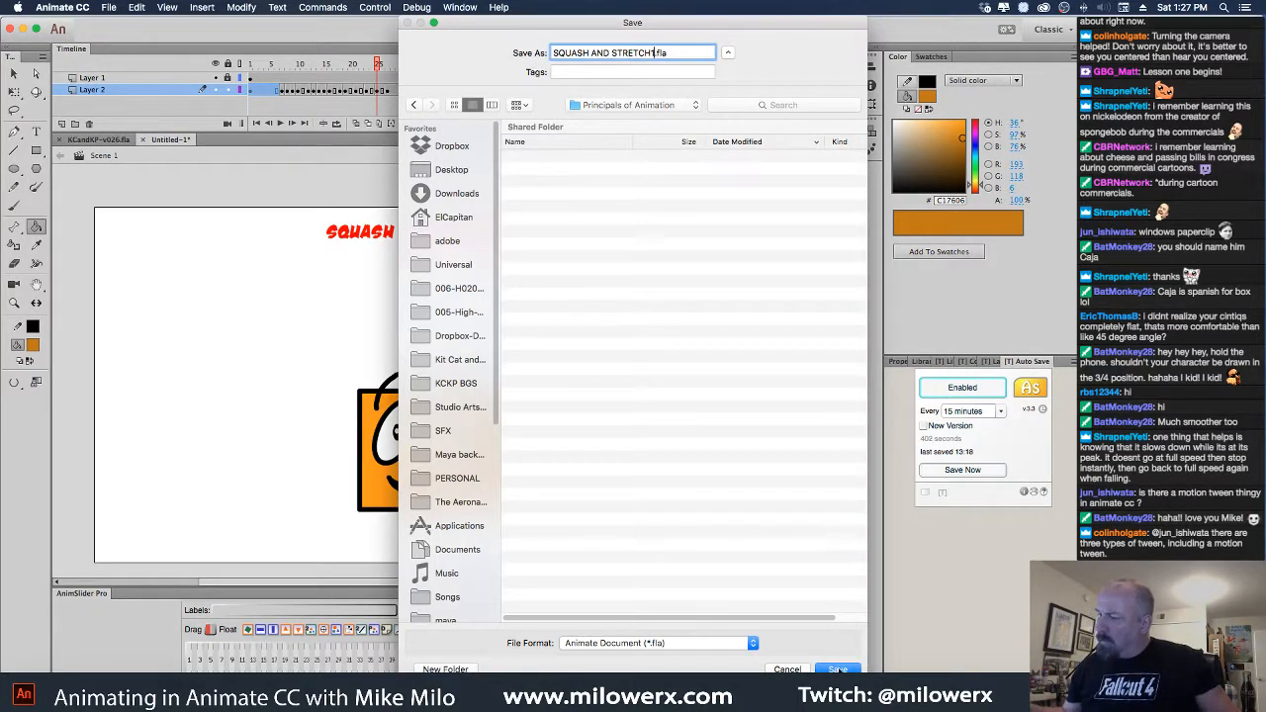
key("Return")
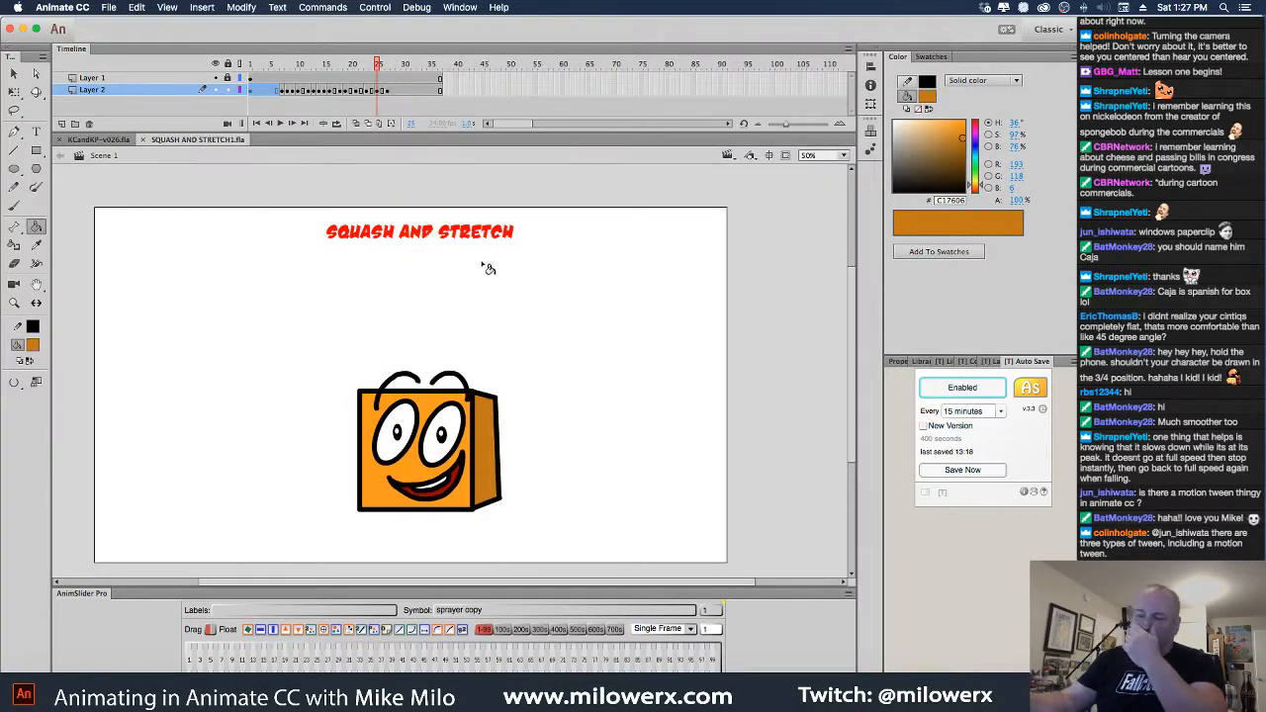
left_click(109, 8)
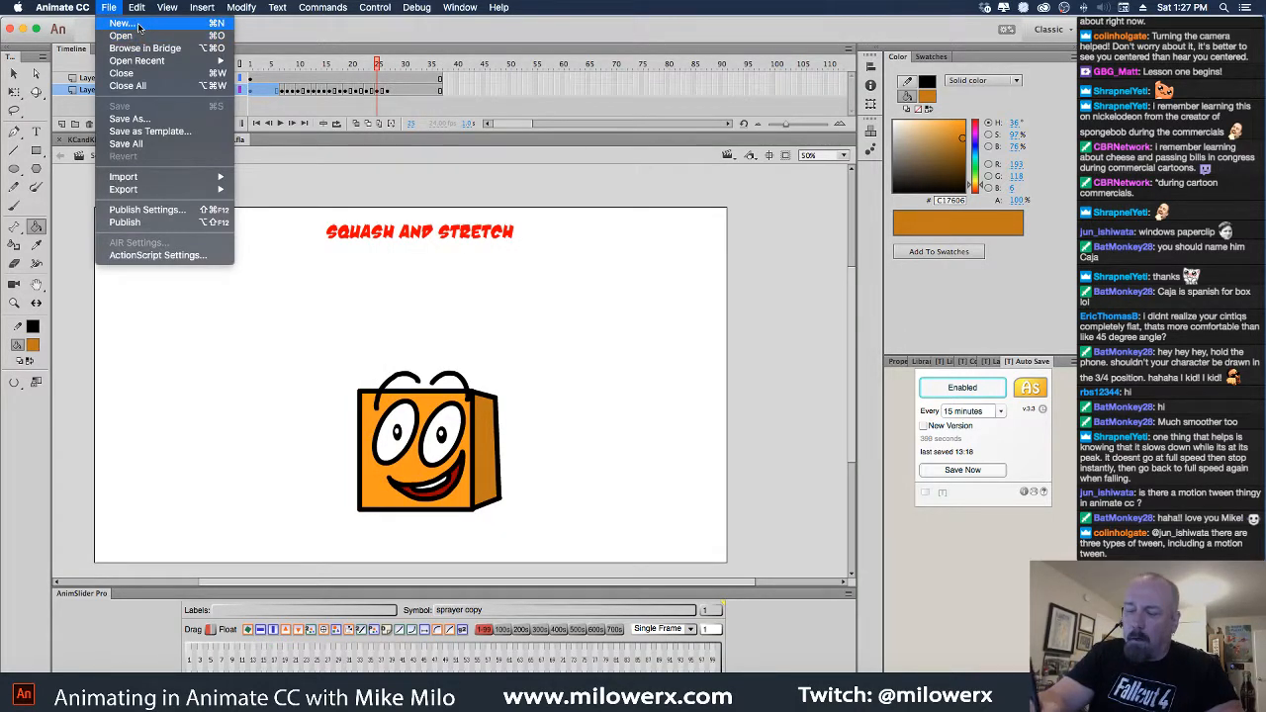
Create a new ActionScript 3.0 document and switch to the Brush tool
left_click(142, 28)
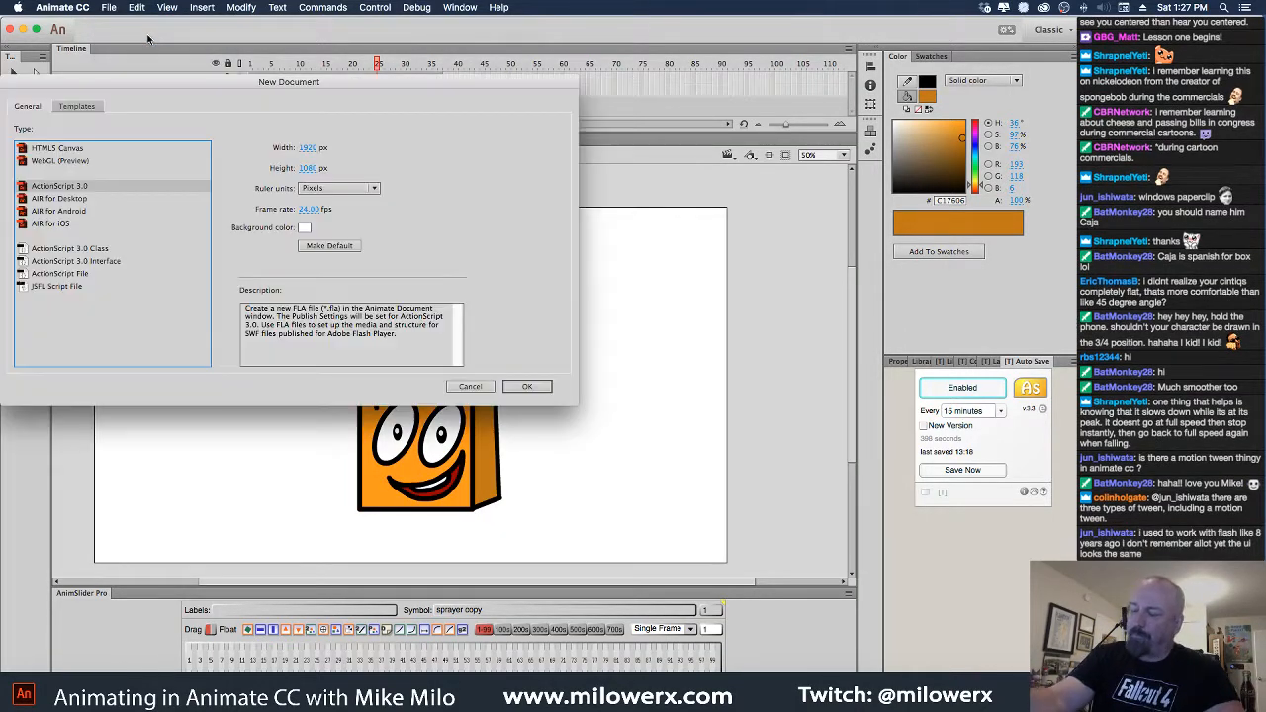
left_click(529, 386)
key("b")
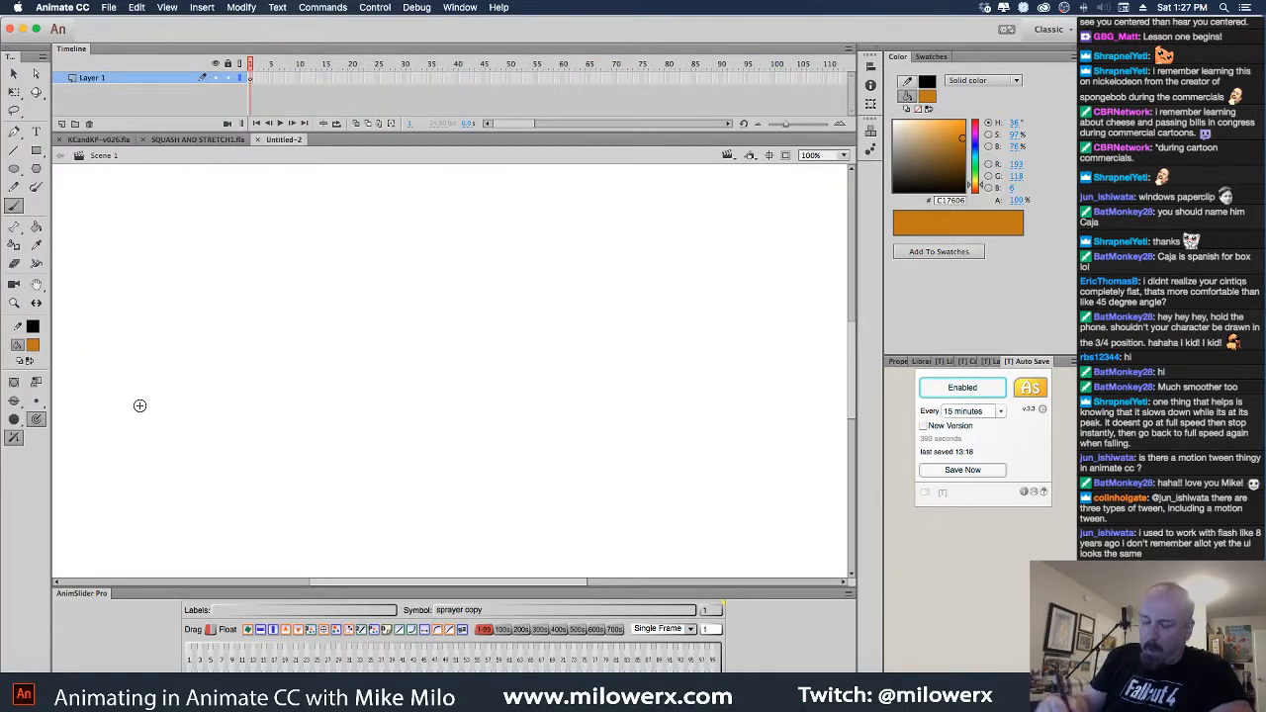
Set the brush fill to red and sketch the character's big oval head
left_click(32, 344)
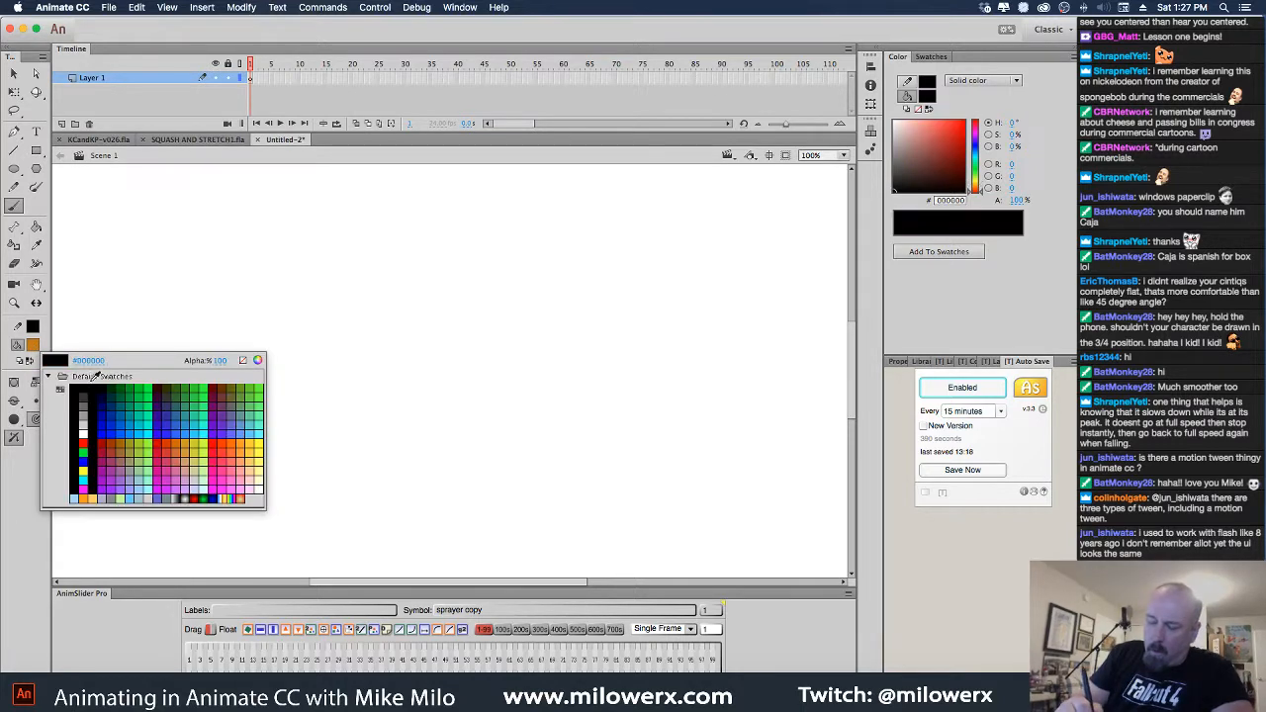
left_click(207, 418)
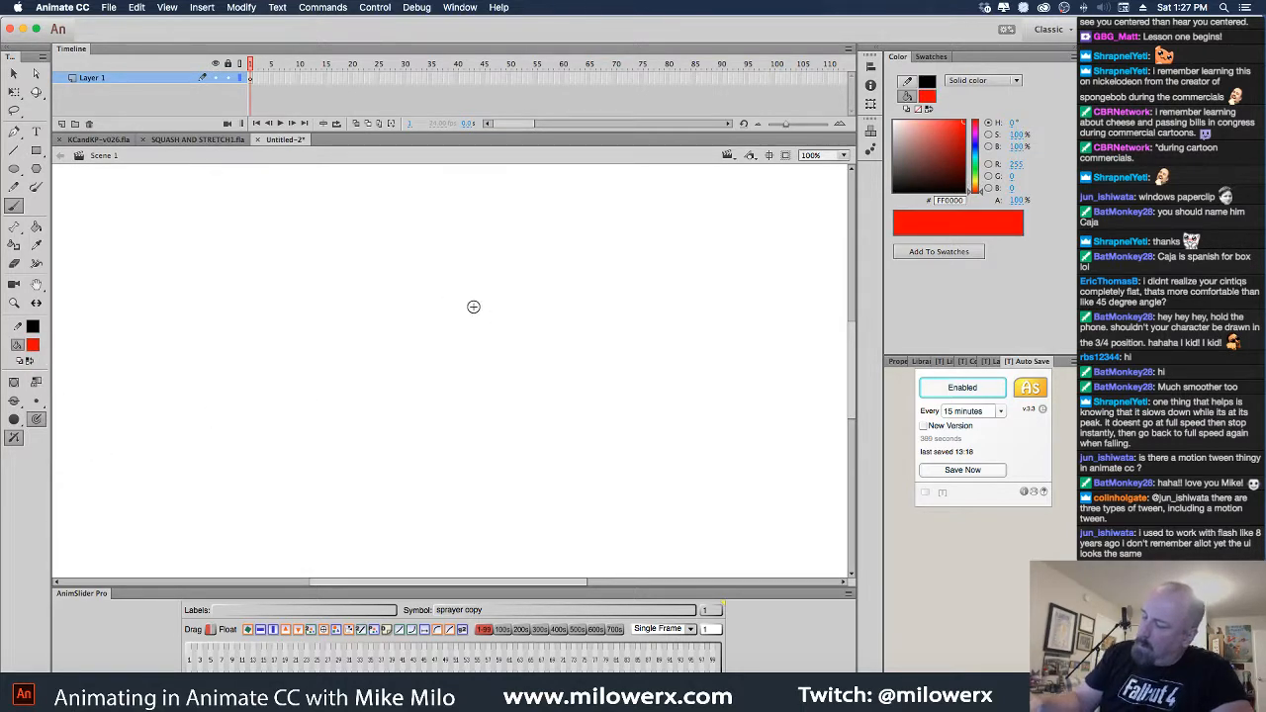
mouse_move(392, 410)
left_mouse_down()
mouse_move(389, 293)
mouse_move(371, 394)
mouse_move(539, 364)
left_mouse_up()
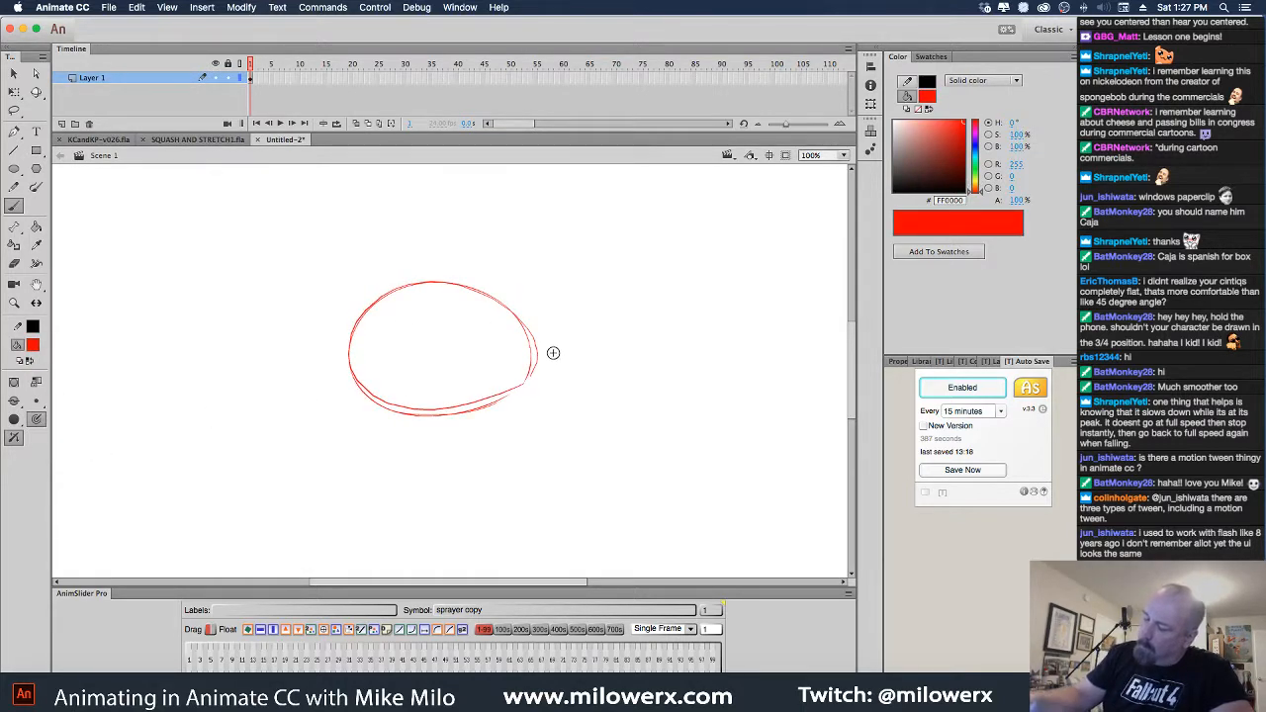
Brush the neck, two legs with feet, the thin body, arms and fingered hands
mouse_move(419, 418)
left_mouse_down()
mouse_move(441, 453)
mouse_move(465, 433)
left_mouse_up()
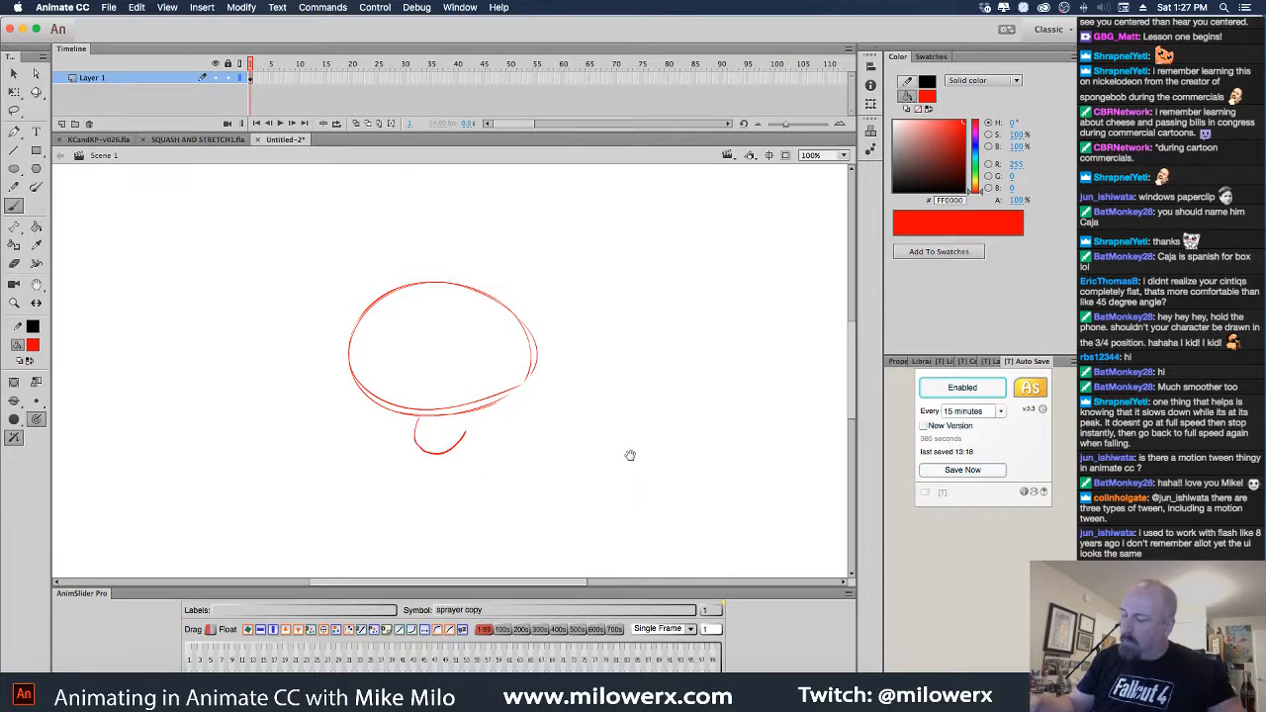
scroll(593, 436, "down", 3)
mouse_move(414, 352)
left_mouse_down()
mouse_move(417, 453)
mouse_move(432, 461)
left_mouse_up()
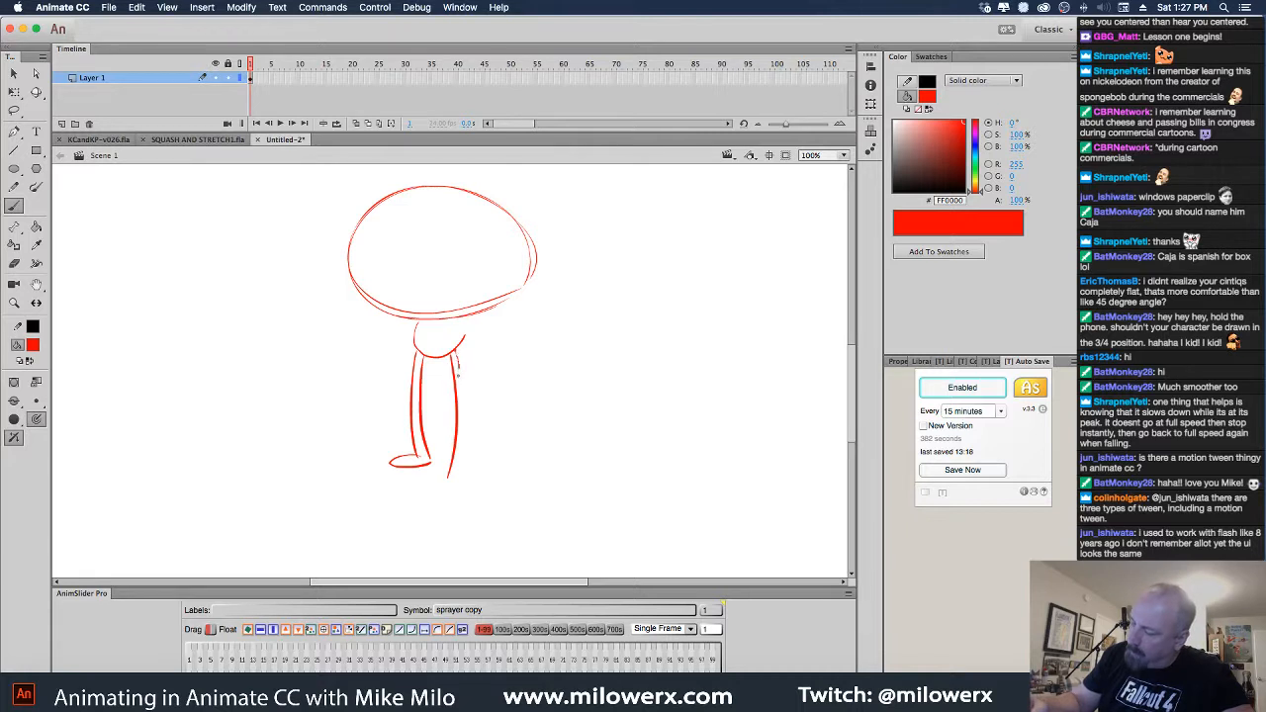
mouse_move(451, 354)
left_mouse_down()
mouse_move(453, 455)
mouse_move(463, 384)
mouse_move(459, 459)
mouse_move(488, 463)
left_mouse_up()
mouse_move(412, 318)
left_mouse_down()
mouse_move(396, 384)
mouse_move(407, 382)
left_mouse_up()
mouse_move(471, 313)
left_mouse_down()
mouse_move(476, 391)
mouse_move(469, 380)
mouse_move(398, 412)
left_mouse_up()
mouse_move(400, 397)
left_mouse_down()
mouse_move(402, 414)
mouse_move(409, 394)
mouse_move(485, 408)
left_mouse_up()
key("super+z")
key("super+z")
key("super+z")
key("super+z")
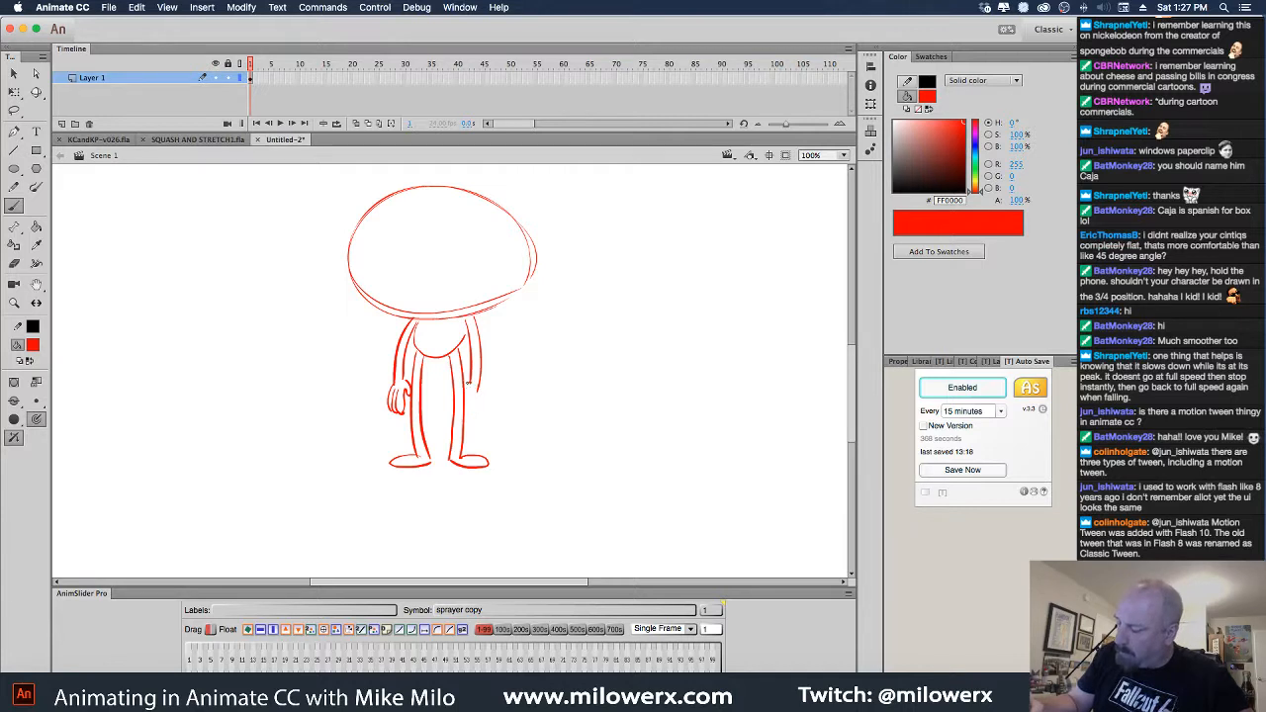
left_click_drag(481, 403, 480, 391)
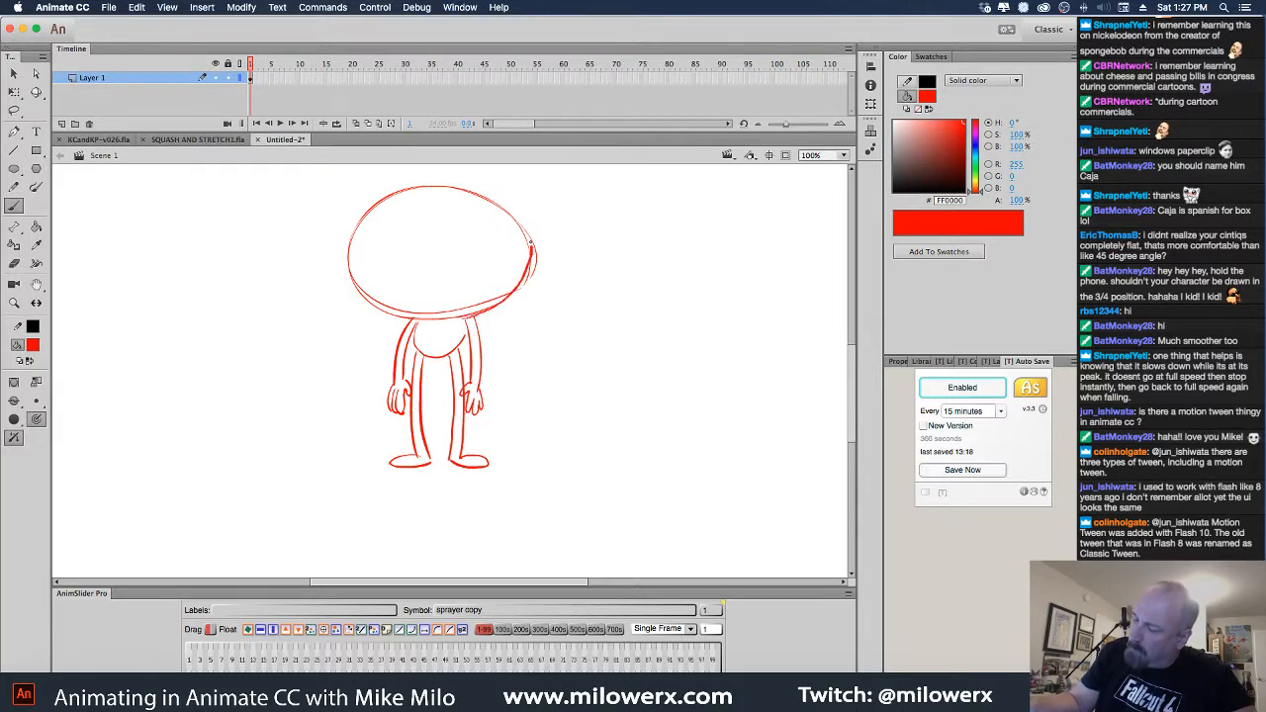
Draw wide eyes with a pupil, a toothy grin and two brows, then zoom out
mouse_move(498, 232)
left_mouse_down()
mouse_move(451, 239)
mouse_move(452, 260)
mouse_move(495, 263)
mouse_move(499, 234)
left_mouse_up()
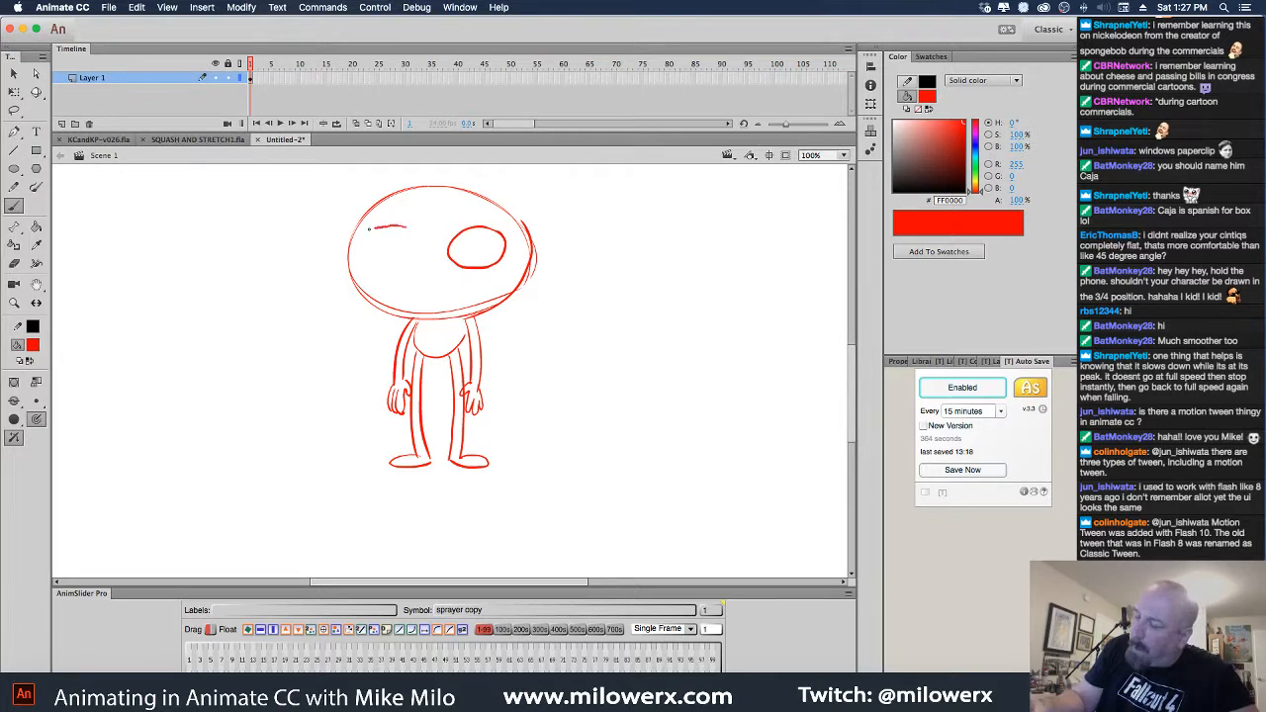
mouse_move(369, 230)
left_mouse_down()
mouse_move(381, 264)
mouse_move(405, 226)
left_mouse_up()
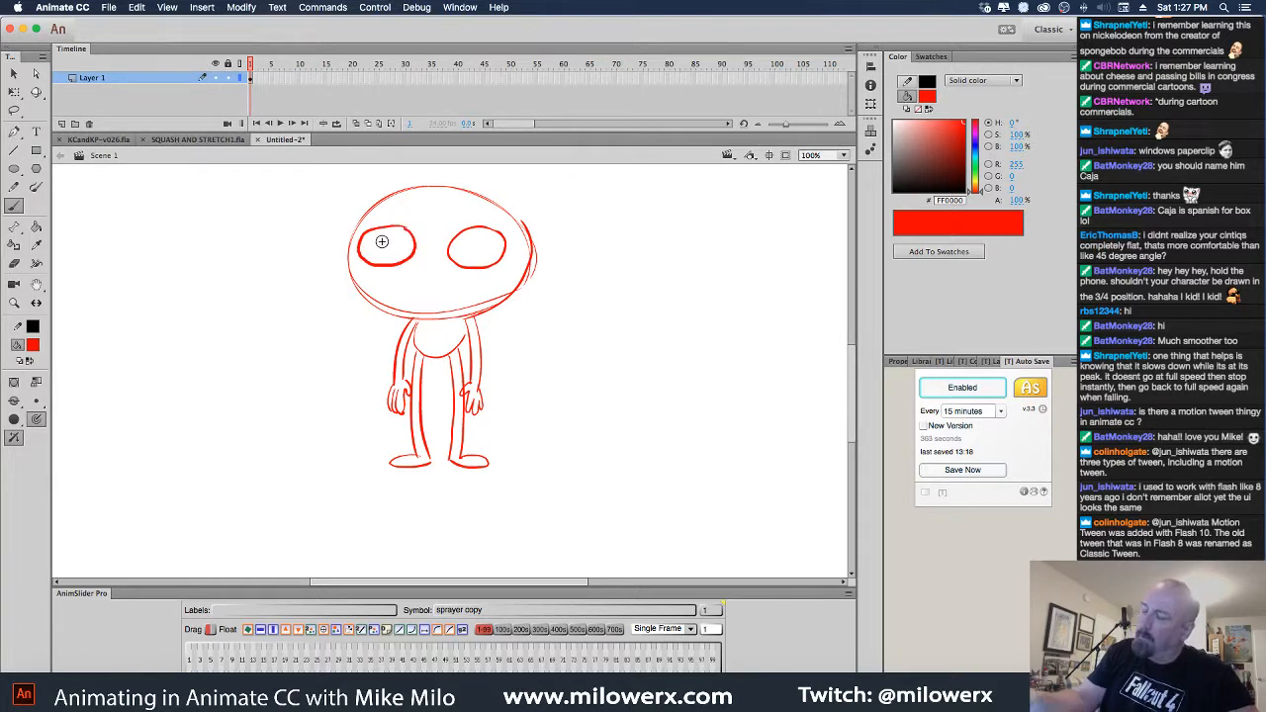
left_click(477, 247)
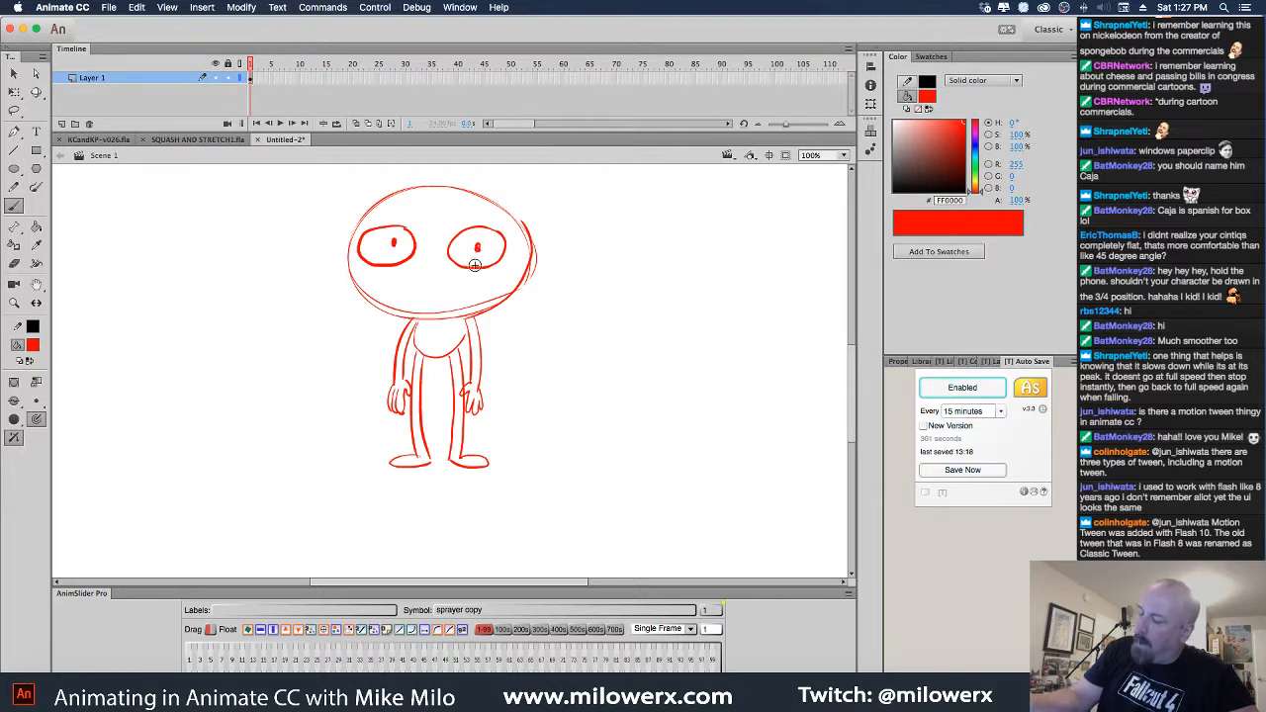
mouse_move(383, 275)
left_mouse_down()
mouse_move(441, 283)
mouse_move(508, 267)
left_mouse_up()
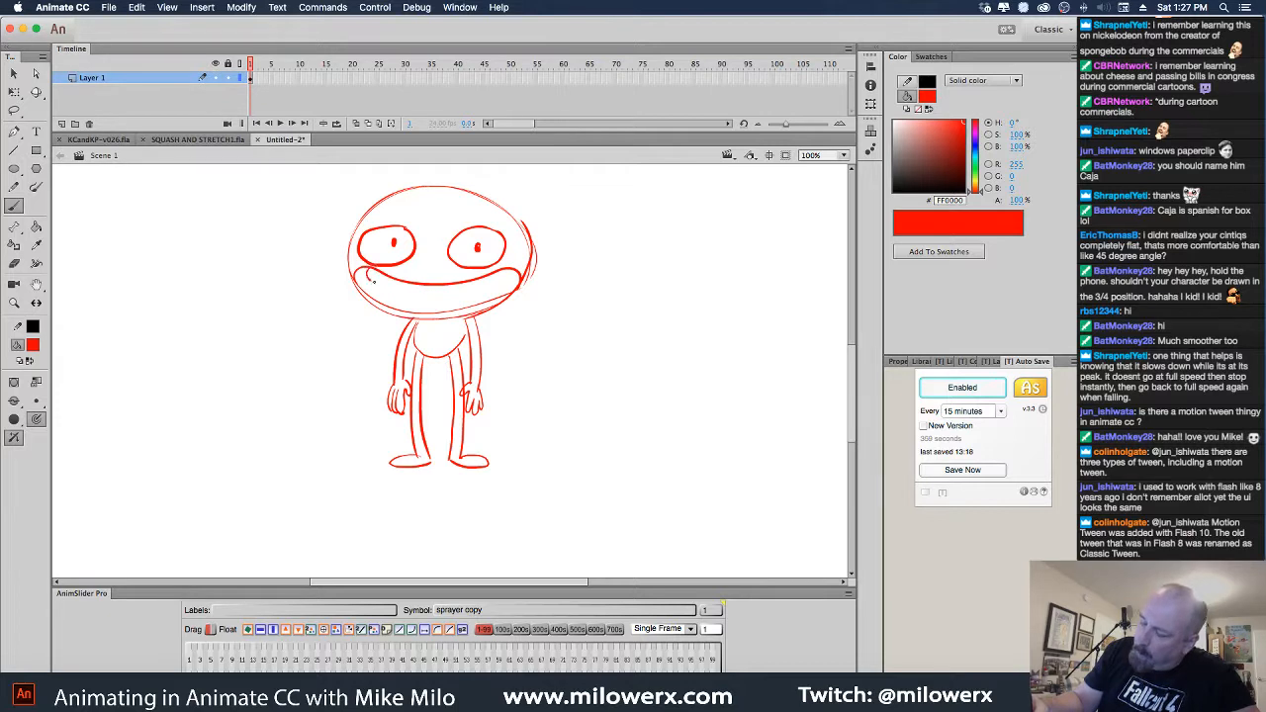
left_click_drag(440, 296, 469, 296)
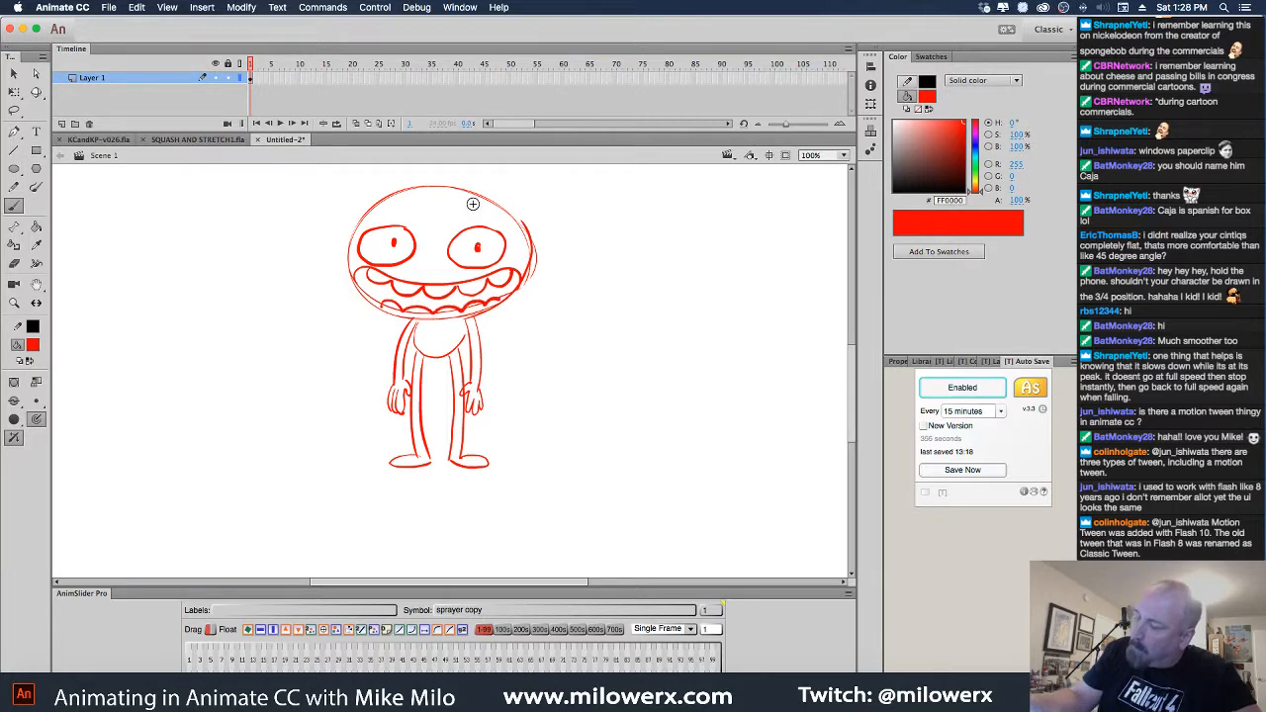
left_click_drag(453, 213, 497, 204)
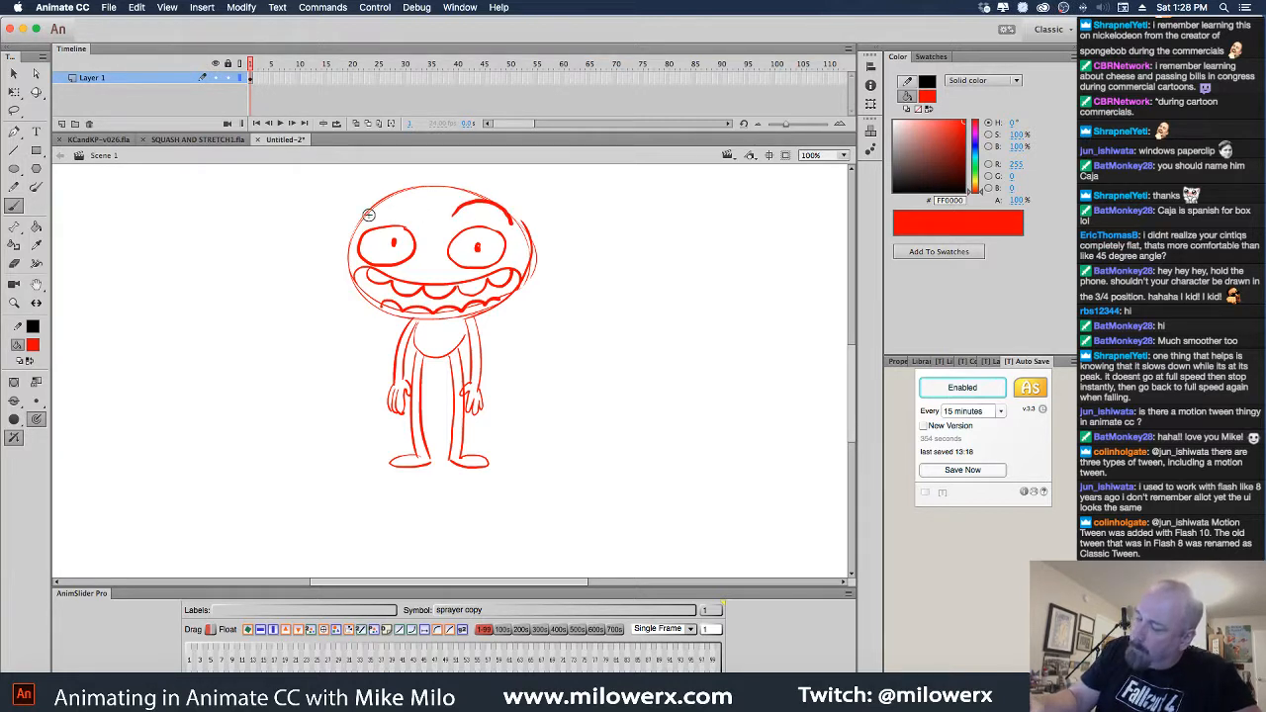
mouse_move(352, 225)
left_mouse_down()
mouse_move(400, 202)
mouse_move(417, 220)
left_mouse_up()
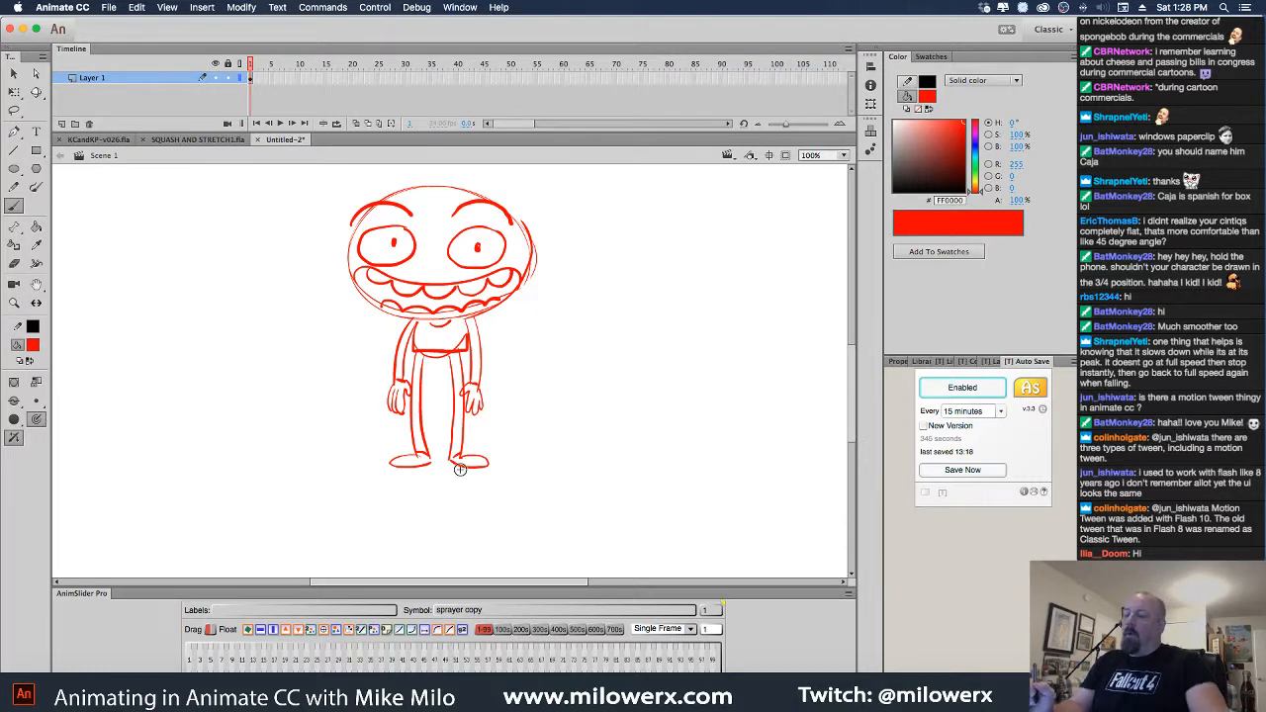
key("super+minus")
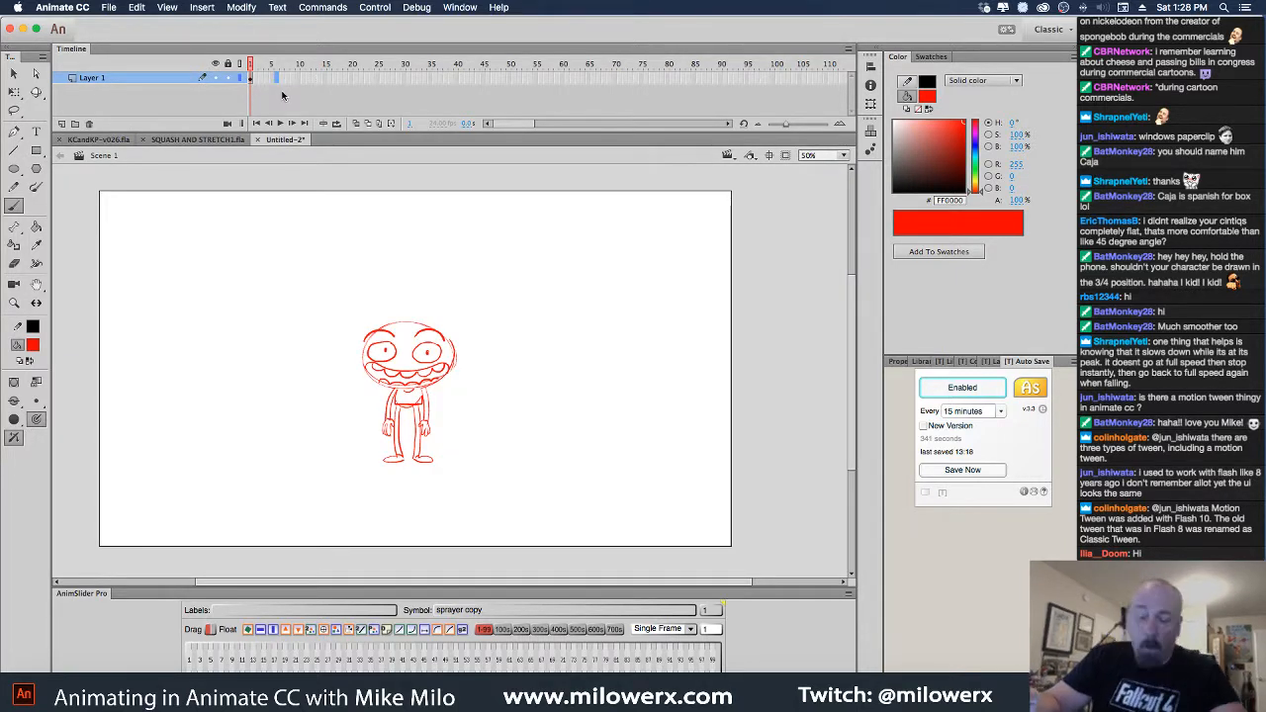
Hold the pose to frame 6, add a blank keyframe at frame 7, and enable onion skin
key("F6")
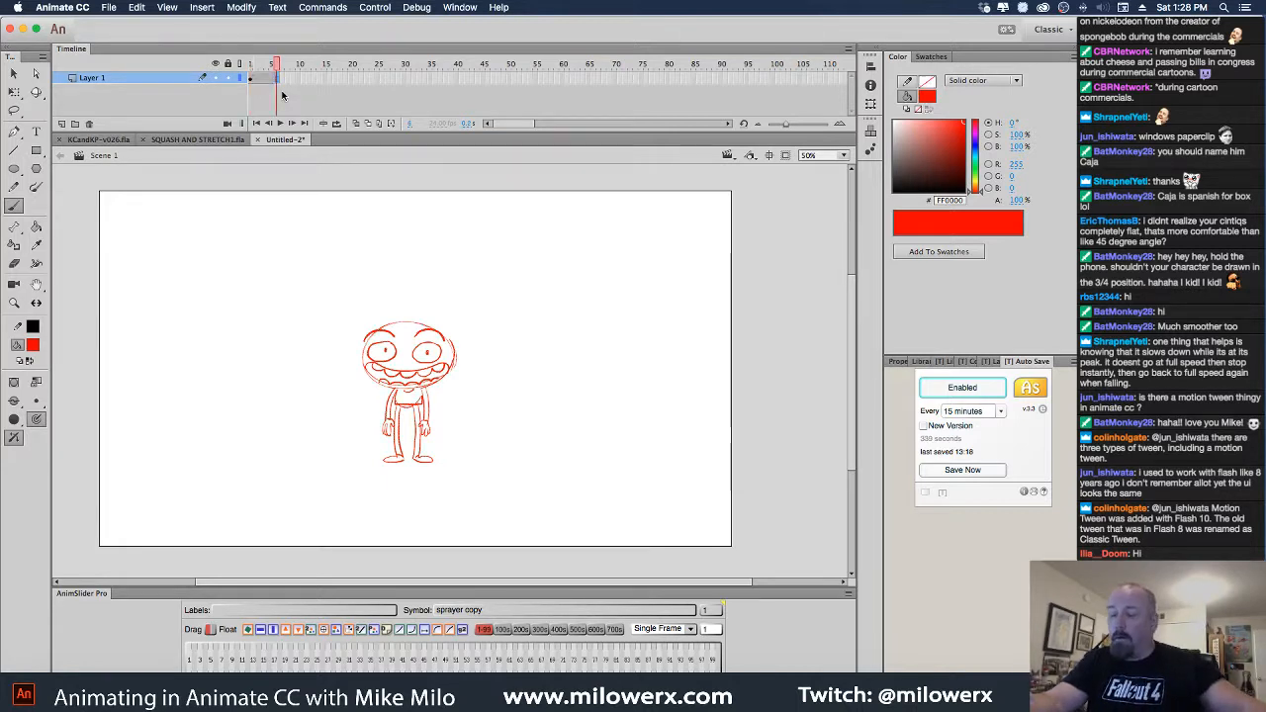
left_click(284, 83)
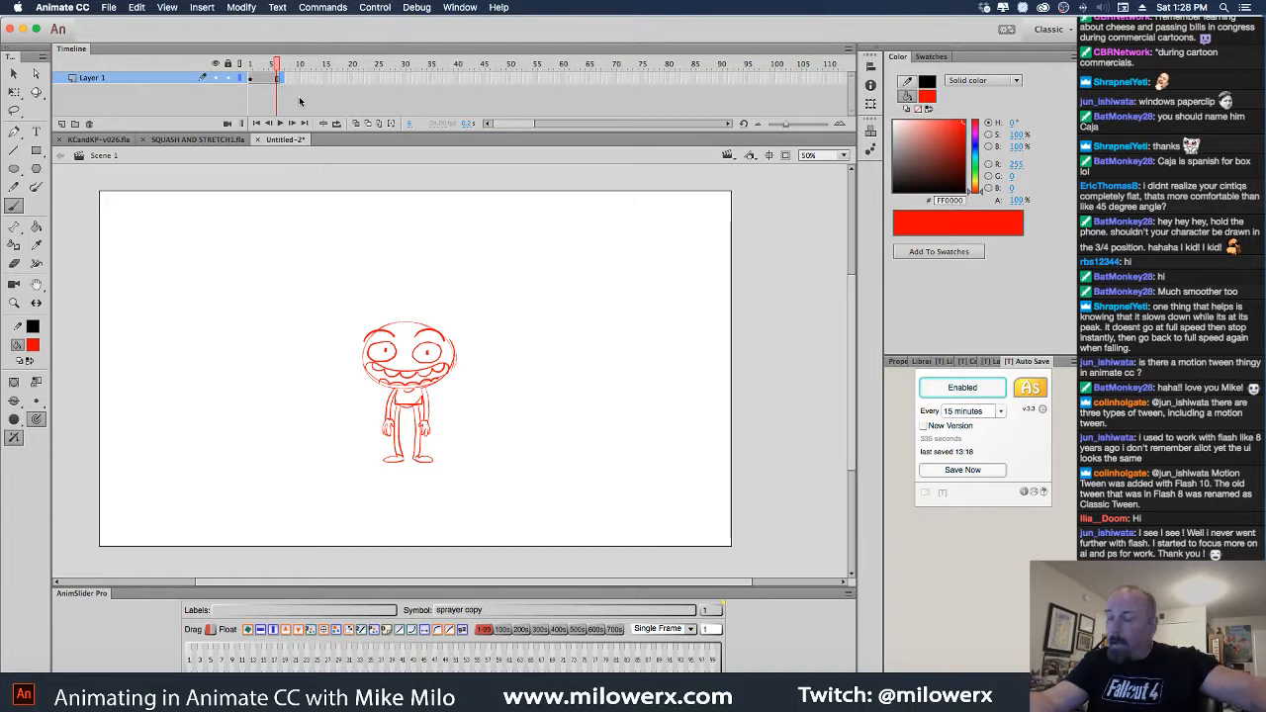
key("F7")
left_click(355, 123)
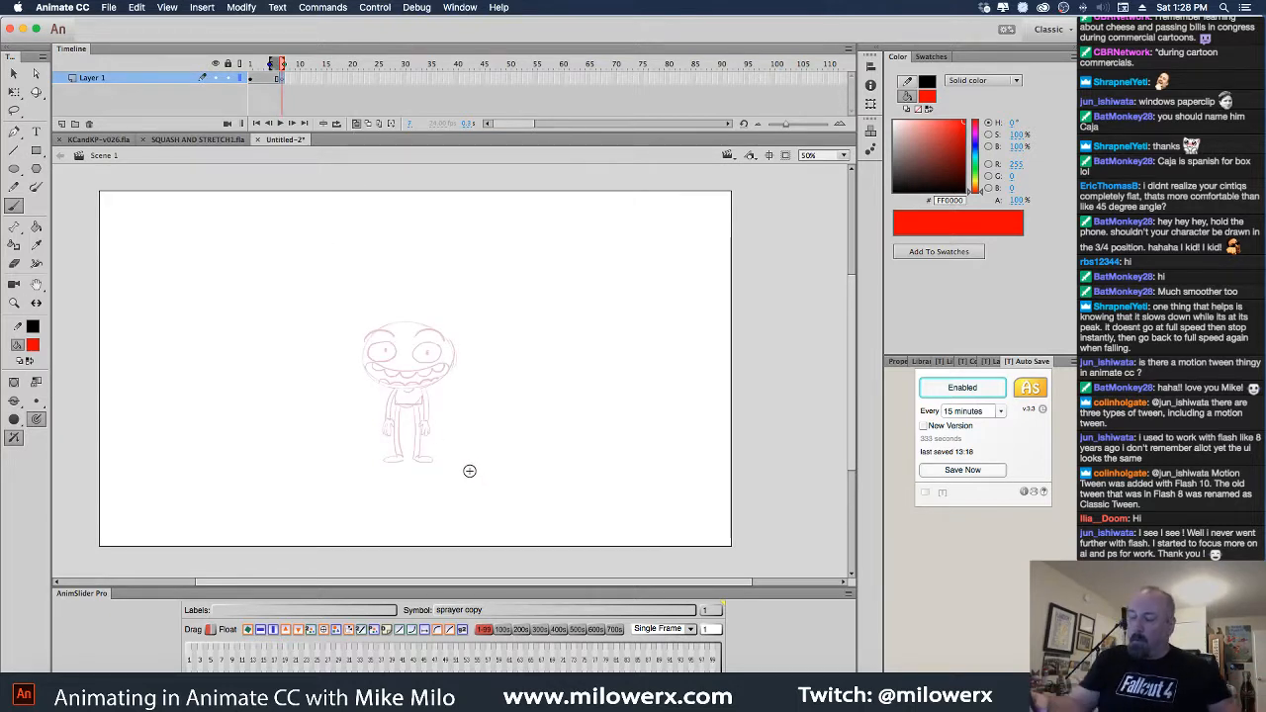
left_click(489, 418, "super")
left_click_drag(485, 426, 580, 445)
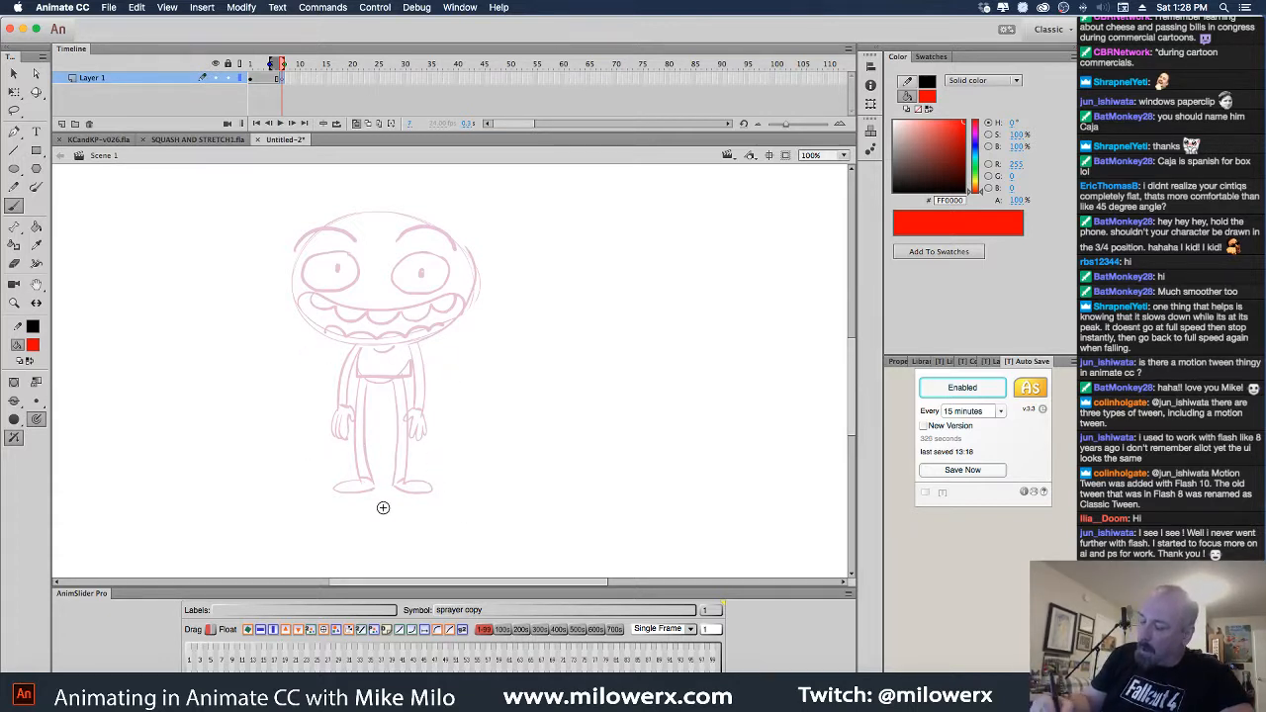
Sketch the squashed round torso over the faded standing pose, undoing a stray ellipse
mouse_move(428, 328)
left_mouse_down()
mouse_move(319, 426)
mouse_move(427, 325)
mouse_move(307, 414)
mouse_move(456, 353)
mouse_move(288, 380)
mouse_move(444, 349)
mouse_move(346, 325)
left_mouse_up()
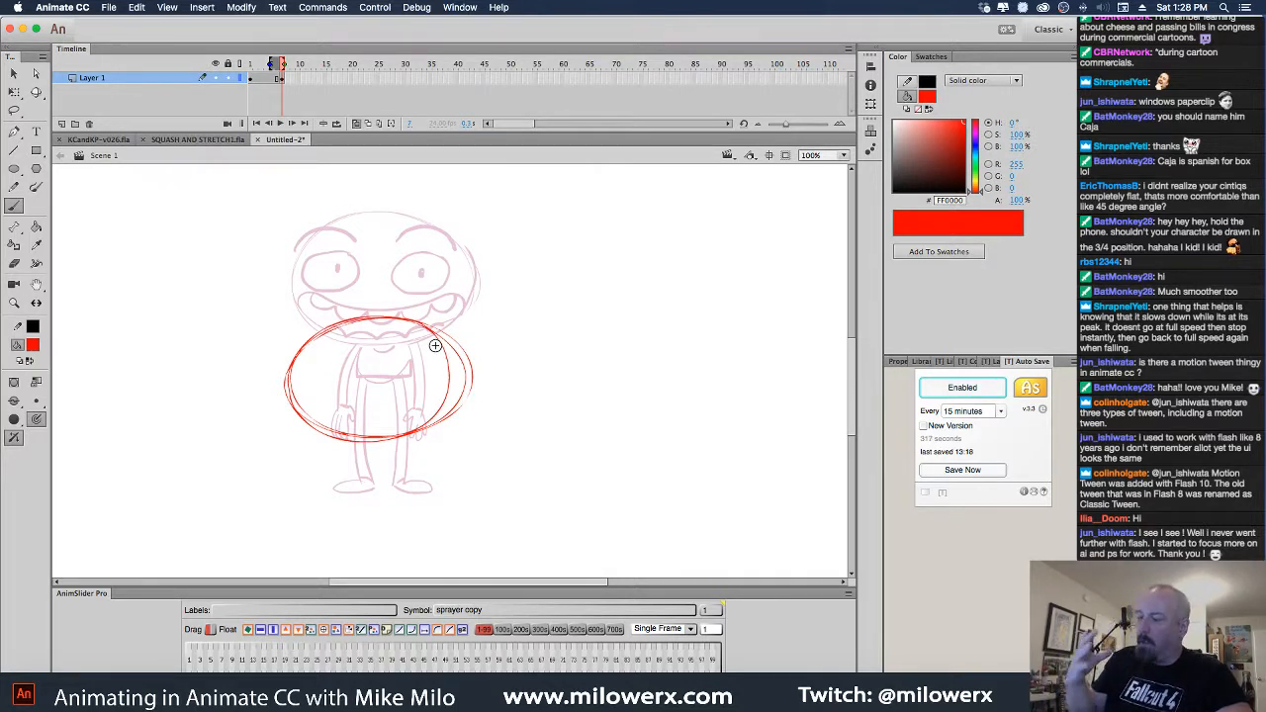
mouse_move(703, 404)
left_mouse_down()
mouse_move(621, 387)
mouse_move(705, 393)
left_mouse_up()
key("super+z")
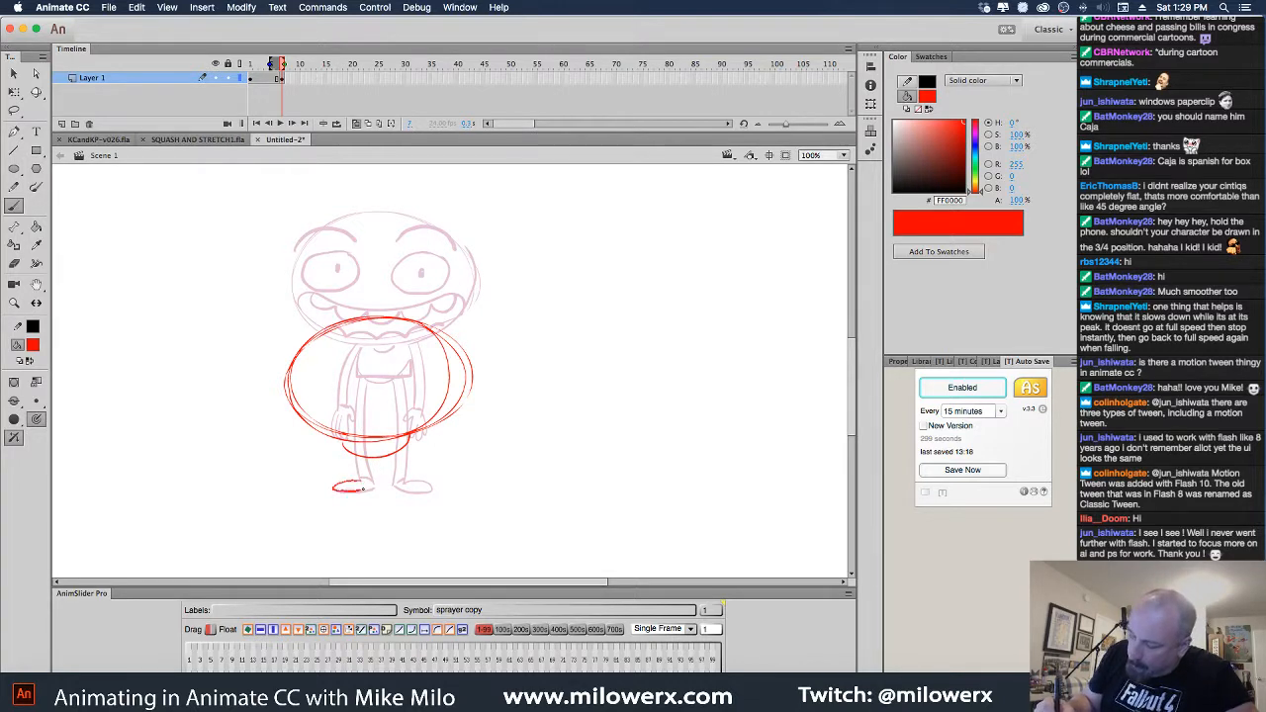
Draw both shoes and two arms reaching left, redrawing the rough hand
mouse_move(364, 489)
left_mouse_down()
mouse_move(314, 449)
mouse_move(372, 482)
left_mouse_up()
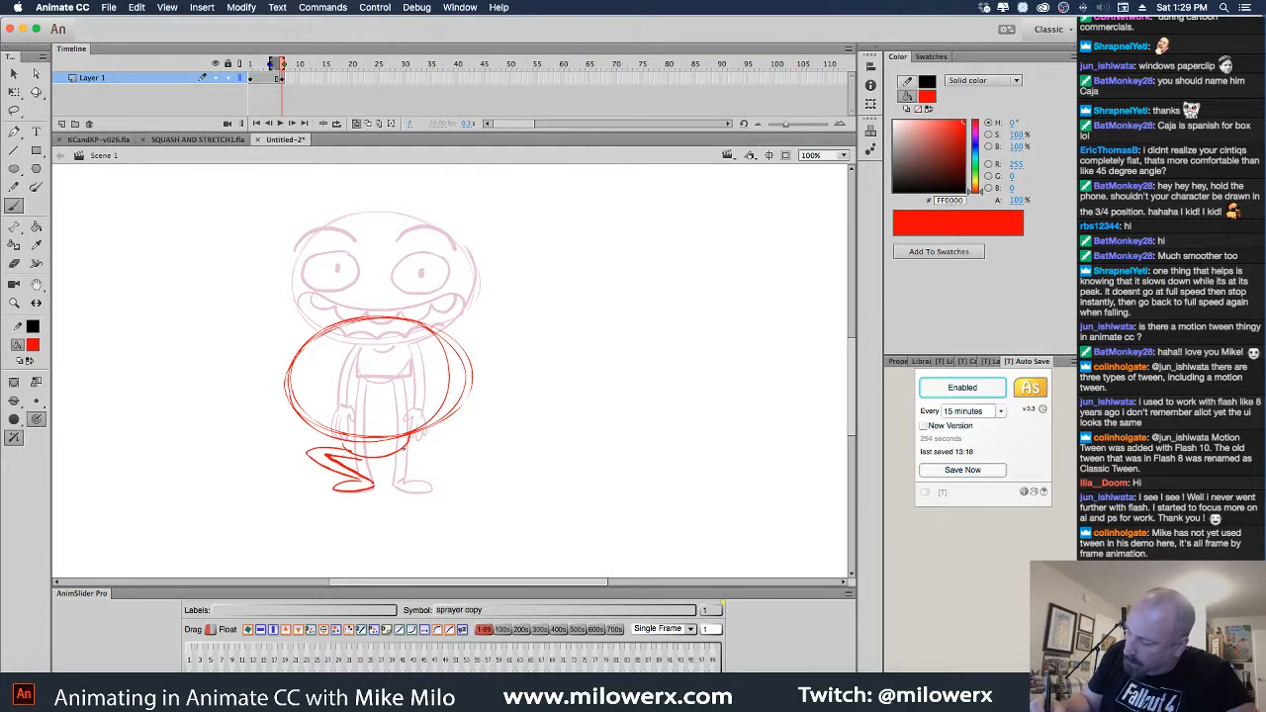
mouse_move(456, 445)
left_mouse_down()
mouse_move(410, 482)
mouse_move(435, 488)
left_mouse_up()
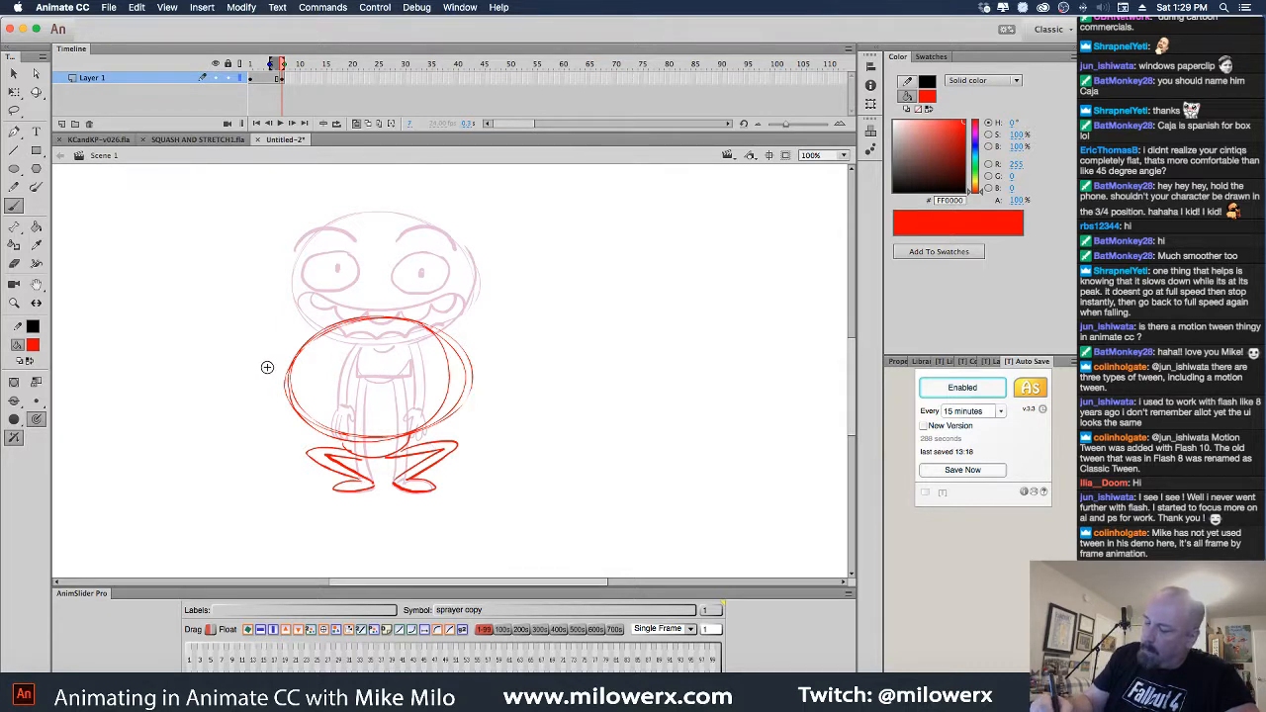
left_click_drag(257, 374, 178, 380)
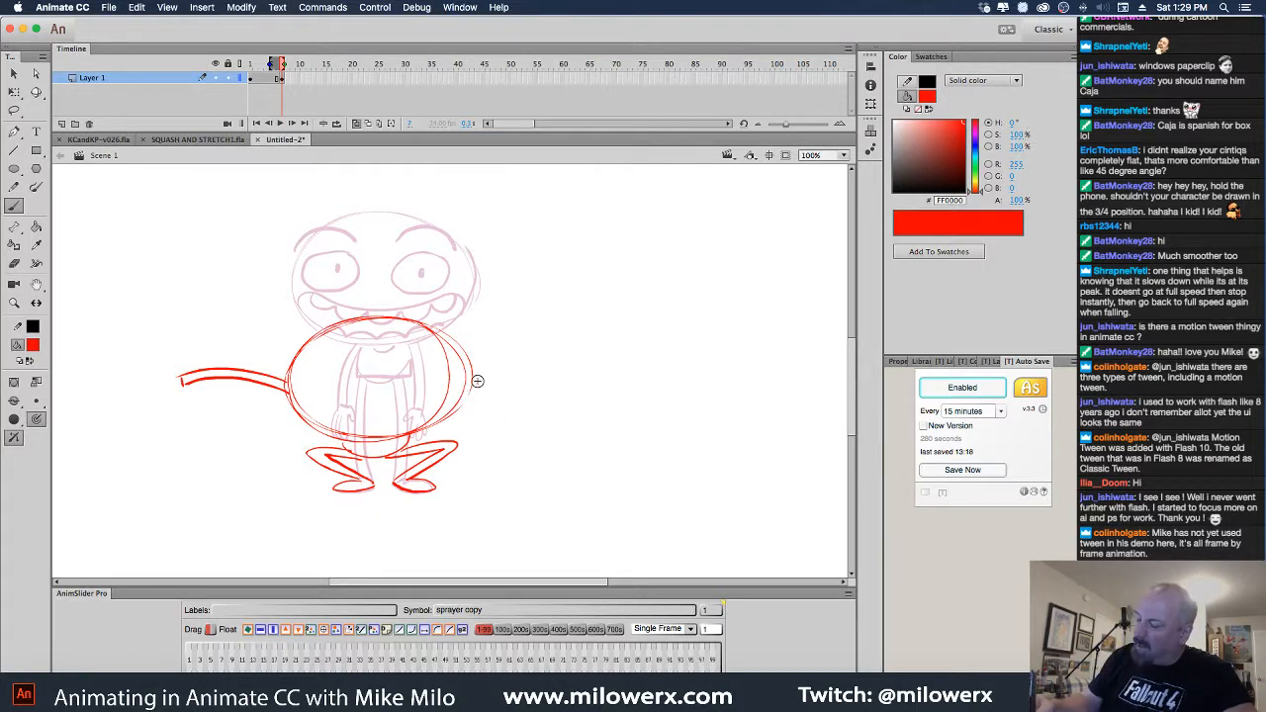
left_click_drag(384, 440, 261, 428)
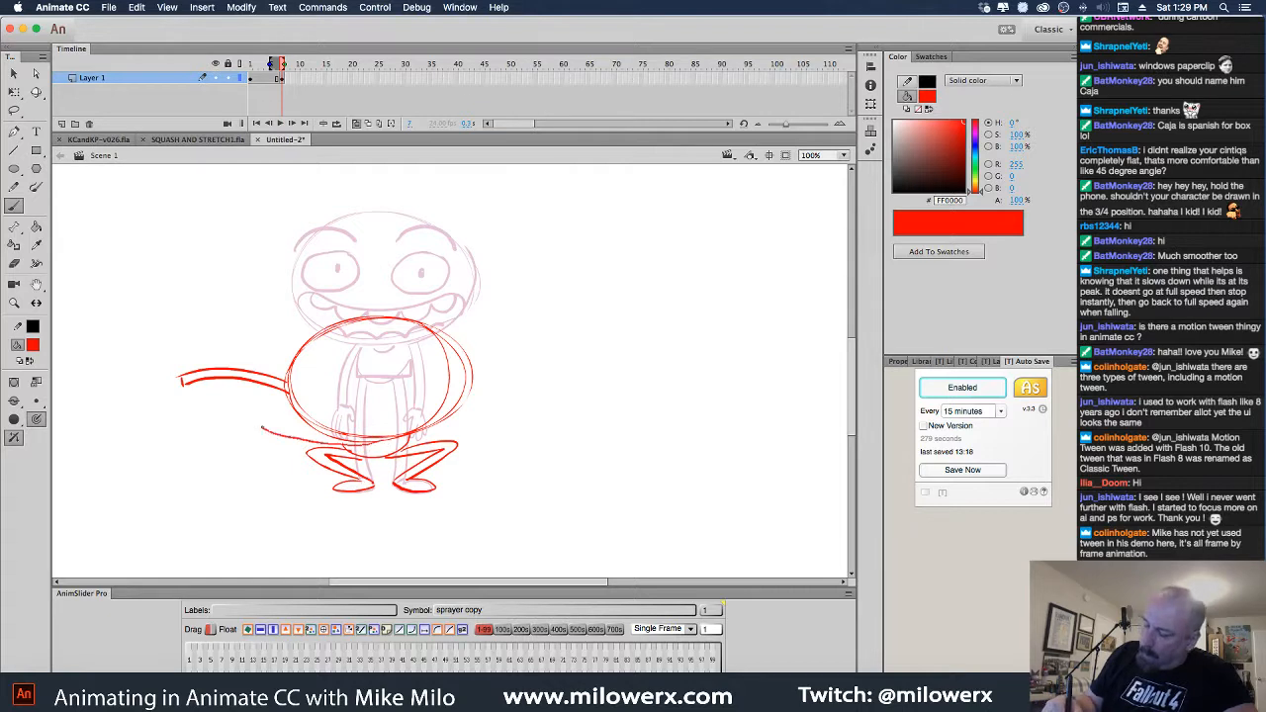
mouse_move(341, 455)
left_mouse_down()
mouse_move(265, 443)
mouse_move(259, 425)
left_mouse_up()
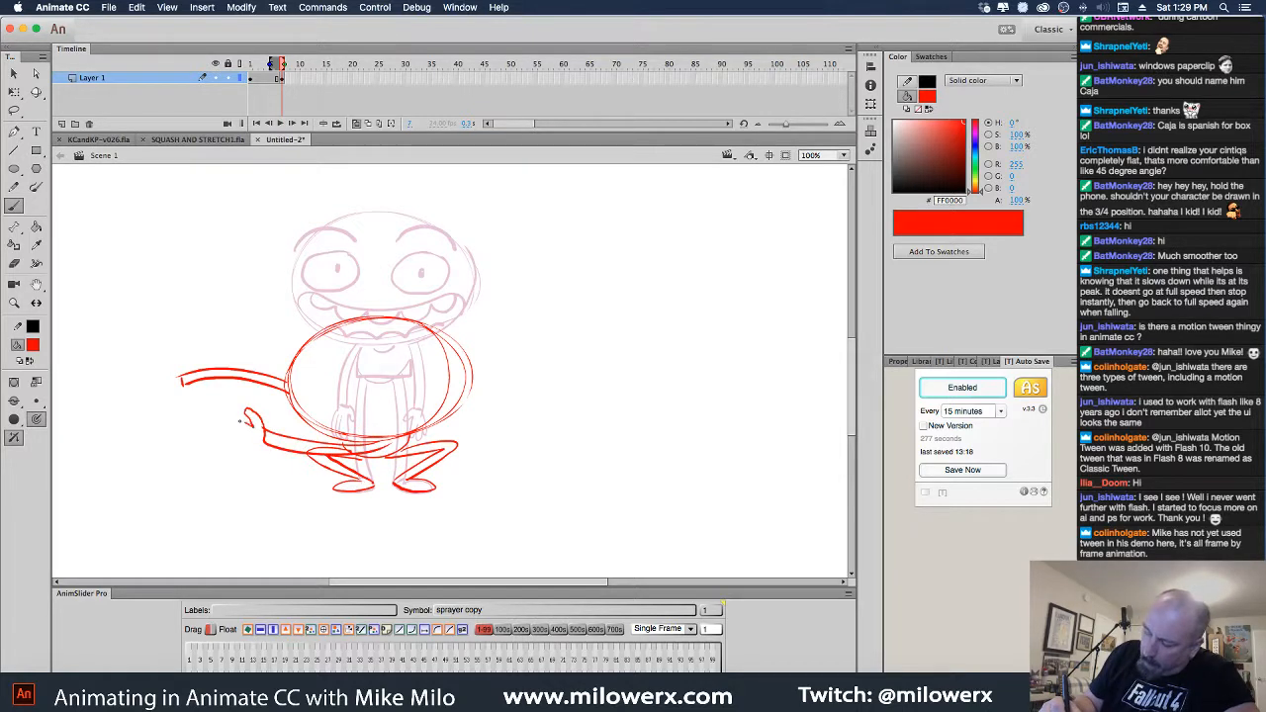
mouse_move(226, 451)
left_mouse_down()
mouse_move(269, 445)
mouse_move(248, 441)
mouse_move(252, 423)
left_mouse_up()
key("super+z")
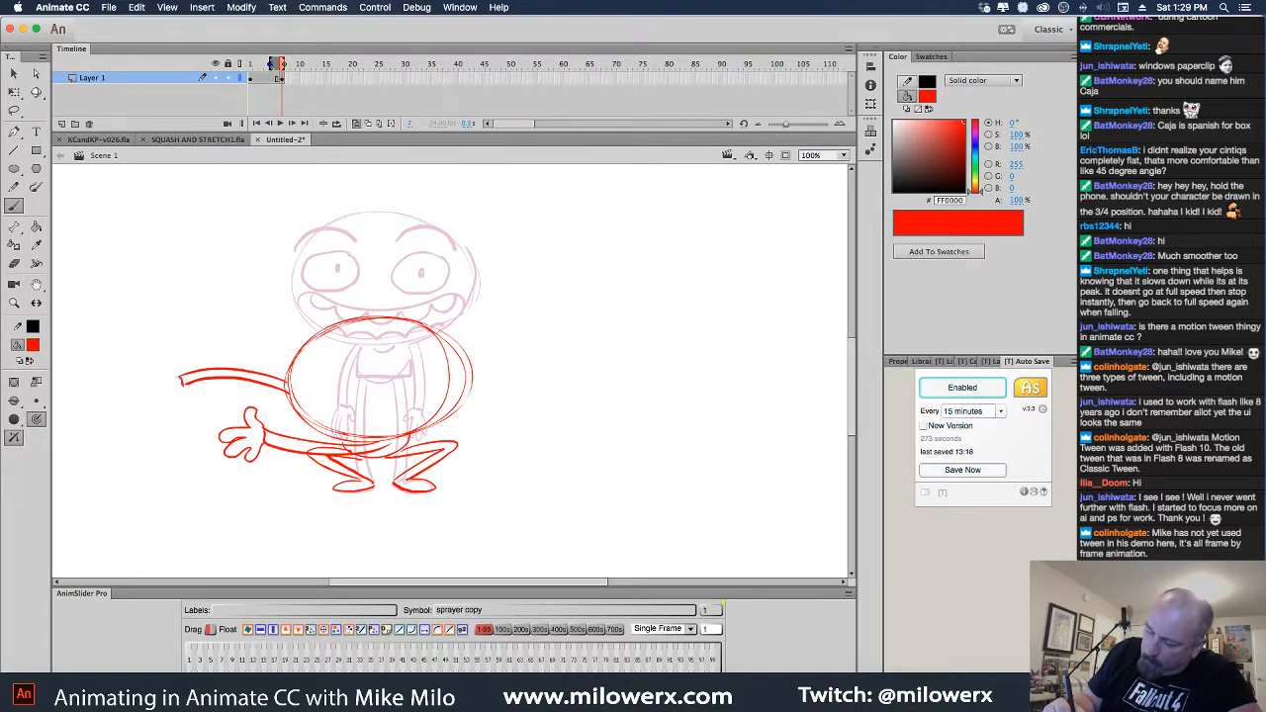
mouse_move(144, 383)
left_mouse_down()
mouse_move(173, 386)
mouse_move(146, 394)
mouse_move(187, 391)
left_mouse_up()
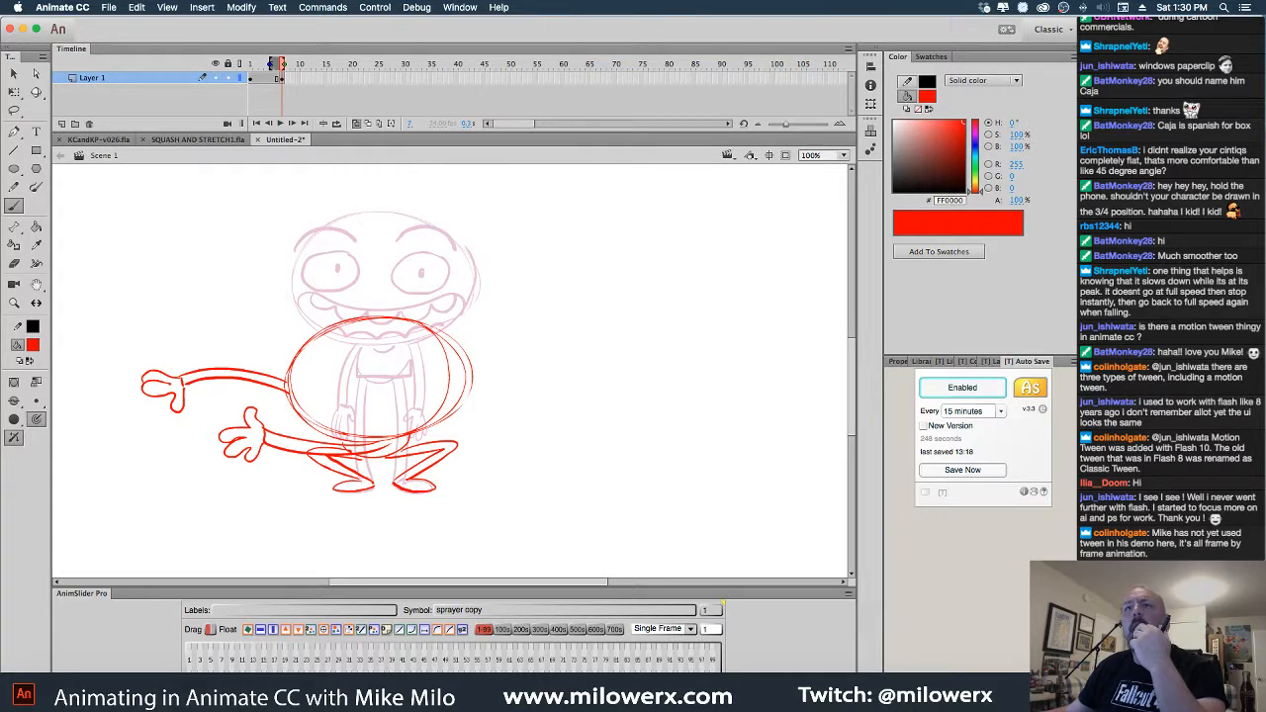
In SQUASH AND STRETCH1.fla, apply a Classic Tween to Layer 2's frames and play it
left_click(198, 140)
left_click_drag(438, 91, 238, 94)
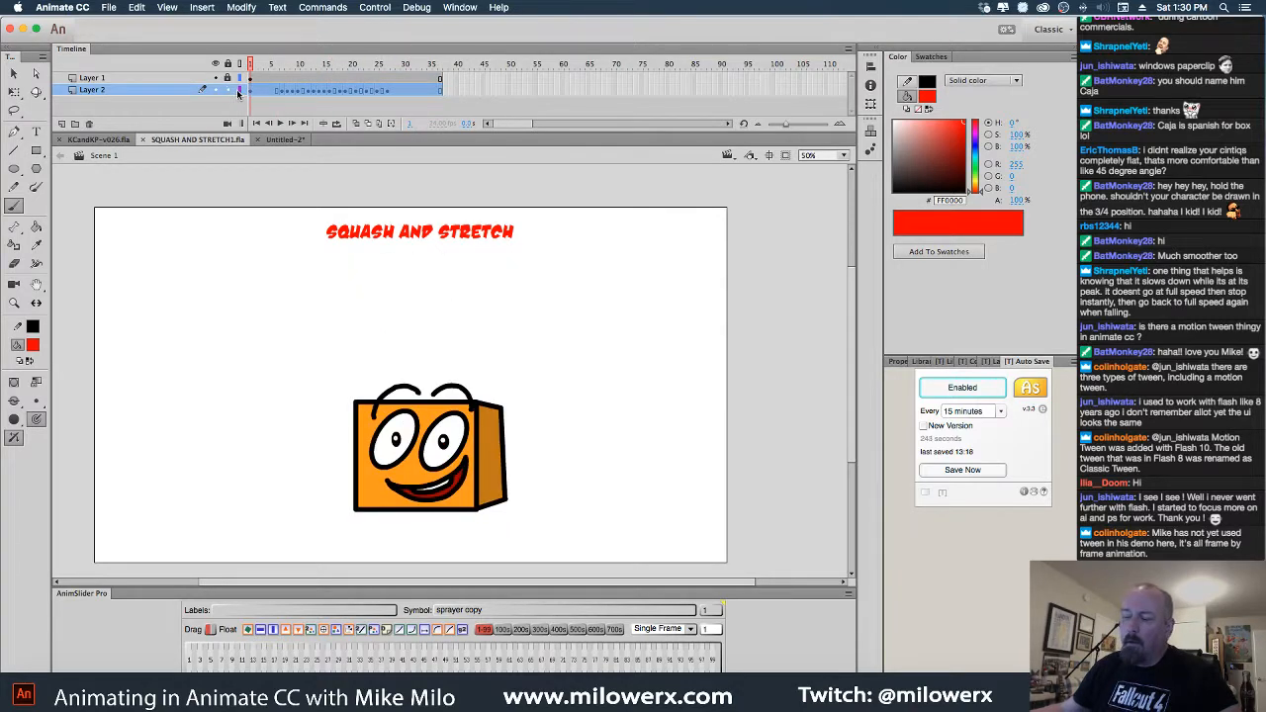
right_click(299, 92)
left_click(359, 127)
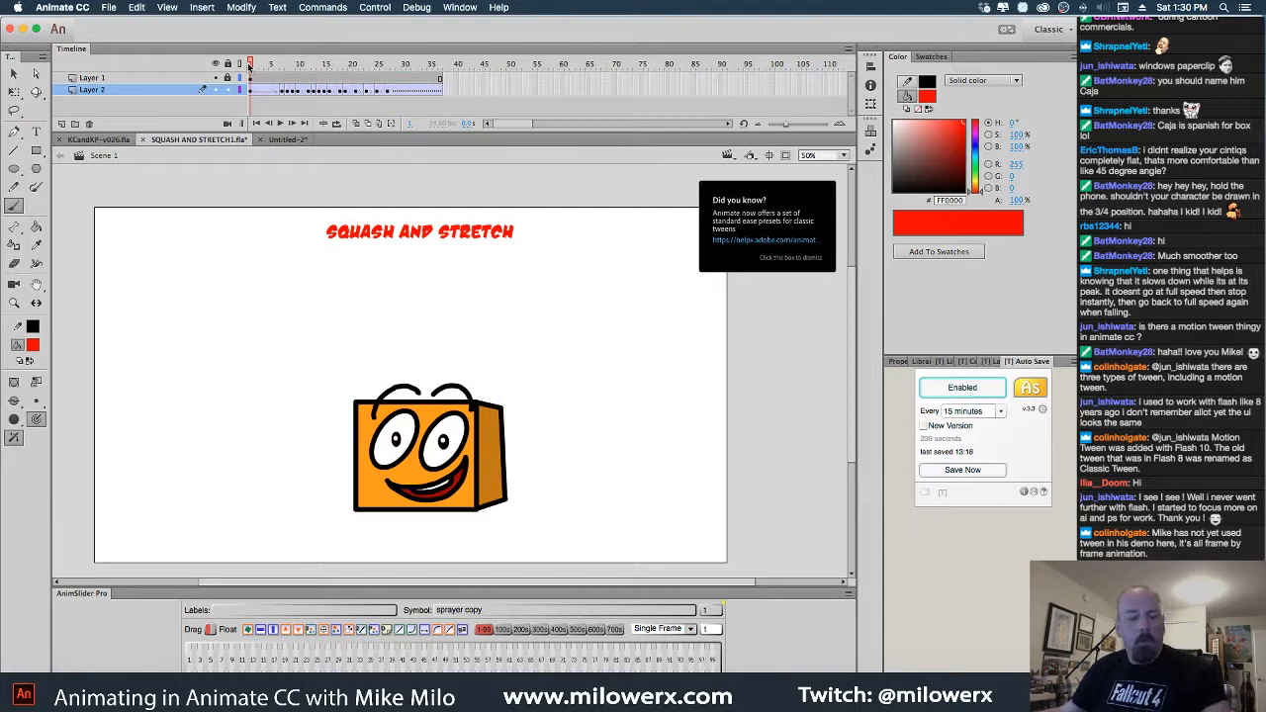
key("Return")
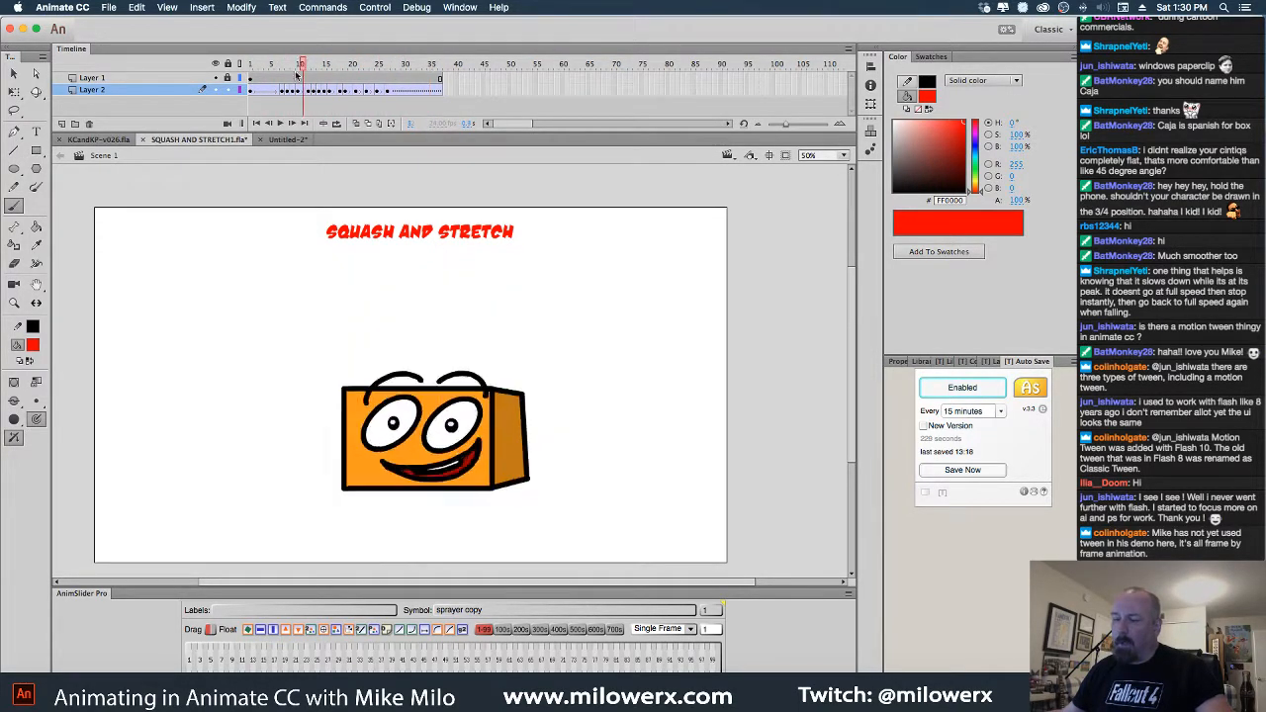
mouse_move(247, 72)
left_mouse_down()
mouse_move(231, 78)
mouse_move(310, 71)
mouse_move(250, 78)
left_mouse_up()
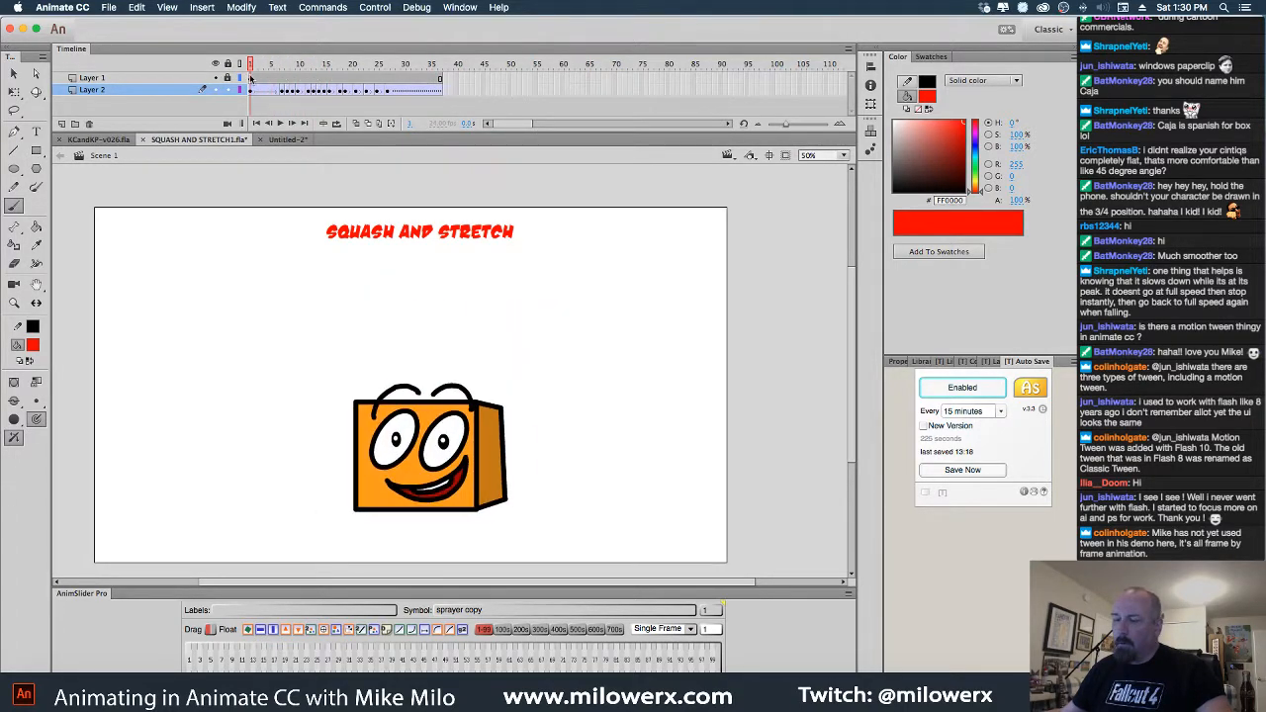
key("Return")
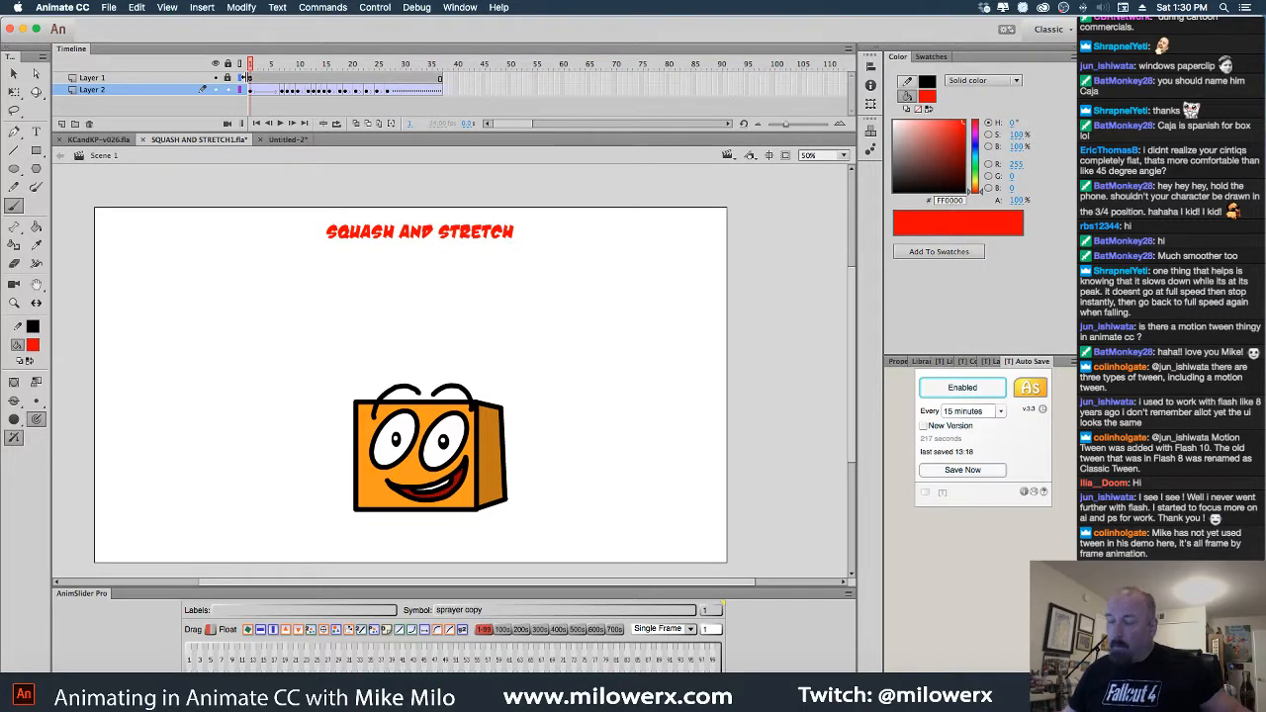
Switch to Untitled-2 and glance at the Commands menu without running anything
left_click(287, 139)
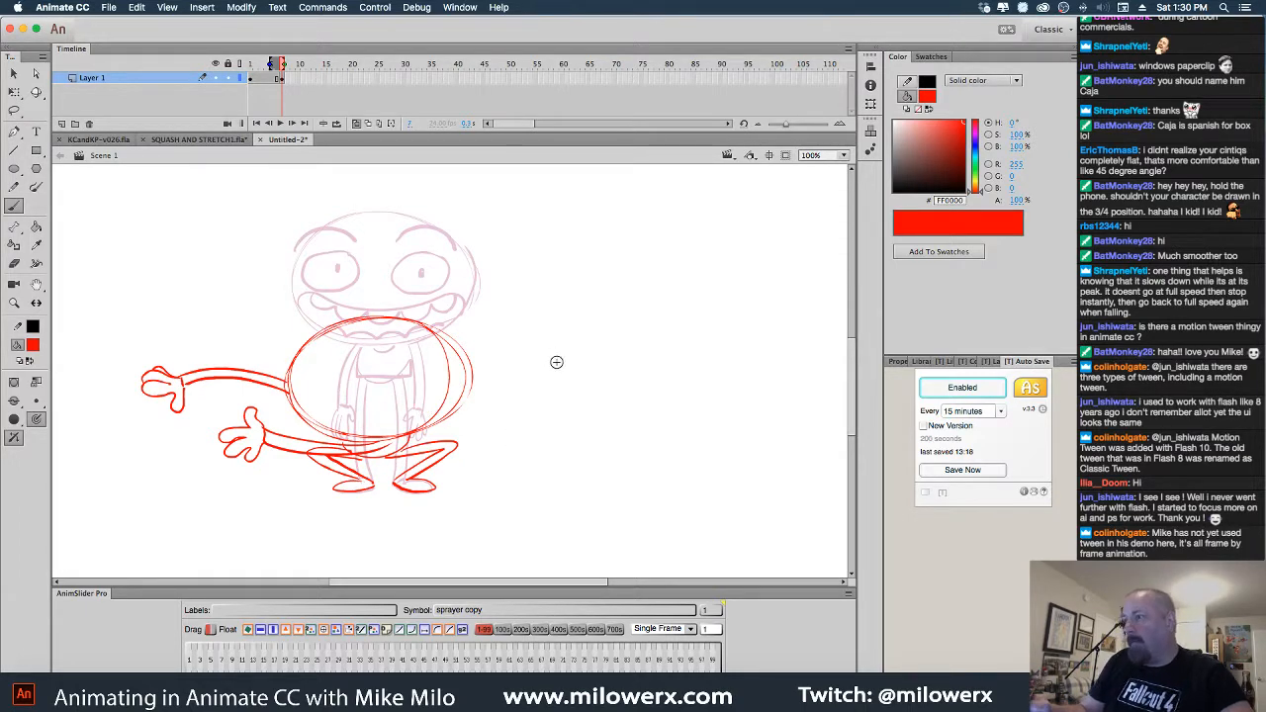
left_click(334, 8)
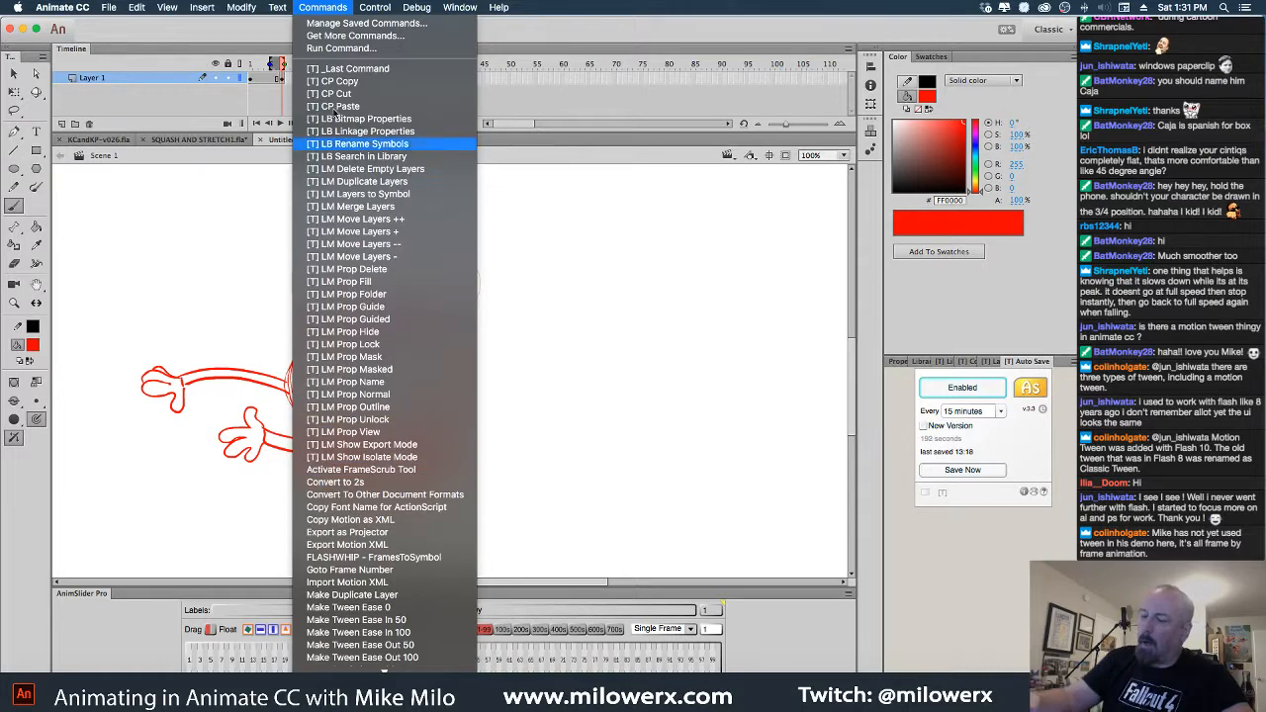
left_click(327, 10)
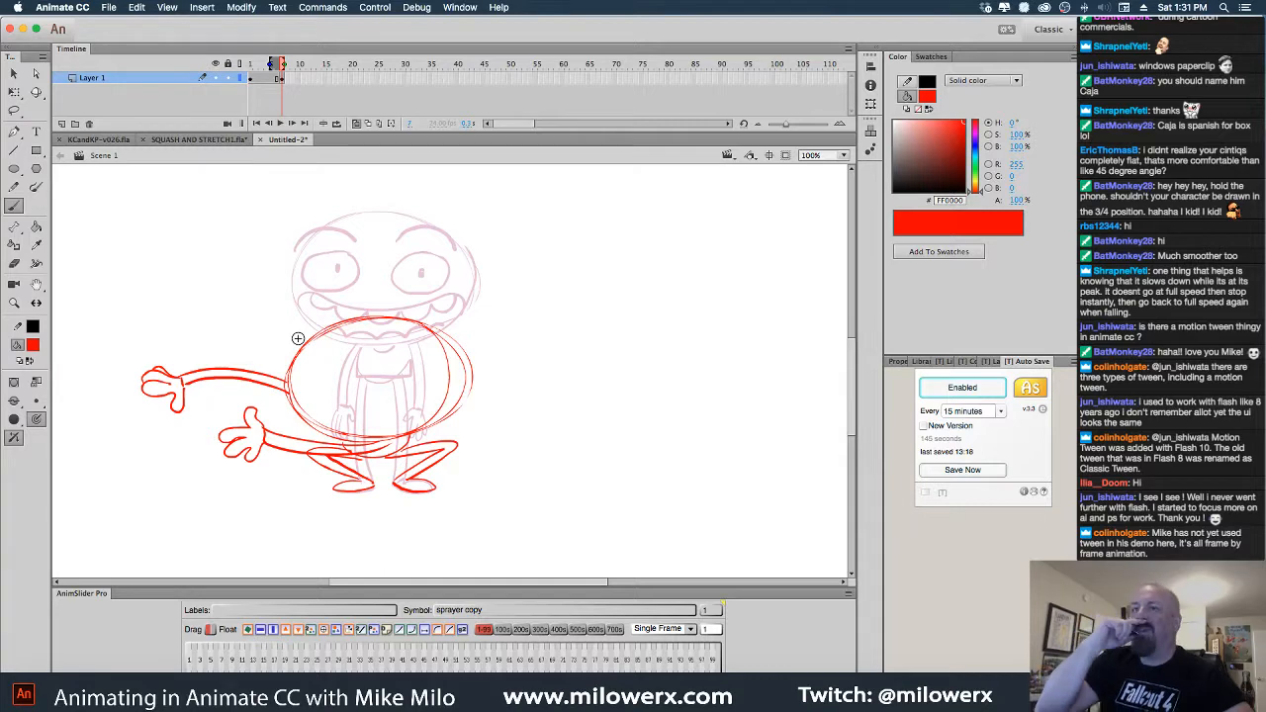
Back in Untitled-2, brush squinting eyes inside the crouching body and reinforce its upper right edge
left_click(208, 139)
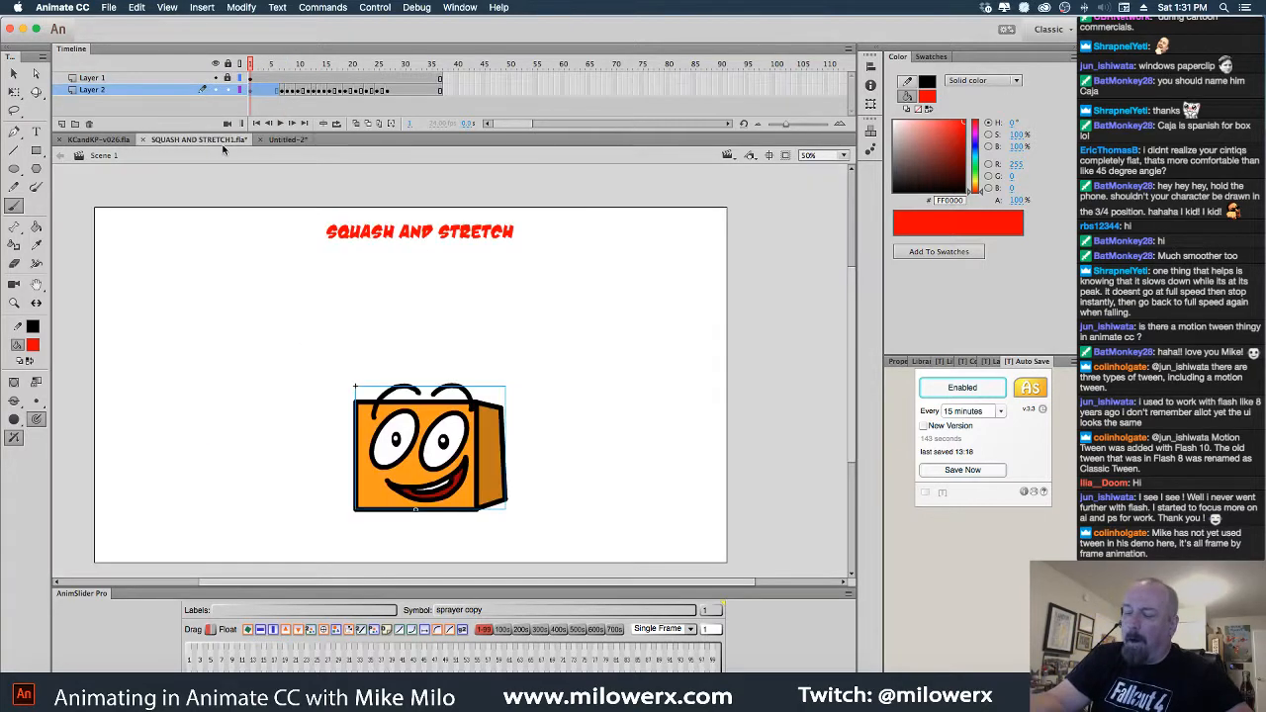
left_click(292, 140)
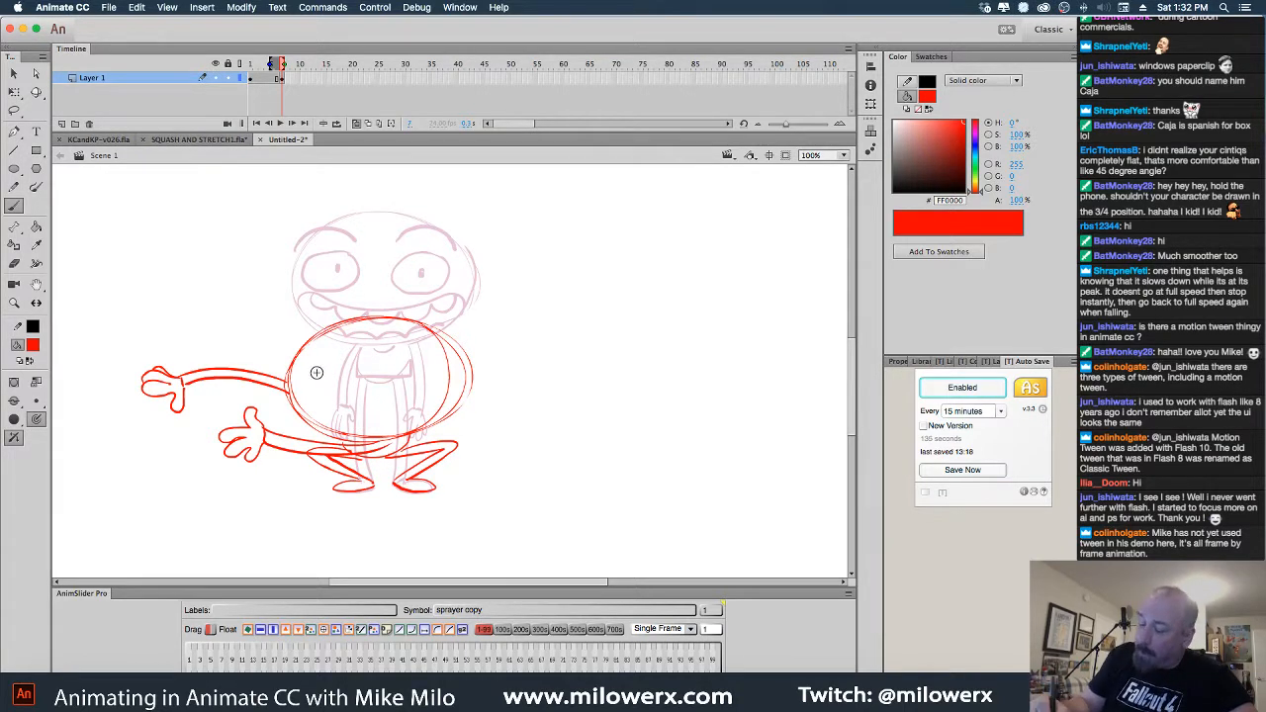
mouse_move(299, 374)
left_mouse_down()
mouse_move(354, 406)
mouse_move(352, 395)
mouse_move(377, 404)
mouse_move(442, 368)
left_mouse_up()
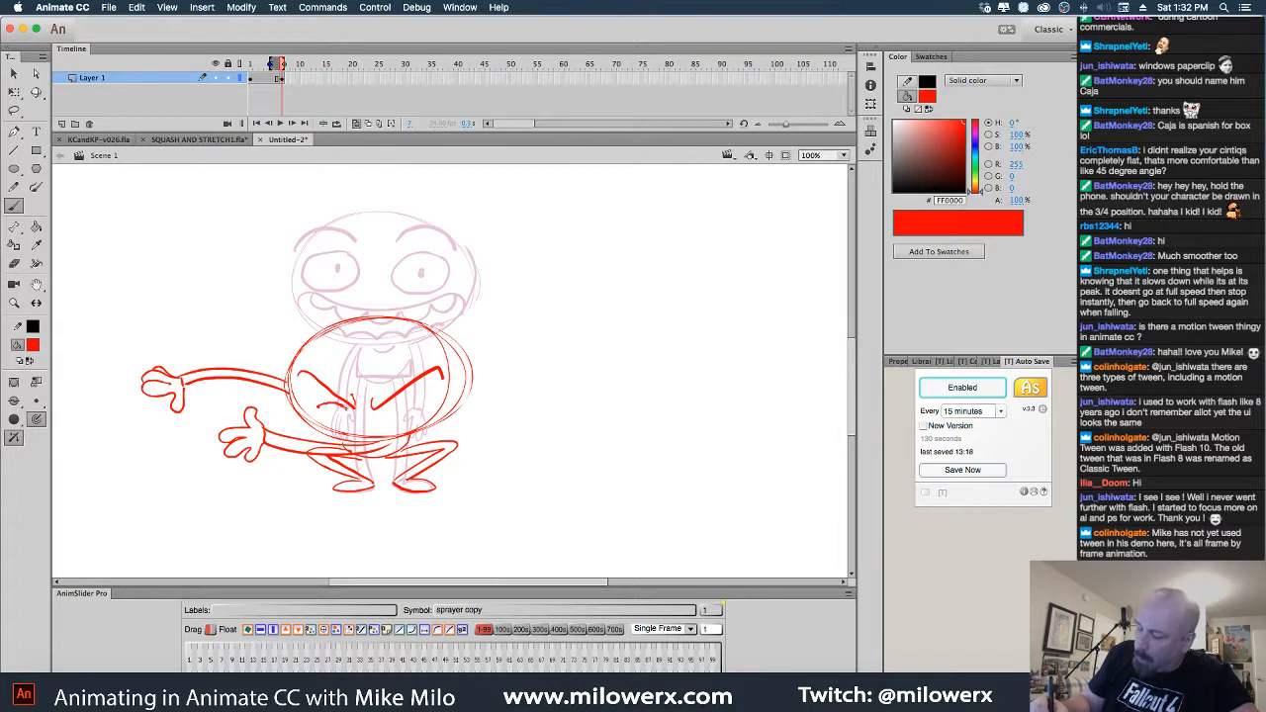
mouse_move(398, 407)
left_mouse_down()
mouse_move(415, 405)
mouse_move(404, 414)
left_mouse_up()
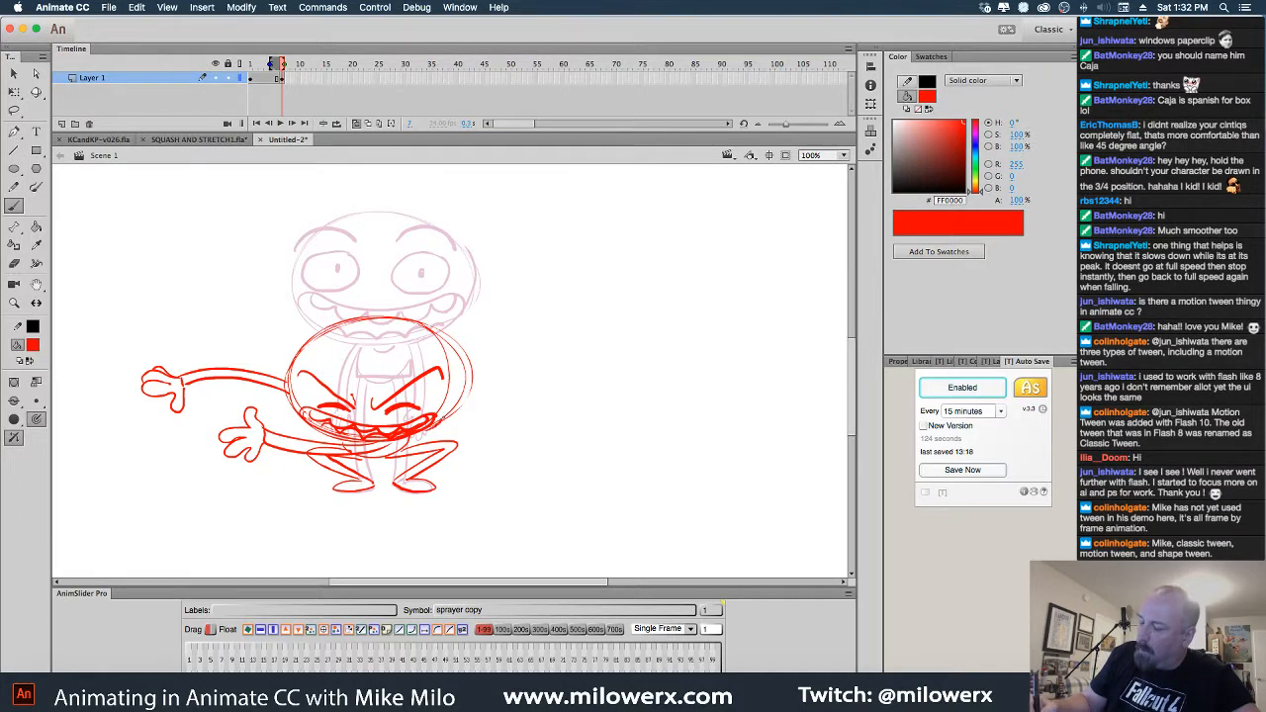
left_click_drag(457, 358, 427, 328)
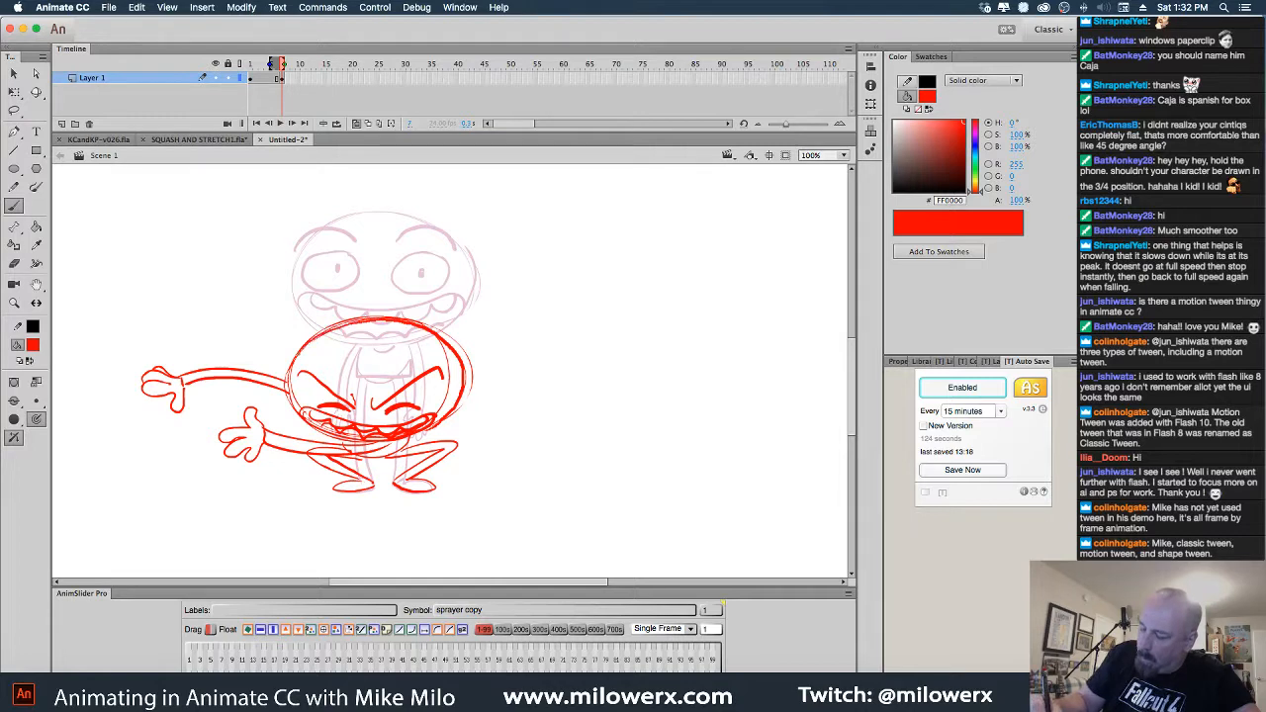
Turn off onion skin and flip between the standing and crouching frames to compare
left_click(356, 125)
key("comma")
key("period")
key("comma")
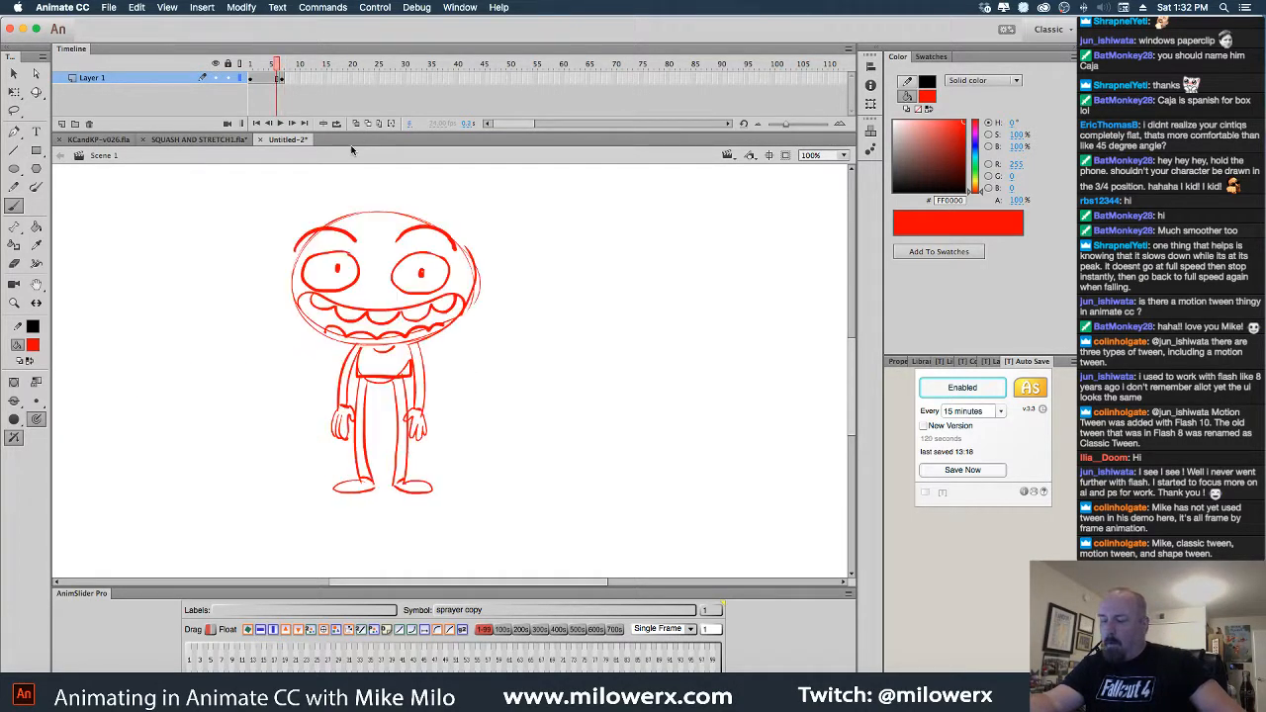
key("period")
key("comma")
key("period")
key("comma")
key("period")
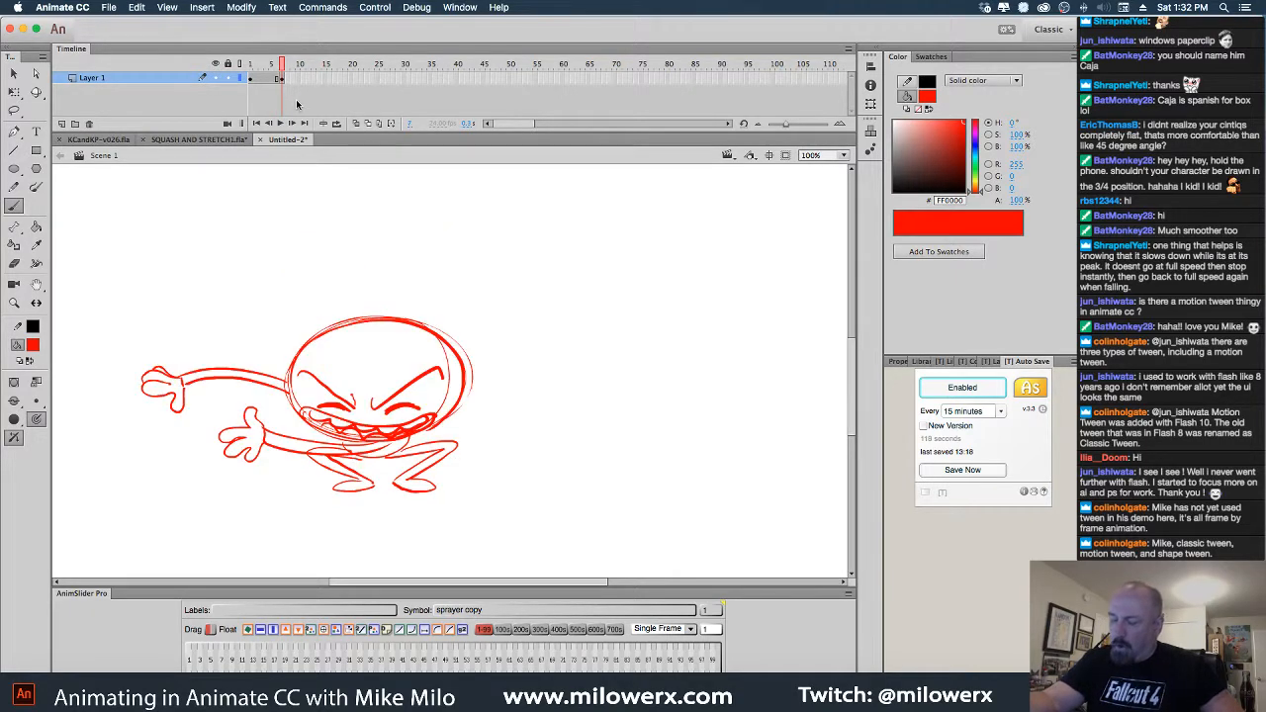
key("comma")
key("period")
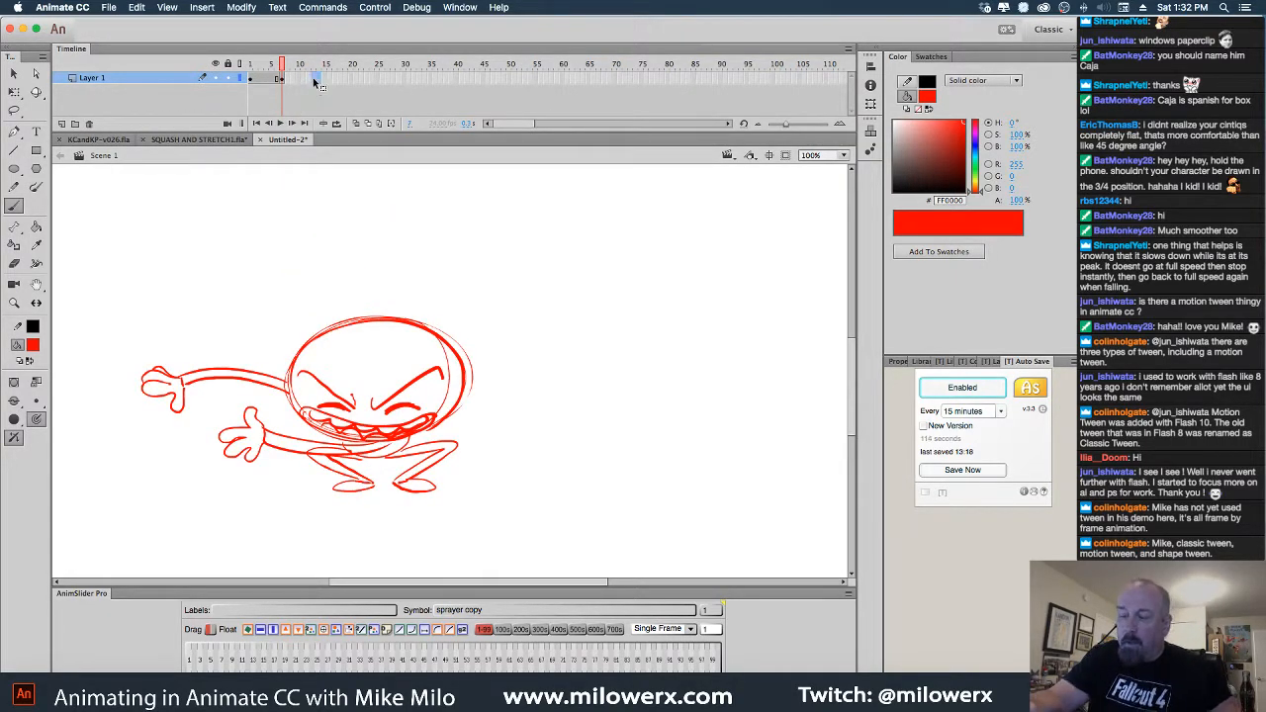
Add a cleared keyframe at frame 13, with onion skin showing back to frame 5
left_click(314, 80)
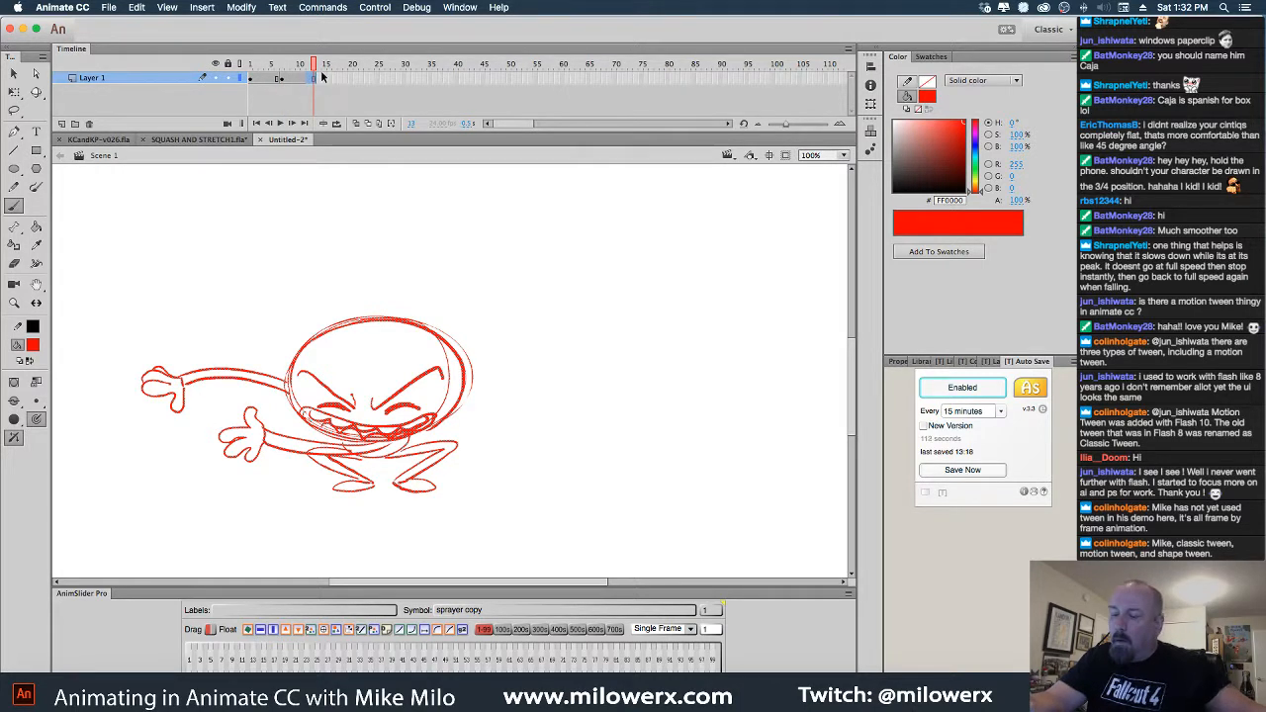
key("F6")
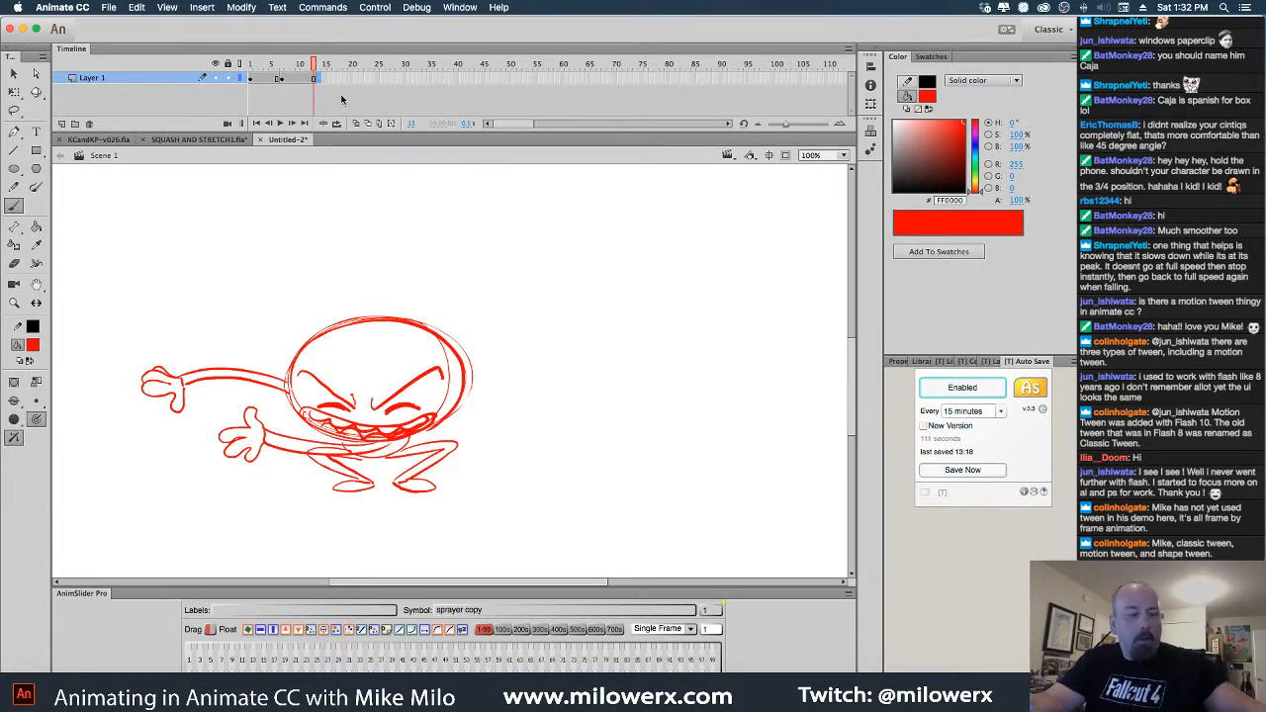
key("Delete")
left_click(356, 123)
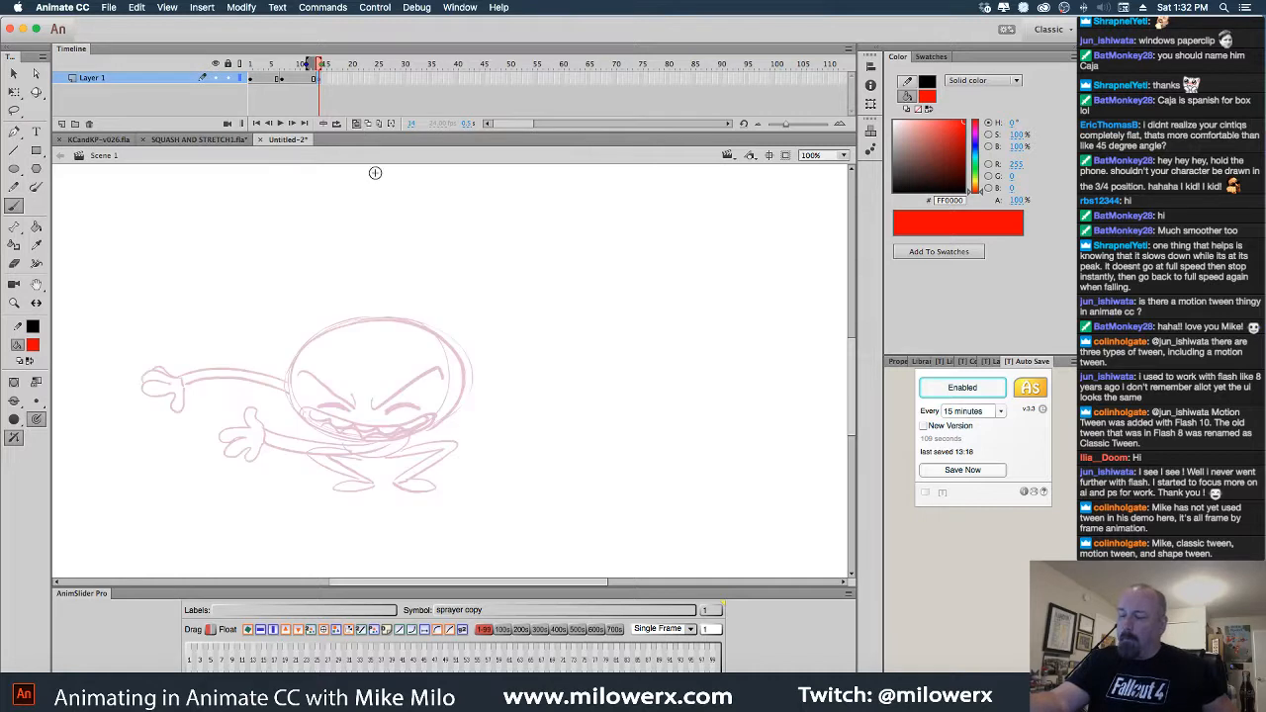
key("super+minus")
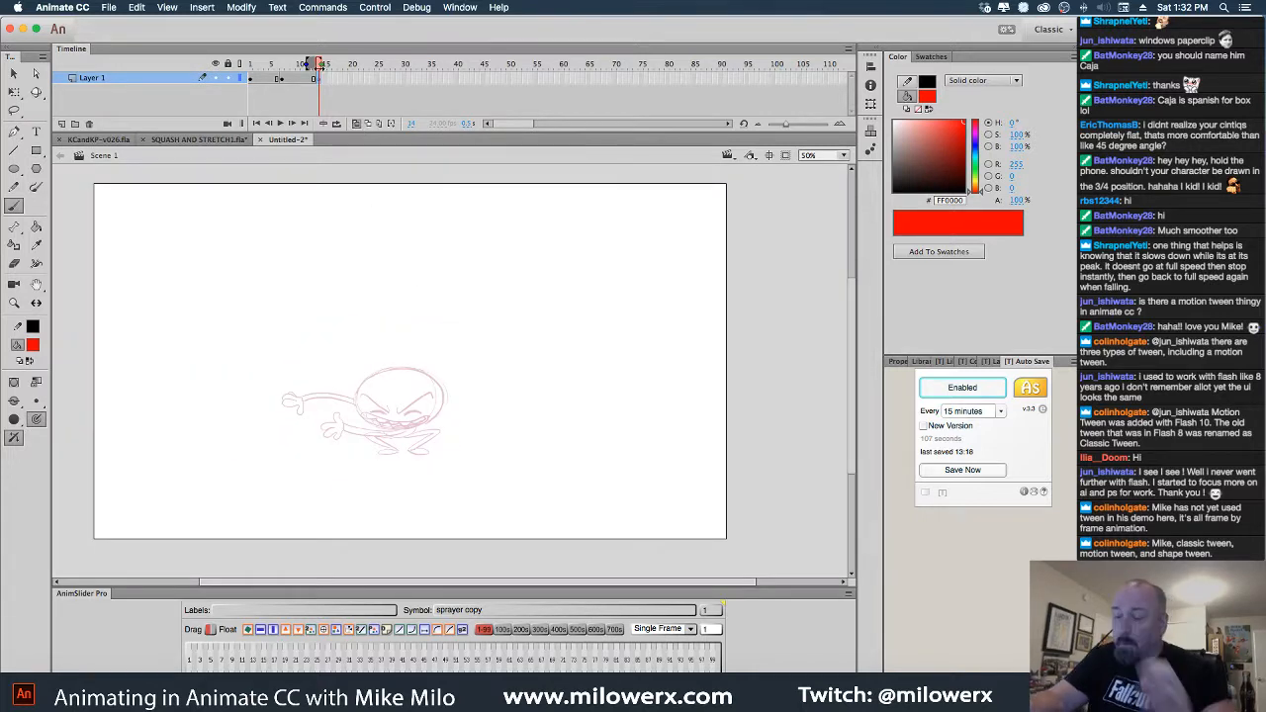
left_click_drag(306, 63, 273, 64)
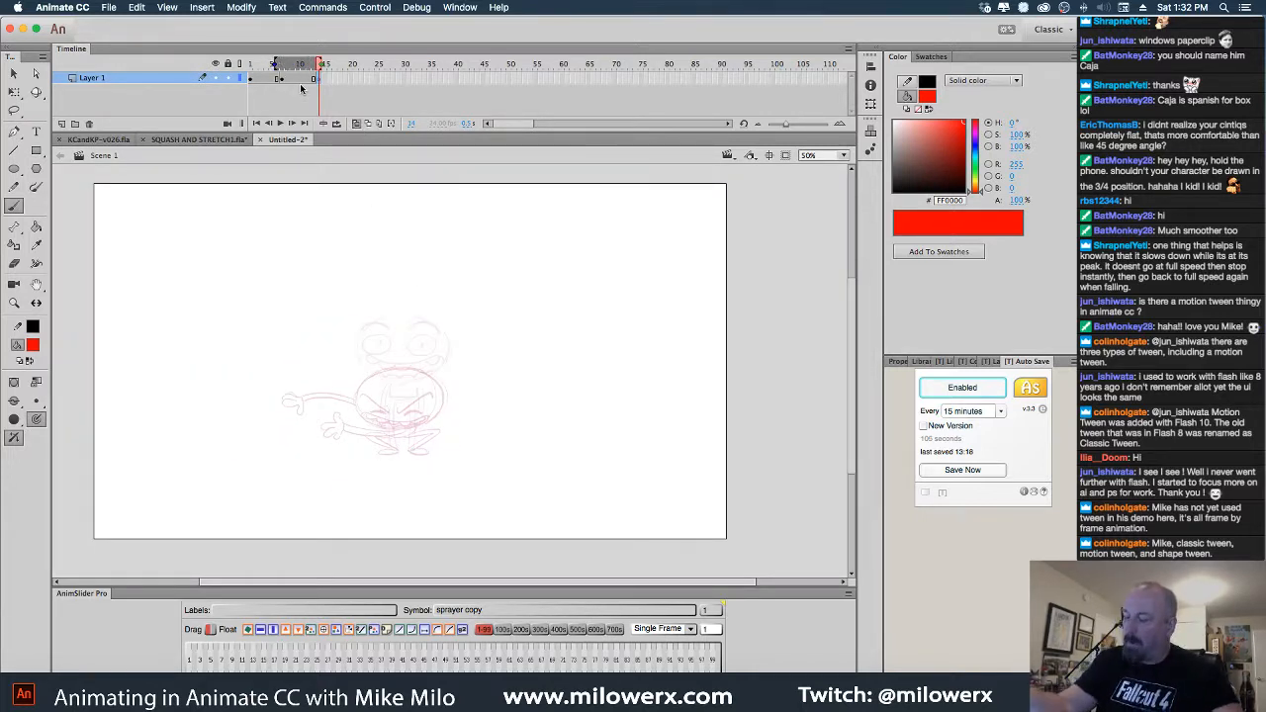
key("super+equal")
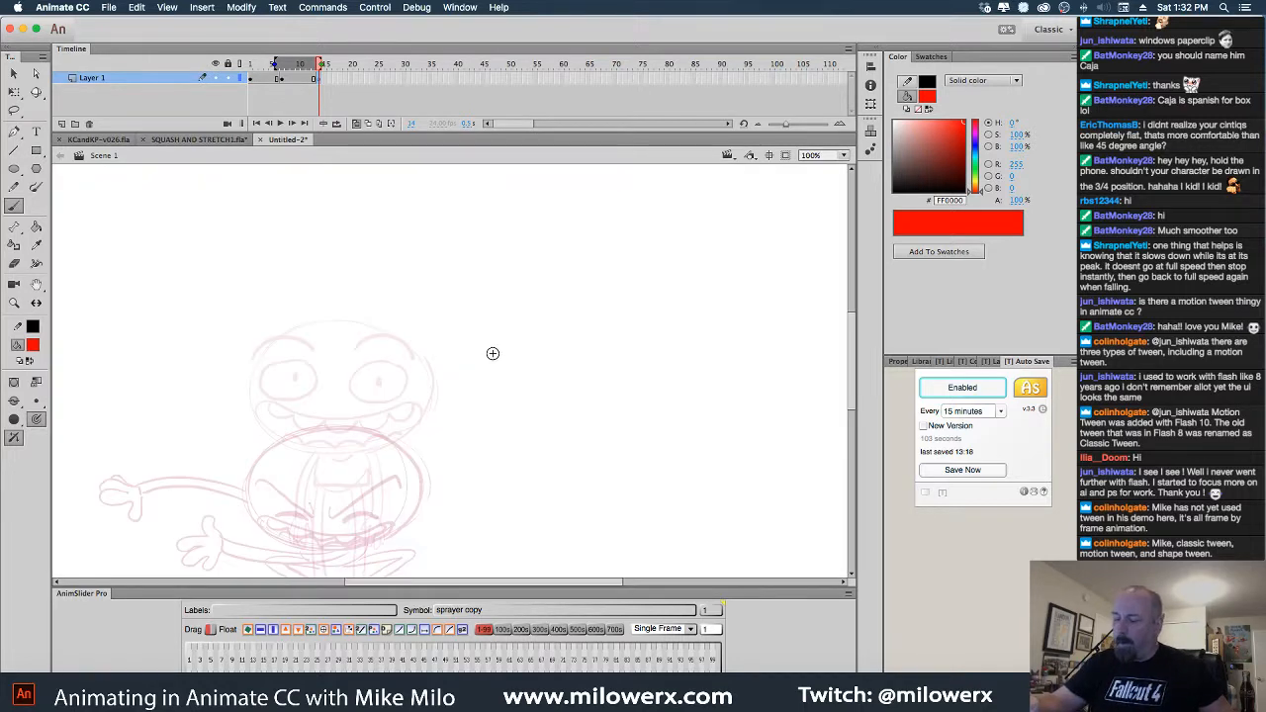
left_click_drag(495, 353, 641, 371)
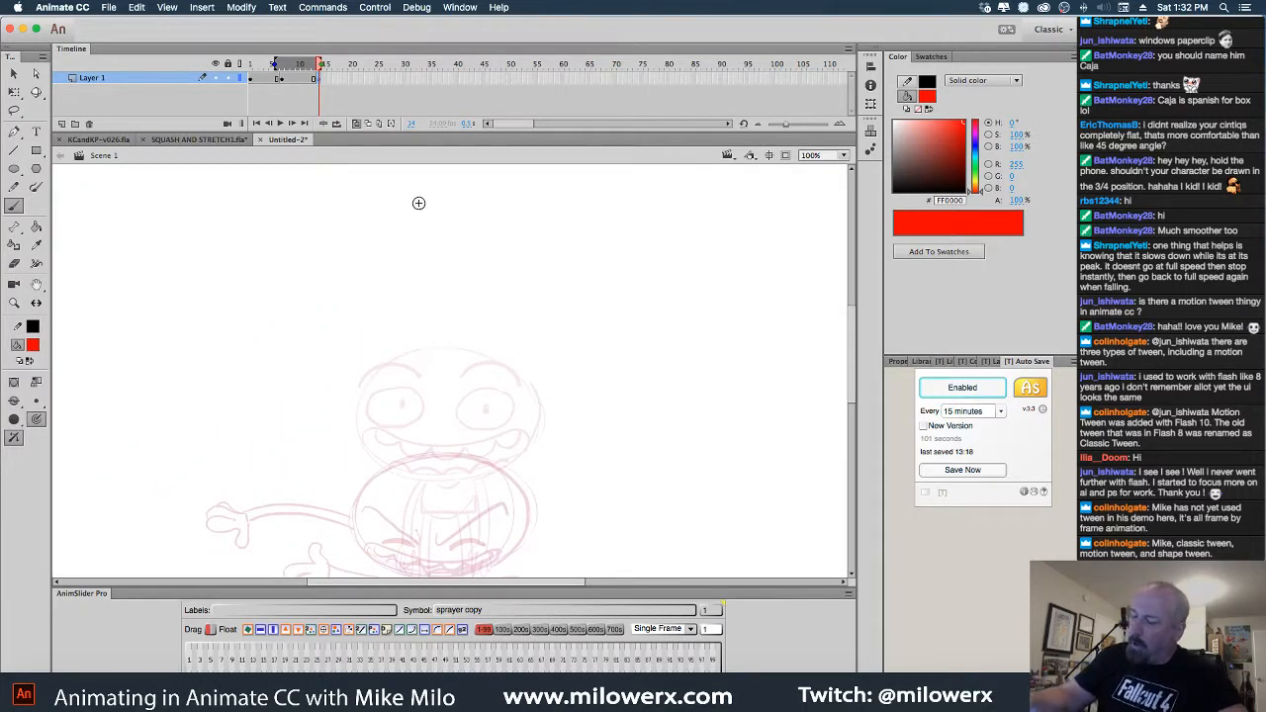
Draw a red ellipse around the faded head, undoing a misplaced oval
mouse_move(446, 209)
left_mouse_down()
mouse_move(488, 227)
mouse_move(523, 279)
mouse_move(386, 228)
left_mouse_up()
left_click_drag(618, 431, 573, 352)
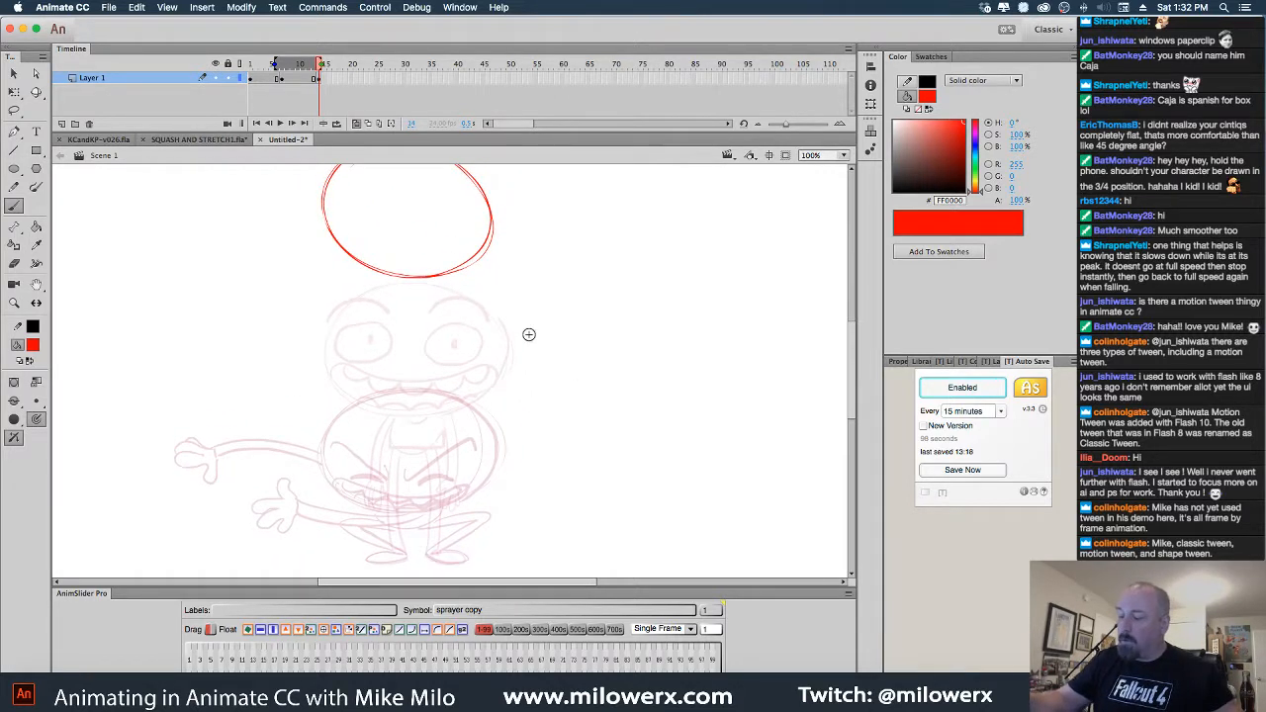
key("super+z")
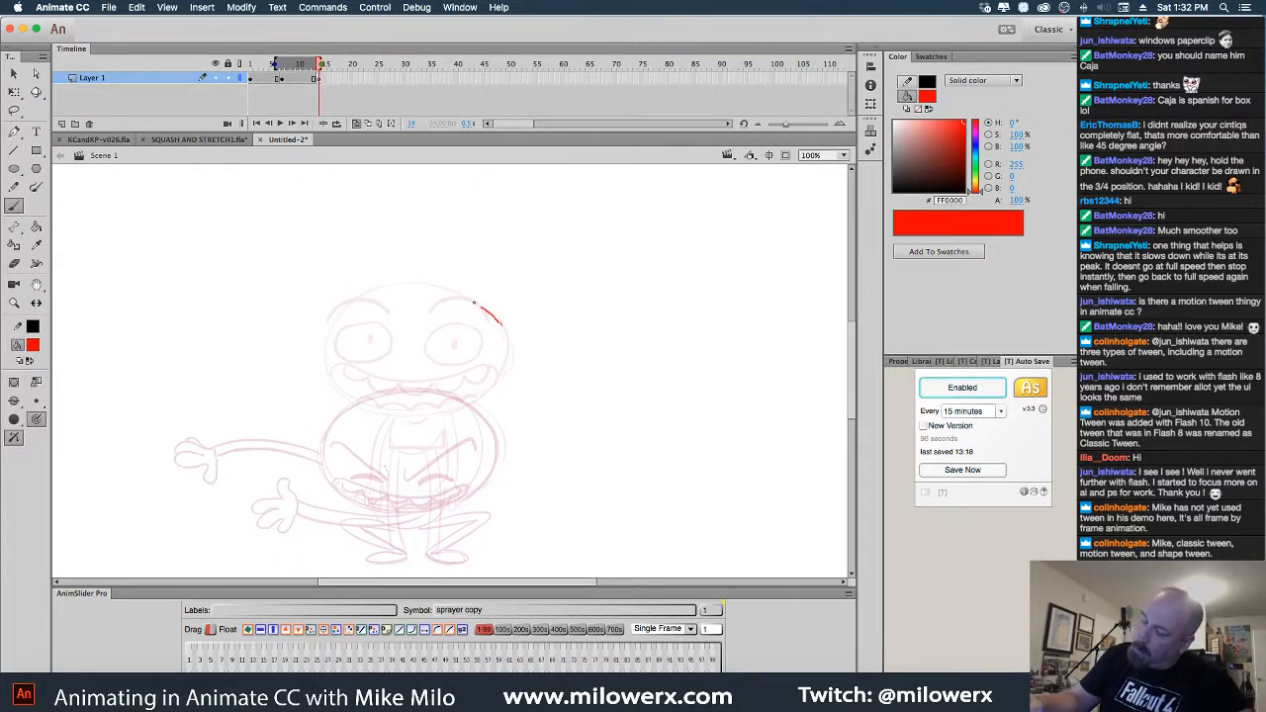
mouse_move(475, 304)
left_mouse_down()
mouse_move(426, 287)
mouse_move(361, 299)
mouse_move(328, 349)
mouse_move(346, 397)
mouse_move(396, 416)
mouse_move(463, 412)
mouse_move(509, 363)
mouse_move(386, 408)
mouse_move(519, 369)
mouse_move(399, 280)
left_mouse_up()
Select the head ellipse and lift it higher for the stretched pose
key("v")
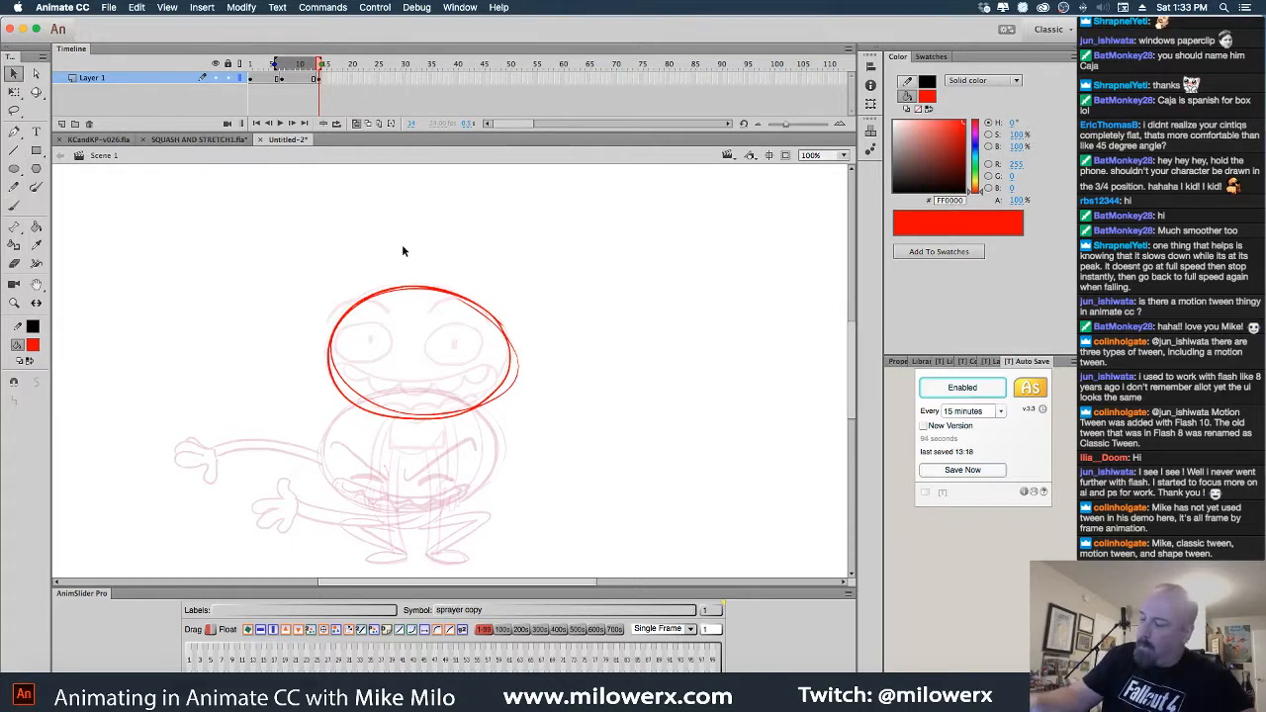
left_click_drag(356, 223, 605, 453)
left_click_drag(299, 239, 560, 491)
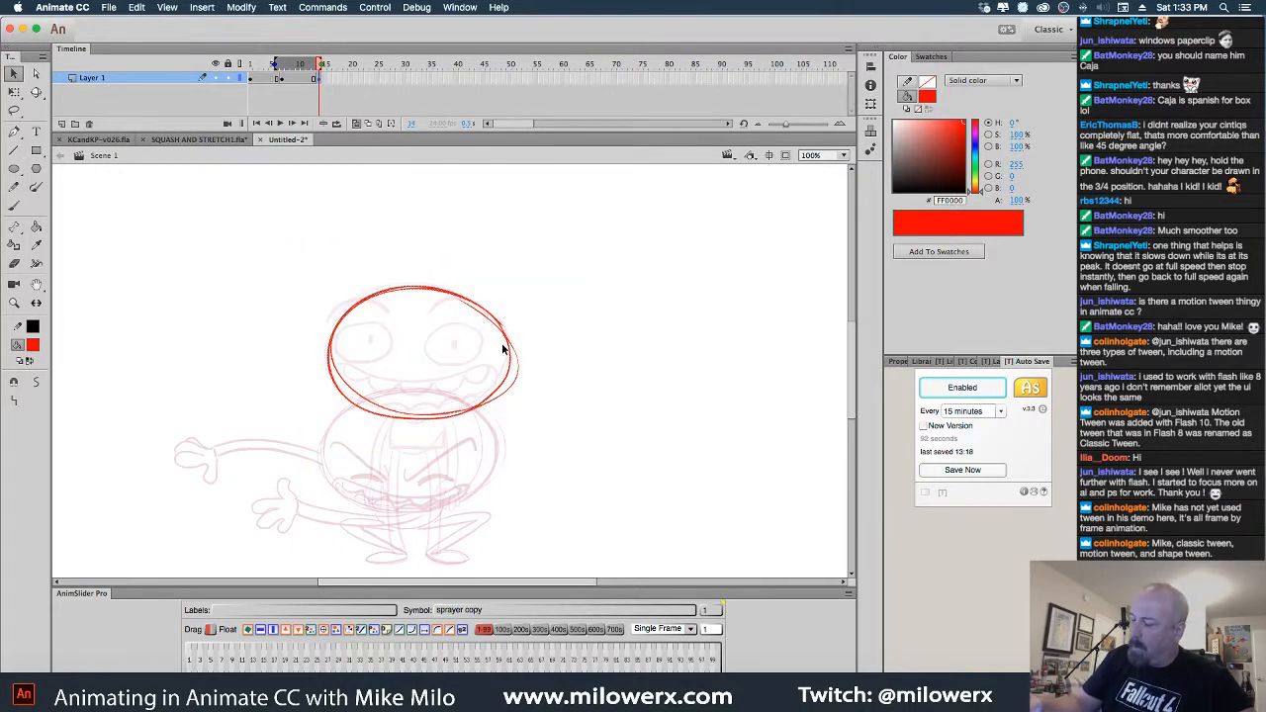
left_click_drag(503, 348, 490, 190)
left_click(540, 243)
Brush a long neck, thin body sides, legs and a foot below the raised head
left_click(14, 206)
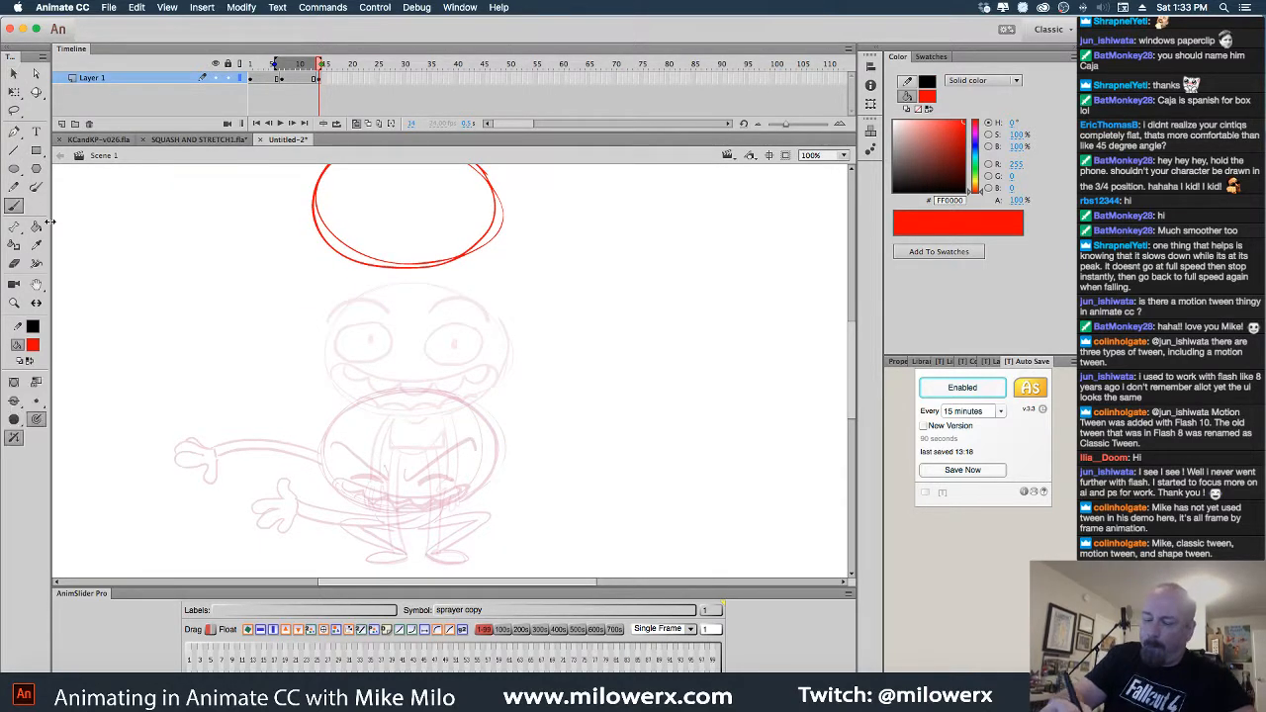
left_click_drag(393, 269, 422, 325)
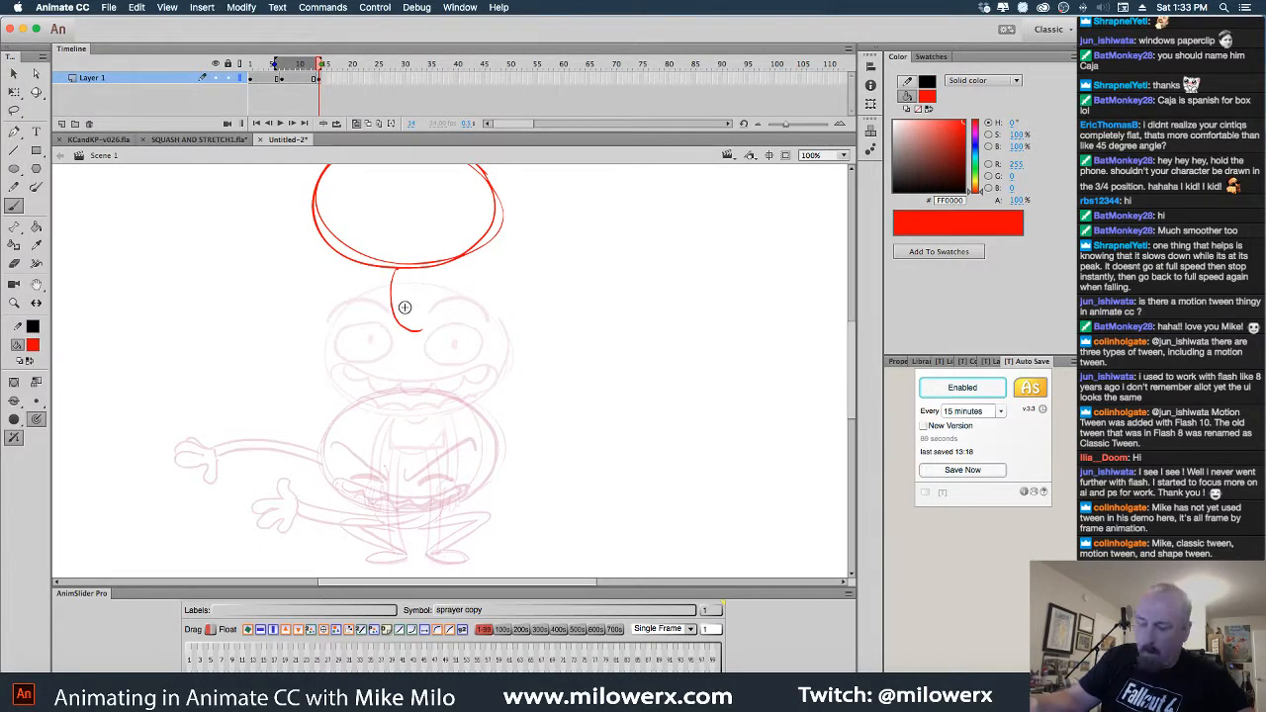
key("super+z")
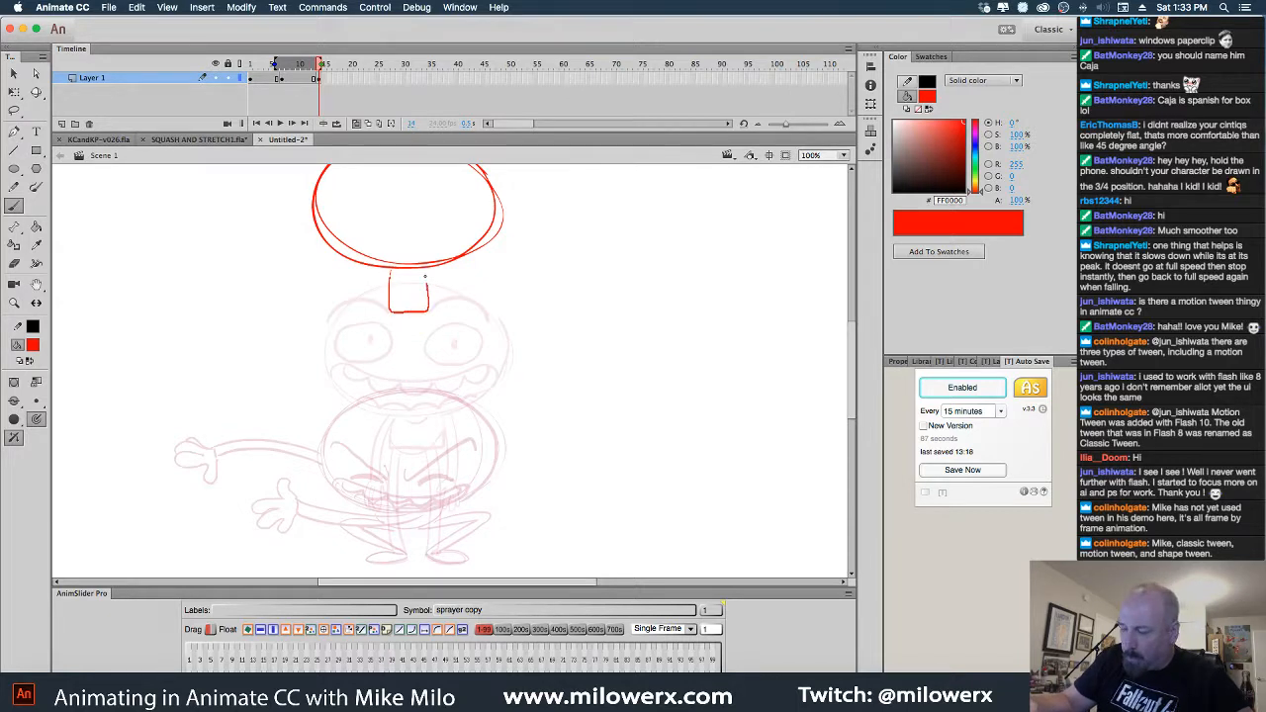
left_click_drag(390, 307, 431, 310)
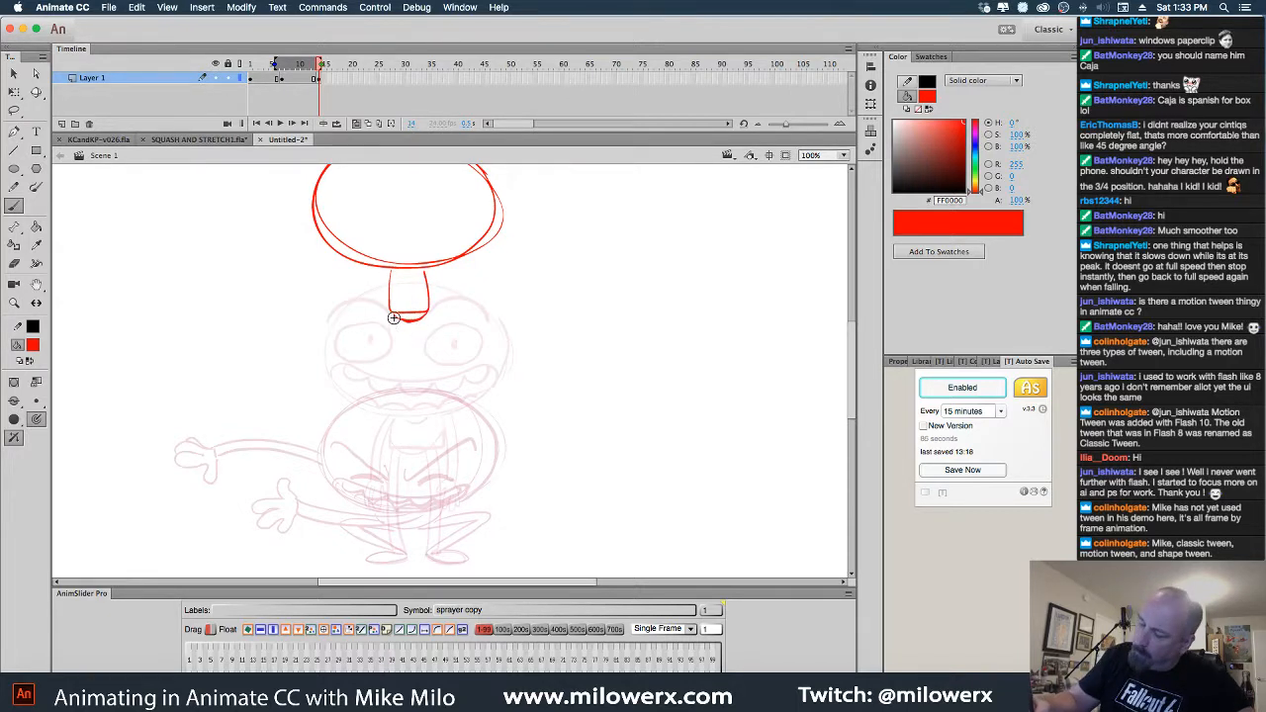
mouse_move(390, 406)
left_mouse_down()
mouse_move(396, 346)
mouse_move(396, 453)
left_mouse_up()
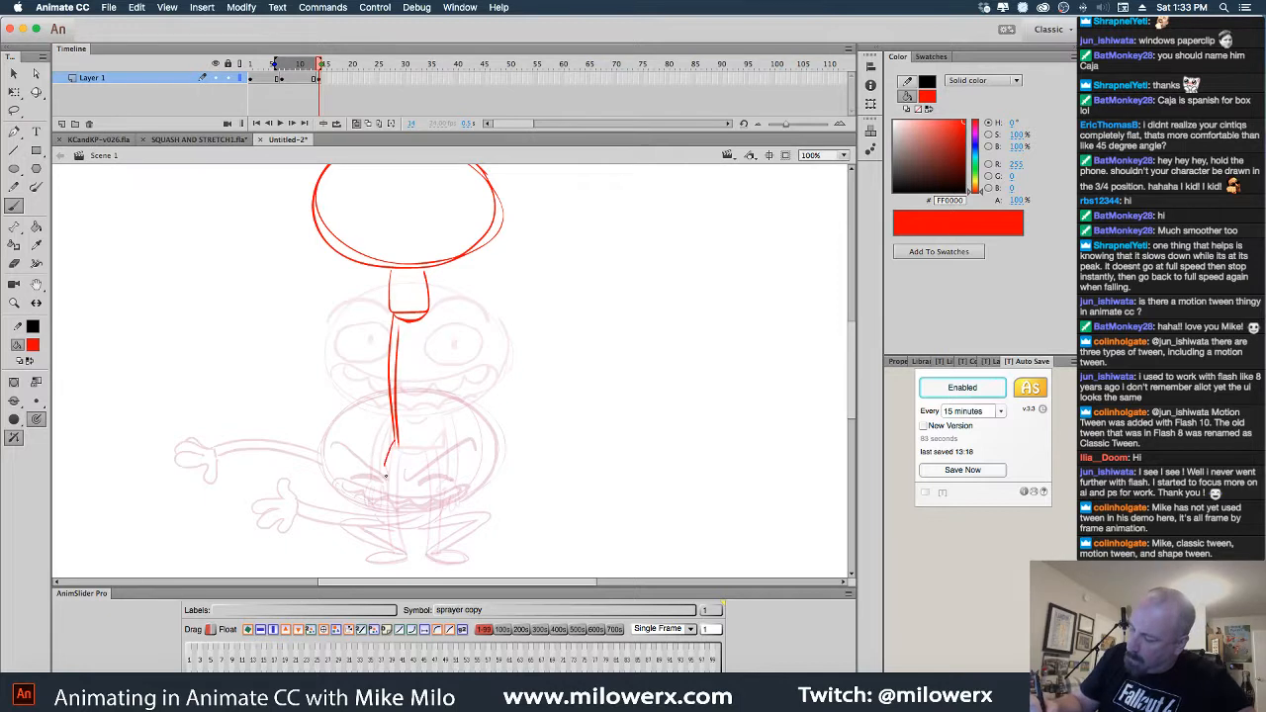
mouse_move(429, 313)
left_mouse_down()
mouse_move(424, 457)
mouse_move(438, 473)
mouse_move(431, 443)
left_mouse_up()
left_click_drag(580, 393, 609, 460)
mouse_move(419, 336)
left_mouse_down()
mouse_move(406, 449)
mouse_move(378, 457)
mouse_move(392, 445)
mouse_move(382, 464)
mouse_move(412, 441)
left_mouse_up()
left_click_drag(459, 337, 498, 458)
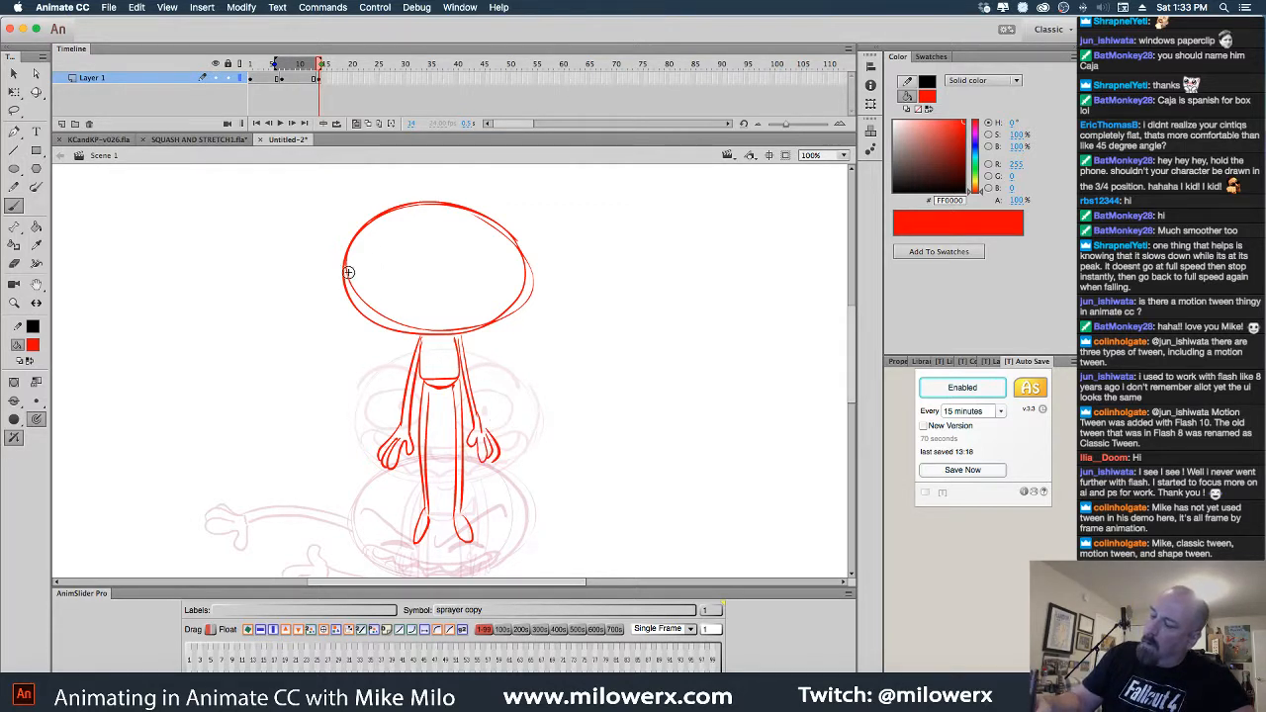
Add an oval eye, lower teeth and hair strands, then zoom out
left_click_drag(372, 249, 506, 275)
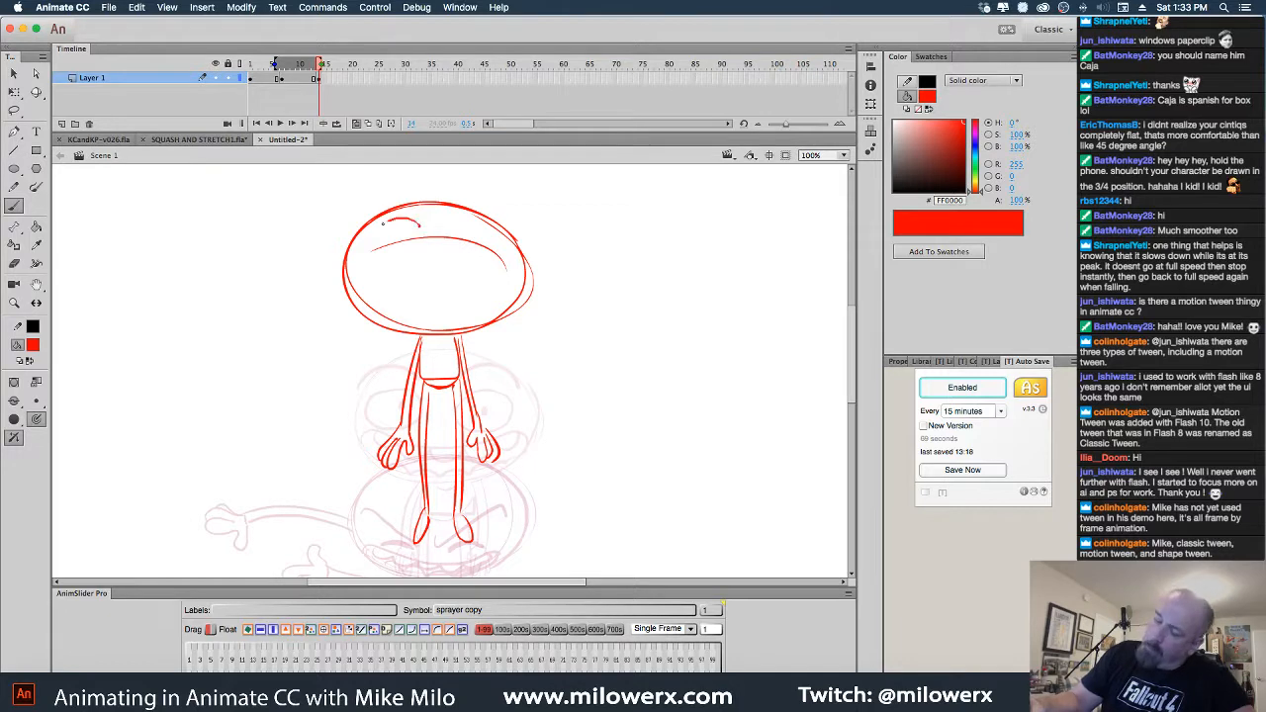
mouse_move(421, 227)
left_mouse_down()
mouse_move(424, 240)
mouse_move(500, 235)
left_mouse_up()
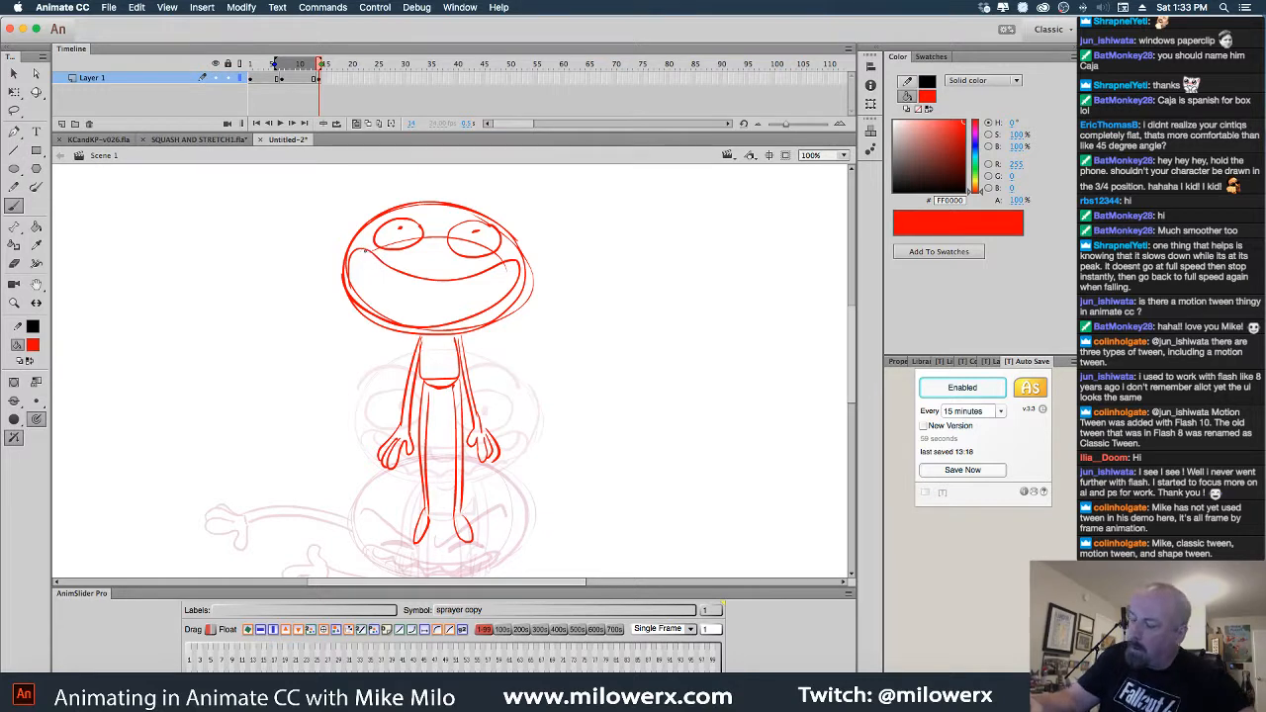
mouse_move(399, 285)
left_mouse_down()
mouse_move(458, 288)
mouse_move(494, 282)
left_mouse_up()
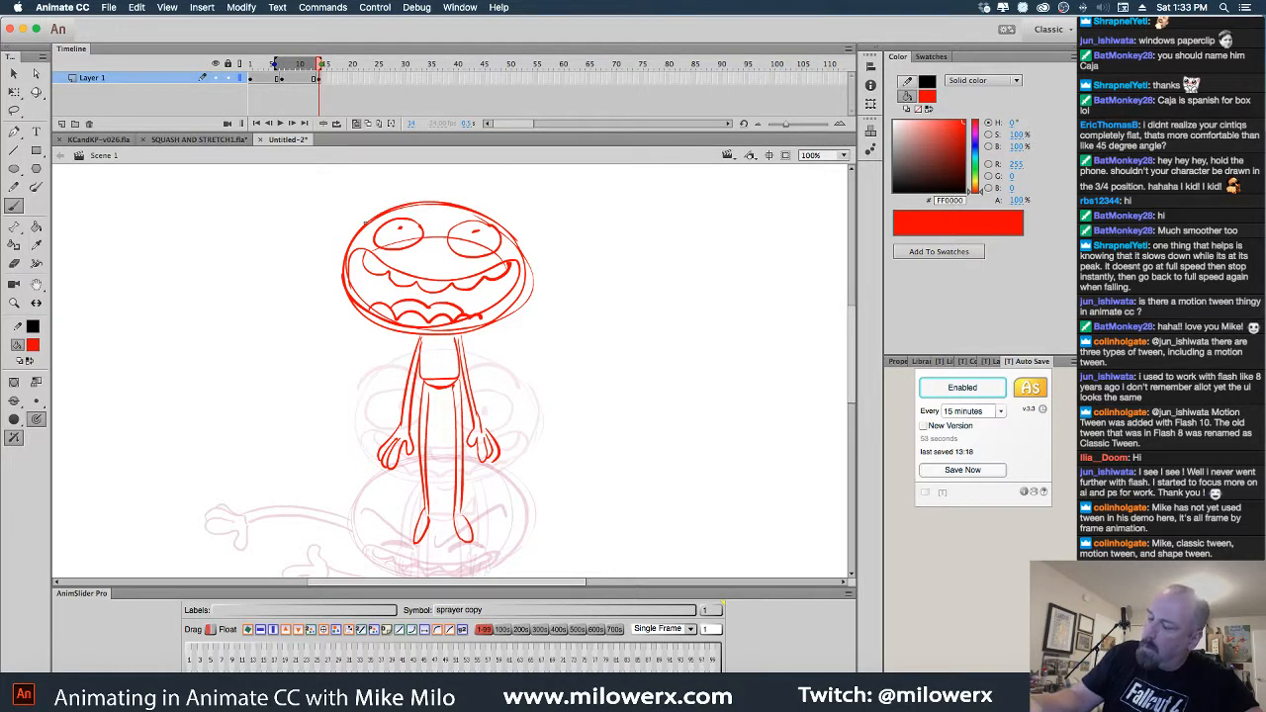
left_click_drag(400, 200, 466, 212)
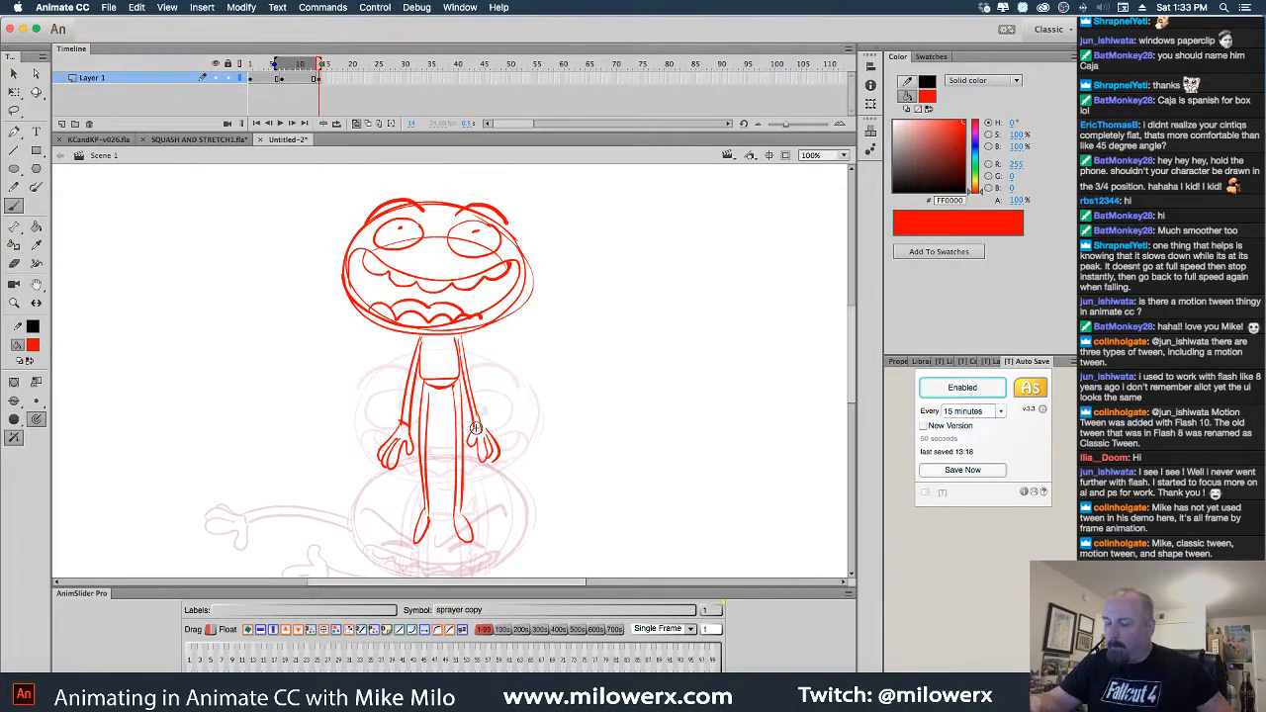
left_click(549, 410)
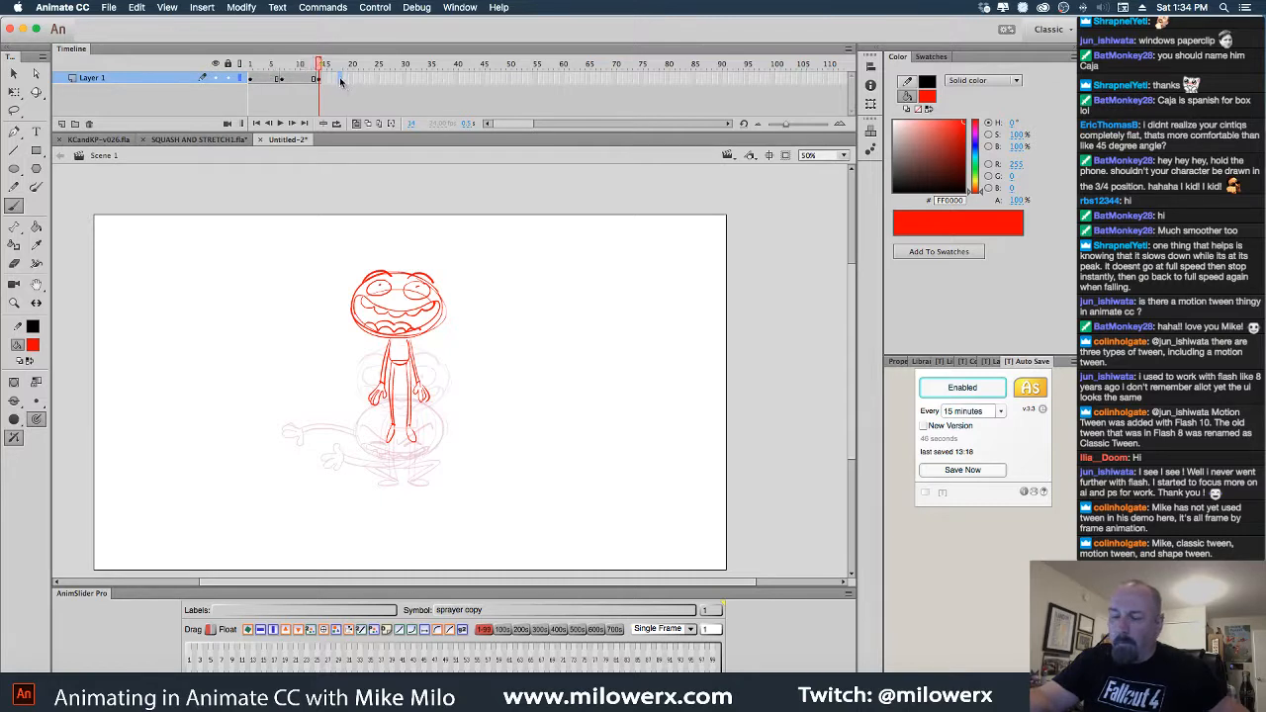
Extend the frames, review the drawn poses, and move to the next empty frame with onion skins on
key("F5")
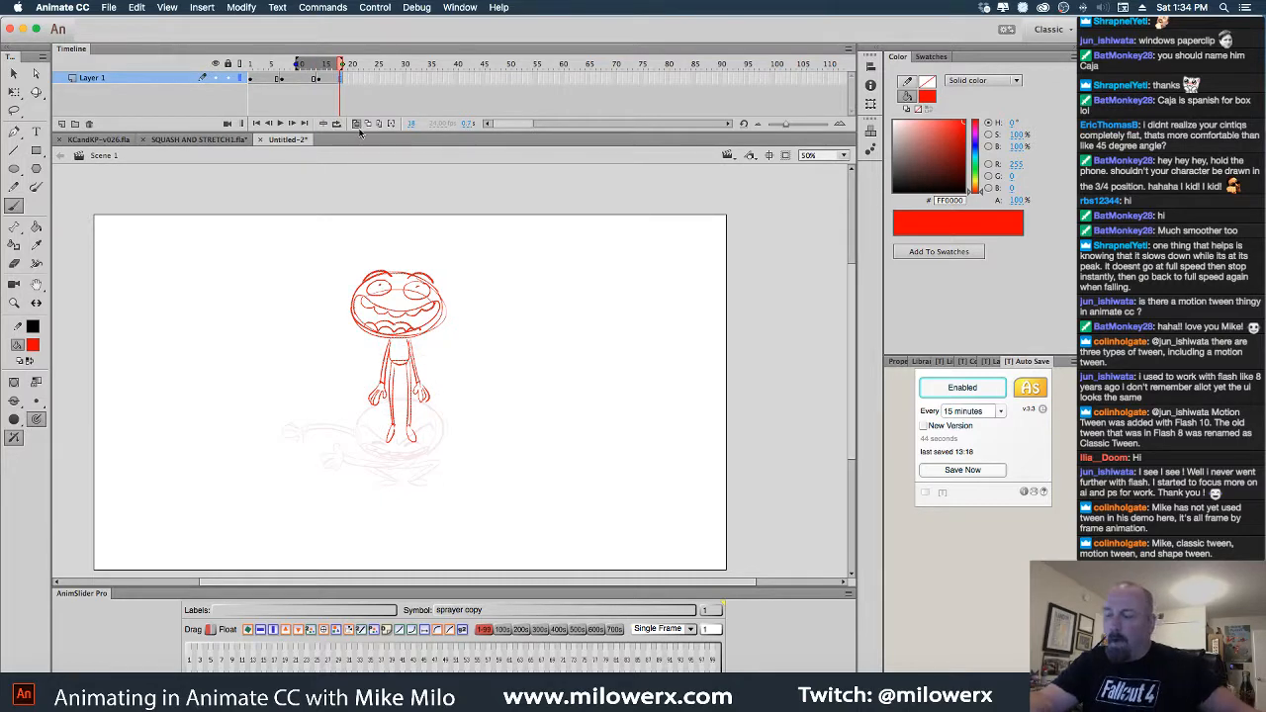
left_click(358, 124)
mouse_move(340, 70)
left_mouse_down()
mouse_move(252, 76)
mouse_move(340, 81)
mouse_move(238, 90)
mouse_move(354, 86)
left_mouse_up()
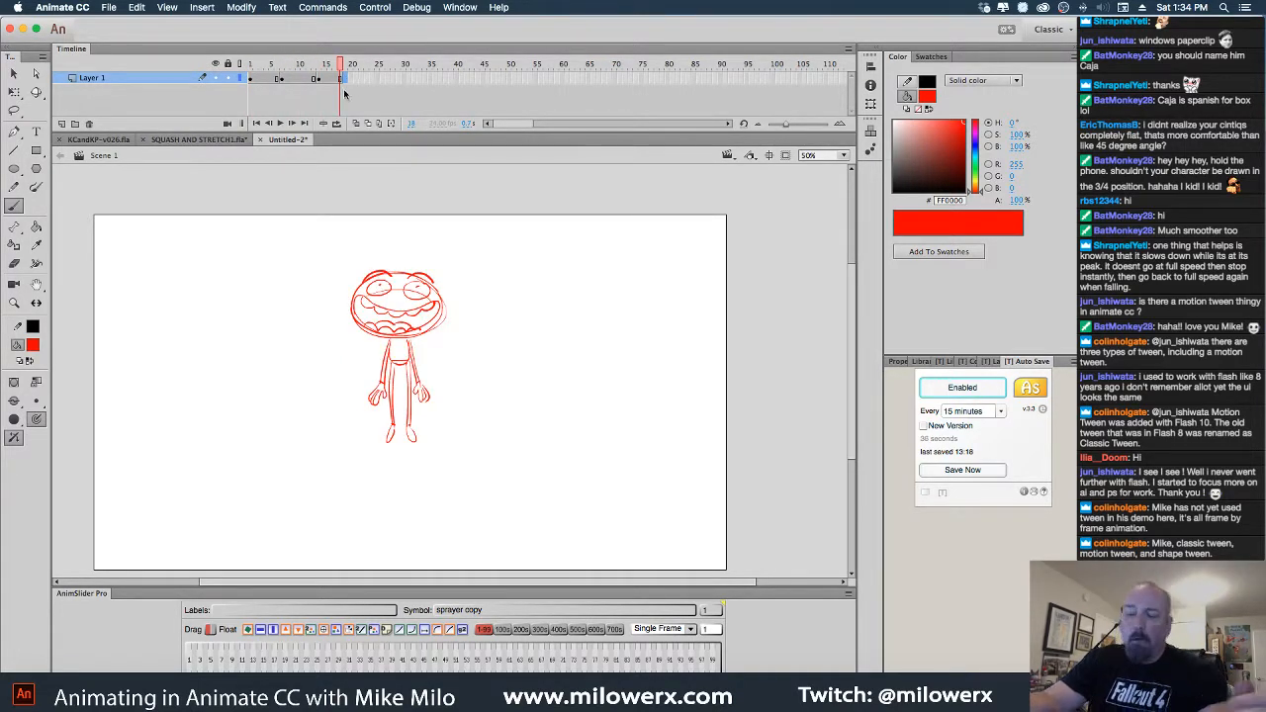
key("period")
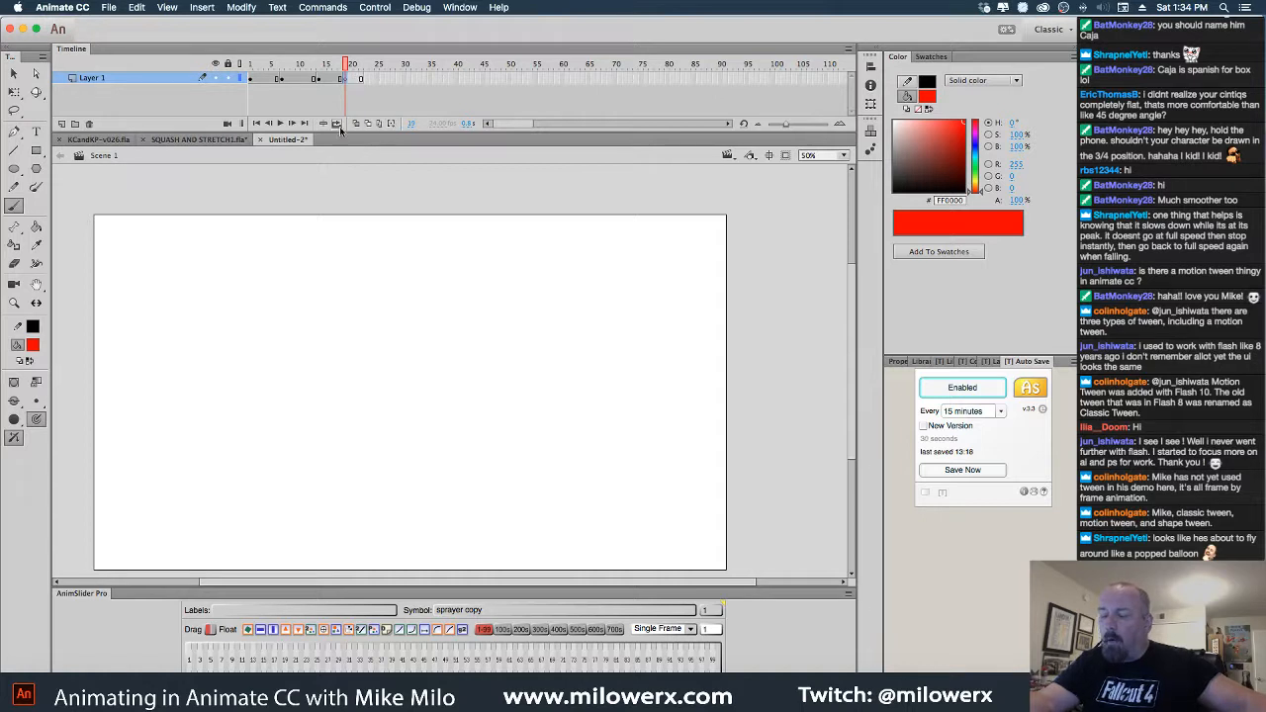
left_click(356, 124)
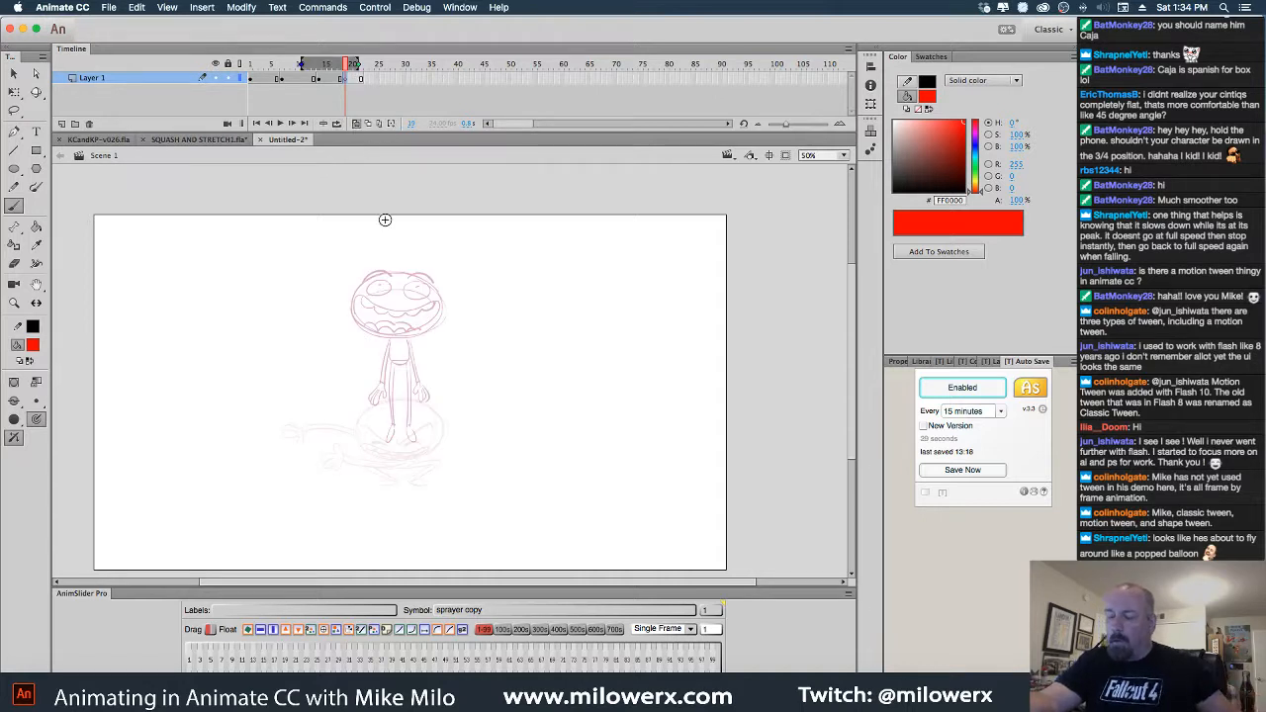
At 100% zoom, brush the red head oval and its wide open mouth
left_click(460, 326)
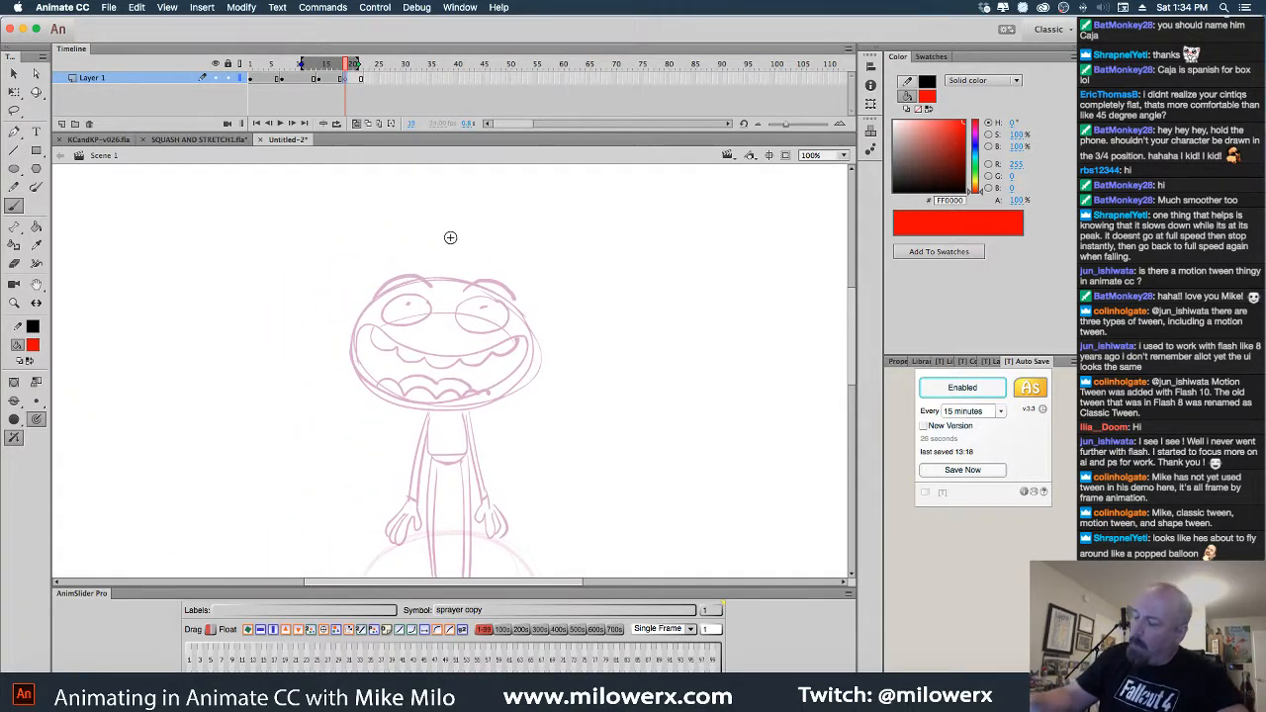
mouse_move(435, 232)
left_mouse_down()
mouse_move(428, 354)
mouse_move(483, 235)
mouse_move(366, 333)
mouse_move(525, 270)
mouse_move(359, 260)
mouse_move(502, 343)
mouse_move(478, 224)
mouse_move(394, 350)
left_mouse_up()
mouse_move(644, 405)
left_mouse_down()
mouse_move(644, 375)
mouse_move(616, 370)
left_mouse_up()
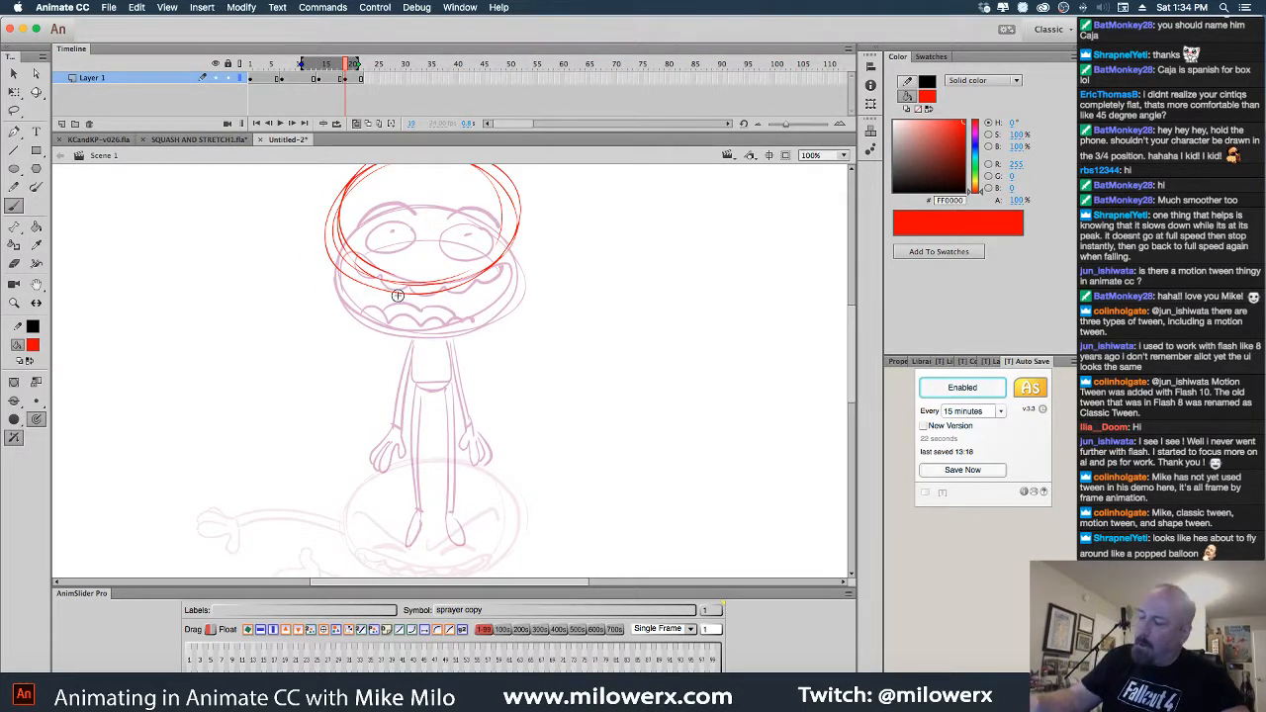
left_click_drag(402, 295, 448, 272)
left_click_drag(660, 372, 724, 382)
mouse_move(460, 322)
left_mouse_down()
mouse_move(379, 285)
mouse_move(456, 331)
mouse_move(390, 344)
left_mouse_up()
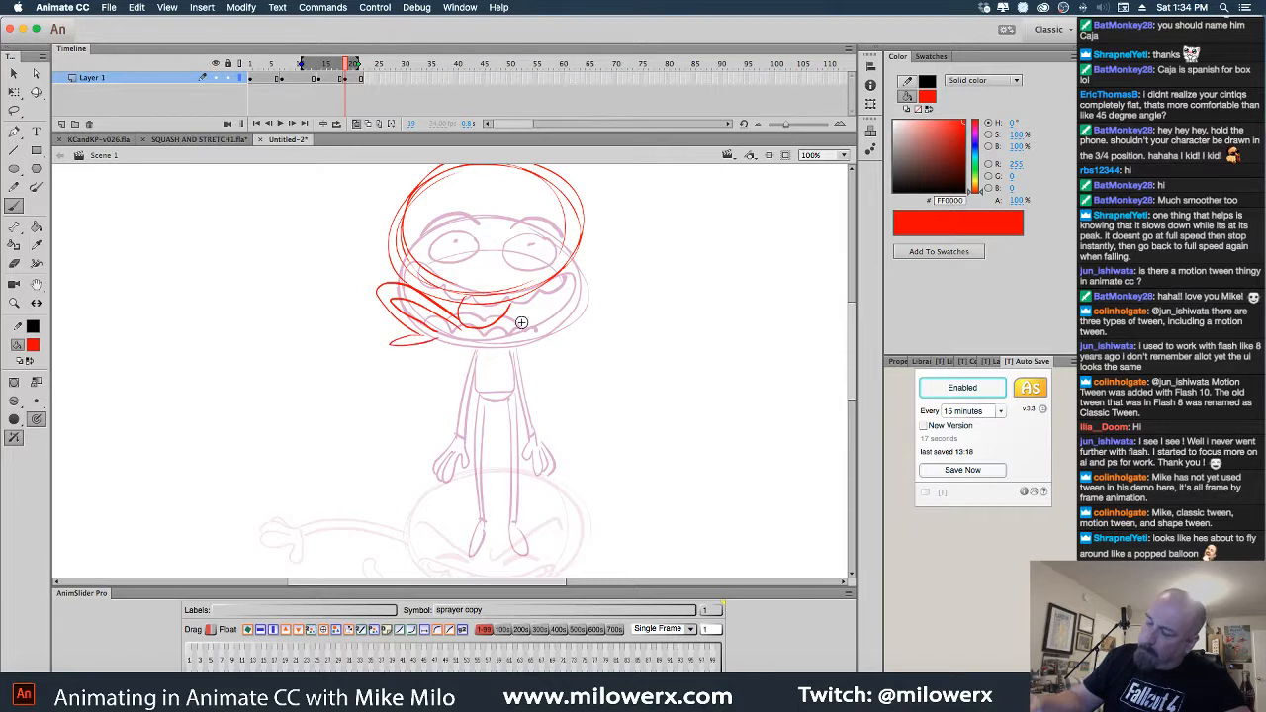
mouse_move(499, 319)
left_mouse_down()
mouse_move(588, 292)
mouse_move(526, 361)
left_mouse_up()
Draw both arms flung out sideways, with fingers and thumb on the left hand
left_click_drag(670, 360, 715, 412)
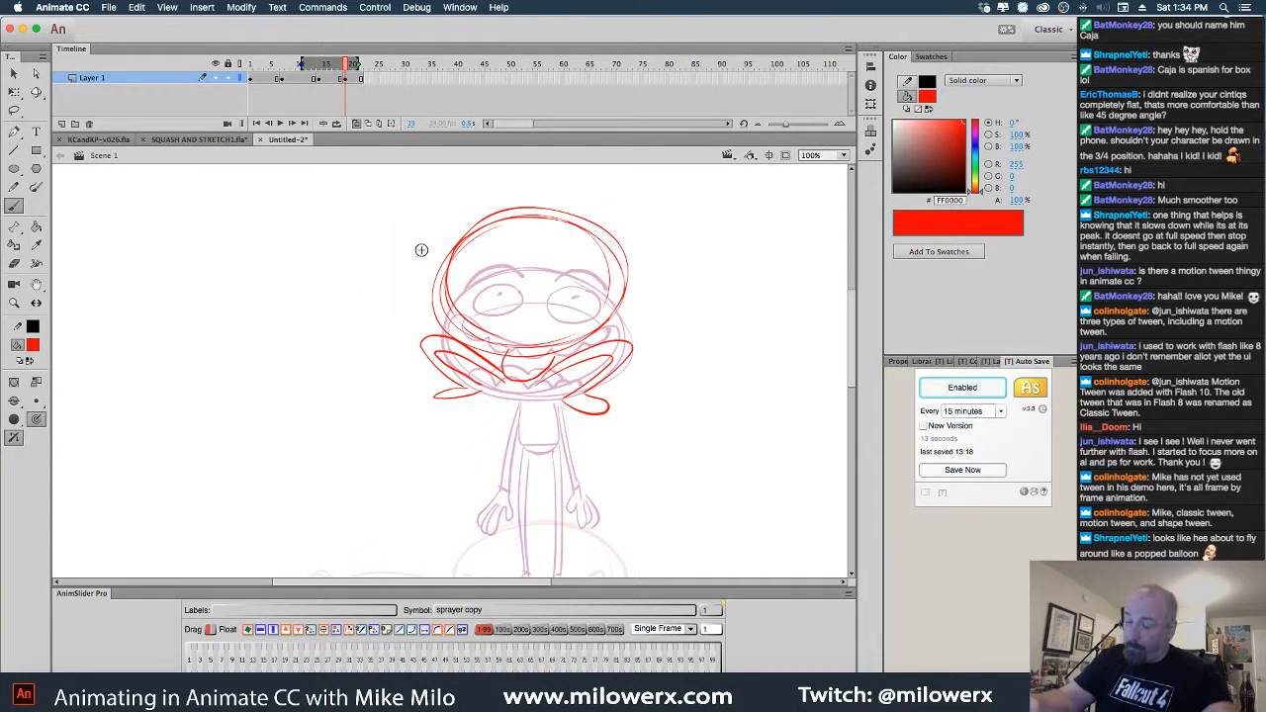
mouse_move(443, 262)
left_mouse_down()
mouse_move(390, 233)
mouse_move(358, 232)
mouse_move(351, 248)
mouse_move(305, 233)
mouse_move(301, 243)
mouse_move(304, 255)
mouse_move(358, 249)
left_mouse_up()
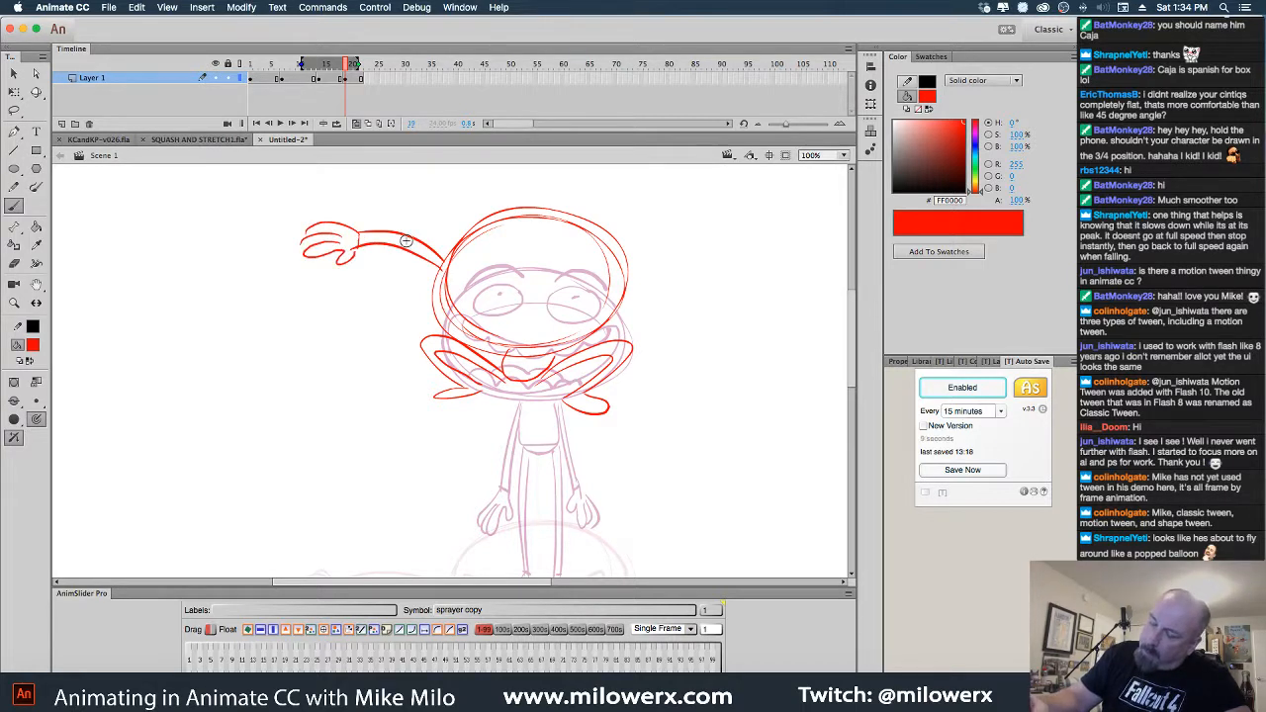
left_click_drag(721, 328, 609, 340)
mouse_move(516, 273)
left_mouse_down()
mouse_move(649, 246)
mouse_move(639, 258)
left_mouse_up()
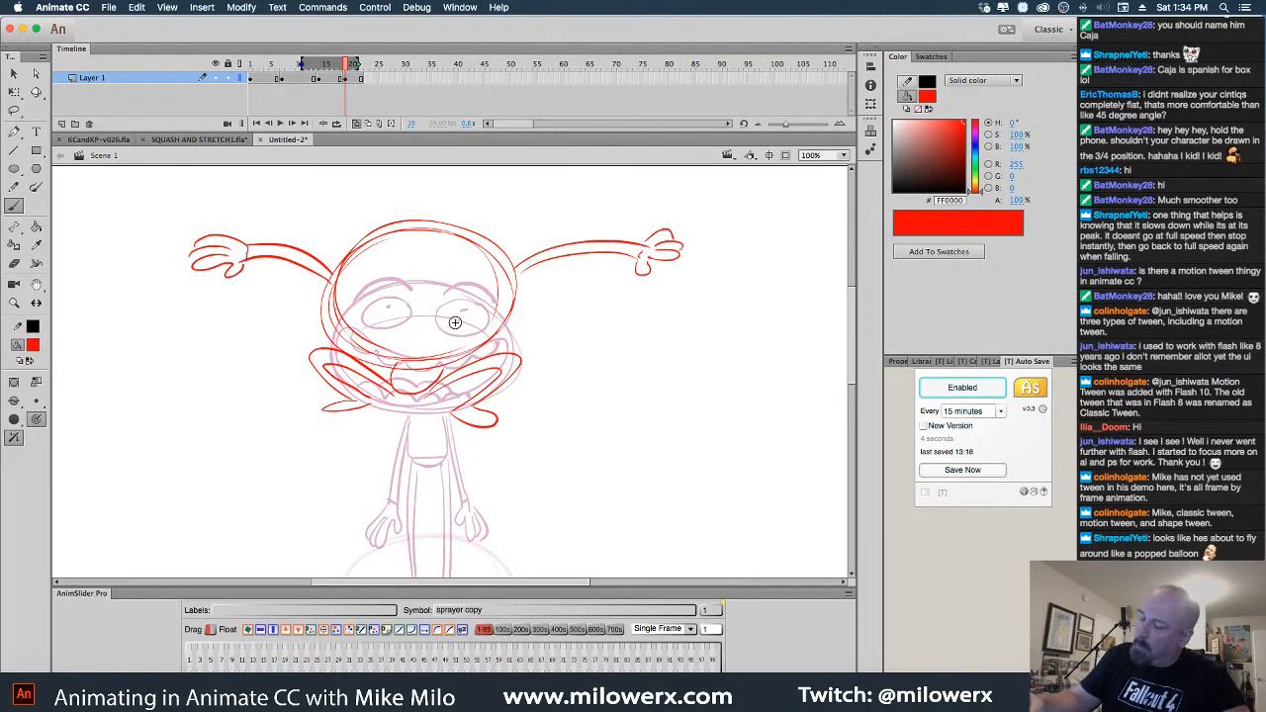
Add the brow across both eyes, extend the mouth's right corner, and zoom out to 50%
mouse_move(350, 301)
left_mouse_down()
mouse_move(368, 286)
mouse_move(407, 313)
mouse_move(393, 275)
mouse_move(358, 301)
left_mouse_up()
key("super+z")
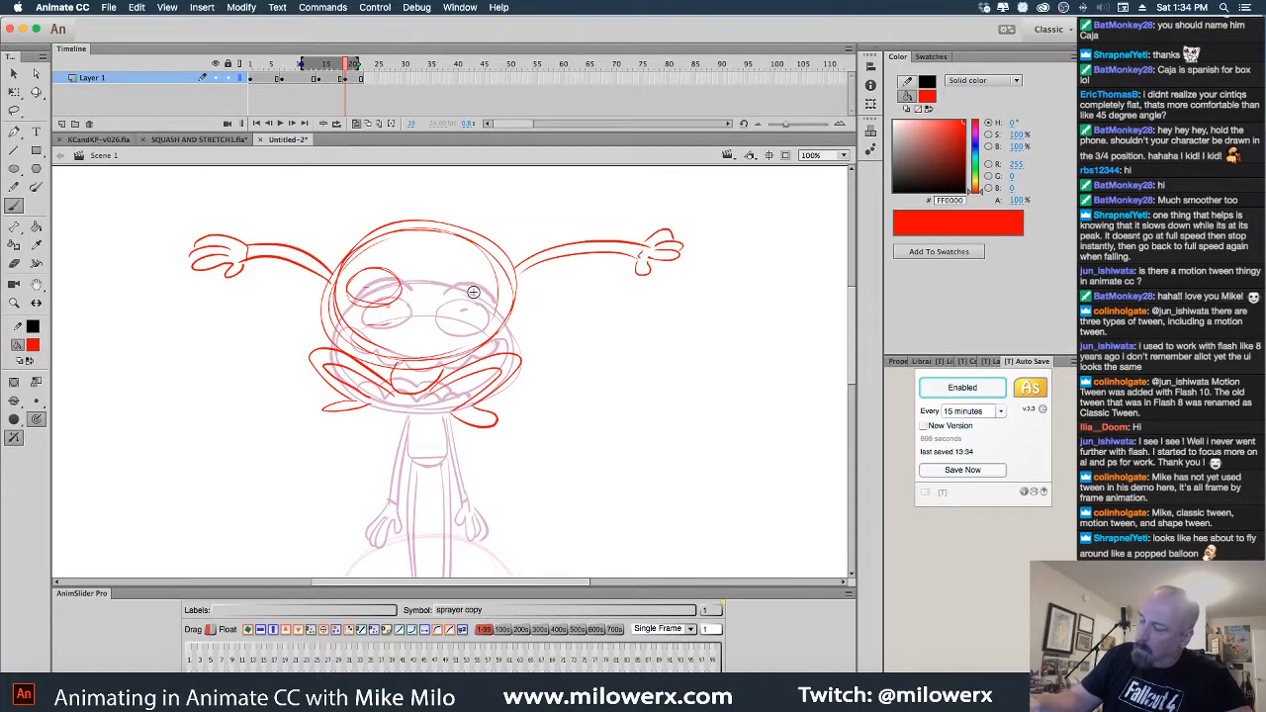
key("super+z")
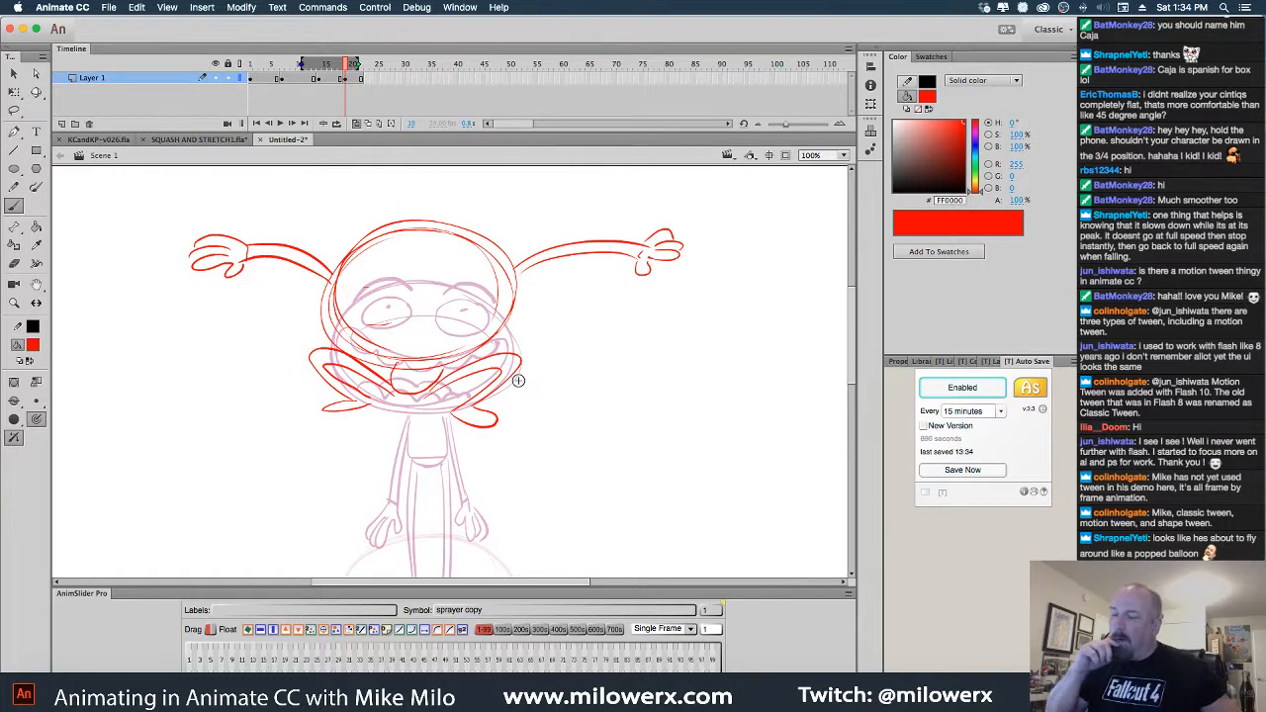
mouse_move(402, 288)
left_mouse_down()
mouse_move(366, 317)
mouse_move(405, 289)
left_mouse_up()
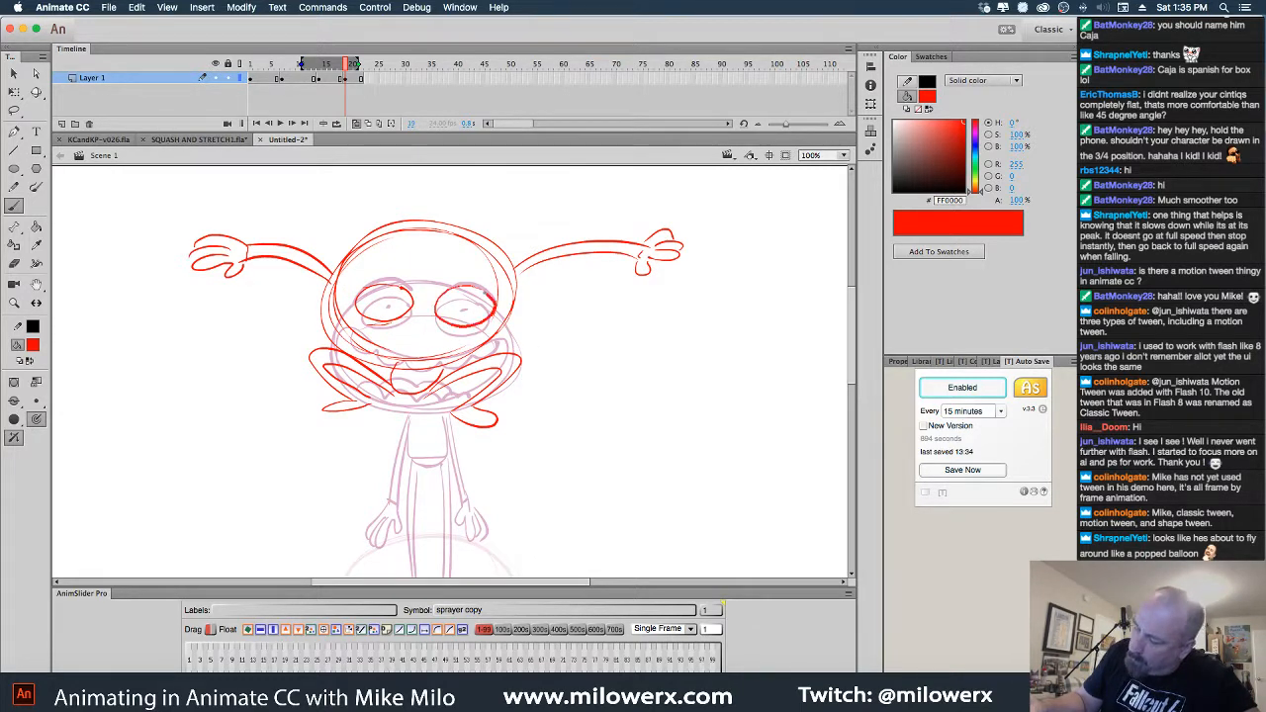
mouse_move(346, 289)
left_mouse_down()
mouse_move(396, 260)
mouse_move(508, 293)
left_mouse_up()
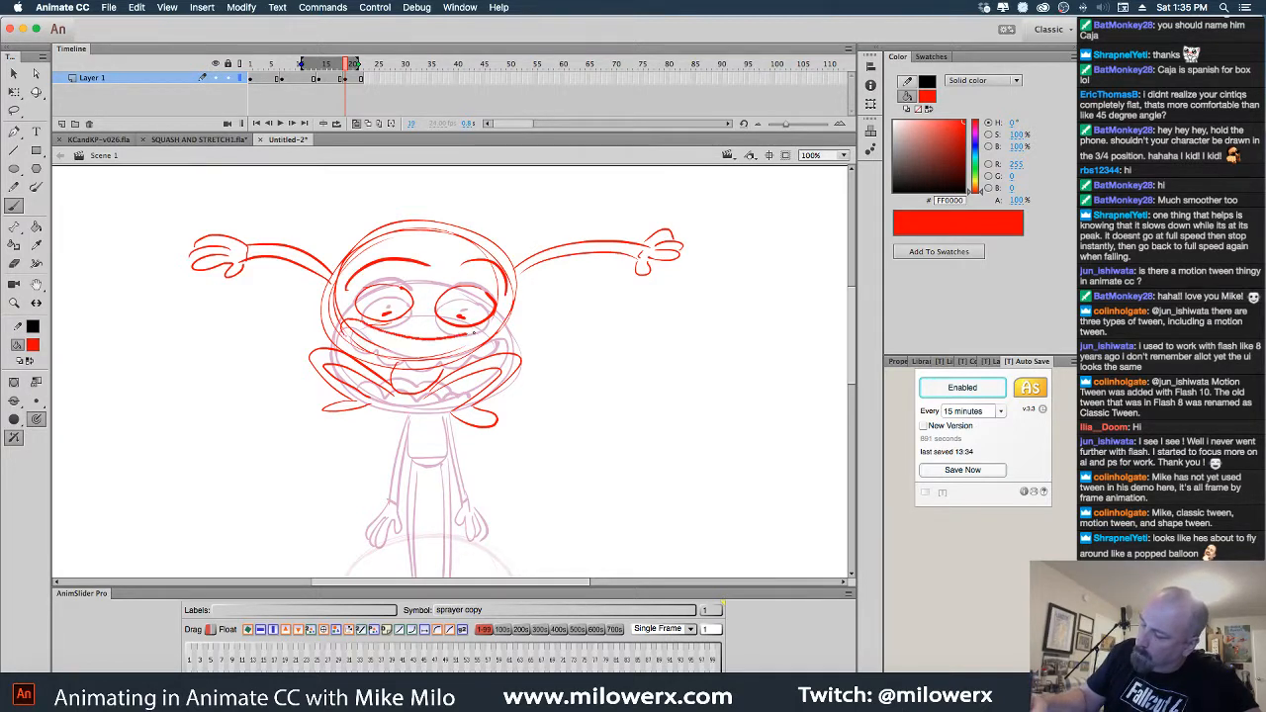
left_click_drag(474, 333, 475, 347)
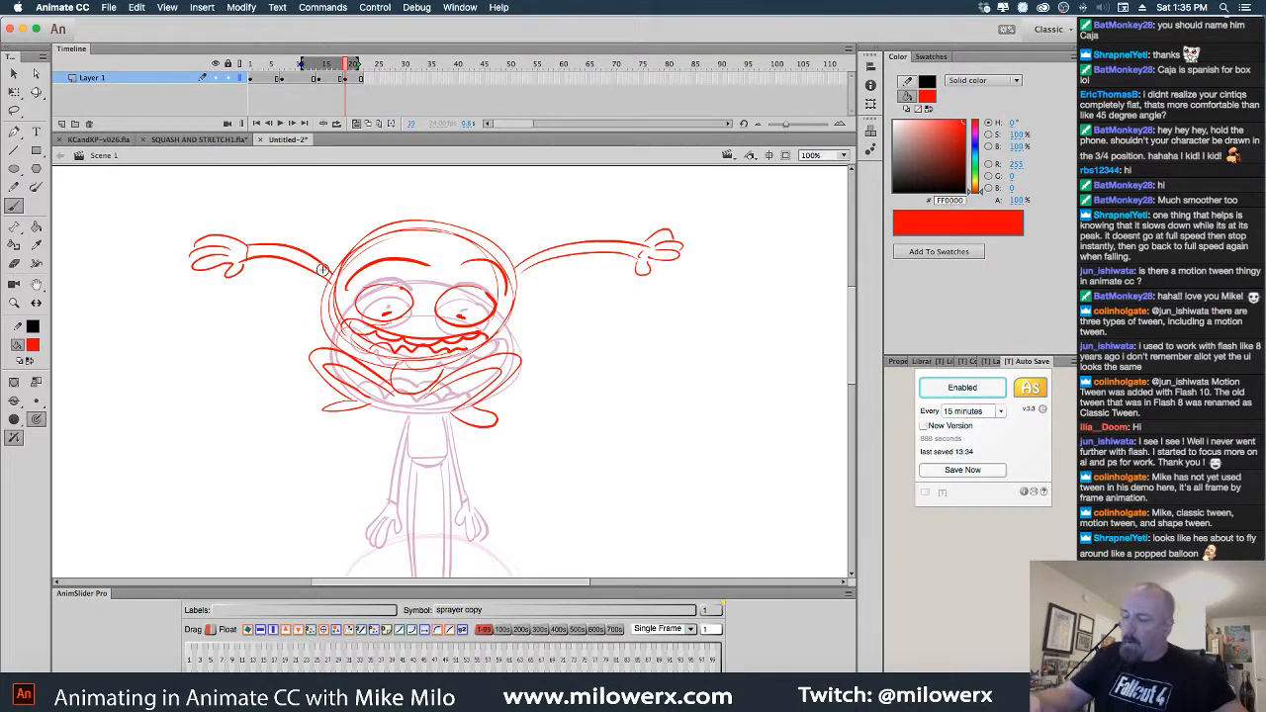
left_click(569, 397, "alt")
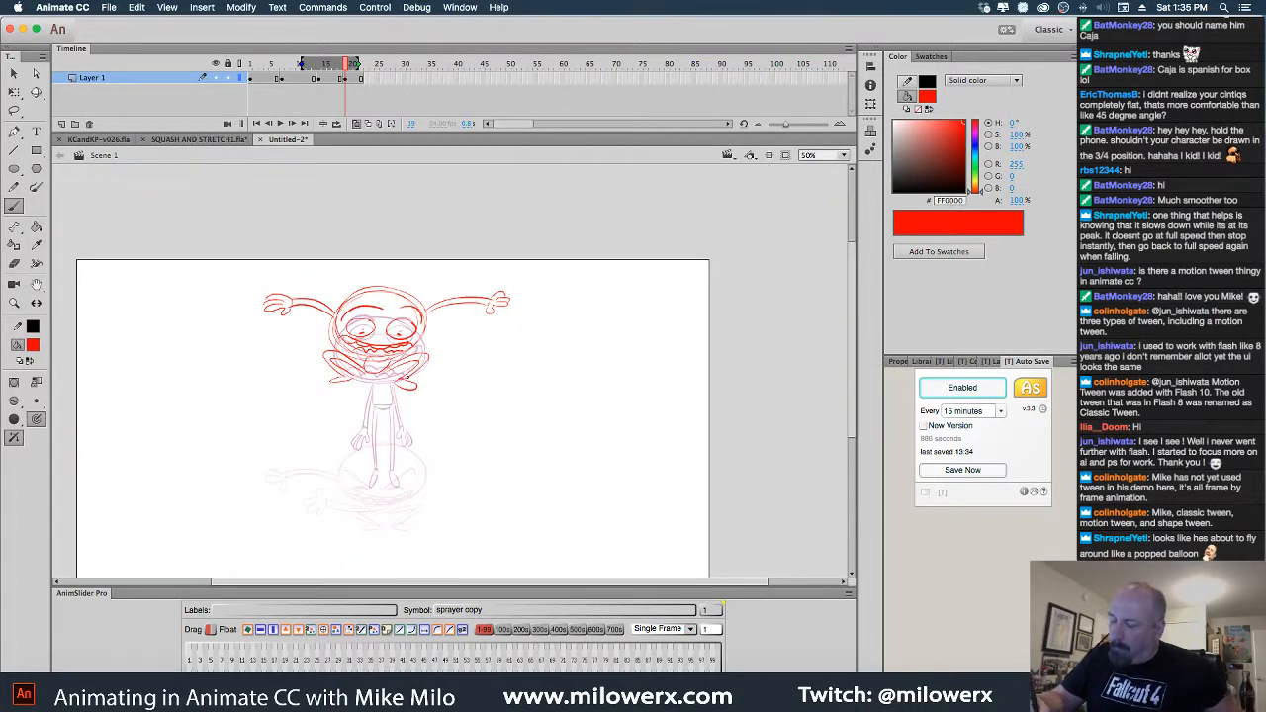
With onion skins off, scrub through the four red poses to check the motion
left_click(358, 123)
mouse_move(346, 66)
left_mouse_down()
mouse_move(341, 87)
mouse_move(214, 96)
mouse_move(372, 87)
mouse_move(252, 89)
mouse_move(358, 89)
mouse_move(249, 76)
mouse_move(364, 77)
left_mouse_up()
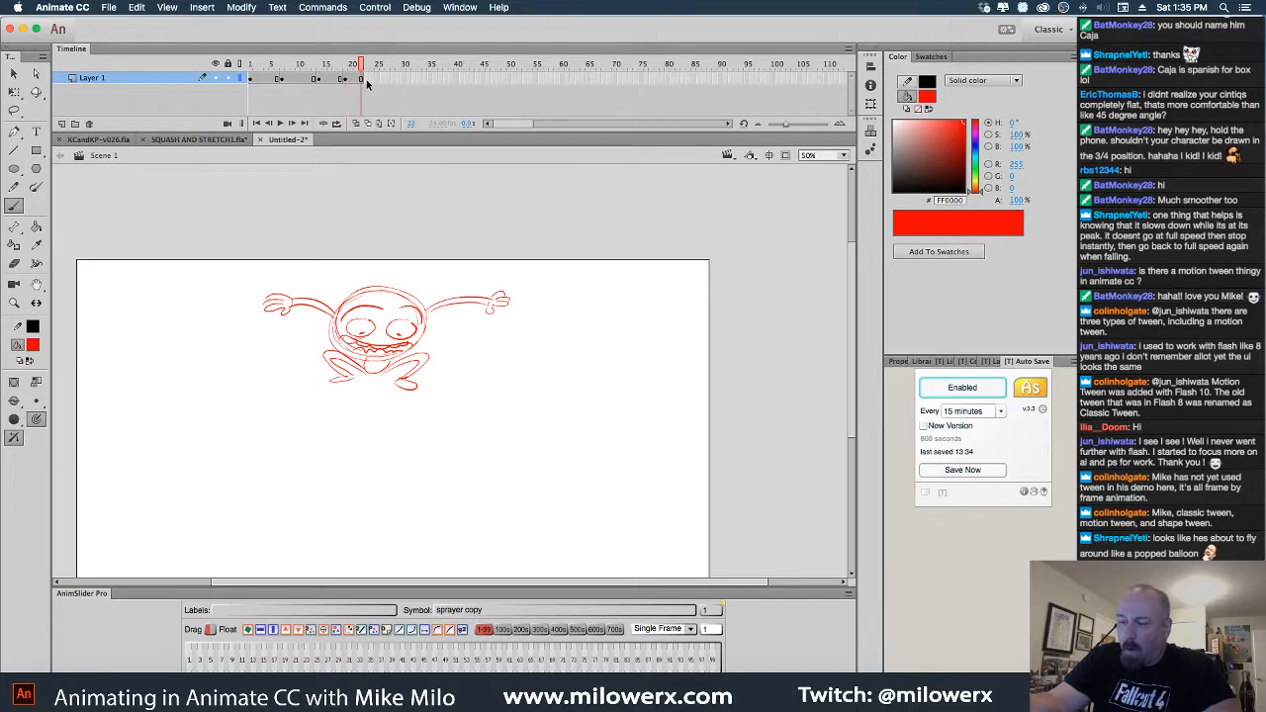
Move to frame 23 with onion skins on and zoom to 100% on the character
key("period")
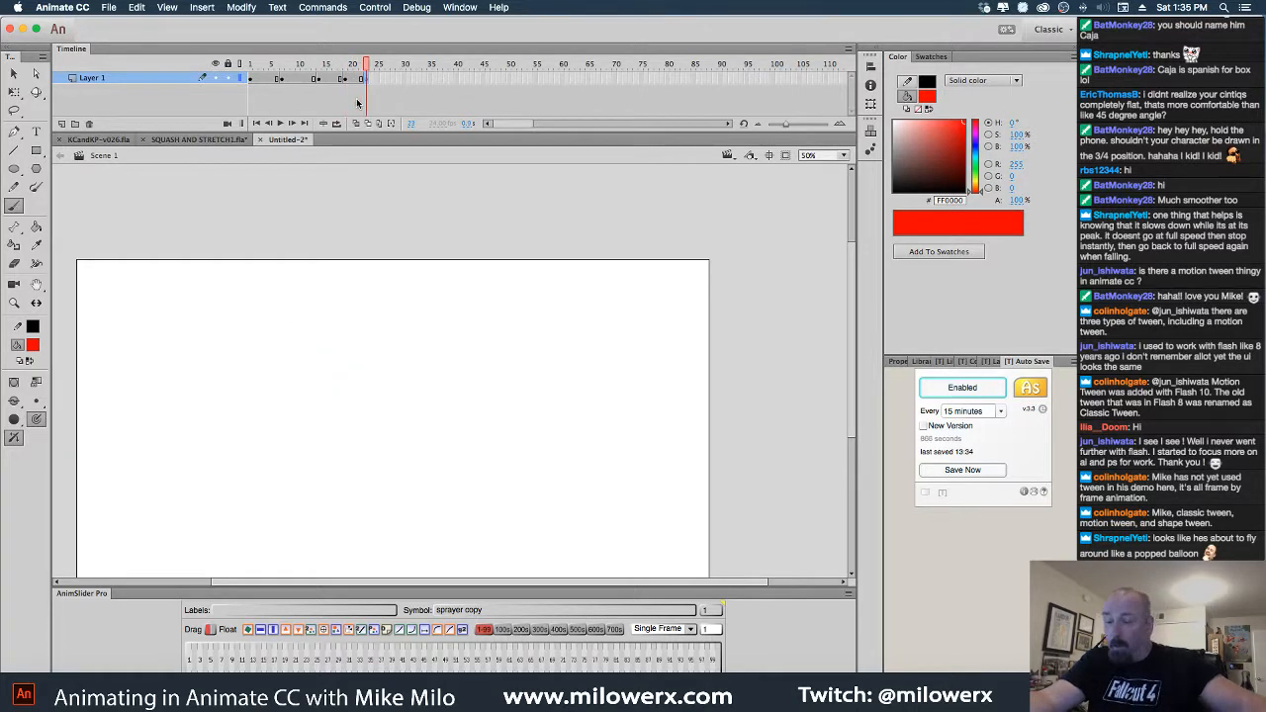
left_click(356, 125)
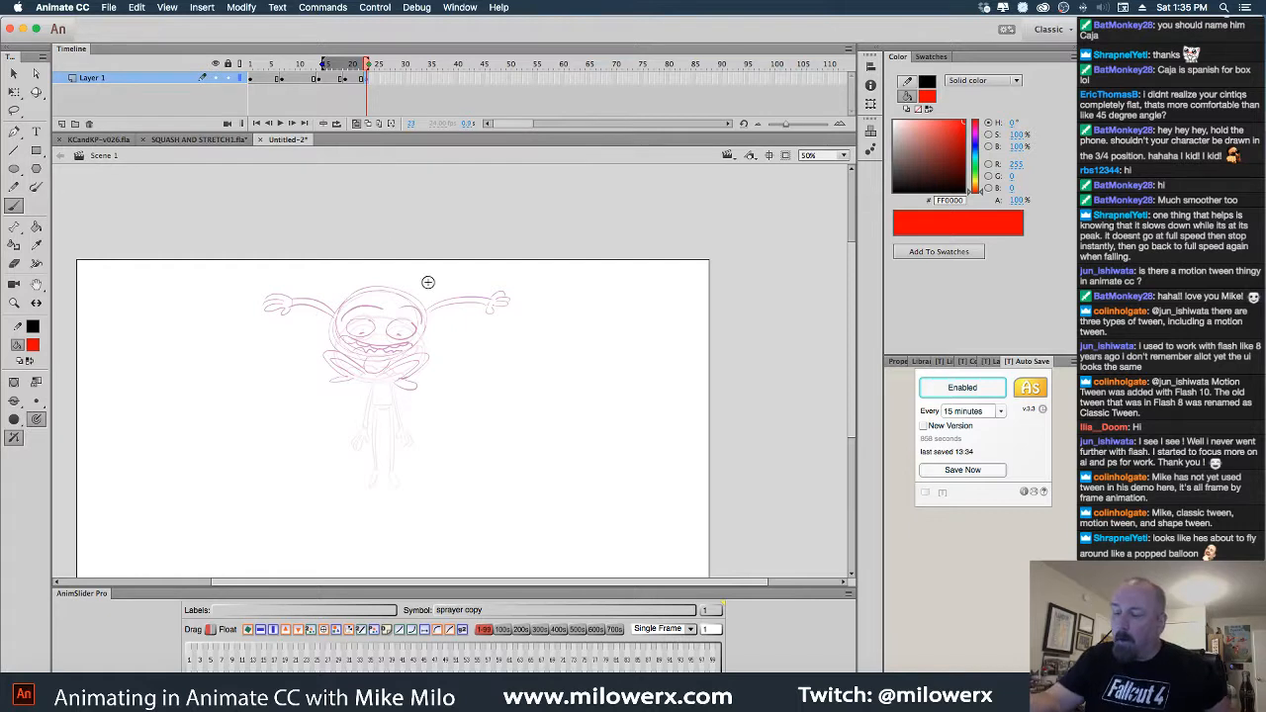
left_click(448, 368)
mouse_move(535, 391)
left_mouse_down()
mouse_move(630, 305)
mouse_move(637, 354)
mouse_move(614, 364)
left_mouse_up()
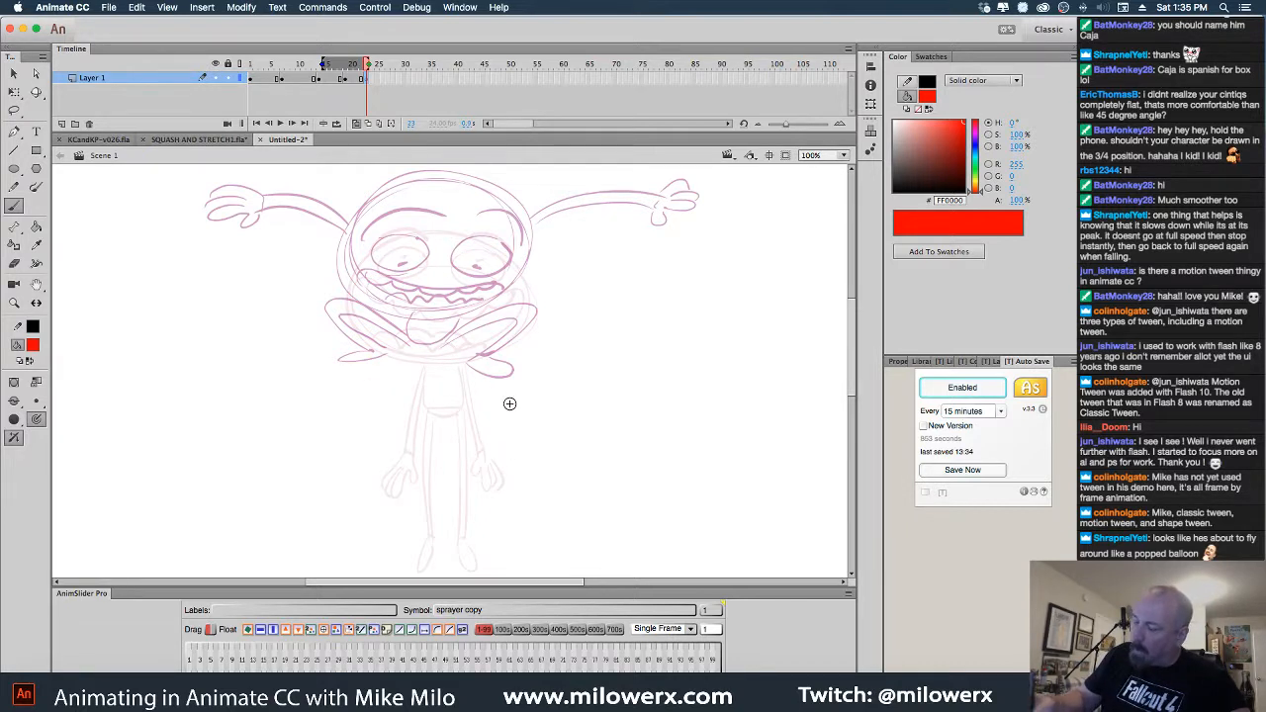
Sketch the red body oval and both arms raised overhead with hands and wrists
mouse_move(500, 387)
left_mouse_down()
mouse_move(505, 473)
mouse_move(525, 425)
mouse_move(536, 459)
left_mouse_up()
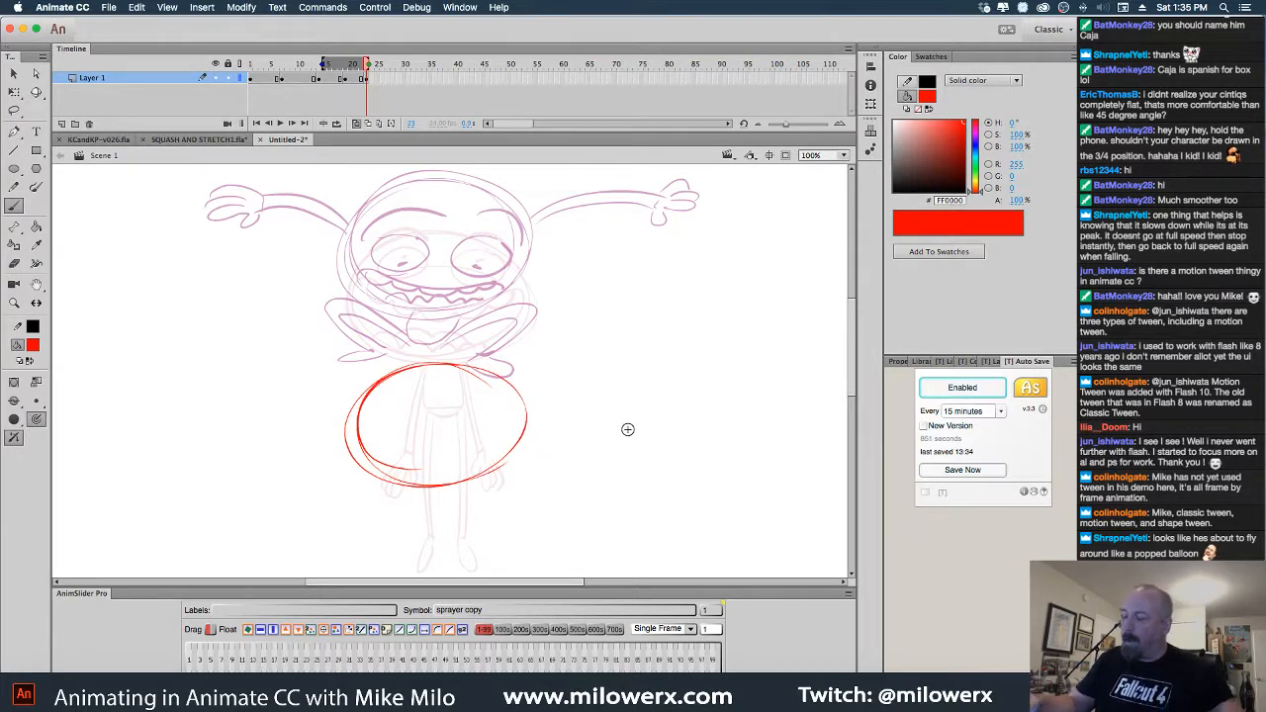
left_click_drag(627, 429, 617, 471)
mouse_move(384, 407)
left_mouse_down()
mouse_move(343, 267)
mouse_move(386, 420)
mouse_move(485, 270)
left_mouse_up()
left_click_drag(466, 398, 493, 259)
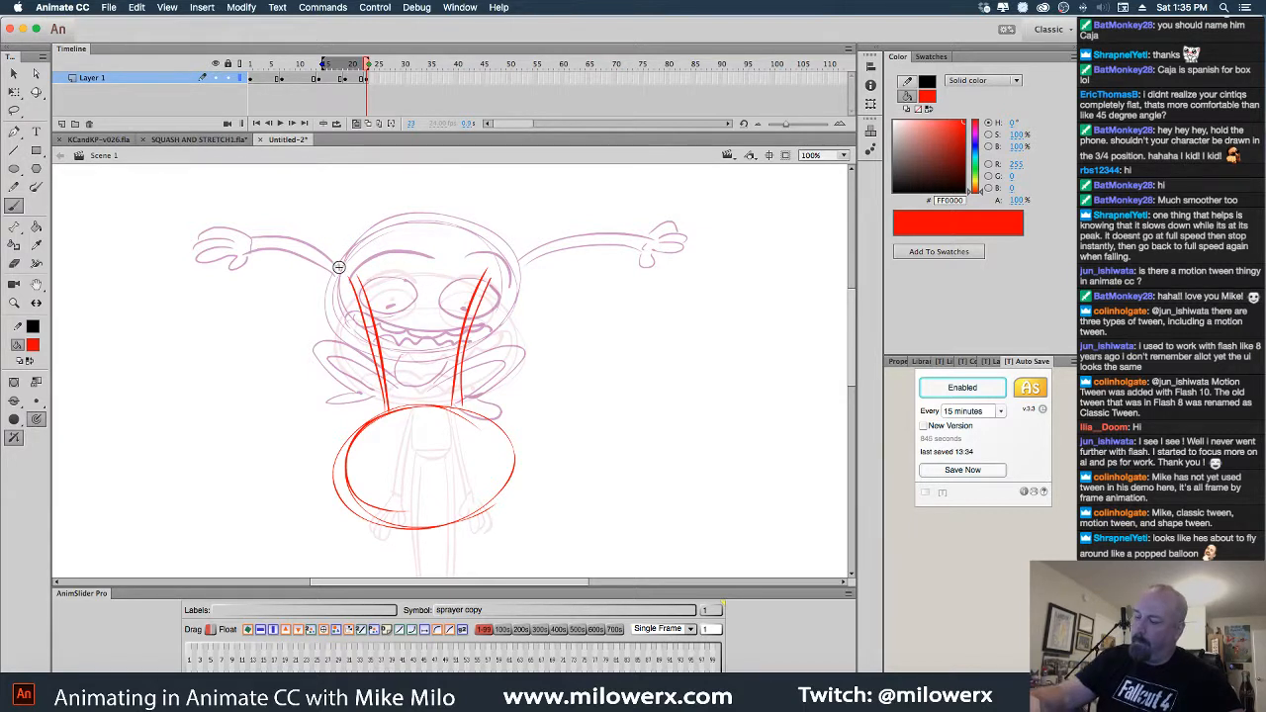
mouse_move(363, 227)
left_mouse_down()
mouse_move(377, 260)
mouse_move(362, 277)
left_mouse_up()
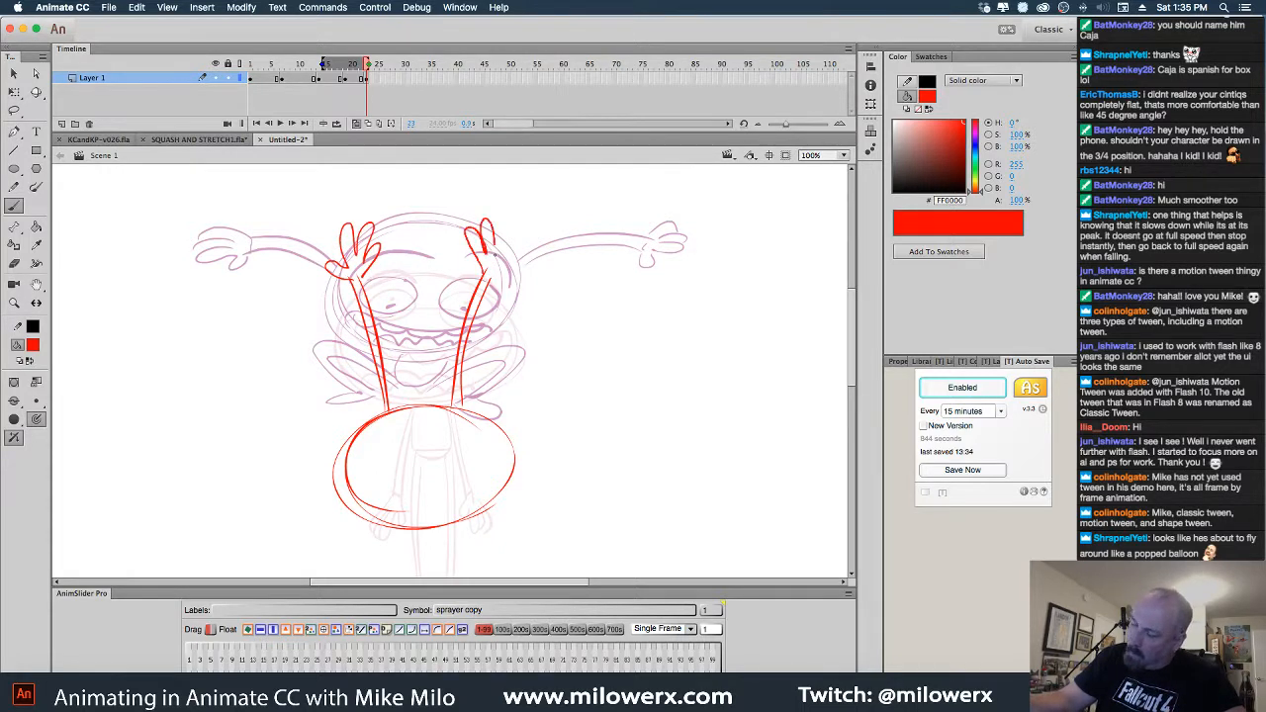
left_click_drag(502, 263, 502, 281)
left_click_drag(354, 280, 370, 282)
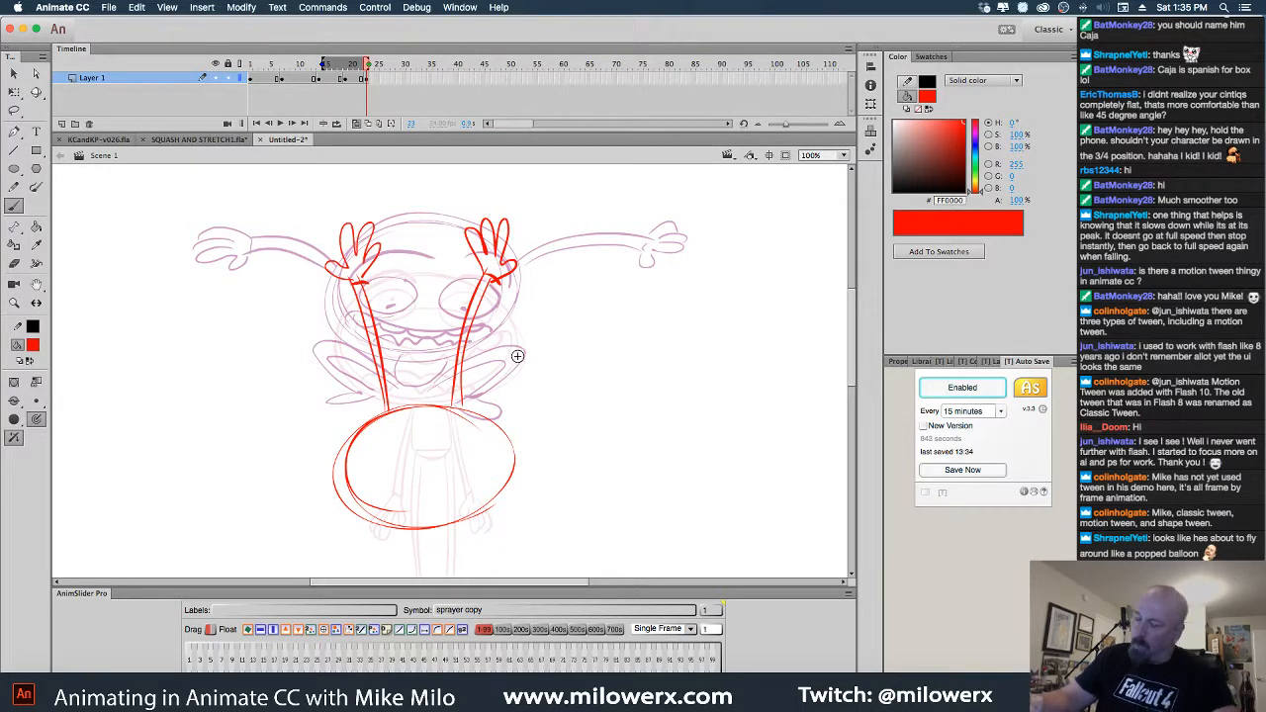
Draw the round head with an arc, a smile, and a deeper curve beneath it
left_click_drag(661, 352, 655, 166)
left_click_drag(486, 286, 494, 289)
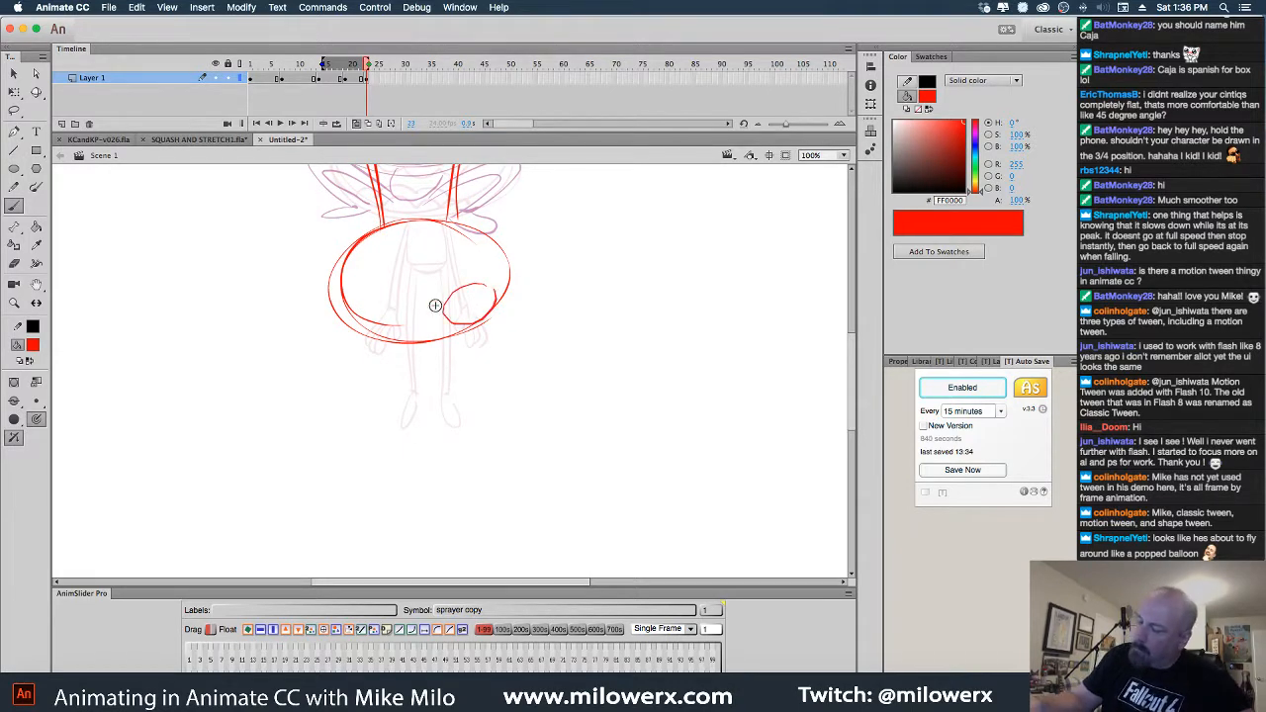
mouse_move(399, 296)
left_mouse_down()
mouse_move(352, 297)
mouse_move(376, 327)
mouse_move(411, 324)
left_mouse_up()
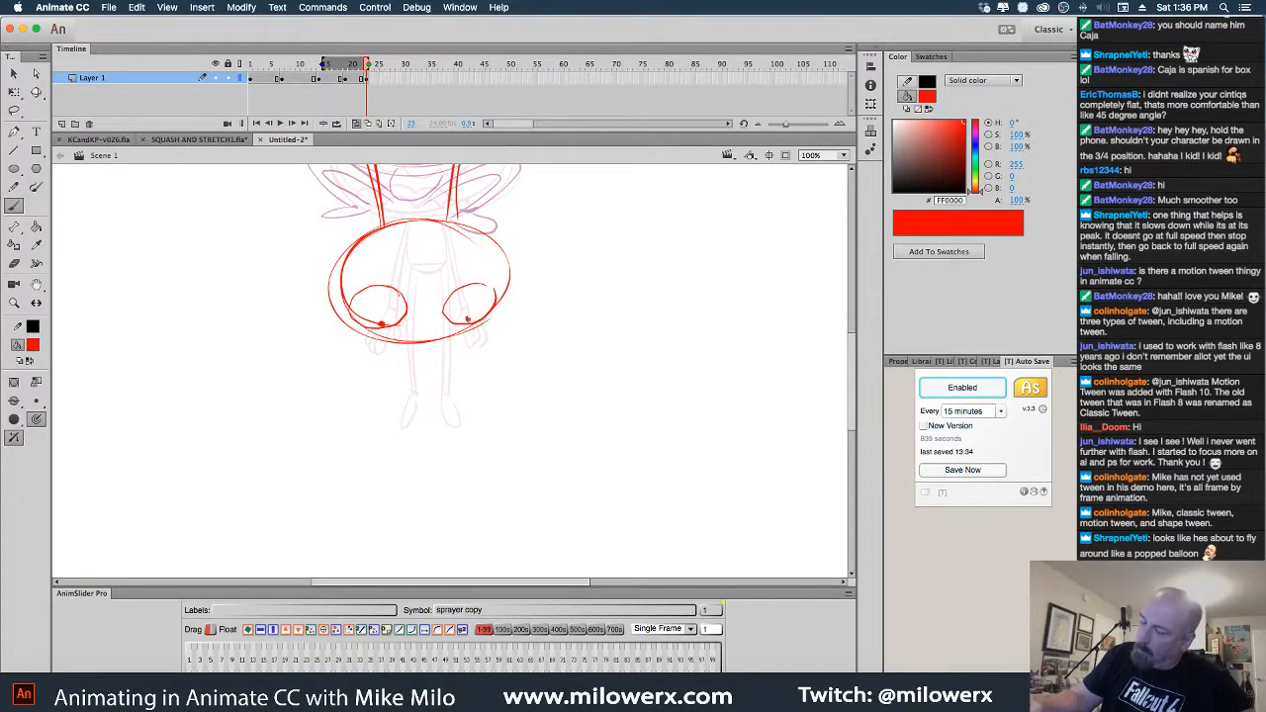
mouse_move(342, 287)
left_mouse_down()
mouse_move(373, 256)
mouse_move(505, 263)
left_mouse_up()
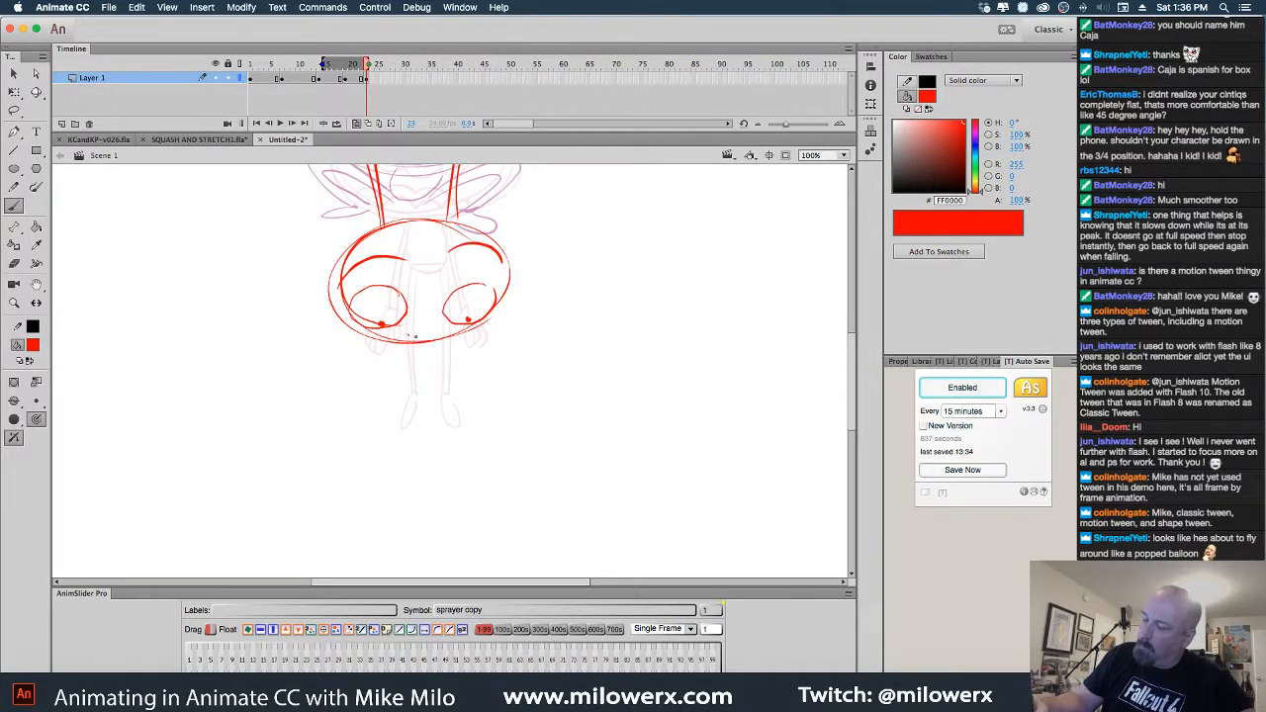
left_click_drag(416, 336, 439, 321)
left_click_drag(540, 375, 551, 353)
mouse_move(407, 322)
left_mouse_down()
mouse_move(438, 343)
mouse_move(462, 324)
left_mouse_up()
key("super+z")
left_click_drag(550, 299, 560, 291)
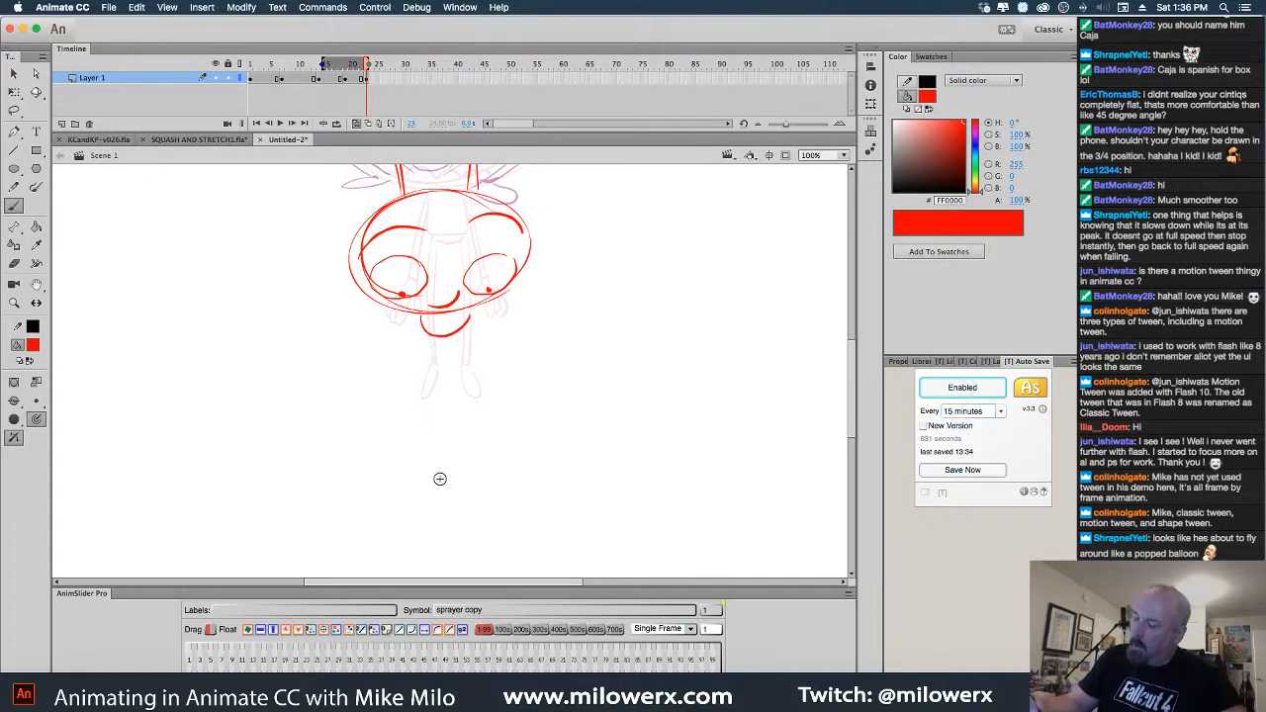
Draw both leg lines with a foot, plus an arm reaching out to the right
left_click_drag(424, 329, 420, 394)
left_click_drag(424, 443, 430, 475)
left_click_drag(429, 334, 441, 489)
mouse_move(480, 318)
left_mouse_down()
mouse_move(528, 309)
mouse_move(524, 336)
mouse_move(555, 391)
left_mouse_up()
With onion skins off, insert a keyframe at frame 25 and compare the standing and handstand poses
key("super+minus")
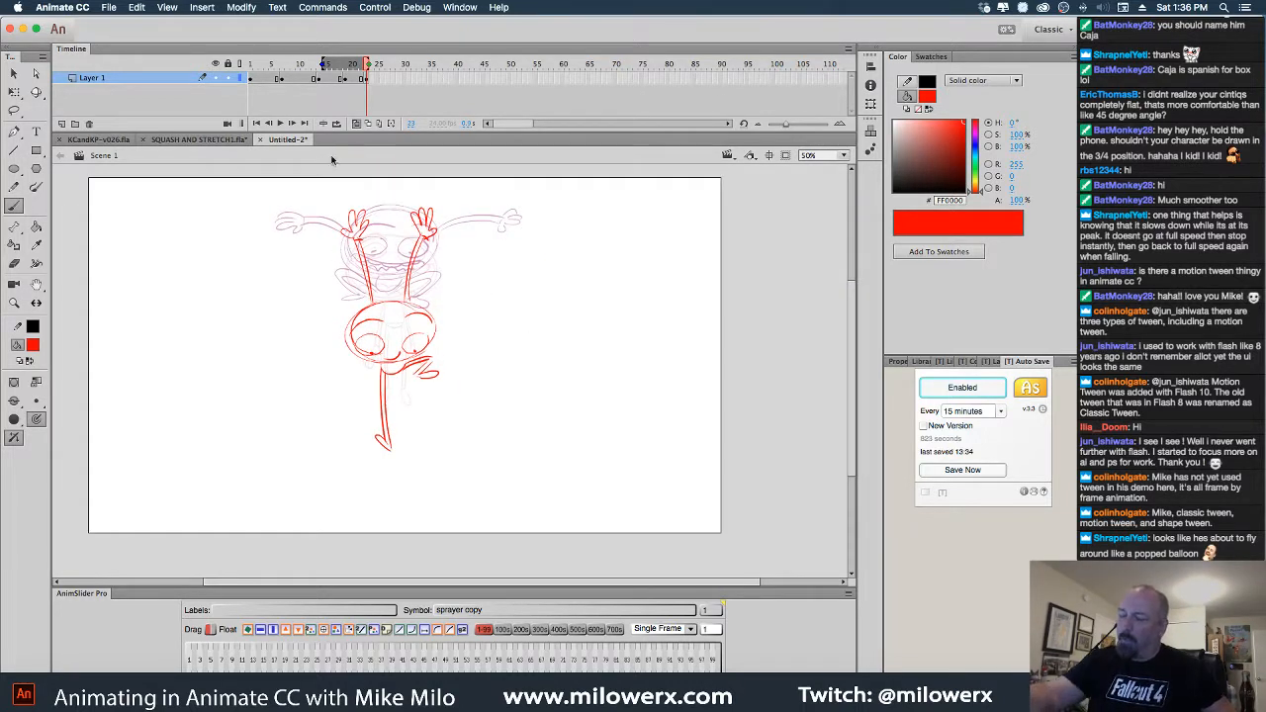
left_click(354, 123)
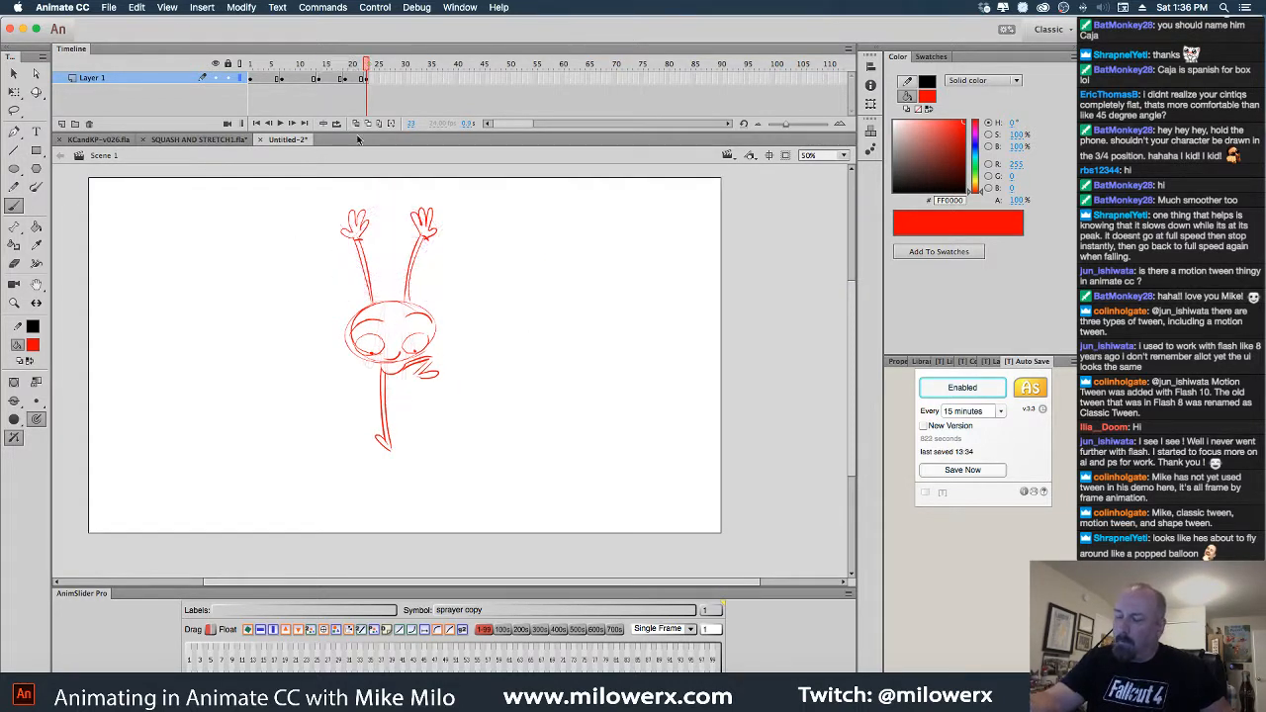
left_click(377, 79)
key("F6")
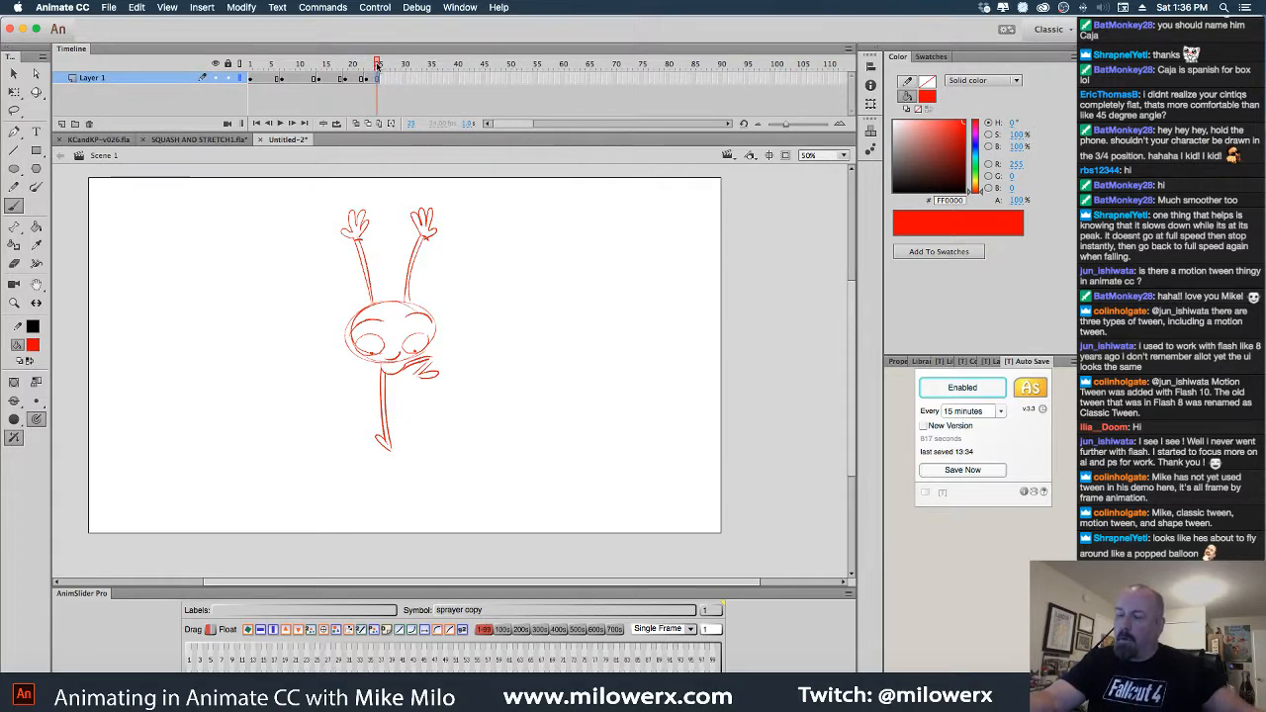
left_click(342, 78)
left_click(378, 78)
left_click(341, 77)
mouse_move(341, 77)
left_mouse_down()
mouse_move(374, 78)
mouse_move(262, 79)
left_mouse_up()
left_click(277, 79)
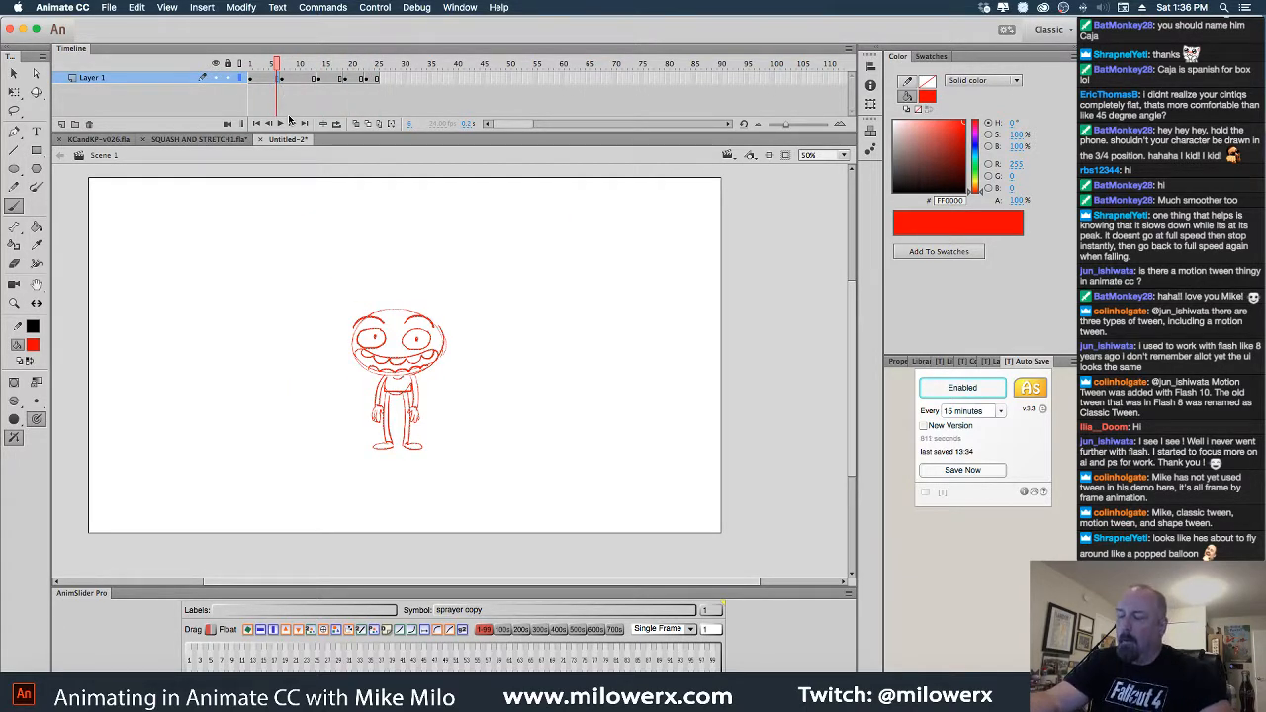
Paste the standing pose onto a blank keyframe at frame 31 and hold it to frame 37
left_click(410, 80)
key("F7")
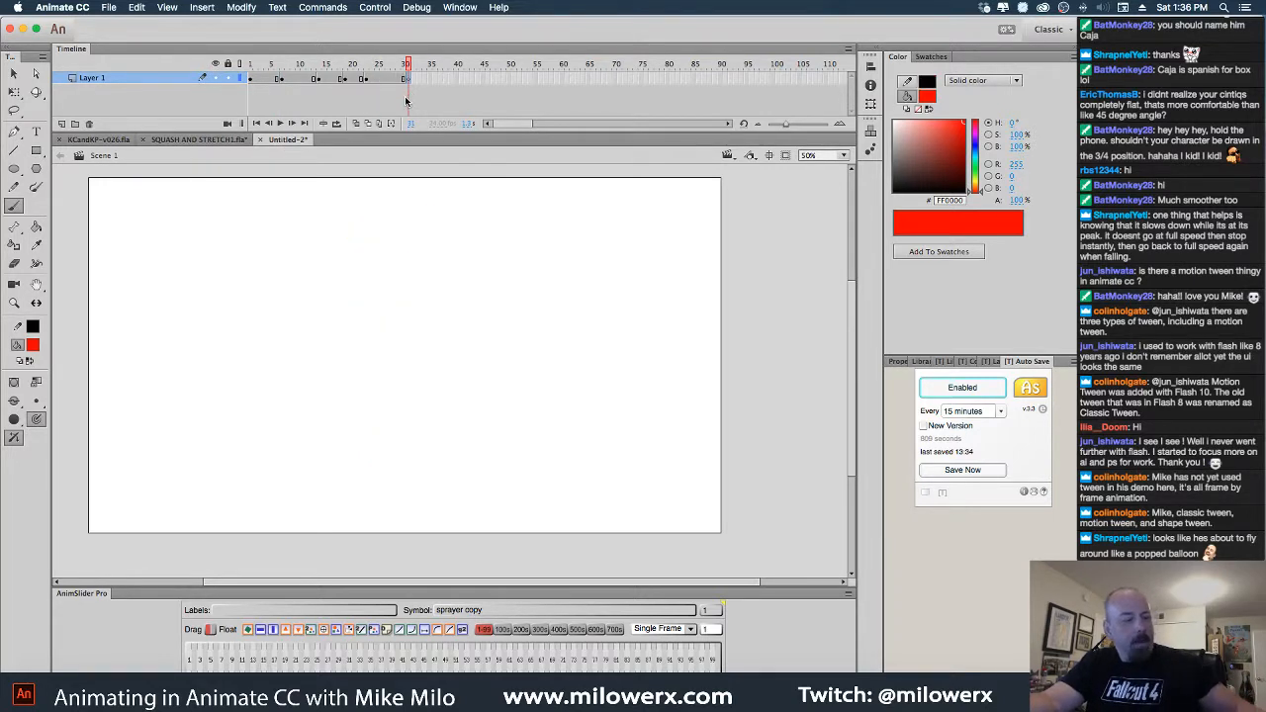
key("ctrl+shift+v")
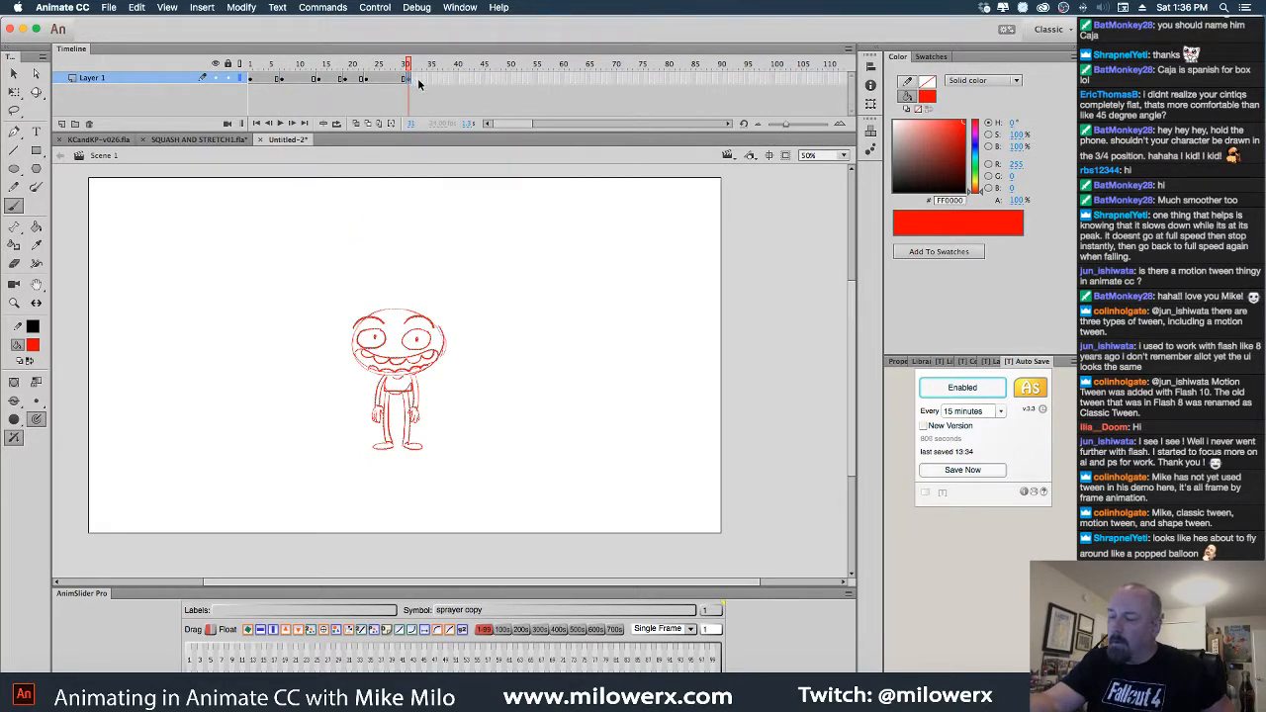
left_click(439, 80)
key("F5")
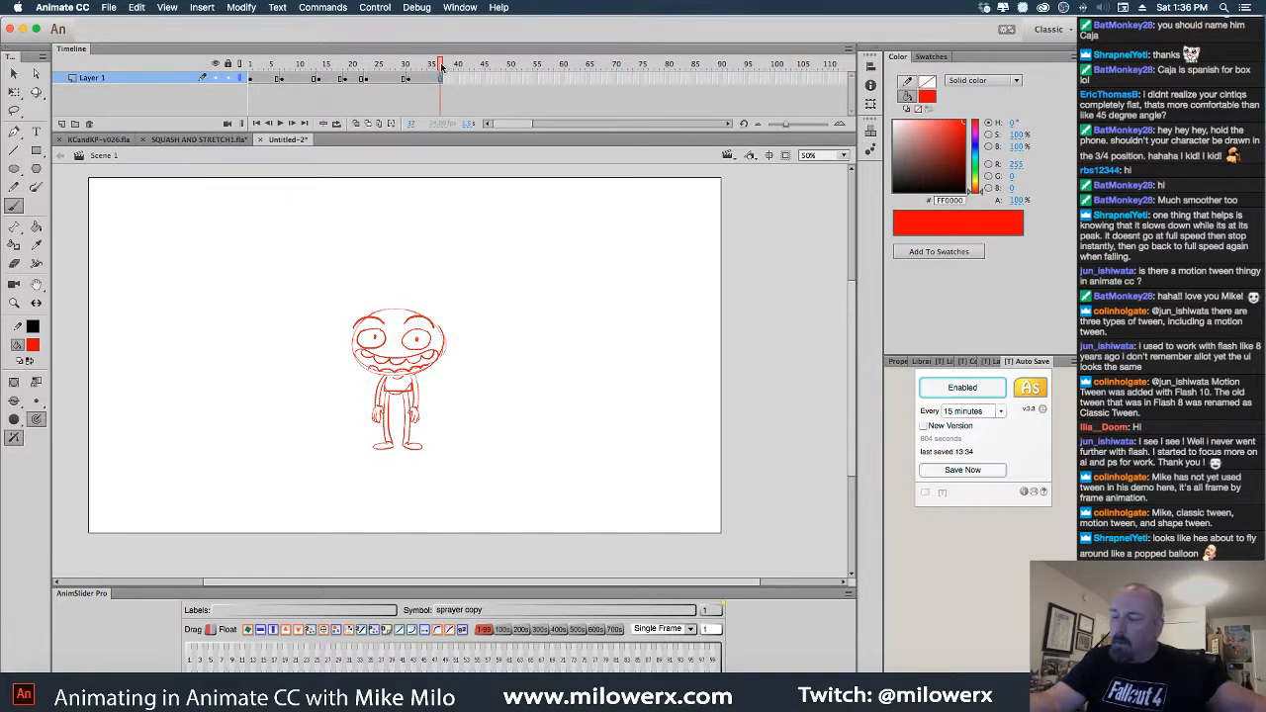
Preview frames 21–25, then insert an empty keyframe at frame 25
left_click_drag(440, 66, 379, 83)
left_click(380, 87)
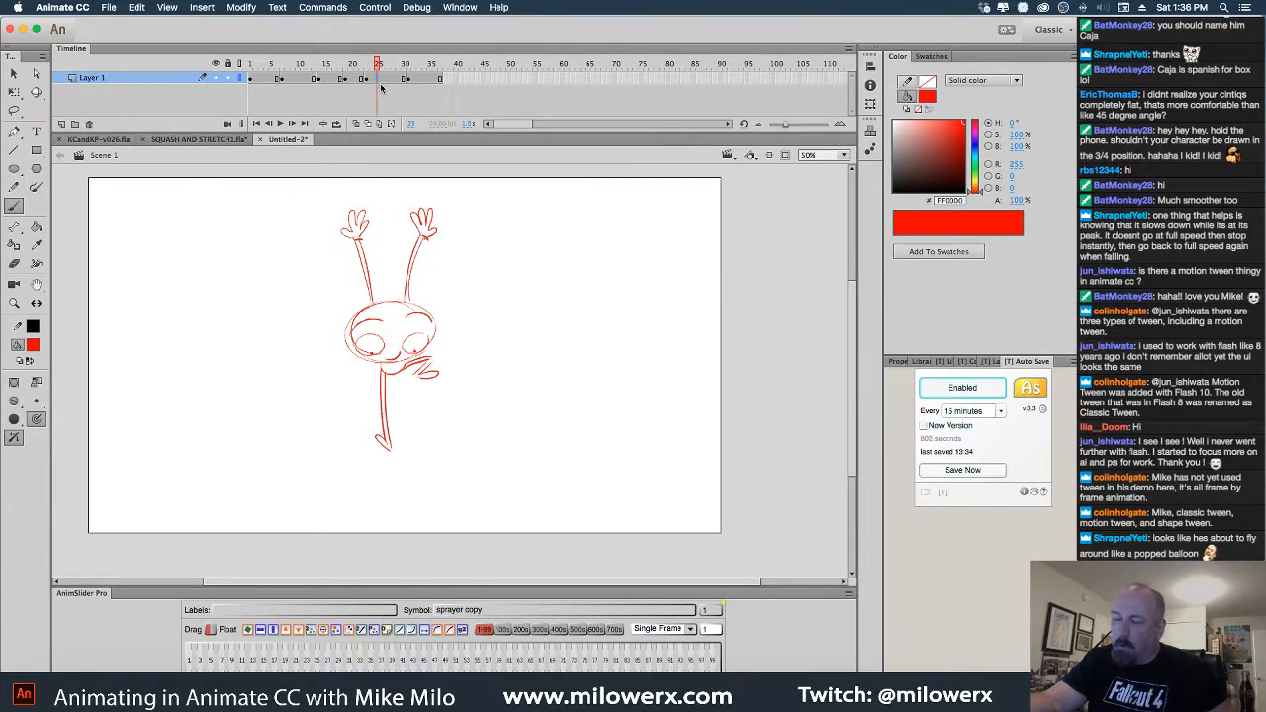
key("F7")
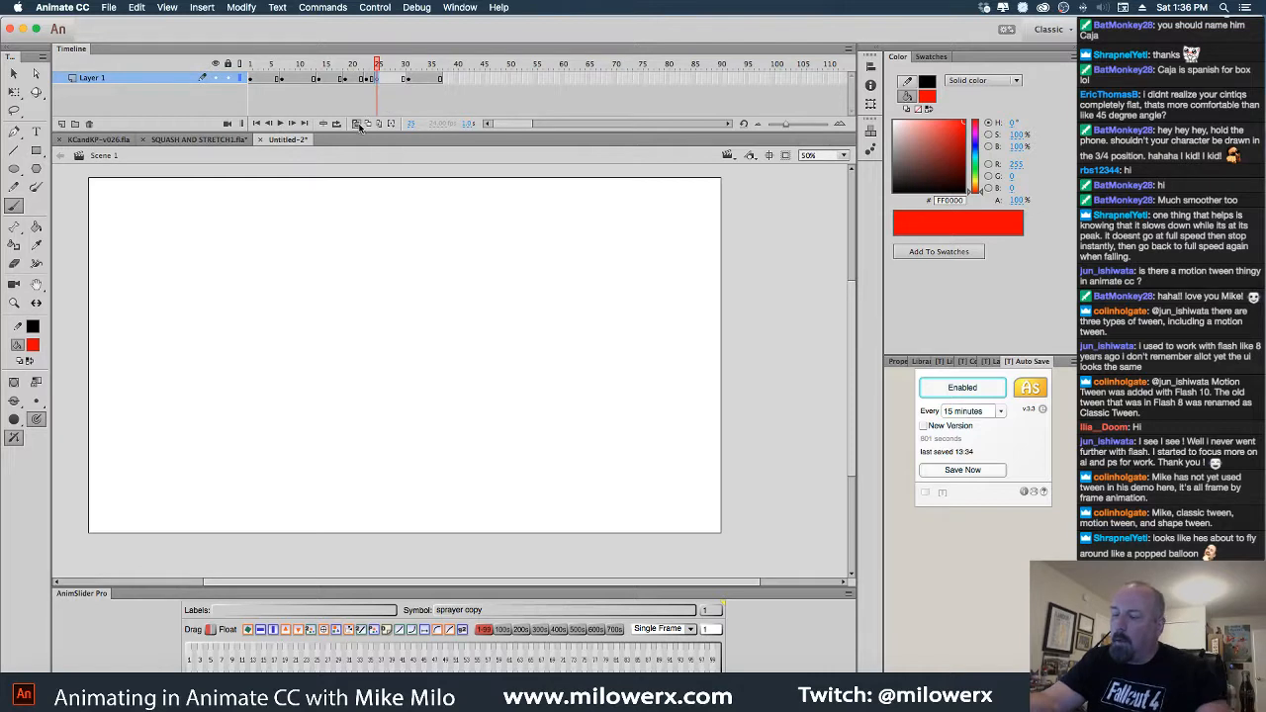
Show onion skins from frame 22 to 31 and zoom to 100% on the character
left_click(357, 124)
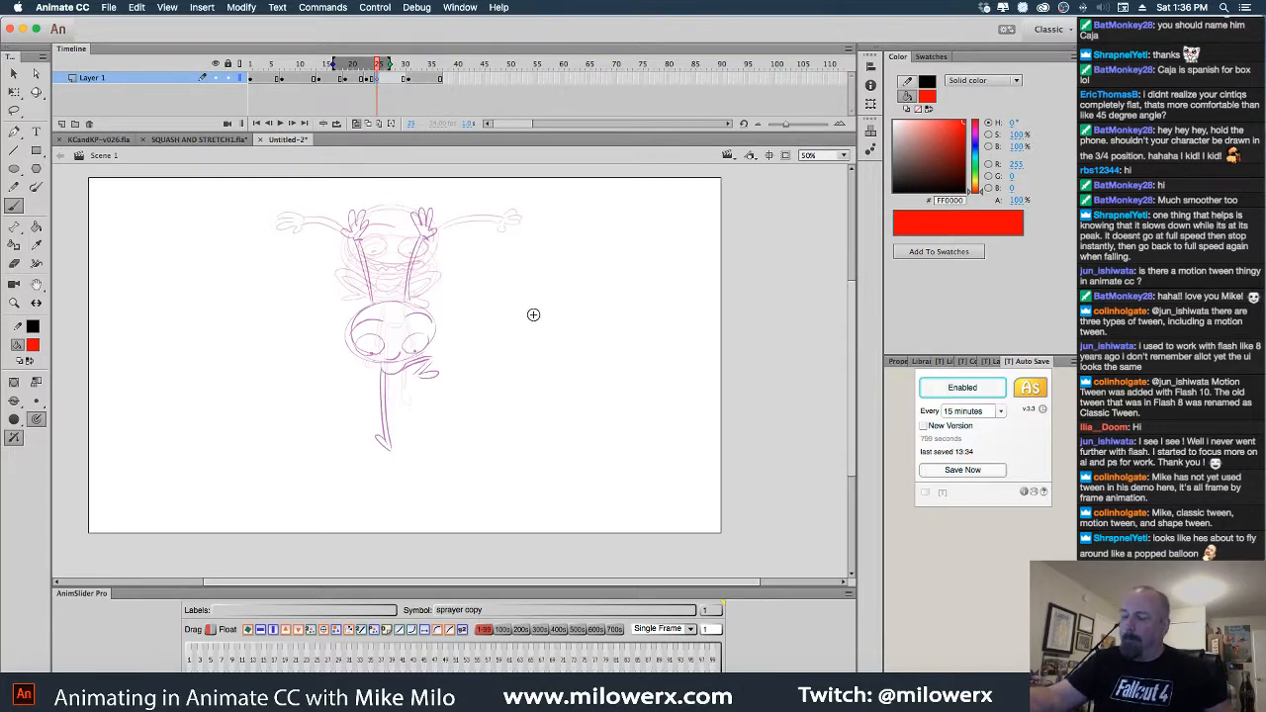
left_click_drag(388, 63, 409, 63)
left_click_drag(331, 64, 354, 63)
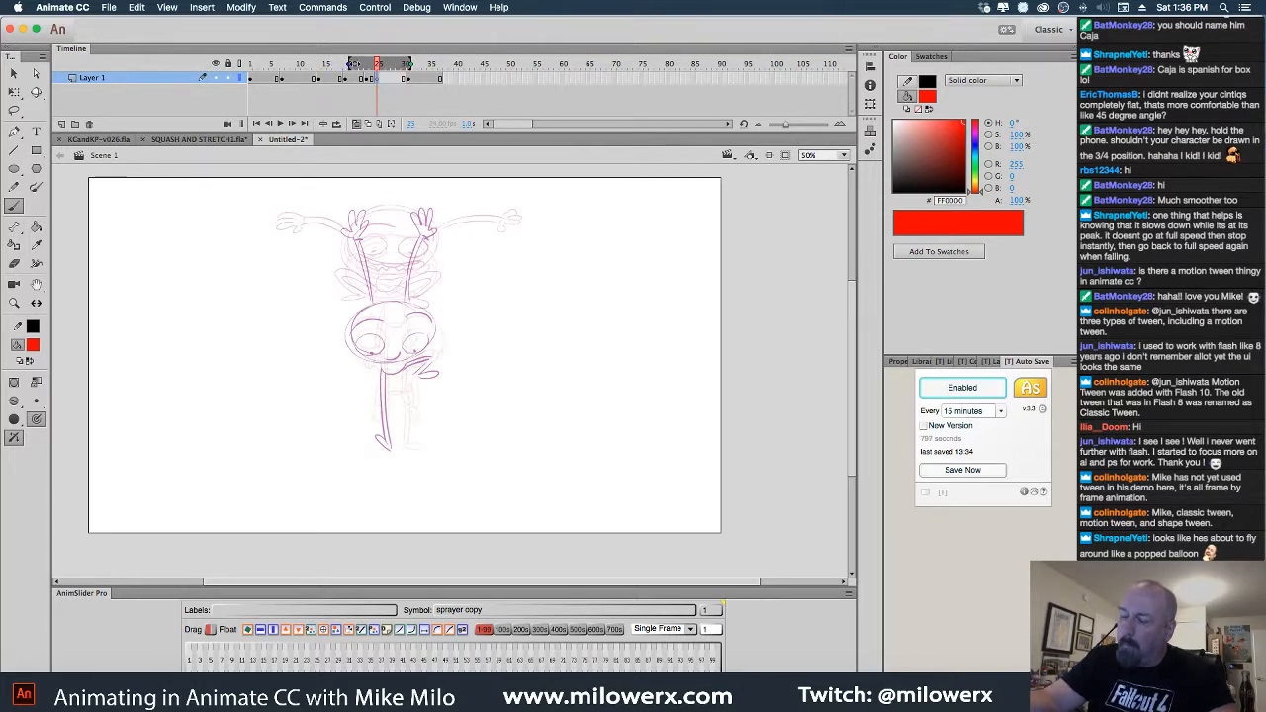
left_click(450, 376)
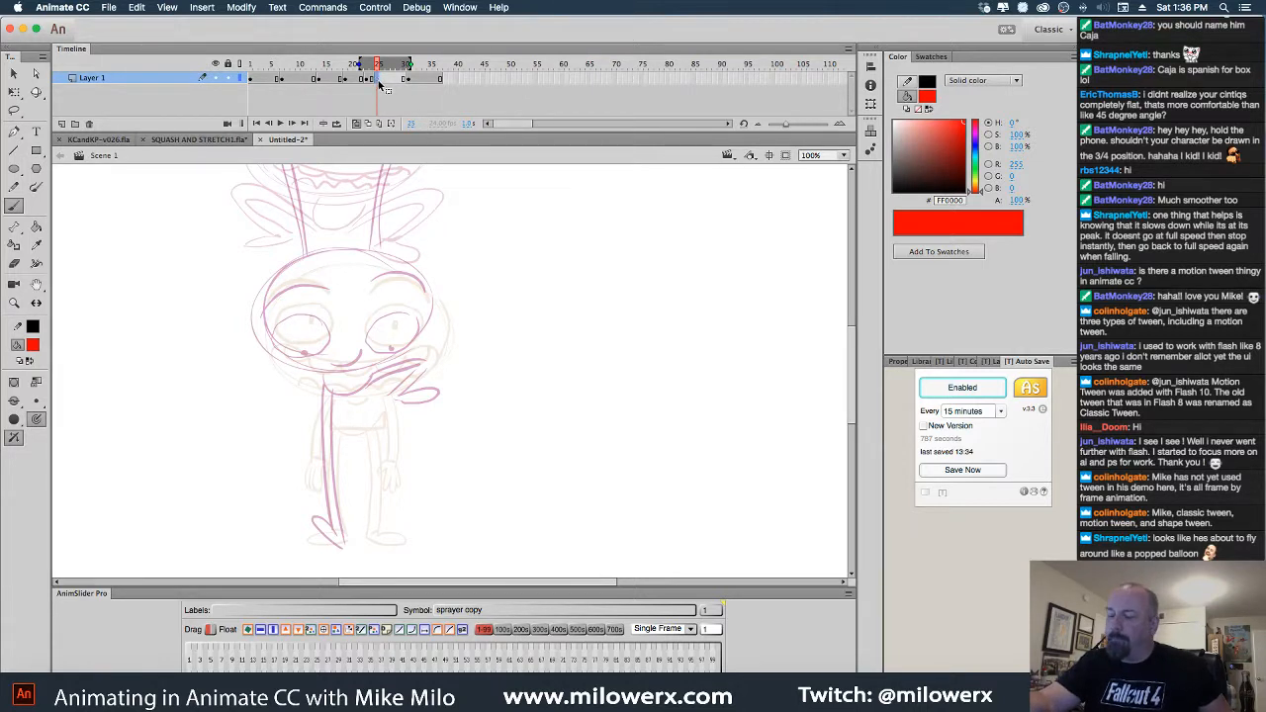
left_click_drag(566, 374, 579, 346)
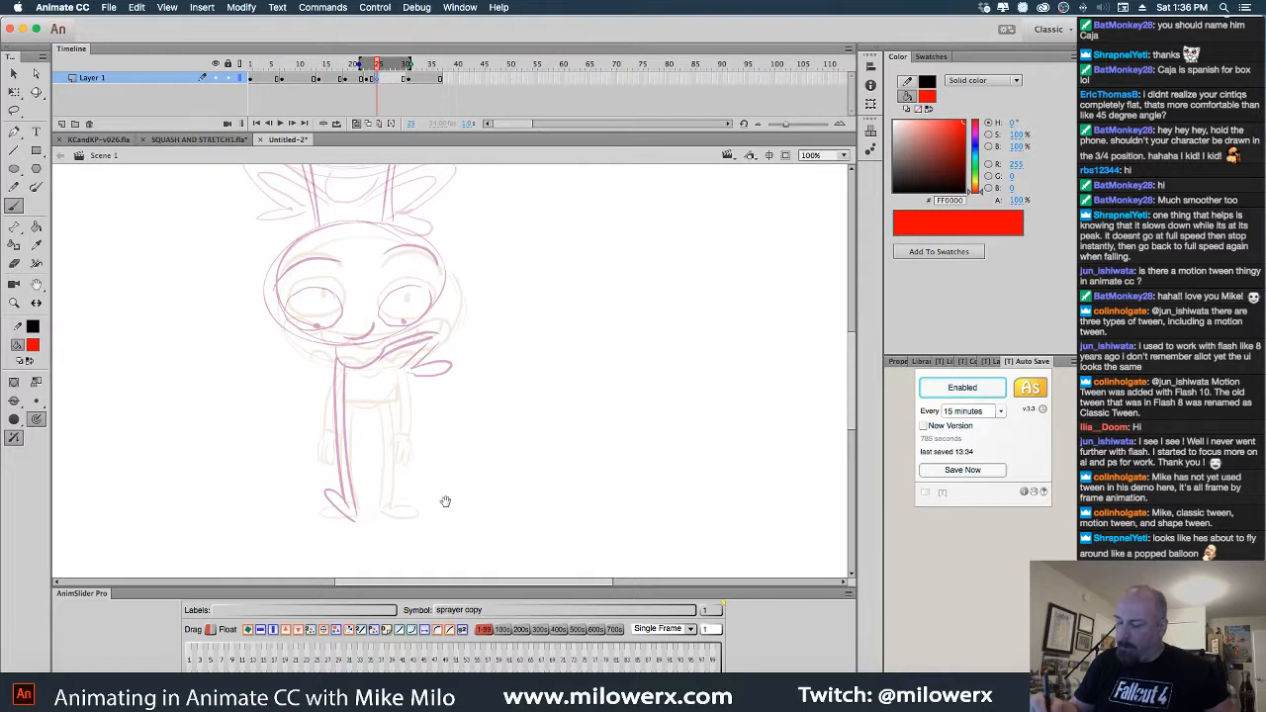
left_click_drag(445, 502, 449, 515)
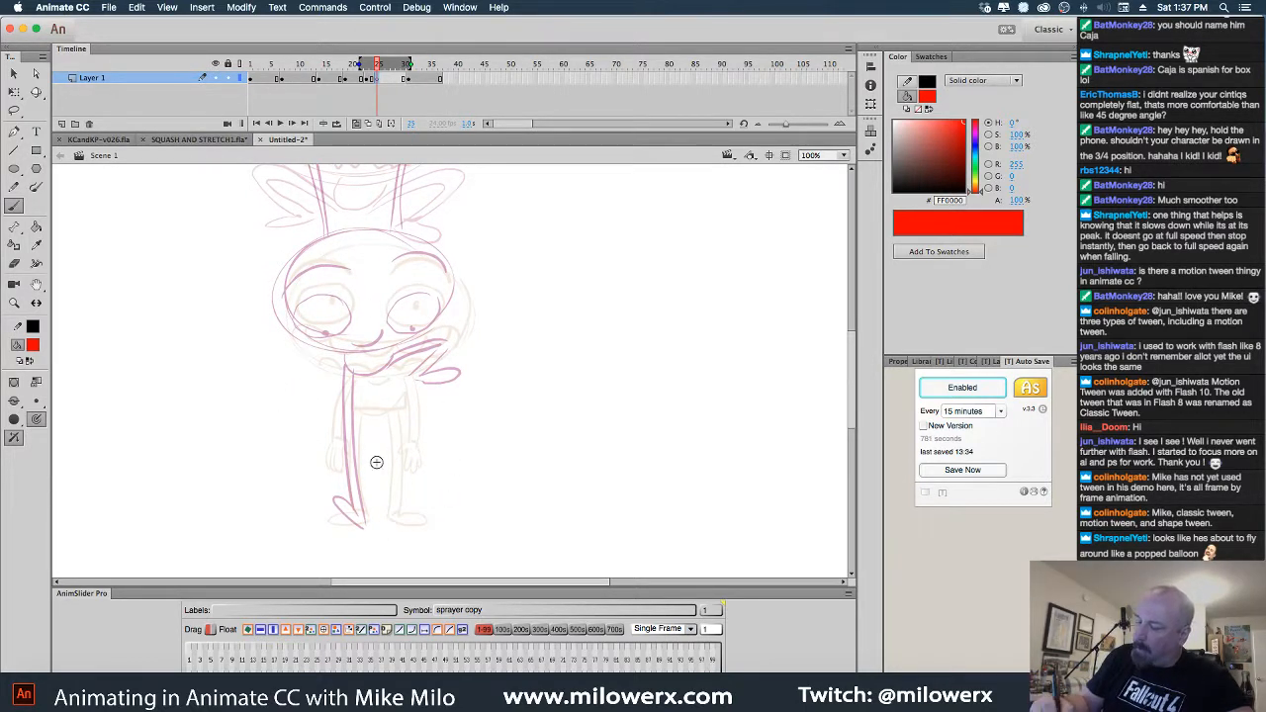
Sketch the red head oval with two eyes, brow arcs, and lines spreading outward
mouse_move(428, 428)
left_mouse_down()
mouse_move(464, 418)
mouse_move(426, 461)
mouse_move(302, 435)
mouse_move(327, 376)
mouse_move(415, 457)
left_mouse_up()
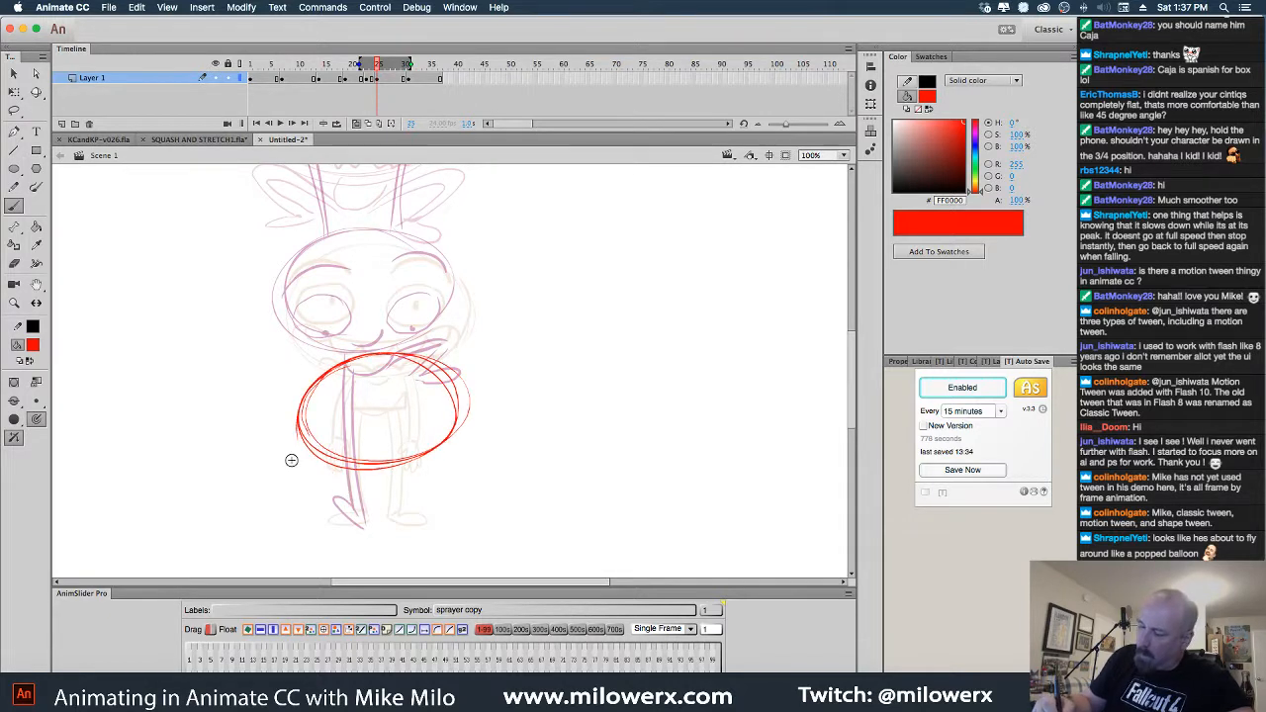
left_click_drag(319, 457, 219, 510)
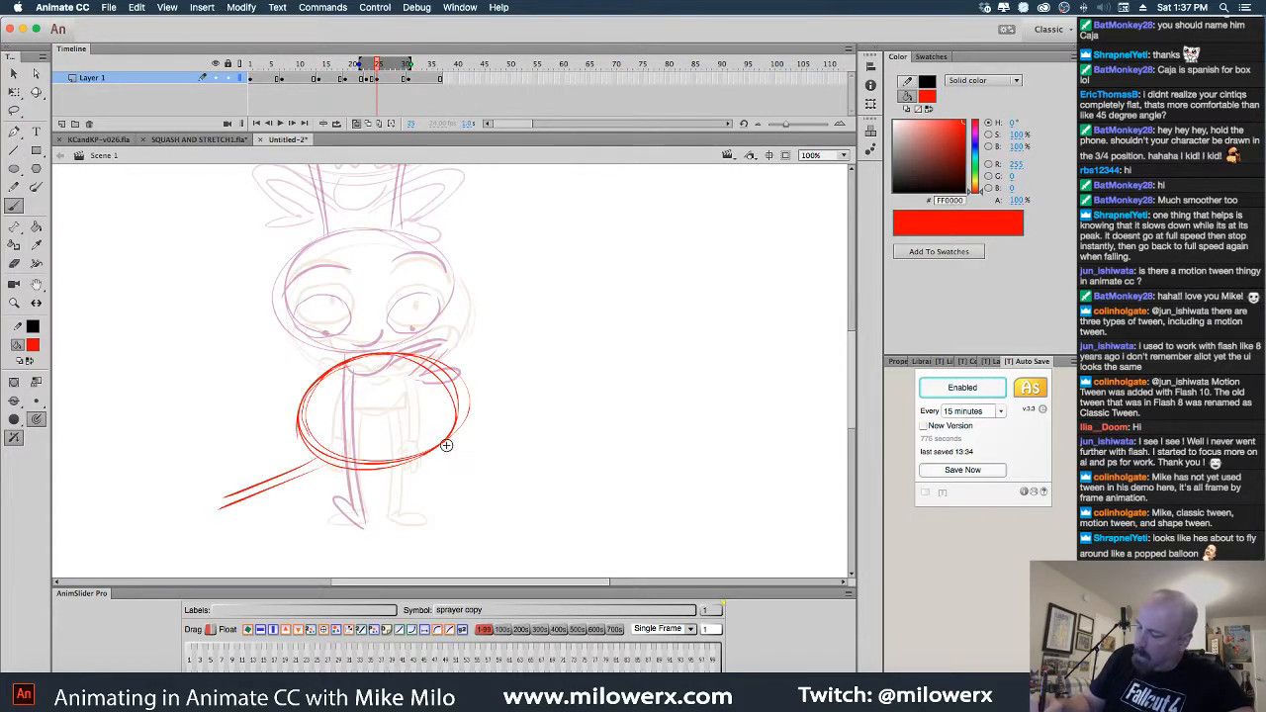
mouse_move(445, 445)
left_mouse_down()
mouse_move(582, 469)
mouse_move(560, 473)
left_mouse_up()
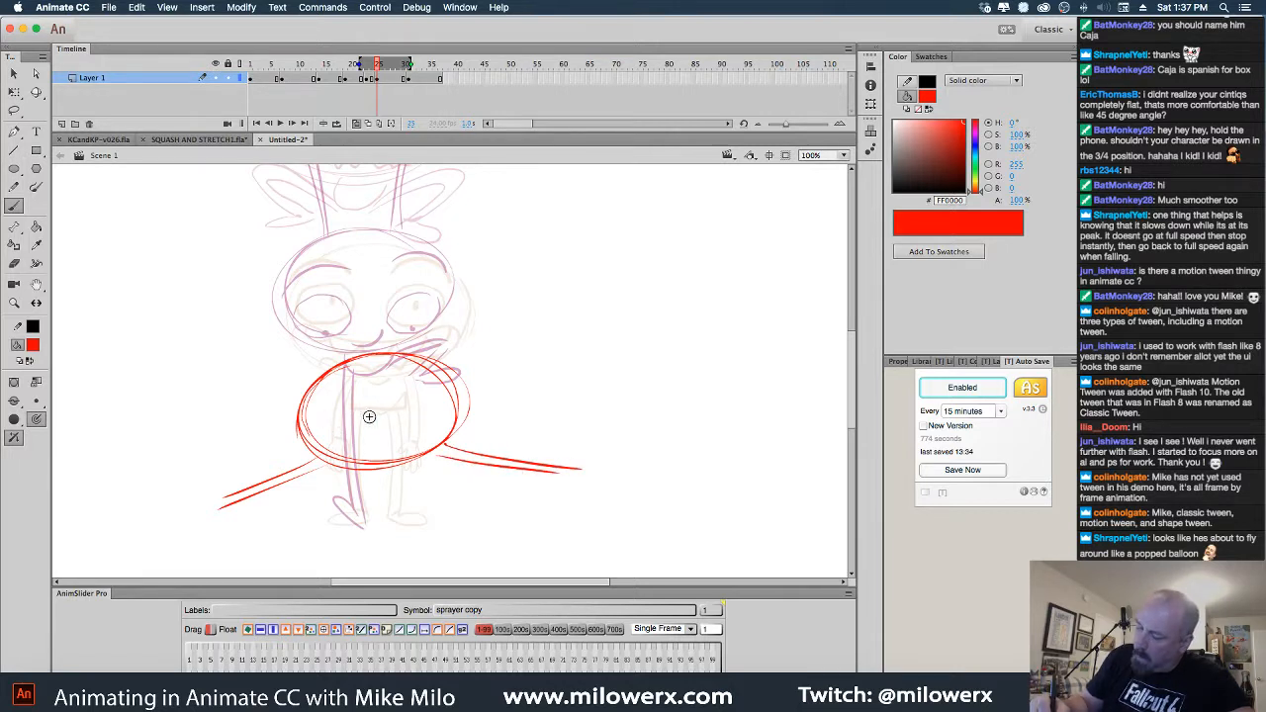
mouse_move(355, 415)
left_mouse_down()
mouse_move(318, 437)
mouse_move(435, 407)
mouse_move(341, 439)
mouse_move(427, 453)
left_mouse_up()
left_click_drag(333, 457, 401, 451)
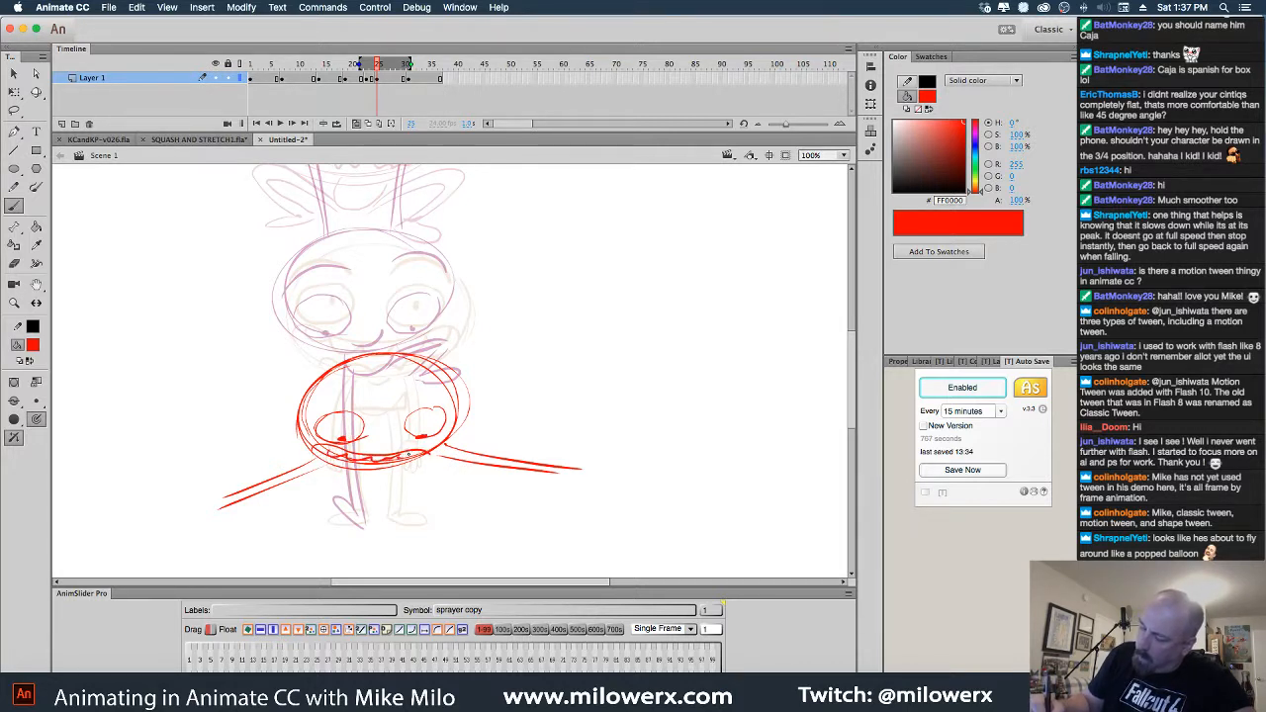
left_click_drag(309, 413, 352, 393)
left_click_drag(405, 396, 435, 392)
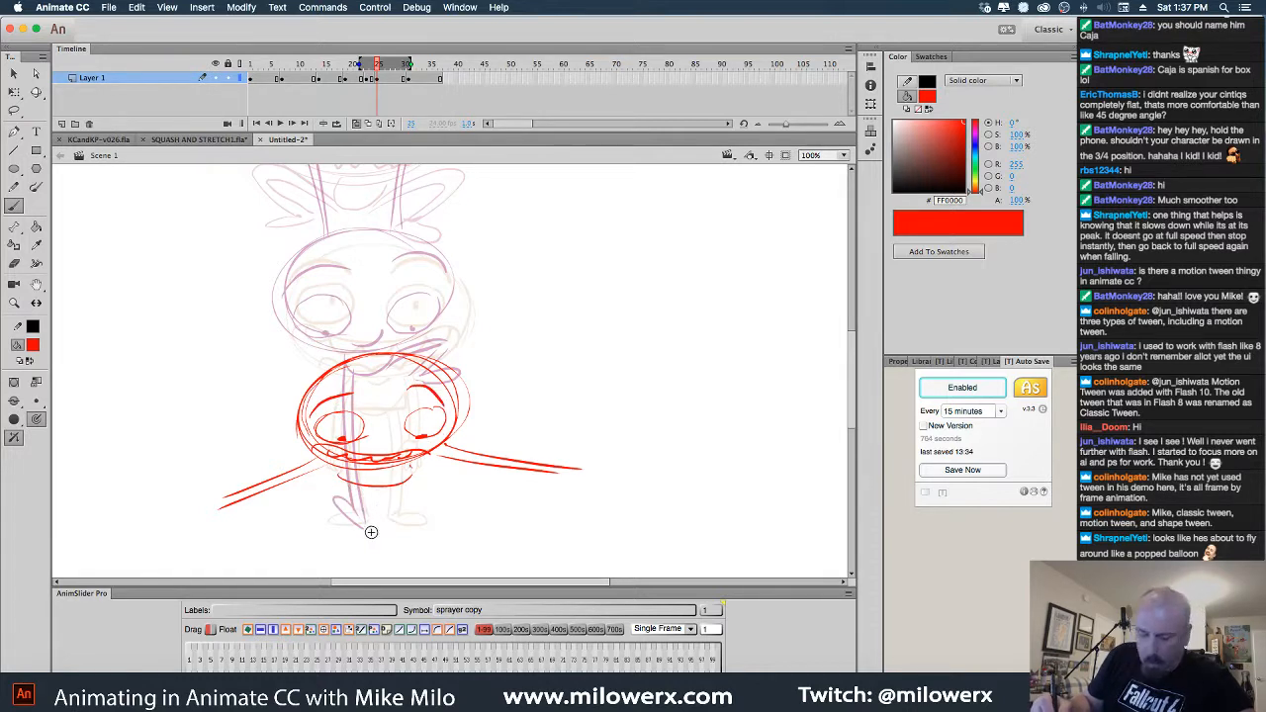
key("super+z")
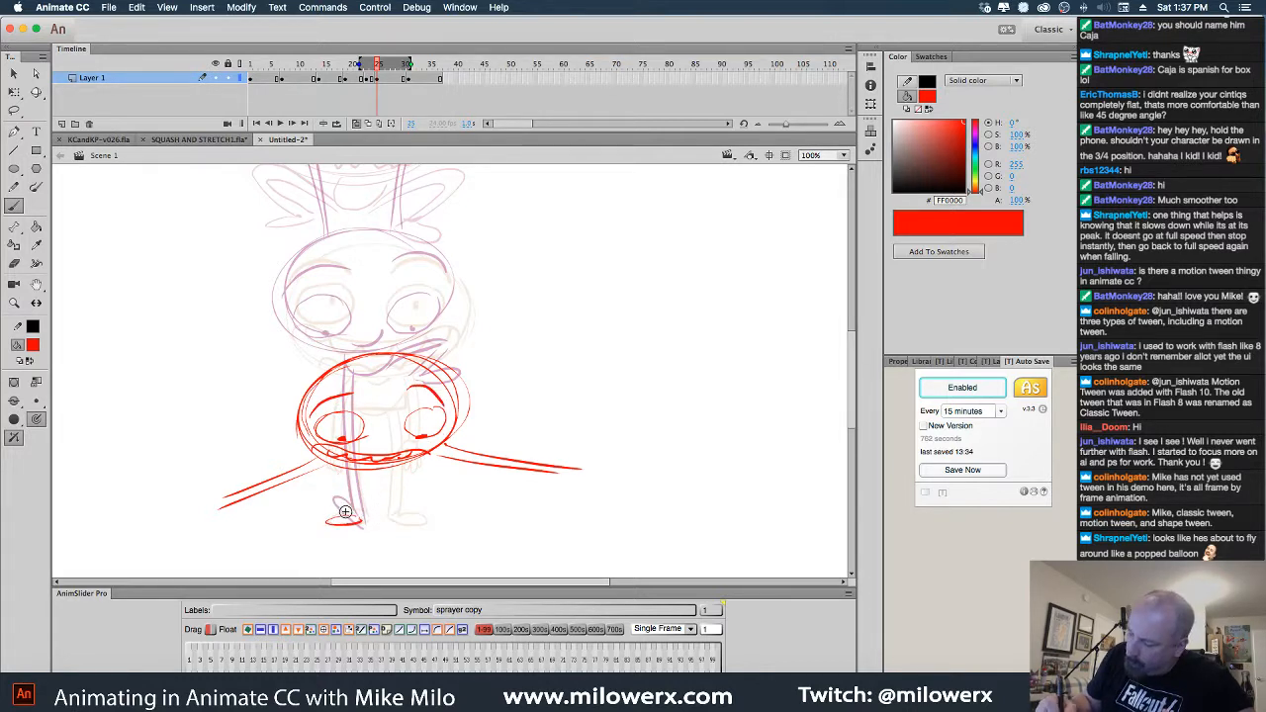
Draw the bent legs, the under-body stroke, and a finger on the right hand
left_click_drag(342, 486, 344, 486)
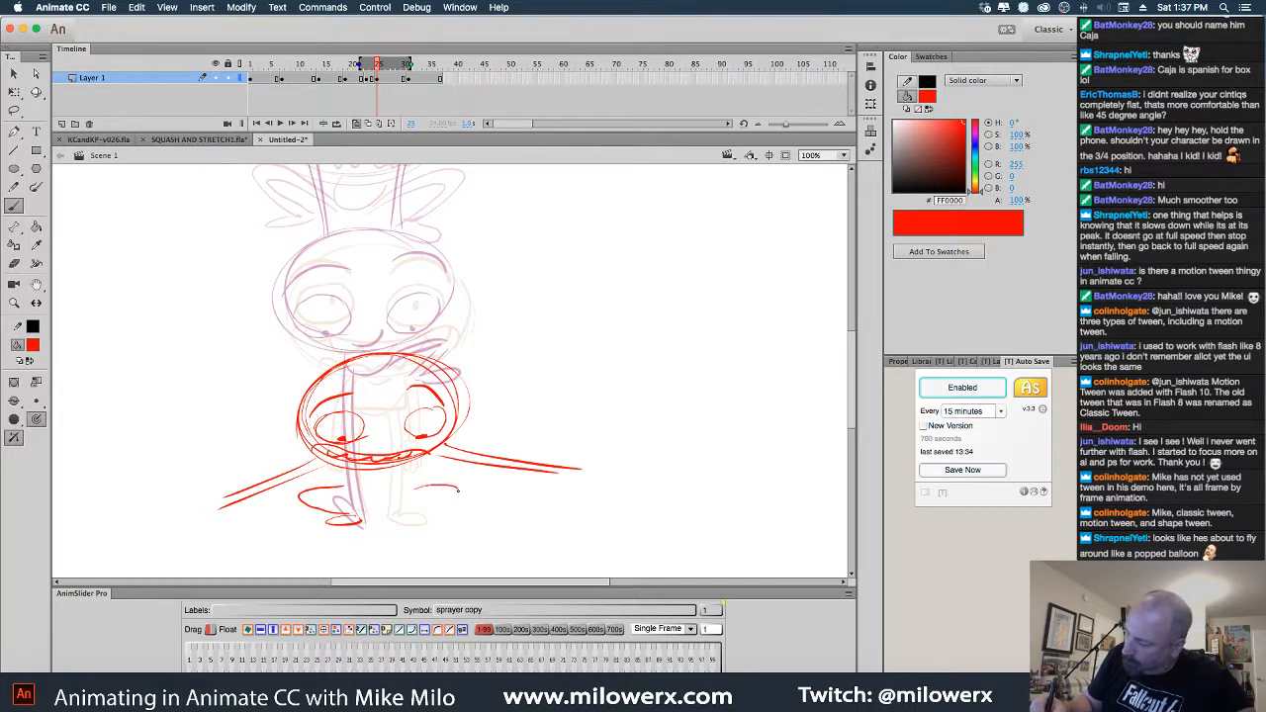
mouse_move(457, 489)
left_mouse_down()
mouse_move(398, 524)
mouse_move(413, 516)
left_mouse_up()
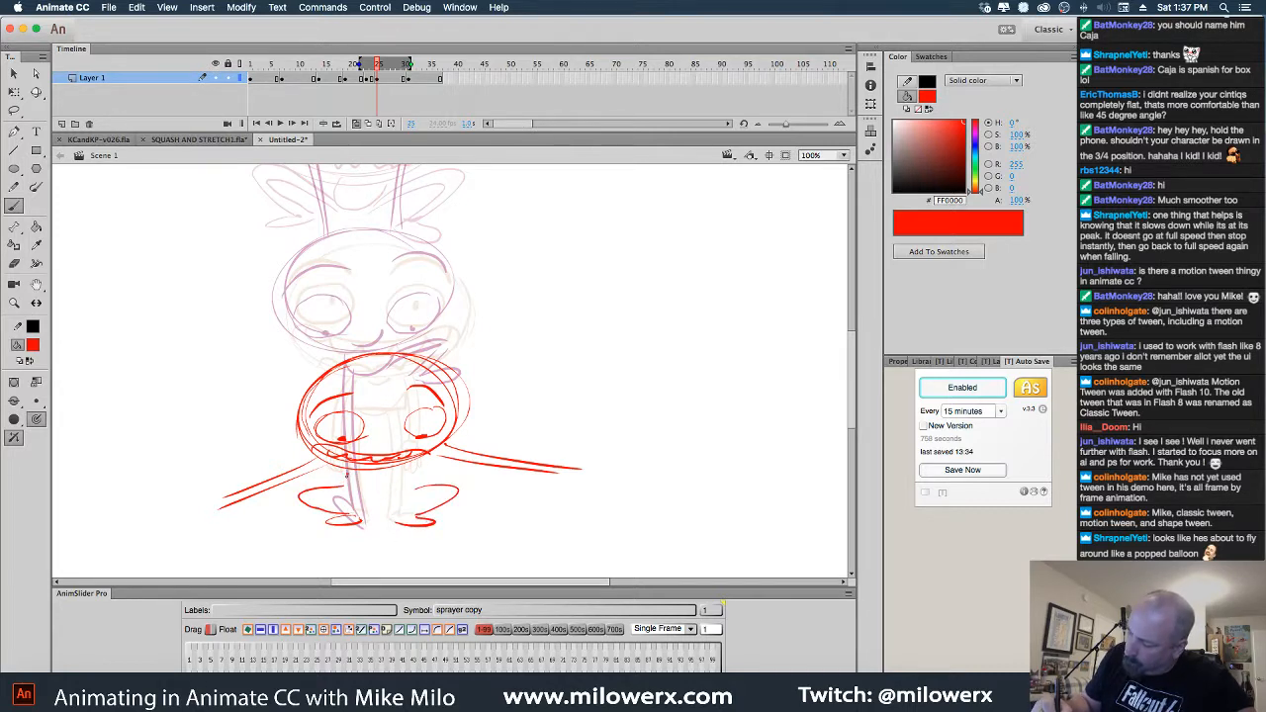
left_click_drag(352, 489, 415, 489)
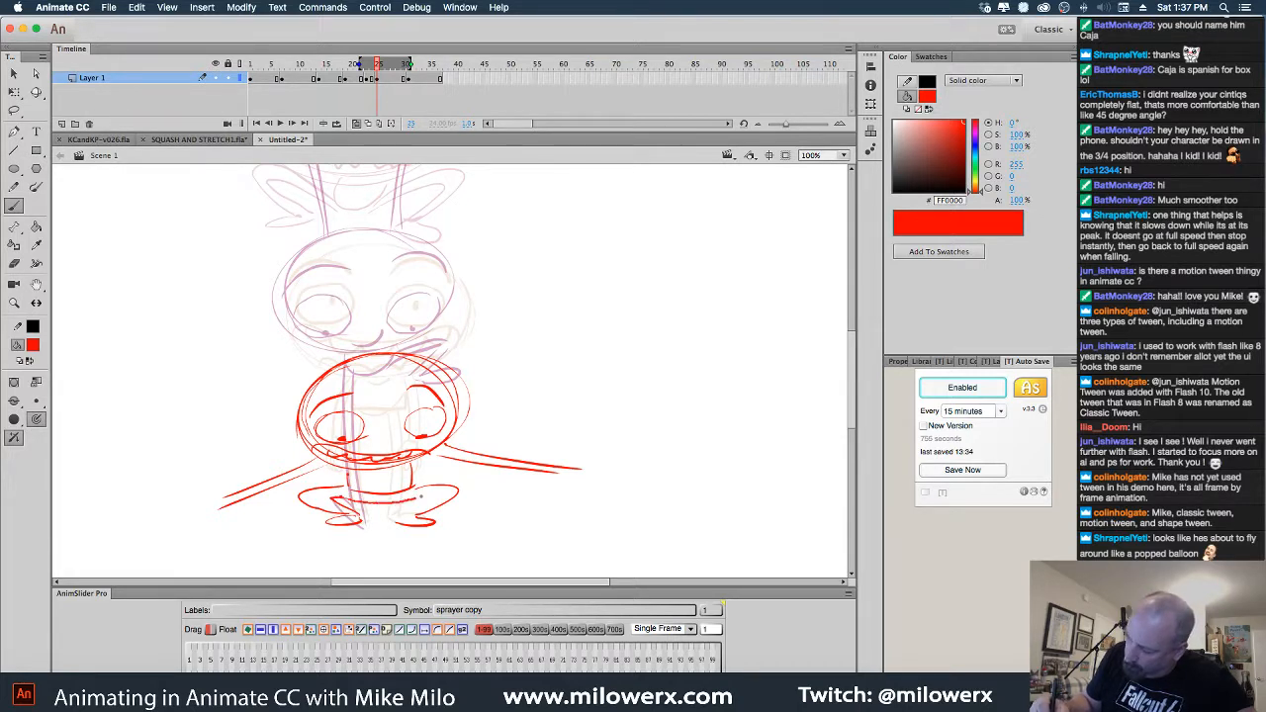
left_click_drag(421, 497, 440, 494)
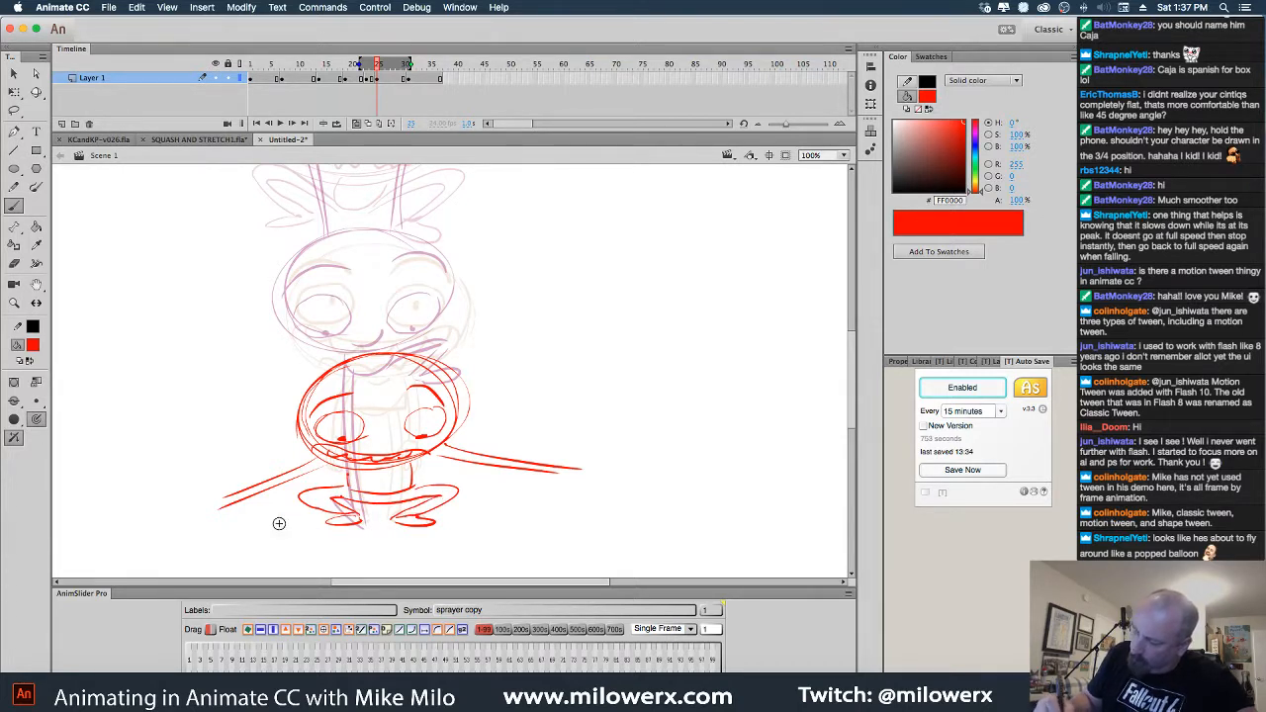
mouse_move(221, 499)
left_mouse_down()
mouse_move(170, 522)
mouse_move(230, 515)
left_mouse_up()
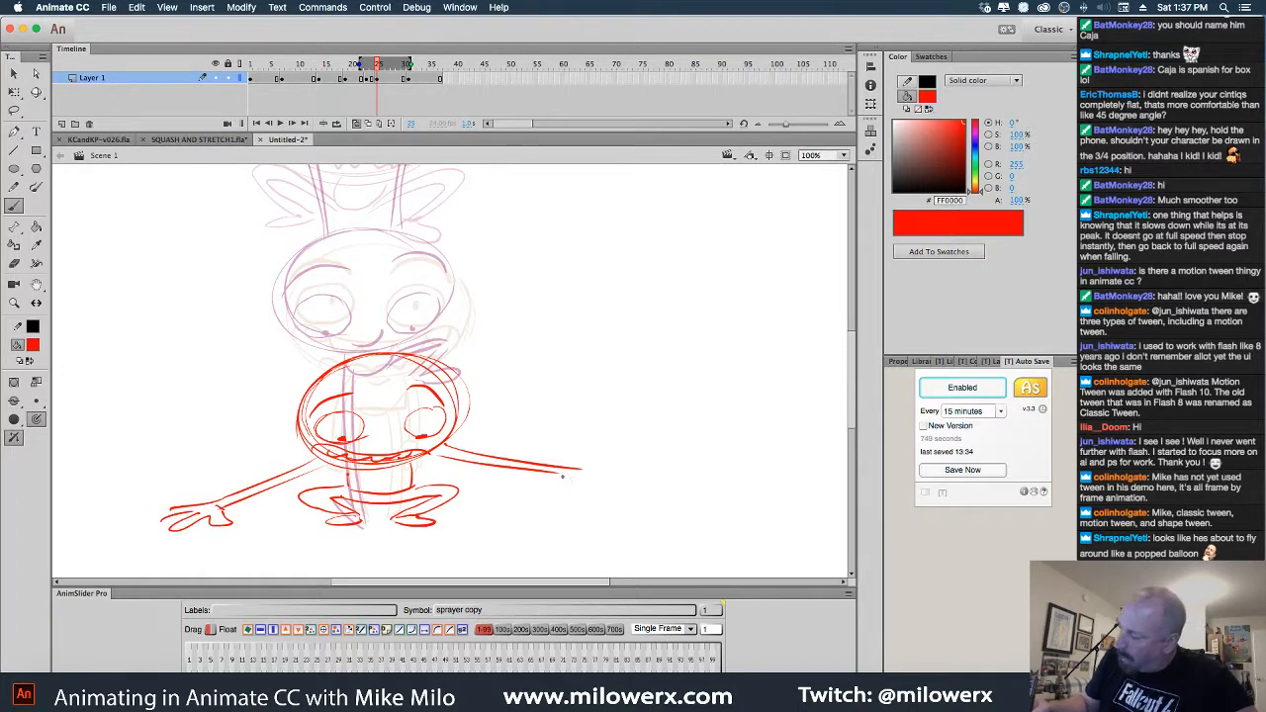
left_click_drag(585, 485, 600, 479)
Select and delete the old right hand and arm-end strokes
key("v")
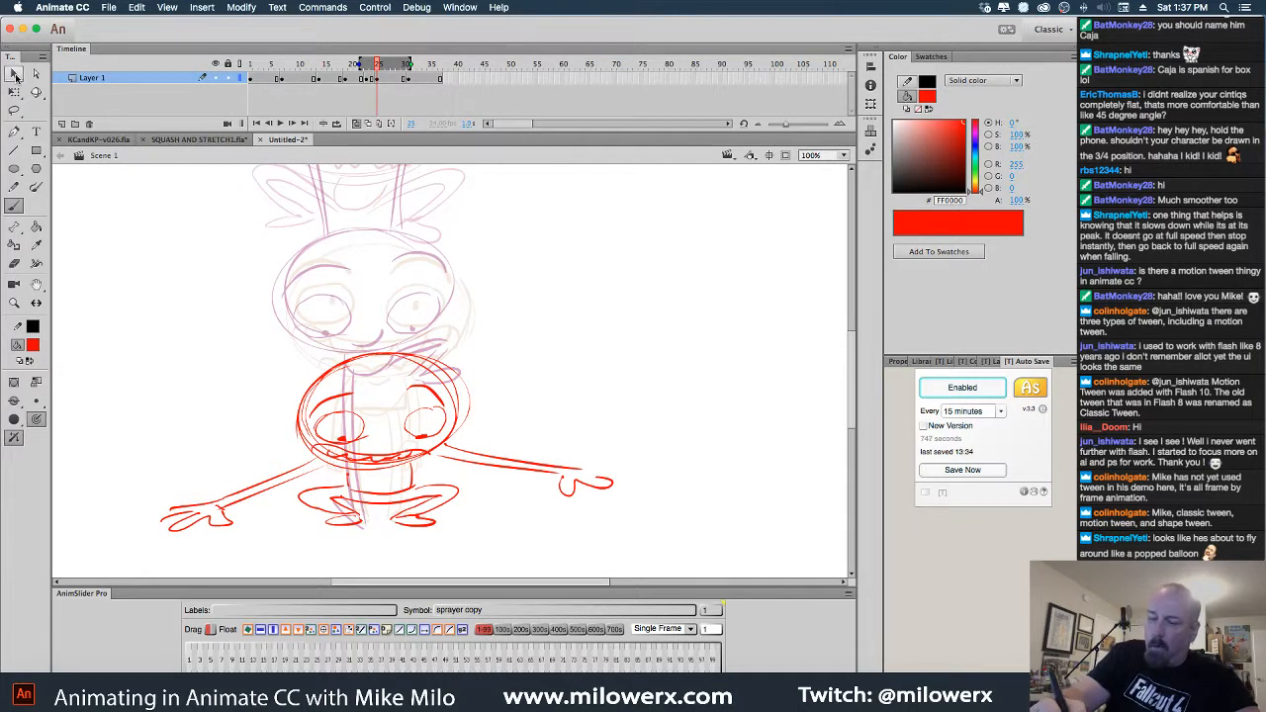
left_click_drag(519, 424, 648, 569)
key("Delete")
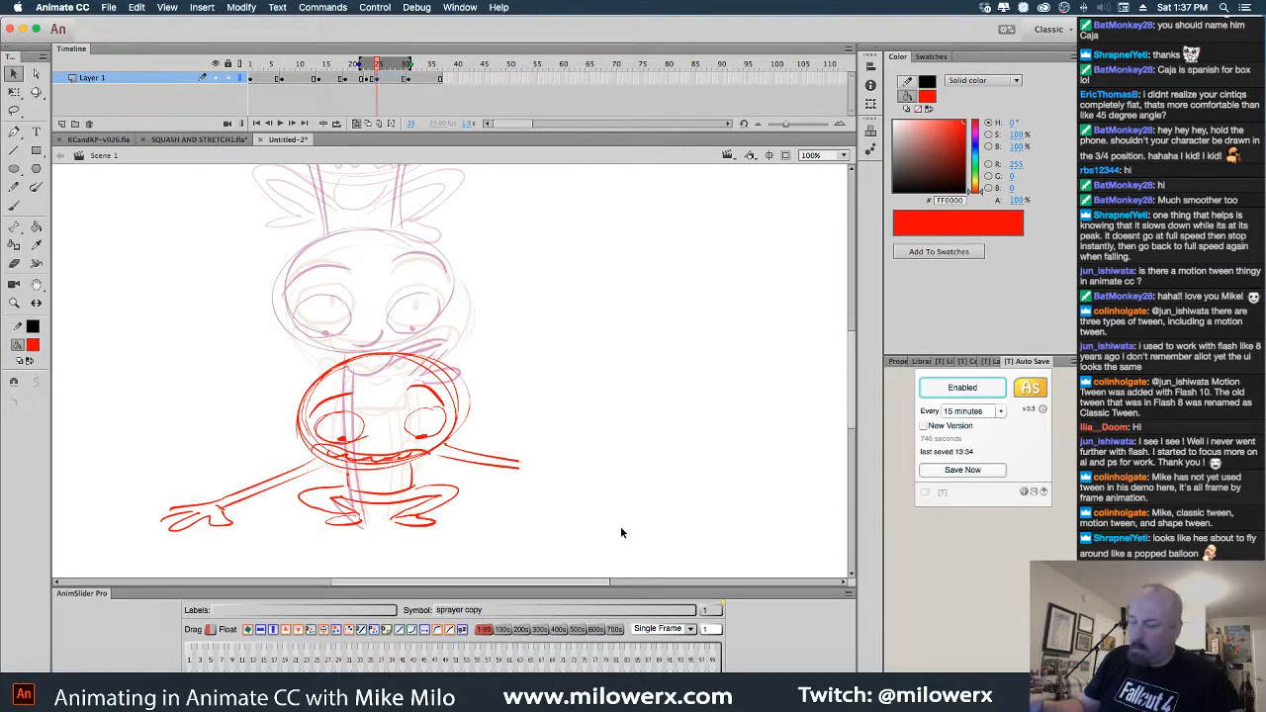
left_click_drag(481, 437, 535, 508)
key("Delete")
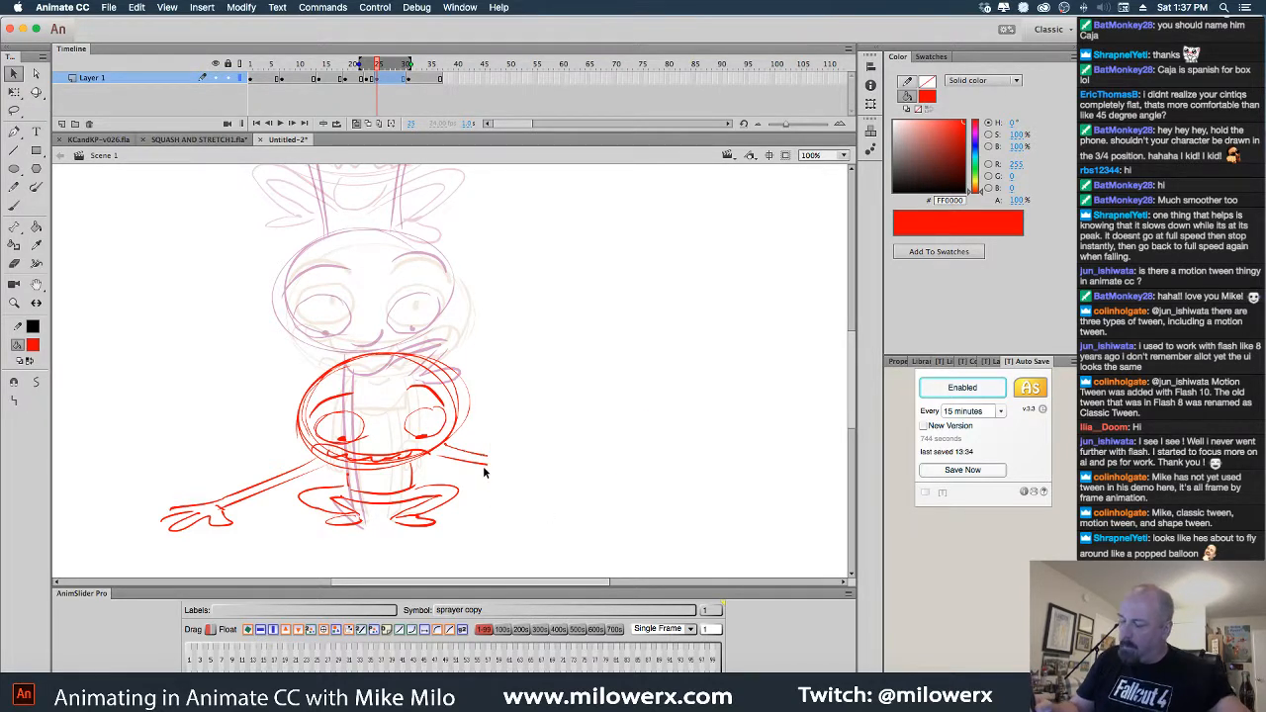
left_click(481, 465)
key("Delete")
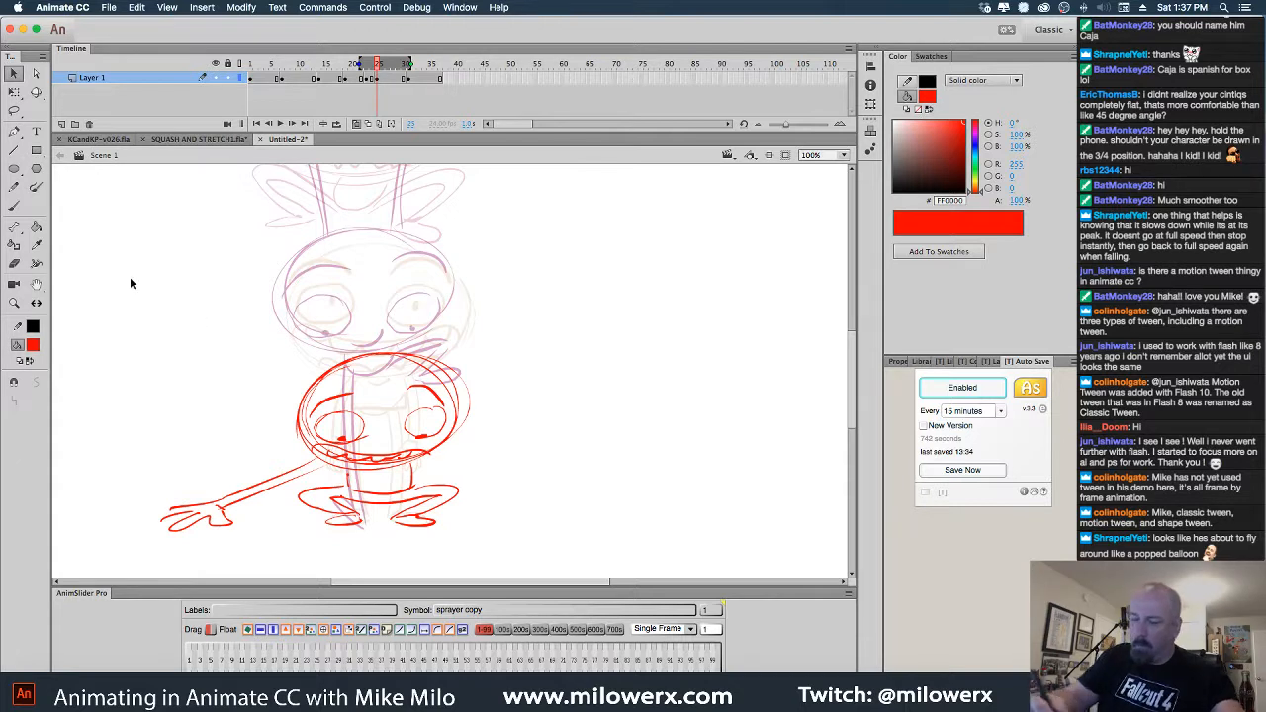
Redraw the right arm reaching outward with a hand, then hide the onion skins
left_click(14, 206)
left_click_drag(433, 458, 537, 510)
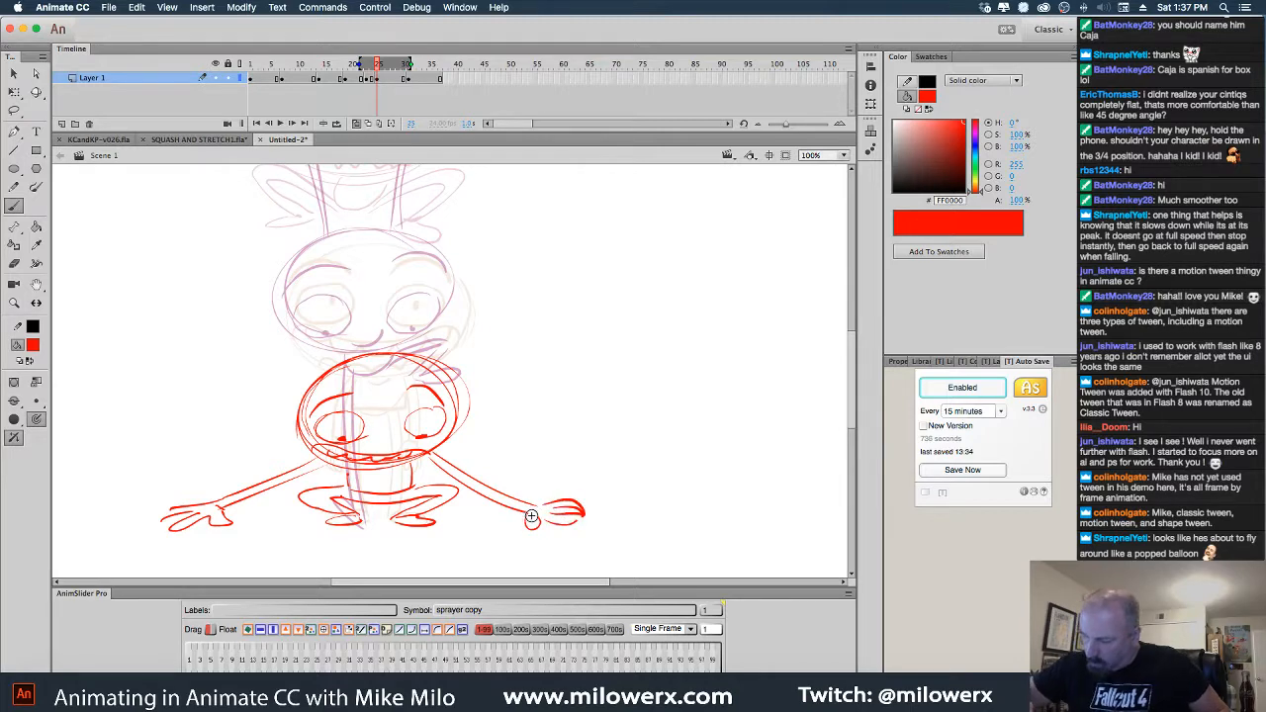
left_click_drag(532, 516, 533, 497)
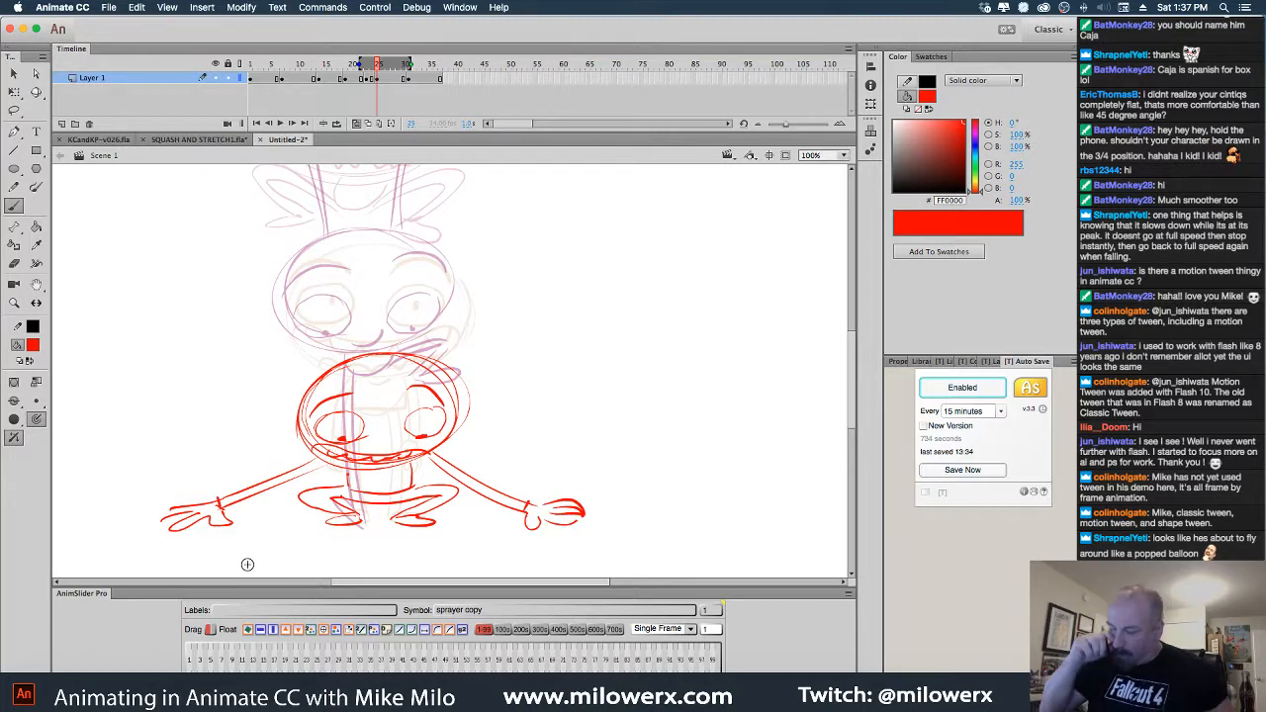
left_click(357, 124)
At 50% zoom, play from frame 1 and enable Loop Playback to cycle the poses
left_click(535, 352, "alt")
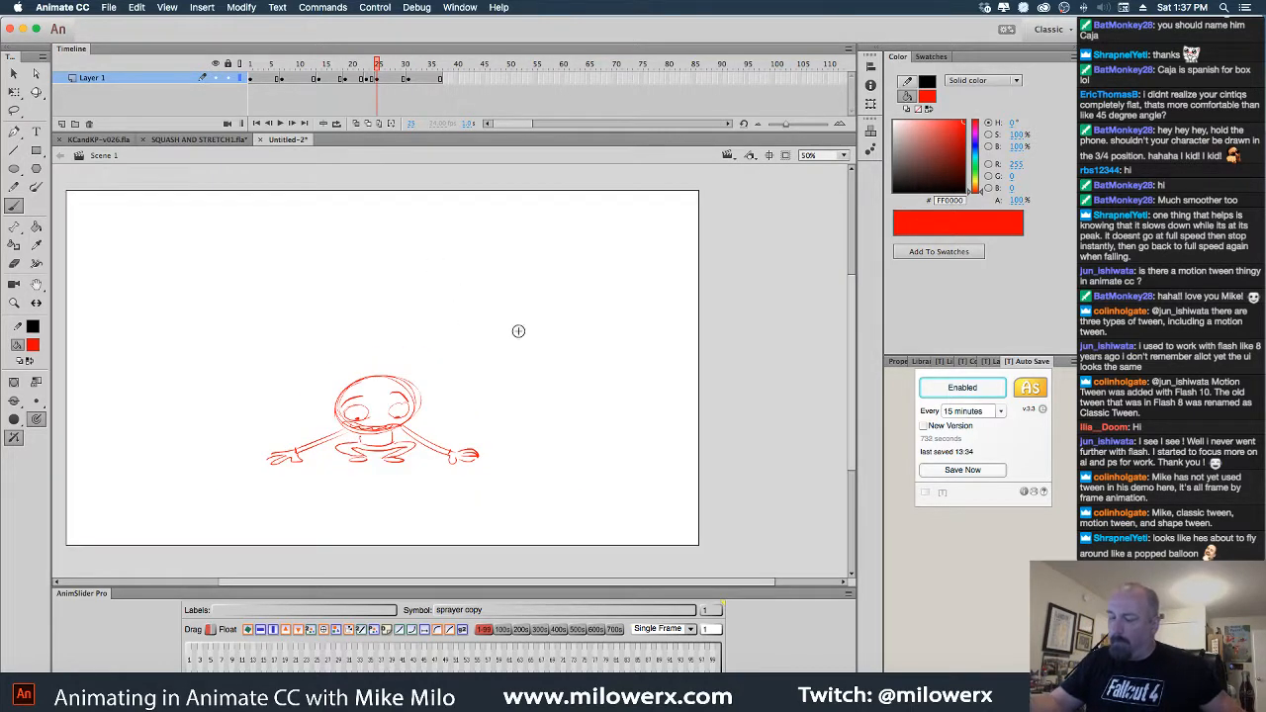
left_click_drag(379, 66, 245, 77)
key("Return")
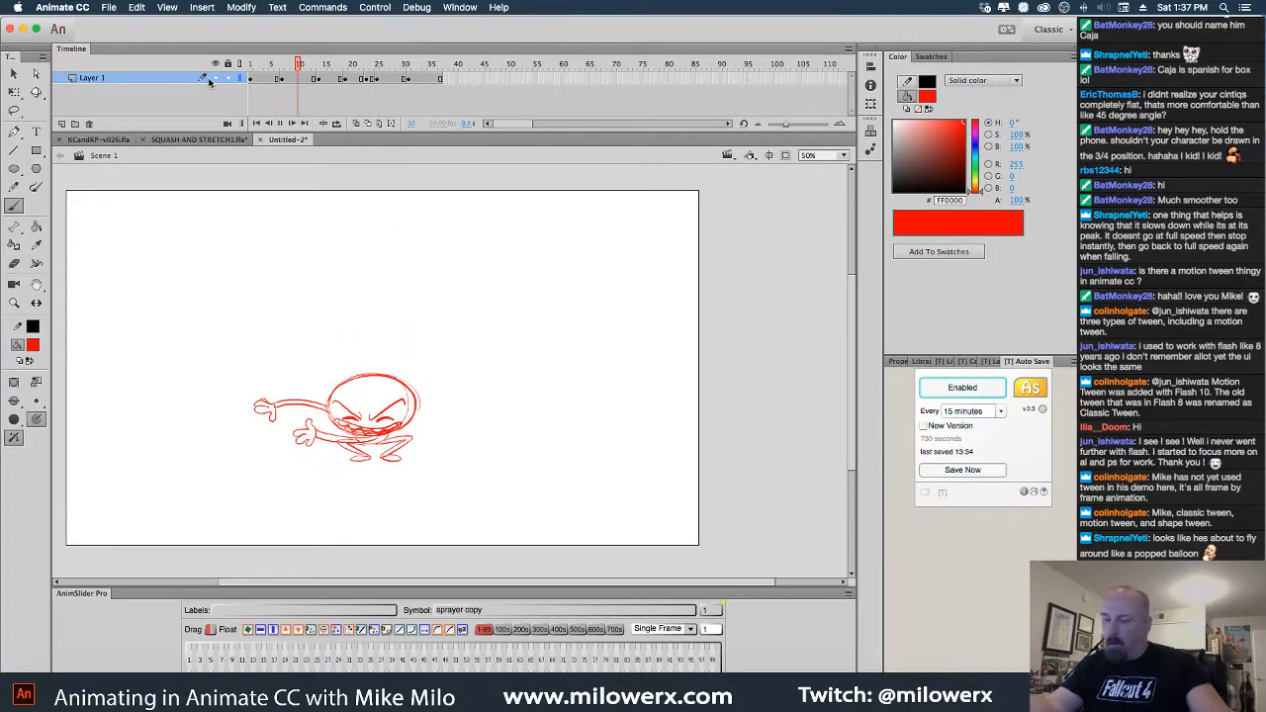
mouse_move(415, 68)
left_mouse_down()
mouse_move(258, 71)
mouse_move(425, 90)
mouse_move(351, 67)
left_mouse_up()
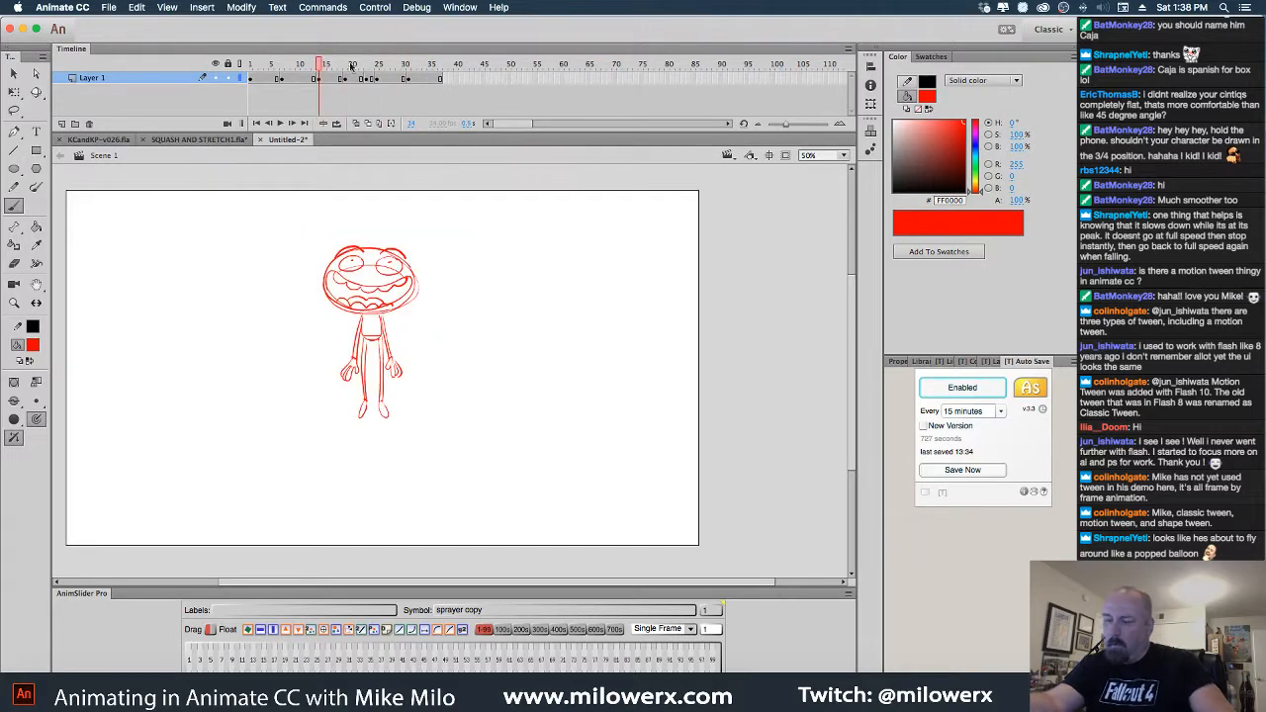
double_click(382, 7)
left_click(382, 8)
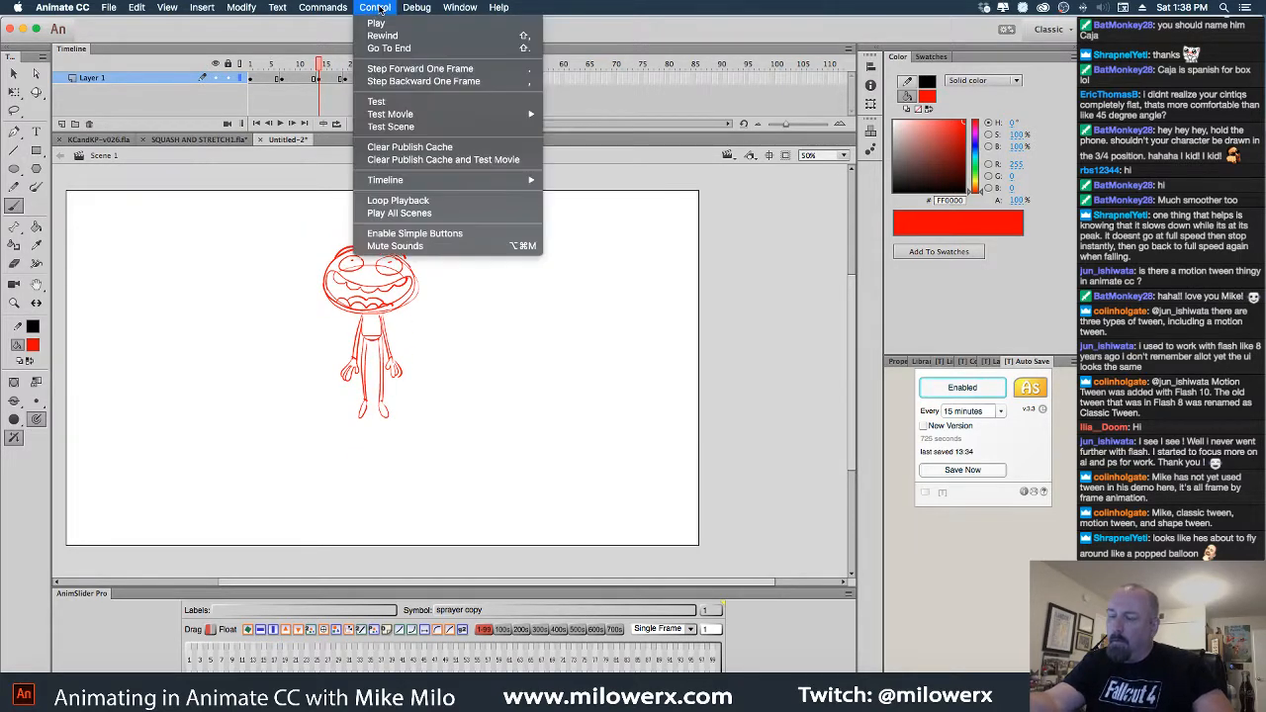
left_click(428, 203)
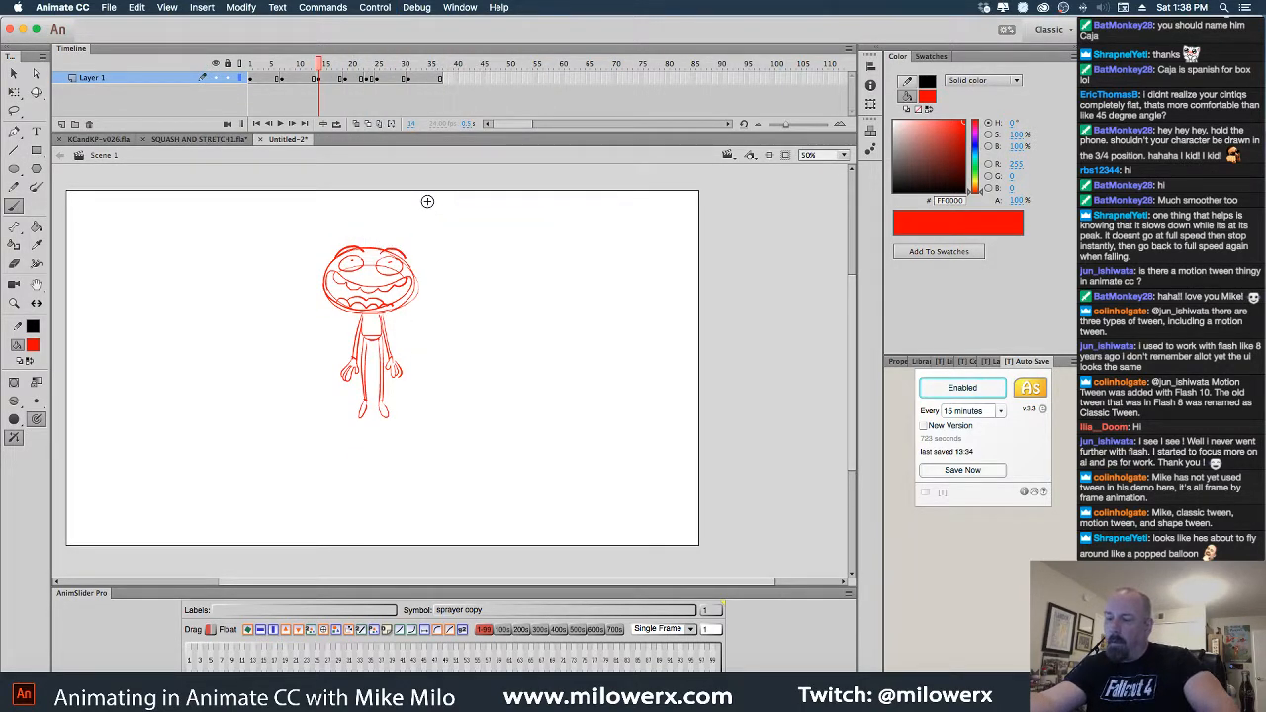
key("Return")
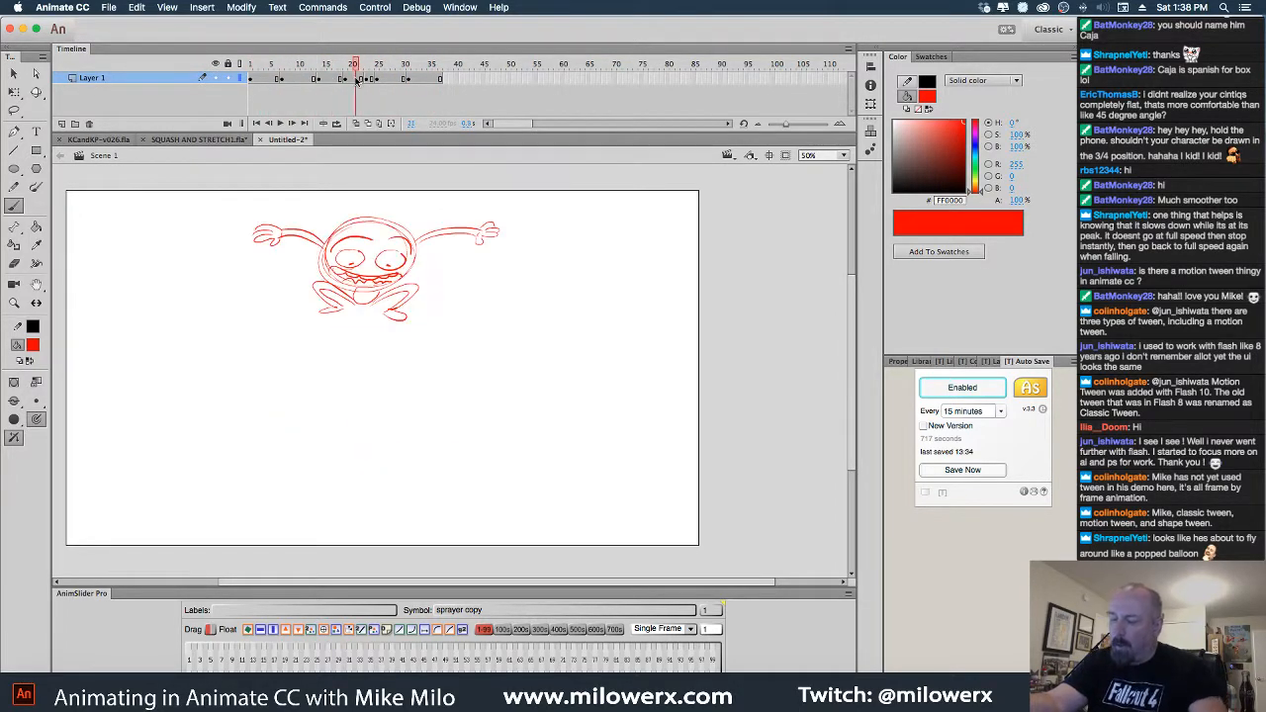
mouse_move(404, 79)
left_mouse_down()
mouse_move(417, 79)
mouse_move(391, 89)
left_mouse_up()
Lasso the crouching character's head and rotate and enlarge it with Free Transform
left_click(15, 111)
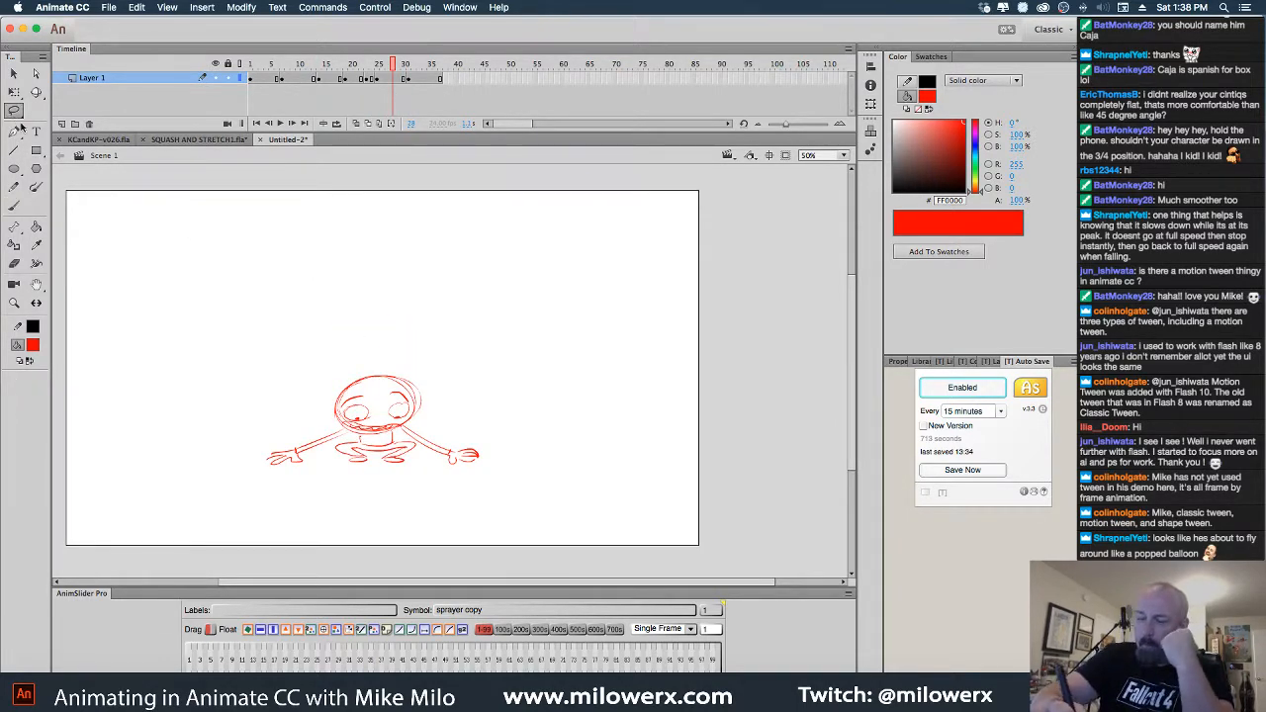
left_click(436, 401)
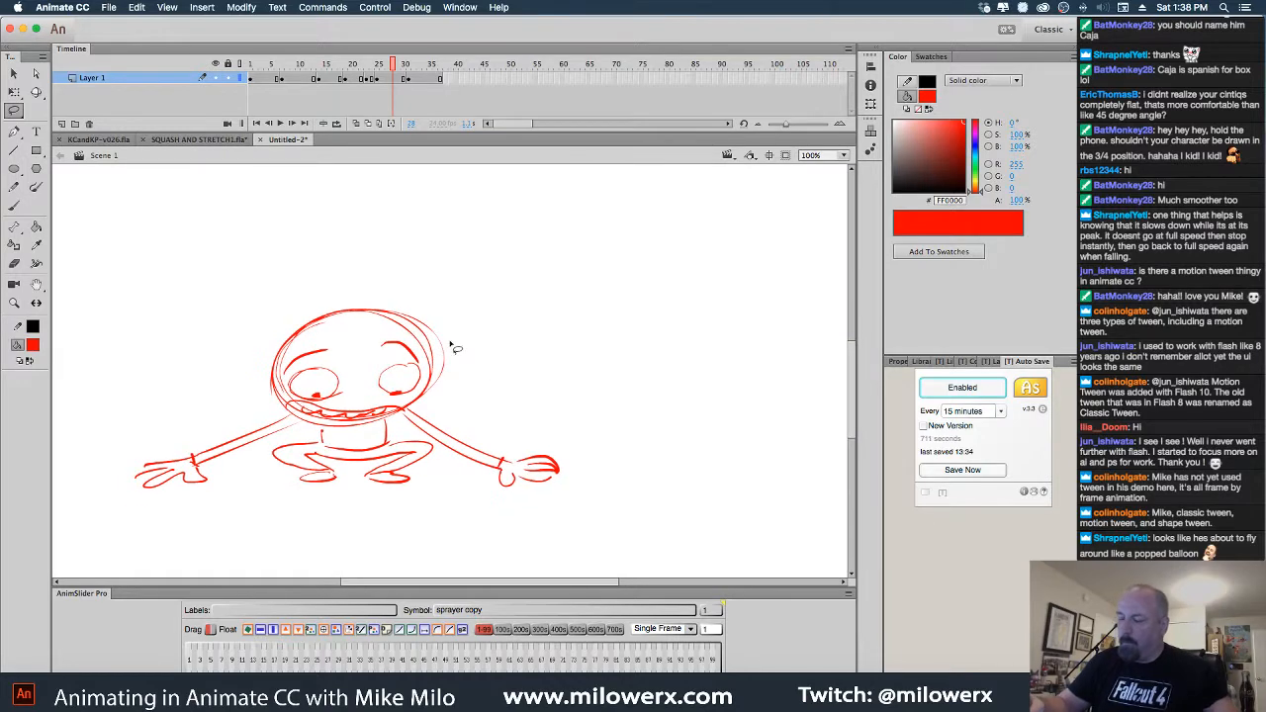
mouse_move(337, 436)
left_mouse_down()
mouse_move(254, 346)
mouse_move(441, 391)
mouse_move(341, 433)
left_mouse_up()
key("q")
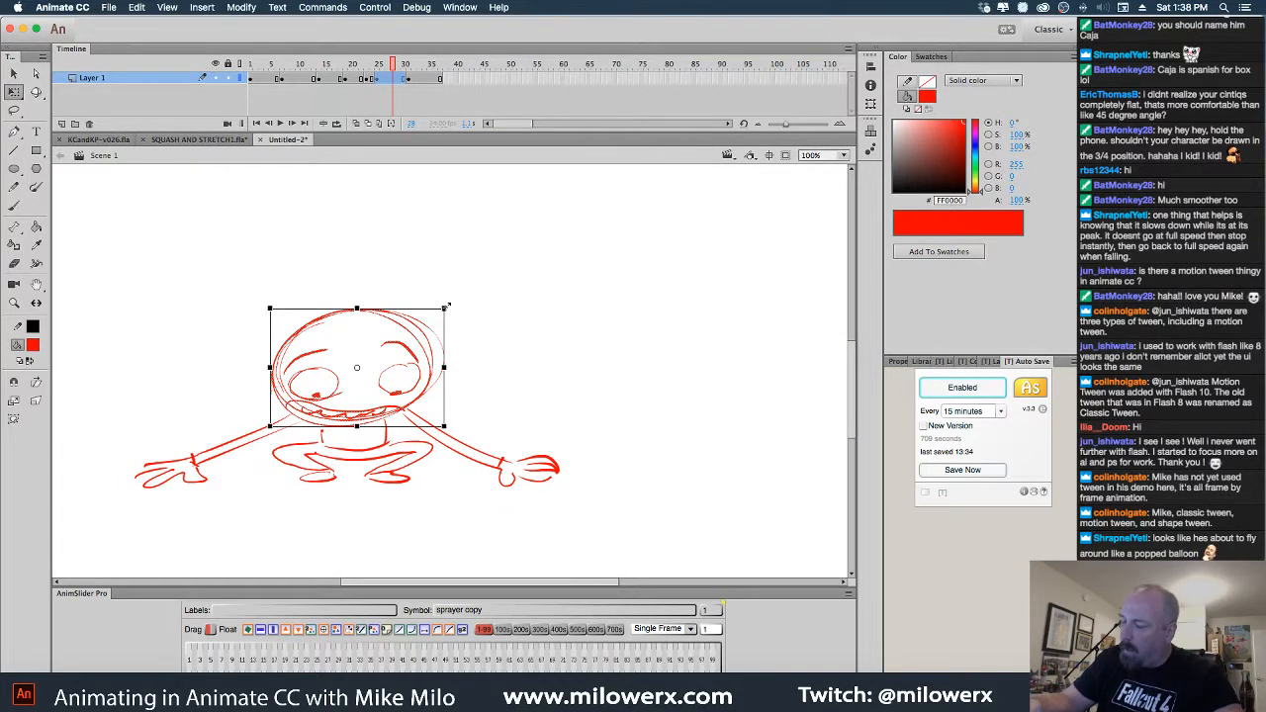
left_click_drag(445, 308, 472, 291)
left_click(454, 175)
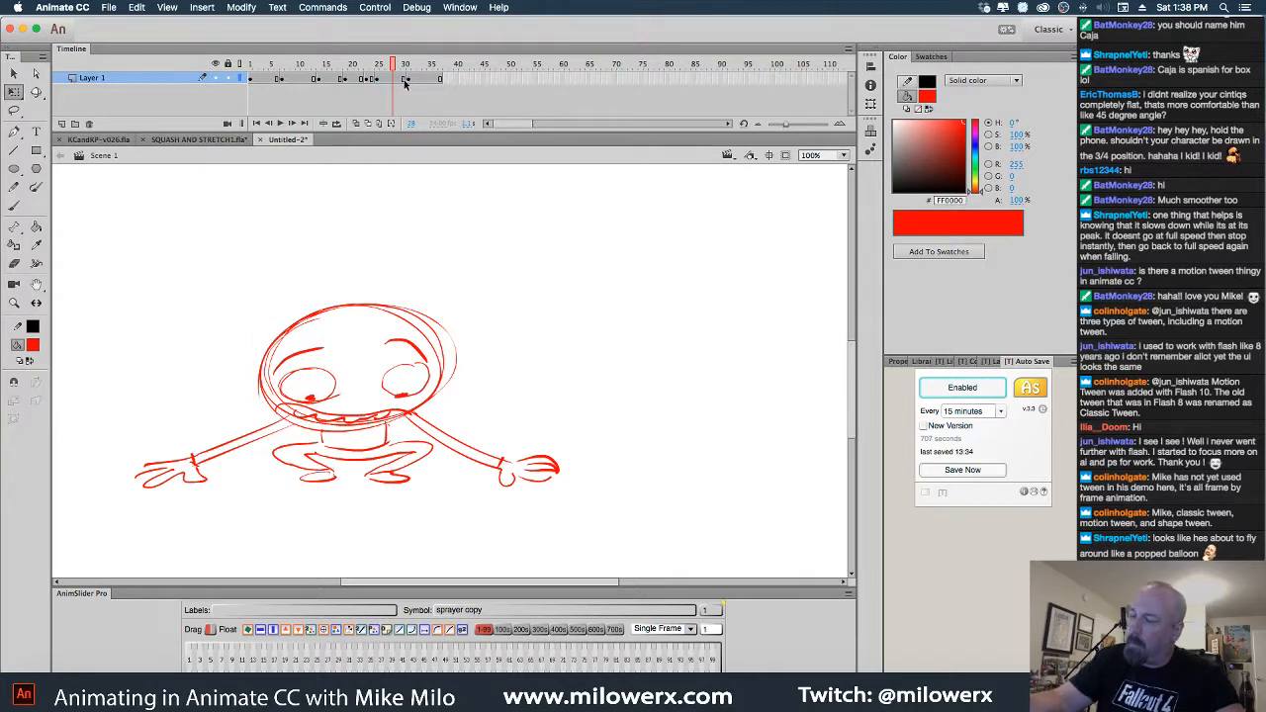
Select everything on frame 28 and delete it
mouse_move(400, 68)
left_mouse_down()
mouse_move(336, 68)
mouse_move(390, 68)
mouse_move(392, 79)
left_mouse_up()
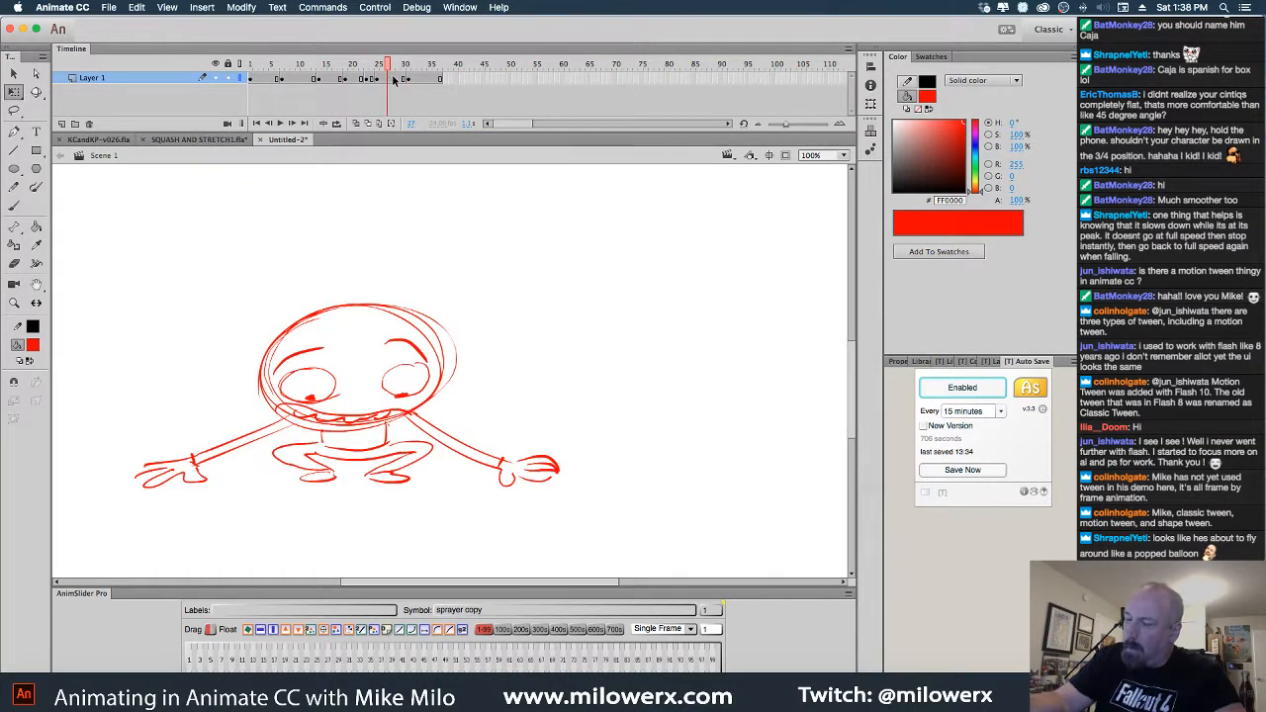
left_click(393, 79)
key("Delete")
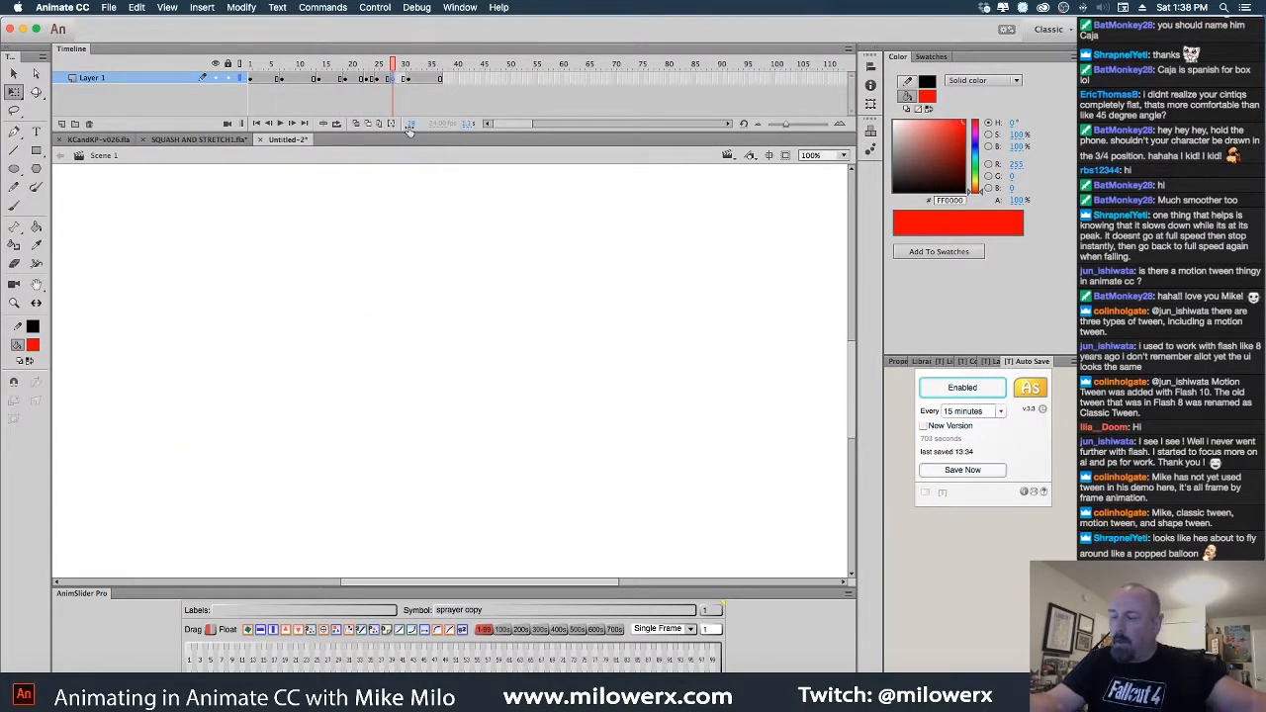
Over the onion skins, brush the stretched head, body line, and both outstretched arms
left_click(391, 124)
left_click_drag(530, 311, 577, 372)
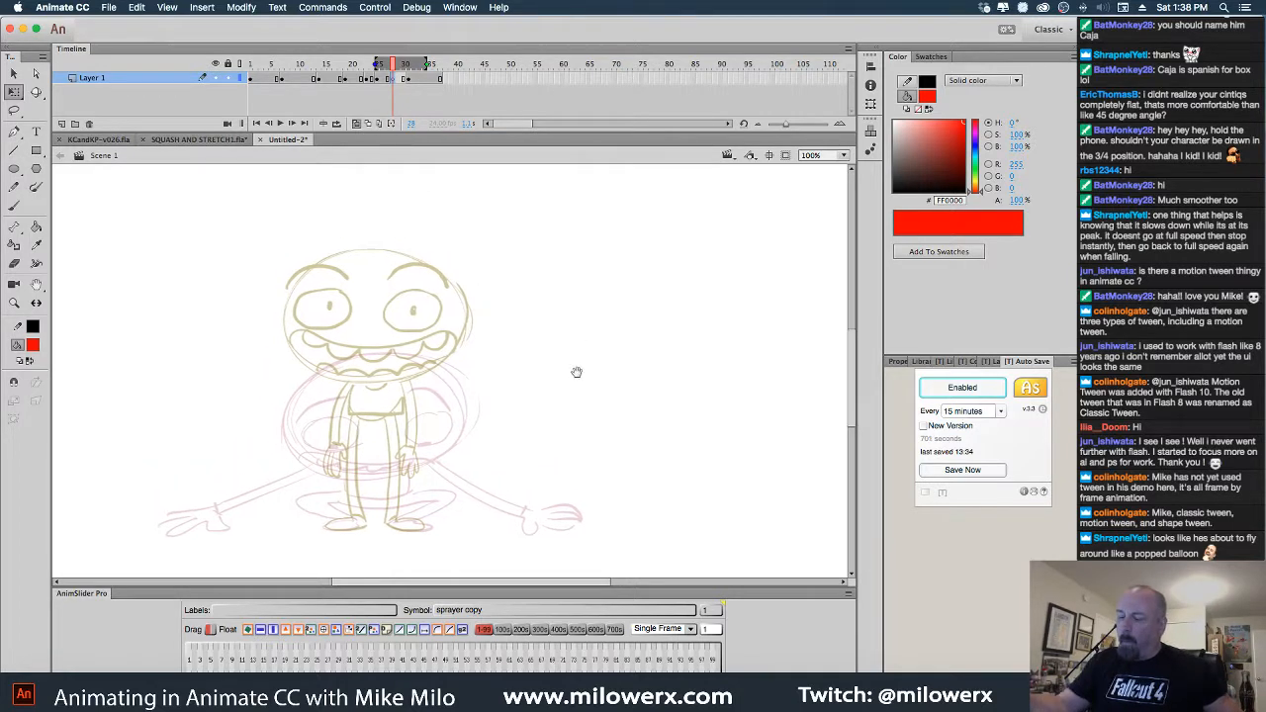
left_click(14, 206)
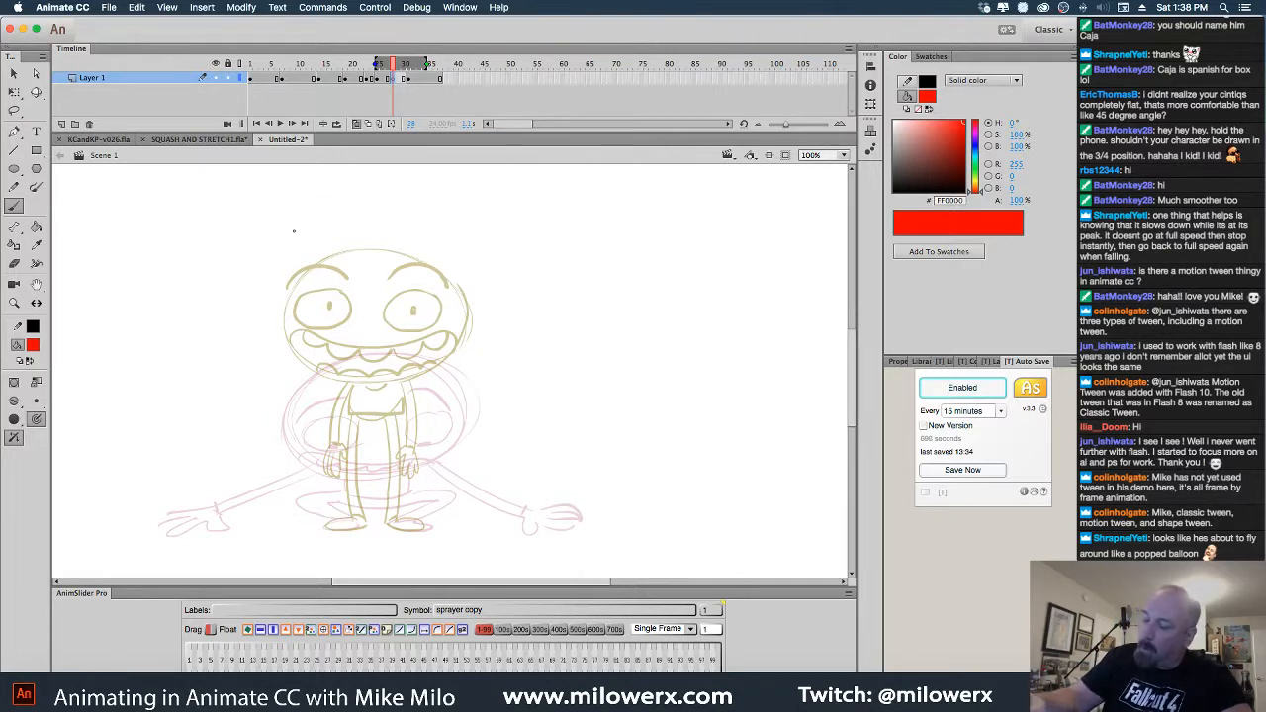
mouse_move(294, 232)
left_mouse_down()
mouse_move(461, 234)
mouse_move(295, 243)
mouse_move(308, 201)
mouse_move(352, 312)
mouse_move(395, 309)
left_mouse_up()
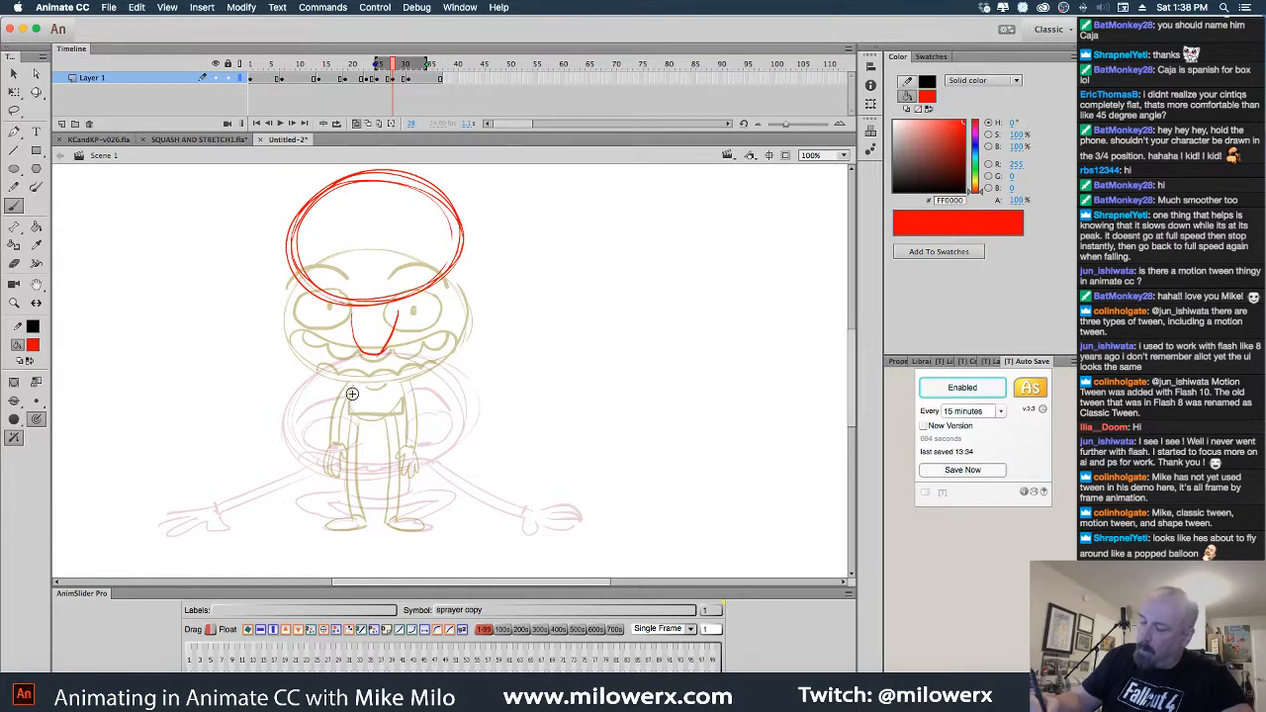
mouse_move(358, 353)
left_mouse_down()
mouse_move(338, 521)
mouse_move(360, 497)
mouse_move(365, 357)
mouse_move(384, 353)
mouse_move(387, 492)
left_mouse_up()
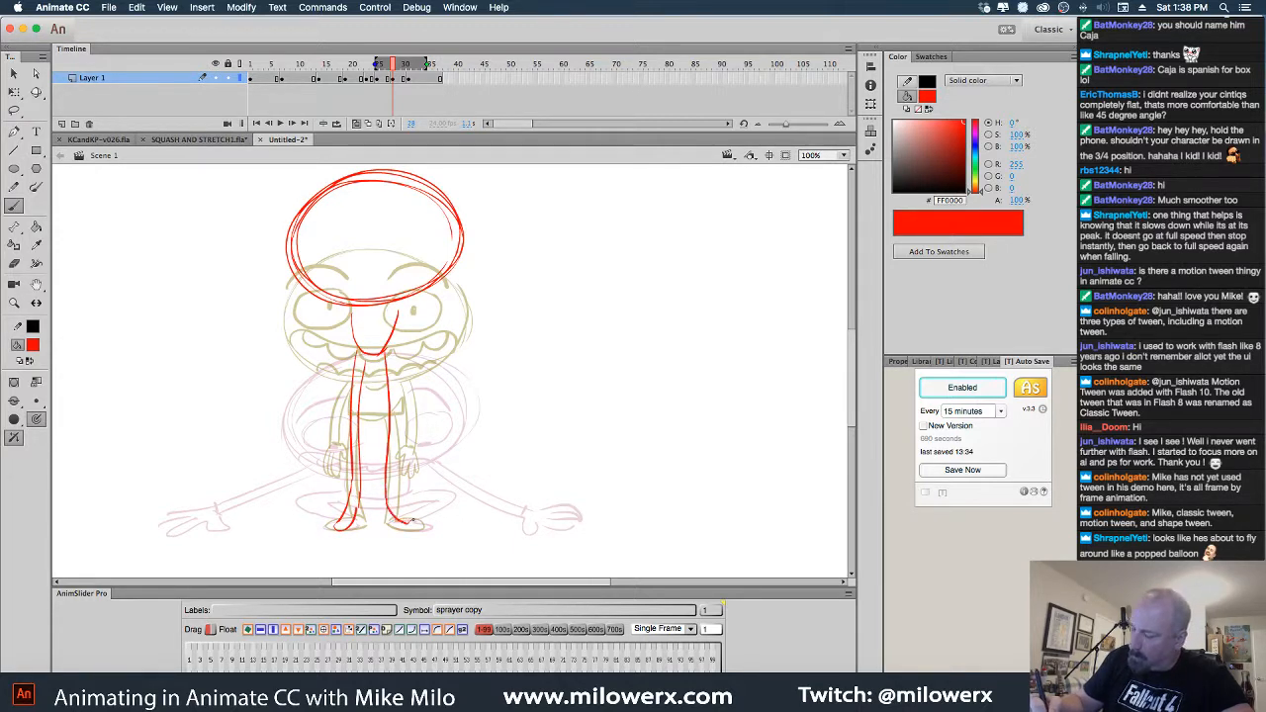
mouse_move(301, 287)
left_mouse_down()
mouse_move(190, 384)
mouse_move(246, 368)
left_mouse_up()
left_click_drag(247, 356, 208, 387)
left_click_drag(443, 287, 515, 327)
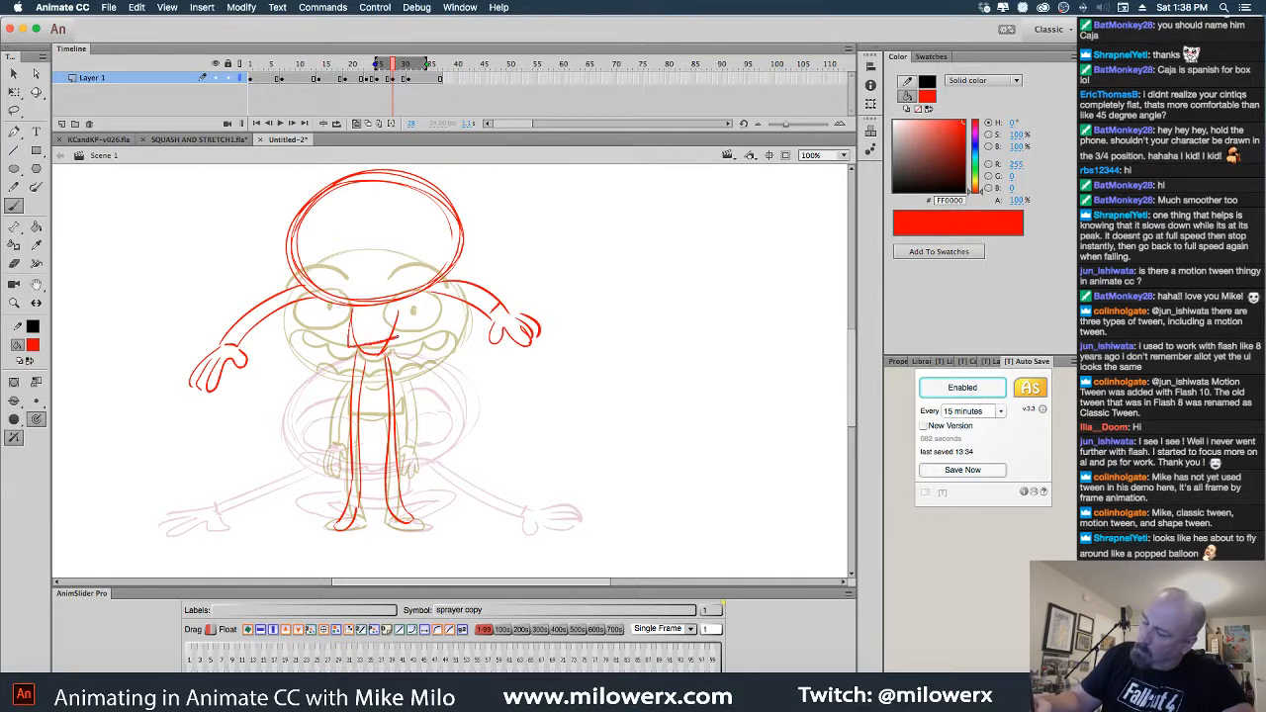
Add wide eyes, a toothy open mouth and a brow, then review with onion skins off
mouse_move(320, 227)
left_mouse_down()
mouse_move(355, 223)
mouse_move(350, 251)
left_mouse_up()
mouse_move(443, 224)
left_mouse_down()
mouse_move(404, 222)
mouse_move(441, 216)
left_mouse_up()
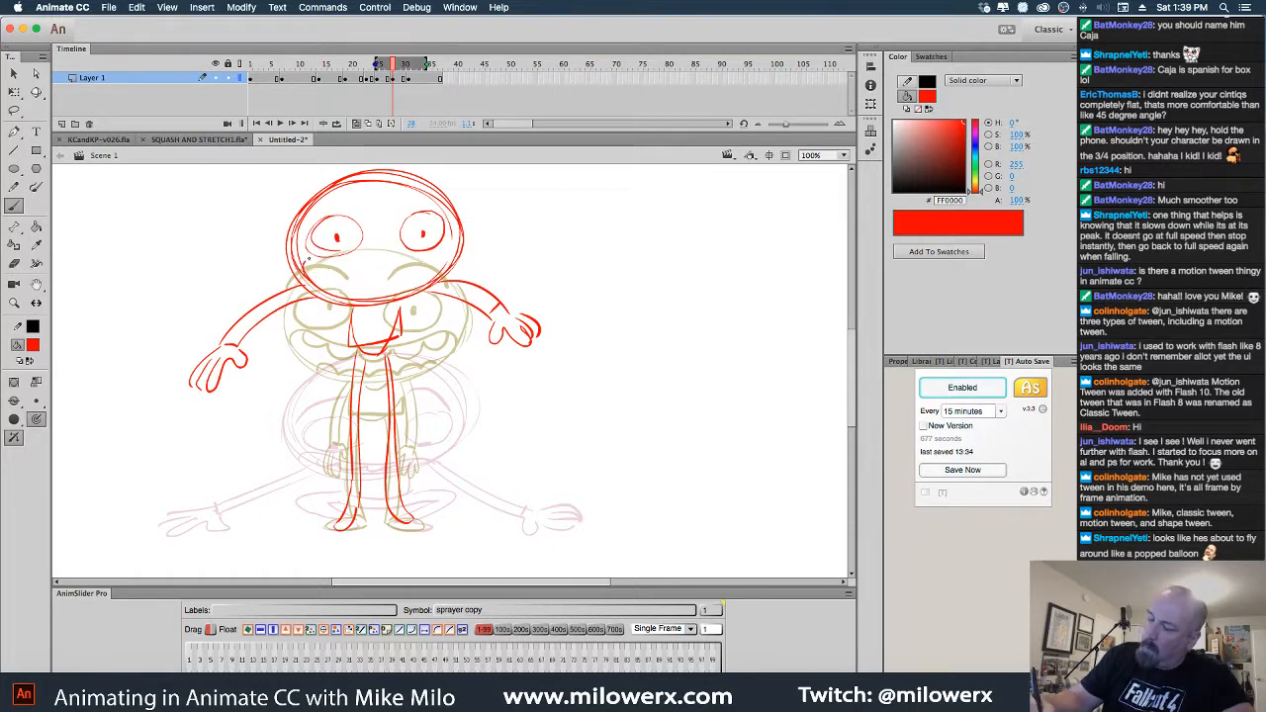
mouse_move(397, 266)
left_mouse_down()
mouse_move(361, 280)
mouse_move(315, 267)
left_mouse_up()
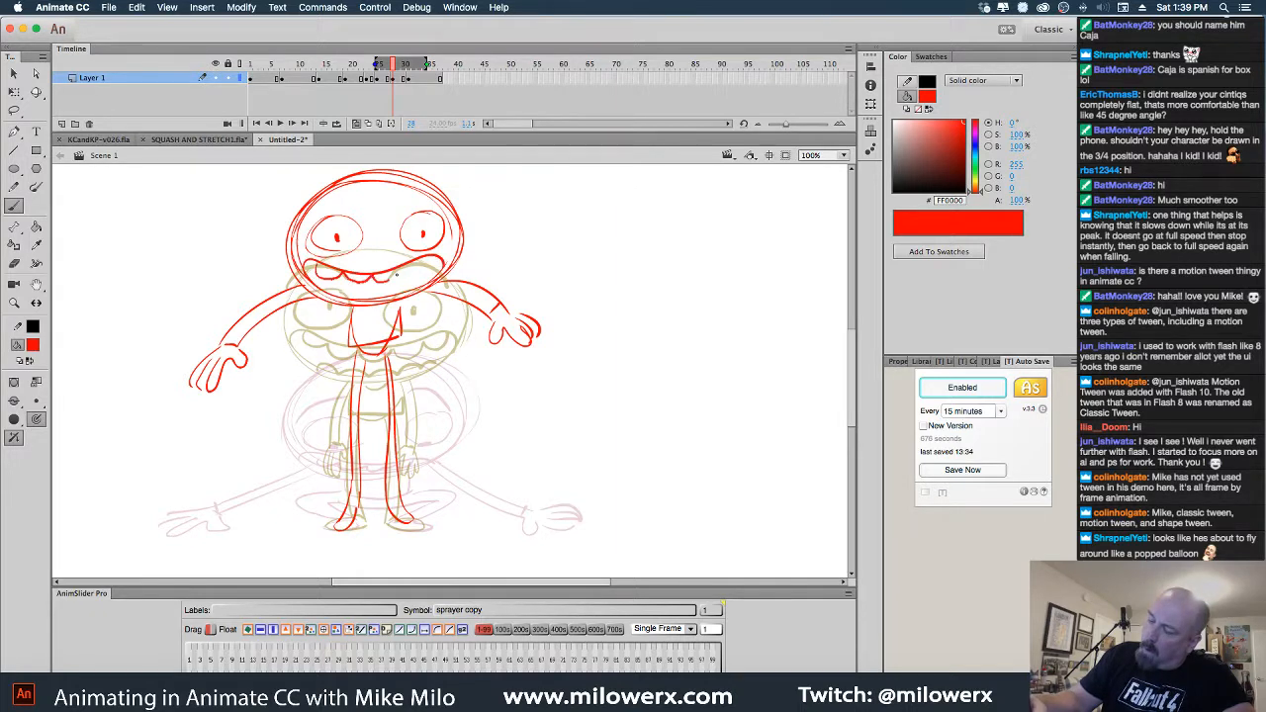
left_click_drag(396, 275, 438, 261)
left_click_drag(331, 298, 344, 290)
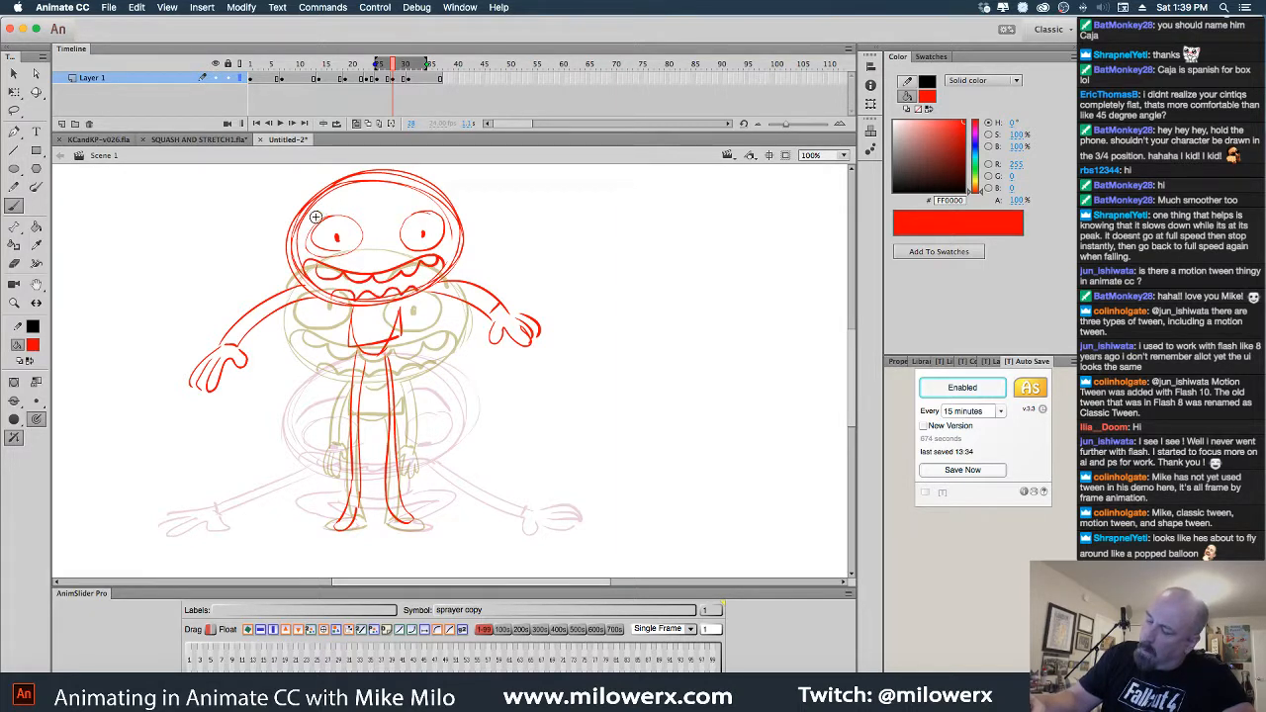
left_click_drag(313, 220, 355, 197)
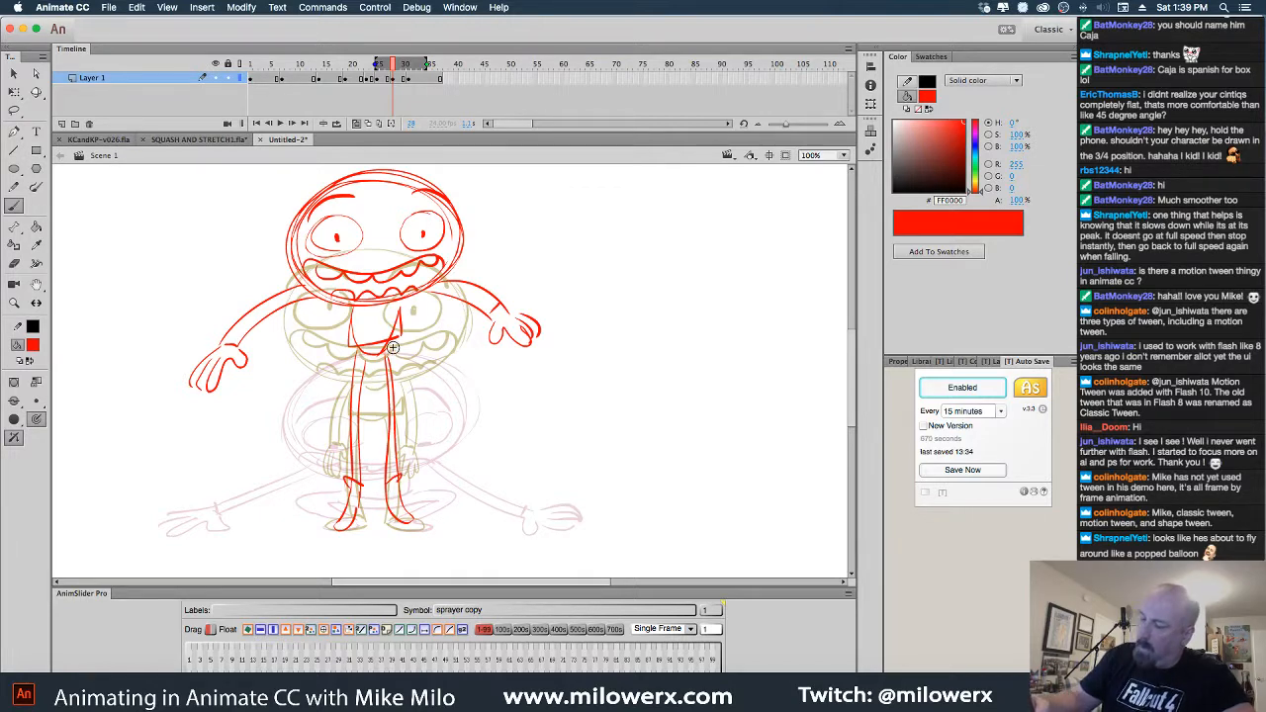
left_click(356, 124)
mouse_move(393, 66)
left_mouse_down()
mouse_move(340, 79)
mouse_move(421, 94)
mouse_move(235, 86)
left_mouse_up()
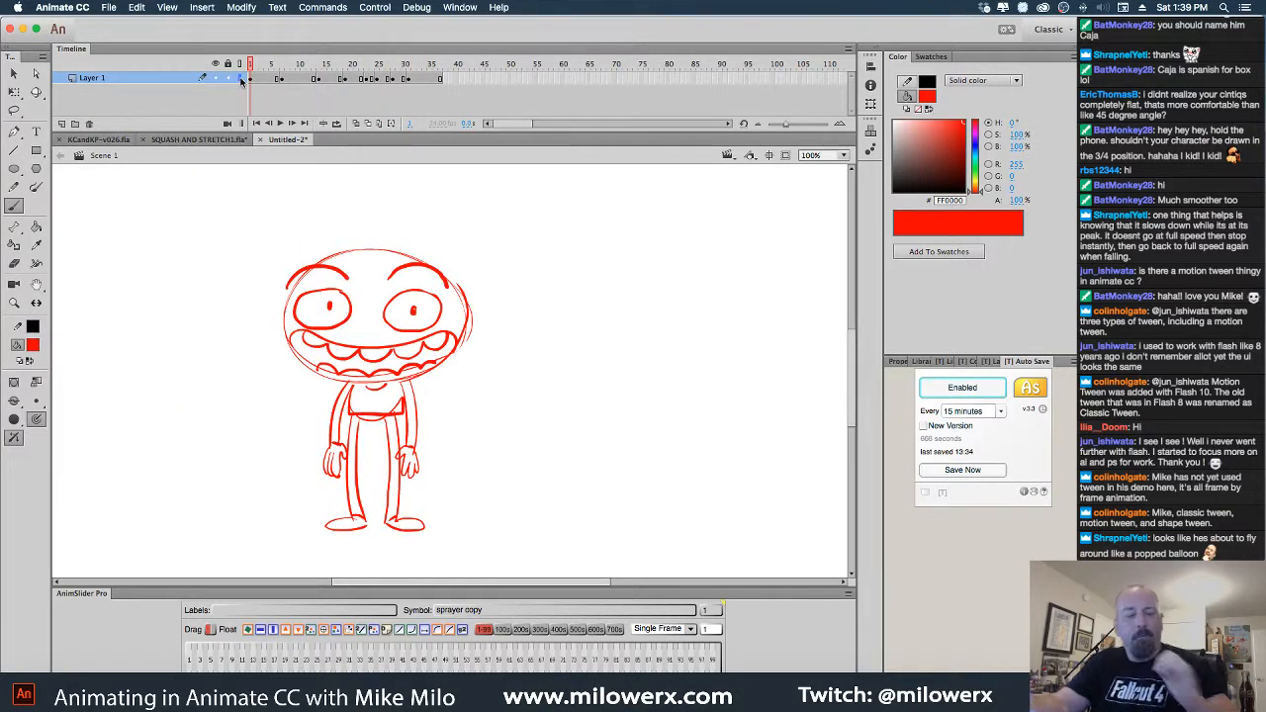
Zoom out, rewind to frame 1, play the jump, and scrub through to frame 37
key("Return")
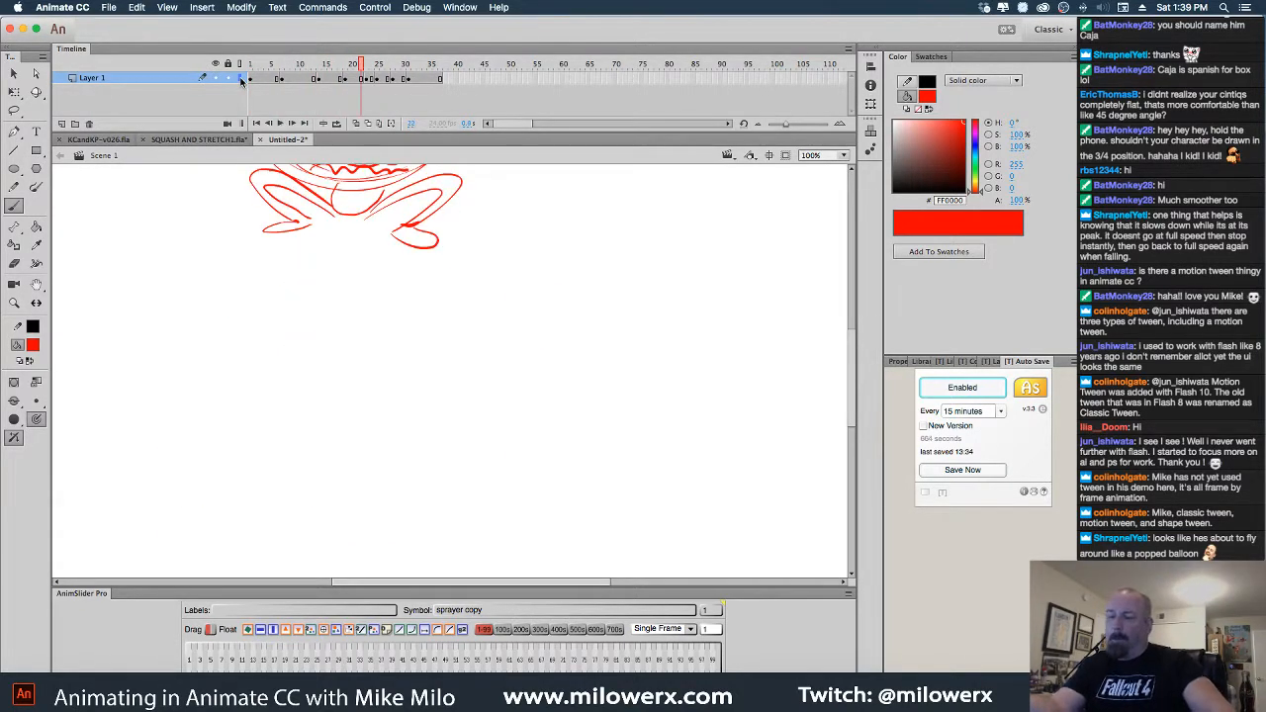
key("super+minus")
left_click_drag(366, 79, 247, 88)
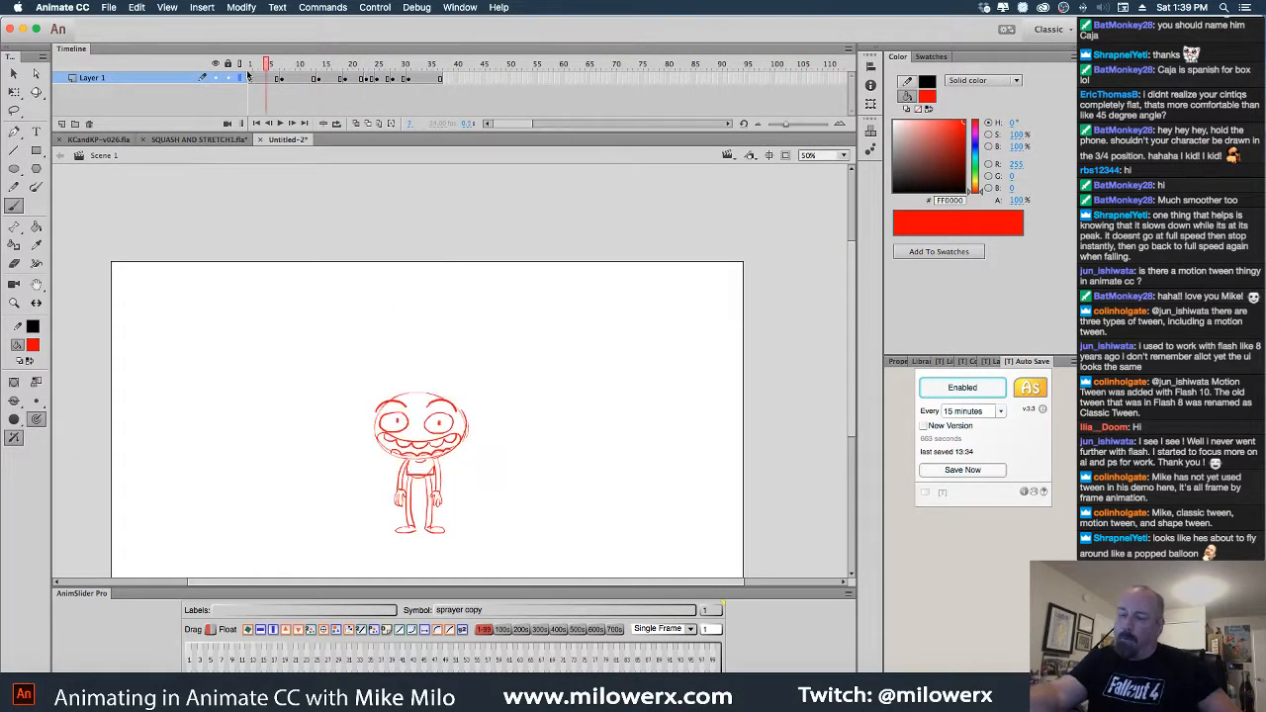
key("Return")
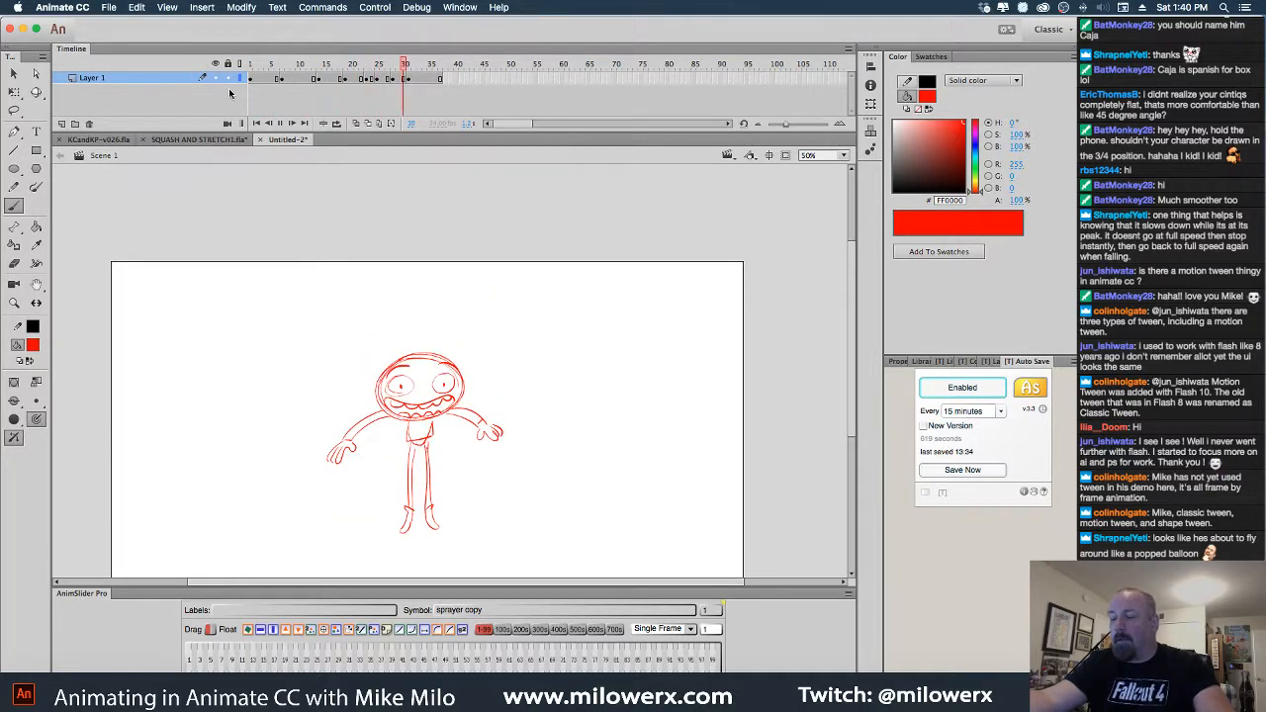
left_click_drag(258, 67, 325, 70)
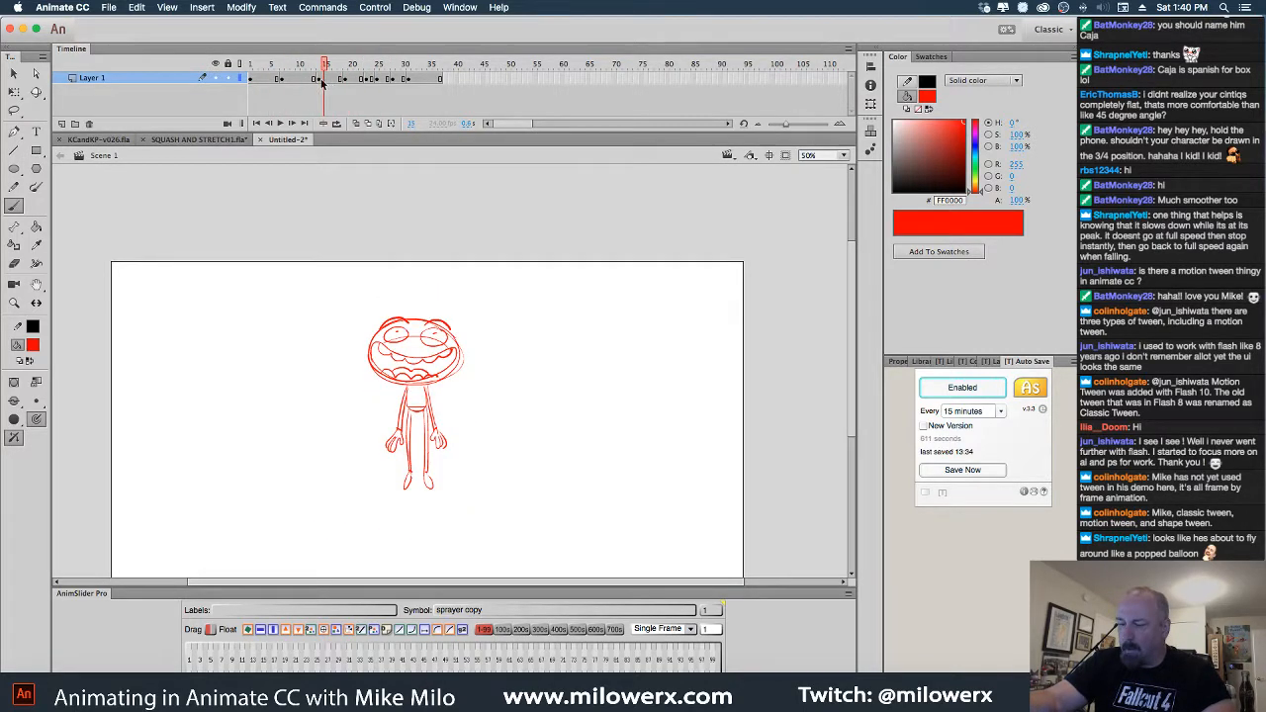
Compare the standing pose at frame 6 with the crouched pose near frame 13
left_click_drag(297, 71, 281, 77)
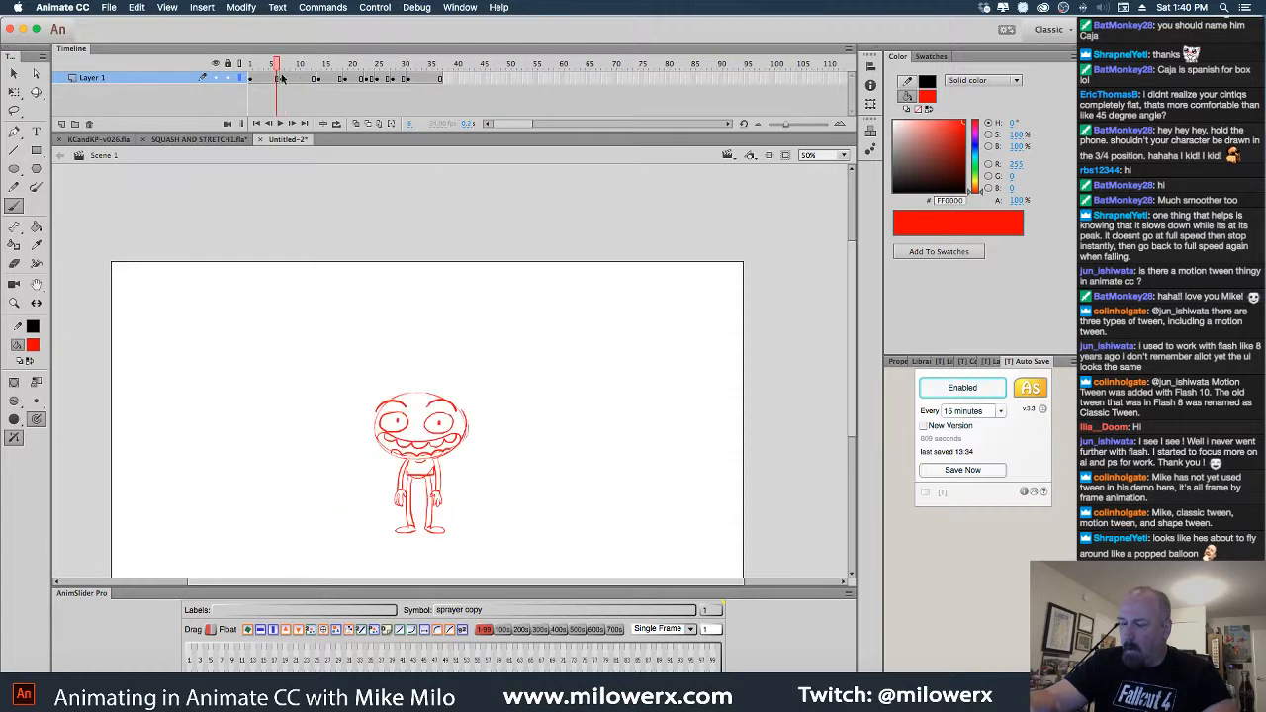
left_click(315, 79)
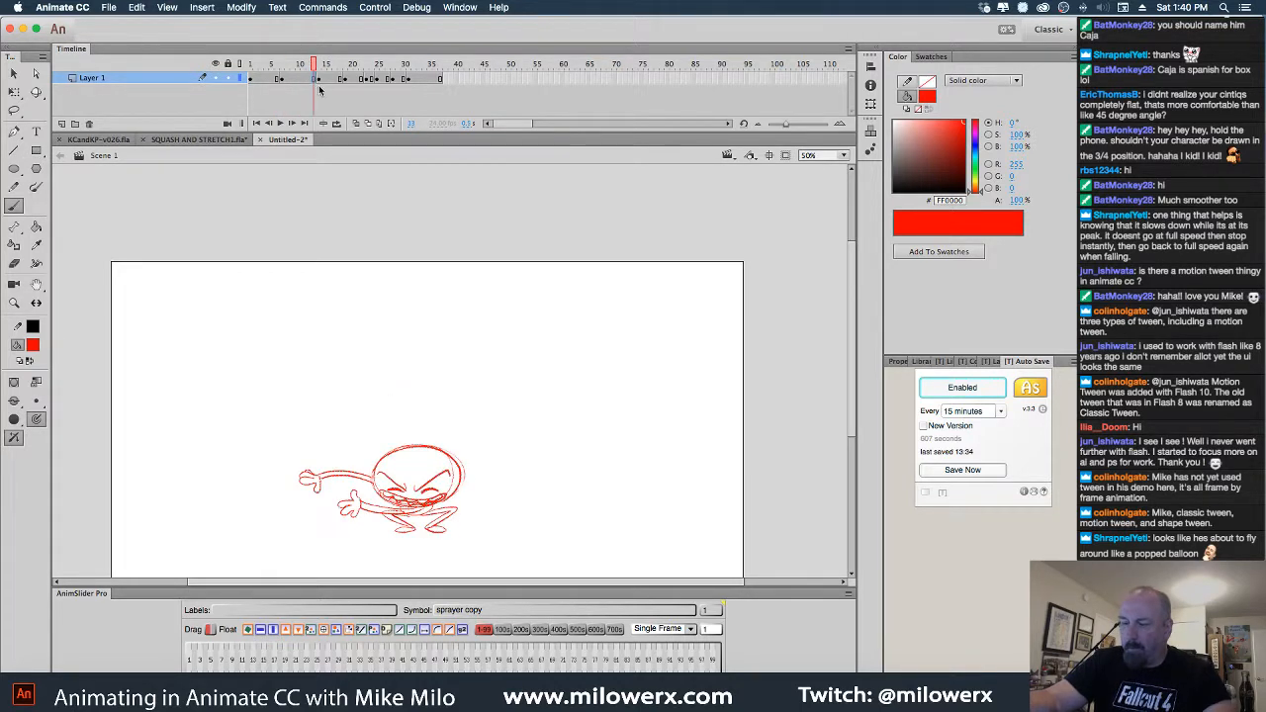
mouse_move(318, 75)
left_mouse_down()
mouse_move(263, 78)
mouse_move(294, 74)
mouse_move(315, 93)
left_mouse_up()
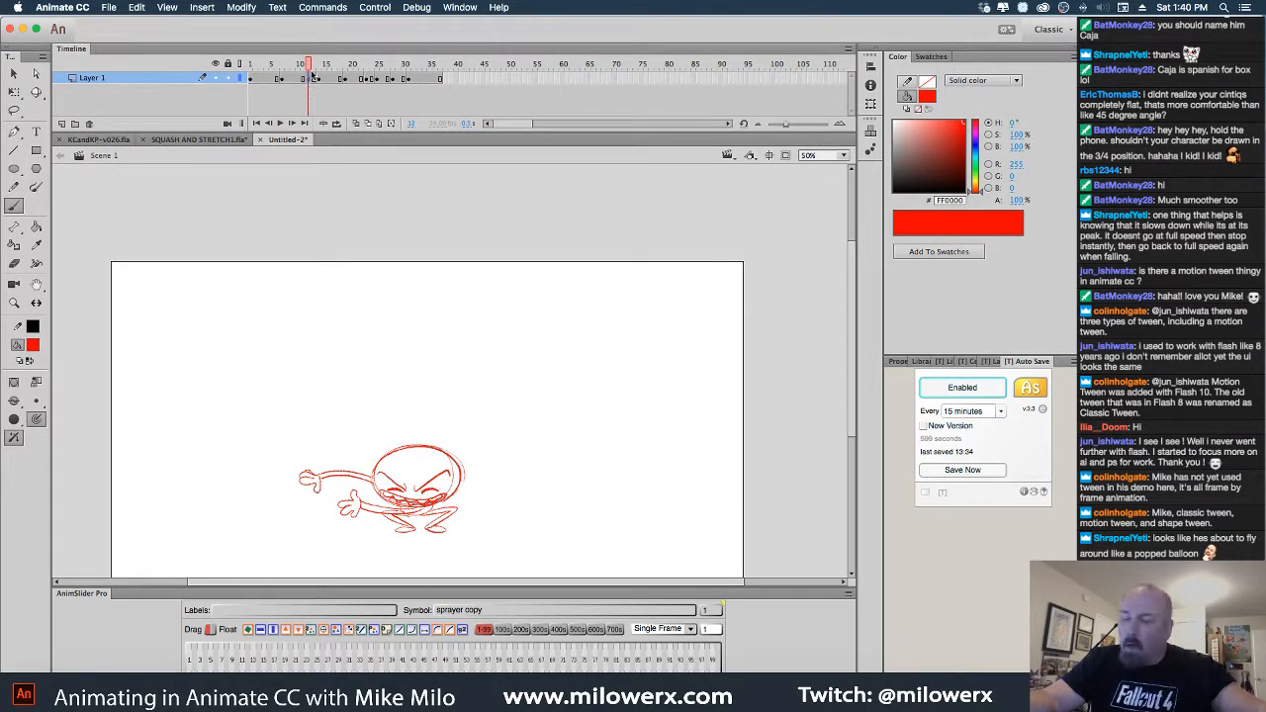
left_click(285, 82)
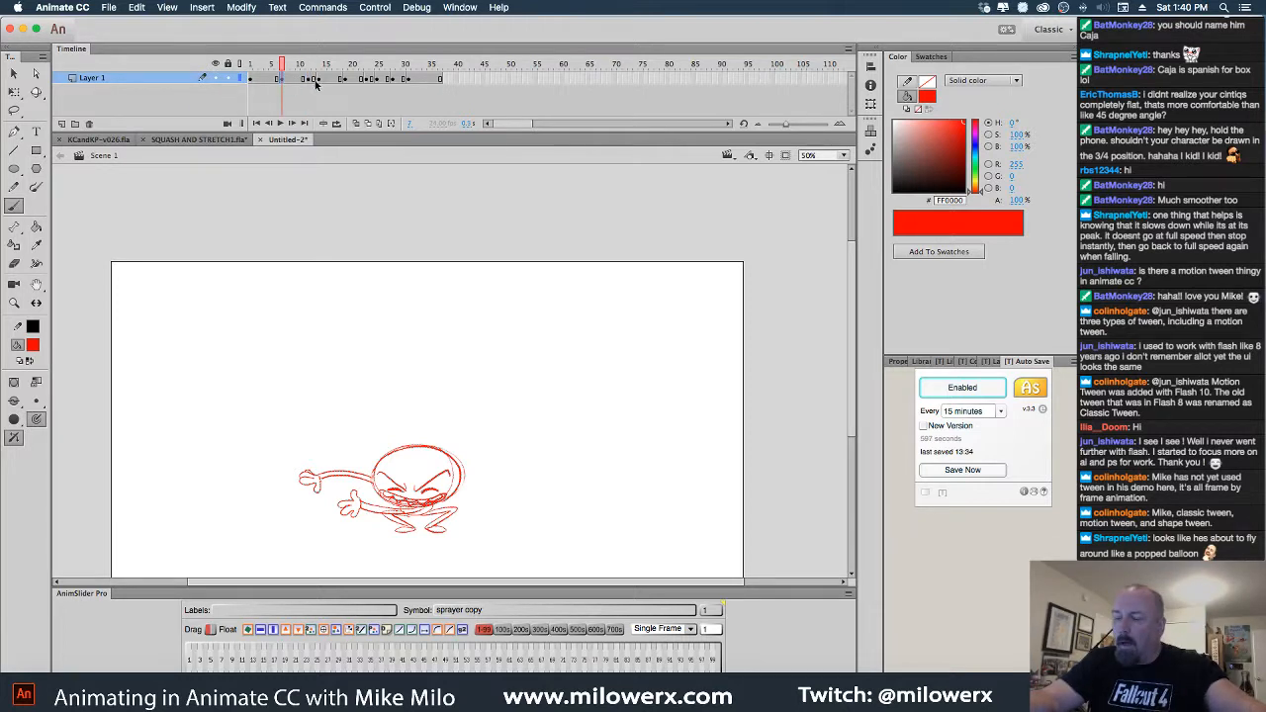
Turn on onion skinning at frame 9 and narrow the onion-skin range to fewer frames
left_click(356, 122)
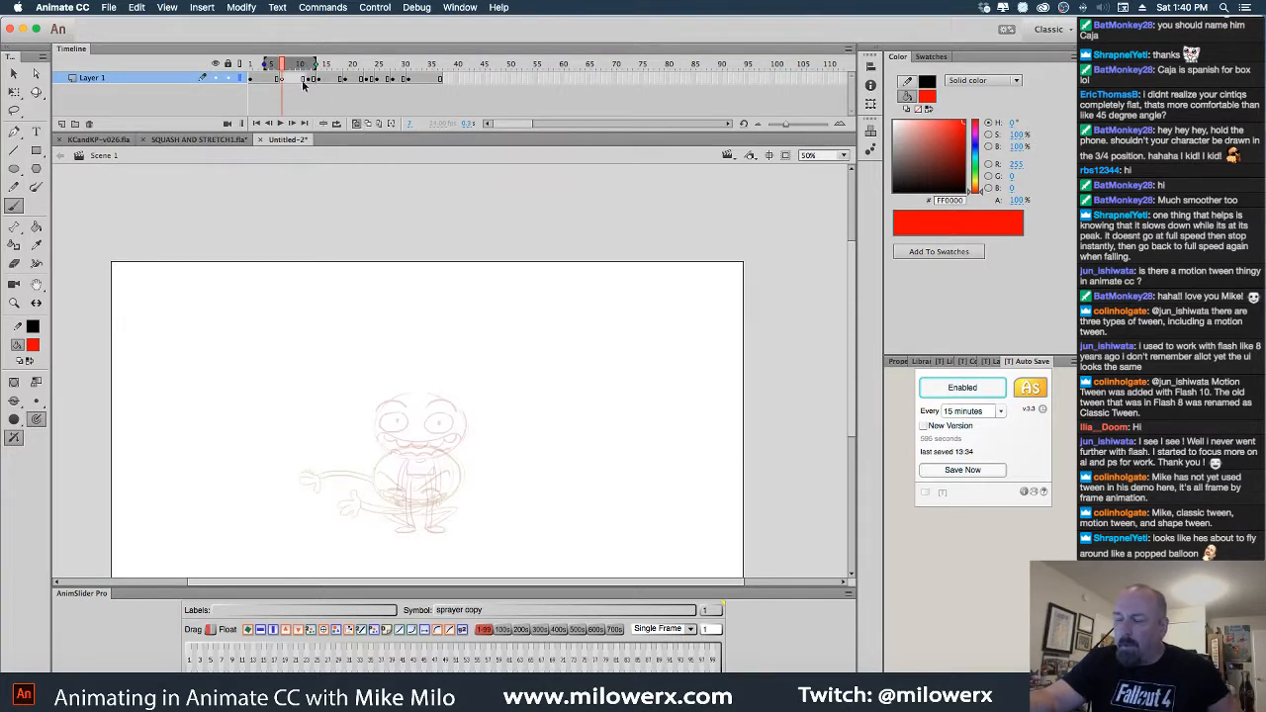
left_click(301, 84)
left_click(295, 82)
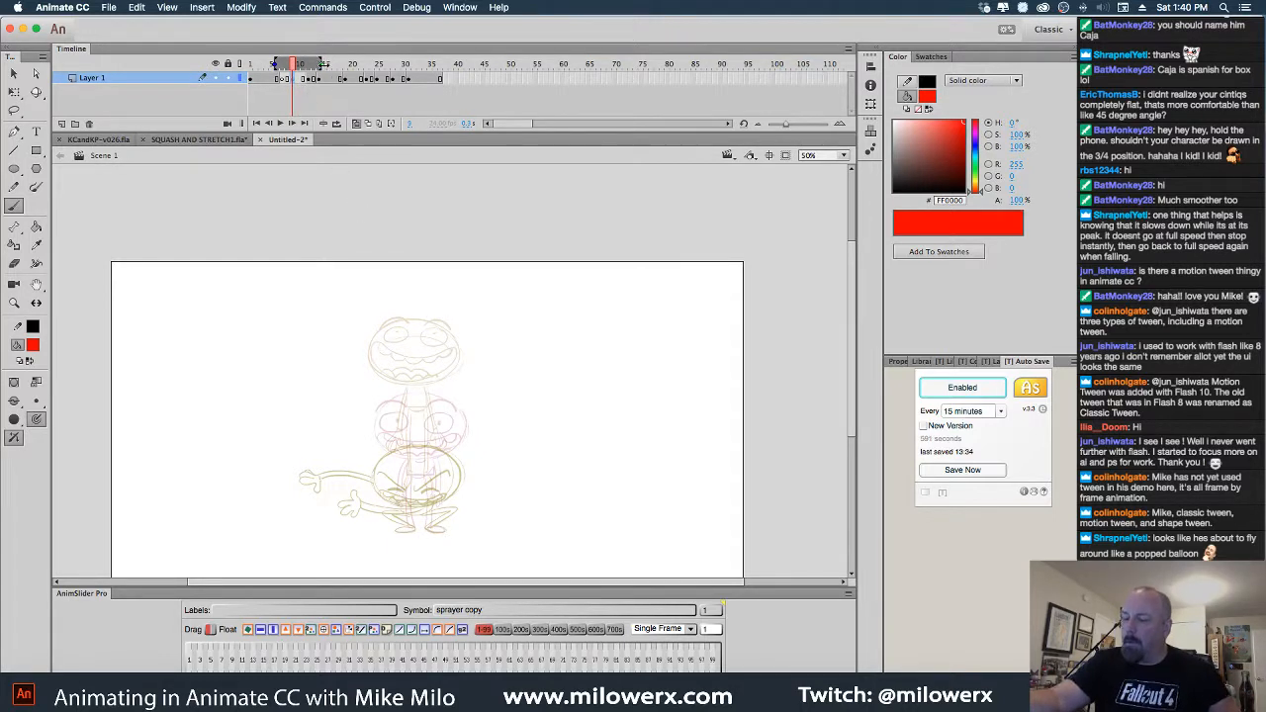
left_click_drag(317, 65, 315, 65)
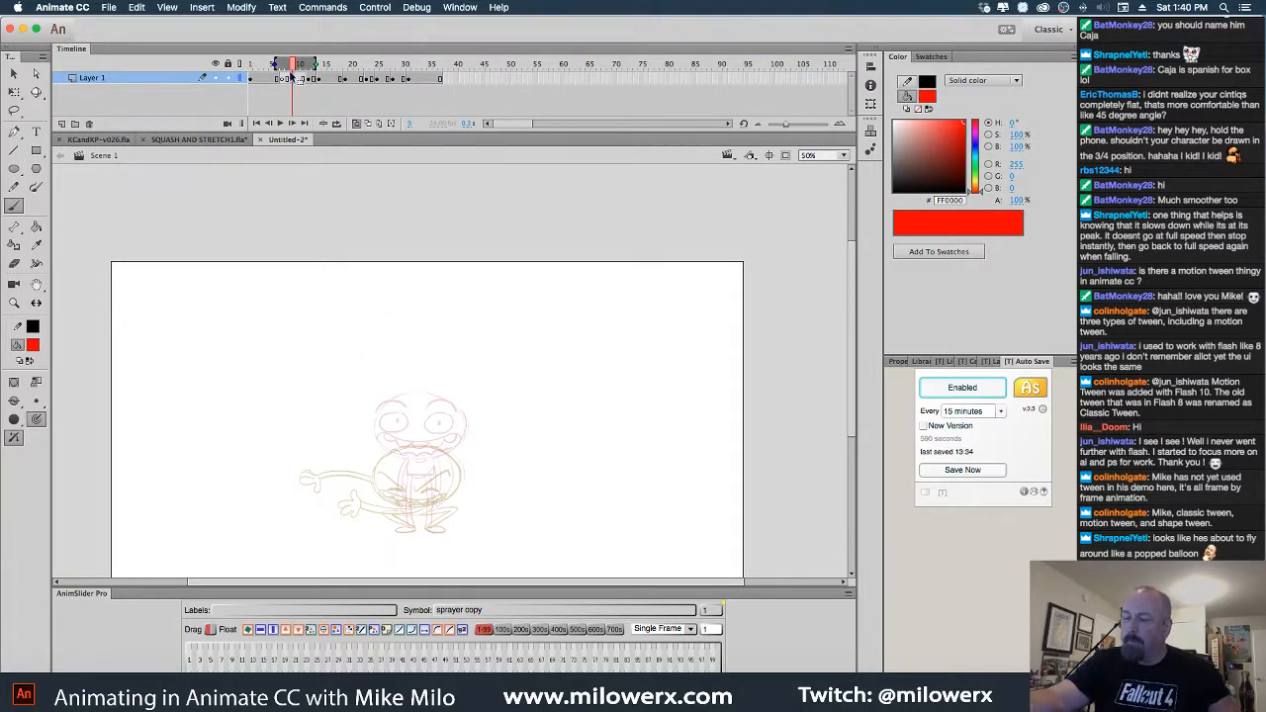
At 100% zoom, sketch the hand and feet strokes, lassoing away the misdrawn hand stroke
left_click(454, 414)
mouse_move(487, 410)
left_mouse_down()
mouse_move(529, 364)
mouse_move(524, 335)
mouse_move(361, 431)
mouse_move(455, 442)
mouse_move(473, 335)
mouse_move(450, 444)
mouse_move(346, 376)
left_mouse_up()
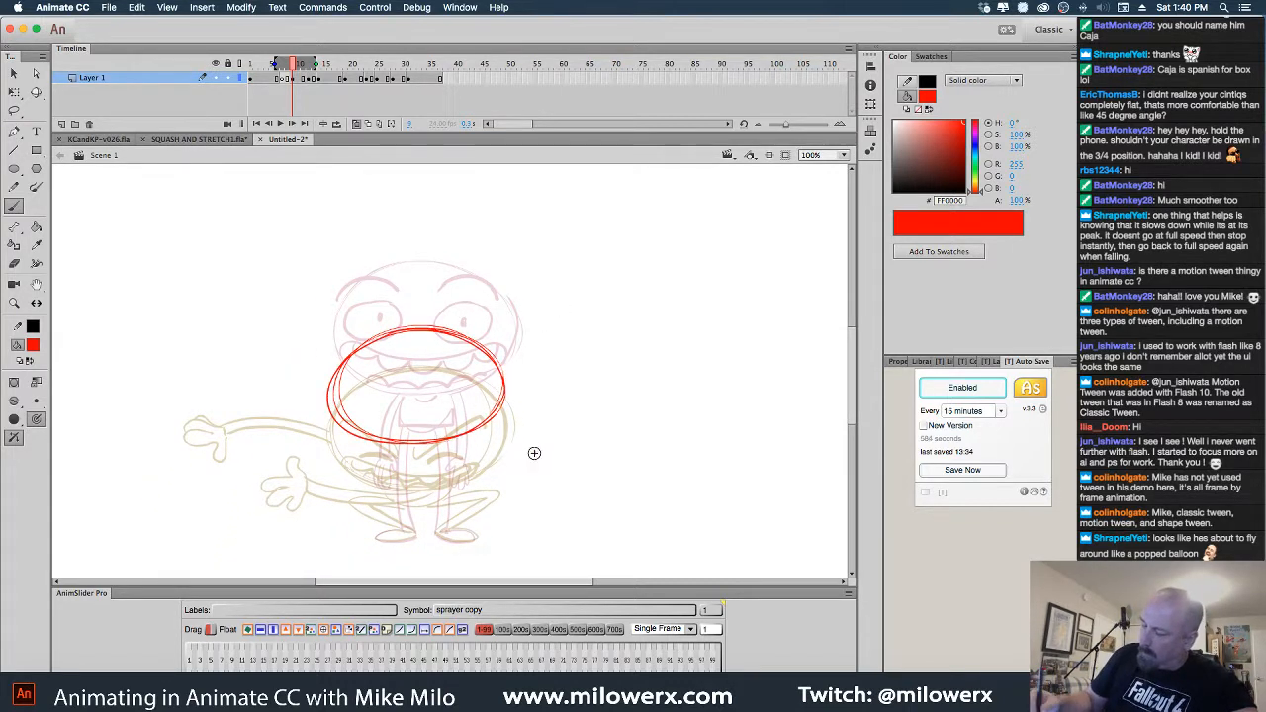
left_click_drag(287, 465, 365, 434)
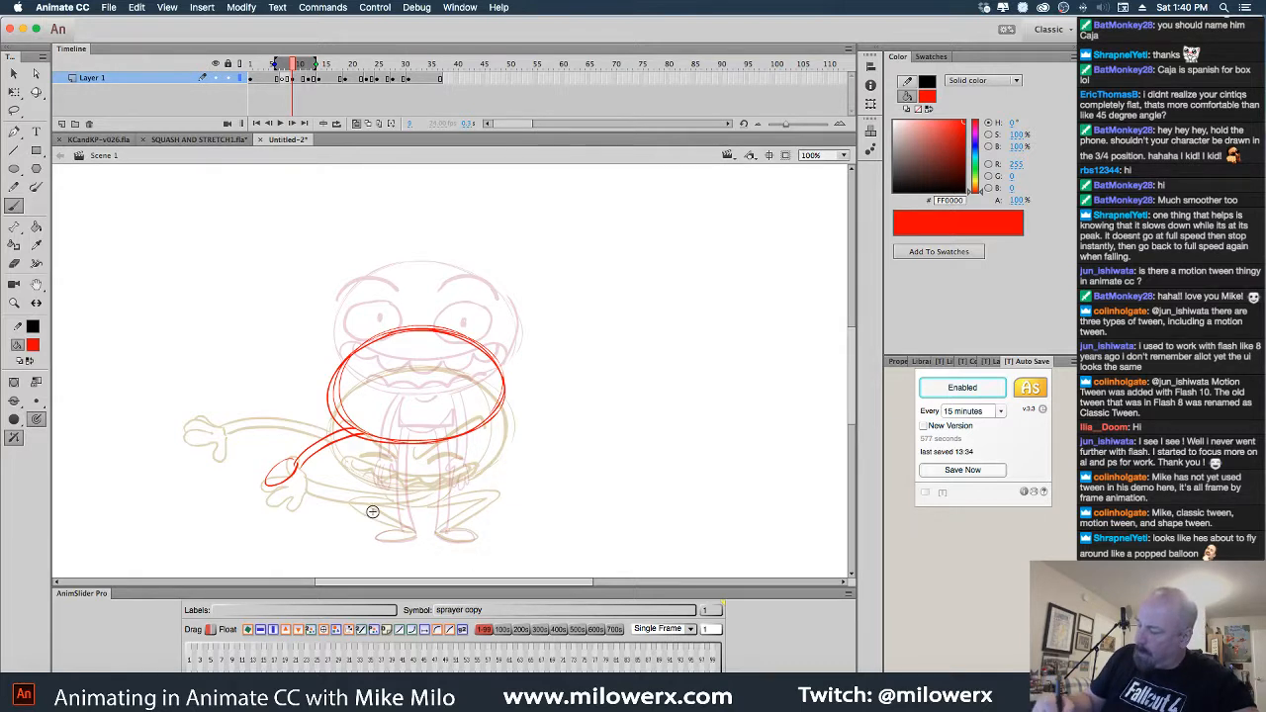
mouse_move(390, 493)
left_mouse_down()
mouse_move(364, 492)
mouse_move(362, 519)
mouse_move(437, 473)
mouse_move(454, 442)
mouse_move(404, 498)
left_mouse_up()
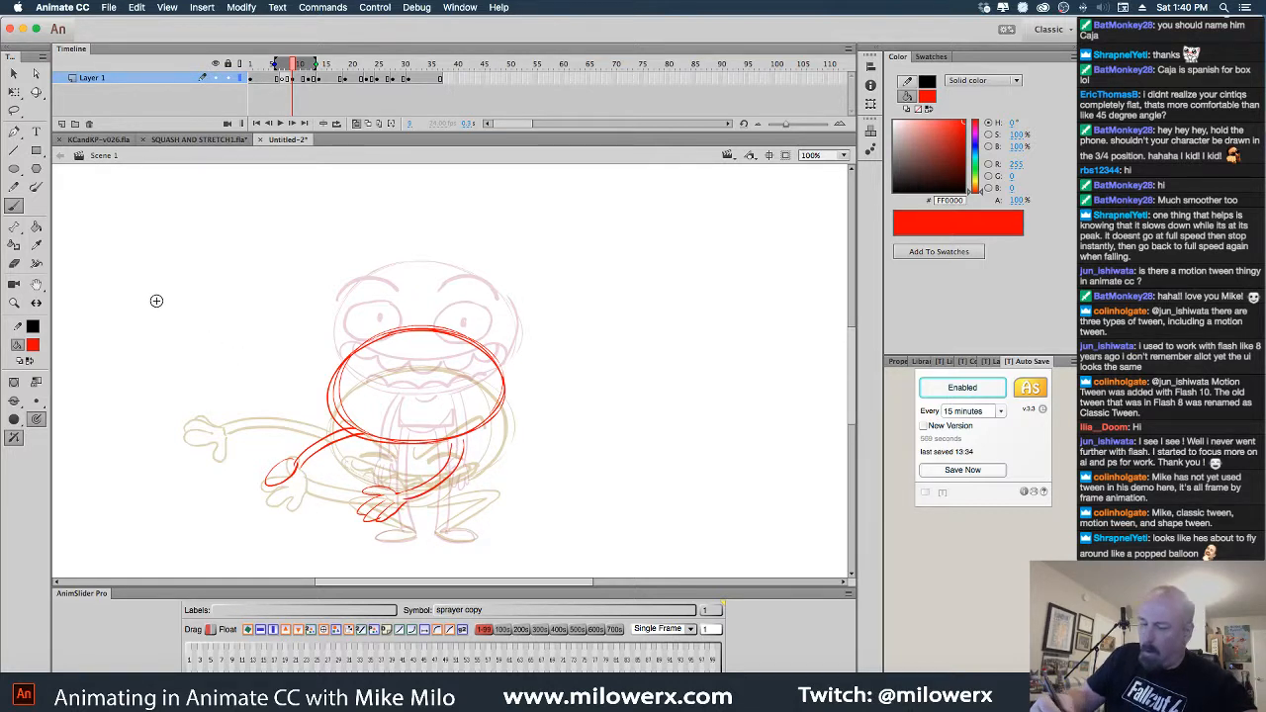
left_click(13, 110)
mouse_move(301, 467)
left_mouse_down()
mouse_move(277, 508)
mouse_move(299, 482)
mouse_move(291, 498)
left_mouse_up()
key("Delete")
key("b")
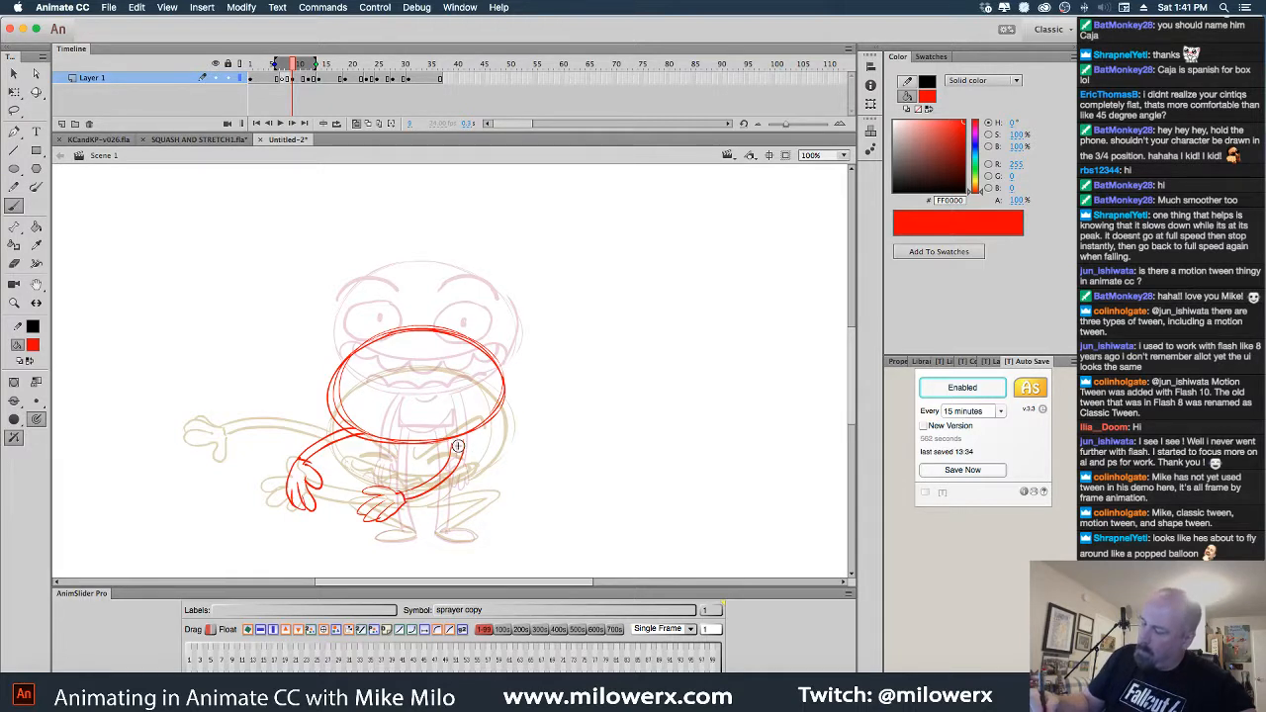
Add both eyes, the grinning mouth with lower lip, and the feet, then scrub to review
mouse_move(482, 383)
left_mouse_down()
mouse_move(444, 405)
mouse_move(482, 388)
left_mouse_up()
mouse_move(382, 386)
left_mouse_down()
mouse_move(347, 404)
mouse_move(388, 388)
left_mouse_up()
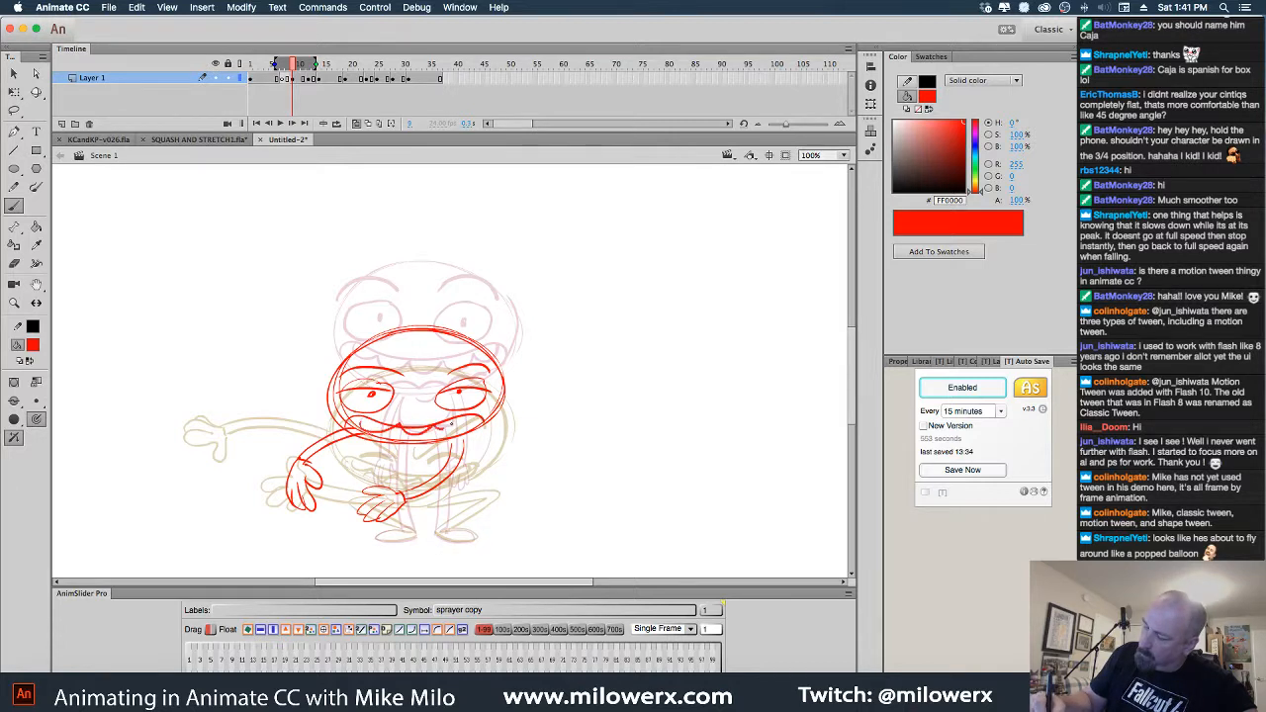
left_click_drag(452, 425, 474, 417)
left_click_drag(383, 435, 465, 435)
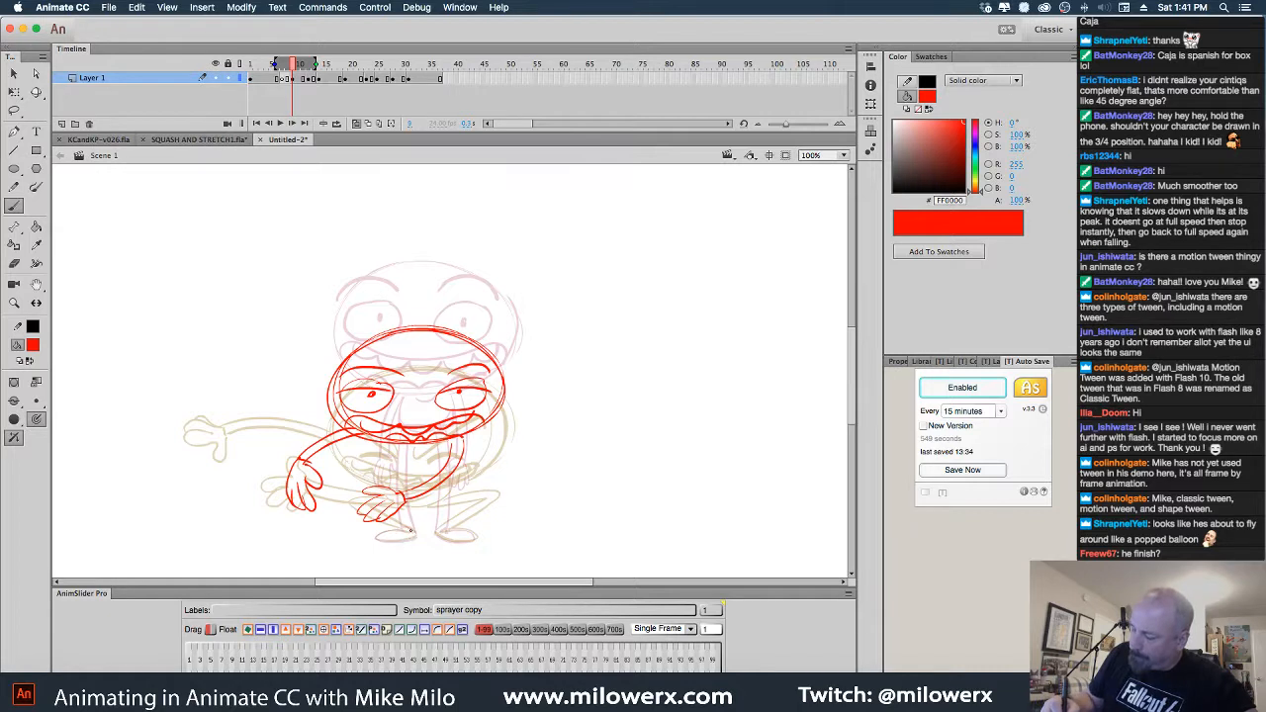
left_click_drag(379, 541, 415, 531)
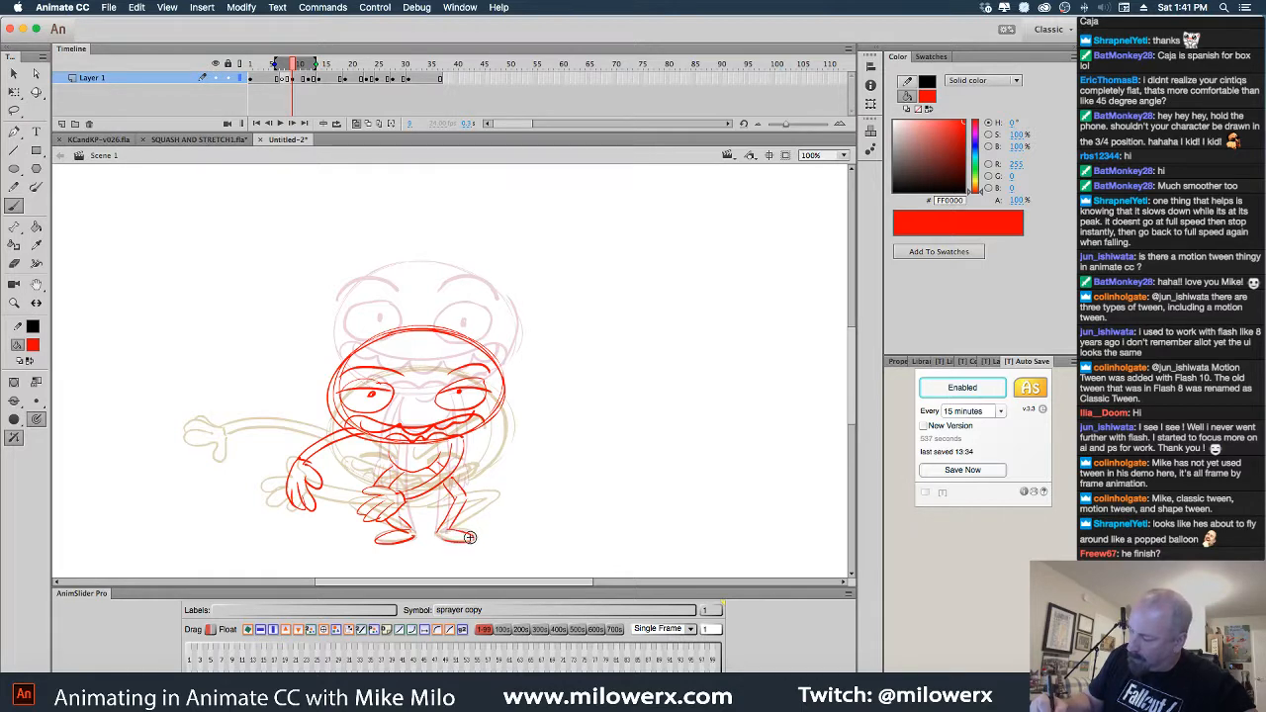
mouse_move(293, 65)
left_mouse_down()
mouse_move(263, 65)
mouse_move(322, 70)
mouse_move(286, 68)
mouse_move(290, 86)
left_mouse_up()
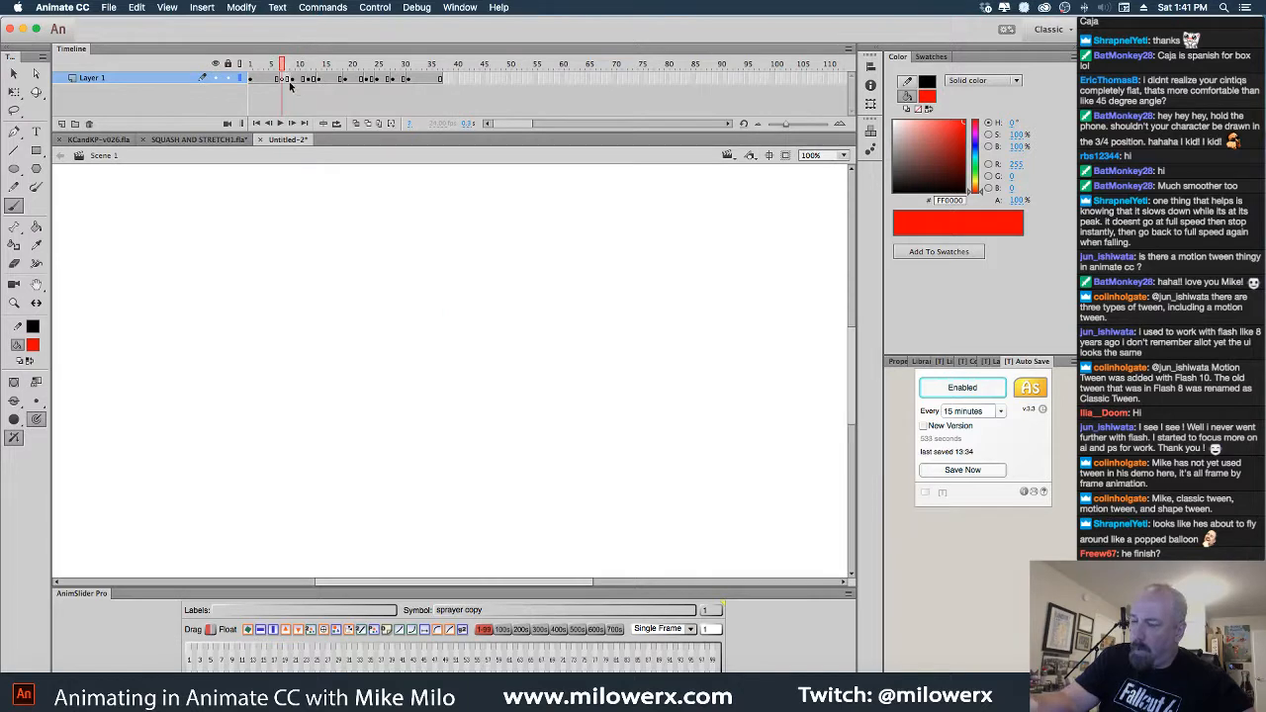
Delete the in-between drawing on frame 10 and remove frame 9 from the timeline
left_click(294, 83)
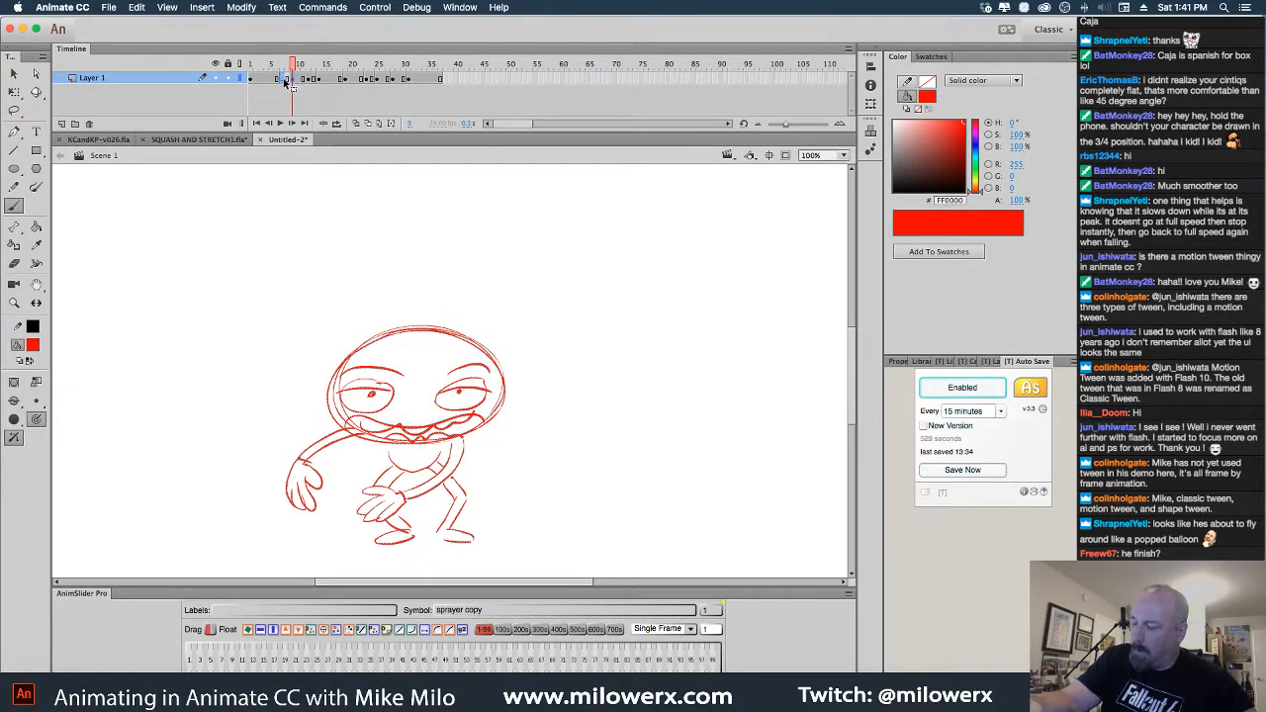
left_click(285, 67)
mouse_move(292, 74)
left_mouse_down()
mouse_move(309, 76)
mouse_move(276, 76)
mouse_move(293, 76)
left_mouse_up()
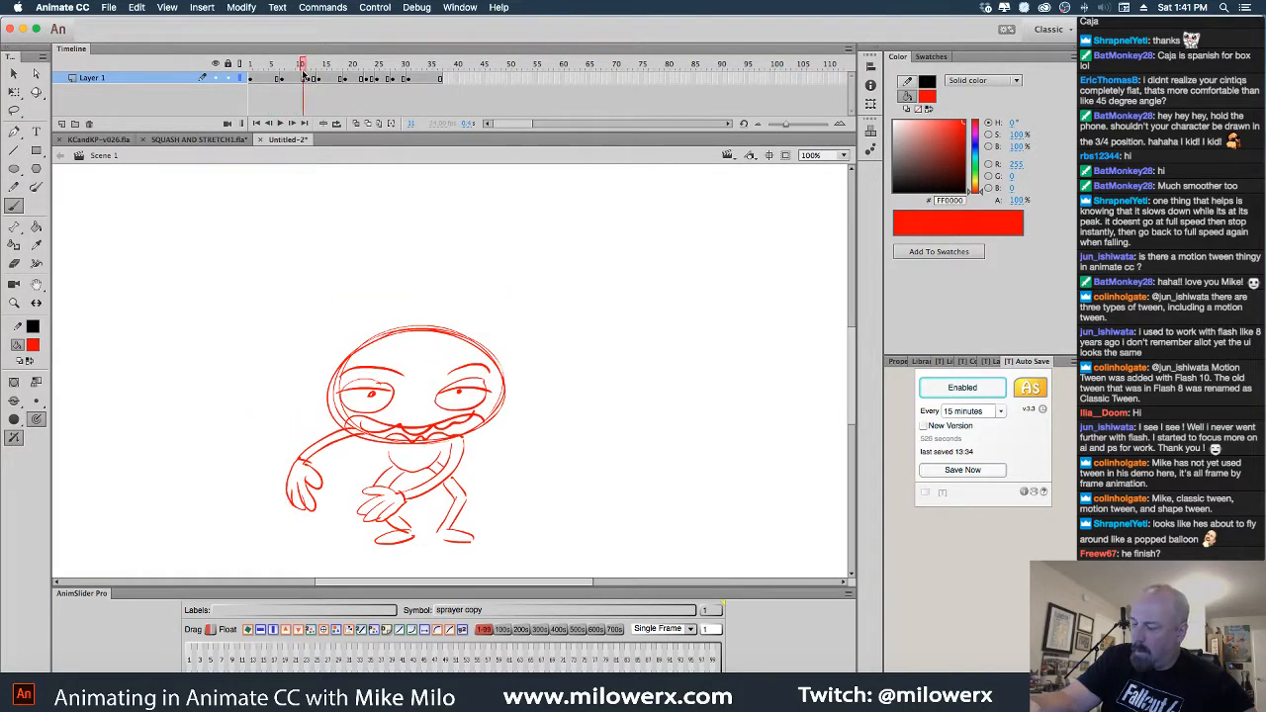
left_click(302, 79)
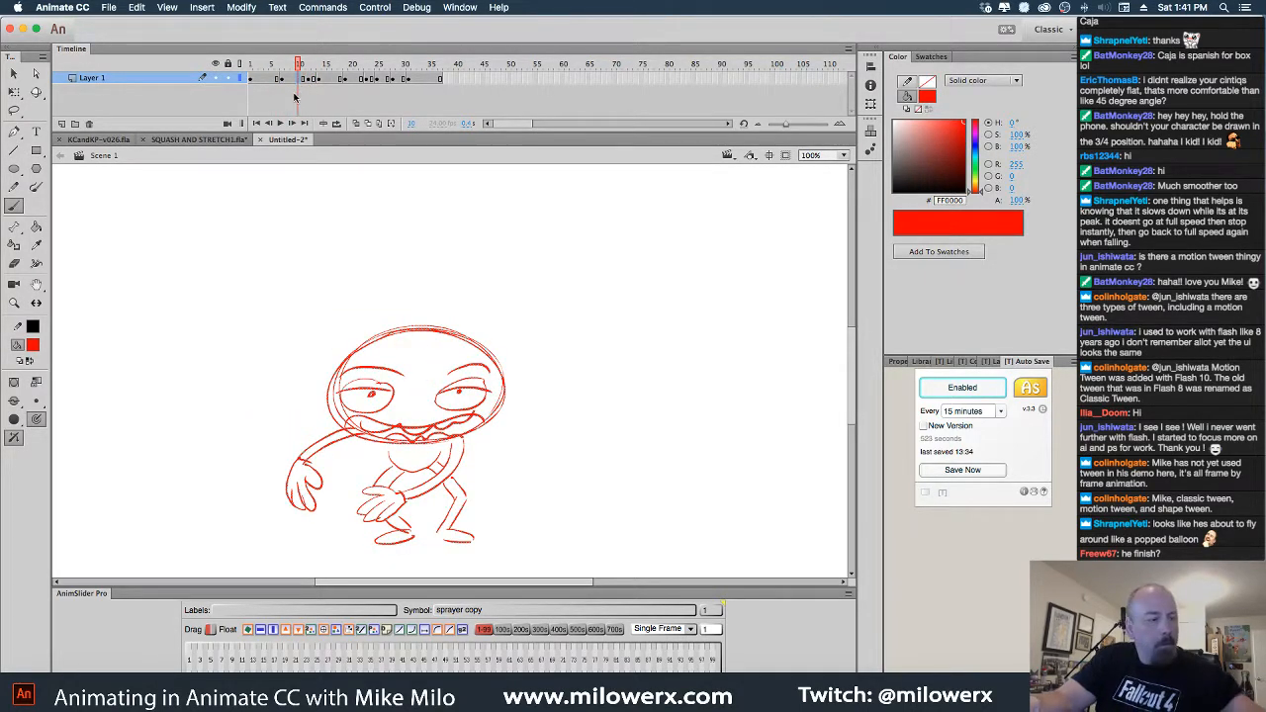
key("Delete")
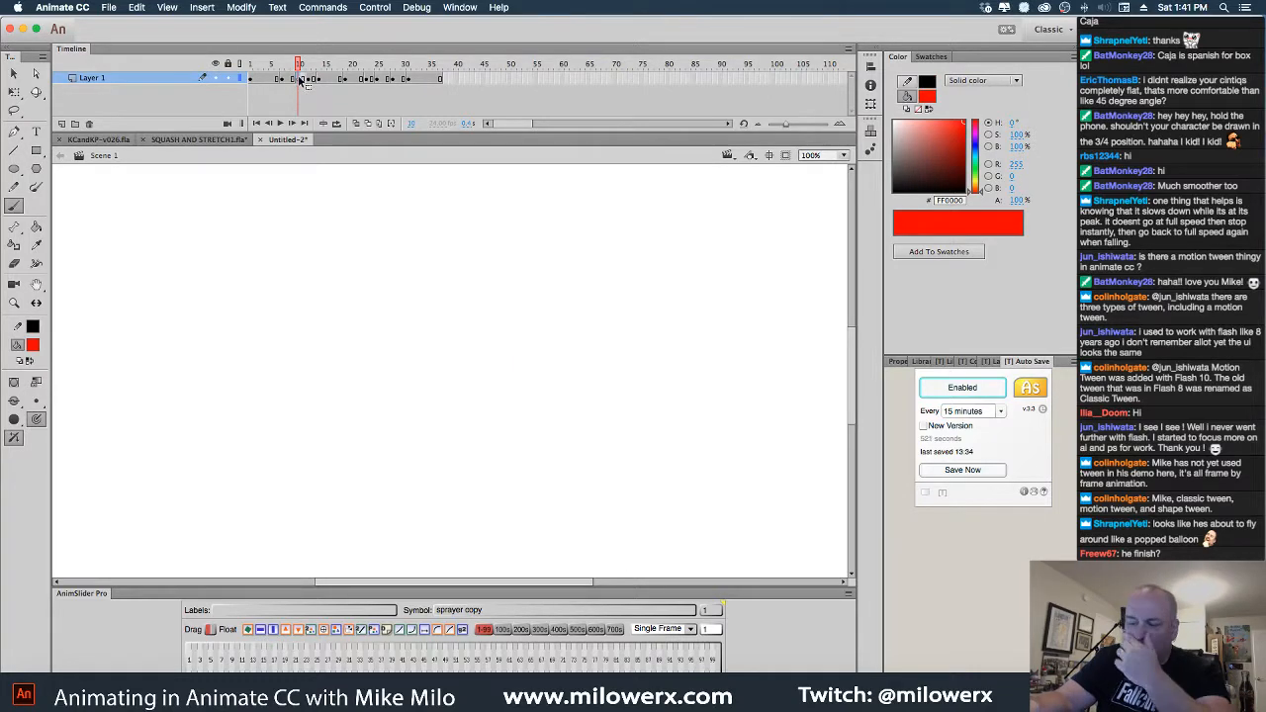
left_click(294, 80)
key("shift+F5")
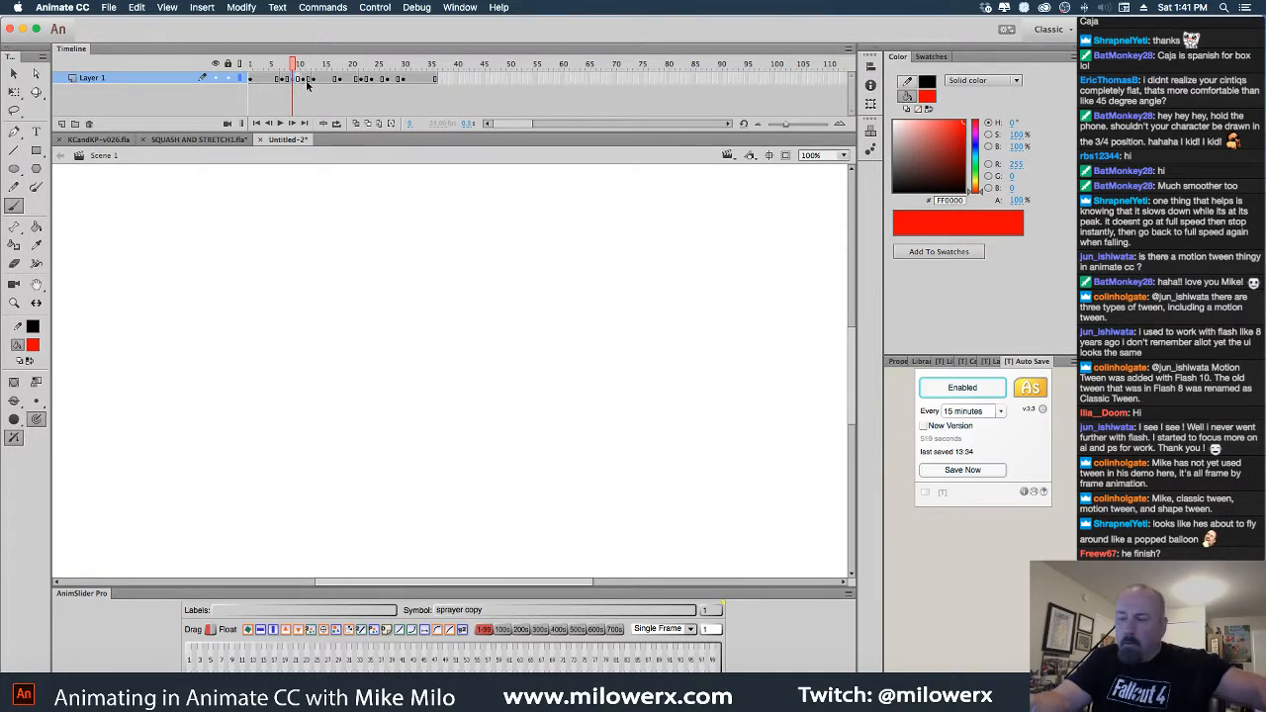
With onion skinning on a narrowed range, brush a new red head oval and a chart line beside it
left_click(357, 124)
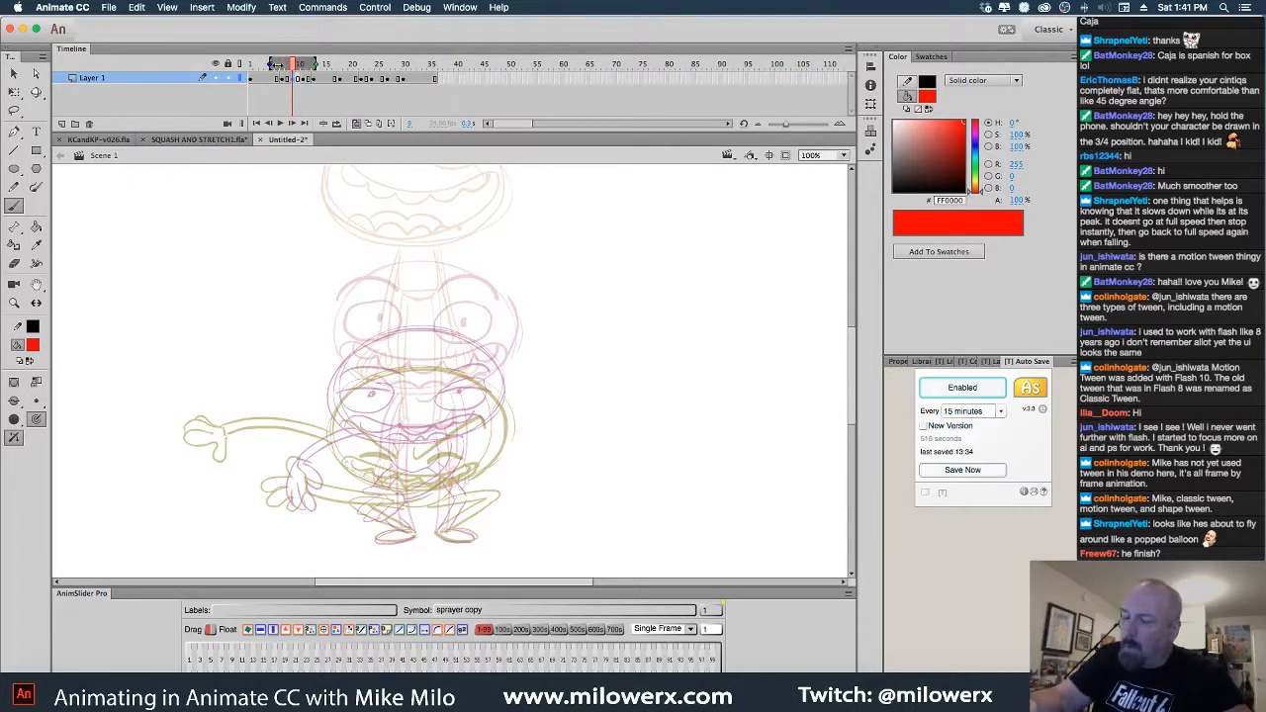
left_click_drag(283, 64, 307, 64)
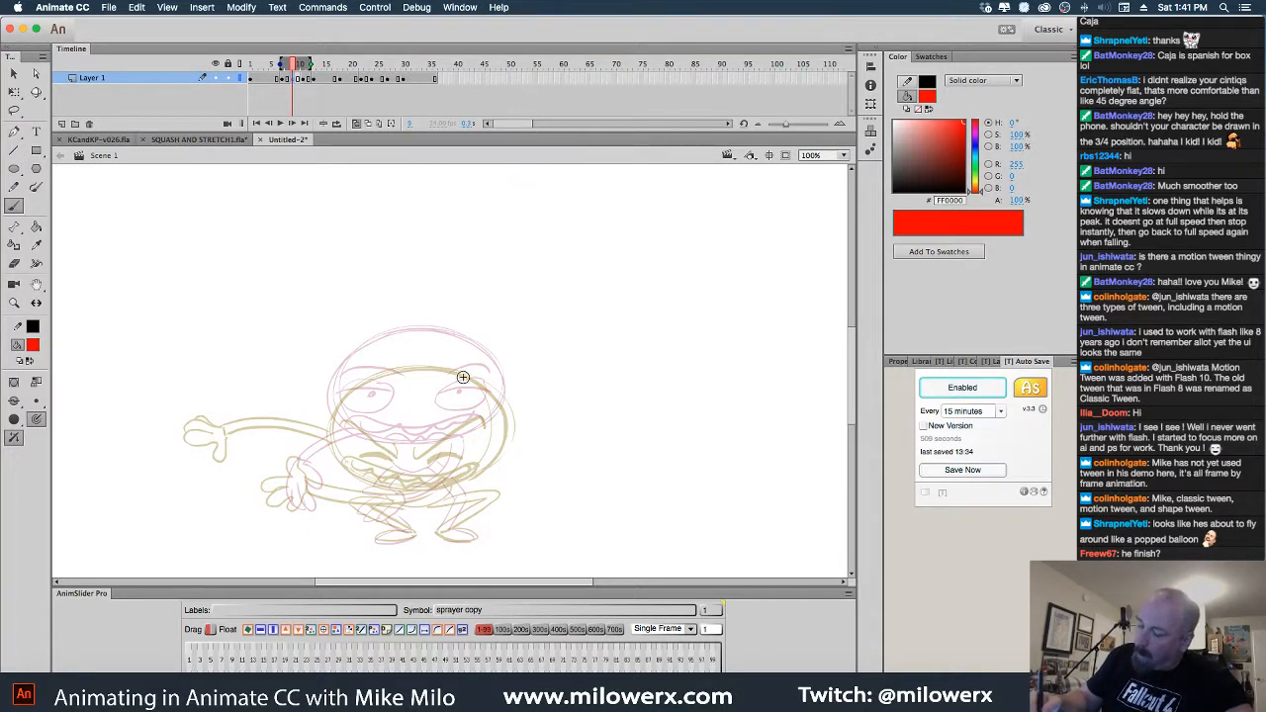
mouse_move(460, 354)
left_mouse_down()
mouse_move(342, 396)
mouse_move(465, 353)
mouse_move(494, 433)
left_mouse_up()
mouse_move(649, 255)
left_mouse_down()
mouse_move(692, 253)
mouse_move(699, 388)
mouse_move(715, 398)
mouse_move(678, 392)
left_mouse_up()
Label the timing chart beside the character with circled 1 and 2 ticks and a 1D mark
key("super+z")
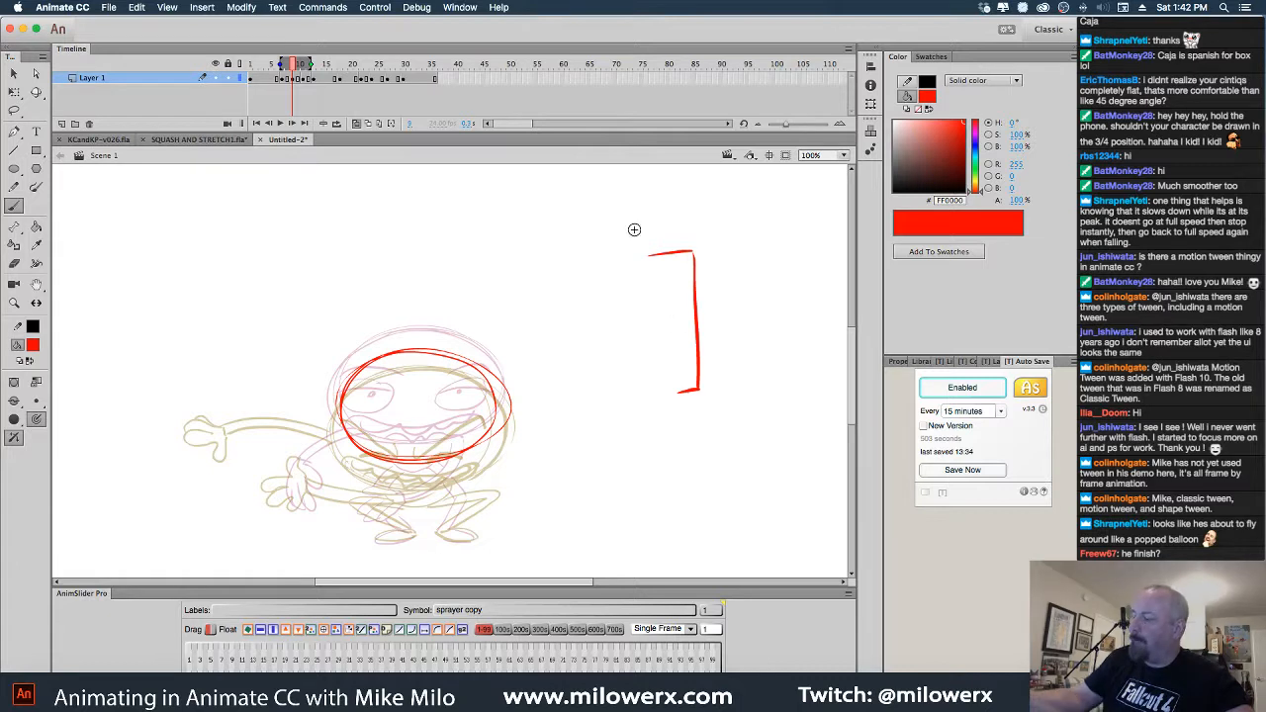
left_click_drag(625, 244, 628, 266)
left_click_drag(629, 238, 628, 238)
mouse_move(648, 389)
left_mouse_down()
mouse_move(673, 404)
mouse_move(675, 390)
left_mouse_up()
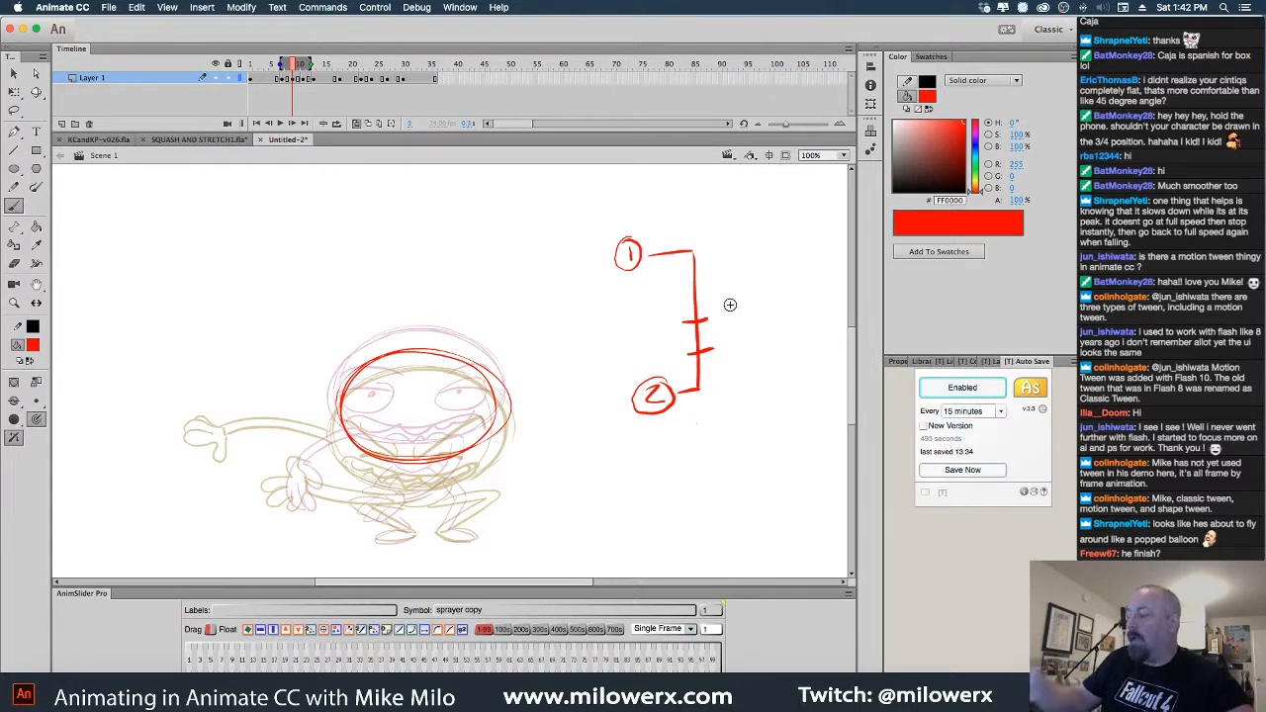
left_click(14, 73)
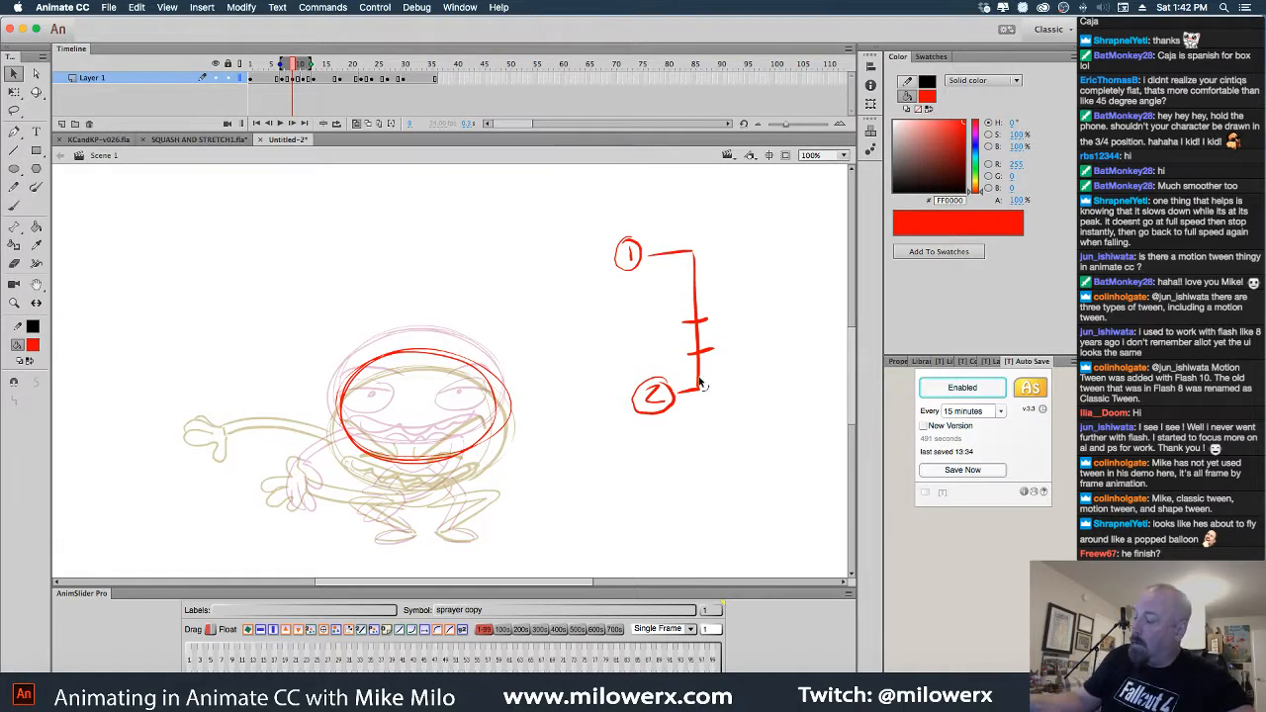
left_click(14, 187)
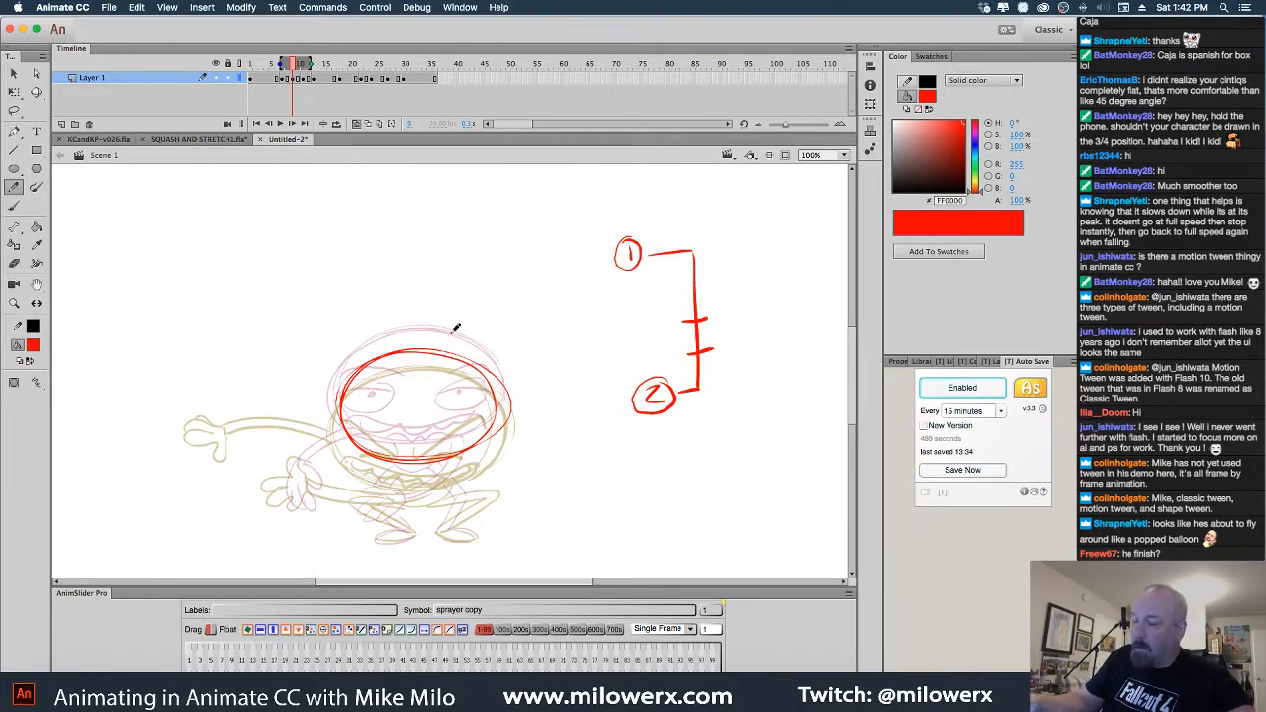
left_click(14, 206)
left_click_drag(689, 372, 711, 369)
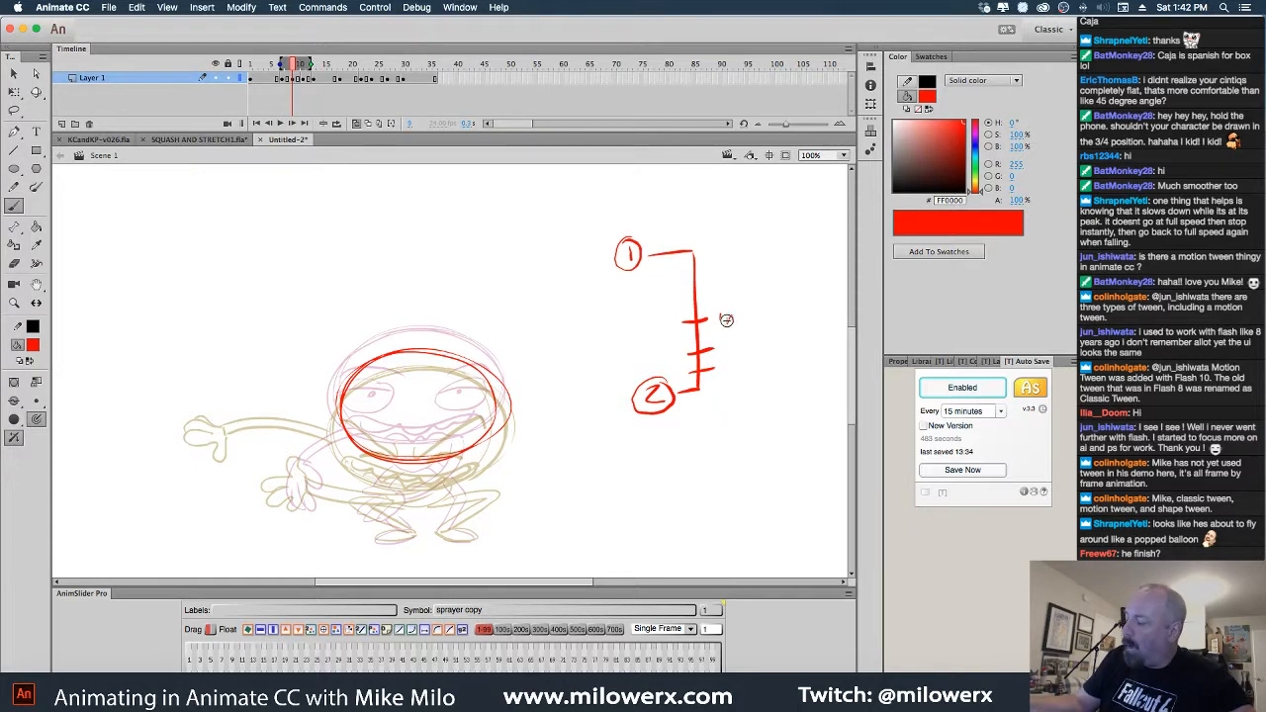
mouse_move(720, 315)
left_mouse_down()
mouse_move(733, 322)
mouse_move(723, 370)
mouse_move(735, 369)
left_mouse_up()
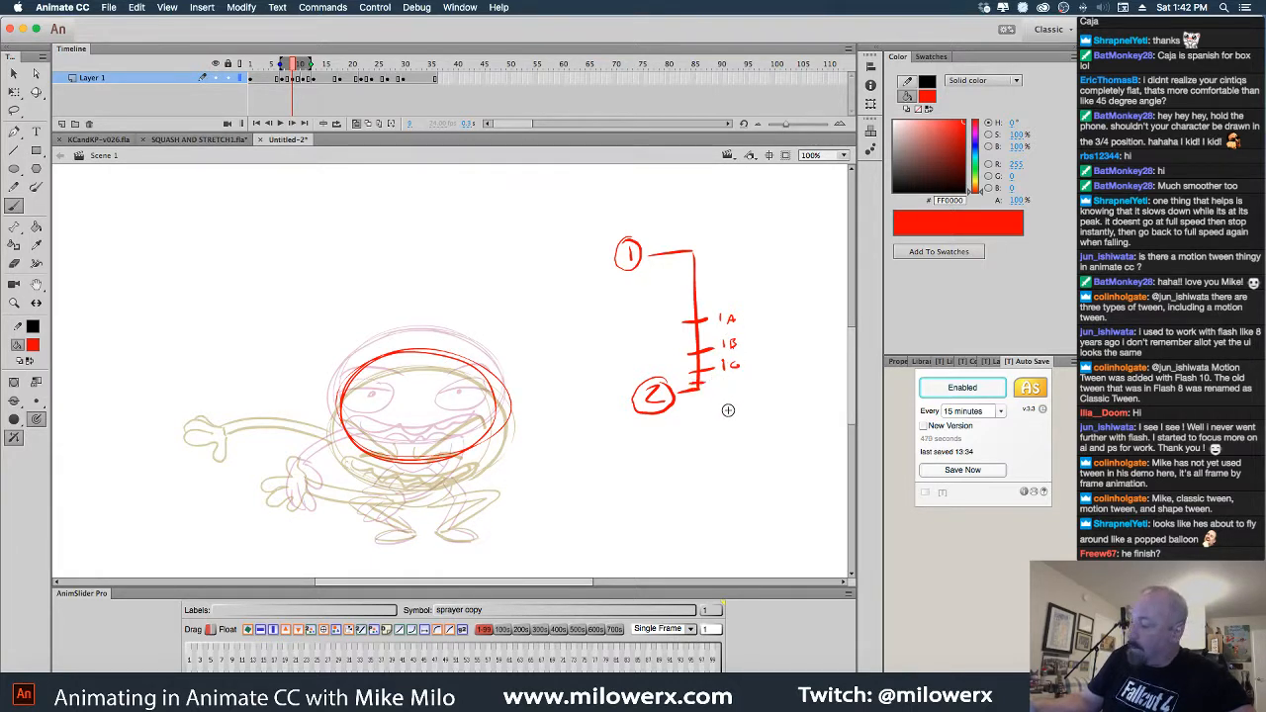
left_click_drag(721, 378, 721, 388)
left_click_drag(726, 378, 727, 387)
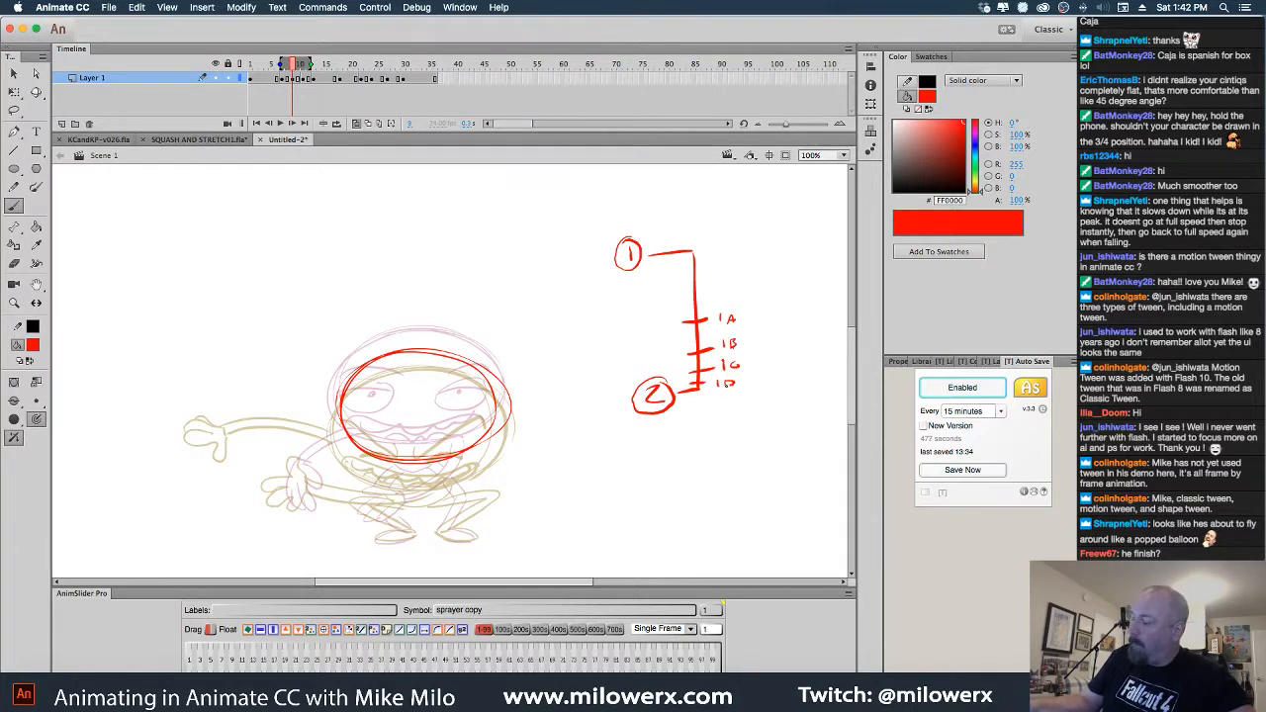
Lasso-select and delete the red numbering chart
left_click(14, 110)
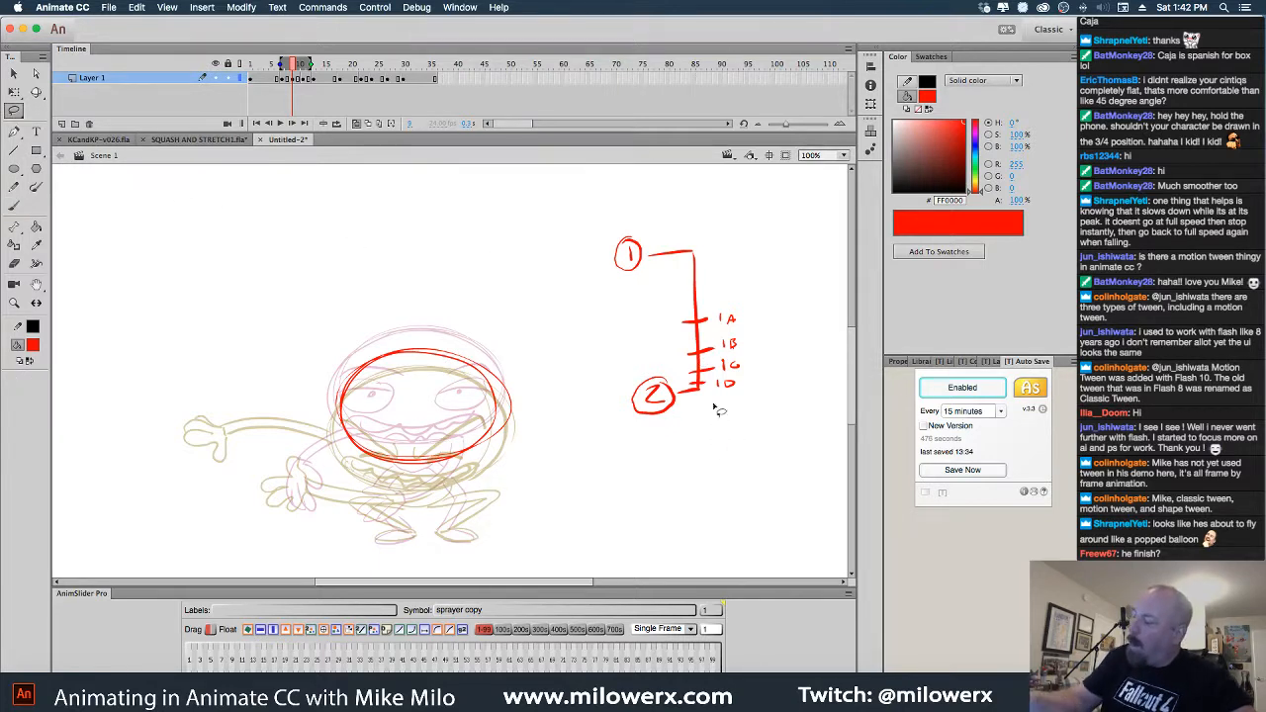
mouse_move(744, 457)
left_mouse_down()
mouse_move(732, 257)
mouse_move(728, 514)
left_mouse_up()
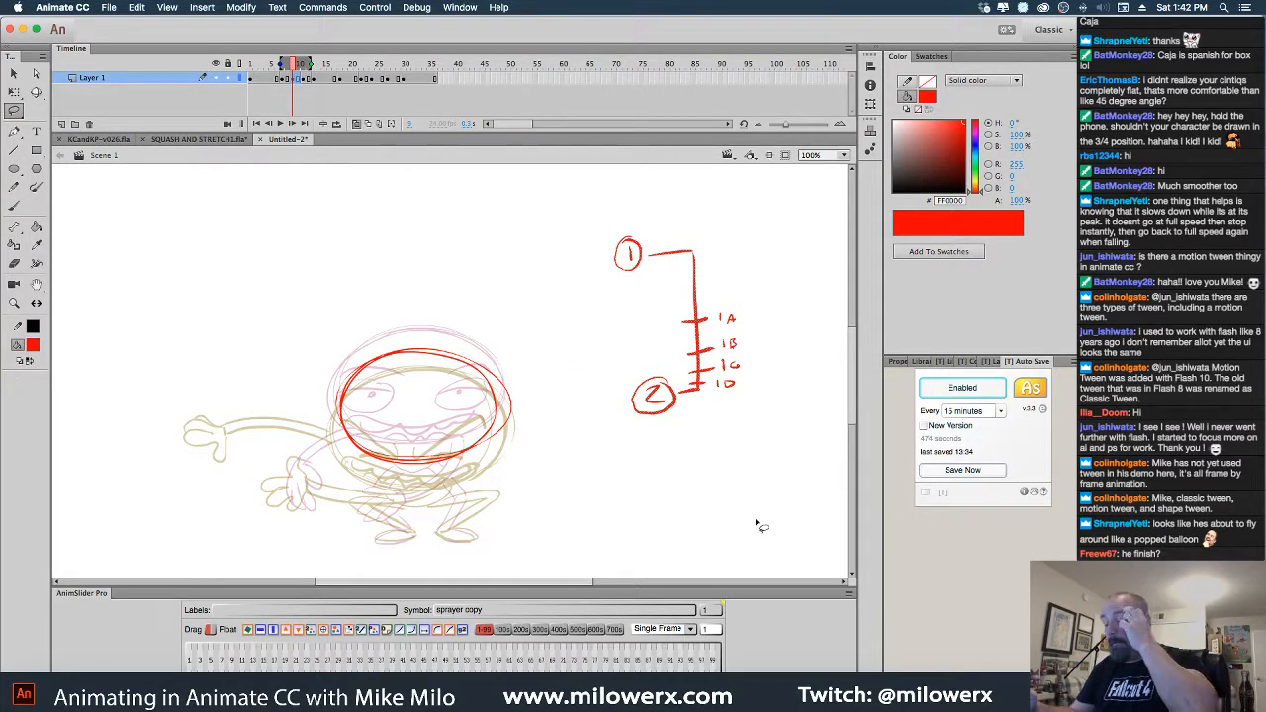
key("Delete")
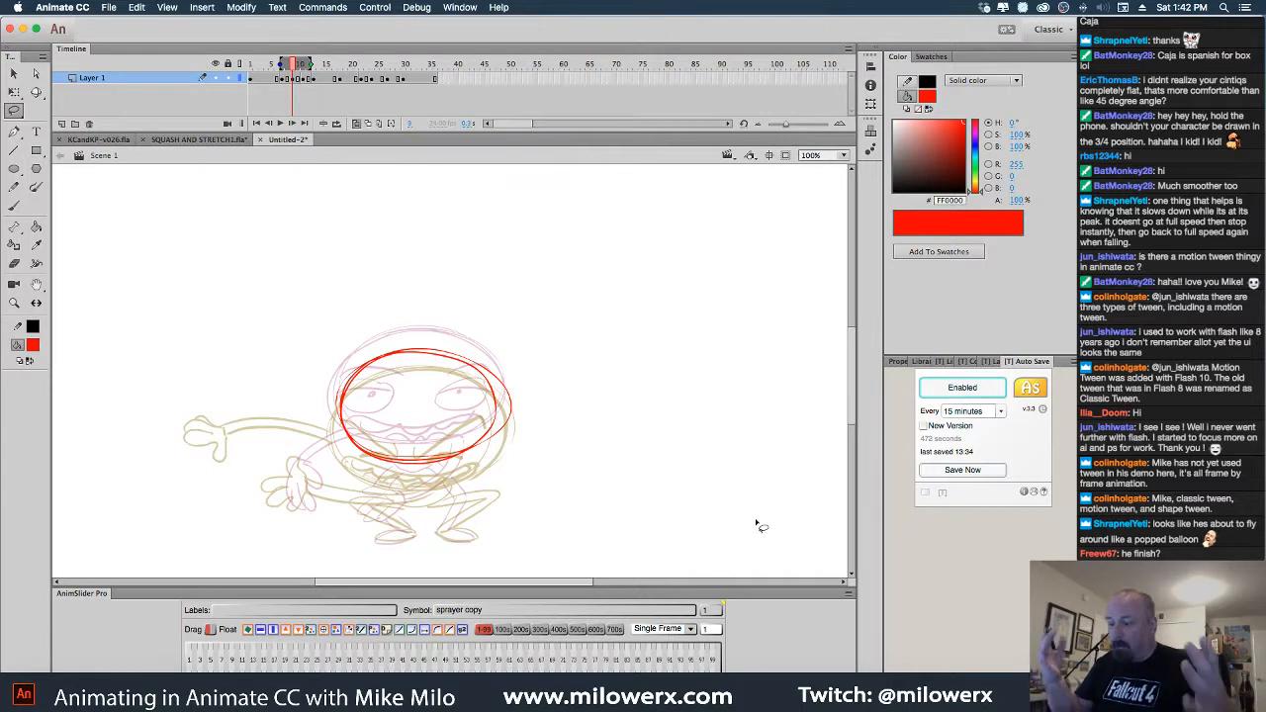
left_click(14, 204)
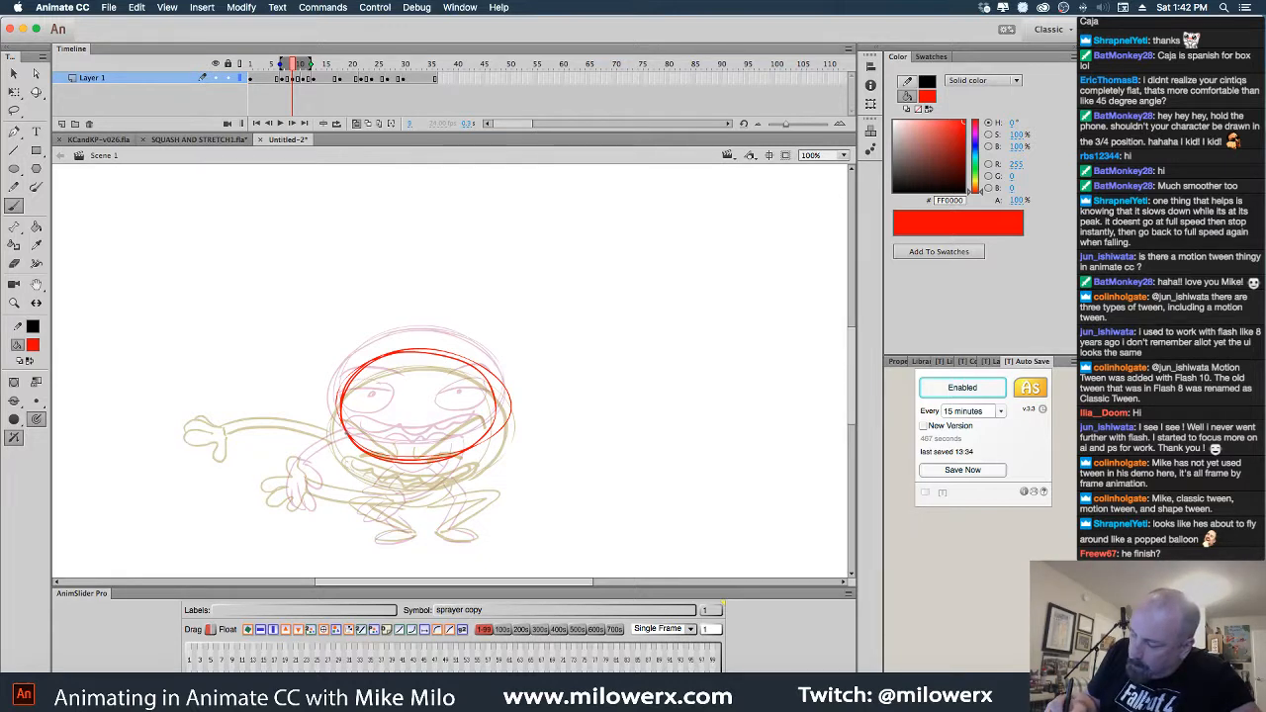
Brush both arms reaching left, the bent legs and feet, with onion skinning then turned off
mouse_move(346, 431)
left_mouse_down()
mouse_move(211, 442)
mouse_move(231, 439)
mouse_move(205, 446)
mouse_move(210, 459)
mouse_move(220, 449)
mouse_move(203, 467)
mouse_move(274, 440)
mouse_move(351, 442)
left_mouse_up()
left_click_drag(240, 442, 241, 453)
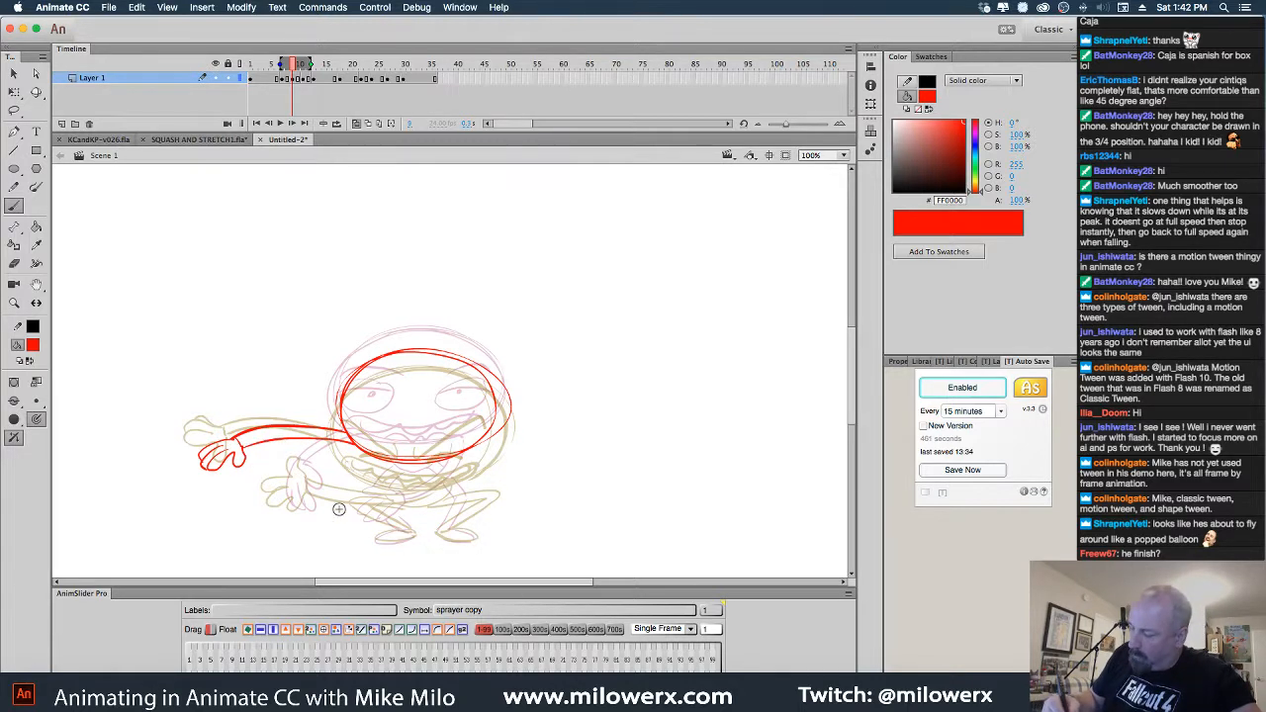
mouse_move(339, 486)
left_mouse_down()
mouse_move(298, 489)
mouse_move(324, 492)
mouse_move(319, 508)
mouse_move(330, 507)
mouse_move(445, 457)
left_mouse_up()
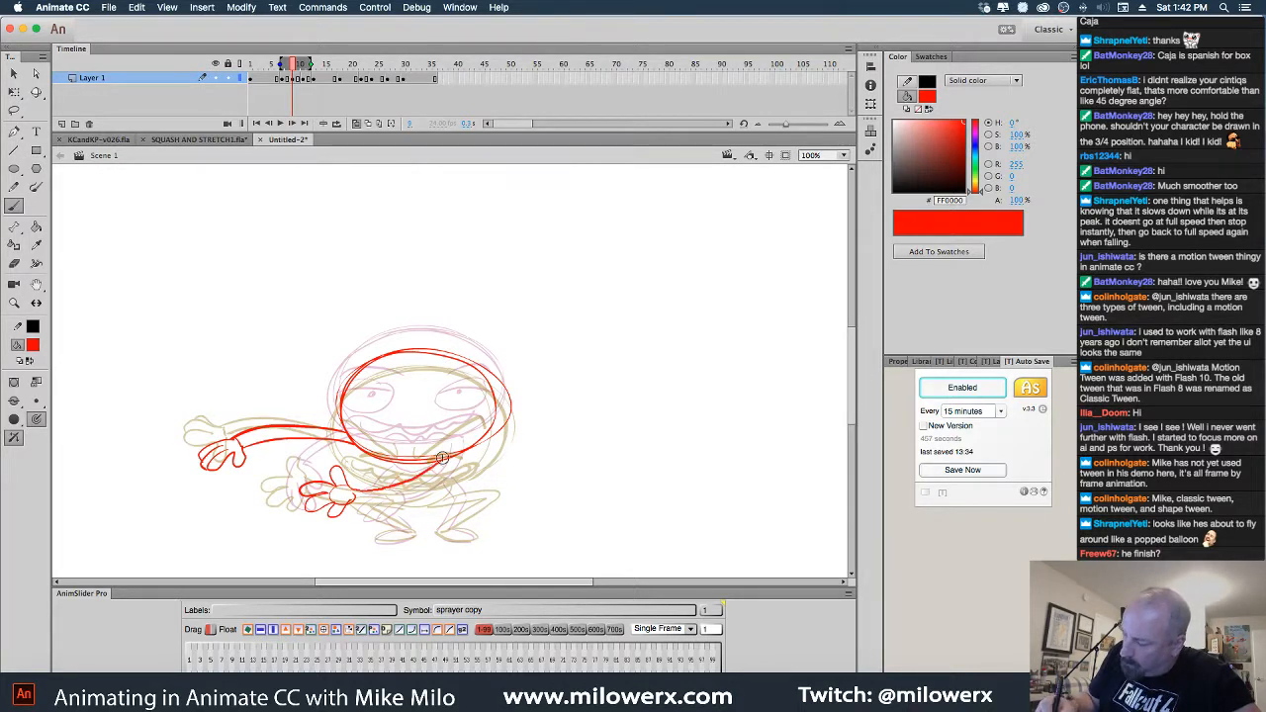
left_click_drag(354, 500, 450, 462)
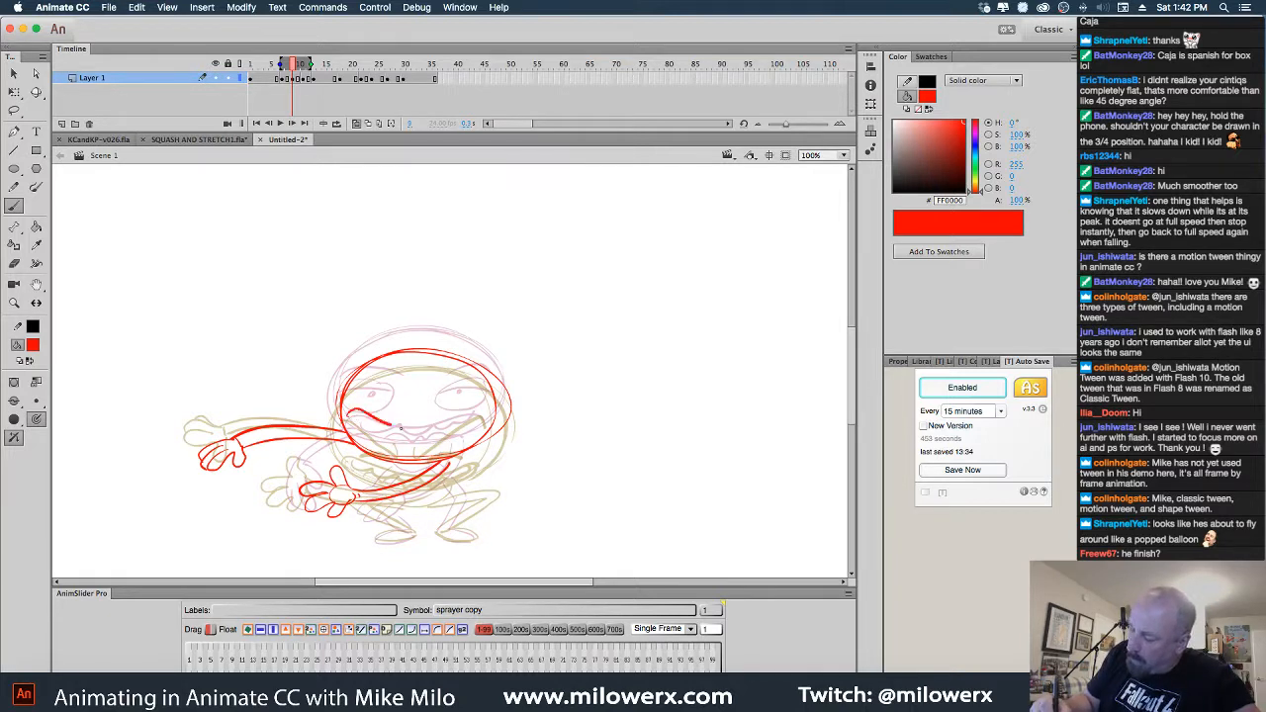
left_click_drag(435, 434, 450, 429)
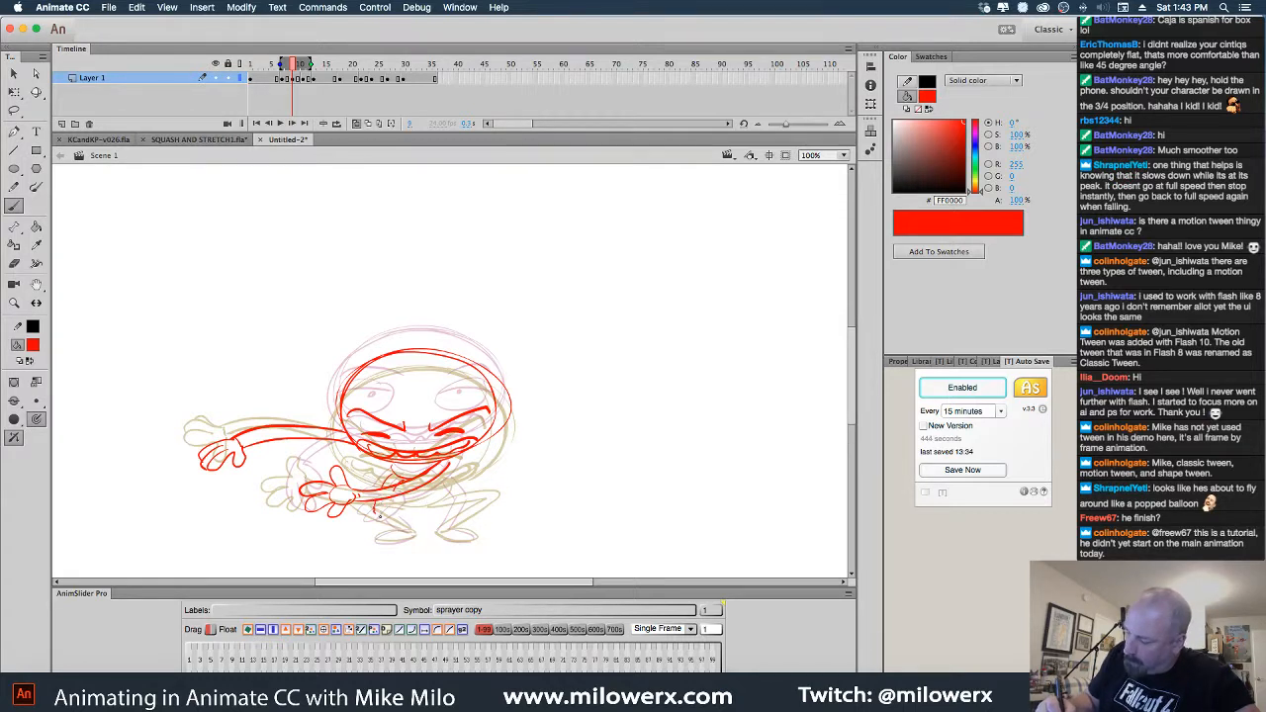
mouse_move(379, 511)
left_mouse_down()
mouse_move(407, 551)
mouse_move(477, 502)
left_mouse_up()
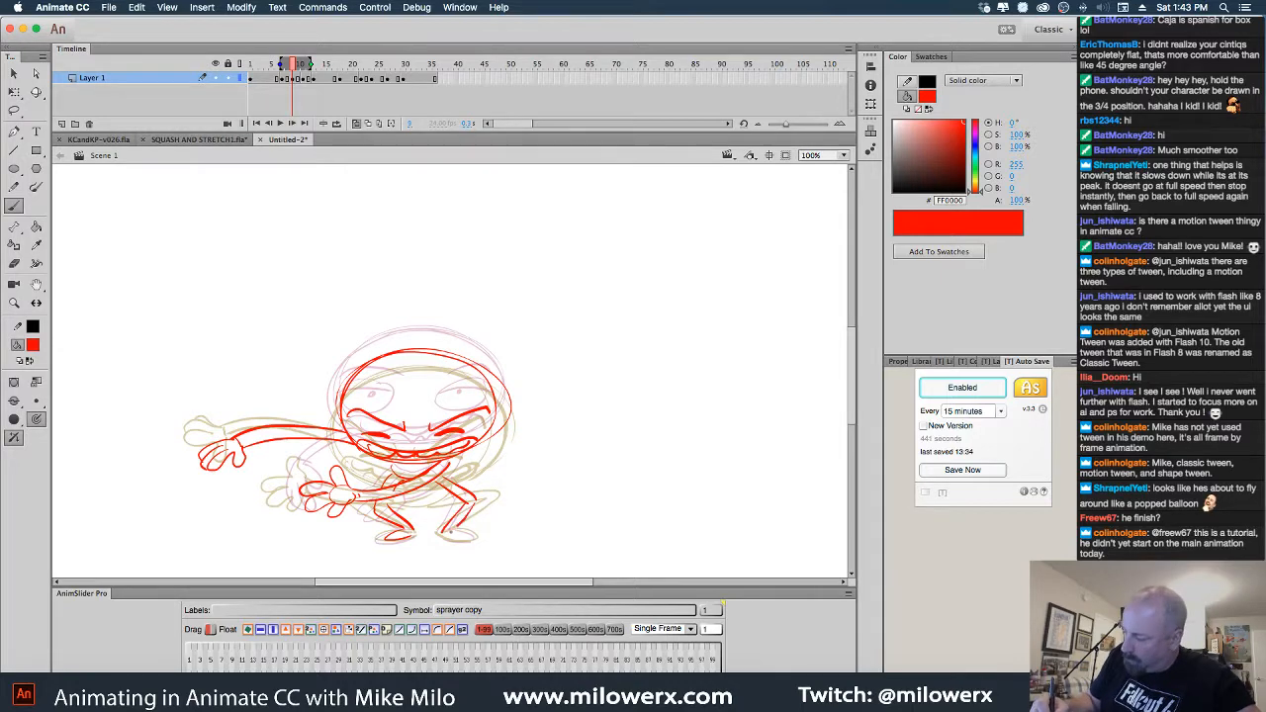
left_click(338, 122)
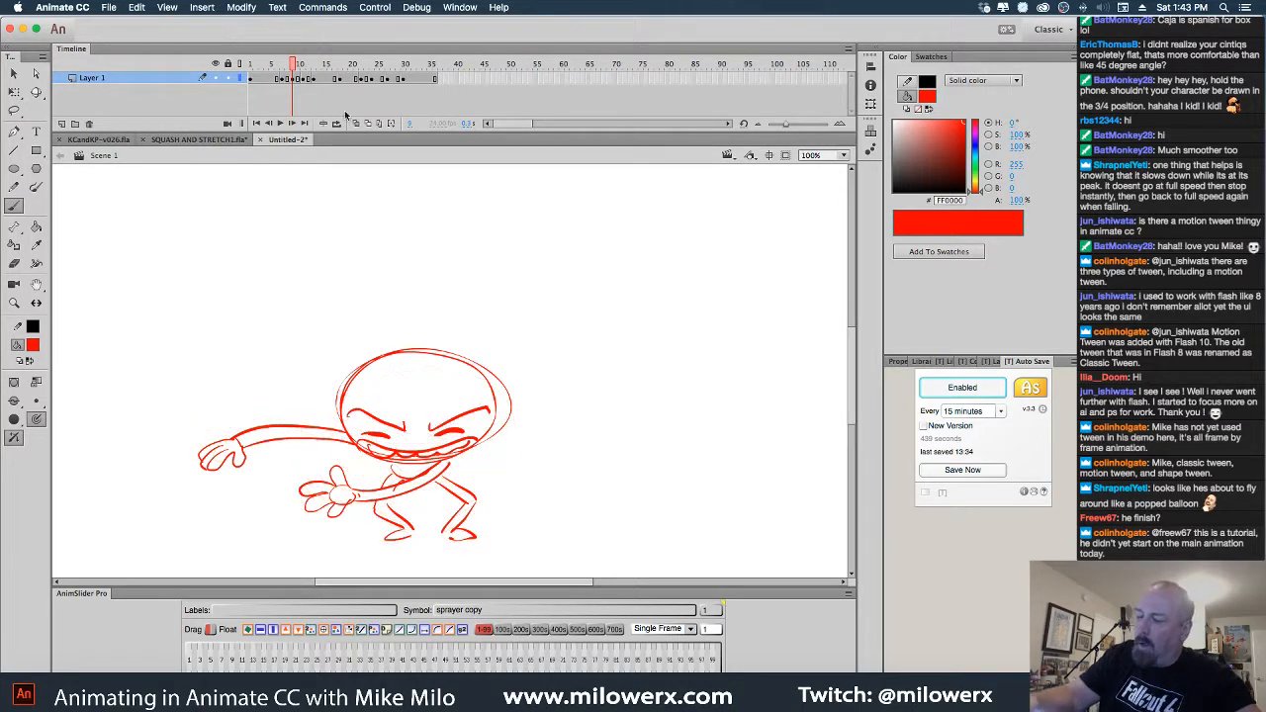
Play the jump and step frame by frame to review the poses
left_click_drag(293, 78, 250, 78)
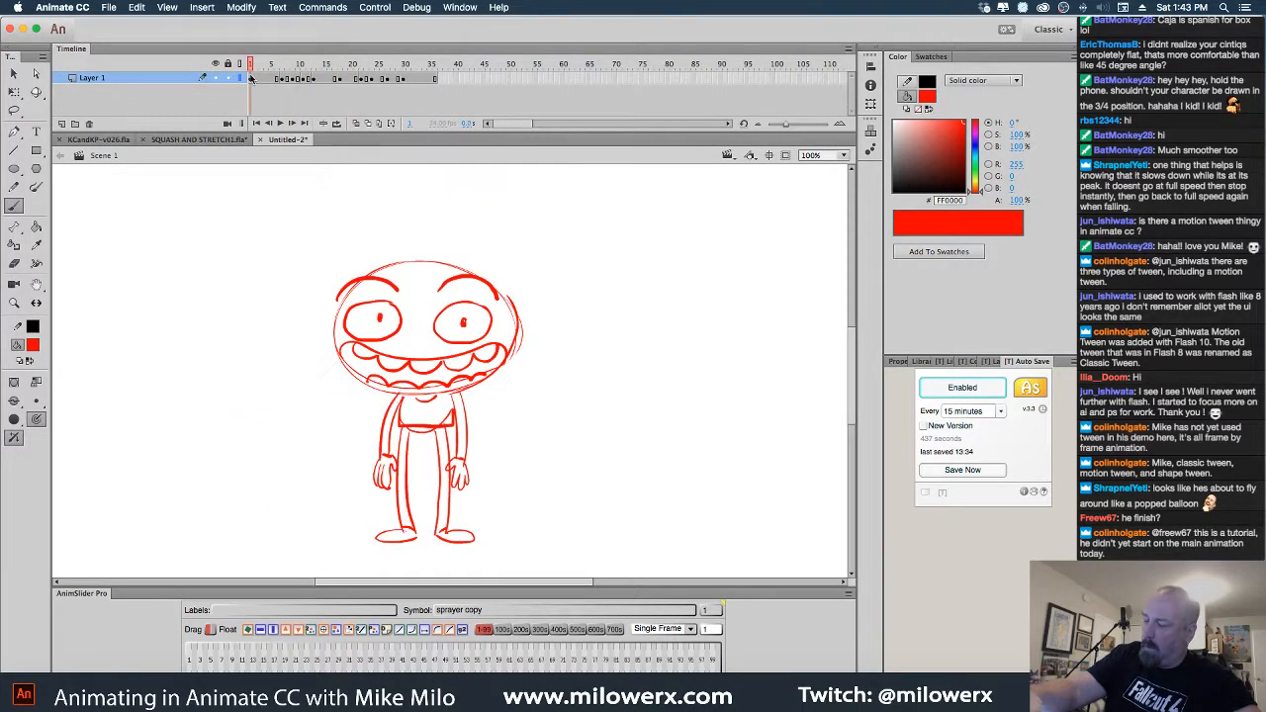
key("Return")
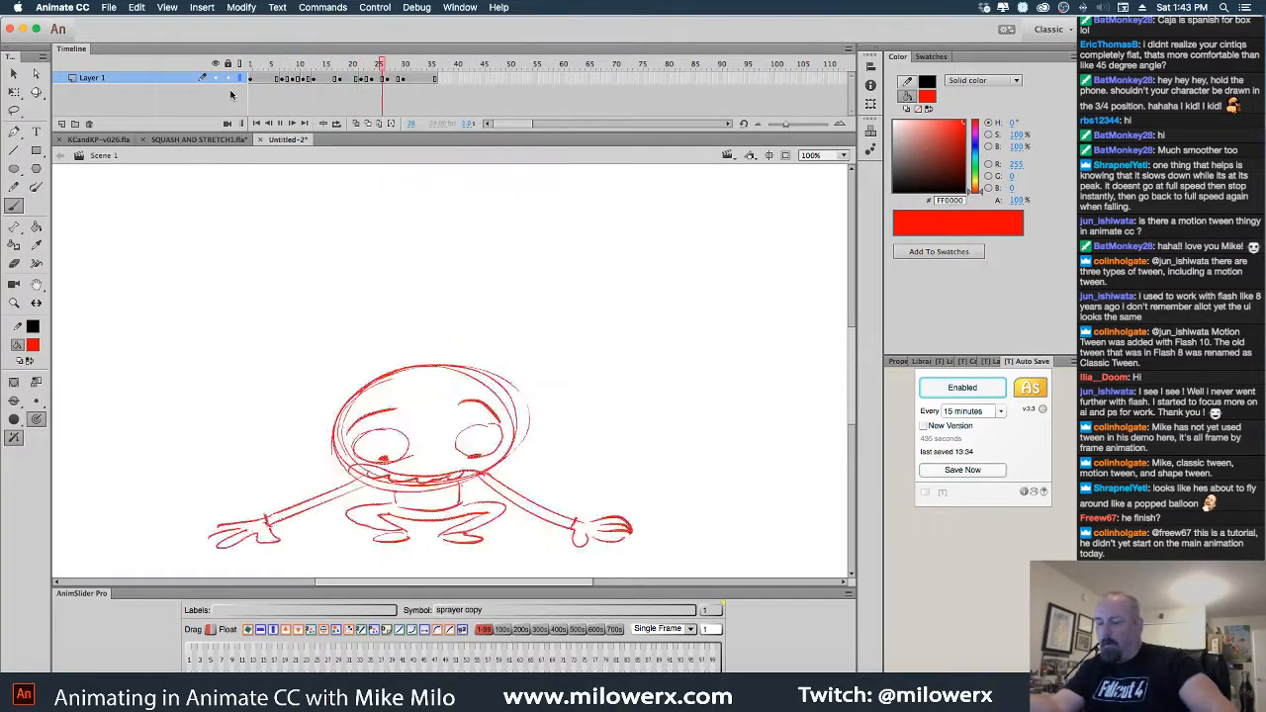
mouse_move(410, 78)
left_mouse_down()
mouse_move(278, 79)
mouse_move(341, 73)
mouse_move(330, 72)
left_mouse_up()
key("comma")
key("comma")
key("comma")
key("comma")
key("comma")
key("comma")
key("period")
key("period")
key("period")
key("period")
key("comma")
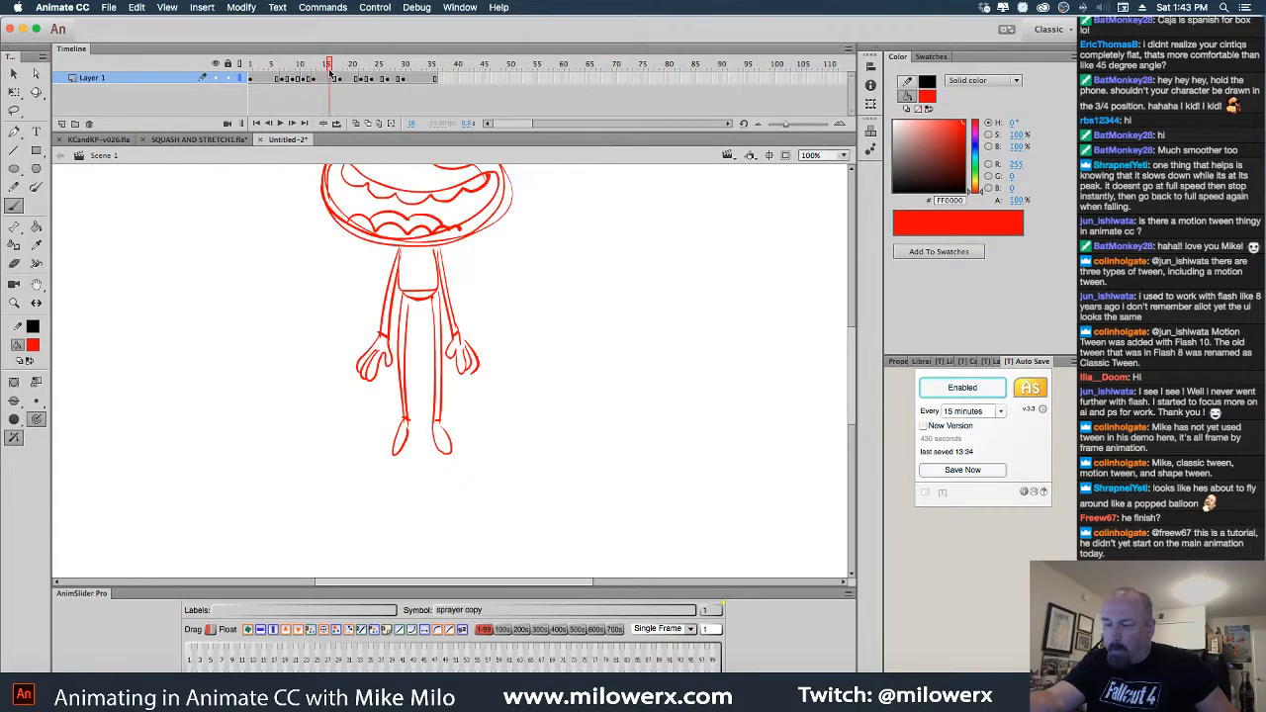
Remove frames 15 through 17 from the timeline
left_click(324, 79)
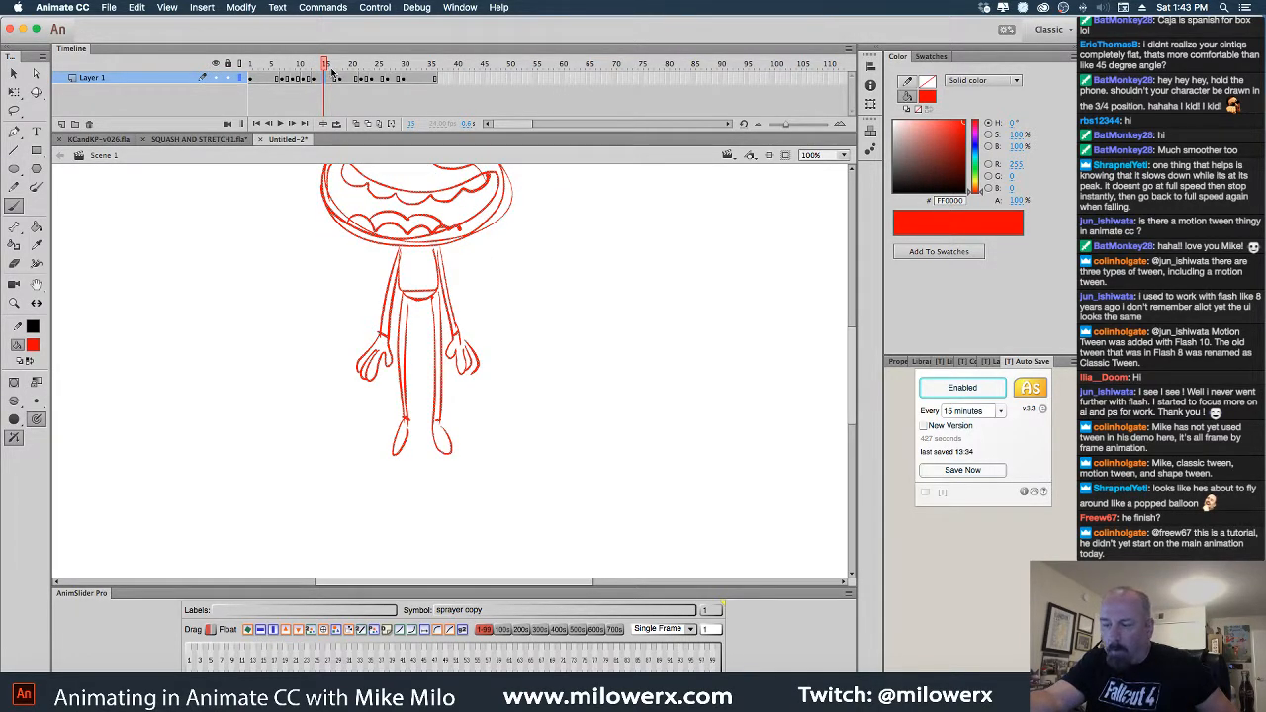
left_click(324, 79)
left_click(324, 80)
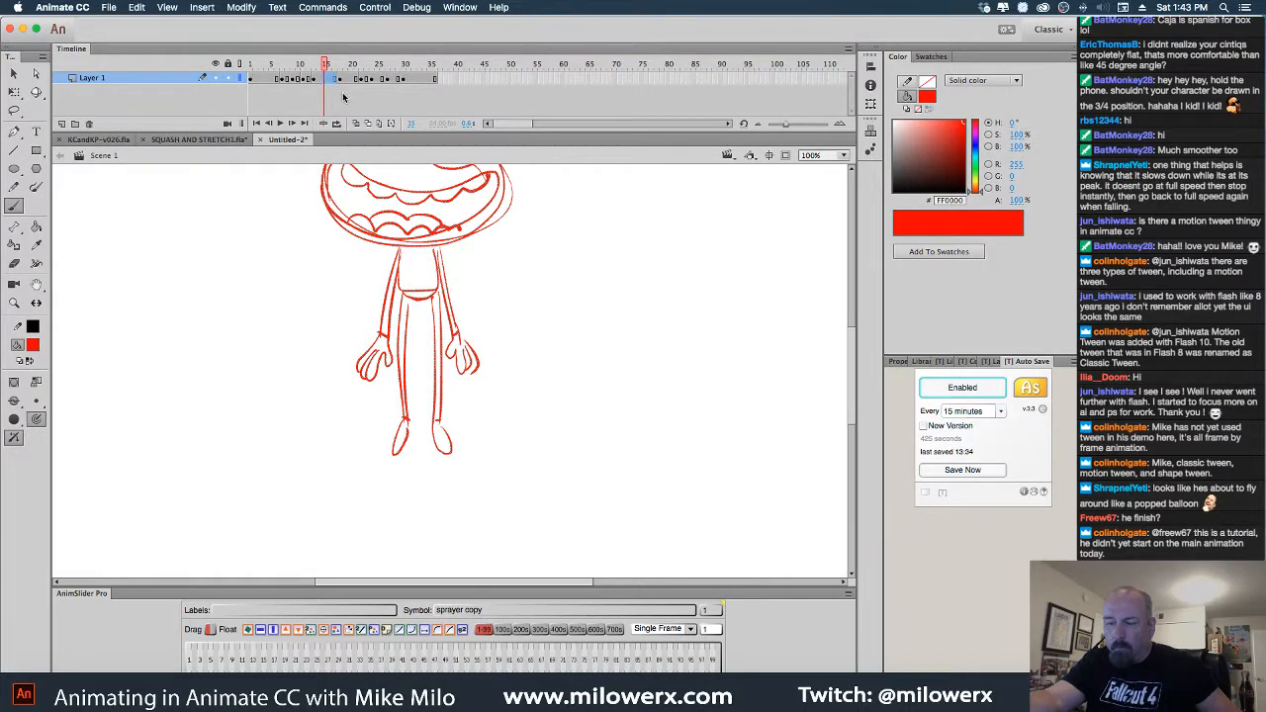
key("shift+F5")
mouse_move(320, 65)
left_mouse_down()
mouse_move(251, 65)
mouse_move(340, 65)
left_mouse_up()
Zoom the stage out to 50% and insert a blank keyframe at frame 15
left_click_drag(551, 342, 548, 380)
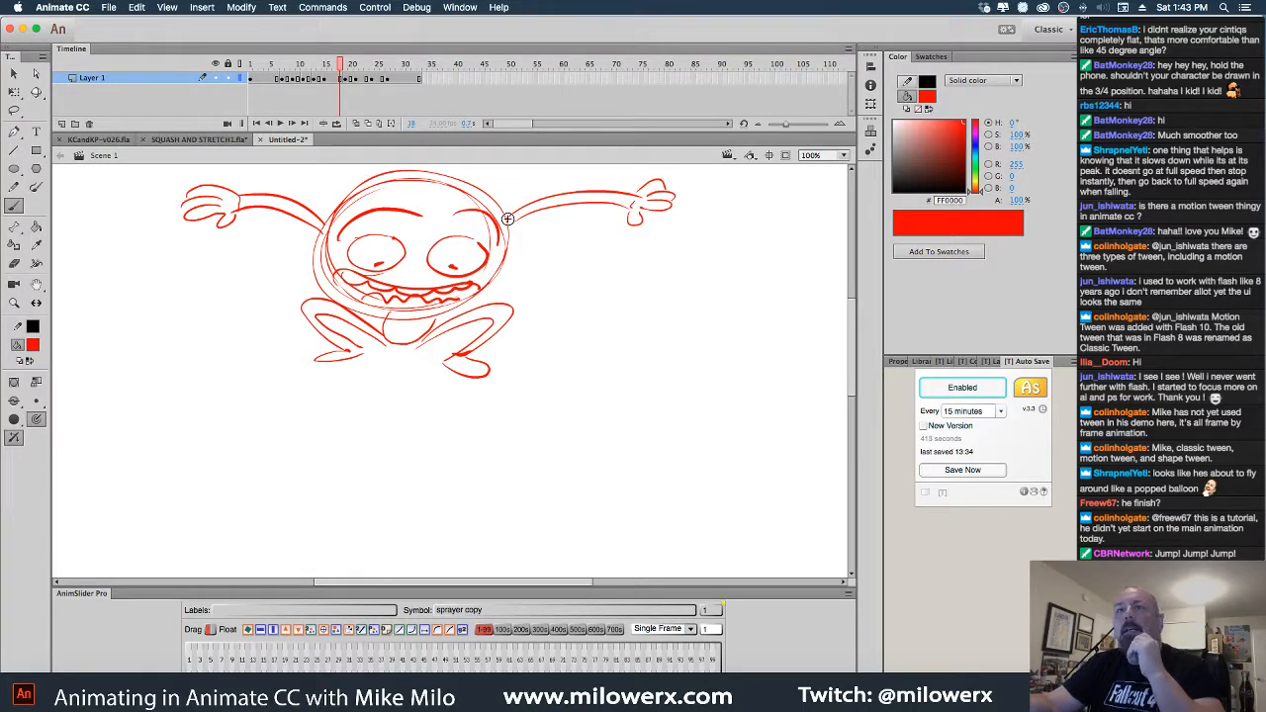
key("space")
left_click_drag(580, 274, 592, 342)
key("super+minus")
key("space")
left_click_drag(509, 300, 498, 178)
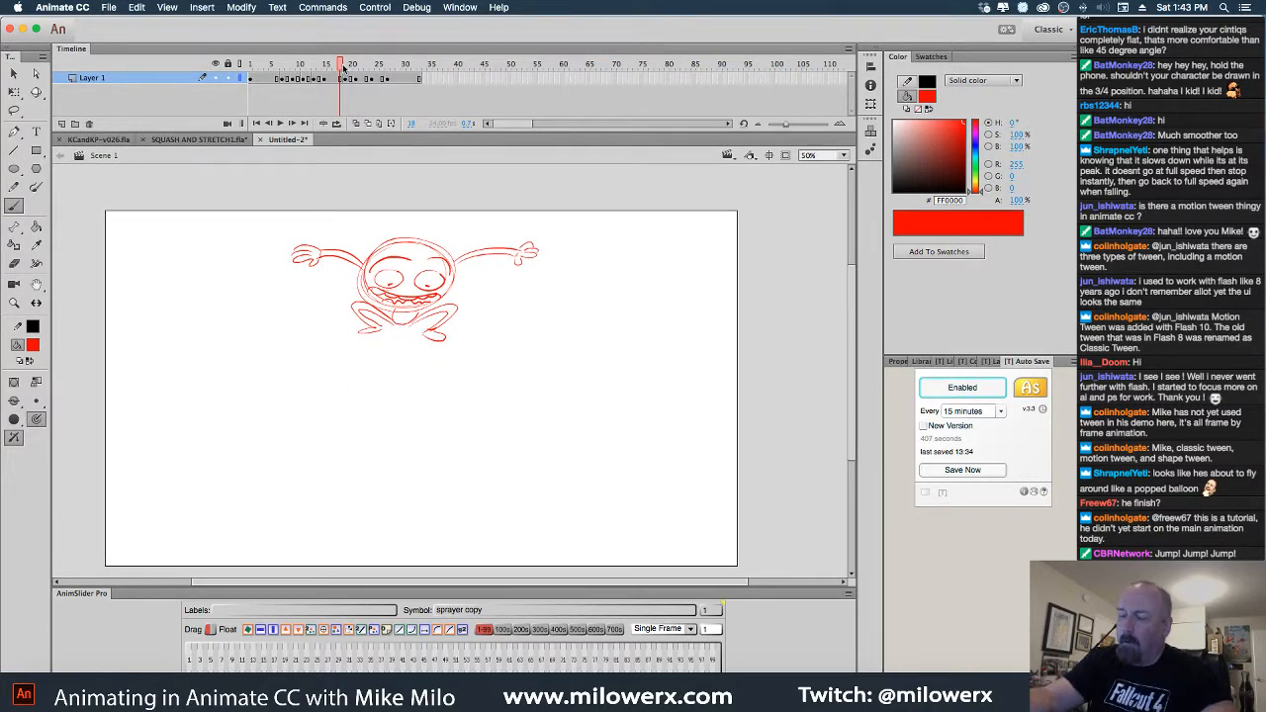
mouse_move(344, 68)
left_mouse_down()
mouse_move(282, 73)
mouse_move(333, 73)
mouse_move(310, 82)
mouse_move(330, 89)
left_mouse_up()
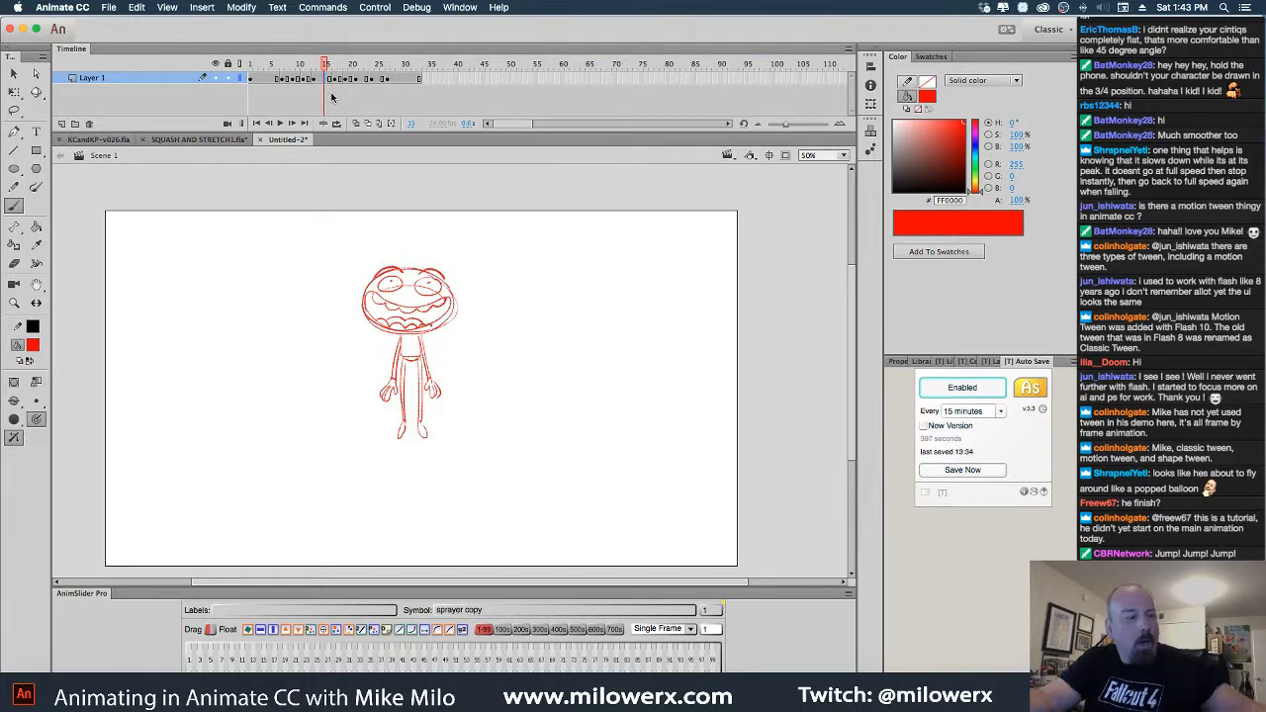
key("F7")
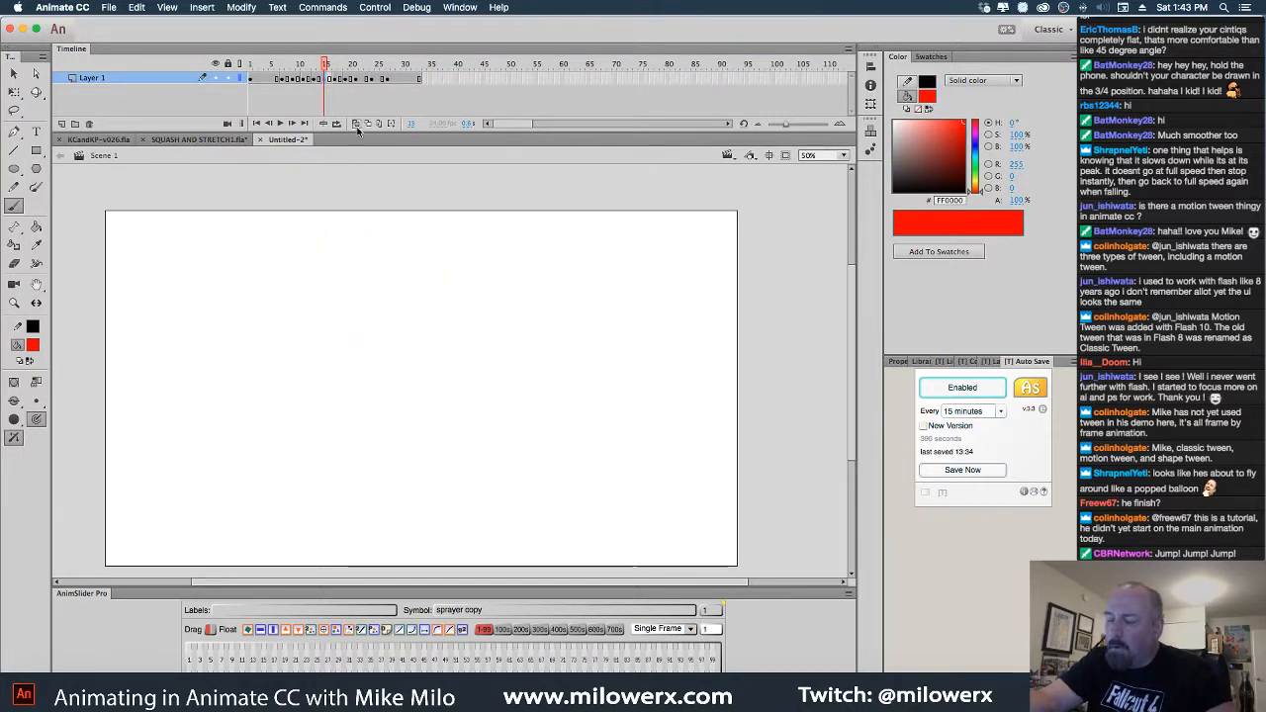
With onion skins on at 100% zoom, brush the head ellipse and arms spread downward
left_click(356, 124)
left_click(465, 300)
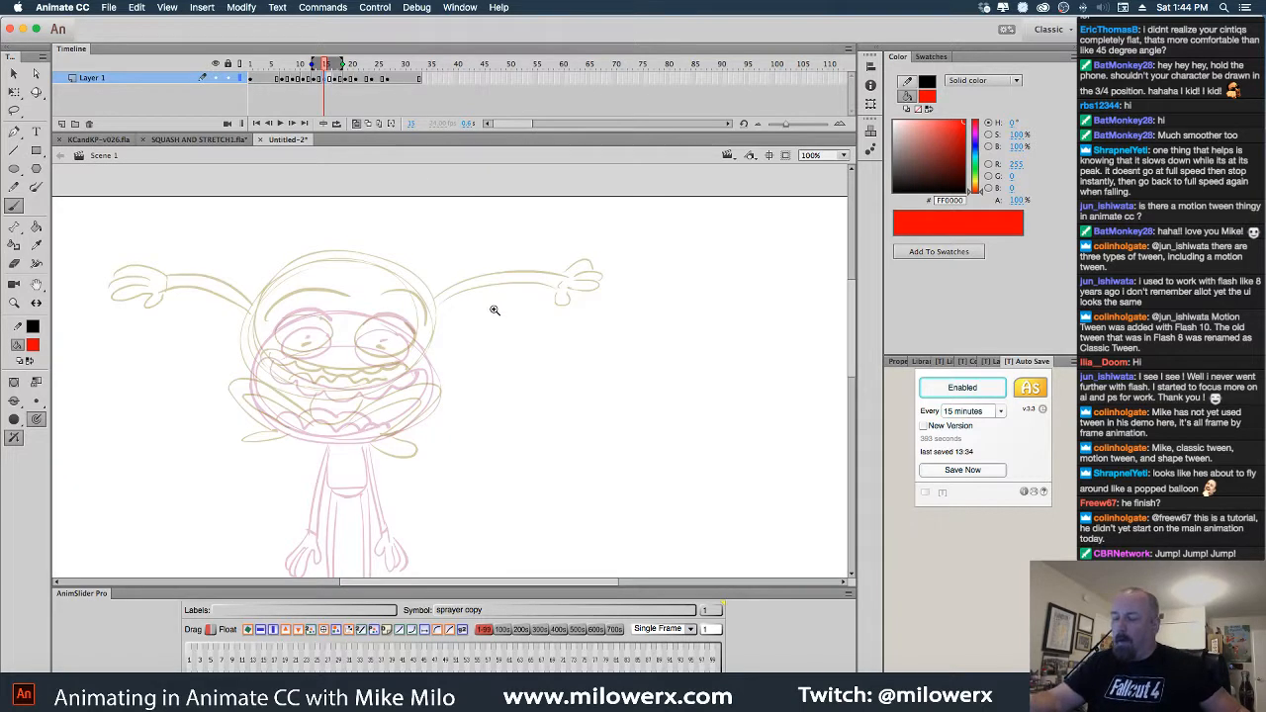
left_click_drag(520, 331, 563, 298)
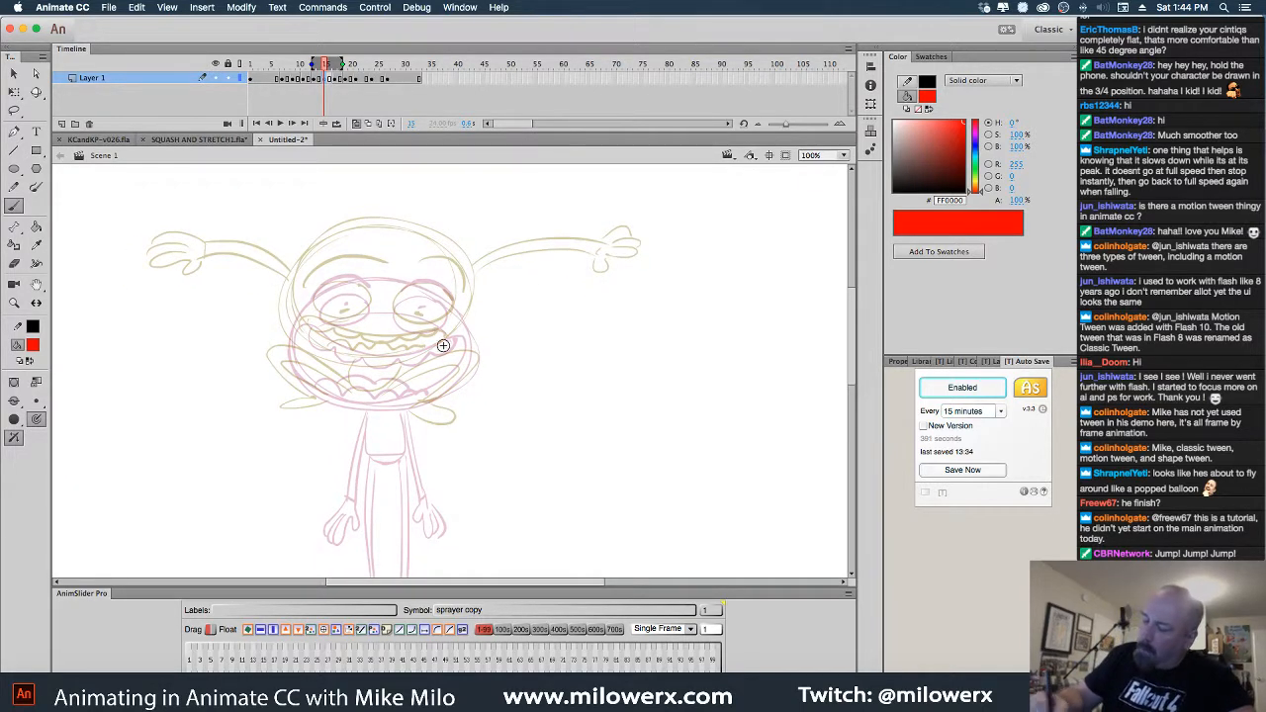
mouse_move(464, 288)
left_mouse_down()
mouse_move(292, 325)
mouse_move(388, 248)
mouse_move(461, 300)
left_mouse_up()
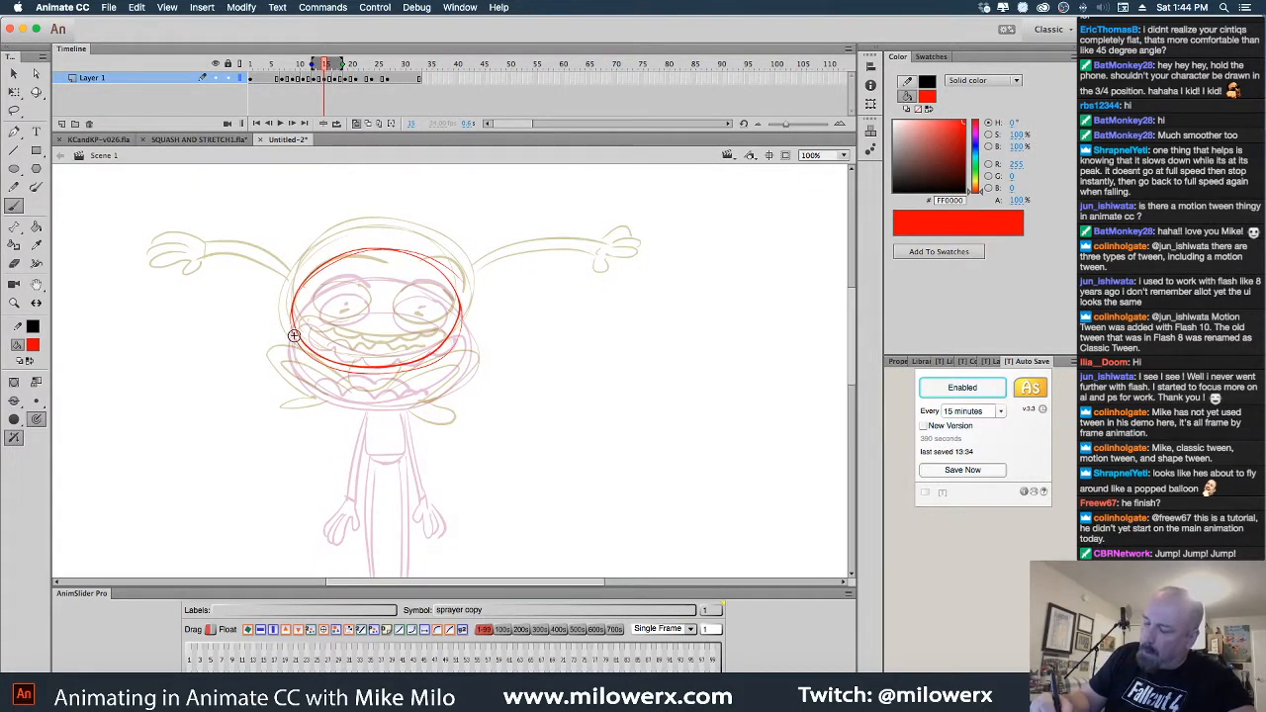
left_click_drag(293, 329, 196, 362)
mouse_move(475, 324)
left_mouse_down()
mouse_move(552, 310)
mouse_move(599, 346)
left_mouse_up()
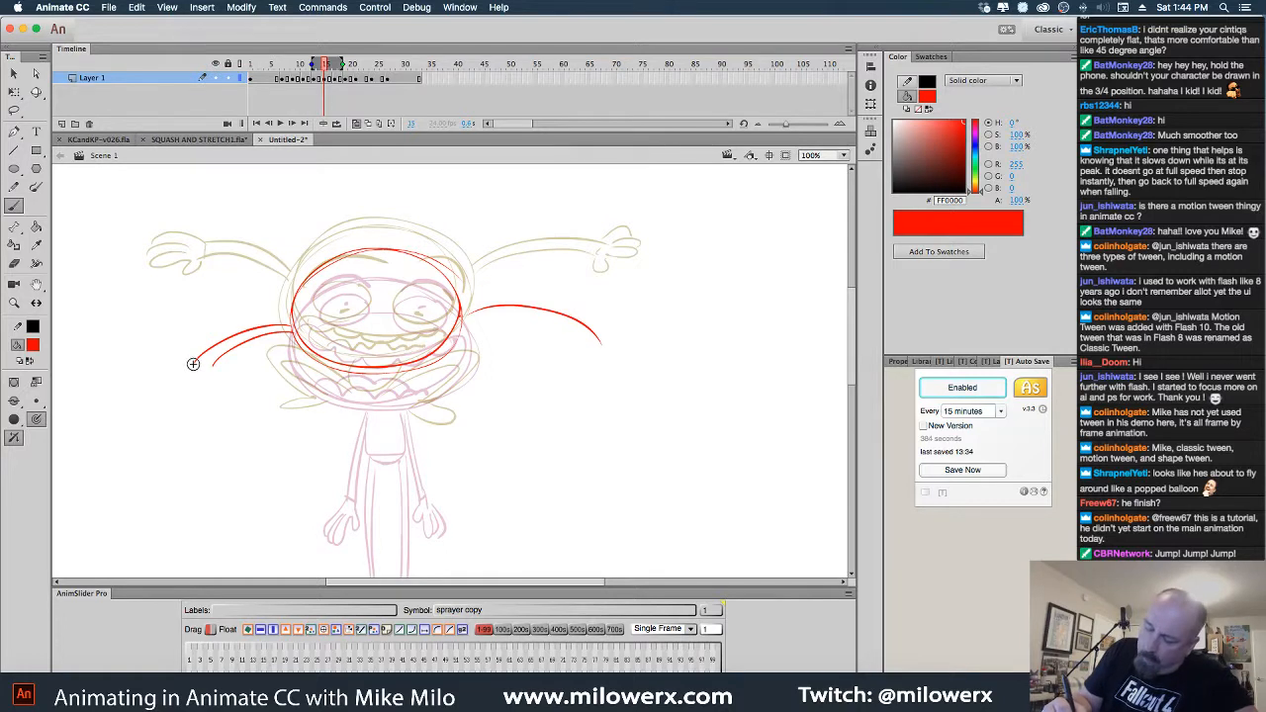
mouse_move(193, 364)
left_mouse_down()
mouse_move(197, 396)
mouse_move(225, 380)
left_mouse_up()
mouse_move(459, 323)
left_mouse_down()
mouse_move(594, 344)
mouse_move(573, 343)
mouse_move(591, 357)
left_mouse_up()
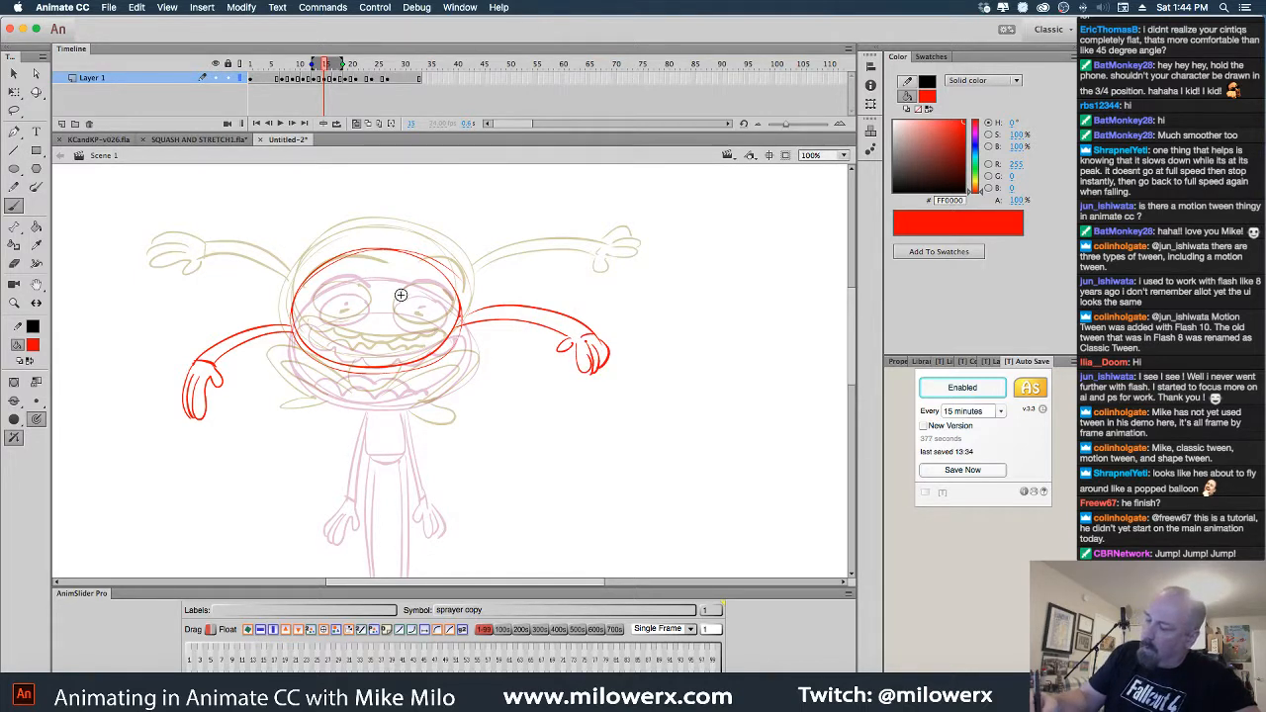
Draw the eye, teeth, eyebrows, chin, and both bent legs with feet
mouse_move(442, 314)
left_mouse_down()
mouse_move(434, 297)
mouse_move(343, 309)
left_mouse_up()
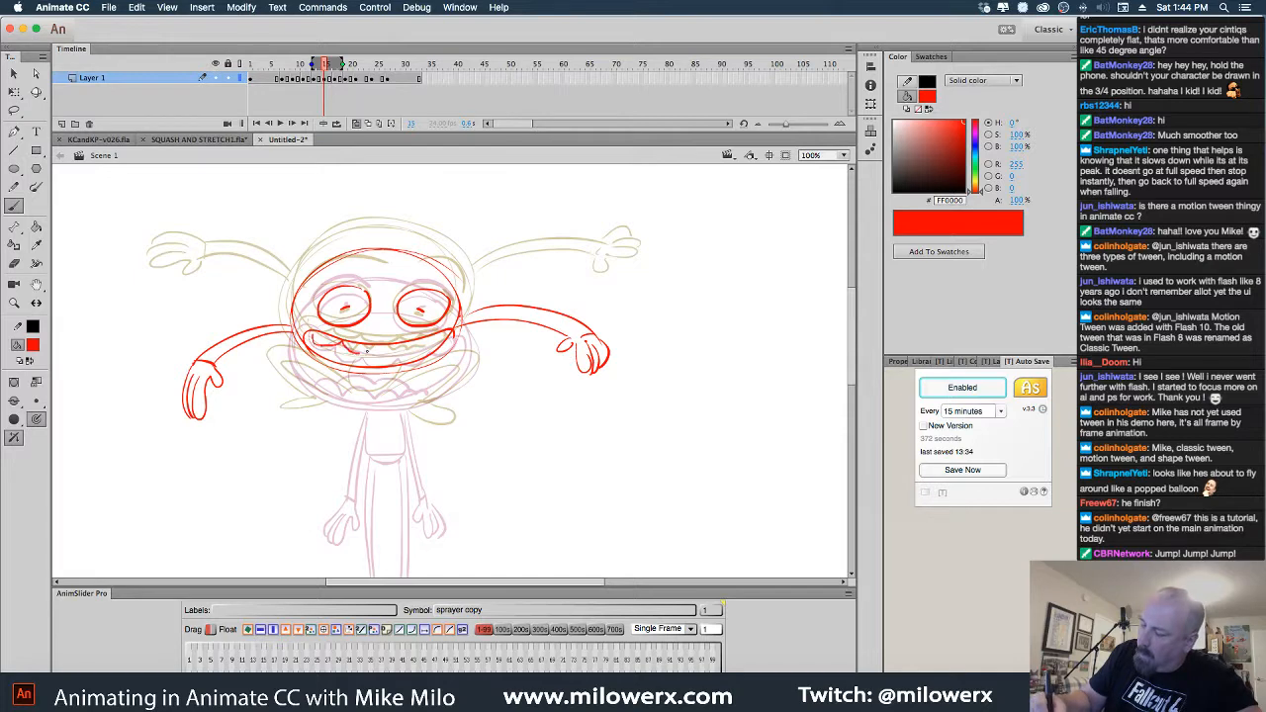
left_click_drag(429, 342, 451, 330)
mouse_move(310, 291)
left_mouse_down()
mouse_move(359, 269)
mouse_move(452, 286)
left_mouse_up()
left_click_drag(651, 430, 668, 330)
mouse_move(370, 277)
left_mouse_down()
mouse_move(386, 304)
mouse_move(305, 334)
mouse_move(301, 349)
left_mouse_up()
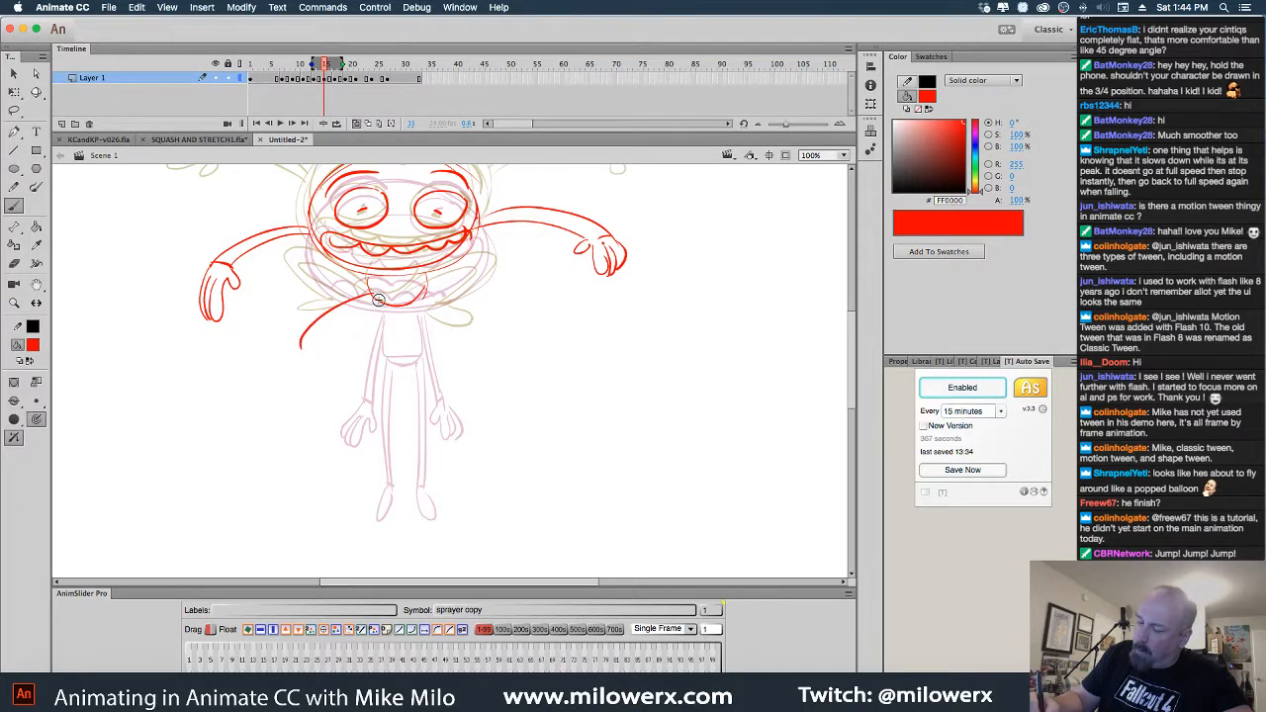
mouse_move(376, 300)
left_mouse_down()
mouse_move(315, 362)
mouse_move(323, 349)
mouse_move(351, 357)
mouse_move(336, 384)
left_mouse_up()
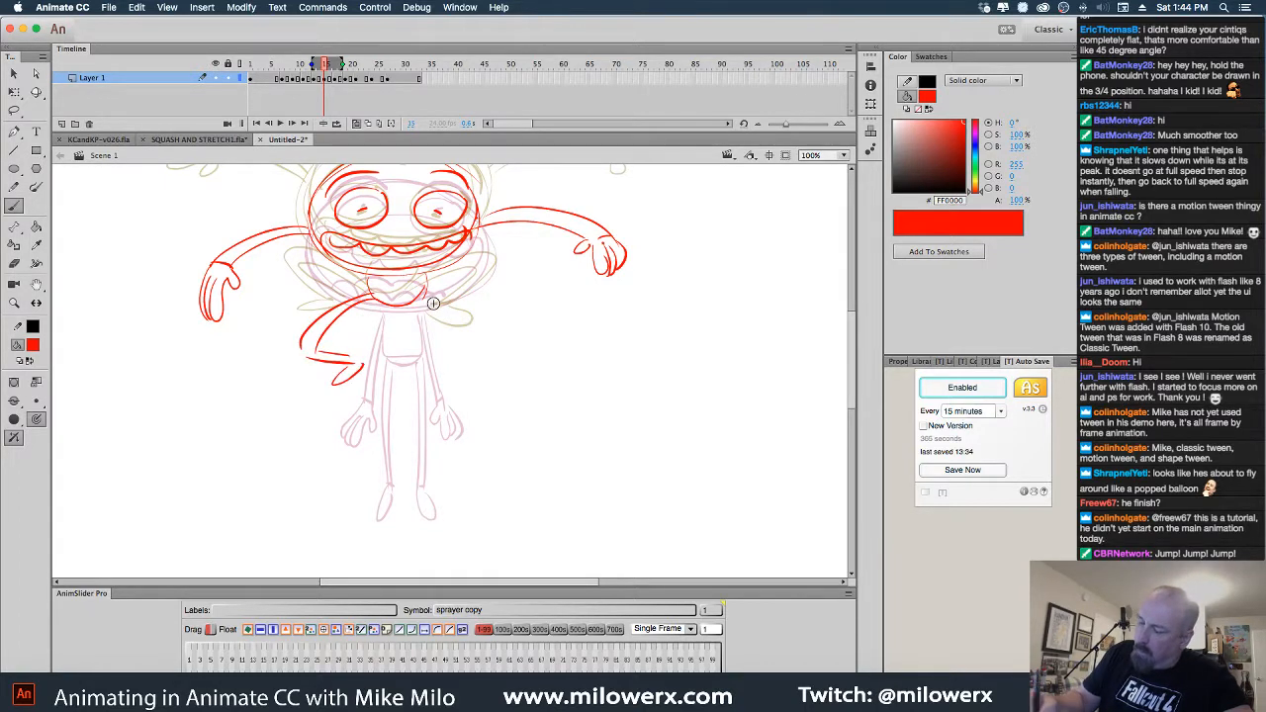
mouse_move(426, 291)
left_mouse_down()
mouse_move(469, 325)
mouse_move(463, 340)
mouse_move(413, 357)
left_mouse_up()
mouse_move(412, 359)
left_mouse_down()
mouse_move(426, 379)
mouse_move(427, 364)
left_mouse_up()
left_click_drag(427, 361, 470, 328)
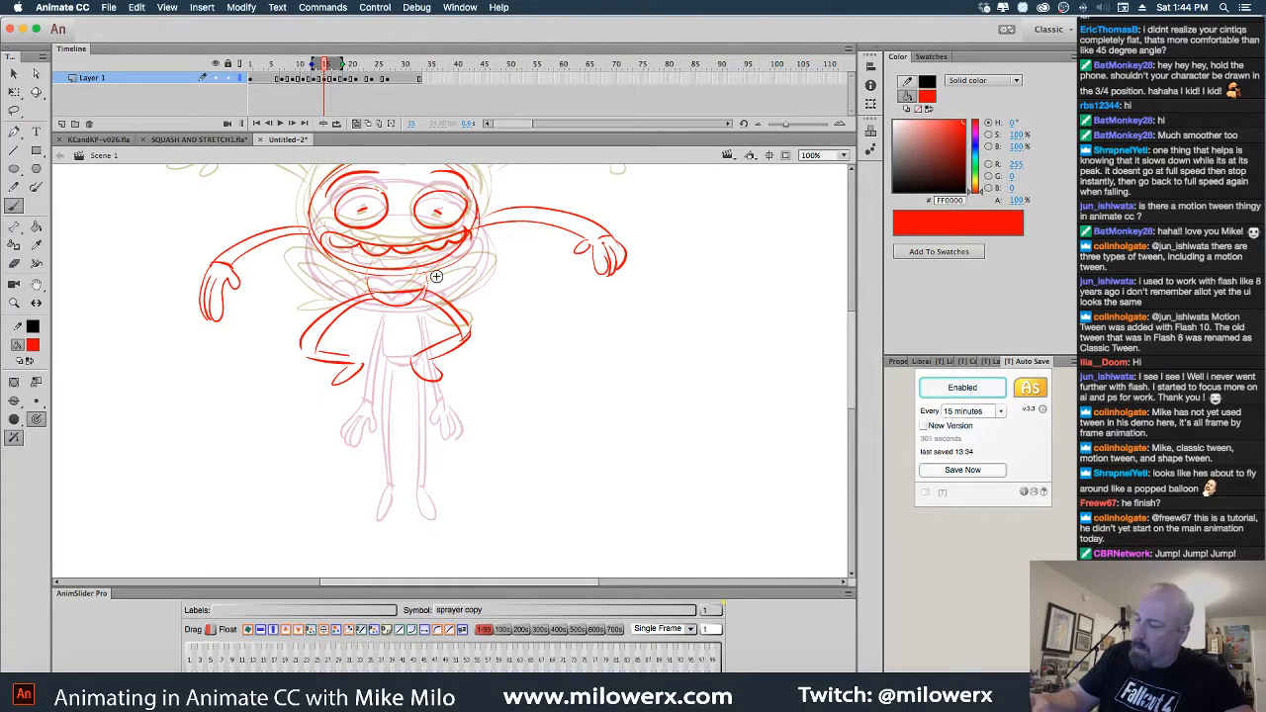
Turn off onion skinning, add a line under the teeth, and zoom back to 50%
left_click(359, 126)
left_click_drag(619, 228, 577, 333)
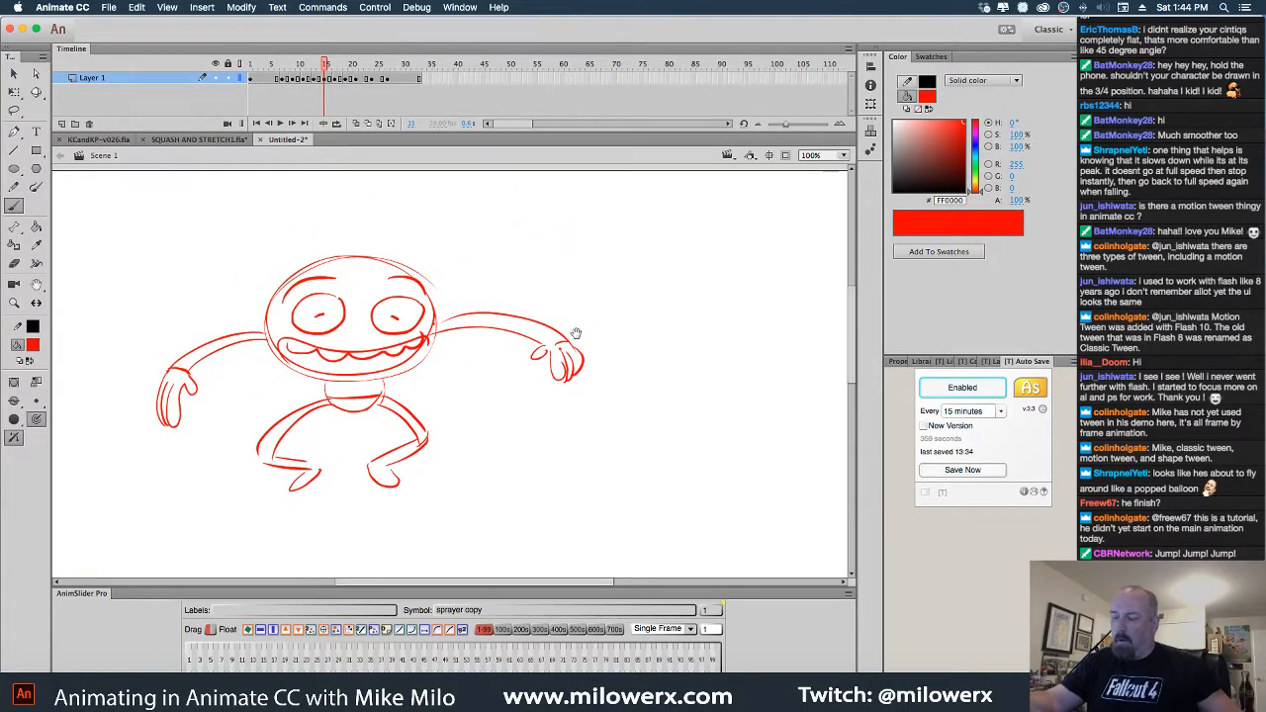
left_click_drag(313, 363, 368, 367)
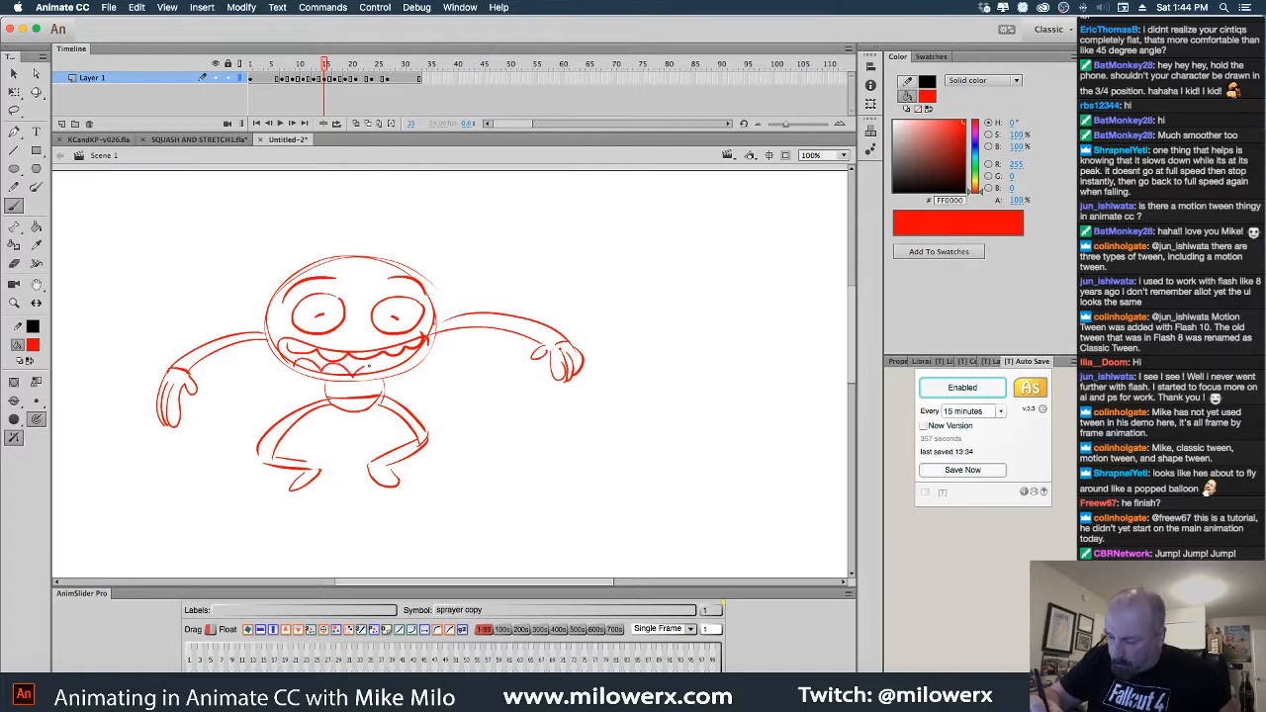
key("super+minus")
mouse_move(324, 79)
left_mouse_down()
mouse_move(282, 83)
mouse_move(362, 80)
mouse_move(259, 79)
mouse_move(345, 84)
left_mouse_up()
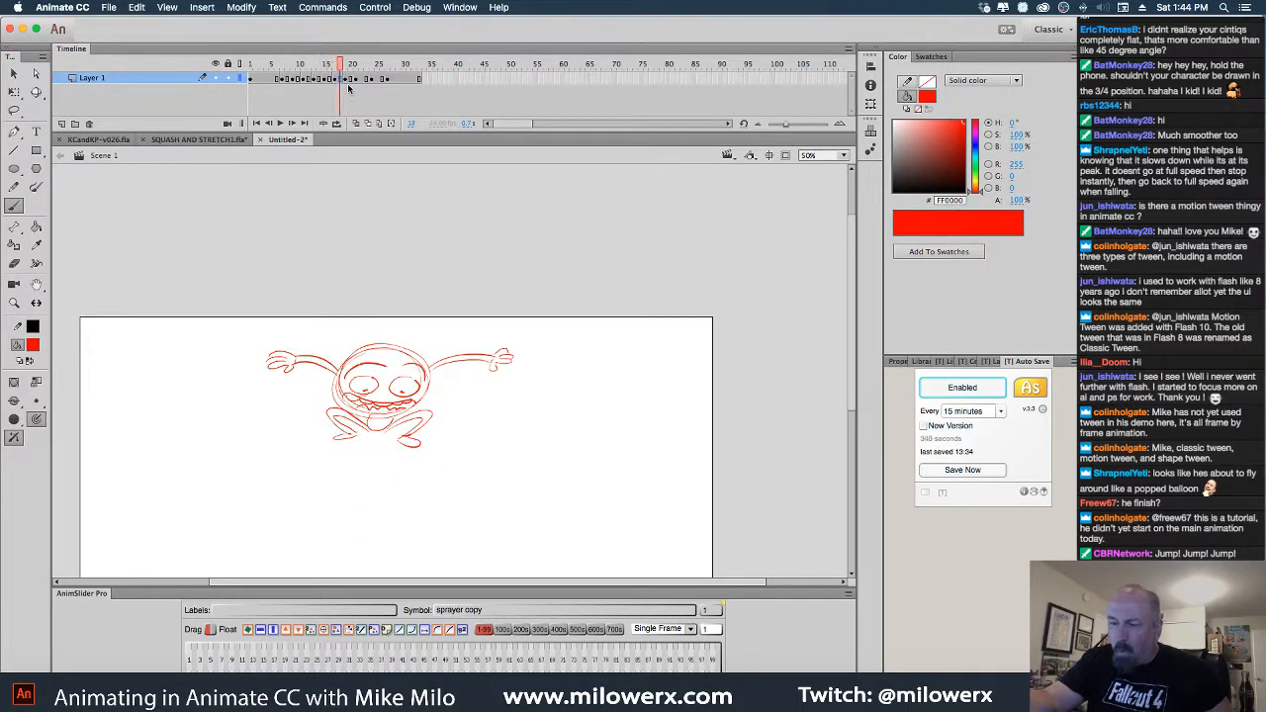
Insert a frame at 18 and a blank keyframe at 19, with onion skins shown at 100%
key("F5")
key("F5")
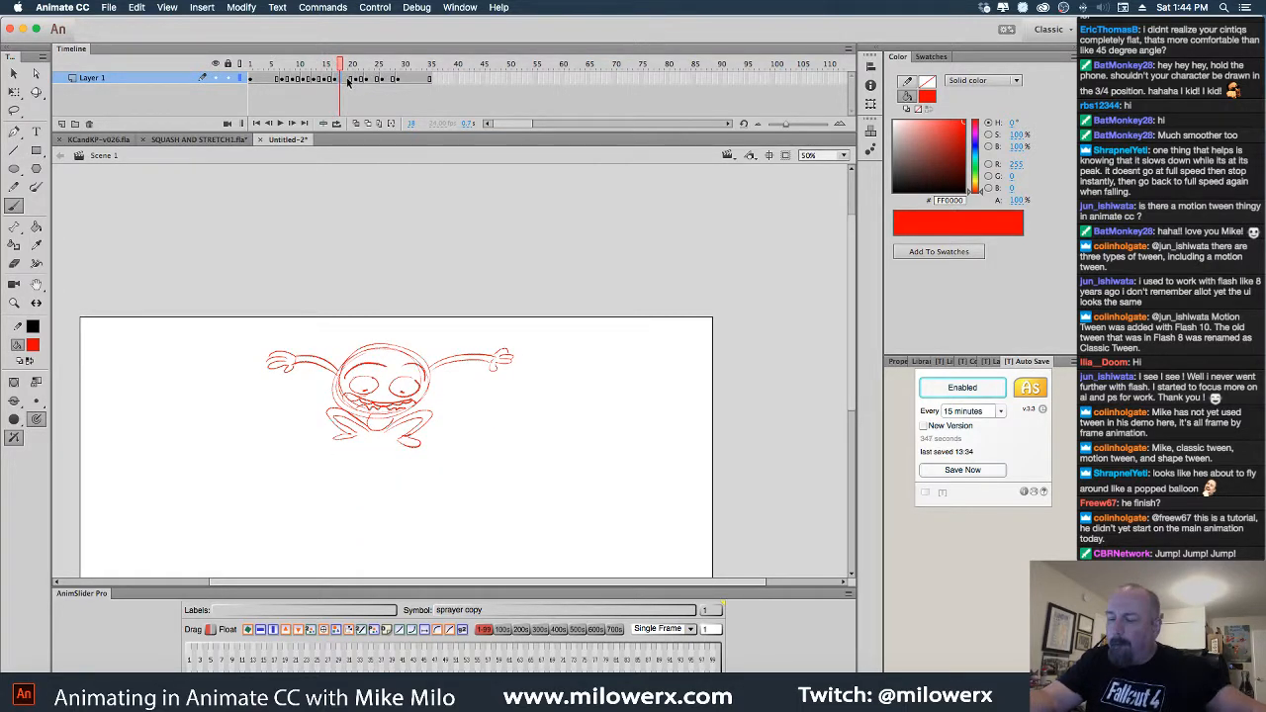
left_click(347, 85)
key("F7")
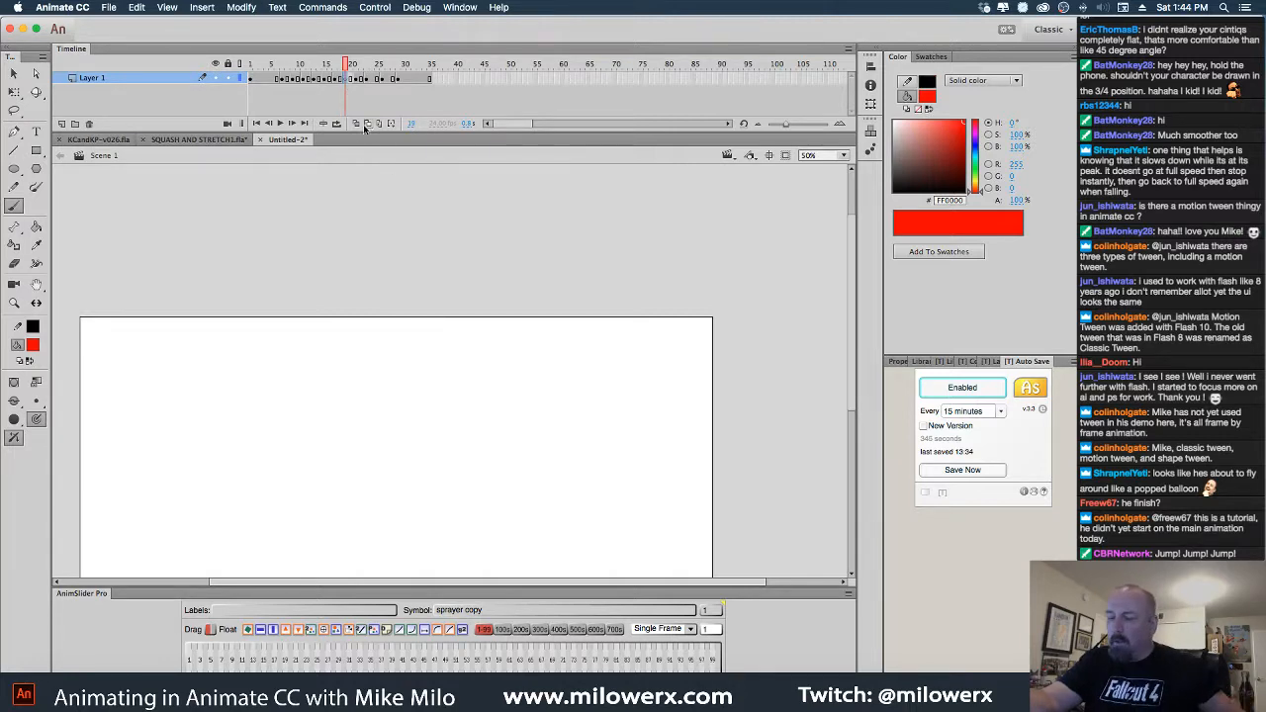
left_click(367, 124)
key("z")
left_click(452, 391)
mouse_move(492, 438)
left_mouse_down()
mouse_move(611, 363)
mouse_move(641, 425)
mouse_move(595, 464)
left_mouse_up()
Sketch the red head and both arms reaching up, with a hand on the left arm
mouse_move(453, 321)
left_mouse_down()
mouse_move(424, 319)
mouse_move(419, 443)
mouse_move(500, 367)
mouse_move(440, 440)
mouse_move(332, 371)
left_mouse_up()
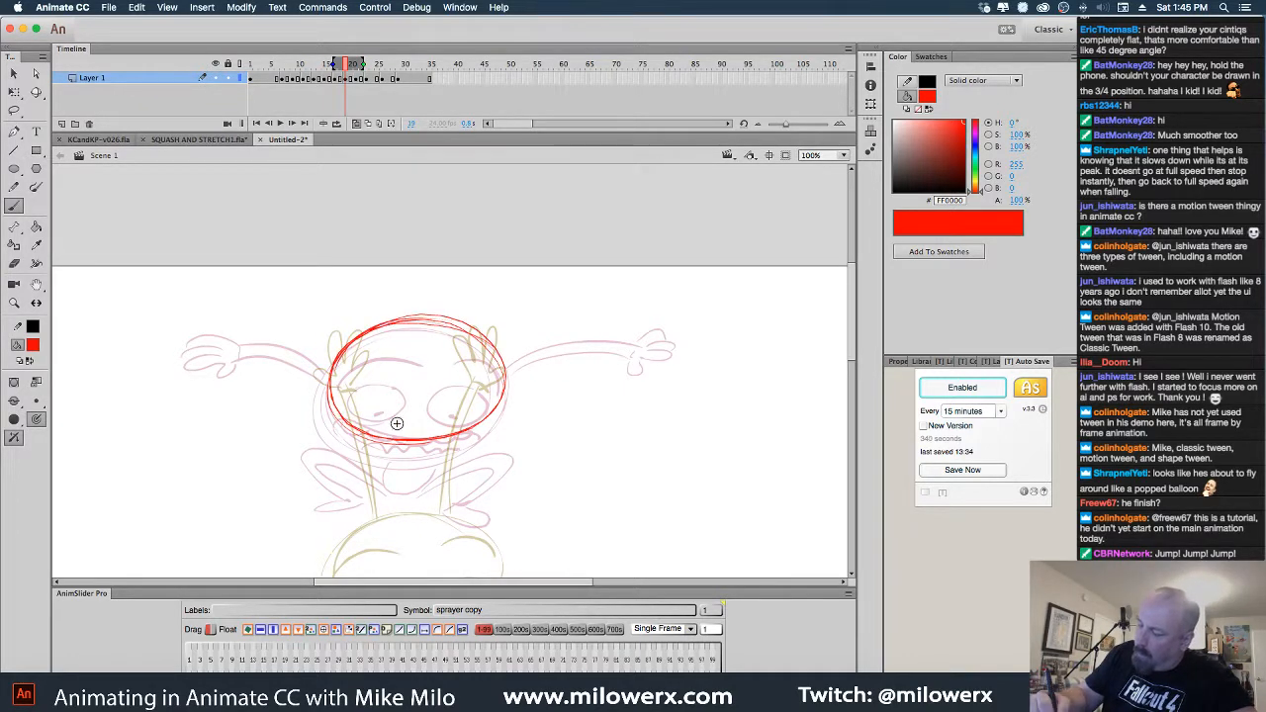
key("ctrl+z")
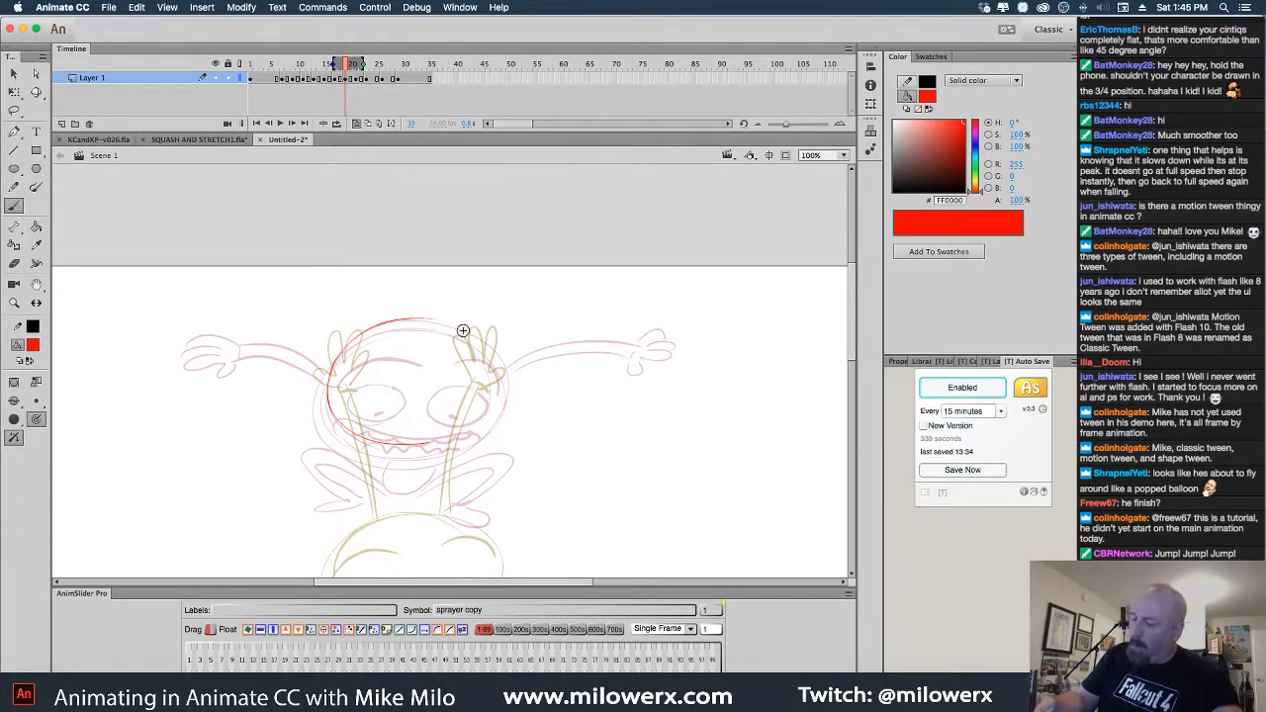
mouse_move(483, 323)
left_mouse_down()
mouse_move(422, 436)
mouse_move(477, 319)
mouse_move(450, 436)
mouse_move(363, 380)
left_mouse_up()
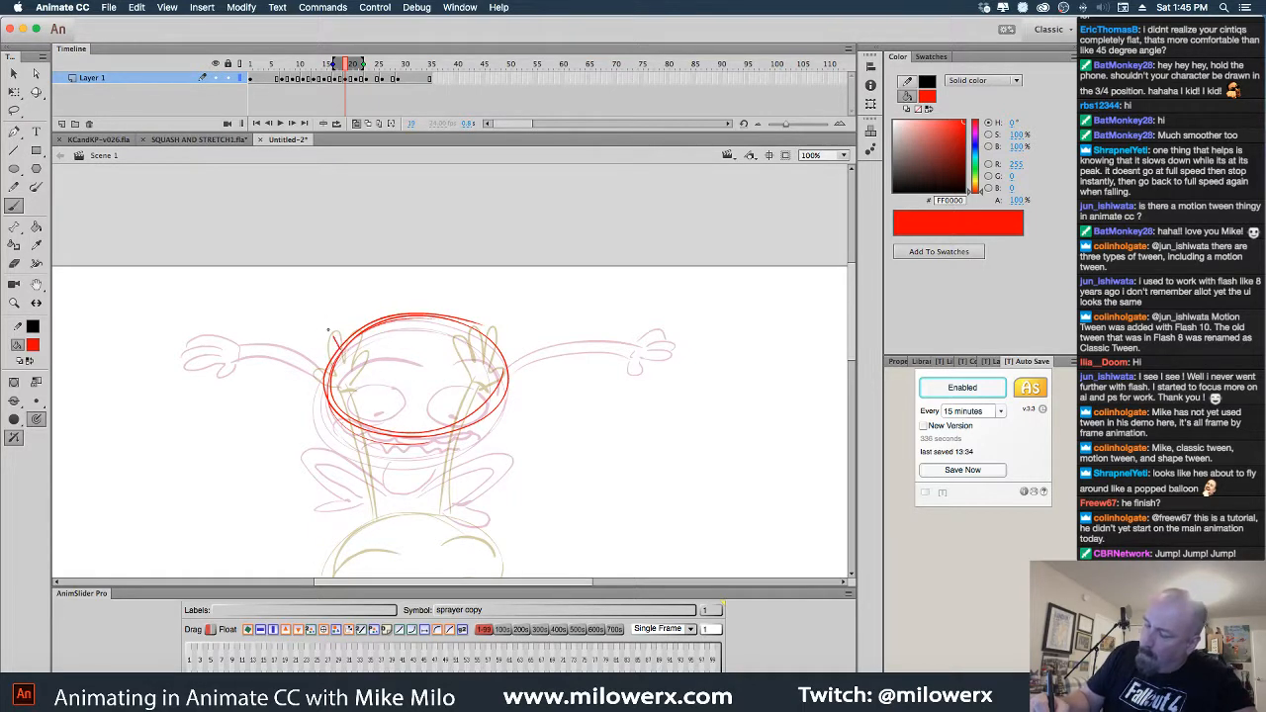
mouse_move(252, 293)
left_mouse_down()
mouse_move(285, 319)
mouse_move(249, 299)
left_mouse_up()
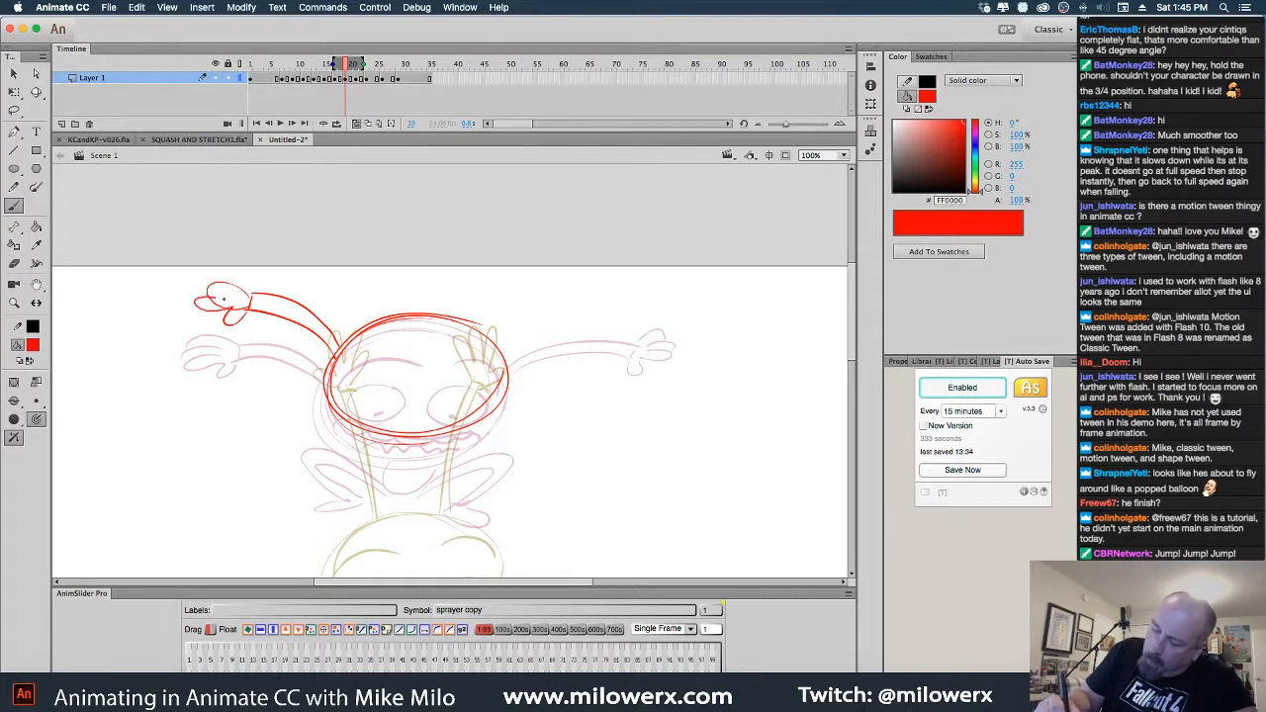
left_click_drag(243, 289, 258, 307)
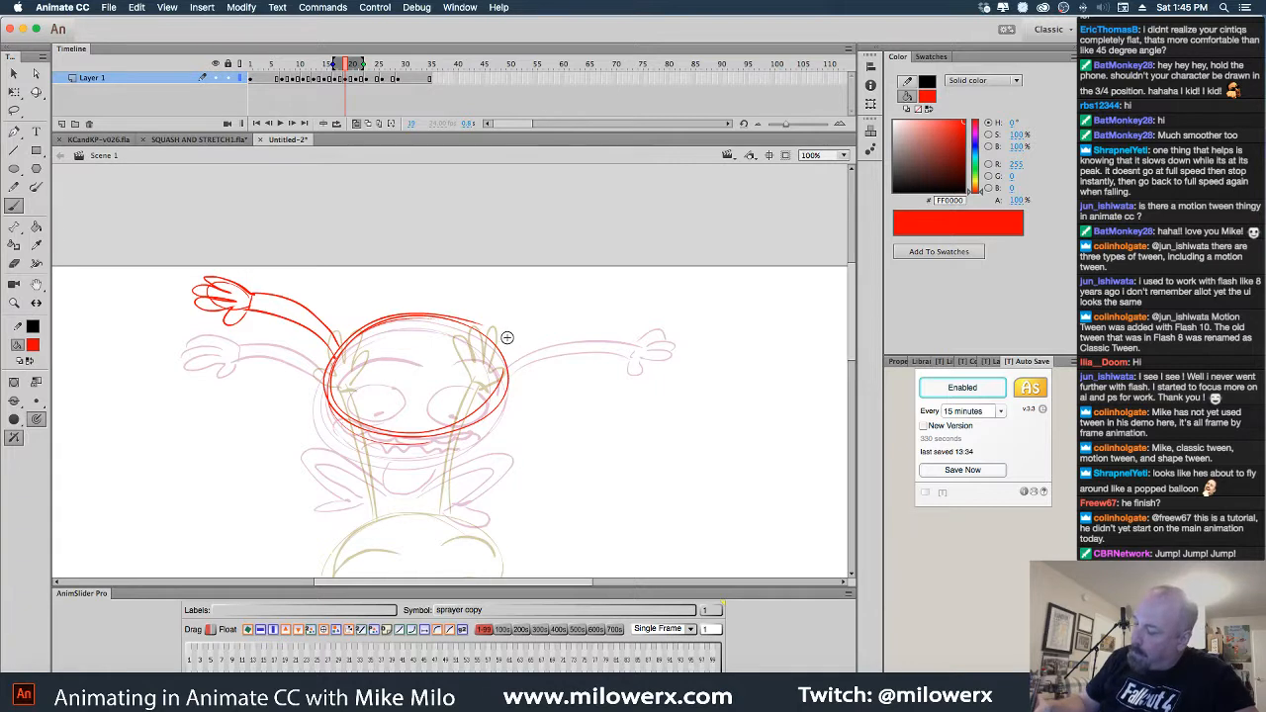
mouse_move(506, 337)
left_mouse_down()
mouse_move(607, 289)
mouse_move(598, 307)
mouse_move(647, 286)
mouse_move(612, 312)
left_mouse_up()
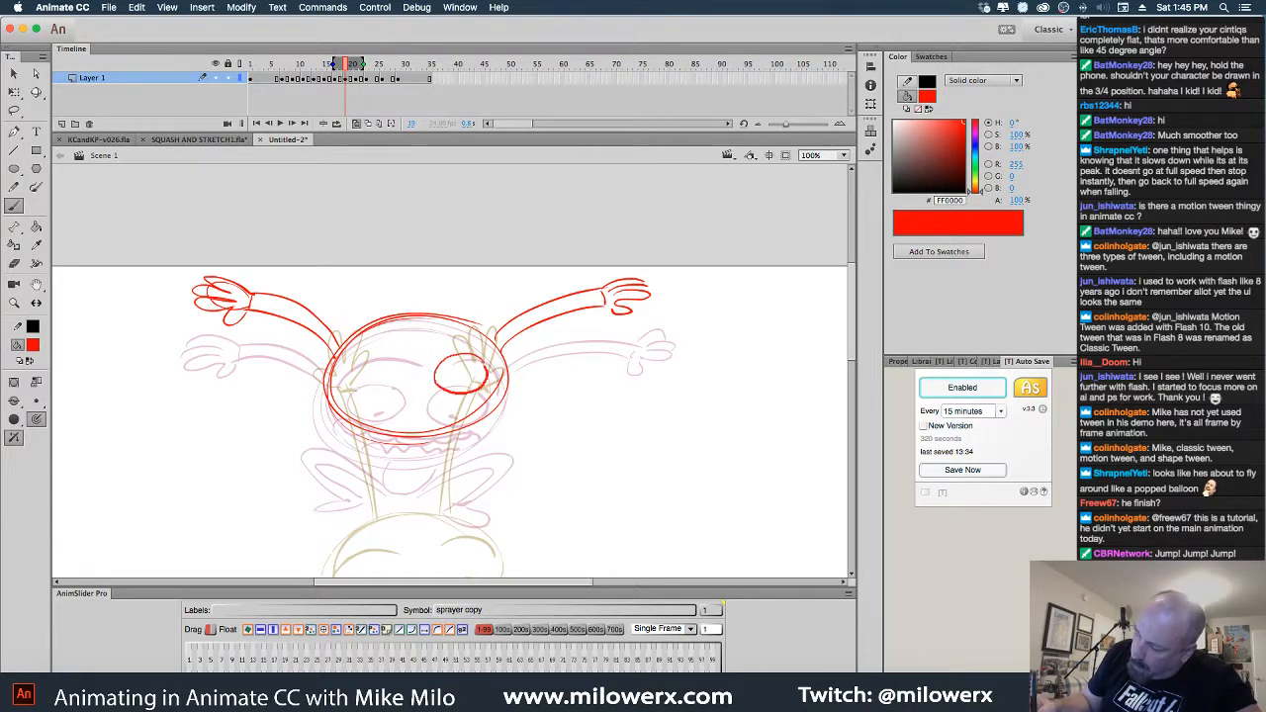
Draw the left eye, grinning mouth, eyebrow, and cheek down to the chin
mouse_move(459, 393)
left_mouse_down()
mouse_move(368, 356)
mouse_move(350, 387)
mouse_move(385, 393)
mouse_move(400, 369)
mouse_move(459, 390)
mouse_move(375, 404)
mouse_move(493, 403)
left_mouse_up()
left_click_drag(356, 405, 475, 399)
key("super+z")
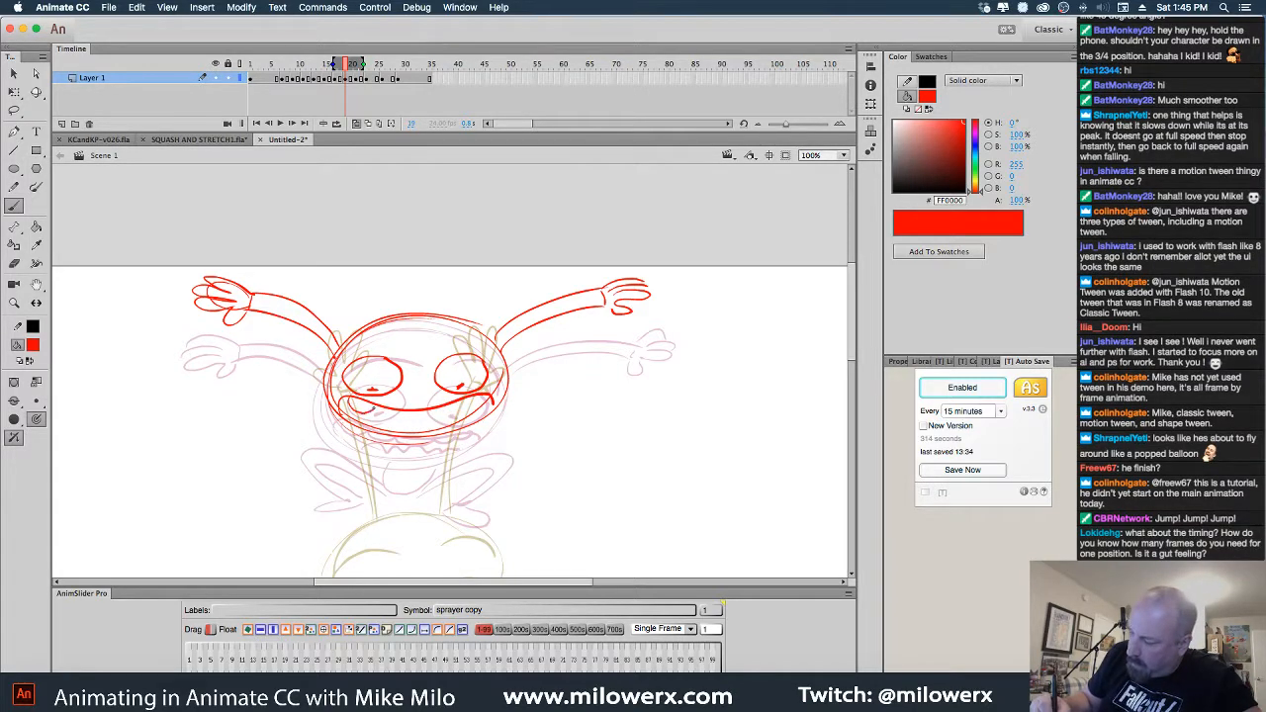
left_click_drag(335, 357, 384, 341)
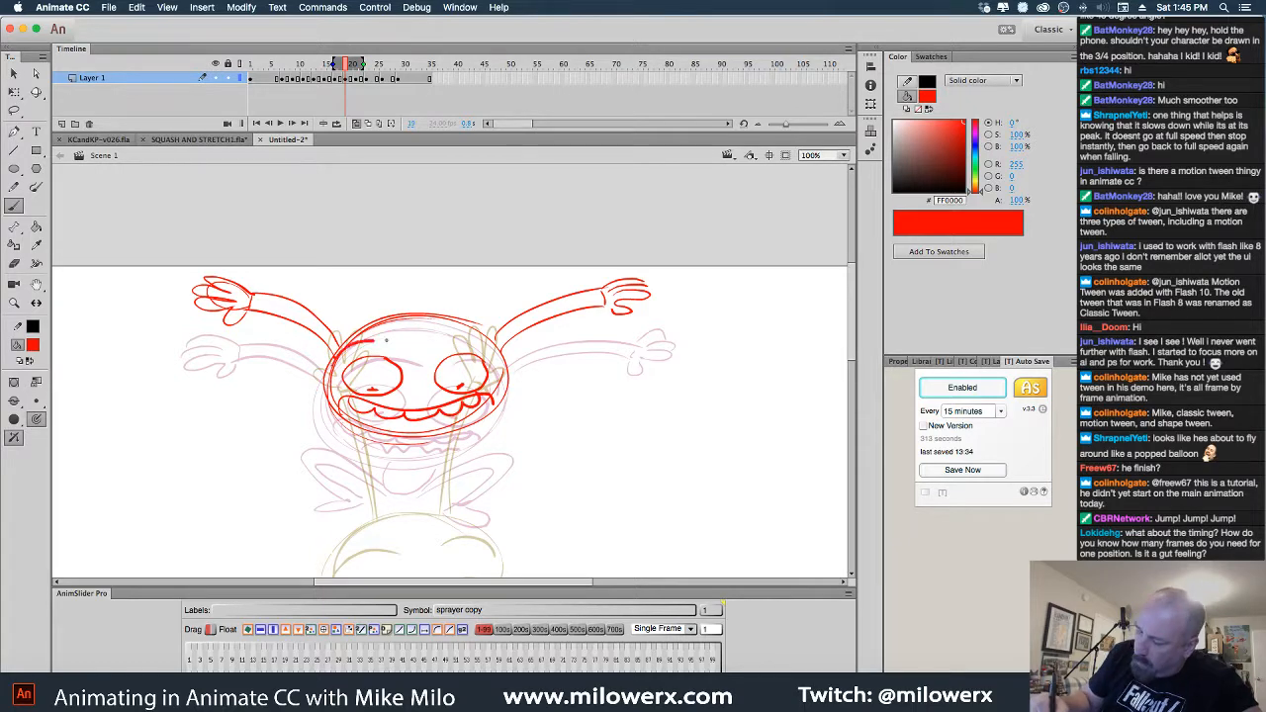
scroll(628, 452, "down", 5)
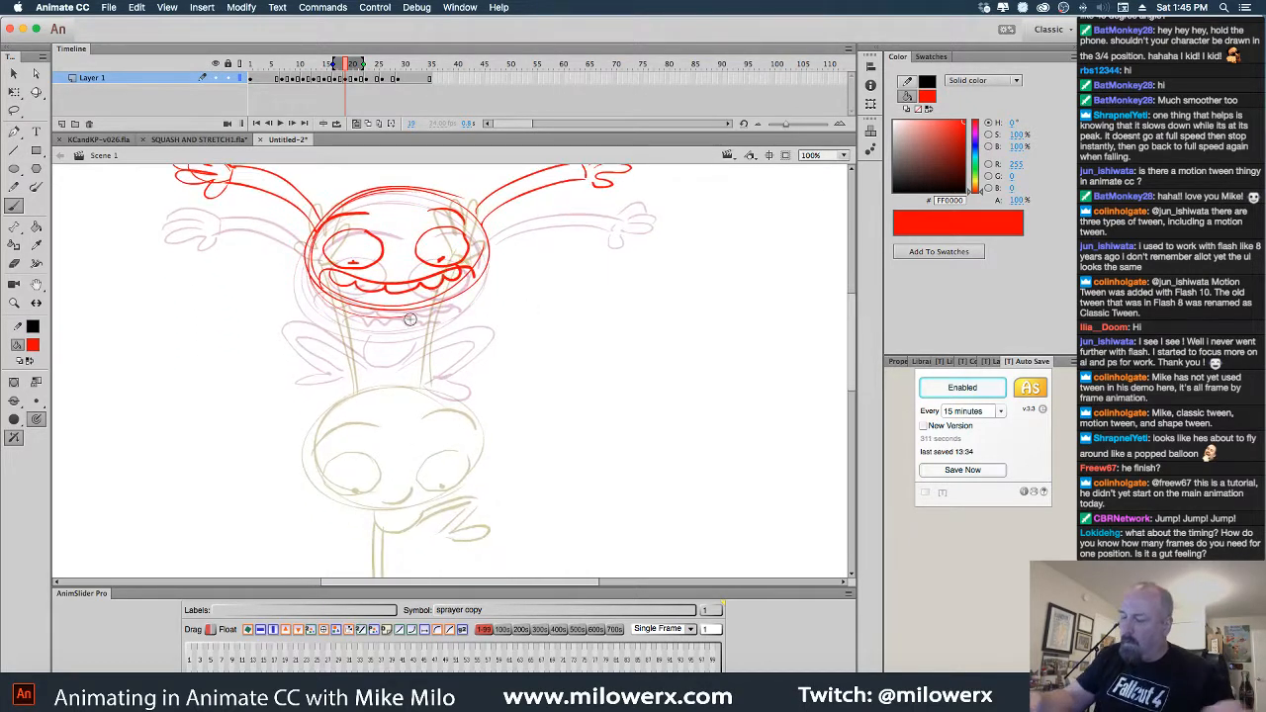
left_click_drag(360, 311, 425, 311)
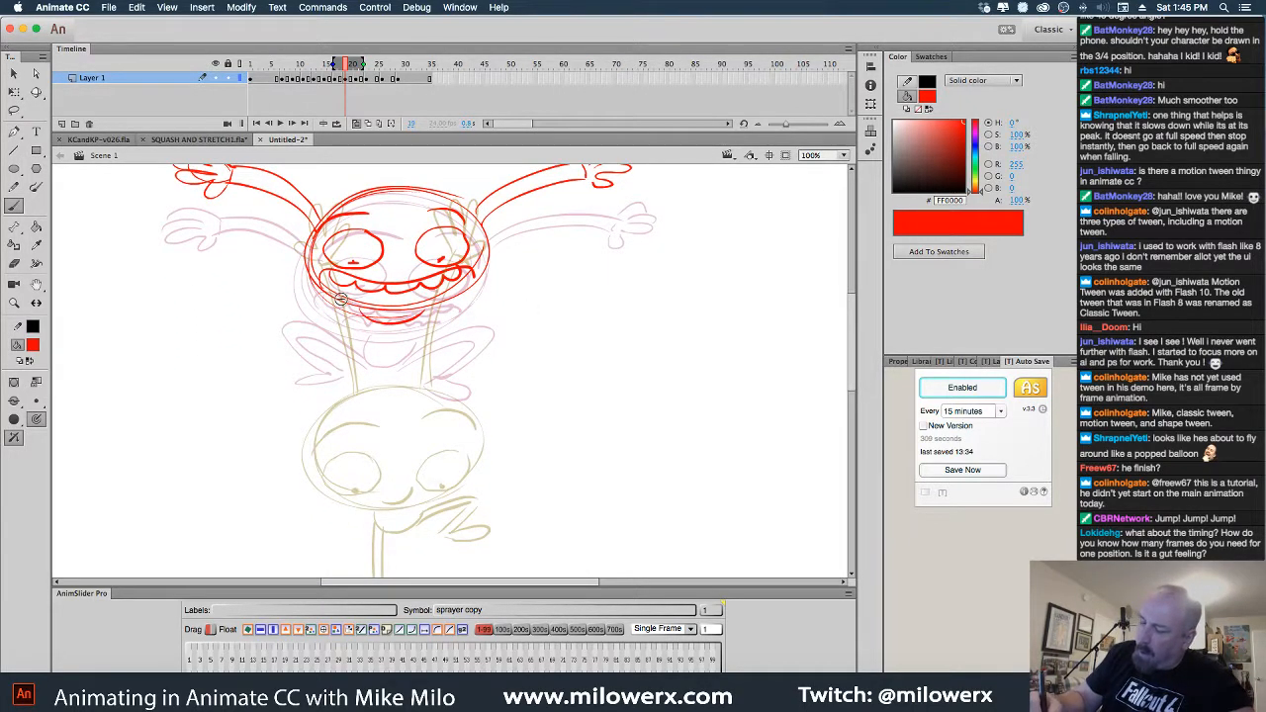
mouse_move(314, 267)
left_mouse_down()
mouse_move(342, 315)
mouse_move(308, 322)
mouse_move(500, 279)
mouse_move(487, 312)
left_mouse_up()
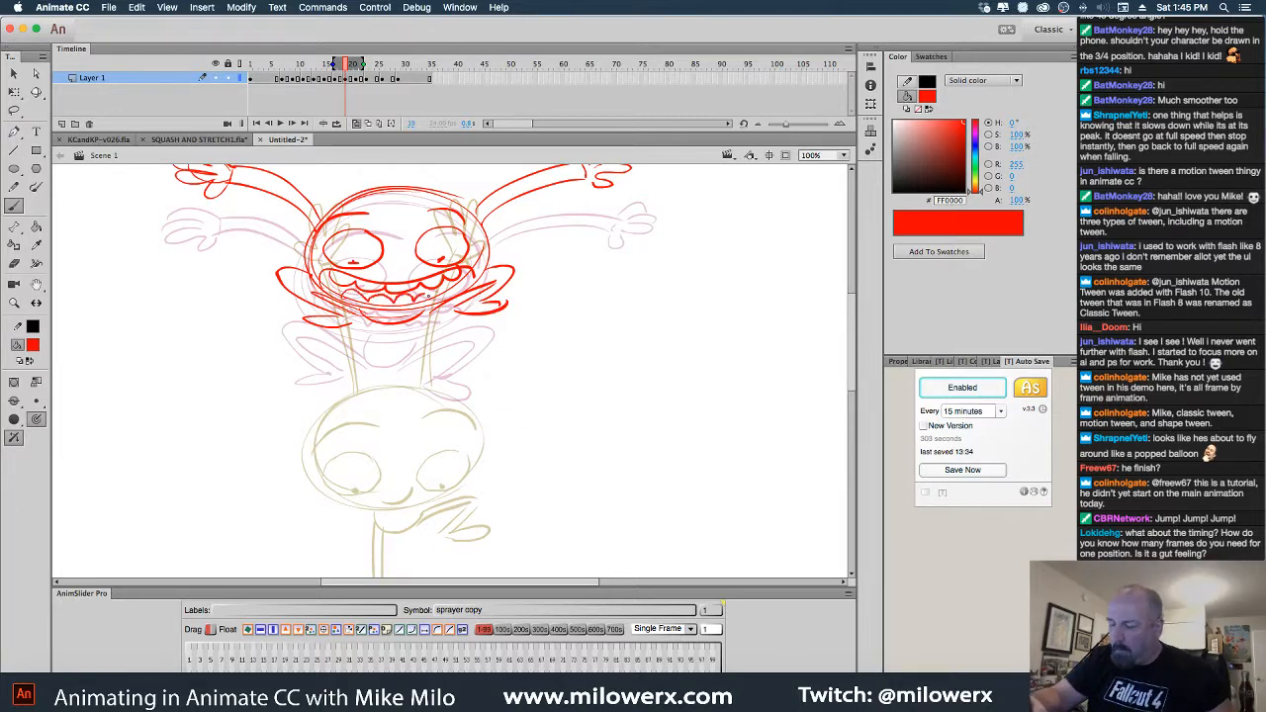
key("super+minus")
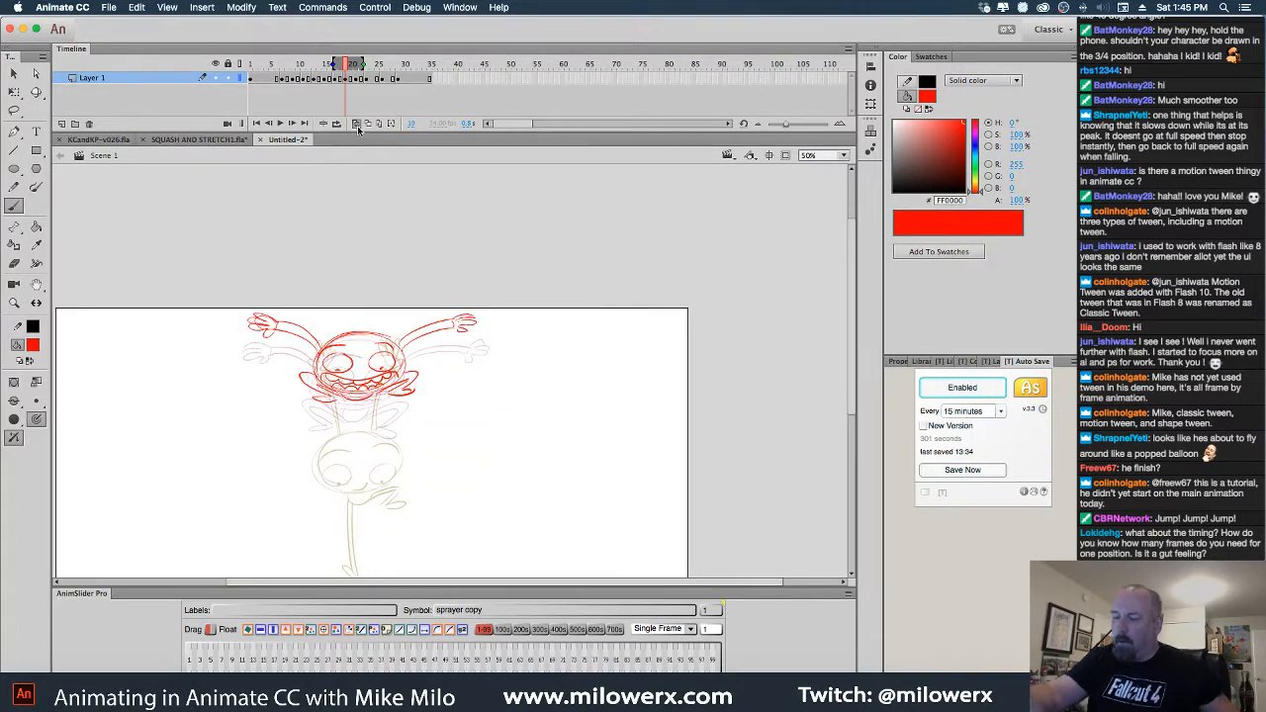
Scrub and play the jump animation to check the new in-between
mouse_move(351, 66)
left_mouse_down()
mouse_move(275, 69)
mouse_move(376, 86)
mouse_move(239, 80)
left_mouse_up()
key("Return")
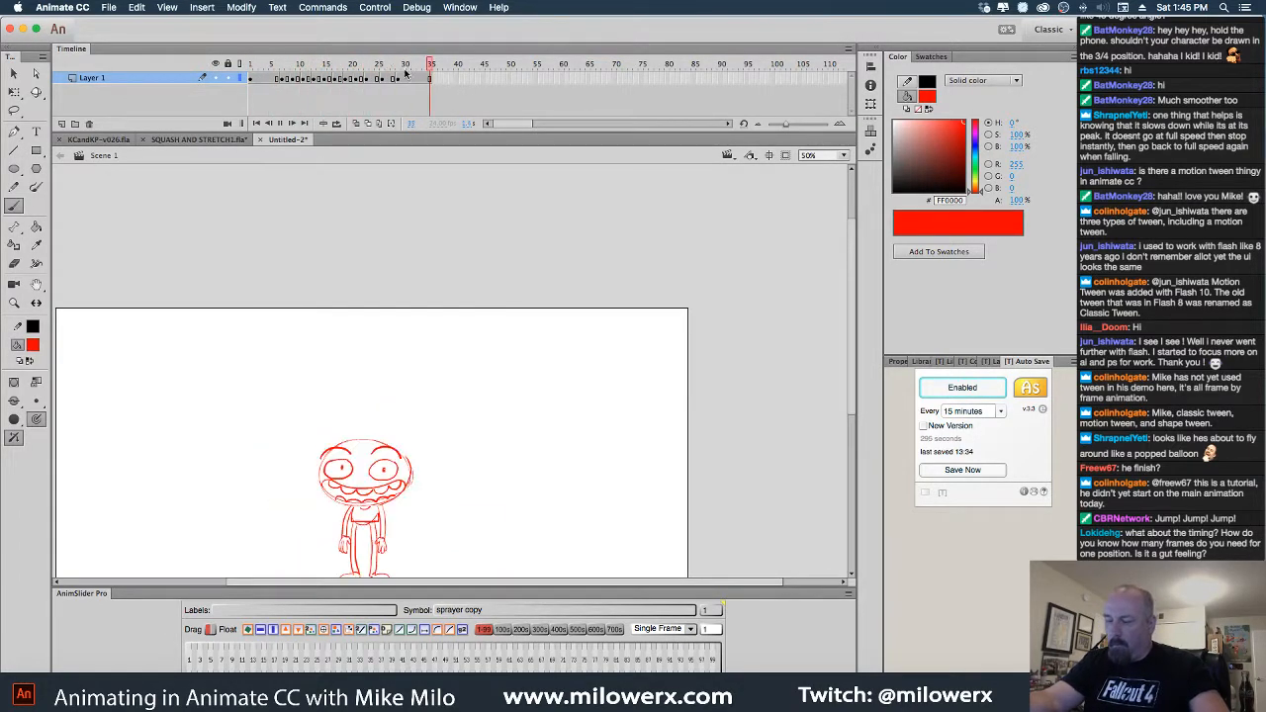
key("Return")
left_click_drag(259, 67, 354, 87)
Insert extra frames, trim a surplus one, and add a blank keyframe at frame 21
key("F5")
key("F5")
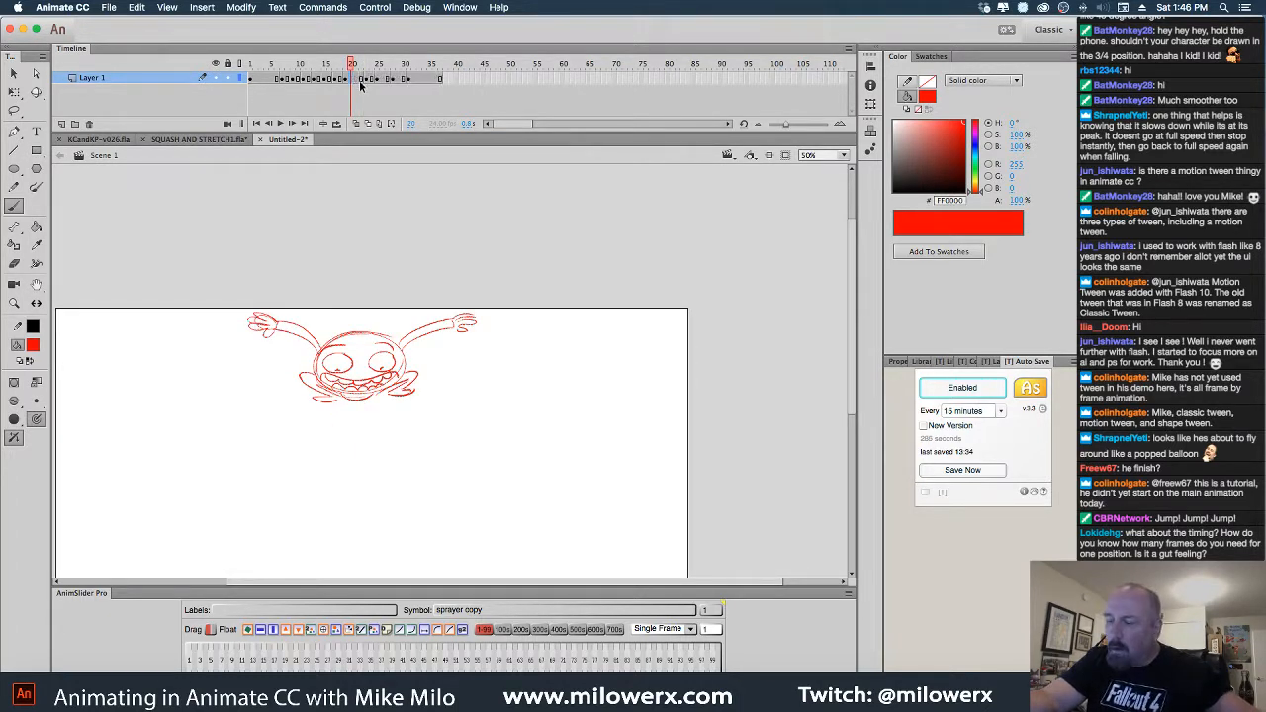
left_click(364, 83)
key("comma")
key("comma")
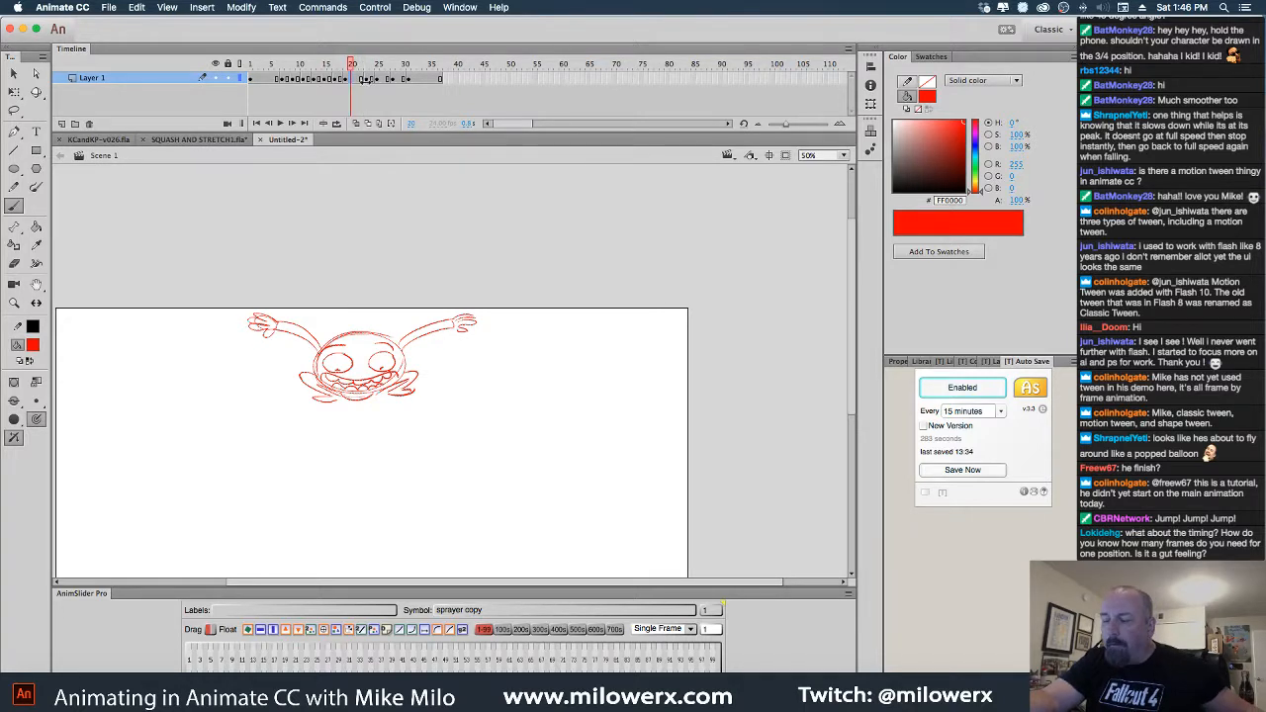
key("shift+F5")
left_click(358, 82)
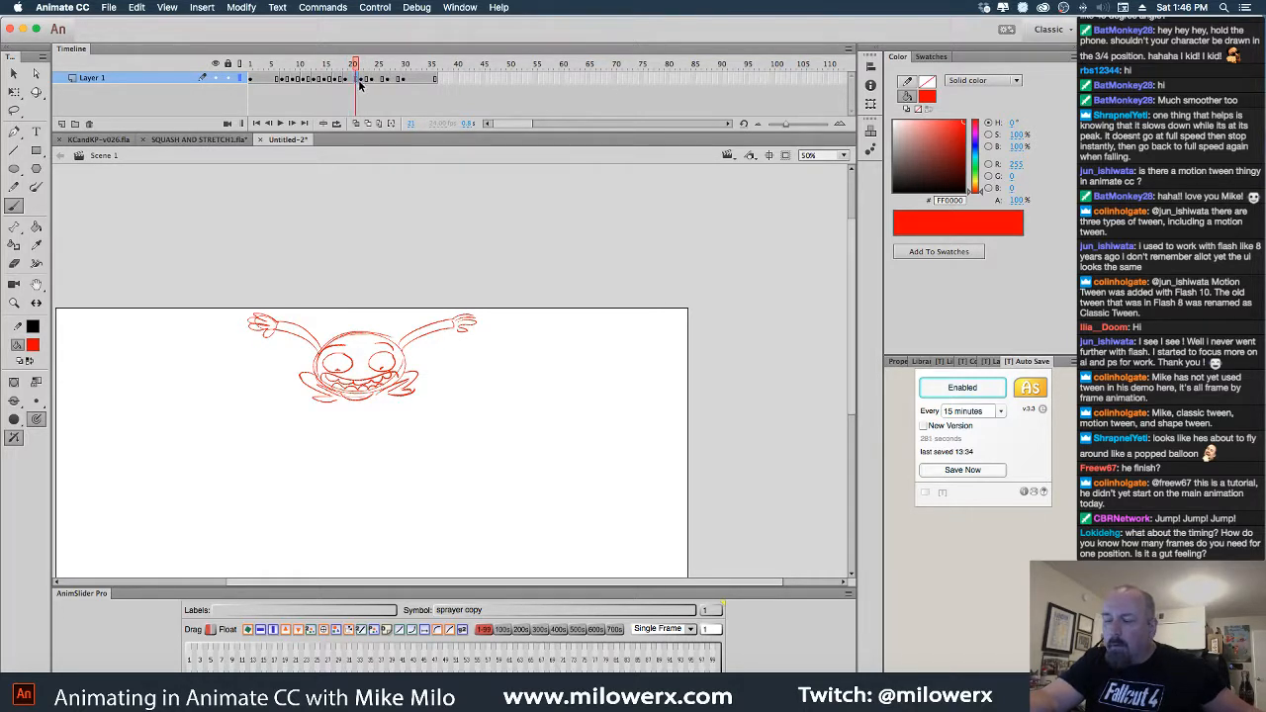
key("F7")
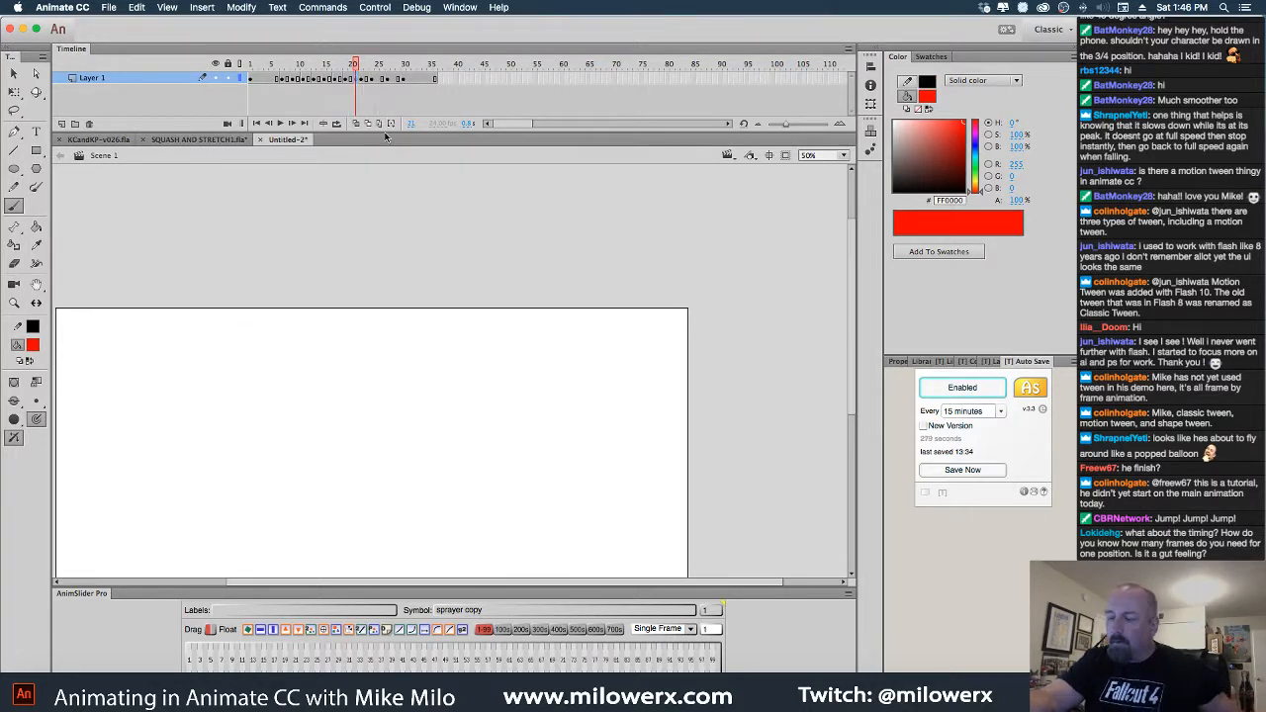
With onion skins on at 100% zoom, mark both hand positions and draw the red head oval
left_click(357, 124)
left_click(470, 374)
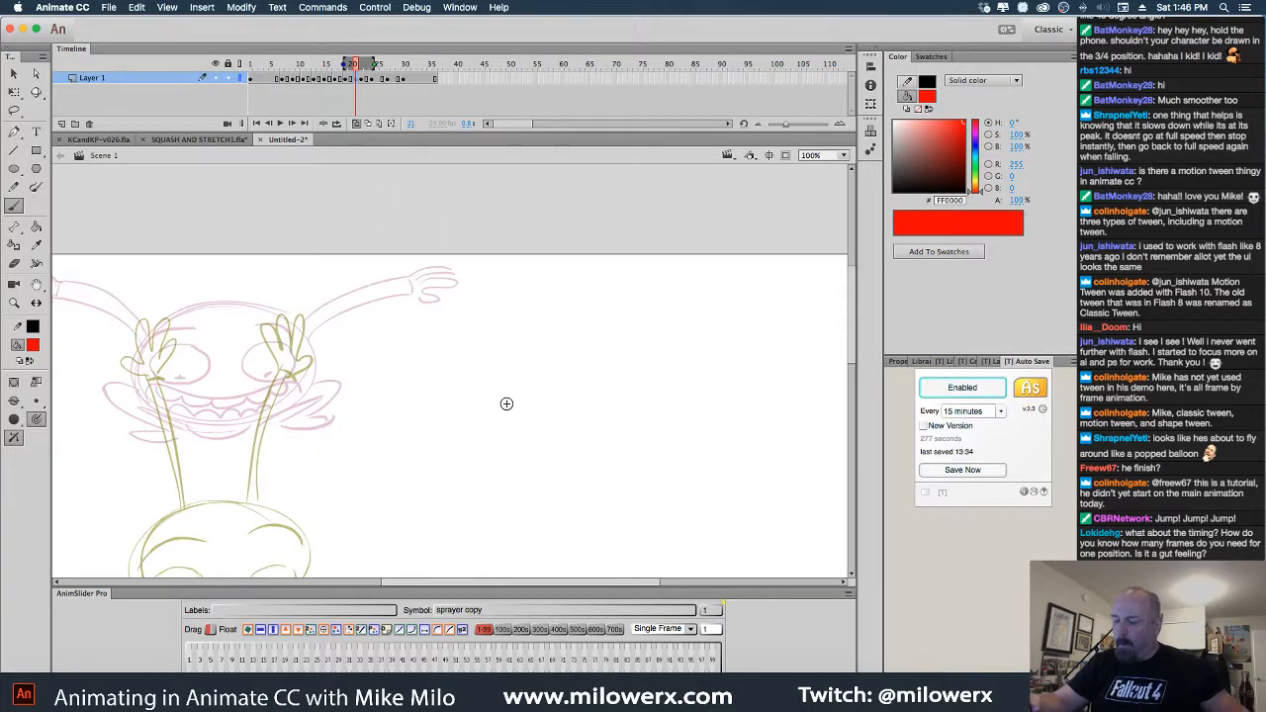
scroll(506, 405, "down", 3)
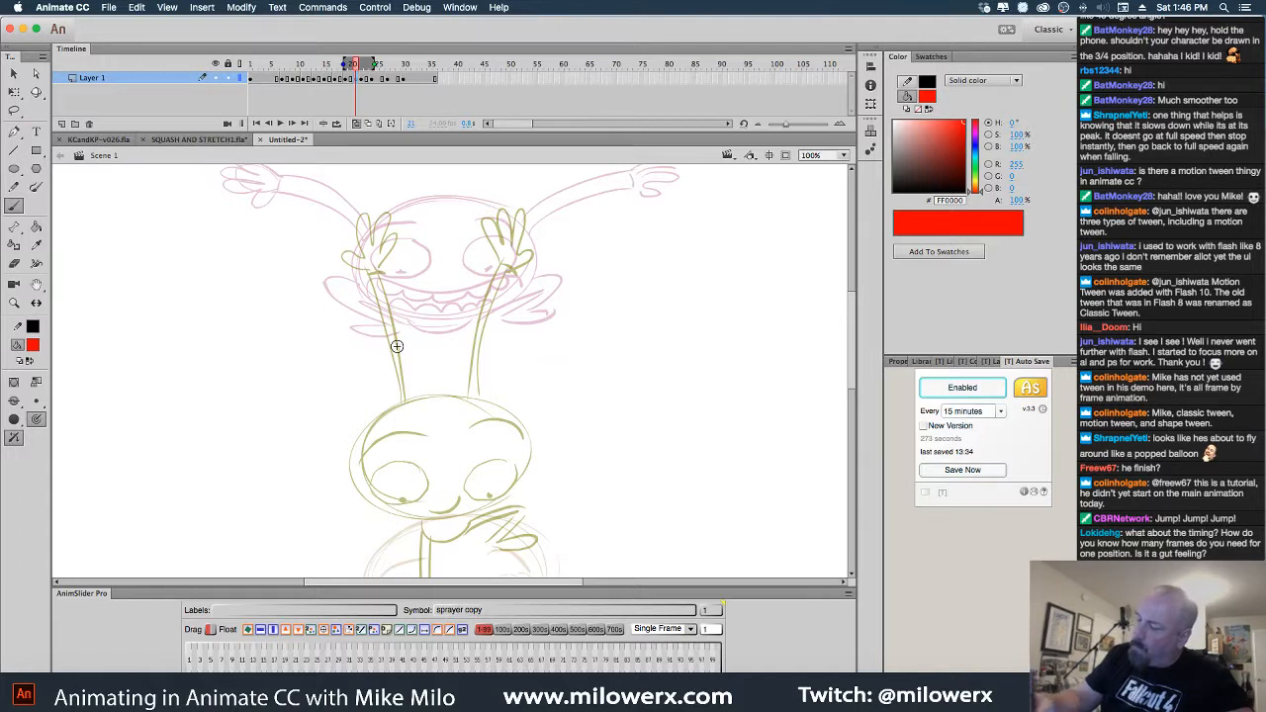
scroll(629, 396, "up", 2)
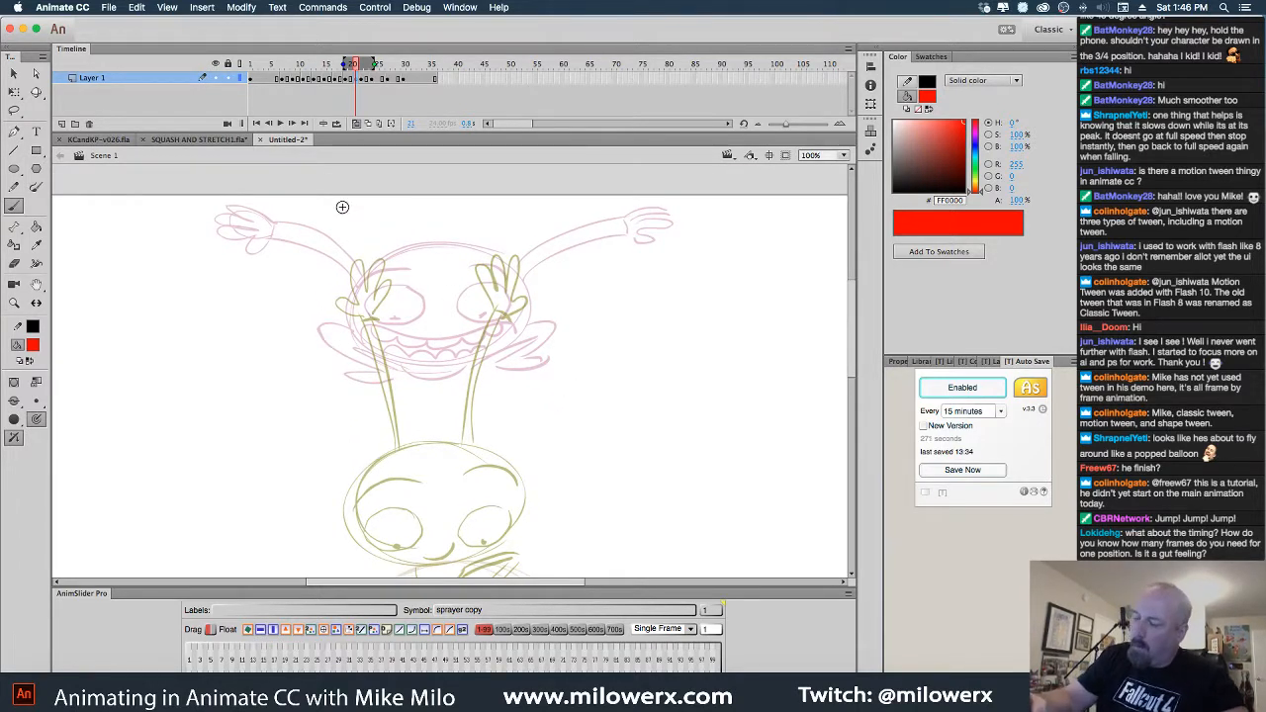
left_click_drag(354, 232, 348, 238)
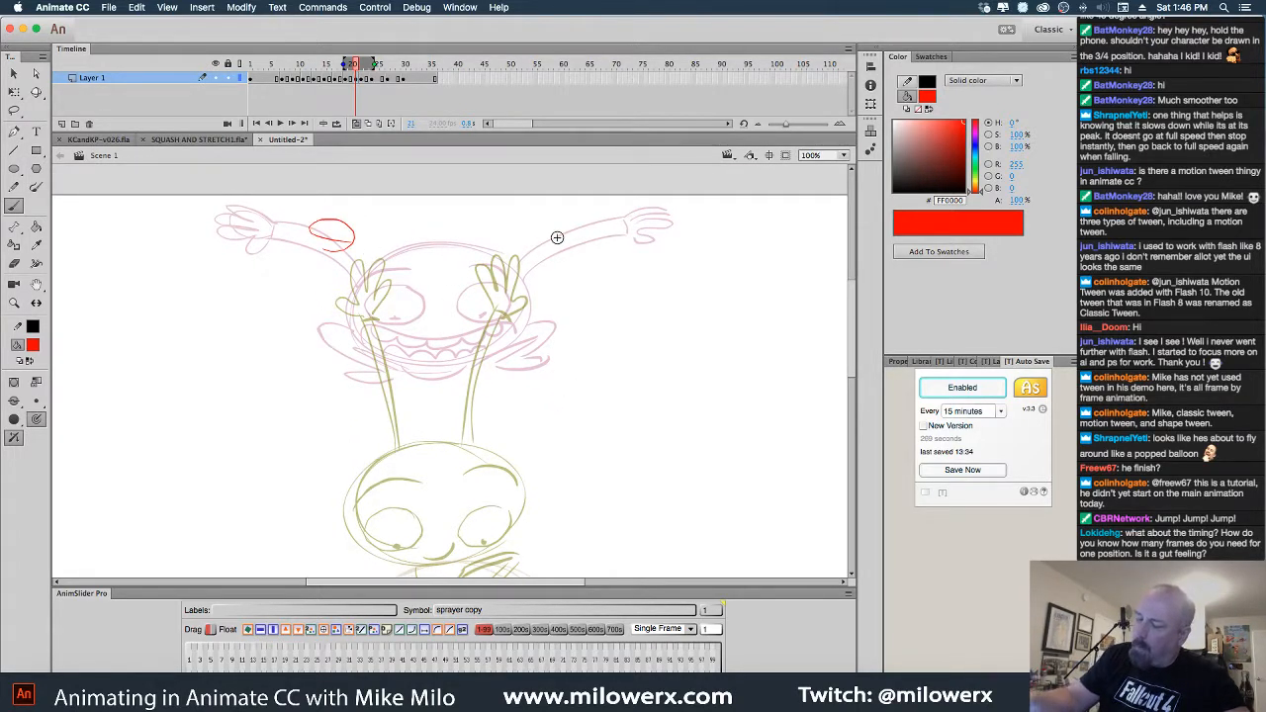
mouse_move(554, 238)
left_mouse_down()
mouse_move(568, 217)
mouse_move(584, 221)
left_mouse_up()
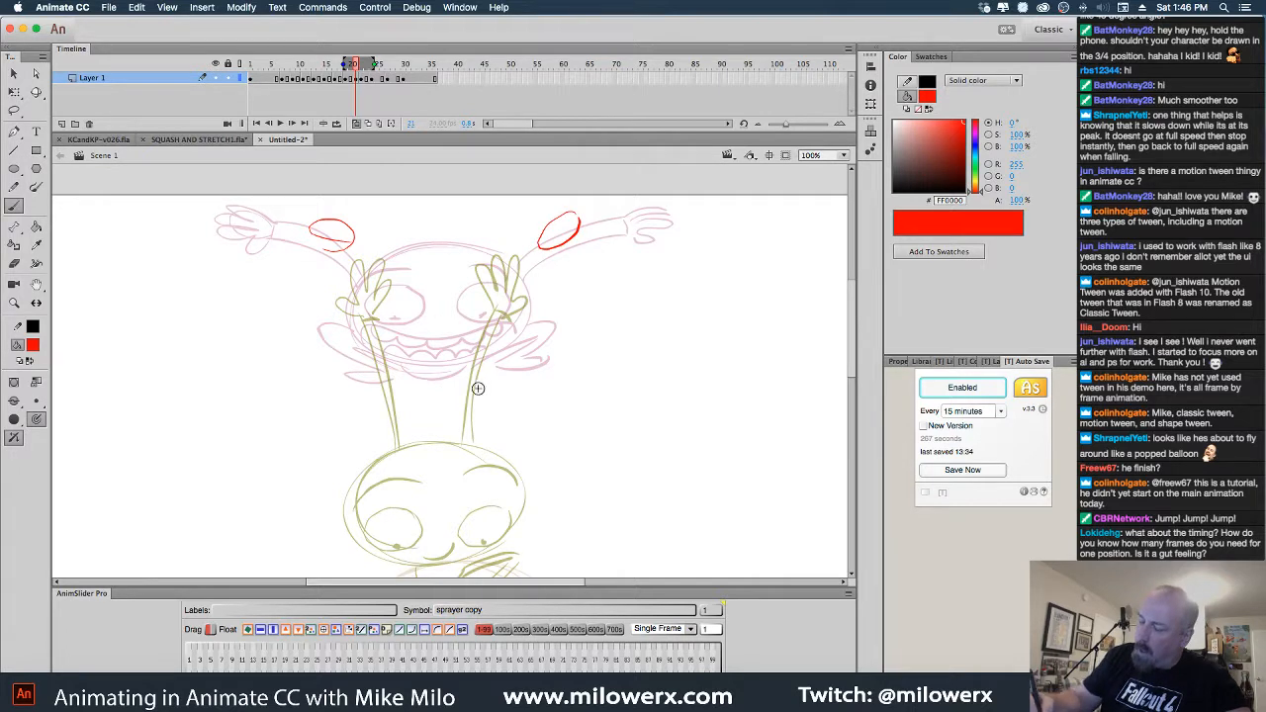
mouse_move(453, 417)
left_mouse_down()
mouse_move(368, 352)
mouse_move(480, 408)
left_mouse_up()
left_click_drag(353, 382, 370, 346)
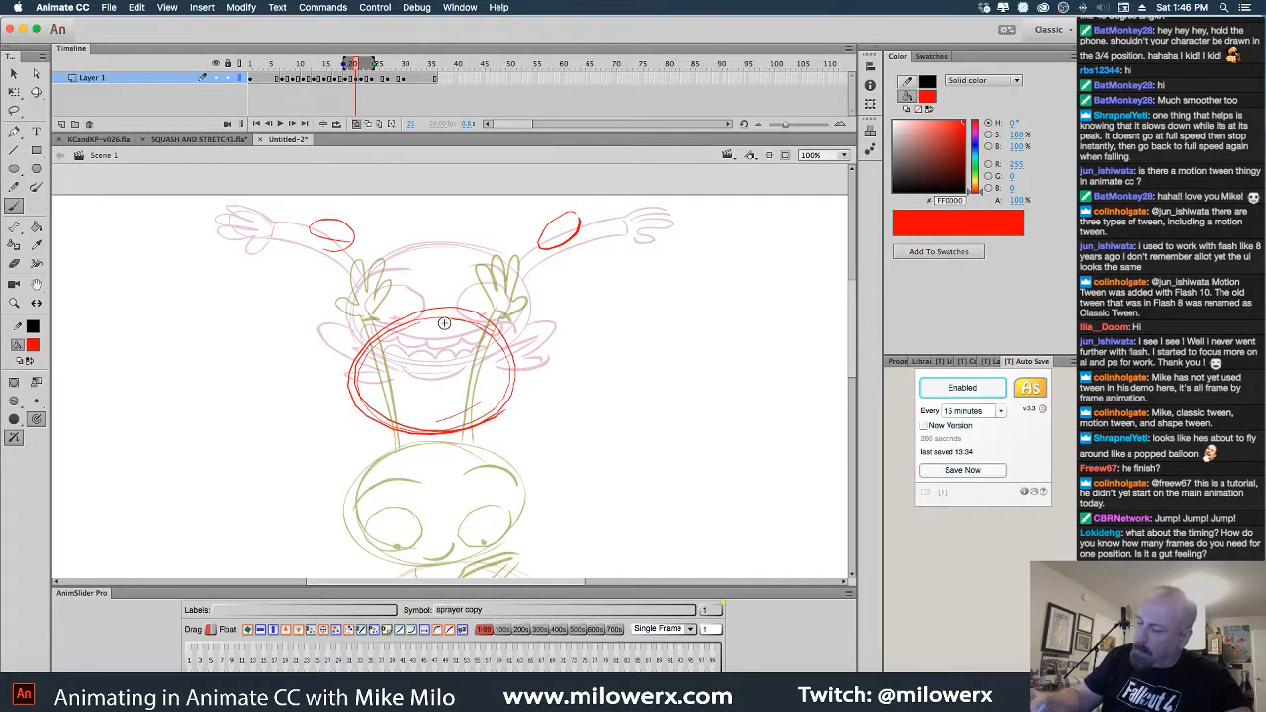
Draw the left and right arms reaching up to the raised hands, shaping the right hand
left_click_drag(348, 248, 378, 338)
left_click_drag(353, 248, 384, 323)
left_click_drag(491, 310, 558, 231)
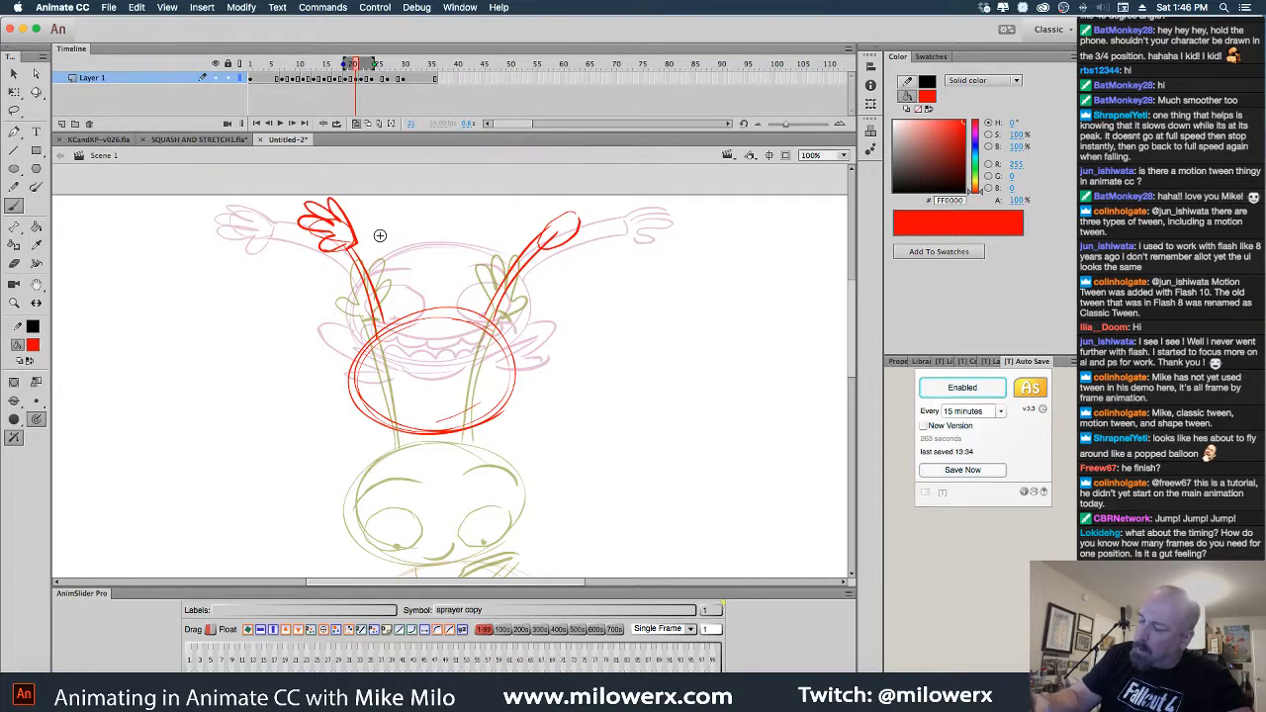
left_click_drag(551, 227, 600, 202)
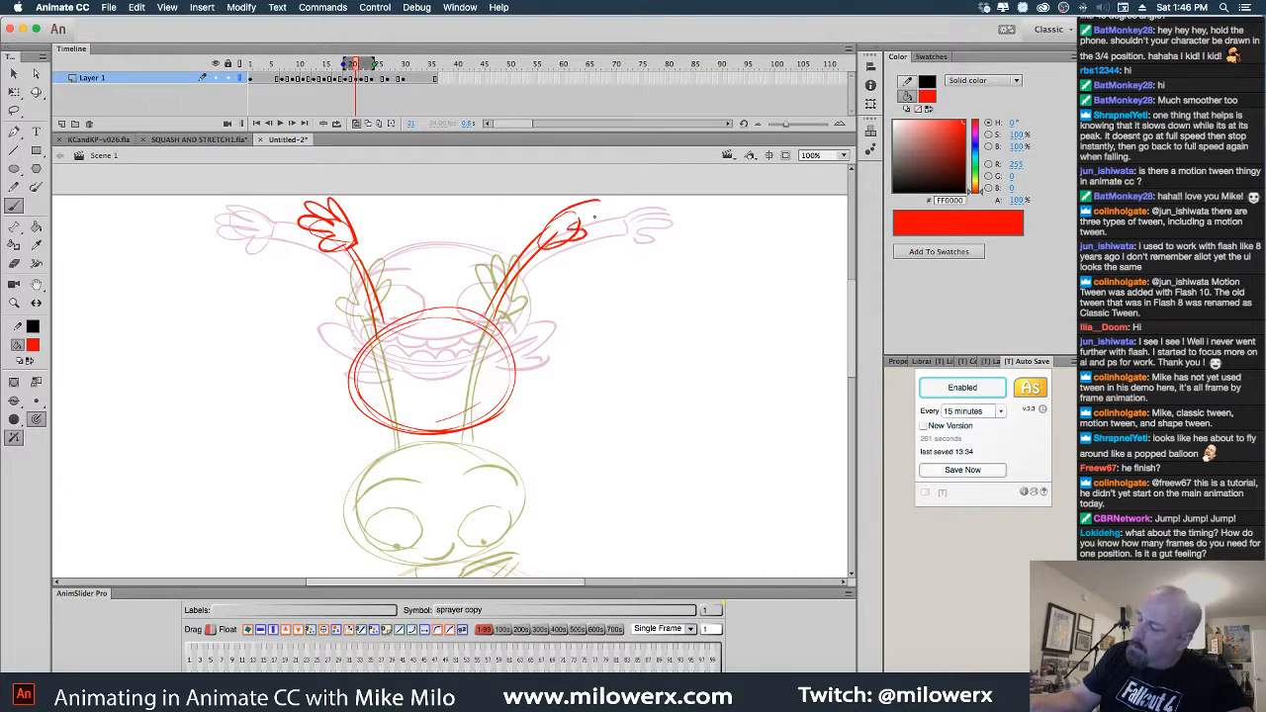
Reinforce the head's lower edge and add the eyes and eyebrow arcs
scroll(564, 260, "down", 5)
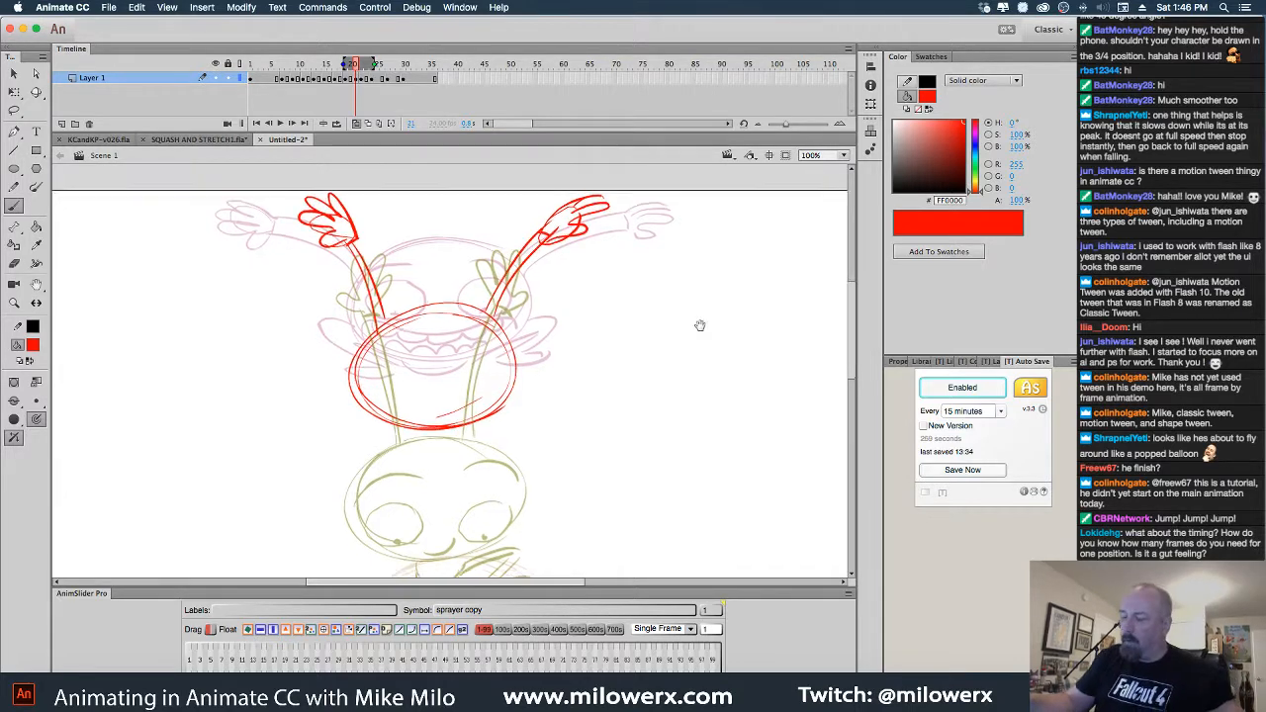
mouse_move(417, 190)
left_mouse_down()
mouse_move(503, 285)
mouse_move(524, 231)
left_mouse_up()
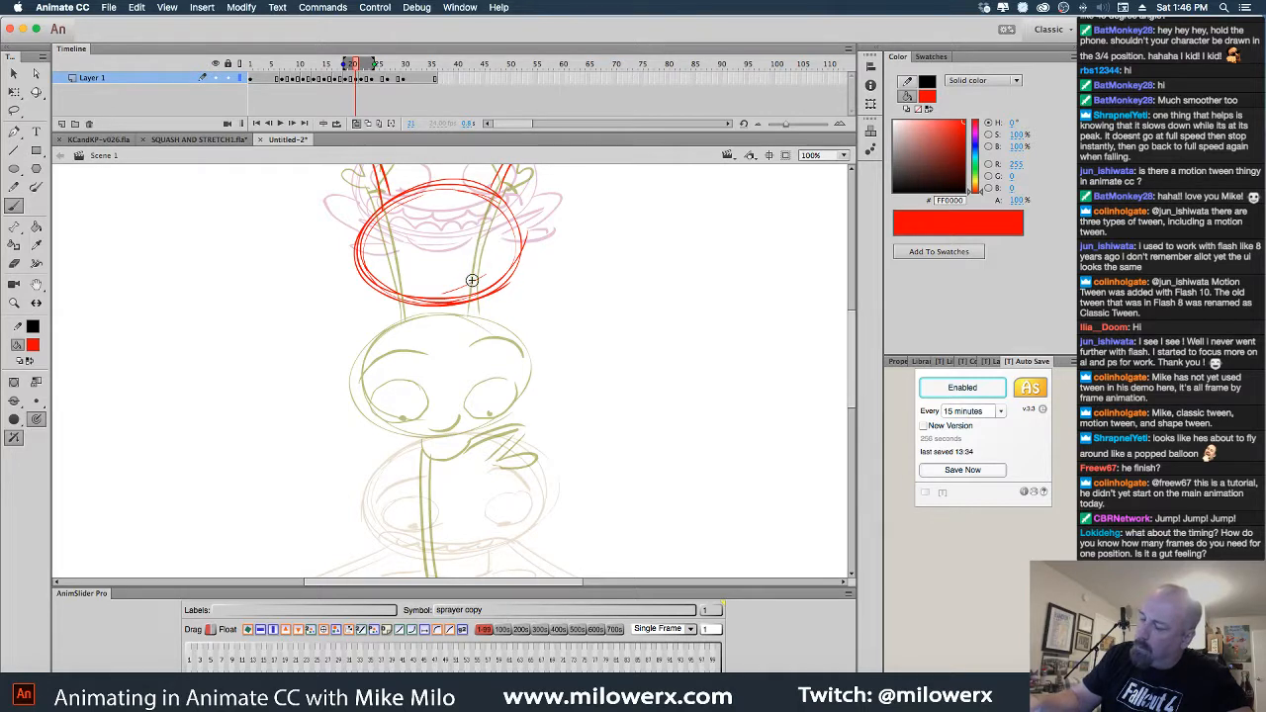
mouse_move(467, 275)
left_mouse_down()
mouse_move(503, 256)
mouse_move(398, 249)
left_mouse_up()
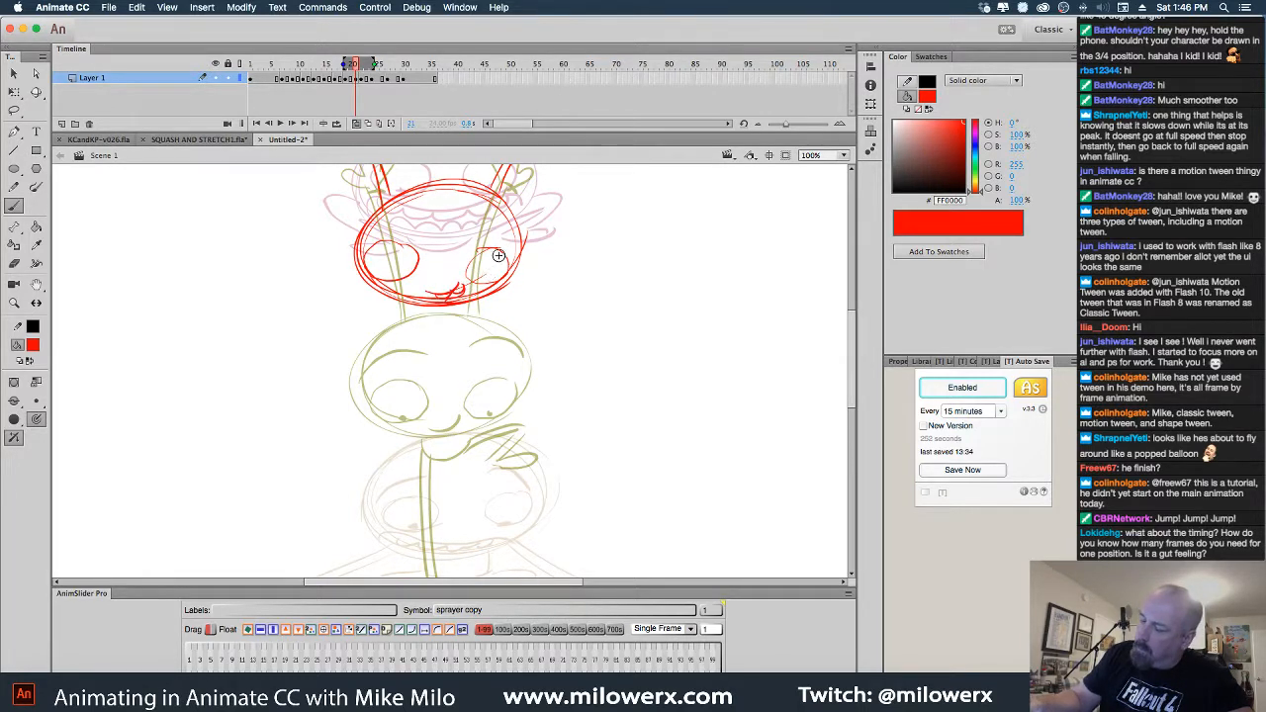
mouse_move(488, 254)
left_mouse_down()
mouse_move(478, 281)
mouse_move(514, 245)
left_mouse_up()
left_click_drag(372, 225, 407, 220)
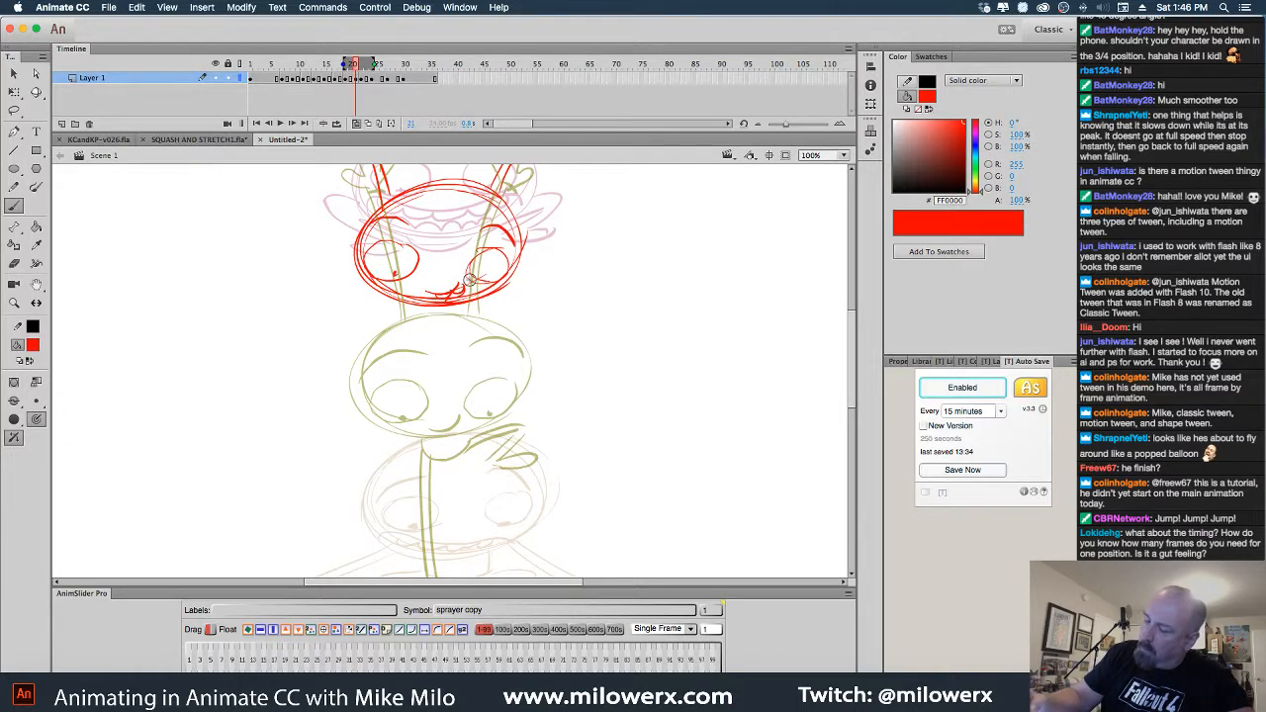
Draw the thin bent legs and feet, then zoom out to 50% with onion skinning off
scroll(480, 280, "down", 3)
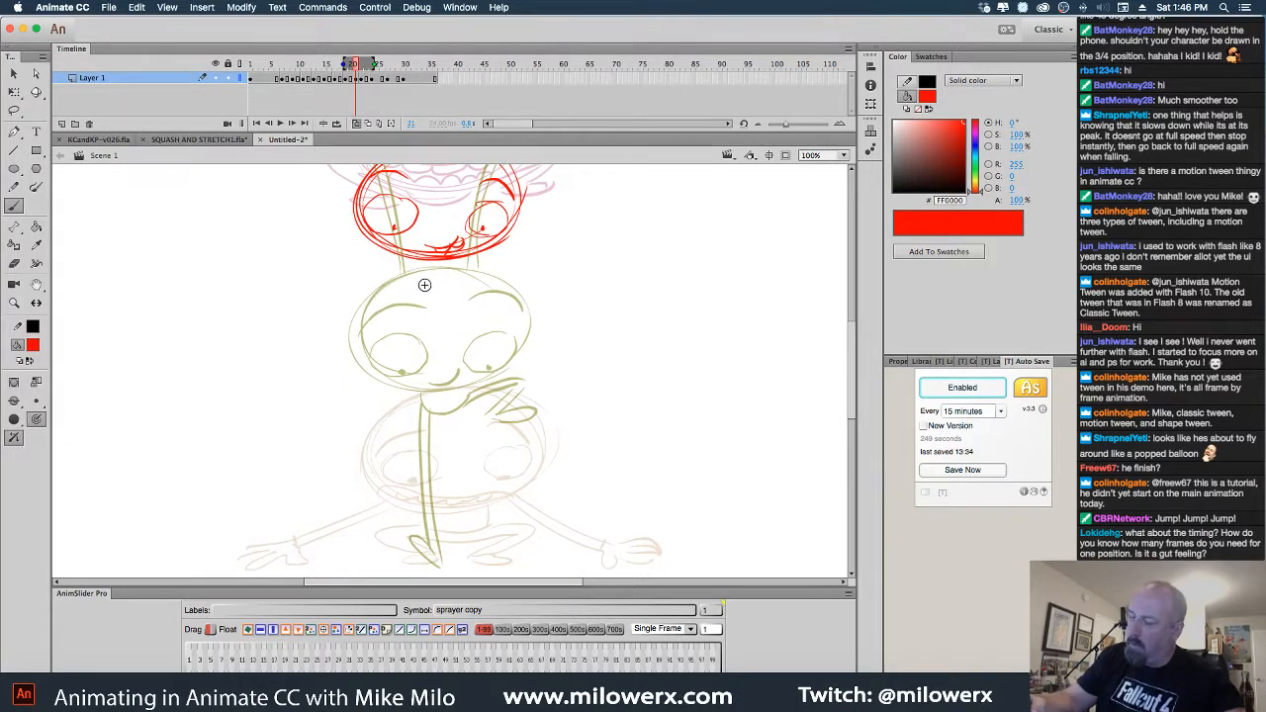
mouse_move(419, 265)
left_mouse_down()
mouse_move(457, 289)
mouse_move(438, 308)
left_mouse_up()
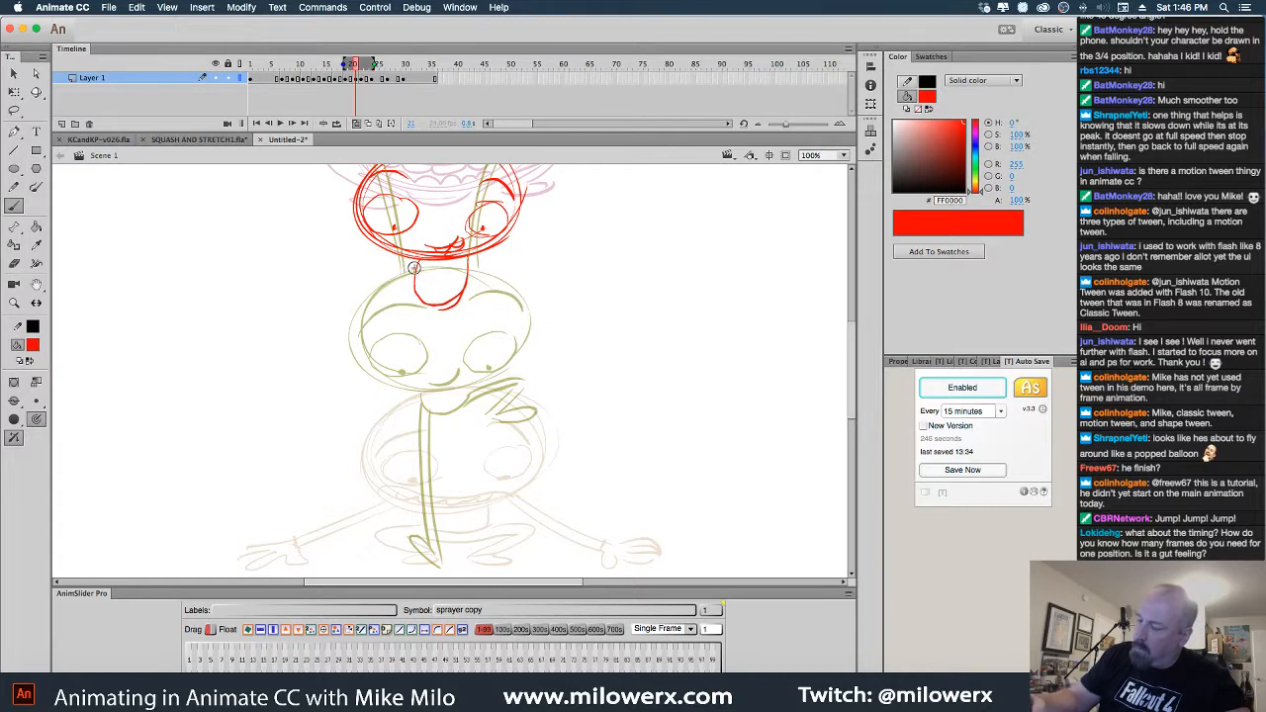
left_click_drag(417, 297, 453, 442)
left_click_drag(432, 388, 451, 441)
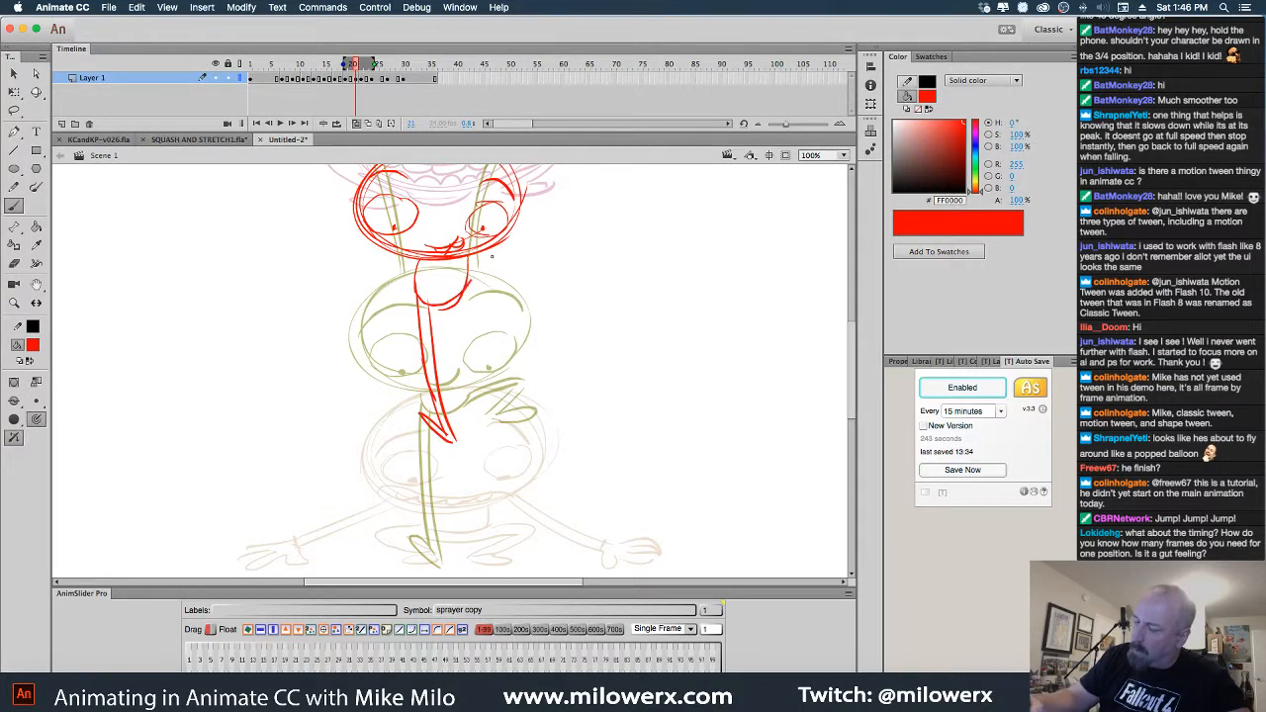
left_click_drag(466, 295, 508, 241)
mouse_move(470, 266)
left_mouse_down()
mouse_move(521, 231)
mouse_move(503, 282)
left_mouse_up()
mouse_move(516, 245)
left_mouse_down()
mouse_move(490, 297)
mouse_move(503, 298)
left_mouse_up()
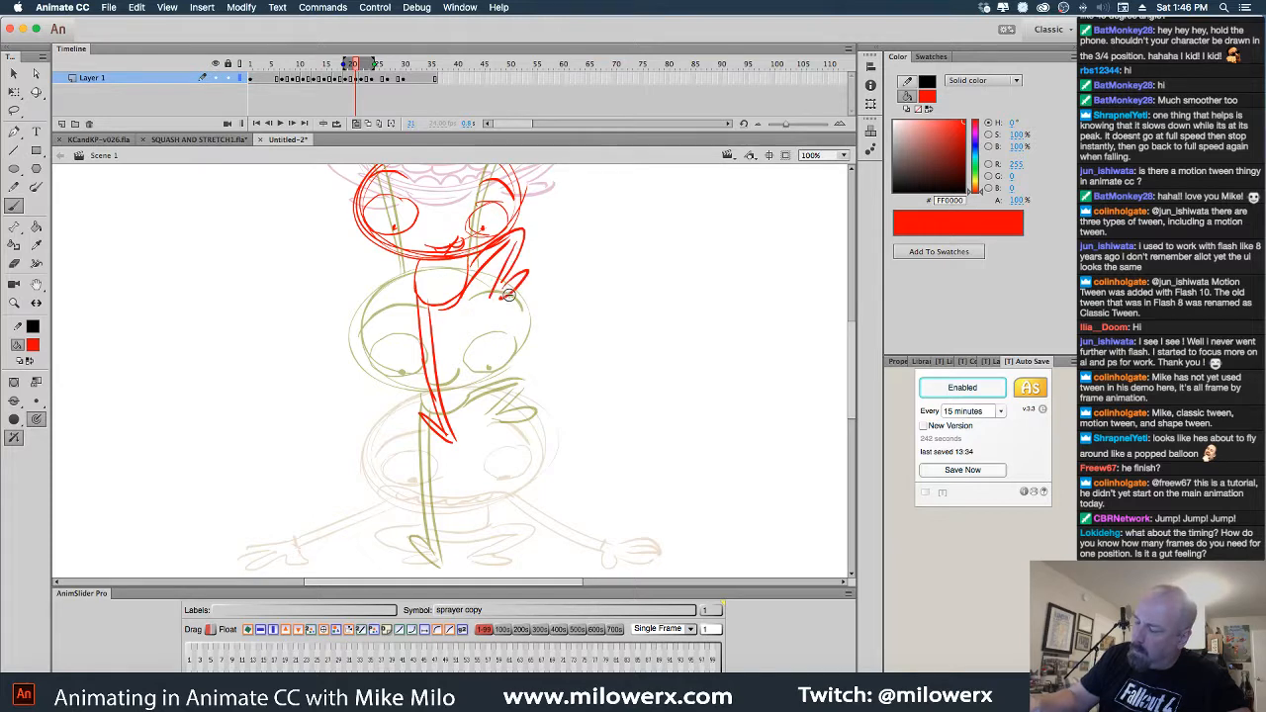
left_click(605, 388, "alt+super")
left_click(357, 124)
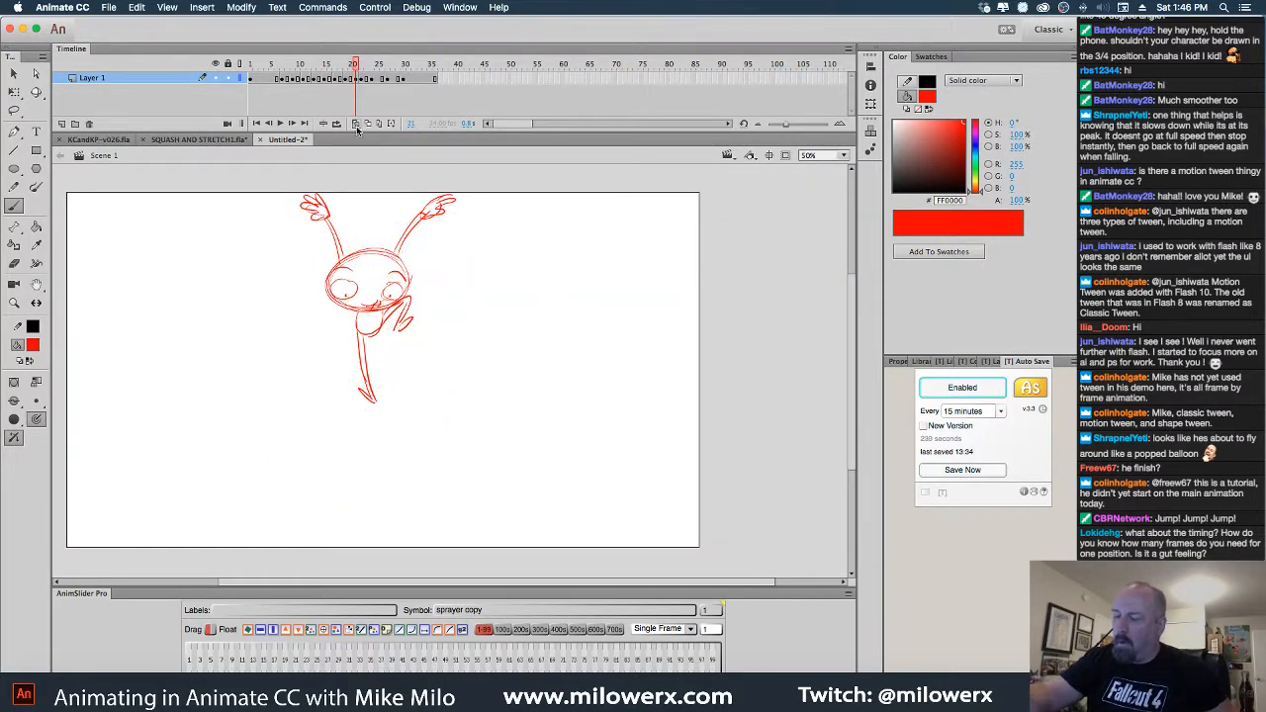
Play the animation and scrub the frames around the jump to check its timing
left_click_drag(356, 65, 345, 66)
key("Return")
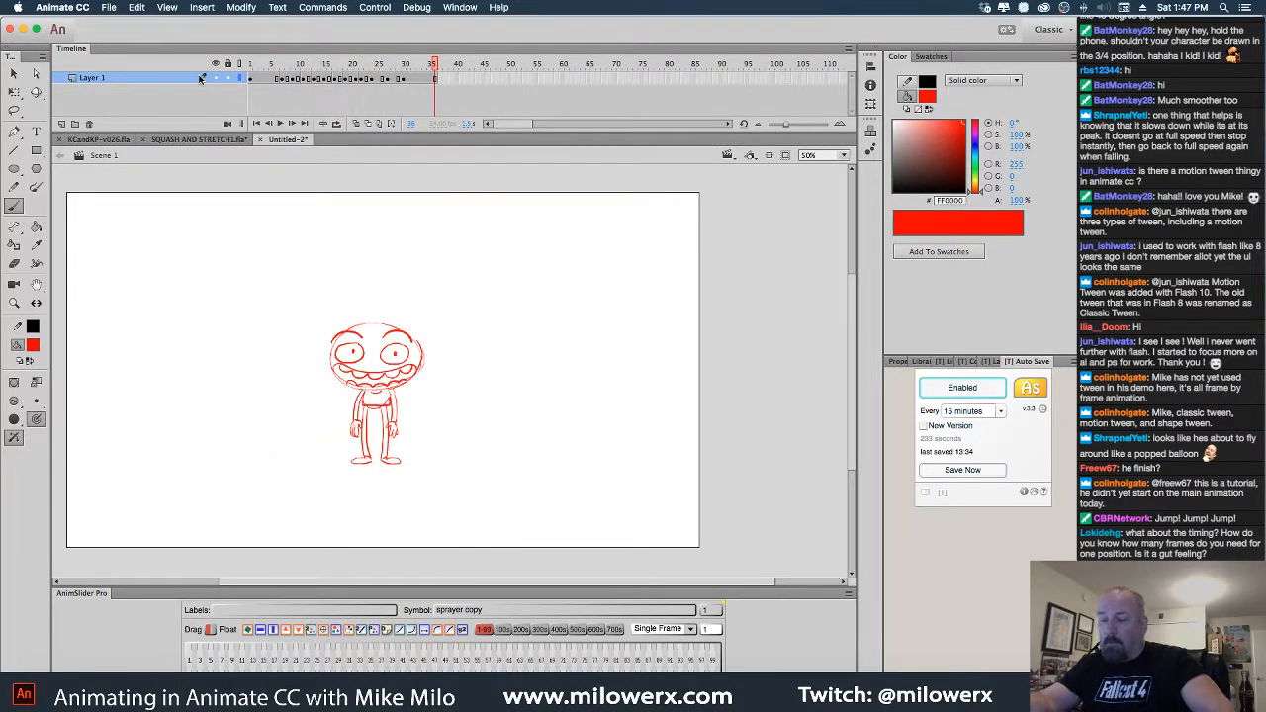
left_click_drag(435, 71, 386, 83)
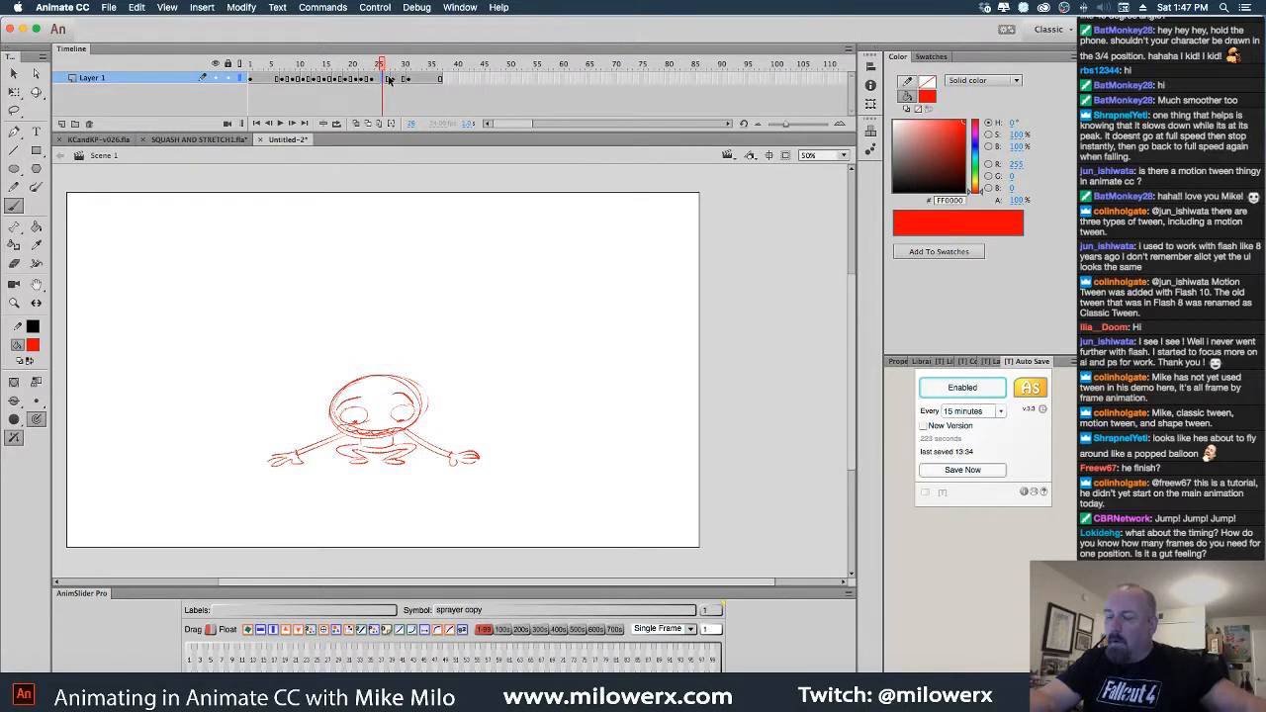
Insert one extra frame with F5 and select the empty frame 24
key("F5")
left_click_drag(382, 67, 380, 74)
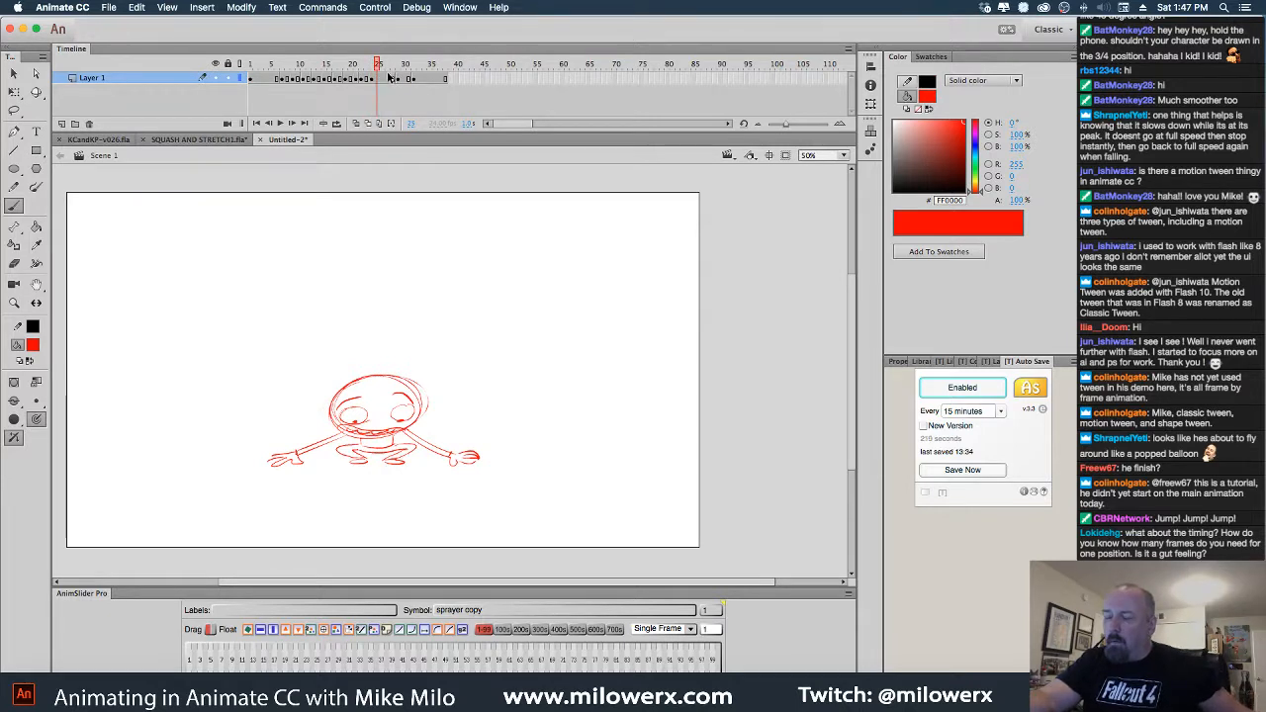
left_click(395, 80)
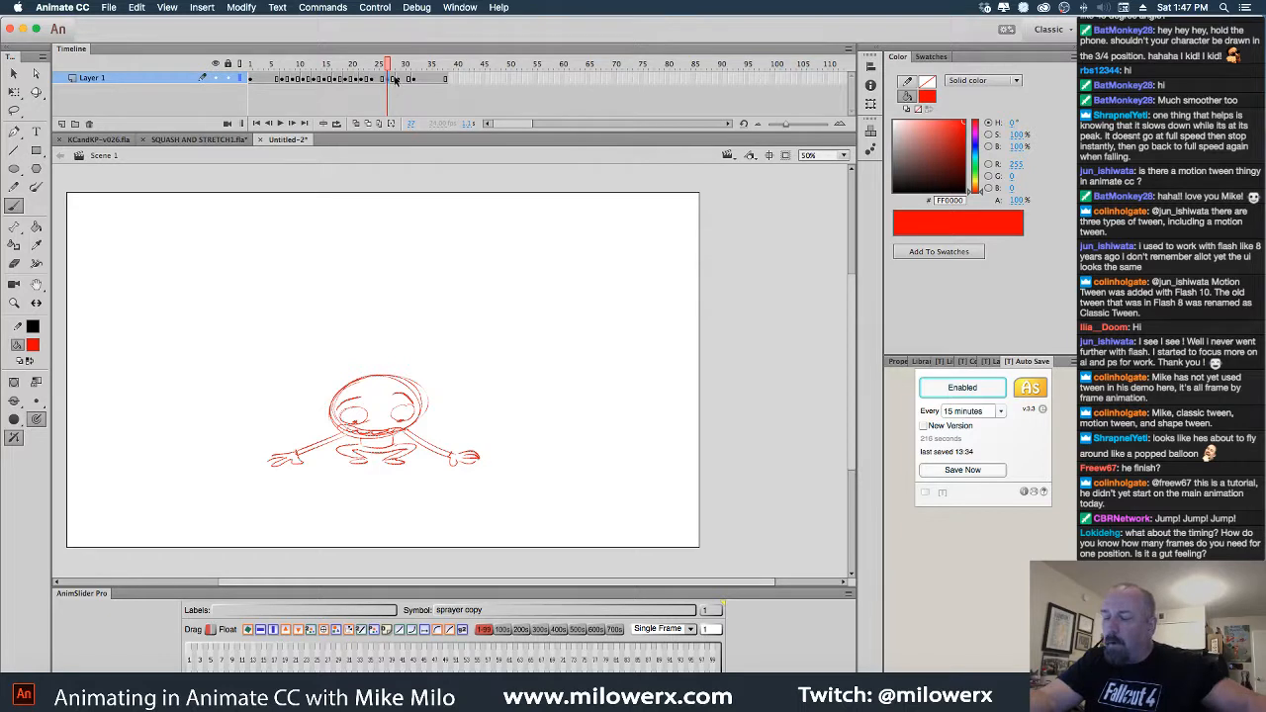
left_click(372, 80)
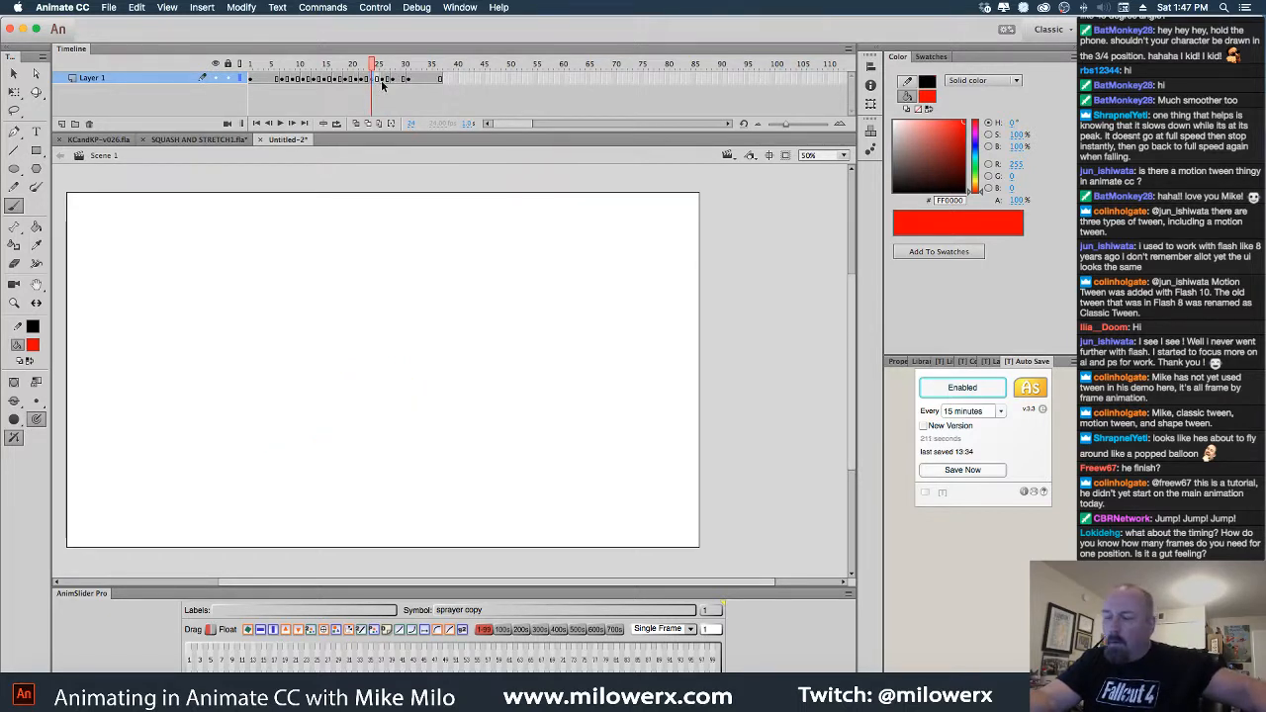
With onion skins on at 100% zoom, brush the squashed oval body and both raised arms
left_click(358, 124)
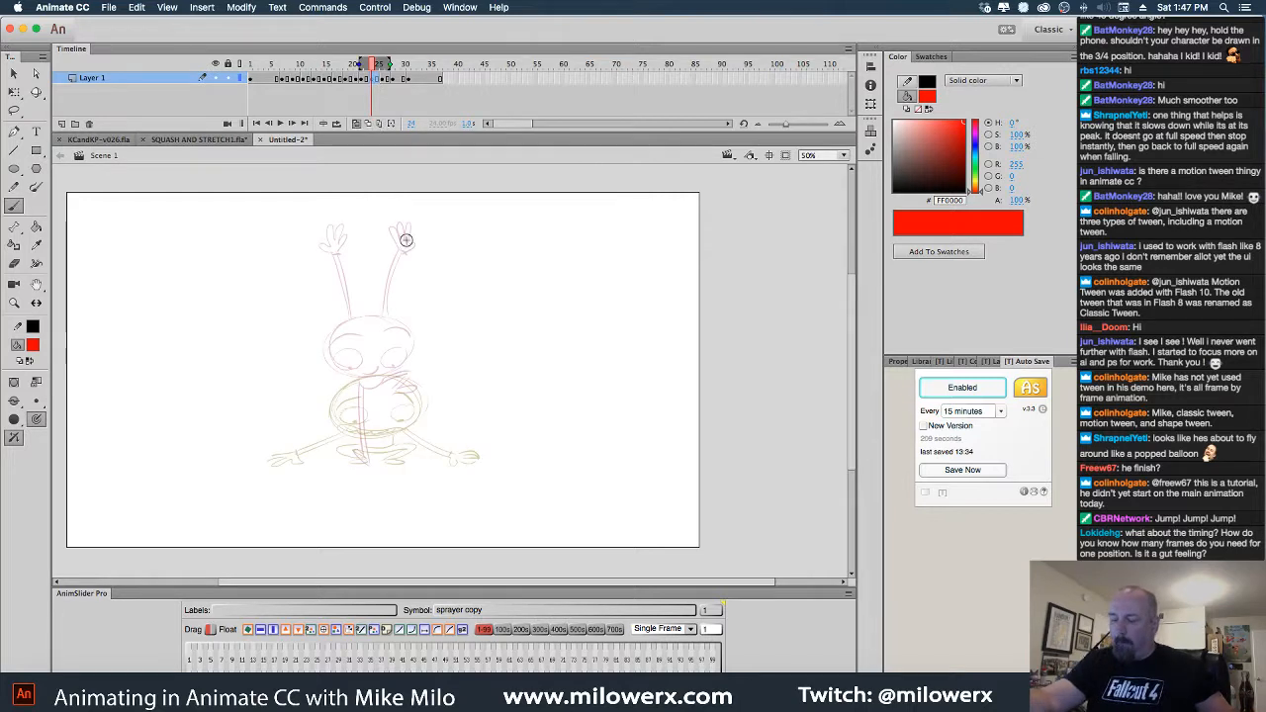
left_click(514, 398, "super")
left_click_drag(543, 412, 735, 427)
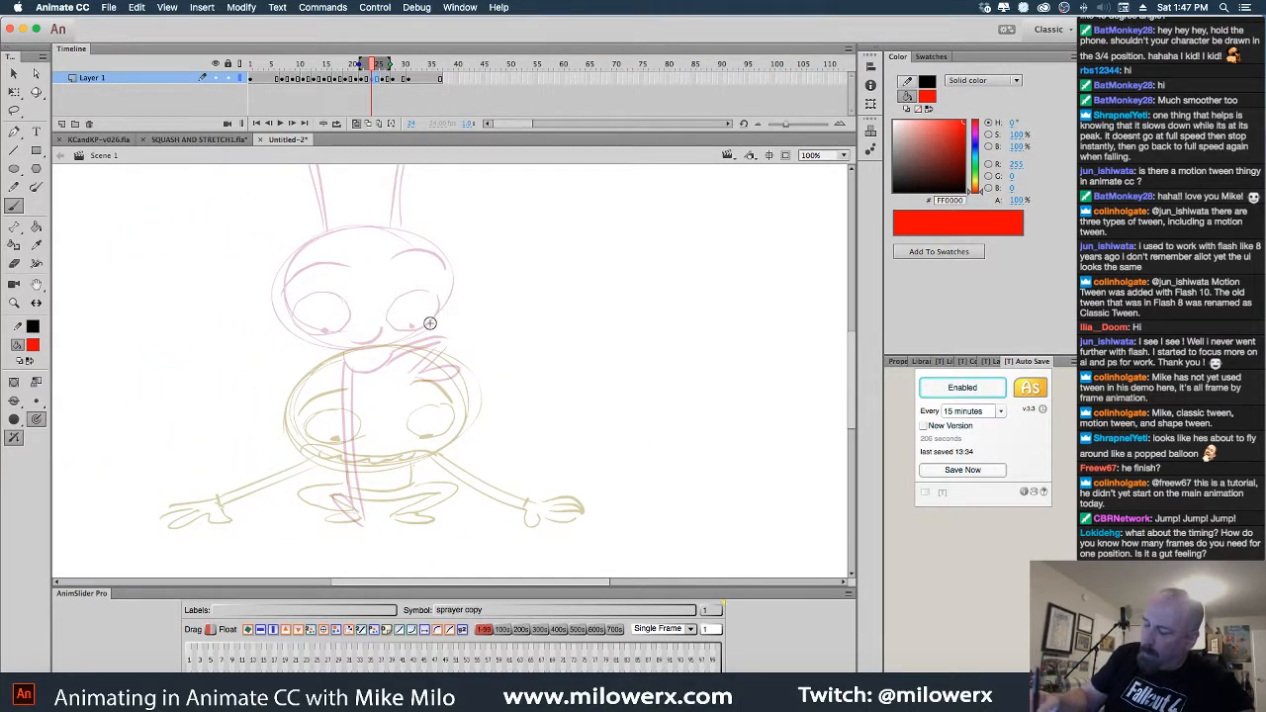
mouse_move(463, 368)
left_mouse_down()
mouse_move(297, 396)
mouse_move(435, 415)
mouse_move(371, 415)
left_mouse_up()
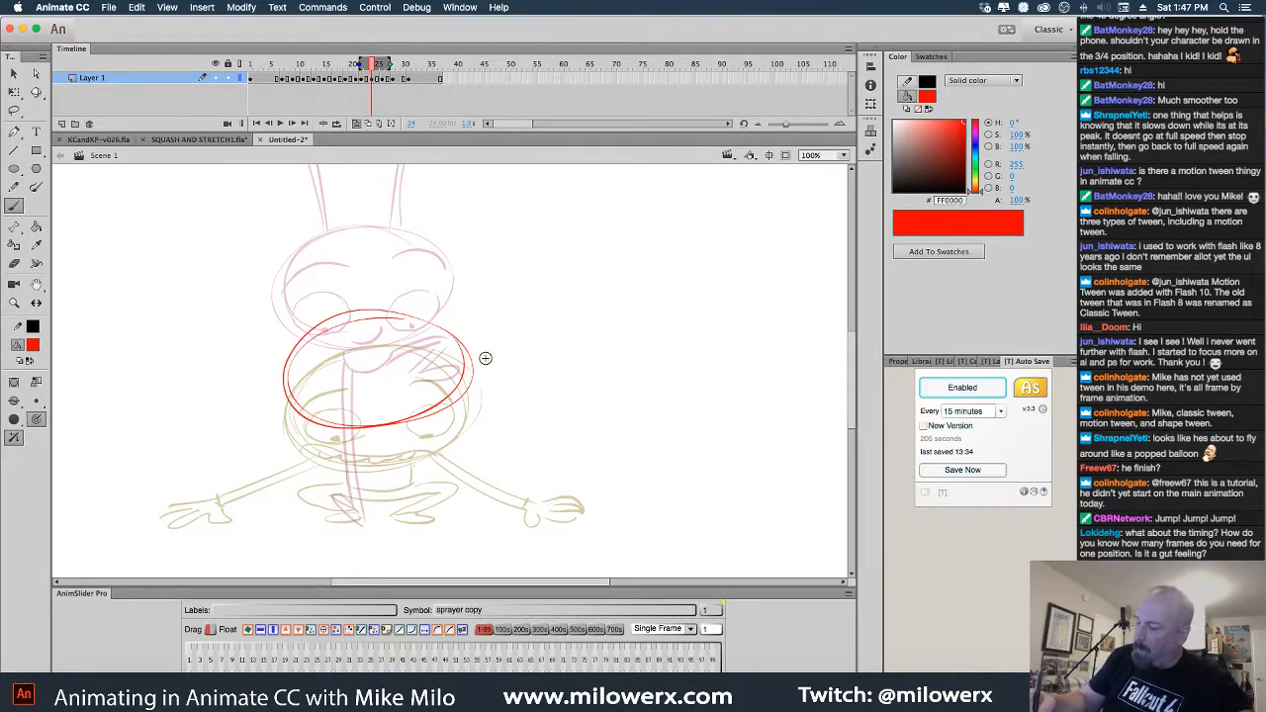
mouse_move(464, 390)
left_mouse_down()
mouse_move(541, 265)
mouse_move(532, 301)
left_mouse_up()
mouse_move(283, 380)
left_mouse_down()
mouse_move(217, 283)
mouse_move(237, 360)
mouse_move(210, 310)
left_mouse_up()
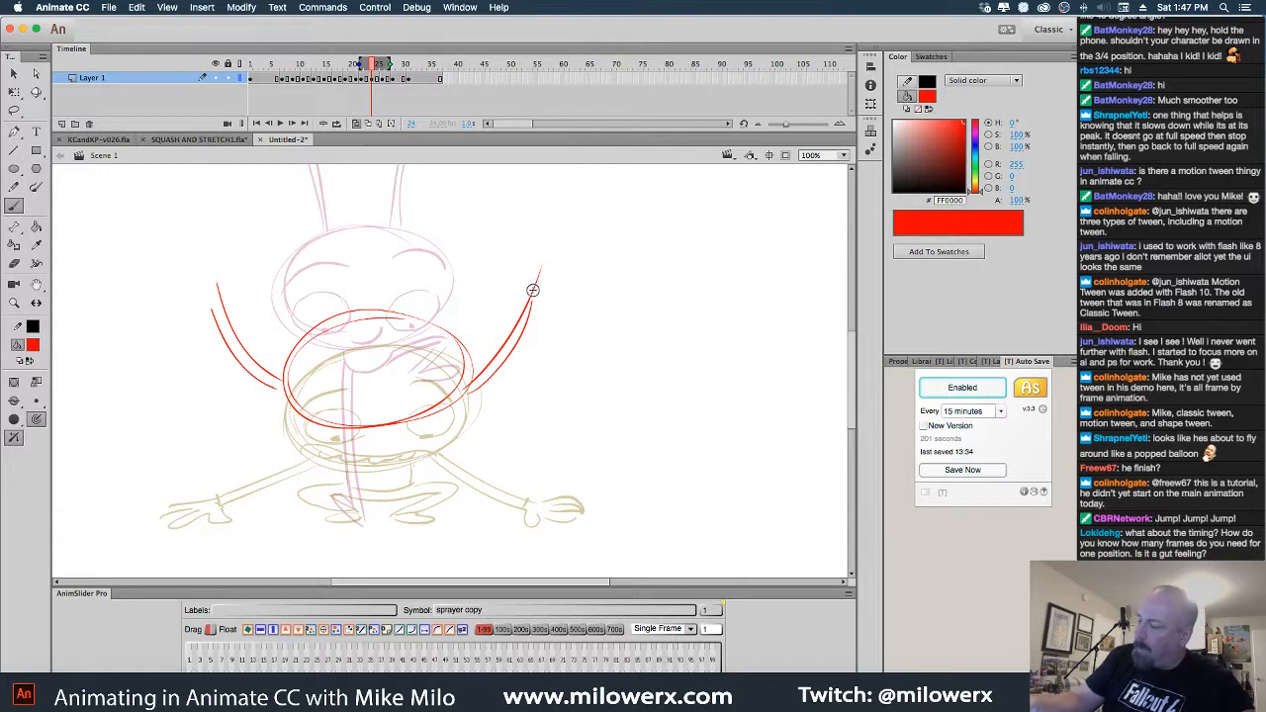
Draw the raised right and left hands, undoing one stray stroke
left_click_drag(531, 263, 530, 247)
key("super+z")
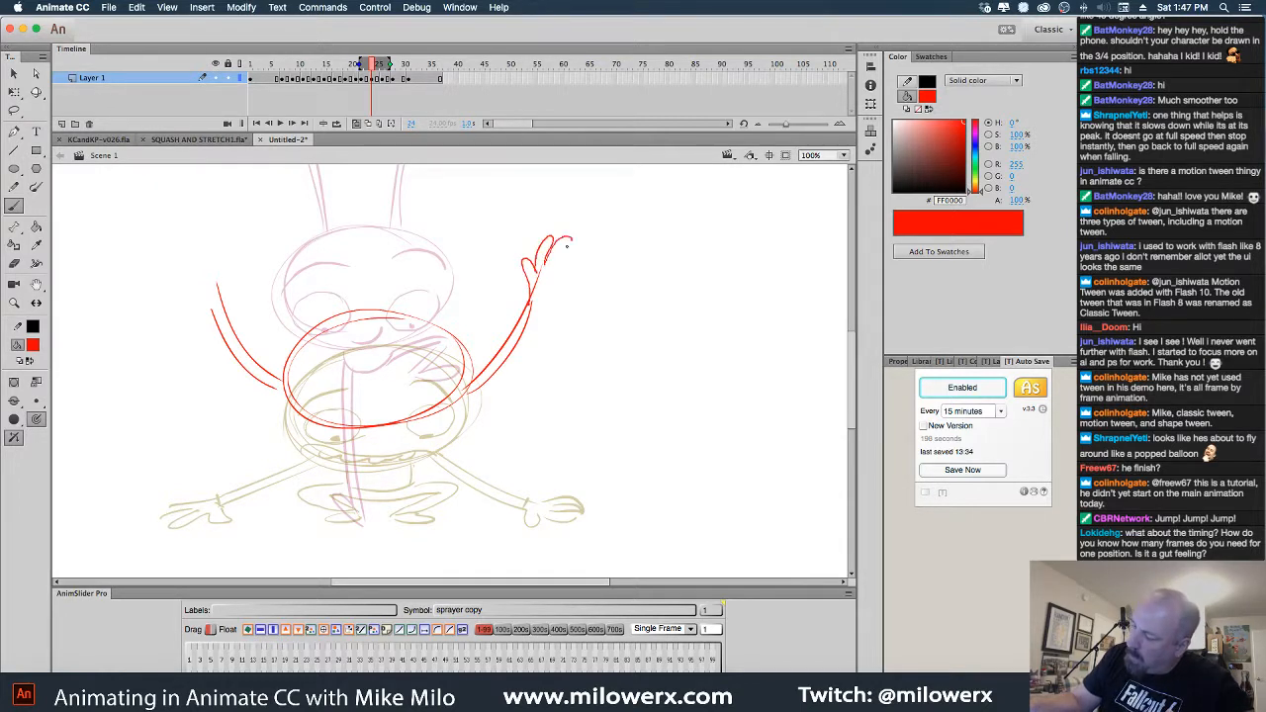
mouse_move(567, 247)
left_mouse_down()
mouse_move(564, 269)
mouse_move(541, 284)
left_mouse_up()
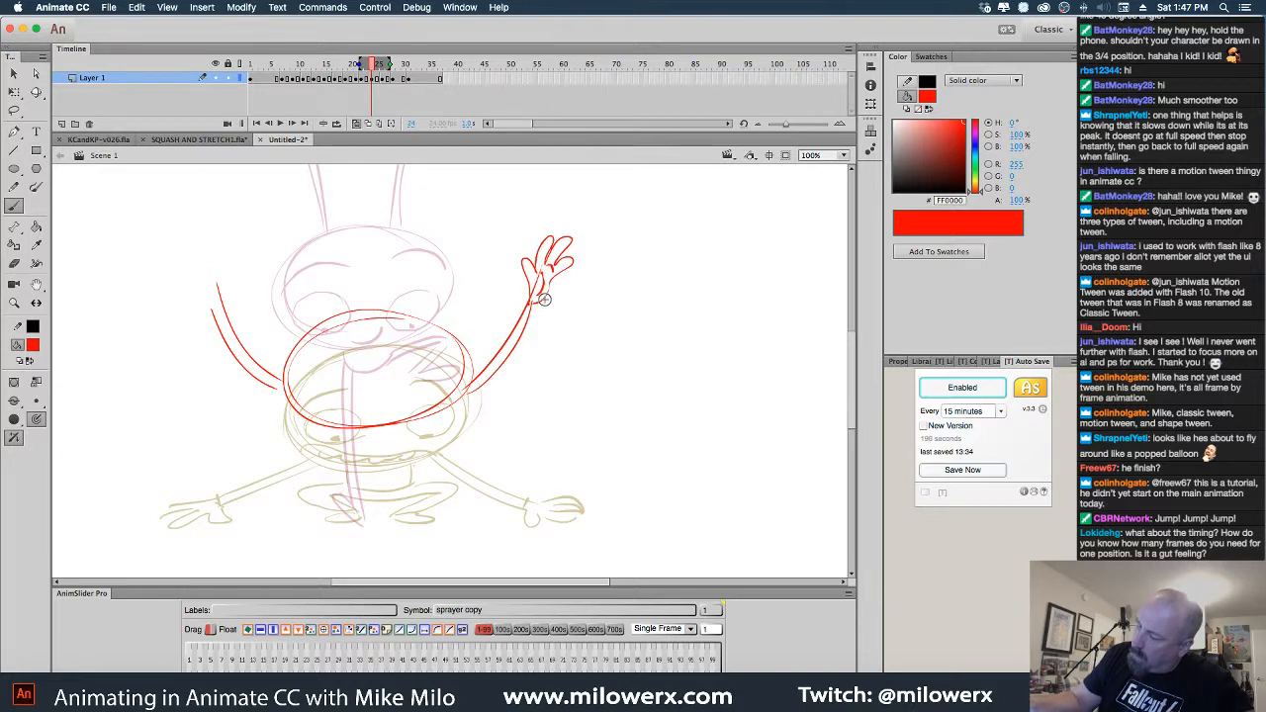
mouse_move(217, 230)
left_mouse_down()
mouse_move(215, 263)
mouse_move(185, 248)
mouse_move(215, 285)
left_mouse_up()
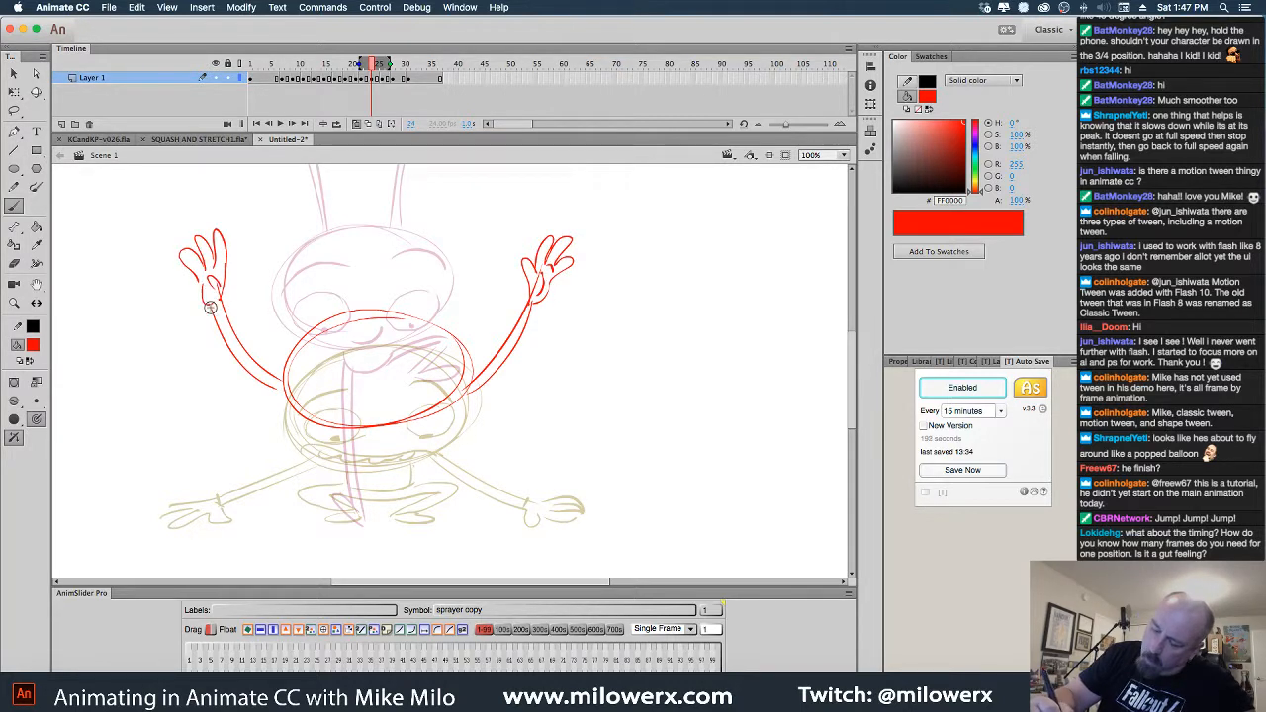
Firm up the body oval and add the eyes, eyebrows and a mouth with zigzag teeth
mouse_move(445, 329)
left_mouse_down()
mouse_move(357, 438)
mouse_move(443, 414)
mouse_move(467, 356)
left_mouse_up()
mouse_move(396, 384)
left_mouse_down()
mouse_move(441, 368)
mouse_move(429, 368)
left_mouse_up()
mouse_move(338, 378)
left_mouse_down()
mouse_move(297, 381)
mouse_move(326, 389)
mouse_move(326, 338)
mouse_move(342, 335)
left_mouse_up()
left_click_drag(399, 333, 450, 354)
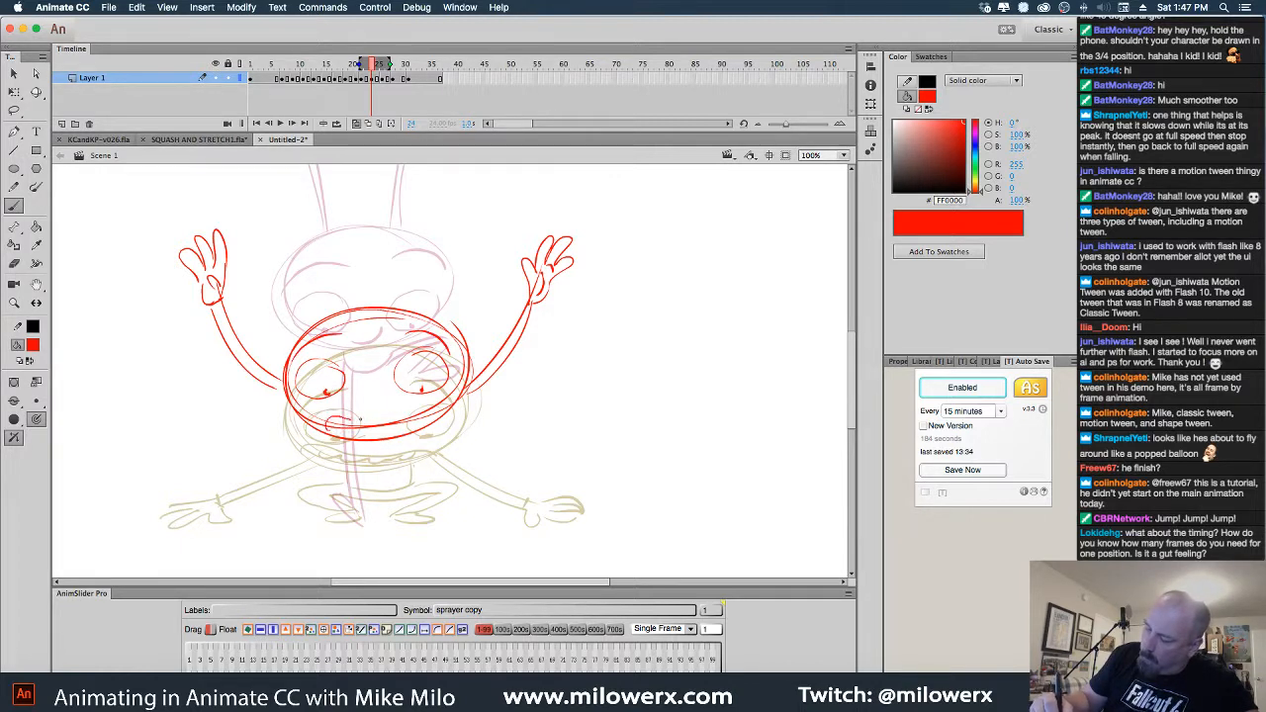
mouse_move(360, 420)
left_mouse_down()
mouse_move(386, 433)
mouse_move(330, 425)
left_mouse_up()
left_click_drag(336, 421, 409, 413)
Sketch the crouched legs and feet below the body, undoing bad strokes, then zoom out
mouse_move(336, 448)
left_mouse_down()
mouse_move(395, 462)
mouse_move(416, 448)
mouse_move(367, 470)
mouse_move(414, 443)
left_mouse_up()
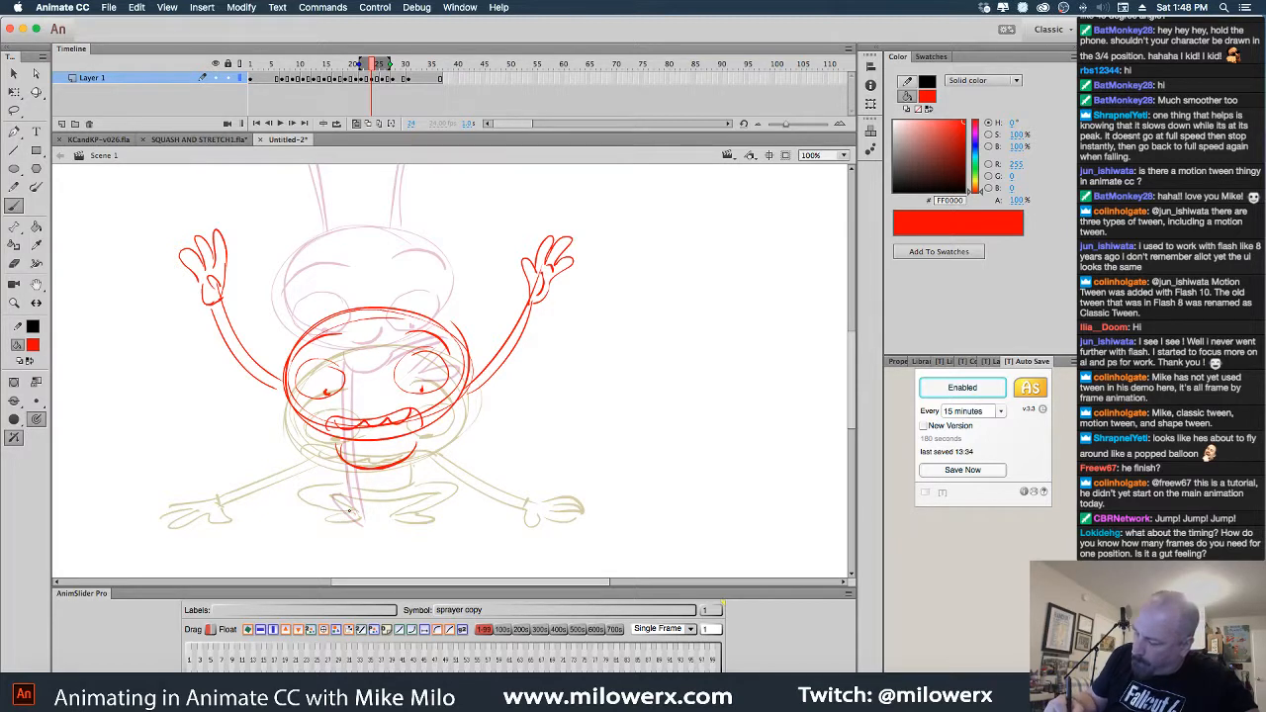
mouse_move(349, 510)
left_mouse_down()
mouse_move(362, 515)
mouse_move(332, 501)
mouse_move(345, 457)
mouse_move(359, 513)
left_mouse_up()
key("super+z")
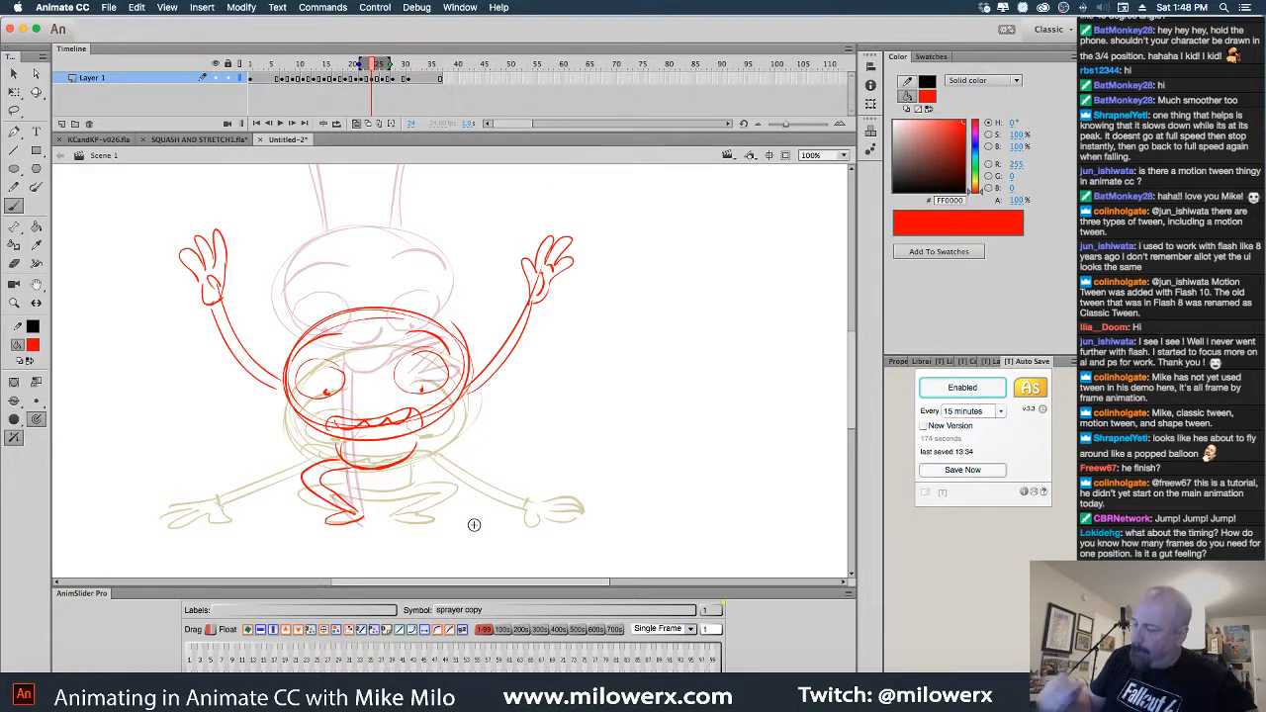
left_click_drag(422, 518, 443, 500)
mouse_move(413, 451)
left_mouse_down()
mouse_move(455, 473)
mouse_move(445, 499)
mouse_move(406, 519)
left_mouse_up()
key("super+z")
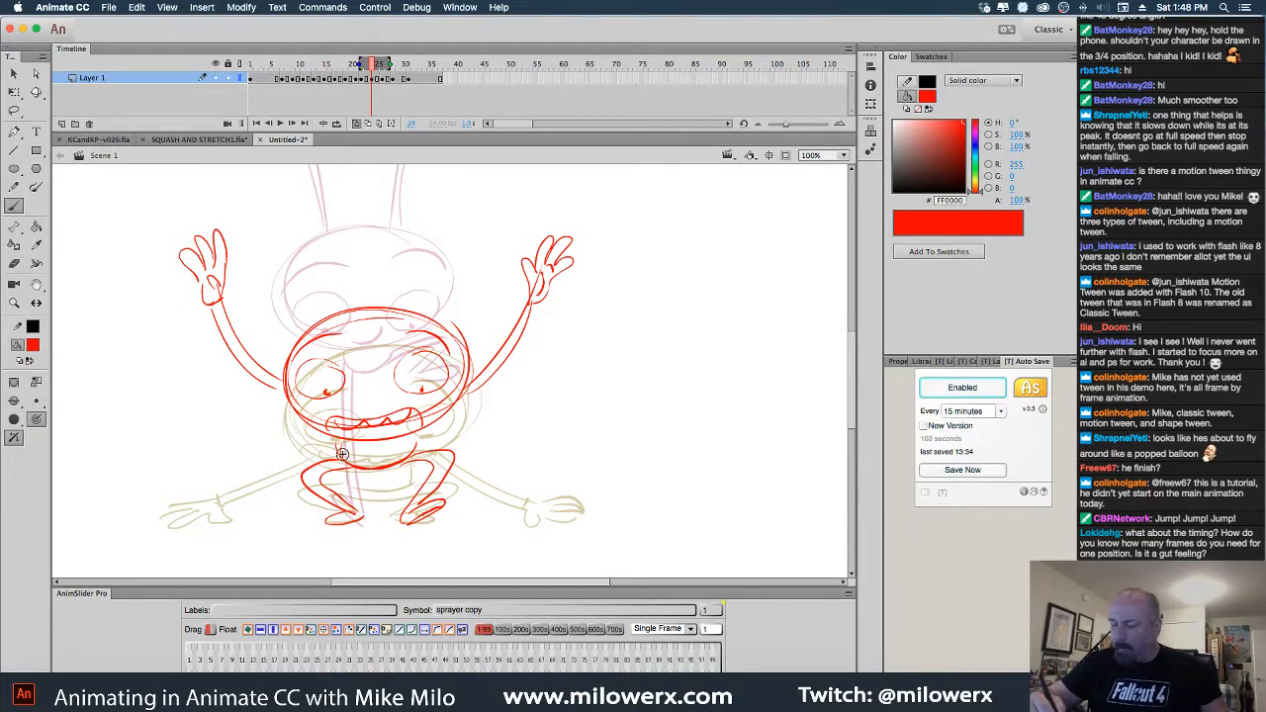
key("super+minus")
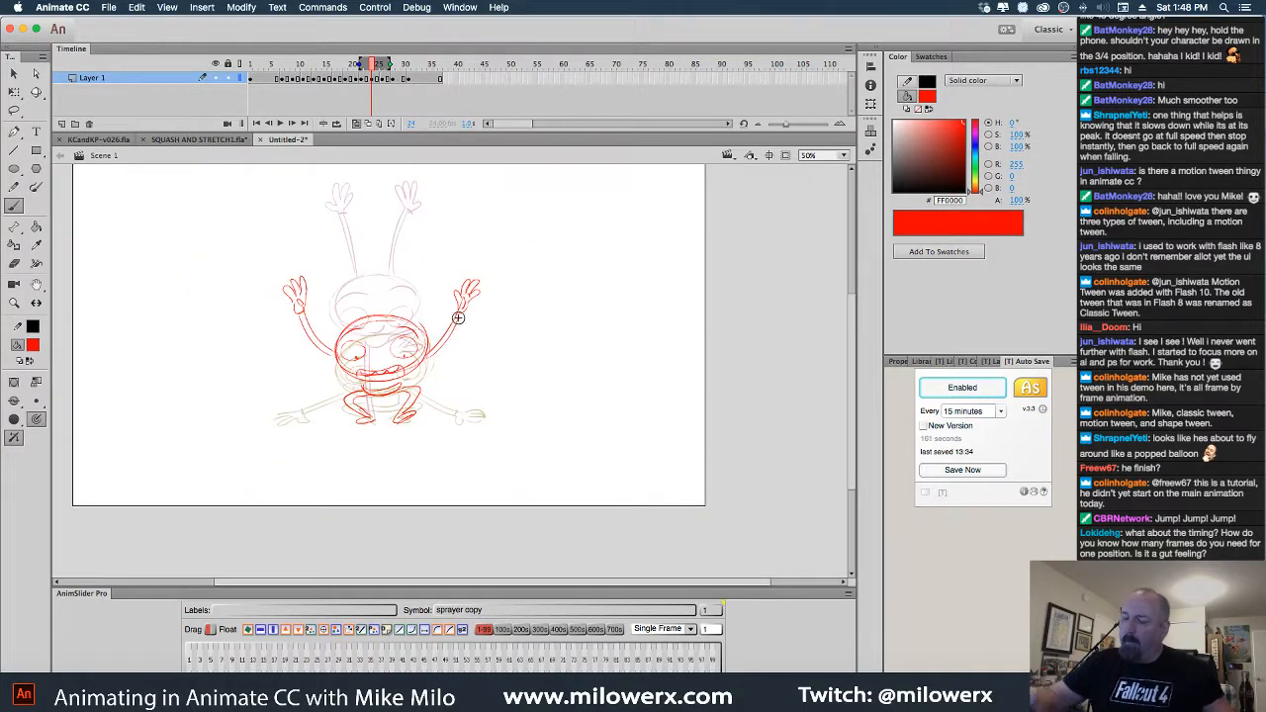
With onion skinning off, play the animation from frame 1 and scrub through the jump poses
left_click(357, 125)
left_click_drag(371, 65, 198, 77)
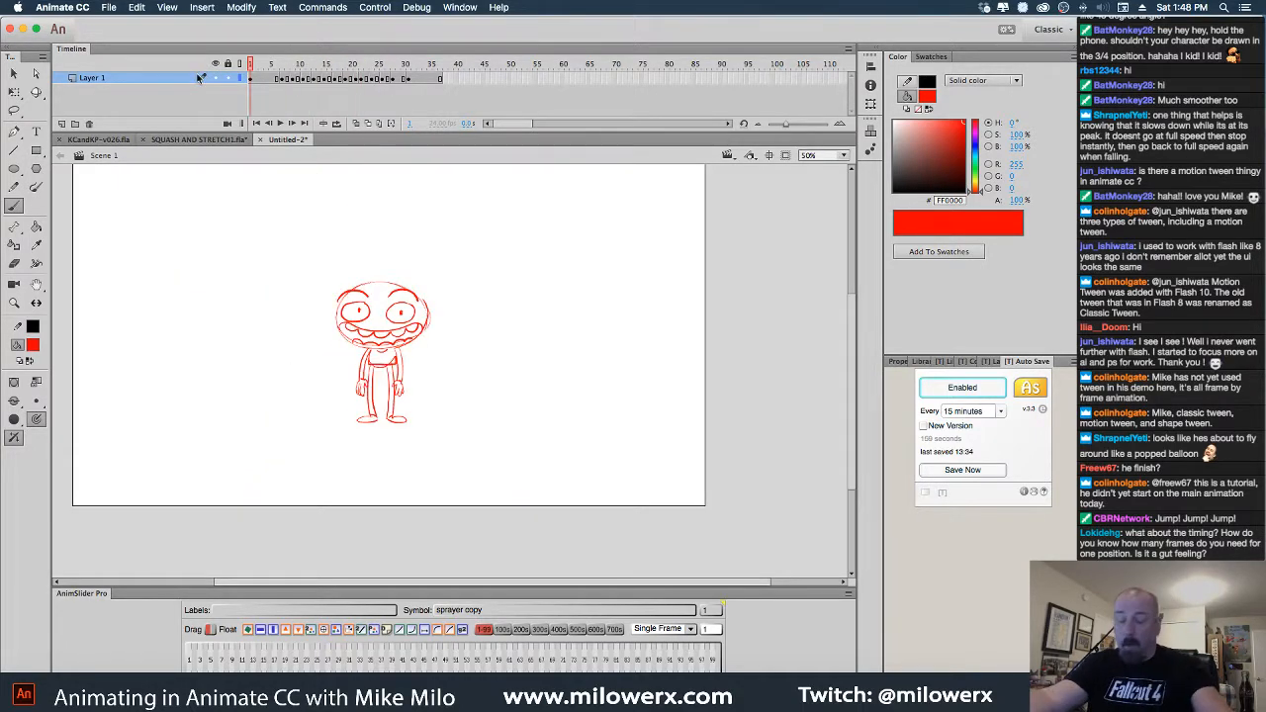
key("Return")
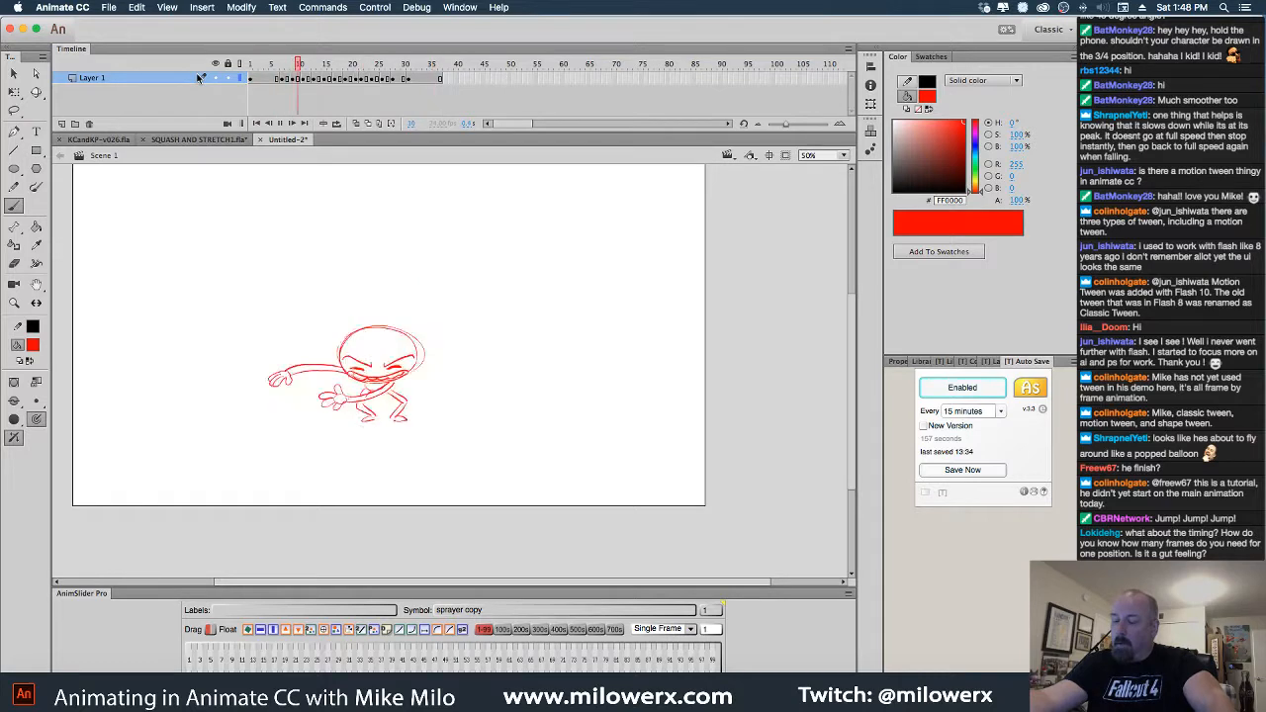
left_click(309, 68)
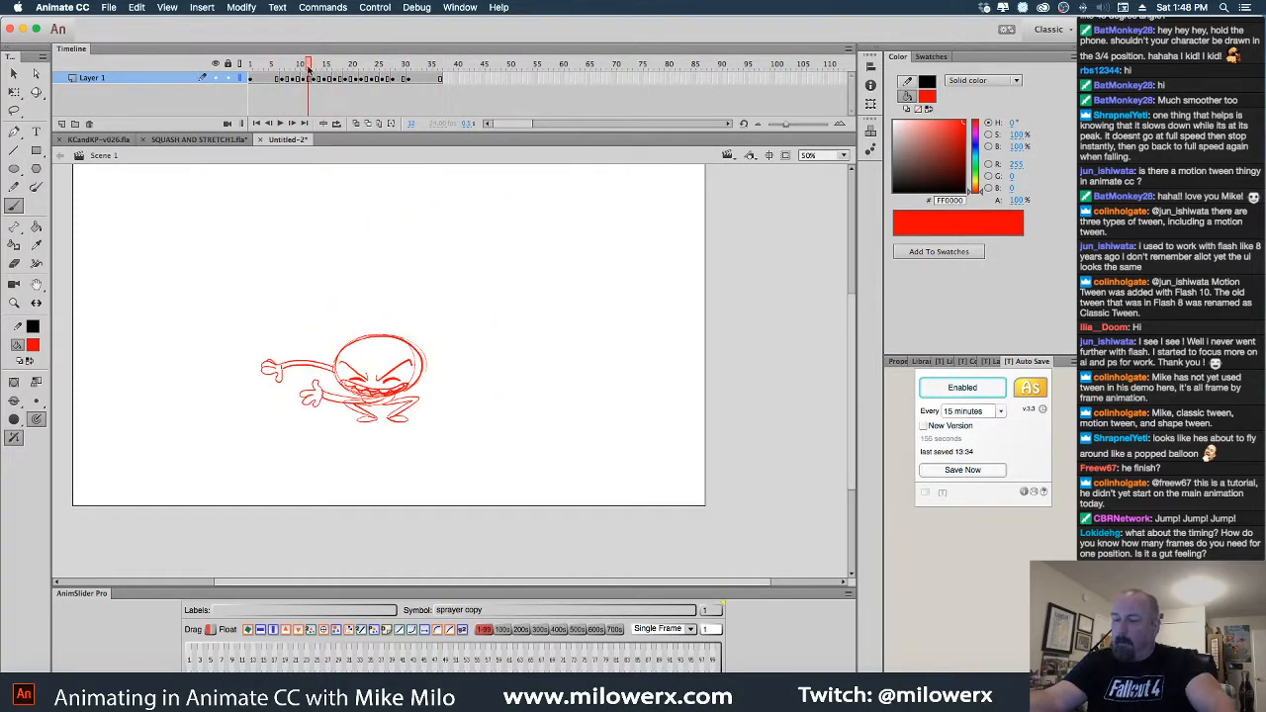
left_click_drag(309, 67, 392, 73)
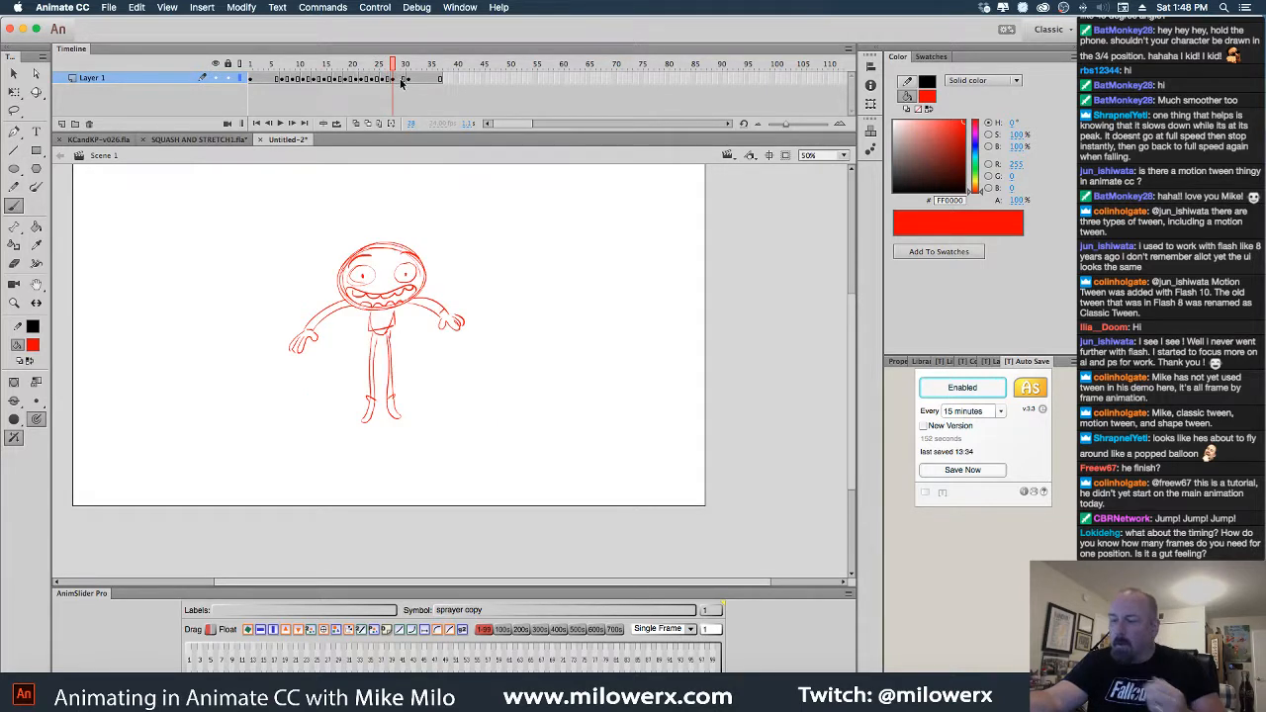
Insert a frame at frame 30, then show empty frame 28 with onion skins at 100% zoom
left_click(406, 81)
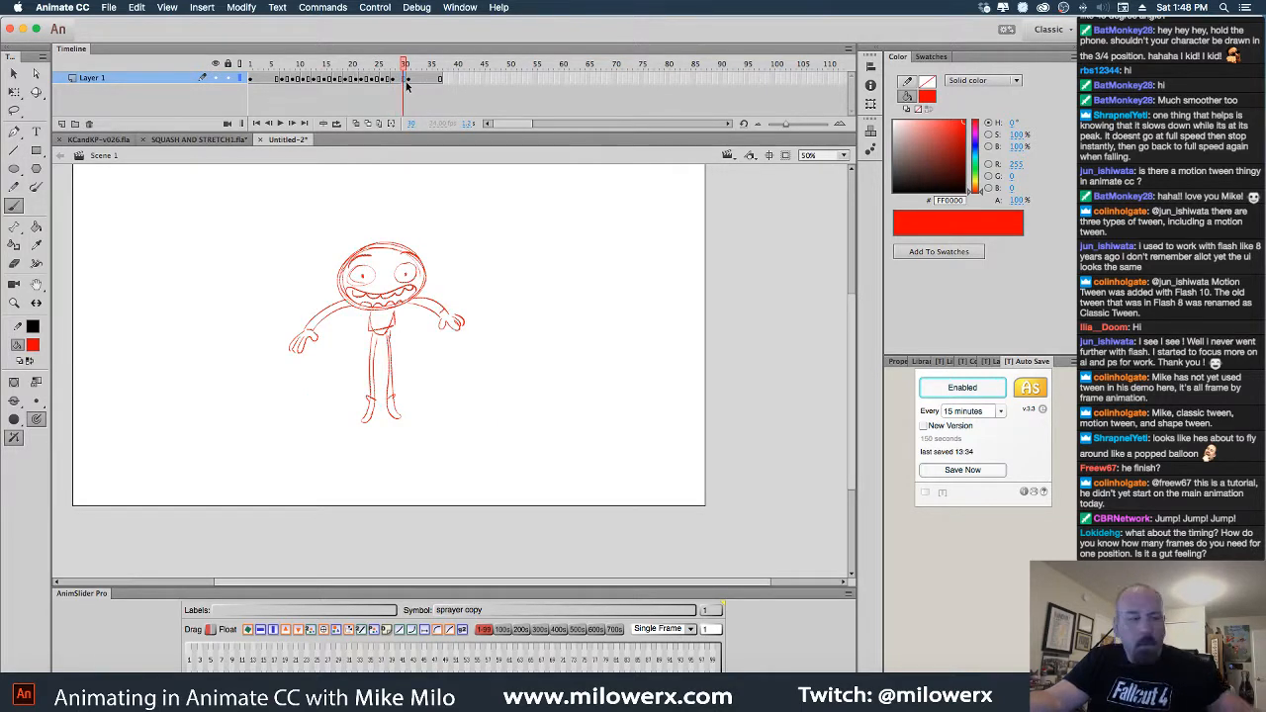
key("F5")
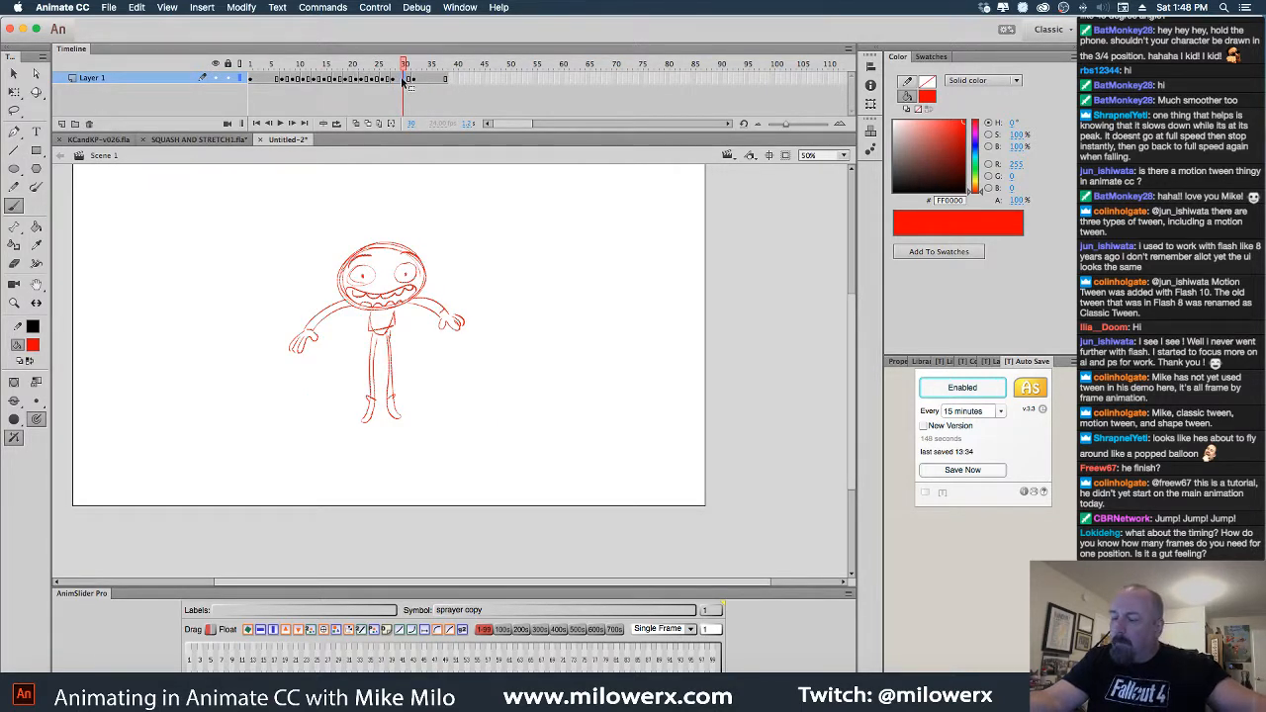
left_click(397, 81)
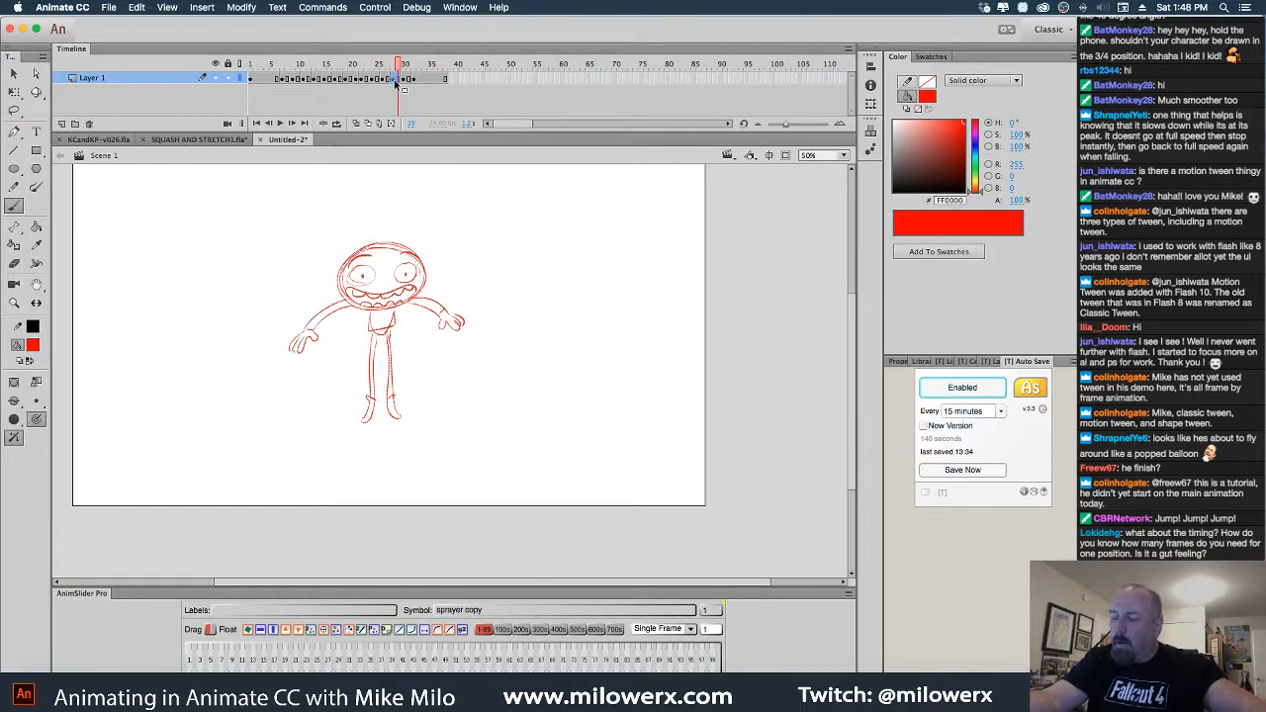
left_click(393, 80)
left_click(357, 123)
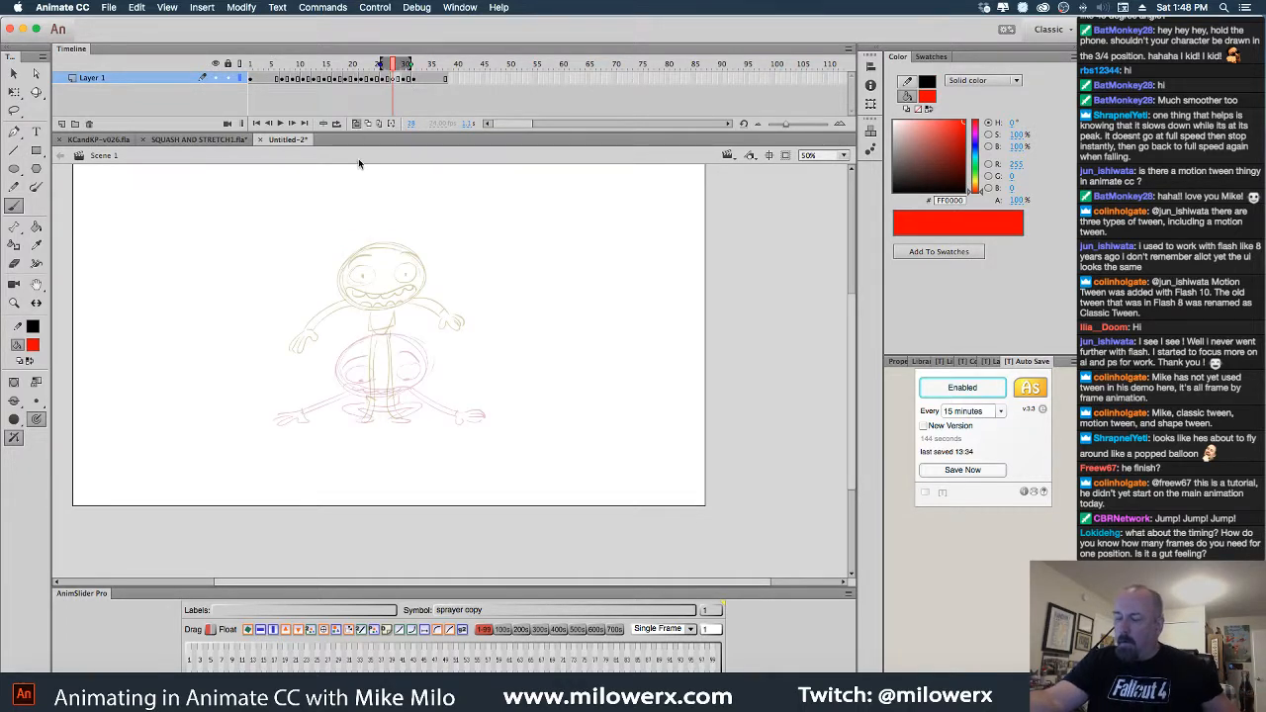
left_click(441, 320)
scroll(522, 327, "down", 2)
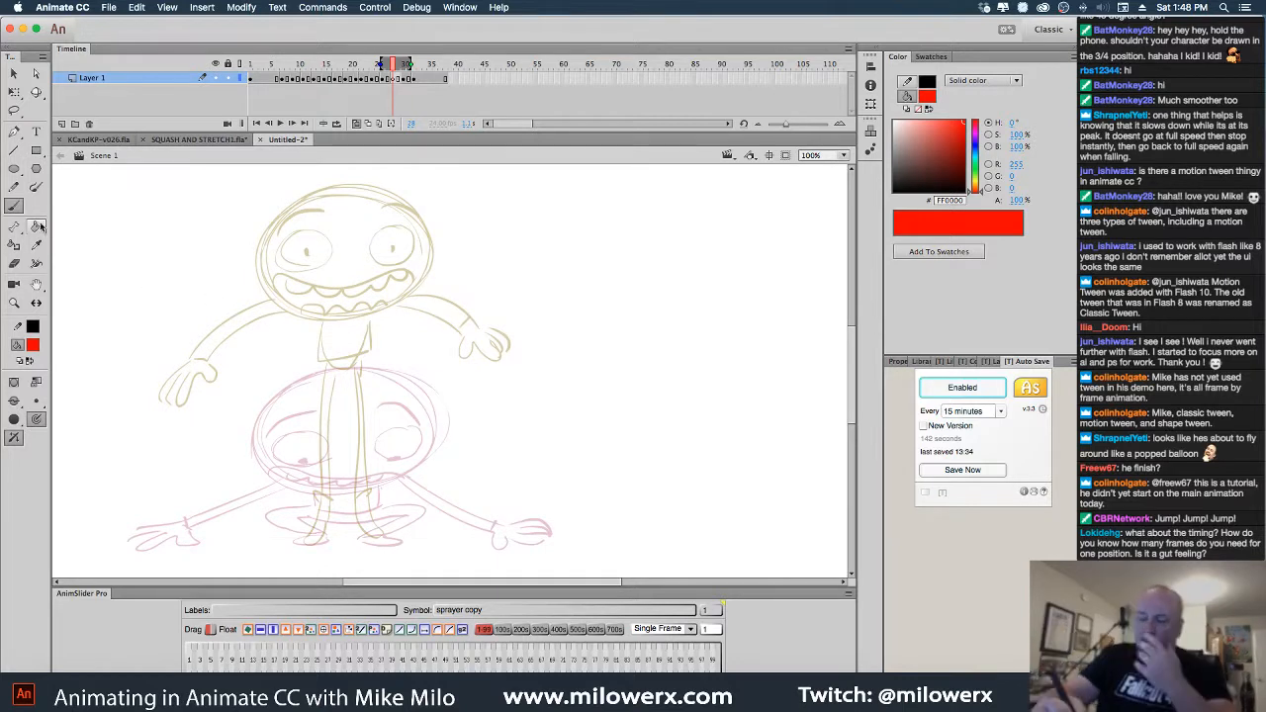
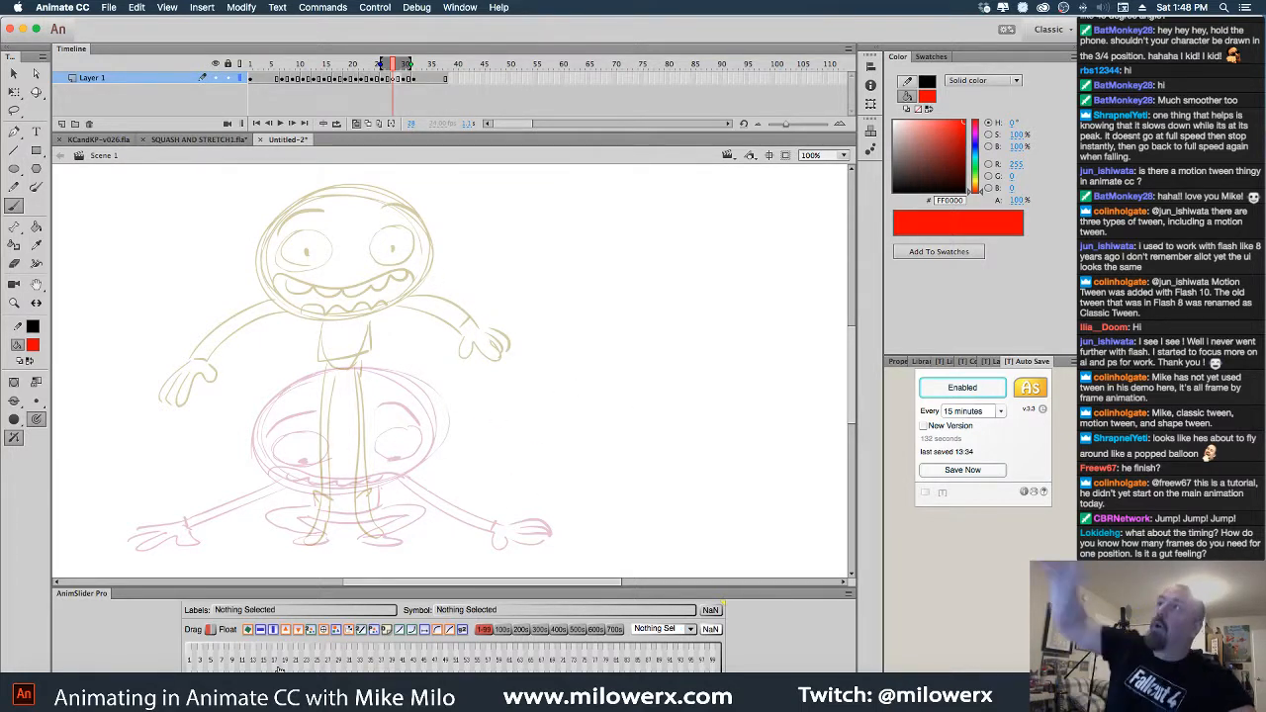
Sketch a red timing chart beside the character, then select and delete it
mouse_move(645, 273)
left_mouse_down()
mouse_move(685, 270)
mouse_move(699, 302)
mouse_move(687, 398)
mouse_move(713, 393)
left_mouse_up()
mouse_move(688, 330)
left_mouse_down()
mouse_move(709, 326)
mouse_move(718, 361)
left_mouse_up()
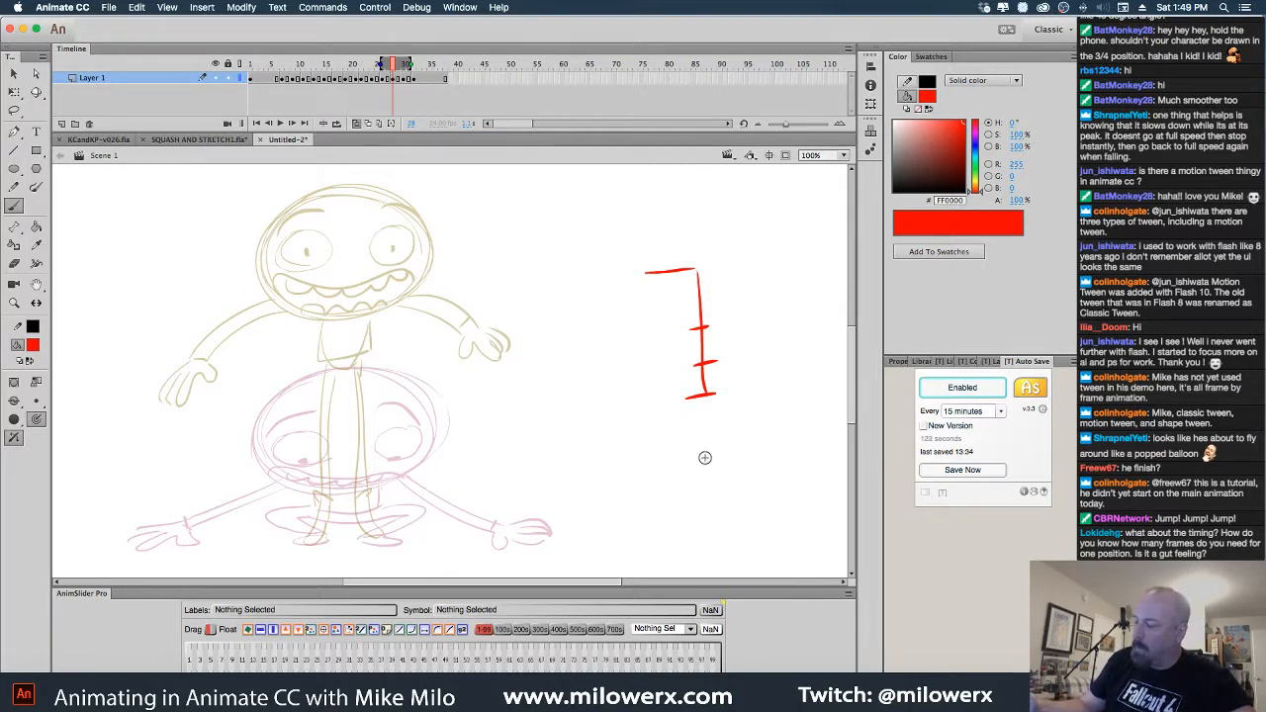
left_click(13, 73)
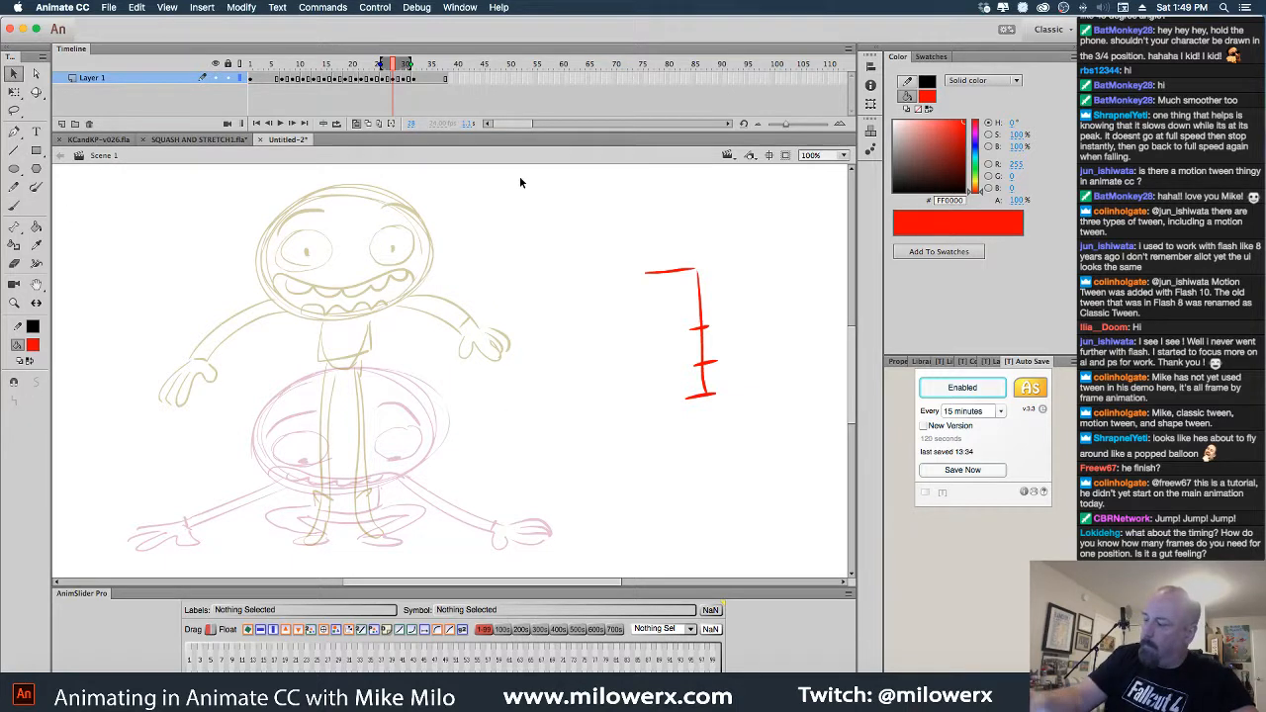
mouse_move(520, 181)
left_mouse_down()
mouse_move(834, 517)
mouse_move(808, 523)
left_mouse_up()
key("Delete")
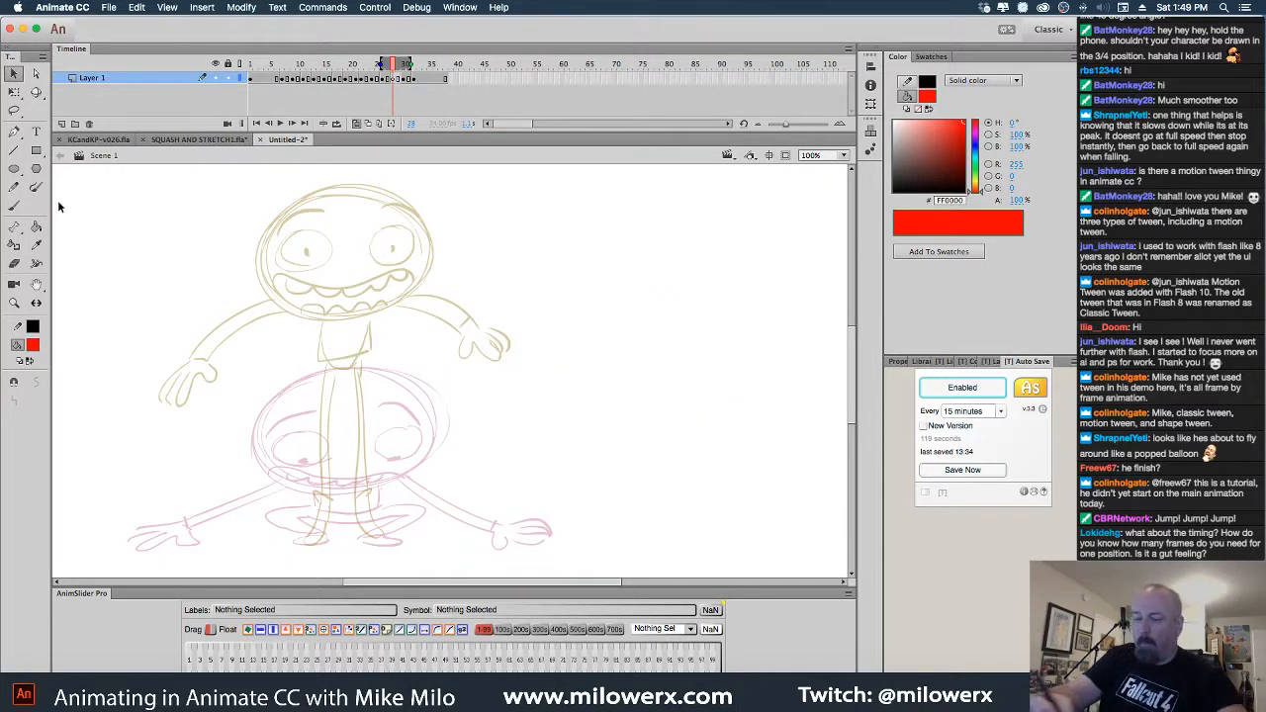
key("b")
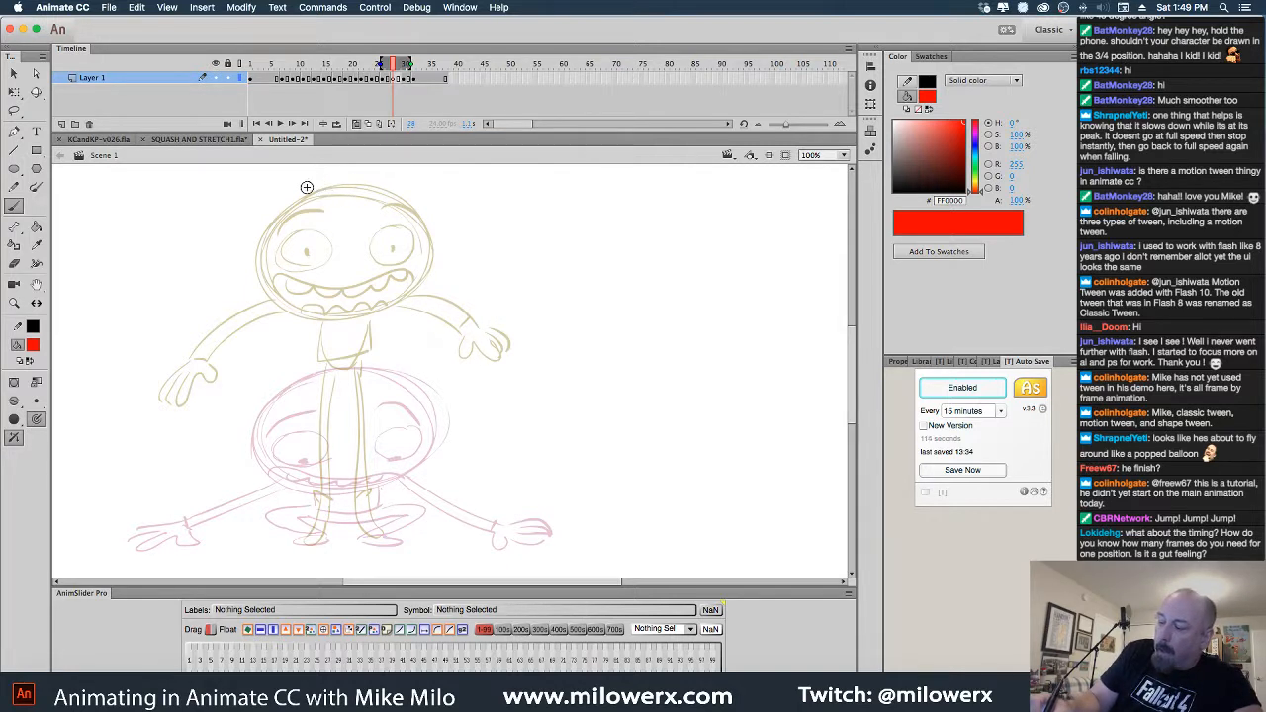
Mark head top, waist and eye level in red, and draw a new ticked timing chart
left_click_drag(307, 186, 381, 184)
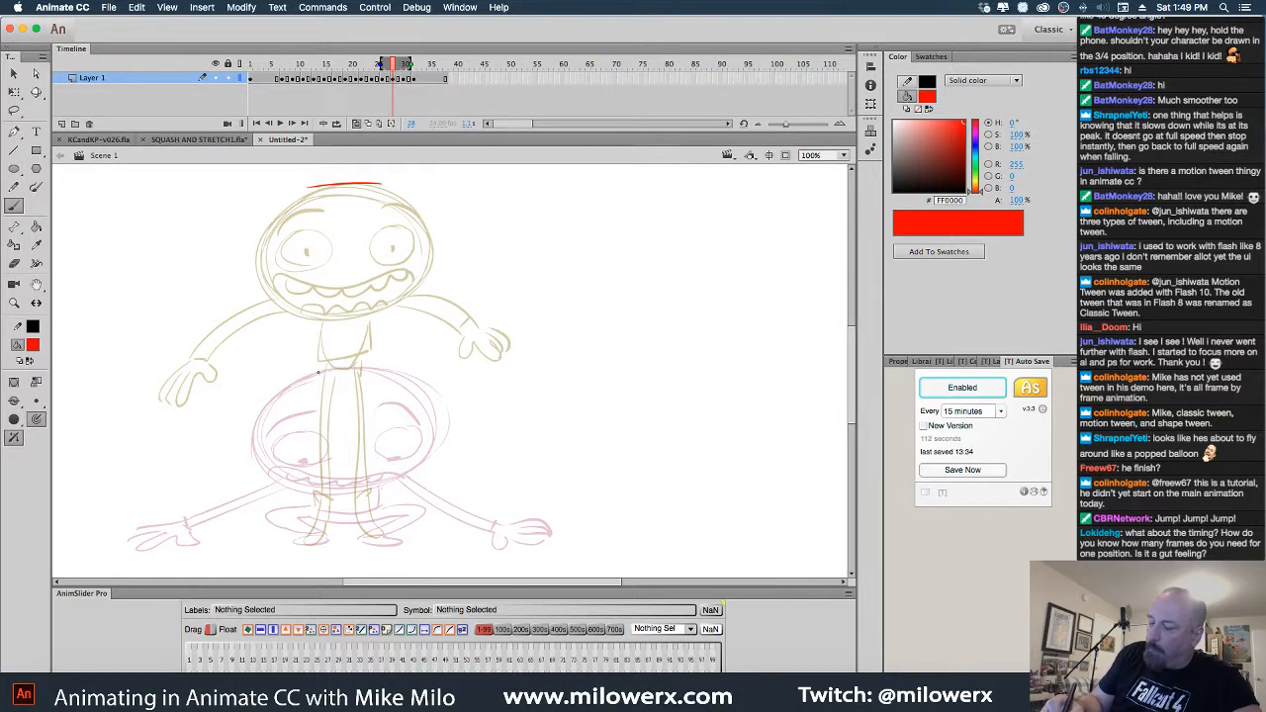
left_click_drag(318, 373, 389, 372)
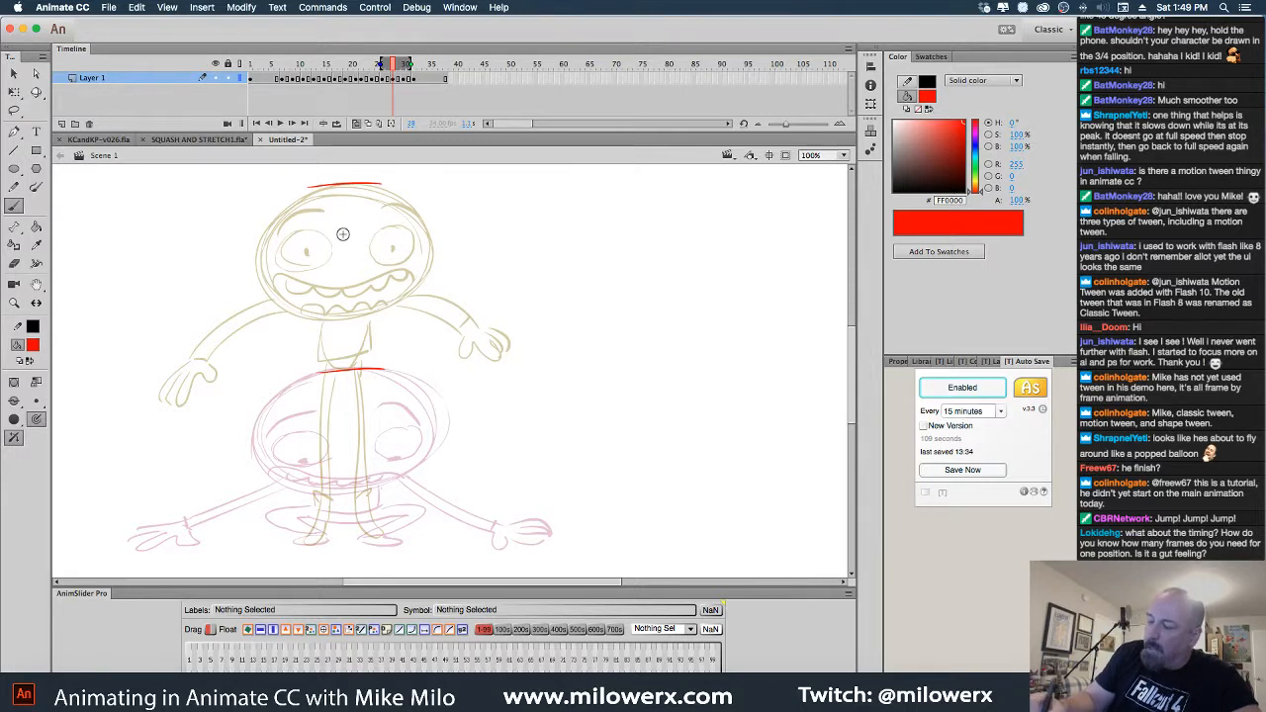
left_click_drag(324, 235, 372, 234)
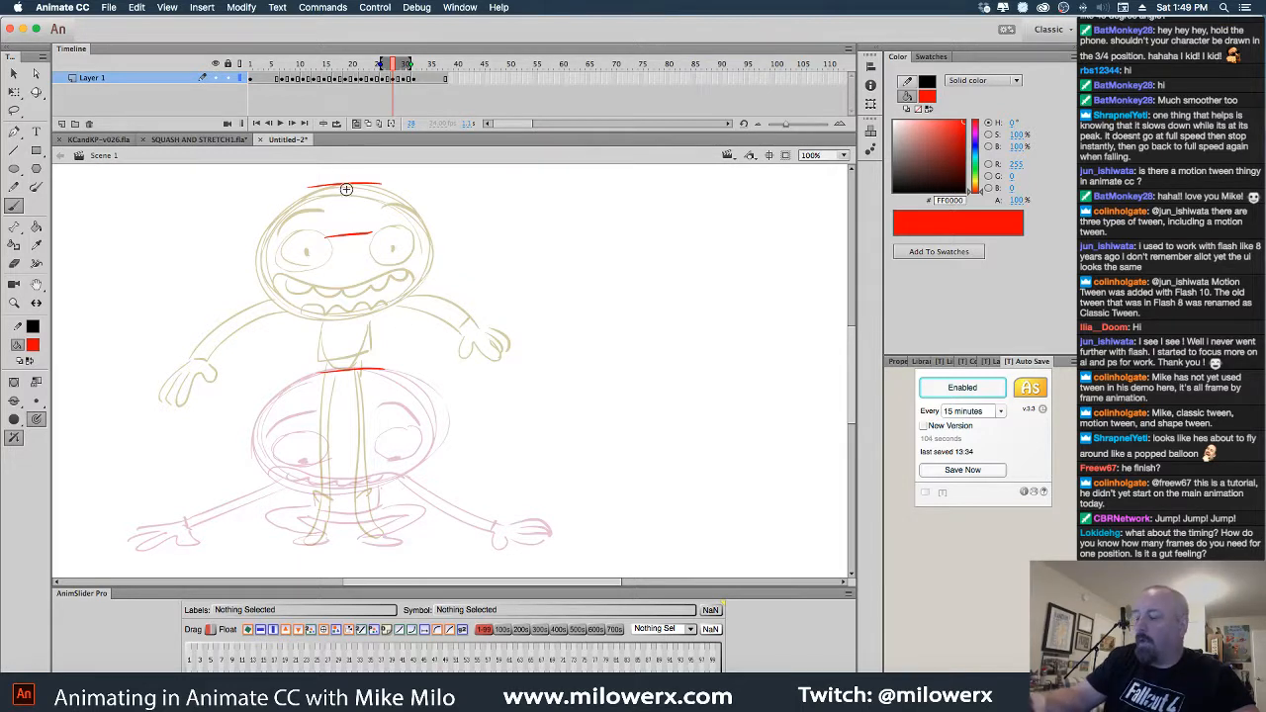
mouse_move(616, 251)
left_mouse_down()
mouse_move(671, 256)
mouse_move(674, 399)
left_mouse_up()
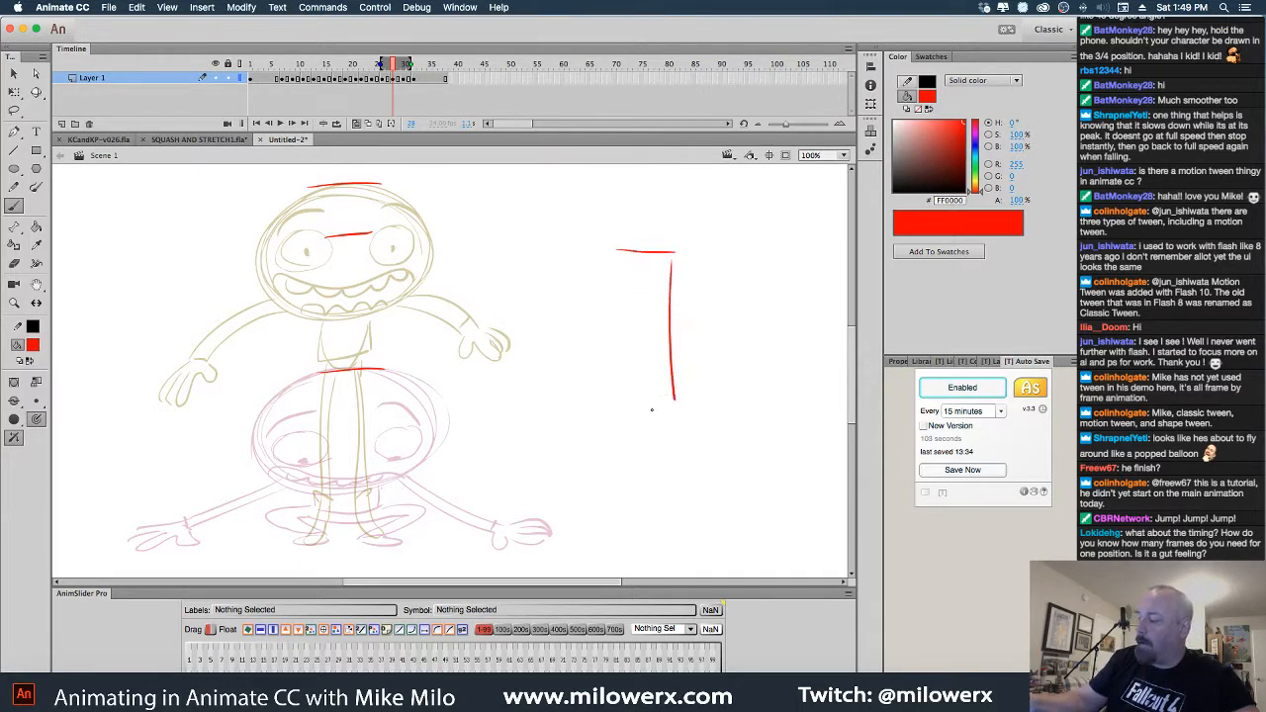
left_click_drag(654, 324, 685, 324)
left_click_drag(661, 374, 683, 374)
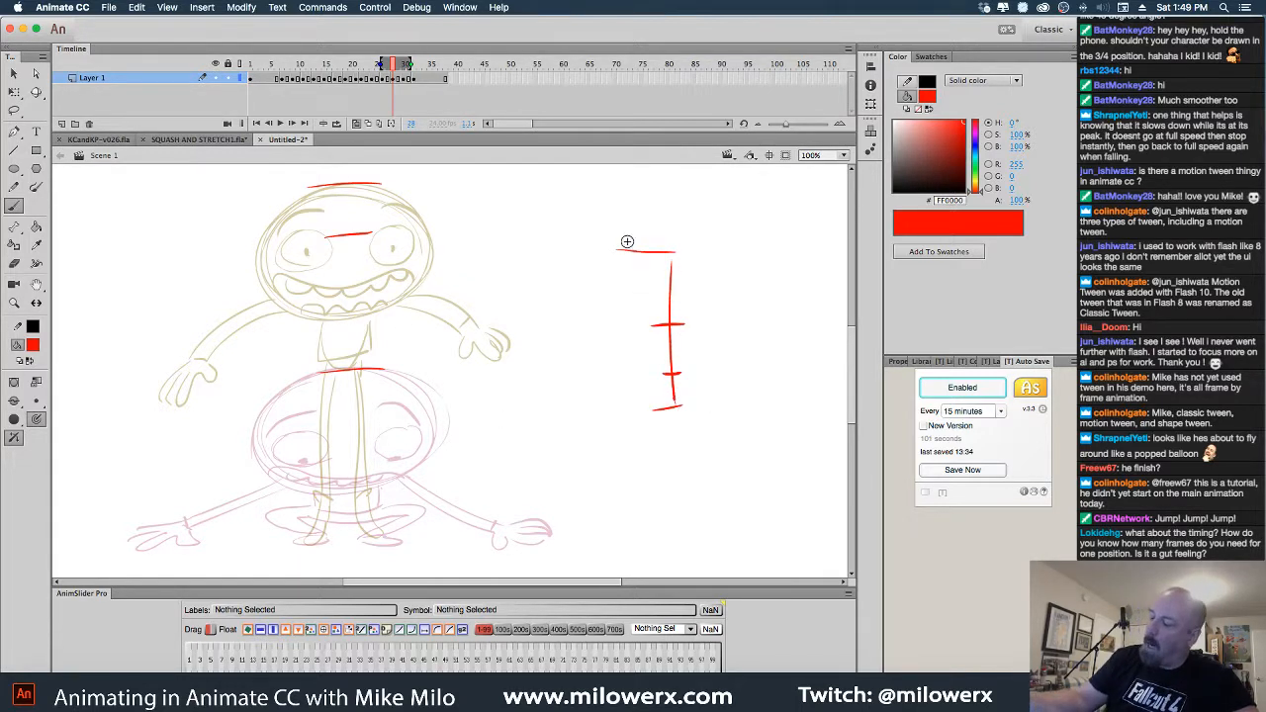
left_click_drag(634, 416, 677, 409)
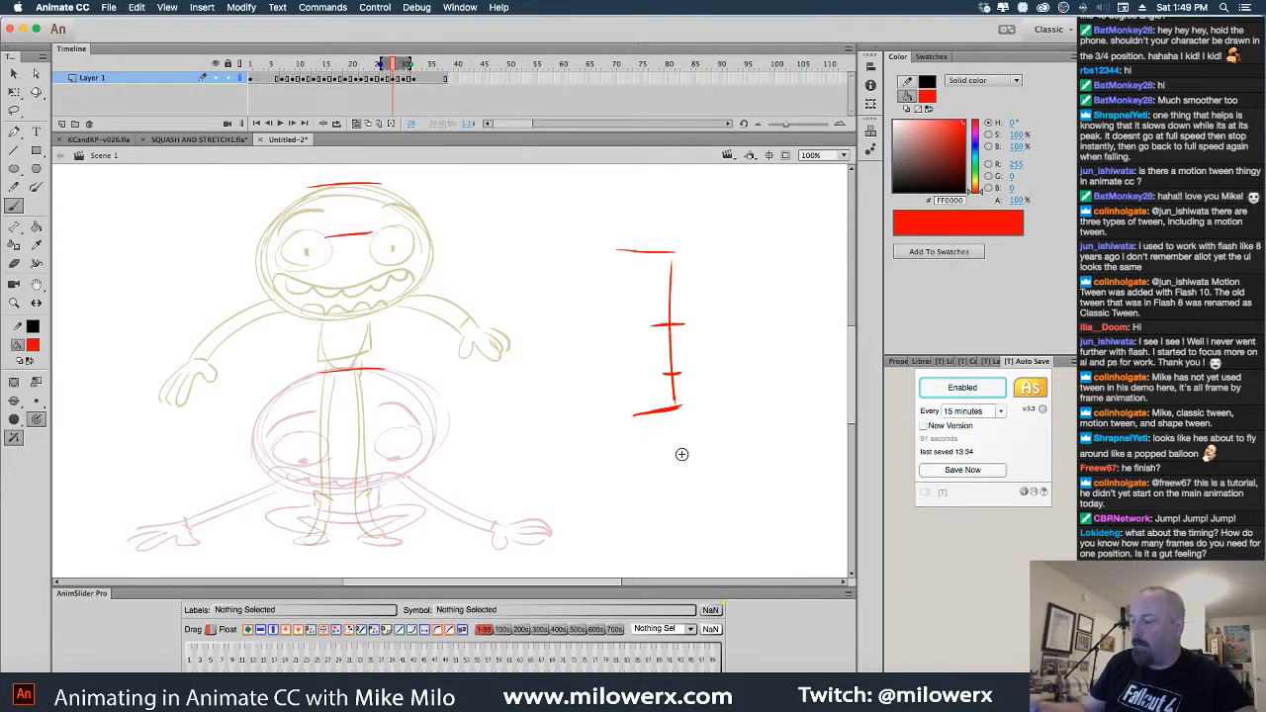
Delete and redraw the timing chart, then clear all remaining red marks
left_click(15, 111)
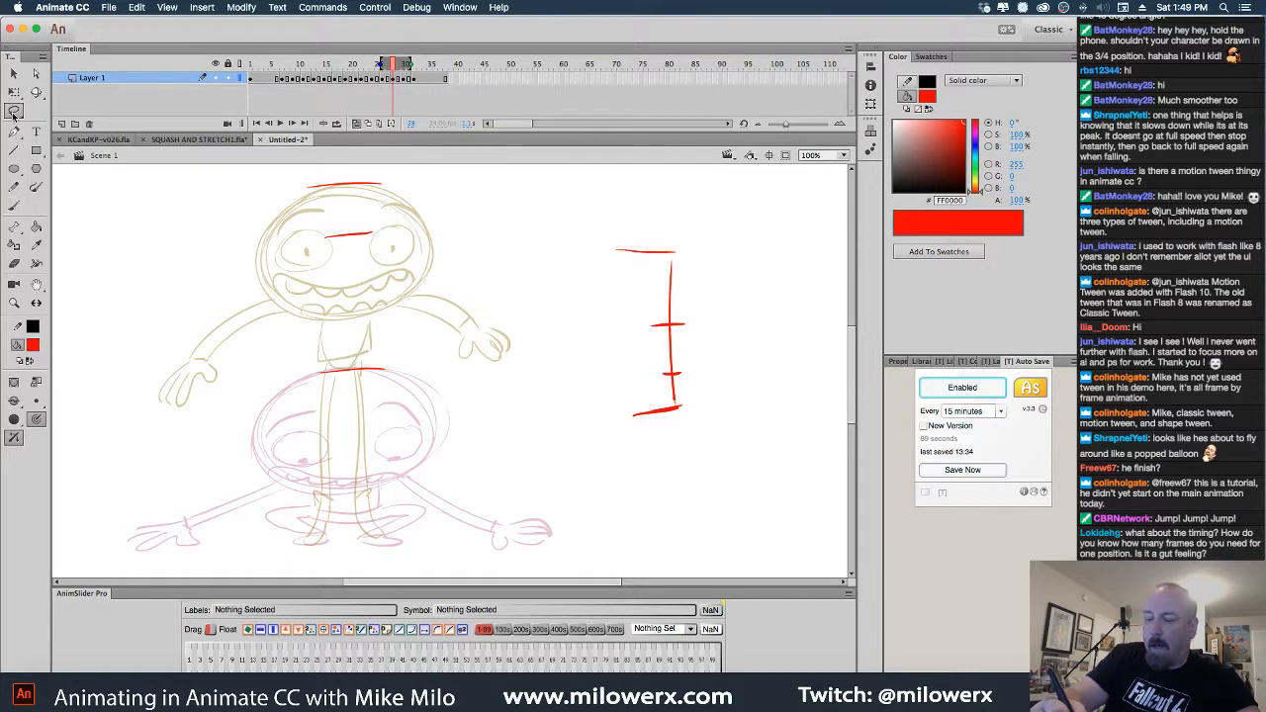
mouse_move(701, 419)
left_mouse_down()
mouse_move(574, 299)
mouse_move(685, 467)
left_mouse_up()
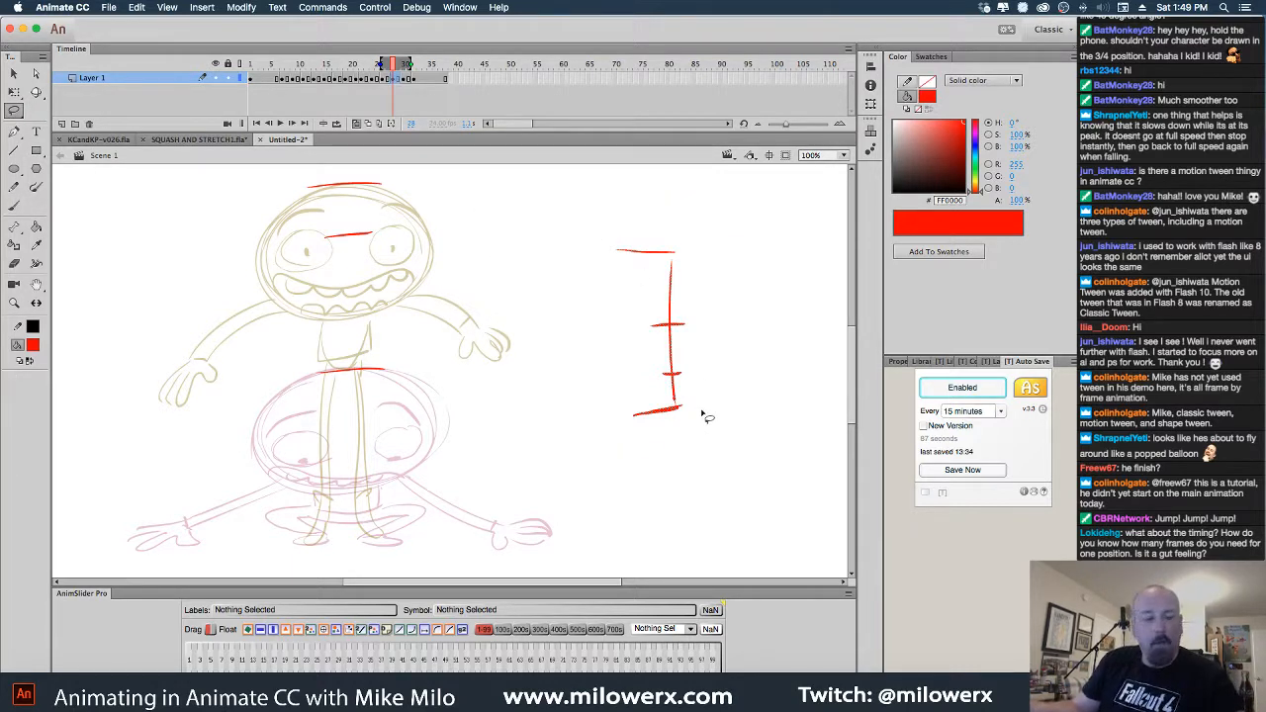
key("Delete")
left_click(14, 205)
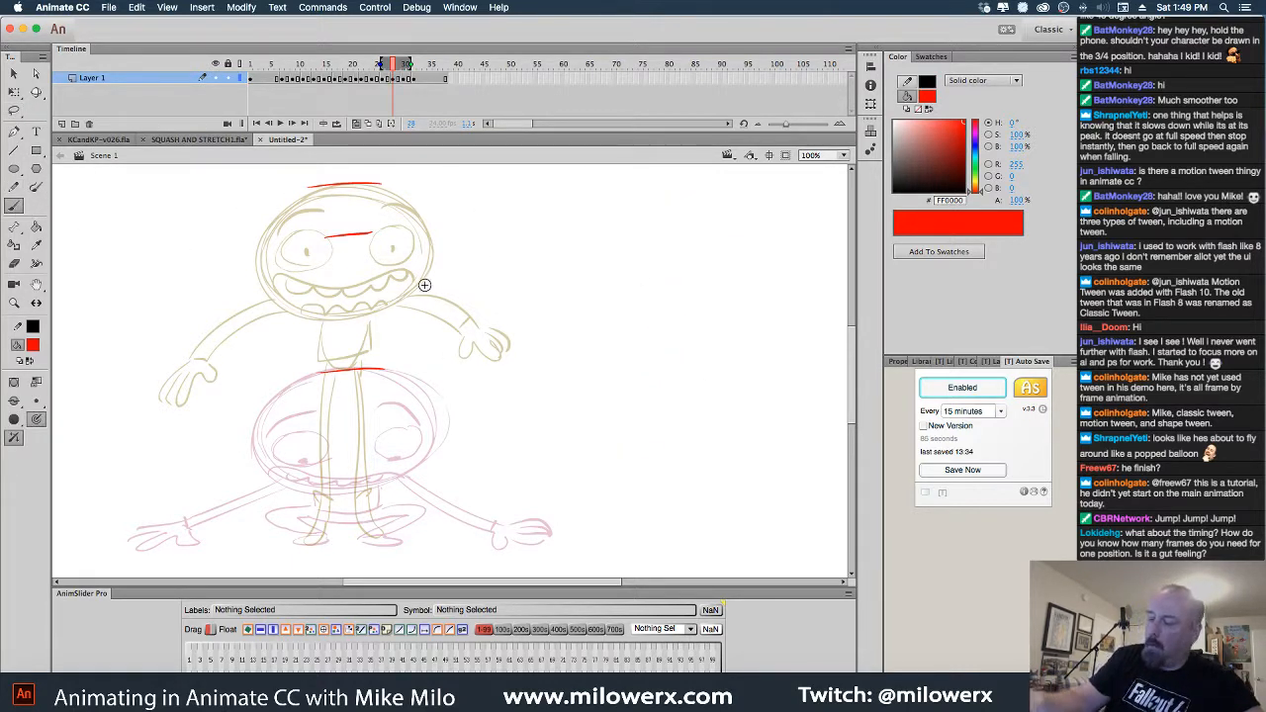
mouse_move(597, 272)
left_mouse_down()
mouse_move(659, 330)
mouse_move(673, 409)
mouse_move(680, 390)
left_mouse_up()
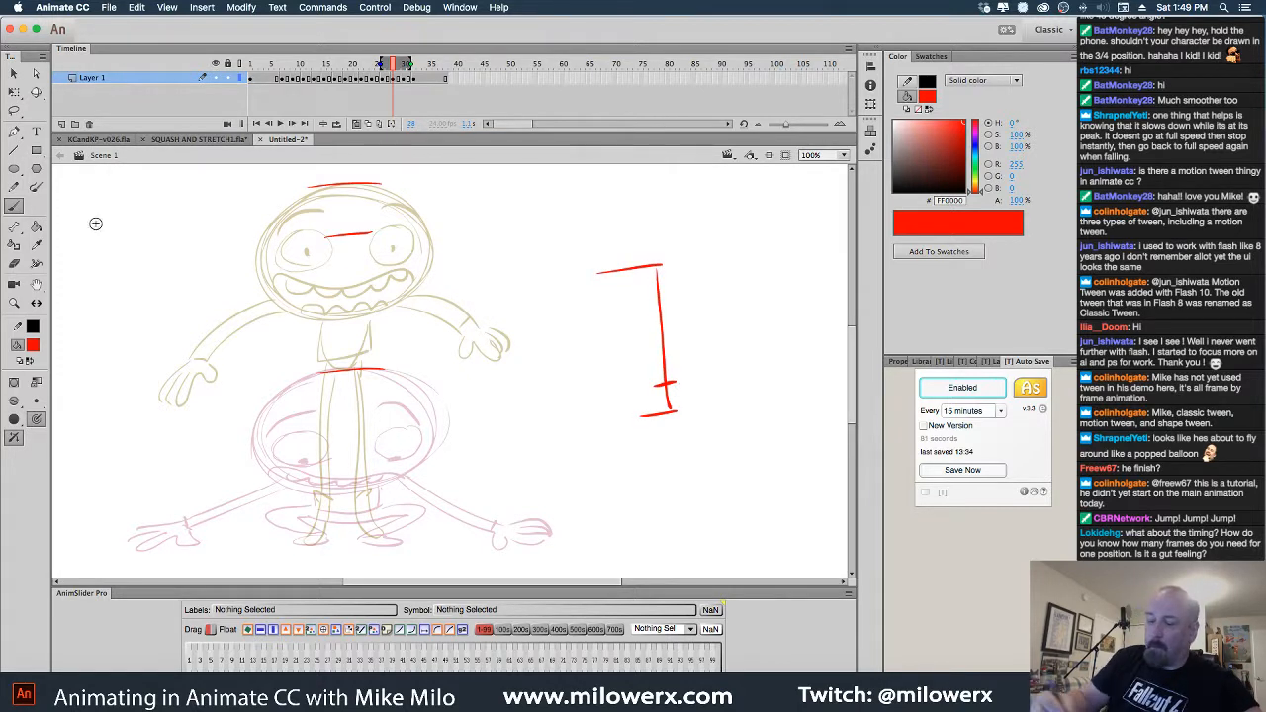
left_click(14, 110)
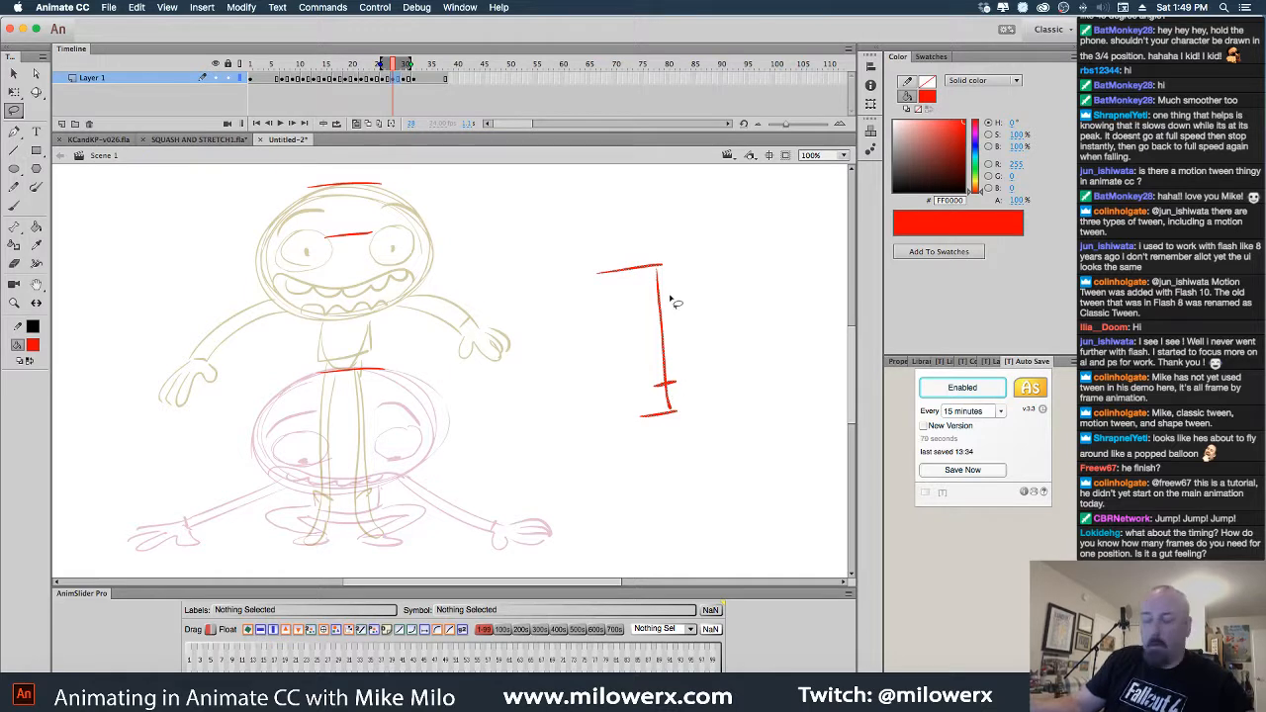
key("Delete")
left_click(15, 206)
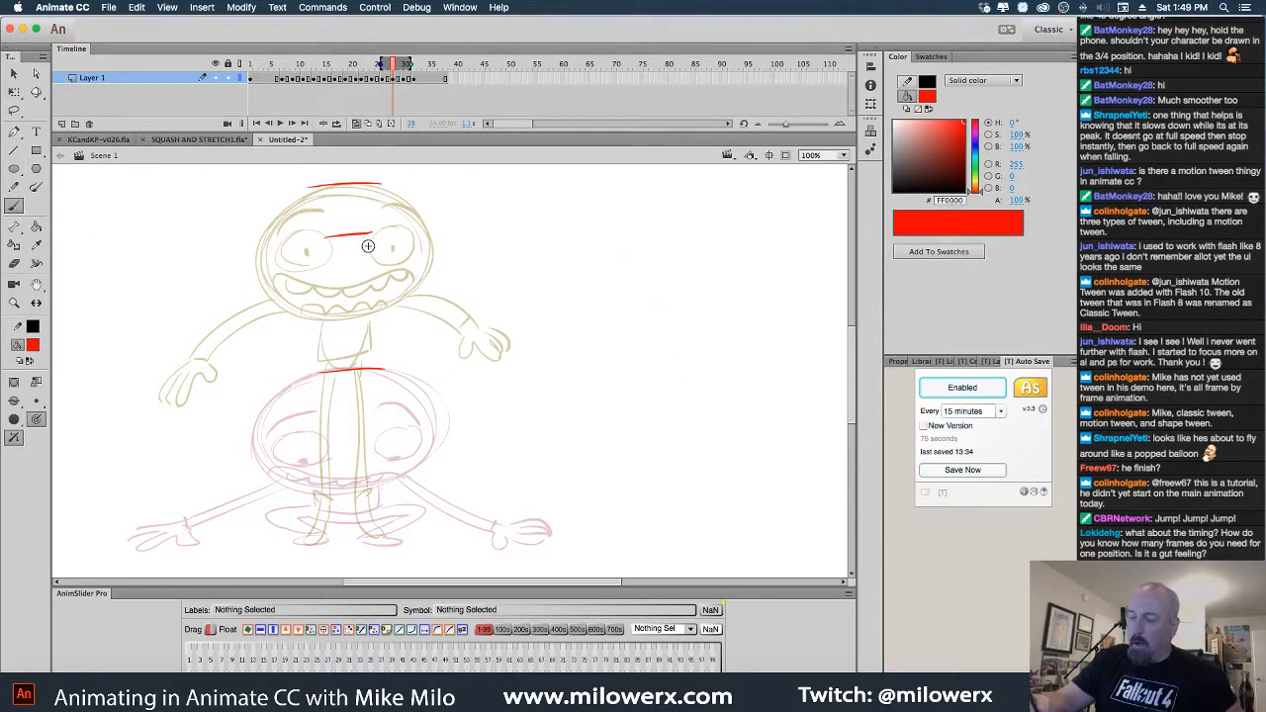
key("super+a")
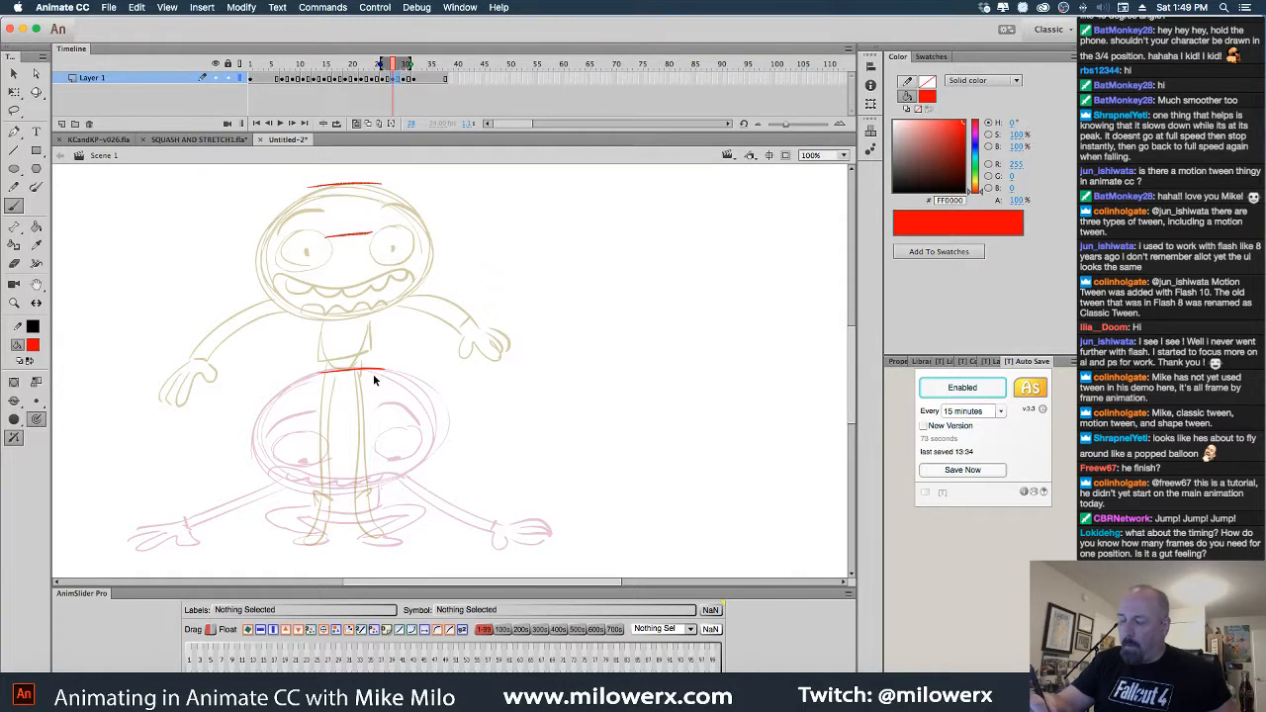
key("Delete")
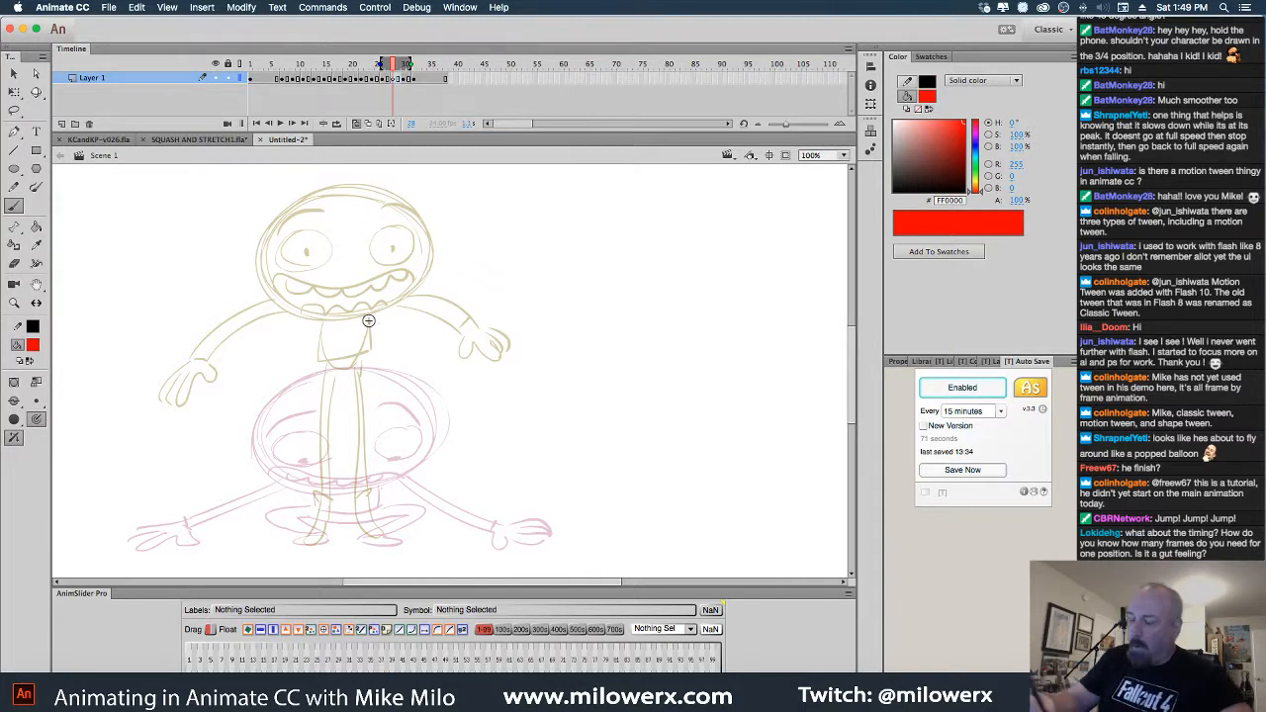
Brush a red oval over the head, undoing a scribbled first attempt
mouse_move(413, 251)
left_mouse_down()
mouse_move(425, 297)
mouse_move(416, 316)
mouse_move(429, 285)
mouse_move(327, 341)
mouse_move(268, 272)
mouse_move(435, 297)
left_mouse_up()
key("super+z")
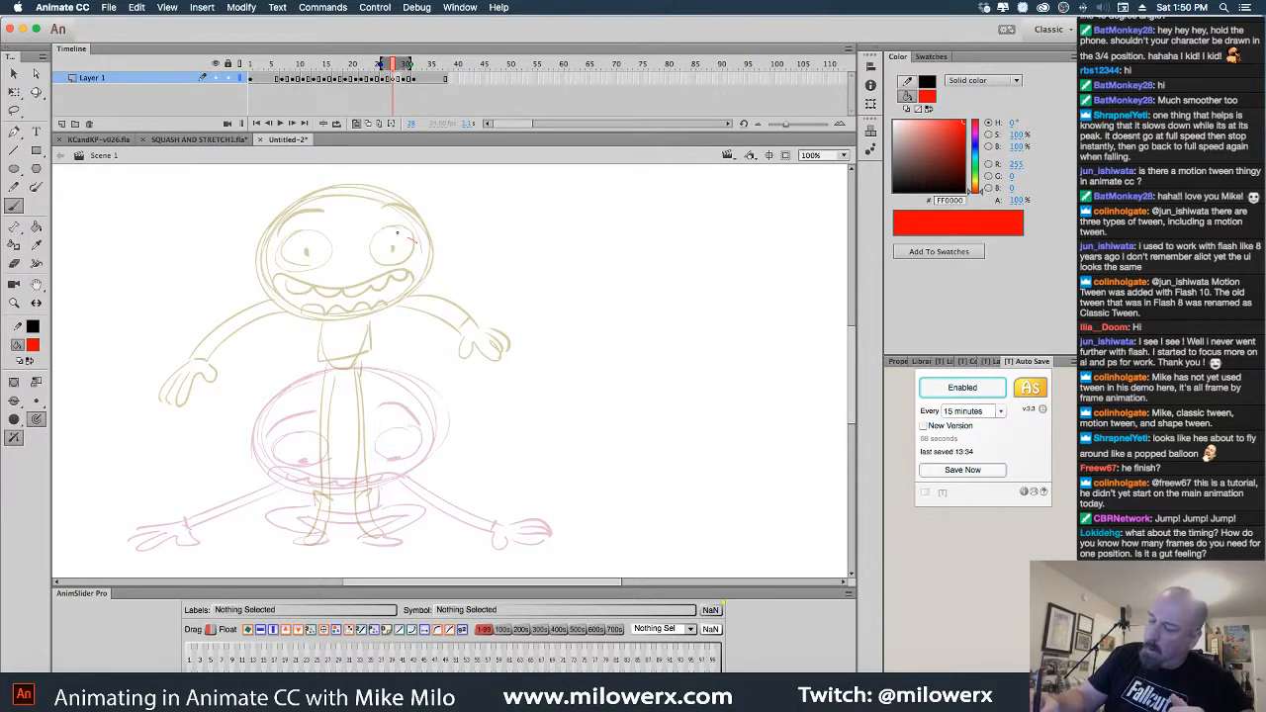
mouse_move(415, 241)
left_mouse_down()
mouse_move(303, 235)
mouse_move(268, 307)
mouse_move(386, 339)
left_mouse_up()
mouse_move(387, 227)
left_mouse_down()
mouse_move(377, 335)
mouse_move(439, 285)
left_mouse_up()
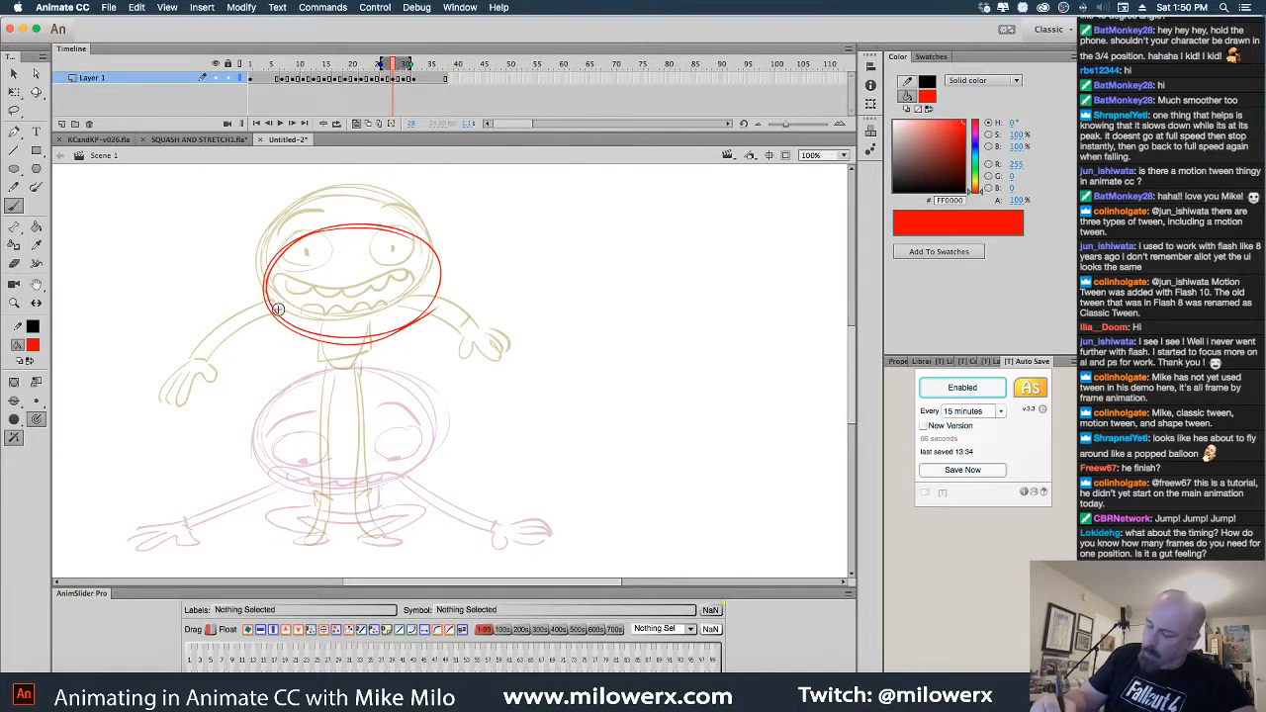
Draw the red body line and both legs and feet, undoing stray strokes
mouse_move(317, 348)
left_mouse_down()
mouse_move(321, 404)
mouse_move(362, 393)
left_mouse_up()
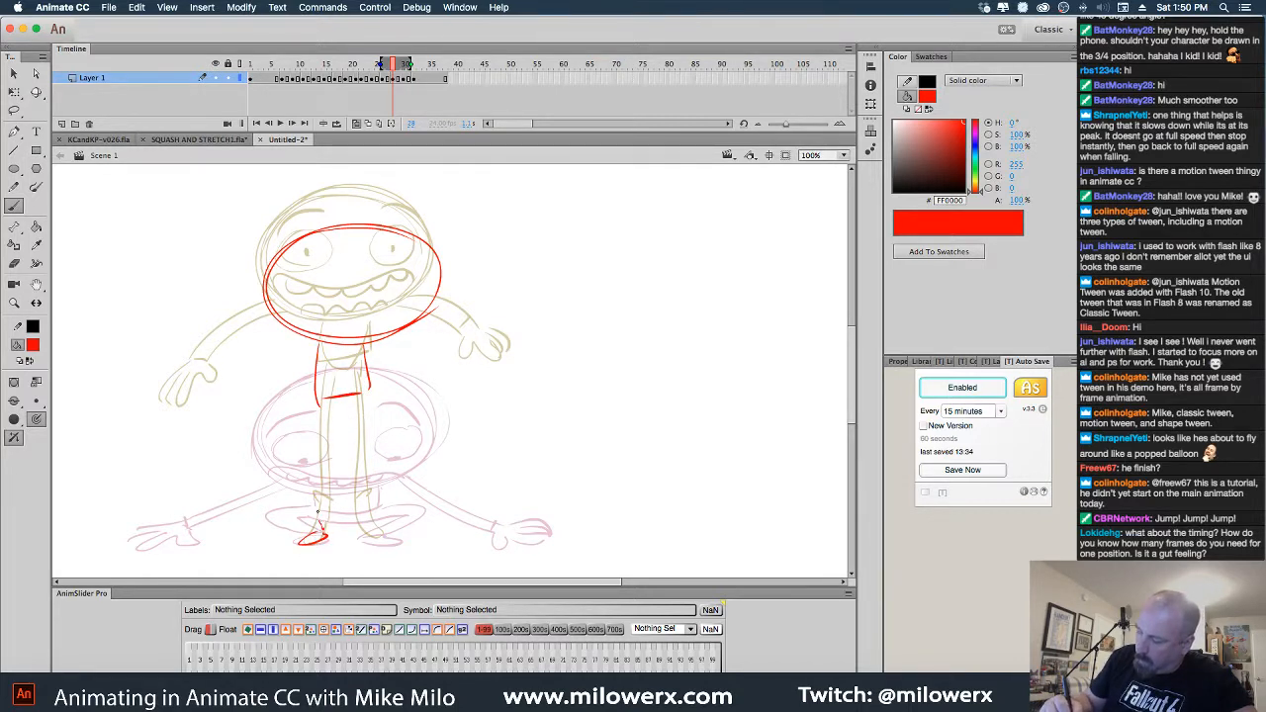
mouse_move(317, 522)
left_mouse_down()
mouse_move(317, 399)
mouse_move(326, 477)
mouse_move(330, 408)
mouse_move(366, 395)
mouse_move(392, 511)
left_mouse_up()
mouse_move(372, 401)
left_mouse_down()
mouse_move(383, 541)
mouse_move(376, 524)
left_mouse_up()
key("super+z")
key("super+z")
key("super+z")
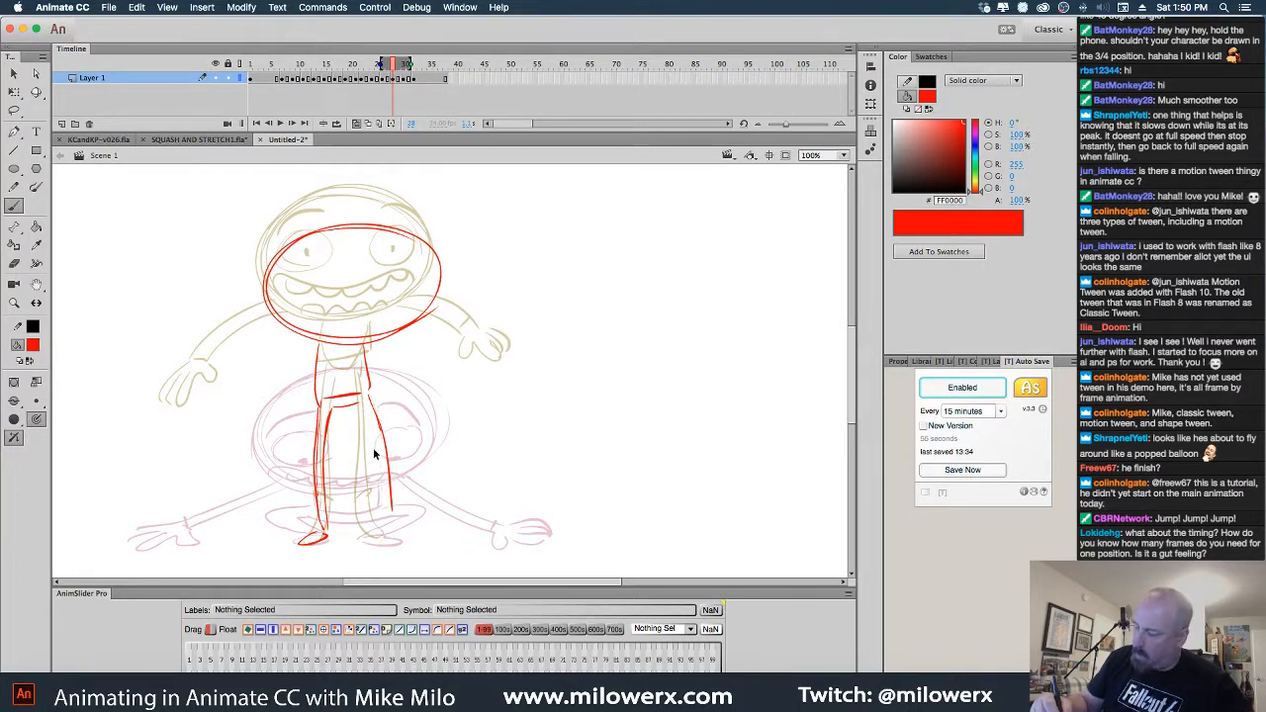
key("super+z")
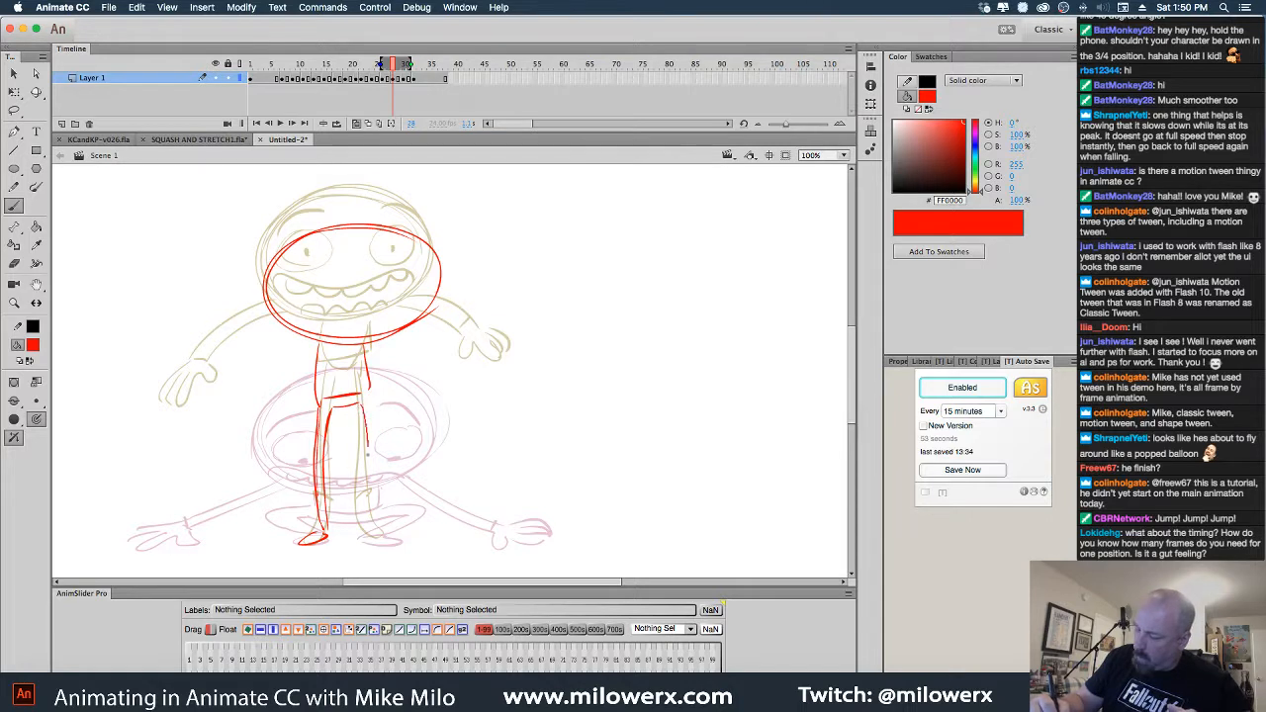
mouse_move(393, 541)
left_mouse_down()
mouse_move(371, 526)
mouse_move(366, 394)
left_mouse_up()
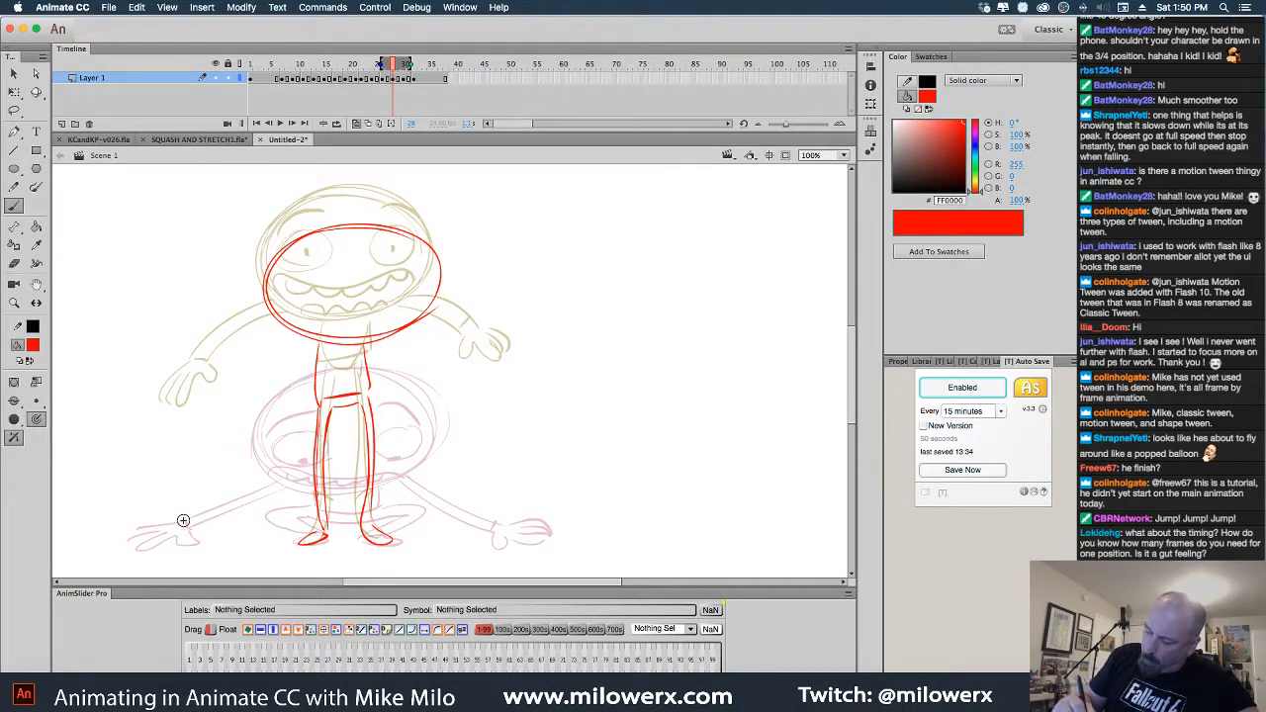
Draw the left and right arms with hands in red
mouse_move(307, 344)
left_mouse_down()
mouse_move(253, 461)
mouse_move(274, 456)
mouse_move(242, 469)
left_mouse_up()
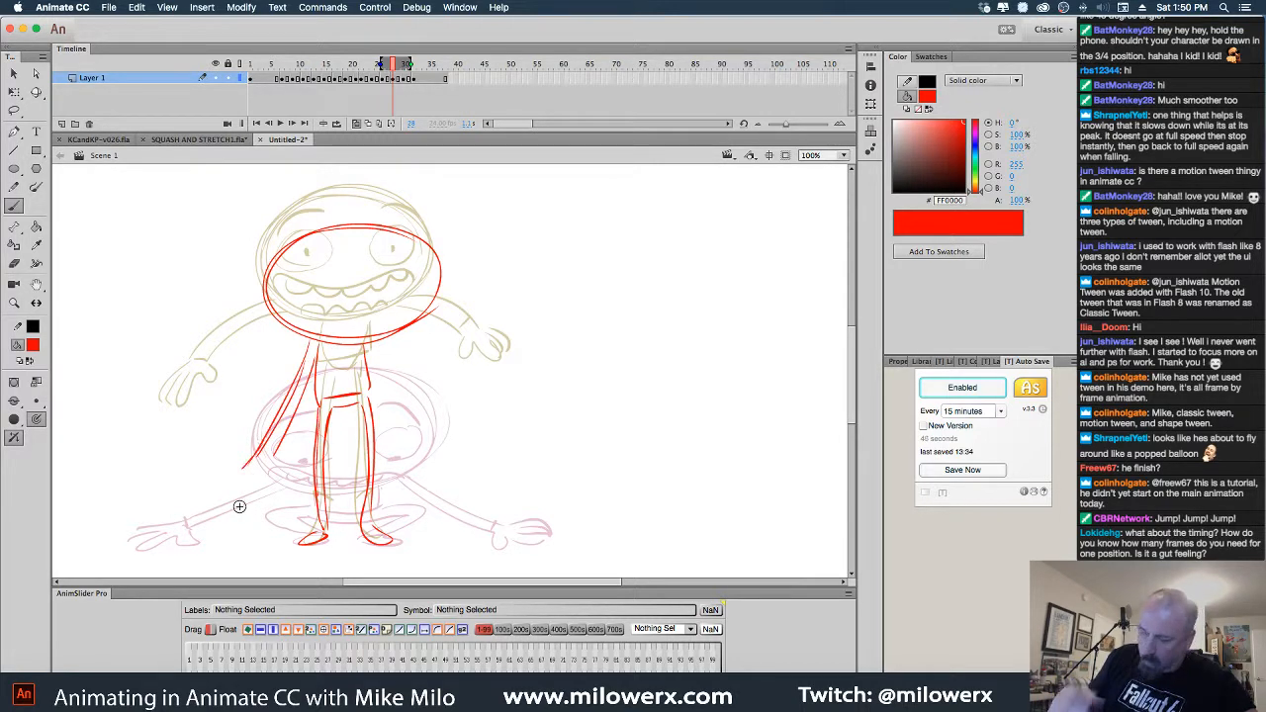
key("super+z")
key("super+z")
key("super+z")
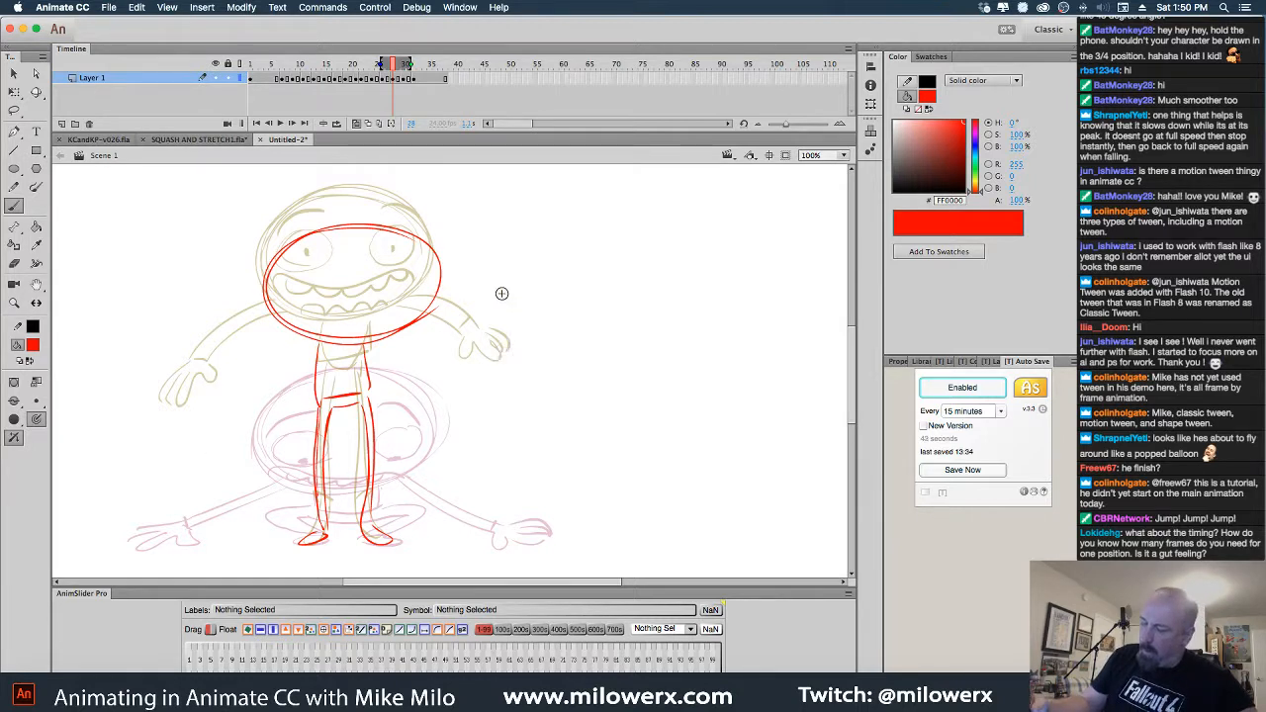
mouse_move(267, 431)
left_mouse_down()
mouse_move(244, 459)
mouse_move(267, 446)
mouse_move(314, 341)
mouse_move(262, 447)
left_mouse_up()
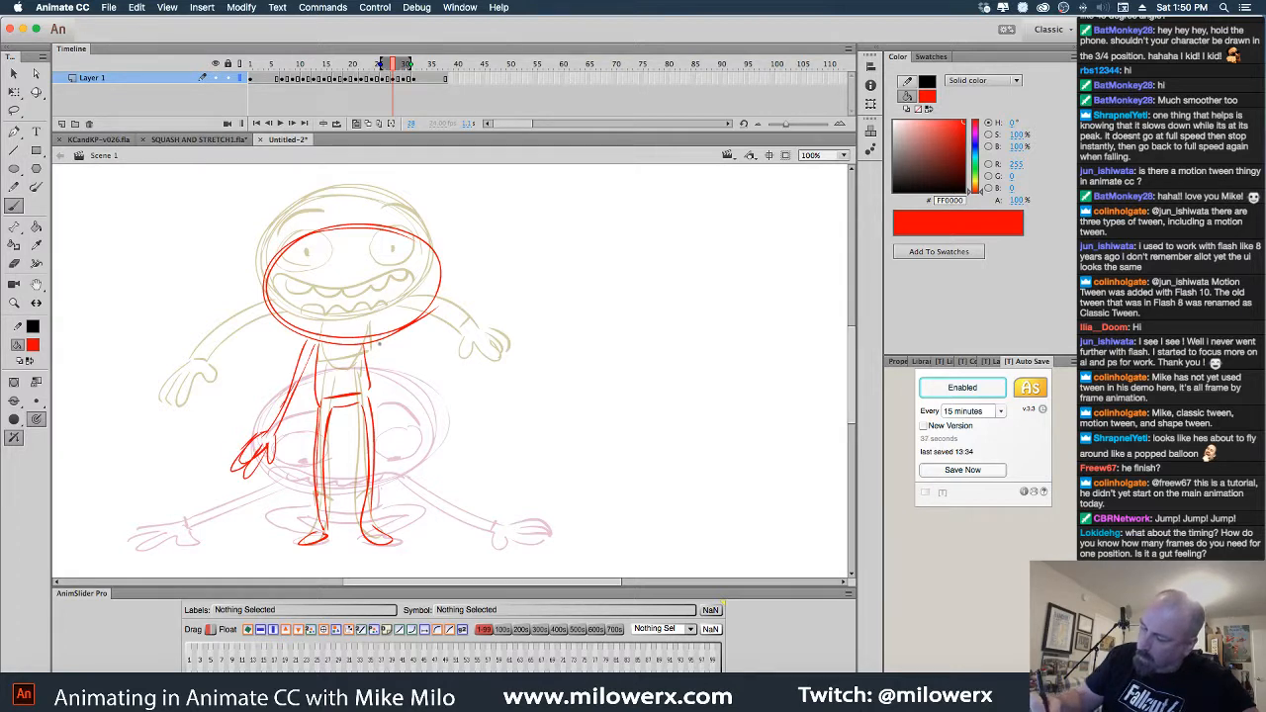
left_click_drag(382, 348, 426, 470)
left_click_drag(422, 444, 453, 469)
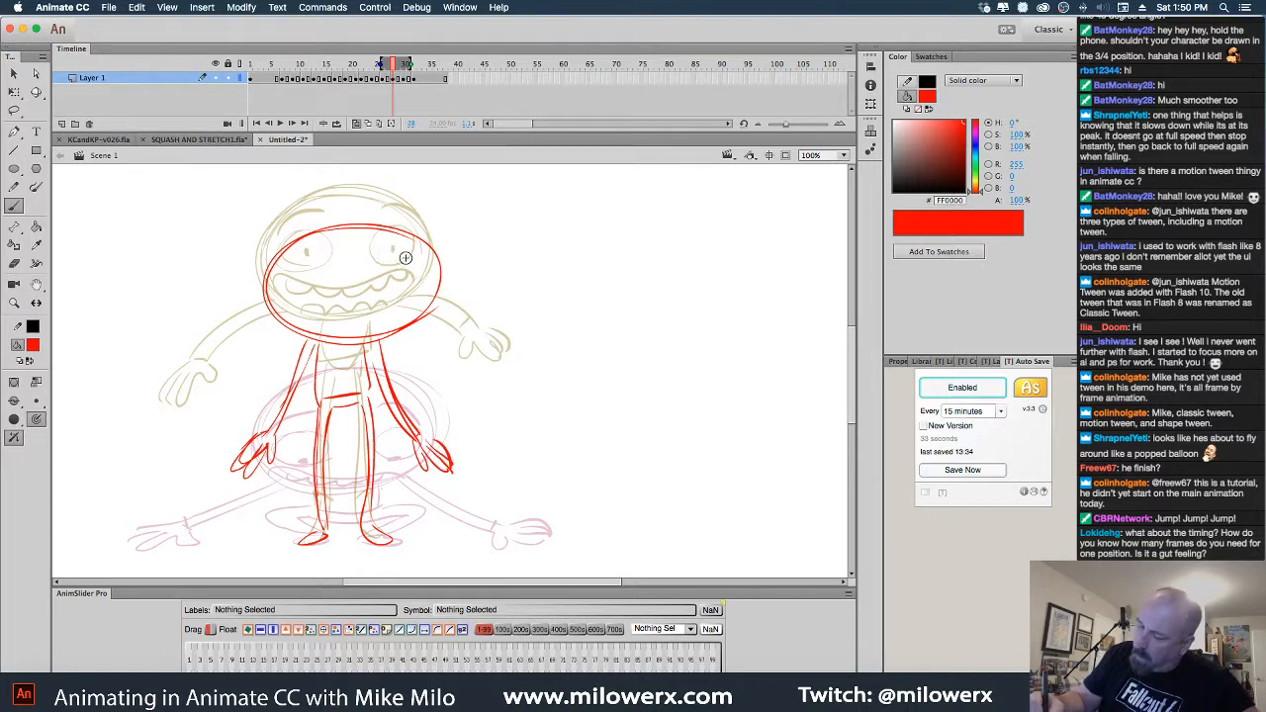
Draw both eye ovals, the mouth arc with scalloped teeth, and arcs over each eye
left_click_drag(402, 285, 403, 252)
mouse_move(312, 257)
left_mouse_down()
mouse_move(289, 261)
mouse_move(332, 269)
mouse_move(283, 262)
left_mouse_up()
mouse_move(292, 305)
left_mouse_down()
mouse_move(358, 316)
mouse_move(428, 303)
left_mouse_up()
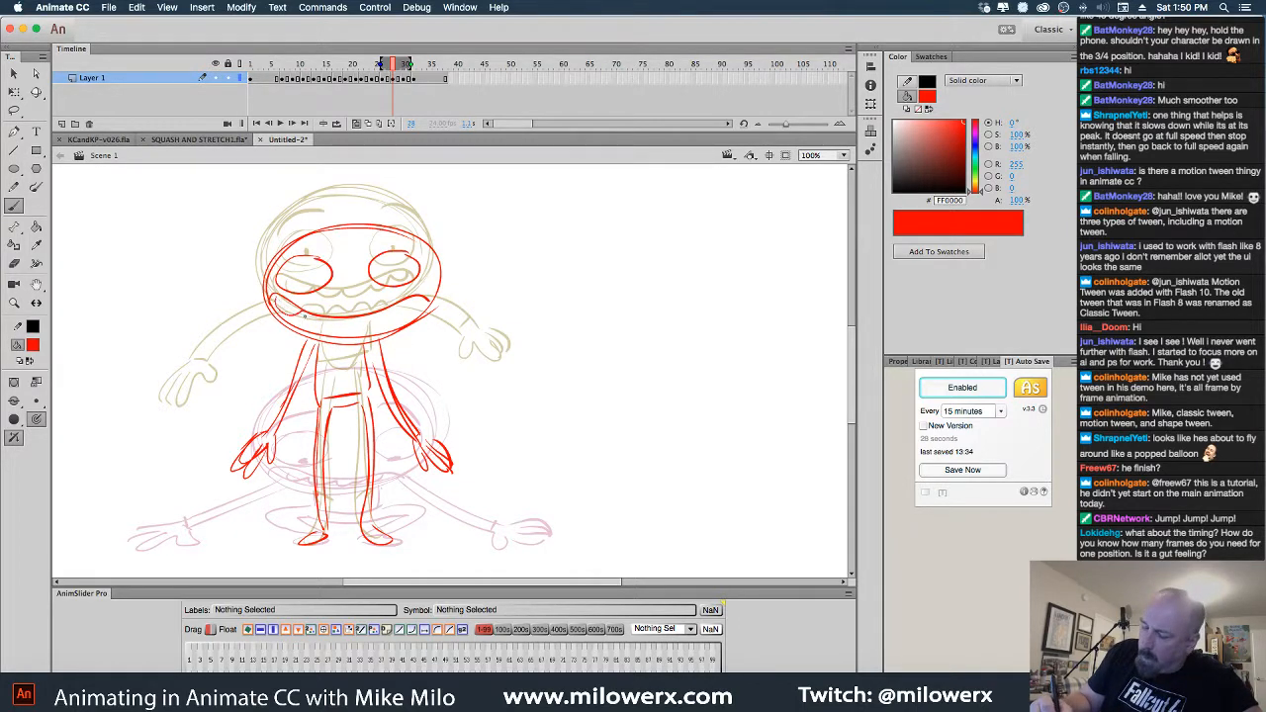
mouse_move(416, 303)
left_mouse_down()
mouse_move(296, 325)
mouse_move(370, 326)
mouse_move(398, 272)
left_mouse_up()
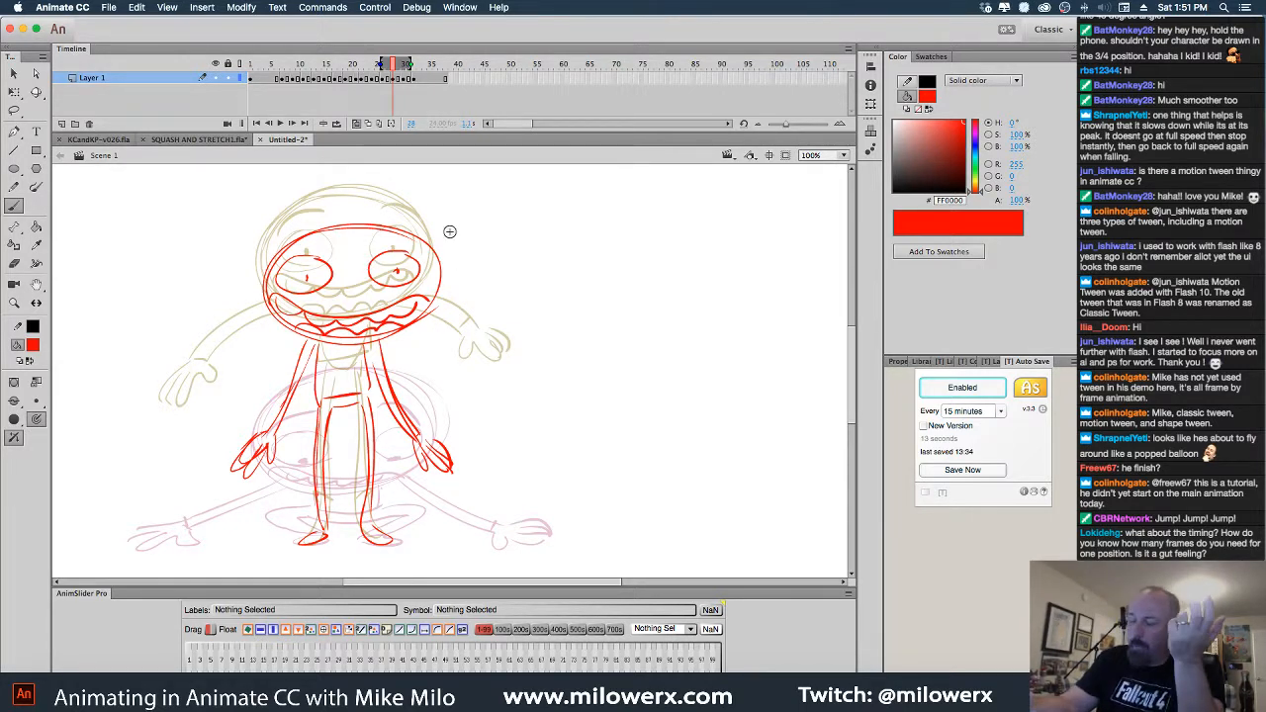
left_click_drag(368, 244, 404, 235)
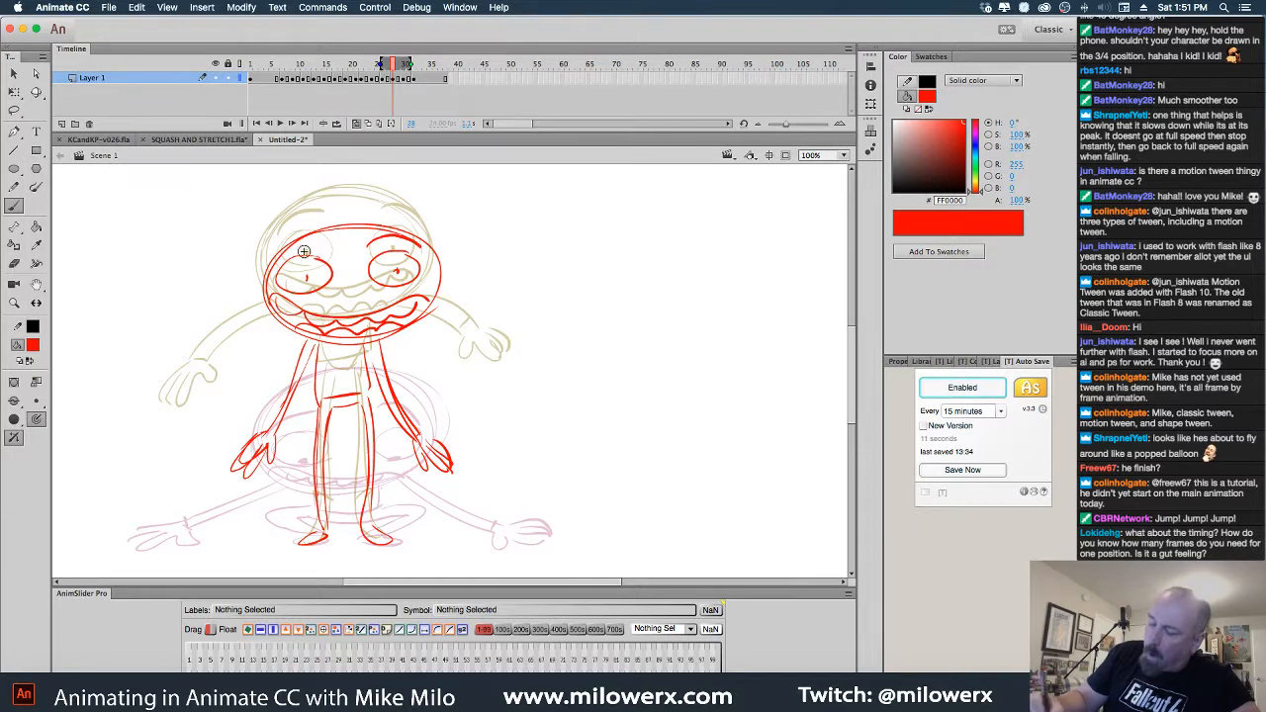
left_click_drag(273, 260, 329, 240)
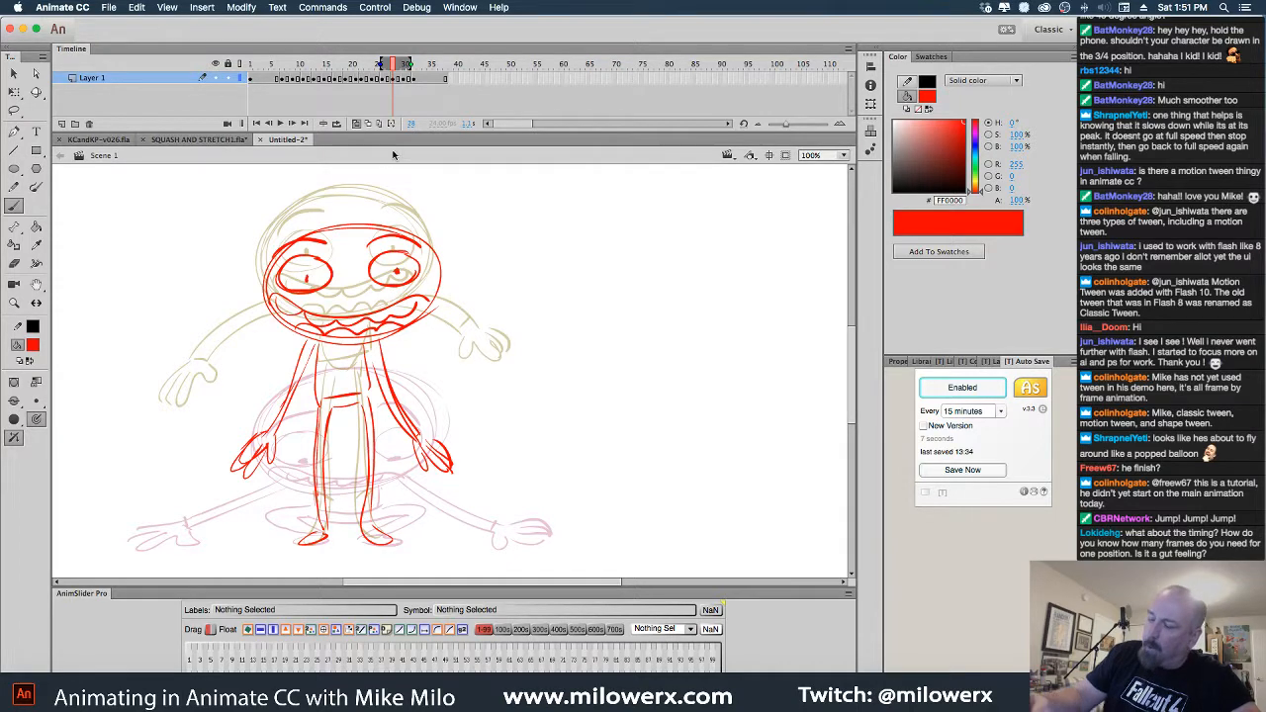
Turn off onion skins, return to frame 1, zoom out to 50% and scrub to frame 6
left_click(368, 122)
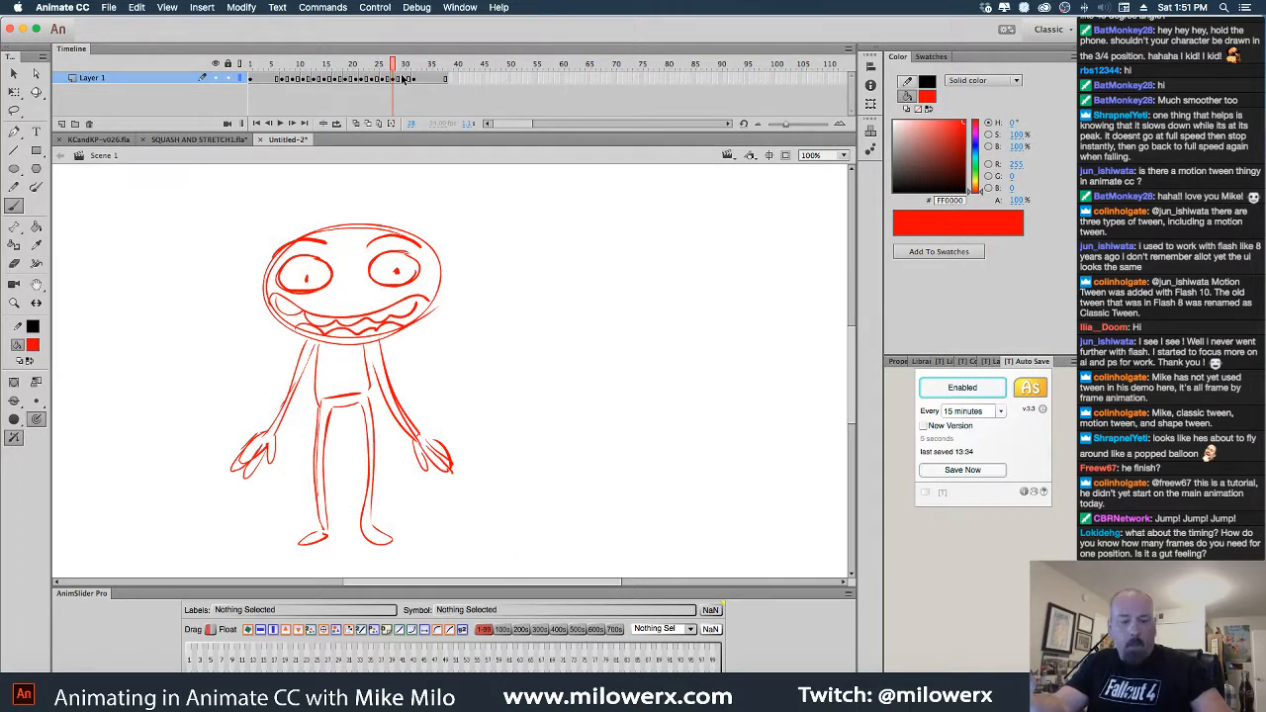
key("comma")
key("comma")
key("comma")
left_click_drag(404, 79, 251, 78)
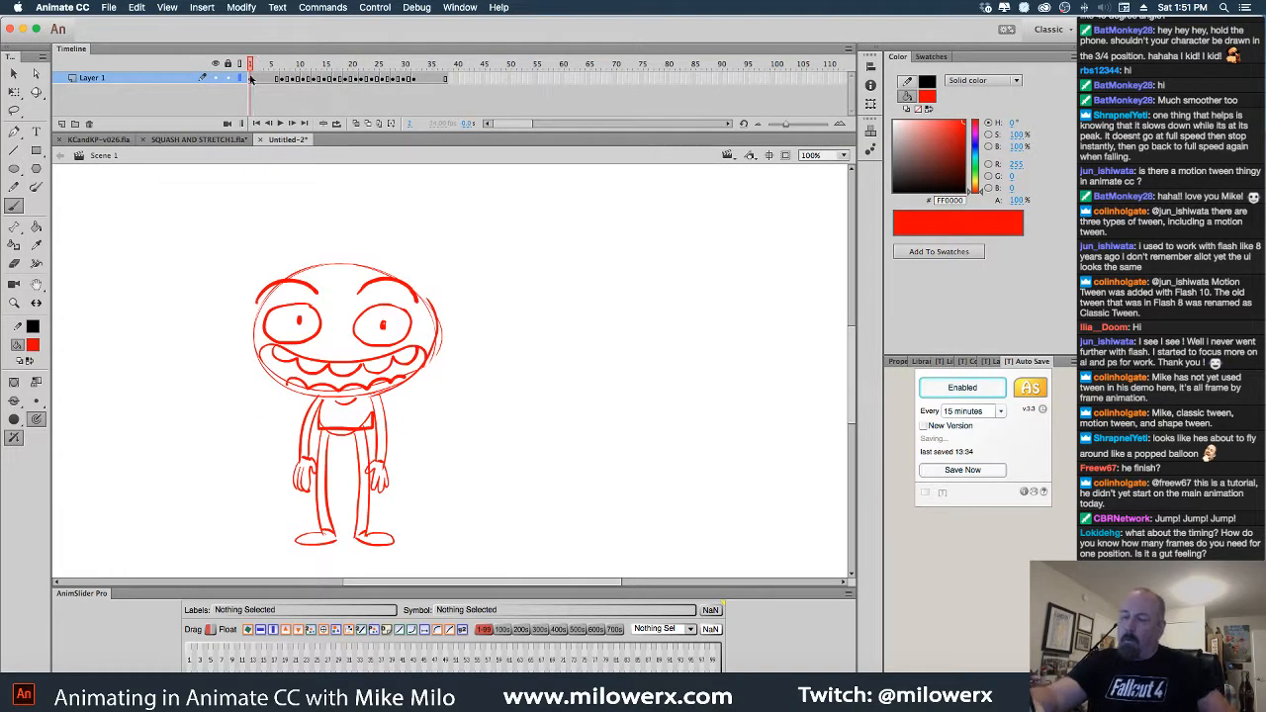
left_click(457, 256, "alt+super")
left_click_drag(488, 306, 465, 242)
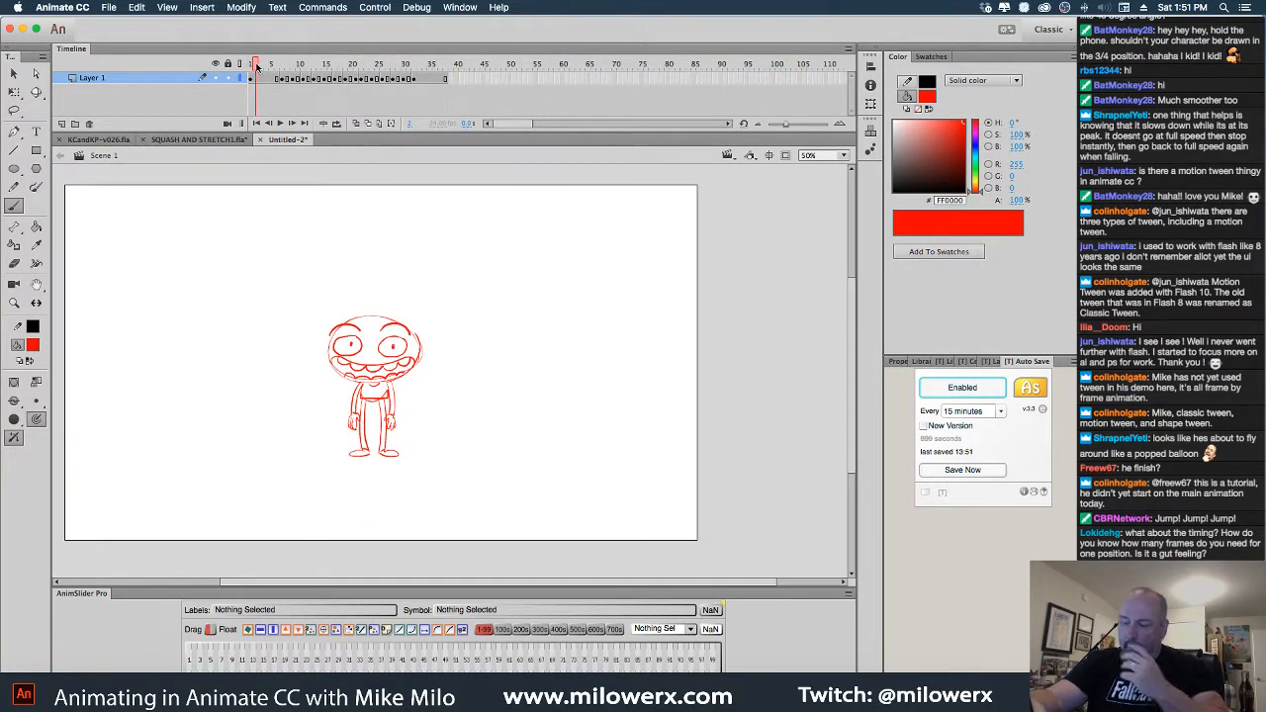
left_click_drag(250, 64, 276, 63)
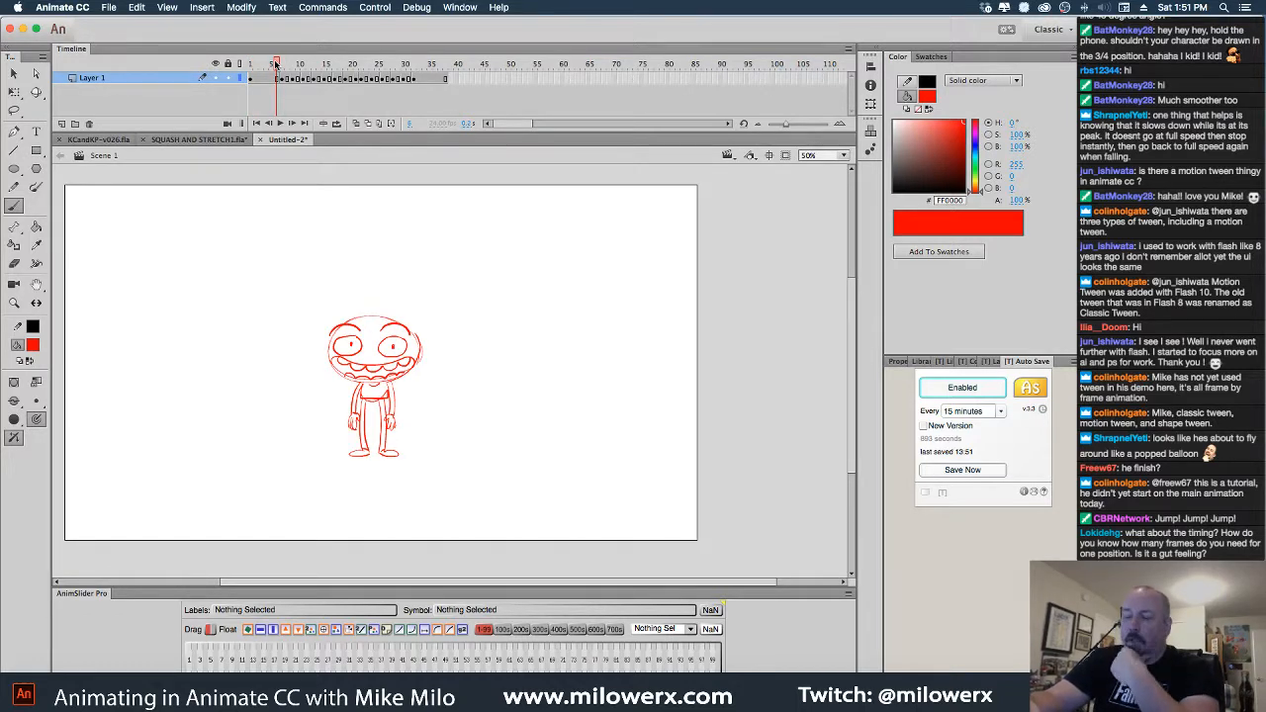
mouse_move(276, 63)
left_mouse_down()
mouse_move(303, 66)
mouse_move(278, 69)
left_mouse_up()
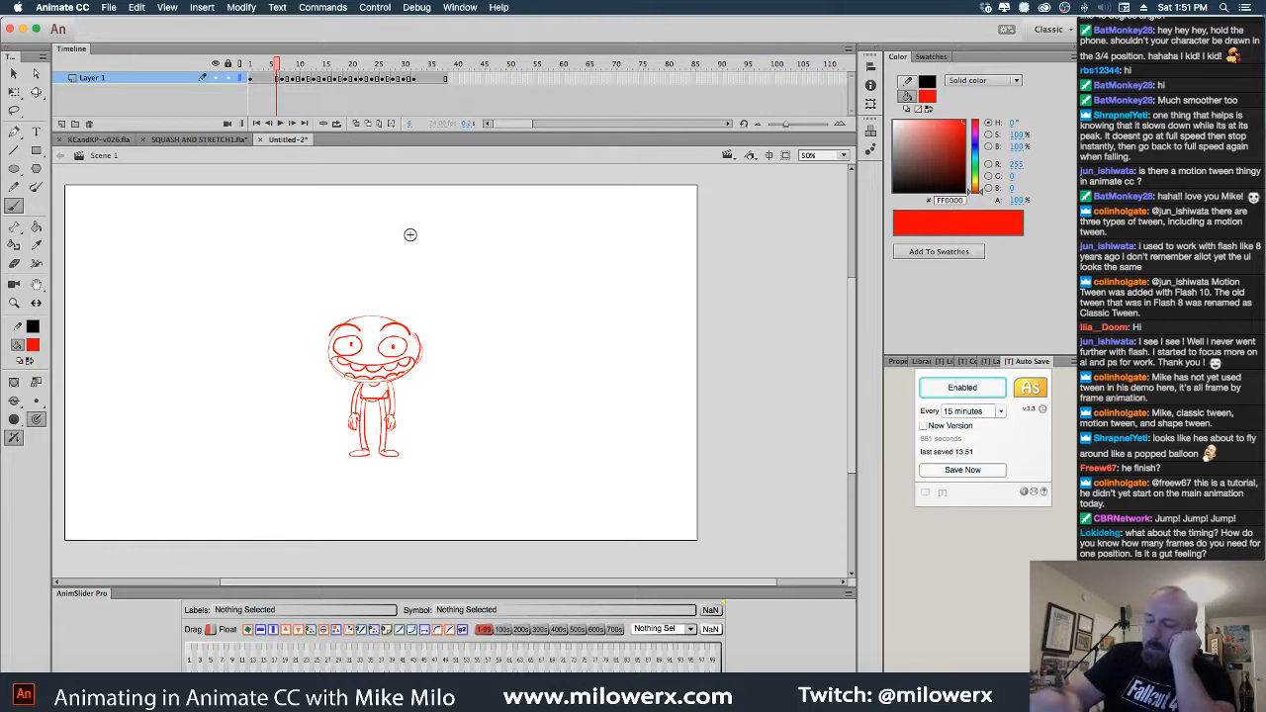
Draw a timing chart bracket labelled 1 and 2, and circle 1 and 2 on the poses
mouse_move(547, 297)
left_mouse_down()
mouse_move(600, 297)
mouse_move(599, 412)
mouse_move(586, 416)
mouse_move(607, 381)
left_mouse_up()
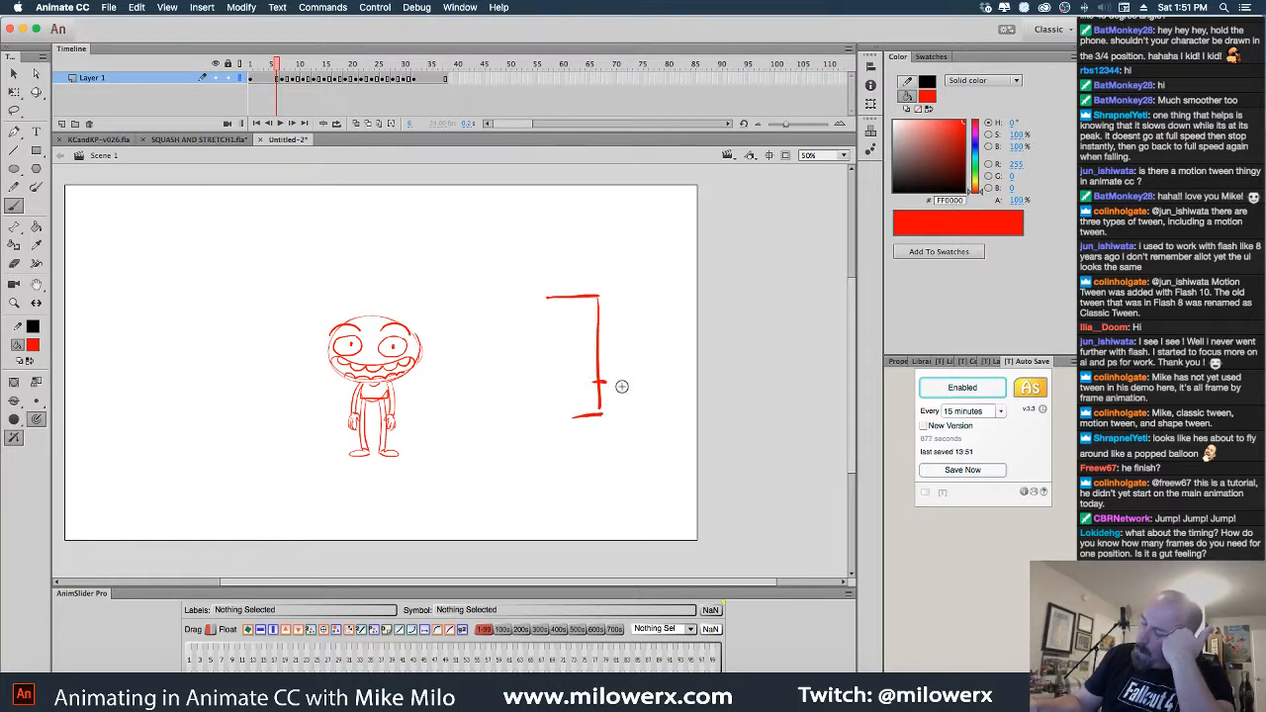
left_click_drag(526, 282, 525, 310)
left_click_drag(324, 380, 322, 381)
left_click_drag(321, 387, 324, 403)
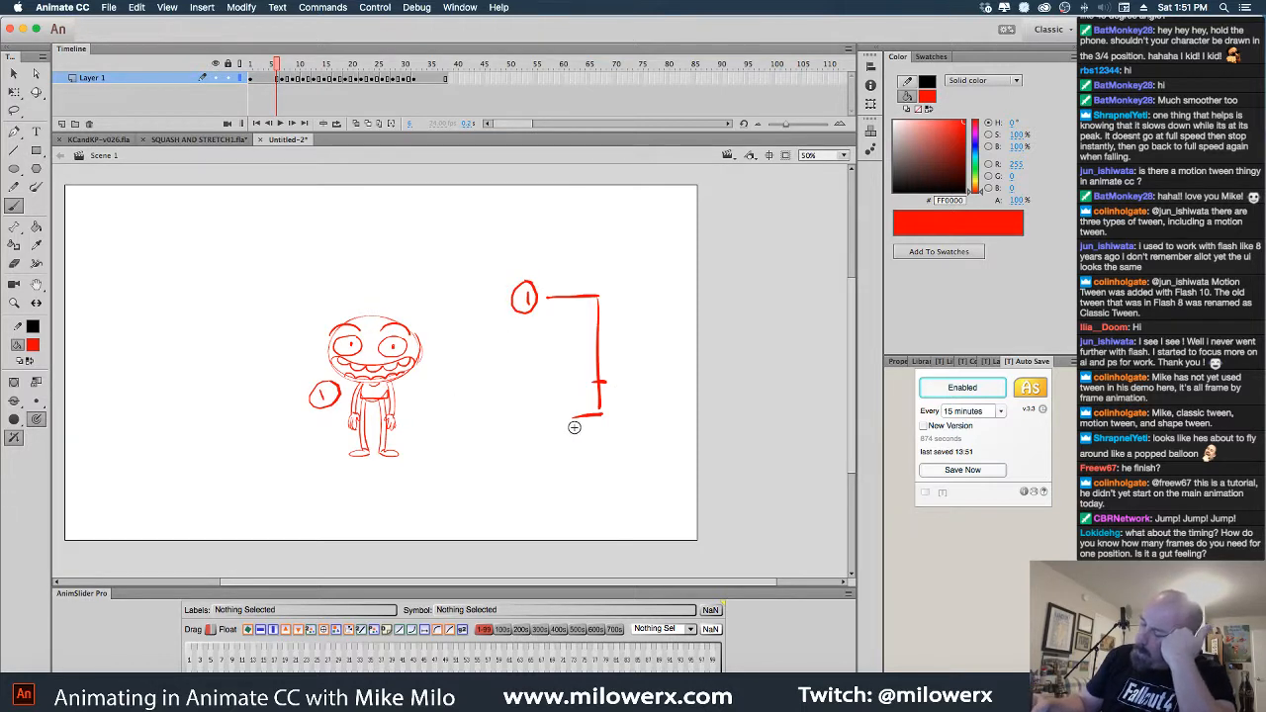
left_click_drag(559, 428, 534, 410)
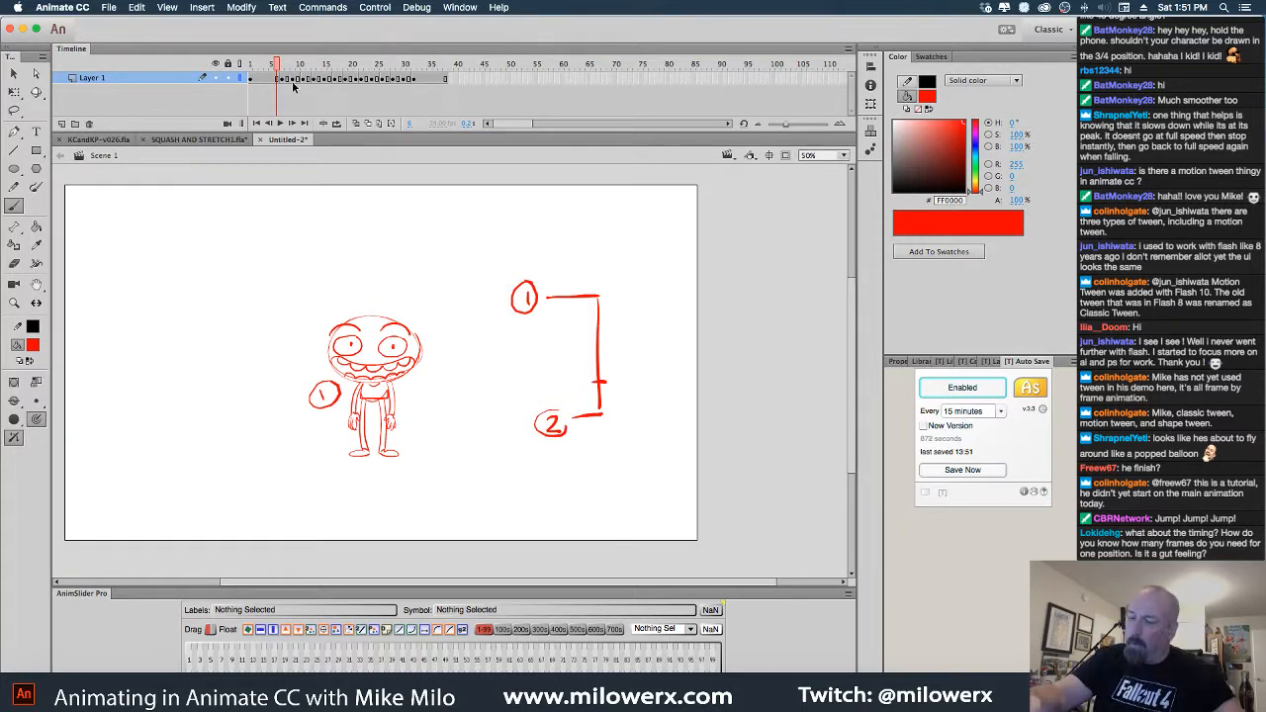
left_click_drag(284, 67, 306, 69)
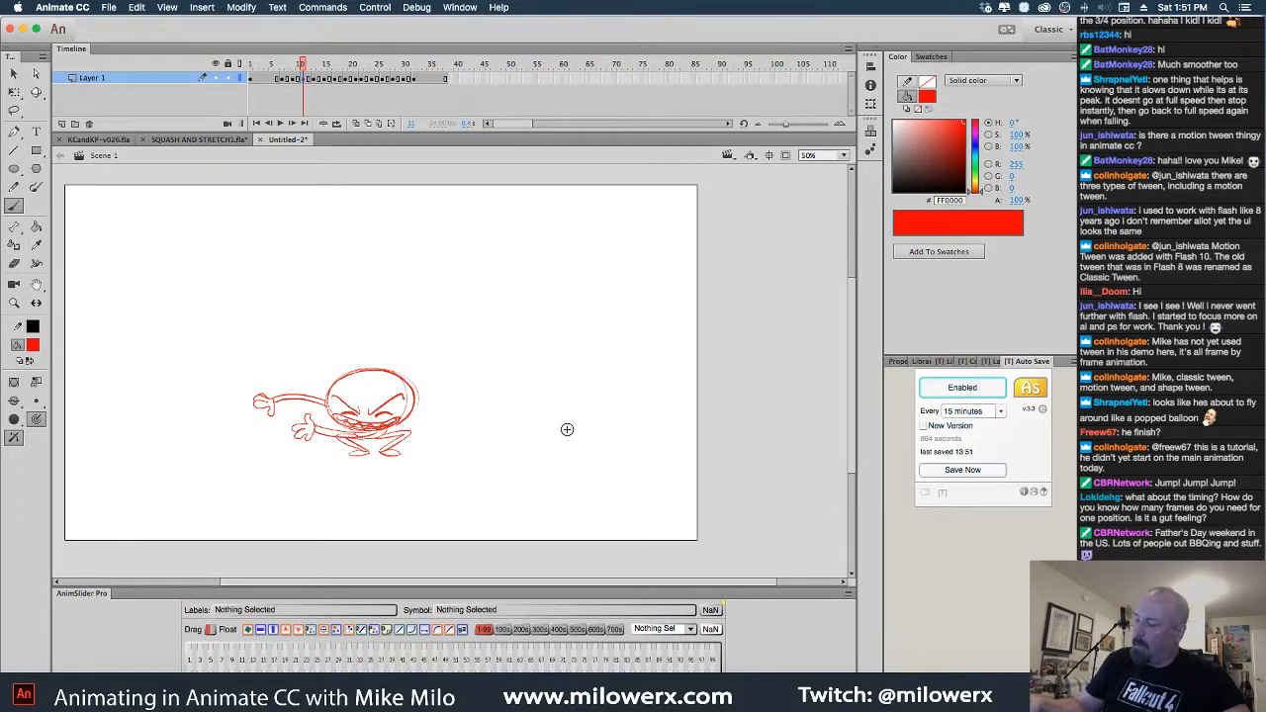
left_click_drag(598, 454, 619, 479)
left_click_drag(620, 442, 630, 447)
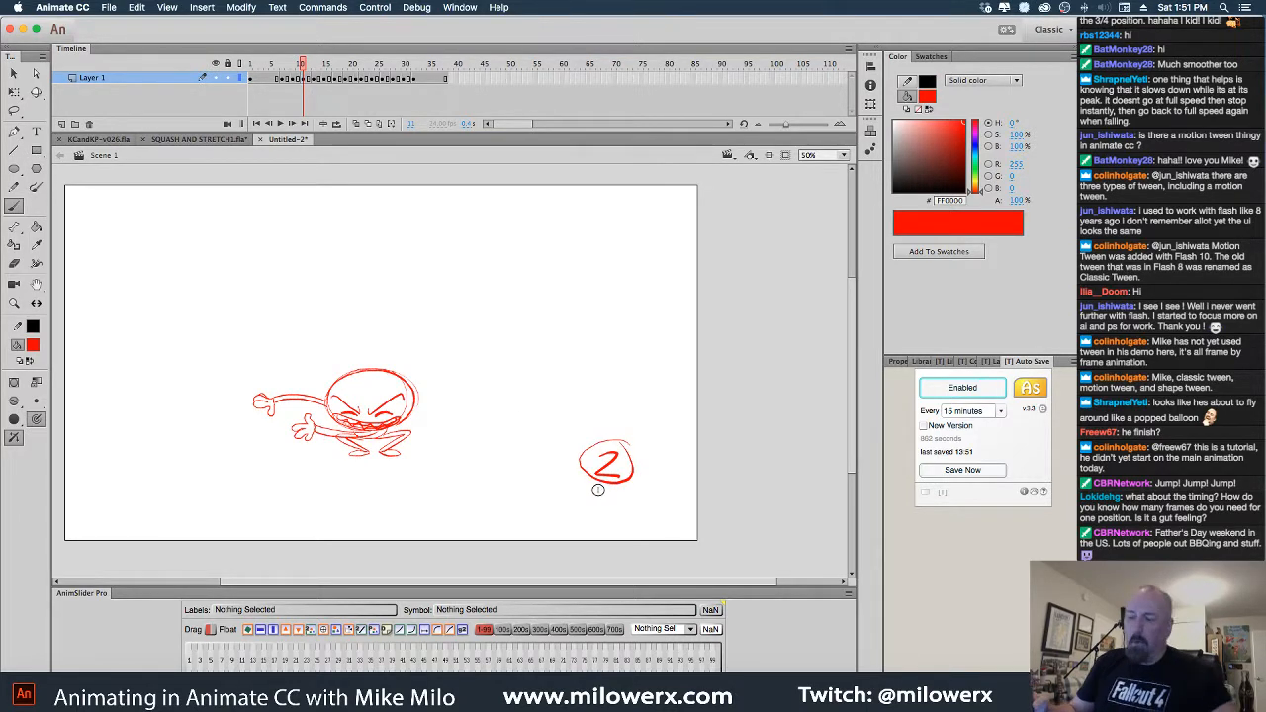
Add an in-between tick and a curved spacing arc to the timing chart
key("comma")
key("comma")
key("comma")
key("comma")
key("comma")
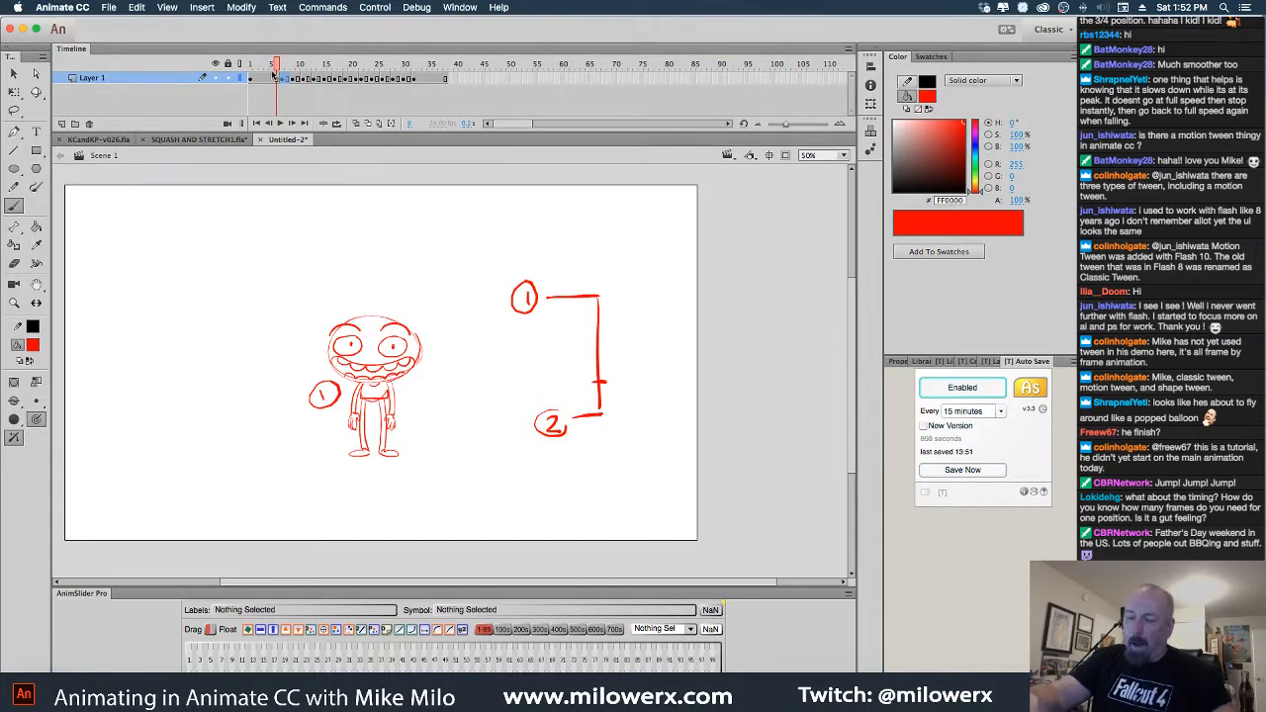
key("period")
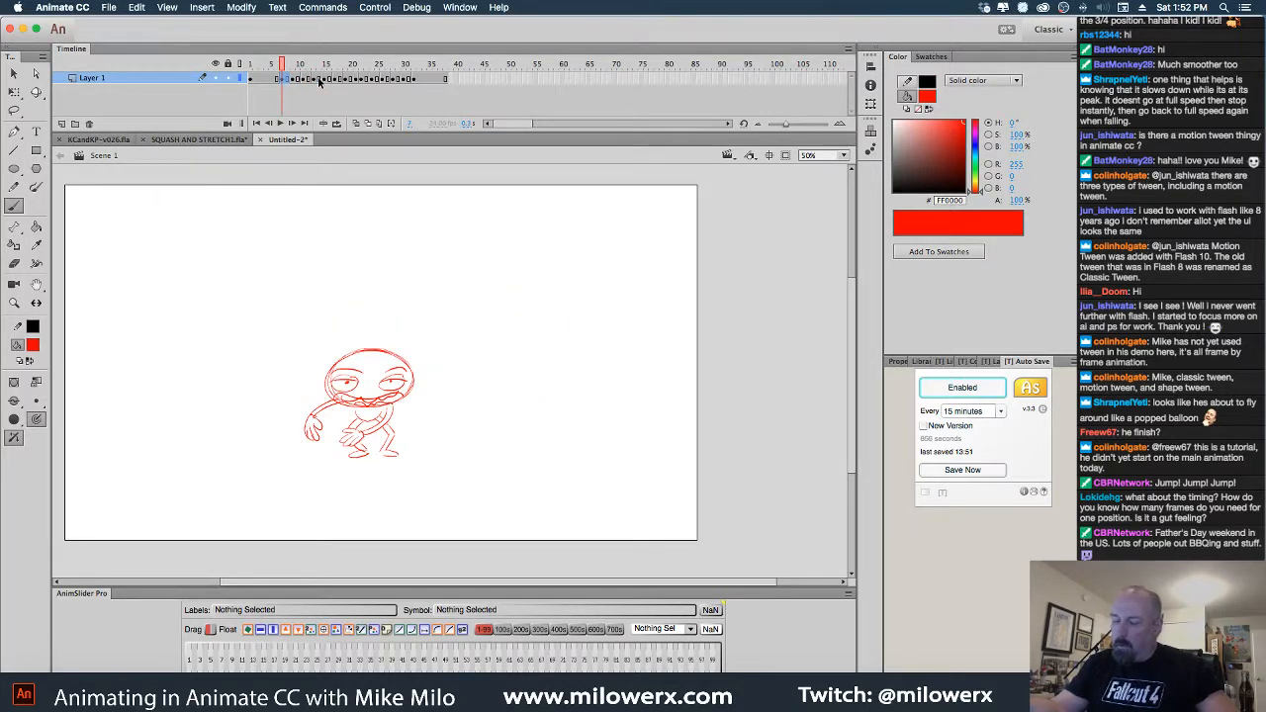
key("period")
key("period")
key("period")
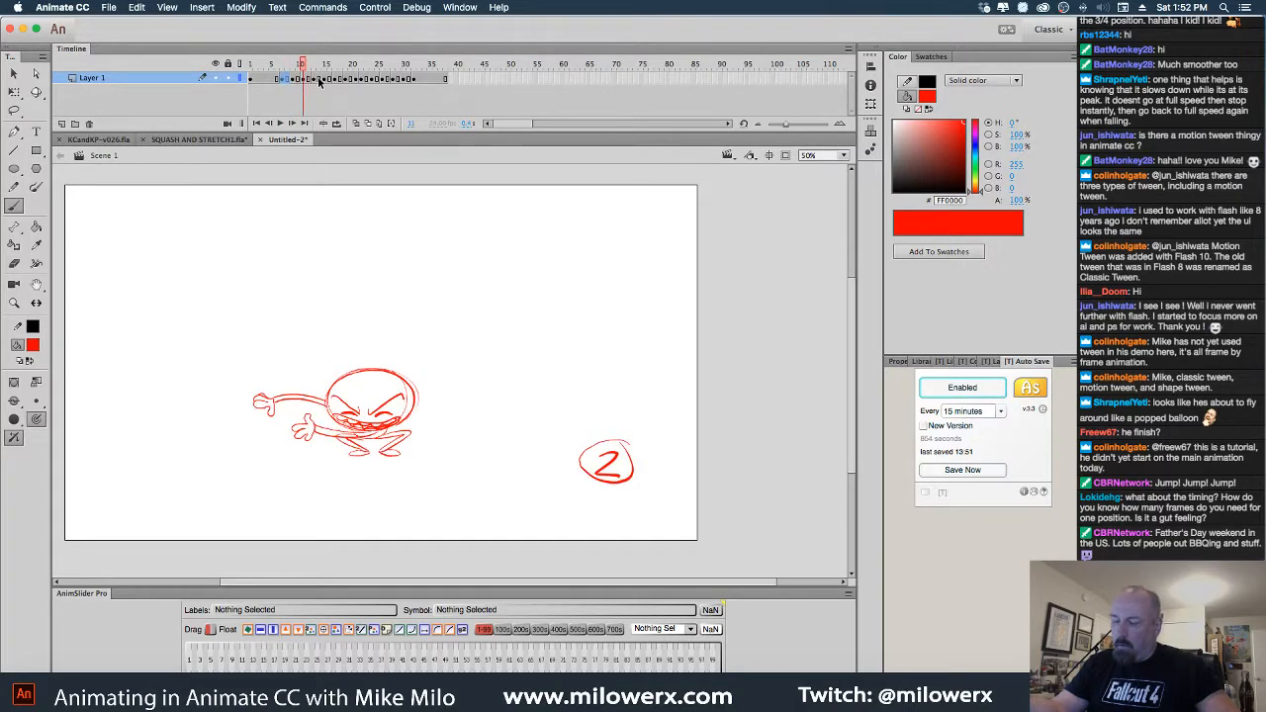
key("comma")
key("comma")
key("comma")
key("comma")
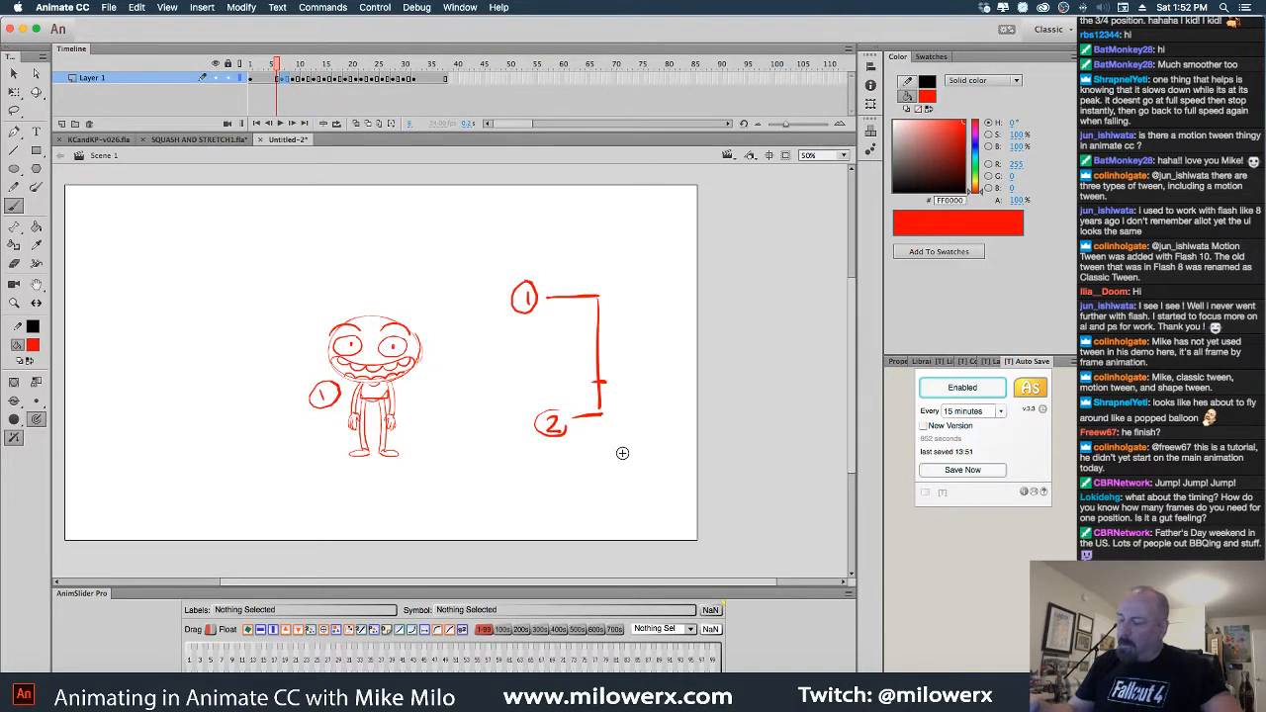
left_click_drag(584, 354, 609, 352)
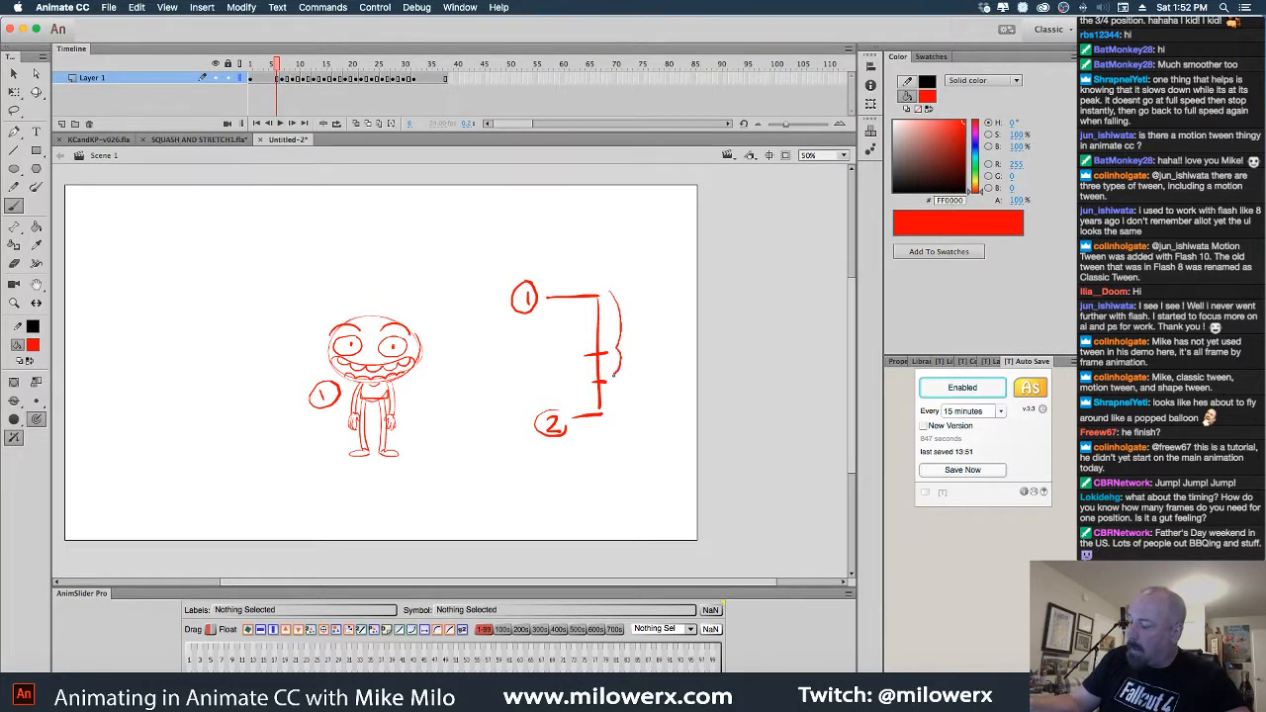
left_click_drag(614, 374, 608, 419)
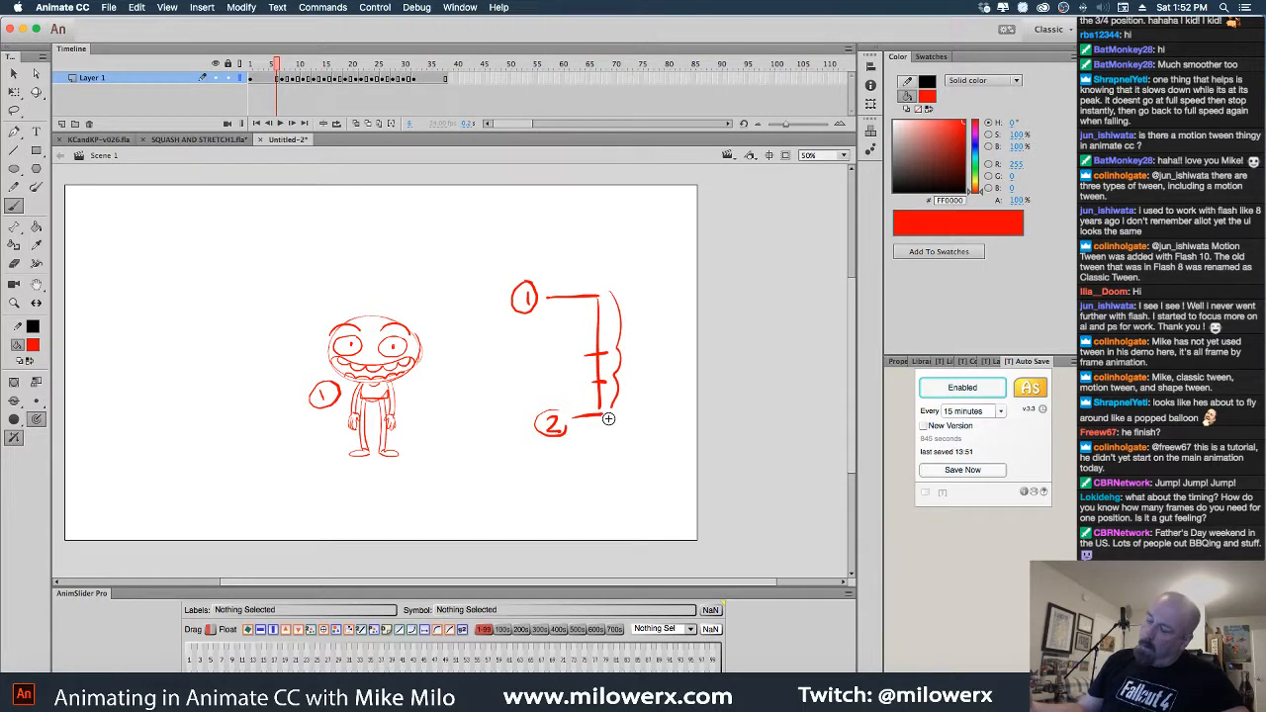
key("l")
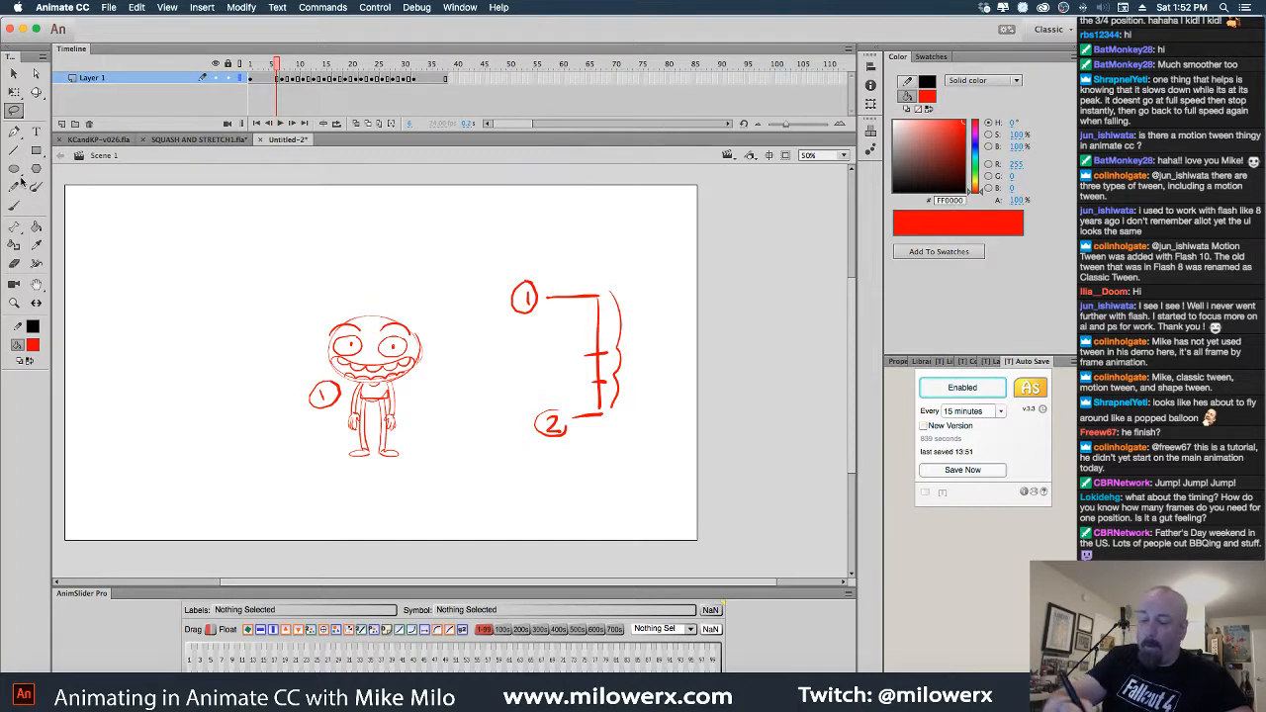
left_click(16, 207)
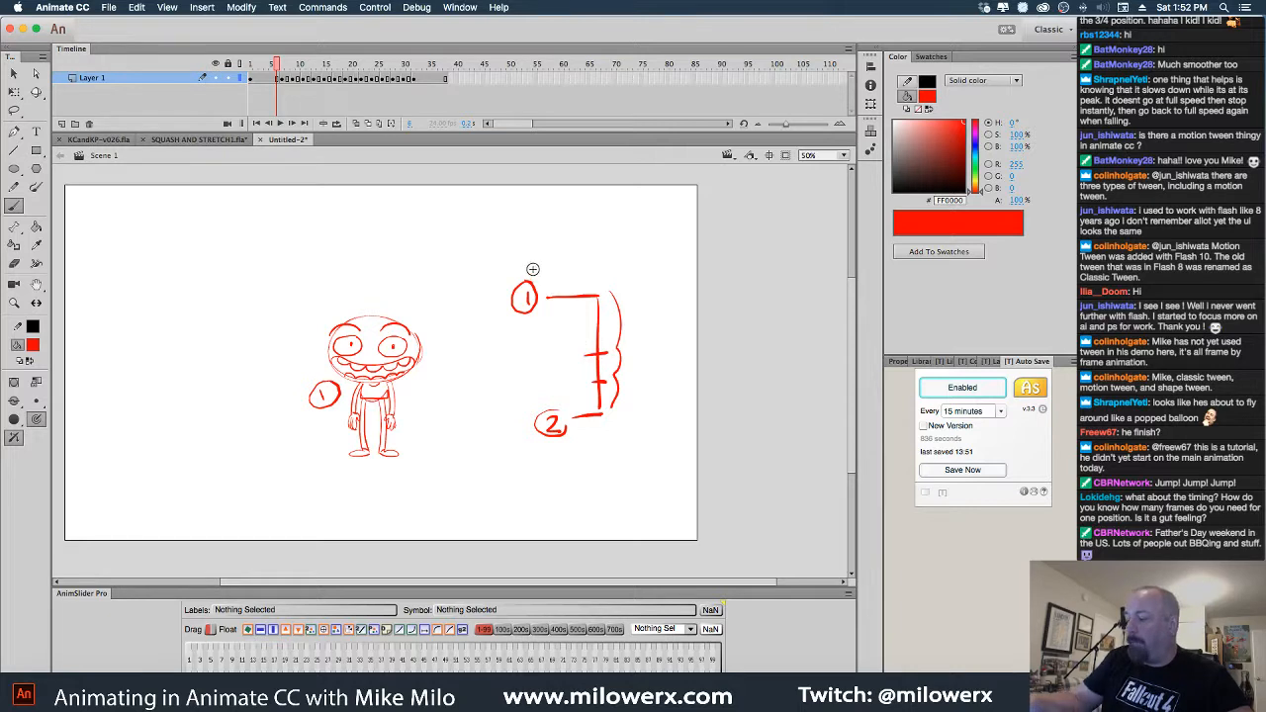
Compare crouch frames 7 through 10 and label the crouch drawing with a circled 1A
left_click(298, 63)
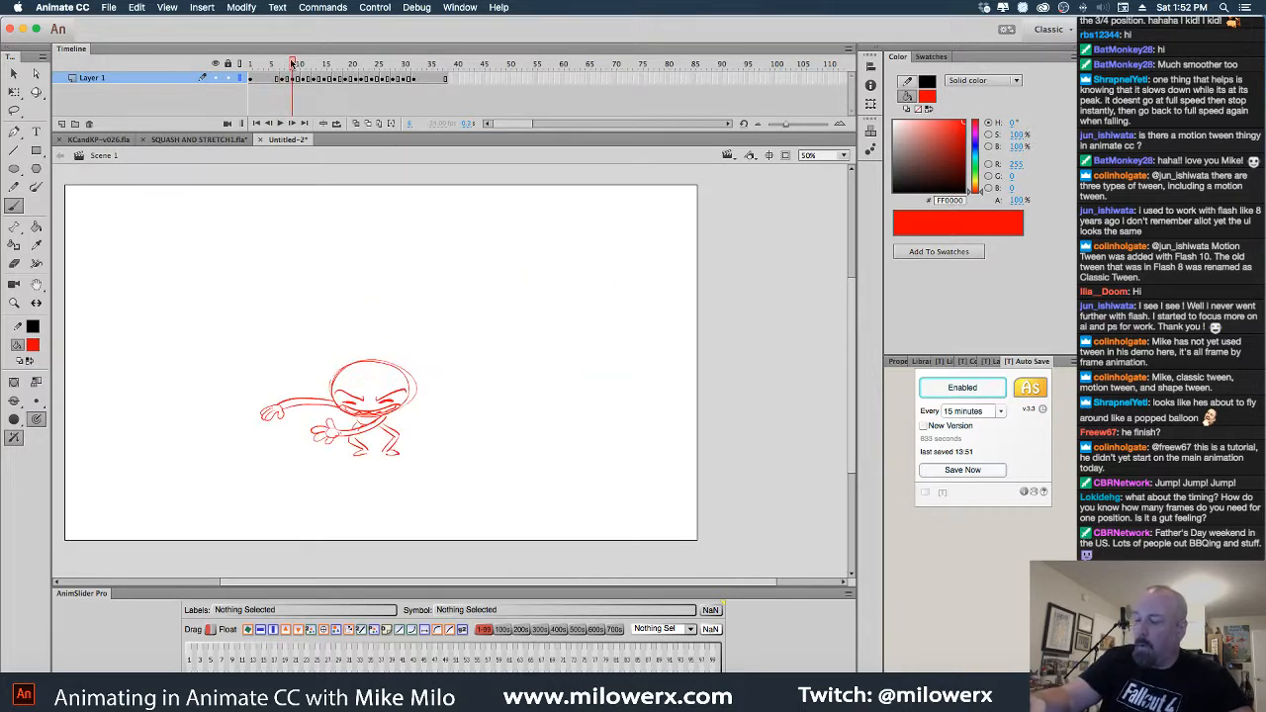
left_click_drag(299, 65, 283, 65)
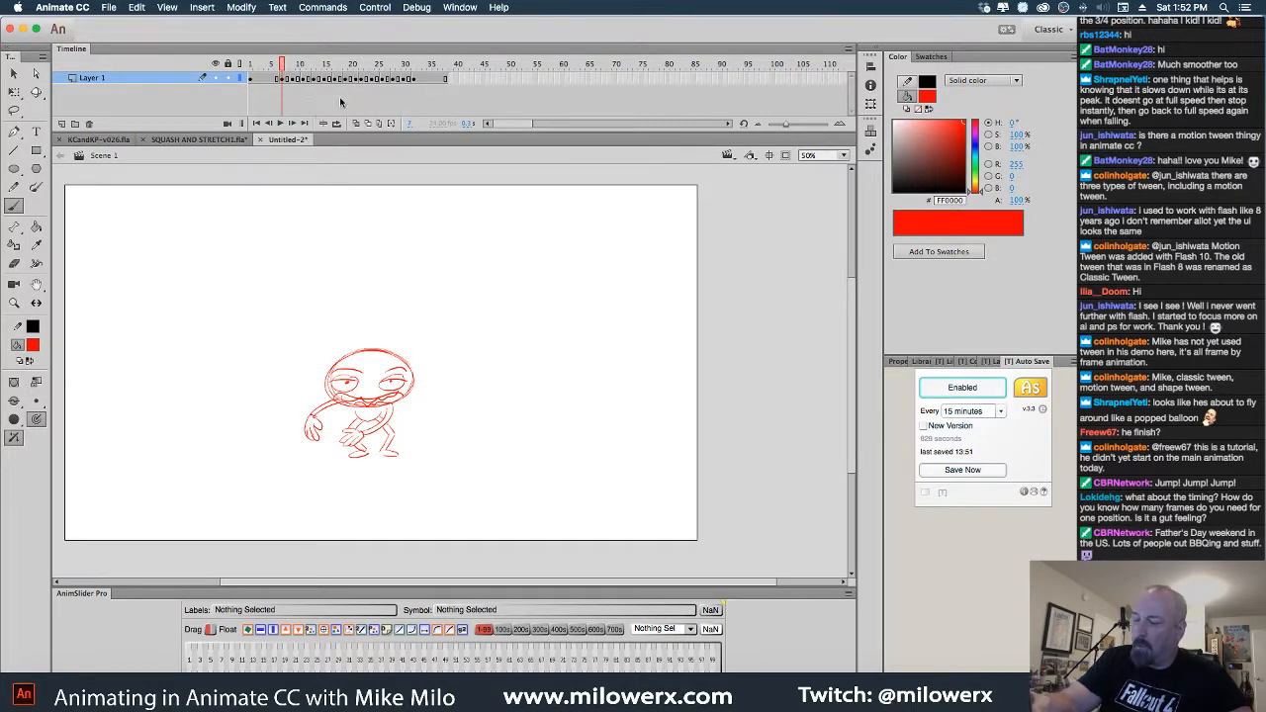
left_click(288, 66)
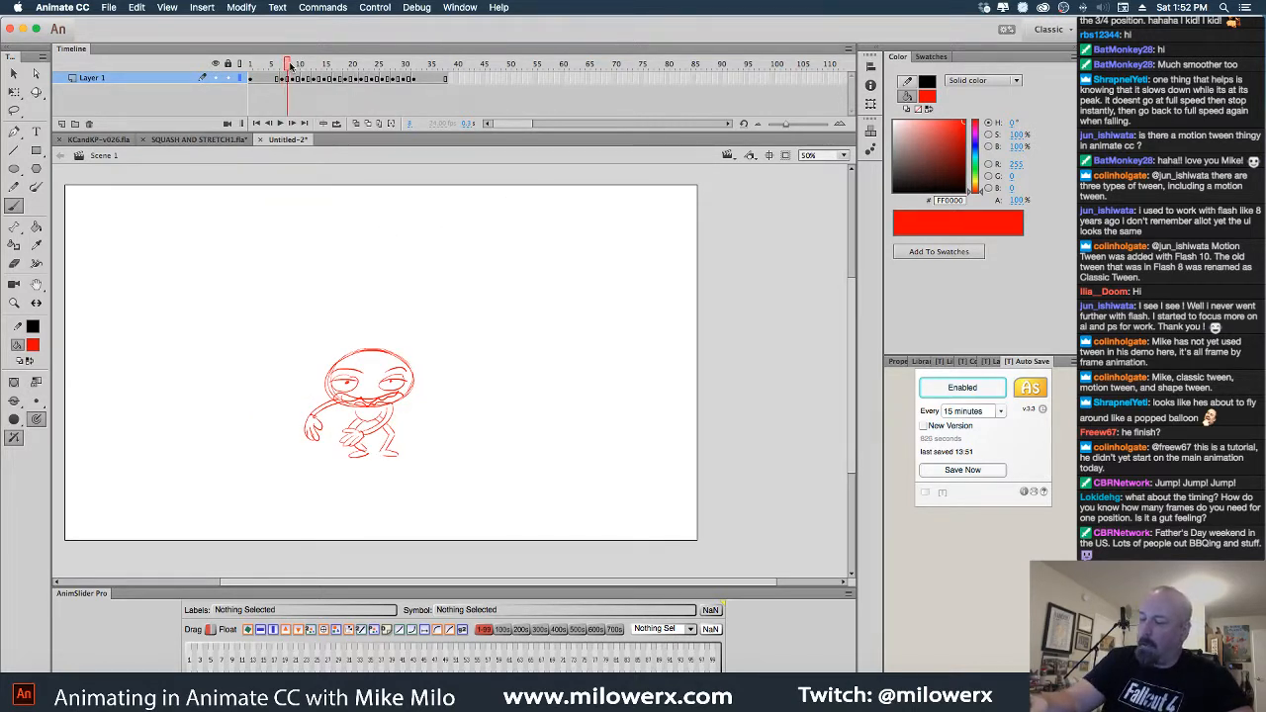
left_click_drag(290, 65, 283, 66)
left_click(282, 80)
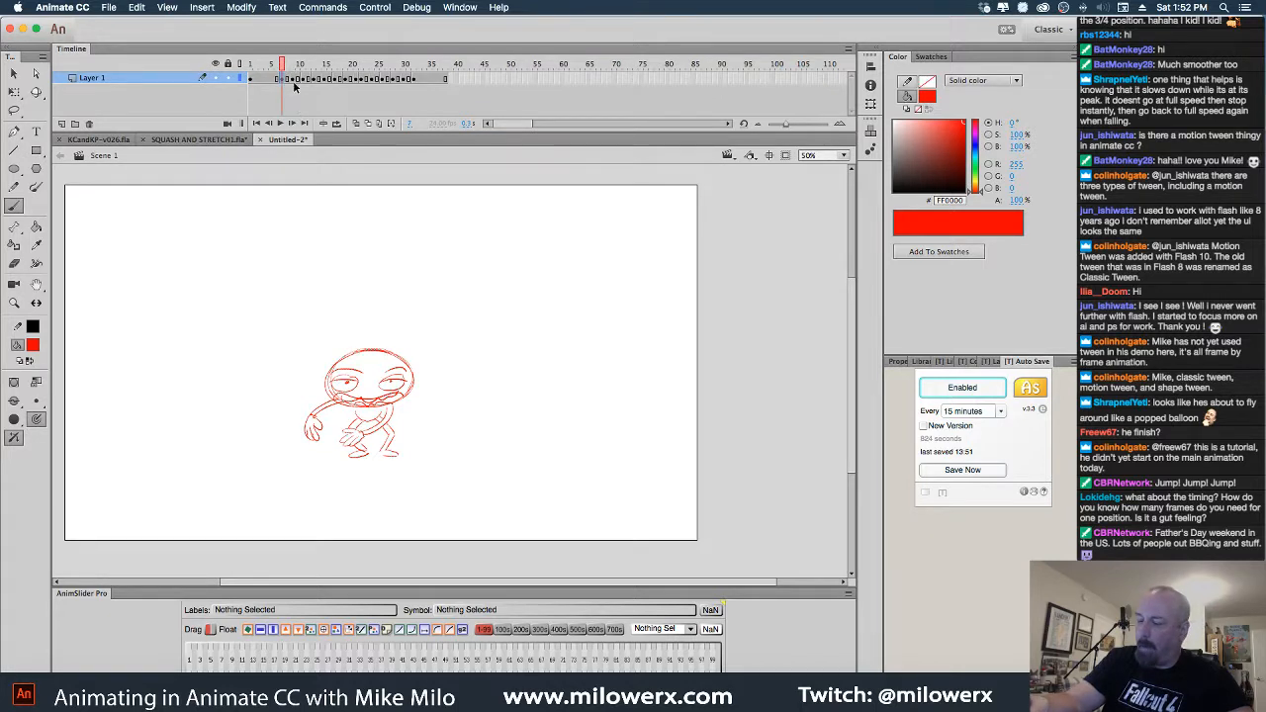
left_click(292, 84)
left_click_drag(292, 67, 277, 69)
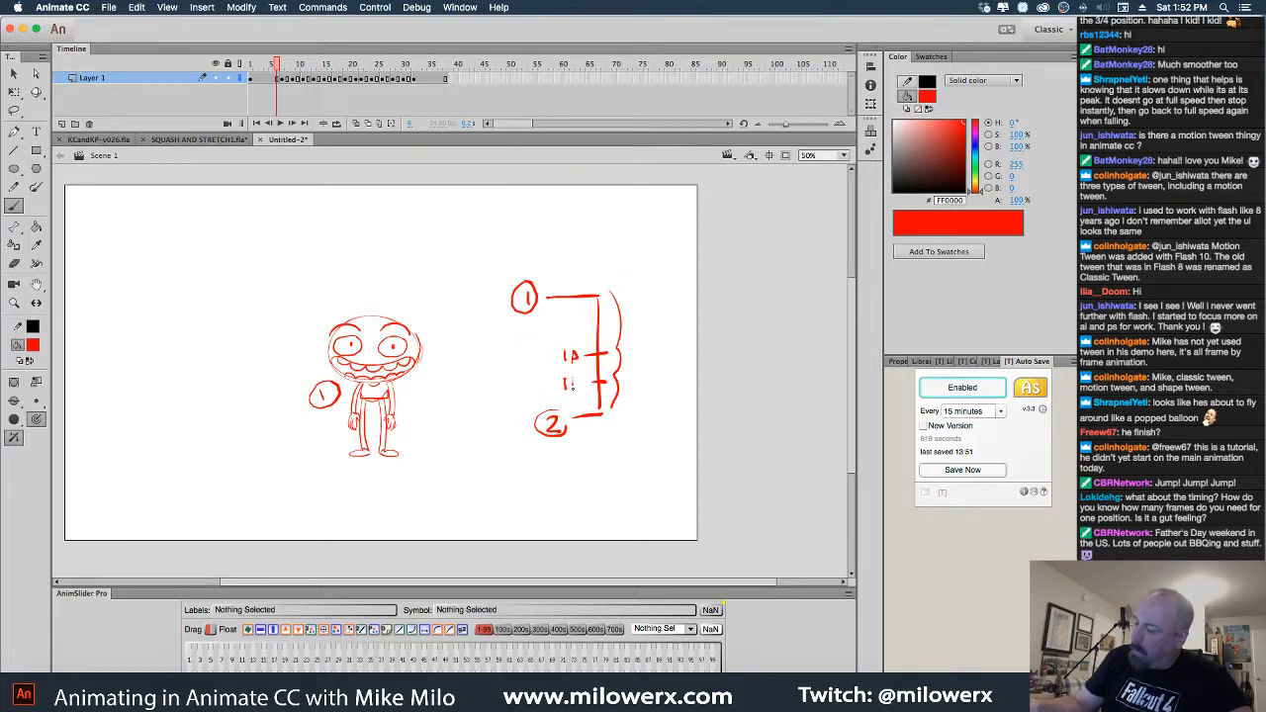
left_click_drag(280, 66, 291, 68)
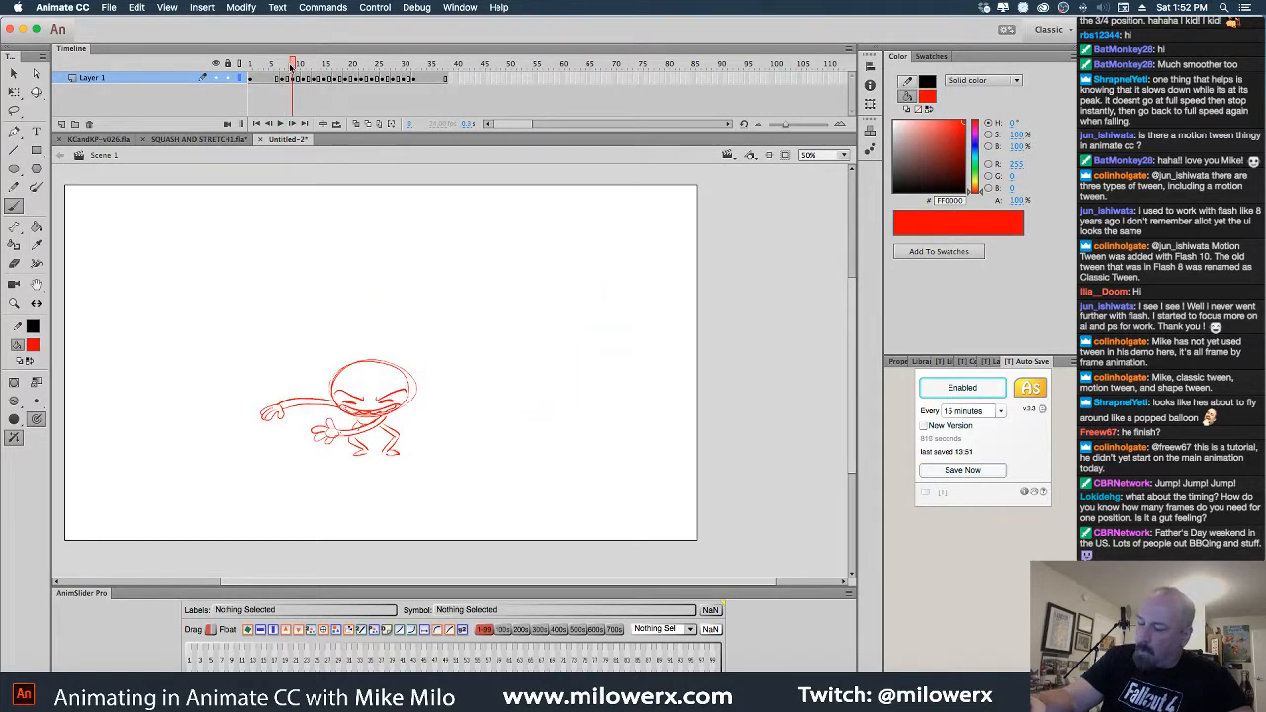
left_click_drag(471, 372, 469, 392)
left_click_drag(480, 373, 470, 366)
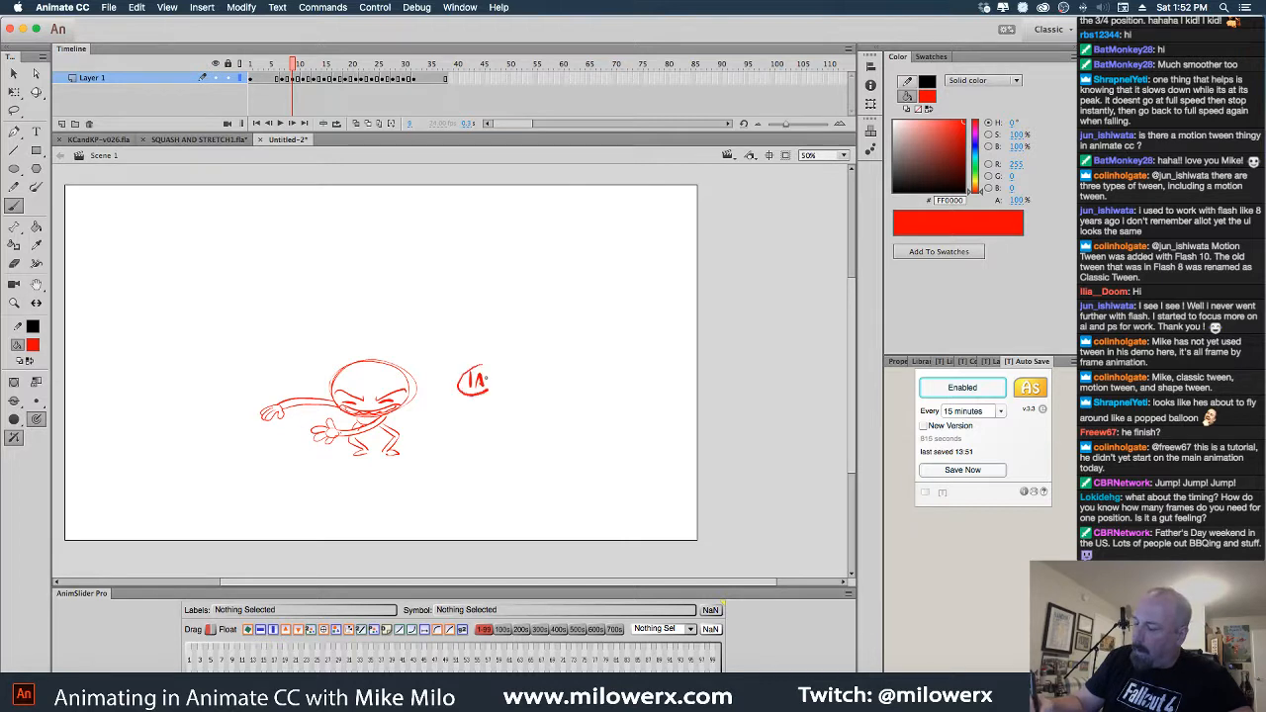
Replace the circled 10 label on frame 10 with a 1 and circle the 1A label
left_click(304, 81)
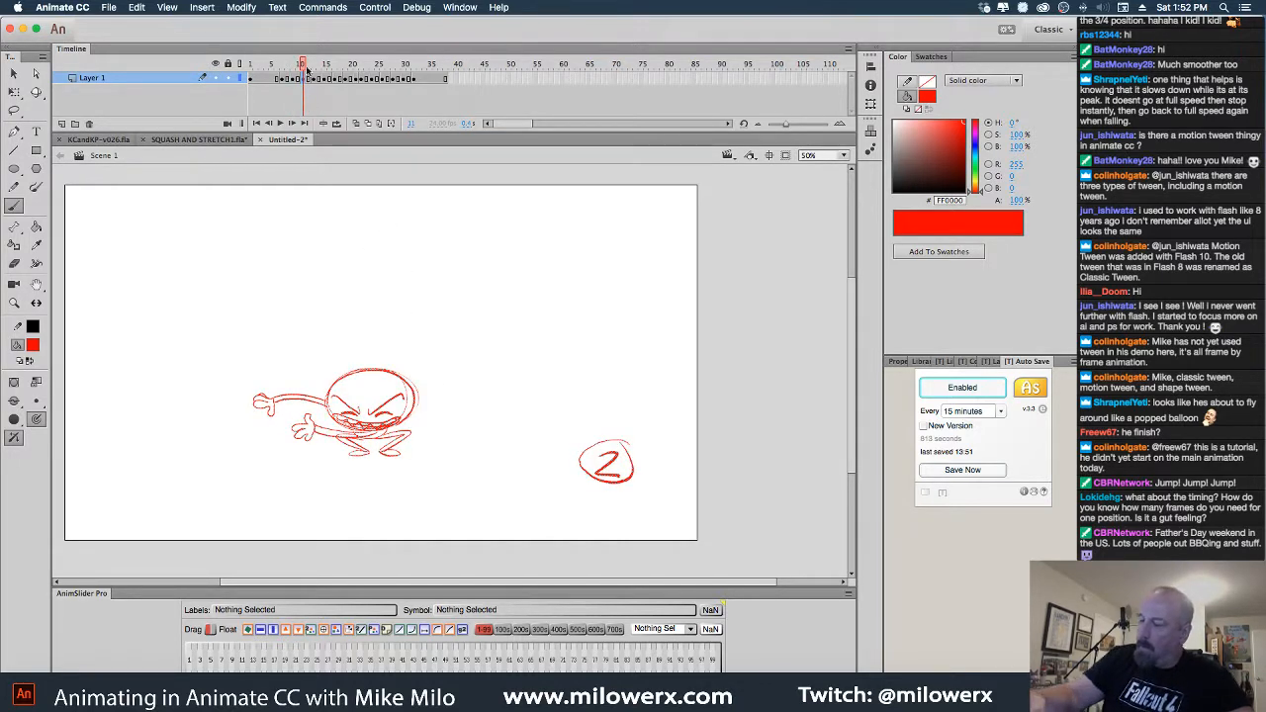
left_click_drag(303, 65, 299, 66)
left_click(288, 66)
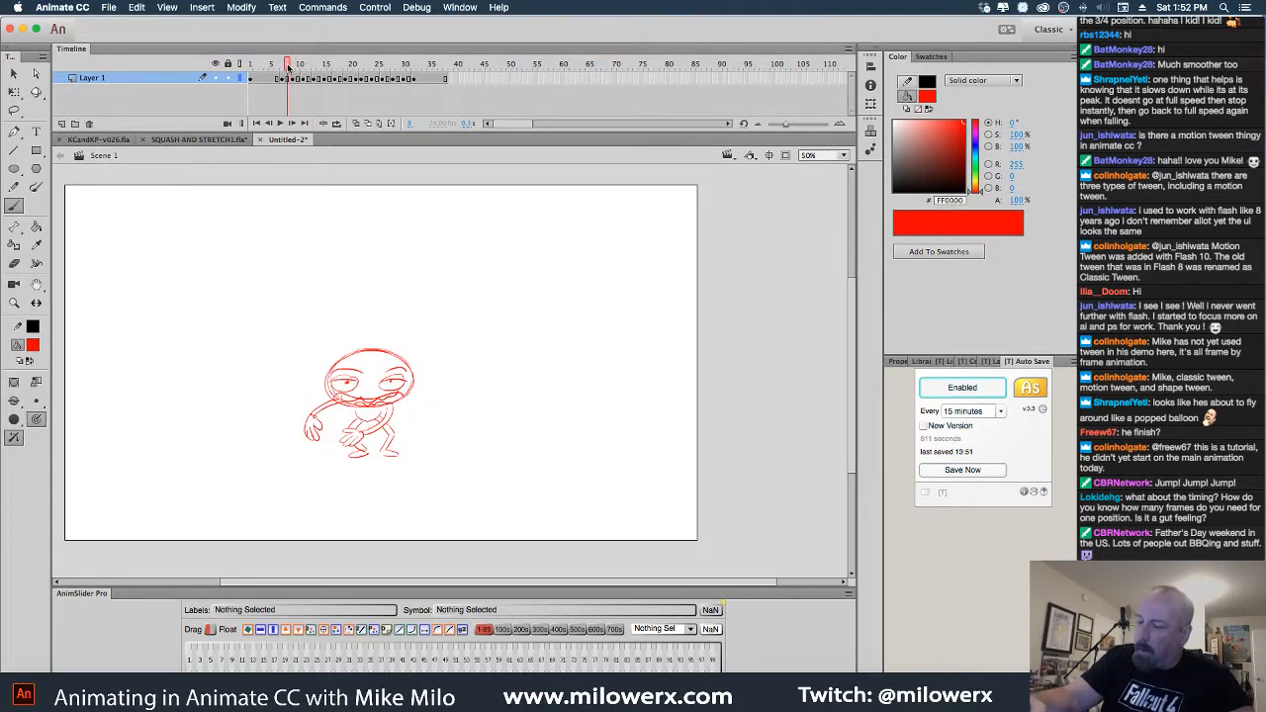
left_click(298, 64)
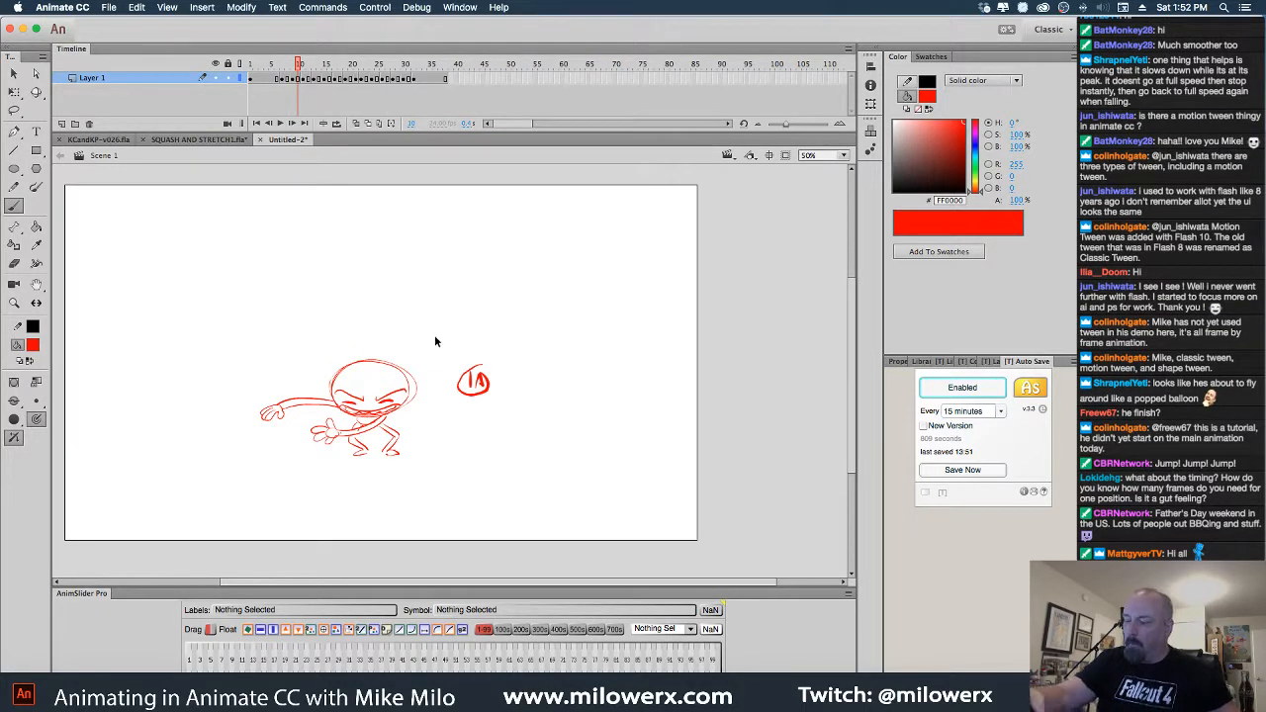
mouse_move(445, 342)
left_mouse_down()
mouse_move(453, 382)
mouse_move(515, 428)
left_mouse_up()
key("Delete")
mouse_move(463, 373)
left_mouse_down()
mouse_move(466, 393)
mouse_move(487, 376)
mouse_move(472, 400)
mouse_move(480, 367)
left_mouse_up()
left_click(287, 65)
mouse_move(287, 66)
left_mouse_down()
mouse_move(273, 80)
mouse_move(315, 85)
mouse_move(255, 86)
left_mouse_up()
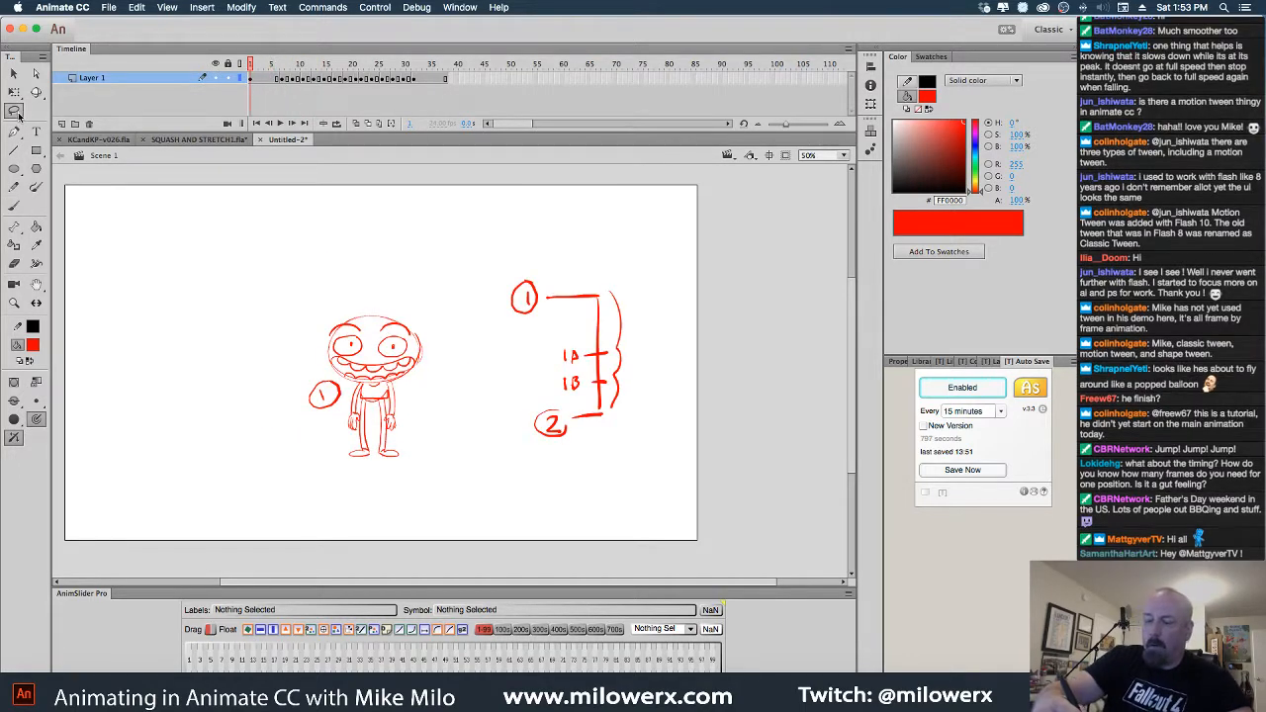
Lasso and delete the timing chart and the circled 1 on the first frame
key("l")
mouse_move(606, 414)
left_mouse_down()
mouse_move(669, 304)
mouse_move(502, 286)
mouse_move(625, 505)
left_mouse_up()
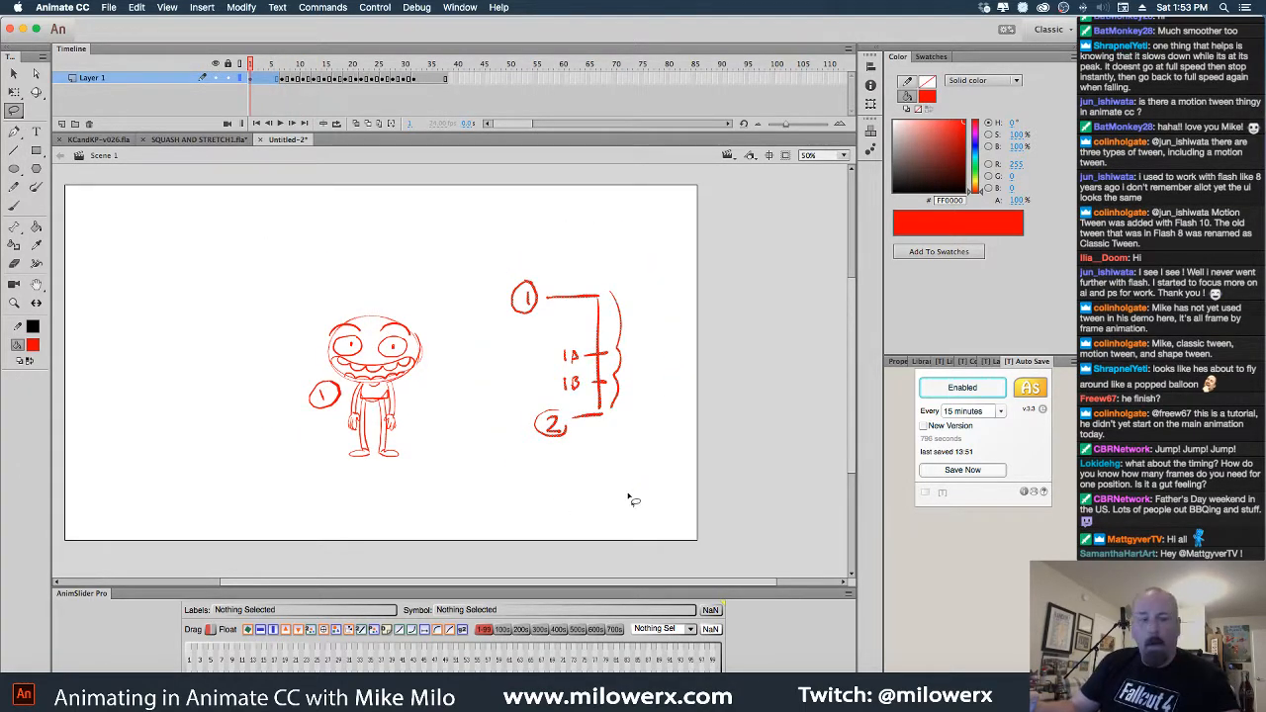
key("Delete")
mouse_move(335, 426)
left_mouse_down()
mouse_move(331, 379)
mouse_move(330, 435)
left_mouse_up()
key("Delete")
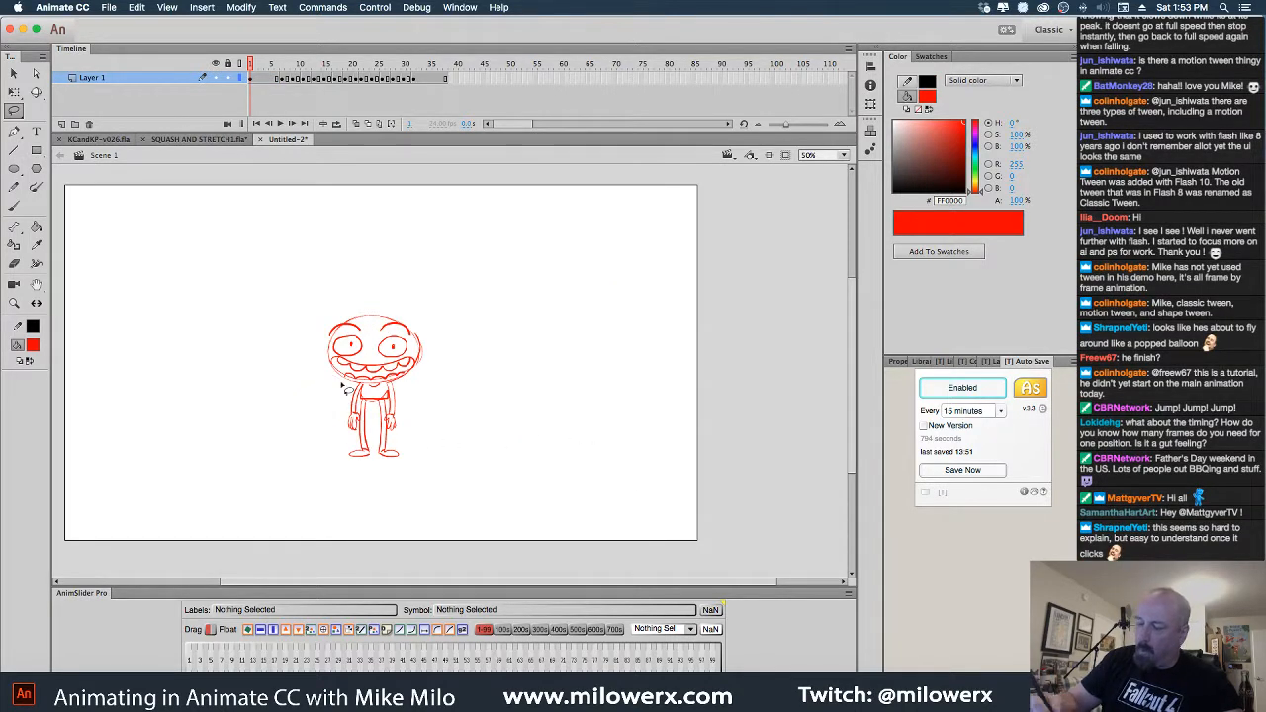
Delete the 1A, 1B and circled 2 notes from the later pose frames
left_click_drag(253, 63, 282, 63)
mouse_move(512, 374)
left_mouse_down()
mouse_move(446, 429)
mouse_move(527, 367)
mouse_move(511, 353)
left_mouse_up()
key("Delete")
key(".")
key(".")
key("Delete")
left_click_drag(295, 63, 303, 66)
left_click_drag(593, 408, 640, 427)
key("Delete")
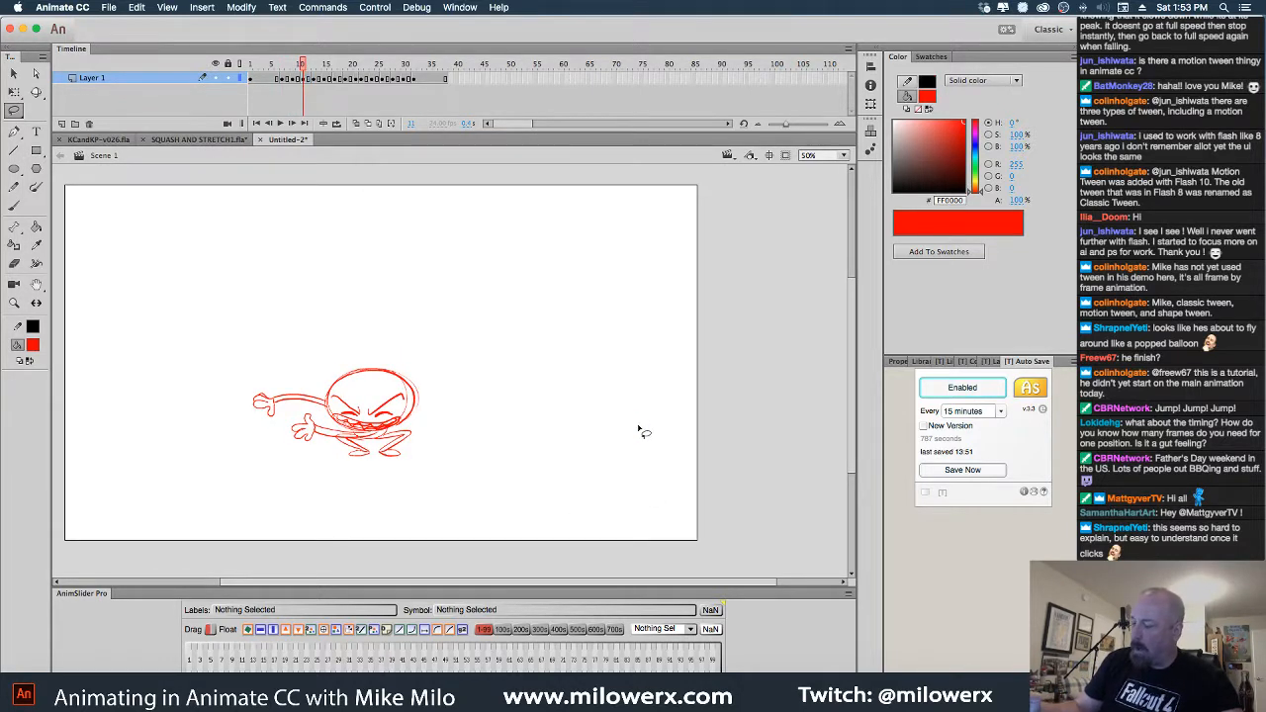
Scrub from the standing pose near frame 3 to the crouch pose at frame 9
left_click_drag(303, 64, 263, 64)
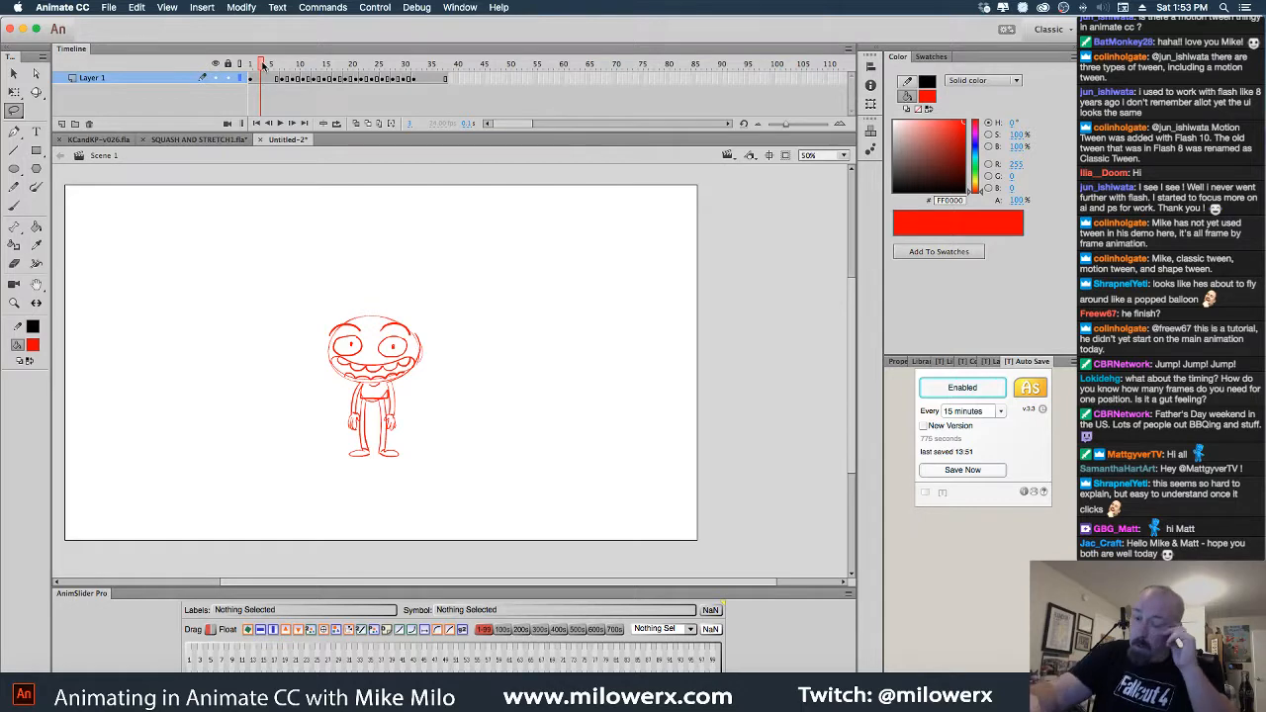
left_click_drag(262, 63, 308, 77)
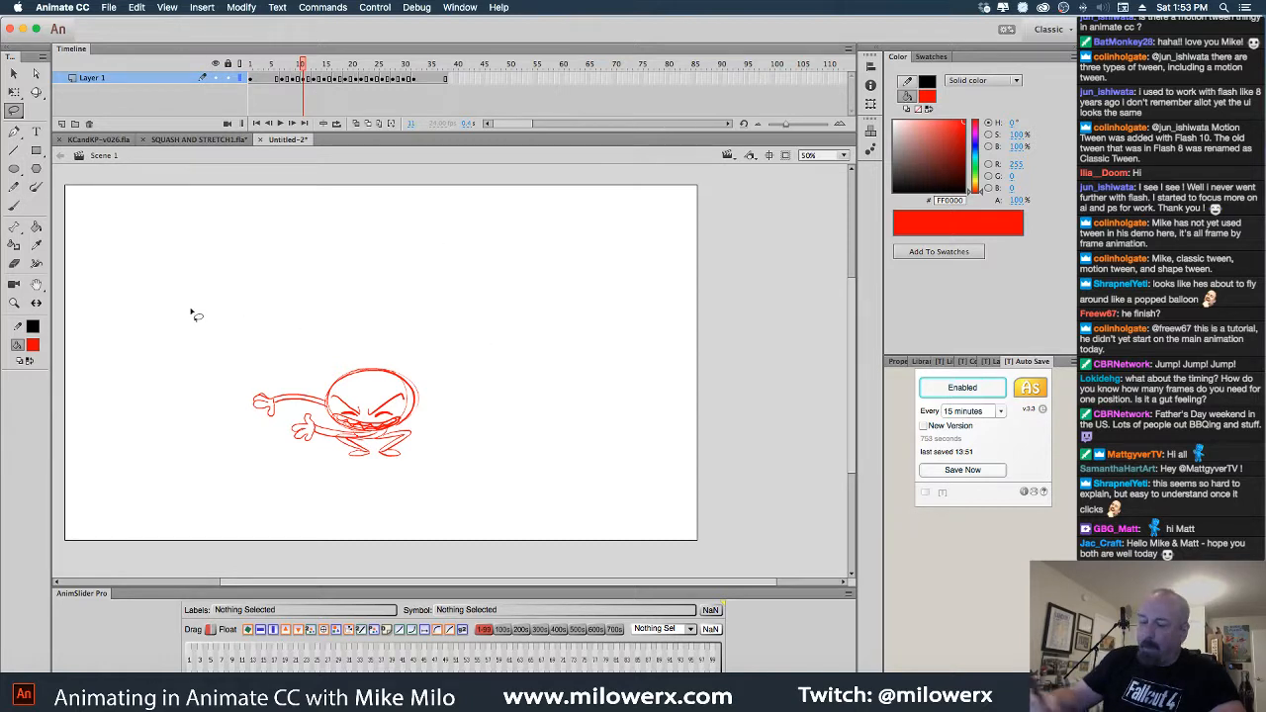
key("b")
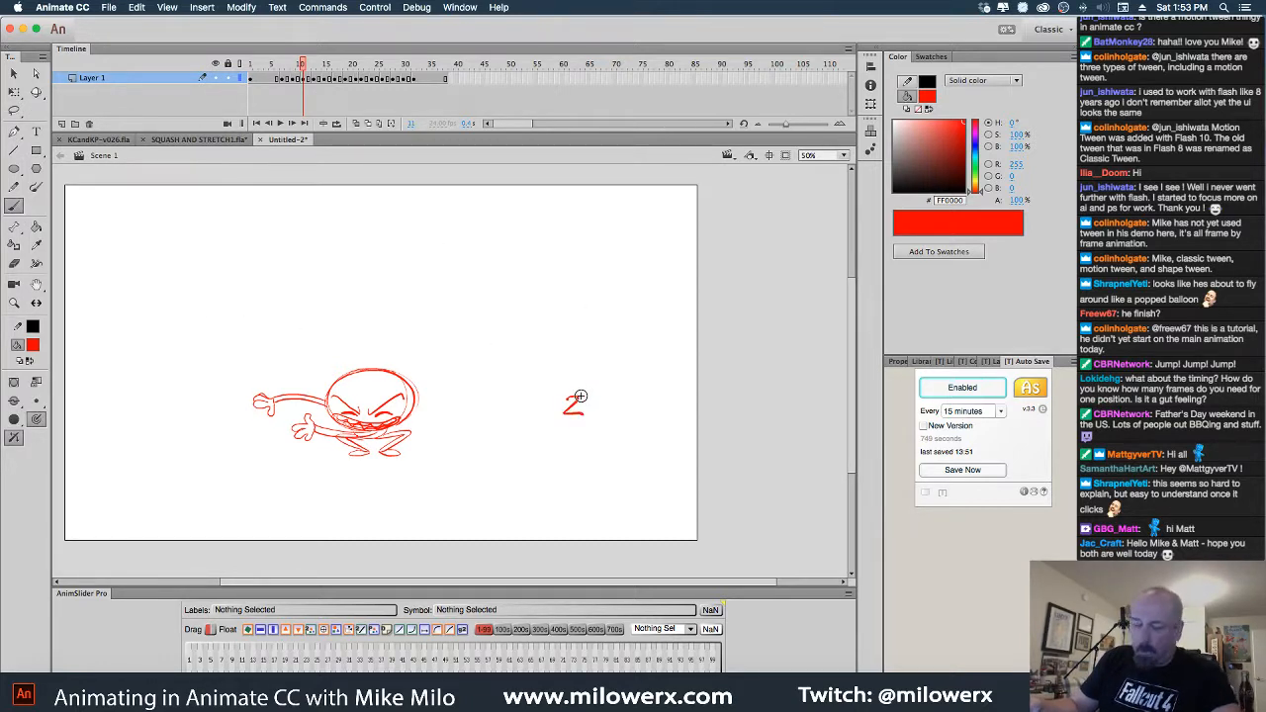
Redraw circled 2 and 3 on the crouch frame, linked by a bracket with a midpoint tick
key("super+z")
left_click_drag(590, 305, 584, 303)
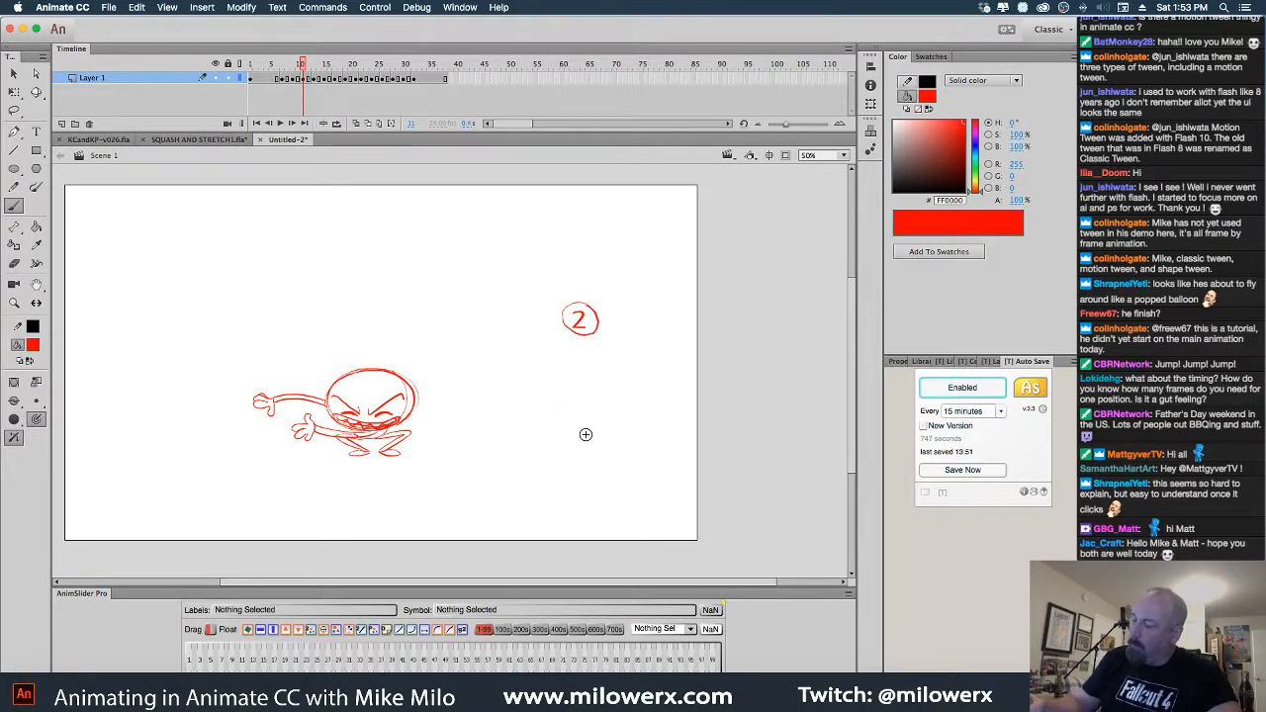
left_click_drag(582, 420, 589, 421)
mouse_move(610, 325)
left_mouse_down()
mouse_move(631, 325)
mouse_move(618, 435)
left_mouse_up()
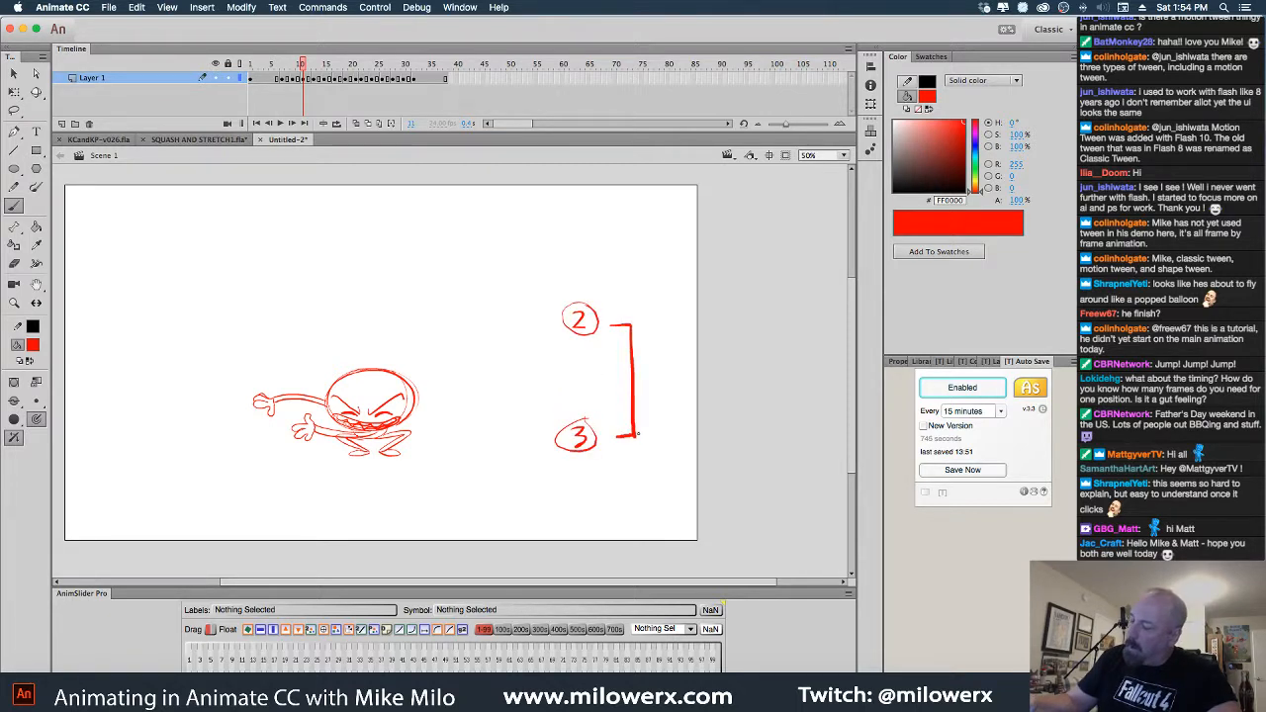
left_click_drag(625, 379, 639, 378)
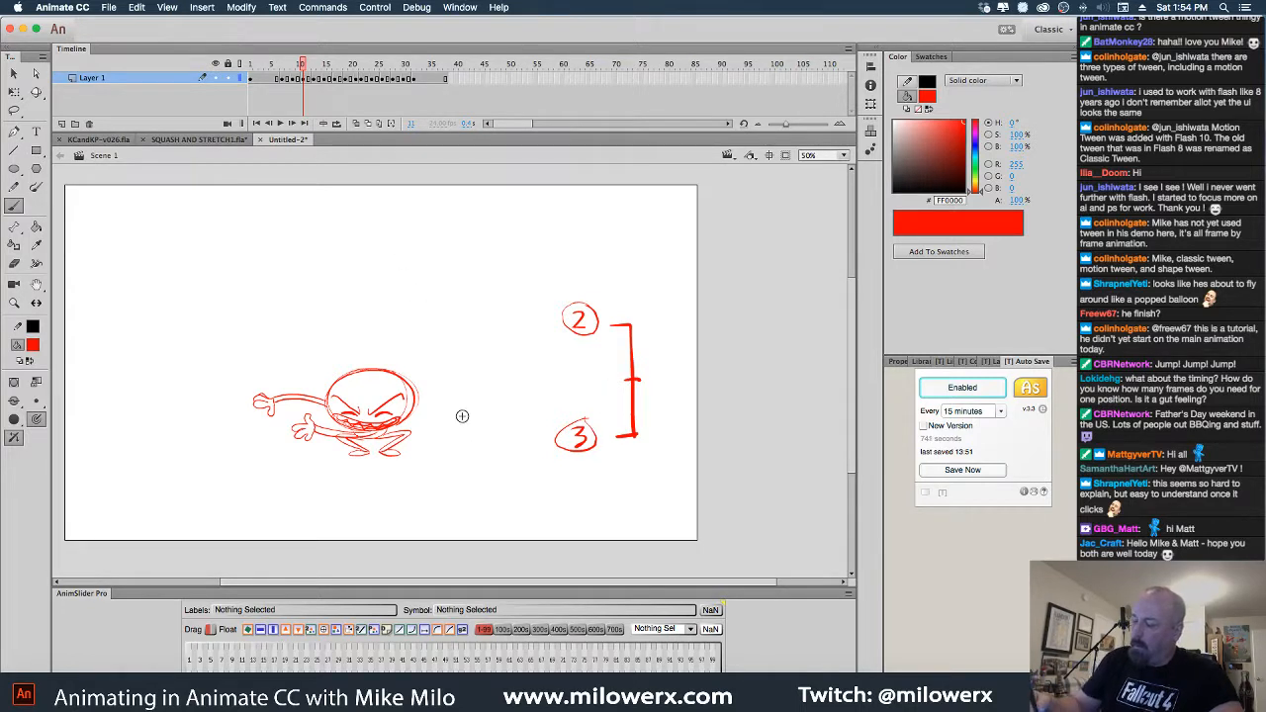
Write a circled 2 left of the character and a circled 3 on frame 13
mouse_move(154, 408)
left_mouse_down()
mouse_move(160, 433)
mouse_move(180, 434)
left_mouse_up()
left_click_drag(174, 397, 173, 400)
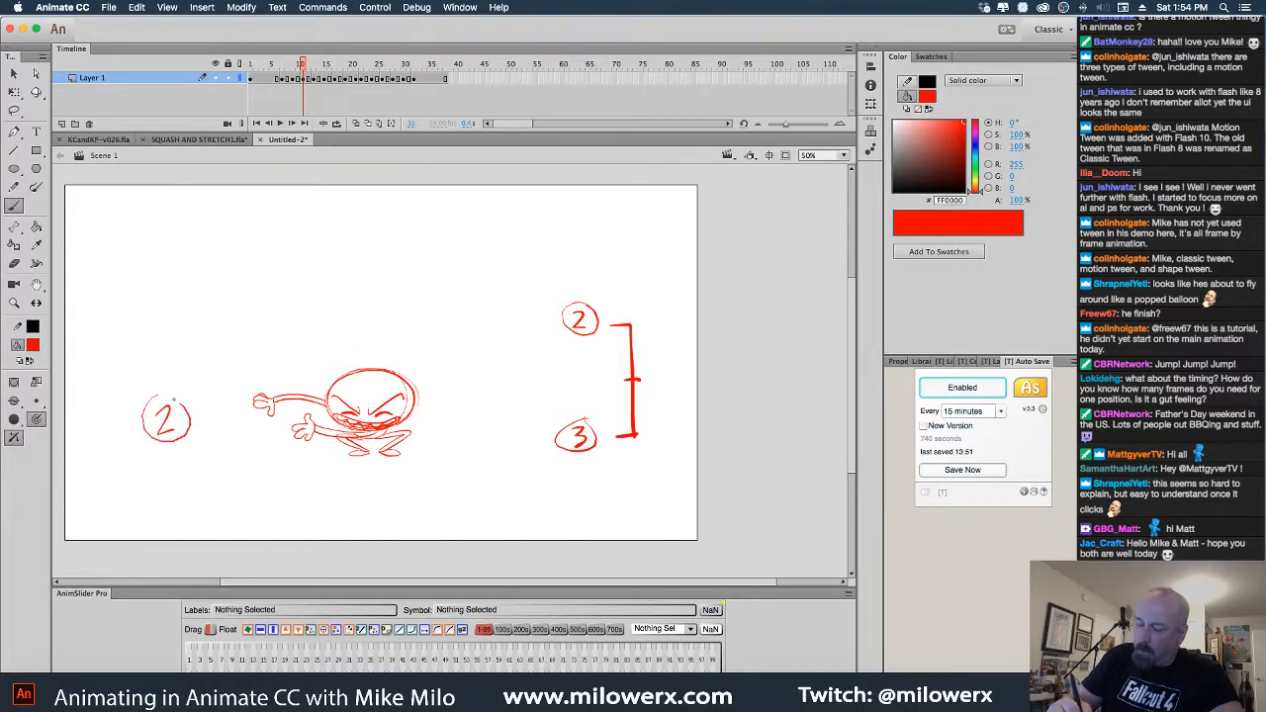
left_click(313, 63)
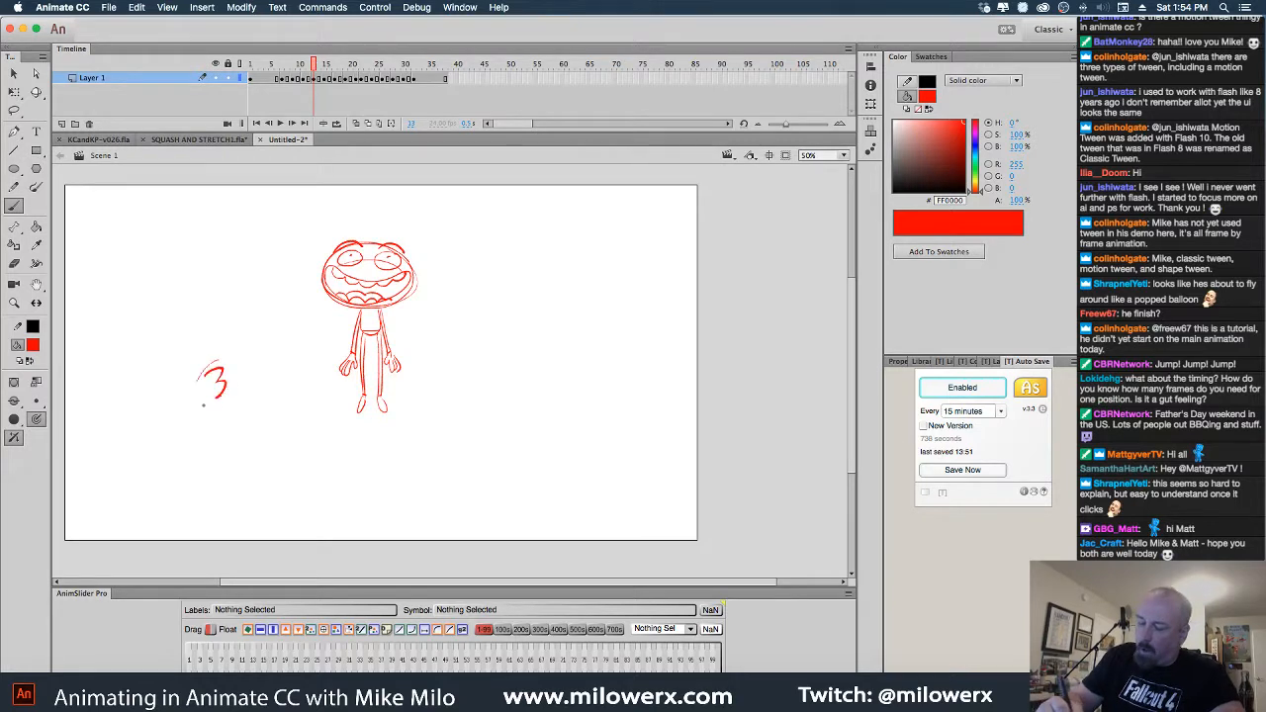
left_click_drag(202, 404, 210, 364)
Insert frames after frame 12, make frame 13 a blank keyframe, and enable onion skinning
left_click(308, 63)
left_click(310, 82)
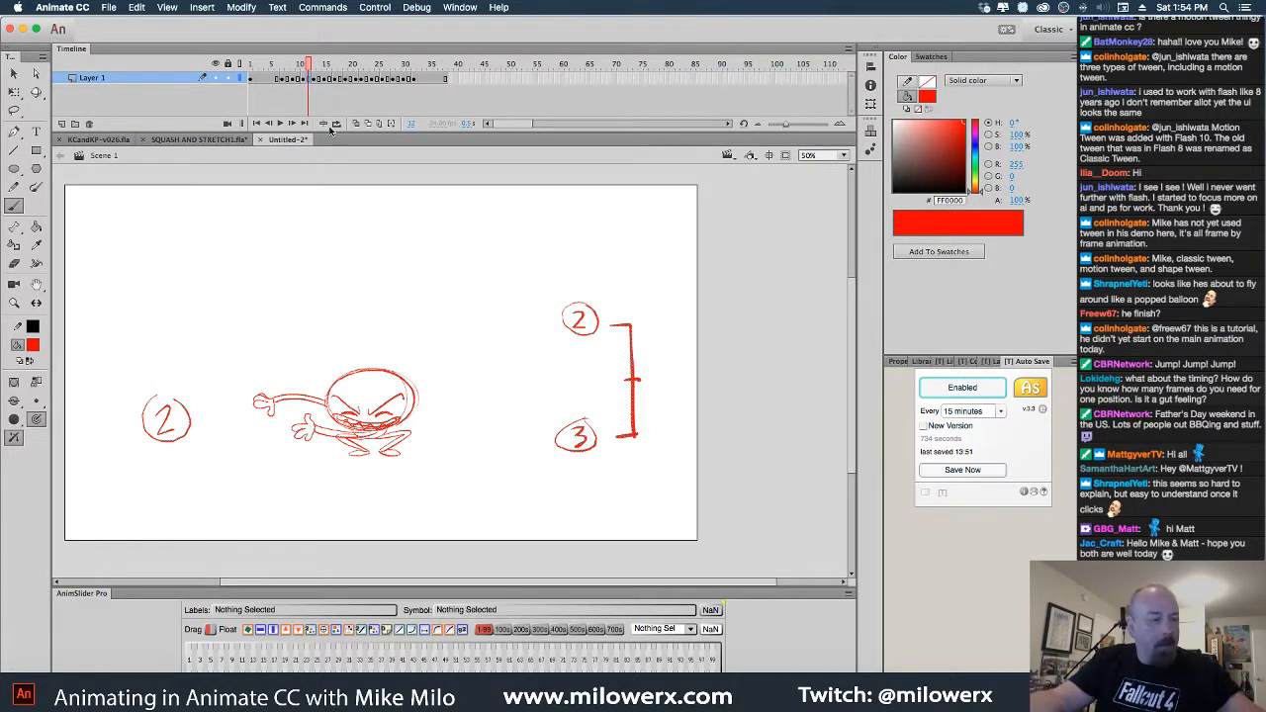
key("F5")
key("F5")
key("period")
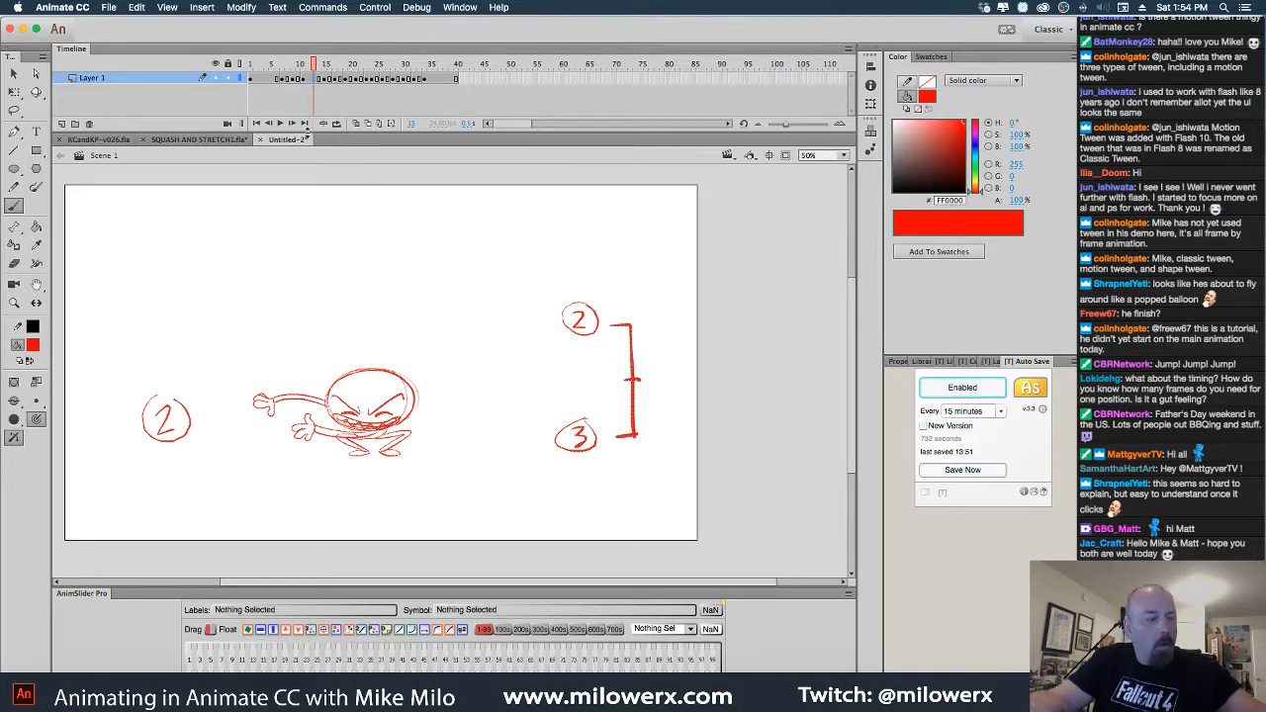
key("F7")
left_click(357, 124)
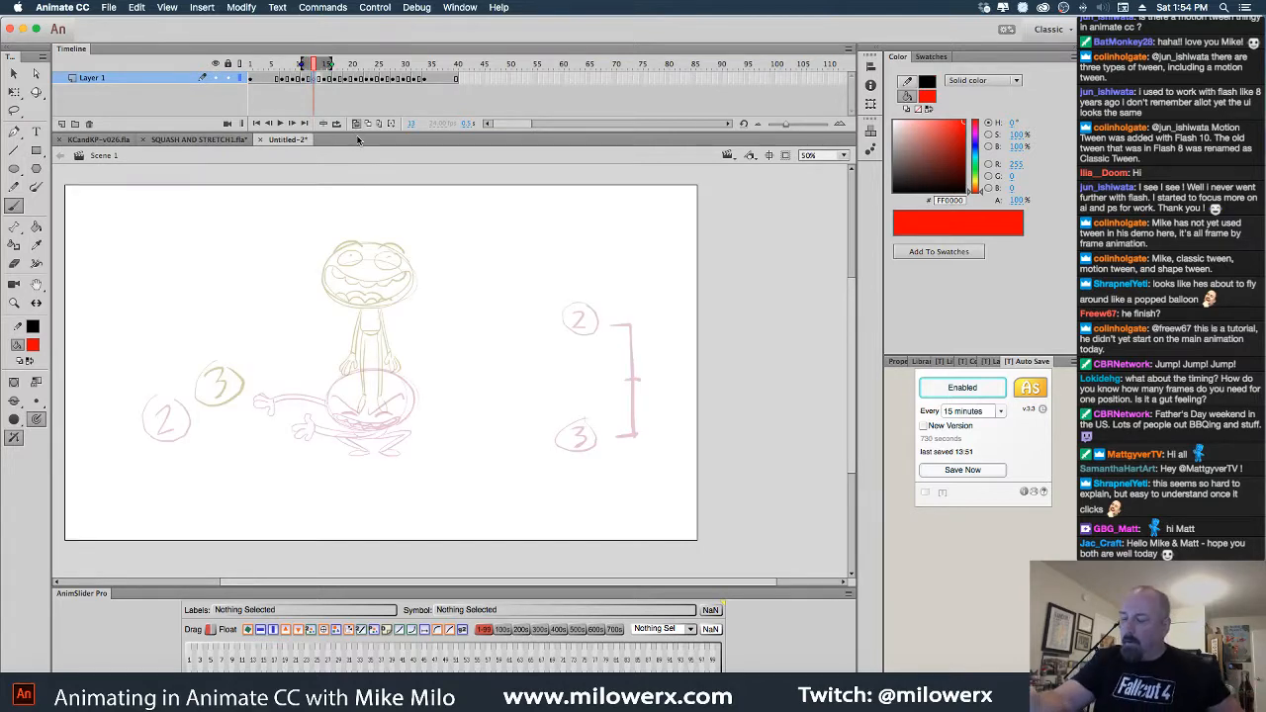
Mark the head top, hips and neck with red guide strokes, then undo all three
left_click(418, 355, "super")
left_click_drag(501, 388, 527, 384)
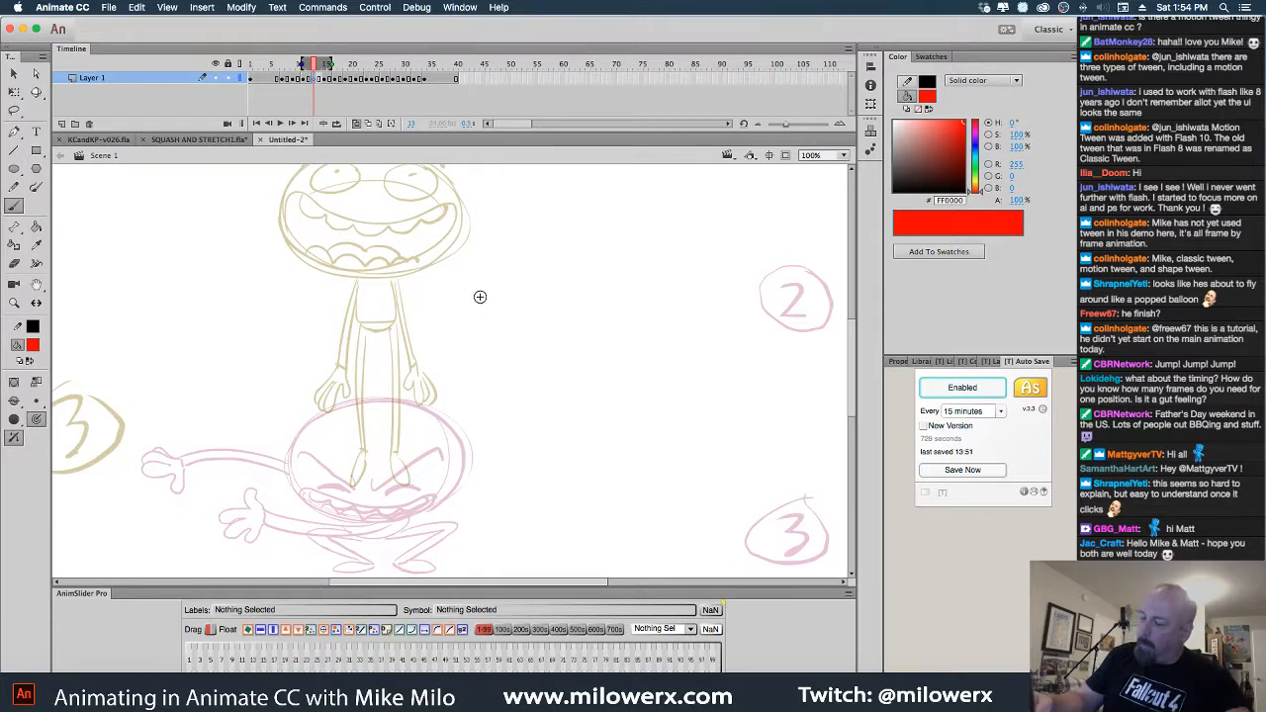
key("super+minus")
left_click_drag(397, 260, 436, 255)
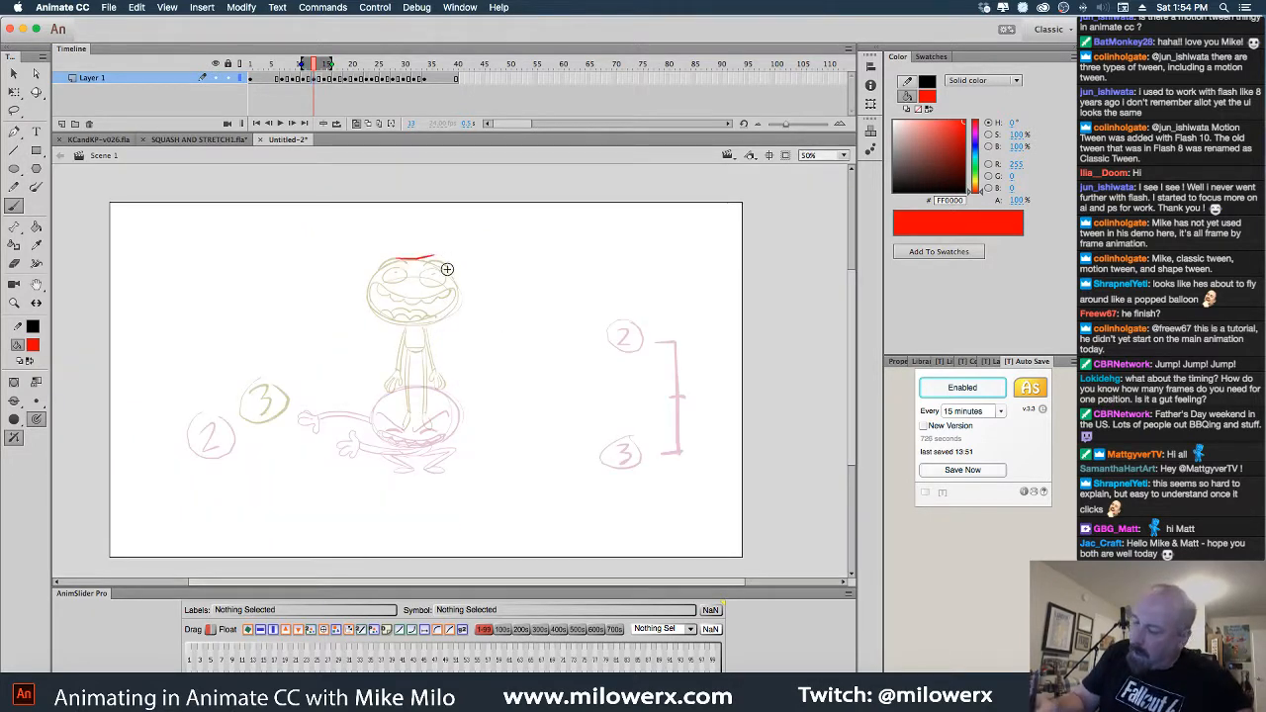
left_click_drag(394, 390, 434, 387)
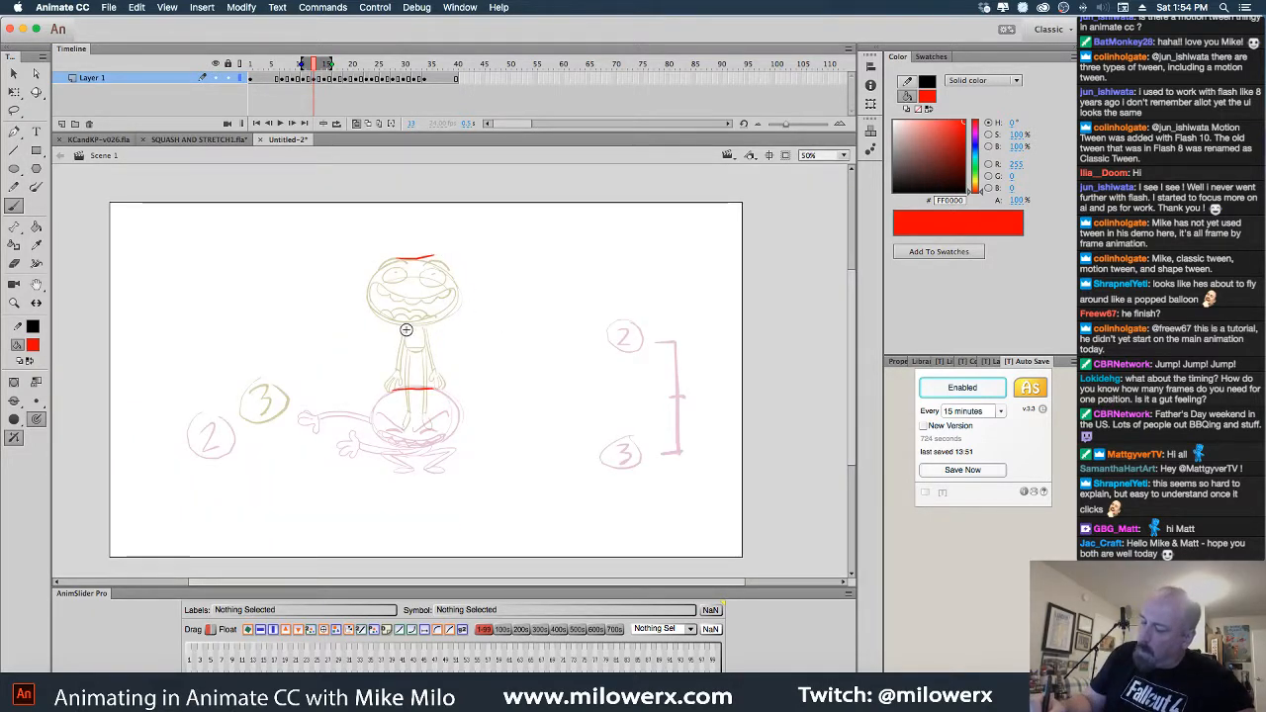
left_click_drag(403, 329, 433, 328)
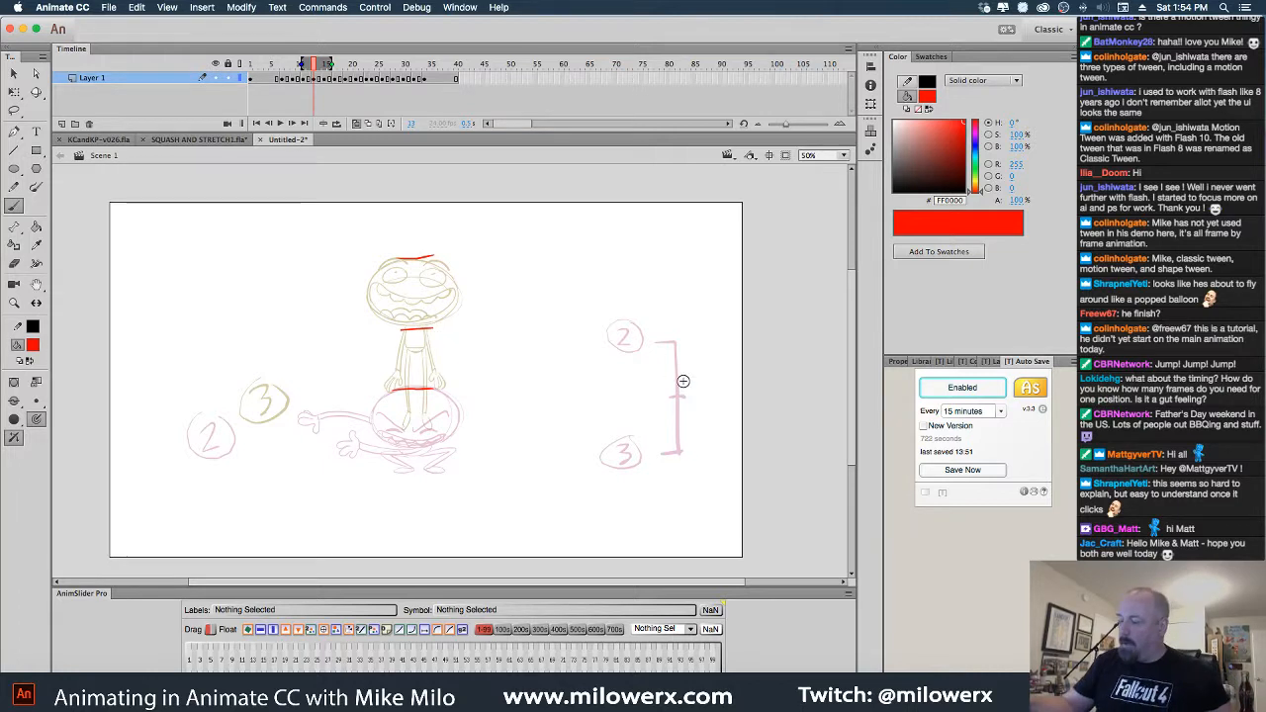
left_click(475, 332, "super")
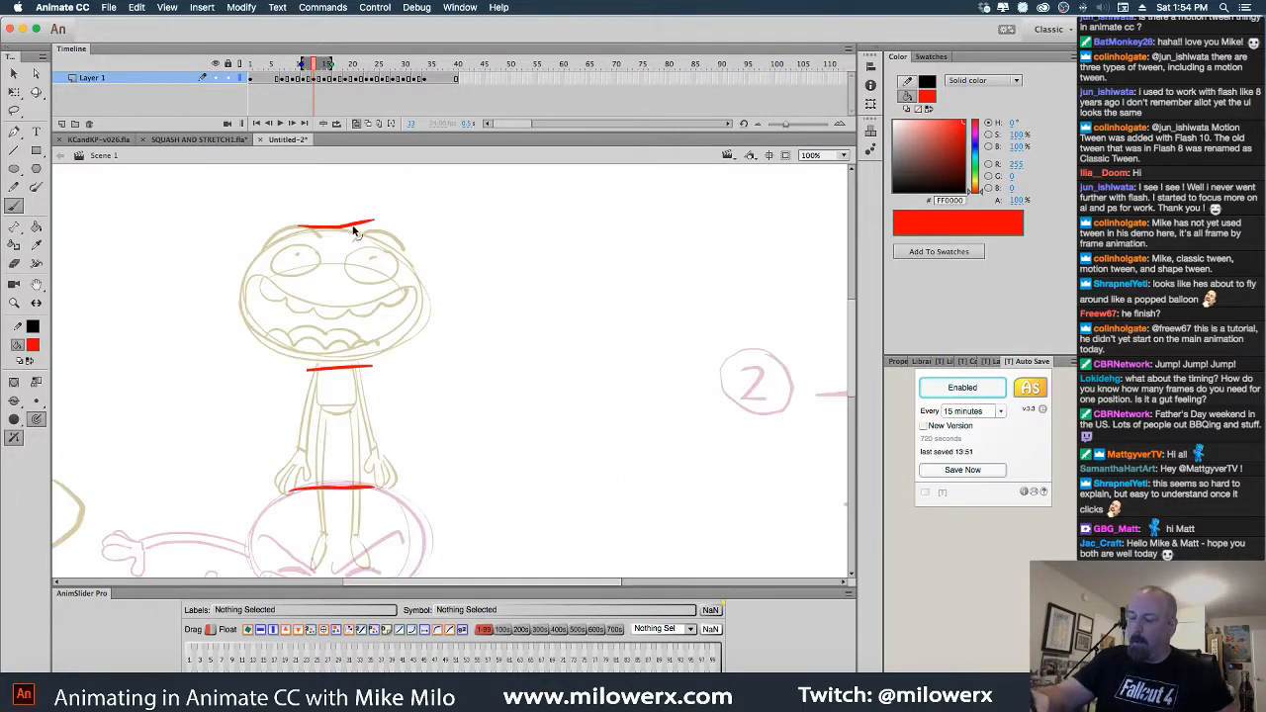
key("super+z")
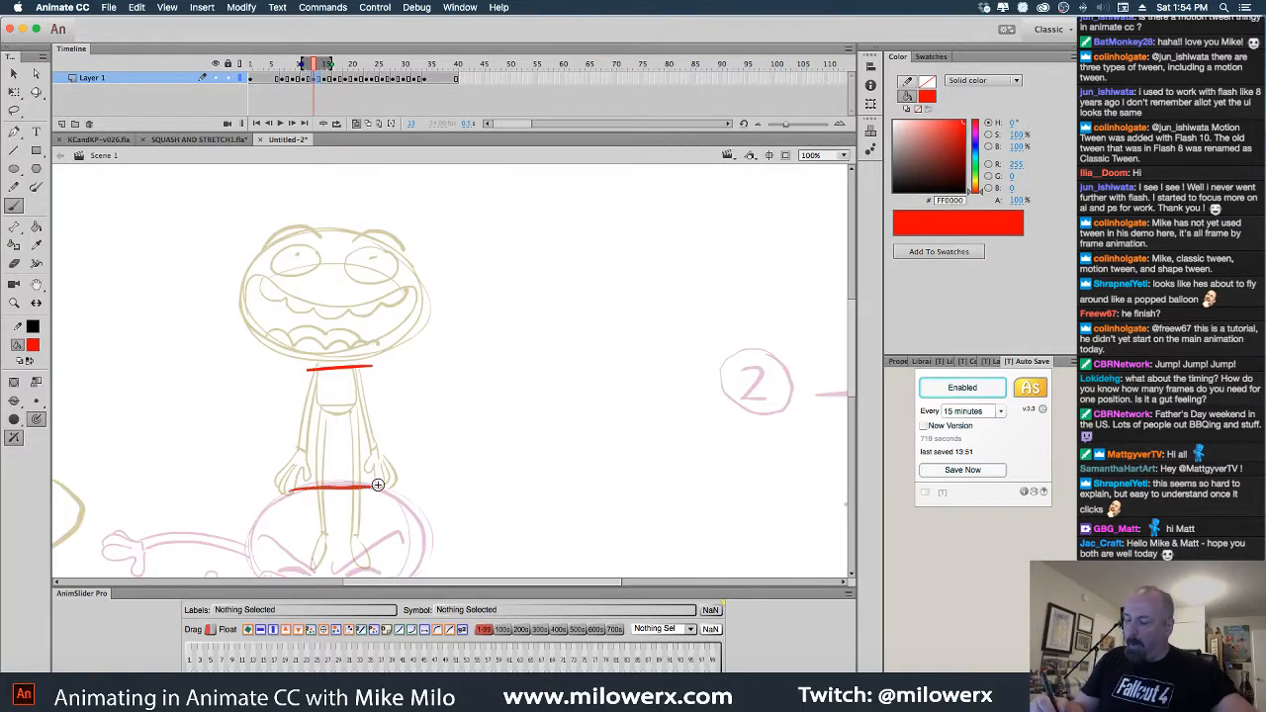
key("super+z")
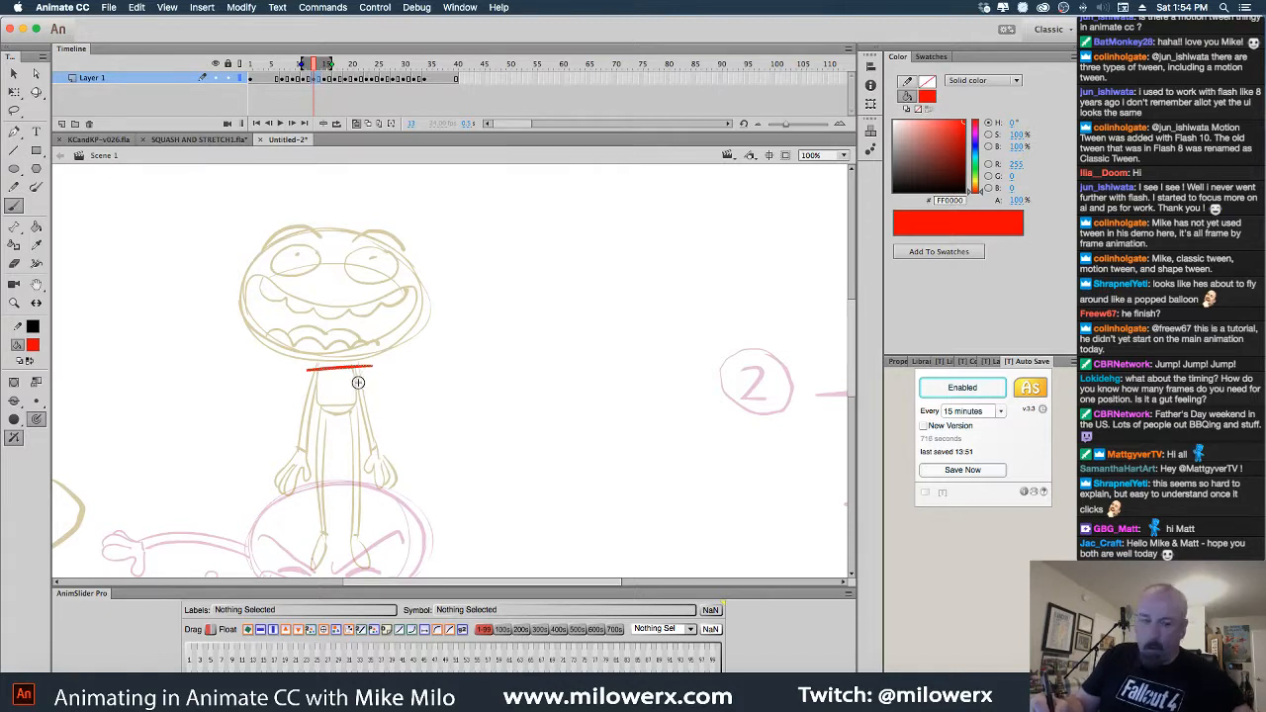
key("super+z")
Draw the squashed torso ellipse in red, with both legs and feet reaching the ground
mouse_move(358, 357)
left_mouse_down()
mouse_move(259, 395)
mouse_move(341, 356)
mouse_move(394, 365)
mouse_move(341, 354)
left_mouse_up()
left_click_drag(558, 477, 627, 327)
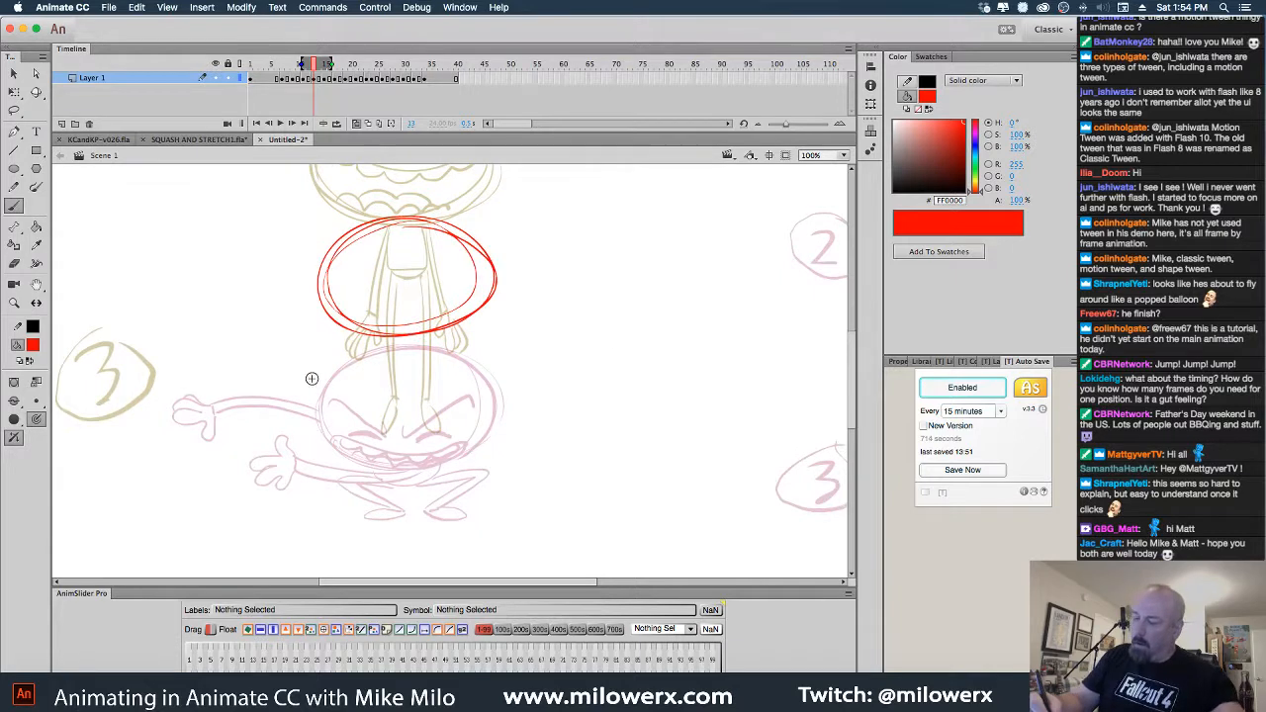
mouse_move(360, 344)
left_mouse_down()
mouse_move(256, 420)
mouse_move(270, 428)
mouse_move(294, 402)
left_mouse_up()
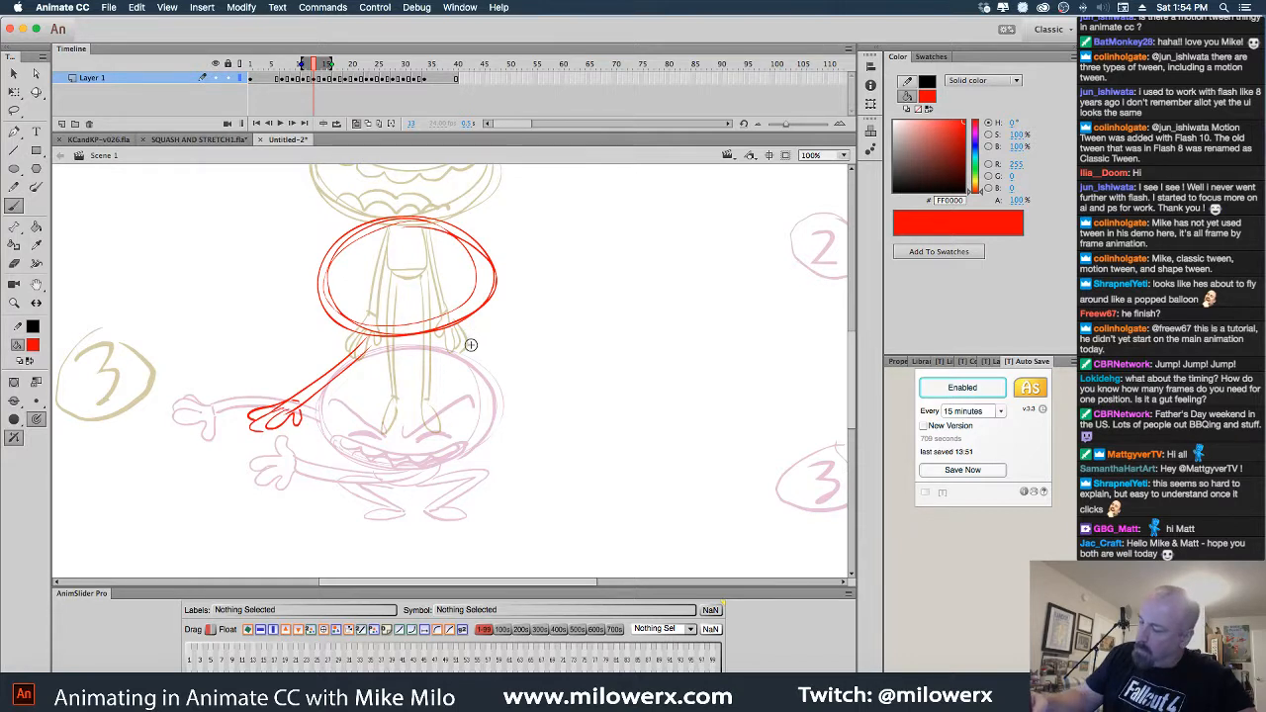
left_click_drag(385, 450, 395, 450)
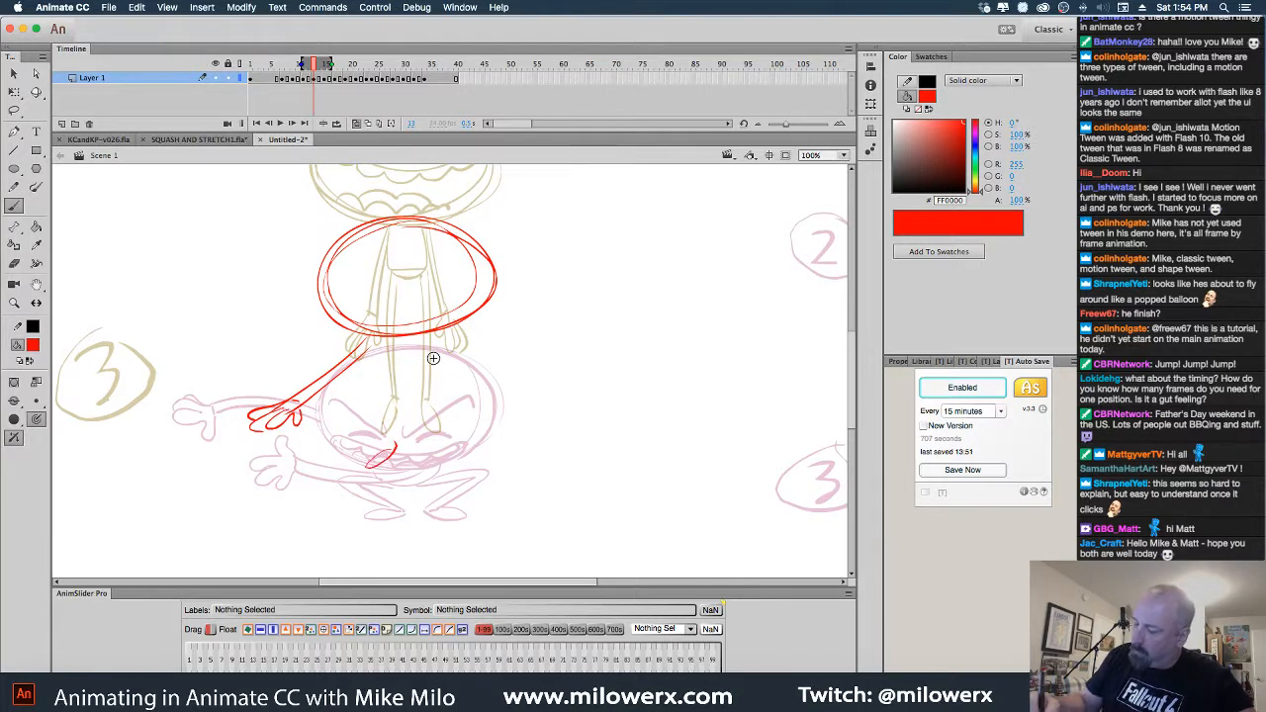
mouse_move(429, 344)
left_mouse_down()
mouse_move(383, 436)
mouse_move(395, 443)
left_mouse_up()
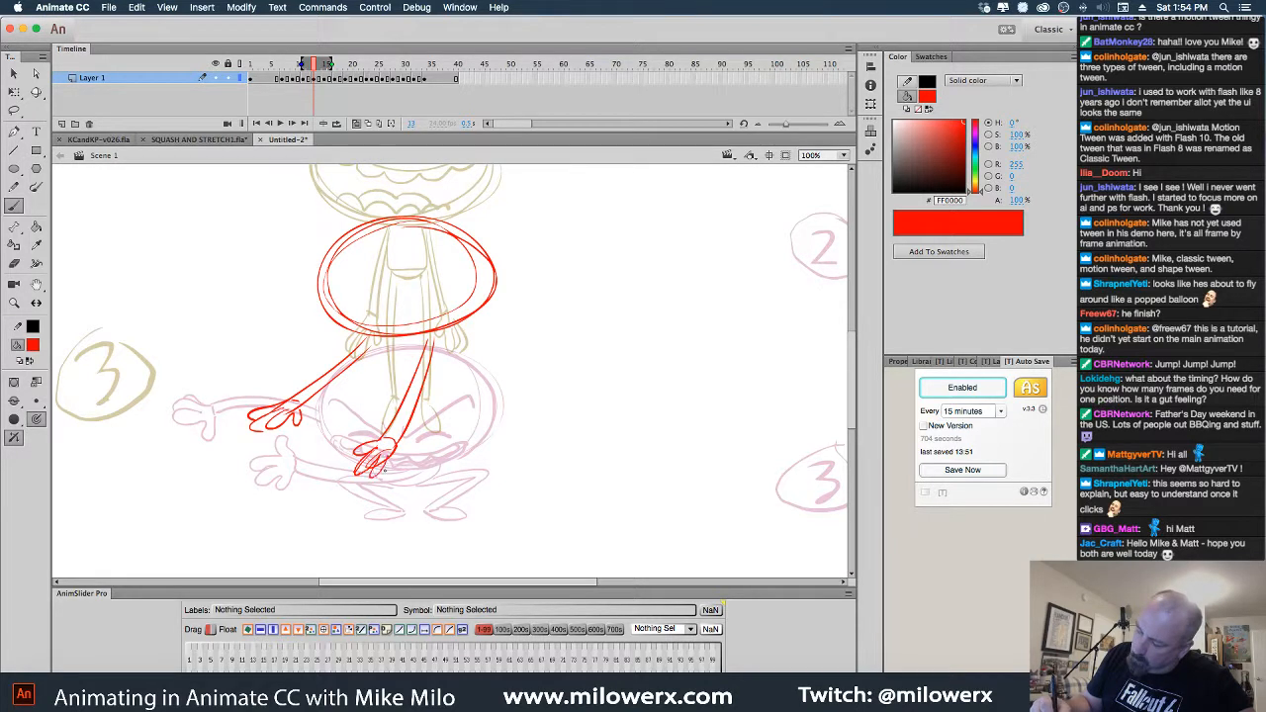
left_click_drag(374, 346, 404, 393)
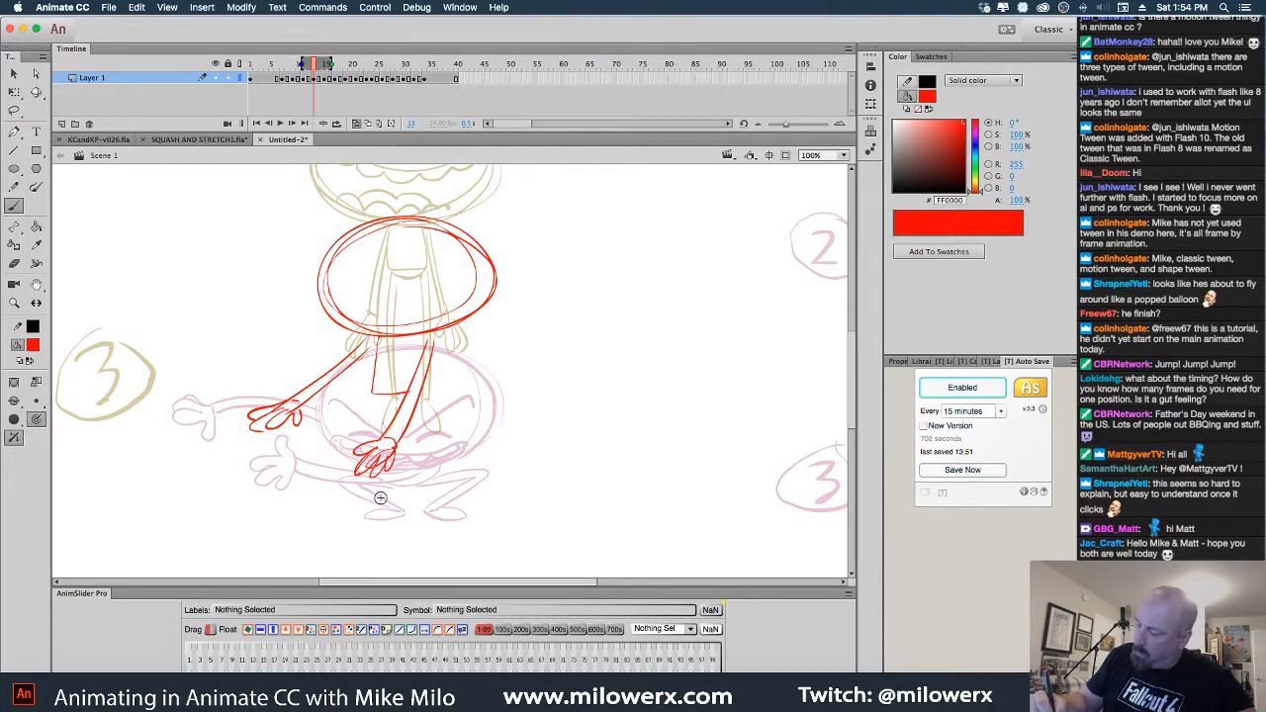
mouse_move(389, 511)
left_mouse_down()
mouse_move(374, 390)
mouse_move(385, 487)
left_mouse_up()
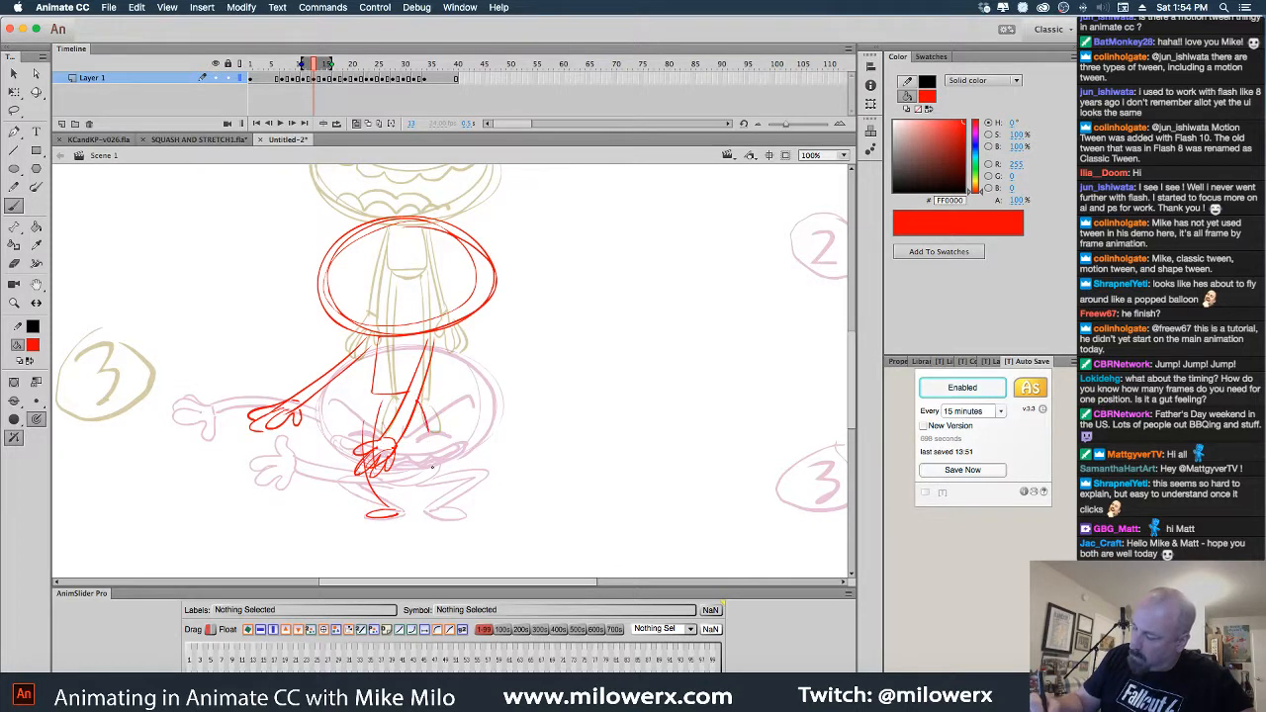
mouse_move(419, 400)
left_mouse_down()
mouse_move(433, 513)
mouse_move(457, 514)
left_mouse_up()
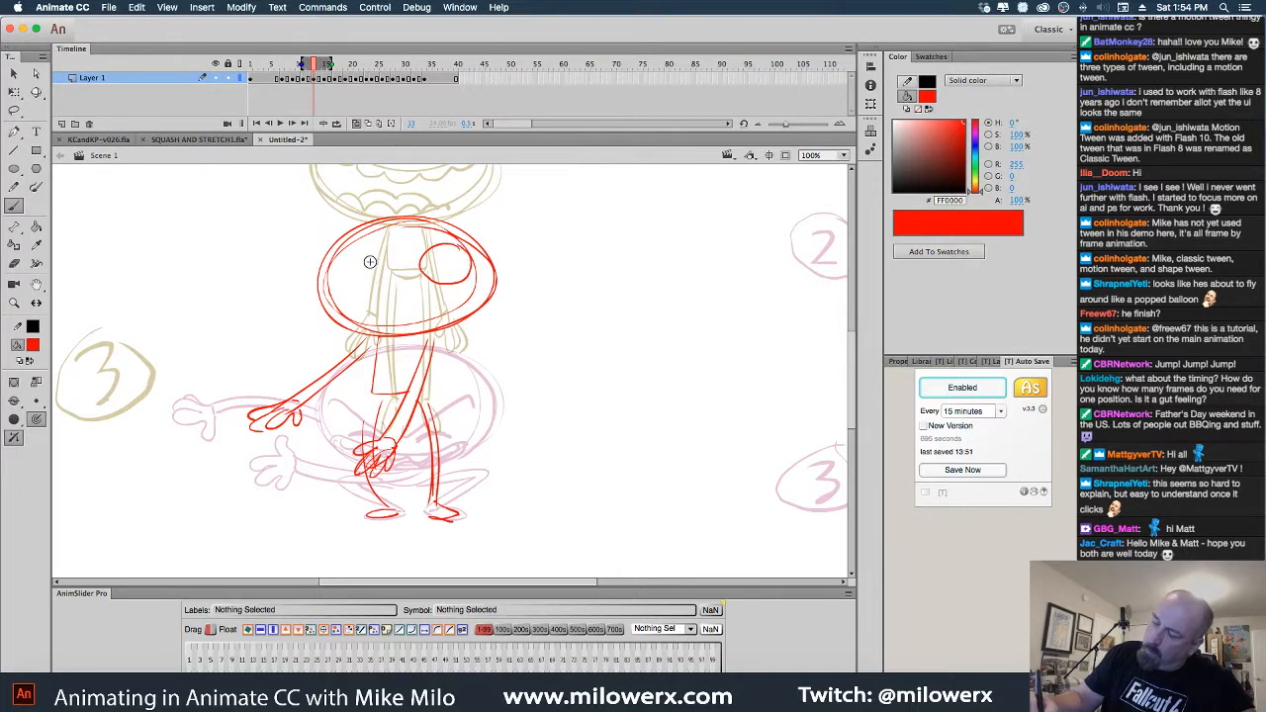
Add the left eye and teeth, undoing the zigzag lower-teeth stroke
mouse_move(361, 255)
left_mouse_down()
mouse_move(437, 260)
mouse_move(372, 297)
mouse_move(443, 286)
mouse_move(466, 306)
mouse_move(385, 300)
mouse_move(458, 288)
left_mouse_up()
left_click_drag(369, 329, 445, 318)
key("super+z")
Zoom out with onion skin off and scrub frames 13–15 to compare poses
left_click(560, 397, "alt+super")
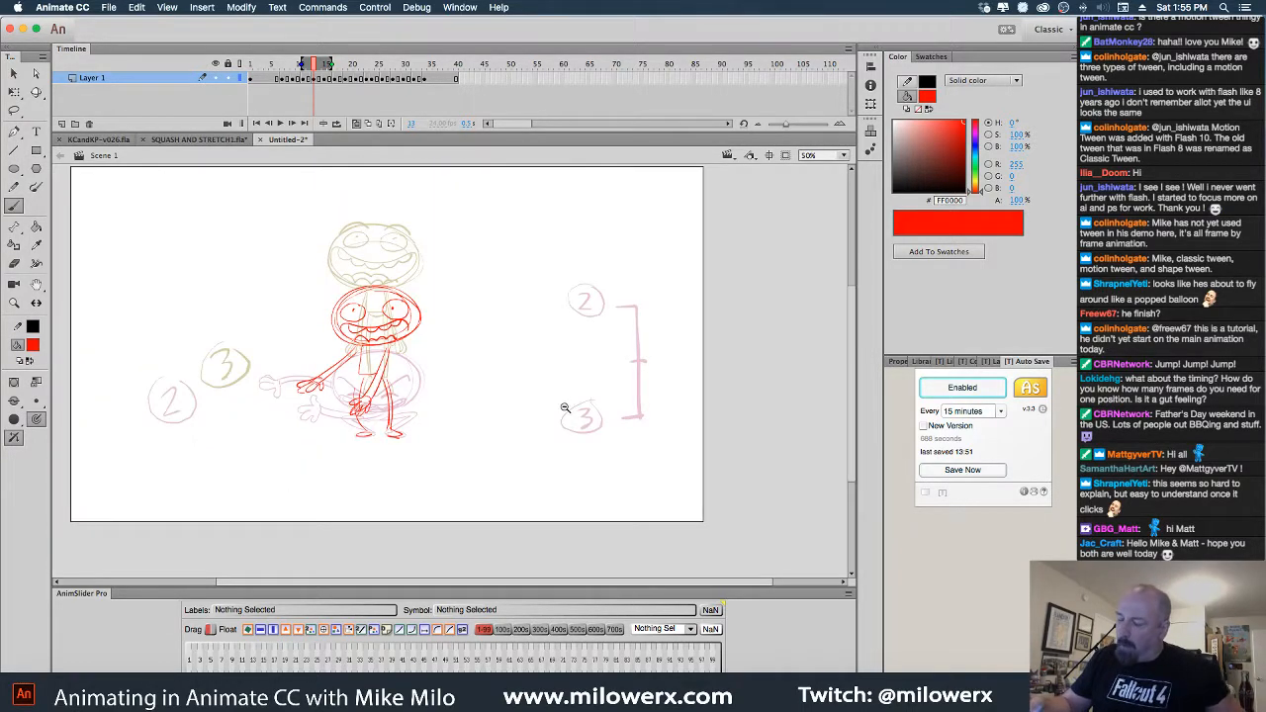
left_click(355, 126)
left_click(250, 81)
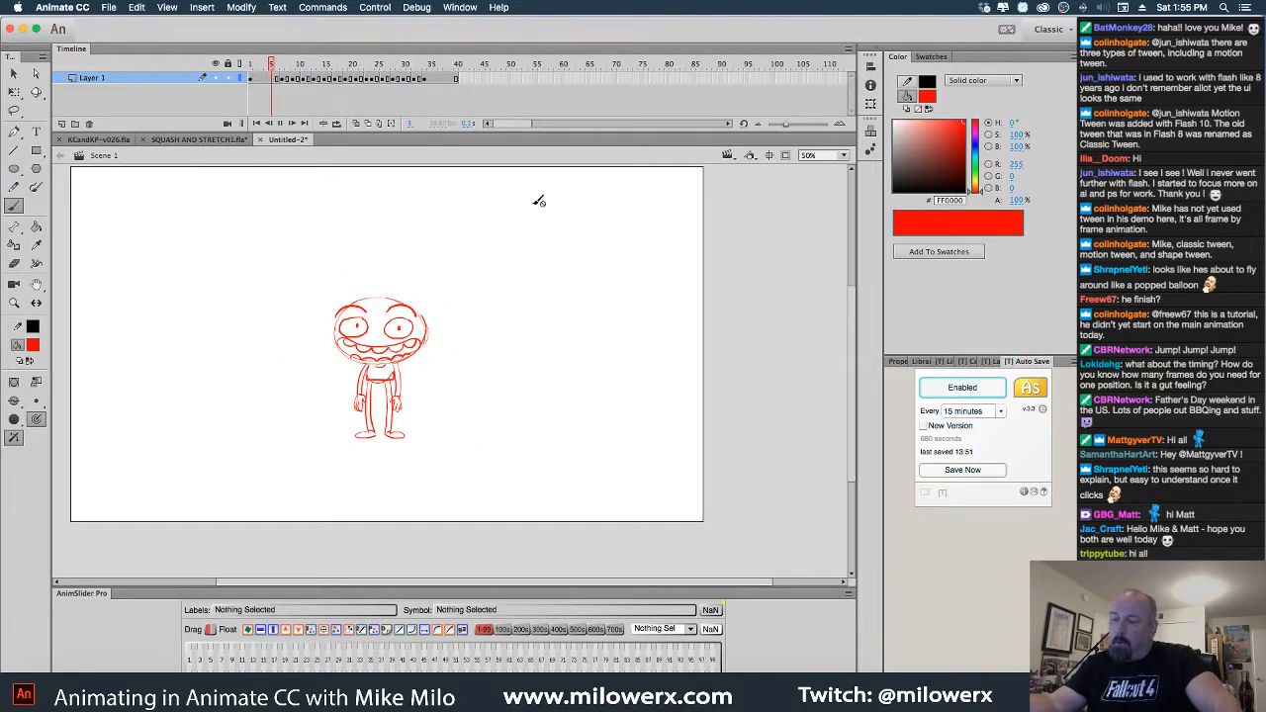
left_click_drag(313, 64, 324, 71)
Lasso and delete the circled 3, the right-hand circled 2 and bracket, and the left circled 2
left_click(14, 111)
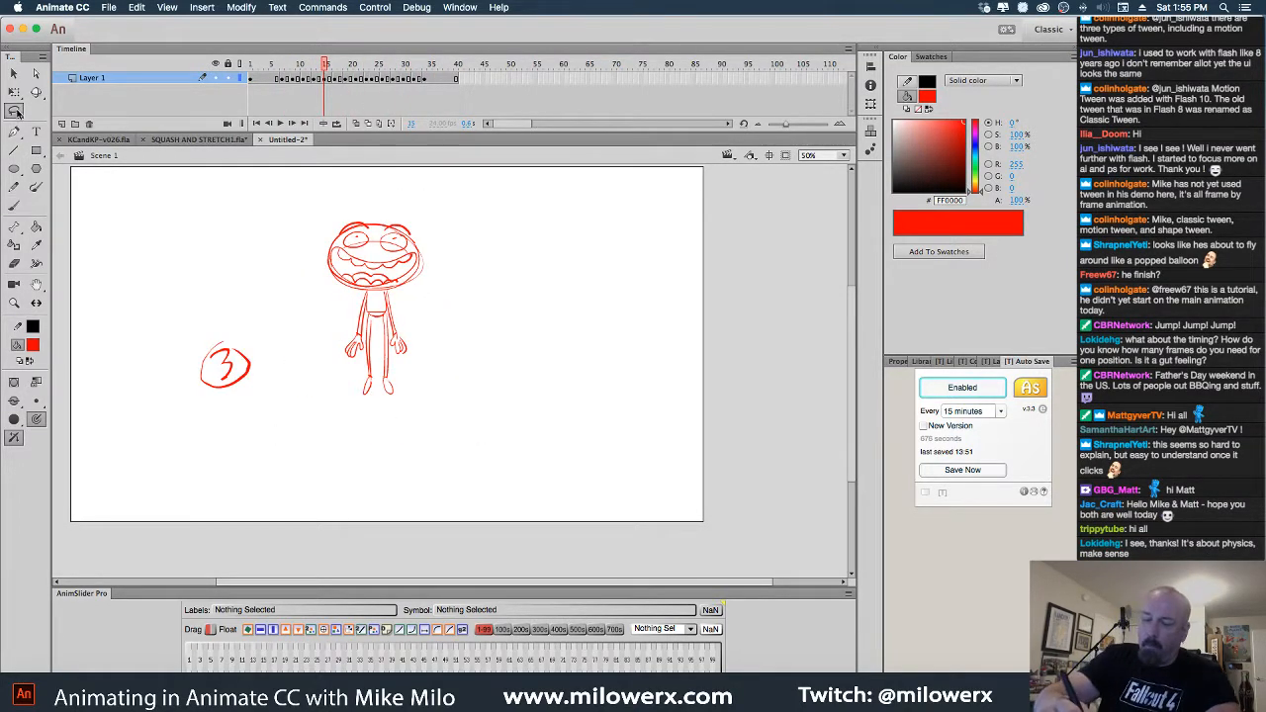
mouse_move(238, 315)
left_mouse_down()
mouse_move(181, 372)
mouse_move(228, 316)
left_mouse_up()
key("Delete")
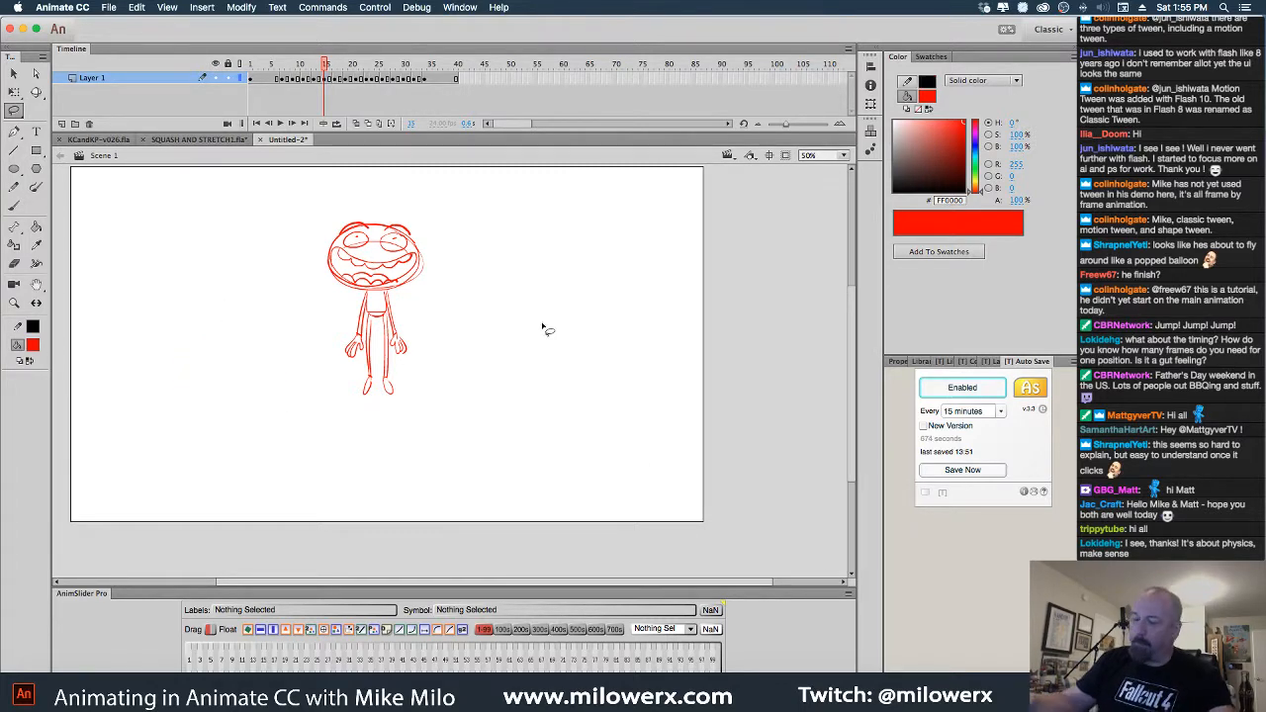
key("period")
key("period")
key("comma")
key("comma")
key("comma")
key("comma")
key("comma")
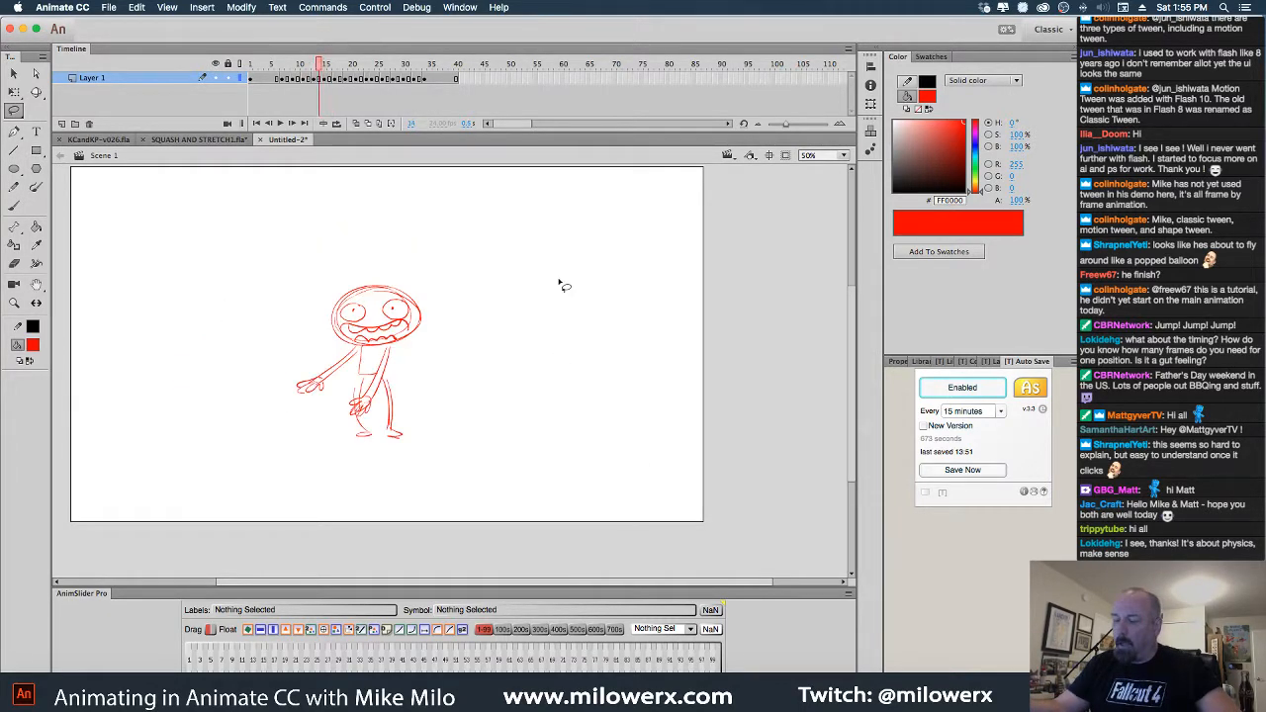
mouse_move(654, 284)
left_mouse_down()
mouse_move(550, 450)
mouse_move(637, 267)
mouse_move(654, 292)
left_mouse_up()
key("Delete")
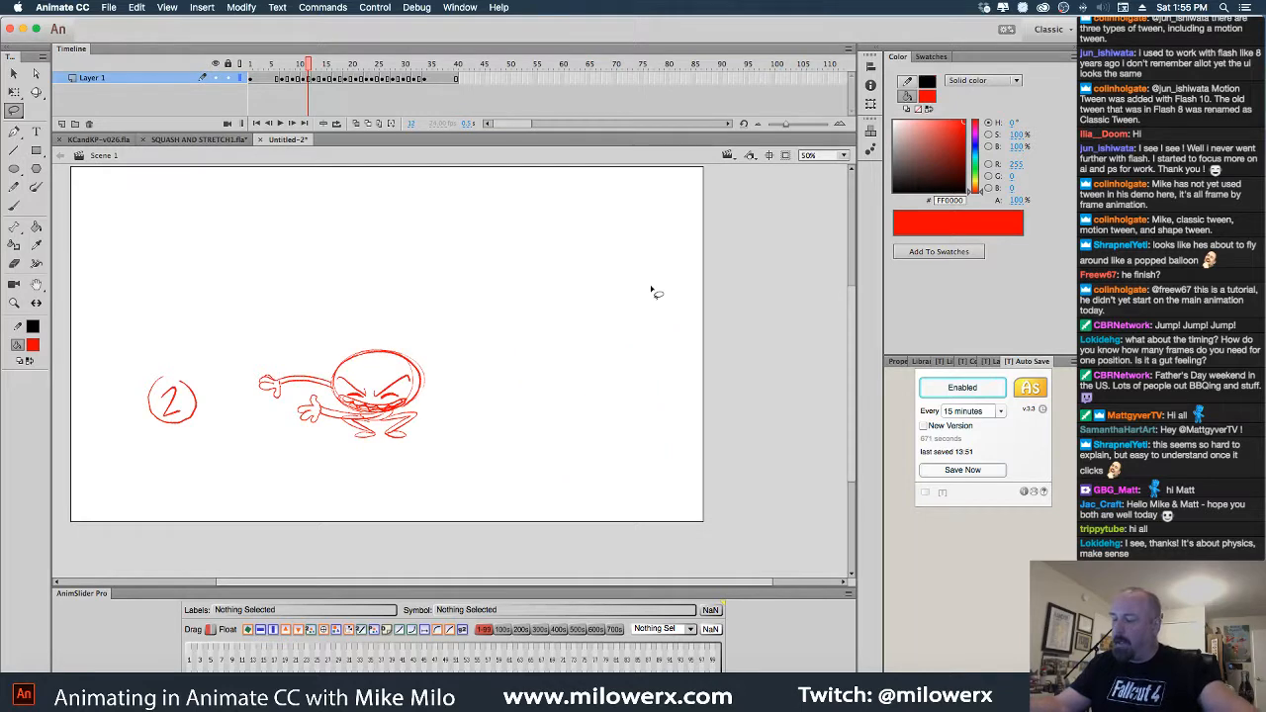
left_click_drag(215, 443, 204, 478)
key("Delete")
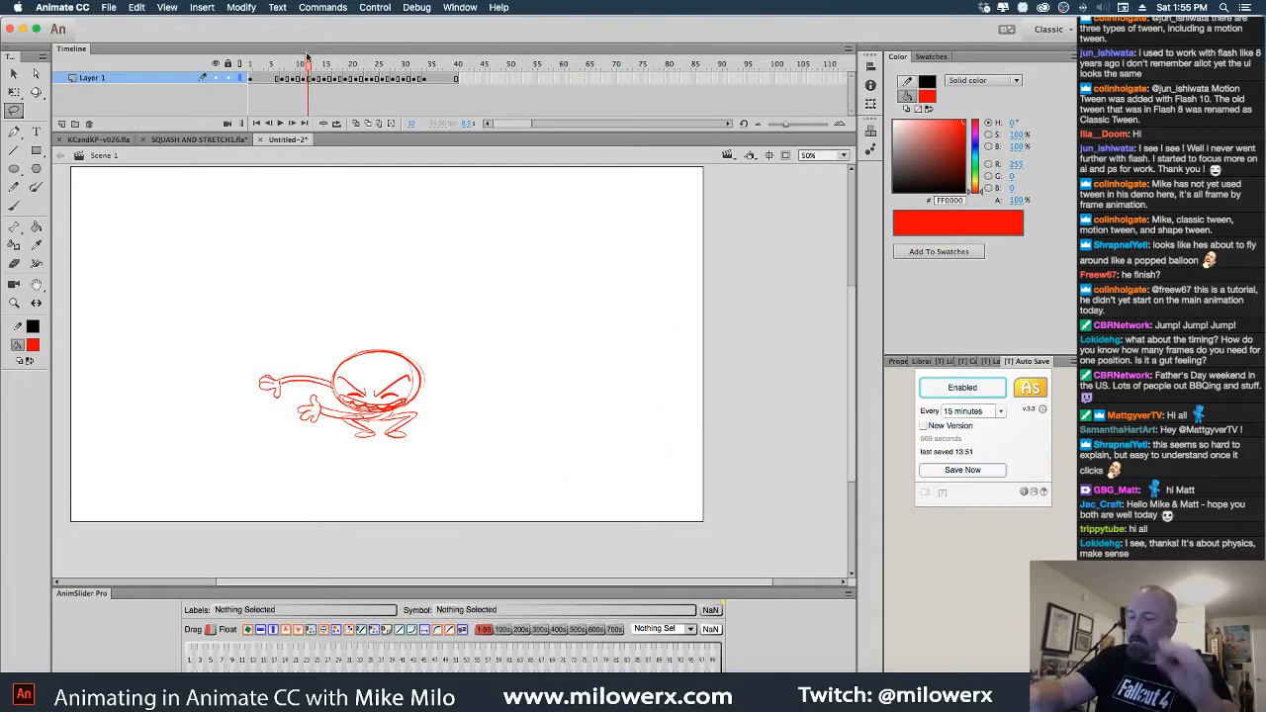
Play and scrub the jump, then remove two frames around frame 14
left_click_drag(306, 56, 229, 79)
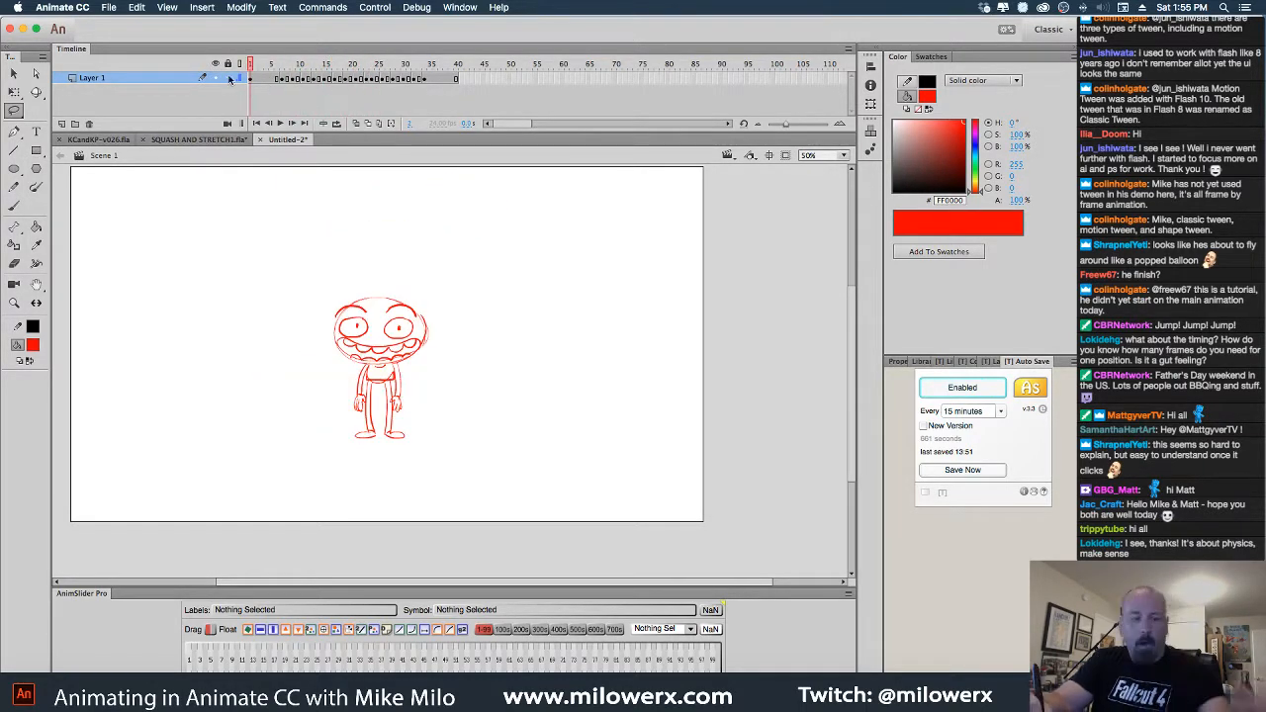
key("Return")
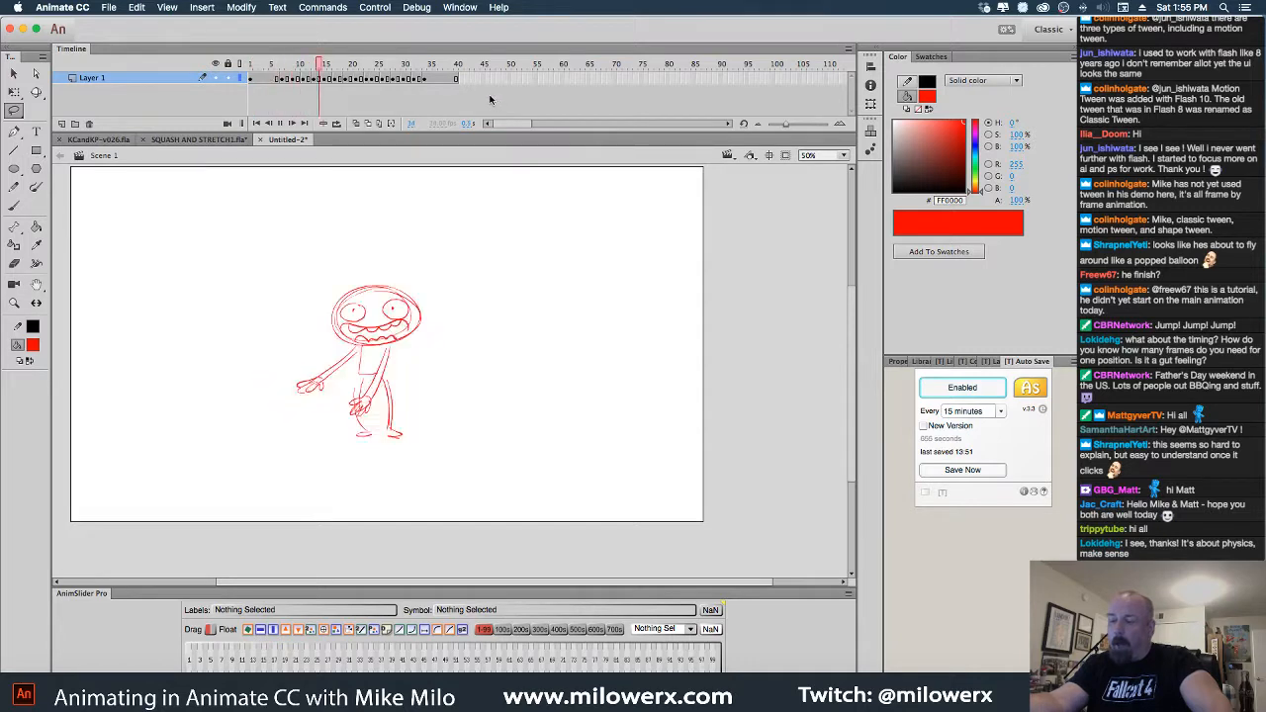
left_click(286, 78)
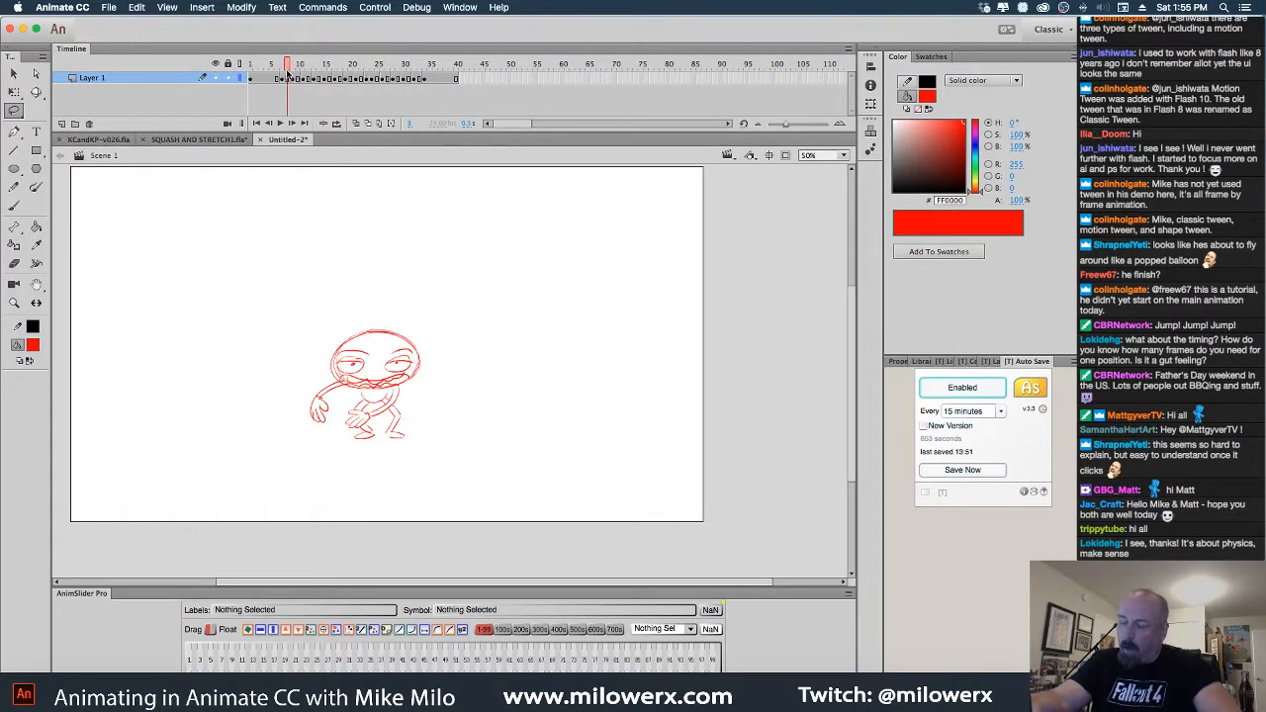
left_click_drag(287, 77, 320, 75)
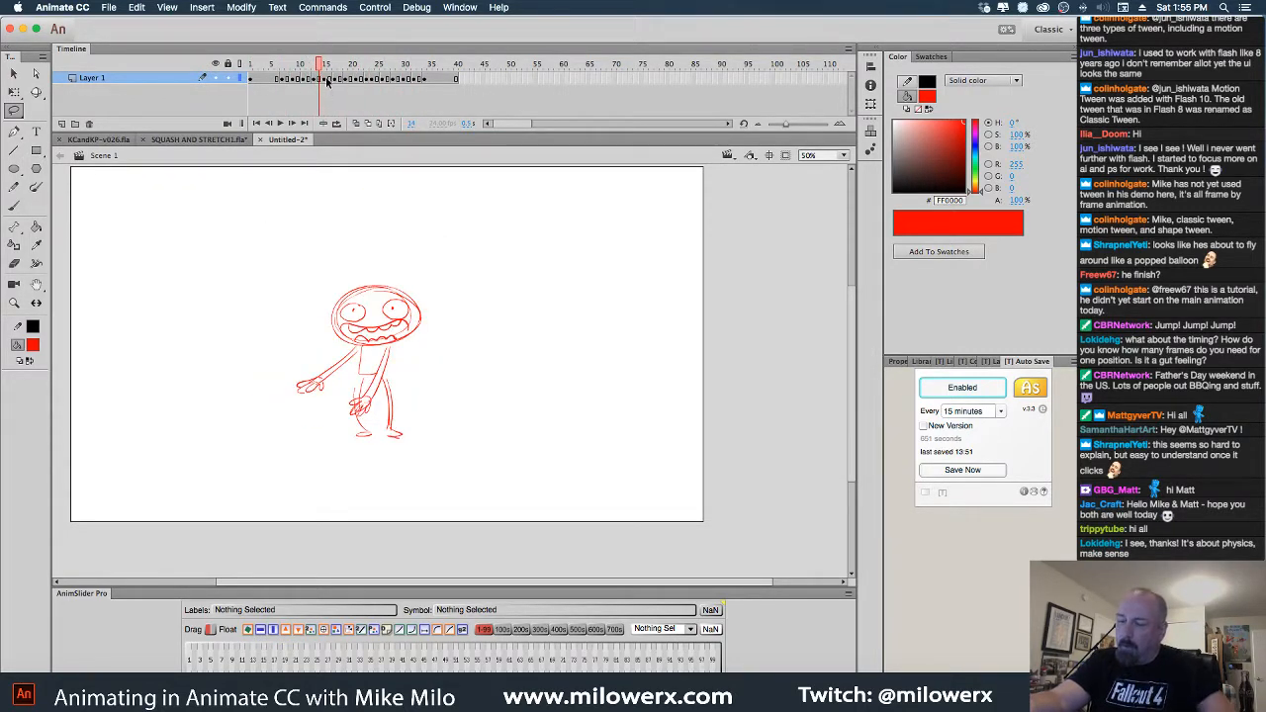
left_click(319, 80)
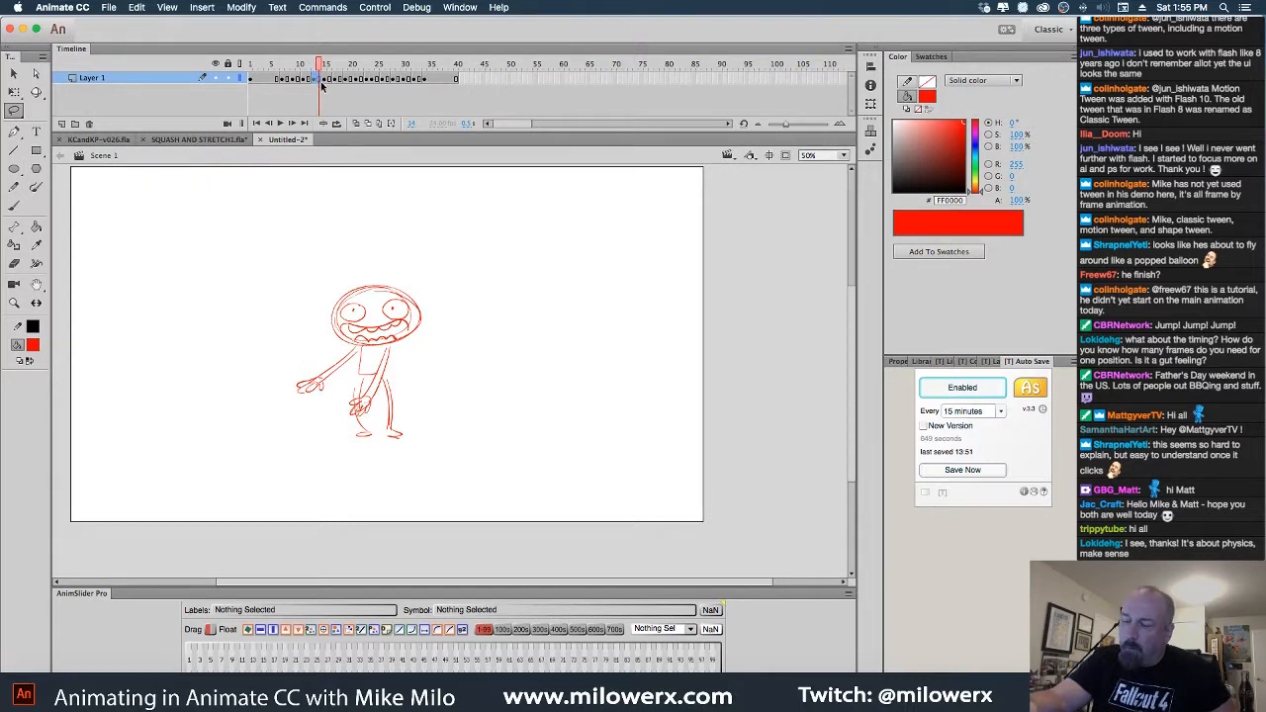
key("shift+F5")
left_click_drag(319, 70, 230, 82)
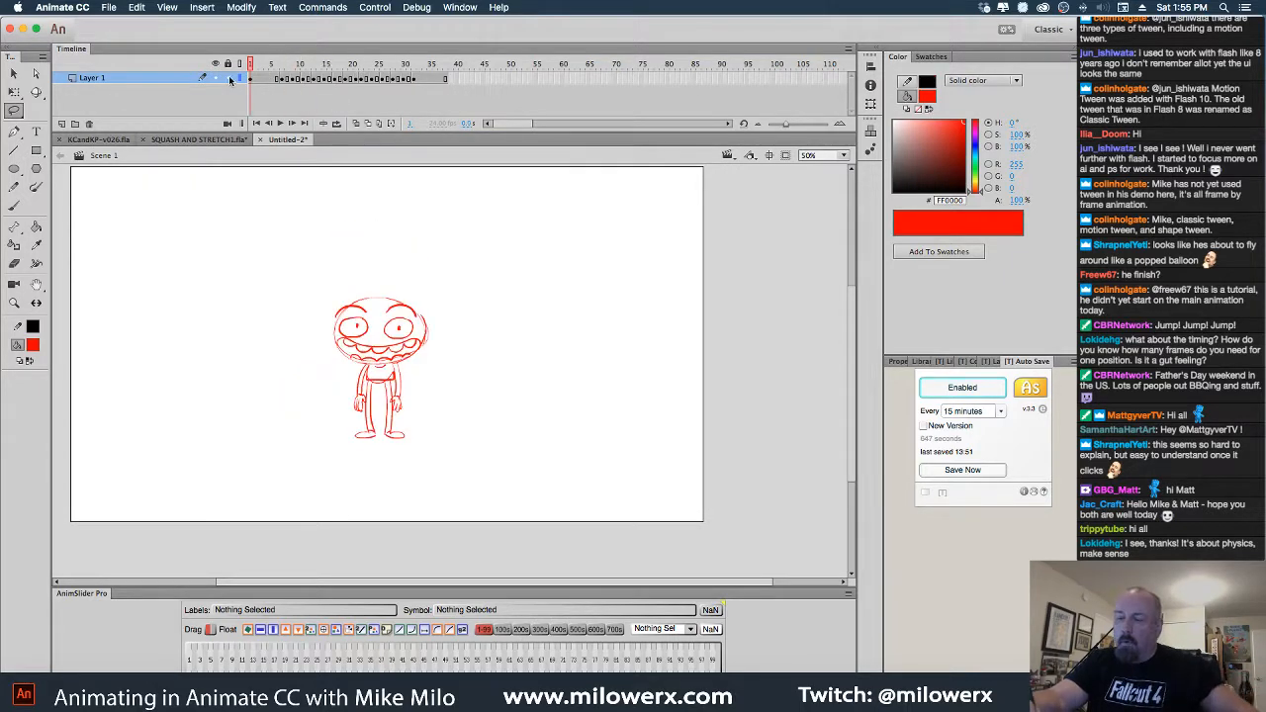
Play the jump from frame 1, scrub frames 24–32, and stop on the empty frame near 34
key("Return")
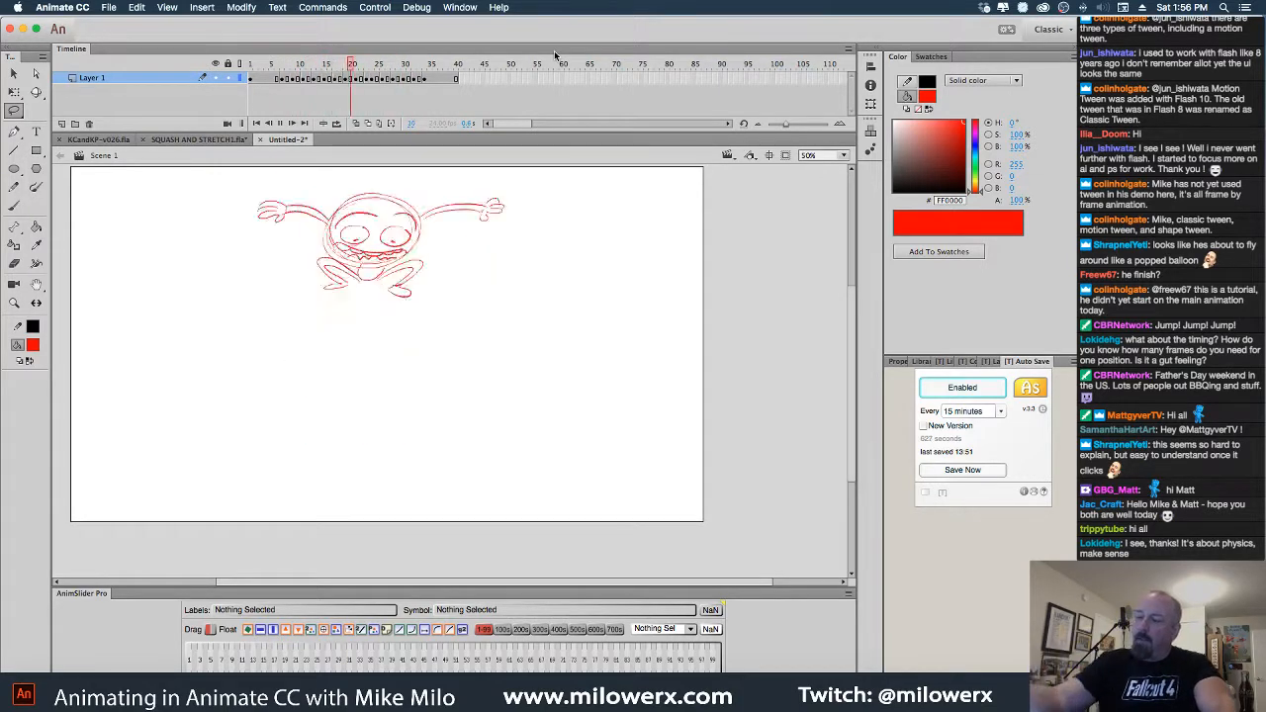
left_click(375, 68)
left_click_drag(374, 67, 435, 81)
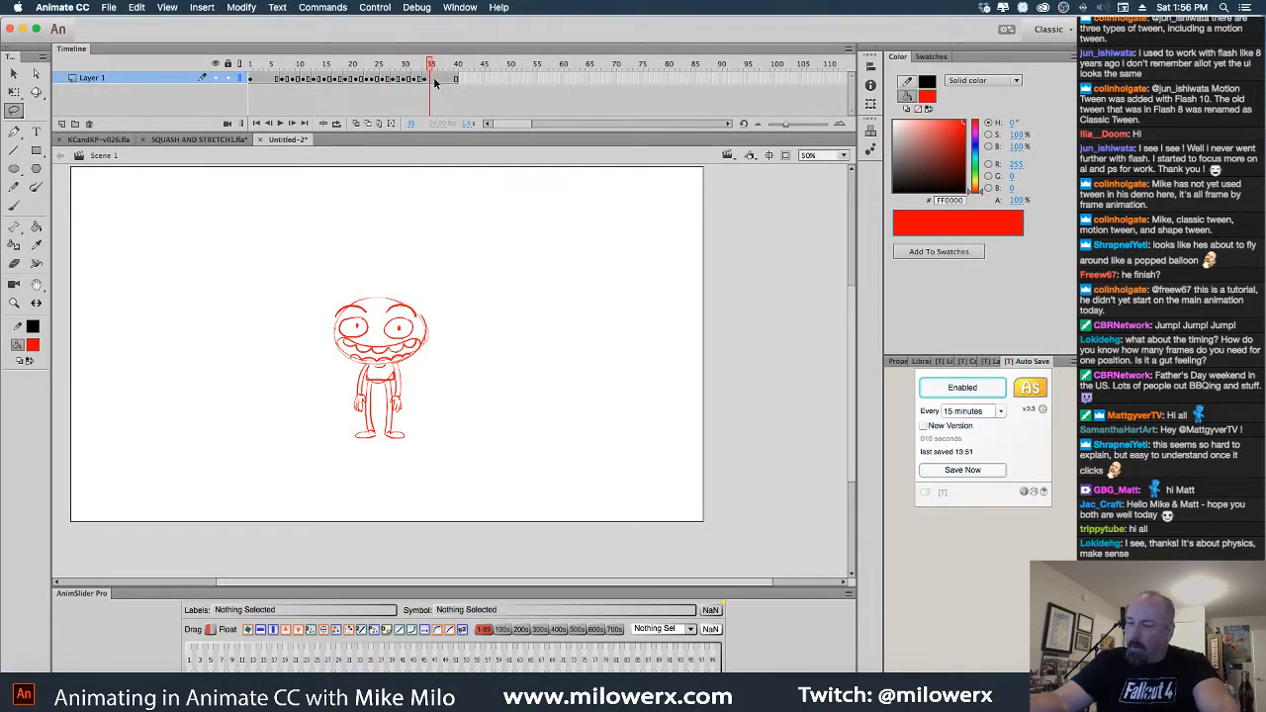
left_click(436, 82)
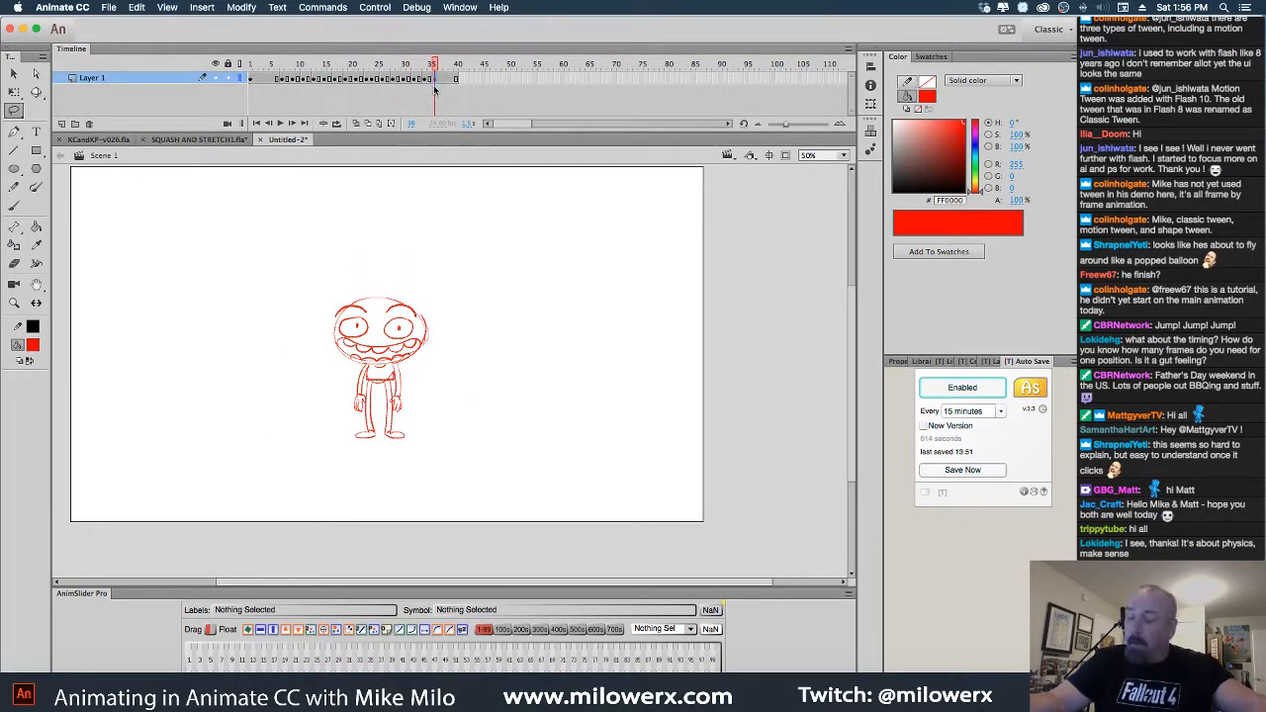
left_click(426, 82)
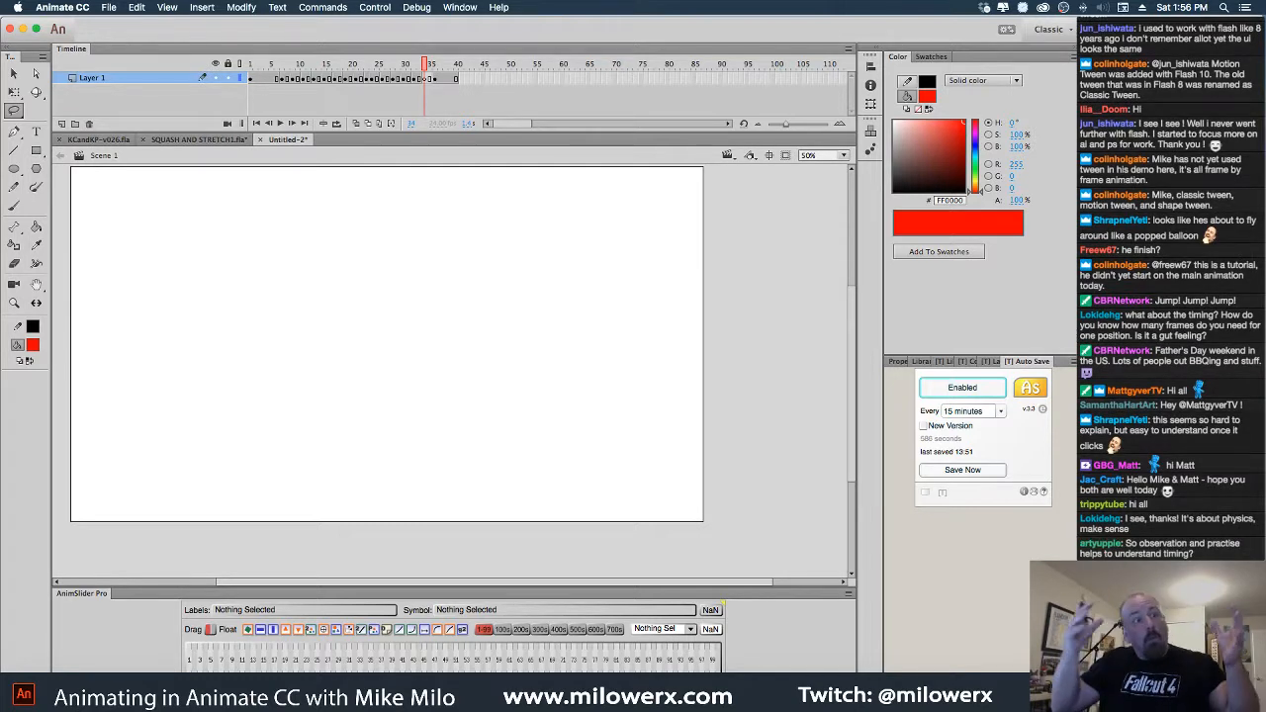
Turn on onion skinning and zoom to 100% centred on the character
left_click(356, 123)
left_click(460, 328, "super")
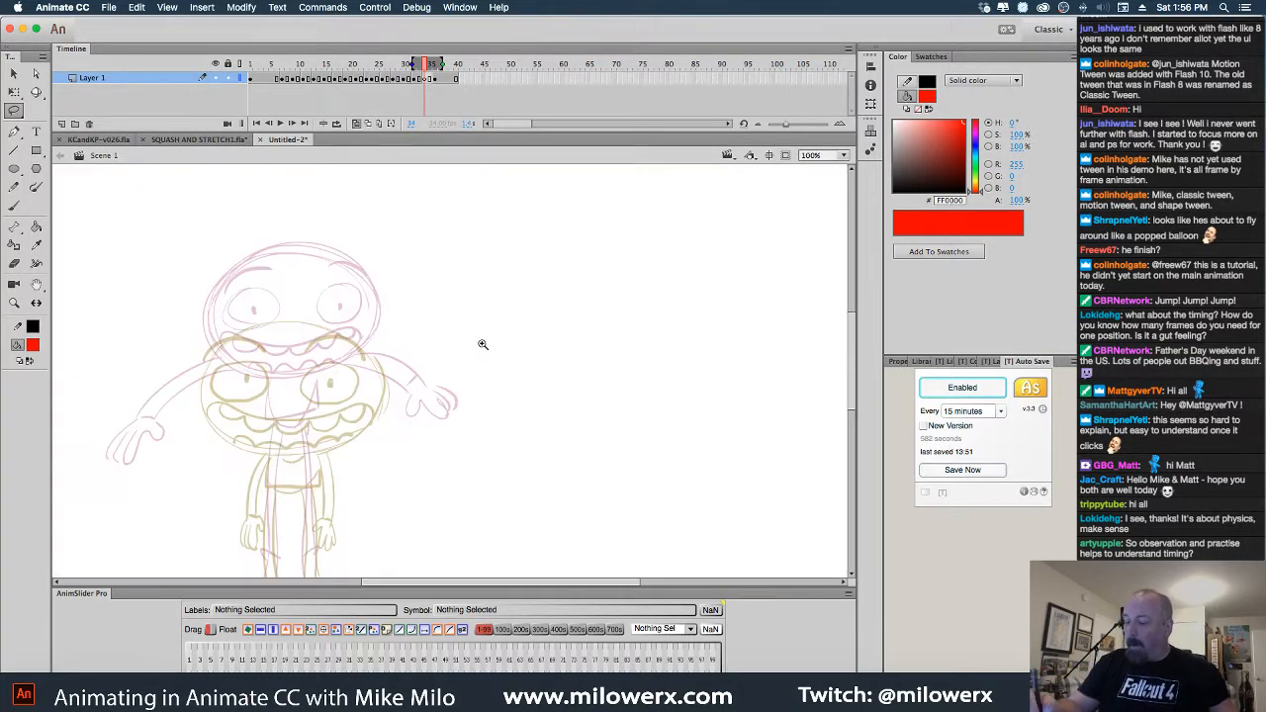
mouse_move(494, 357)
left_mouse_down()
mouse_move(591, 317)
mouse_move(604, 296)
mouse_move(540, 341)
left_mouse_up()
left_click(14, 206)
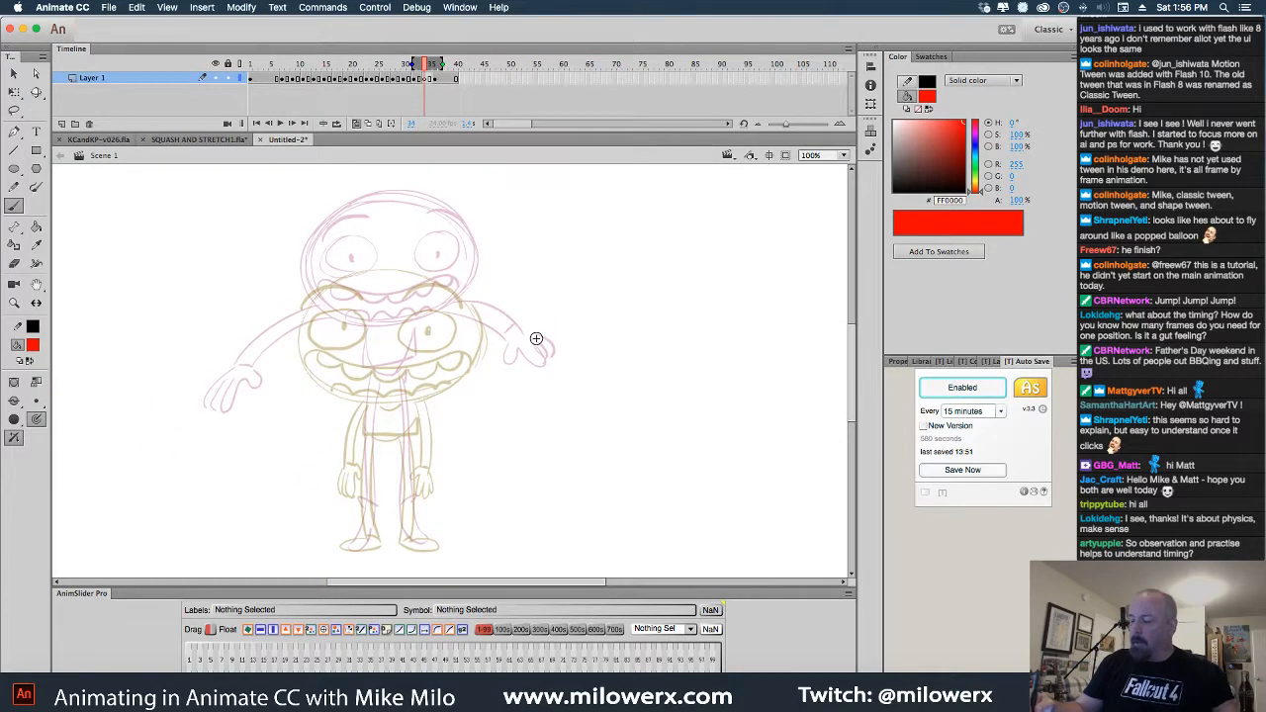
On frame 33, lasso the red head and scale it slightly larger
left_click(421, 79)
key("l")
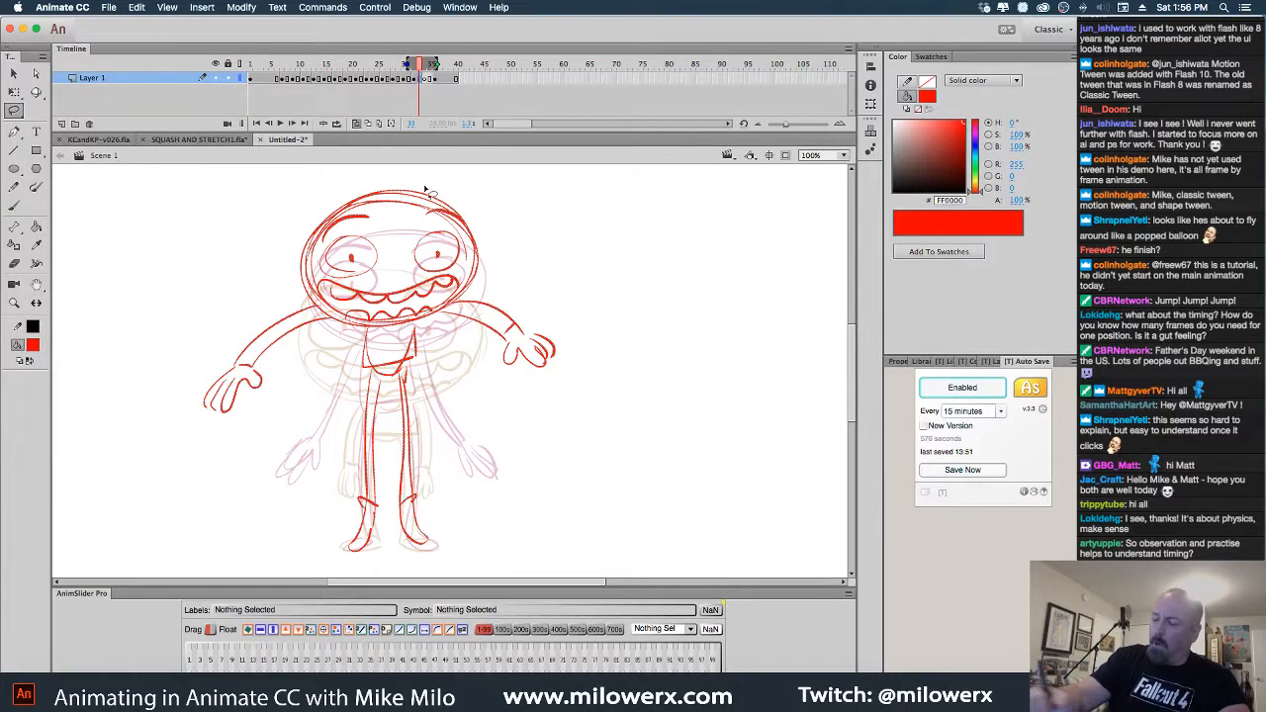
left_click_drag(492, 226, 489, 249)
left_click_drag(473, 297, 433, 324)
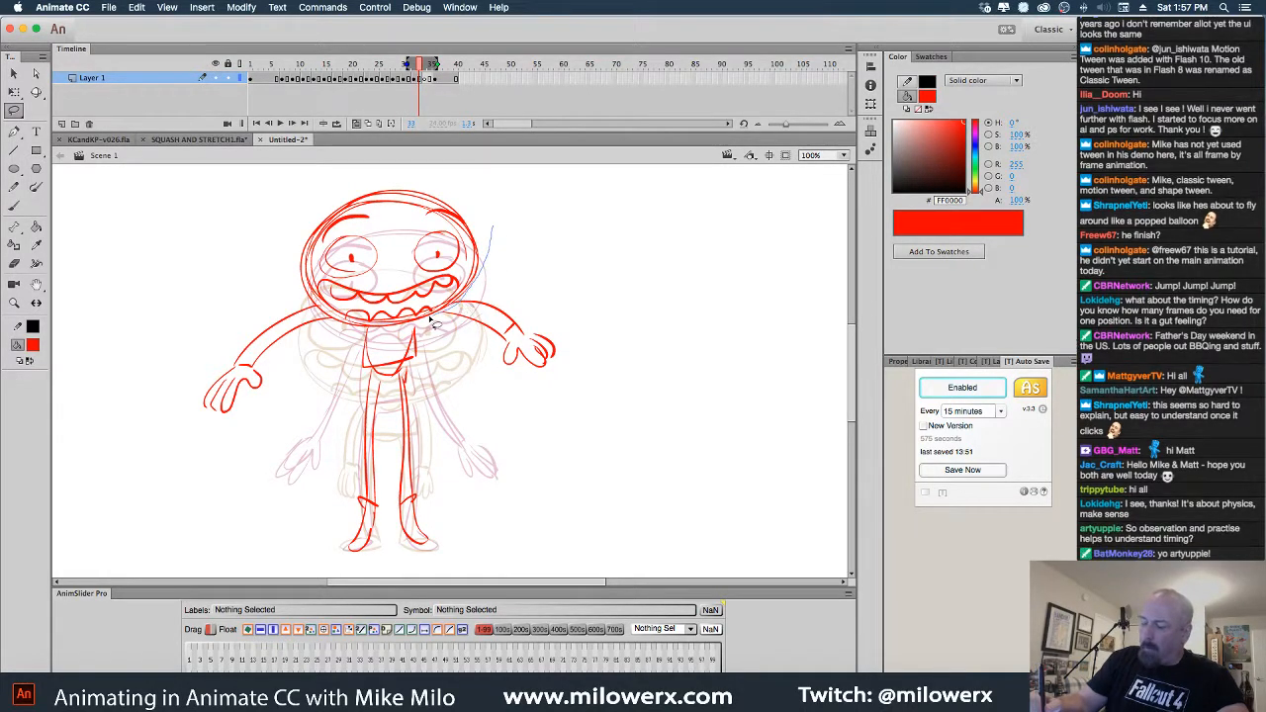
mouse_move(314, 309)
left_mouse_down()
mouse_move(507, 255)
mouse_move(489, 182)
left_mouse_up()
left_click(14, 92)
left_click(524, 233)
On frame 34, brush the oval head, box torso, left foot and raised right arm in red
key(".")
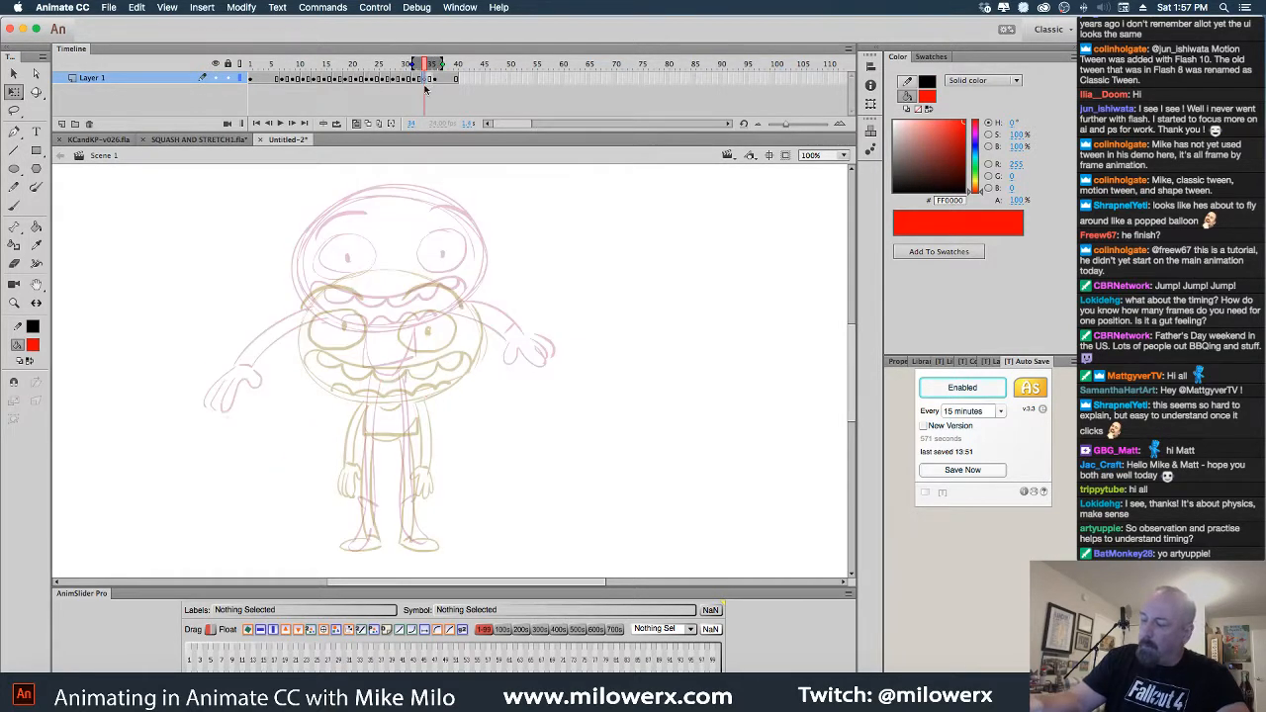
key("b")
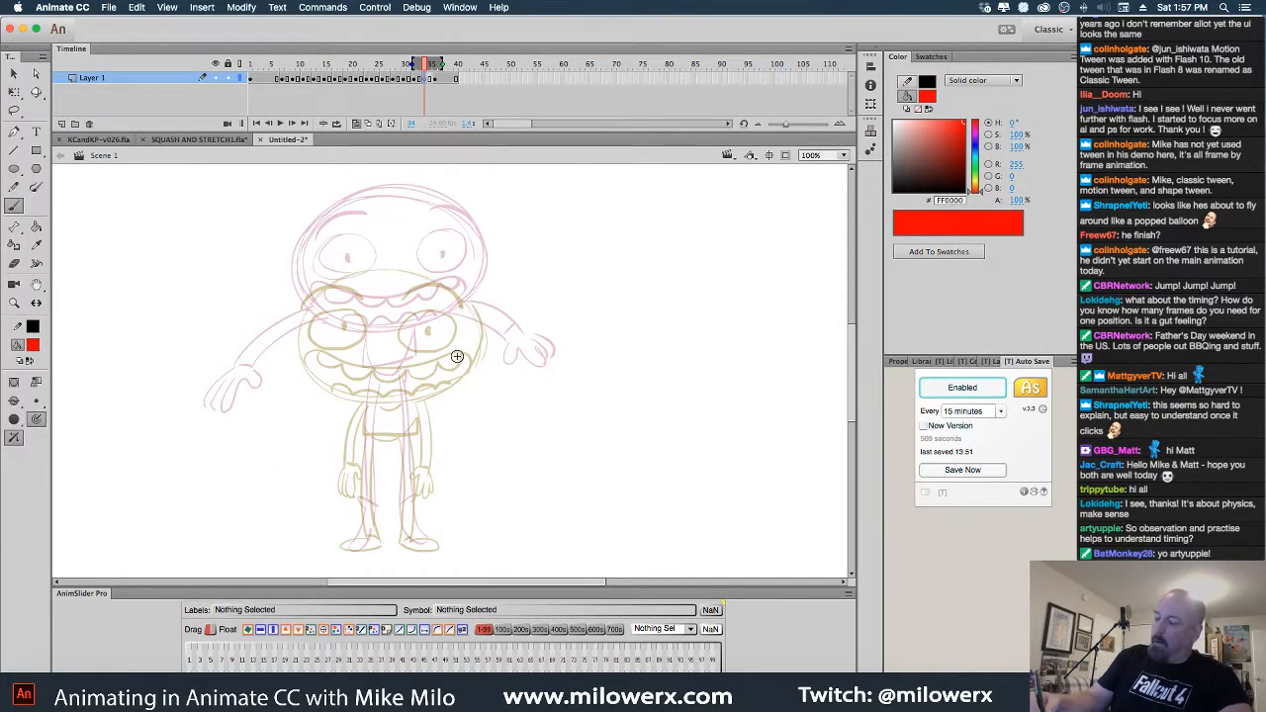
mouse_move(368, 236)
left_mouse_down()
mouse_move(477, 282)
mouse_move(465, 347)
mouse_move(299, 306)
left_mouse_up()
left_click_drag(361, 365, 427, 362)
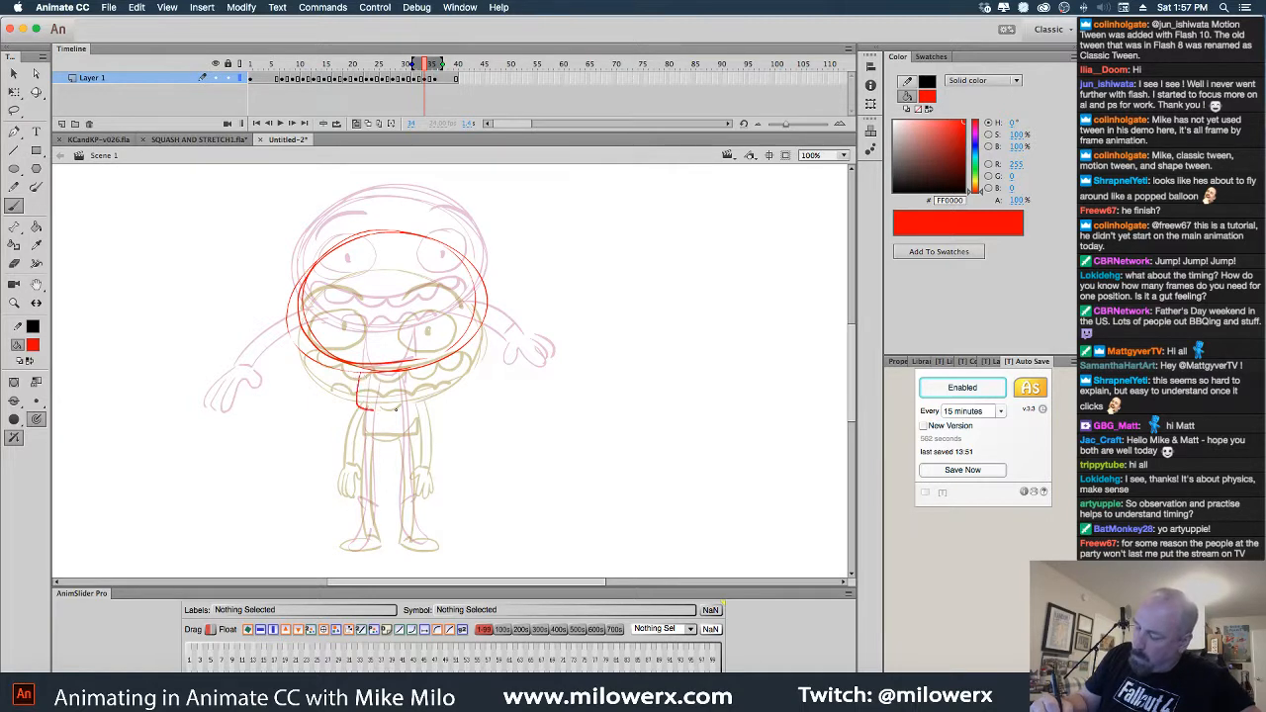
left_click_drag(396, 409, 411, 368)
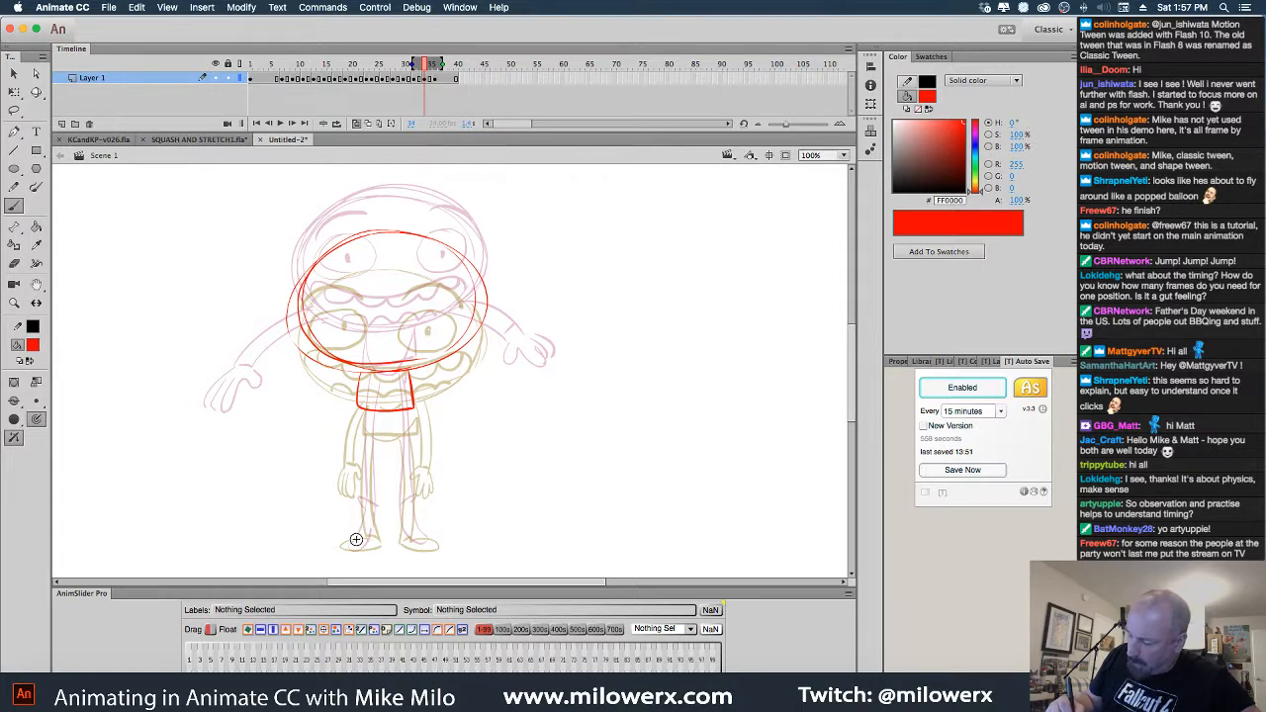
mouse_move(370, 535)
left_mouse_down()
mouse_move(346, 546)
mouse_move(376, 535)
left_mouse_up()
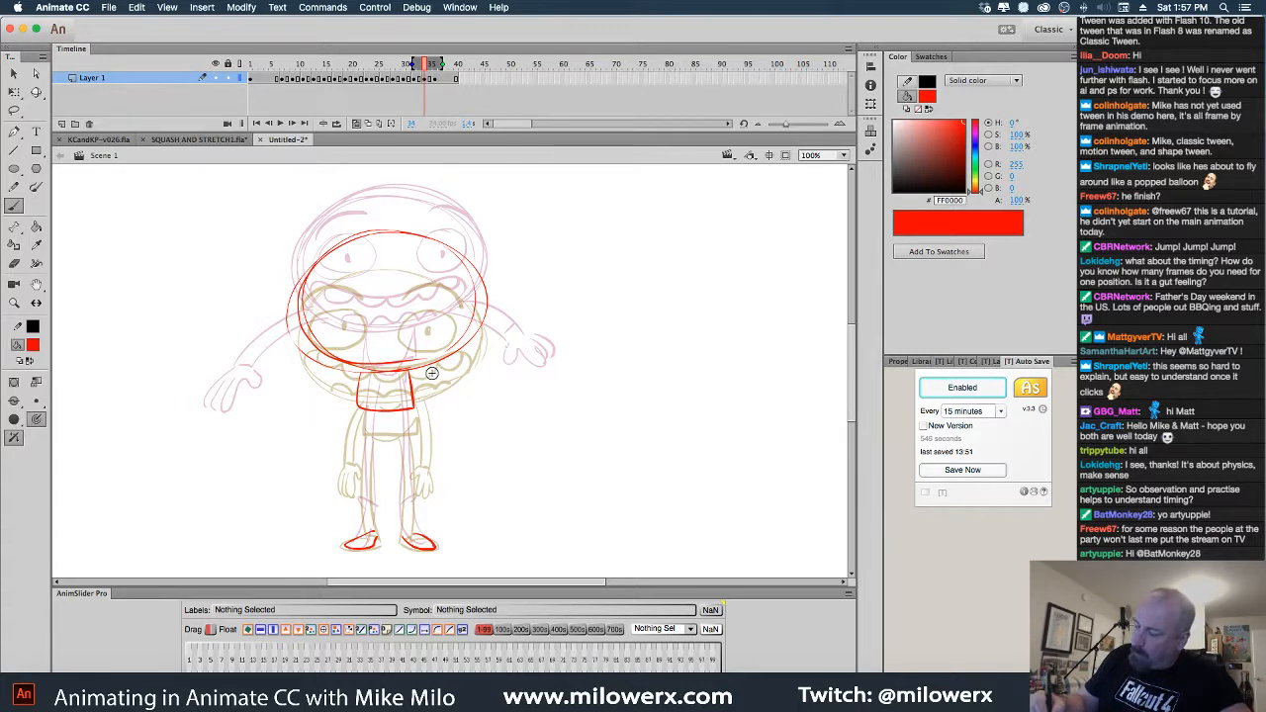
mouse_move(429, 374)
left_mouse_down()
mouse_move(499, 332)
mouse_move(483, 355)
mouse_move(440, 377)
mouse_move(516, 328)
left_mouse_up()
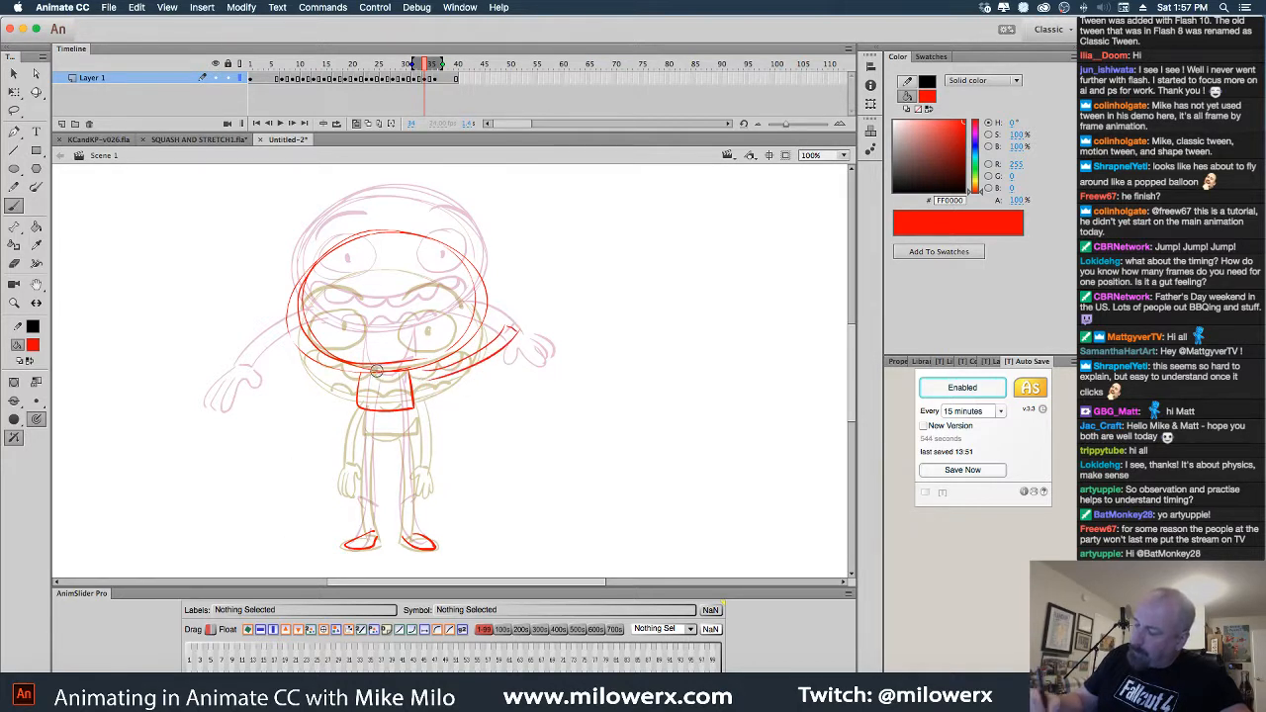
left_click_drag(348, 384, 276, 329)
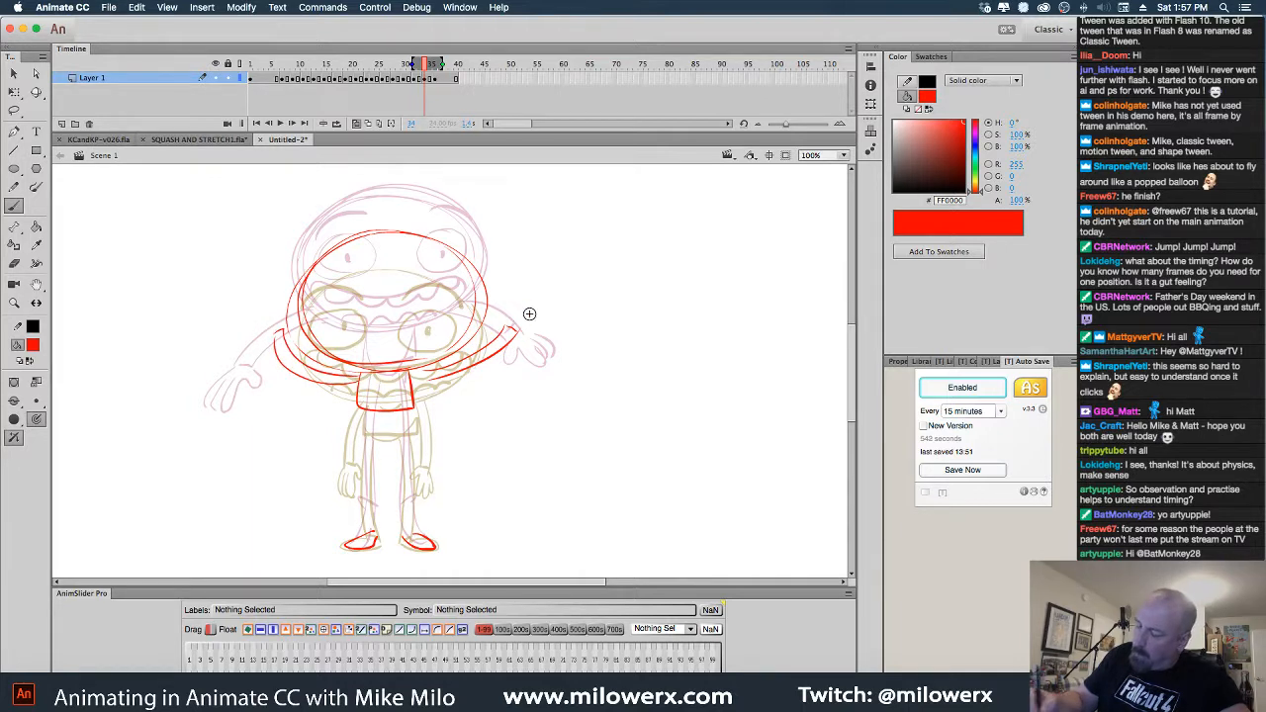
left_click_drag(506, 322, 513, 313)
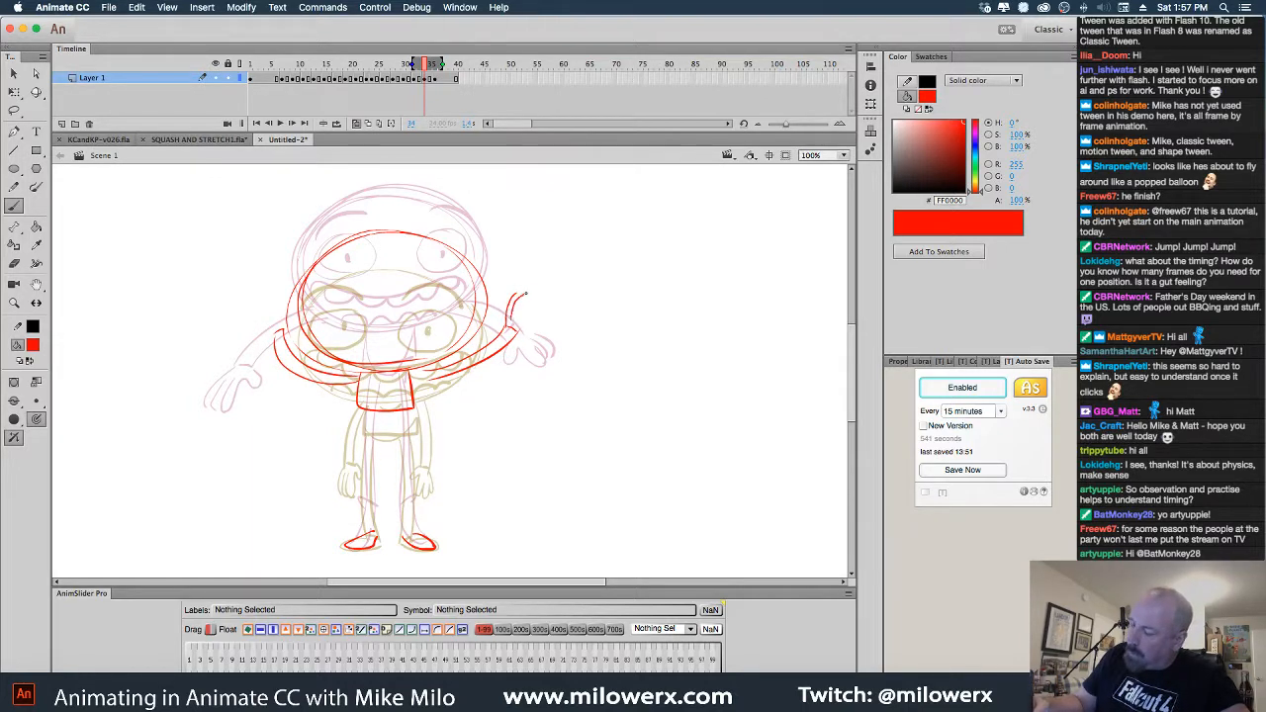
Undo the stray arm stroke, add the left hand, right eye, scalloped grin and legs, then scrub to preview
key("super+z")
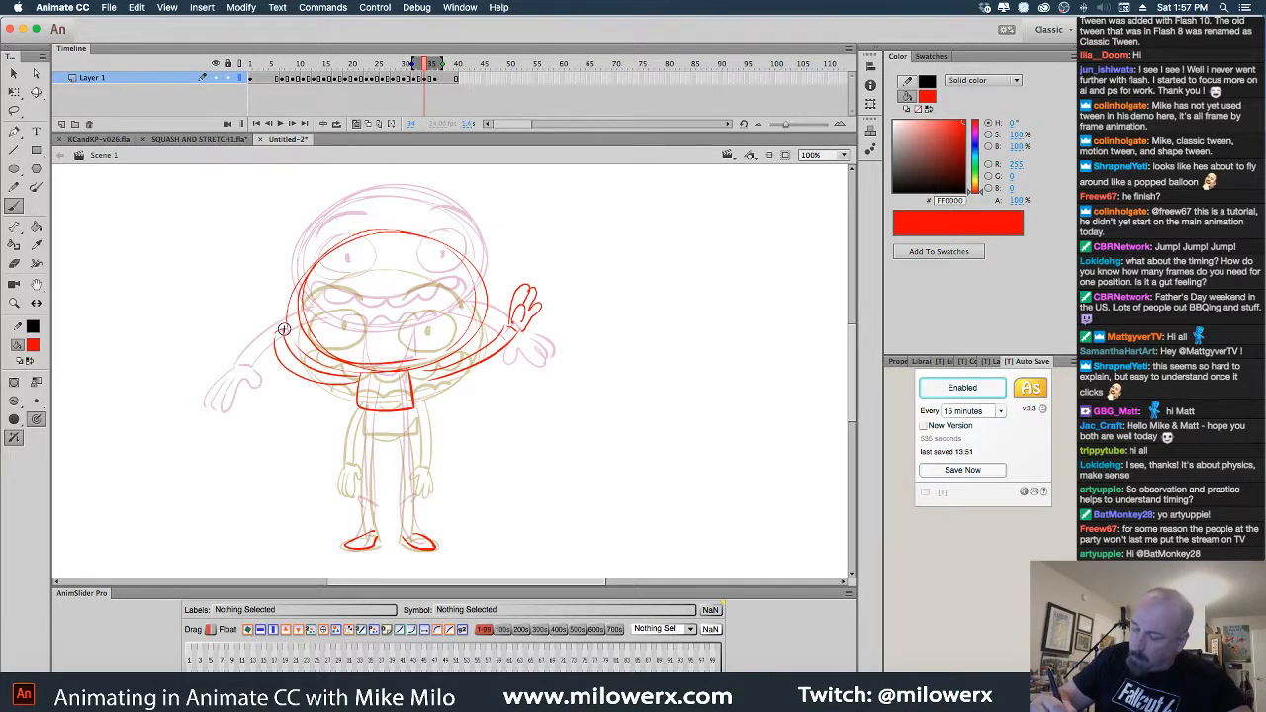
left_click_drag(276, 298, 263, 295)
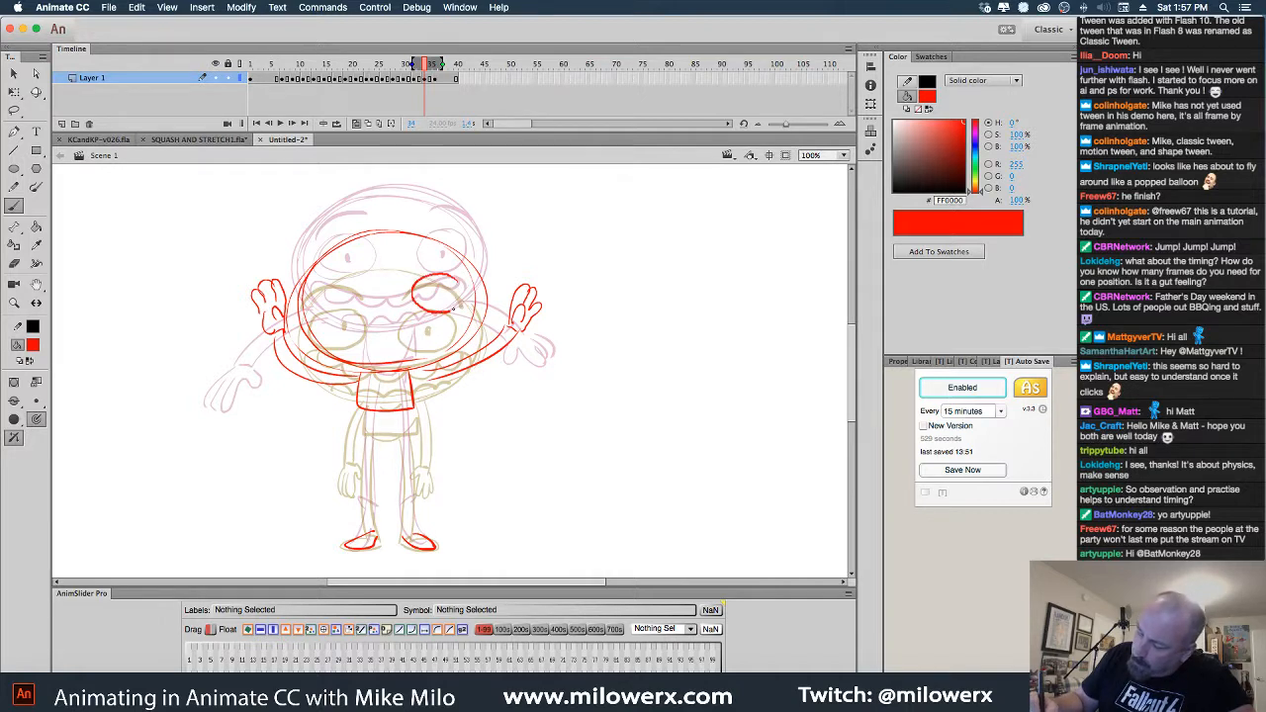
mouse_move(454, 310)
left_mouse_down()
mouse_move(322, 277)
mouse_move(344, 316)
mouse_move(367, 295)
mouse_move(339, 294)
mouse_move(466, 270)
left_mouse_up()
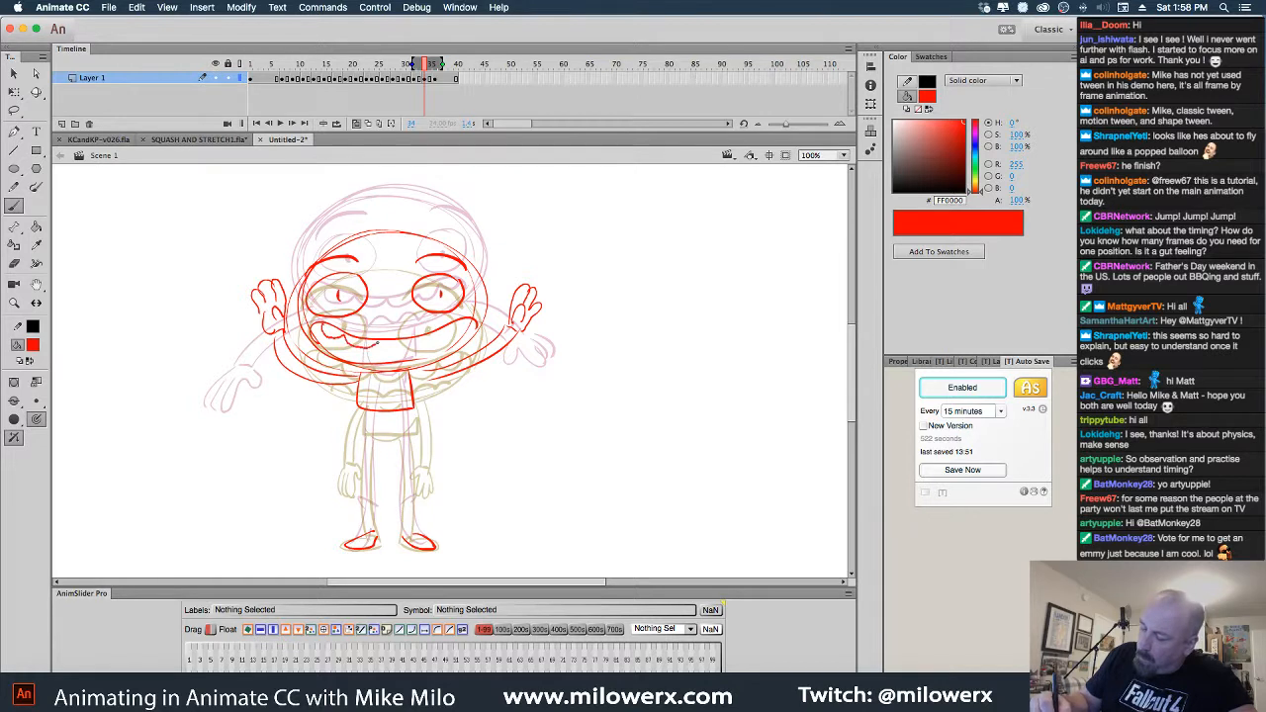
mouse_move(419, 345)
left_mouse_down()
mouse_move(450, 336)
mouse_move(331, 347)
mouse_move(387, 356)
mouse_move(458, 348)
left_mouse_up()
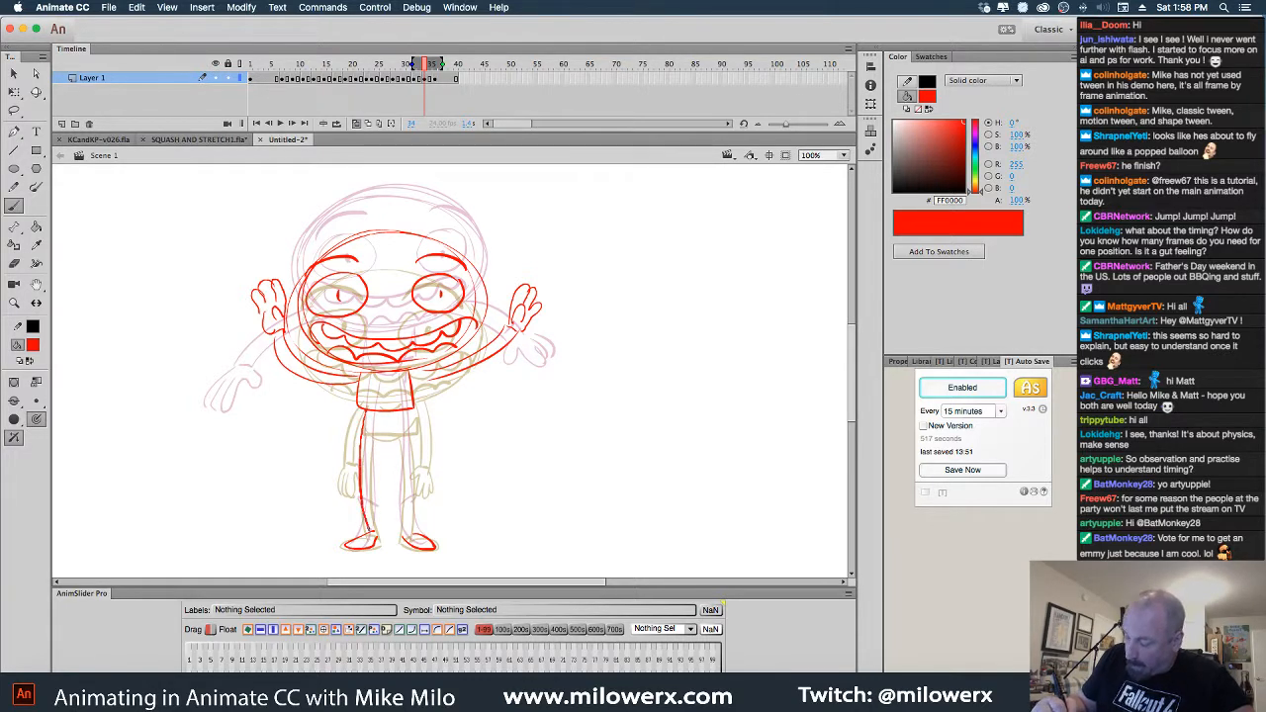
left_click_drag(372, 511, 374, 527)
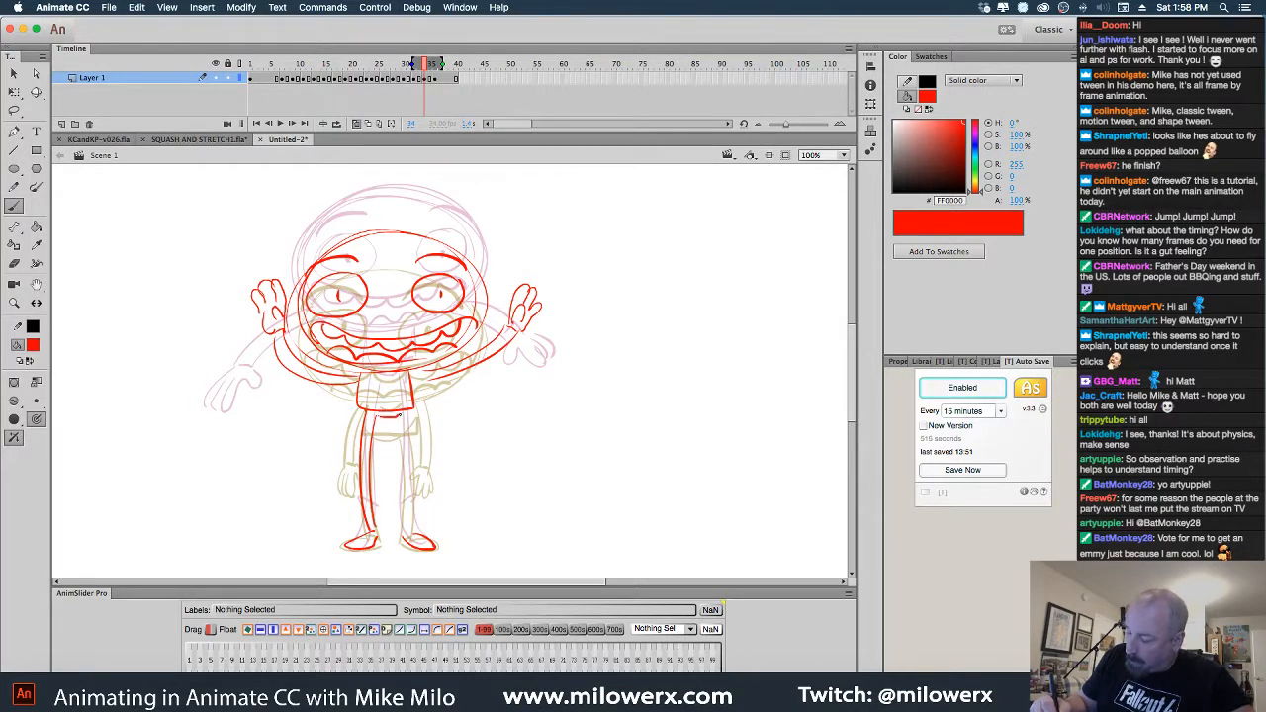
left_click_drag(410, 421, 415, 534)
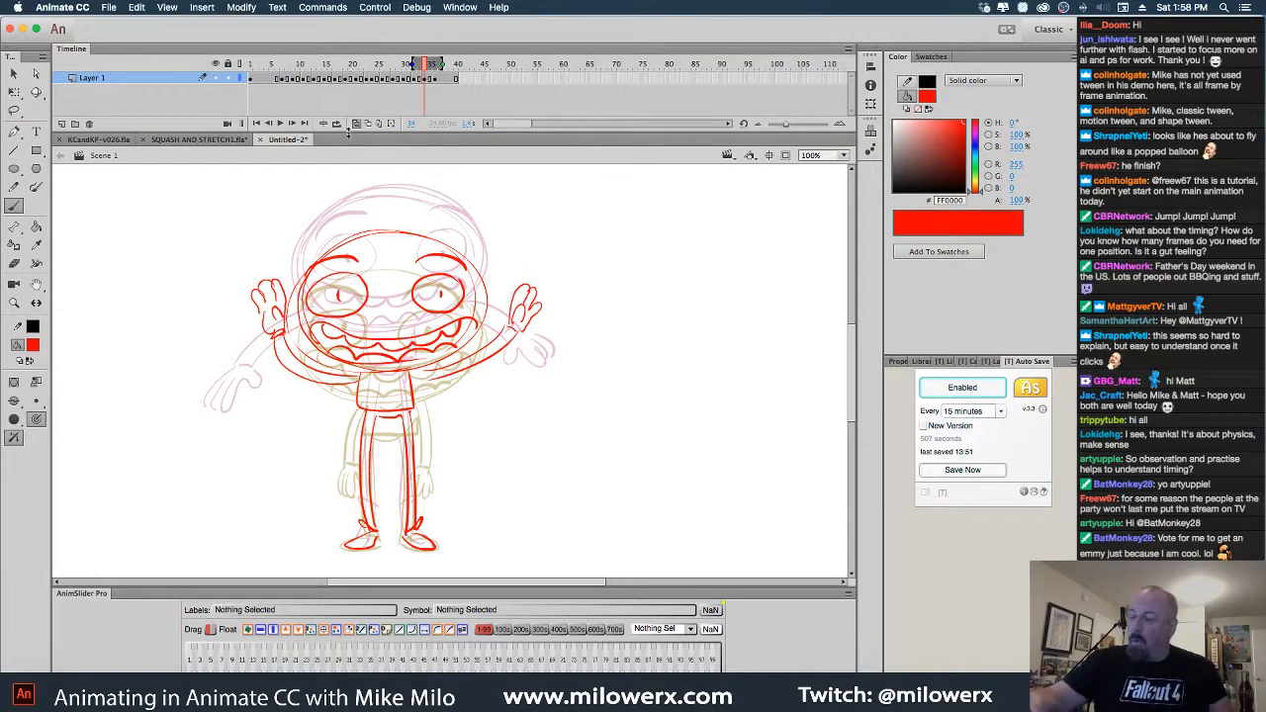
mouse_move(433, 79)
left_mouse_down()
mouse_move(382, 79)
mouse_move(453, 83)
mouse_move(388, 81)
mouse_move(449, 97)
mouse_move(405, 79)
mouse_move(455, 84)
mouse_move(485, 66)
mouse_move(410, 74)
mouse_move(430, 73)
left_mouse_up()
left_click(502, 86)
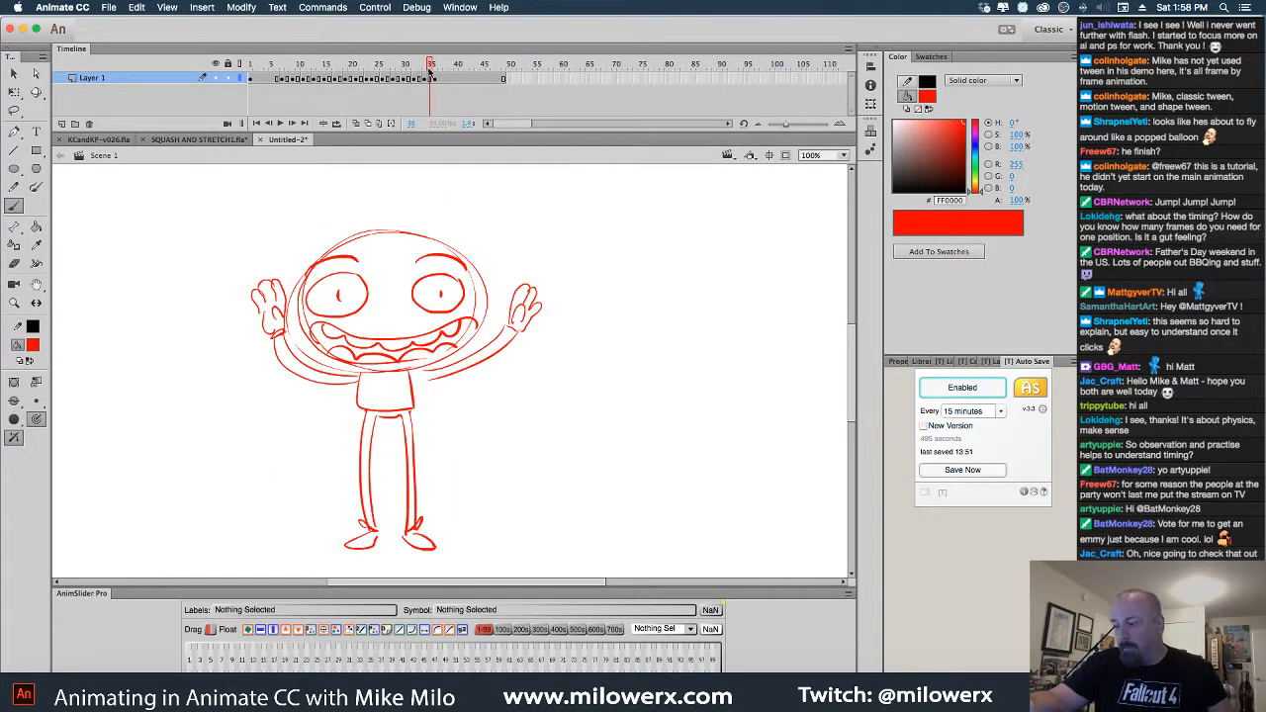
Go to the empty frame after the standing pose with onion skinning on
left_click(447, 84)
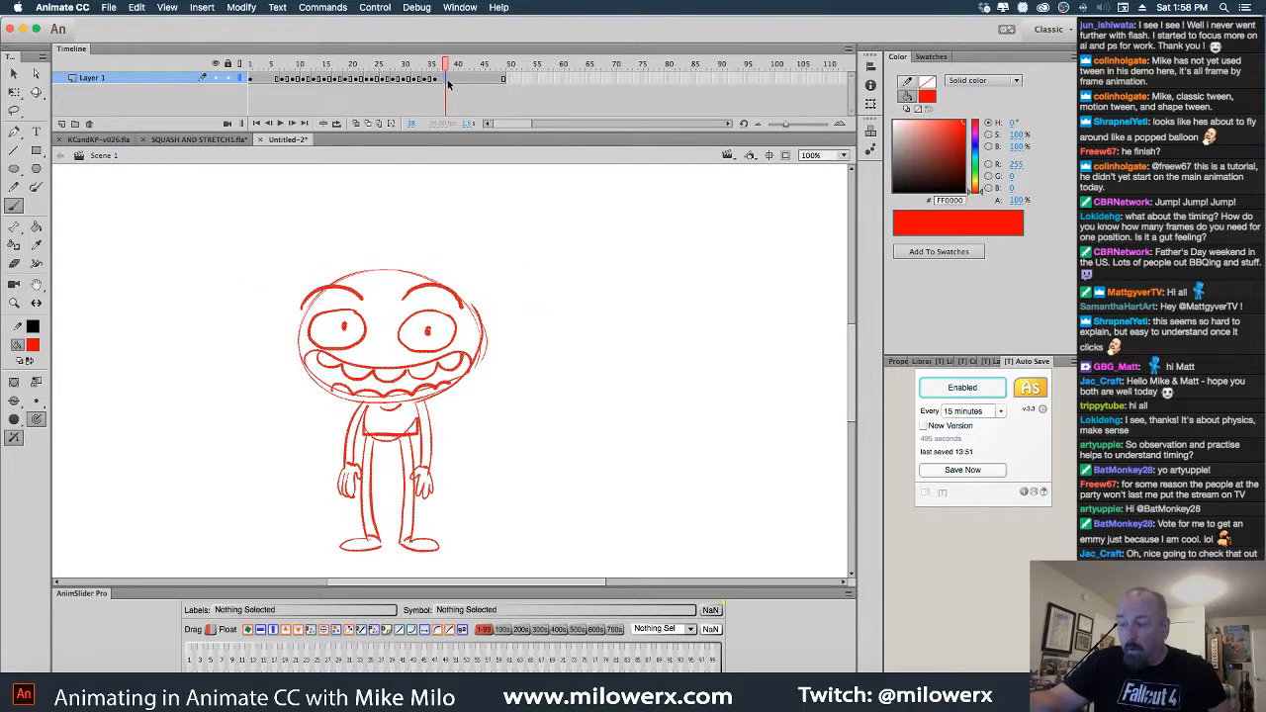
left_click(439, 82)
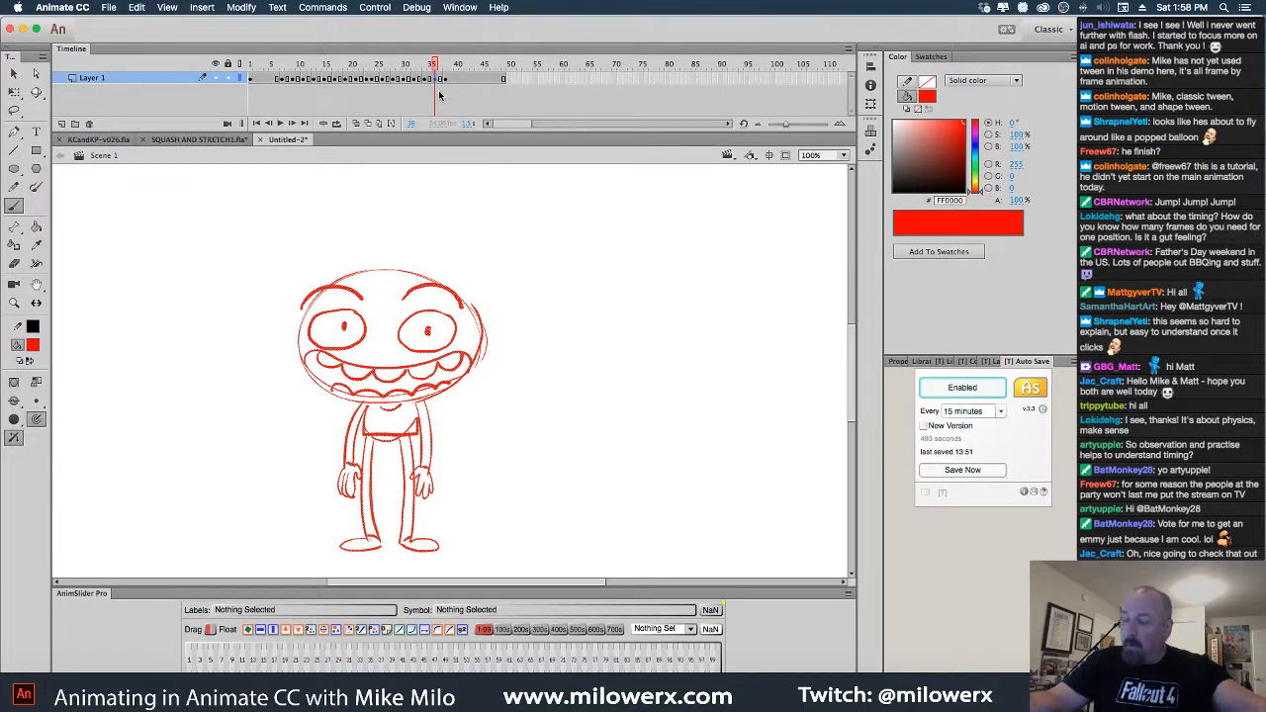
left_click(357, 122)
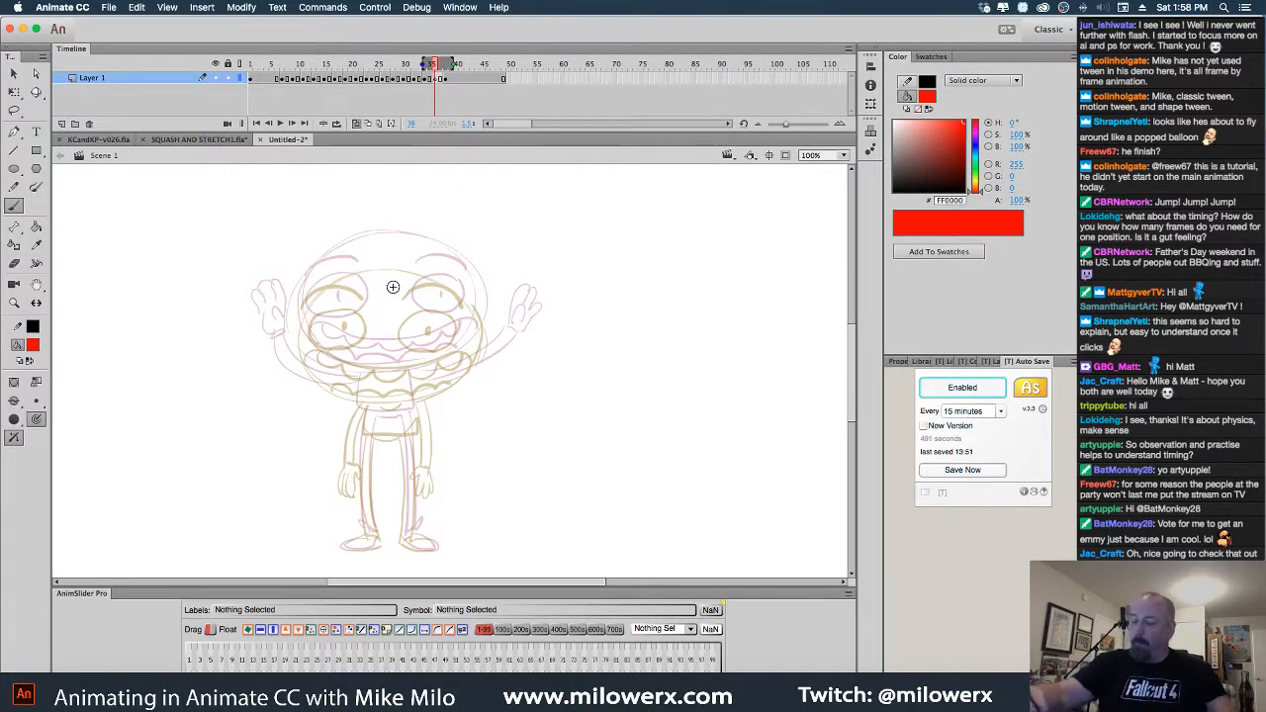
Sketch the red face: head outline, both eyes with a pupil, mouth, lower lip and eyebrow
mouse_move(478, 300)
left_mouse_down()
mouse_move(448, 269)
mouse_move(361, 260)
mouse_move(304, 305)
mouse_move(302, 337)
left_mouse_up()
key("super+z")
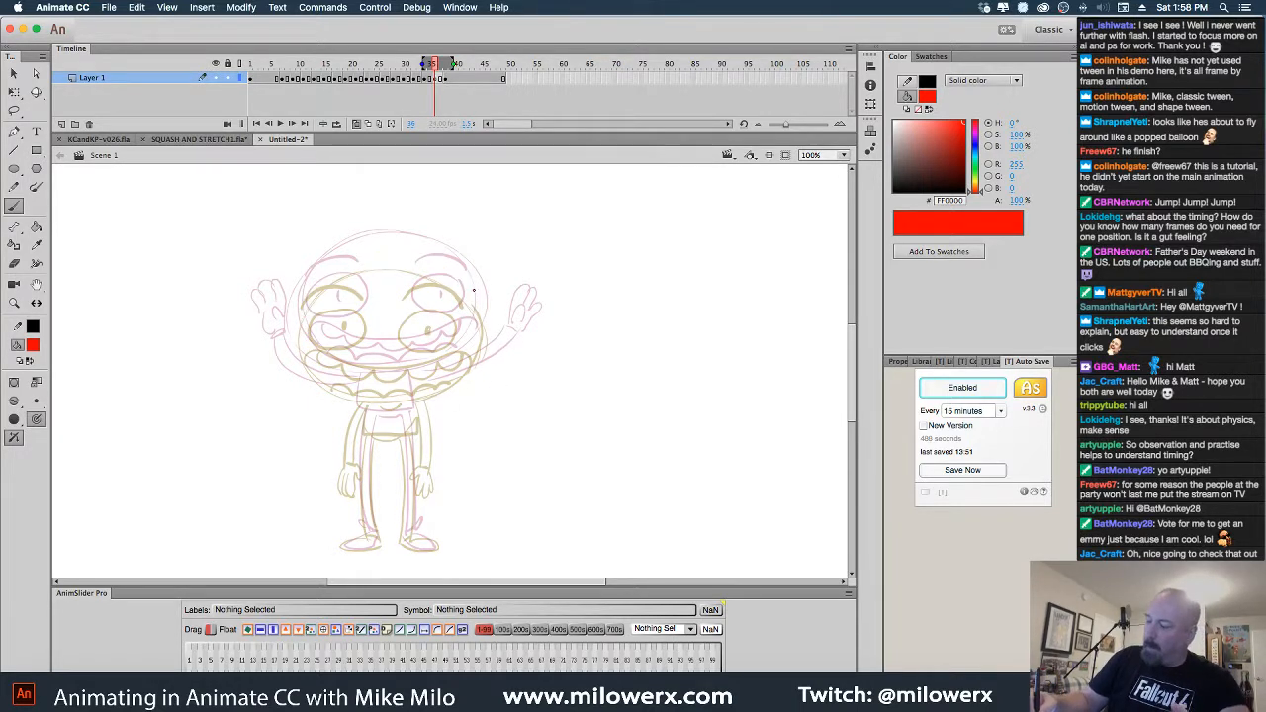
mouse_move(475, 293)
left_mouse_down()
mouse_move(436, 256)
mouse_move(326, 278)
mouse_move(327, 371)
mouse_move(455, 378)
mouse_move(473, 302)
mouse_move(388, 260)
mouse_move(440, 375)
mouse_move(473, 304)
mouse_move(350, 264)
mouse_move(375, 379)
mouse_move(349, 293)
mouse_move(319, 301)
mouse_move(315, 326)
mouse_move(343, 334)
mouse_move(373, 292)
left_mouse_up()
mouse_move(457, 301)
left_mouse_down()
mouse_move(406, 319)
mouse_move(427, 308)
left_mouse_up()
left_click(434, 315)
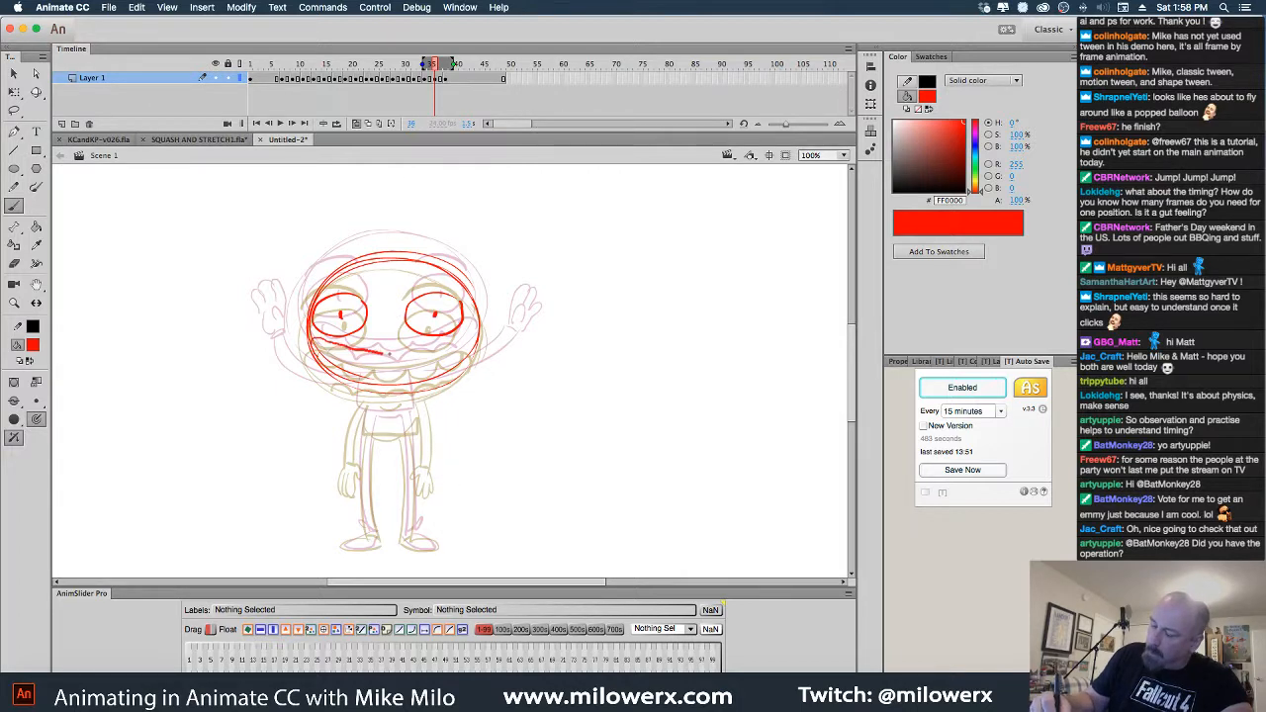
mouse_move(466, 342)
left_mouse_down()
mouse_move(426, 374)
mouse_move(326, 349)
left_mouse_up()
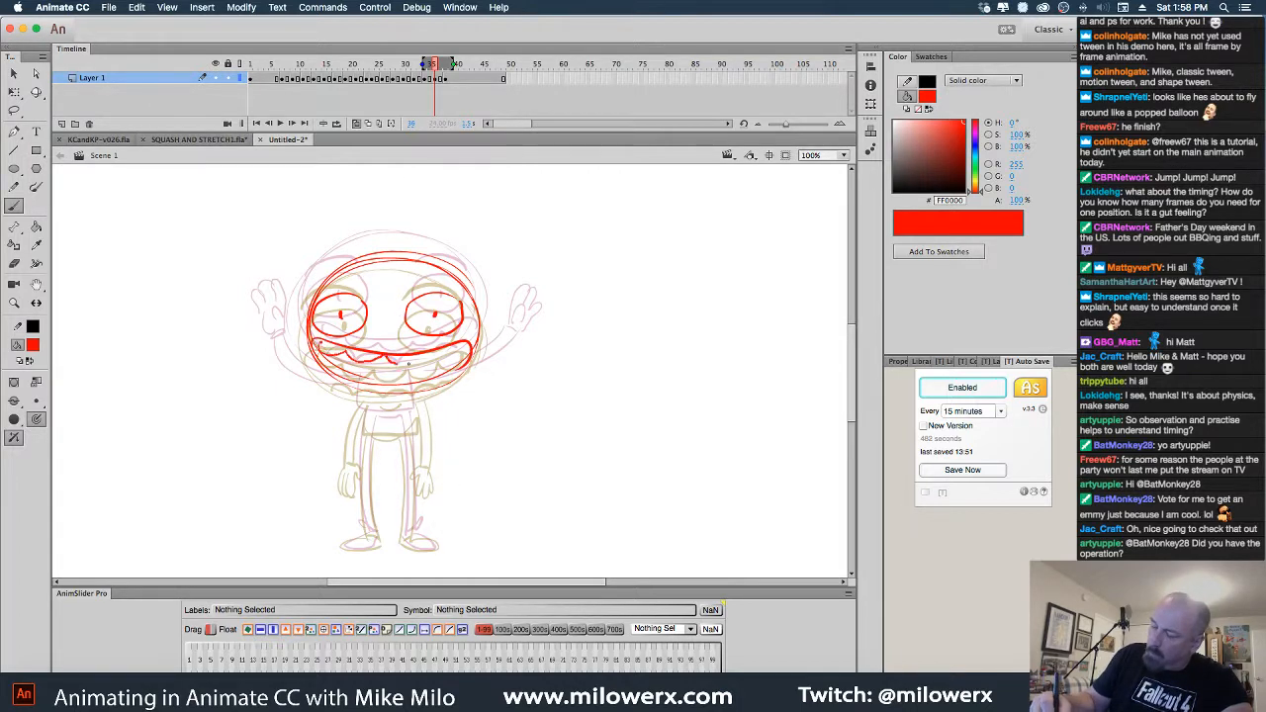
left_click_drag(428, 357, 398, 363)
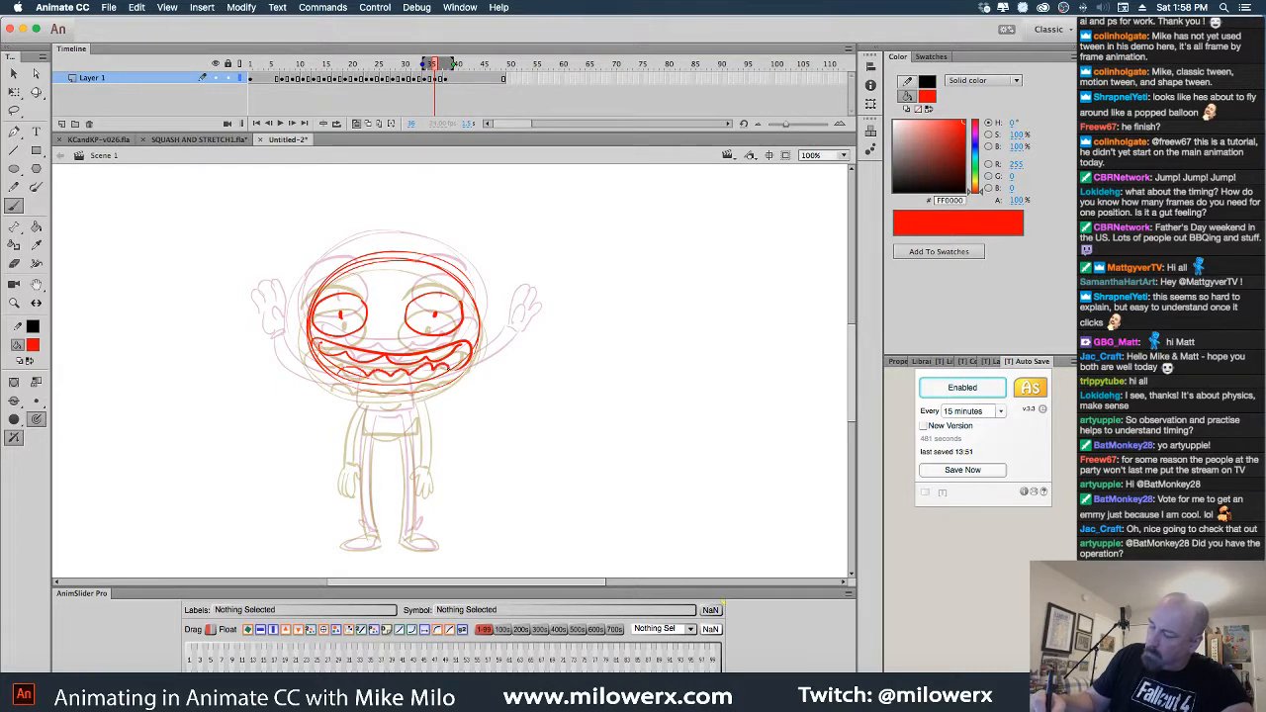
left_click_drag(406, 287, 459, 288)
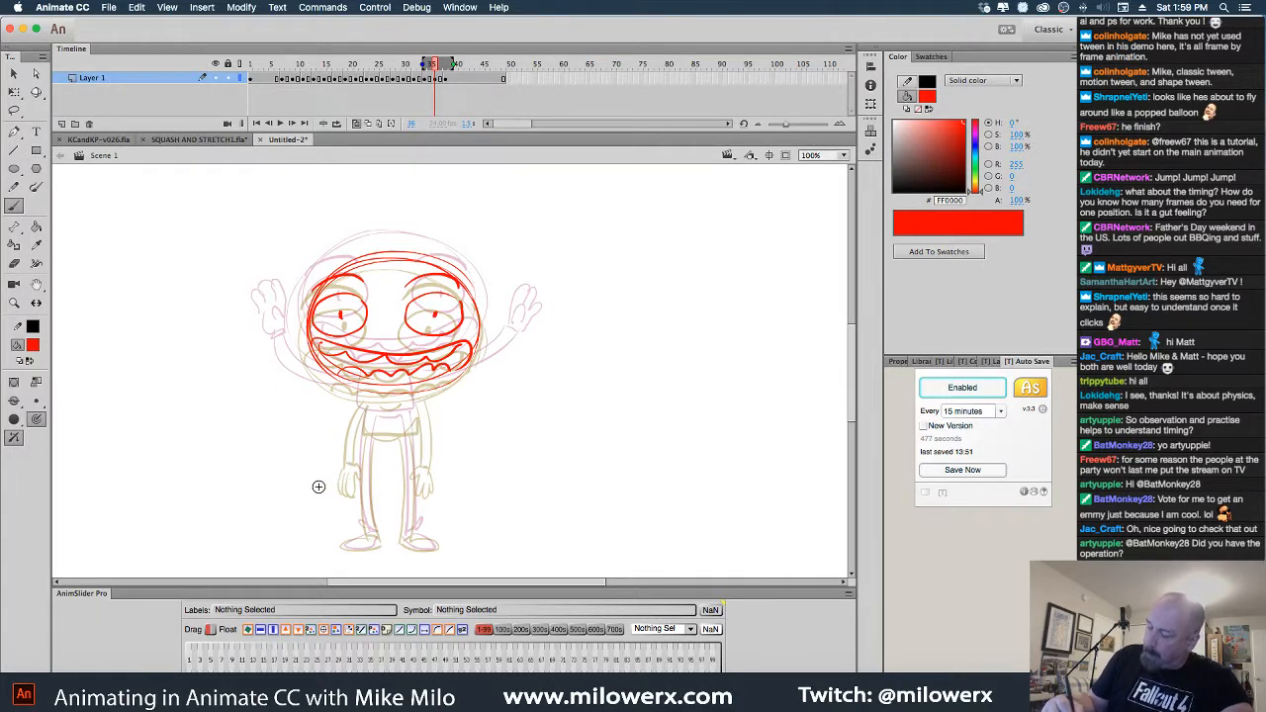
Draw both lowered arms, the torso waist and side, and a finger on the left hand
left_click_drag(333, 464, 360, 389)
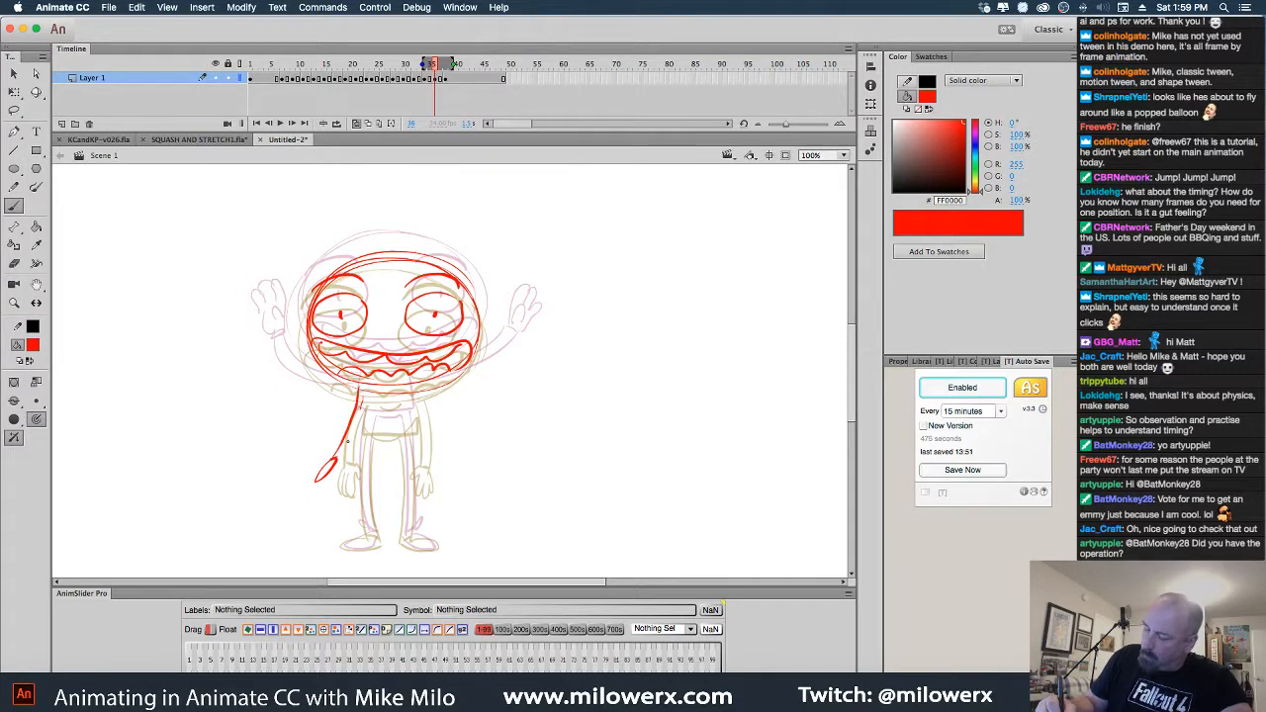
left_click_drag(347, 441, 336, 463)
left_click_drag(417, 391, 456, 466)
left_click_drag(423, 390, 449, 466)
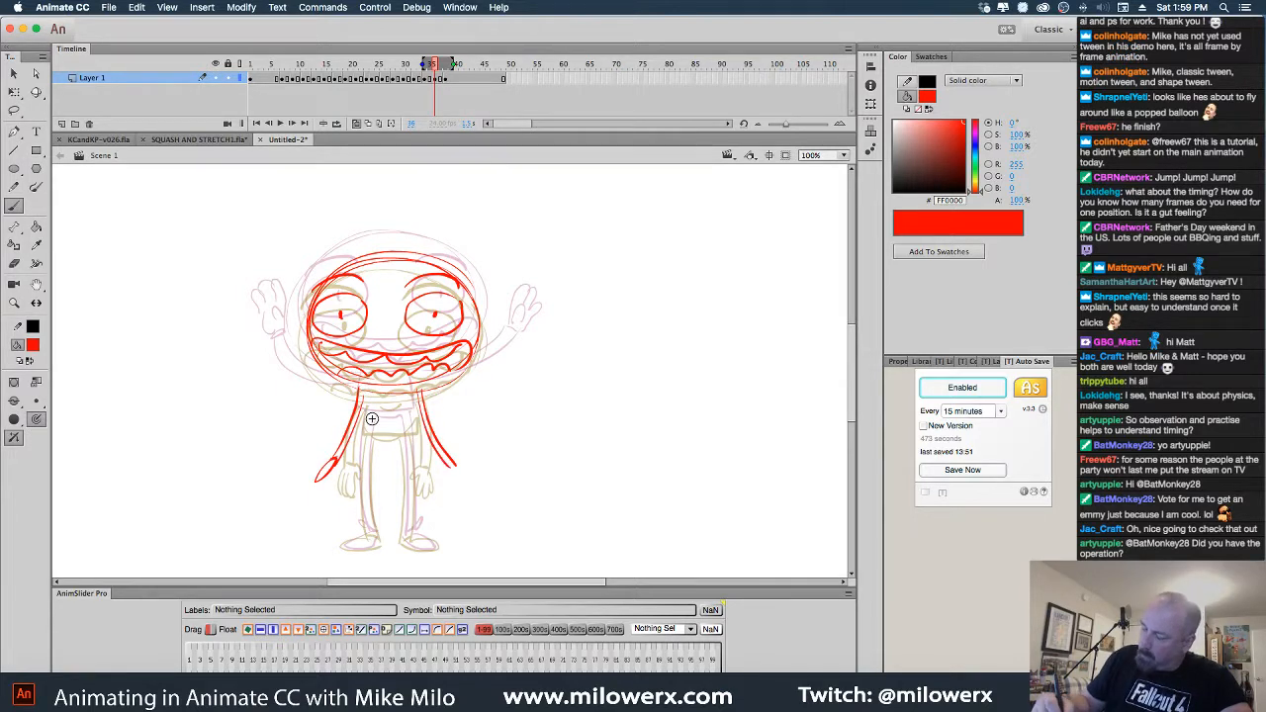
left_click_drag(364, 432, 412, 432)
mouse_move(415, 397)
left_mouse_down()
mouse_move(366, 436)
mouse_move(371, 547)
mouse_move(350, 546)
mouse_move(384, 532)
mouse_move(372, 439)
mouse_move(407, 472)
mouse_move(404, 546)
left_mouse_up()
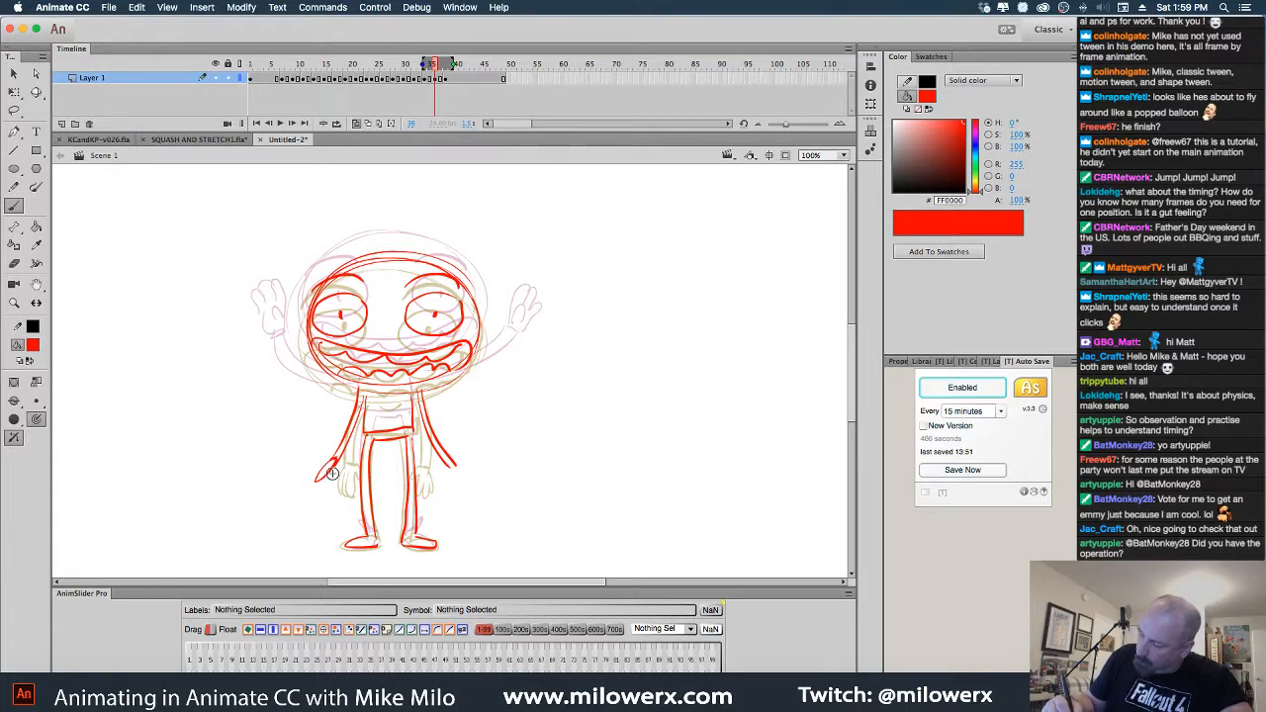
left_click_drag(314, 476, 324, 463)
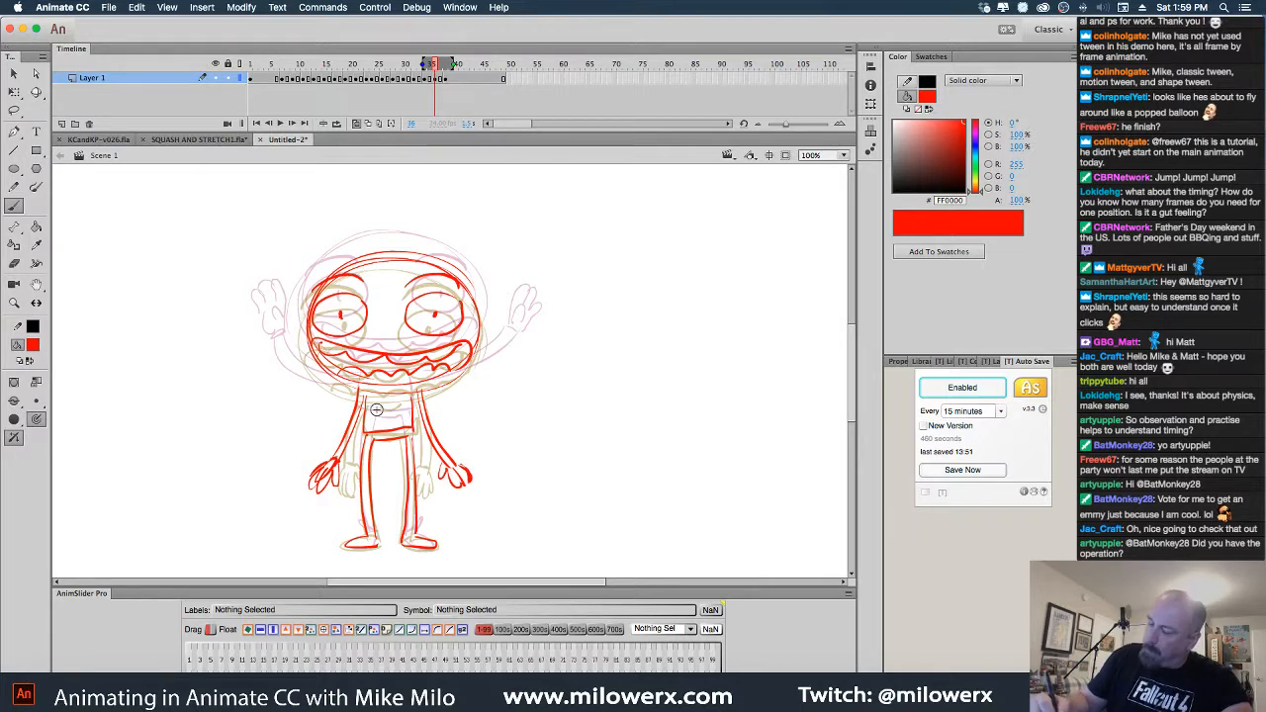
With onion skin off, compare frames 38, 40 and 42, then zoom out to 50%
left_click(359, 124)
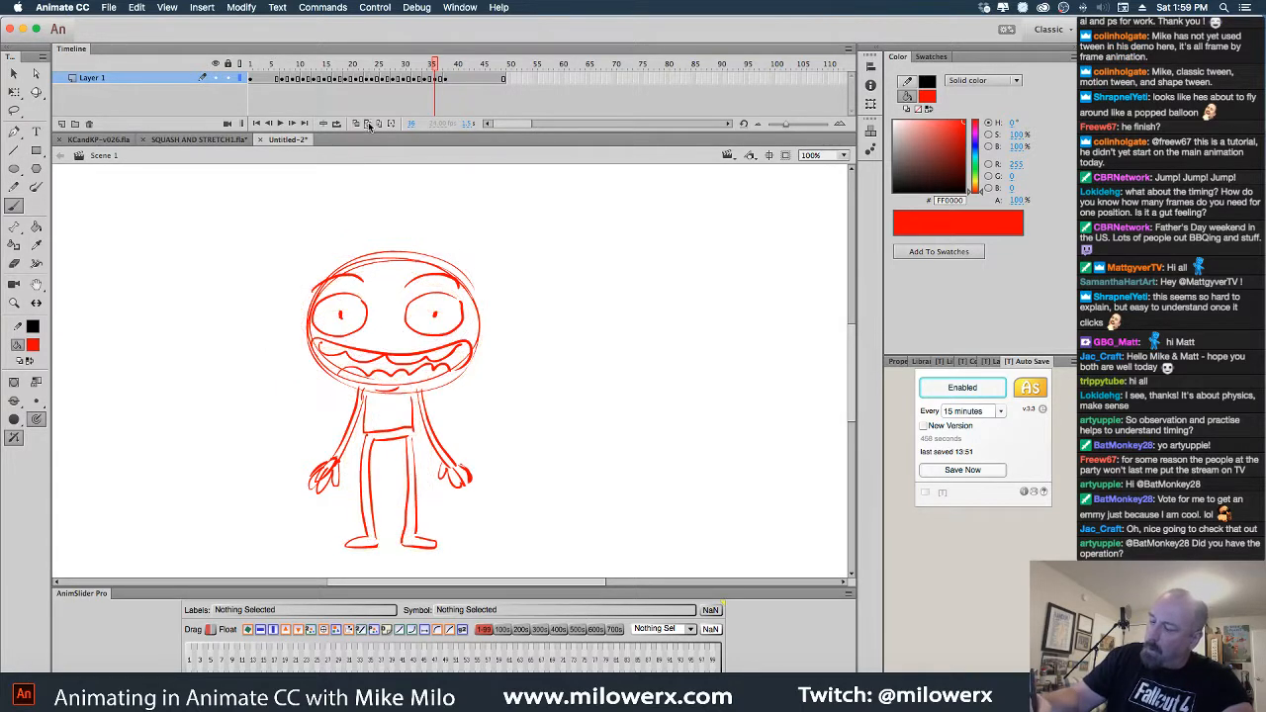
mouse_move(436, 67)
left_mouse_down()
mouse_move(362, 77)
mouse_move(461, 85)
mouse_move(356, 89)
mouse_move(461, 94)
mouse_move(346, 84)
mouse_move(452, 109)
mouse_move(426, 99)
mouse_move(459, 89)
left_mouse_up()
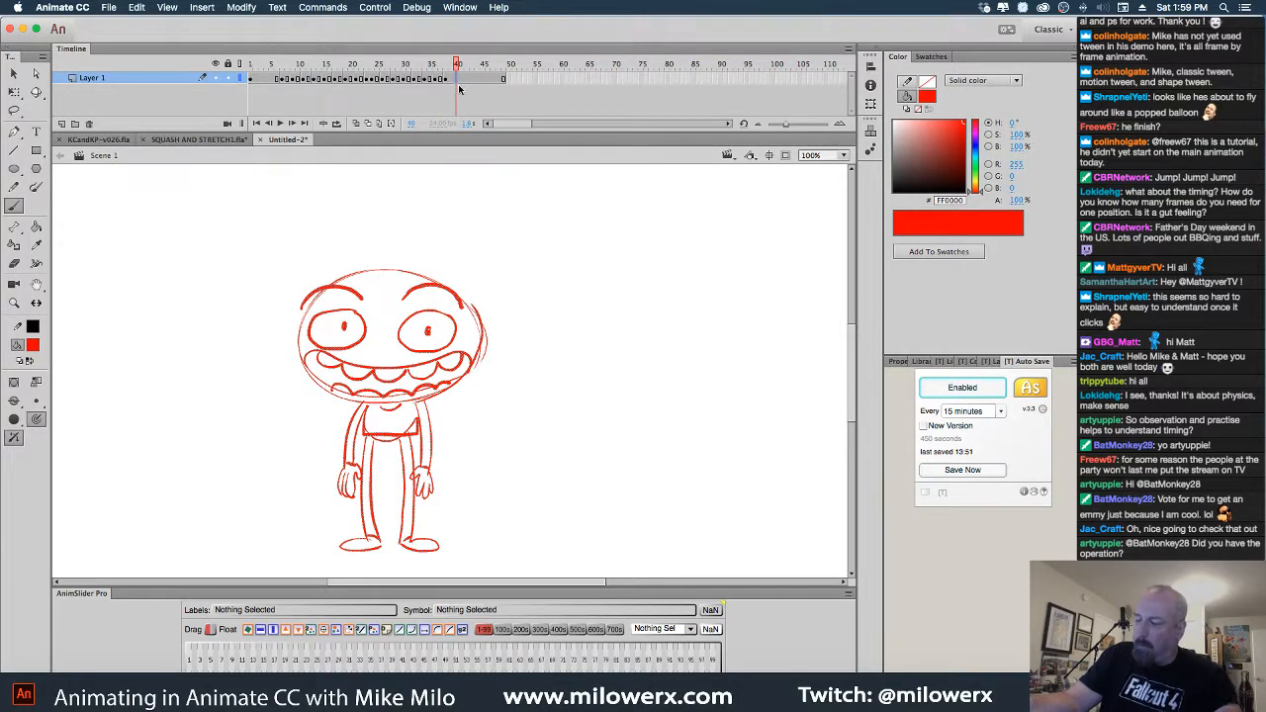
left_click(469, 84)
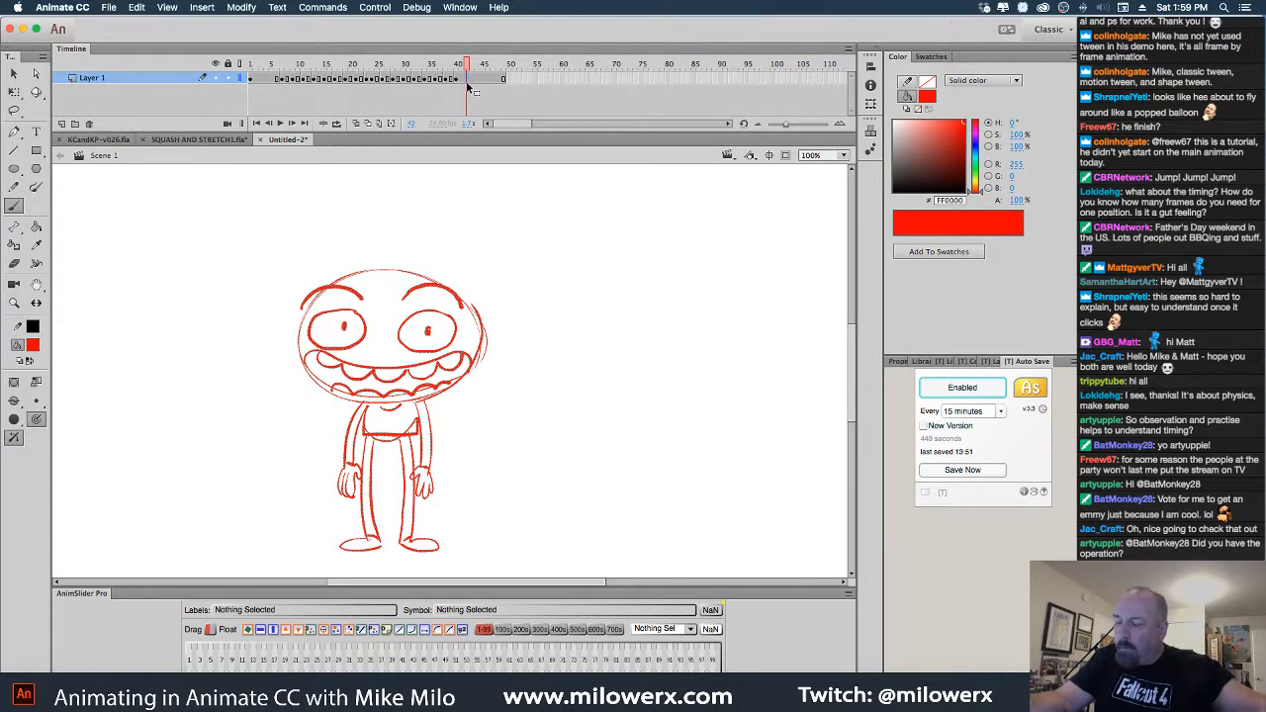
mouse_move(455, 84)
left_mouse_down()
mouse_move(442, 85)
mouse_move(451, 63)
left_mouse_up()
left_click(456, 89)
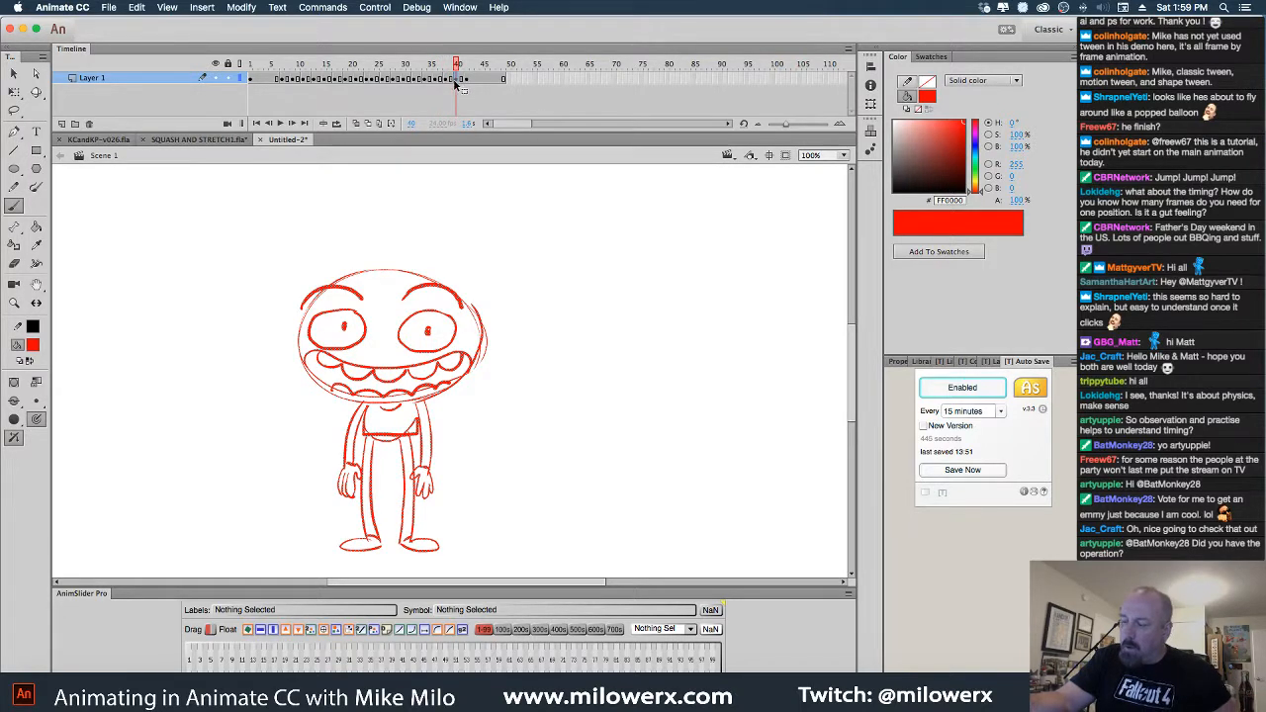
left_click(452, 87)
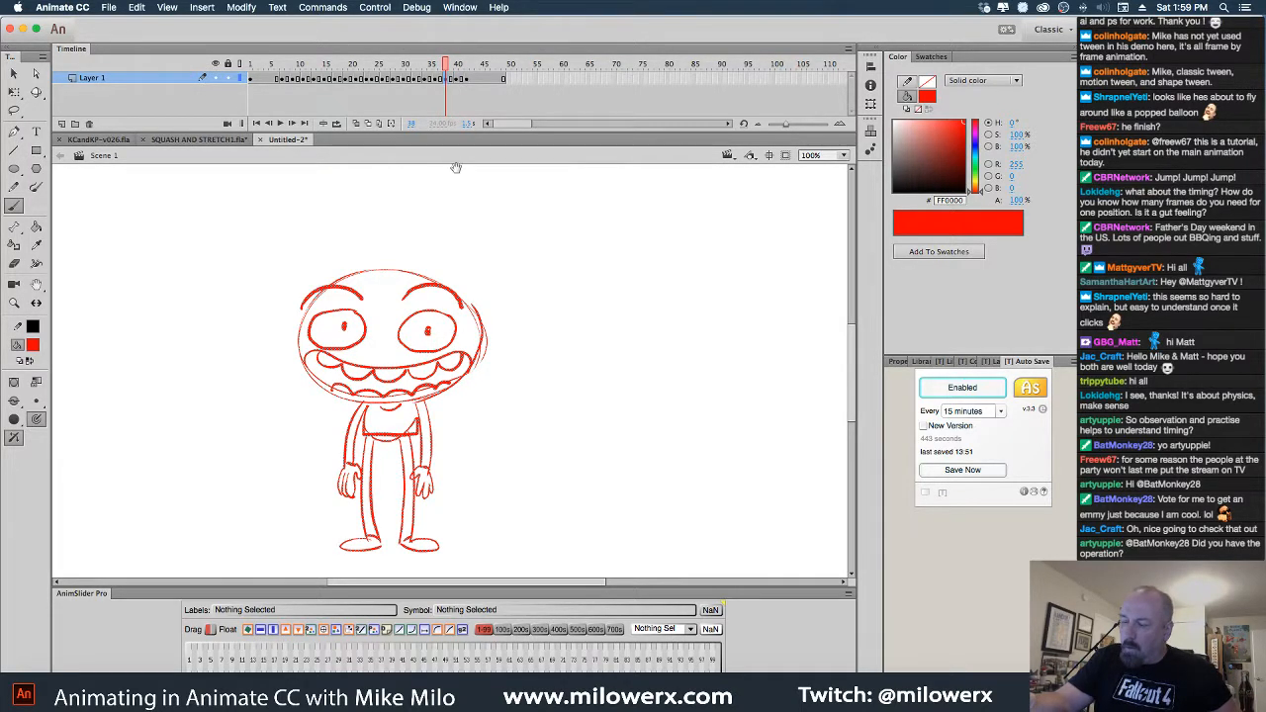
key("super+minus")
left_click(15, 111)
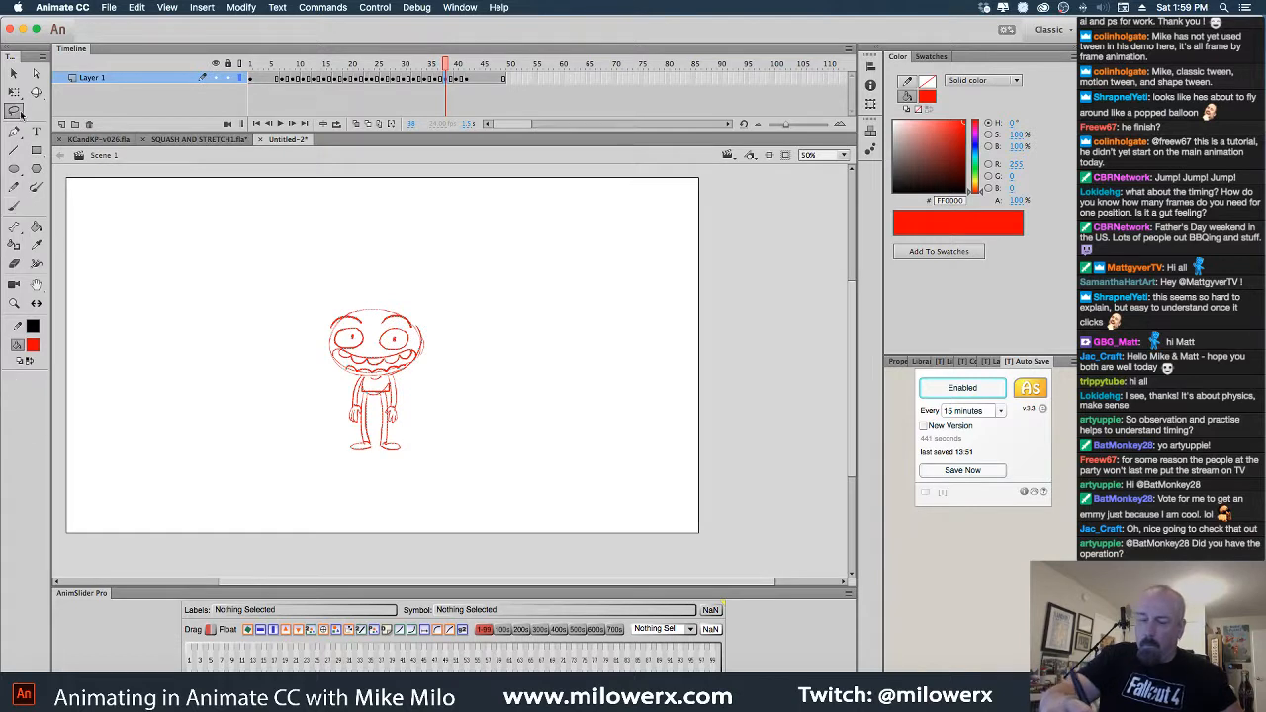
Squash the character drawing down from the top, then scrub back to frame 1
left_click(15, 93)
left_click_drag(377, 308, 376, 293)
left_click(456, 79)
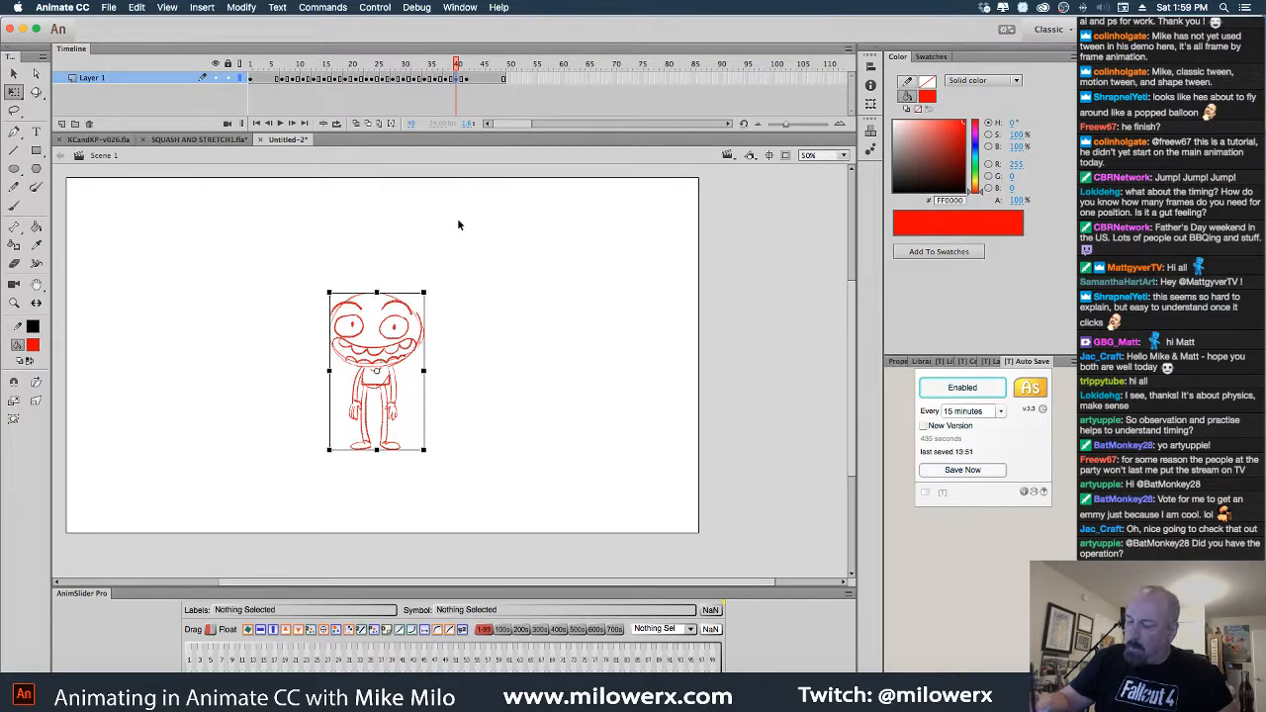
left_click_drag(457, 78, 253, 78)
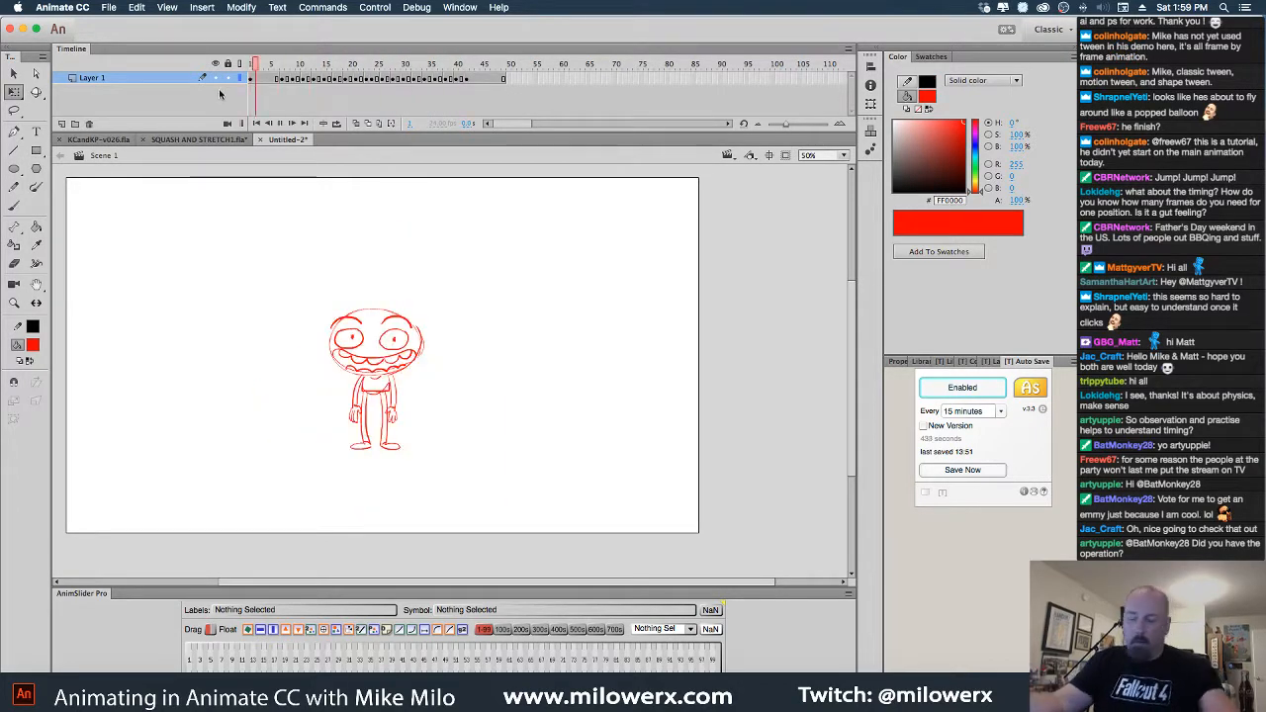
Remove two frames at the landing near frame 38 with Shift+F5 and replay the jump
key("Return")
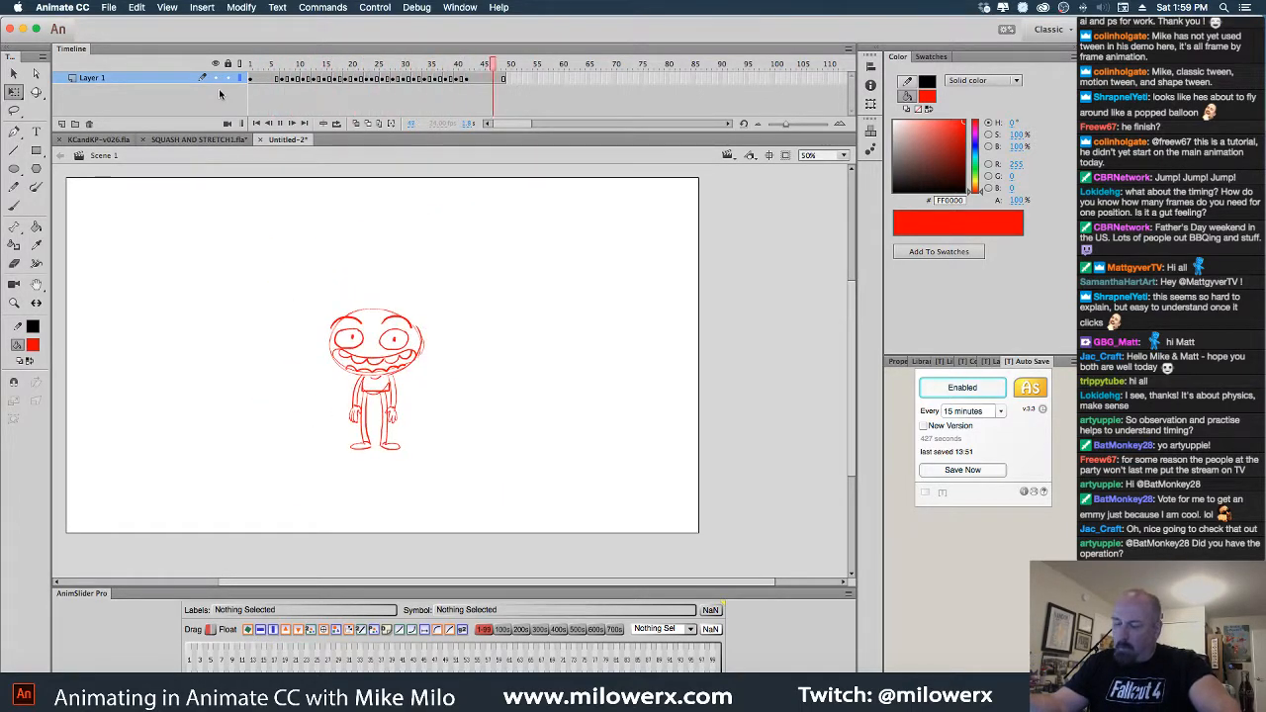
left_click_drag(457, 66, 246, 73)
key("shift+F5")
key("Return")
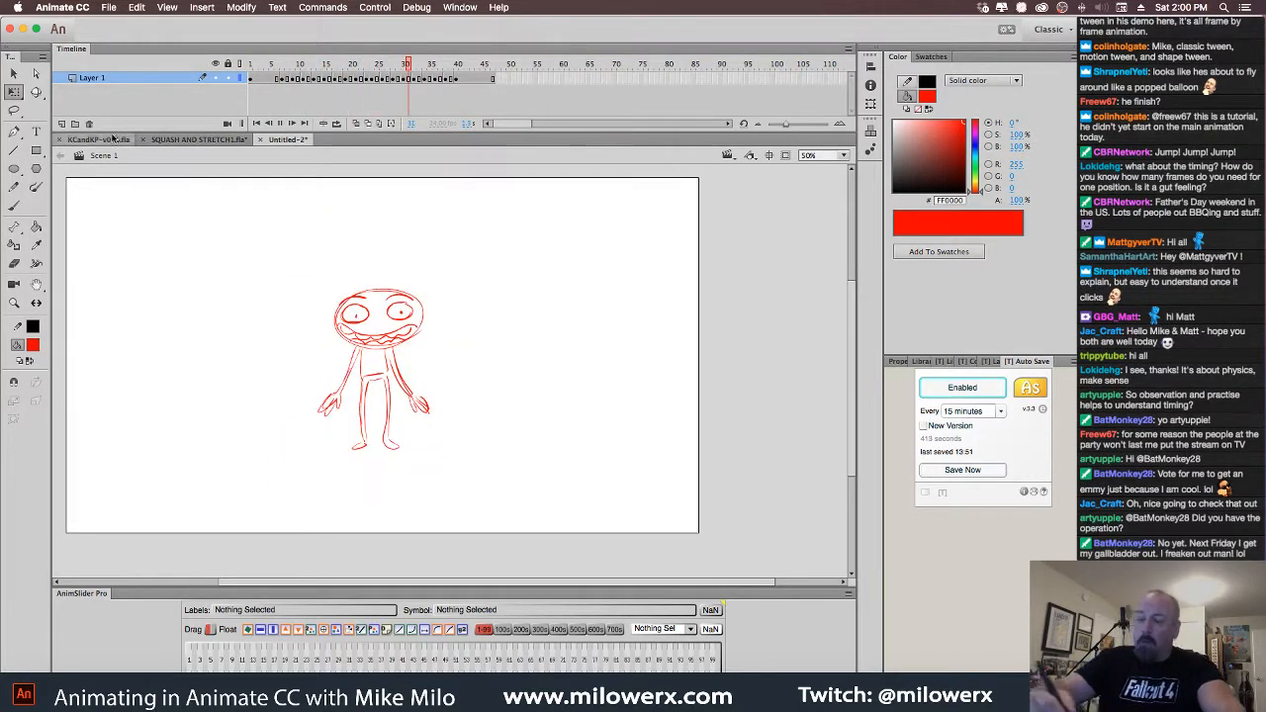
In SQUASH AND STRETCH1.fla, play the box animation and select the title text
left_click(229, 144)
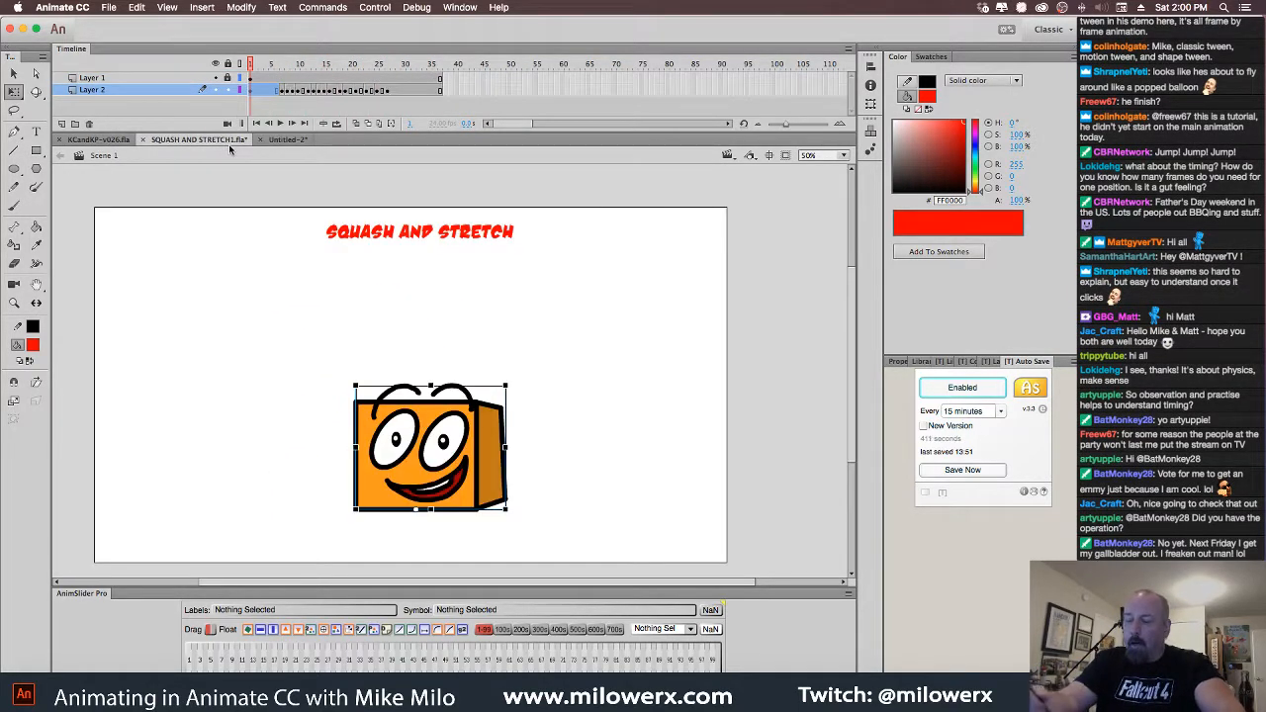
left_click(249, 65)
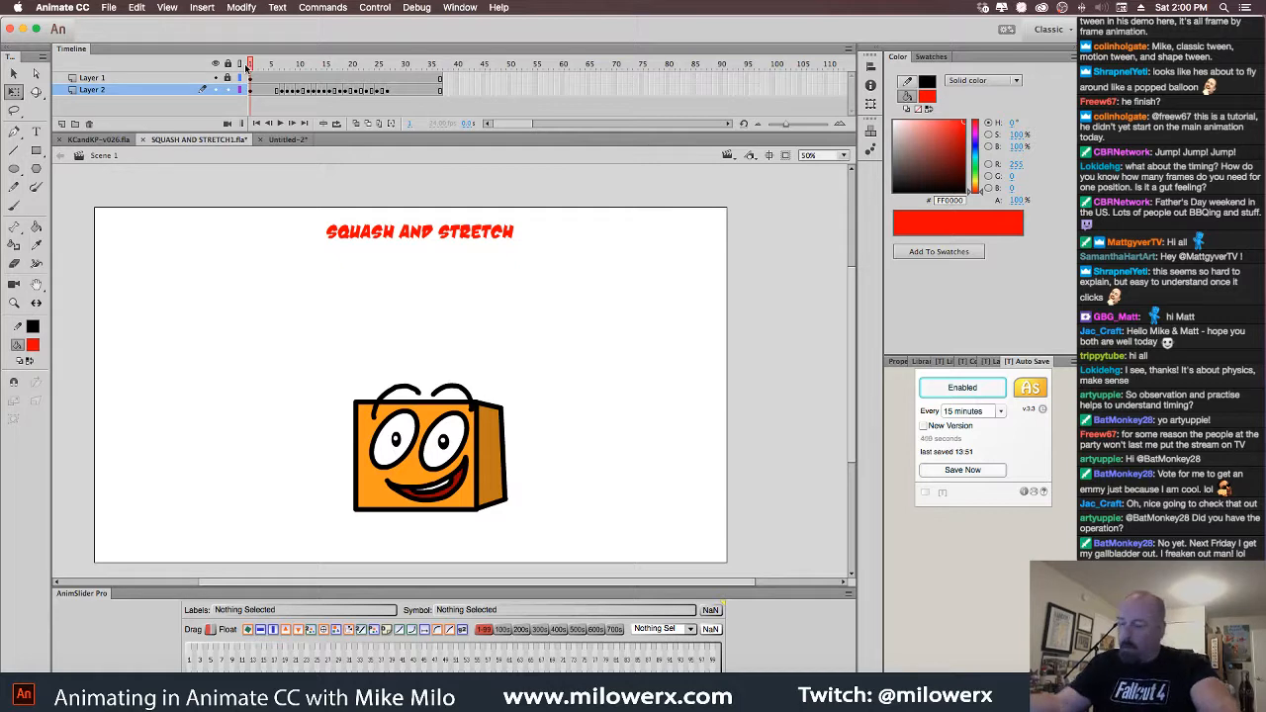
key("Return")
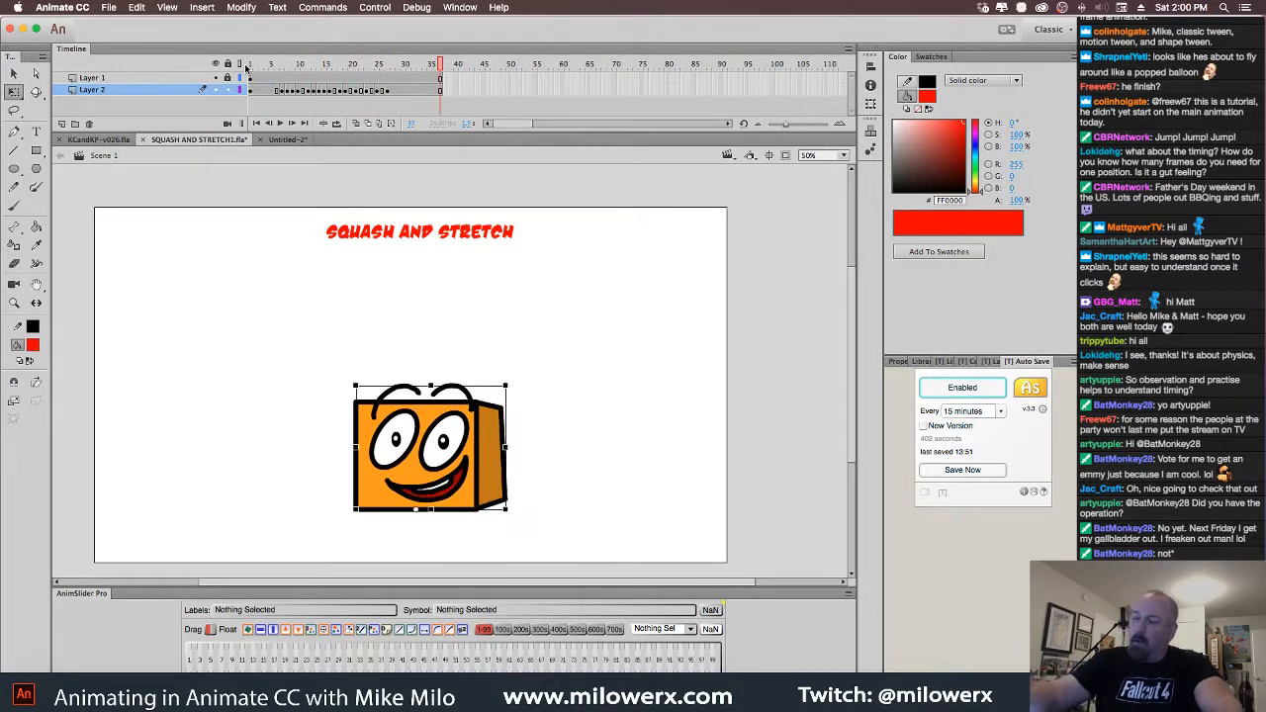
left_click(389, 199)
left_click(440, 235)
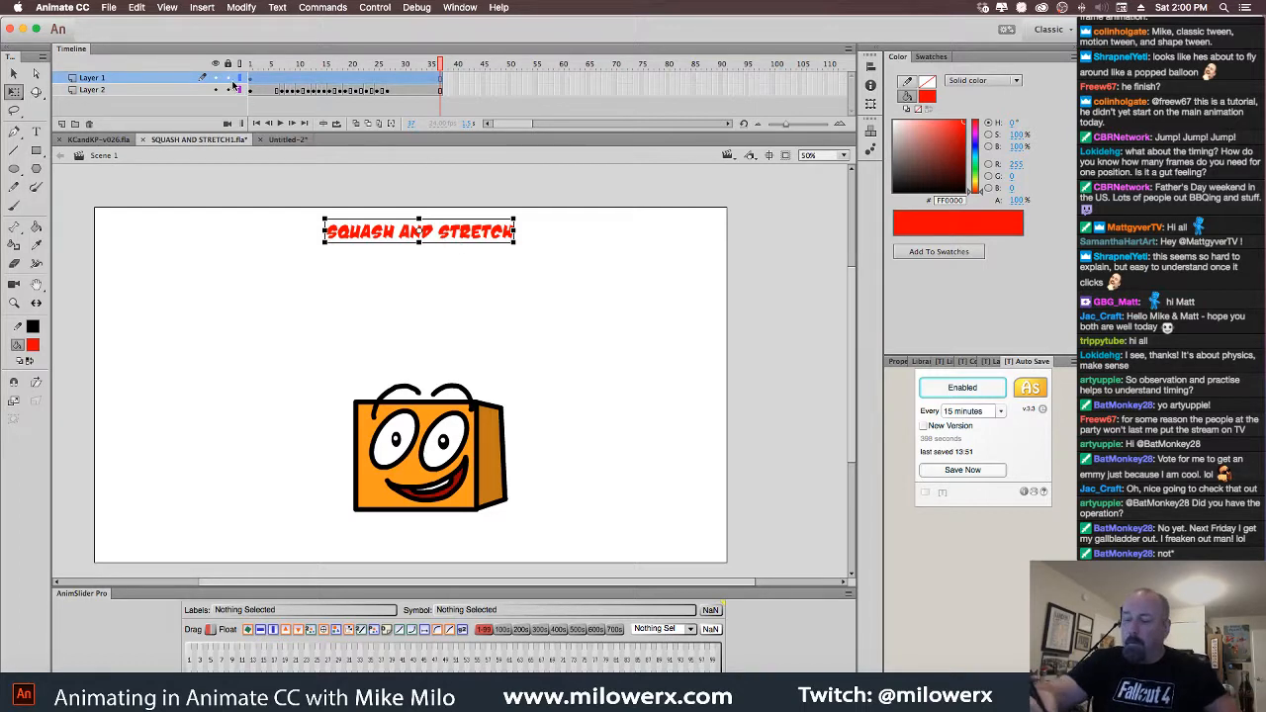
Paste the title onto a new layer in Untitled-2 and position it near the stage bottom
left_click(287, 139)
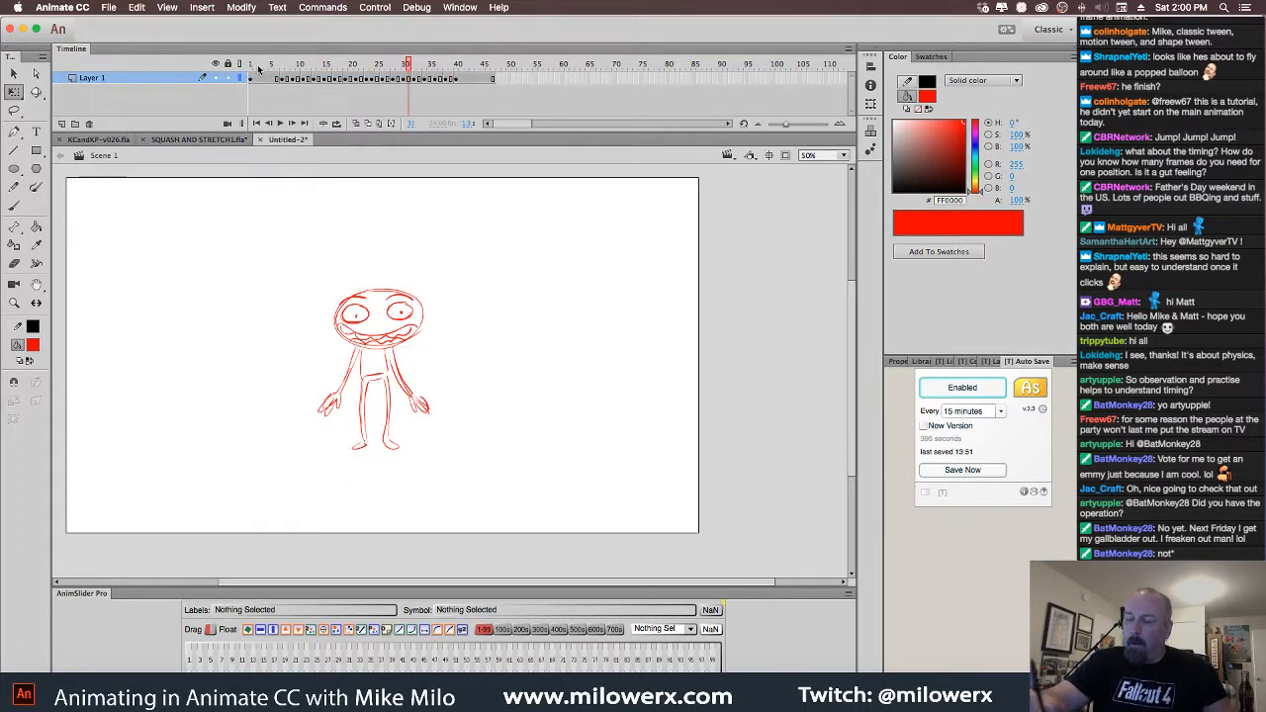
left_click(62, 123)
left_click(248, 80)
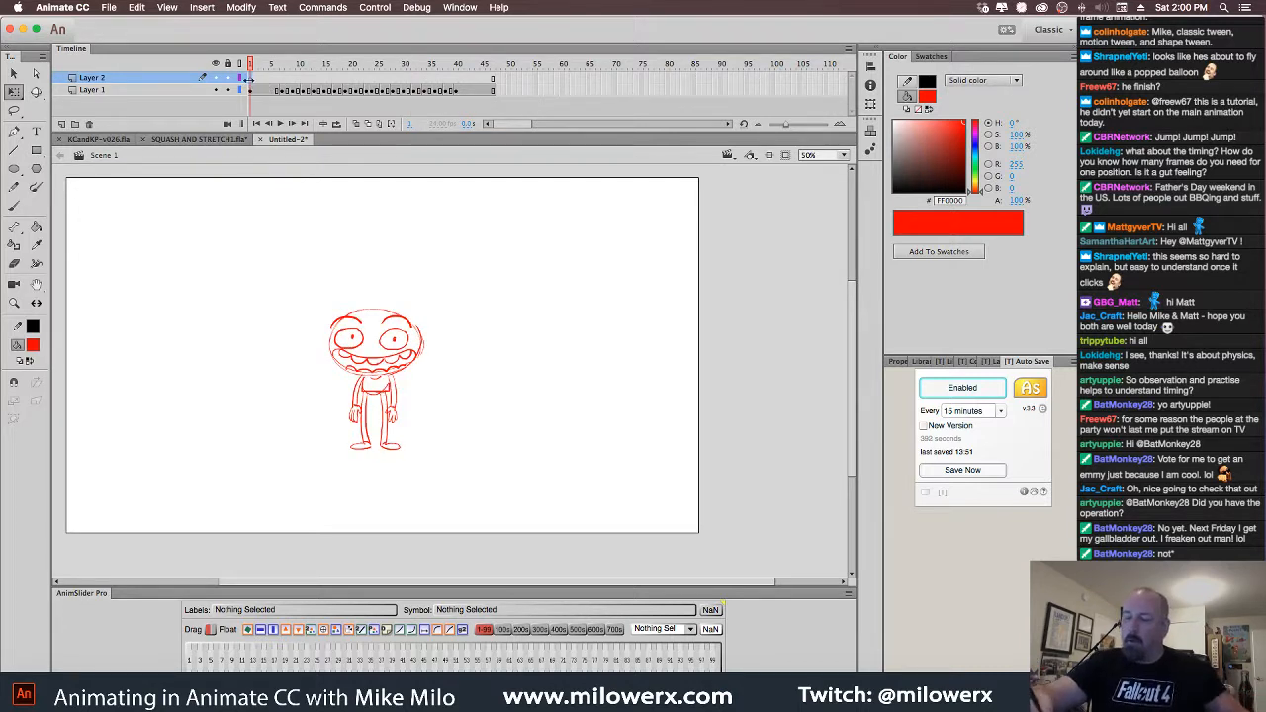
key("super+v")
mouse_move(503, 384)
left_mouse_down()
mouse_move(446, 205)
mouse_move(420, 210)
left_mouse_up()
left_click(277, 65)
mouse_move(278, 69)
left_mouse_down()
mouse_move(392, 75)
mouse_move(299, 77)
left_mouse_up()
left_click_drag(420, 204, 404, 504)
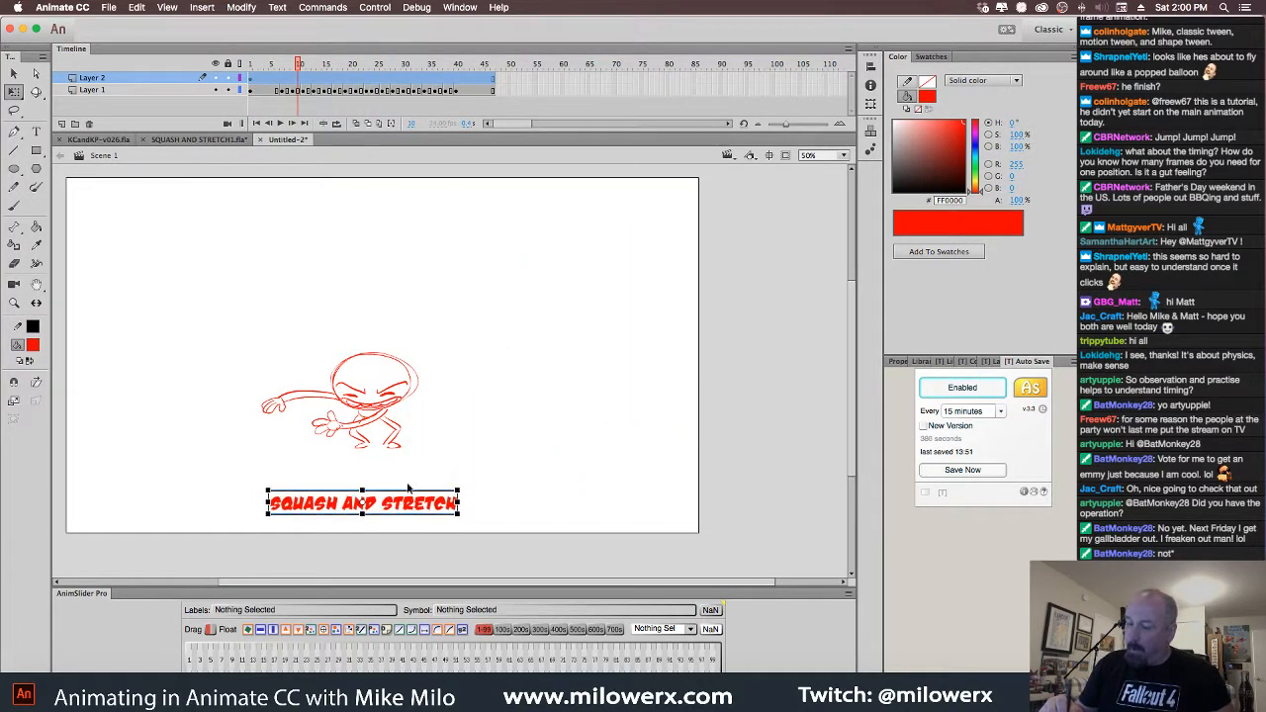
mouse_move(301, 67)
left_mouse_down()
mouse_move(251, 71)
mouse_move(349, 89)
mouse_move(447, 79)
mouse_move(230, 91)
left_mouse_up()
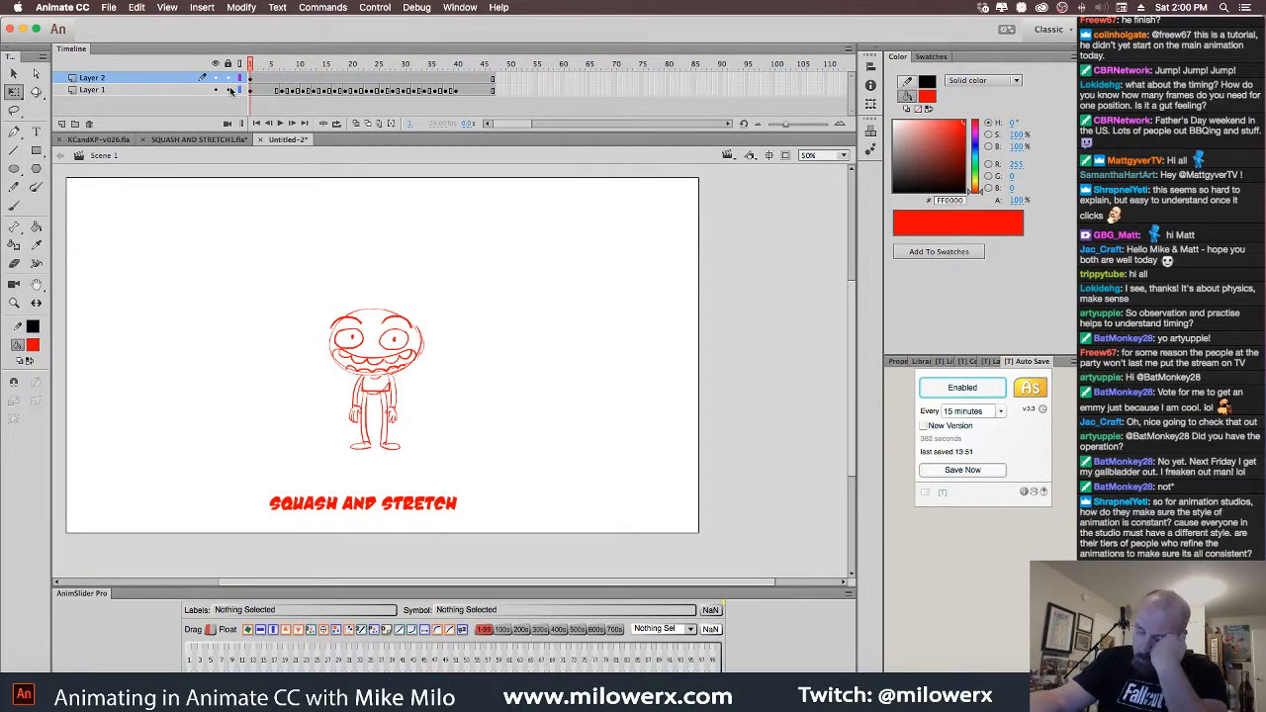
Choose File > Save As for the sketch document
left_click(111, 8)
left_click(112, 9)
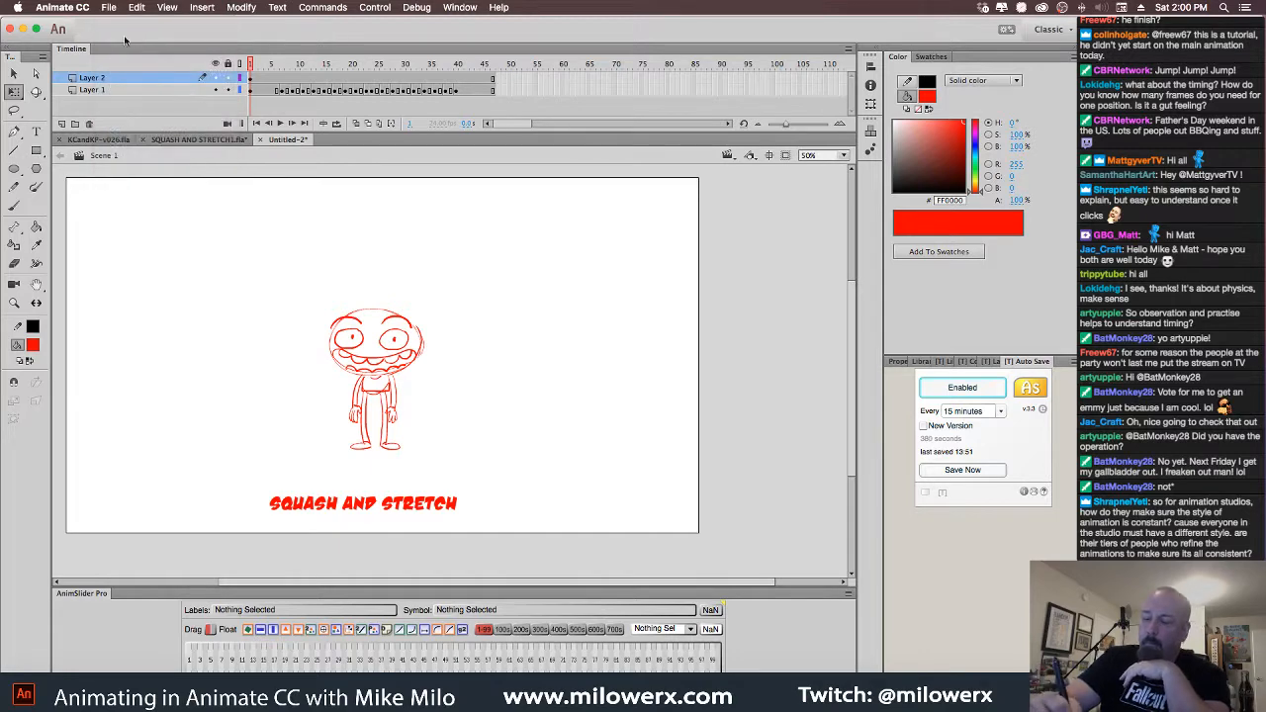
left_click(111, 10)
left_click(129, 118)
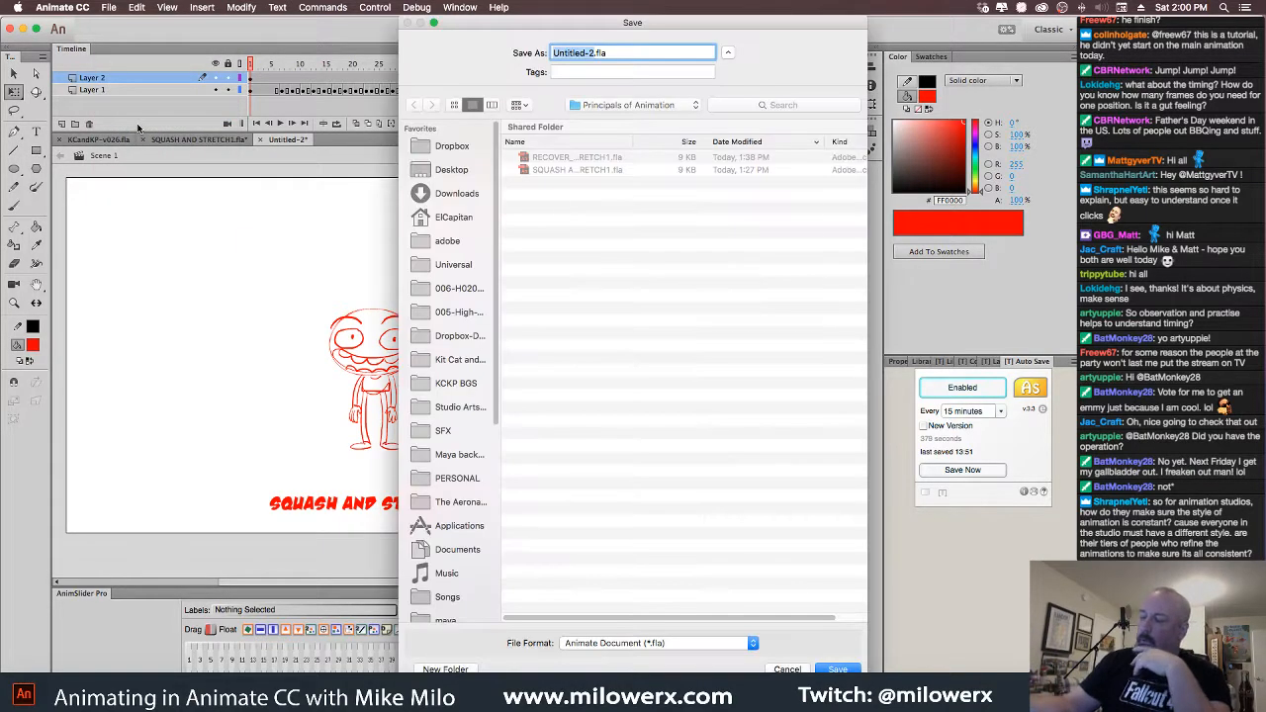
Save as SQUASH AND STRETCH2.fla by changing 1 to 2, then scrub the opening frames
left_click(608, 172)
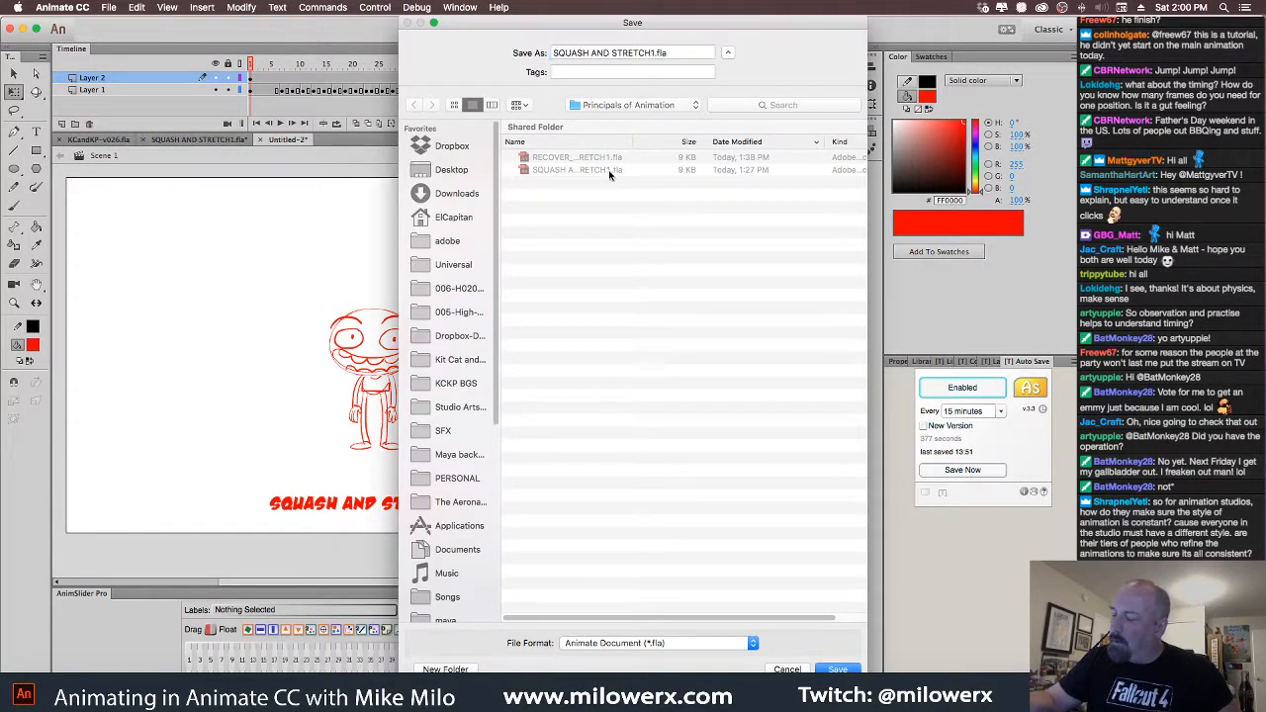
left_click(658, 52)
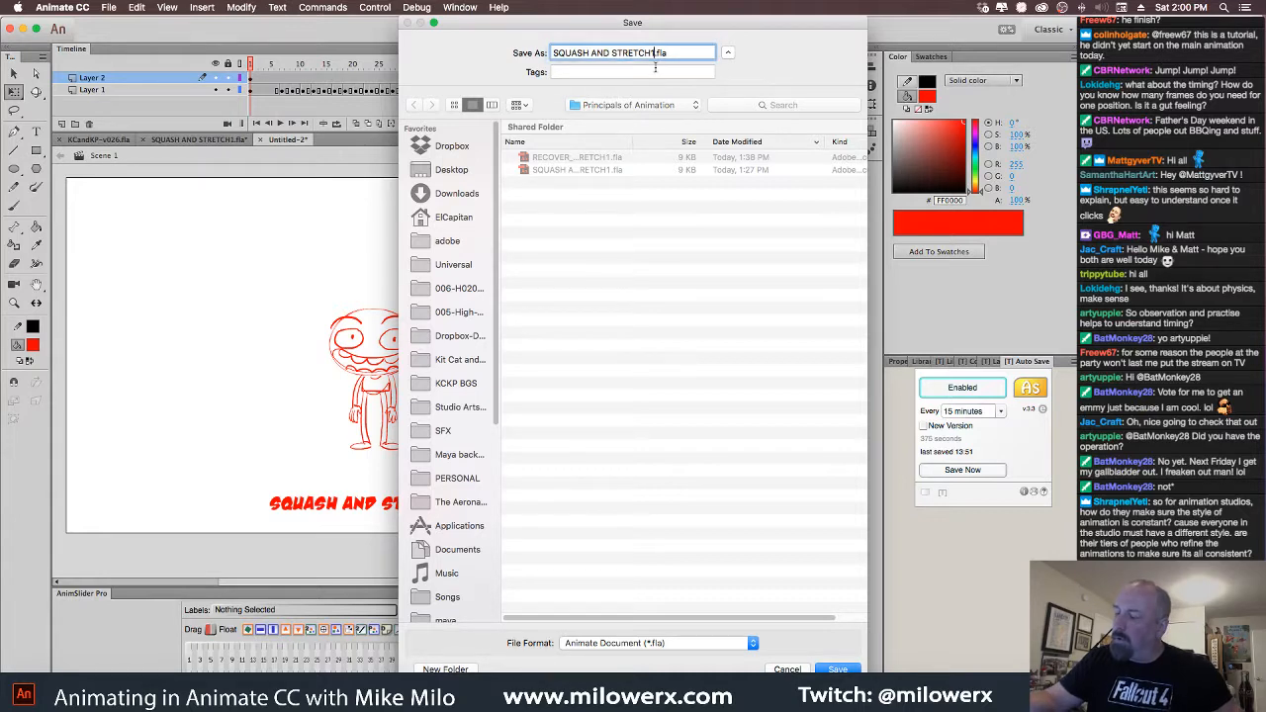
key("BackSpace")
type("2")
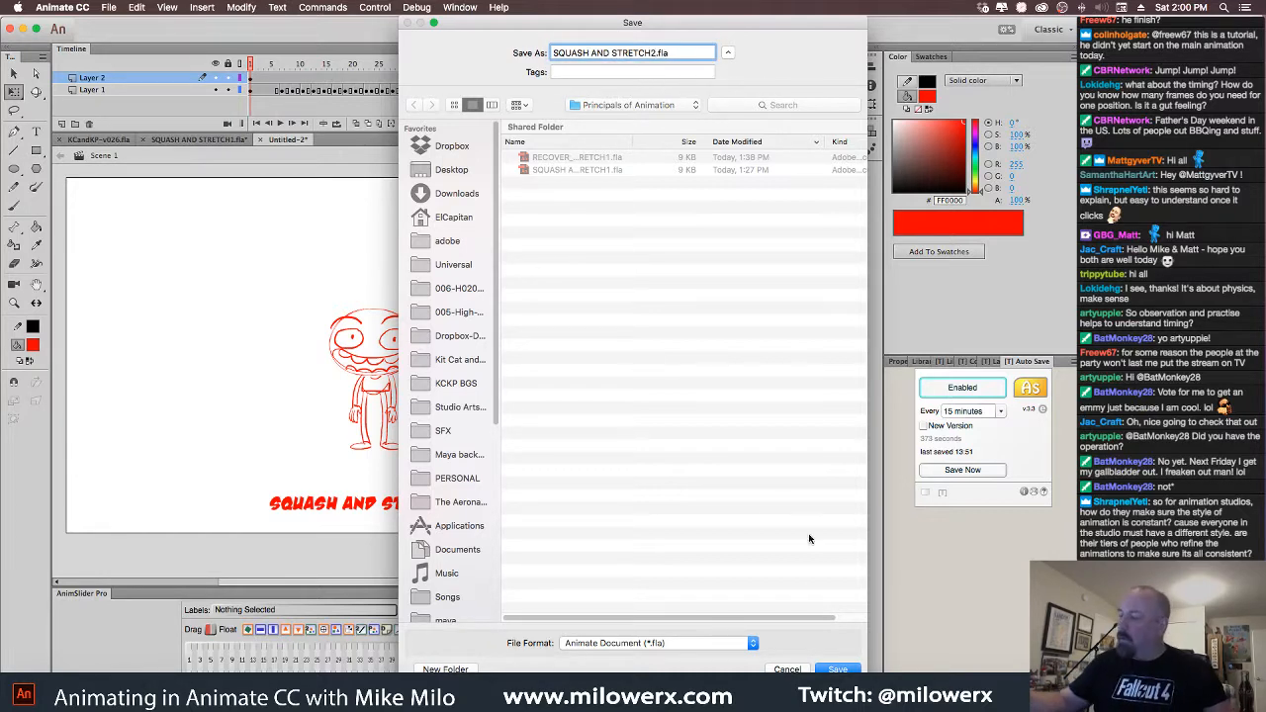
left_click(837, 669)
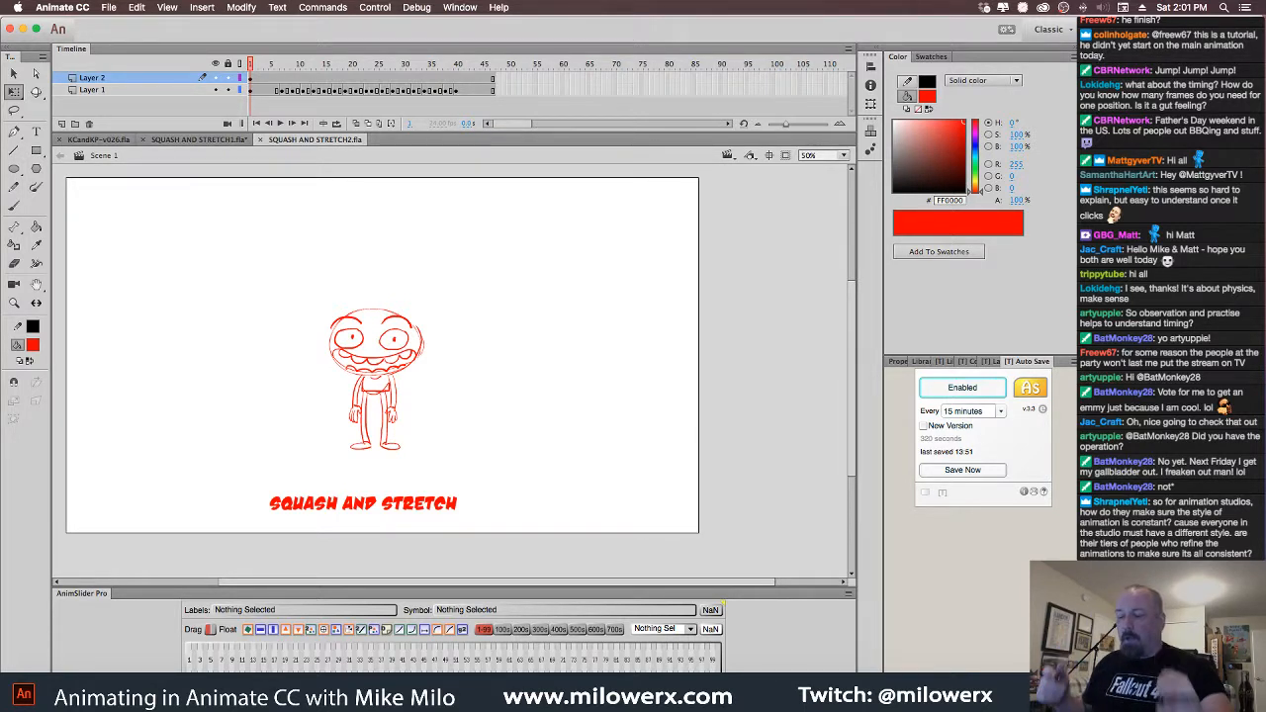
left_click(265, 65)
left_click_drag(264, 65, 237, 69)
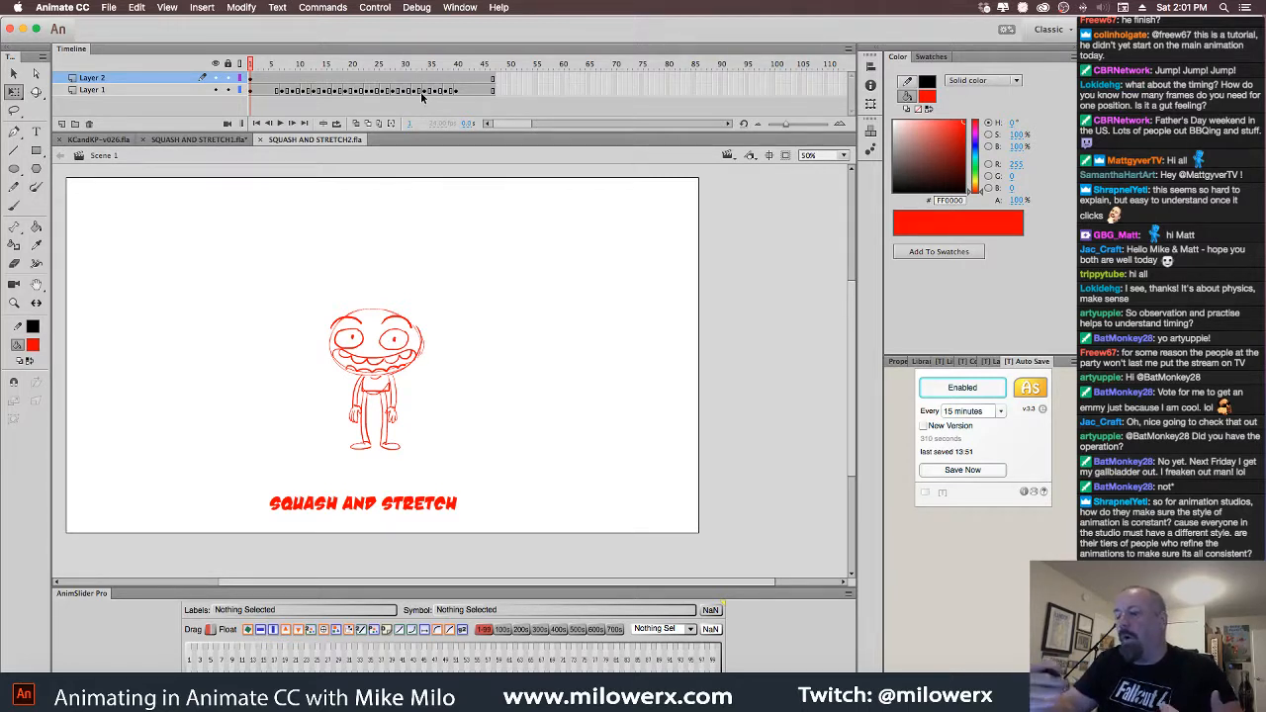
Close SQUASH AND STRETCH2.fla and SQUASH AND STRETCH1.fla, saving changes to SQUASH AND STRETCH1.fla
left_click(261, 140)
left_click(142, 139)
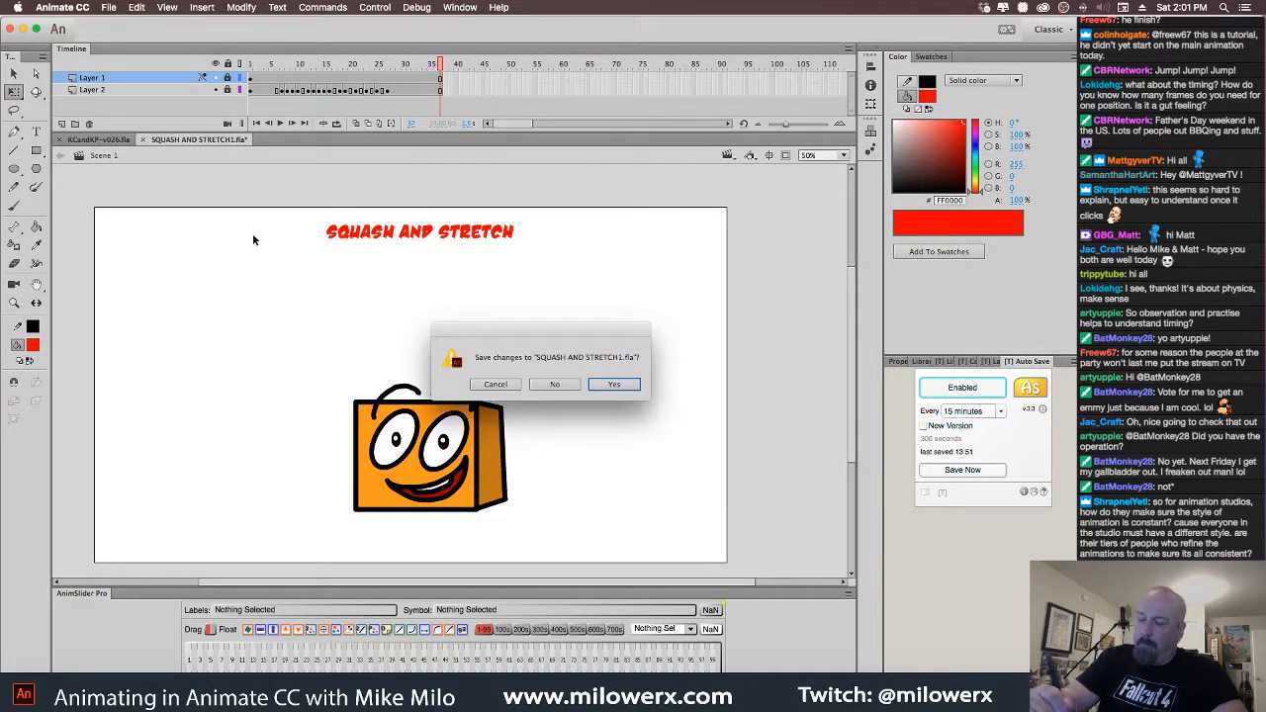
left_click(615, 383)
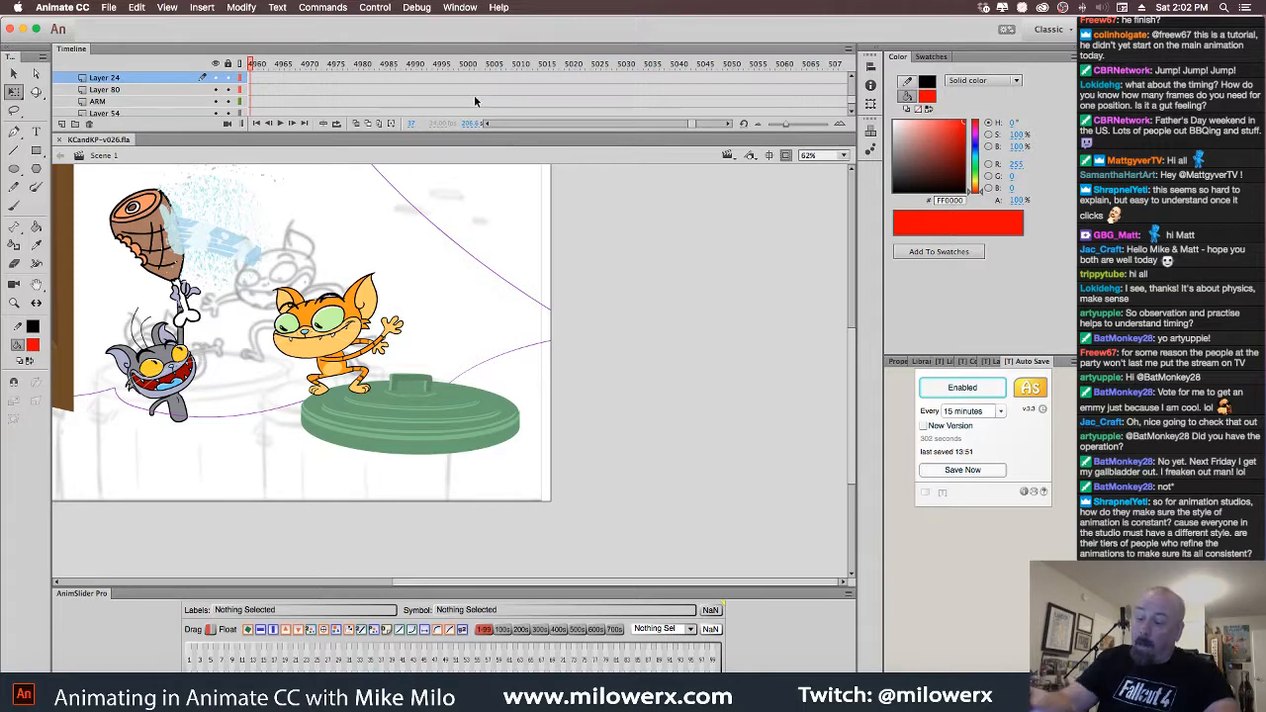
Scroll the KCandKP-v026.fla timeline to around frame 4950 and select the orange cat
left_click(487, 125)
left_click(487, 125)
mouse_move(427, 68)
left_mouse_down()
mouse_move(337, 78)
mouse_move(460, 81)
mouse_move(337, 83)
mouse_move(415, 89)
mouse_move(353, 87)
mouse_move(386, 79)
mouse_move(372, 71)
left_mouse_up()
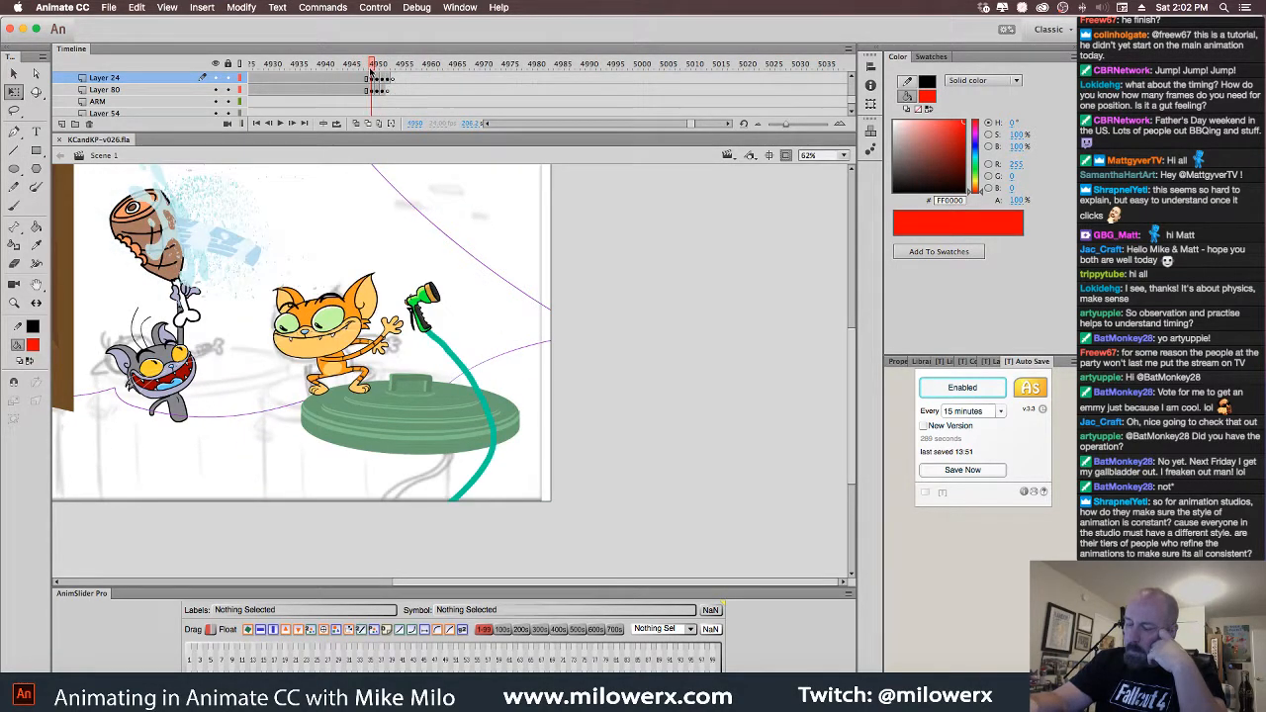
left_click(344, 364)
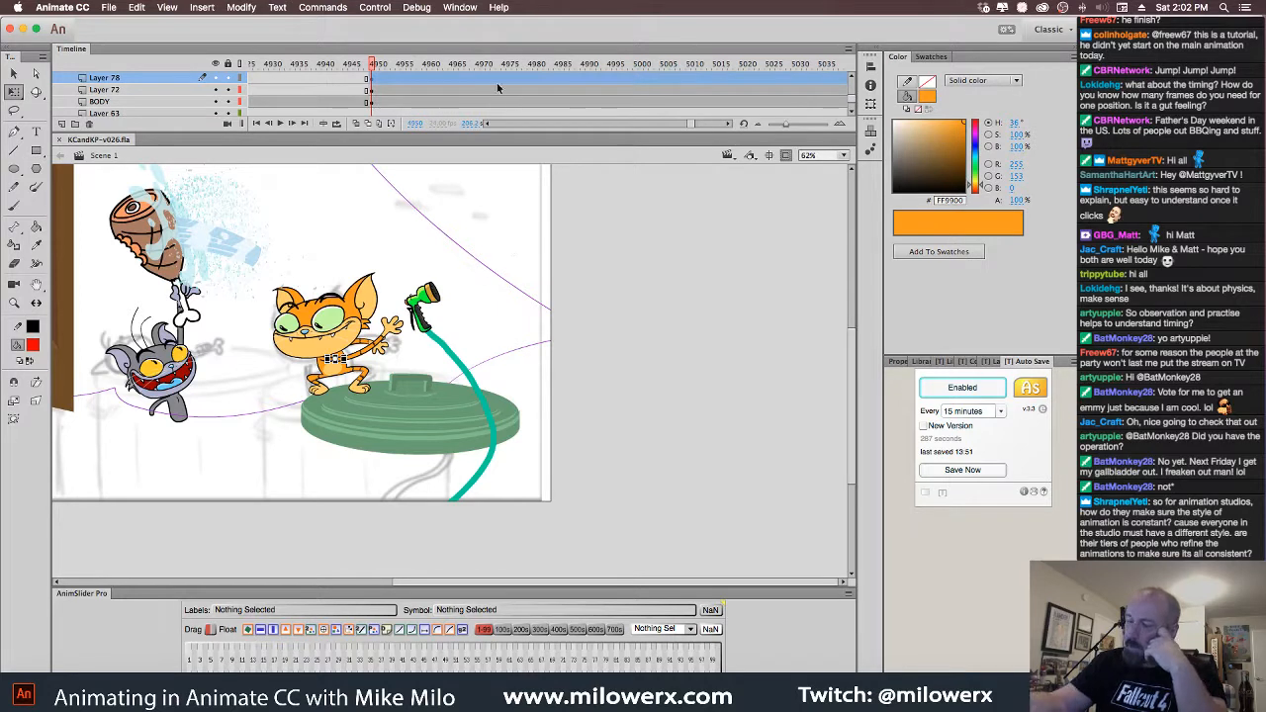
left_click(853, 77)
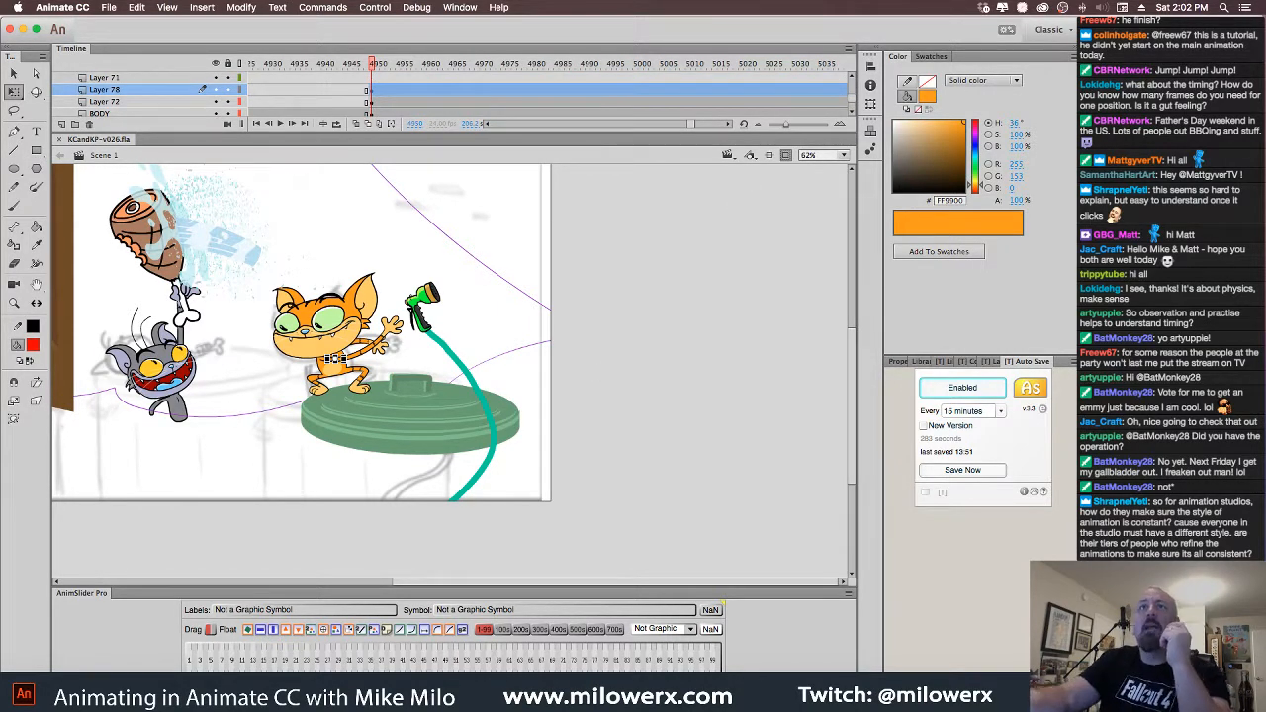
key("super+Tab")
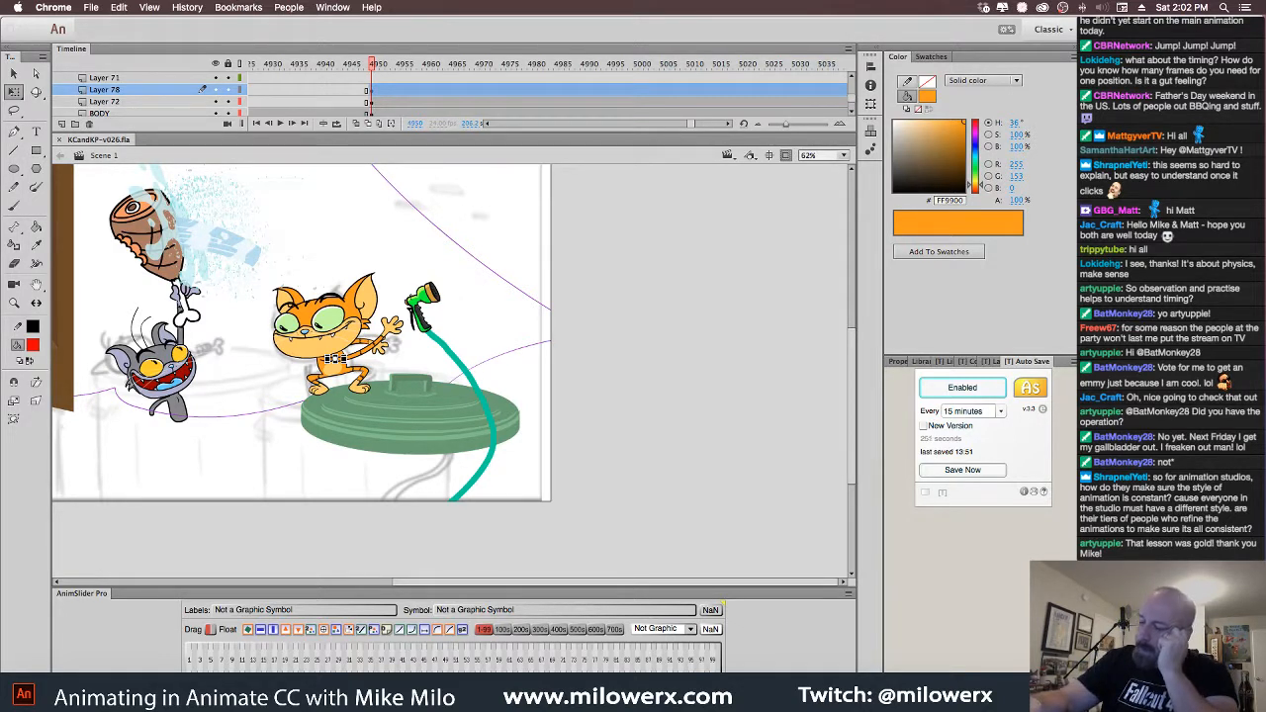
left_click(363, 67)
mouse_move(372, 64)
left_mouse_down()
mouse_move(358, 67)
mouse_move(384, 78)
mouse_move(363, 82)
mouse_move(380, 87)
left_mouse_up()
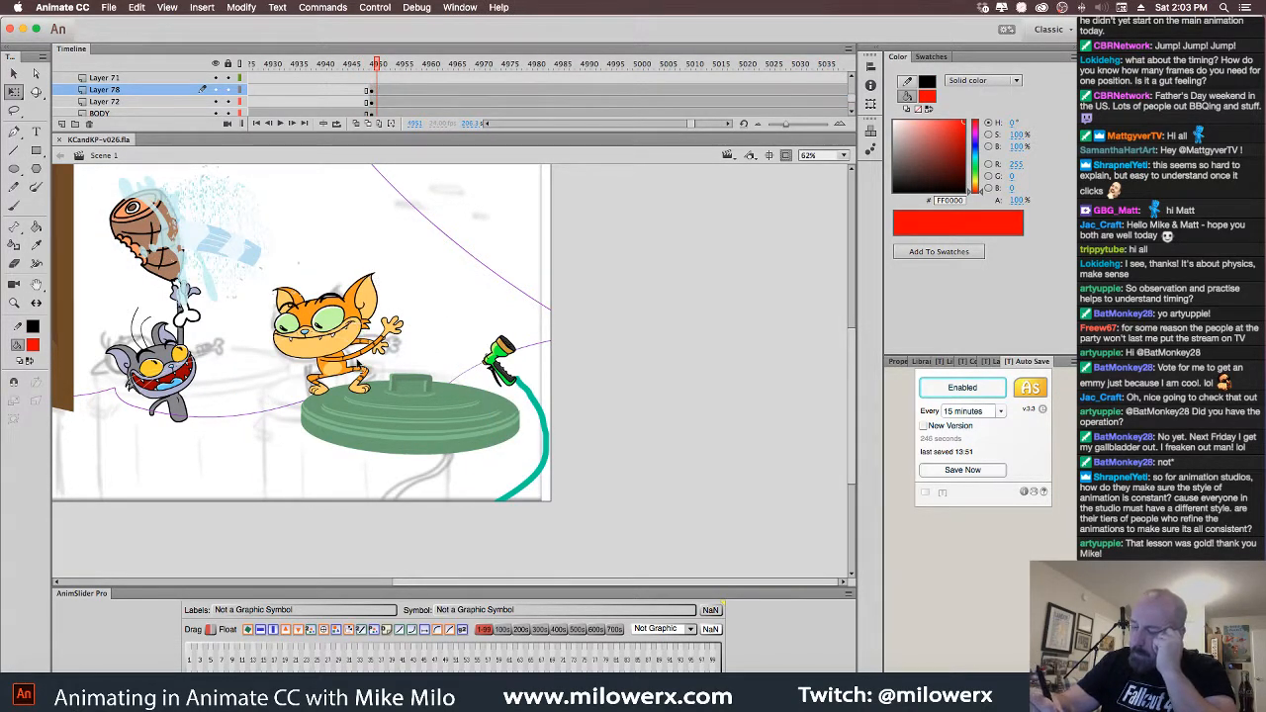
Insert a keyframe on Layer 78 at frame 4952
left_click(387, 91)
left_click(385, 96)
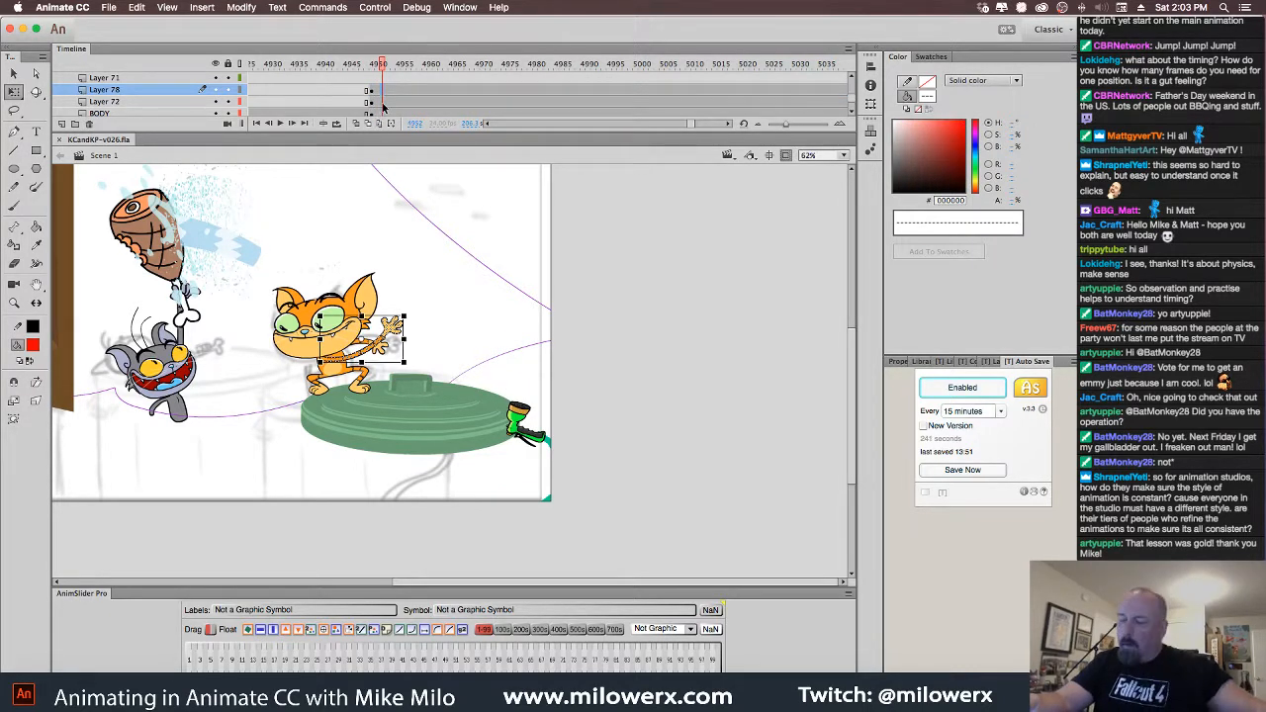
key("F6")
Delete the cat's BODY frame at 4950 so only the head remains
left_click(347, 384)
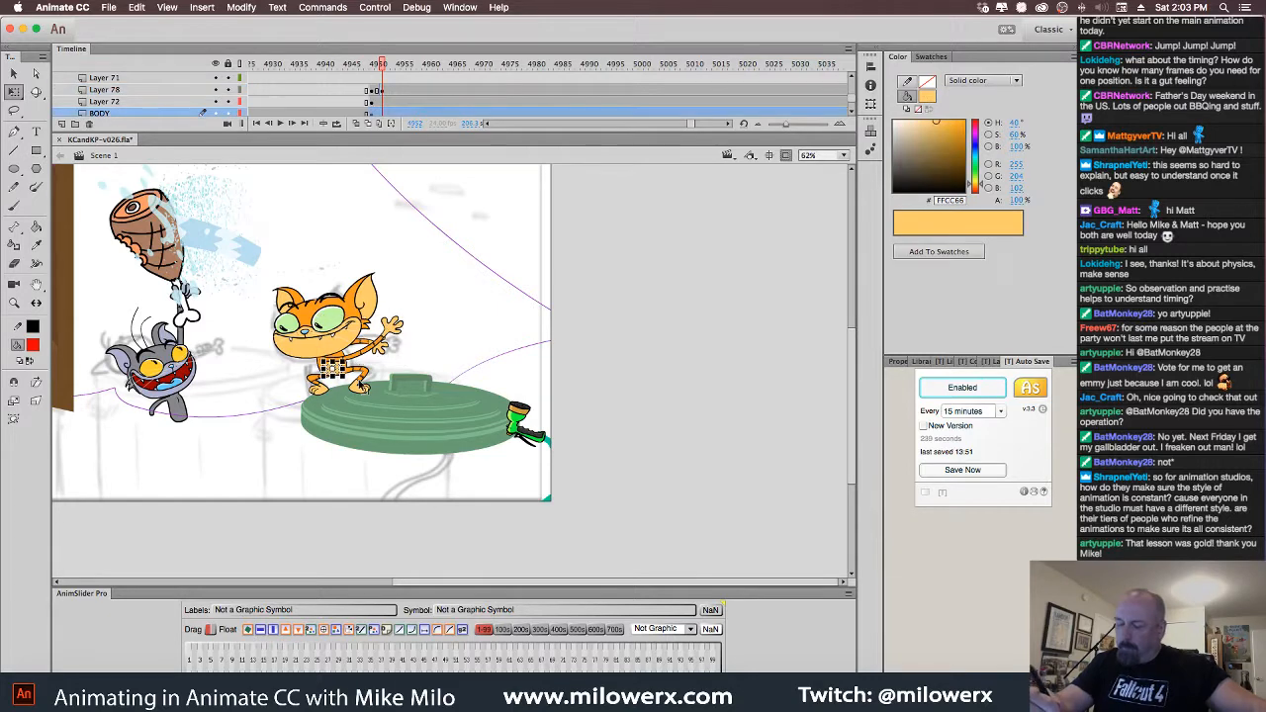
left_click(388, 115)
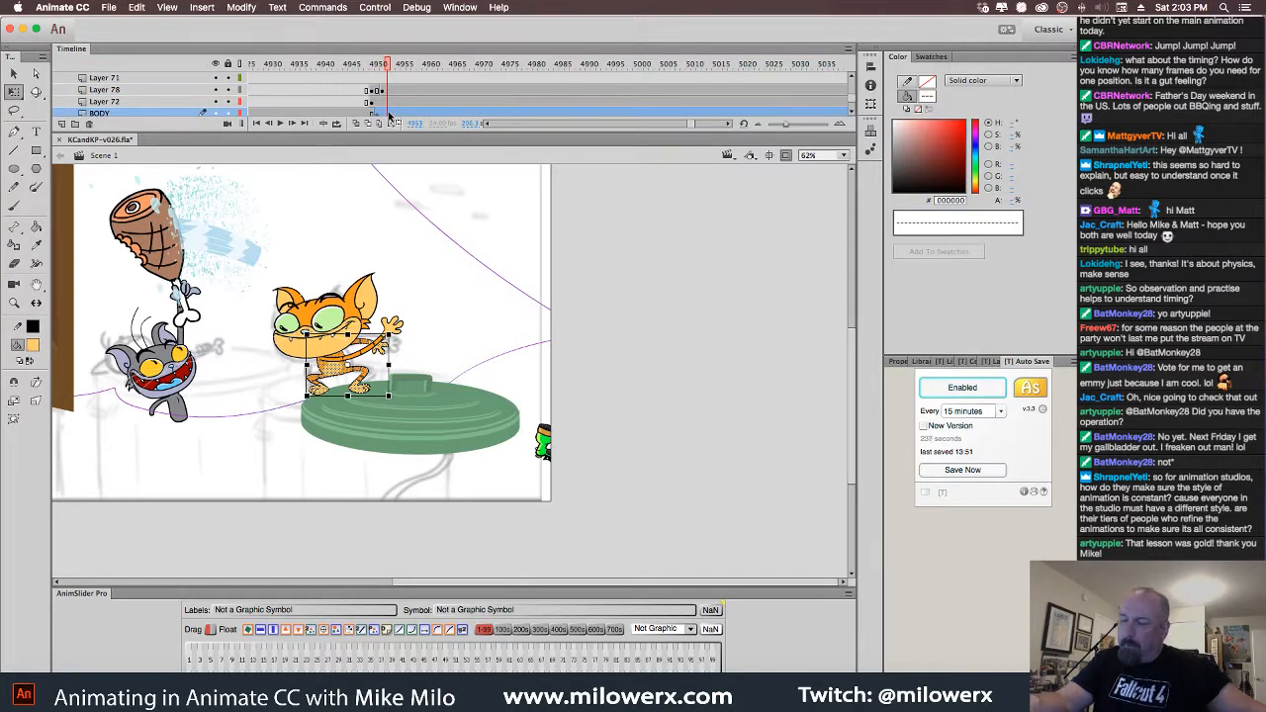
left_click(387, 115)
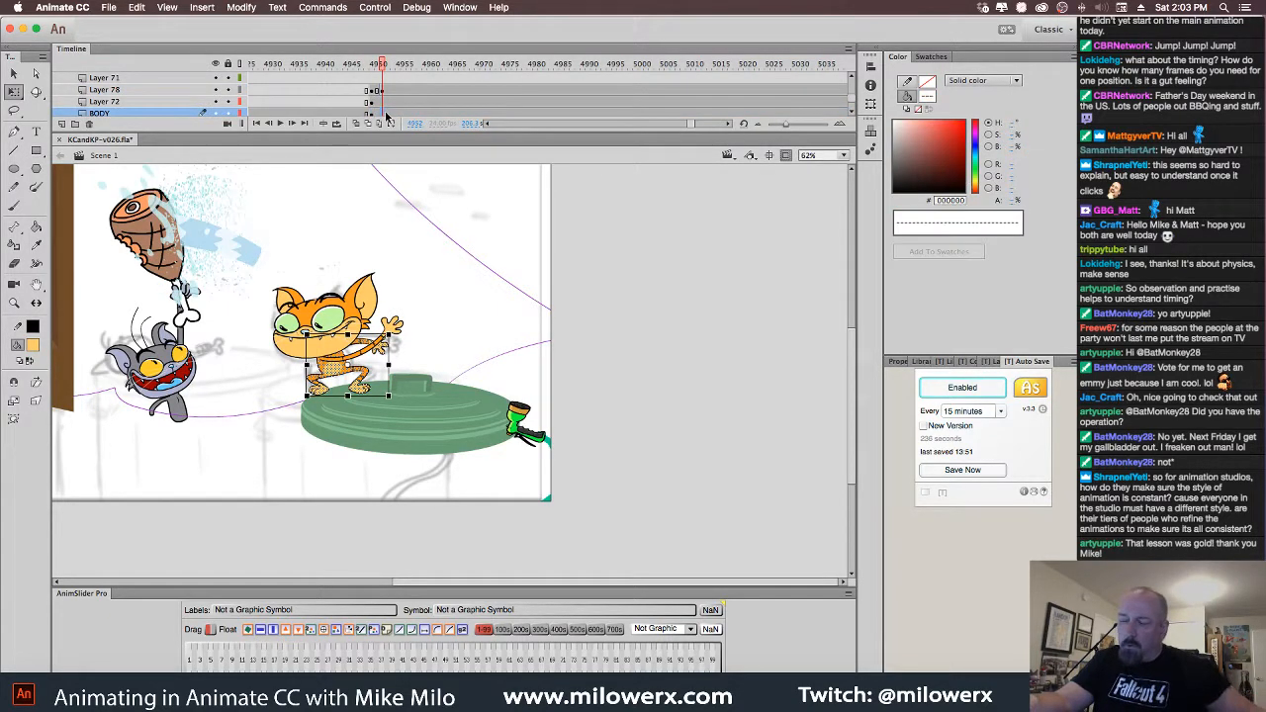
left_click(377, 91)
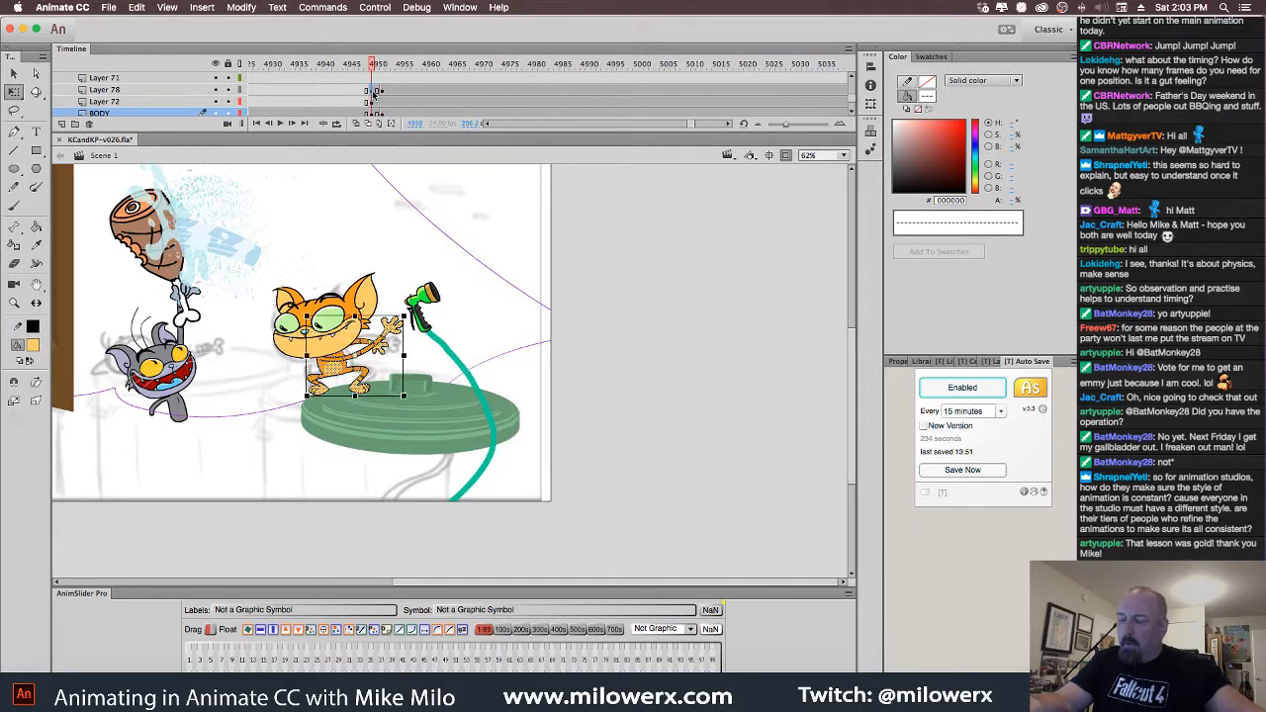
left_click(377, 115)
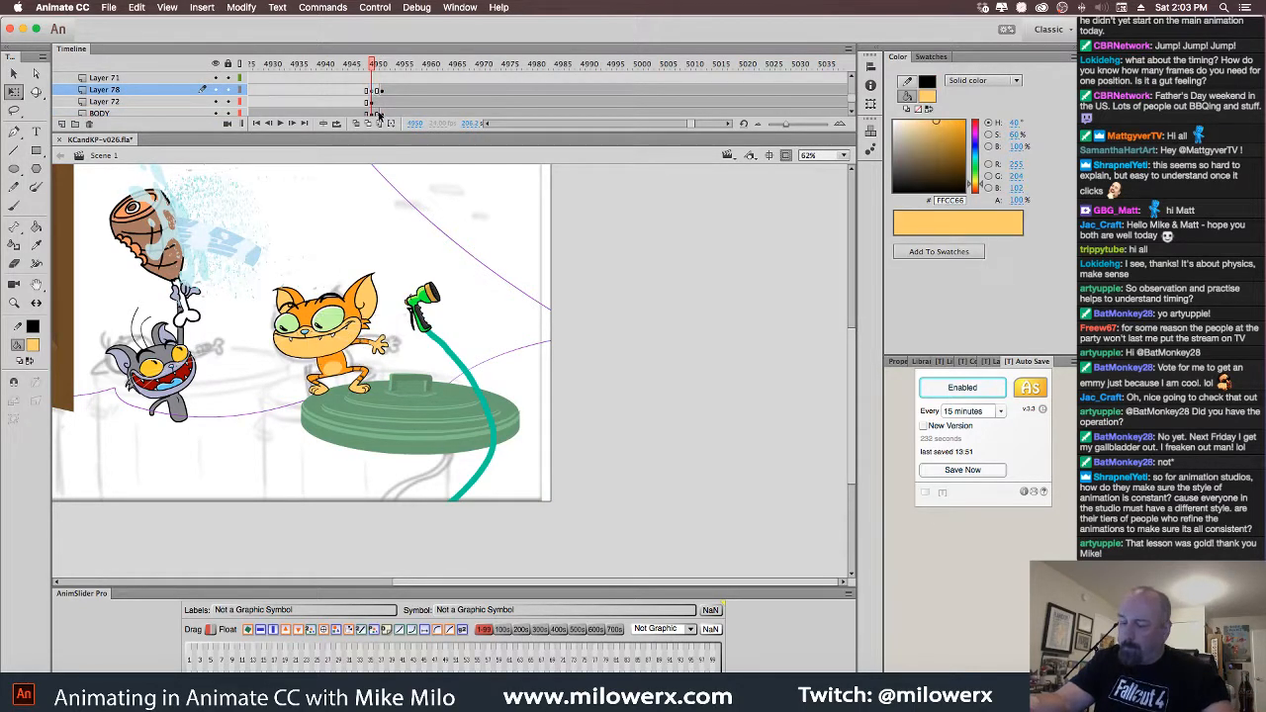
left_click(374, 114)
key("Delete")
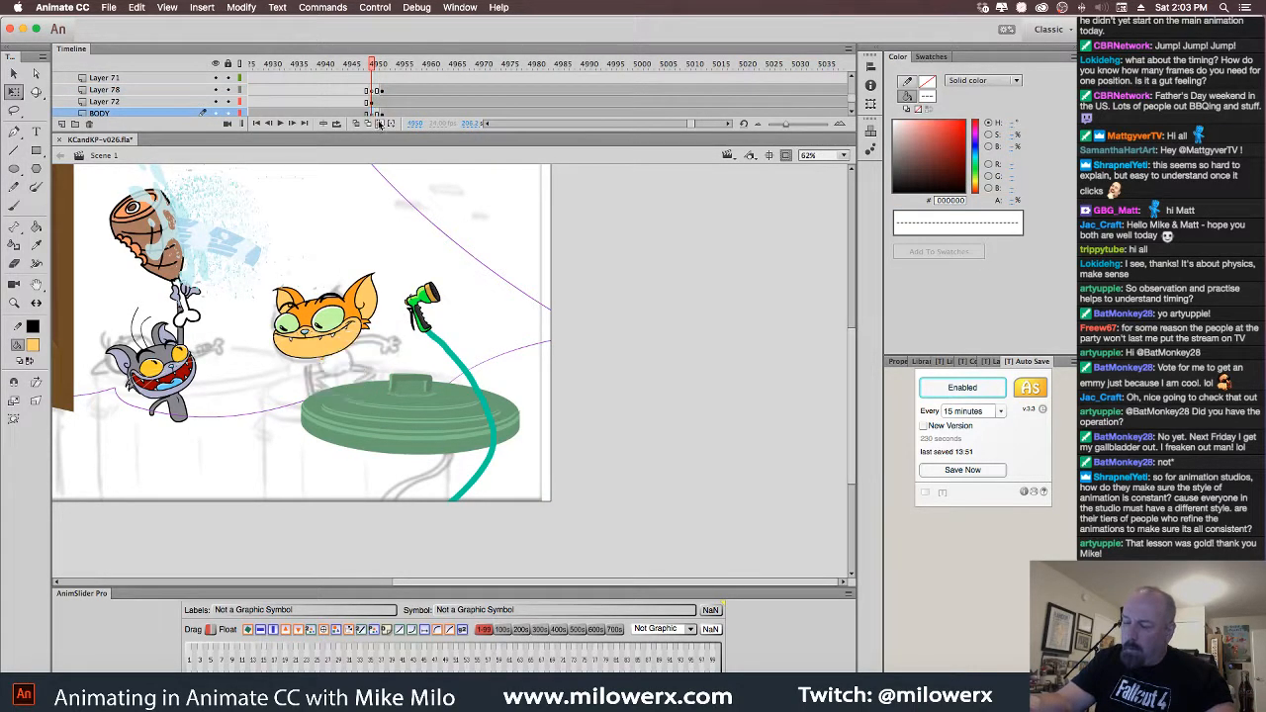
Flip through frames 4949–4952 to compare the cat's poses, ending on 4950
left_click(383, 102)
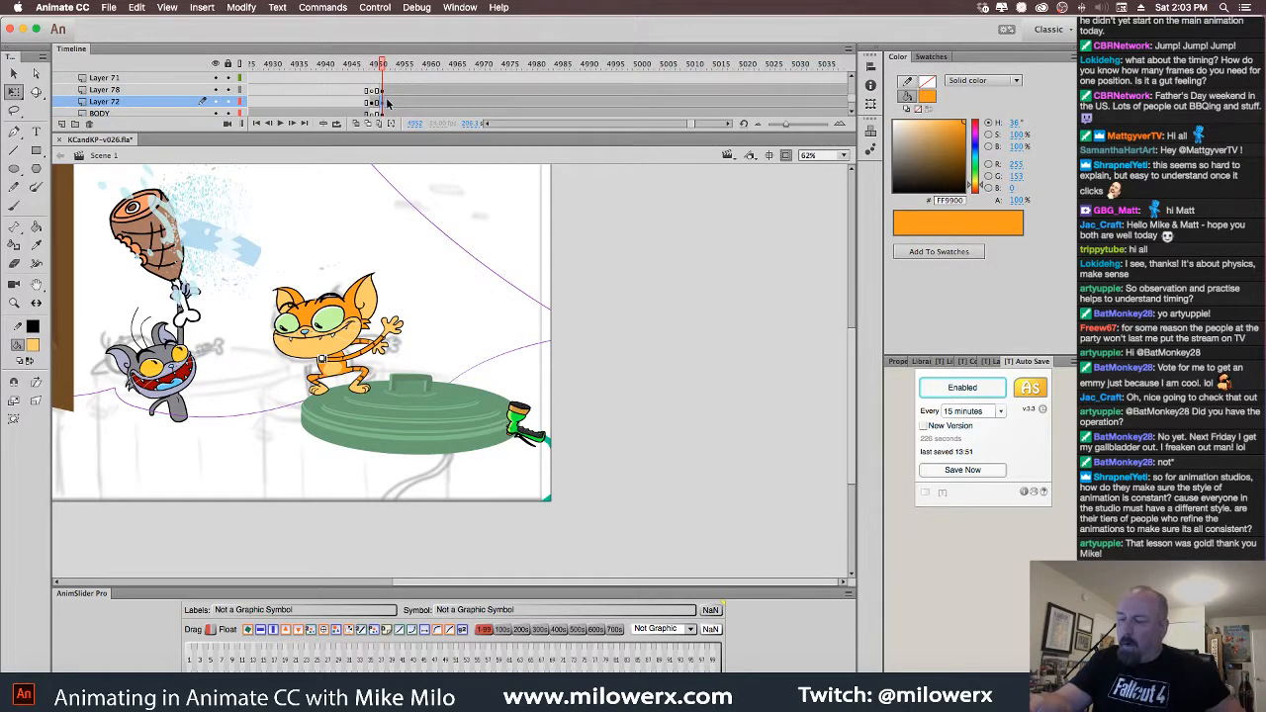
left_click(374, 103)
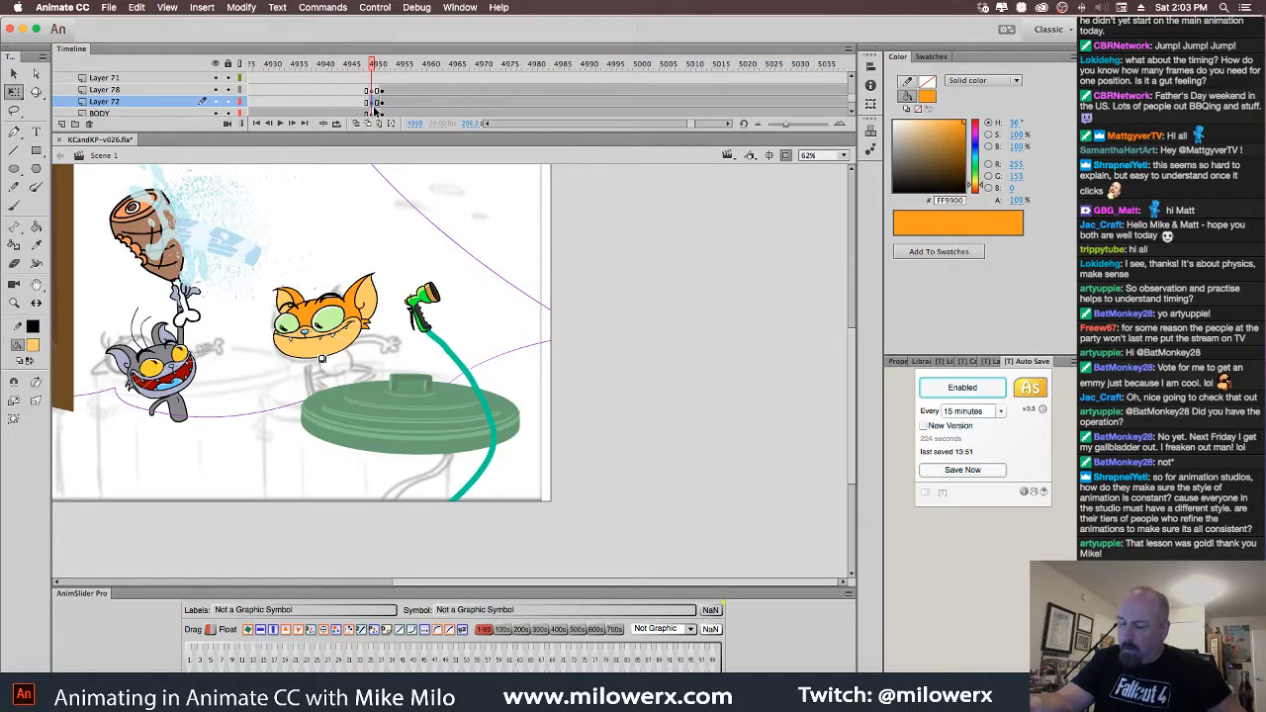
key("period")
key("period")
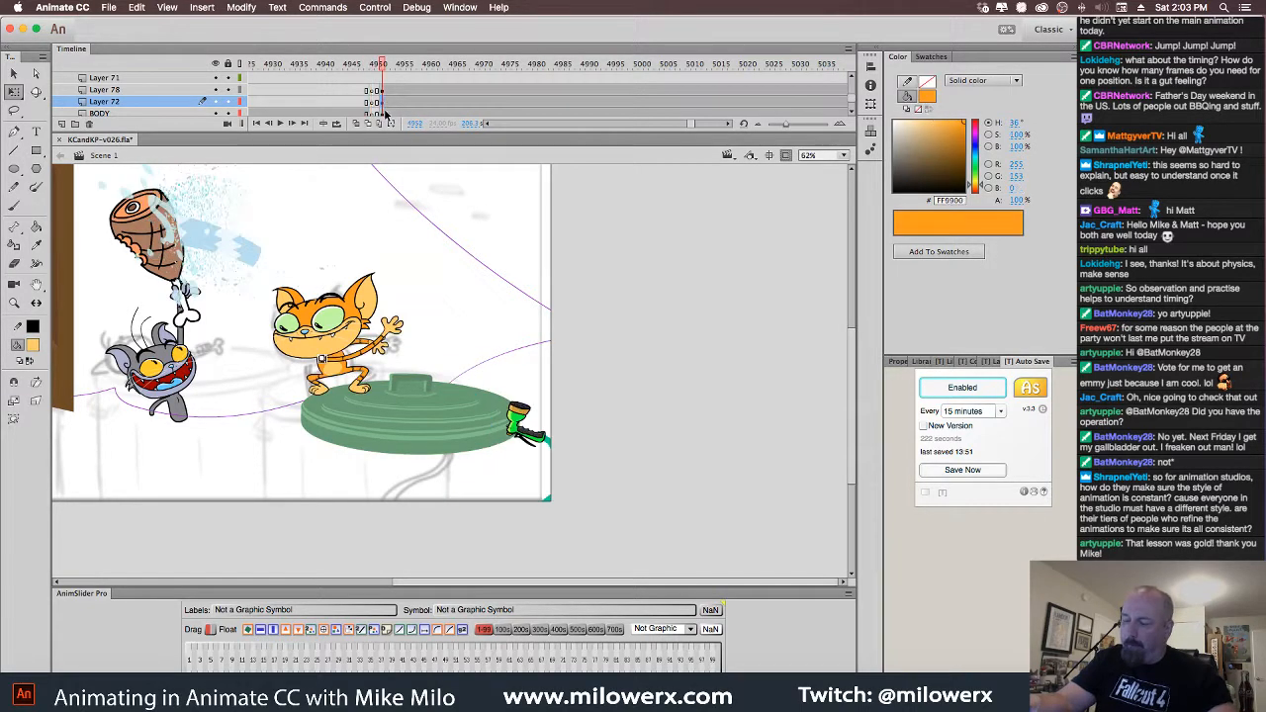
key("Escape")
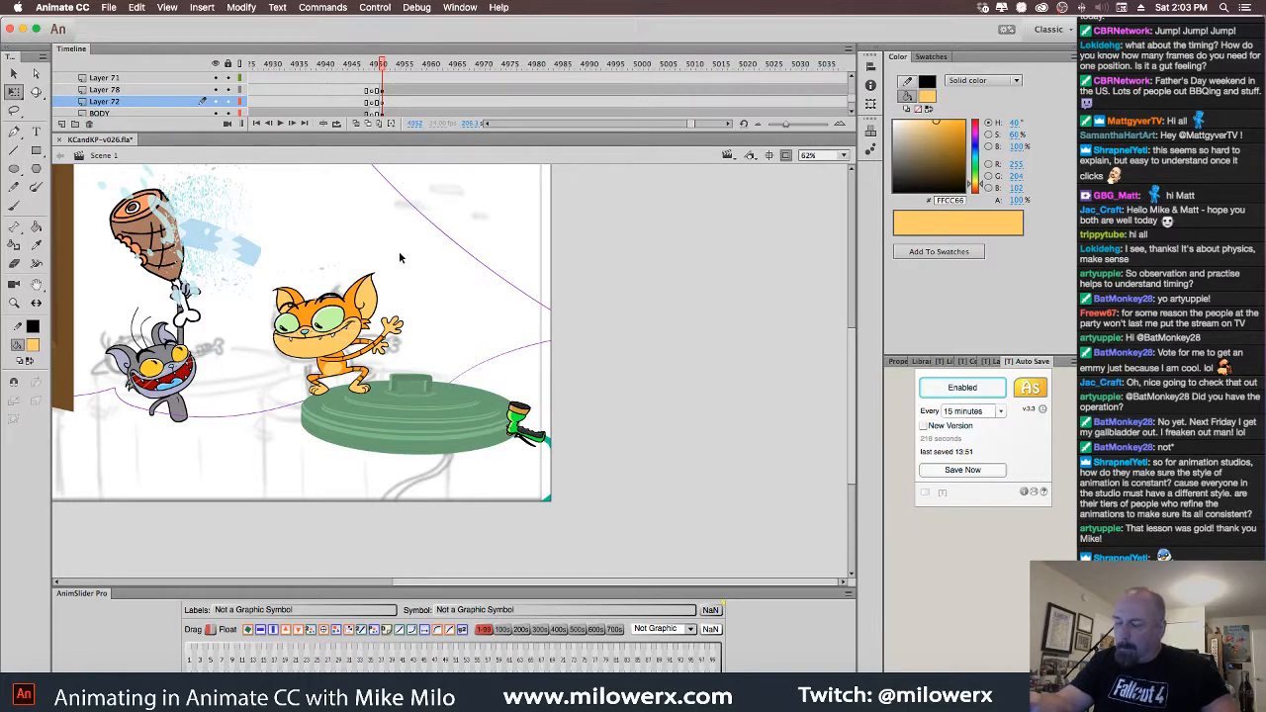
key("comma")
key("period")
key("comma")
key("comma")
key("comma")
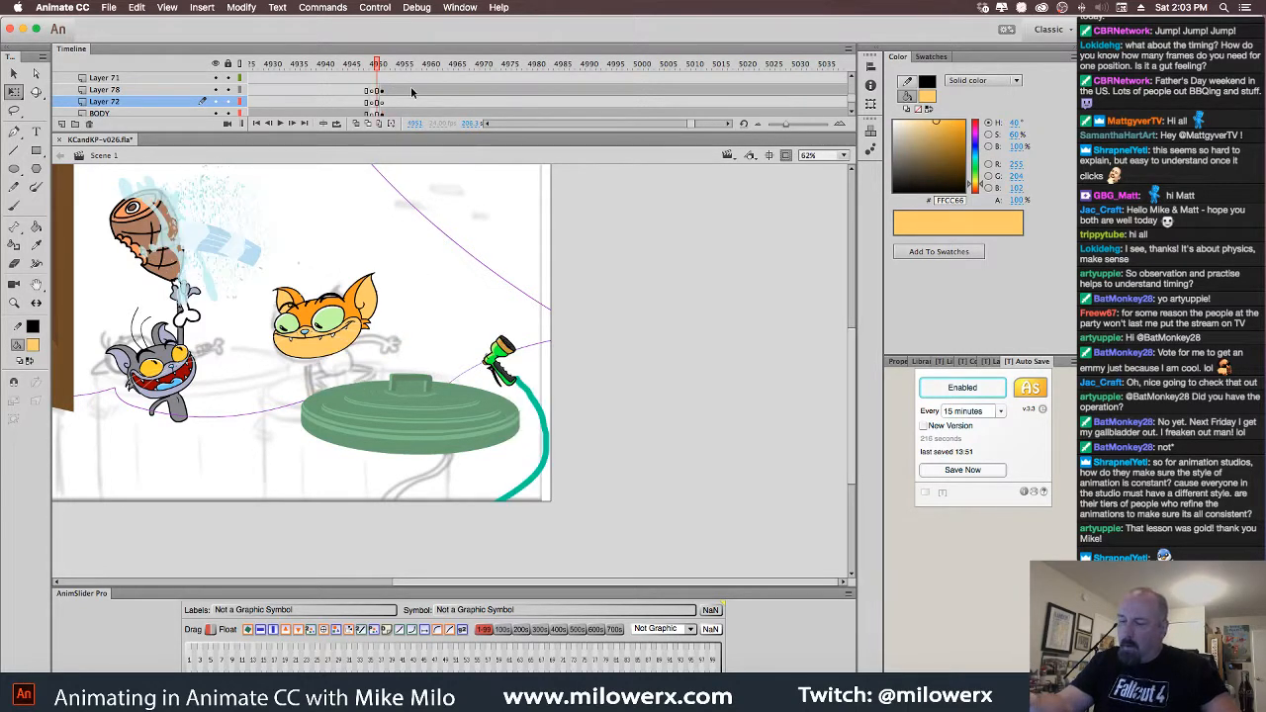
key("period")
key("period")
key("period")
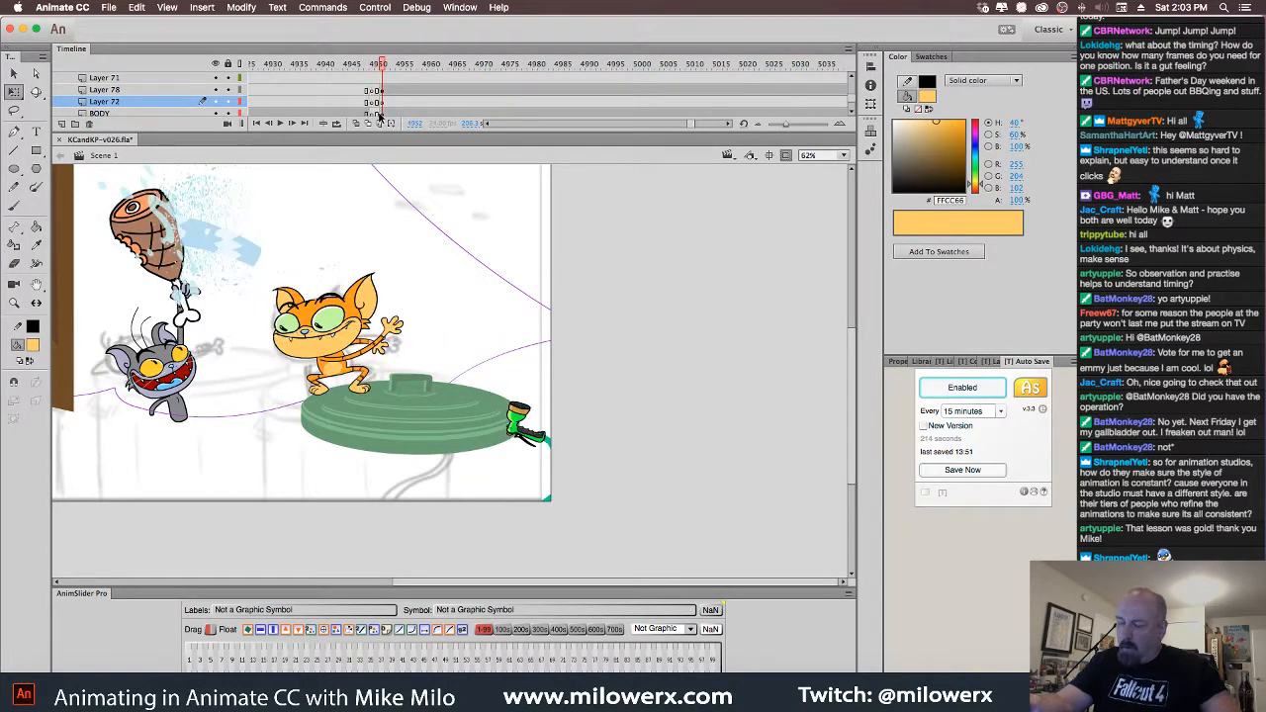
key("comma")
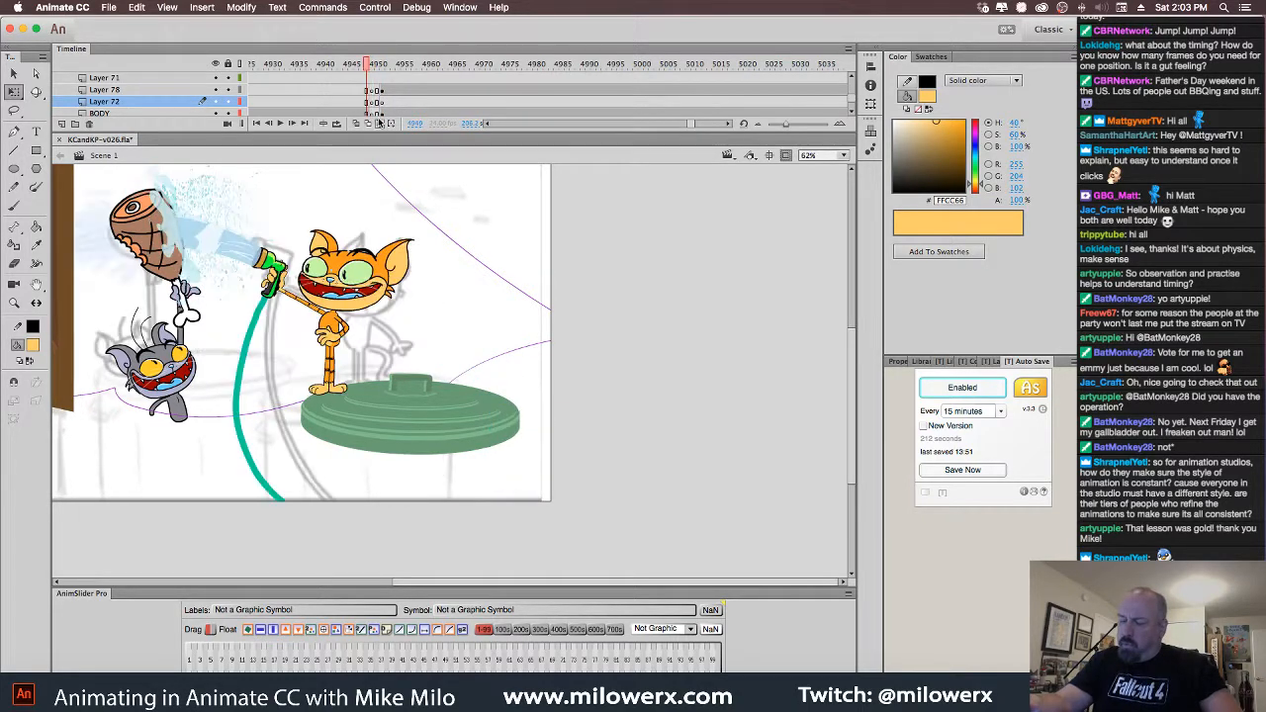
key("comma")
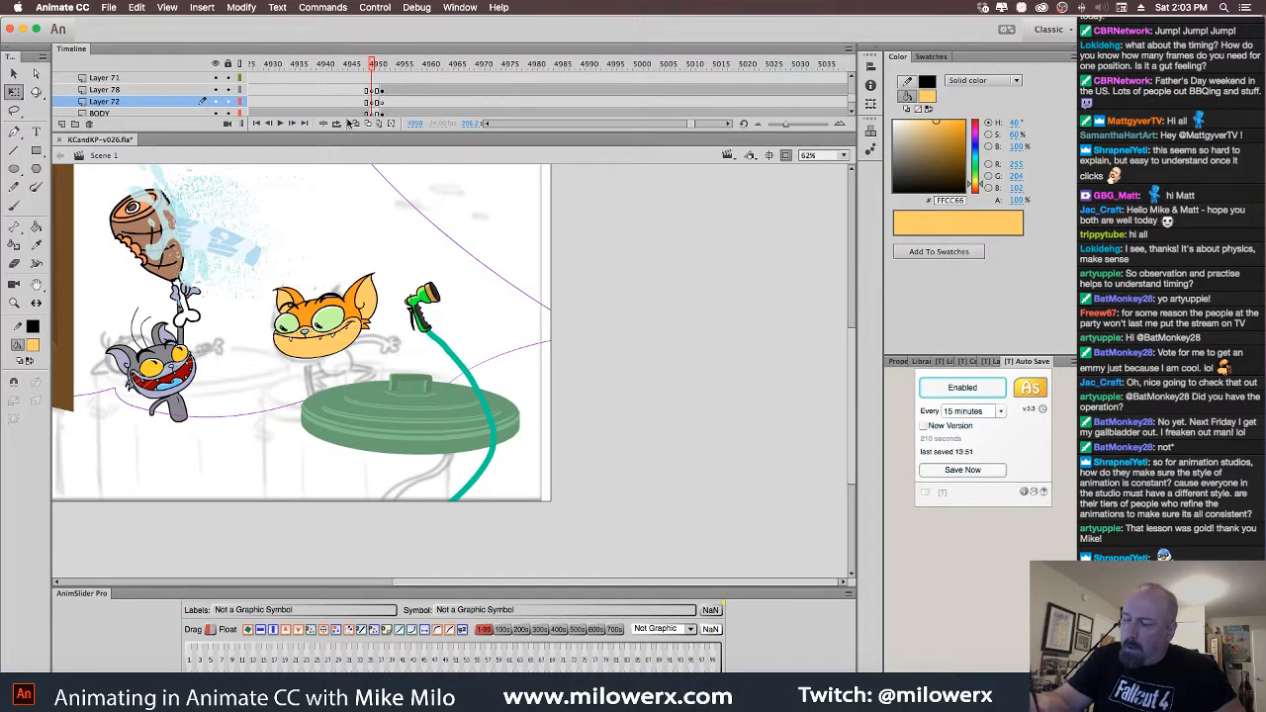
Turn on Onion Skin, zoom to 125% on the cat and select its head
left_click(356, 122)
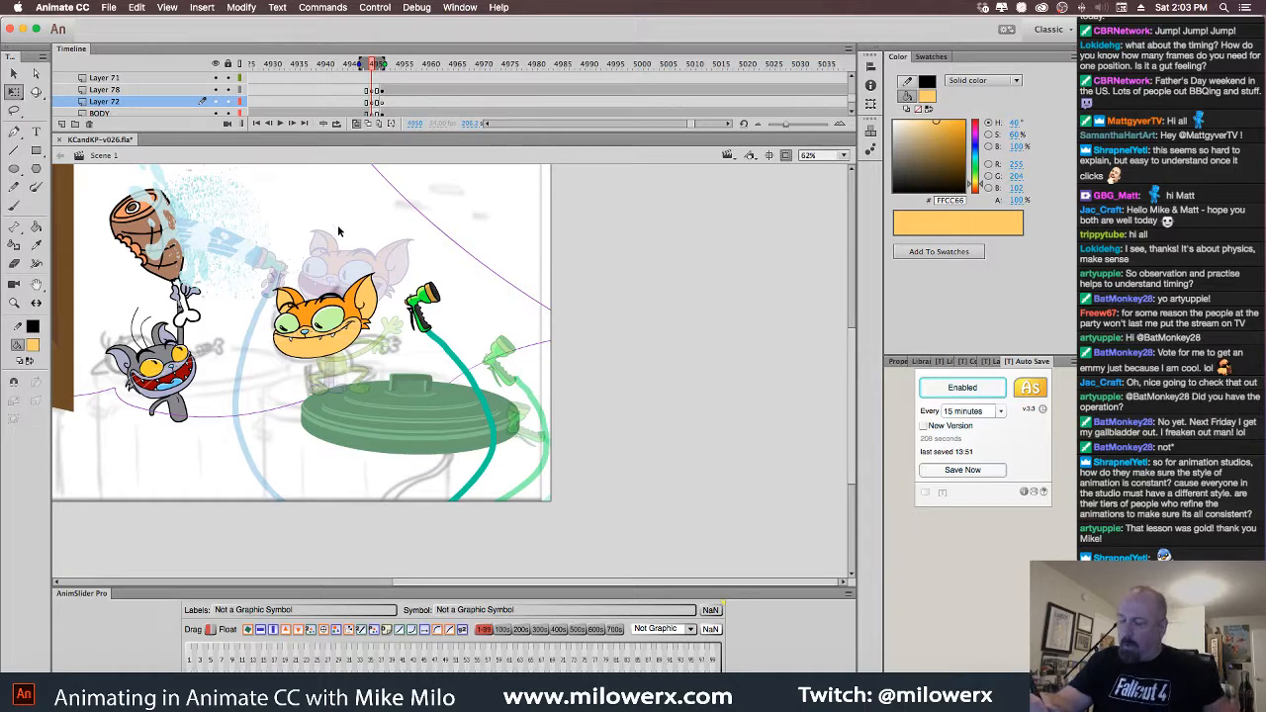
left_click(384, 315)
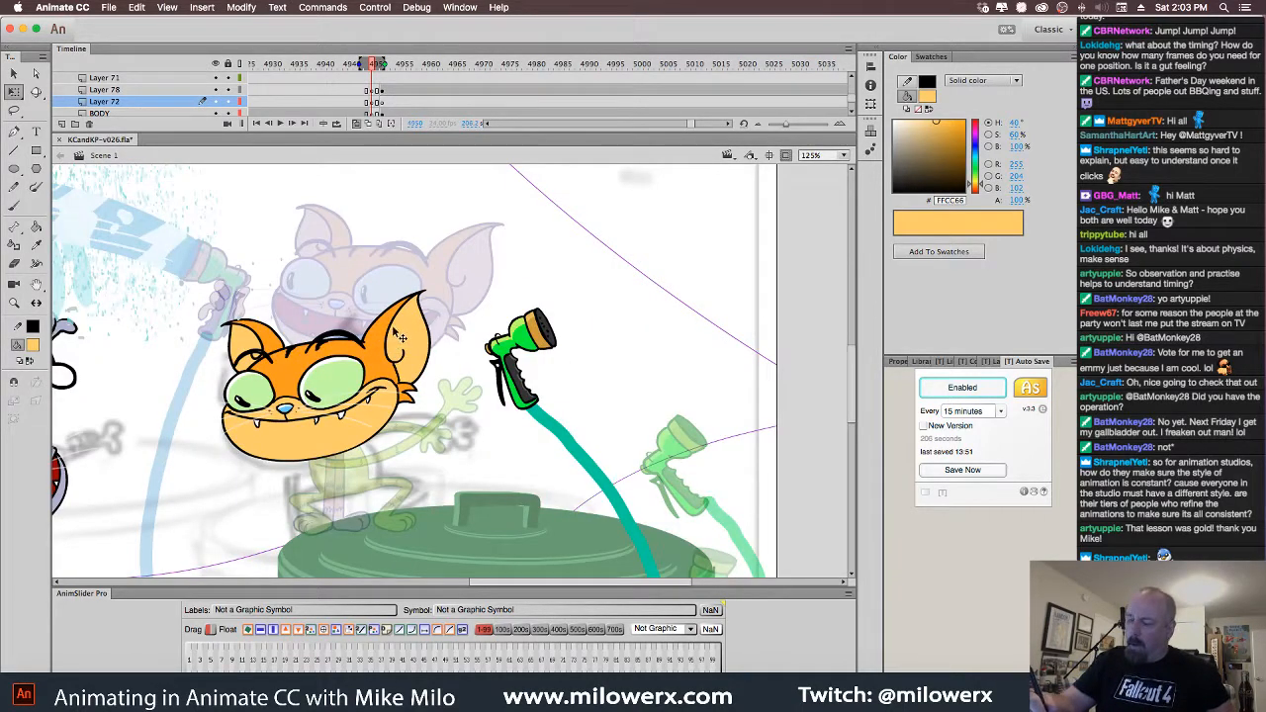
left_click(398, 336)
left_click(385, 80)
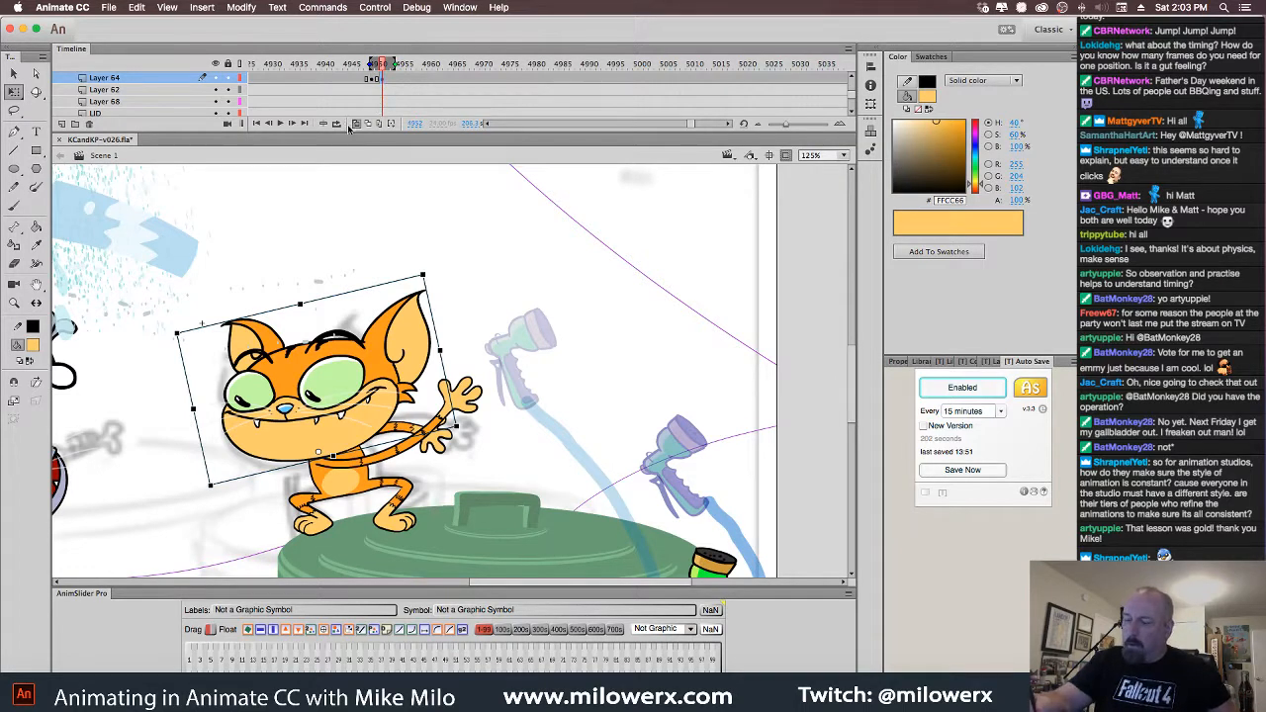
Widen the onion skin range and try moving and tilting the head, then undo it
left_click_drag(366, 63, 361, 64)
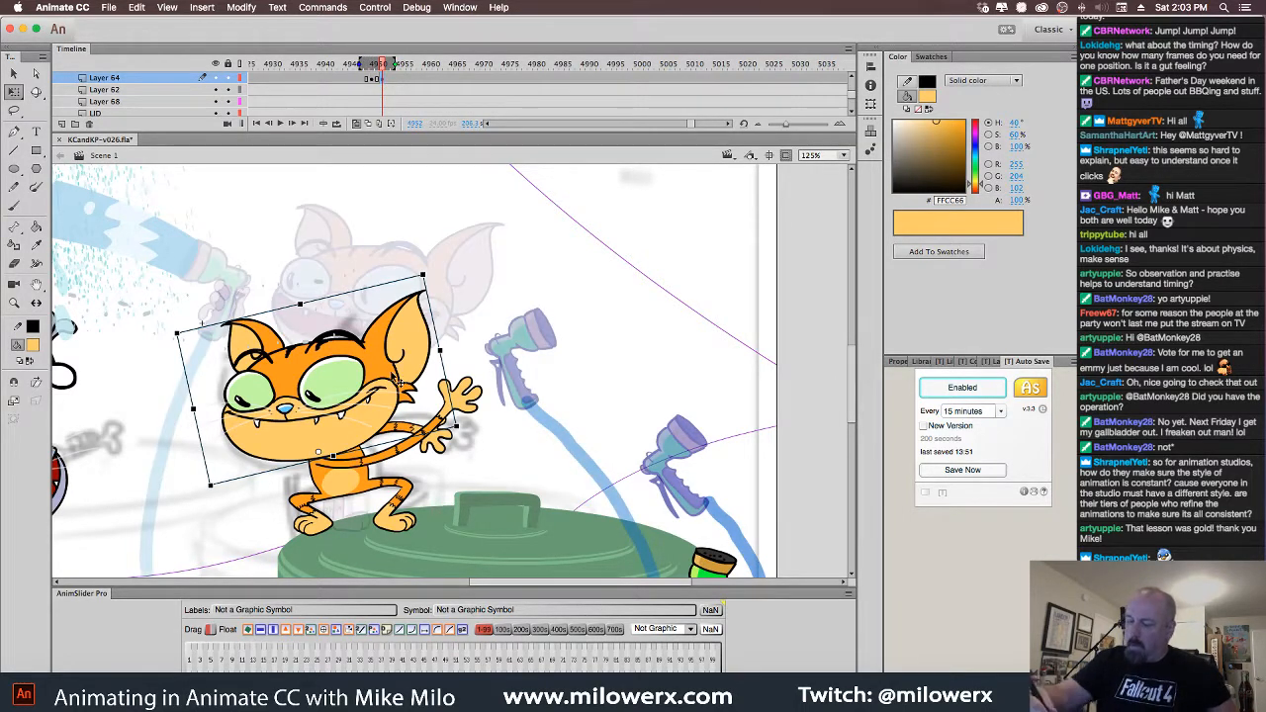
left_click_drag(394, 379, 419, 303)
left_click_drag(453, 208, 475, 253)
left_click_drag(432, 296, 421, 304)
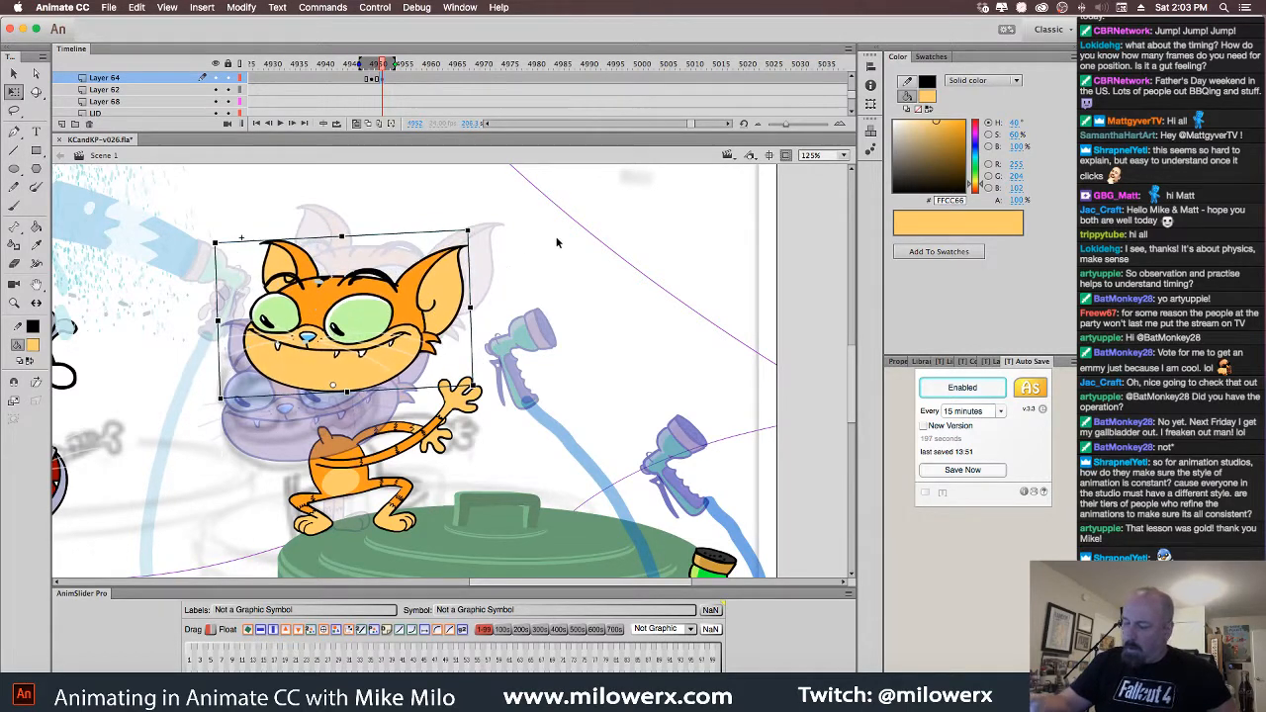
left_click(554, 247)
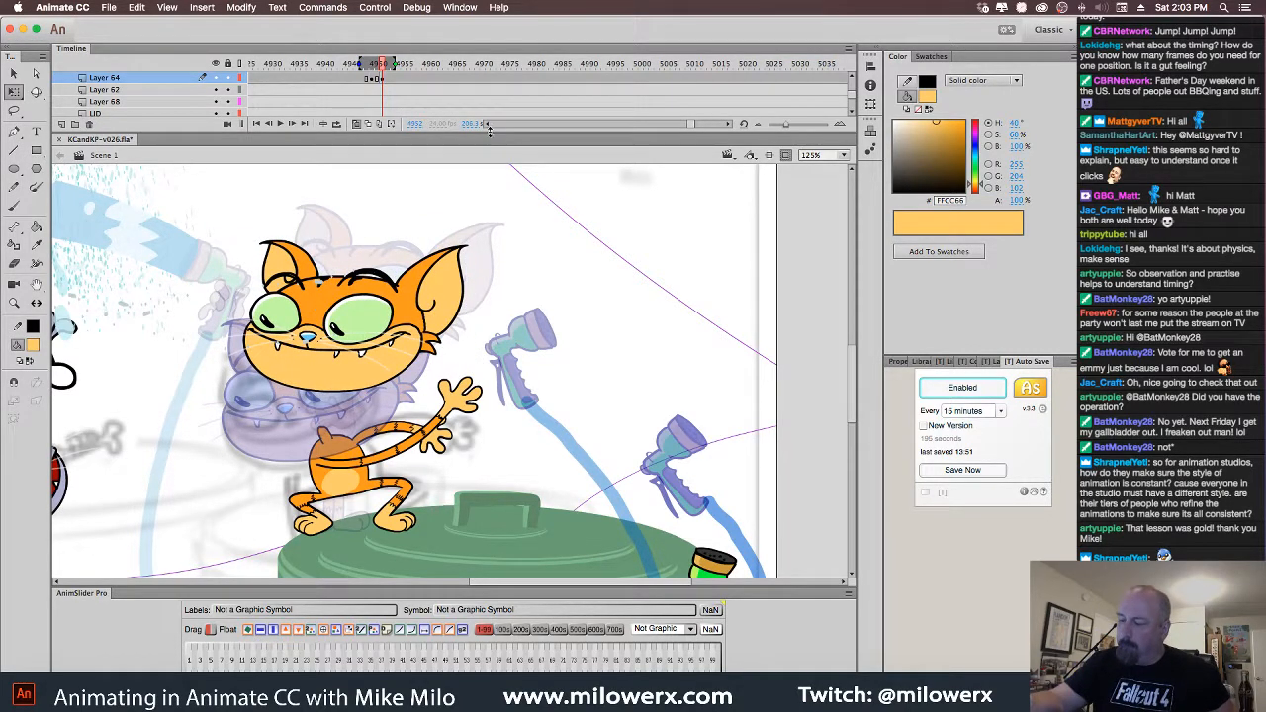
left_click_drag(488, 129, 486, 170)
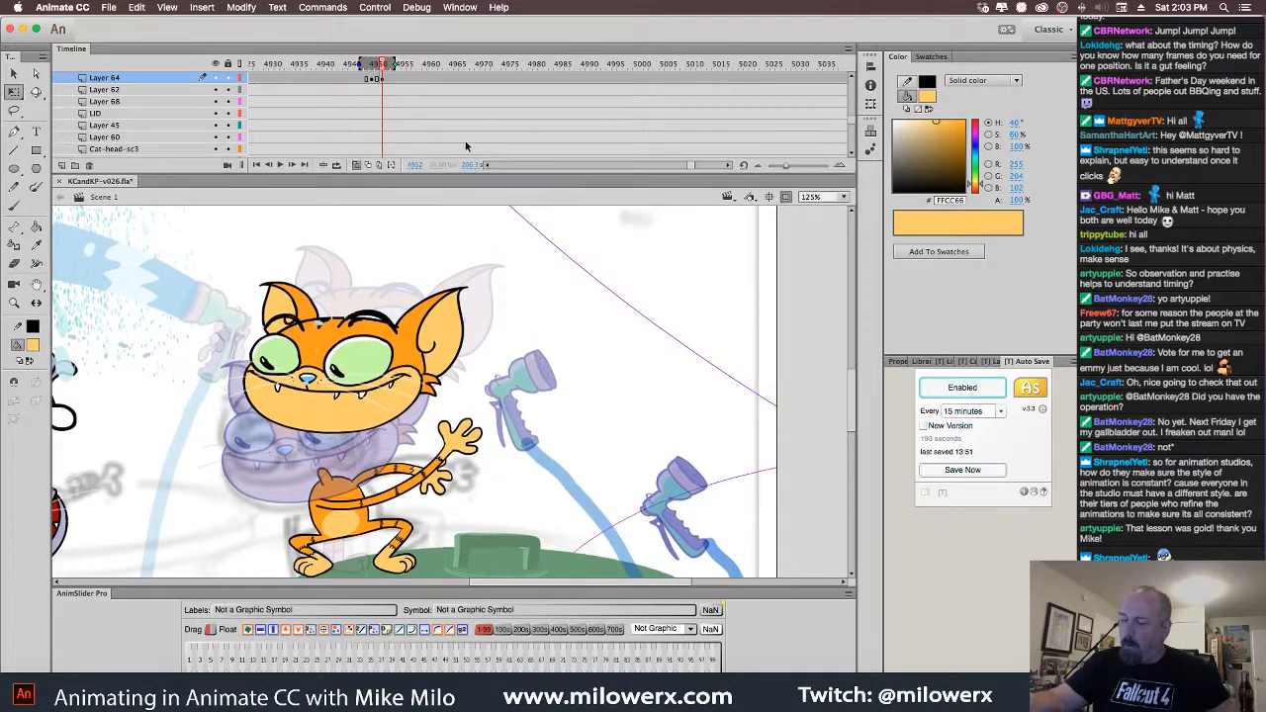
key("super+z")
key("super+z")
key("super+z")
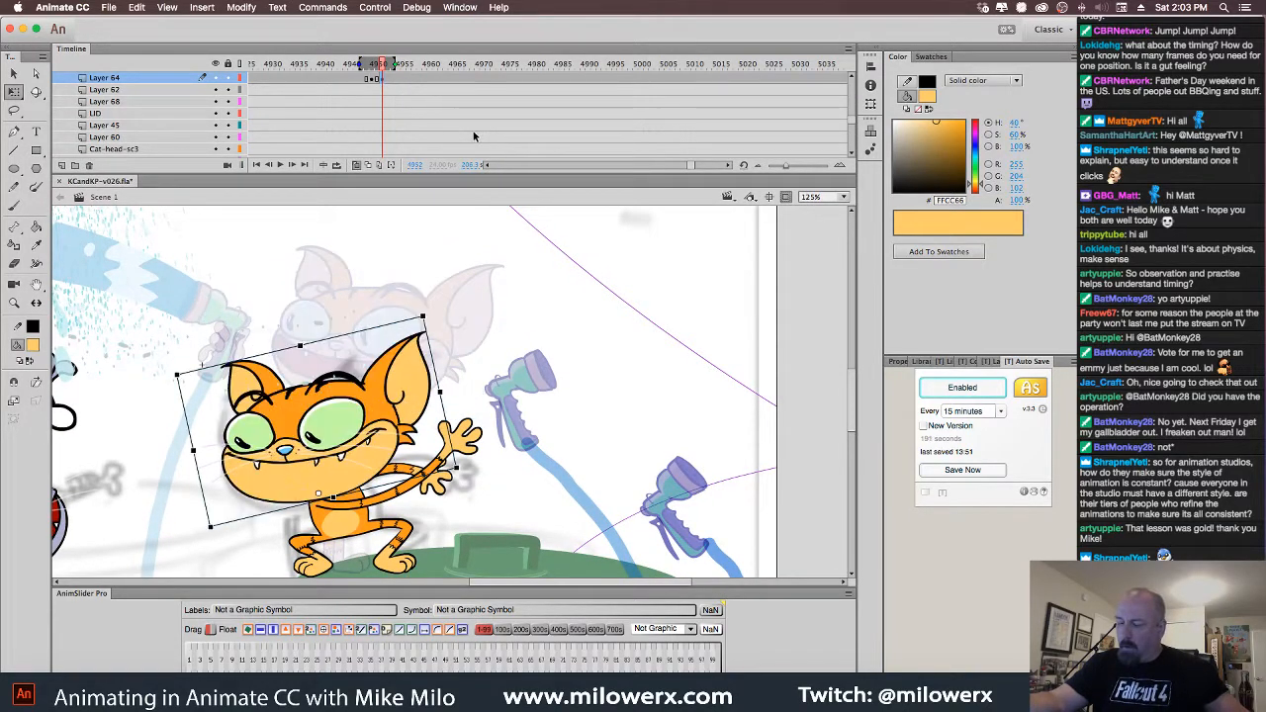
On the head-only frame, tilt the cat's head clockwise and raise it higher
left_click(374, 81)
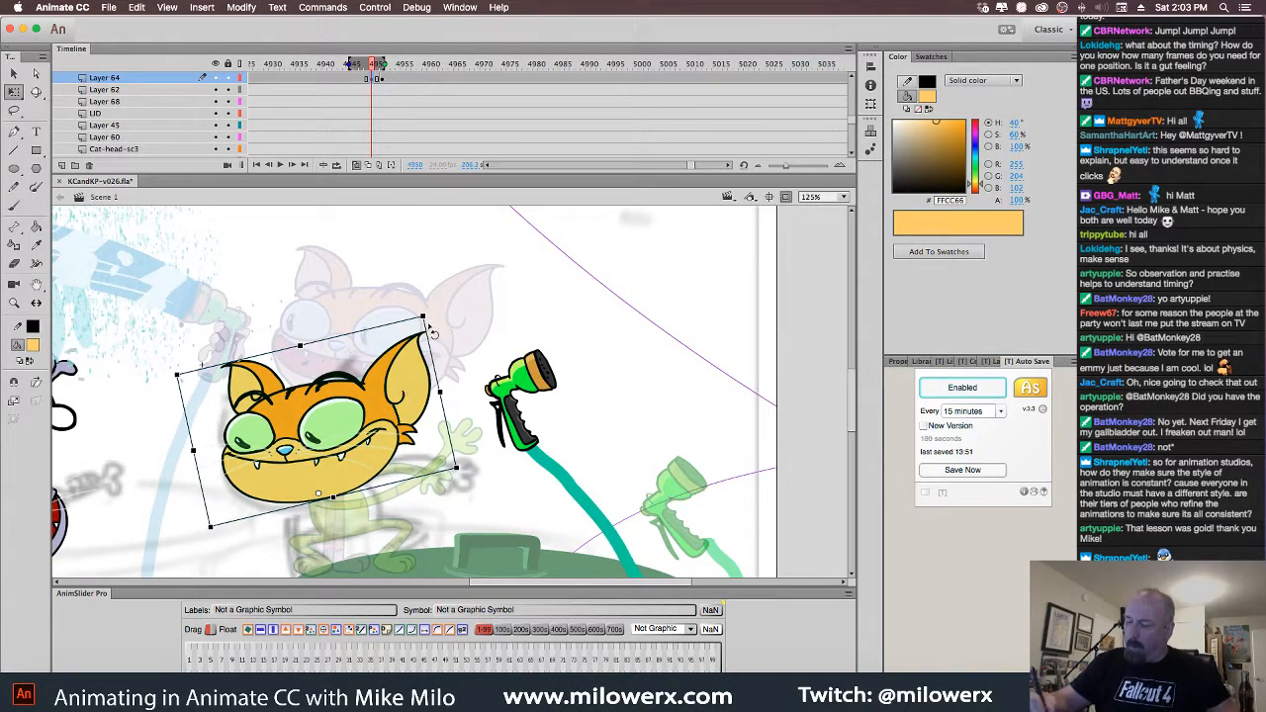
left_click_drag(433, 331, 460, 356)
left_click_drag(419, 415, 429, 354)
left_click(543, 283)
left_click_drag(560, 278, 530, 200)
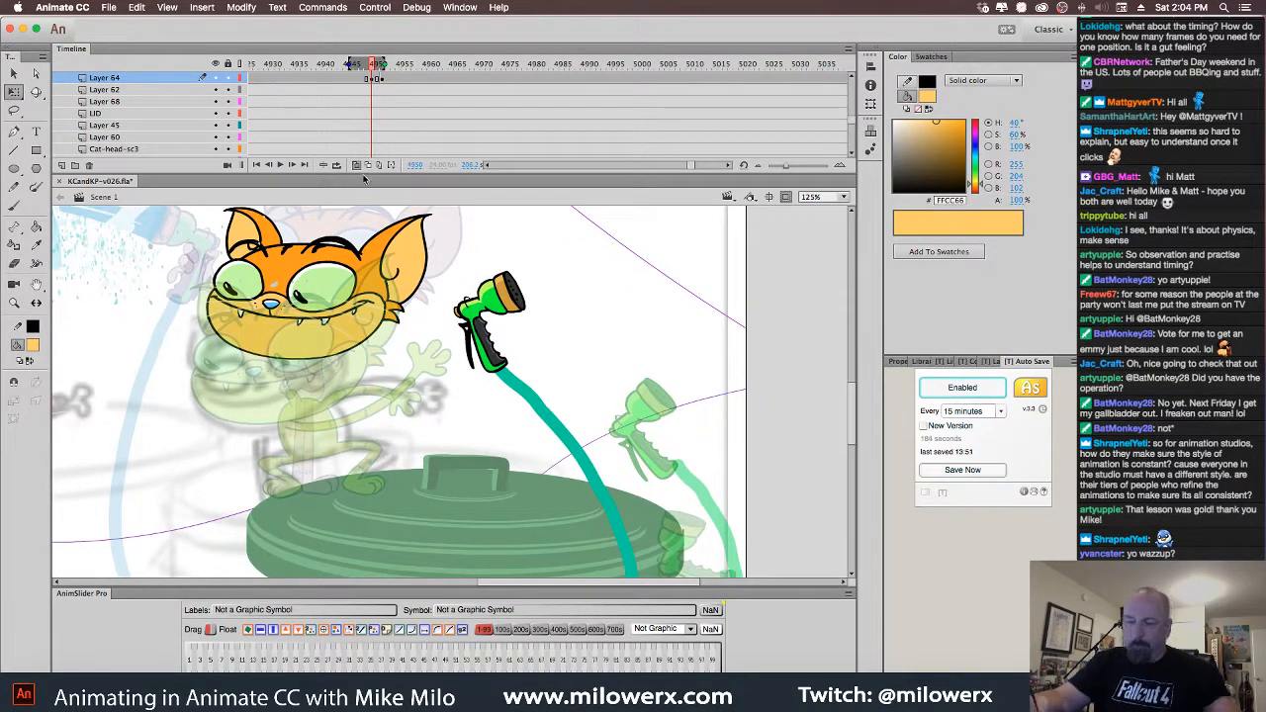
Flip between the two poses to compare, then select the body and return to frame 4950
key("comma")
key("period")
key("comma")
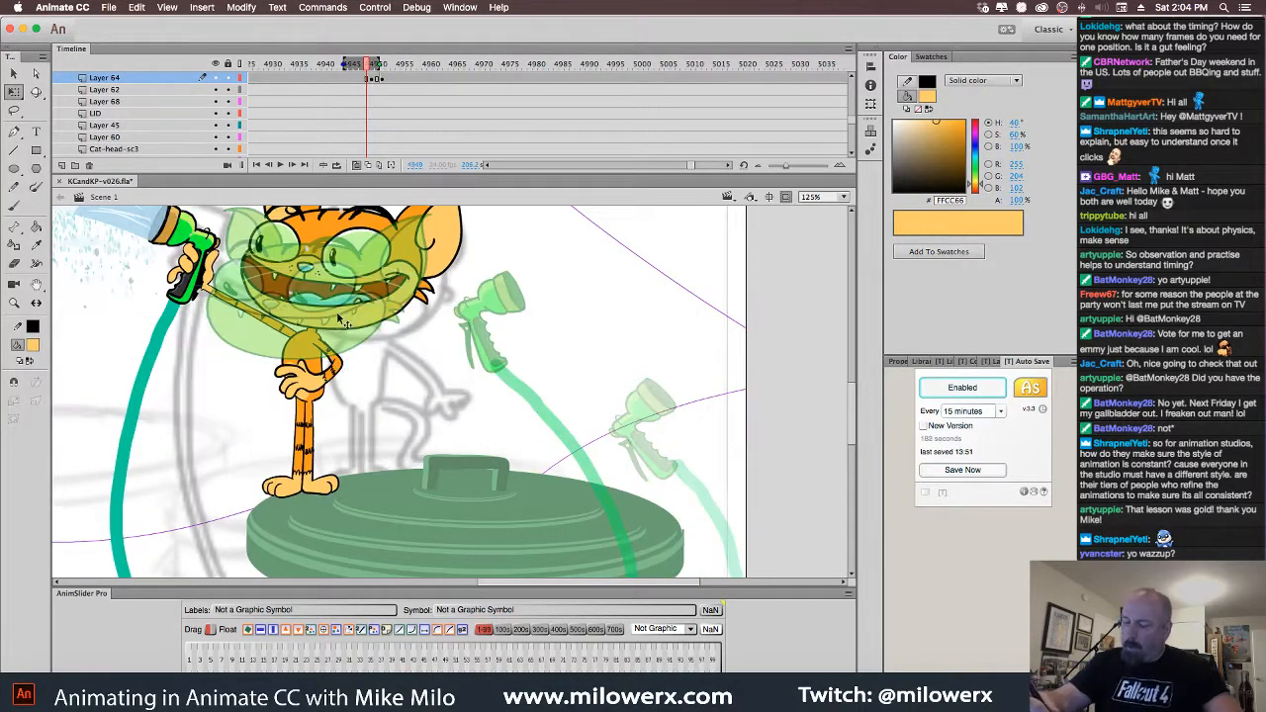
left_click(319, 368)
key("period")
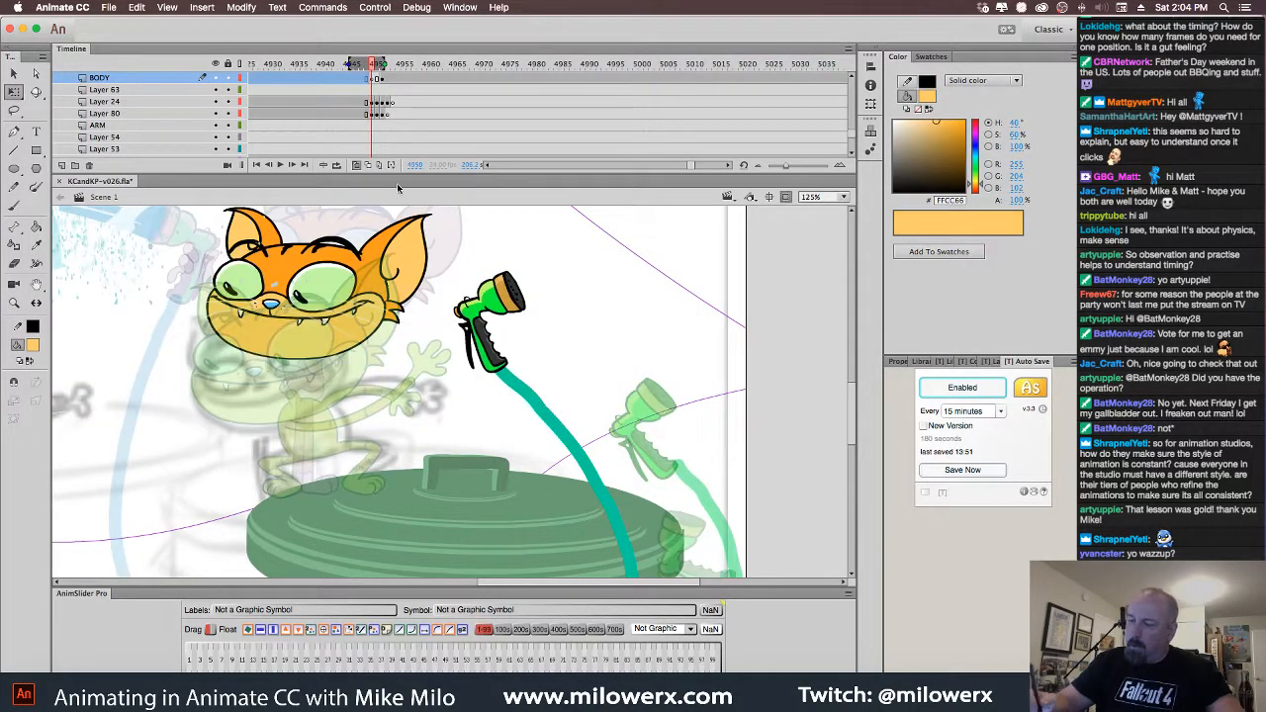
Pick the Brush tool with a red FF0000 fill
left_click(14, 205)
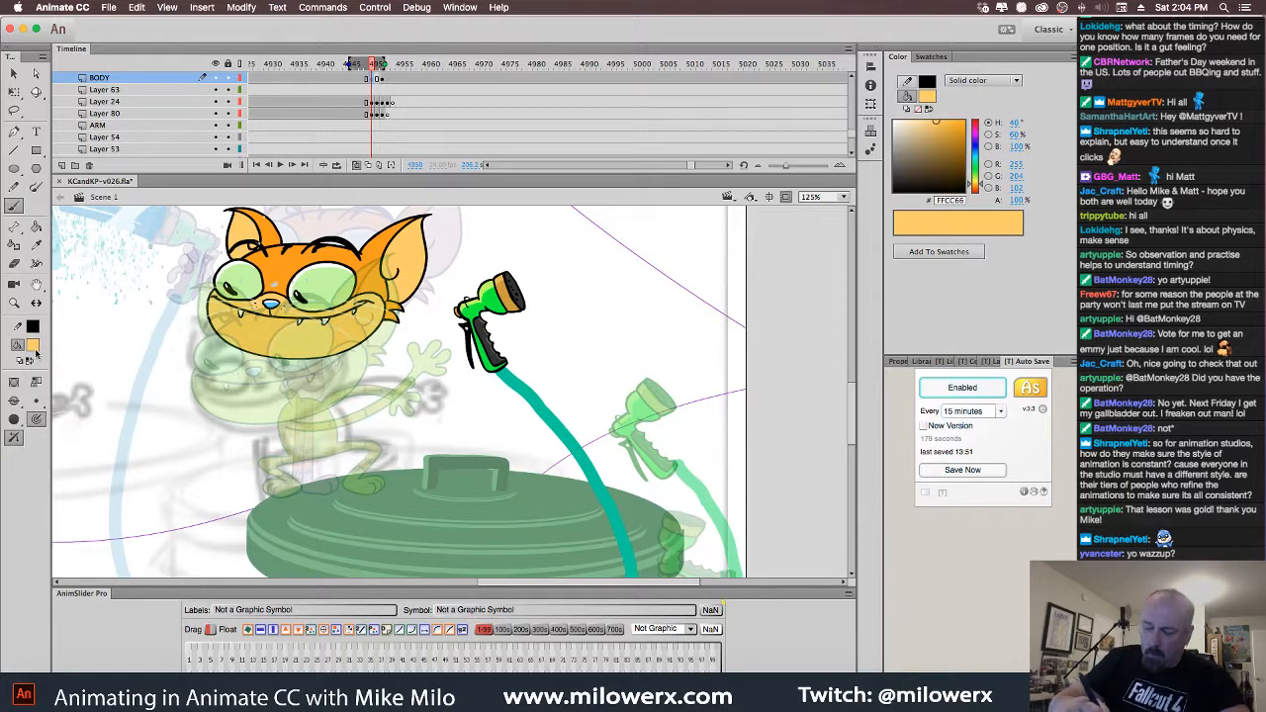
left_click(33, 346)
left_click(85, 443)
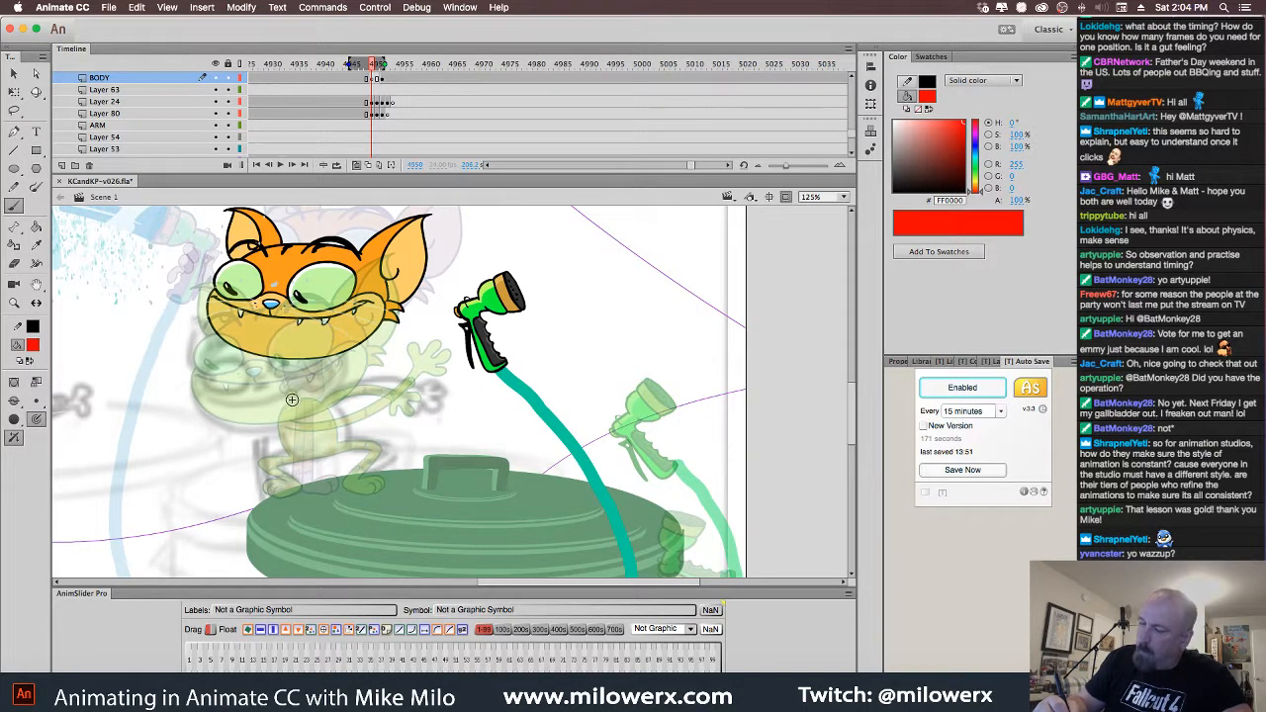
Hide the cat's head layer, Layer 64, and select the BODY frame at 4950
left_click(354, 335)
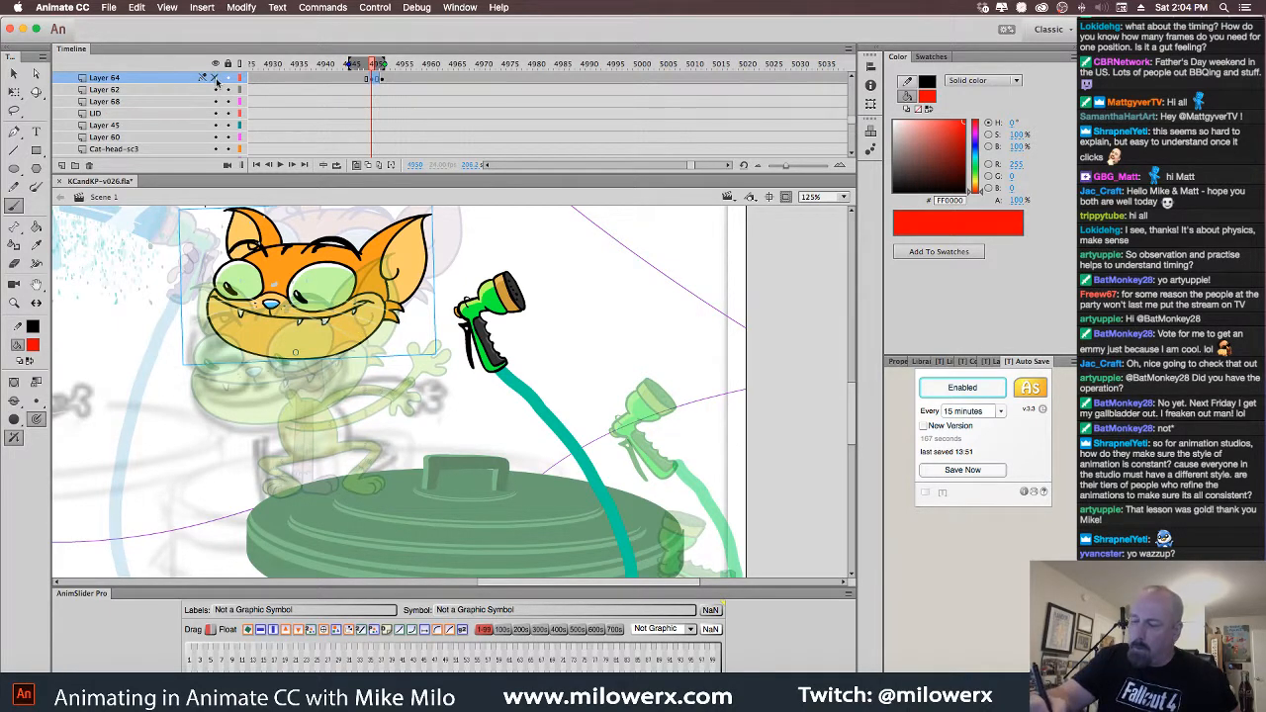
left_click(216, 78)
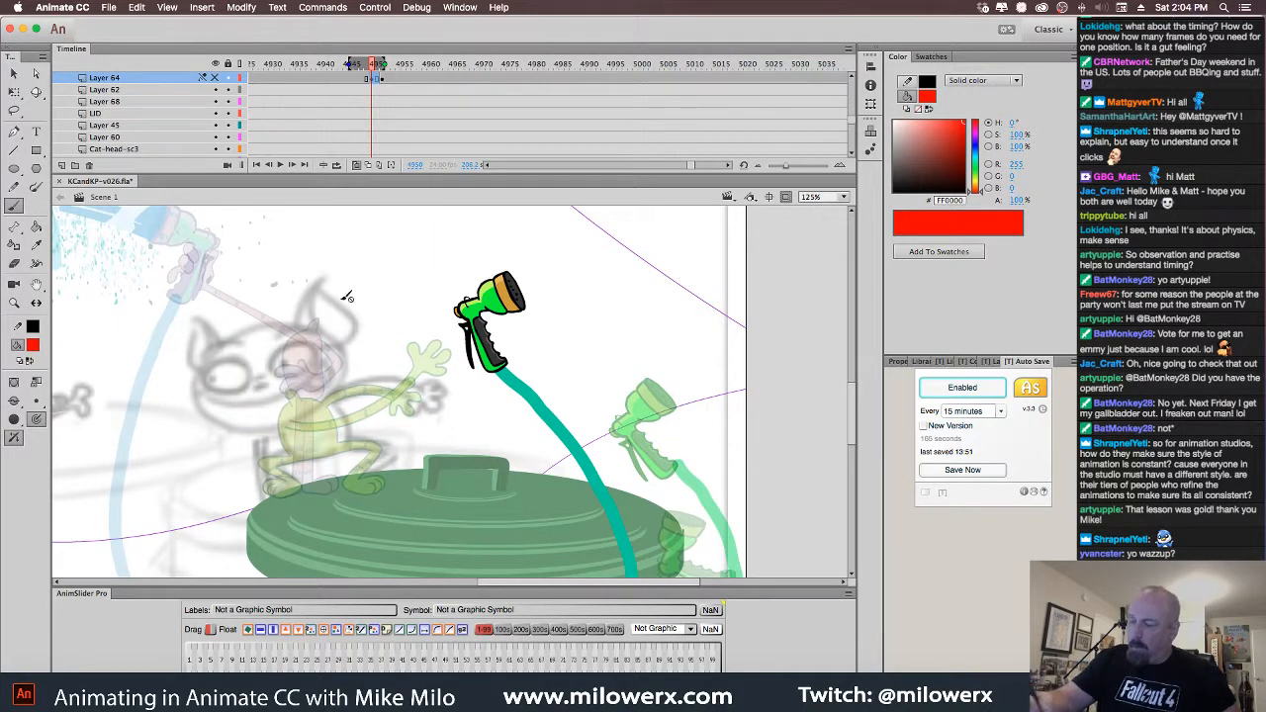
left_click(367, 118)
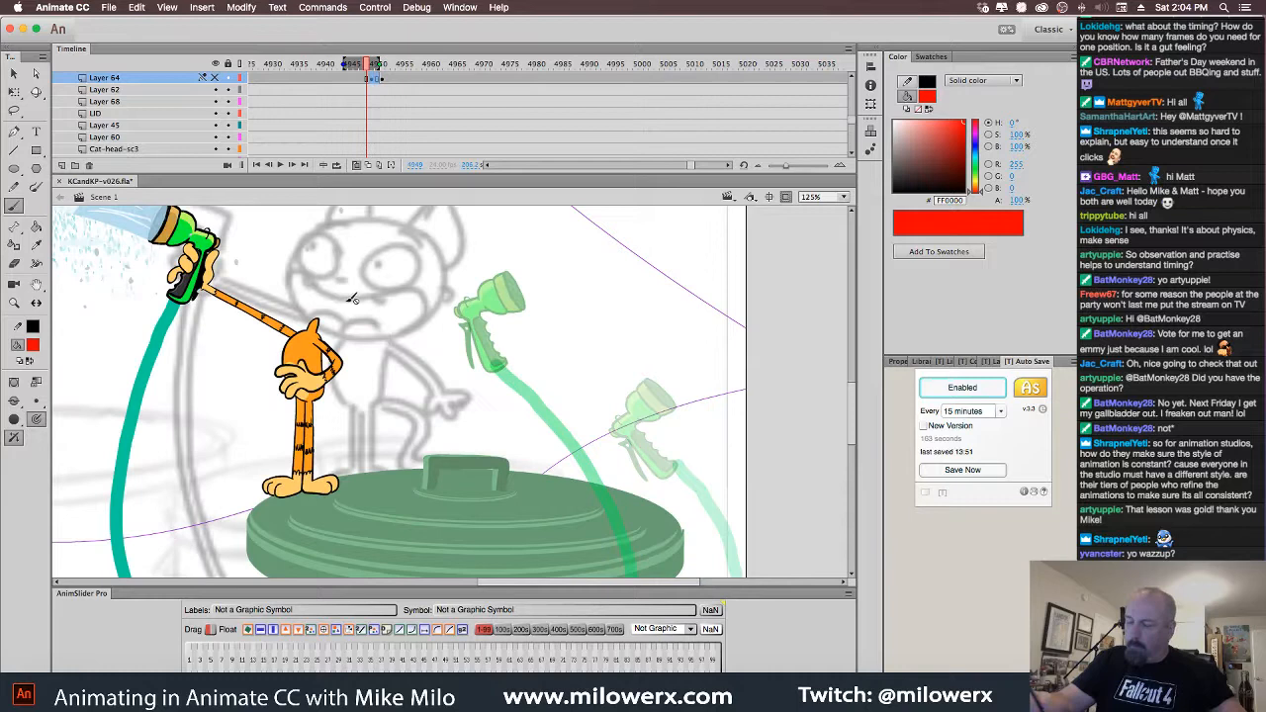
left_click(325, 366)
left_click(374, 80)
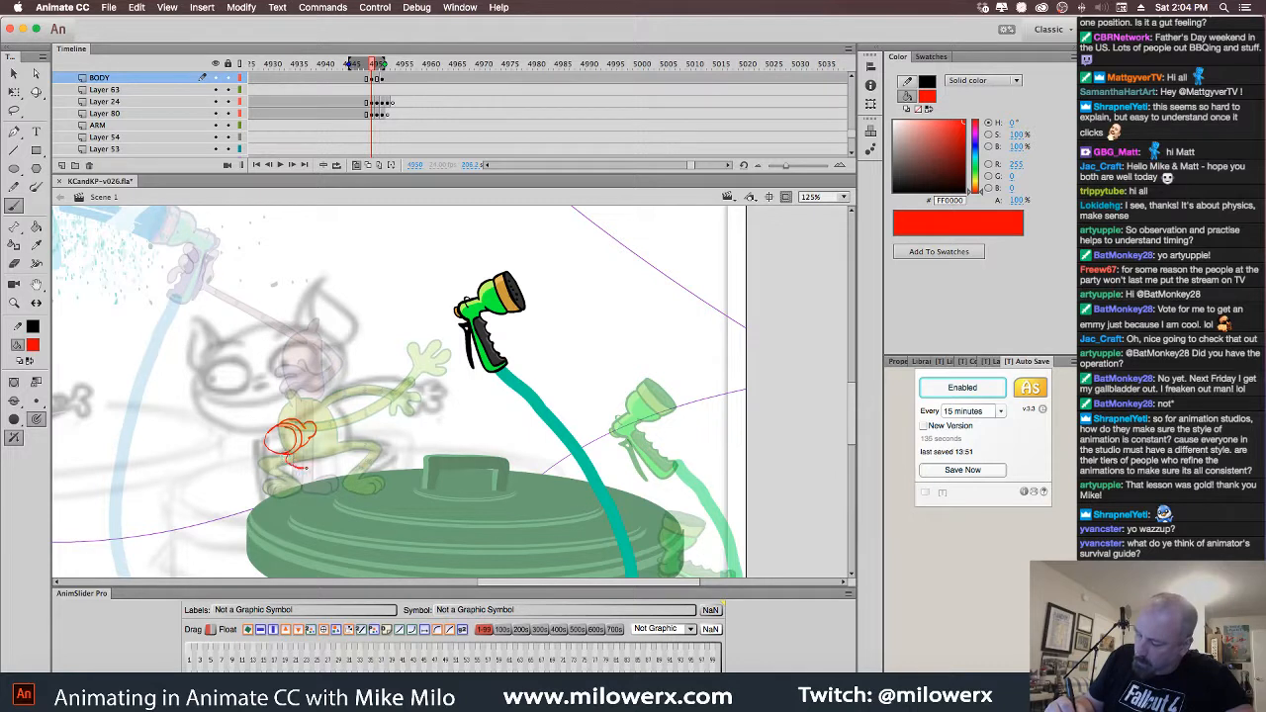
Brush red rough strokes for the crouched cat's hip, left side and arm reaching to the hand
left_click_drag(303, 476, 291, 479)
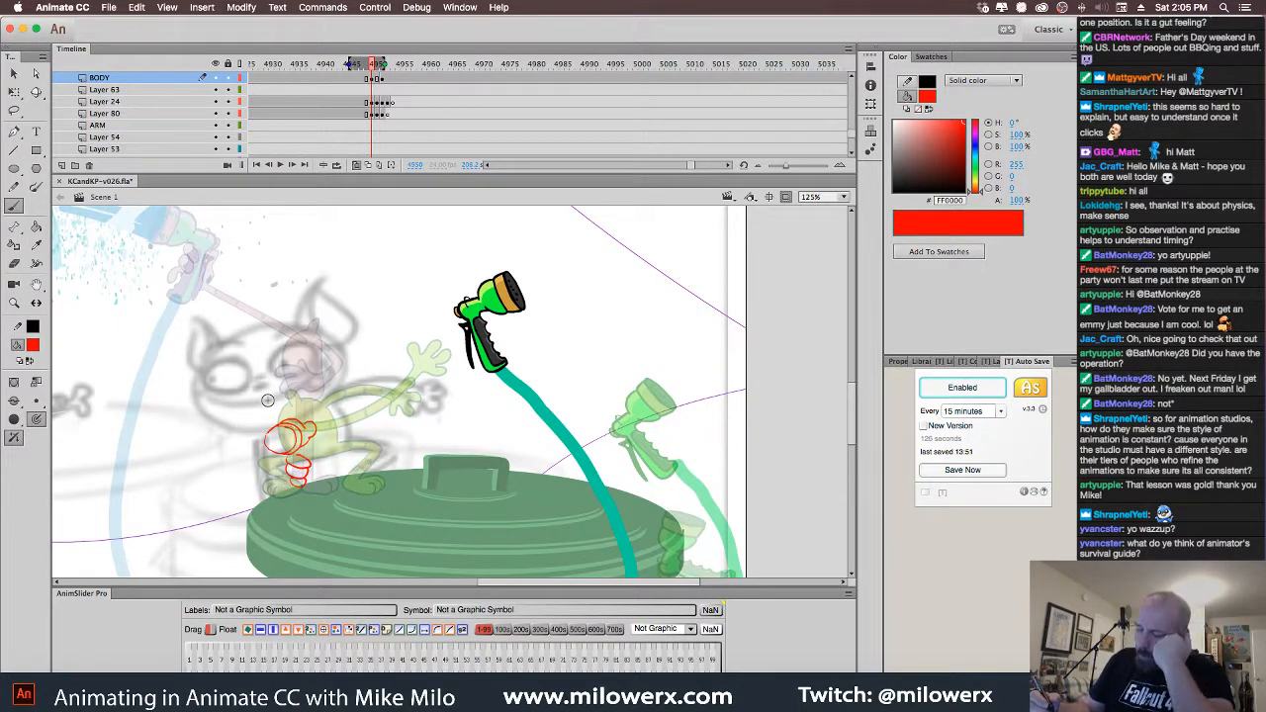
left_click(373, 79)
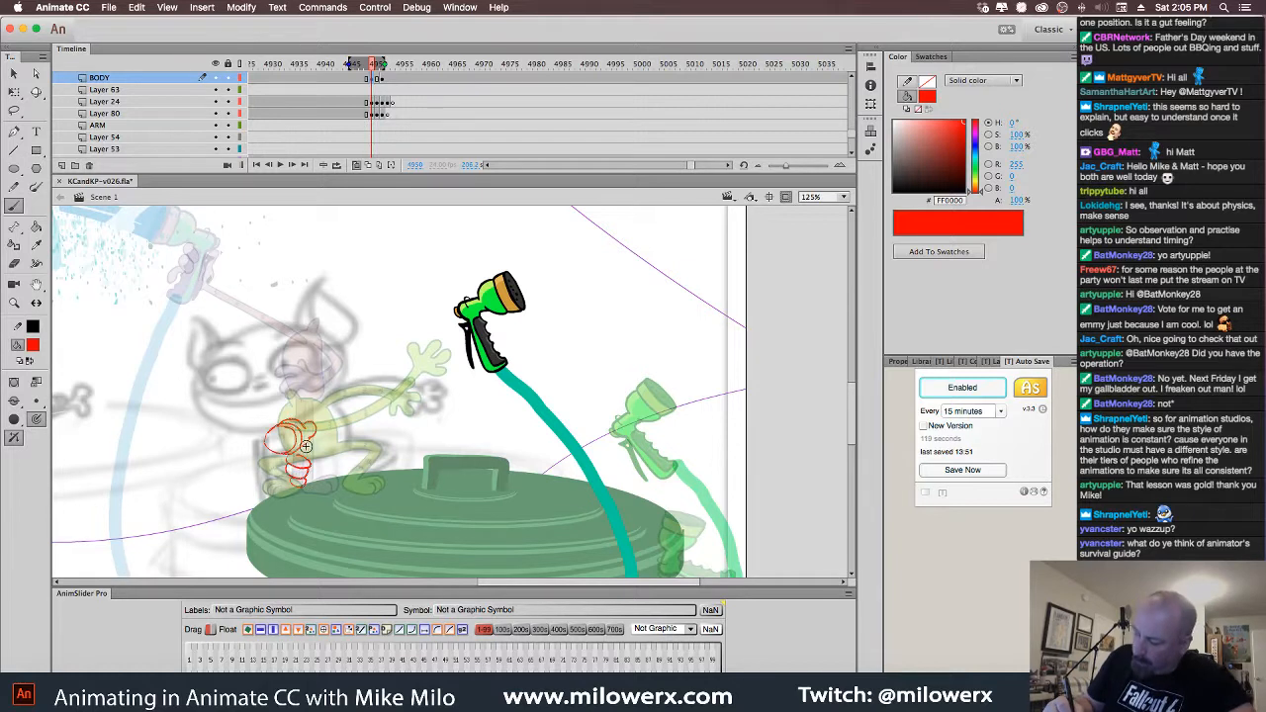
key("Escape")
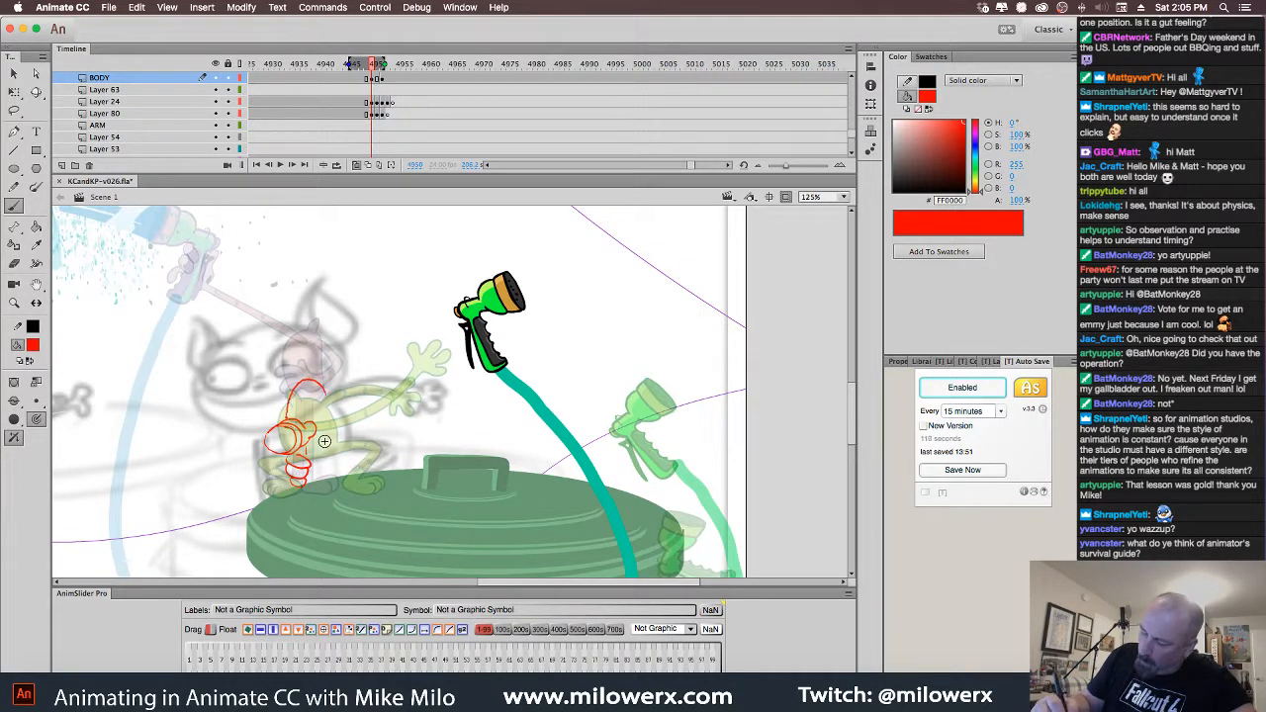
left_click_drag(280, 408, 284, 474)
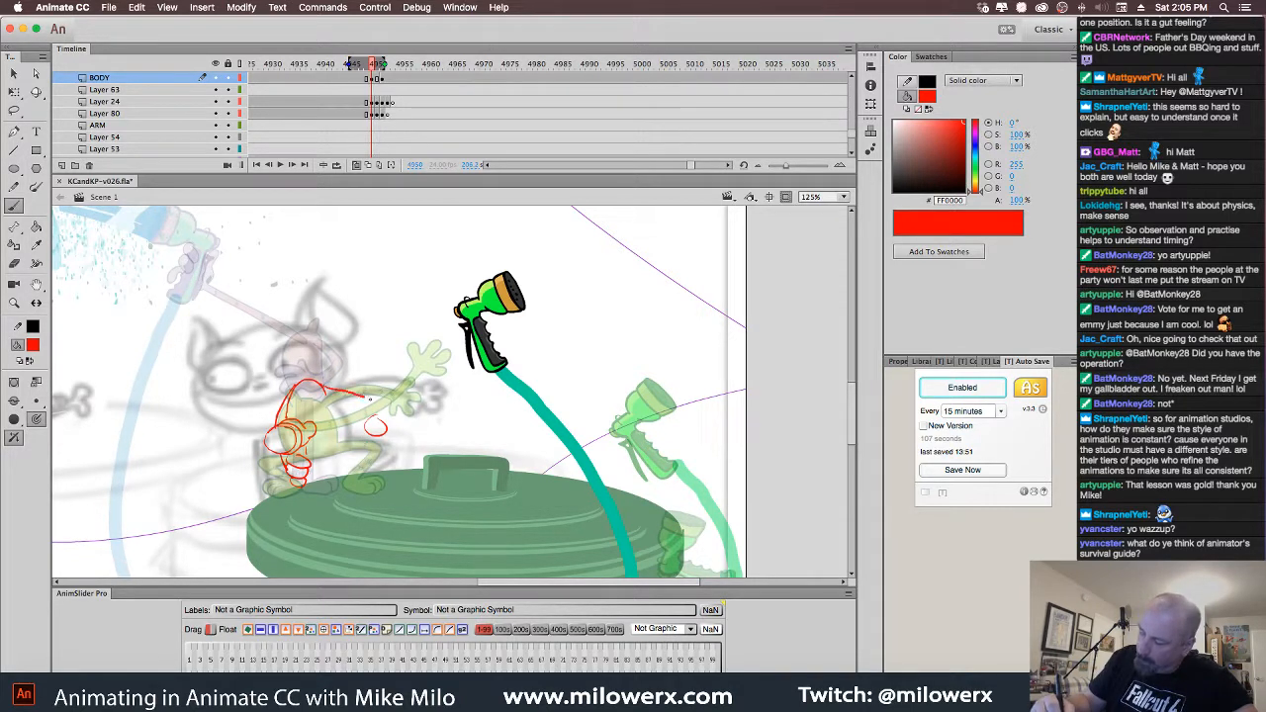
left_click_drag(371, 399, 386, 429)
left_click_drag(326, 397, 345, 398)
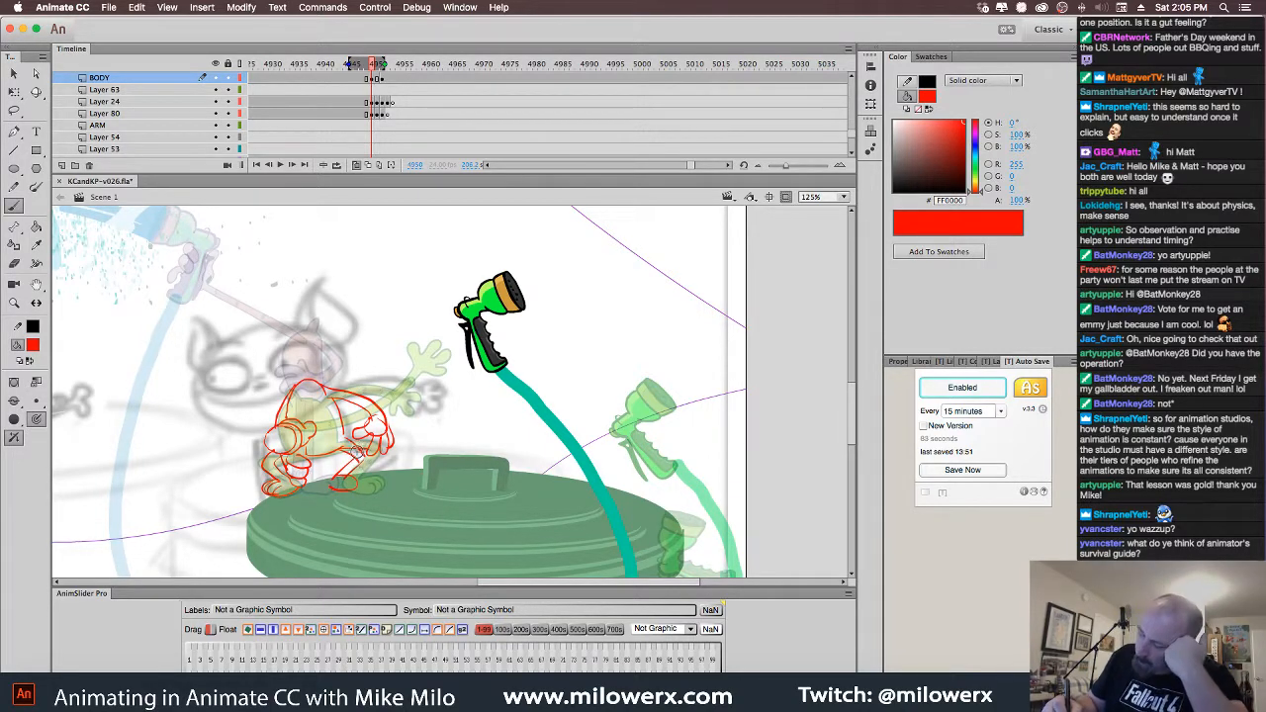
Lasso the red cat sketch and move it up about 20 px
key("l")
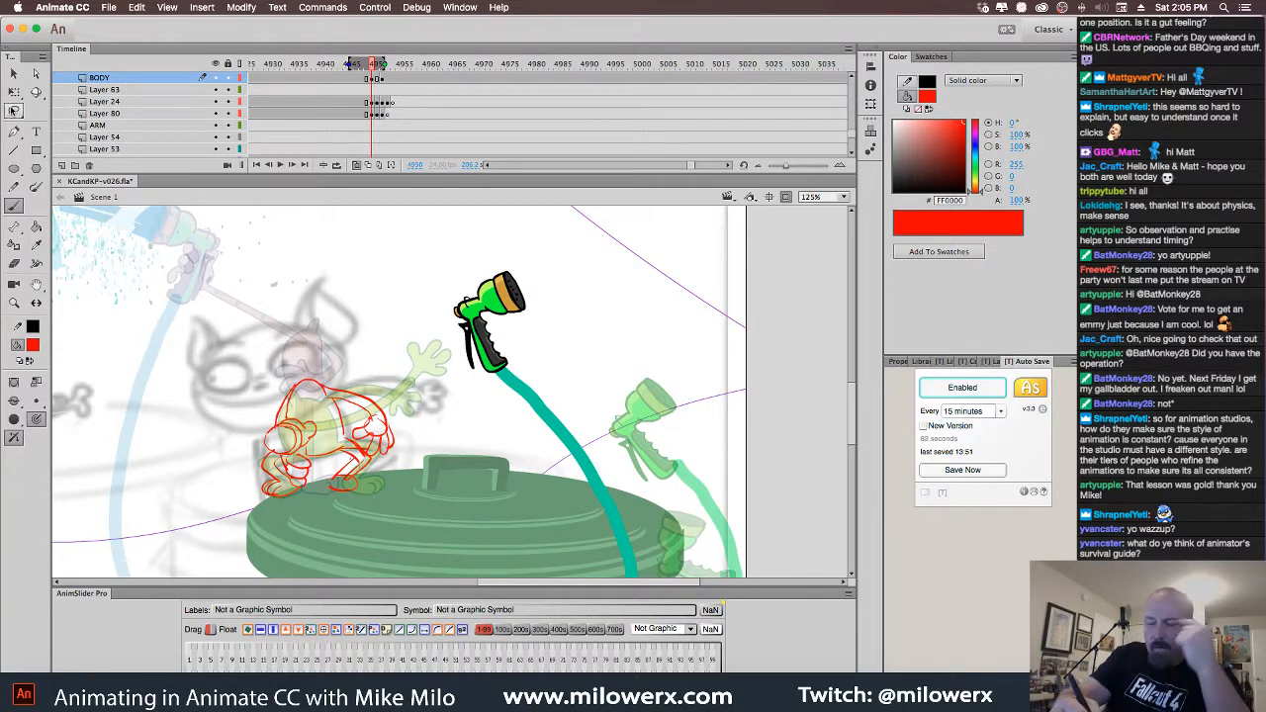
mouse_move(397, 457)
left_mouse_down()
mouse_move(299, 352)
mouse_move(397, 456)
left_mouse_up()
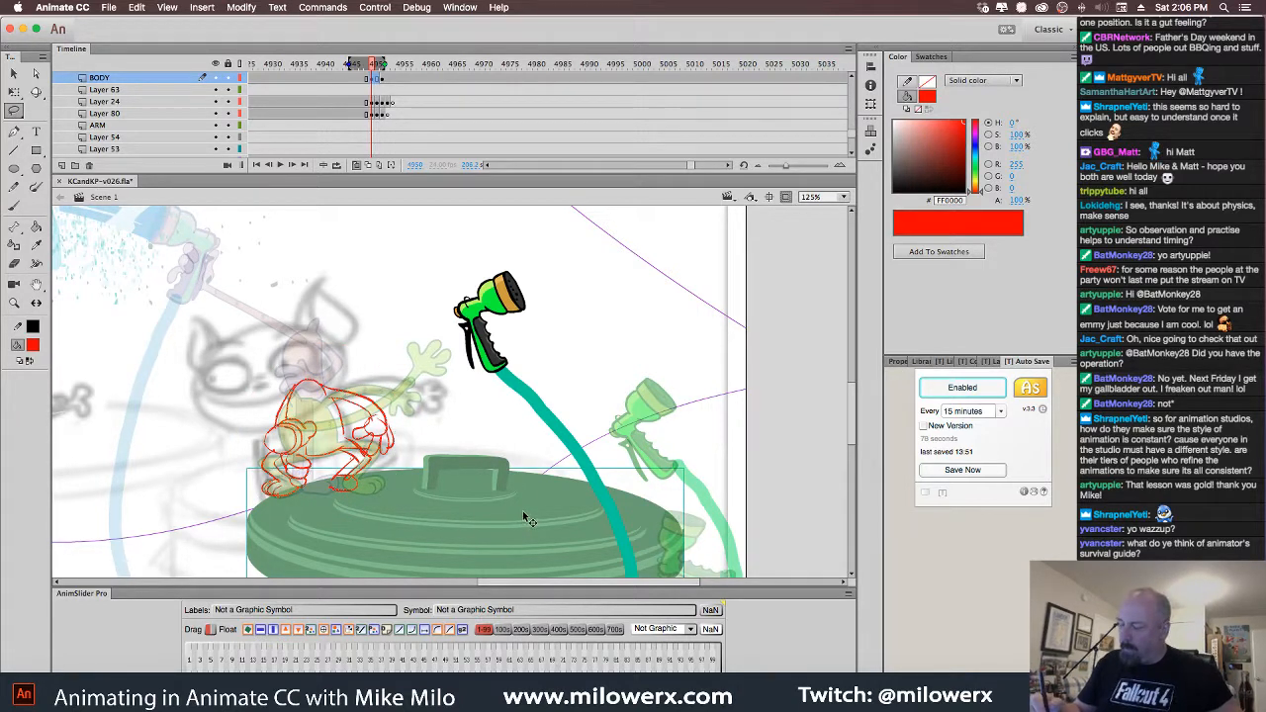
left_click(507, 480)
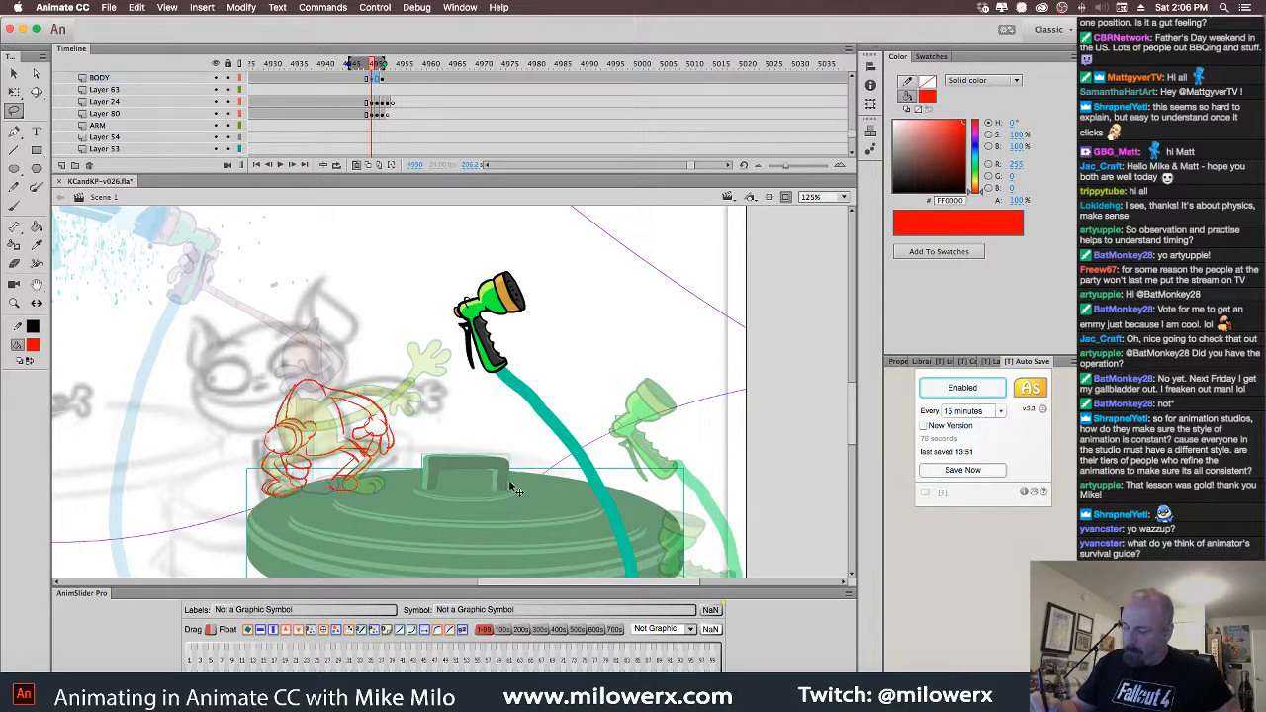
left_click(580, 528)
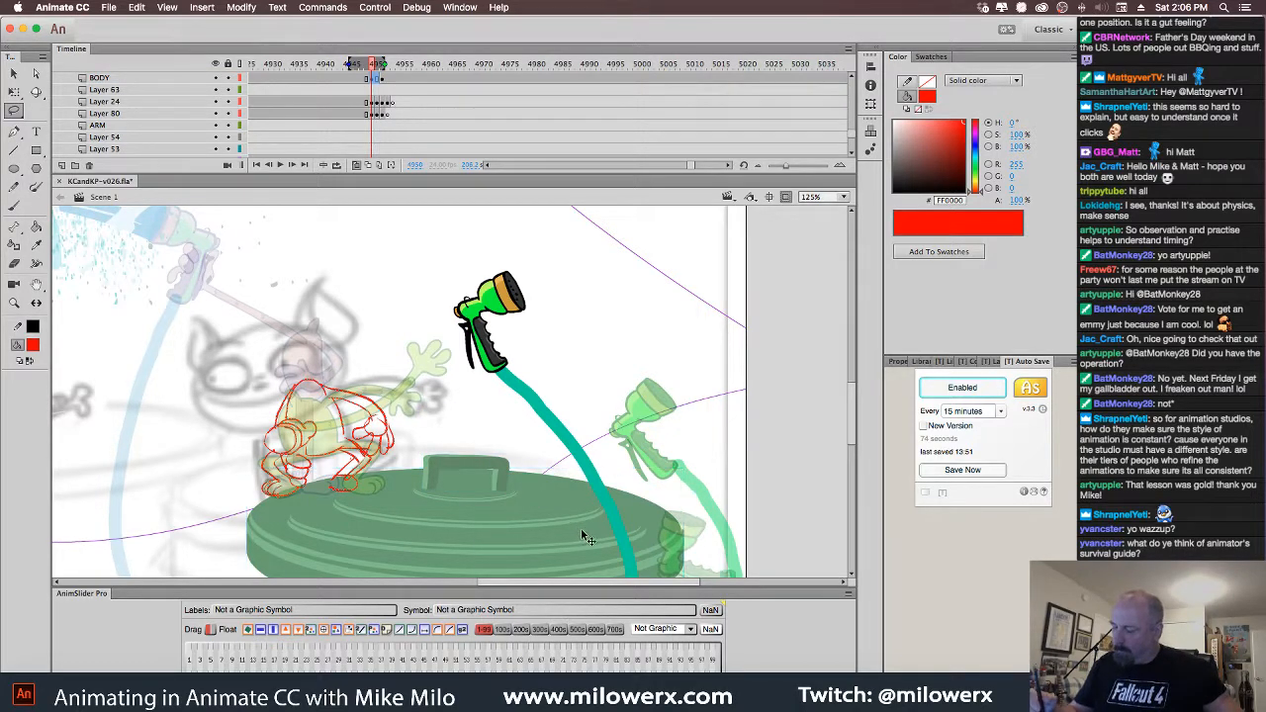
left_click(19, 97)
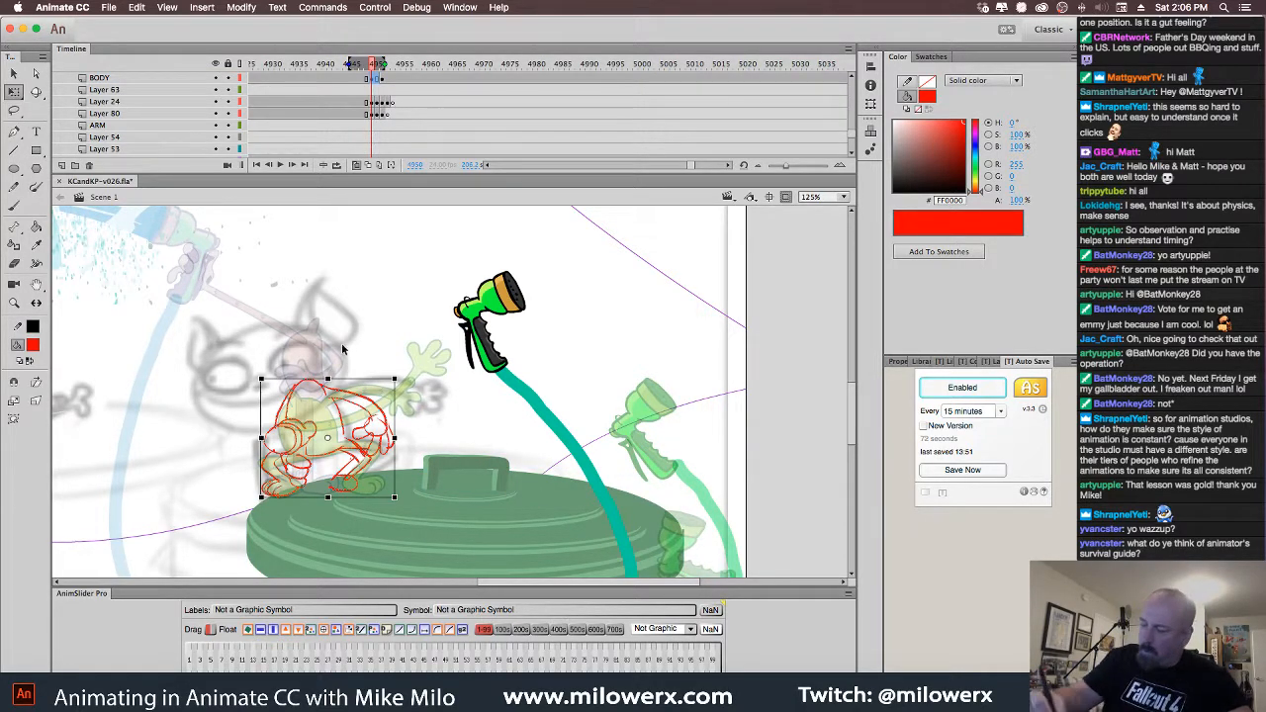
left_click_drag(350, 396, 352, 376)
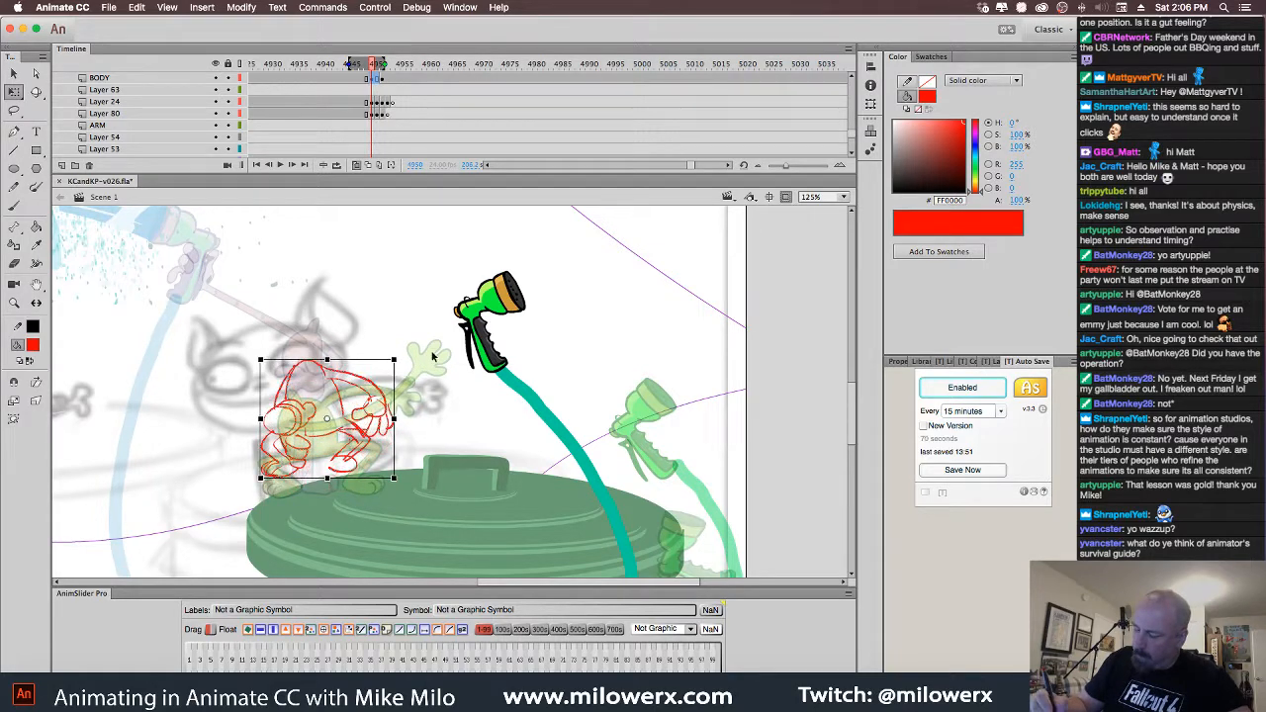
left_click(424, 320)
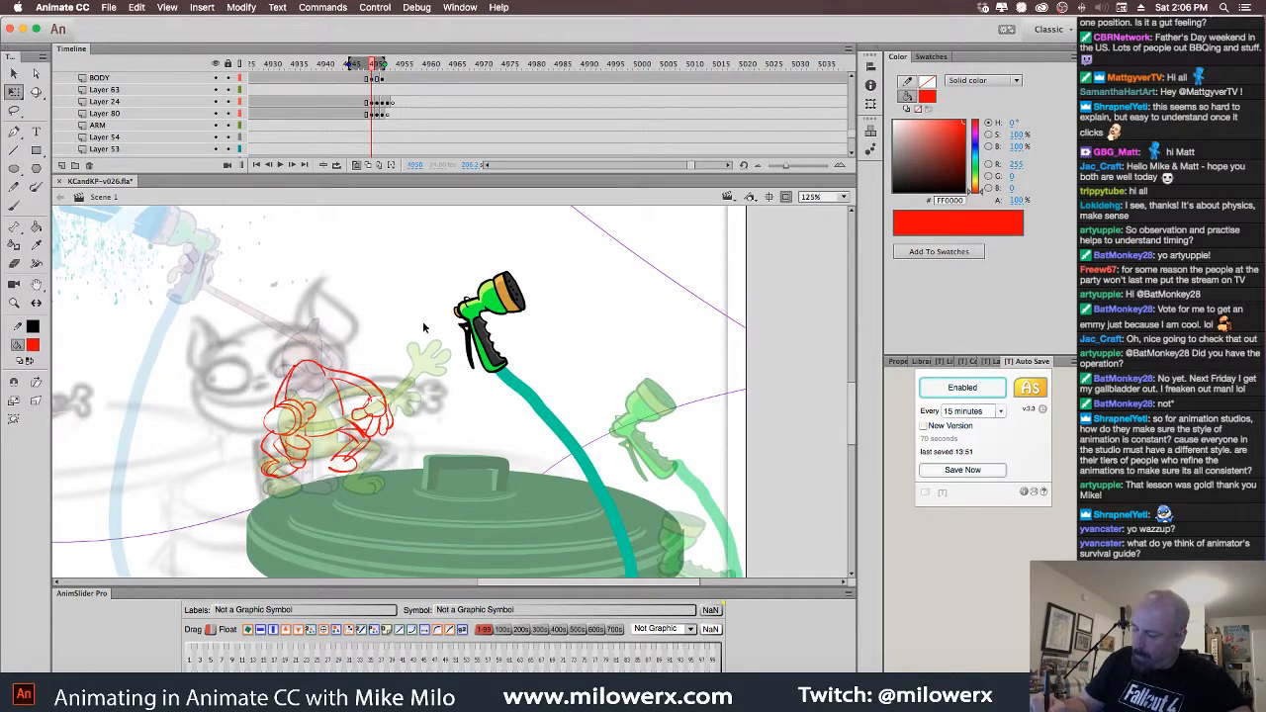
Lasso the sketch's rough lower legs and feet and delete them
left_click(15, 111)
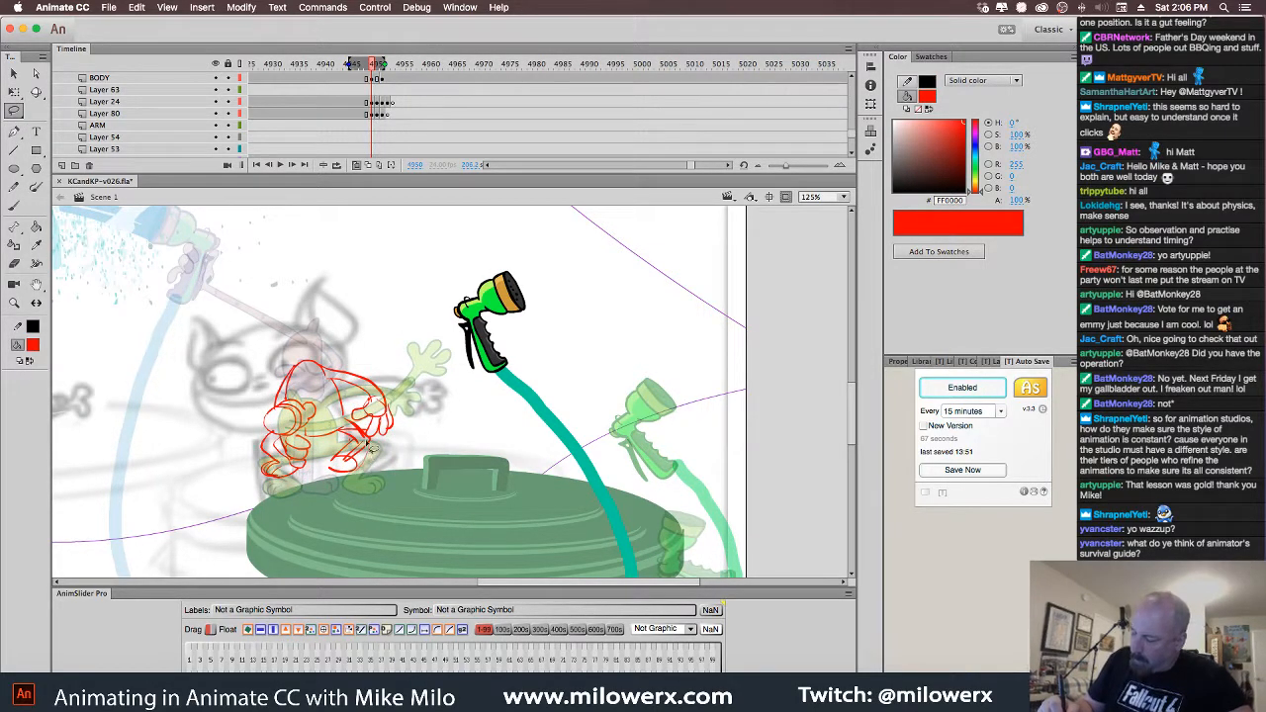
mouse_move(287, 471)
left_mouse_down()
mouse_move(252, 452)
mouse_move(289, 488)
left_mouse_up()
key("Delete")
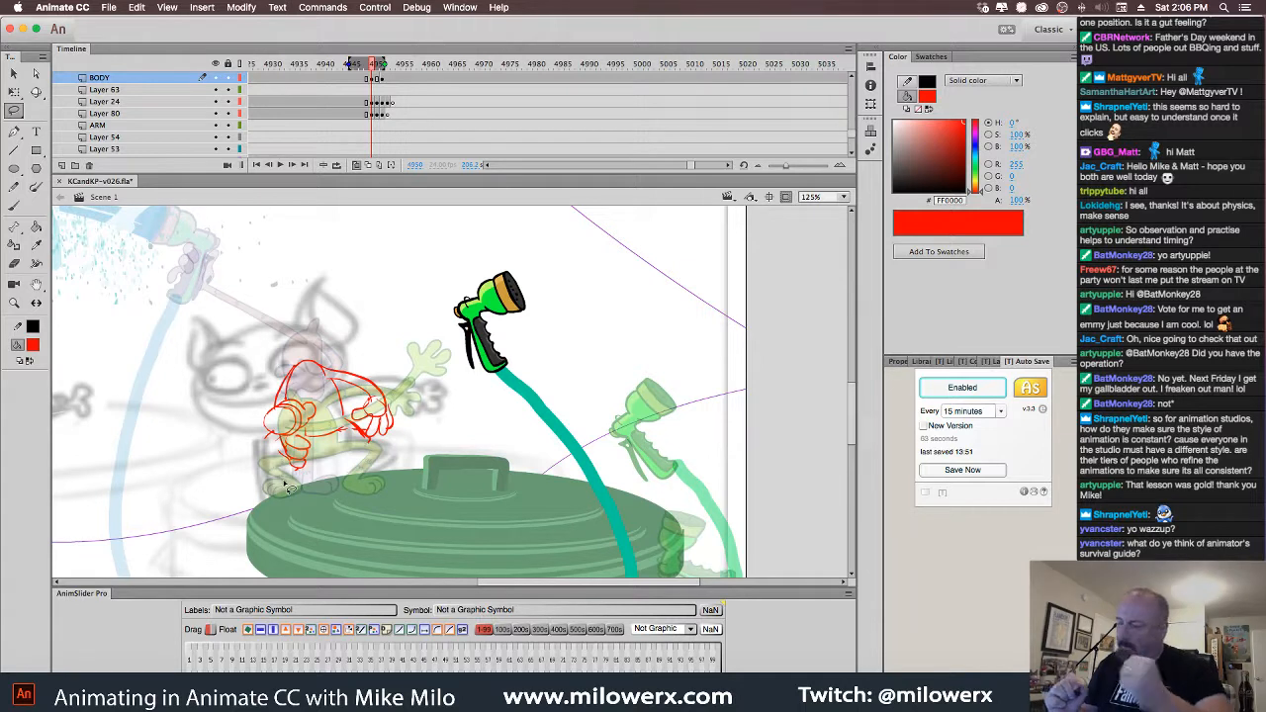
left_click(17, 207)
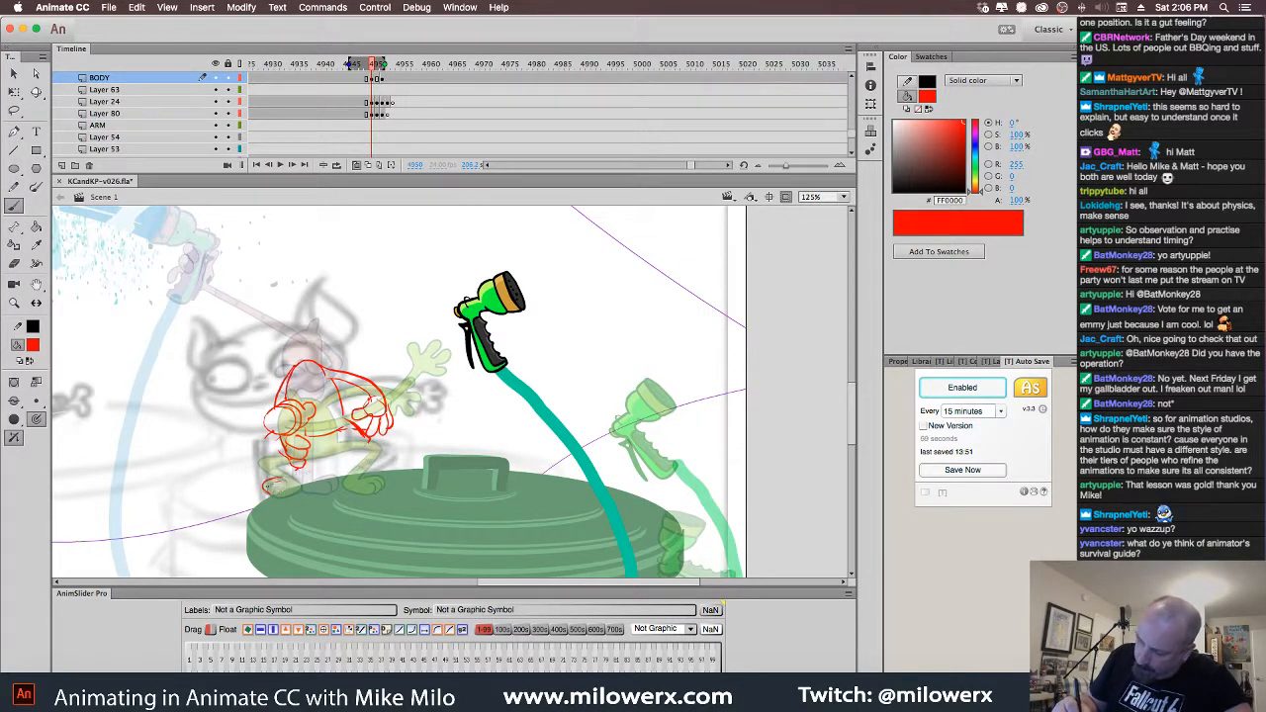
Redraw the red legs and feet on the lid and add new Layer 81 above BODY
mouse_move(284, 441)
left_mouse_down()
mouse_move(265, 463)
mouse_move(293, 484)
left_mouse_up()
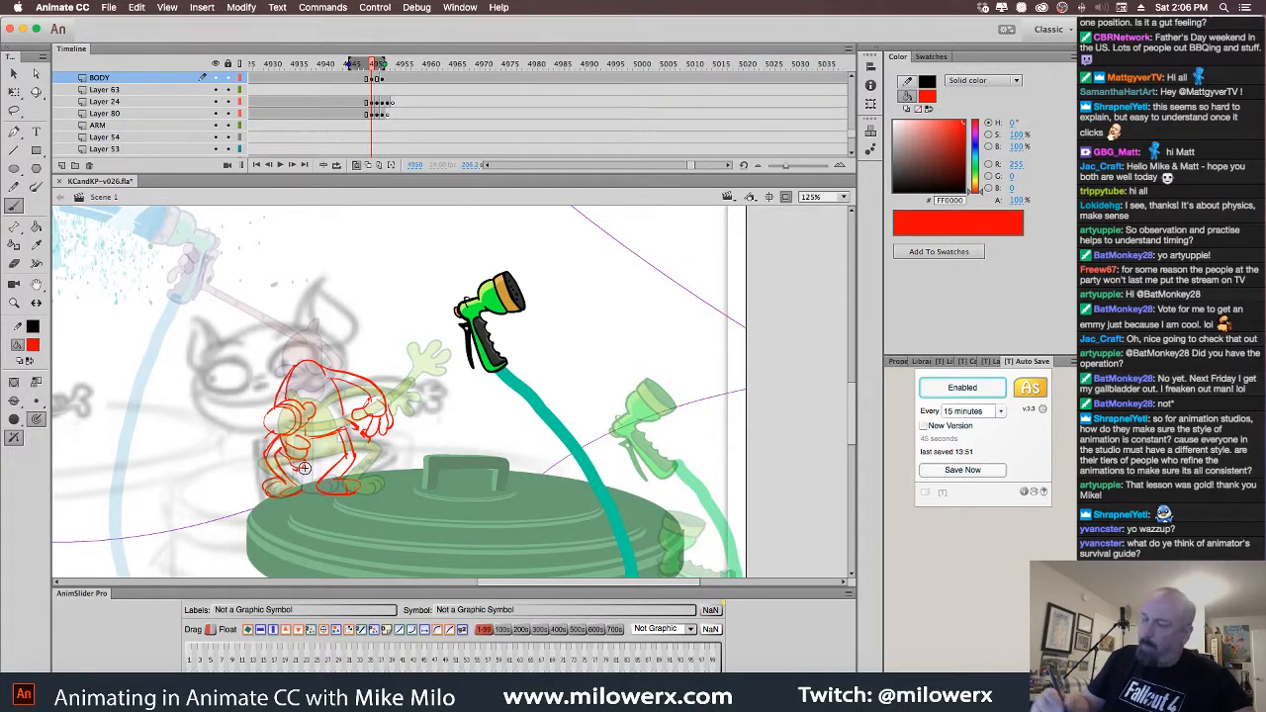
left_click(62, 165)
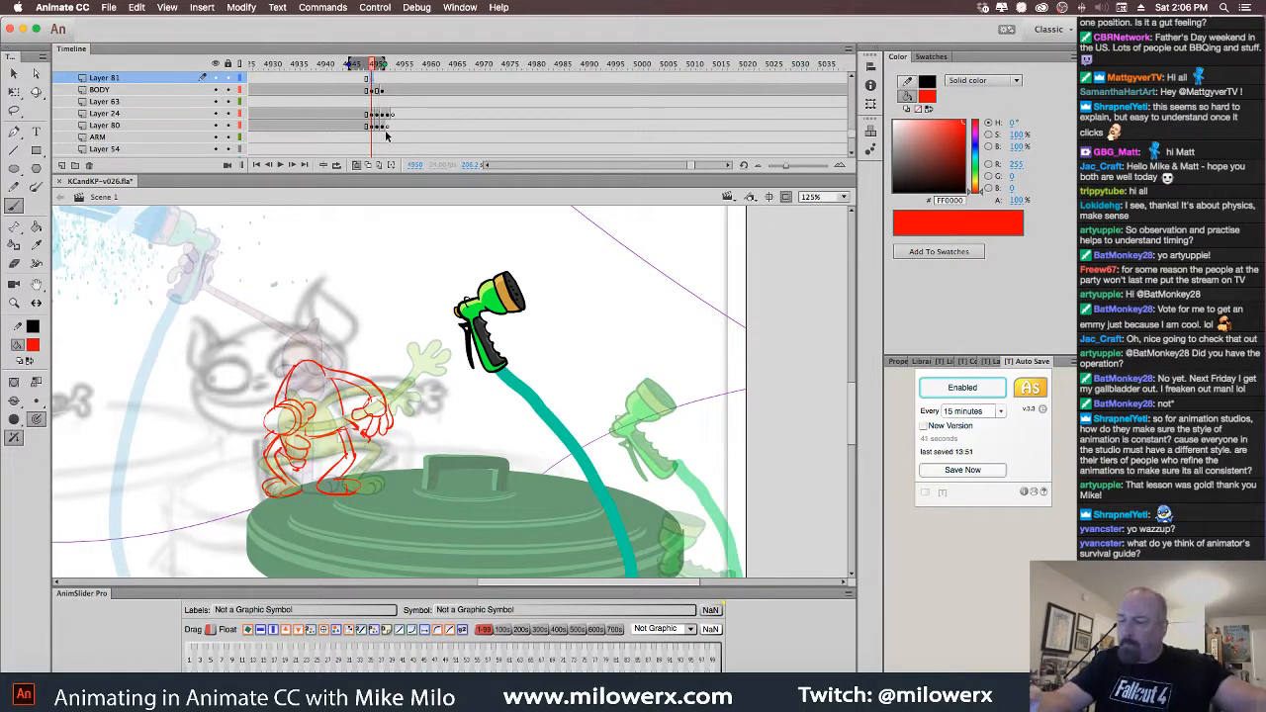
Change the brush fill colour from red to black
left_click(36, 346)
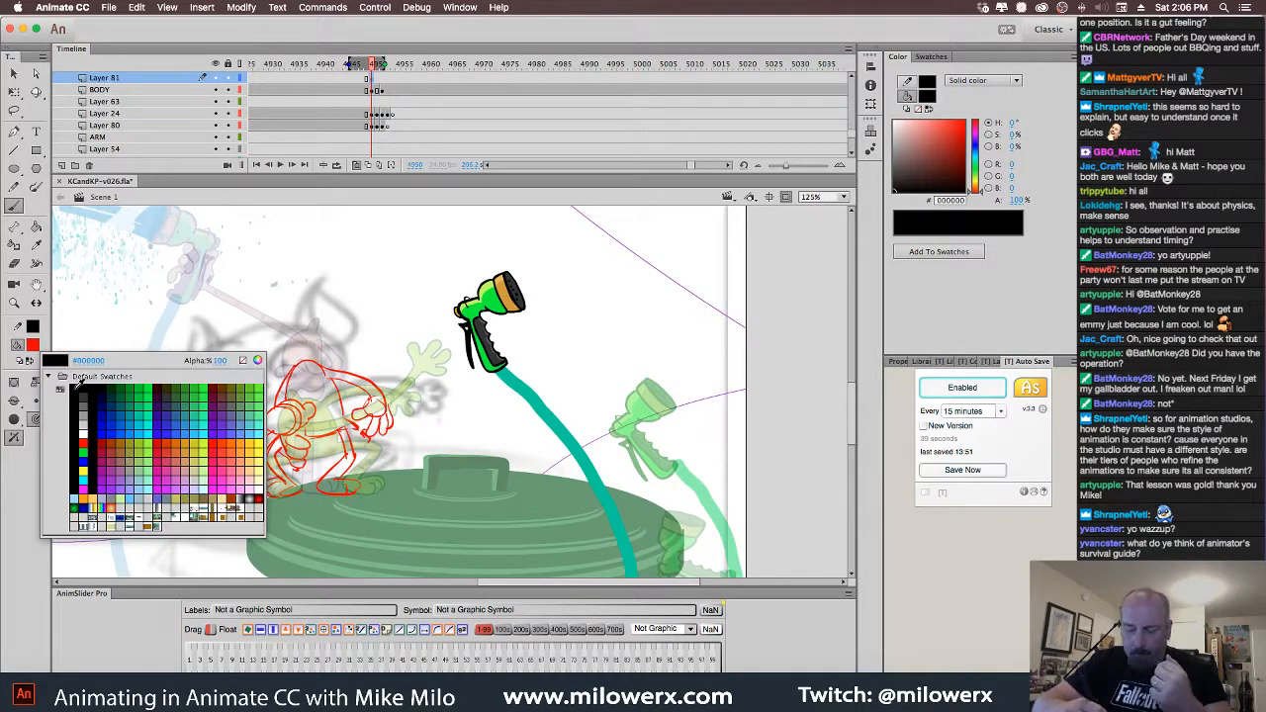
left_click(79, 381)
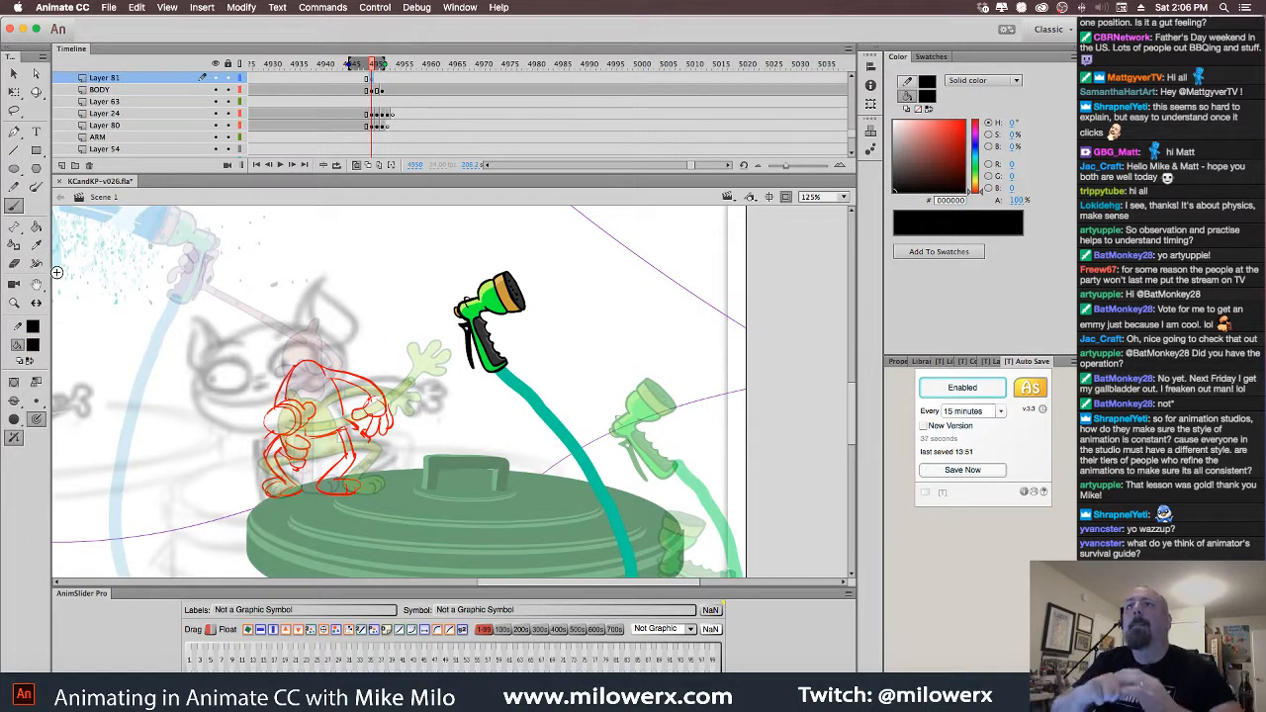
key("super+Tab")
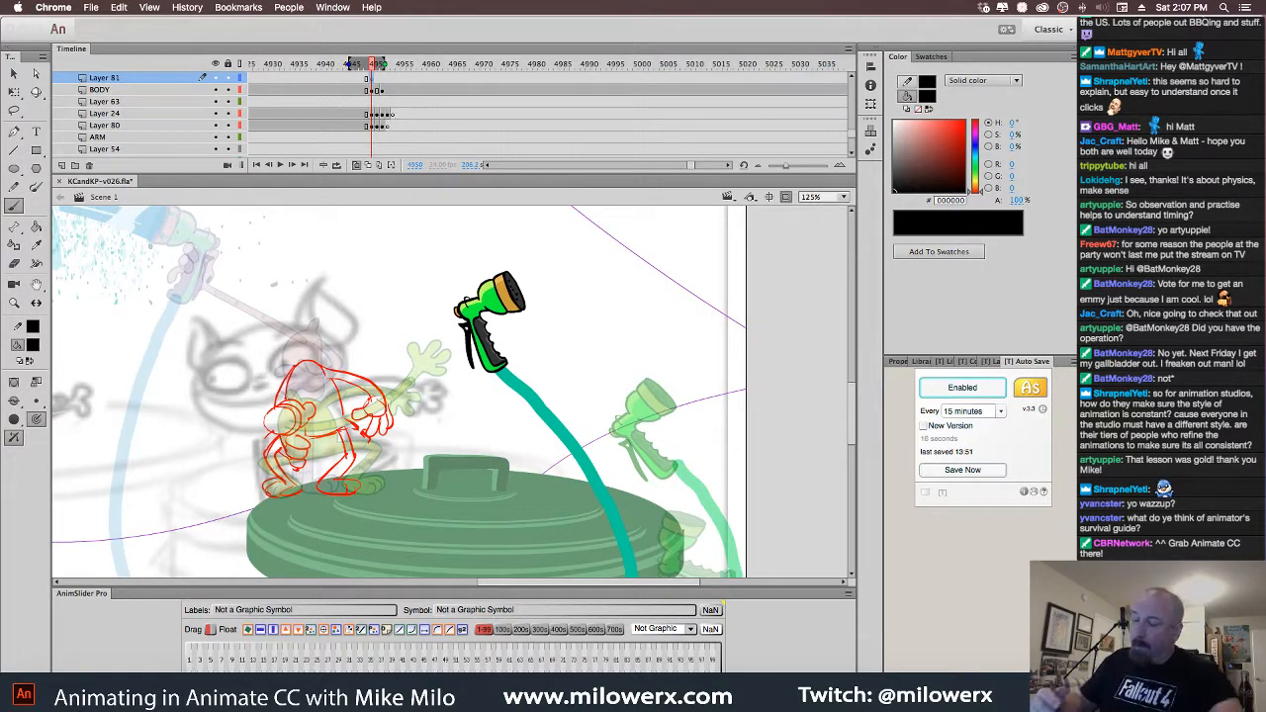
left_click(368, 80)
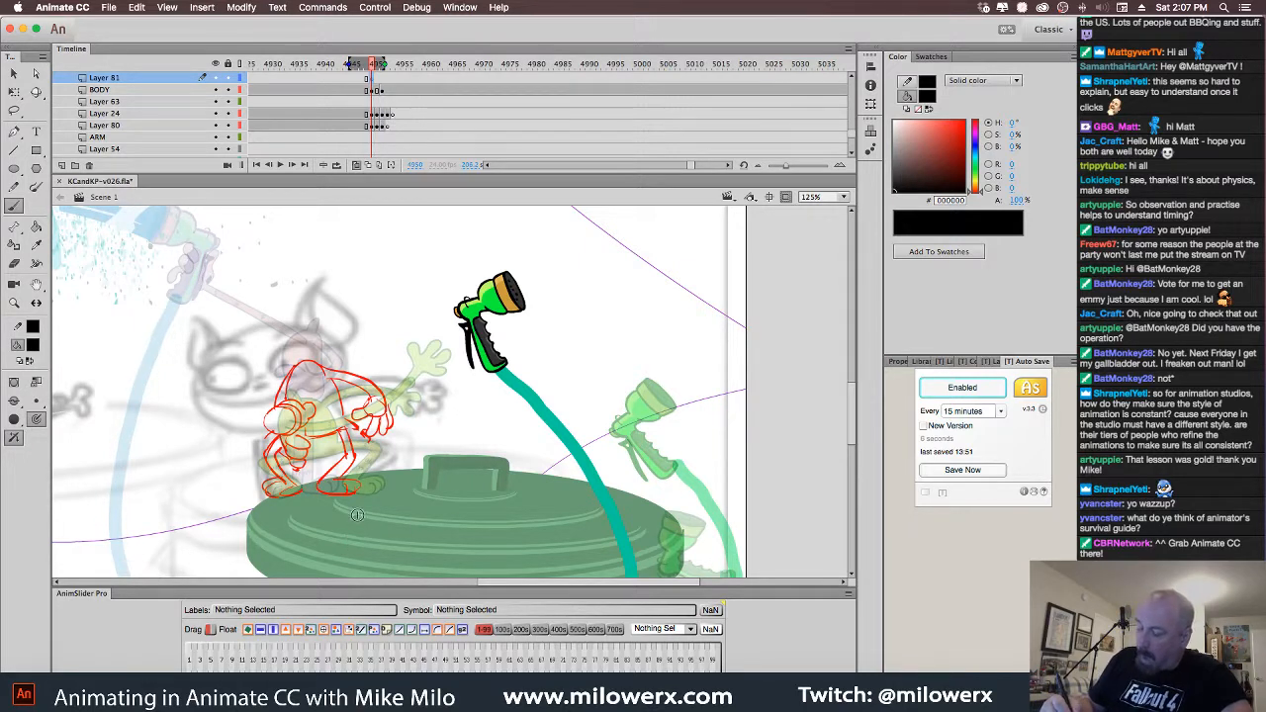
Zoom the stage to 250% on the cat sketch and undo a stray black dot
left_click(417, 427)
left_click(441, 426, "super")
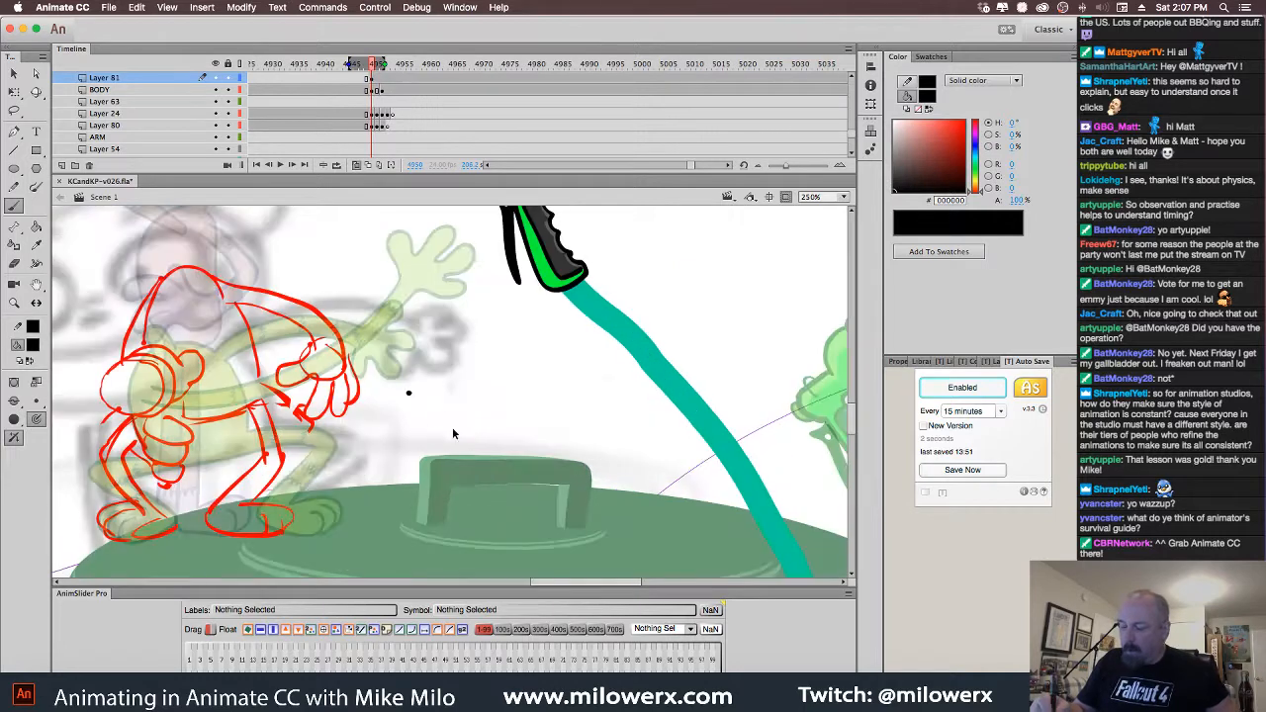
key("super+z")
left_click_drag(547, 430, 669, 417)
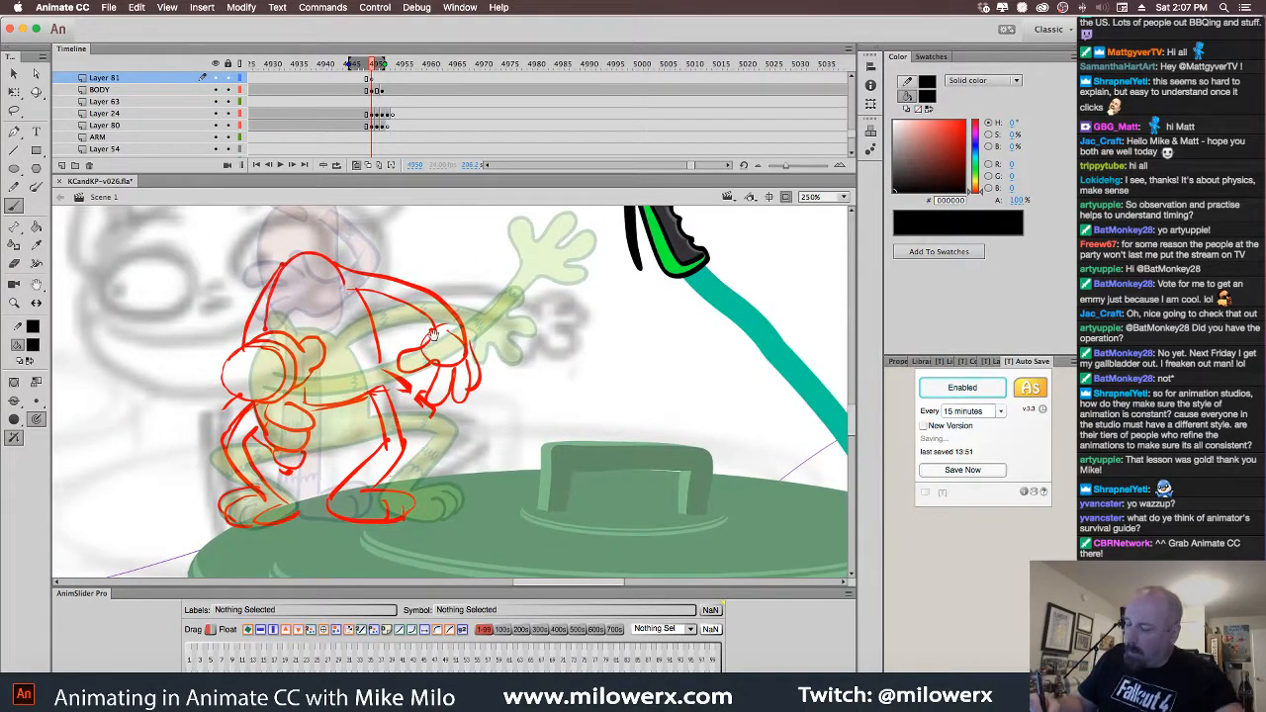
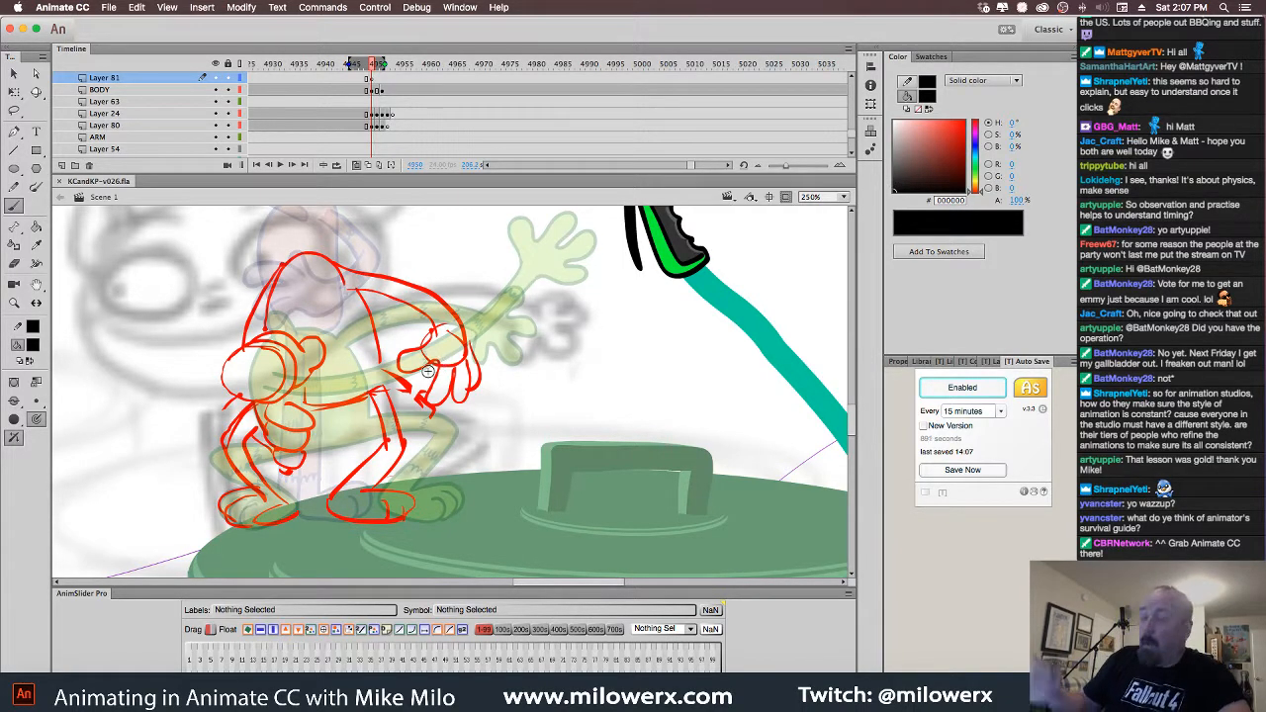
Ink the reaching hand and both lines of the reaching arm in black, undoing stray strokes
left_click_drag(433, 337, 434, 360)
key("super+z")
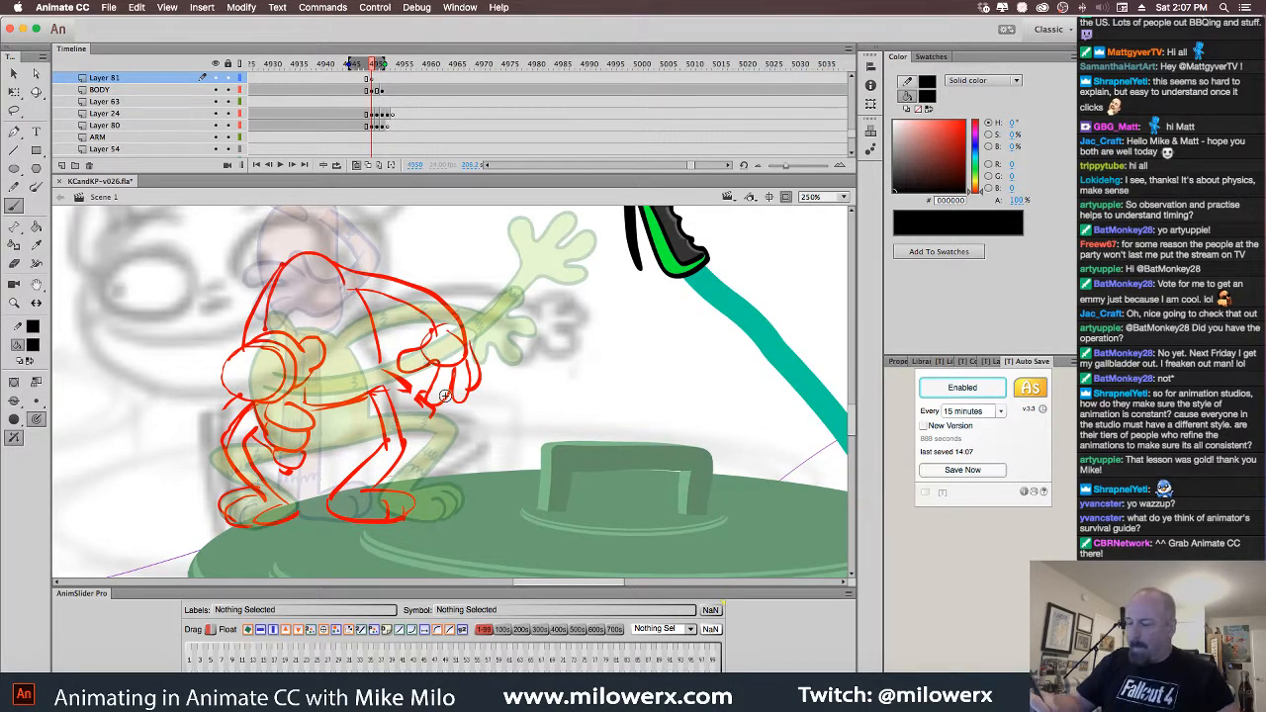
left_click_drag(542, 309, 522, 322)
key("super+z")
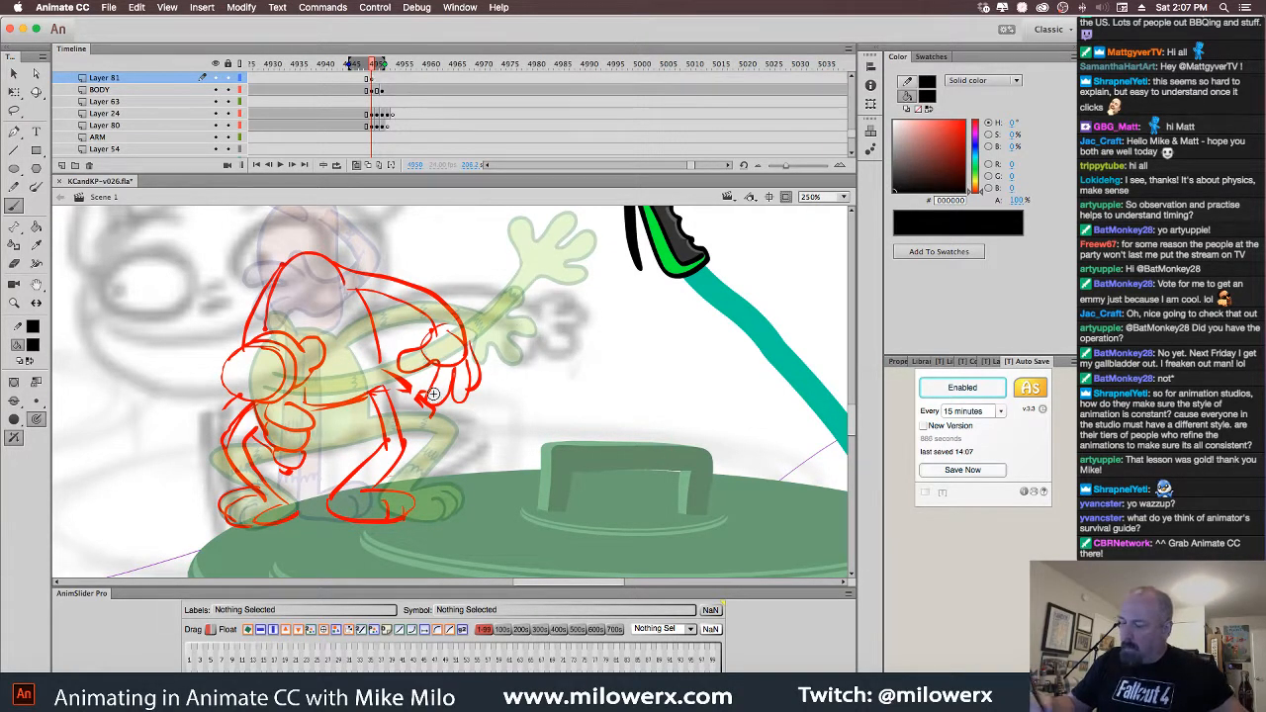
mouse_move(434, 334)
left_mouse_down()
mouse_move(403, 363)
mouse_move(435, 363)
mouse_move(428, 397)
mouse_move(453, 395)
mouse_move(463, 372)
mouse_move(458, 395)
mouse_move(472, 361)
left_mouse_up()
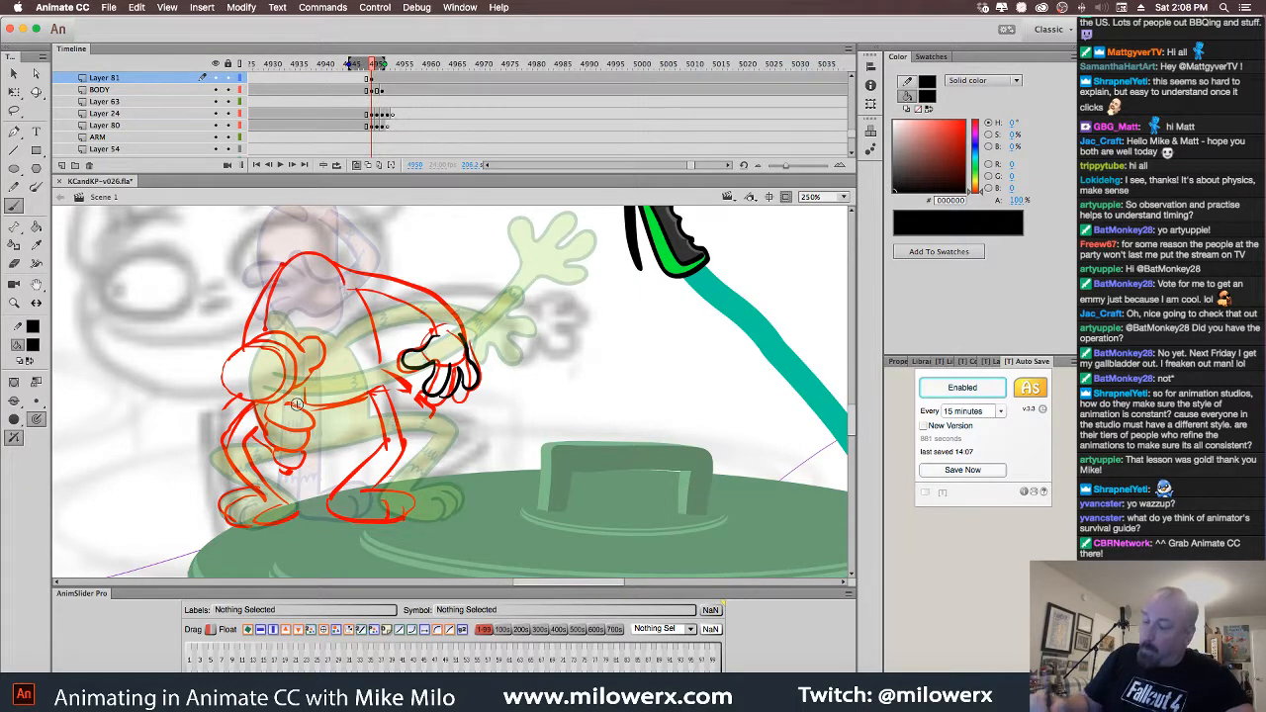
mouse_move(438, 336)
left_mouse_down()
mouse_move(399, 295)
mouse_move(347, 285)
left_mouse_up()
mouse_move(461, 330)
left_mouse_down()
mouse_move(440, 302)
mouse_move(342, 273)
left_mouse_up()
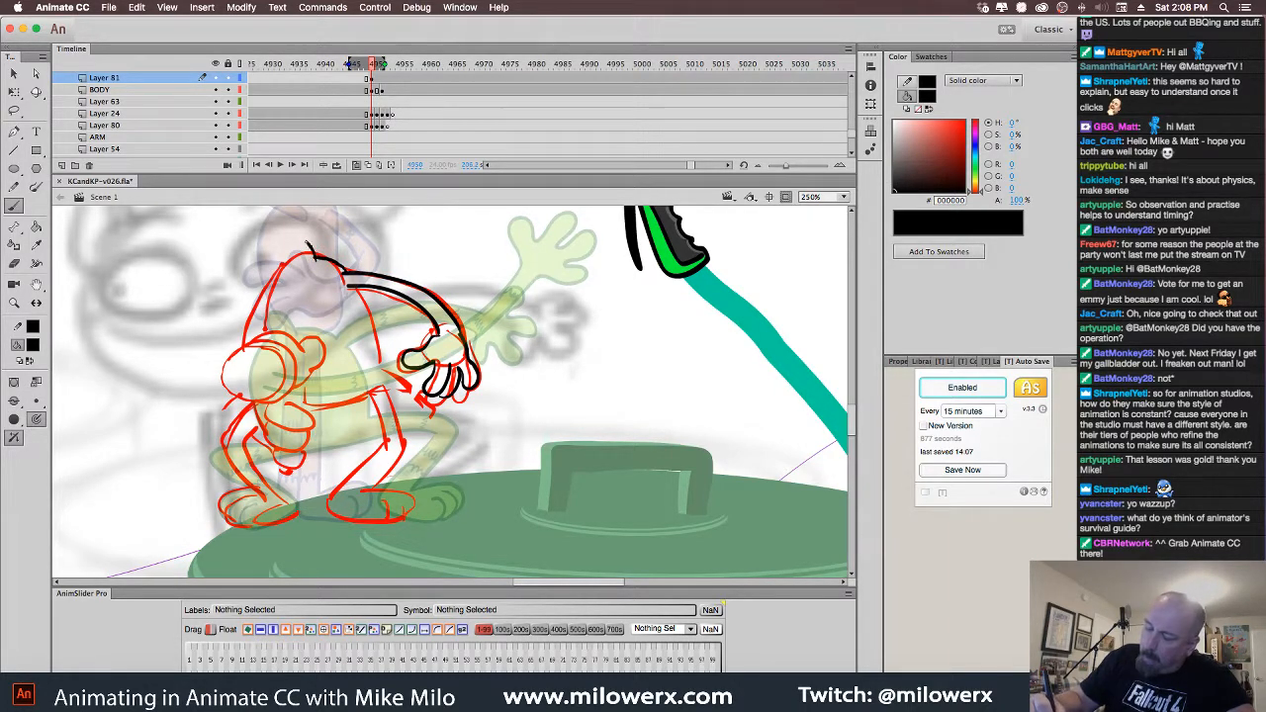
Ink the back outline, the torso's front line, the nozzle-gripping fist and the arm's left side
mouse_move(293, 260)
left_mouse_down()
mouse_move(248, 336)
mouse_move(270, 312)
mouse_move(270, 338)
left_mouse_up()
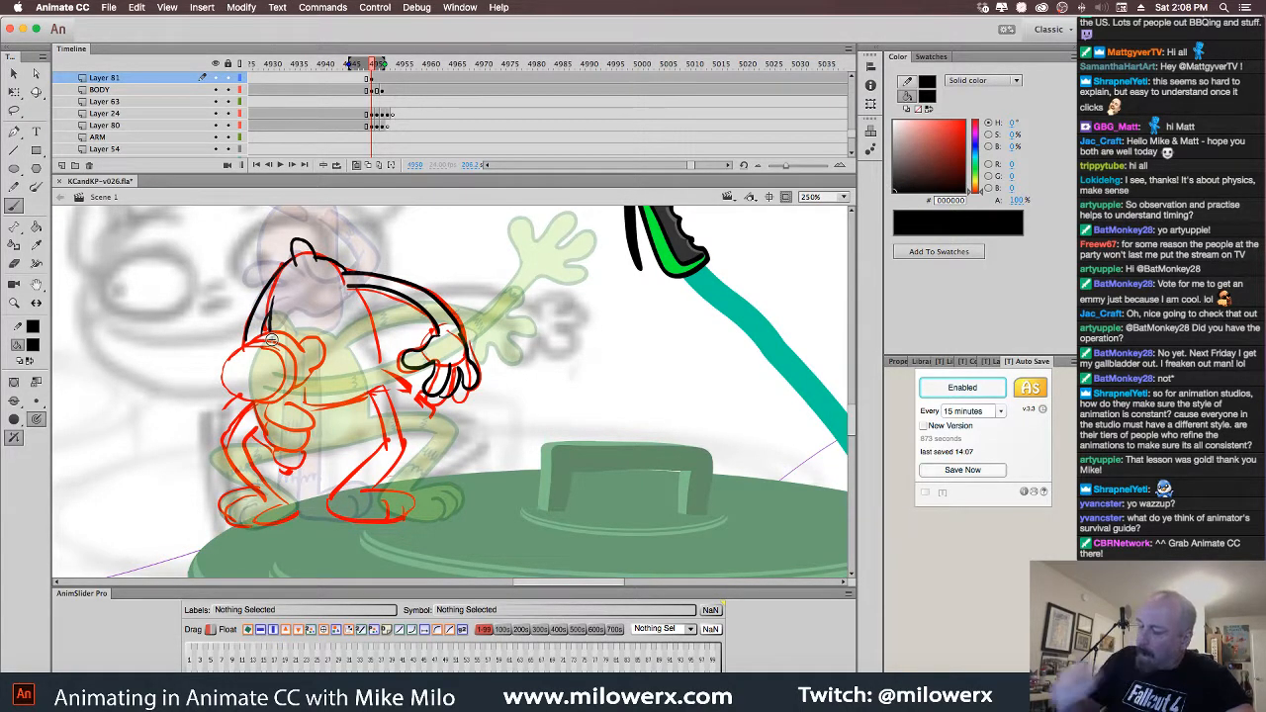
left_click_drag(367, 328, 372, 374)
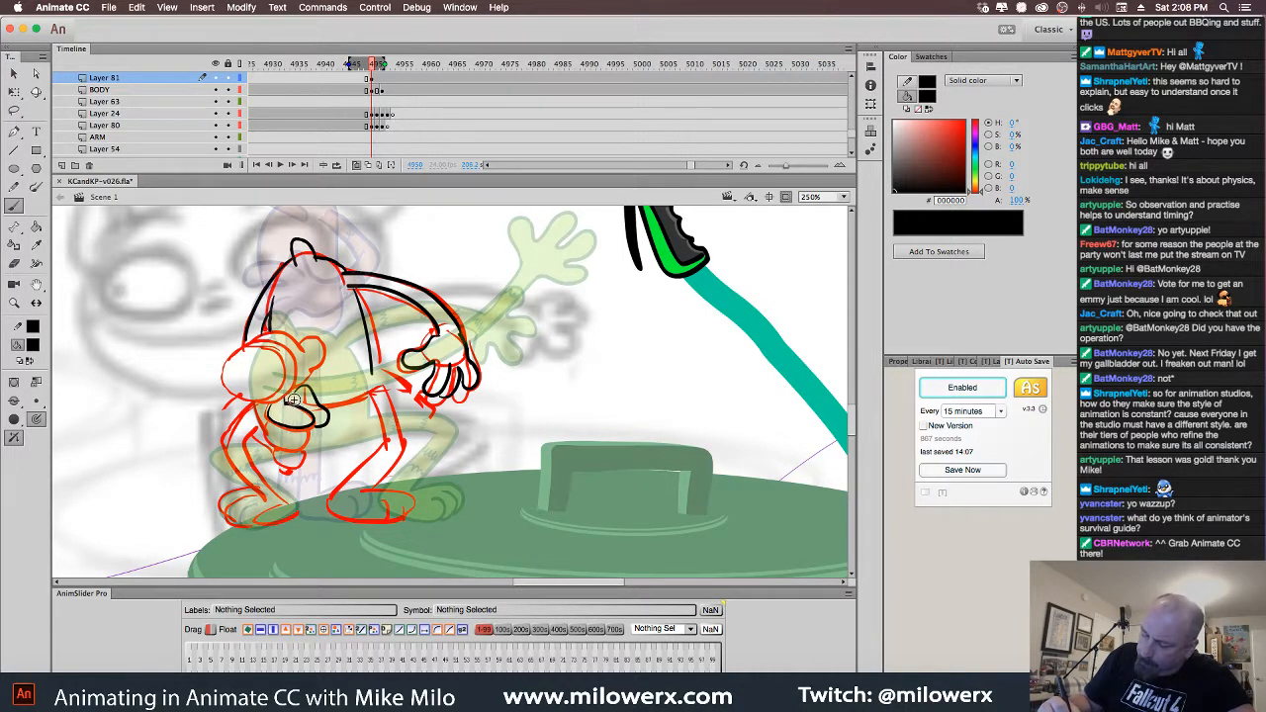
left_click_drag(272, 423, 276, 462)
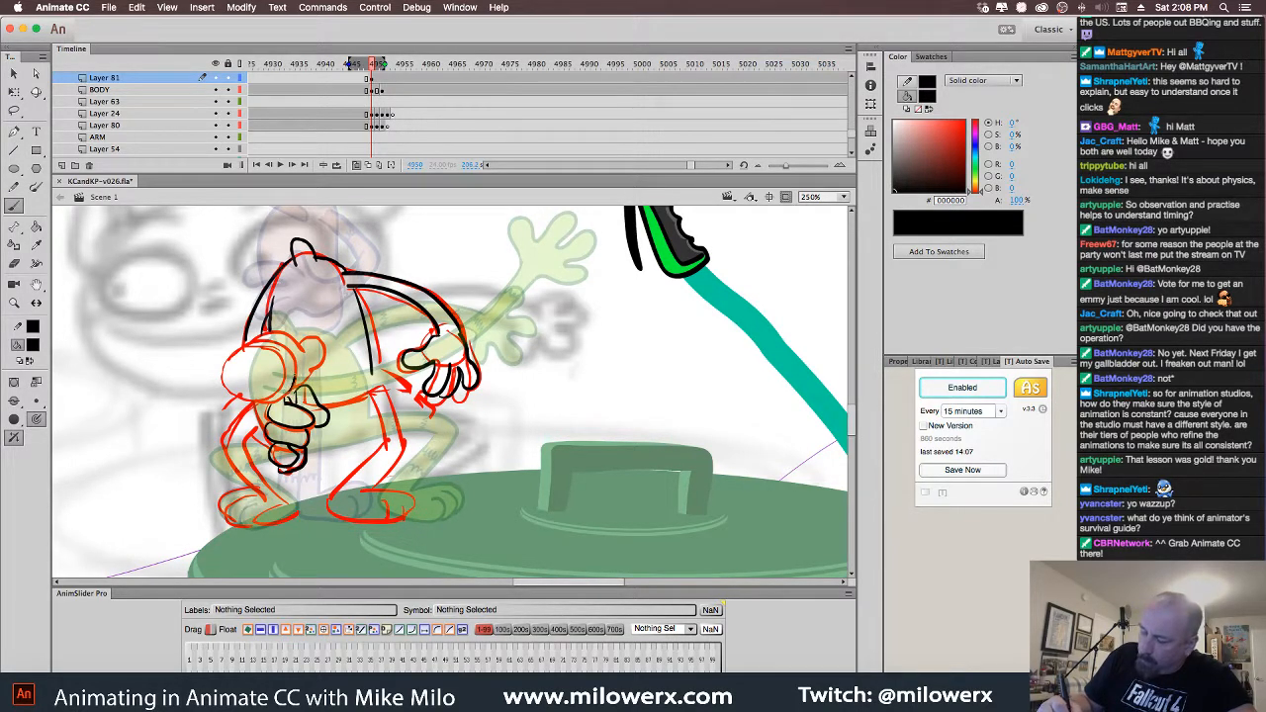
mouse_move(247, 340)
left_mouse_down()
mouse_move(227, 367)
mouse_move(235, 398)
left_mouse_up()
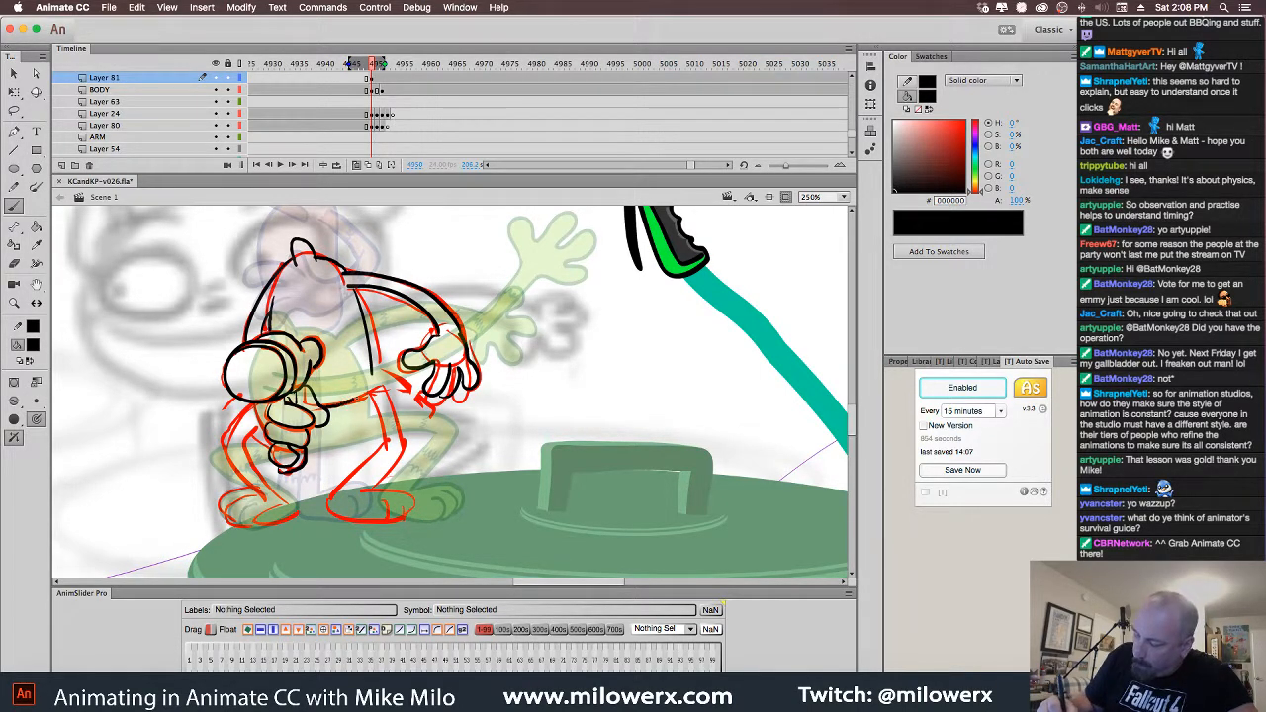
Ink the left leg's outer and inner lines, the torso's right side and the ankle fur zigzag
mouse_move(234, 423)
left_mouse_down()
mouse_move(227, 461)
mouse_move(255, 494)
mouse_move(253, 521)
left_mouse_up()
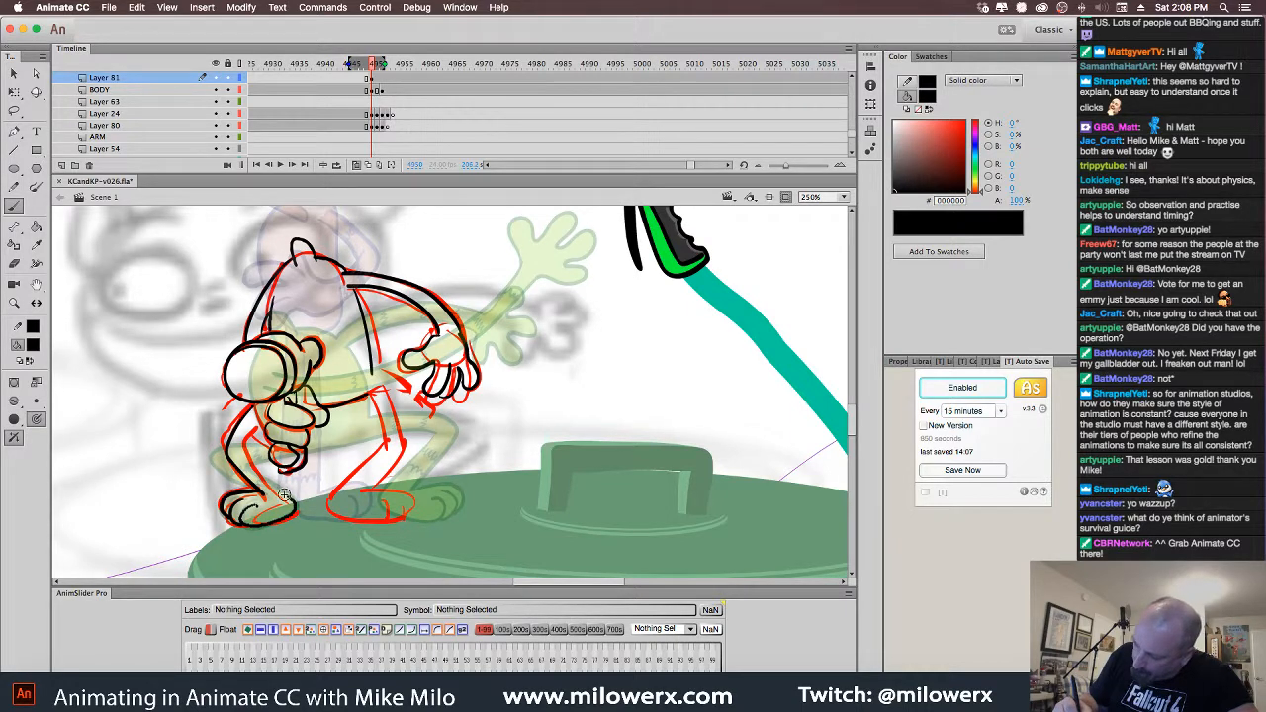
left_click_drag(247, 439, 267, 477)
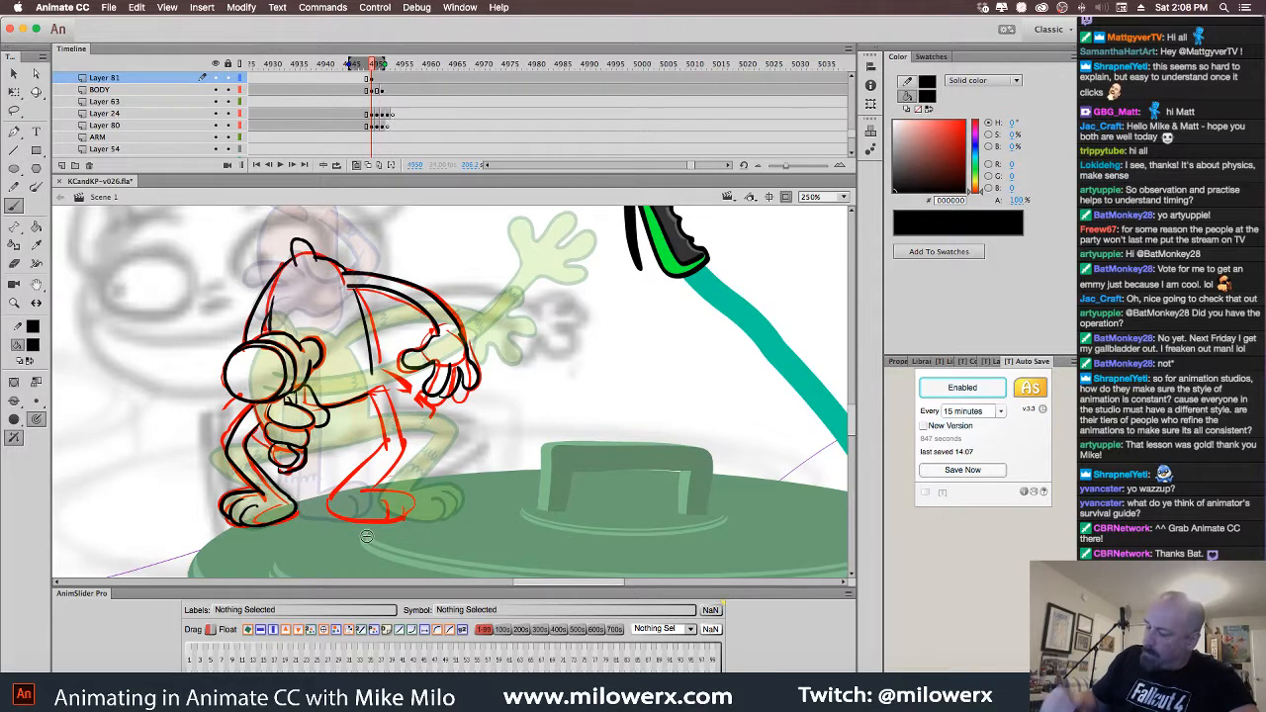
mouse_move(376, 379)
left_mouse_down()
mouse_move(403, 447)
mouse_move(382, 420)
mouse_move(386, 446)
mouse_move(341, 483)
mouse_move(403, 498)
mouse_move(361, 480)
left_mouse_up()
mouse_move(263, 477)
left_mouse_down()
mouse_move(255, 485)
mouse_move(266, 480)
left_mouse_up()
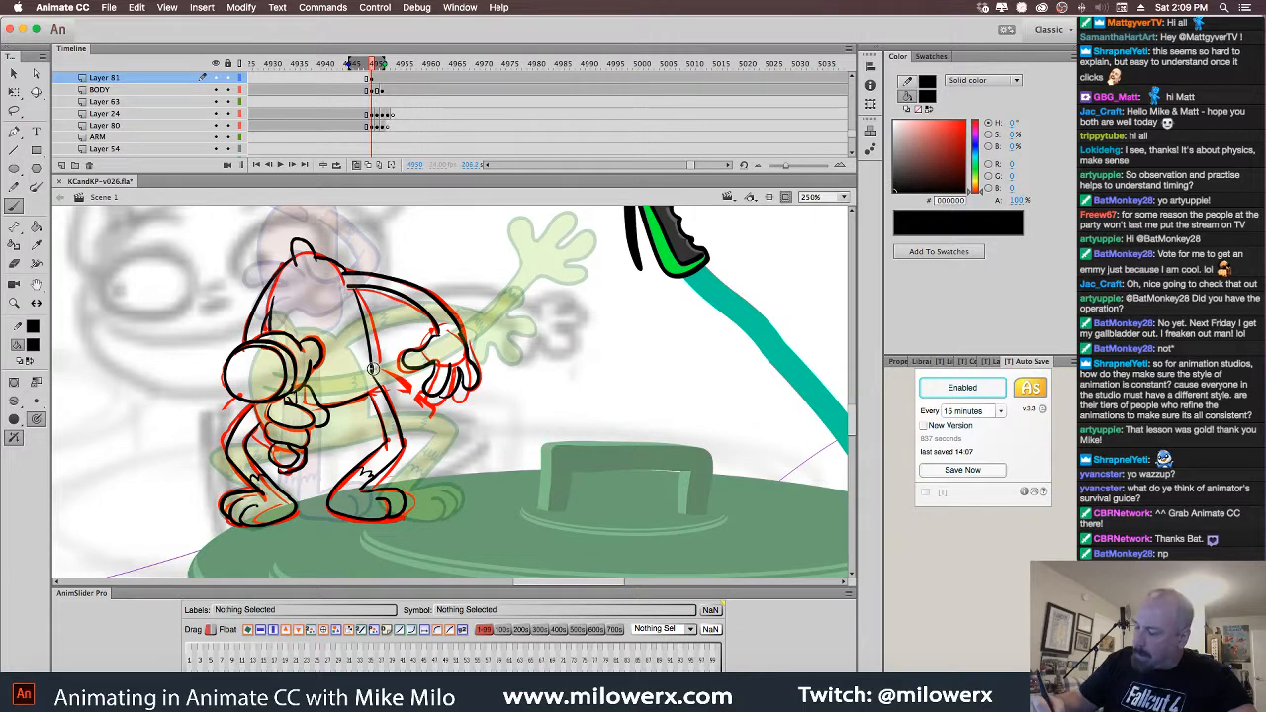
Select all strokes on the BODY layer's current keyframe, then deselect them on the empty stage
left_click(375, 90)
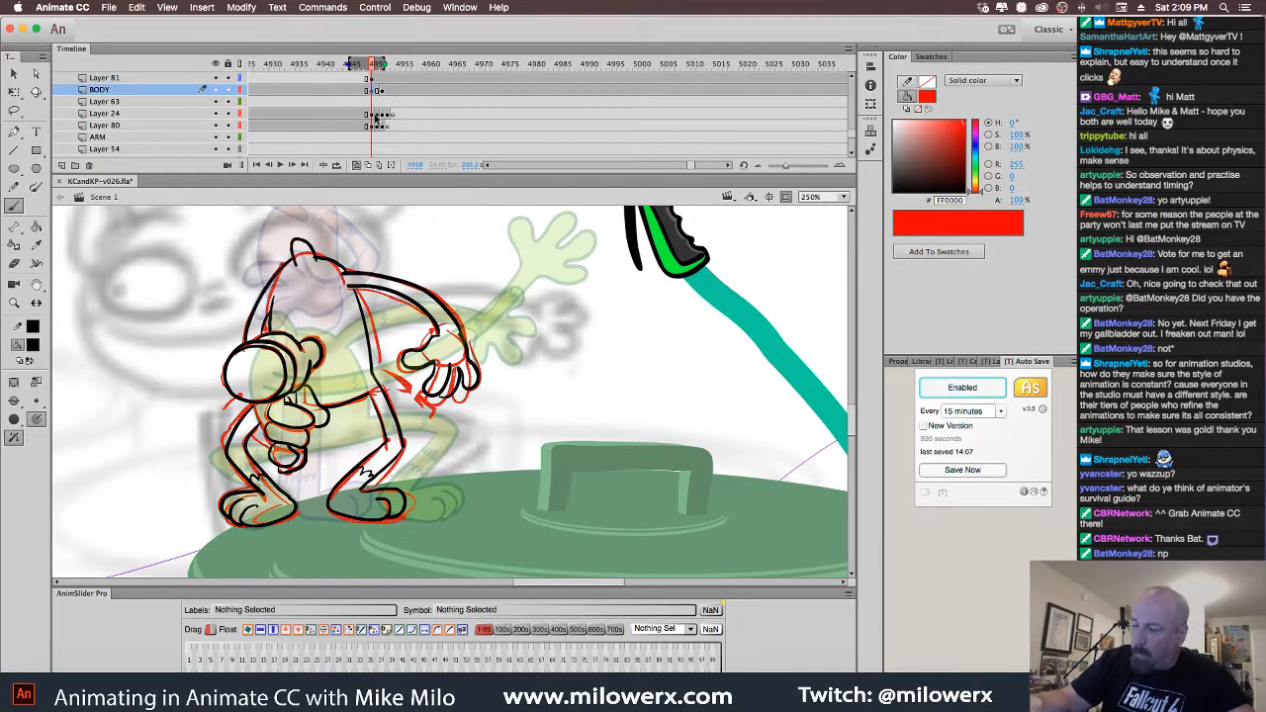
left_click(377, 90)
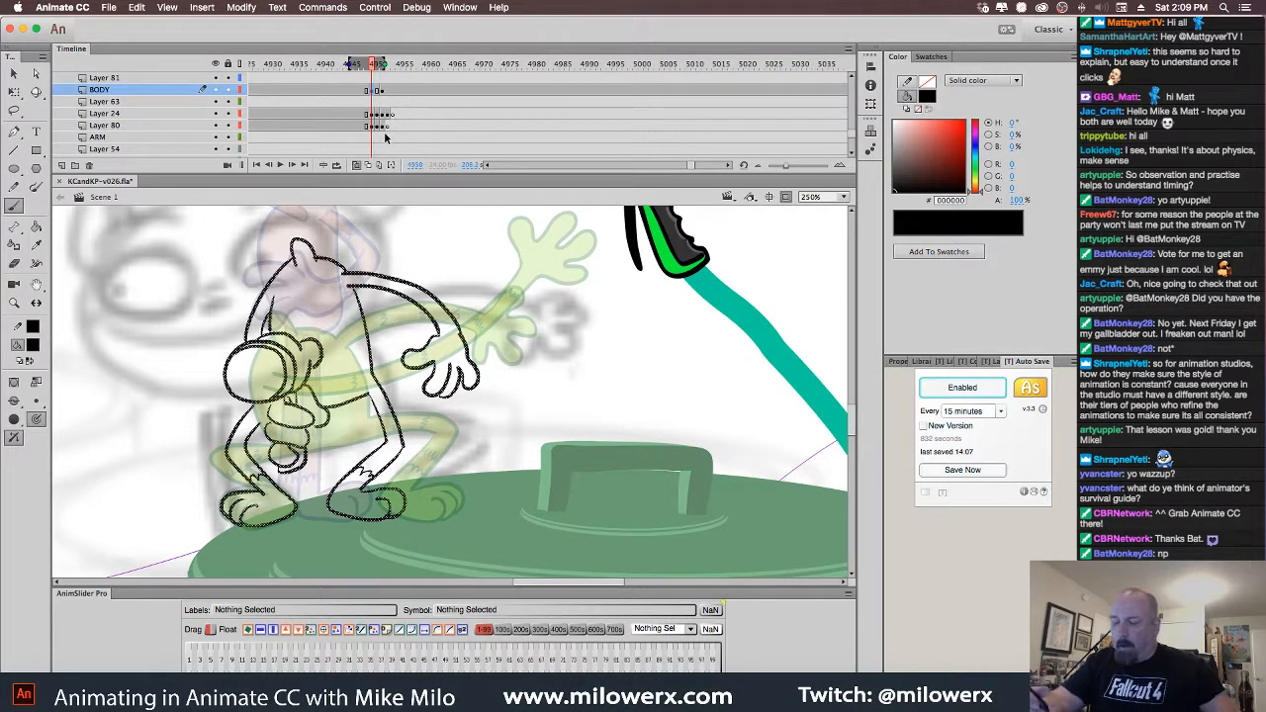
left_click(369, 258, "super")
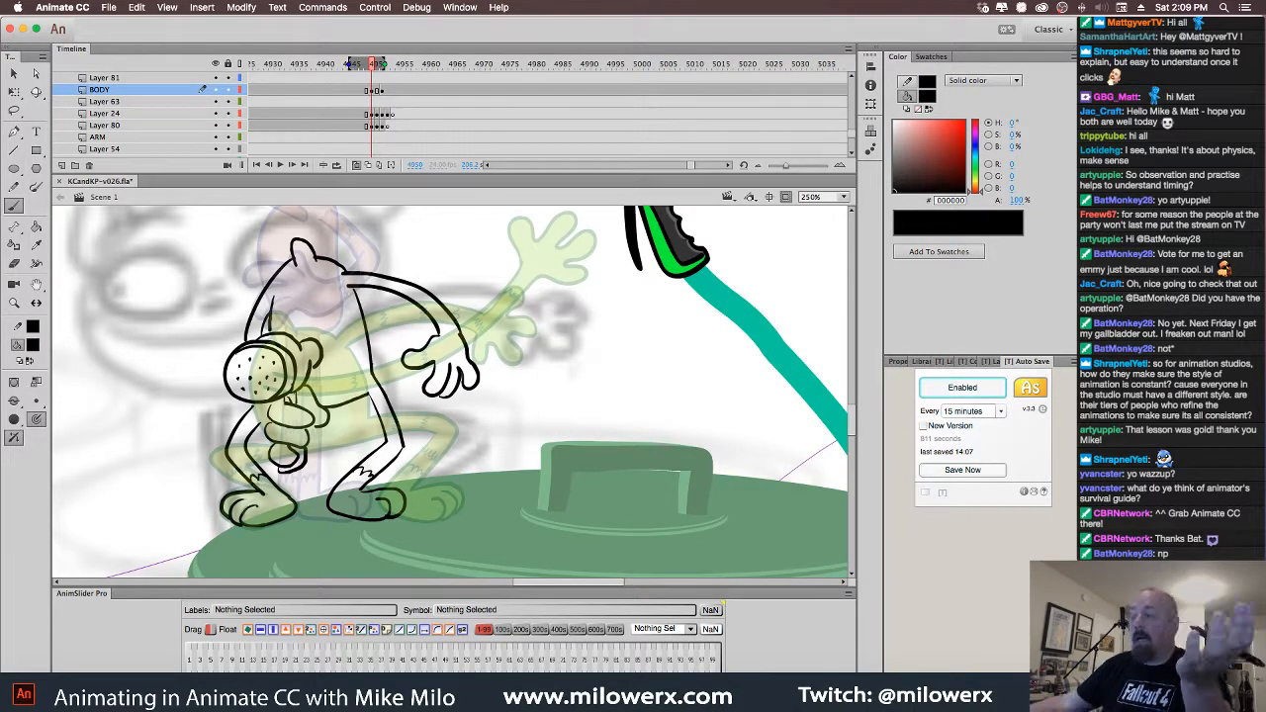
left_click(32, 344)
left_click(87, 495)
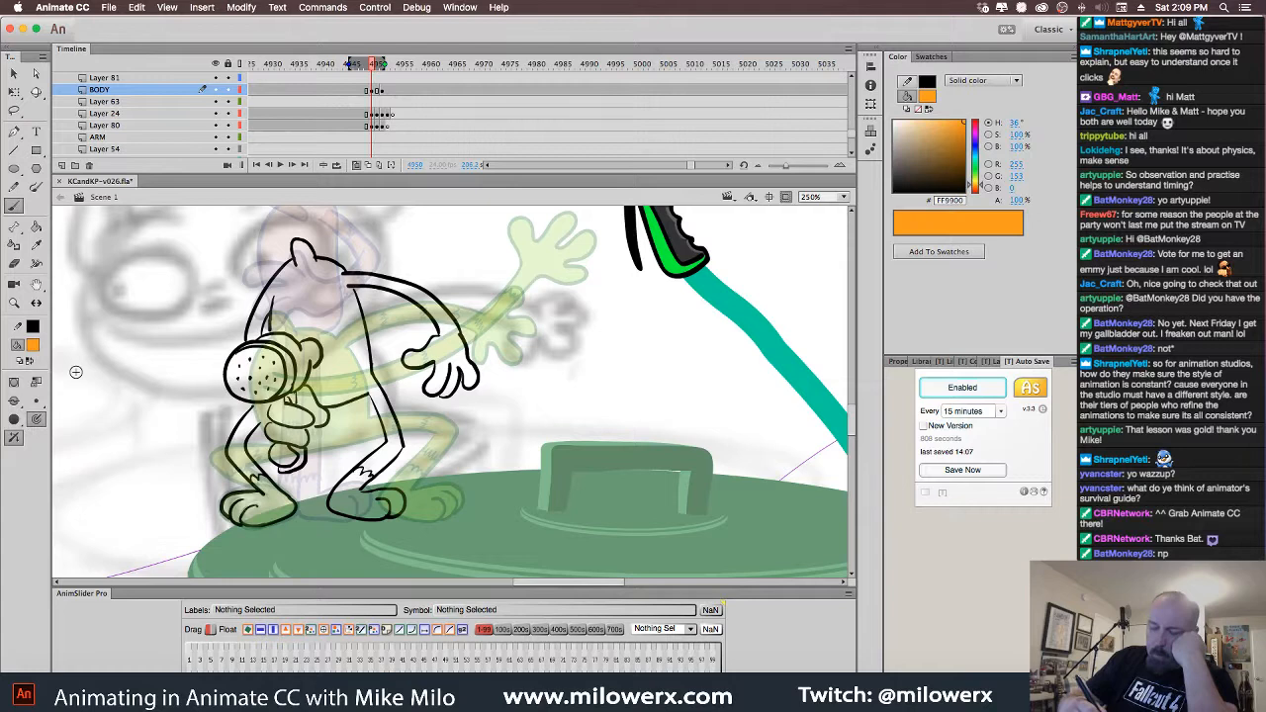
left_click(35, 226)
left_click(361, 372)
left_click(423, 307)
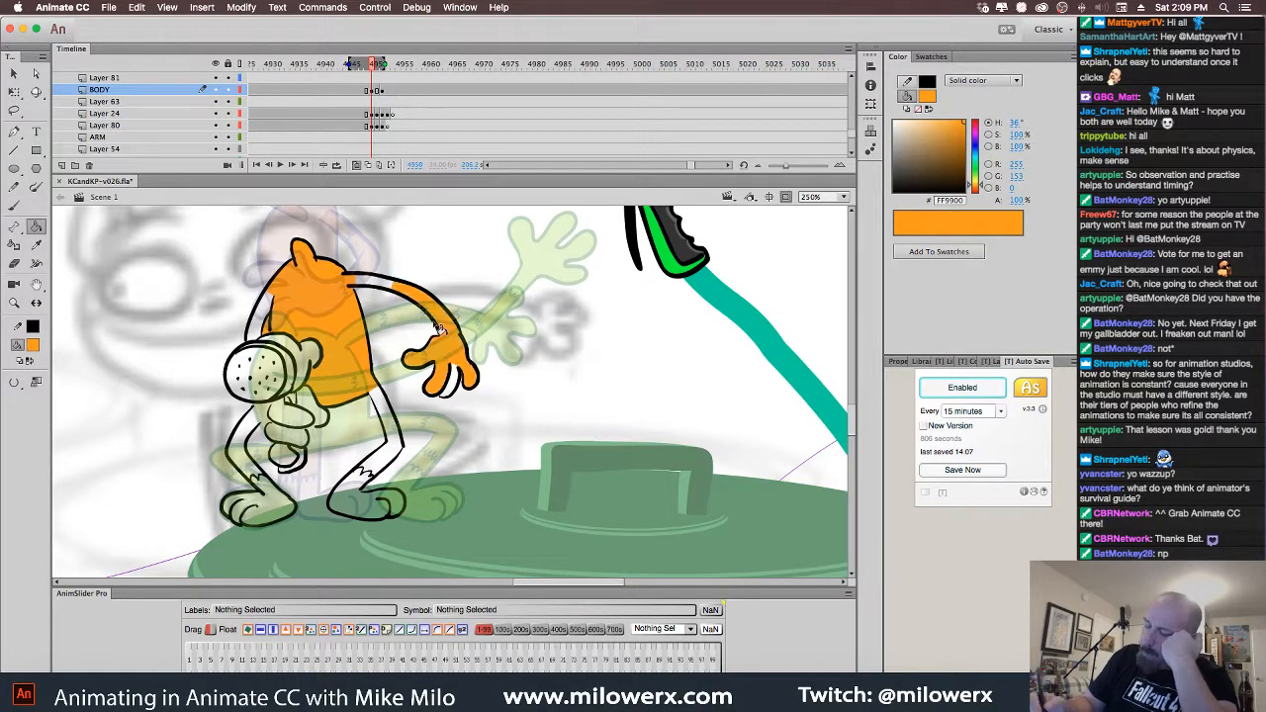
left_click(267, 321)
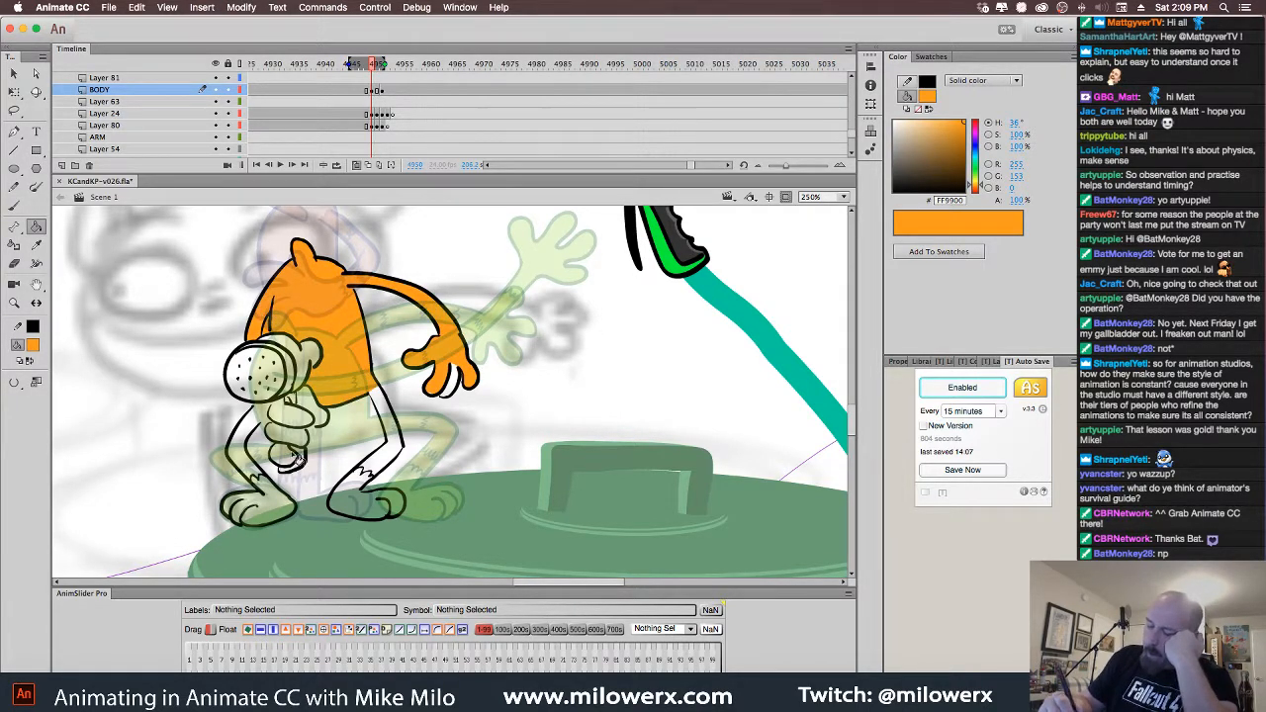
key("super+z")
key("super+z")
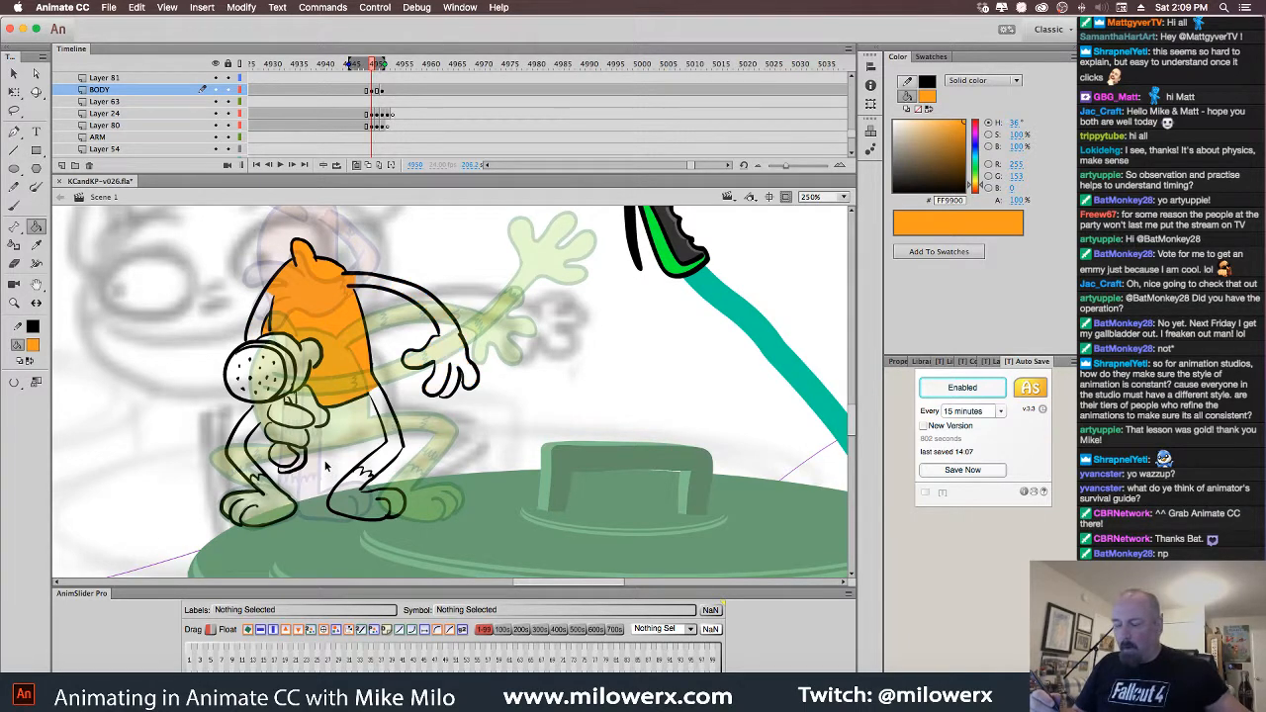
key("super+z")
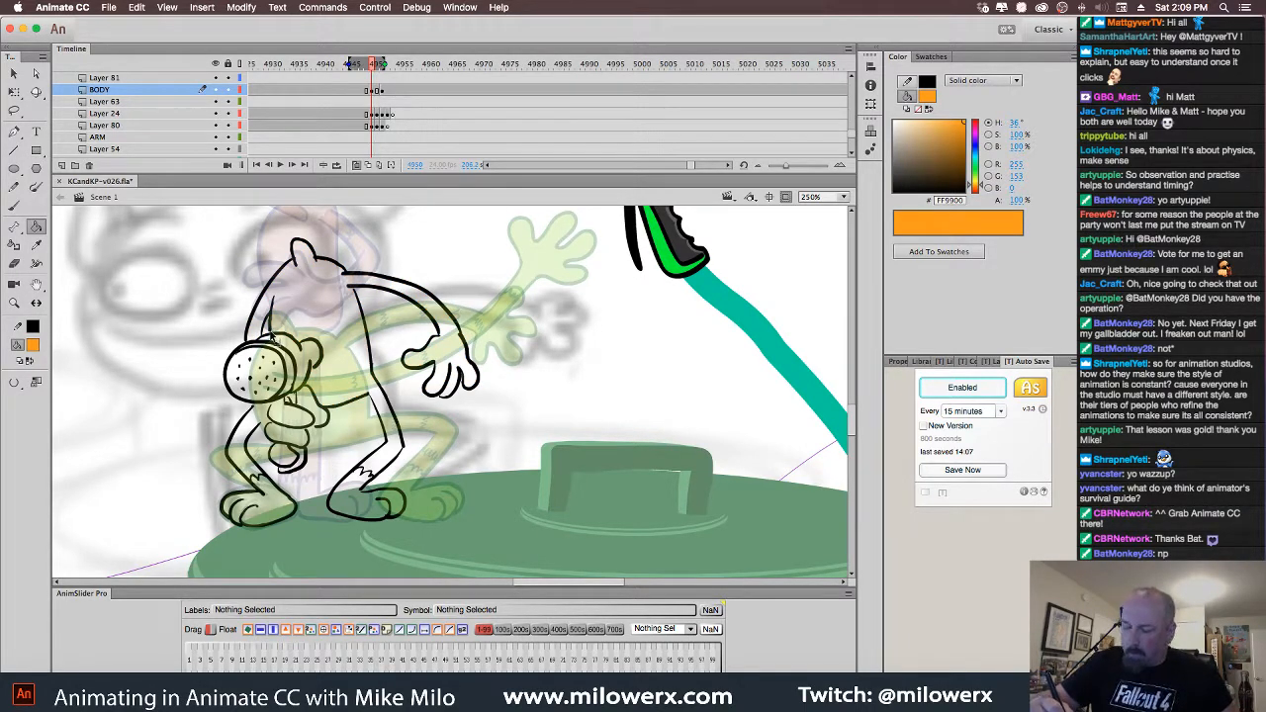
left_click(293, 334)
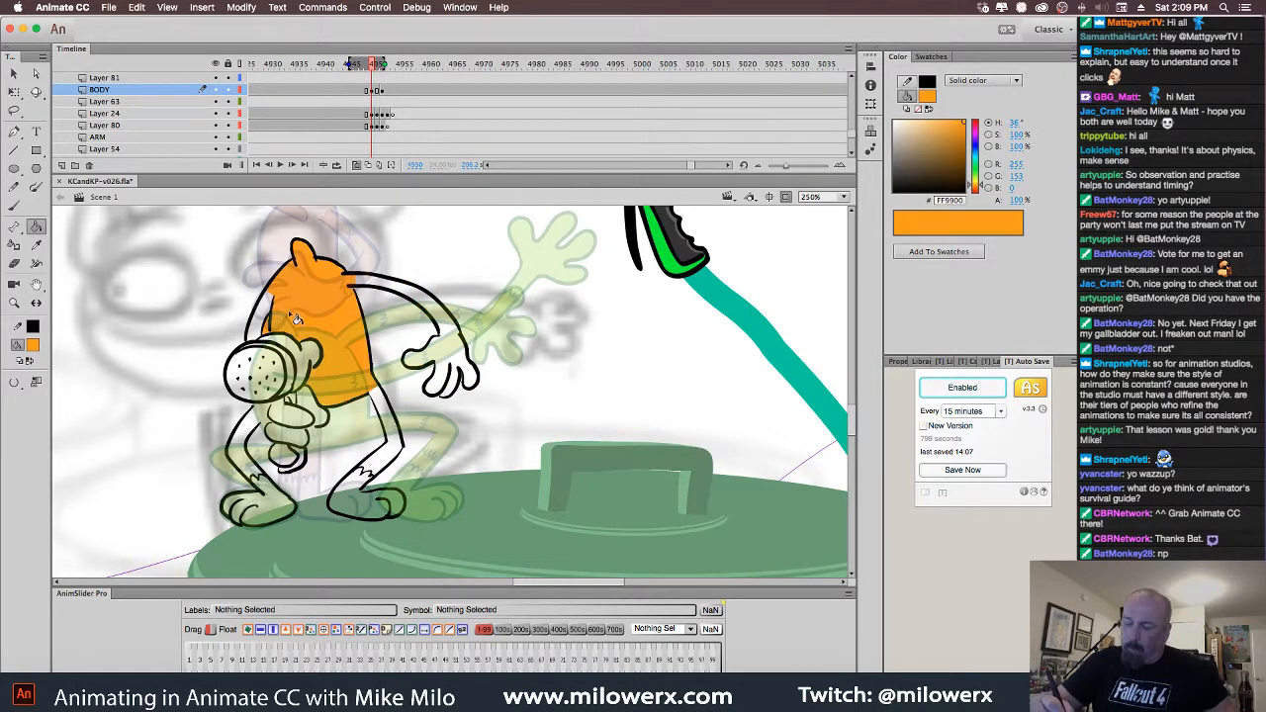
key("super+z")
left_click(14, 383)
left_click(358, 245)
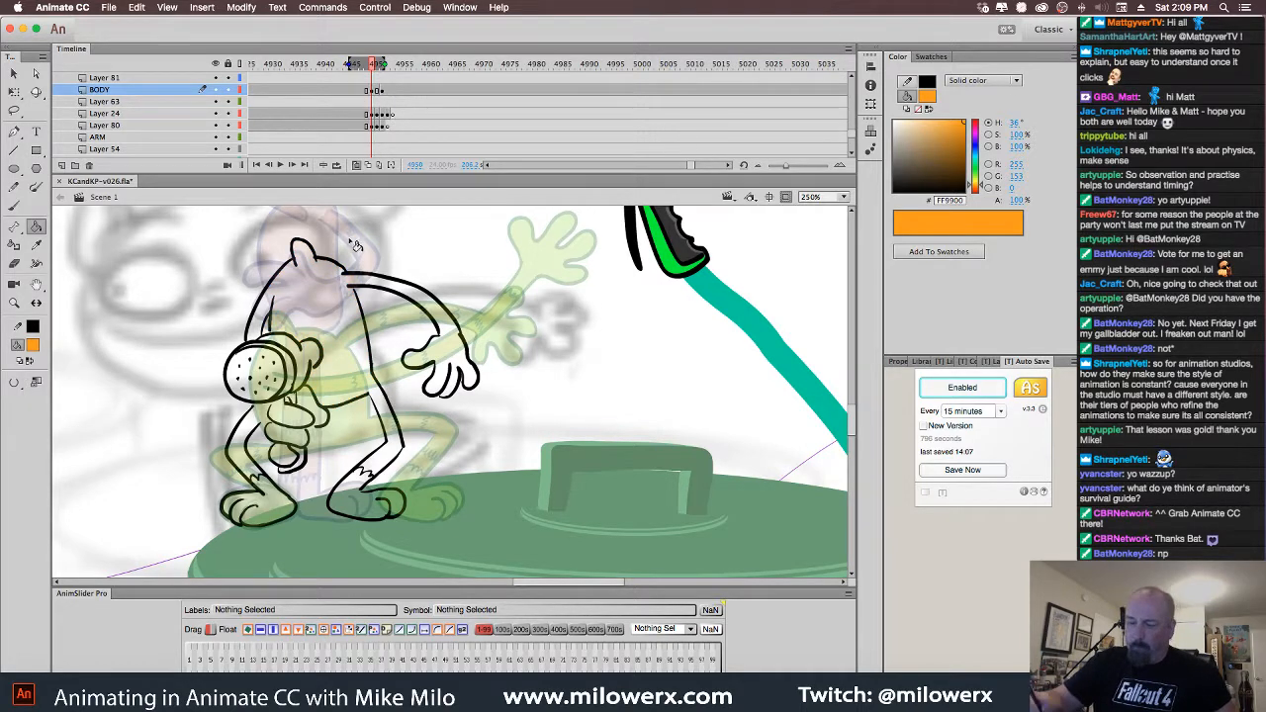
left_click(34, 347)
left_click(79, 381)
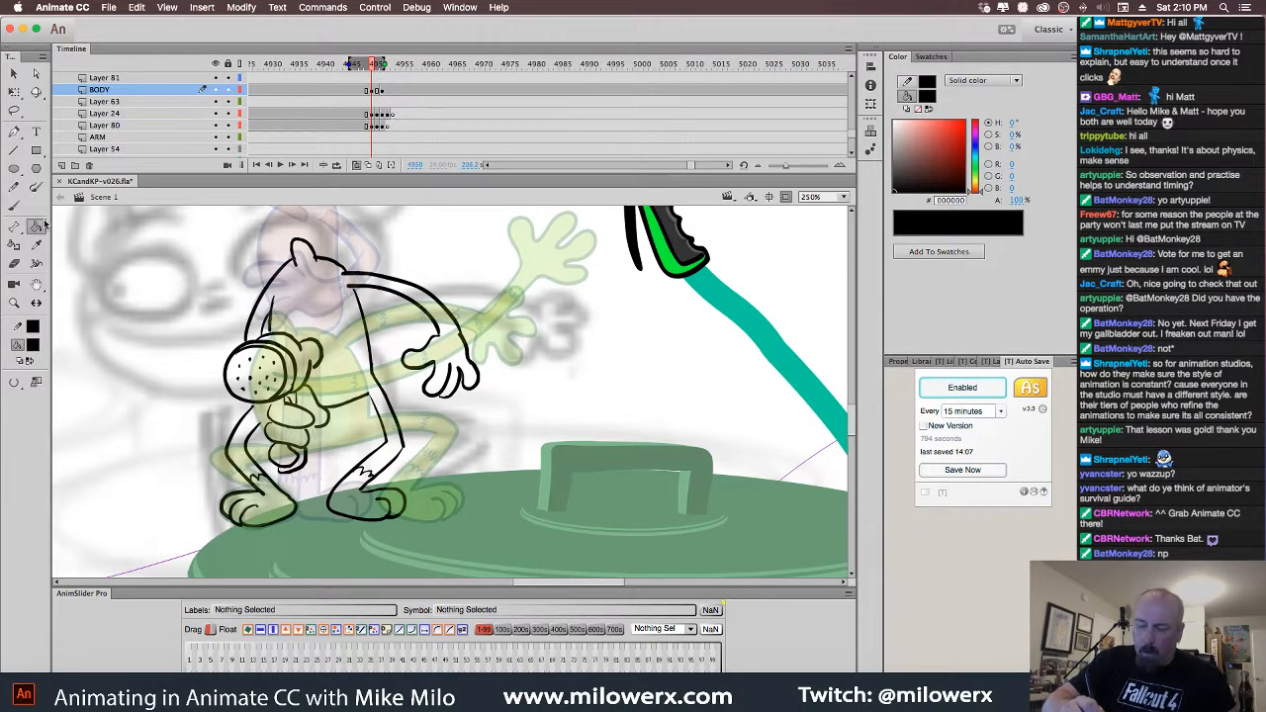
left_click(14, 206)
left_click(373, 91)
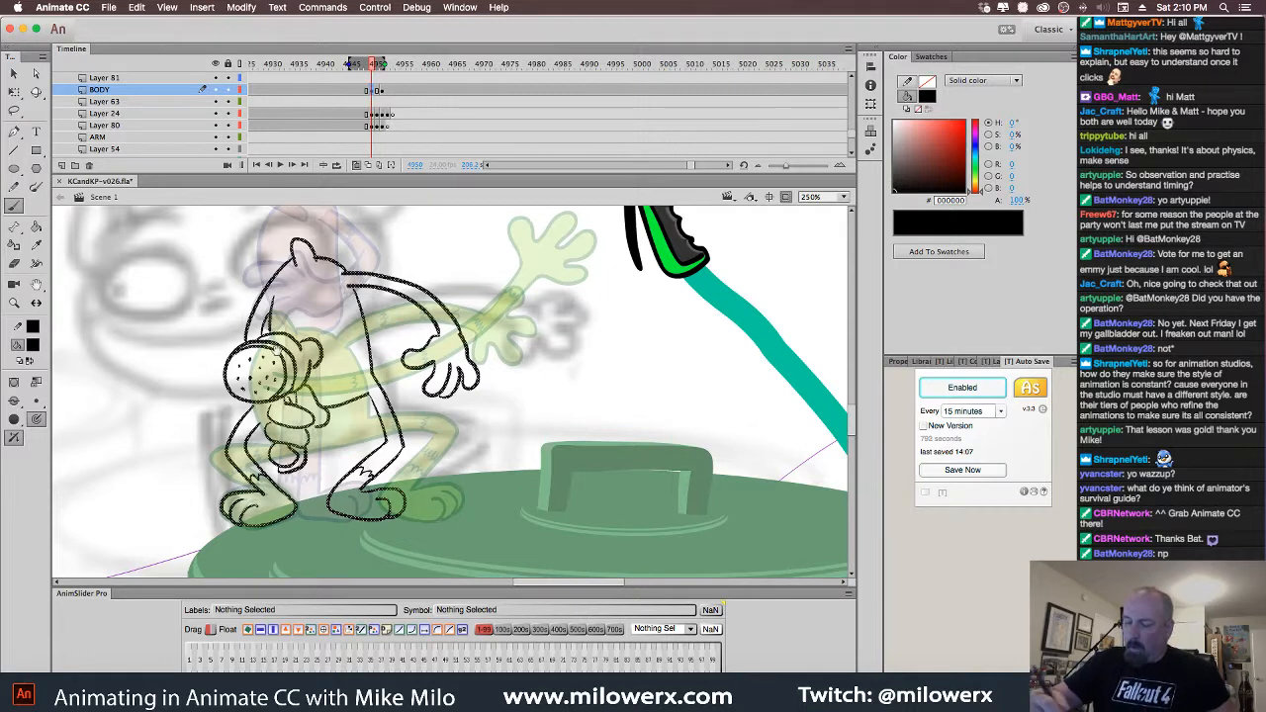
key("super+equal")
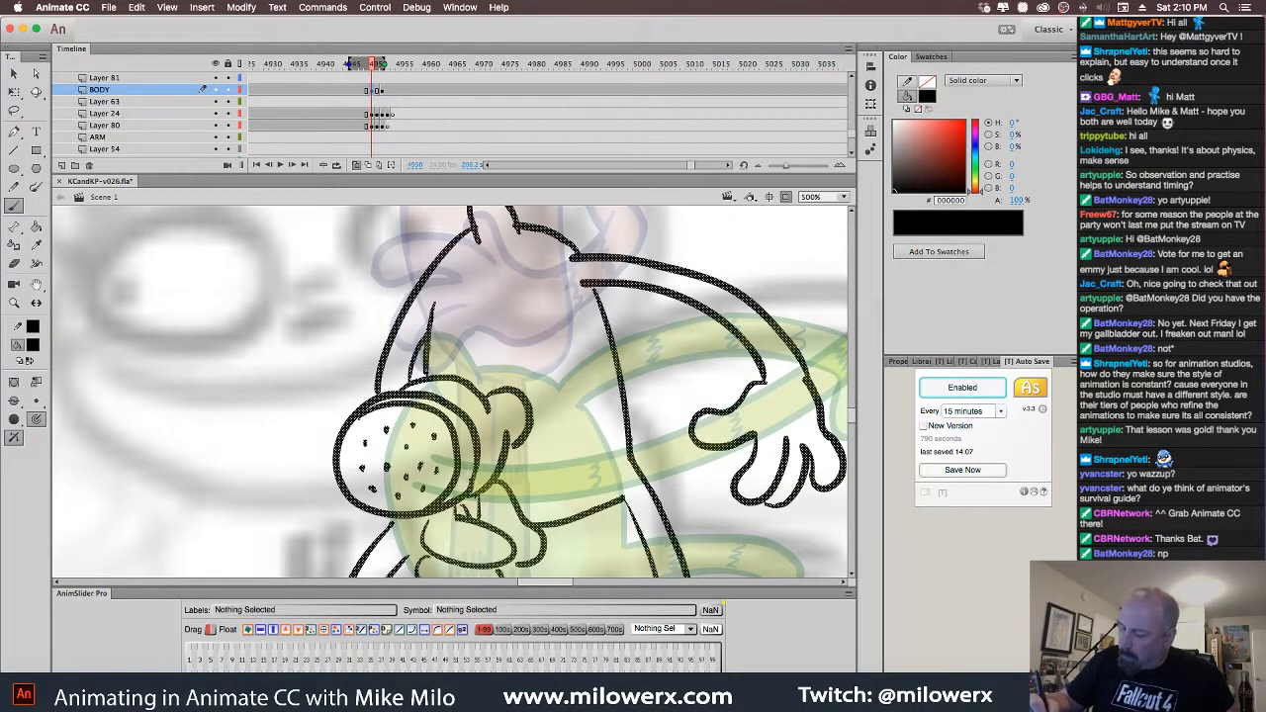
key("Escape")
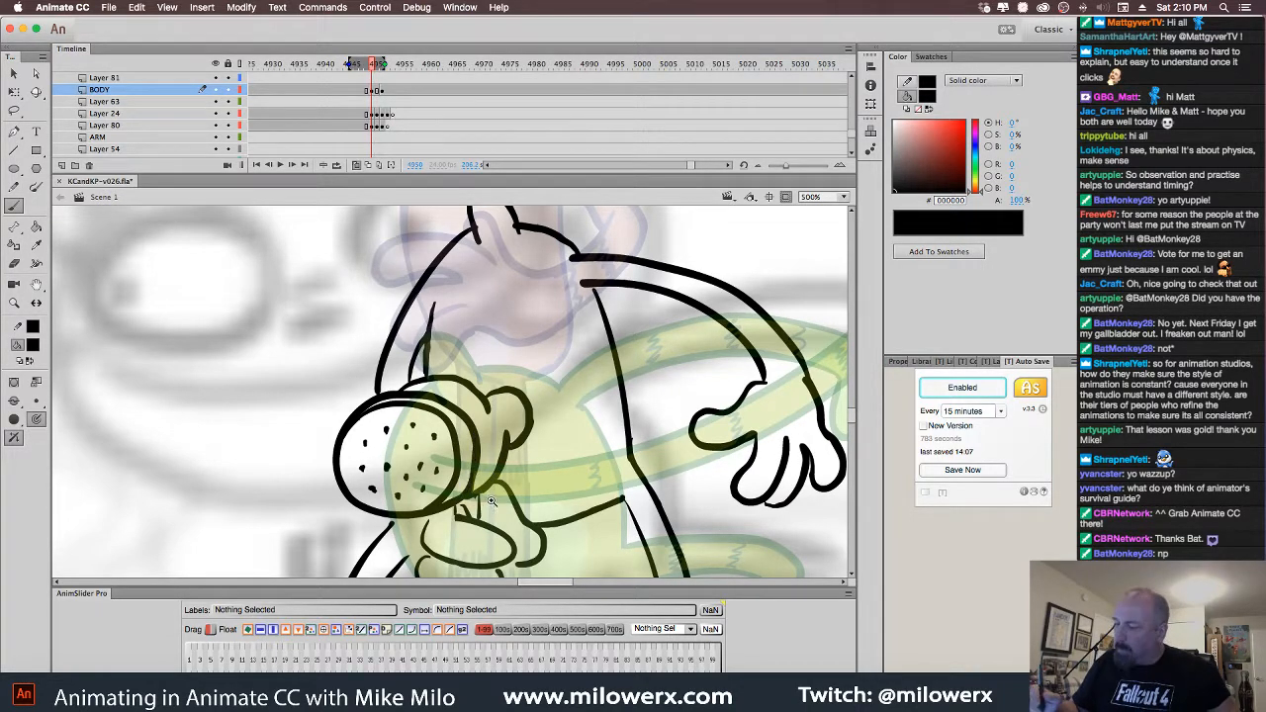
key("super+minus")
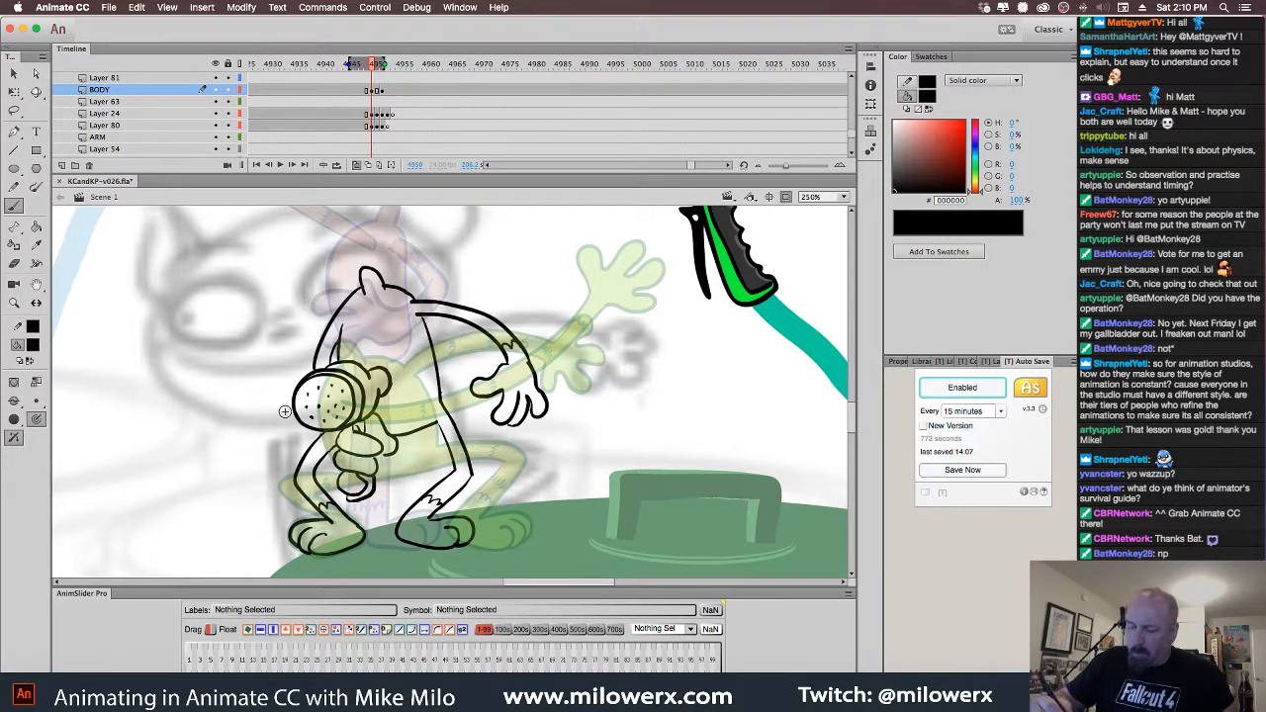
Paint-bucket the torso, arms, shoulders and legs orange FF9900, widening the gap-closing size
left_click(37, 346)
left_click(88, 492)
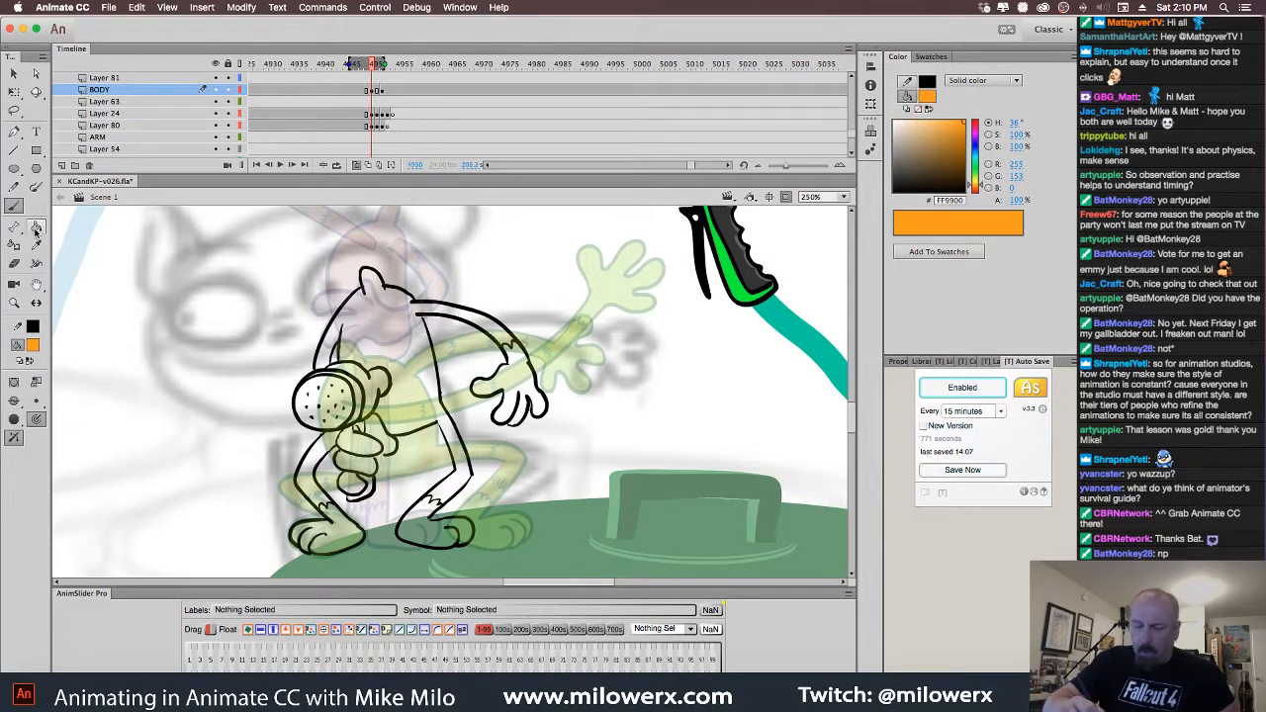
left_click(37, 226)
left_click(415, 399)
left_click(490, 326)
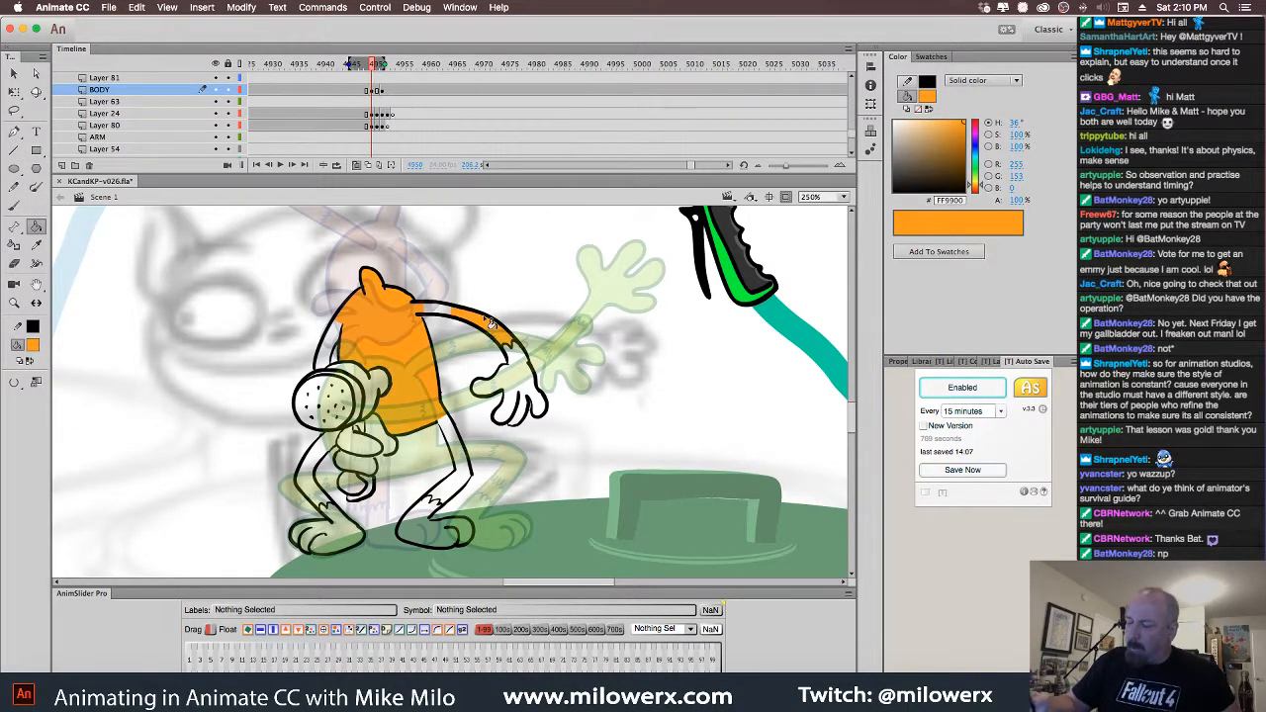
left_click(445, 313)
left_click(14, 382)
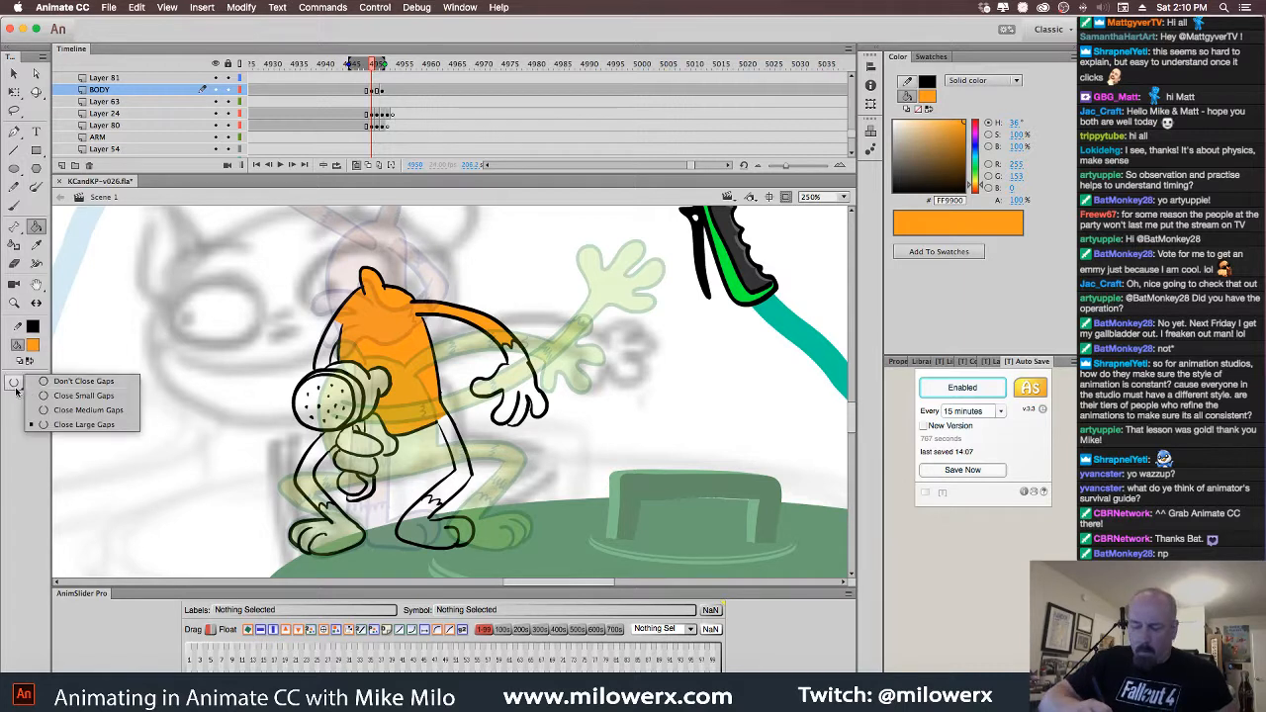
left_click(70, 384)
left_click(339, 346)
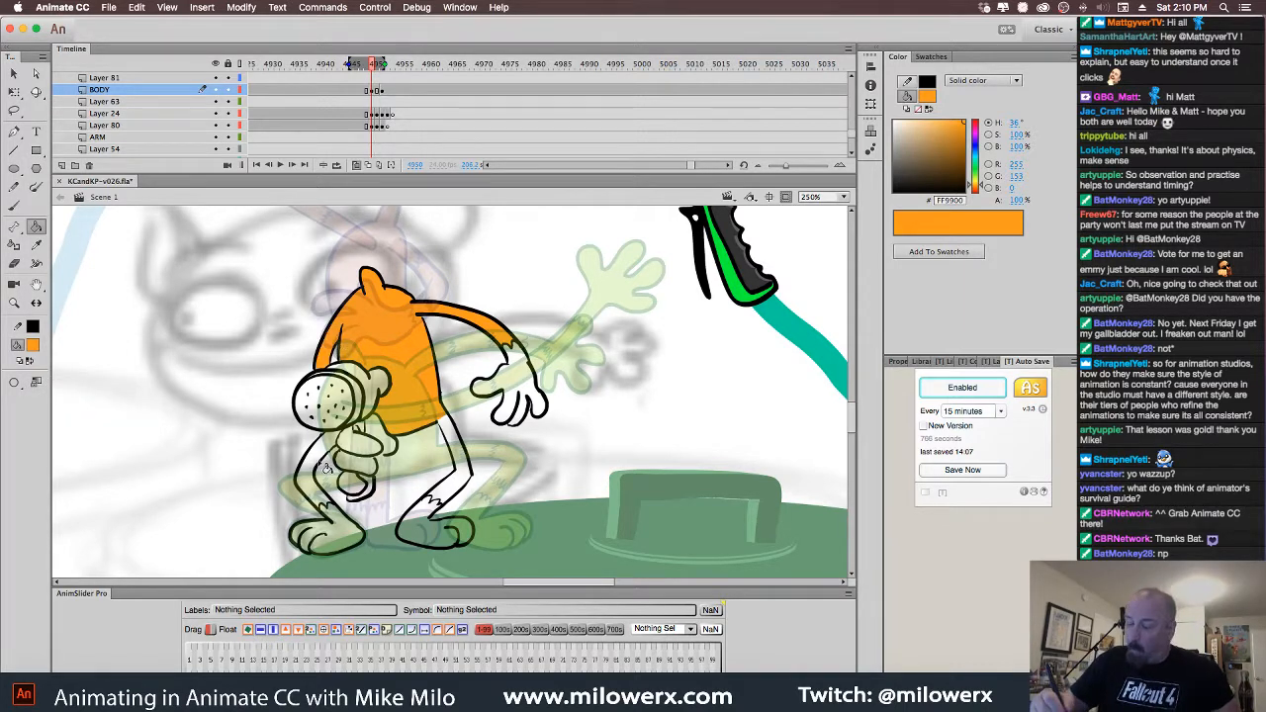
left_click(327, 465)
left_click(457, 443)
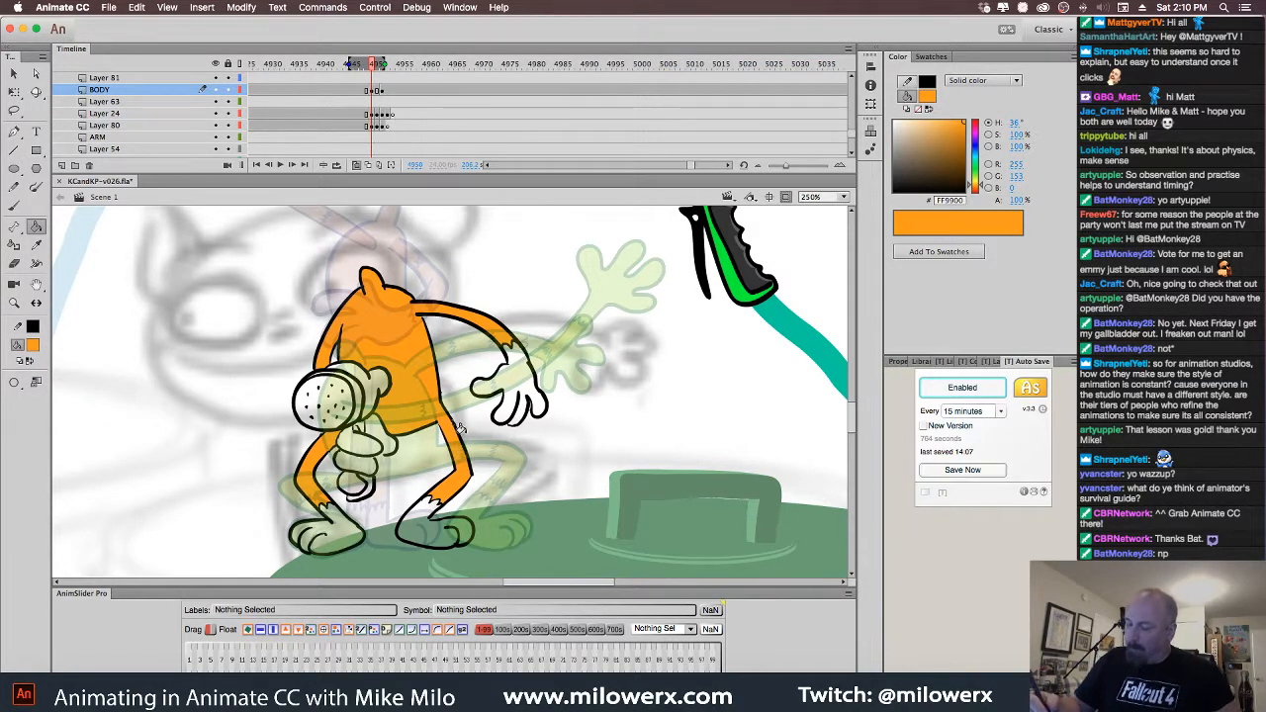
Fill both hands and feet light orange #FFCC66 with Onion Skin off, then sample black as fill
left_click(33, 345)
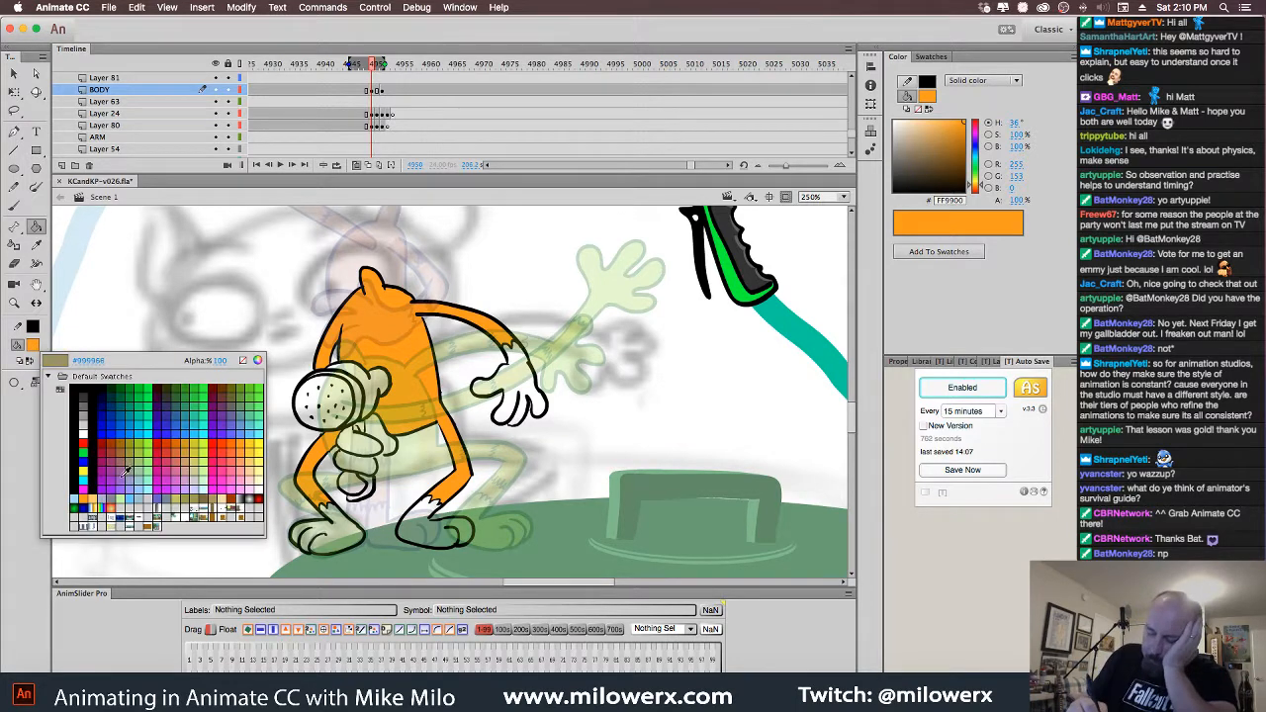
left_click(55, 361)
left_click(510, 404)
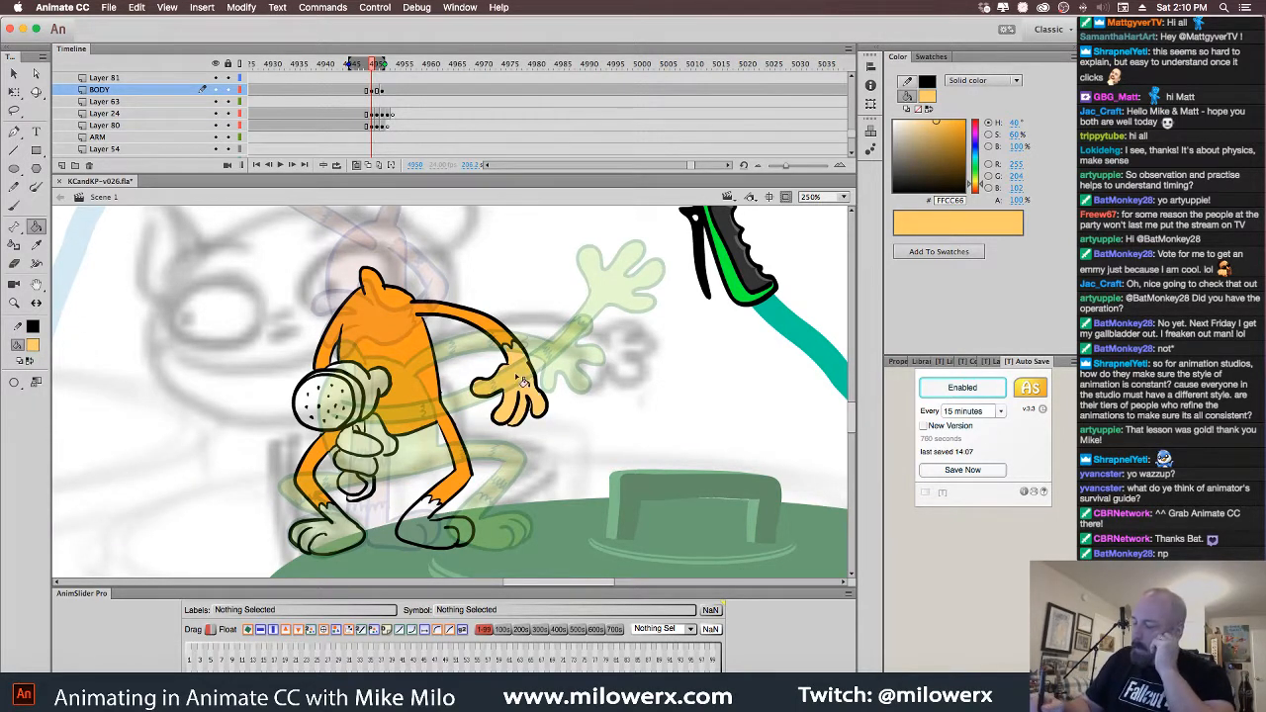
left_click(376, 457)
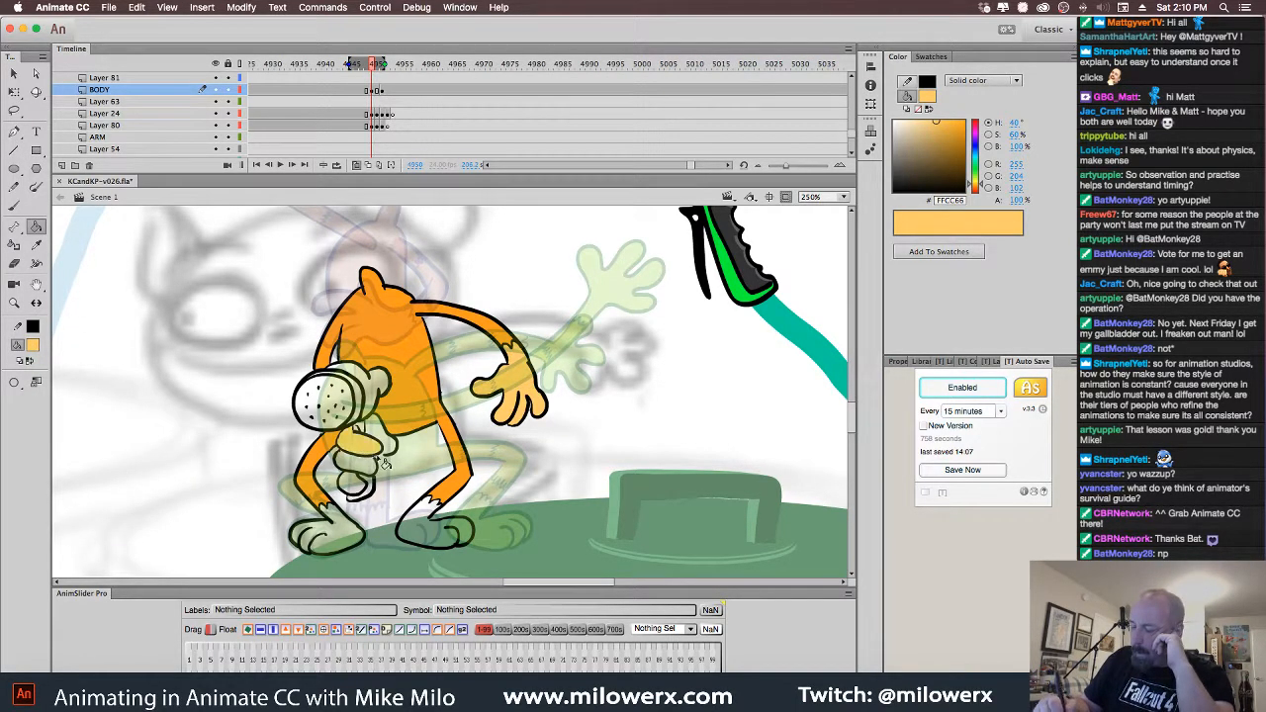
left_click(355, 166)
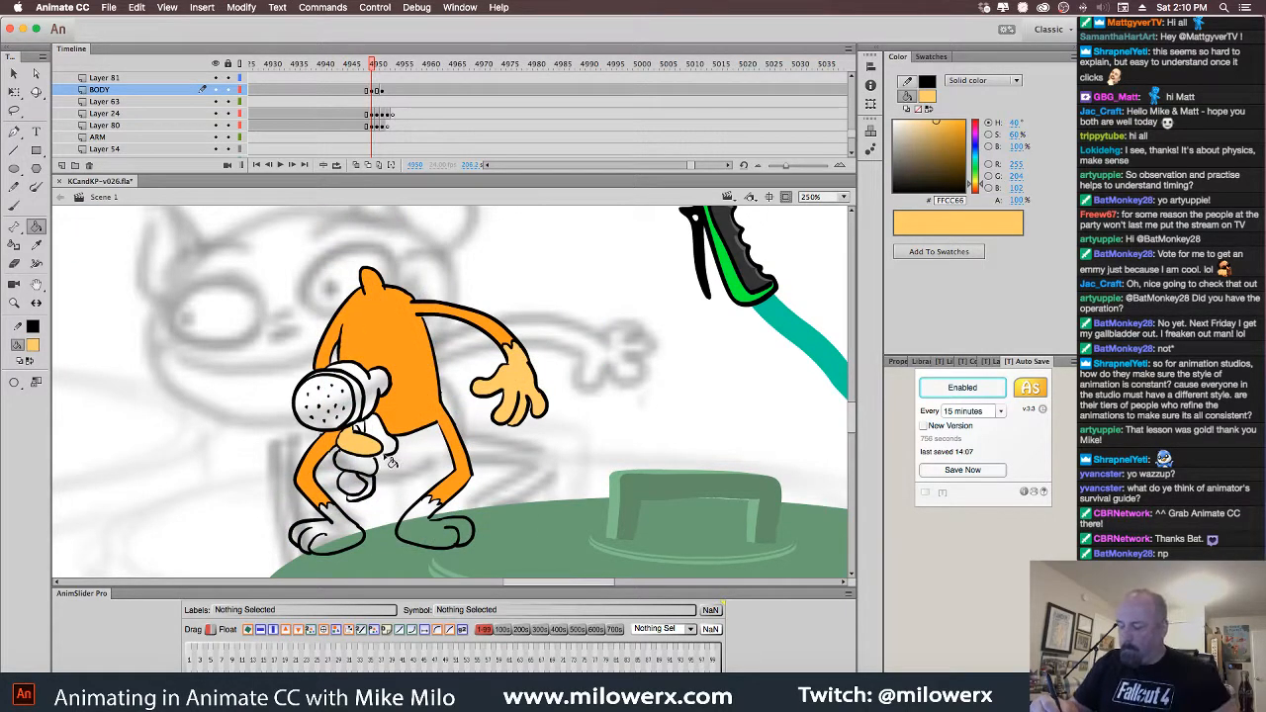
left_click(391, 452)
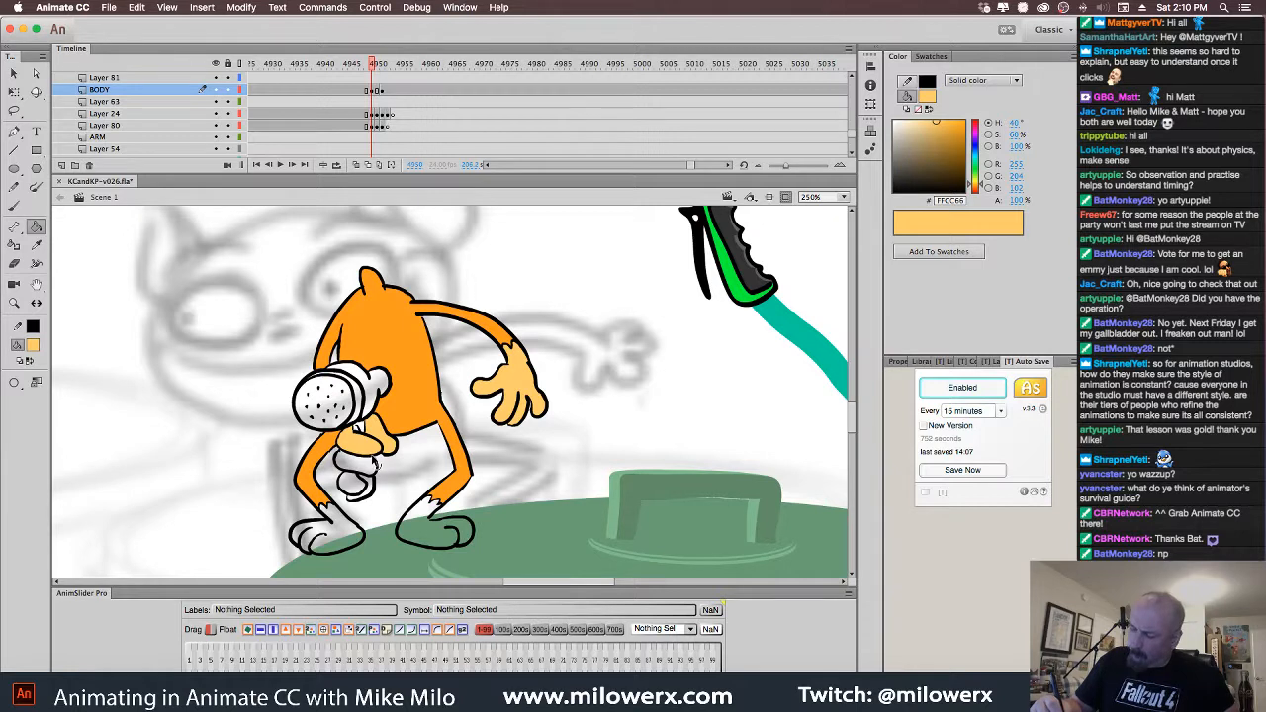
left_click(373, 471)
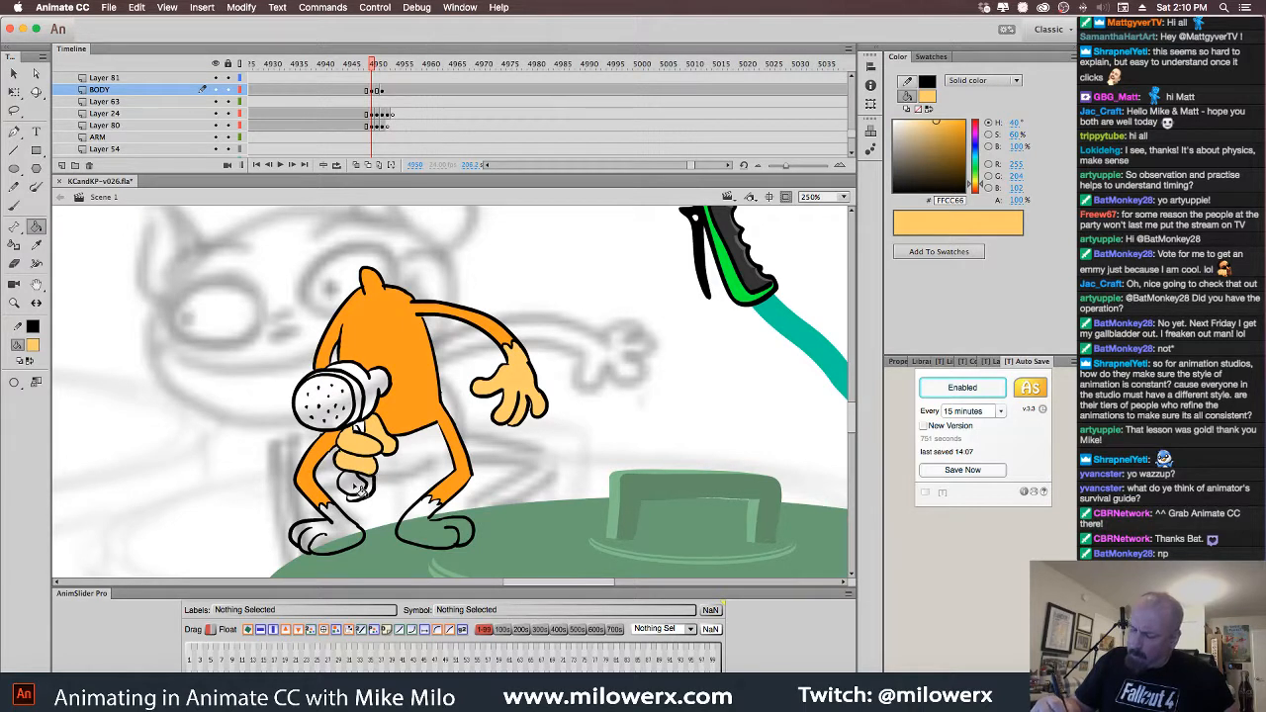
left_click(439, 537)
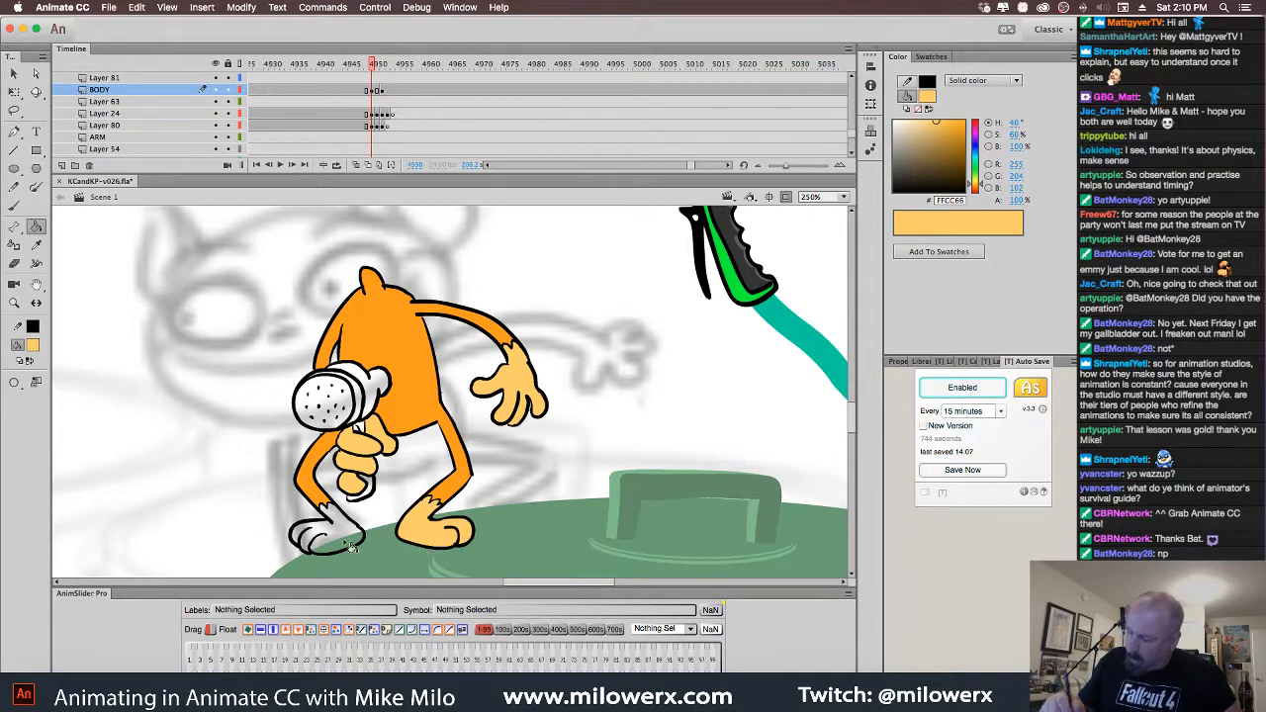
left_click(345, 539)
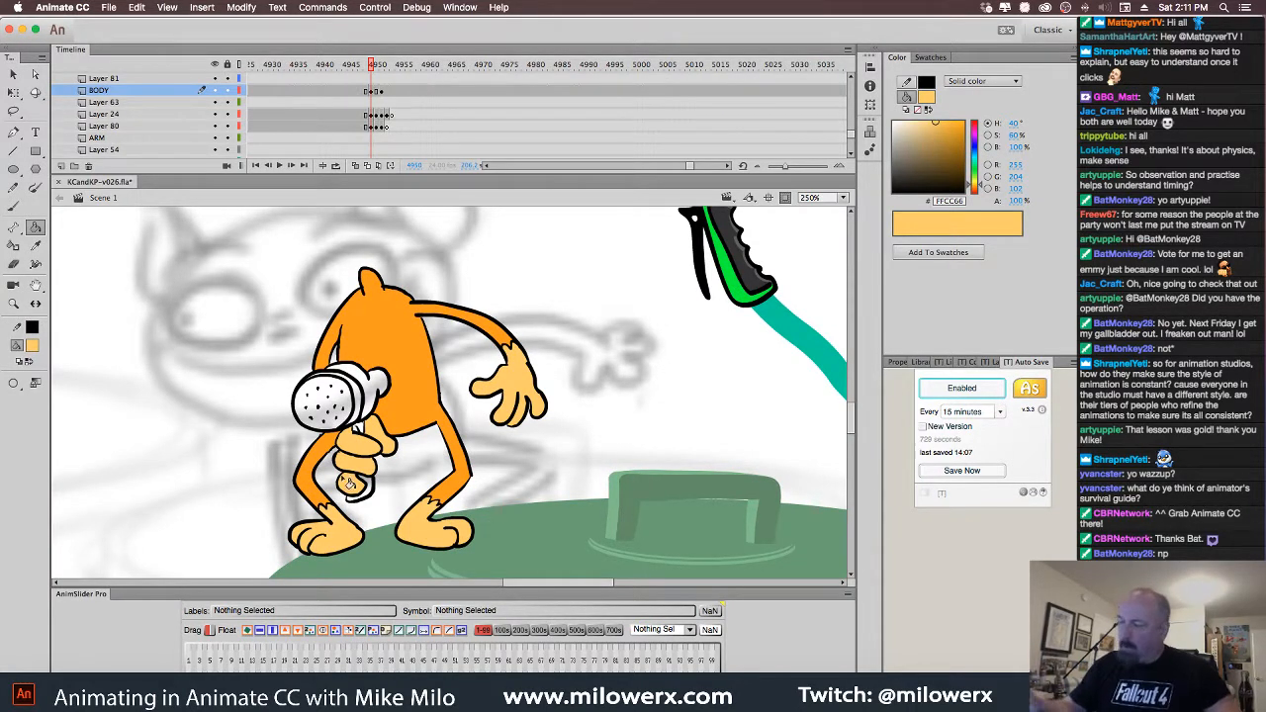
left_click(34, 347)
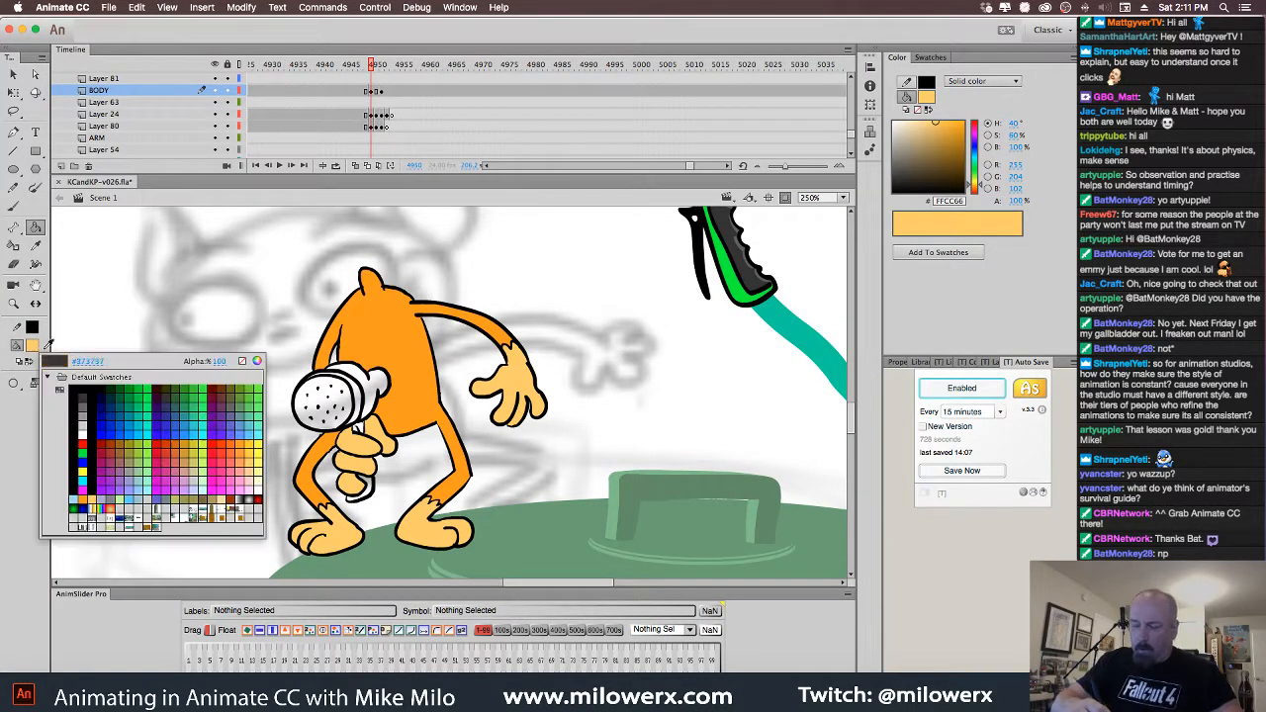
left_click(742, 285)
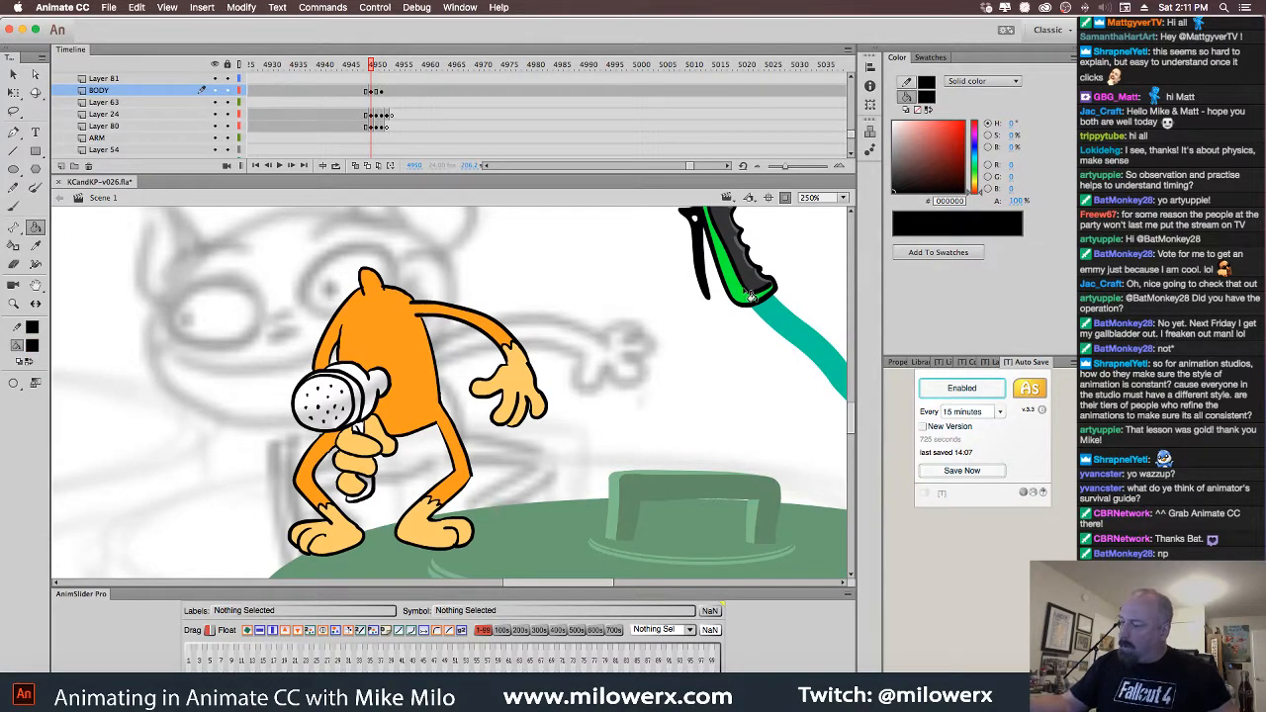
Sample the sprayer symbol's green and fill the sprayer head and handle with it in Scene 1
double_click(749, 297)
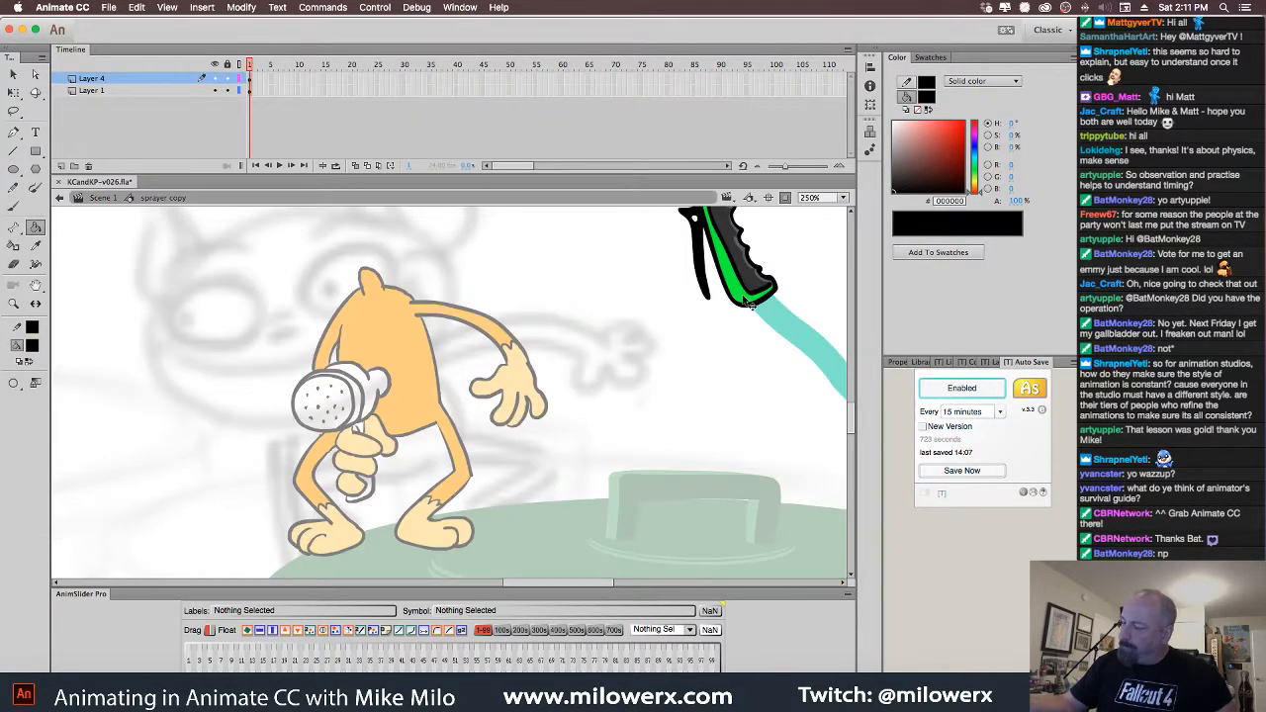
left_click(744, 302)
left_click(31, 345)
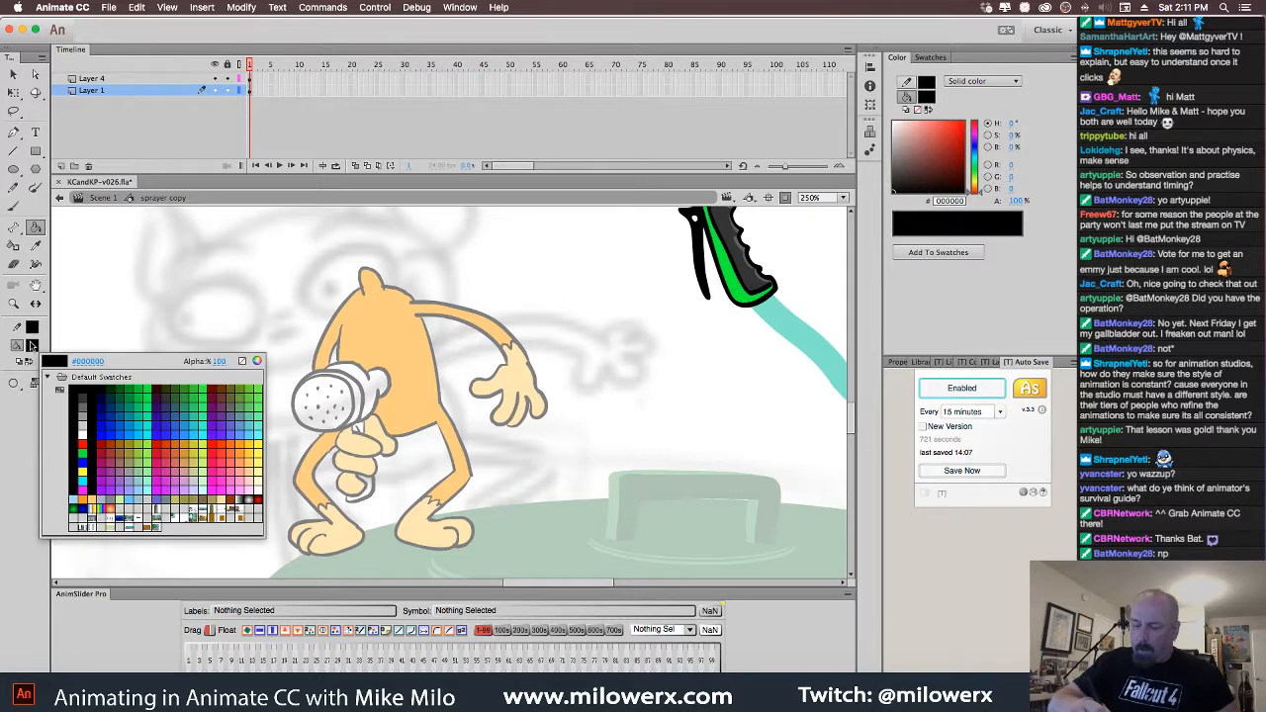
left_click(740, 292)
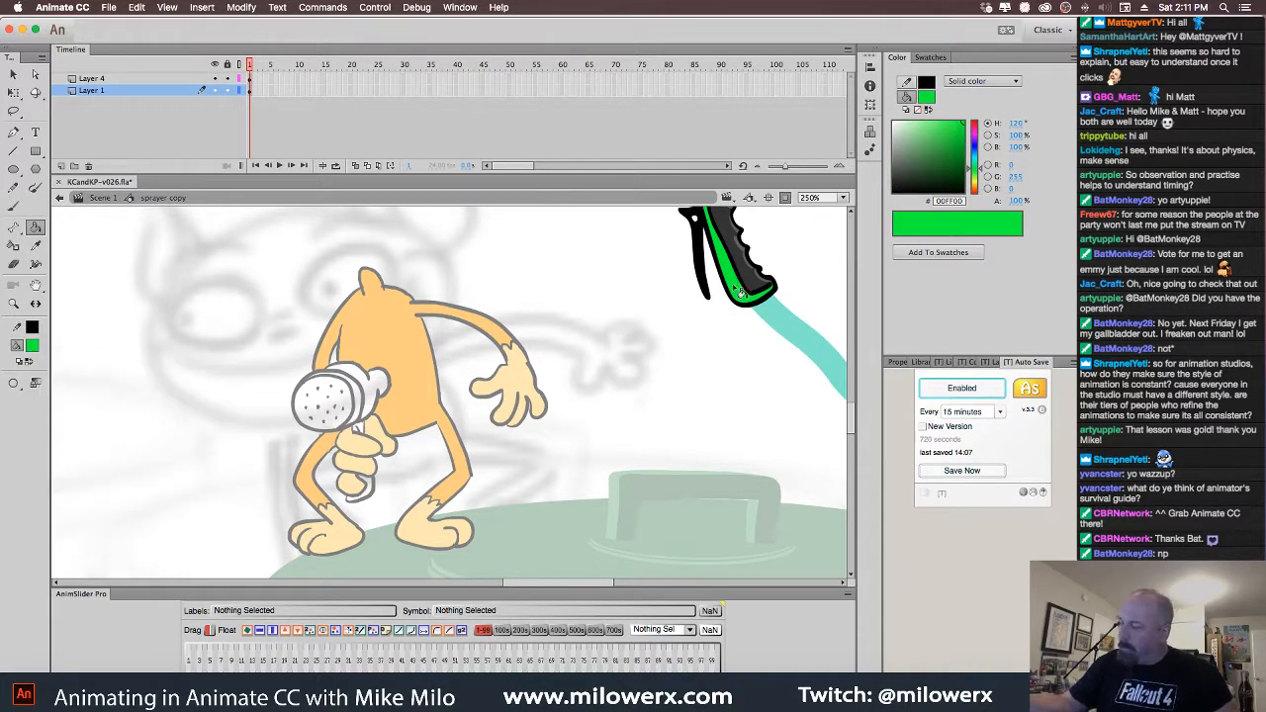
left_click(105, 196)
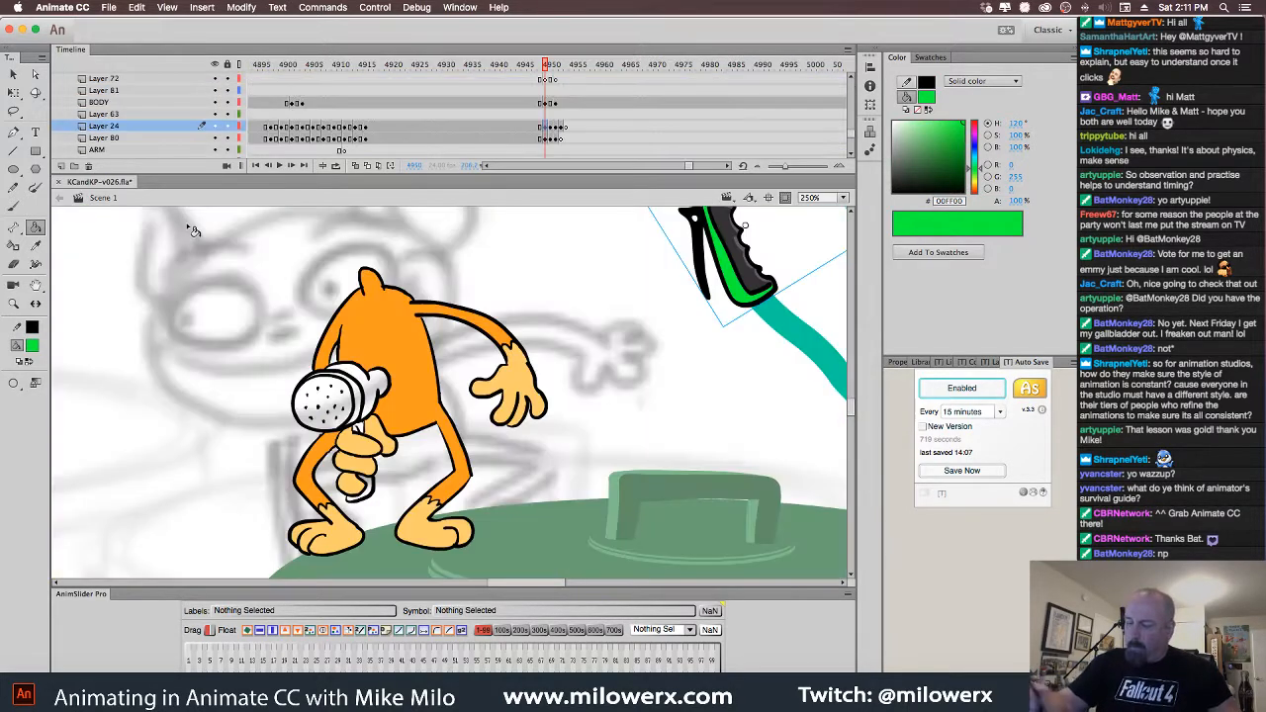
left_click(384, 399)
left_click(363, 431)
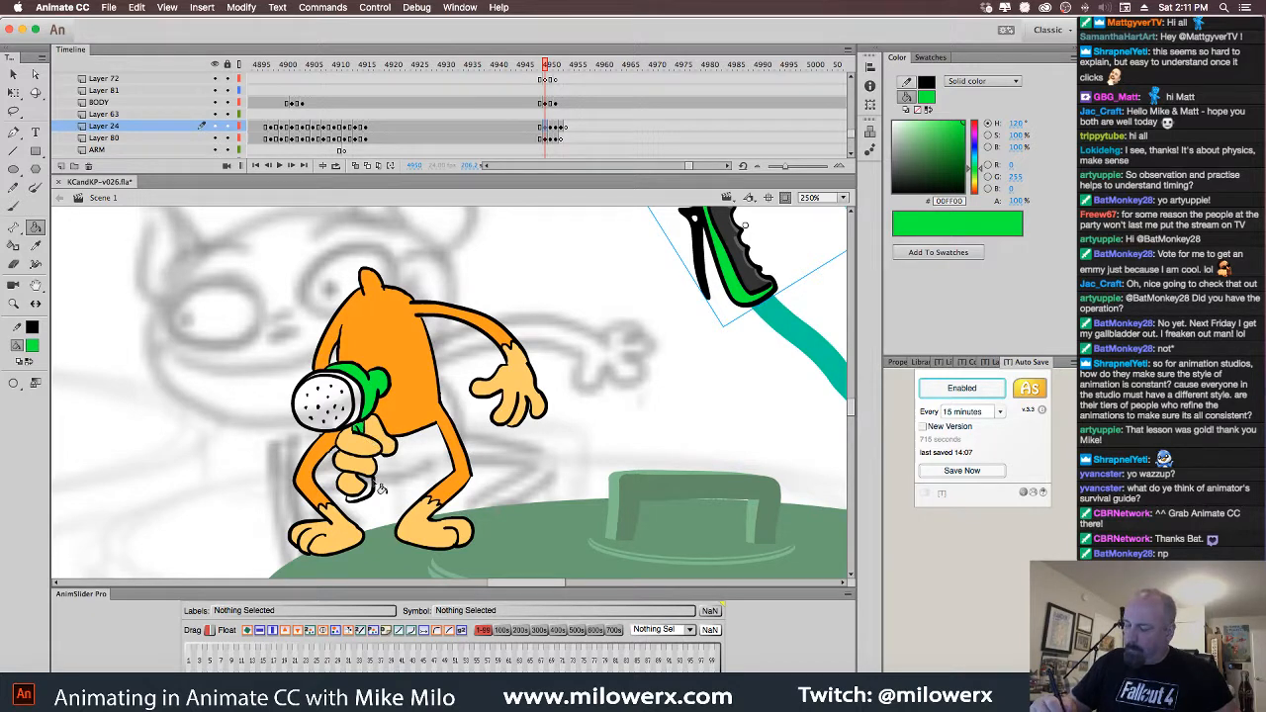
left_click(368, 486)
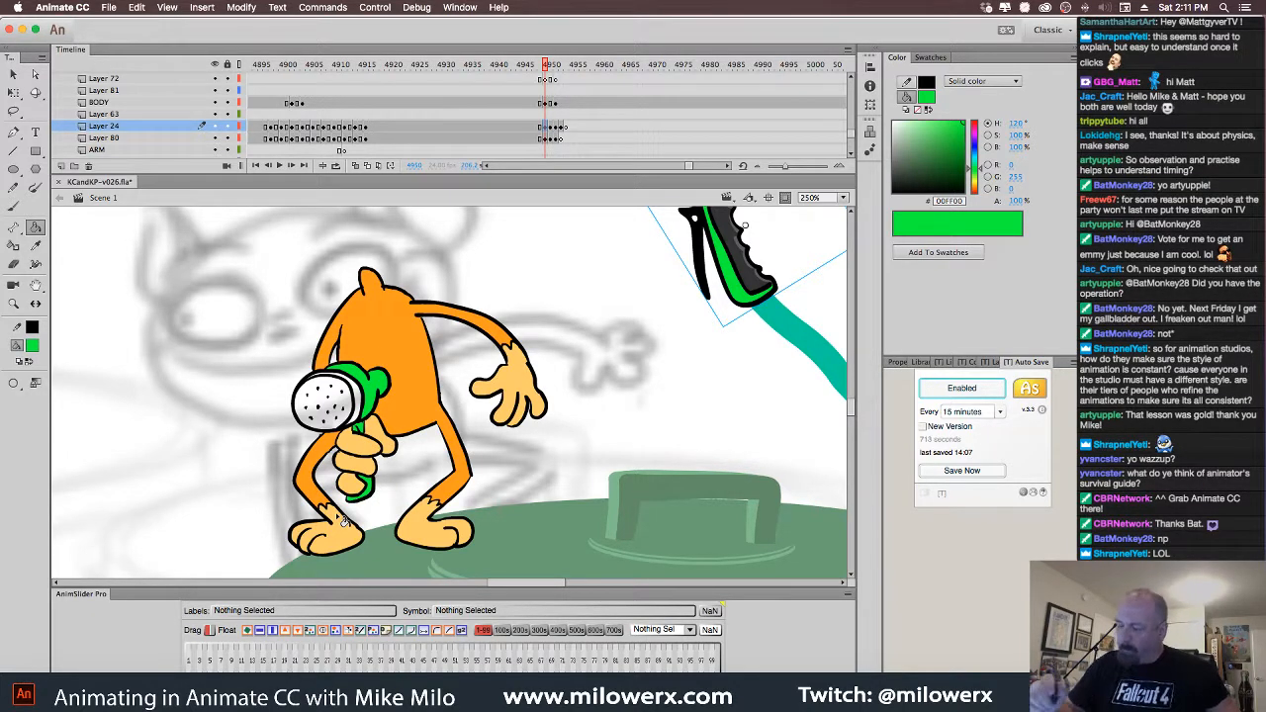
Re-enter the sprayer symbol, pick orange as the fill, and return to Scene 1
scroll(593, 475, "up", 3)
scroll(594, 475, "right", 2)
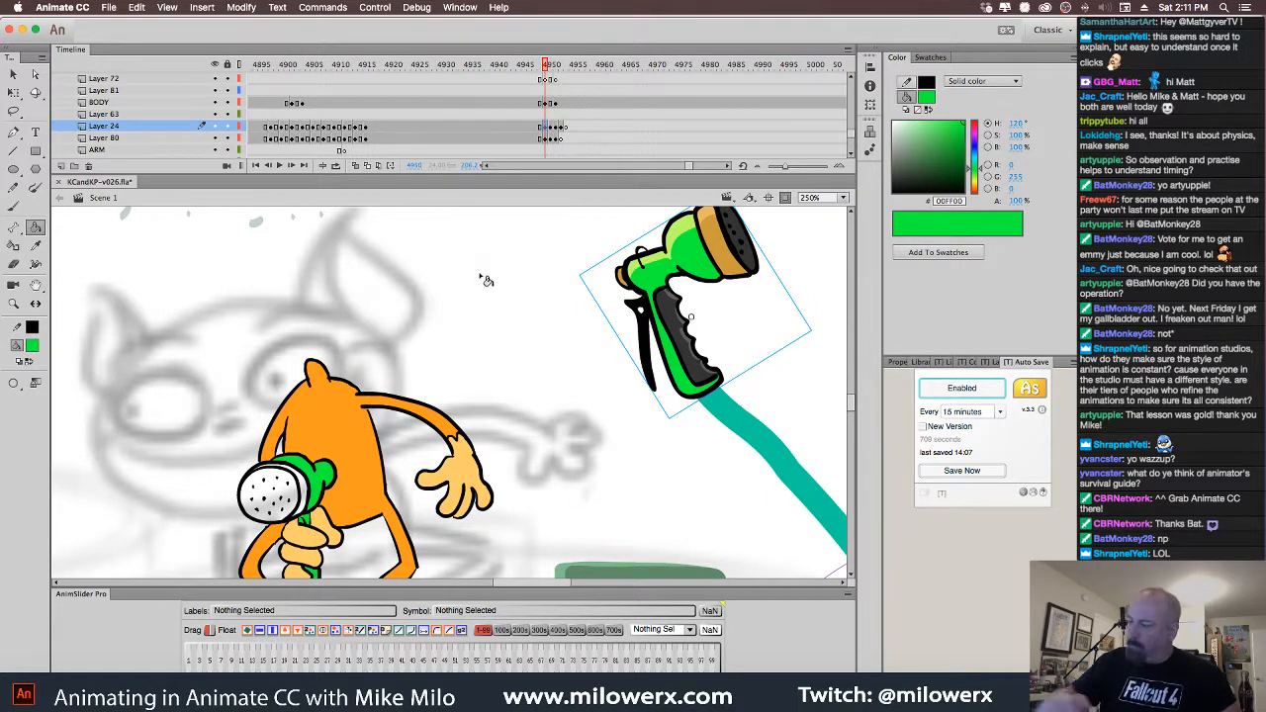
double_click(732, 252)
left_click(32, 345)
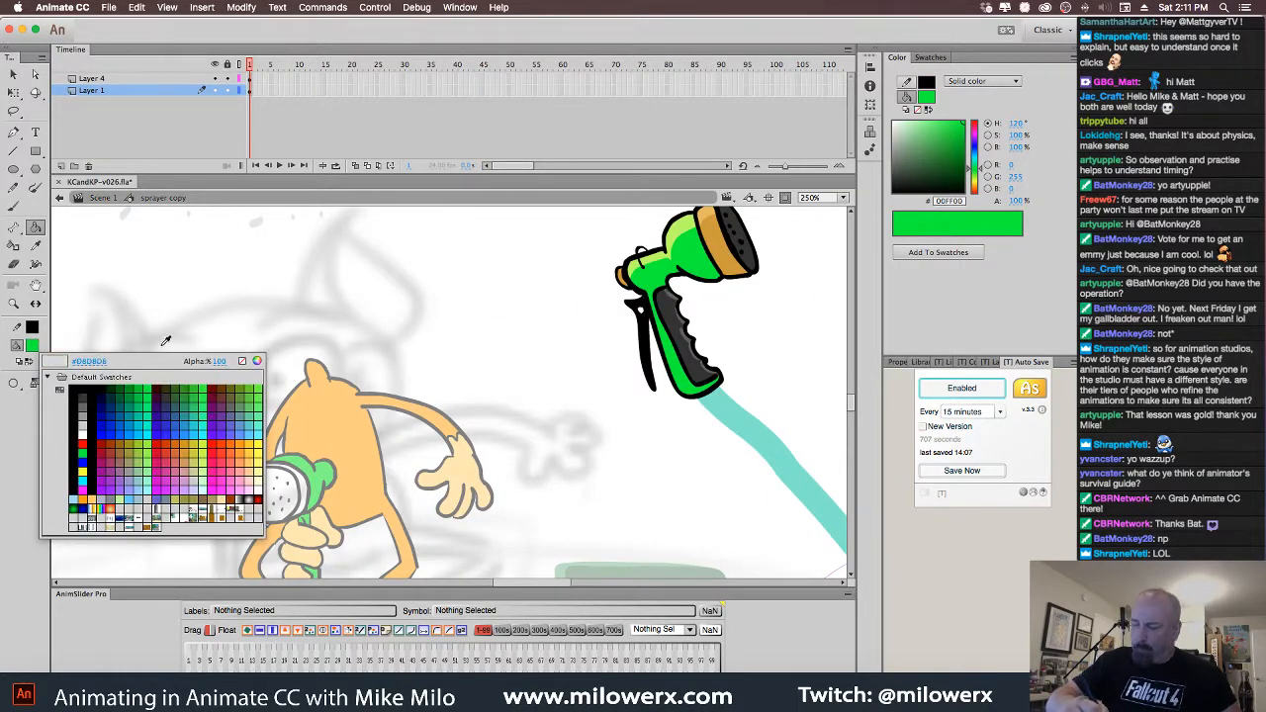
left_click(156, 473)
left_click(100, 198)
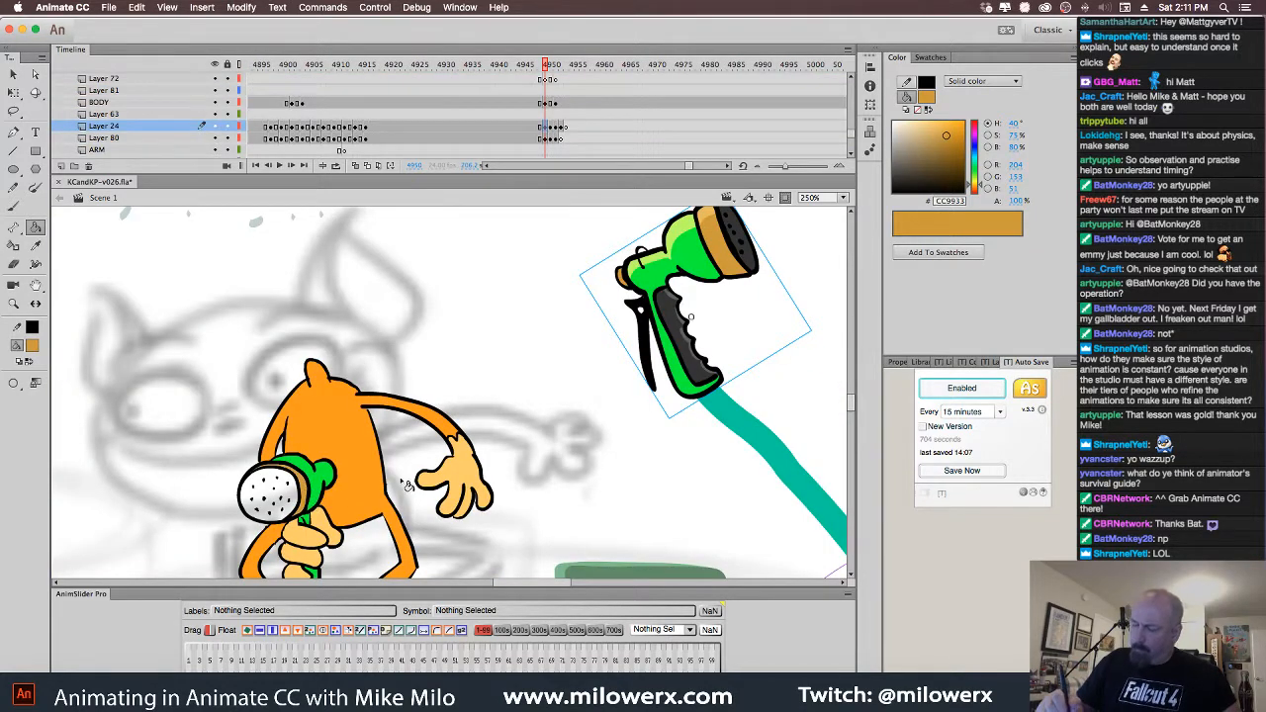
left_click(32, 346)
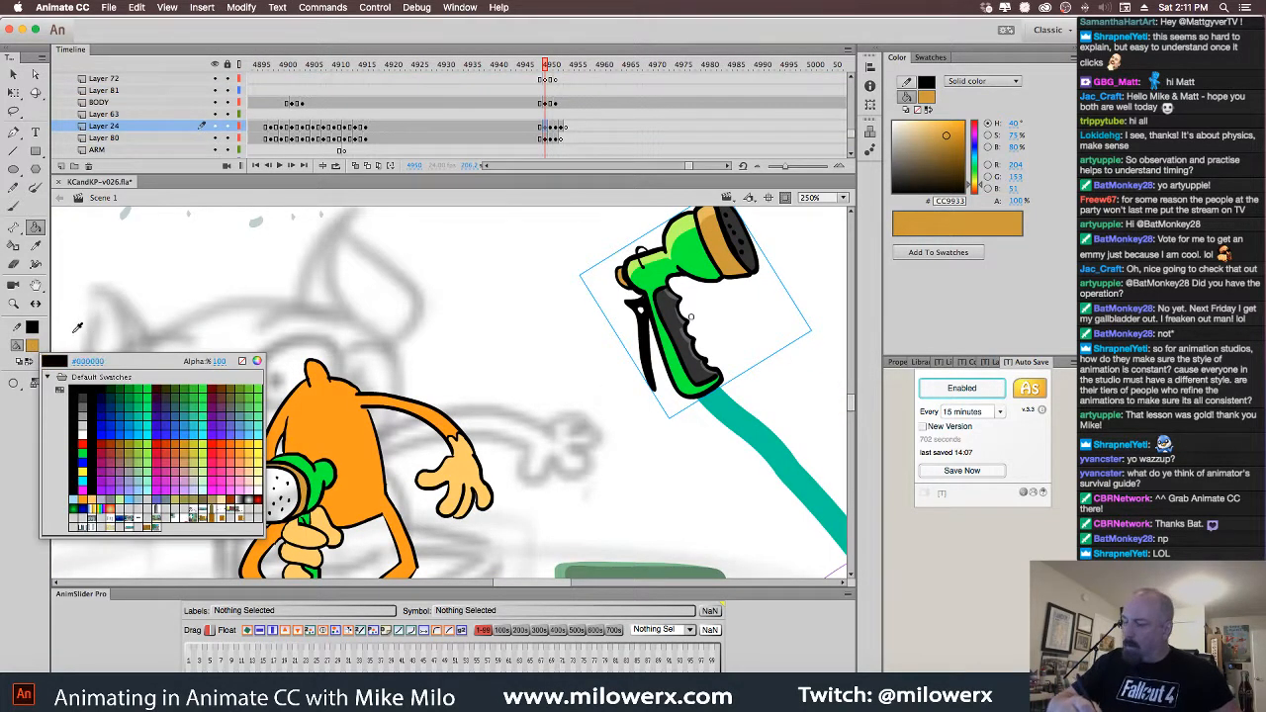
left_click(36, 346)
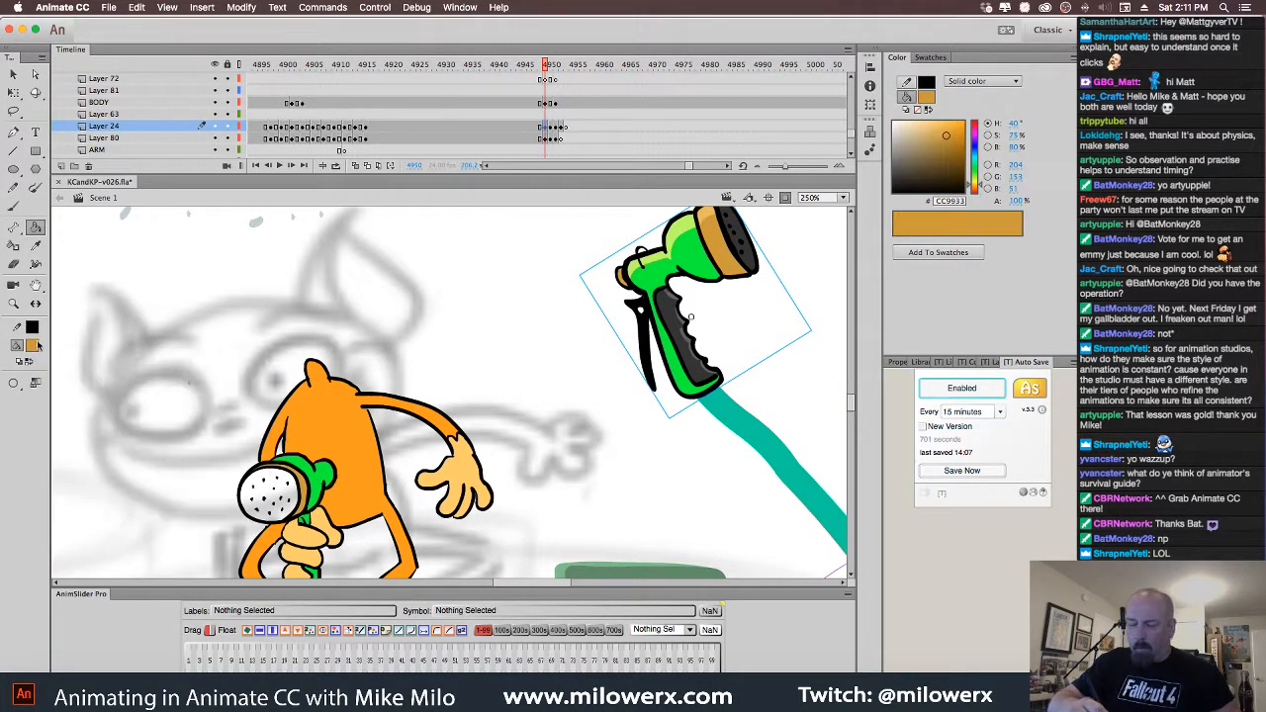
Sample dark grey #333333 from the sprayer and fill the nozzle's dotted circle with it
double_click(760, 255)
left_click(33, 345)
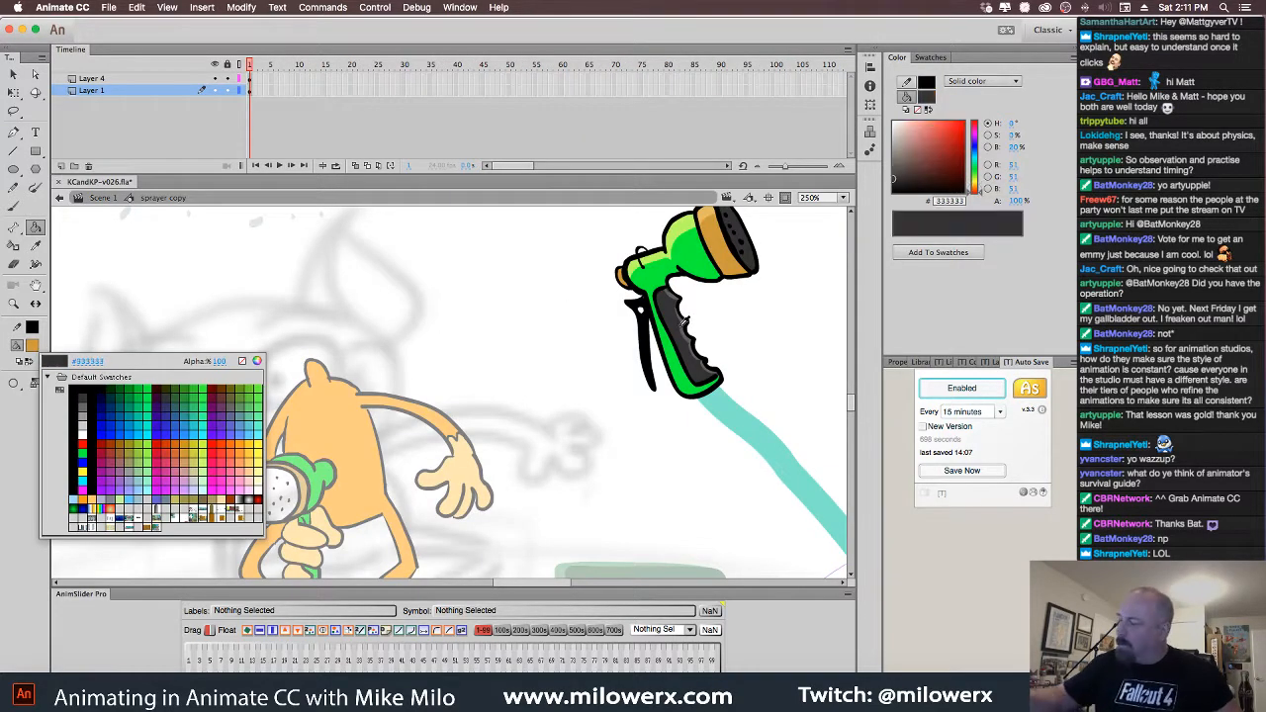
left_click(678, 329)
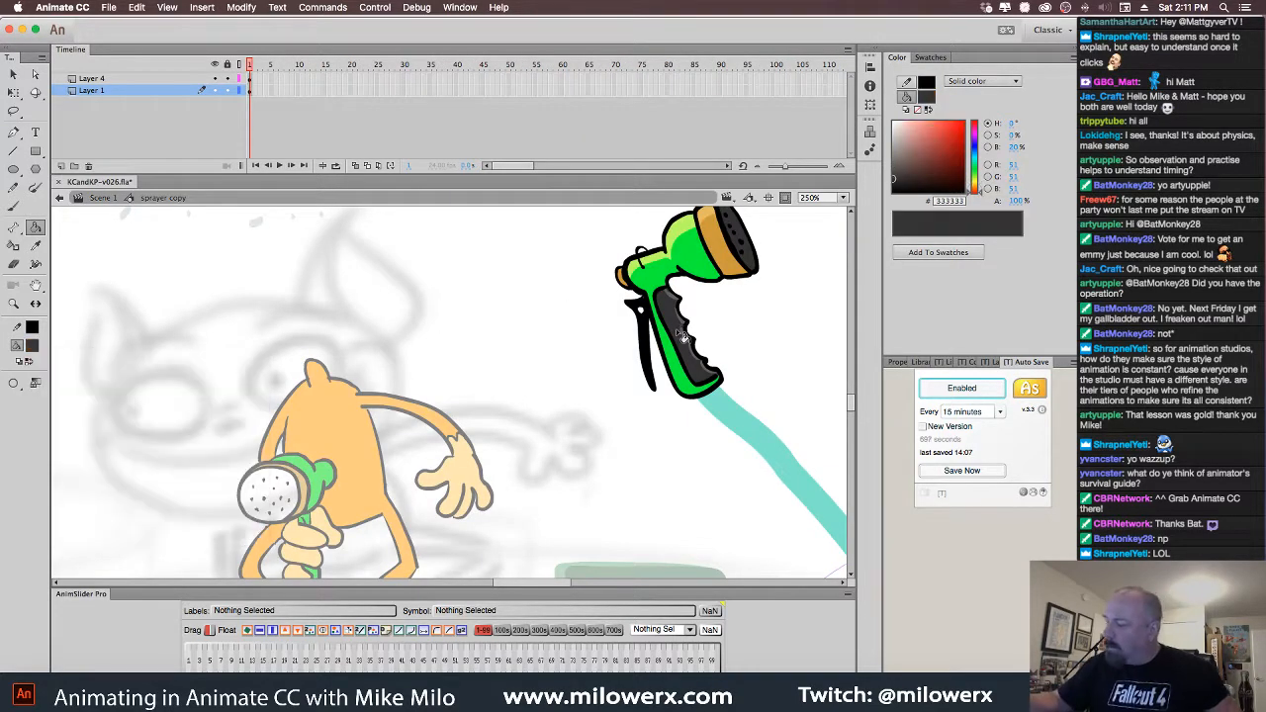
double_click(414, 408)
scroll(327, 504, "down", 2)
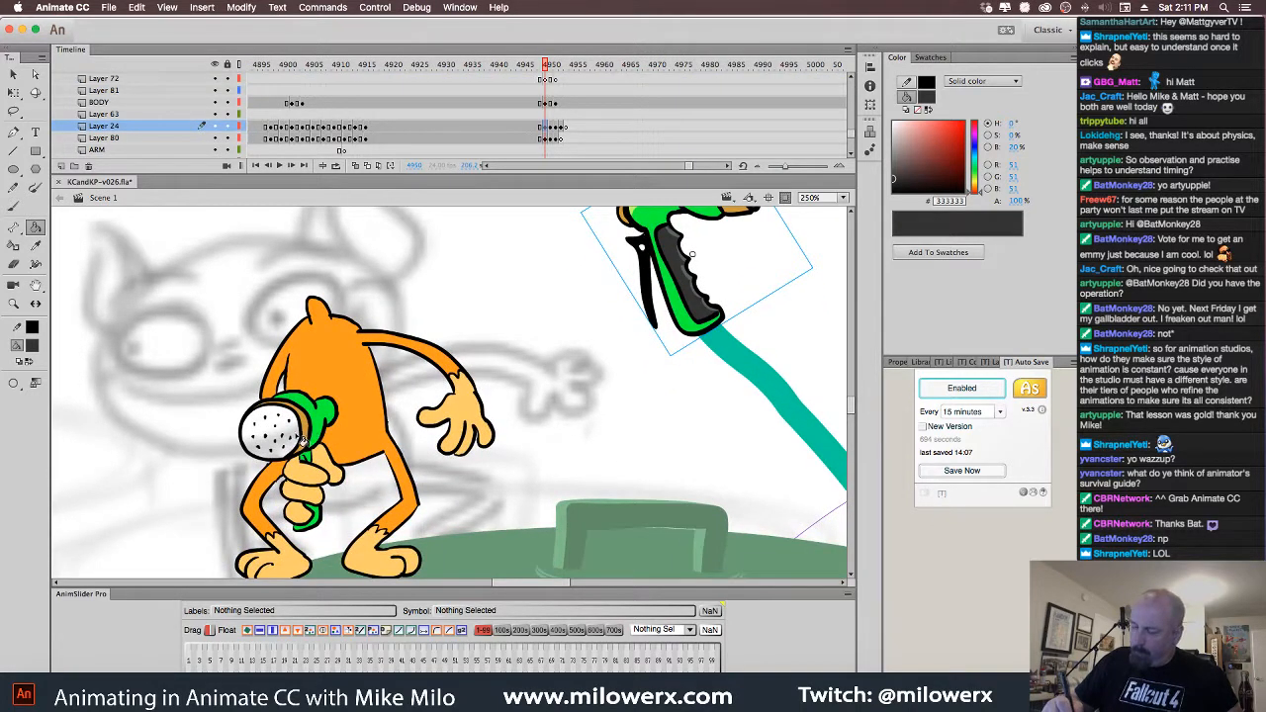
left_click(301, 437)
scroll(321, 455, "down", 3)
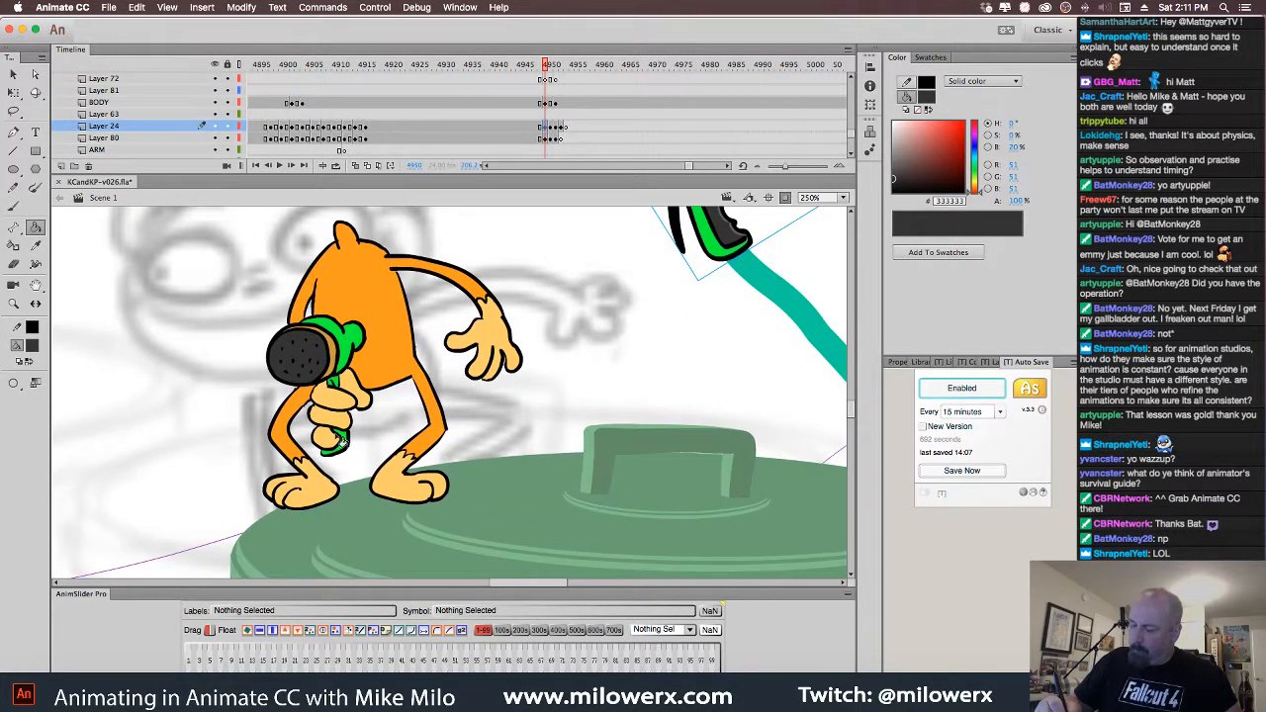
key("b")
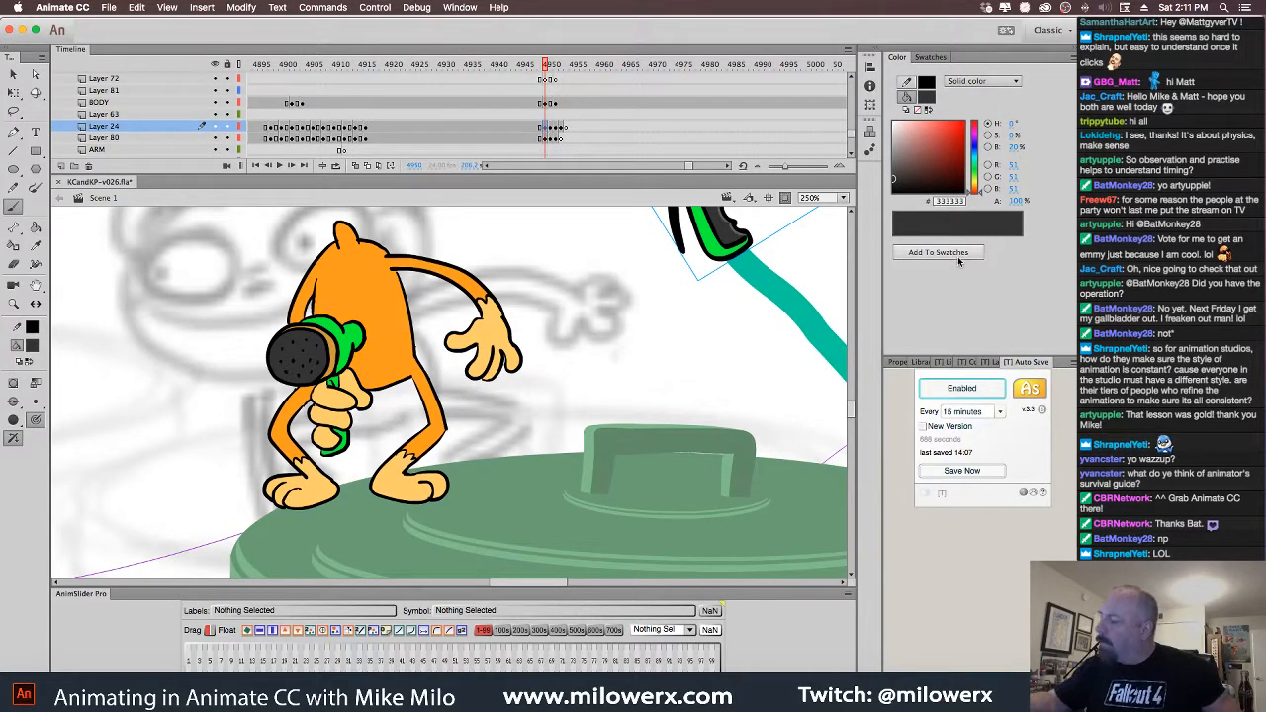
Pick #333333 for the Paint Bucket and test black on the nozzle handle fill, undoing it
left_click(32, 345)
left_click(83, 394)
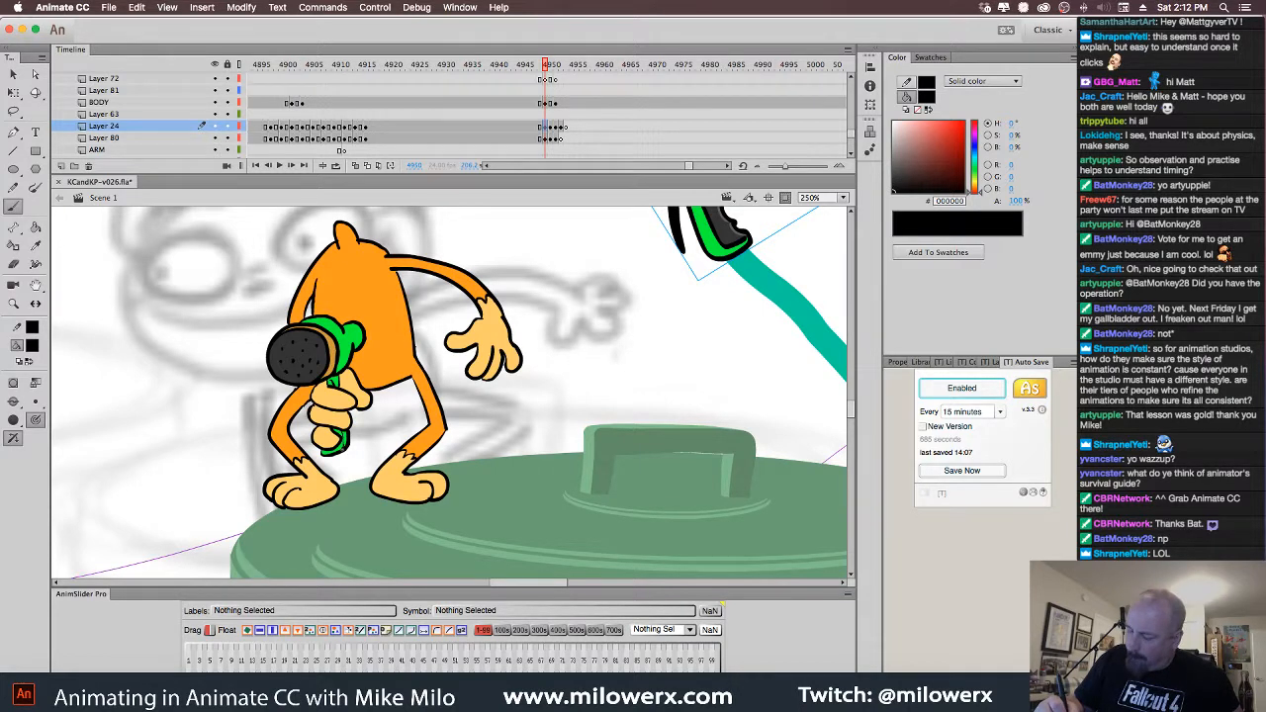
left_click_drag(343, 404, 334, 384)
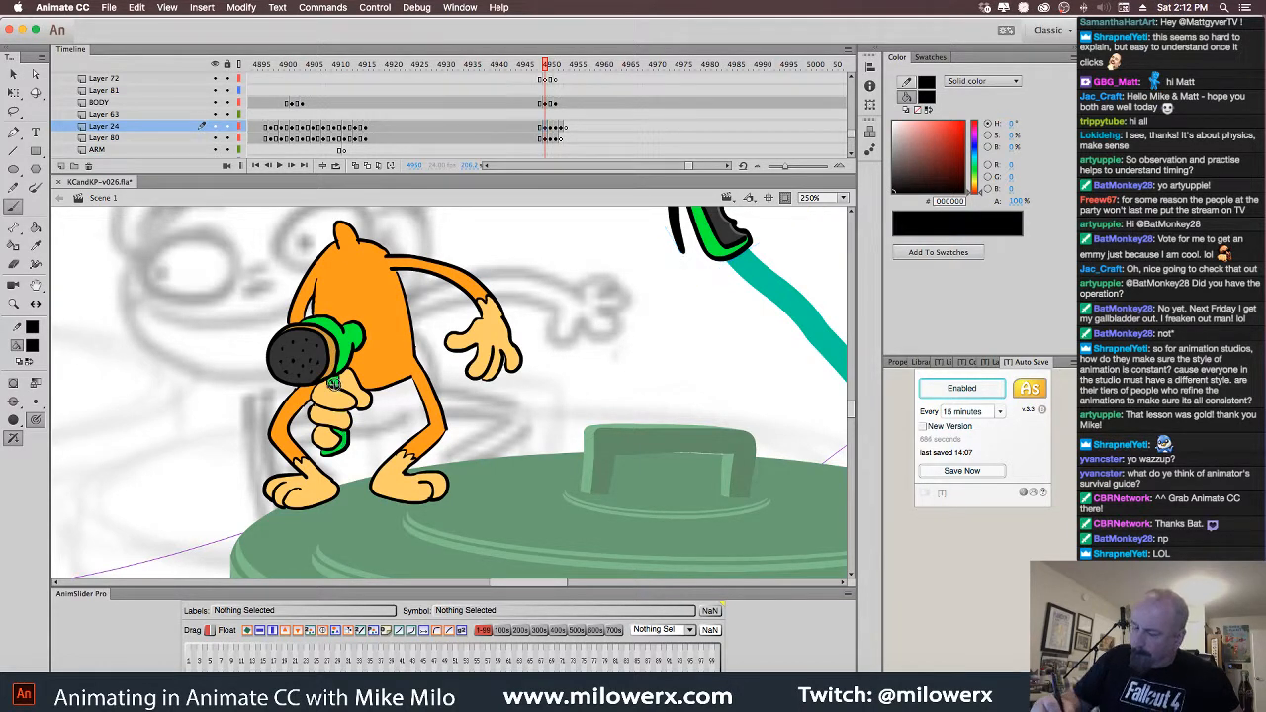
left_click(33, 346)
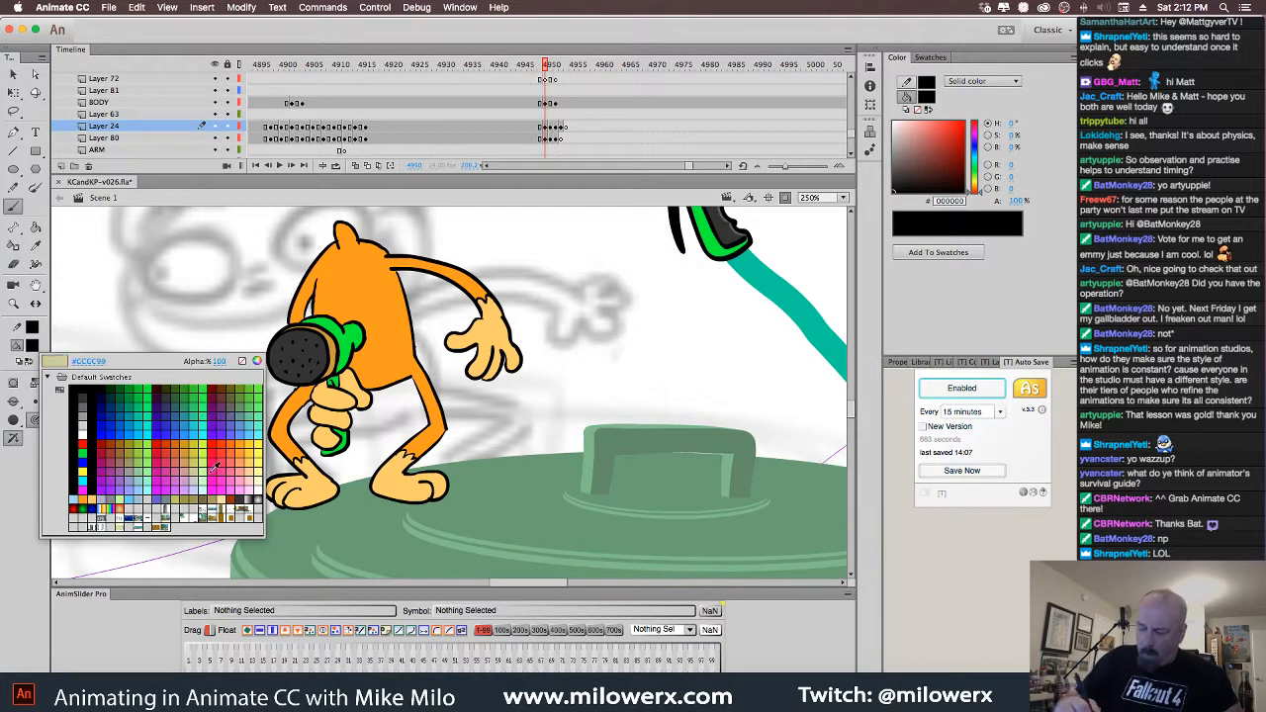
left_click(249, 492)
left_click(34, 227)
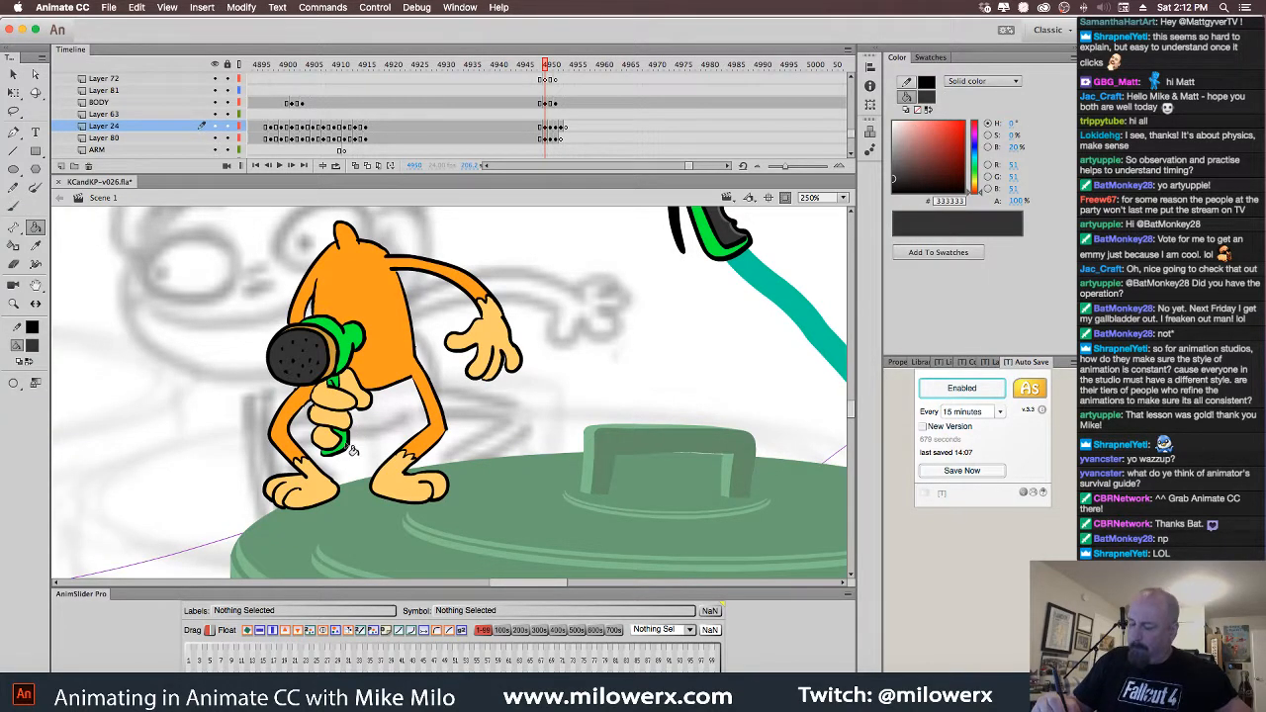
left_click(359, 430, "super")
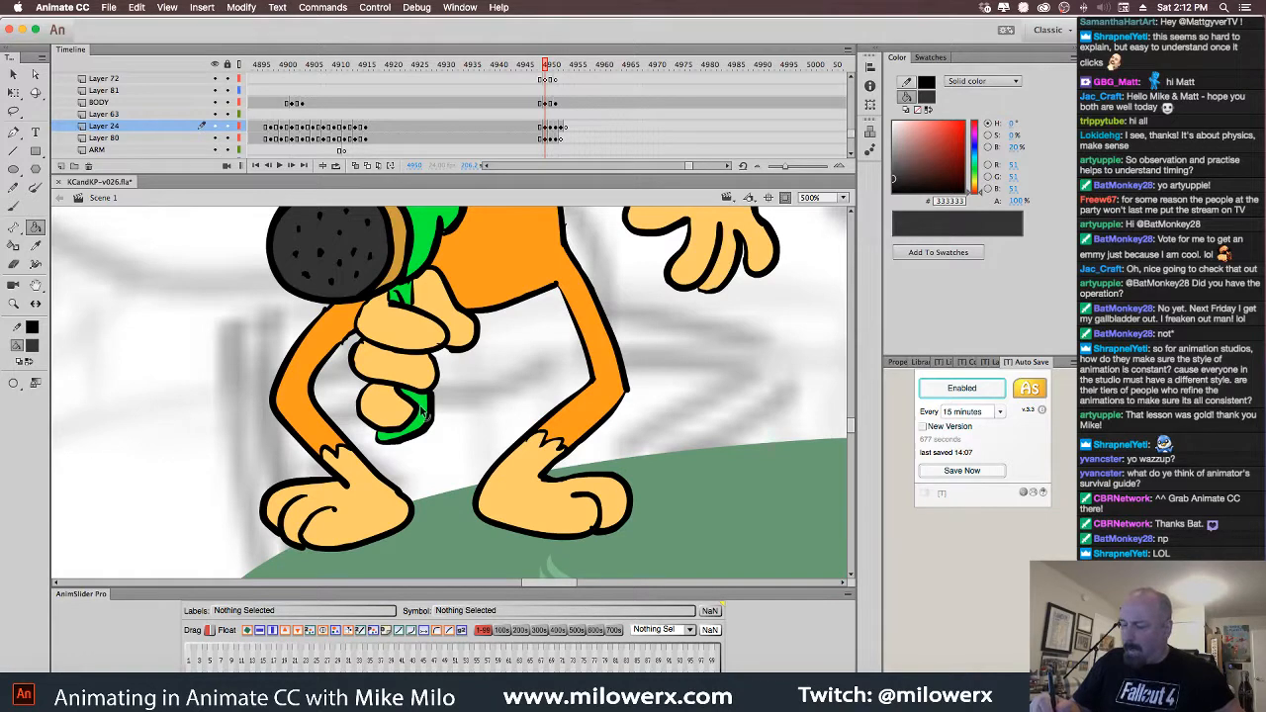
left_click(419, 413, "super")
left_click(33, 347)
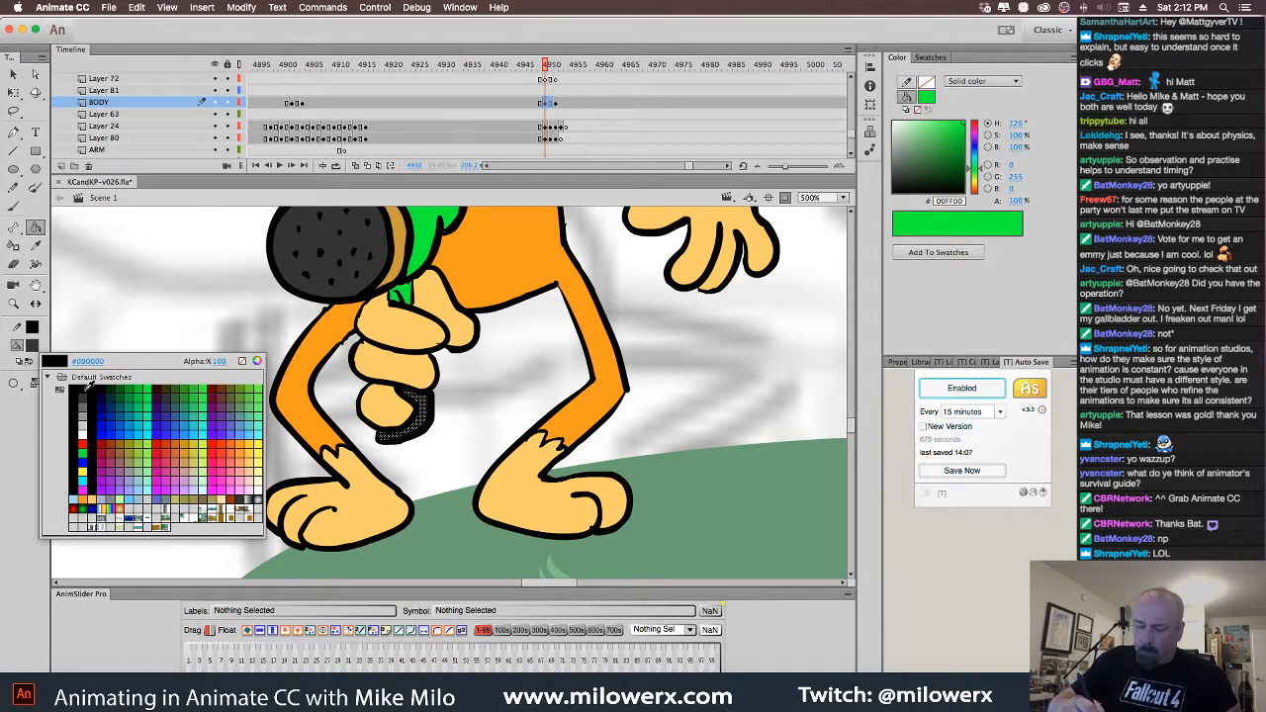
left_click(89, 387)
key("super+z")
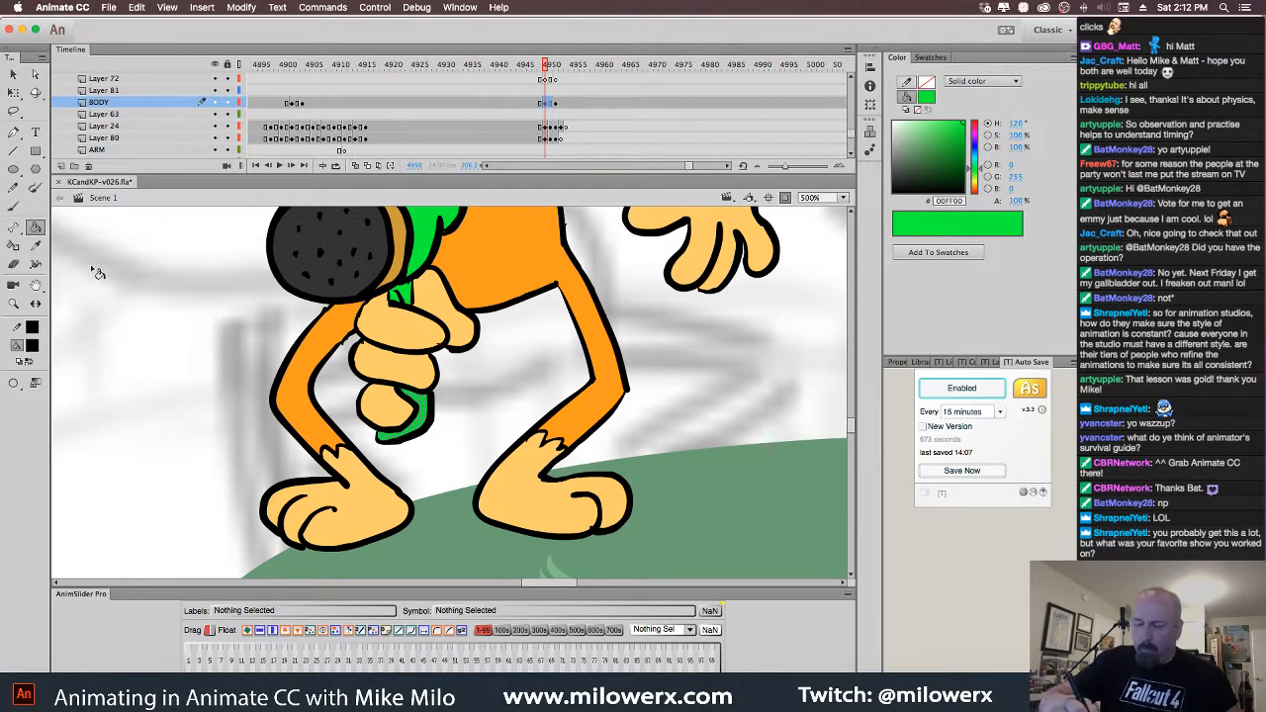
Fill the nozzle's lower grip dark grey #333333
left_click(40, 200)
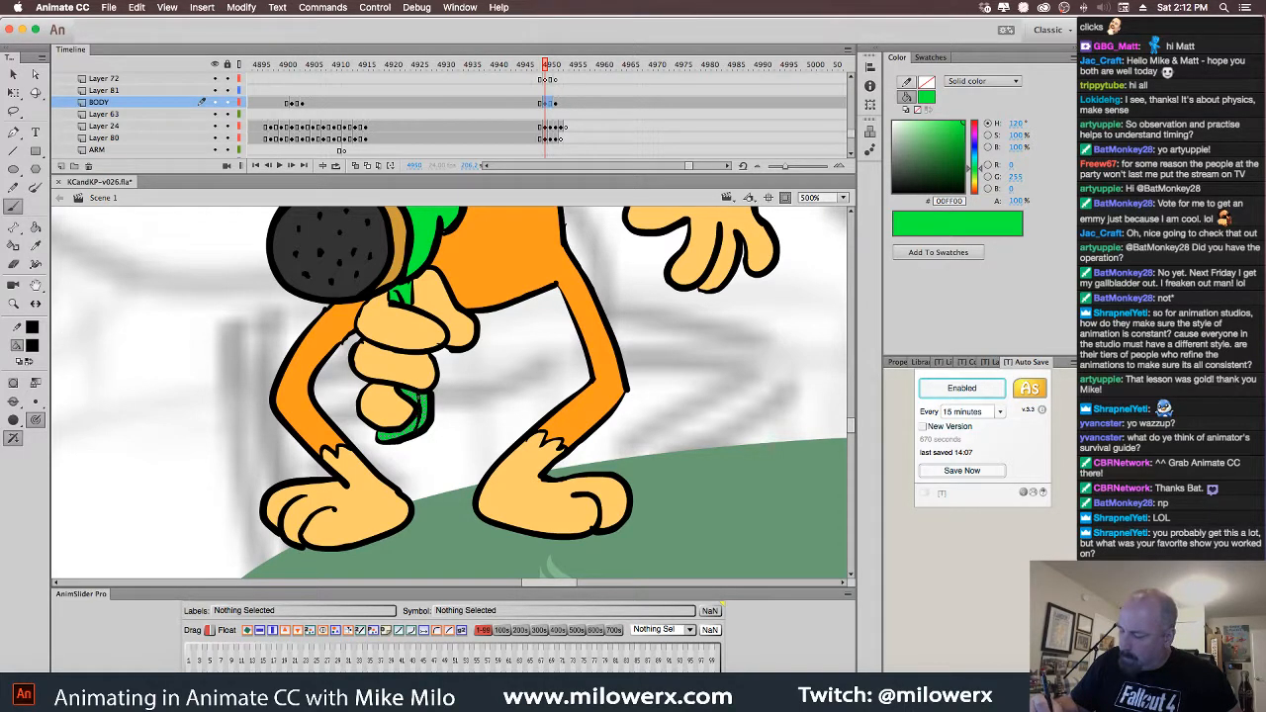
left_click_drag(393, 307, 396, 288)
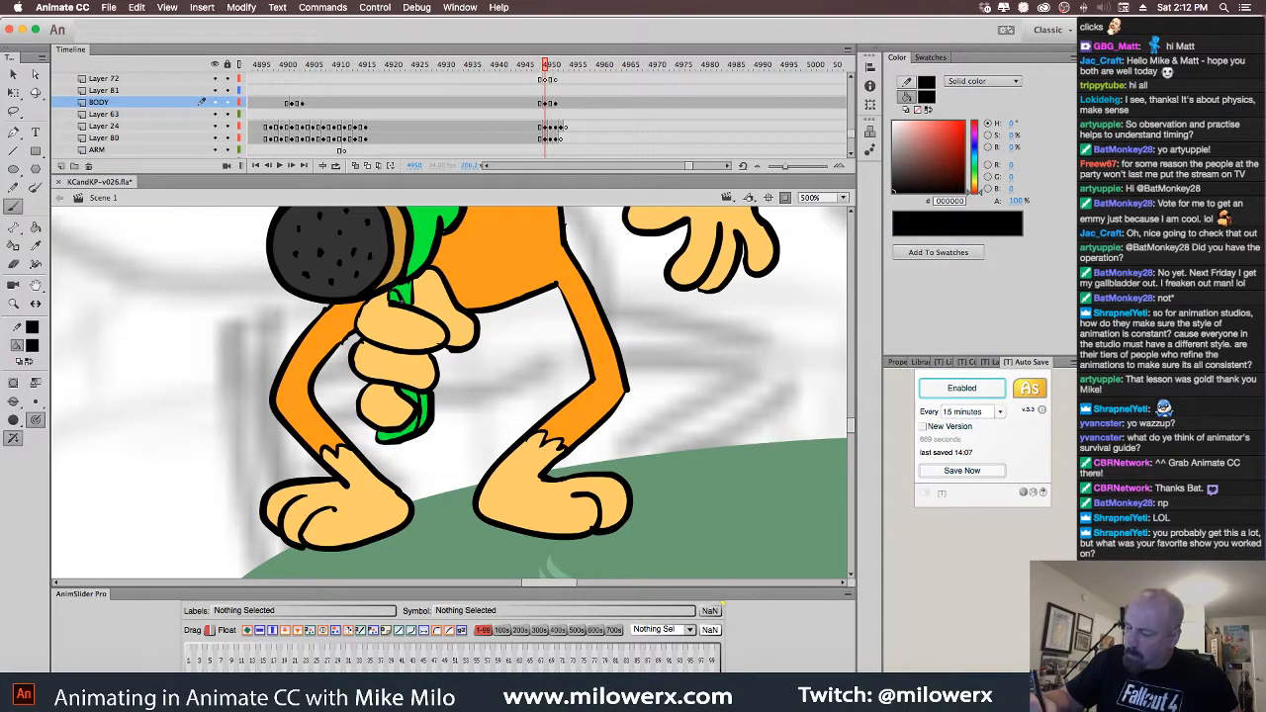
left_click(33, 348)
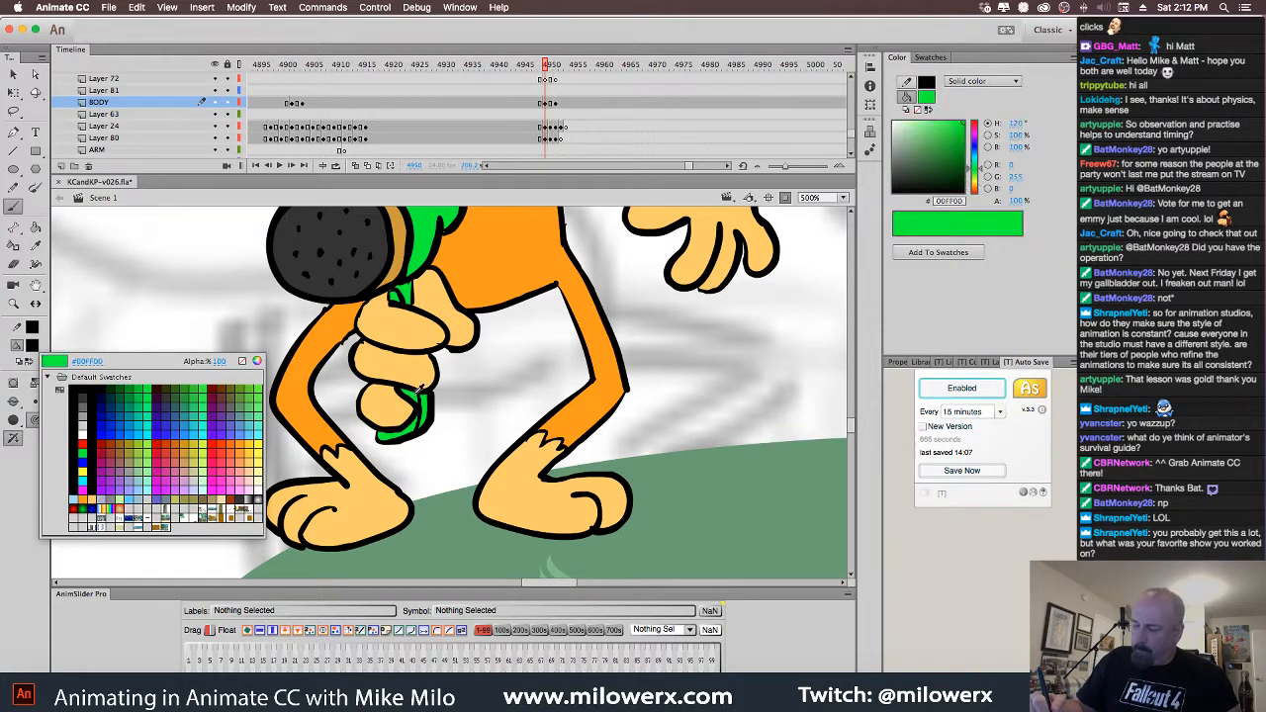
left_click(241, 499)
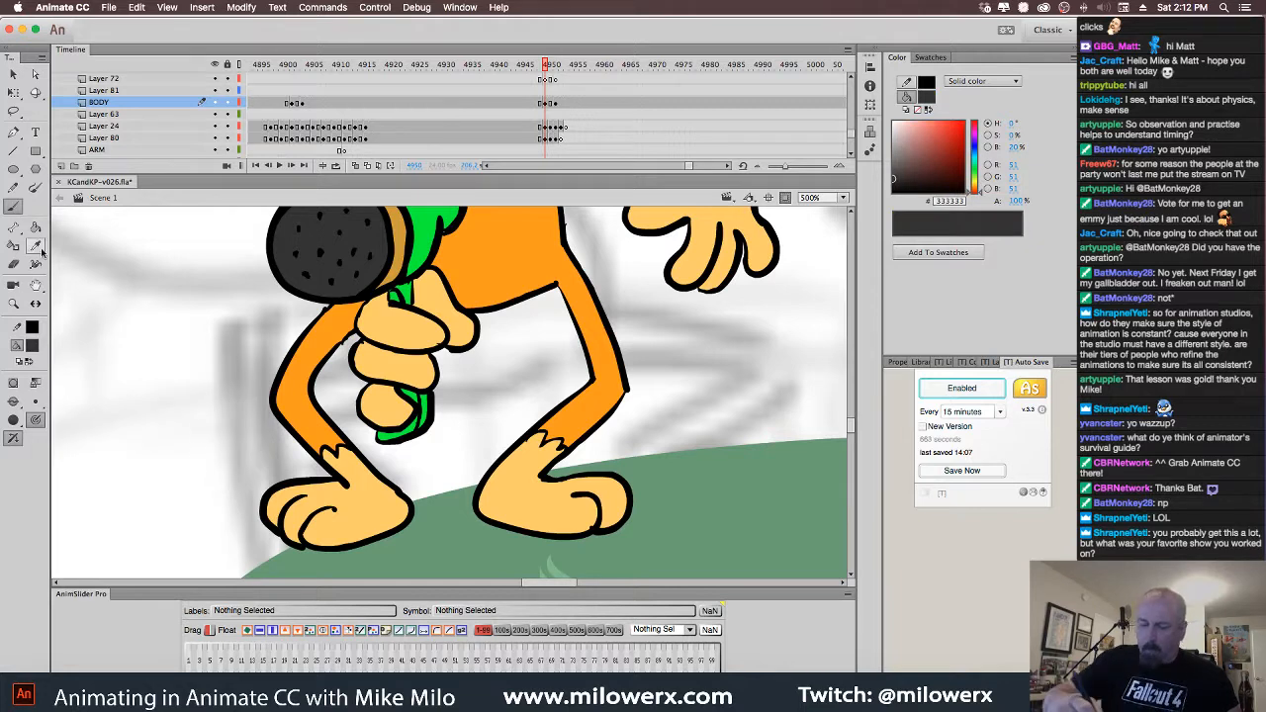
left_click(34, 226)
left_click(421, 433)
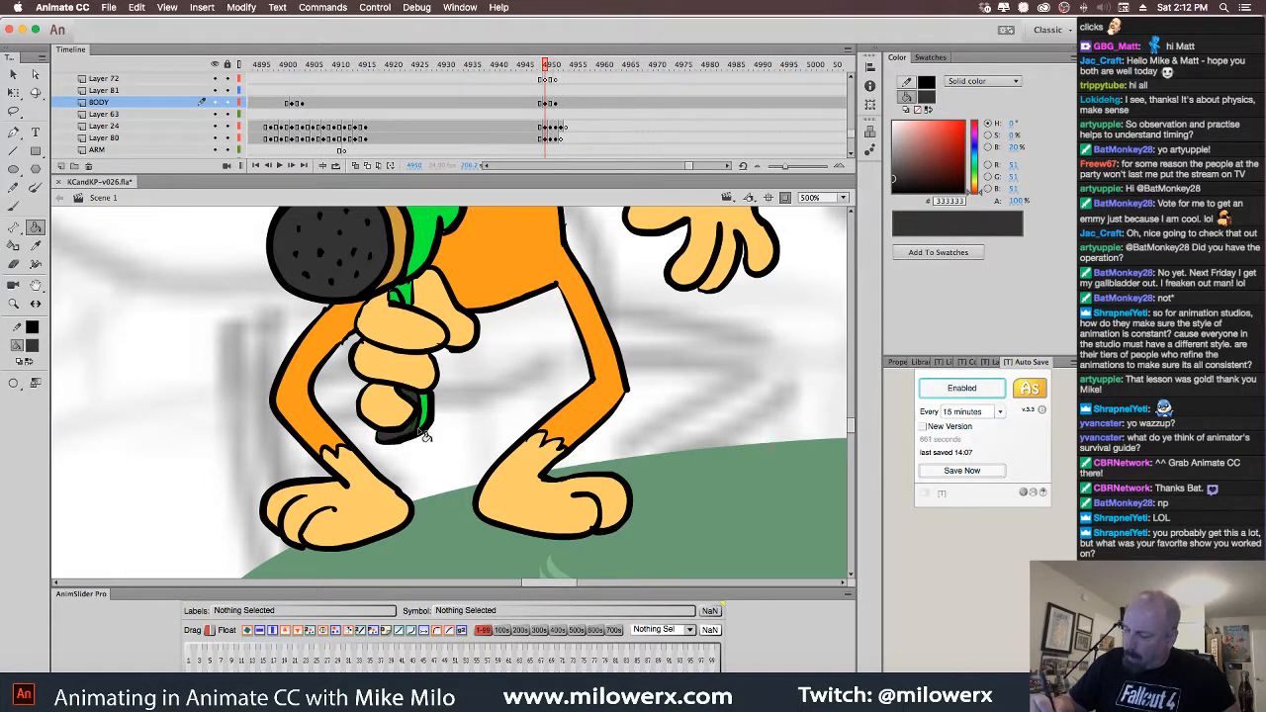
Switch to a black brush, pan toward the legs, then set the fill back to light orange
left_click(35, 346)
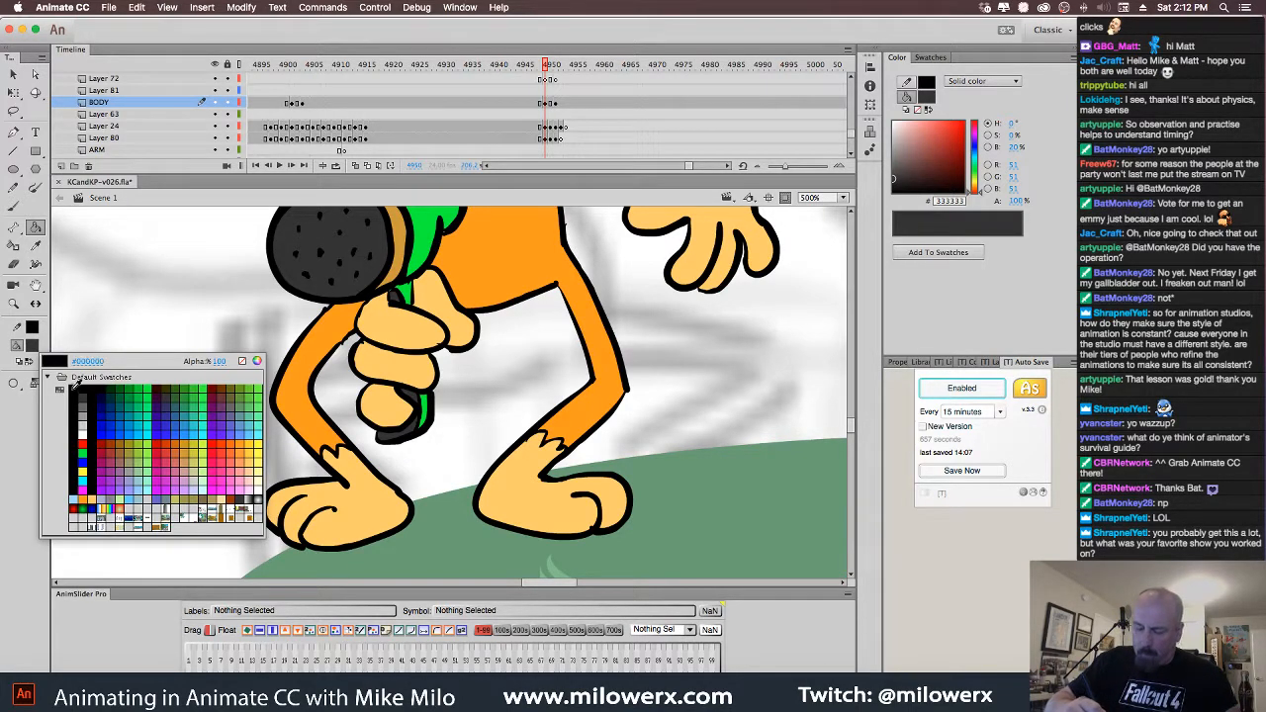
left_click(91, 388)
key("b")
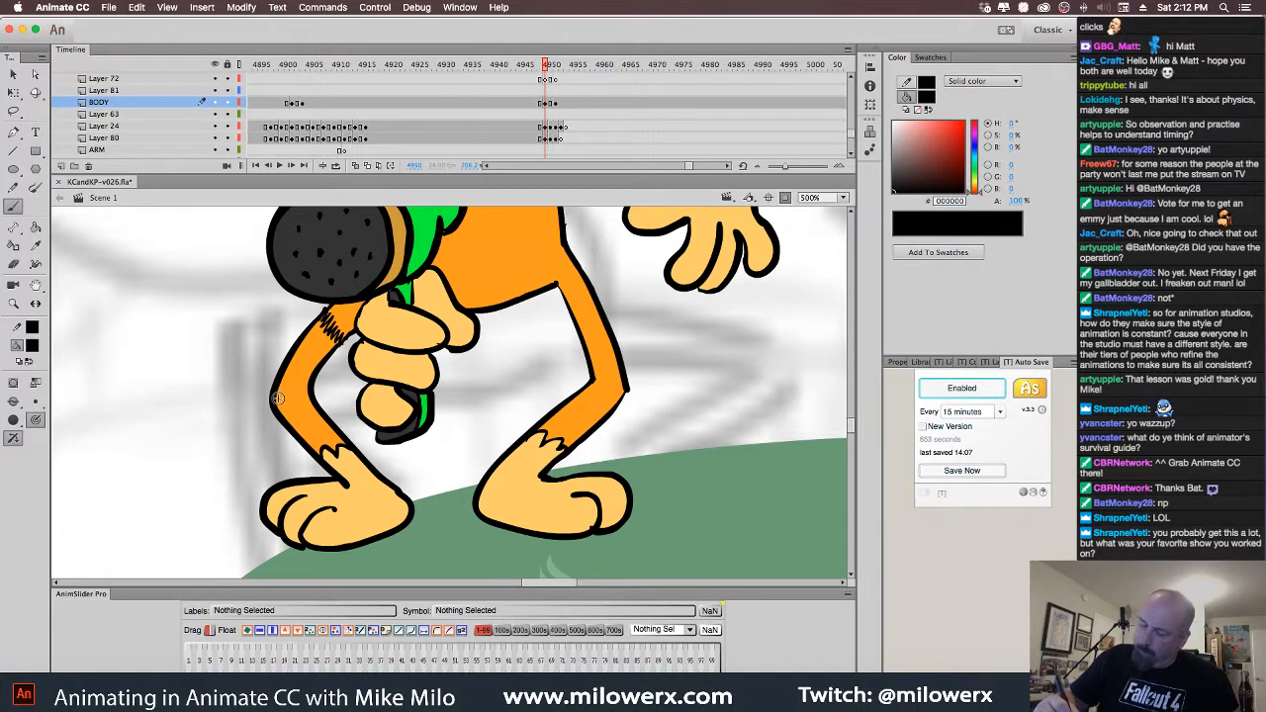
left_click_drag(609, 374, 535, 405)
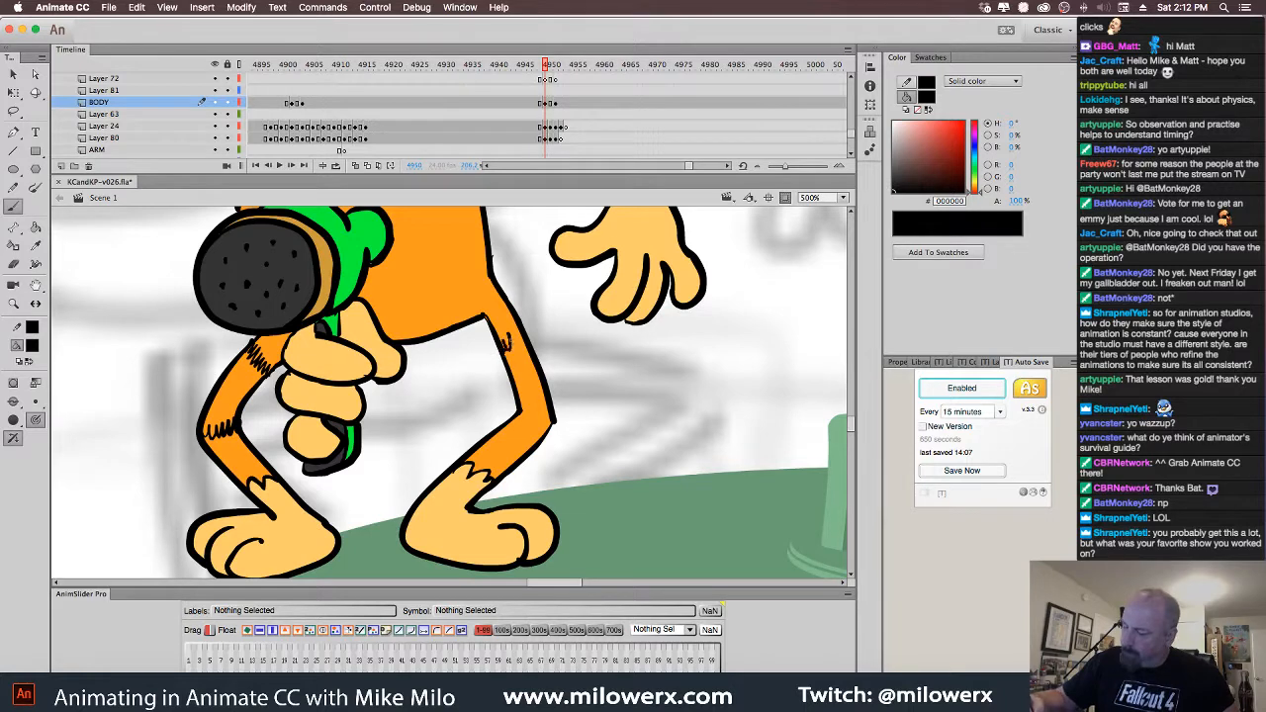
scroll(593, 425, "up", 5)
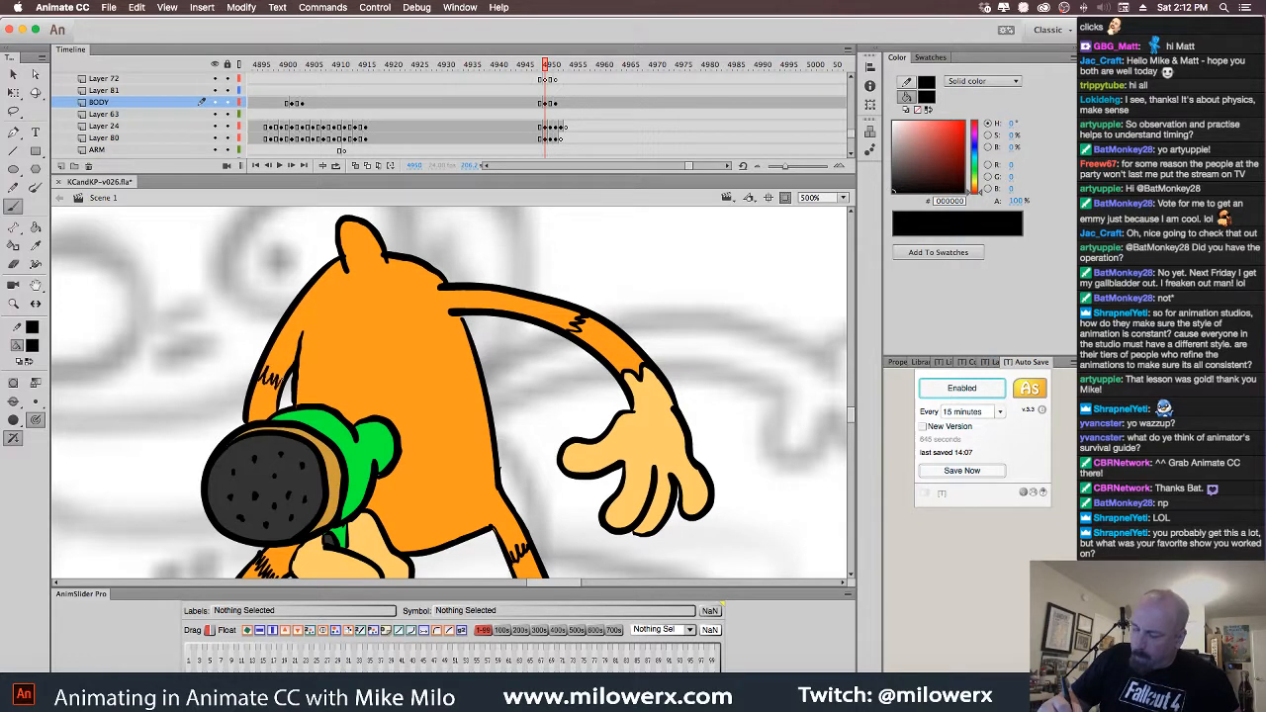
scroll(287, 394, "down", 3)
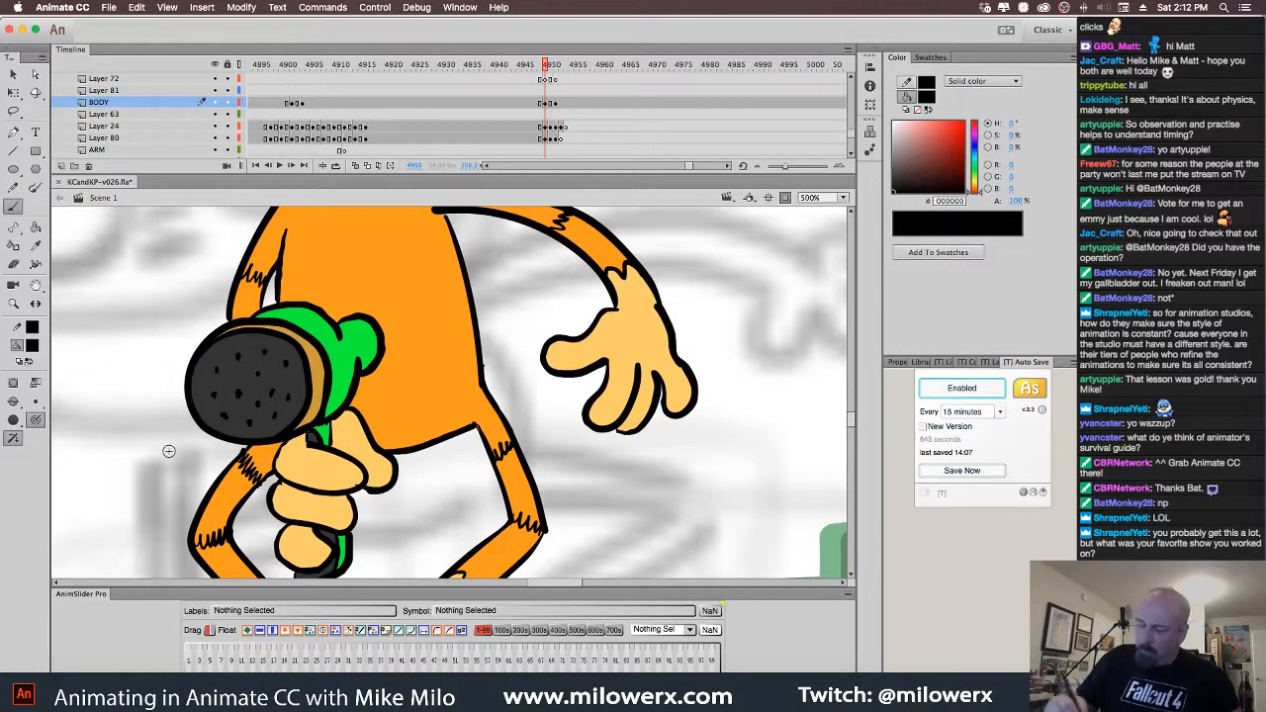
left_click(31, 345)
left_click(148, 505)
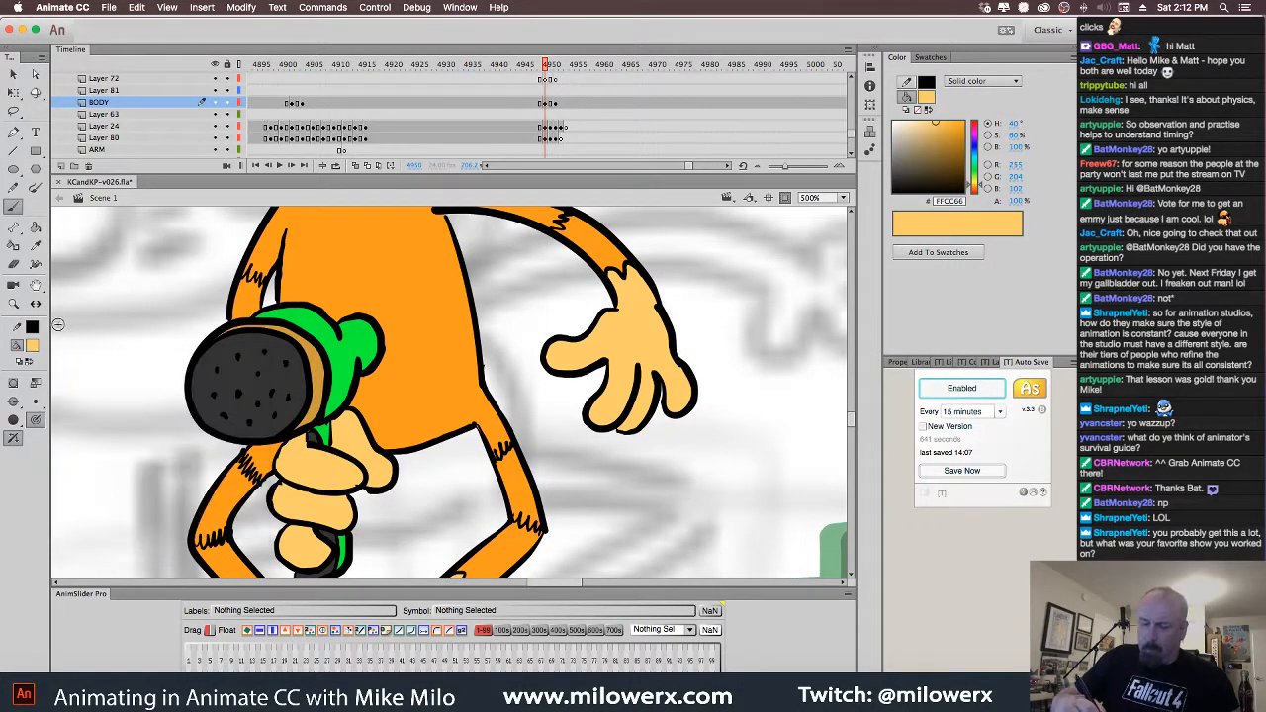
Draw a belly arc on the orange body using the Brush in Paint Selection mode
left_click(439, 392)
key("super+shift+a")
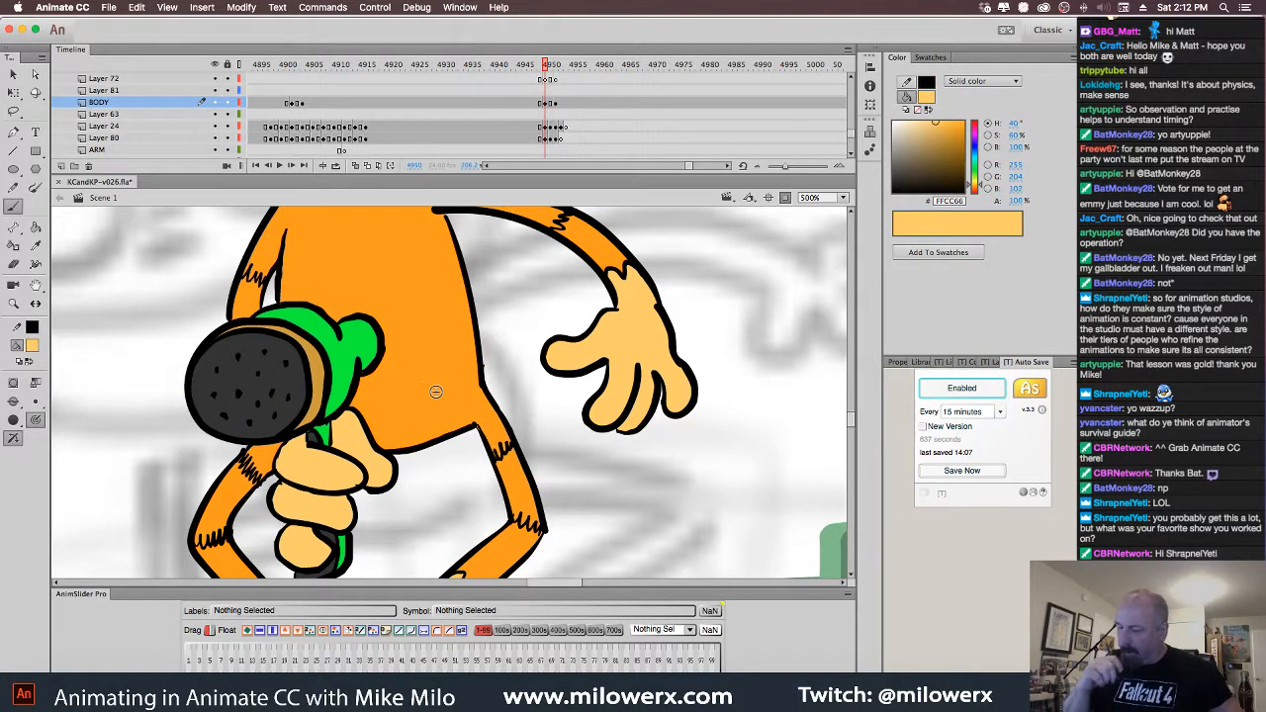
left_click(13, 401)
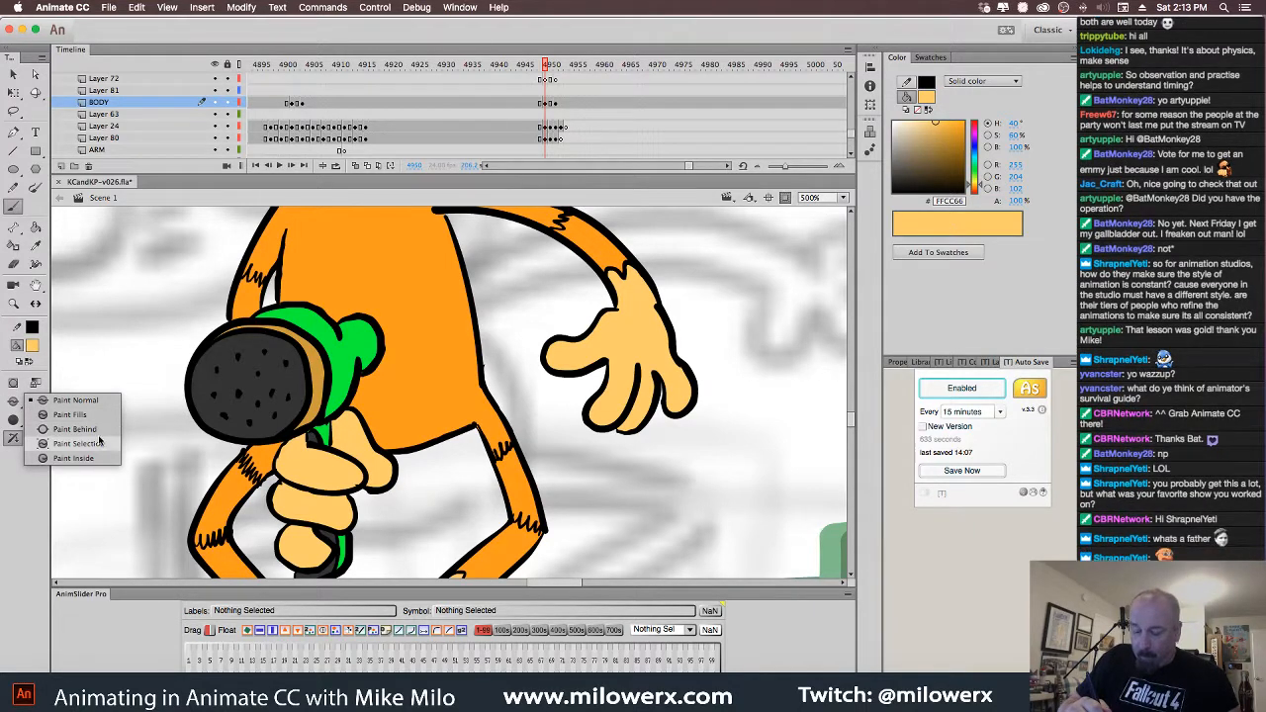
left_click(99, 445)
left_click(437, 381, "super")
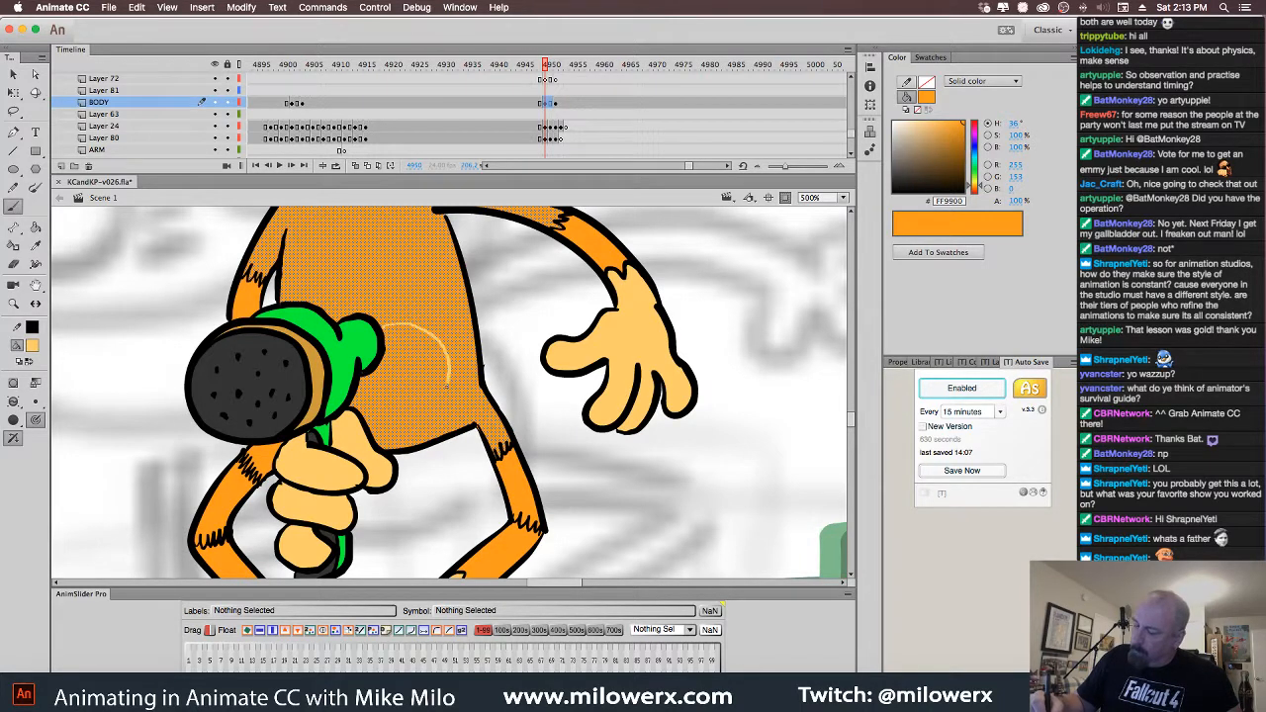
left_click_drag(367, 426, 371, 420)
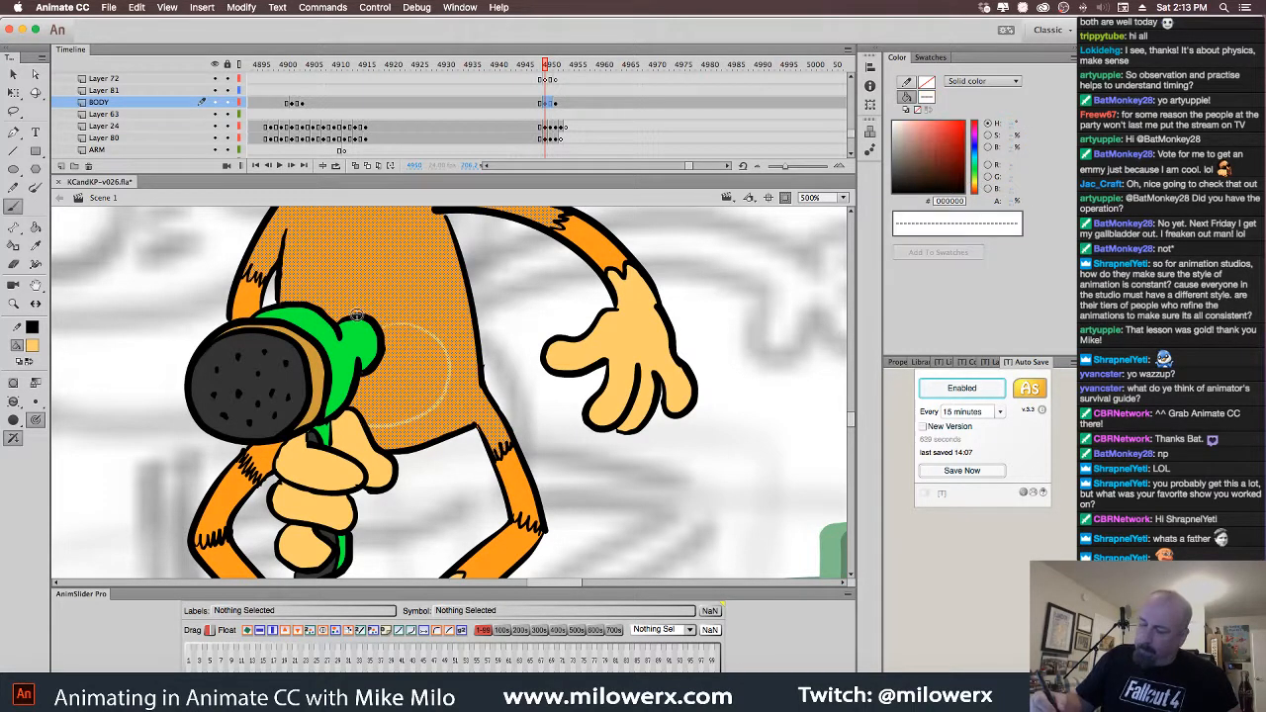
left_click(532, 312, "super")
left_click(36, 229)
left_click(434, 373)
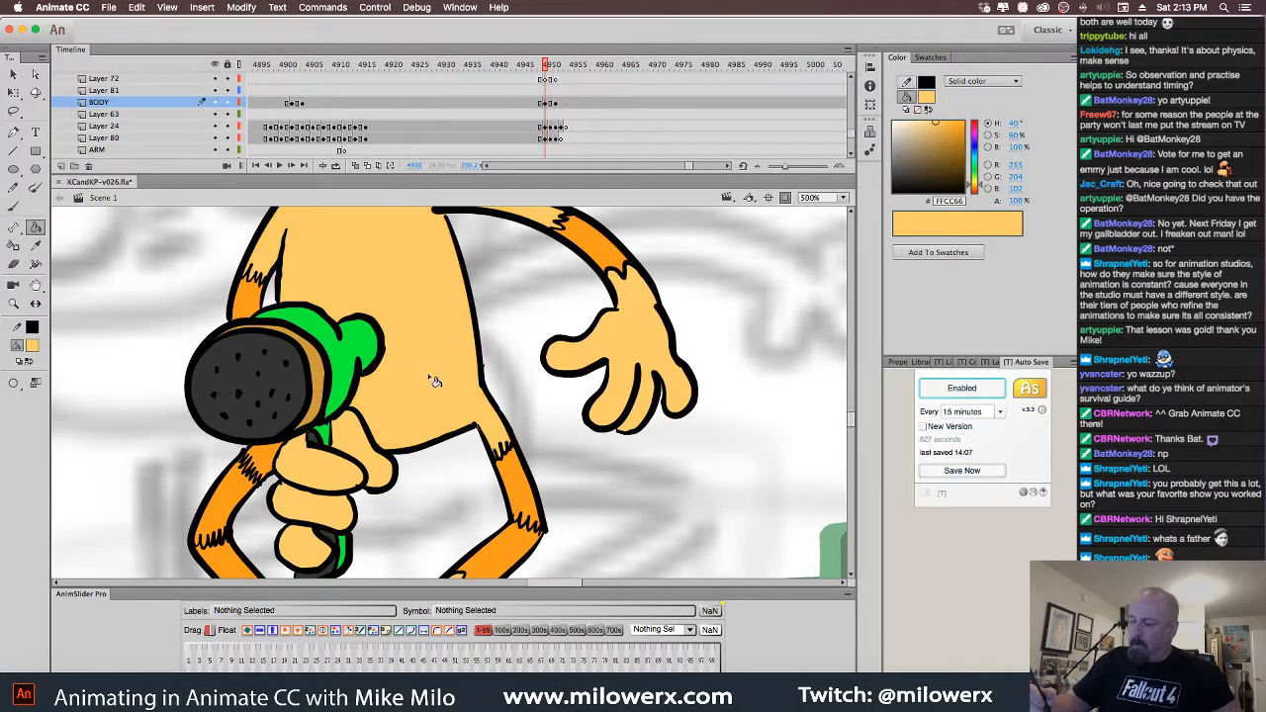
key("super+z")
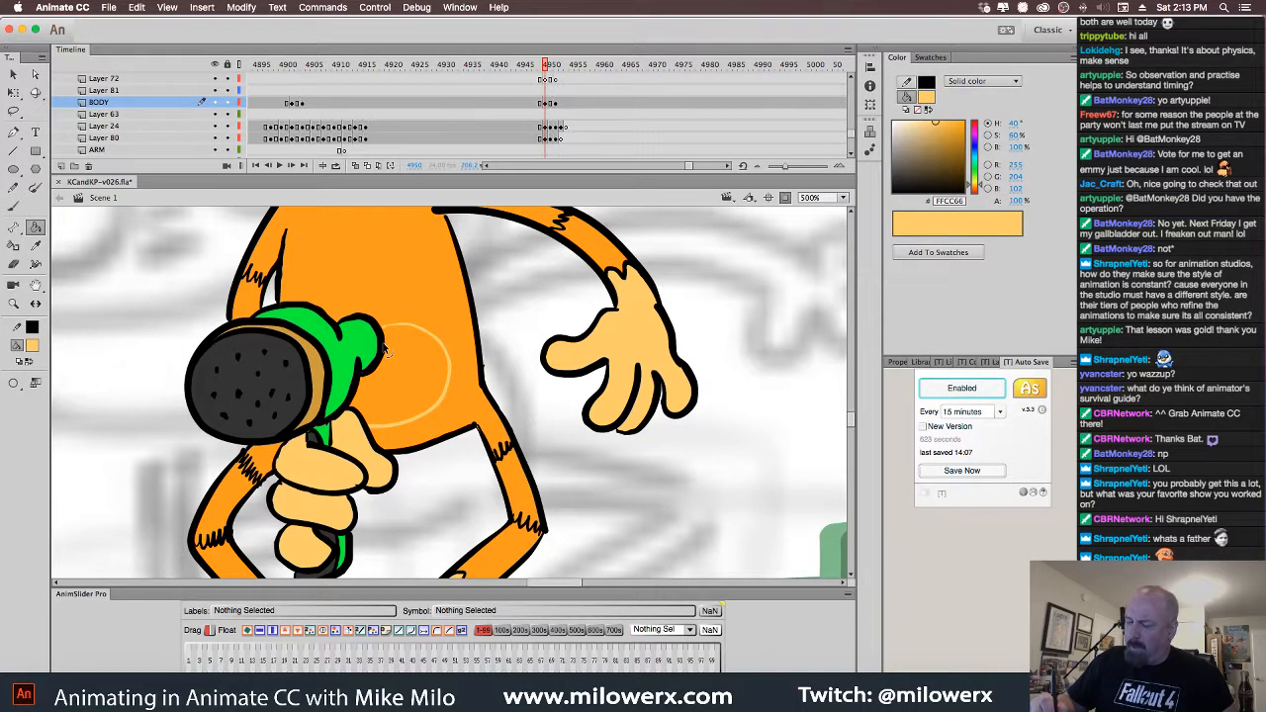
Fill the belly circle with #FFCC66 using Close Small Gaps
left_click(441, 342, "super")
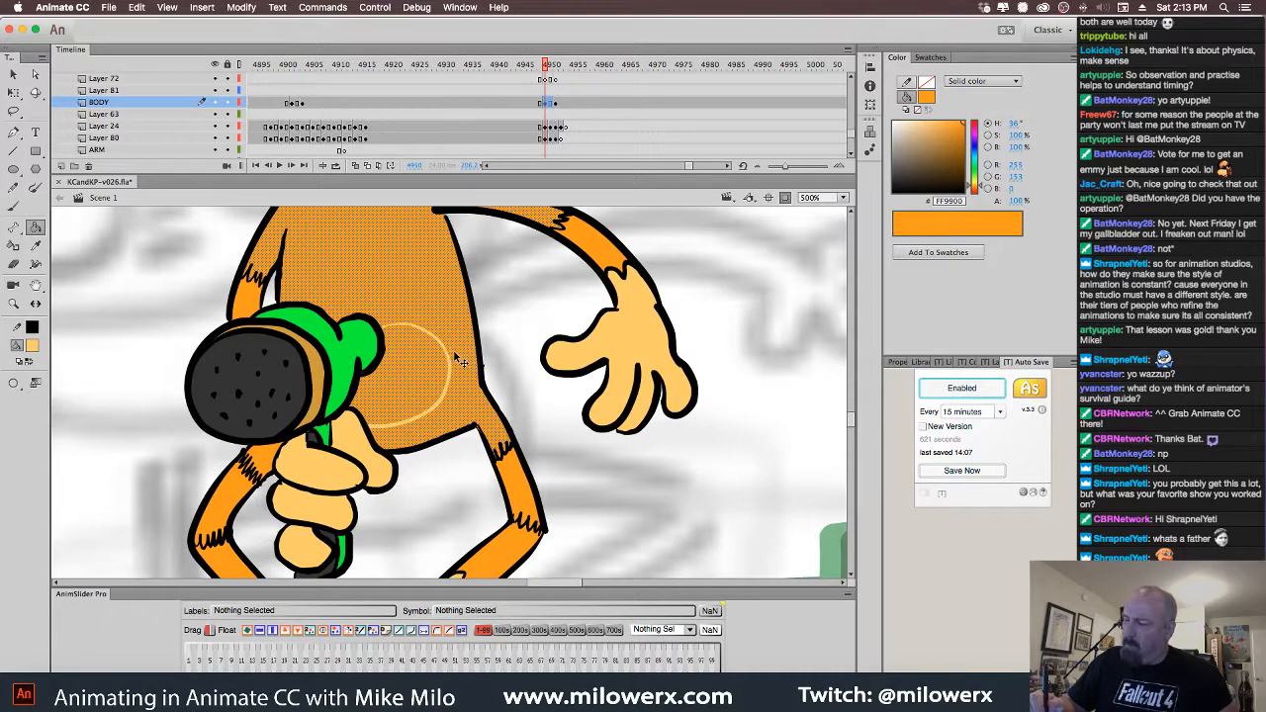
left_click(497, 348, "super")
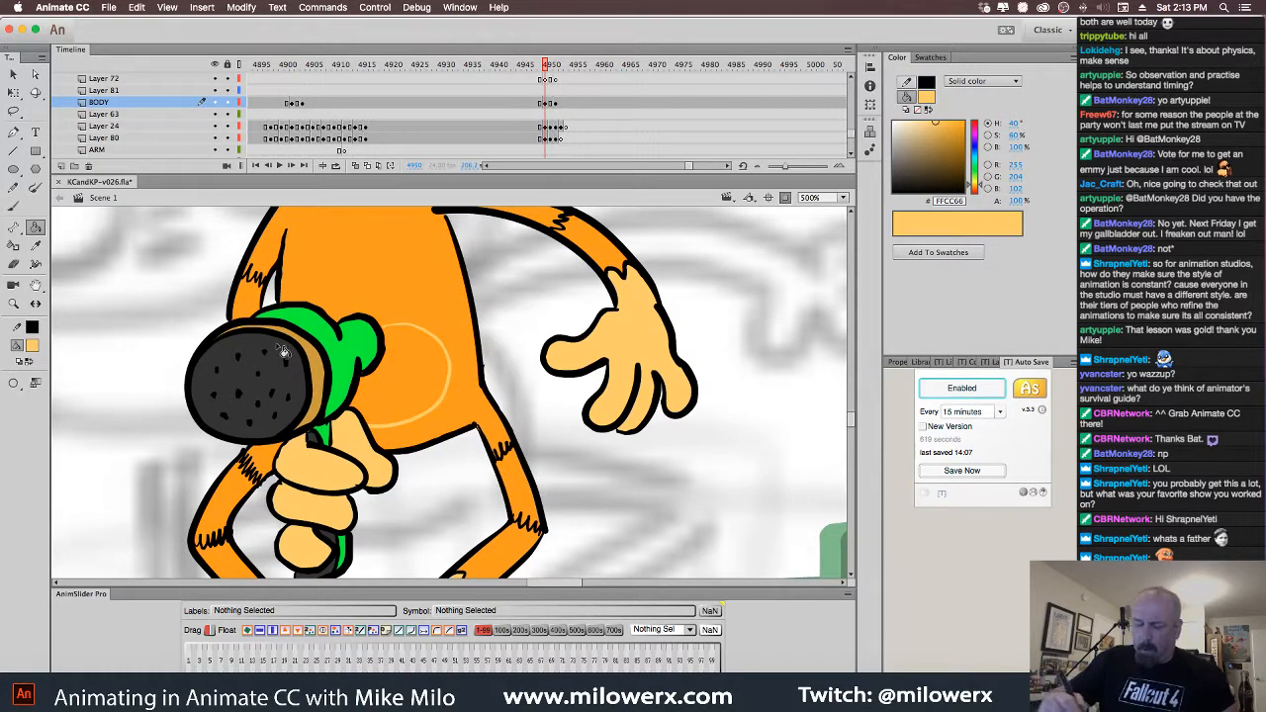
left_click(13, 384)
left_click(69, 421)
left_click(441, 388)
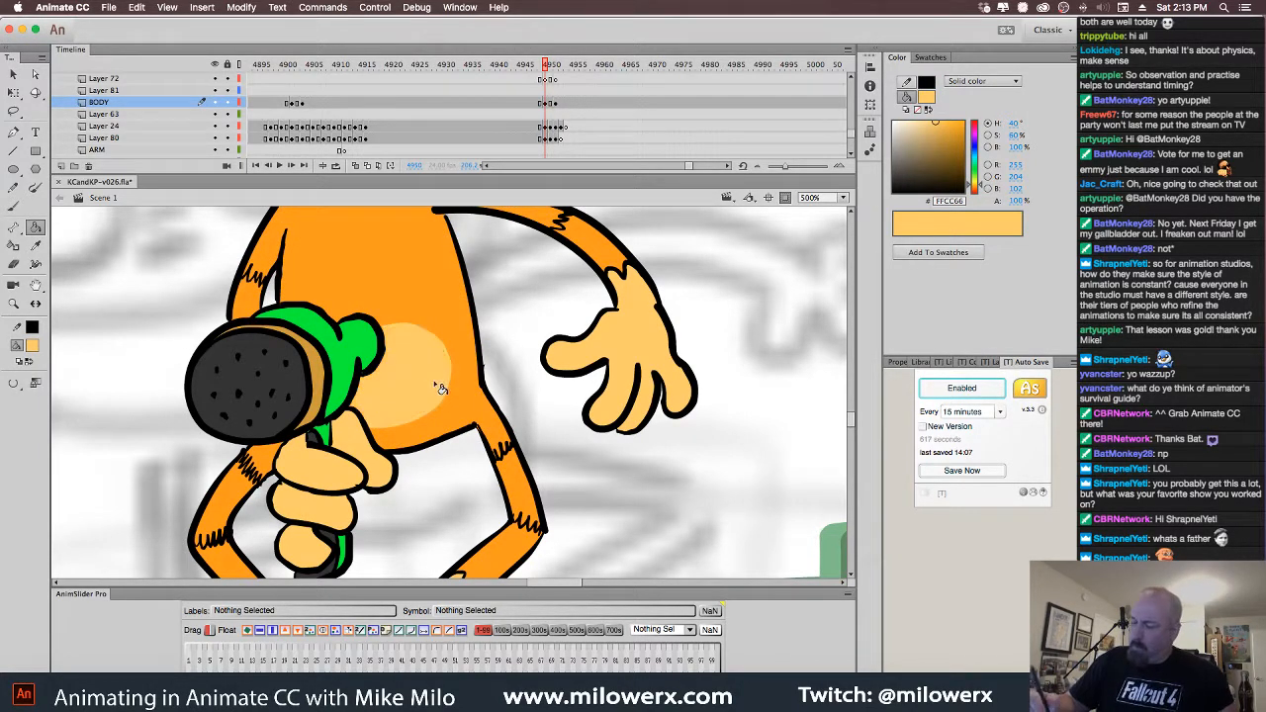
Zoom out and scrub the timeline to check the cat's following poses
key("super+minus")
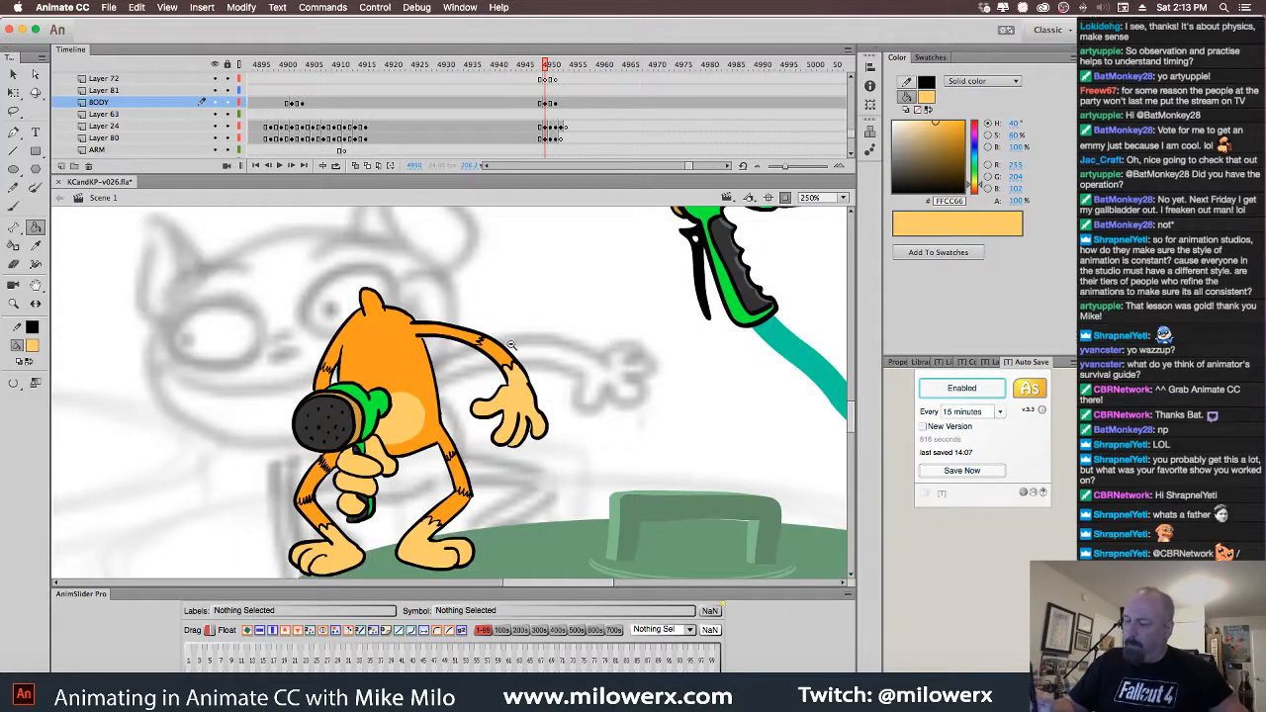
mouse_move(545, 66)
left_mouse_down()
mouse_move(492, 66)
mouse_move(551, 68)
mouse_move(579, 97)
mouse_move(531, 104)
mouse_move(568, 117)
mouse_move(540, 127)
mouse_move(556, 130)
mouse_move(551, 76)
left_mouse_up()
left_click(560, 105)
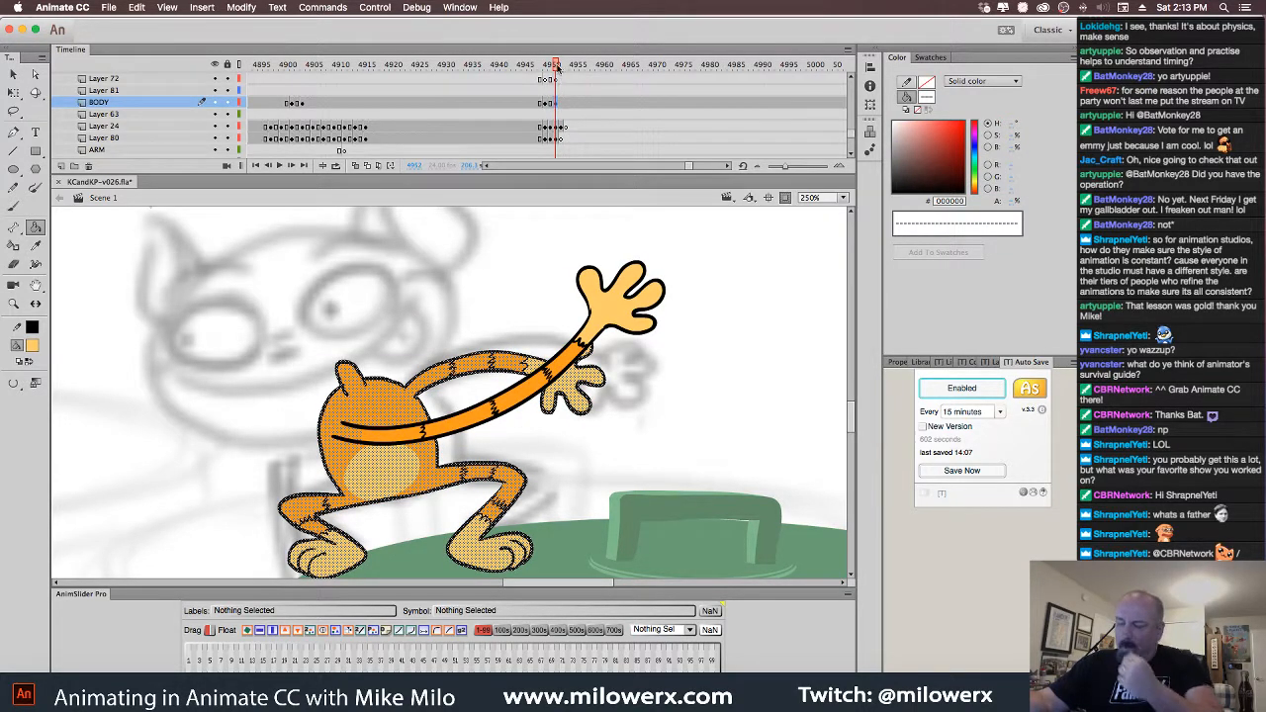
left_click(654, 285, "alt")
left_click_drag(604, 303, 637, 250)
left_click_drag(555, 66, 565, 130)
Move the arm layer's keyframe to frame 4954
left_click(557, 104)
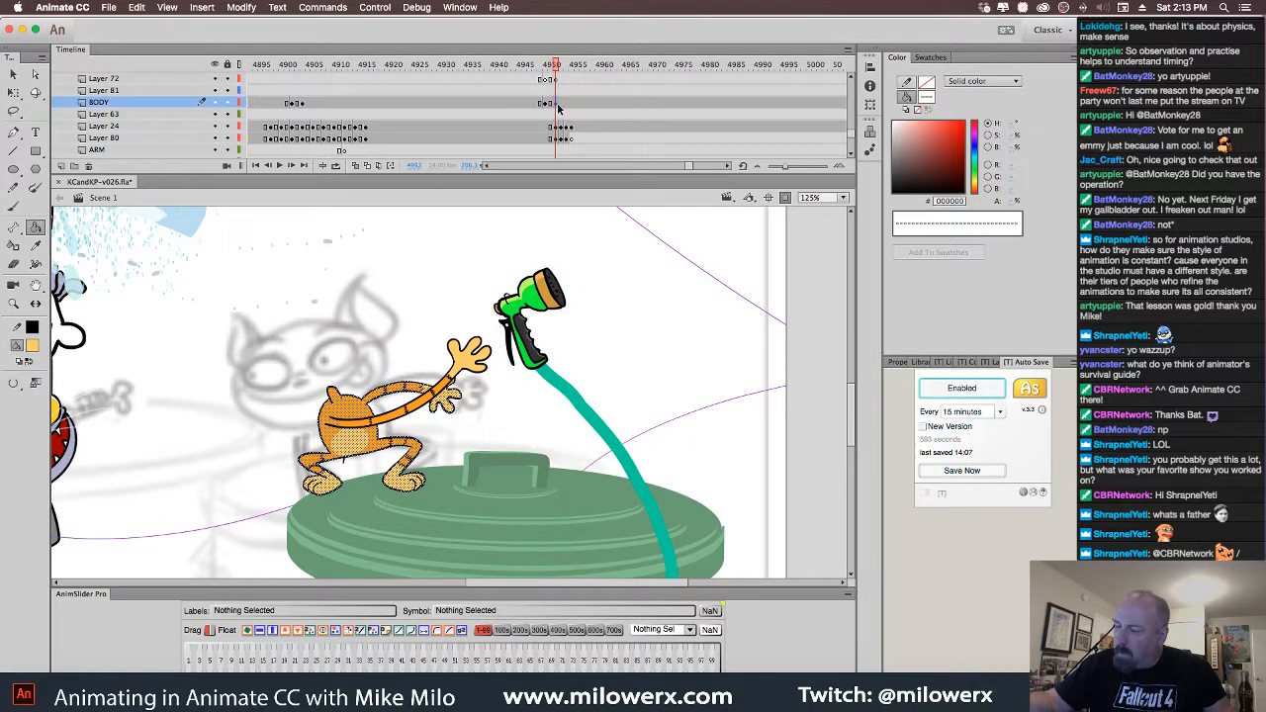
left_click(566, 104)
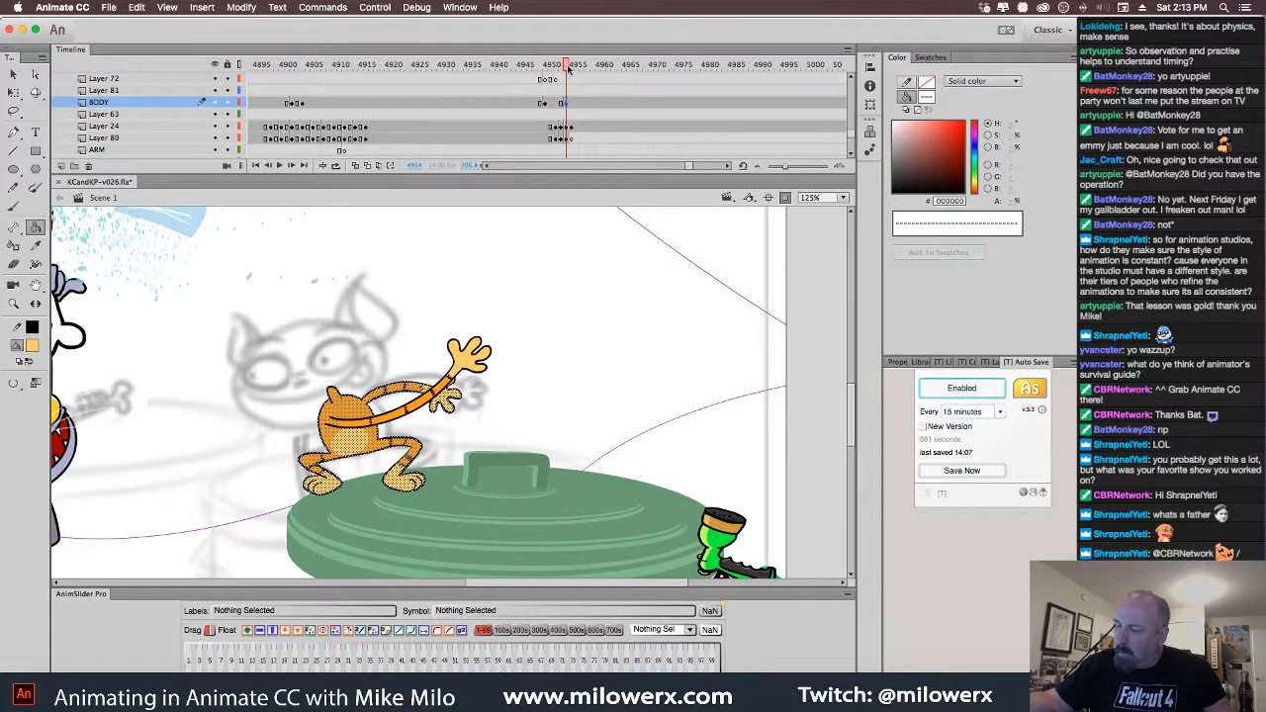
left_click_drag(568, 67, 556, 72)
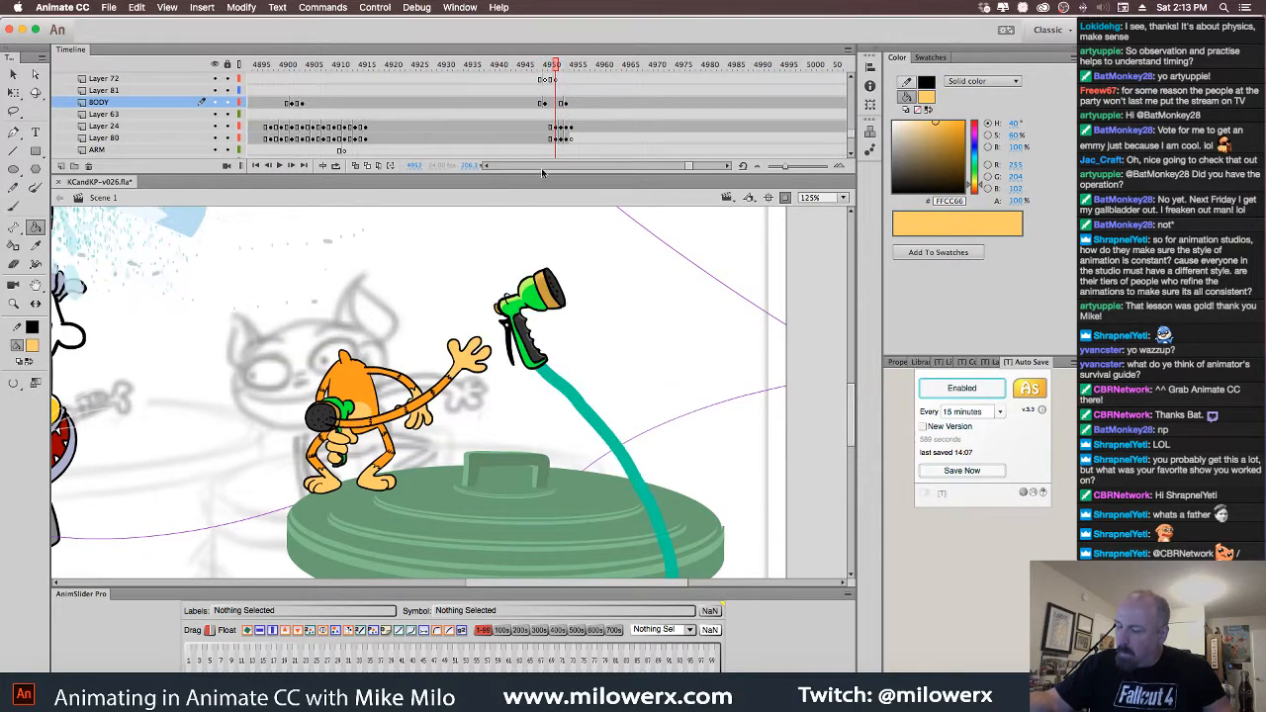
scroll(554, 99, "up", 1)
left_click(557, 79)
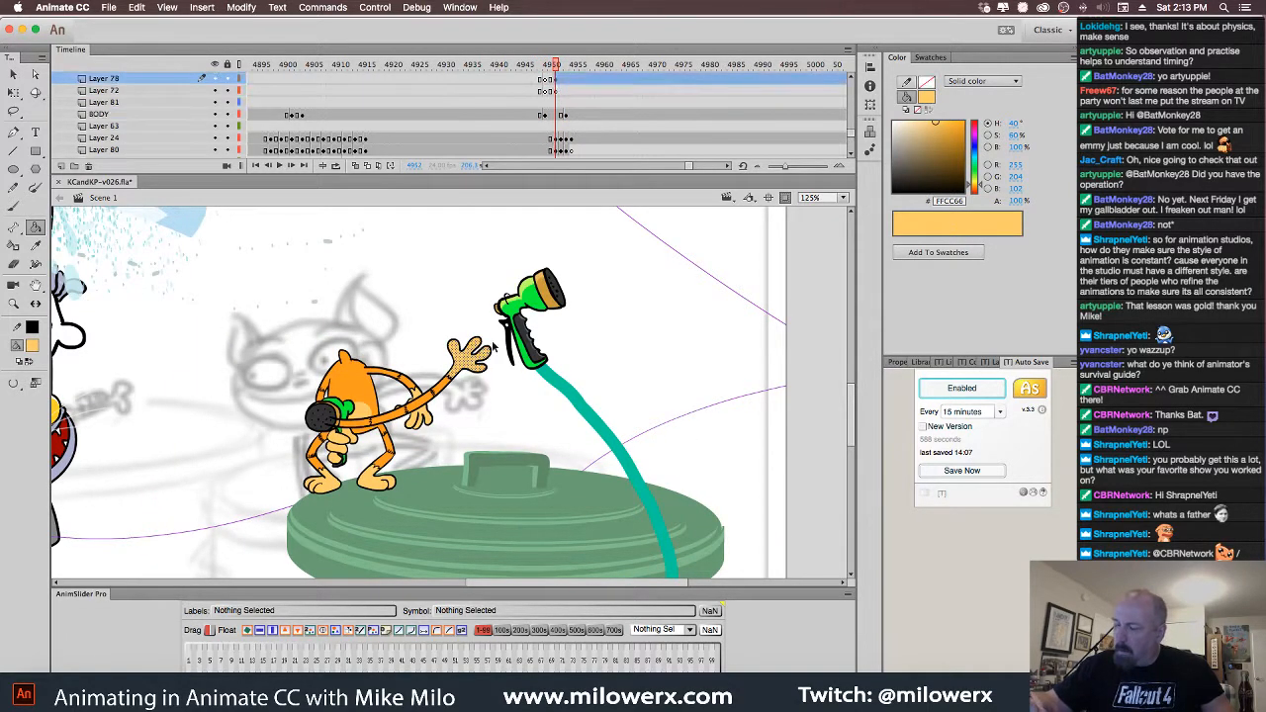
left_click(556, 82)
mouse_move(567, 84)
left_mouse_down()
mouse_move(567, 69)
mouse_move(532, 75)
mouse_move(565, 80)
mouse_move(547, 84)
left_mouse_up()
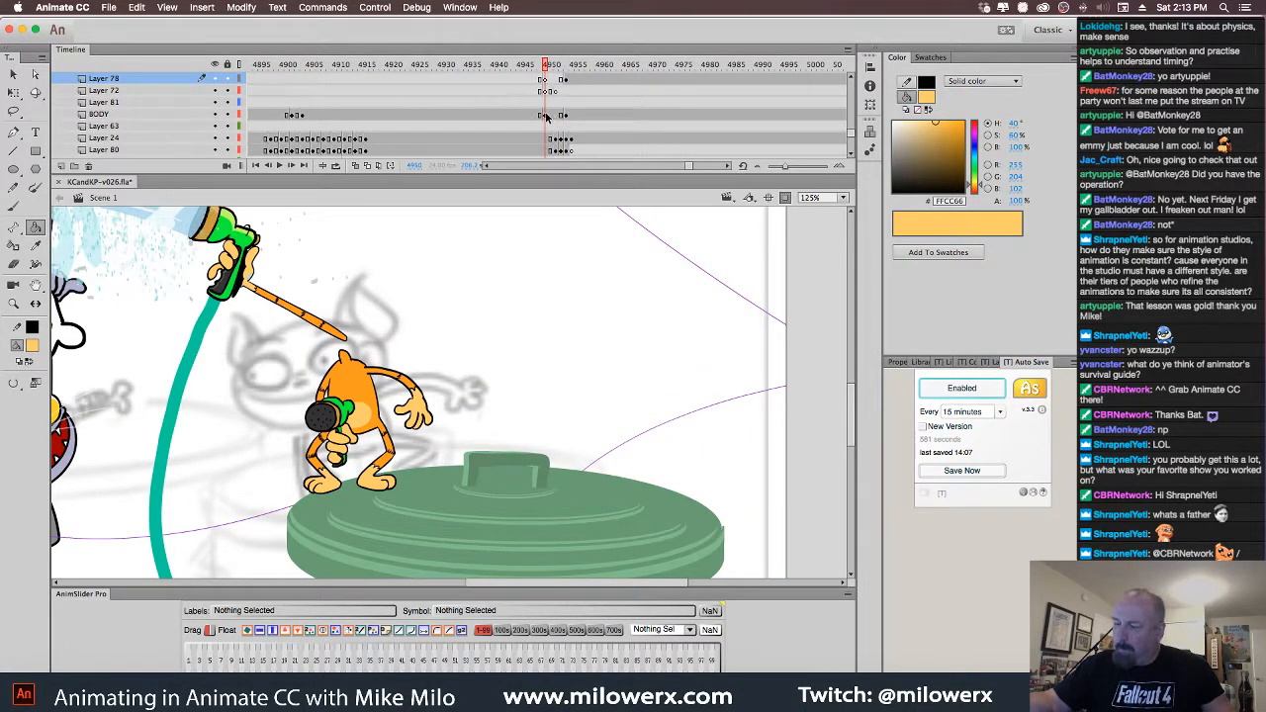
Shift Layer 24's hose nozzle frames so the nozzle sits on the lid, scrubbing to verify
left_click(546, 116)
left_click(336, 335)
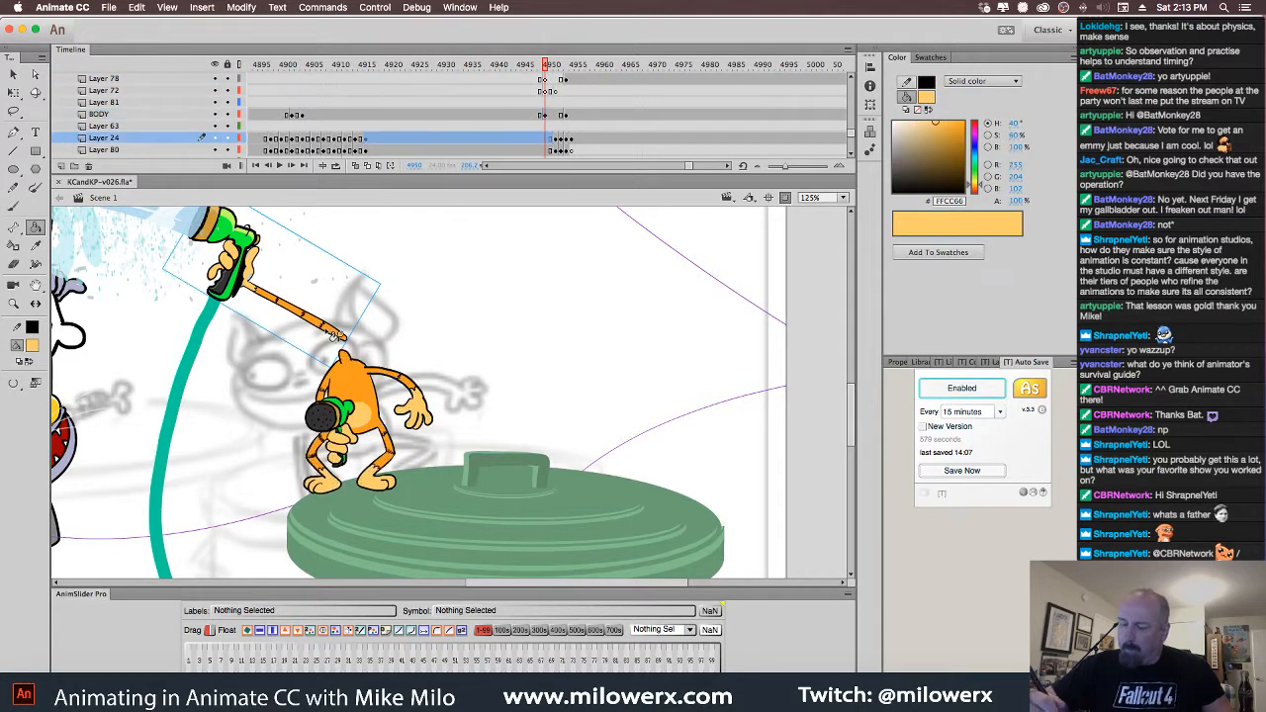
left_click(561, 140)
left_click_drag(571, 143, 558, 144)
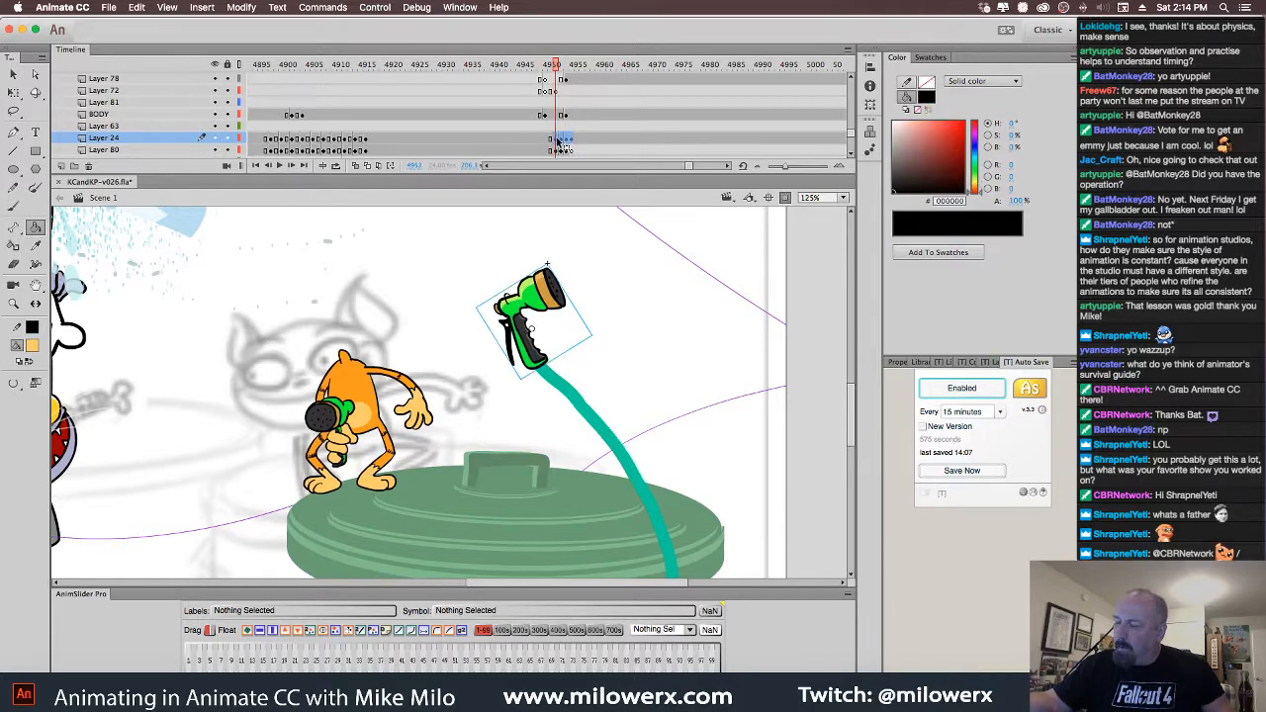
left_click(553, 142)
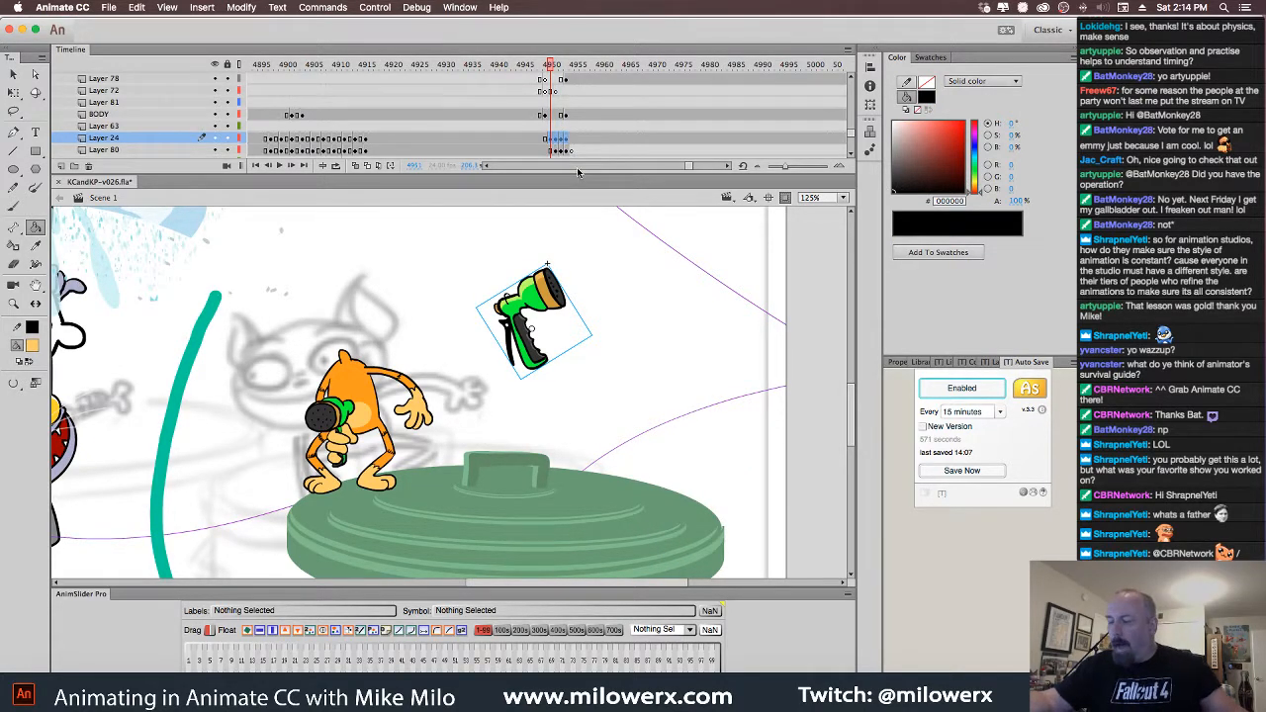
key("super+z")
key("super+z")
key("super+z")
key("super+z")
key("super+z")
key("super+z")
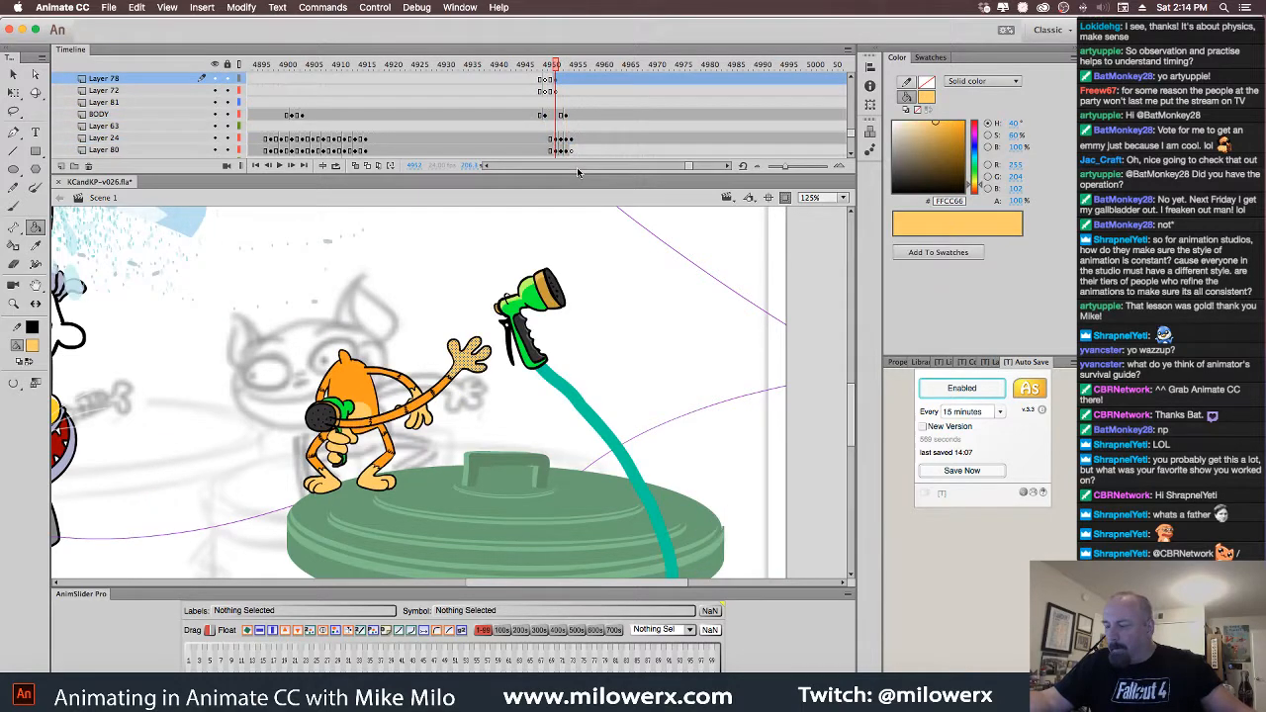
key("super+z")
key("super+z")
key("super+z")
key("super+z")
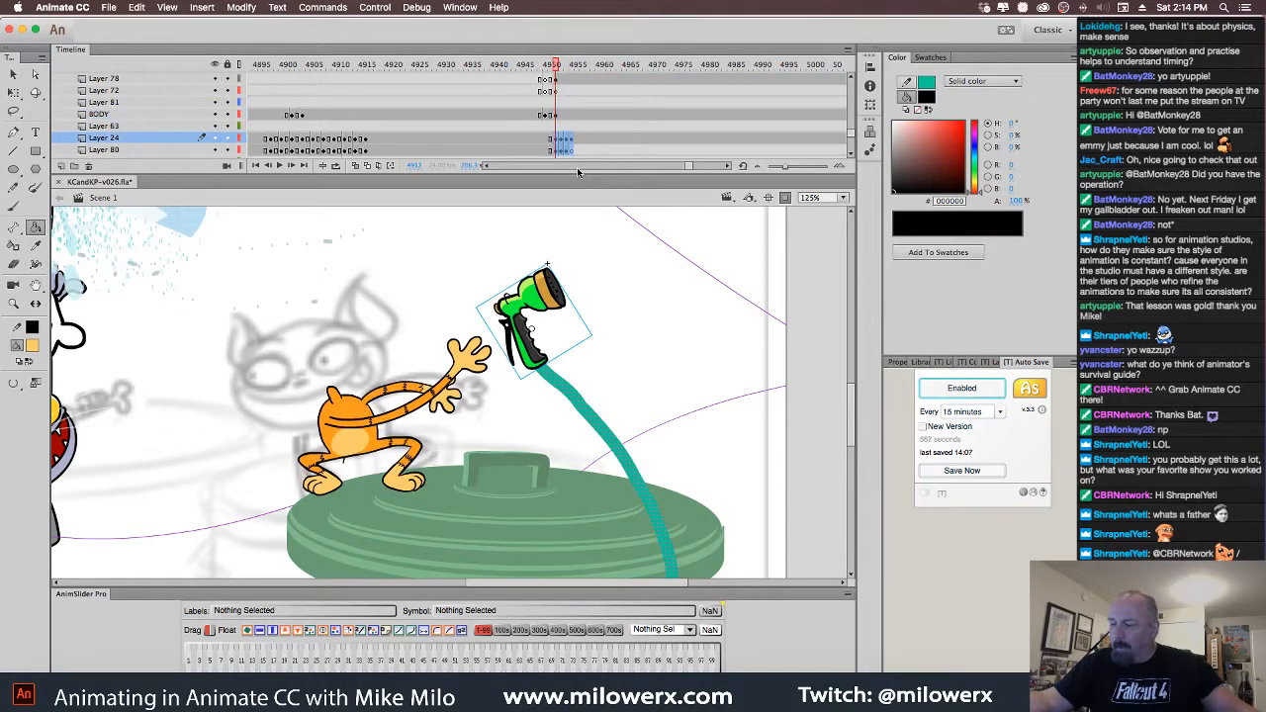
key("super+z")
left_click_drag(565, 67, 552, 112)
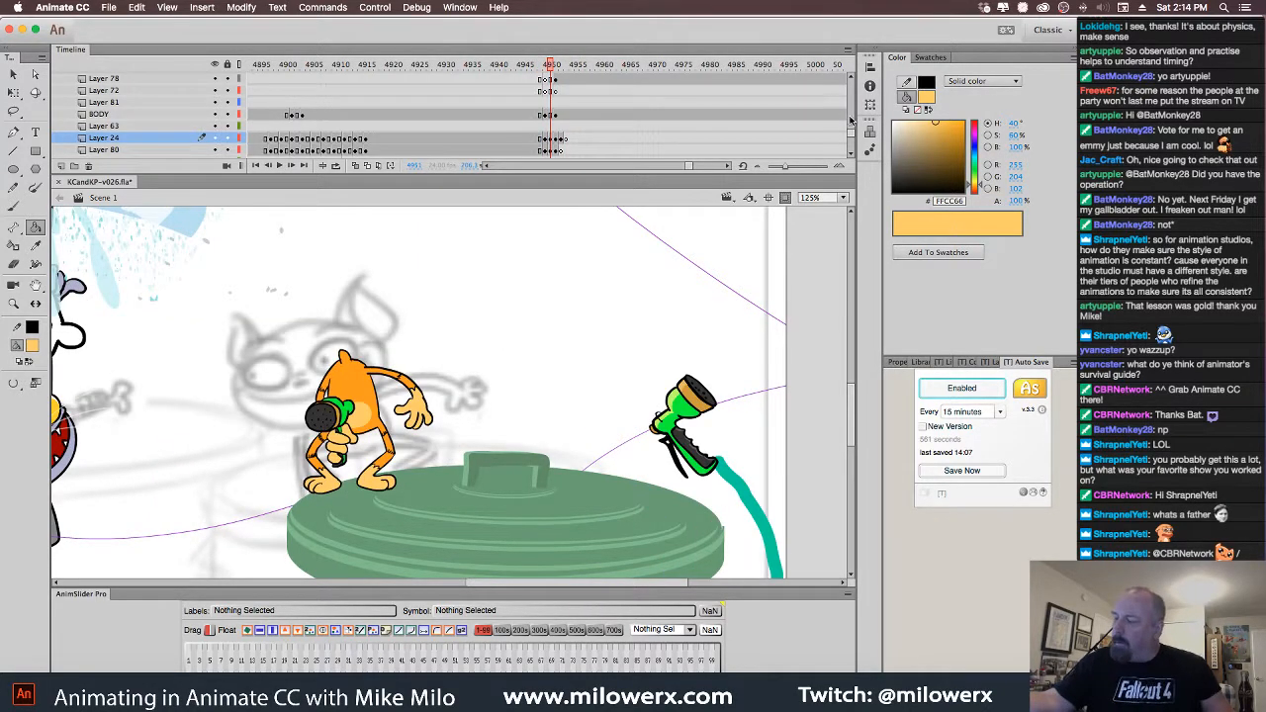
left_click_drag(852, 136, 851, 109)
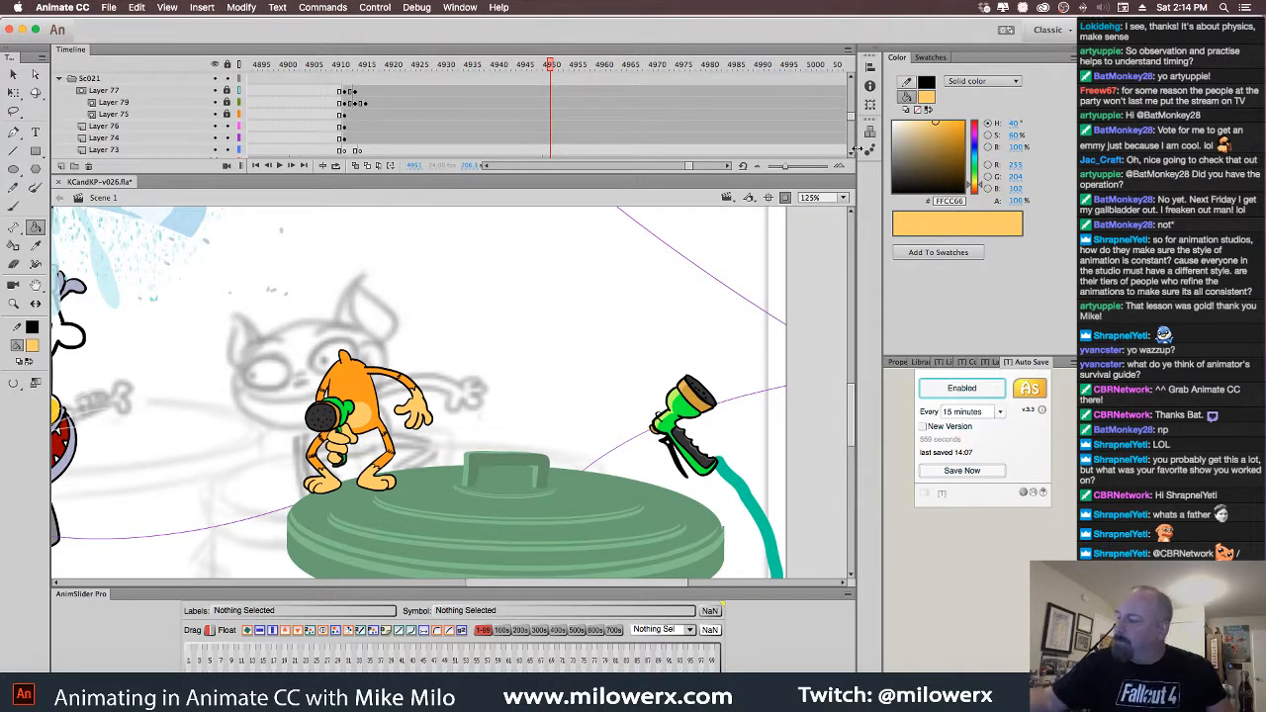
scroll(696, 148, "down", 3)
Unhide the cat's head on Layer 64, then select the waving arm at frame 4954
left_click(216, 126)
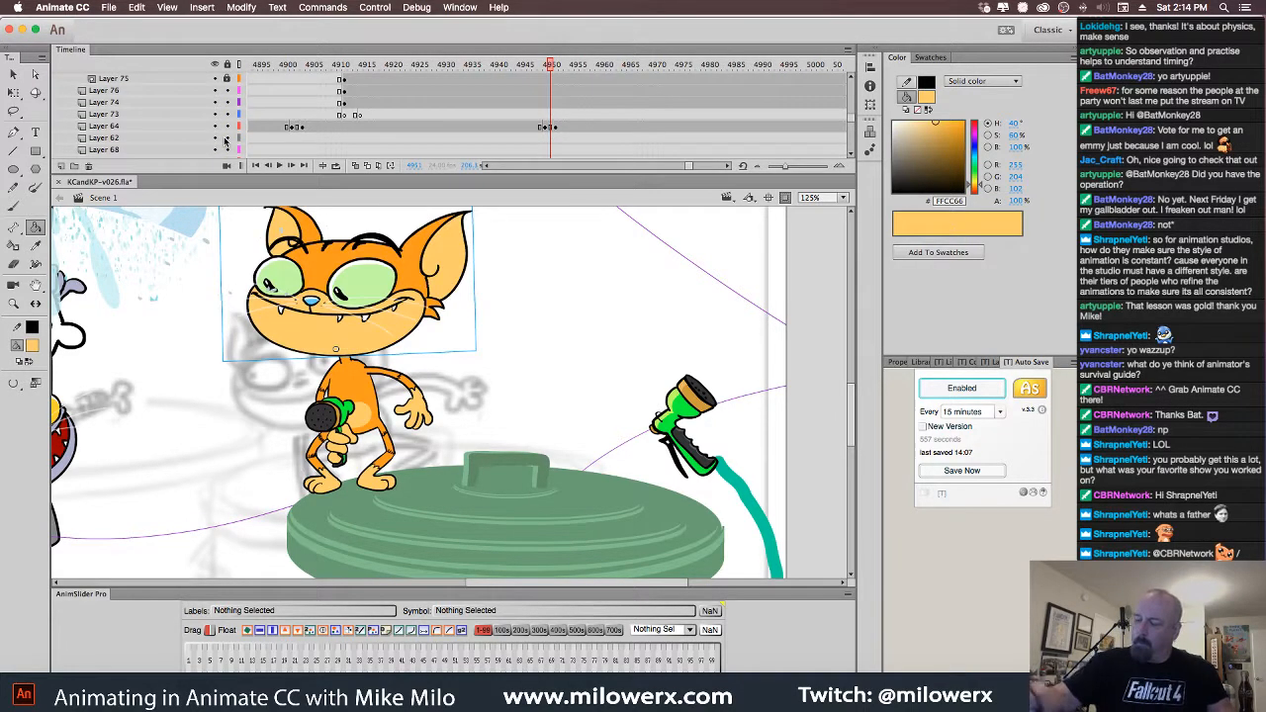
mouse_move(554, 67)
left_mouse_down()
mouse_move(517, 71)
mouse_move(495, 106)
mouse_move(575, 118)
mouse_move(524, 84)
mouse_move(561, 87)
left_mouse_up()
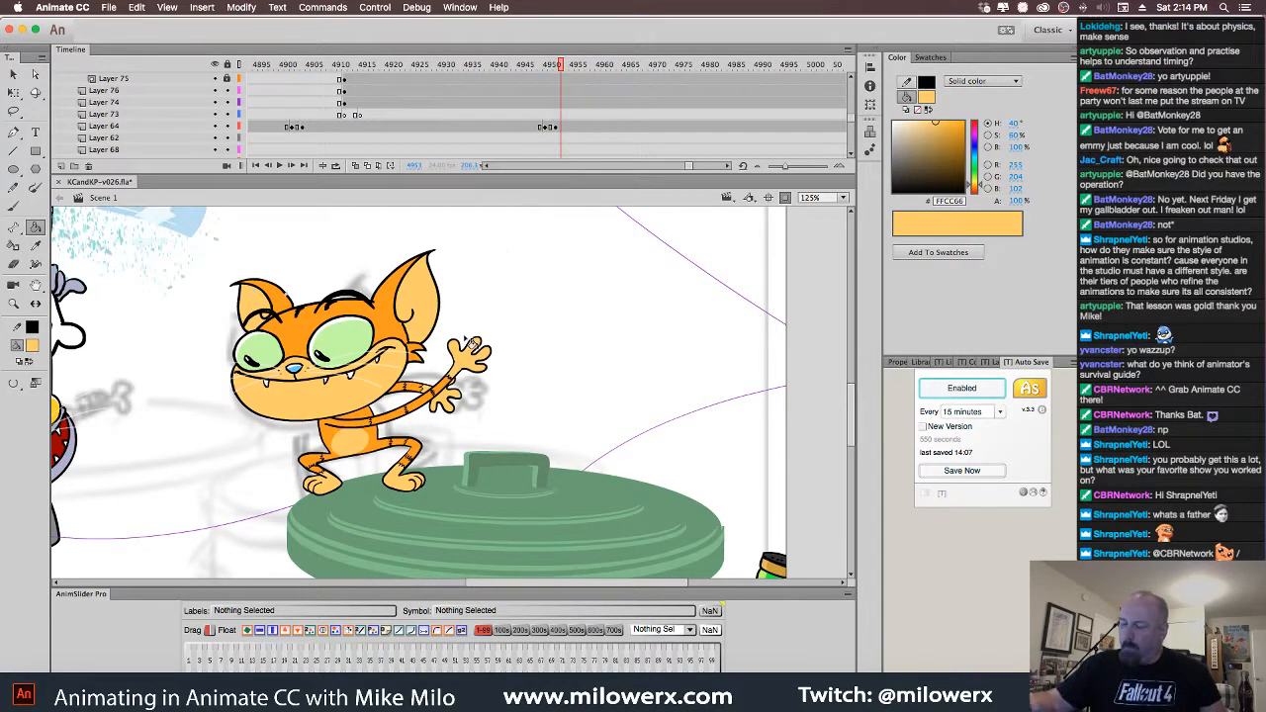
left_click(14, 76)
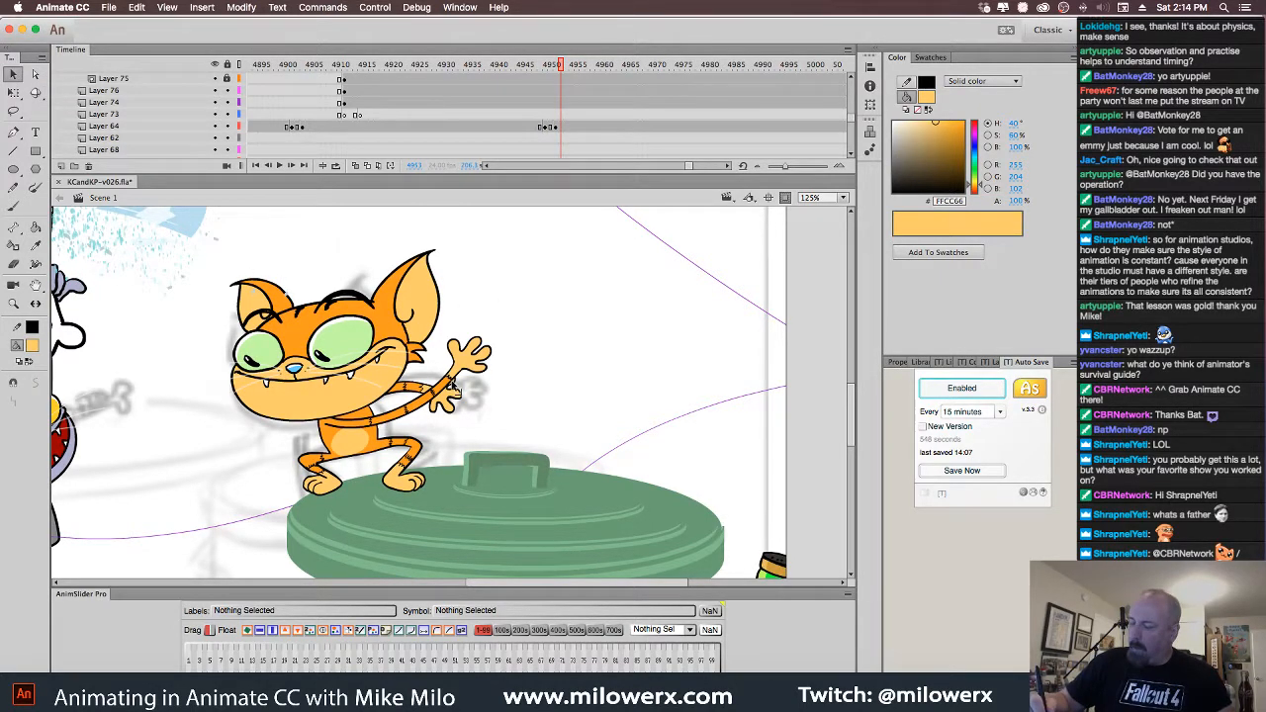
left_click(455, 394)
left_click(567, 83)
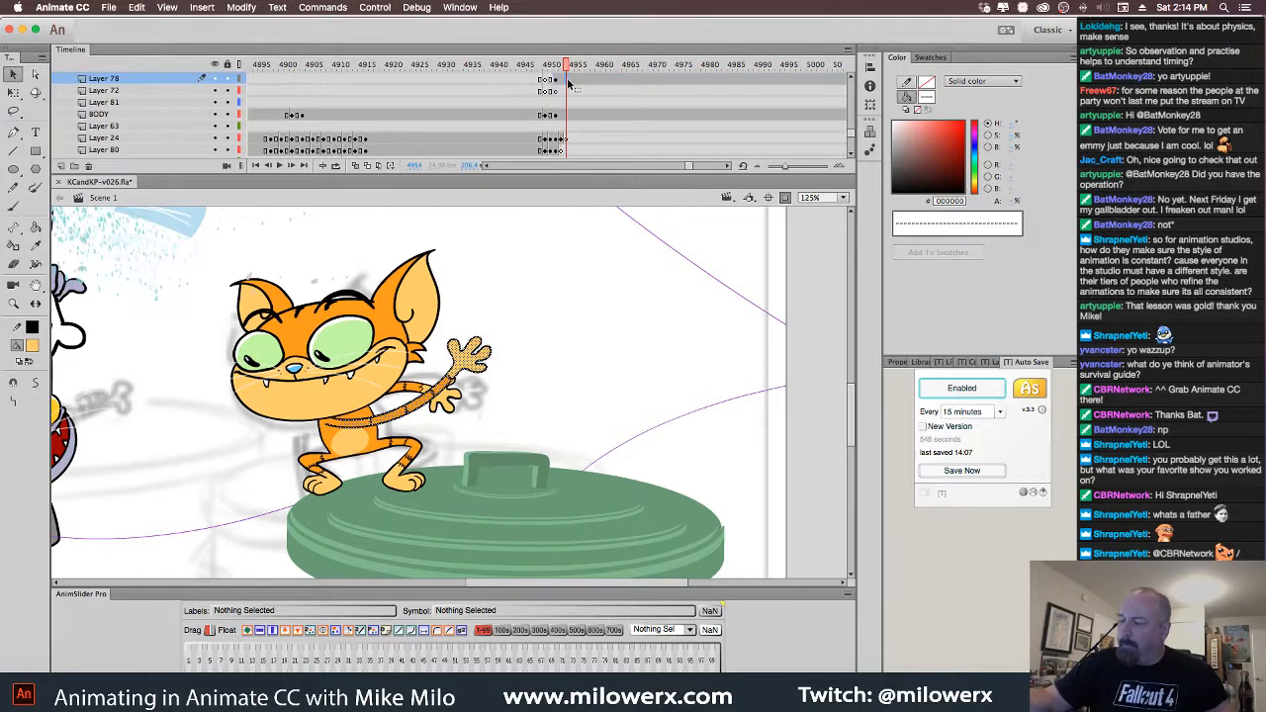
Rotate the arm counter-clockwise with Free Transform so the hand sits higher
left_click(14, 92)
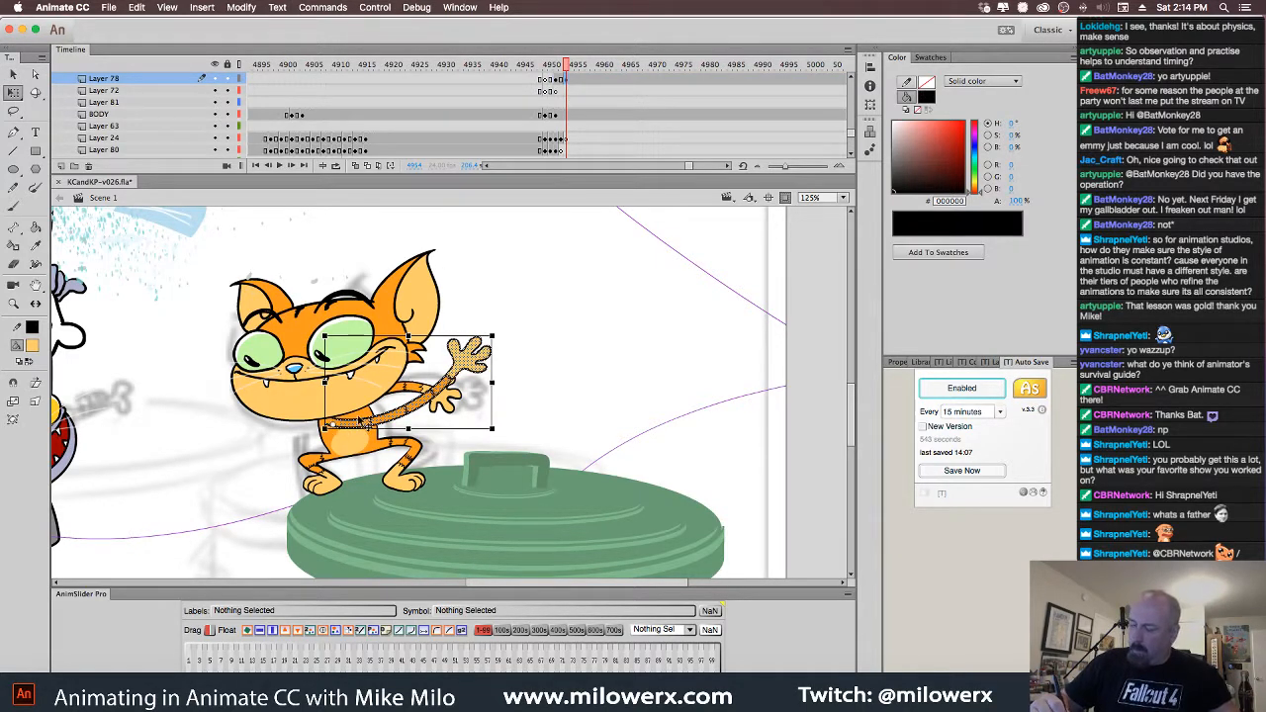
left_click_drag(502, 346, 493, 325)
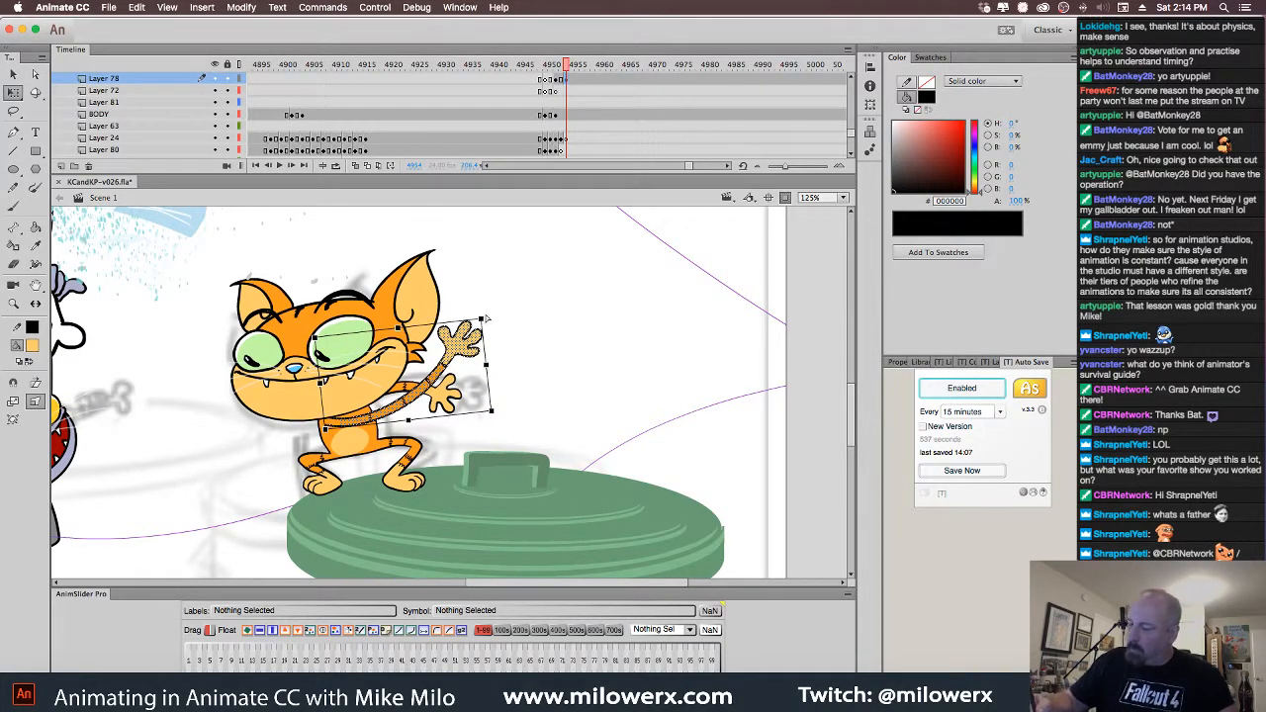
left_click_drag(485, 318, 490, 312)
left_click_drag(493, 412, 494, 404)
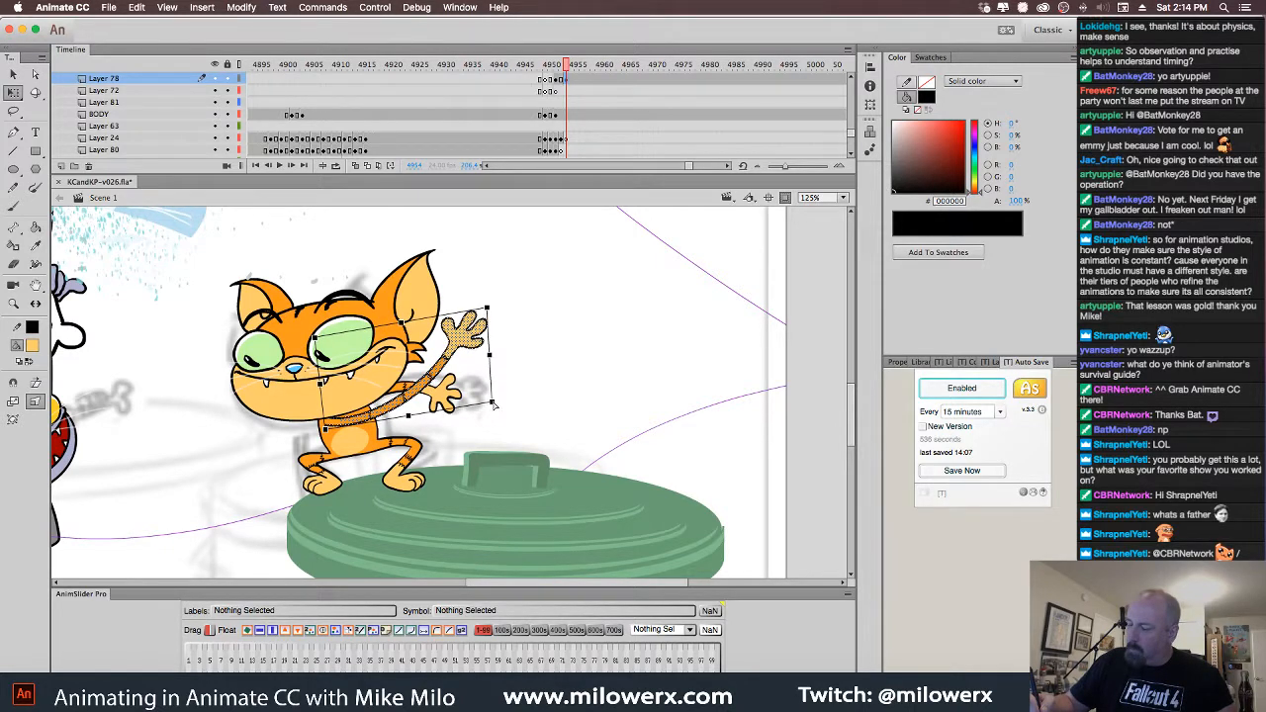
left_click(577, 84)
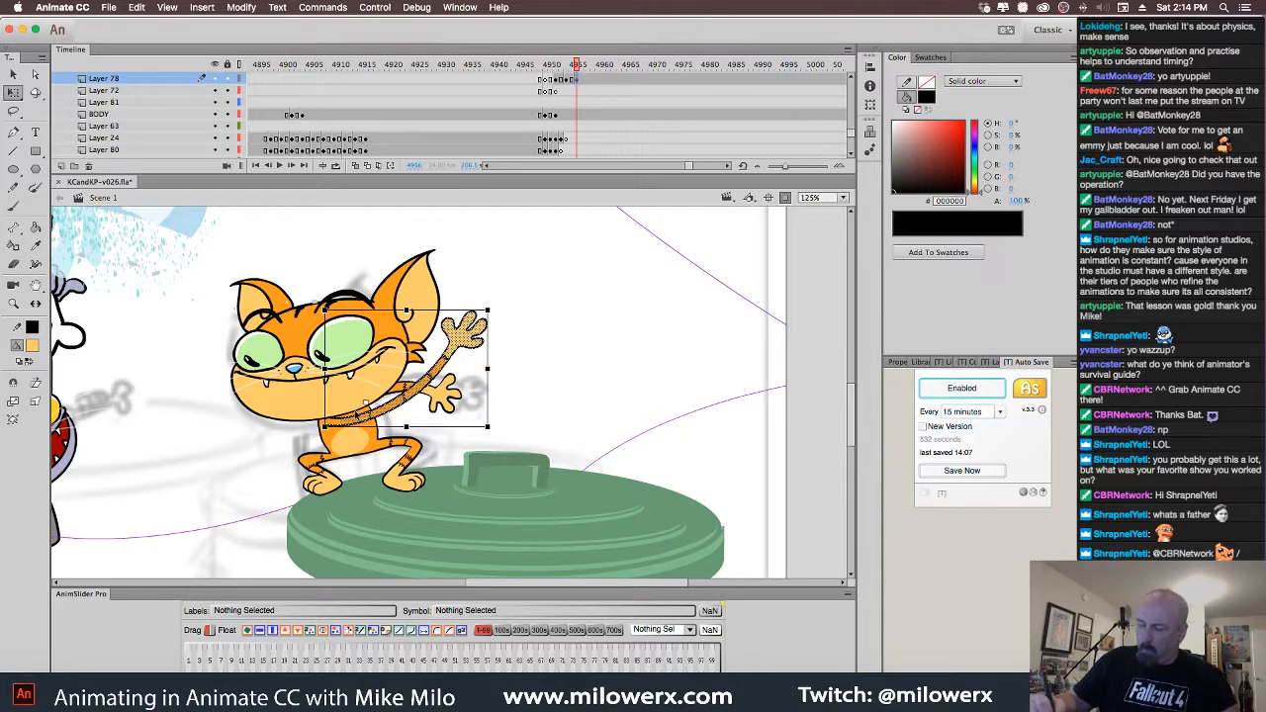
Distort the arm to nudge the hand's top corner up, then preview the motion
left_click(36, 402)
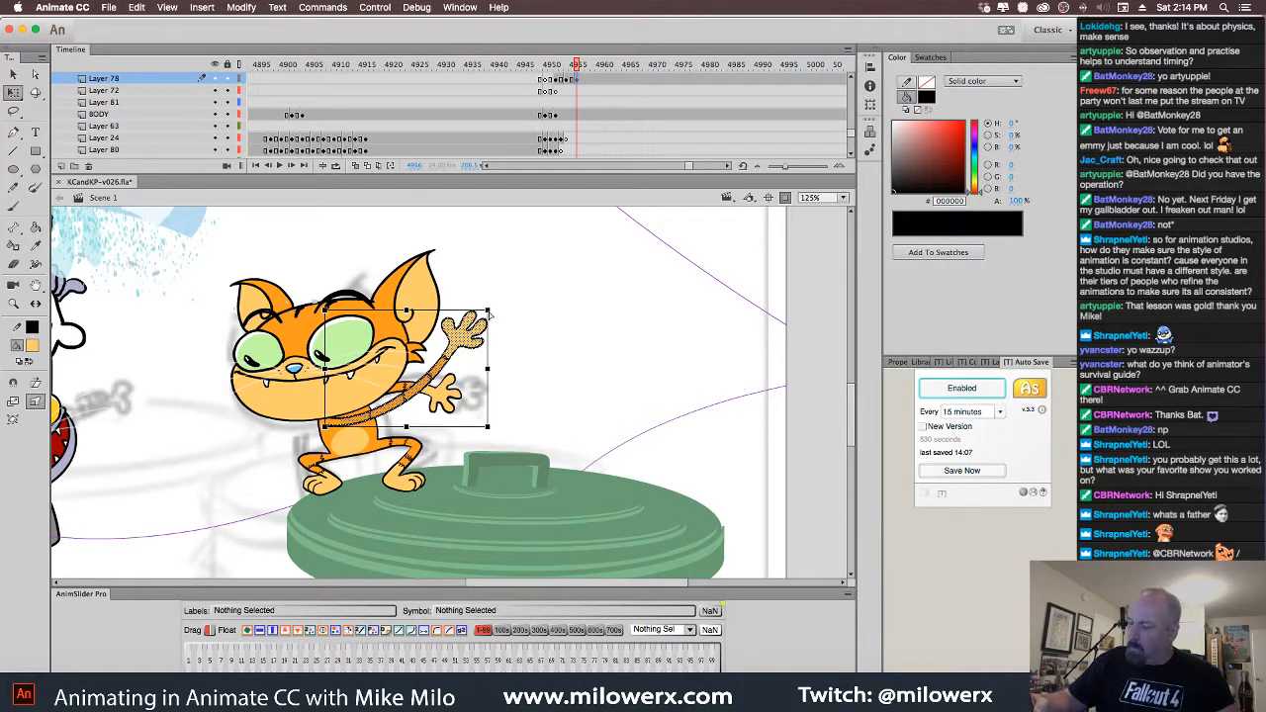
left_click_drag(487, 311, 492, 306)
left_click(537, 299)
mouse_move(578, 66)
left_mouse_down()
mouse_move(511, 84)
mouse_move(617, 84)
mouse_move(488, 106)
mouse_move(584, 112)
mouse_move(565, 73)
left_mouse_up()
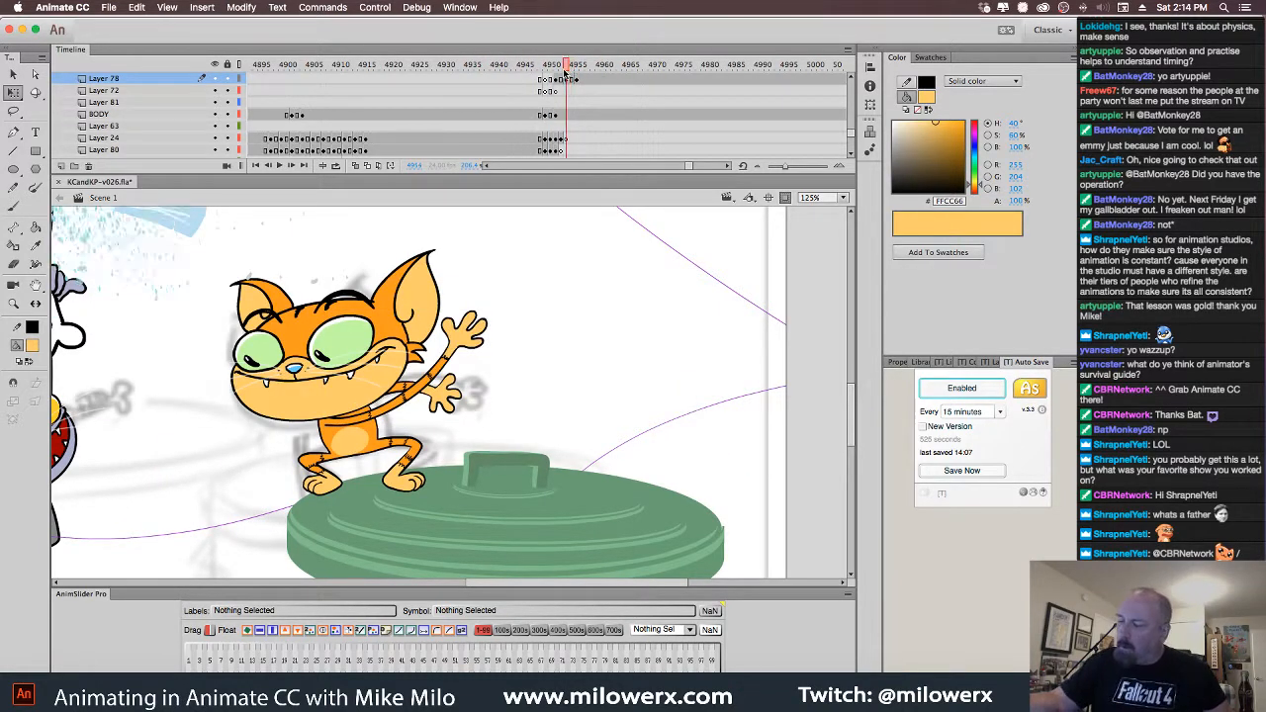
Add a BODY keyframe at frame 4954 and squash the body down on frames 4954 and 4956
left_click(567, 116)
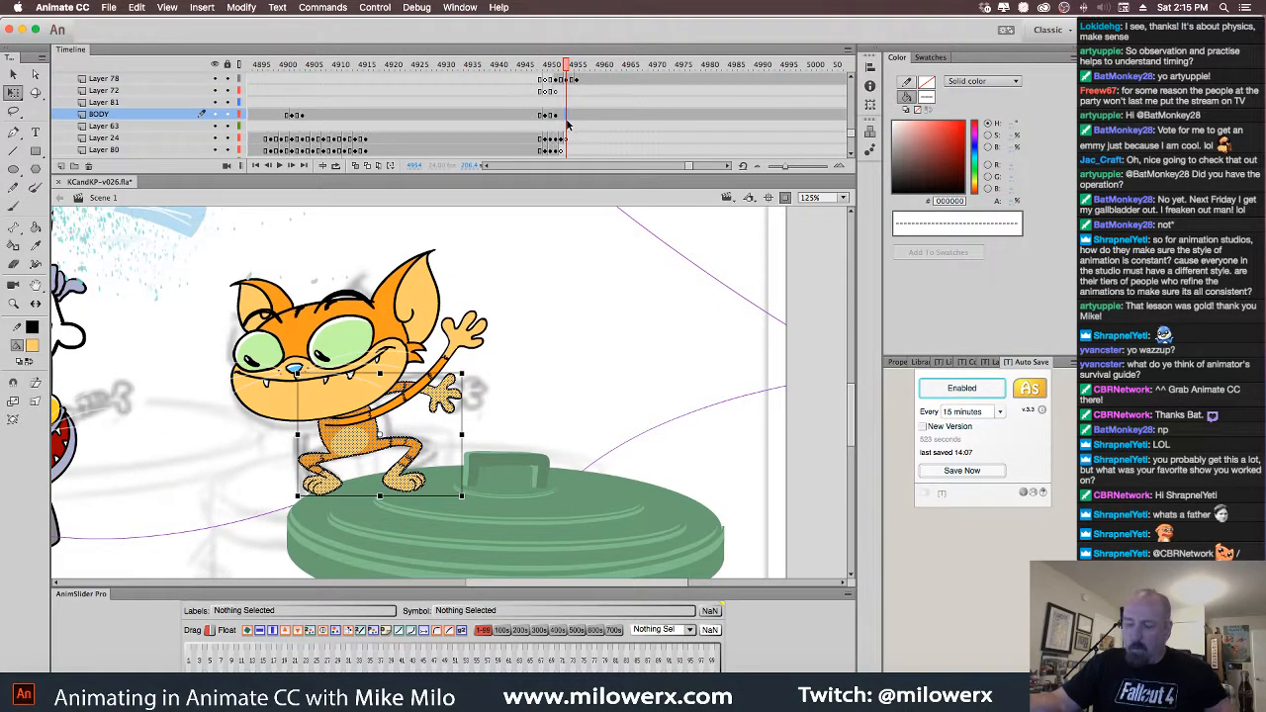
key("F6")
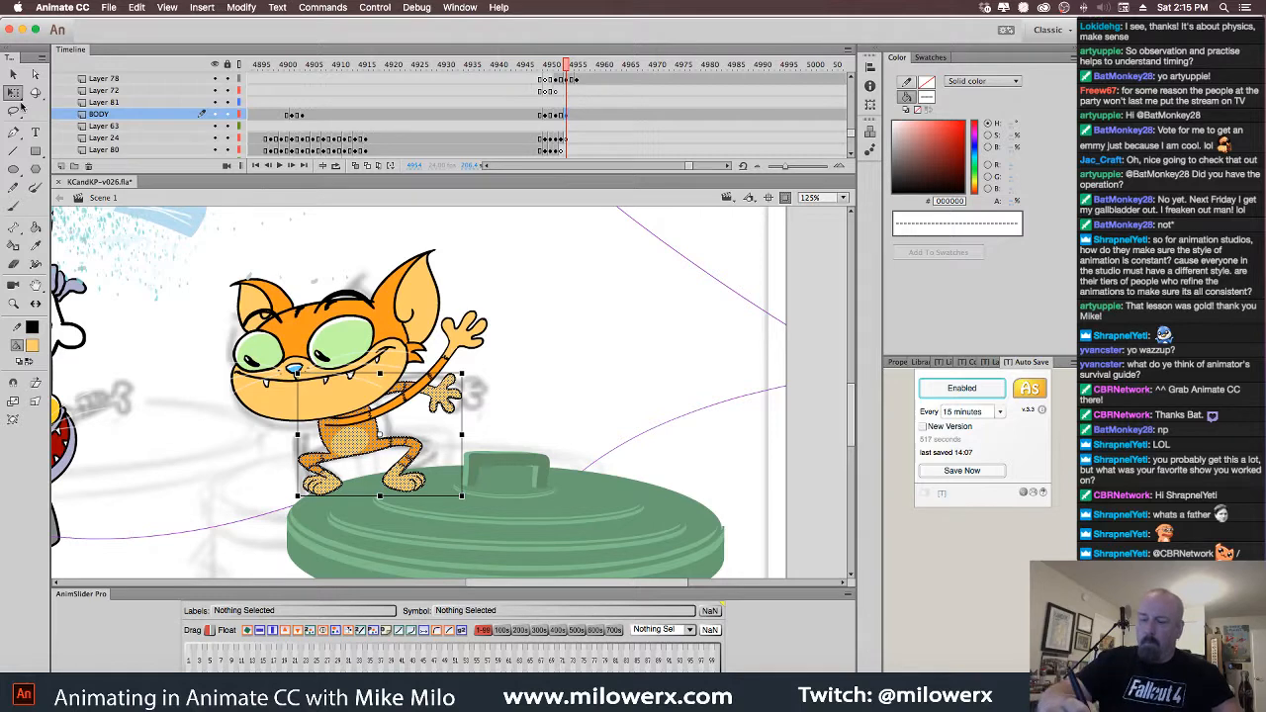
left_click_drag(380, 374, 380, 383)
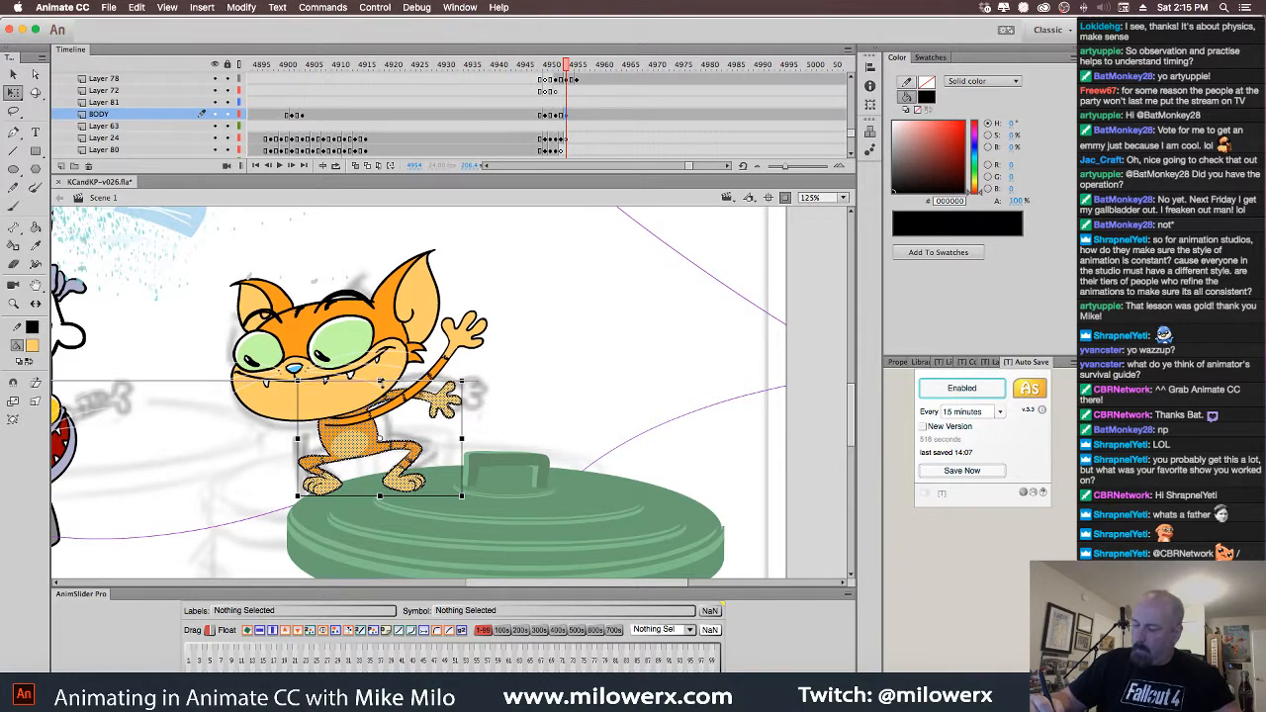
left_click(576, 114)
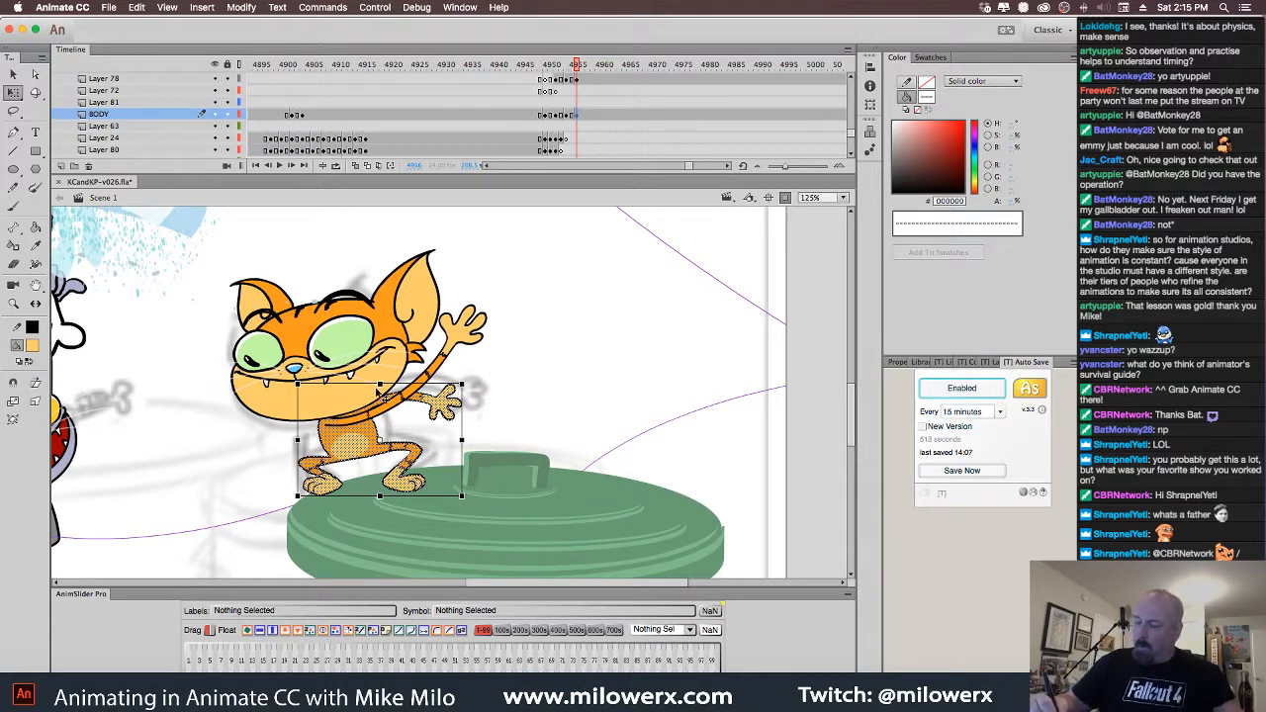
left_click_drag(380, 385, 380, 393)
Bend the body's outline outward on both sides with Envelope on frame 4956
left_click(13, 421)
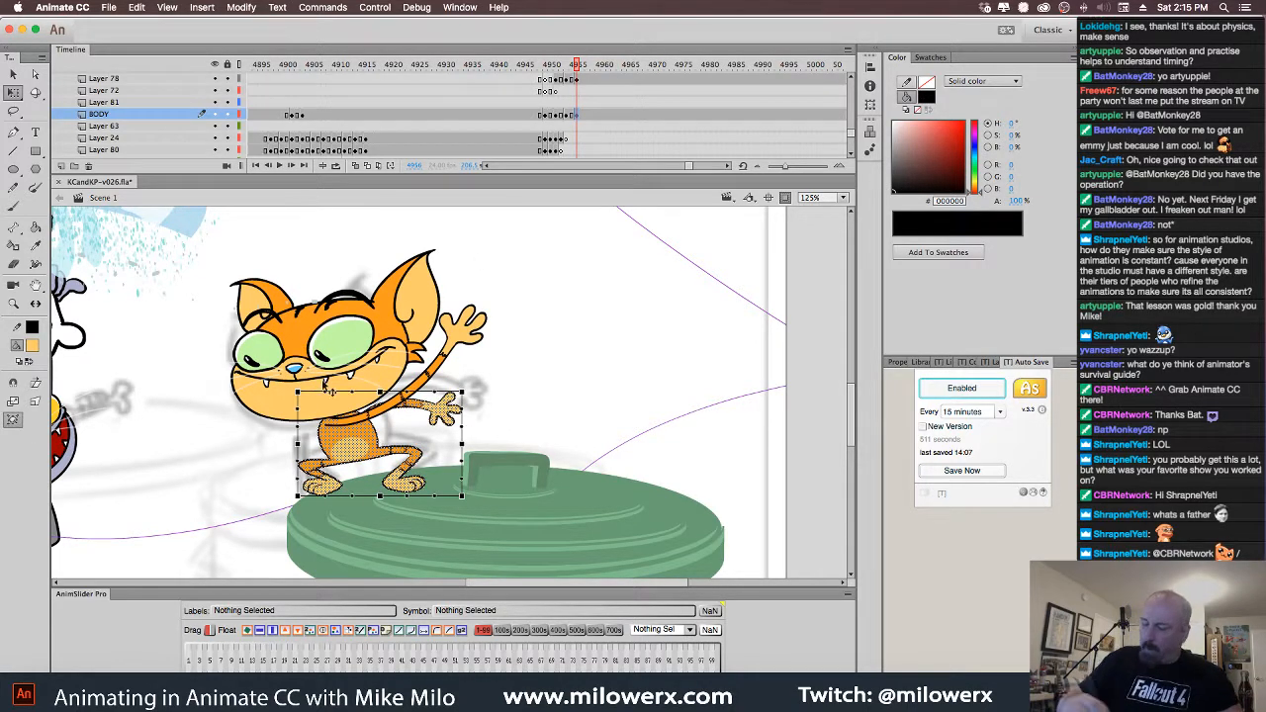
left_click_drag(462, 393, 468, 394)
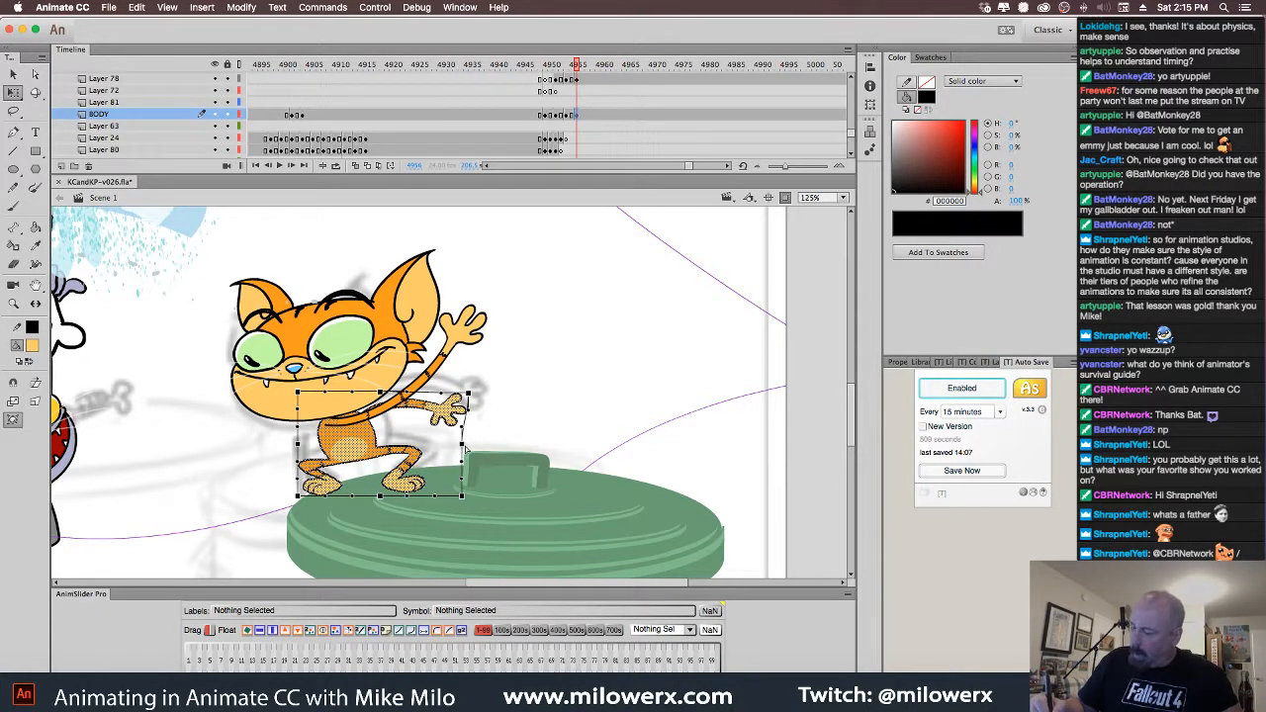
left_click_drag(466, 450, 471, 450)
left_click_drag(298, 444, 291, 451)
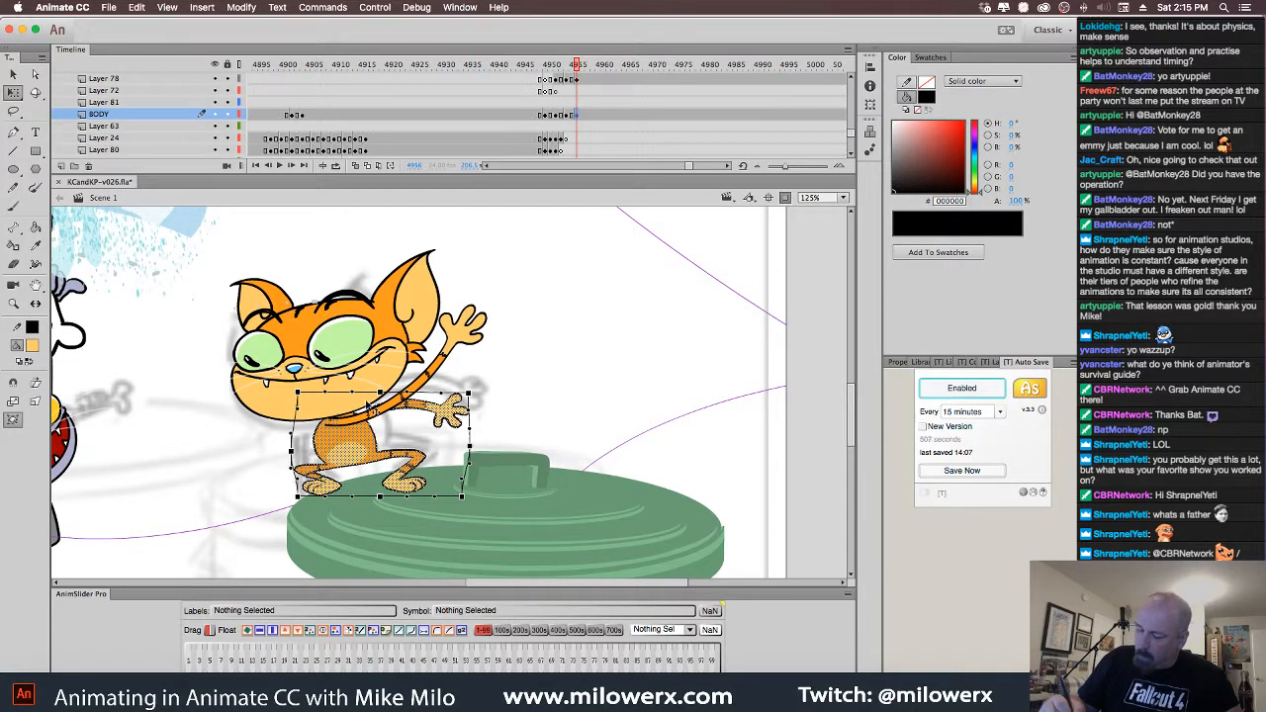
left_click_drag(379, 393, 380, 396)
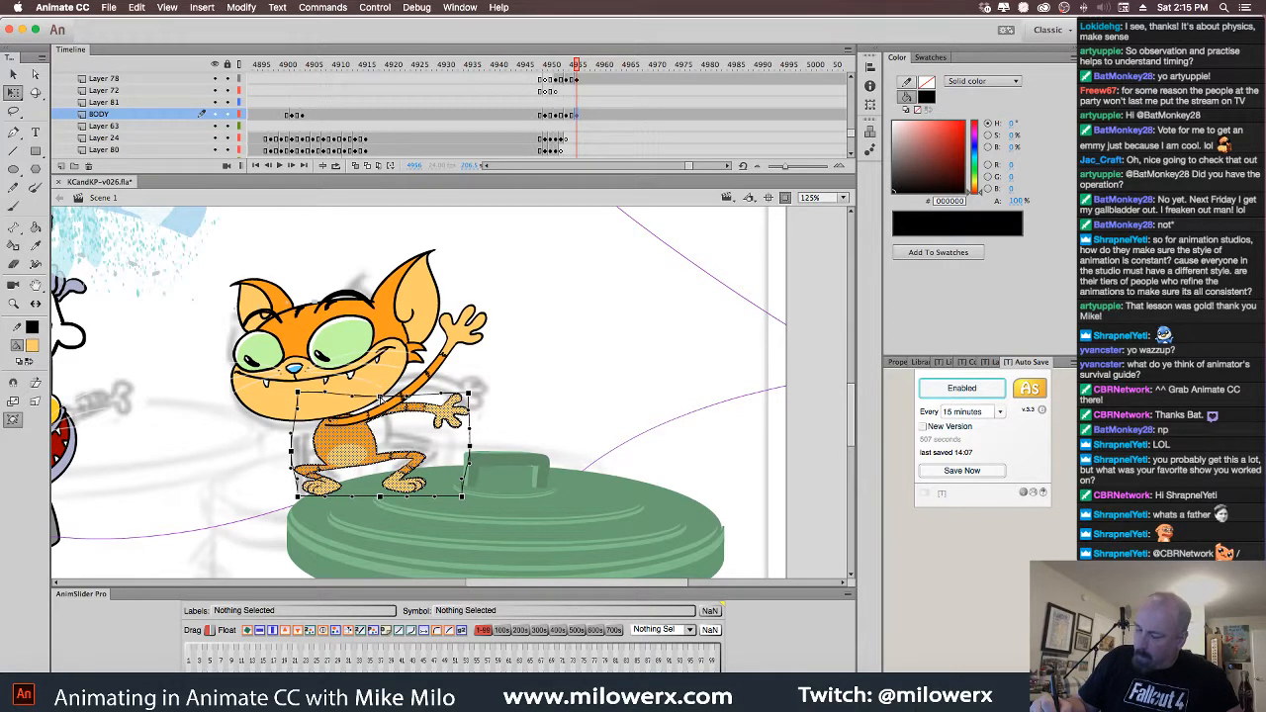
Pull the body's top-right corner down with Distort on frame 4954, then select the head
left_click(567, 115)
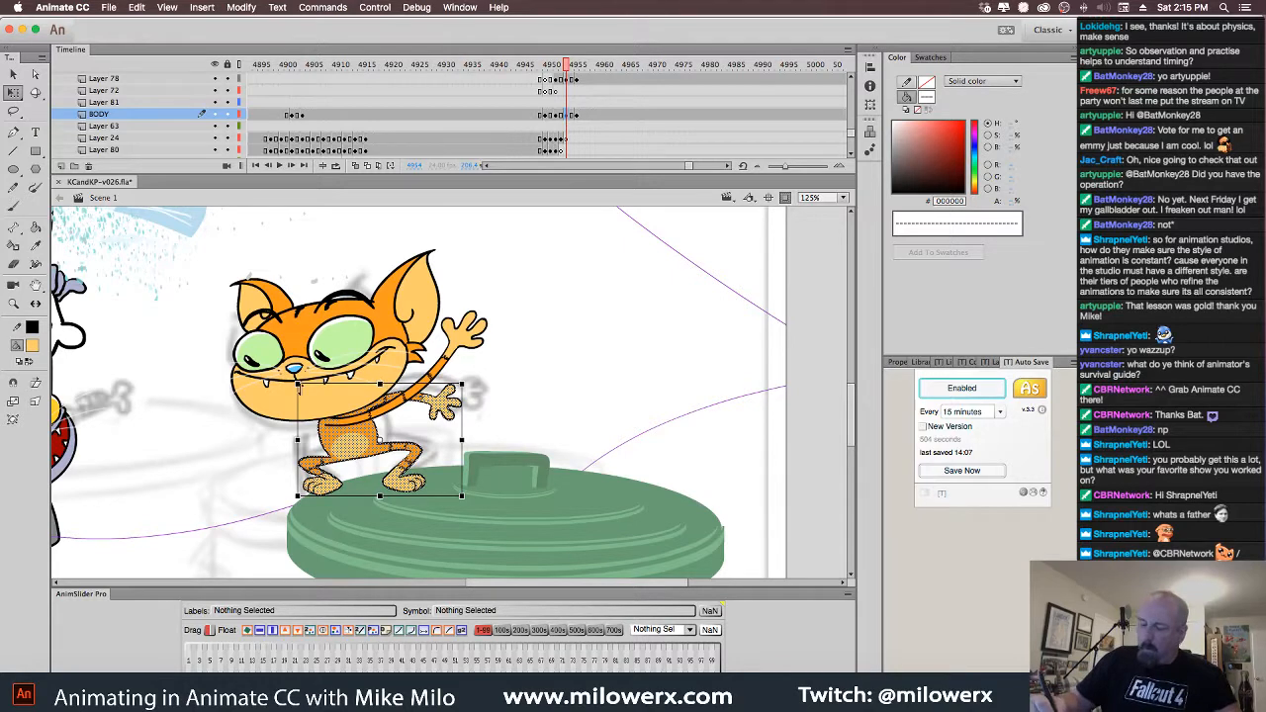
left_click(13, 421)
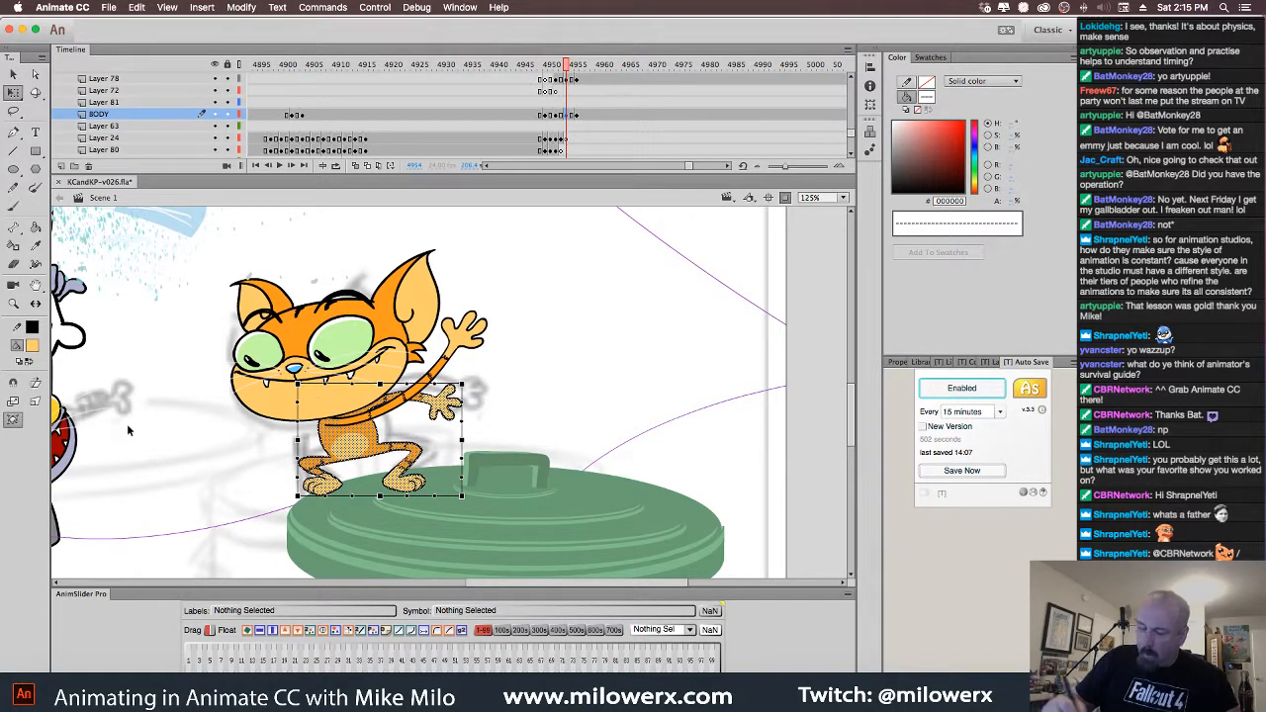
left_click(35, 401)
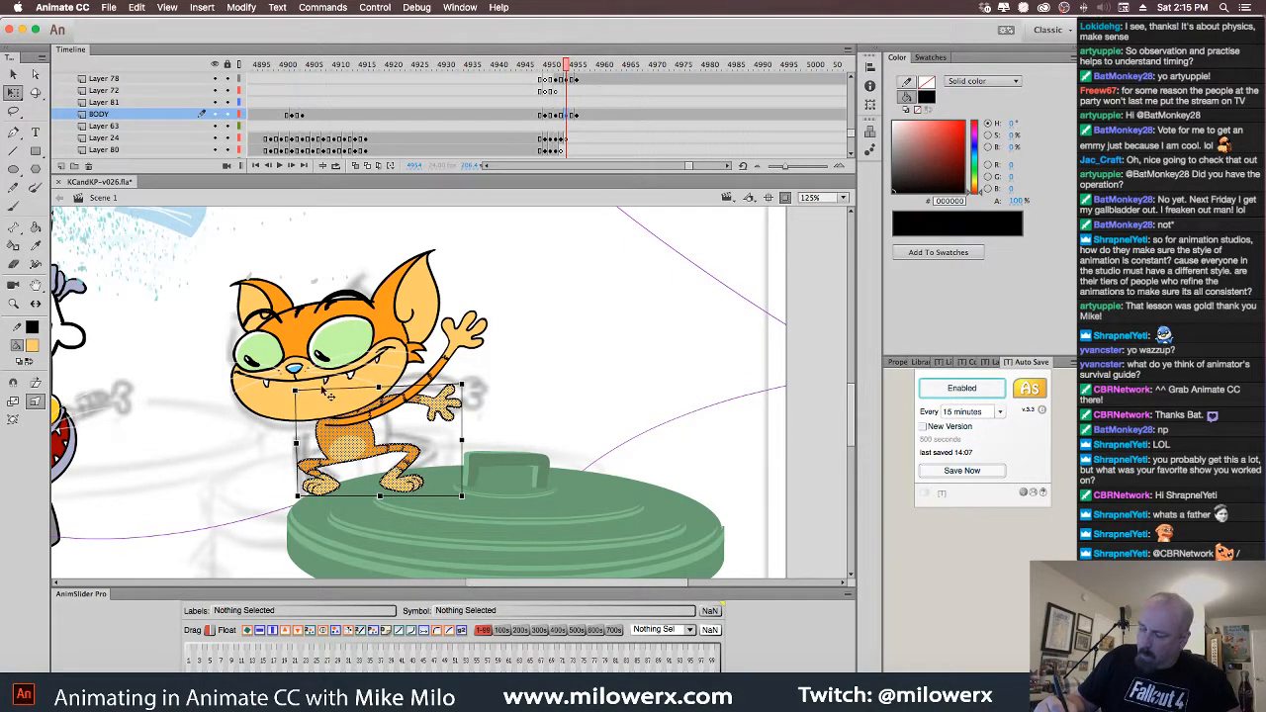
left_click_drag(462, 387, 463, 397)
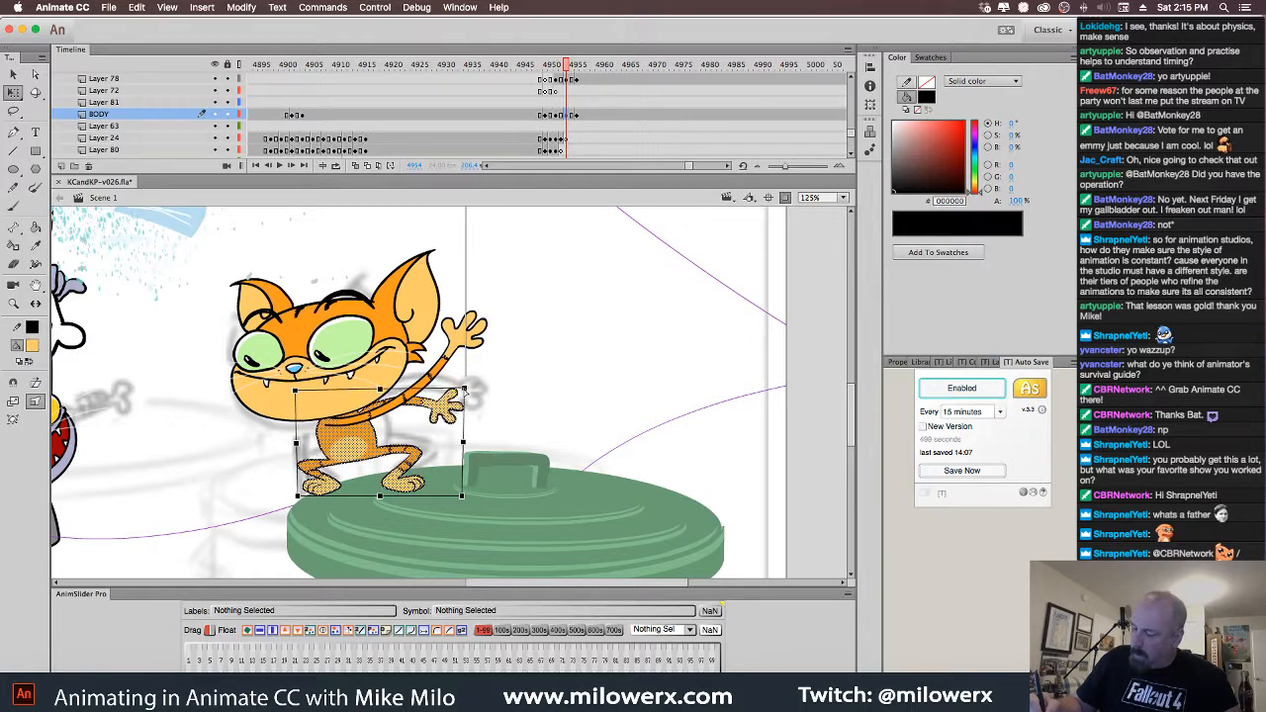
left_click(495, 397)
mouse_move(565, 68)
left_mouse_down()
mouse_move(541, 75)
mouse_move(591, 70)
mouse_move(545, 90)
mouse_move(566, 66)
left_mouse_up()
left_click(430, 266)
left_click(567, 84)
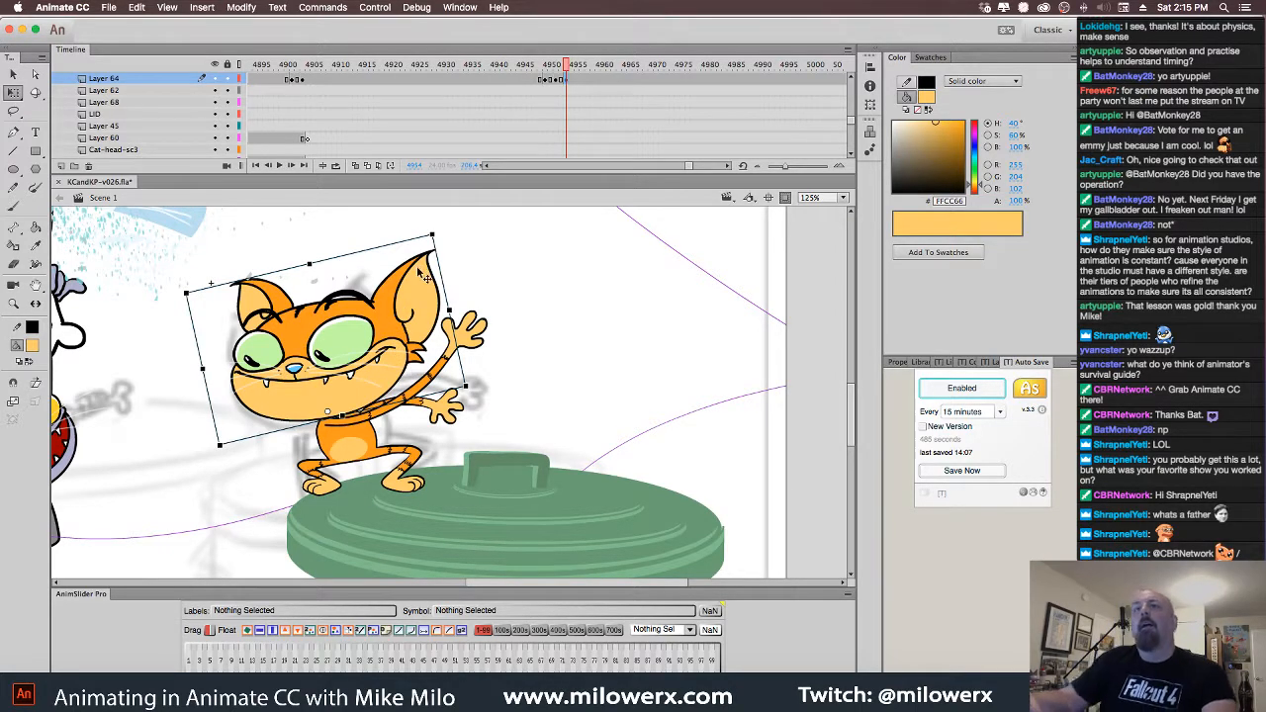
Nudge the head slightly and shift the raised arm down on frames 4954 and 4956
left_click_drag(407, 326, 405, 322)
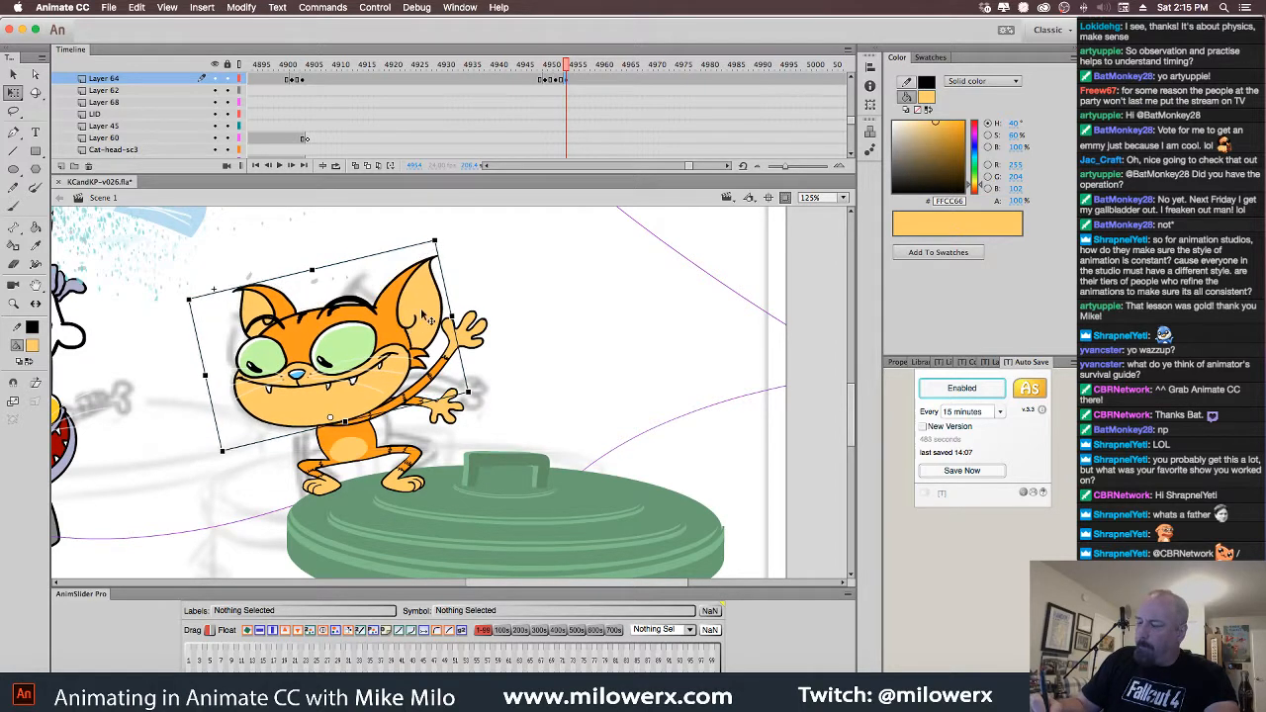
mouse_move(567, 66)
left_mouse_down()
mouse_move(548, 75)
mouse_move(569, 80)
left_mouse_up()
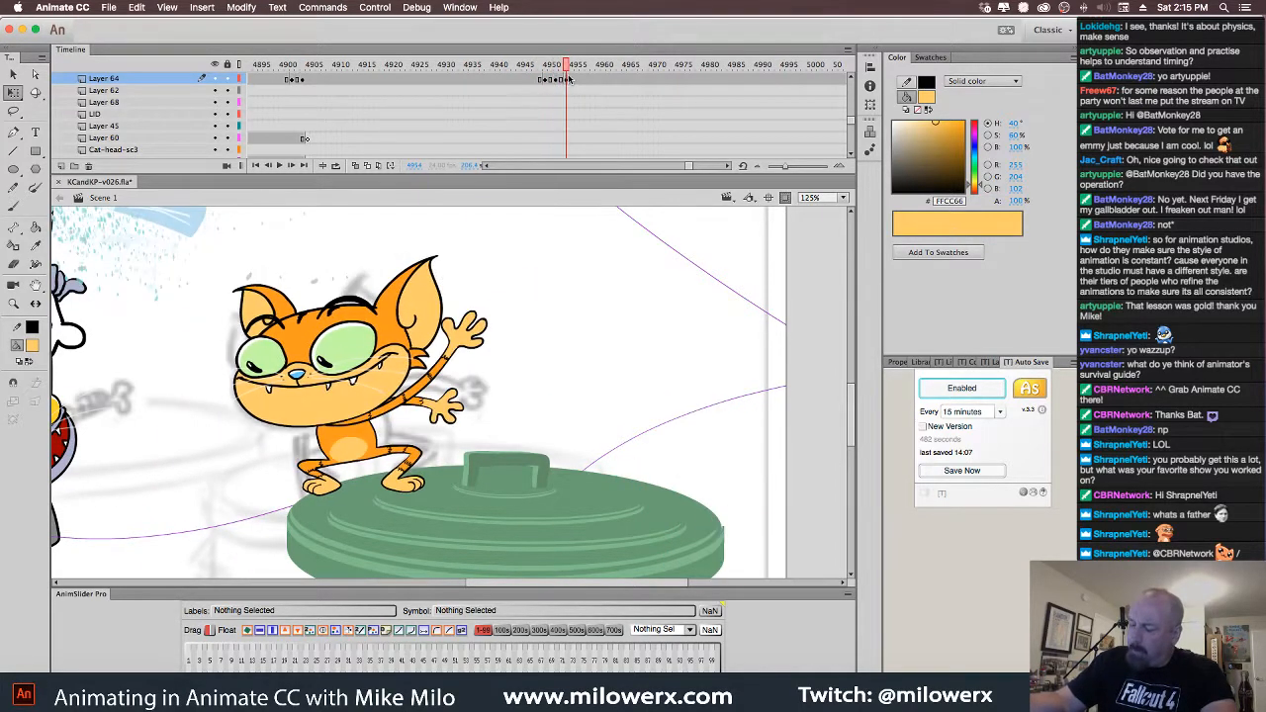
left_click(577, 86)
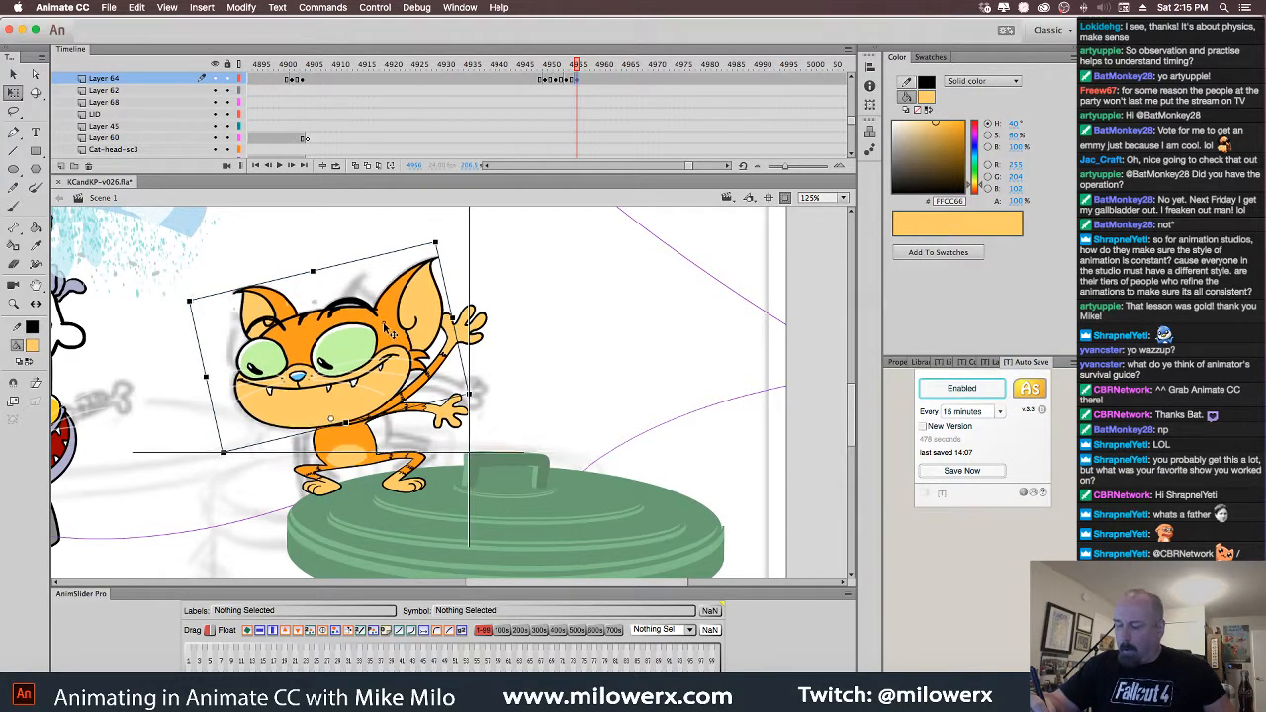
left_click(473, 336)
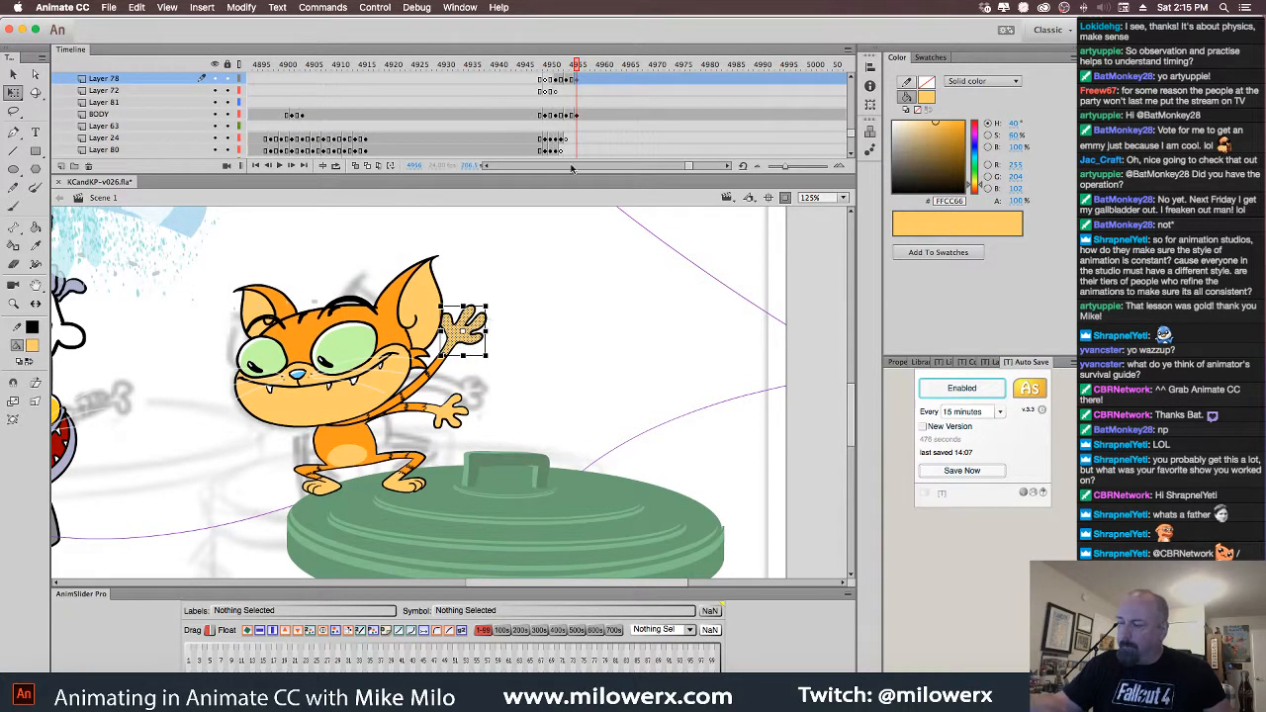
left_click(566, 90)
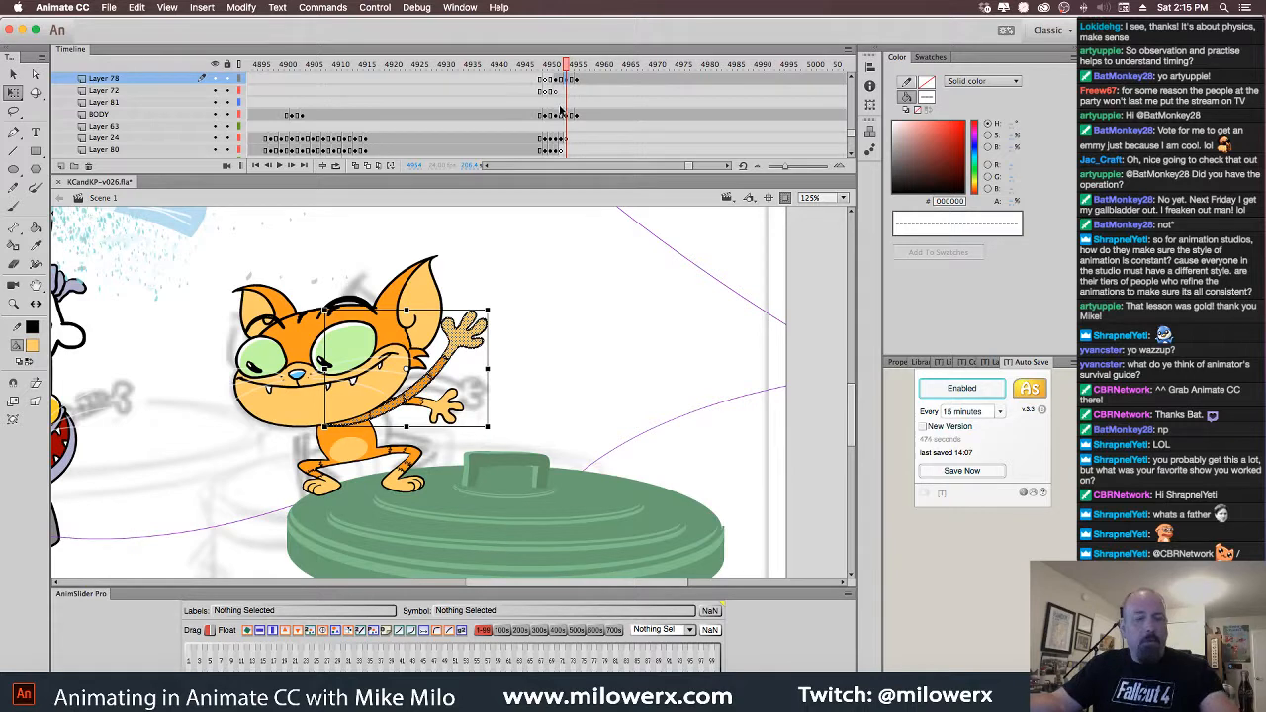
key("shift+Down")
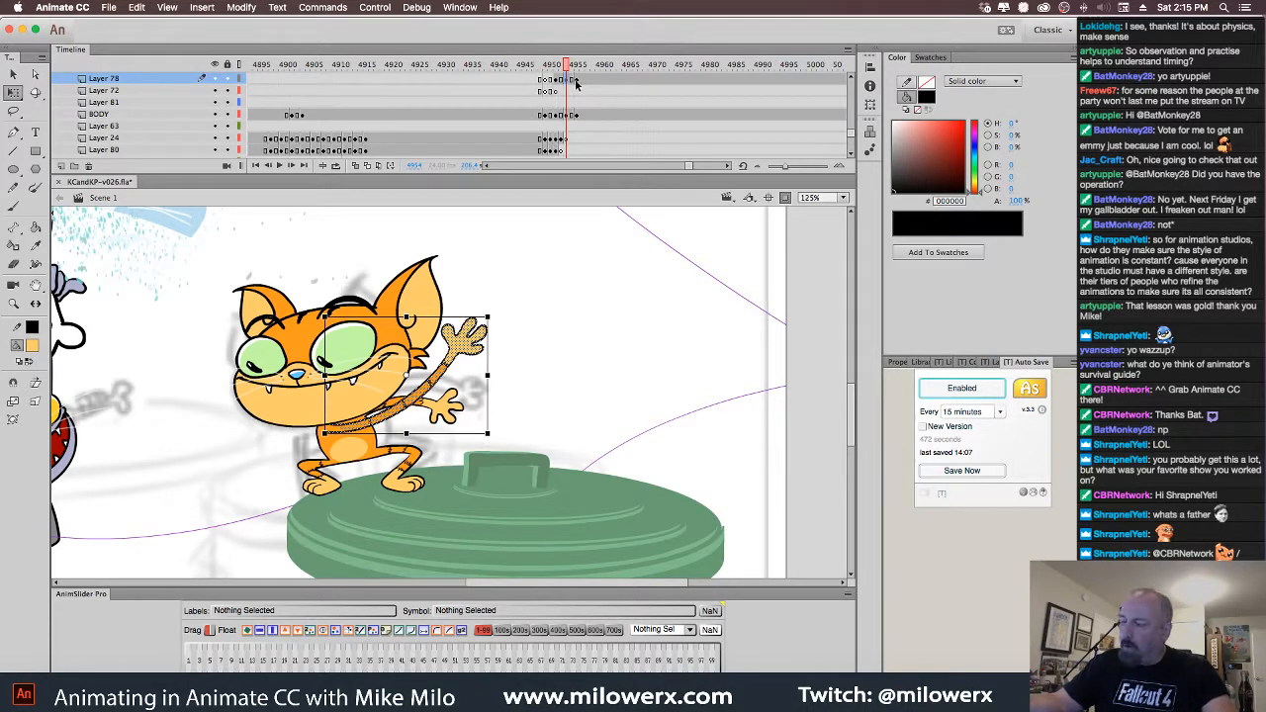
left_click(577, 85)
key("shift+Down")
key("shift+Down")
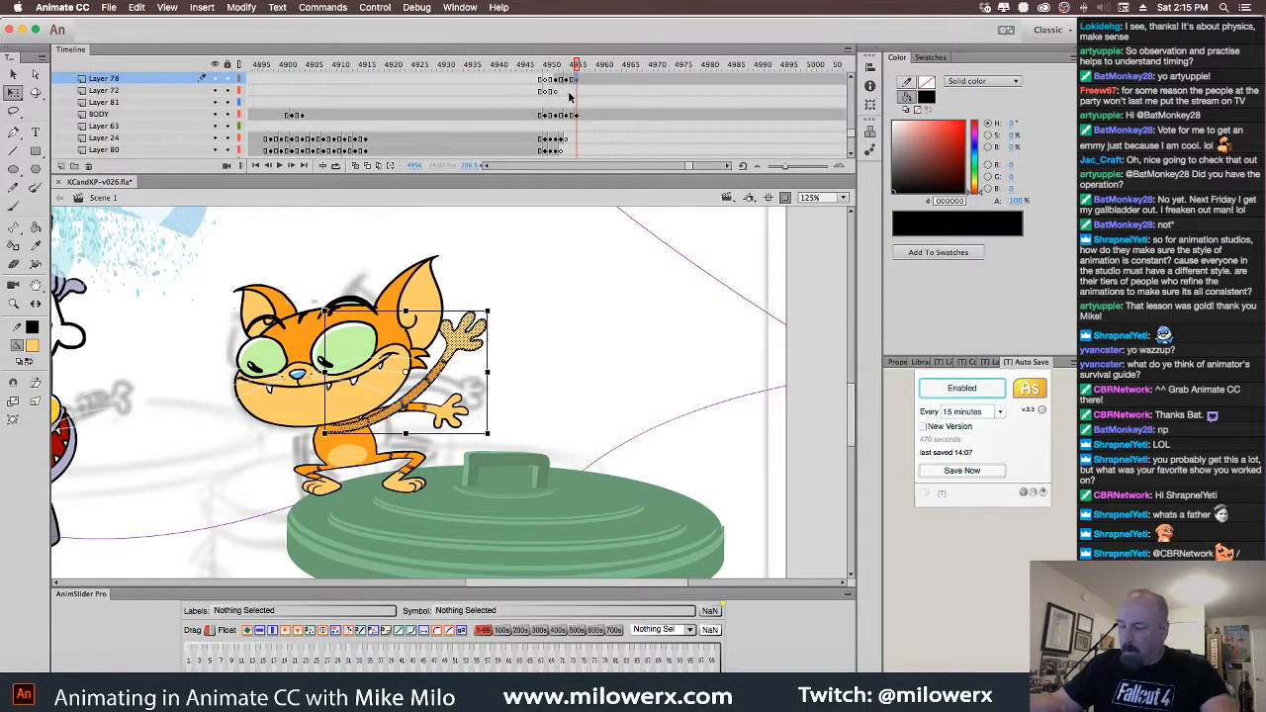
mouse_move(578, 68)
left_mouse_down()
mouse_move(546, 69)
mouse_move(594, 78)
mouse_move(577, 91)
left_mouse_up()
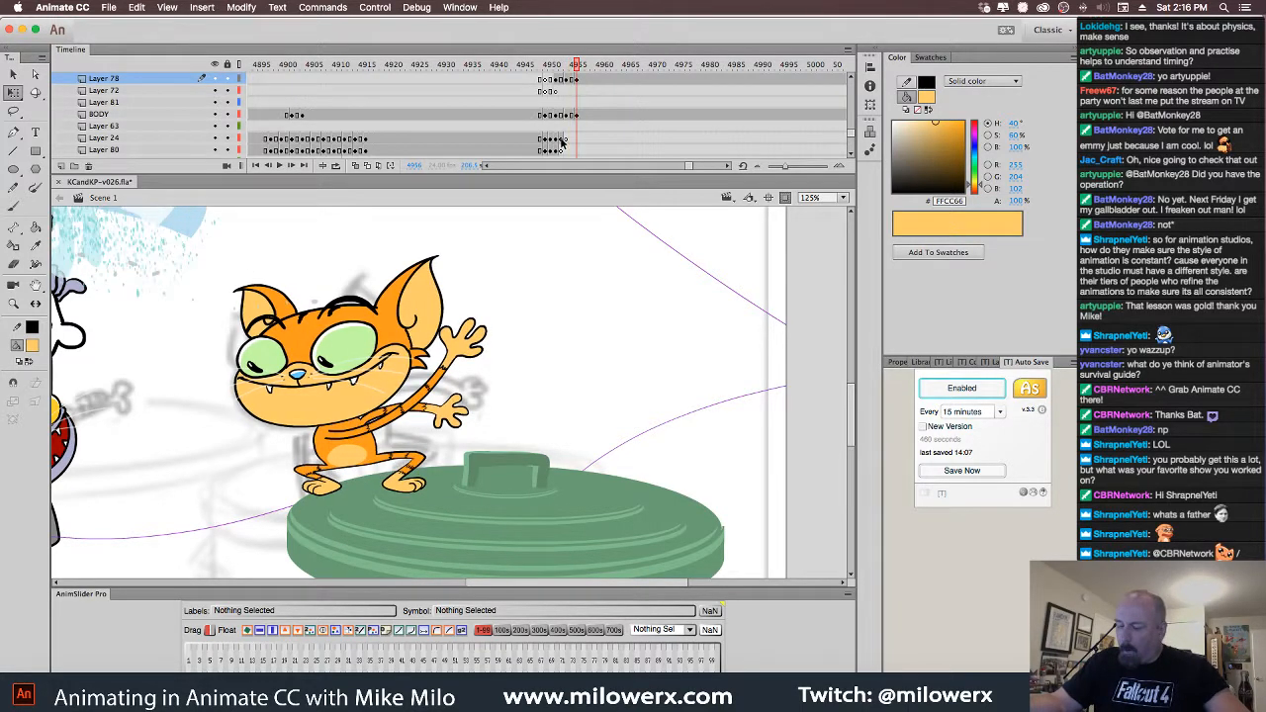
Tilt the cat's head slightly on the first crouching frames, comparing neighbouring poses
left_click(404, 335)
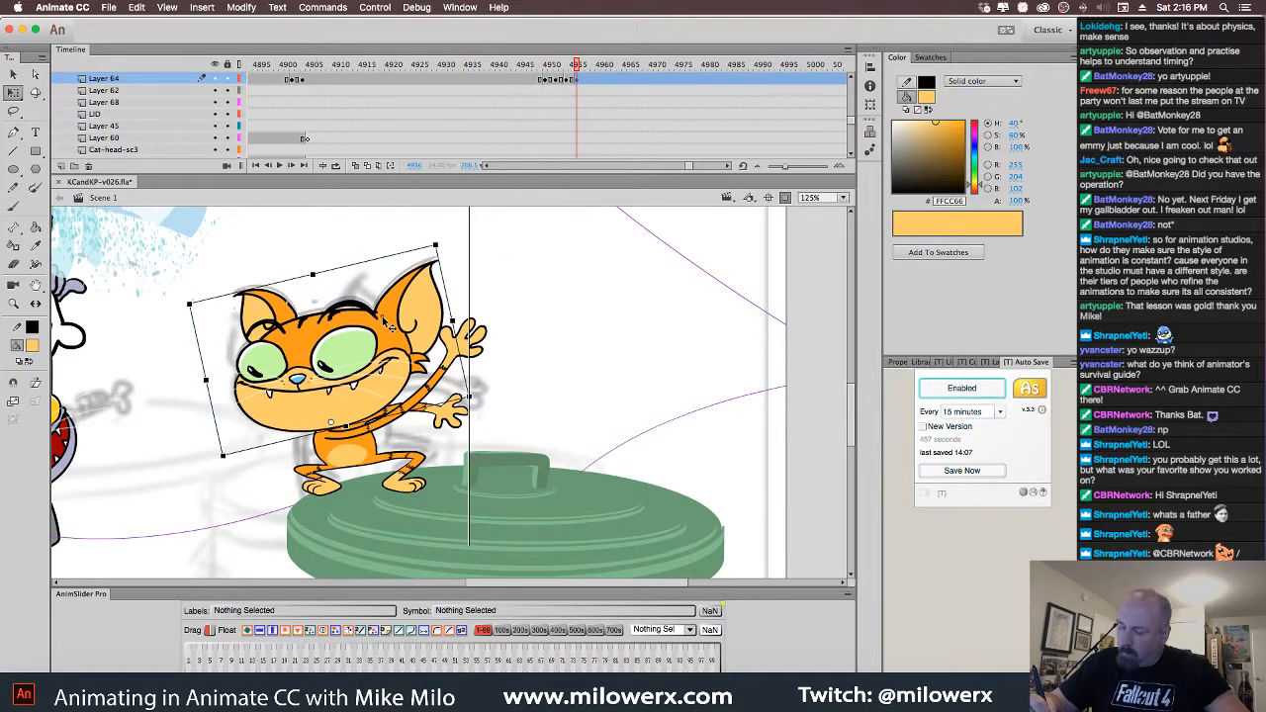
left_click_drag(447, 253, 443, 248)
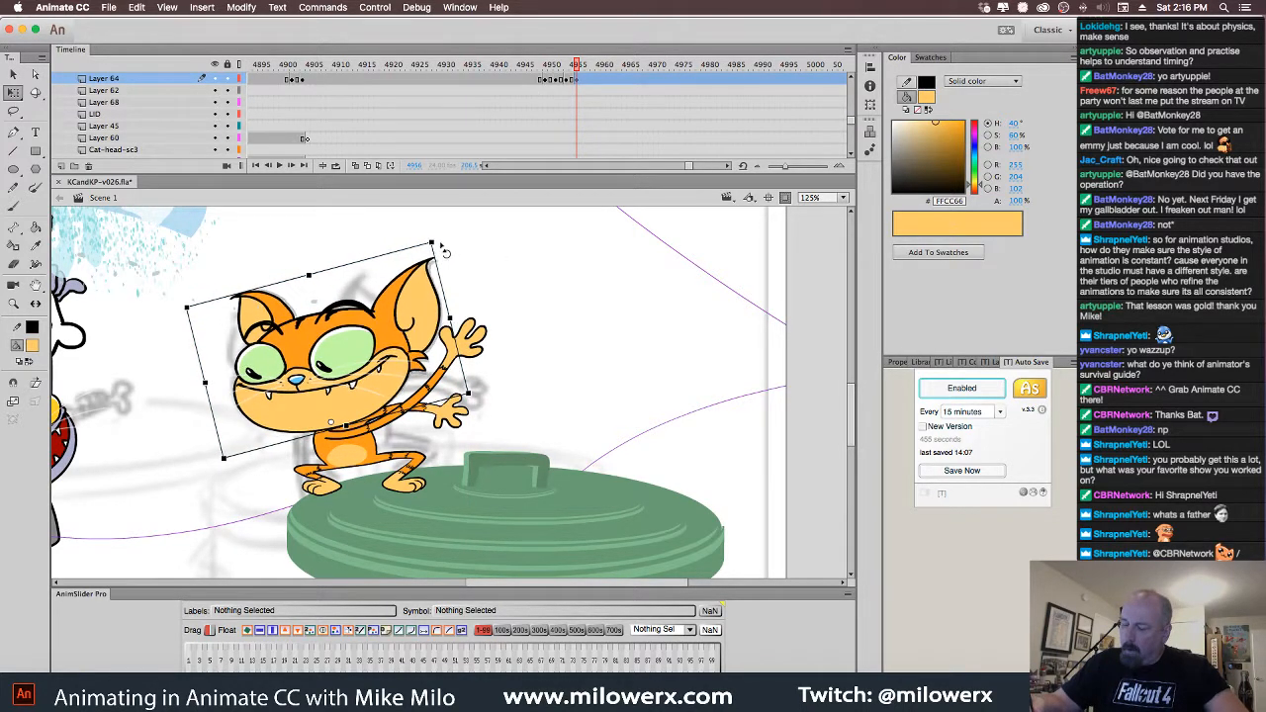
key("comma")
key("comma")
key("comma")
key("comma")
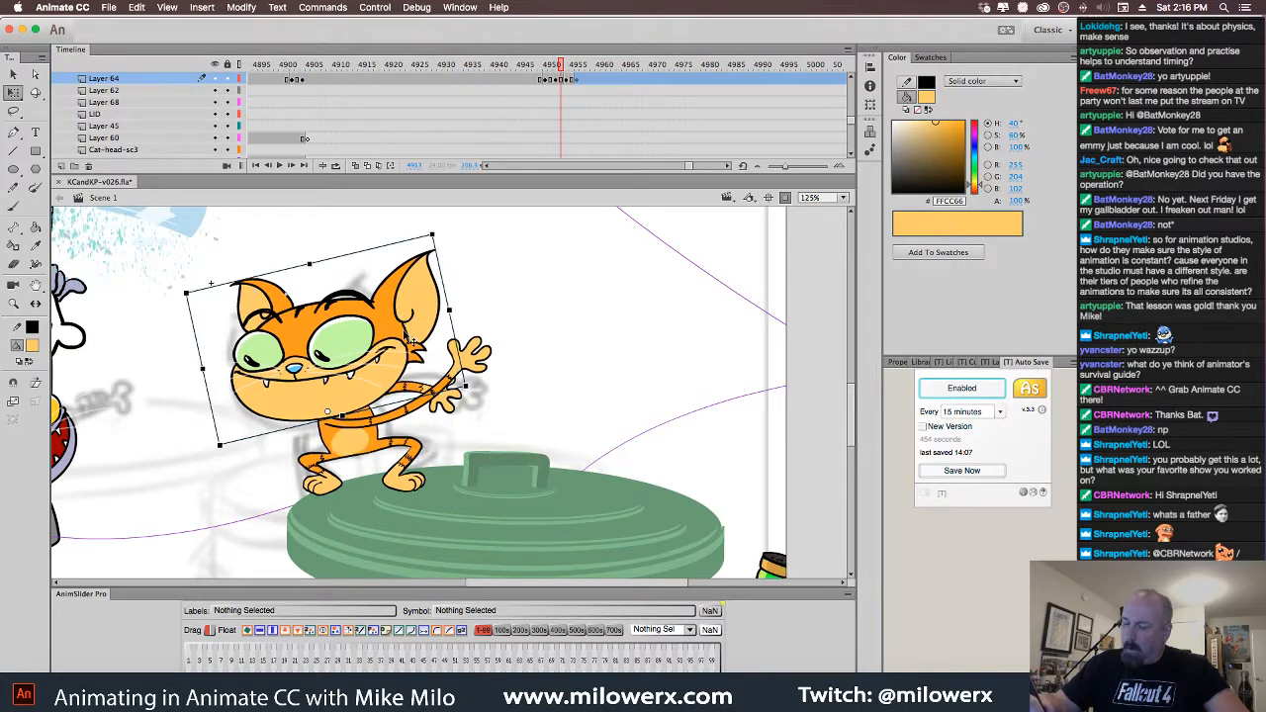
key("period")
key("period")
key("period")
left_click(401, 343)
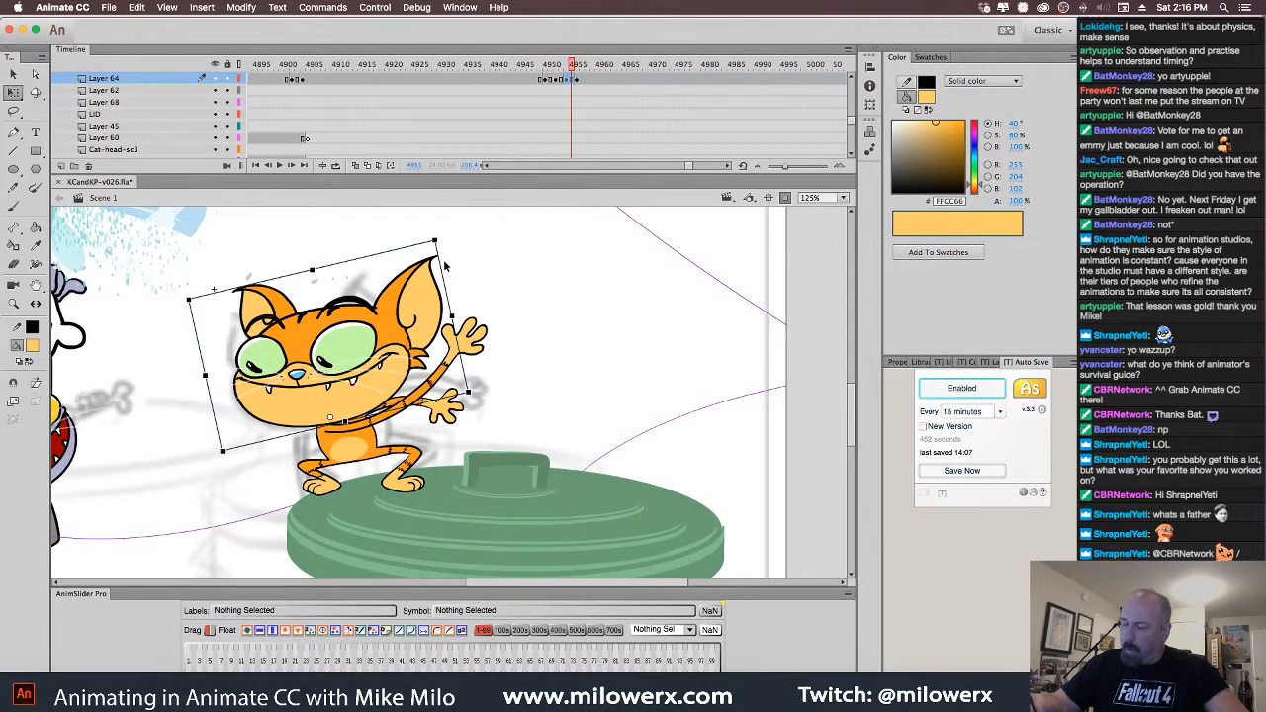
left_click_drag(444, 250, 461, 251)
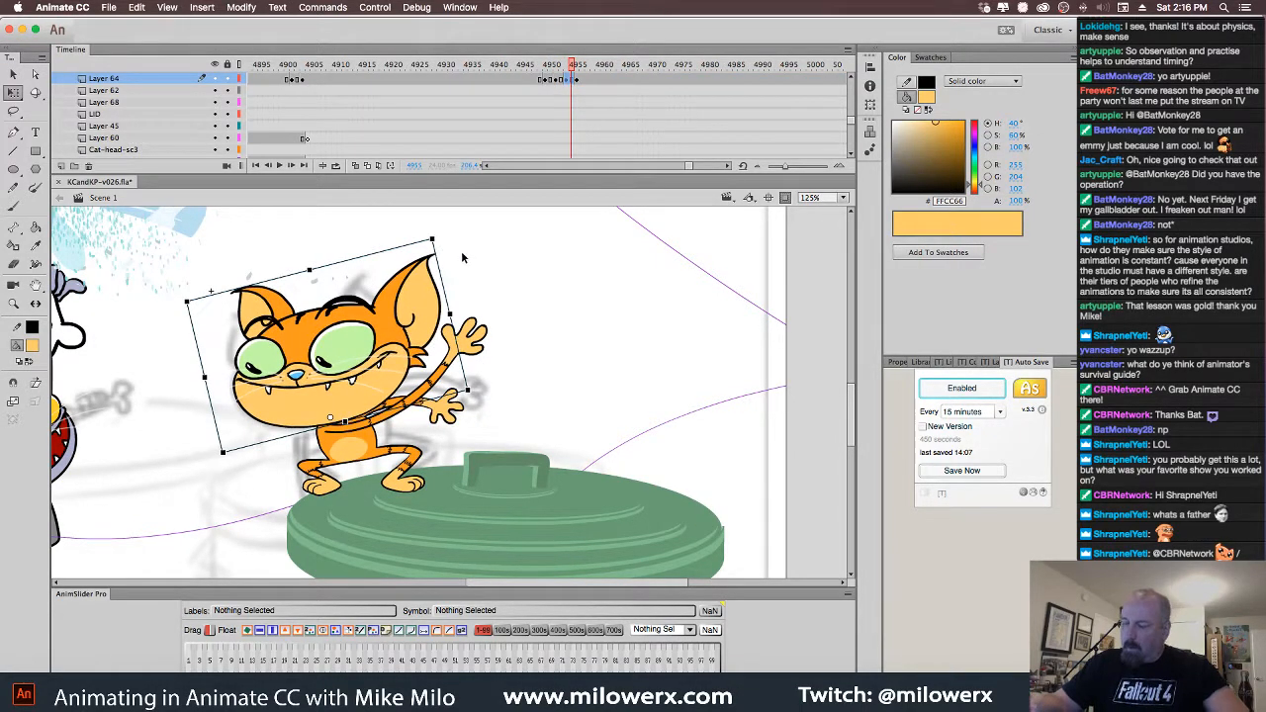
key("comma")
key("comma")
key("comma")
key("comma")
key("comma")
key("period")
key("period")
key("period")
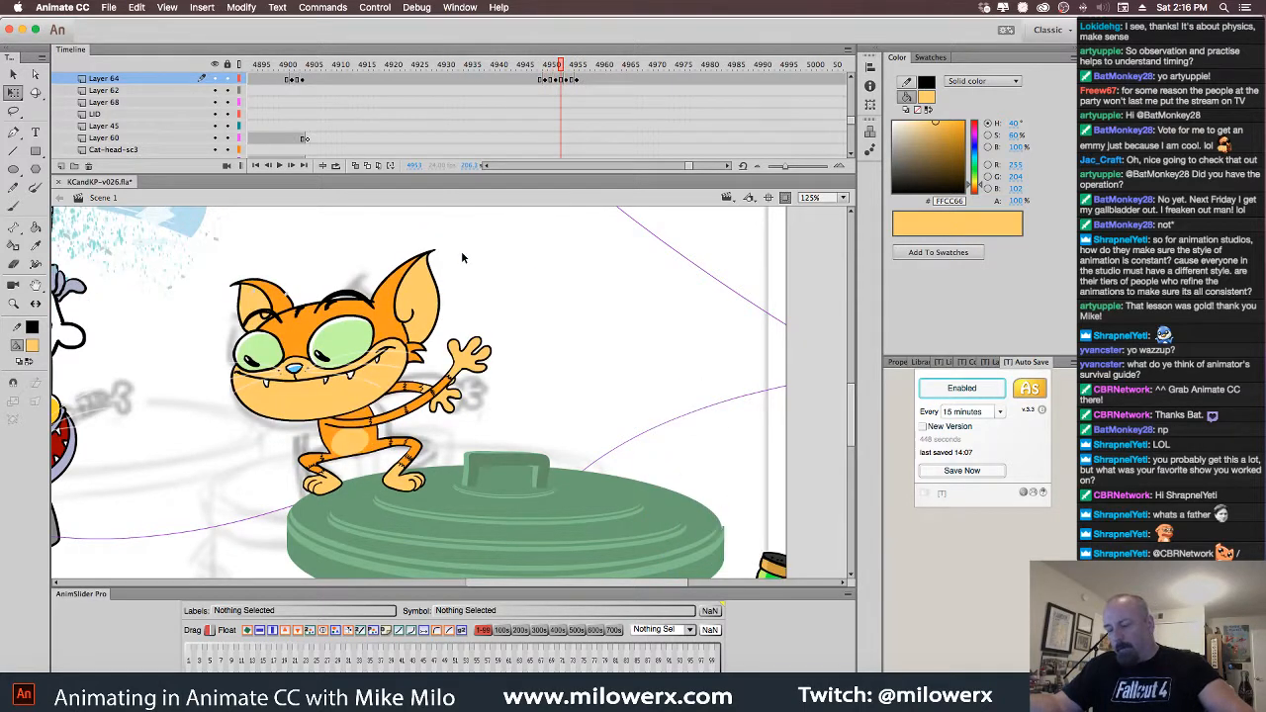
key("comma")
key("comma")
key("period")
Tilt the head further and rotate it clockwise on the arms-raised frames, then preview
left_click(415, 324)
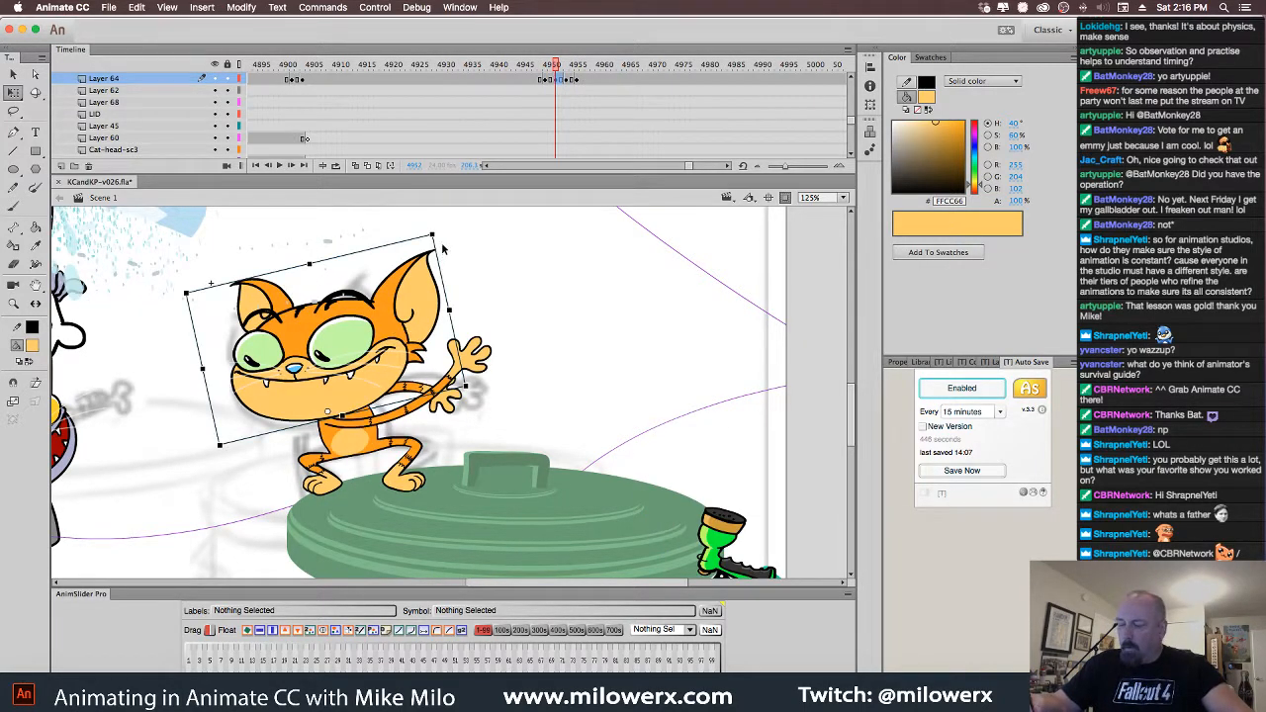
left_click_drag(444, 246, 471, 234)
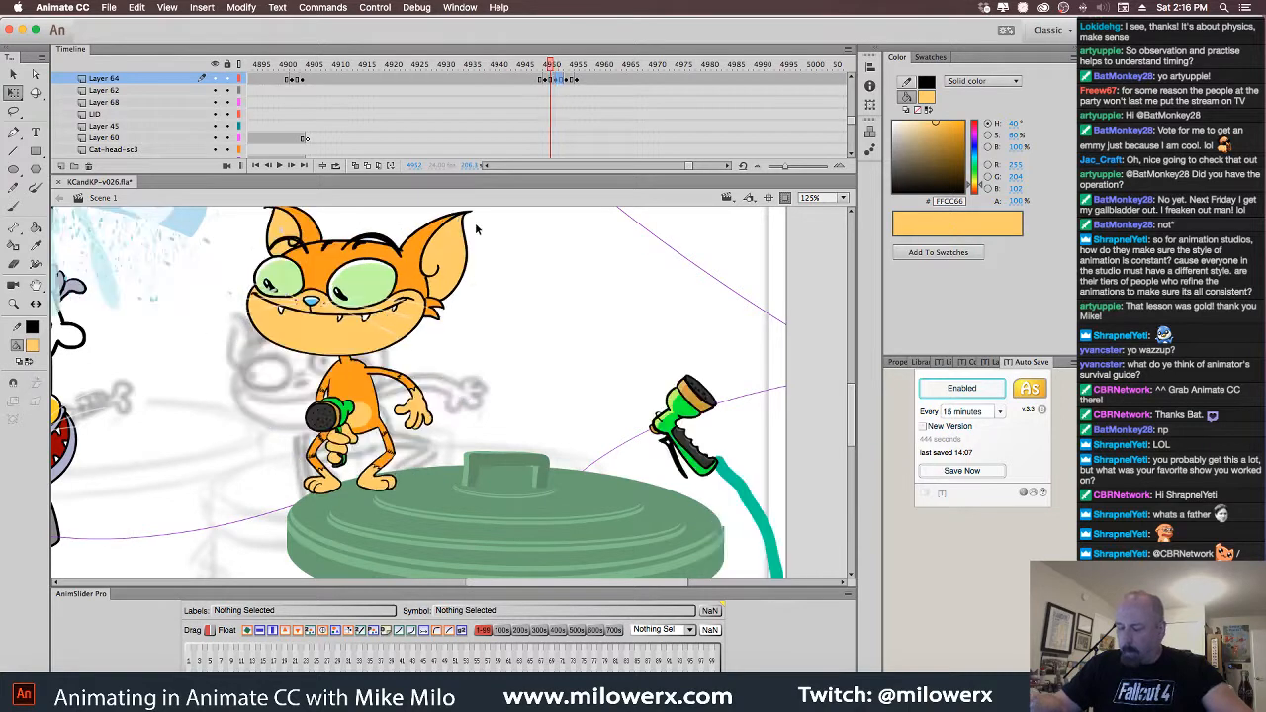
key("comma")
key("period")
key("period")
key("period")
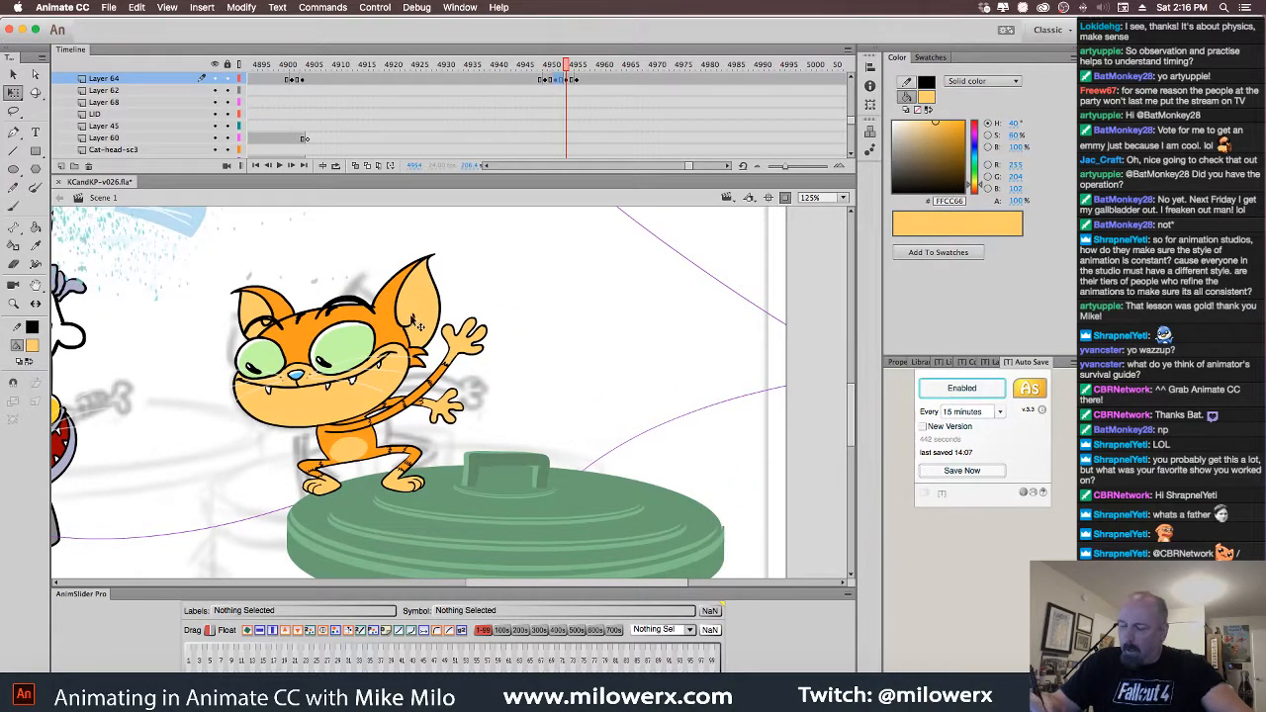
left_click(431, 265)
left_click_drag(444, 247, 454, 258)
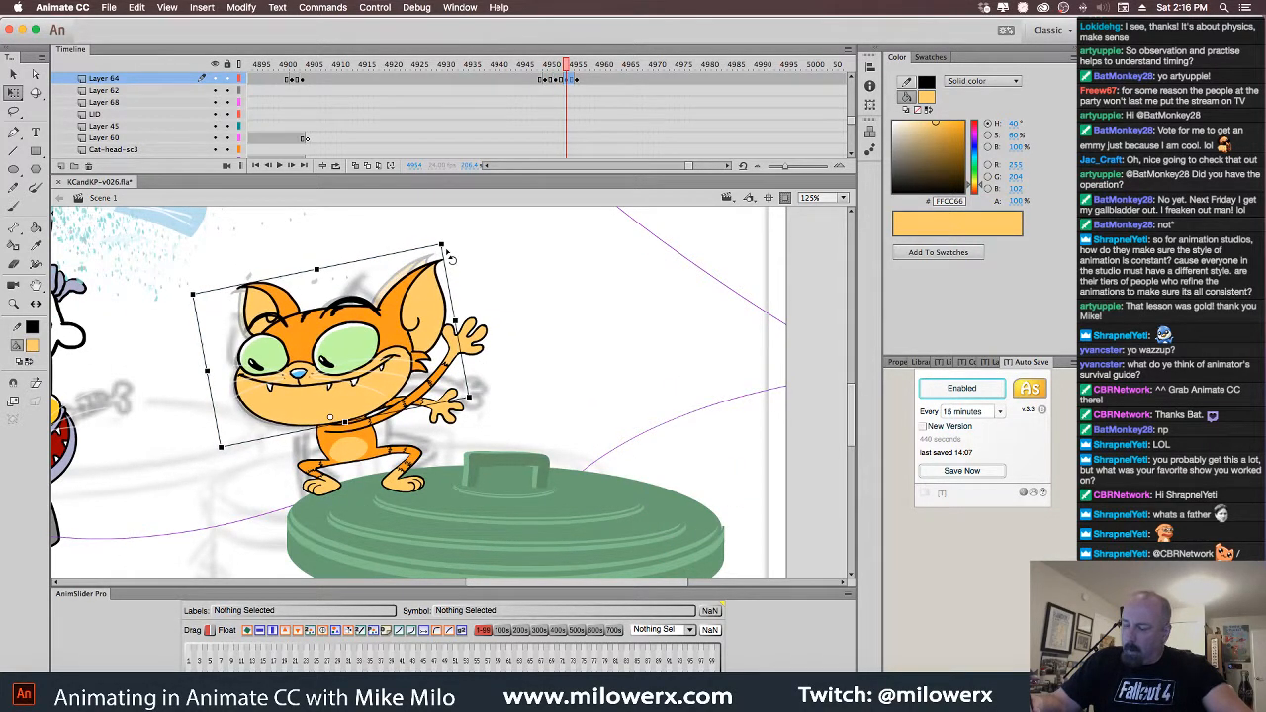
key("comma")
key("comma")
key("period")
key("period")
key("period")
key("period")
key("period")
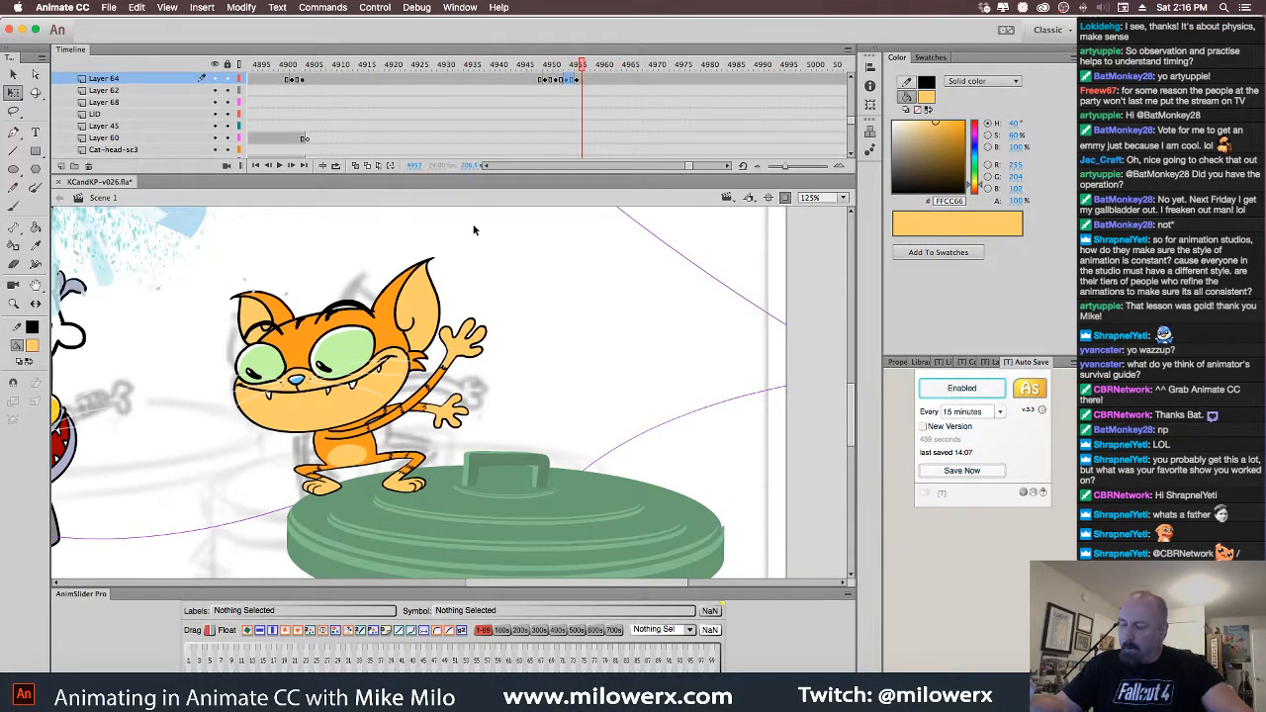
left_click_drag(582, 67, 581, 99)
key("comma")
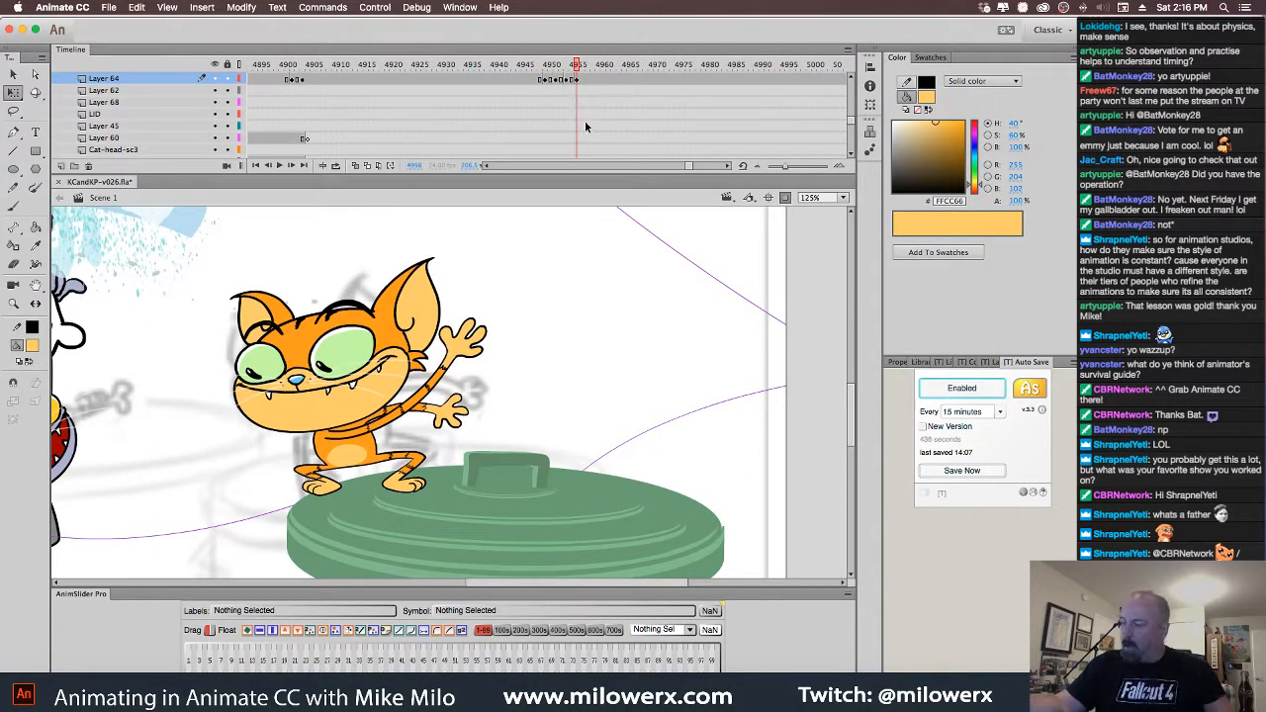
Zoom out to 62% to show the whole scene and return to frame 4950
left_click(595, 388, "alt+super")
left_click_drag(547, 425, 645, 418)
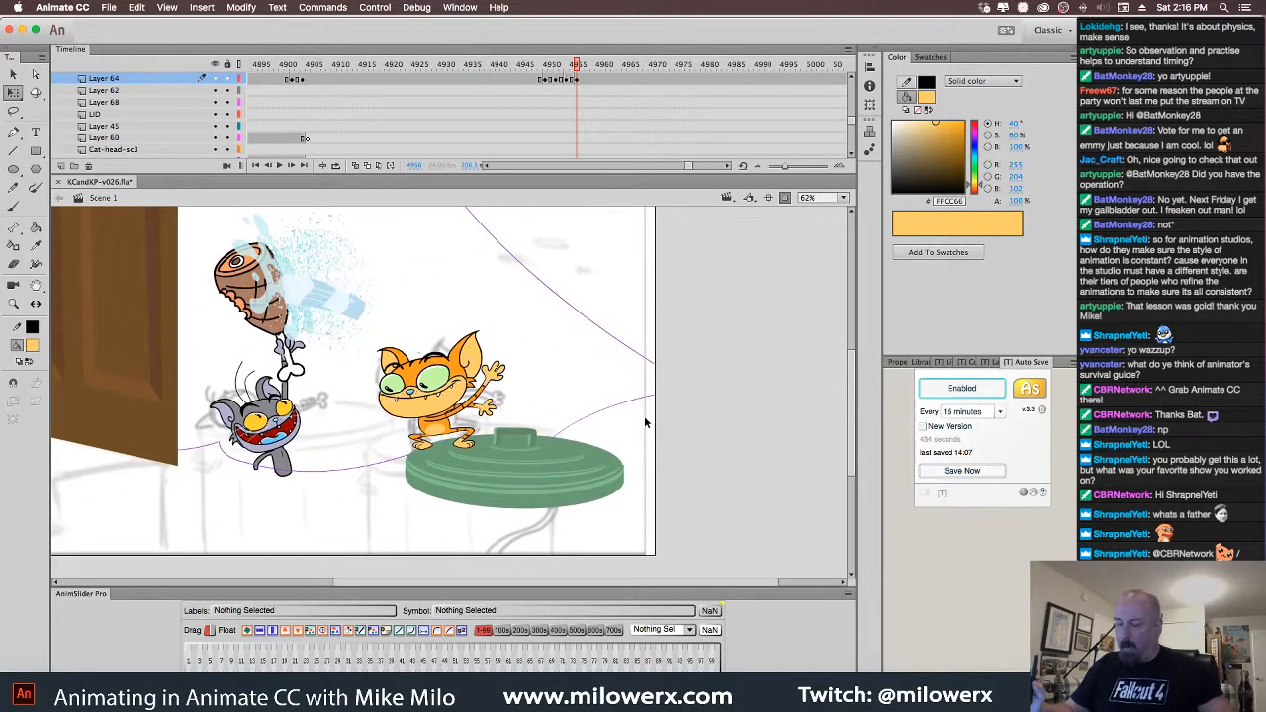
left_click(568, 66)
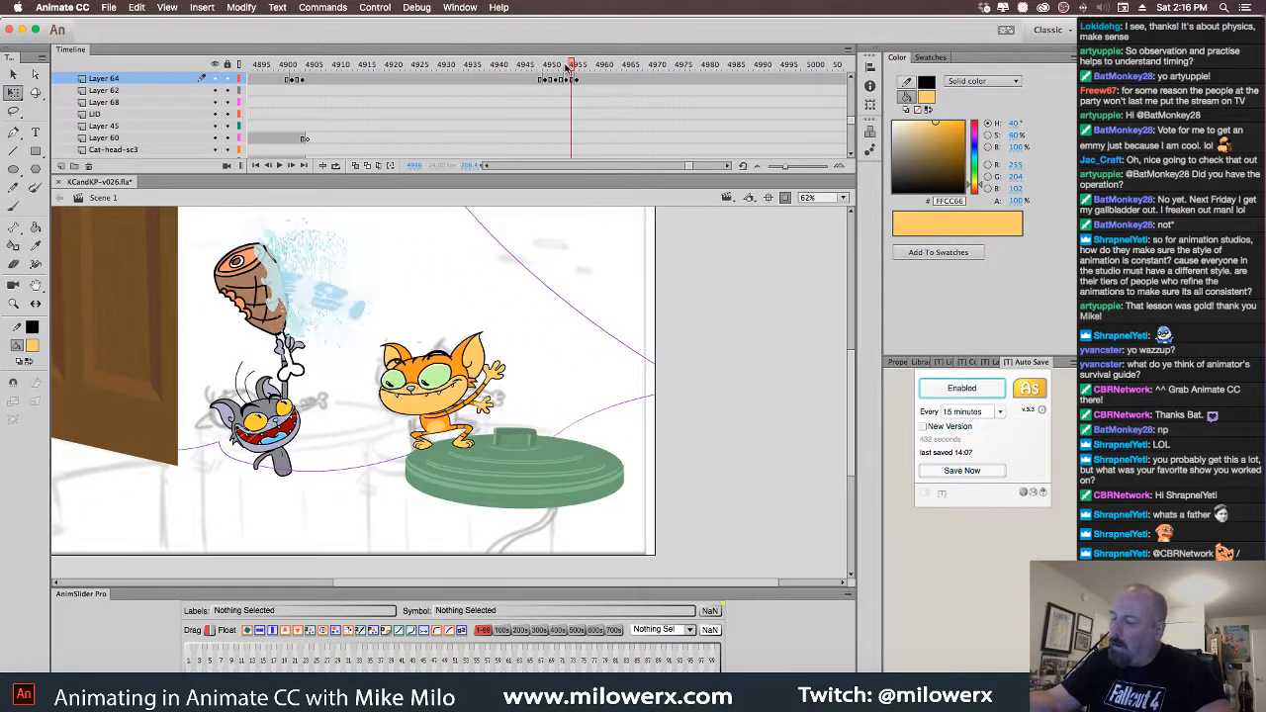
left_click_drag(568, 66, 545, 79)
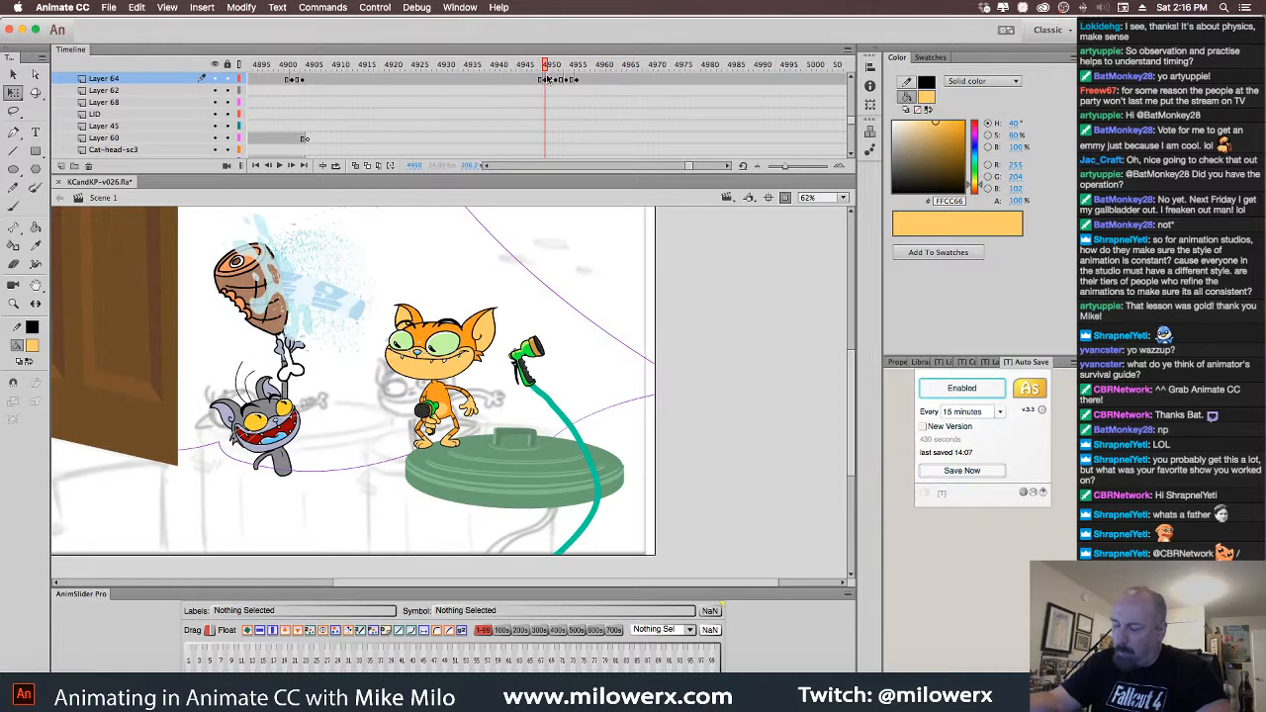
left_click(551, 83)
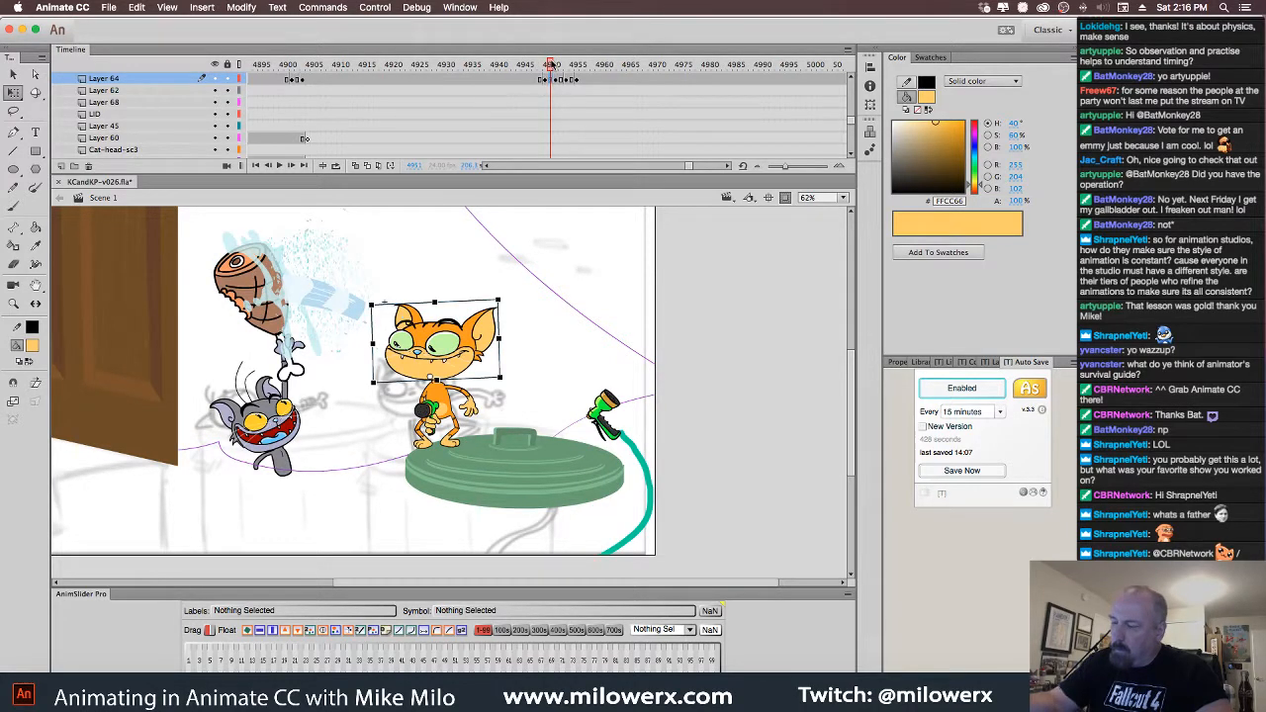
left_click(546, 66)
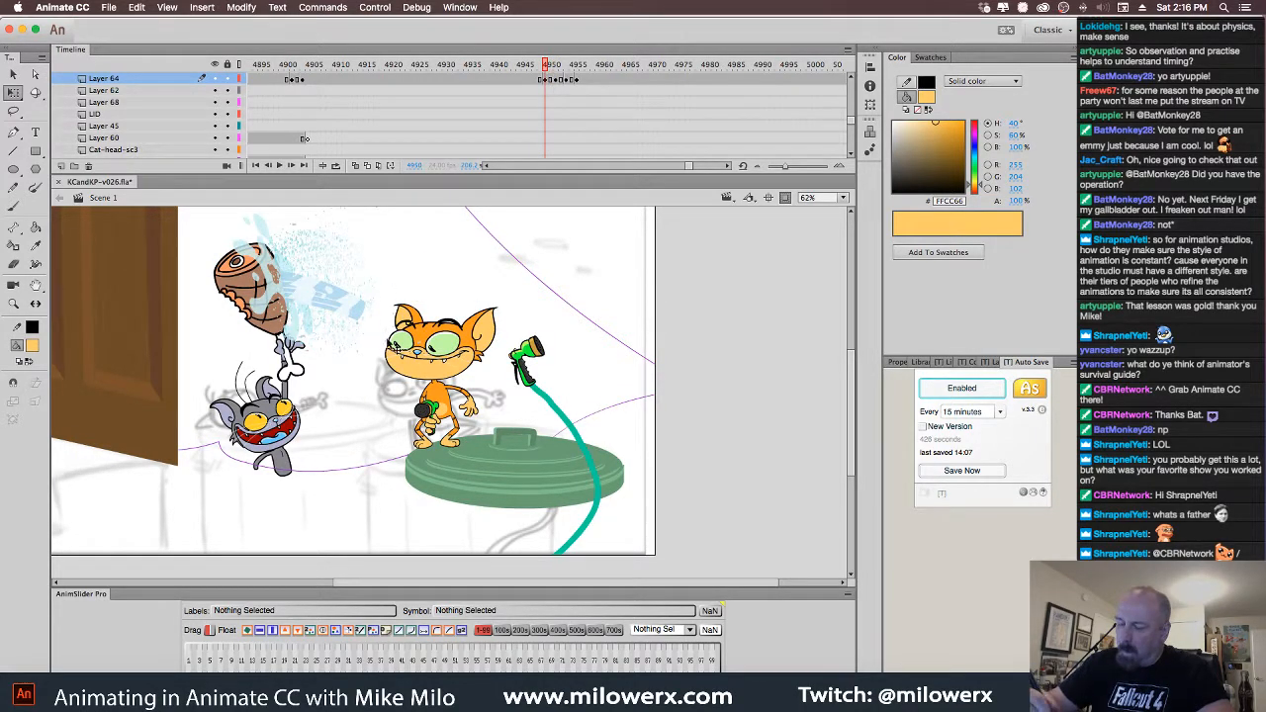
Scroll the layer list up to Sc021 and select frame 4950 on Layers 77–74
scroll(853, 119, "up", 4)
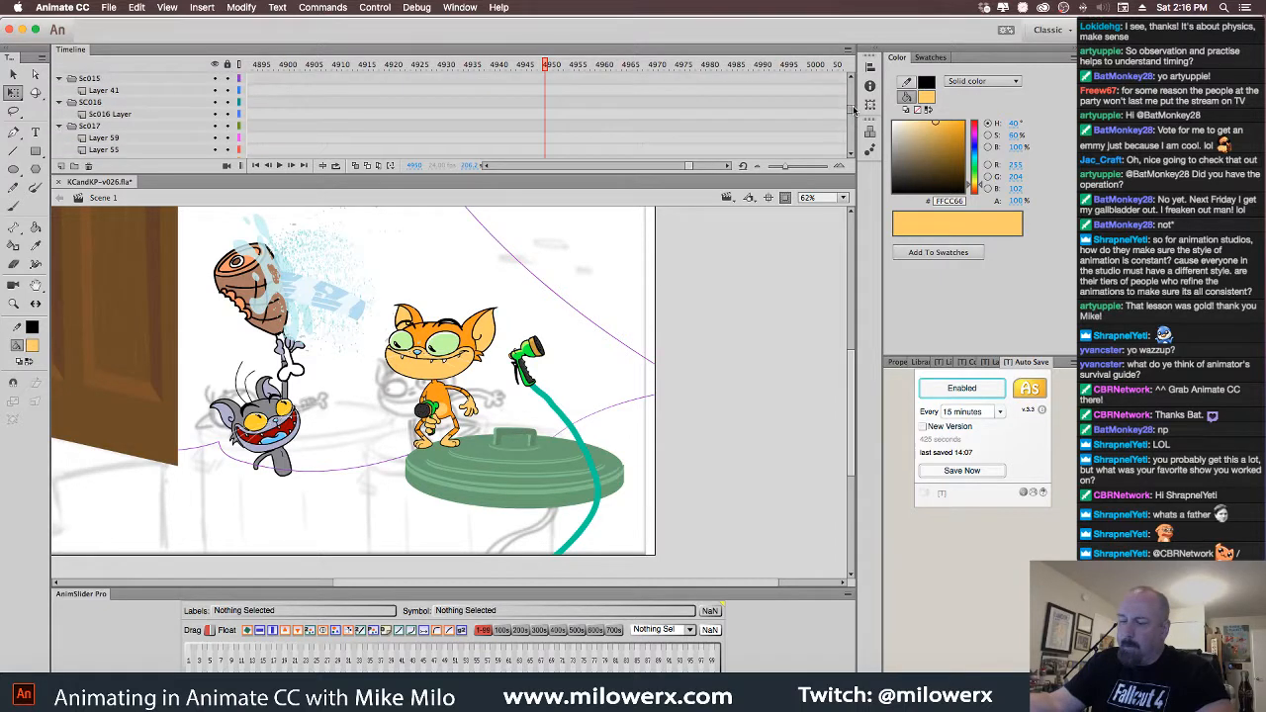
scroll(853, 119, "up", 4)
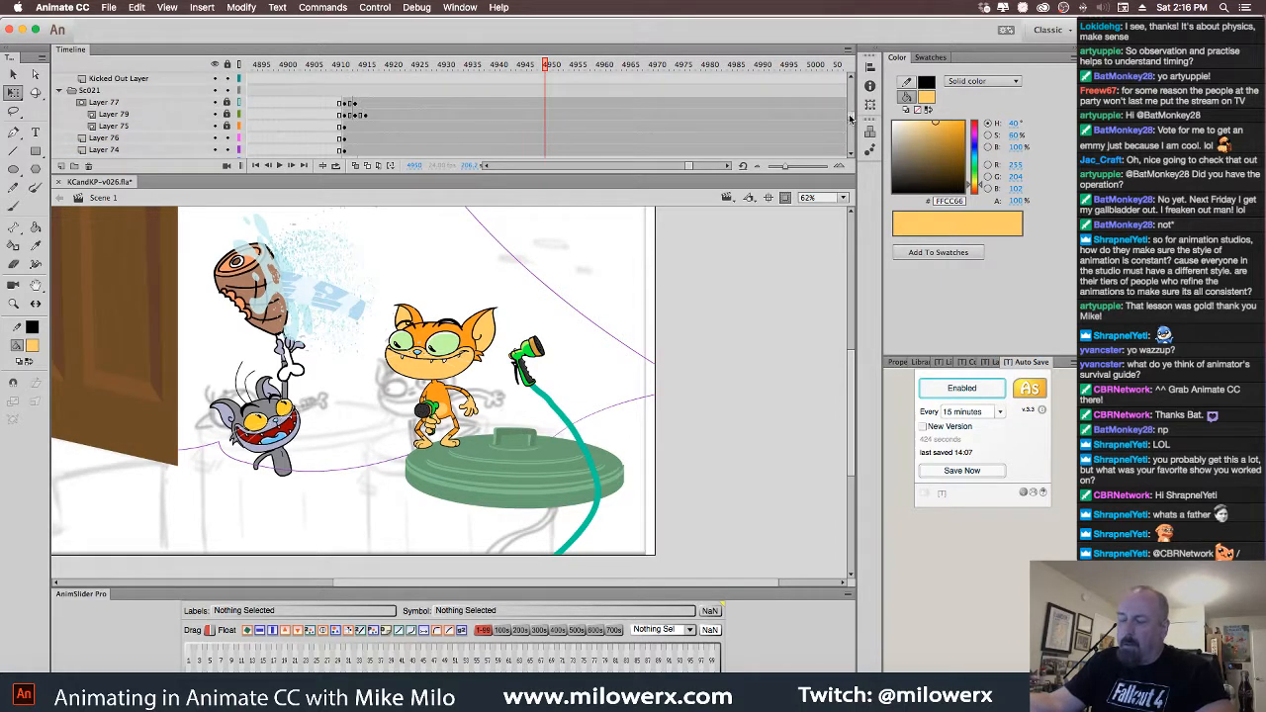
left_click(541, 65)
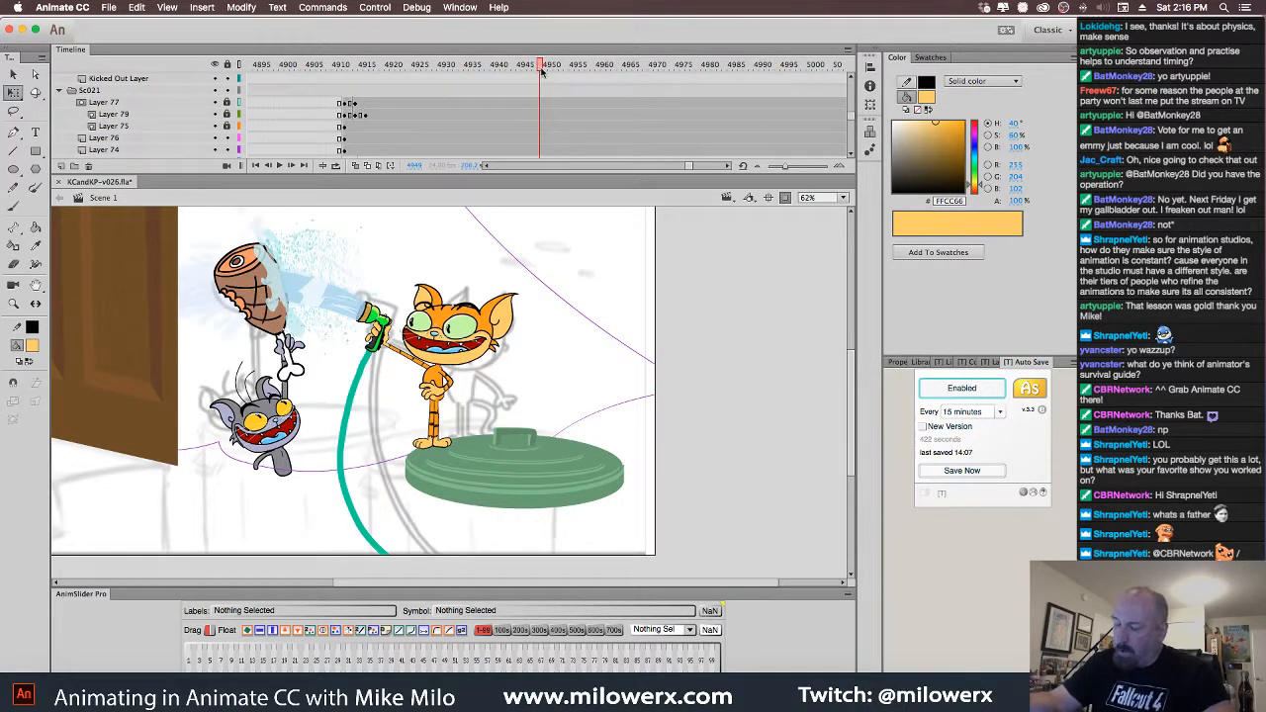
left_click(545, 68)
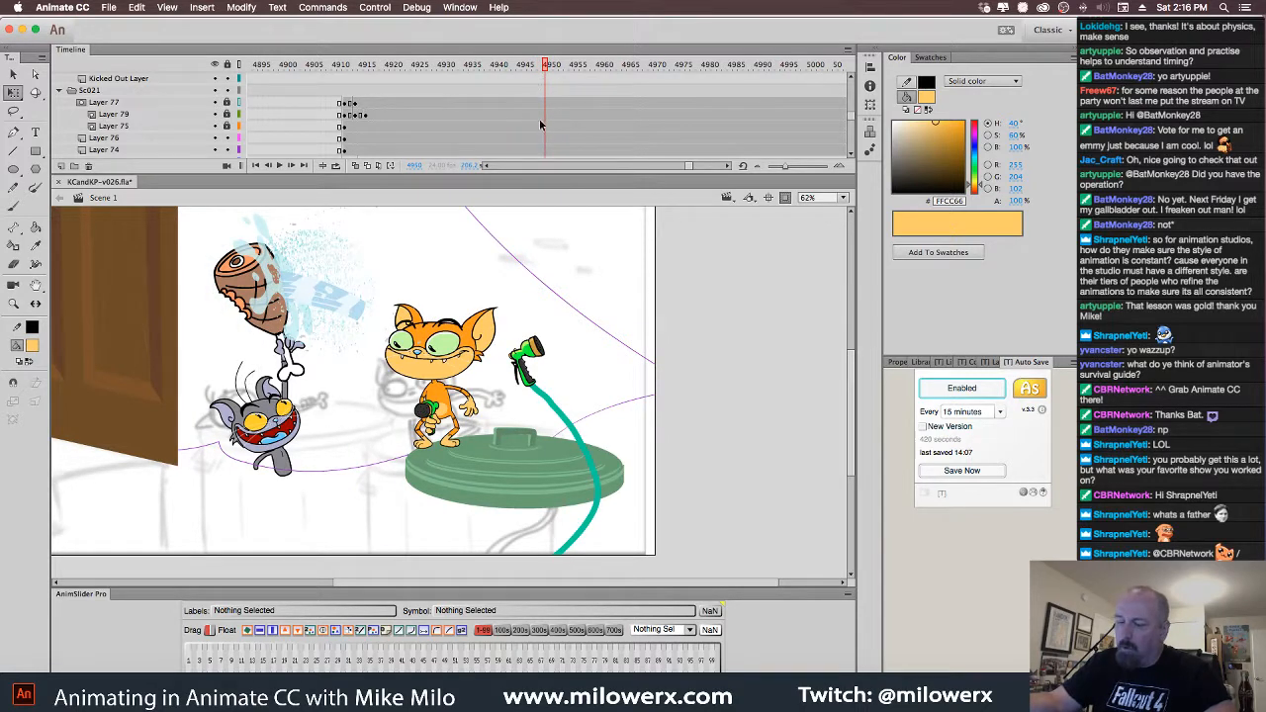
left_click_drag(544, 108, 546, 157)
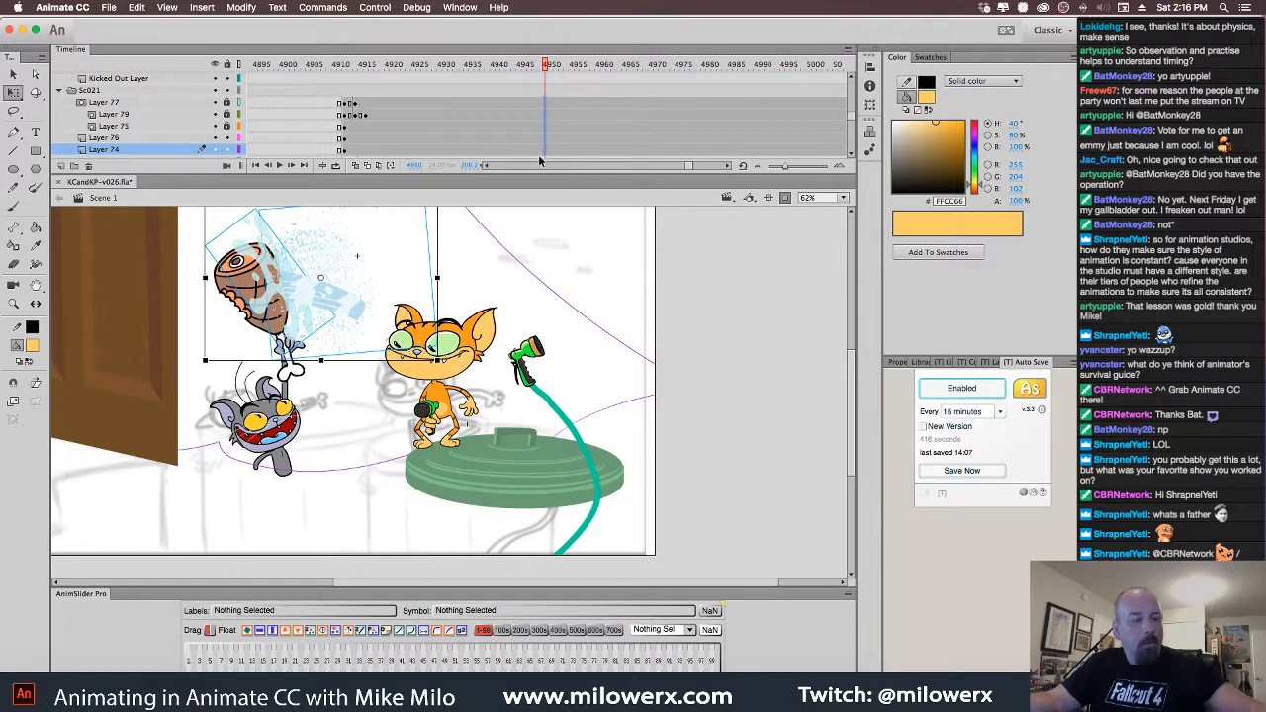
Add keyframes on splash Layers 77–74 and unlock Layers 75 and 79
key("F6")
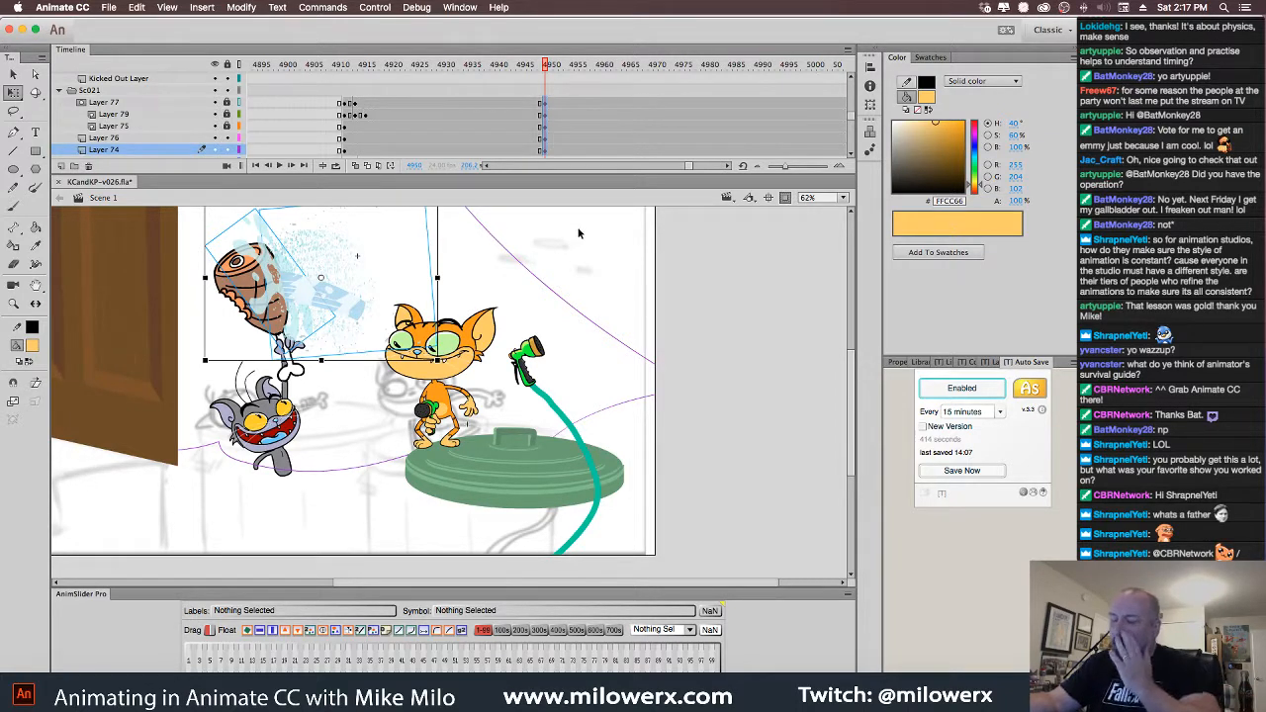
left_click(613, 257)
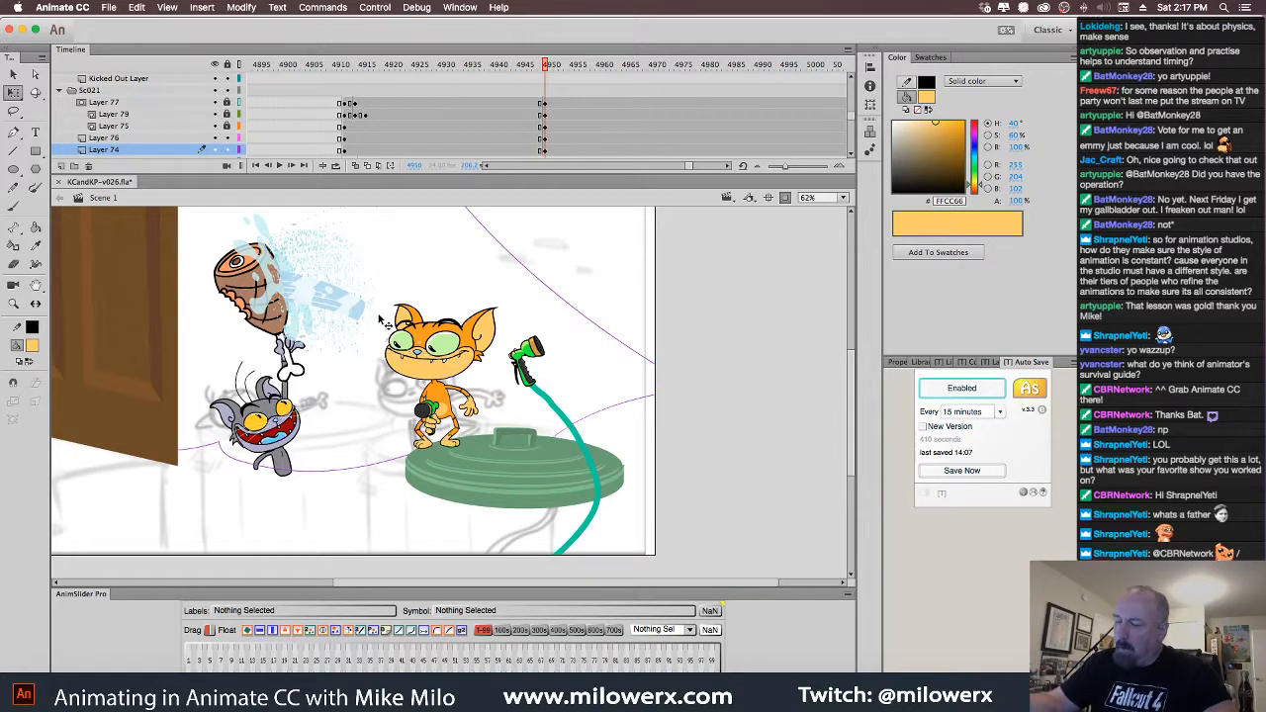
left_click(228, 125)
left_click(228, 114)
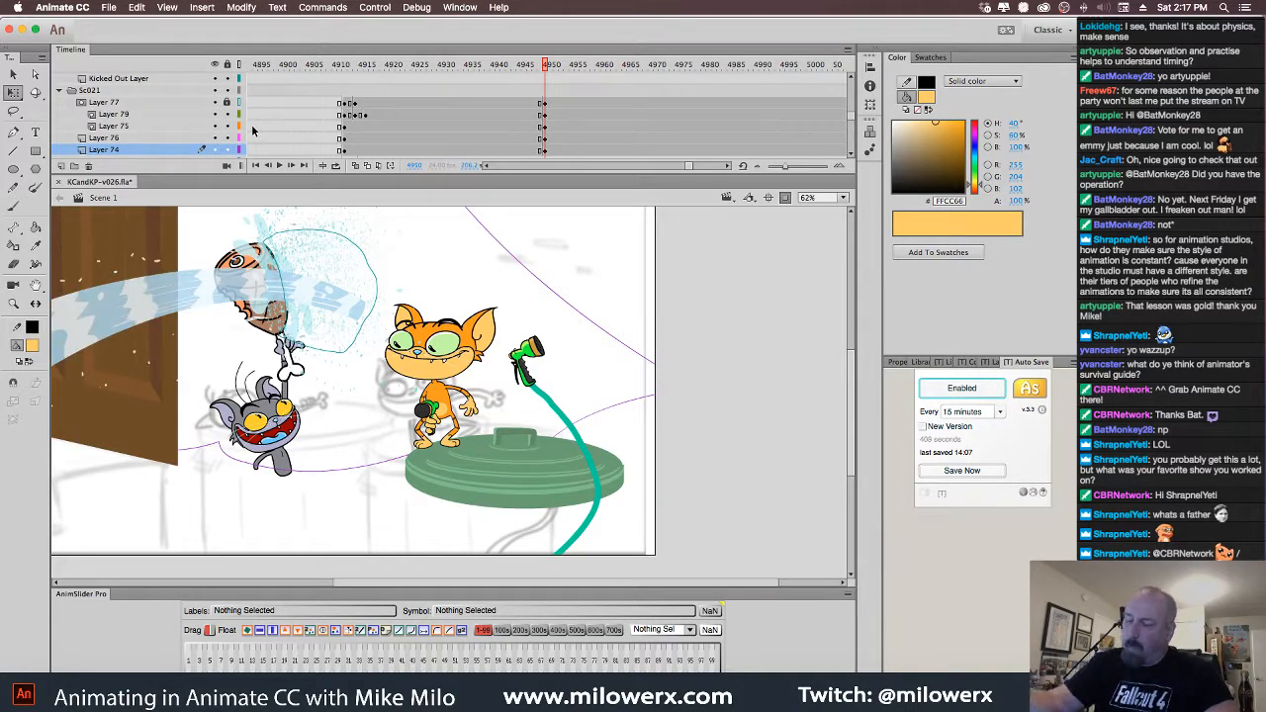
Rotate the water stream's mask shape so the spray angles down toward the lower left
left_click(367, 316)
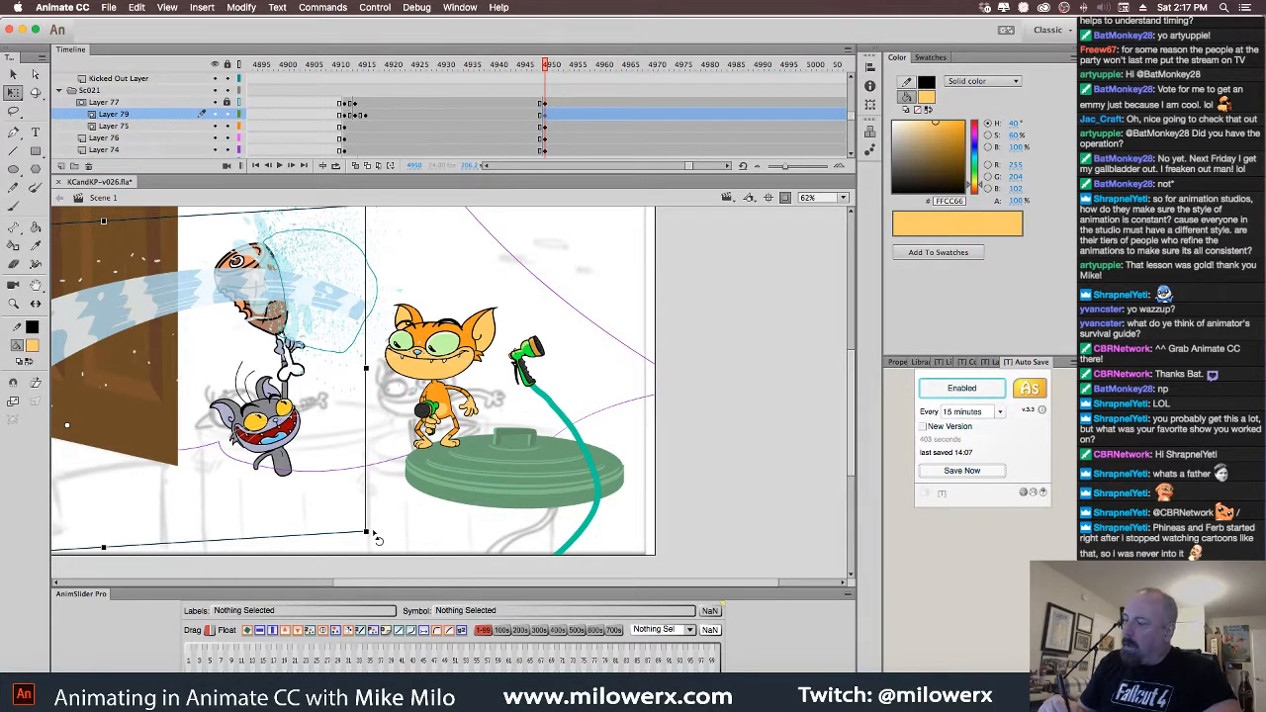
left_click_drag(376, 539, 295, 503)
mouse_move(546, 65)
left_mouse_down()
mouse_move(525, 68)
mouse_move(556, 78)
mouse_move(547, 82)
left_mouse_up()
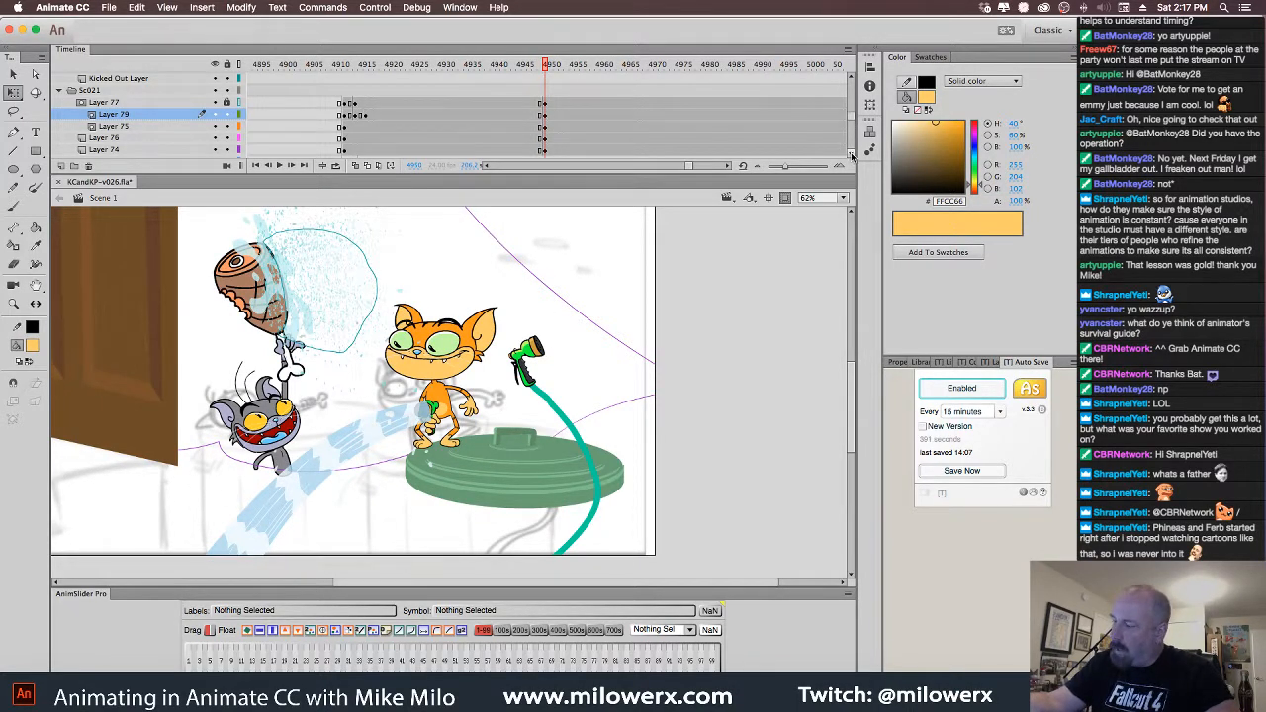
left_click(852, 155)
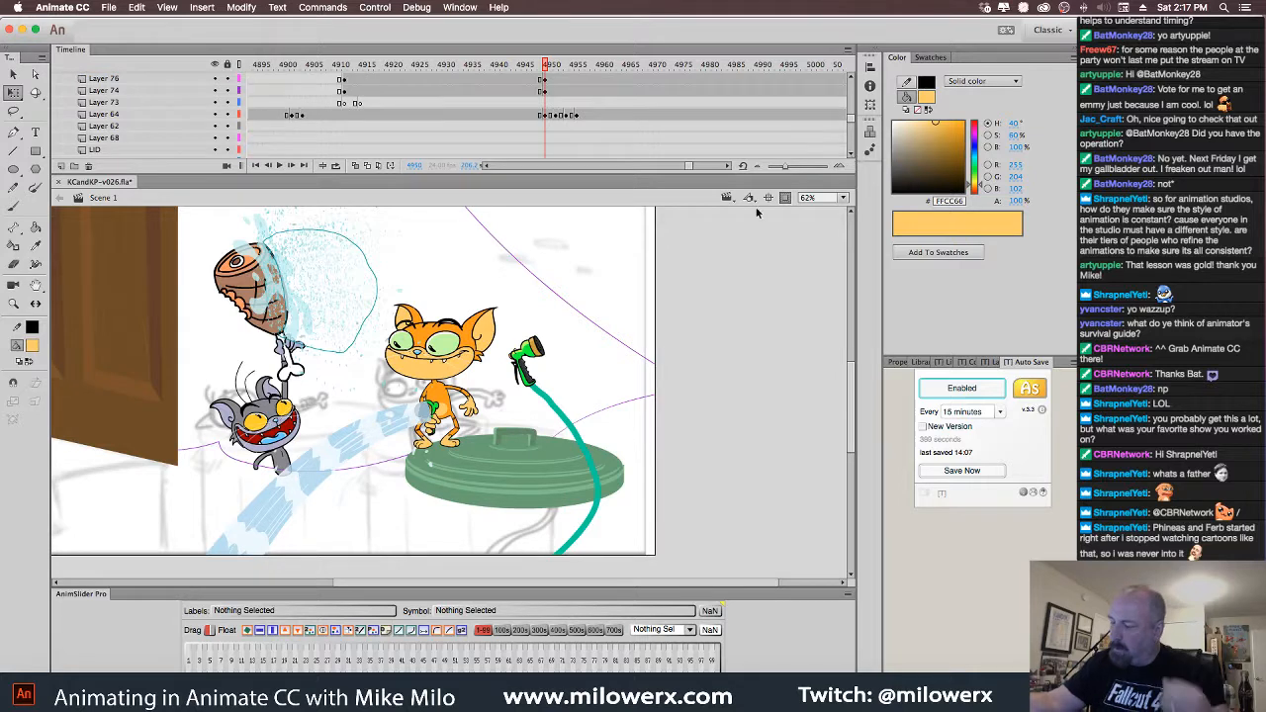
left_click(540, 368)
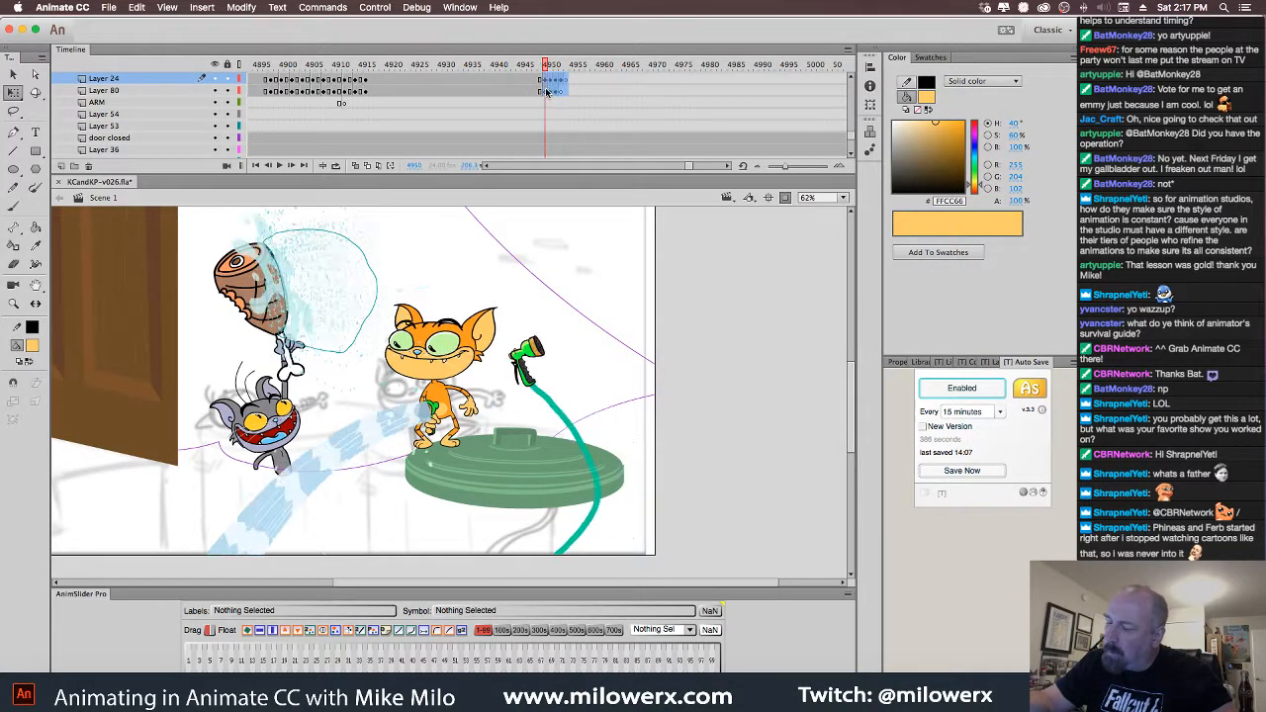
Step through the spray poses around frame 4950 and select artwork near the hose hand
left_click(550, 90)
left_click(551, 85)
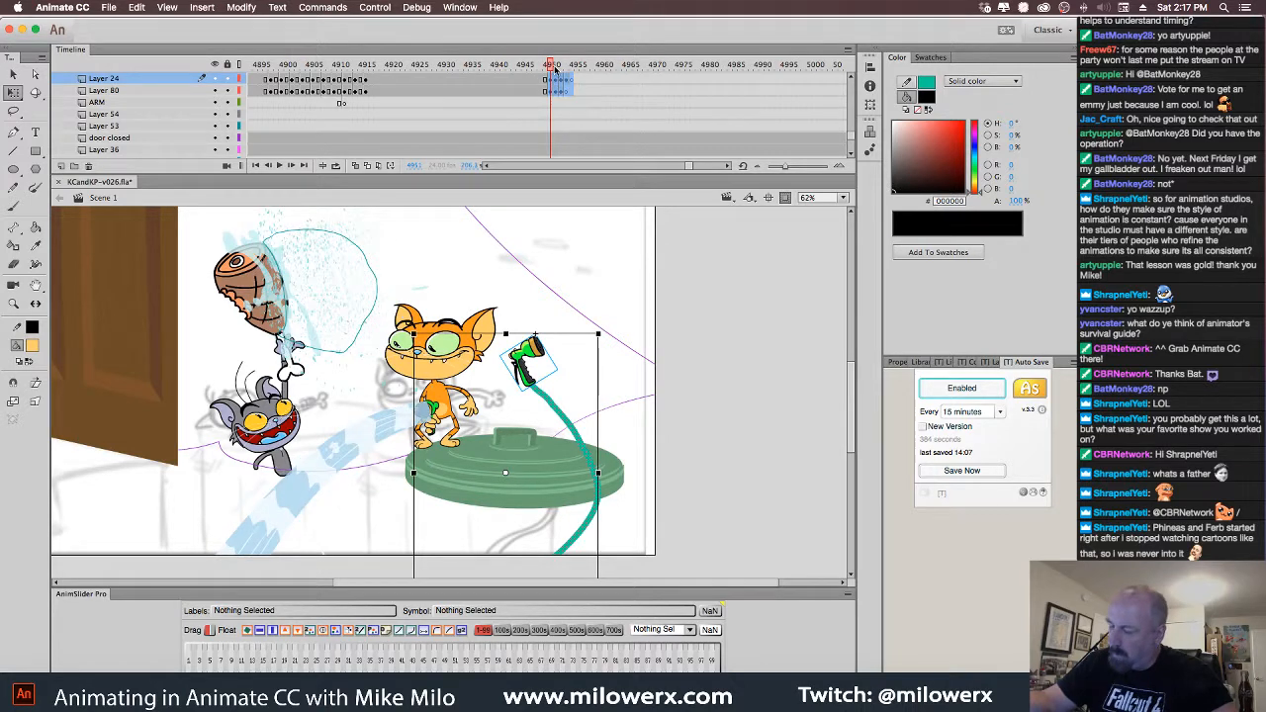
left_click(556, 85)
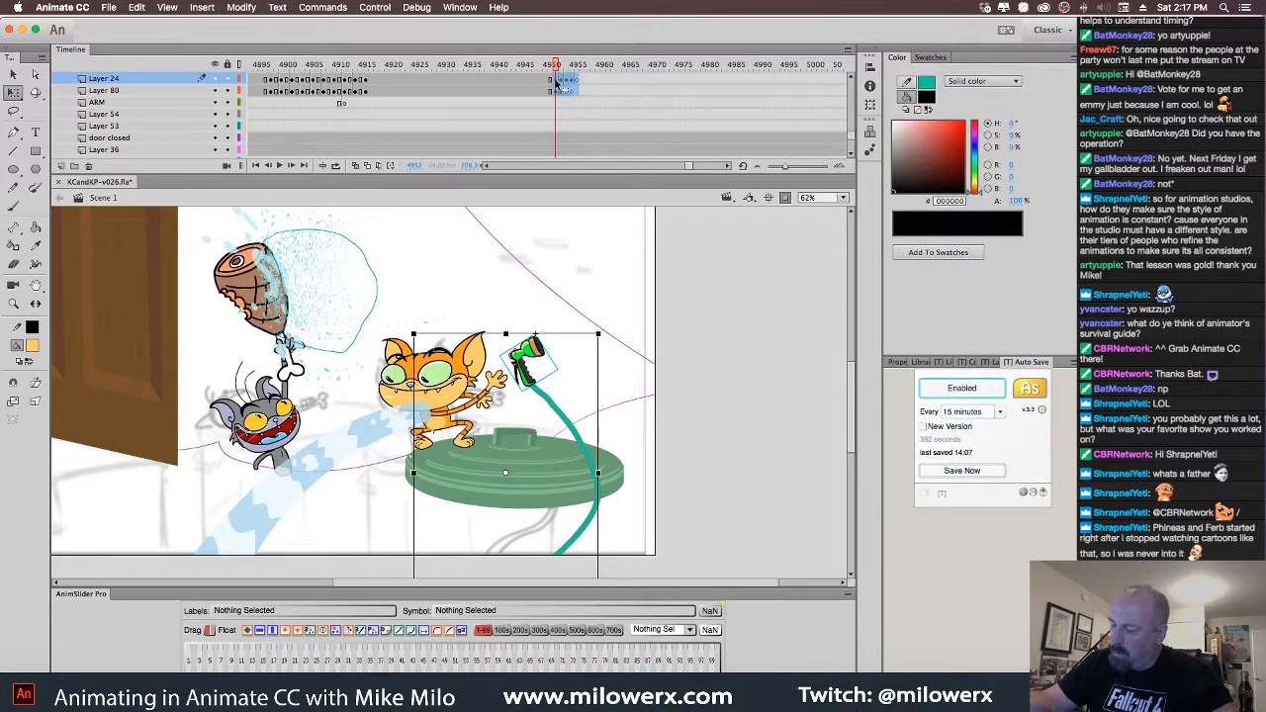
left_click_drag(560, 68, 546, 80)
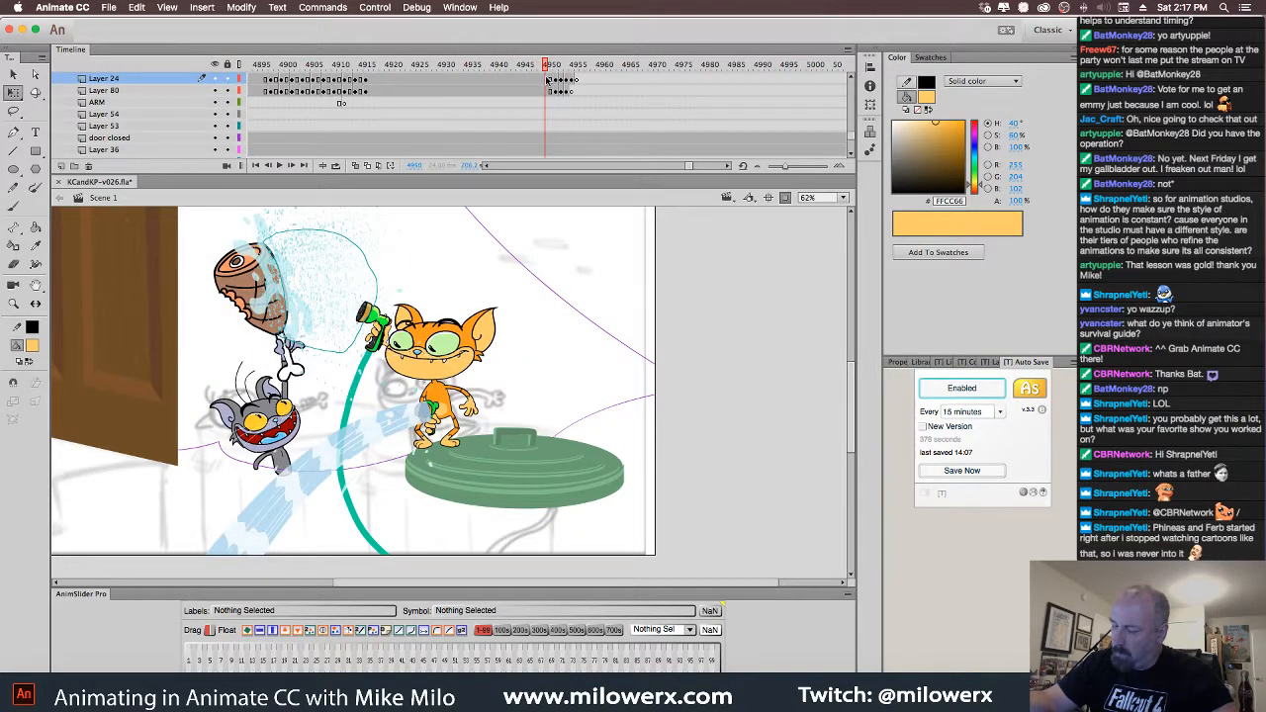
left_click(401, 331)
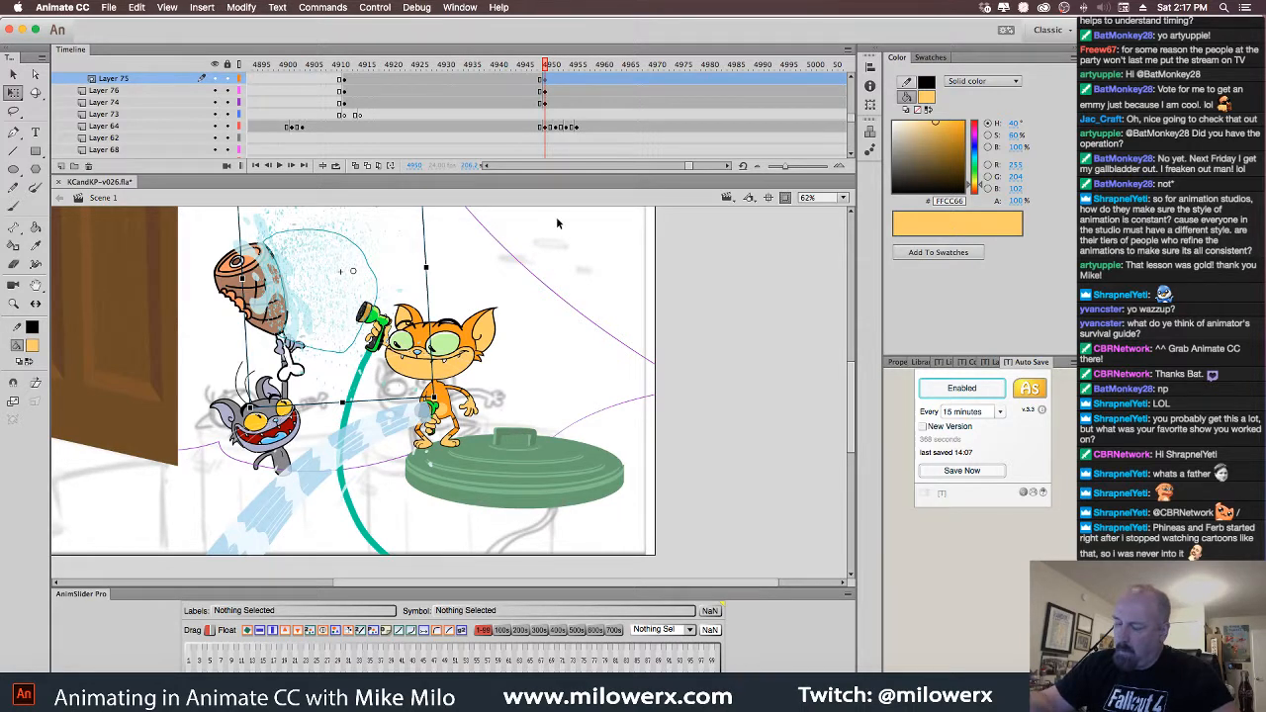
left_click(681, 282)
left_click(384, 339)
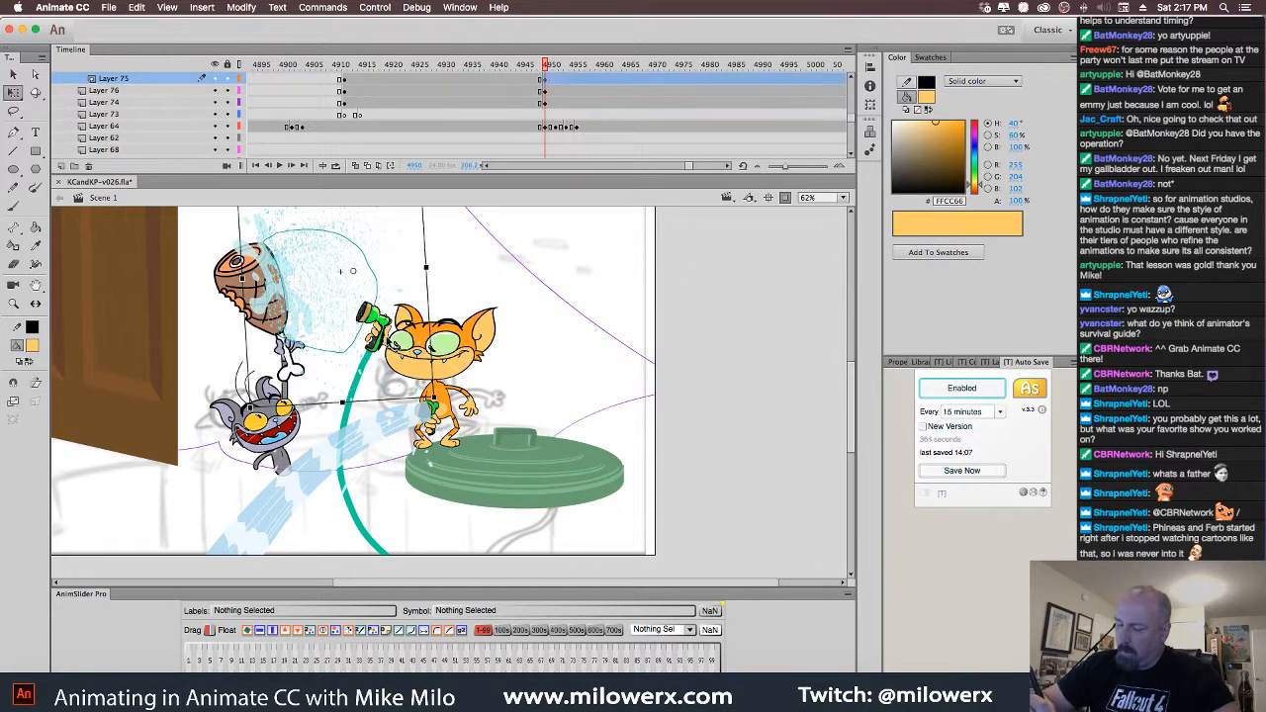
Lock Layer 75 and delete the hose nozzle on Layer 24 from the following frame
left_click(228, 79)
left_click(385, 320)
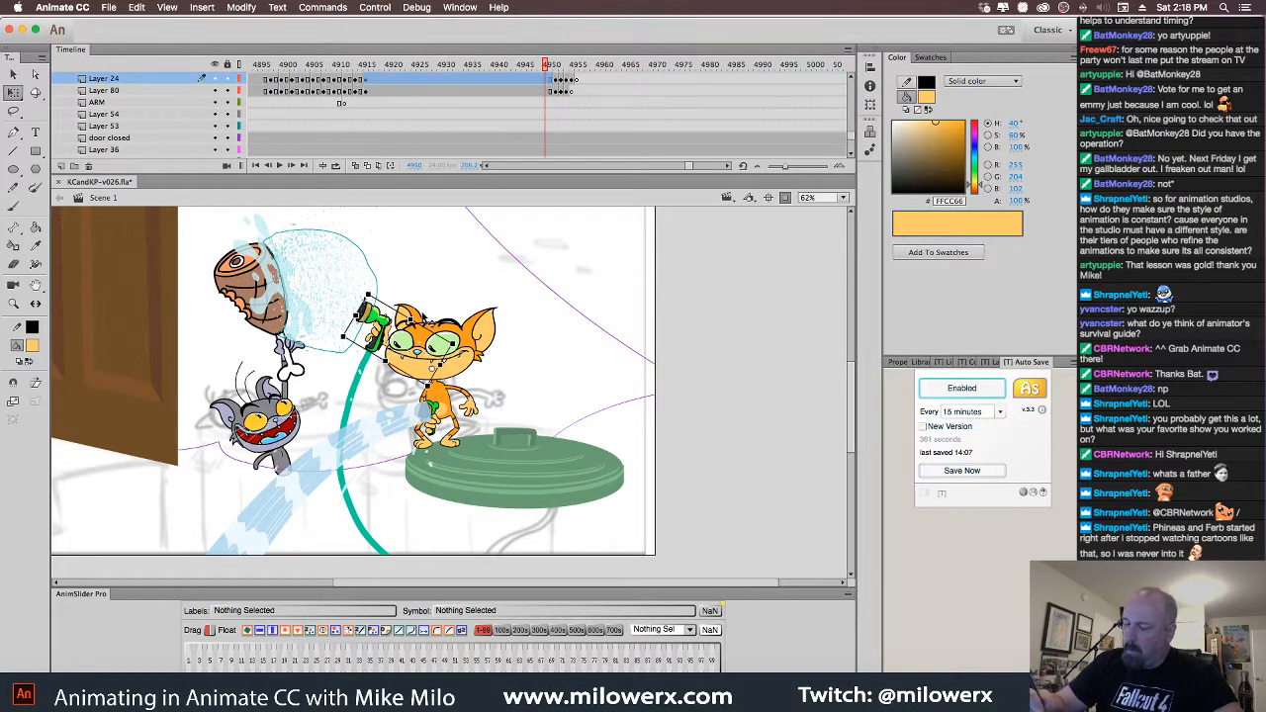
left_click(552, 83)
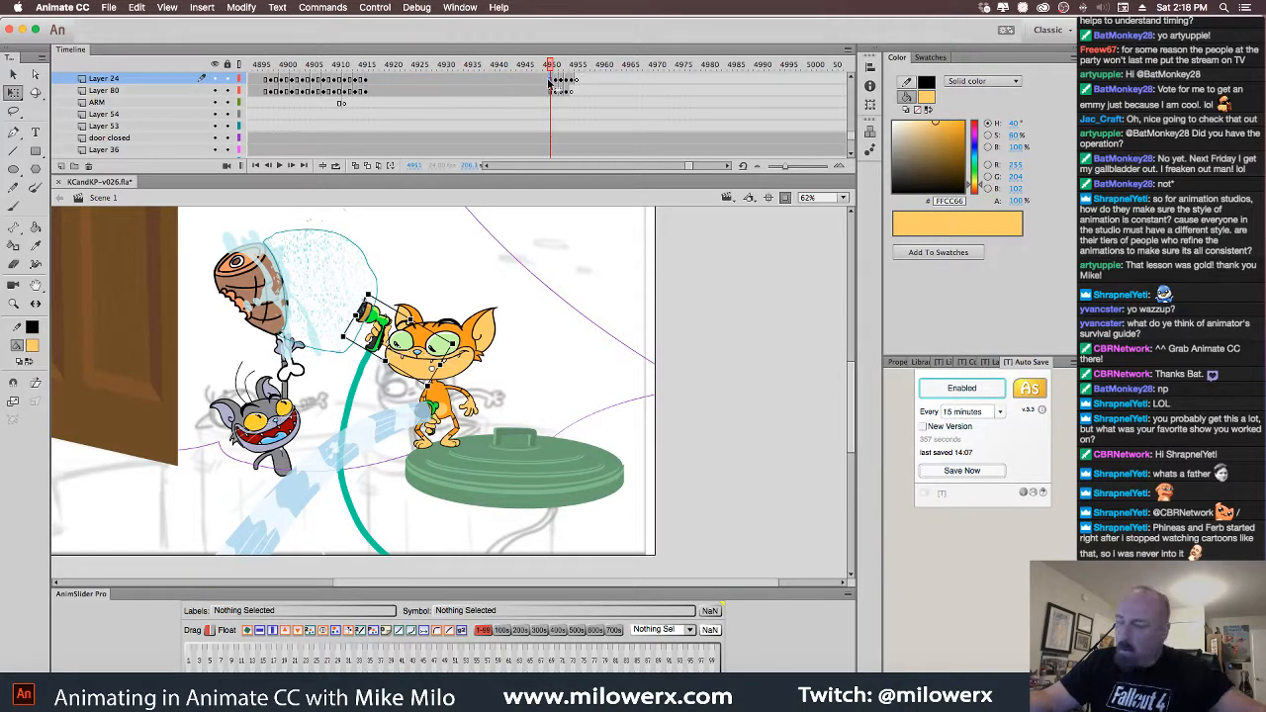
key("Delete")
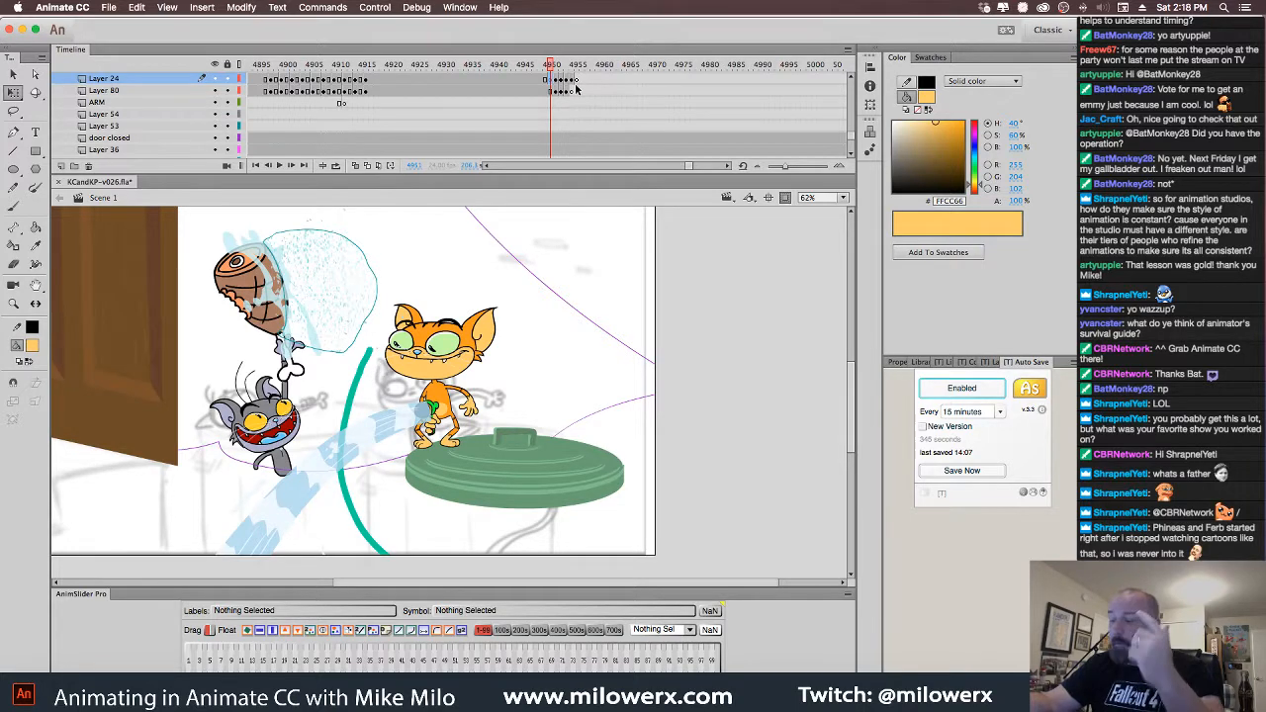
Delete the teal hose stroke from the current frame on Layer 80
left_click(368, 357)
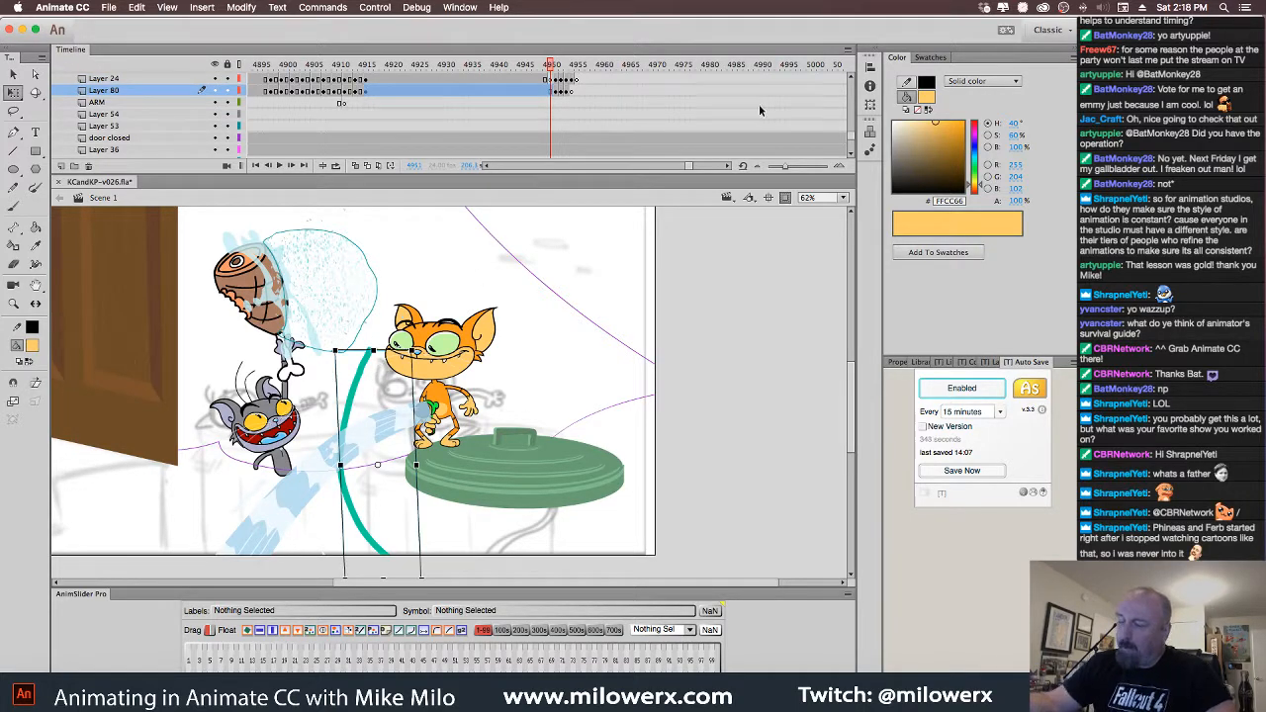
scroll(854, 139, "up", 1)
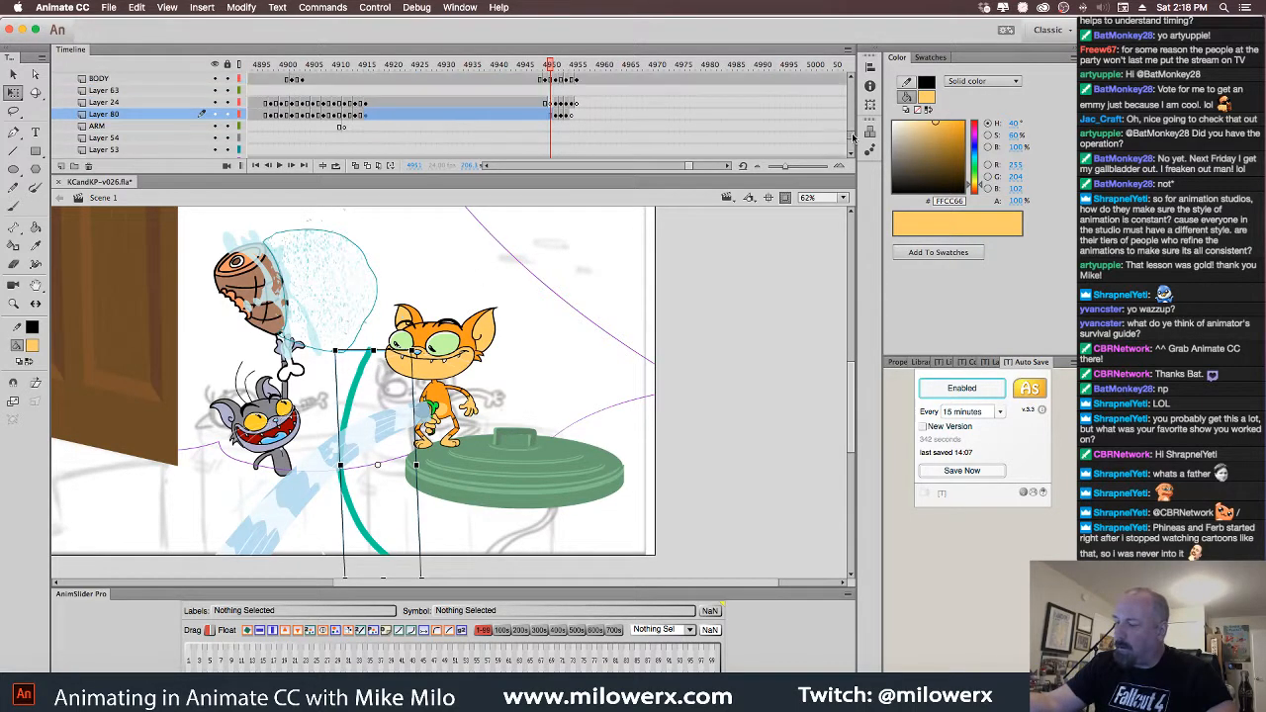
scroll(854, 138, "down", 1)
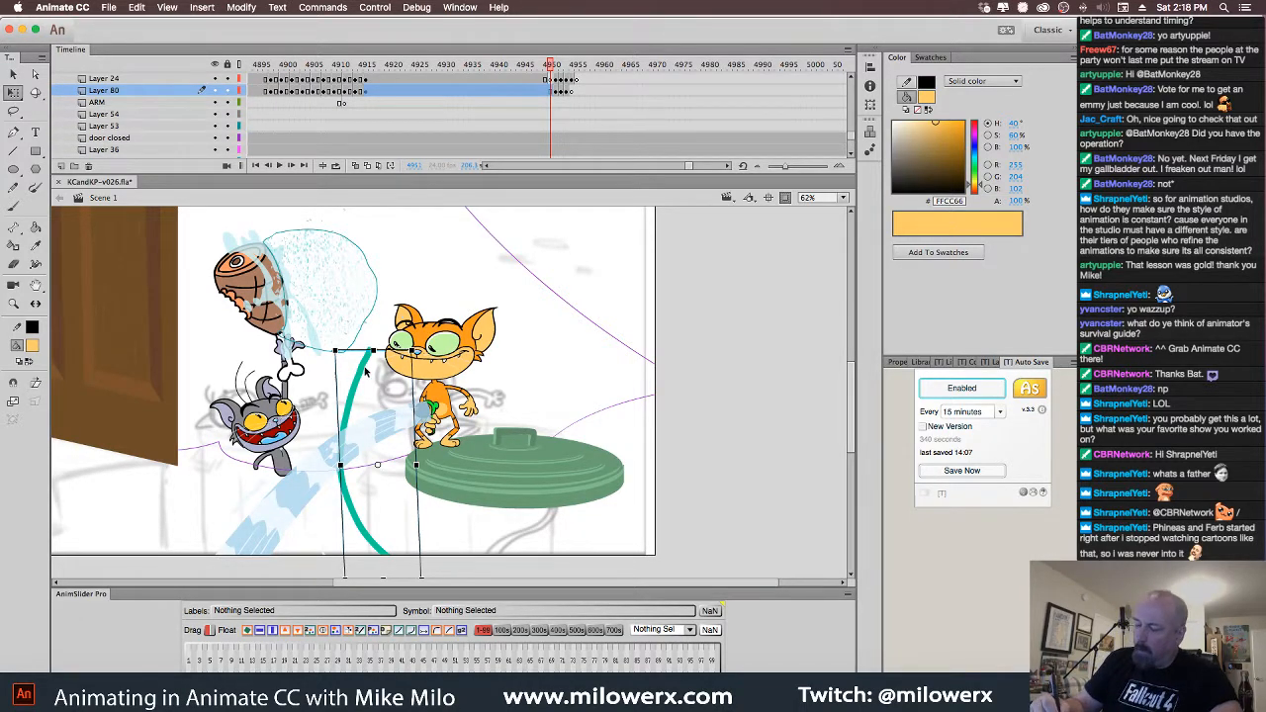
mouse_move(368, 376)
left_mouse_down()
mouse_move(424, 478)
mouse_move(427, 464)
left_mouse_up()
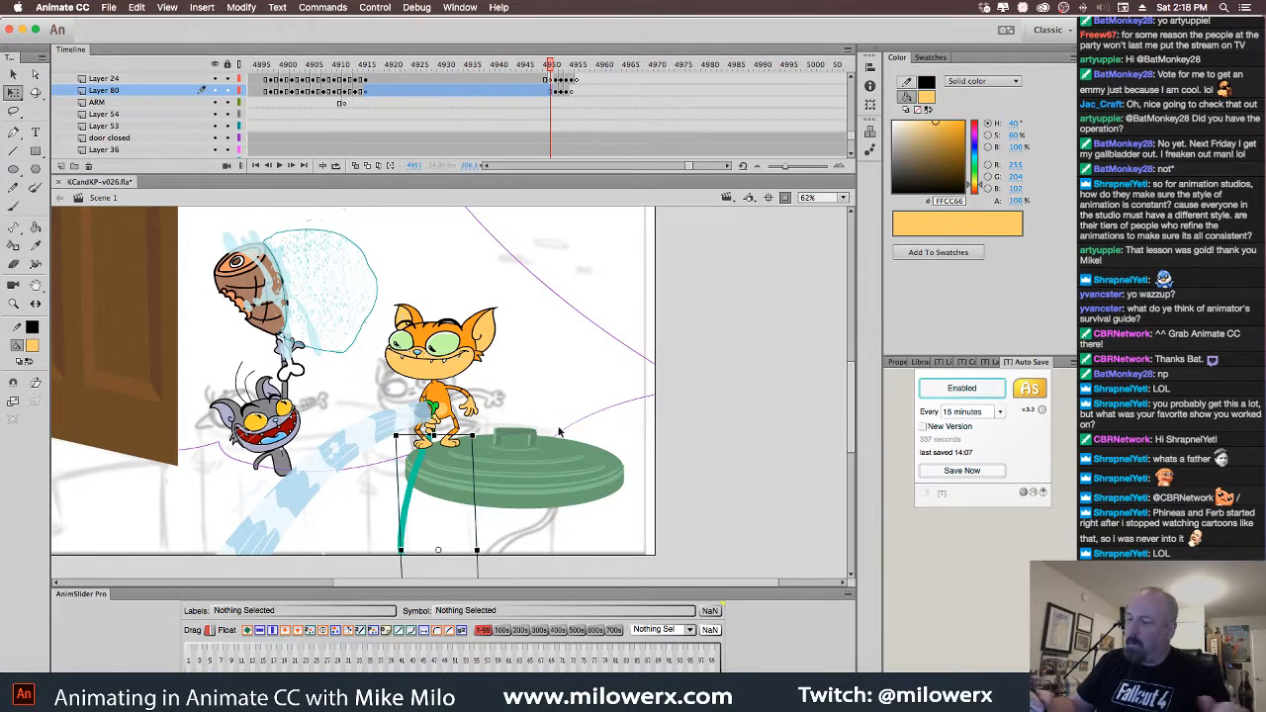
left_click(557, 93)
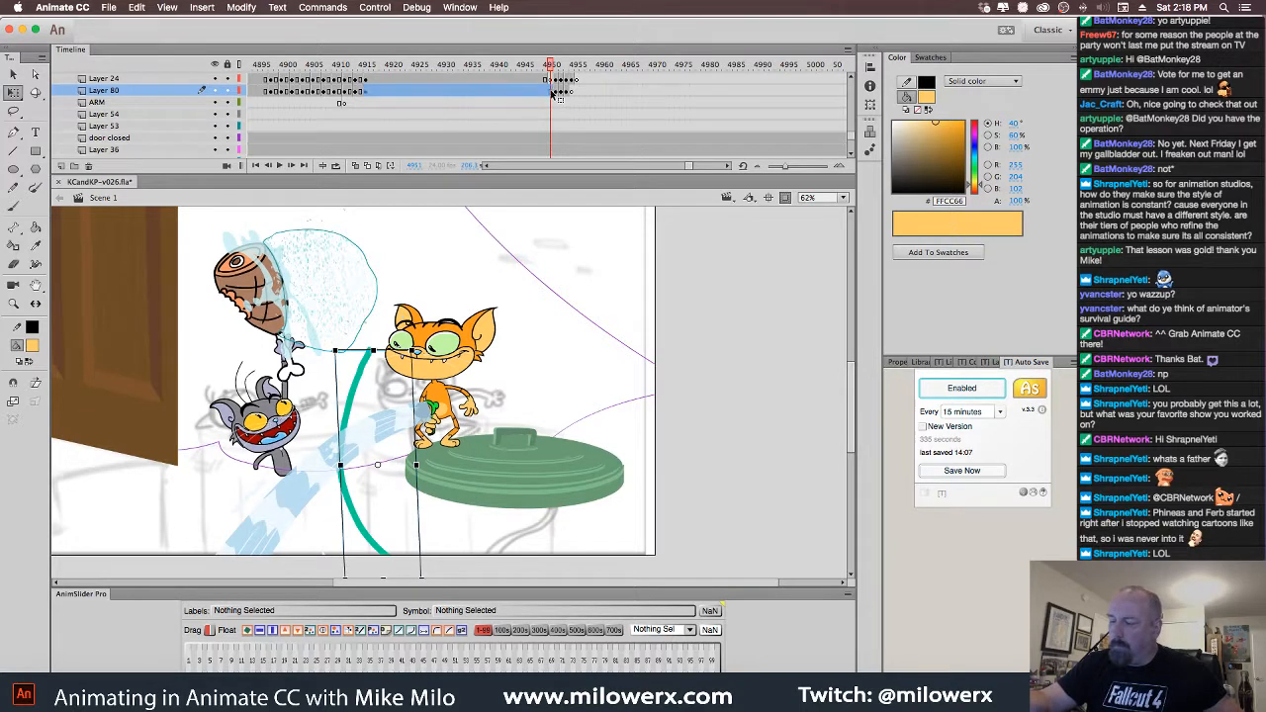
left_click(553, 94)
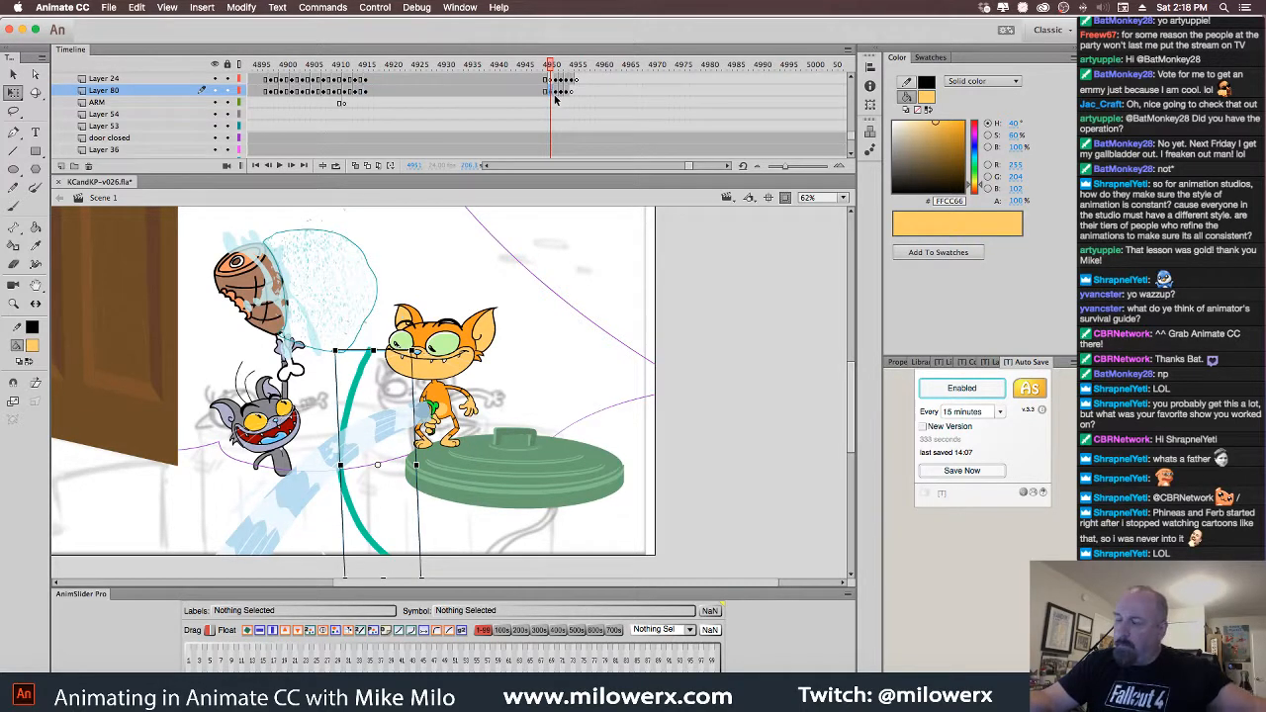
key("Delete")
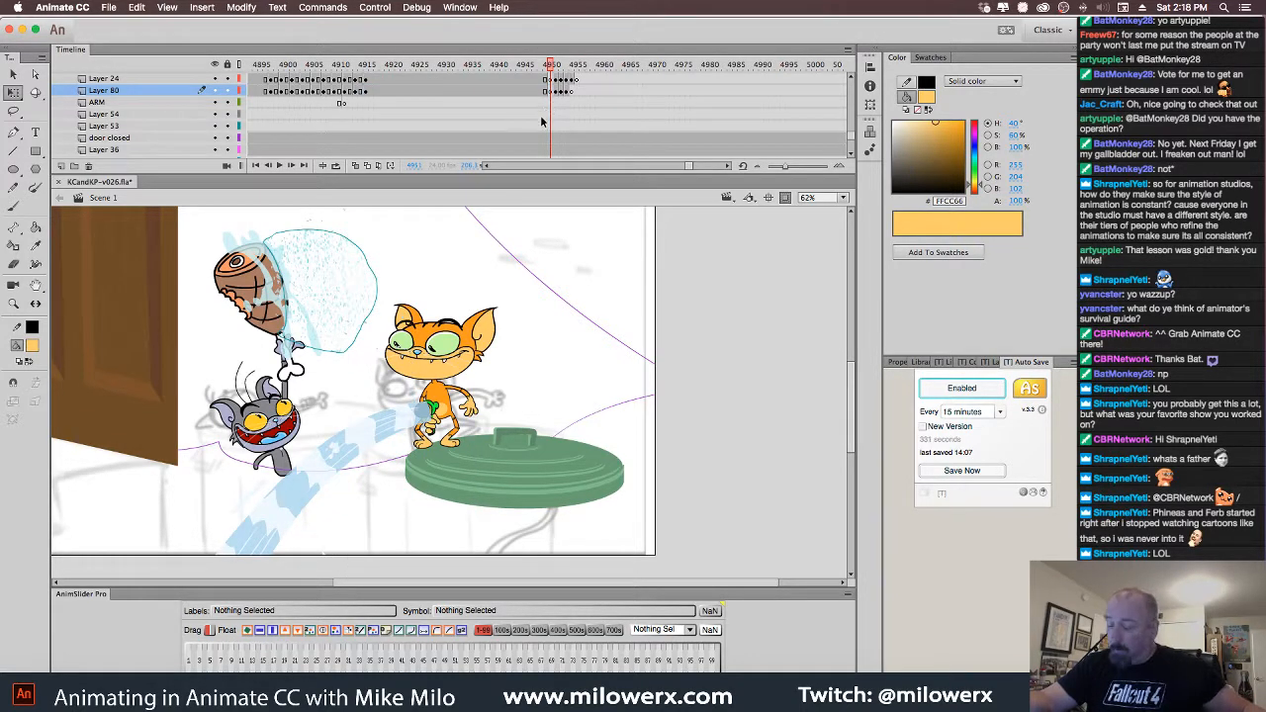
Move the blank keyframes on Layers 24 and 80 from frame 4951 back to 4950
left_click(432, 432)
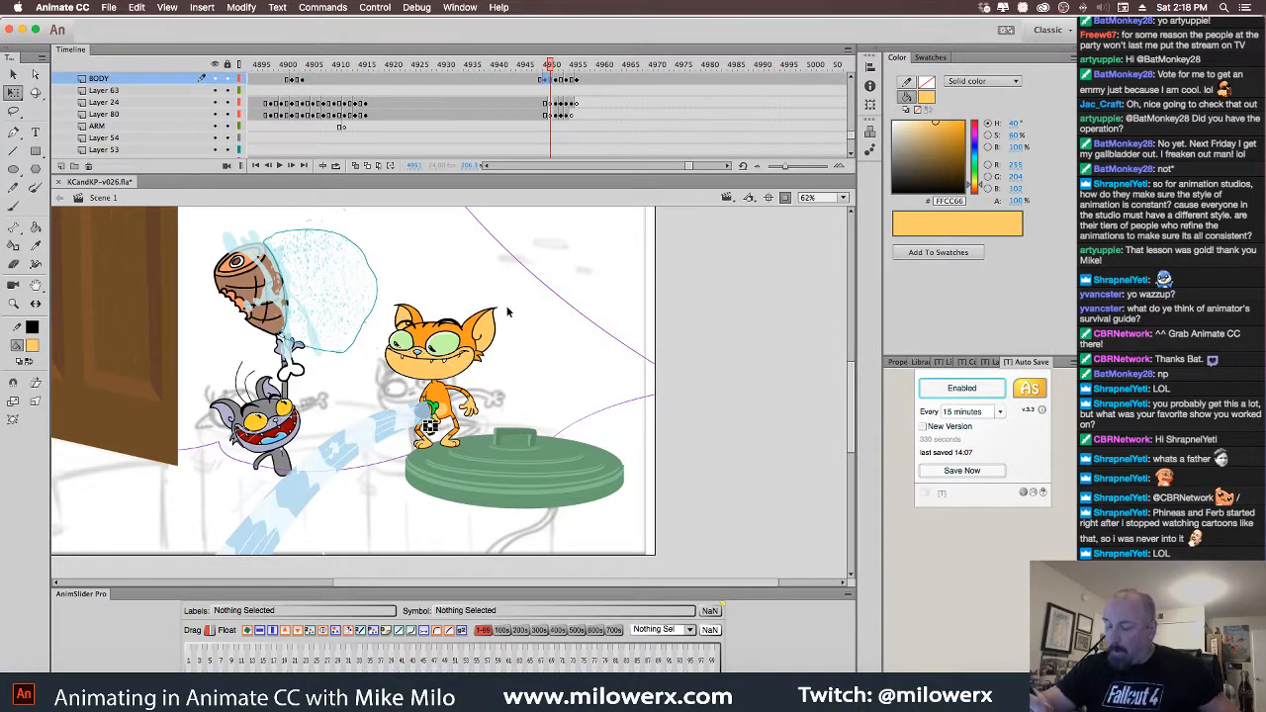
left_click(552, 92)
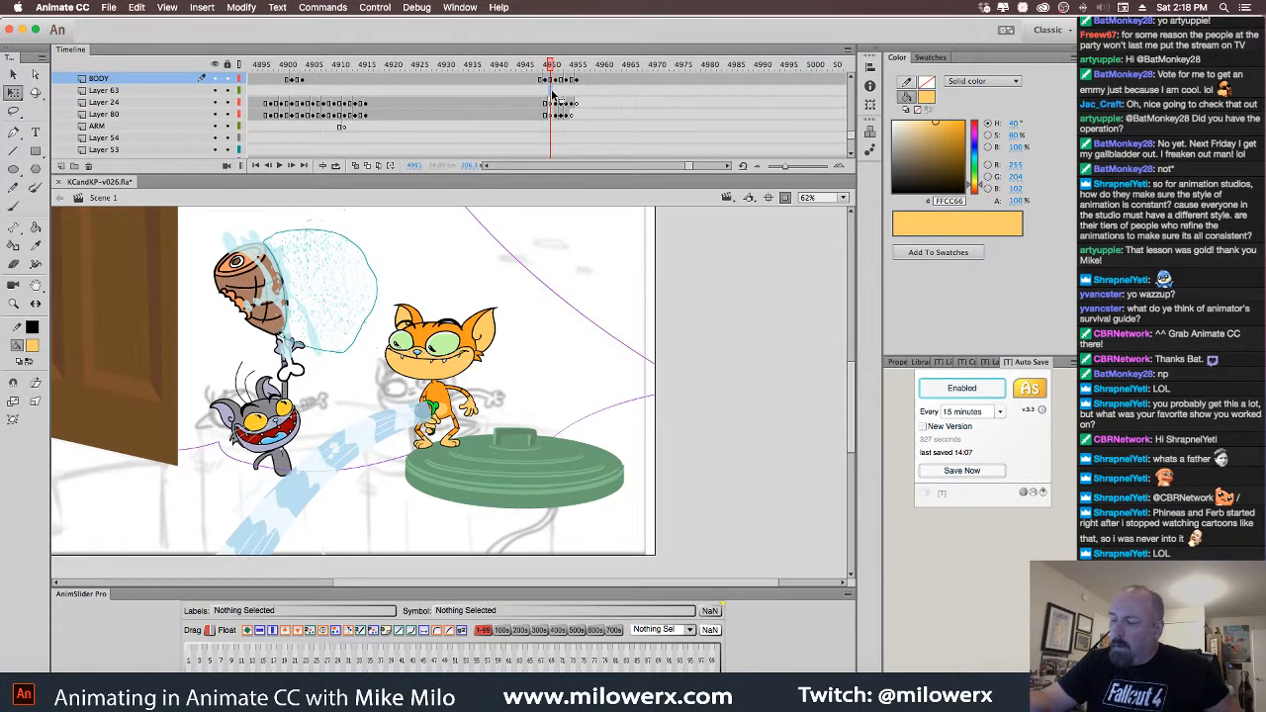
left_click(546, 92)
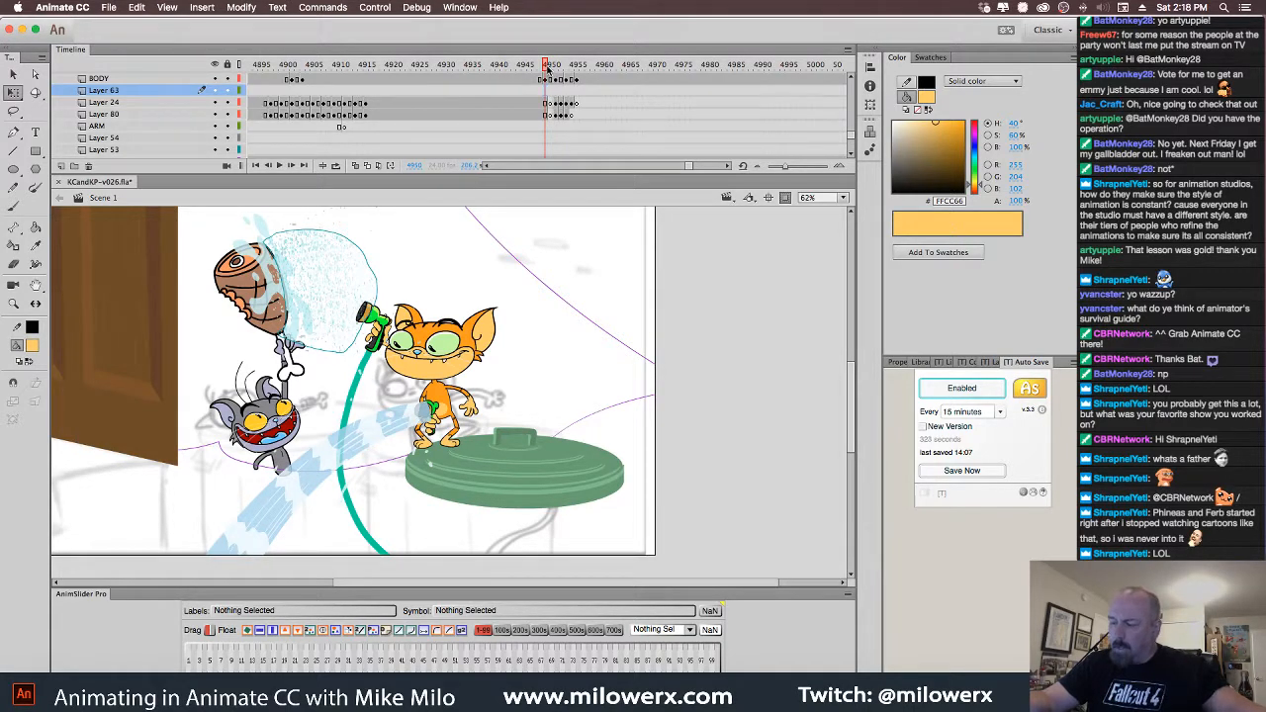
left_click_drag(547, 67, 546, 81)
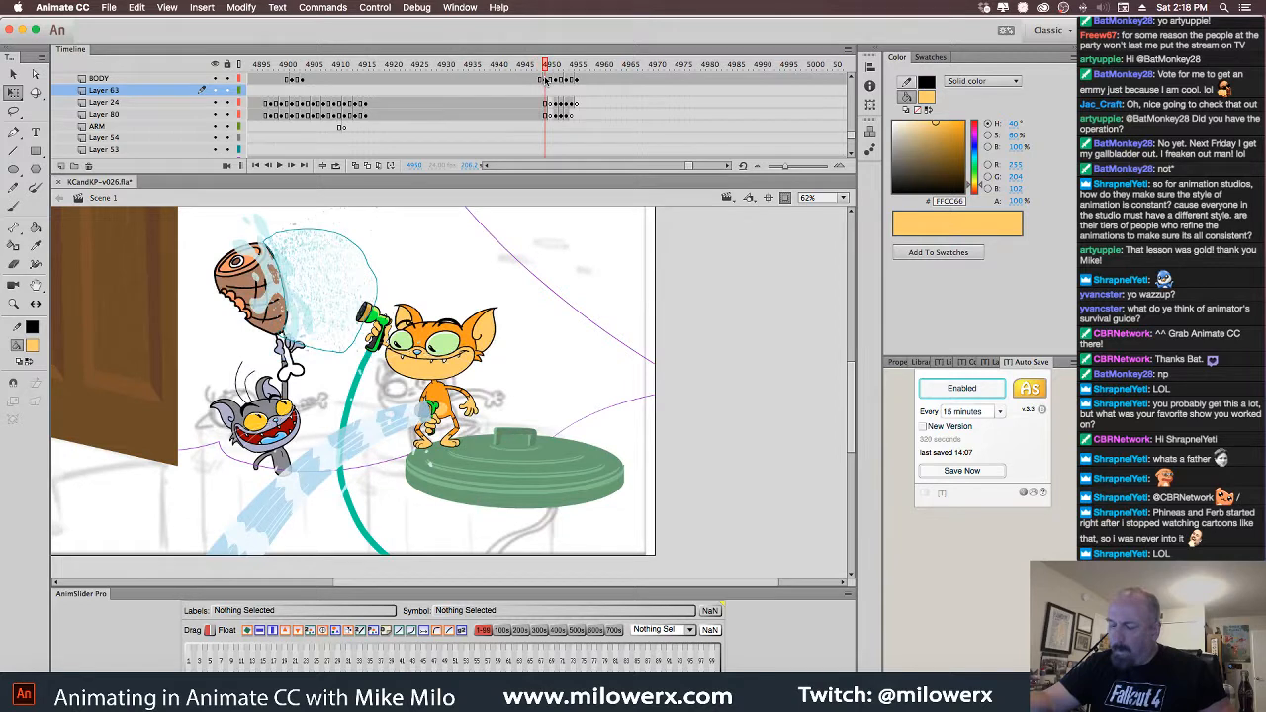
left_click(391, 331)
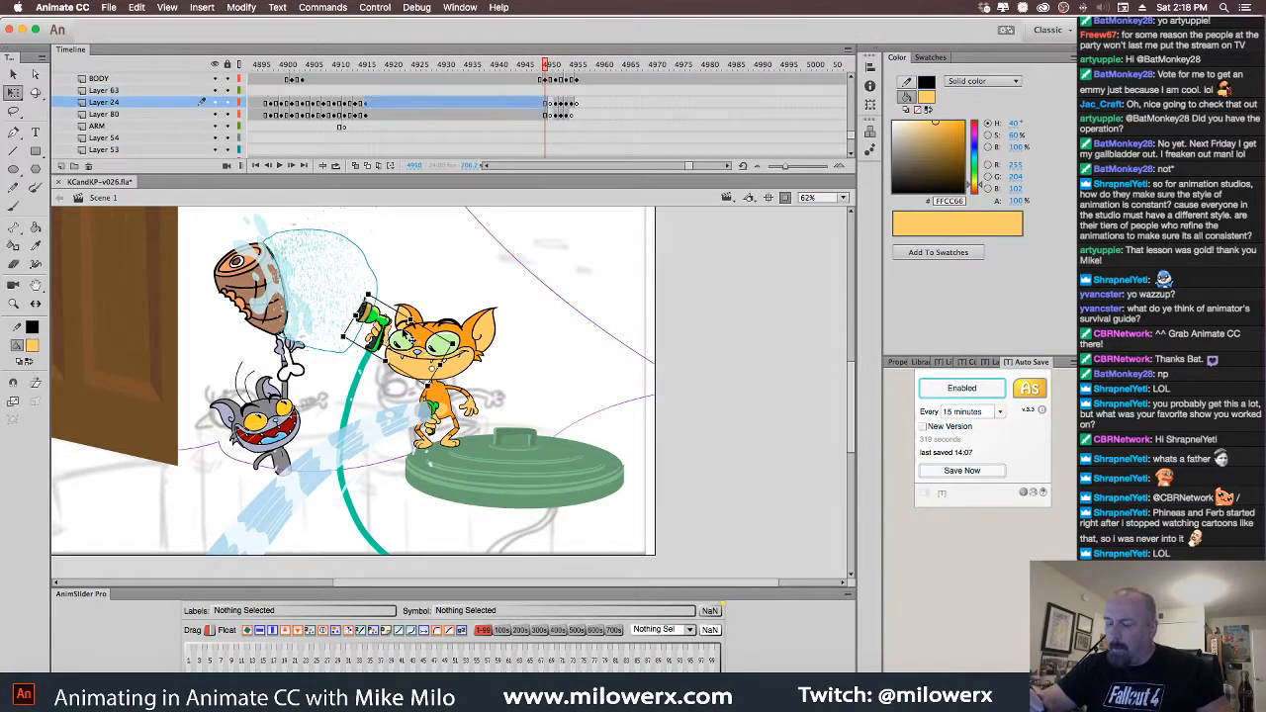
left_click(552, 105)
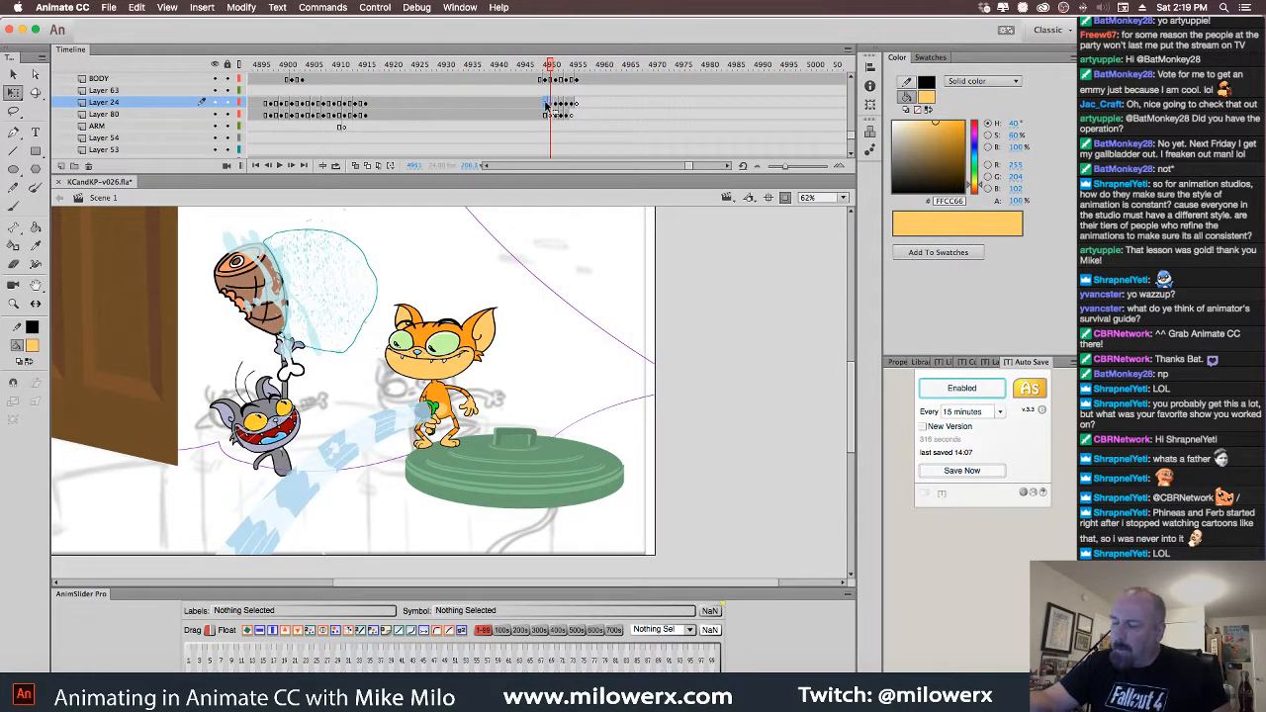
left_click_drag(546, 106, 546, 118)
left_click(553, 117)
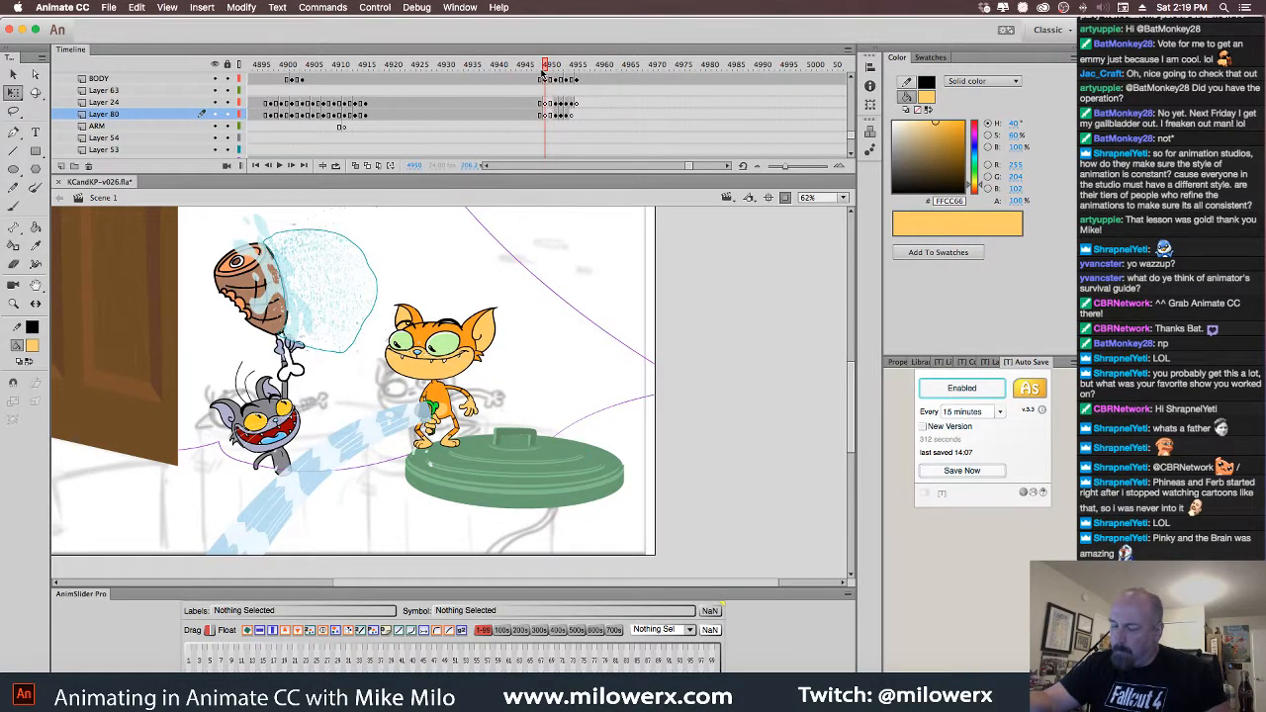
Flip between frames 4949 and 4950 to confirm the hose now disappears
left_click(539, 71)
left_click(545, 71)
left_click(541, 72)
left_click(546, 72)
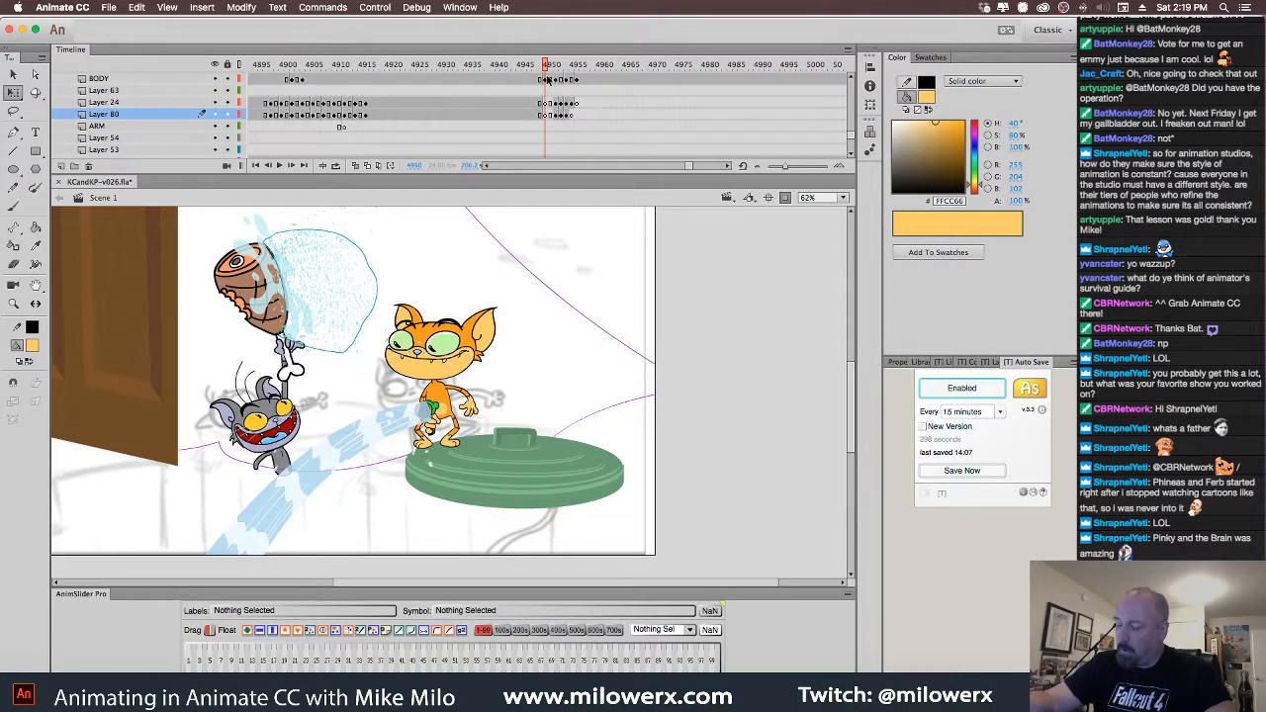
Move the Layer 79 water spray up to the hose nozzle and rotate it to point right
mouse_move(545, 68)
left_mouse_down()
mouse_move(535, 71)
mouse_move(556, 76)
left_mouse_up()
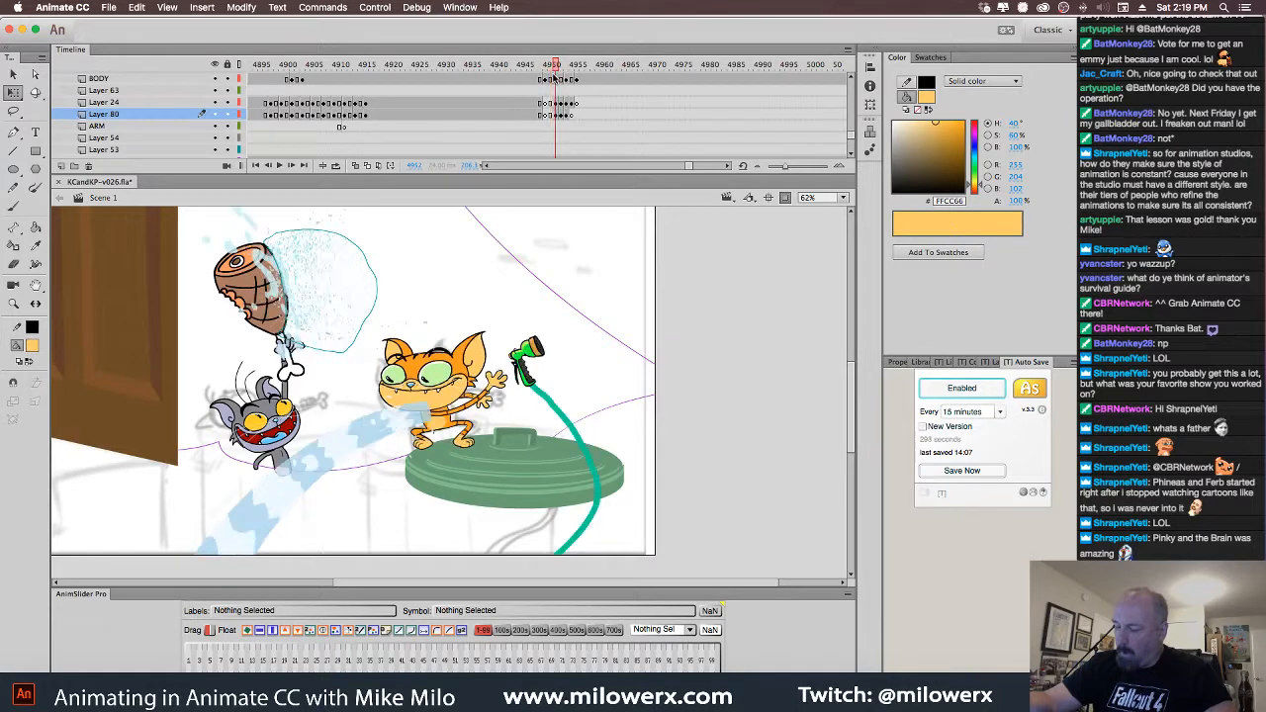
left_click(432, 432)
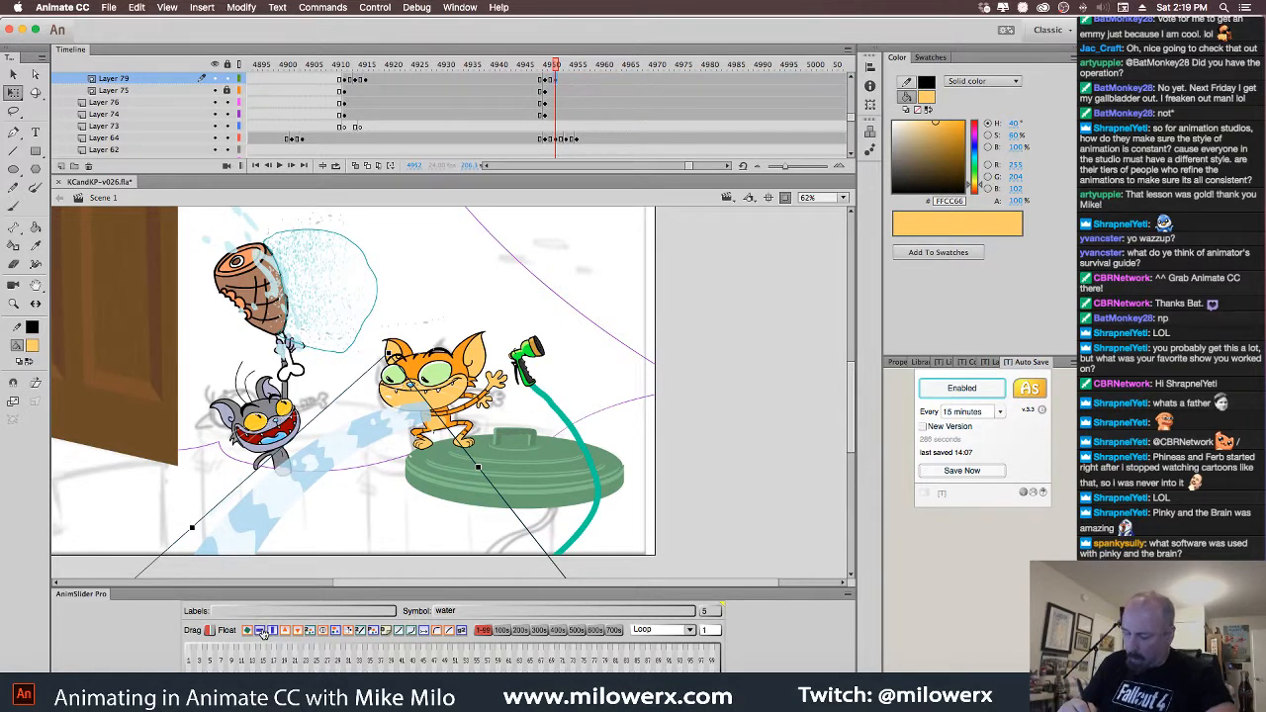
mouse_move(348, 524)
left_mouse_down()
mouse_move(712, 477)
mouse_move(742, 450)
left_mouse_up()
mouse_move(587, 287)
left_mouse_down()
mouse_move(712, 440)
mouse_move(658, 436)
mouse_move(723, 326)
left_mouse_up()
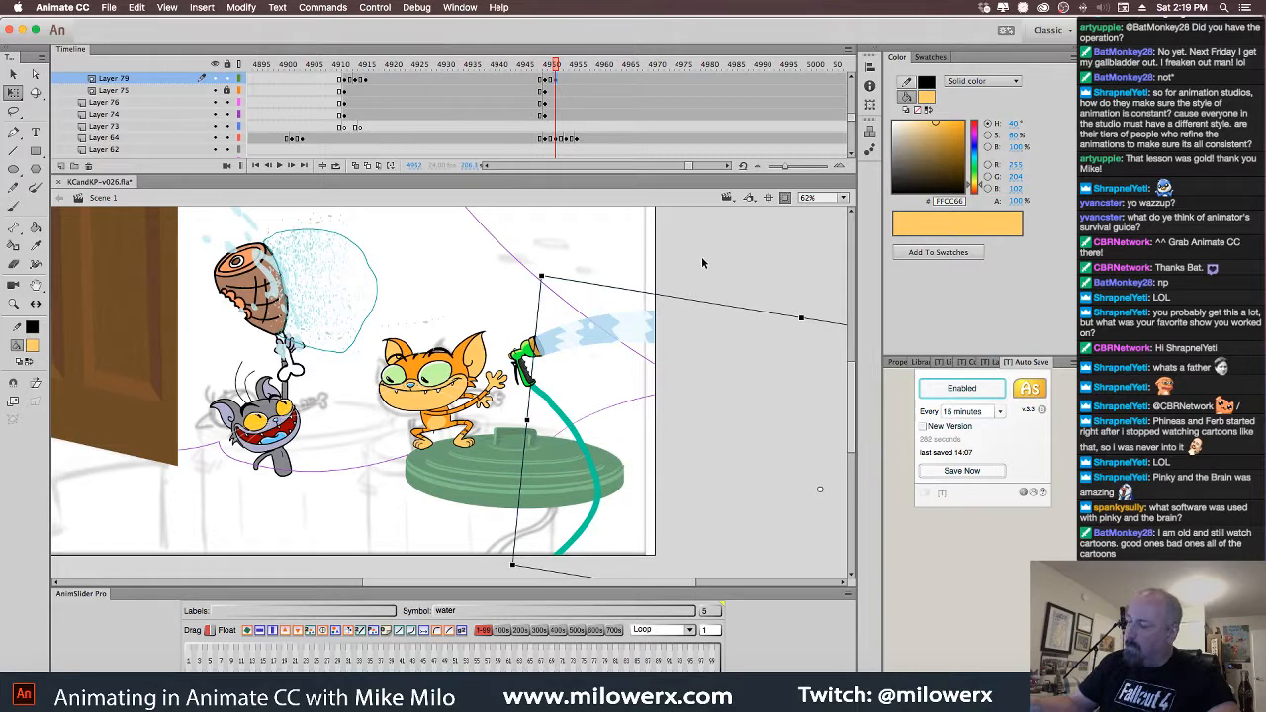
left_click(703, 263)
mouse_move(556, 66)
left_mouse_down()
mouse_move(528, 69)
mouse_move(537, 89)
mouse_move(584, 92)
mouse_move(545, 96)
mouse_move(570, 91)
left_mouse_up()
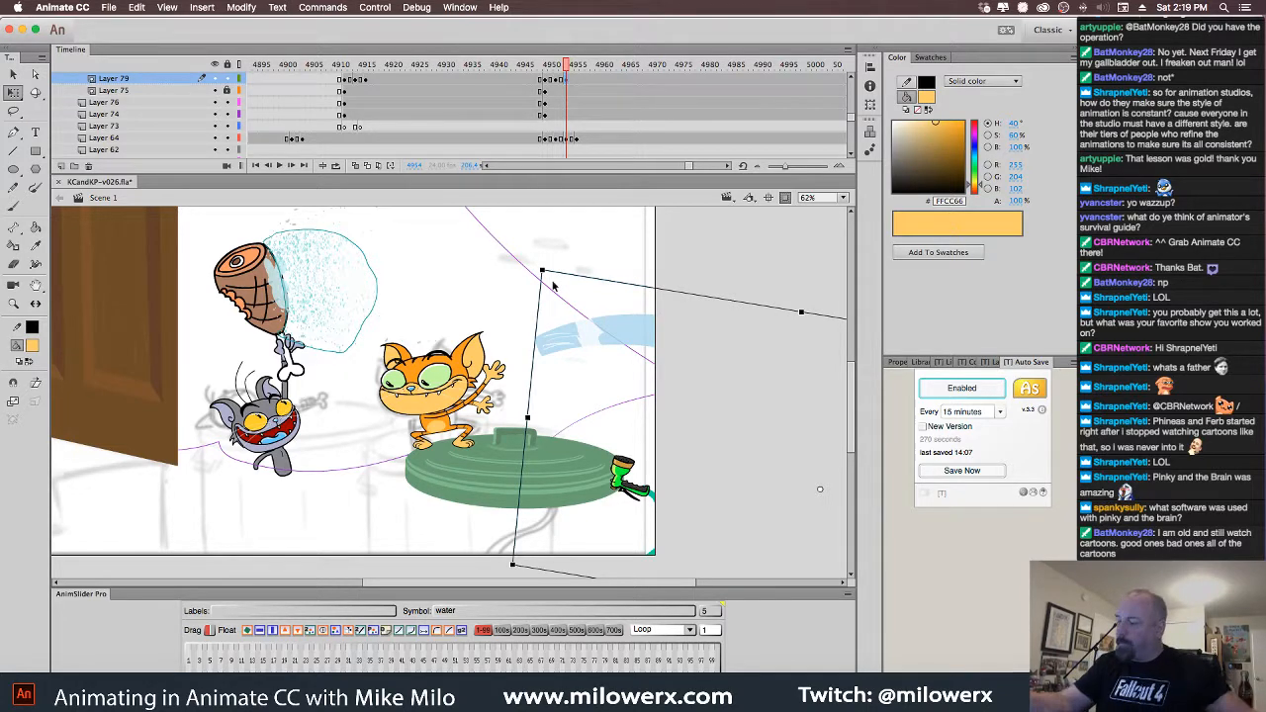
Swing the spray down-right, rotating it about 11 degrees clockwise along the stage's right edge
left_click_drag(552, 277, 661, 275)
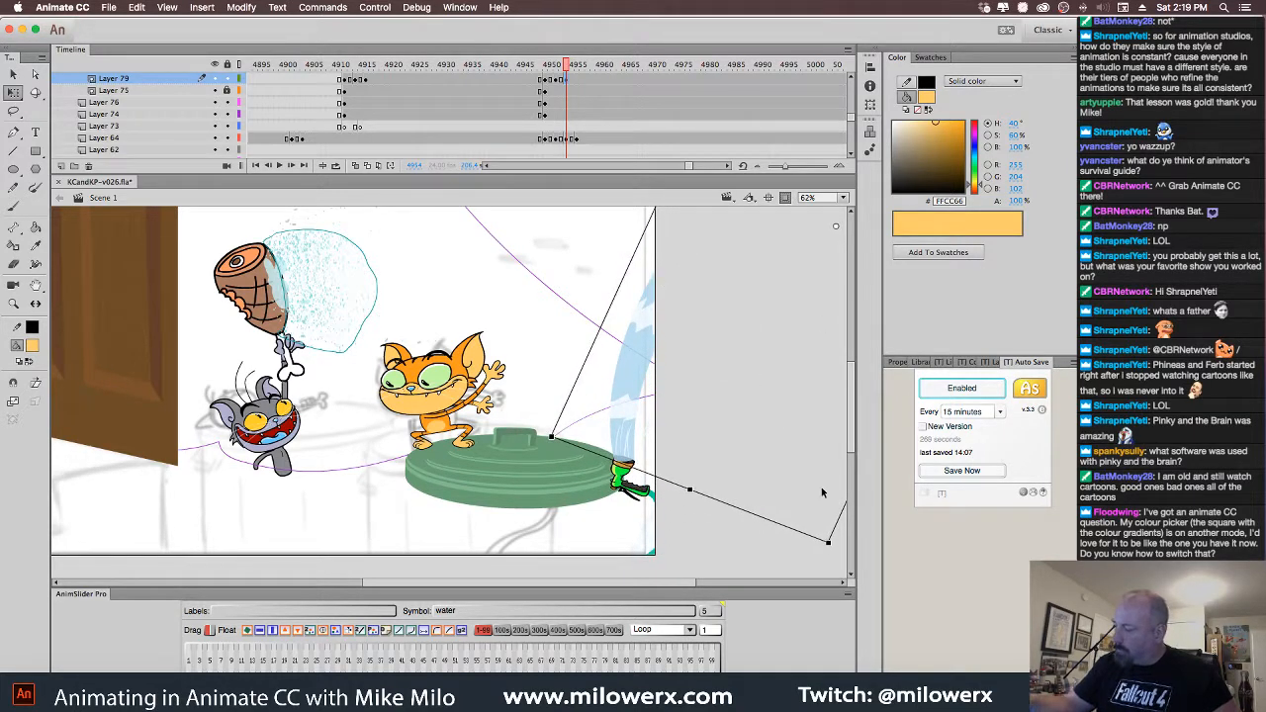
left_click_drag(837, 557, 767, 571)
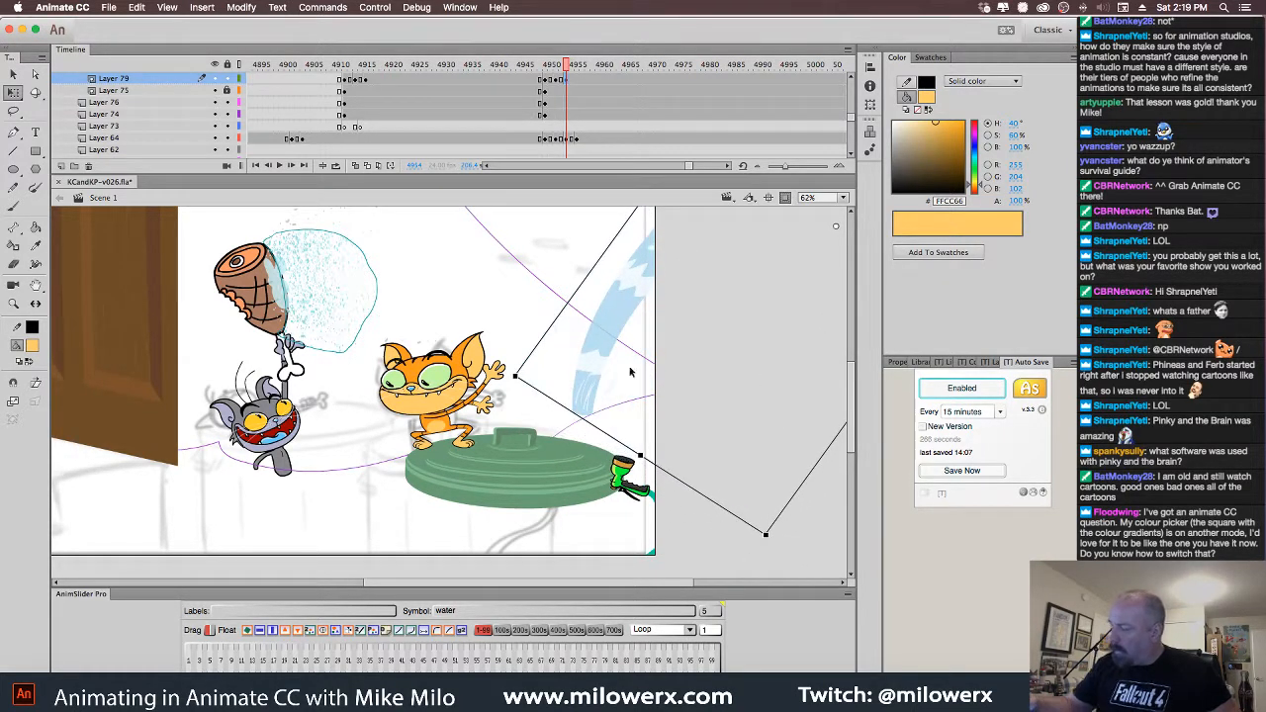
left_click_drag(630, 372, 644, 376)
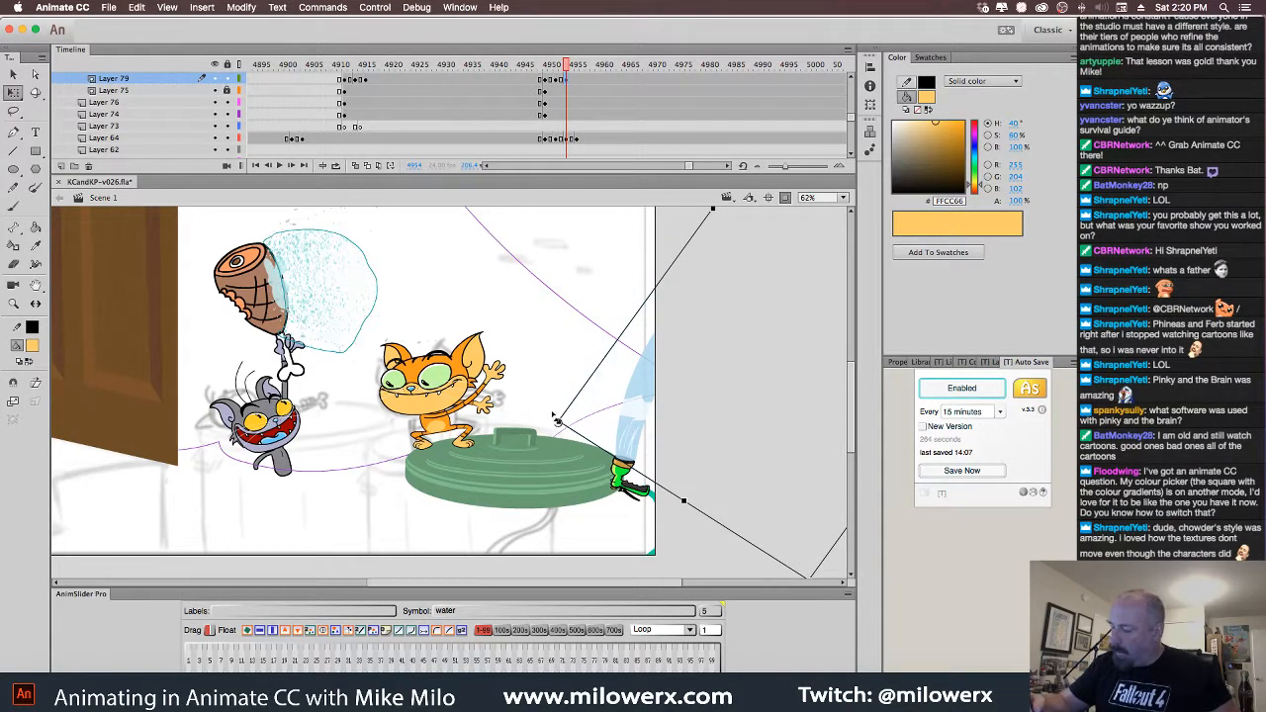
left_click_drag(555, 416, 541, 372)
left_click_drag(619, 374, 638, 415)
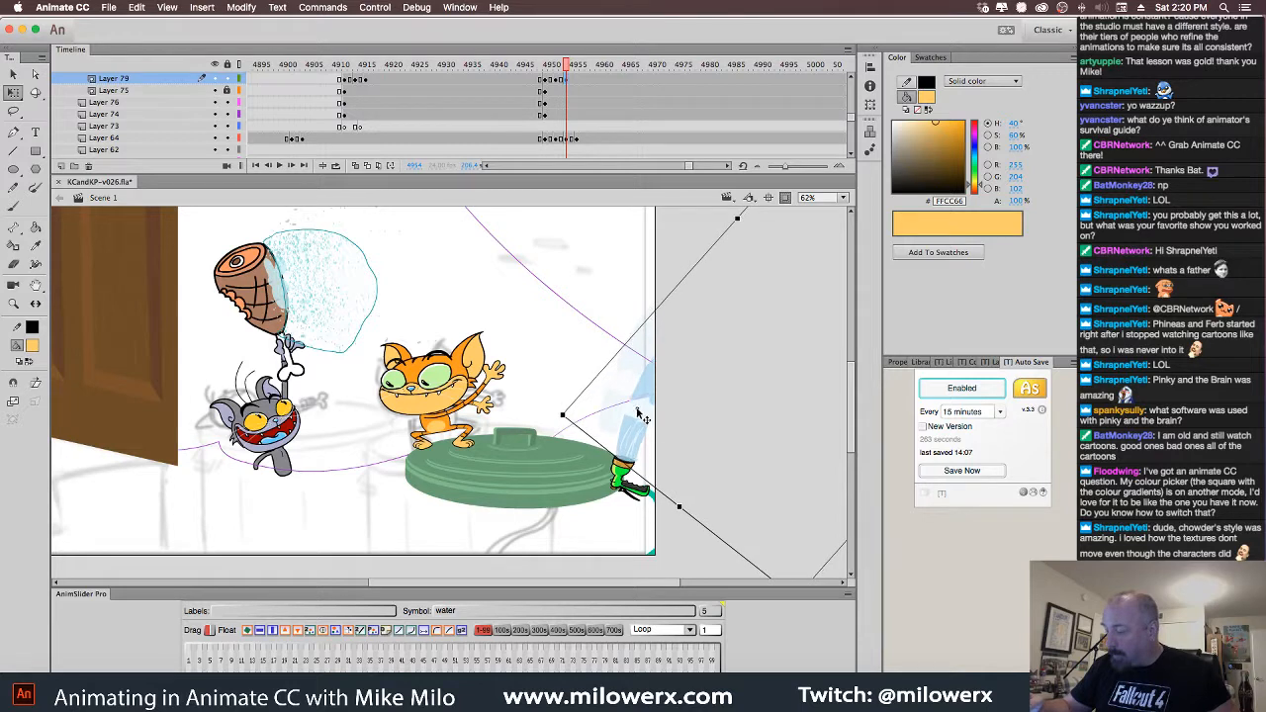
left_click(572, 67)
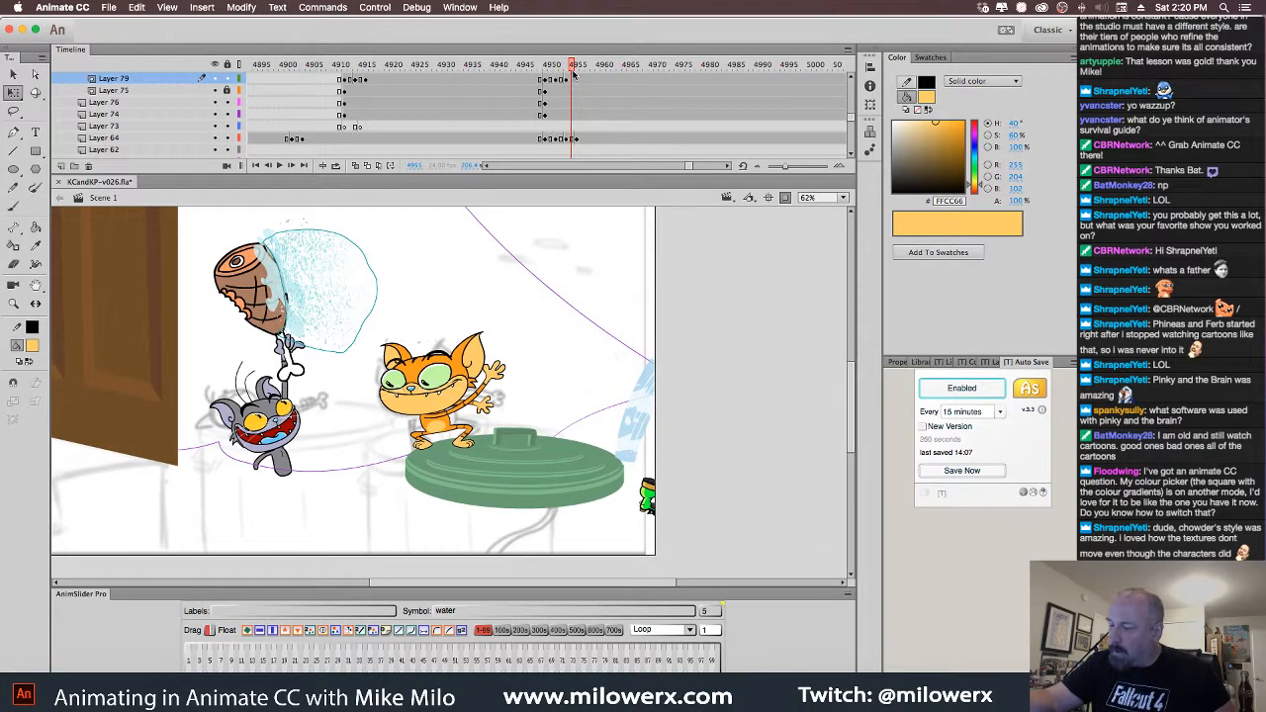
left_click(568, 68)
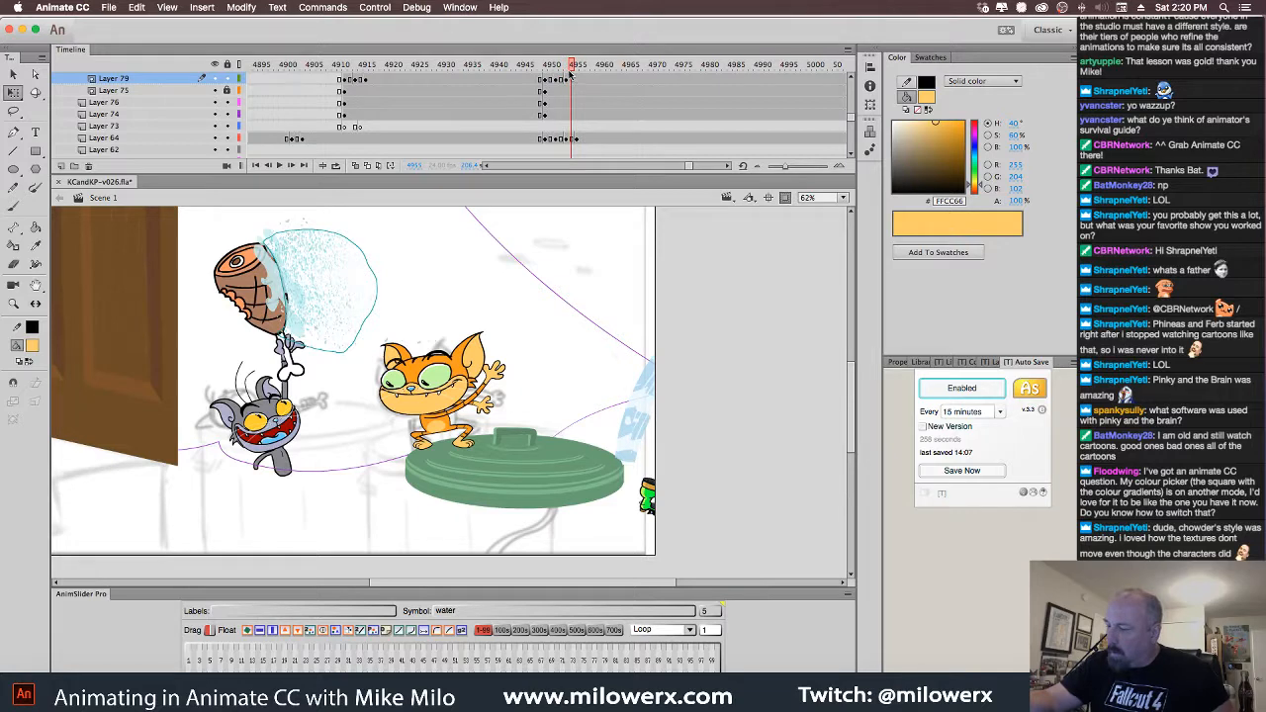
left_click_drag(570, 74, 561, 68)
left_click(565, 80)
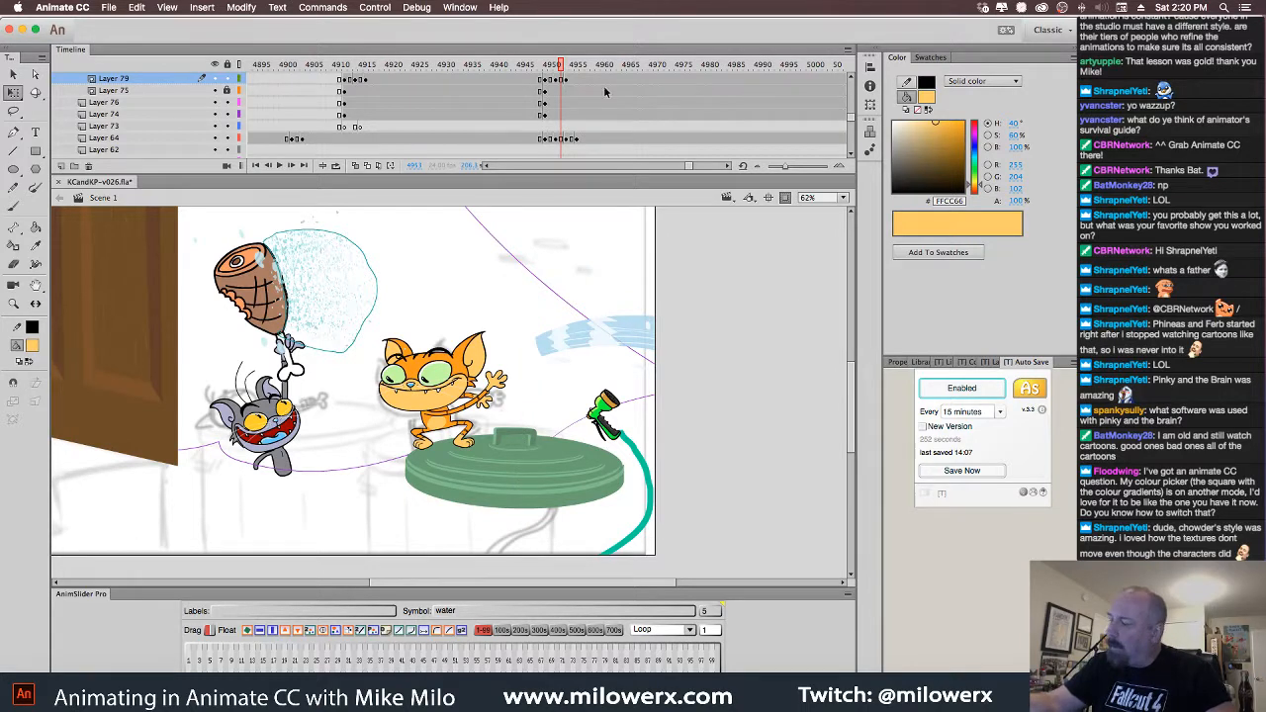
Preview the hose-and-spray animation and select the water spray symbol
scroll(852, 153, "down", 5)
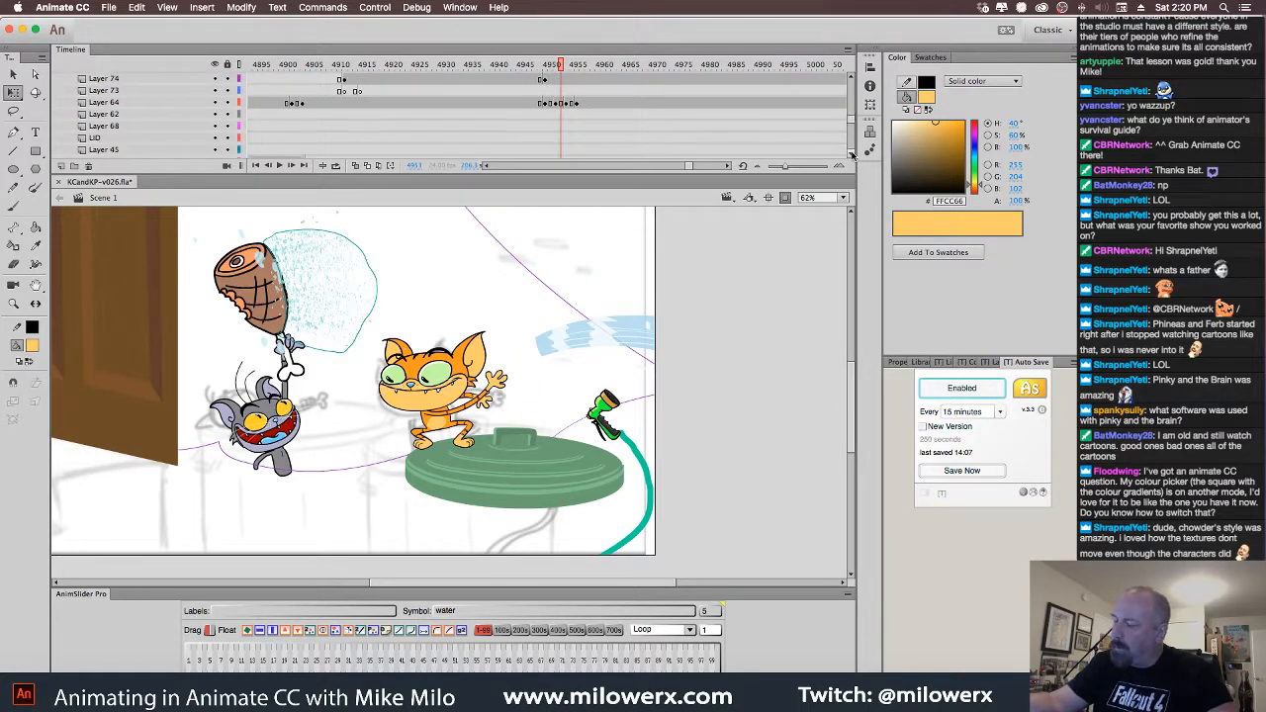
scroll(852, 154, "down", 6)
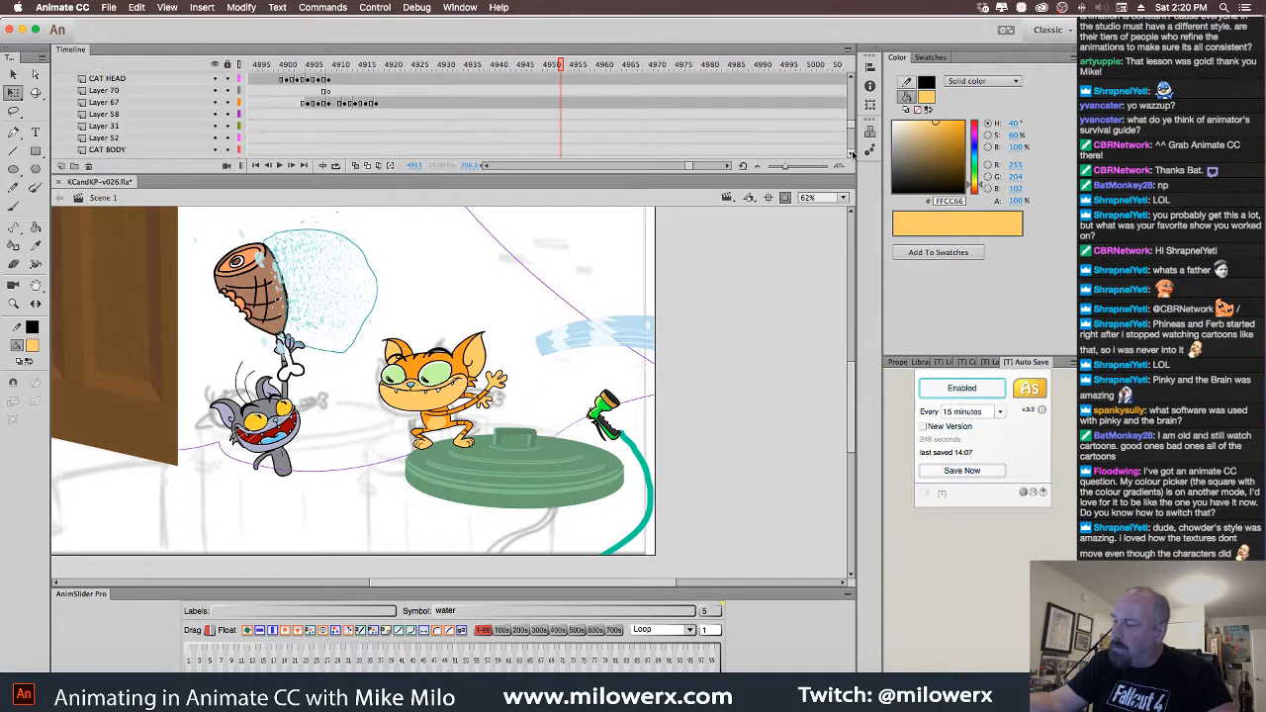
left_click(621, 414)
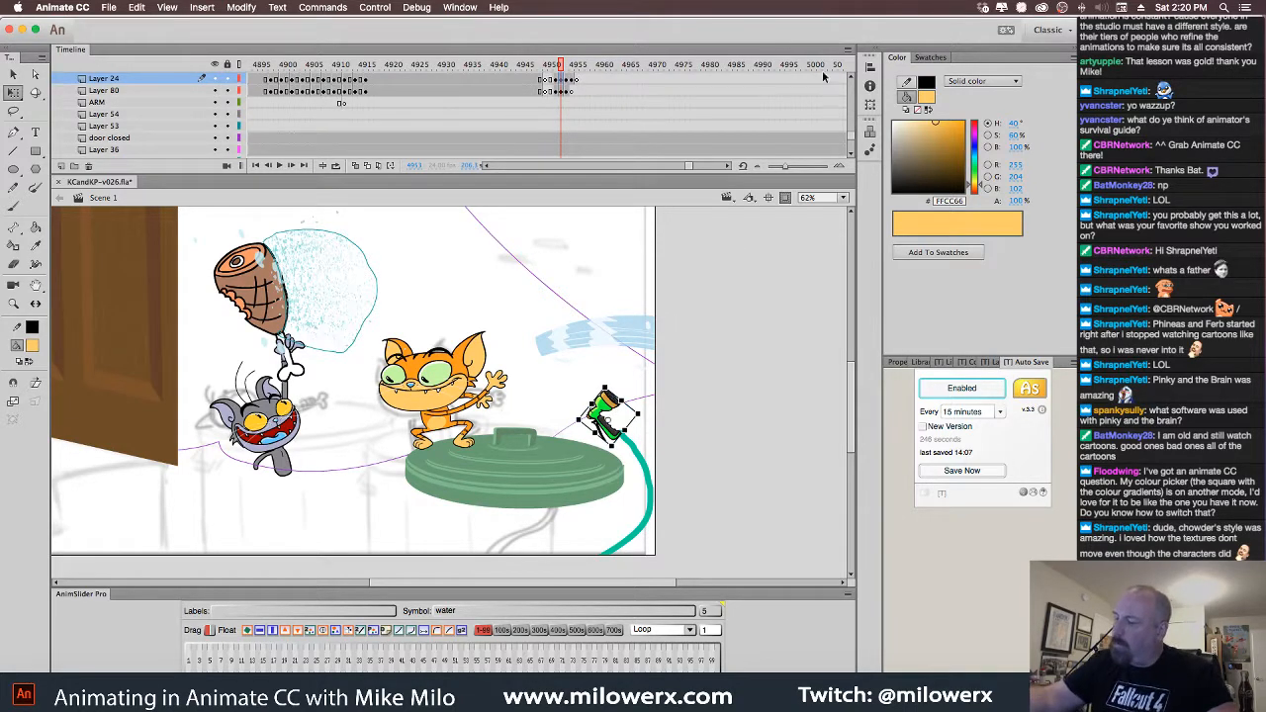
scroll(848, 79, "up", 5)
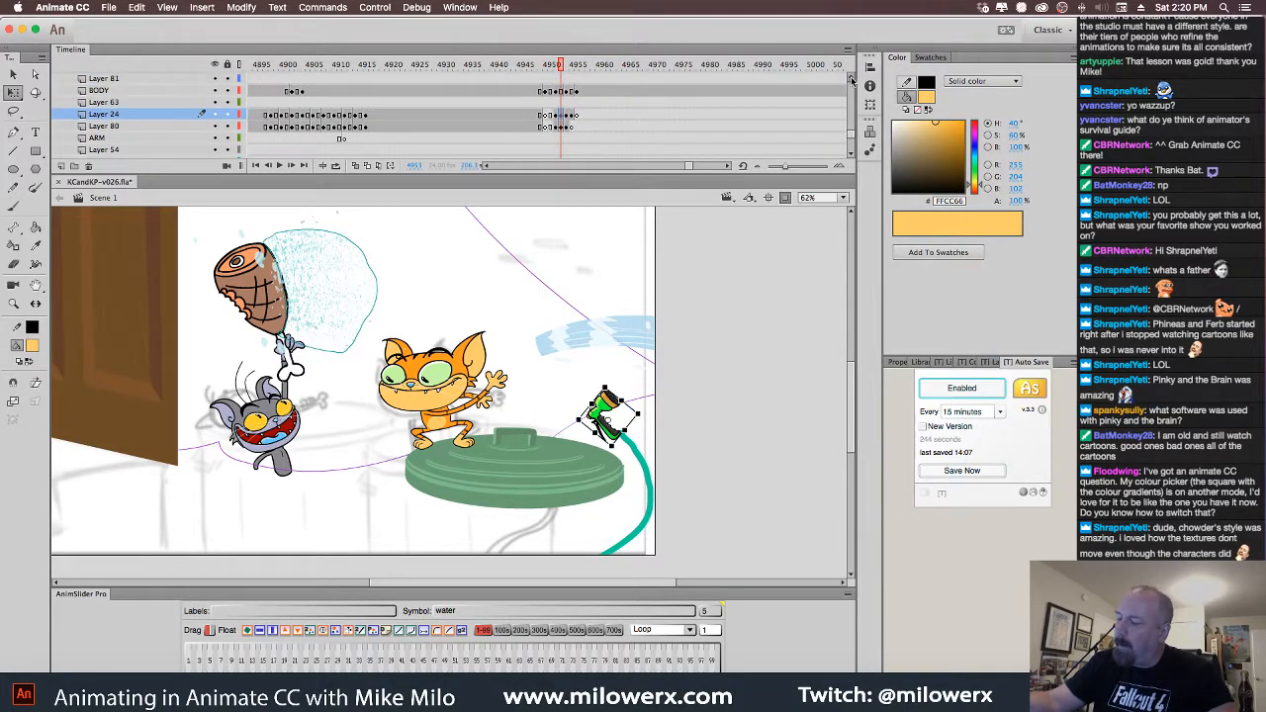
key("Return")
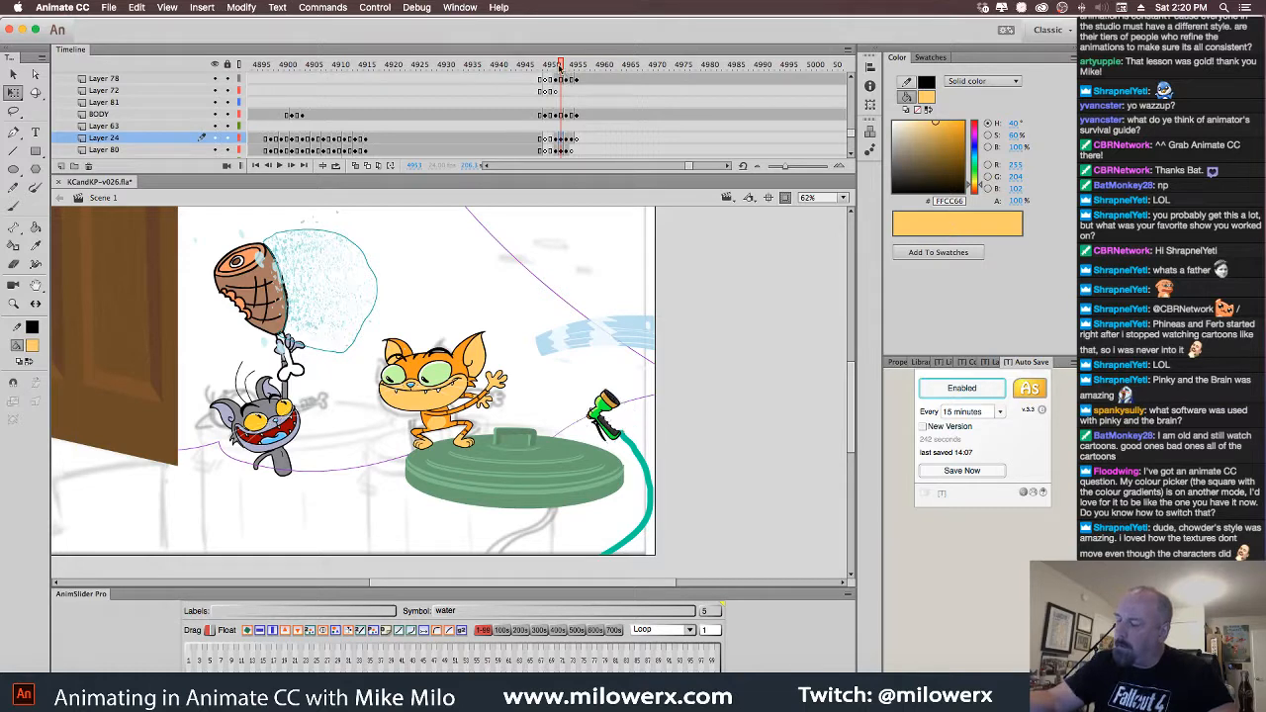
left_click(617, 332)
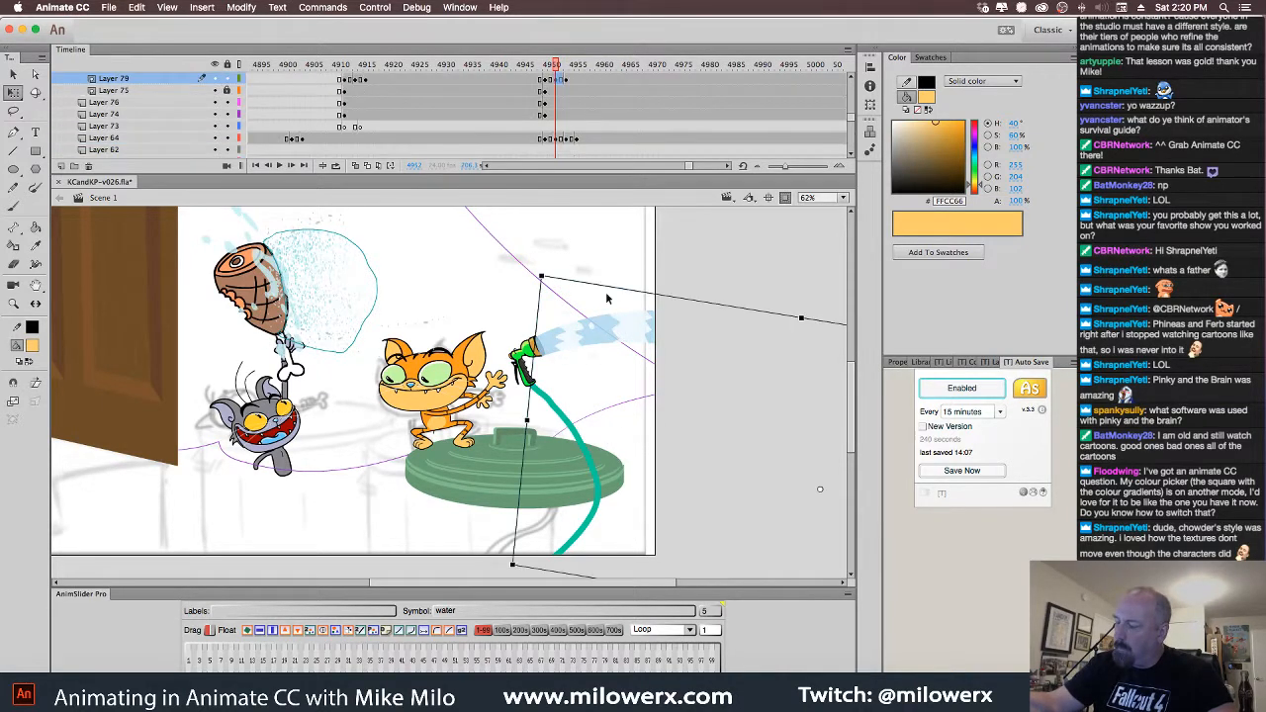
Review frames 4949–4954, then rotate and lower the water spray onto the nozzle at frame 4950
left_click(567, 81)
mouse_move(561, 79)
left_mouse_down()
mouse_move(541, 71)
mouse_move(550, 75)
left_mouse_up()
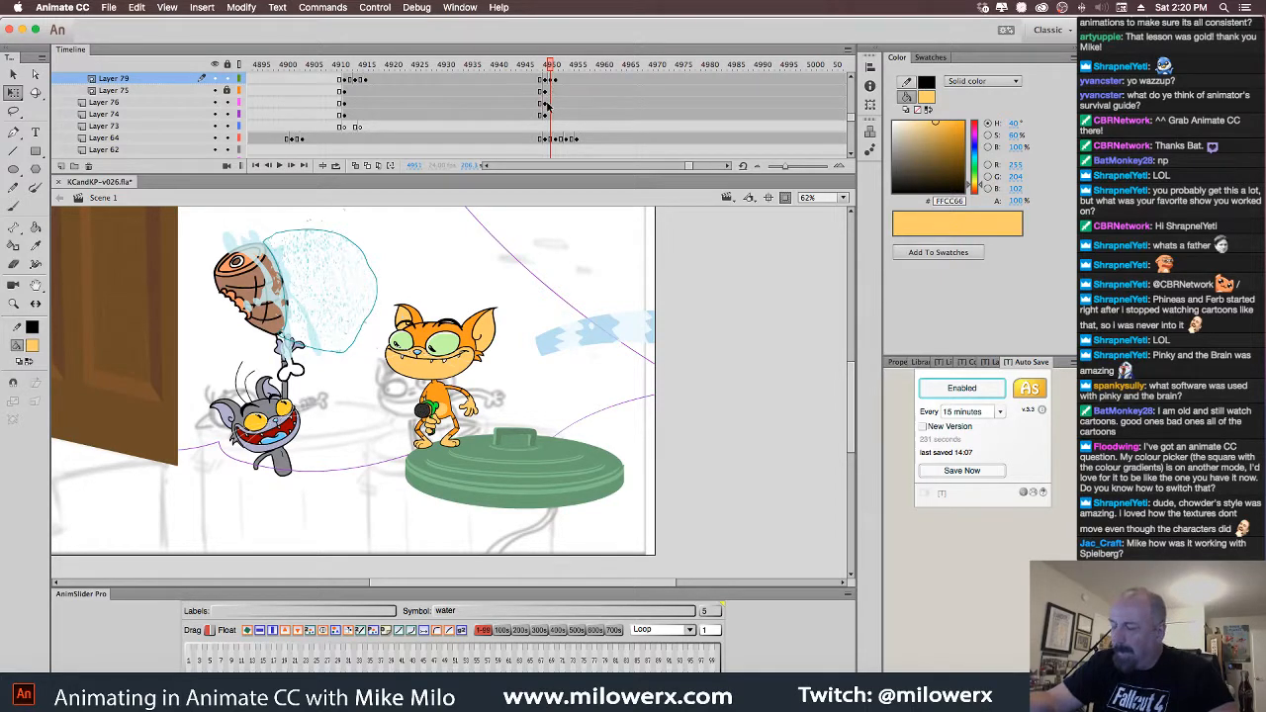
mouse_move(551, 75)
left_mouse_down()
mouse_move(559, 87)
mouse_move(532, 71)
mouse_move(561, 77)
left_mouse_up()
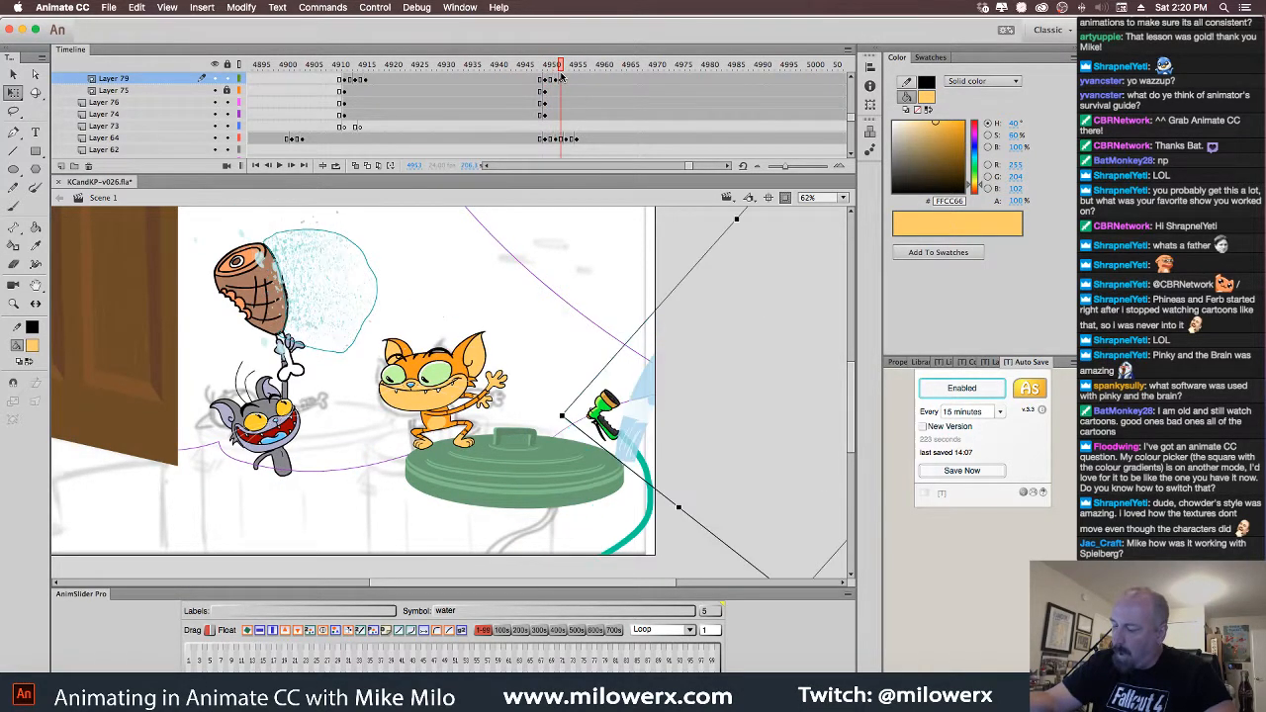
key("Escape")
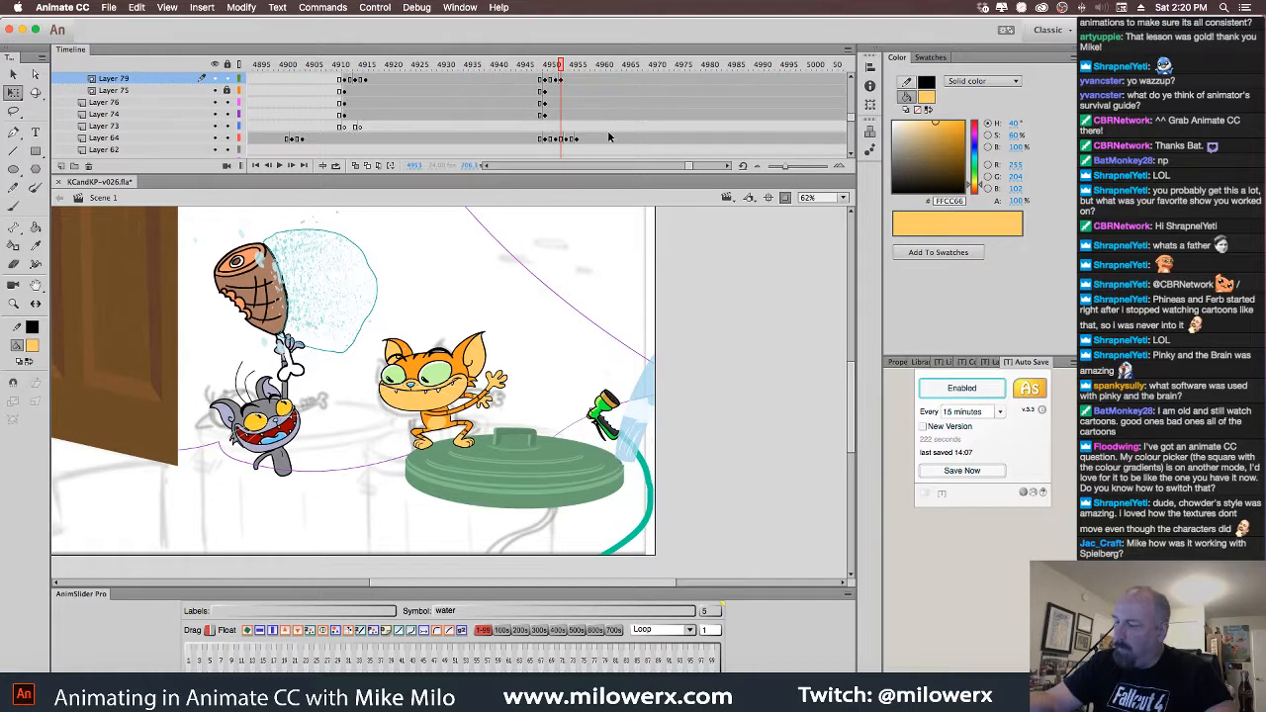
left_click(644, 409)
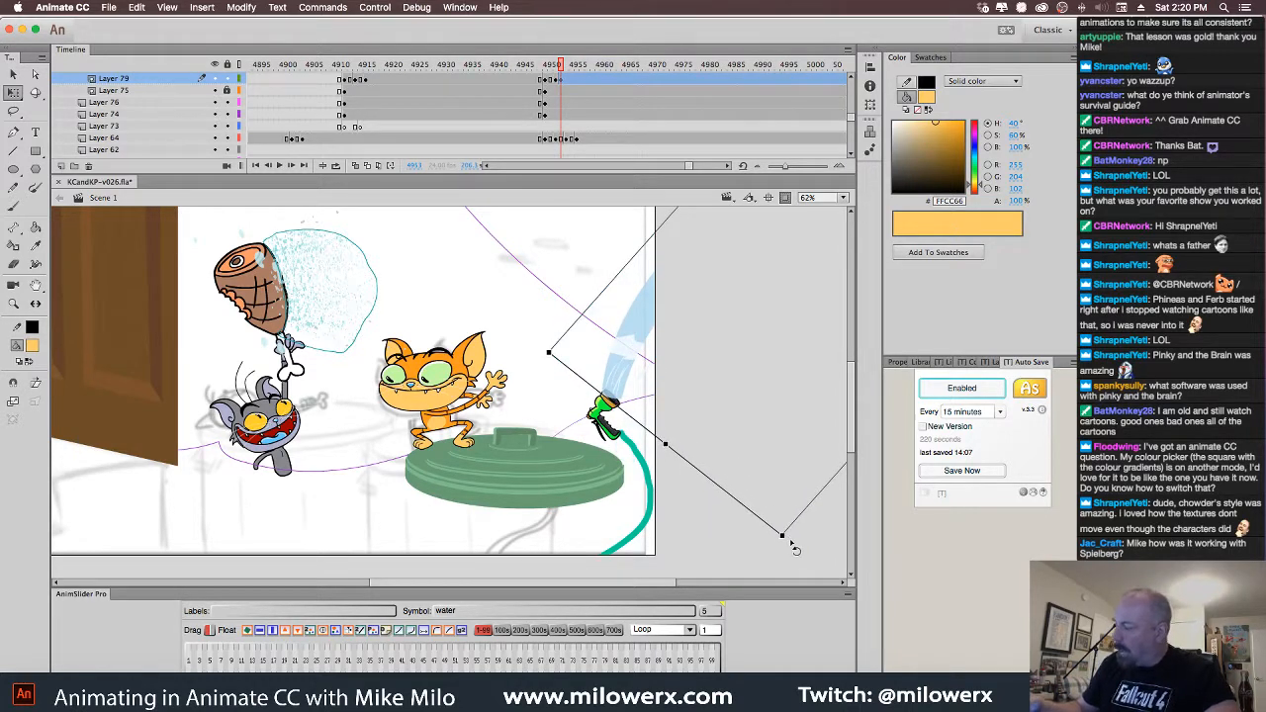
mouse_move(795, 547)
left_mouse_down()
mouse_move(758, 554)
mouse_move(654, 493)
mouse_move(681, 343)
mouse_move(659, 347)
left_mouse_up()
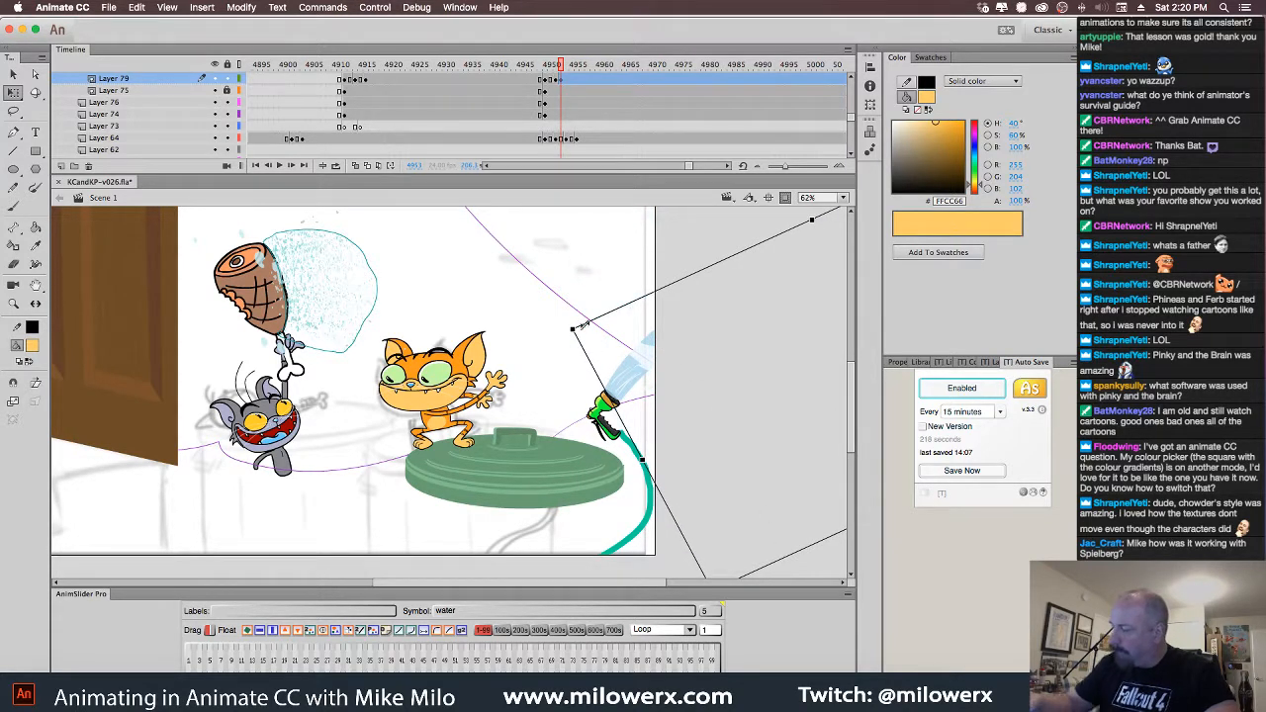
left_click_drag(574, 328, 582, 284)
mouse_move(639, 334)
left_mouse_down()
mouse_move(646, 386)
mouse_move(643, 370)
left_mouse_up()
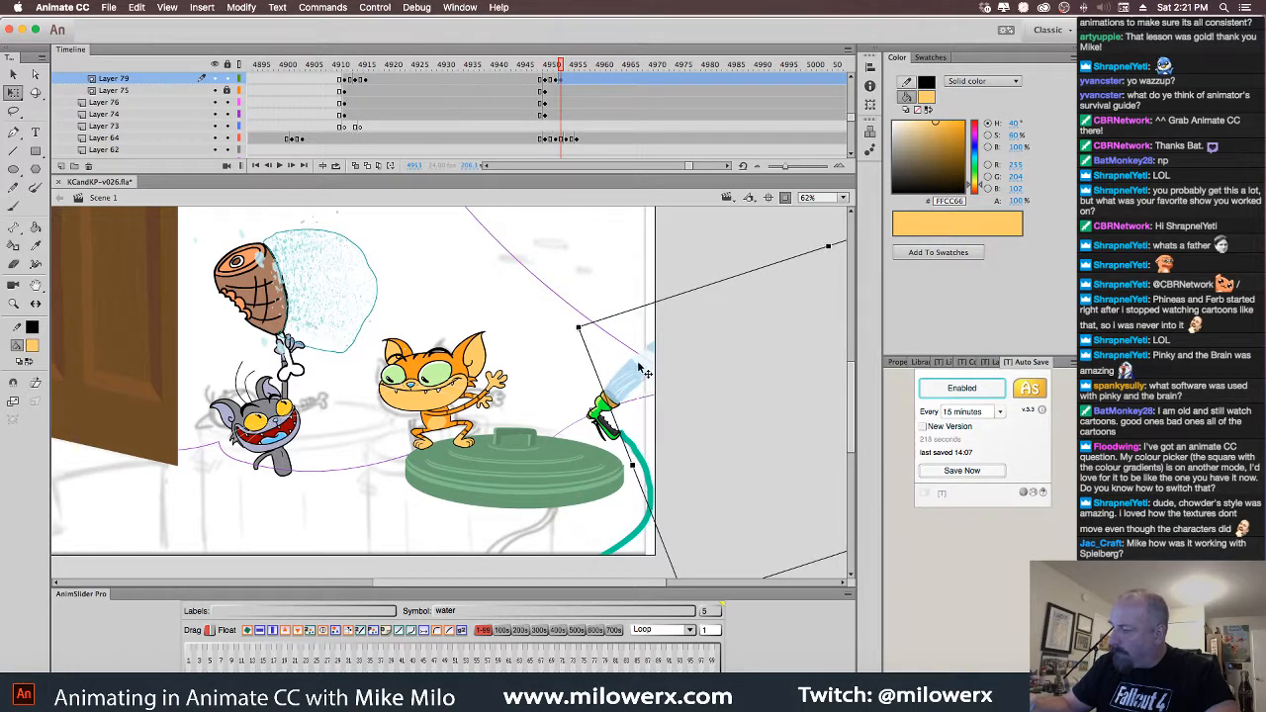
On frame 4954, move the water spray down and rotate it to match the nozzle
left_click_drag(564, 66, 569, 66)
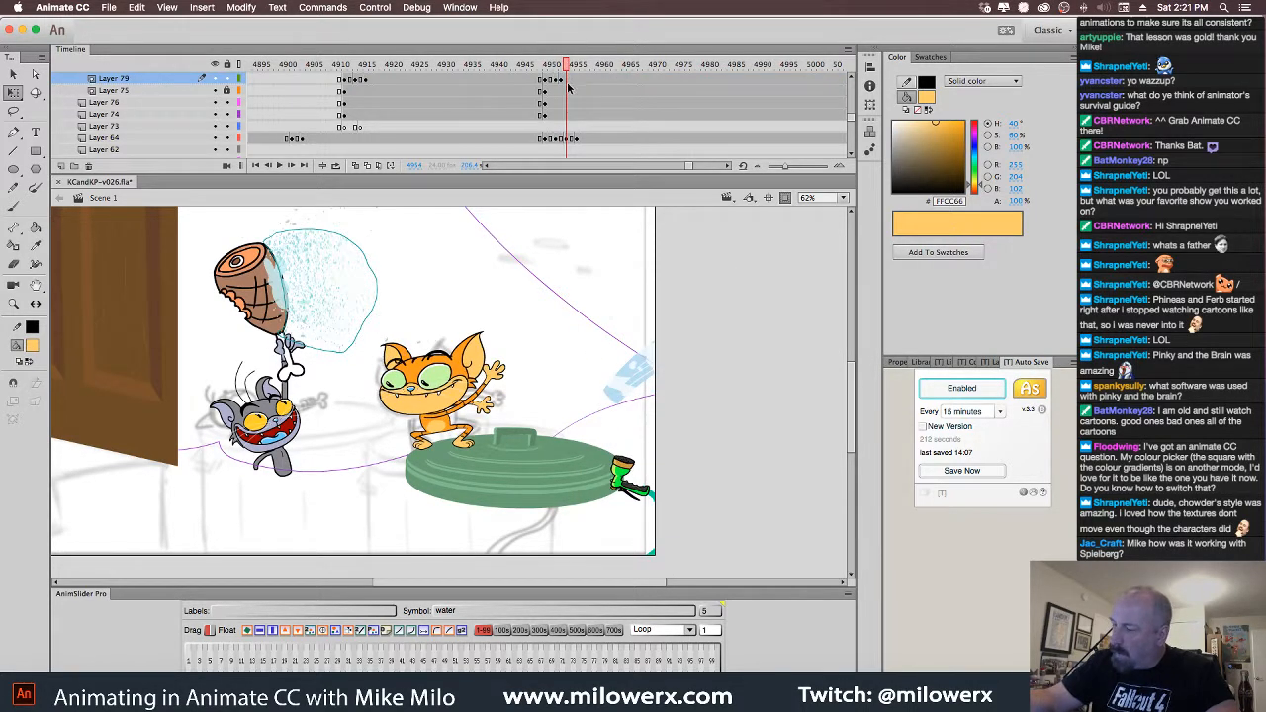
left_click(639, 382)
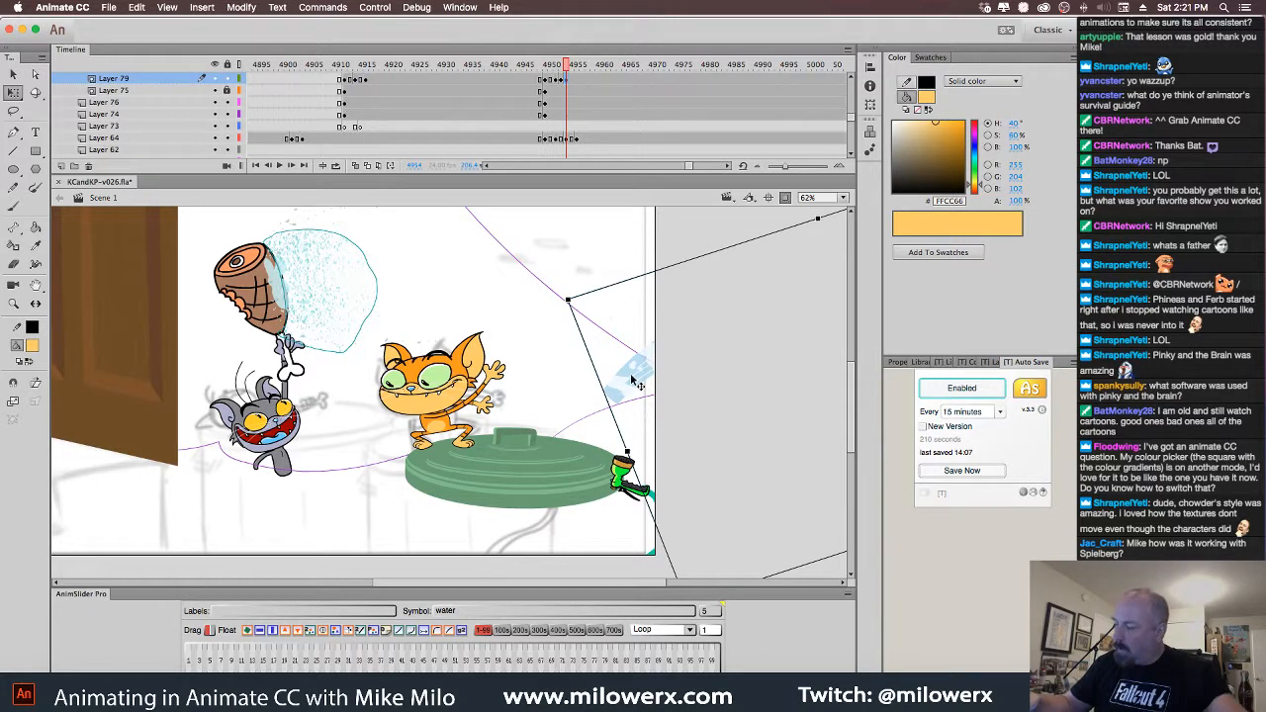
left_click_drag(632, 380, 648, 438)
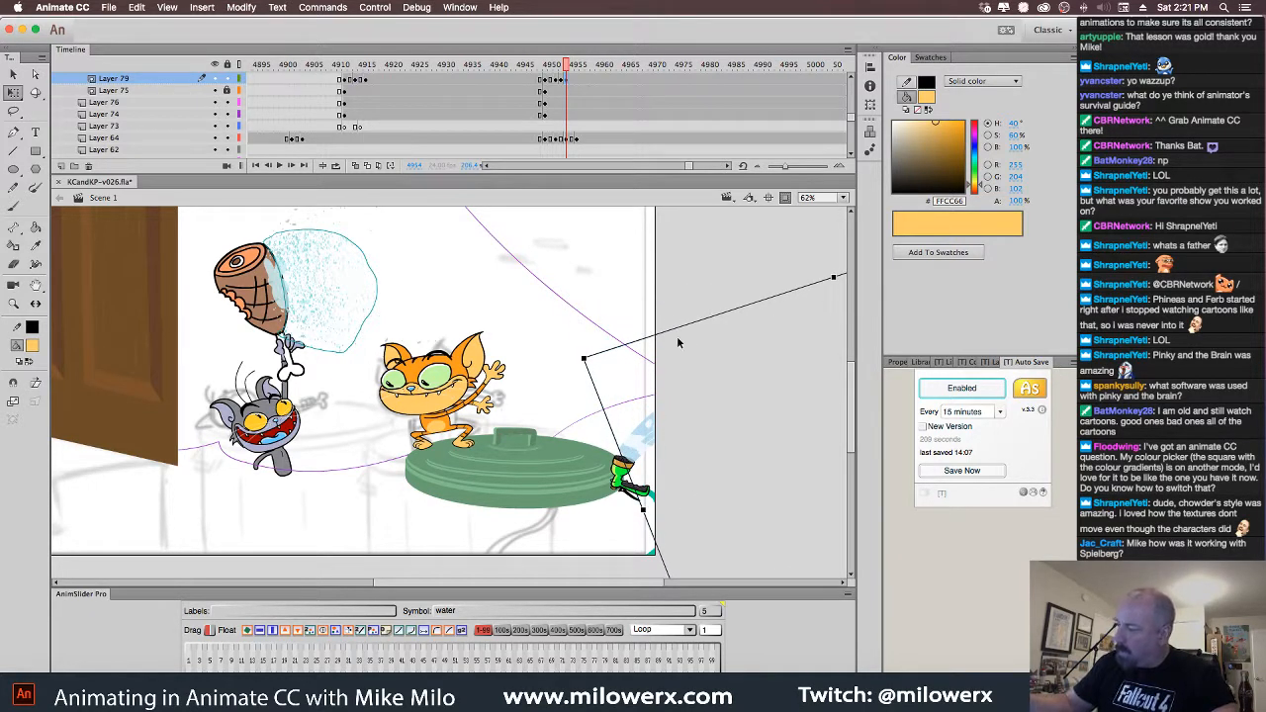
mouse_move(587, 356)
left_mouse_down()
mouse_move(558, 410)
mouse_move(627, 465)
mouse_move(655, 532)
mouse_move(645, 413)
mouse_move(623, 413)
mouse_move(625, 427)
left_mouse_up()
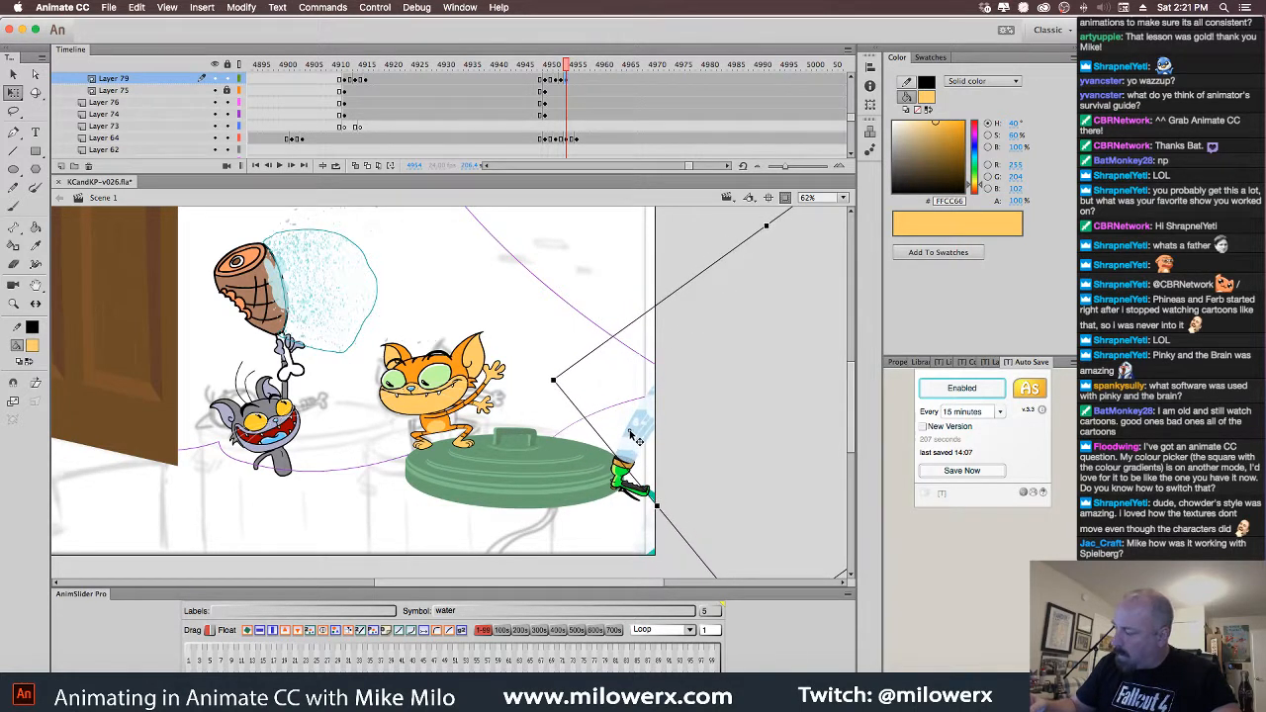
left_click_drag(552, 378, 549, 390)
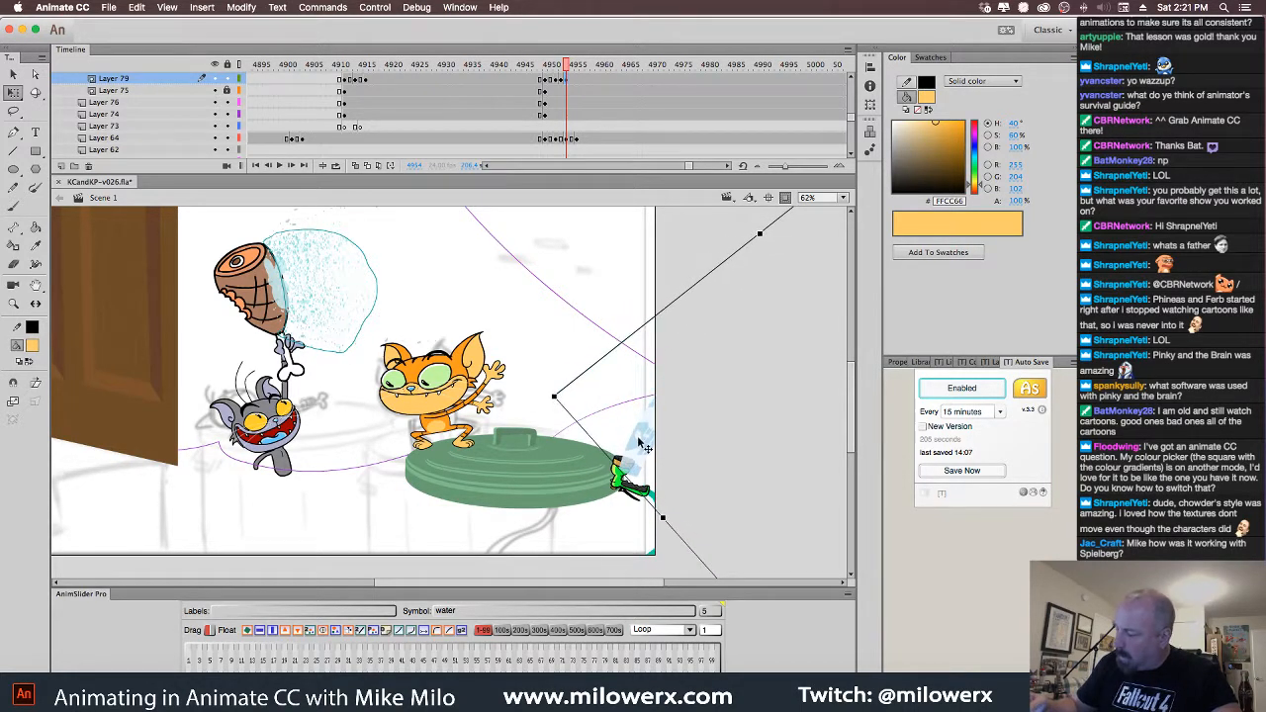
left_click_drag(640, 438, 635, 428)
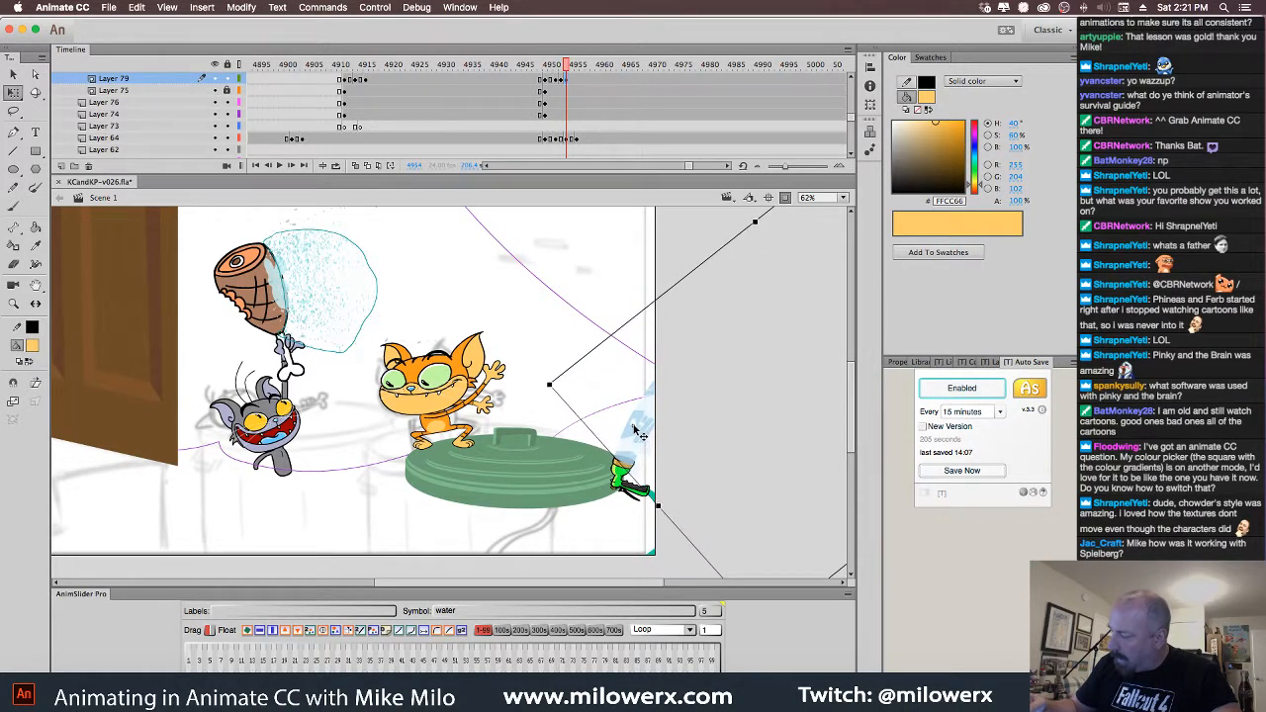
On the next frame, set the spray's pivot at its nozzle end and rotate it into alignment
left_click(572, 69)
left_click(574, 79)
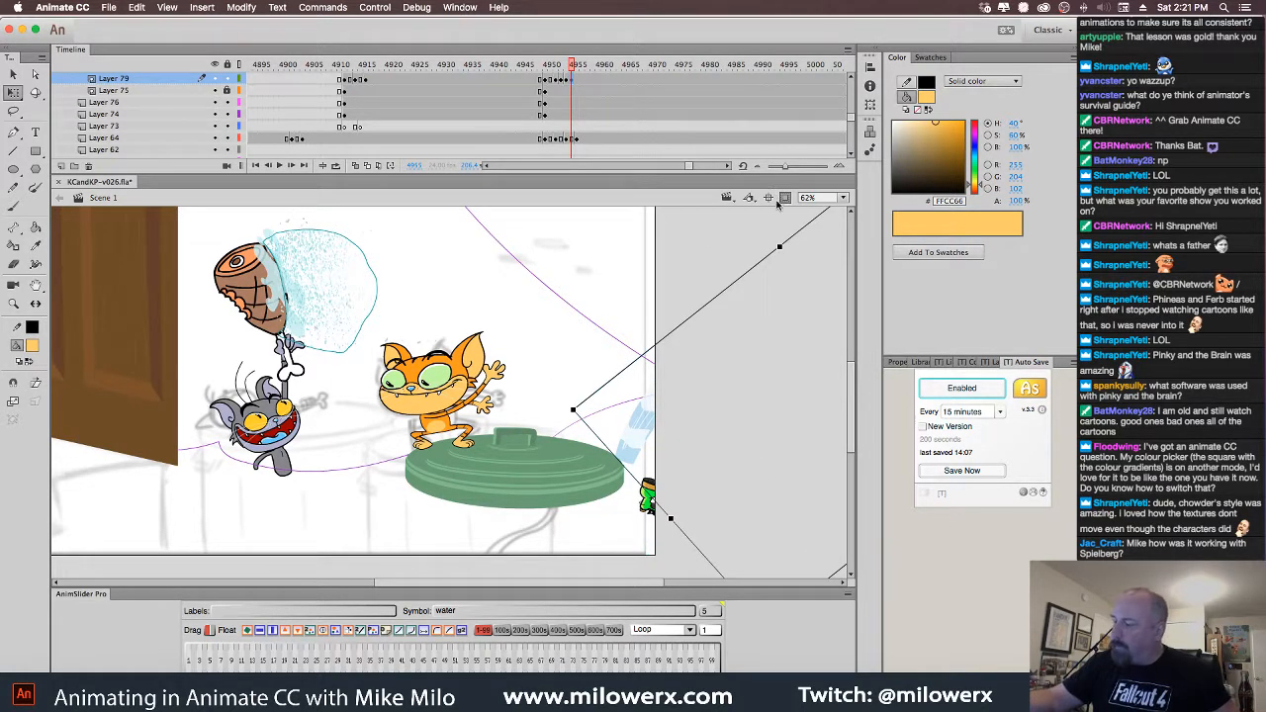
key("super+minus")
left_click_drag(764, 456, 764, 451)
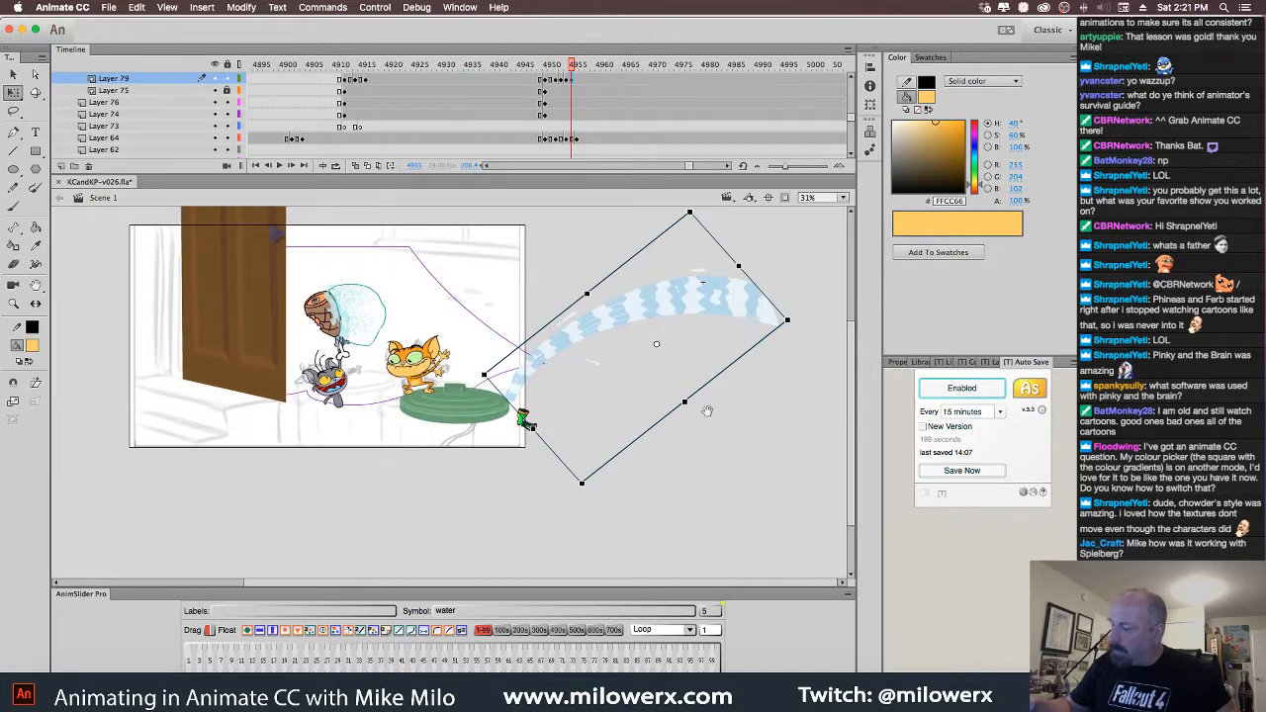
left_click_drag(656, 345, 513, 393)
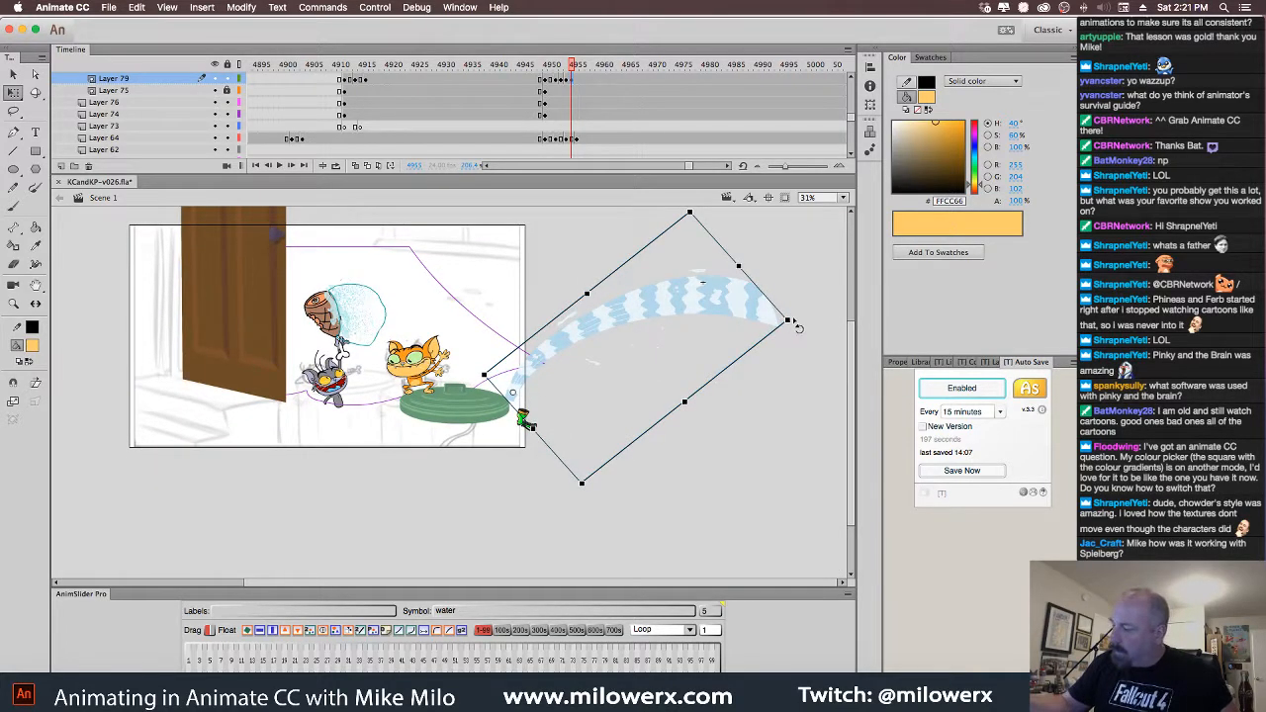
mouse_move(791, 324)
left_mouse_down()
mouse_move(683, 265)
mouse_move(572, 303)
mouse_move(726, 458)
mouse_move(773, 567)
mouse_move(736, 442)
left_mouse_up()
left_click(563, 442, "super")
left_click(563, 444, "super")
left_click_drag(708, 549, 564, 584)
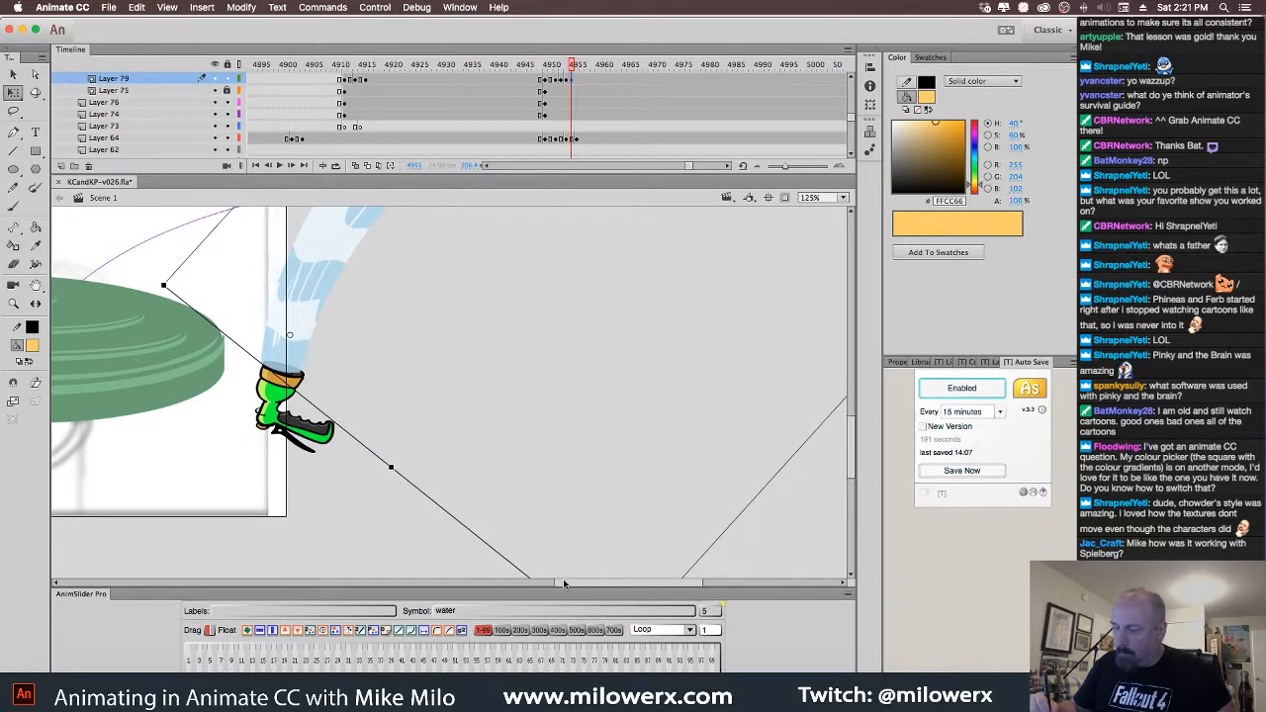
Check frames 4953–4956 and delete the water spray from frame 4956
mouse_move(574, 66)
left_mouse_down()
mouse_move(561, 67)
mouse_move(578, 81)
left_mouse_up()
left_click(579, 81)
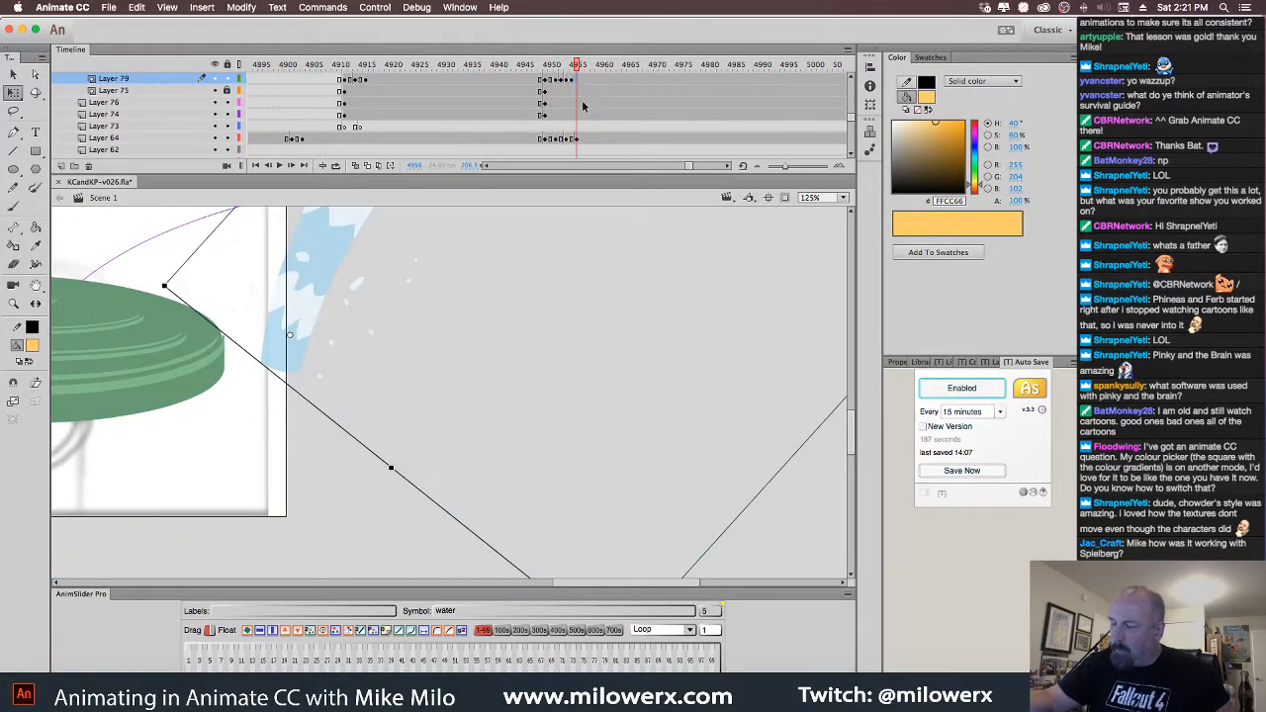
left_click(560, 286, "alt")
left_click(564, 291, "alt")
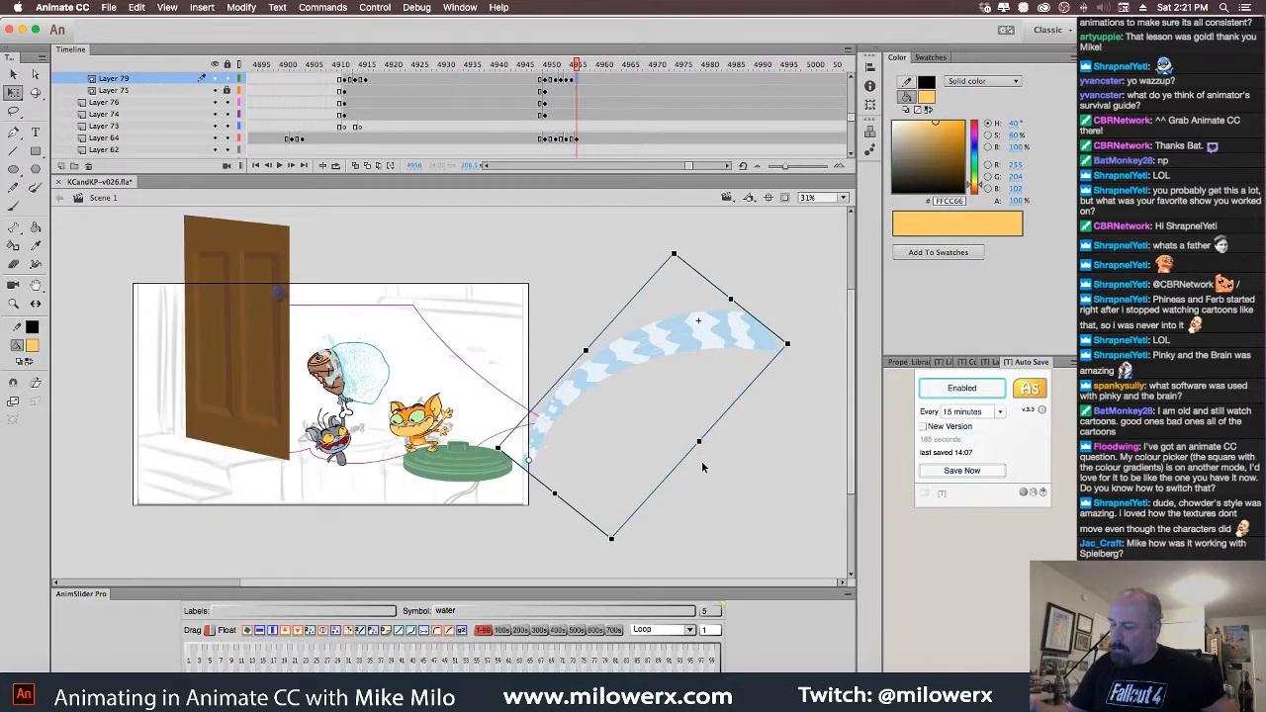
key("Delete")
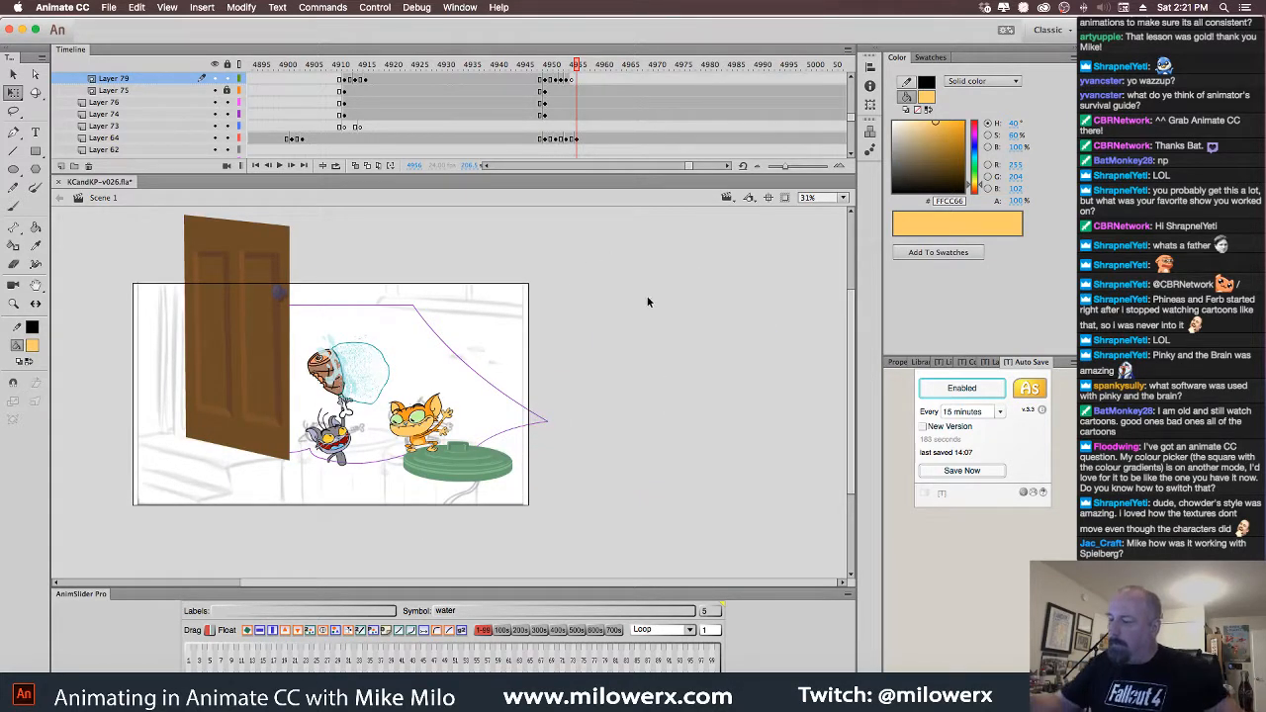
key("super+z")
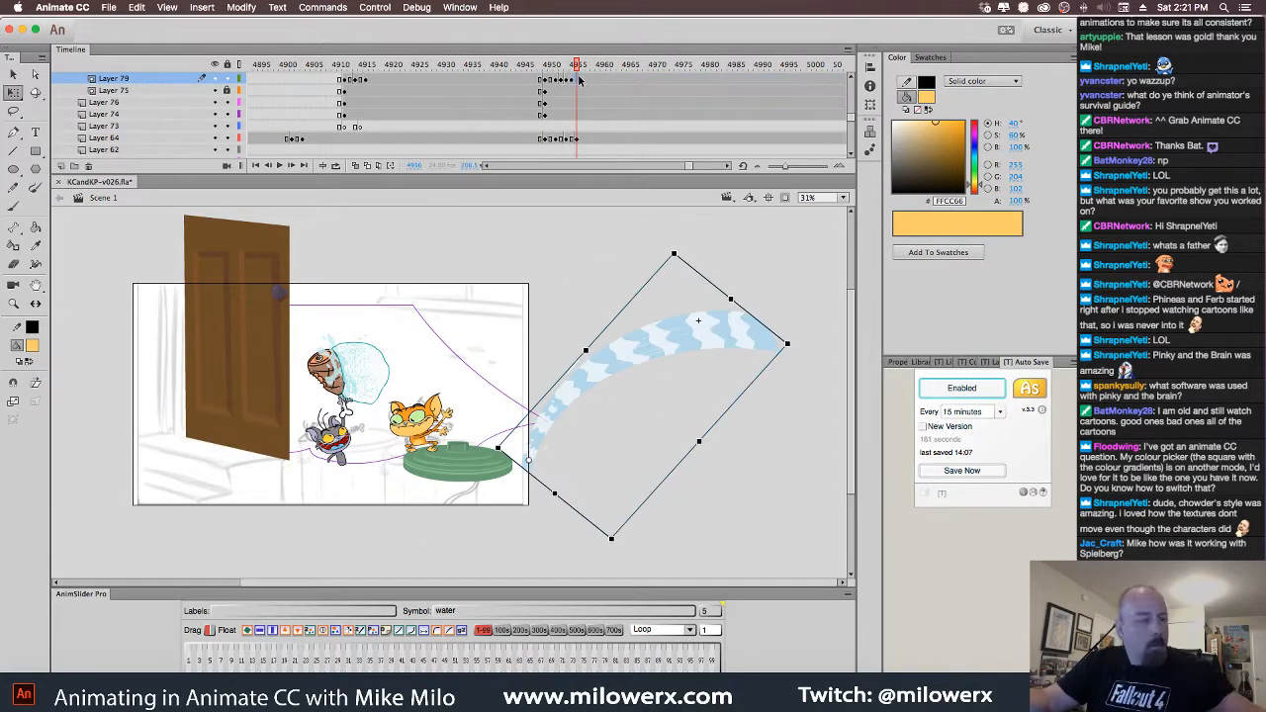
key("Delete")
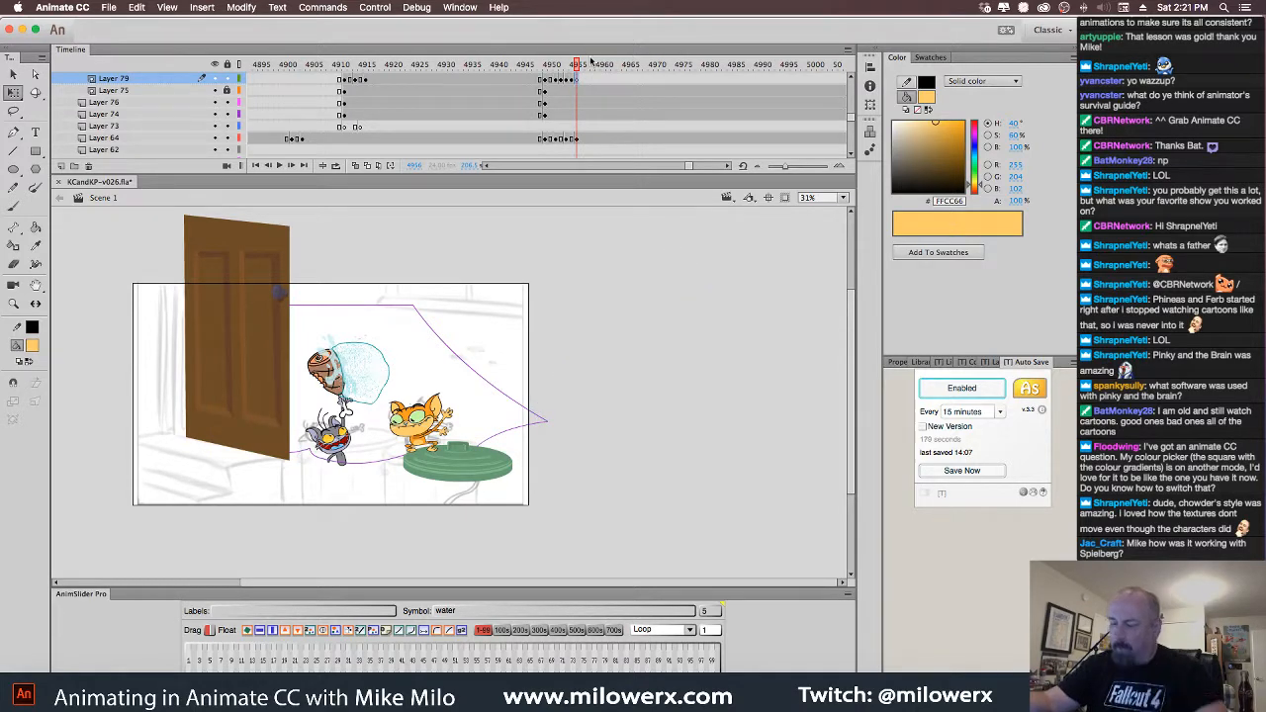
Zoom in on the stage and scroll down the Timeline layer list
left_click(412, 334)
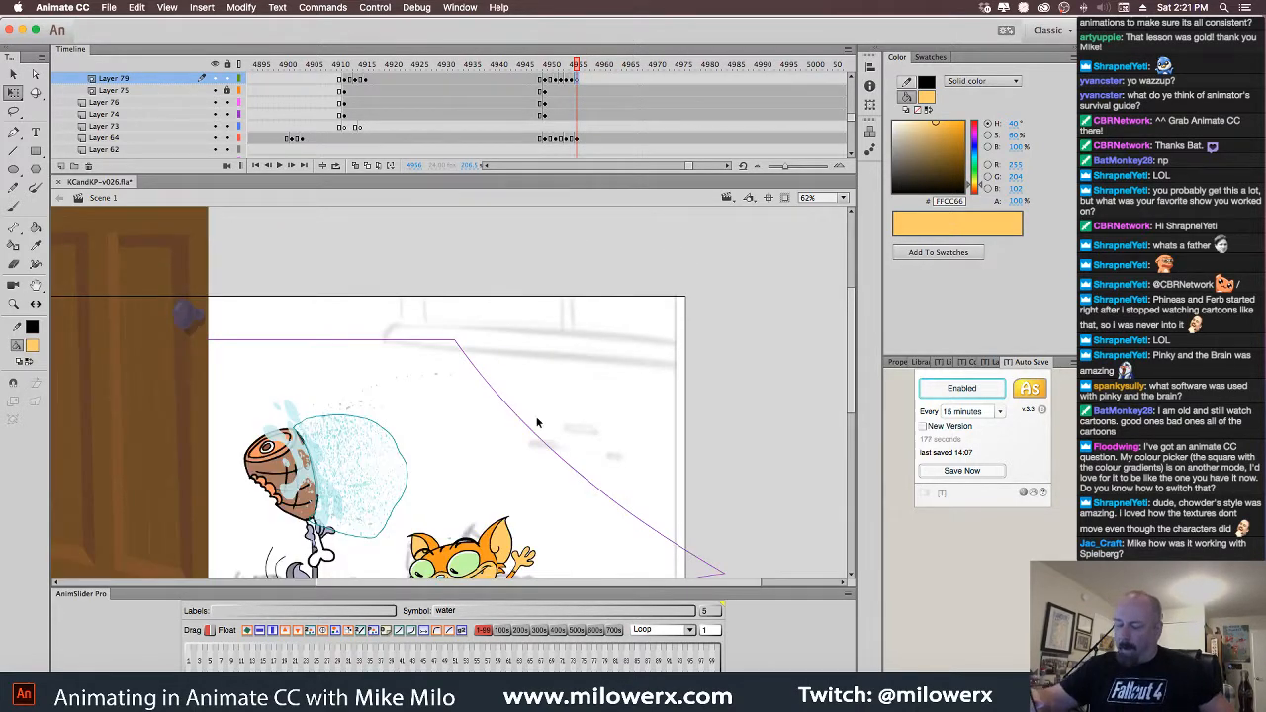
scroll(511, 356, "down", 2)
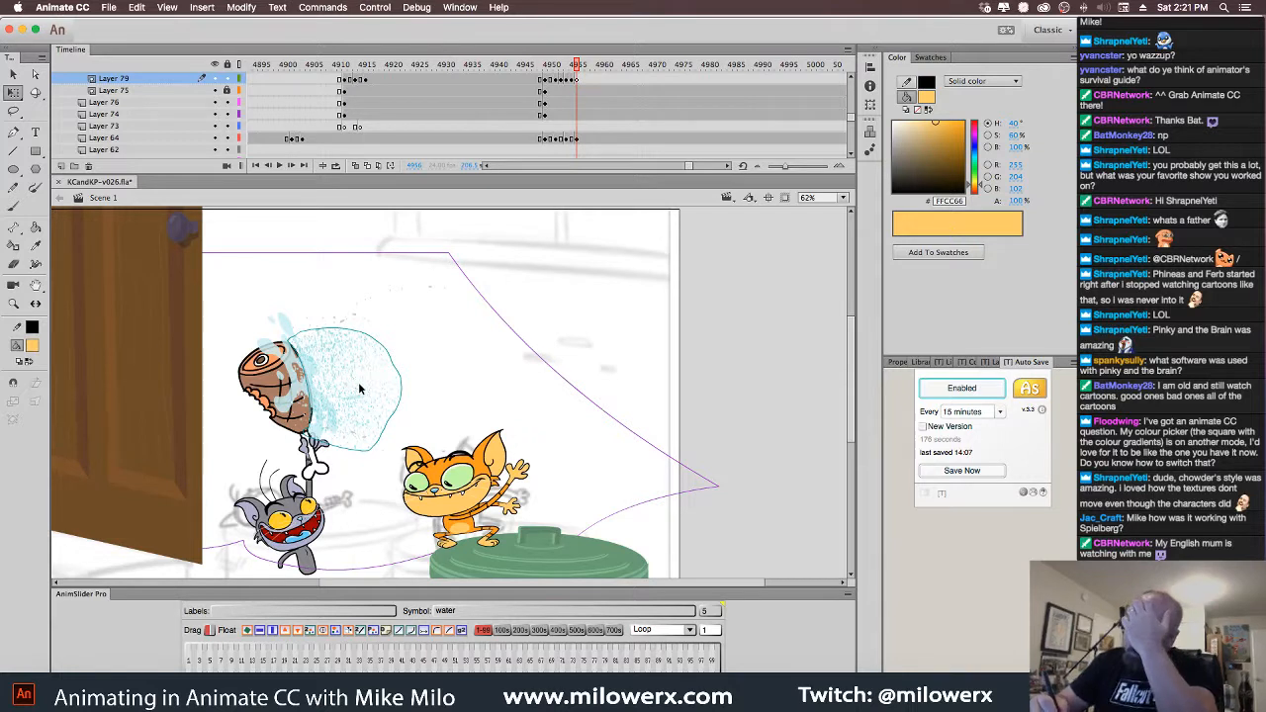
scroll(856, 121, "down", 2)
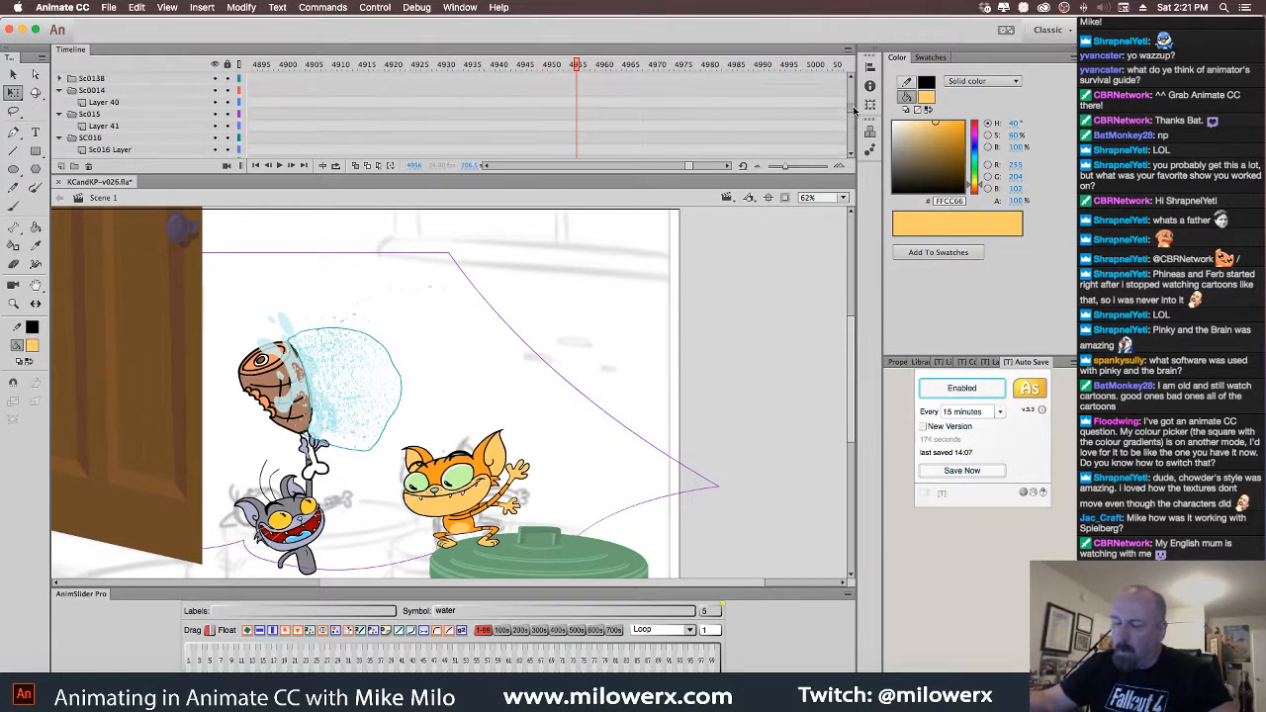
scroll(855, 121, "down", 10)
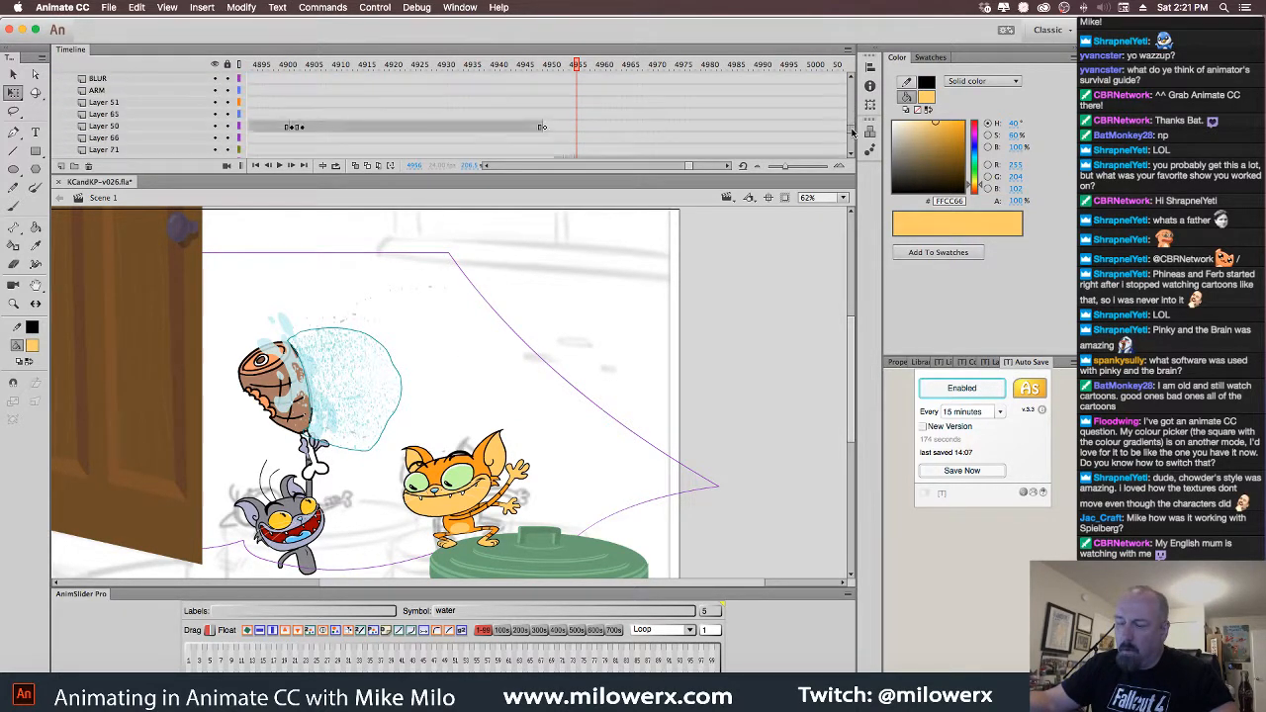
scroll(850, 141, "down", 5)
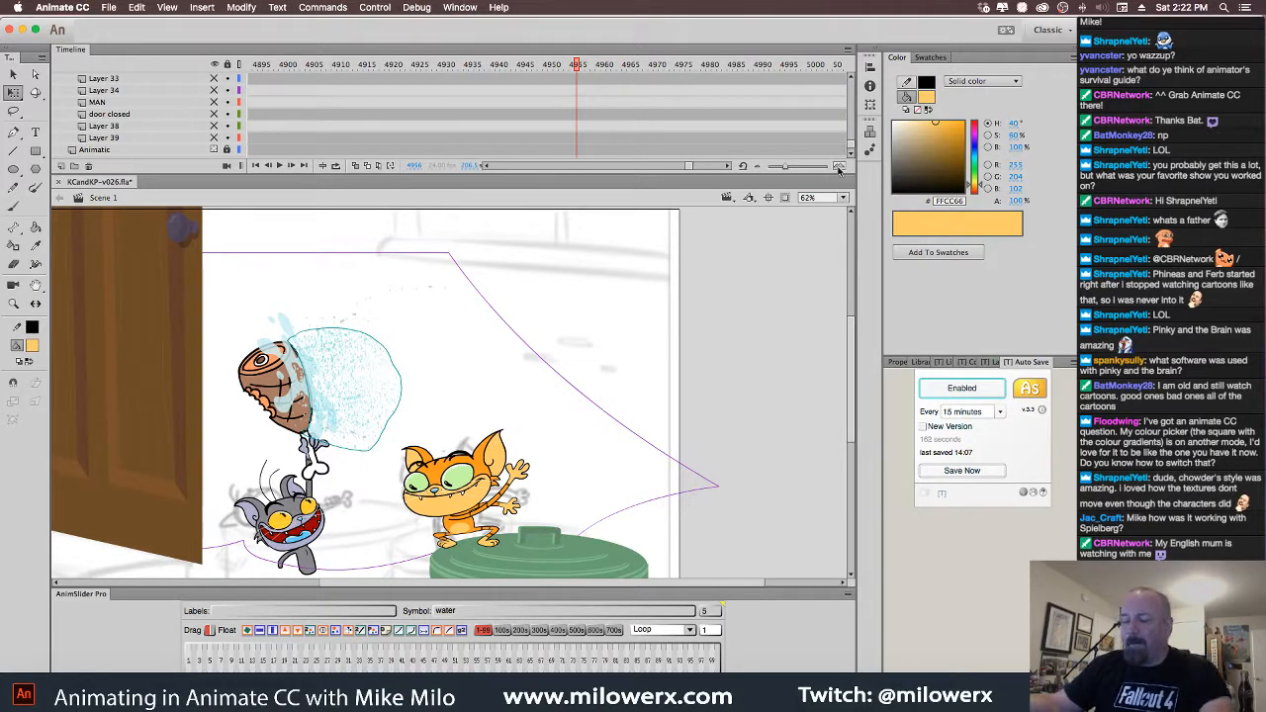
Unlock Layer 75, then on frame 4951 rotate the splash and shift it right and down
left_click_drag(853, 146, 855, 117)
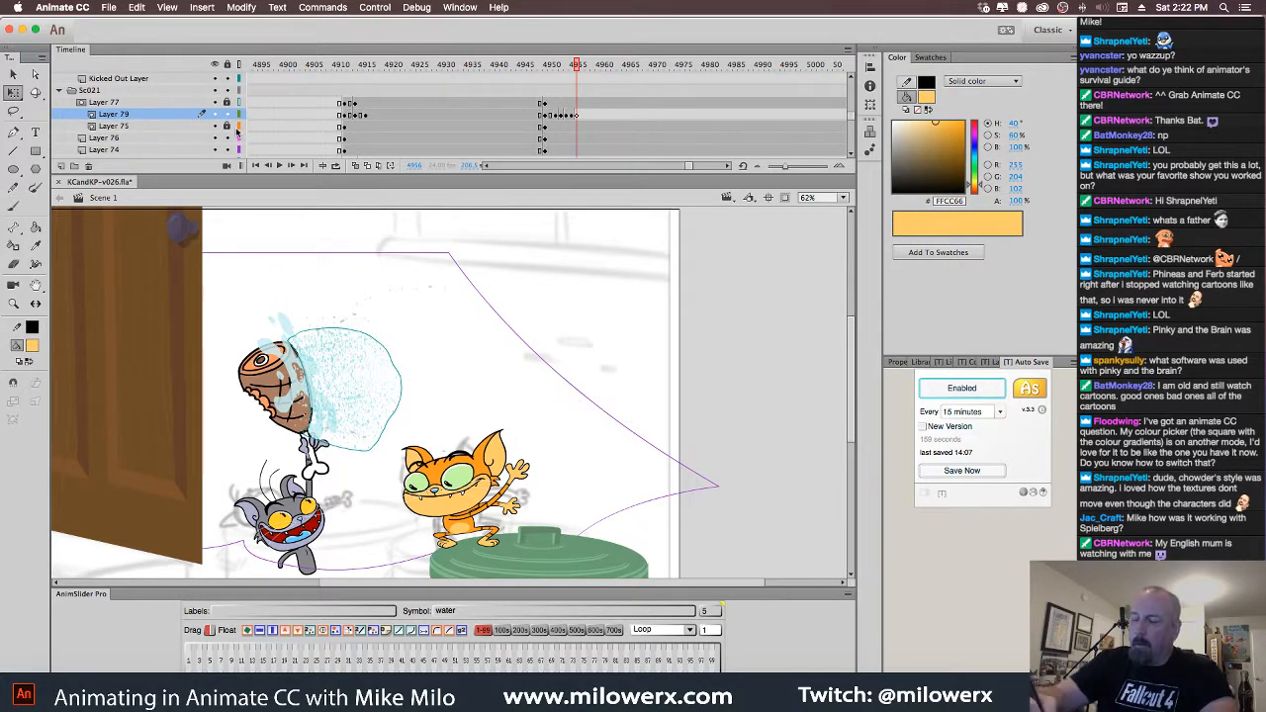
left_click(226, 125)
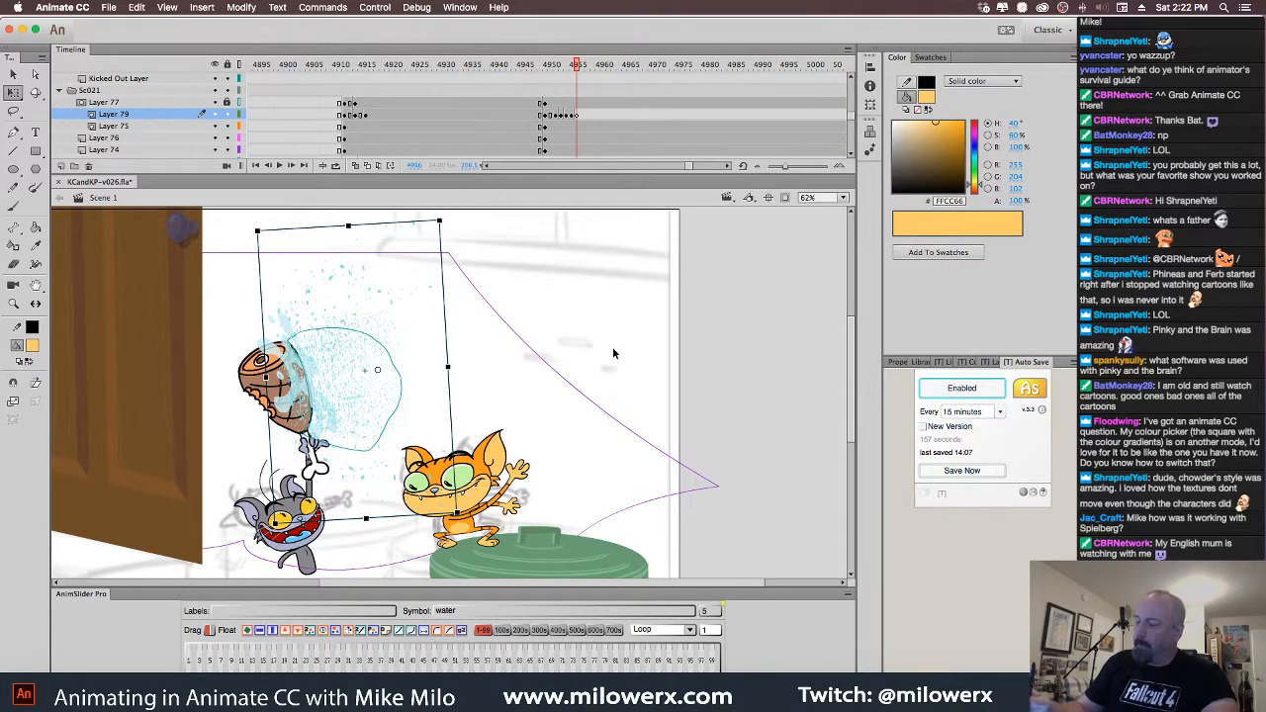
left_click(376, 394)
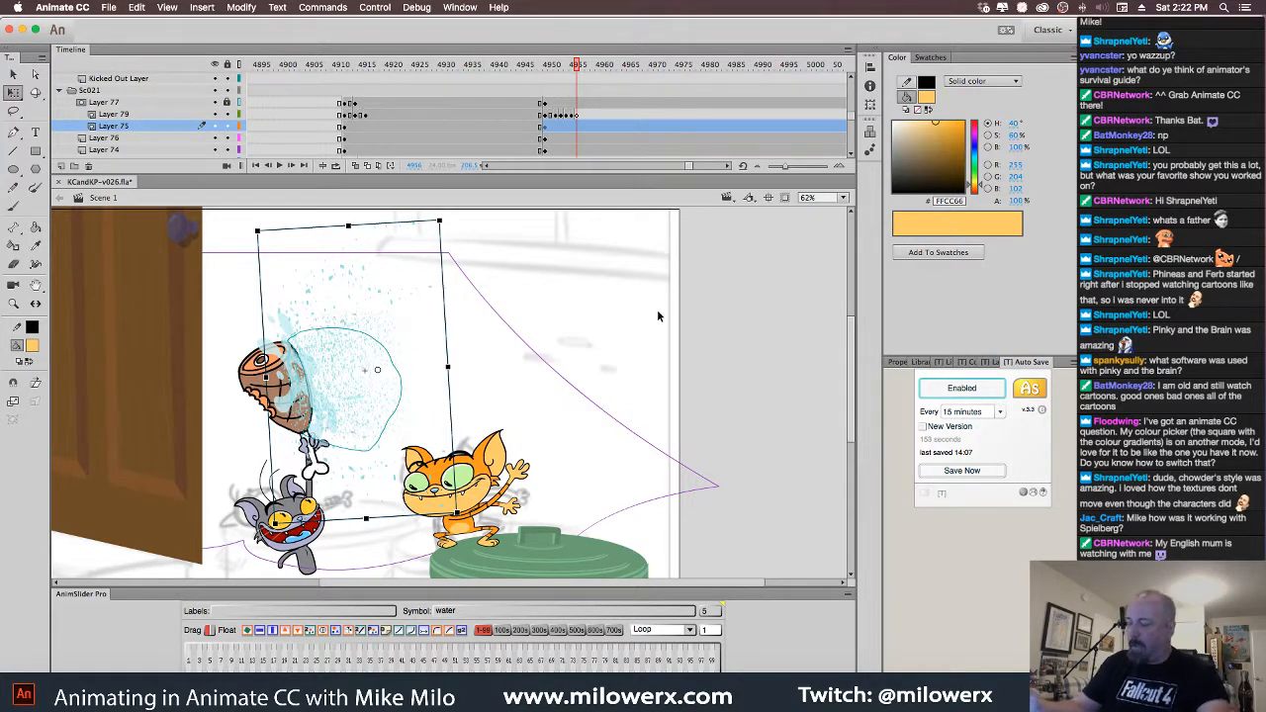
left_click(556, 129)
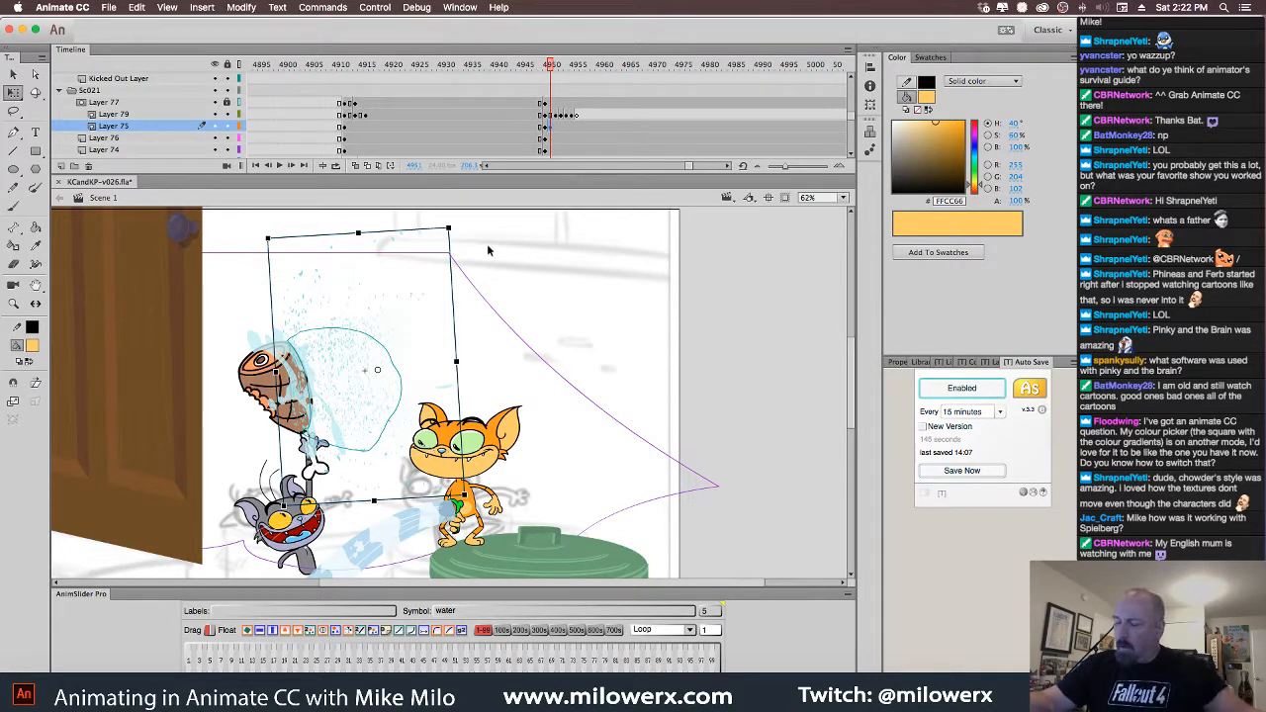
left_click_drag(459, 237, 292, 242)
left_click_drag(359, 370, 457, 472)
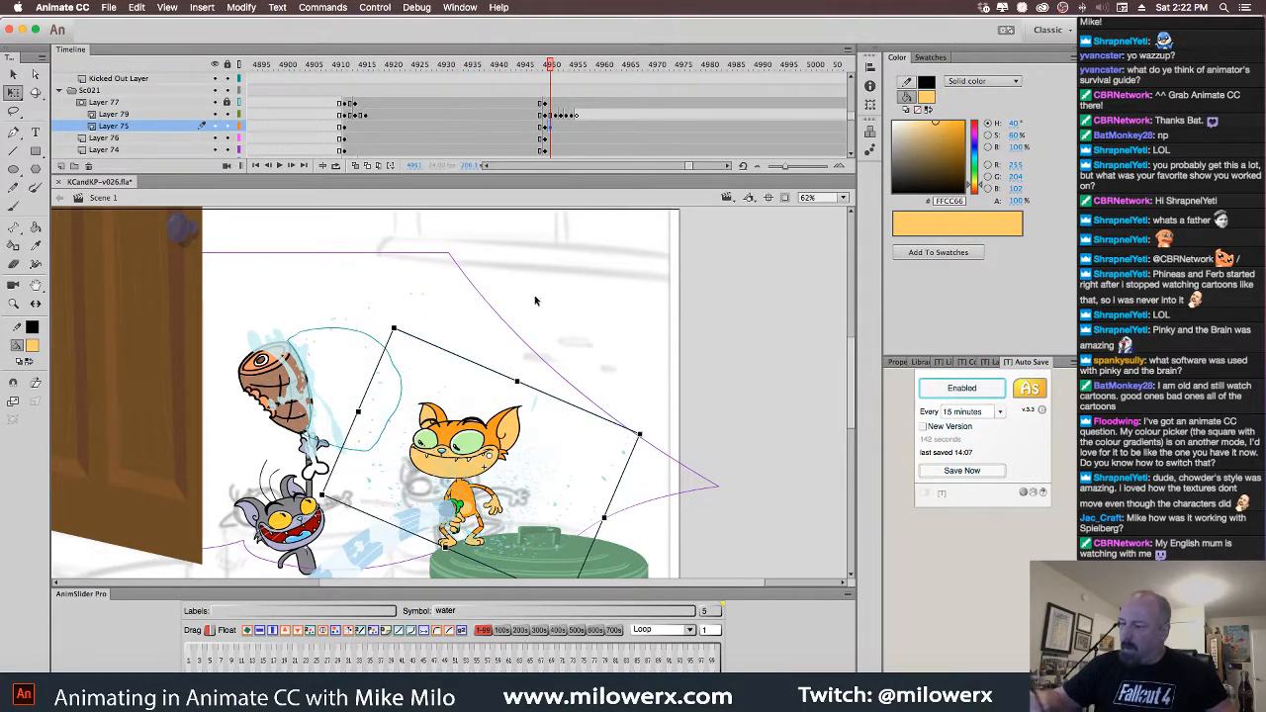
left_click(555, 65)
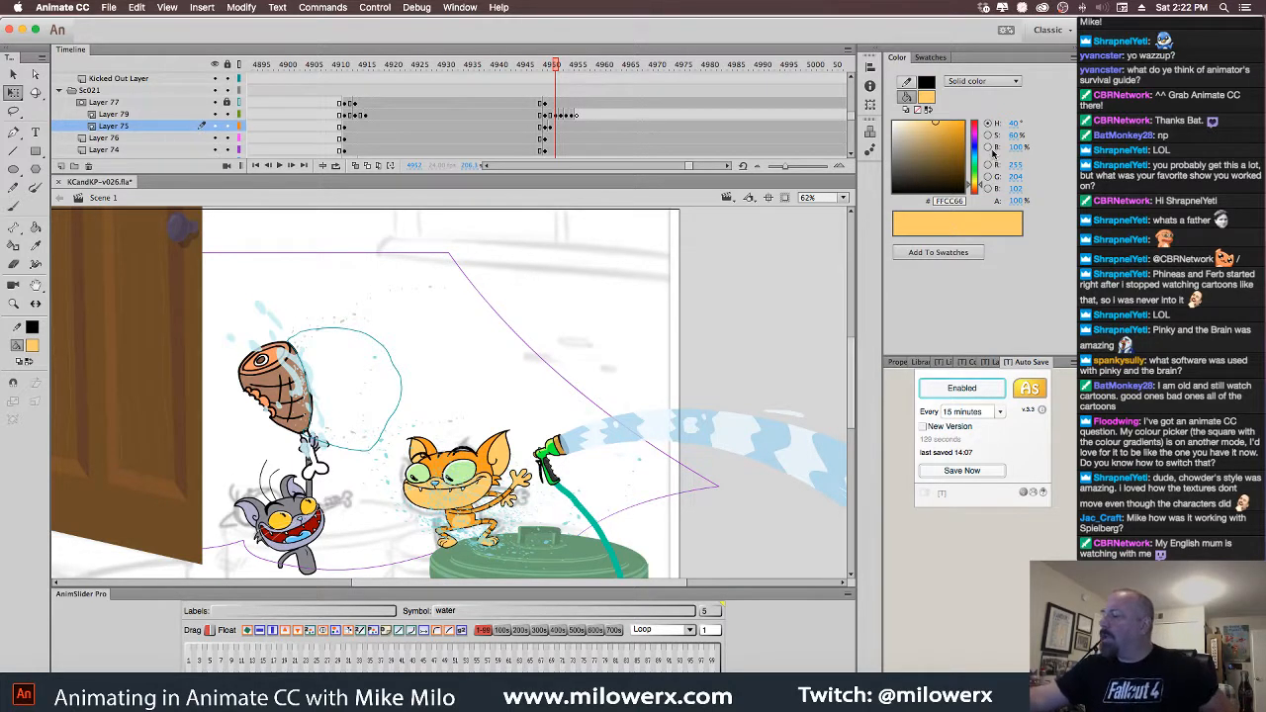
left_click(987, 134)
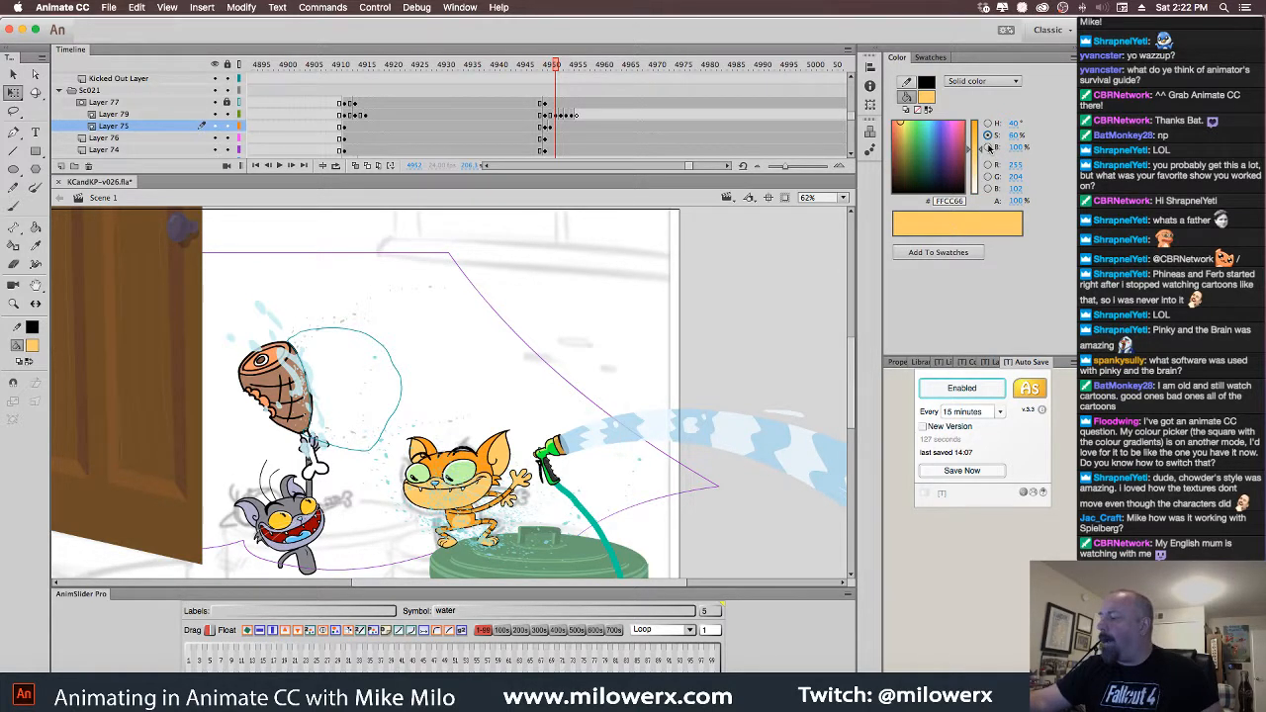
left_click(988, 146)
left_click(988, 164)
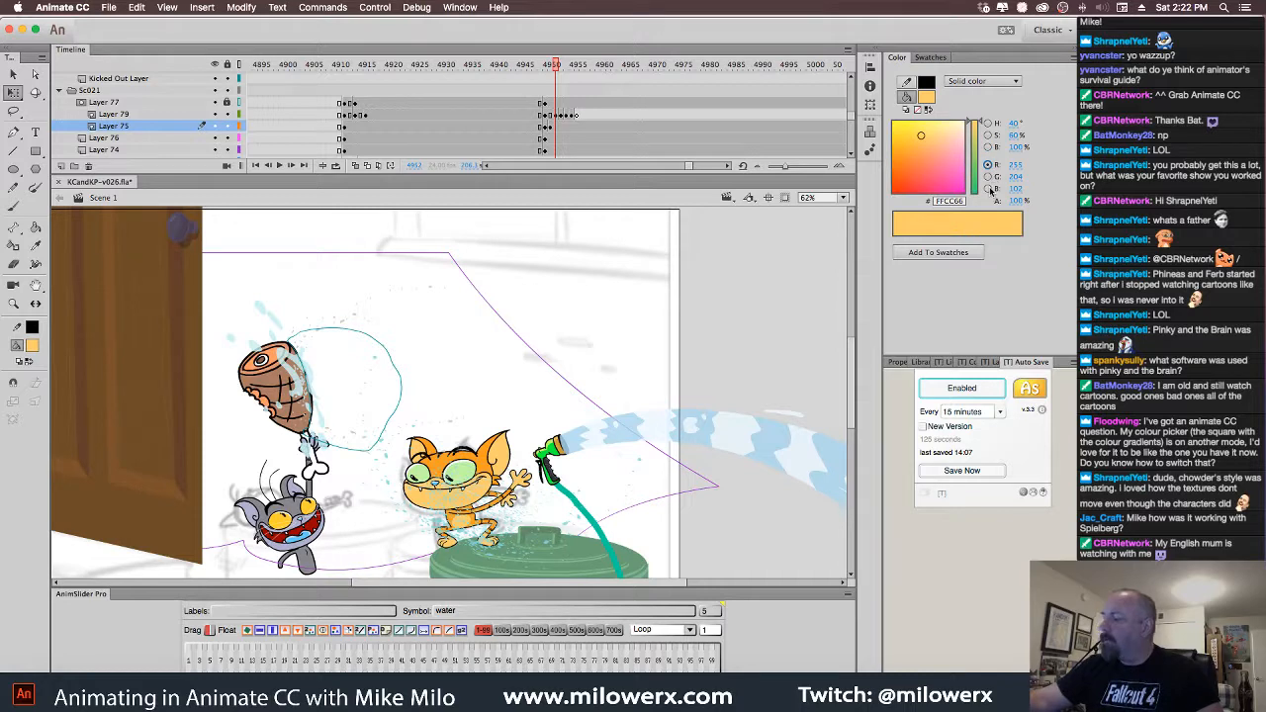
left_click(988, 188)
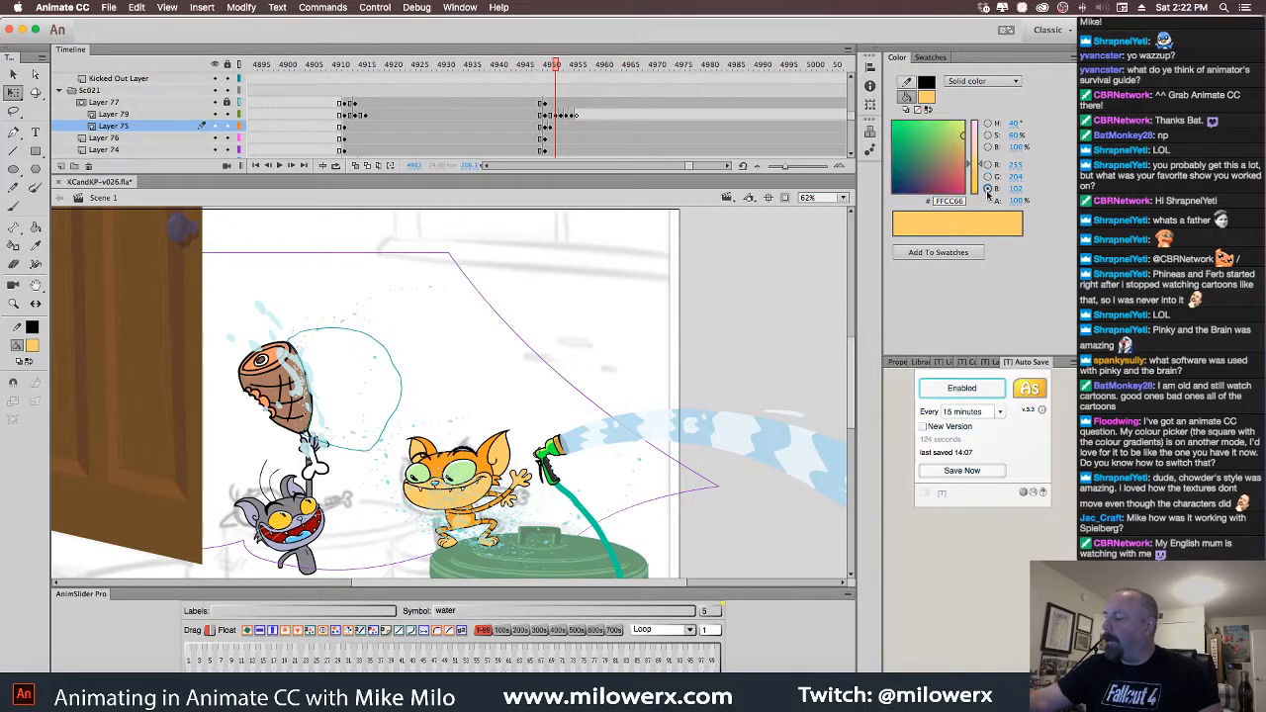
left_click(988, 123)
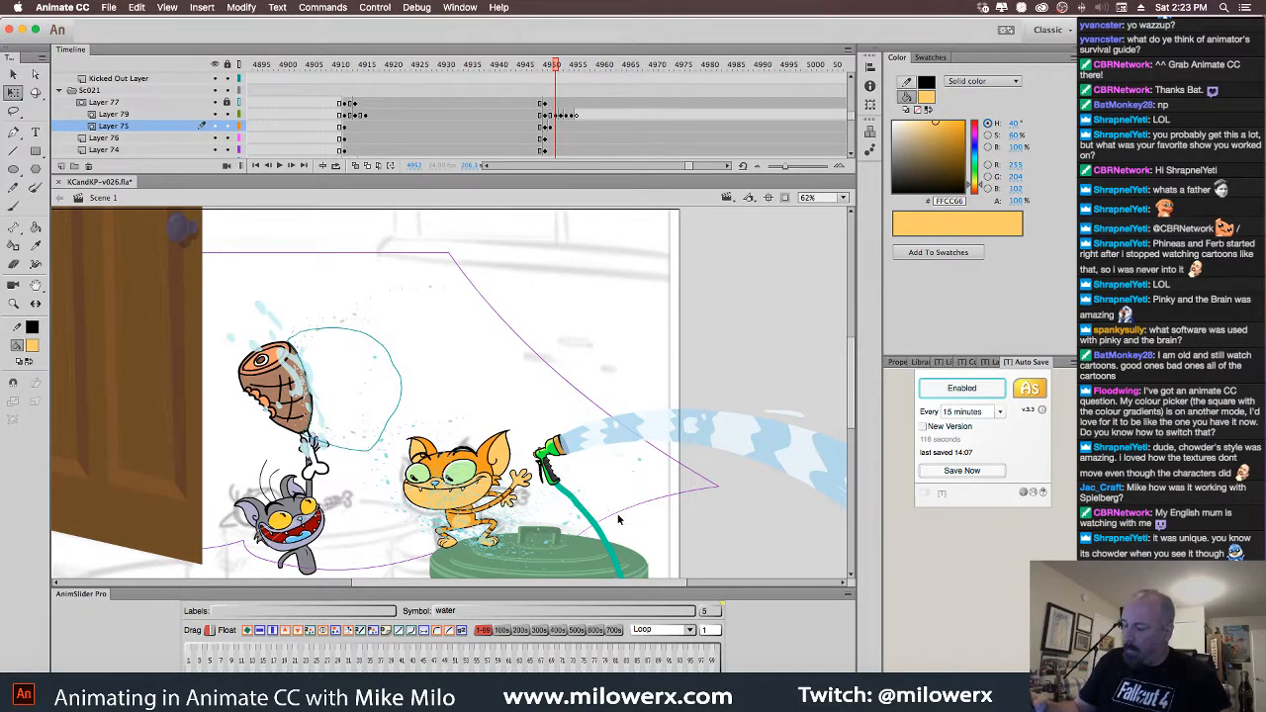
left_click(559, 117)
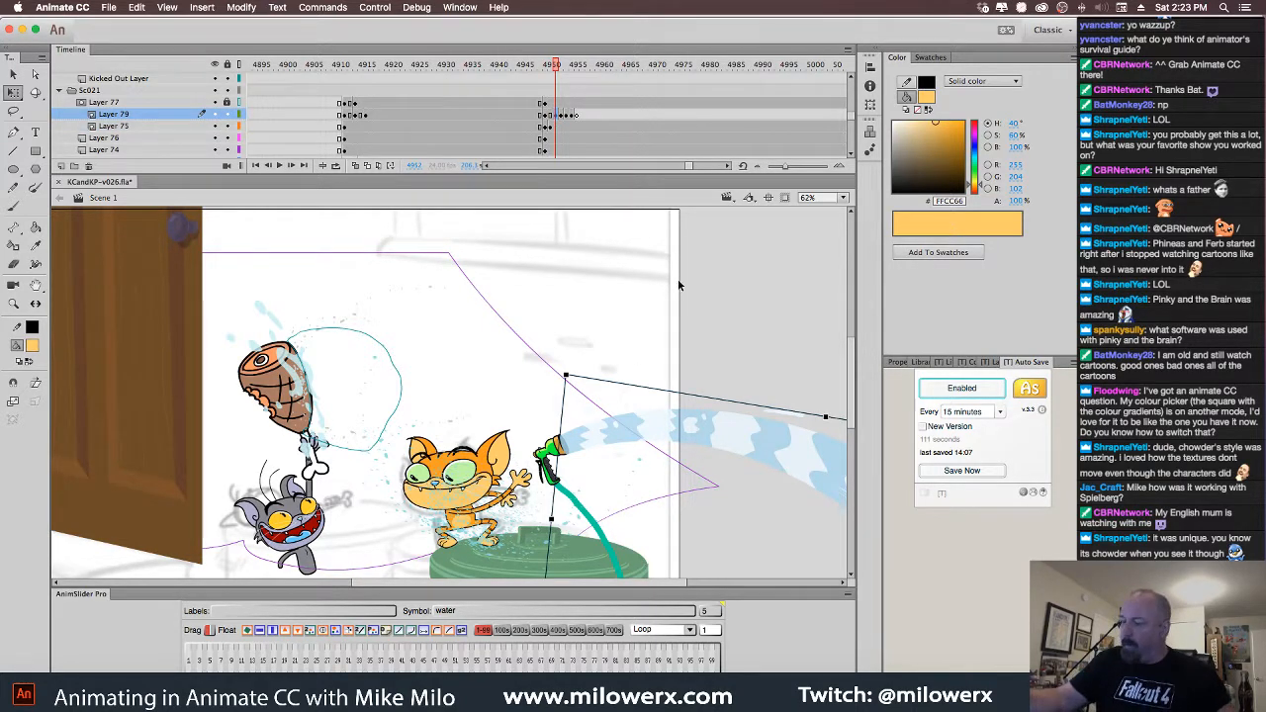
scroll(678, 279, "down", 5)
left_click(555, 127)
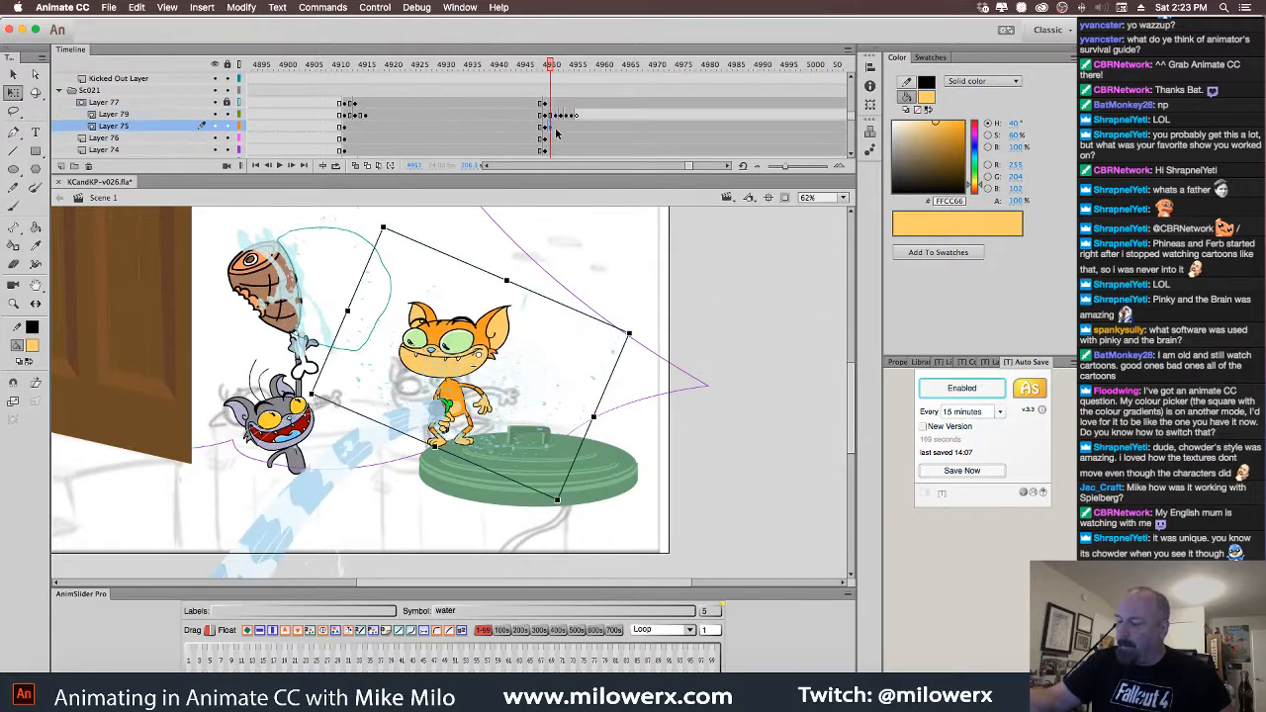
key("period")
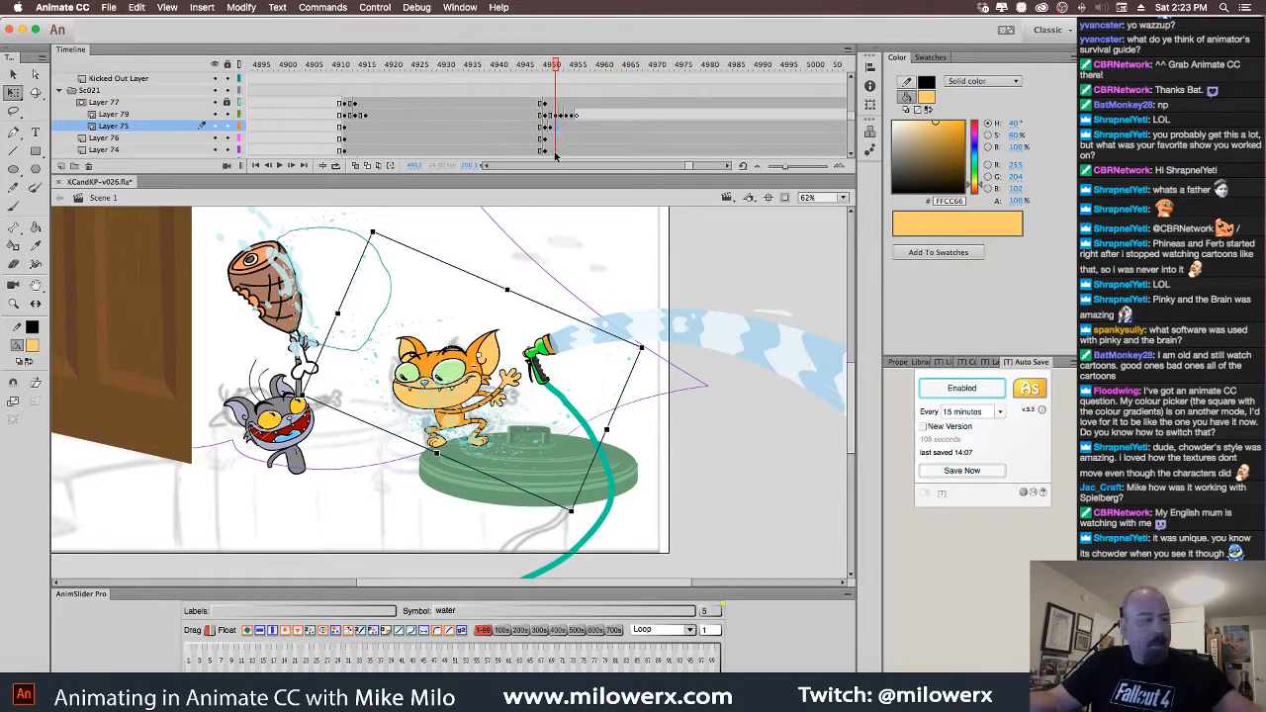
left_click(988, 188)
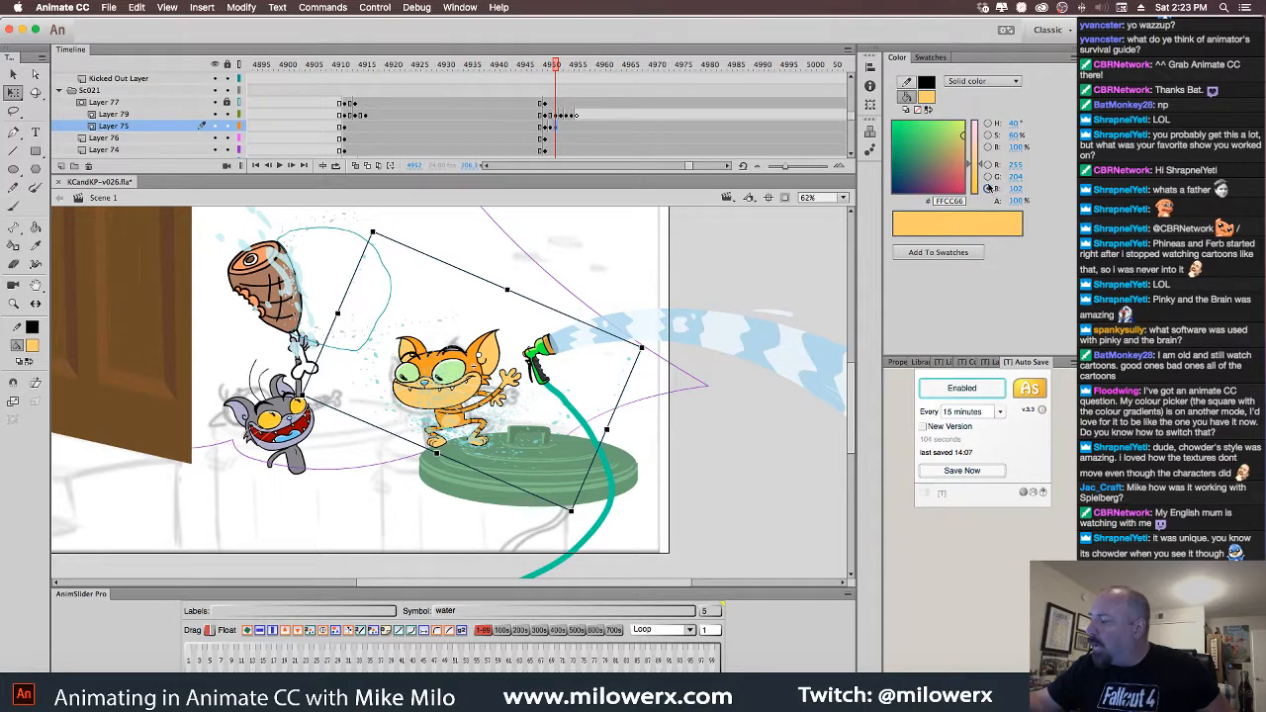
left_click(988, 165)
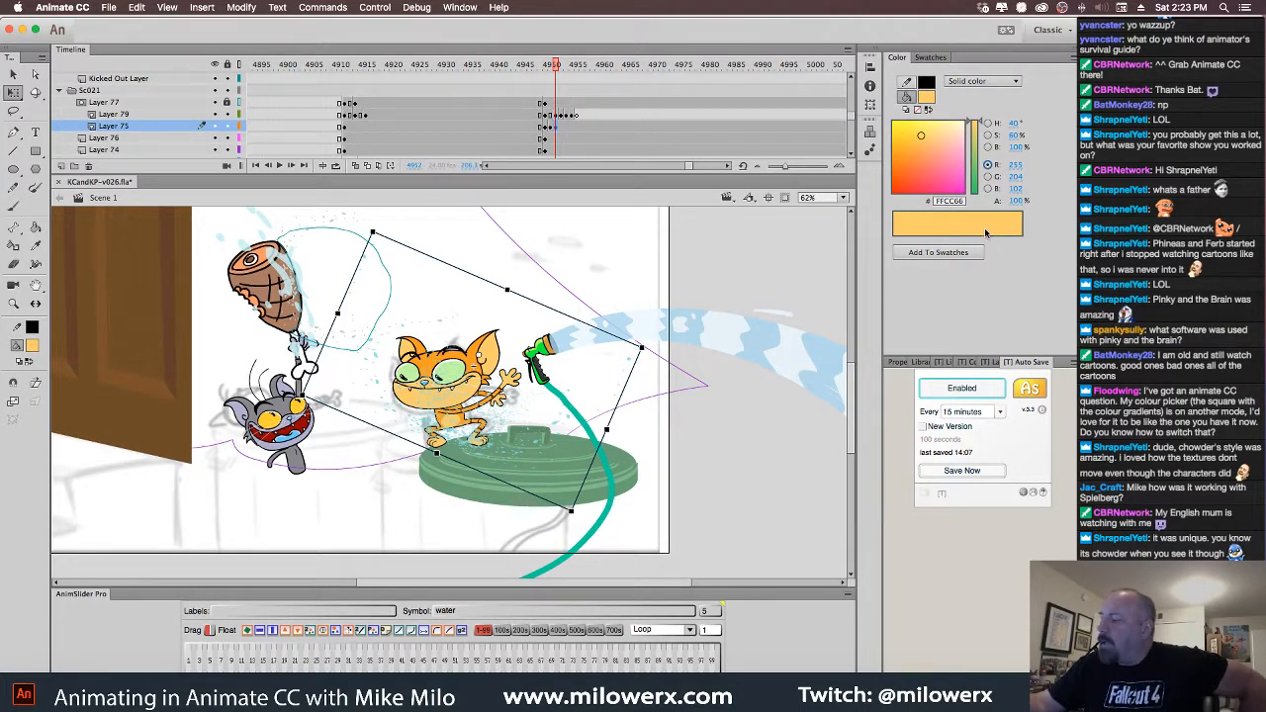
left_click(989, 123)
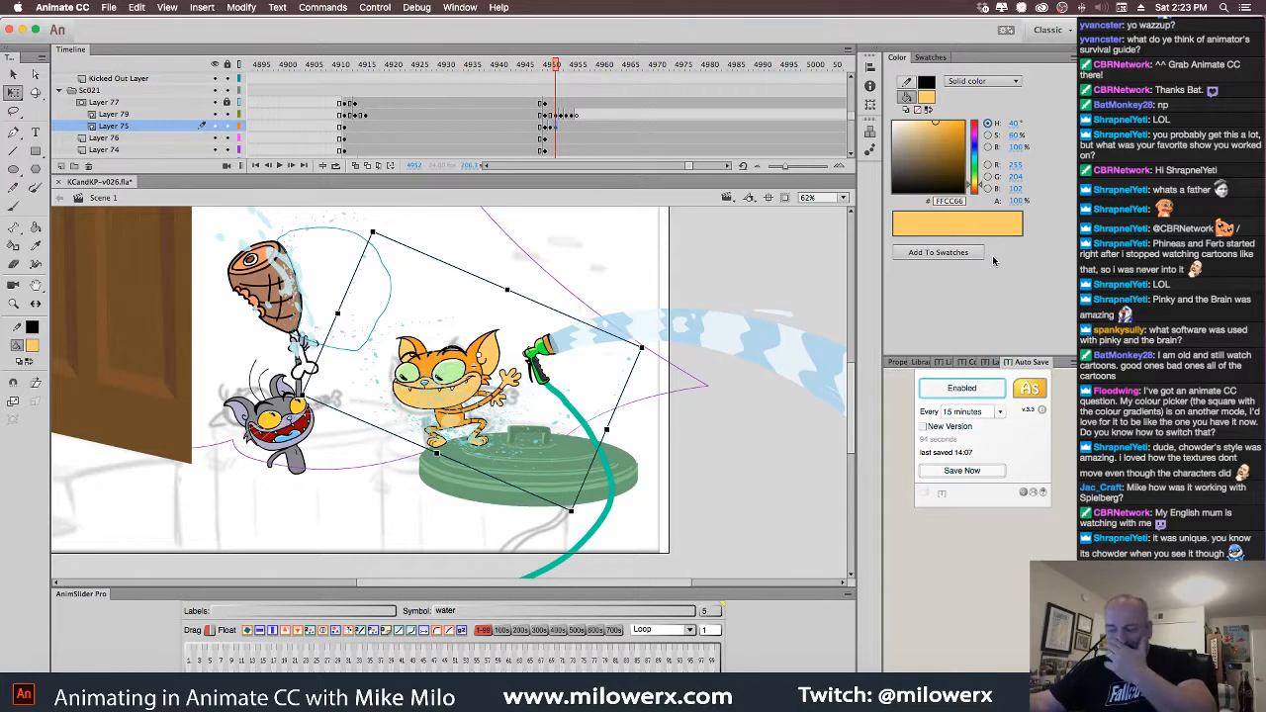
Move and rotate the splash onto the hose nozzle on two consecutive frames
left_click_drag(522, 450, 654, 371)
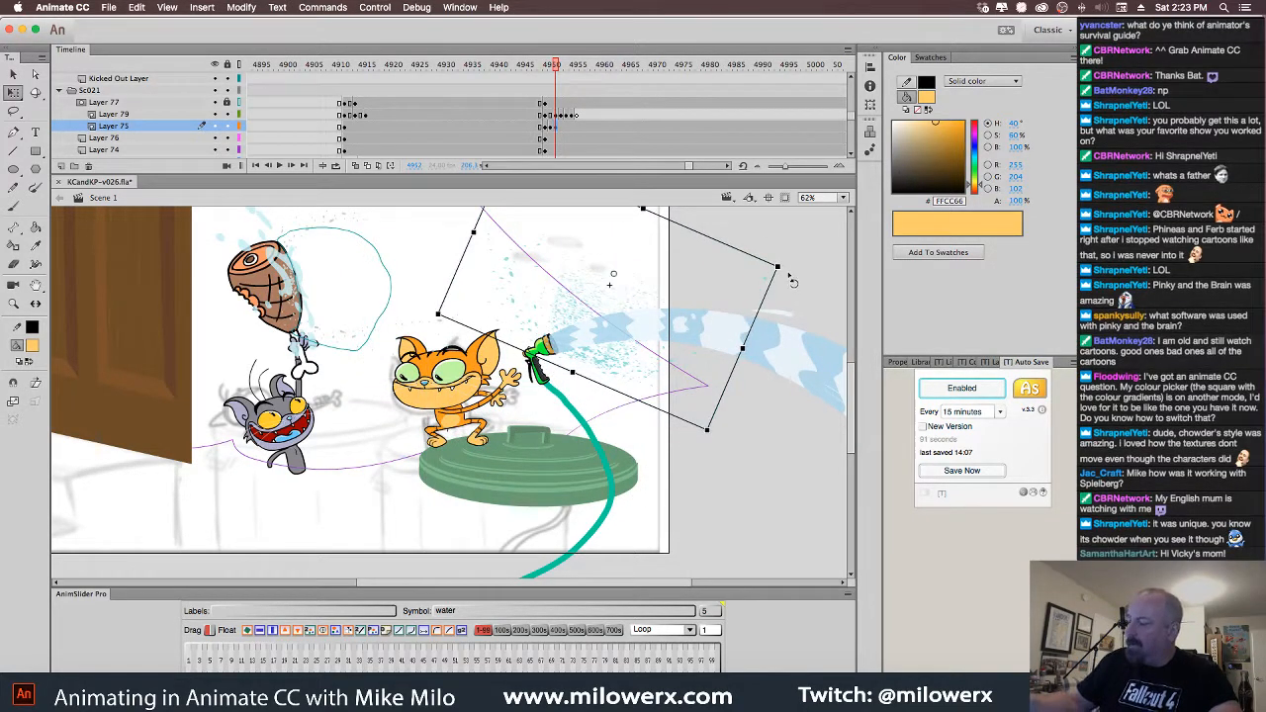
left_click_drag(792, 280, 695, 435)
left_click_drag(547, 285, 606, 333)
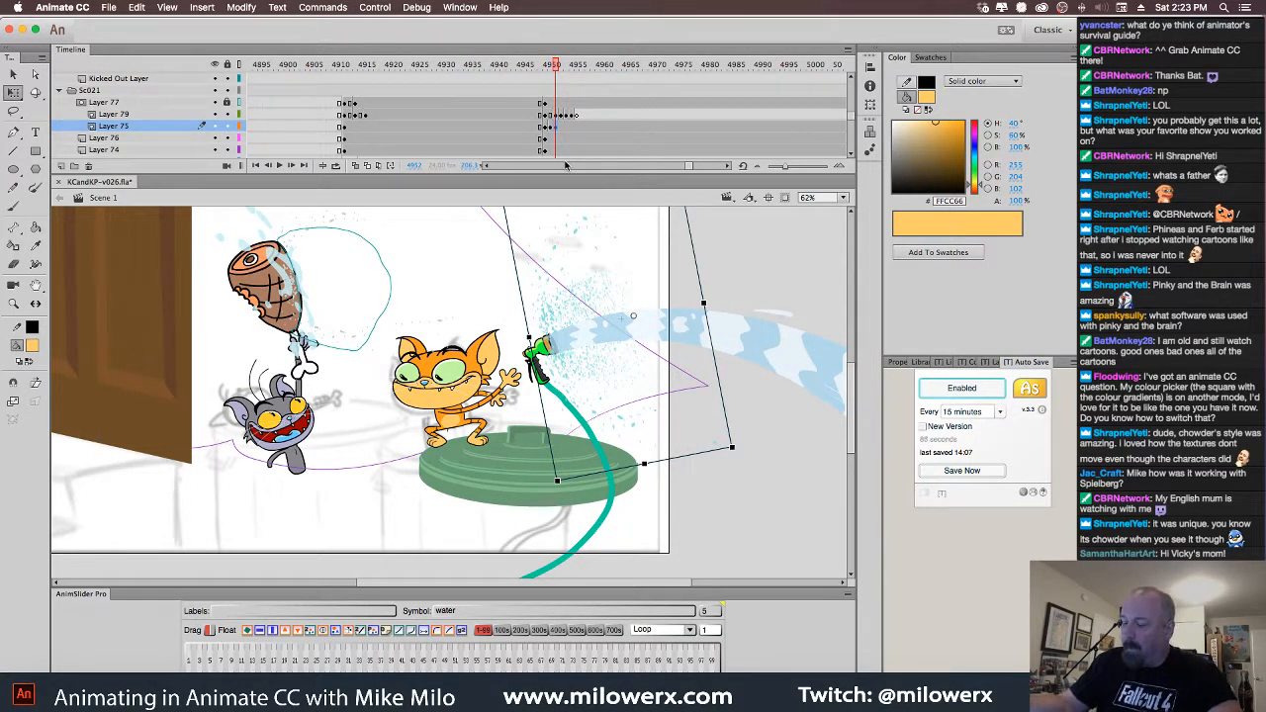
left_click(559, 66)
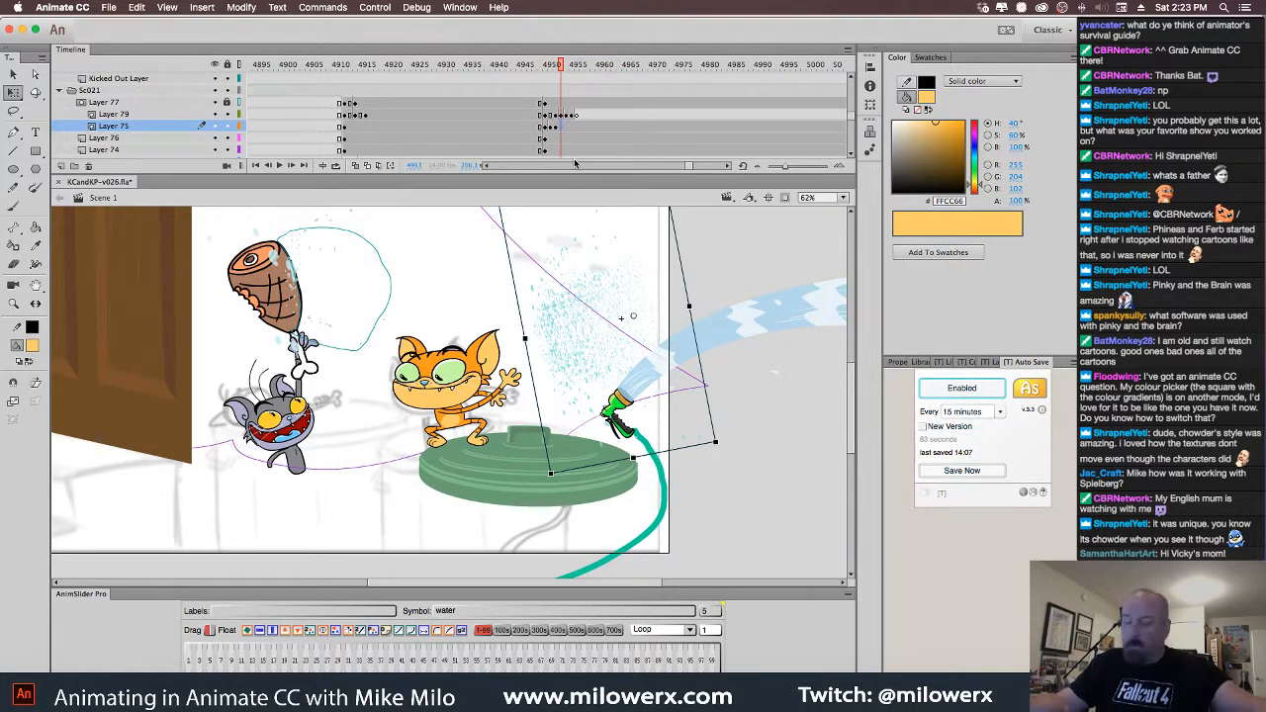
left_click_drag(743, 453, 869, 400)
mouse_move(587, 351)
left_mouse_down()
mouse_move(654, 353)
mouse_move(636, 367)
left_mouse_up()
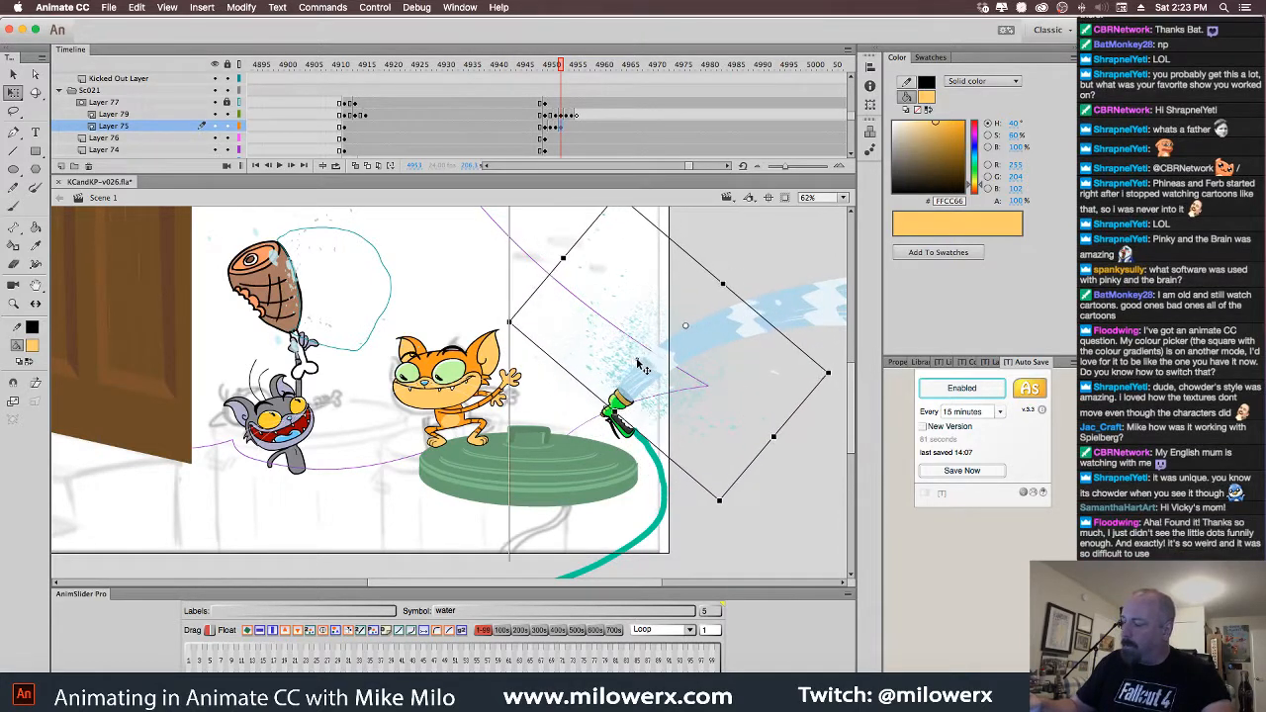
Align the splash with the nozzle on two more frames, then end it with a blank keyframe (F7)
left_click(569, 129)
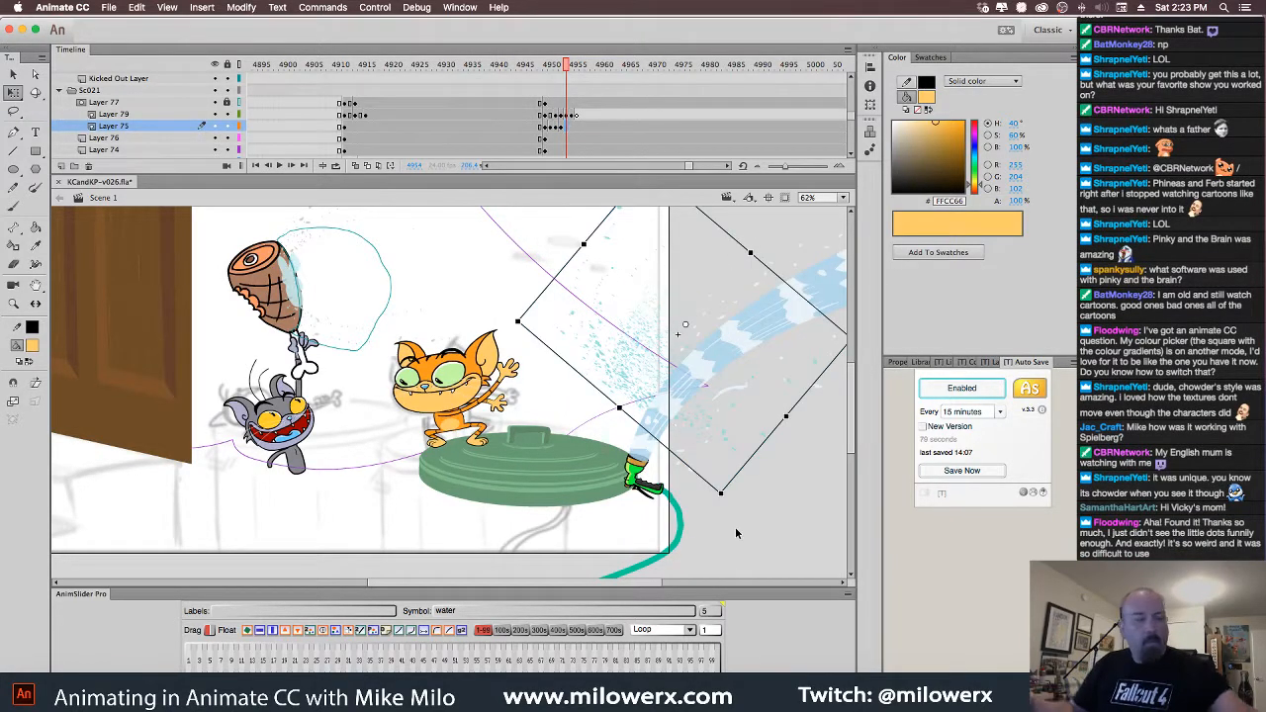
left_click_drag(732, 504, 800, 472)
left_click_drag(631, 379, 619, 423)
left_click(571, 127)
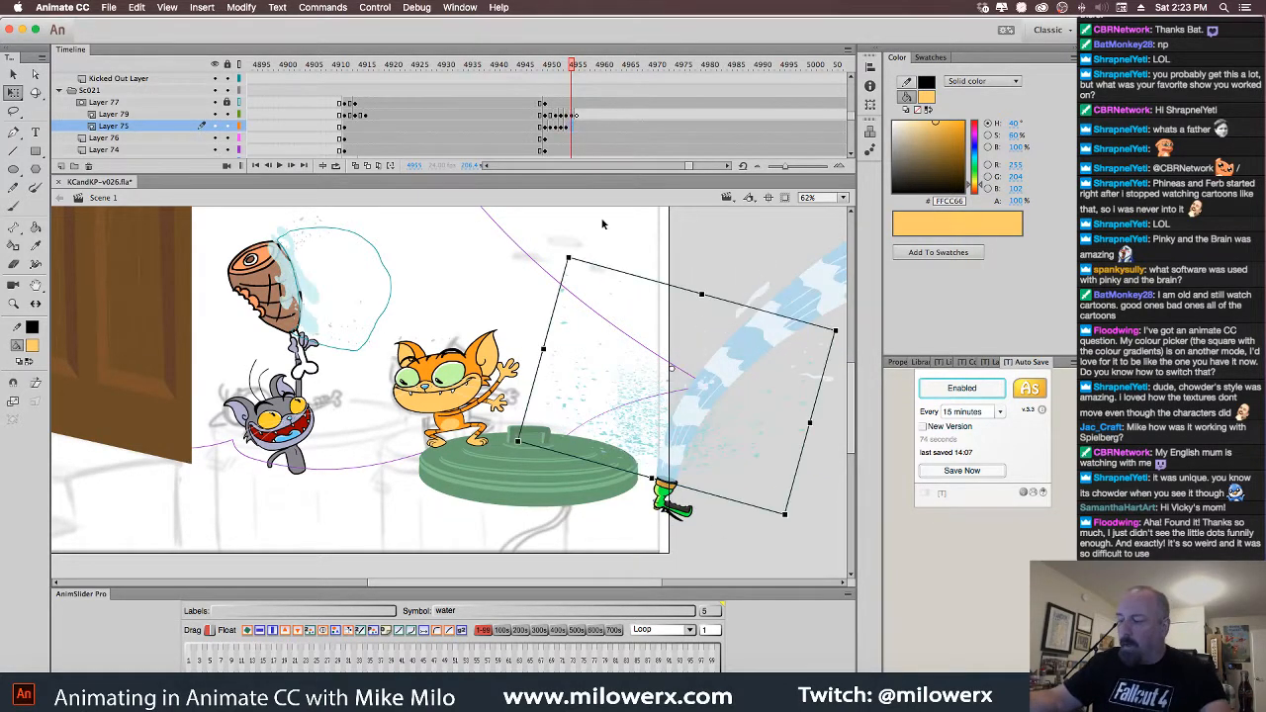
left_click_drag(628, 418, 668, 444)
left_click(578, 129)
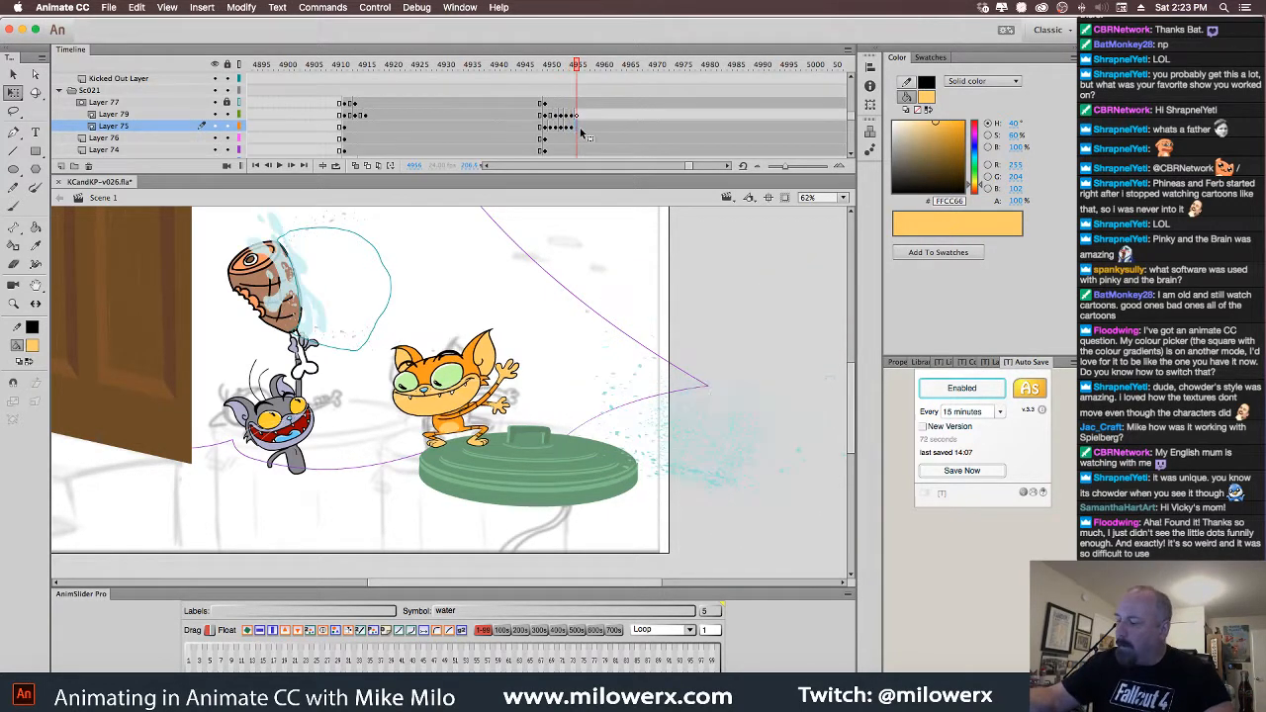
key("F7")
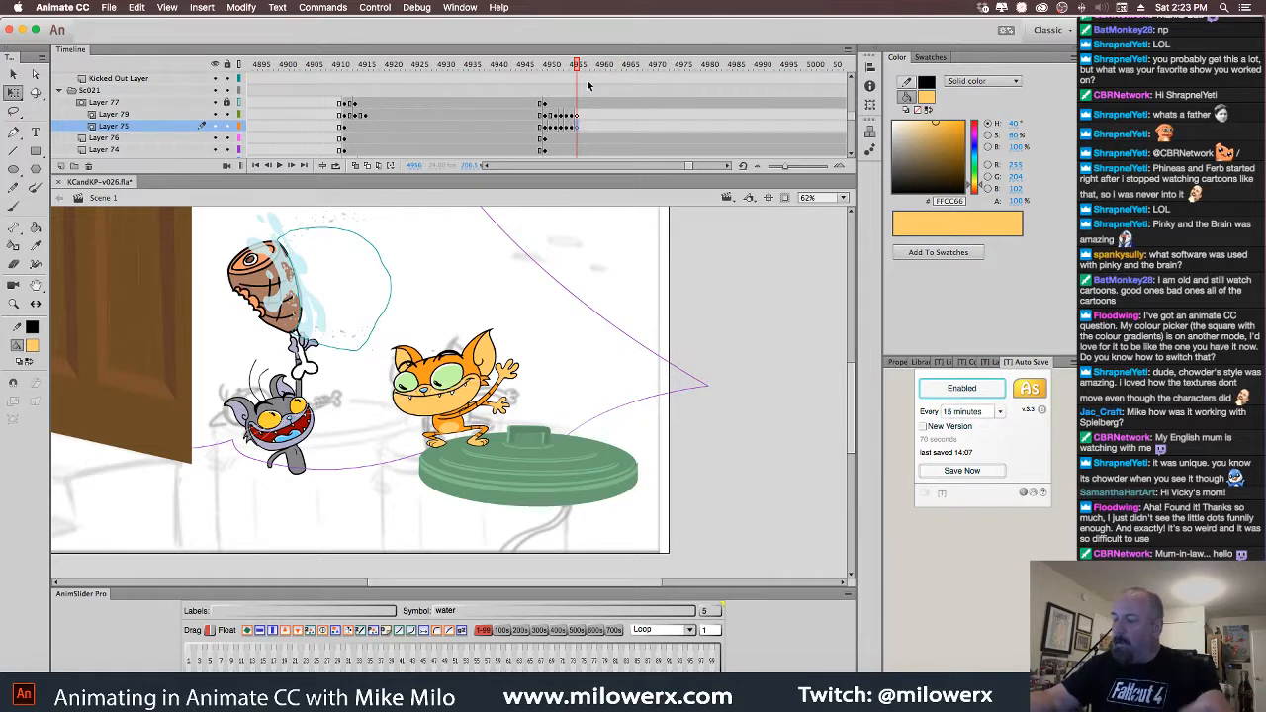
left_click_drag(579, 67, 544, 94)
left_click(278, 266)
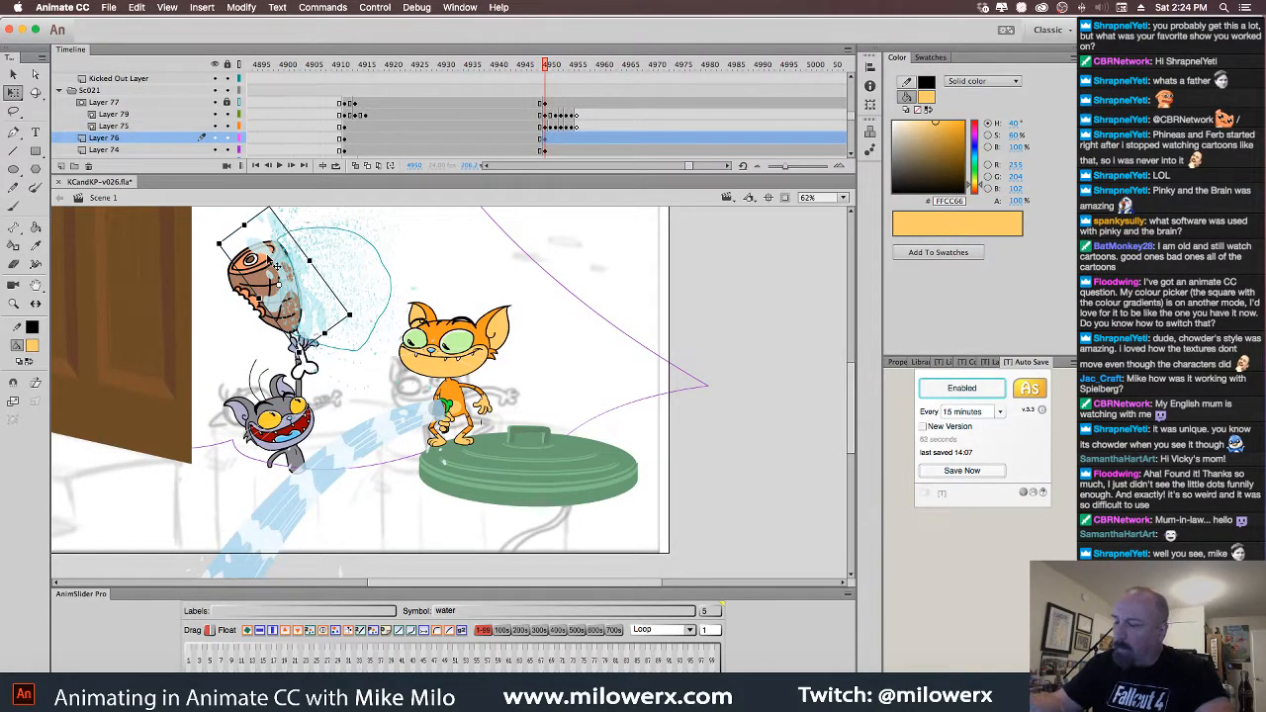
left_click(541, 140)
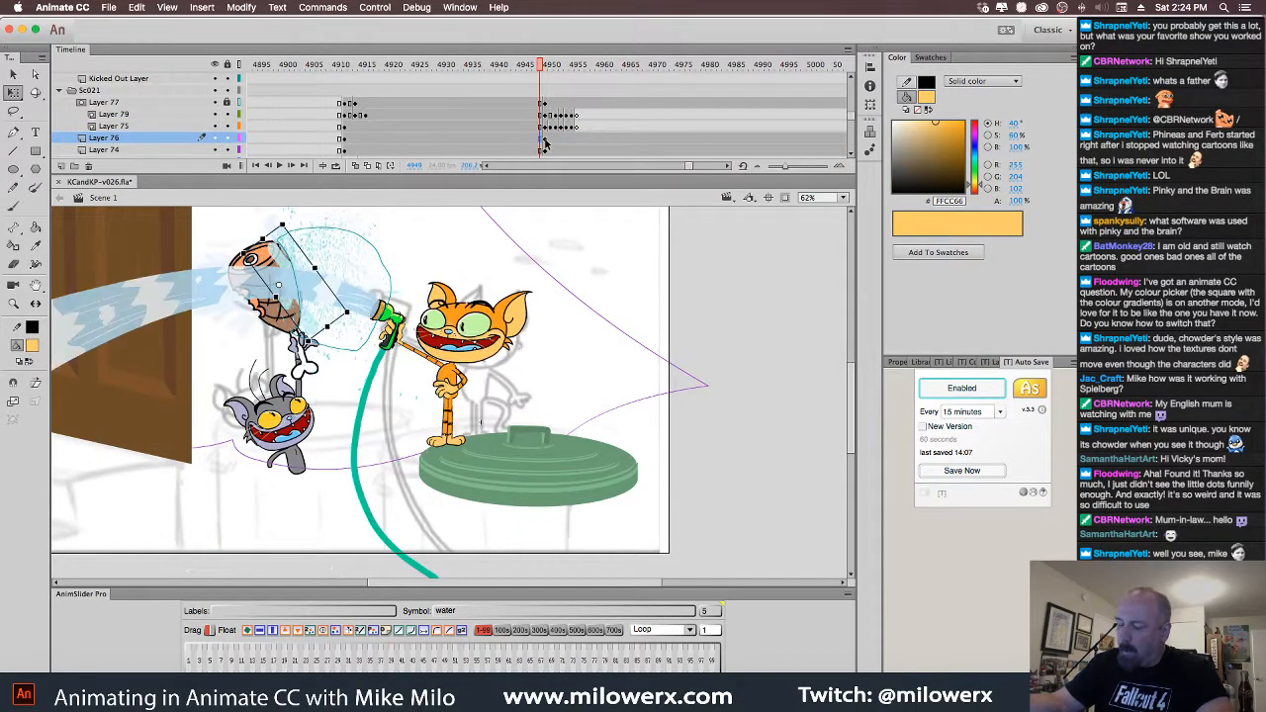
left_click(547, 140)
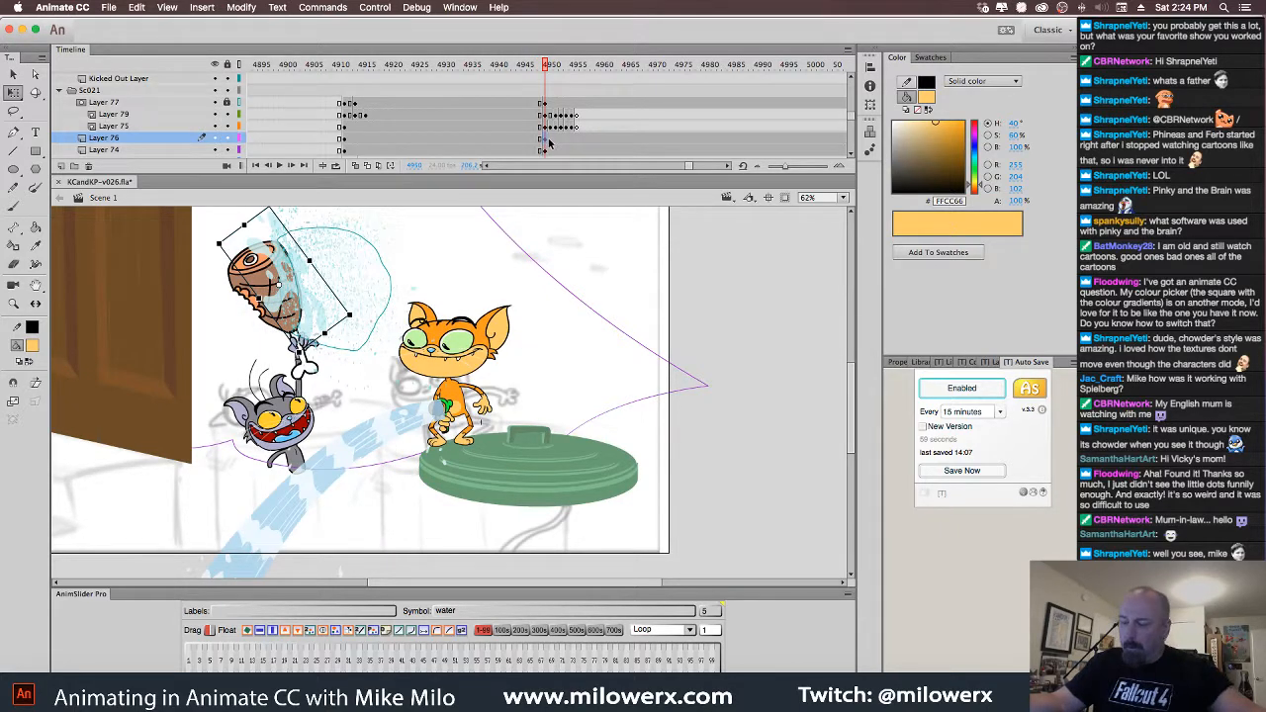
key(".")
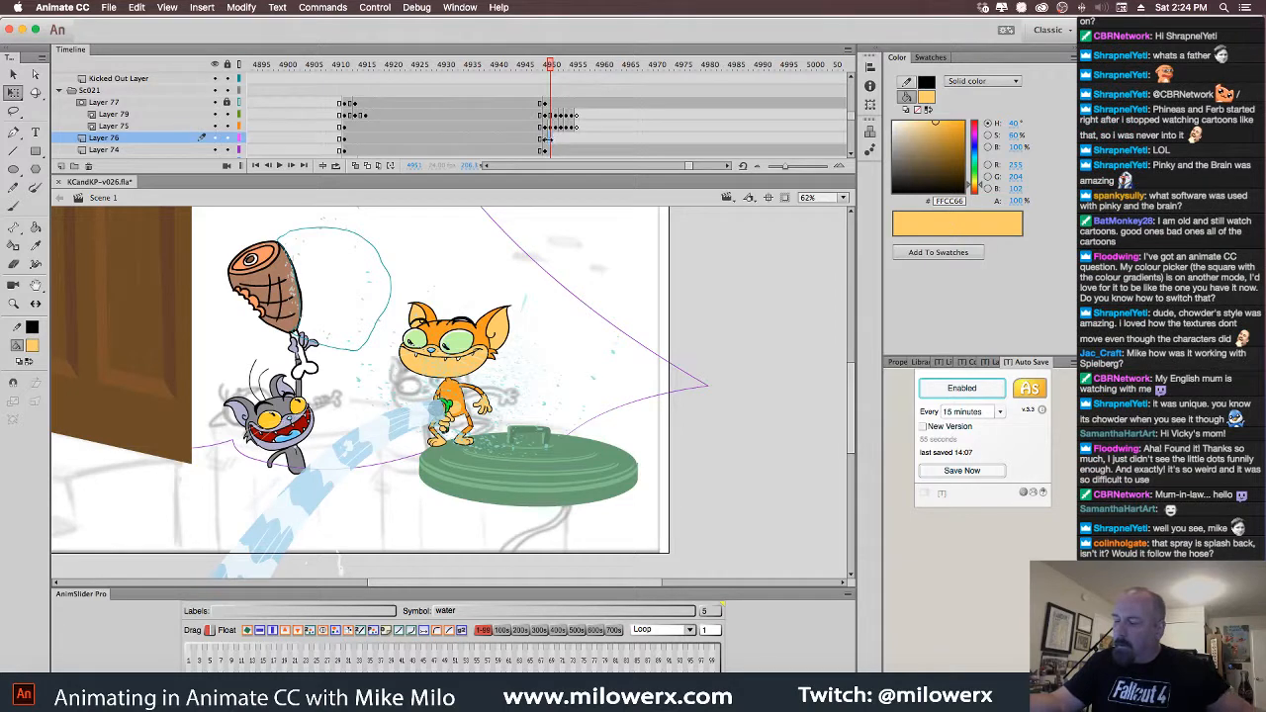
left_click(545, 141)
left_click(545, 152)
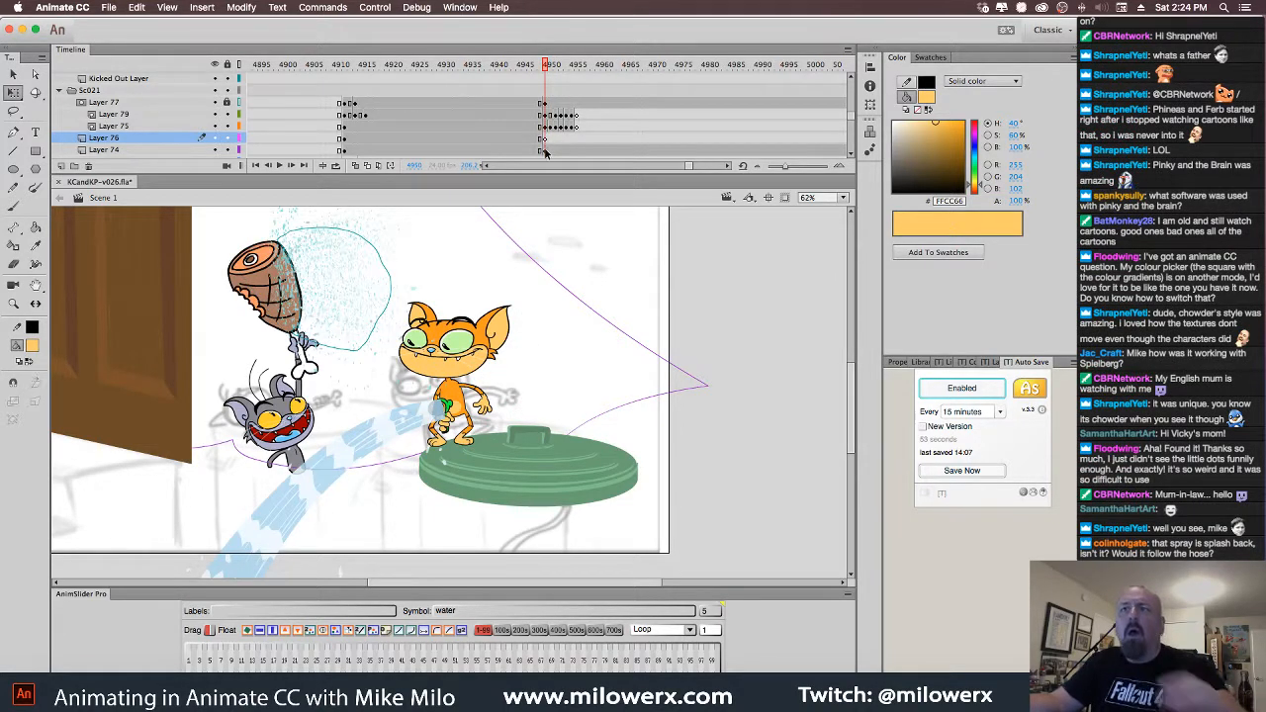
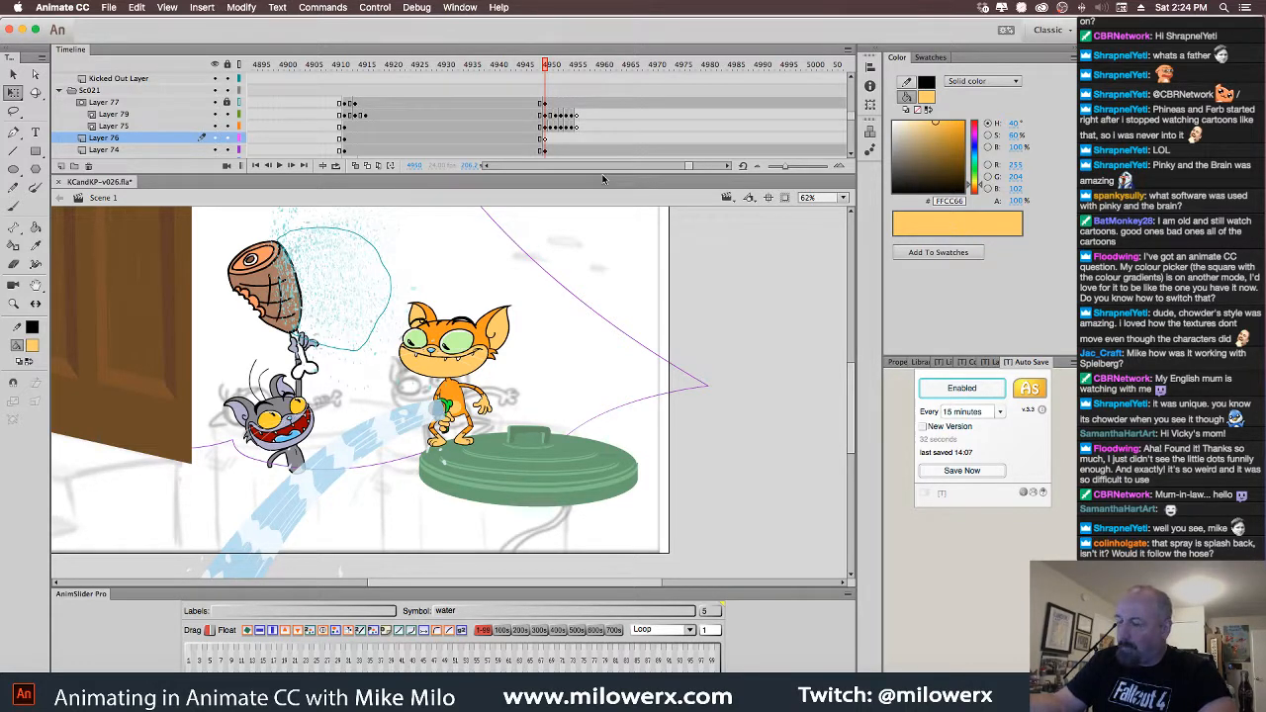
Rotate the water spray hitting the gray cat to a new angle and compare neighbouring frames
left_click(299, 224)
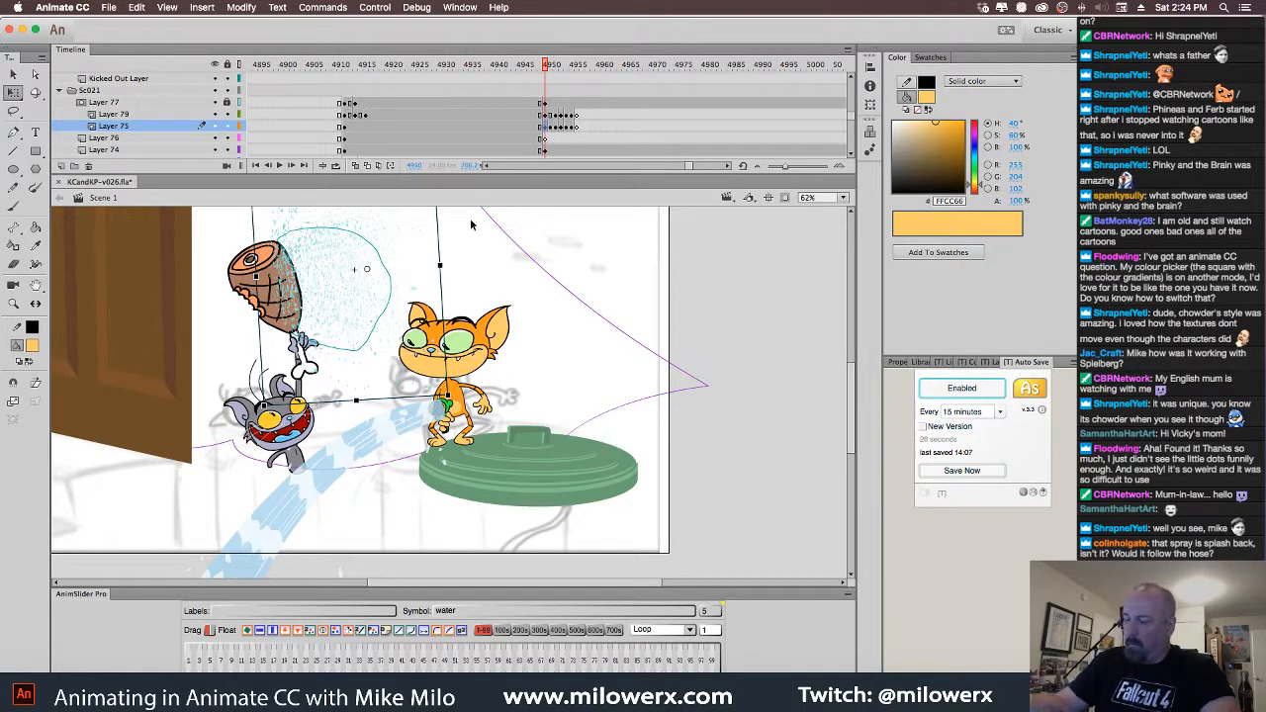
mouse_move(461, 403)
left_mouse_down()
mouse_move(488, 308)
mouse_move(421, 312)
mouse_move(347, 293)
mouse_move(319, 326)
mouse_move(331, 381)
mouse_move(454, 446)
left_mouse_up()
key(".")
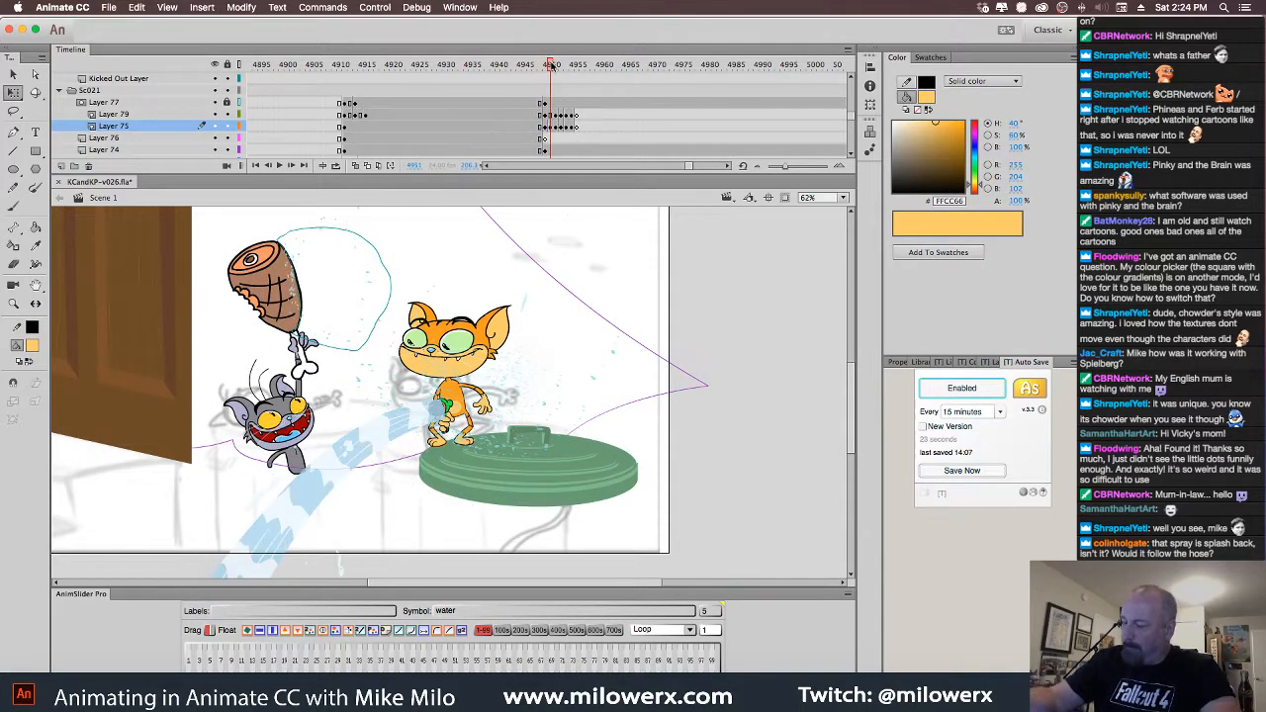
left_click(555, 65)
left_click_drag(555, 65, 555, 68)
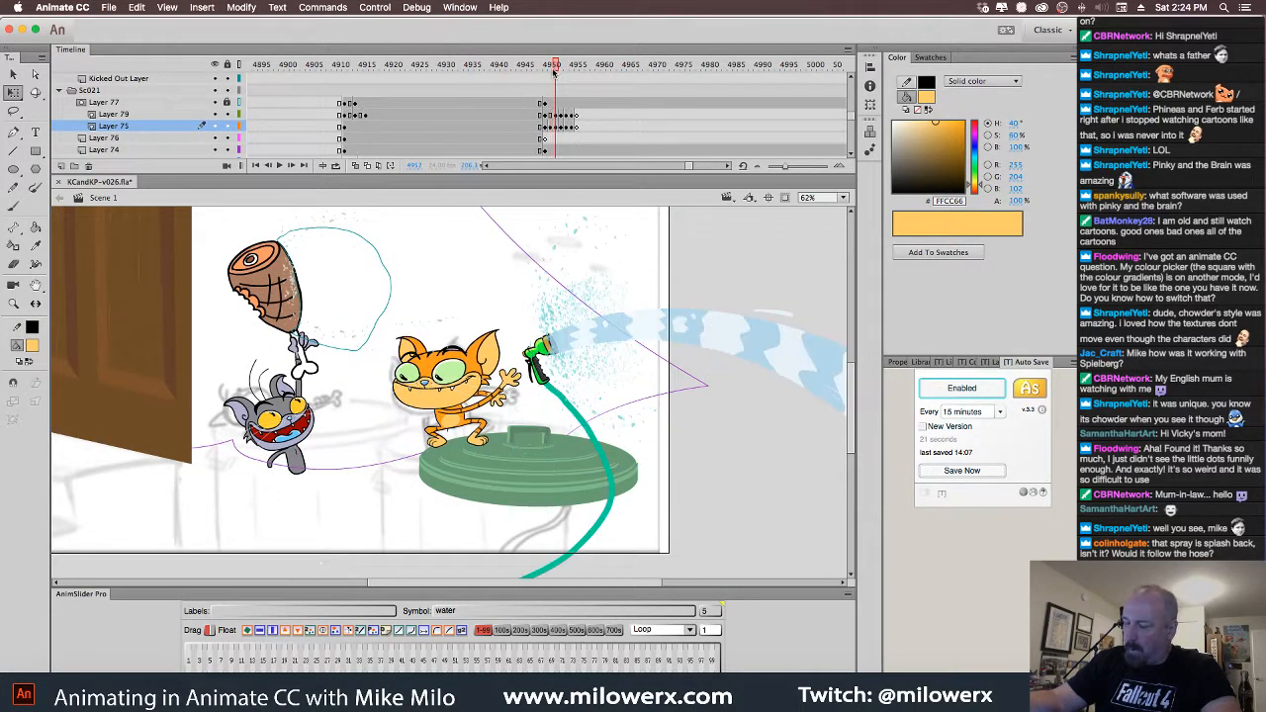
left_click(347, 215)
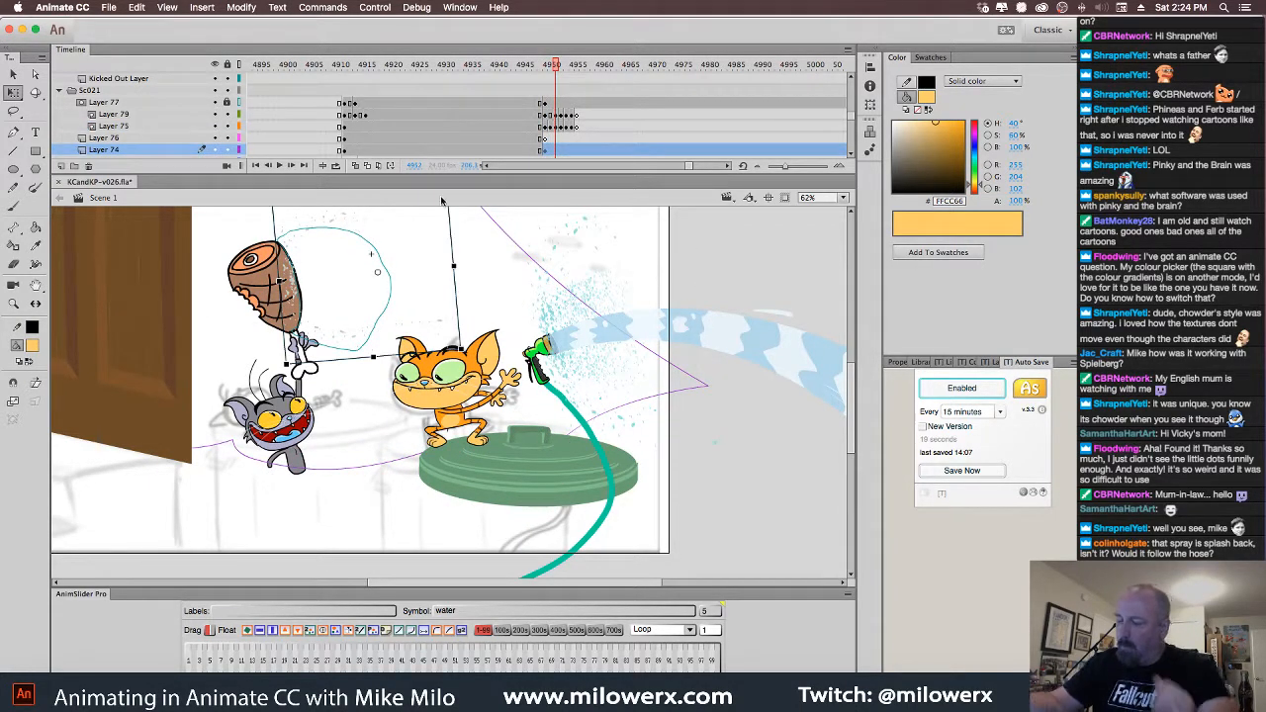
Delete Layer 74's splash drawing at frame 4951 and play back the motion
left_click(553, 151)
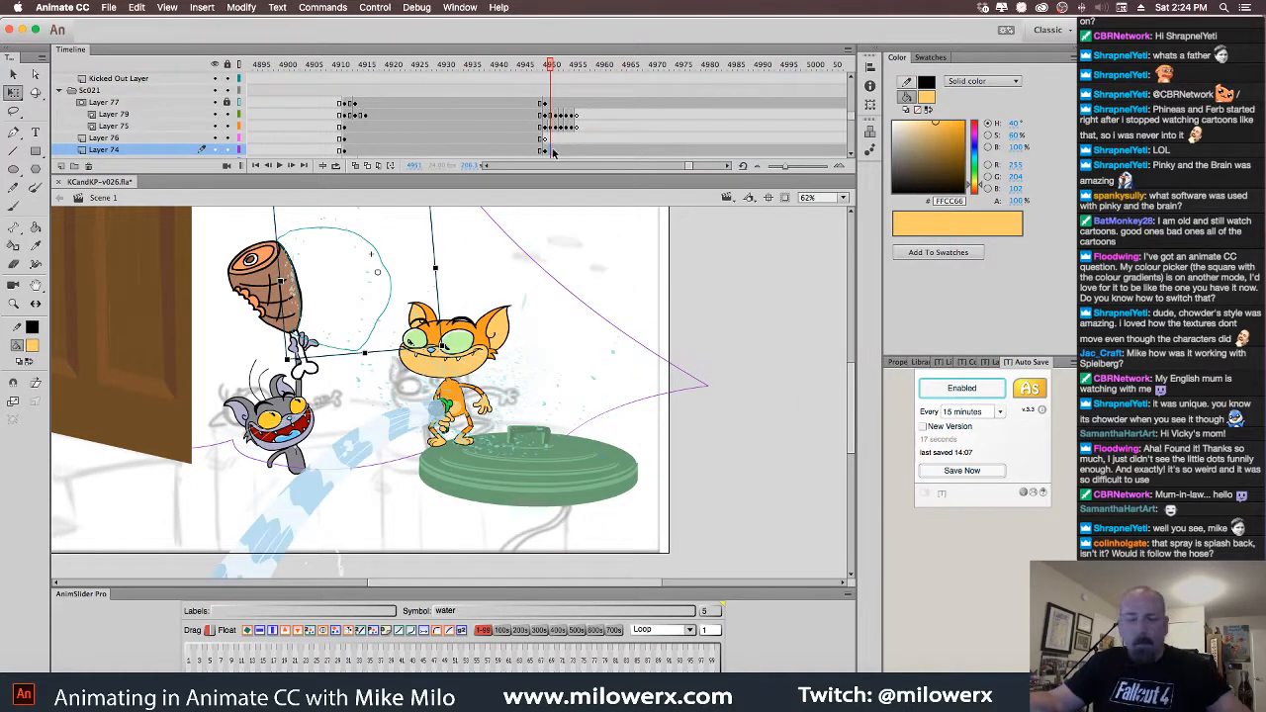
left_click(546, 150)
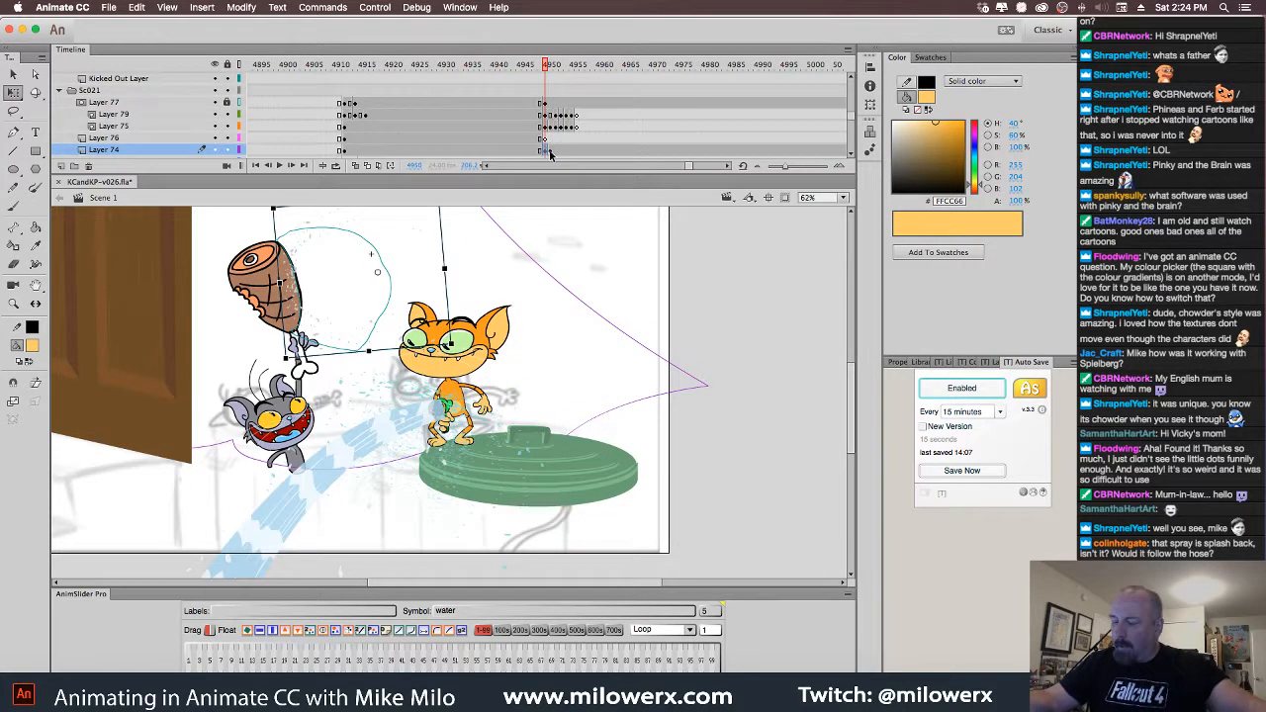
key("Delete")
left_click(551, 149)
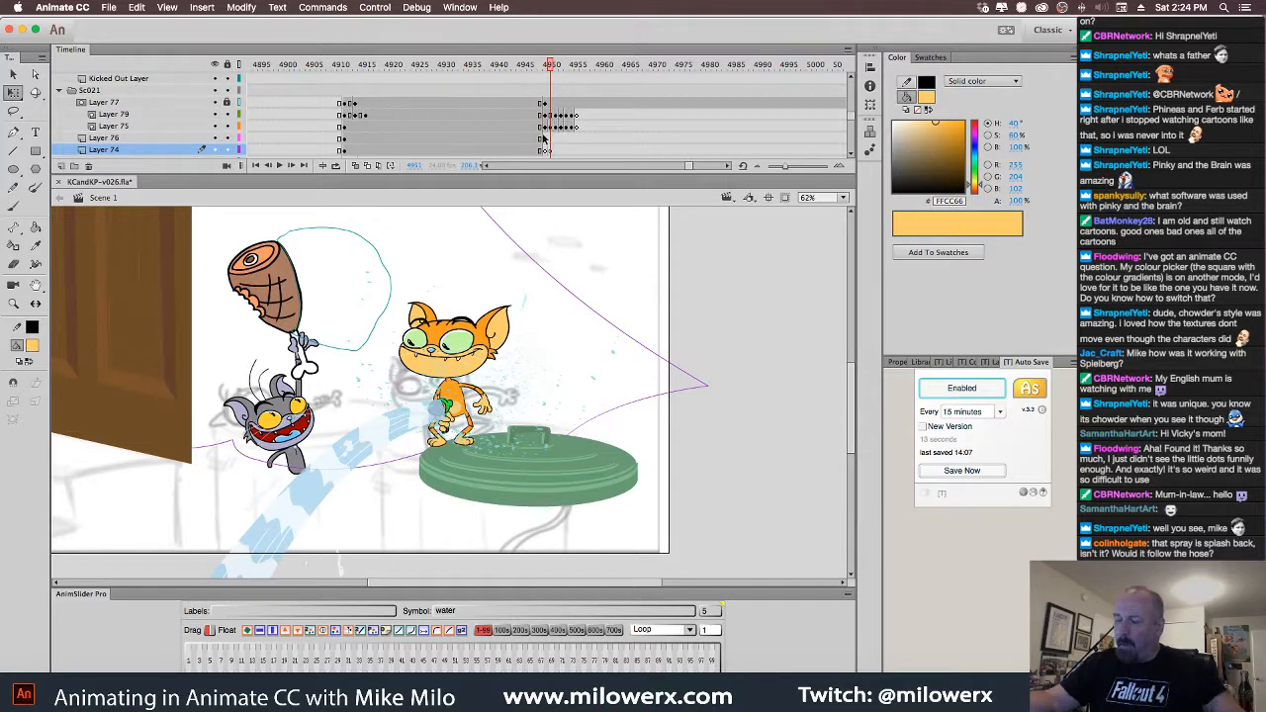
mouse_move(554, 69)
left_mouse_down()
mouse_move(526, 77)
mouse_move(592, 87)
mouse_move(522, 100)
mouse_move(545, 103)
left_mouse_up()
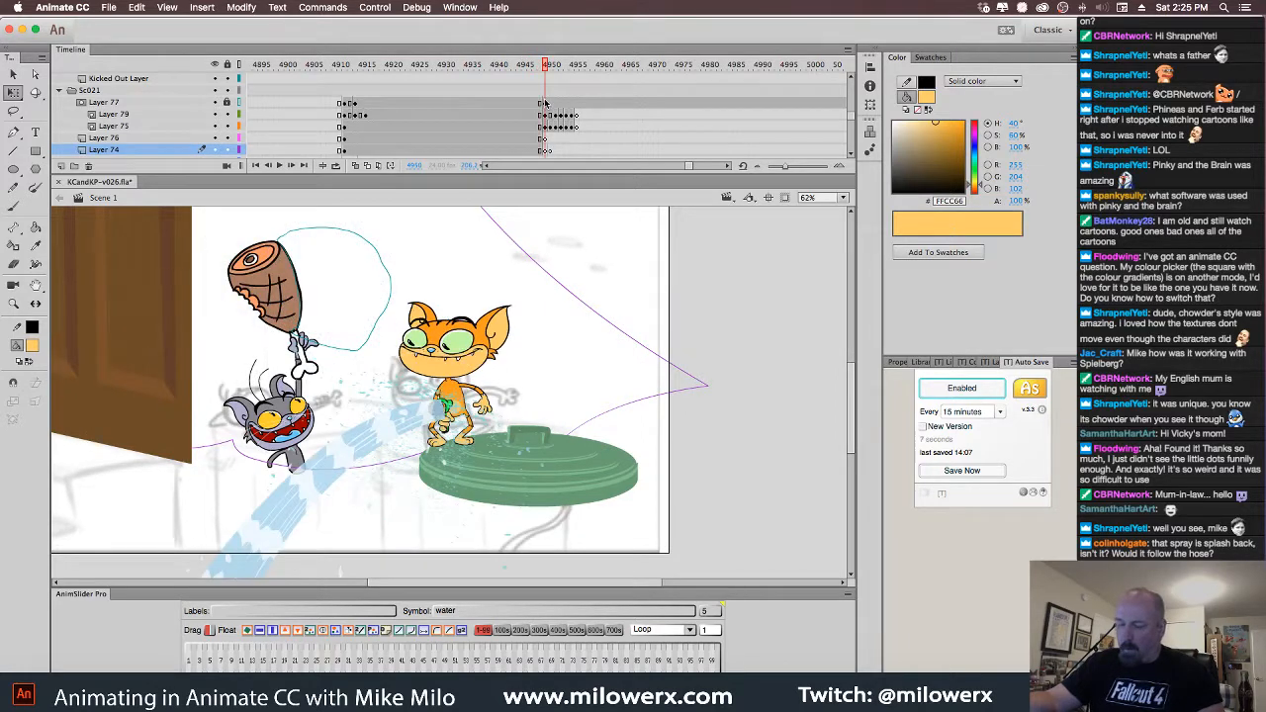
left_click(314, 344)
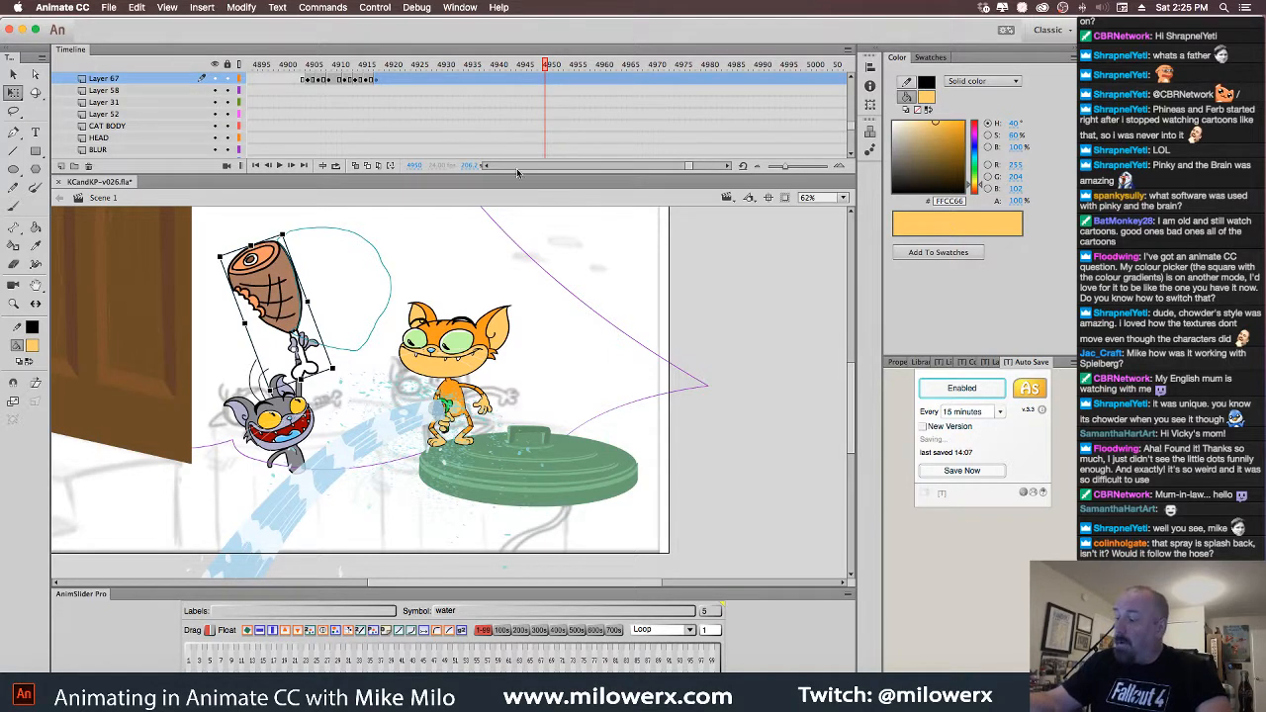
Delete the water spray on stage at the hose-spraying frame
left_click(485, 166)
left_click(485, 166)
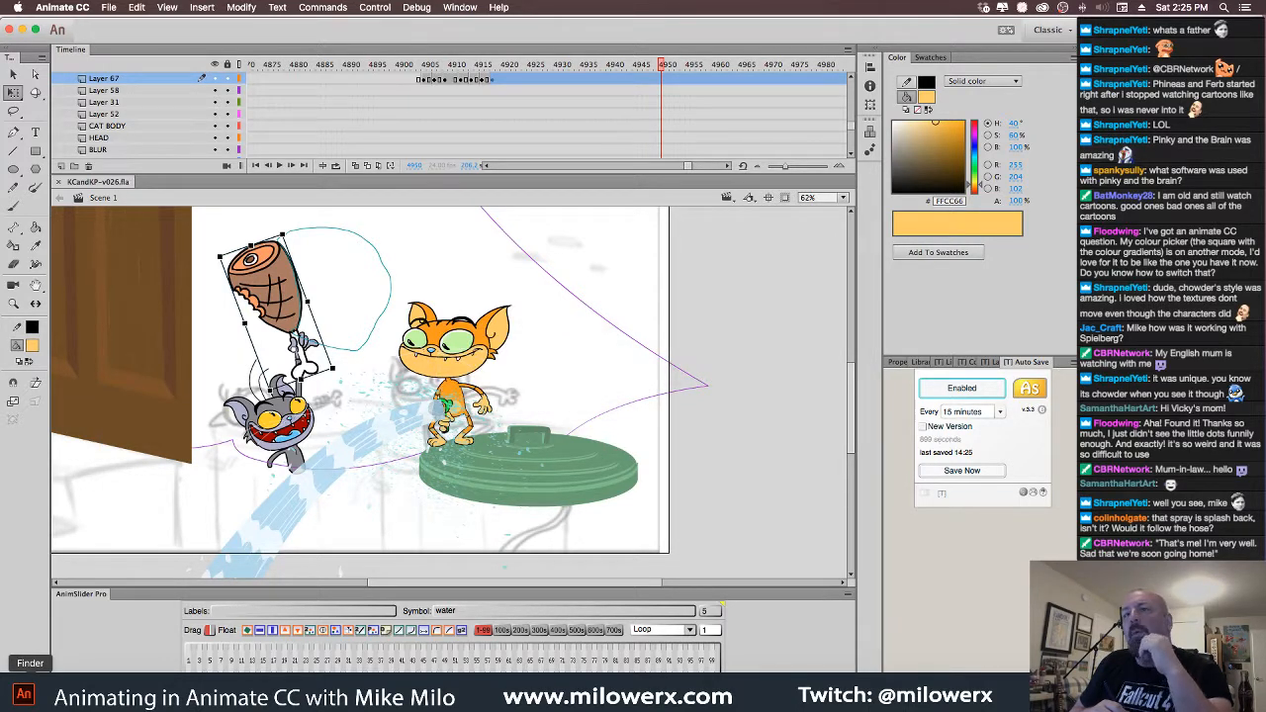
mouse_move(662, 66)
left_mouse_down()
mouse_move(546, 79)
mouse_move(662, 95)
left_mouse_up()
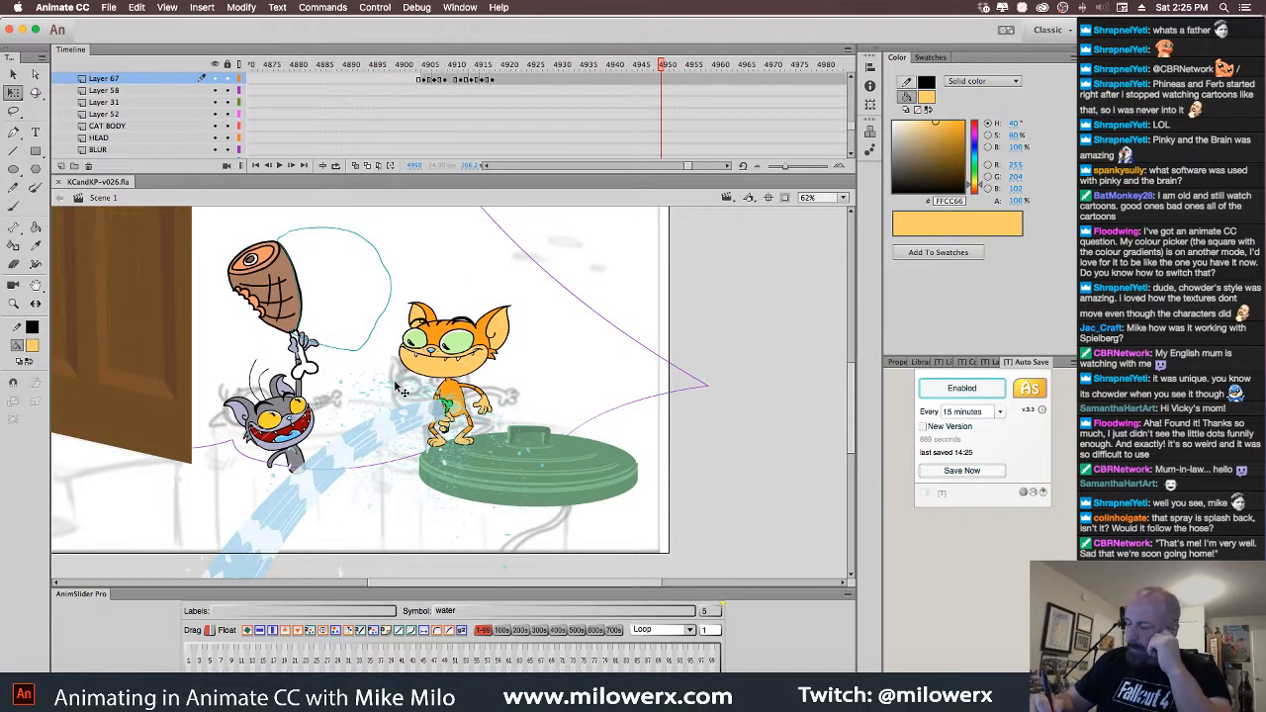
left_click(434, 423)
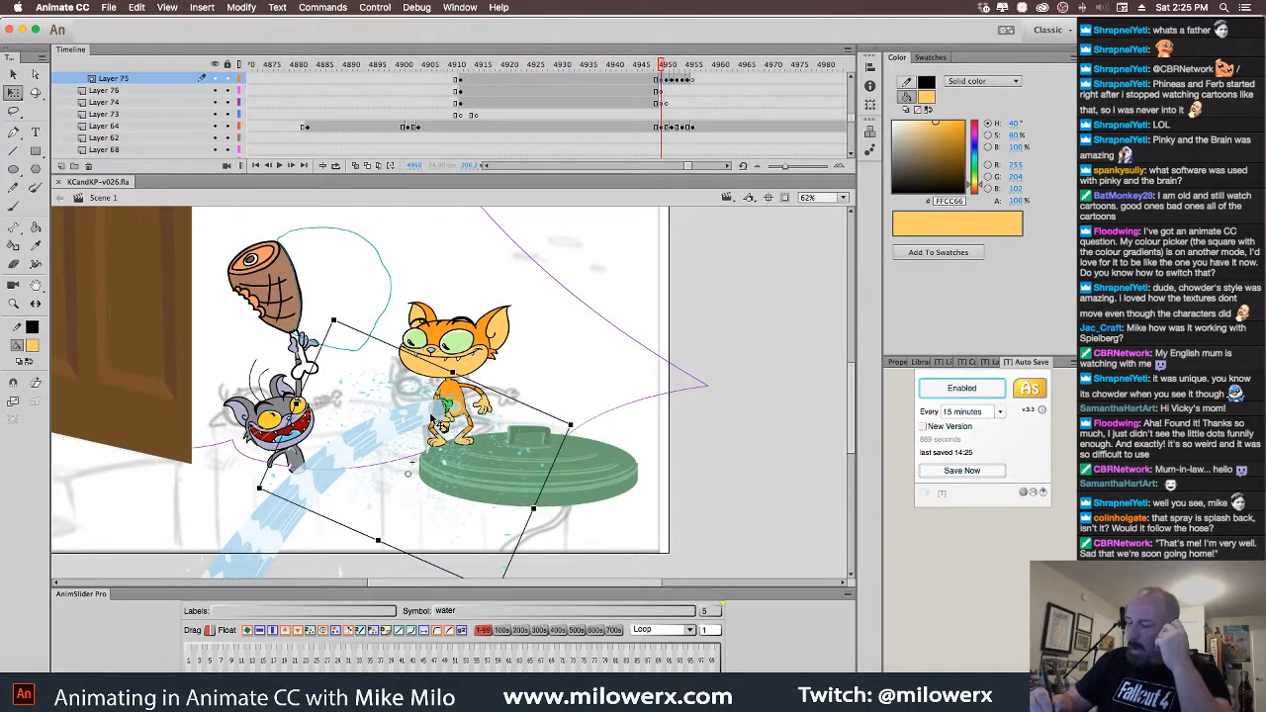
key("Delete")
Empty the five following spray keyframes on Layer 75 and play back the result
left_click(669, 80)
key("Delete")
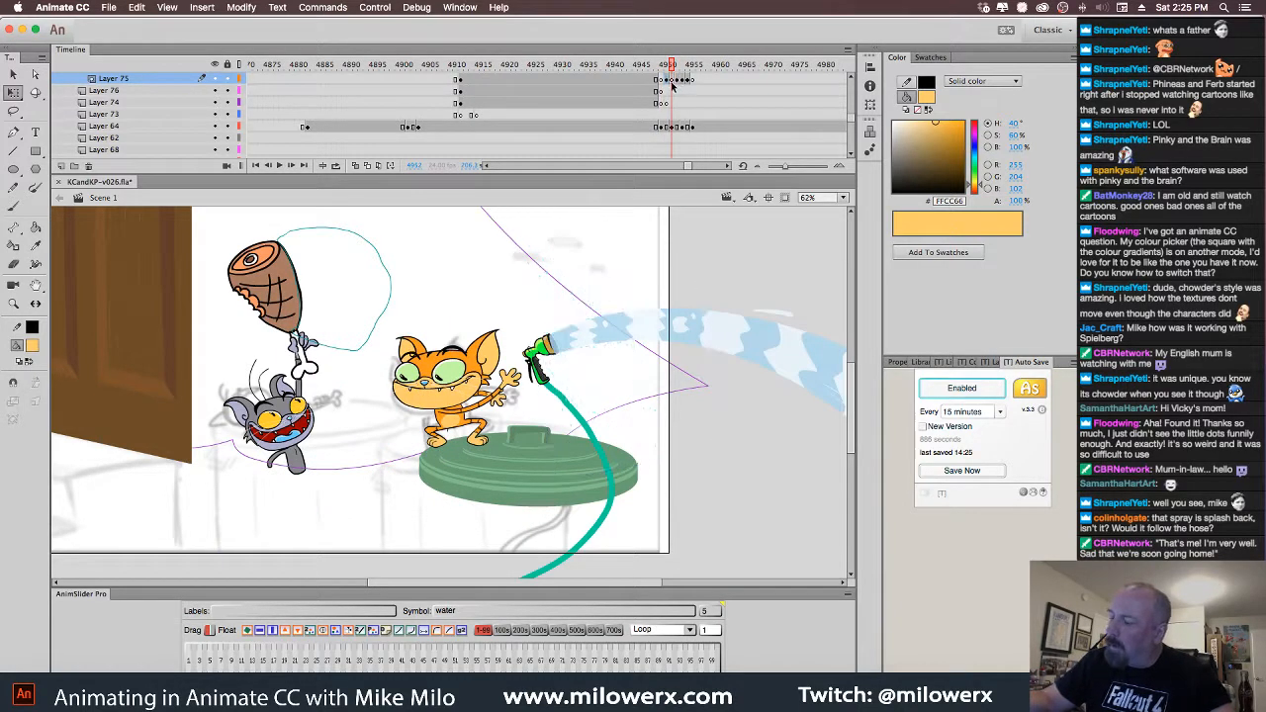
left_click(674, 81)
key("Delete")
left_click(678, 80)
key("Delete")
left_click(684, 81)
key("Delete")
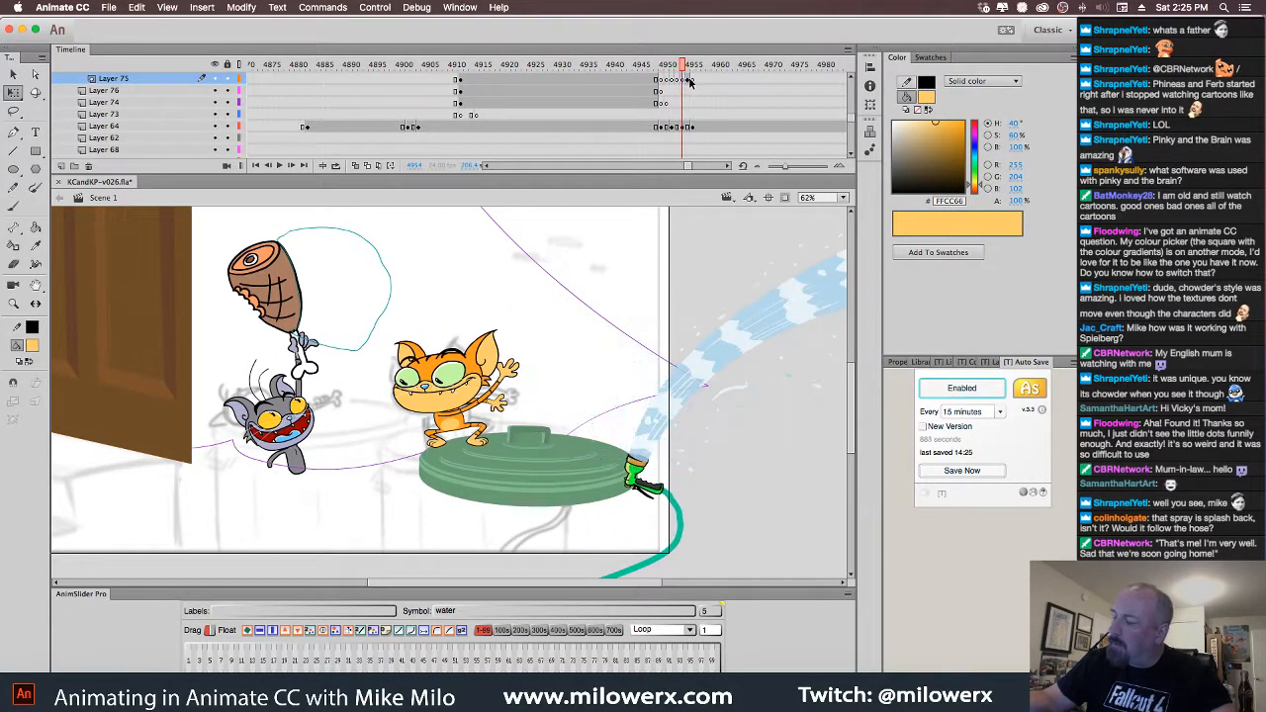
left_click(689, 81)
key("Delete")
mouse_move(692, 67)
left_mouse_down()
mouse_move(632, 82)
mouse_move(692, 99)
mouse_move(638, 106)
mouse_move(678, 116)
mouse_move(660, 119)
left_mouse_up()
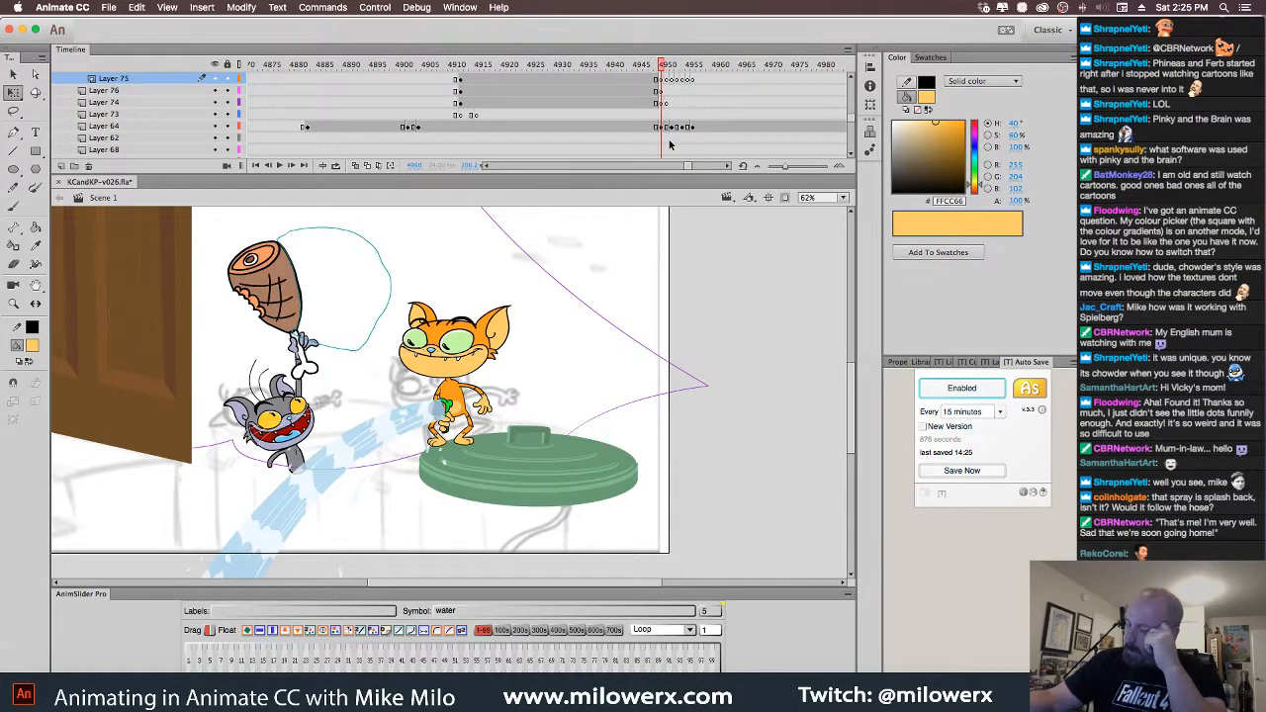
Compare the hose-spraying pose with the next one, selecting its spray and the teal hose
key("comma")
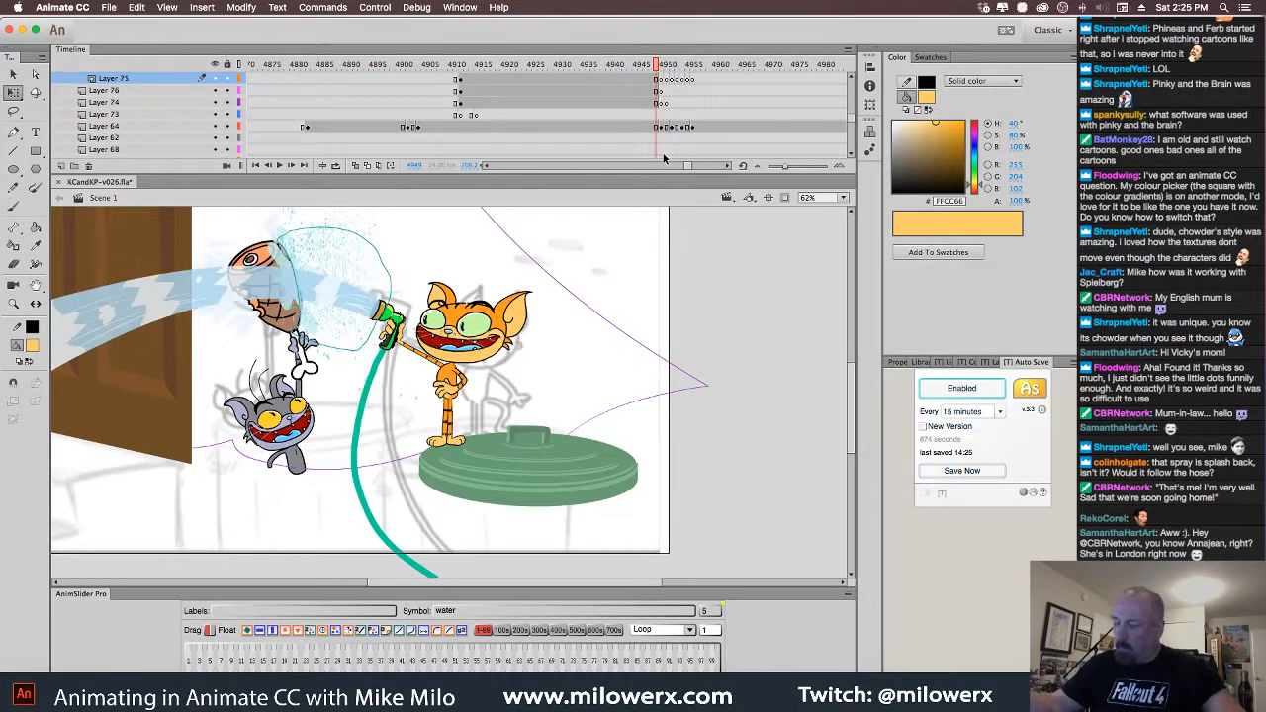
left_click(376, 390)
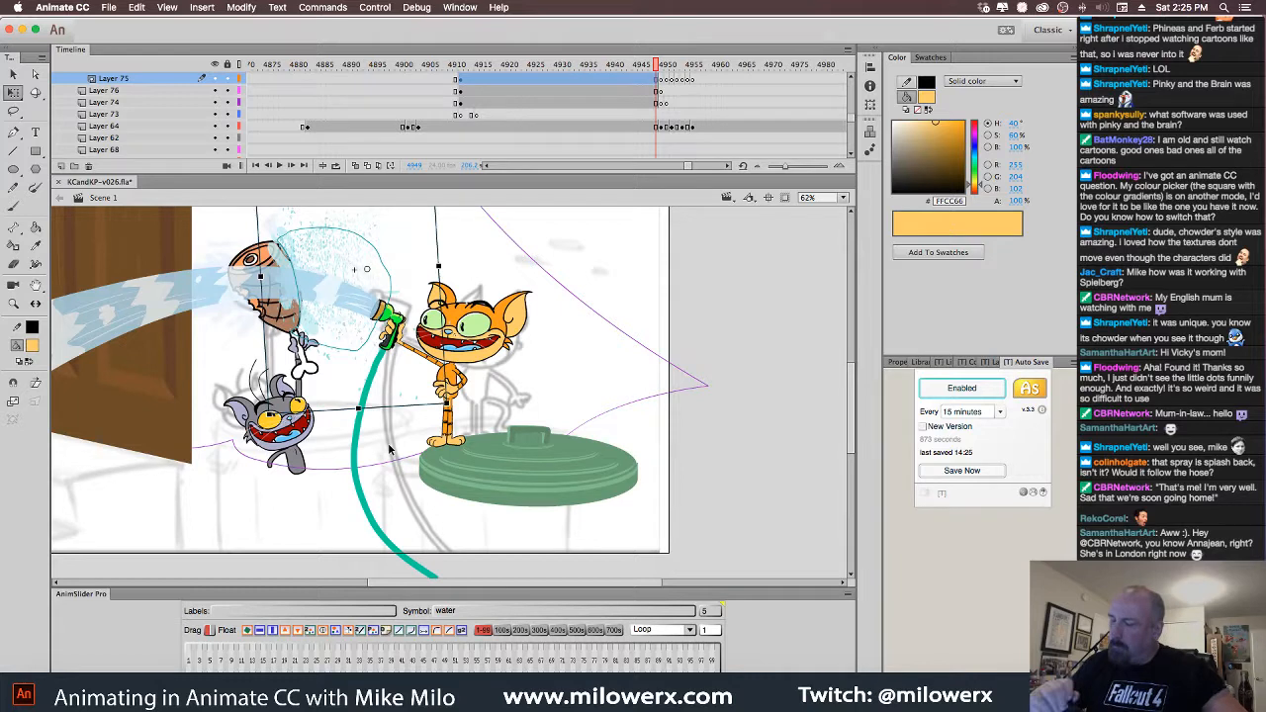
left_click(663, 81)
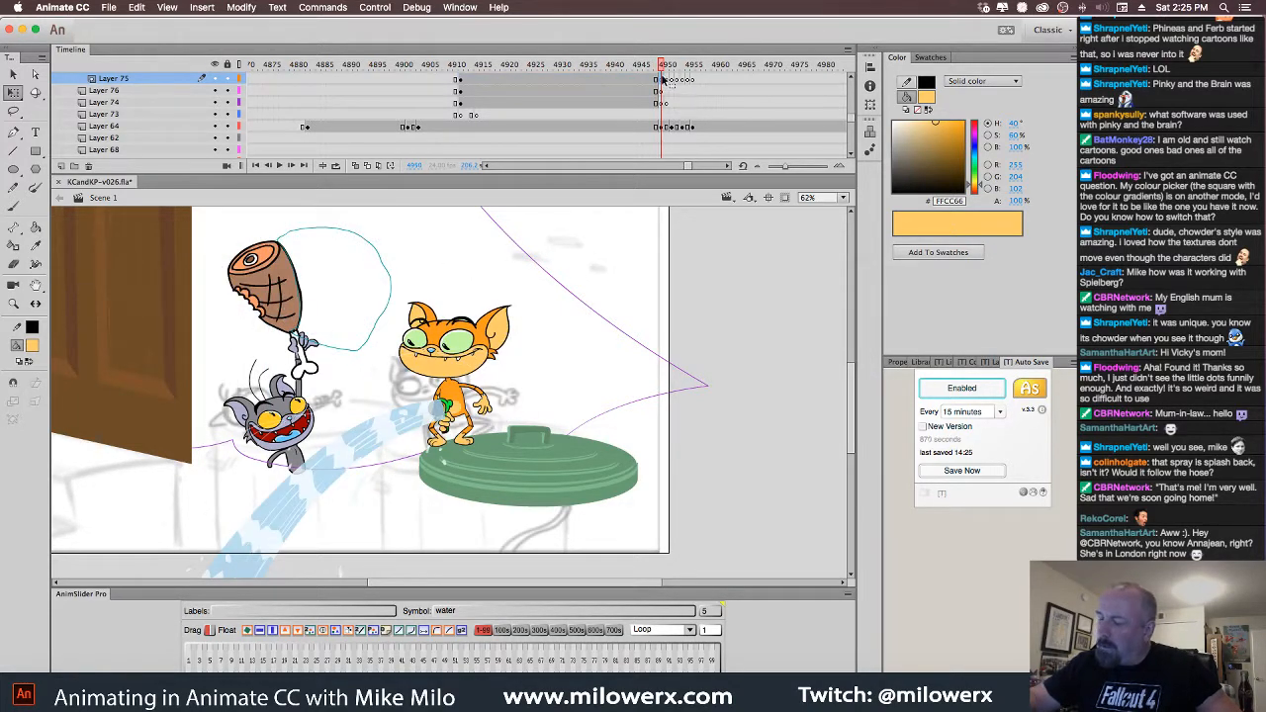
key("comma")
left_click(373, 508)
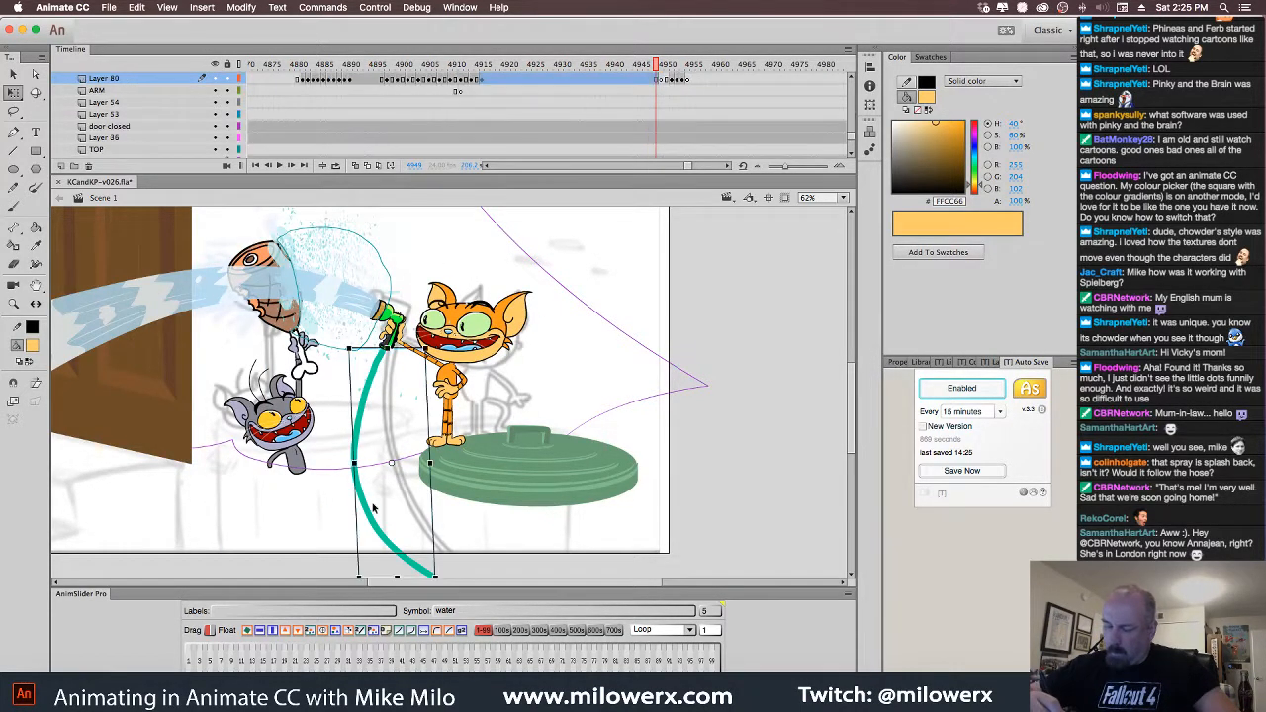
Shift the teal hose down and right, then cut it from its layer
left_click(663, 81)
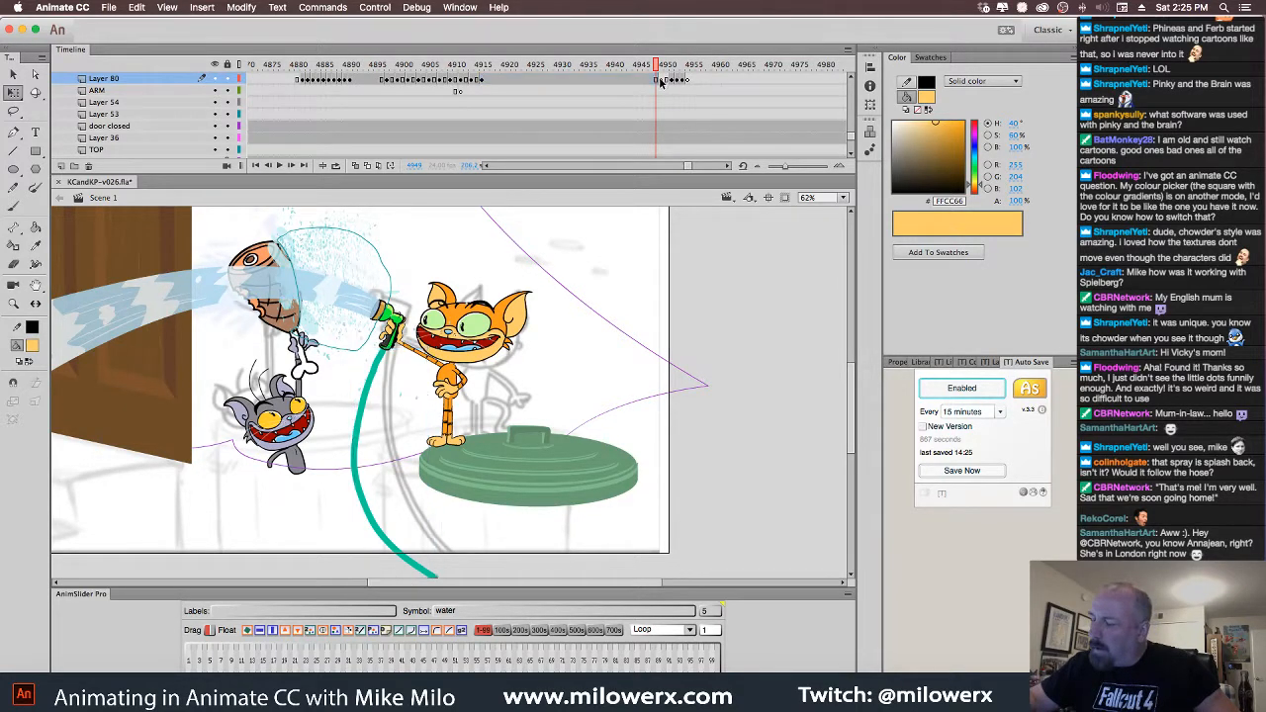
left_click(665, 88)
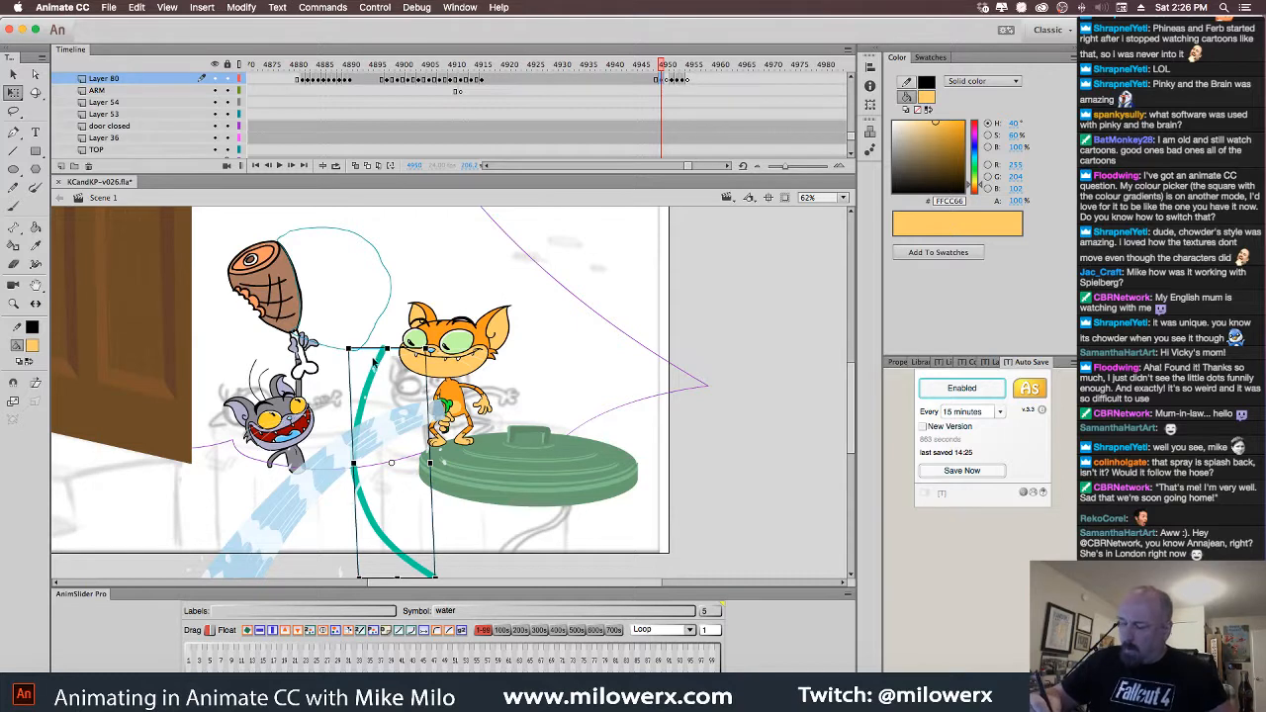
left_click_drag(392, 383, 451, 467)
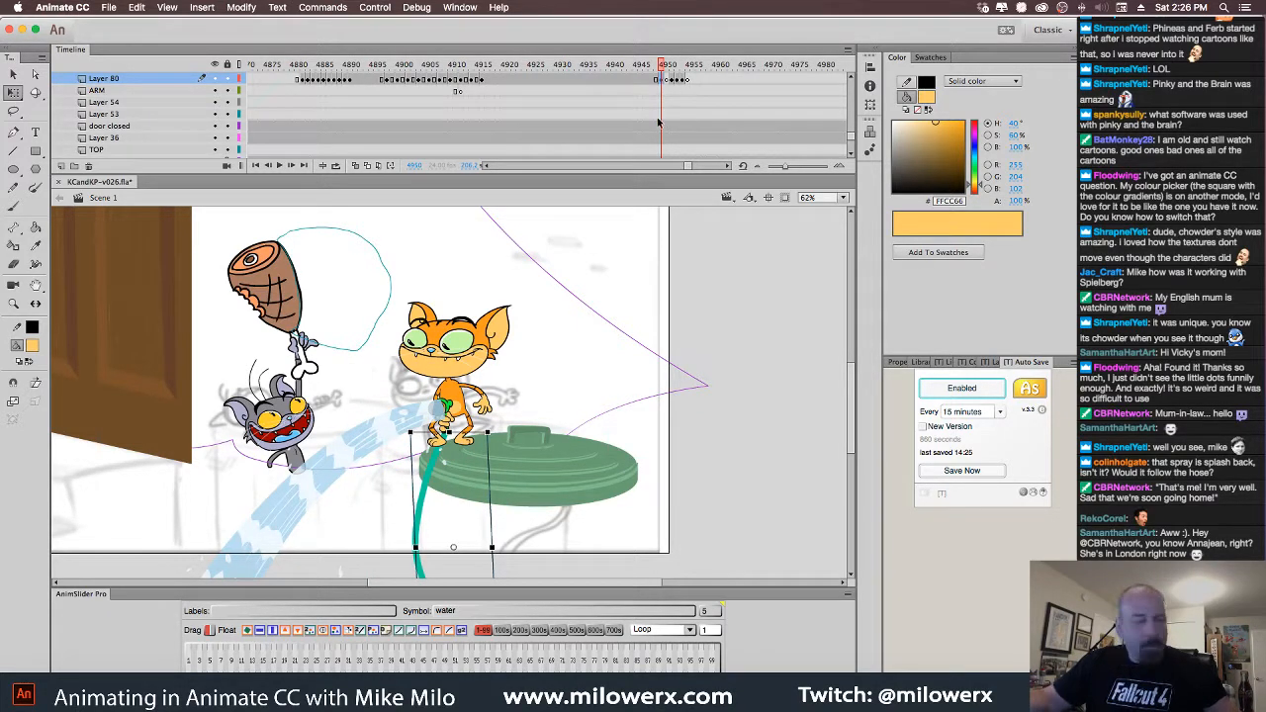
key("Delete")
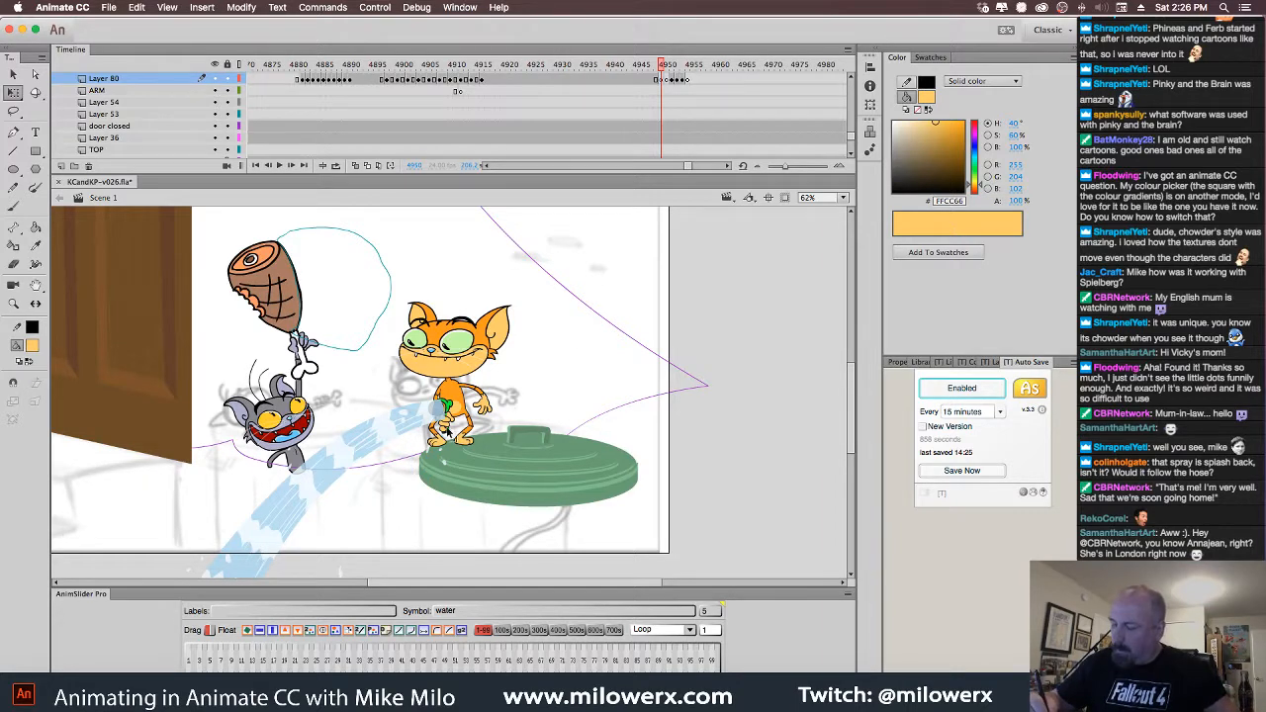
Paste the hose in place on a new layer above BODY and rotate it down from the cat's hands
left_click(446, 435)
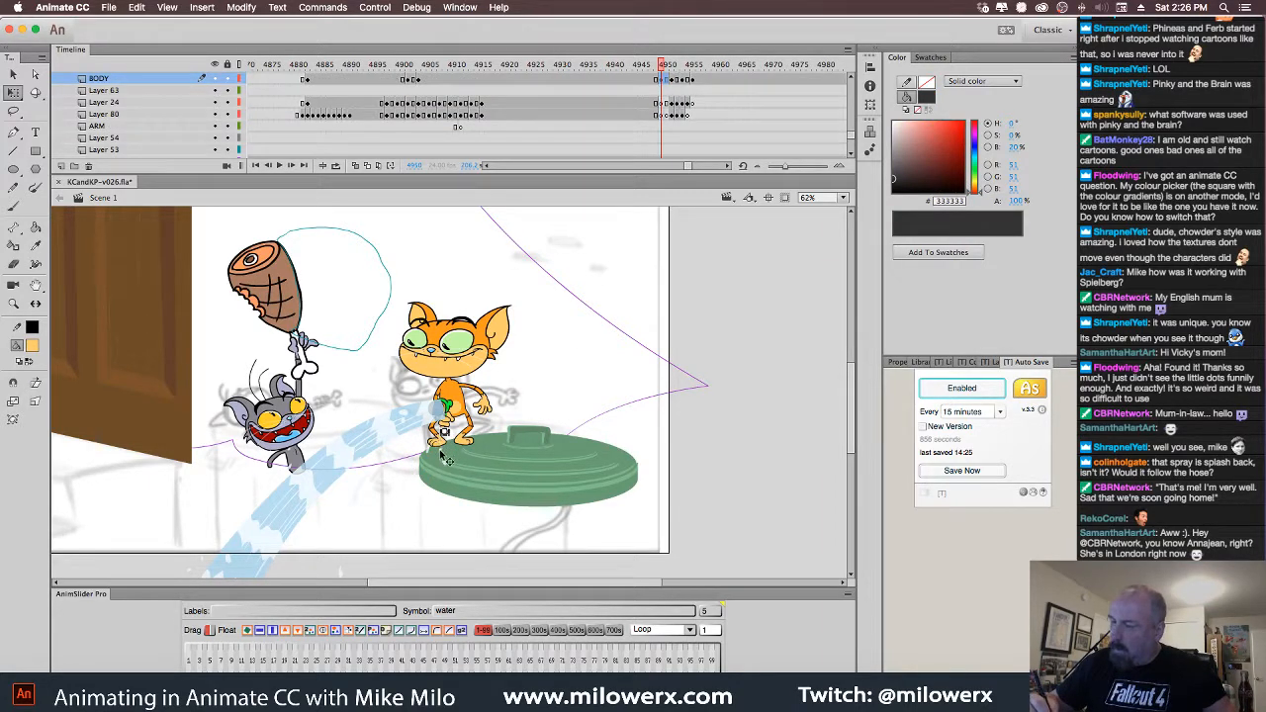
left_click(471, 442)
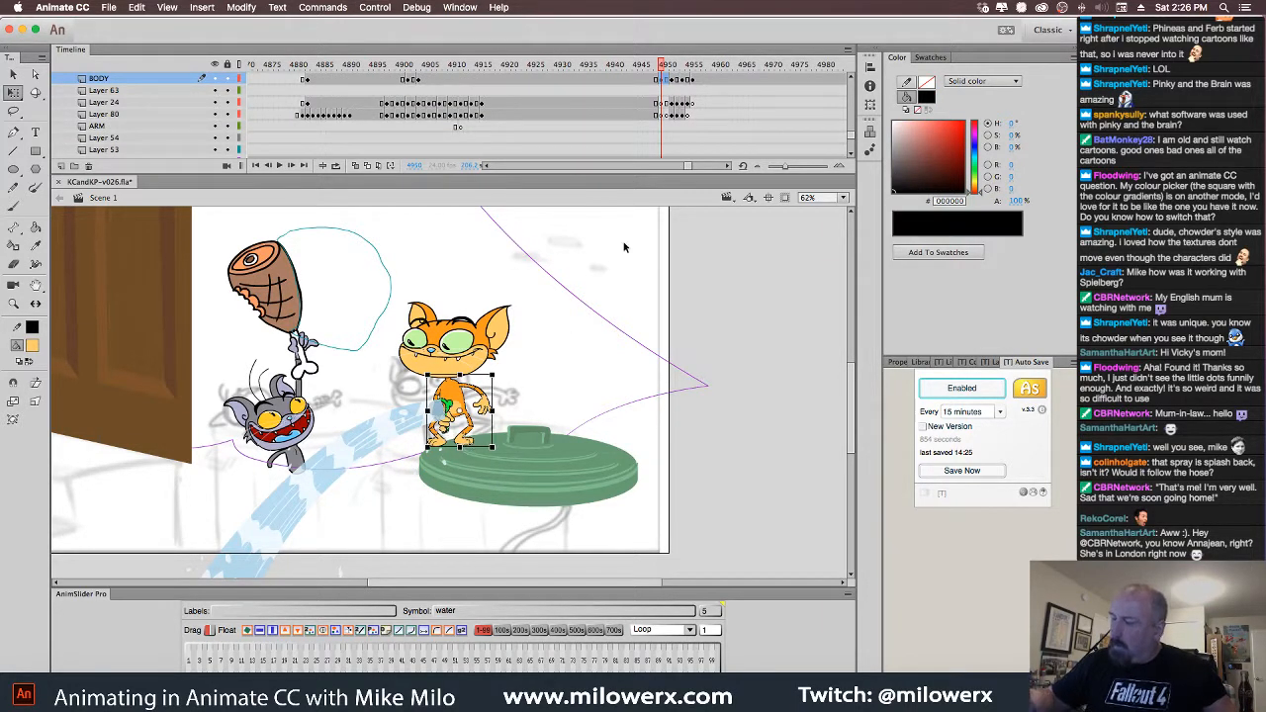
left_click(61, 166)
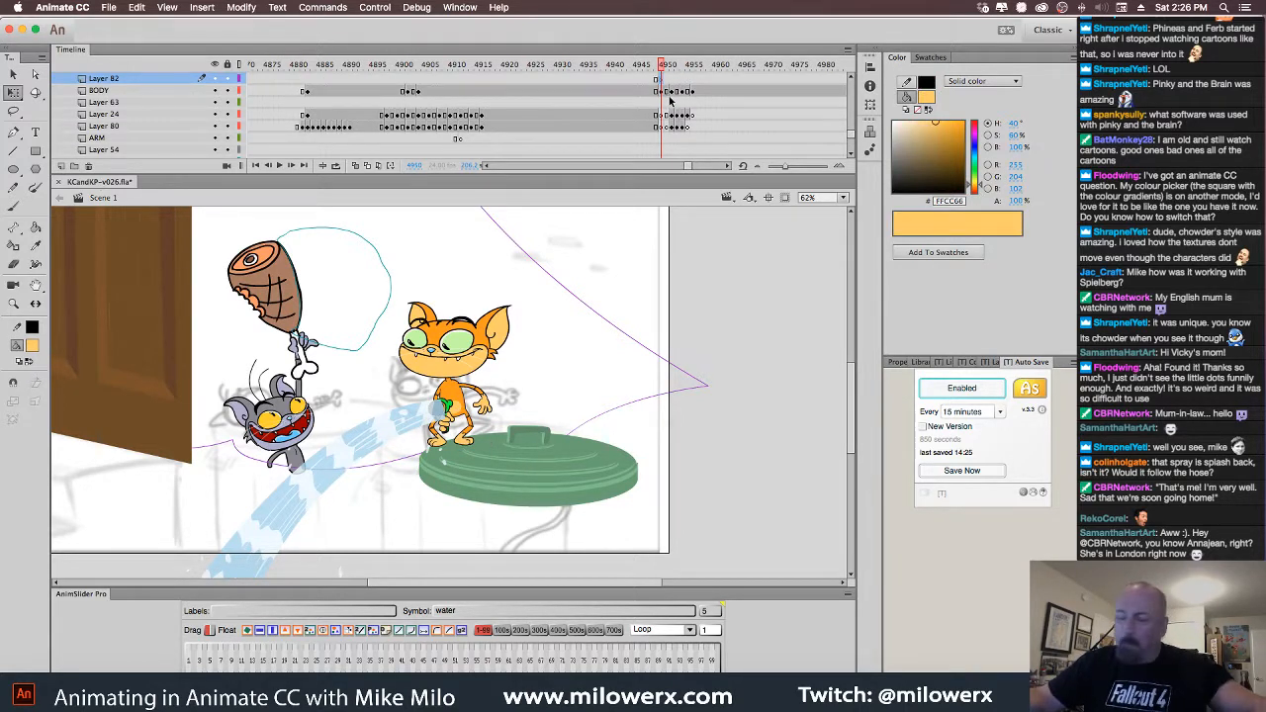
key("super+shift+v")
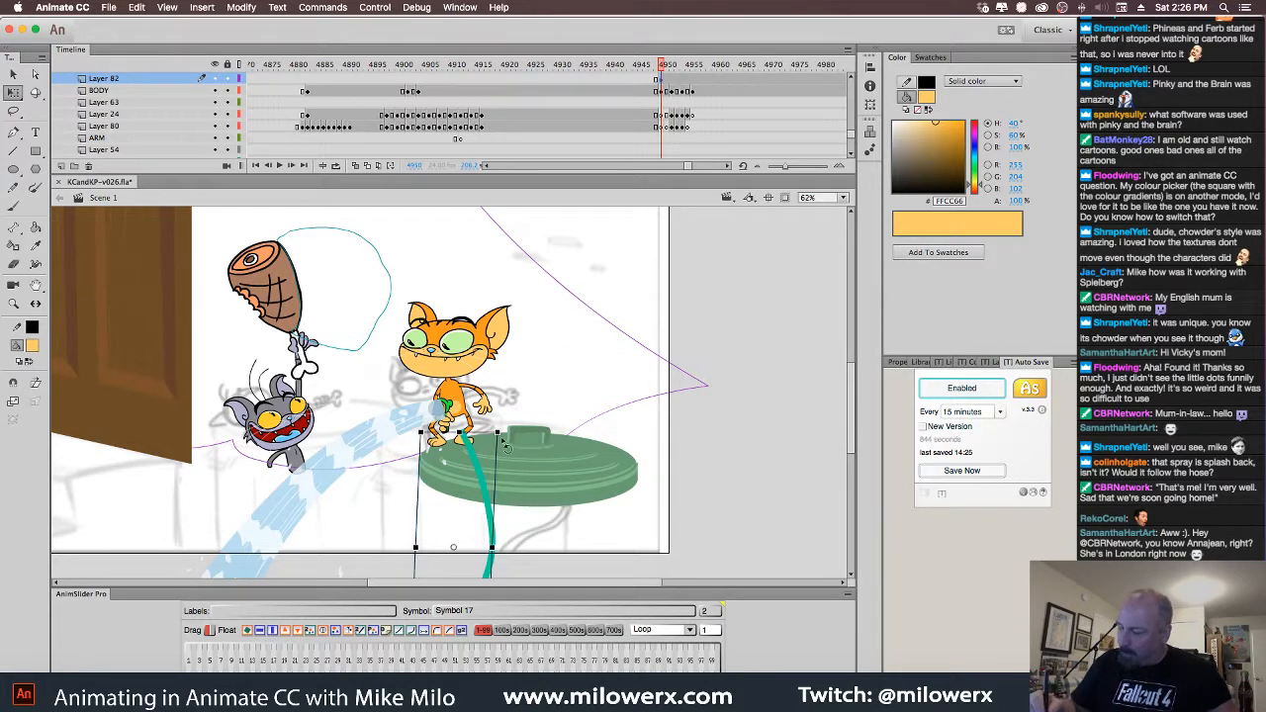
left_click_drag(507, 445, 448, 475)
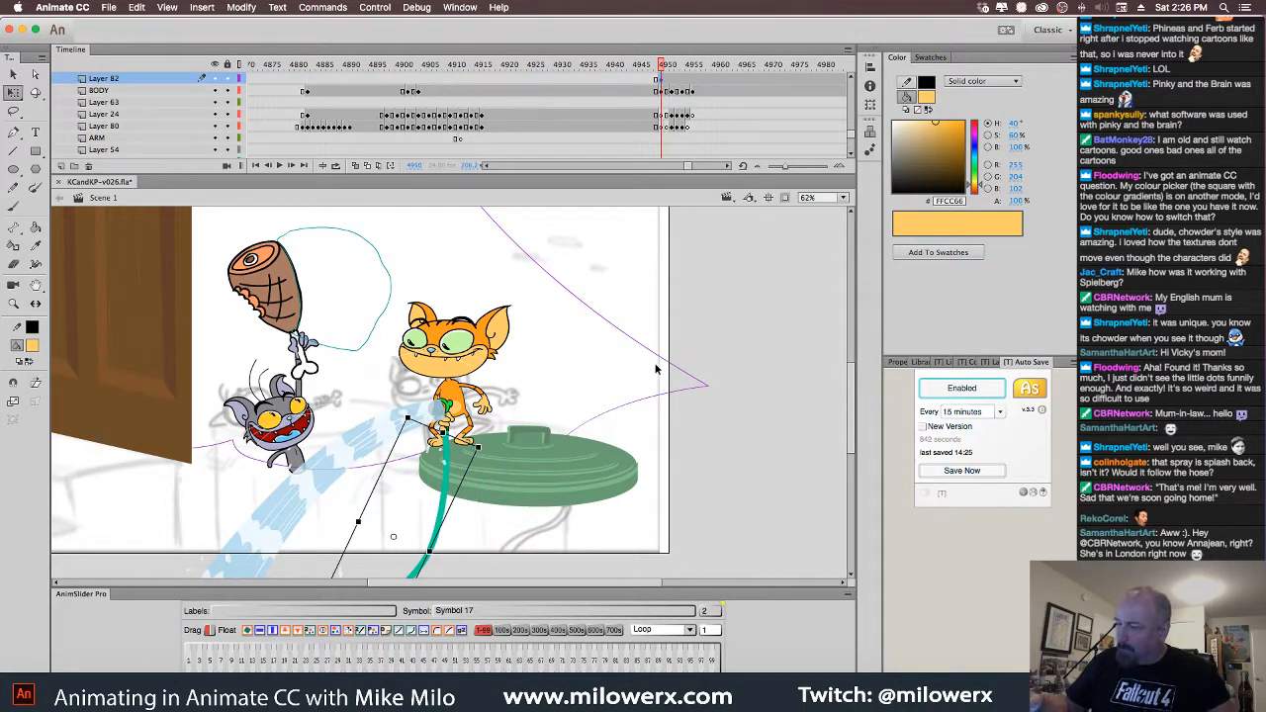
left_click(710, 401)
key("super+equal")
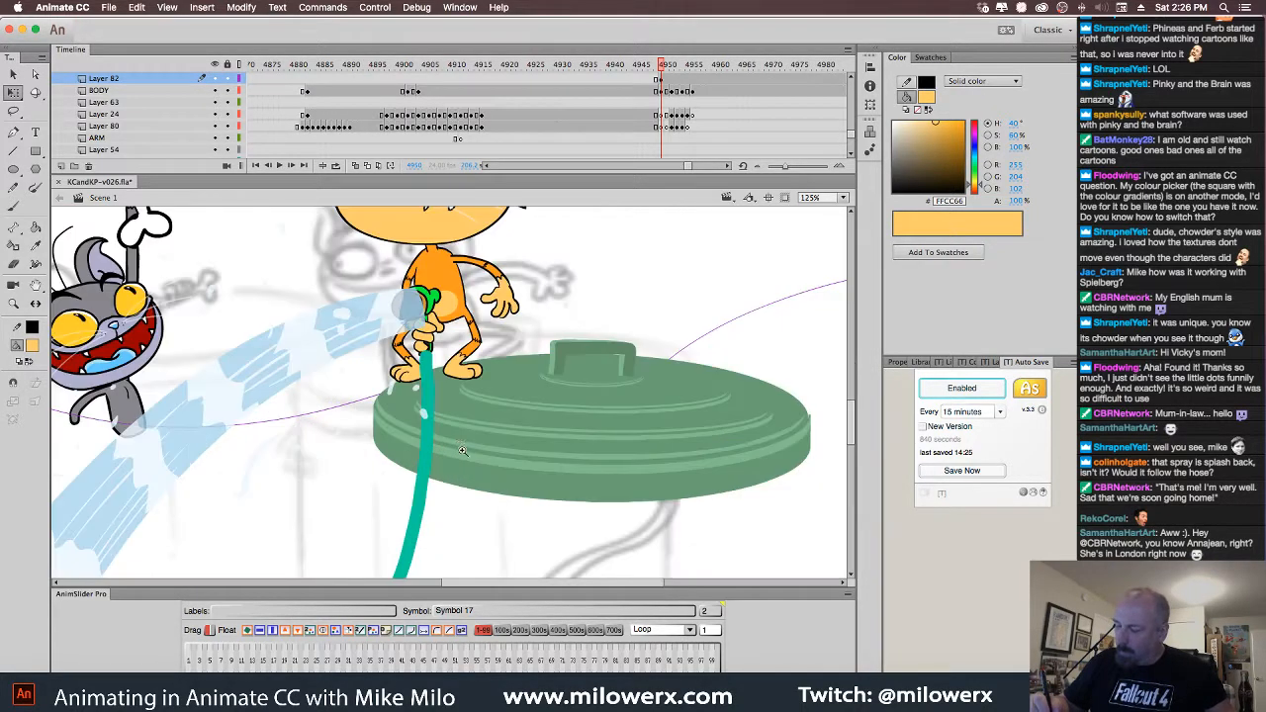
Clear the hose from Layer 82 at frame 4952 onward with a blank keyframe, returning to 4951
left_click(432, 390)
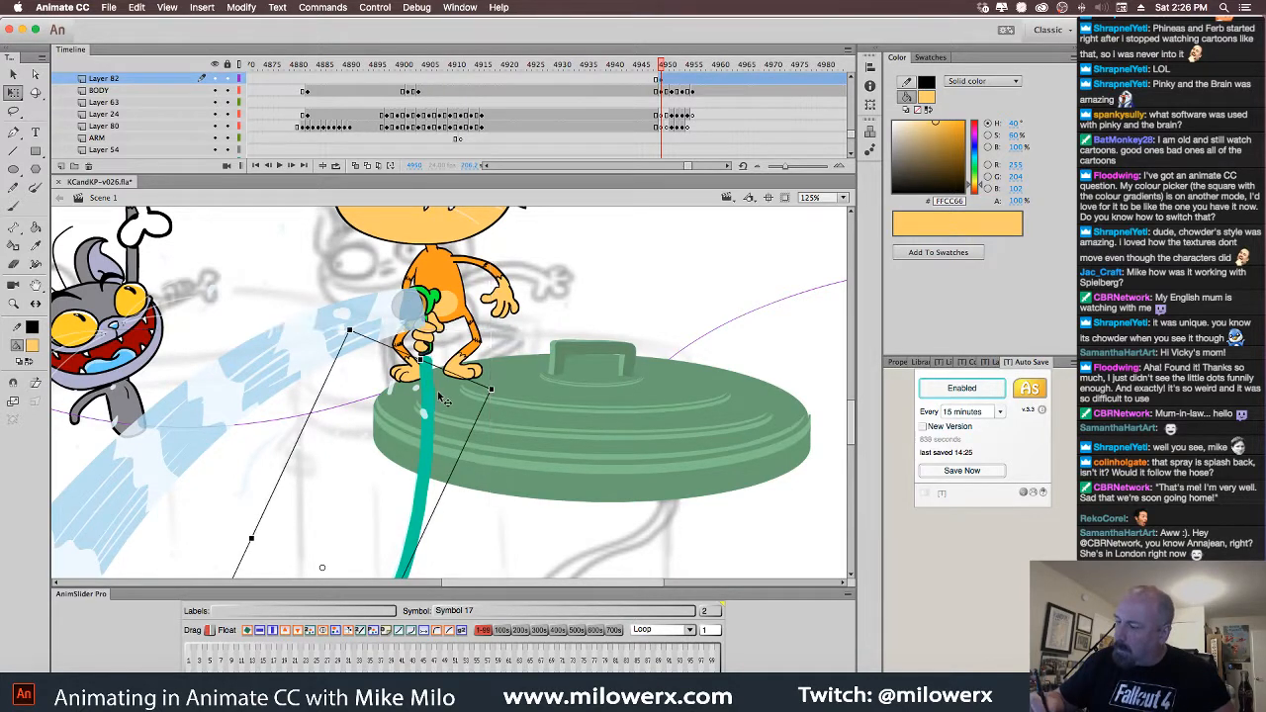
left_click(673, 83)
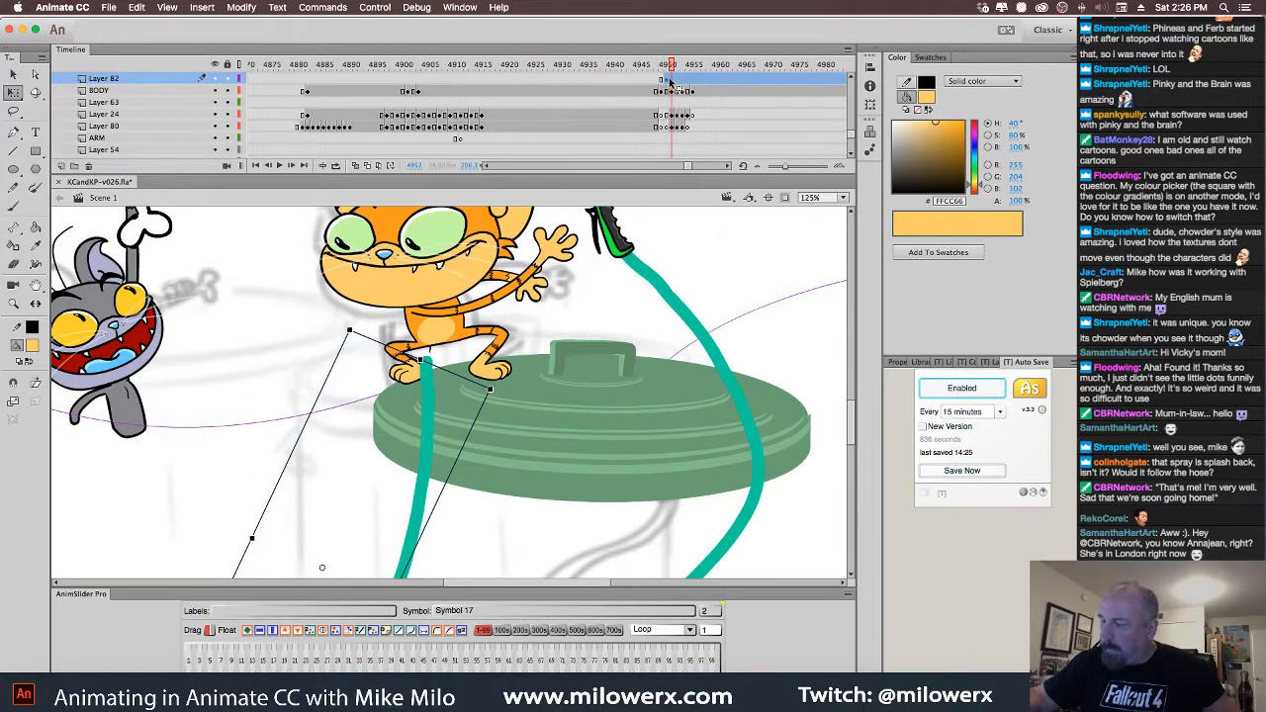
left_click(672, 81)
key("F7")
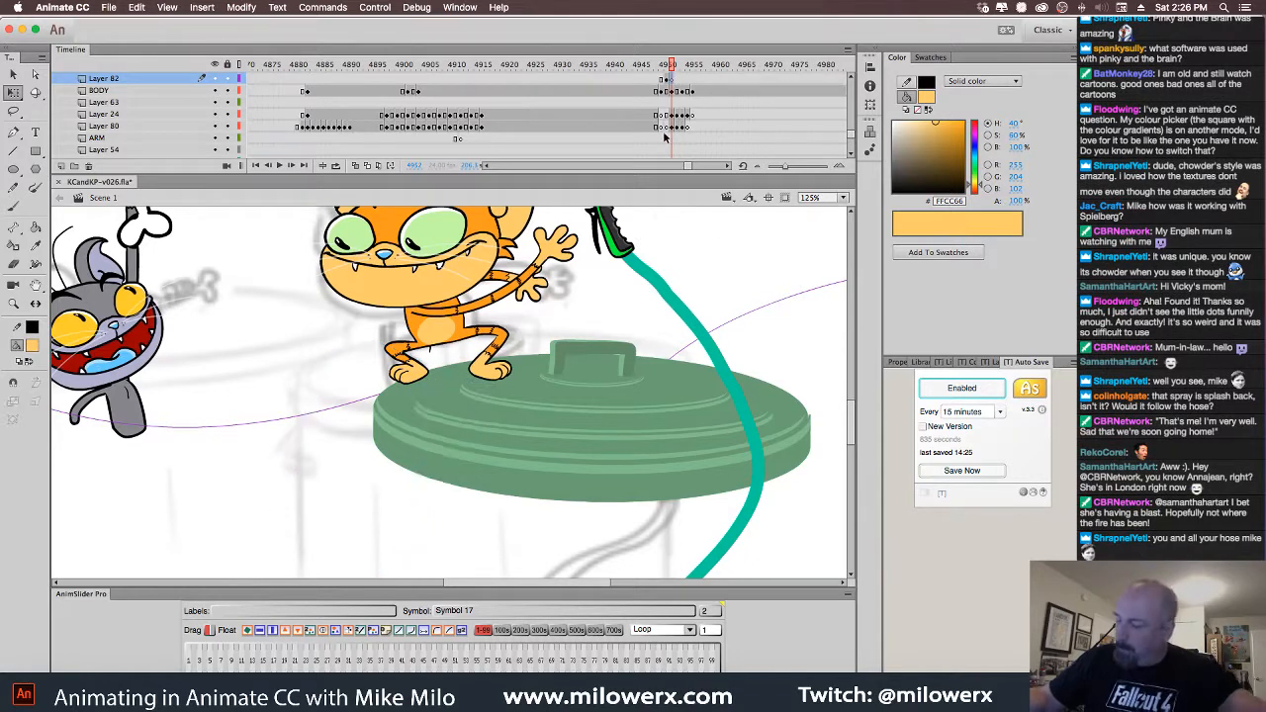
key("comma")
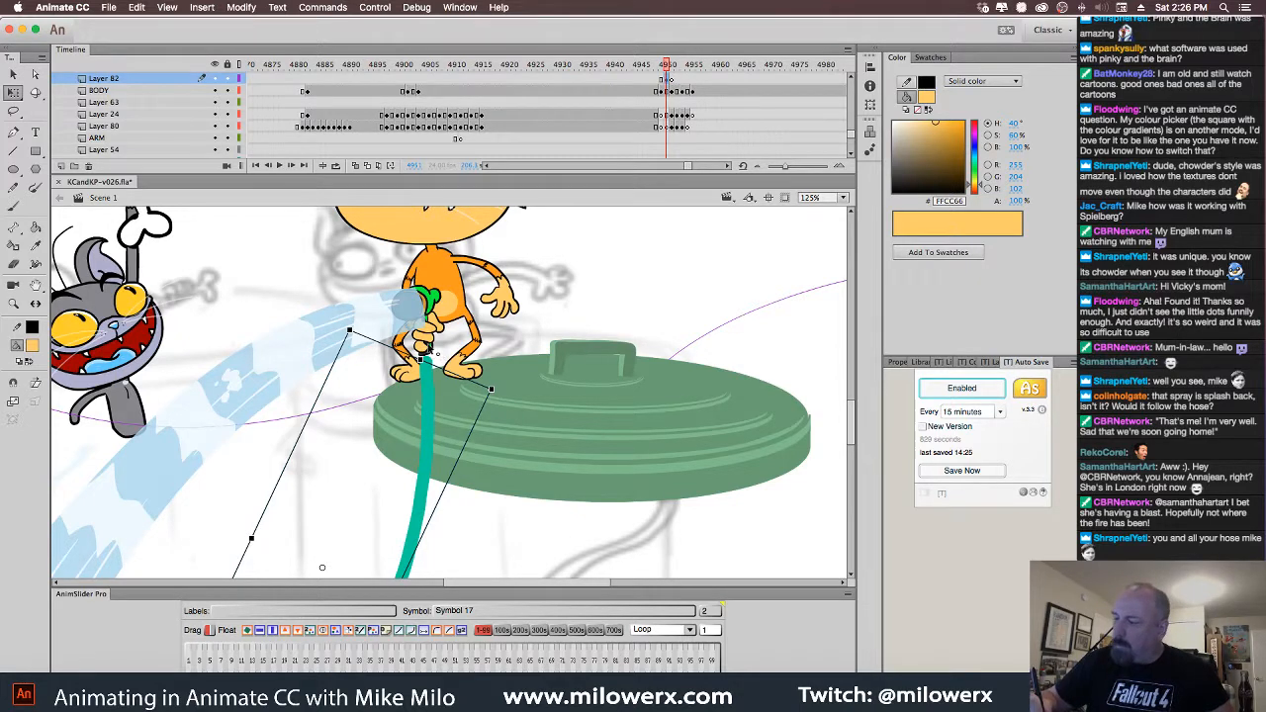
Reorder Layer 82 against BODY and nudge the hose so the cat grips the nozzle
left_click(427, 349)
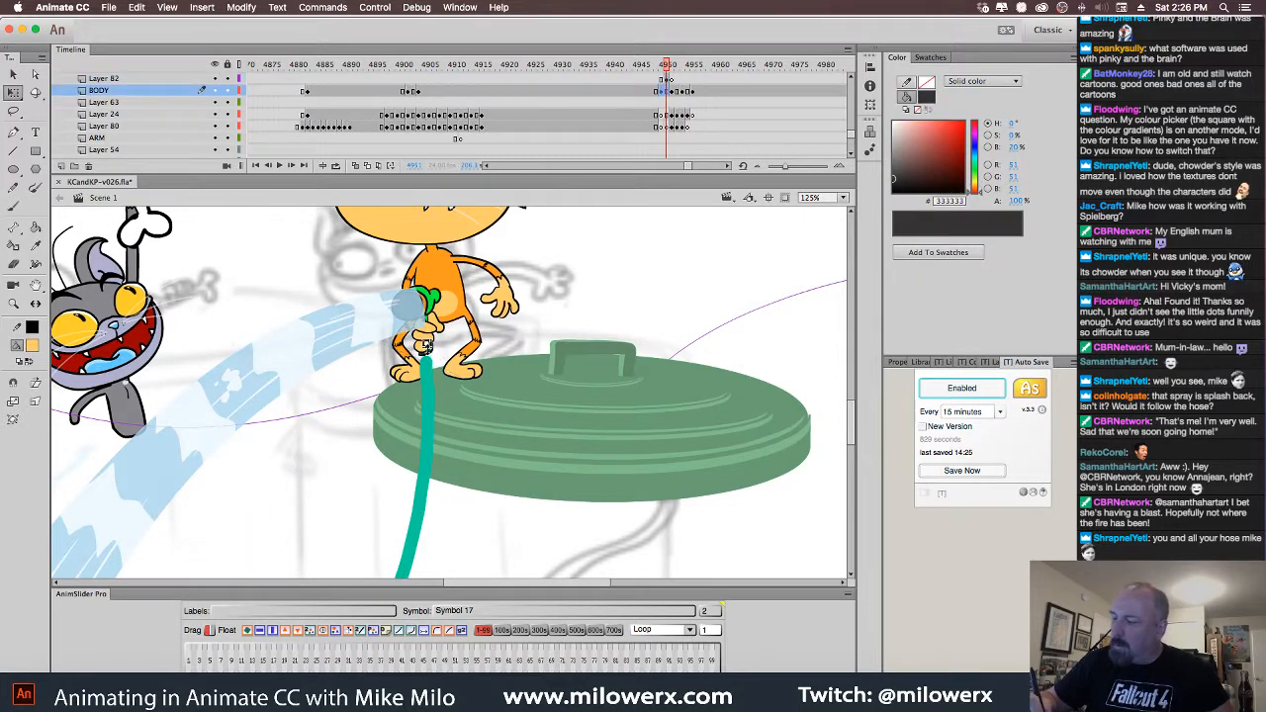
left_click(128, 78)
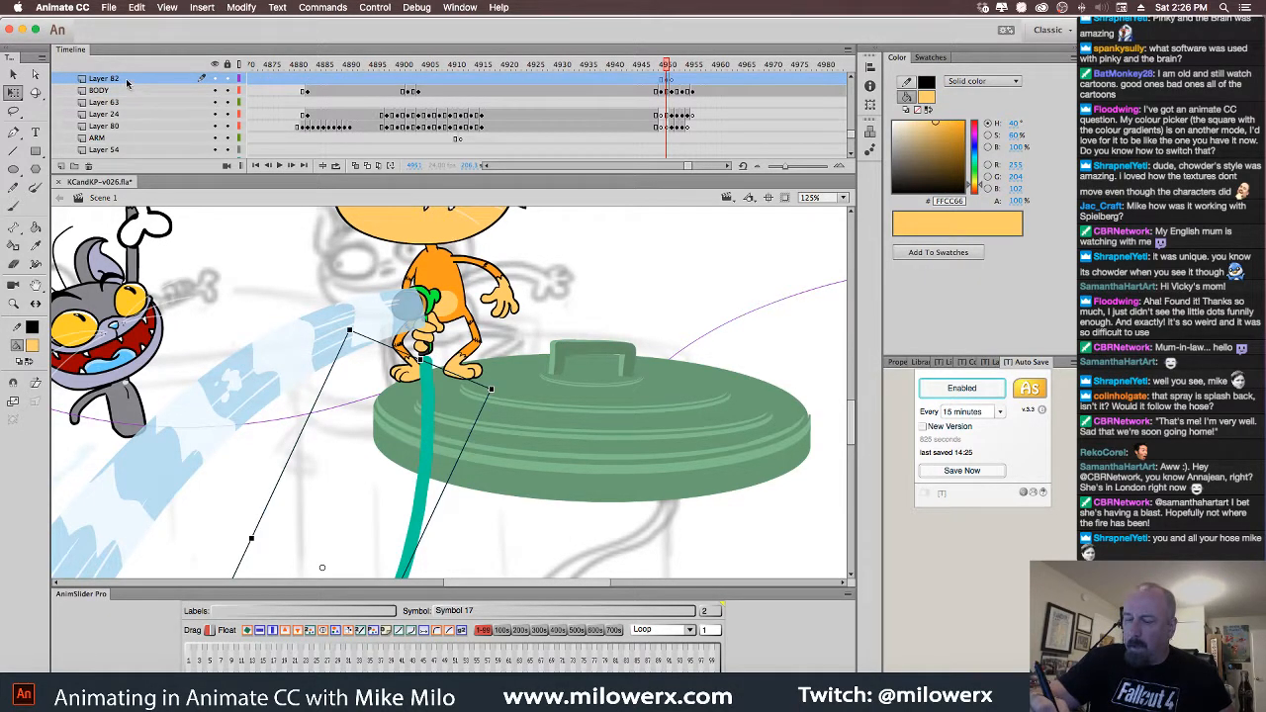
left_click_drag(127, 83, 129, 96)
left_click_drag(424, 434, 428, 430)
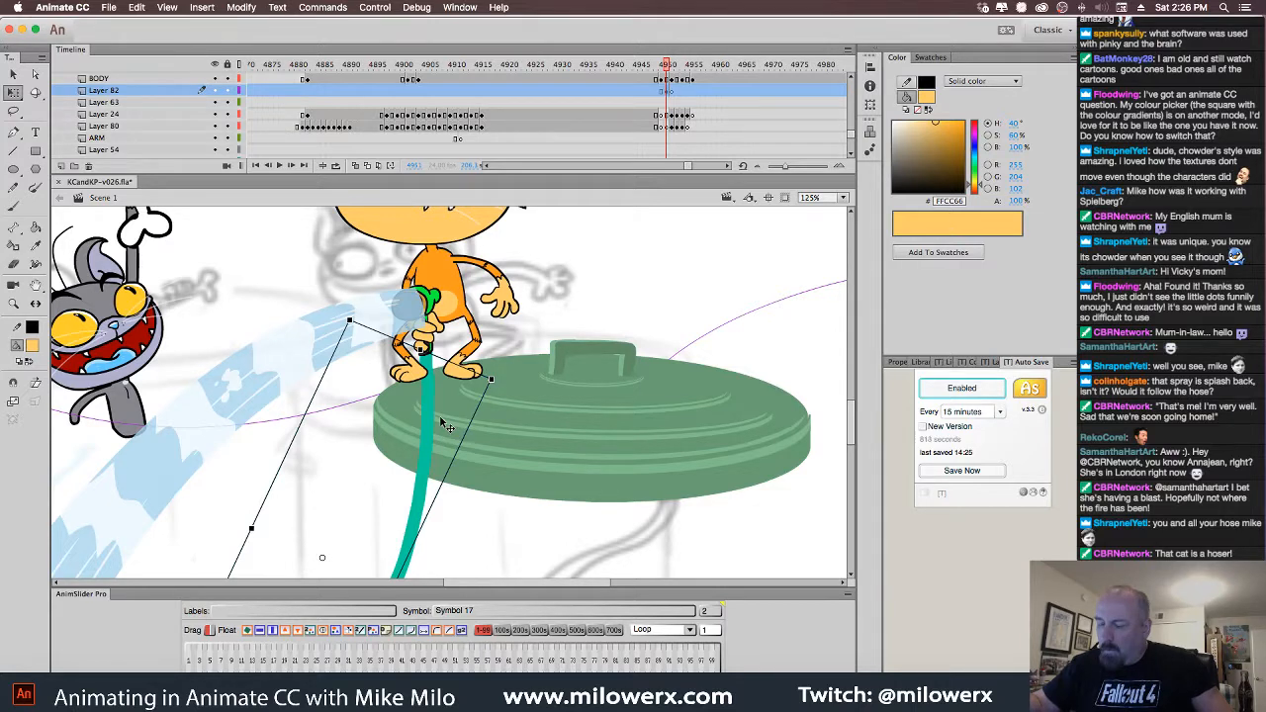
left_click(437, 328)
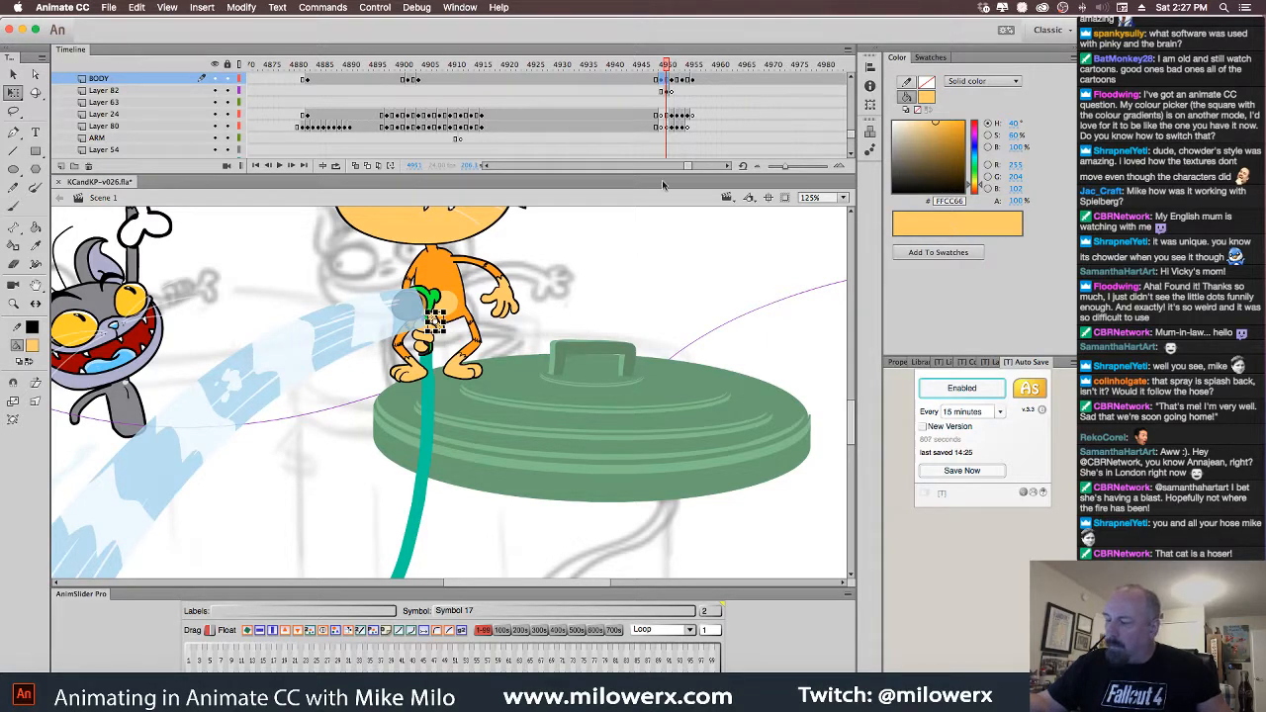
left_click(435, 416)
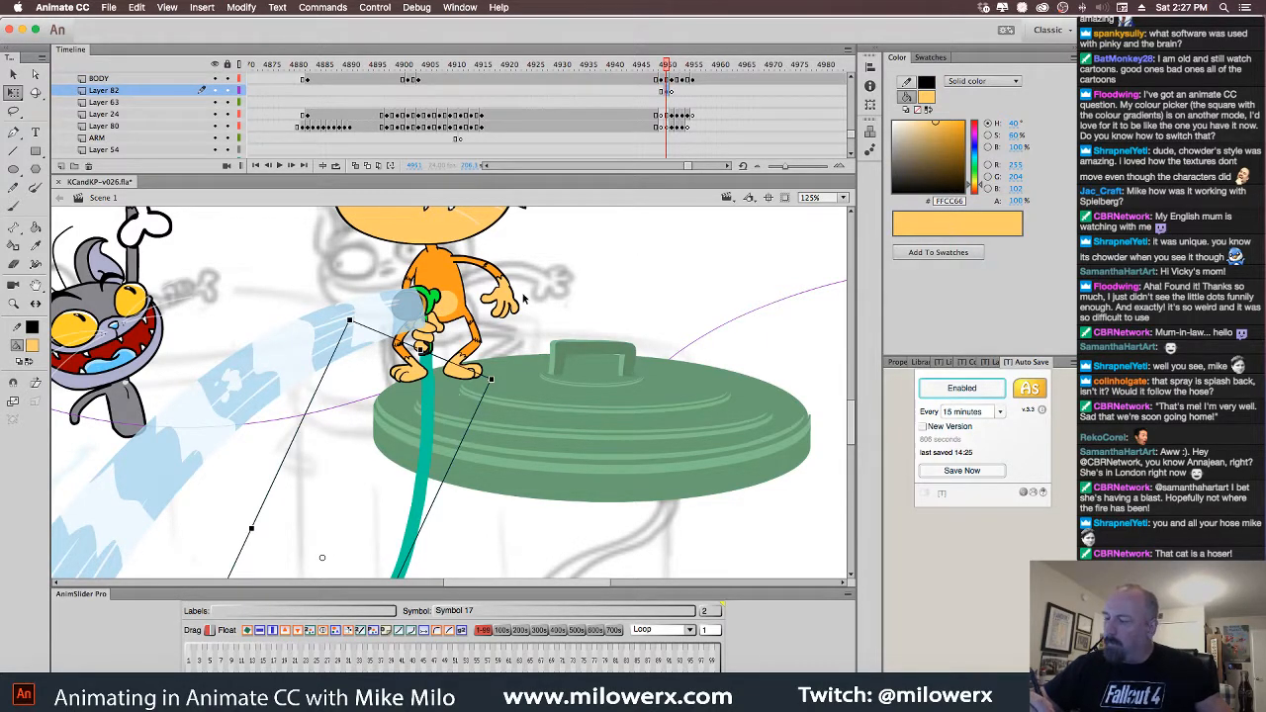
left_click_drag(148, 92, 153, 77)
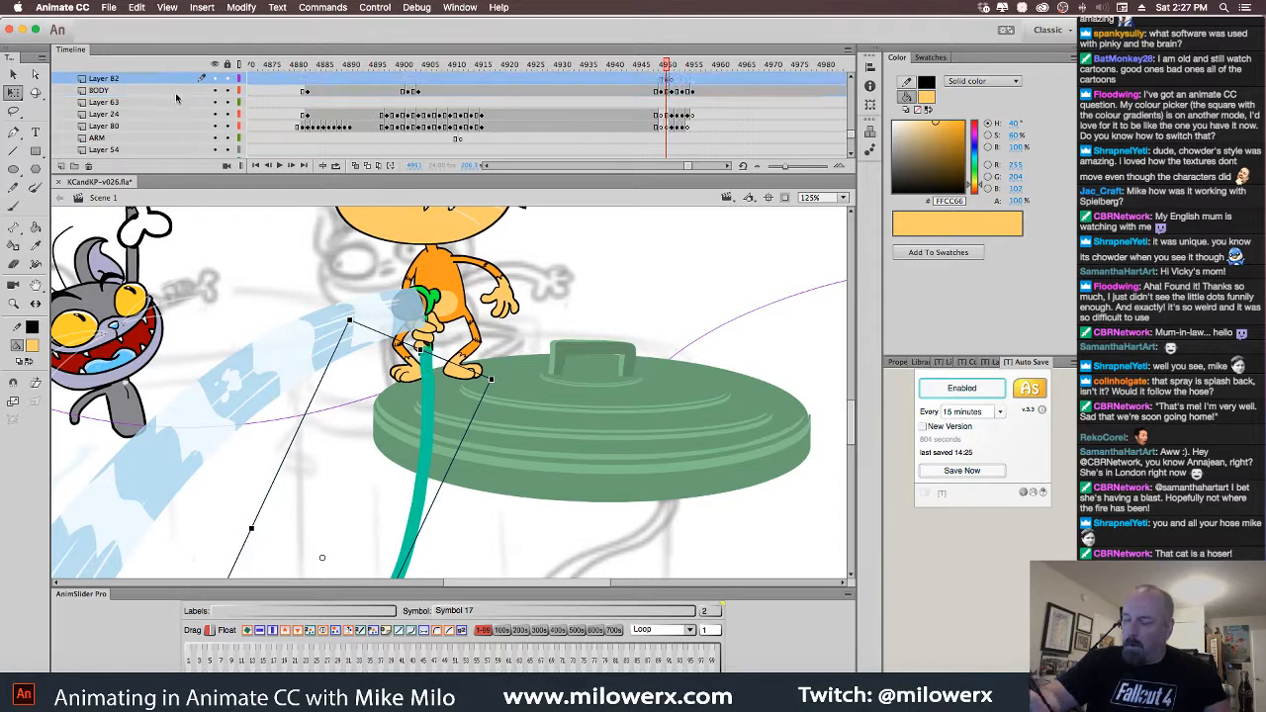
left_click_drag(427, 428, 431, 438)
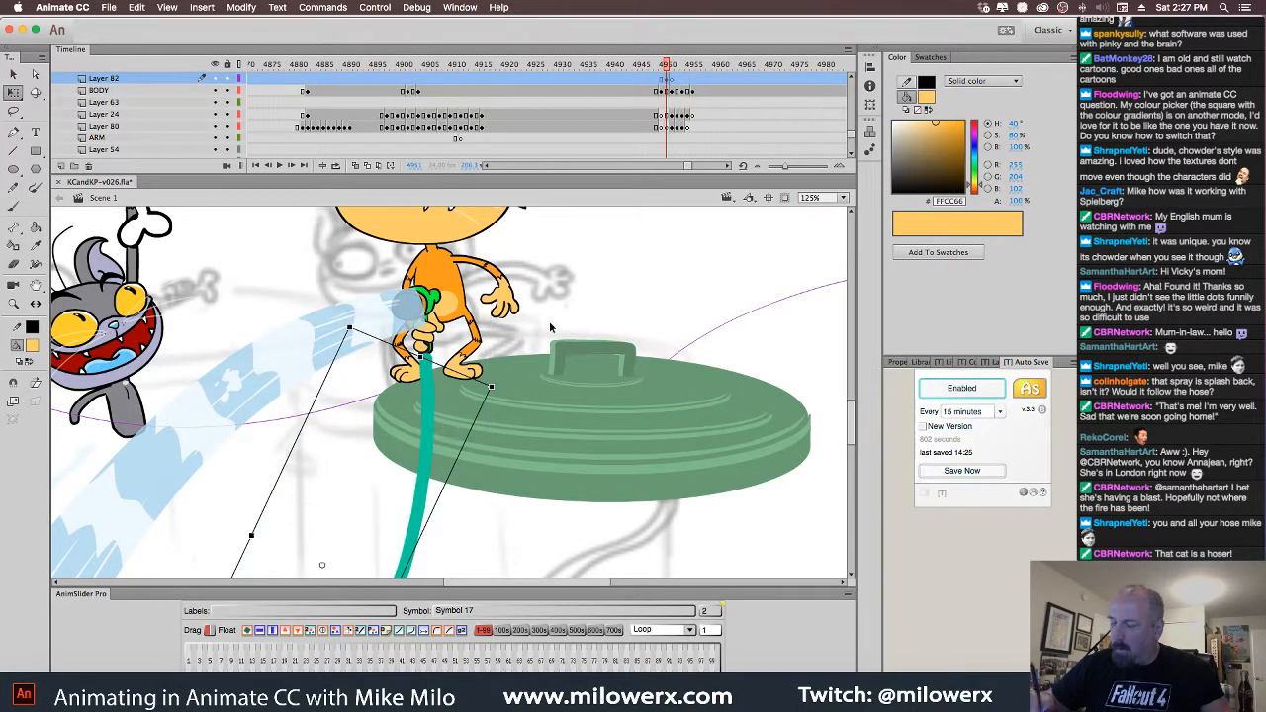
key("super+minus")
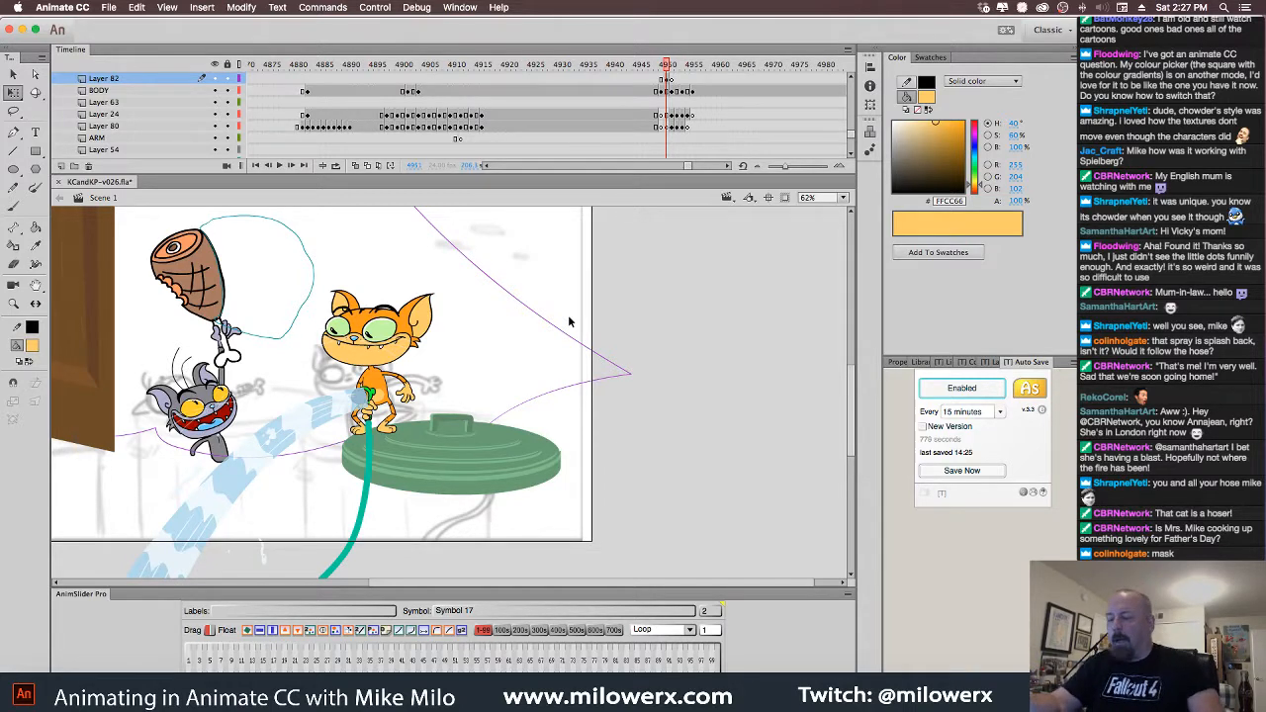
Preview the cat raising the hose and spraying across the timeline
mouse_move(666, 74)
left_mouse_down()
mouse_move(606, 74)
mouse_move(661, 94)
left_mouse_up()
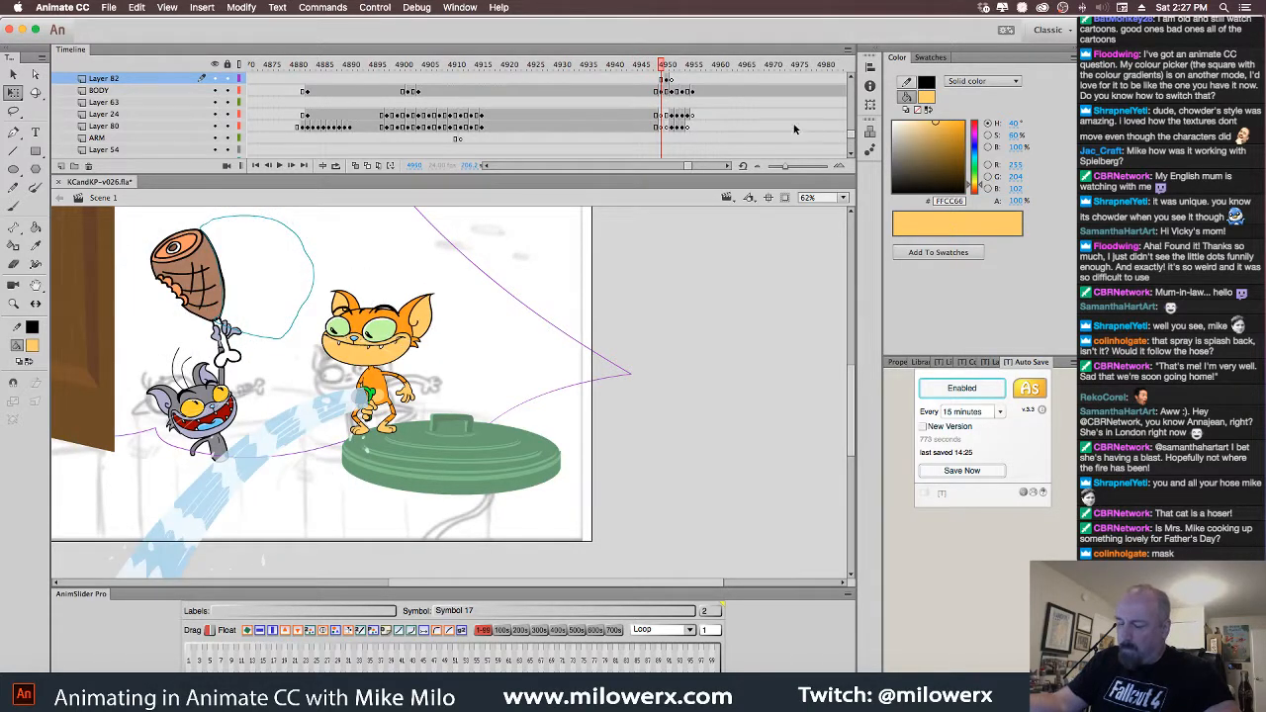
scroll(853, 132, "up", 3)
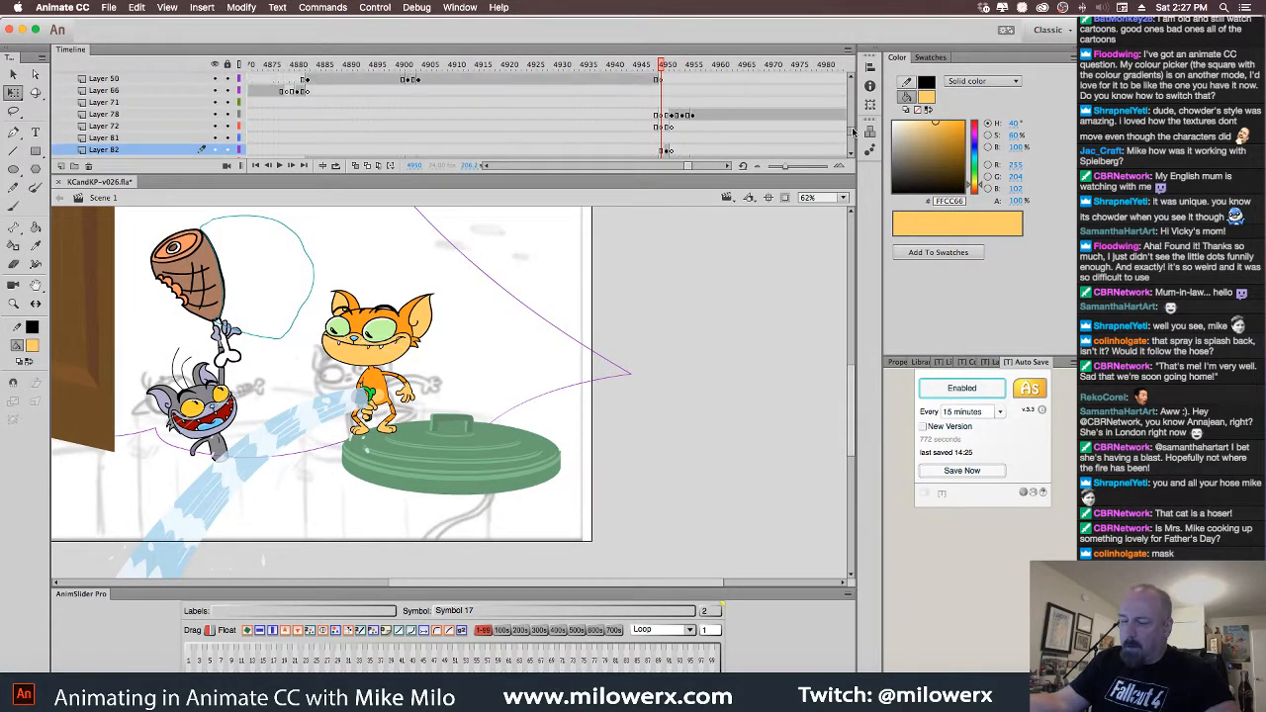
scroll(853, 131, "up", 5)
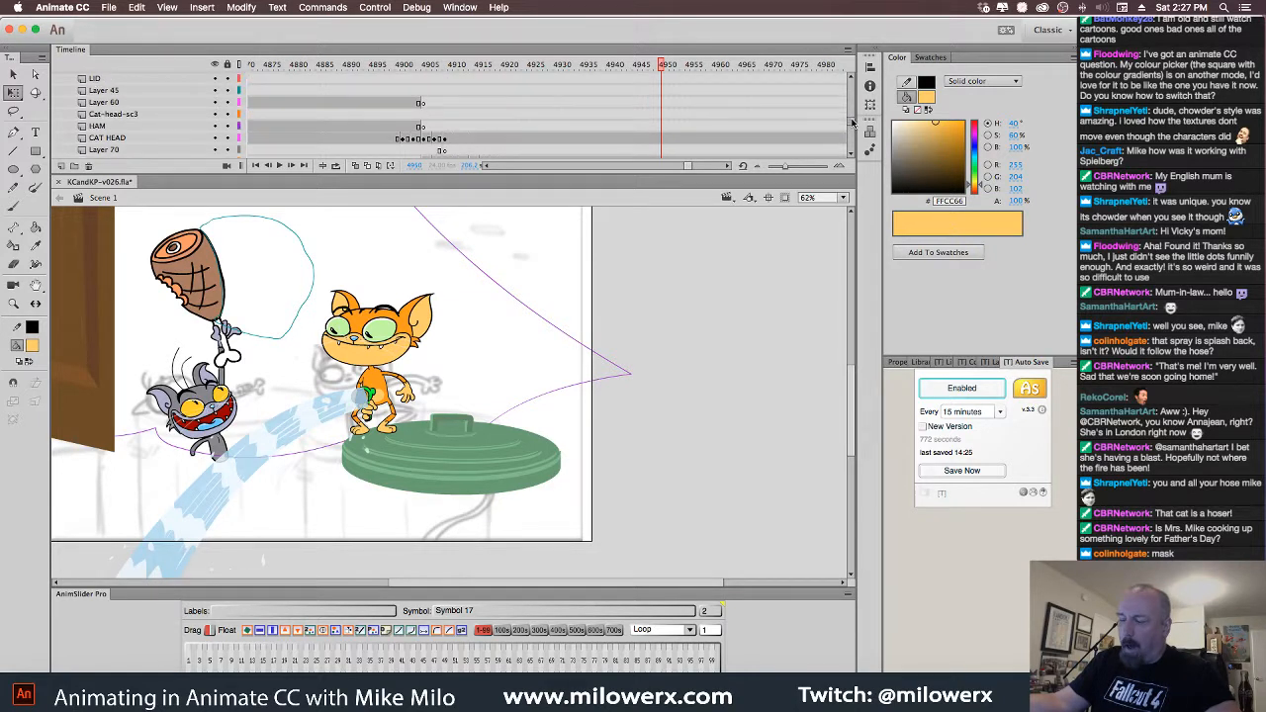
scroll(852, 121, "down", 3)
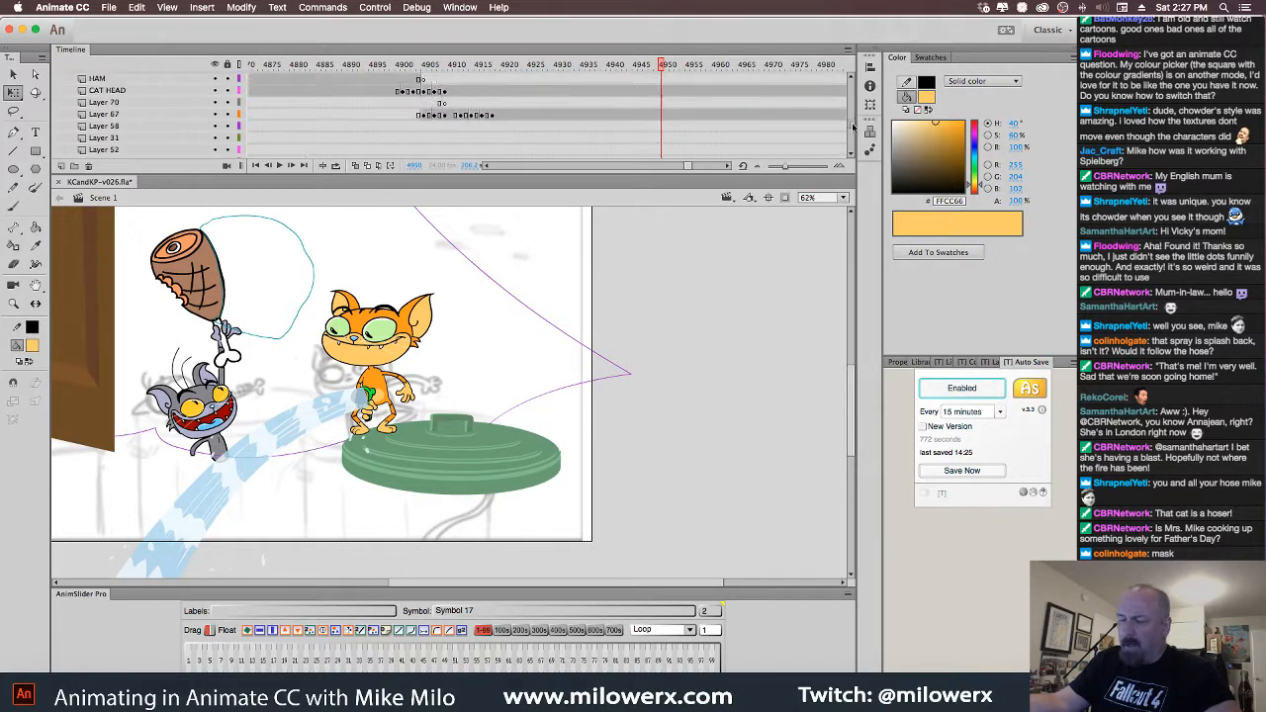
mouse_move(853, 127)
left_mouse_down()
mouse_move(853, 146)
mouse_move(849, 121)
left_mouse_up()
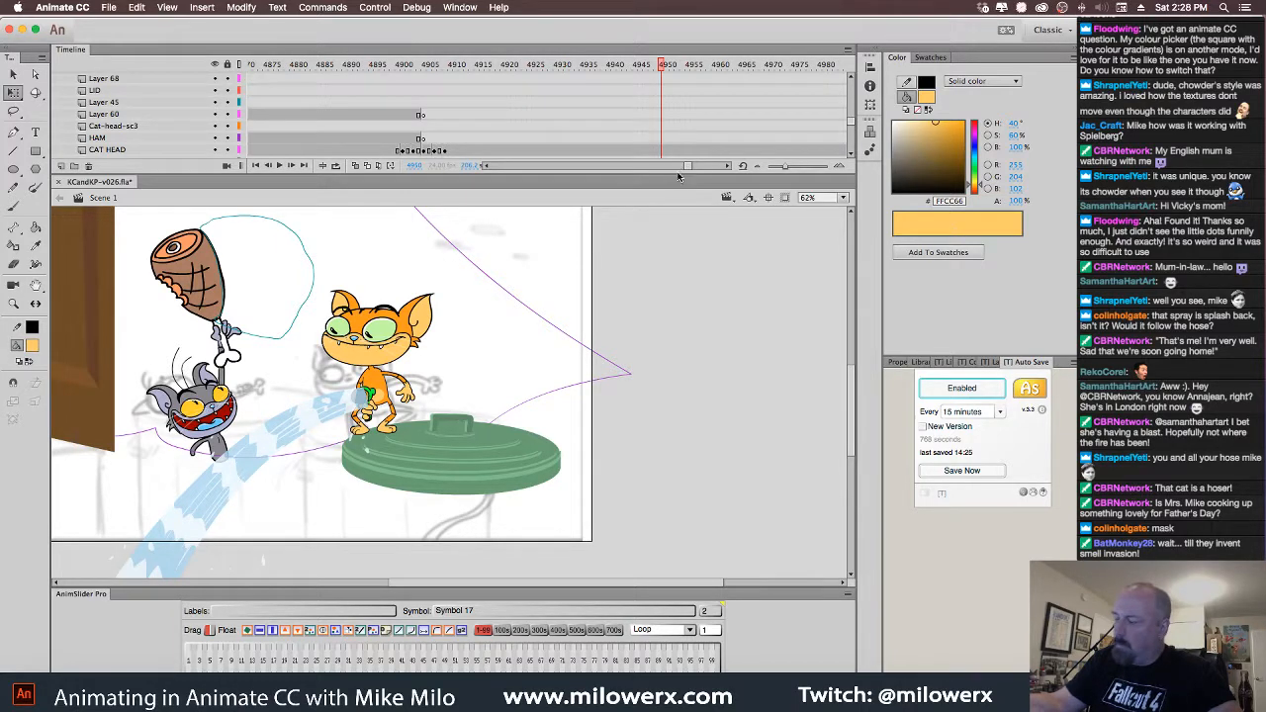
Delete Layer 77's mask circle at the spray frame and scrub back around frame 4950
left_click_drag(677, 173, 677, 263)
left_click_drag(850, 179, 852, 161)
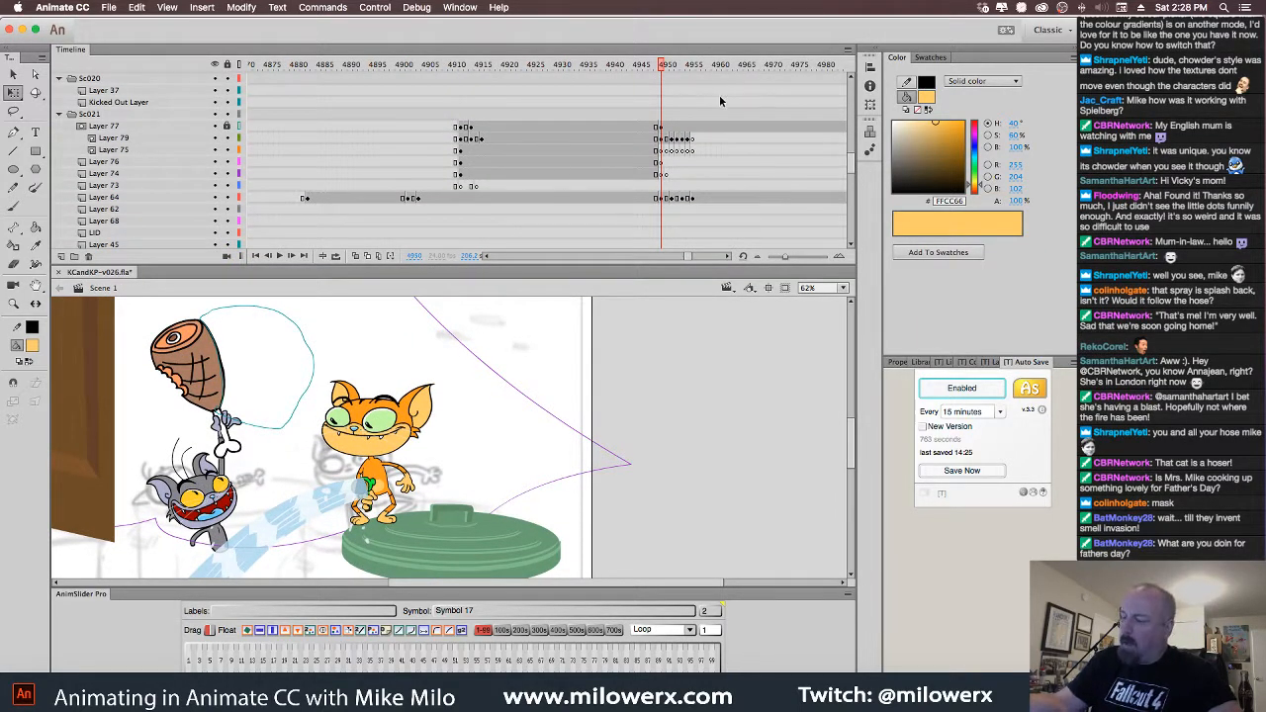
left_click(661, 129)
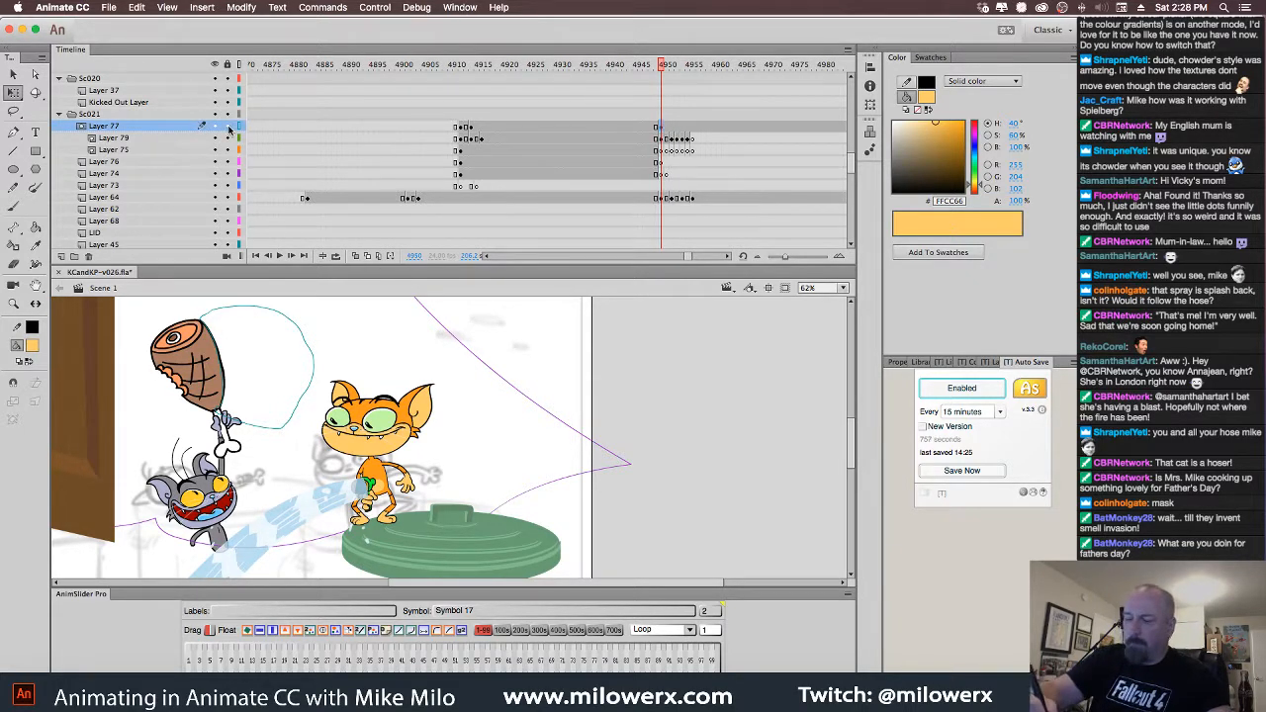
left_click(661, 127)
key("Delete")
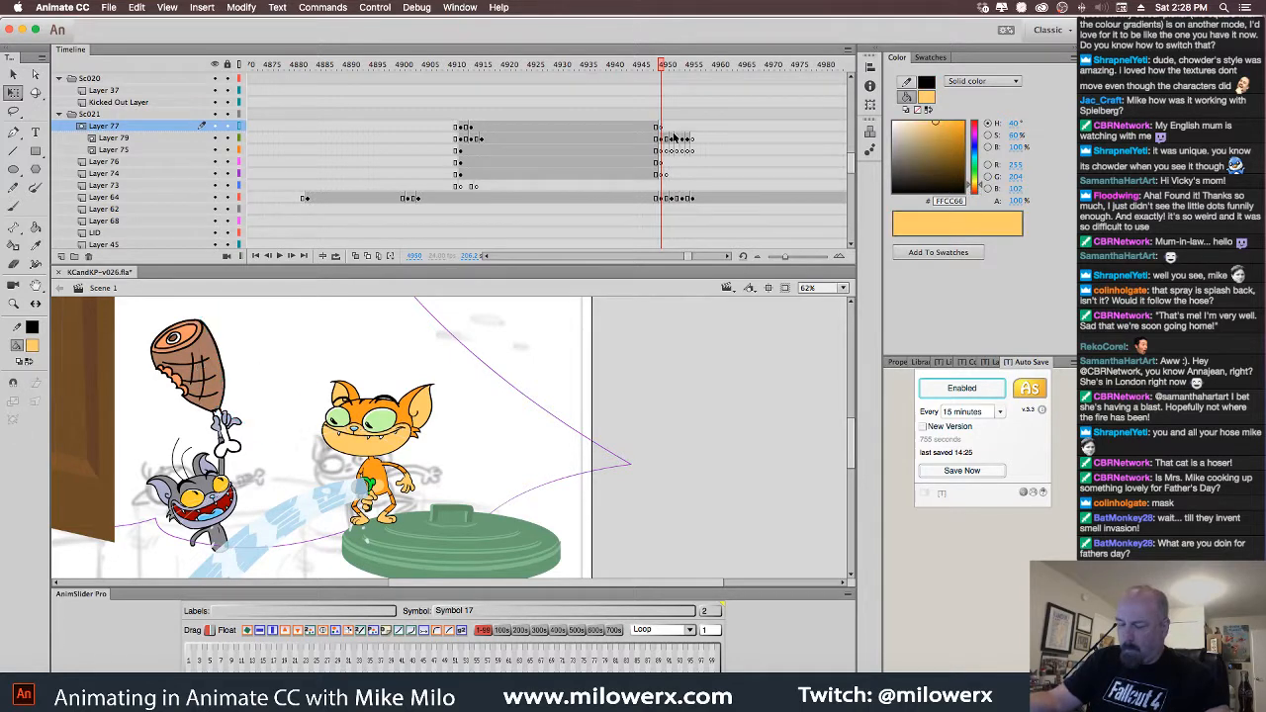
left_click_drag(663, 68, 324, 145)
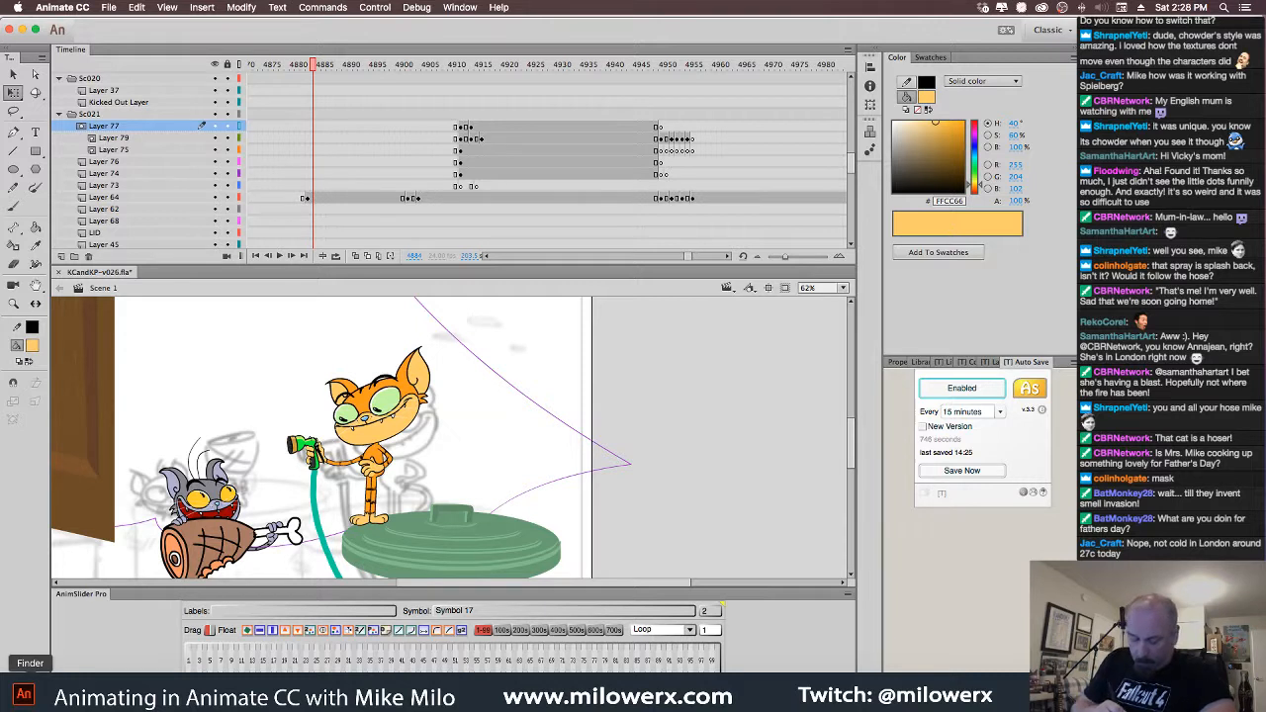
left_click(31, 693)
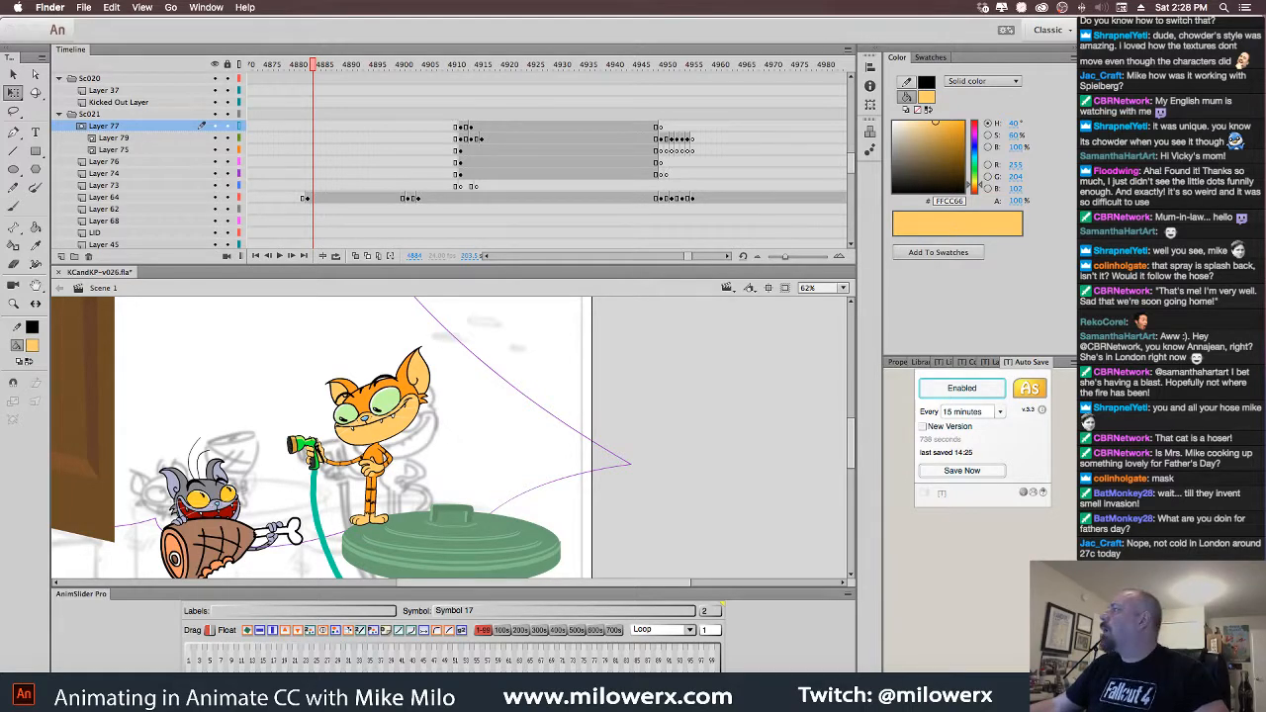
Play KCandKP-v024_1.mp4 from the Kit Cat and Kapoodle folder in VLC
left_click_drag(1265, 203, 405, 103)
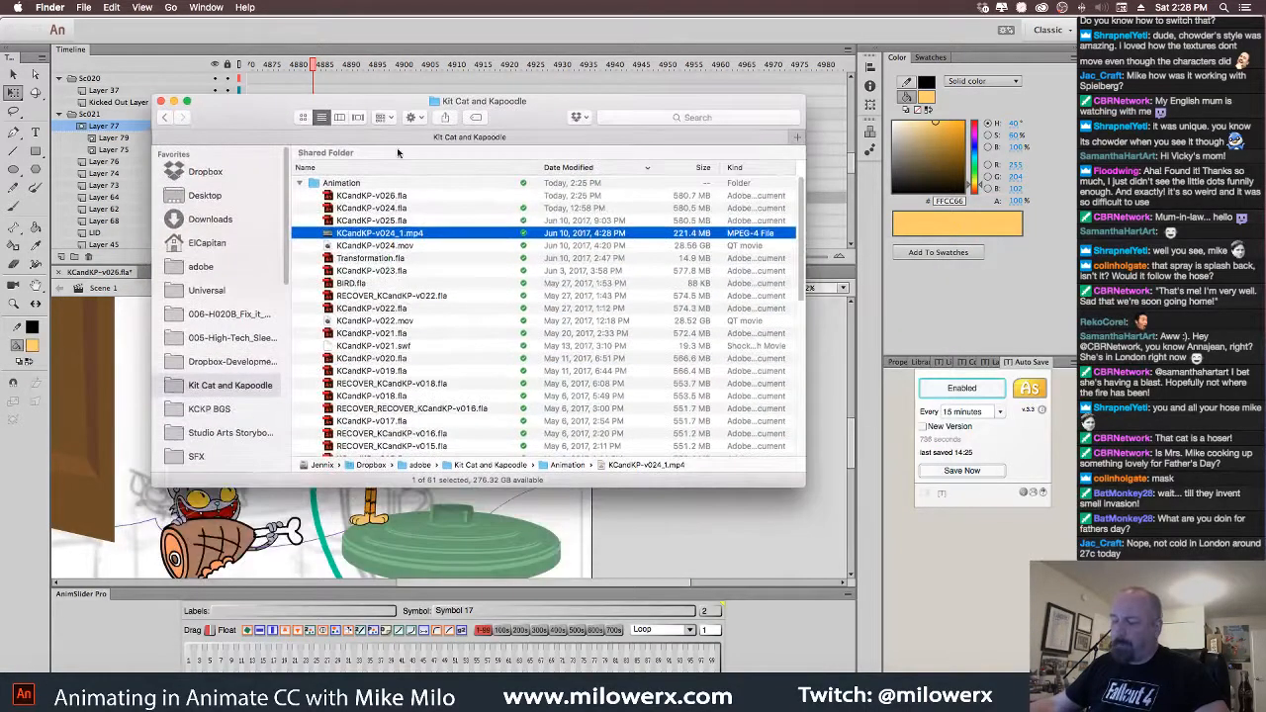
double_click(328, 235)
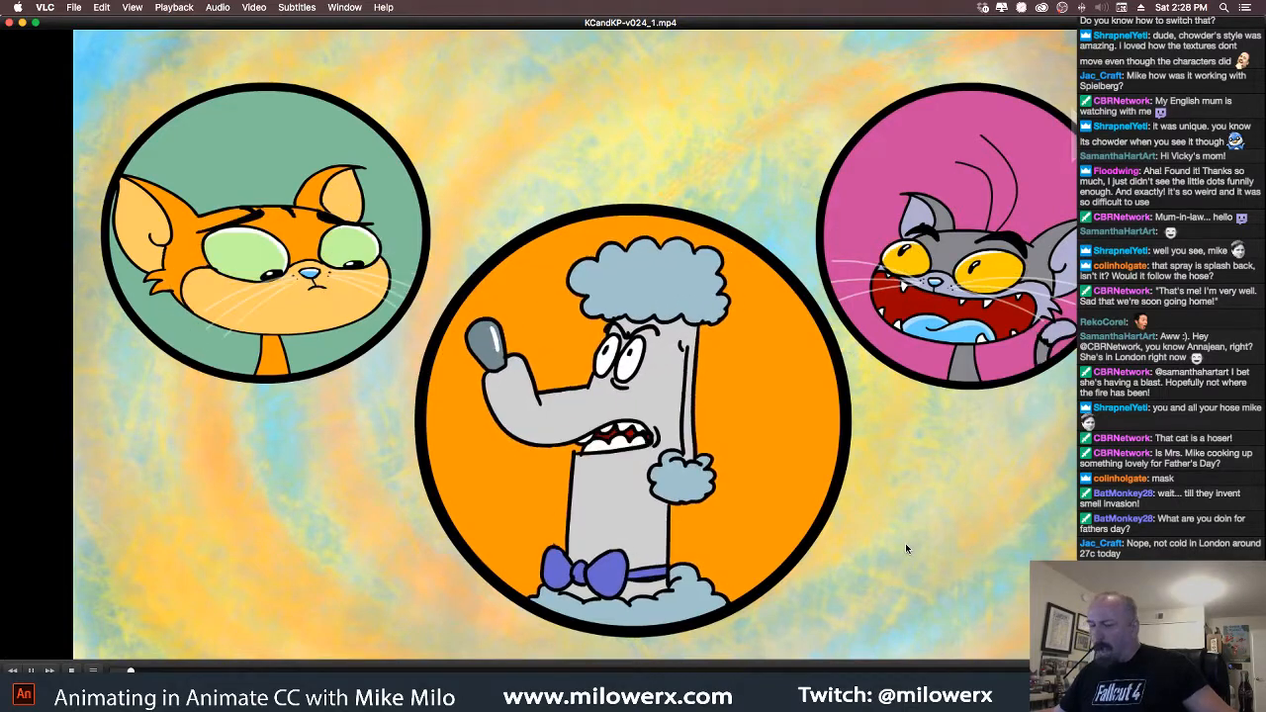
Check VLC's Audio menu, then close the KCandKP-v024_1.mp4 playback window
left_click(212, 6)
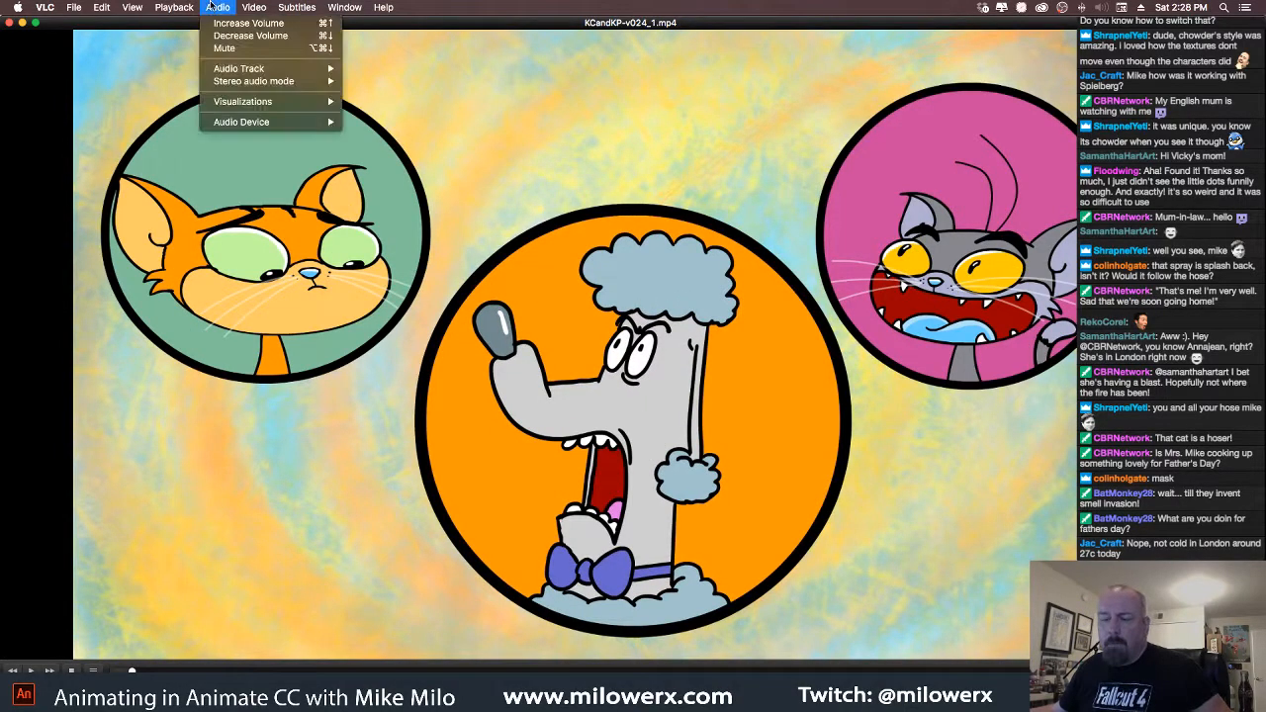
left_click(210, 7)
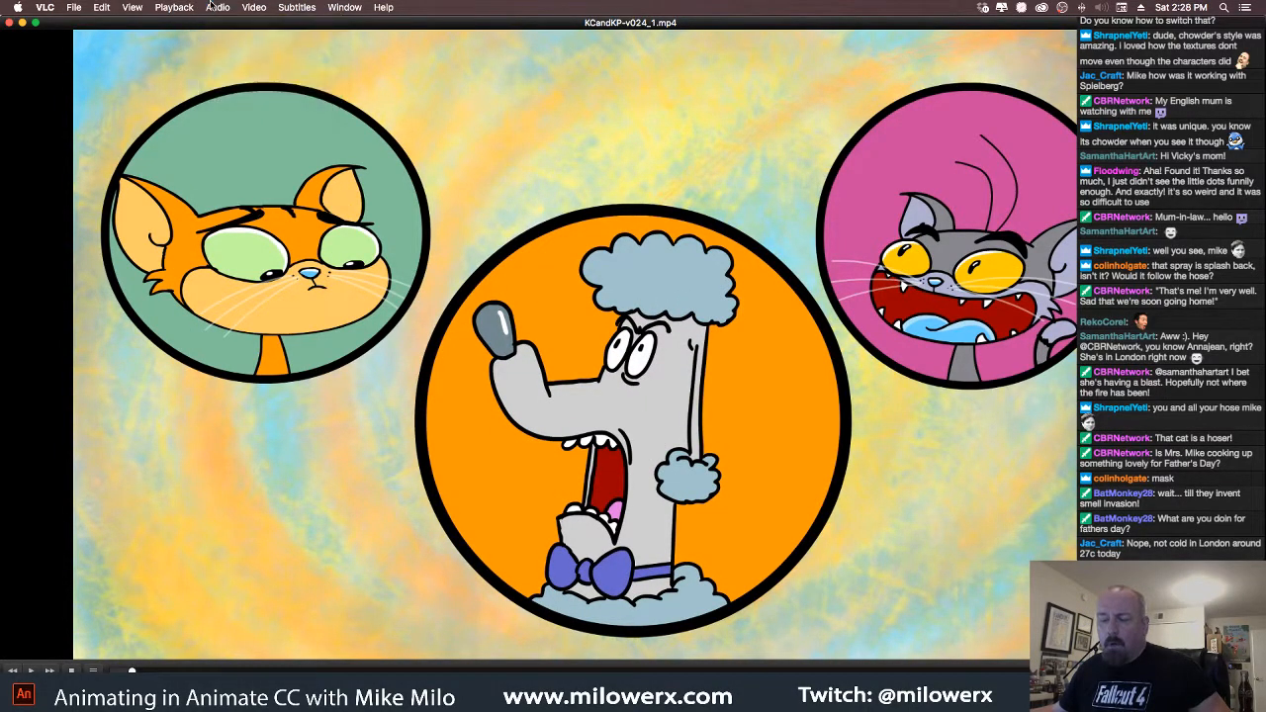
left_click(8, 22)
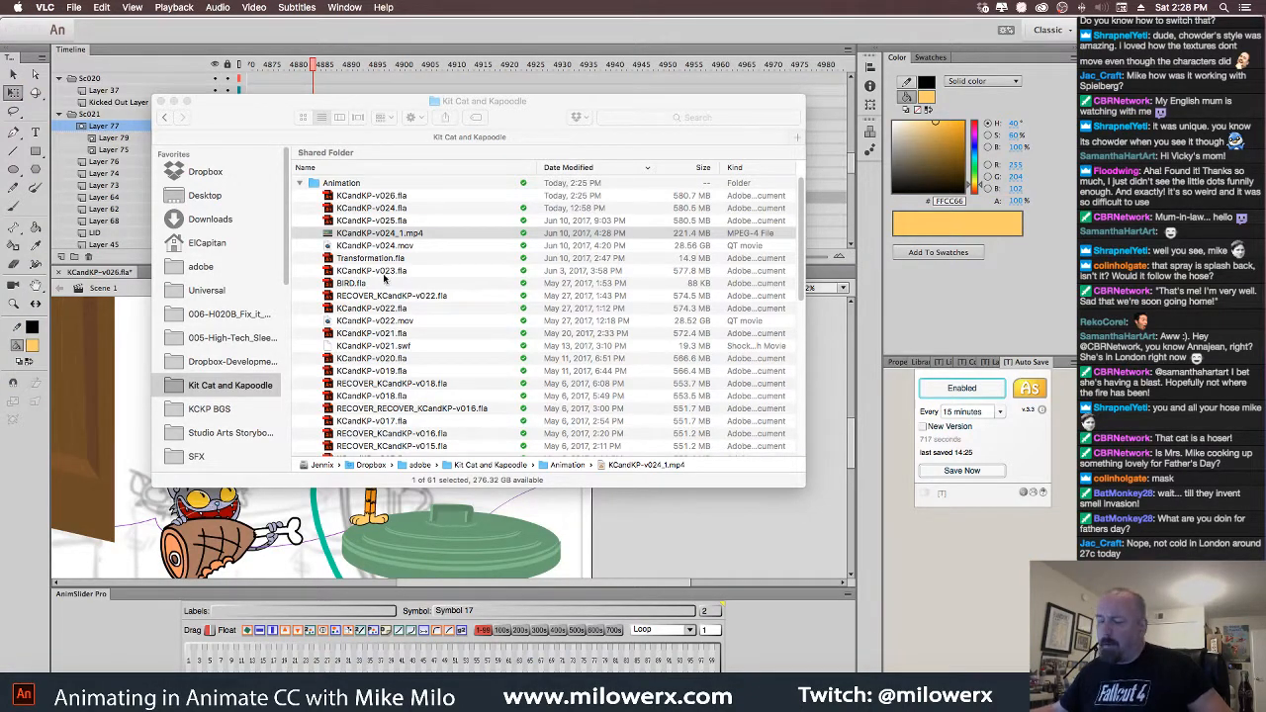
Open KCandKP-v024_1.mp4 with QuickTime Player 7.app via Open With
right_click(331, 237)
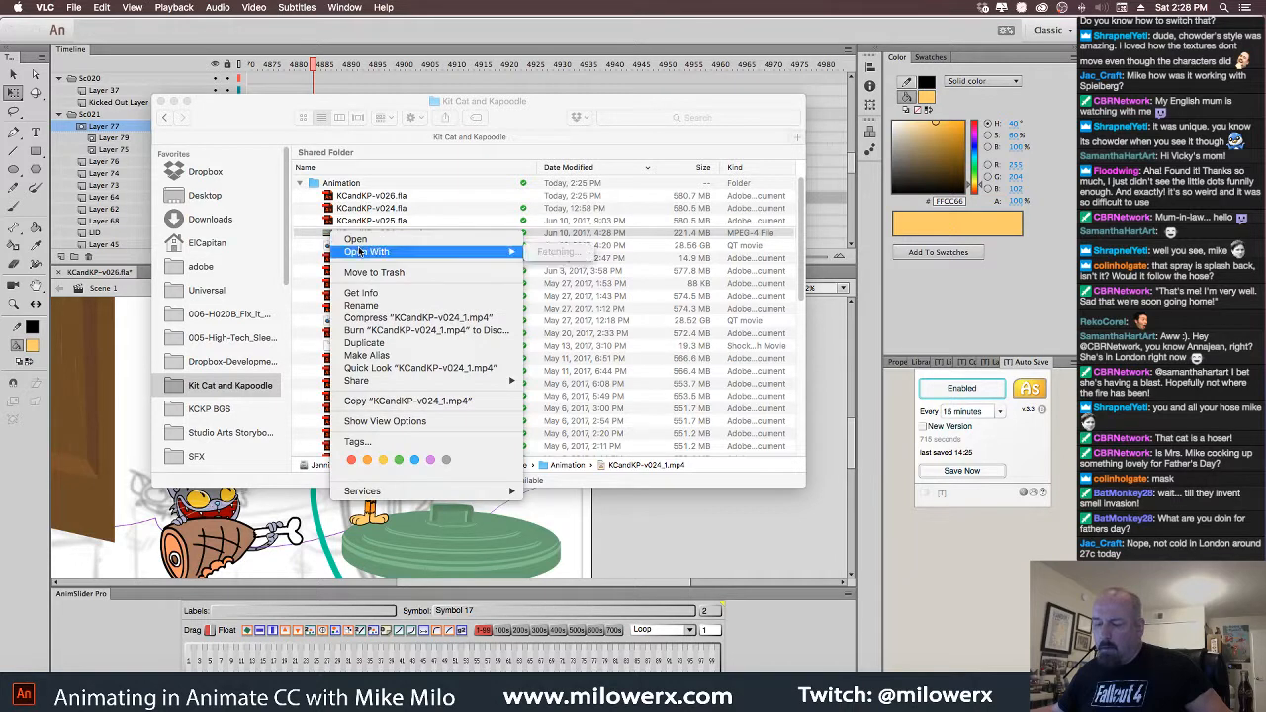
mouse_move(361, 251)
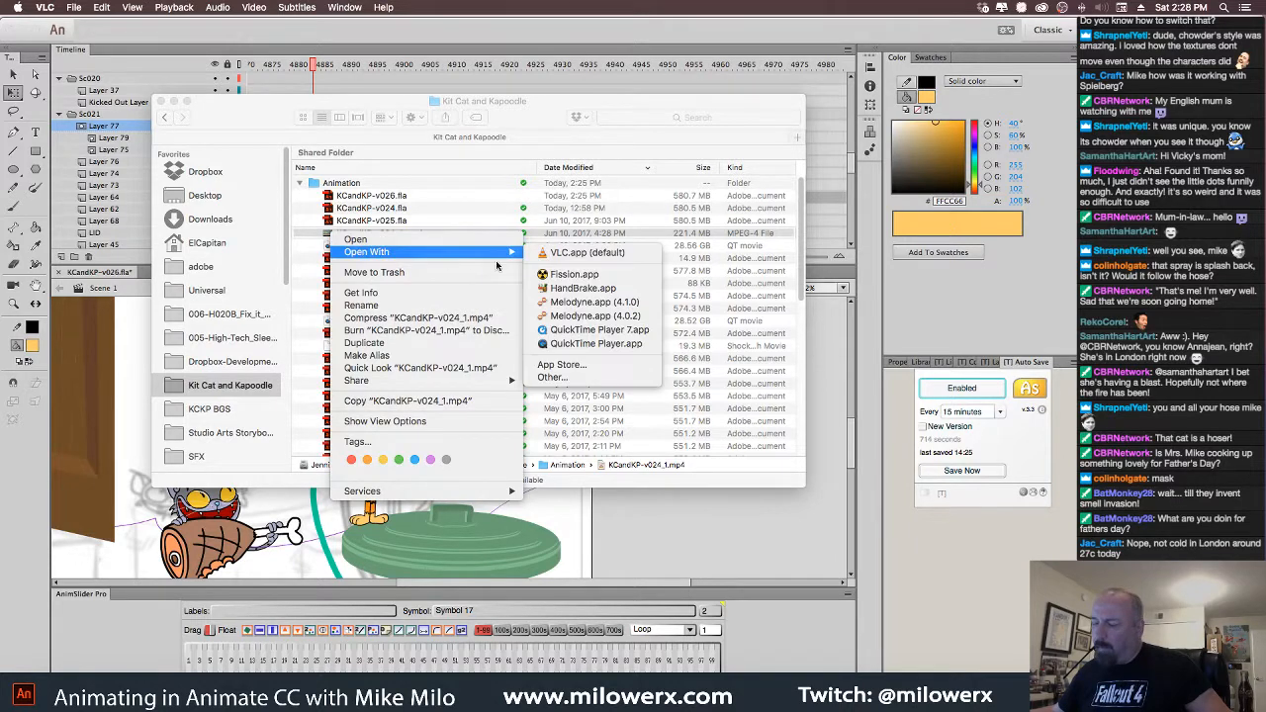
left_click(613, 328)
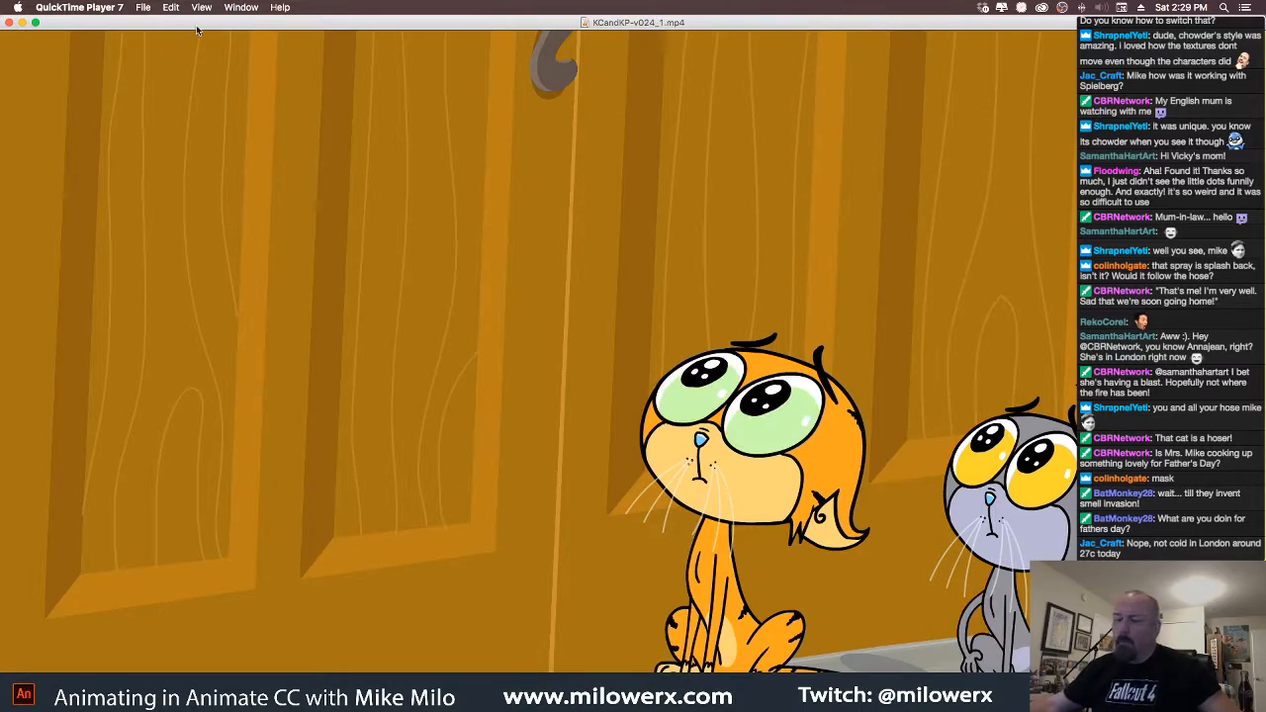
Resize the QuickTime movie window and play the rendered cat-spraying clip
left_click(35, 22)
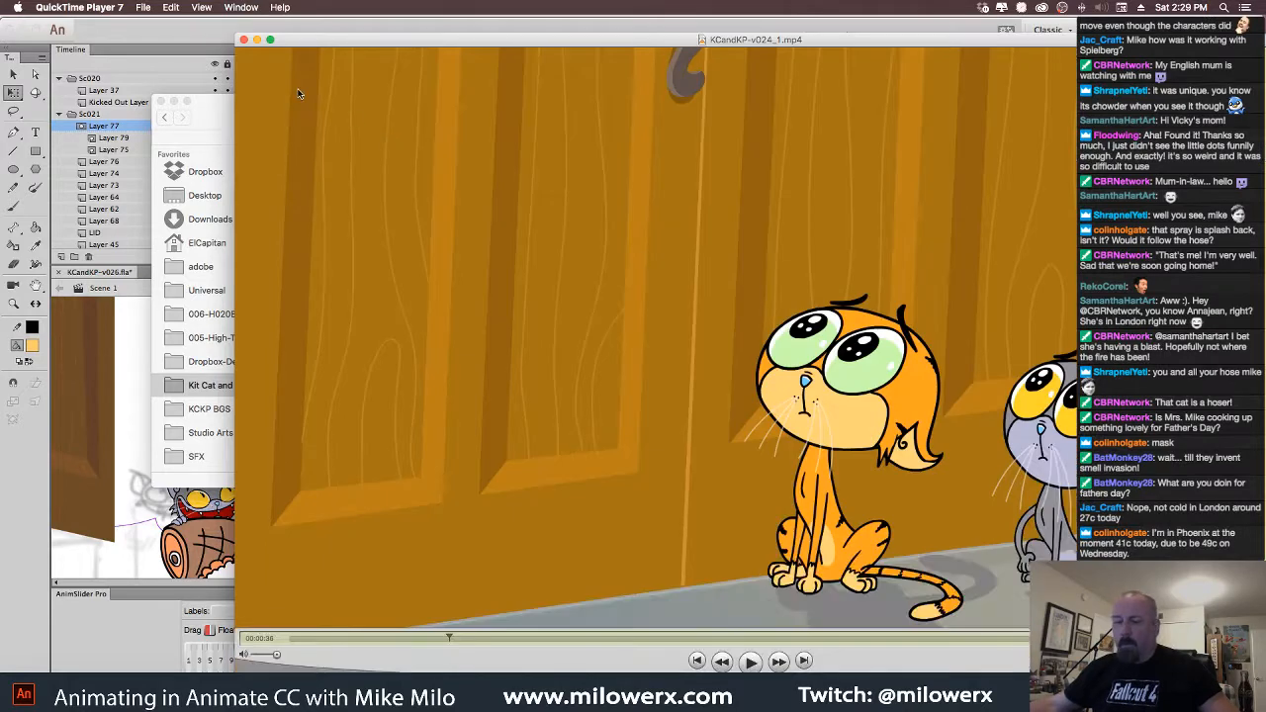
double_click(358, 44)
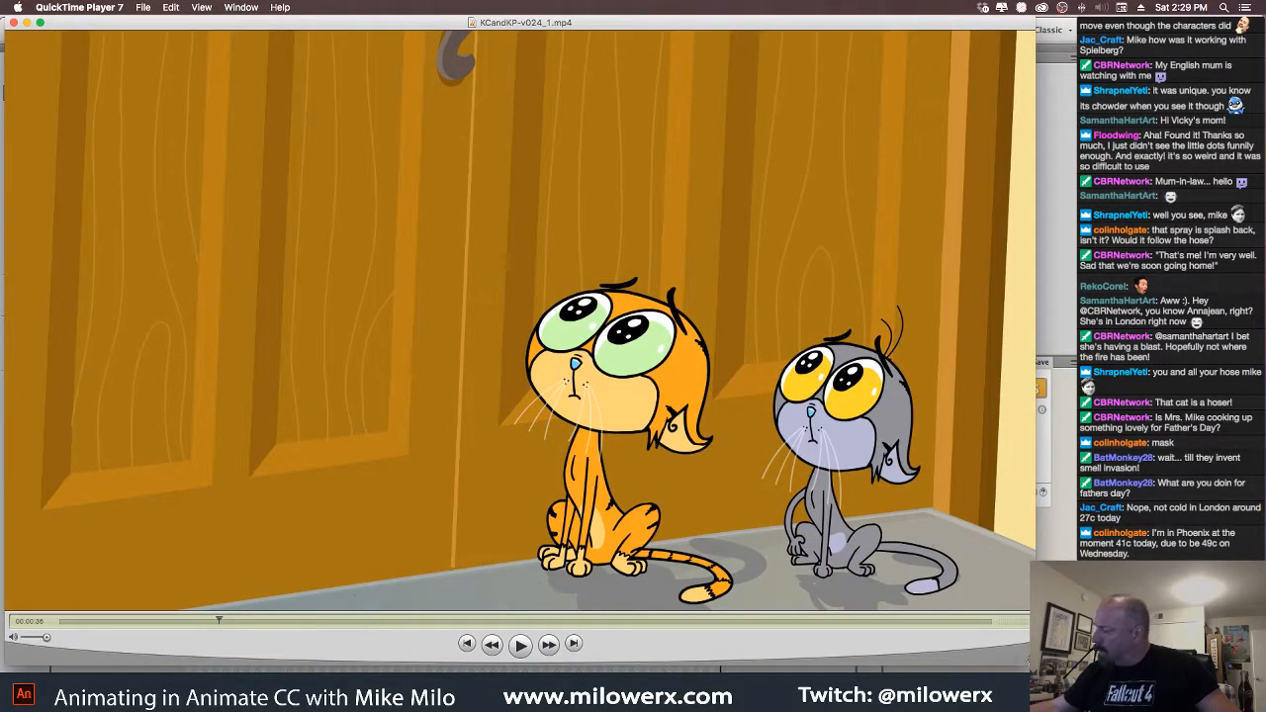
left_click_drag(1031, 663, 1063, 681)
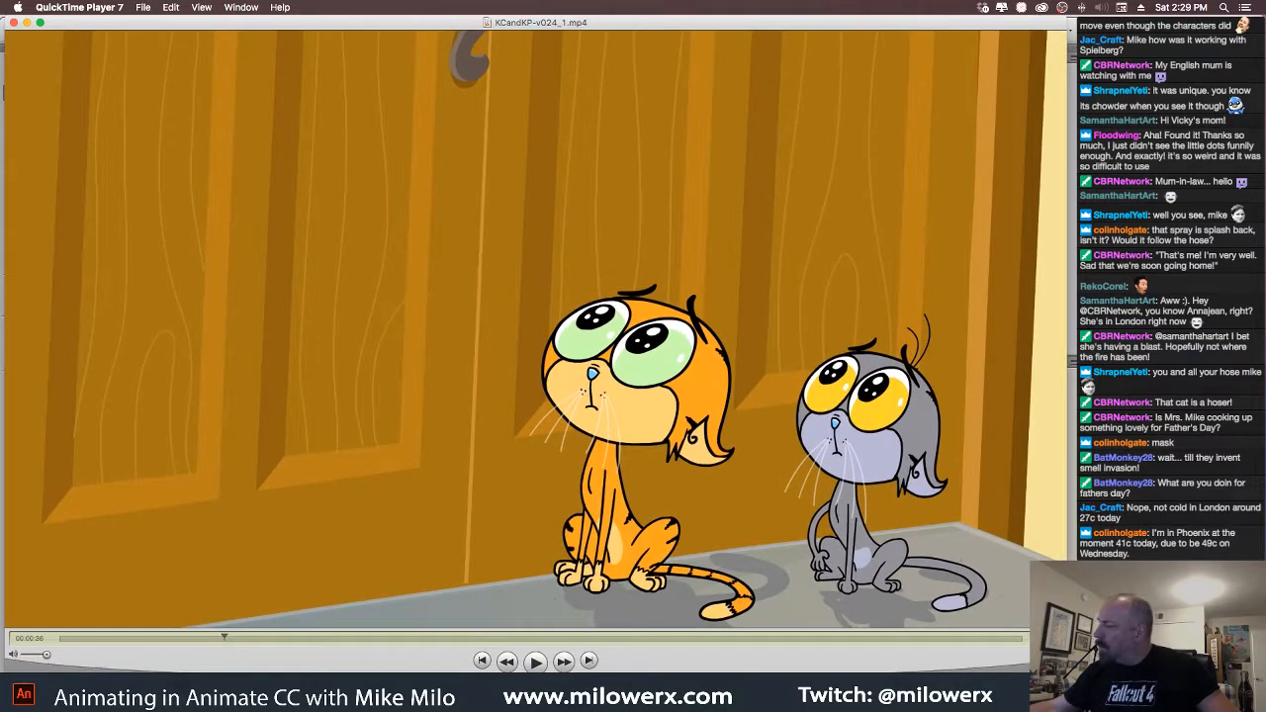
left_click(539, 663)
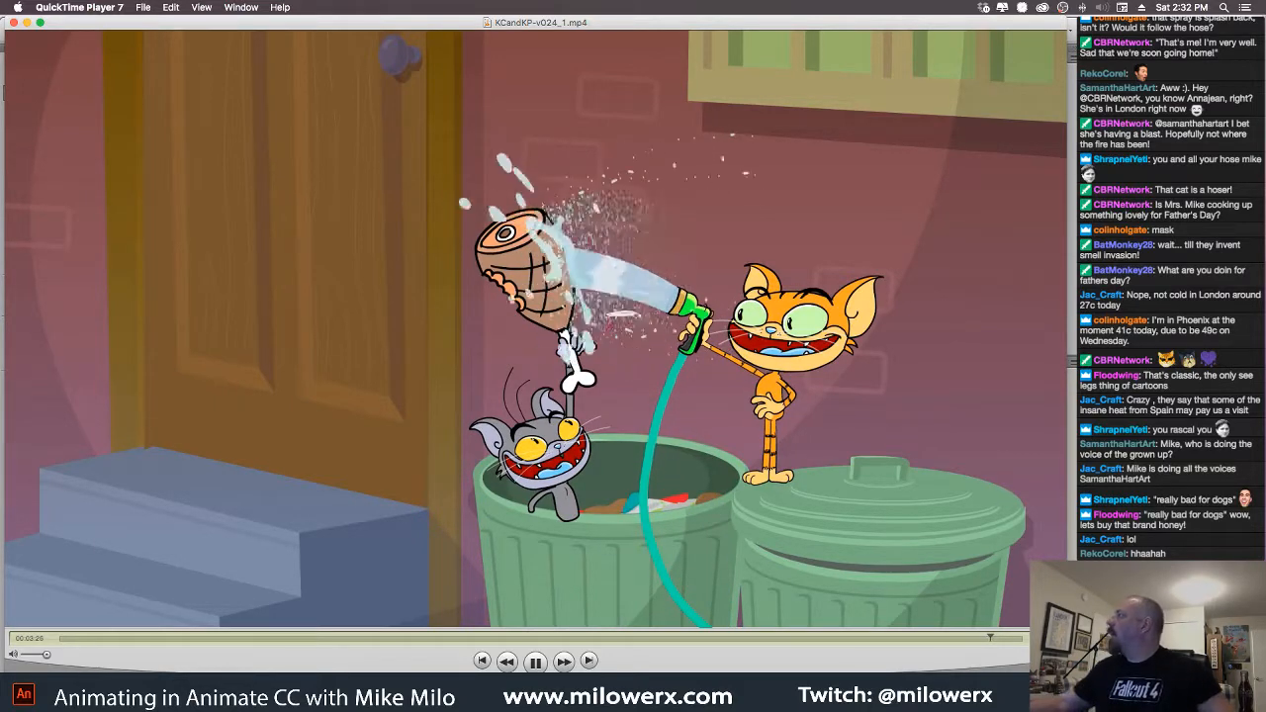
Pause and close the clip, returning to the KCandKP-v026.fla project in Animate
key("space")
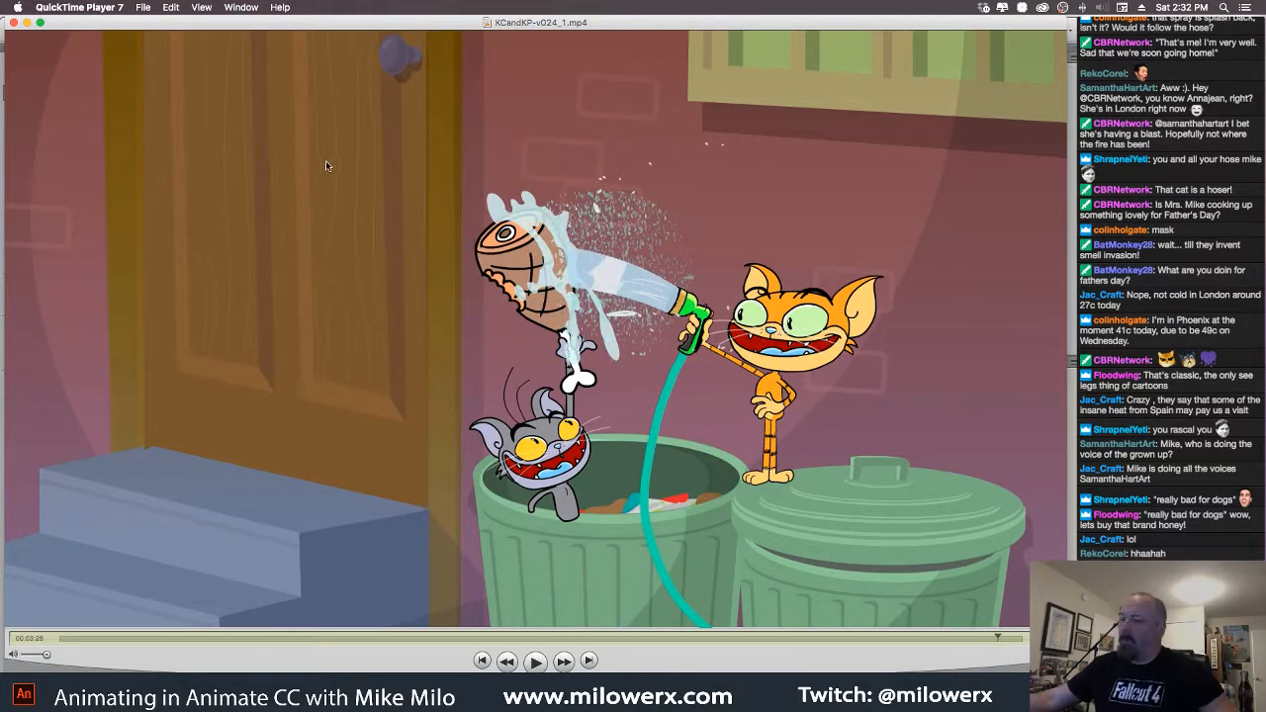
left_click(13, 22)
left_click(572, 38)
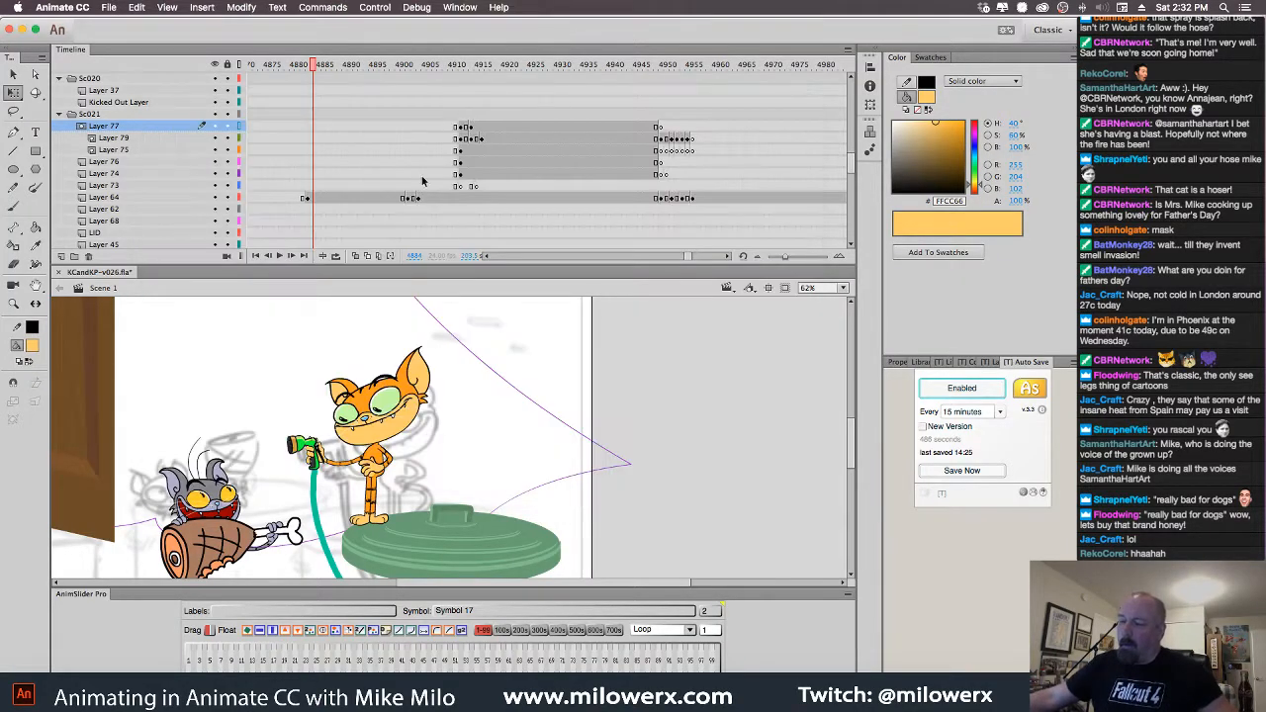
Scrub back to frame 4705, where the grinning gray cat hoists the ham
mouse_move(313, 65)
left_mouse_down()
mouse_move(319, 82)
mouse_move(425, 91)
mouse_move(821, 107)
mouse_move(255, 97)
mouse_move(387, 96)
mouse_move(436, 110)
left_mouse_up()
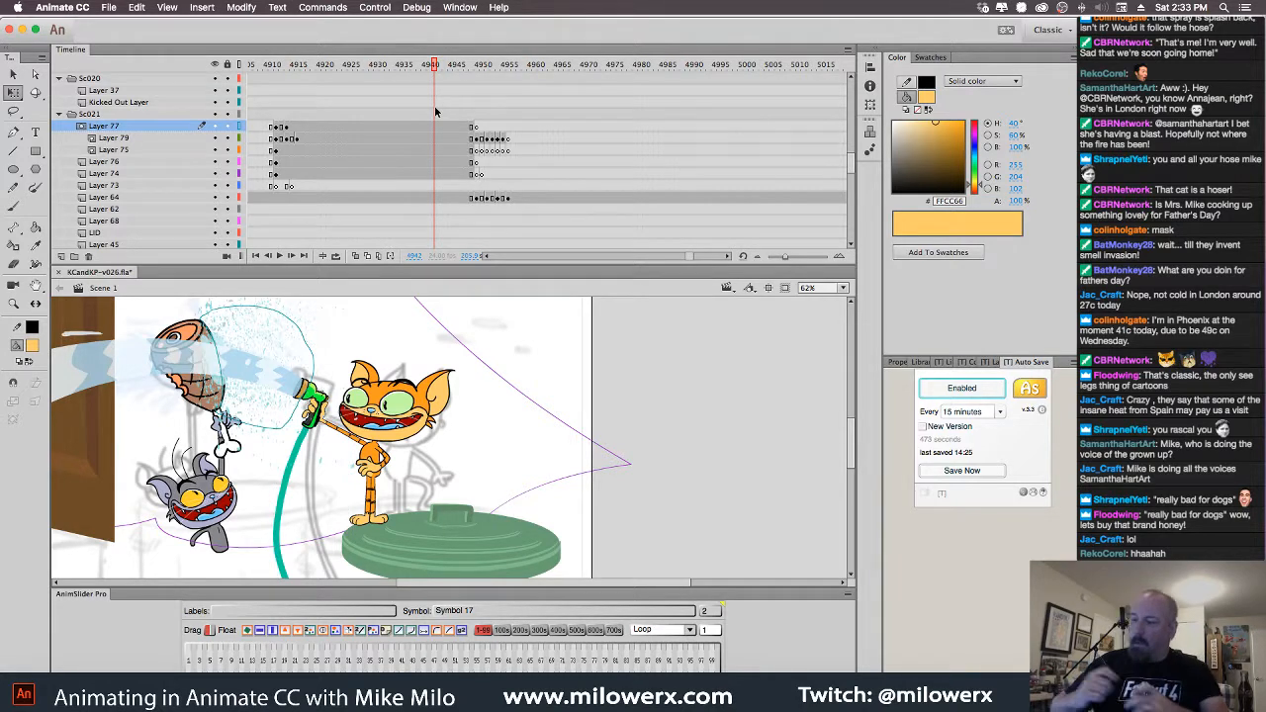
left_click_drag(690, 258, 683, 258)
left_click_drag(564, 68, 324, 96)
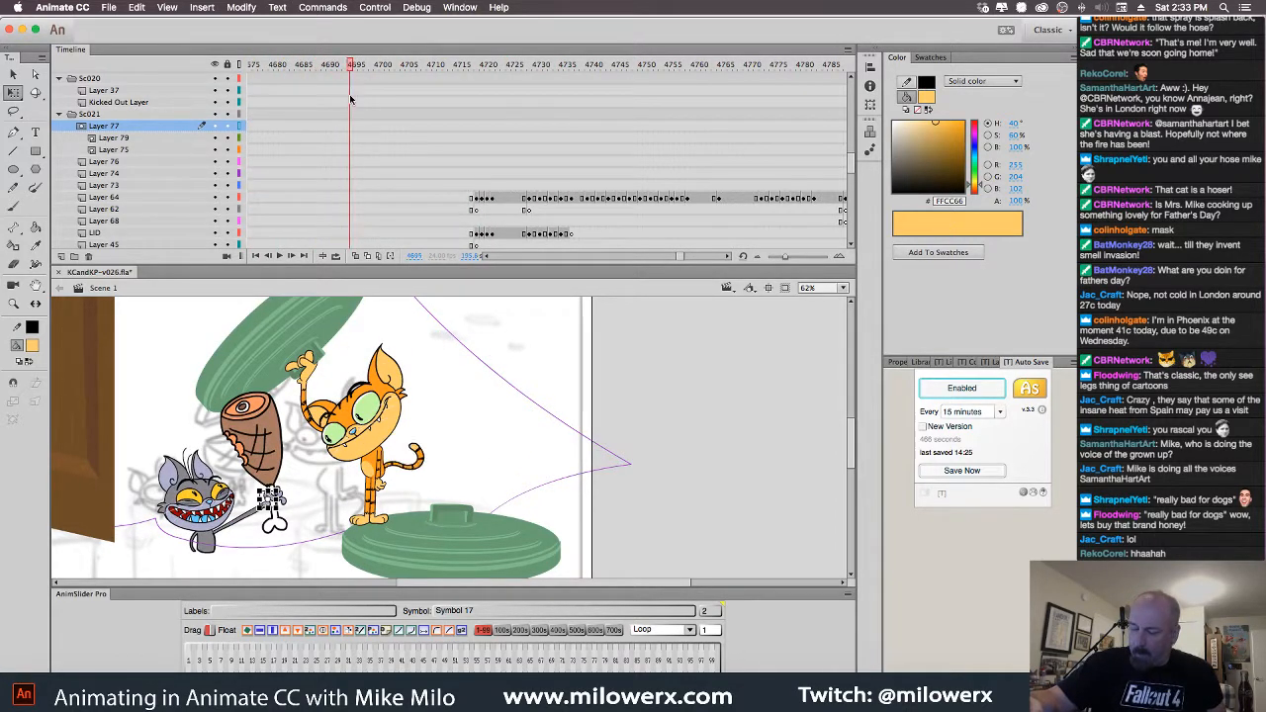
mouse_move(402, 103)
left_mouse_down()
mouse_move(425, 102)
mouse_move(399, 101)
left_mouse_up()
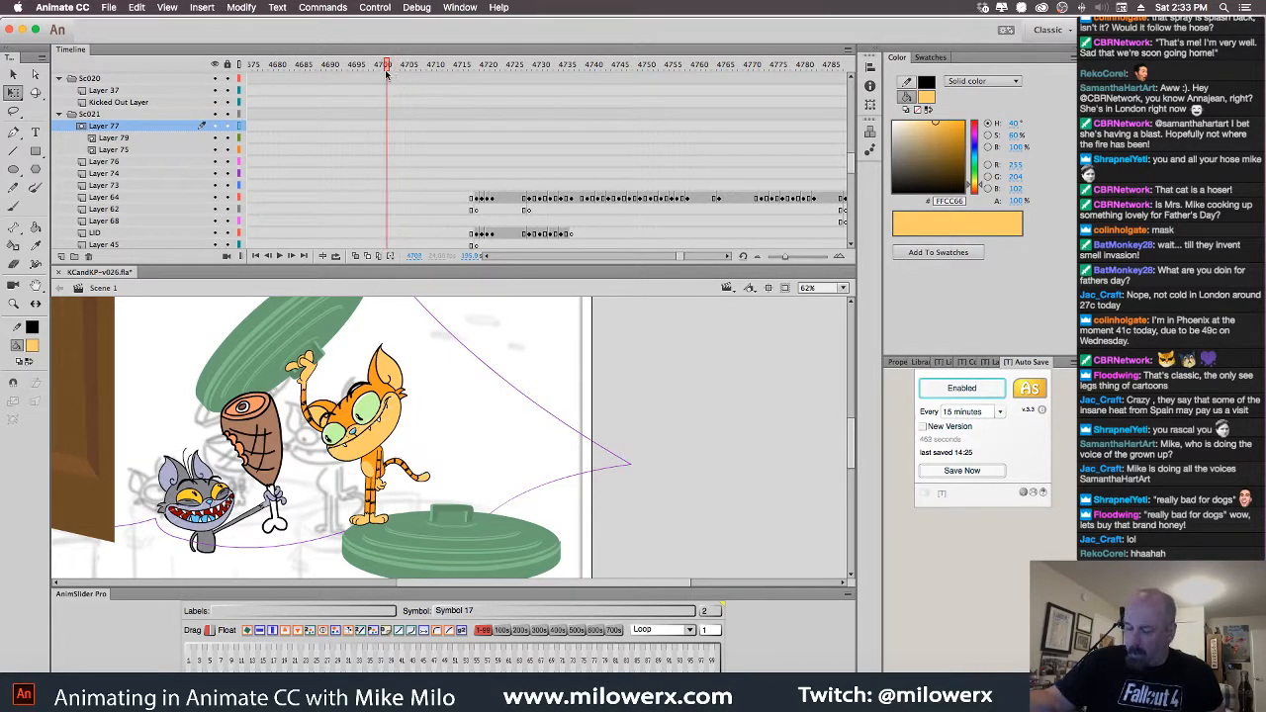
left_click_drag(399, 79, 405, 79)
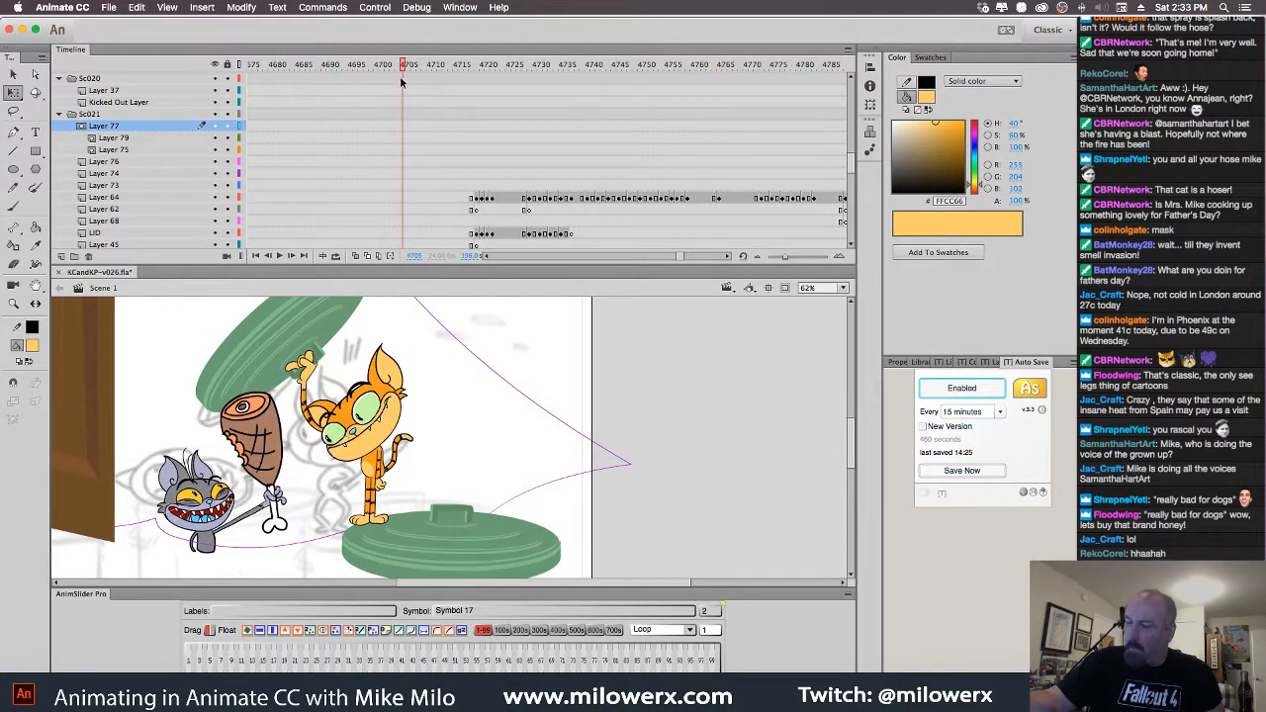
left_click_drag(852, 170, 852, 185)
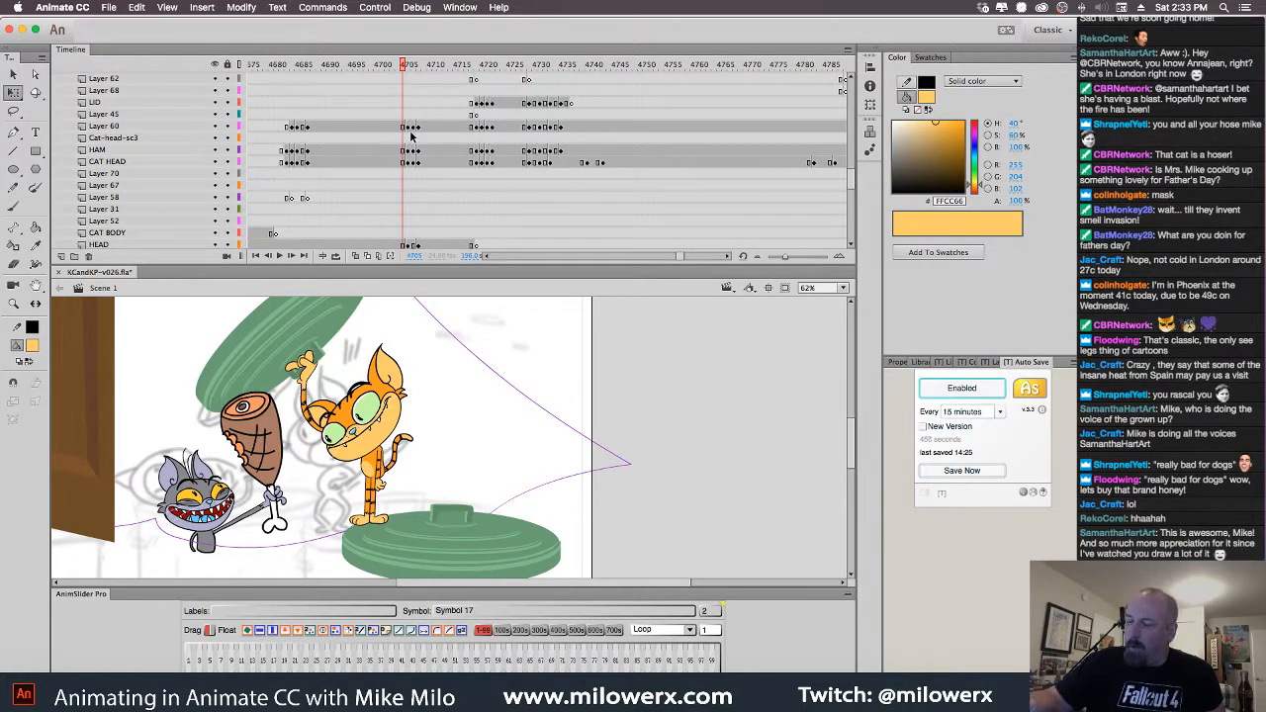
Copy frames 4707–4708 across the gray cat's layers, Layer 60 to CAT HEAD, then move ahead to the spraying shot
left_click_drag(405, 126, 423, 163)
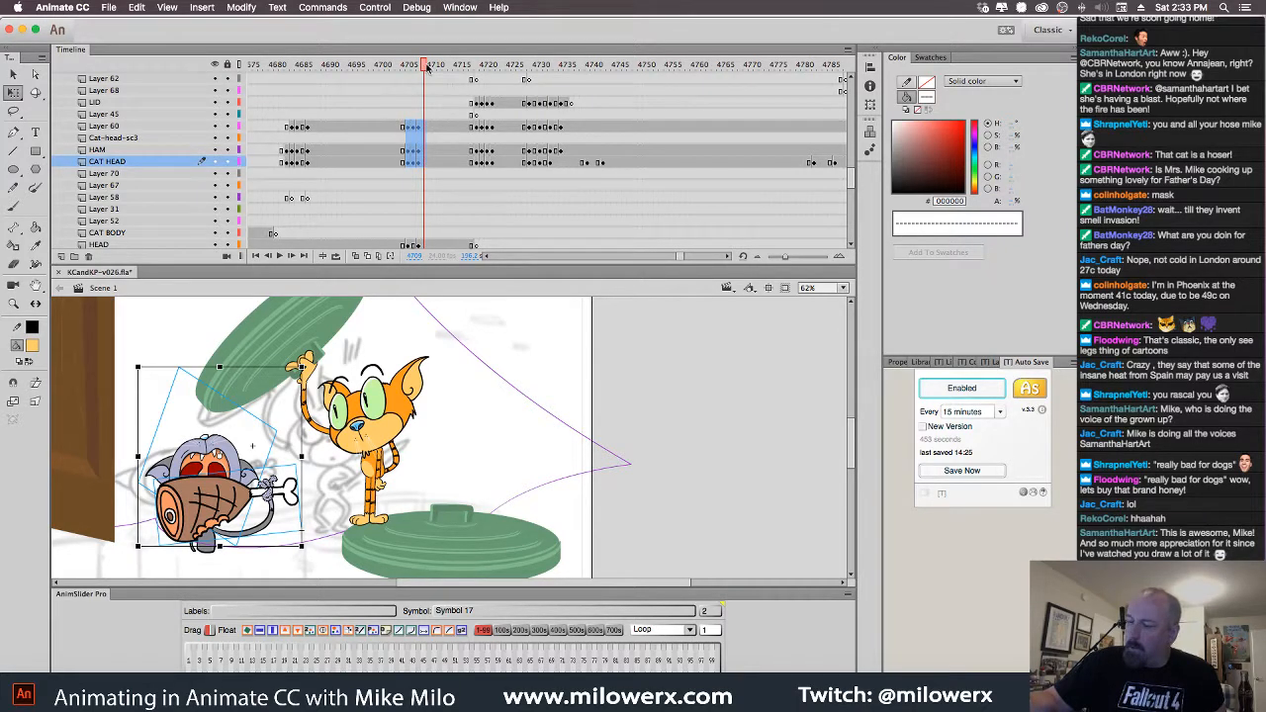
left_click_drag(425, 67, 410, 81)
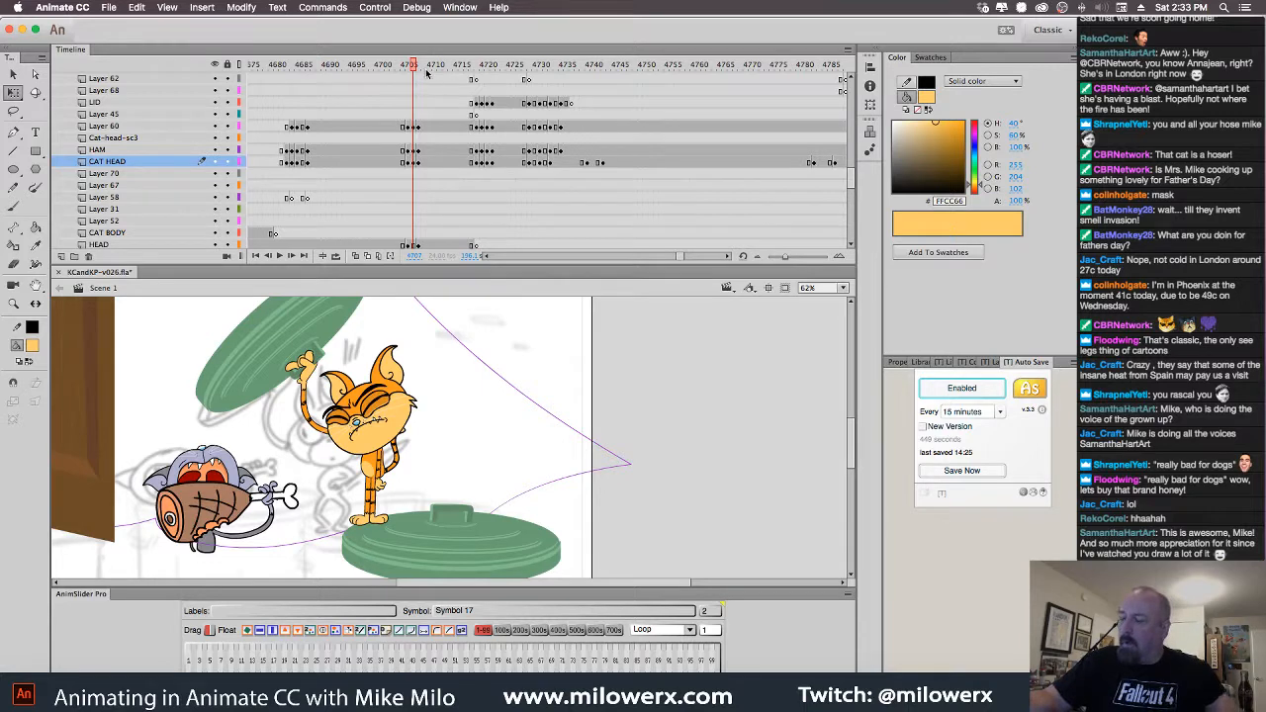
left_click_drag(402, 125, 421, 168)
right_click(415, 143)
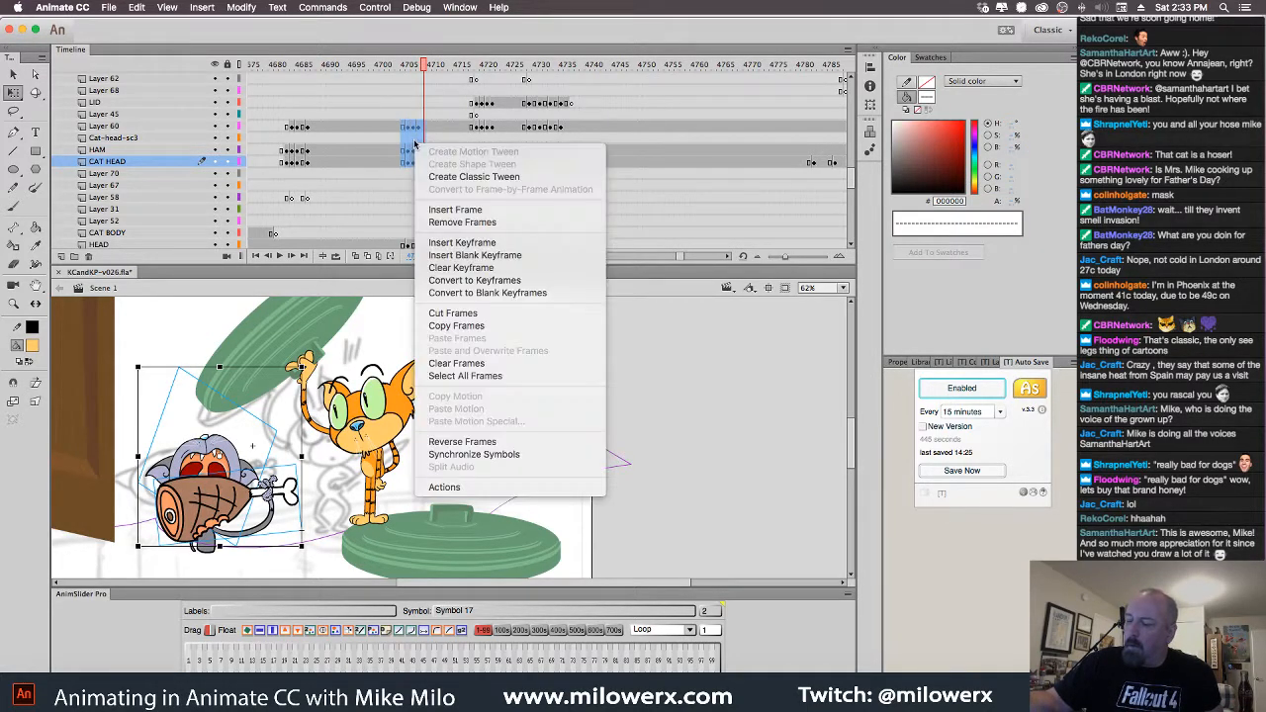
left_click(494, 326)
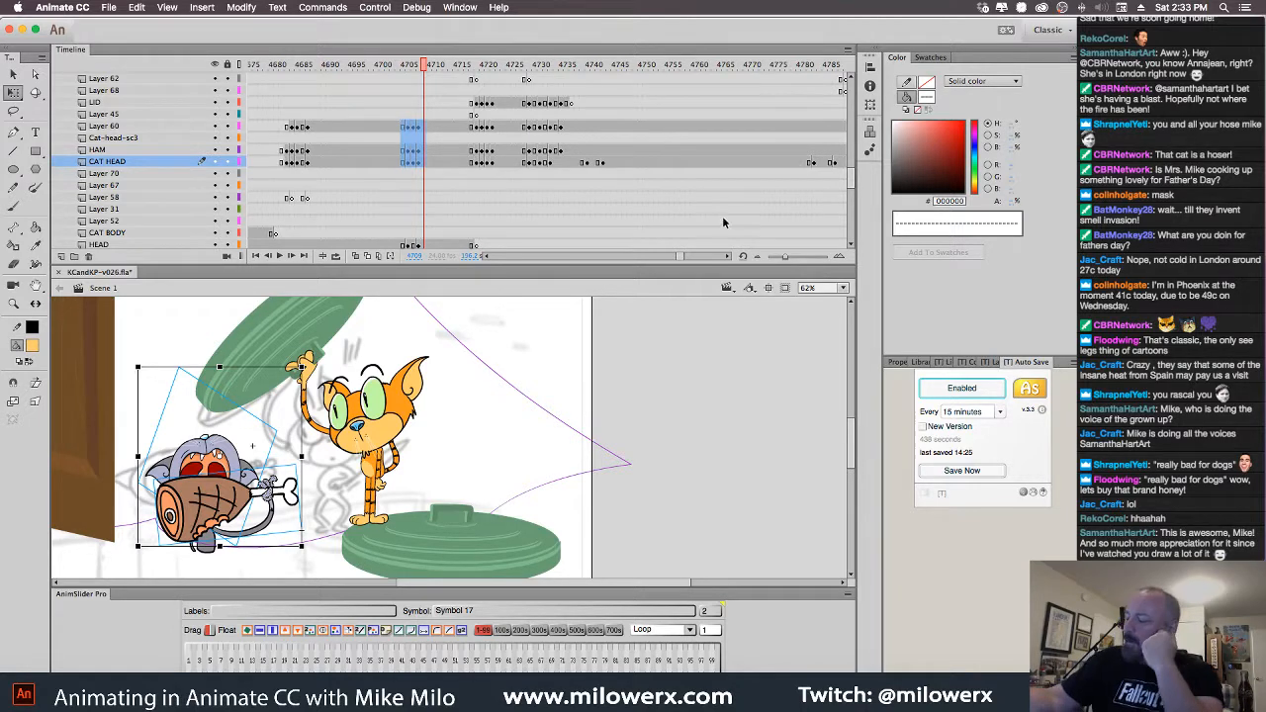
left_click_drag(683, 258, 697, 253)
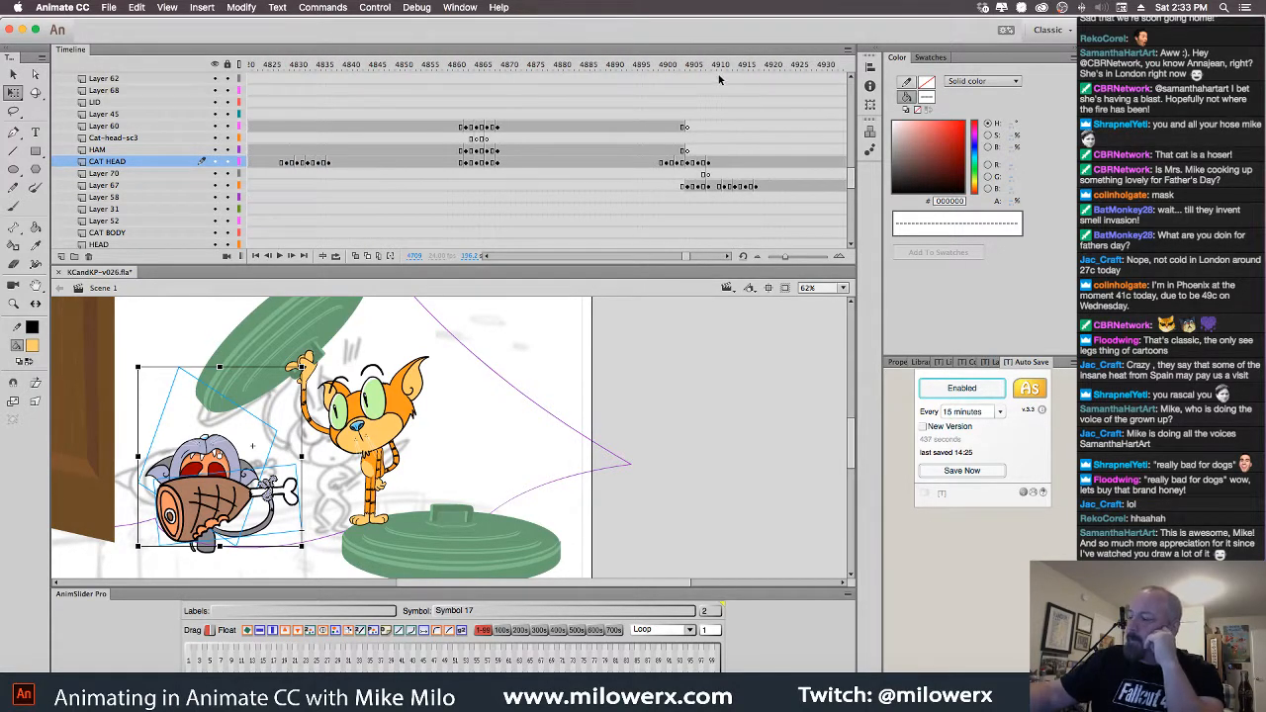
left_click_drag(719, 79, 580, 200)
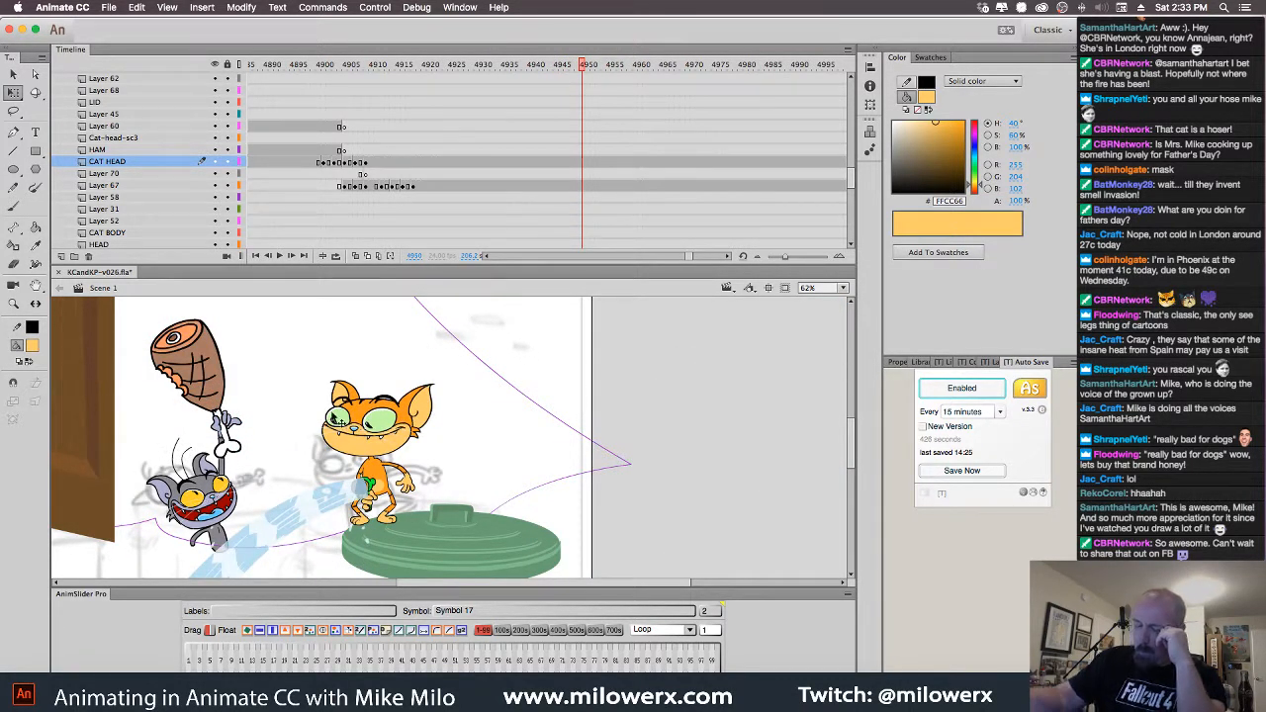
Insert blank keyframes at frame 4950 on CAT HEAD, Layer 69 and Layer 67
left_click(223, 500)
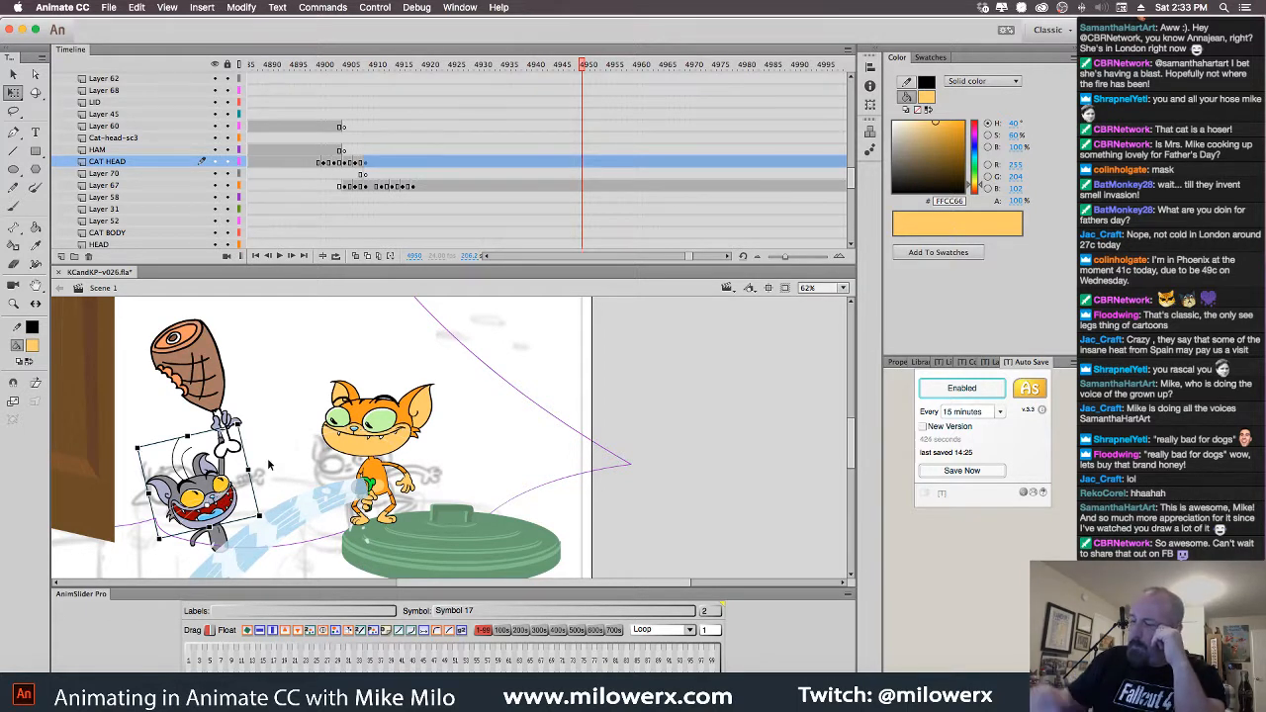
left_click(586, 165)
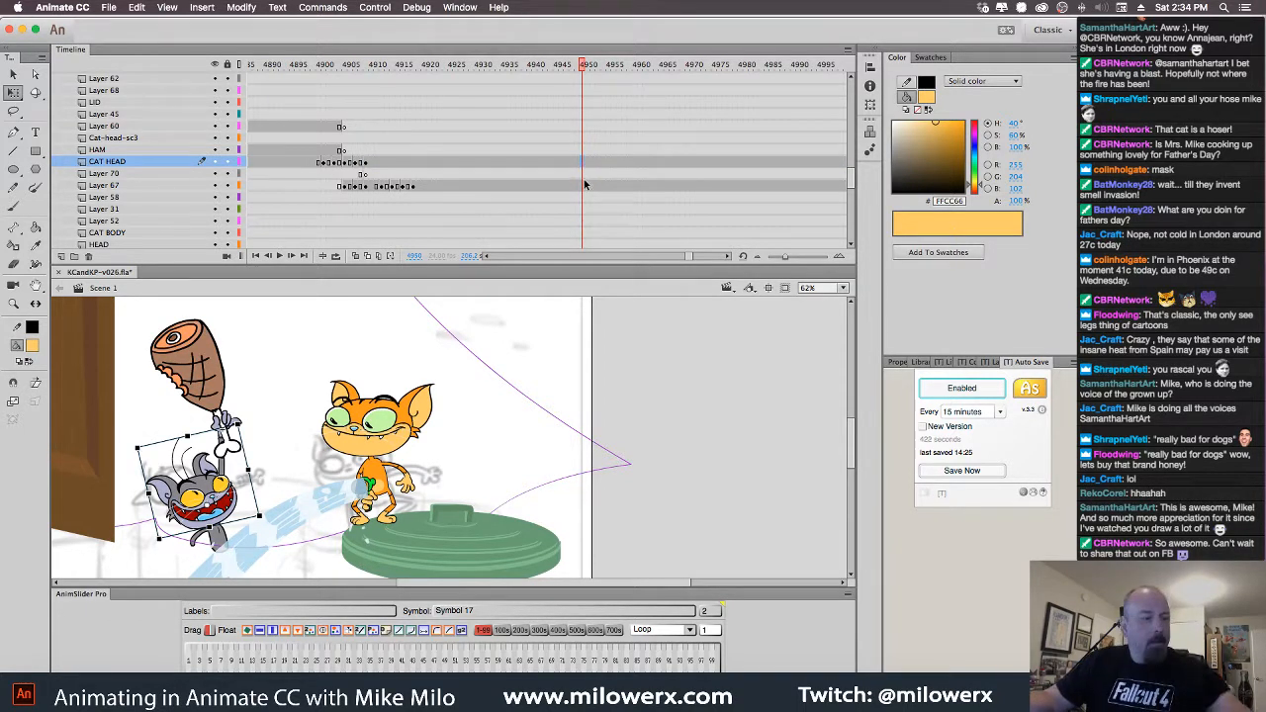
key("F7")
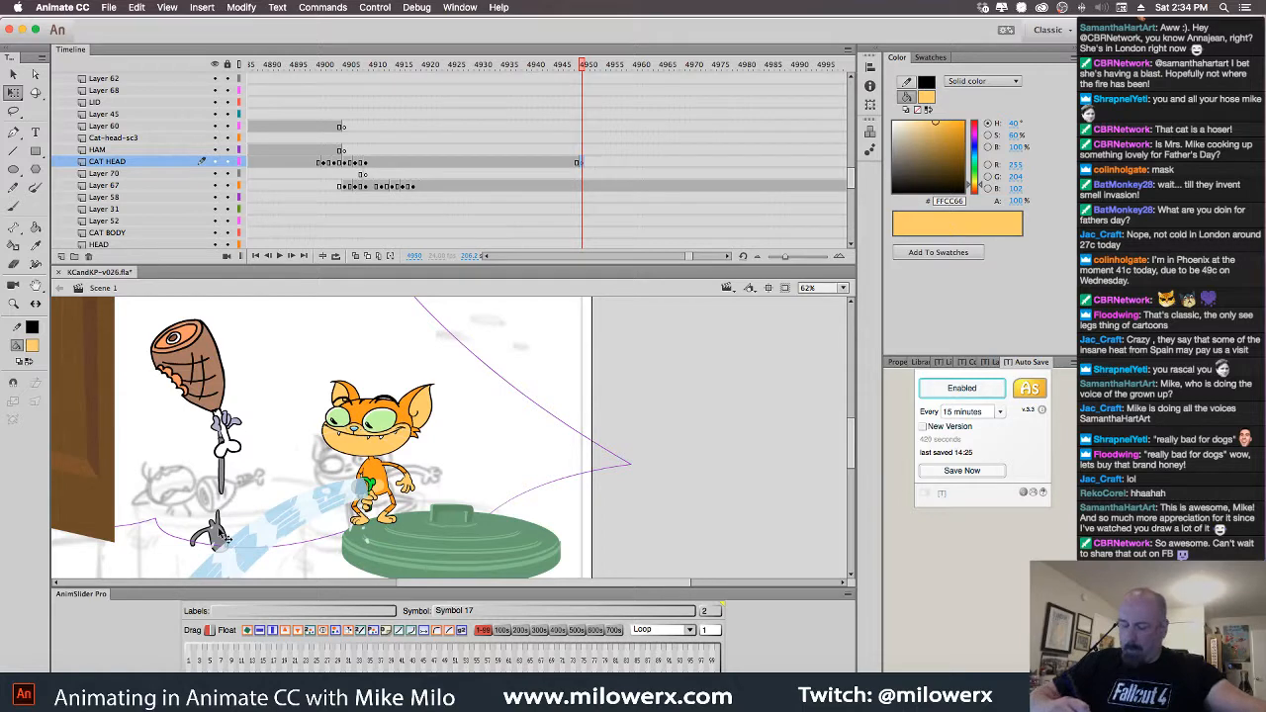
left_click(220, 534)
left_click(584, 132)
key("F7")
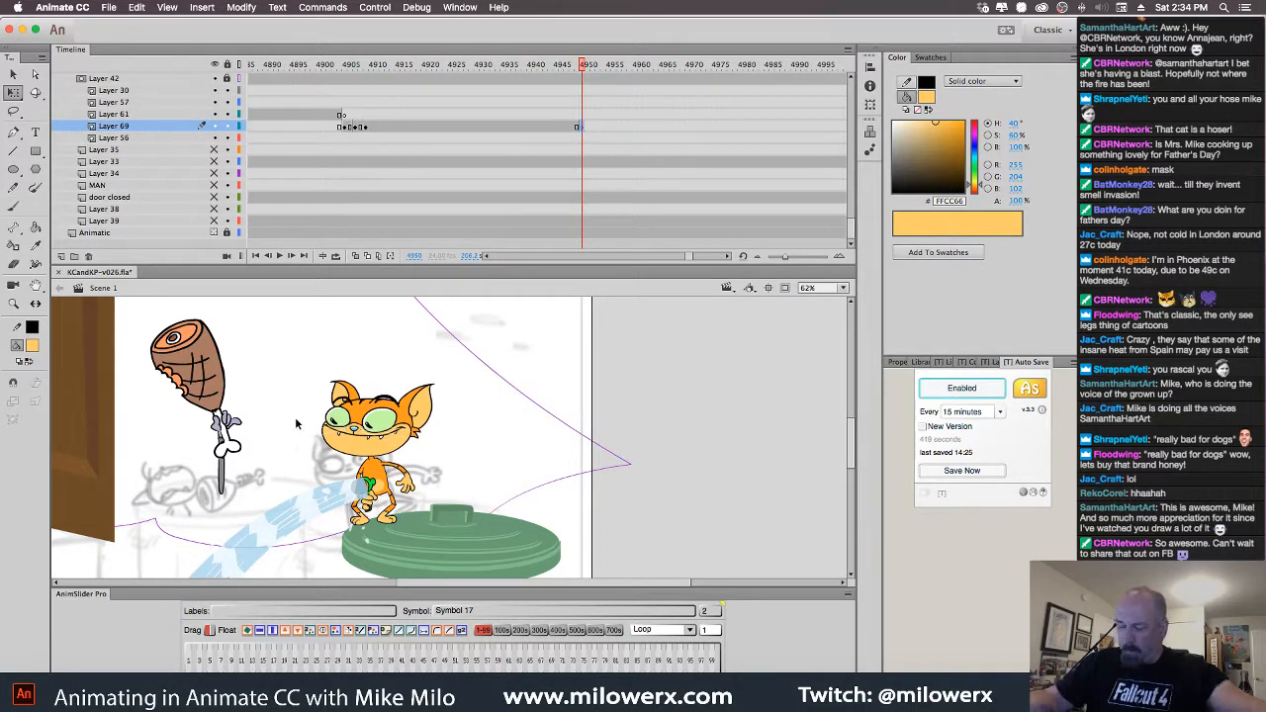
left_click(227, 485)
left_click(584, 79)
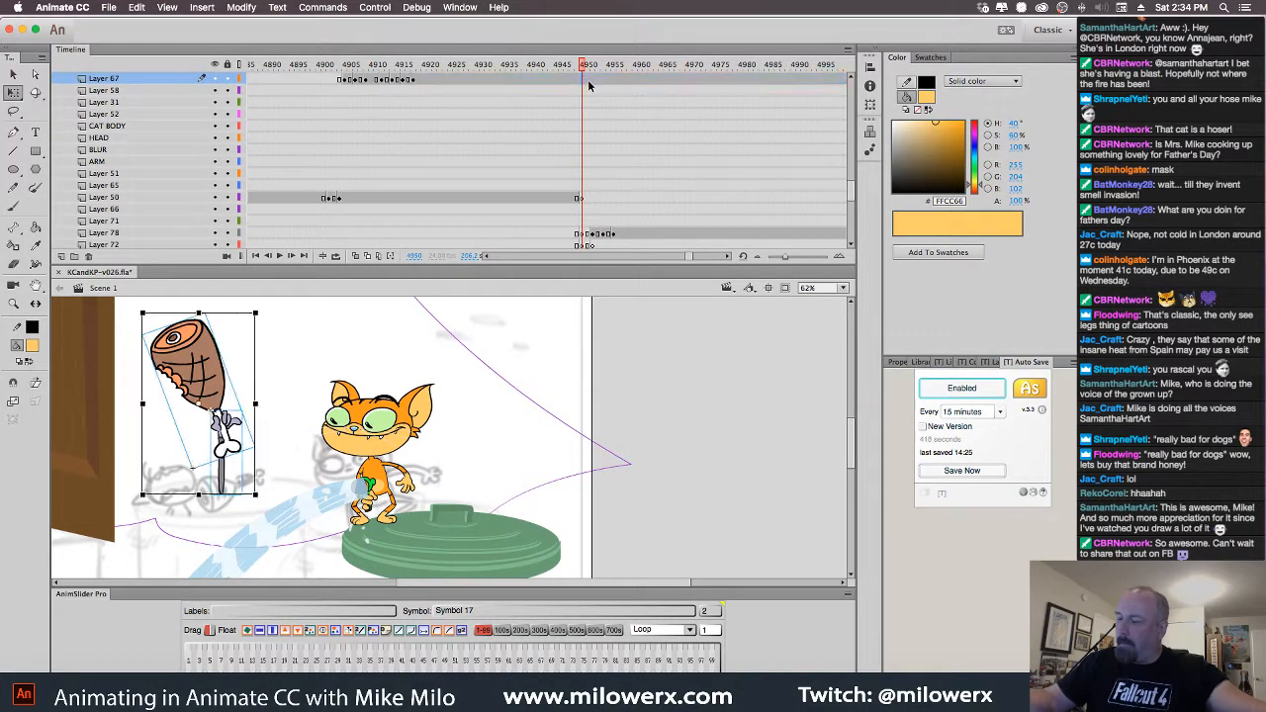
key("F7")
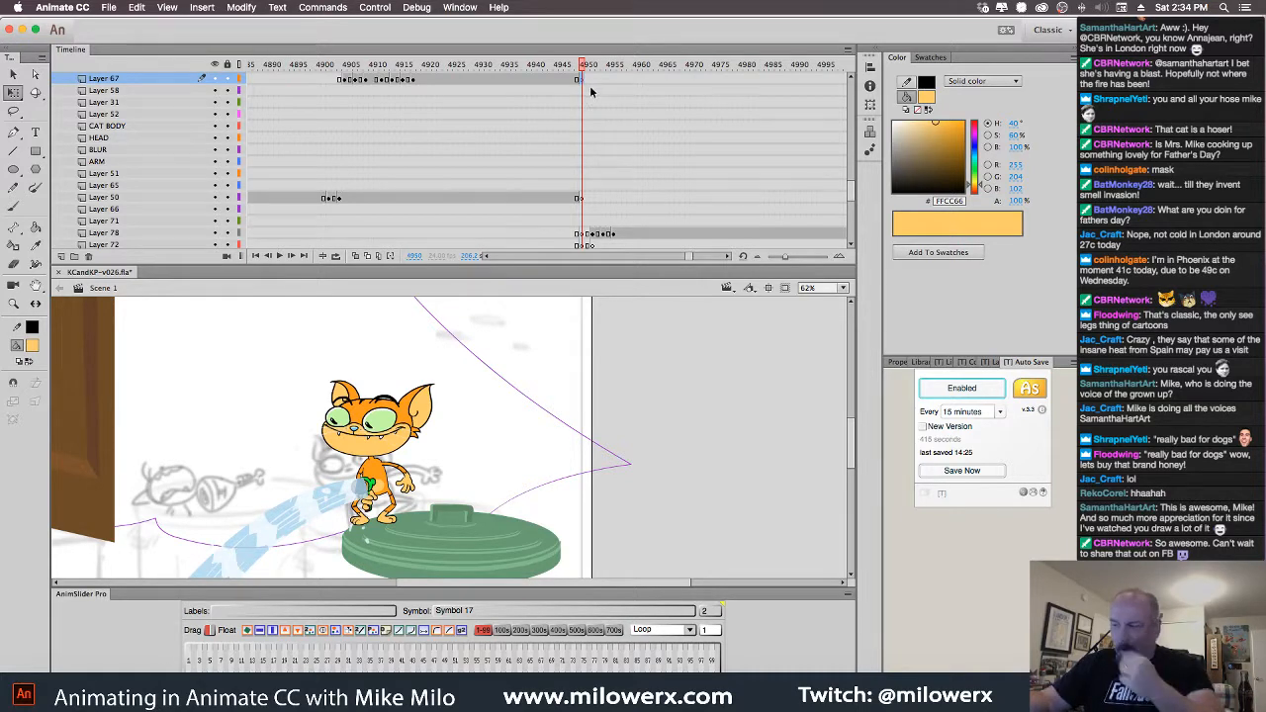
Paste the copied head and ham frames at 4950 and preview the result
right_click(584, 82)
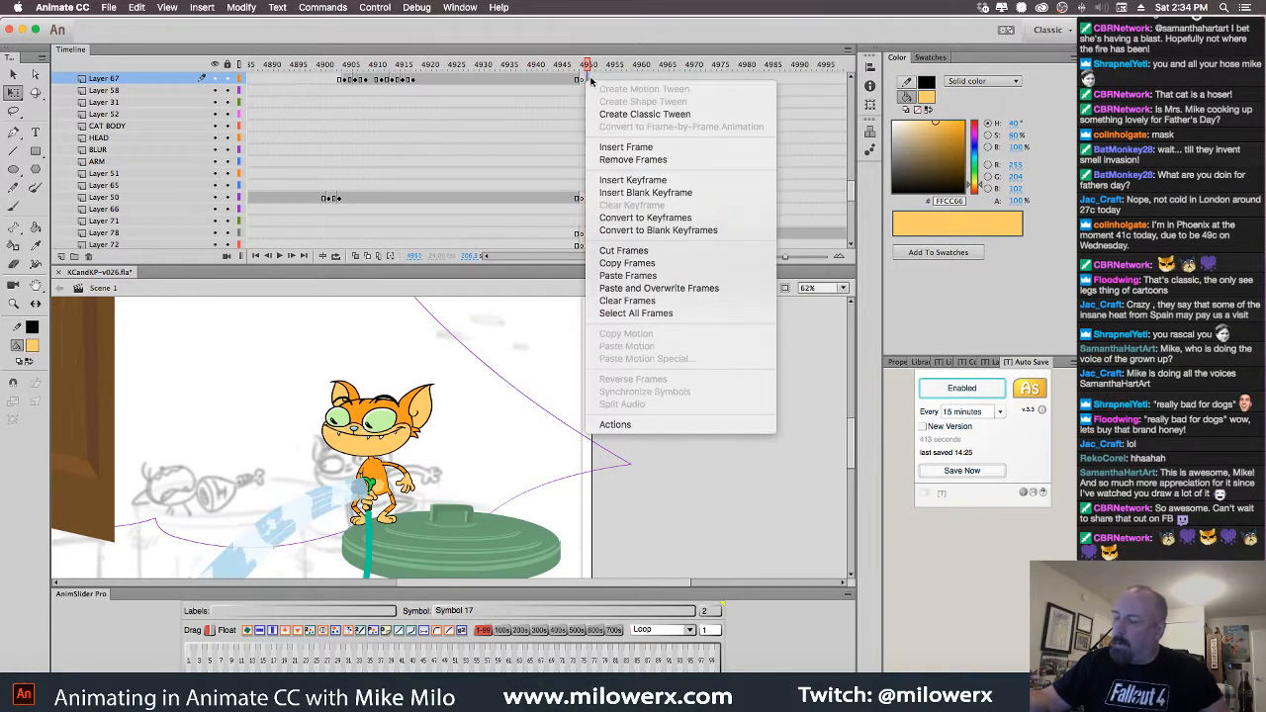
key("Escape")
right_click(582, 79)
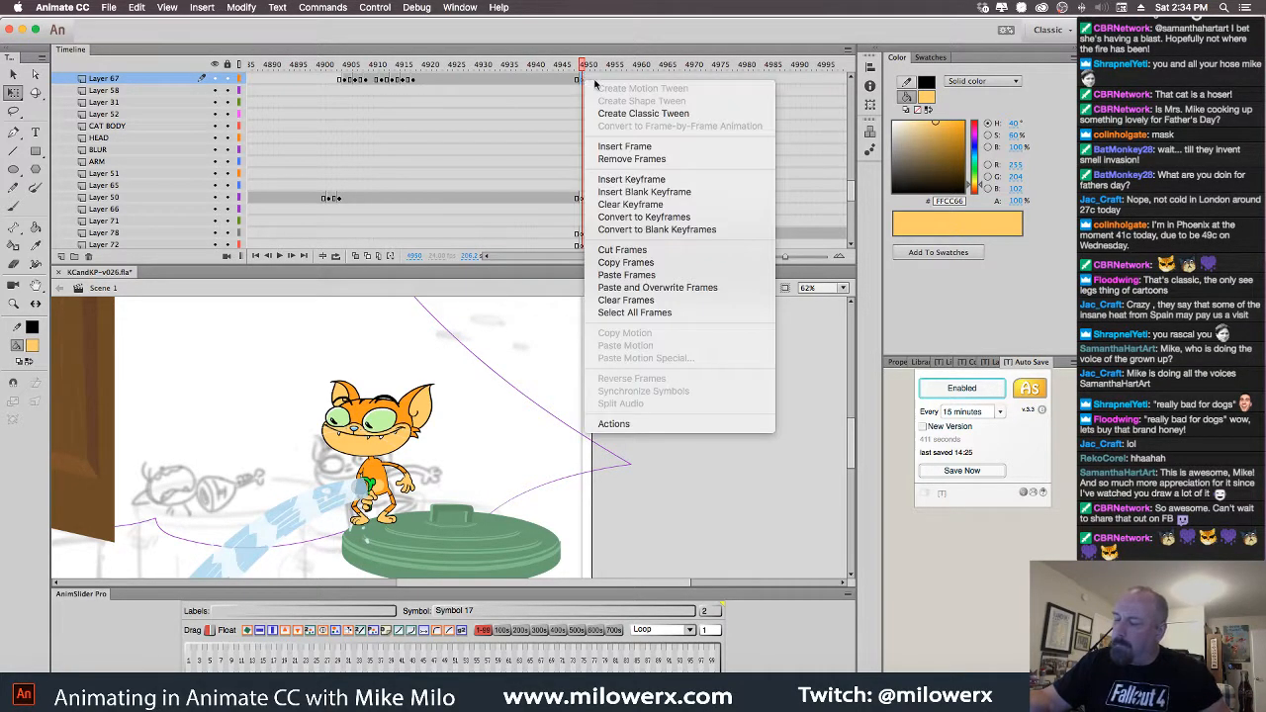
left_click(660, 276)
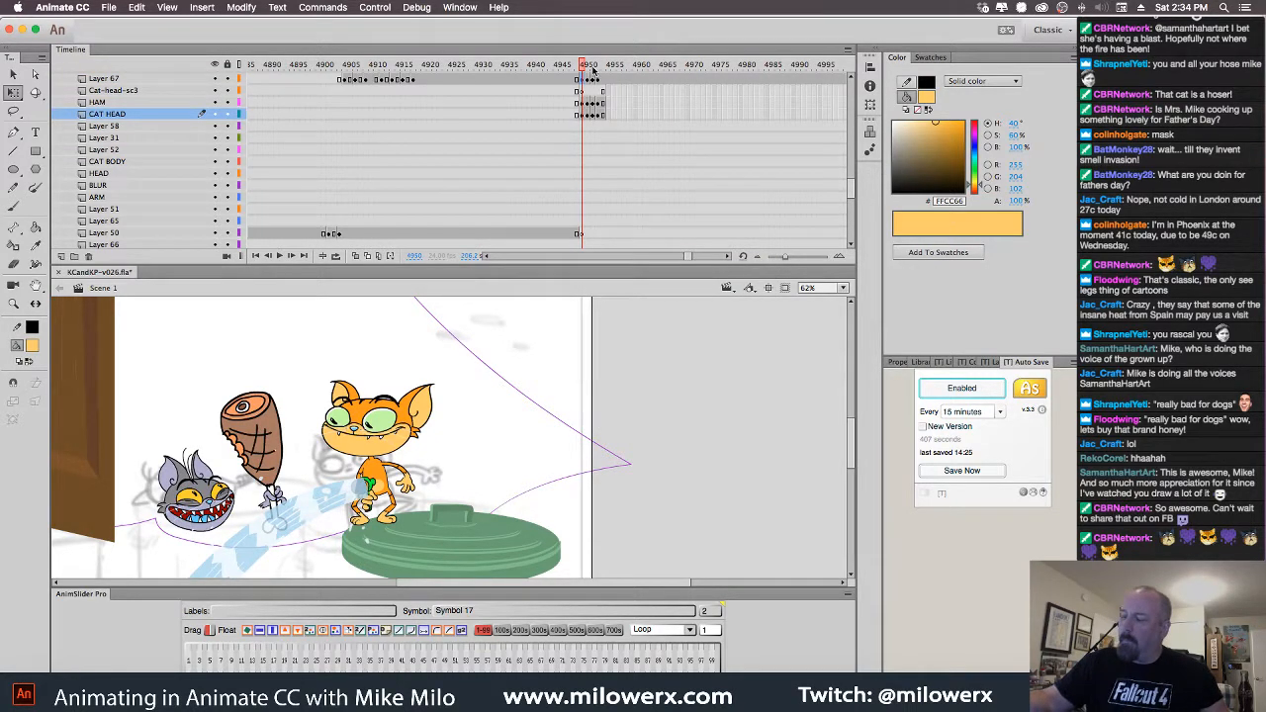
mouse_move(585, 68)
left_mouse_down()
mouse_move(597, 69)
mouse_move(581, 90)
left_mouse_up()
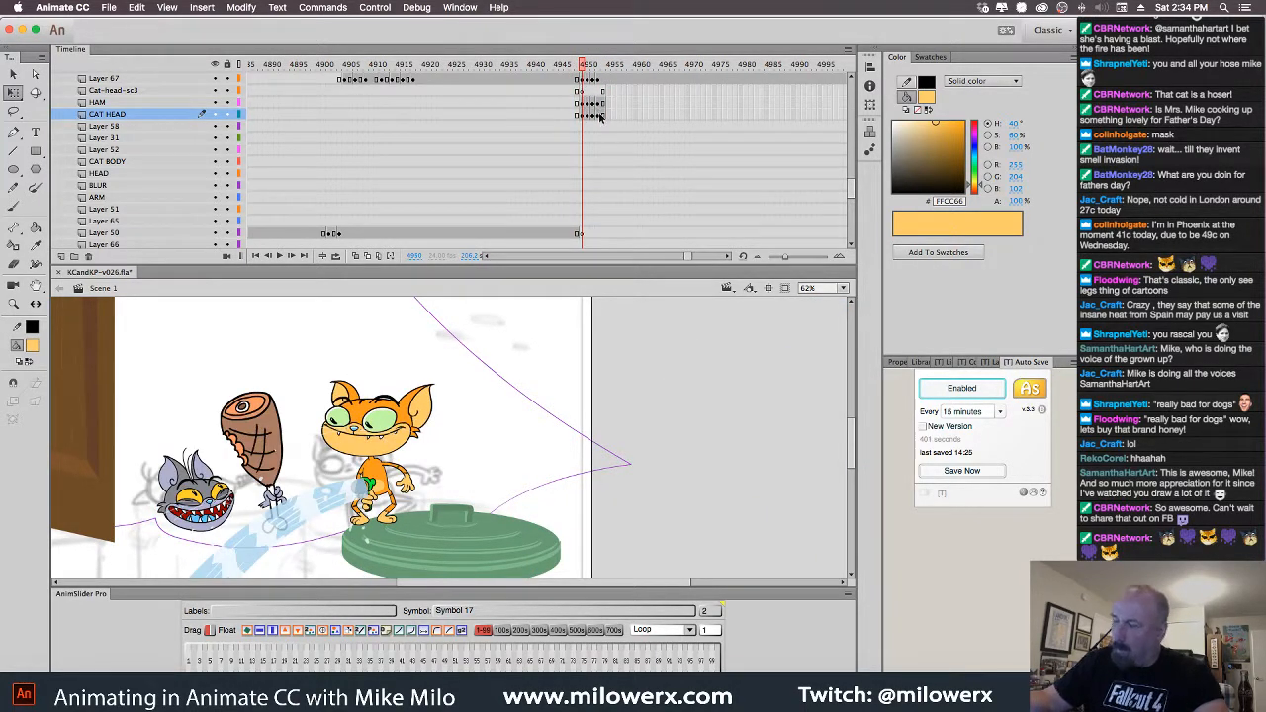
left_click_drag(584, 239, 603, 243)
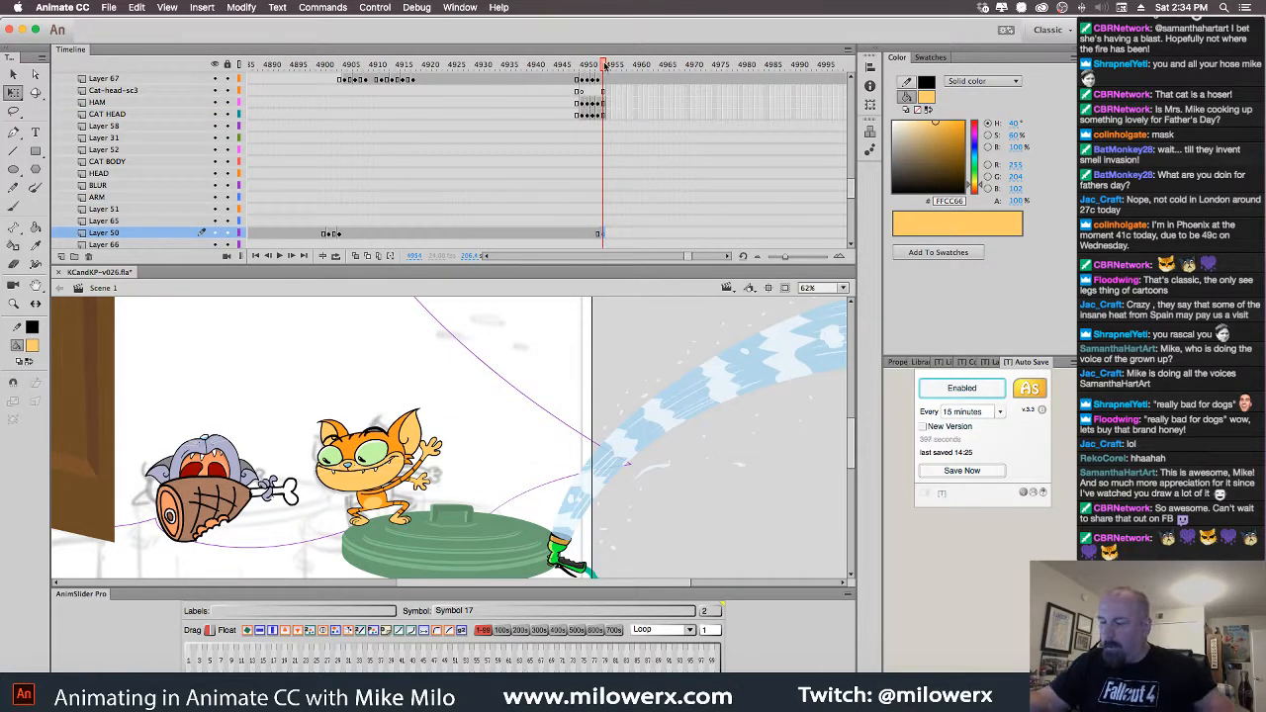
left_click_drag(606, 67, 571, 70)
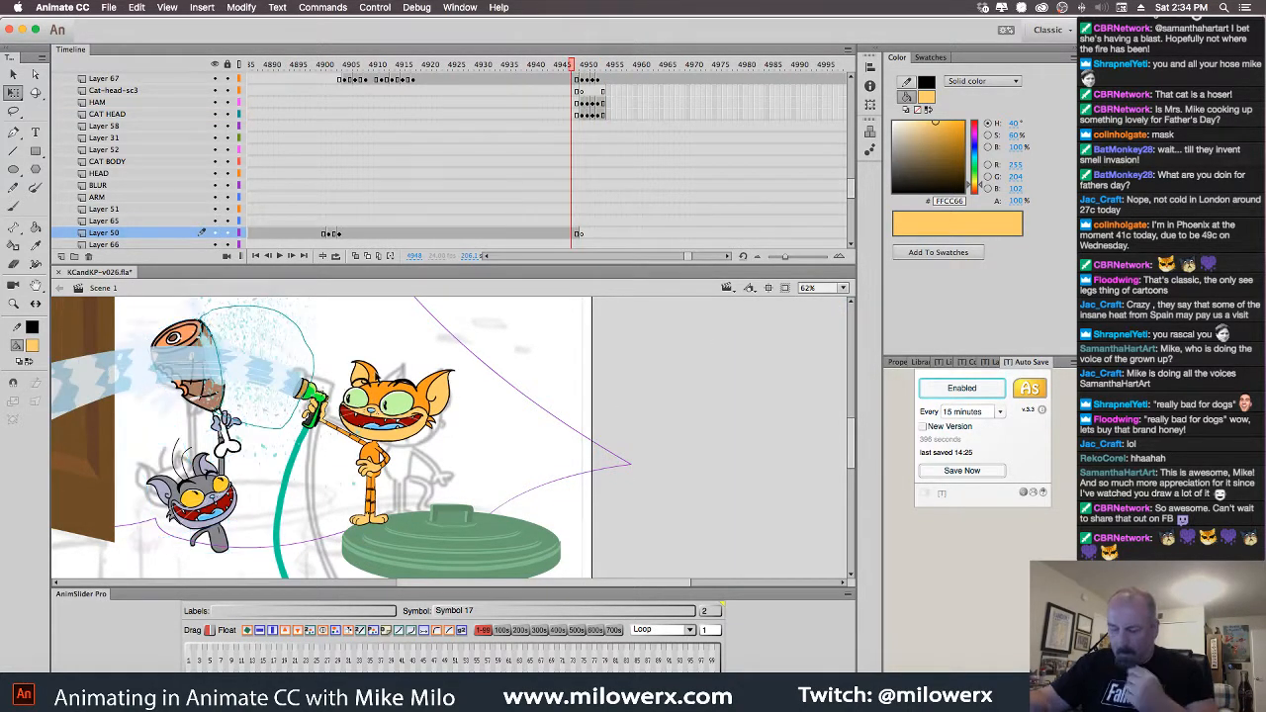
left_click(219, 540)
Extend Layer 69 by one frame to frame 4955 with F5
left_click(585, 128)
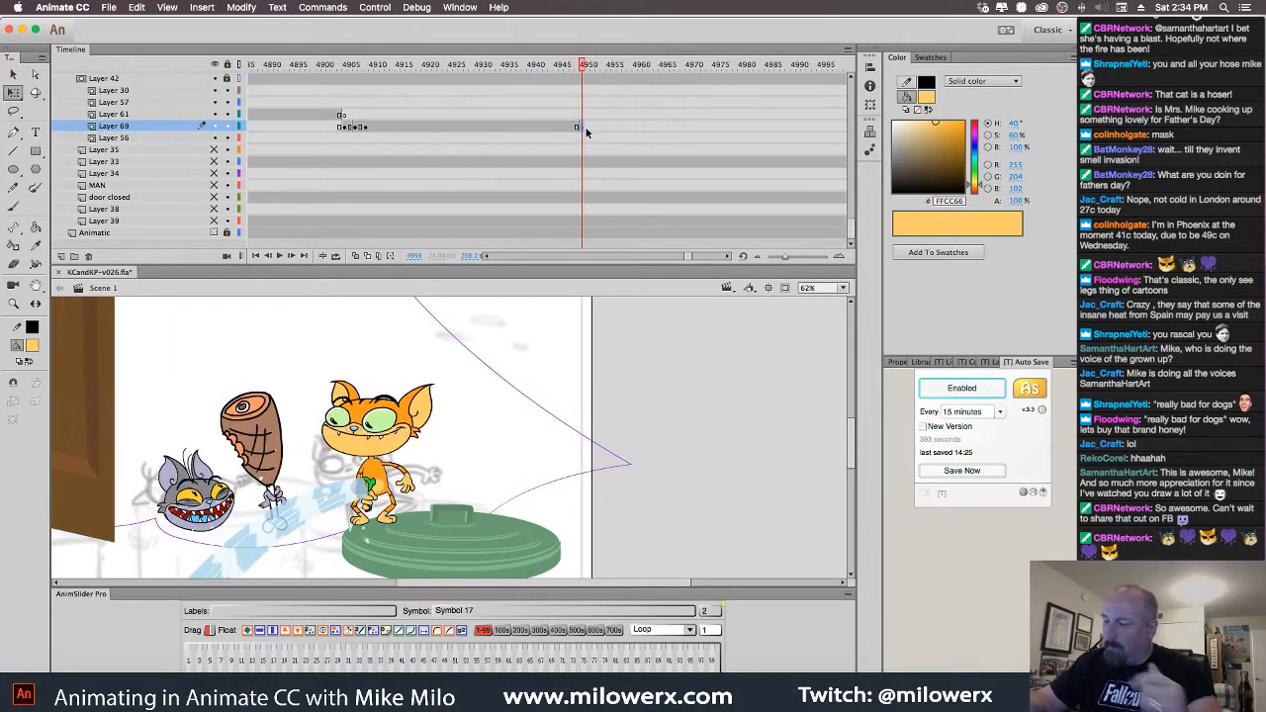
left_click(604, 129)
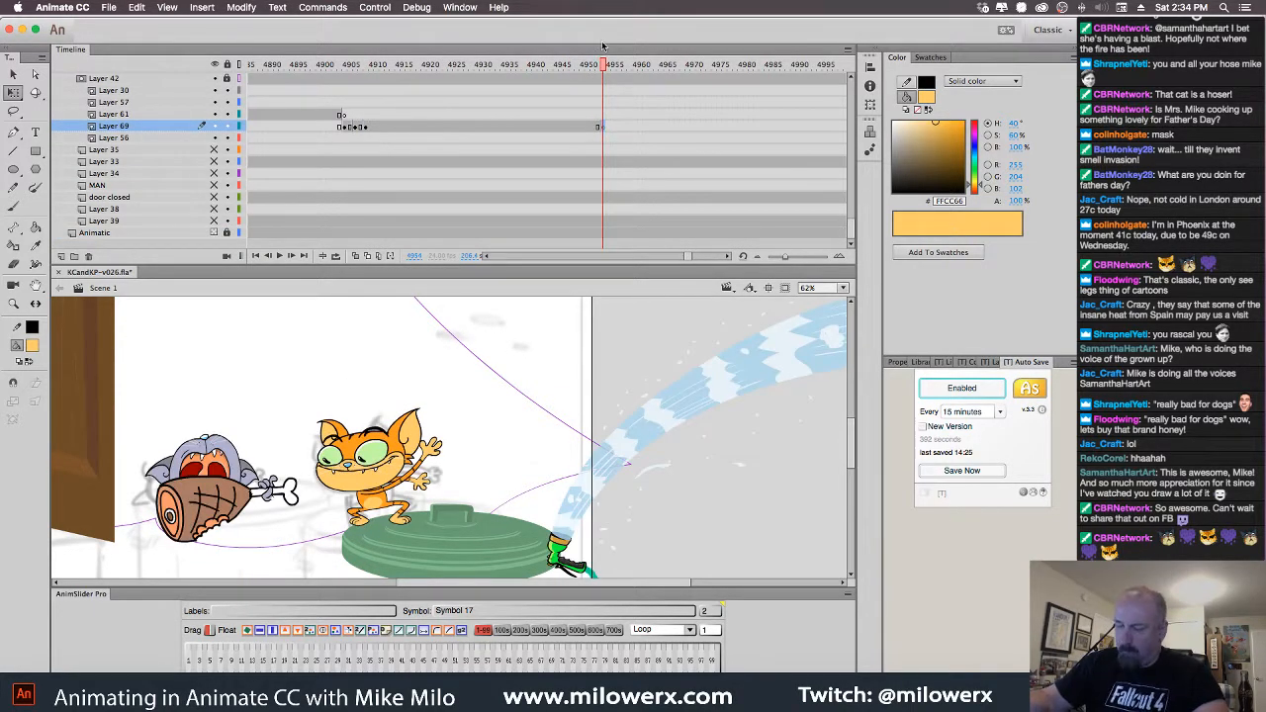
mouse_move(606, 67)
left_mouse_down()
mouse_move(579, 67)
mouse_move(596, 69)
mouse_move(599, 91)
left_mouse_up()
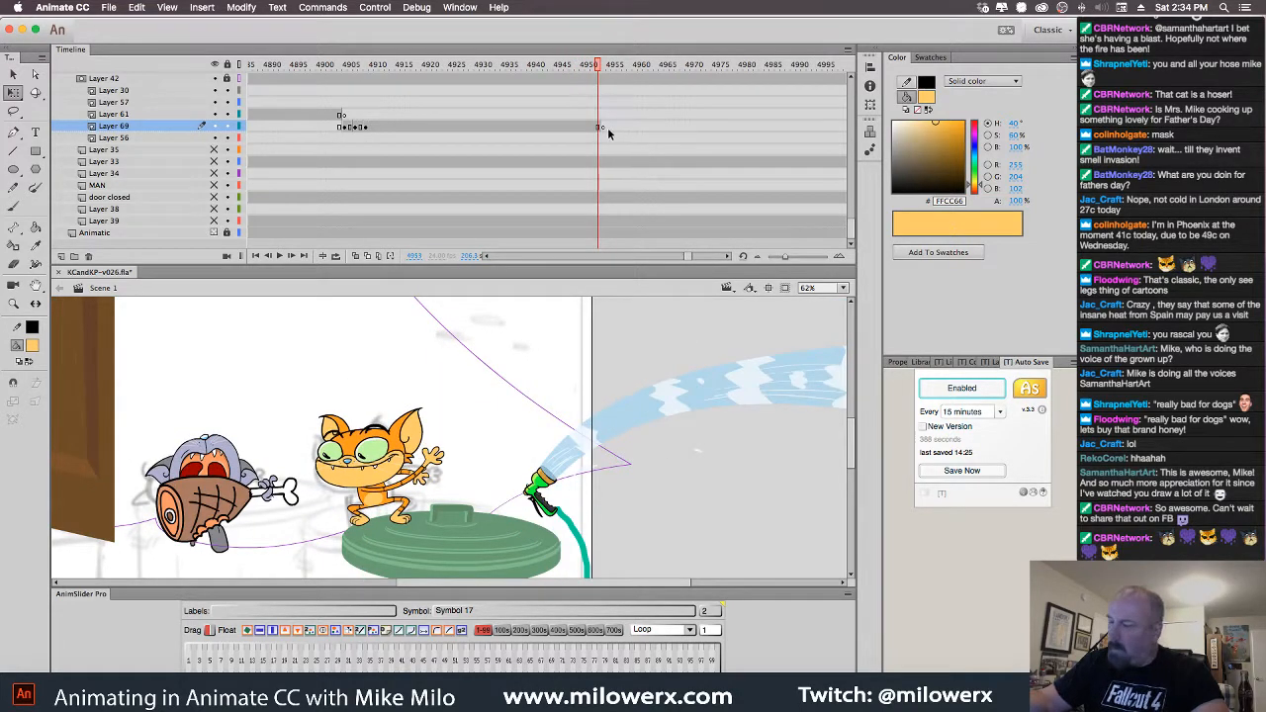
key("F5")
left_click(609, 129)
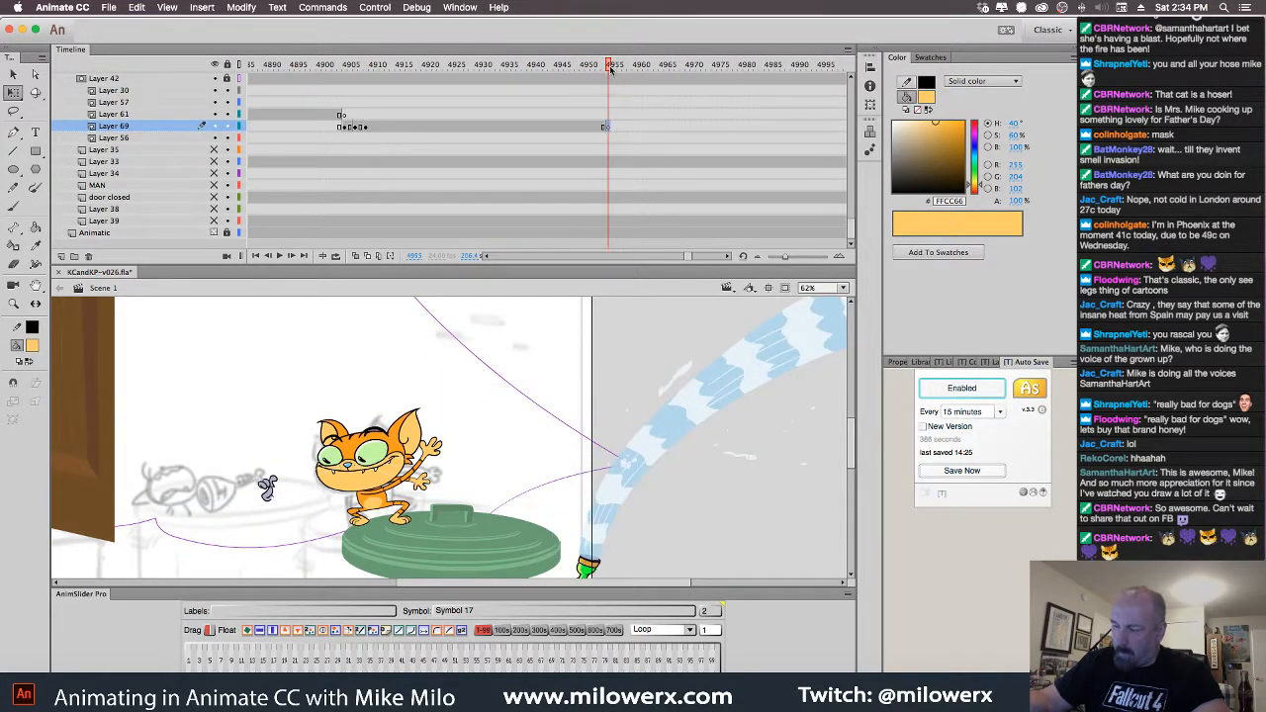
left_click_drag(611, 67, 456, 159)
Copy the Layer 61 ham frames around 4706–4708, then move ahead to about frame 4952
left_click(276, 529)
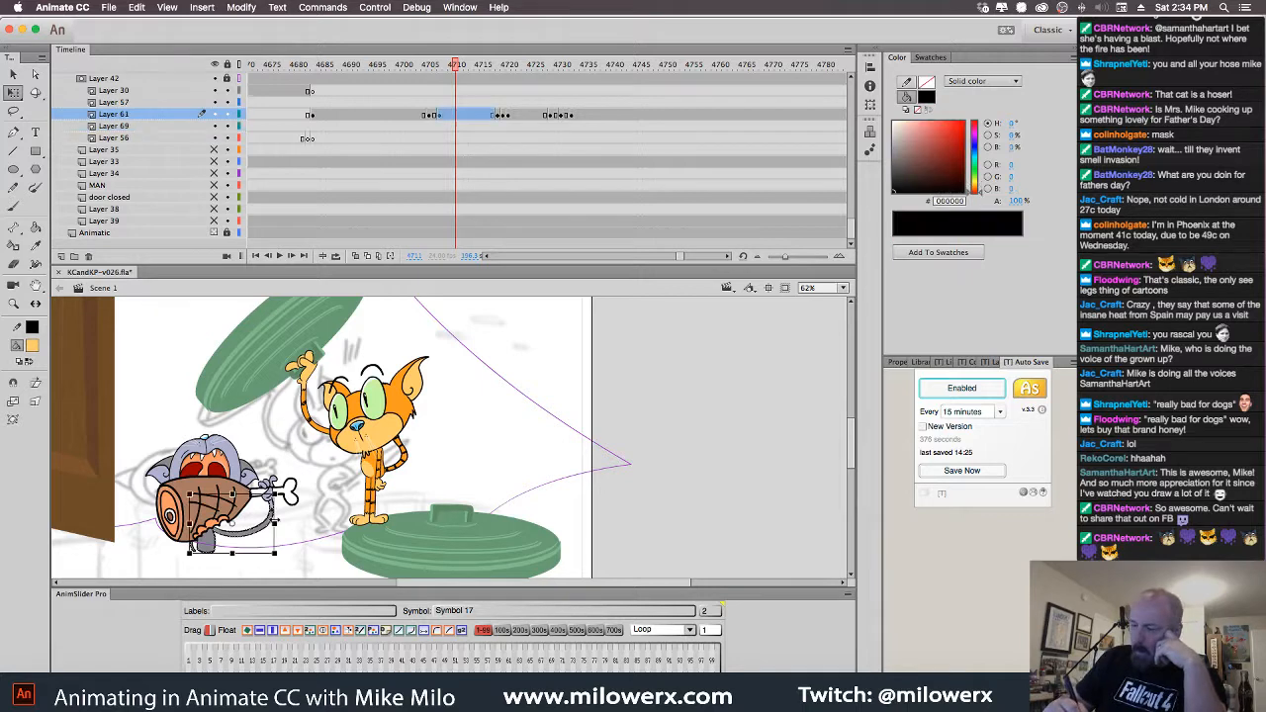
left_click_drag(456, 69, 429, 82)
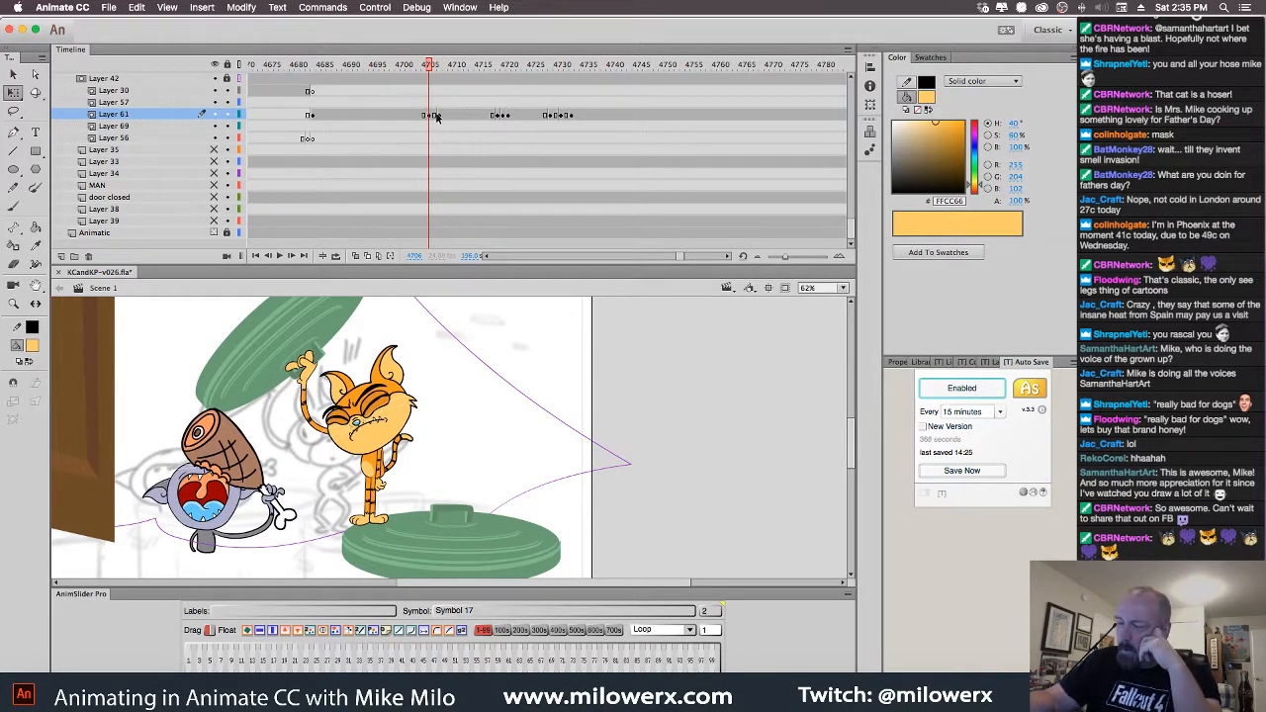
left_click(432, 116)
left_click(441, 117)
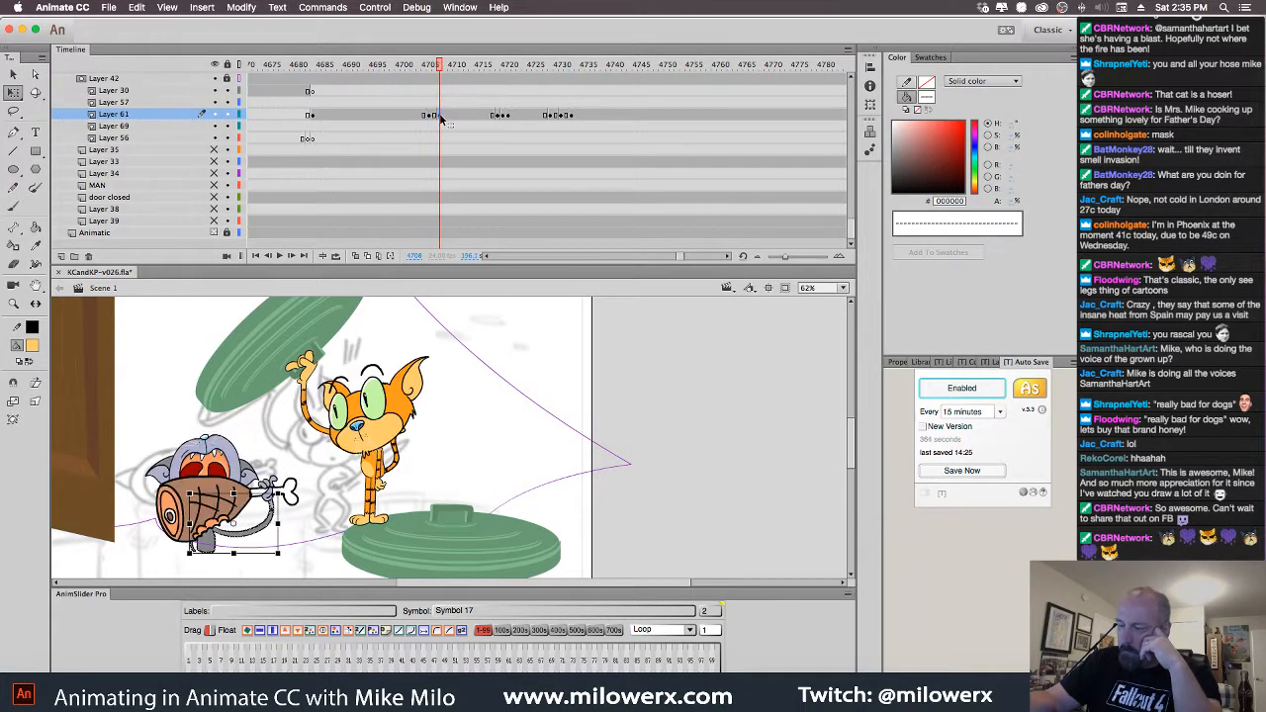
left_click_drag(431, 117, 444, 117)
right_click(441, 116)
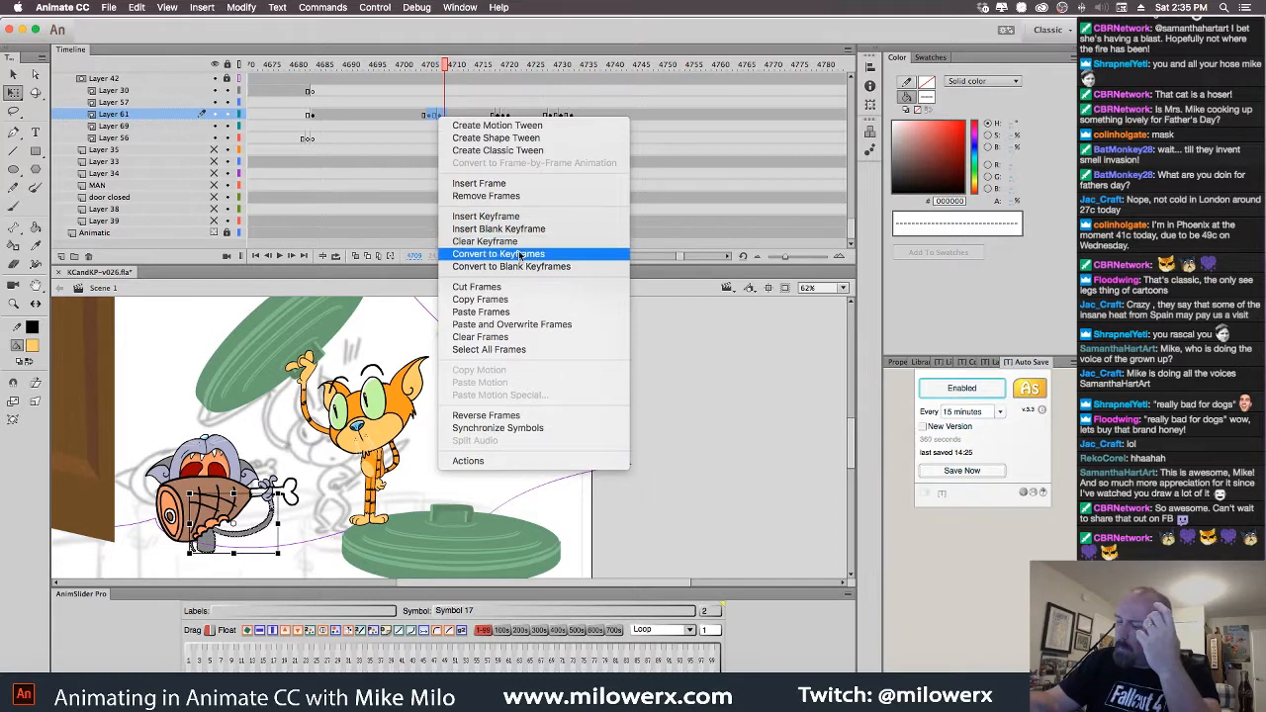
left_click(525, 299)
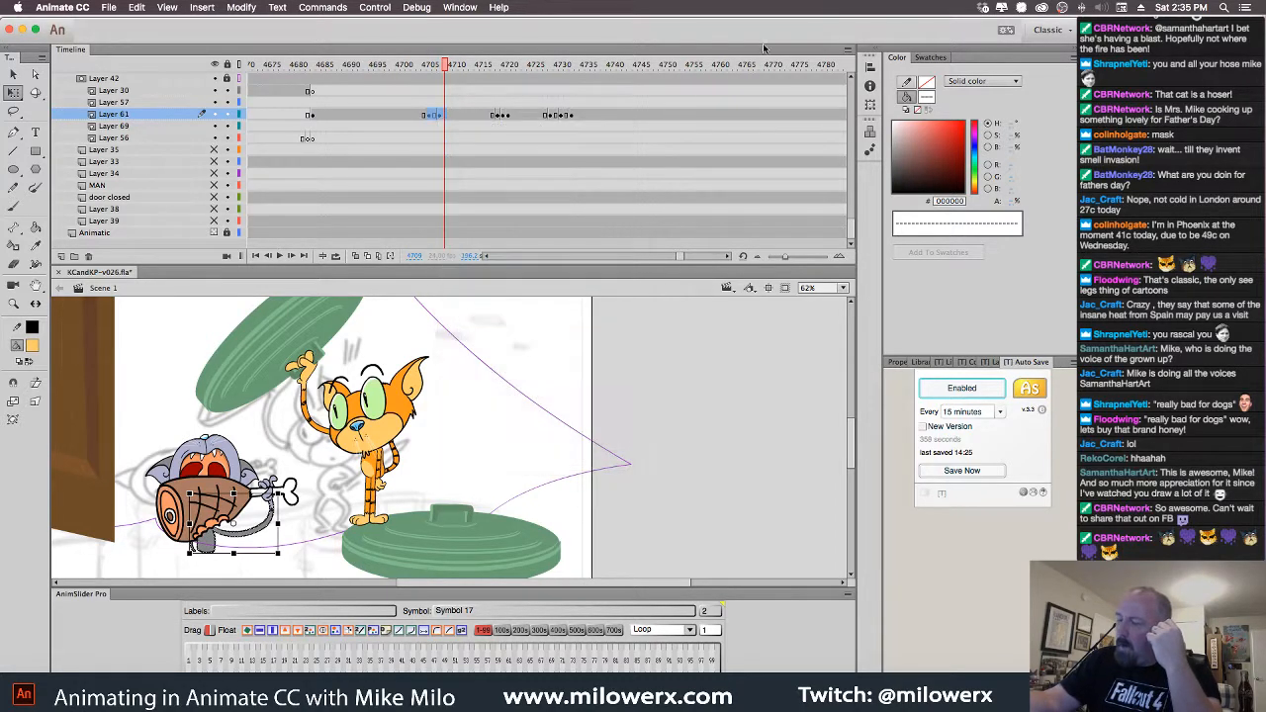
mouse_move(458, 67)
left_mouse_down()
mouse_move(868, 126)
mouse_move(336, 160)
mouse_move(862, 186)
mouse_move(622, 187)
mouse_move(184, 156)
mouse_move(474, 171)
mouse_move(560, 198)
mouse_move(541, 203)
left_mouse_up()
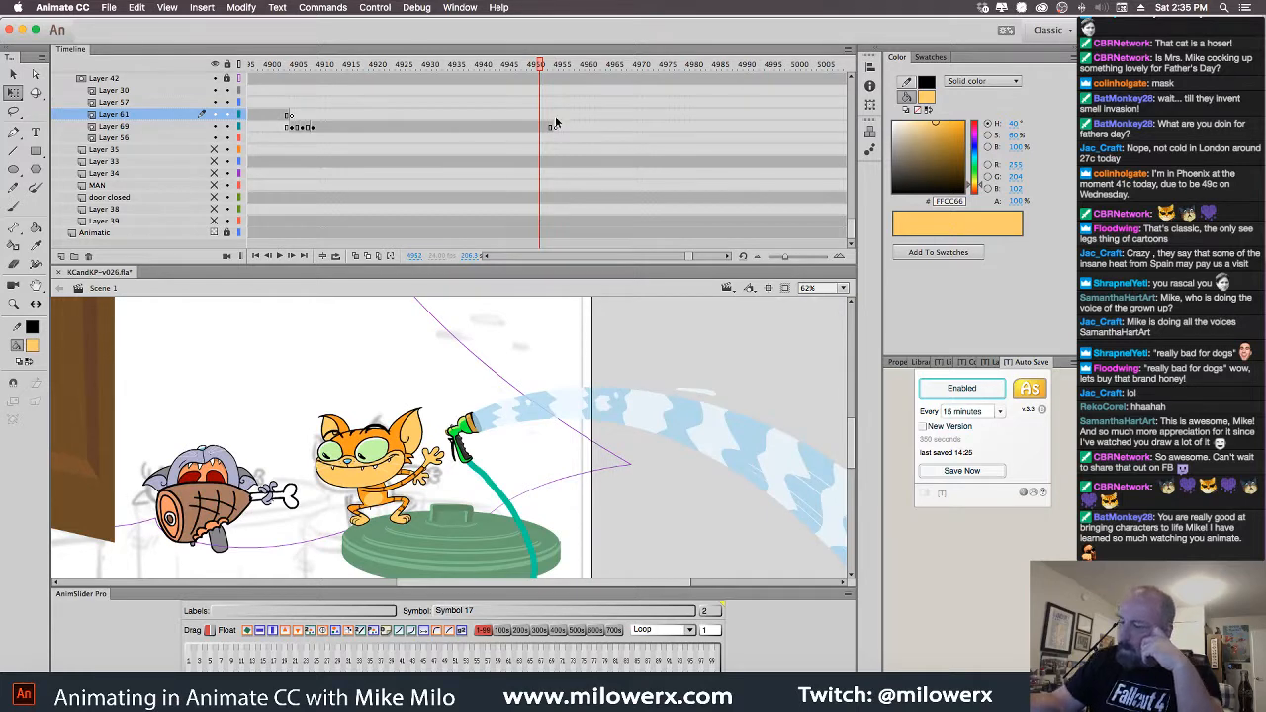
Select the gray cat's head and ham, and extend the HAM layer to frame 5002
left_click_drag(541, 68, 552, 72)
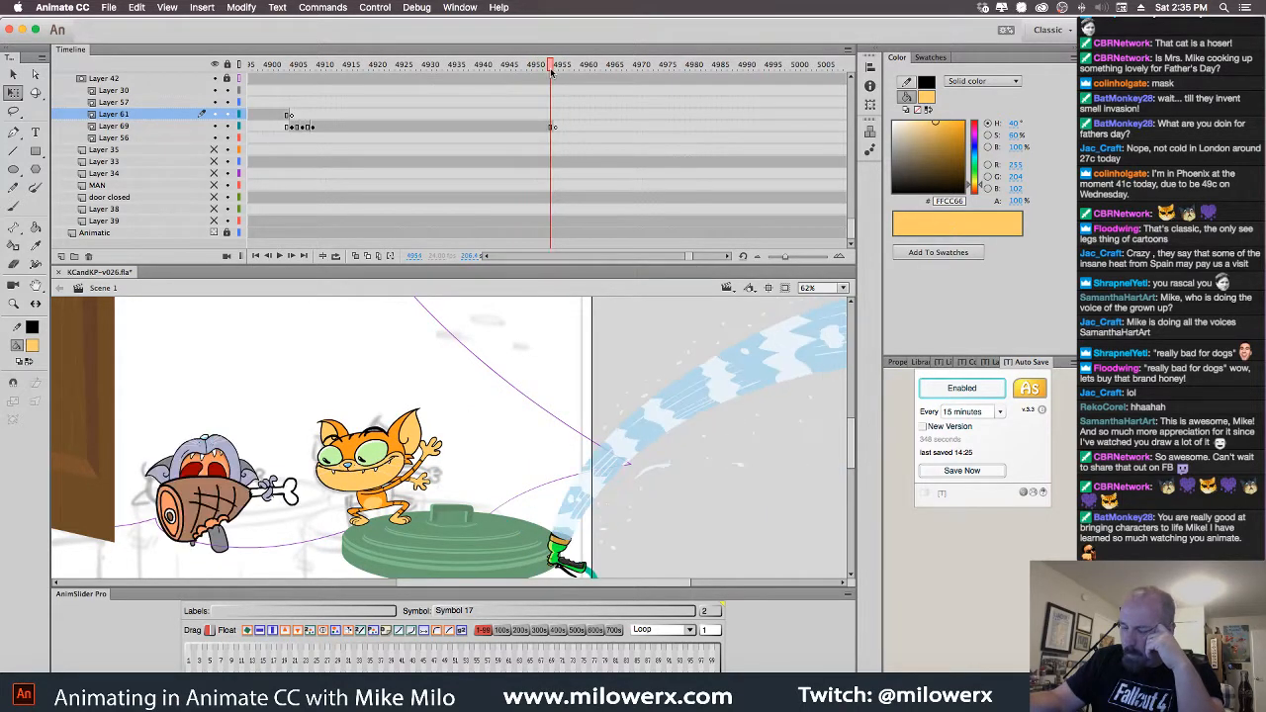
left_click(242, 469)
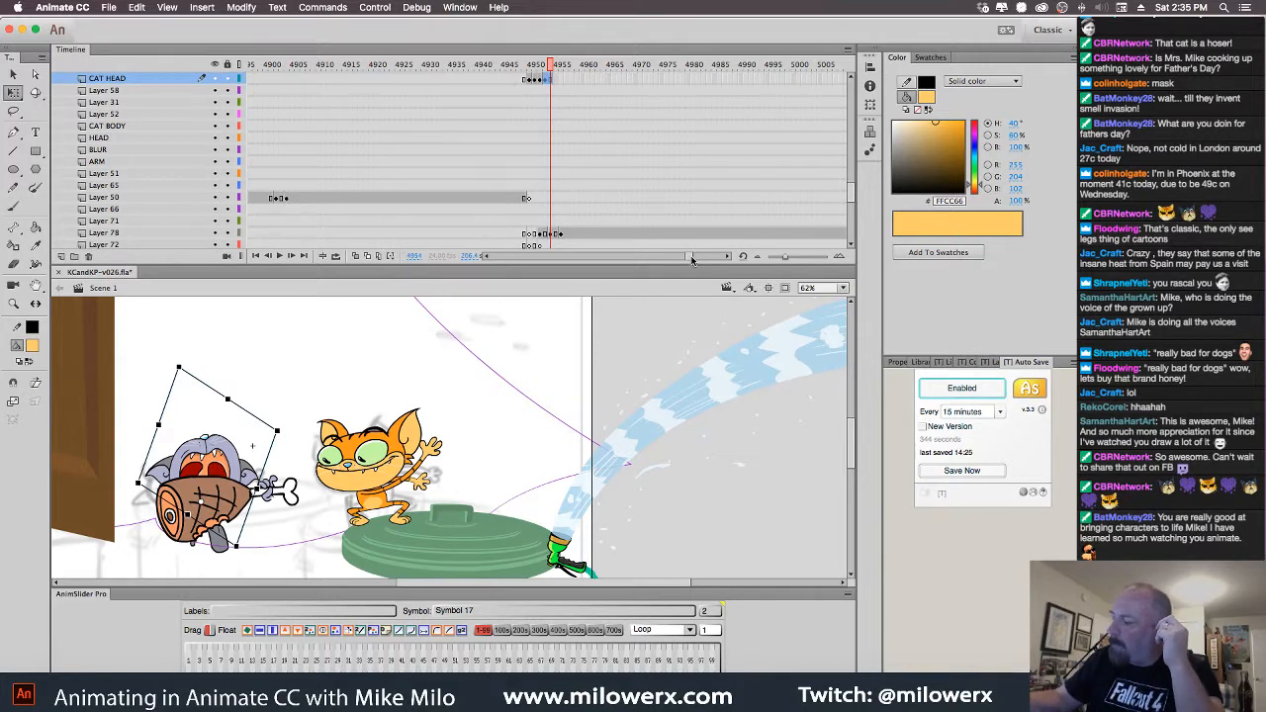
scroll(702, 118, "right", 3)
left_click(708, 79)
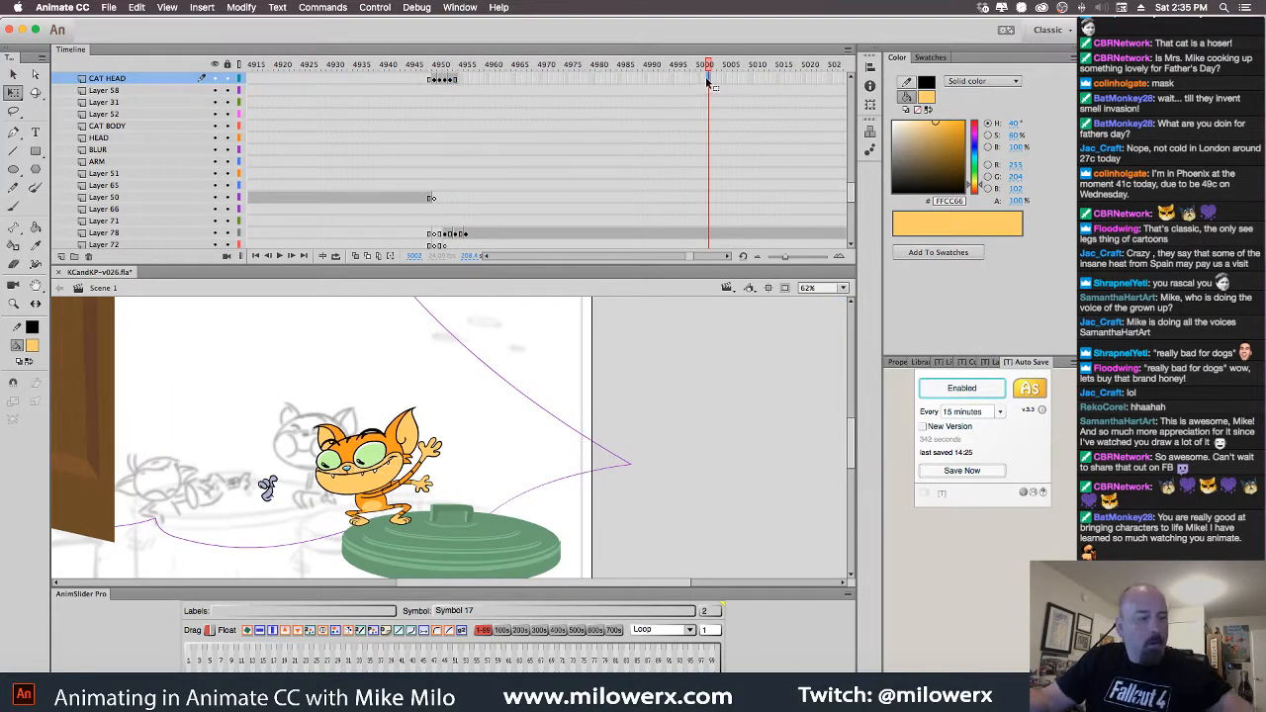
left_click(429, 79)
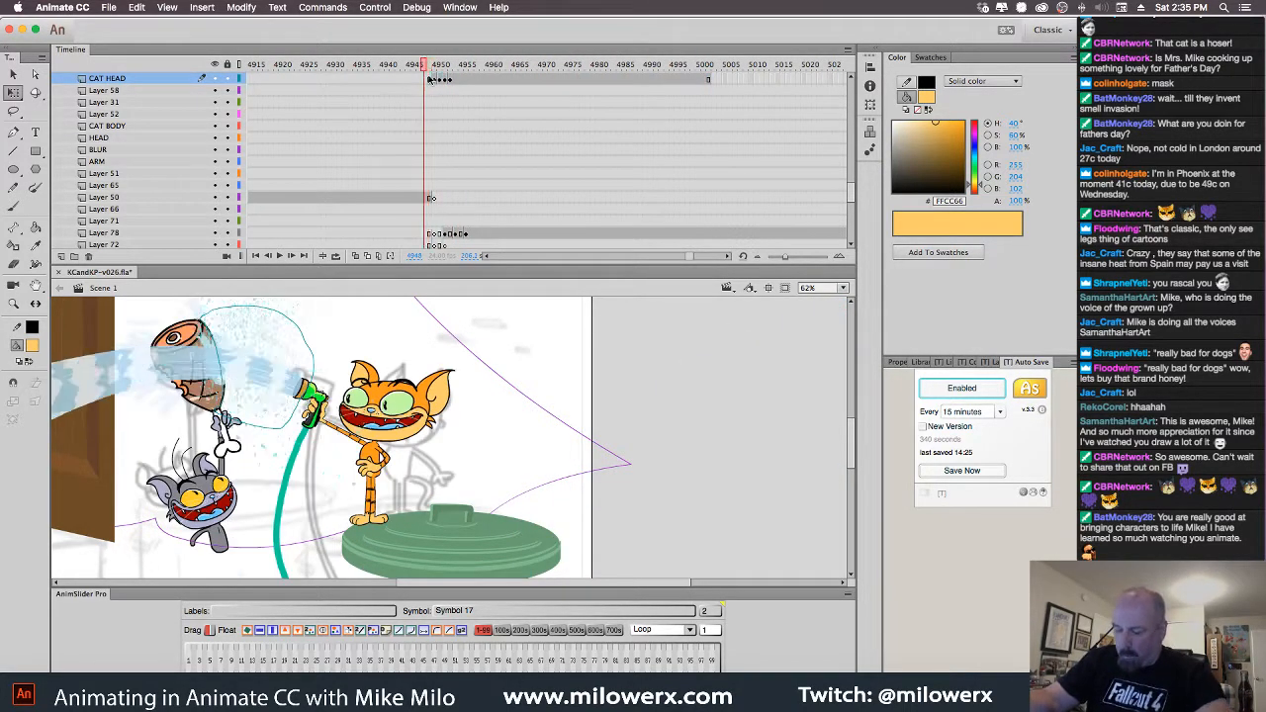
mouse_move(429, 79)
left_mouse_down()
mouse_move(450, 81)
mouse_move(434, 81)
left_mouse_up()
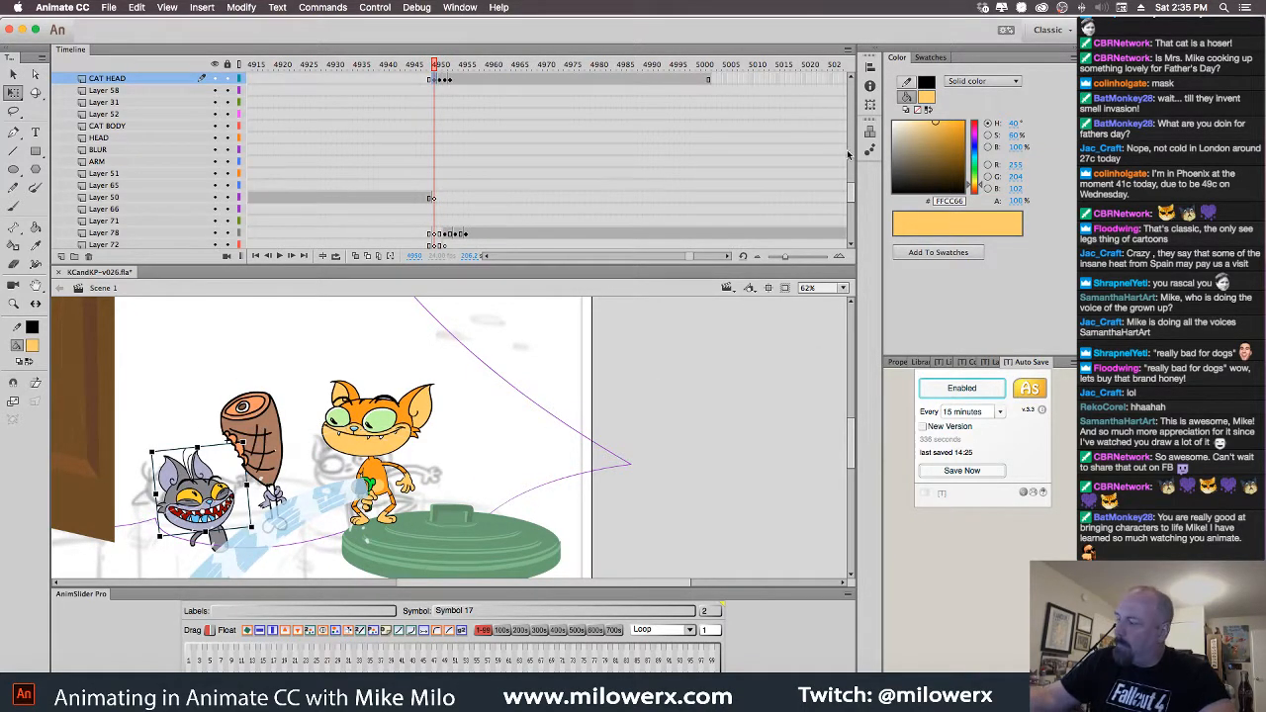
left_click_drag(851, 188, 852, 184)
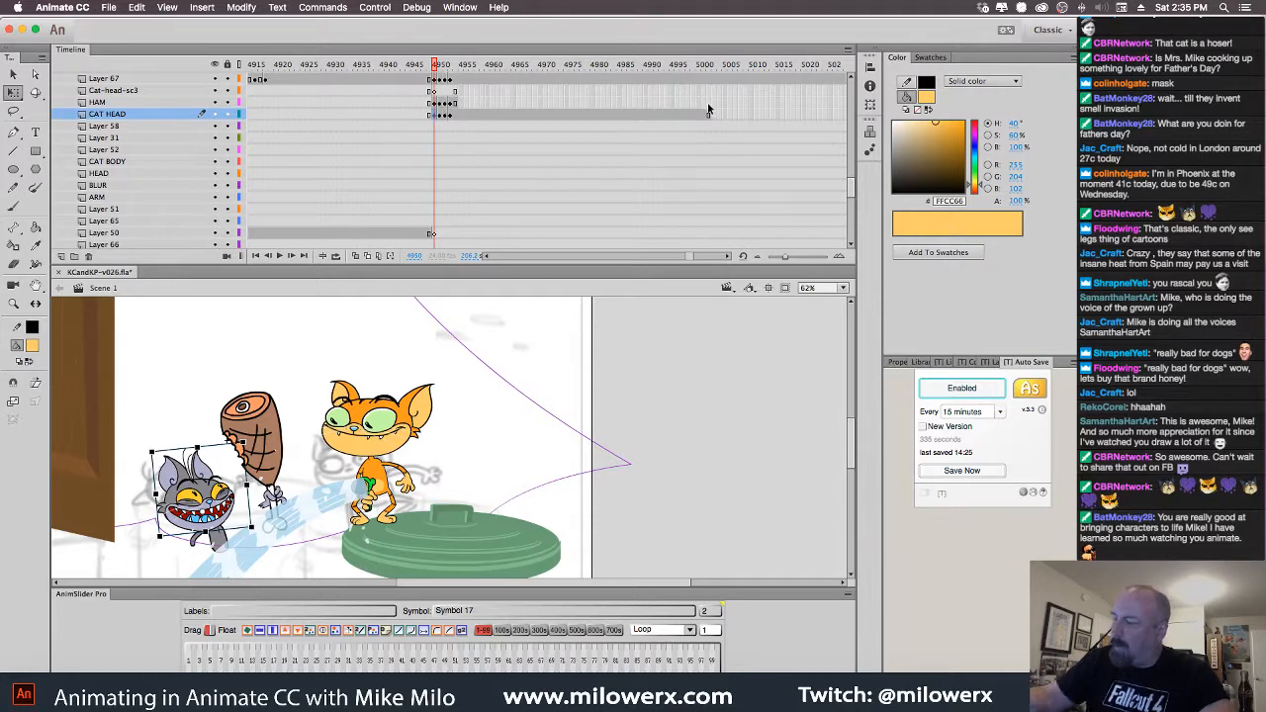
left_click(709, 103)
key("F5")
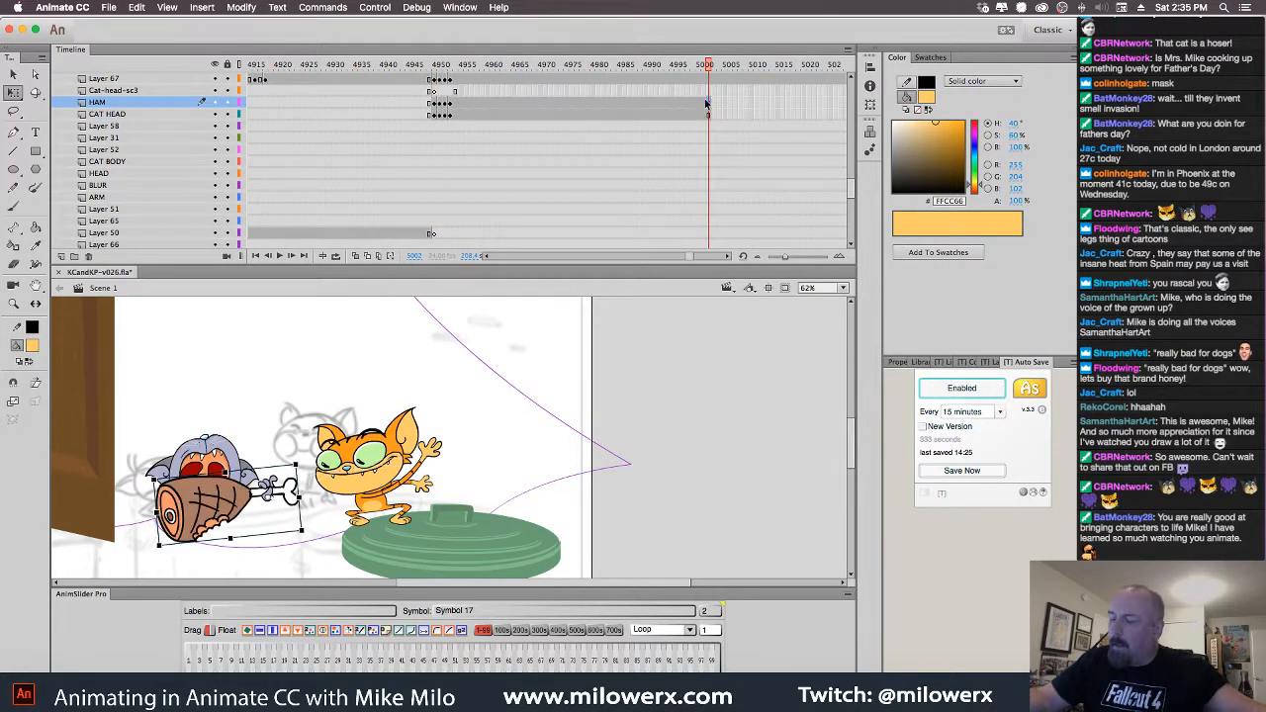
Extend the cat head layers to frame 5134, delete the excess frames, and return to frame 4946
left_click(708, 92)
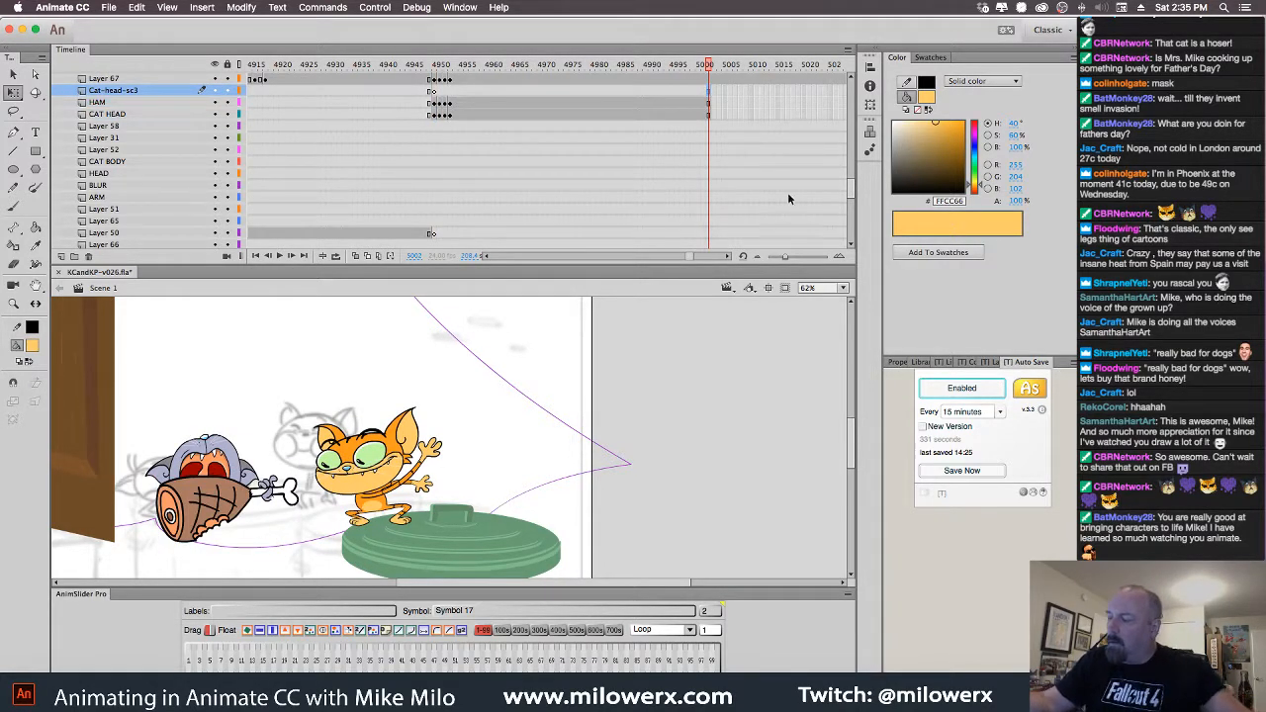
left_click_drag(693, 258, 695, 258)
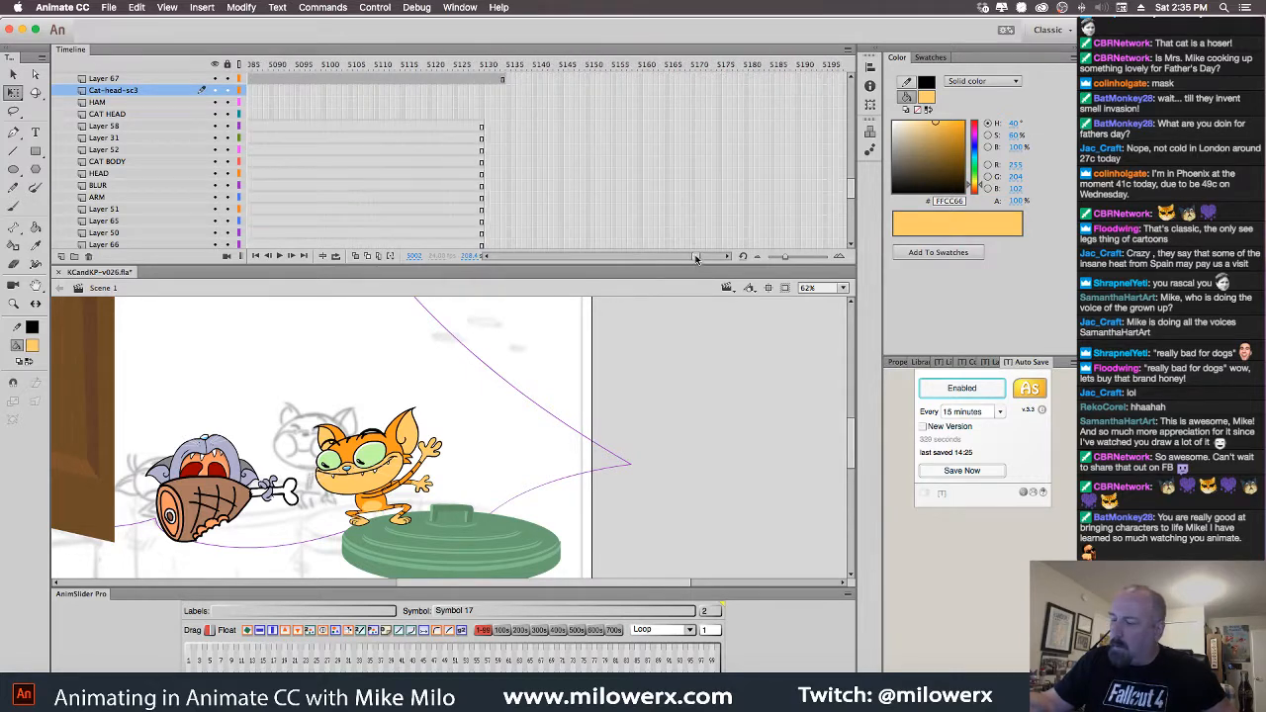
left_click(503, 95)
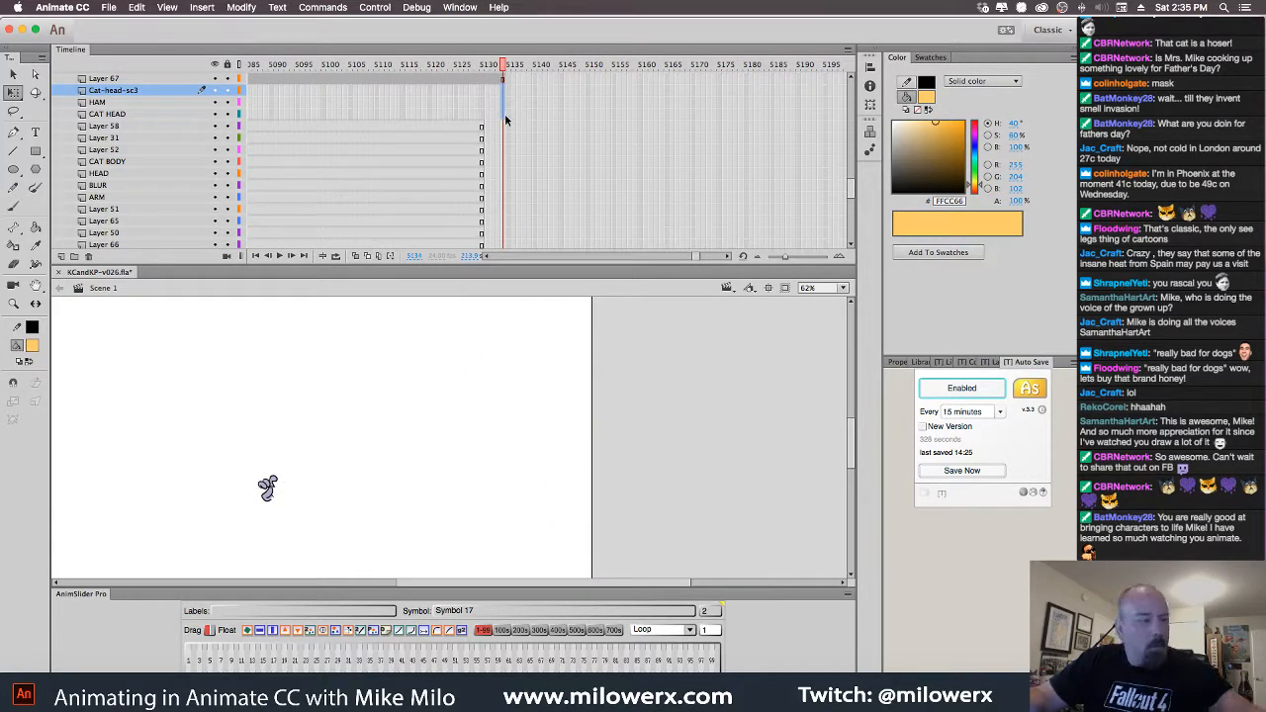
key("F5")
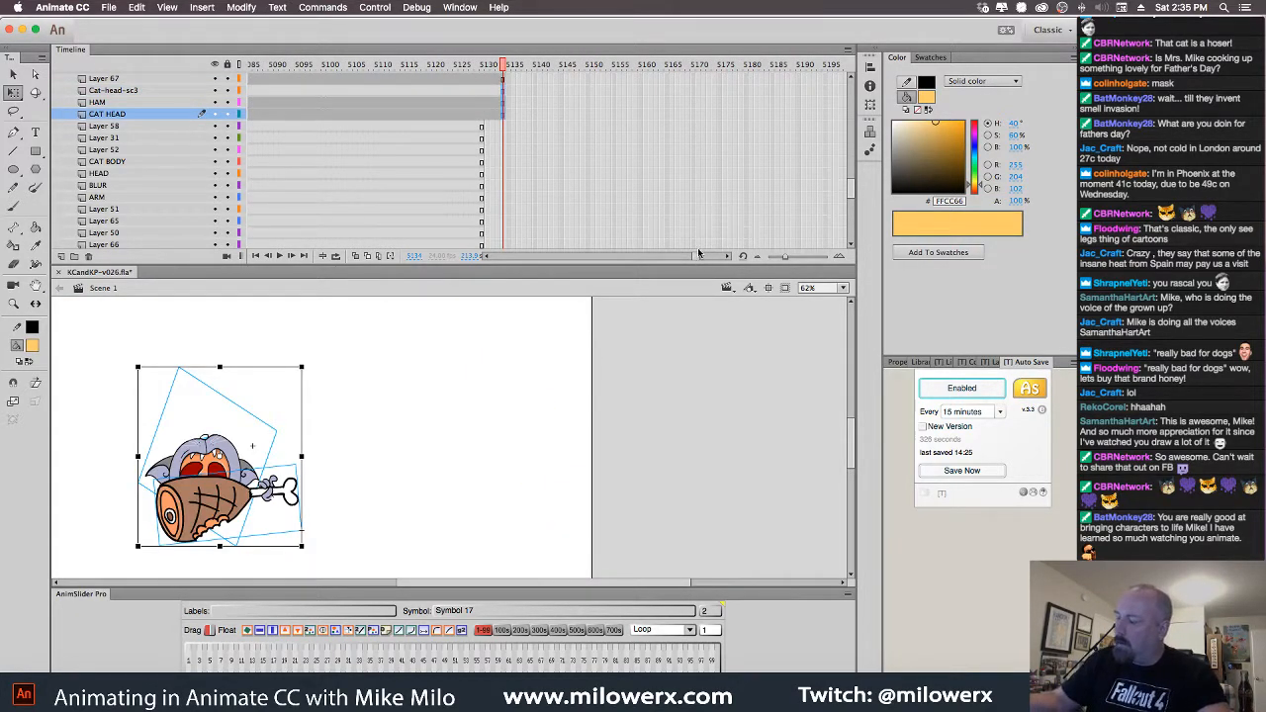
left_click(497, 118)
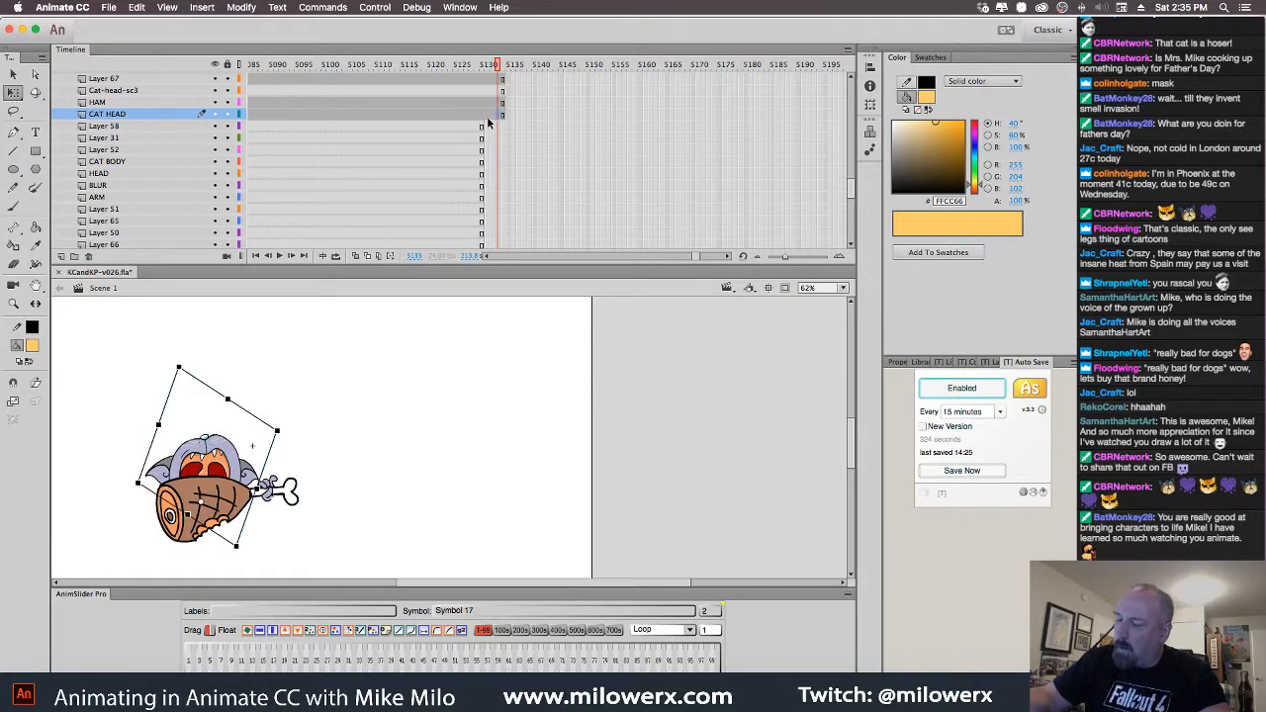
mouse_move(503, 116)
left_mouse_down()
mouse_move(489, 78)
mouse_move(491, 124)
left_mouse_up()
key("Delete")
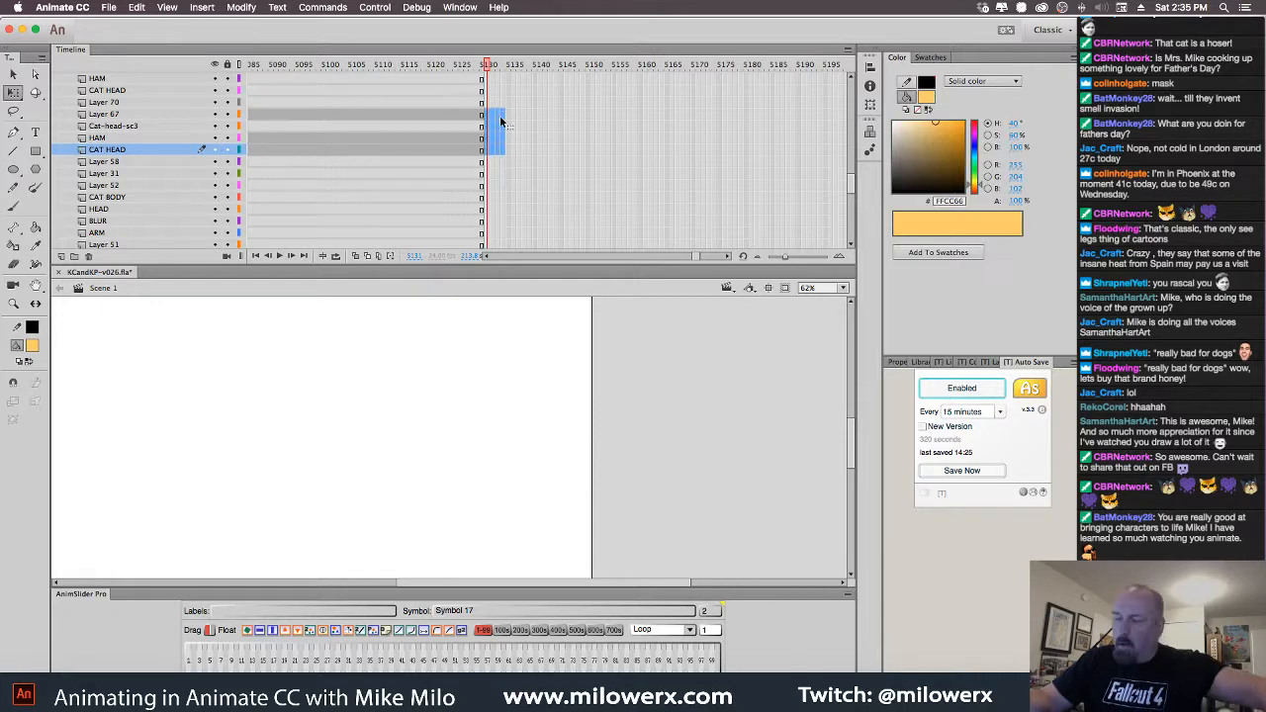
left_click_drag(491, 70, 414, 126)
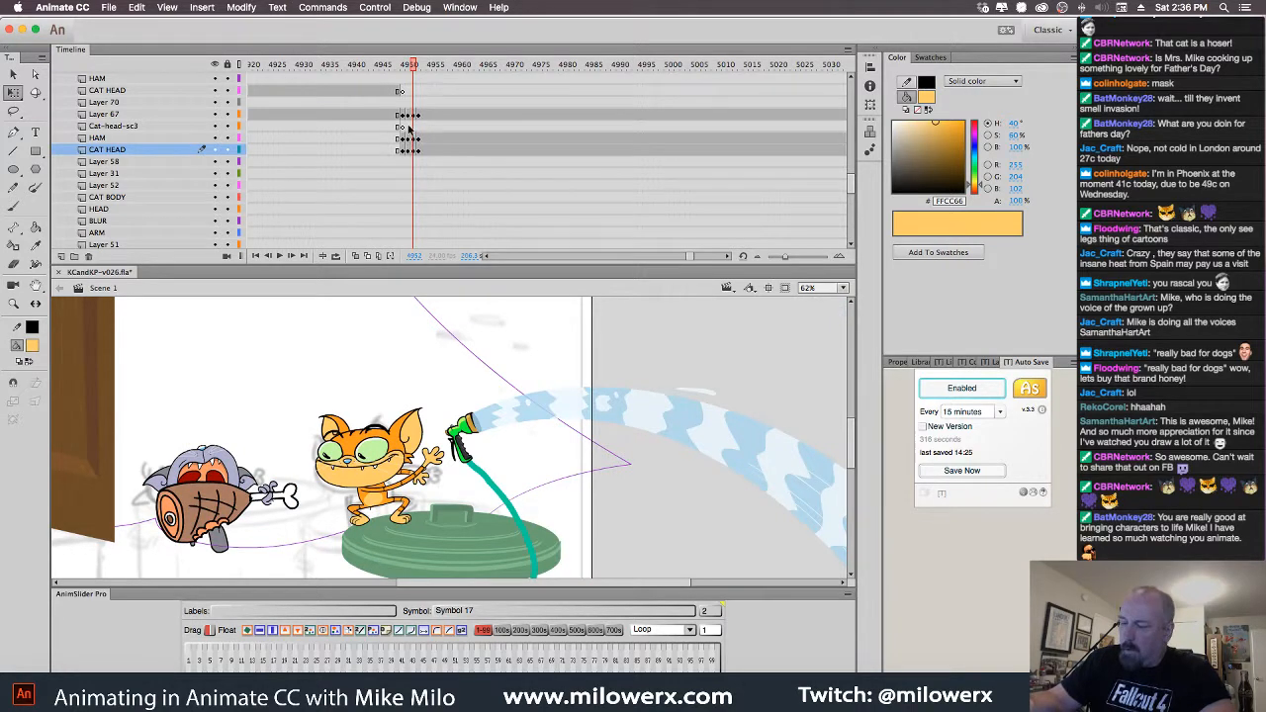
Add new Layer 86 and paste the copied frames at frame 4950
left_click(60, 256)
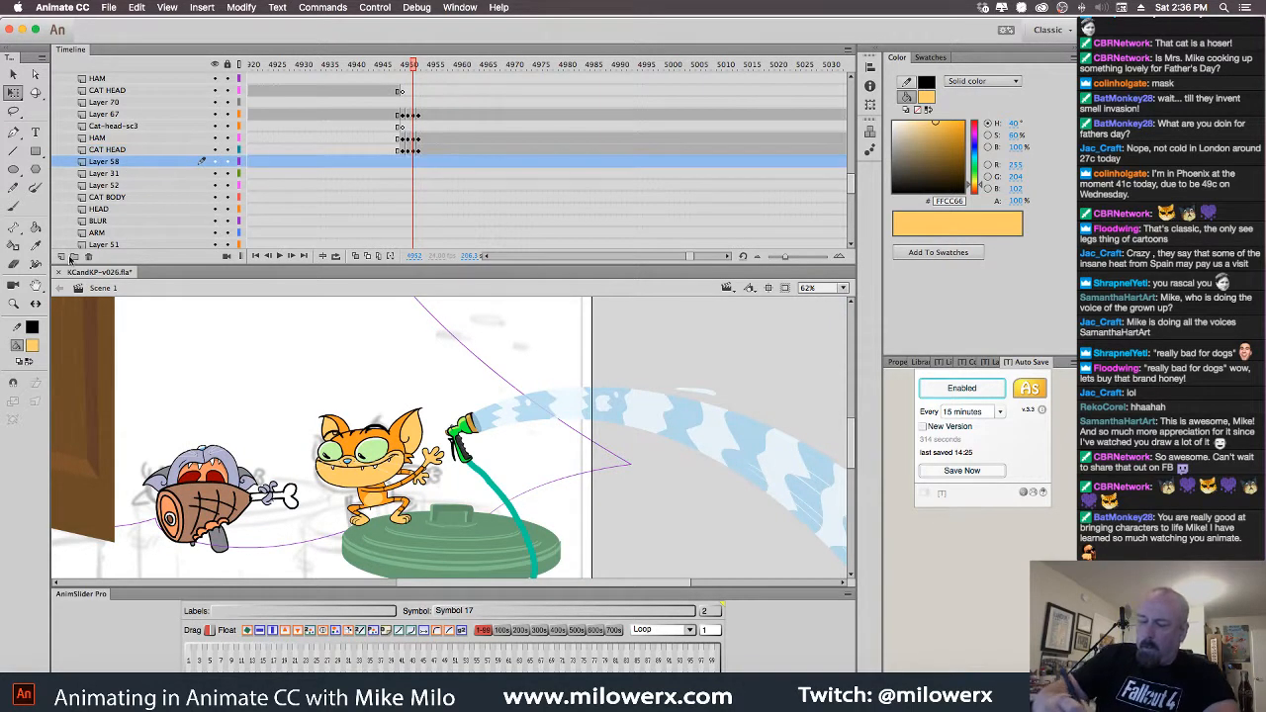
left_click(405, 166)
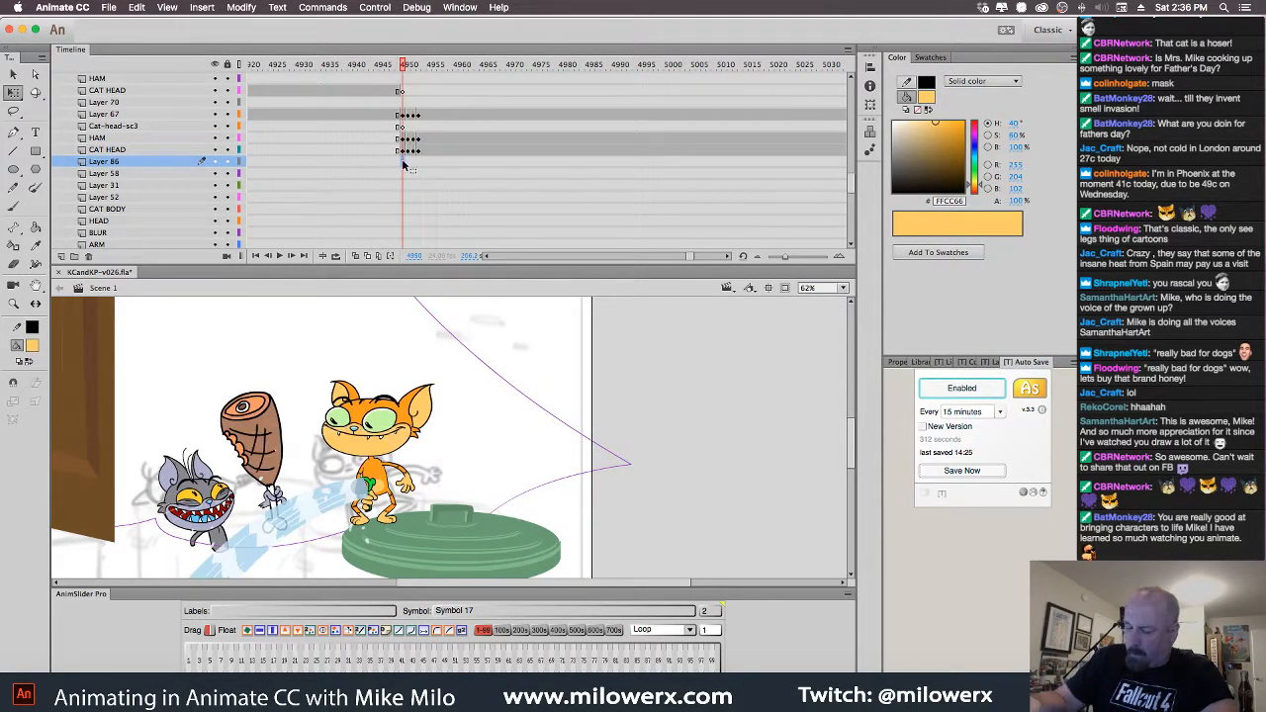
right_click(402, 162)
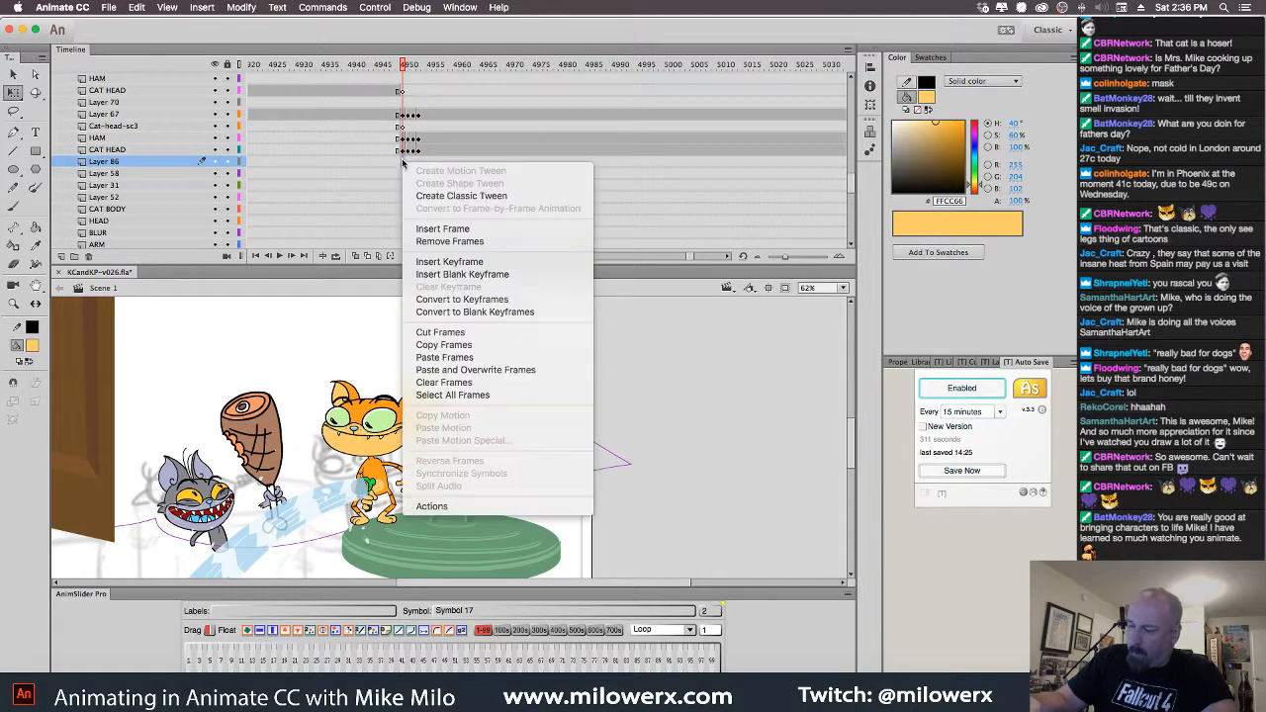
left_click(492, 358)
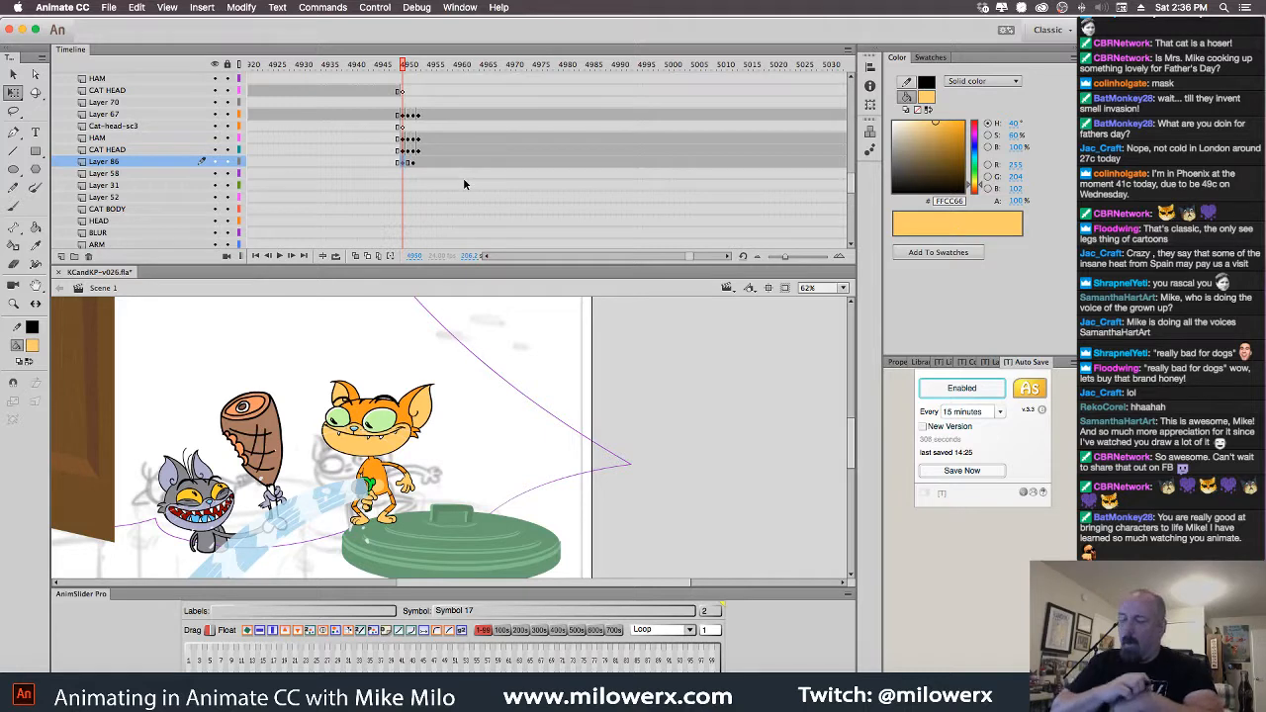
Zoom to 125% on the gray cat and insert a blank keyframe on Layer 69 at 4950
left_click(301, 502, "super")
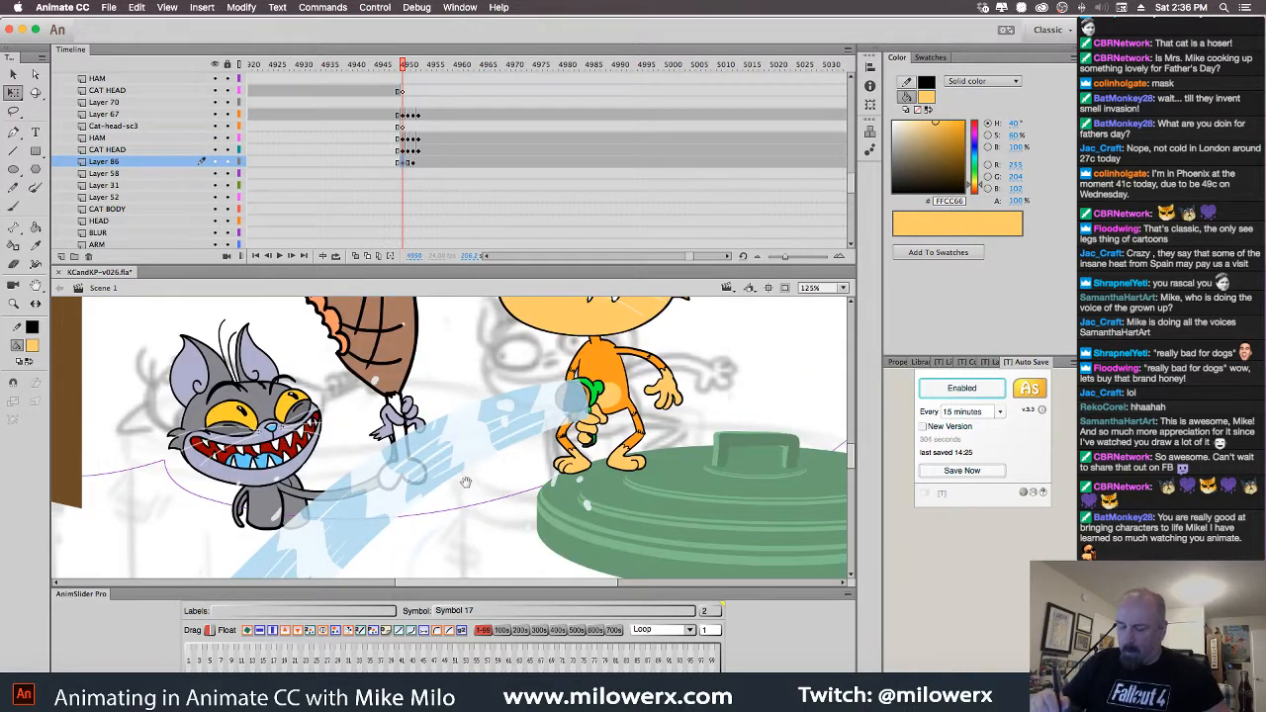
left_click_drag(466, 483, 461, 452)
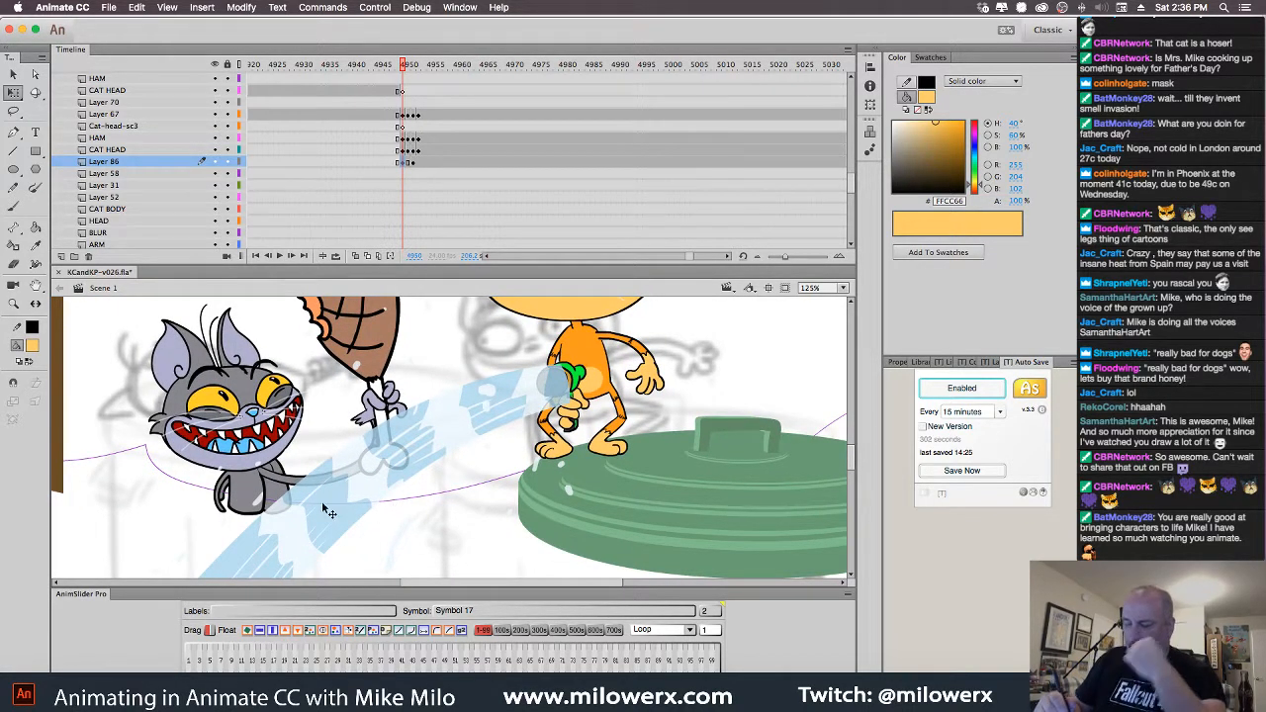
left_click(262, 500)
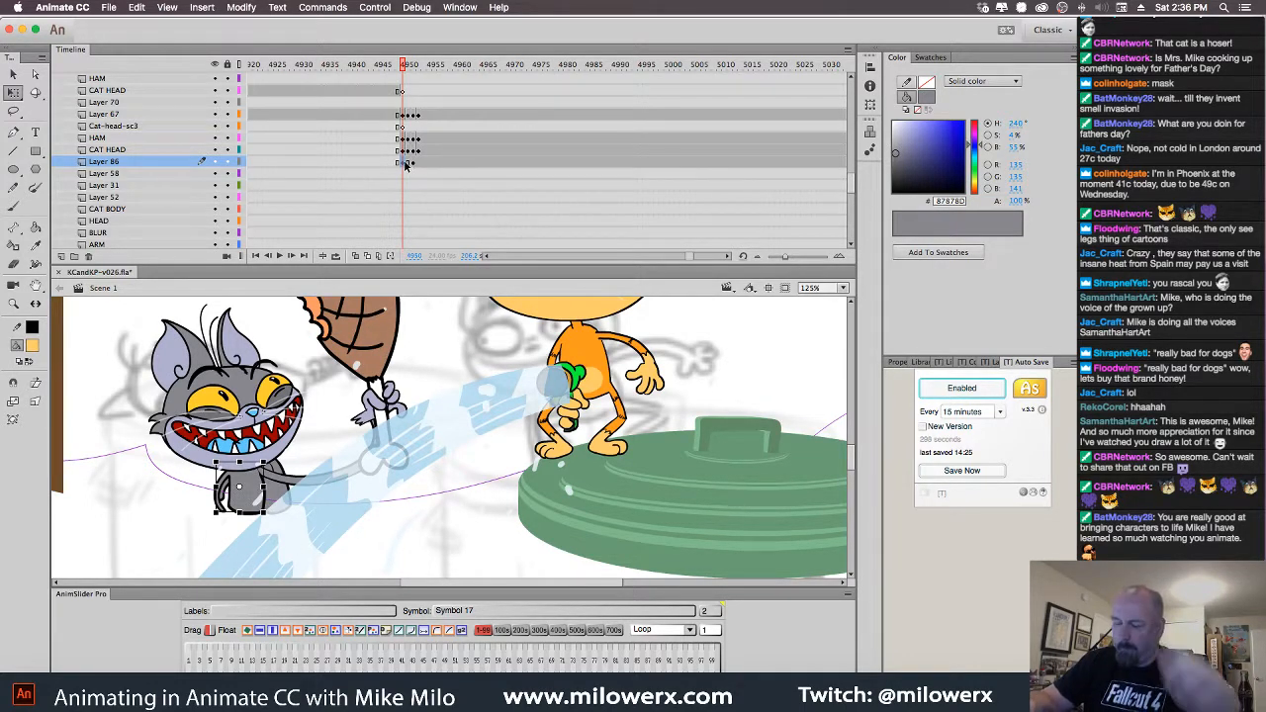
left_click(289, 501)
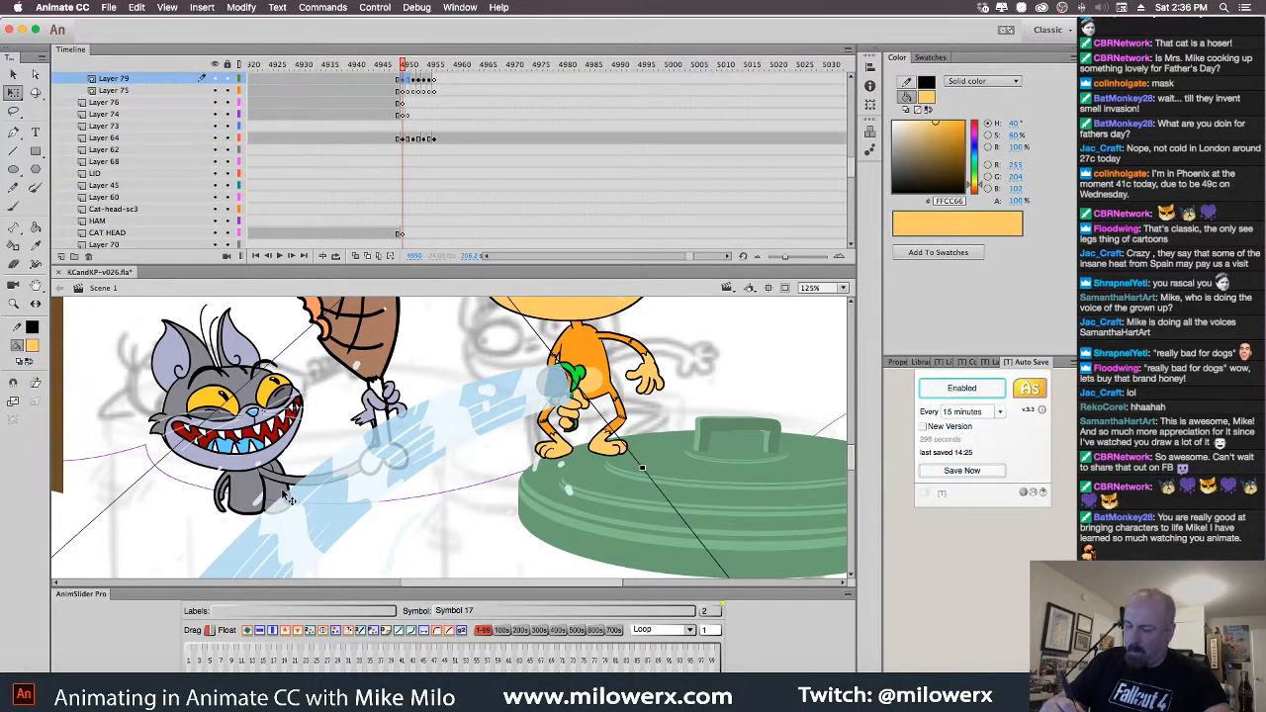
left_click(408, 128)
key("F7")
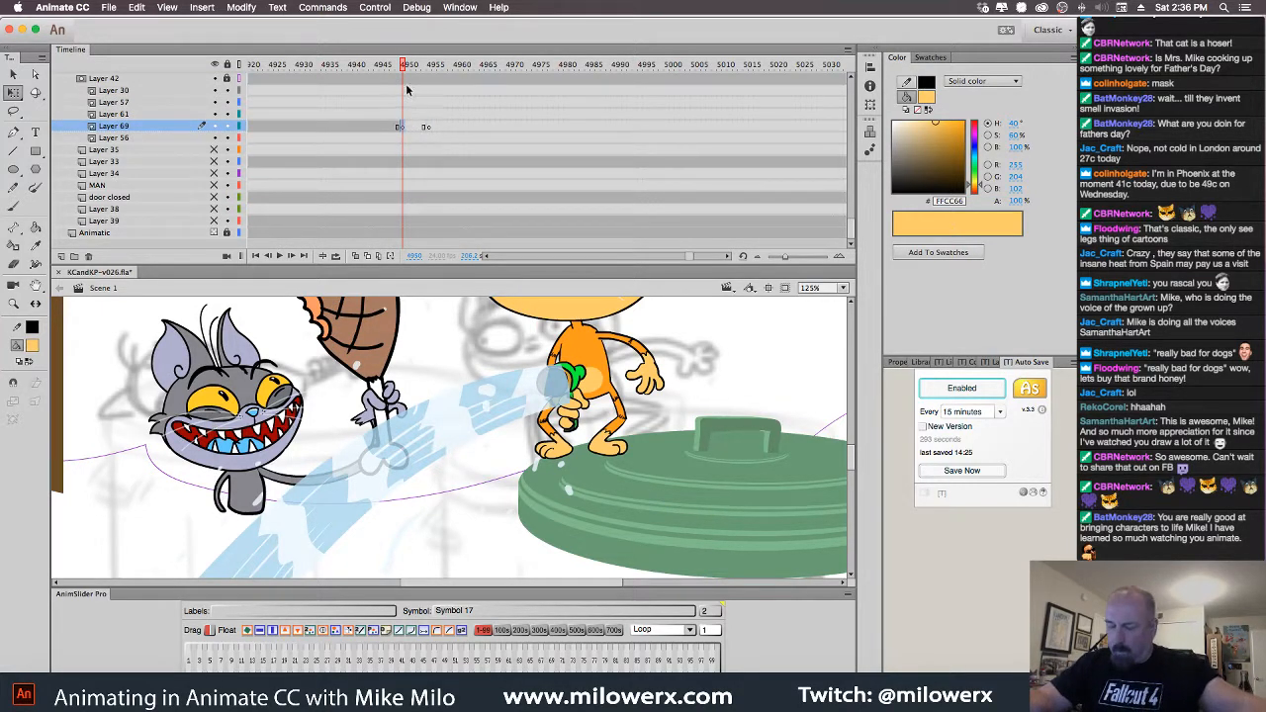
left_click_drag(410, 79, 460, 139)
left_click_drag(423, 329, 462, 418)
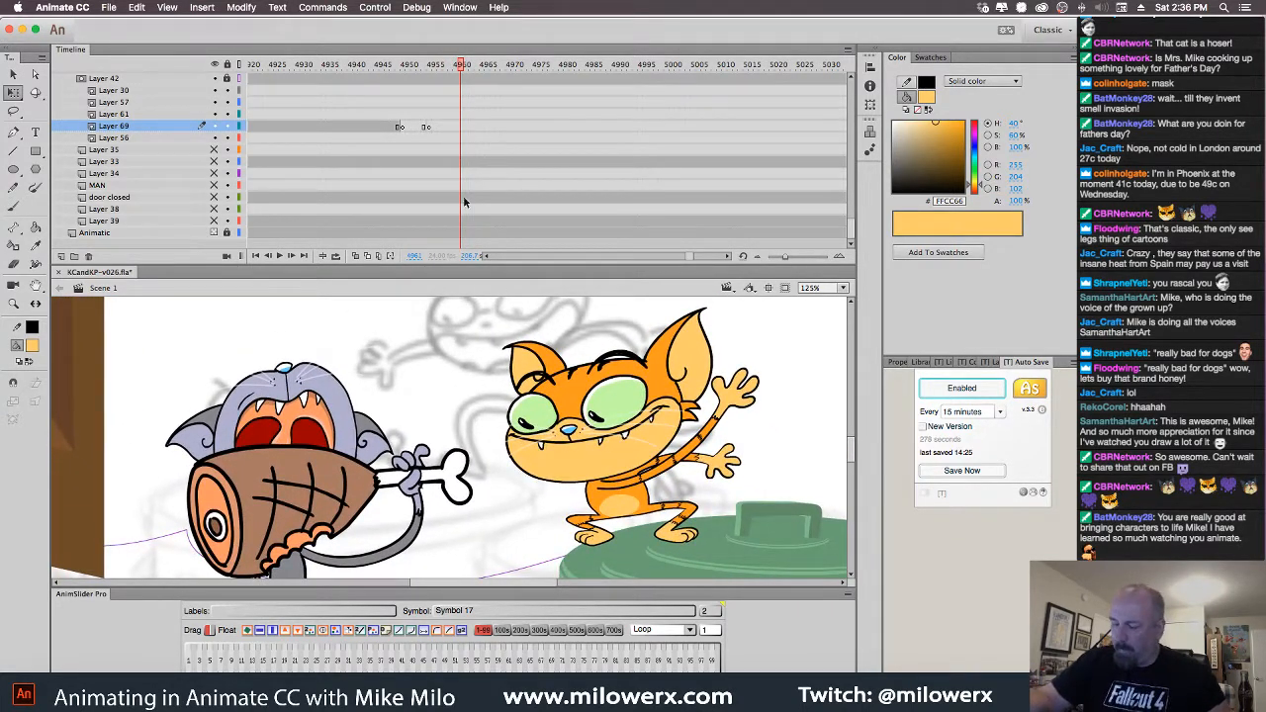
left_click(368, 422)
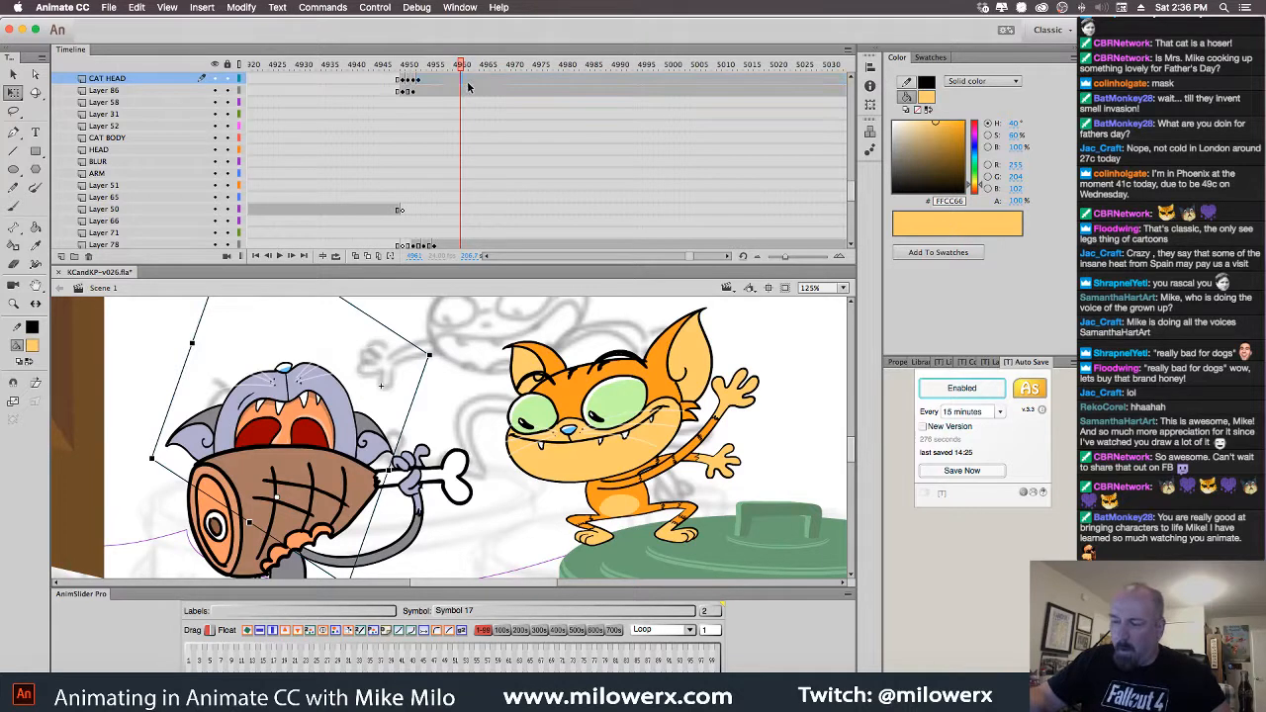
Insert blank keyframes clearing the gray cat's head, ham, hand and tail pieces from this frame
key("F7")
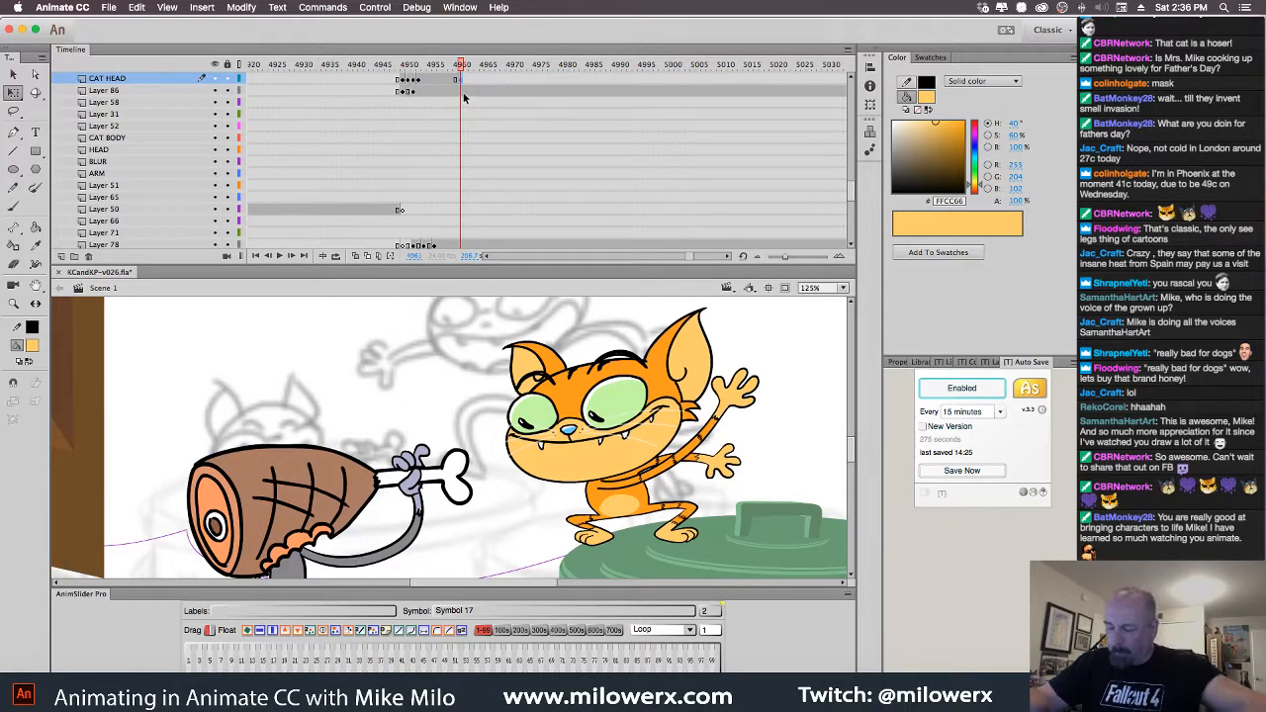
left_click(372, 473)
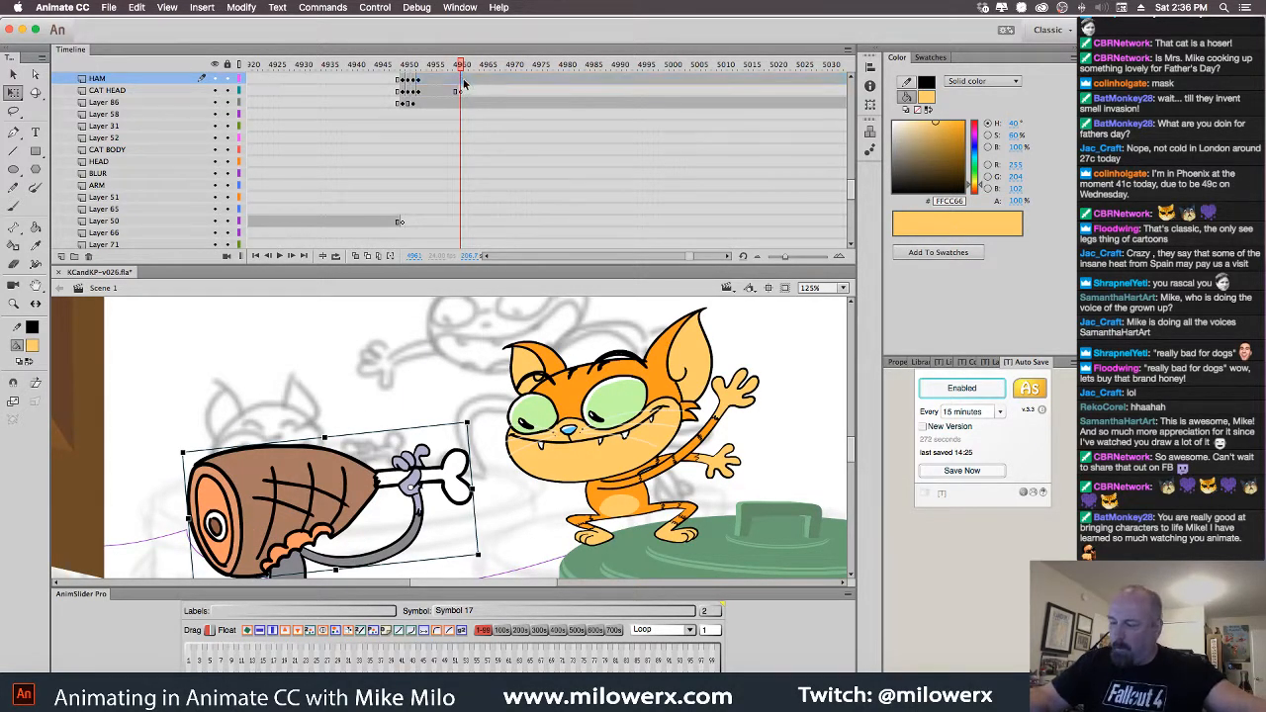
key("F7")
scroll(424, 373, "down", 3)
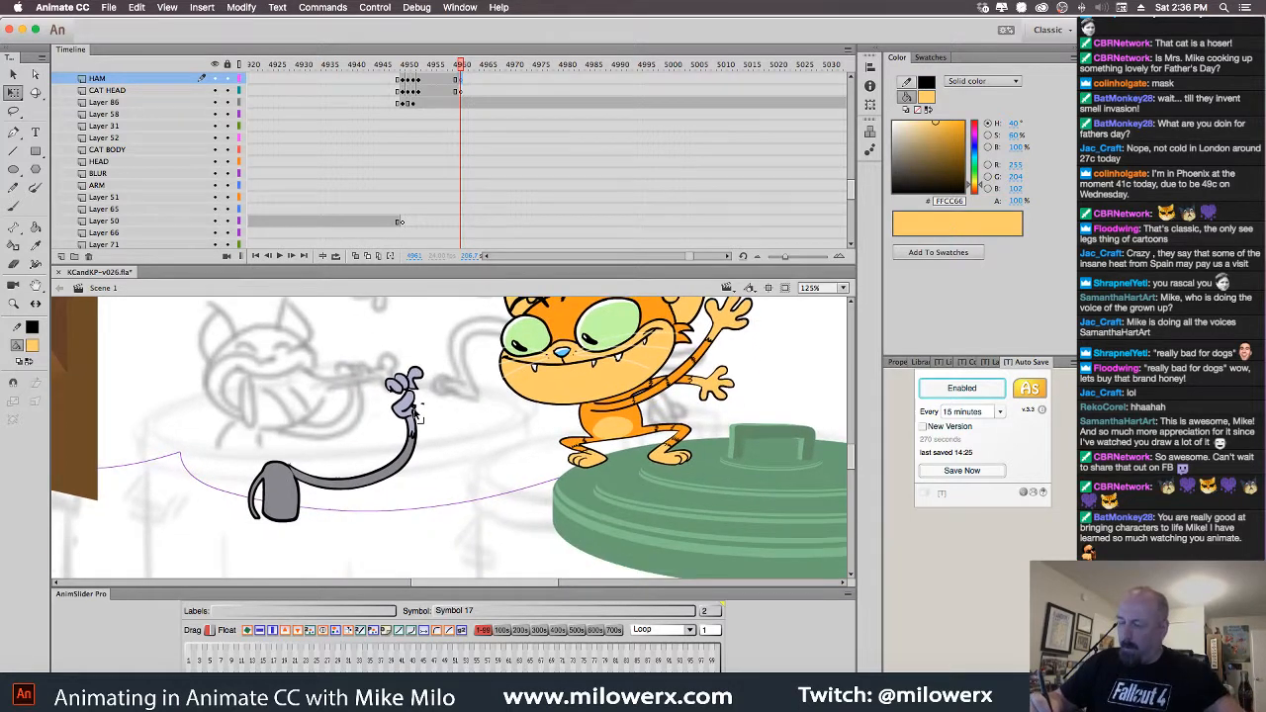
left_click(417, 426)
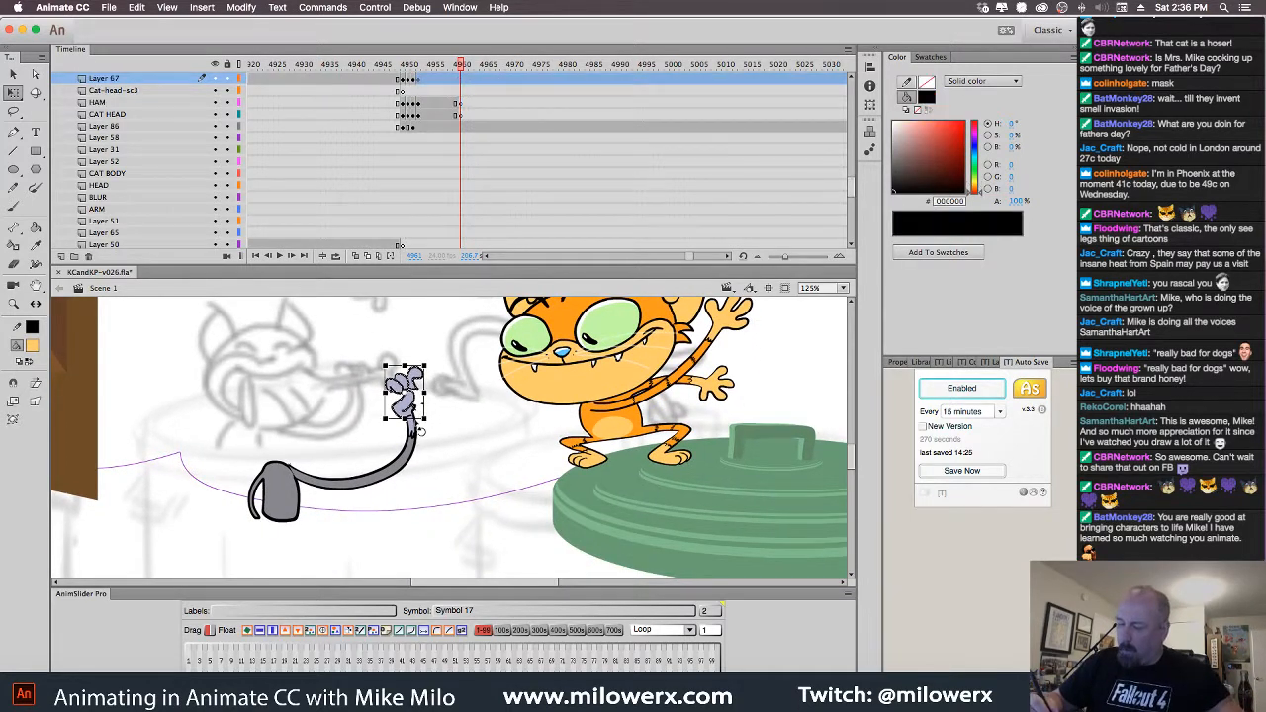
left_click(467, 90)
key("F7")
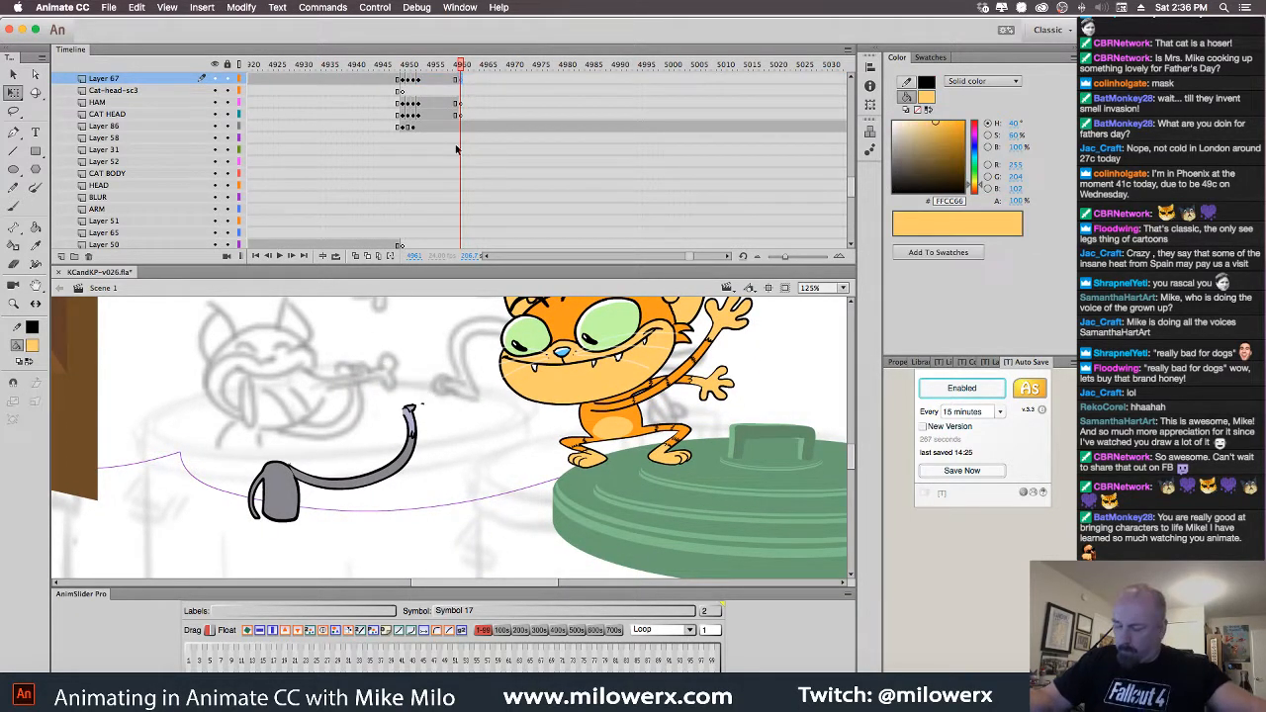
left_click(344, 492)
key("F7")
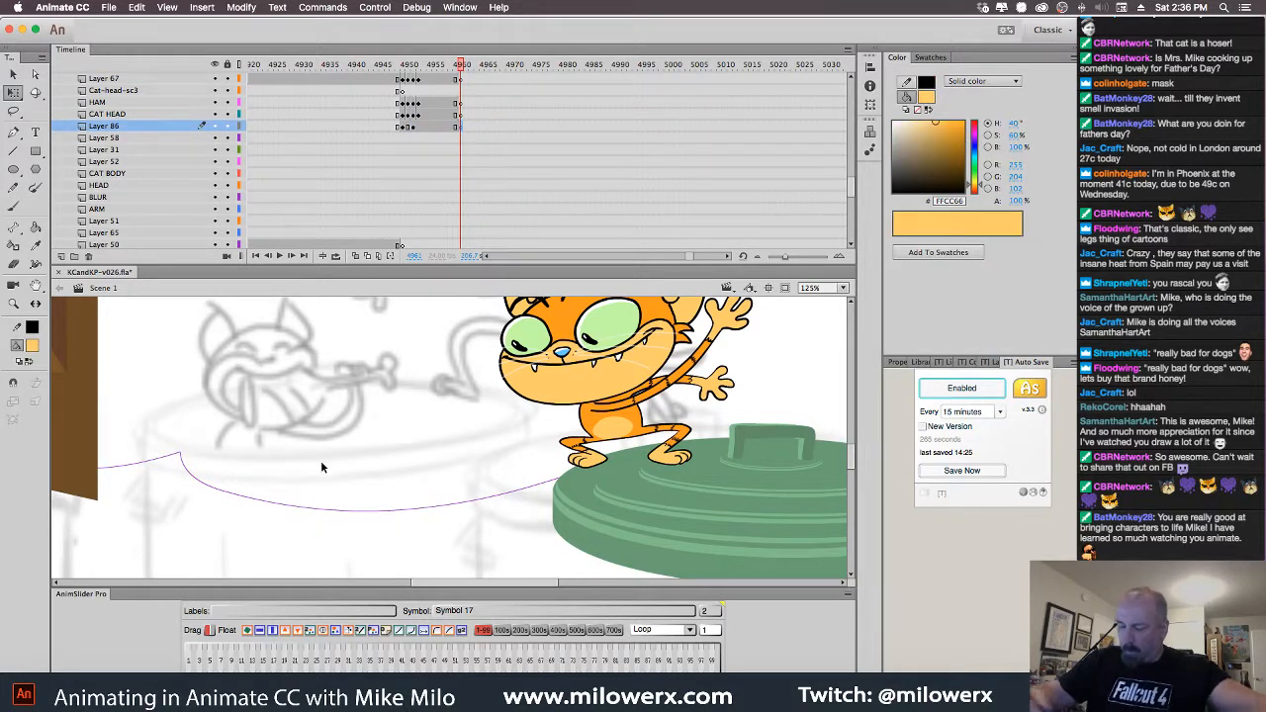
Turn on onion skinning on Layer 67 and centre the ghosted cat in view
left_click(460, 83)
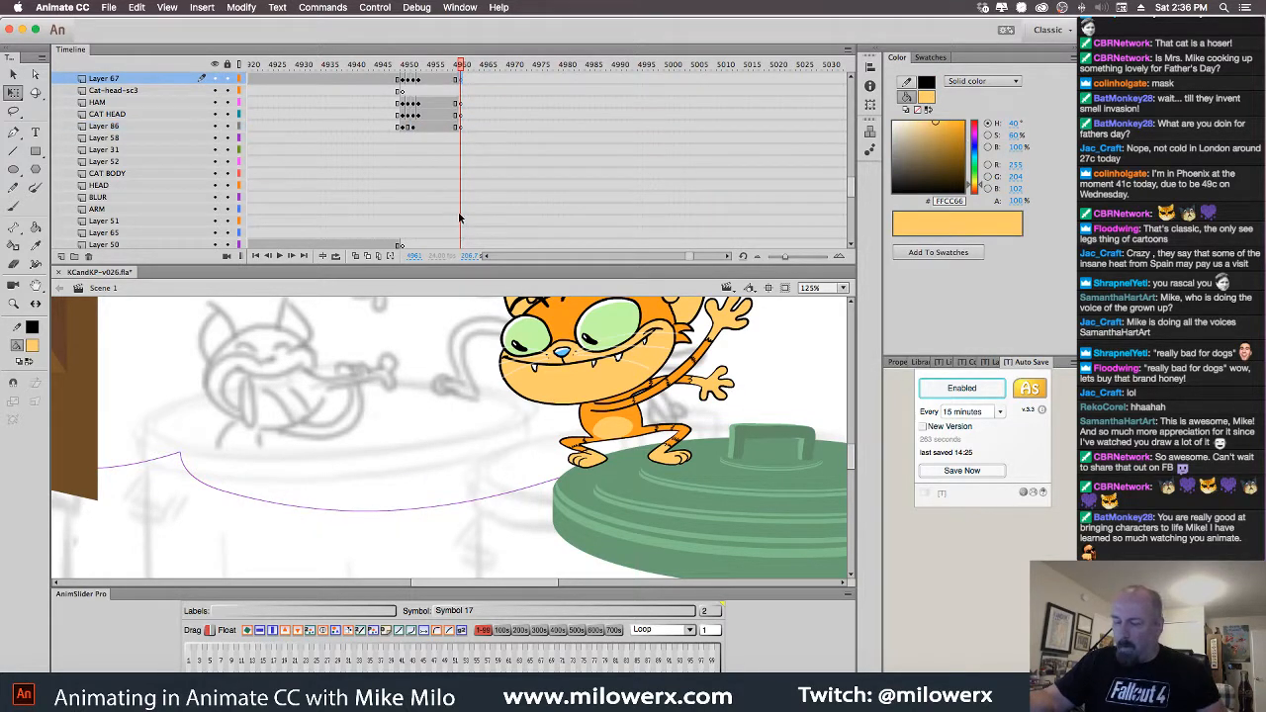
left_click(357, 257)
left_click_drag(350, 346, 435, 350)
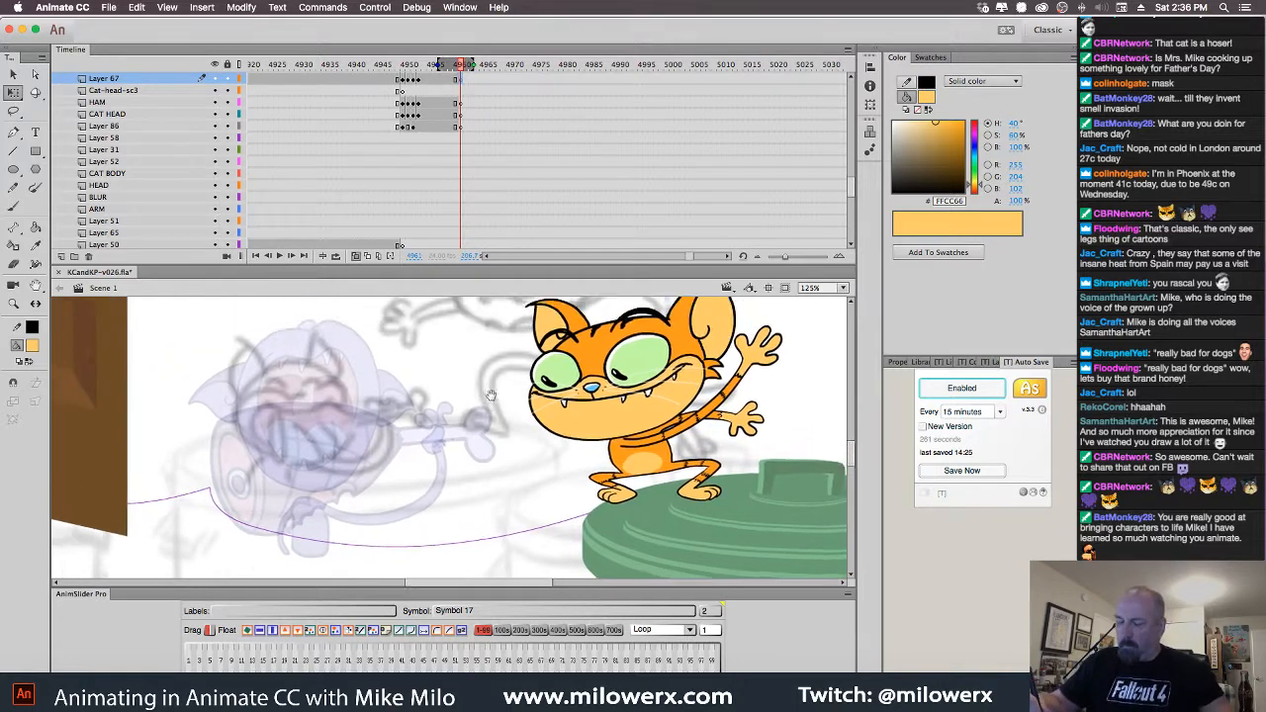
left_click(16, 207)
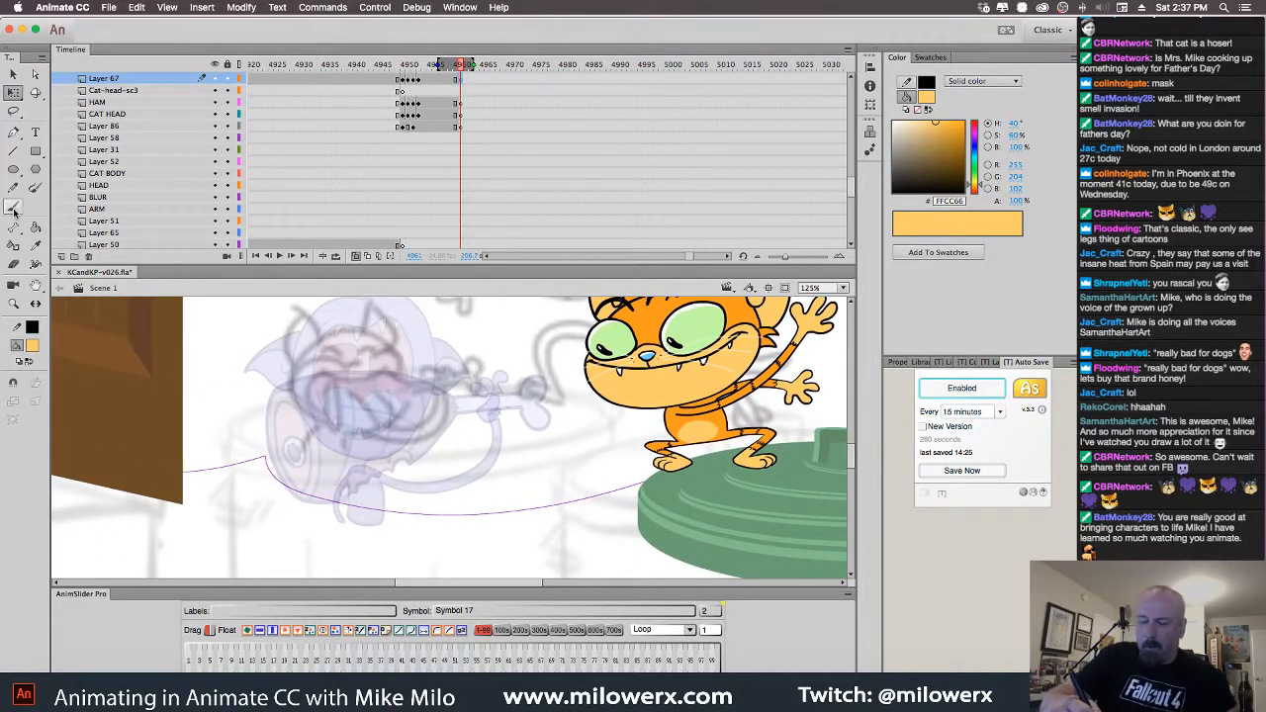
Set the fill colour to red (#FF0000) and raise the timeline divider to enlarge the stage
left_click(36, 348)
left_click(83, 454)
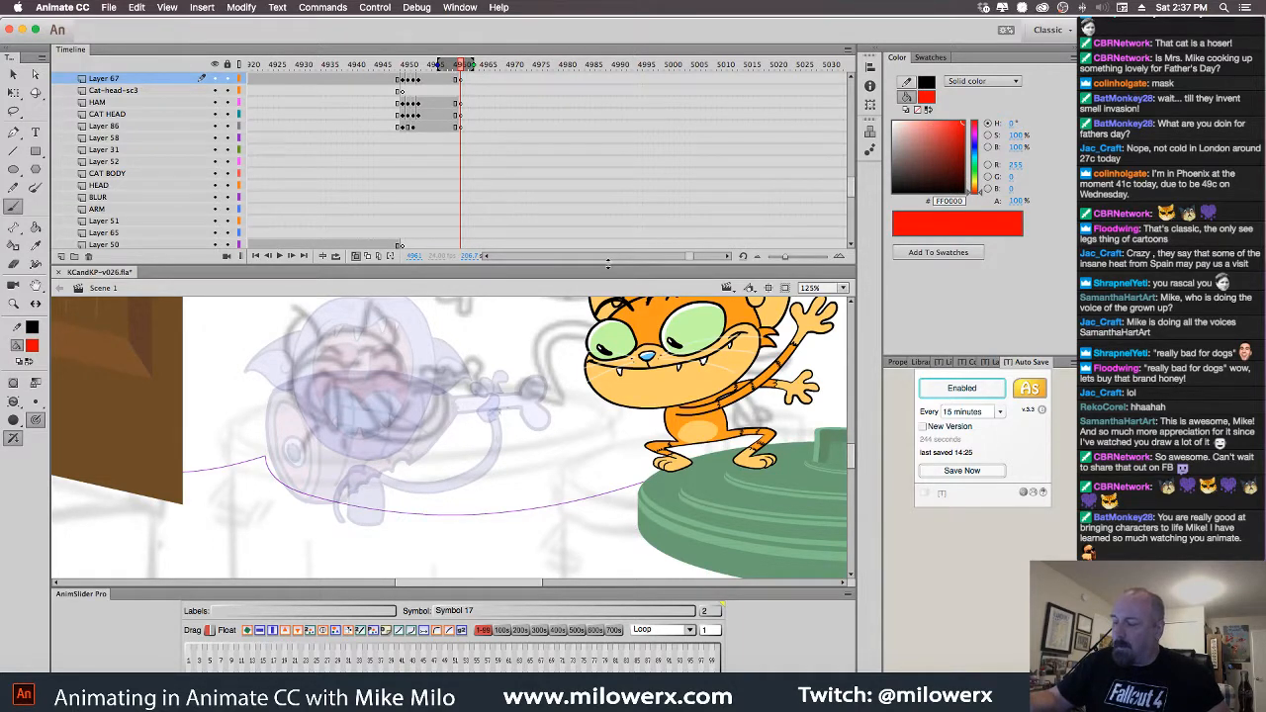
left_click_drag(607, 265, 608, 181)
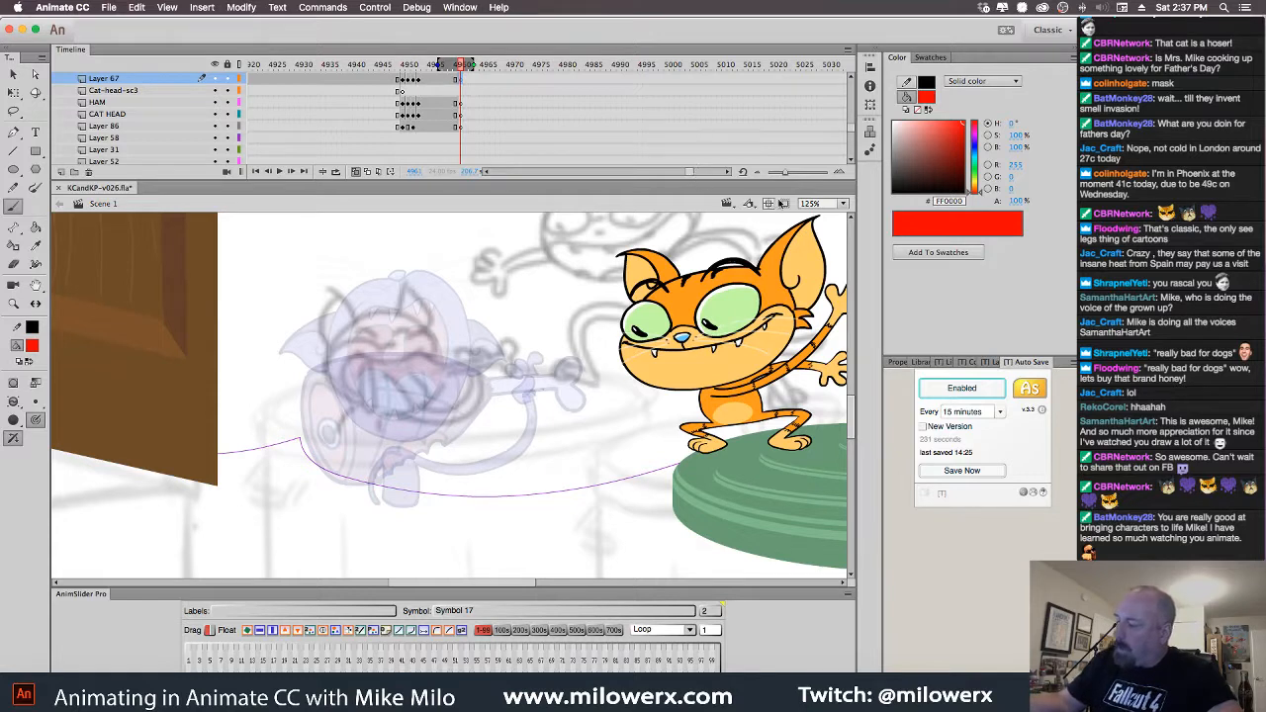
Play back the animation, then add a keyframe holding the cat head at frame 4961
left_click(355, 172)
key("Return")
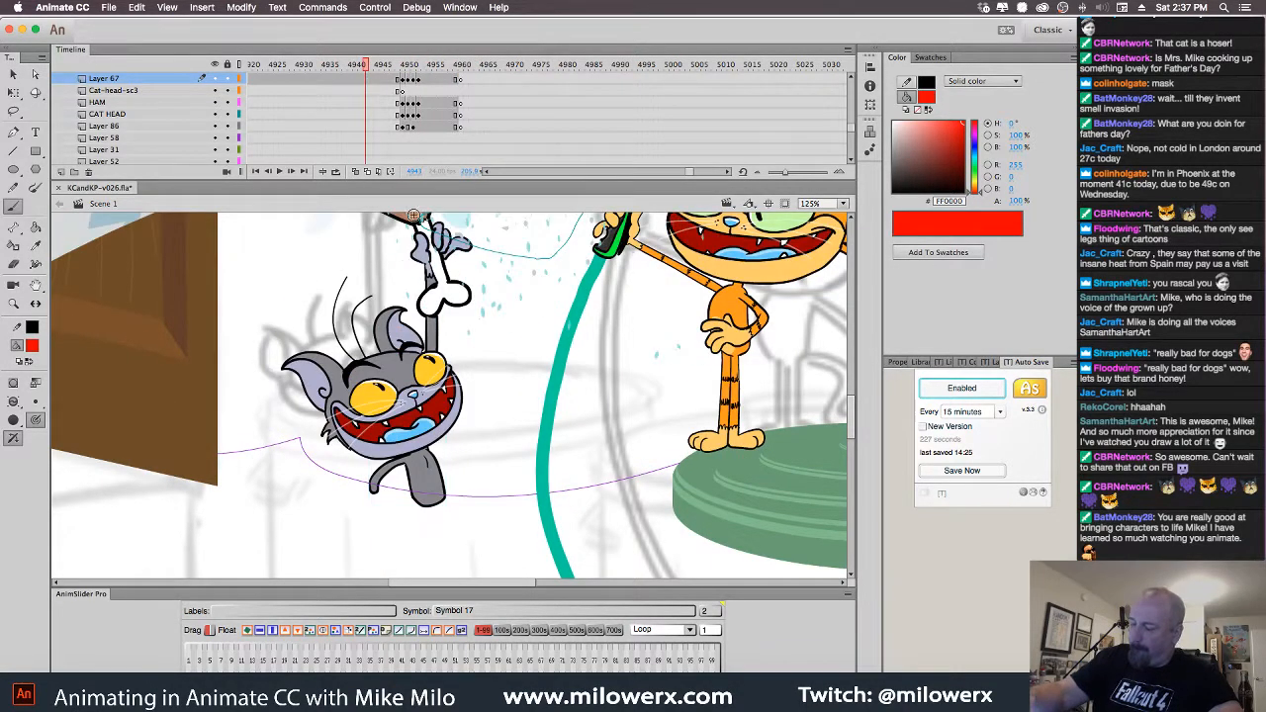
left_click(445, 380, "super")
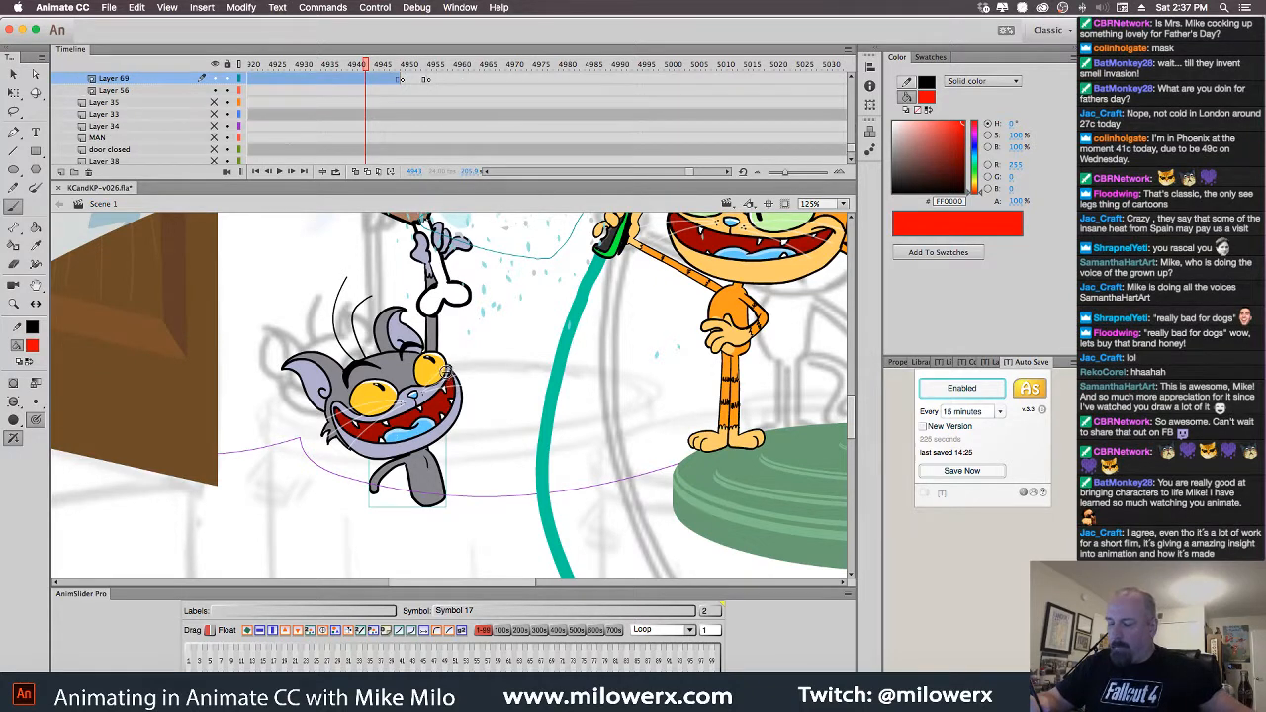
left_click(447, 376)
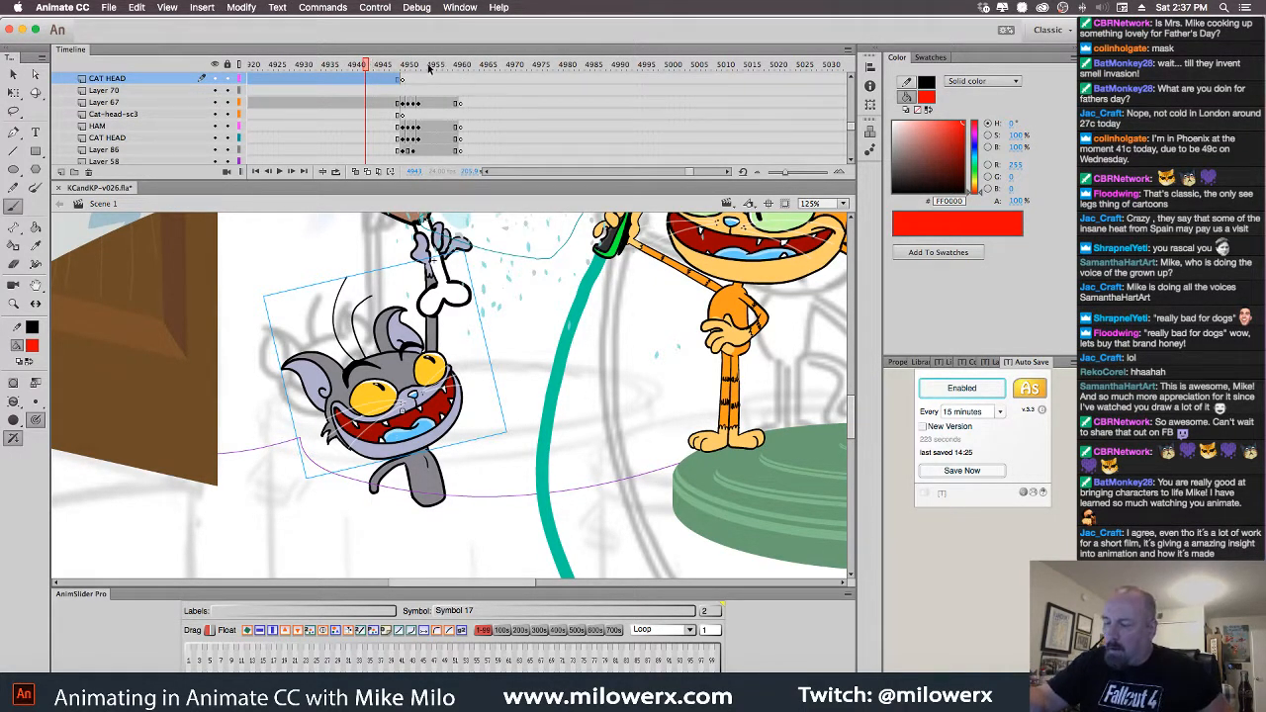
left_click_drag(428, 67, 460, 67)
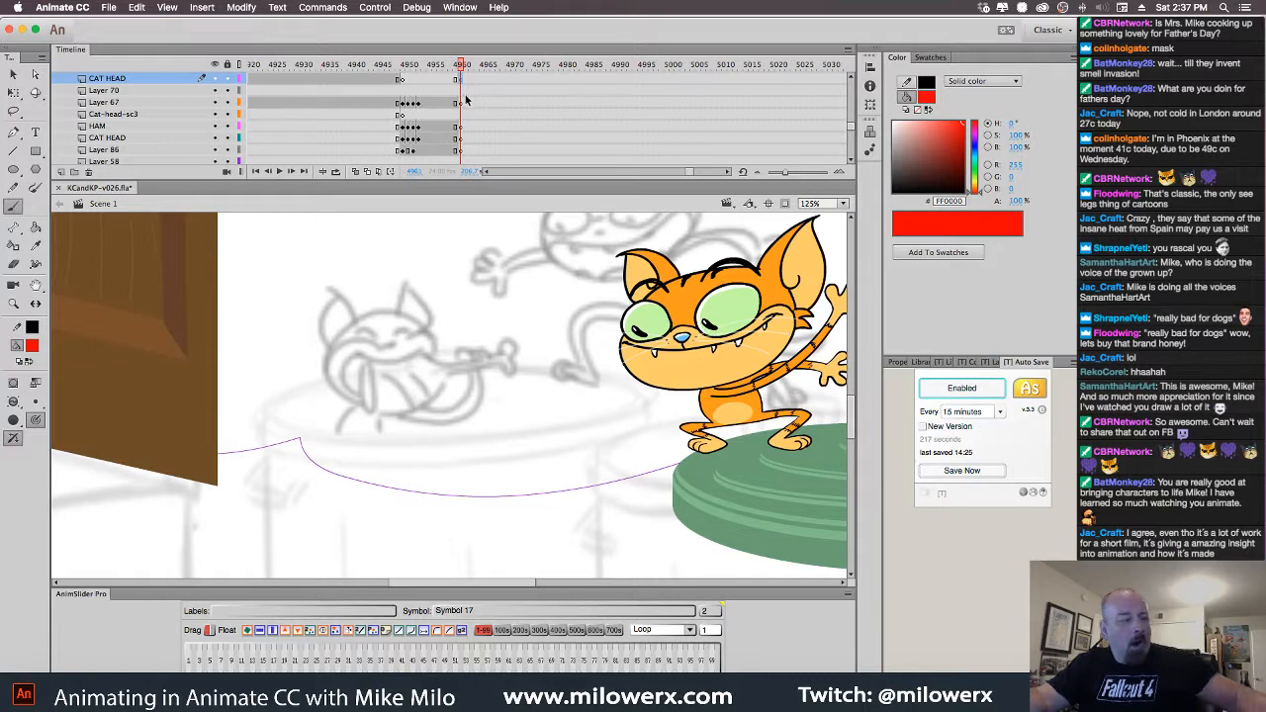
key("super+shift+v")
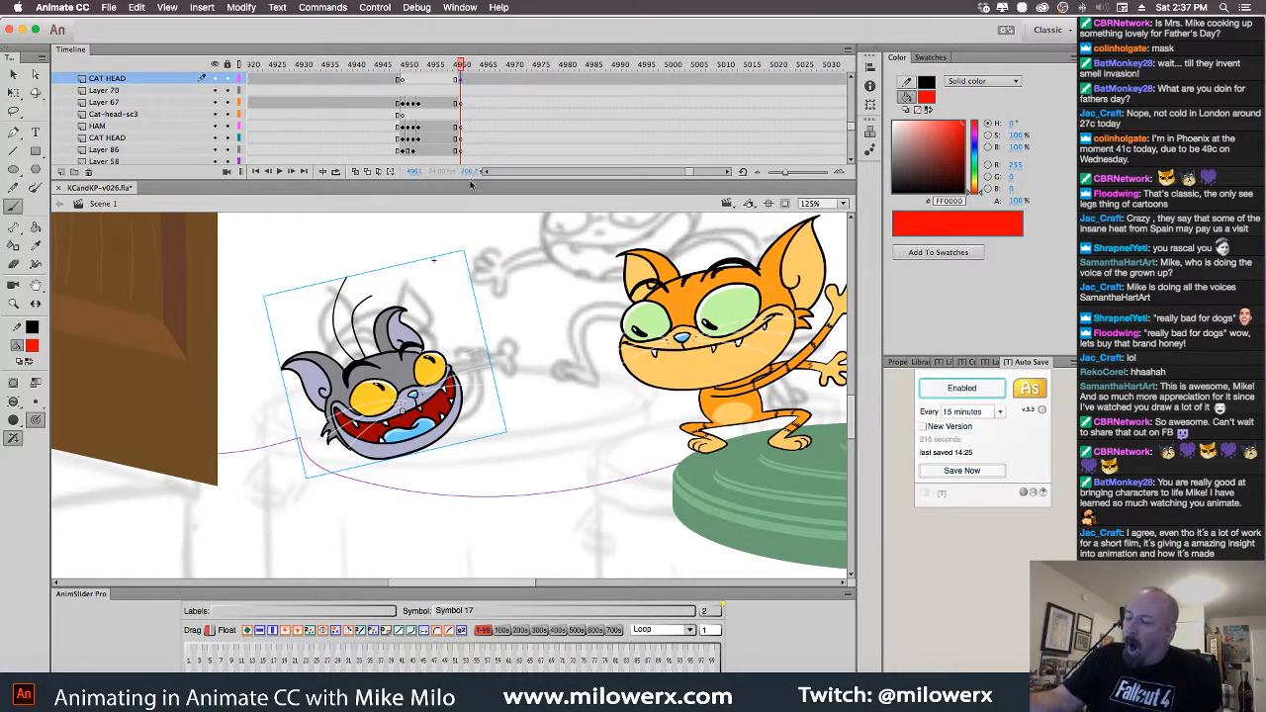
Rotate the gray cat's head about 23° clockwise and nudge it slightly upward
left_click(13, 111)
mouse_move(438, 368)
left_mouse_down()
mouse_move(436, 383)
mouse_move(435, 343)
mouse_move(434, 387)
mouse_move(425, 334)
left_mouse_up()
left_click(14, 75)
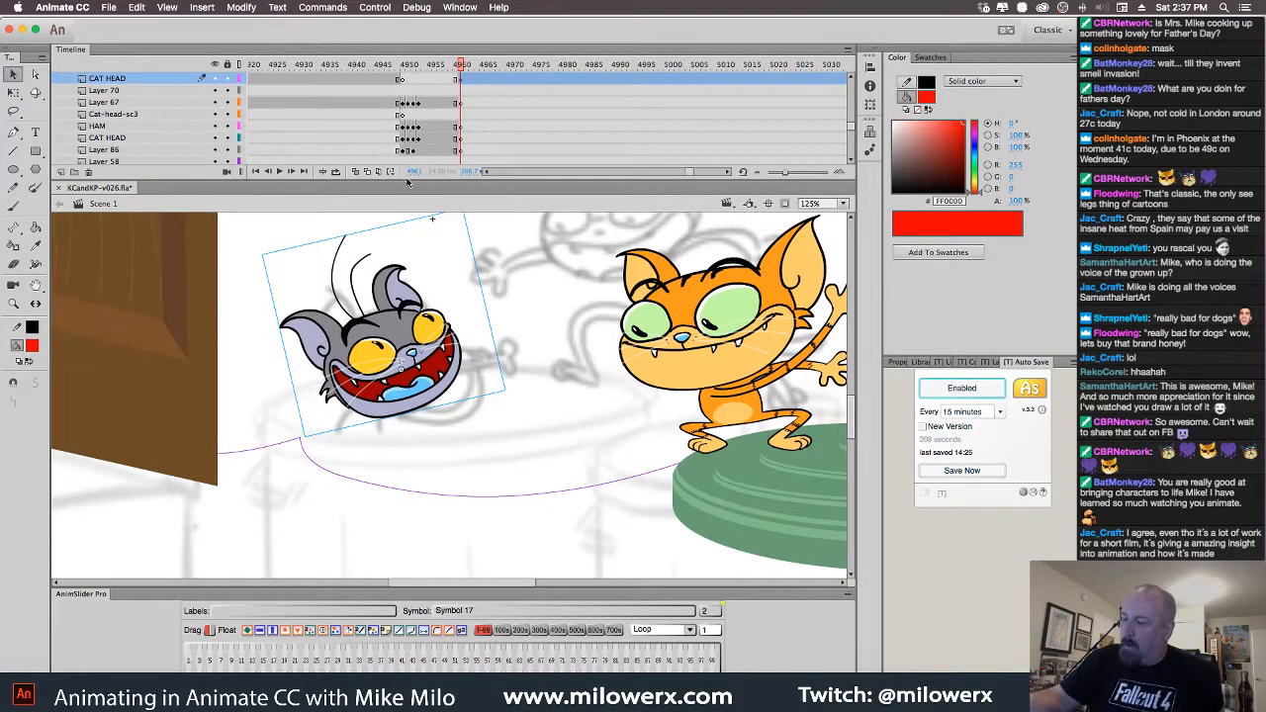
left_click(356, 172)
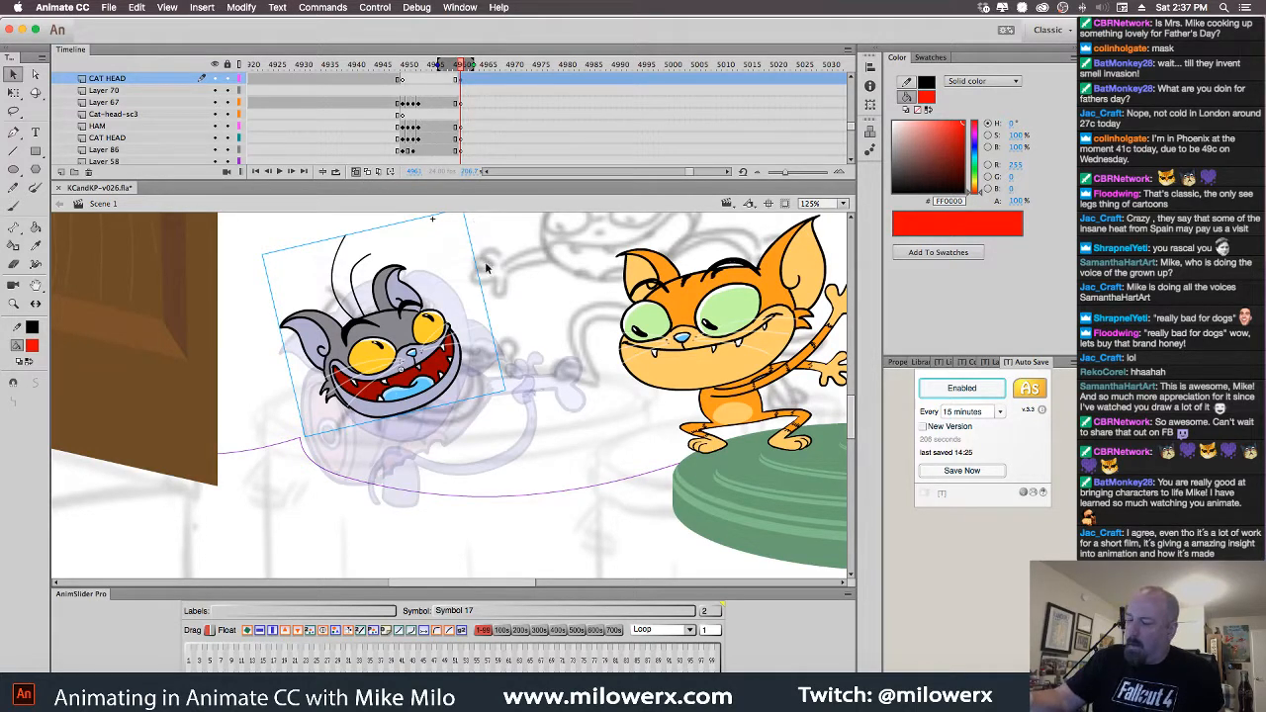
key("q")
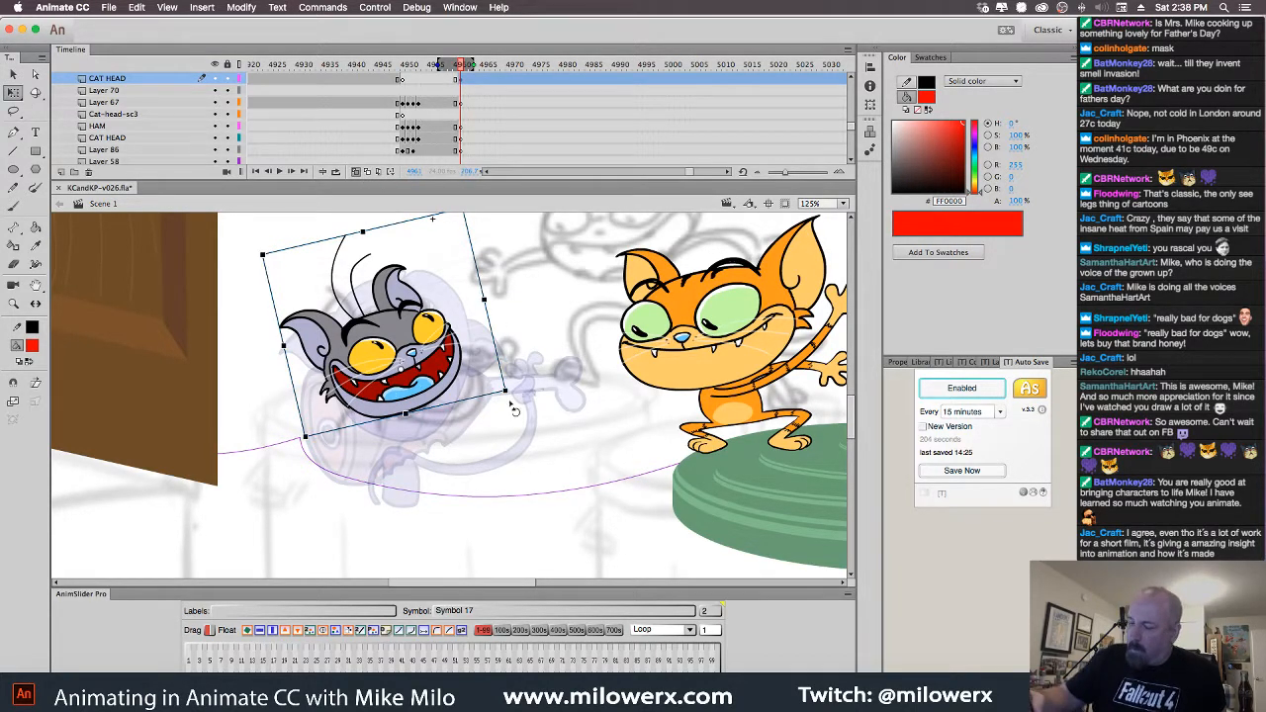
left_click_drag(512, 400, 487, 436)
left_click_drag(450, 395, 457, 397)
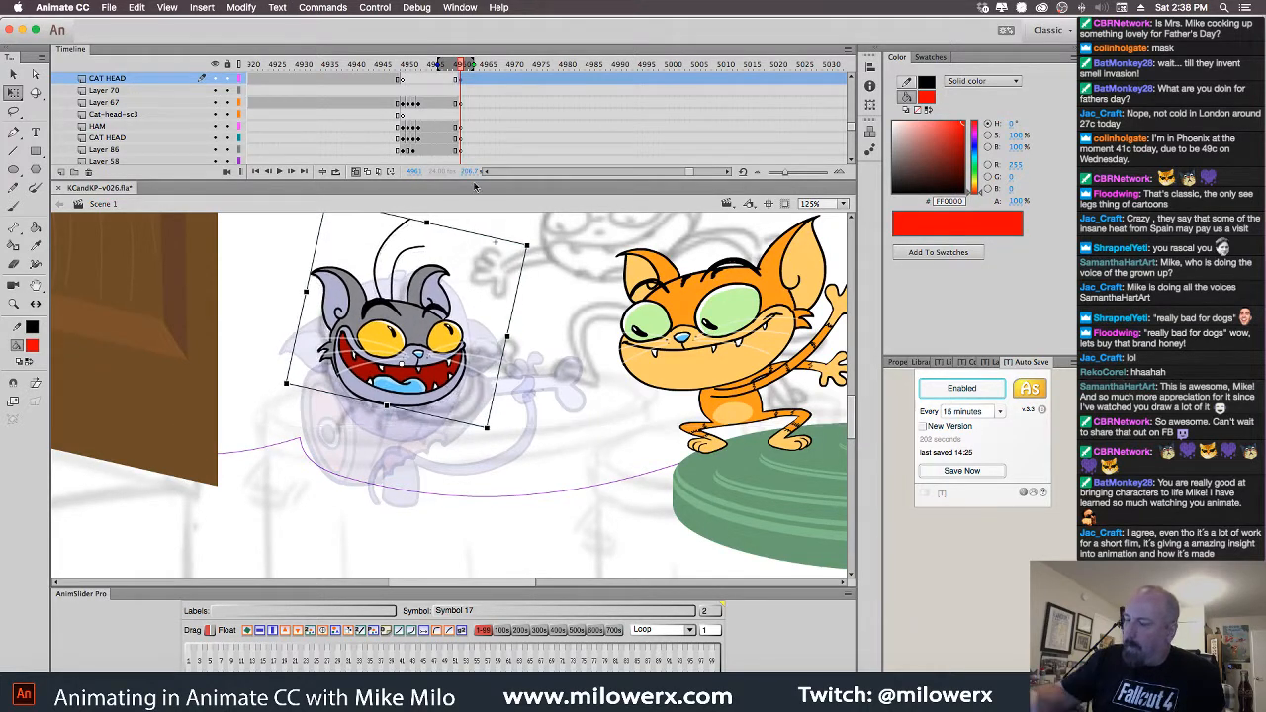
Clear the cat head from the next frame and hide the CAT HEAD layer
left_click(469, 84)
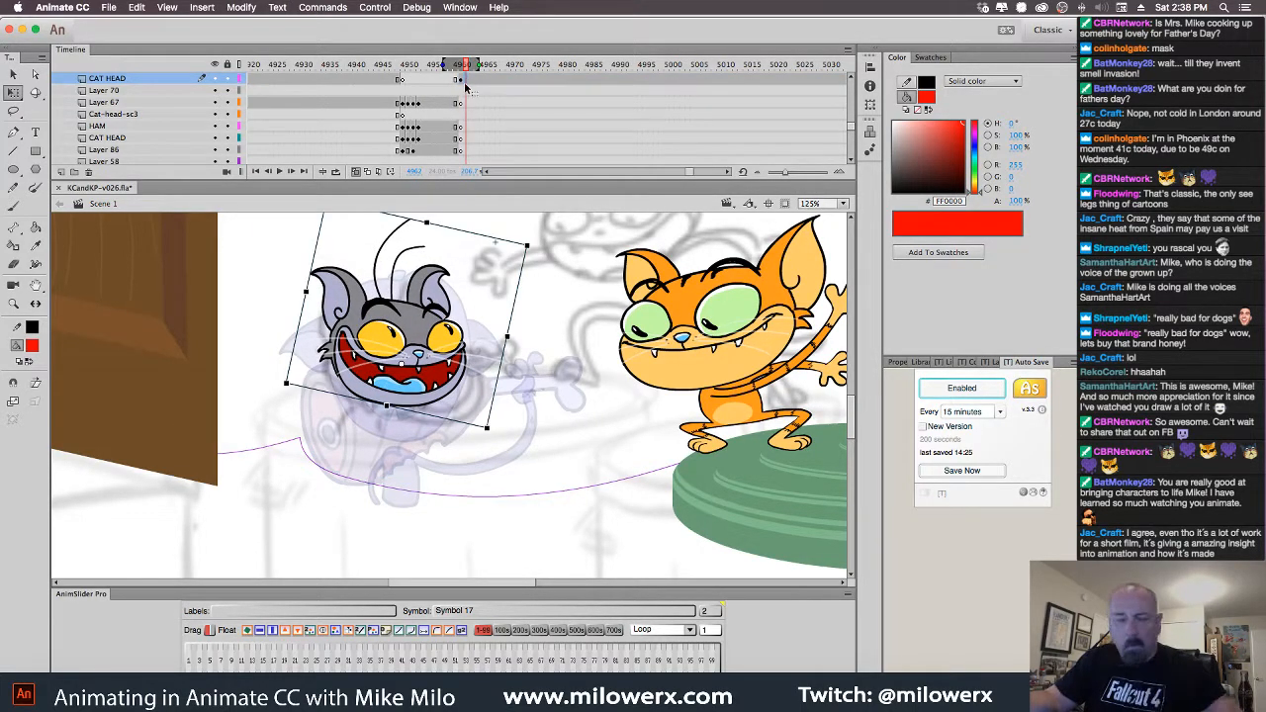
key("Delete")
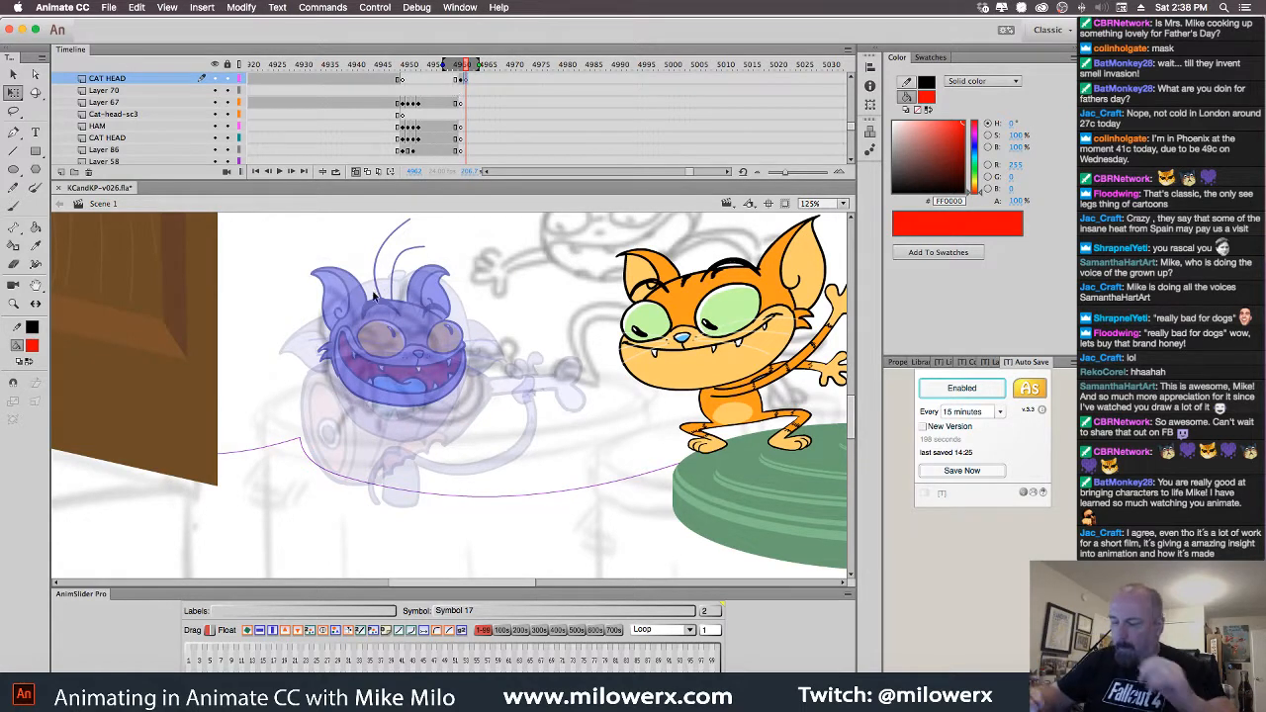
left_click(16, 207)
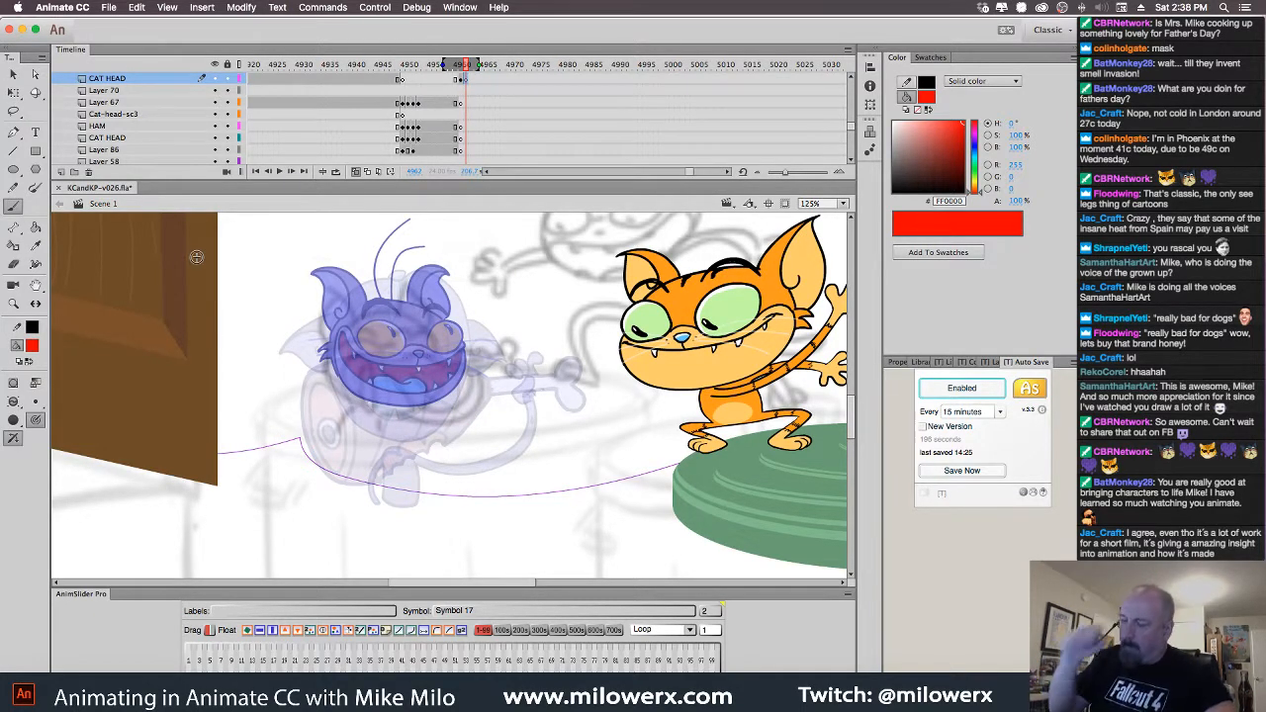
left_click(215, 79)
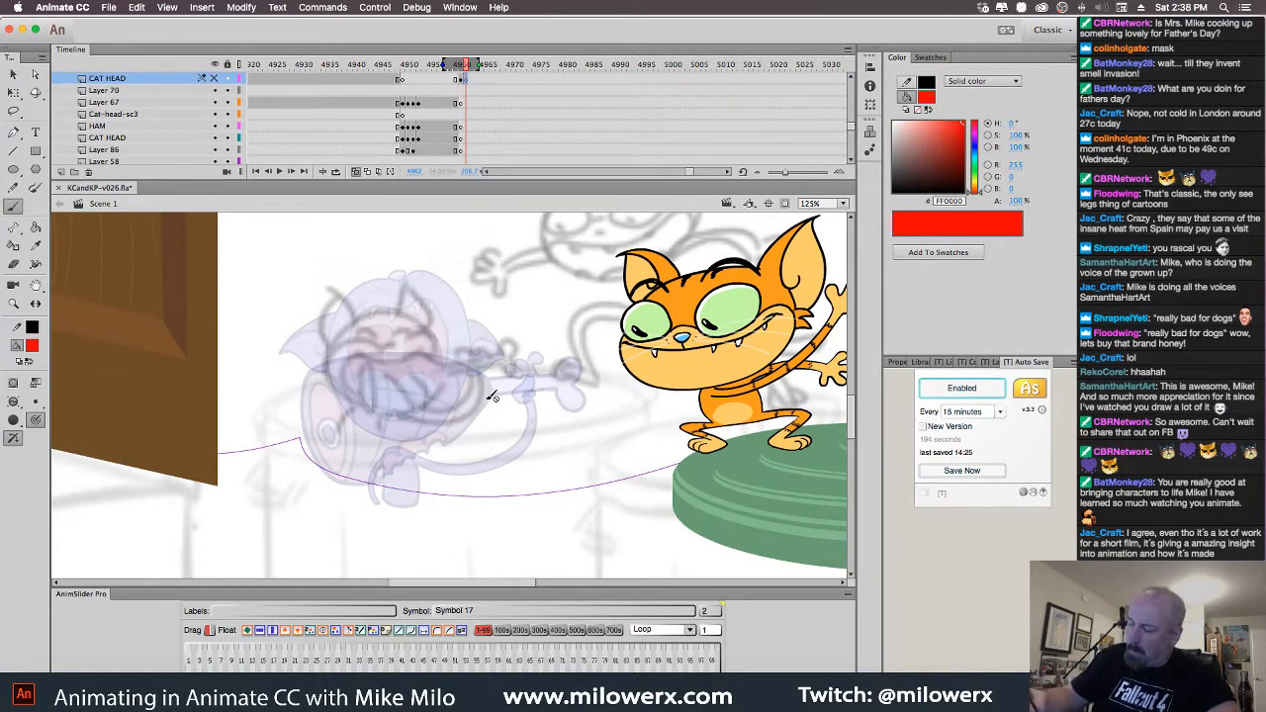
Select Layer 67's frame at the playhead as the sketching layer
left_click(461, 103)
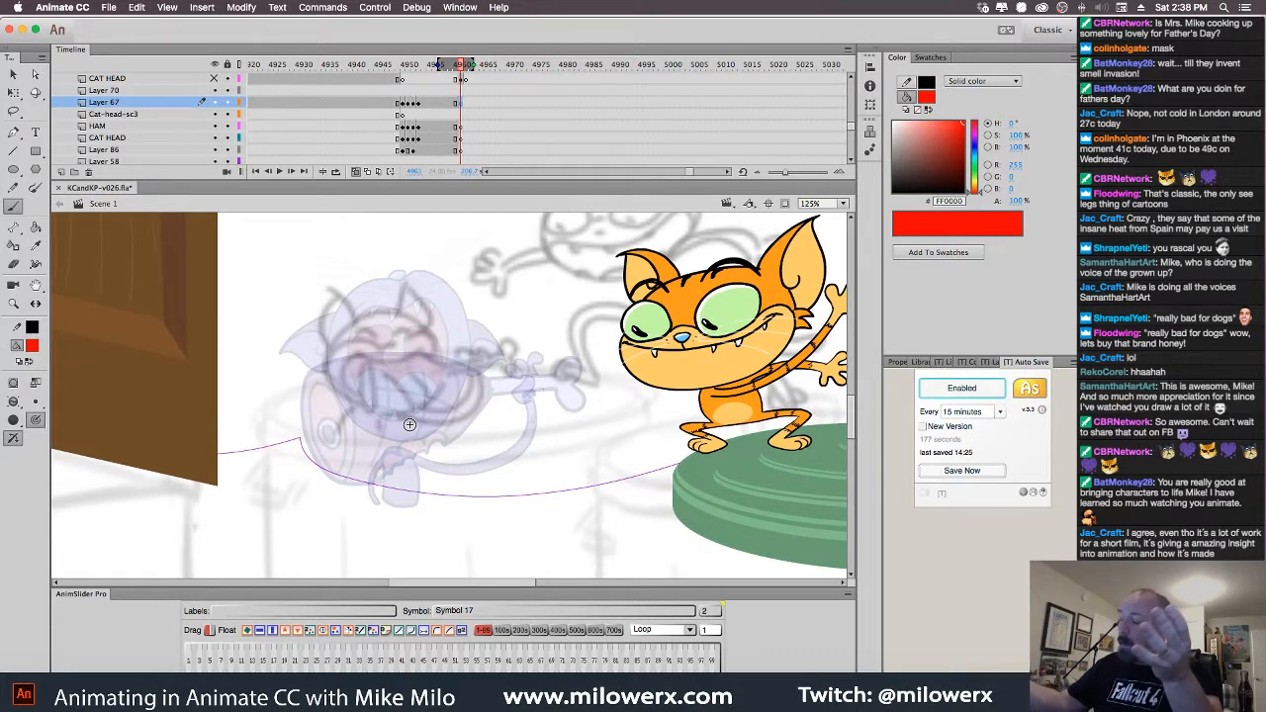
Try red strokes over the ghosted head, undo one, and switch the brush painting mode
left_click_drag(340, 383, 433, 315)
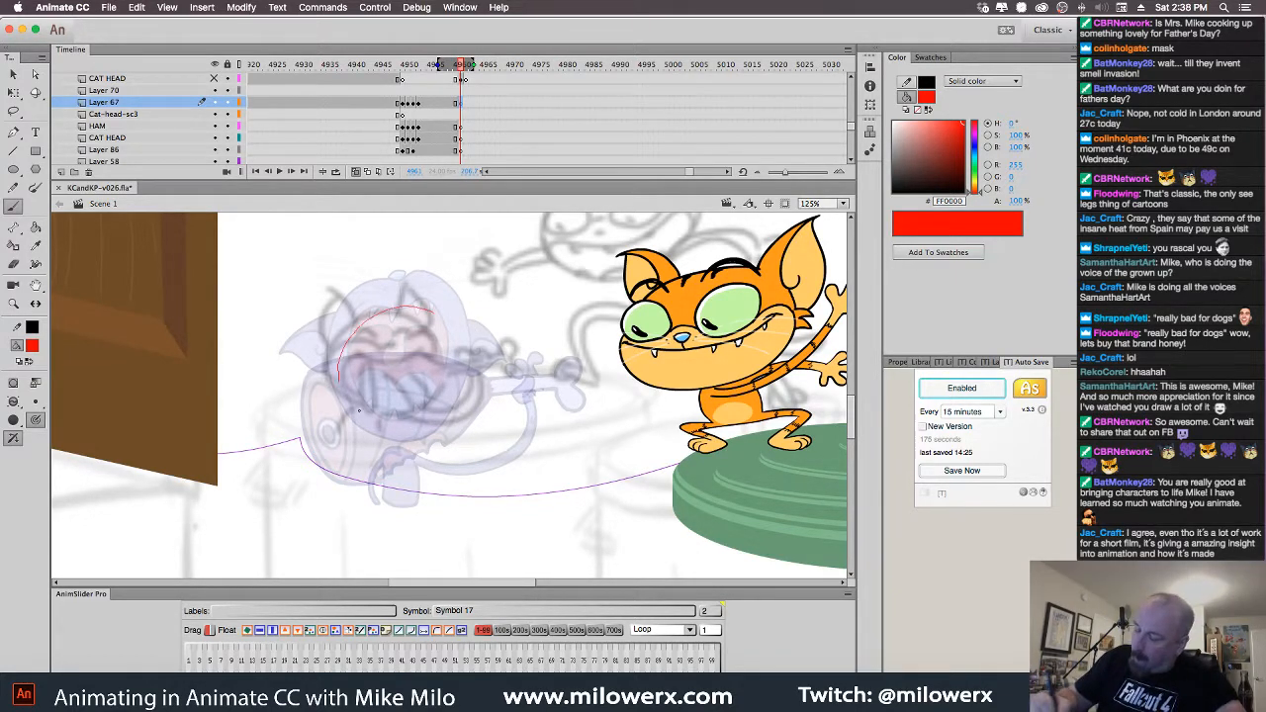
mouse_move(359, 410)
left_mouse_down()
mouse_move(462, 331)
mouse_move(479, 372)
mouse_move(463, 408)
left_mouse_up()
key("super+z")
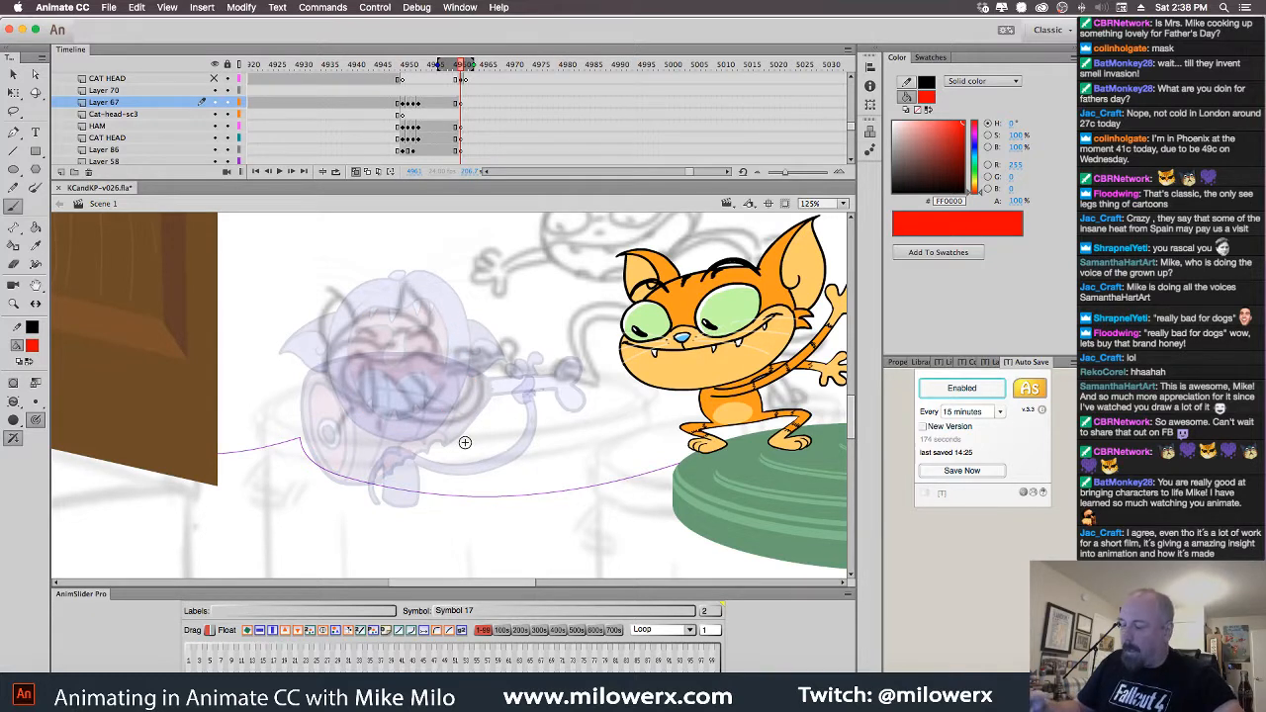
left_click(14, 404)
left_click(81, 408)
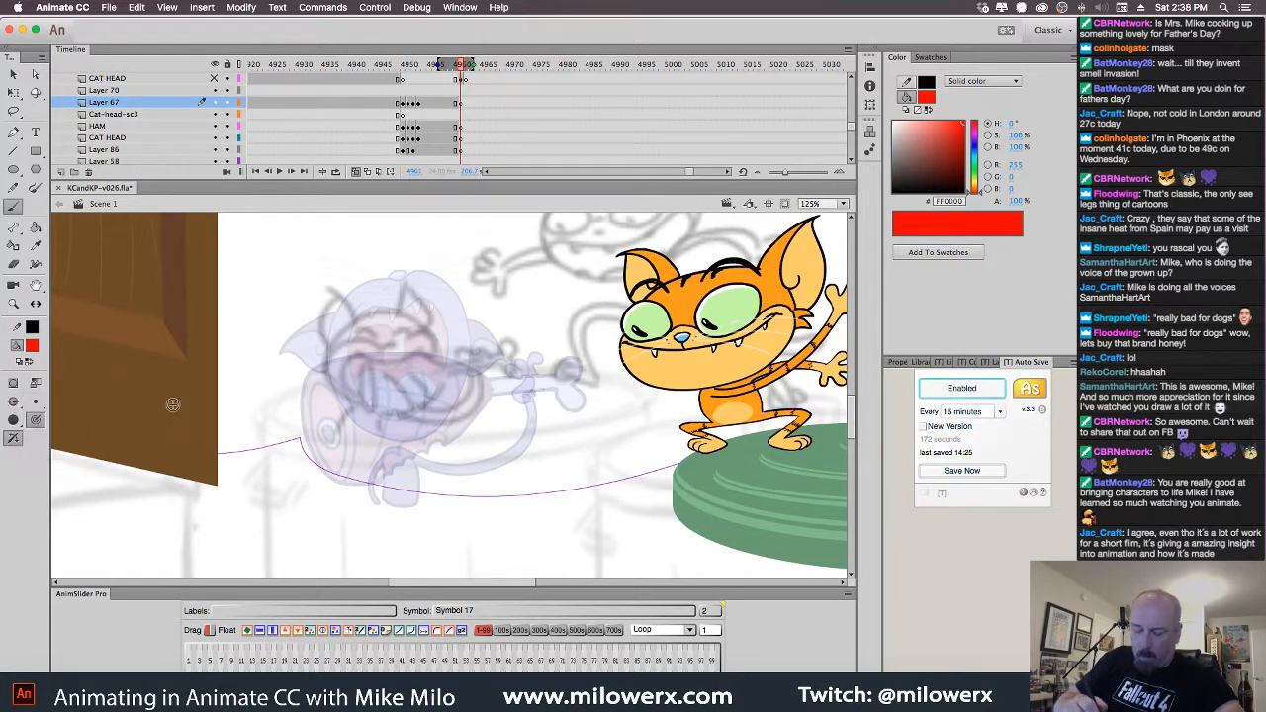
Draw the red head circle, muzzle, nose, grinning mouth and zigzag teeth
mouse_move(440, 321)
left_mouse_down()
mouse_move(341, 376)
mouse_move(415, 304)
mouse_move(468, 338)
mouse_move(470, 380)
left_mouse_up()
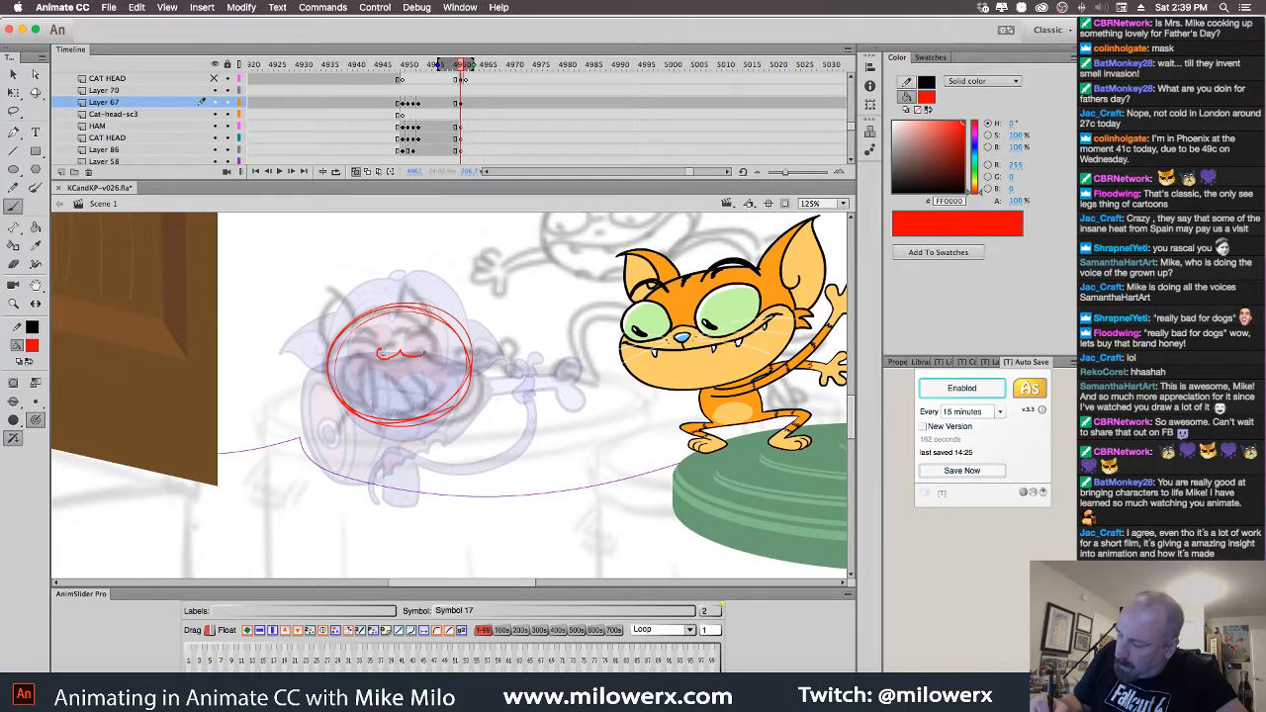
mouse_move(420, 354)
left_mouse_down()
mouse_move(405, 343)
mouse_move(337, 356)
left_mouse_up()
mouse_move(421, 348)
left_mouse_down()
mouse_move(444, 338)
mouse_move(458, 353)
left_mouse_up()
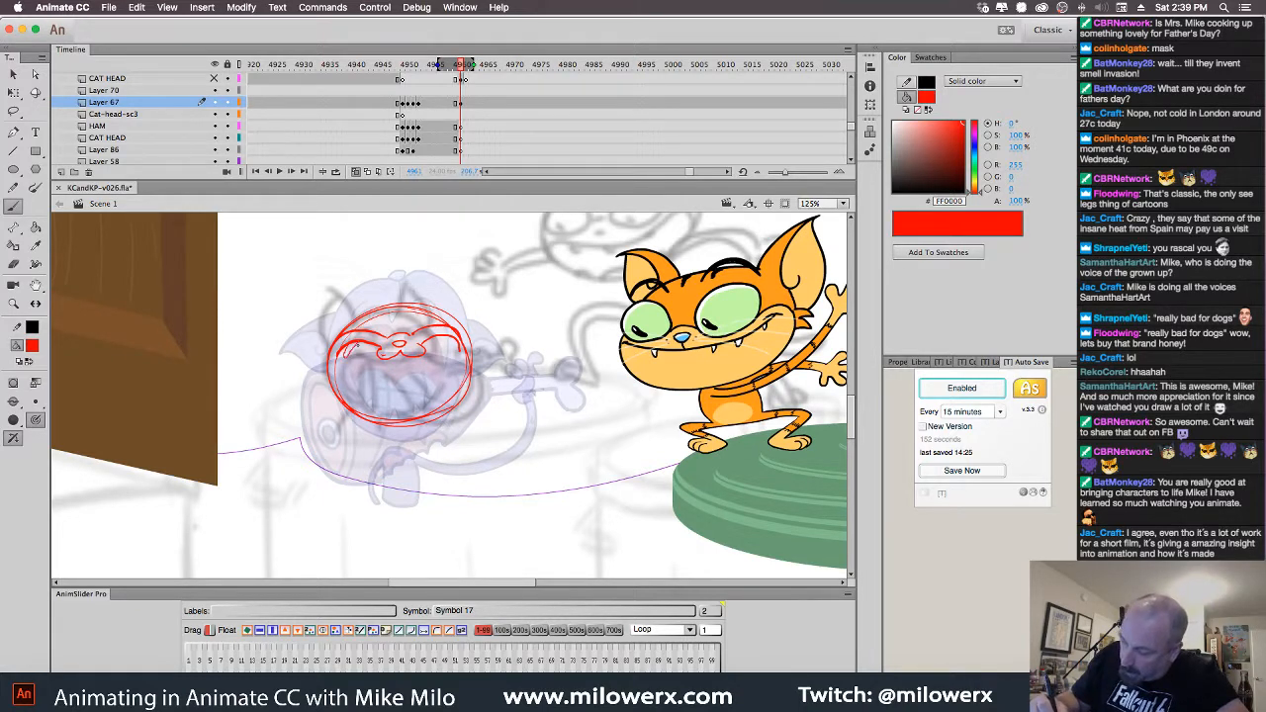
left_click_drag(368, 350, 376, 347)
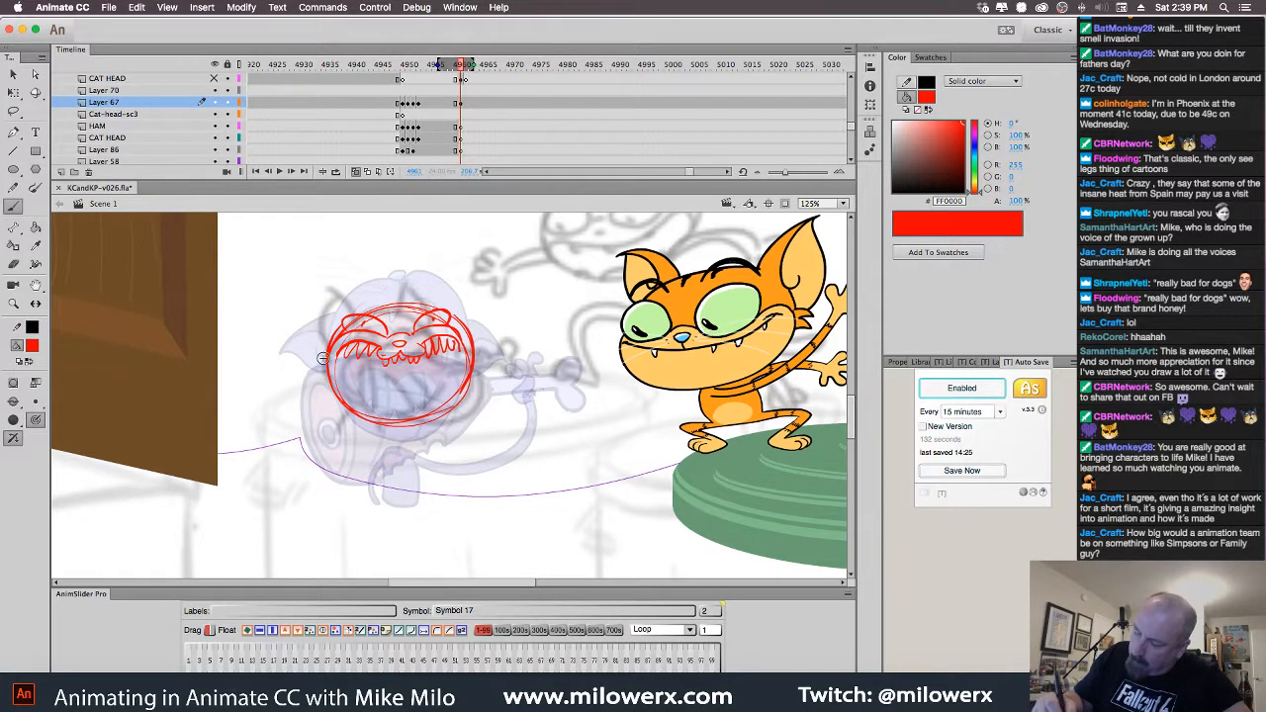
Sketch the head's left edge, a hair tuft and the right ear in red
left_click_drag(326, 344, 309, 357)
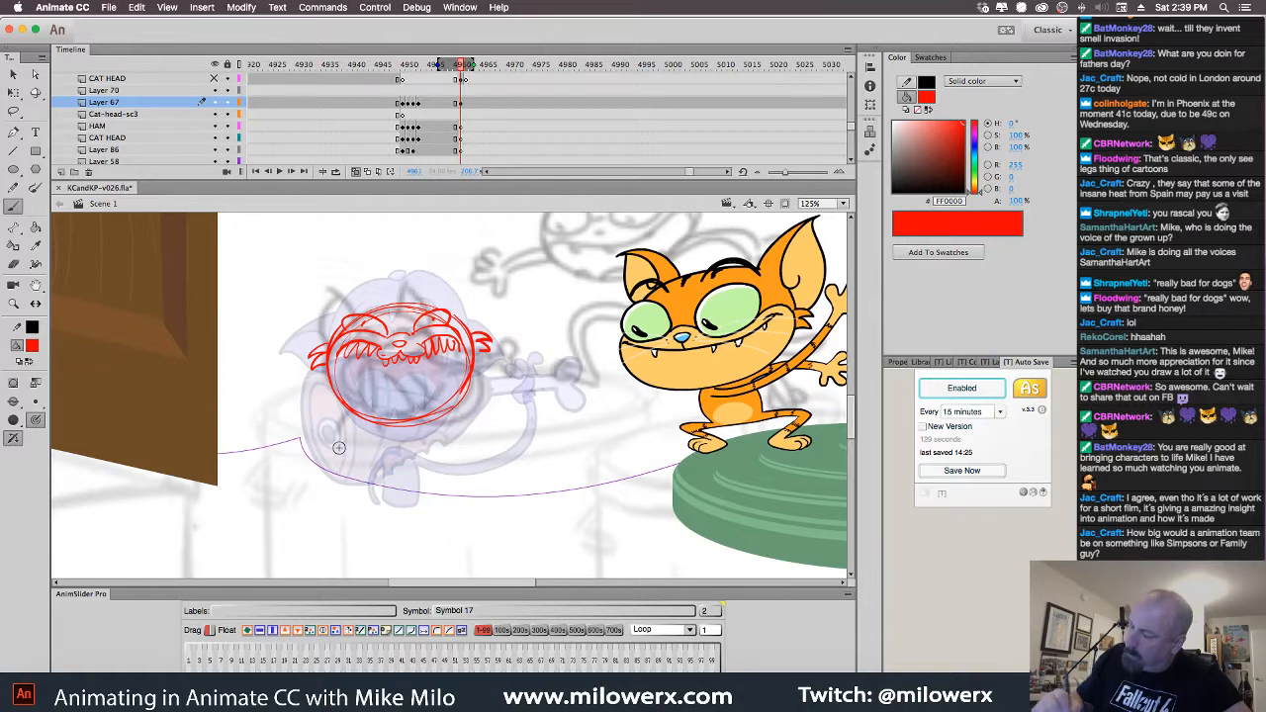
left_click_drag(410, 303, 433, 293)
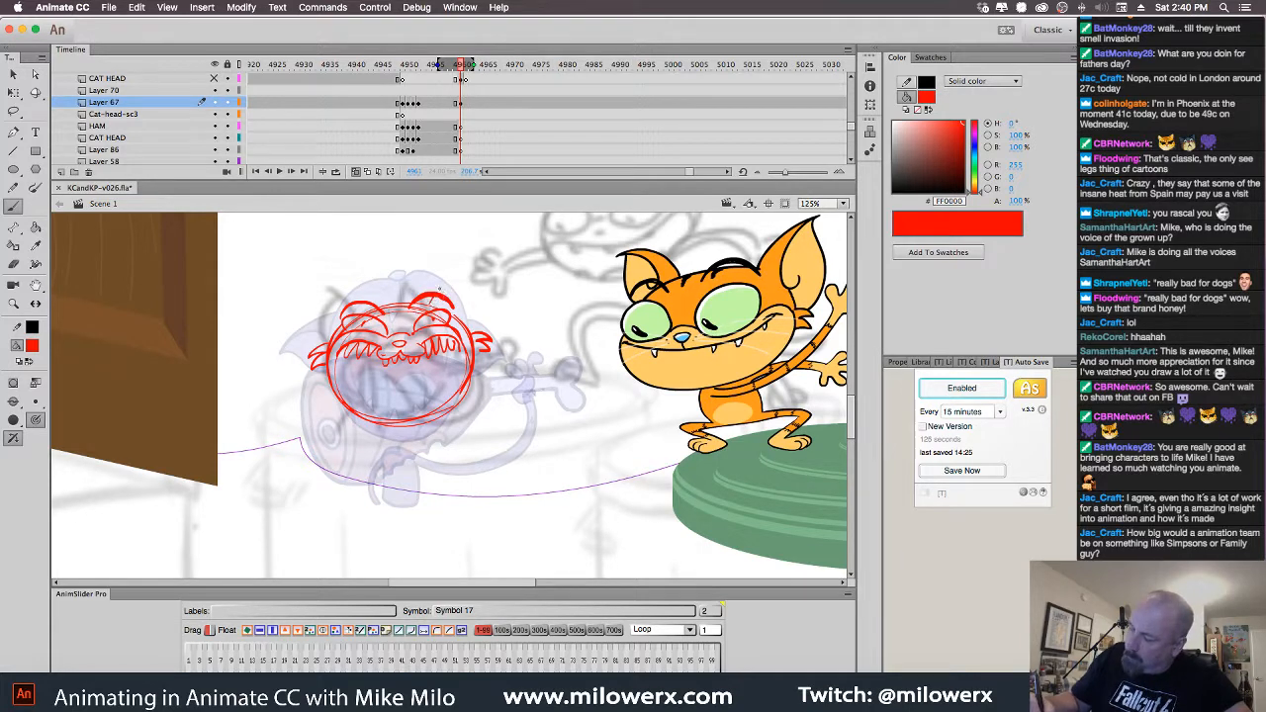
mouse_move(436, 297)
left_mouse_down()
mouse_move(484, 267)
mouse_move(486, 329)
left_mouse_up()
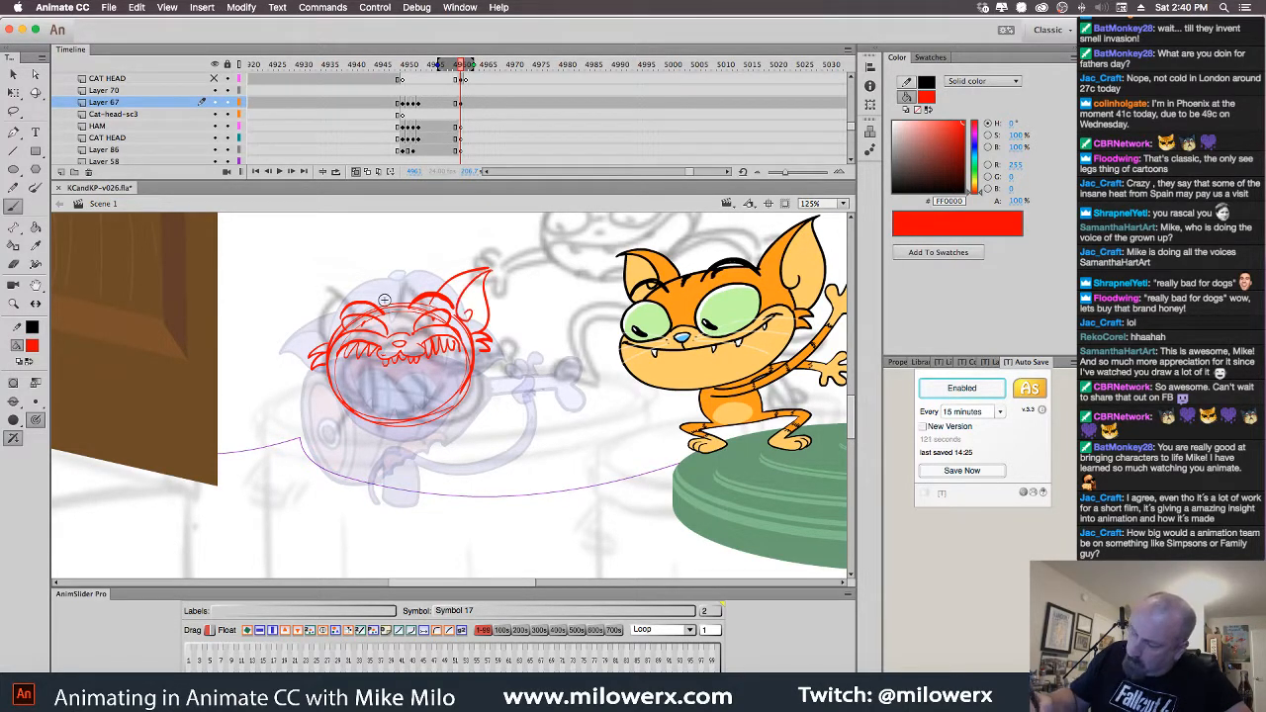
mouse_move(372, 303)
left_mouse_down()
mouse_move(352, 284)
mouse_move(309, 286)
mouse_move(321, 332)
left_mouse_up()
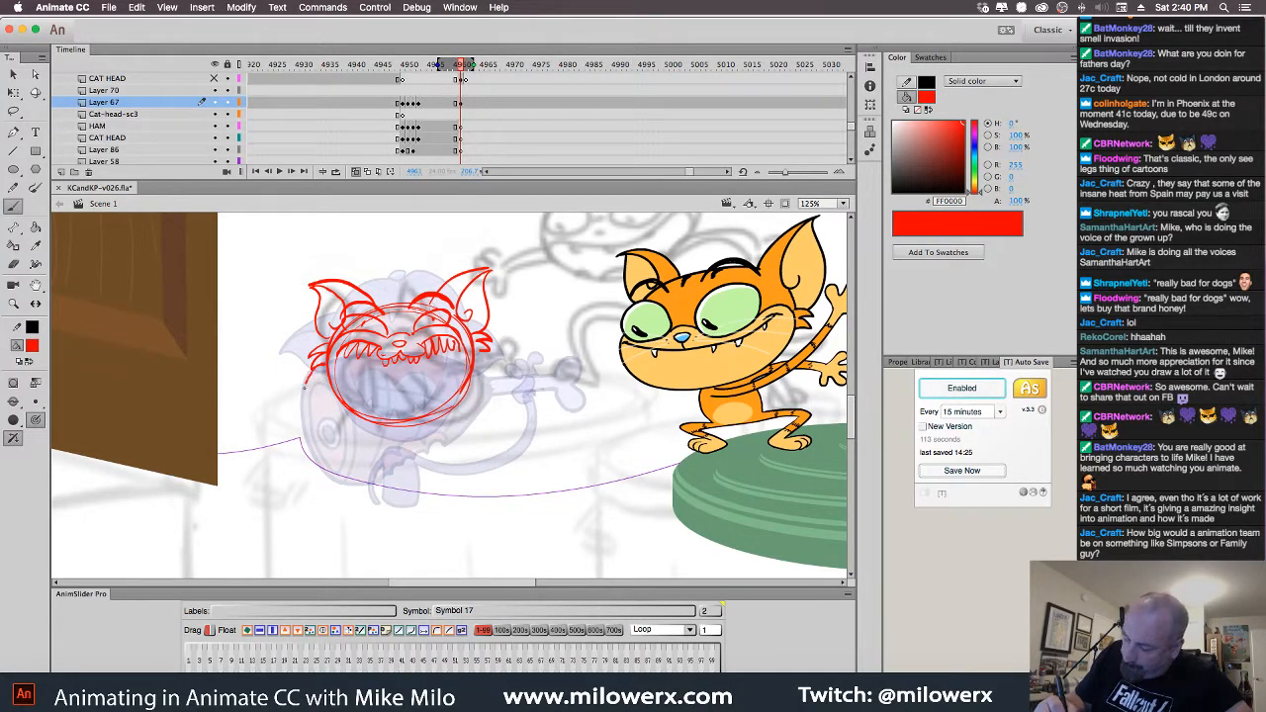
Rough in the cat's left side and the arm oval in red, redoing one stroke
left_click_drag(303, 384, 314, 460)
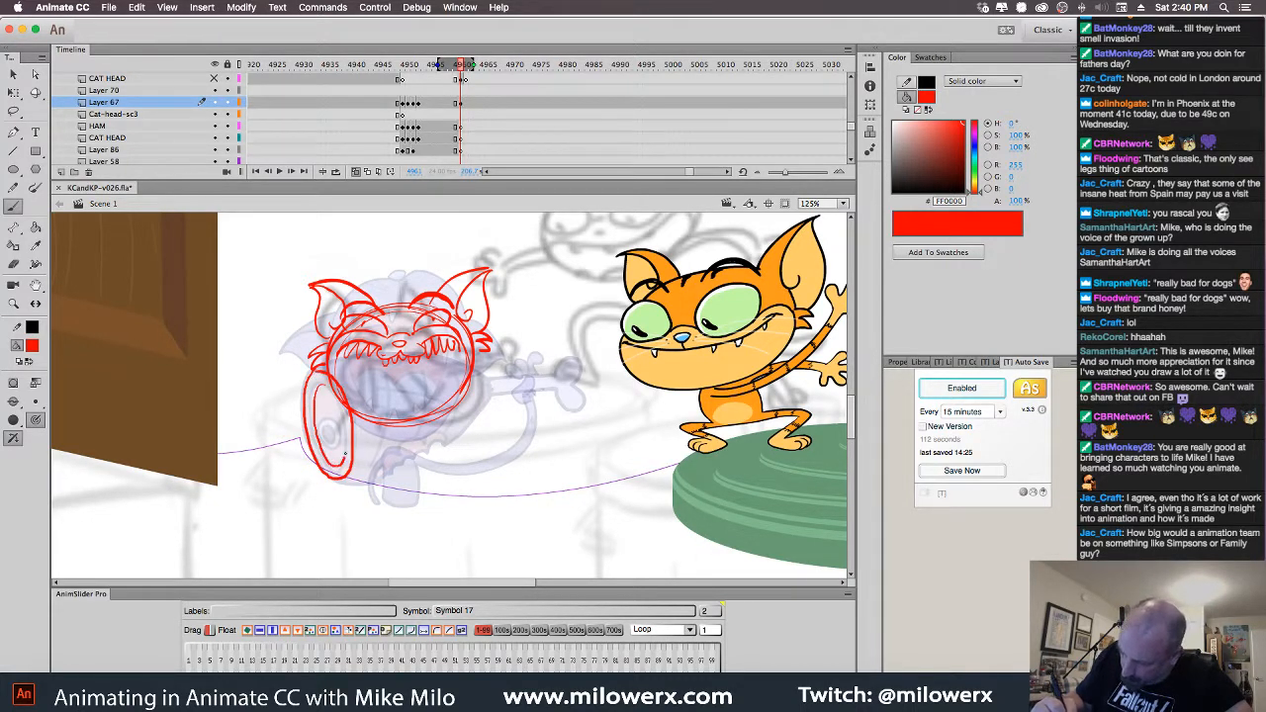
mouse_move(346, 454)
left_mouse_down()
mouse_move(325, 387)
mouse_move(324, 442)
mouse_move(334, 430)
left_mouse_up()
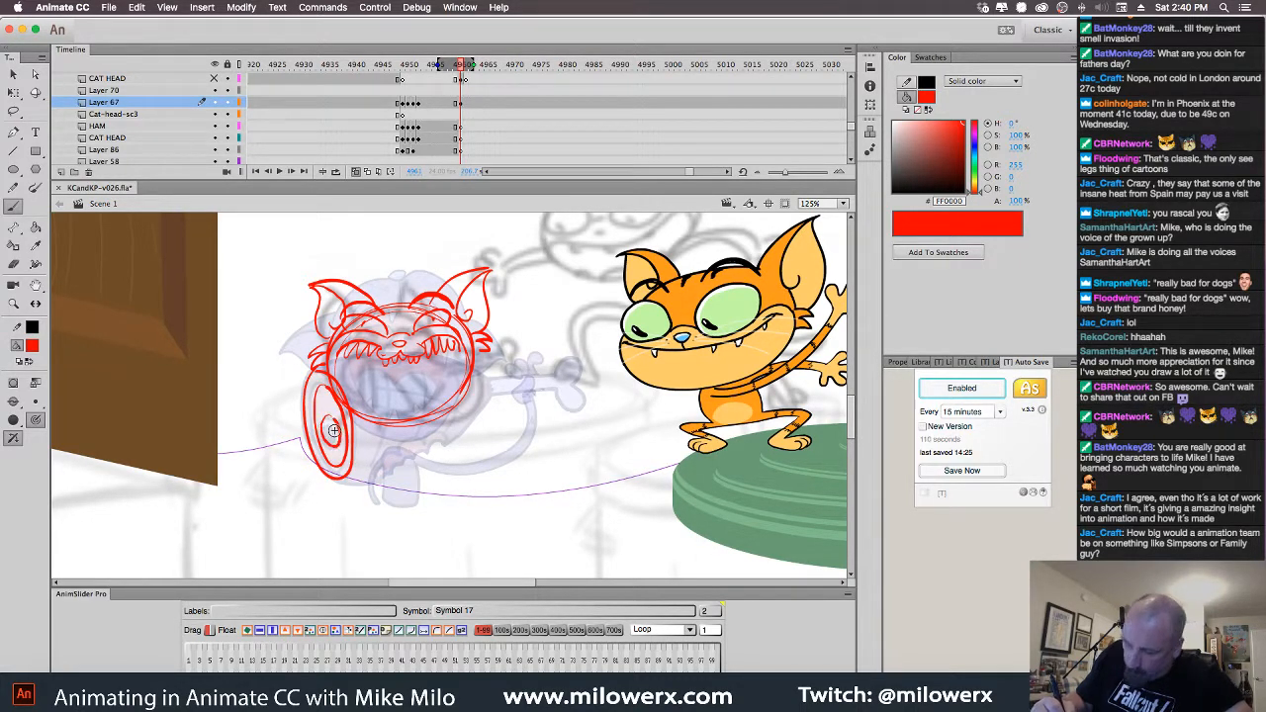
key("super+z")
key("super+z")
key("super+z")
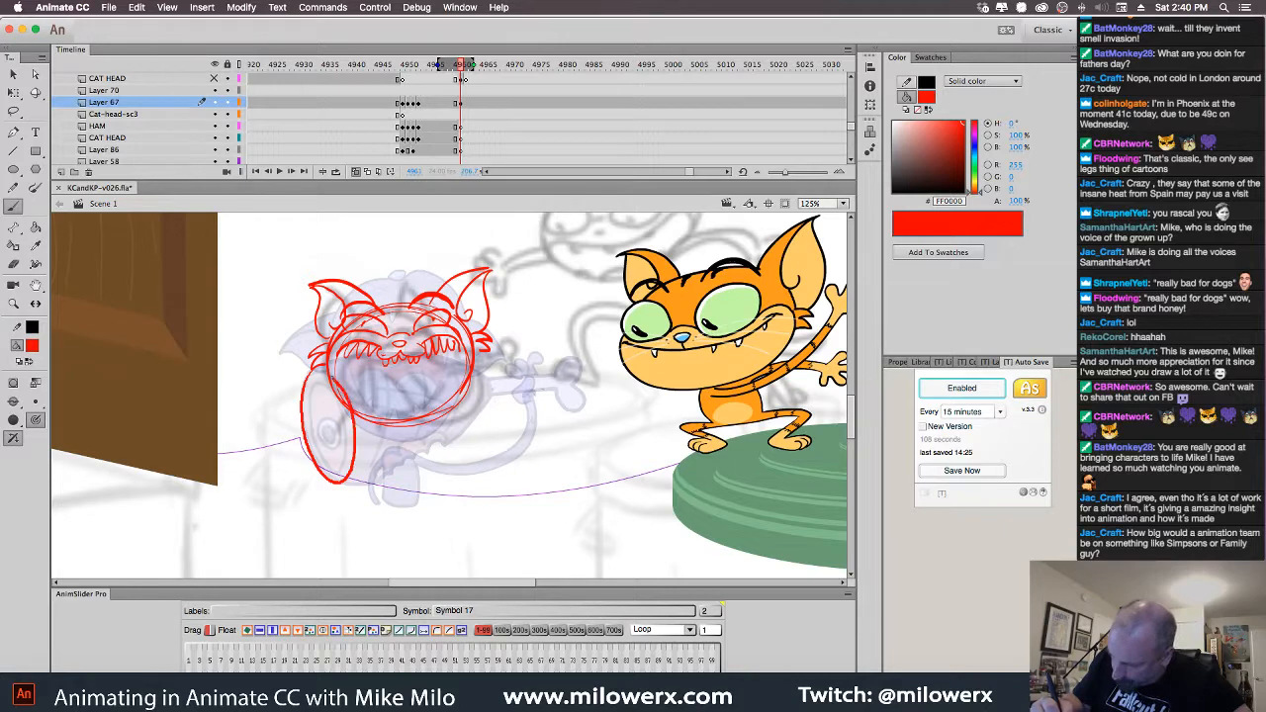
mouse_move(302, 412)
left_mouse_down()
mouse_move(325, 380)
mouse_move(317, 444)
left_mouse_up()
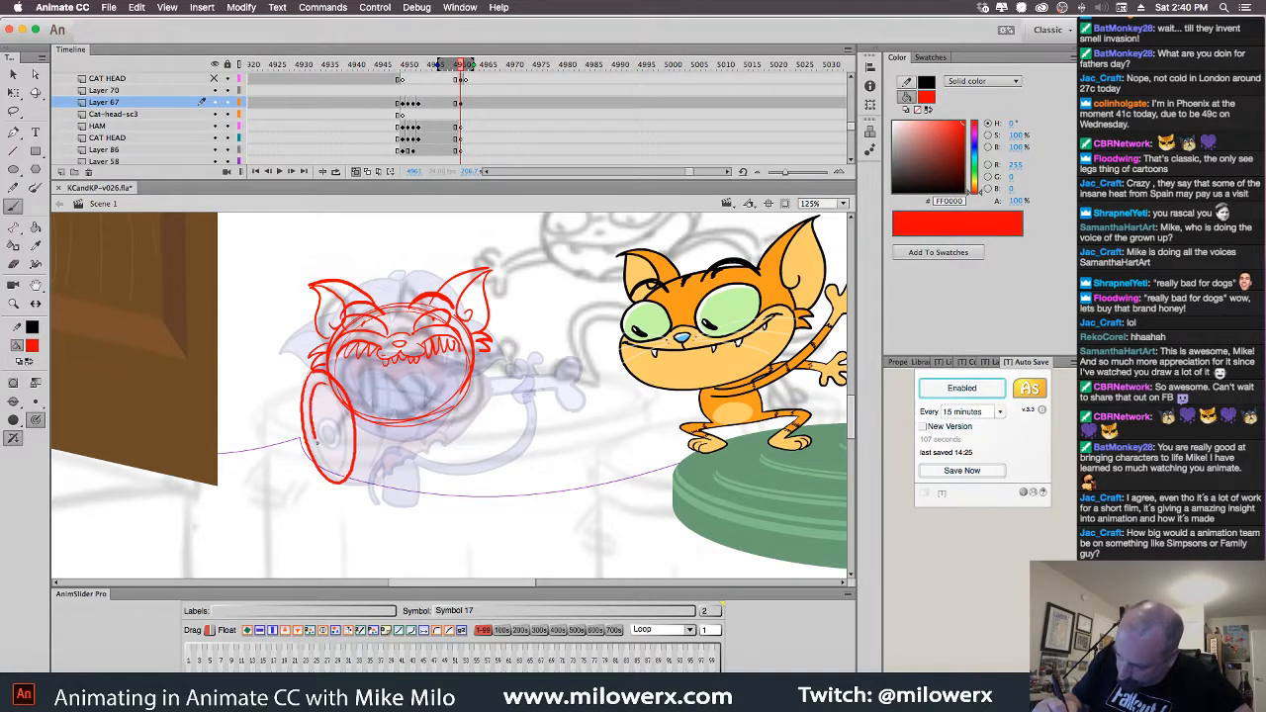
left_click_drag(325, 385, 341, 424)
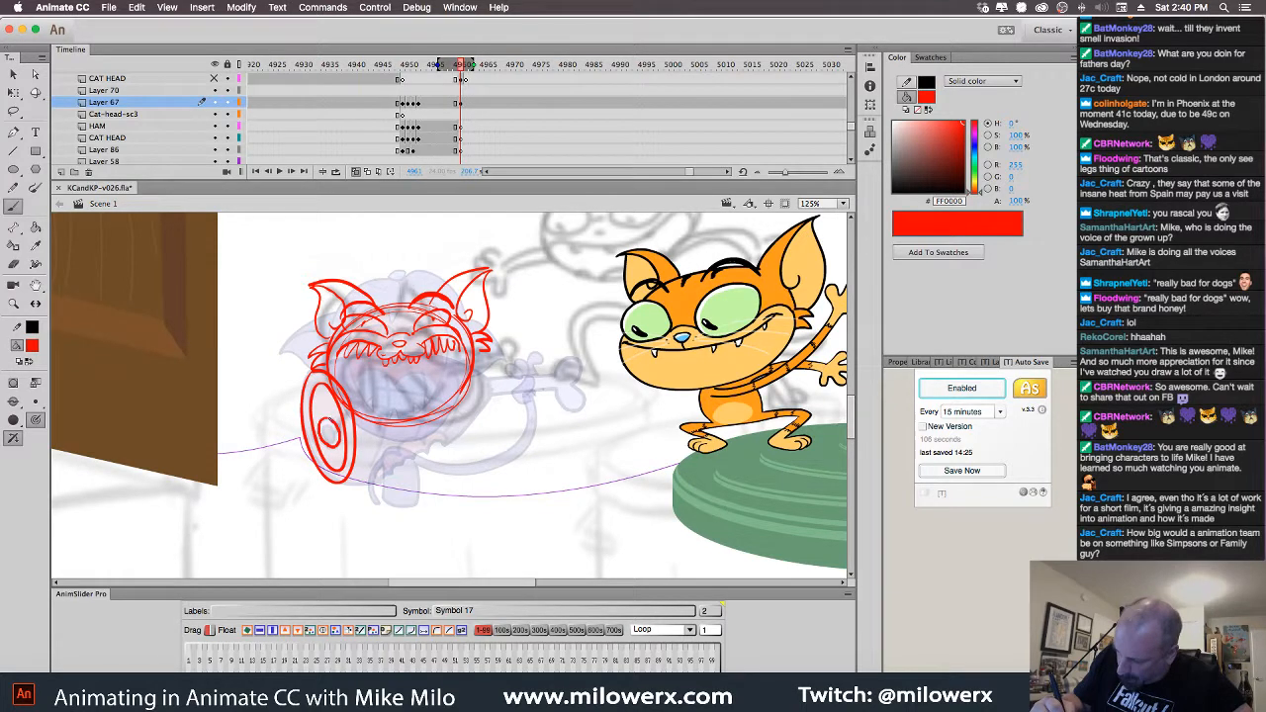
left_click_drag(328, 432, 335, 423)
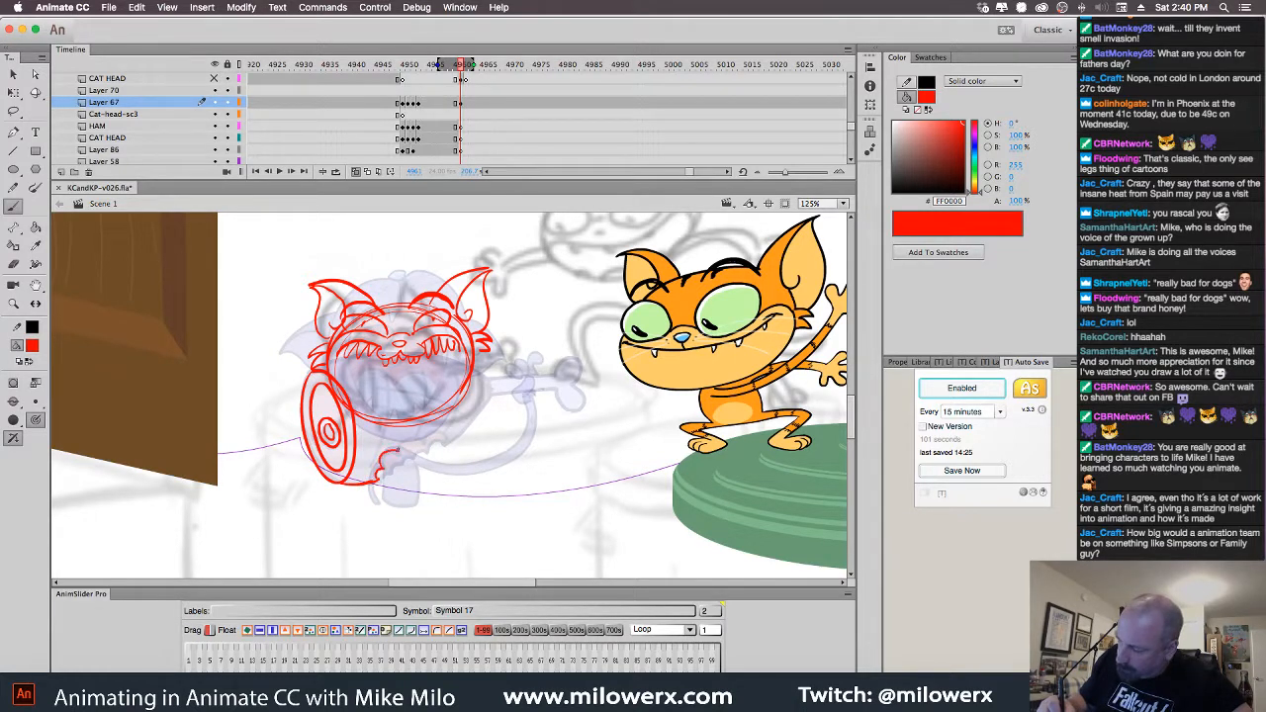
Sketch the paw, fingers, lower arm and foot in red, then turn off onion skin
mouse_move(396, 450)
left_mouse_down()
mouse_move(458, 443)
mouse_move(446, 439)
mouse_move(493, 381)
left_mouse_up()
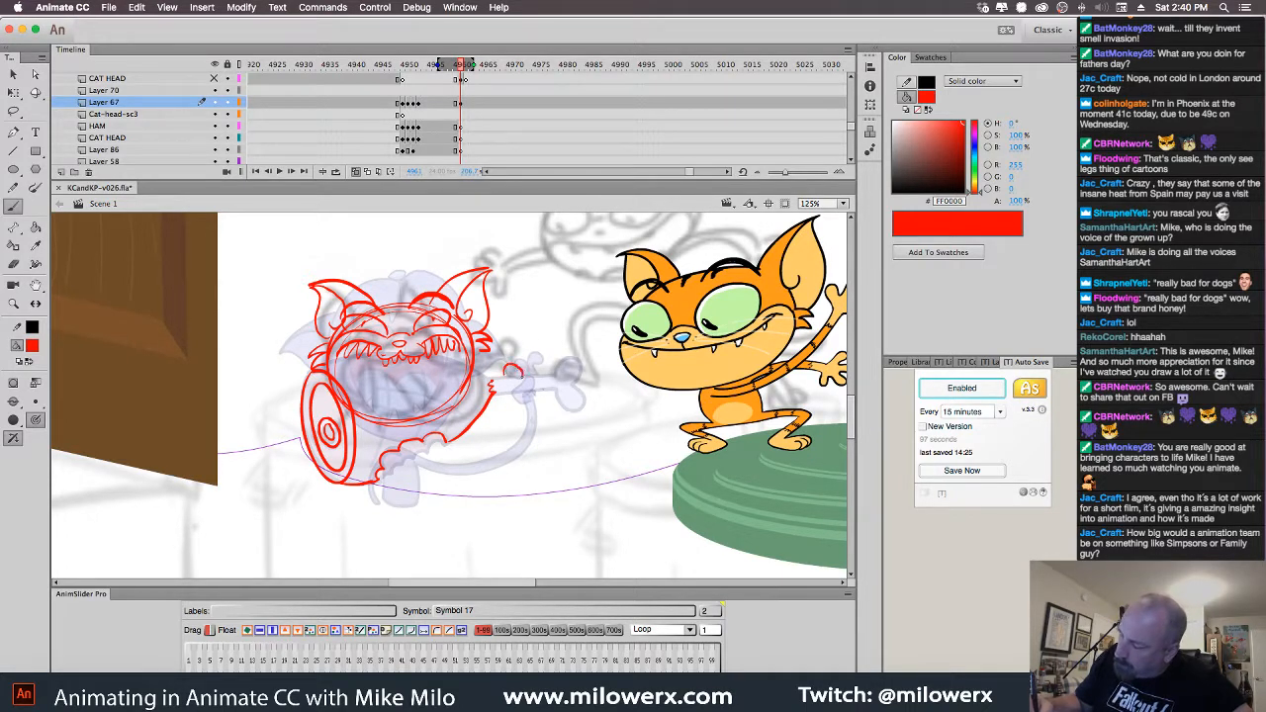
mouse_move(520, 377)
left_mouse_down()
mouse_move(529, 363)
mouse_move(531, 375)
left_mouse_up()
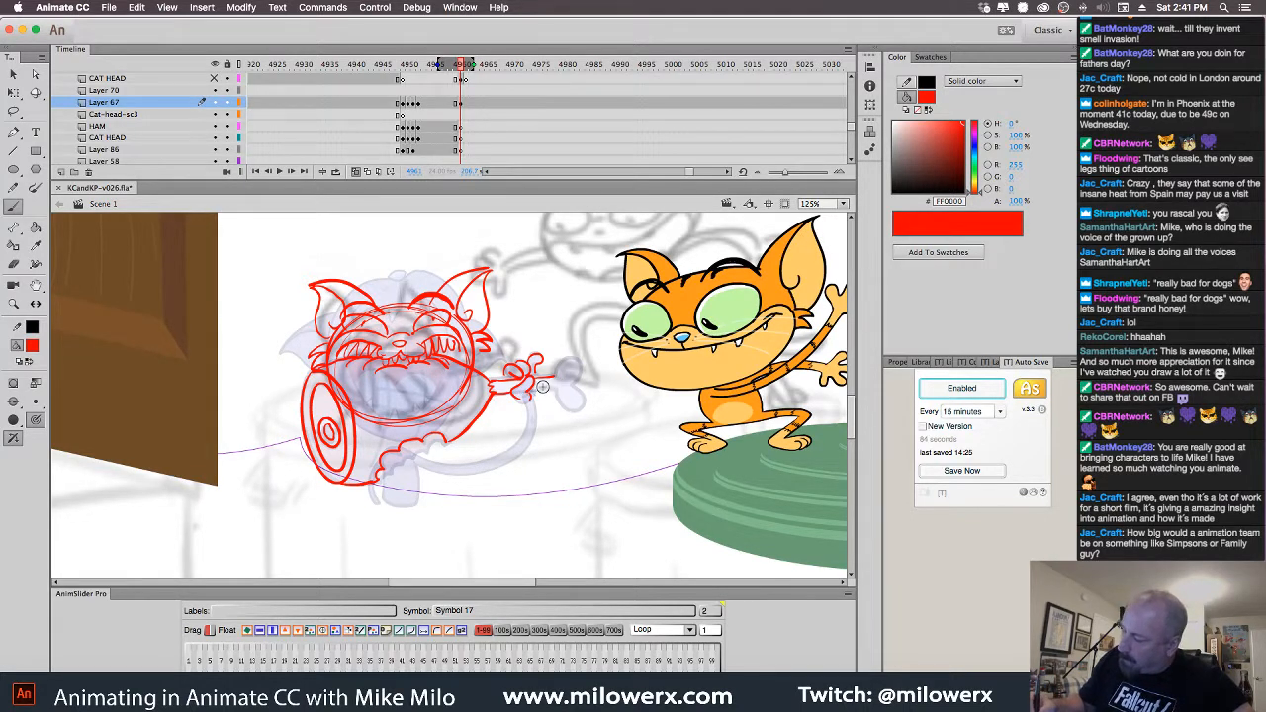
mouse_move(550, 389)
left_mouse_down()
mouse_move(581, 366)
mouse_move(578, 392)
left_mouse_up()
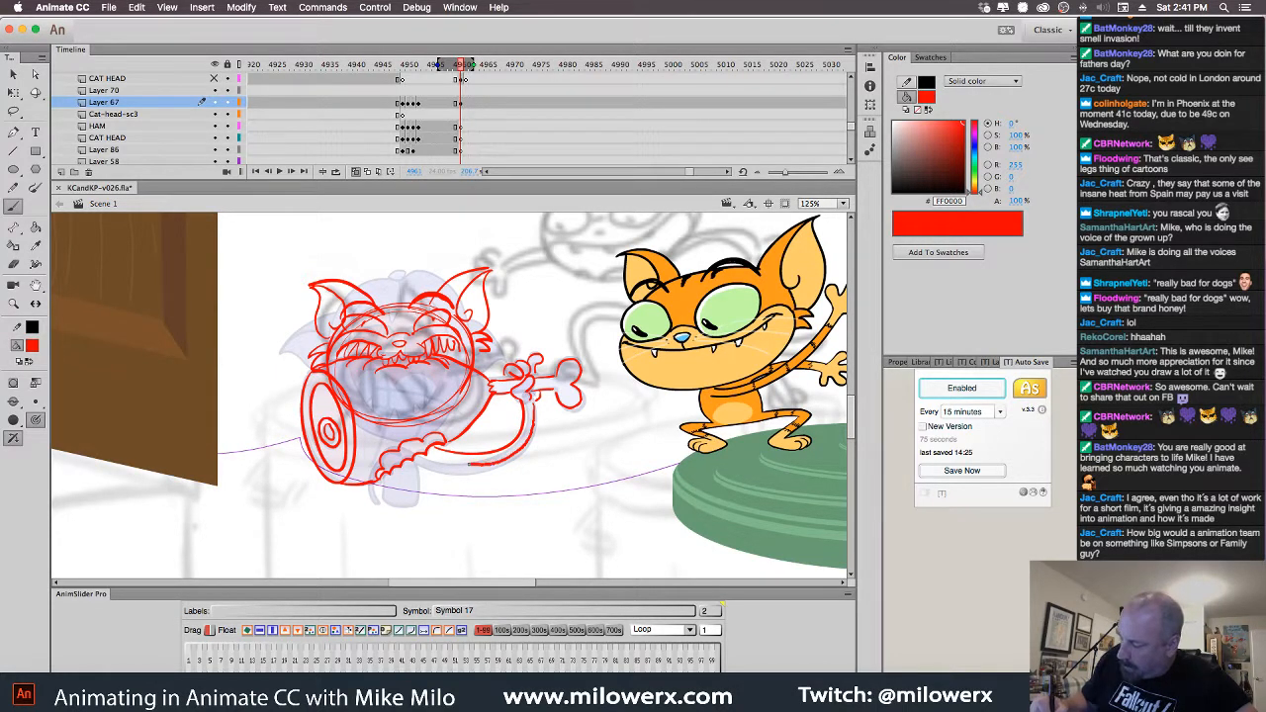
left_click_drag(435, 460, 431, 462)
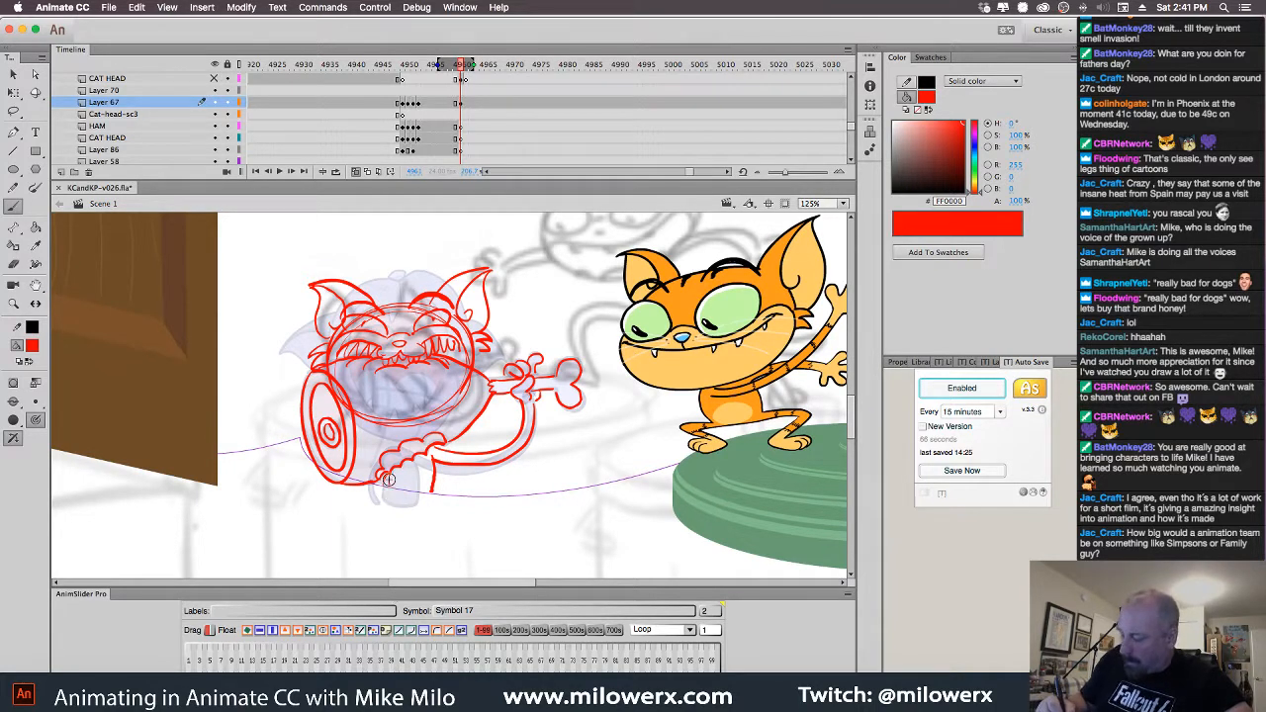
mouse_move(428, 506)
left_mouse_down()
mouse_move(384, 492)
mouse_move(386, 475)
mouse_move(384, 508)
left_mouse_up()
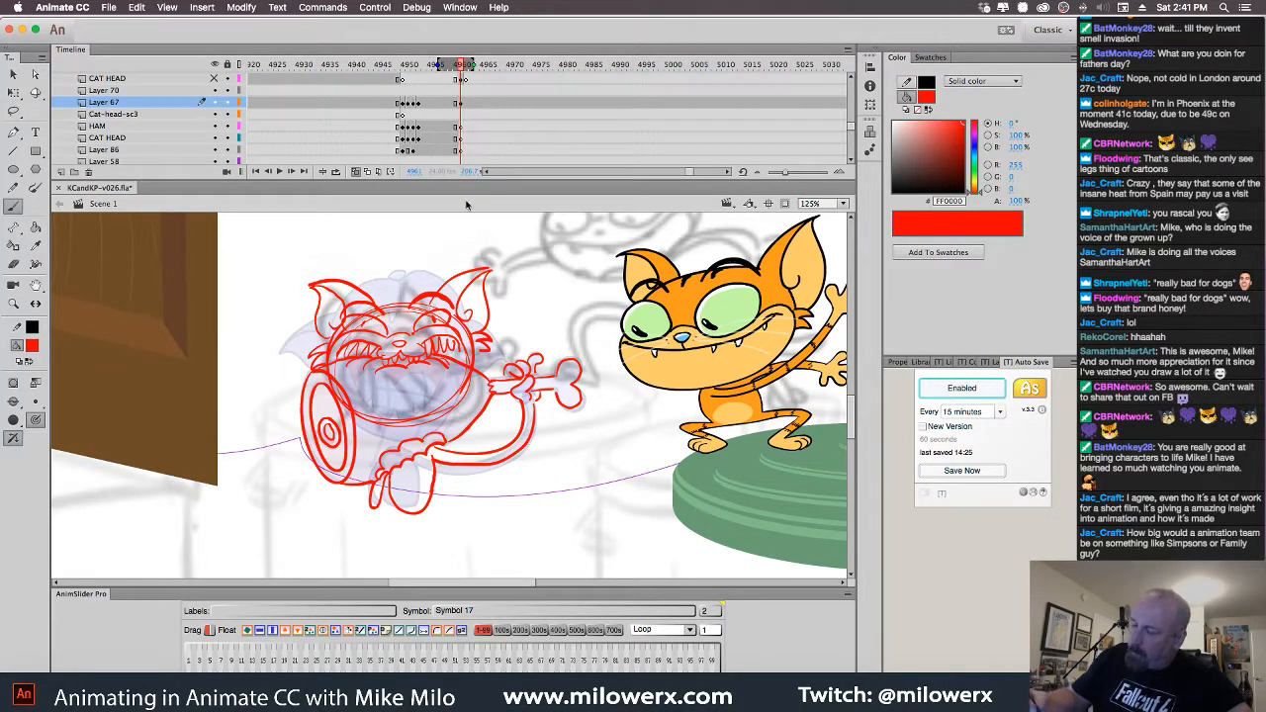
left_click(358, 173)
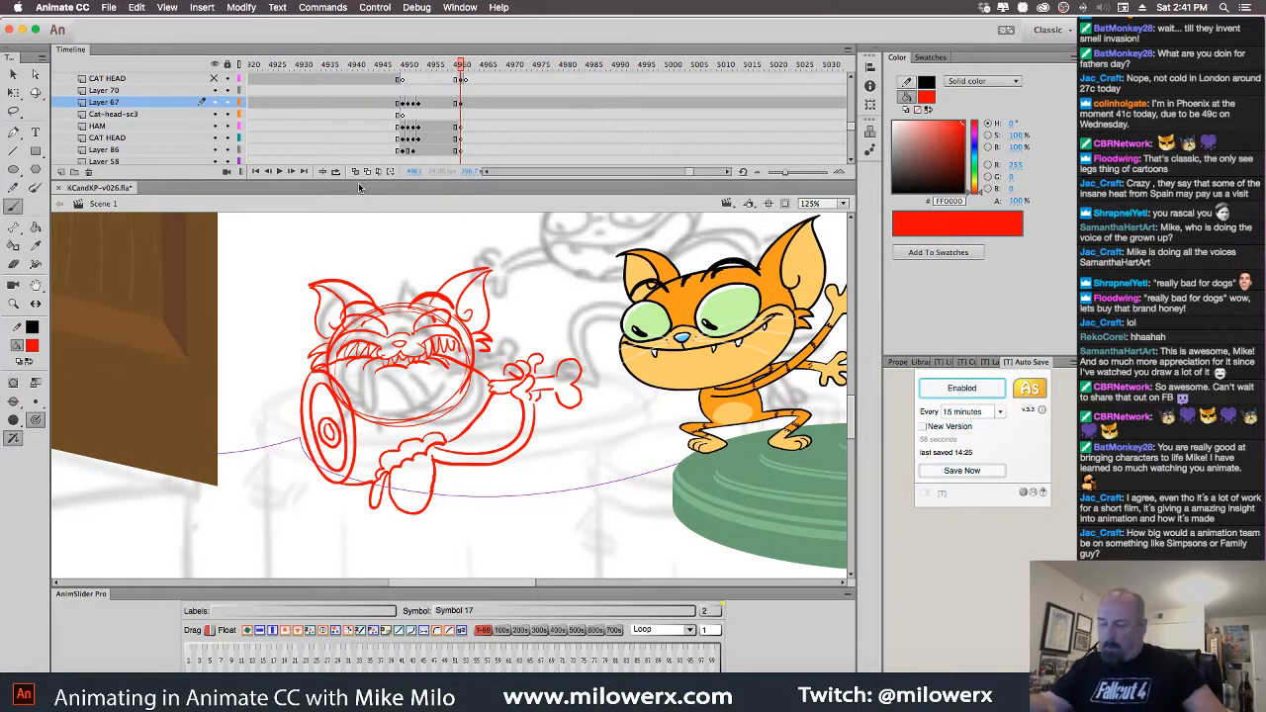
Flip between frames 4961 and 4962 to compare the coloured head with the red sketch
key("comma")
key("period")
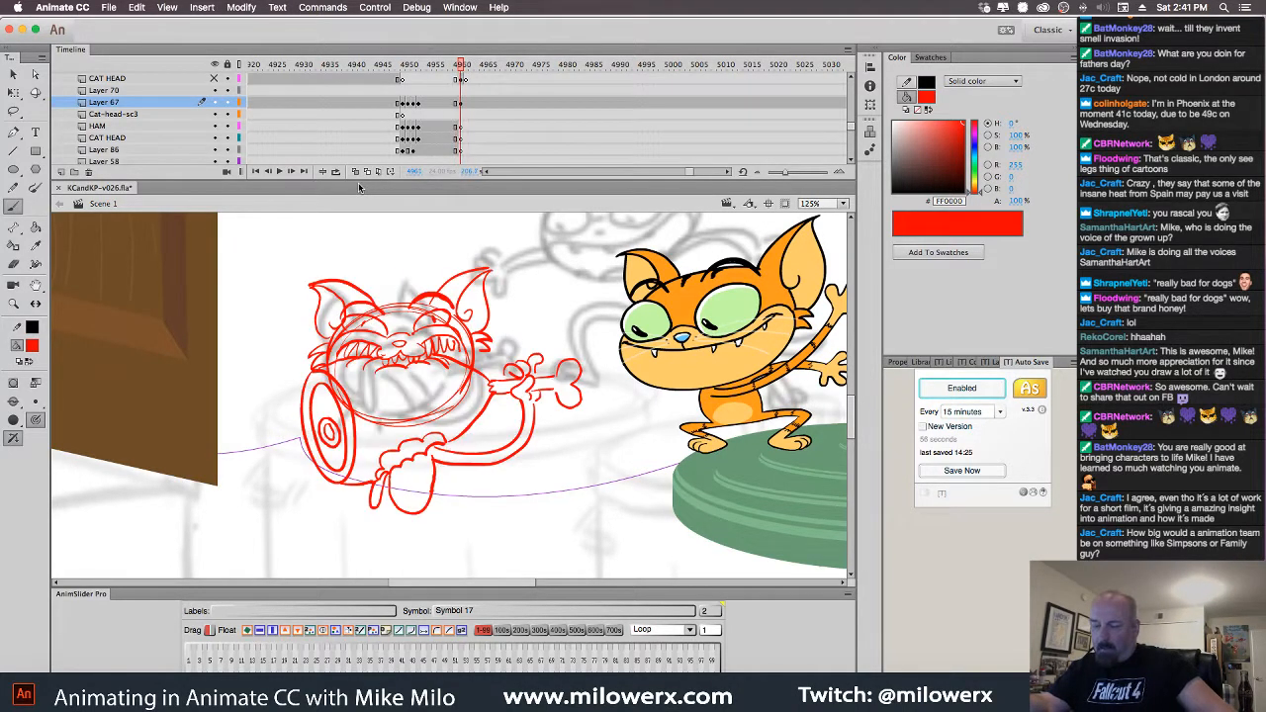
key("comma")
key("period")
key("period")
key("period")
key("comma")
key("comma")
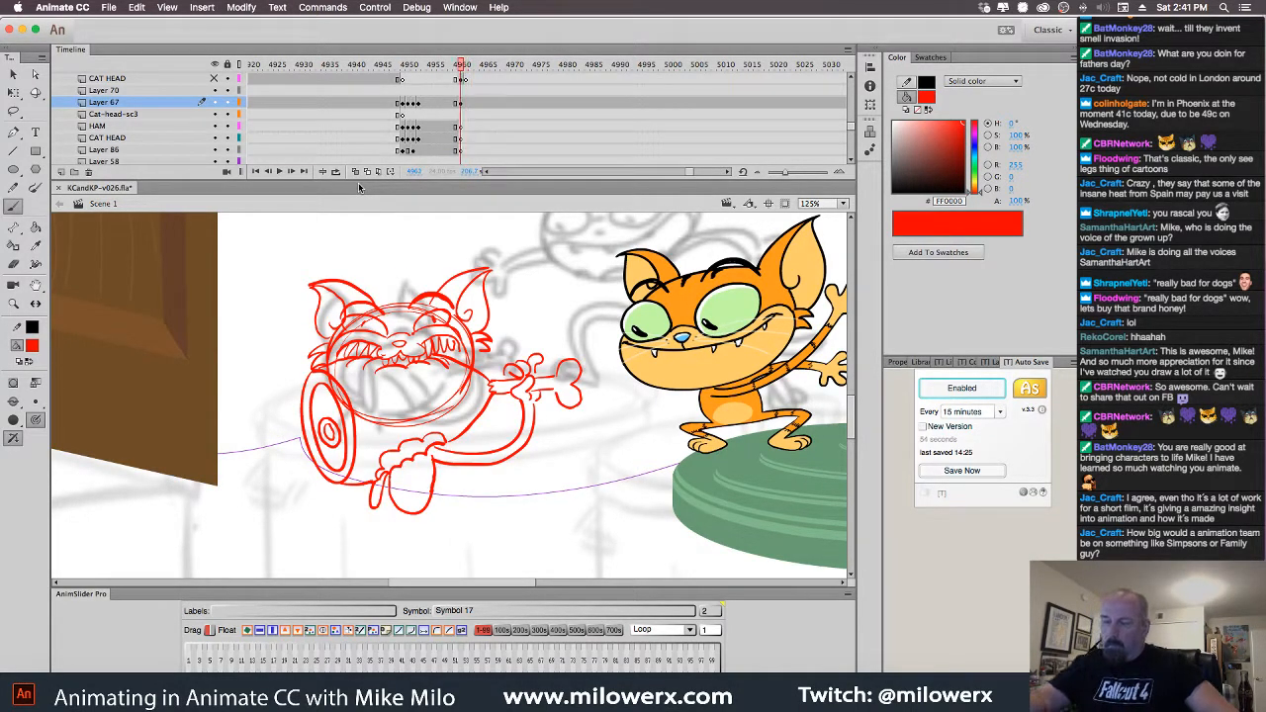
key("period")
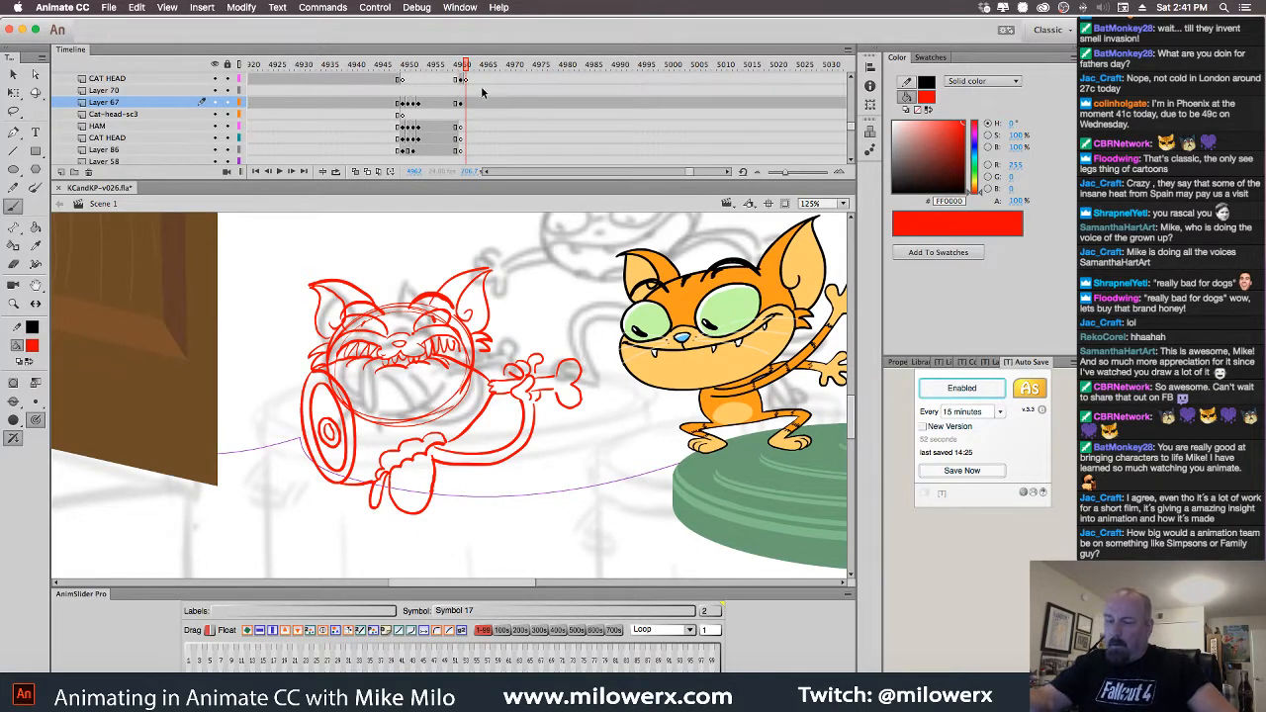
key("comma")
key("period")
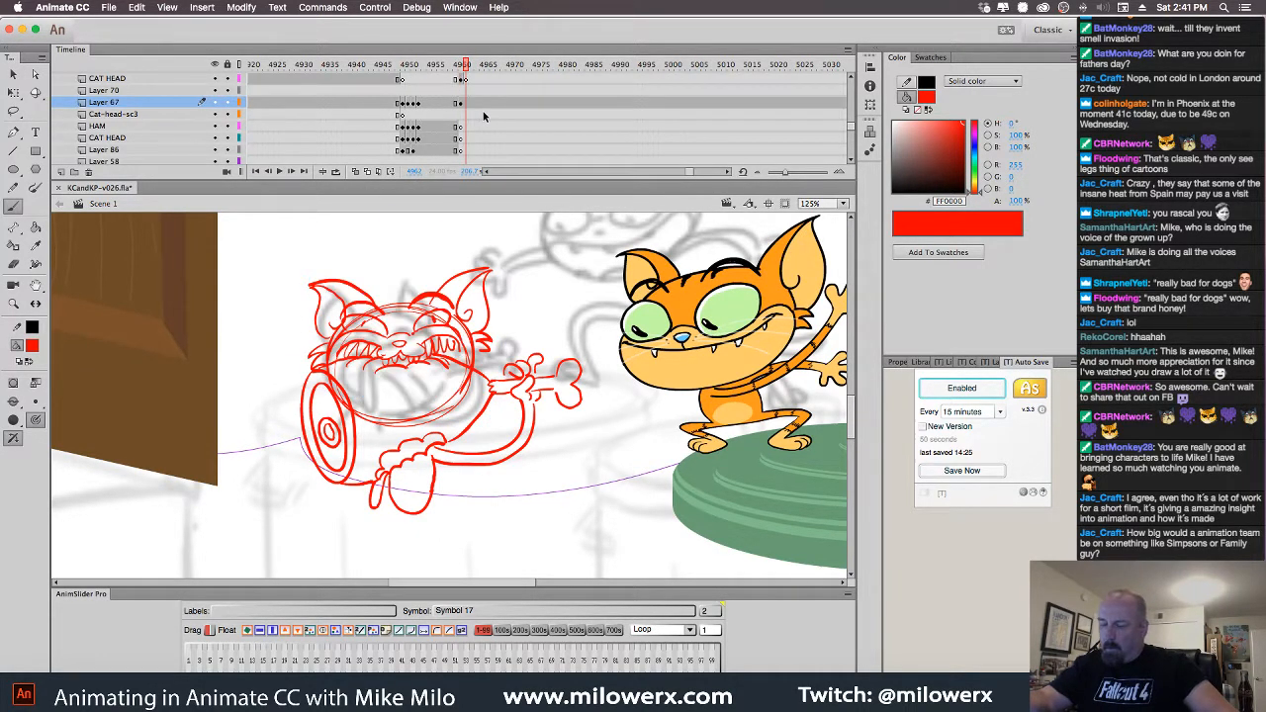
key("comma")
key("period")
key("comma")
key("period")
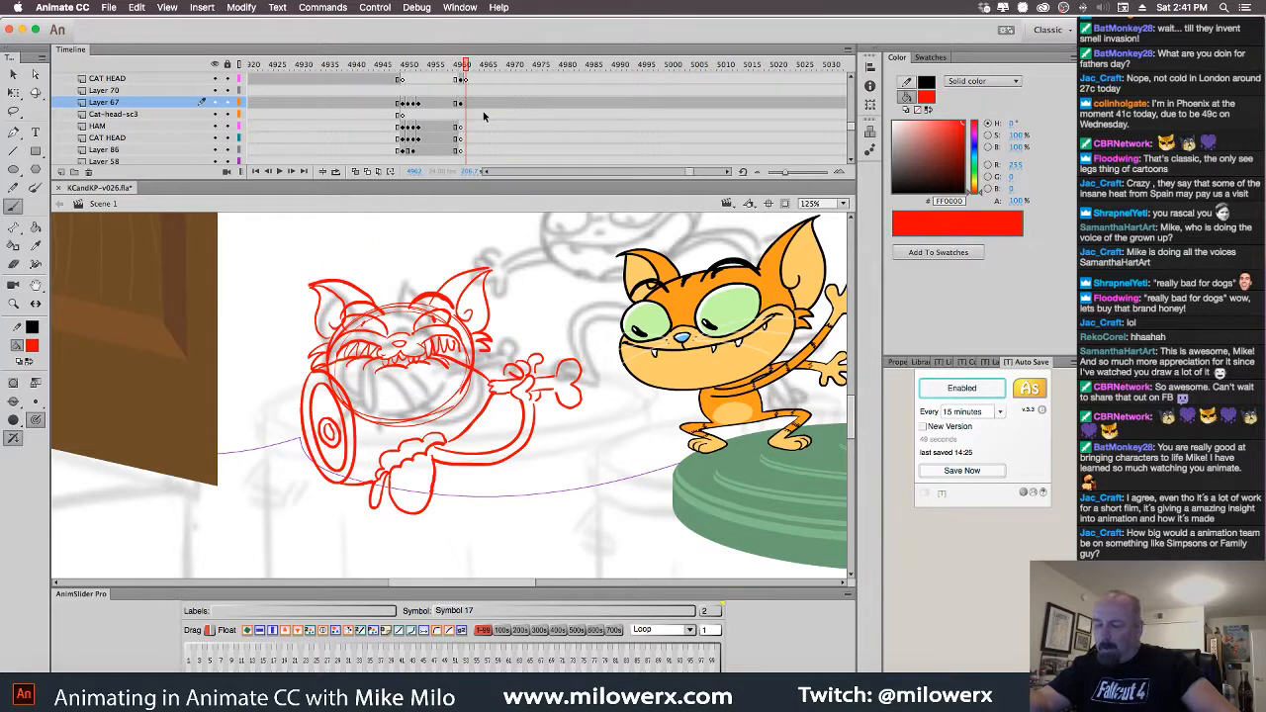
key("comma")
key("period")
key("comma")
key("period")
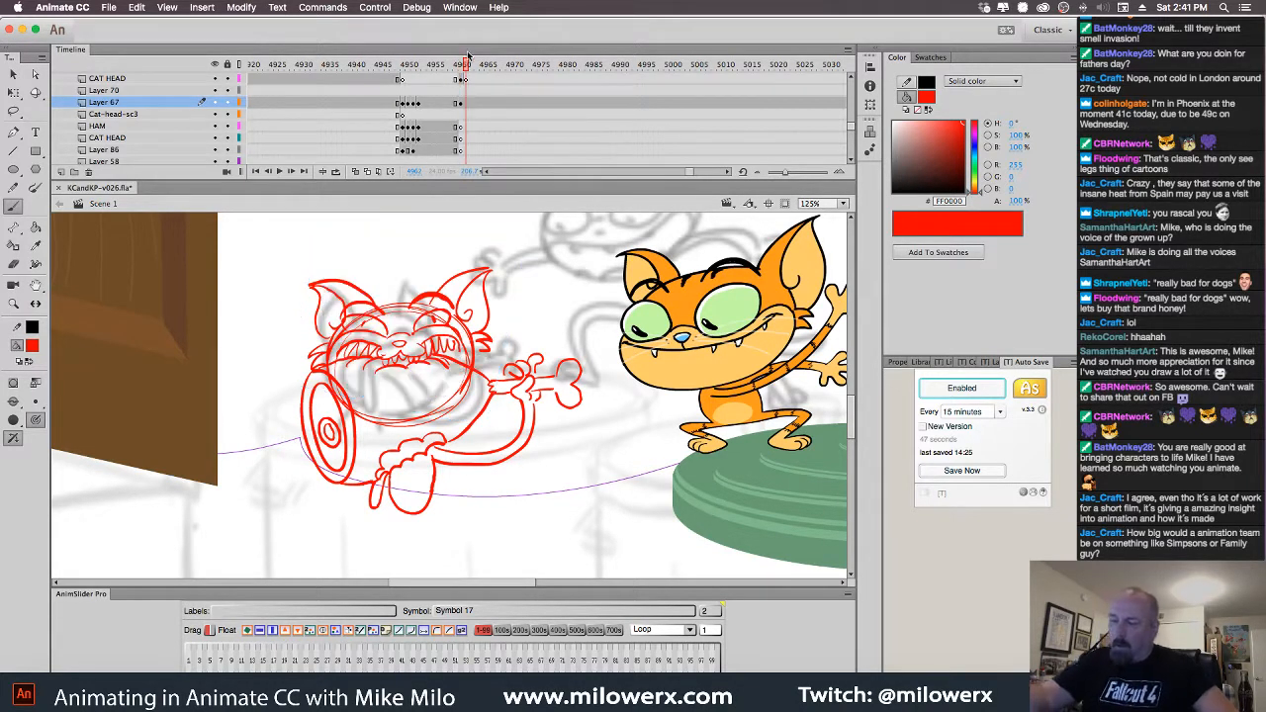
key("comma")
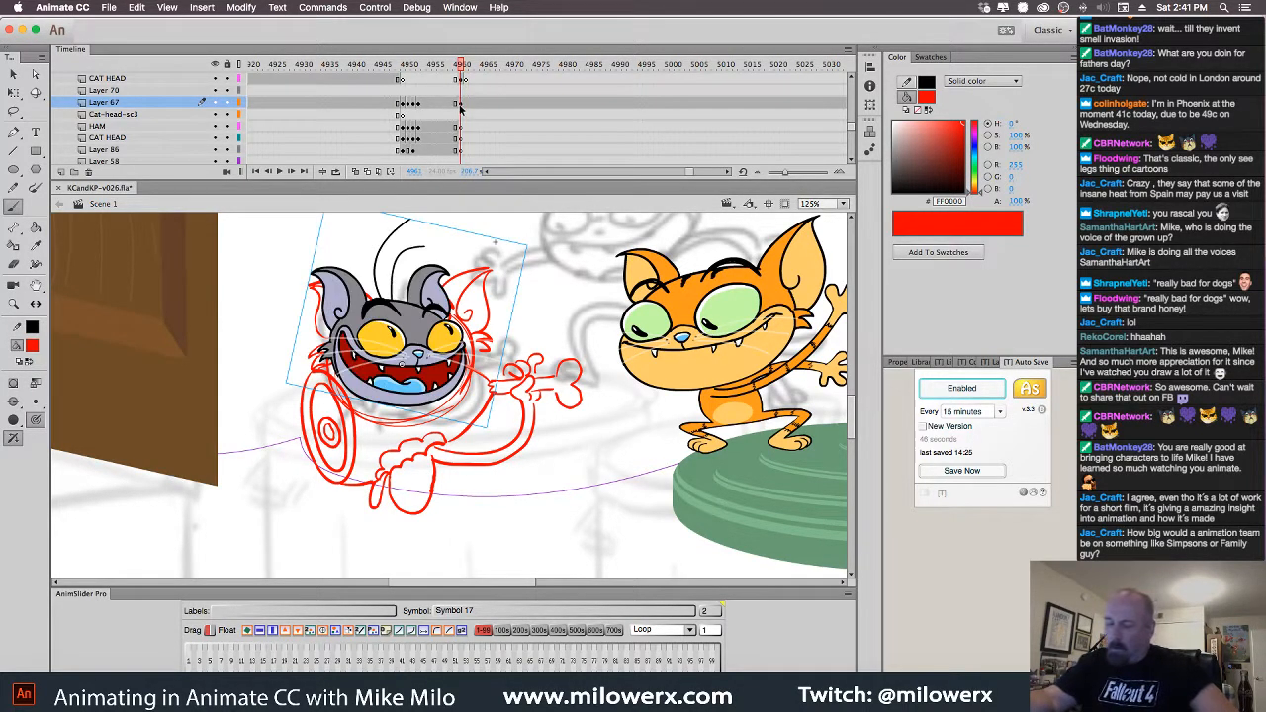
Hide CAT HEAD, create Layer 87, then show and select CAT HEAD again
left_click(214, 78)
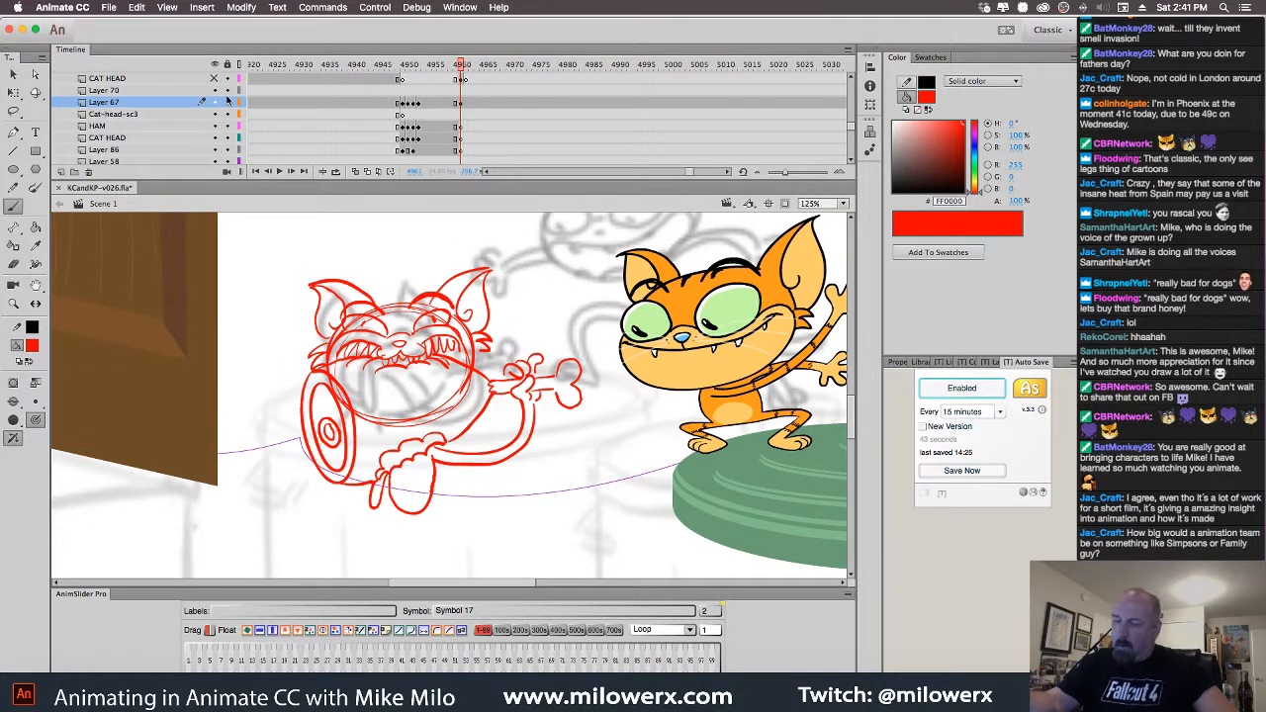
left_click(61, 172)
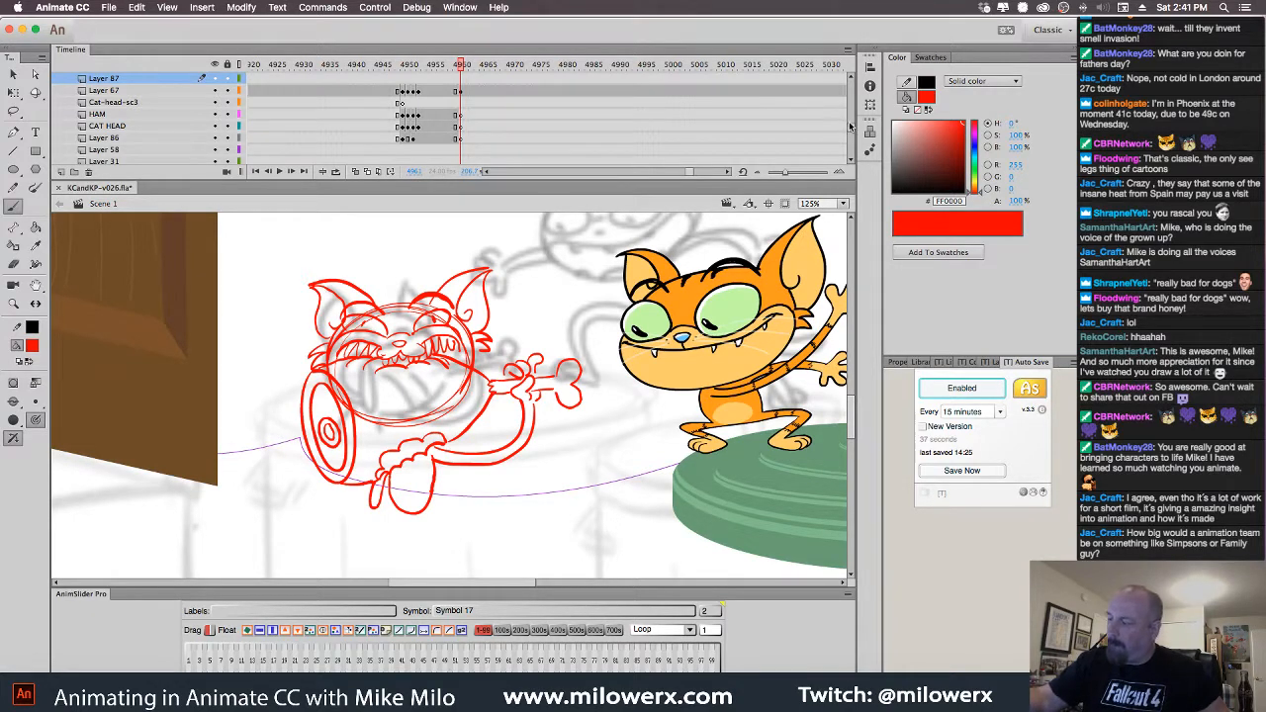
scroll(851, 126, "up", 3)
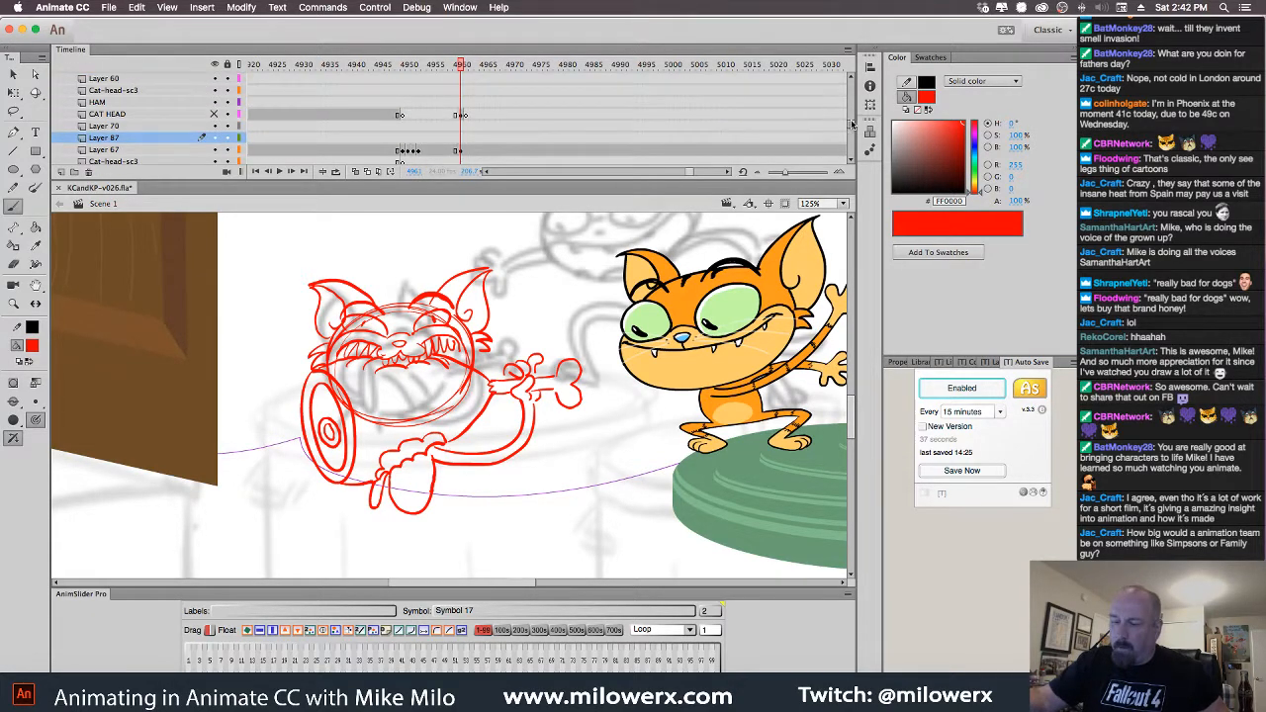
left_click(215, 115)
left_click(465, 117)
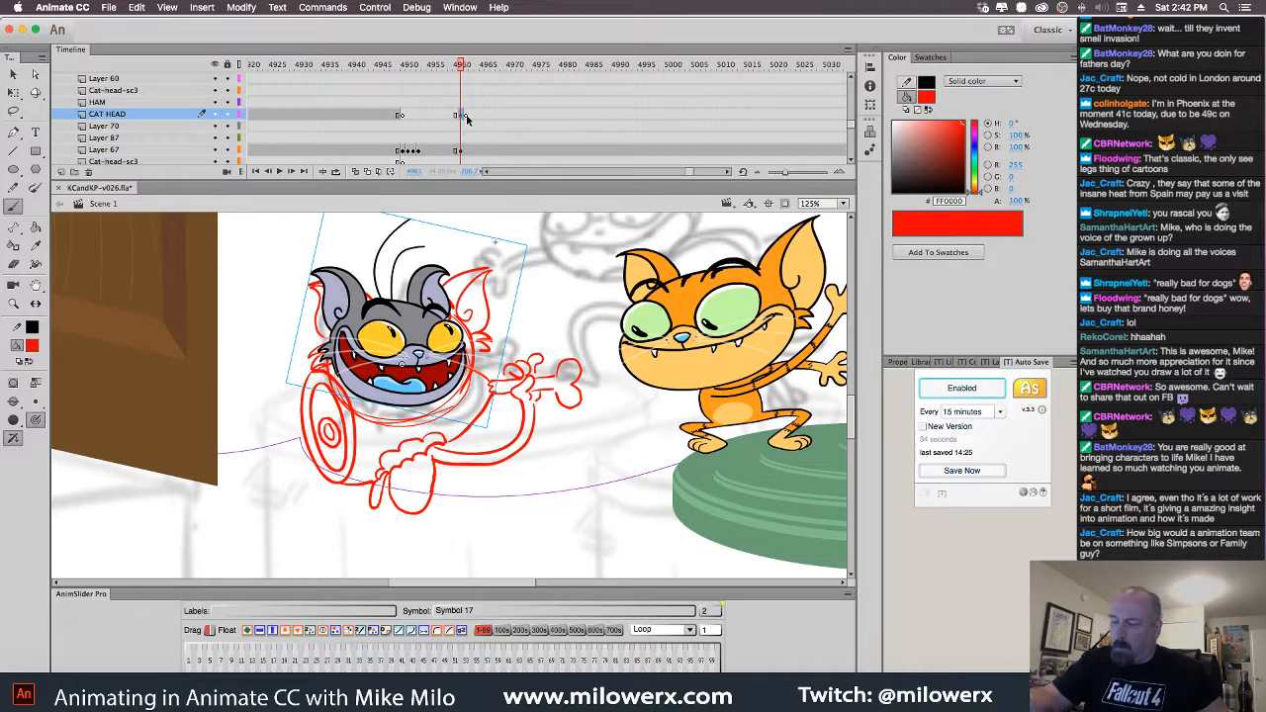
Move the grey cat head left over the door and set the fill colour to black
left_click_drag(446, 326, 251, 315)
left_click(460, 150)
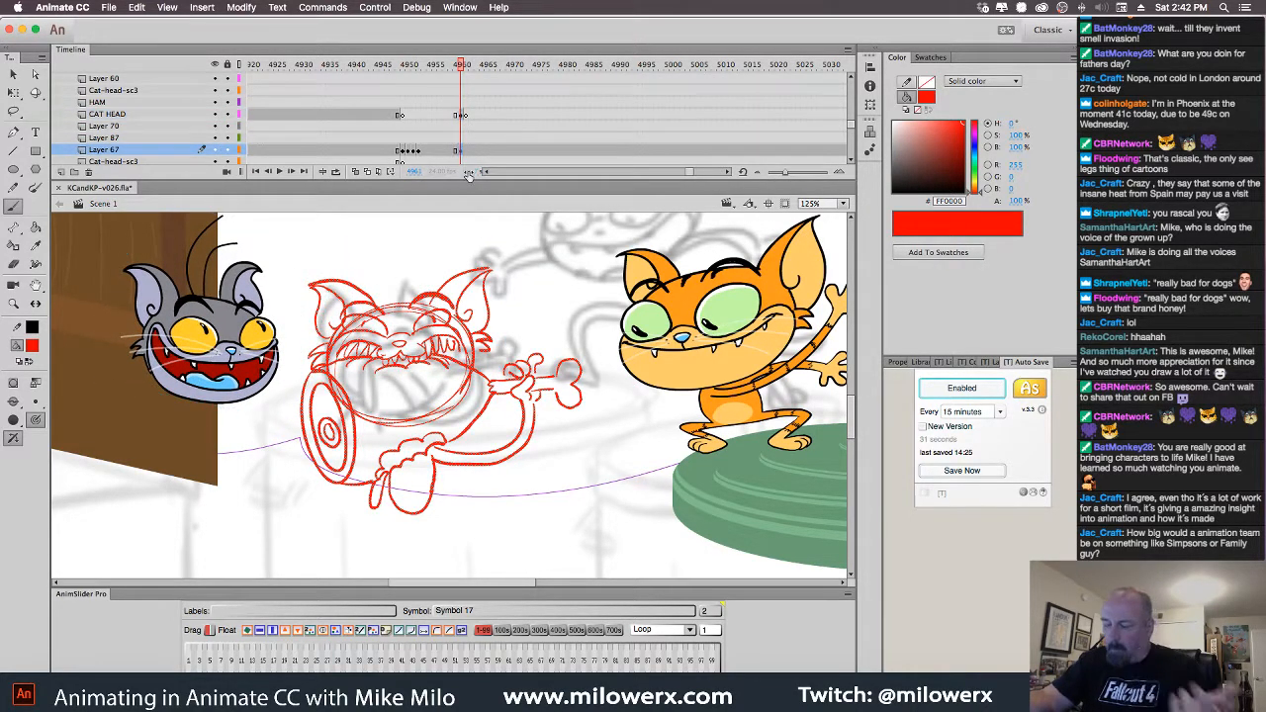
left_click(463, 138)
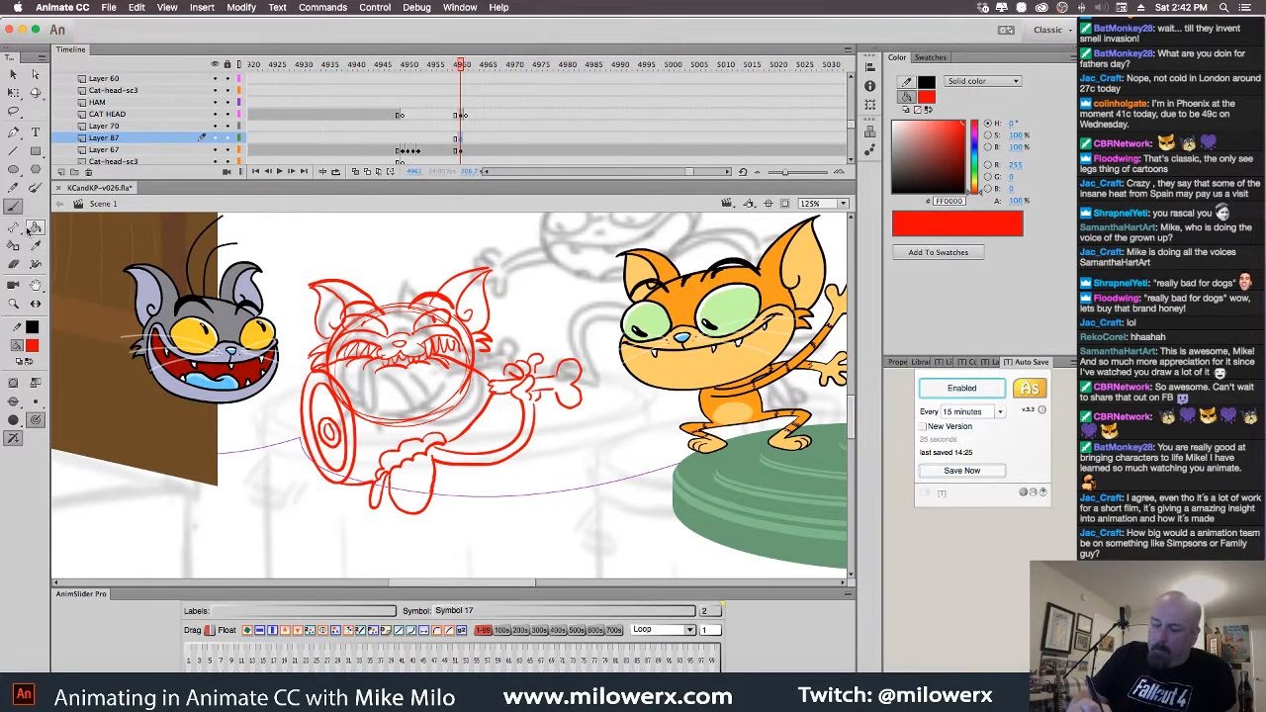
left_click(32, 345)
left_click(75, 393)
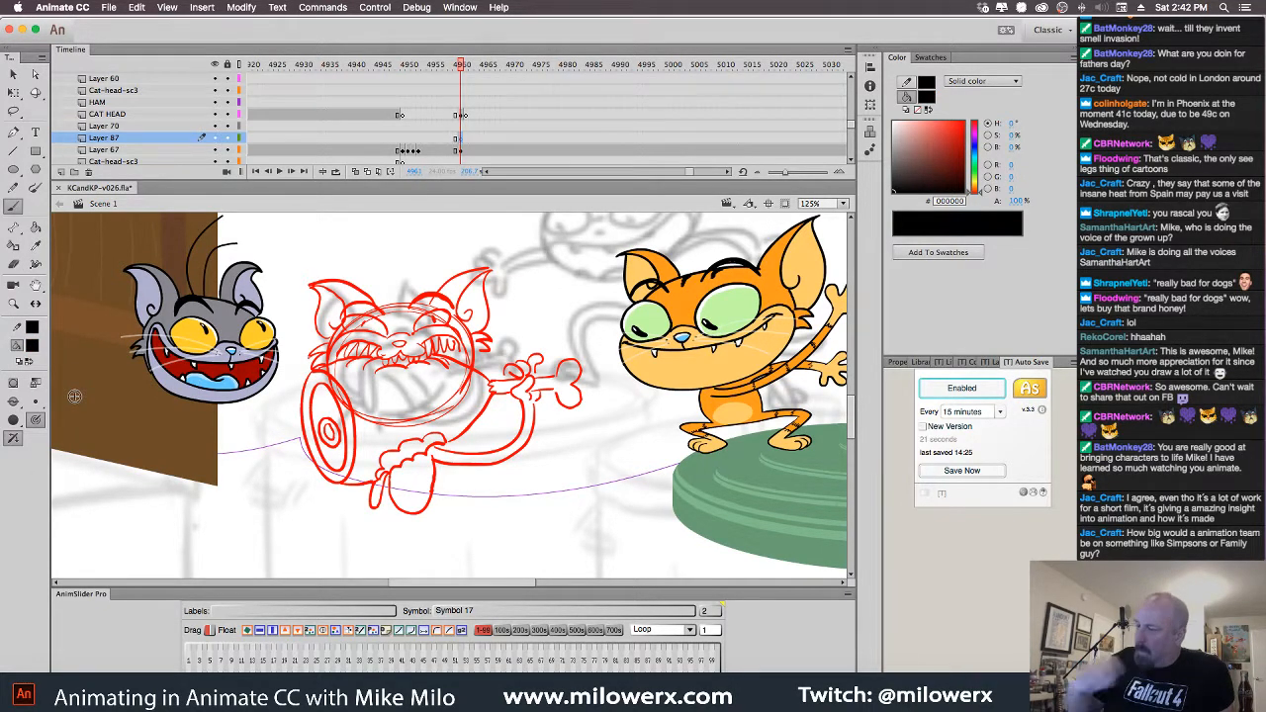
Recolour Layer 67's rough sketch light blue (#99CCFF) and lock Layer 67
left_click(461, 151)
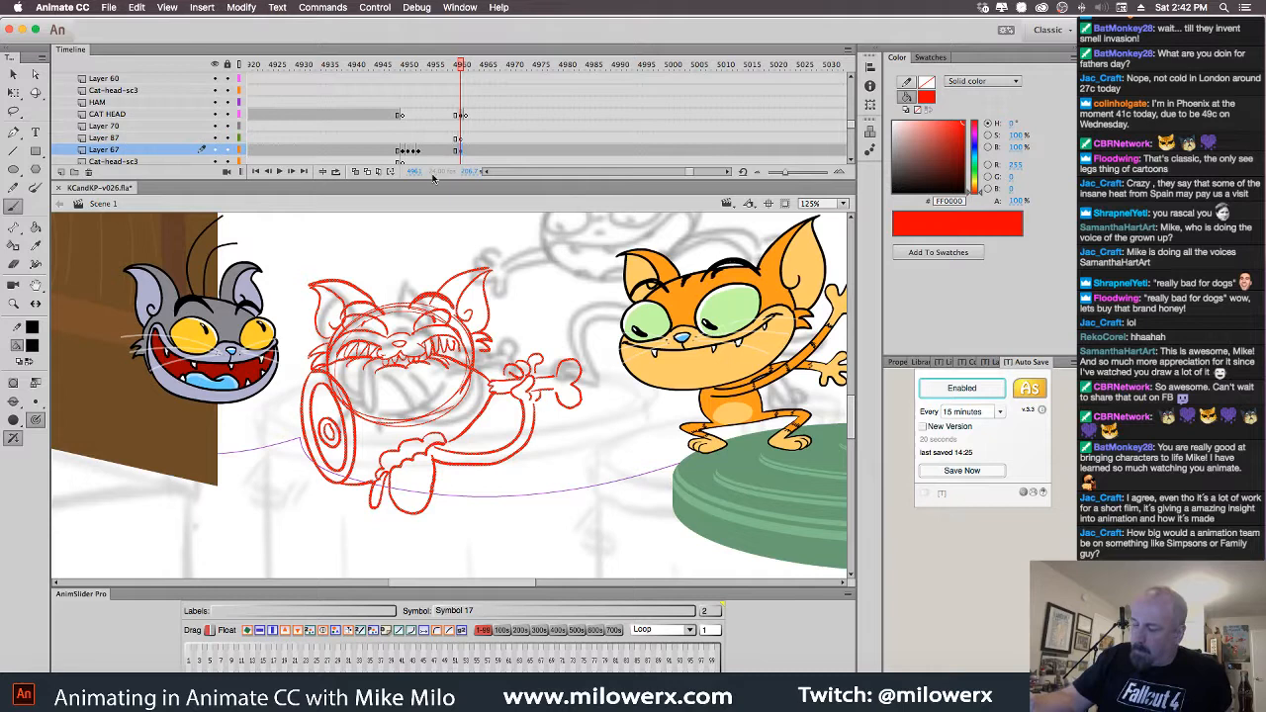
left_click(32, 348)
left_click(136, 490)
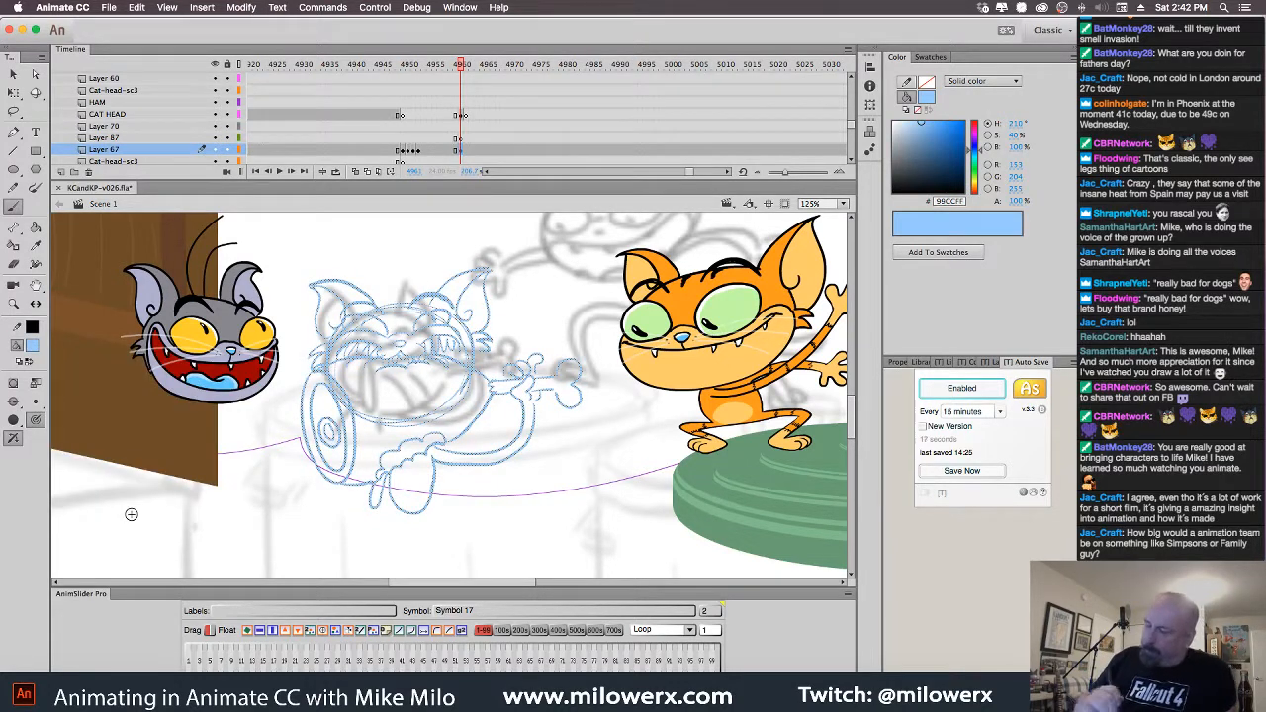
left_click(229, 150)
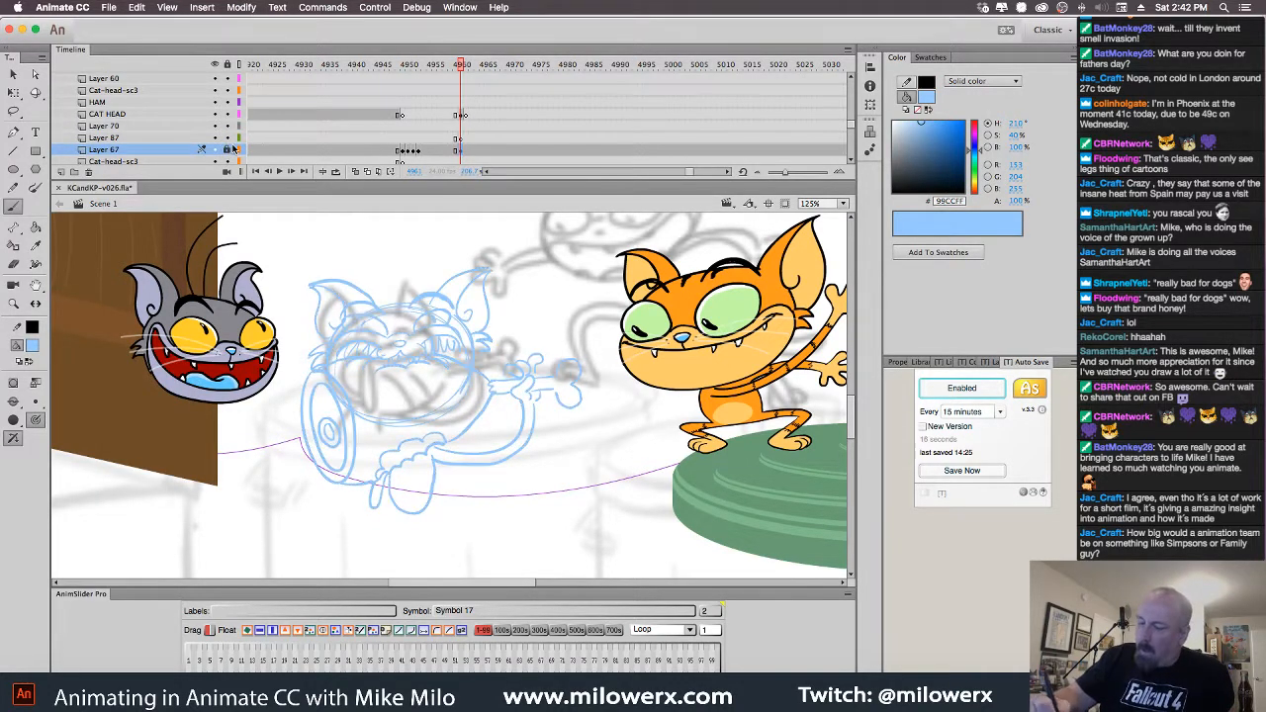
Make red the drawing colour on Layer 87 and zoom to 250%
left_click(461, 137)
left_click(32, 347)
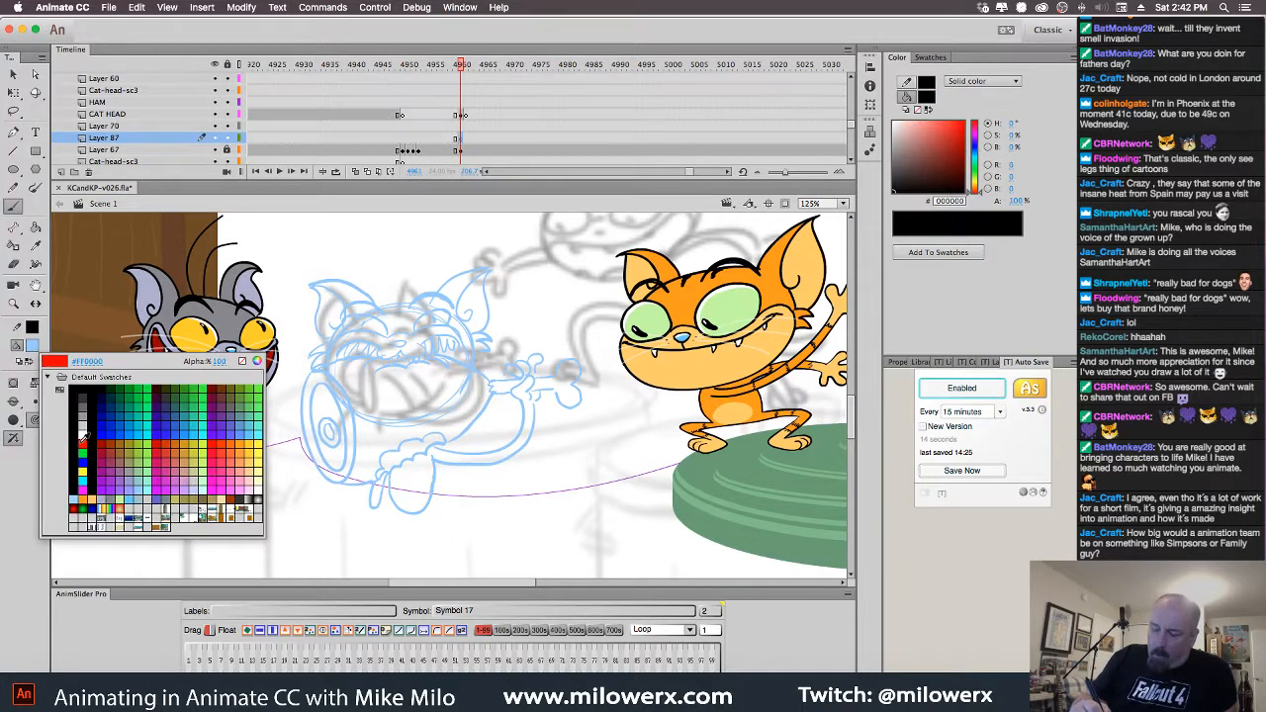
left_click(82, 442)
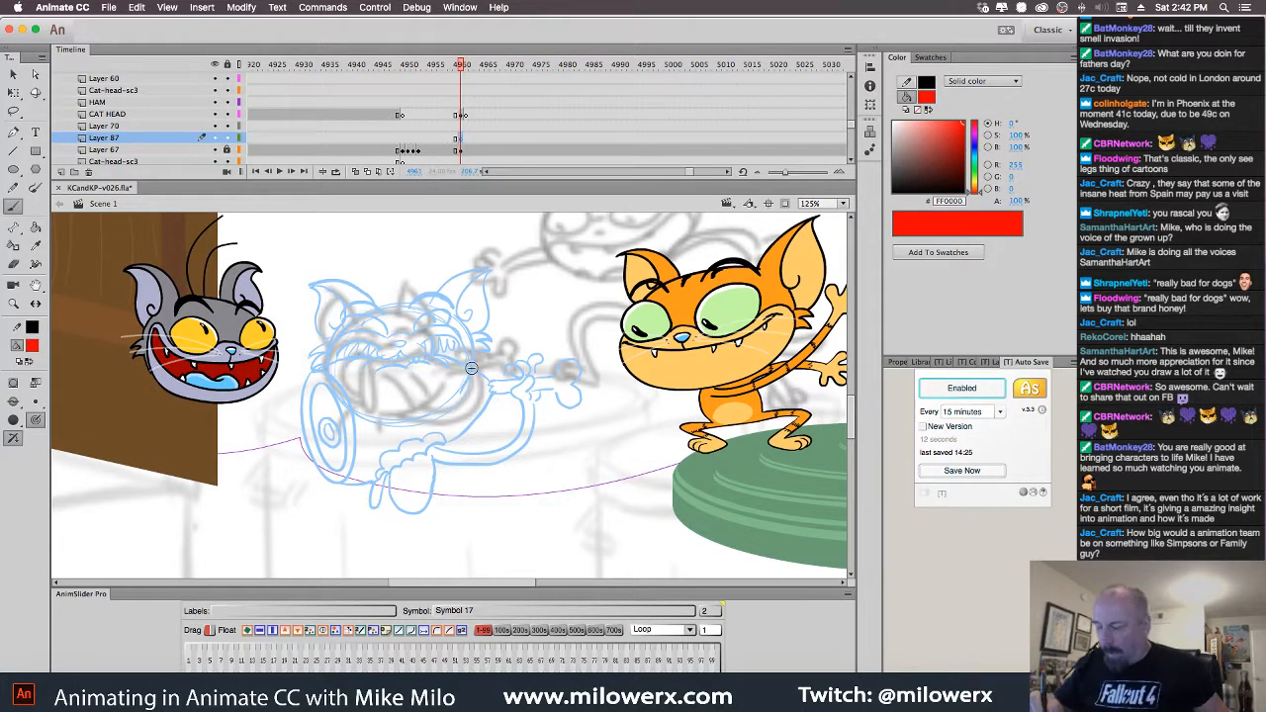
key("super+equal")
Pan to the sketch and draw a red ellipse around its eye
left_click_drag(501, 396, 725, 468)
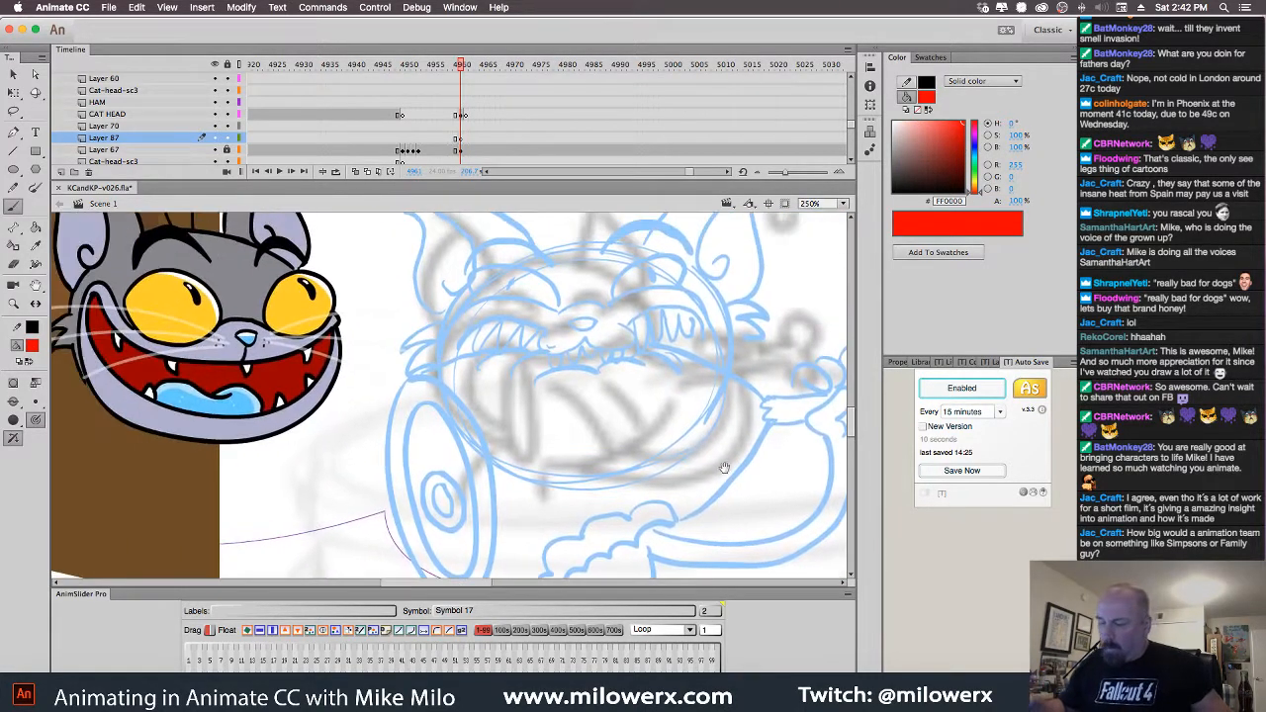
left_click_drag(695, 425, 696, 458)
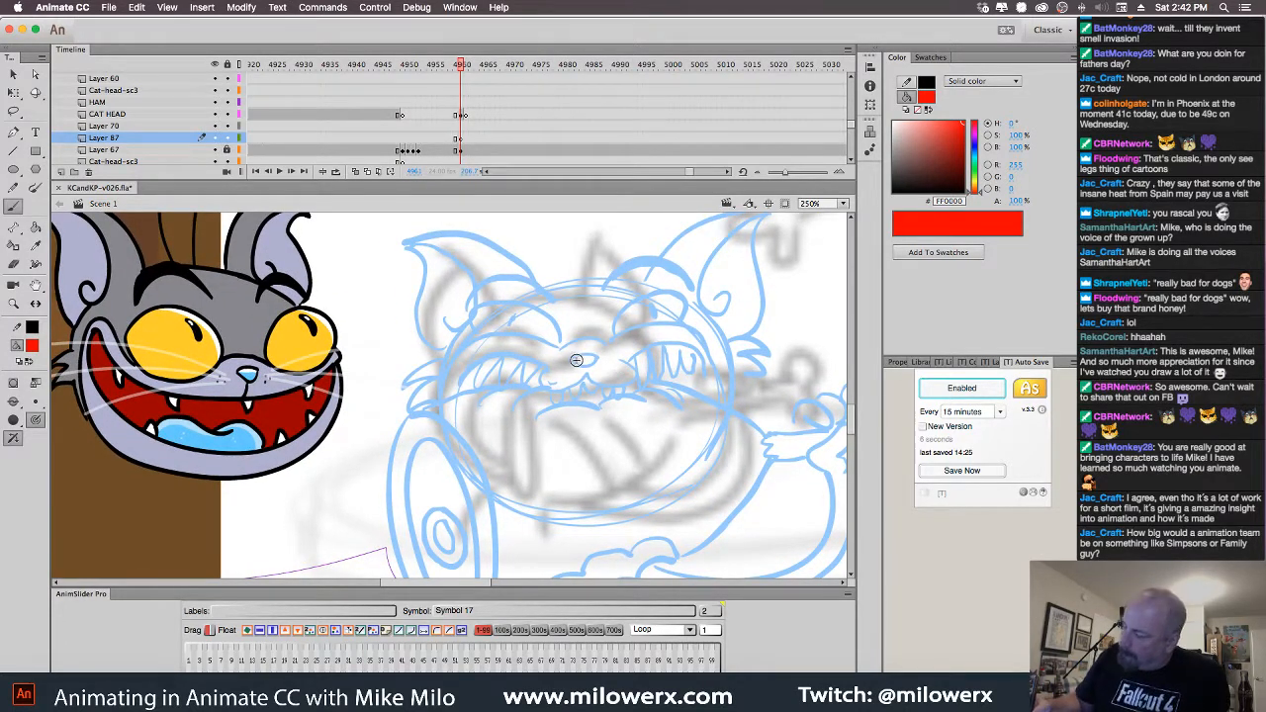
left_click_drag(598, 358, 573, 363)
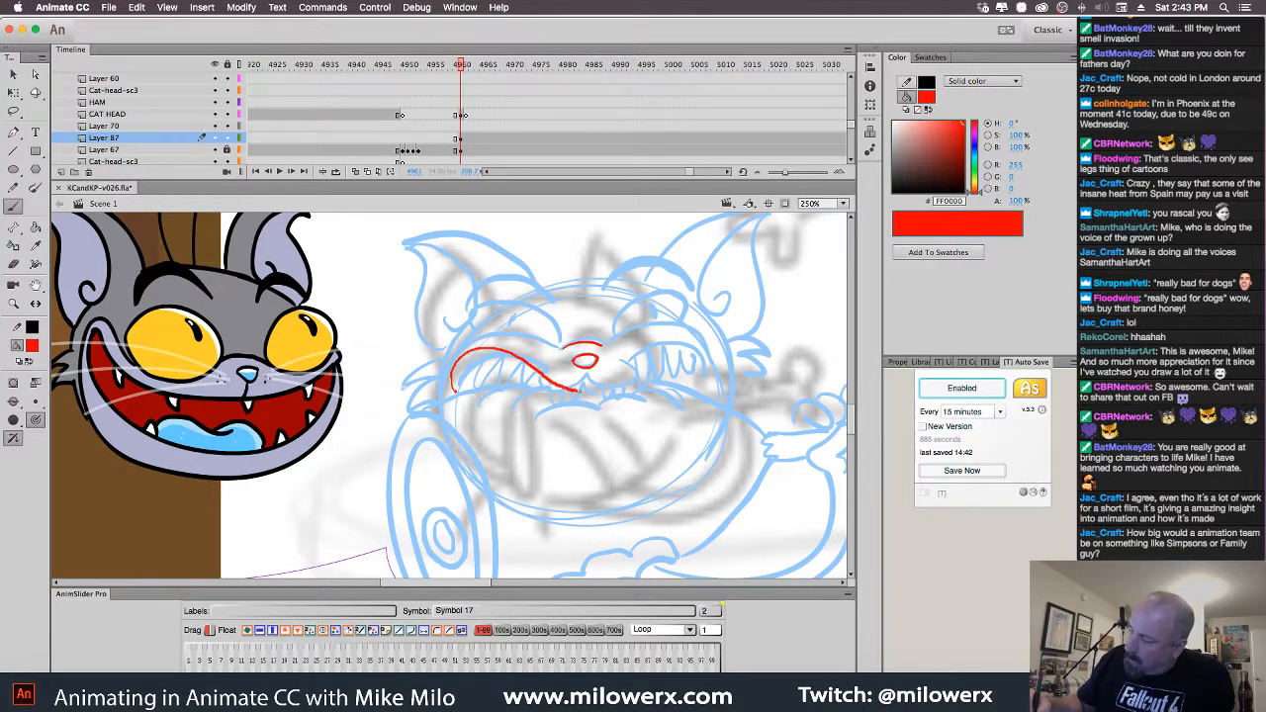
Undo two trial red mouth strokes and move the CAT HEAD layer below Layer 87
left_click_drag(577, 390, 664, 345)
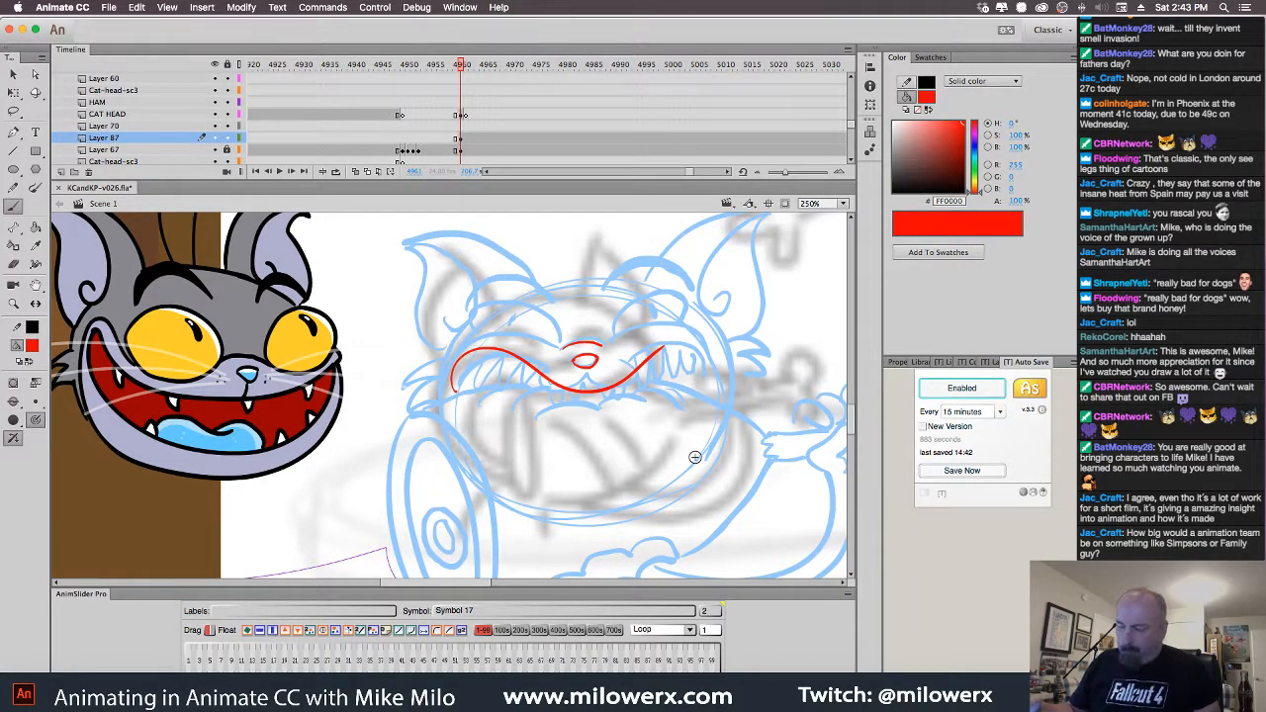
key("super+z")
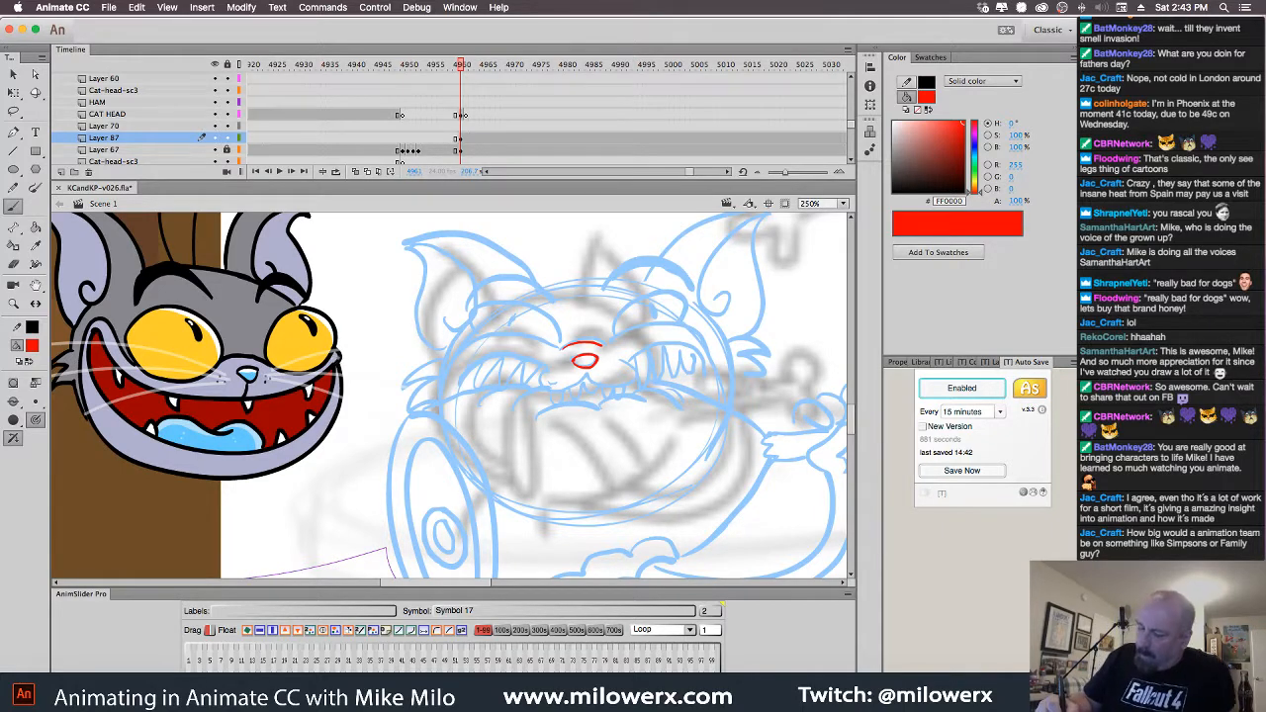
mouse_move(335, 364)
left_mouse_down()
mouse_move(285, 390)
mouse_move(184, 397)
mouse_move(124, 364)
mouse_move(99, 329)
left_mouse_up()
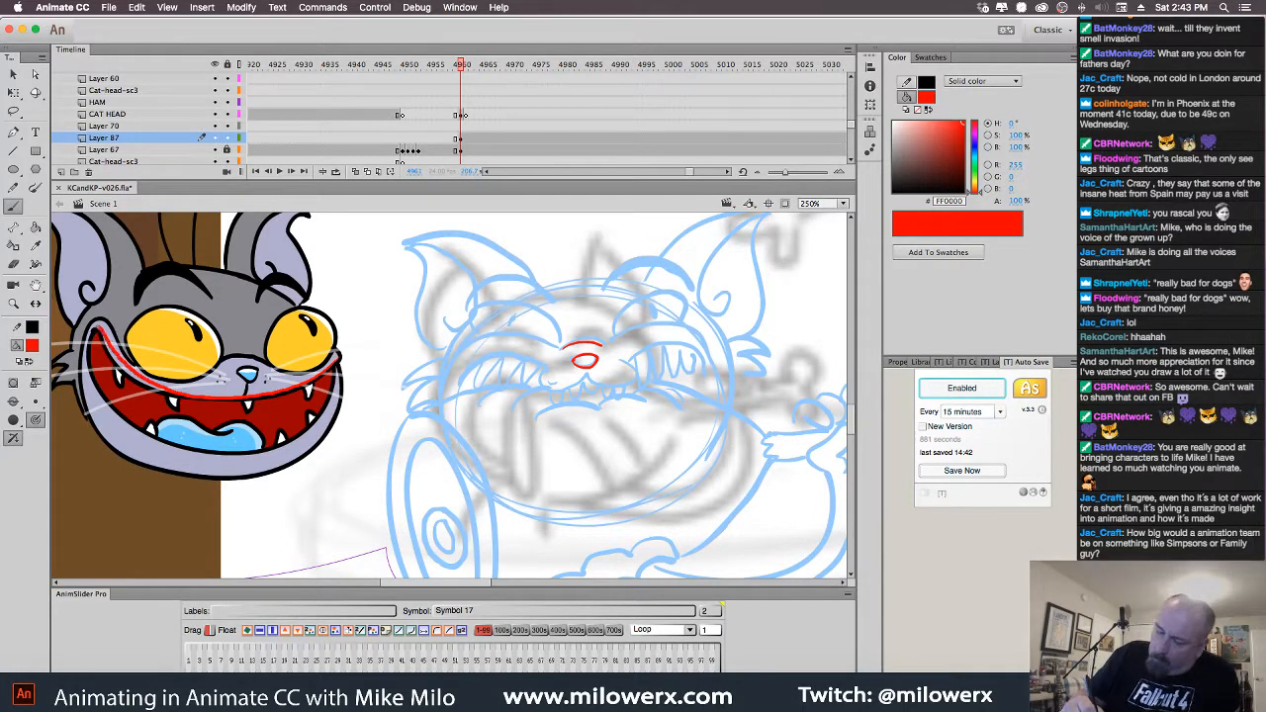
key("super+z")
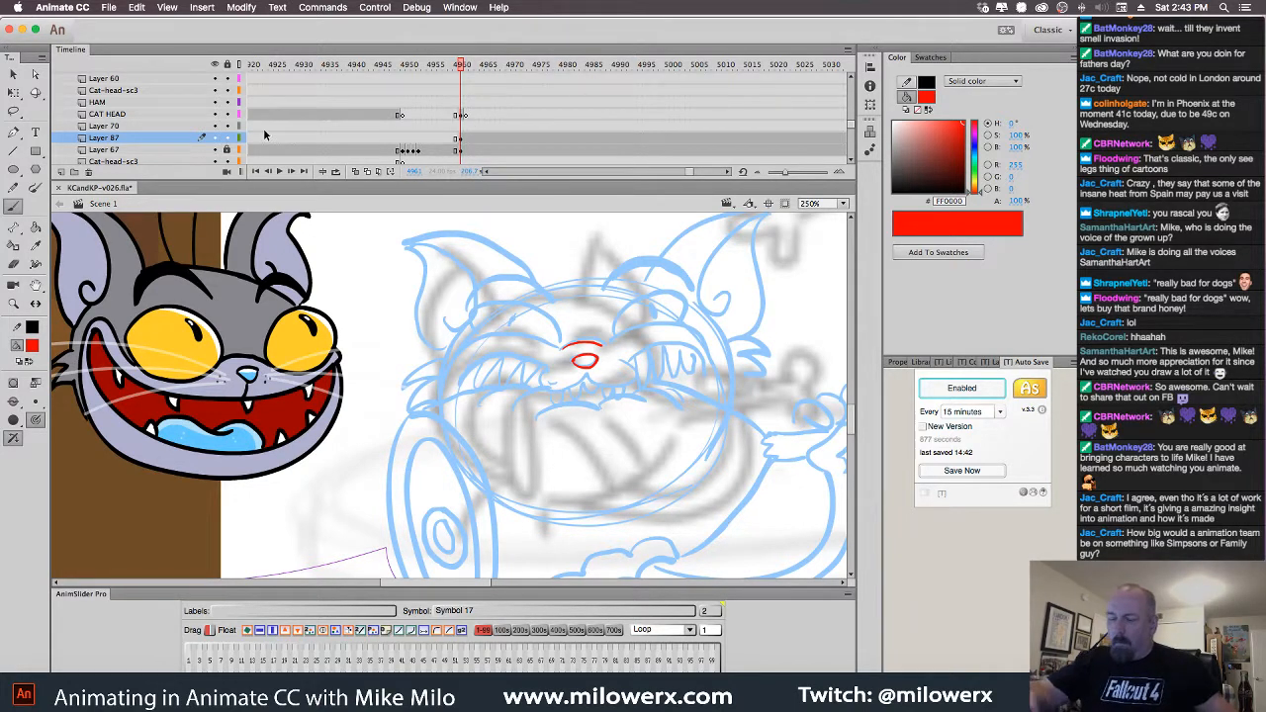
left_click_drag(109, 114, 109, 145)
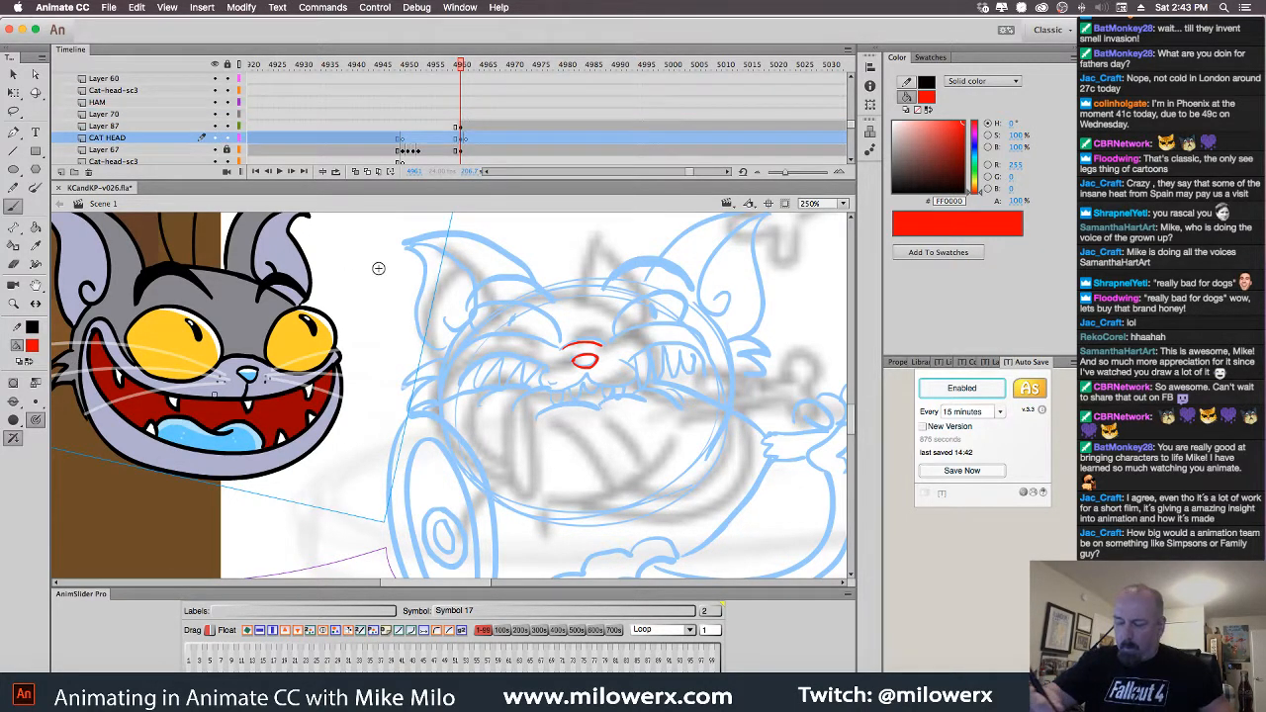
Clear the earlier red eye sketch from Layer 87's frame
left_click(462, 127)
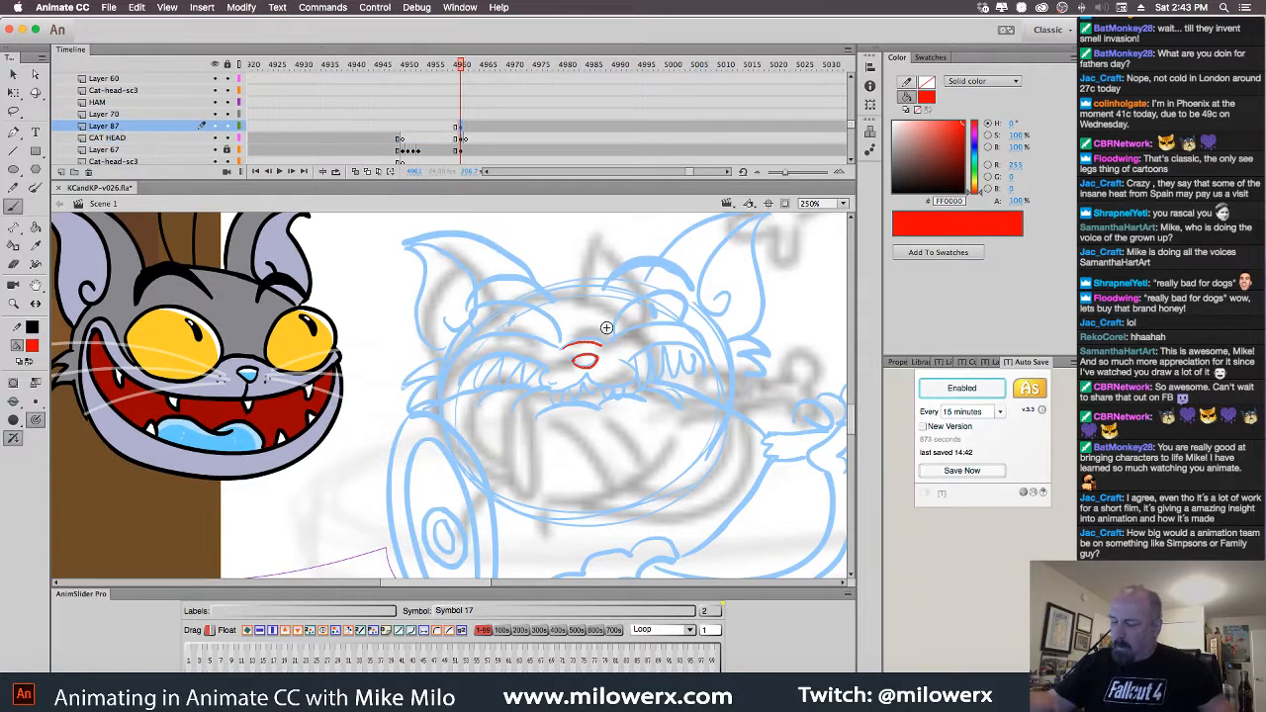
key("Delete")
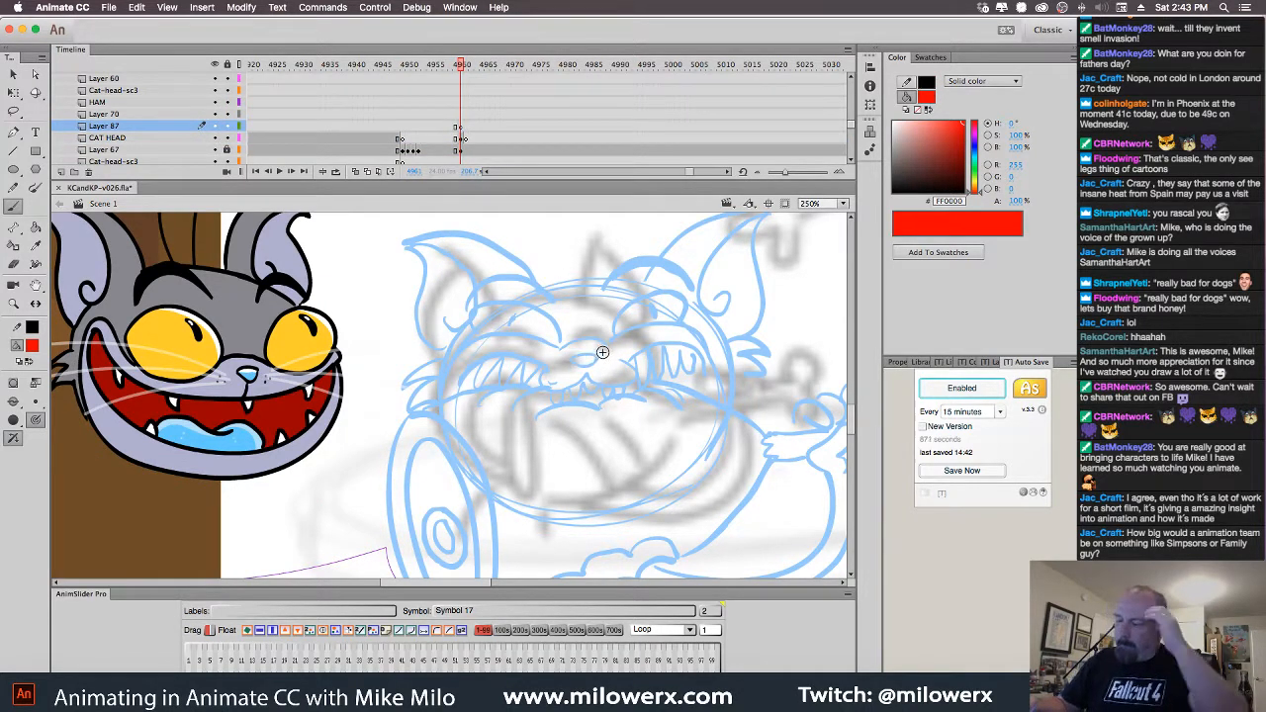
left_click(462, 130)
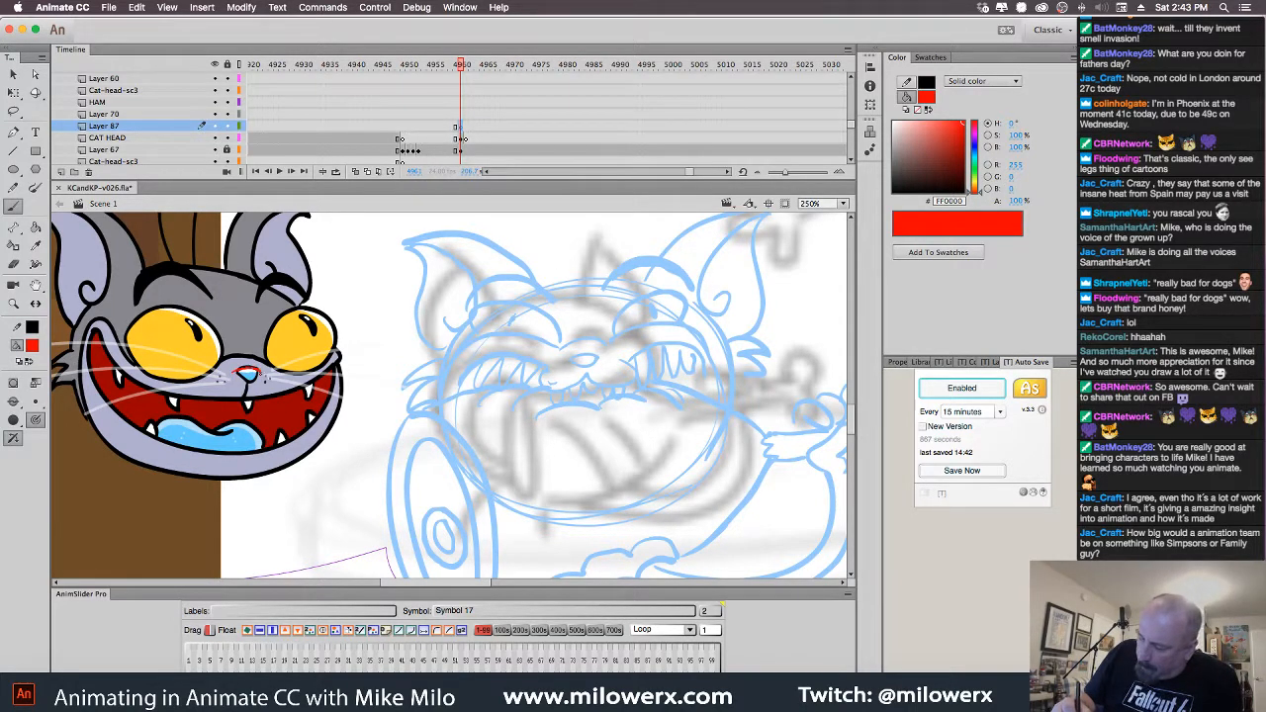
Trace the nose and mouth edges in red, then undo all those strokes
left_click_drag(261, 373, 235, 373)
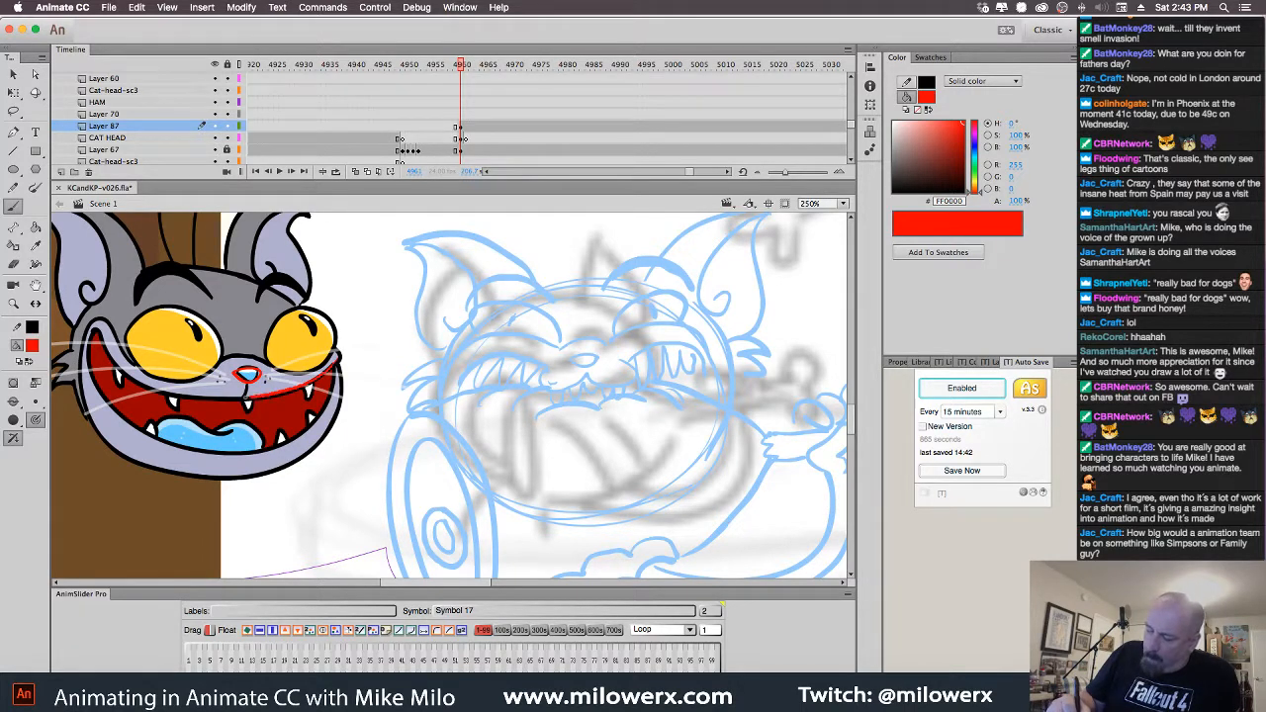
mouse_move(251, 399)
left_mouse_down()
mouse_move(168, 394)
mouse_move(109, 358)
left_mouse_up()
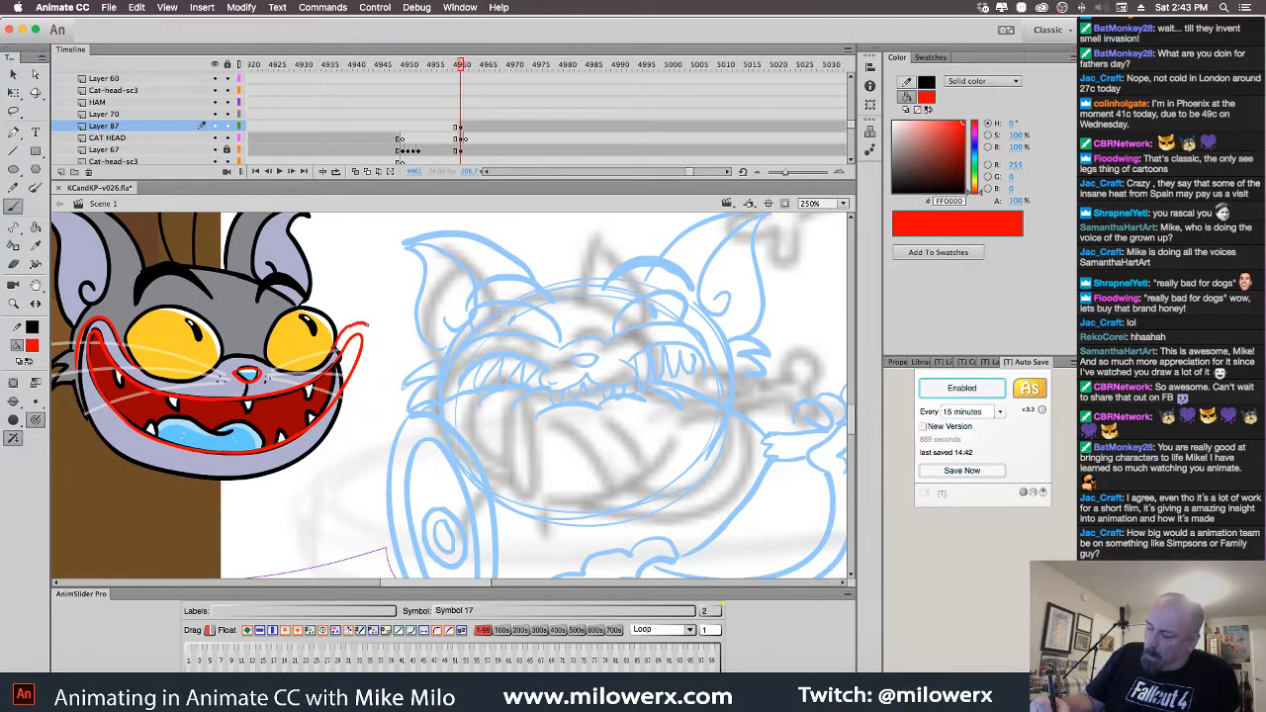
left_click_drag(366, 327, 361, 386)
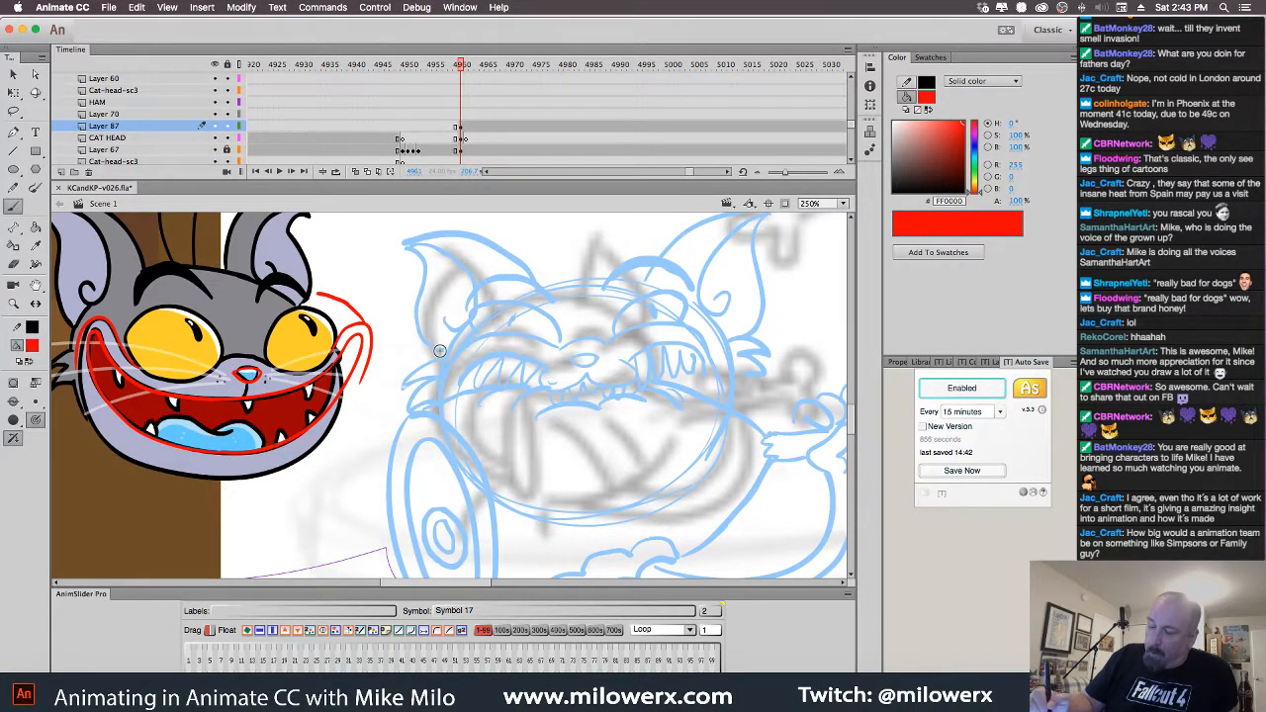
key("super+z")
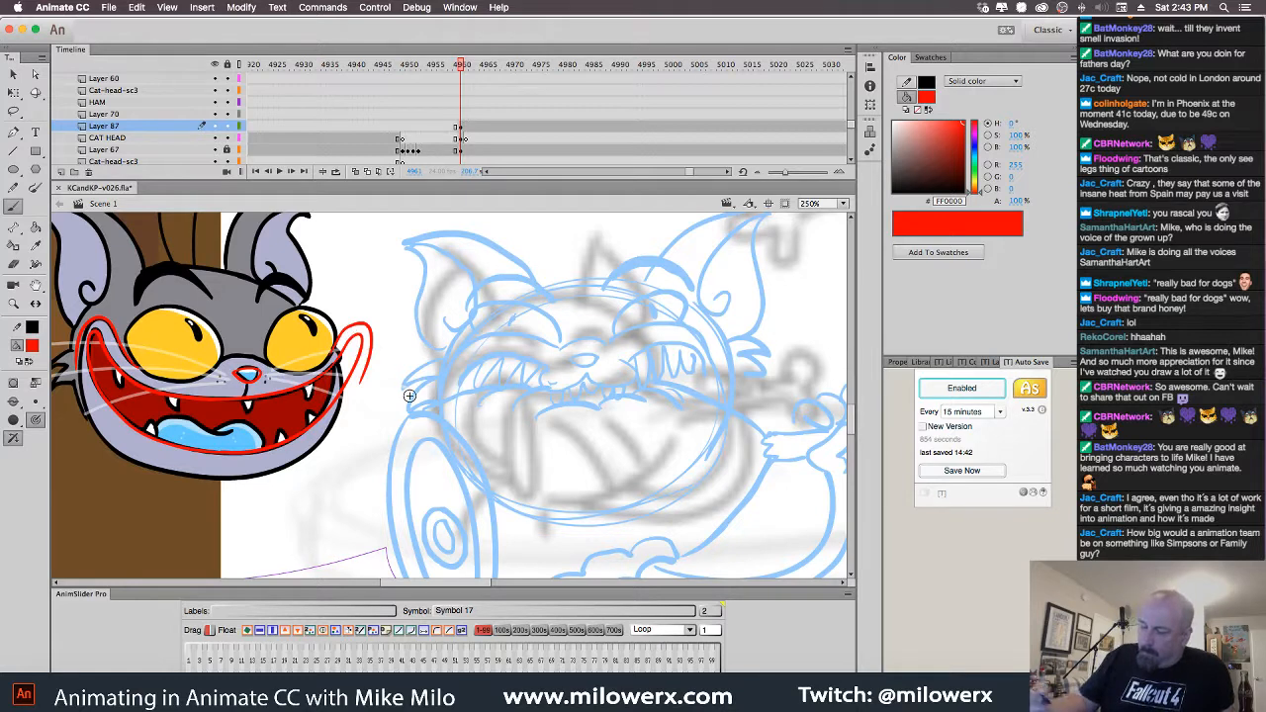
key("super+z")
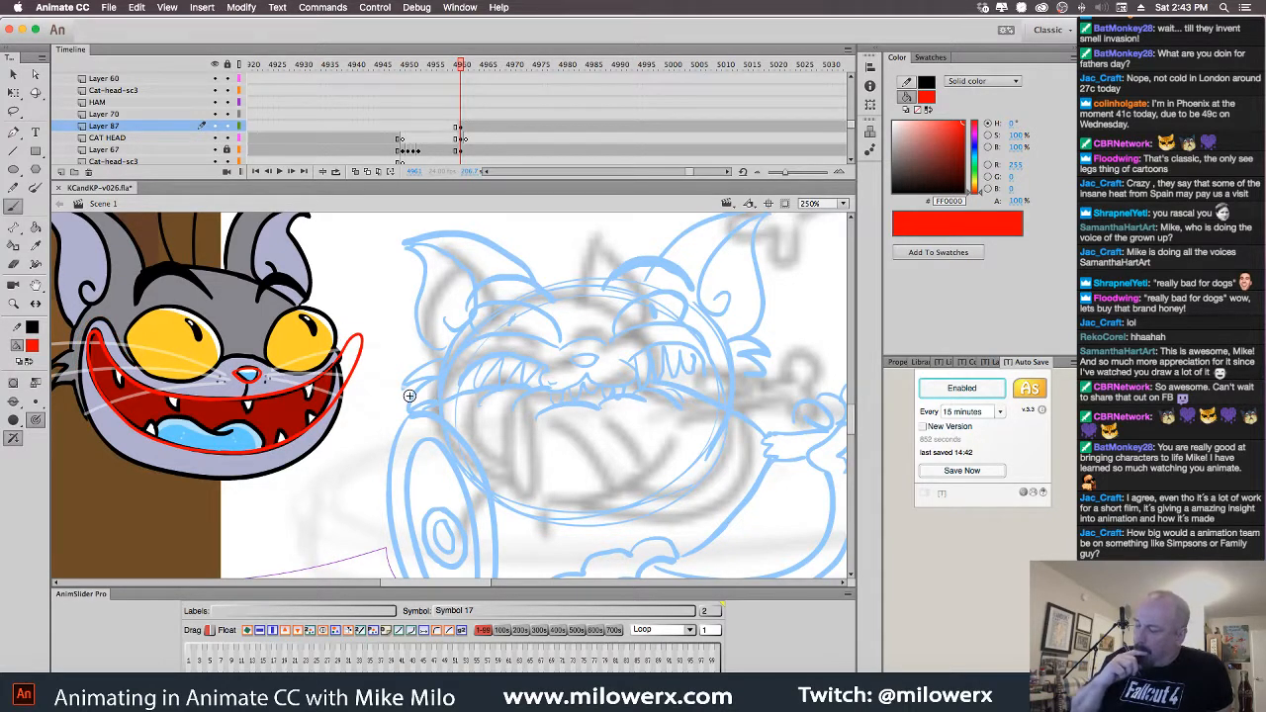
key("super+z")
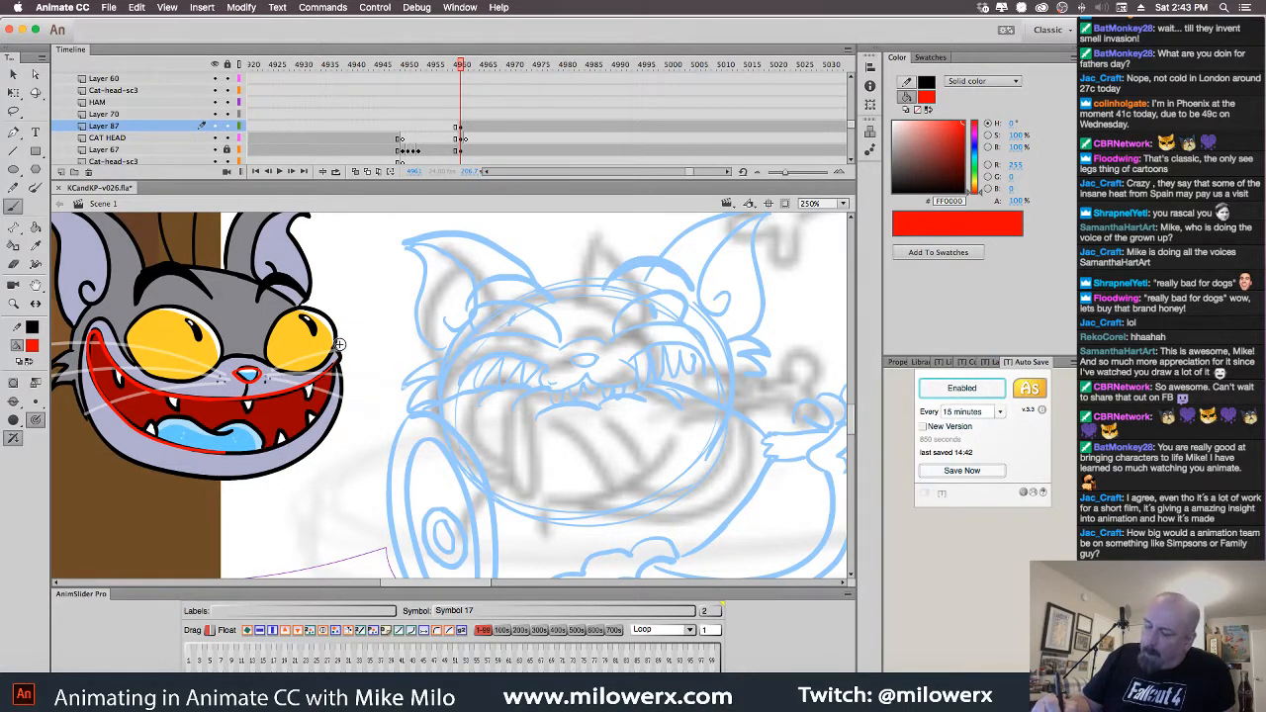
key("super+z")
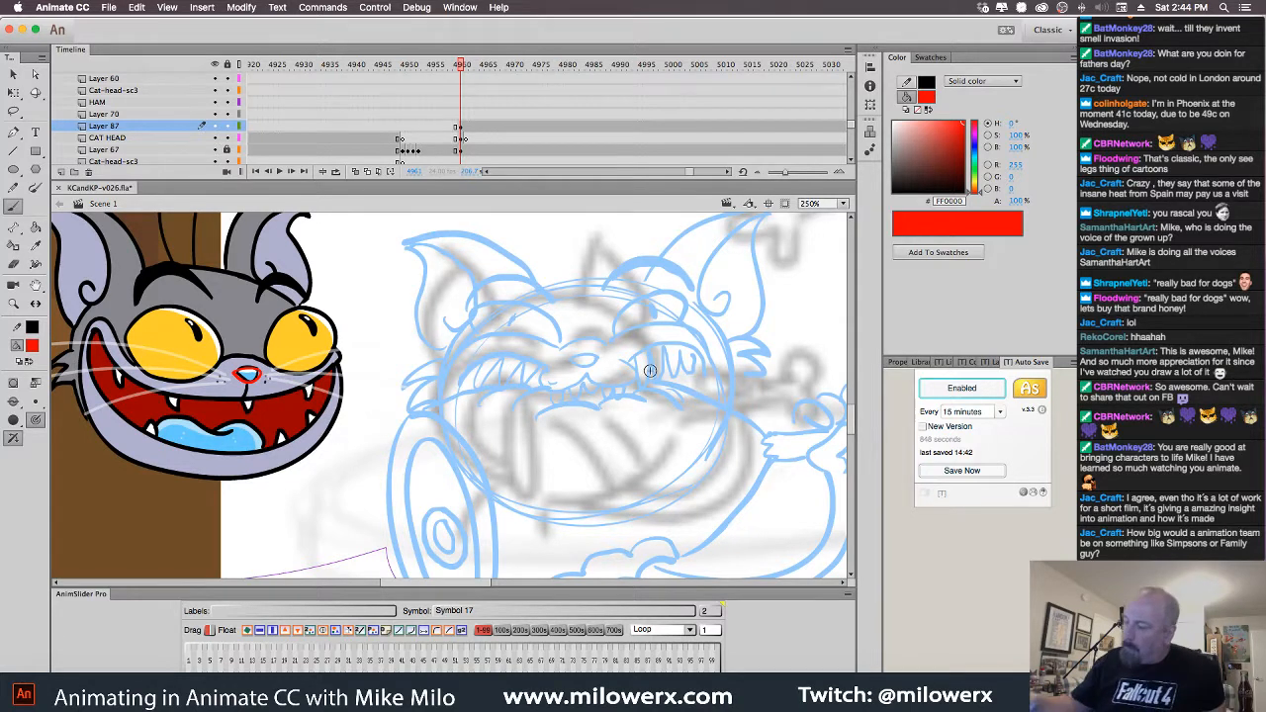
left_click_drag(705, 376, 676, 395)
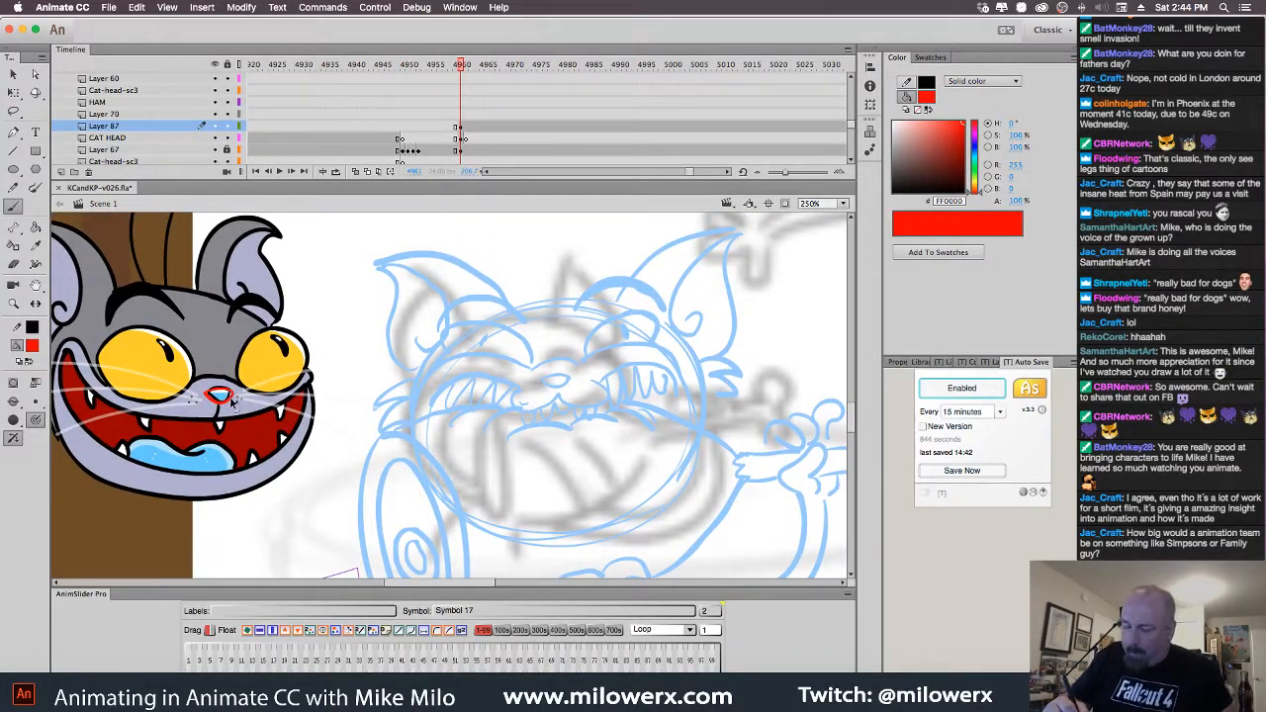
key("super+z")
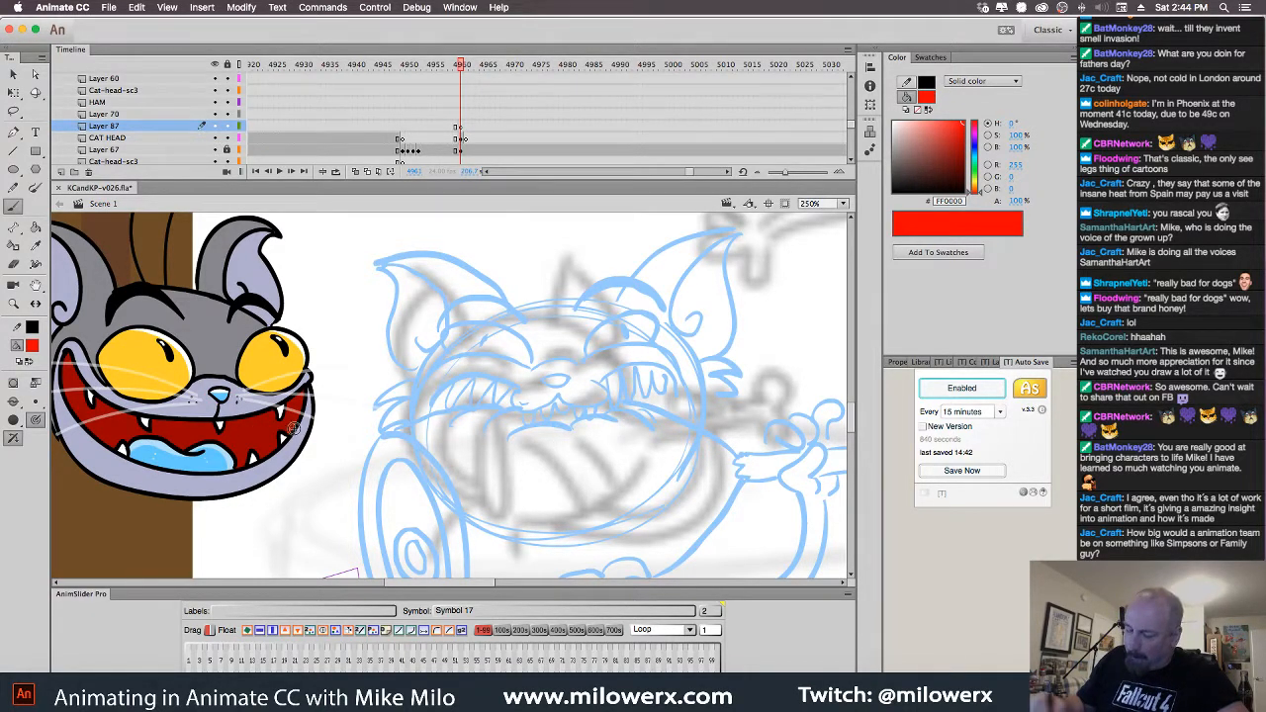
scroll(483, 439, "left", 3)
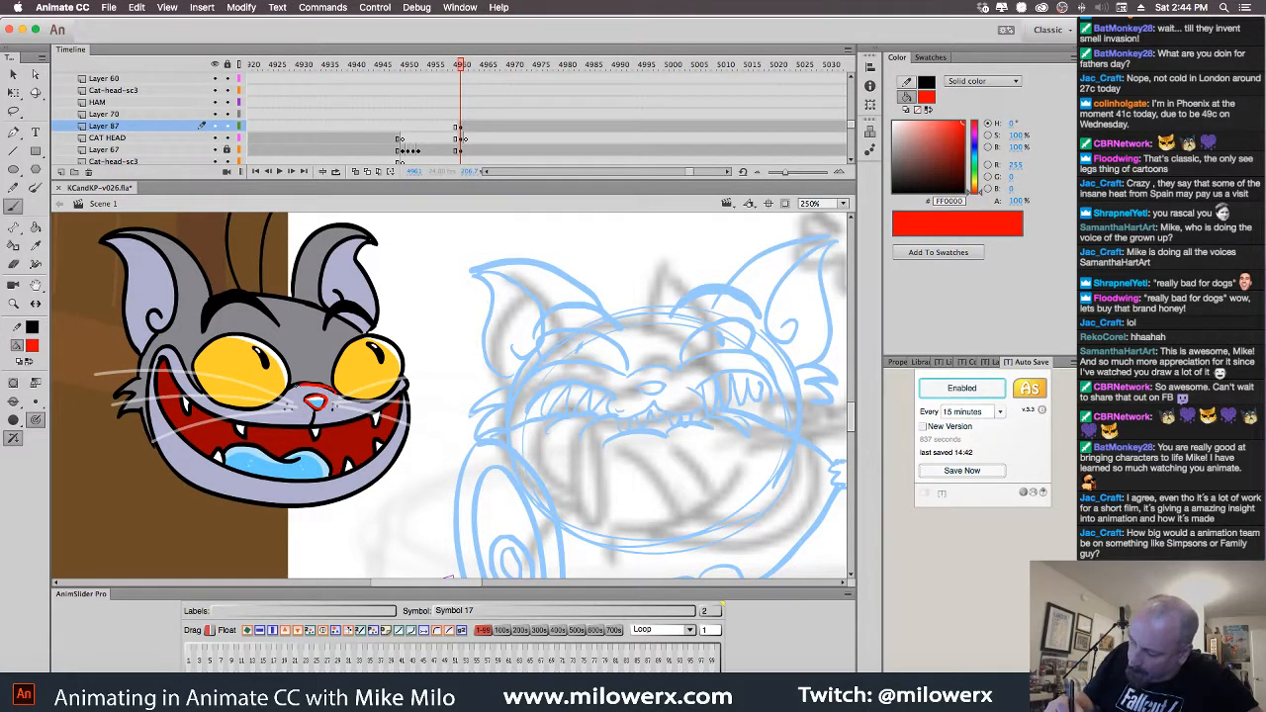
Trace the top and bottom edges of the cat's eyes in red
left_click_drag(291, 389, 201, 382)
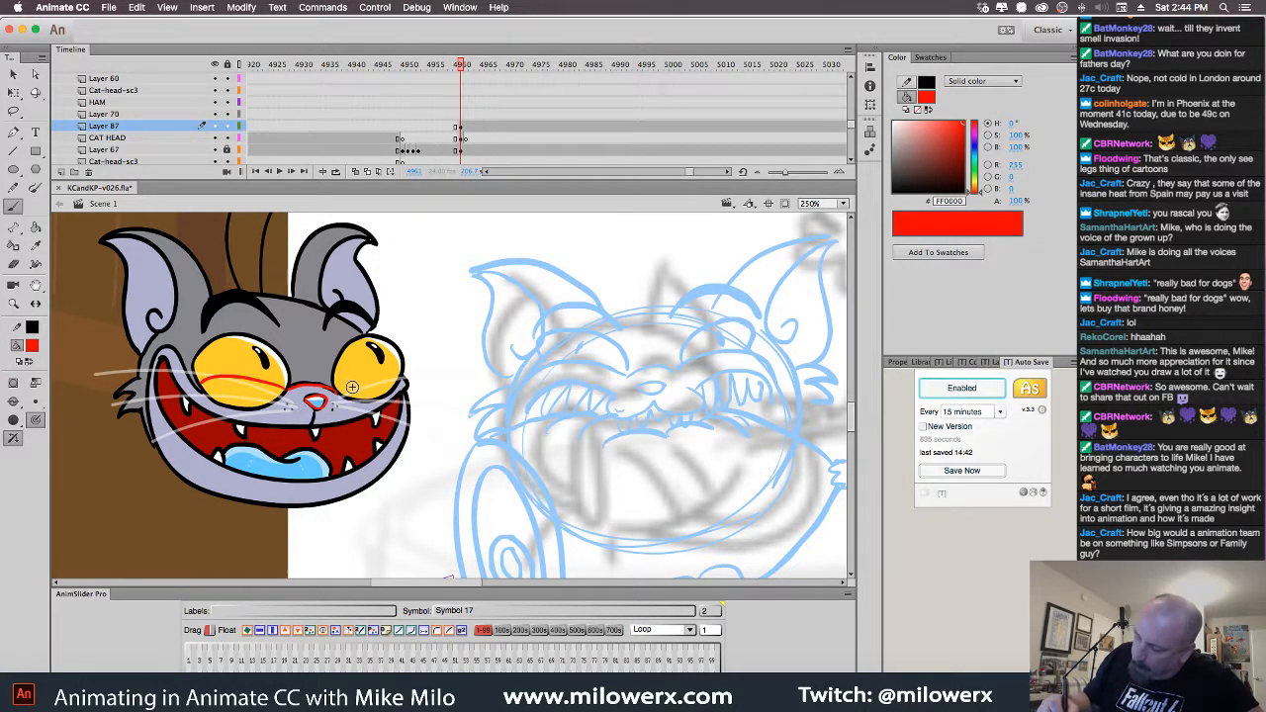
mouse_move(404, 367)
left_mouse_down()
mouse_move(340, 386)
mouse_move(335, 359)
mouse_move(349, 341)
mouse_move(402, 364)
left_mouse_up()
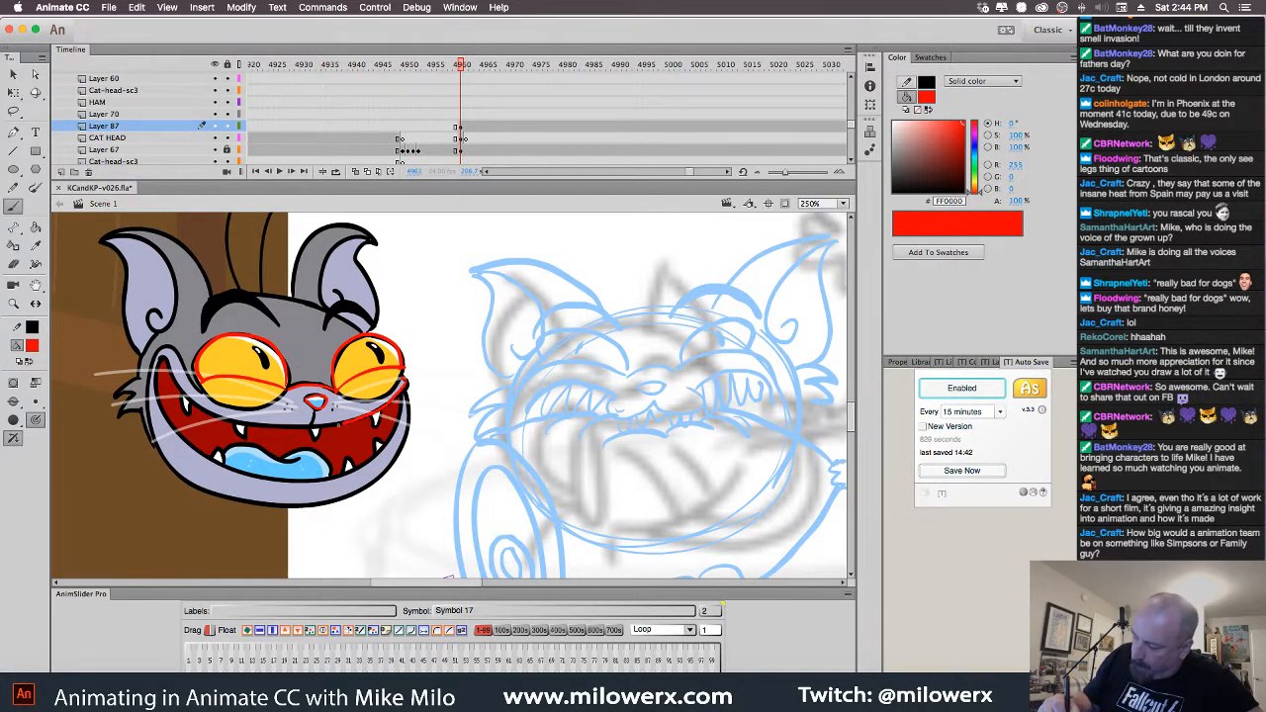
mouse_move(343, 425)
left_mouse_down()
mouse_move(257, 428)
mouse_move(184, 393)
left_mouse_up()
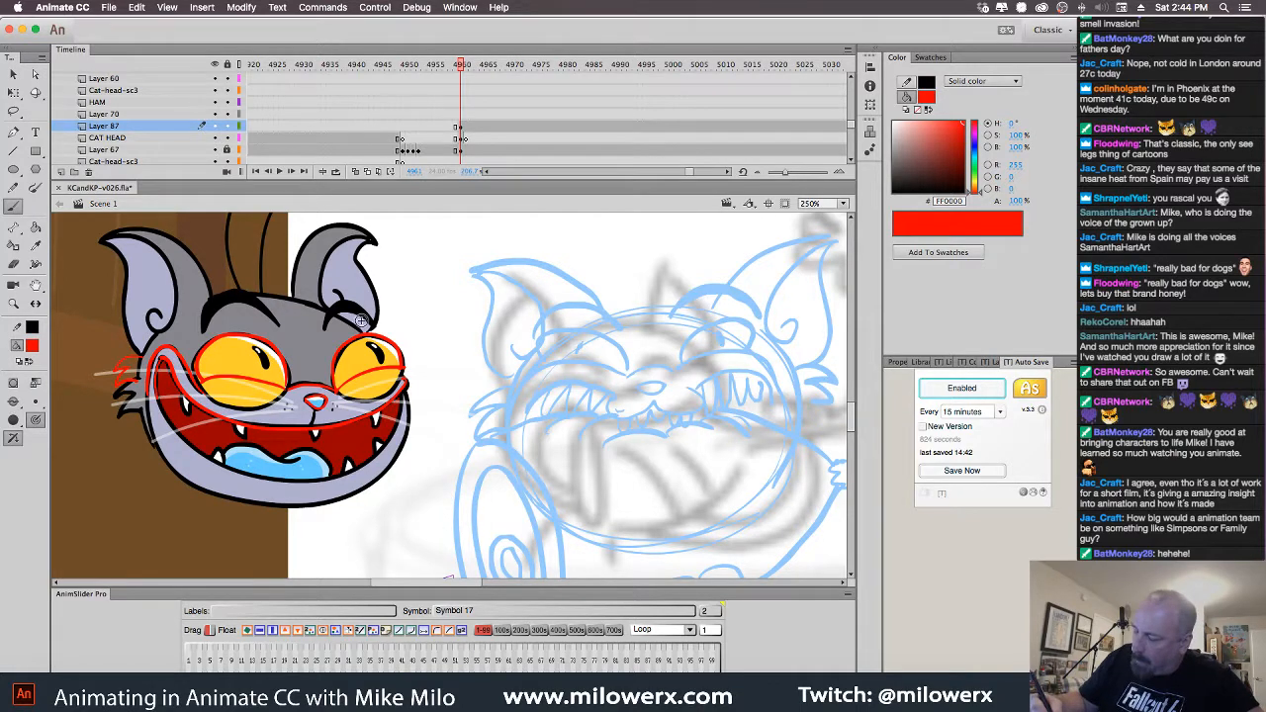
left_click_drag(466, 398, 546, 438)
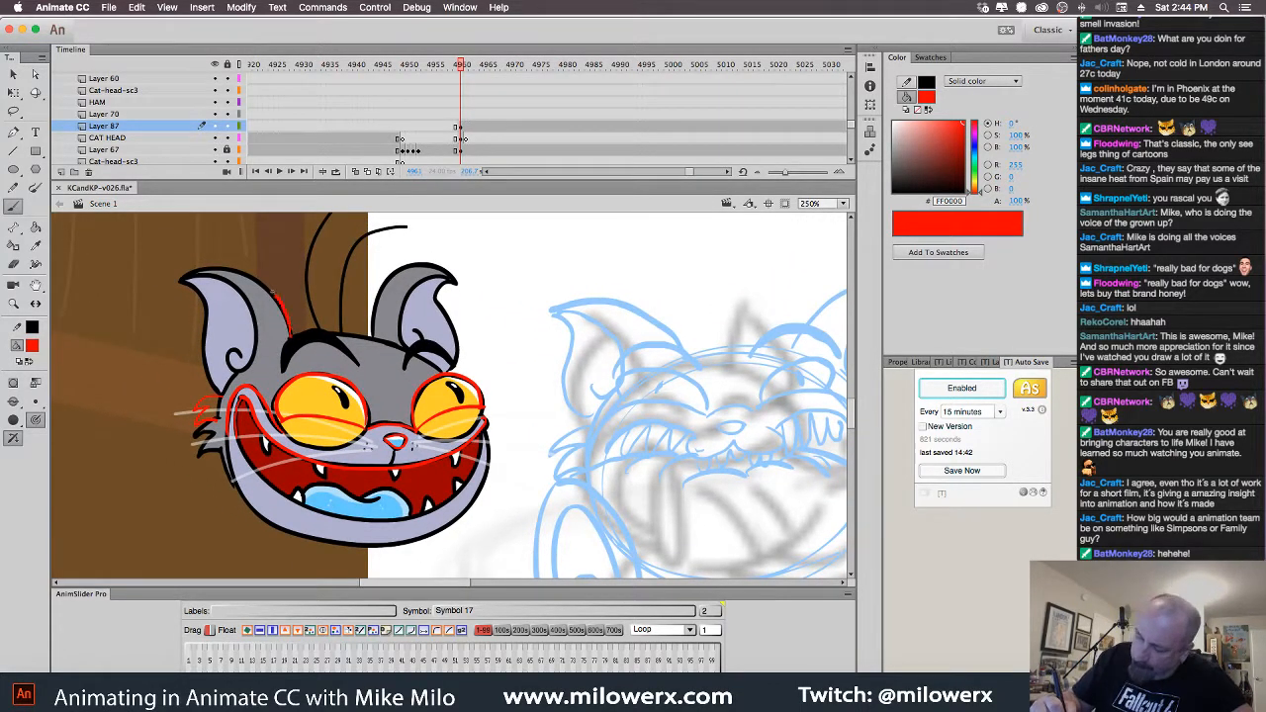
Trace the left ear, head outline, right ear and both brows in red
mouse_move(275, 294)
left_mouse_down()
mouse_move(213, 270)
mouse_move(183, 279)
mouse_move(207, 309)
mouse_move(213, 394)
mouse_move(235, 354)
left_mouse_up()
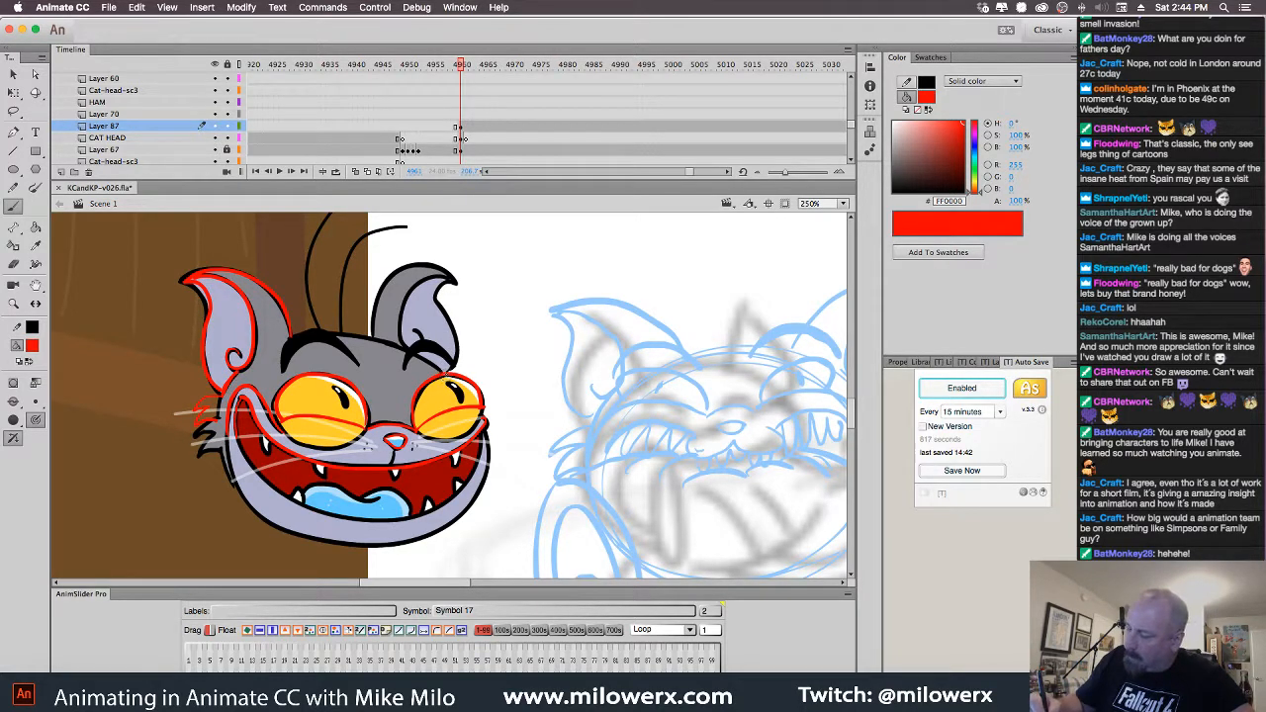
left_click_drag(422, 348, 302, 338)
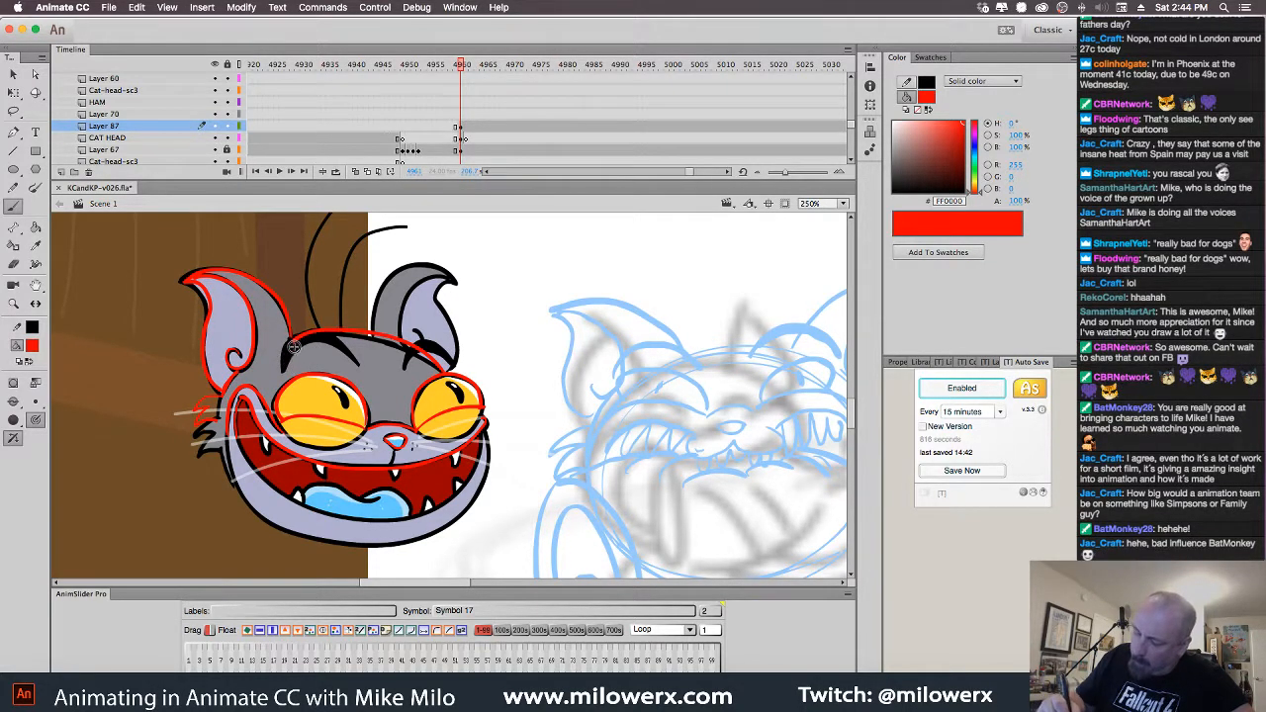
mouse_move(393, 339)
left_mouse_down()
mouse_move(436, 280)
mouse_move(478, 296)
mouse_move(426, 331)
left_mouse_up()
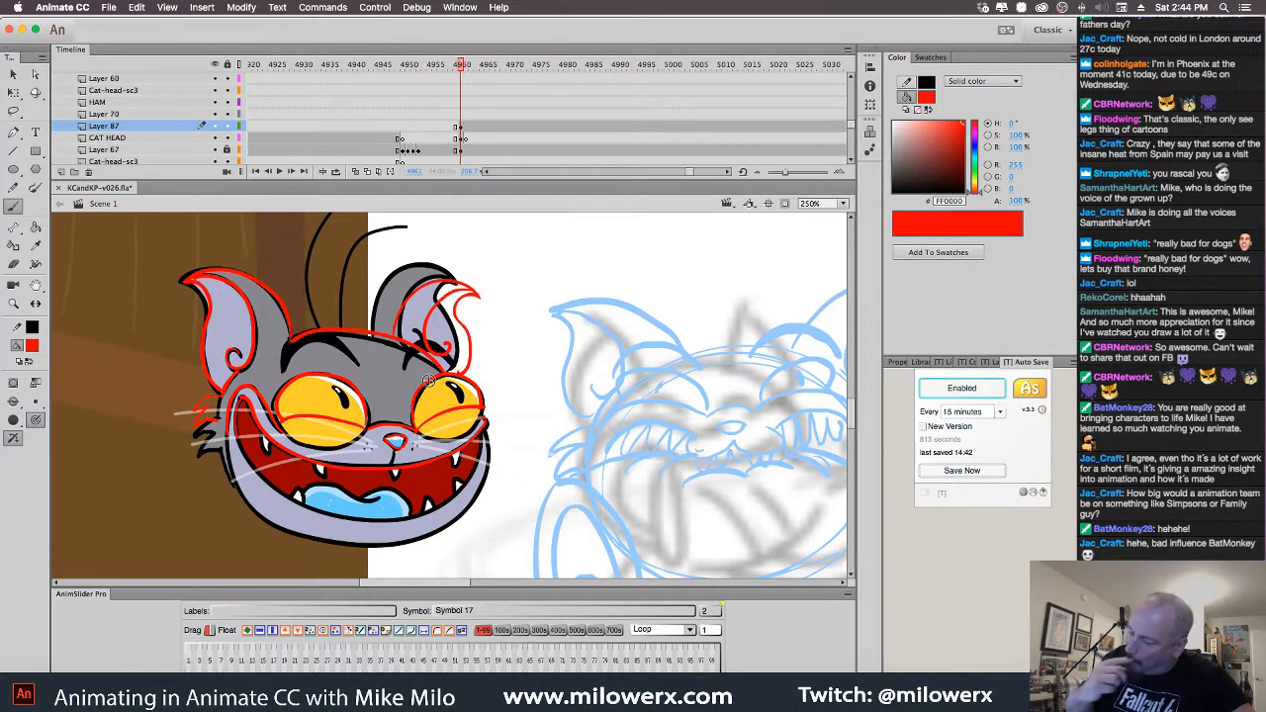
mouse_move(280, 367)
left_mouse_down()
mouse_move(343, 350)
mouse_move(280, 372)
left_mouse_up()
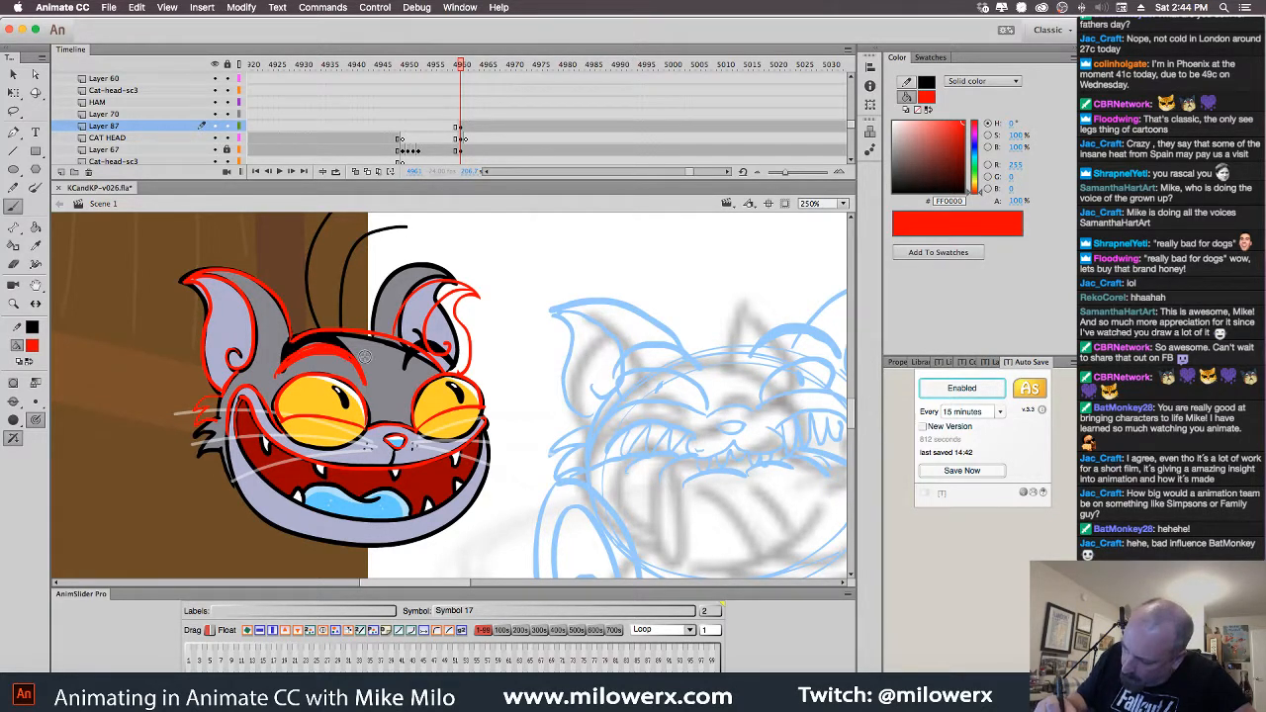
left_click_drag(445, 356, 476, 377)
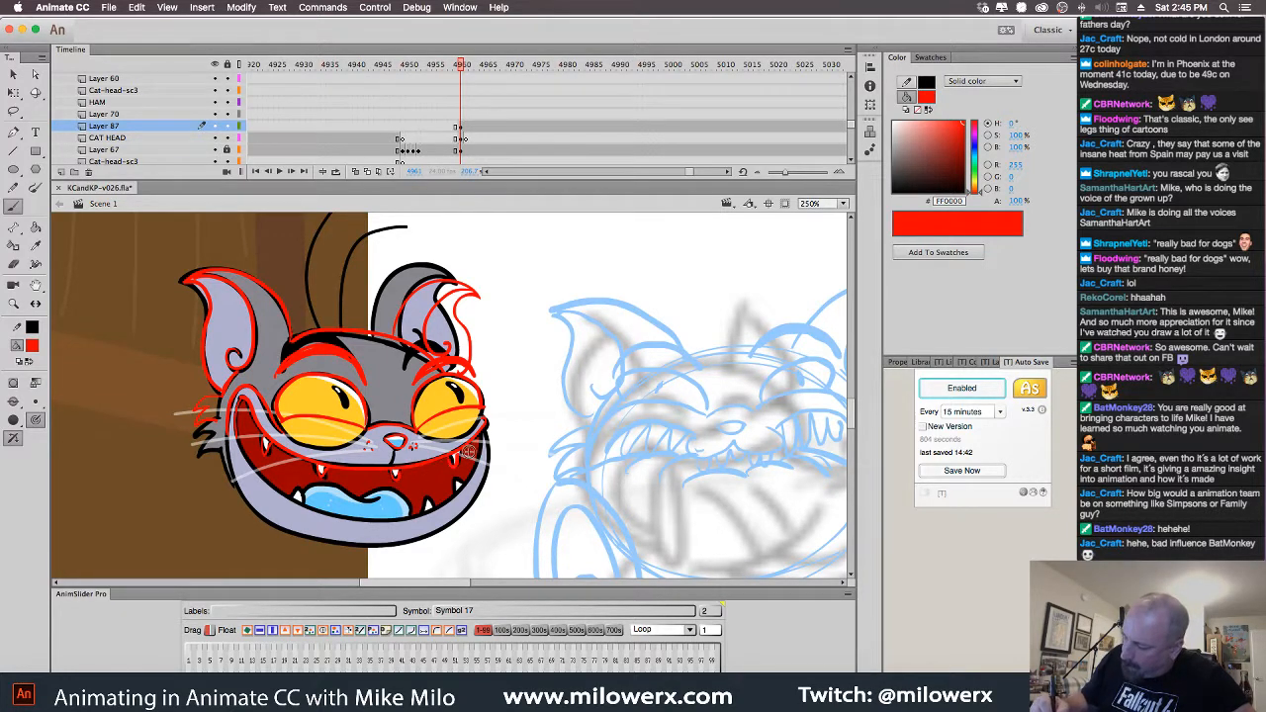
Drag the red head tracing onto the blue sketch's head and ink the right pupil
left_click(461, 128)
left_click_drag(596, 337, 448, 309)
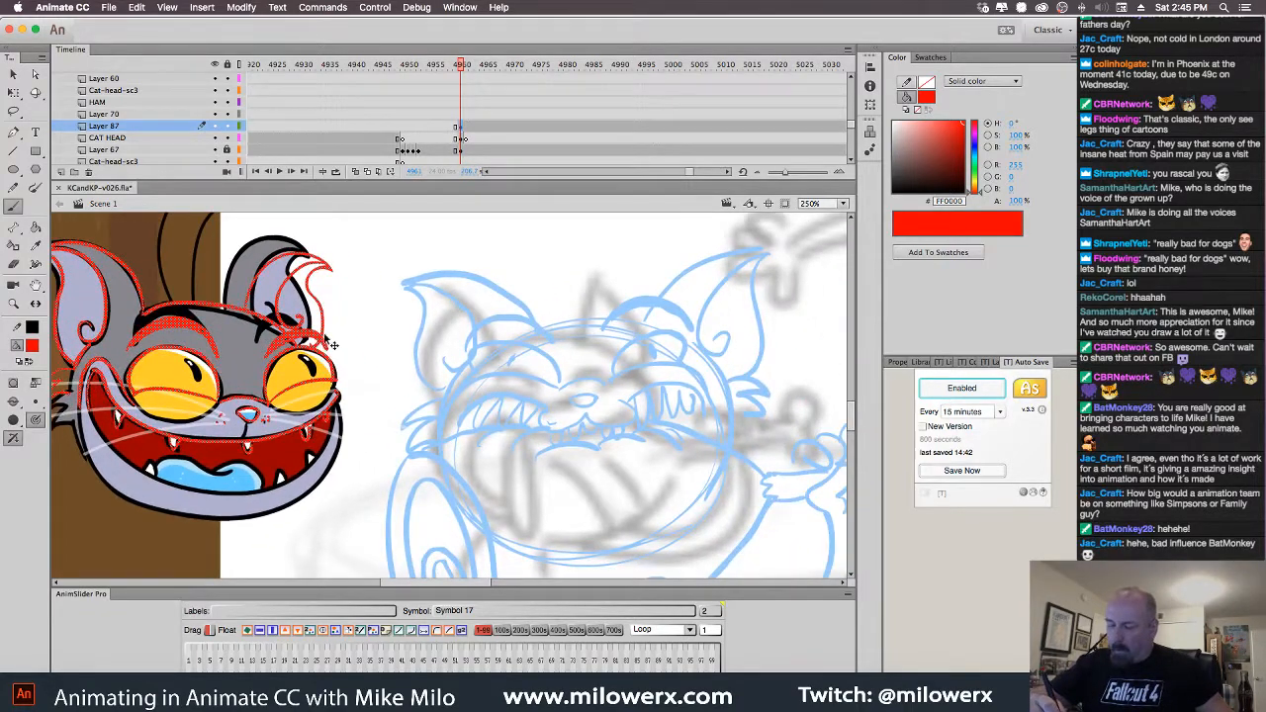
left_click_drag(332, 344, 711, 356)
mouse_move(793, 382)
left_mouse_down()
mouse_move(735, 354)
mouse_move(761, 397)
left_mouse_up()
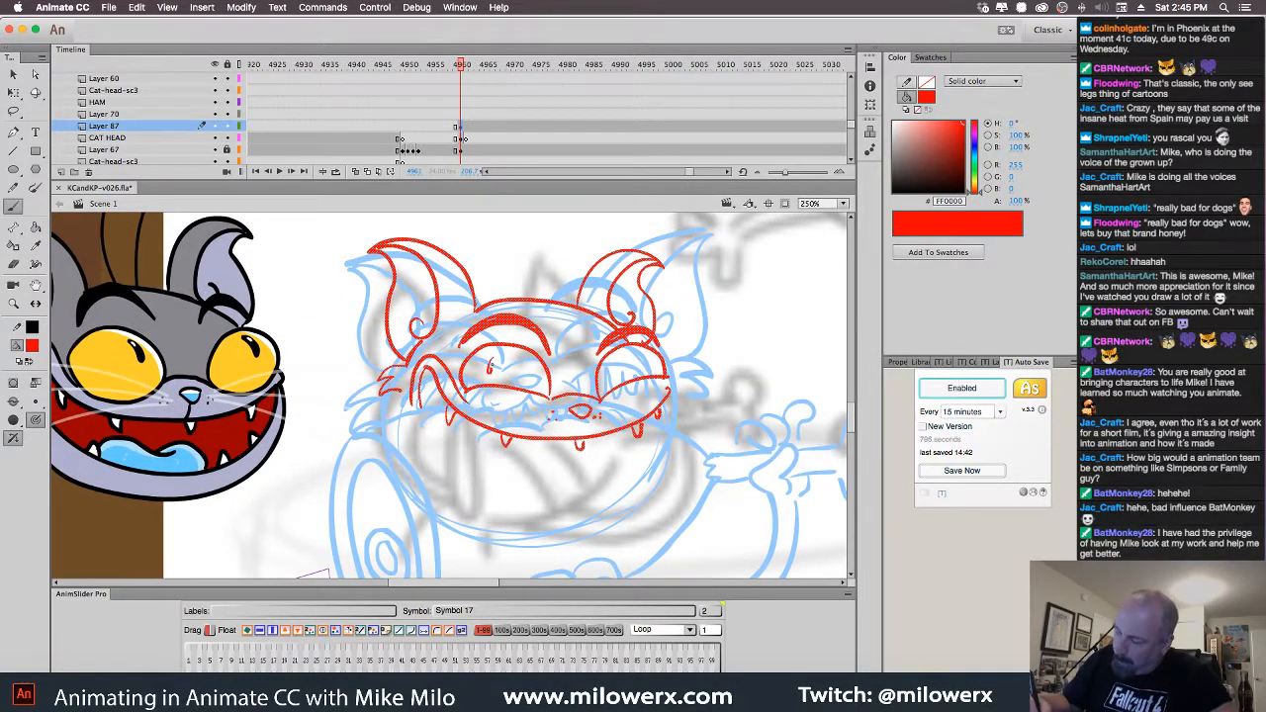
key("Escape")
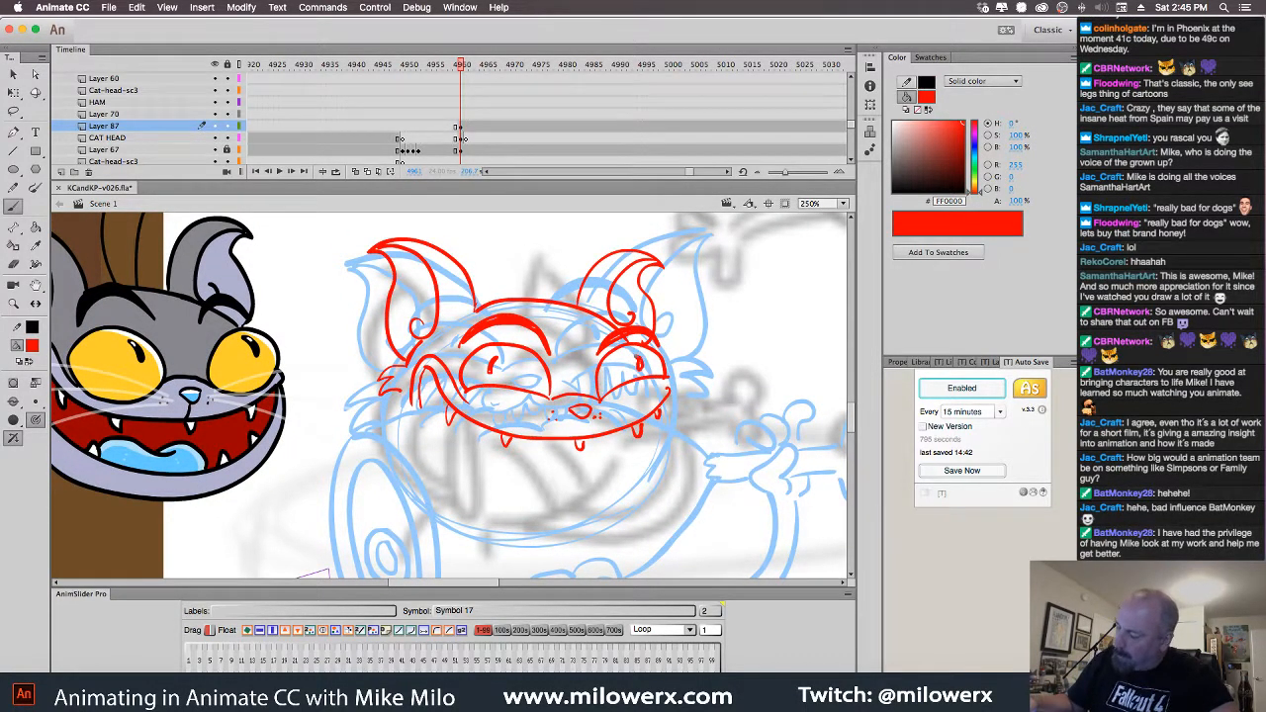
left_click_drag(641, 365, 672, 380)
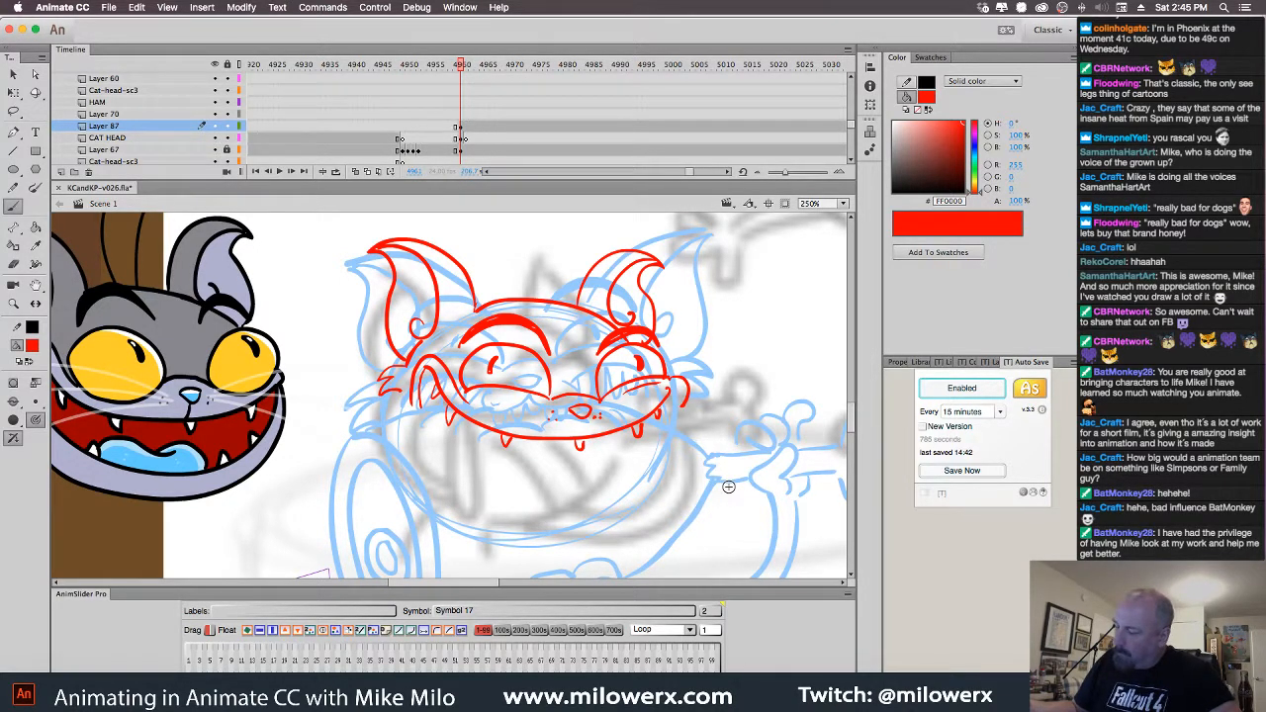
mouse_move(732, 503)
left_mouse_down()
mouse_move(699, 379)
mouse_move(704, 420)
left_mouse_up()
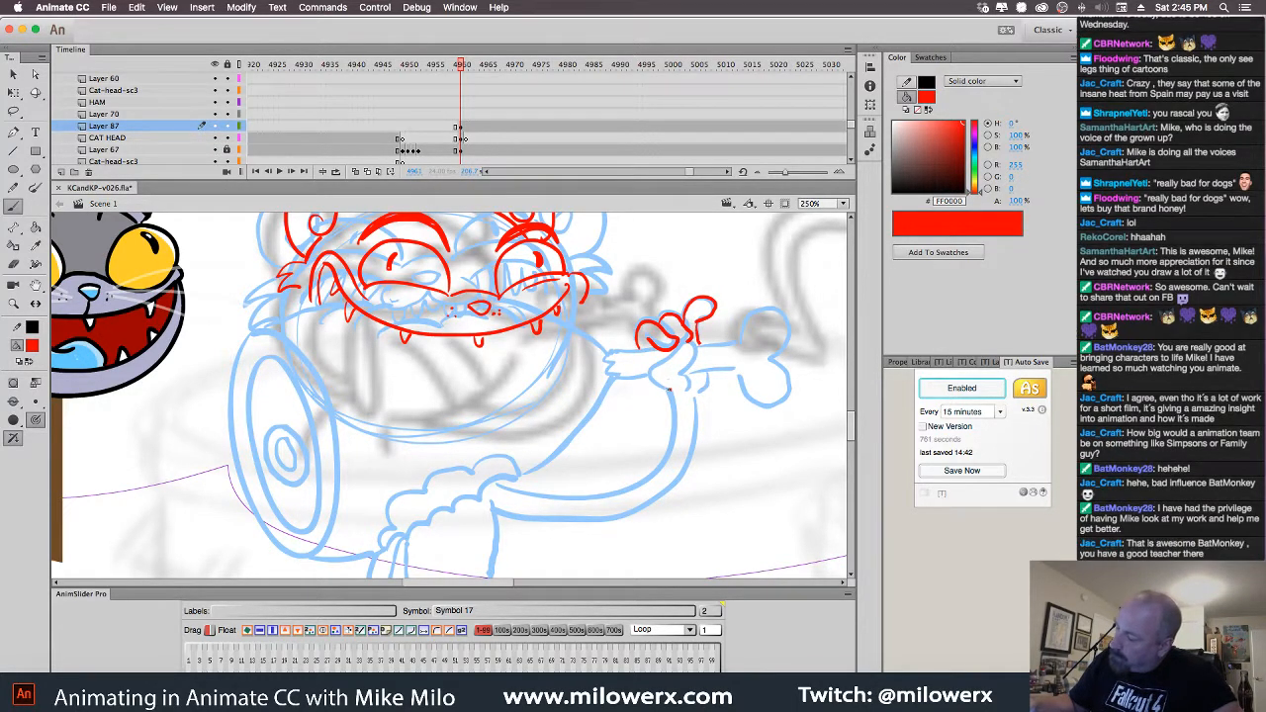
Ink the hand, the bone, the arm's edge along the body and wrist fur tufts in red
mouse_move(695, 342)
left_mouse_down()
mouse_move(678, 369)
mouse_move(687, 390)
left_mouse_up()
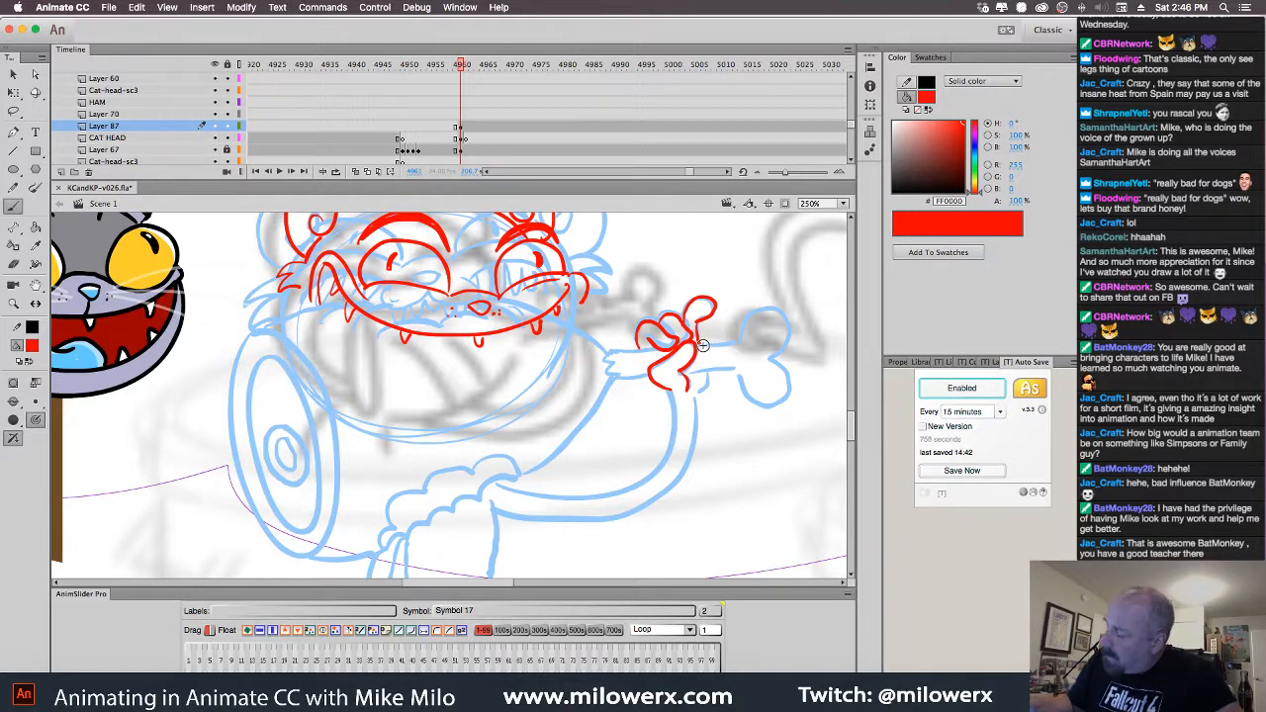
left_click_drag(698, 344, 745, 338)
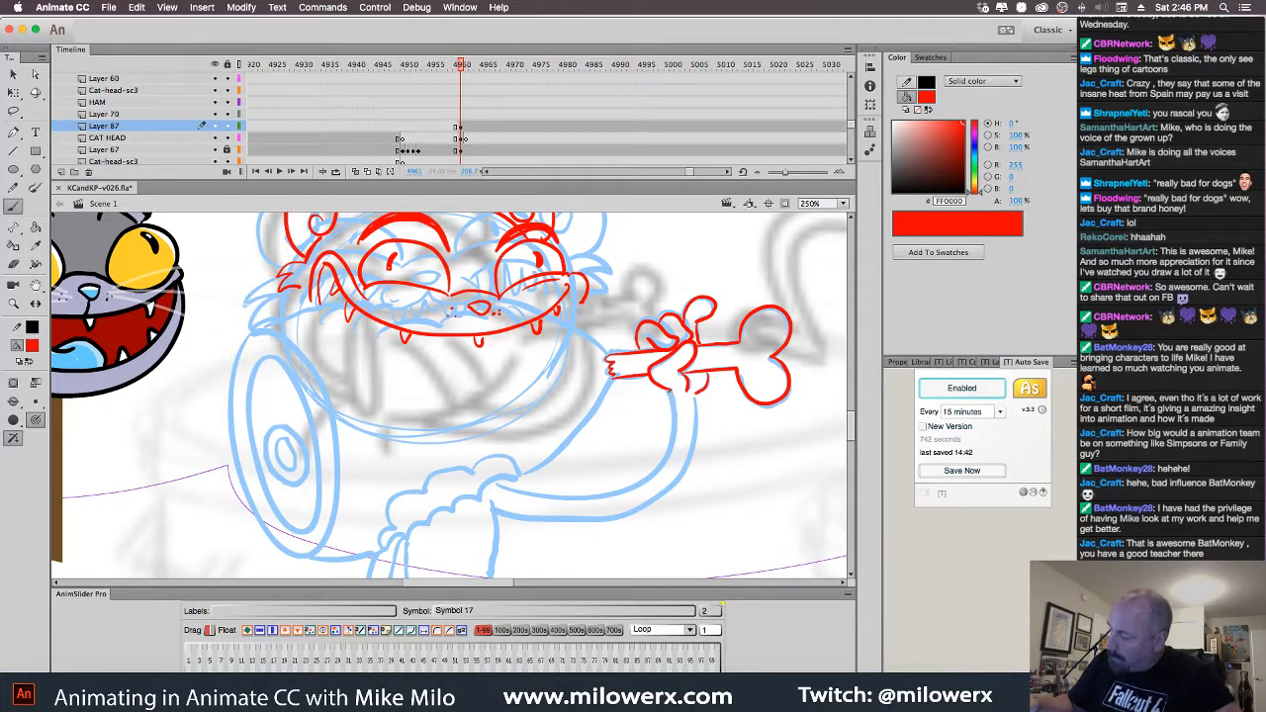
left_click_drag(638, 482, 590, 495)
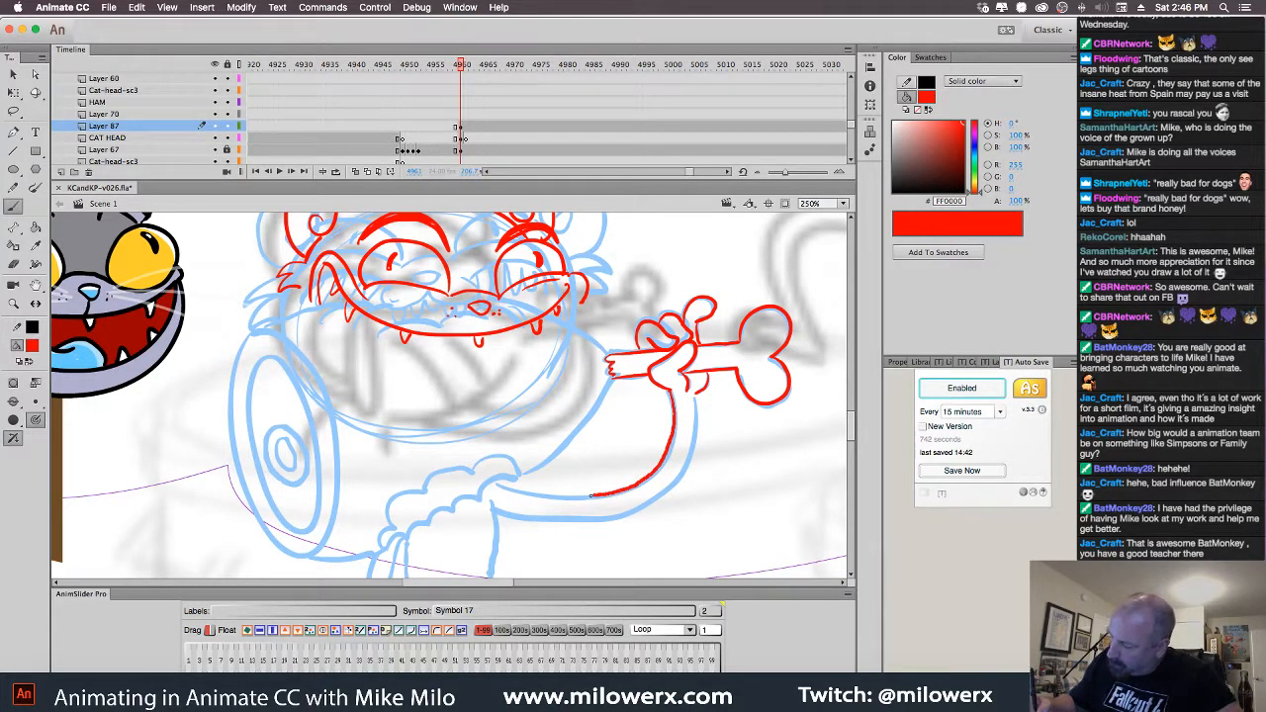
left_click_drag(503, 486, 493, 488)
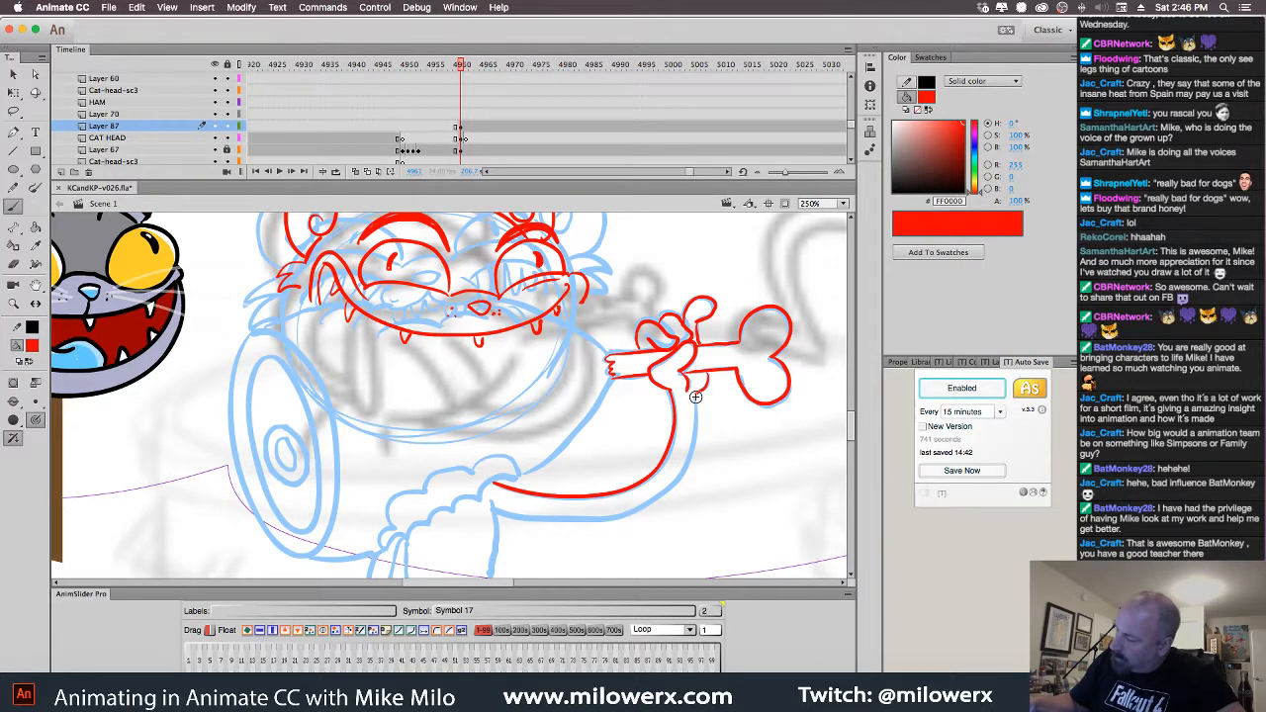
mouse_move(686, 461)
left_mouse_down()
mouse_move(638, 505)
mouse_move(560, 520)
mouse_move(495, 513)
left_mouse_up()
left_click_drag(677, 412, 695, 412)
Add a short red stroke above the hand and ink the left side of the jaw
mouse_move(771, 474)
left_mouse_down()
mouse_move(802, 443)
mouse_move(831, 481)
left_mouse_up()
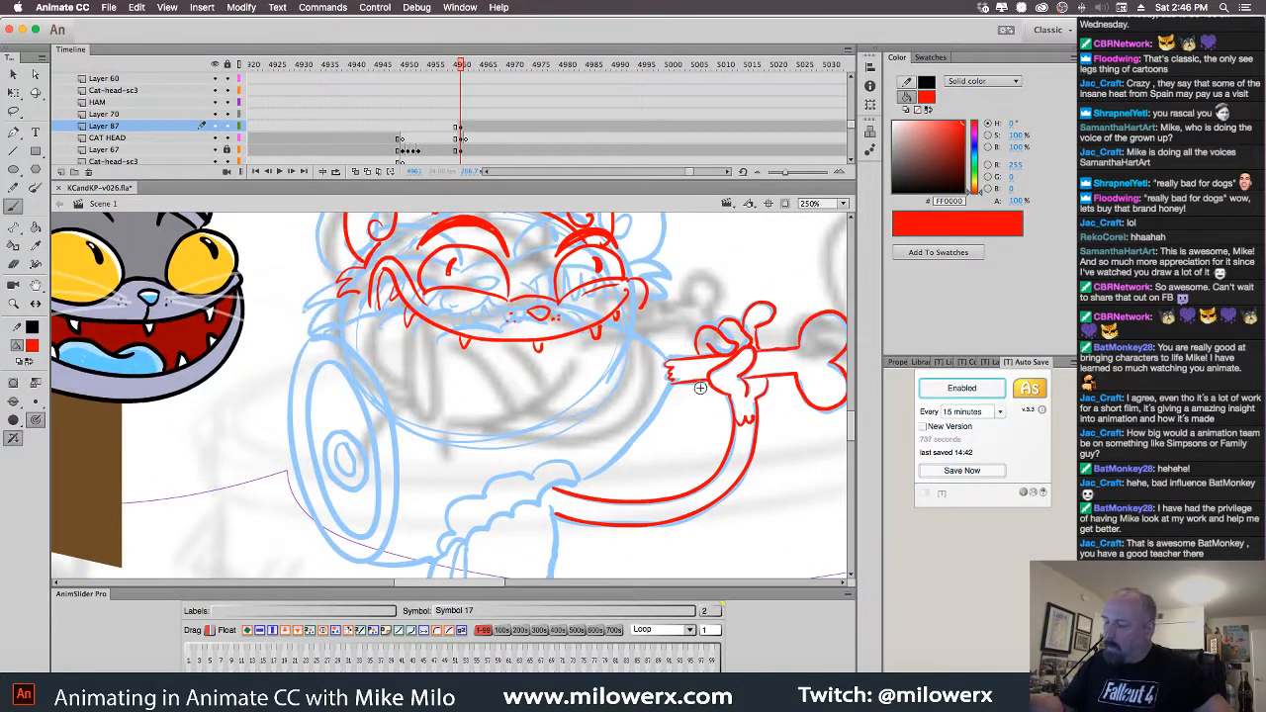
left_click_drag(669, 359, 654, 345)
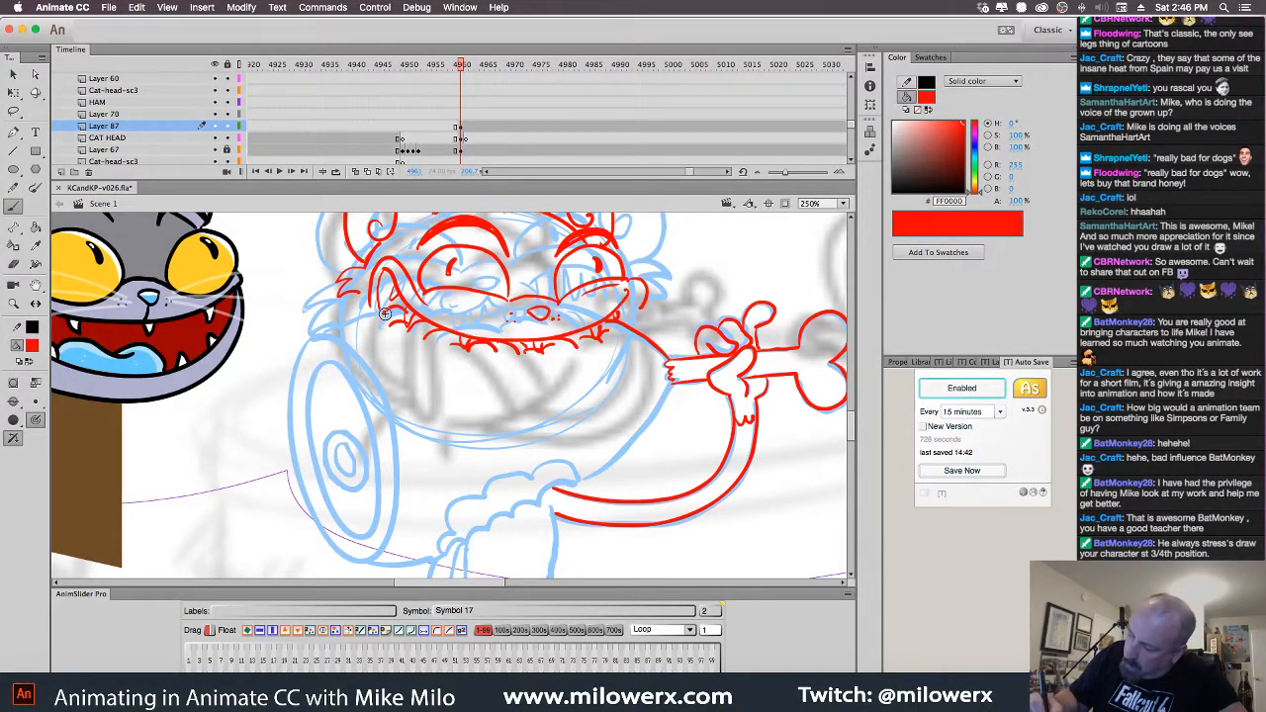
left_click_drag(358, 312, 316, 331)
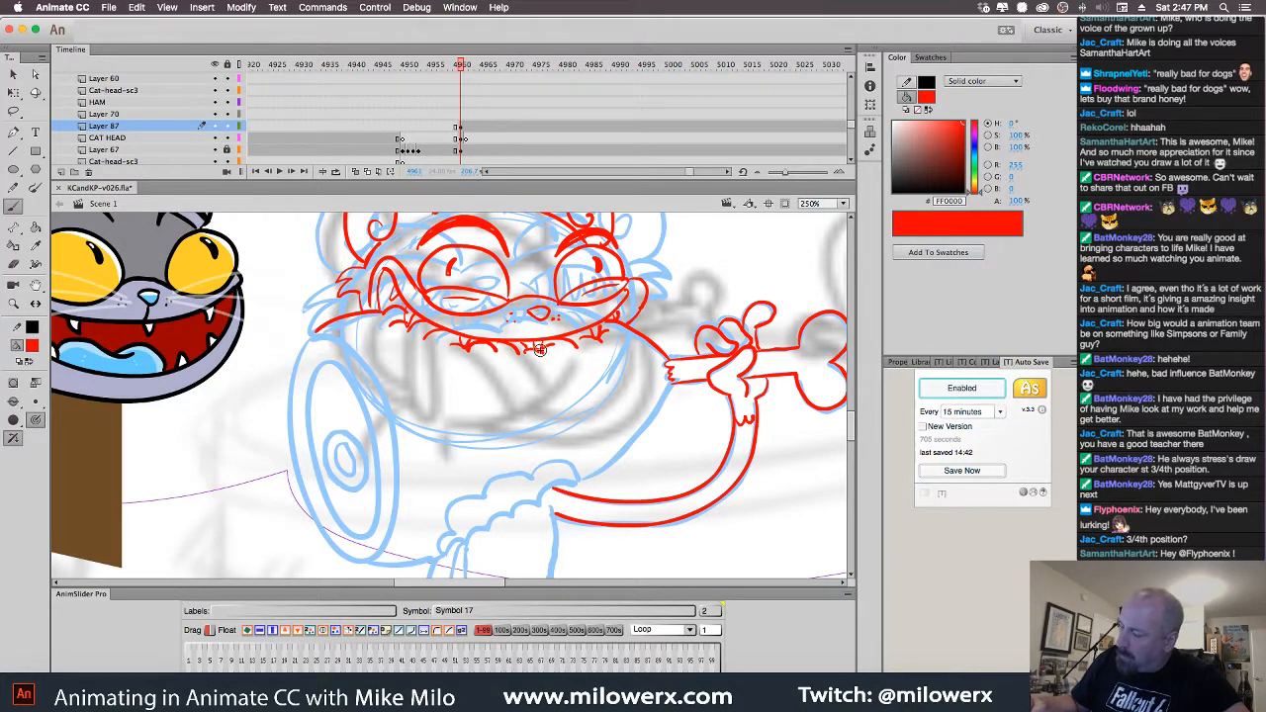
Ink the arm curve and the ham's left and upper edges in red, undoing a ring stroke
scroll(732, 440, "down", 2)
scroll(732, 440, "left", 1)
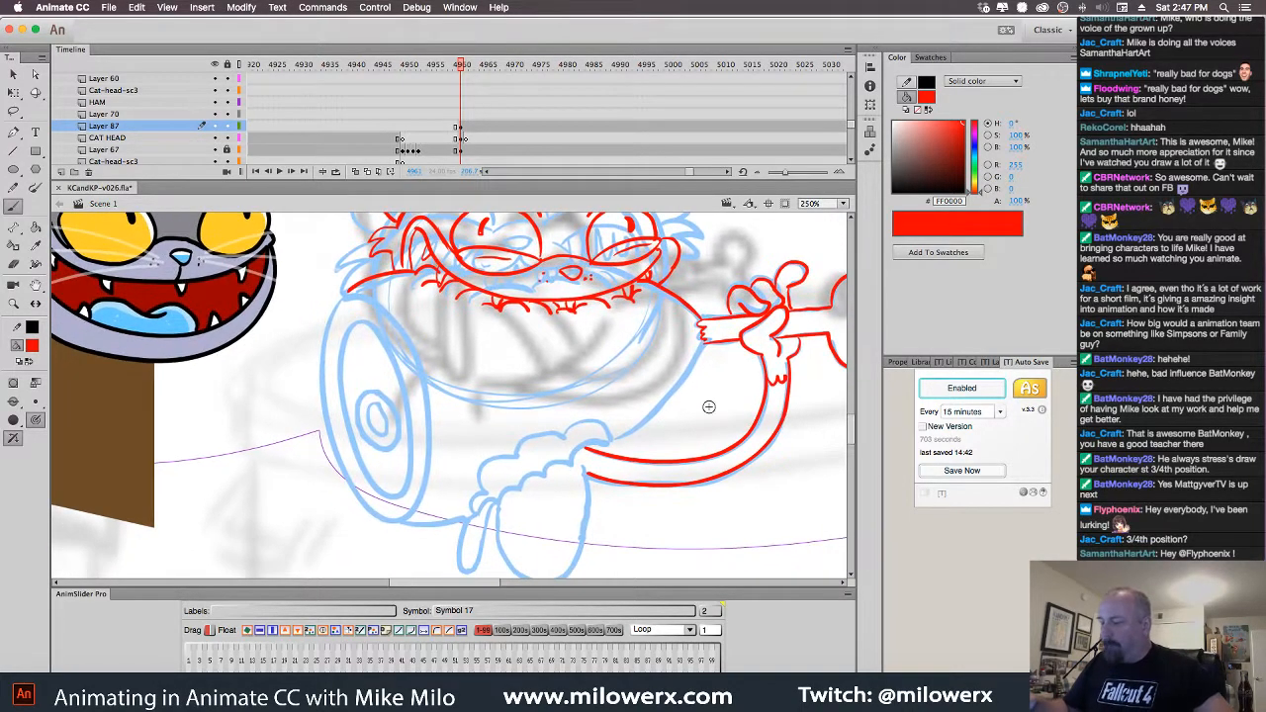
mouse_move(700, 341)
left_mouse_down()
mouse_move(683, 375)
mouse_move(609, 443)
mouse_move(575, 422)
mouse_move(489, 457)
mouse_move(470, 511)
mouse_move(536, 475)
left_mouse_up()
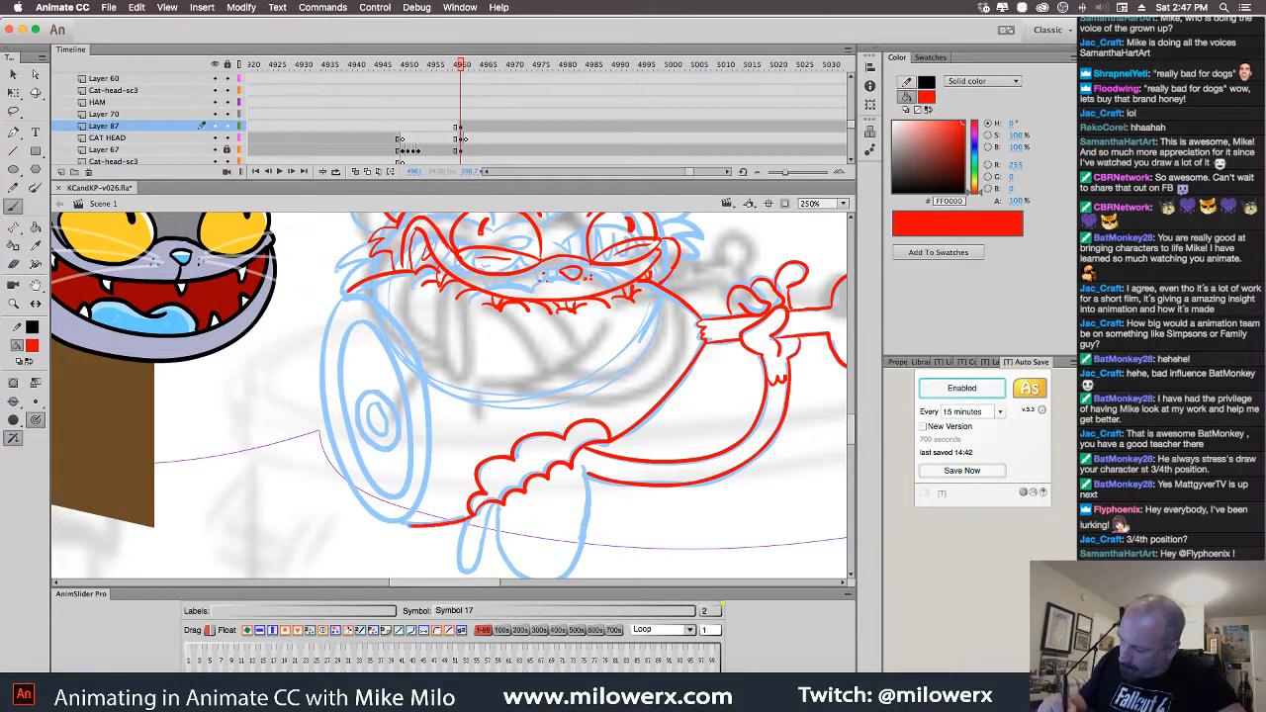
mouse_move(380, 515)
left_mouse_down()
mouse_move(347, 479)
mouse_move(320, 399)
mouse_move(325, 333)
mouse_move(353, 295)
mouse_move(401, 315)
mouse_move(424, 365)
mouse_move(433, 422)
mouse_move(420, 497)
left_mouse_up()
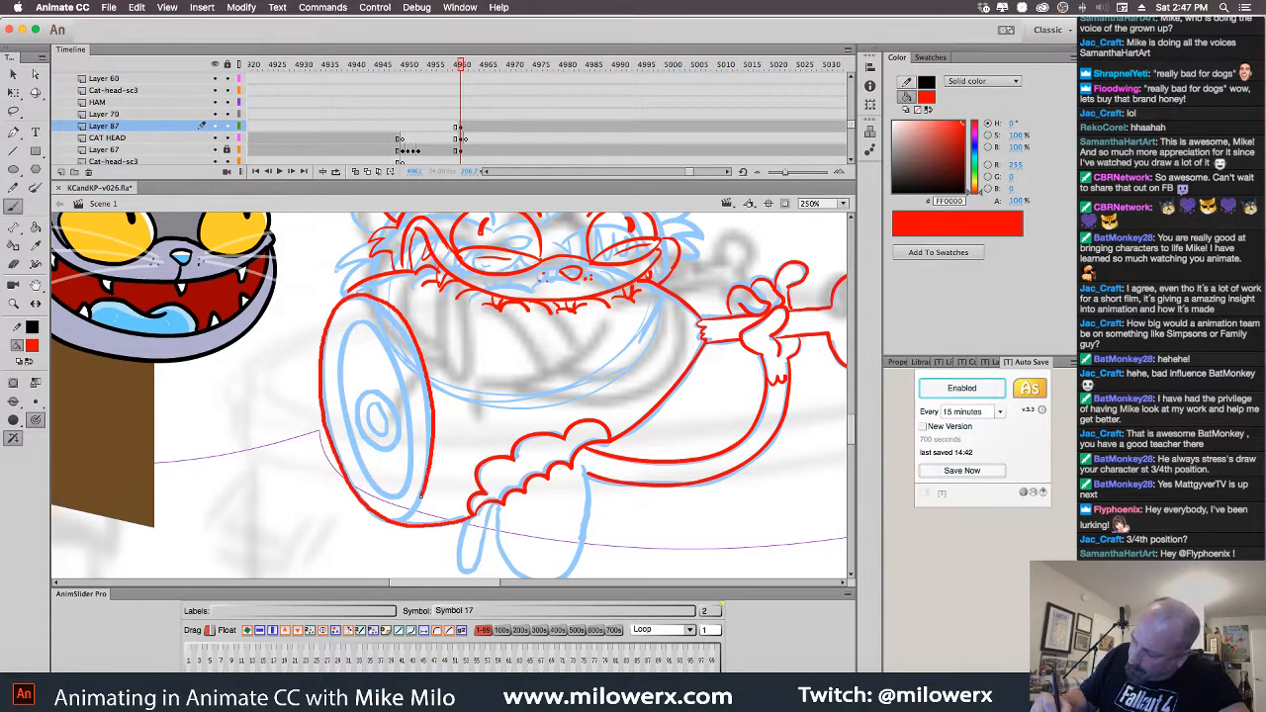
mouse_move(372, 323)
left_mouse_down()
mouse_move(356, 325)
mouse_move(338, 373)
mouse_move(346, 443)
mouse_move(372, 488)
mouse_move(414, 462)
mouse_move(416, 402)
mouse_move(400, 357)
mouse_move(367, 324)
left_mouse_up()
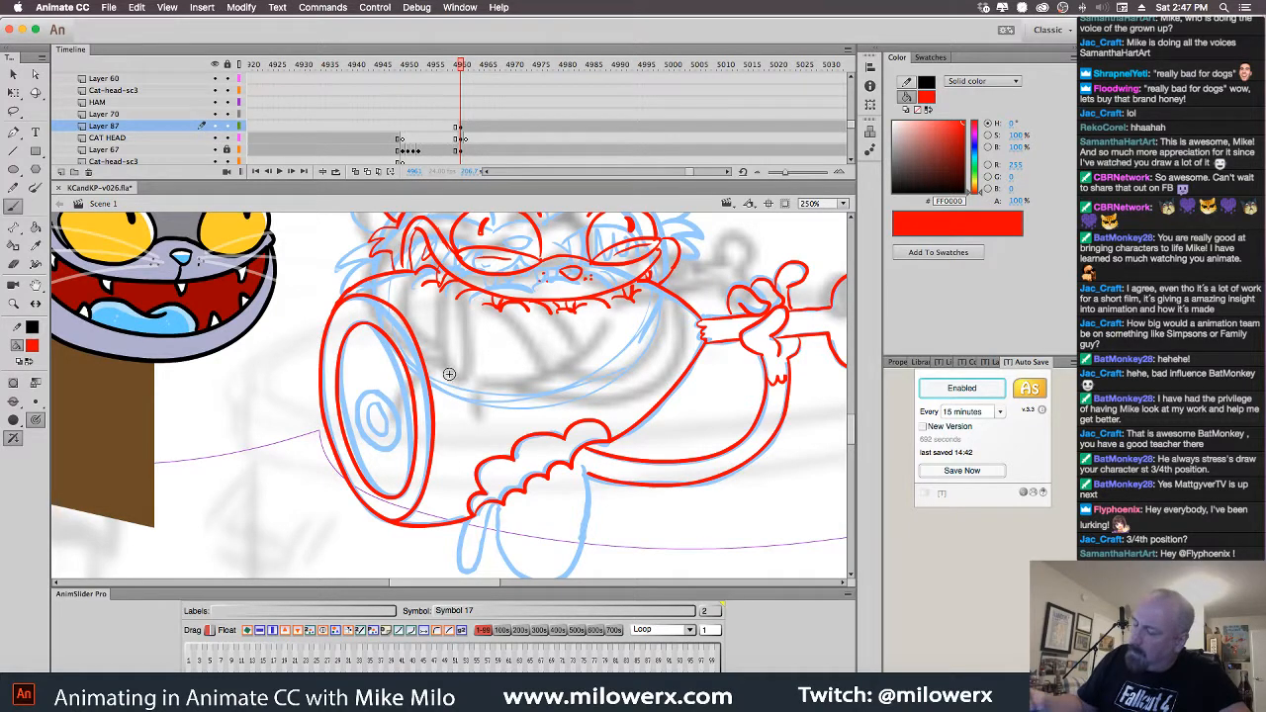
mouse_move(371, 390)
left_mouse_down()
mouse_move(357, 427)
mouse_move(392, 447)
left_mouse_up()
key("super+z")
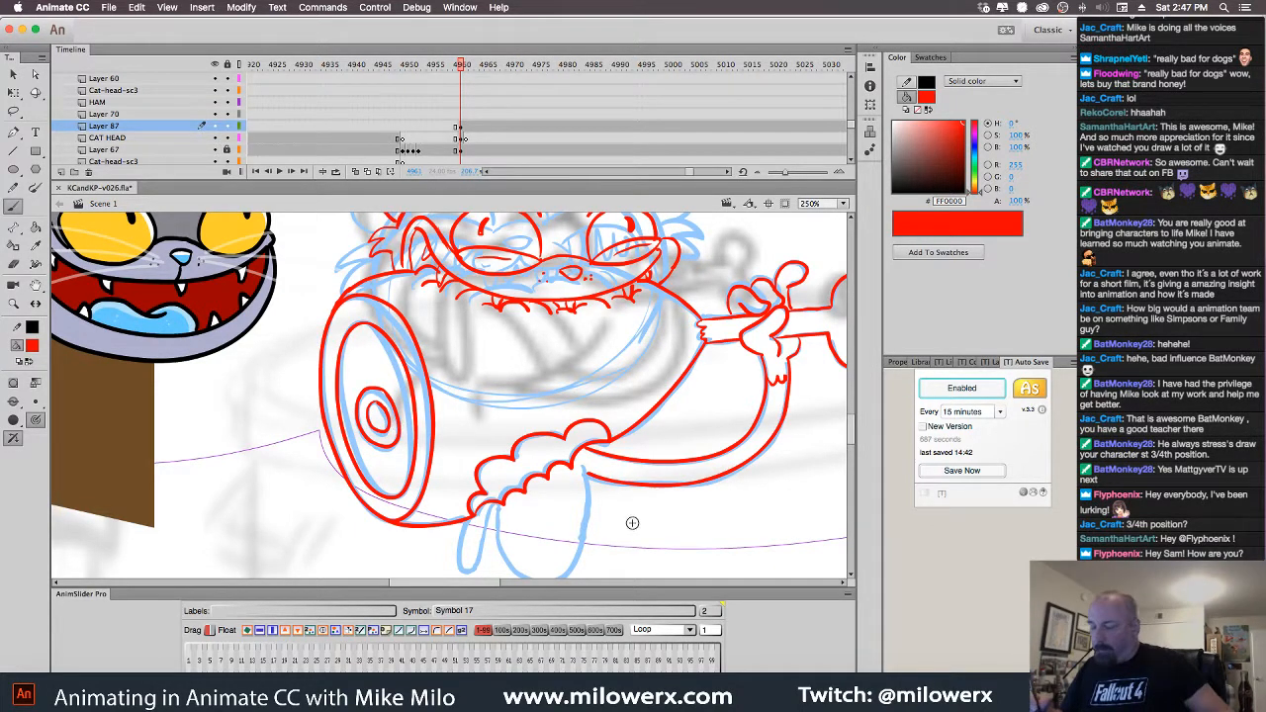
Draw a red line beside the leg and zoom out to 125%
left_click_drag(690, 508, 654, 433)
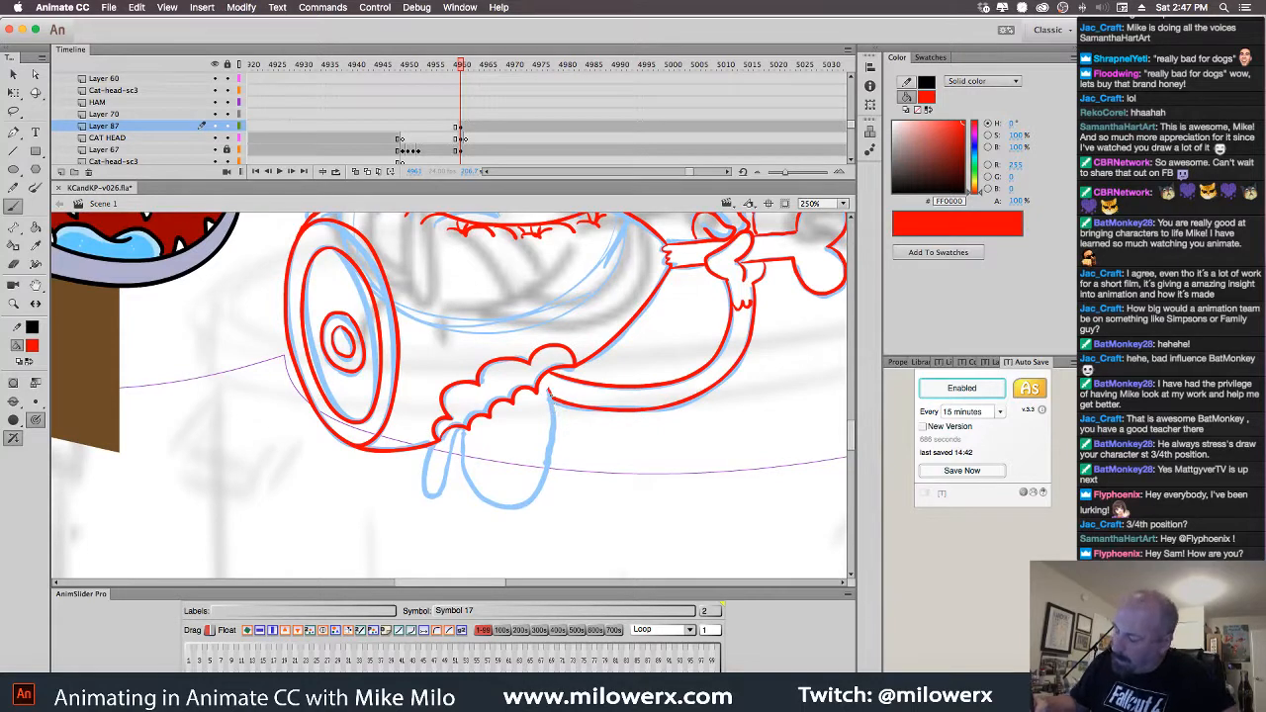
mouse_move(549, 392)
left_mouse_down()
mouse_move(555, 447)
mouse_move(532, 500)
mouse_move(467, 469)
mouse_move(449, 495)
mouse_move(429, 462)
mouse_move(447, 483)
mouse_move(443, 504)
left_mouse_up()
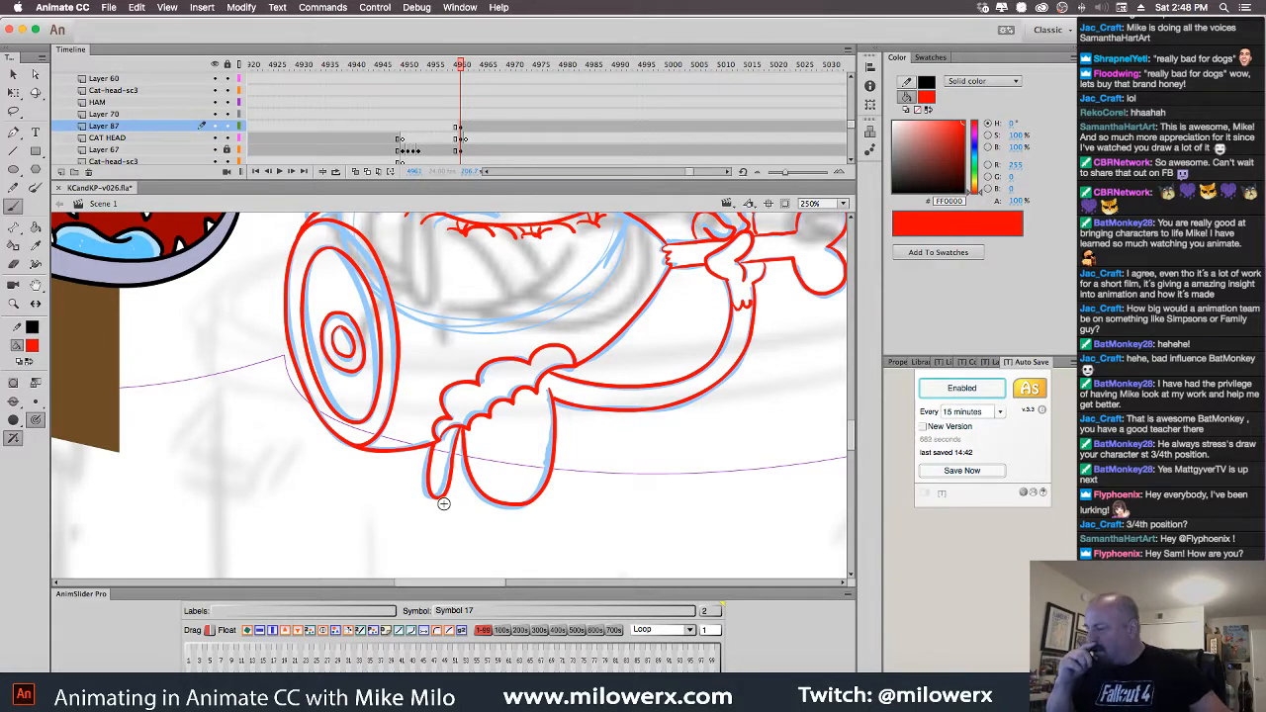
key("super+minus")
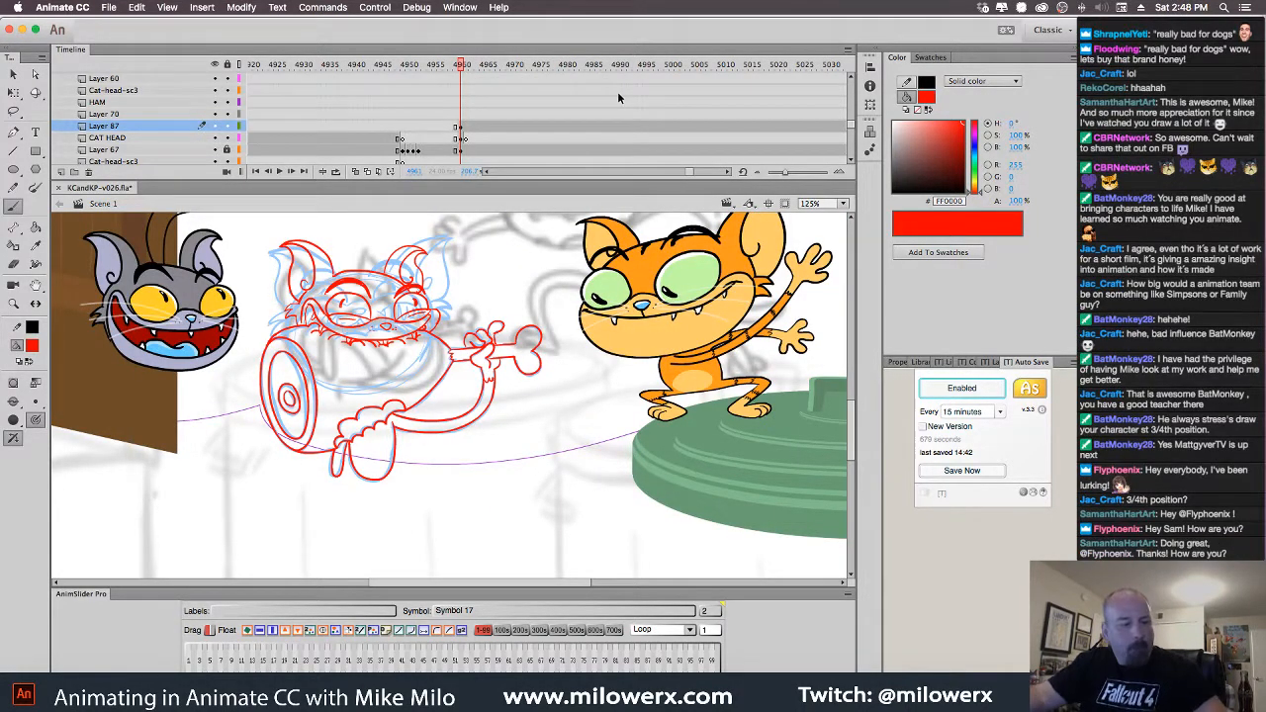
Compare with the previous frame, turn on onion skin and zoom to 250% on the body
key("comma")
key("period")
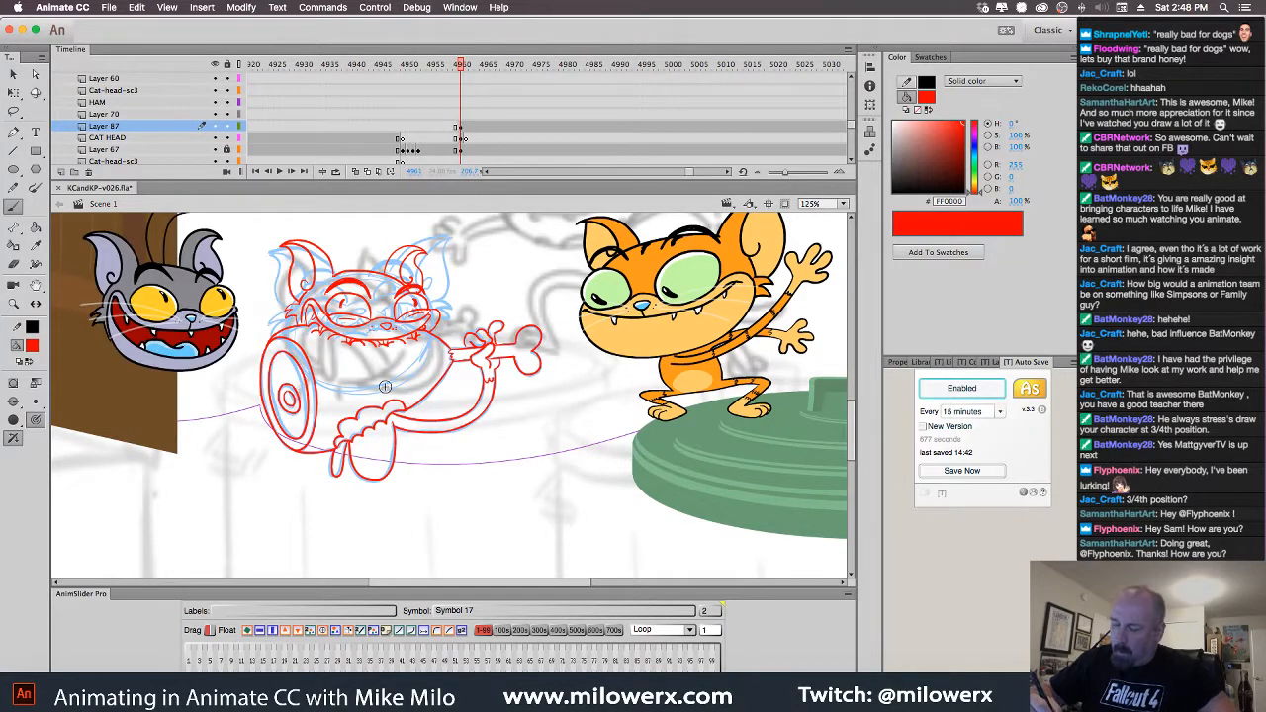
left_click(356, 172)
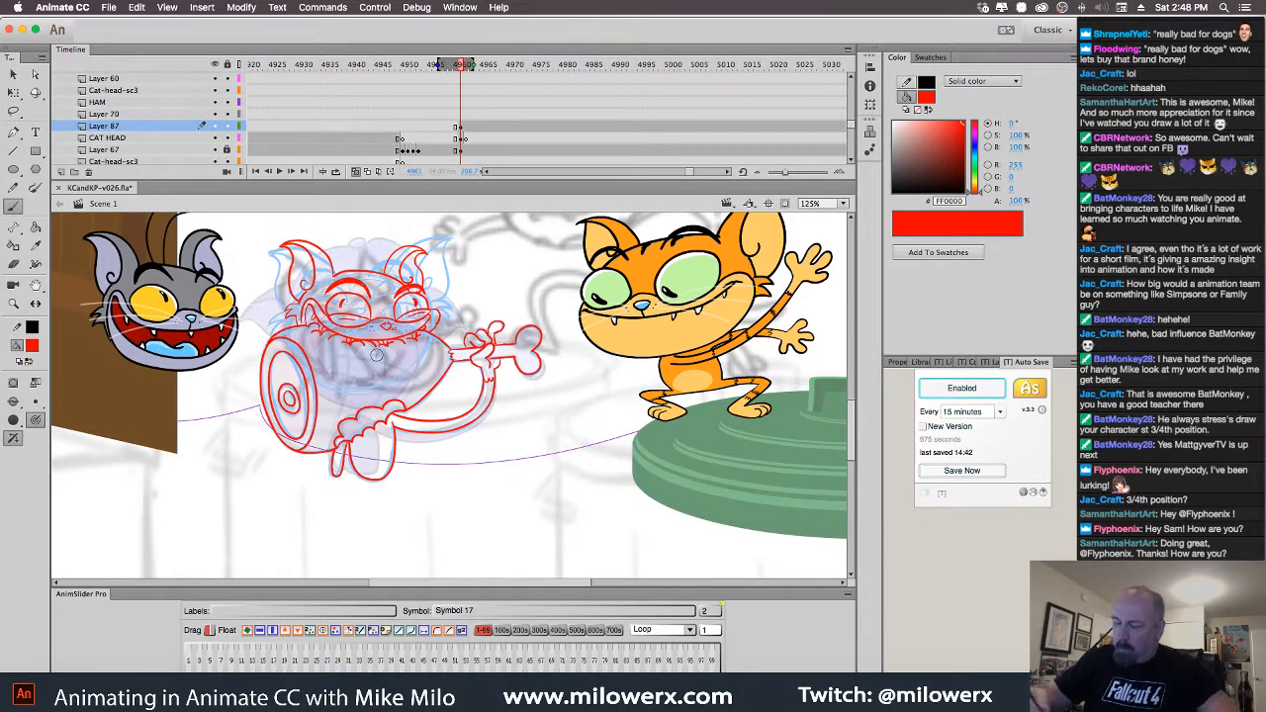
left_click(432, 367, "super")
left_click_drag(470, 408, 494, 366)
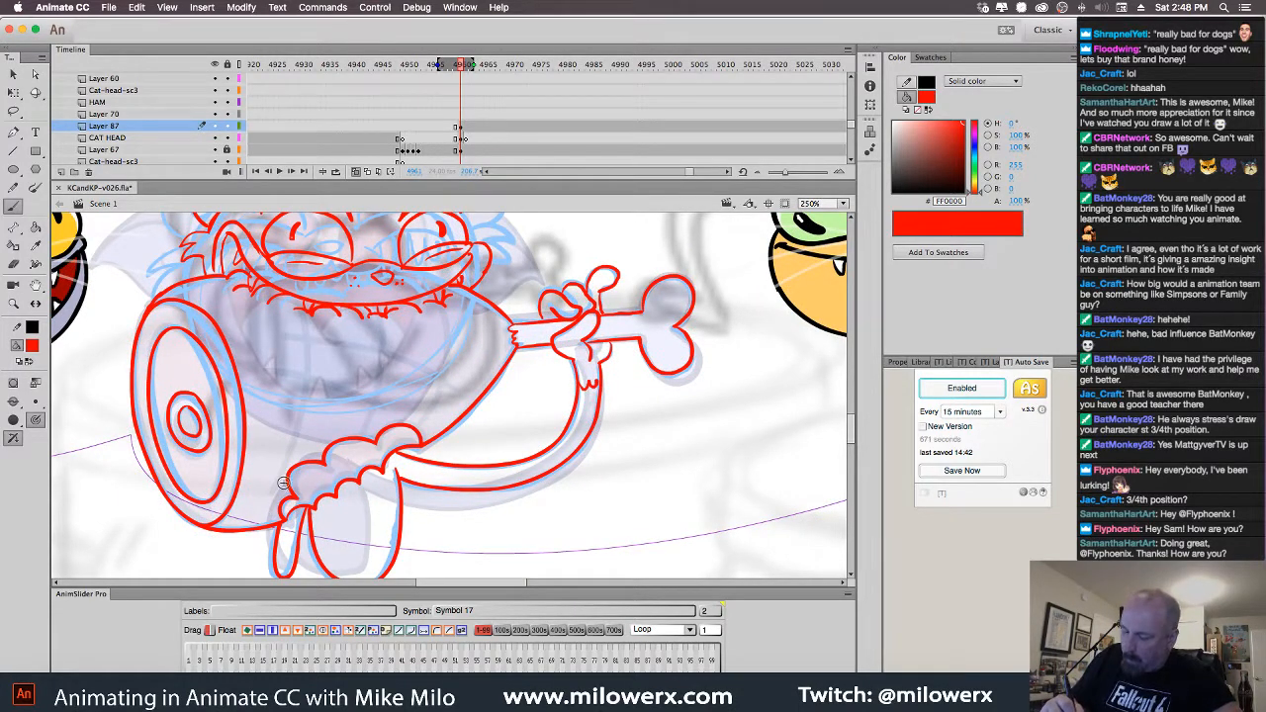
Ink the body's left side and two red crosshatch lines across the ham
mouse_move(281, 492)
left_mouse_down()
mouse_move(302, 414)
mouse_move(303, 325)
left_mouse_up()
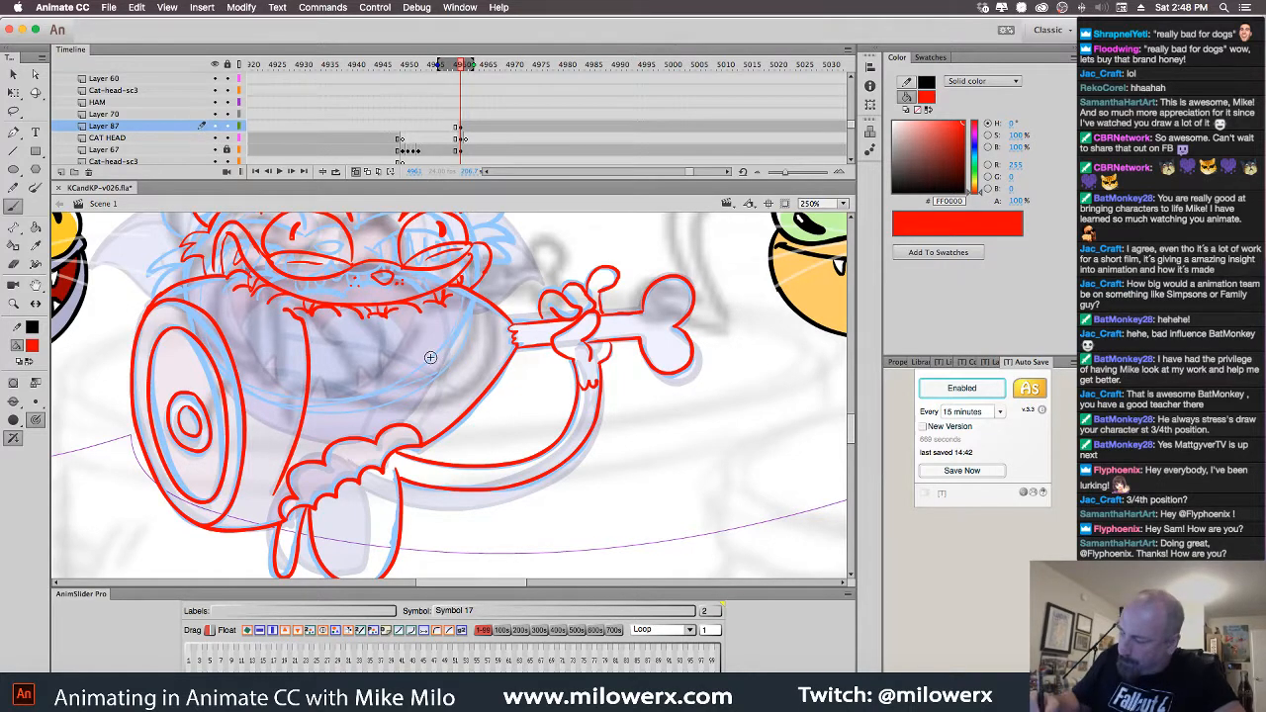
mouse_move(382, 328)
left_mouse_down()
mouse_move(366, 430)
mouse_move(432, 408)
mouse_move(439, 315)
left_mouse_up()
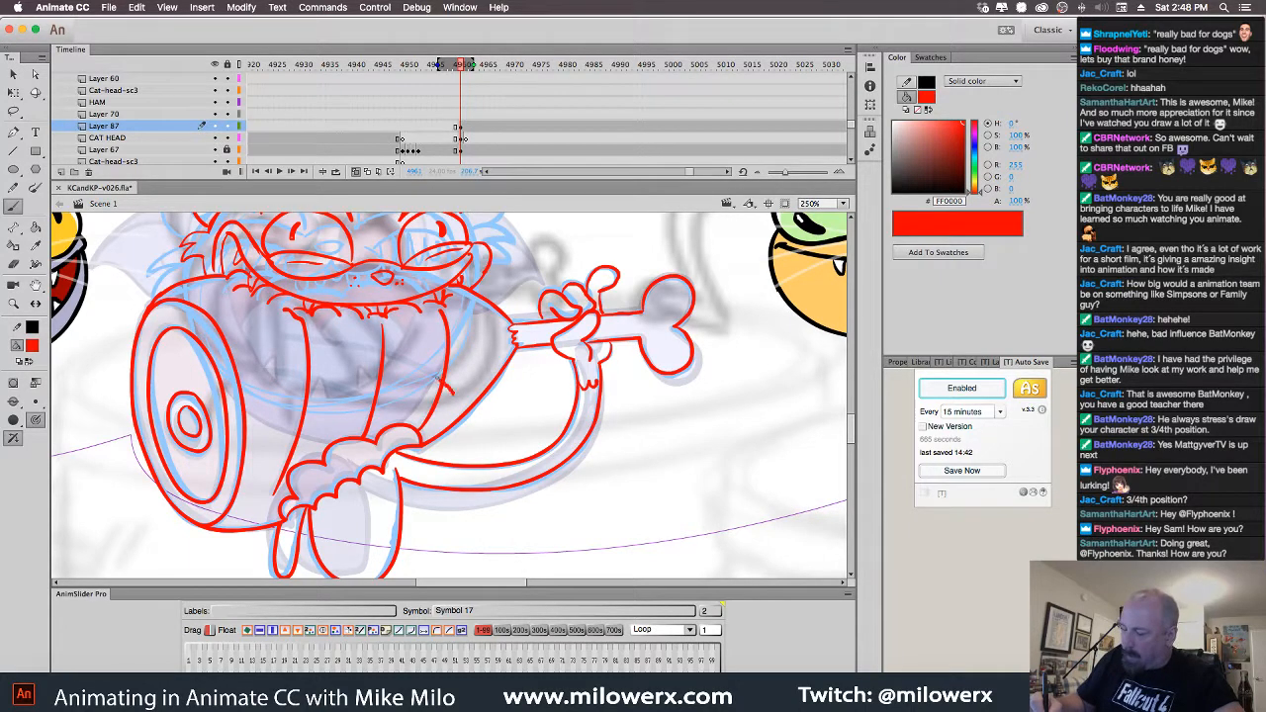
mouse_move(435, 374)
left_mouse_down()
mouse_move(297, 340)
mouse_move(278, 372)
mouse_move(387, 408)
left_mouse_up()
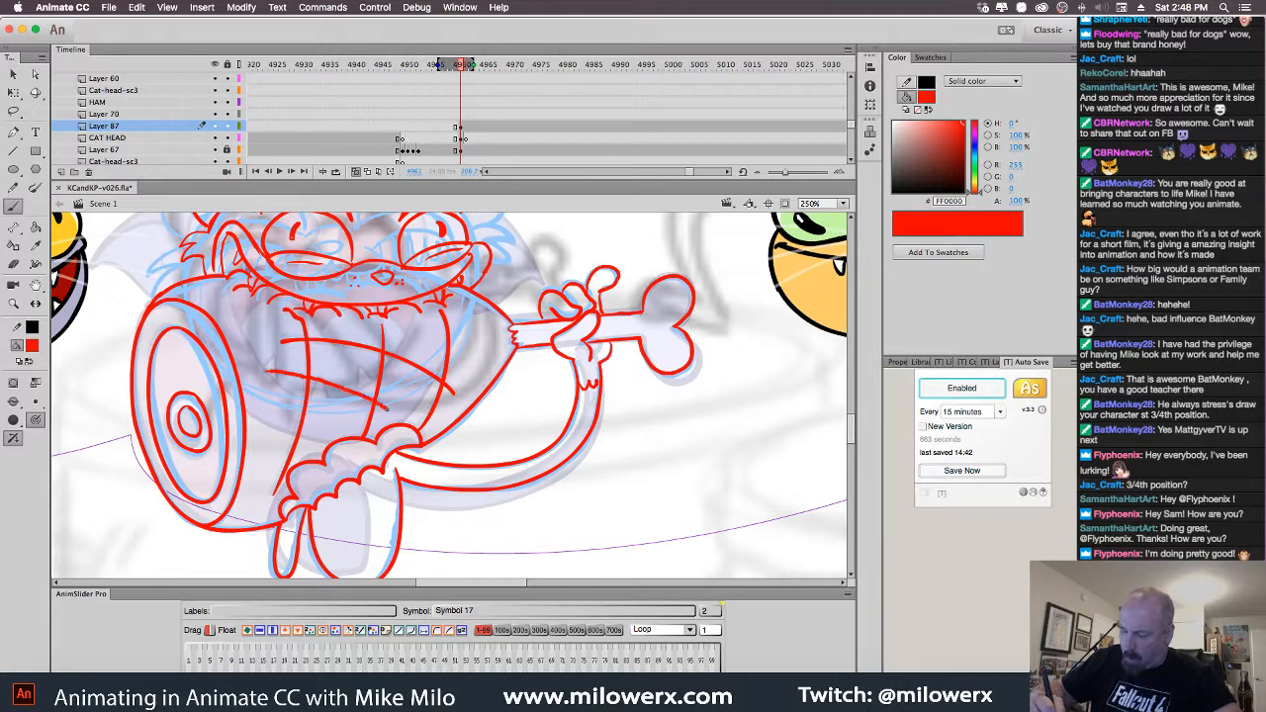
Turn off onion skin, delete Layer 67's blue sketch and zoom out to the whole scene
left_click(357, 171)
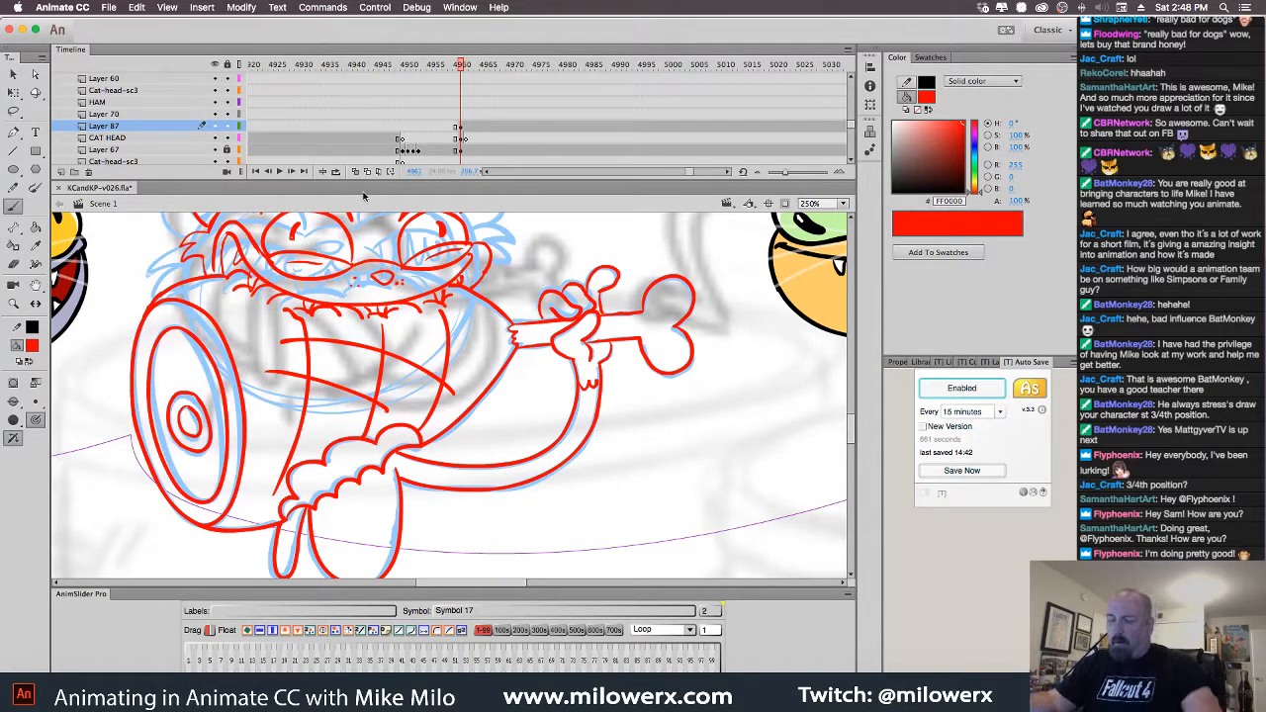
left_click(460, 150)
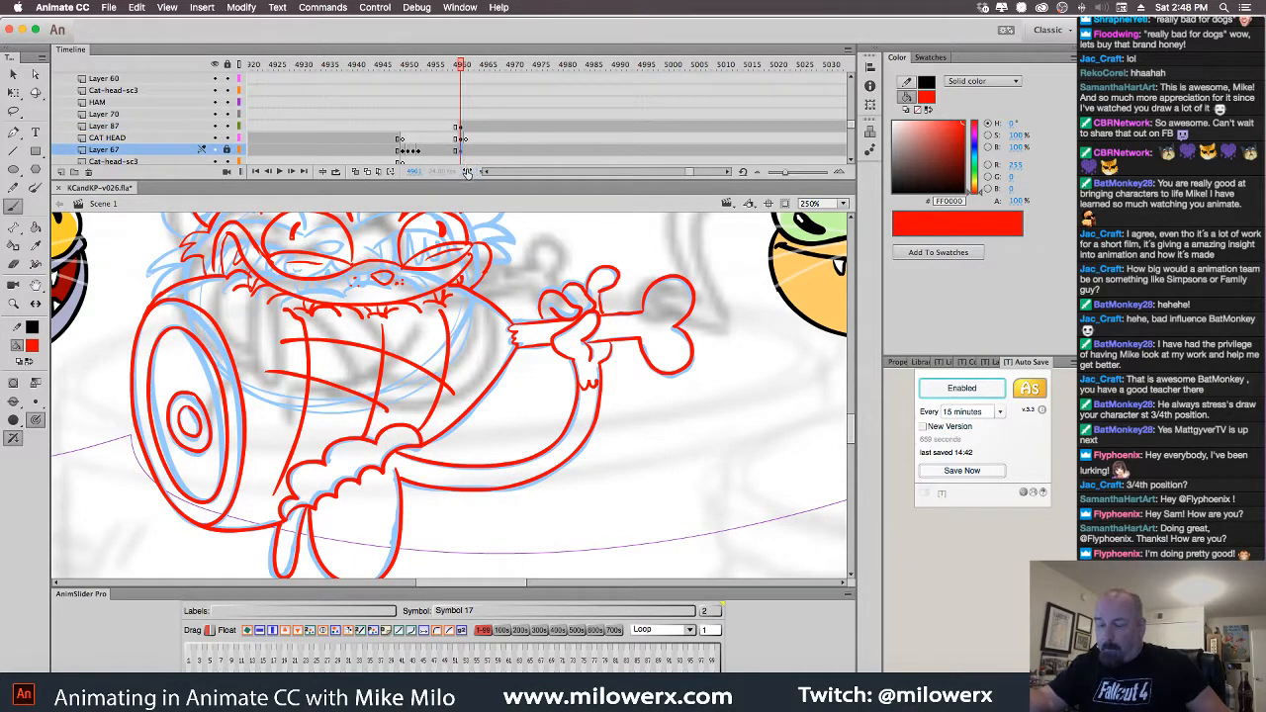
left_click(225, 154)
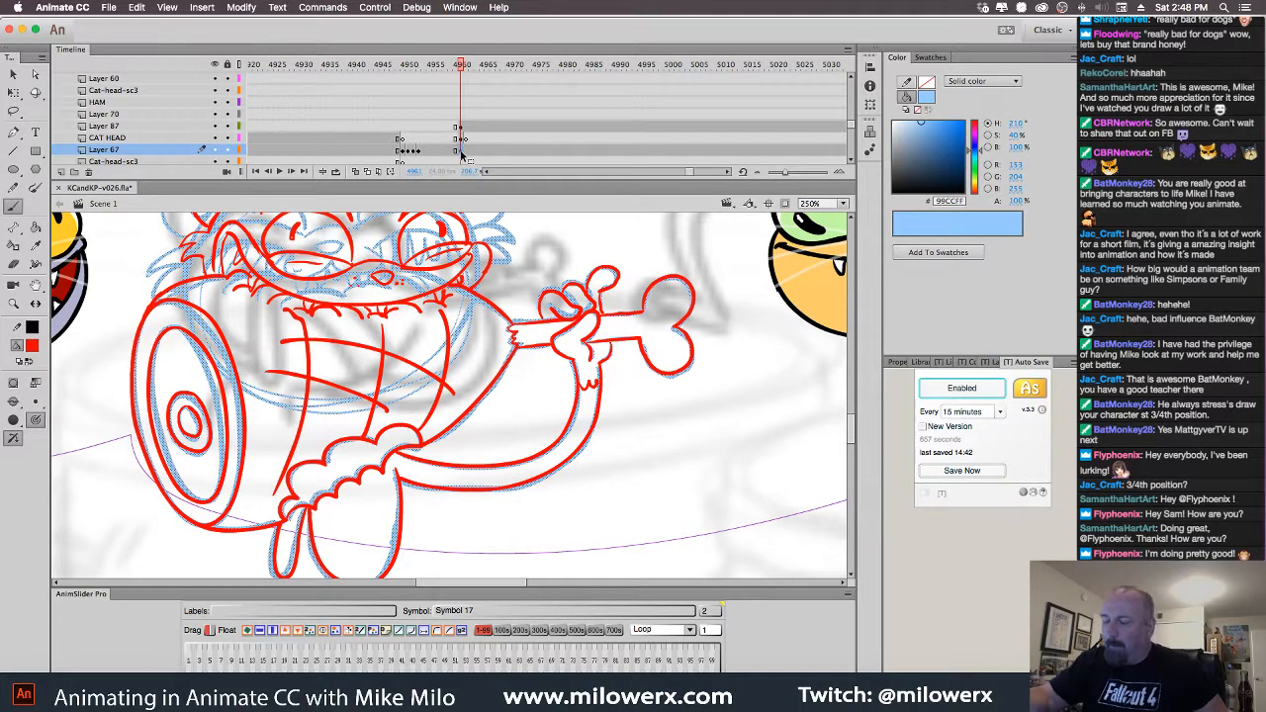
key("Delete")
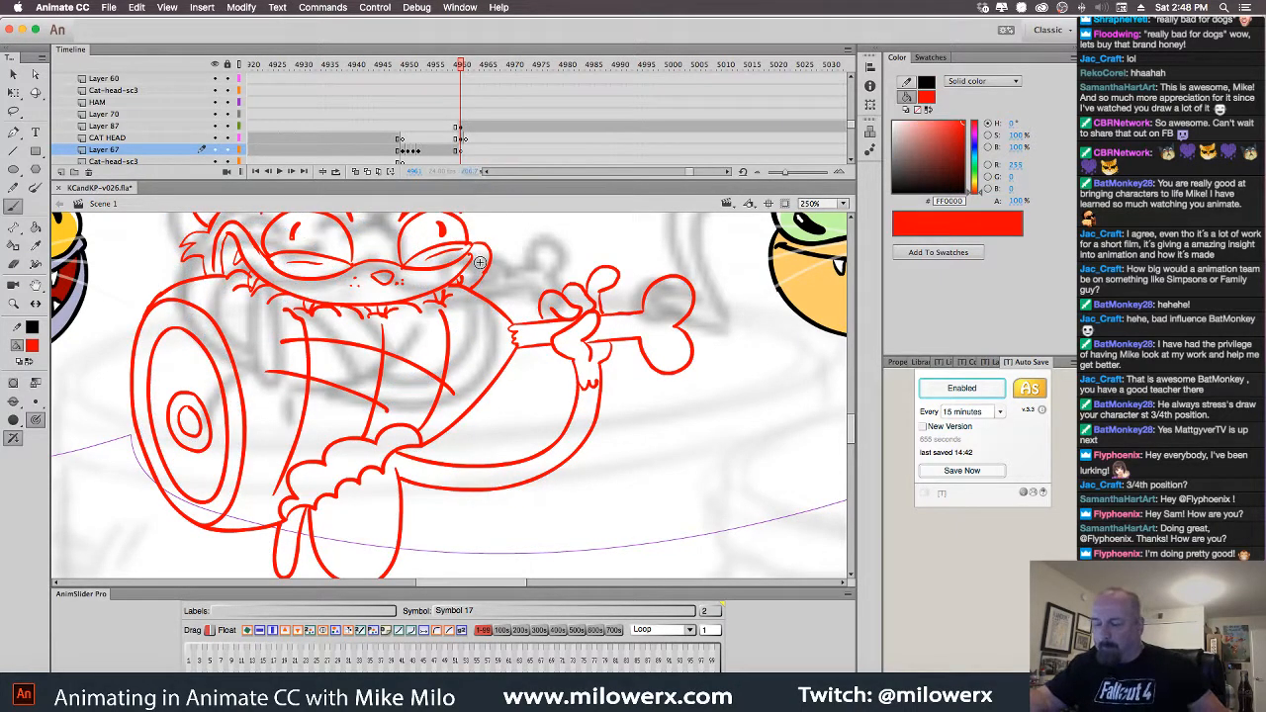
left_click(511, 293, "shift+super")
left_click_drag(532, 307, 556, 295)
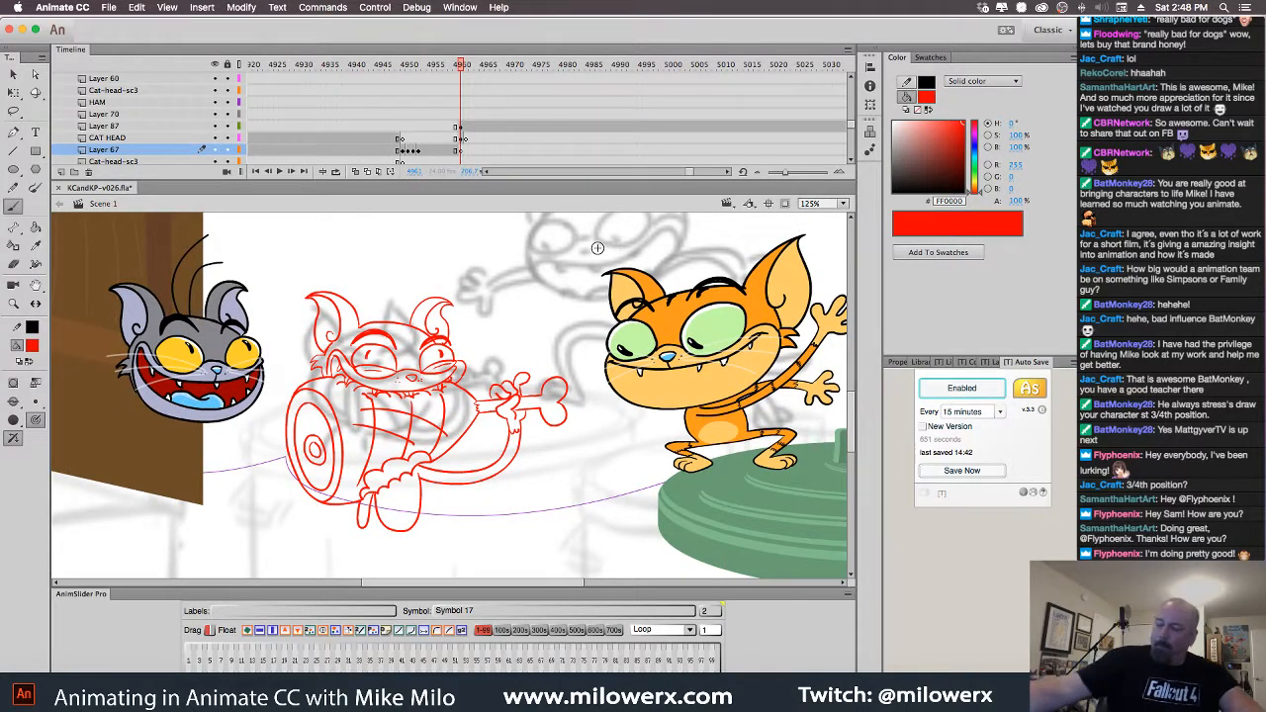
Flip between the coloured cat-with-ham frame and the red sketch frame to compare
key("period")
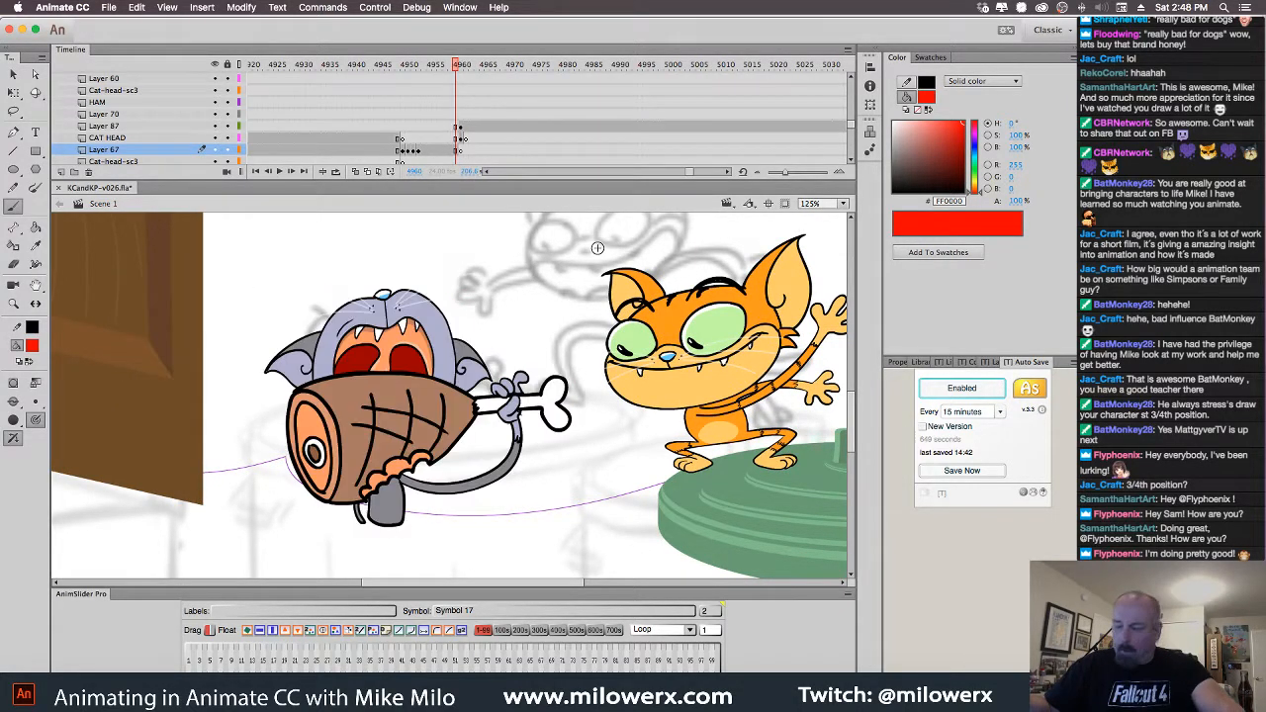
key("comma")
key("comma")
key("period")
key("comma")
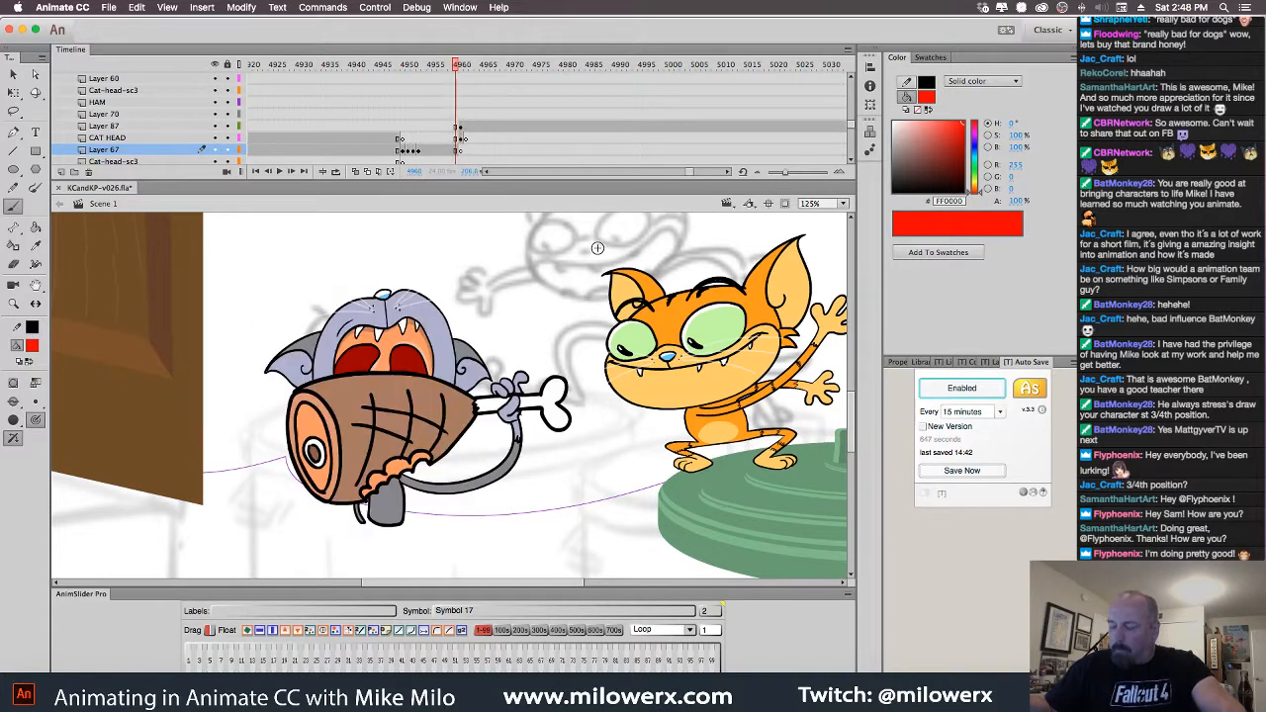
key("period")
key("comma")
key("period")
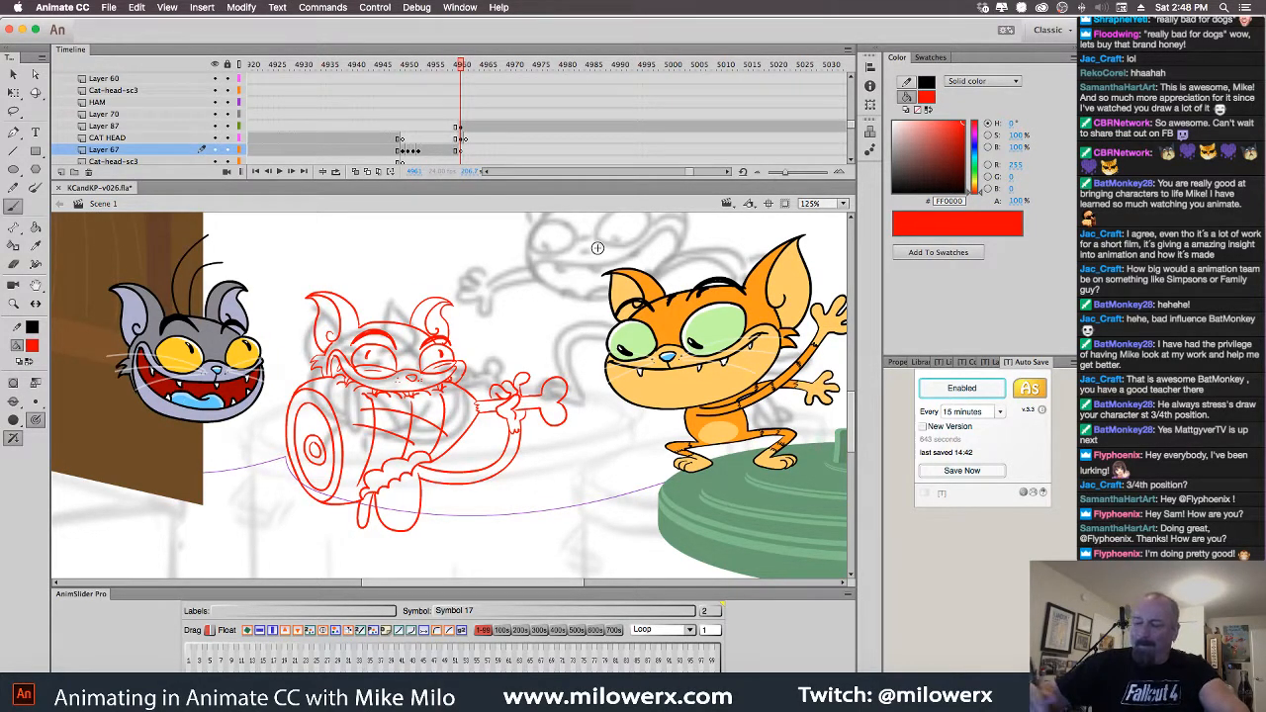
Delete the gray cat head from this frame and add Layer 88 above Layer 87
key("v")
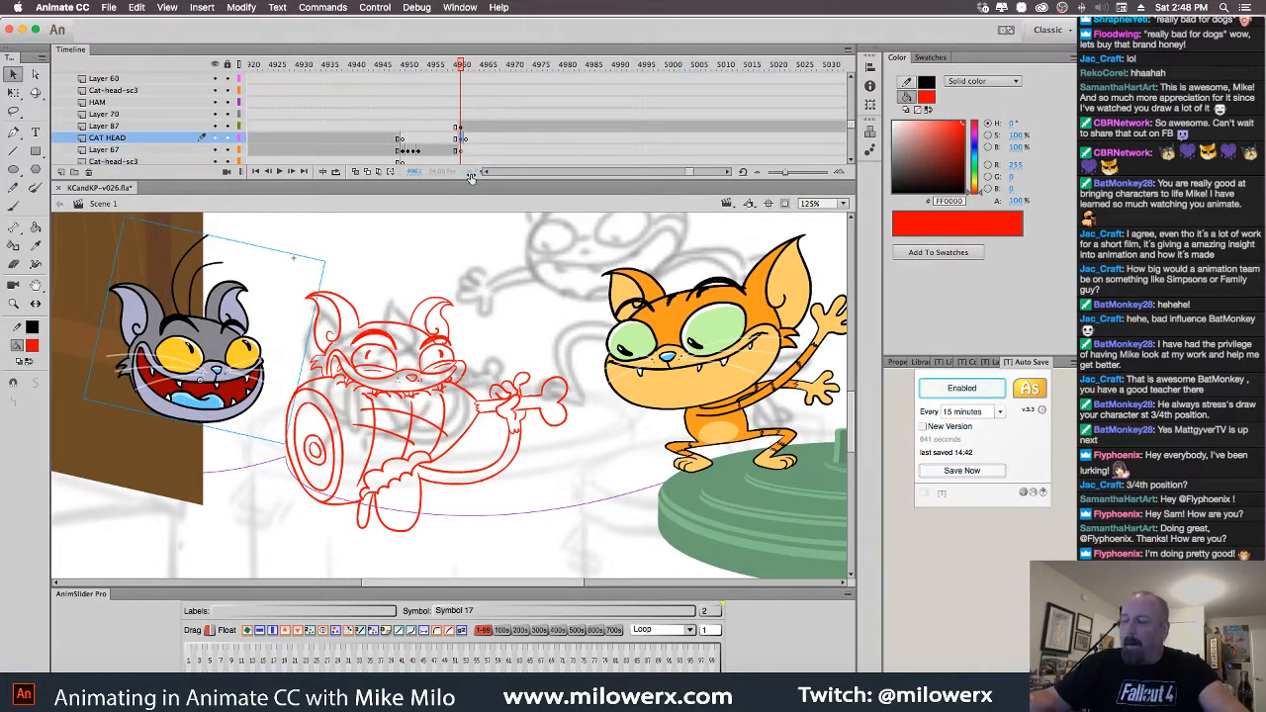
left_click(460, 138)
key("Delete")
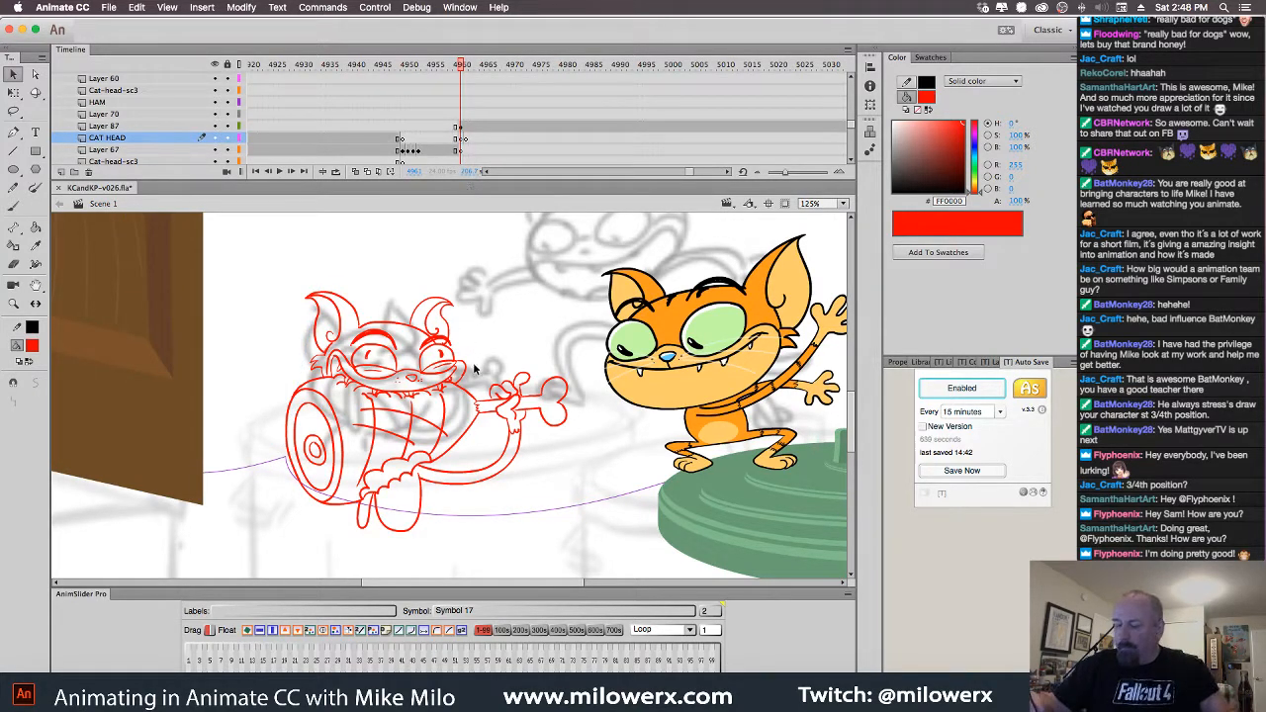
left_click(461, 127)
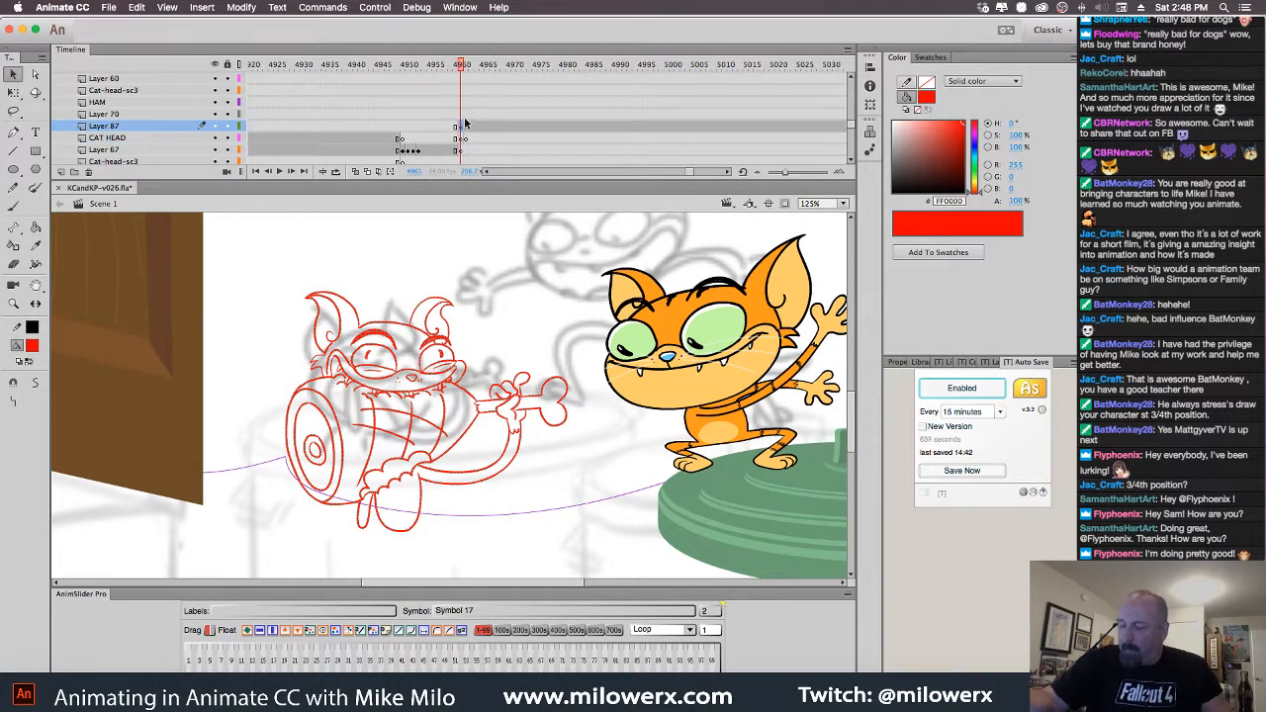
left_click(60, 172)
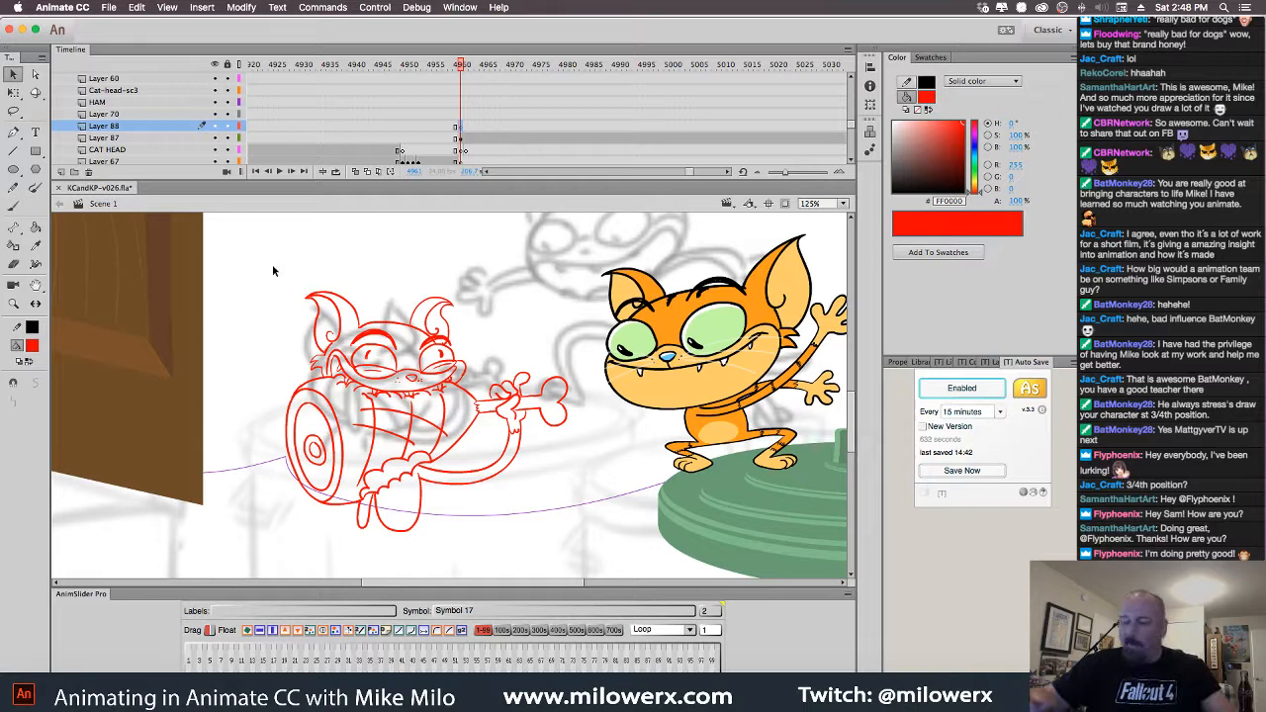
Choose black as the fill colour, zoom to 250%, and frame the gray cat's red head sketch for brushing
left_click(31, 345)
left_click(93, 385)
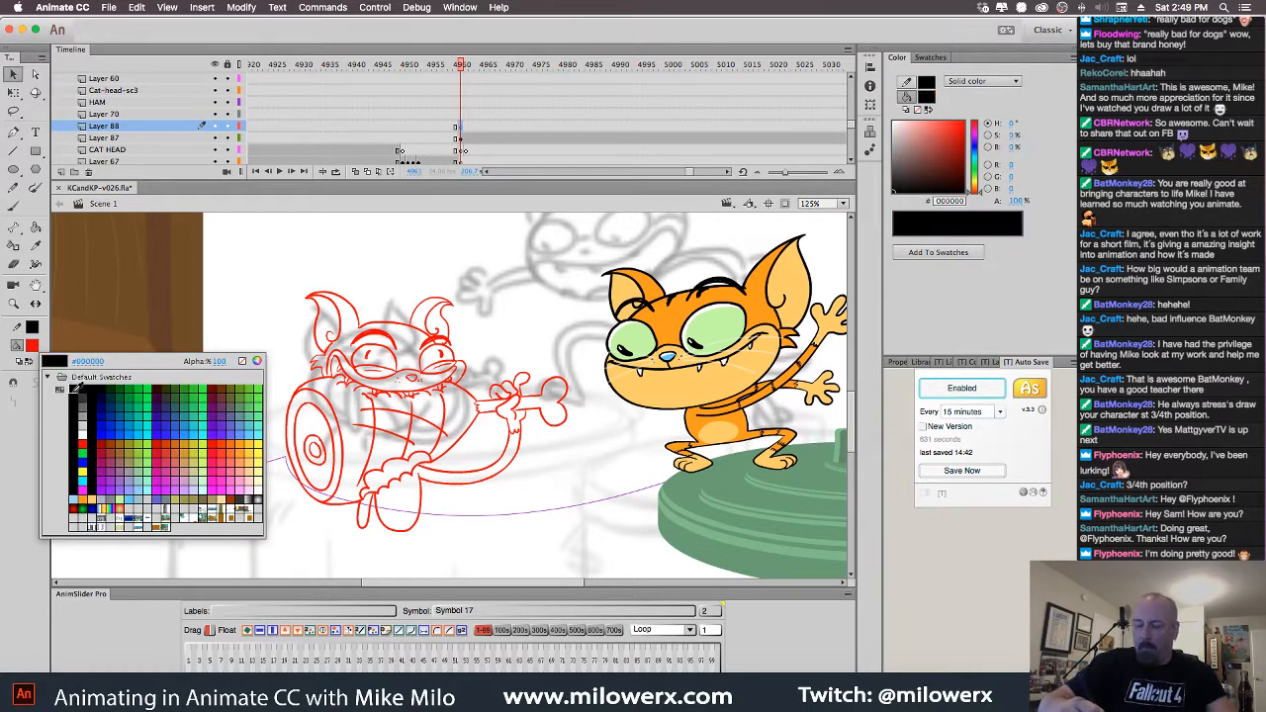
left_click(501, 351, "super")
left_click_drag(517, 389, 663, 332)
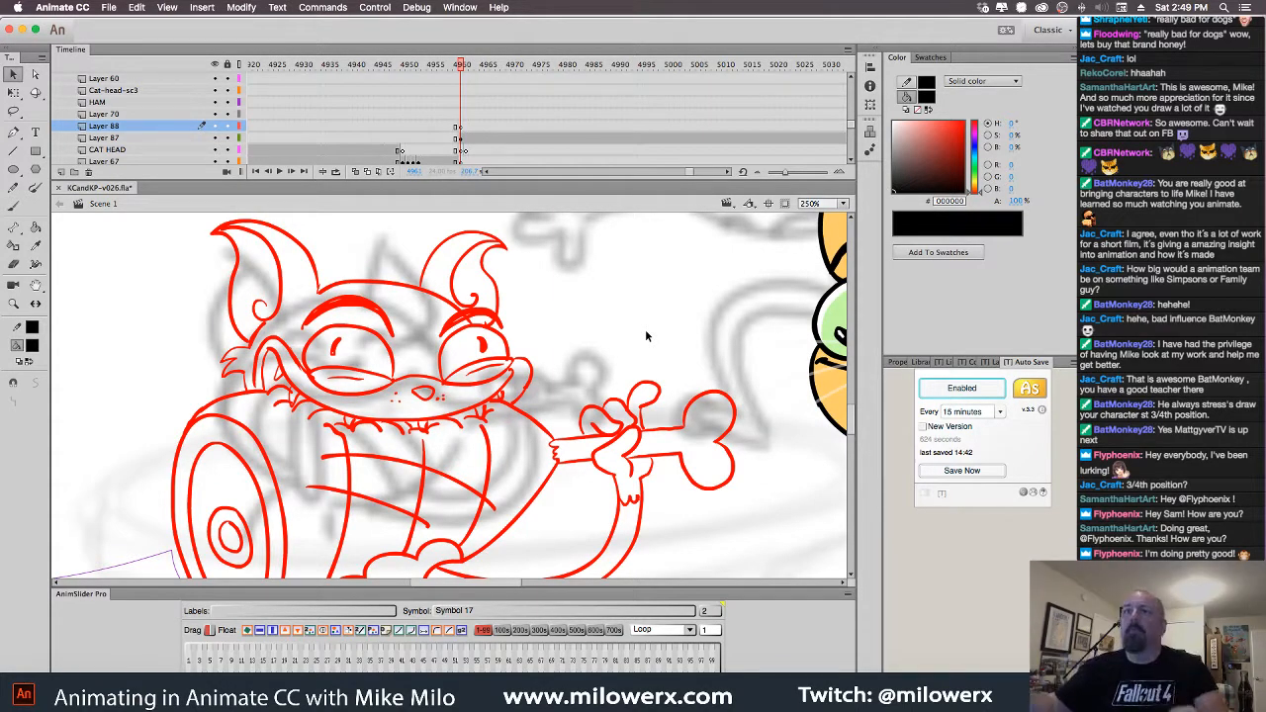
left_click_drag(573, 334, 580, 315)
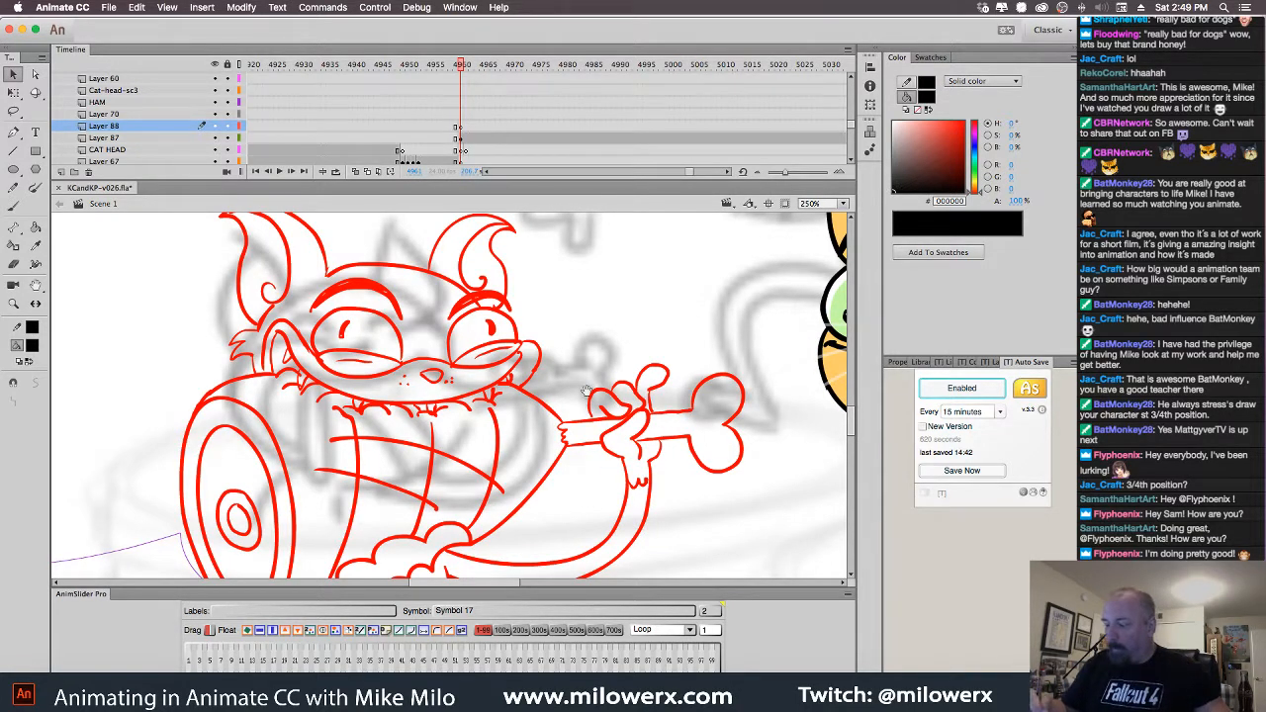
mouse_move(602, 392)
left_mouse_down()
mouse_move(615, 396)
mouse_move(597, 380)
left_mouse_up()
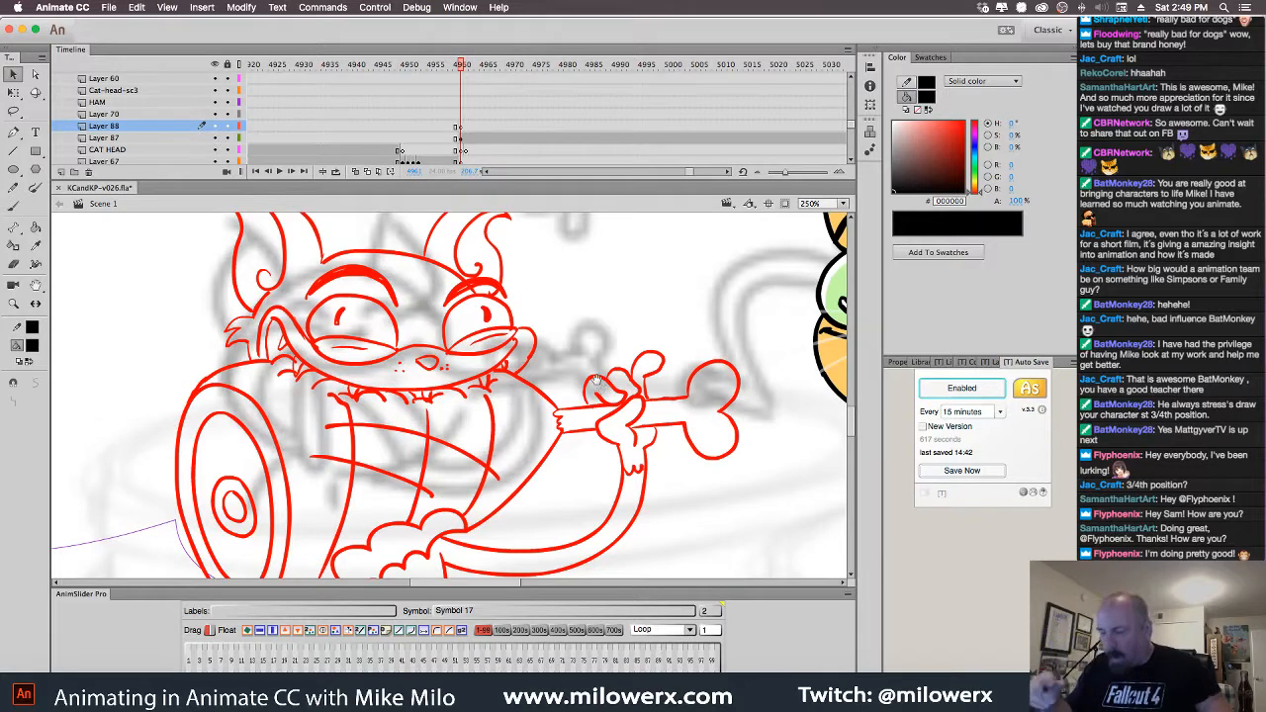
left_click_drag(598, 387, 614, 497)
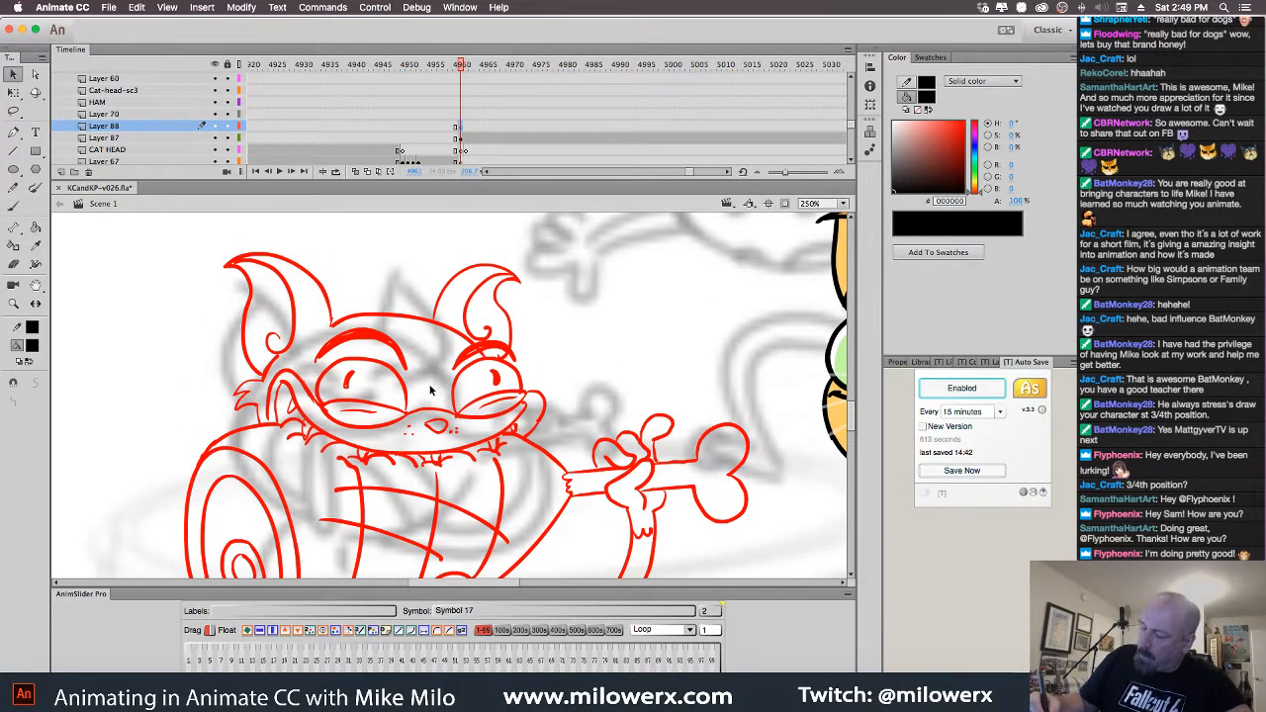
left_click(13, 206)
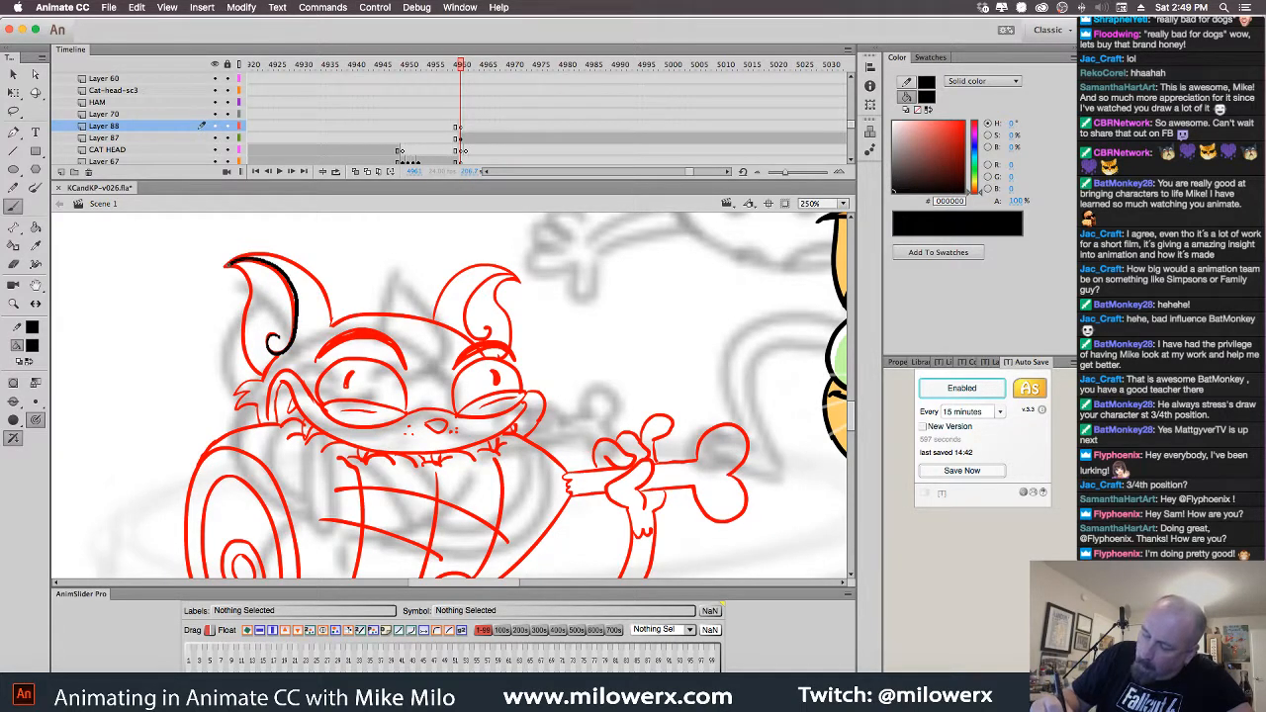
Ink the outlines of both cat ears in black
left_click_drag(331, 324, 310, 273)
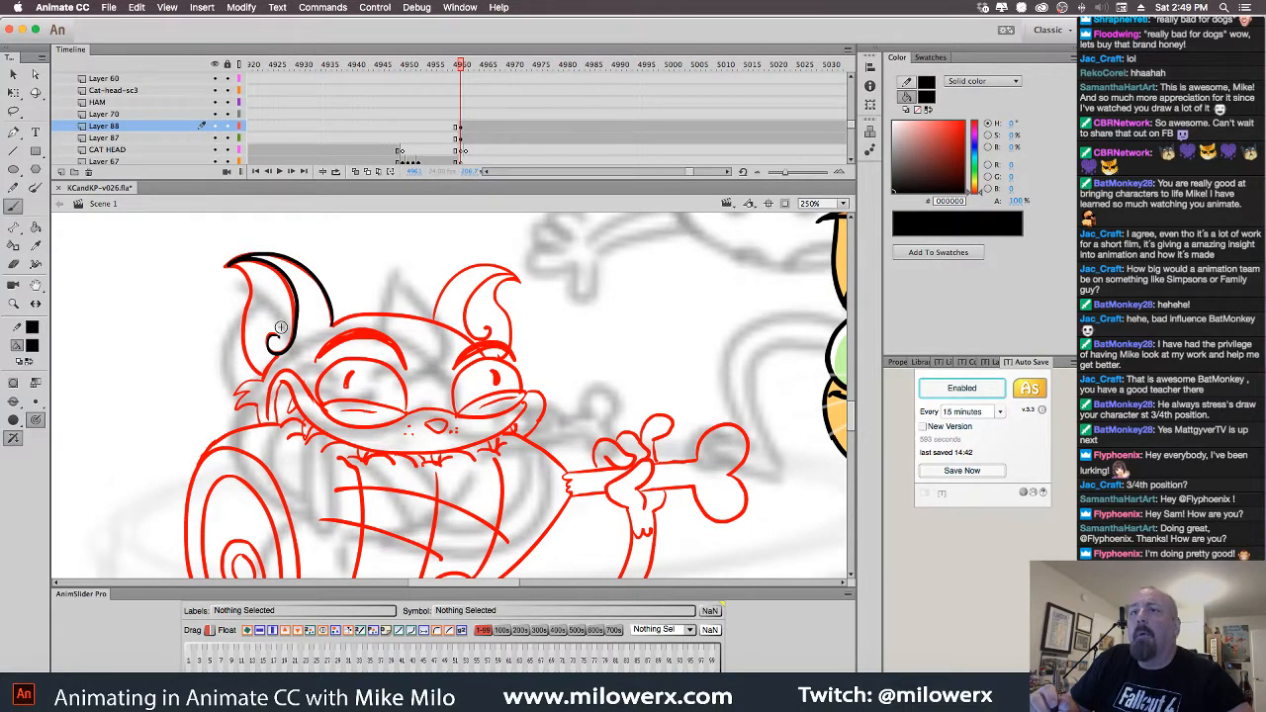
left_click_drag(252, 366, 241, 315)
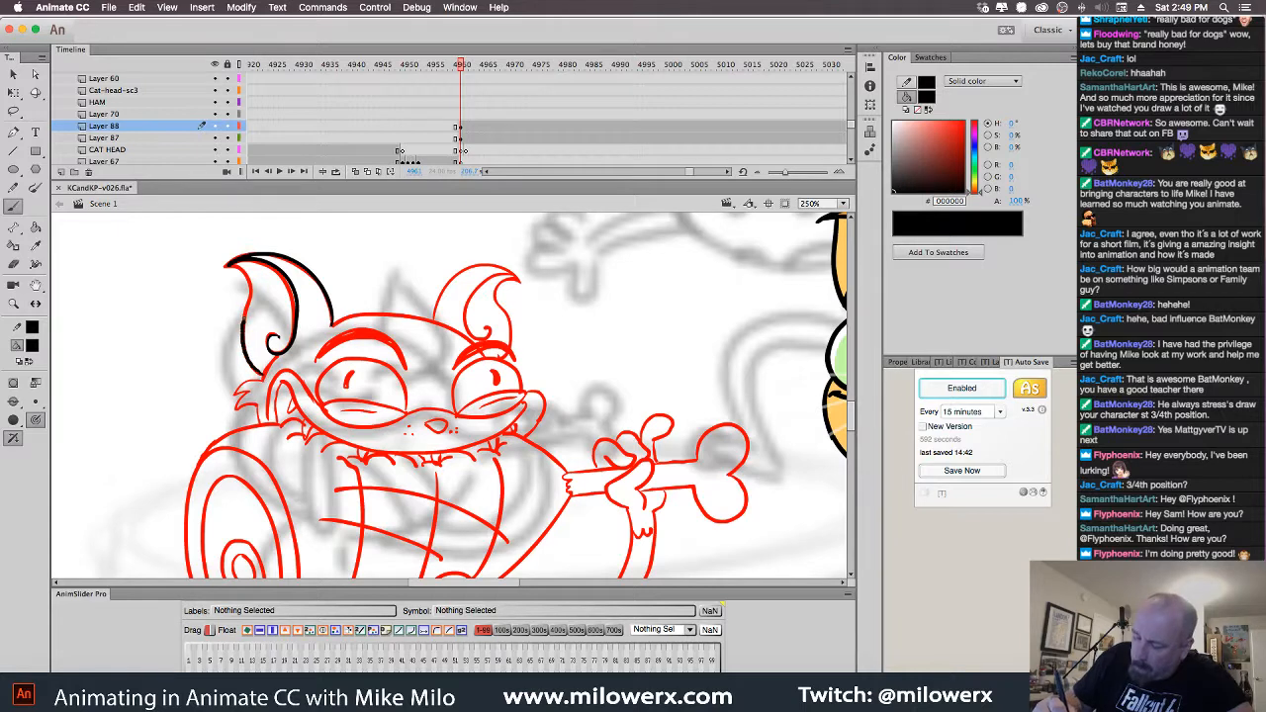
left_click_drag(239, 267, 229, 264)
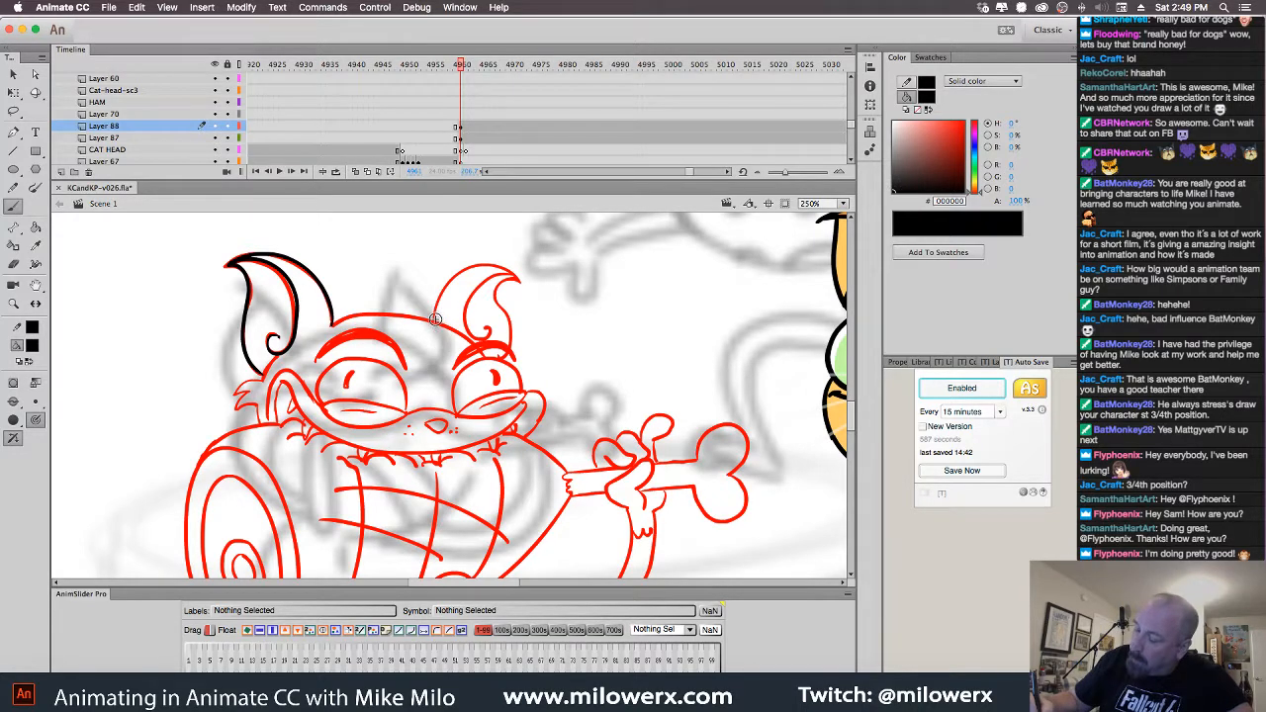
mouse_move(437, 318)
left_mouse_down()
mouse_move(444, 280)
mouse_move(504, 263)
mouse_move(521, 281)
mouse_move(475, 287)
mouse_move(465, 331)
mouse_move(515, 282)
mouse_move(511, 346)
left_mouse_up()
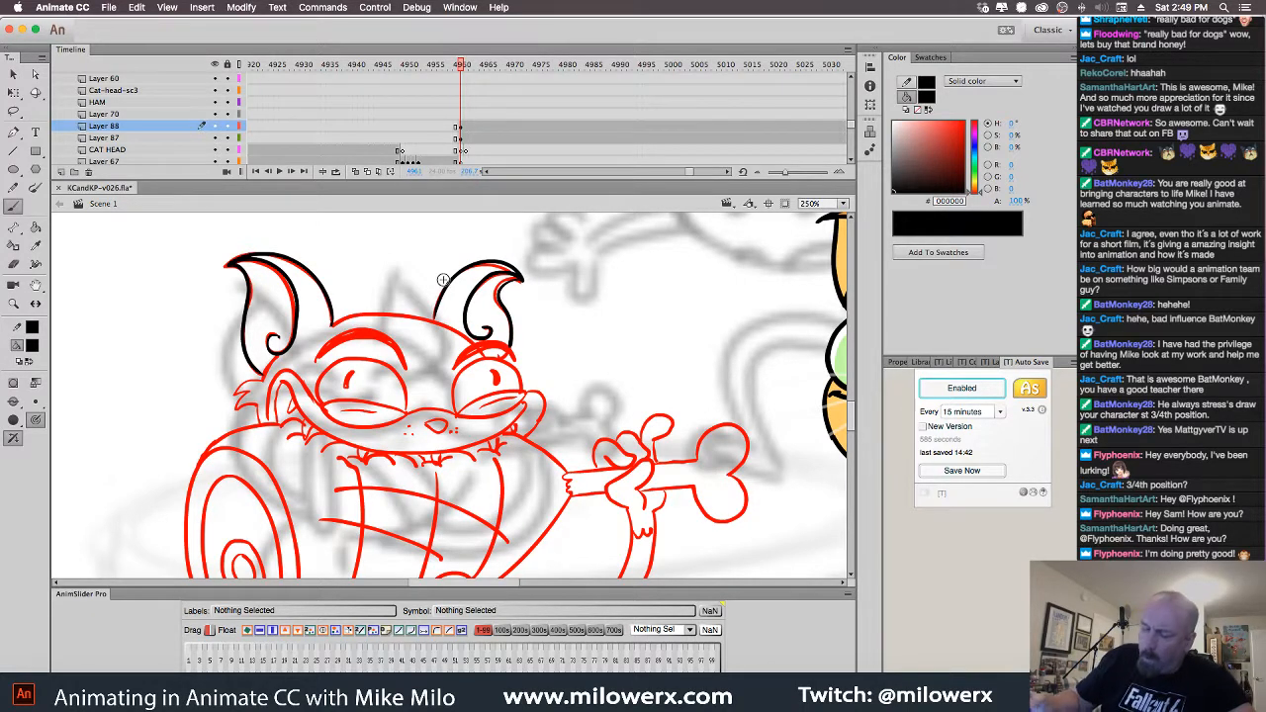
Doodle a small round-headed black stick figure to the right of the head
mouse_move(704, 256)
left_mouse_down()
mouse_move(661, 258)
mouse_move(643, 283)
mouse_move(658, 306)
mouse_move(715, 259)
mouse_move(721, 272)
mouse_move(706, 307)
mouse_move(678, 314)
mouse_move(669, 366)
left_mouse_up()
mouse_move(670, 365)
left_mouse_down()
mouse_move(679, 327)
mouse_move(704, 353)
mouse_move(680, 368)
mouse_move(681, 424)
left_mouse_up()
left_click_drag(688, 360, 688, 420)
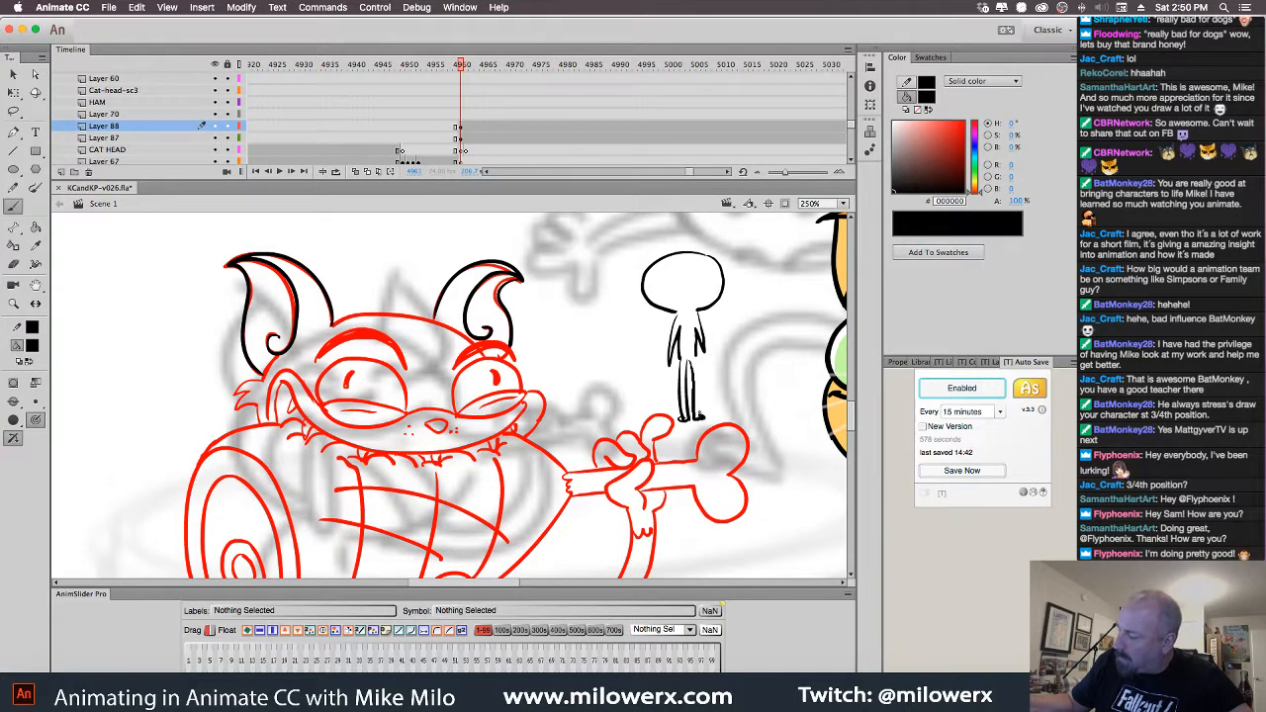
Undo the stick figure's strokes and redraw its head, body, legs and a head cross
left_click_drag(699, 417, 694, 349)
left_click_drag(685, 233, 686, 378)
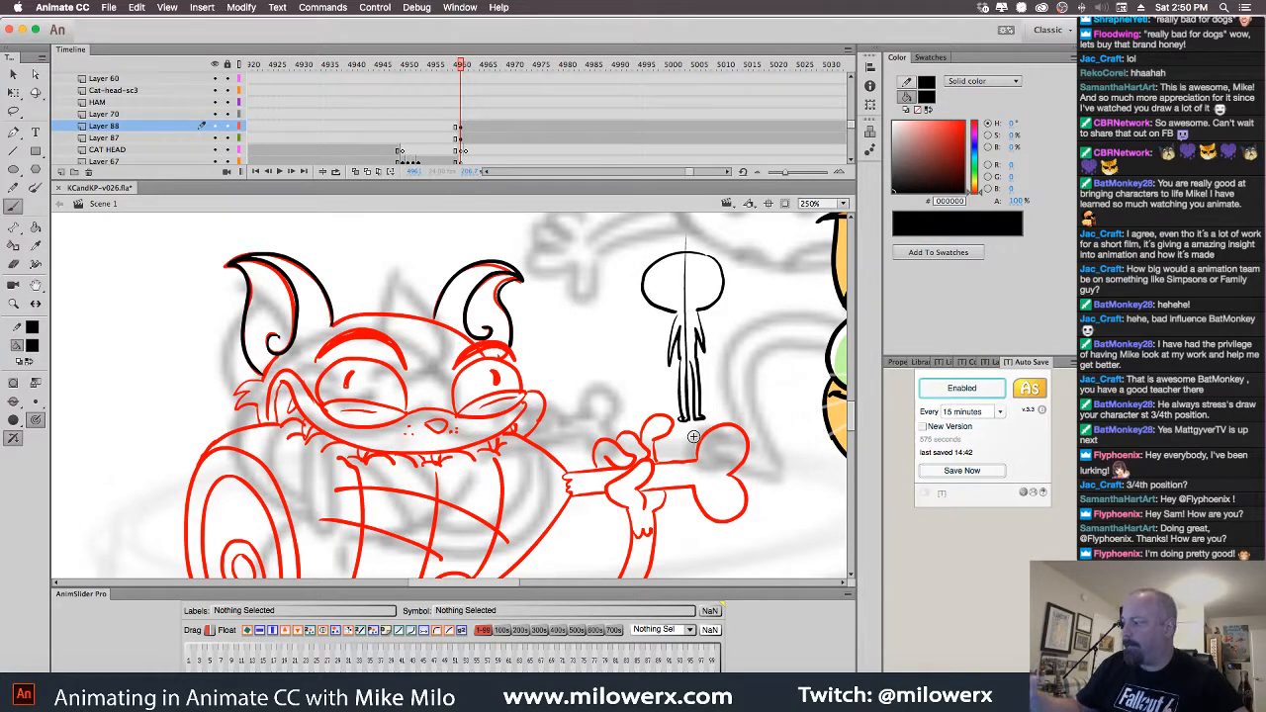
key("super+z")
key("super+z")
key("super+z")
key("super+z")
key("super+z")
key("super+z")
key("super+z")
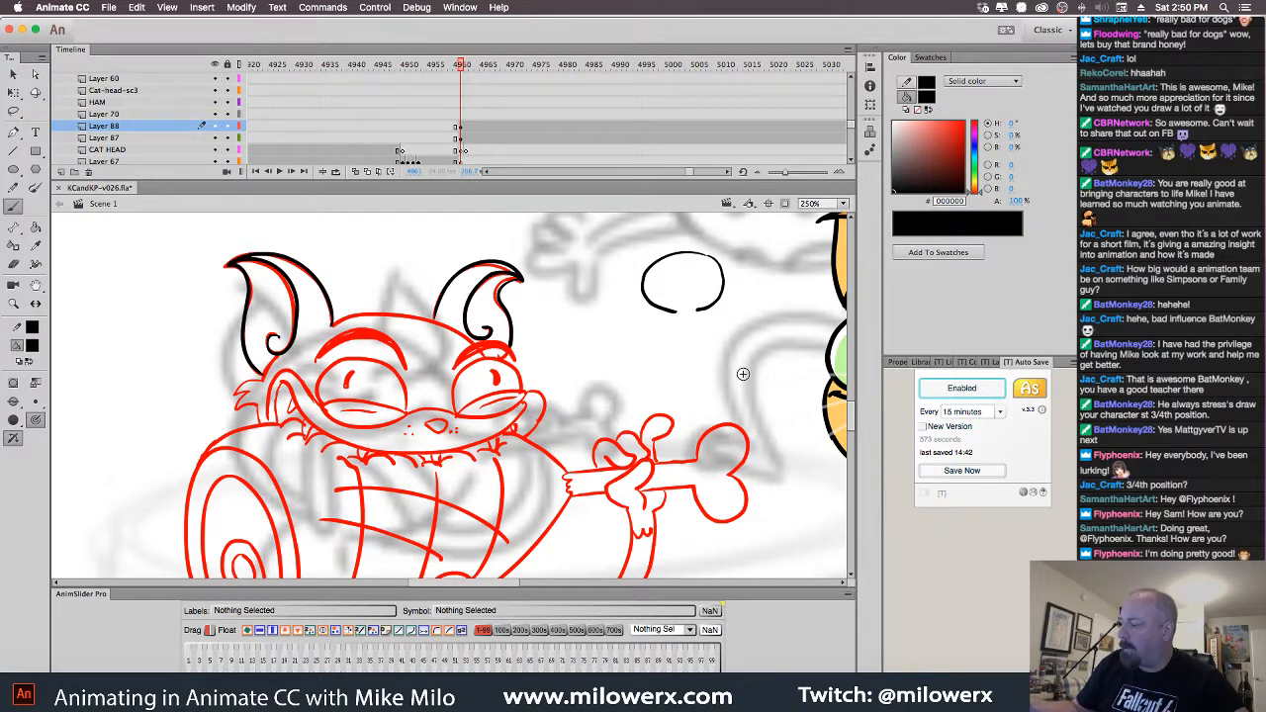
key("super+z")
key("super+z")
mouse_move(714, 245)
left_mouse_down()
mouse_move(693, 245)
mouse_move(661, 293)
mouse_move(687, 302)
mouse_move(679, 346)
mouse_move(689, 346)
left_mouse_up()
mouse_move(710, 303)
left_mouse_down()
mouse_move(714, 346)
mouse_move(691, 354)
mouse_move(691, 401)
left_mouse_up()
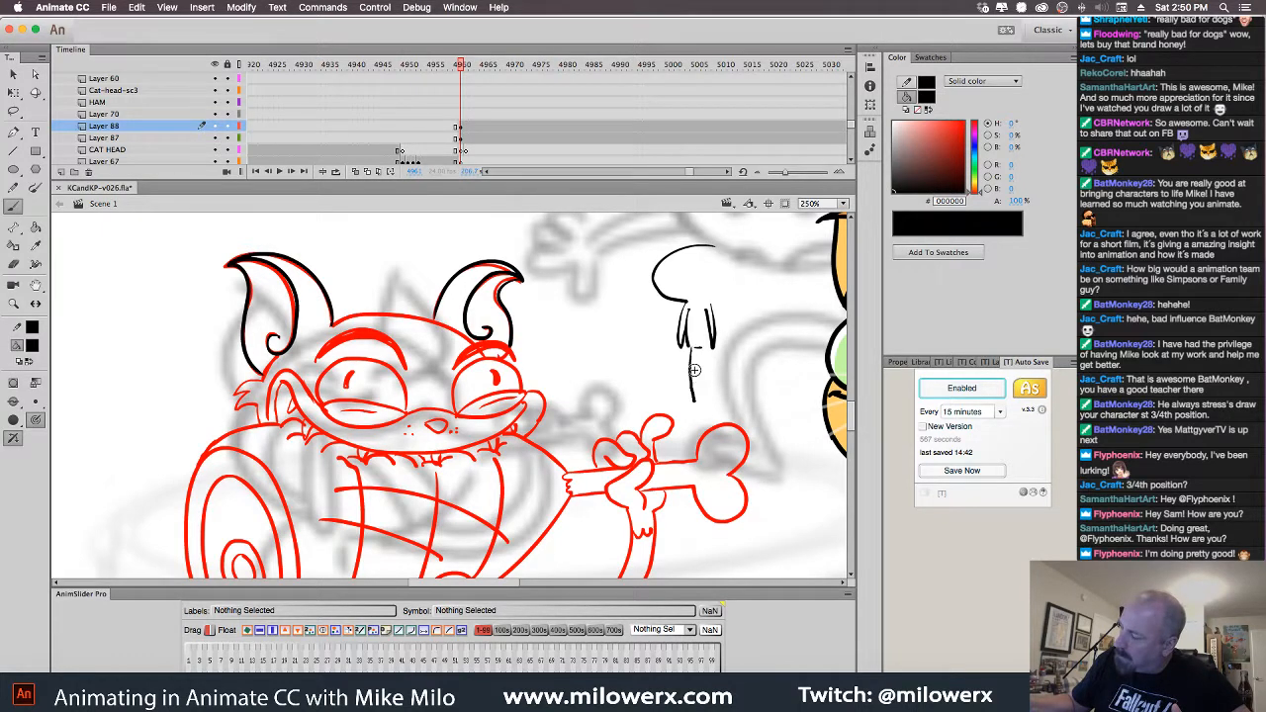
left_click_drag(697, 352, 699, 405)
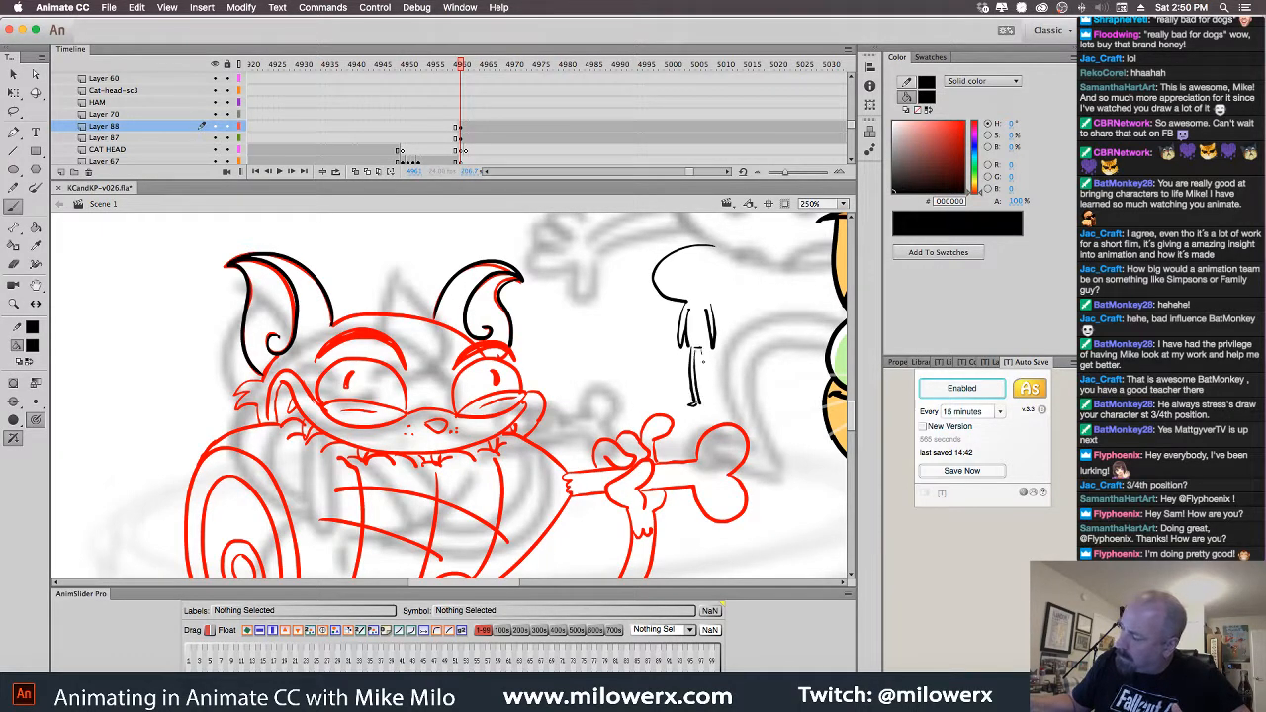
mouse_move(704, 354)
left_mouse_down()
mouse_move(713, 405)
mouse_move(710, 349)
left_mouse_up()
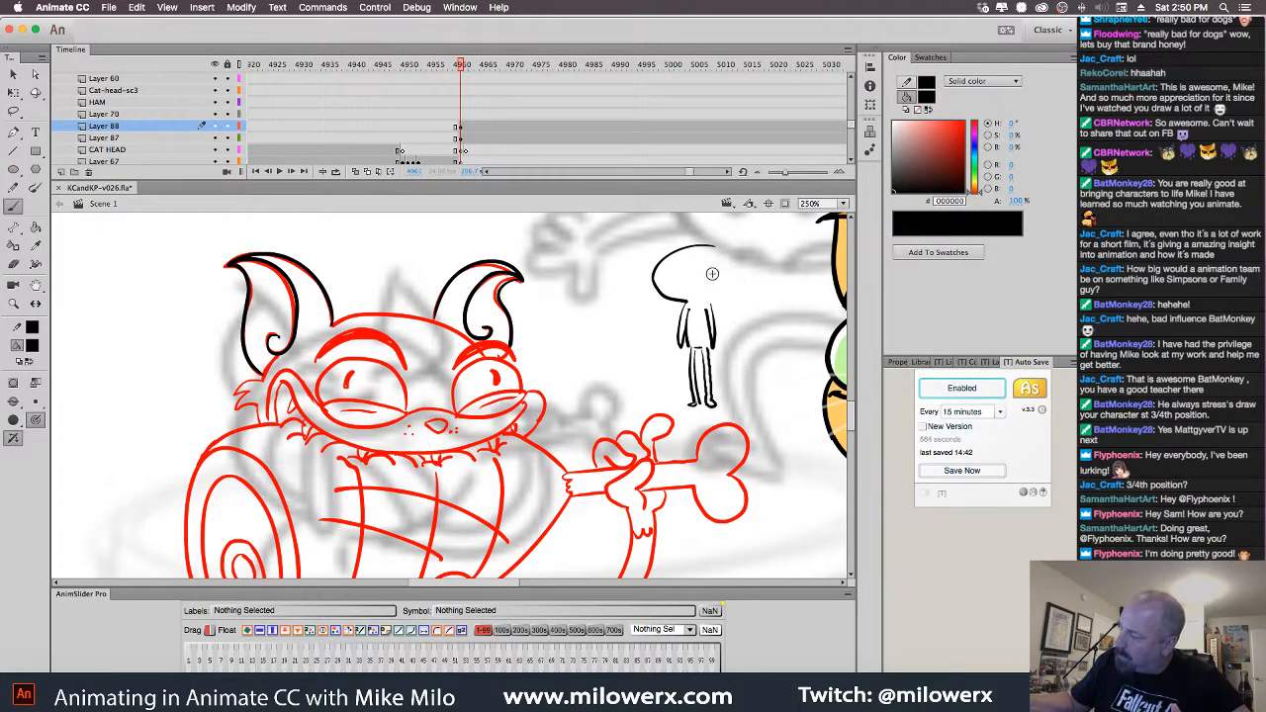
mouse_move(696, 249)
left_mouse_down()
mouse_move(697, 298)
mouse_move(730, 278)
left_mouse_up()
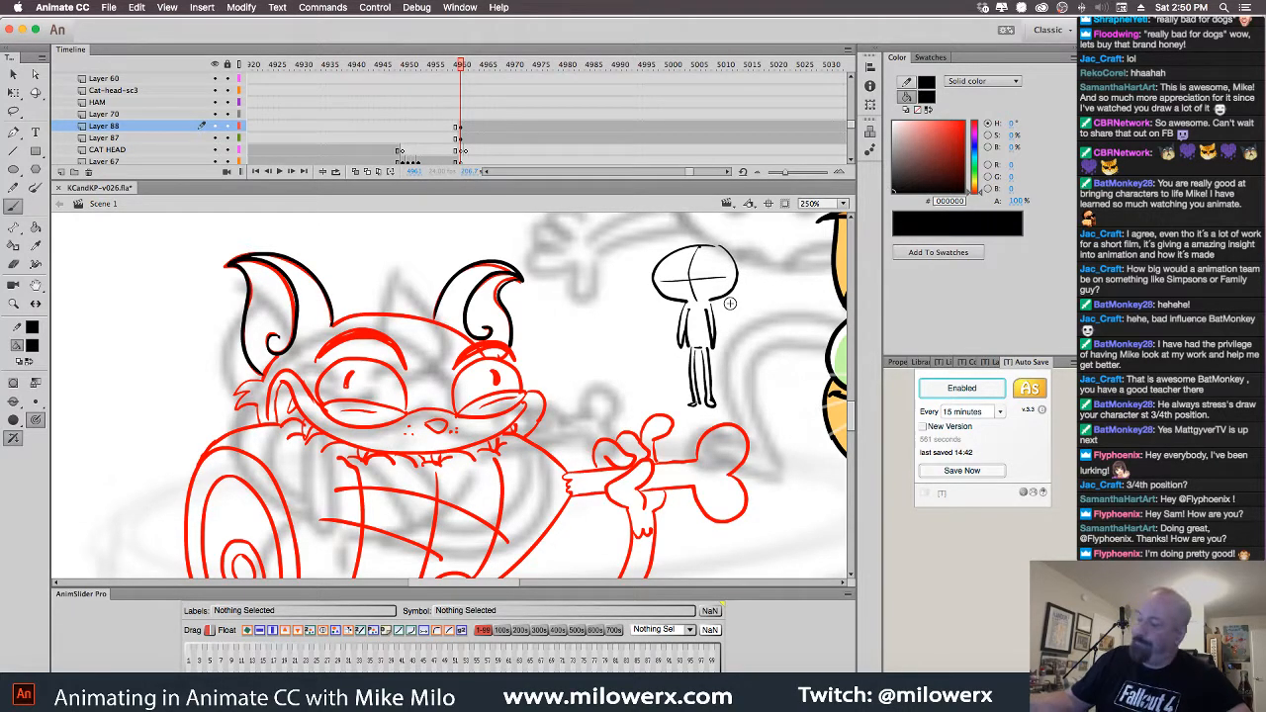
Lasso-select the stick figure, delete it, and return to the Brush tool
key("l")
mouse_move(725, 406)
left_mouse_down()
mouse_move(685, 223)
mouse_move(642, 315)
mouse_move(679, 403)
mouse_move(732, 420)
left_mouse_up()
key("Delete")
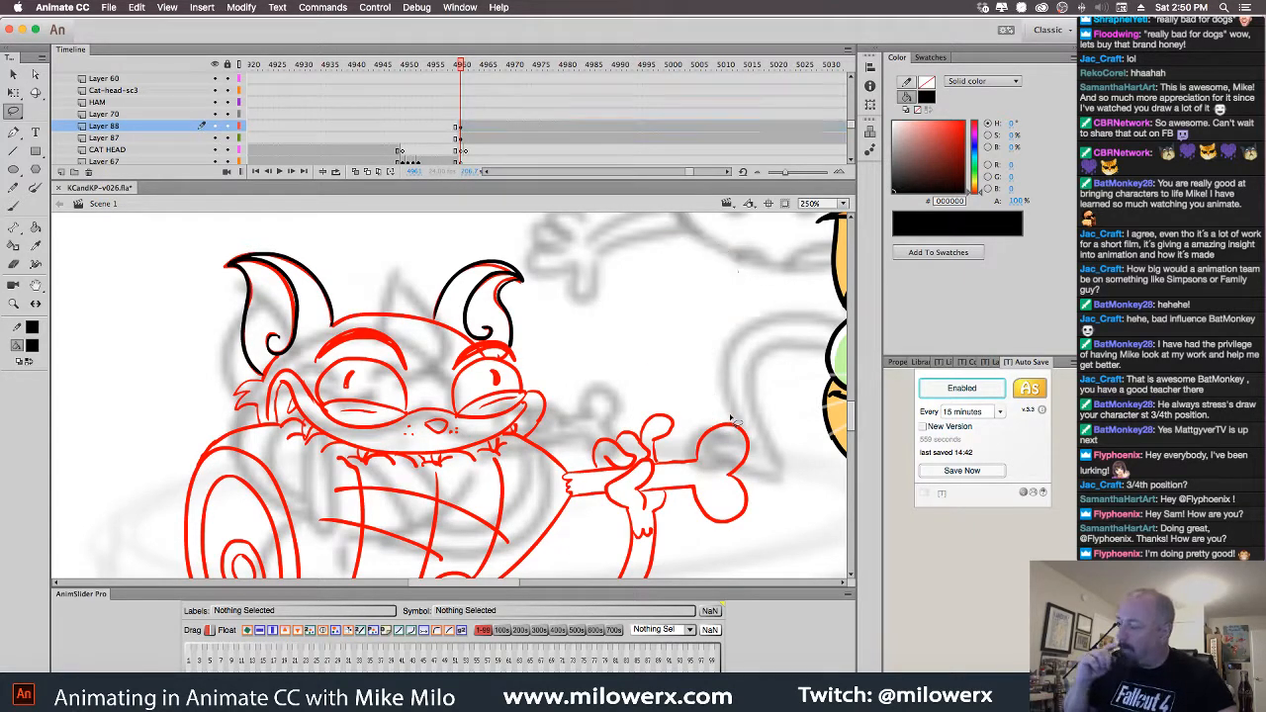
left_click(13, 206)
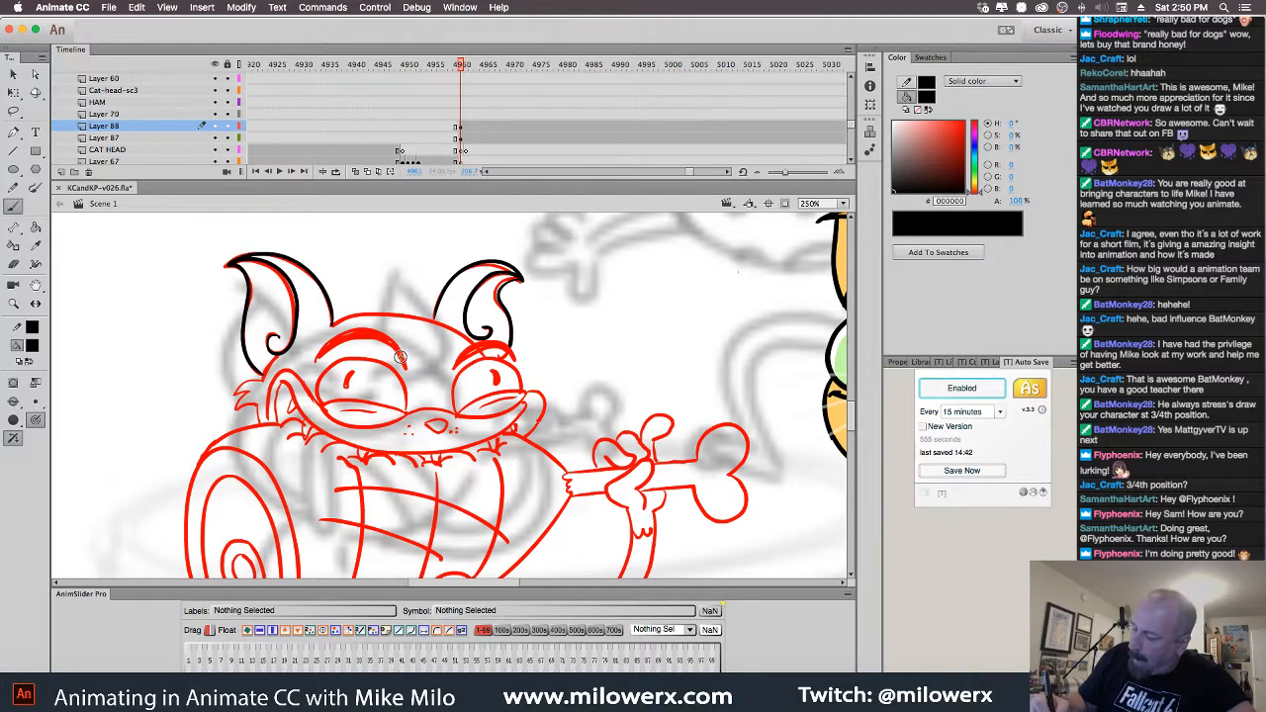
Trace both eyebrows, the left cheek fur line, and the lines beneath both eyes in black
mouse_move(410, 367)
left_mouse_down()
mouse_move(402, 349)
mouse_move(312, 360)
mouse_move(346, 338)
mouse_move(398, 352)
mouse_move(333, 345)
left_mouse_up()
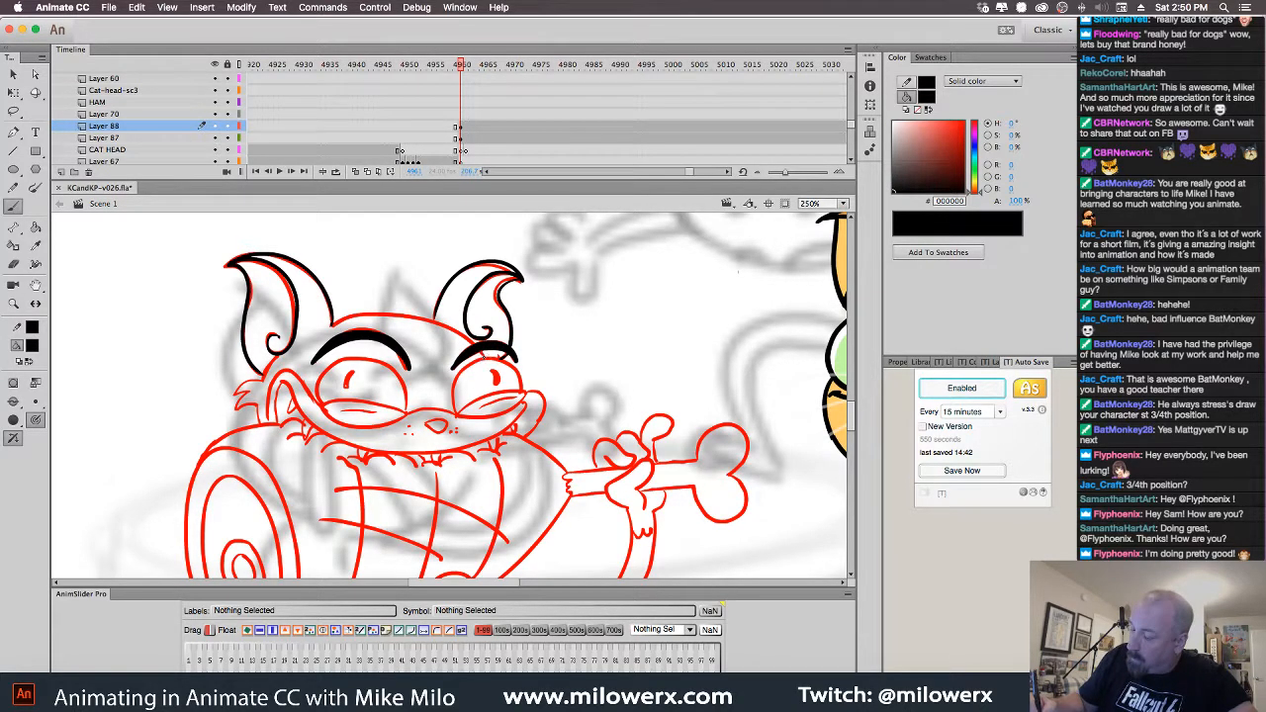
left_click_drag(463, 333, 372, 312)
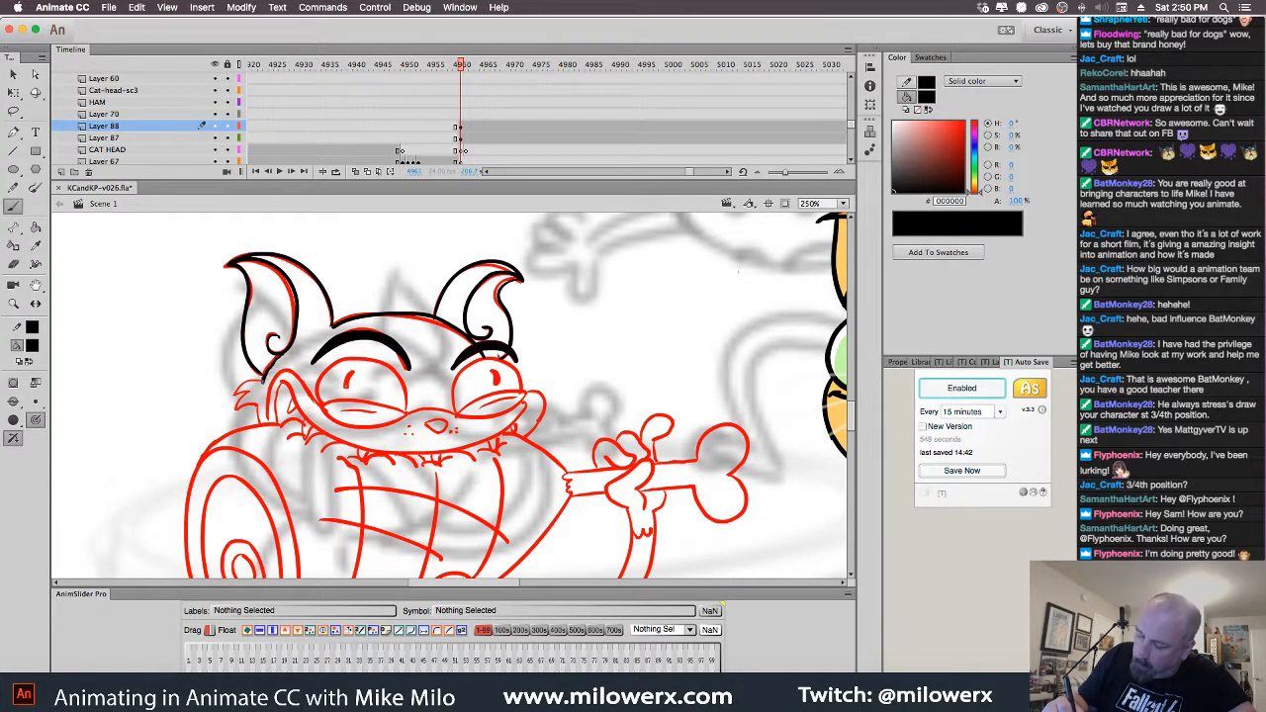
mouse_move(261, 380)
left_mouse_down()
mouse_move(235, 403)
mouse_move(261, 424)
left_mouse_up()
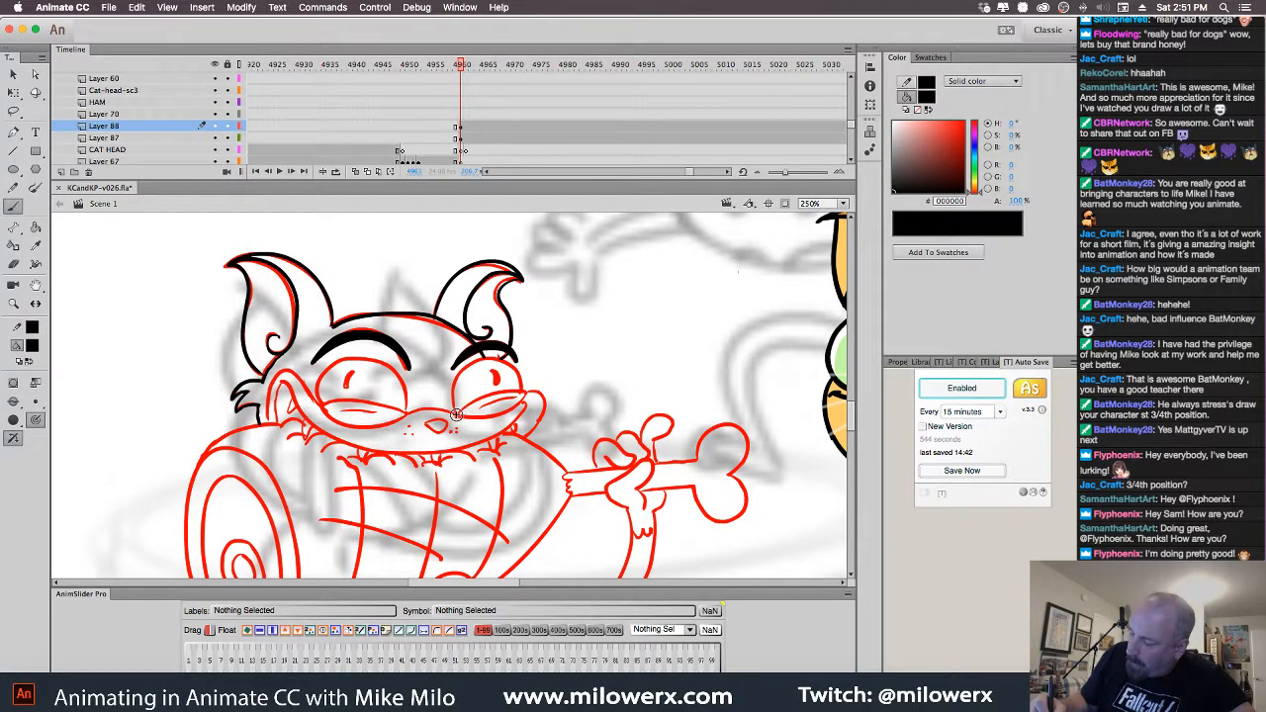
left_click_drag(458, 414, 526, 397)
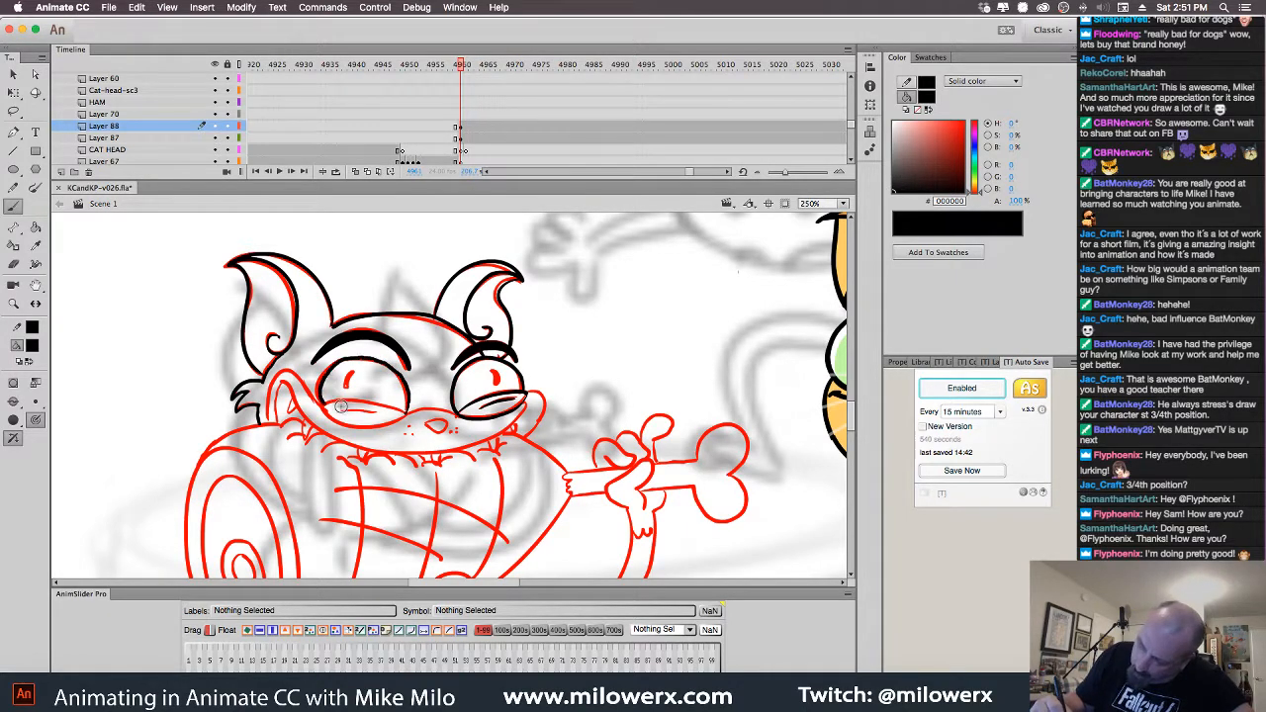
mouse_move(398, 408)
left_mouse_down()
mouse_move(352, 401)
mouse_move(378, 421)
left_mouse_up()
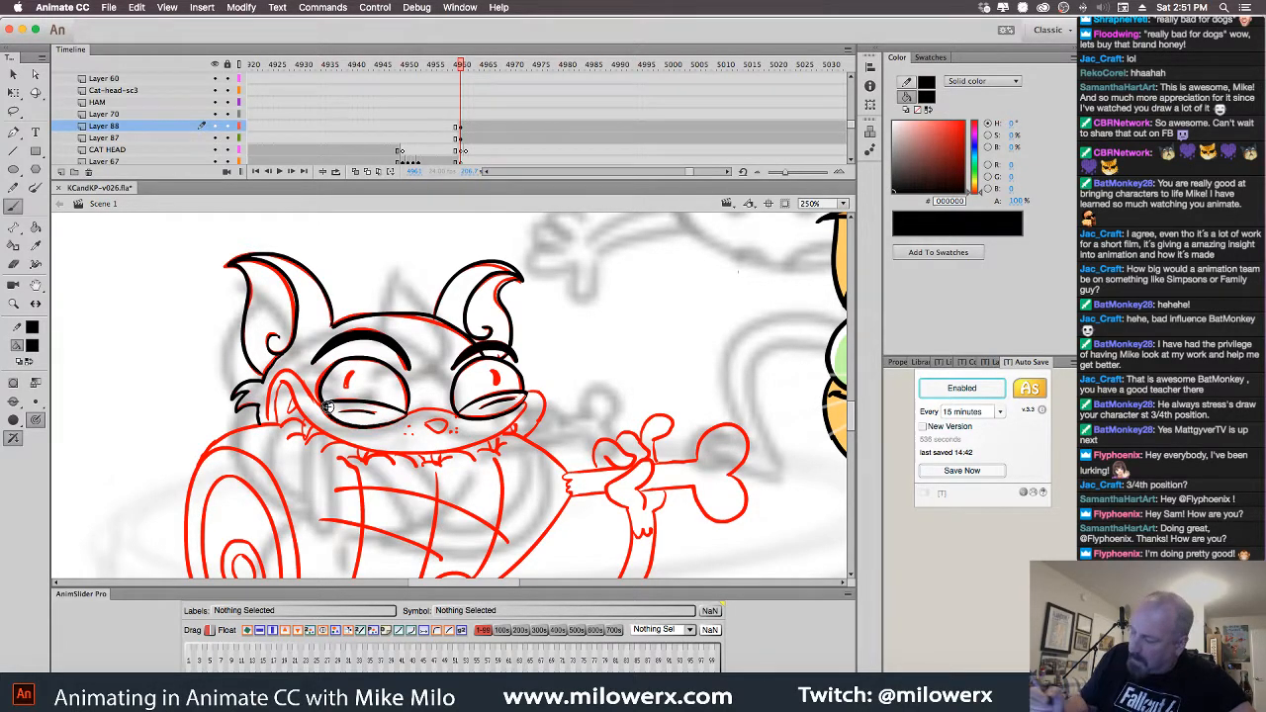
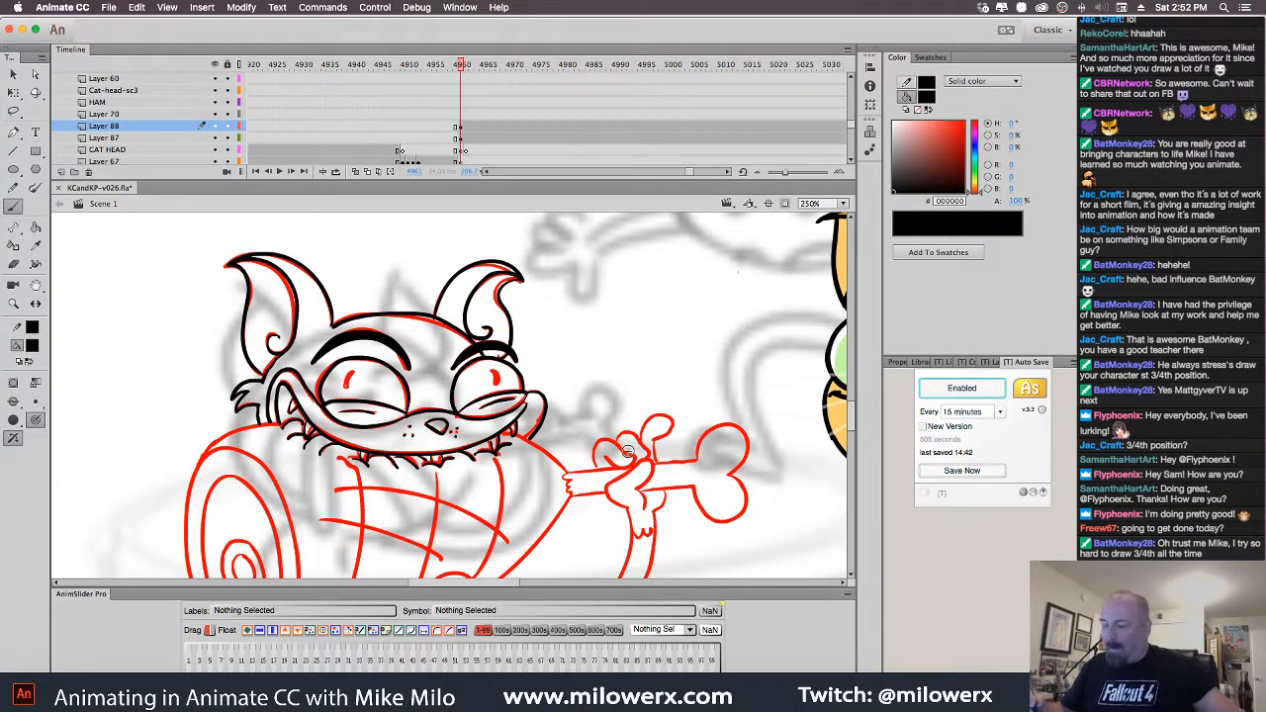
Compare neighbouring frames, then fill the cat's left pupil with black
scroll(654, 421, "down", 3)
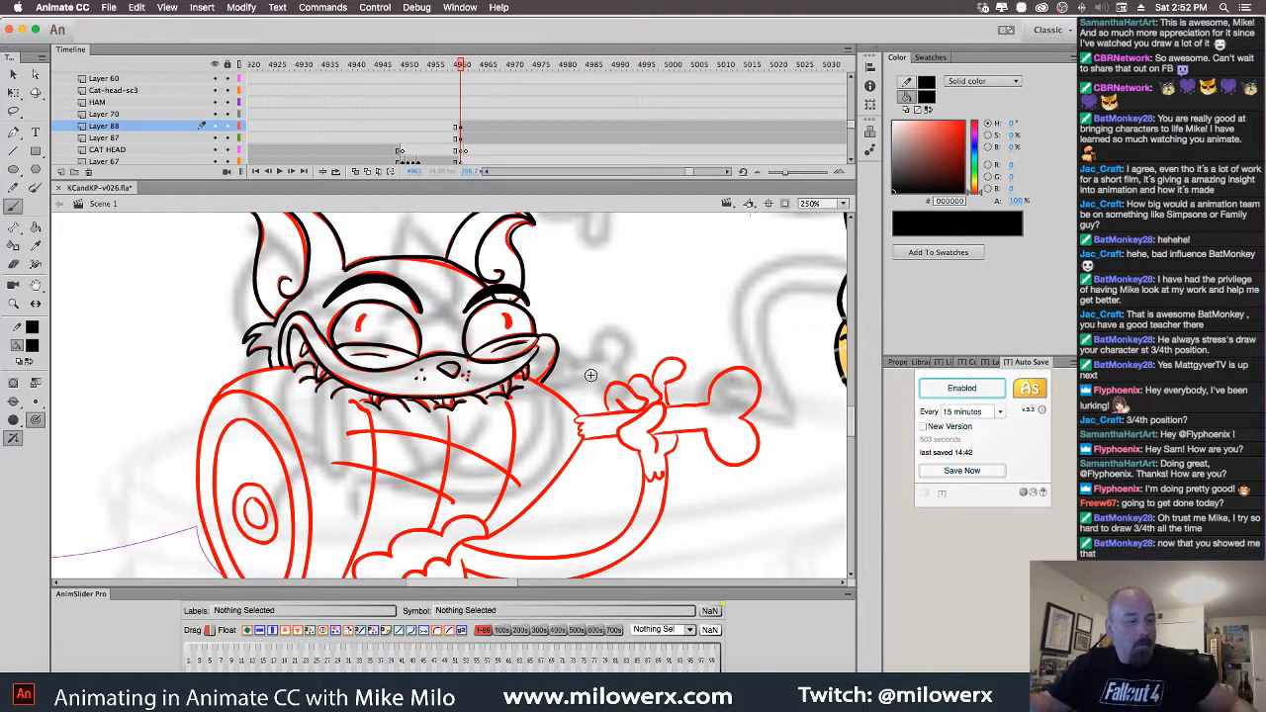
key("comma")
key("period")
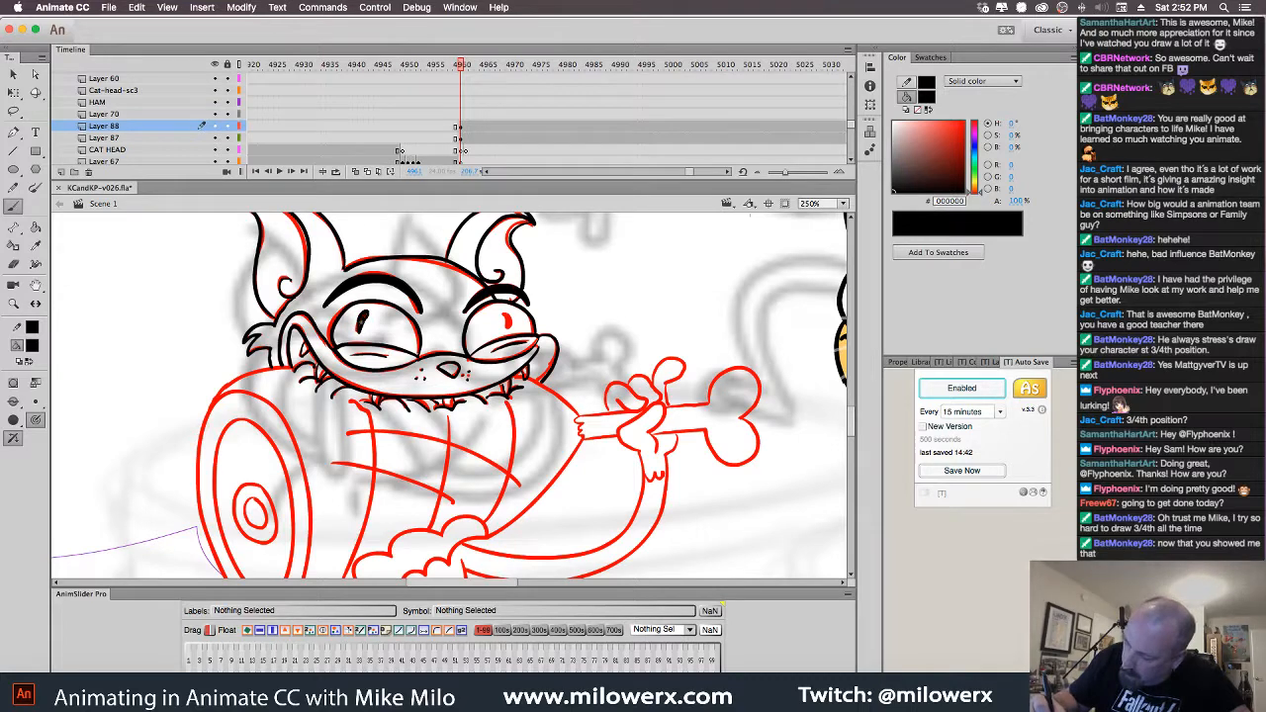
left_click(363, 321)
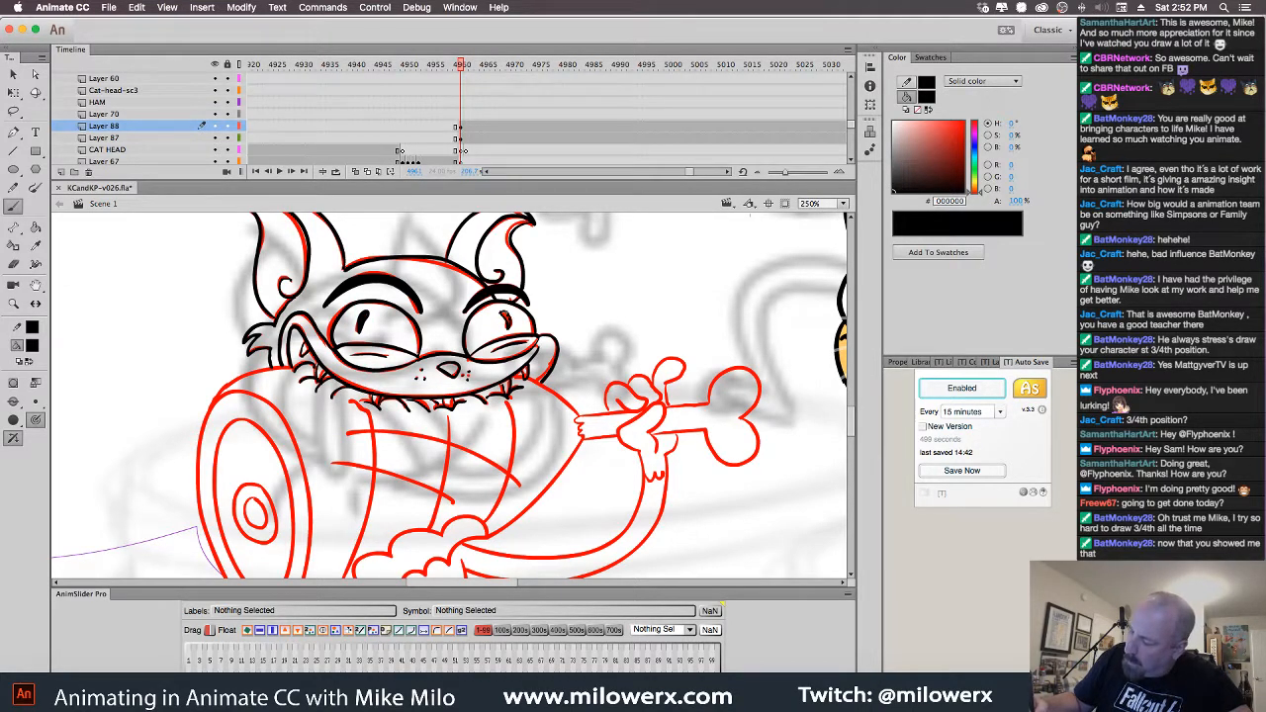
Ink the cat's arm line in black, running down-left from its end
left_click_drag(639, 423, 585, 374)
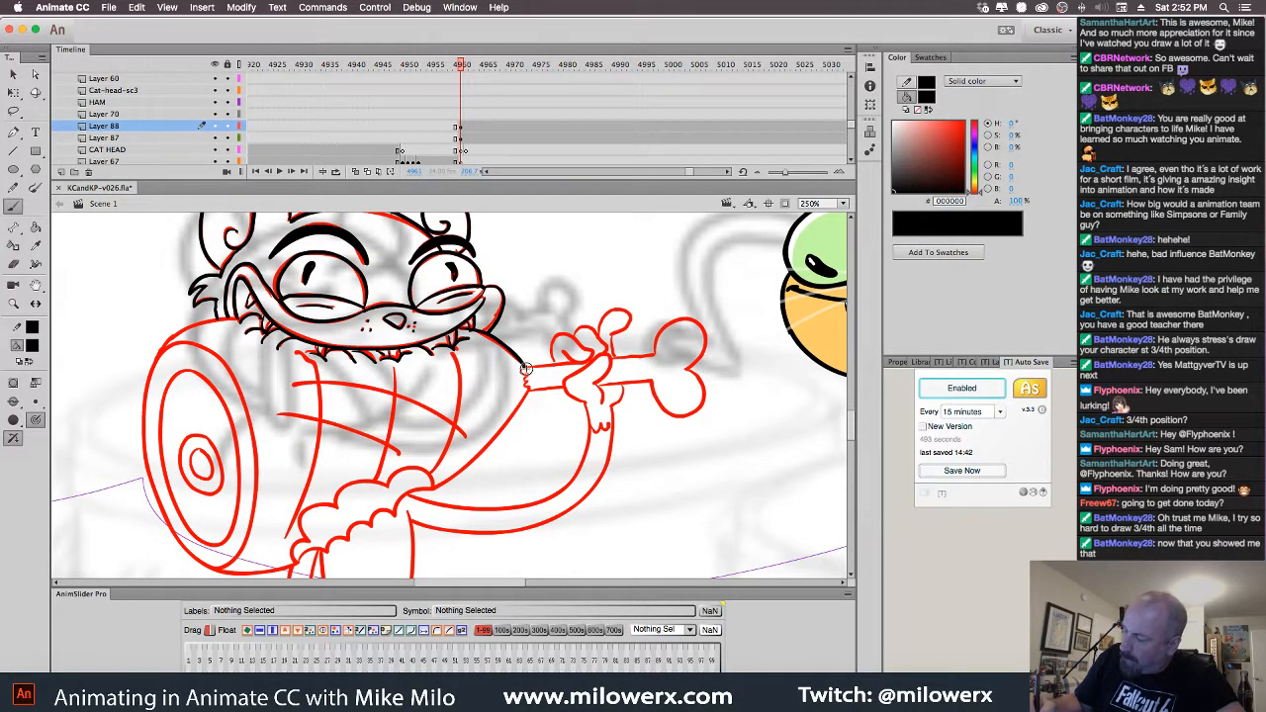
left_click_drag(527, 369, 525, 375)
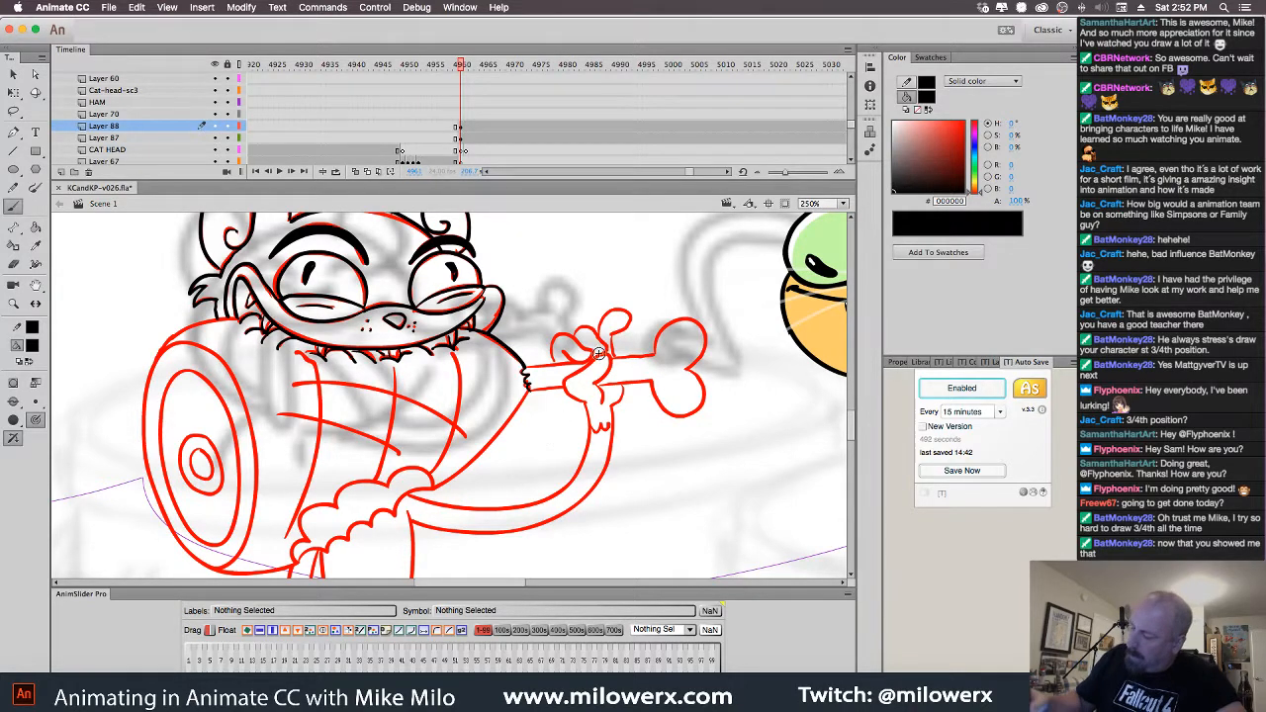
mouse_move(486, 449)
left_mouse_down()
mouse_move(430, 490)
mouse_move(407, 466)
mouse_move(331, 471)
mouse_move(299, 524)
left_mouse_up()
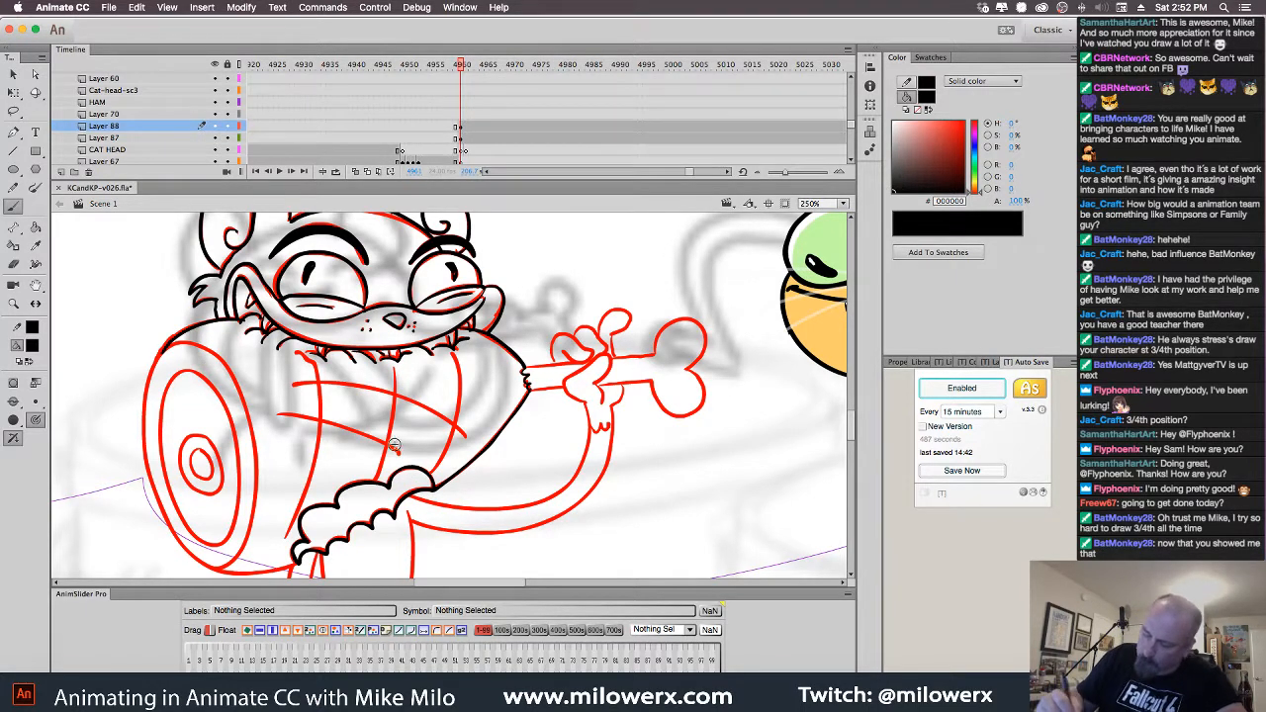
Ink the ham's left and right outlines, its inner ring and the small inner ellipse
scroll(438, 386, "down", 3)
mouse_move(202, 259)
left_mouse_down()
mouse_move(186, 334)
mouse_move(191, 394)
mouse_move(217, 450)
mouse_move(275, 482)
left_mouse_up()
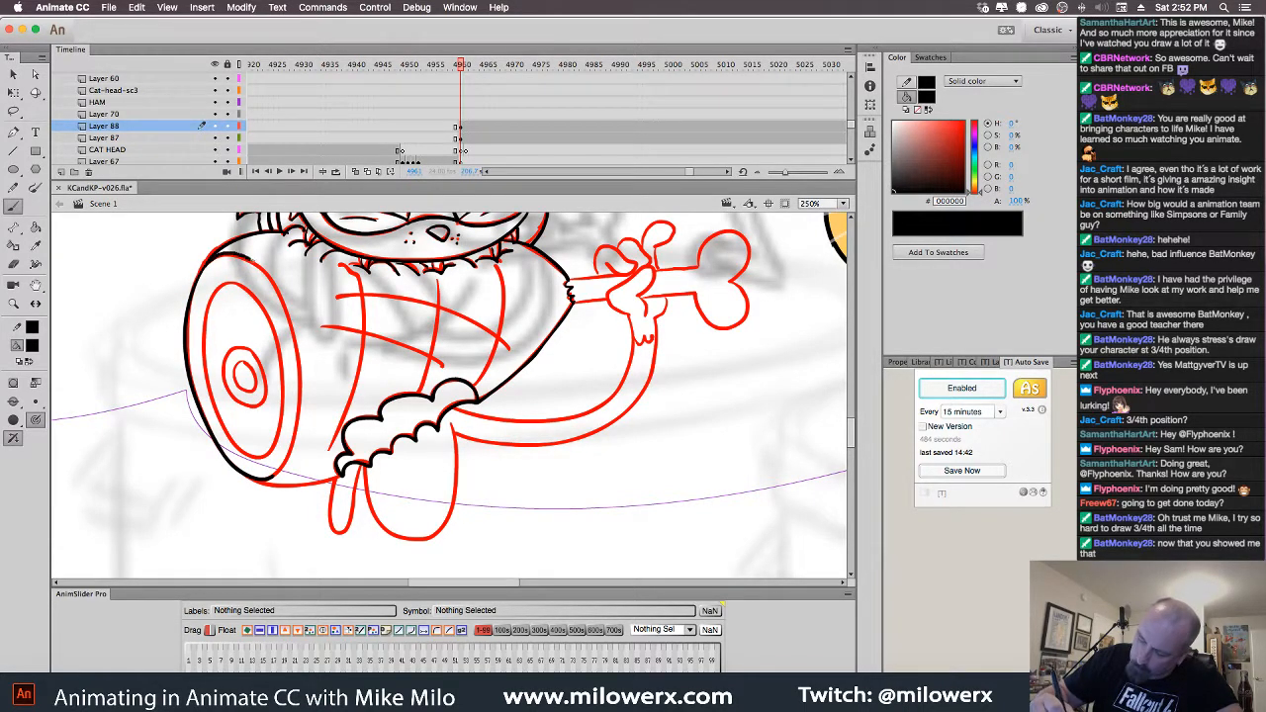
mouse_move(273, 288)
left_mouse_down()
mouse_move(299, 356)
mouse_move(299, 412)
mouse_move(286, 467)
mouse_move(269, 479)
left_mouse_up()
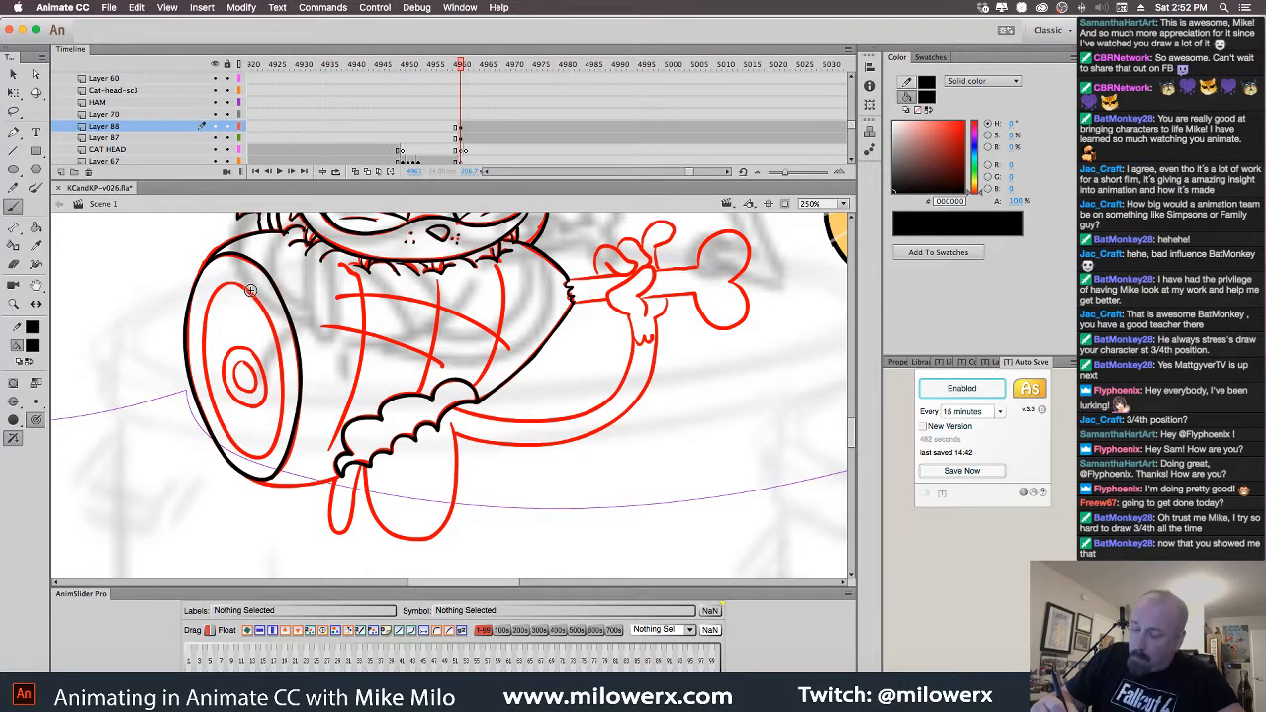
mouse_move(245, 283)
left_mouse_down()
mouse_move(210, 296)
mouse_move(199, 360)
mouse_move(212, 409)
left_mouse_up()
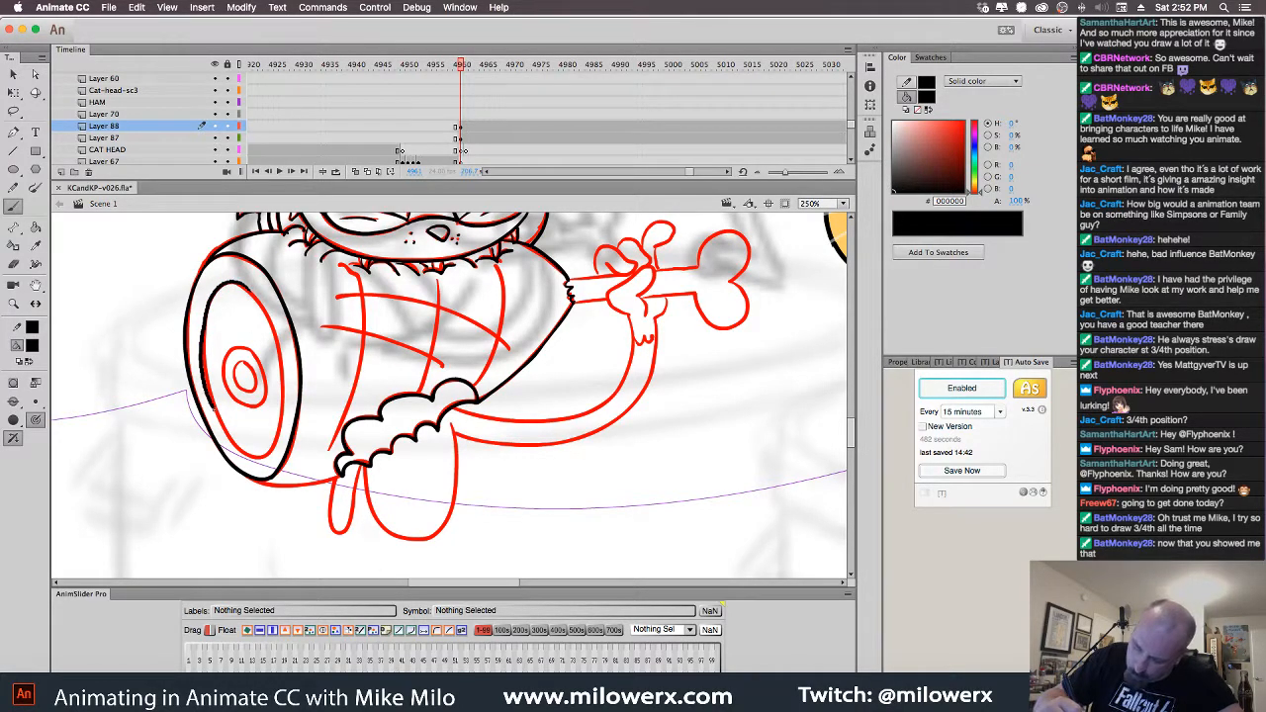
mouse_move(282, 428)
left_mouse_down()
mouse_move(282, 349)
mouse_move(237, 285)
left_mouse_up()
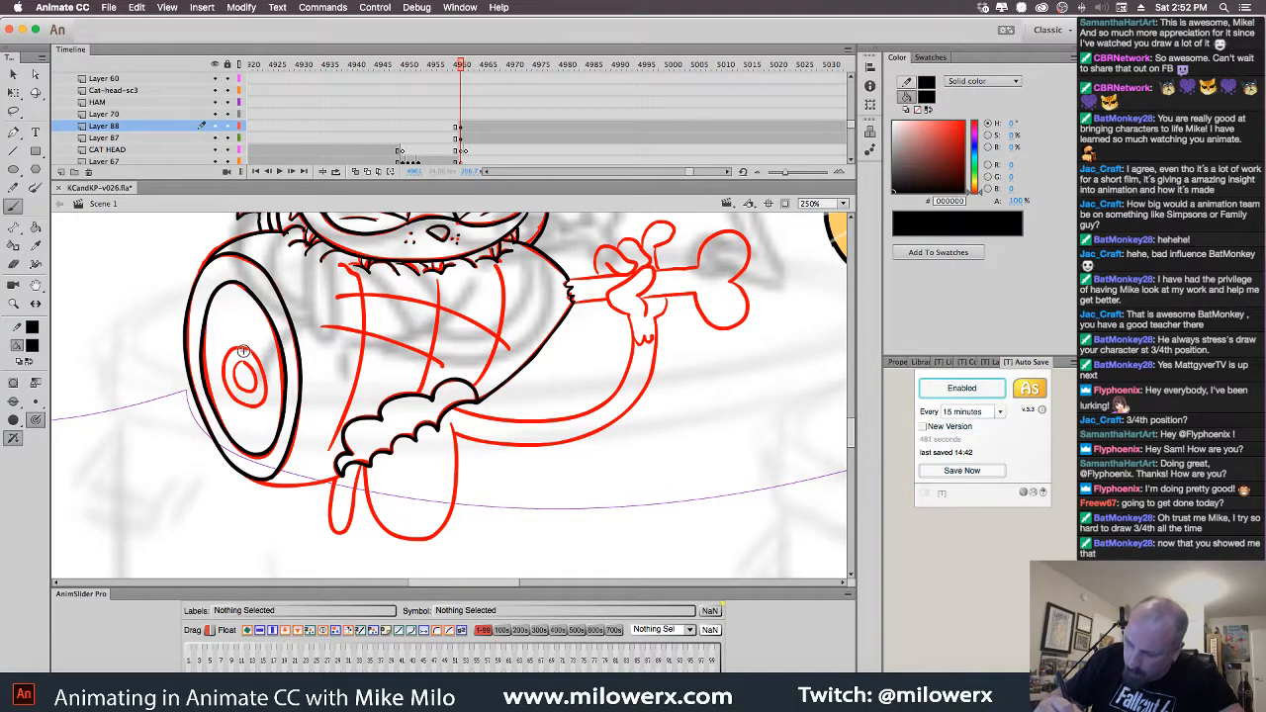
left_click_drag(234, 350, 226, 397)
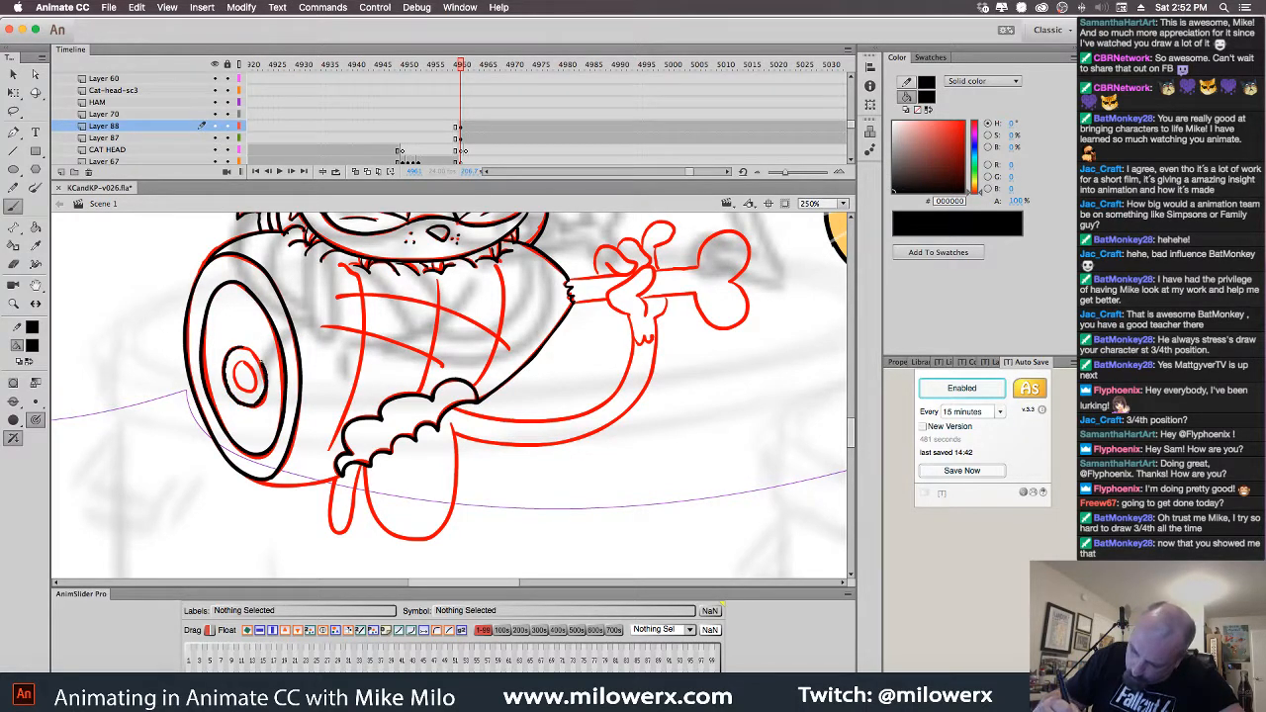
left_click_drag(250, 351, 237, 348)
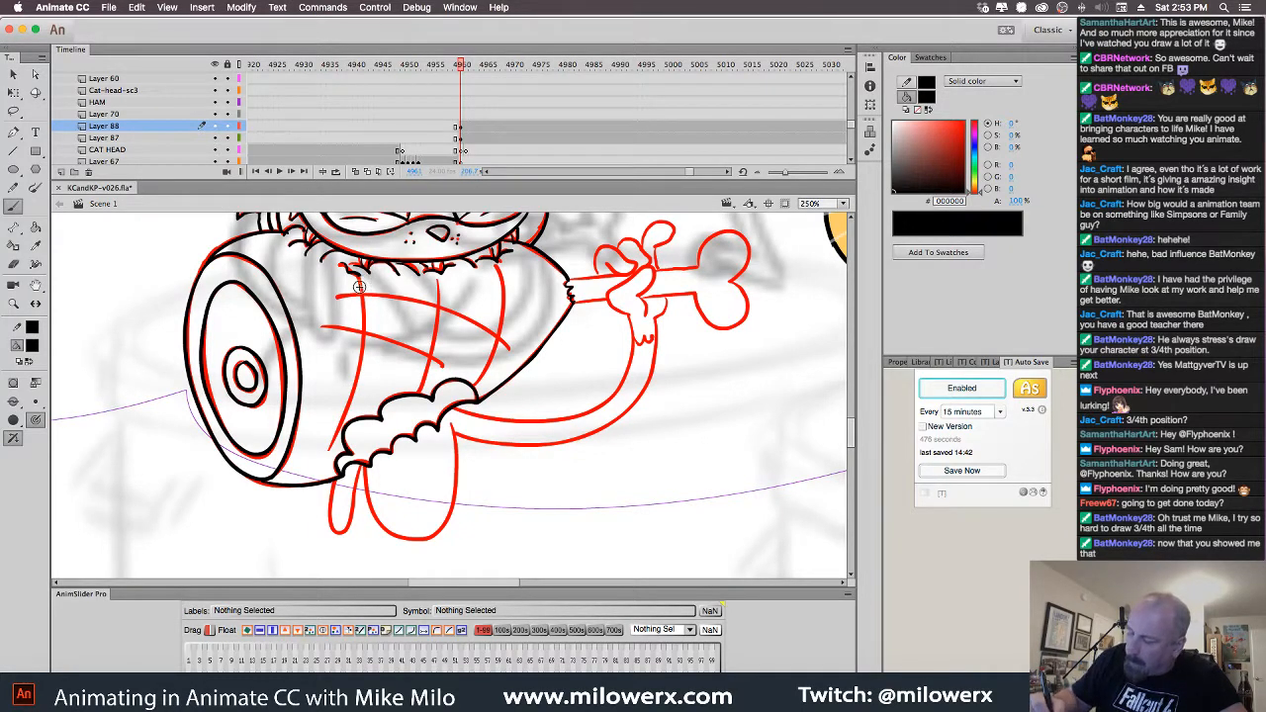
Ink the body lines: the vertical line, the side outline and two cross lines
left_click_drag(365, 287, 366, 346)
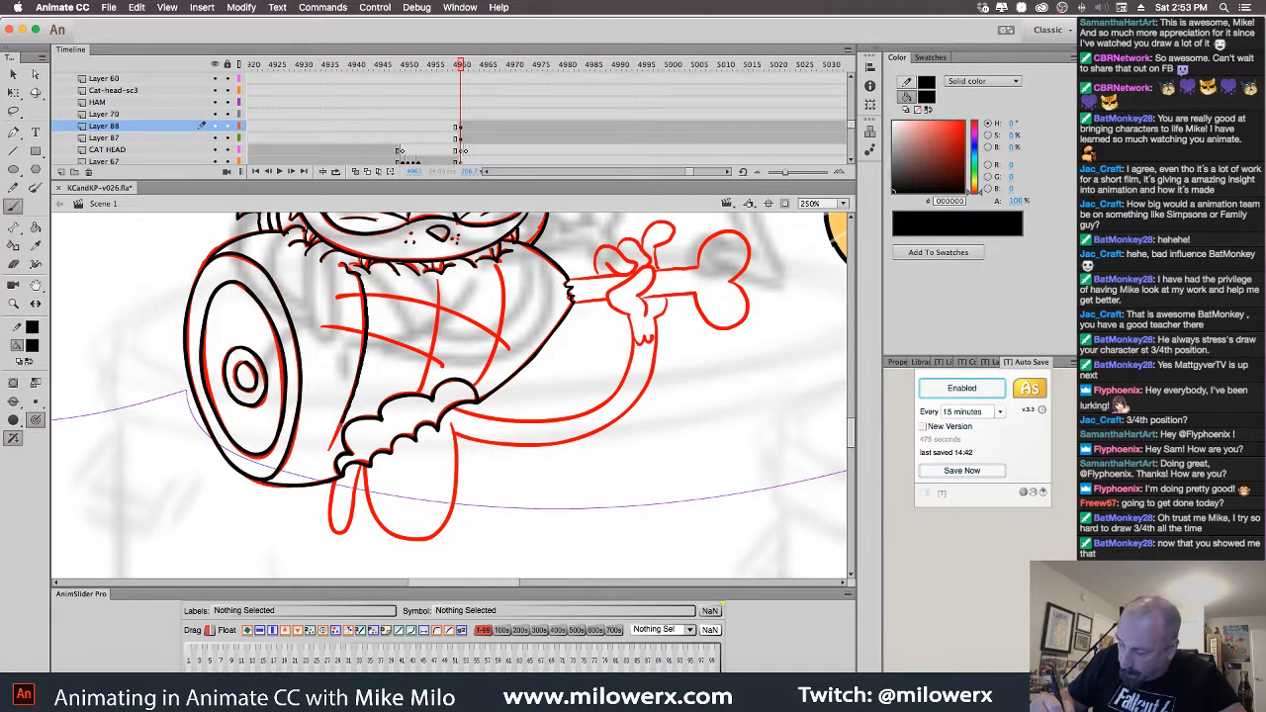
left_click_drag(343, 426, 331, 448)
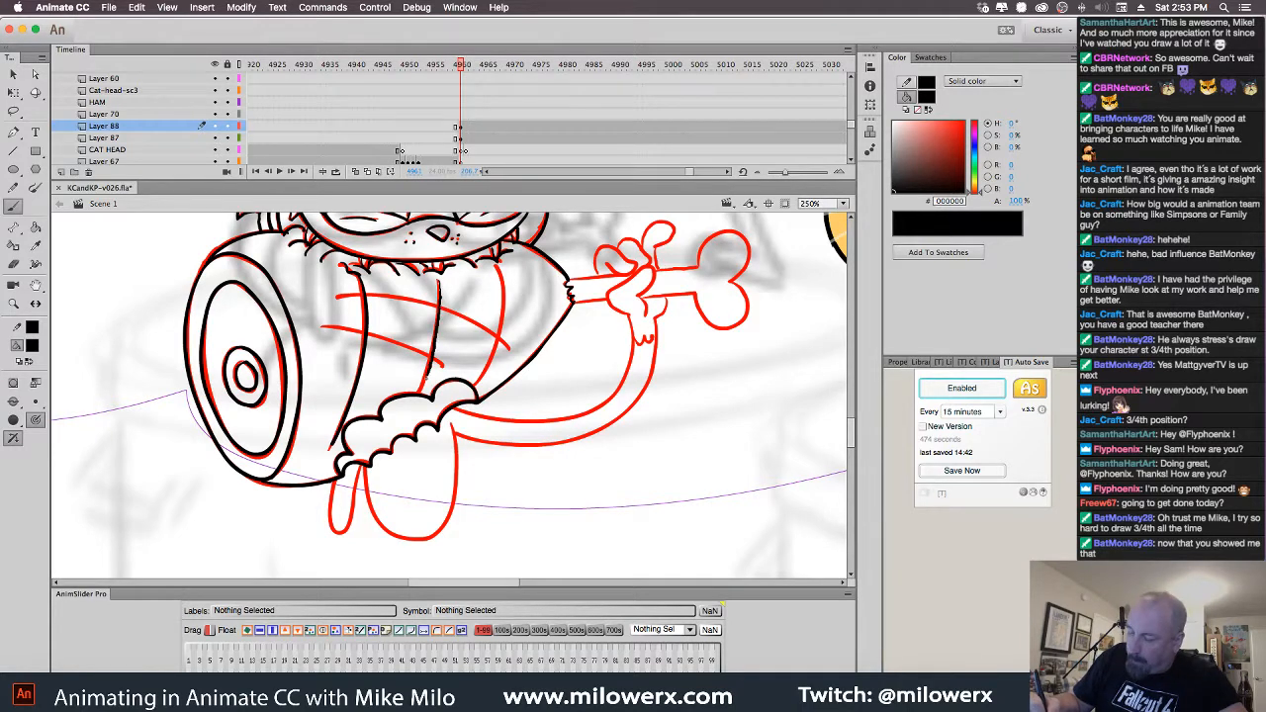
left_click_drag(501, 299, 479, 387)
left_click_drag(461, 317, 338, 300)
left_click_drag(443, 364, 322, 326)
scroll(633, 470, "right", 3)
scroll(634, 469, "up", 2)
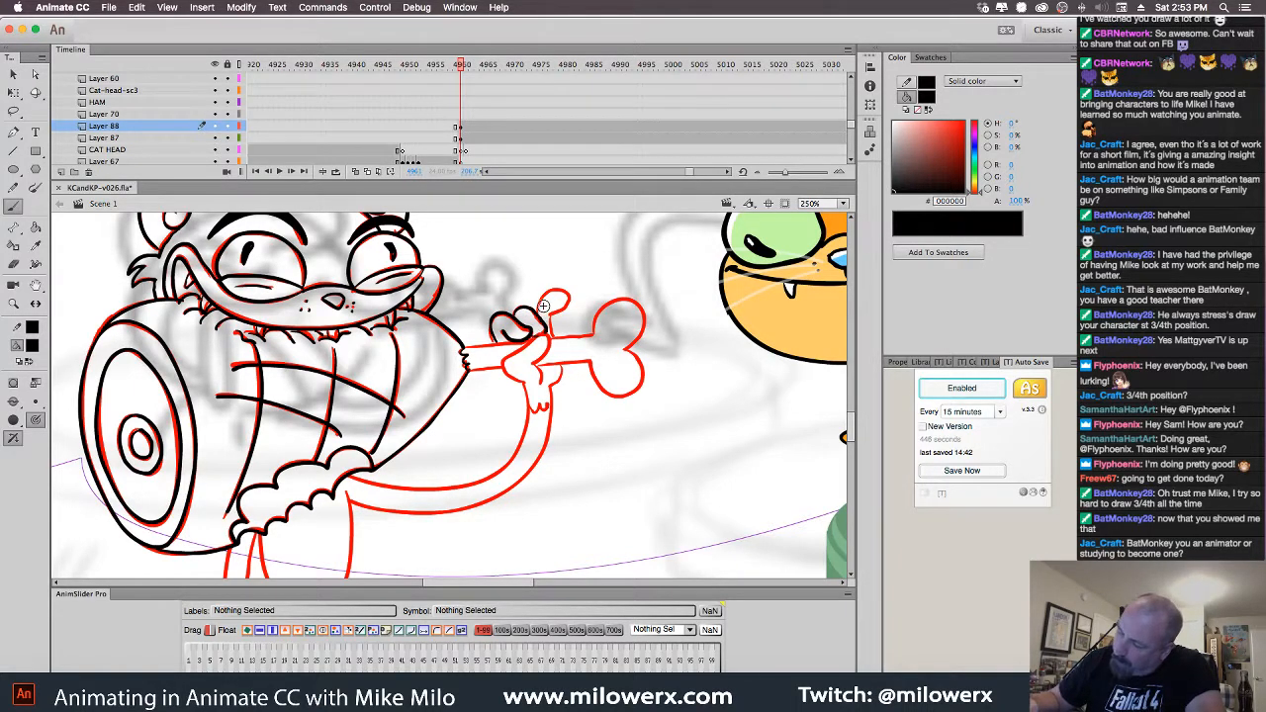
Undo the hand's black strokes back to the red sketch and select Layer 87
left_click_drag(553, 318, 556, 336)
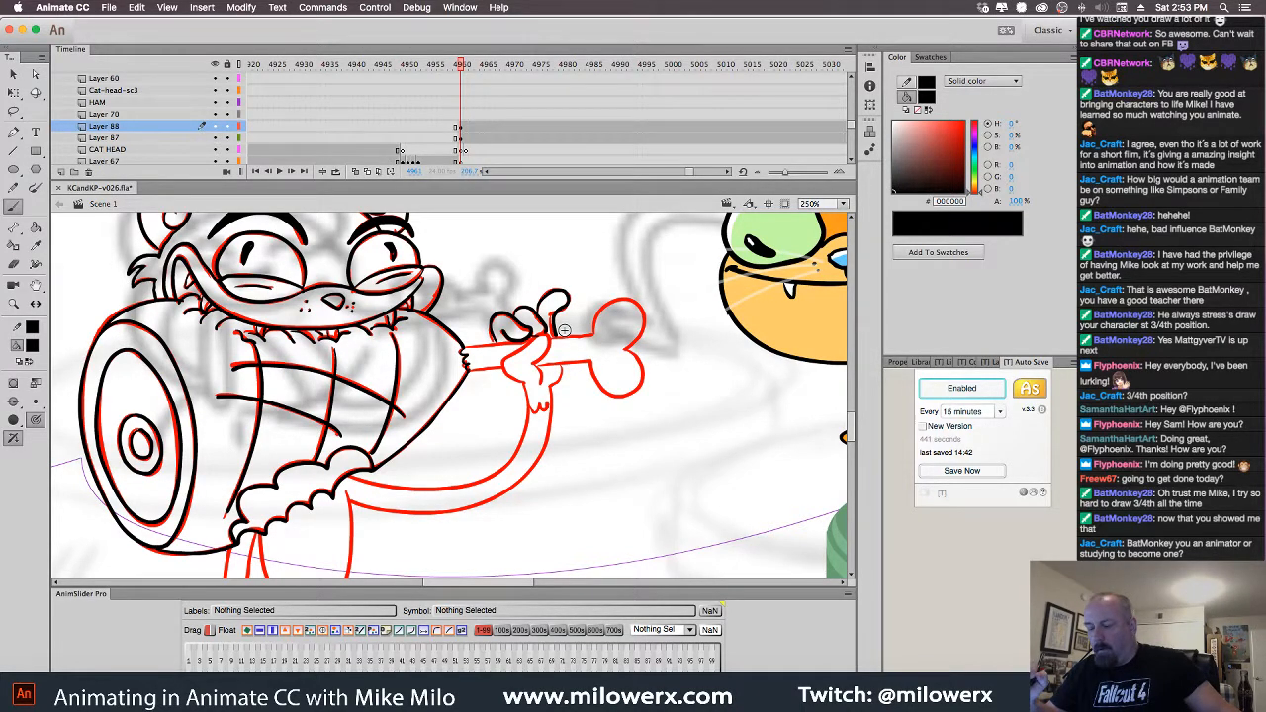
key("super+z")
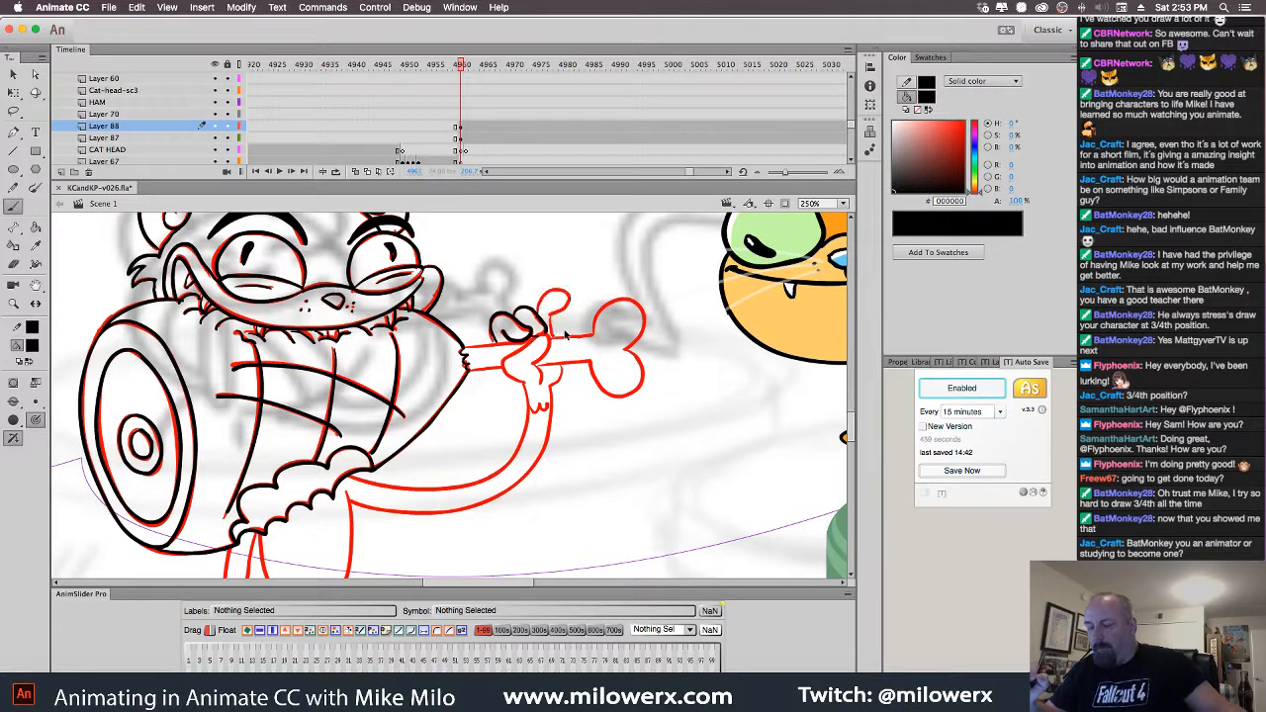
key("super+z")
key("super+z")
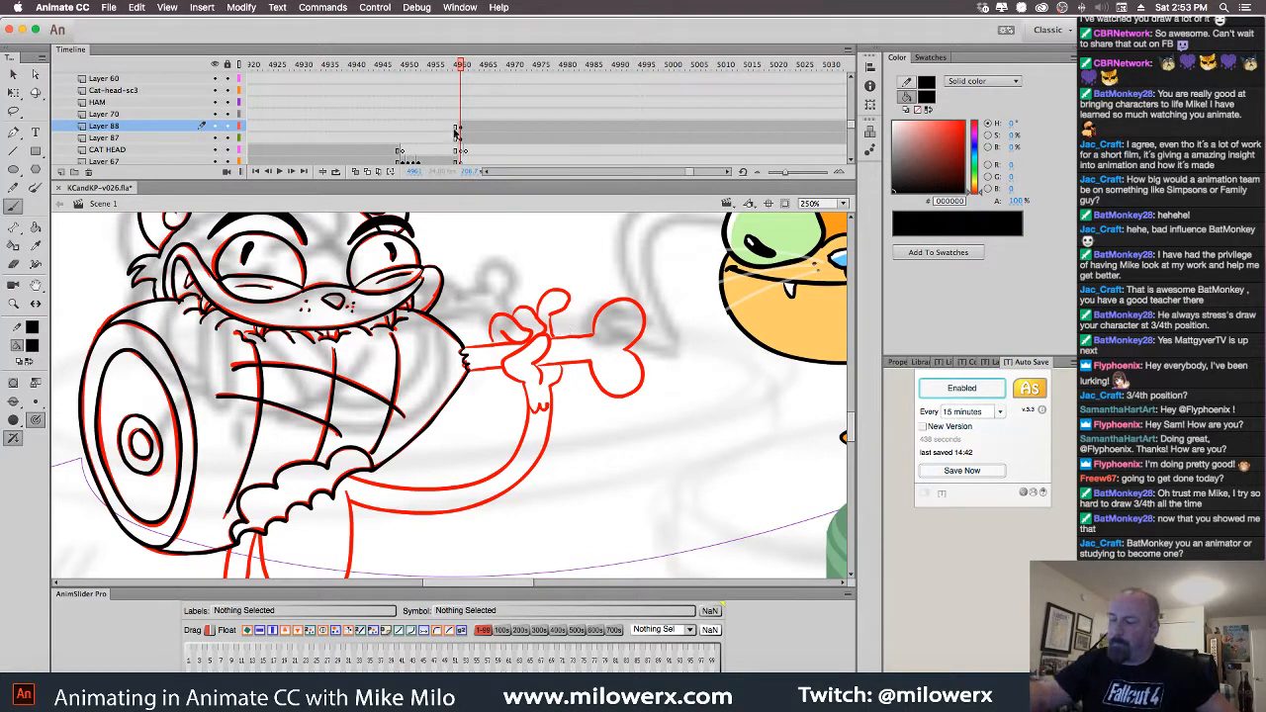
left_click(126, 138)
Add a new layer above Layer 87 and ink the thumb and the bone shaft's lower edge
left_click(61, 172)
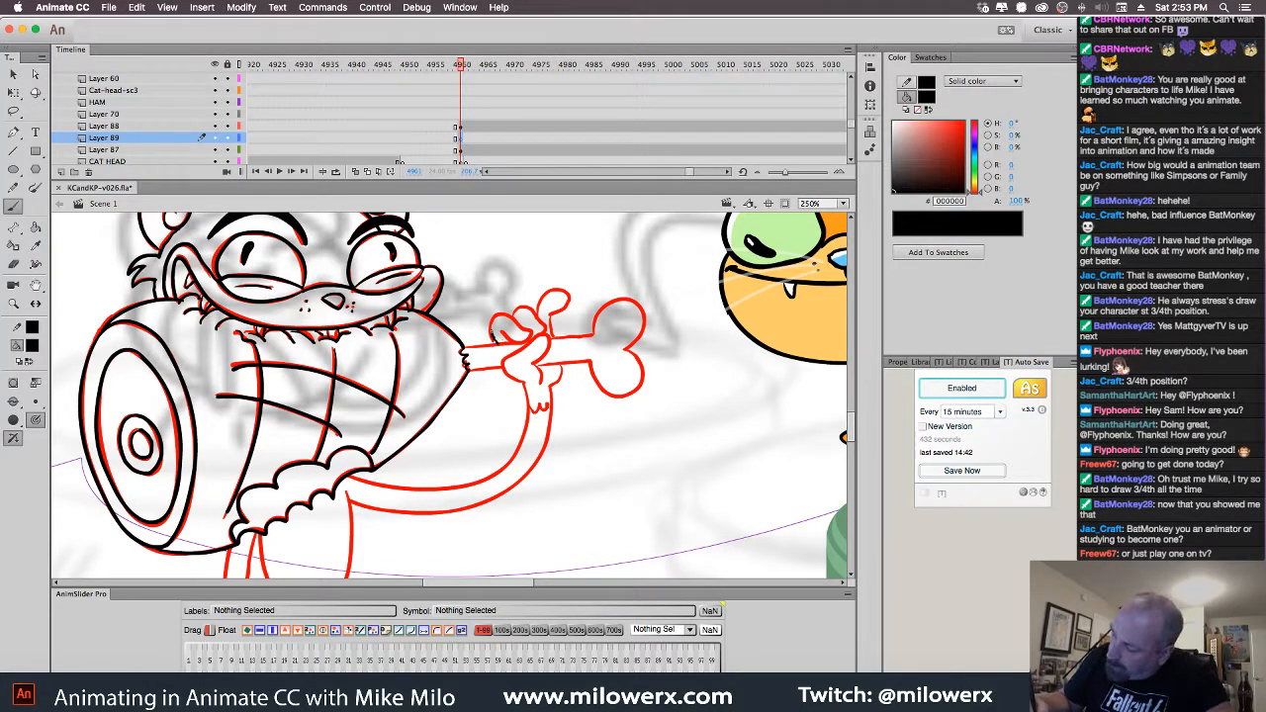
mouse_move(525, 341)
left_mouse_down()
mouse_move(505, 331)
mouse_move(544, 334)
mouse_move(540, 303)
mouse_move(570, 297)
left_mouse_up()
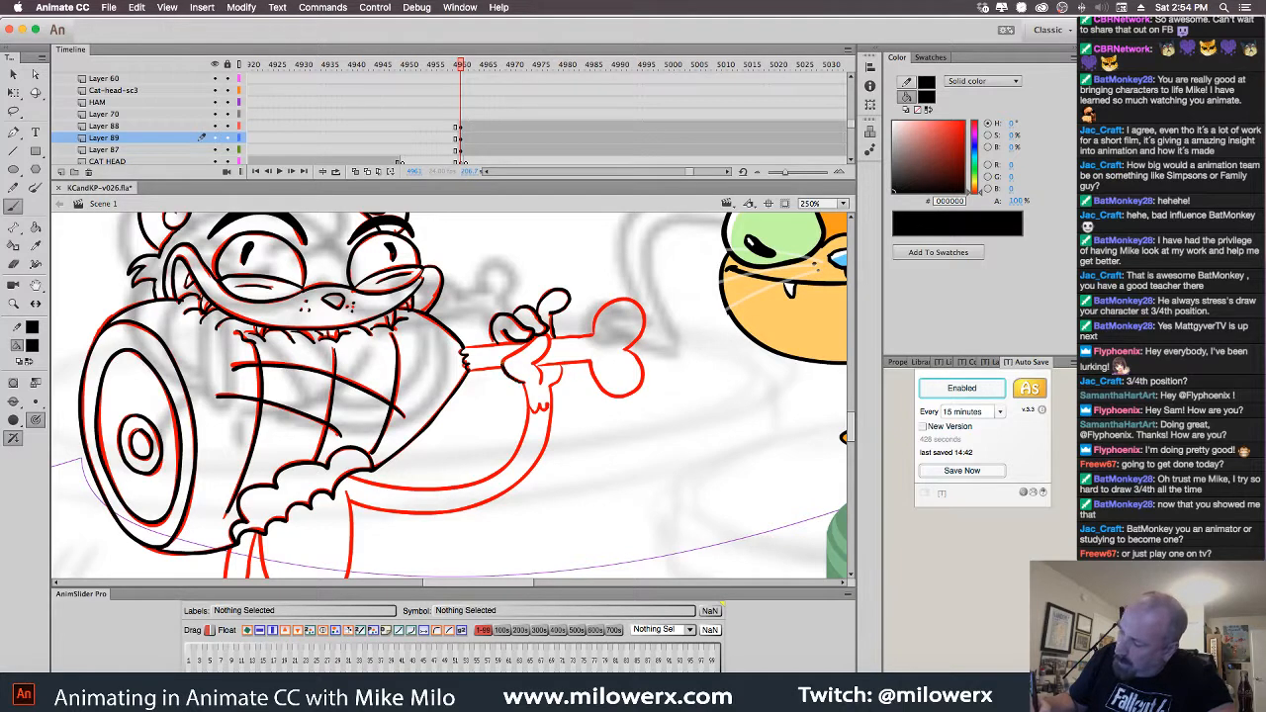
mouse_move(547, 341)
left_mouse_down()
mouse_move(541, 383)
mouse_move(556, 365)
mouse_move(589, 362)
left_mouse_up()
key("super+z")
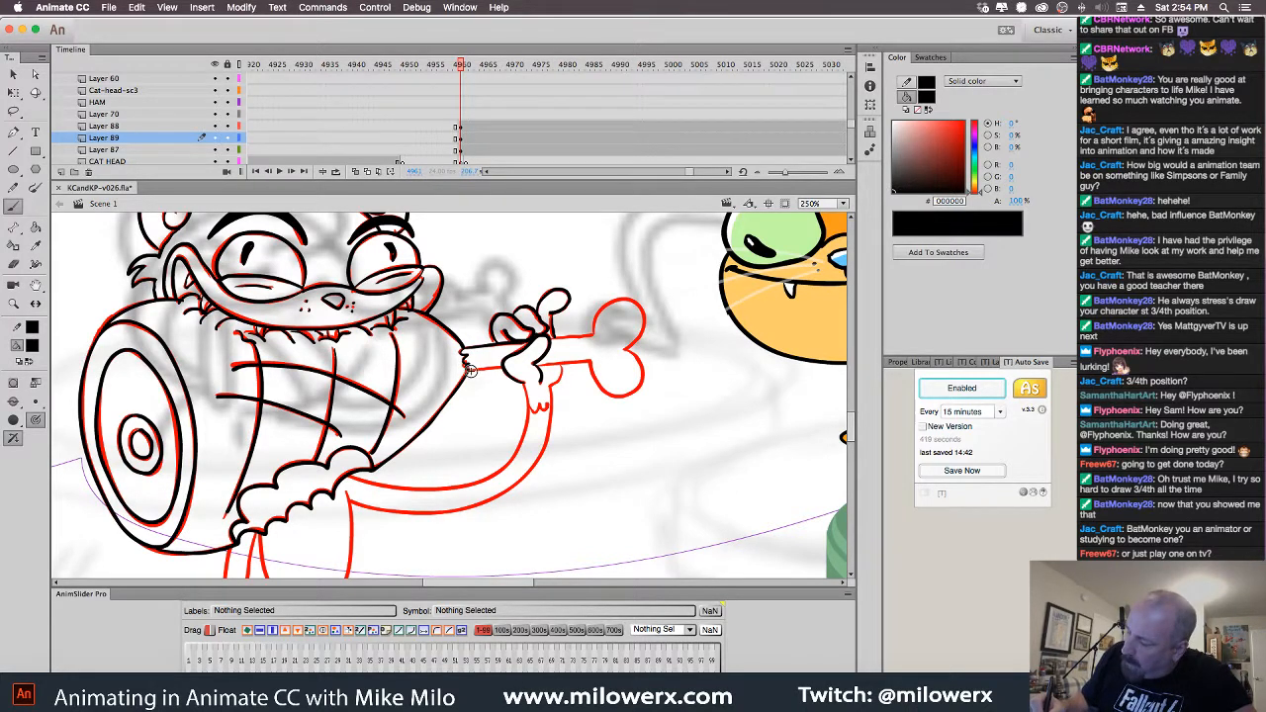
mouse_move(500, 369)
left_mouse_down()
mouse_move(582, 364)
mouse_move(552, 338)
mouse_move(591, 335)
mouse_move(598, 309)
mouse_move(621, 299)
mouse_move(628, 348)
left_mouse_up()
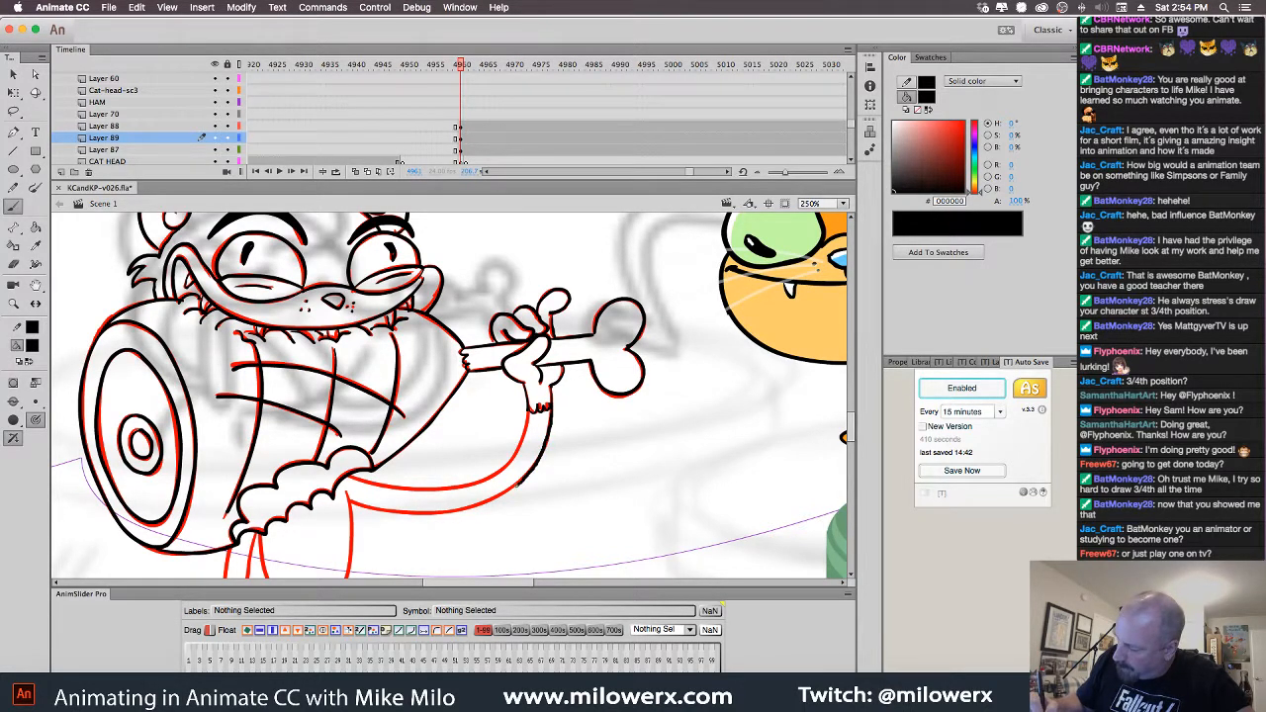
Ink the arm's lower and upper curves and the leg outline below the ham
left_click_drag(473, 506, 348, 501)
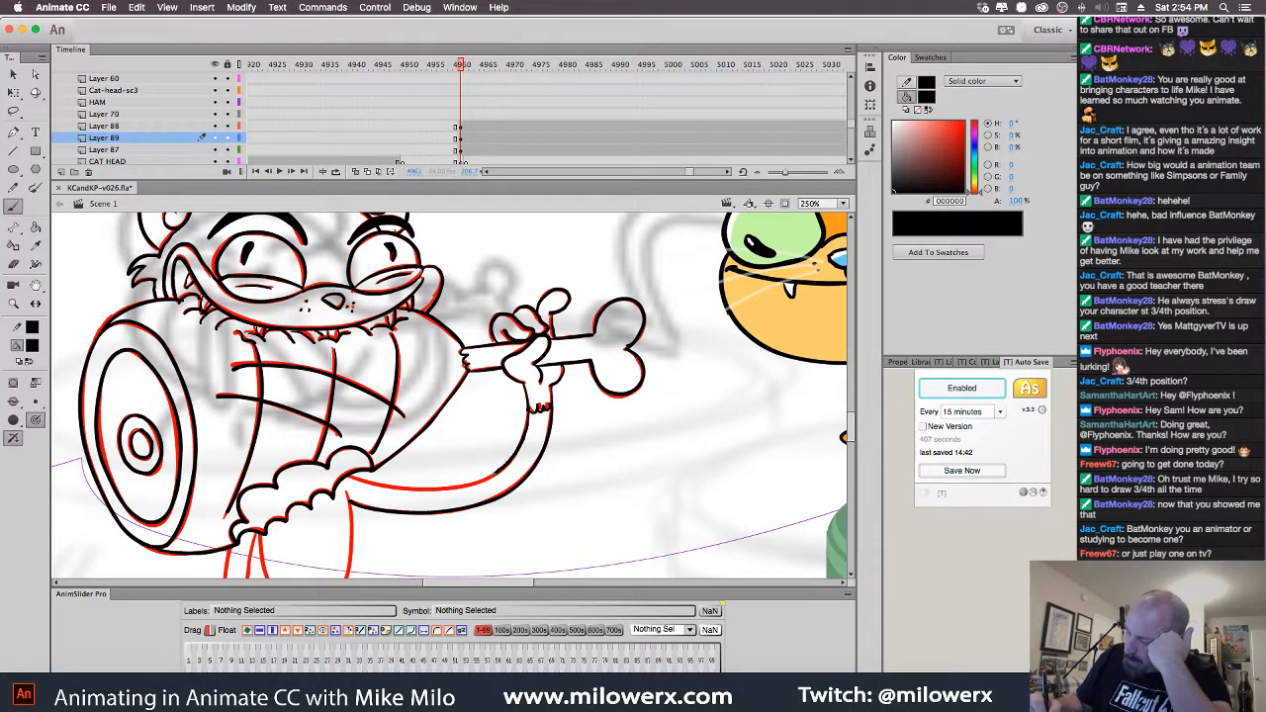
left_click_drag(496, 475, 376, 485)
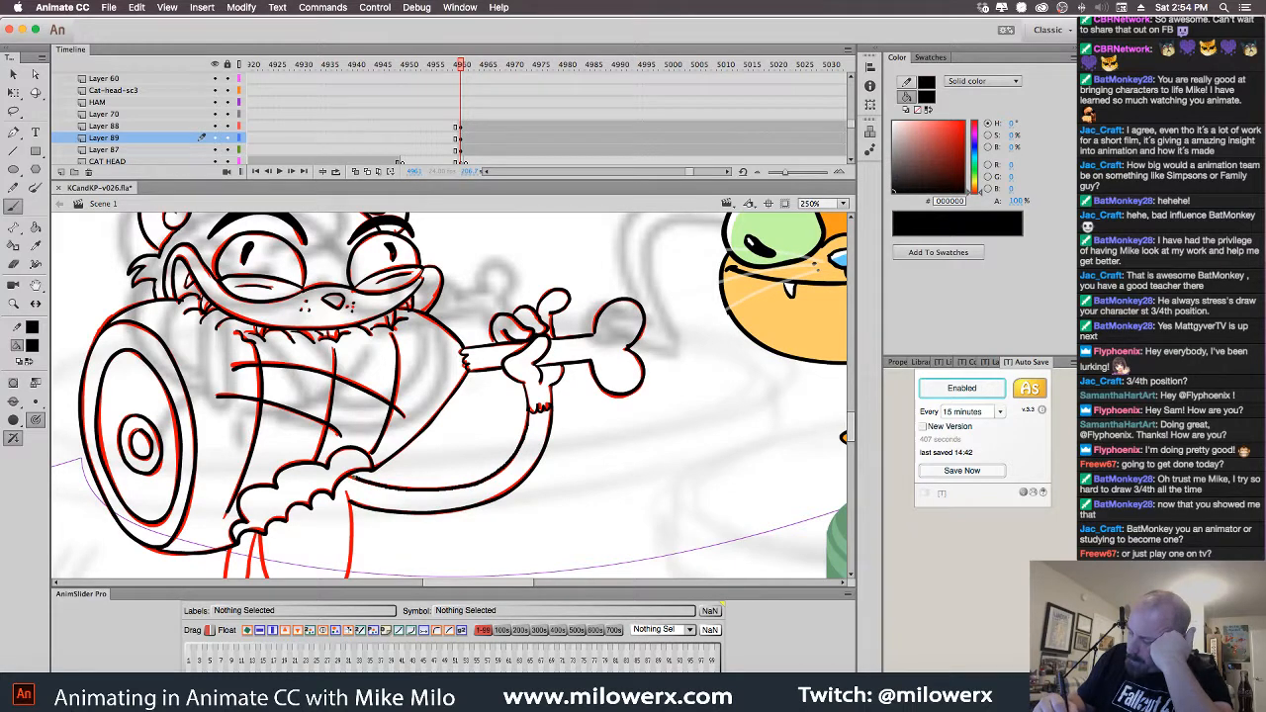
left_click_drag(653, 473, 679, 346)
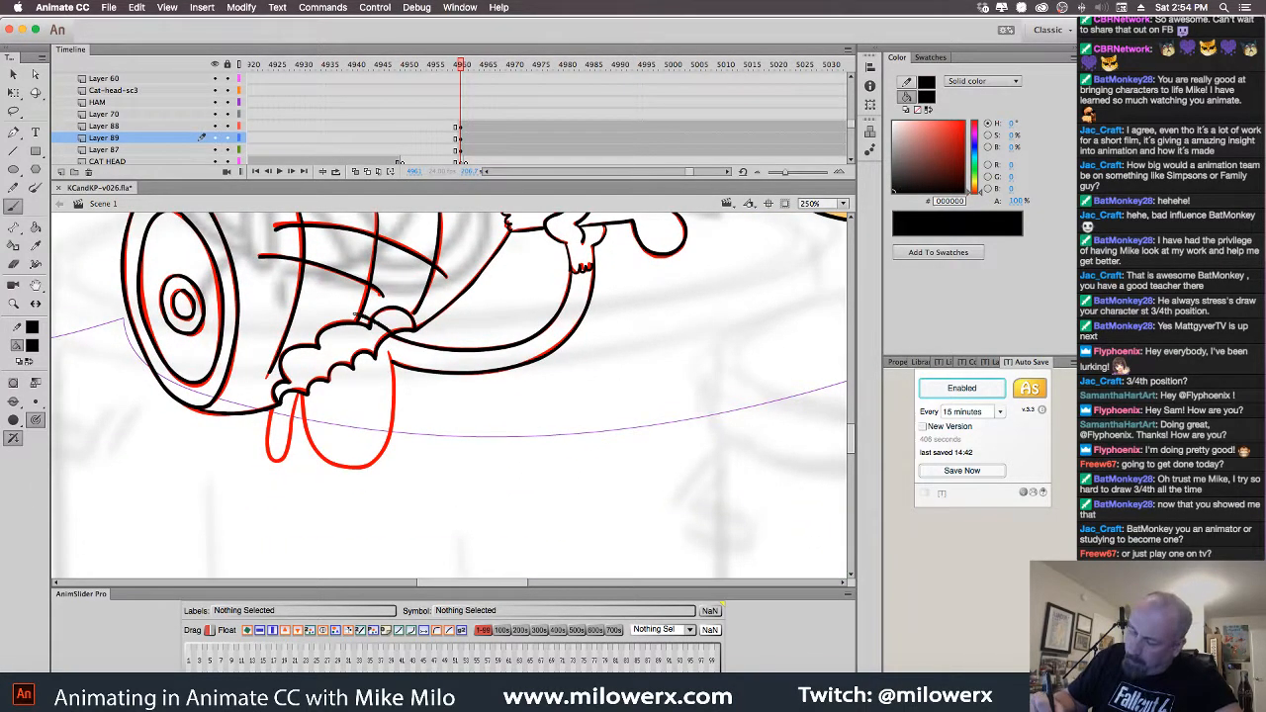
mouse_move(358, 313)
left_mouse_down()
mouse_move(318, 320)
mouse_move(288, 356)
mouse_move(268, 448)
mouse_move(281, 459)
mouse_move(291, 441)
mouse_move(309, 365)
mouse_move(313, 456)
mouse_move(370, 464)
mouse_move(386, 361)
left_mouse_up()
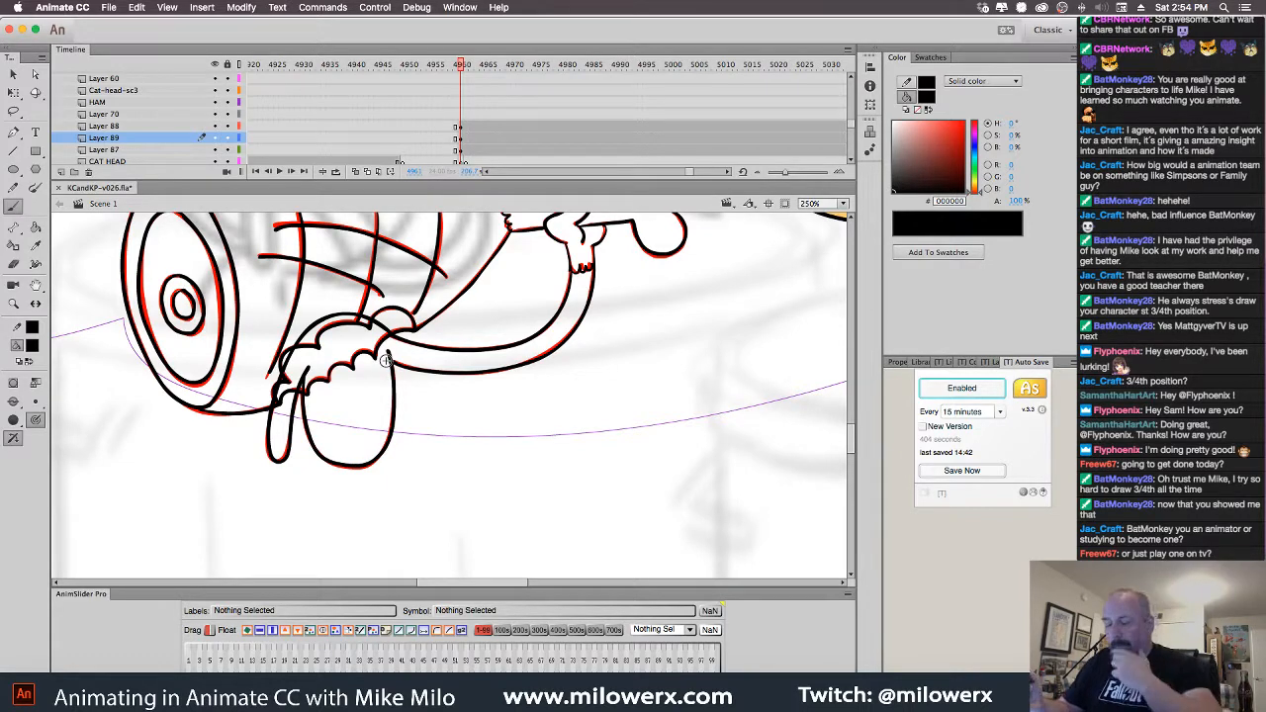
scroll(644, 477, "up", 5)
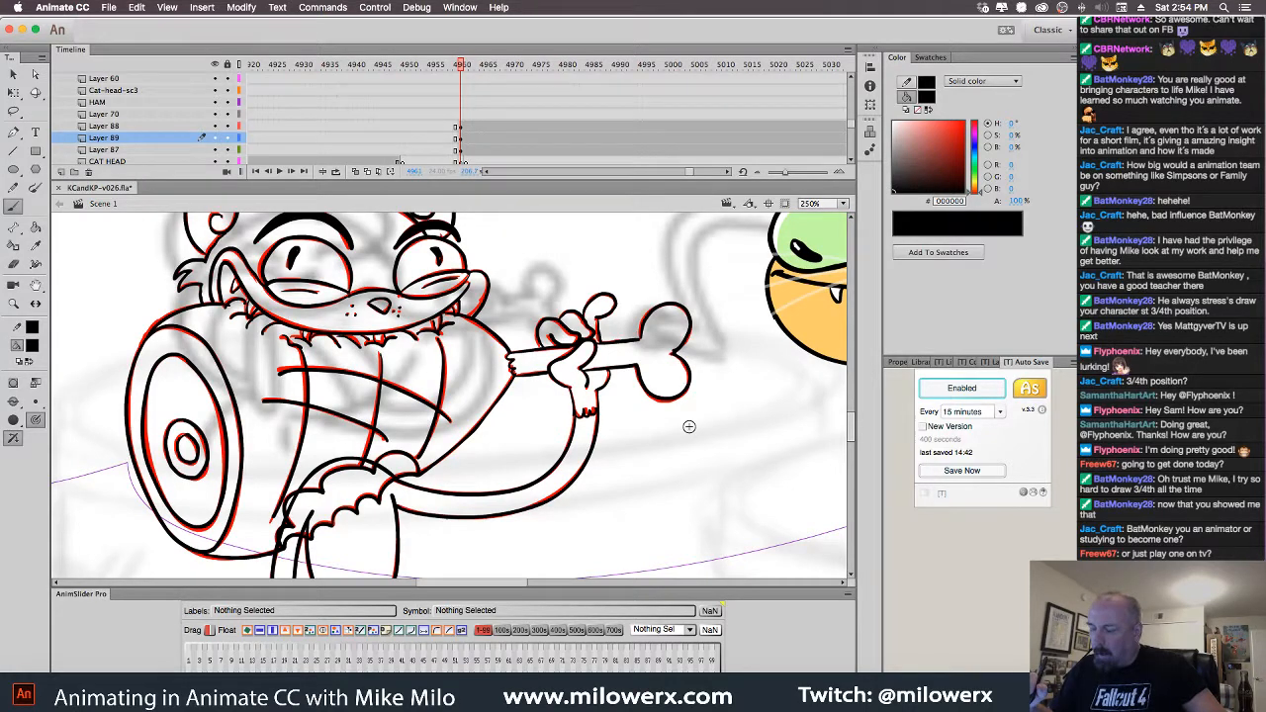
Go to frame 4963, delete Layer 88's old cat-head drawing, and turn on Onion Skin
left_click(461, 151)
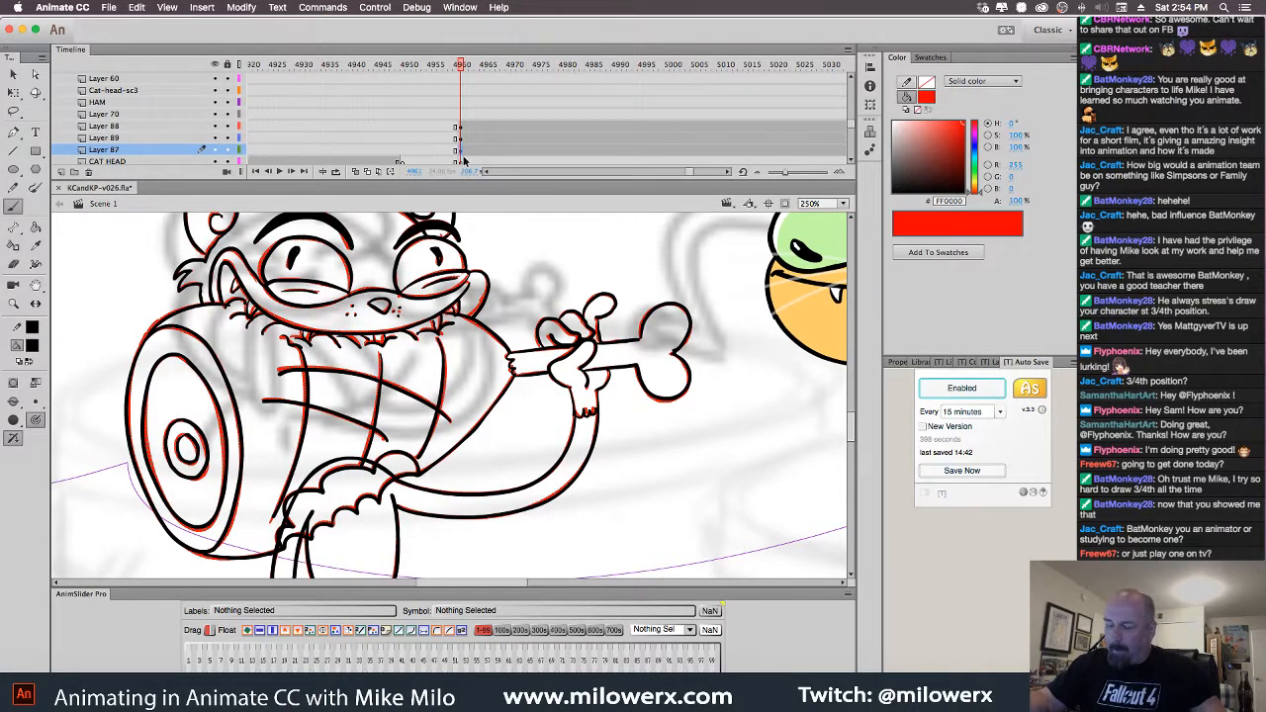
left_click(463, 158)
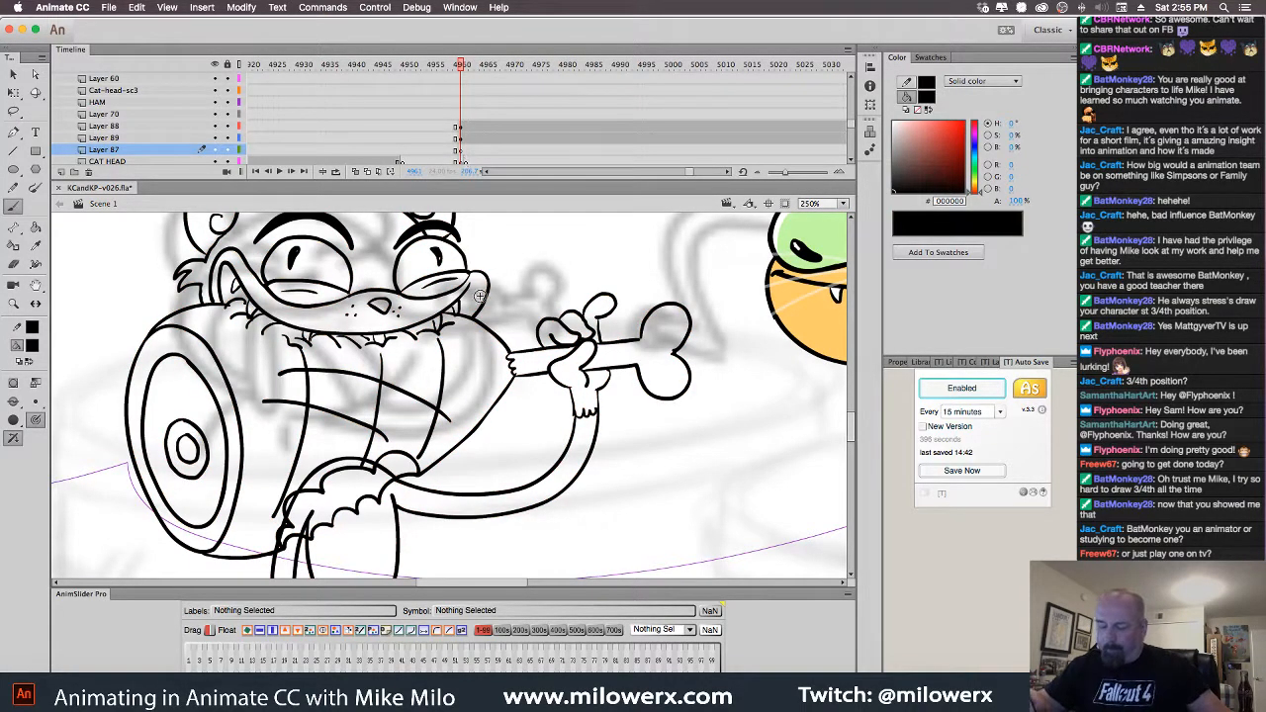
left_click(514, 255, "alt+super")
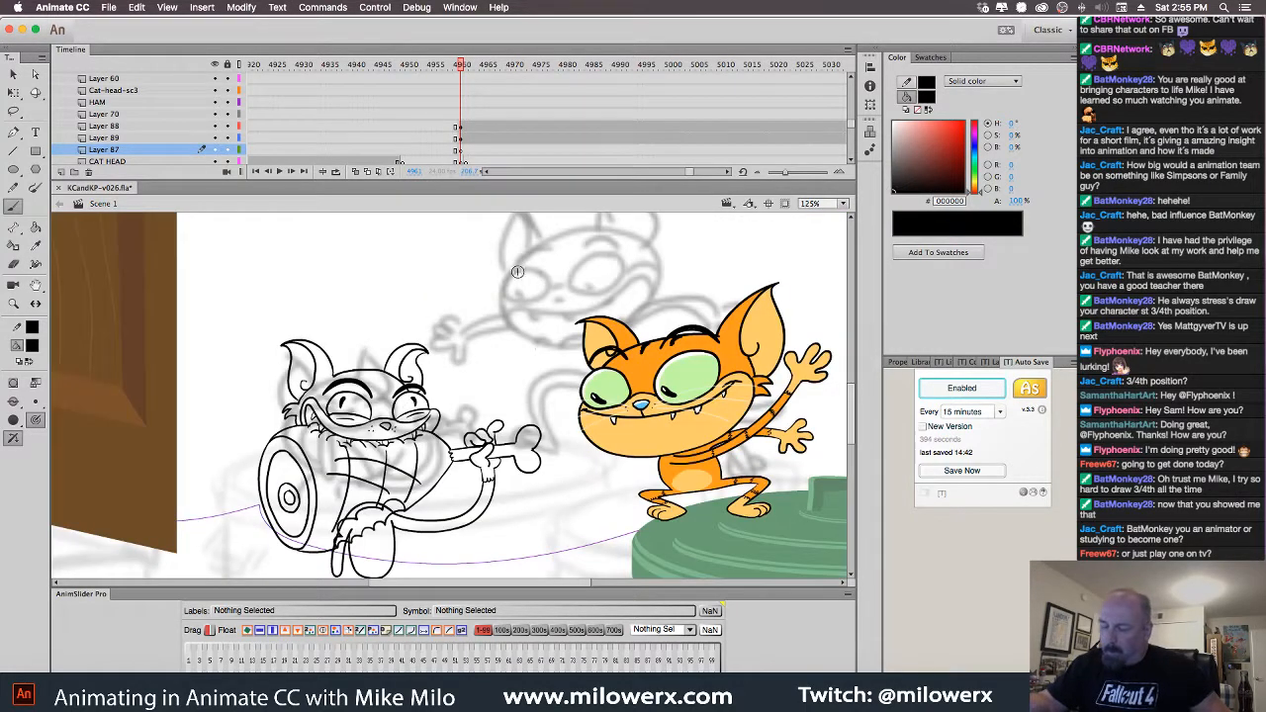
left_click_drag(525, 334, 524, 267)
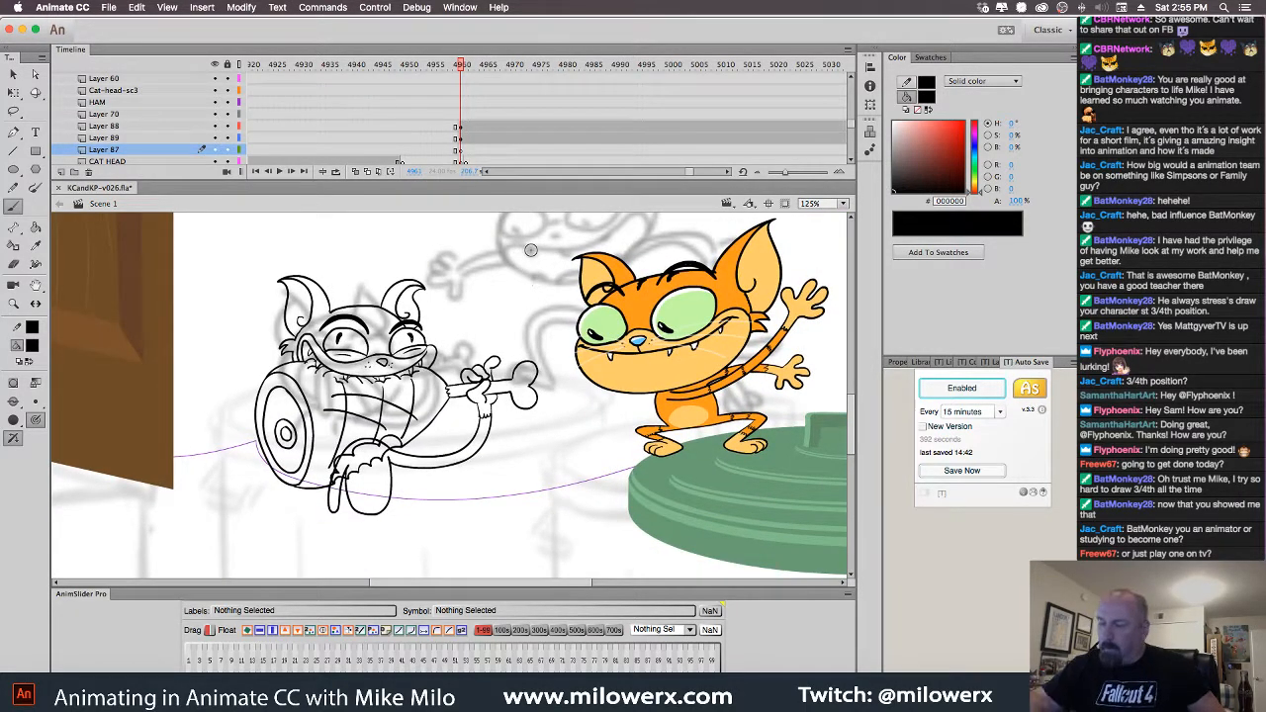
left_click_drag(462, 68, 471, 68)
left_click(473, 128)
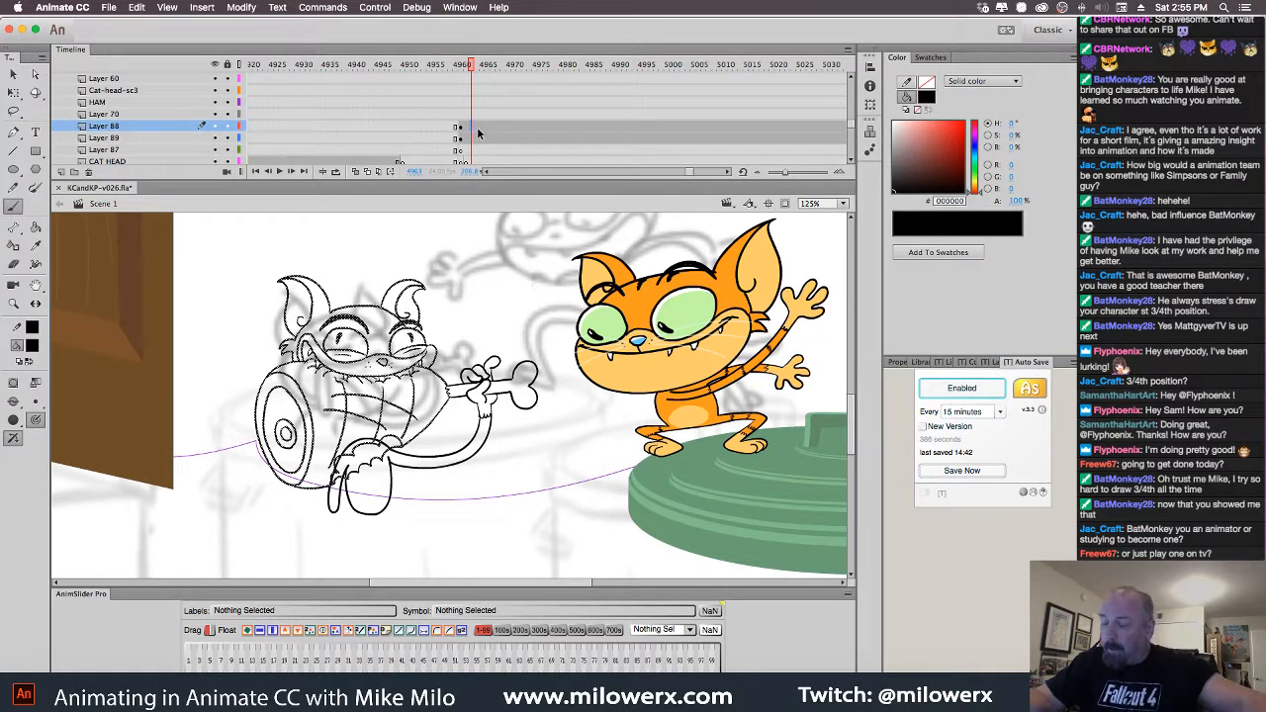
key("Delete")
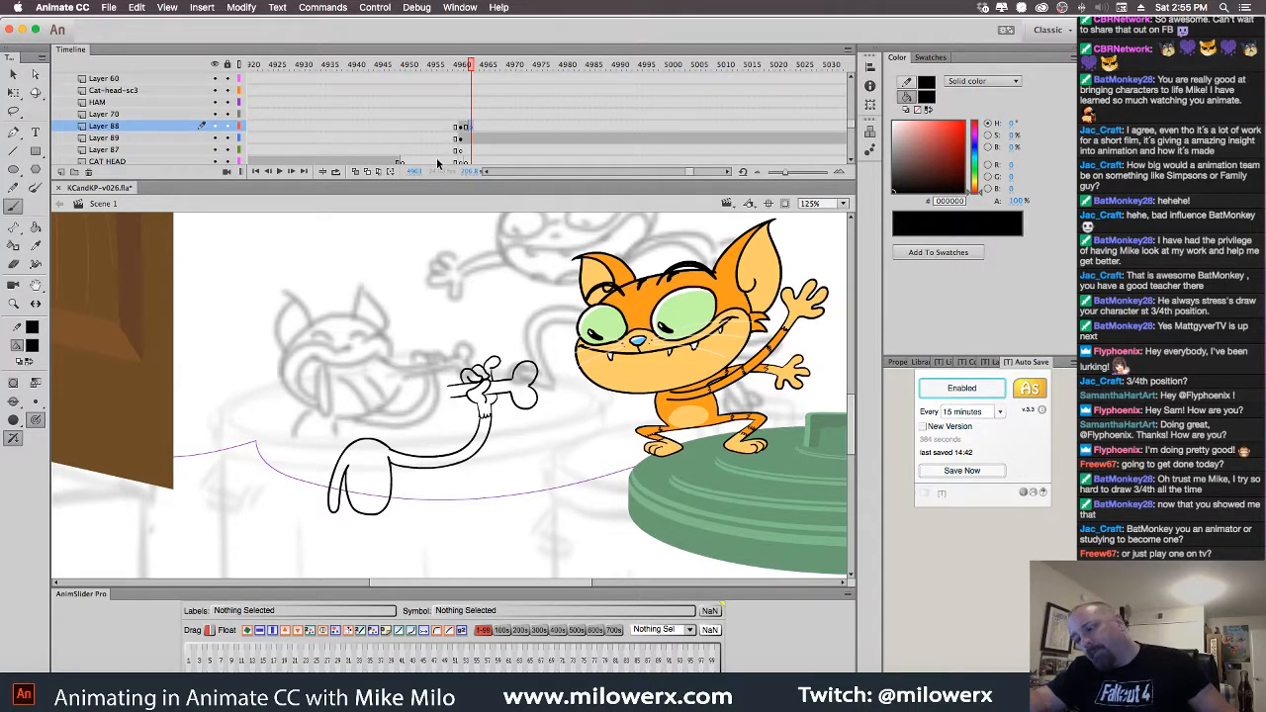
left_click(355, 171)
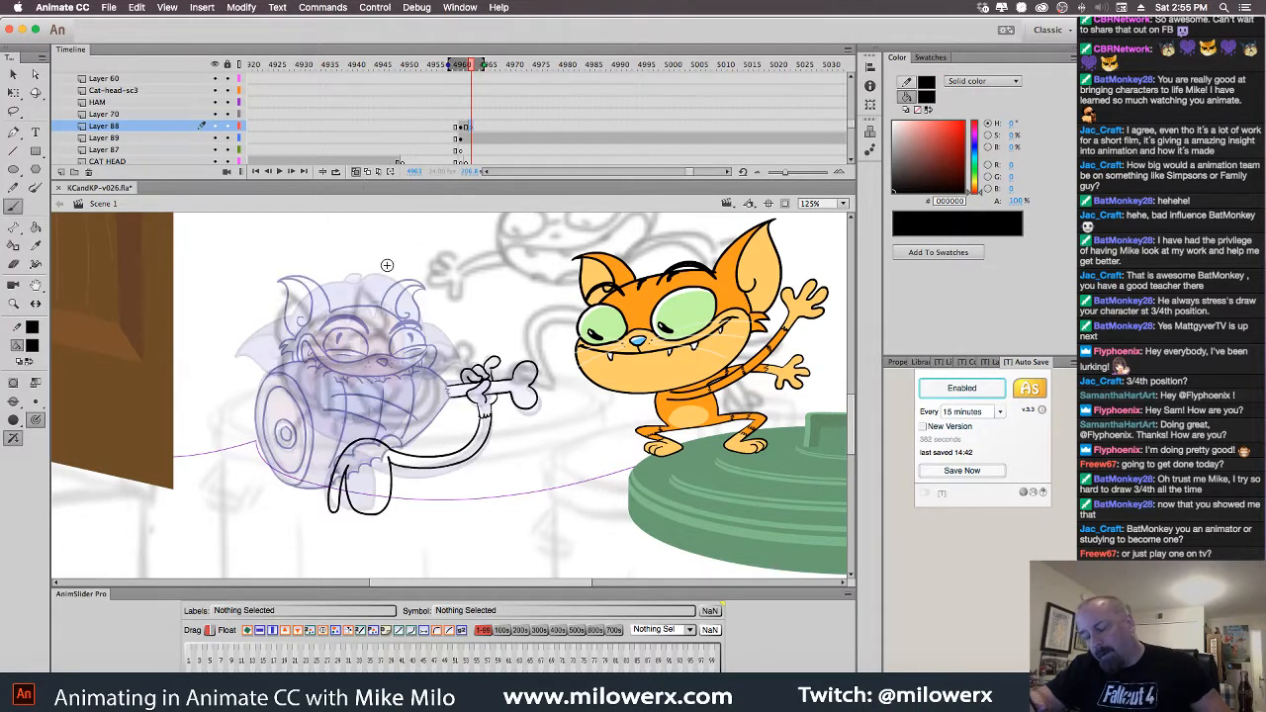
Zoom into the ghosted head and ink a wide grin line with a short stroke below its corner
left_click(405, 324)
left_click_drag(494, 349, 519, 286)
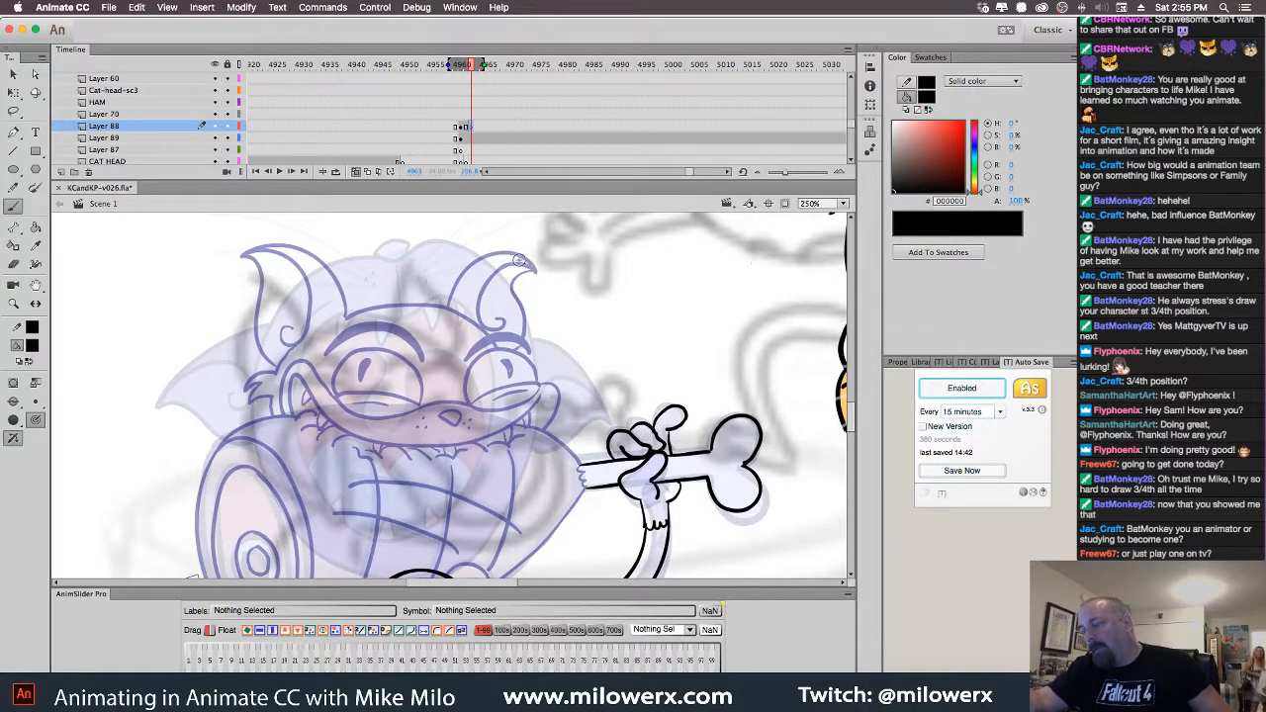
left_click_drag(529, 180, 532, 133)
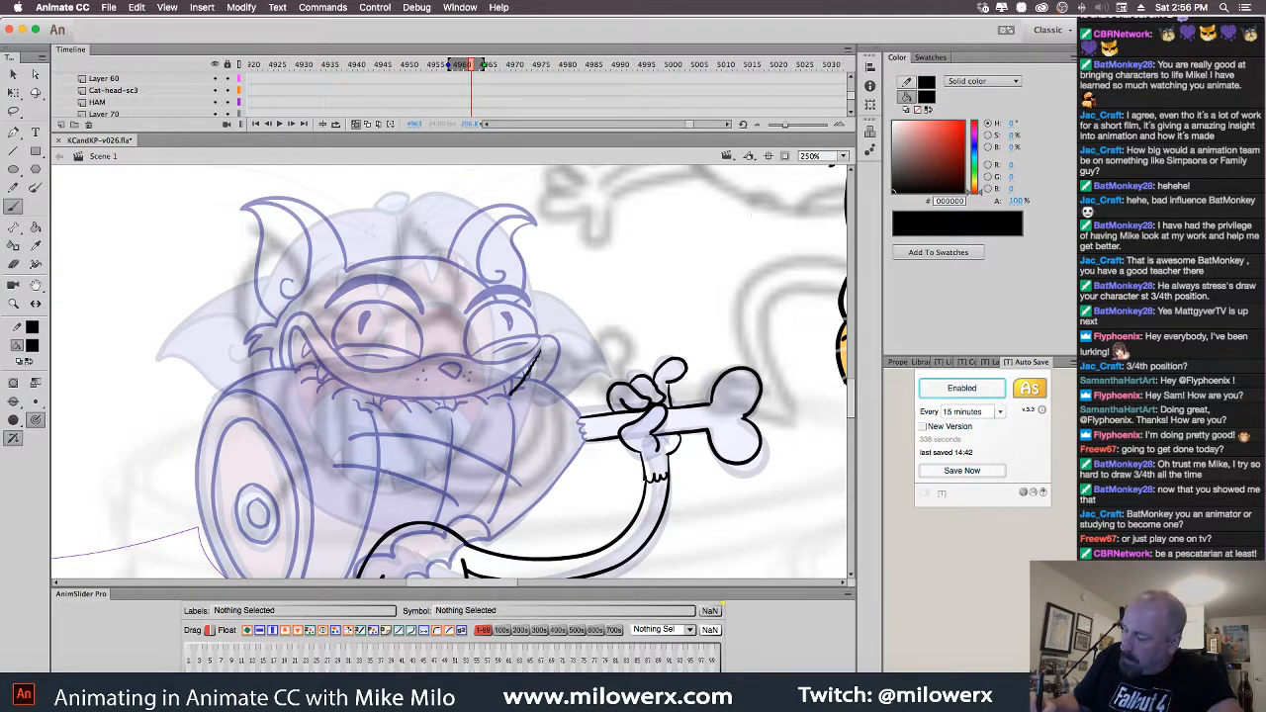
mouse_move(447, 422)
left_mouse_down()
mouse_move(346, 396)
mouse_move(319, 369)
mouse_move(309, 327)
mouse_move(286, 362)
left_mouse_up()
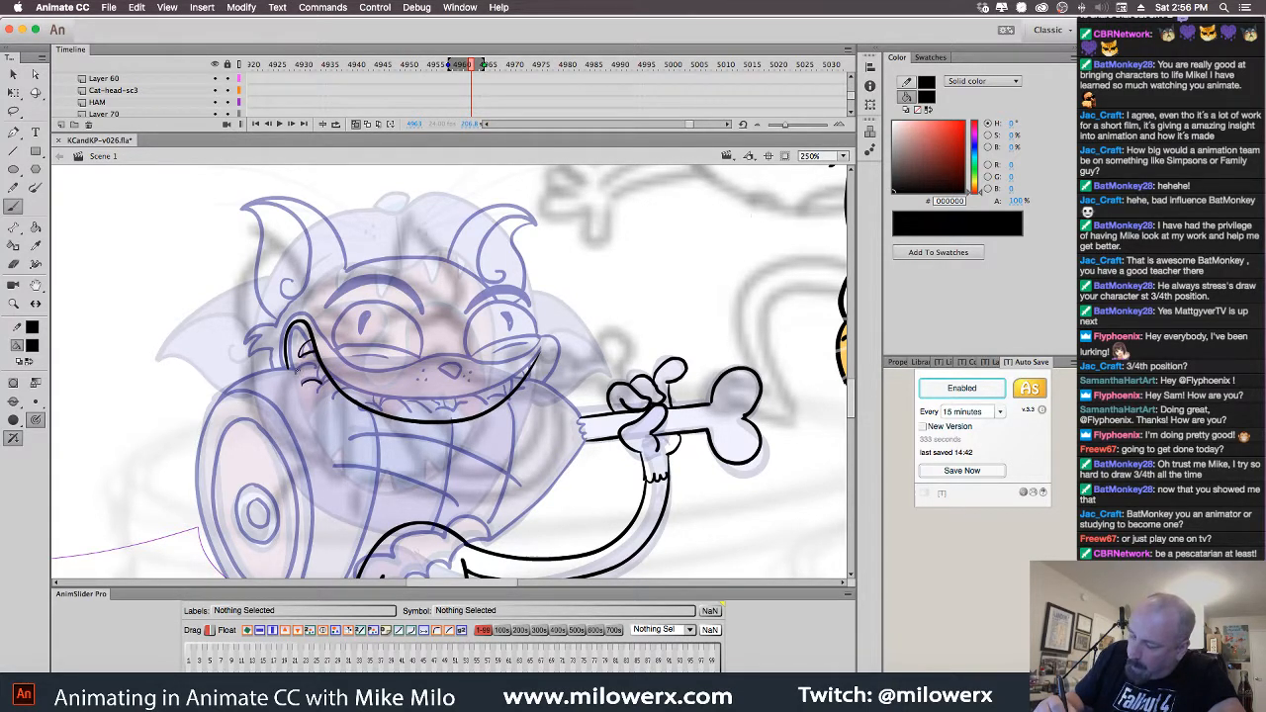
left_click_drag(300, 372, 322, 370)
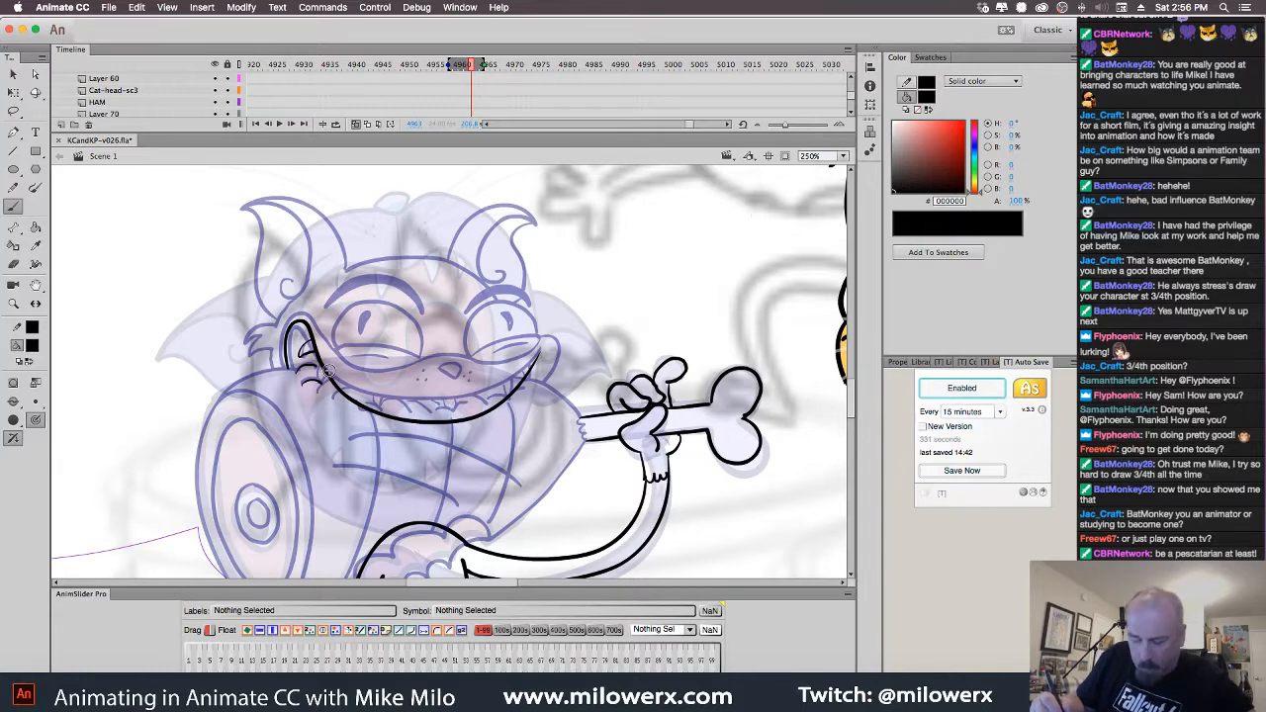
Redo the strokes under the left mouth corner, curve up the right end, and ink a bold nose
key("super+z")
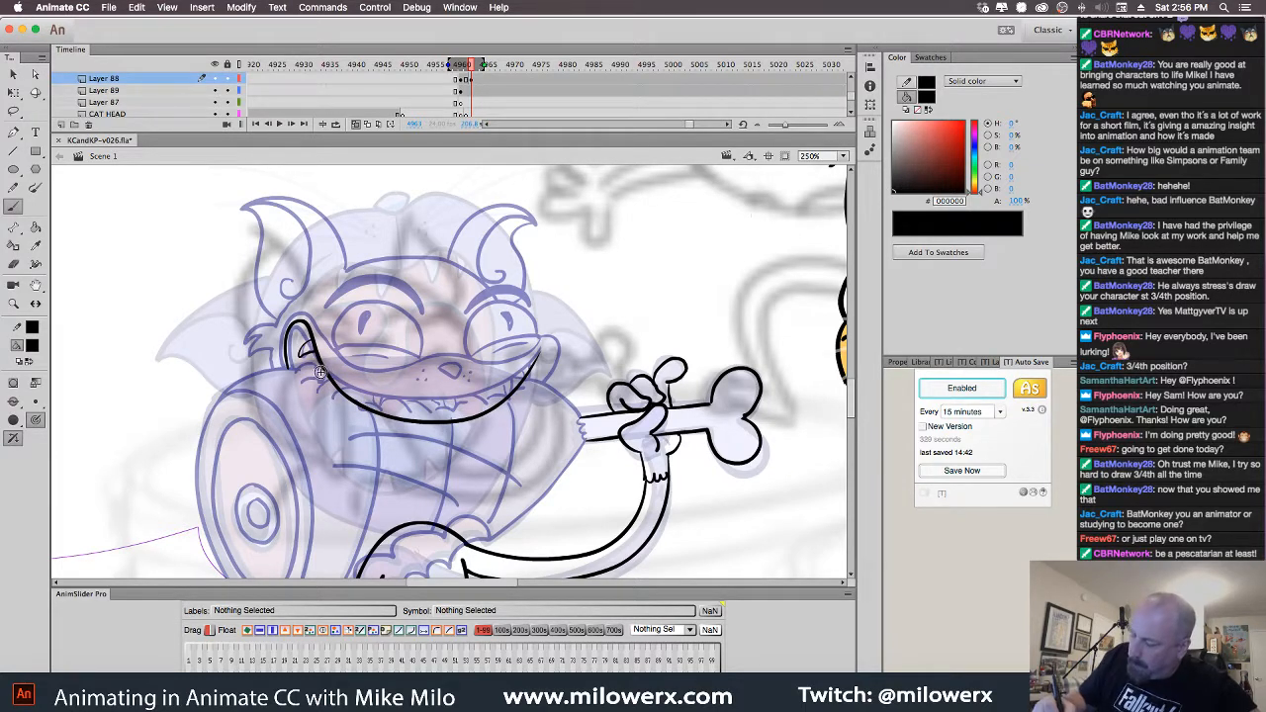
mouse_move(322, 369)
left_mouse_down()
mouse_move(313, 379)
mouse_move(330, 384)
mouse_move(305, 367)
mouse_move(298, 380)
left_mouse_up()
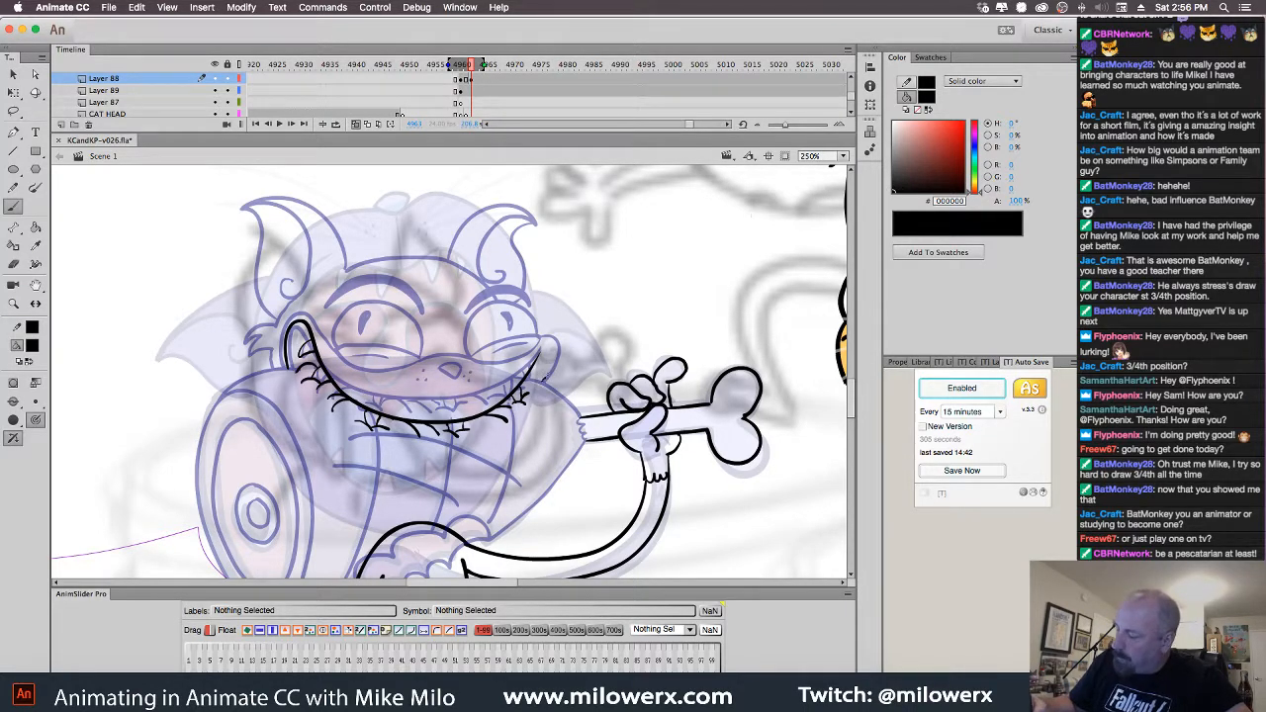
mouse_move(544, 382)
left_mouse_down()
mouse_move(558, 334)
mouse_move(540, 333)
left_mouse_up()
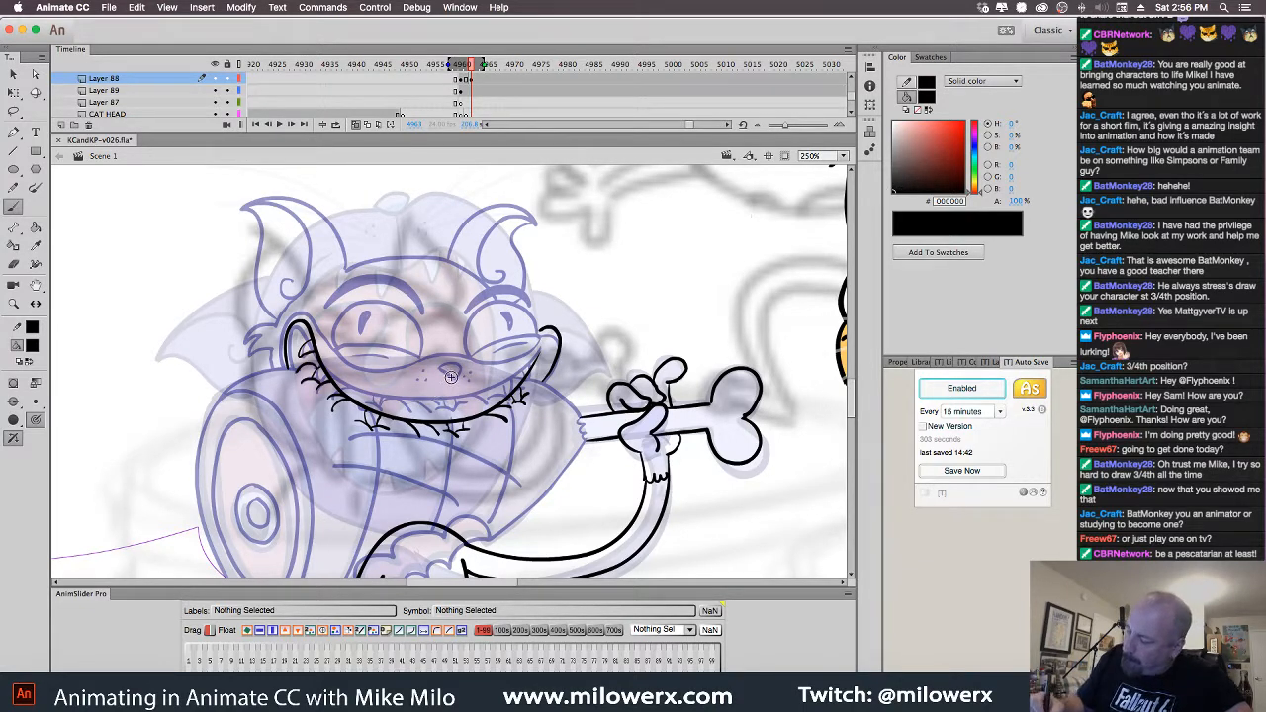
left_click_drag(446, 379, 450, 374)
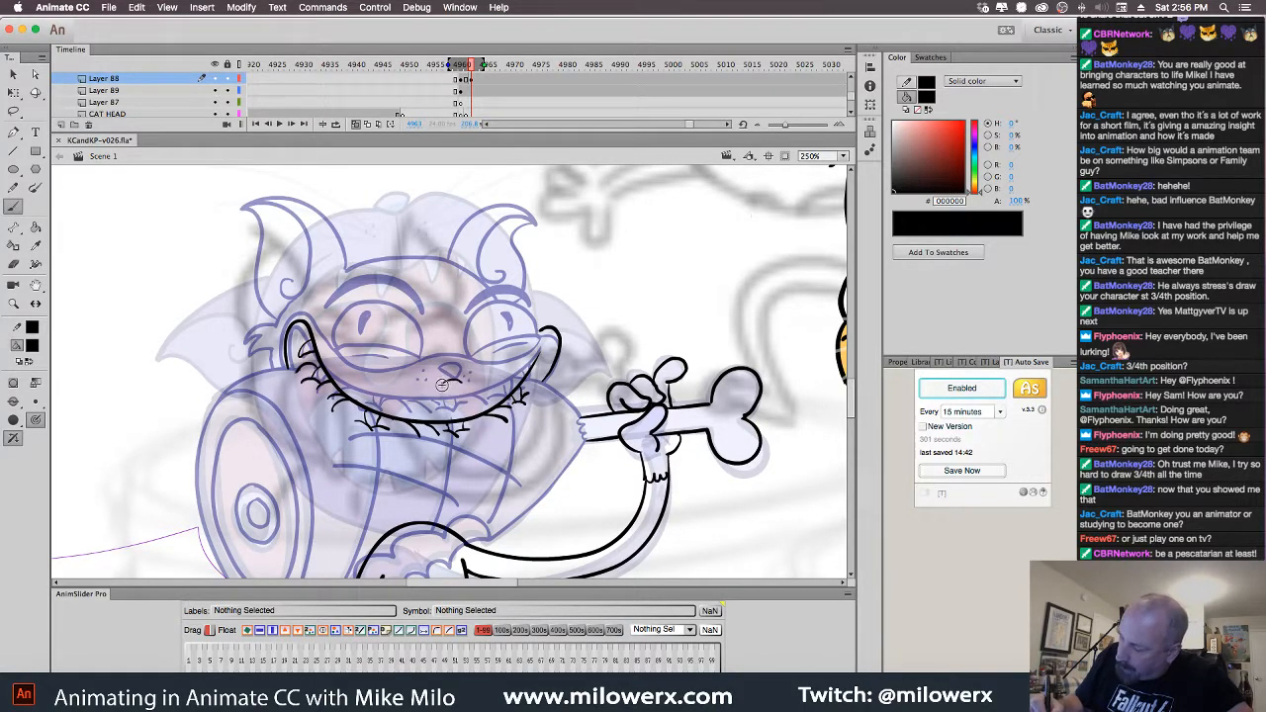
left_click_drag(442, 386, 452, 384)
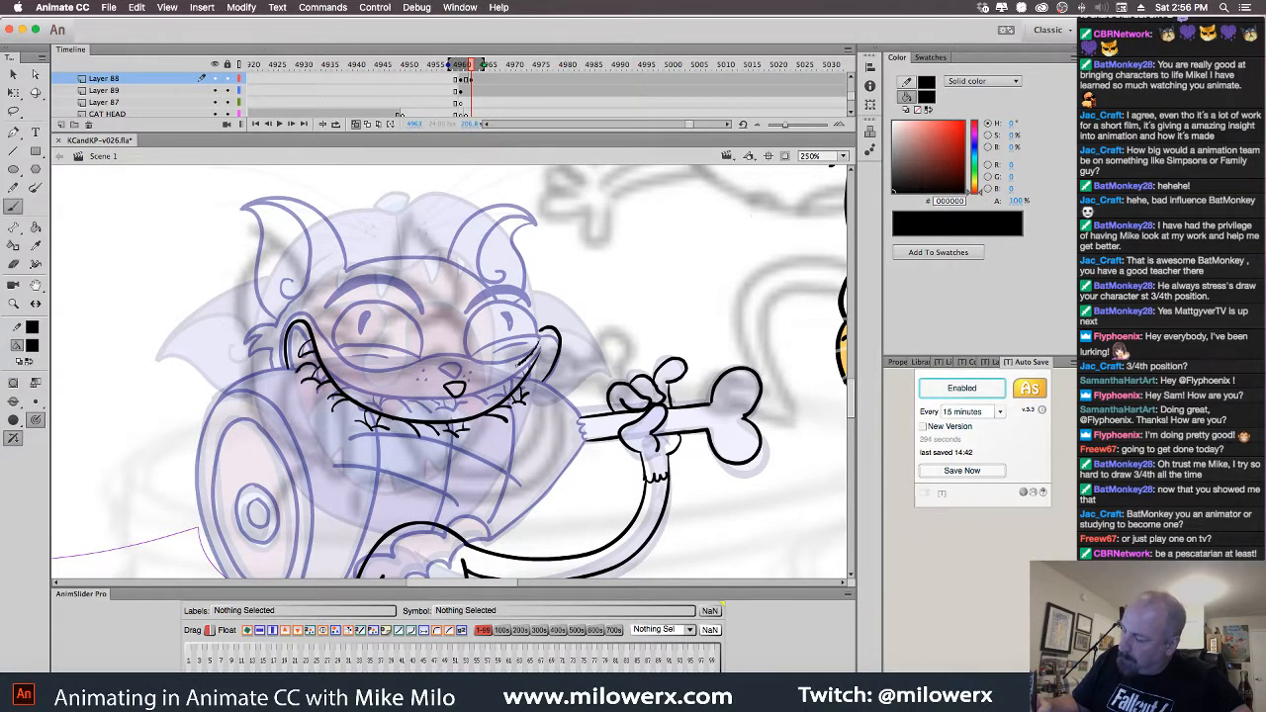
Ink both eyes with their lids, lower curves and pupils
left_click_drag(483, 352, 539, 335)
mouse_move(498, 355)
left_mouse_down()
mouse_move(536, 331)
mouse_move(471, 340)
mouse_move(469, 358)
left_mouse_up()
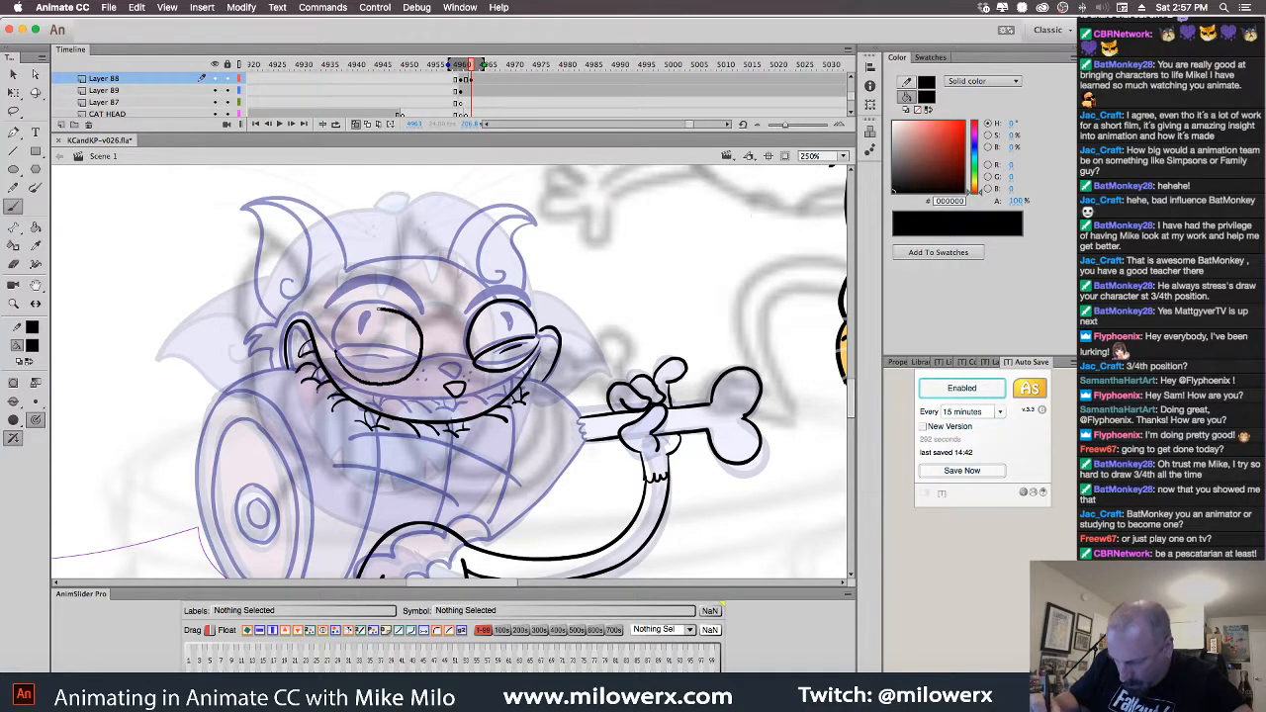
left_click_drag(348, 325, 339, 365)
left_click_drag(420, 367, 338, 351)
left_click_drag(346, 358, 385, 363)
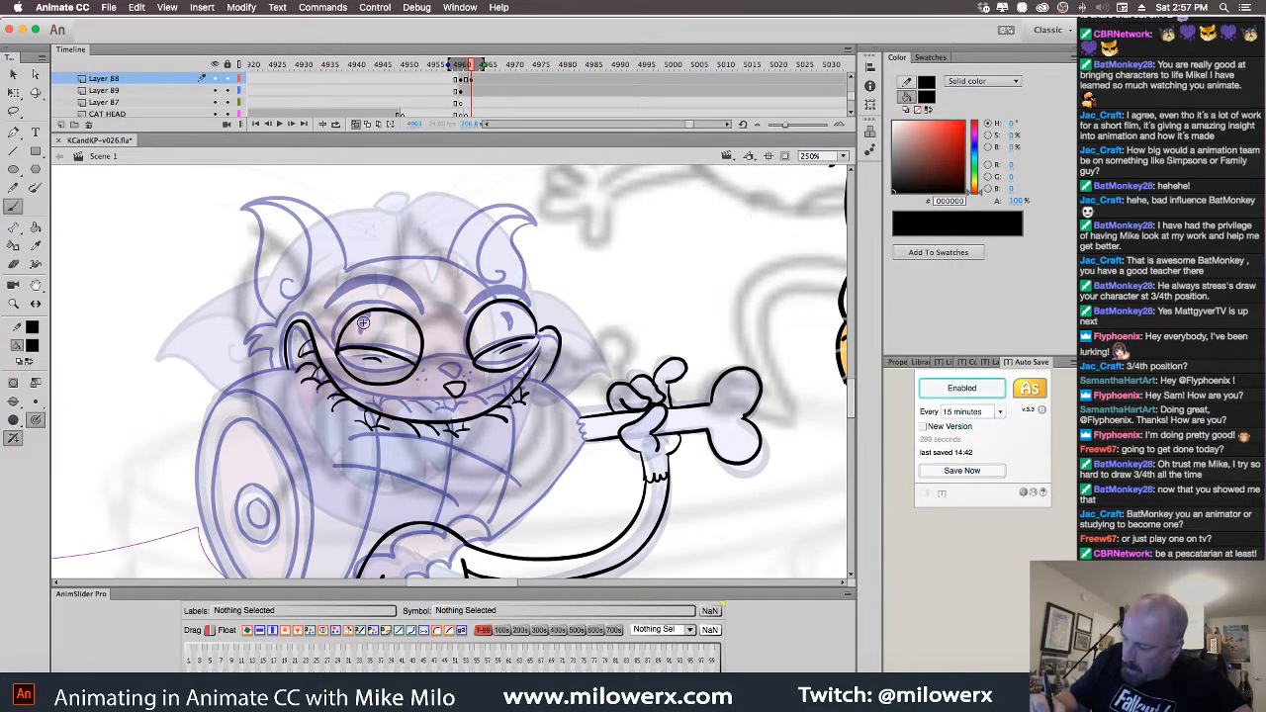
left_click_drag(364, 317, 357, 338)
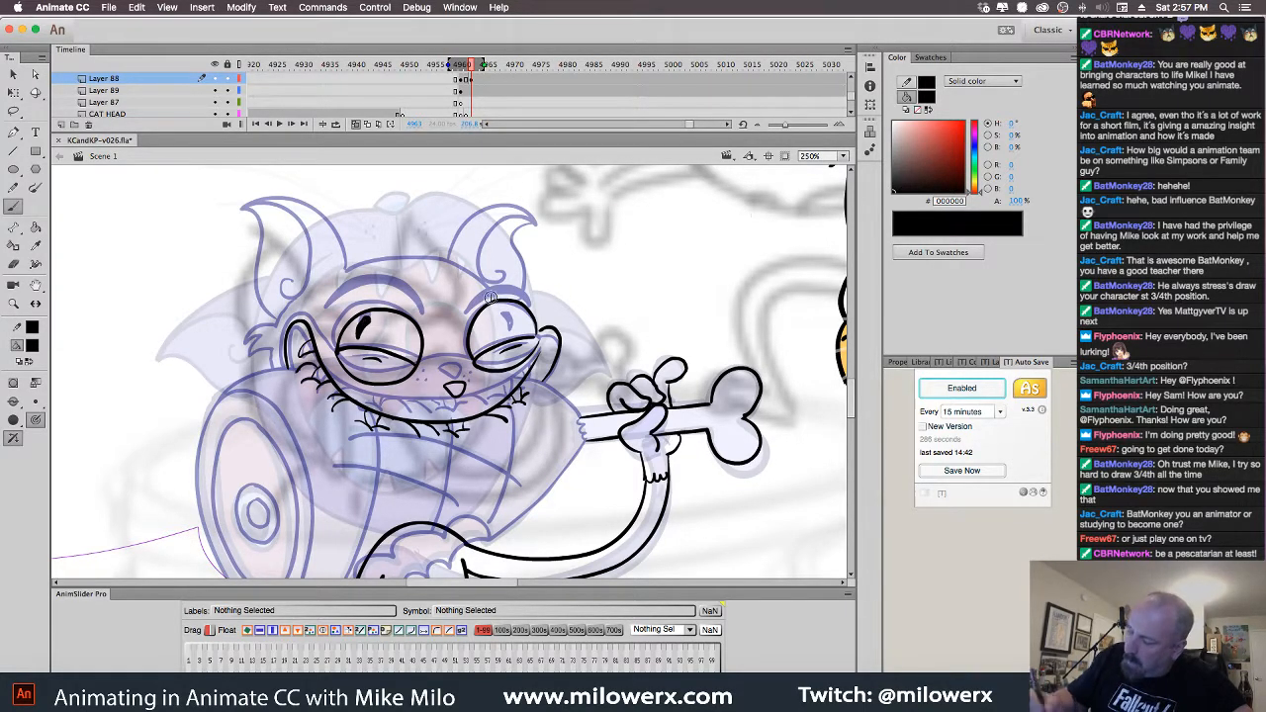
left_click_drag(520, 324, 520, 331)
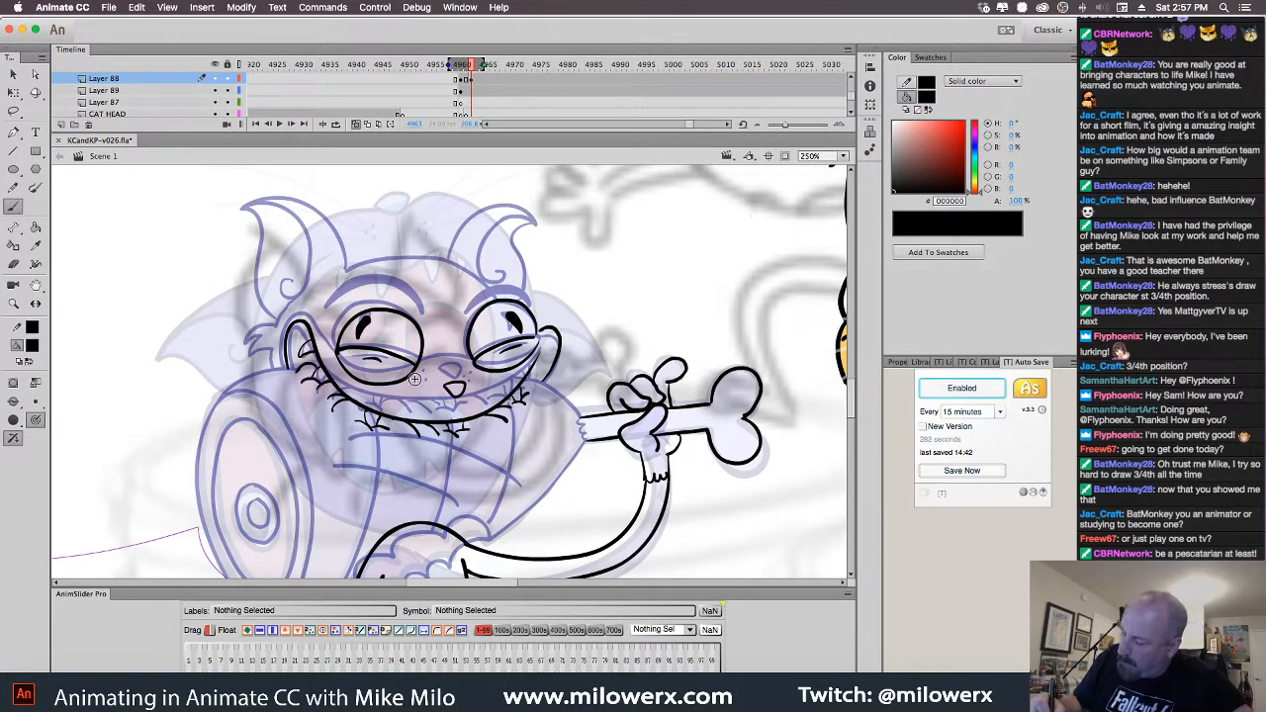
Lasso the right eye and nudge it down, then touch up the cheek-to-ear line and eye edges
key("l")
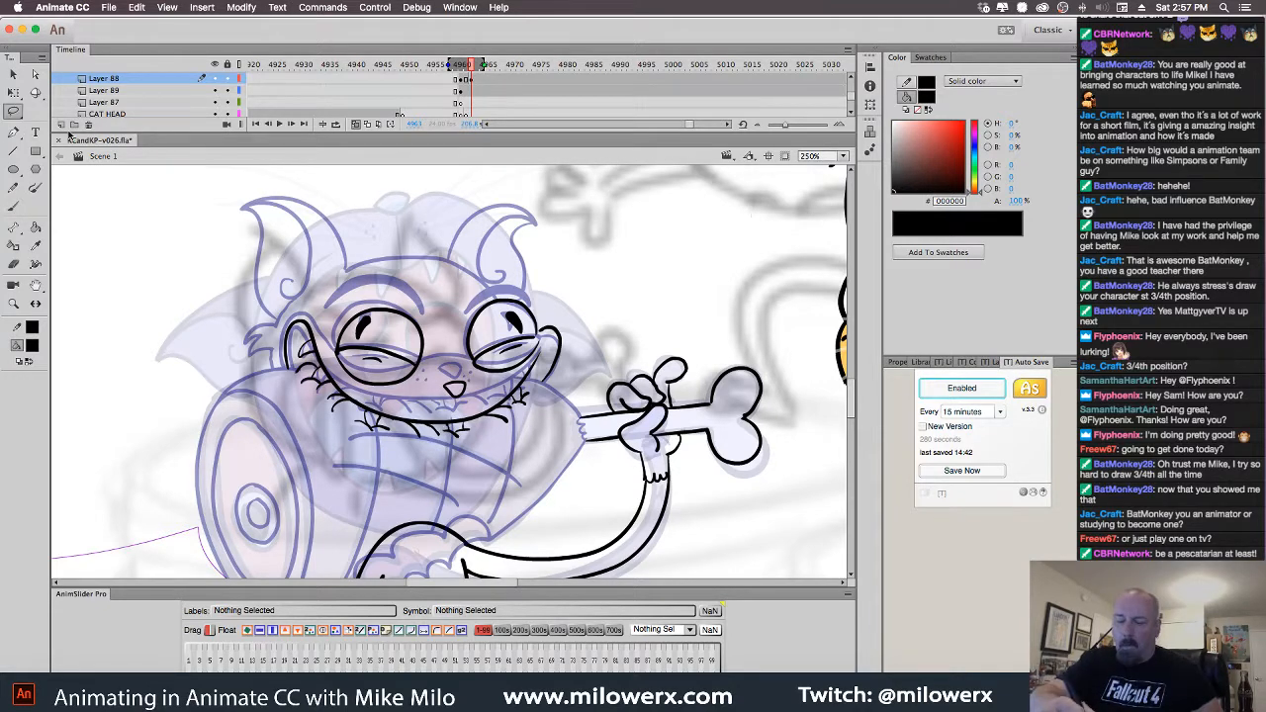
mouse_move(547, 352)
left_mouse_down()
mouse_move(504, 383)
mouse_move(481, 378)
mouse_move(470, 318)
mouse_move(529, 289)
mouse_move(540, 377)
mouse_move(532, 320)
left_mouse_up()
left_click(591, 272)
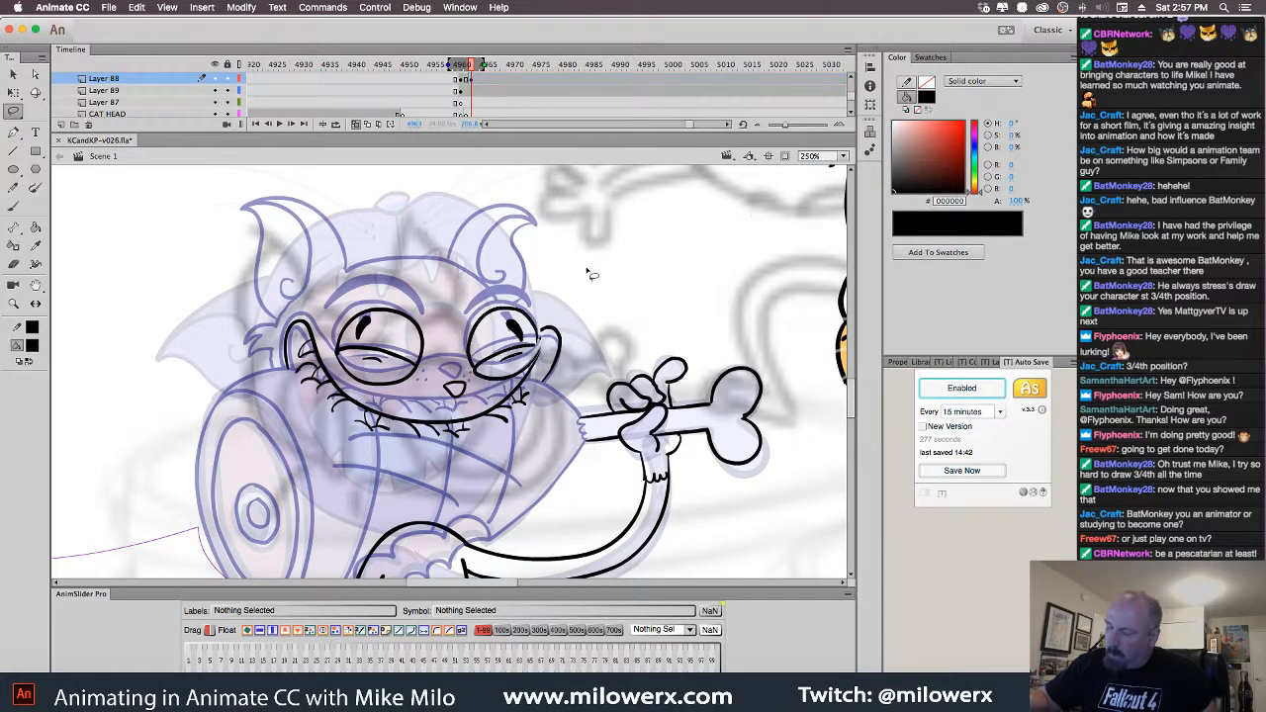
left_click(13, 206)
left_click_drag(543, 341, 532, 350)
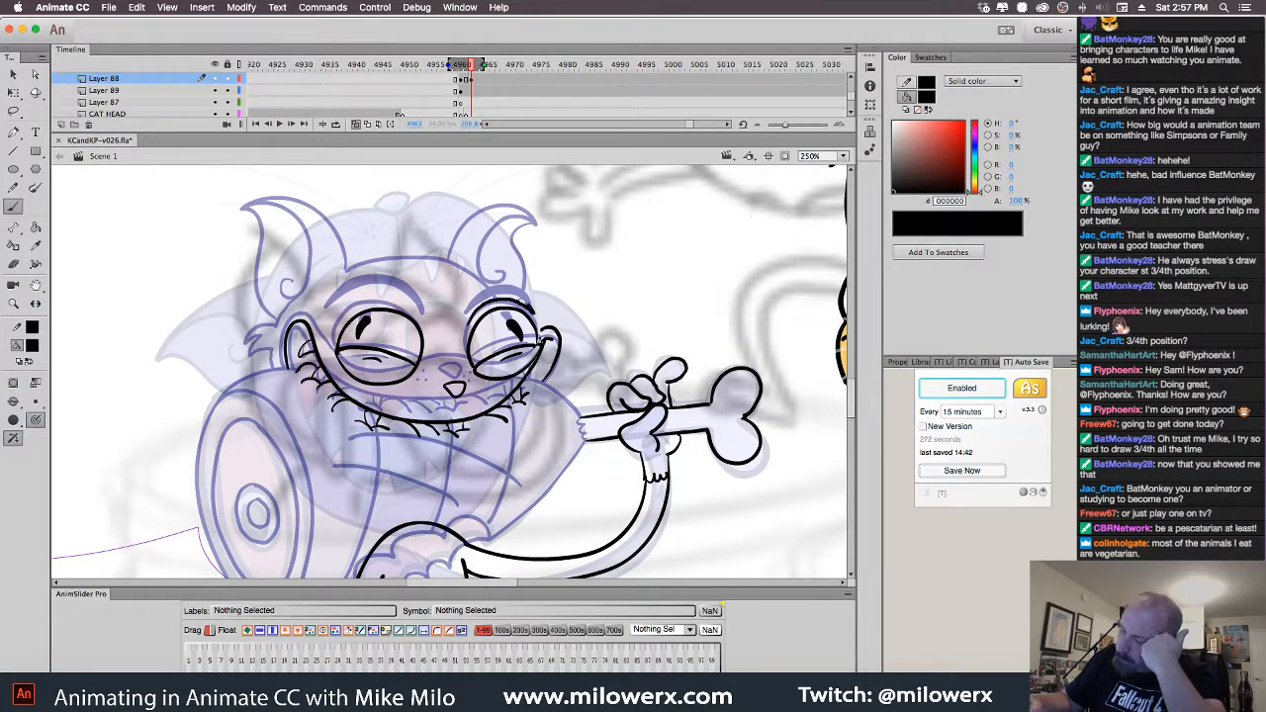
left_click_drag(491, 292, 470, 323)
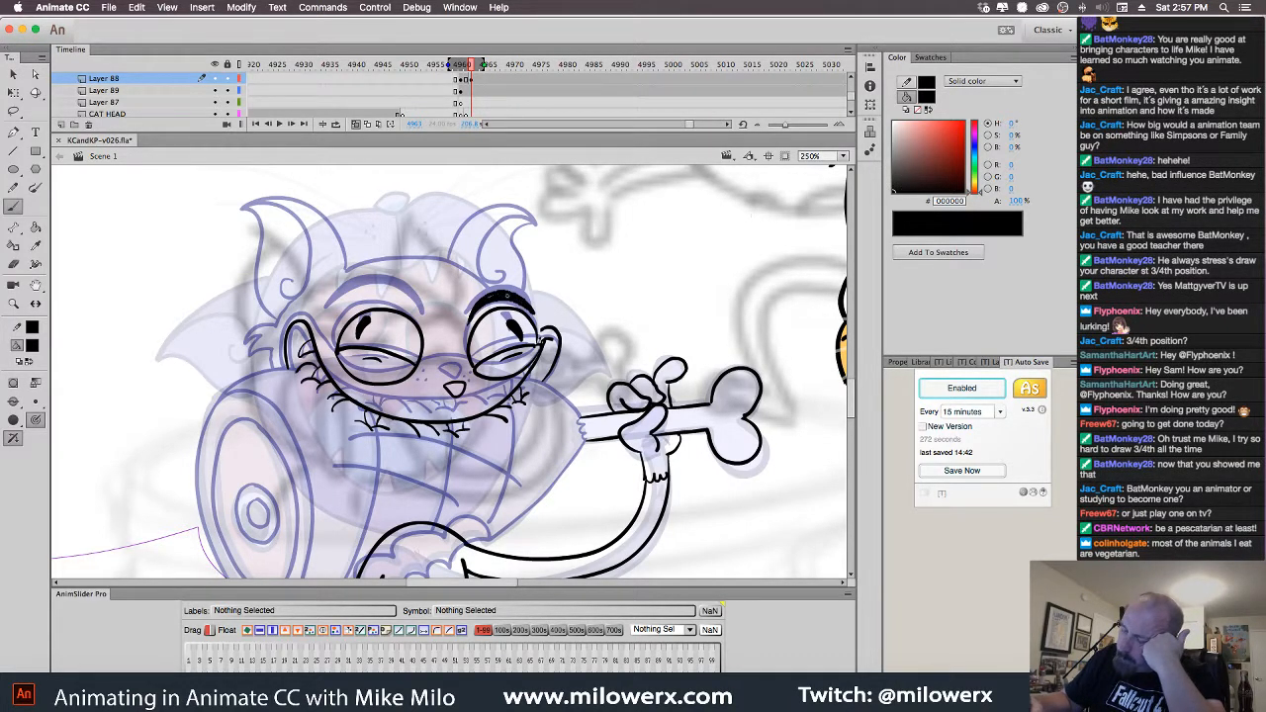
mouse_move(349, 302)
left_mouse_down()
mouse_move(382, 293)
mouse_move(427, 325)
mouse_move(404, 293)
left_mouse_up()
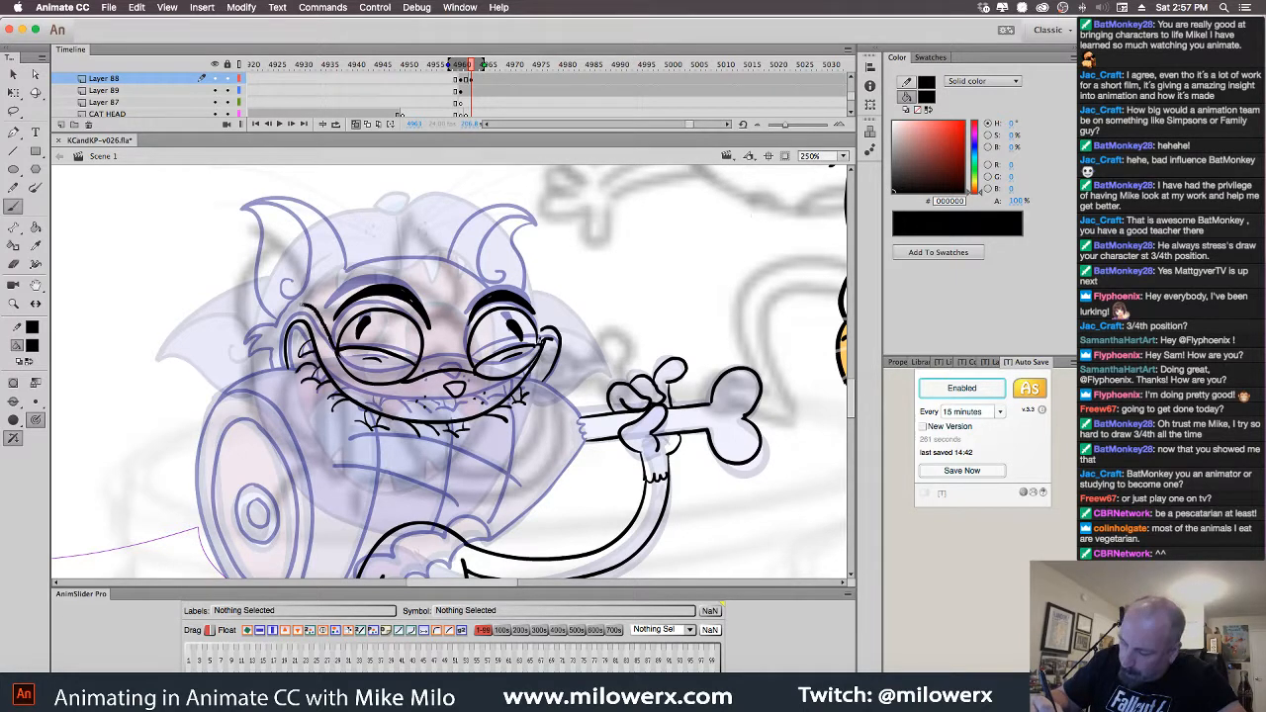
Ink the left cheek outline and a fur tuft on the left cheek
left_click_drag(278, 329, 280, 369)
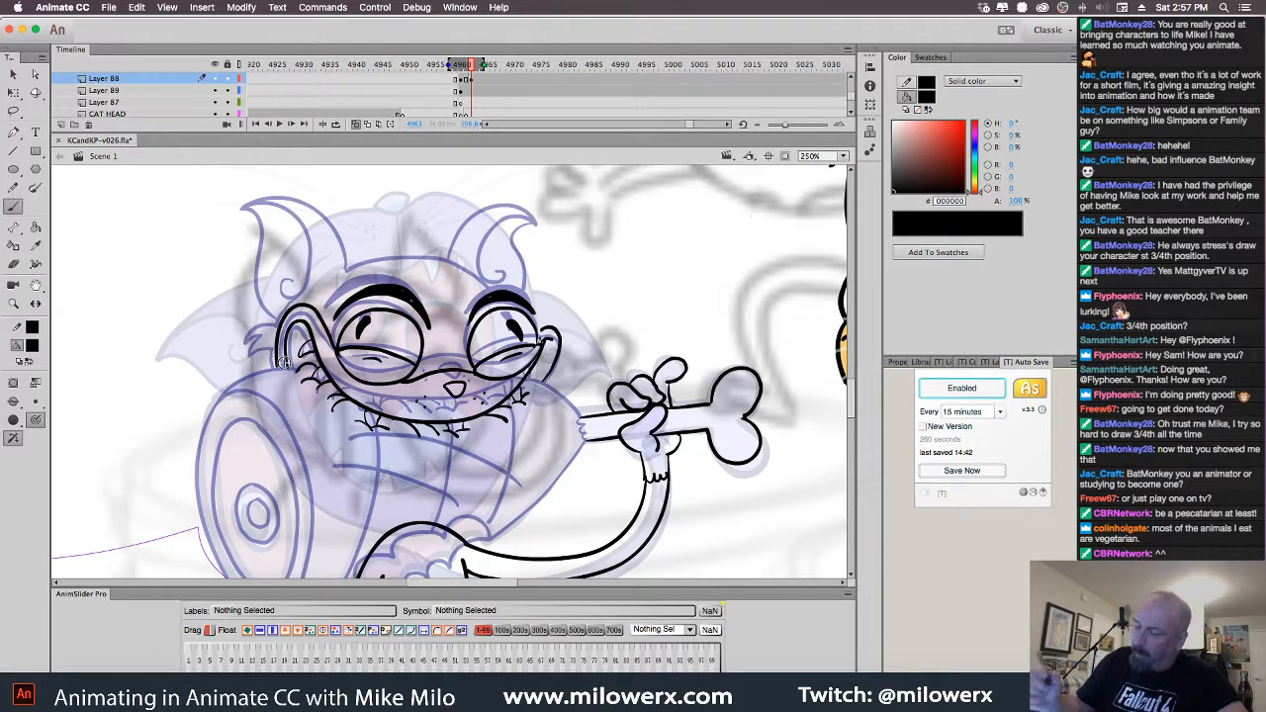
left_click_drag(281, 316, 247, 323)
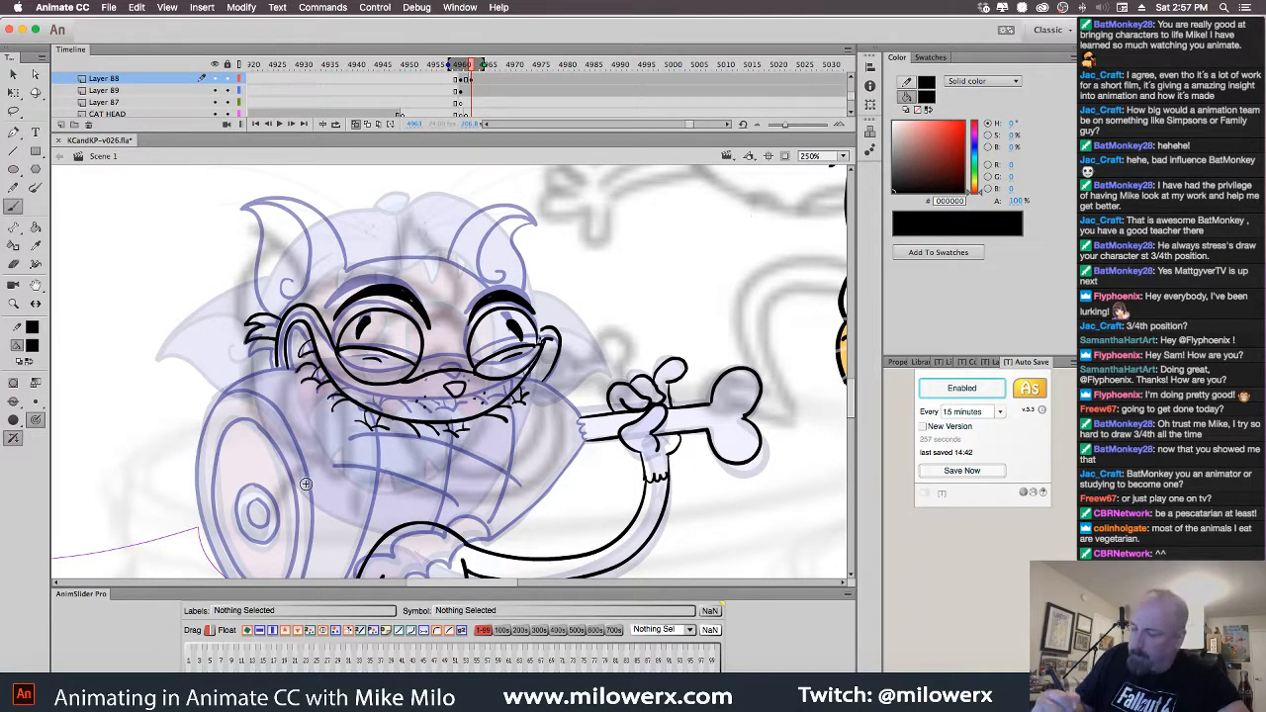
key("super+z")
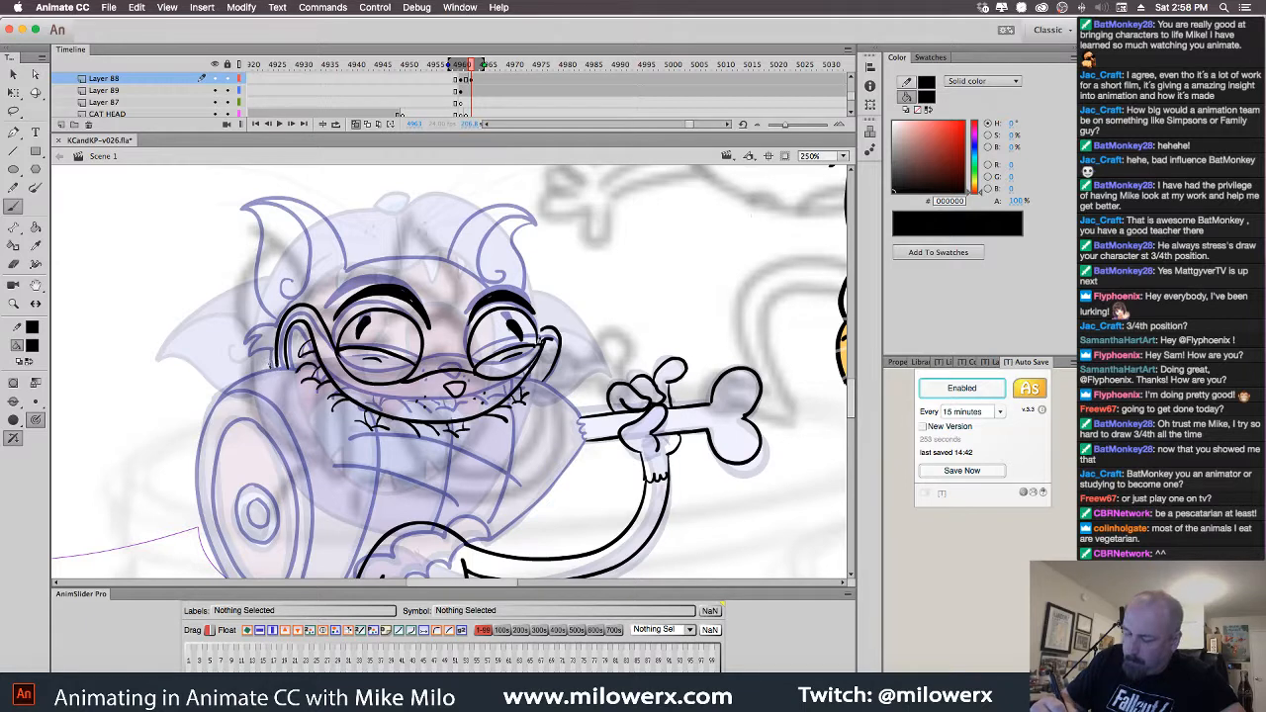
mouse_move(273, 368)
left_mouse_down()
mouse_move(271, 314)
mouse_move(250, 316)
mouse_move(250, 332)
left_mouse_up()
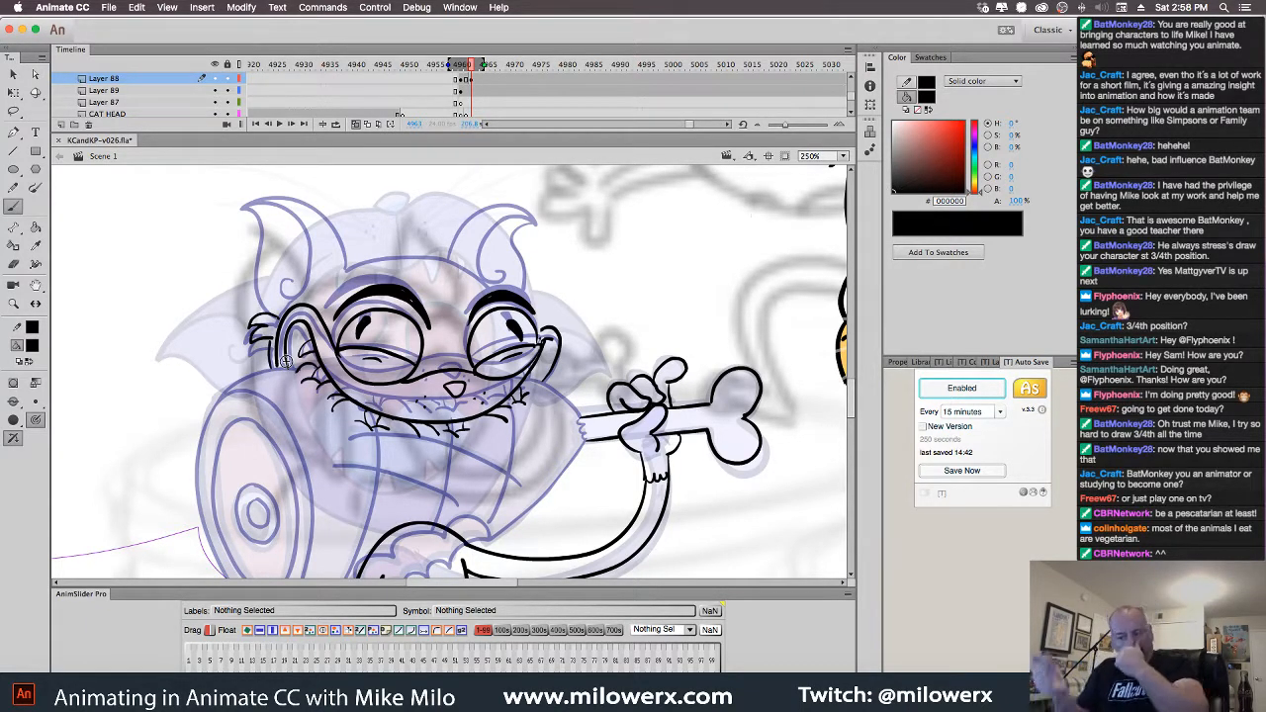
mouse_move(371, 241)
left_mouse_down()
mouse_move(387, 278)
mouse_move(389, 255)
mouse_move(341, 212)
mouse_move(304, 218)
left_mouse_up()
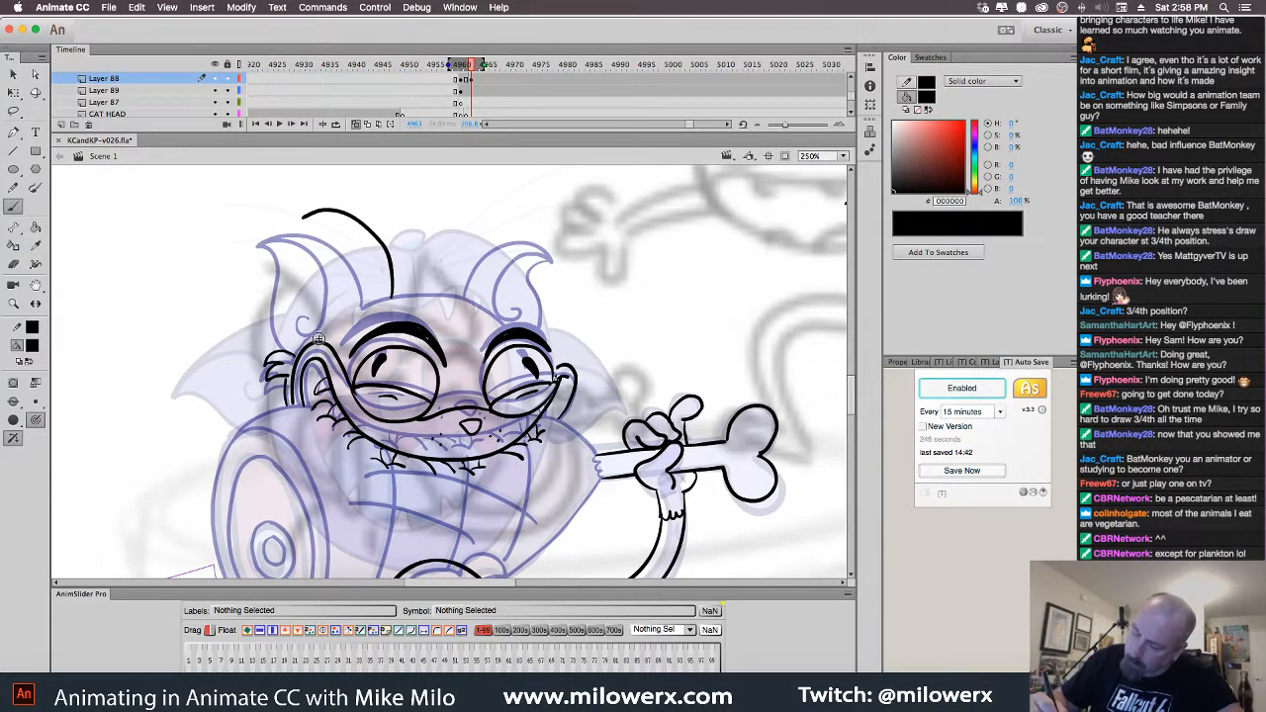
Ink the ear outline and inner ear line, then pan down to the ham and lower body
left_click_drag(313, 339, 305, 320)
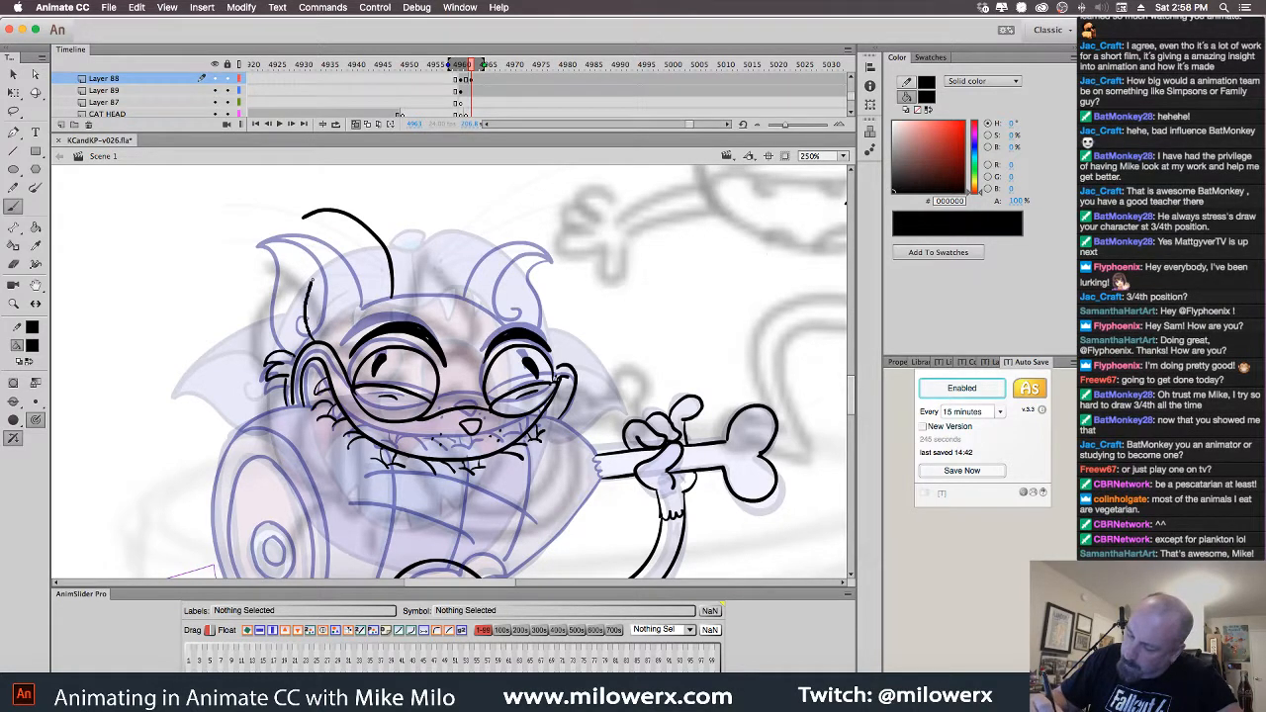
mouse_move(314, 224)
left_mouse_down()
mouse_move(304, 218)
mouse_move(369, 258)
mouse_move(352, 301)
left_mouse_up()
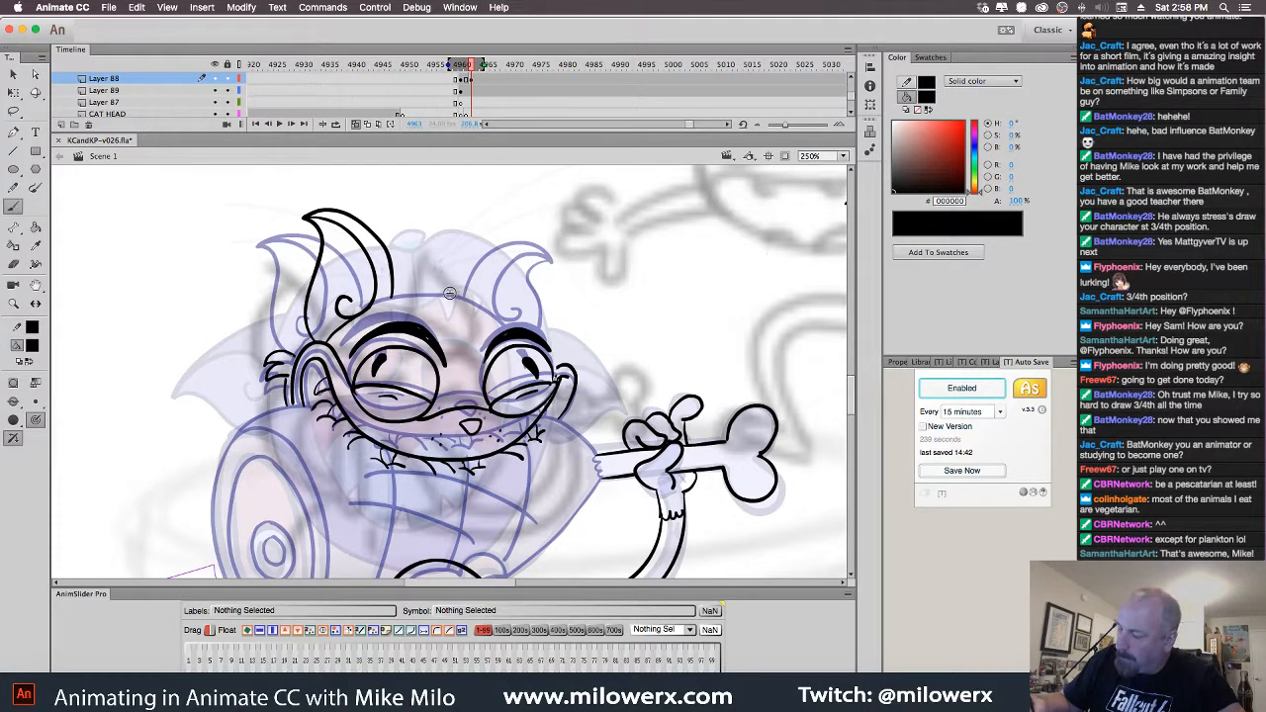
mouse_move(447, 295)
left_mouse_down()
mouse_move(467, 246)
mouse_move(523, 220)
mouse_move(531, 289)
mouse_move(518, 324)
left_mouse_up()
mouse_move(526, 221)
left_mouse_down()
mouse_move(475, 270)
mouse_move(481, 303)
left_mouse_up()
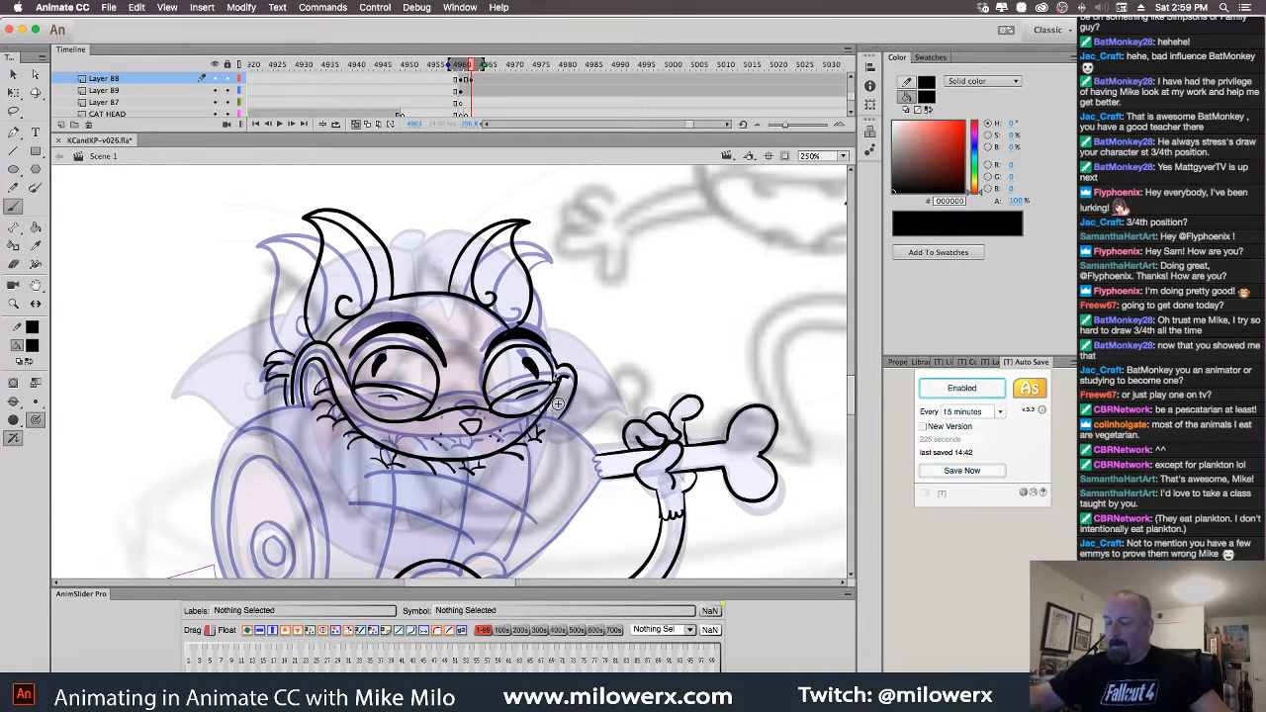
left_click_drag(636, 436, 617, 393)
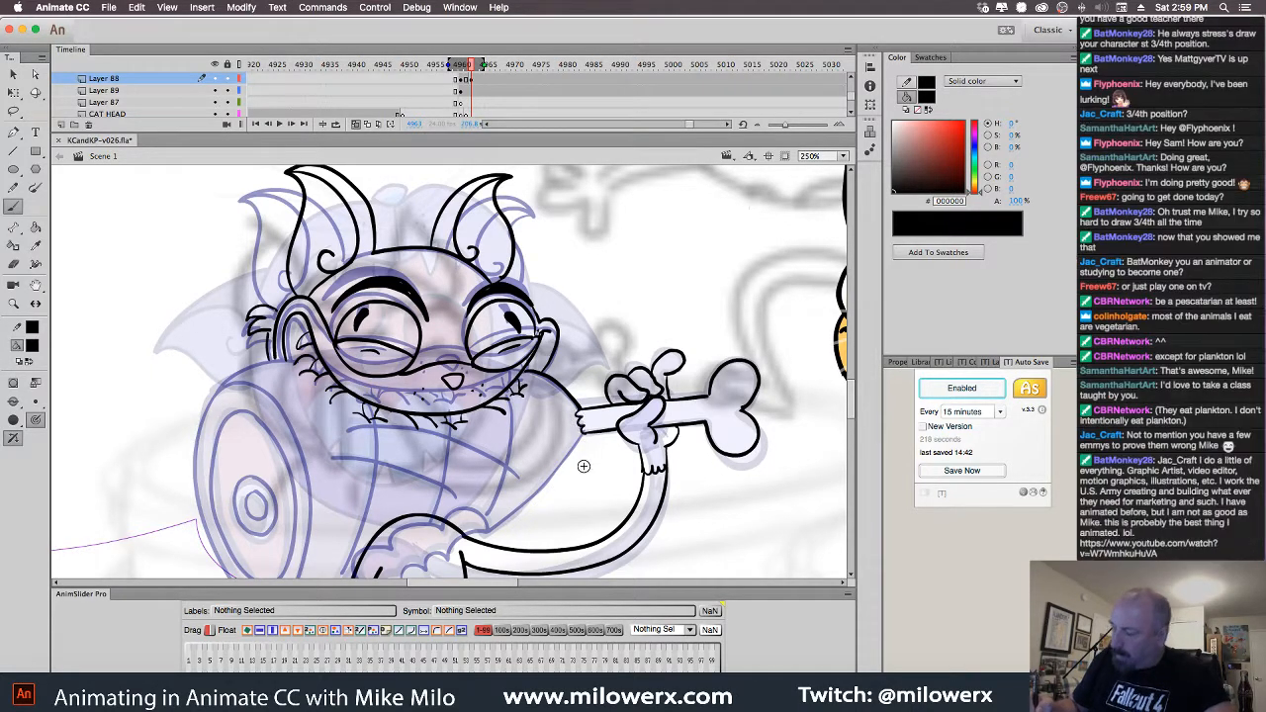
left_click_drag(713, 496, 791, 414)
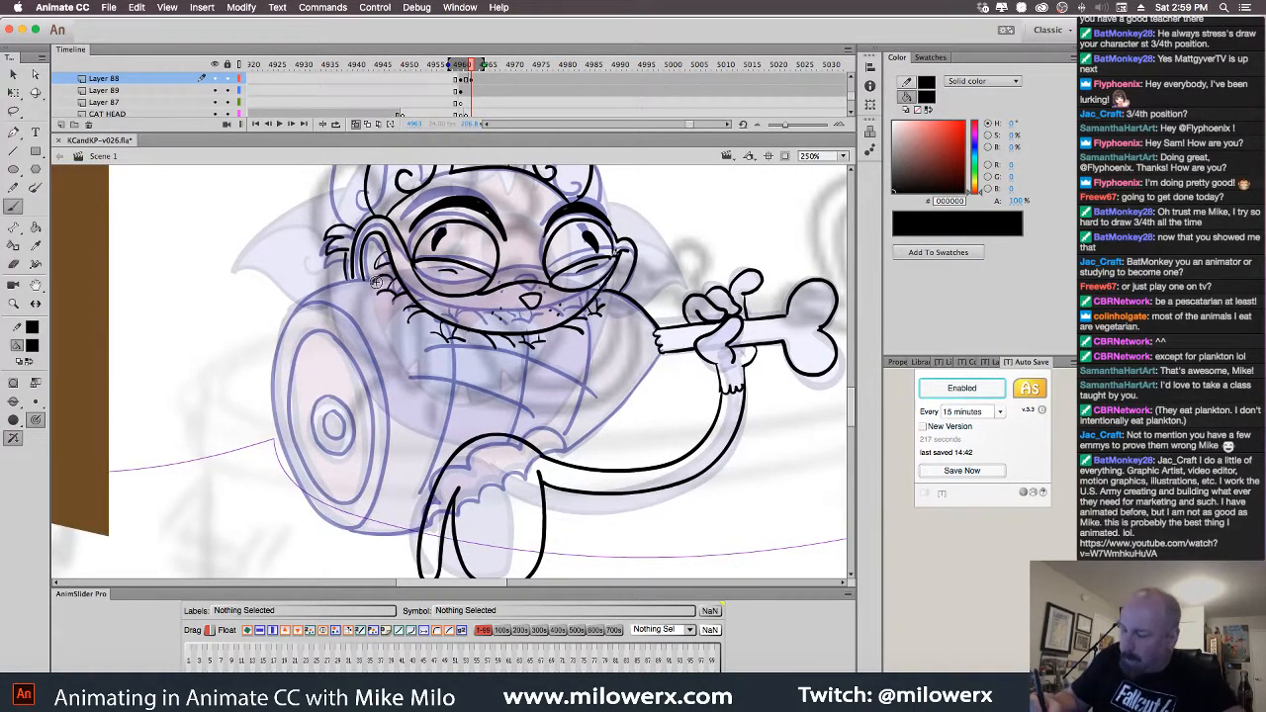
Ink the ham's top and left edges and the arm's inner edge, undoing the bad strokes
left_click_drag(364, 278, 302, 309)
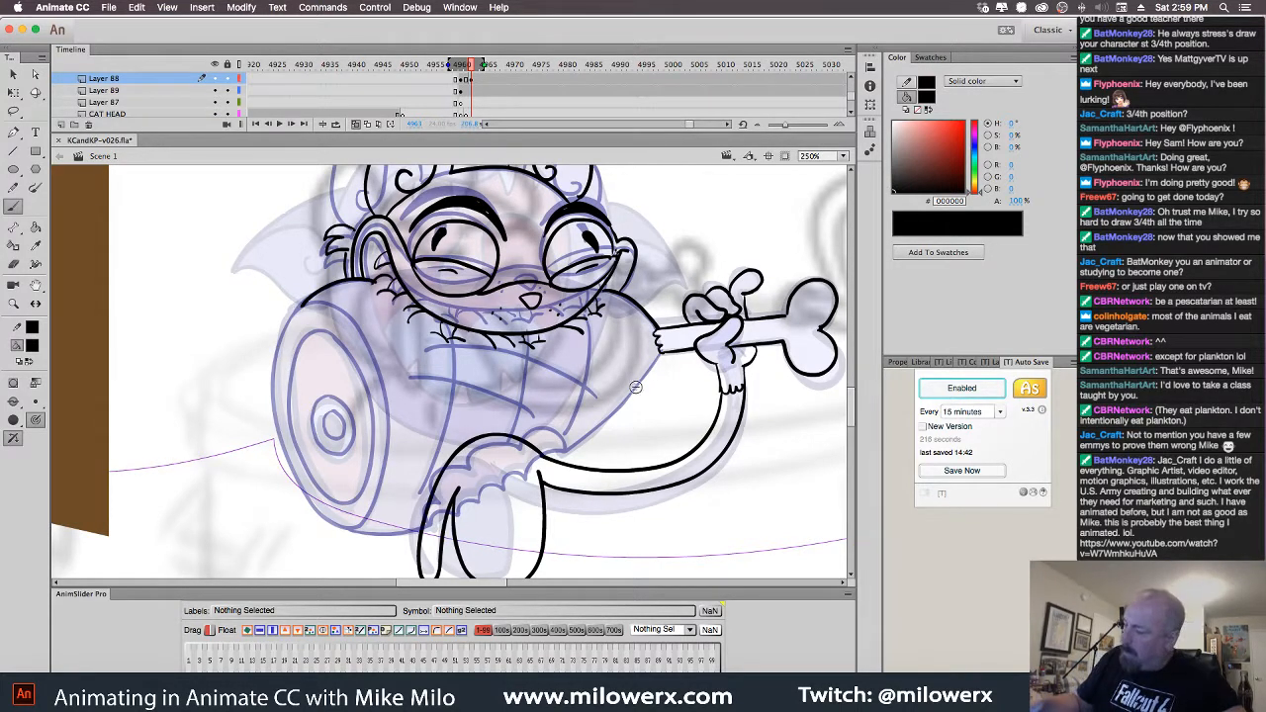
mouse_move(661, 353)
left_mouse_down()
mouse_move(569, 451)
mouse_move(485, 447)
mouse_move(433, 490)
mouse_move(428, 527)
mouse_move(523, 476)
left_mouse_up()
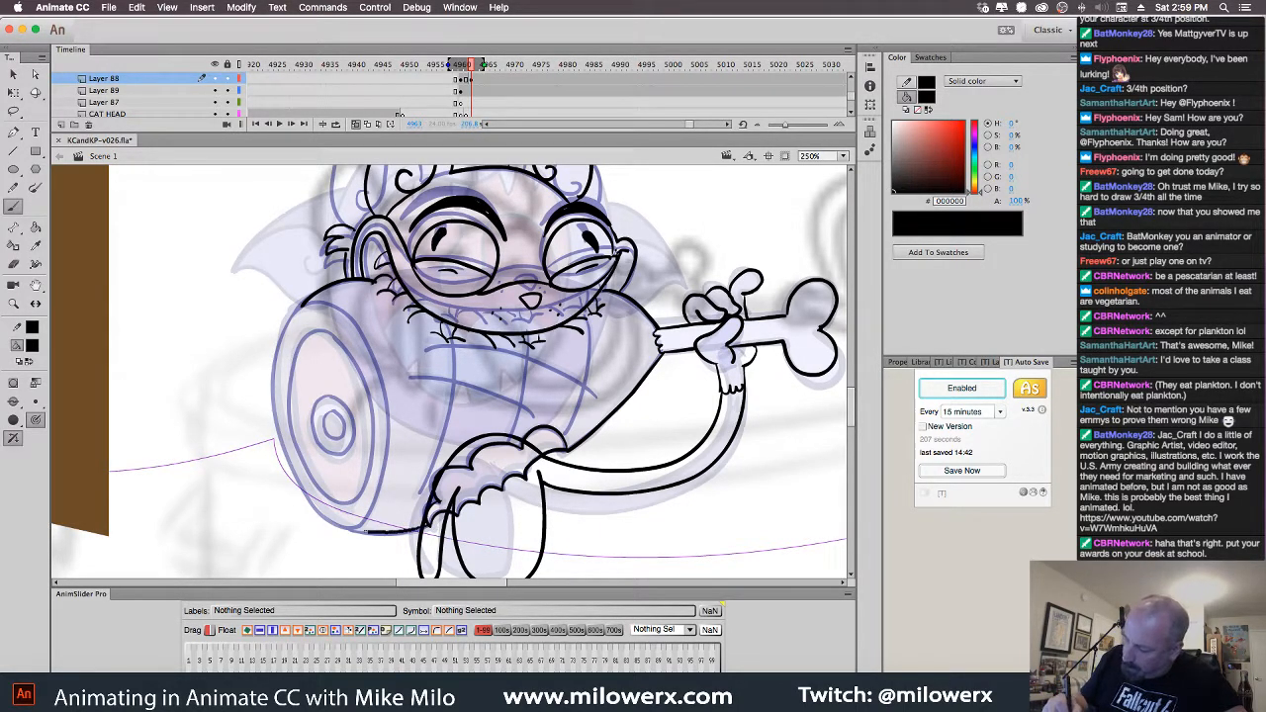
mouse_move(368, 533)
left_mouse_down()
mouse_move(295, 477)
mouse_move(269, 395)
mouse_move(277, 338)
mouse_move(318, 293)
mouse_move(335, 314)
mouse_move(313, 321)
mouse_move(305, 305)
mouse_move(280, 345)
left_mouse_up()
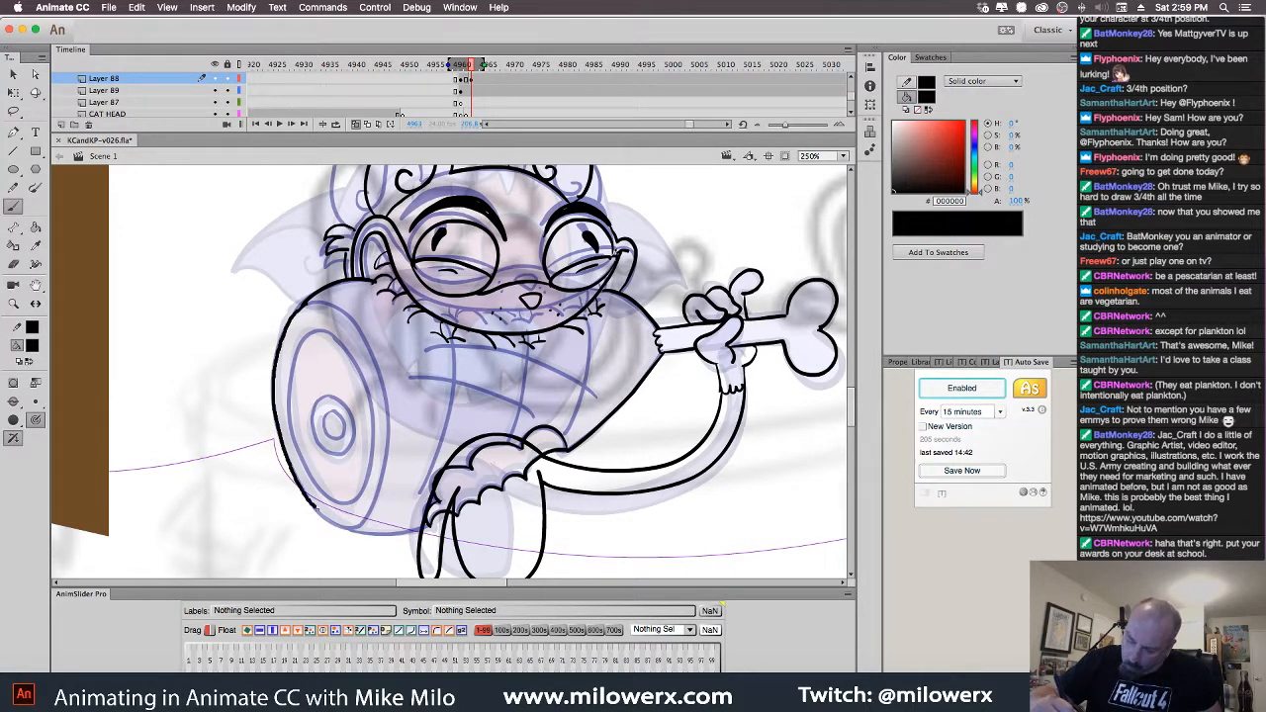
left_click_drag(338, 524, 352, 529)
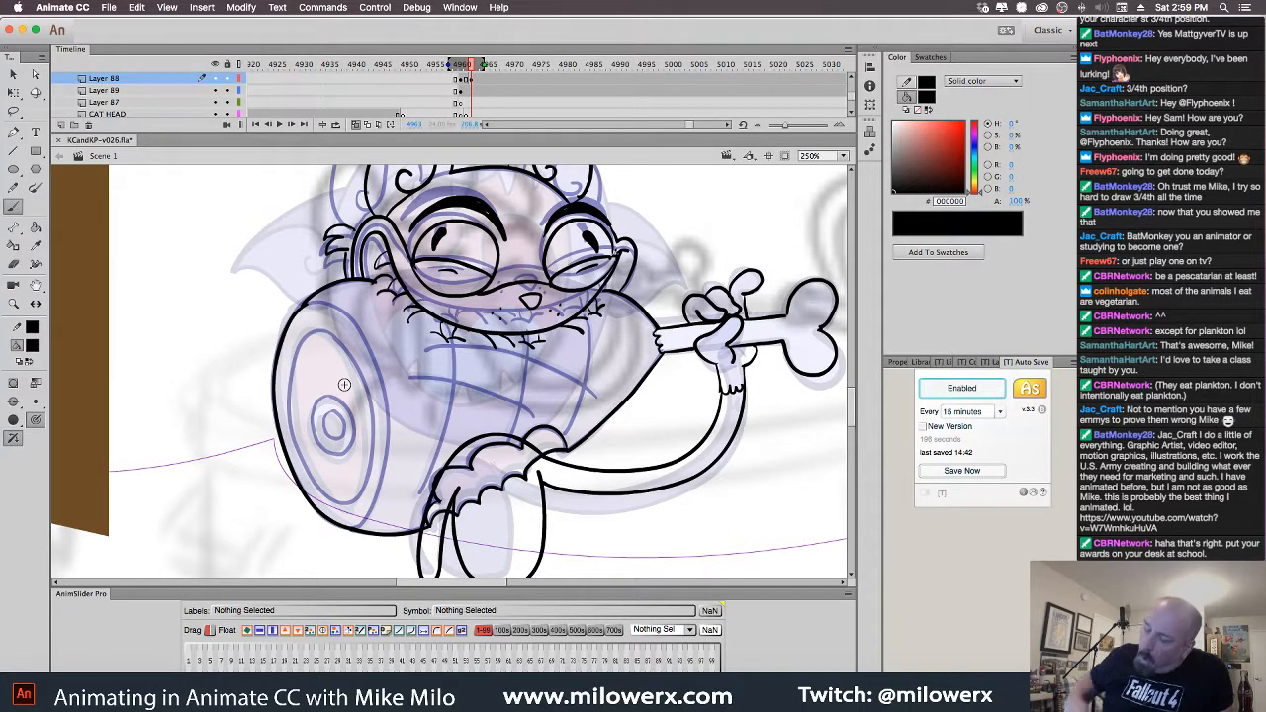
mouse_move(334, 332)
left_mouse_down()
mouse_move(309, 336)
mouse_move(288, 382)
mouse_move(297, 455)
mouse_move(327, 495)
left_mouse_up()
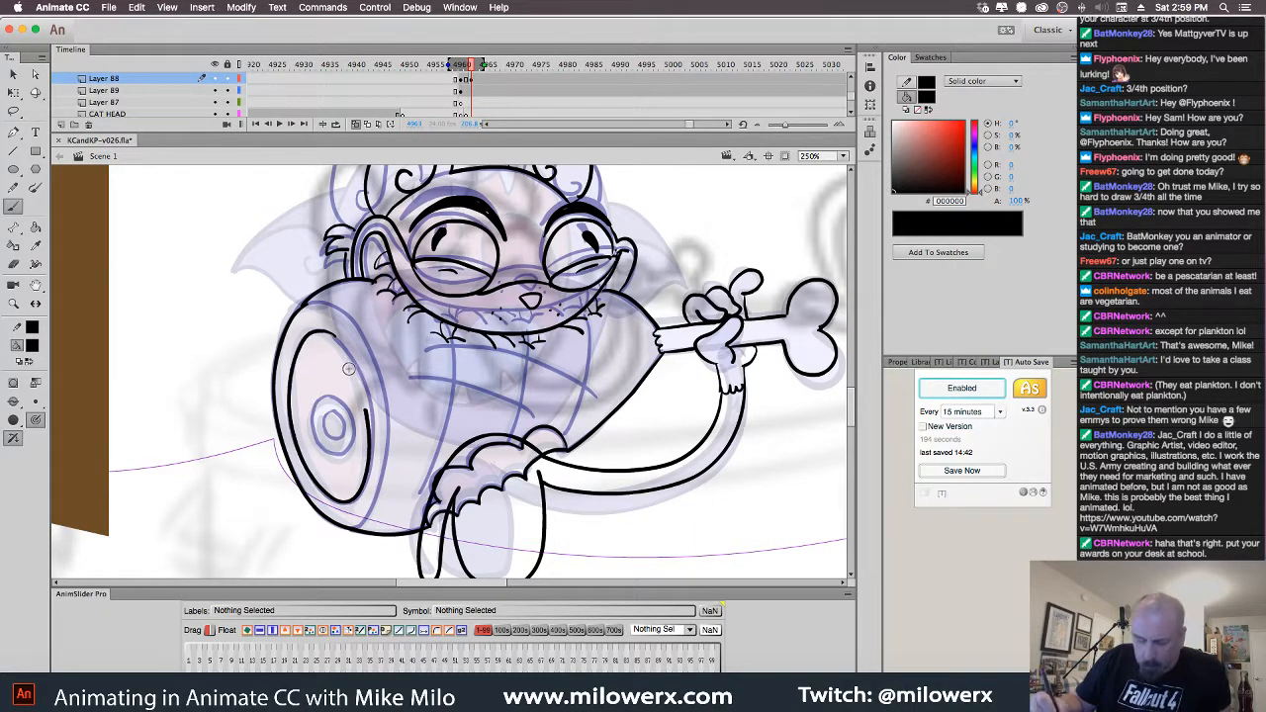
key("ctrl+z")
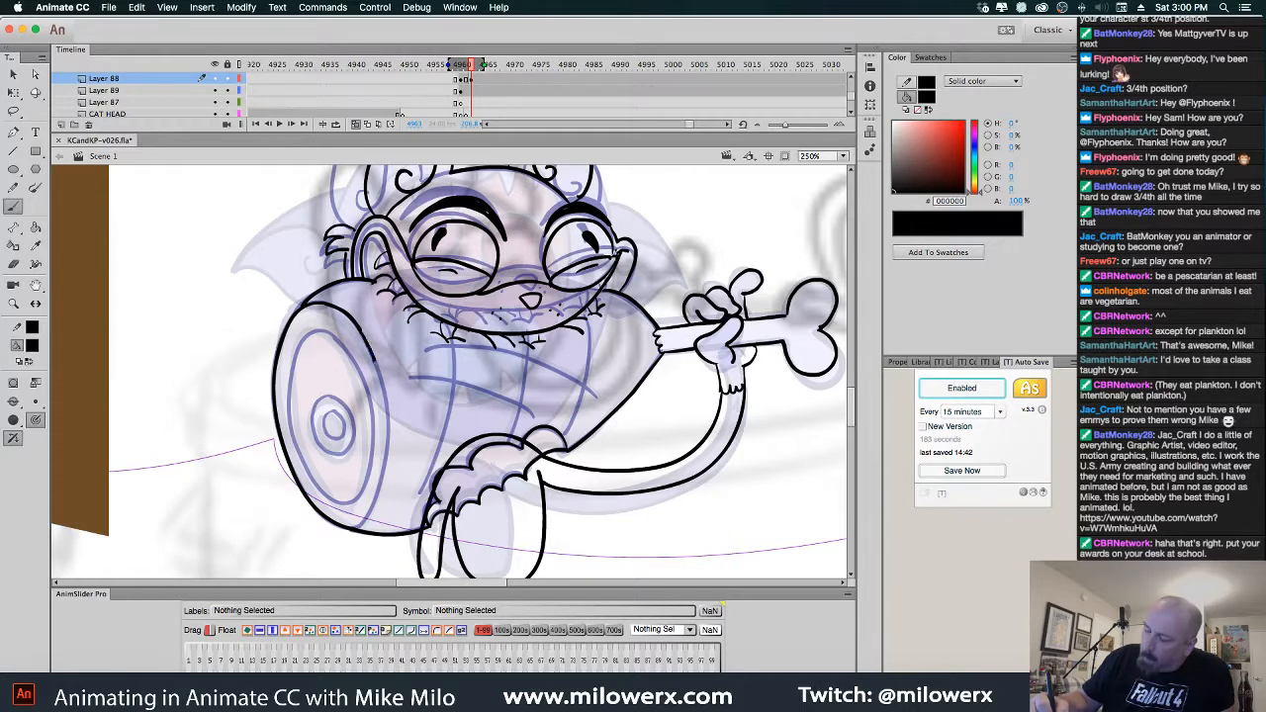
left_click_drag(373, 360, 393, 429)
key("super+z")
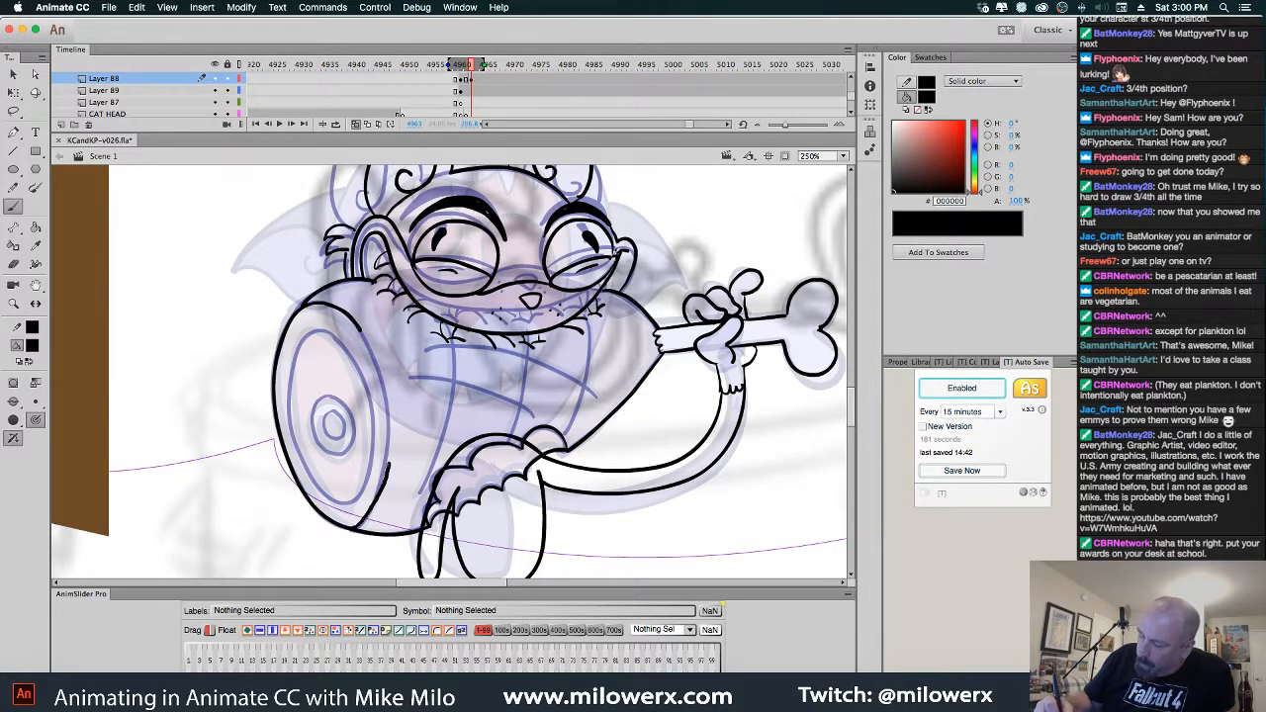
key("super+z")
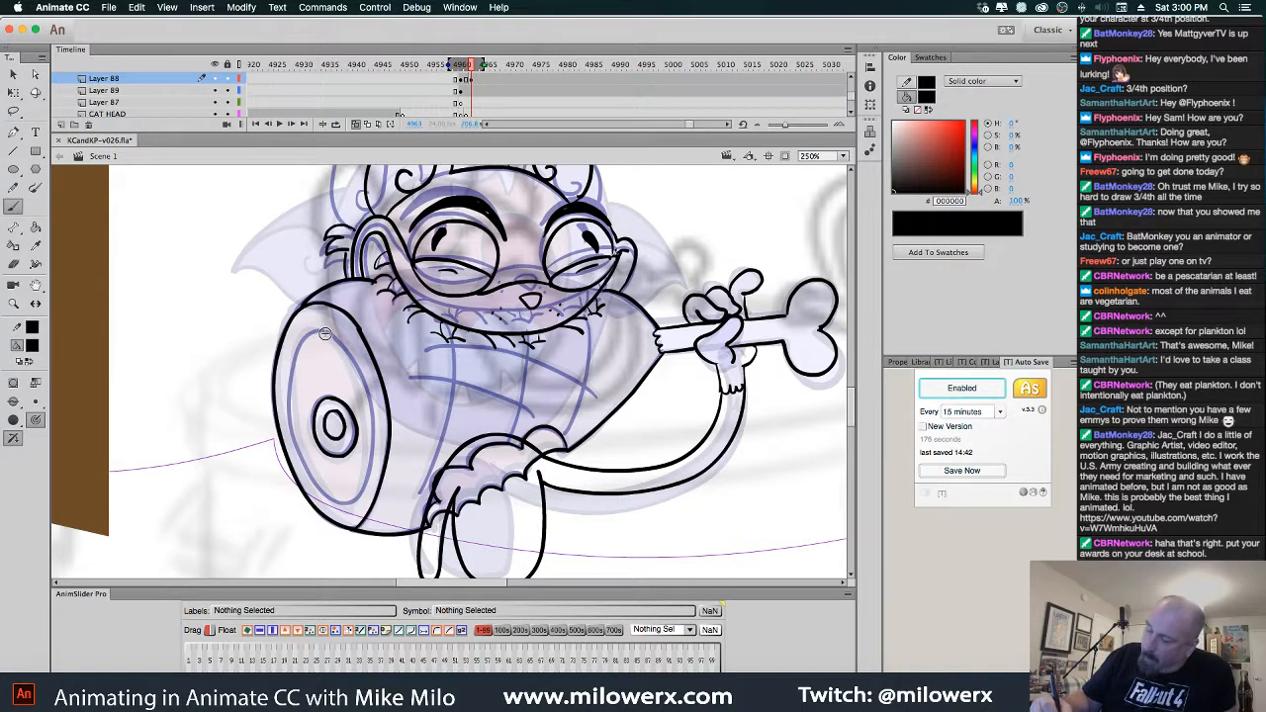
Re-ink the ham's left edge, arm lines and belly side, then move the keyframe to frame 4965
mouse_move(293, 362)
left_mouse_down()
mouse_move(303, 463)
mouse_move(370, 404)
mouse_move(337, 339)
left_mouse_up()
left_click_drag(679, 481, 645, 466)
mouse_move(392, 473)
left_mouse_down()
mouse_move(427, 383)
mouse_move(420, 324)
left_mouse_up()
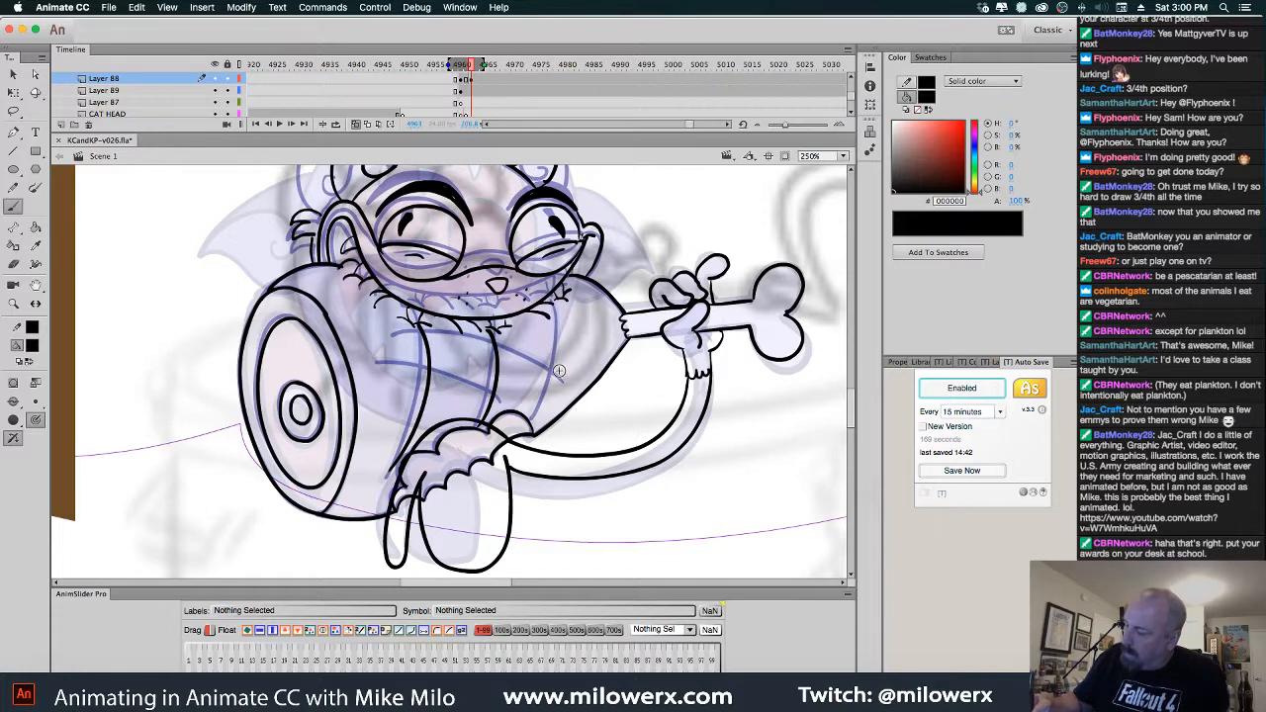
mouse_move(554, 364)
left_mouse_down()
mouse_move(469, 328)
mouse_move(392, 342)
left_mouse_up()
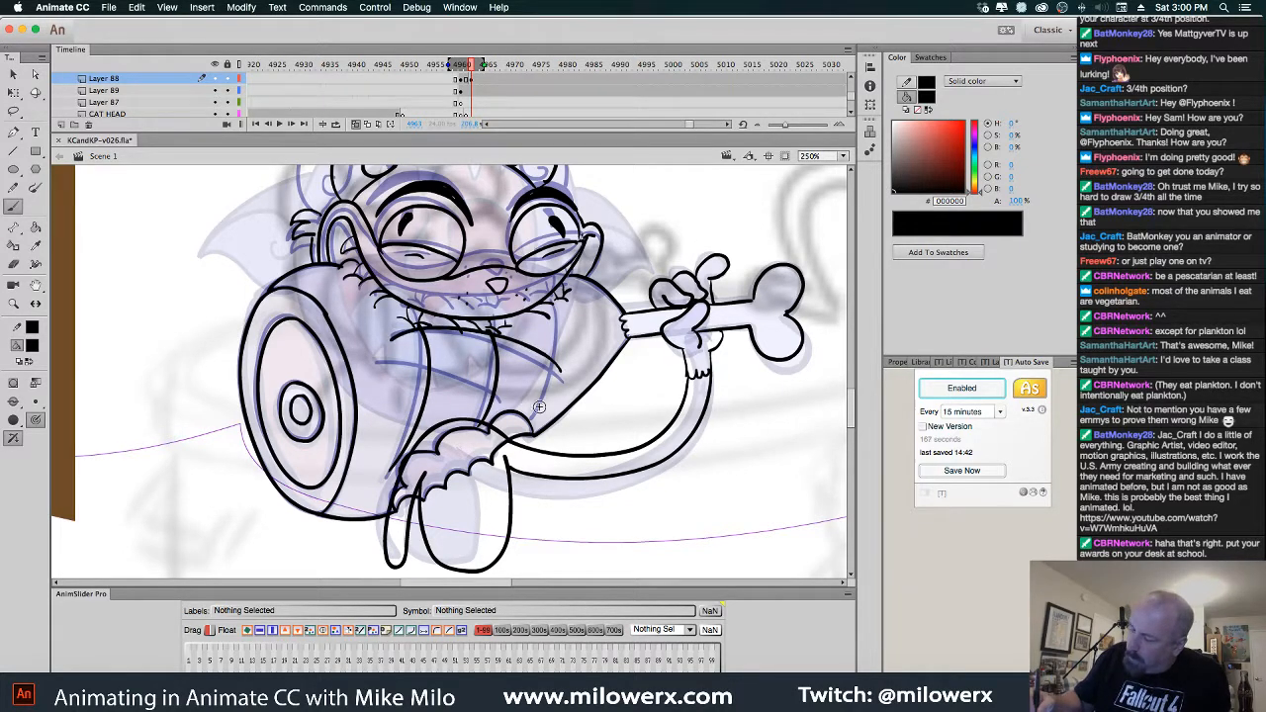
left_click_drag(510, 396, 388, 359)
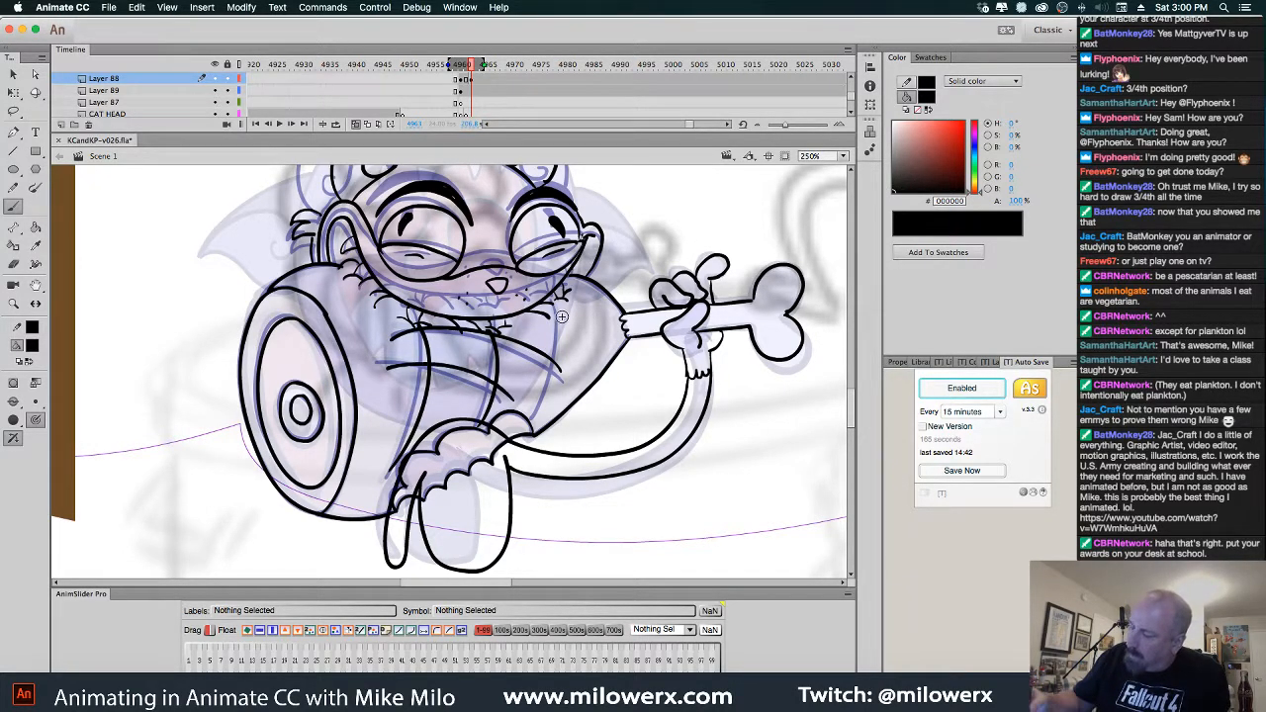
left_click_drag(562, 319, 539, 420)
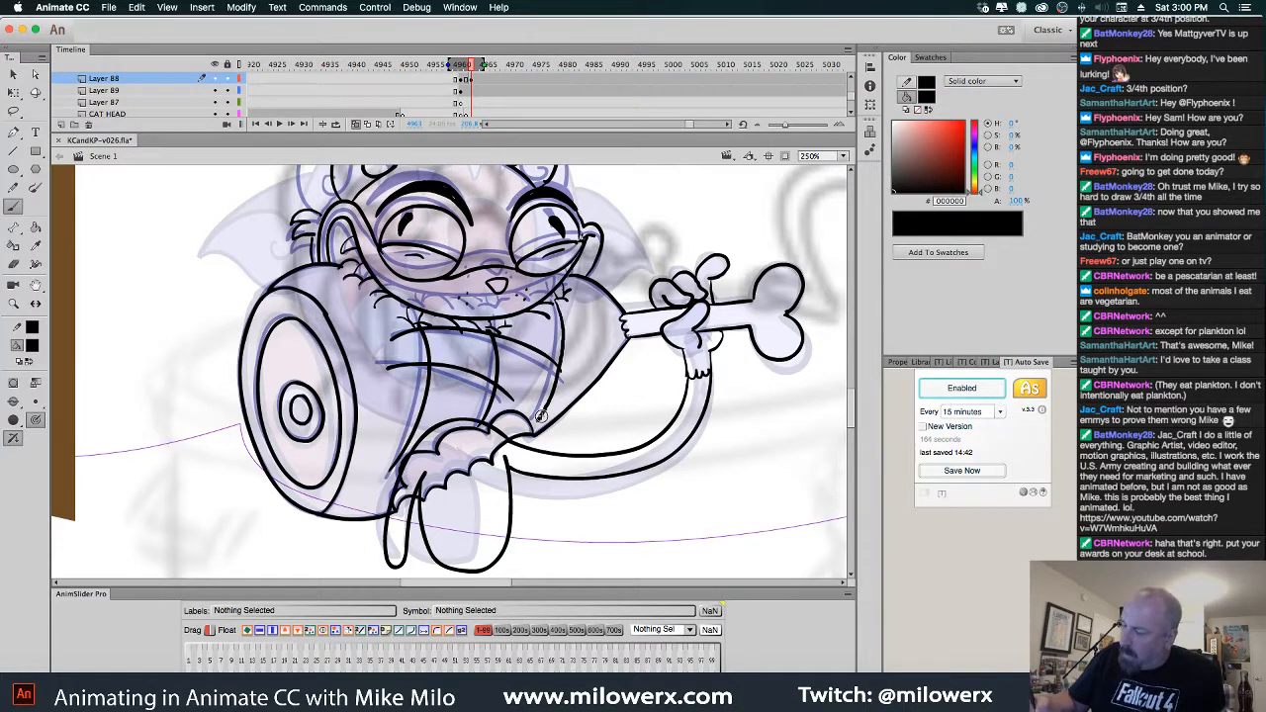
left_click(475, 81)
left_click_drag(476, 81, 482, 80)
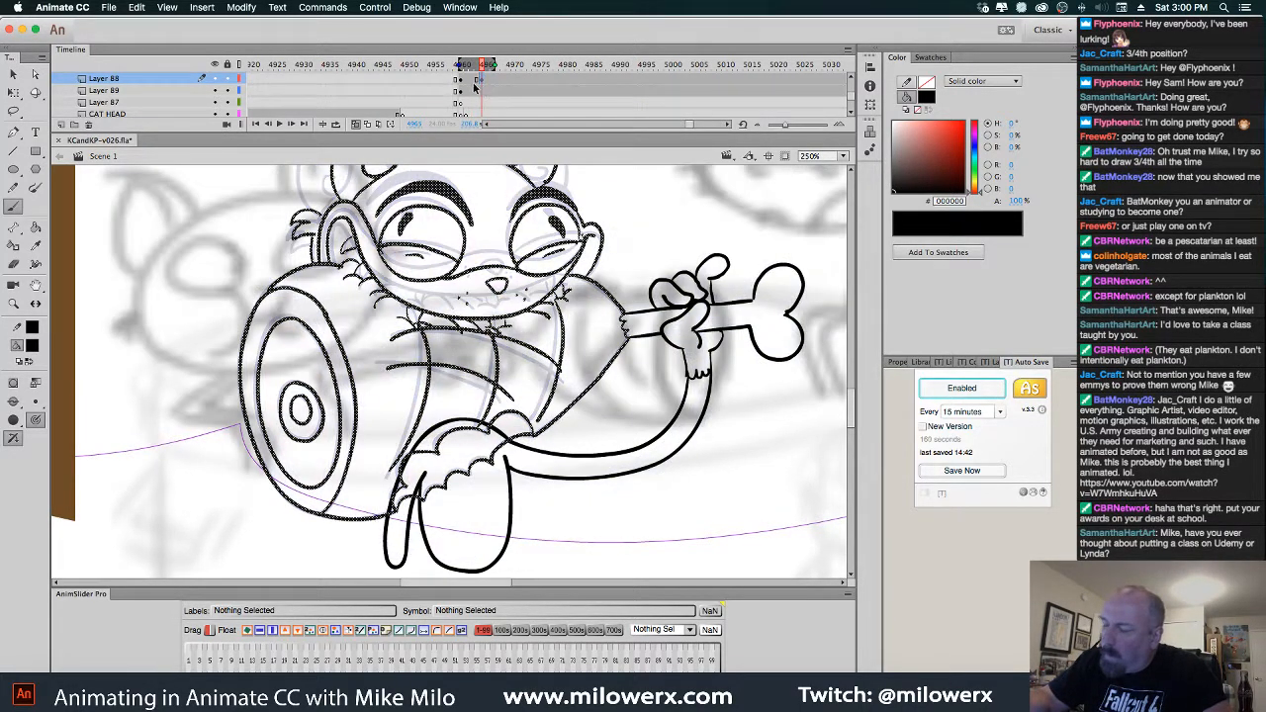
Return to frame 4963, delete the selected strokes, and centre the cat's head
left_click(472, 82)
key("Delete")
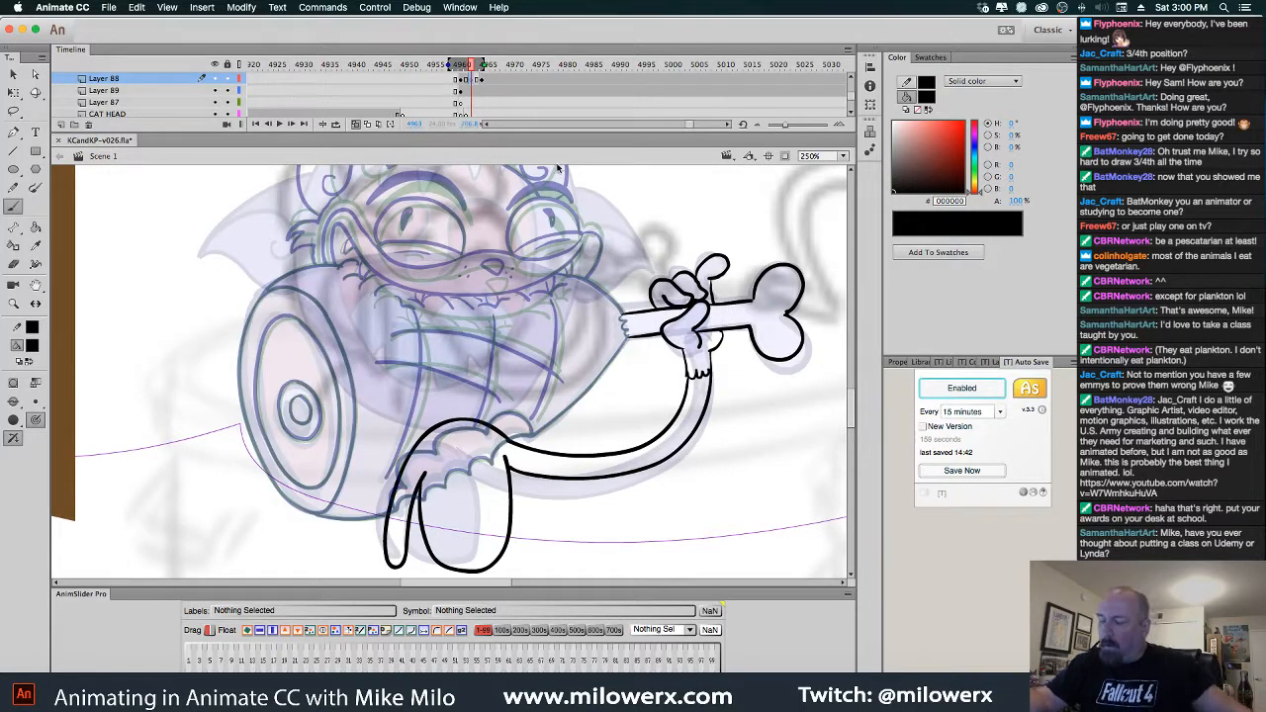
left_click_drag(606, 265, 598, 396)
left_click_drag(657, 324, 661, 288)
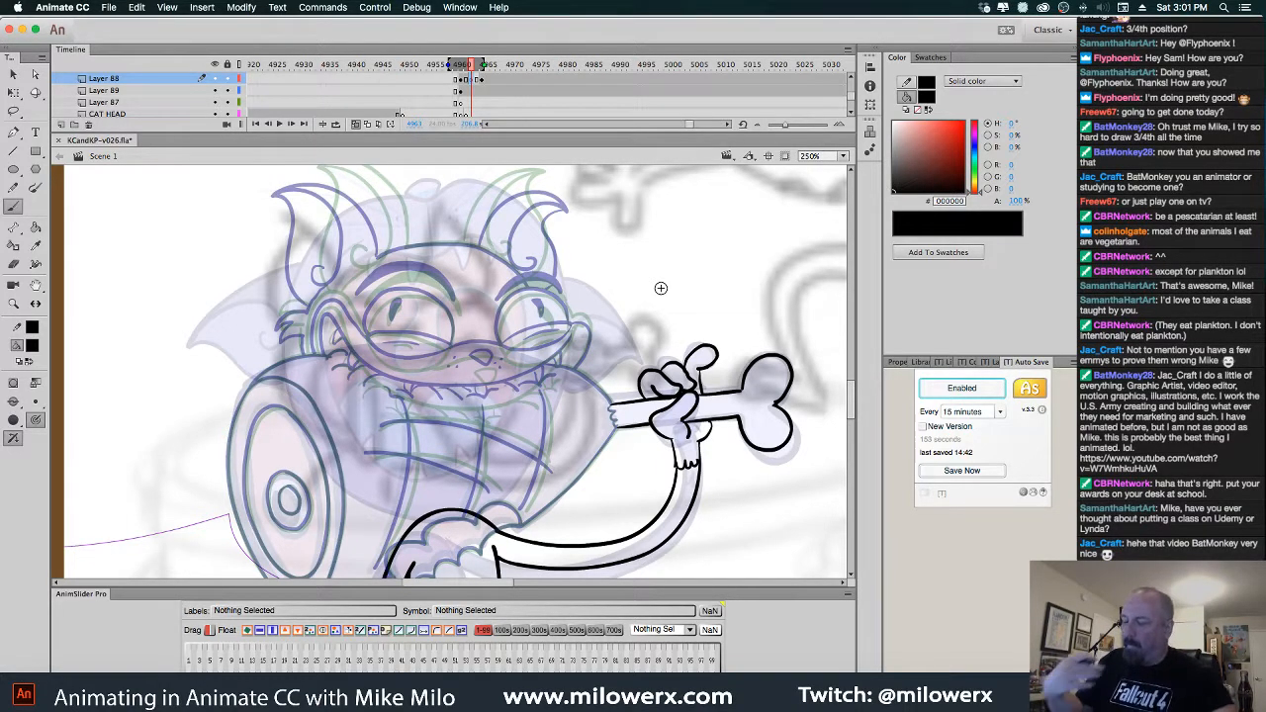
left_click_drag(647, 400, 630, 417)
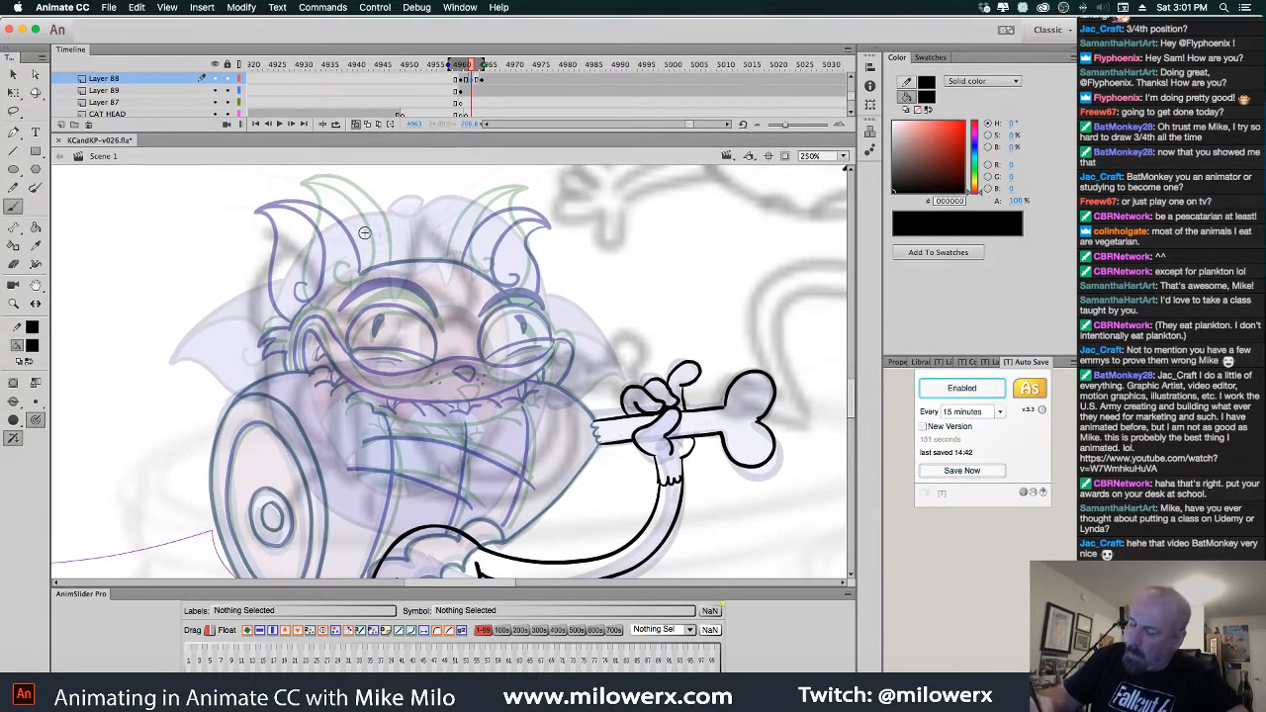
Ink the top of the head, both ears with the right ear's curl, and the top of the right eye
mouse_move(374, 256)
left_mouse_down()
mouse_move(348, 208)
mouse_move(301, 190)
mouse_move(259, 208)
left_mouse_up()
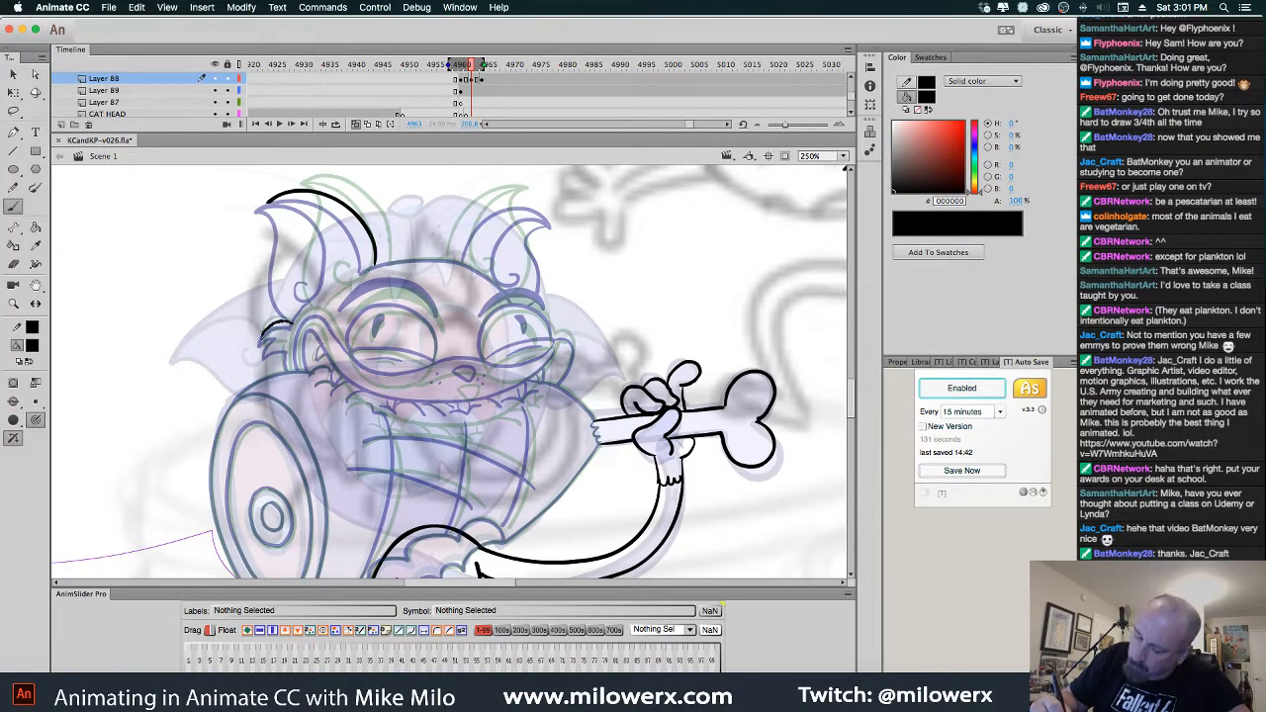
left_click_drag(285, 348, 287, 349)
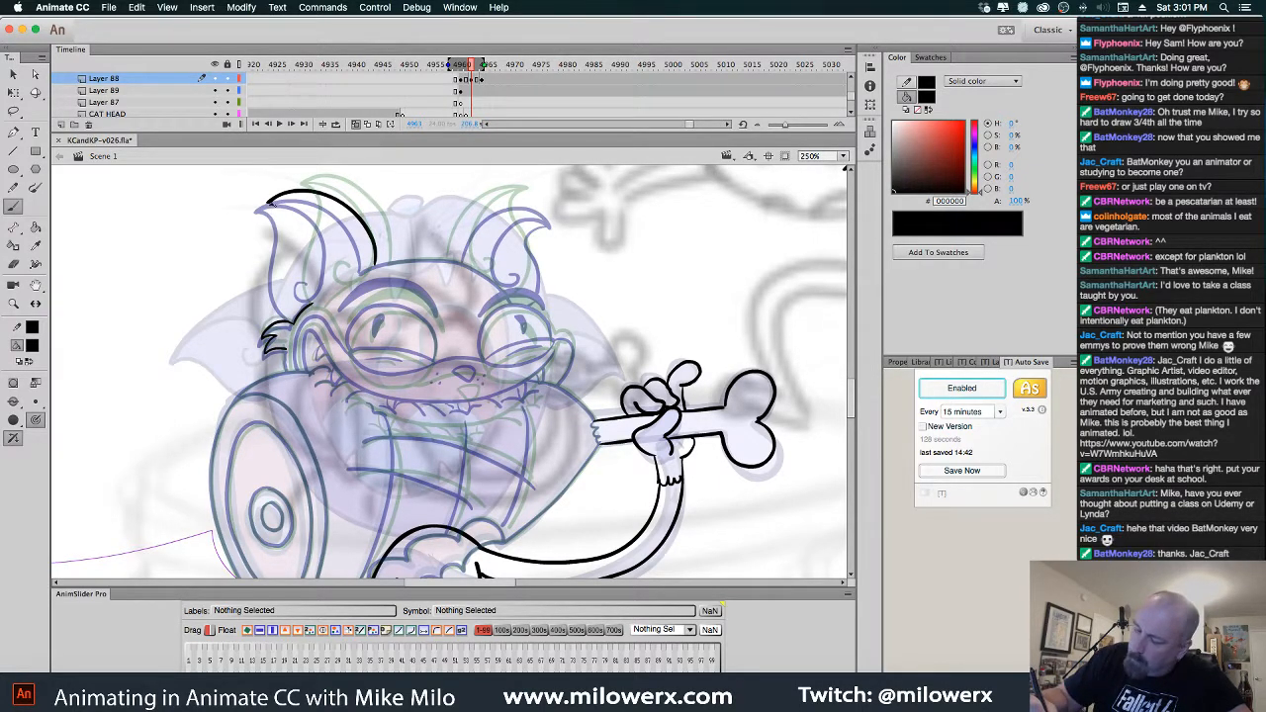
left_click_drag(299, 307, 301, 310)
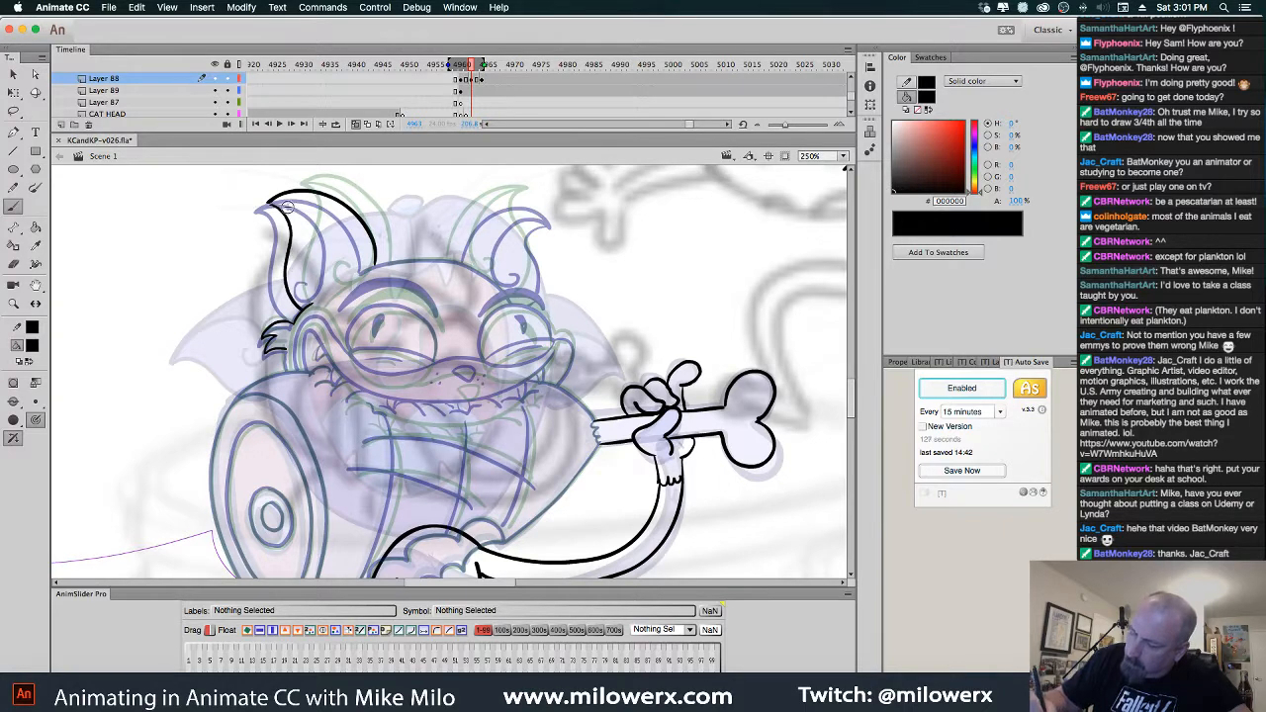
mouse_move(293, 202)
left_mouse_down()
mouse_move(331, 226)
mouse_move(347, 267)
left_mouse_up()
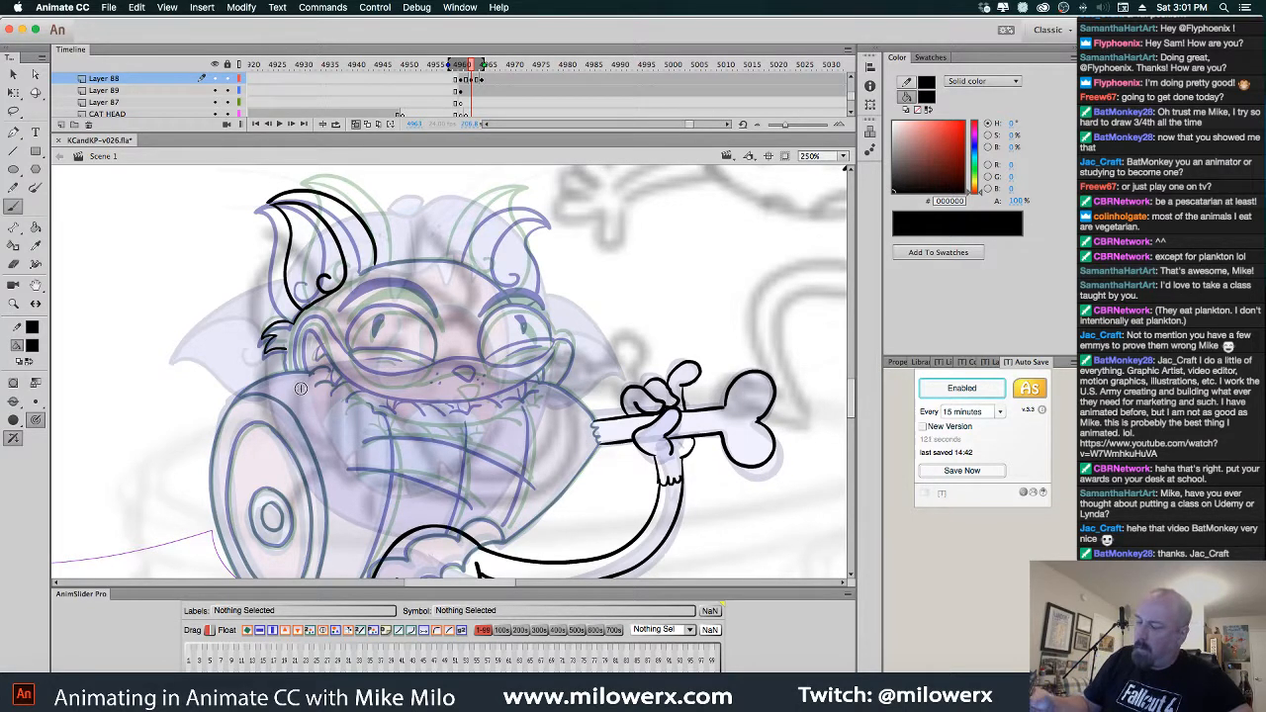
mouse_move(461, 258)
left_mouse_down()
mouse_move(467, 228)
mouse_move(515, 200)
mouse_move(547, 209)
mouse_move(533, 288)
left_mouse_up()
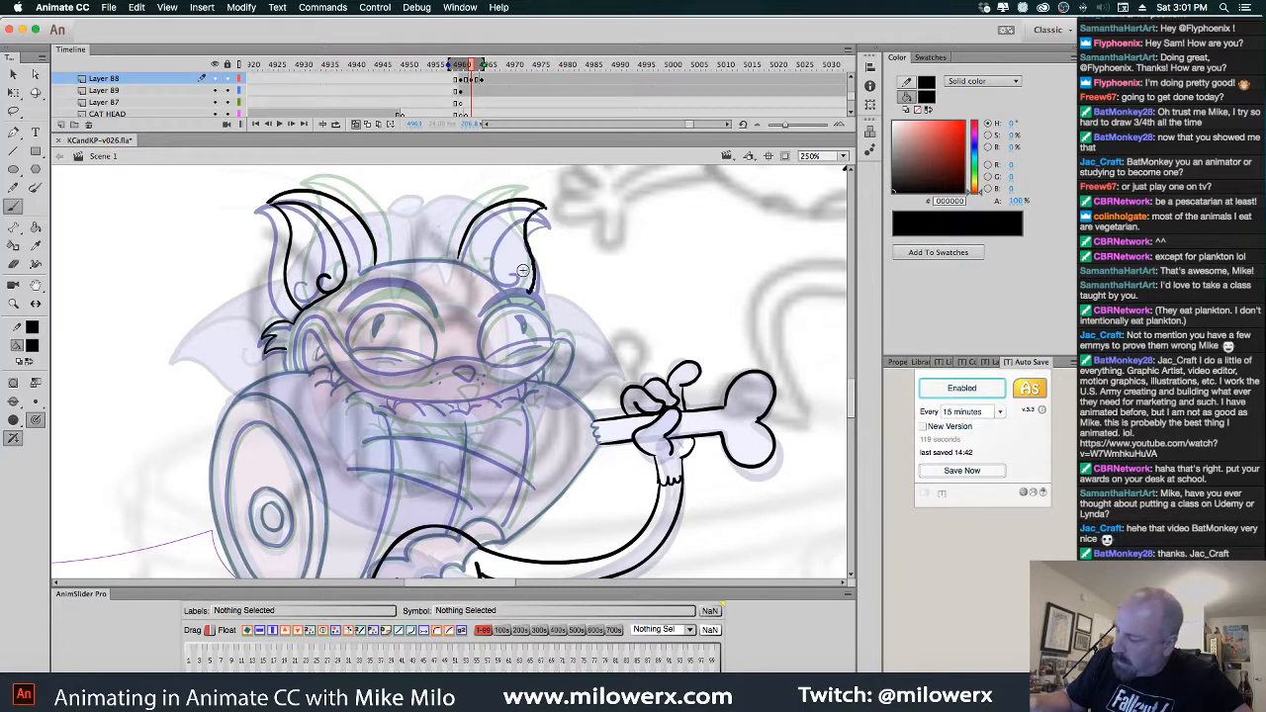
mouse_move(487, 247)
left_mouse_down()
mouse_move(506, 279)
mouse_move(524, 265)
mouse_move(377, 265)
left_mouse_up()
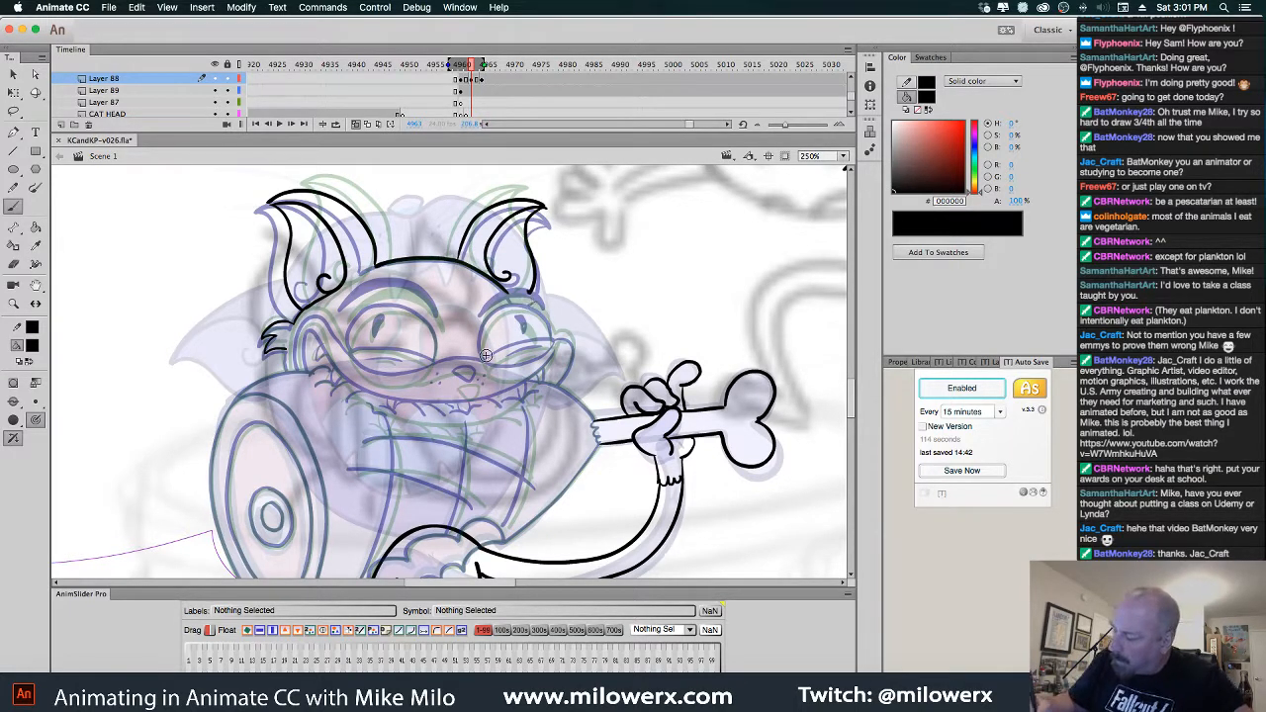
mouse_move(481, 329)
left_mouse_down()
mouse_move(520, 313)
mouse_move(531, 330)
mouse_move(507, 295)
mouse_move(481, 314)
mouse_move(529, 301)
left_mouse_up()
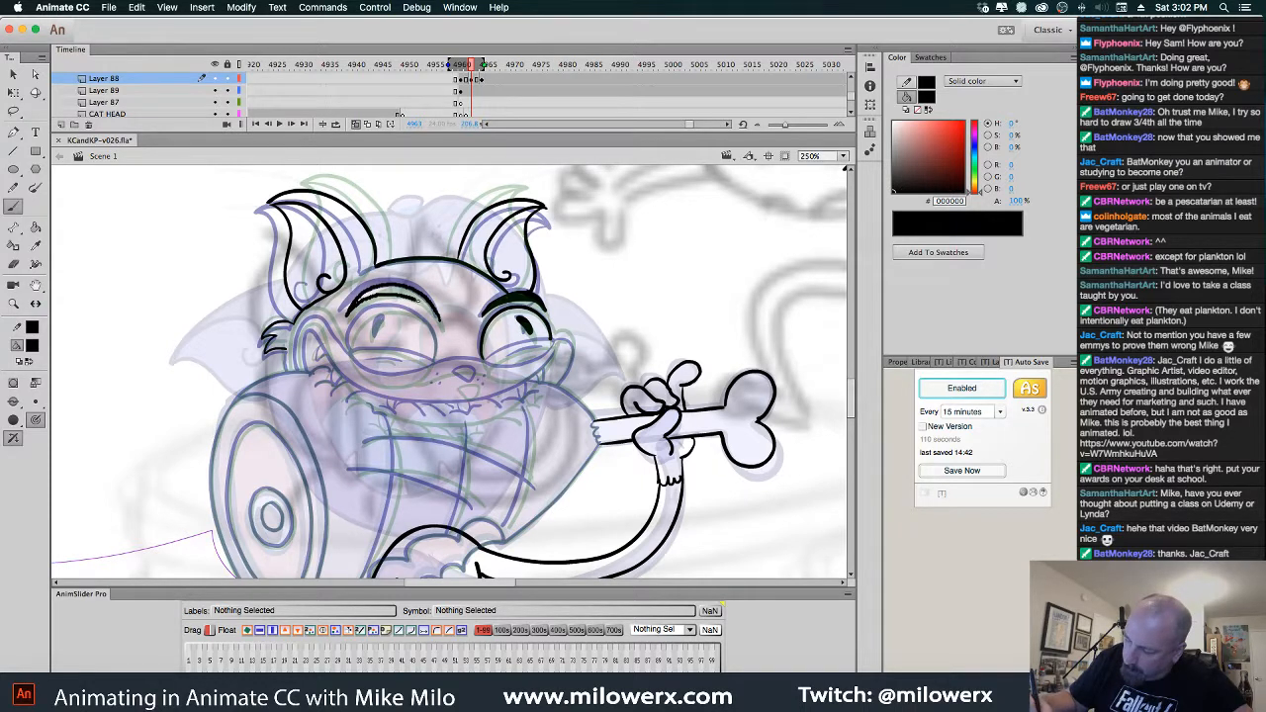
Outline the left eyebrow and fill it solid black
left_click_drag(435, 316, 438, 322)
left_click(37, 229)
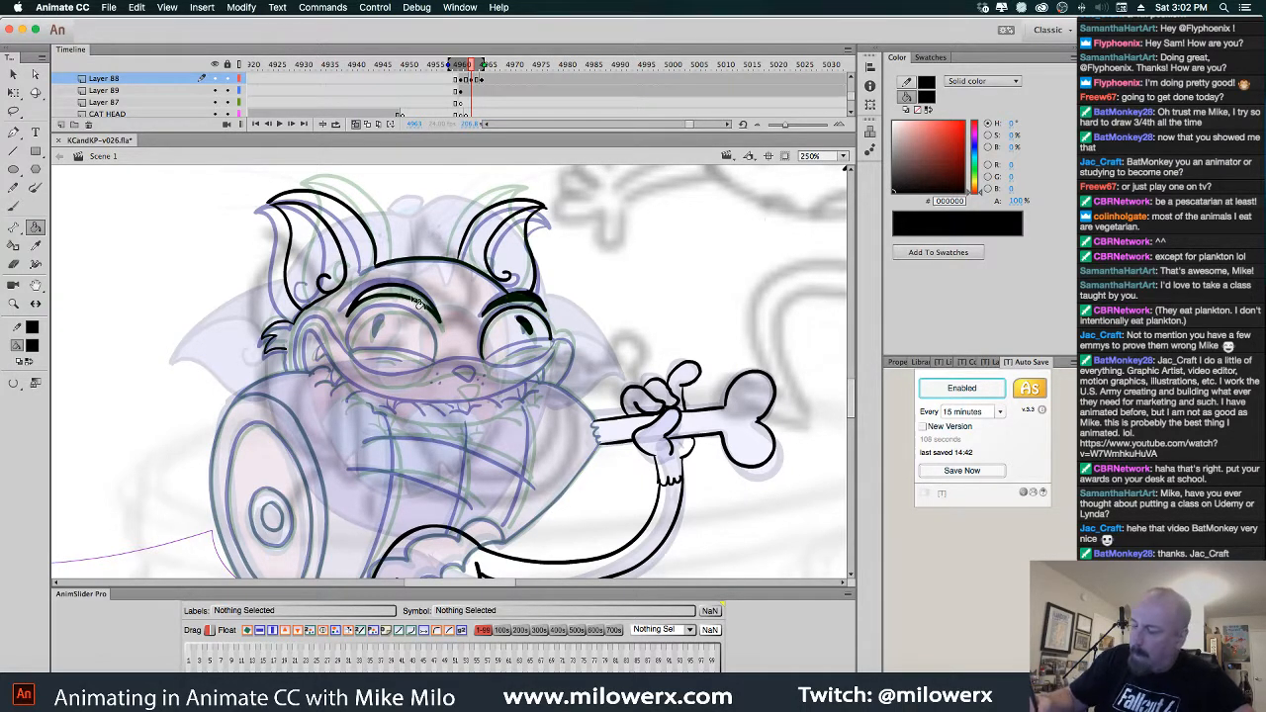
left_click(414, 297)
left_click(13, 206)
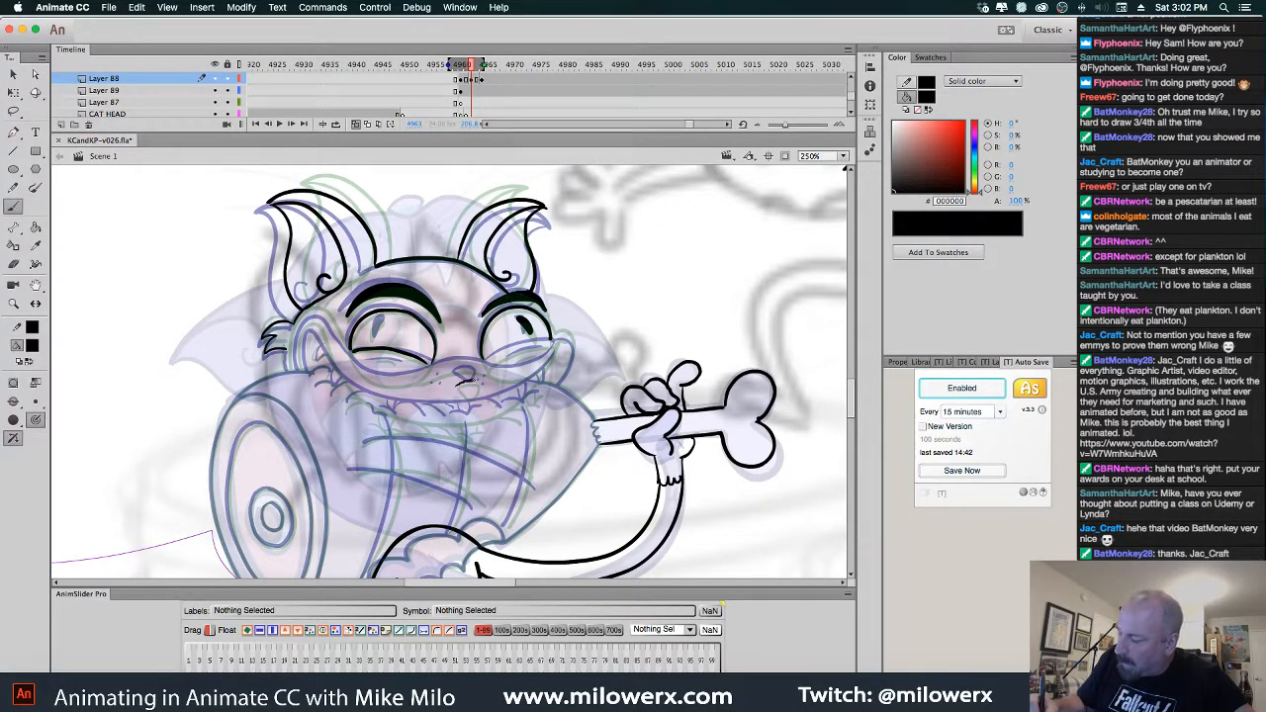
Ink the nose, the right eye's lower lid, the left eye's edges and the right cheek line
left_click_drag(459, 381, 476, 377)
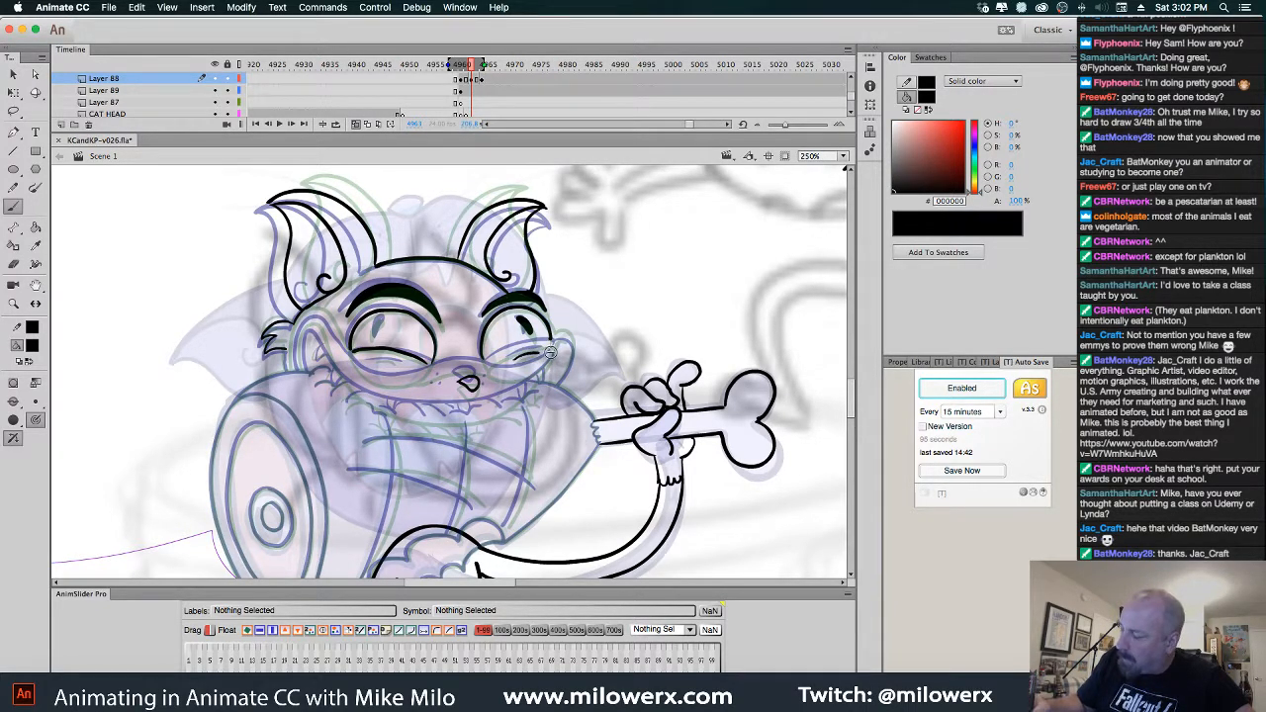
left_click_drag(491, 358, 550, 339)
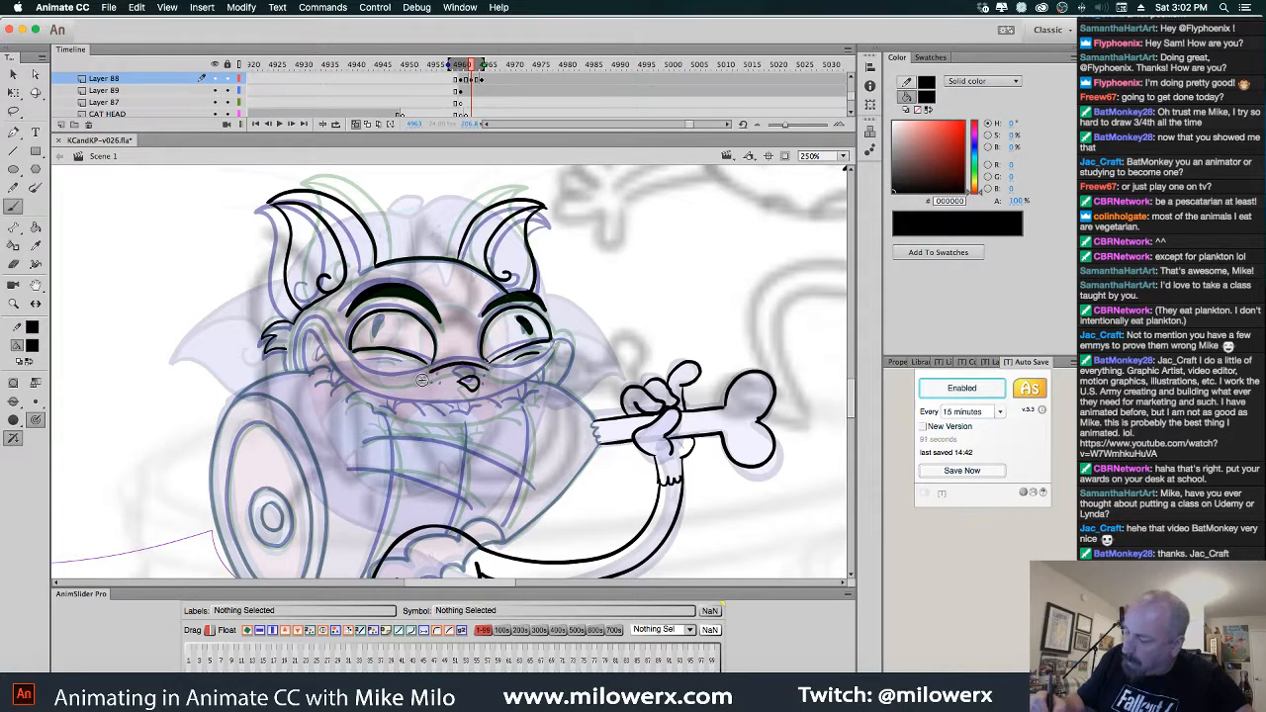
left_click_drag(428, 371, 437, 361)
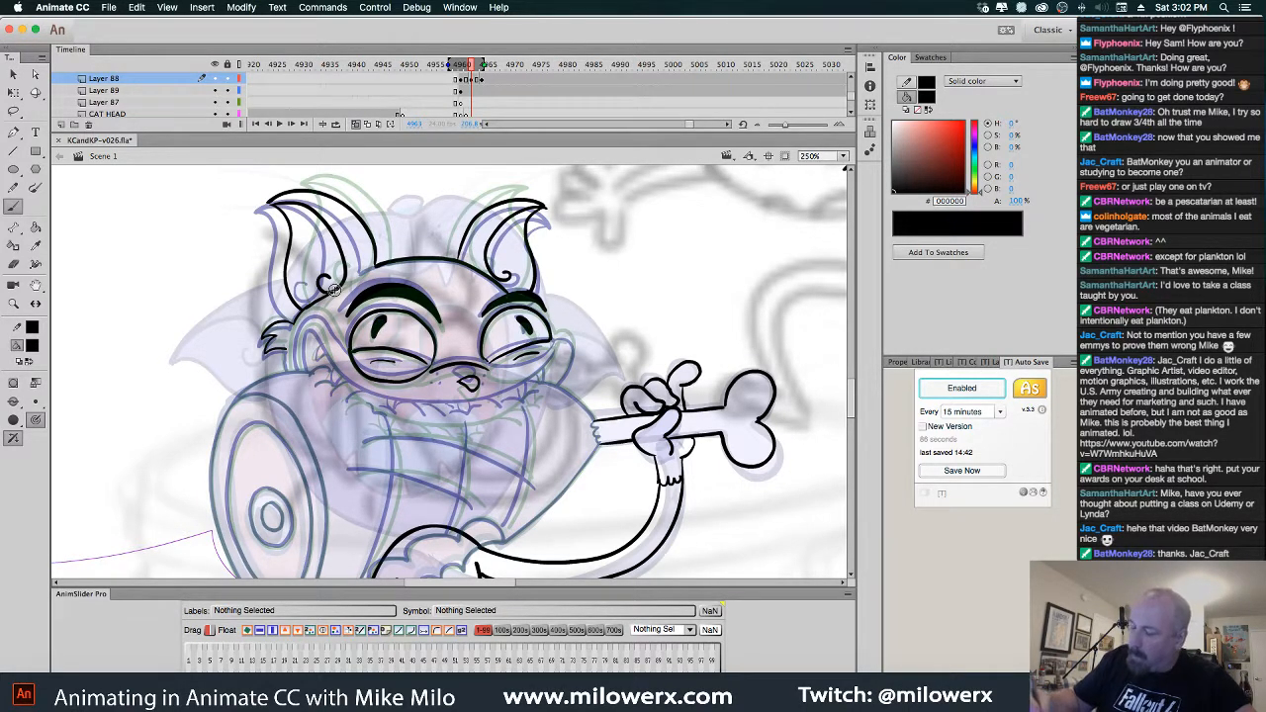
left_click_drag(352, 348, 353, 362)
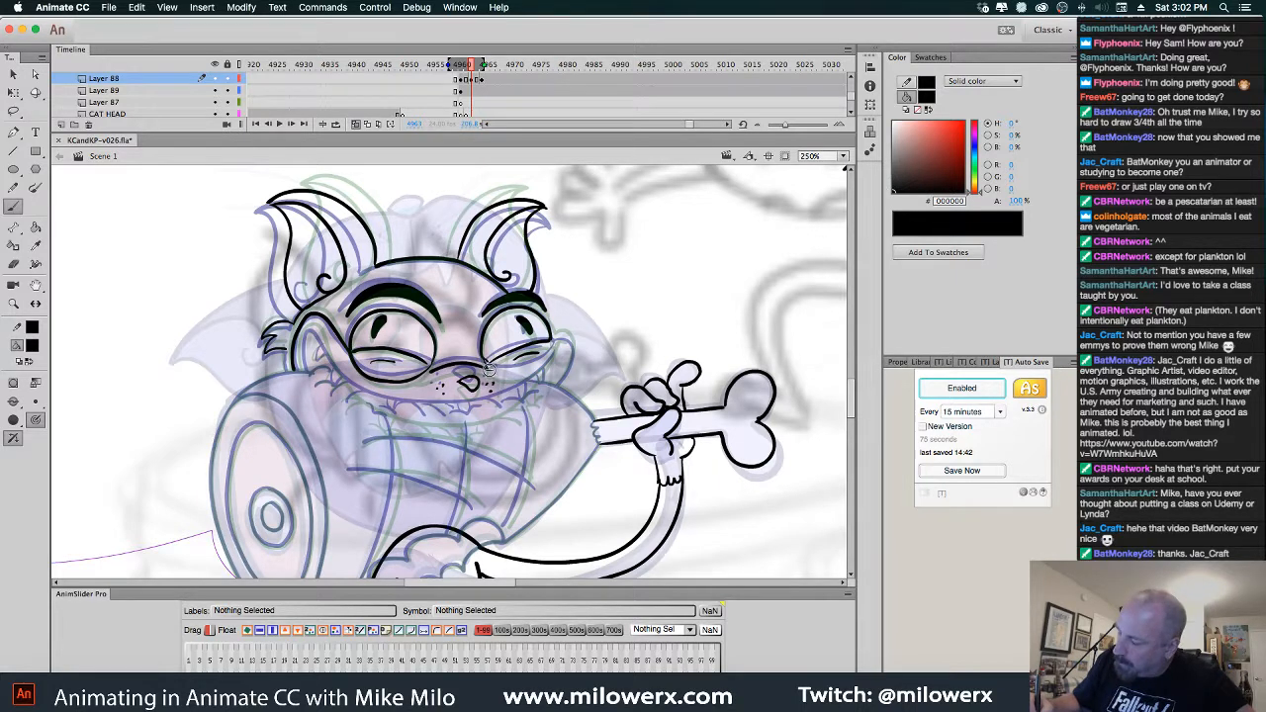
mouse_move(500, 369)
left_mouse_down()
mouse_move(566, 337)
mouse_move(552, 387)
left_mouse_up()
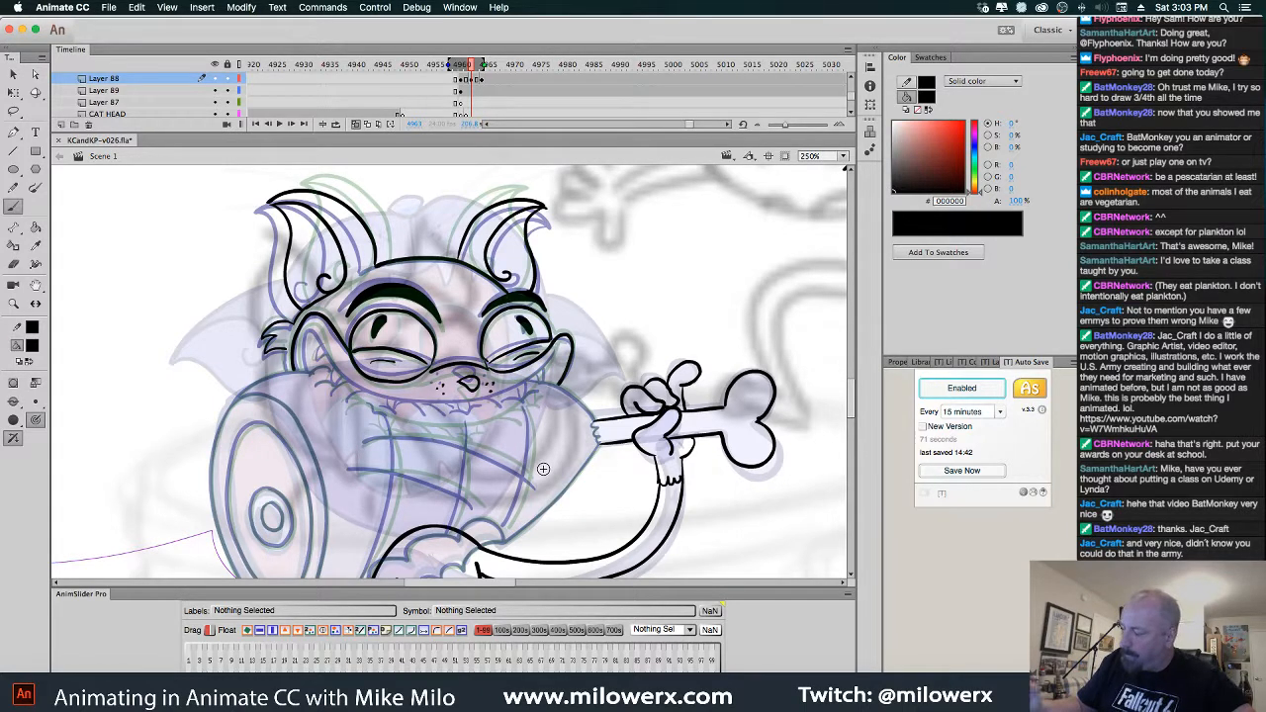
Ink the bone's broken end, extend the cheek line along the chin, and add face and chin fur
scroll(543, 468, "down", 3)
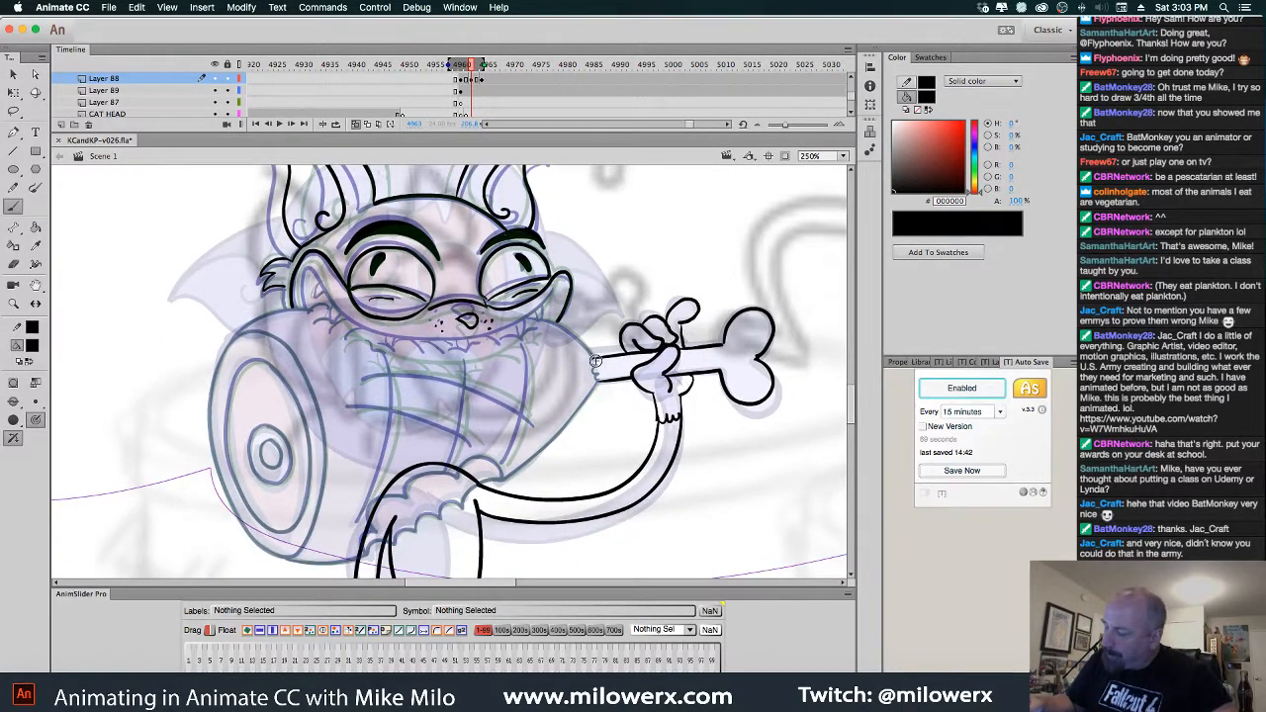
left_click_drag(596, 362, 595, 363)
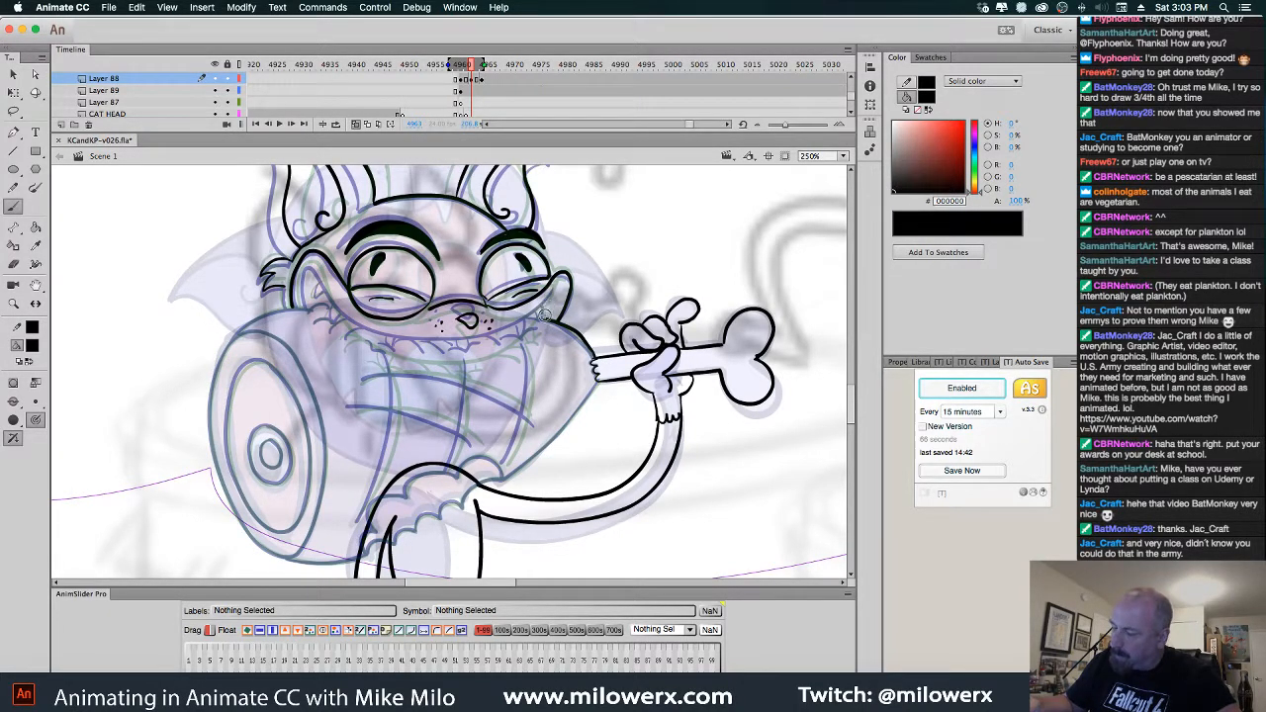
left_click_drag(497, 345, 454, 352)
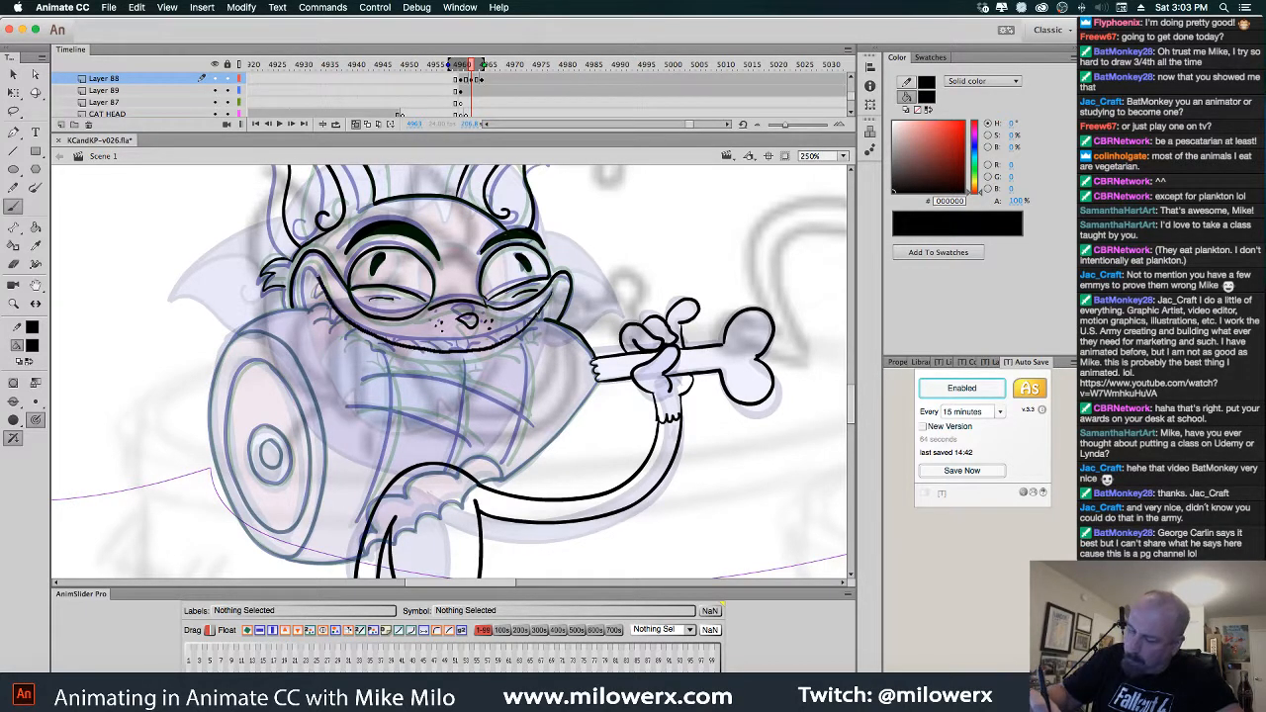
left_click_drag(307, 270, 291, 307)
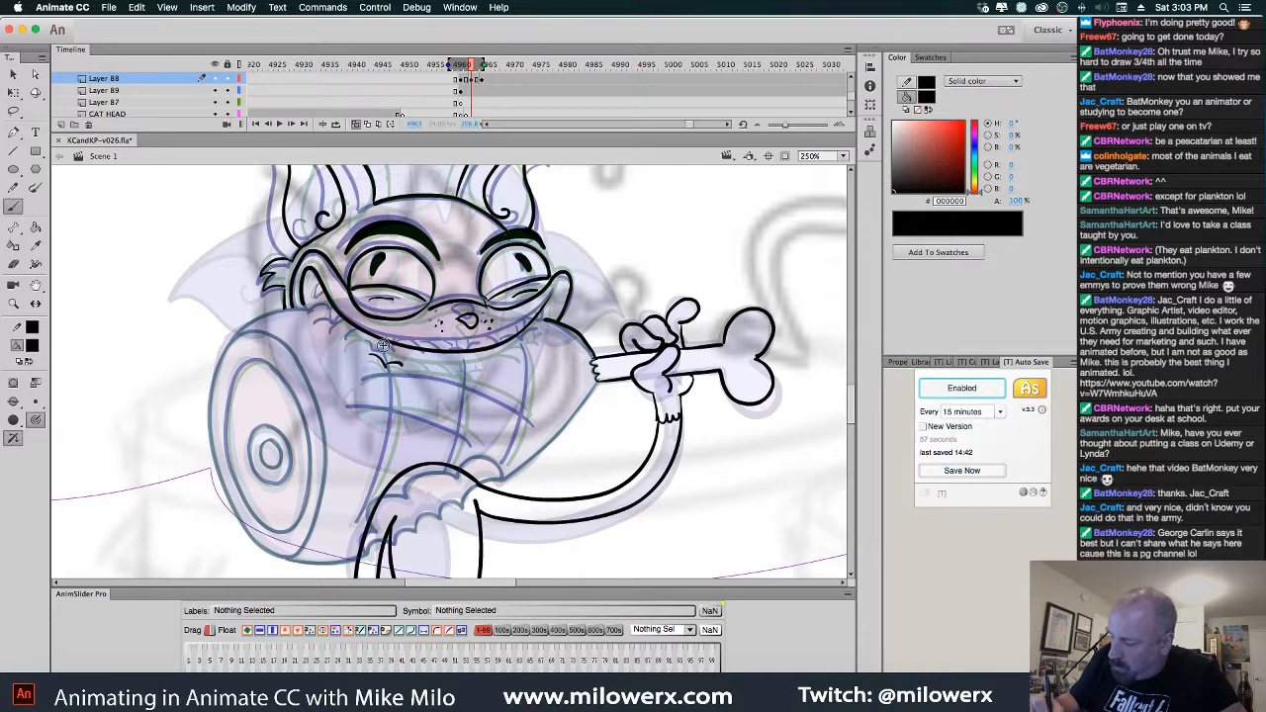
left_click_drag(383, 344, 387, 366)
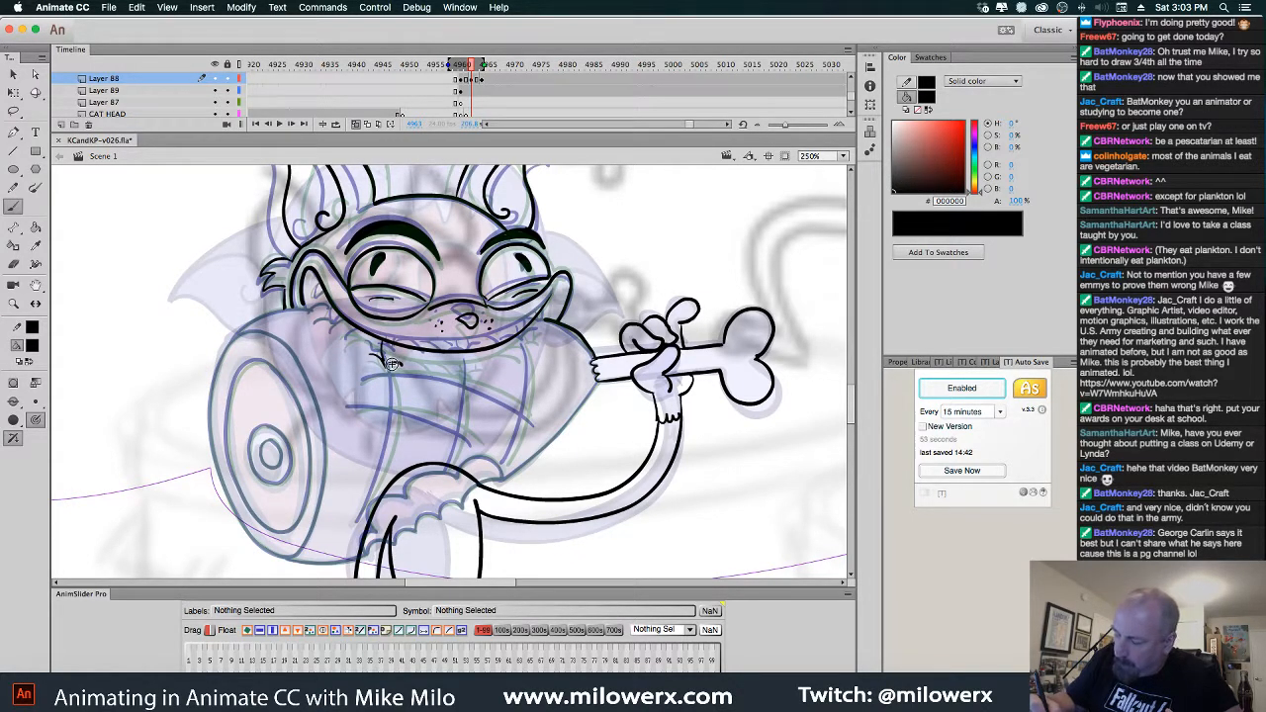
left_click_drag(389, 365, 399, 346)
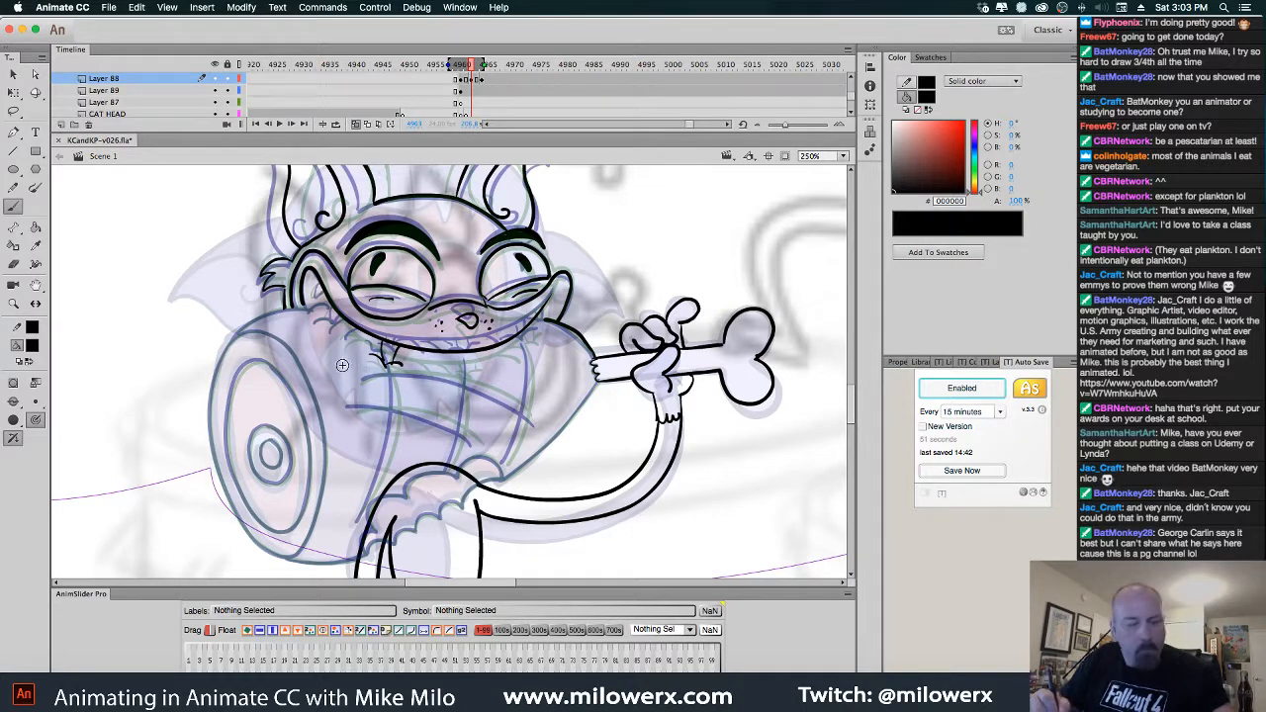
Add a small ink mark under the chin while flipping between neighbouring frames to compare
key("comma")
left_click_drag(353, 328, 372, 343)
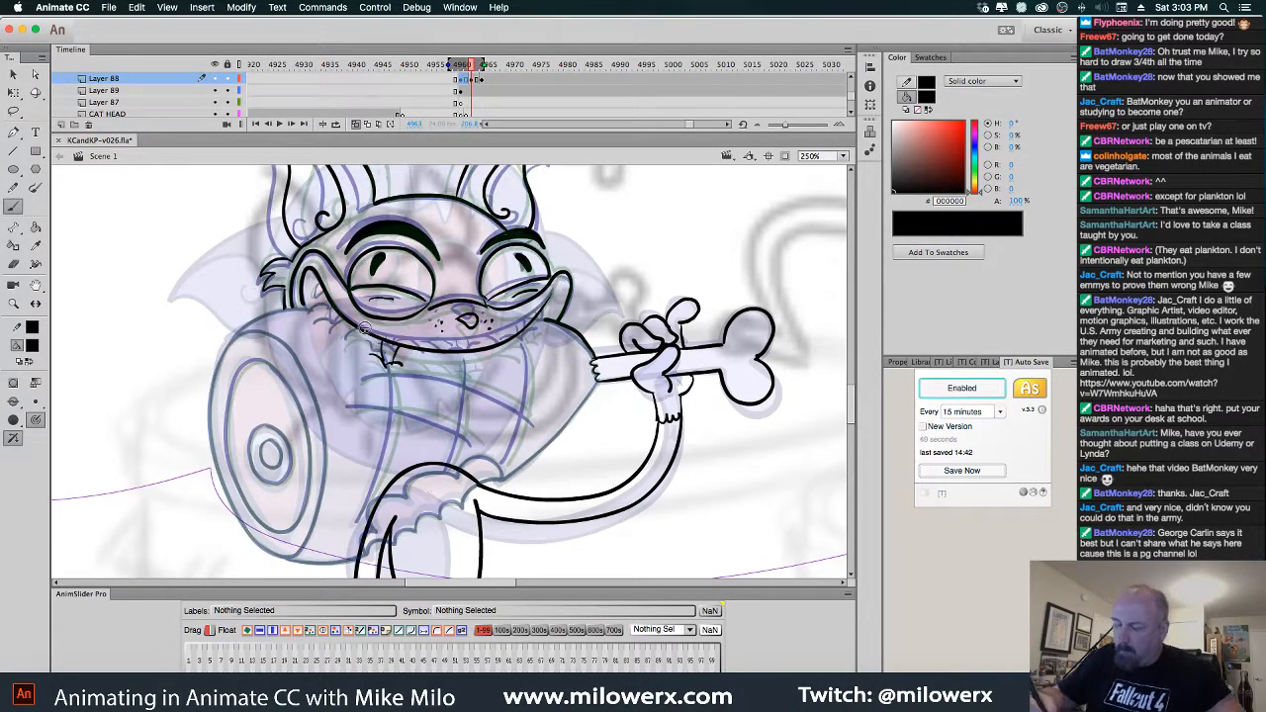
key("period")
key("period")
key("comma")
key("period")
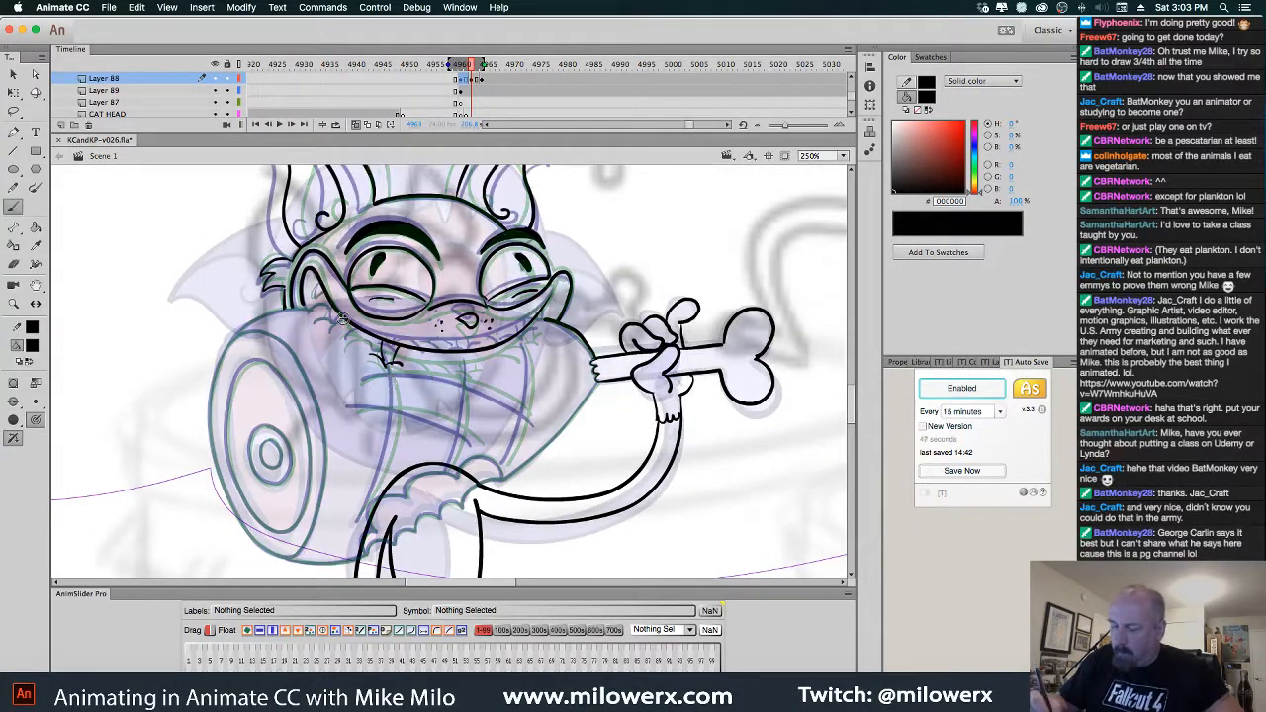
key("comma")
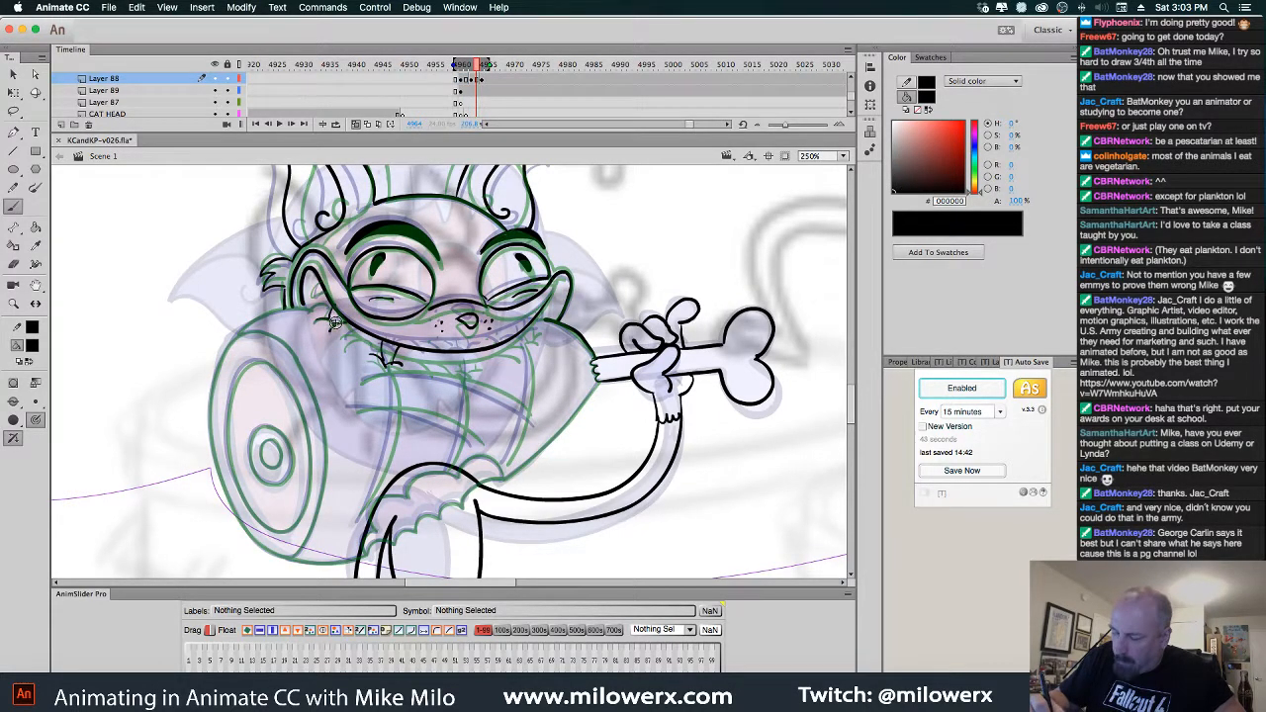
key("period")
key("comma")
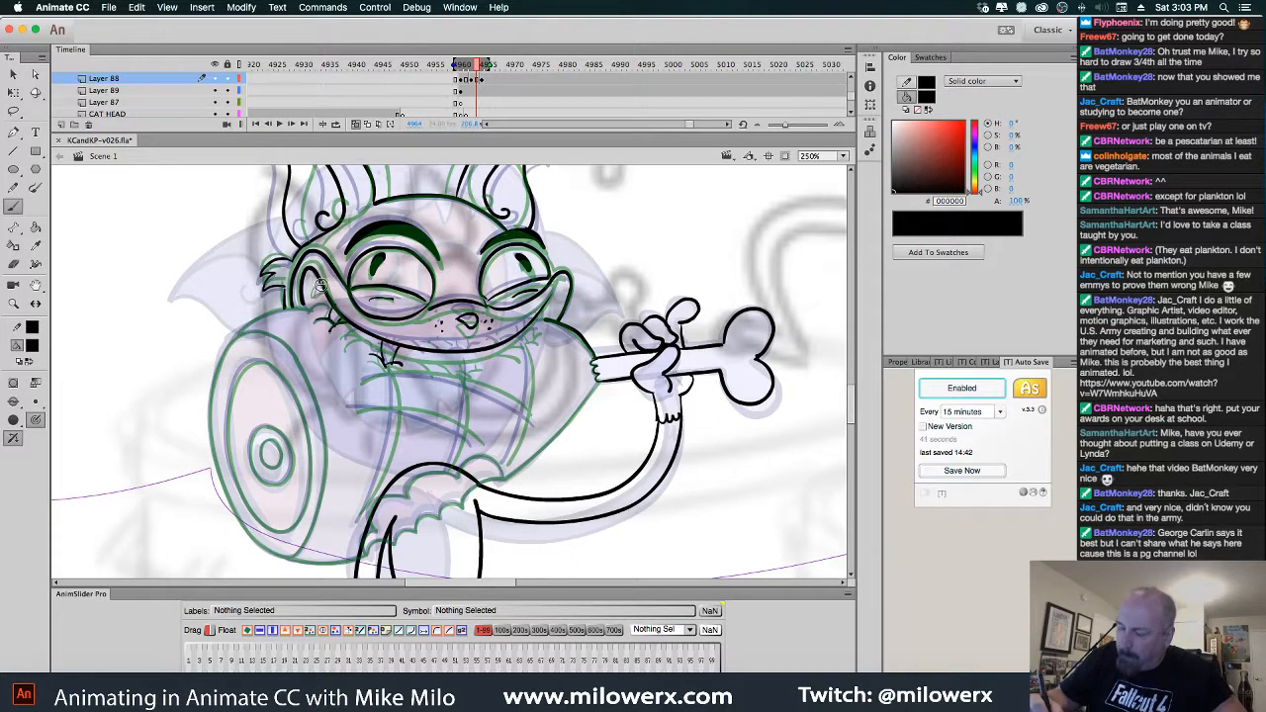
key("period")
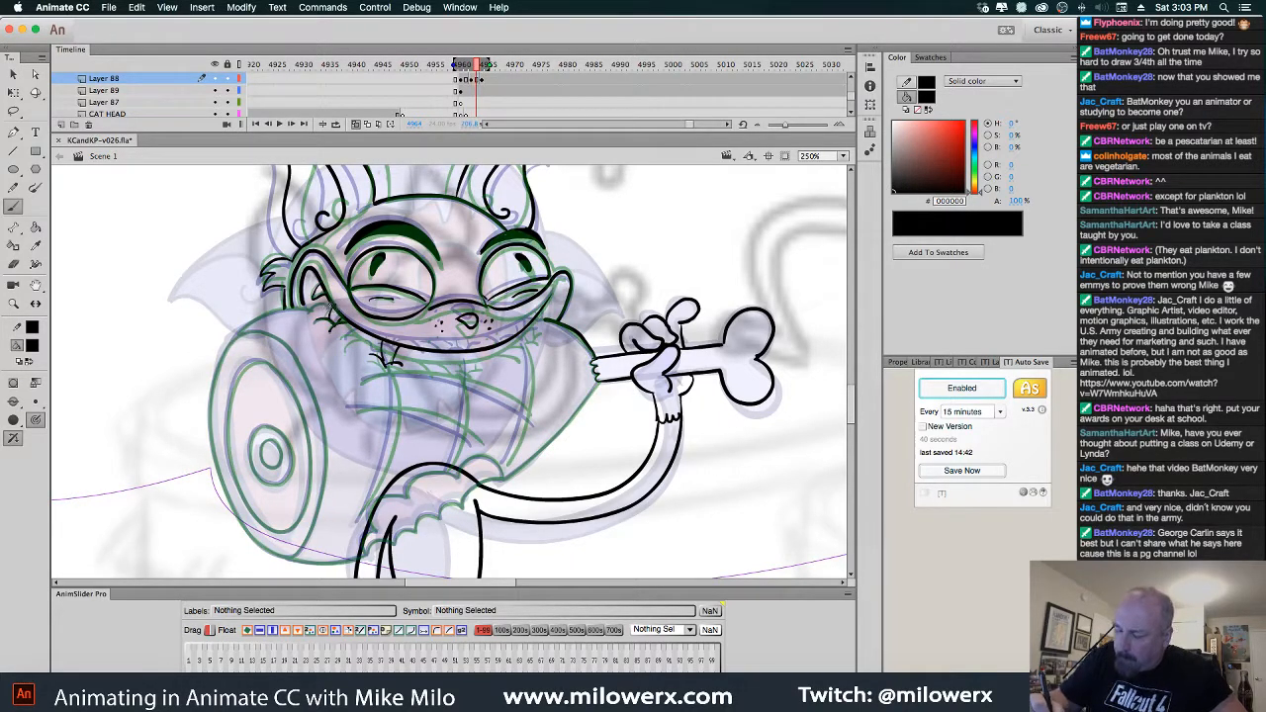
key("comma")
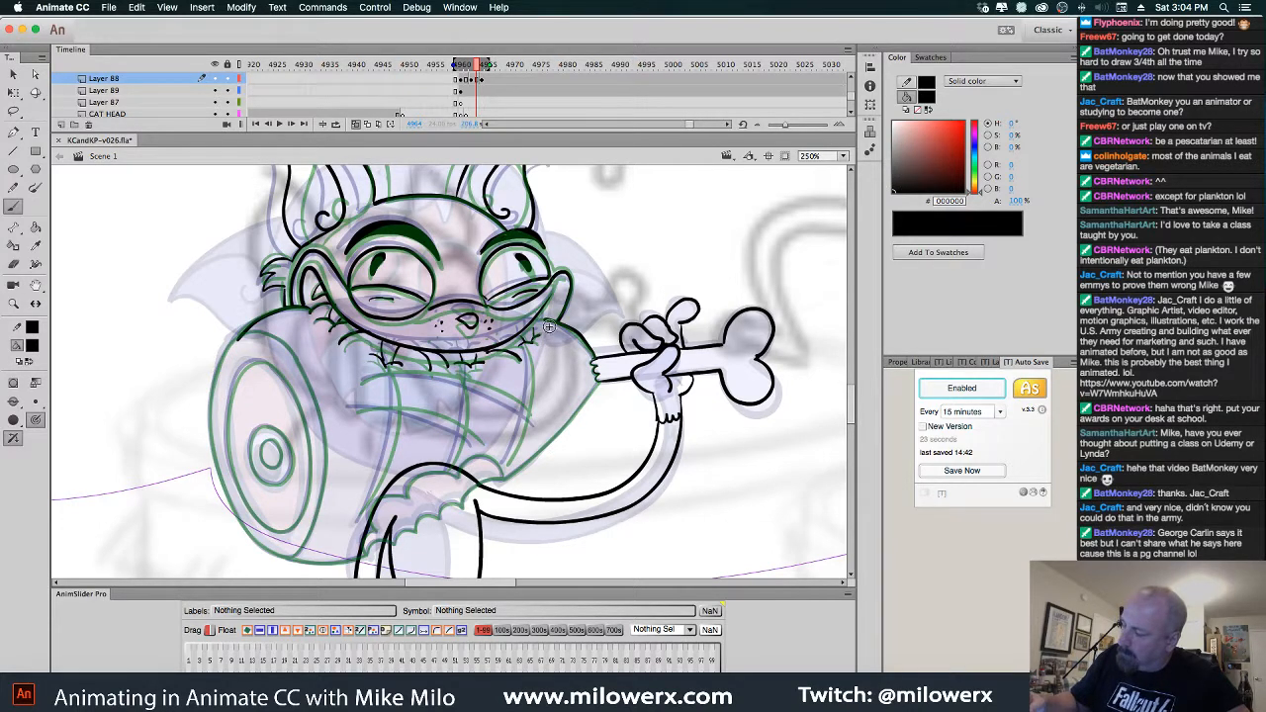
Brush black strokes for the body line and curved chest out to the arm, then switch to Chrome
mouse_move(530, 352)
left_mouse_down()
mouse_move(510, 462)
mouse_move(499, 395)
mouse_move(475, 378)
mouse_move(368, 380)
left_mouse_up()
mouse_move(501, 447)
left_mouse_down()
mouse_move(362, 409)
mouse_move(392, 438)
mouse_move(358, 512)
left_mouse_up()
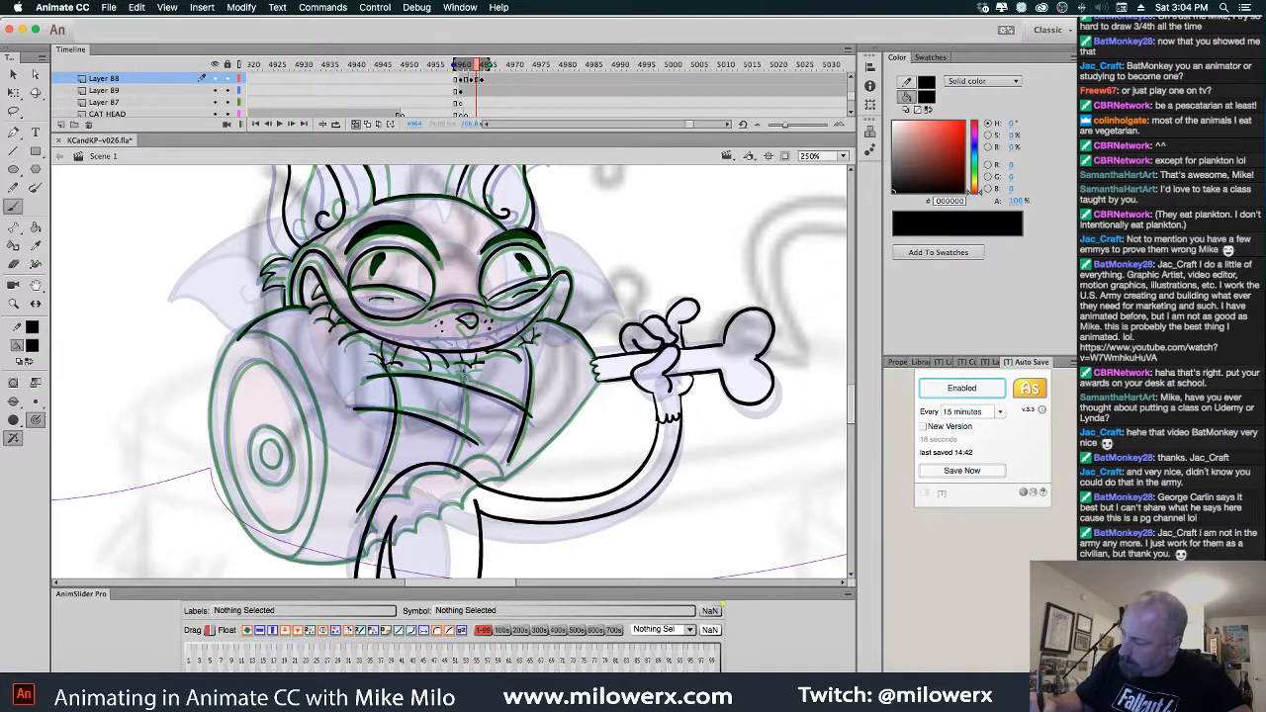
left_click_drag(466, 372, 449, 468)
left_click_drag(631, 478, 642, 419)
left_click_drag(522, 416, 610, 323)
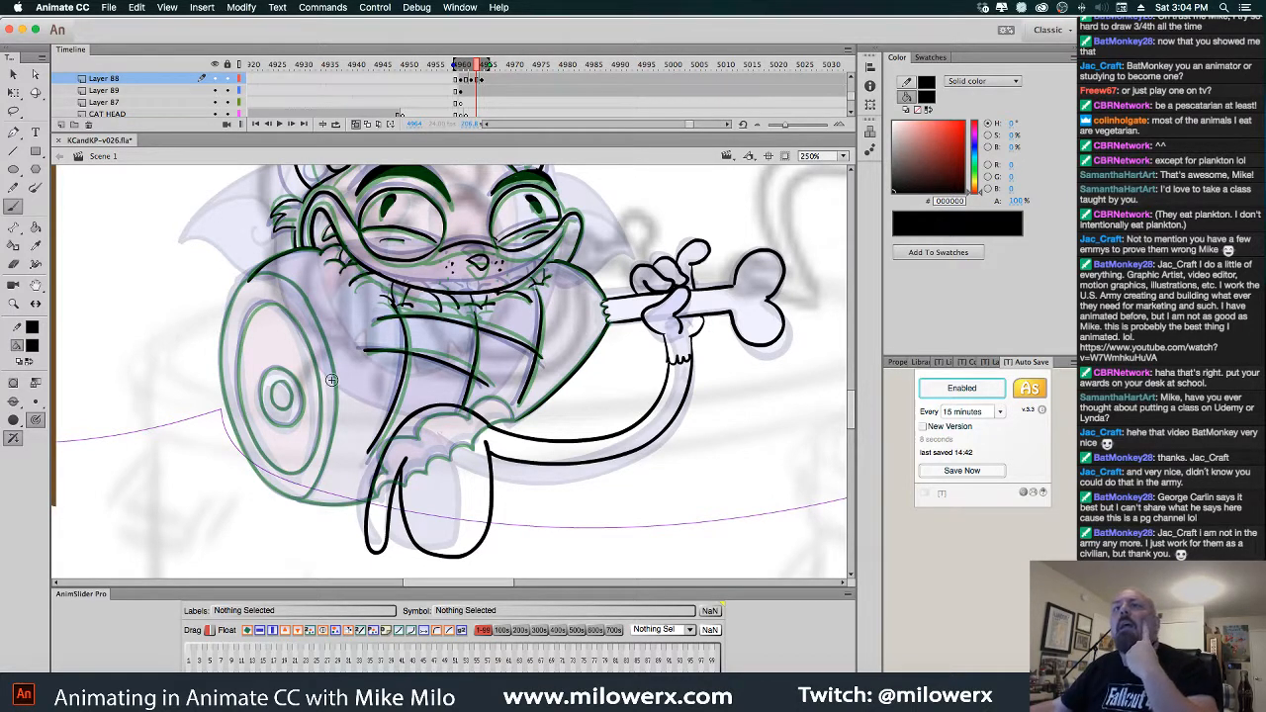
key("super+Tab")
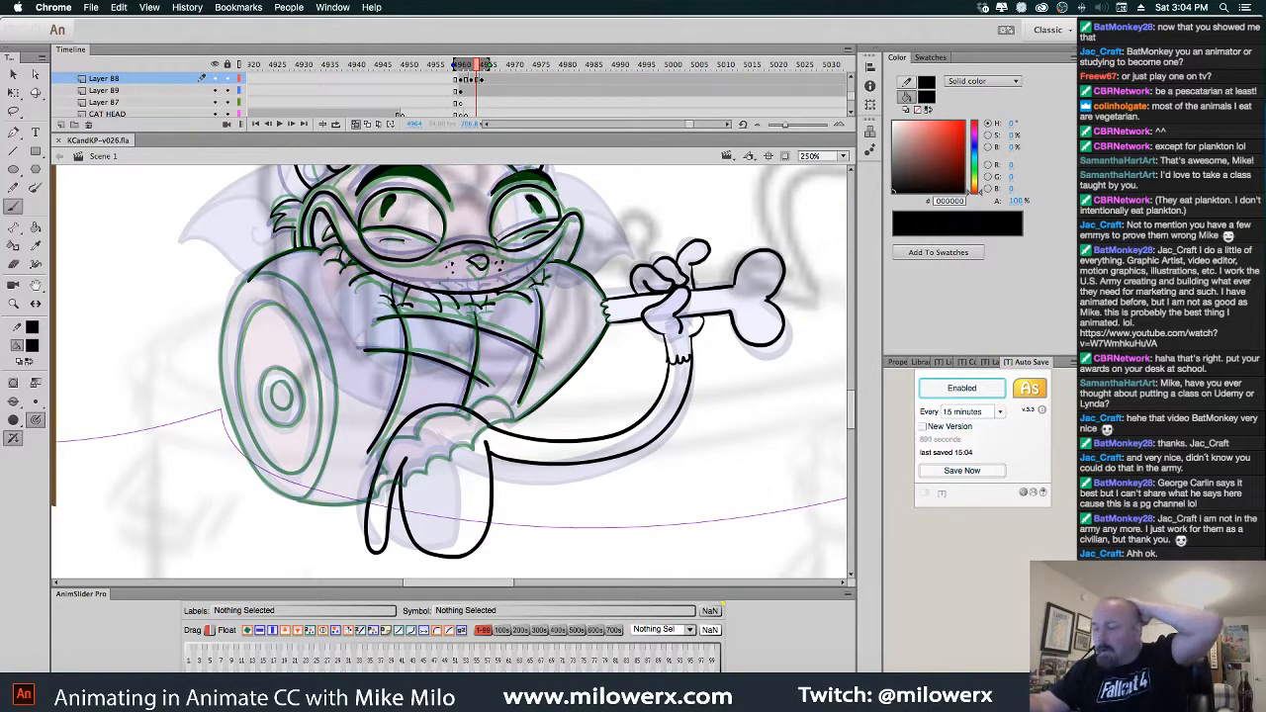
Back in Animate, ink the knee cuff with its inner arc and the jaw line in black
left_click(513, 419)
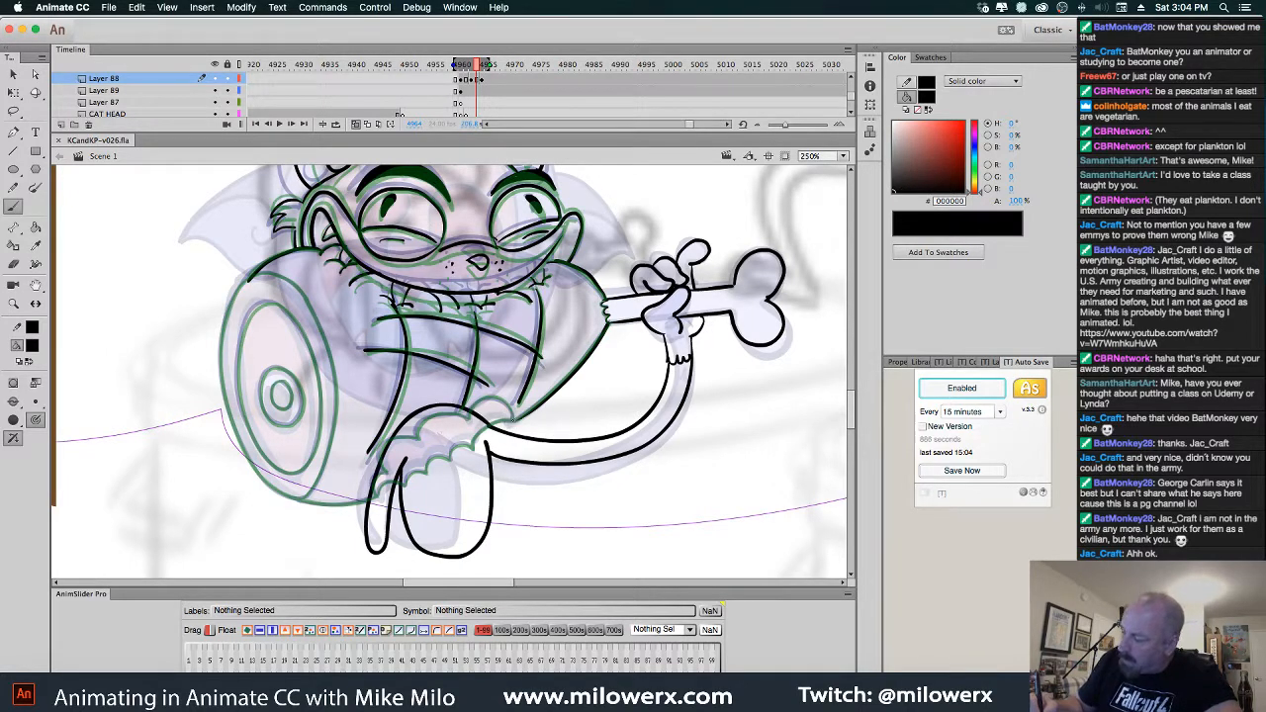
left_click_drag(474, 407, 476, 420)
mouse_move(476, 413)
left_mouse_down()
mouse_move(464, 425)
mouse_move(444, 413)
mouse_move(418, 440)
mouse_move(390, 439)
mouse_move(373, 497)
mouse_move(516, 420)
left_mouse_up()
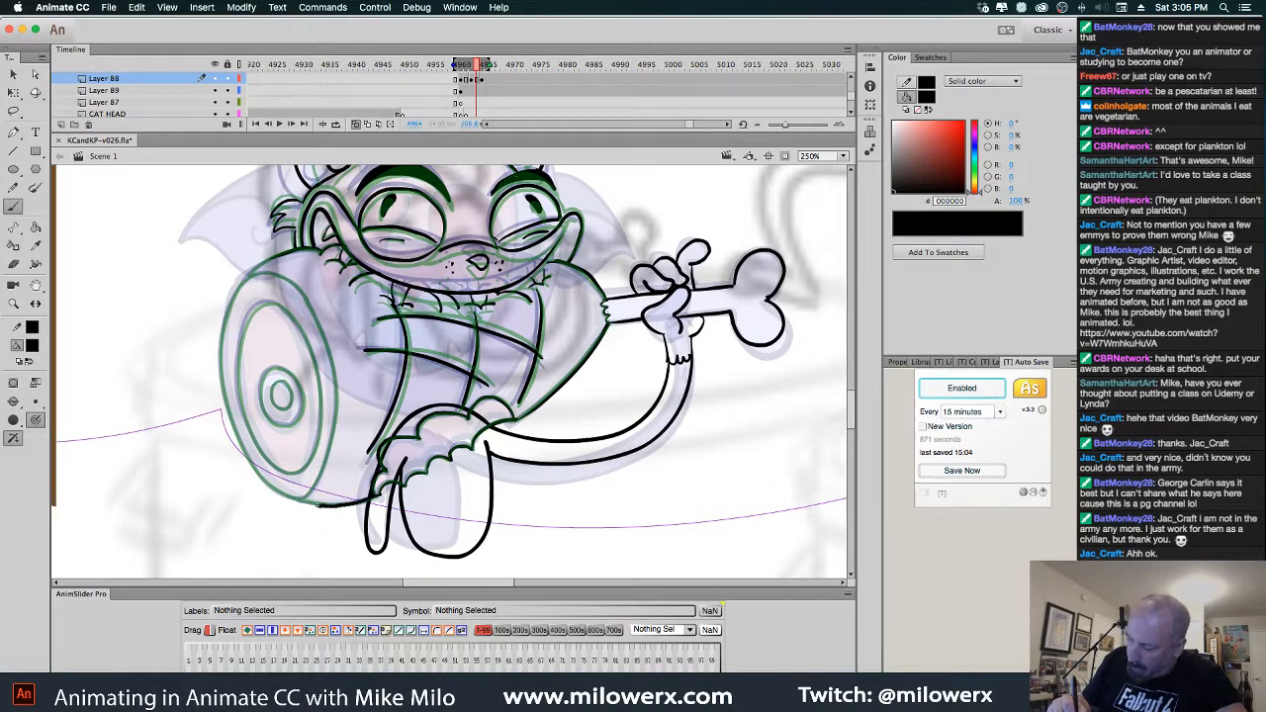
left_click_drag(292, 499, 266, 482)
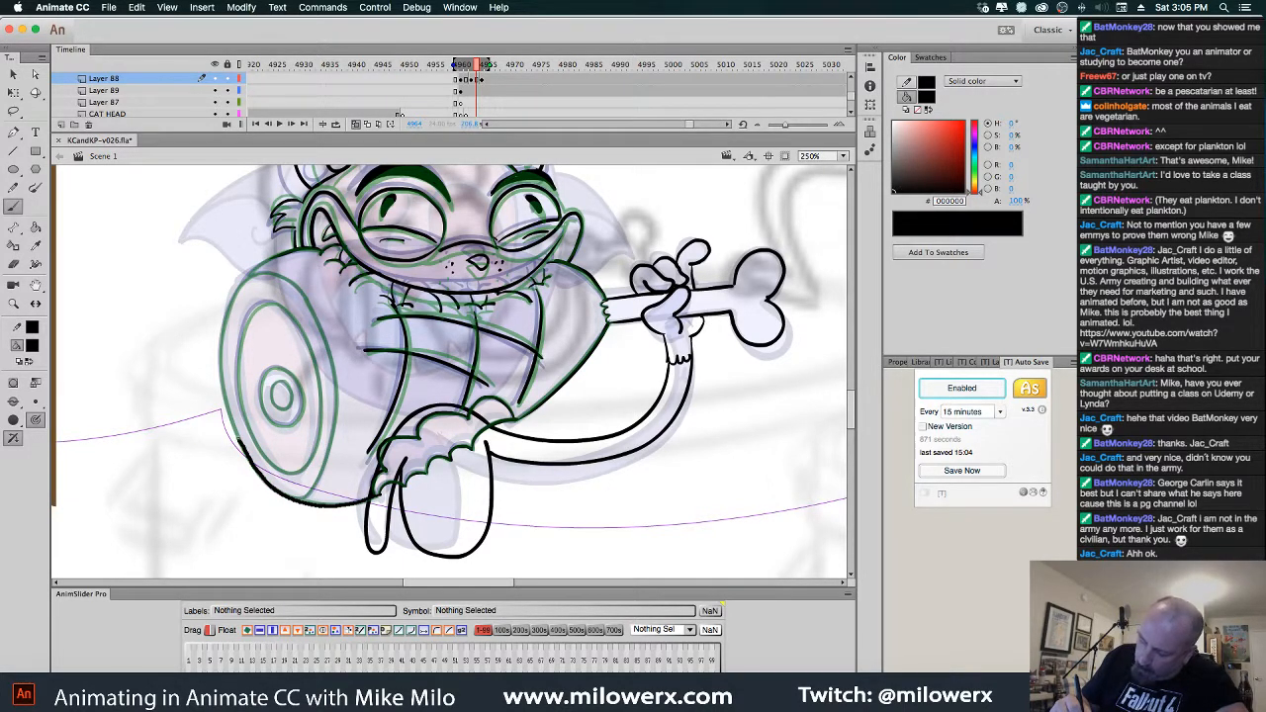
Ink the ham's outer edges and inner ring, then turn off onion skinning
left_click_drag(223, 362, 218, 333)
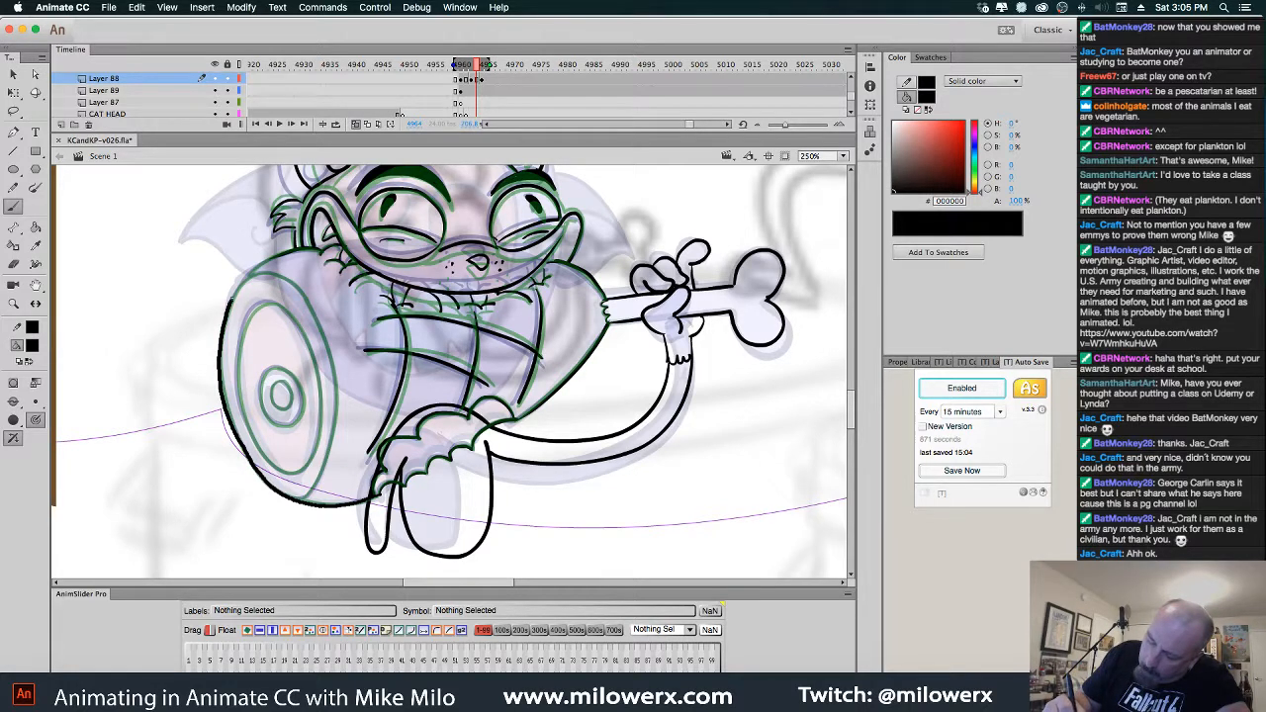
left_click_drag(317, 250, 320, 250)
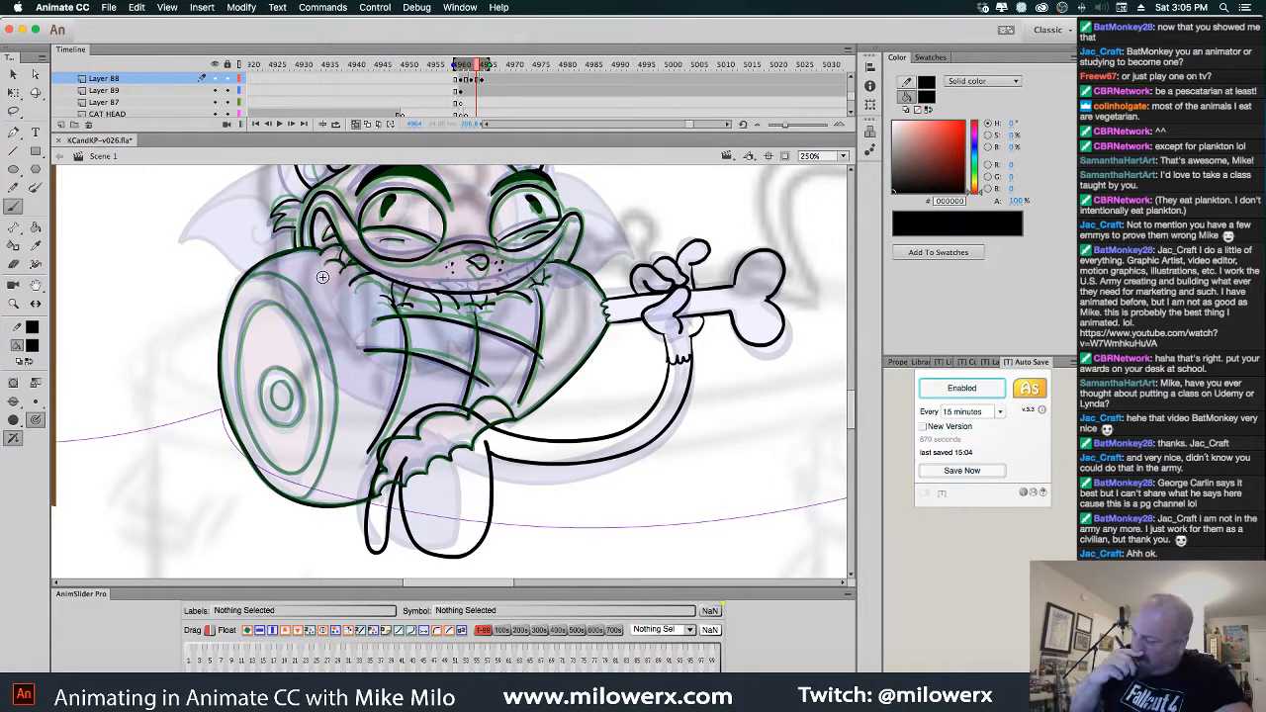
mouse_move(267, 368)
left_mouse_down()
mouse_move(262, 411)
mouse_move(274, 368)
mouse_move(286, 412)
left_mouse_up()
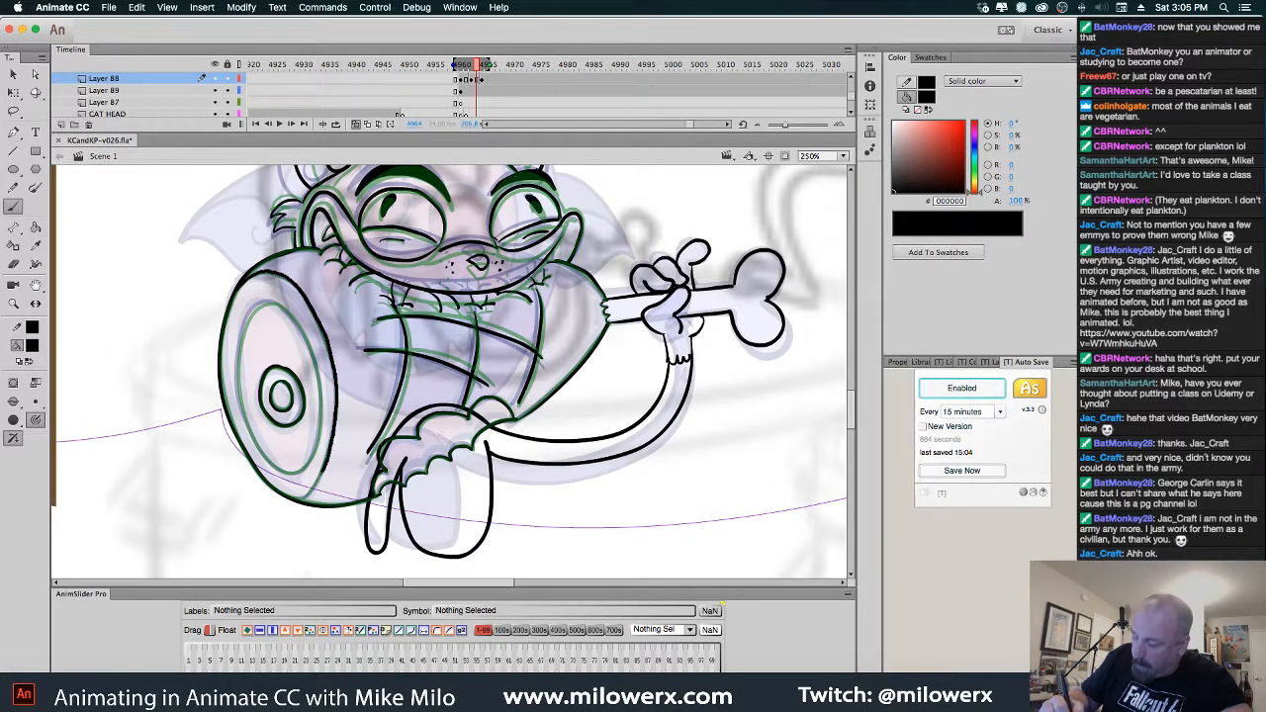
left_click_drag(309, 495, 285, 503)
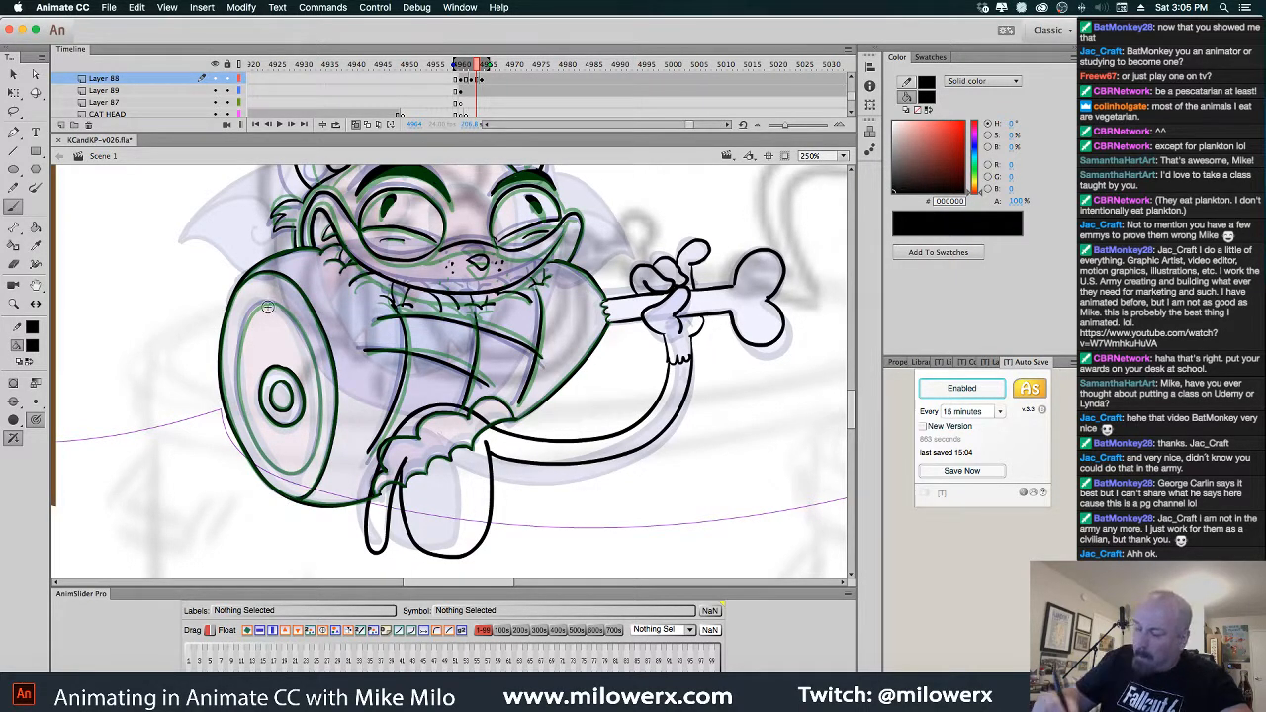
mouse_move(267, 301)
left_mouse_down()
mouse_move(236, 349)
mouse_move(238, 401)
mouse_move(265, 455)
mouse_move(305, 485)
mouse_move(319, 366)
left_mouse_up()
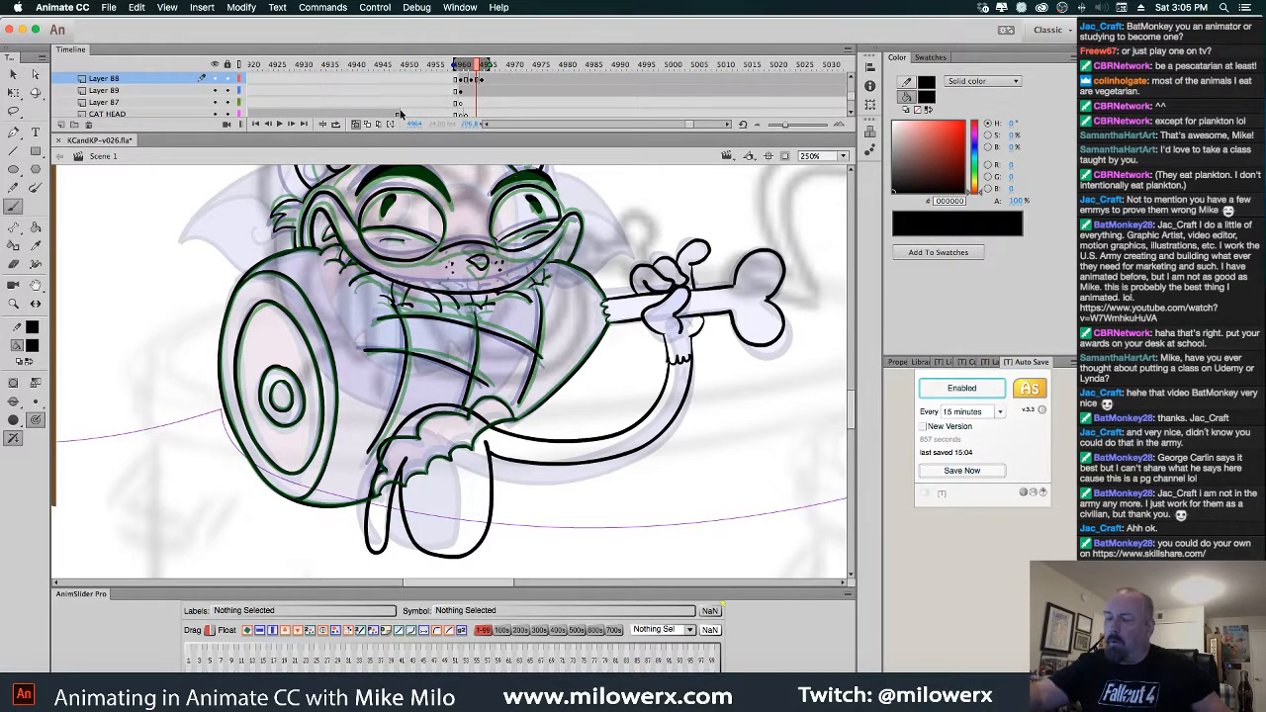
left_click(359, 123)
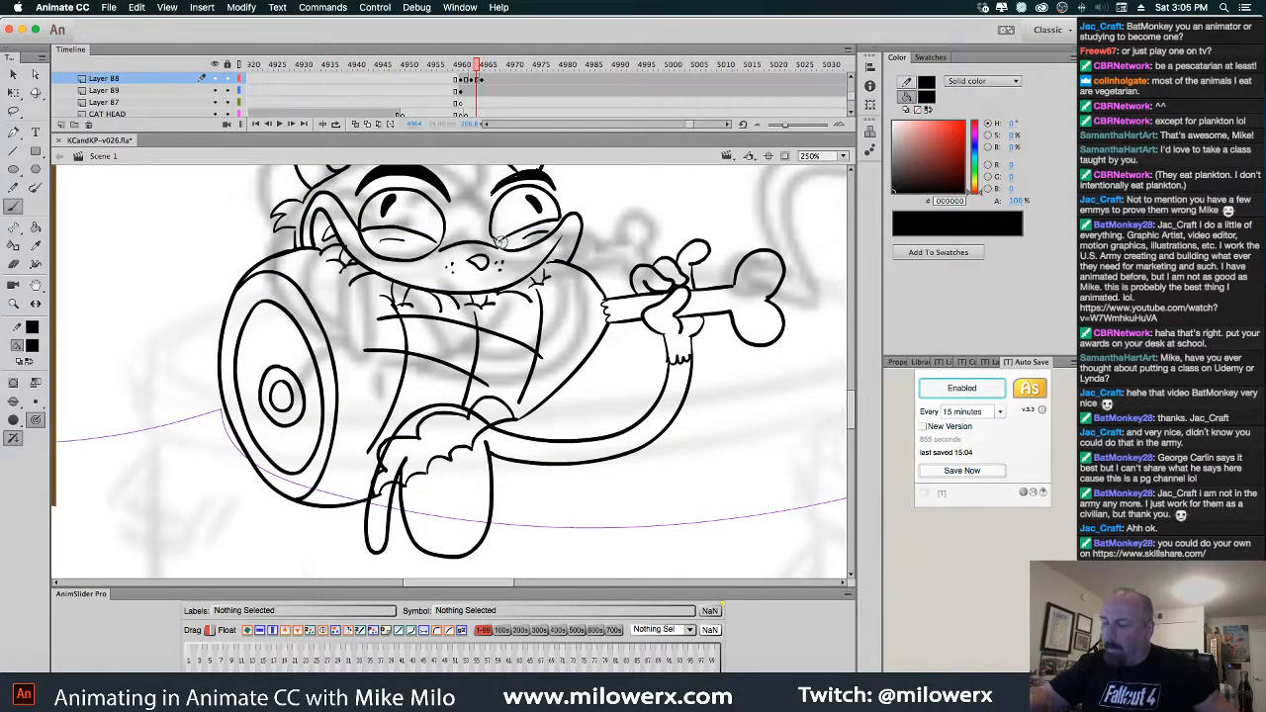
key("super+equal")
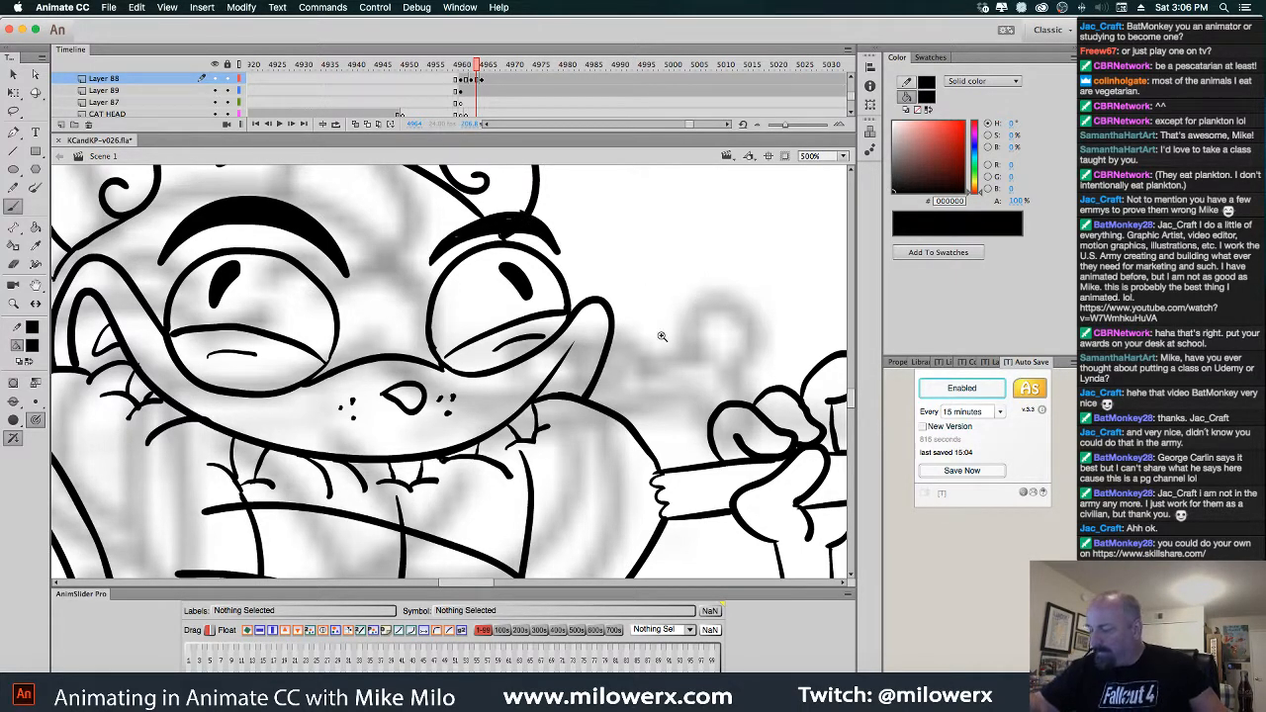
left_click(589, 331, "alt")
left_click_drag(577, 344, 618, 301)
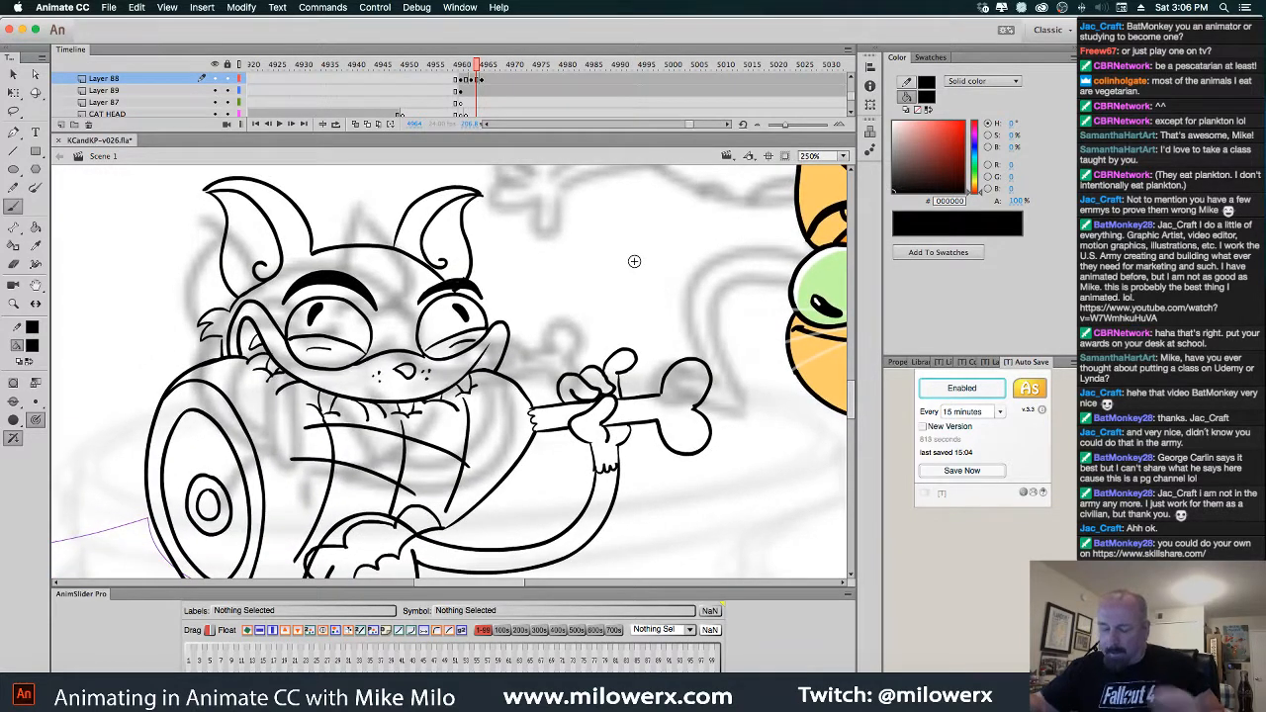
left_click(247, 334)
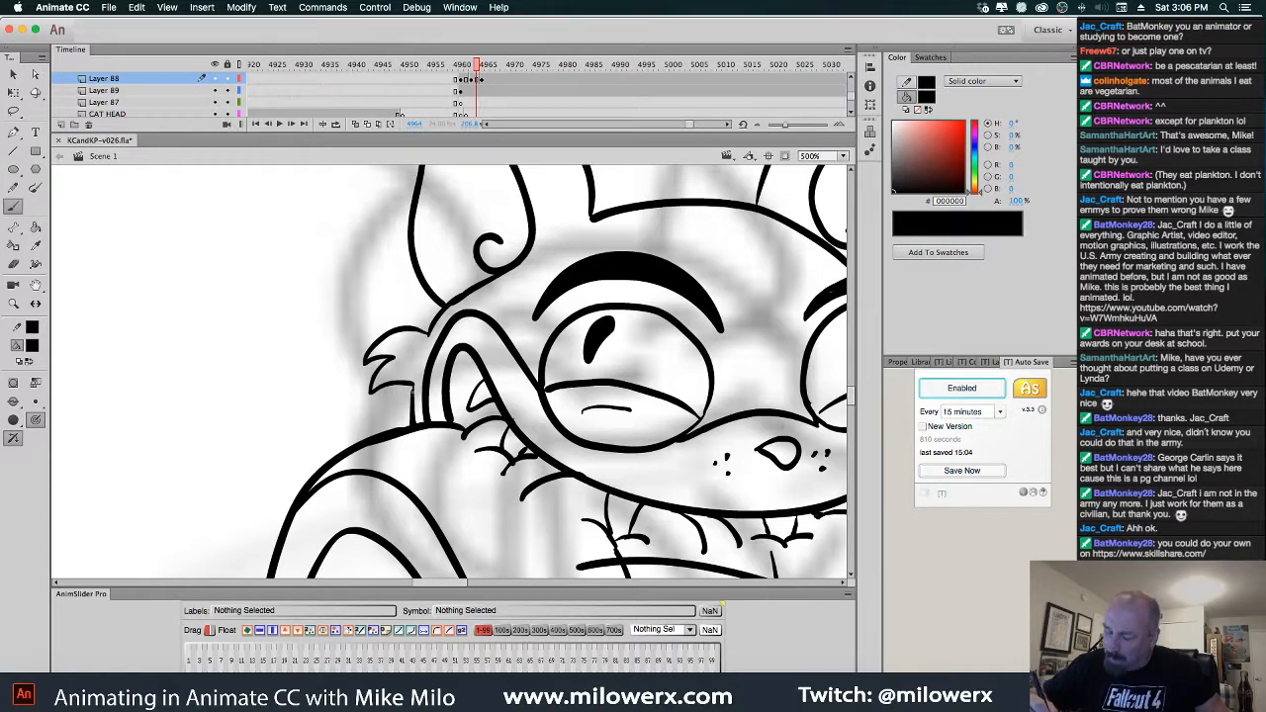
left_click(539, 338, "alt")
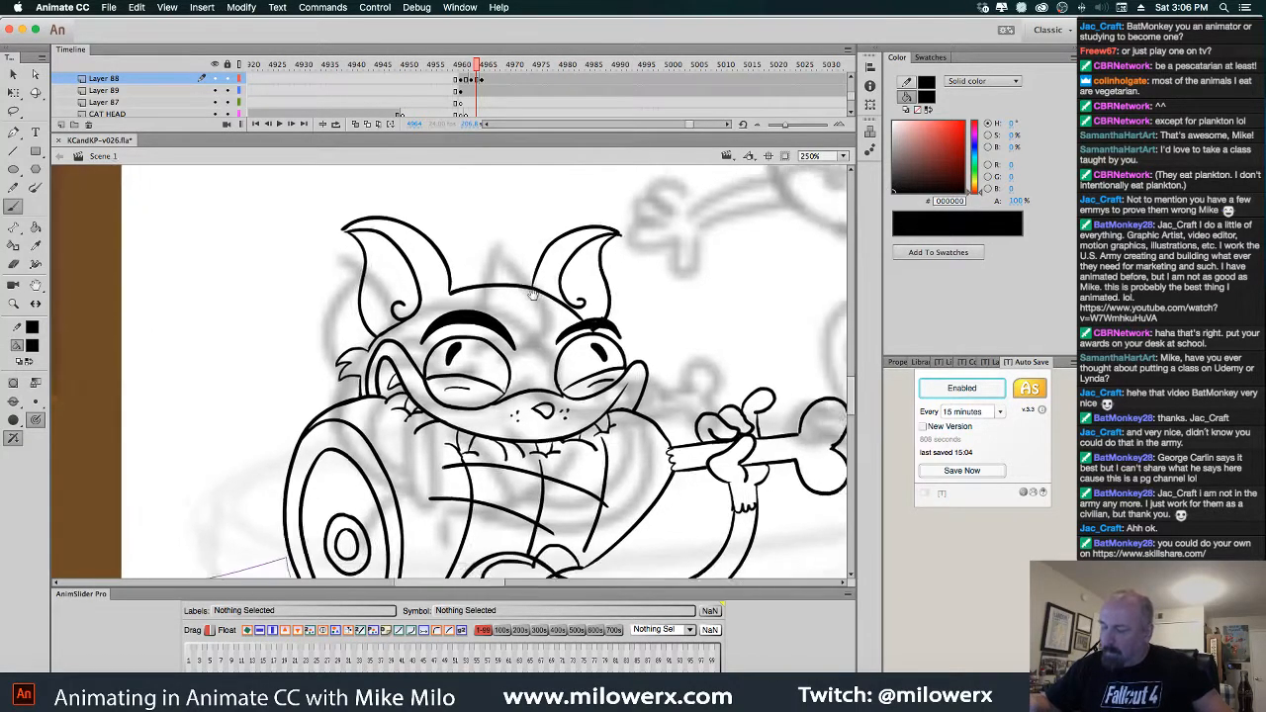
On the uncoloured cat frame, fill the forehead and right inner ear with grey 87878D
key("comma")
key("comma")
key("comma")
key("comma")
key("comma")
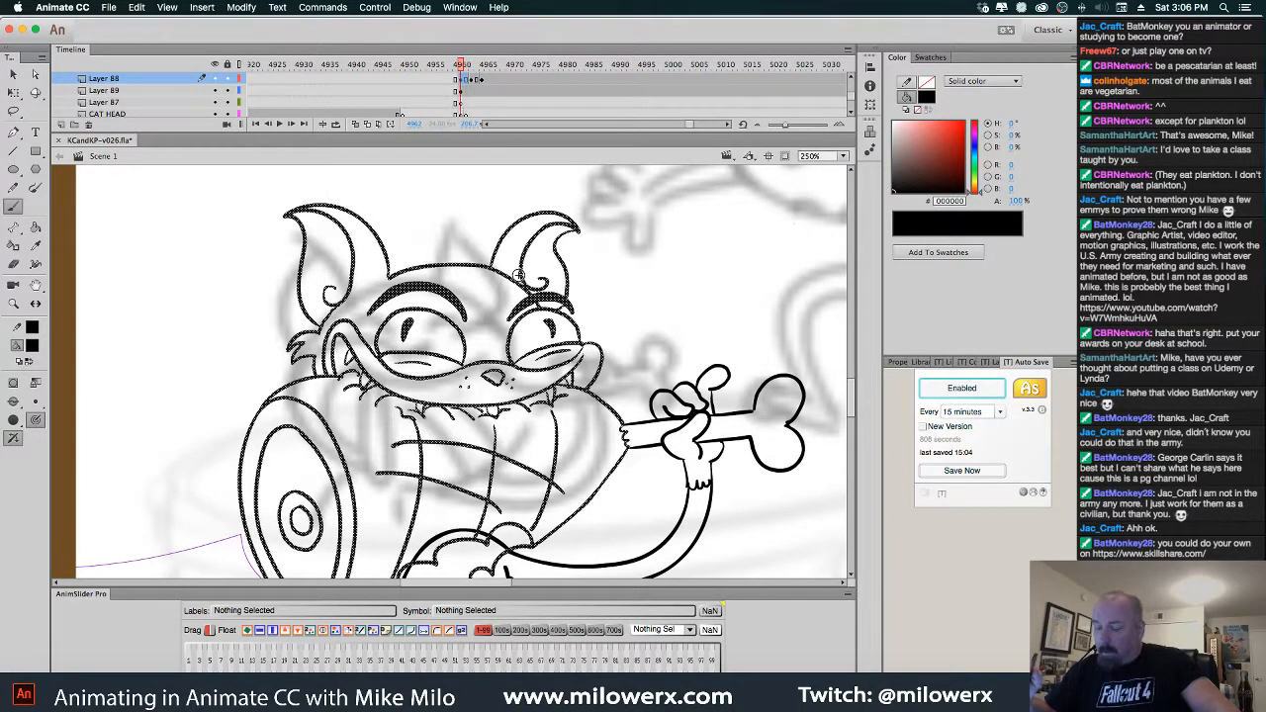
key("period")
key("period")
key("period")
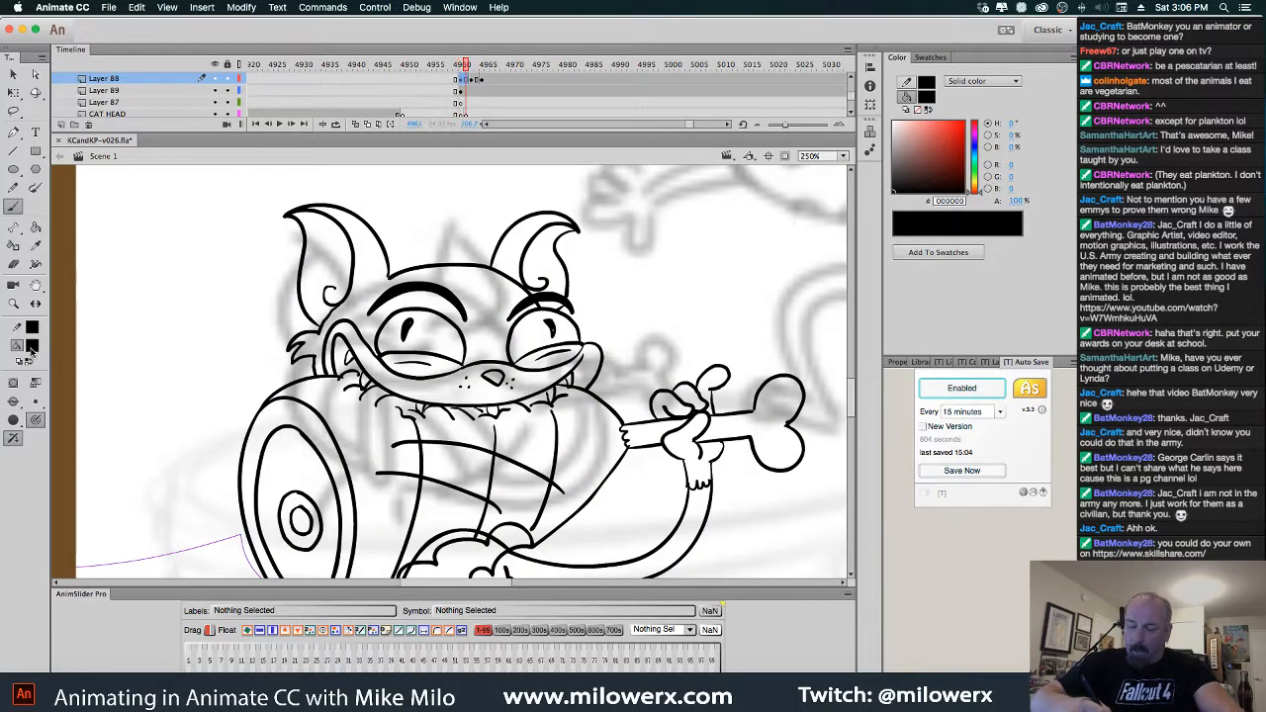
key("comma")
key("comma")
key("period")
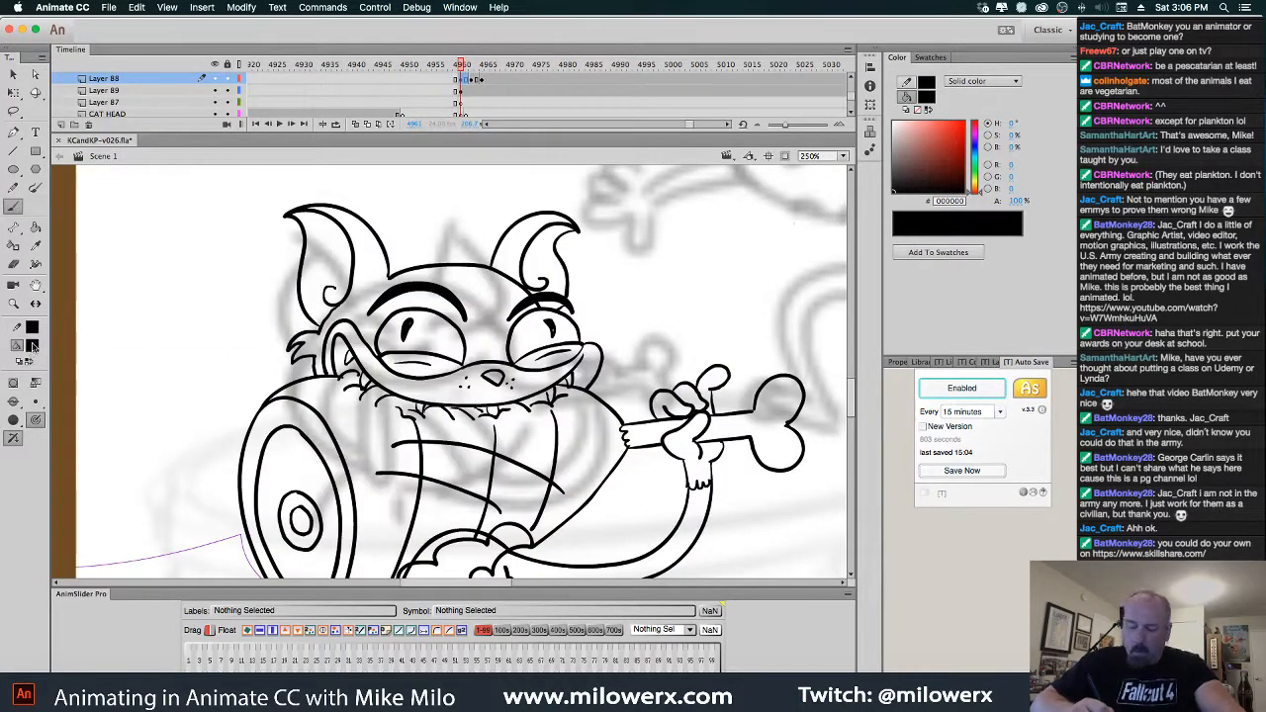
left_click(31, 345)
left_click(107, 501)
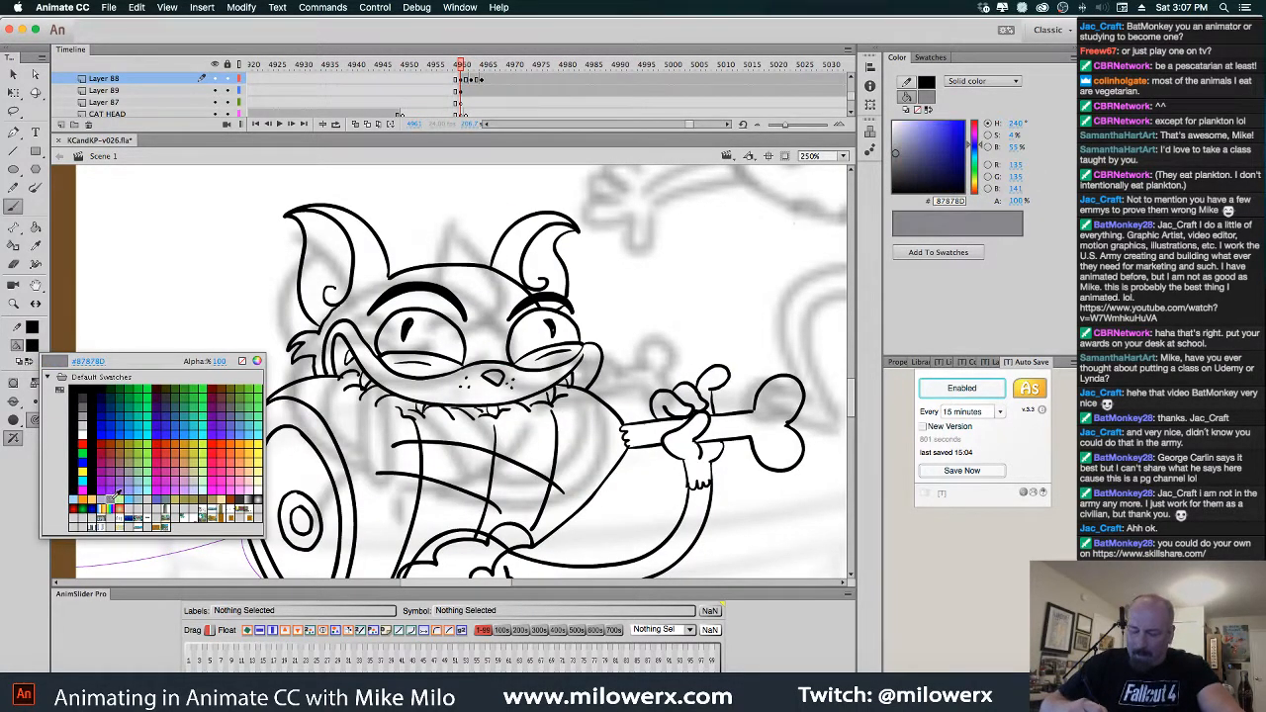
left_click(35, 228)
left_click(482, 313)
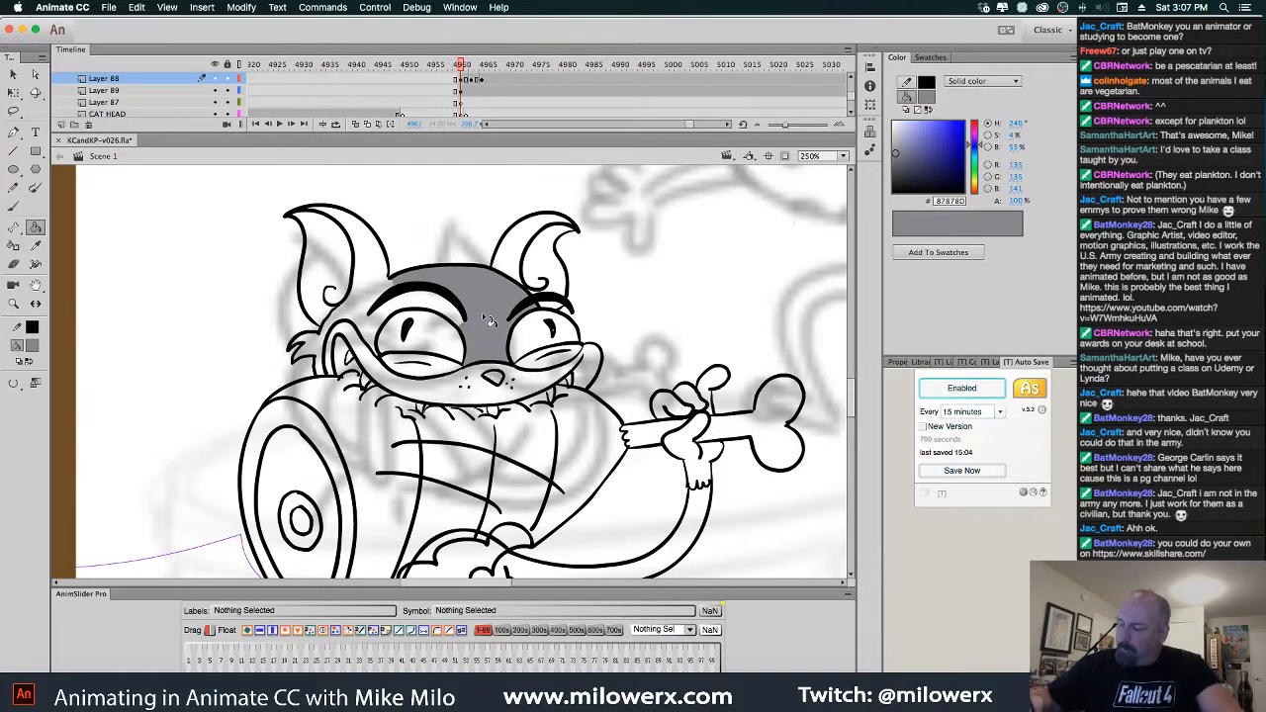
left_click(529, 271)
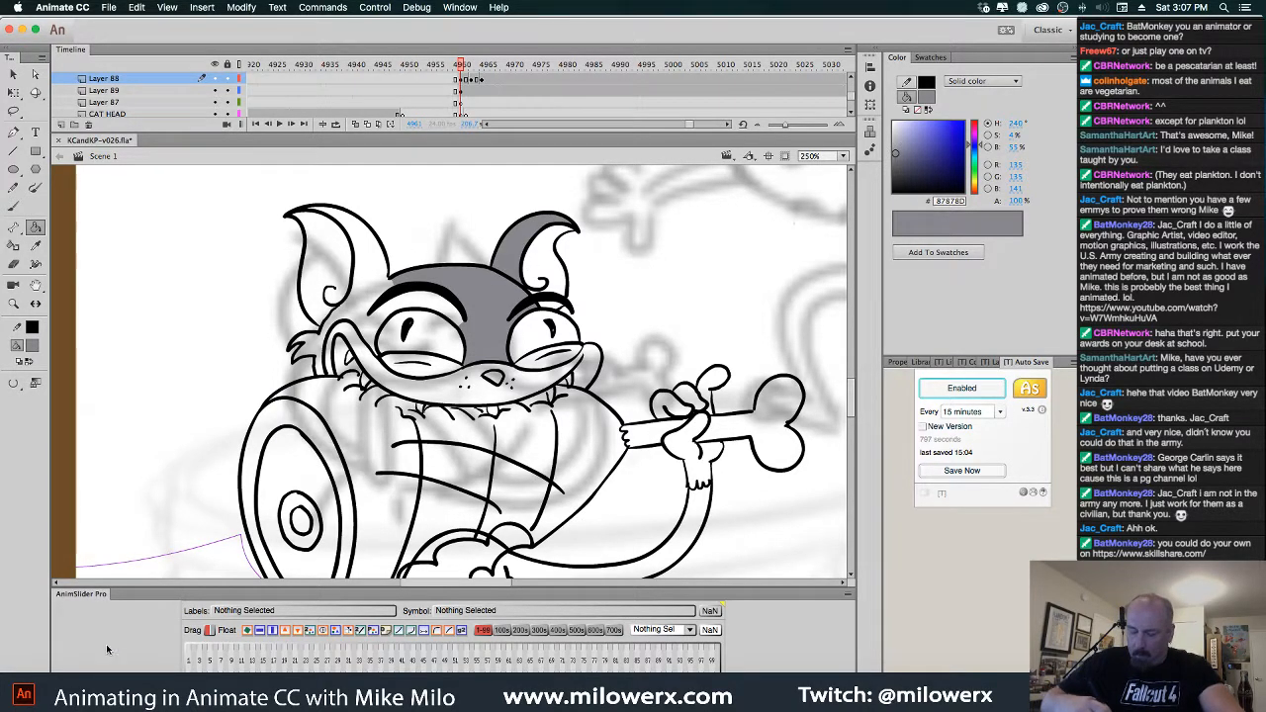
Let fills close larger gaps, then fill the left ear, head and tail grey
left_click(13, 384)
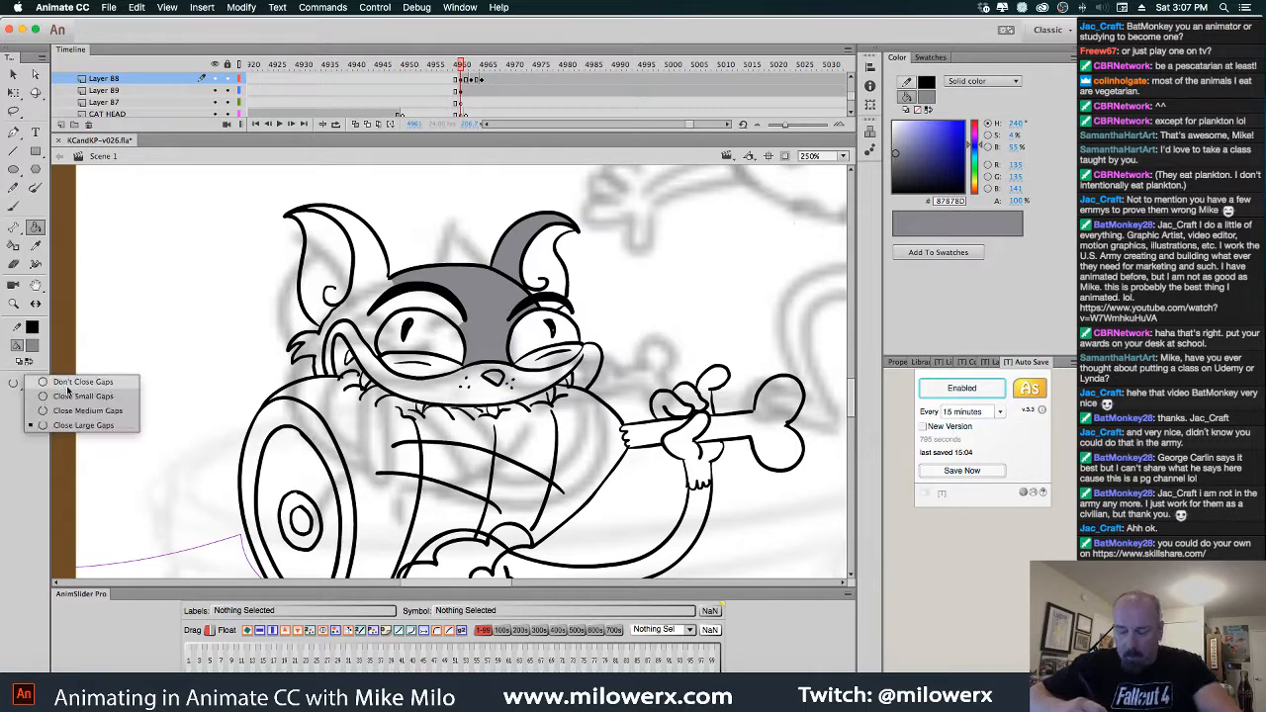
left_click(84, 396)
left_click(385, 275)
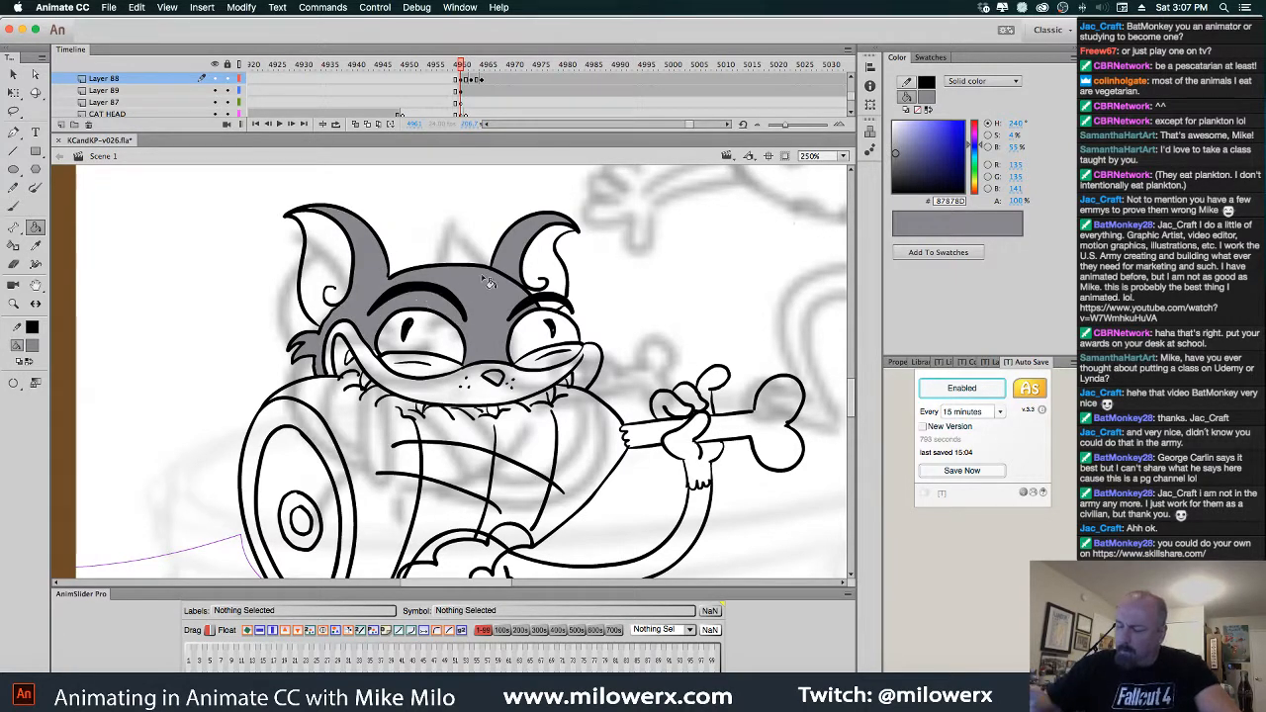
left_click(708, 508)
scroll(717, 475, "down", 5)
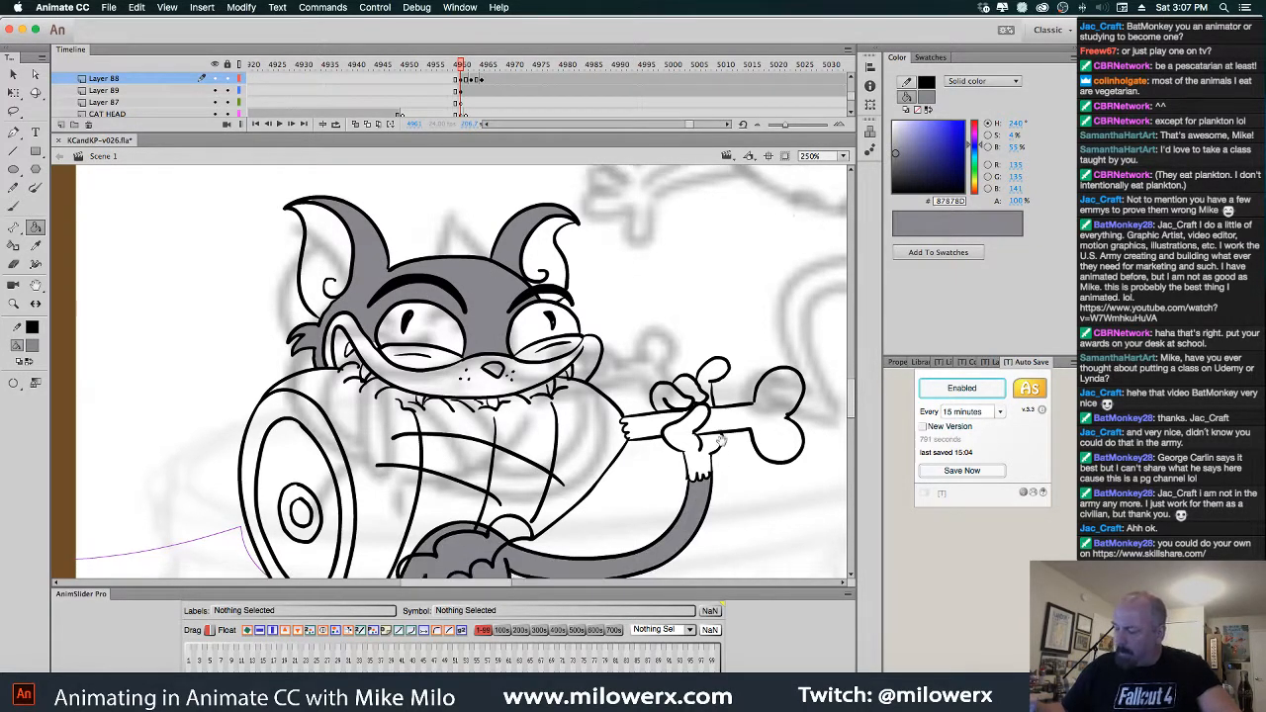
scroll(698, 406, "up", 3)
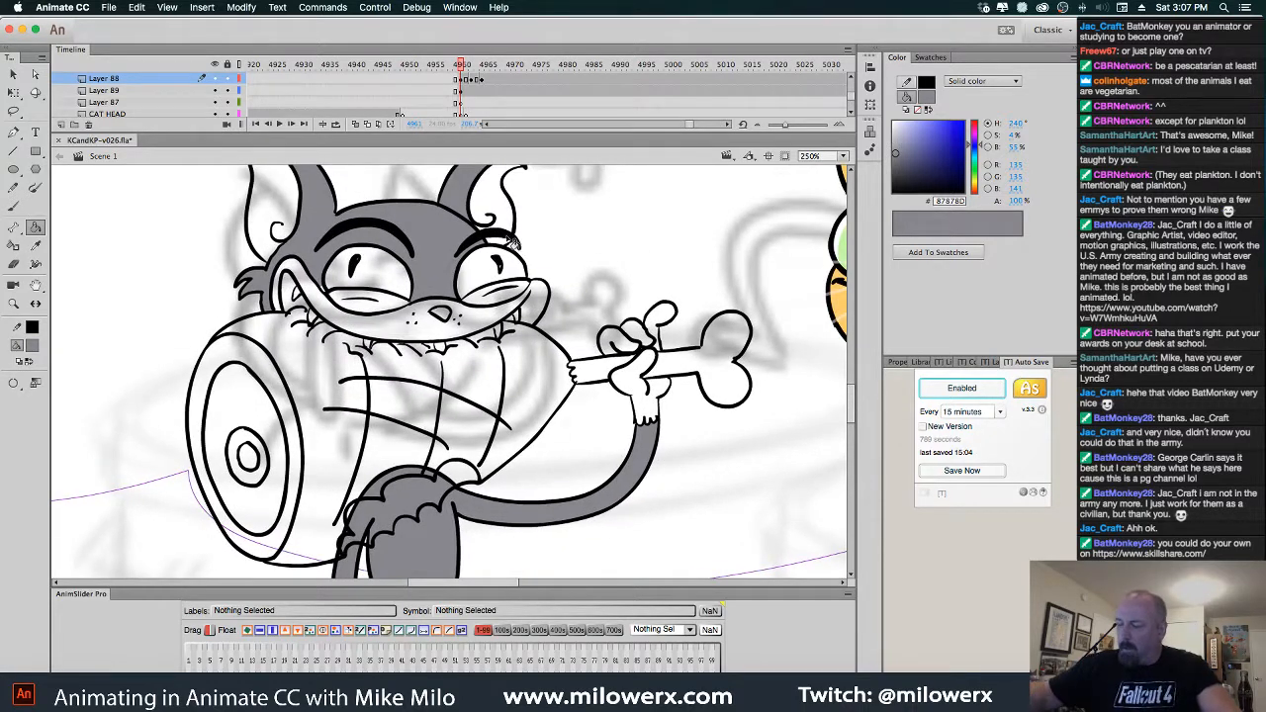
scroll(537, 333, "up", 3)
Fill the head and right ear grey on the next two frames, undoing the last fill
key("period")
key("period")
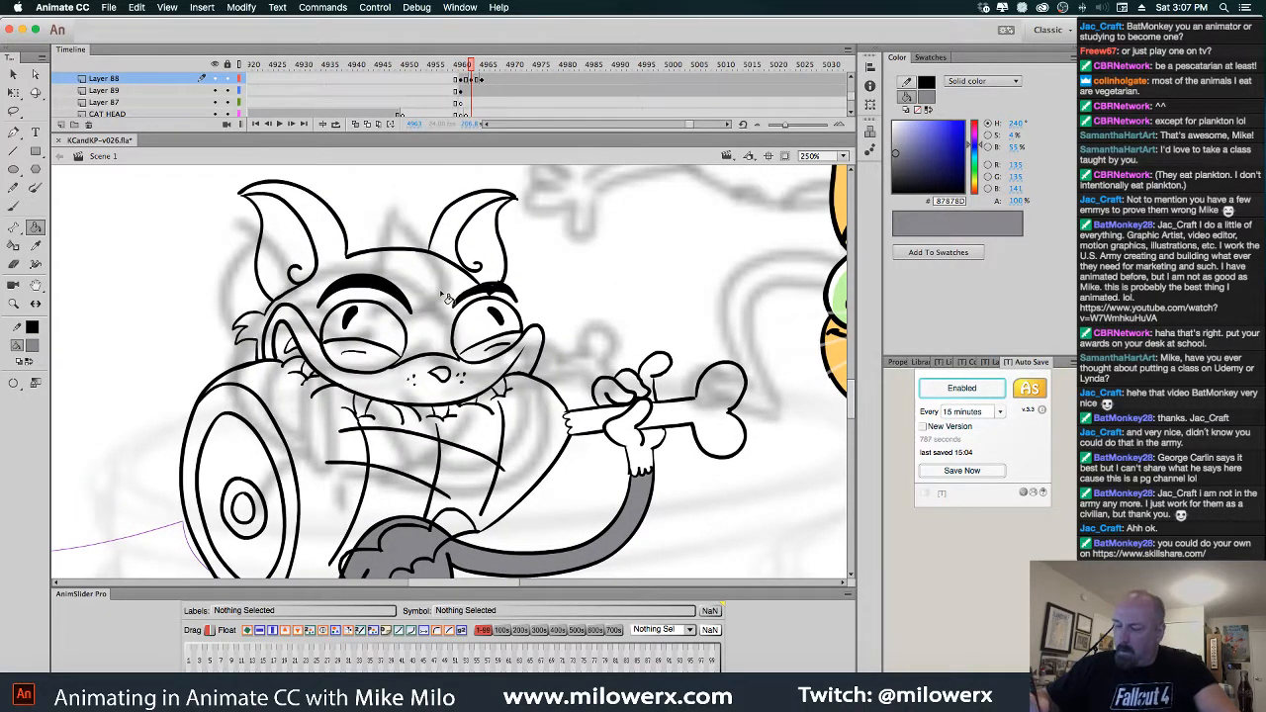
left_click(445, 295)
left_click(457, 238)
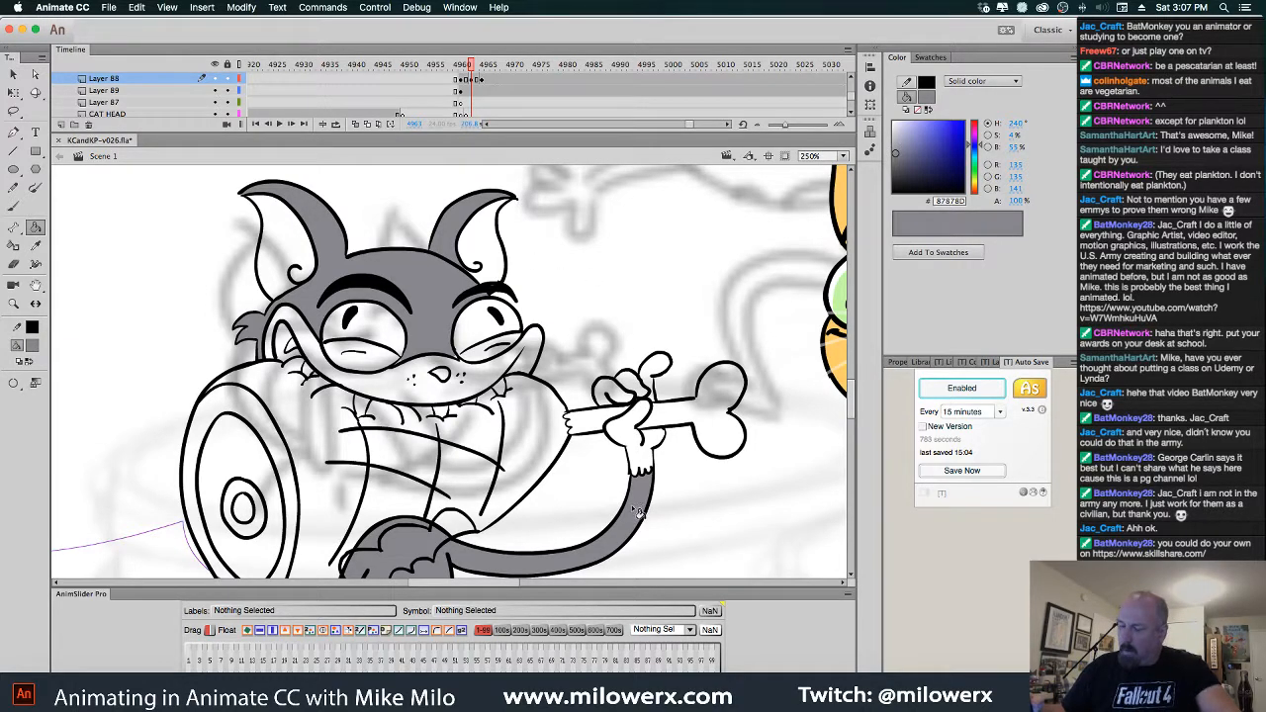
key("period")
key("period")
left_click(458, 290)
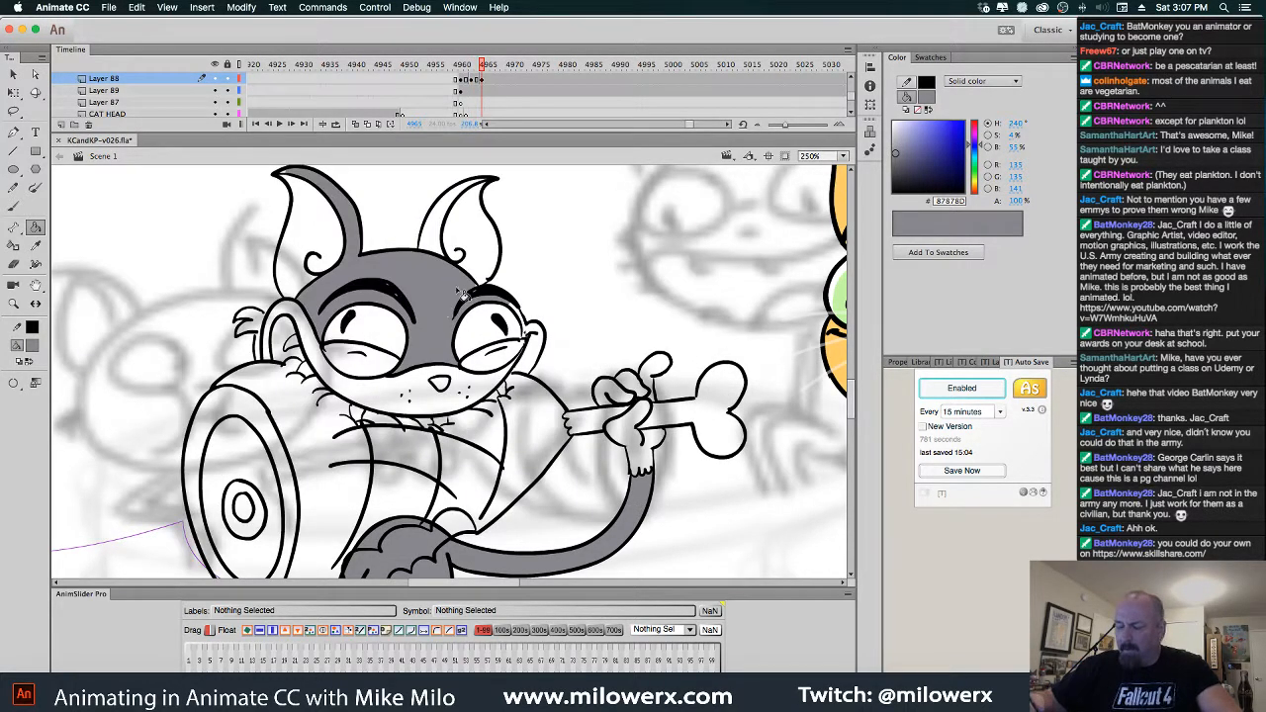
left_click(444, 226)
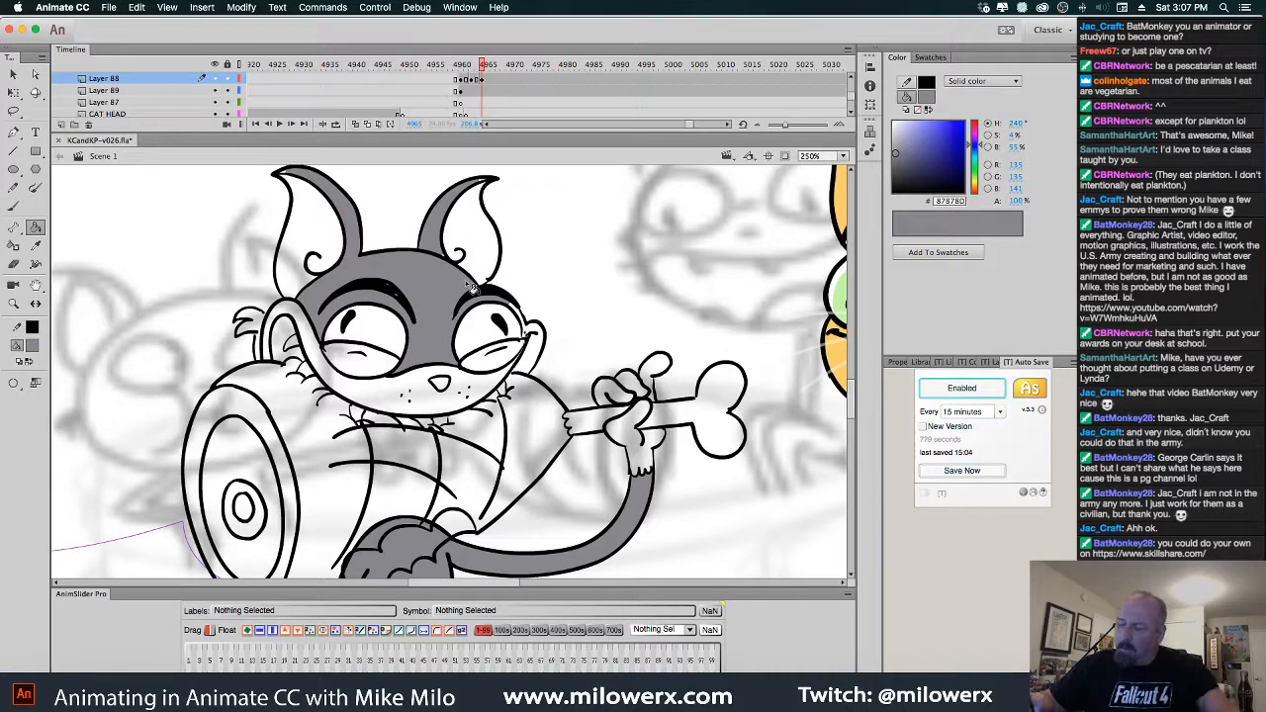
key("super+z")
key("super+z")
Try different gap-closing settings until the head and right ear fill grey without overflowing
left_click(35, 383)
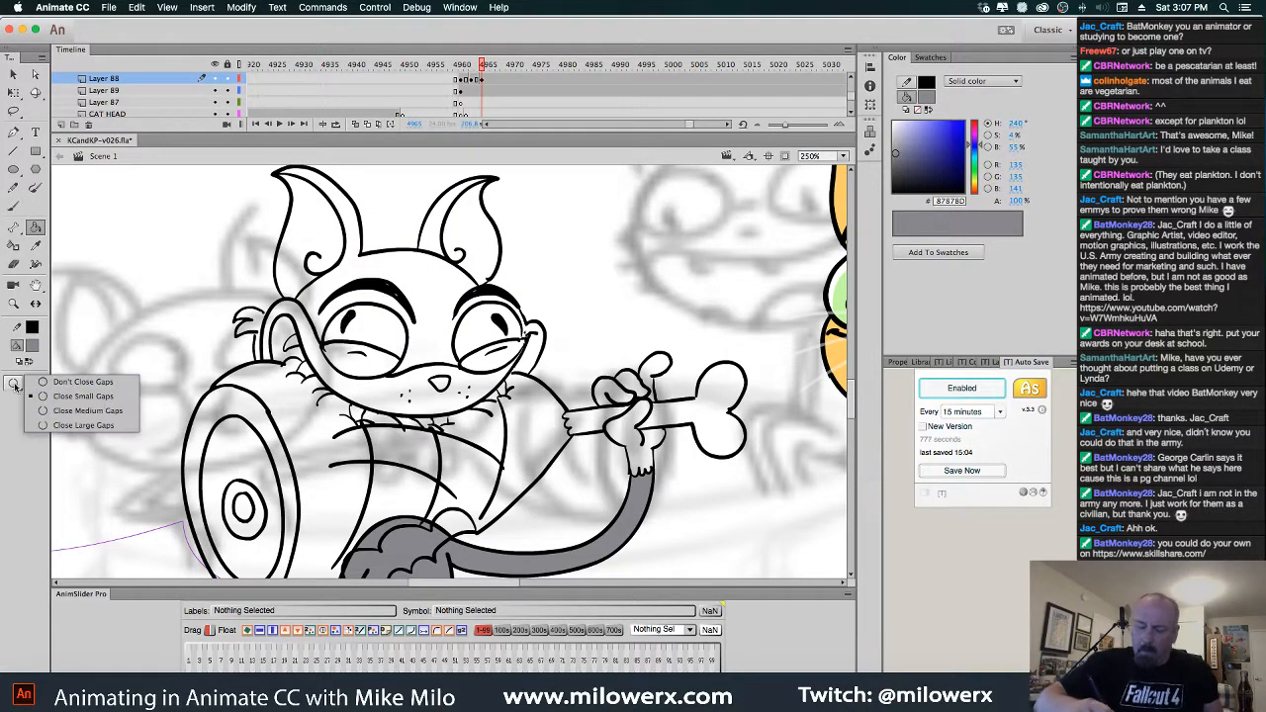
left_click(50, 386)
left_click(408, 276)
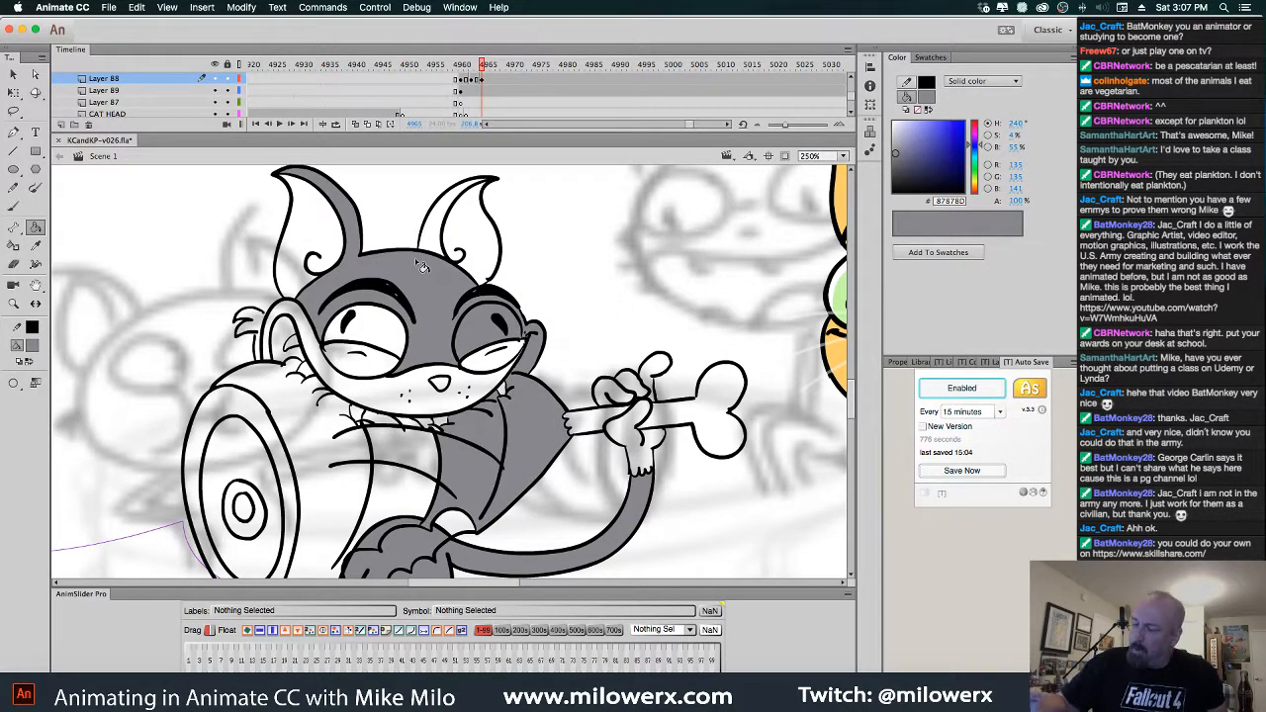
key("super+z")
left_click(35, 383)
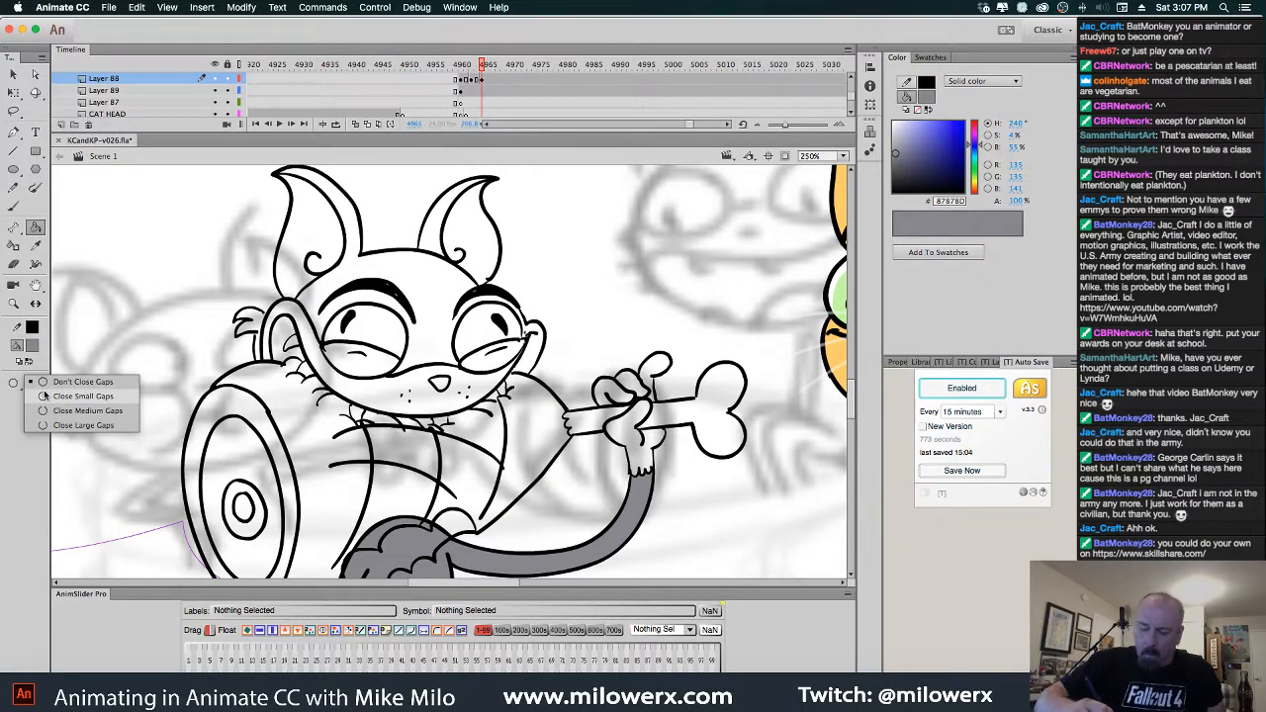
left_click(72, 405)
left_click(441, 280)
left_click(444, 232)
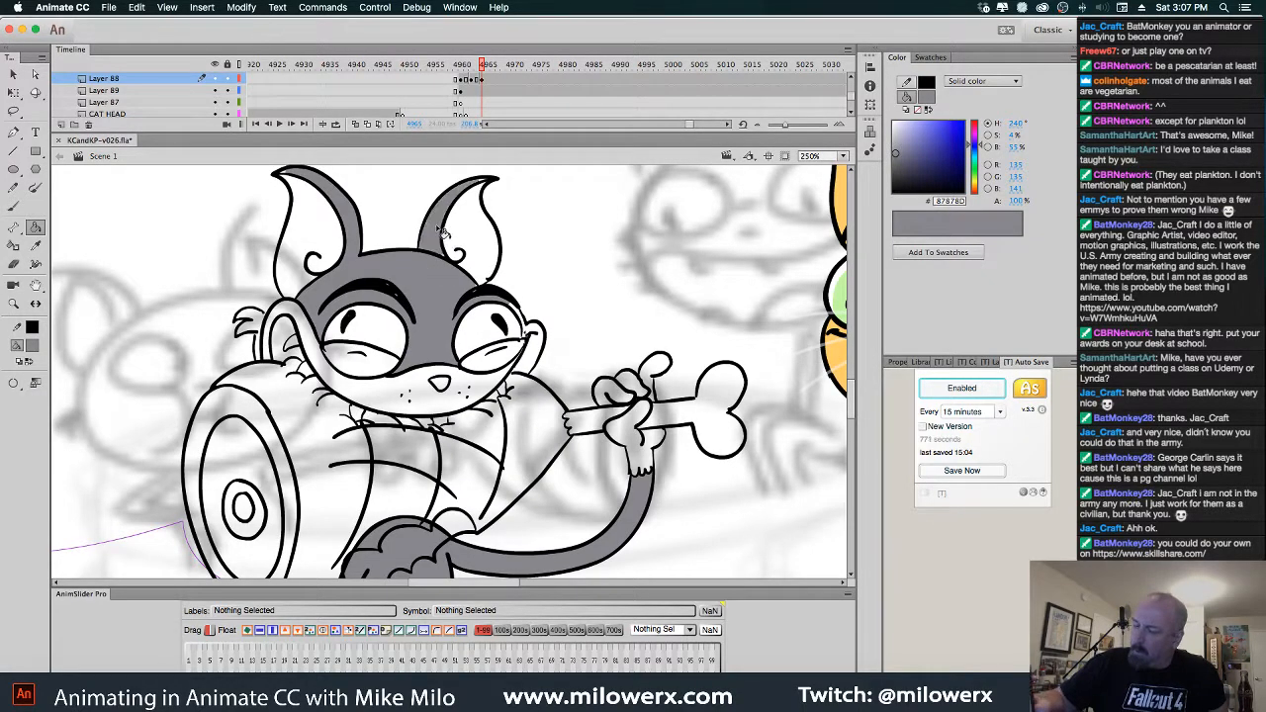
Turn off the camera, zoom in on the cat's head and return to Layer 88 with the Paint Bucket
key("c")
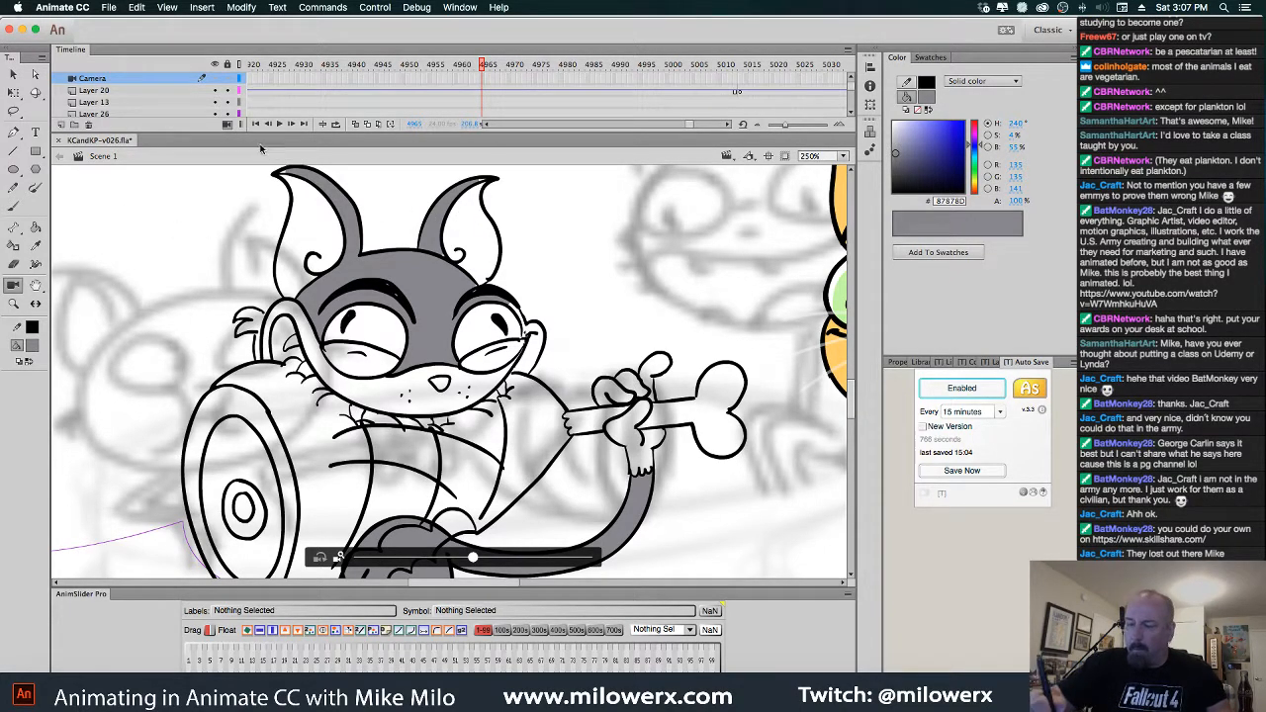
left_click(228, 125)
left_click(438, 317)
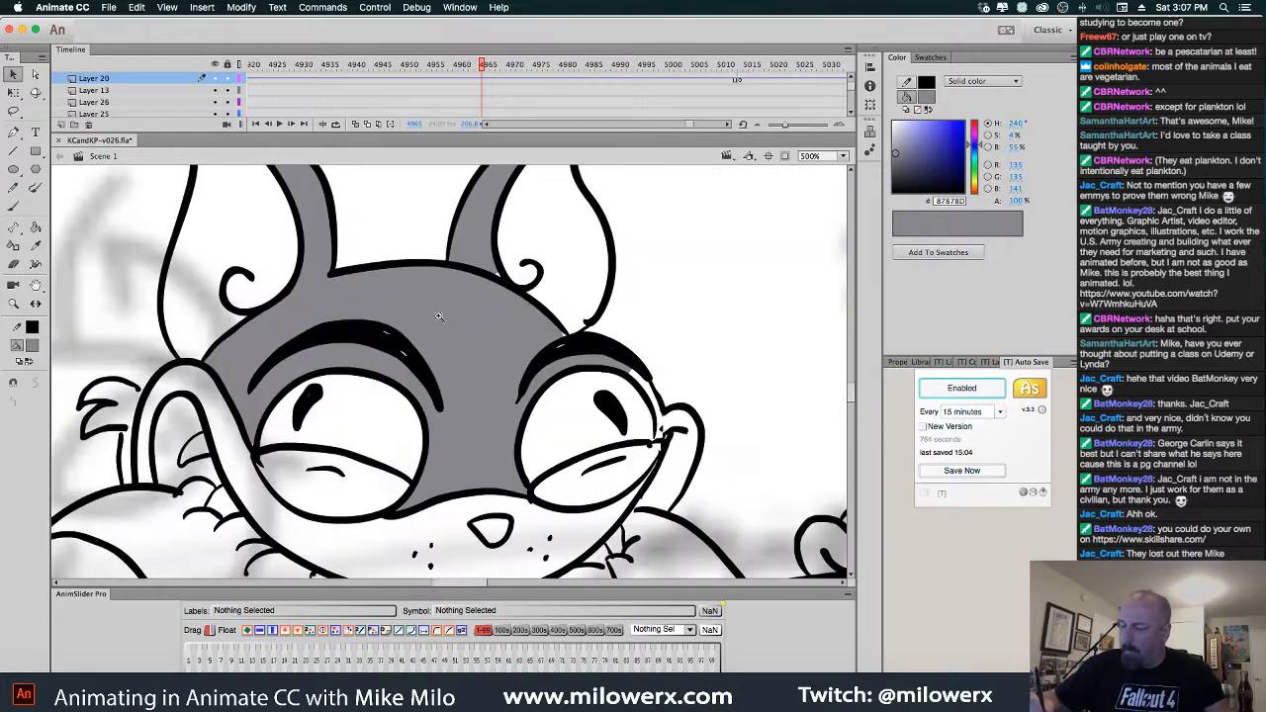
left_click(502, 284)
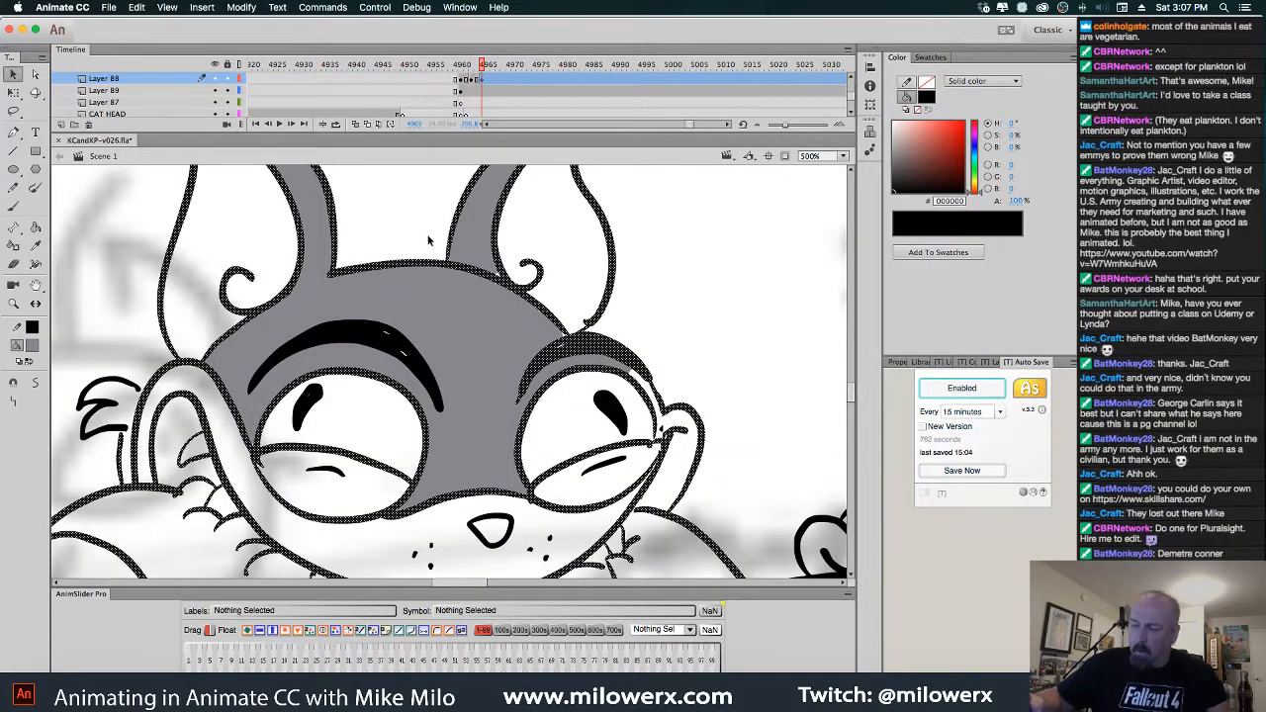
key("k")
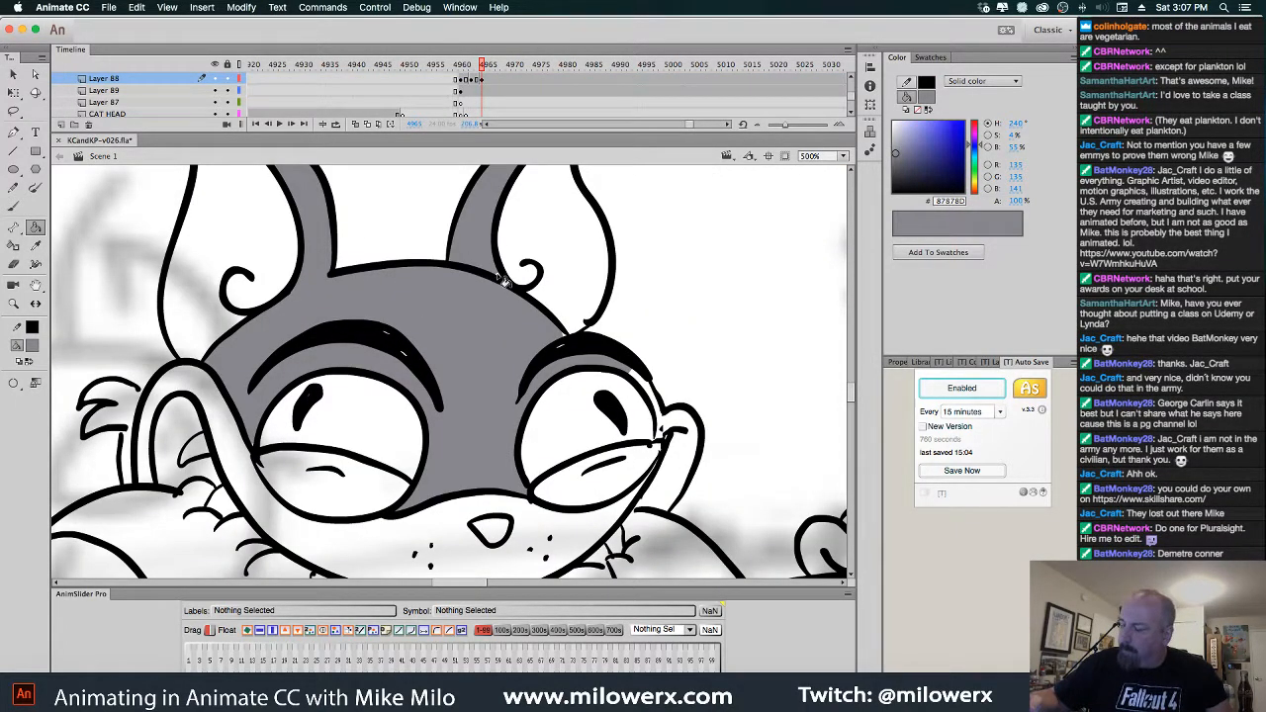
scroll(557, 280, "up", 3)
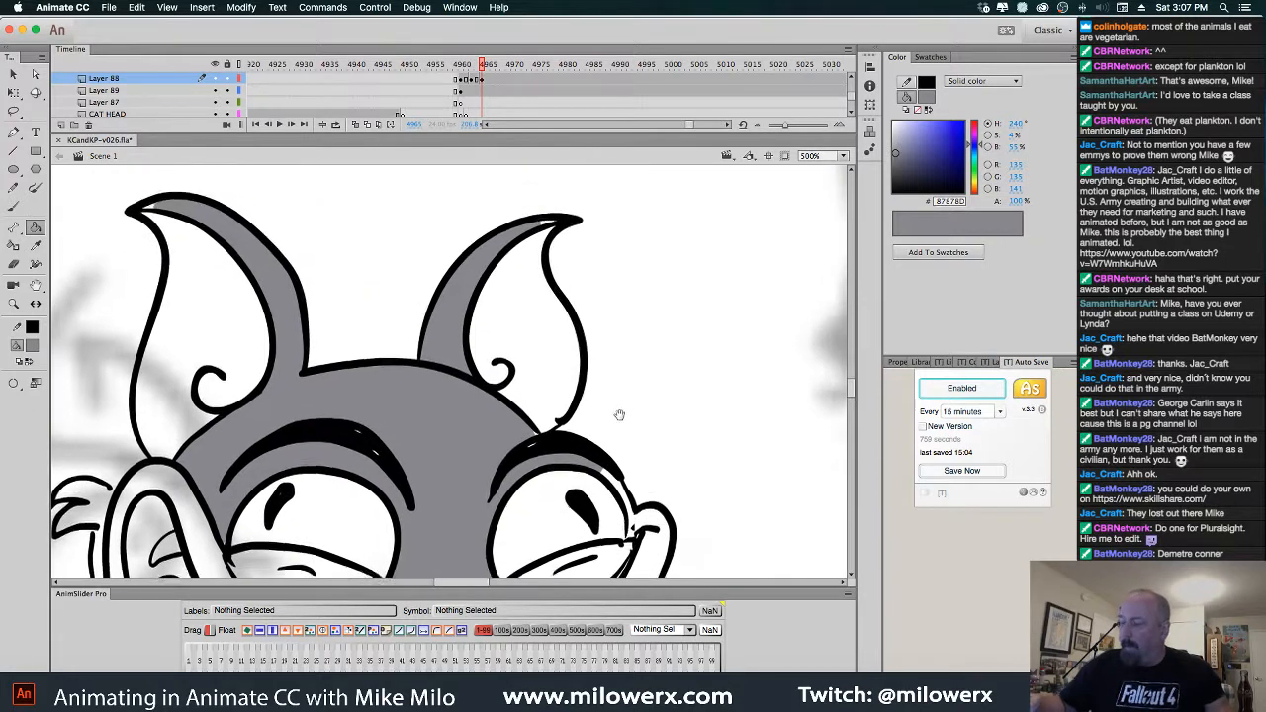
Fill the small gaps at both ear tips grey, undoing a stray ear-outline fill
left_click(547, 230)
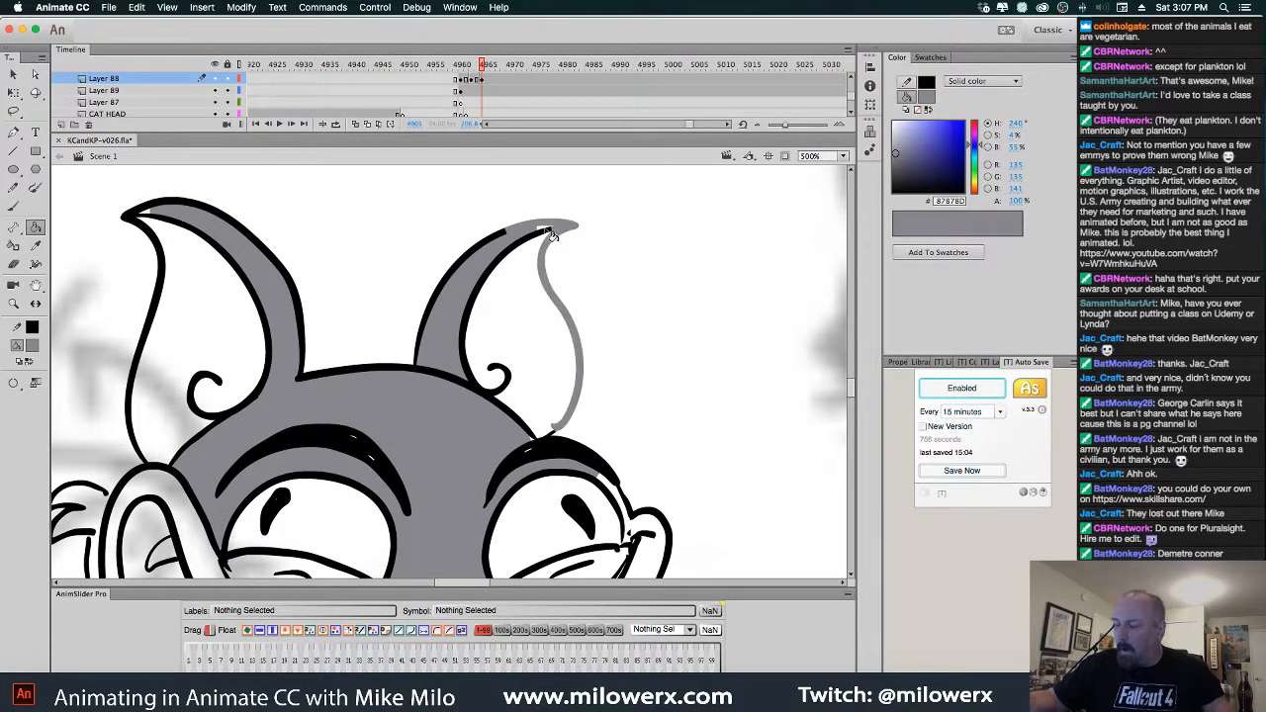
key("super+z")
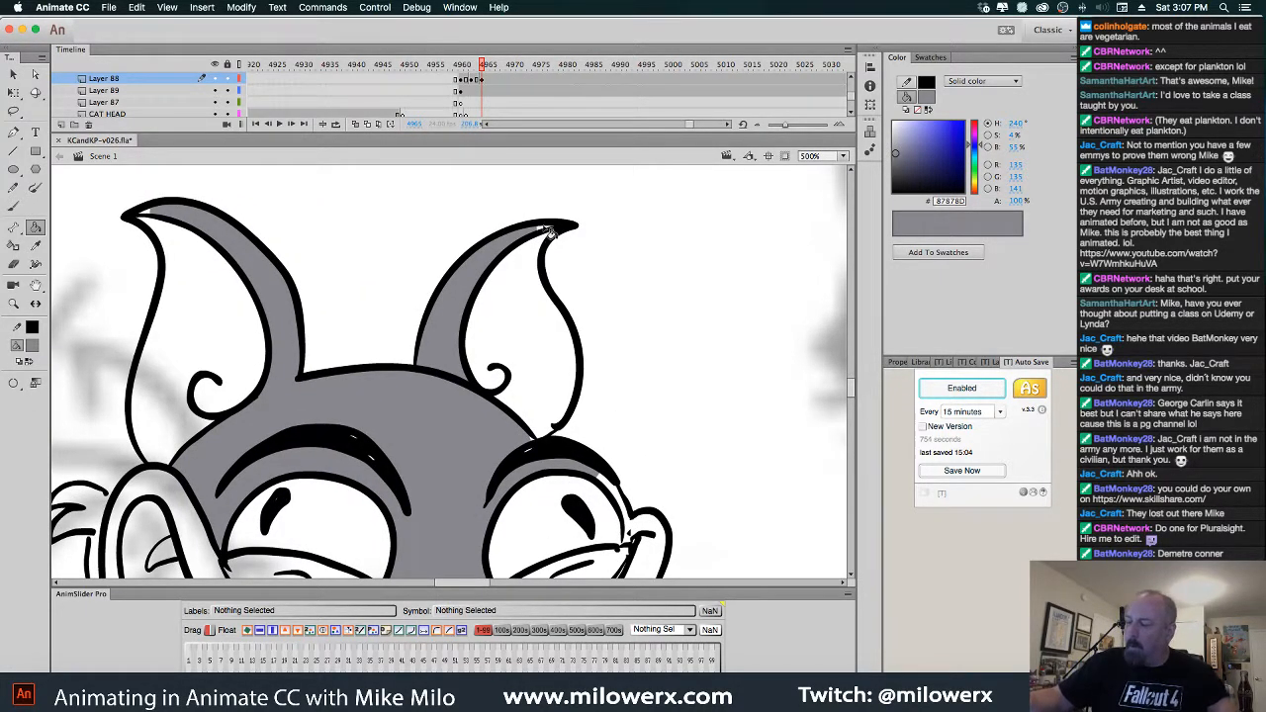
left_click(549, 233)
left_click(149, 215)
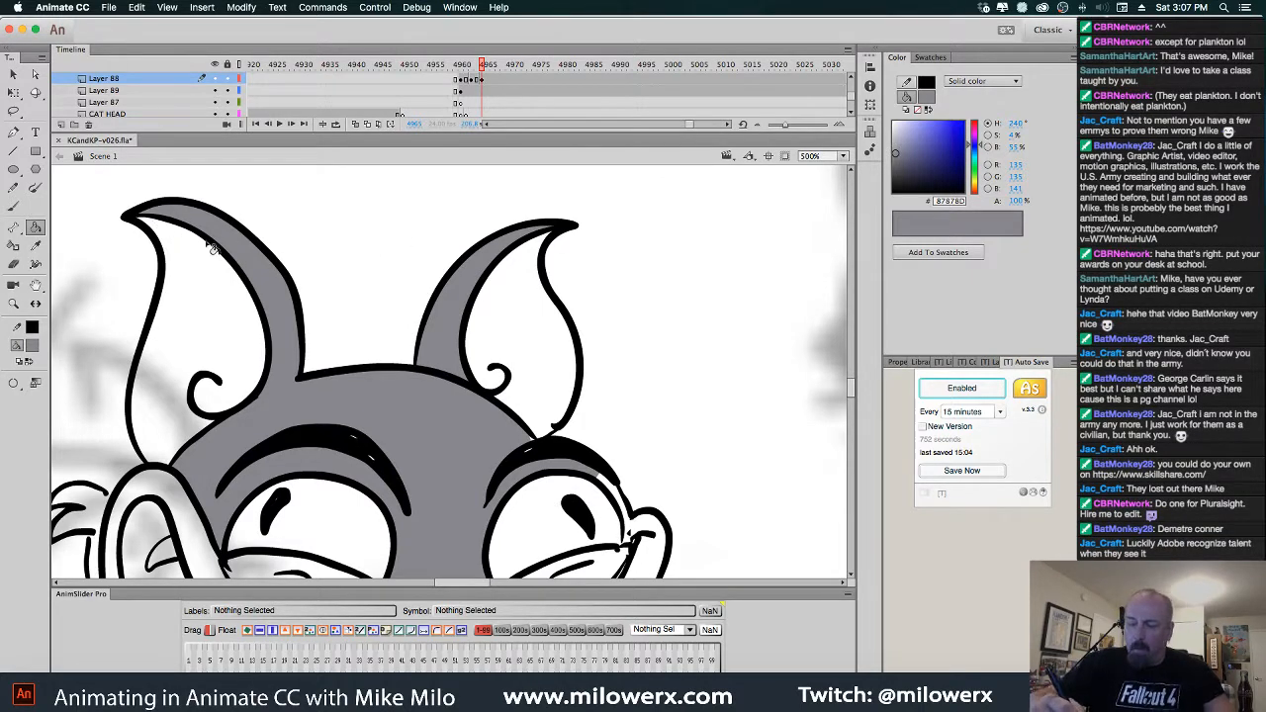
left_click_drag(651, 353, 601, 284)
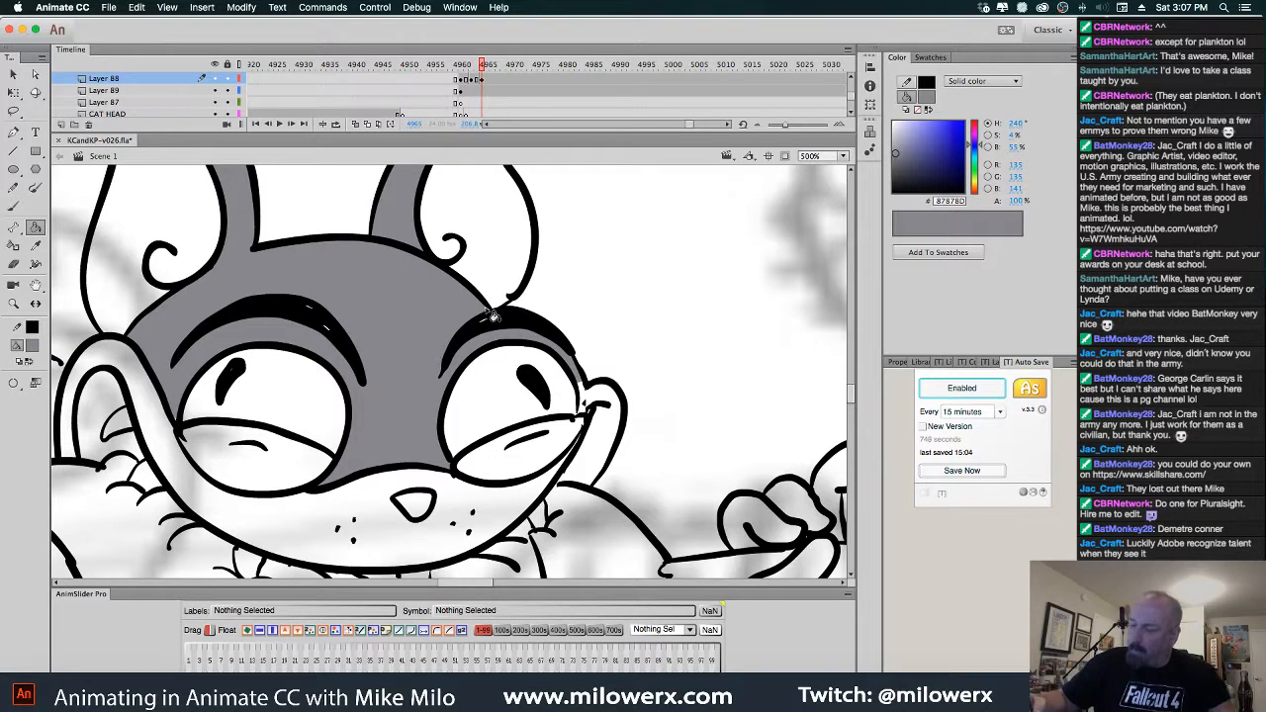
Fill above the right eye grey, undo the leak into the eye, and zoom in on the outline gap
left_click(33, 345)
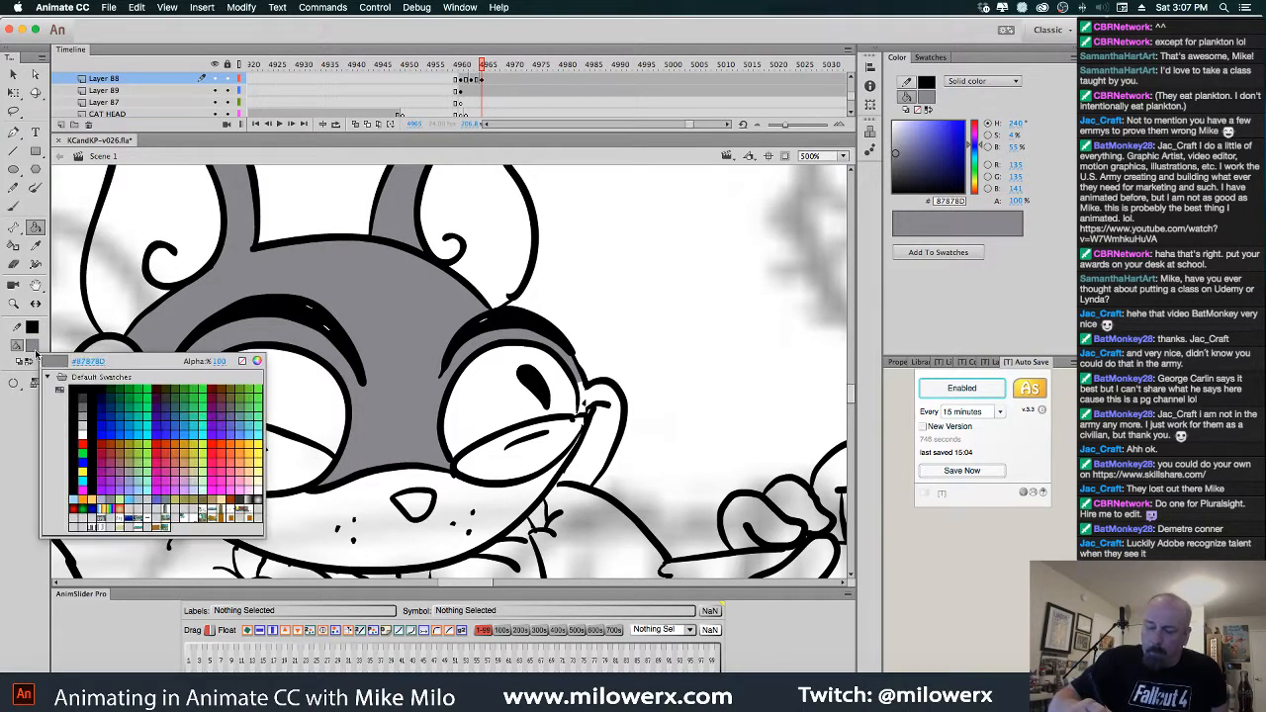
left_click(75, 386)
left_click(14, 206)
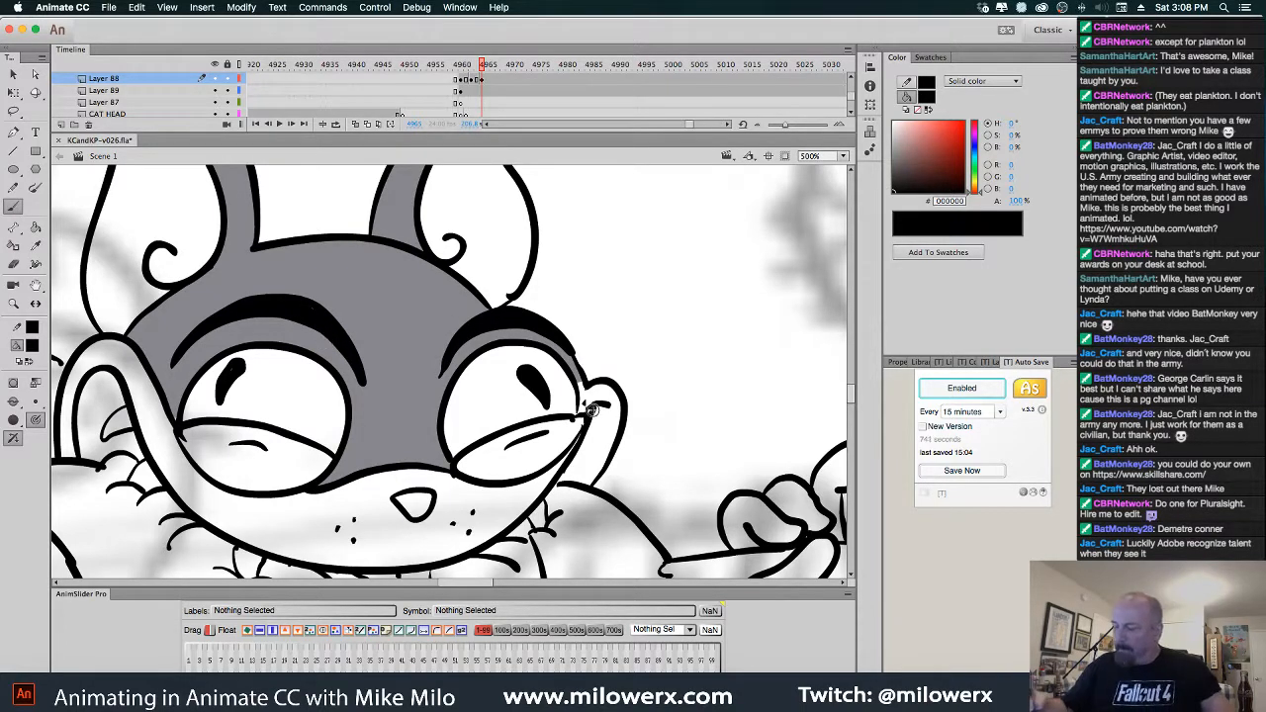
scroll(613, 388, "down", 3)
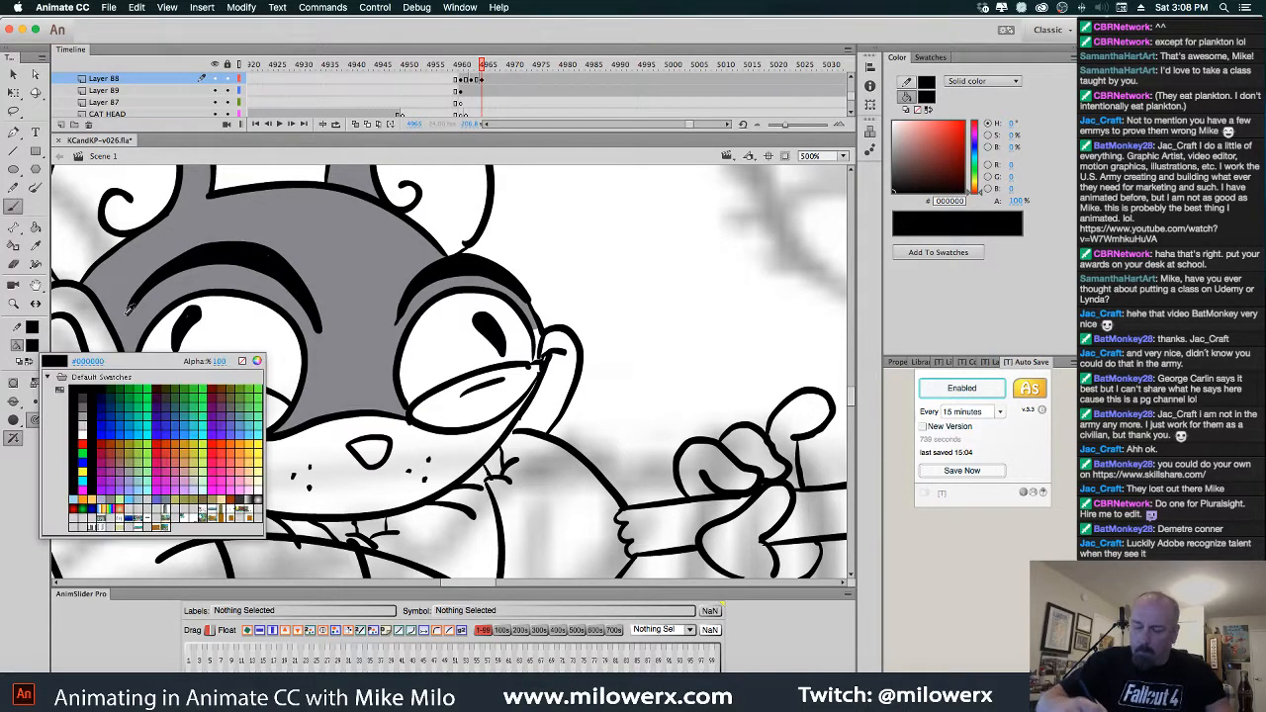
left_click(33, 346)
left_click(110, 495)
key("k")
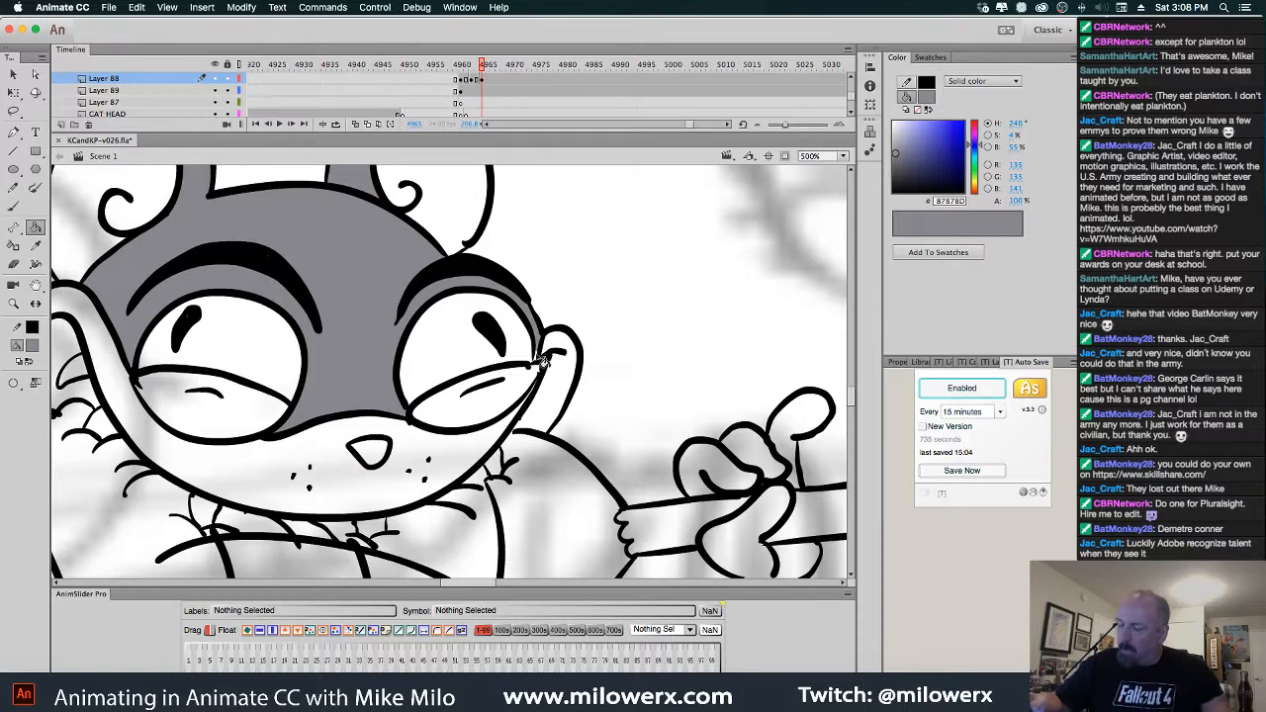
left_click(543, 363)
key("super+z")
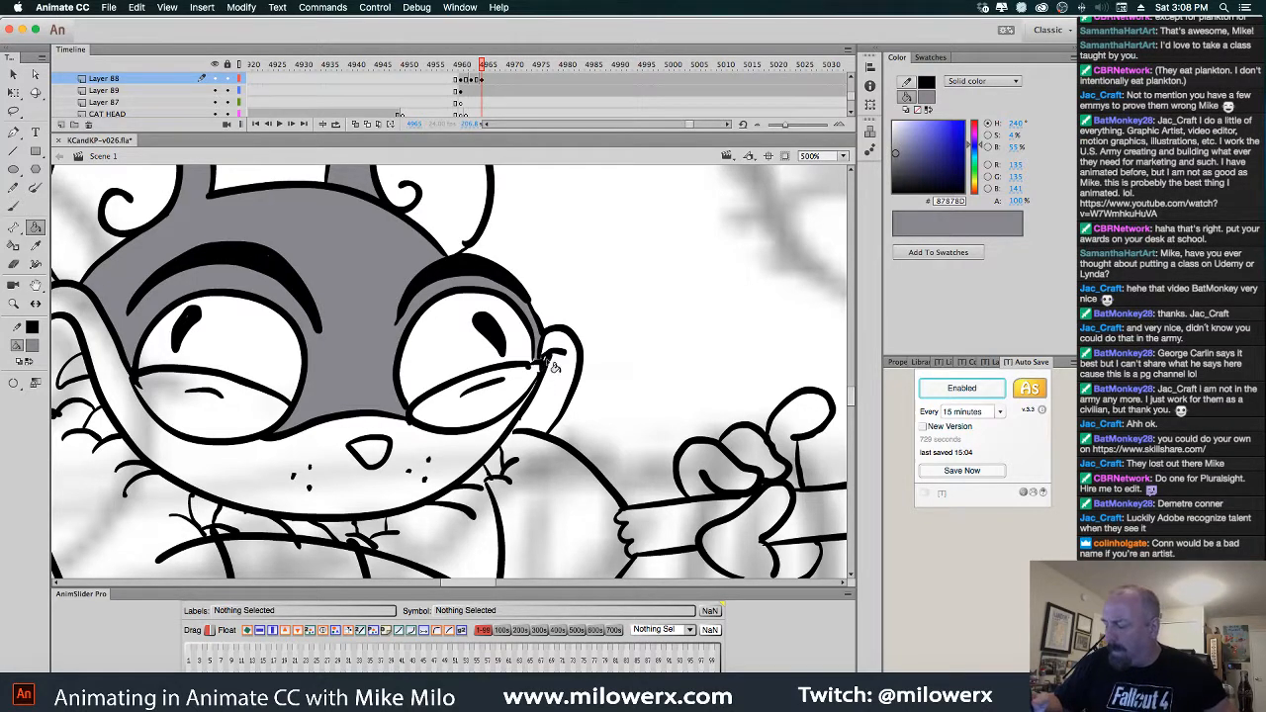
left_click(539, 356, "super")
left_click(498, 389, "super")
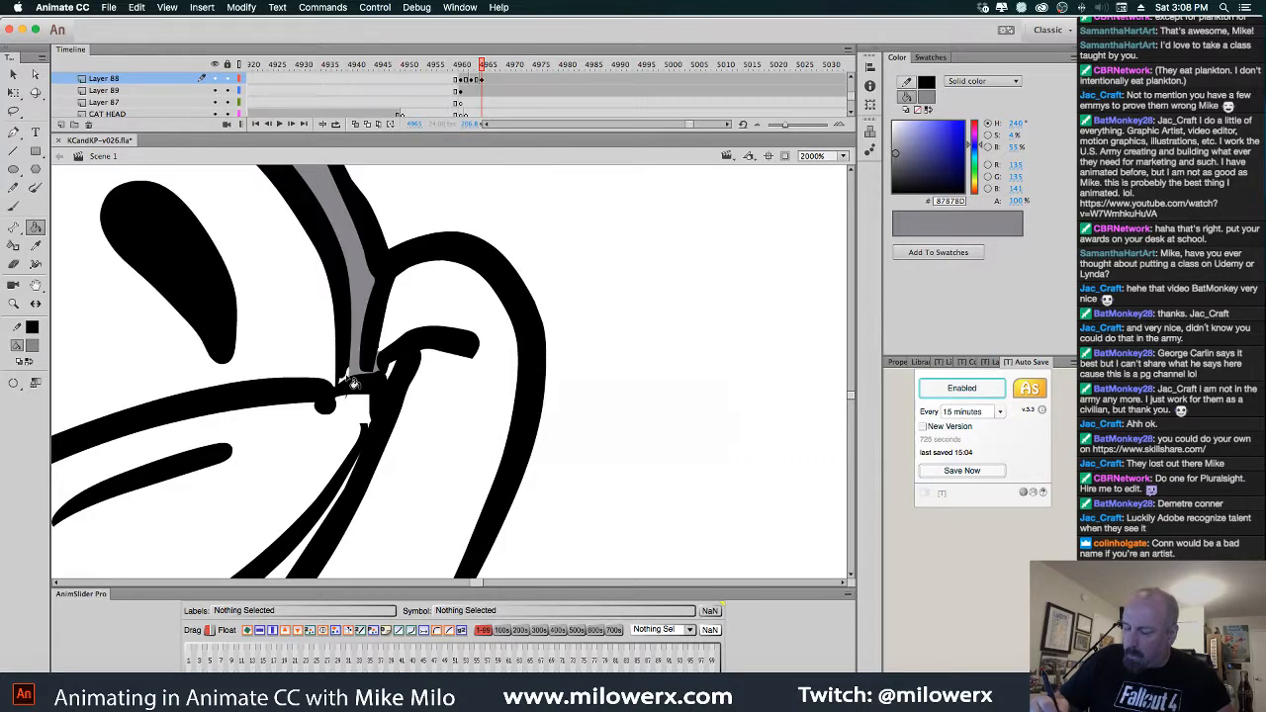
Set the fill colour to black and seal the gap at the right eye's corner
left_click(33, 345)
left_click(83, 378)
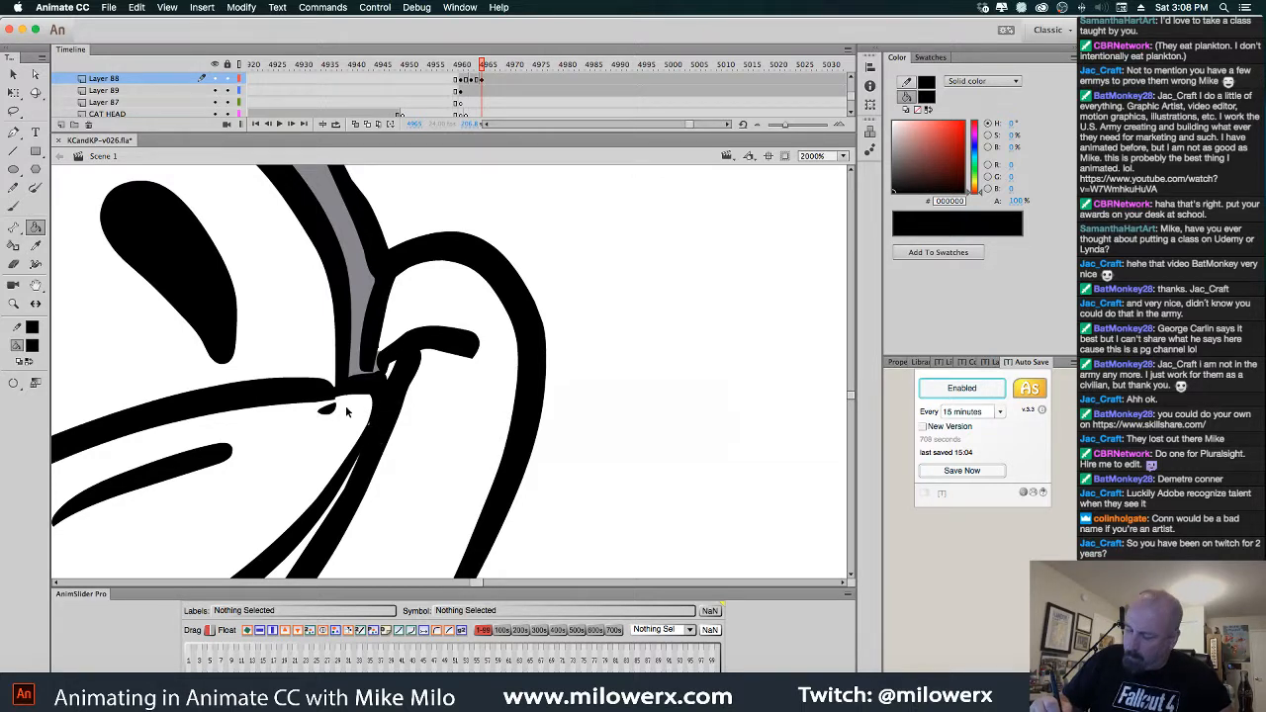
key("v")
left_click(330, 409)
left_click(389, 374)
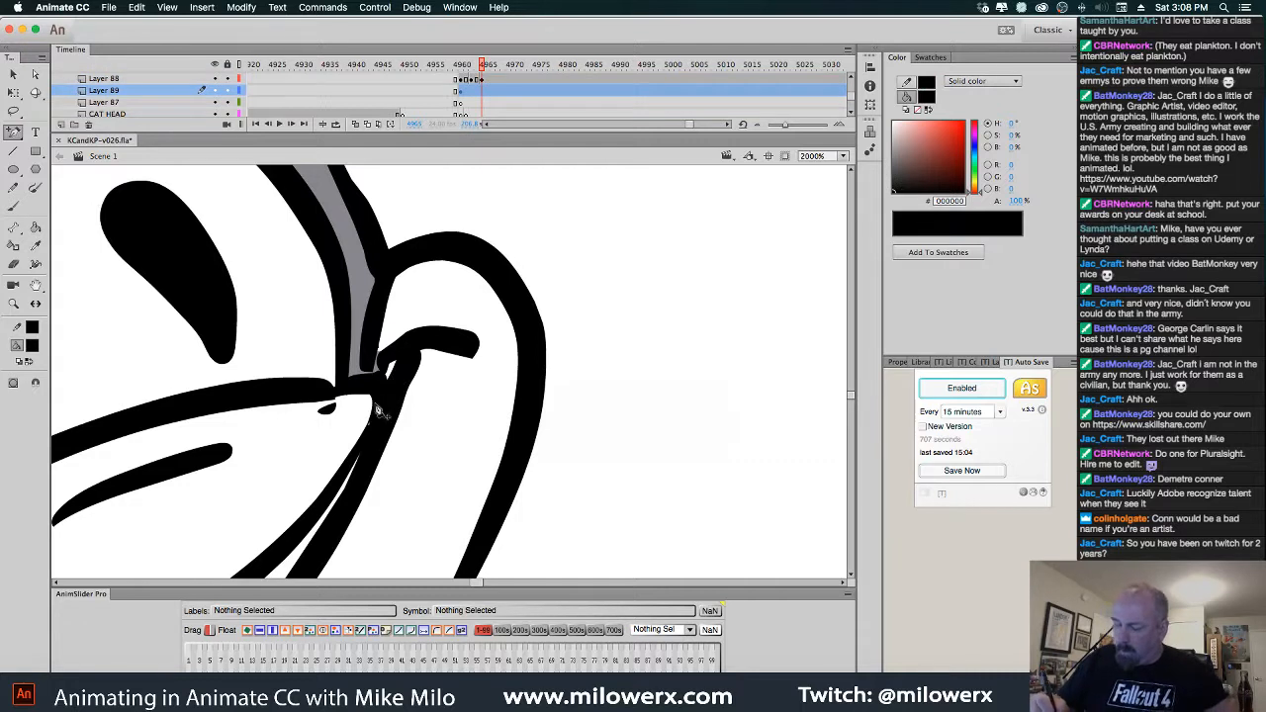
left_click(331, 412)
key("=")
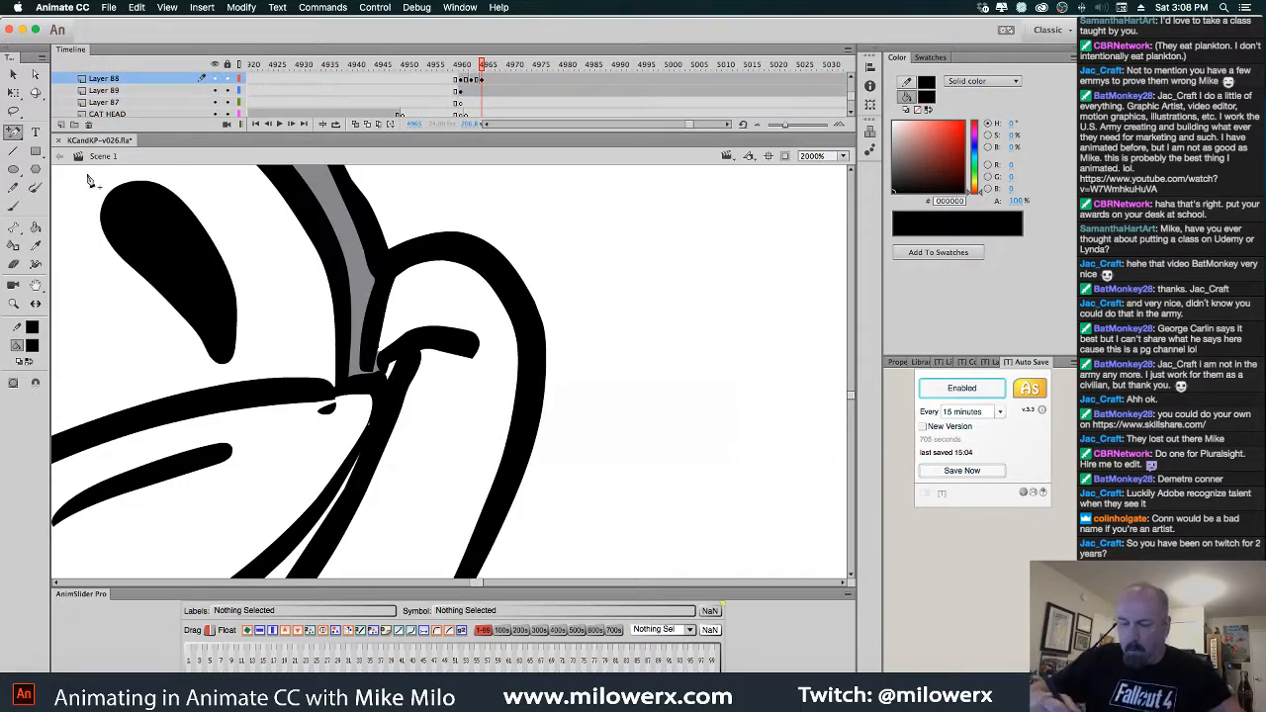
Select and delete the stray black speck beside the gap, then zoom out to 250%
key("v")
left_click(333, 412)
key("Delete")
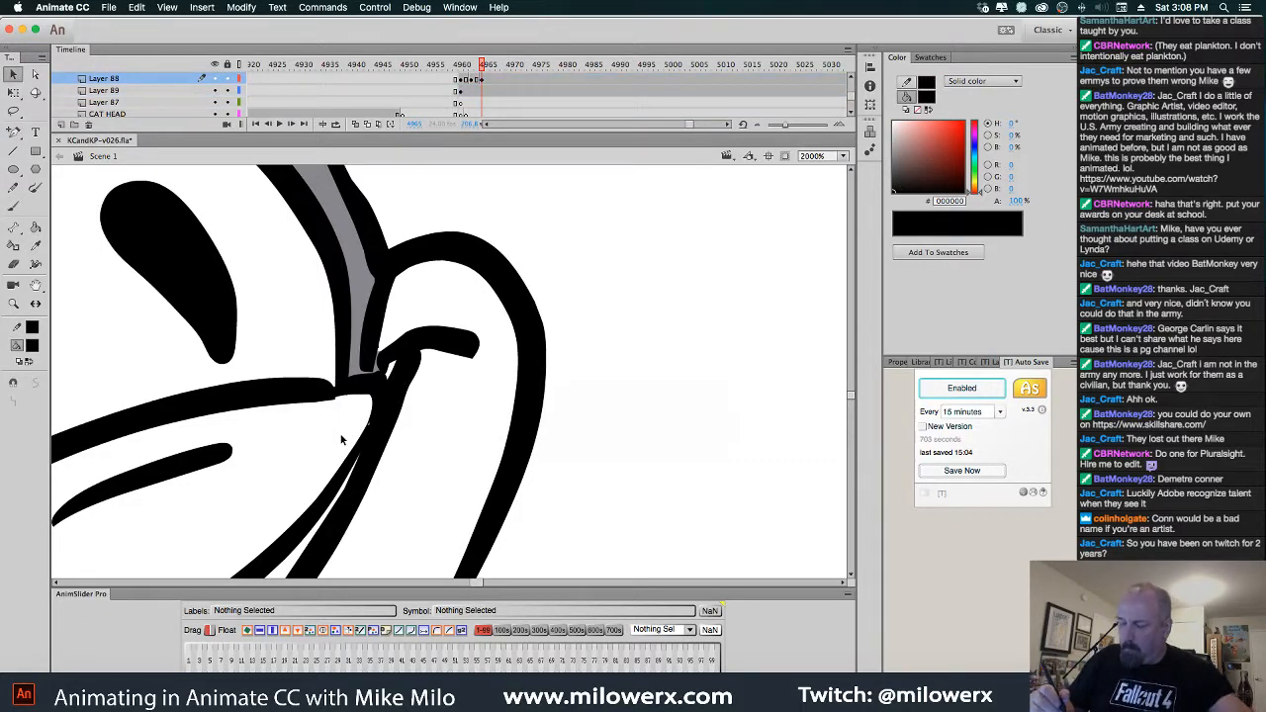
left_click(412, 370, "alt+super")
left_click(416, 372, "alt+super")
left_click(432, 373, "alt+super")
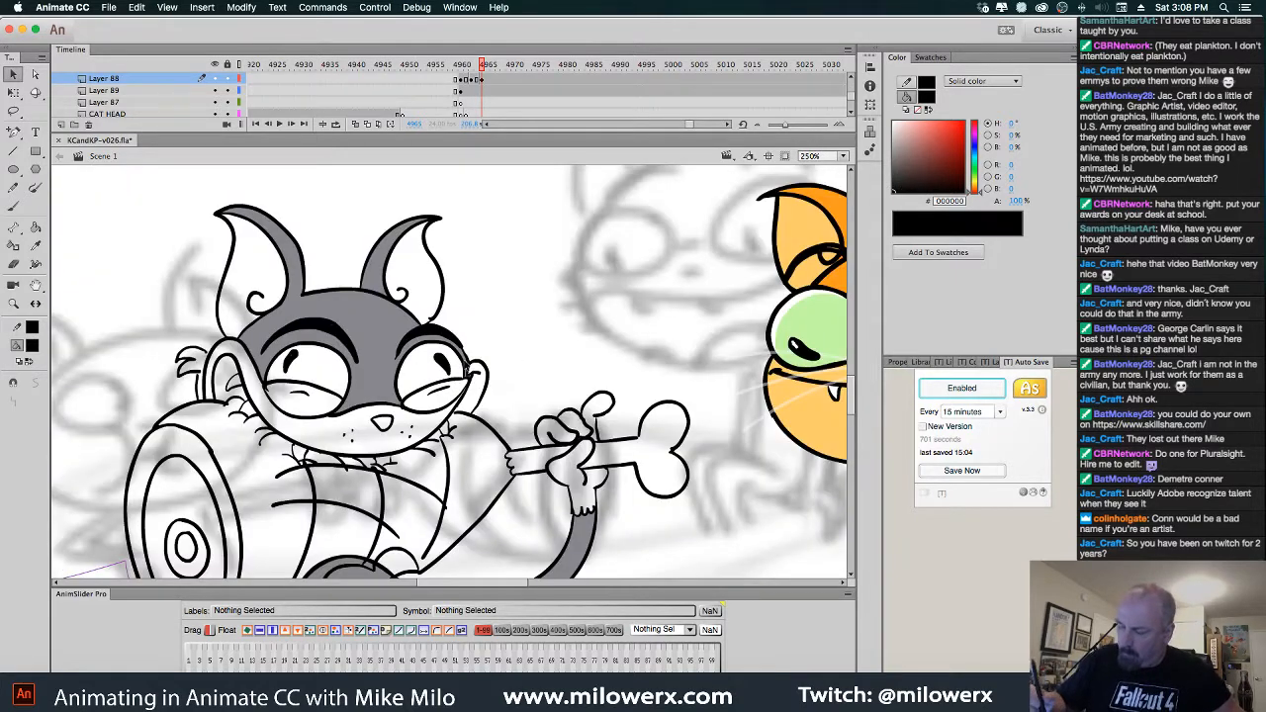
Step back and forth through the frames to review the cat and ham poses
left_click_drag(519, 372, 494, 345)
key("comma")
key("comma")
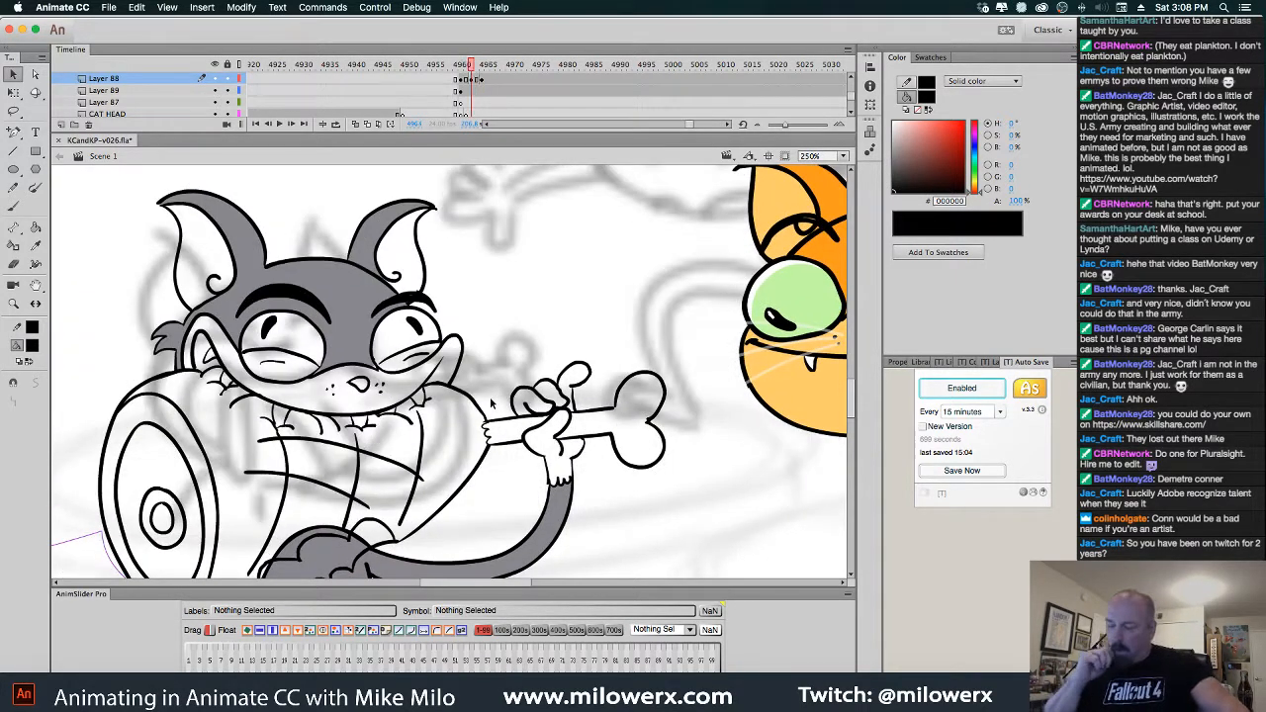
key("period")
key("period")
key("period")
key("period")
key("period")
key("period")
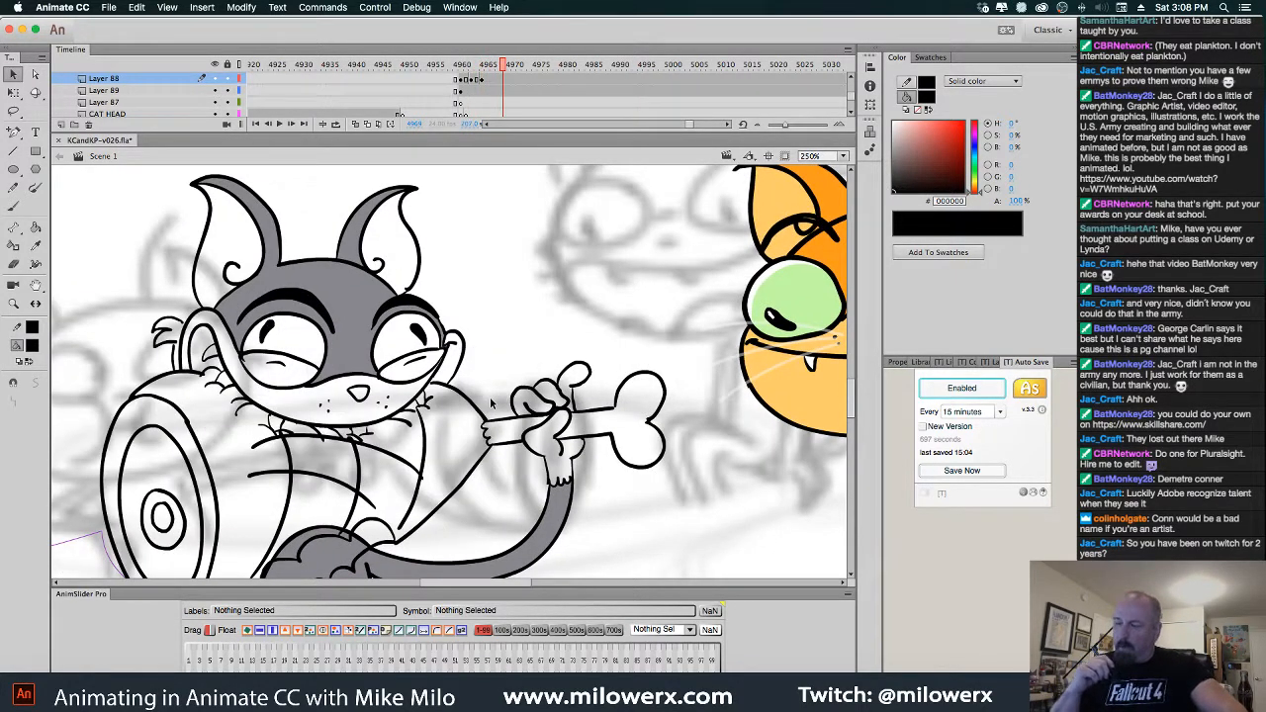
key("comma")
key("comma")
key("comma")
key("comma")
key("comma")
key("comma")
key("comma")
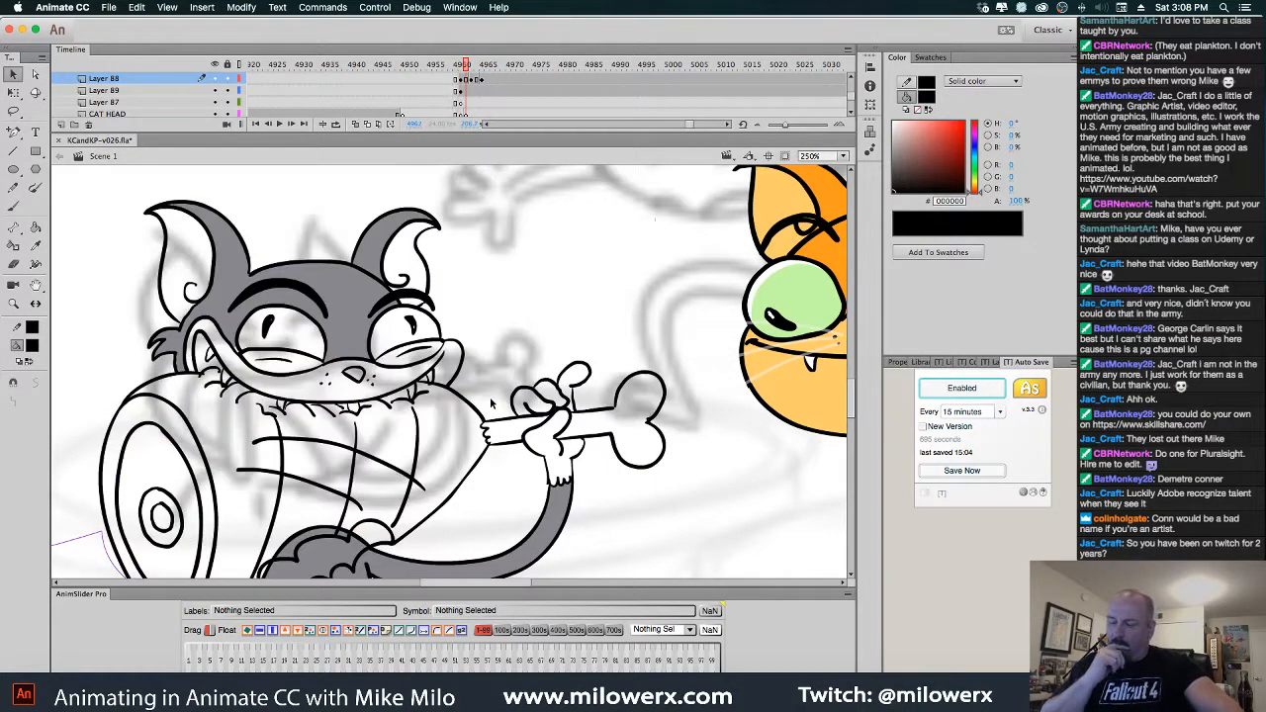
key("comma")
key("comma")
key("period")
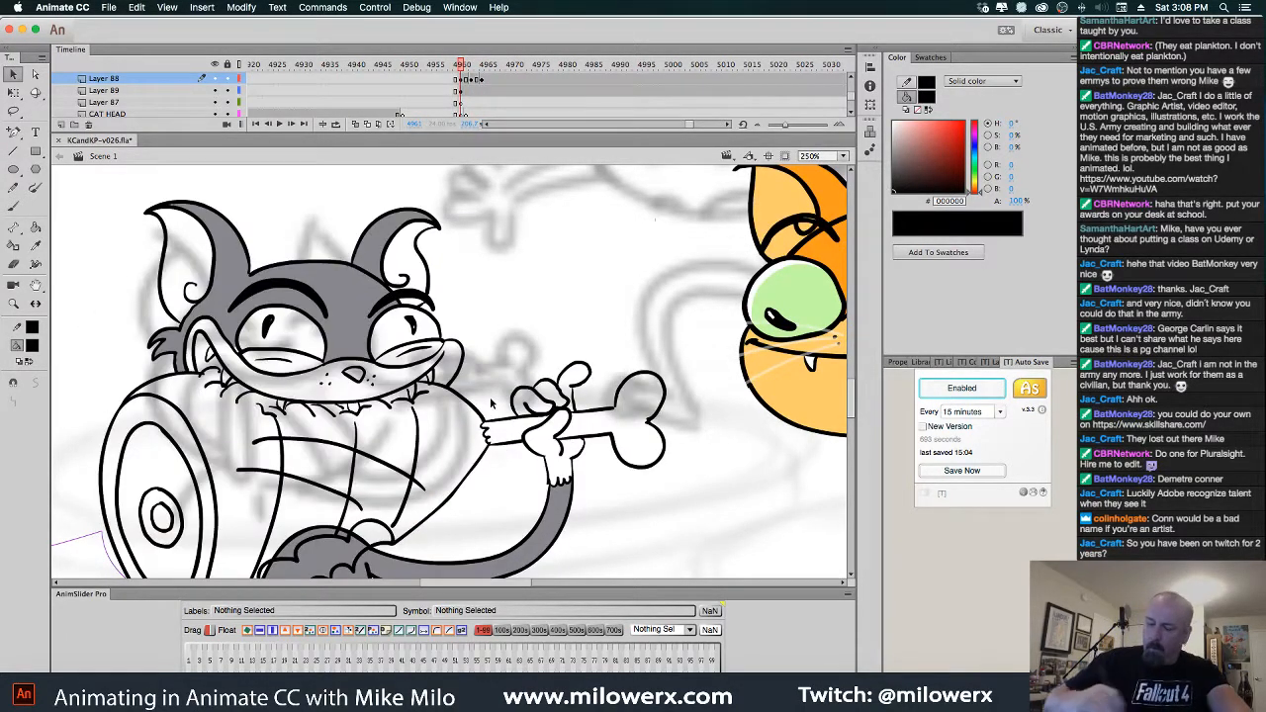
Fill the muzzle, both inner ears and the sliver under the right eyebrow with lavender #AFAFCE
left_click(33, 348)
left_click(111, 479)
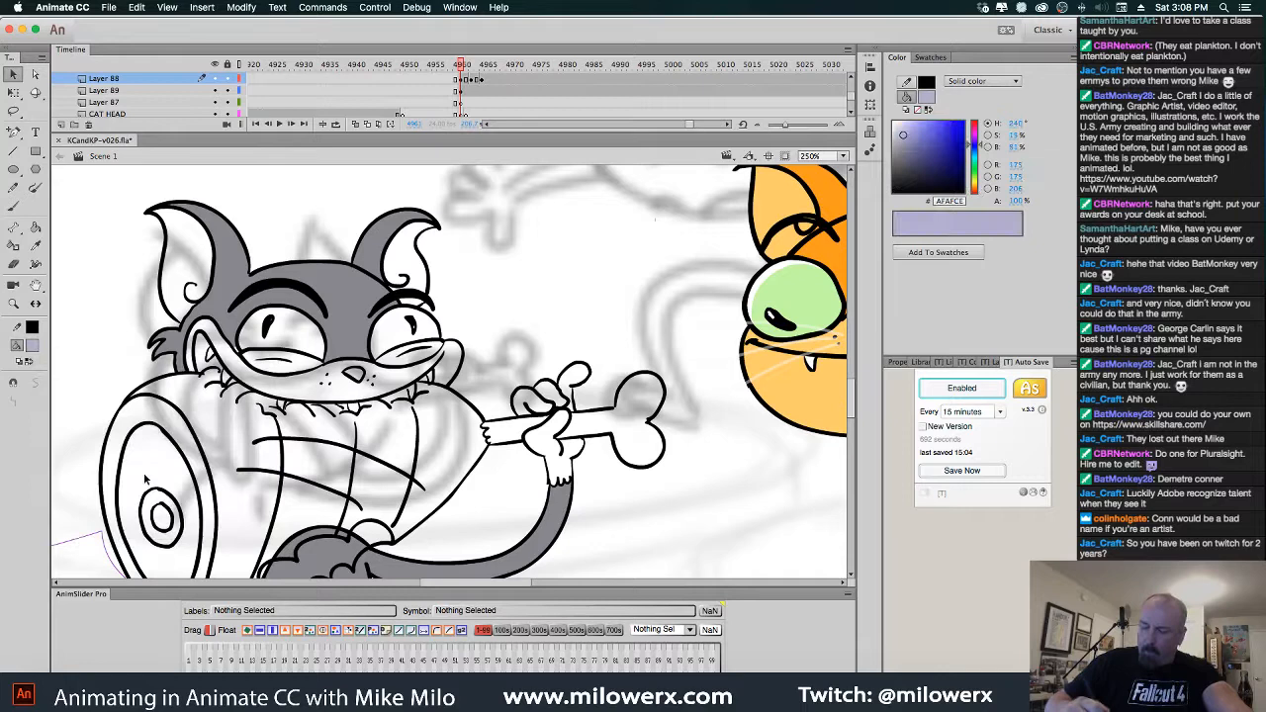
left_click(34, 228)
left_click(308, 402)
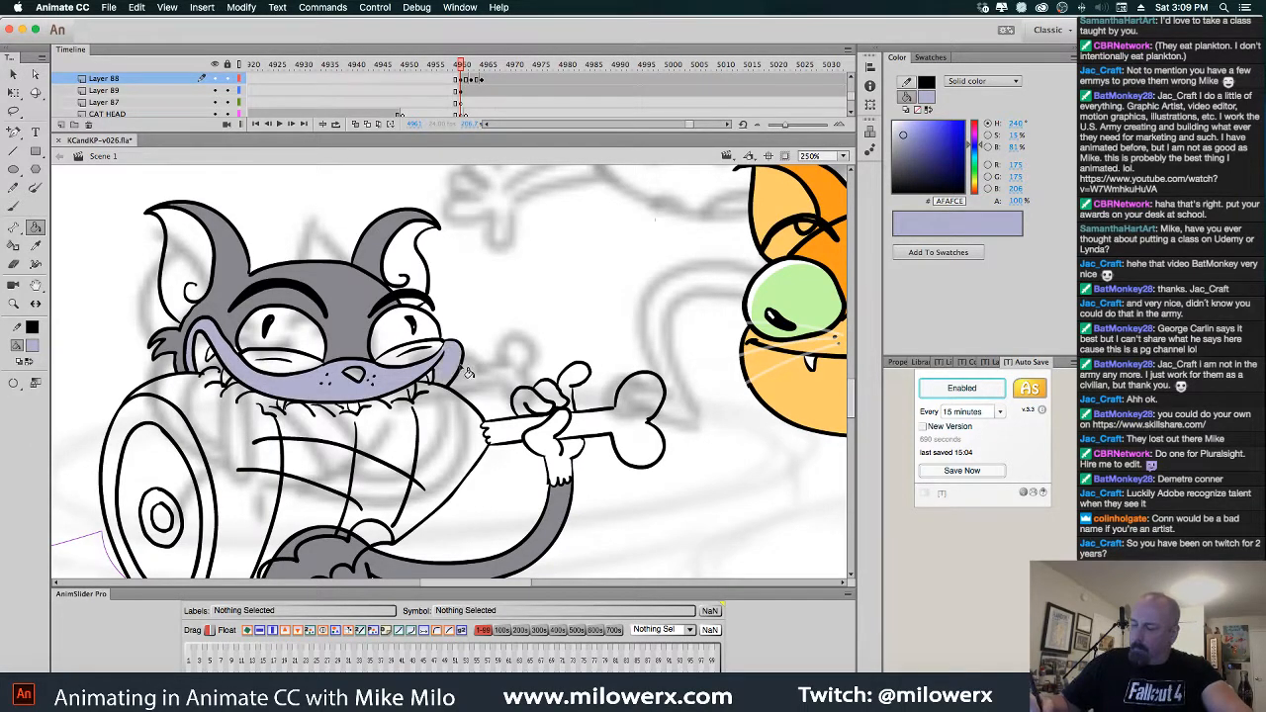
left_click(417, 261)
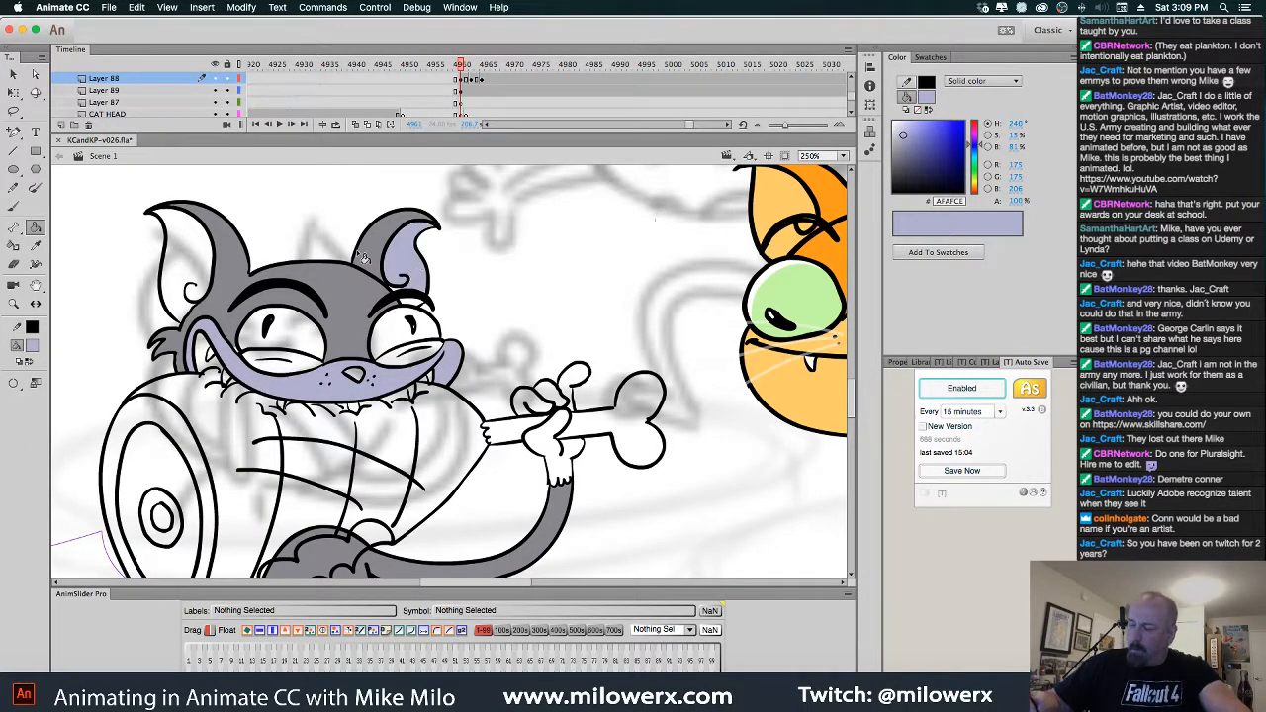
left_click(206, 263)
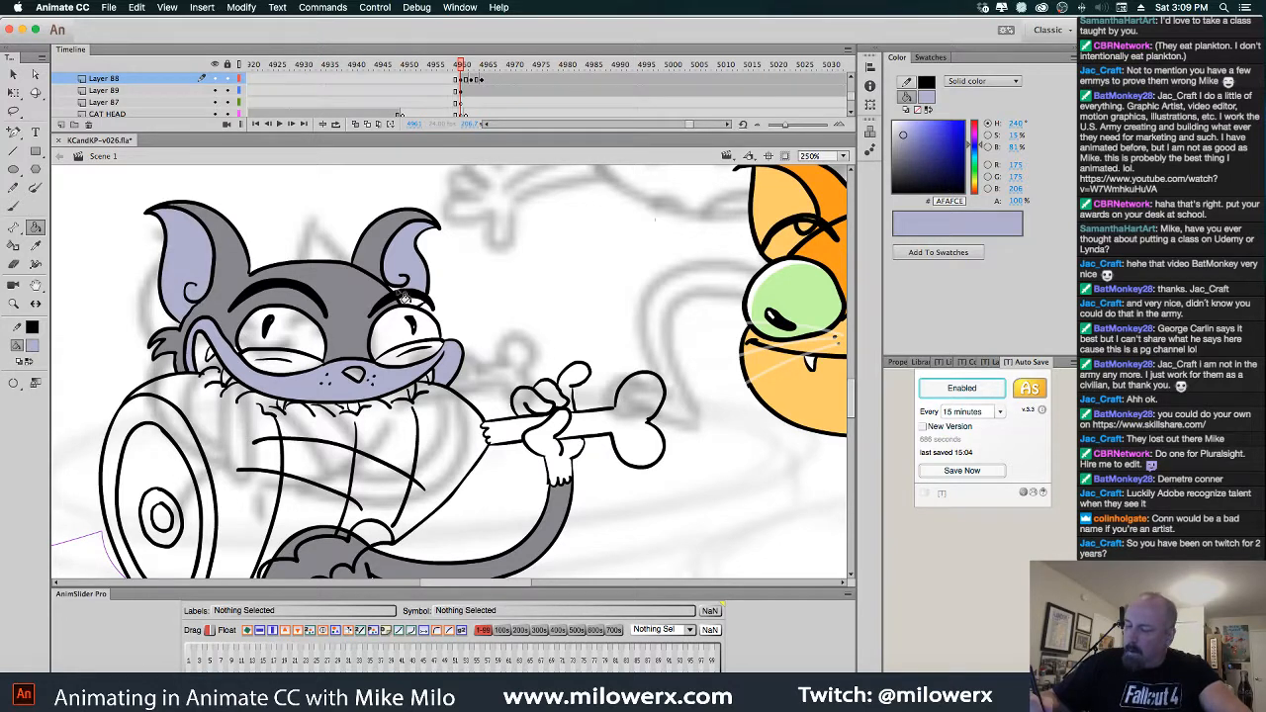
left_click(417, 307)
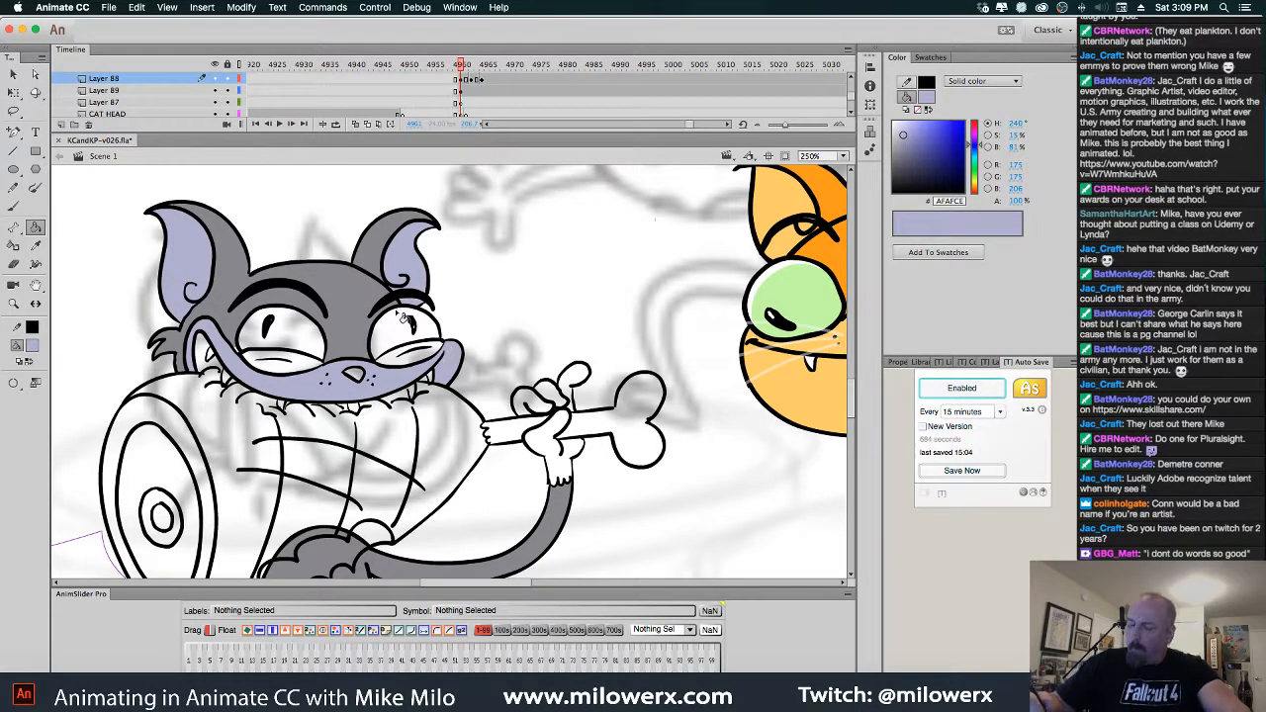
Sample the cat's grey as the fill colour while comparing the neighbouring coloured frames
key("comma")
key("period")
left_click(36, 346)
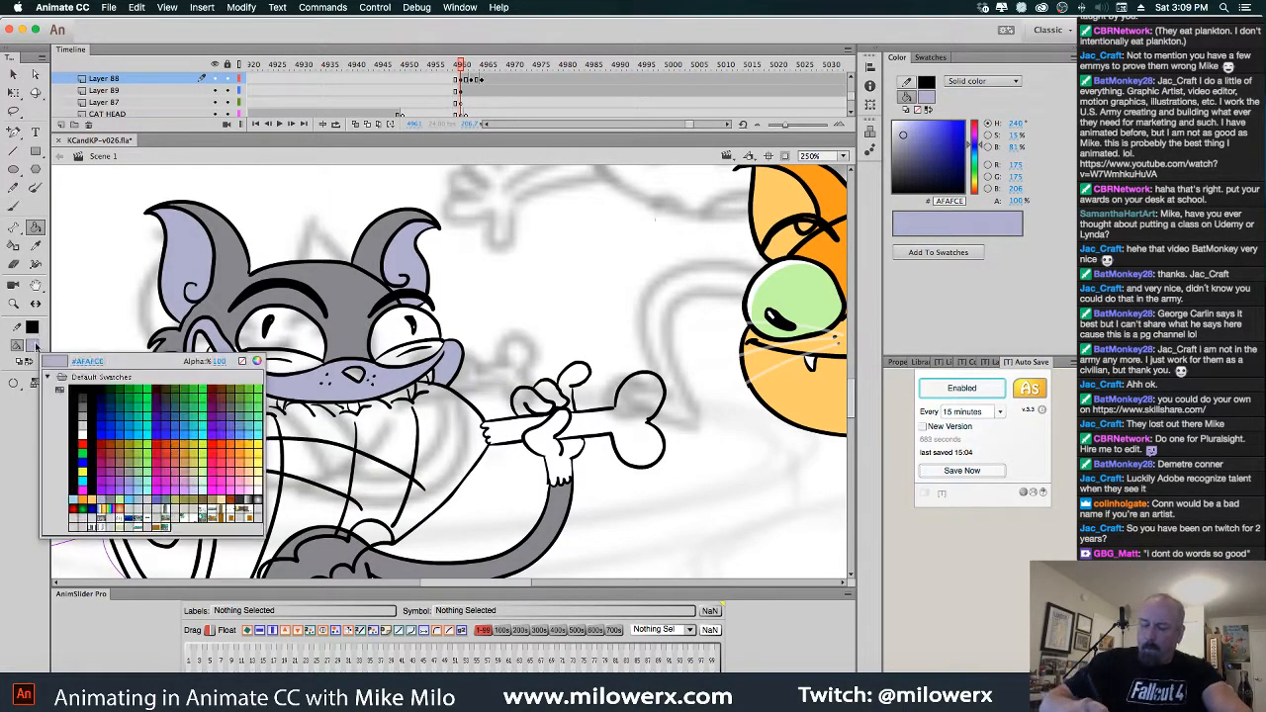
left_click(226, 313)
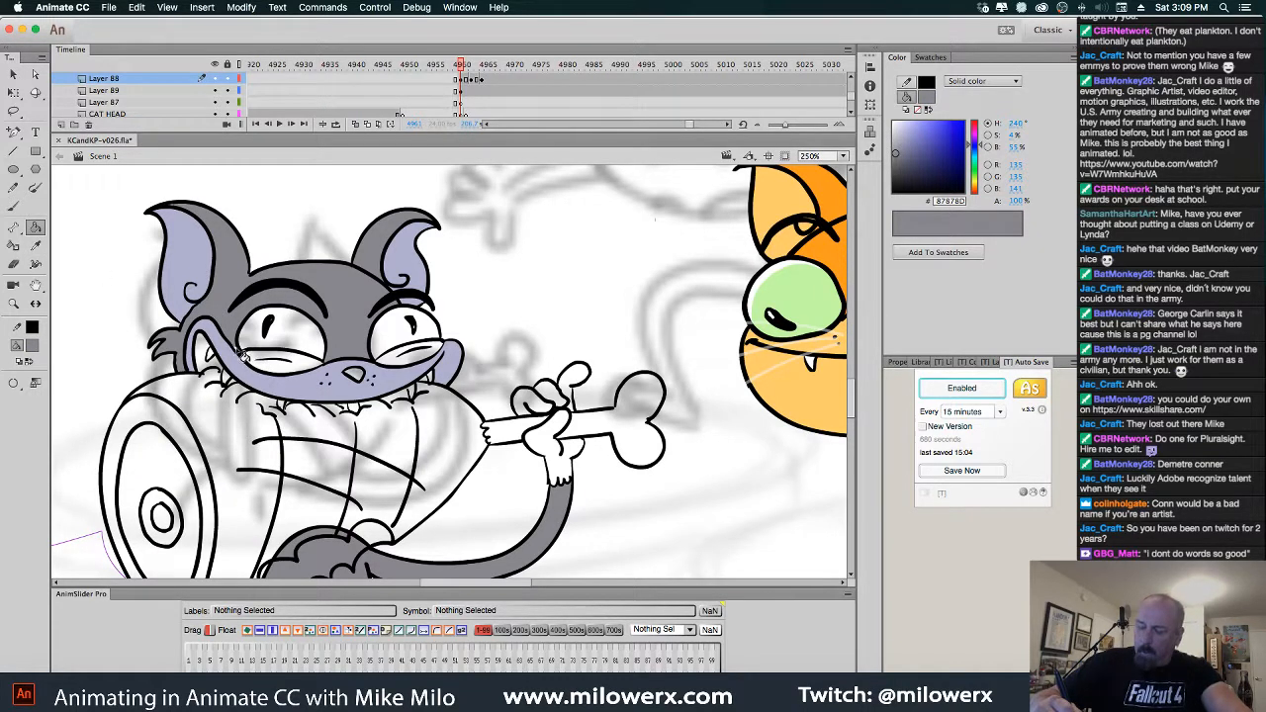
key("comma")
key("period")
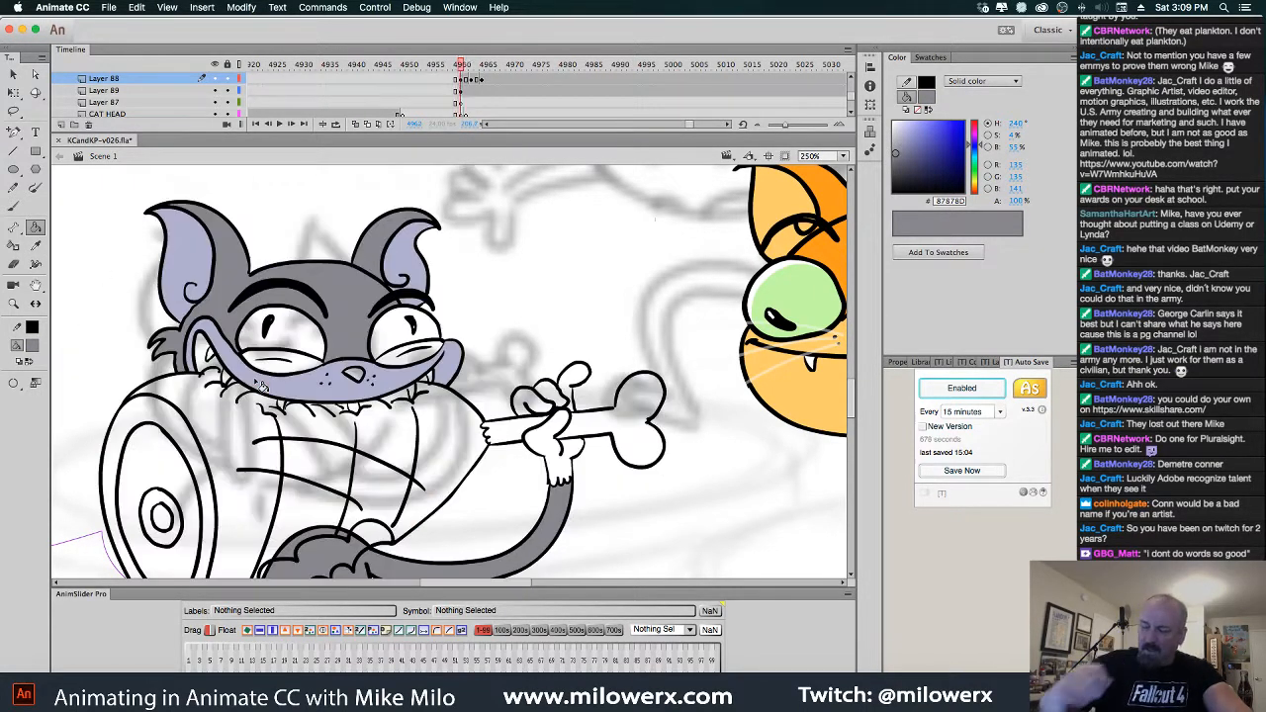
key("period")
key("comma")
key("comma")
left_click(36, 346)
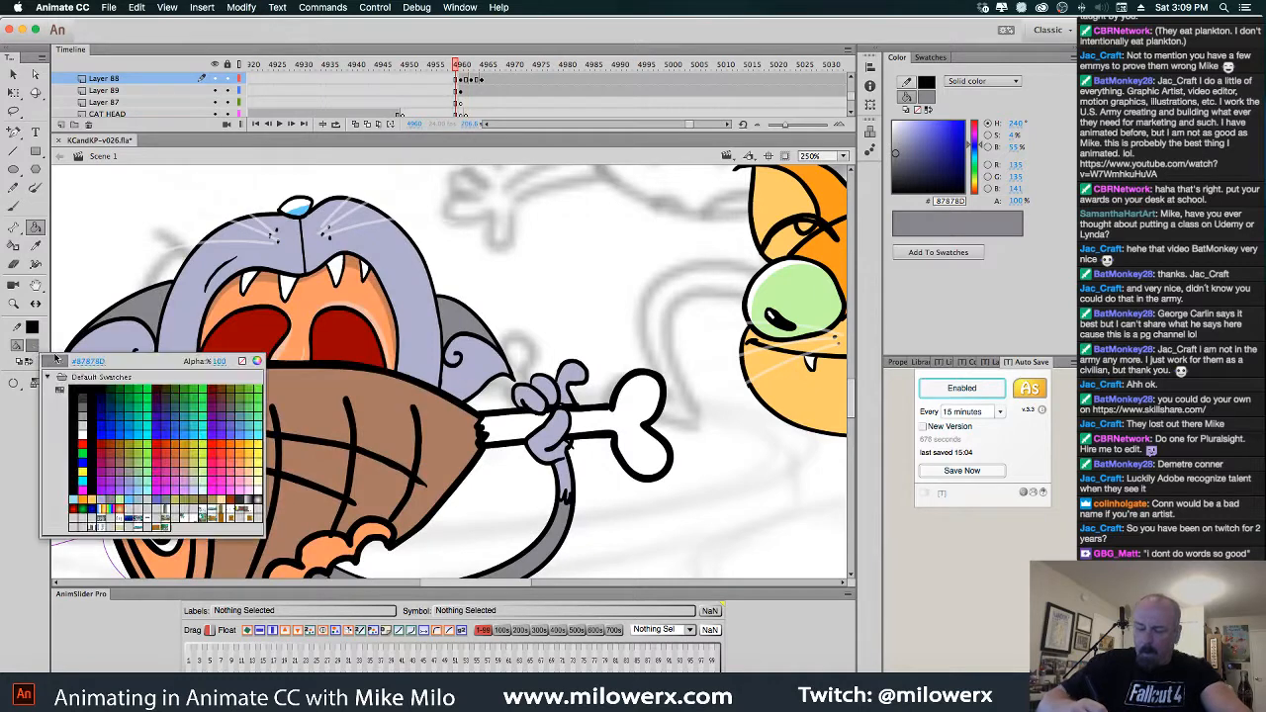
Fill both eyes light green #C3F99E on the next three cat drawings
left_click(121, 492)
key("period")
left_click(299, 345)
left_click(400, 342)
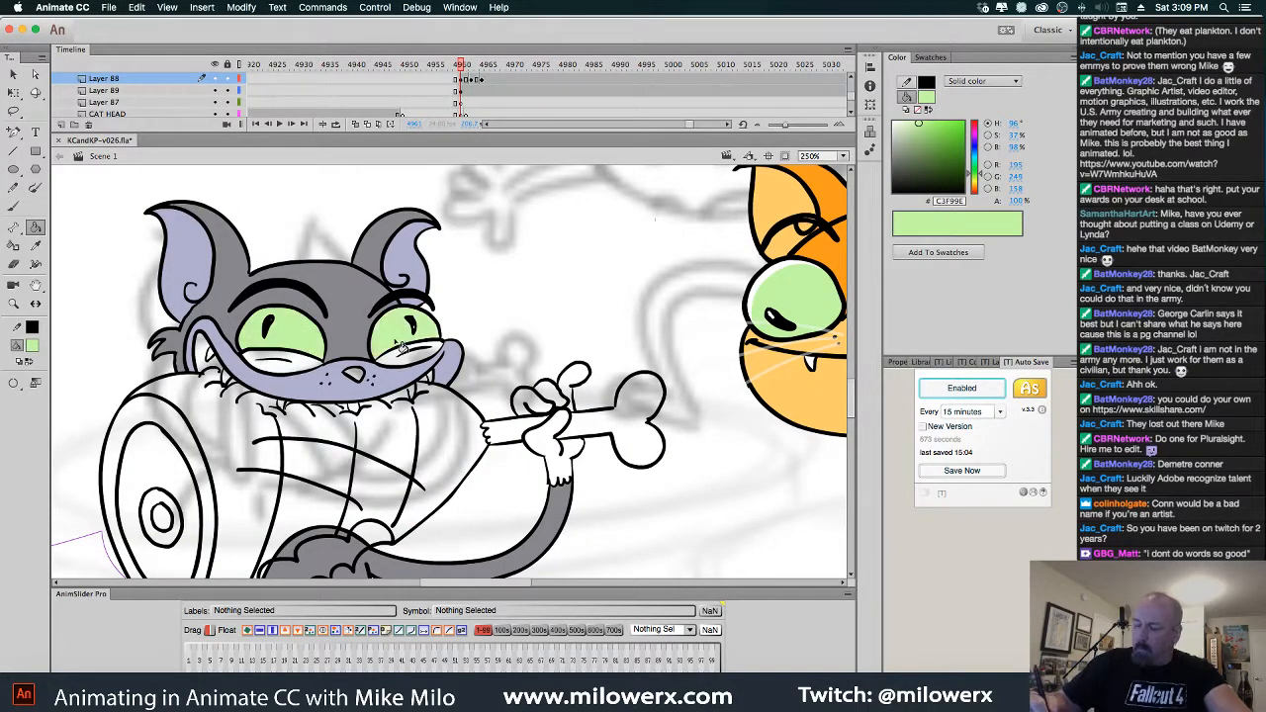
key("period")
left_click(401, 341)
left_click(321, 354)
key("period")
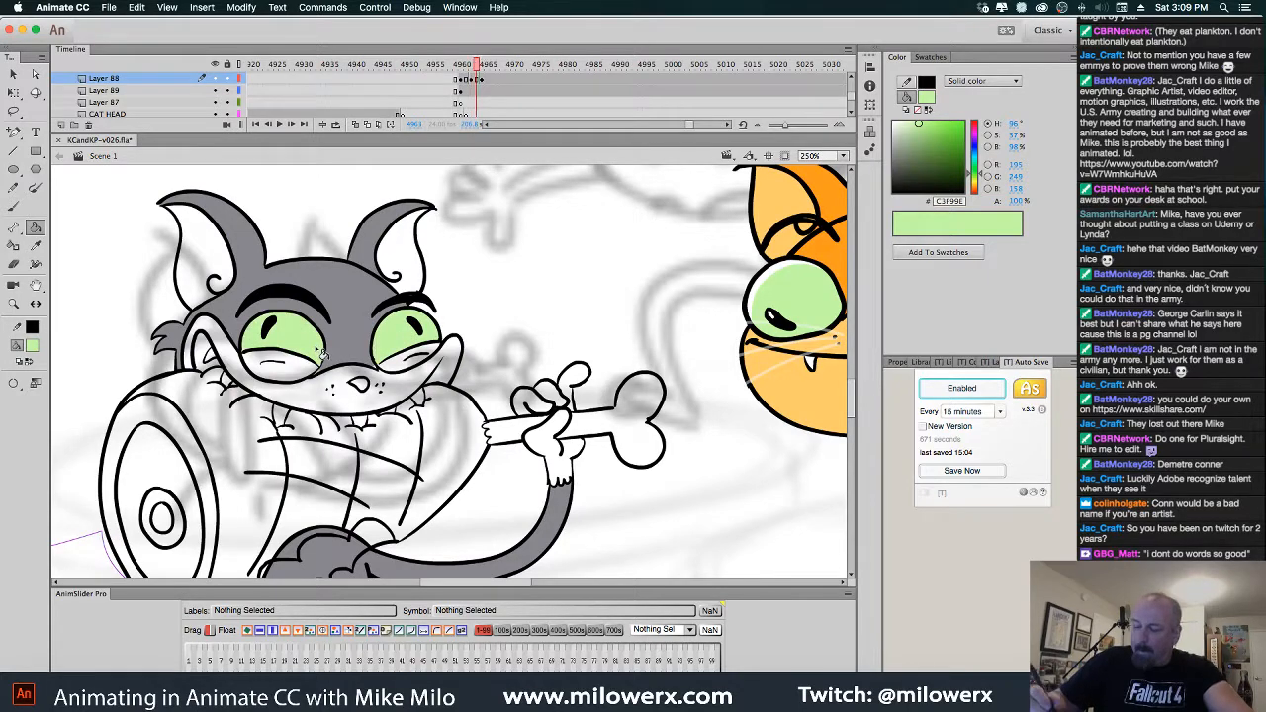
left_click(402, 352)
left_click(329, 353)
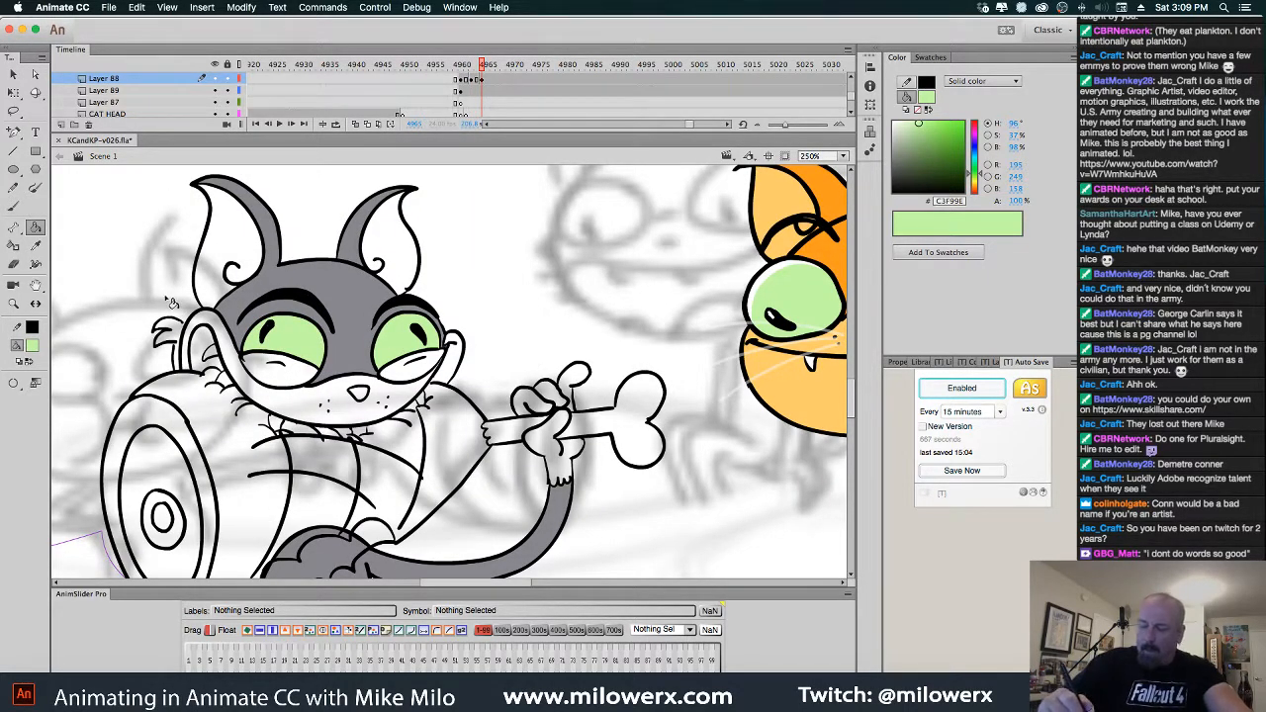
Fill the muzzles and inner ears lavender on the next two cat drawings
key("comma")
key("comma")
key("comma")
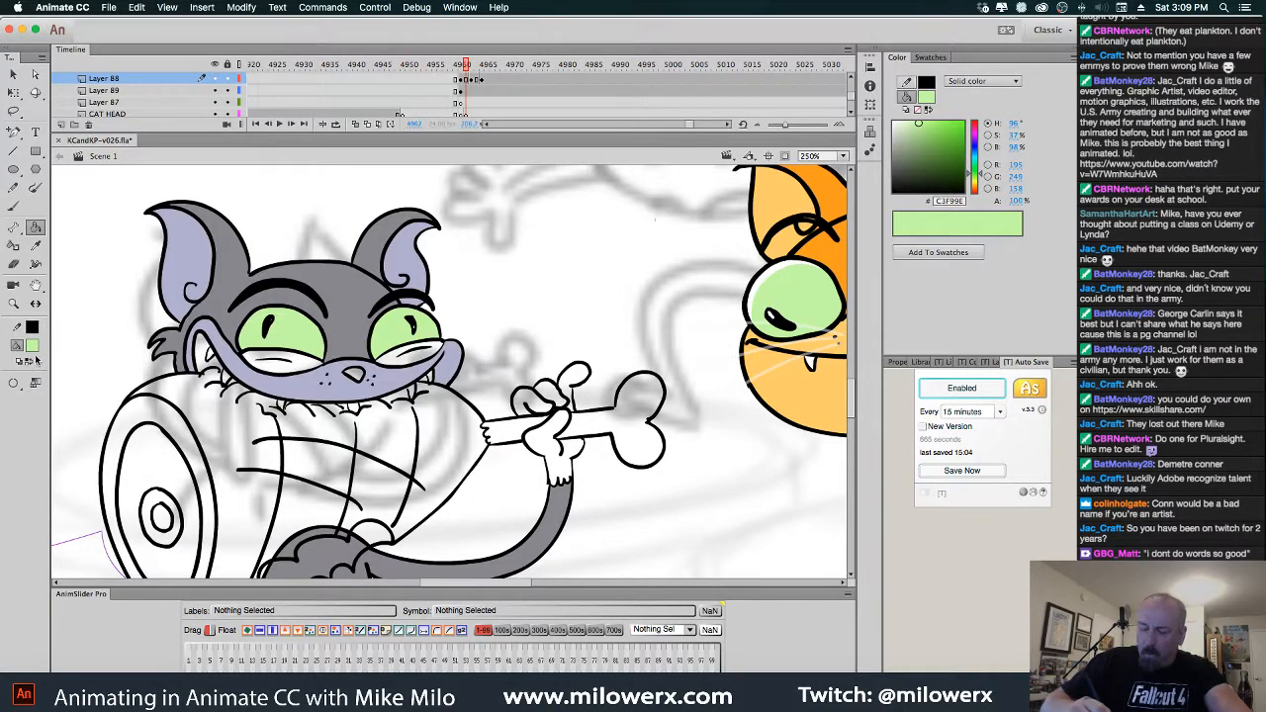
left_click(34, 347)
left_click(107, 494)
key("period")
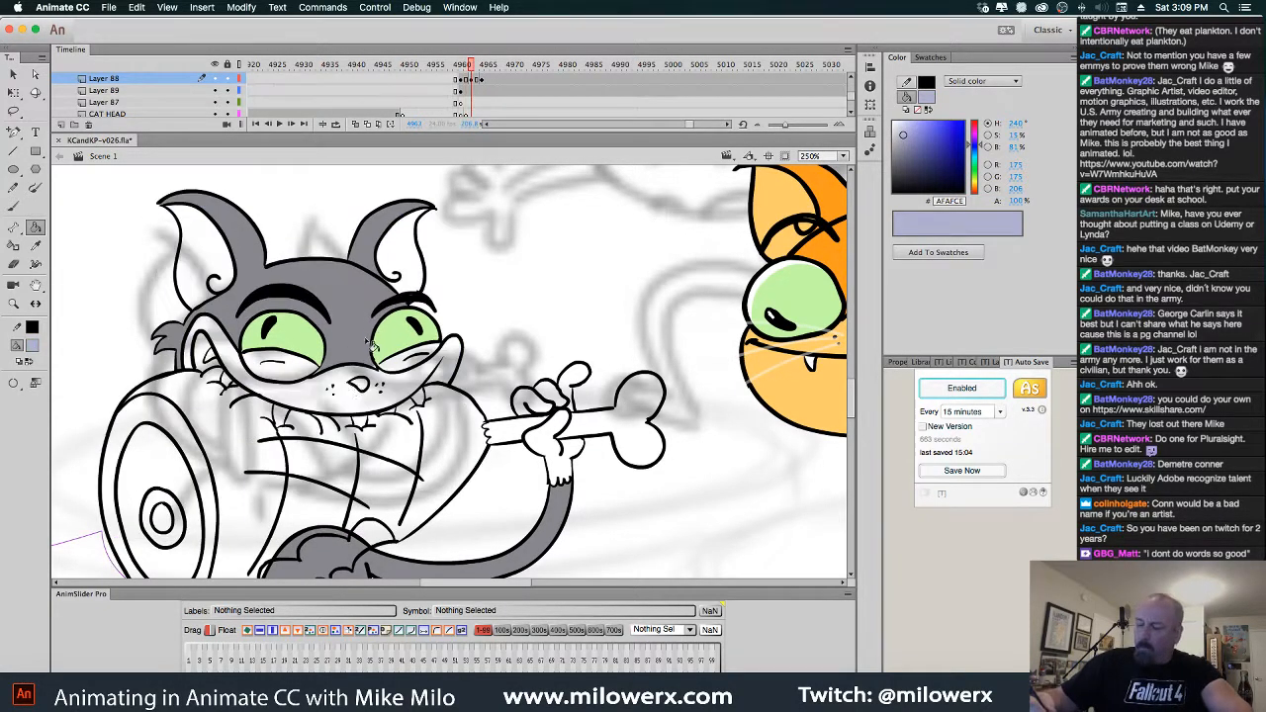
left_click(341, 400)
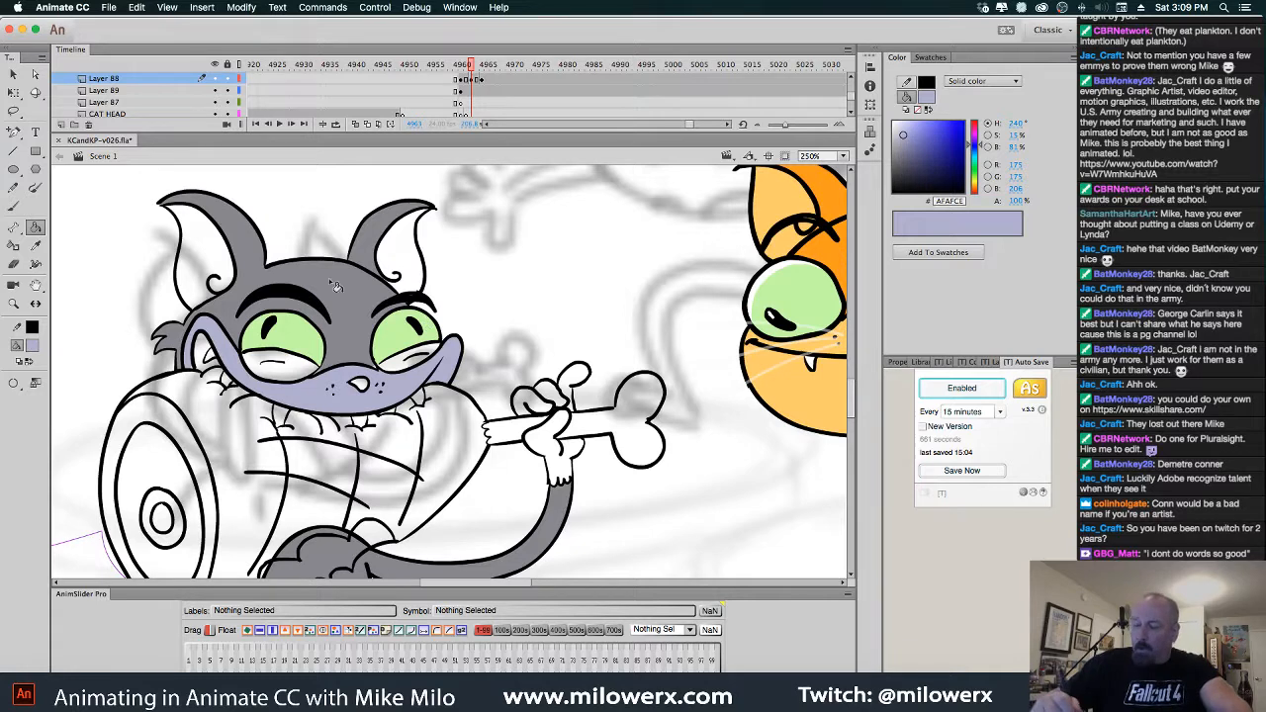
left_click(236, 255)
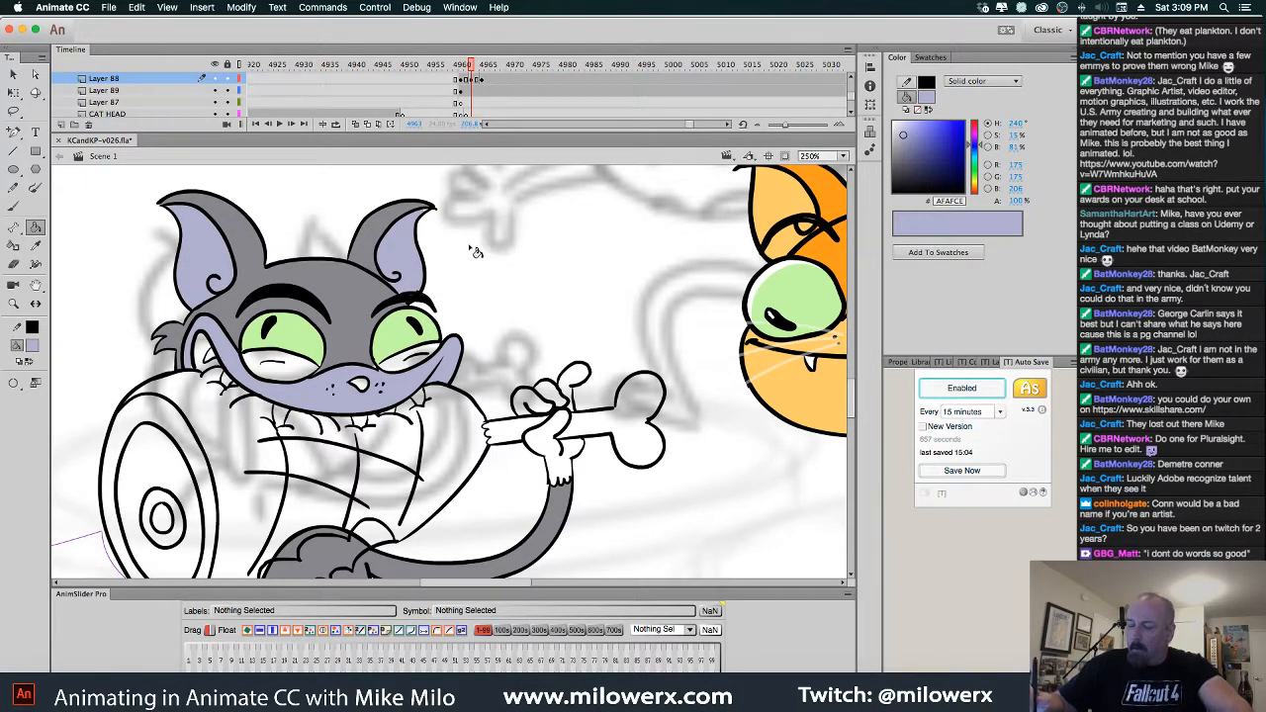
key("period")
left_click(403, 262)
left_click(269, 254)
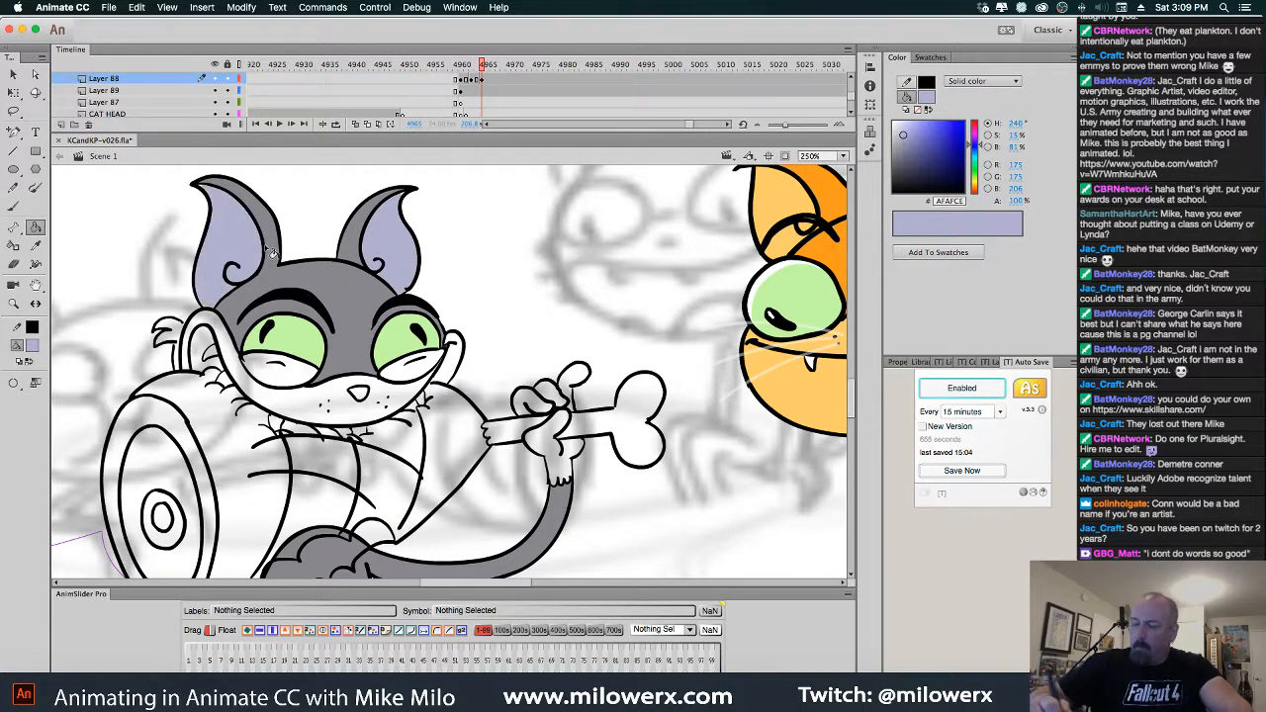
left_click(329, 414)
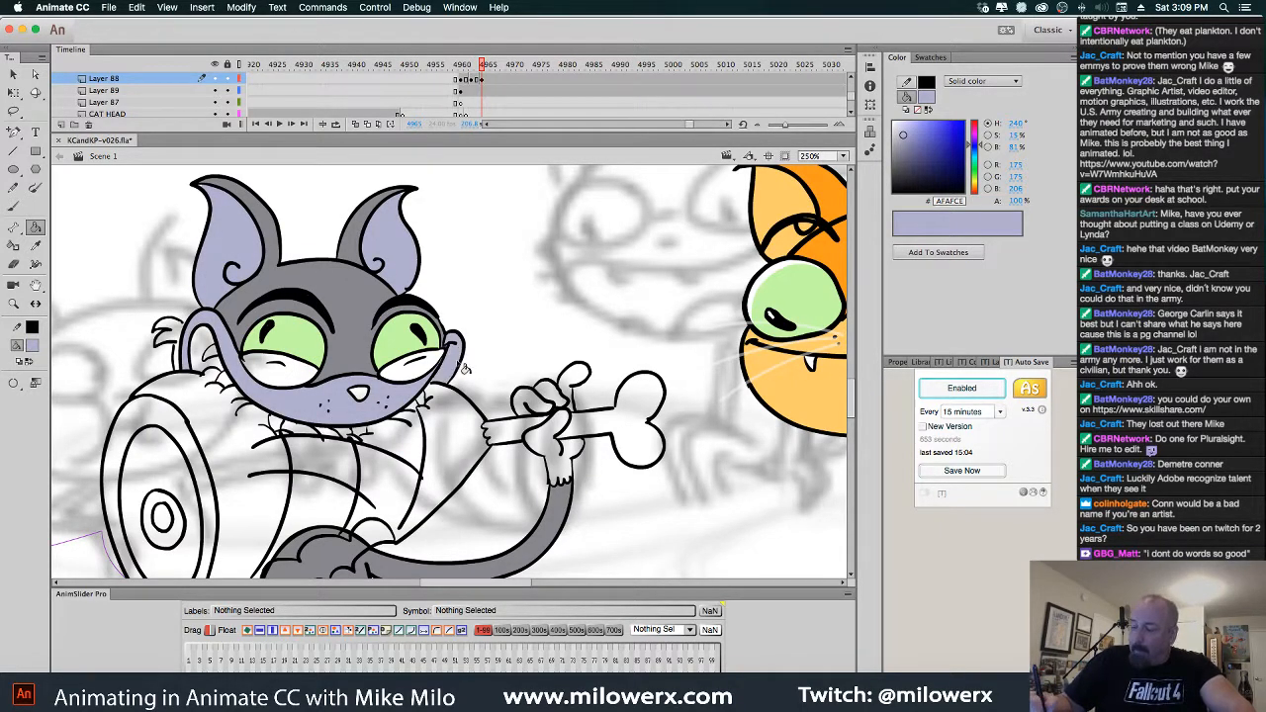
Step back and sample the cat's grey 878787 as the fill colour
key("comma")
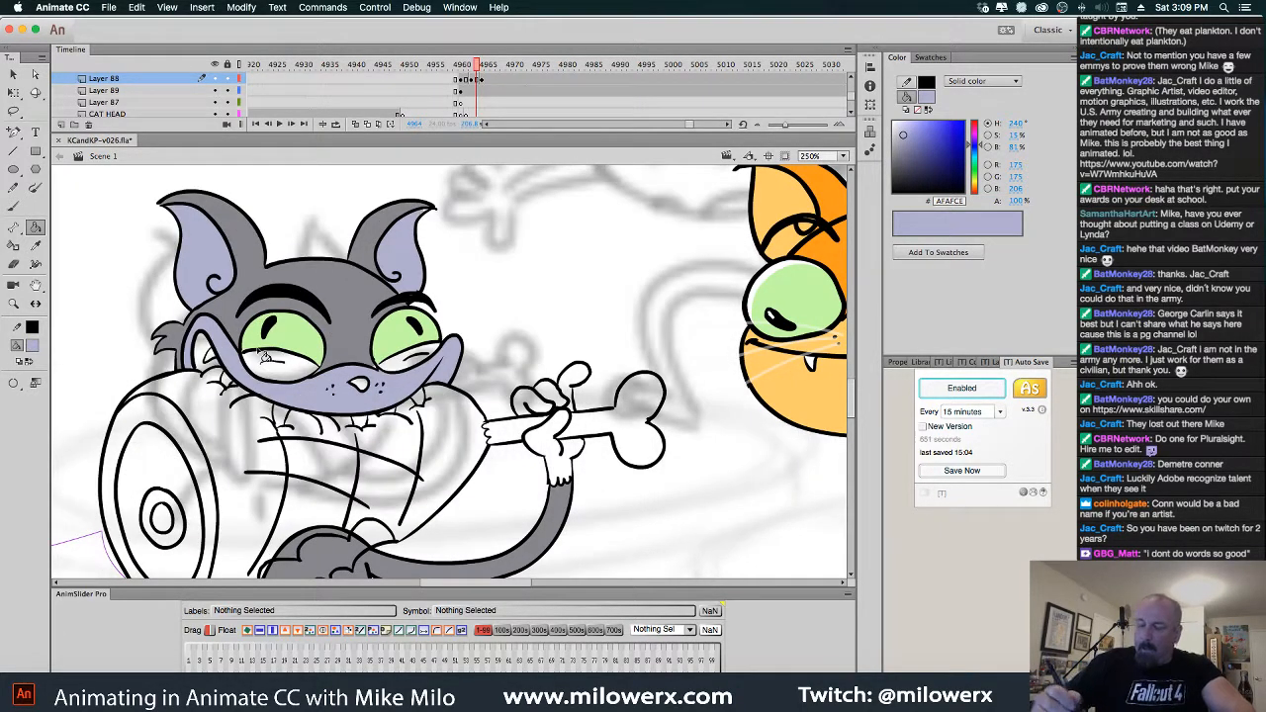
left_click(32, 349)
left_click(224, 309)
key("period")
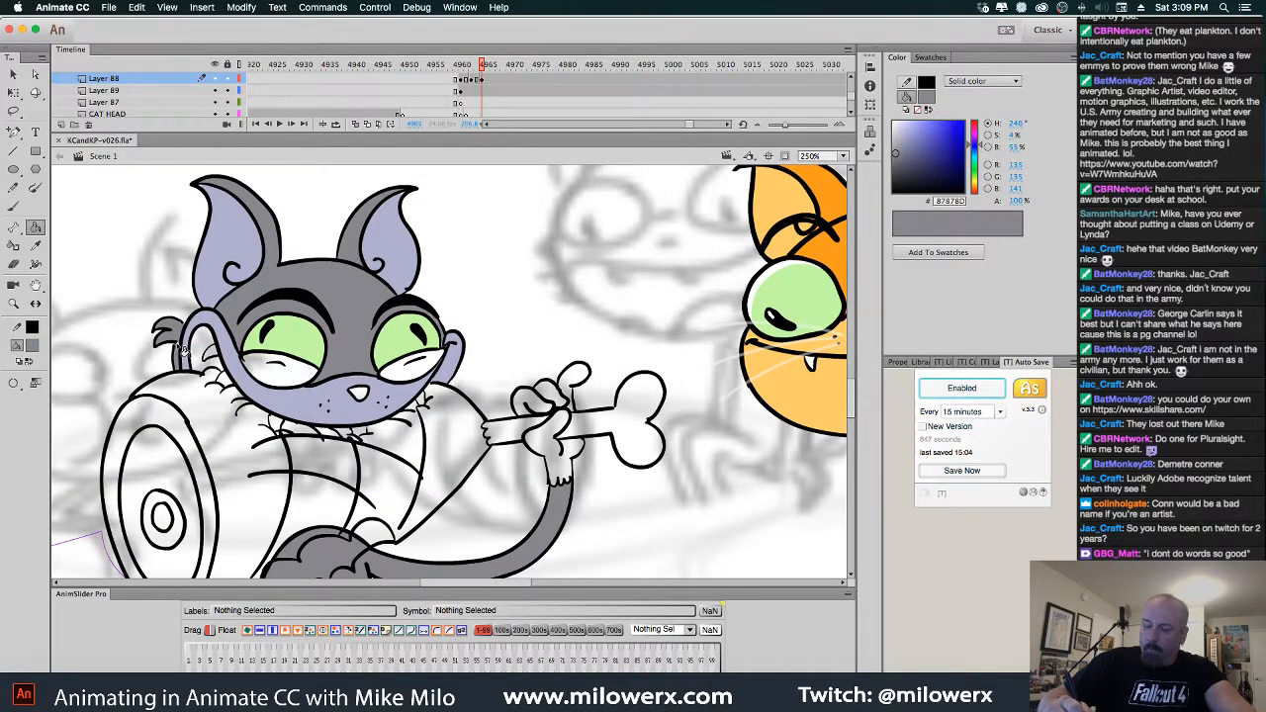
Zoom in on the left ear and fill the white sliver beside it with grey
left_click(33, 348)
left_click(82, 392)
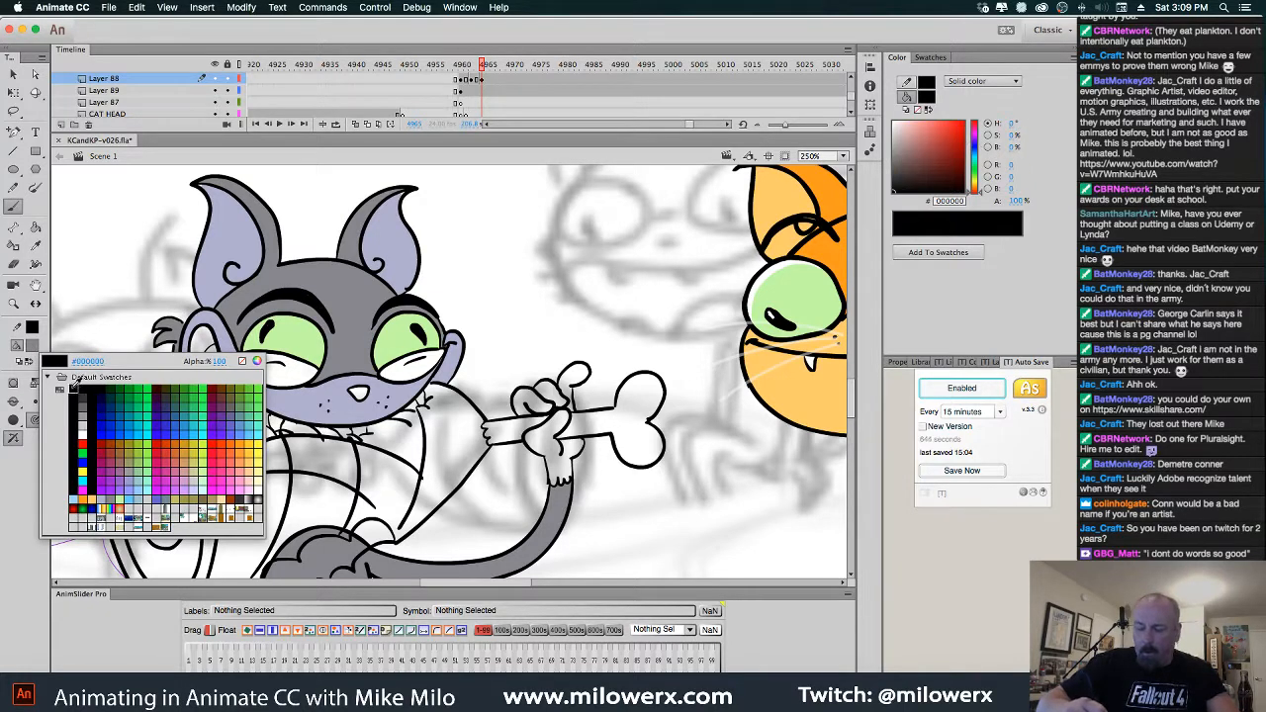
left_click(211, 306, "super")
left_click_drag(445, 386, 358, 422)
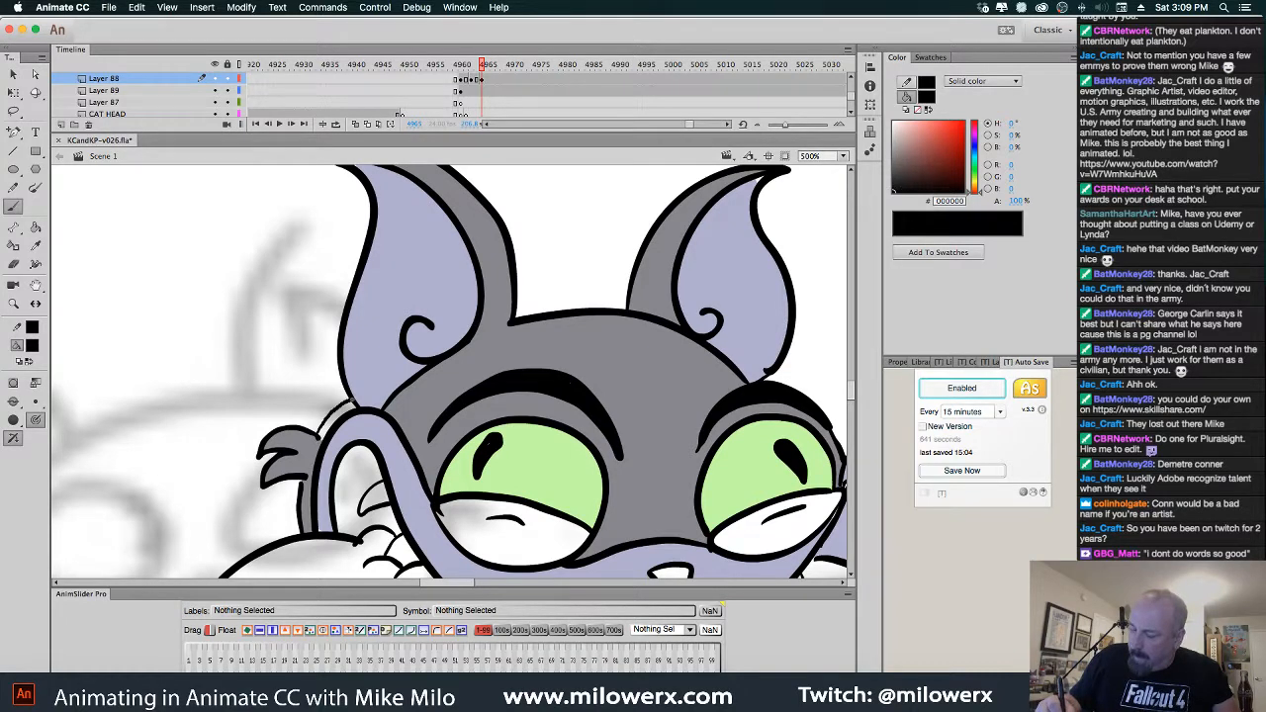
left_click(33, 346)
left_click(111, 500)
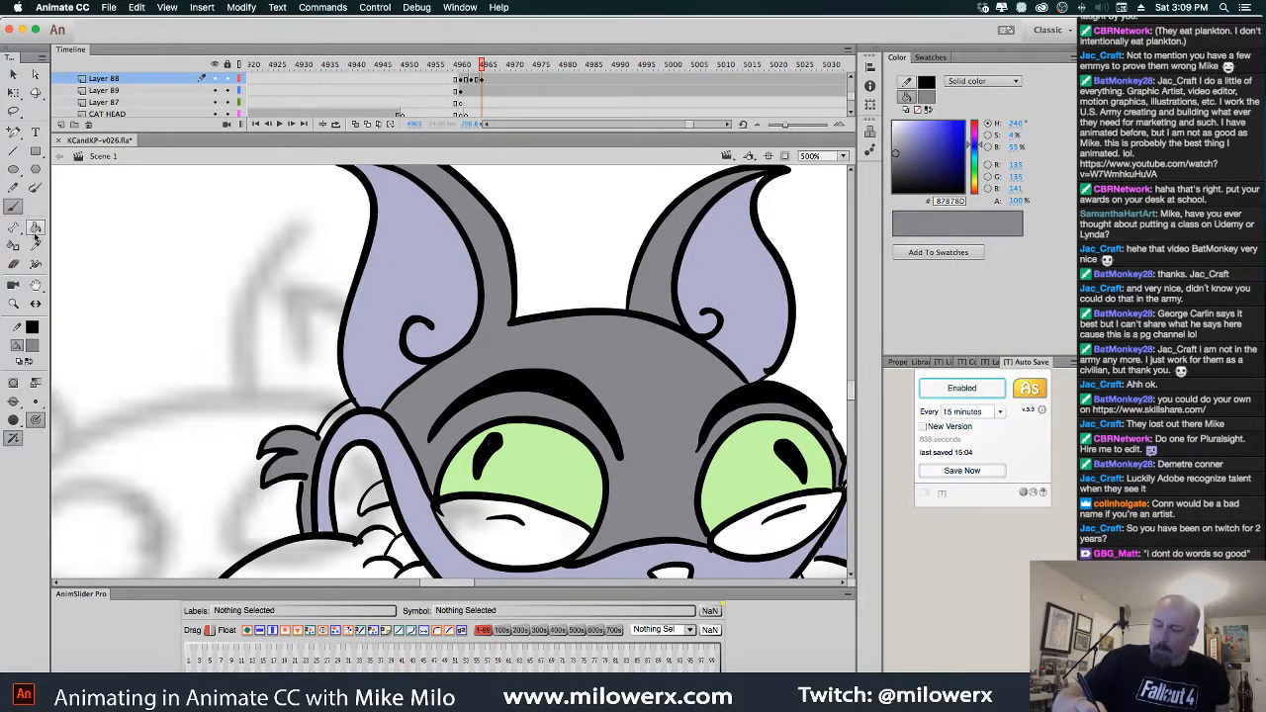
left_click(36, 229)
left_click(350, 409)
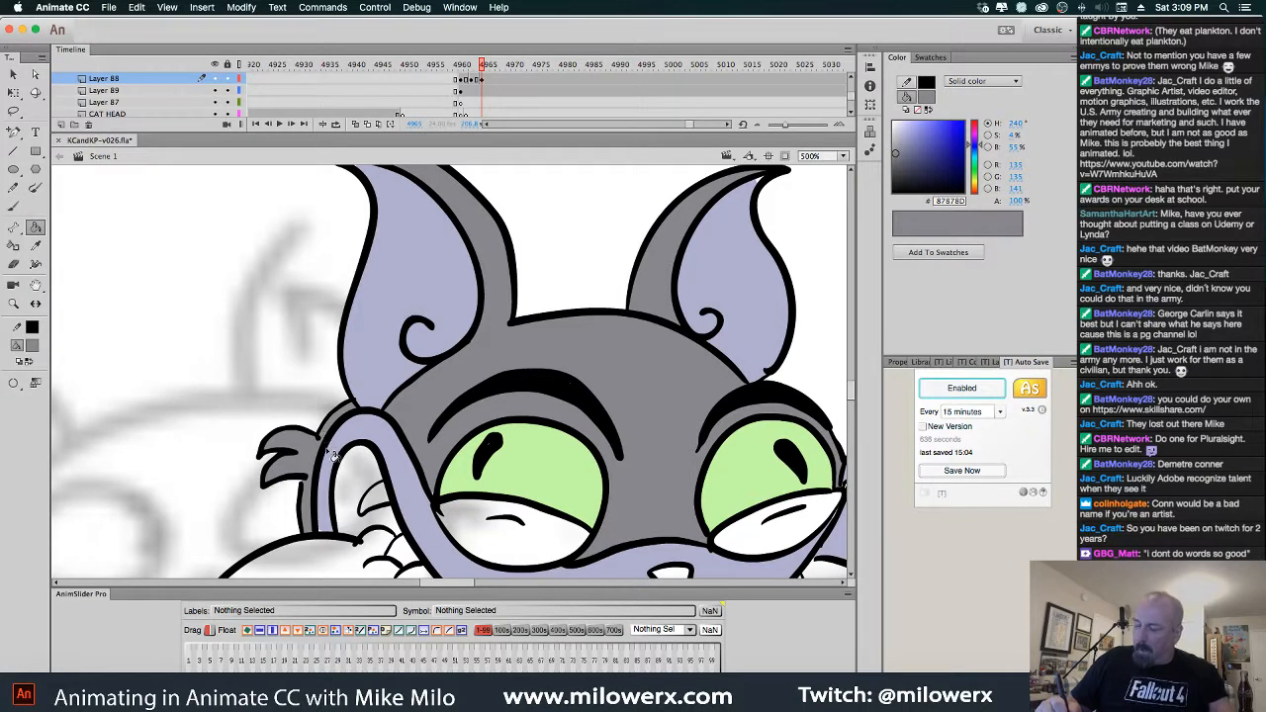
Zoom back out and fill the areas under both eyes with grey
left_click(485, 466, "alt+super")
left_click_drag(515, 487, 330, 507)
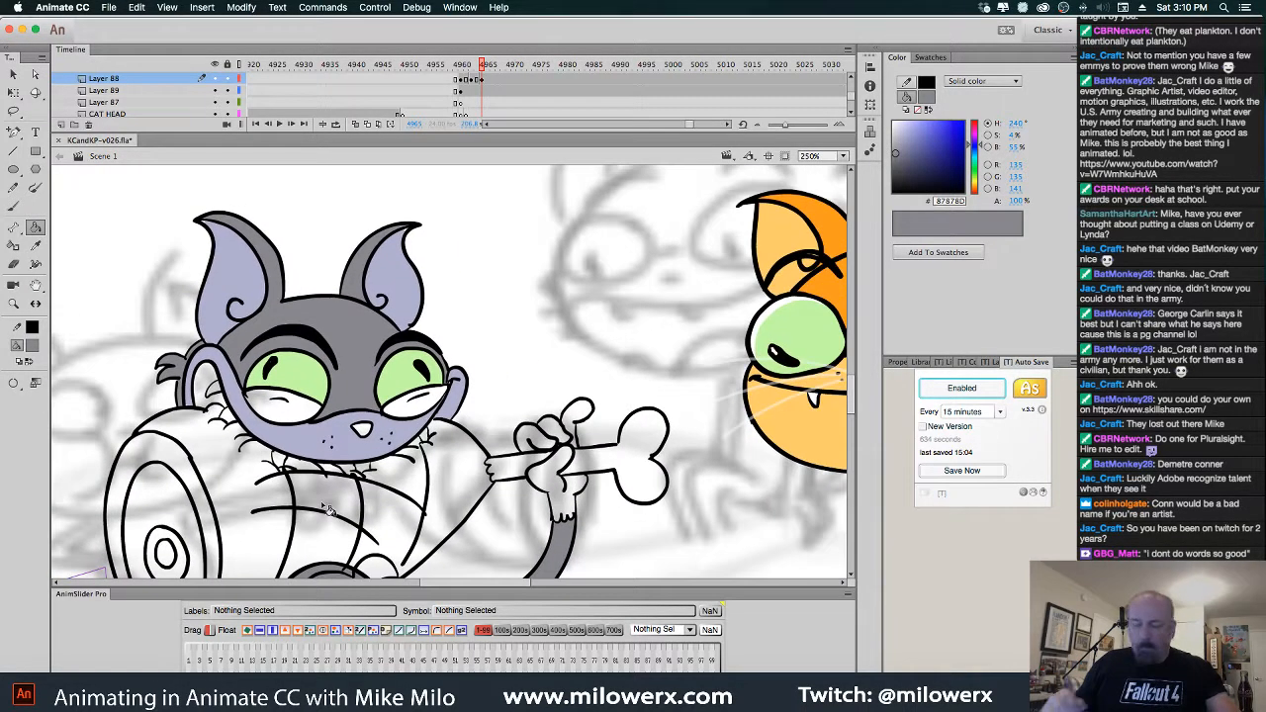
left_click(307, 421)
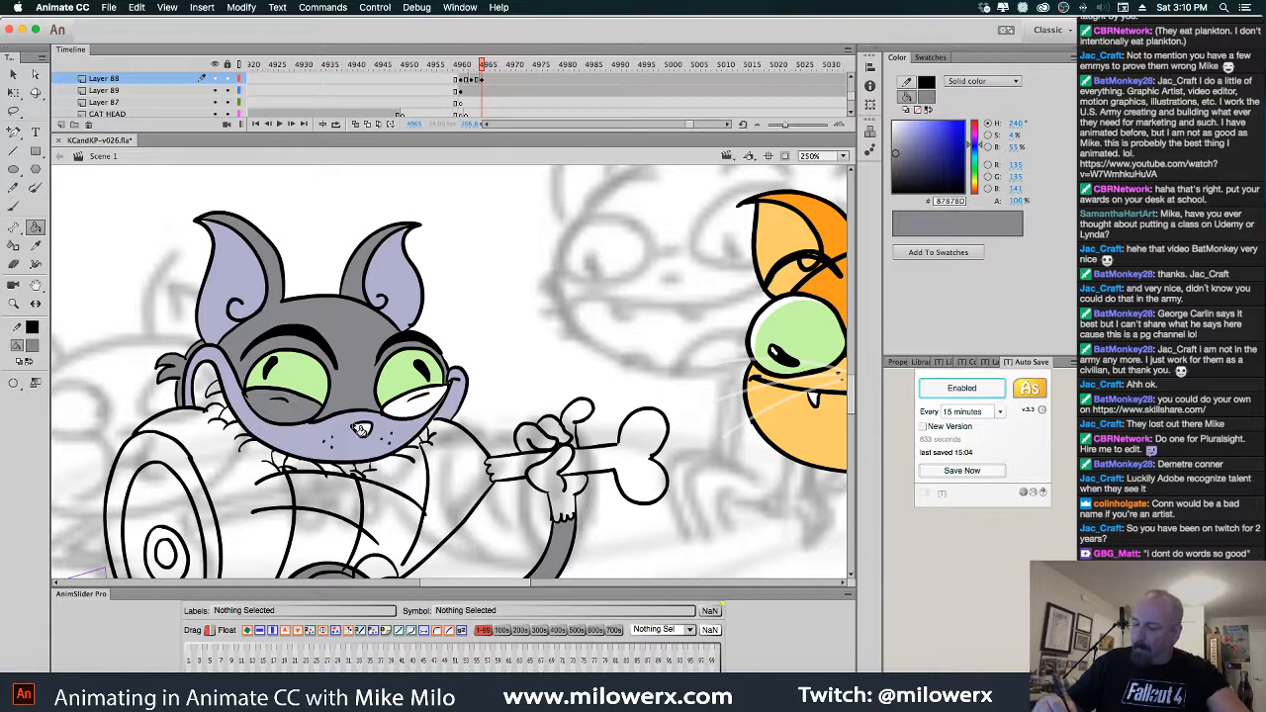
left_click(415, 415)
Darken the fill to #767679 and fill the areas under both eyes with it
left_click_drag(897, 157, 896, 162)
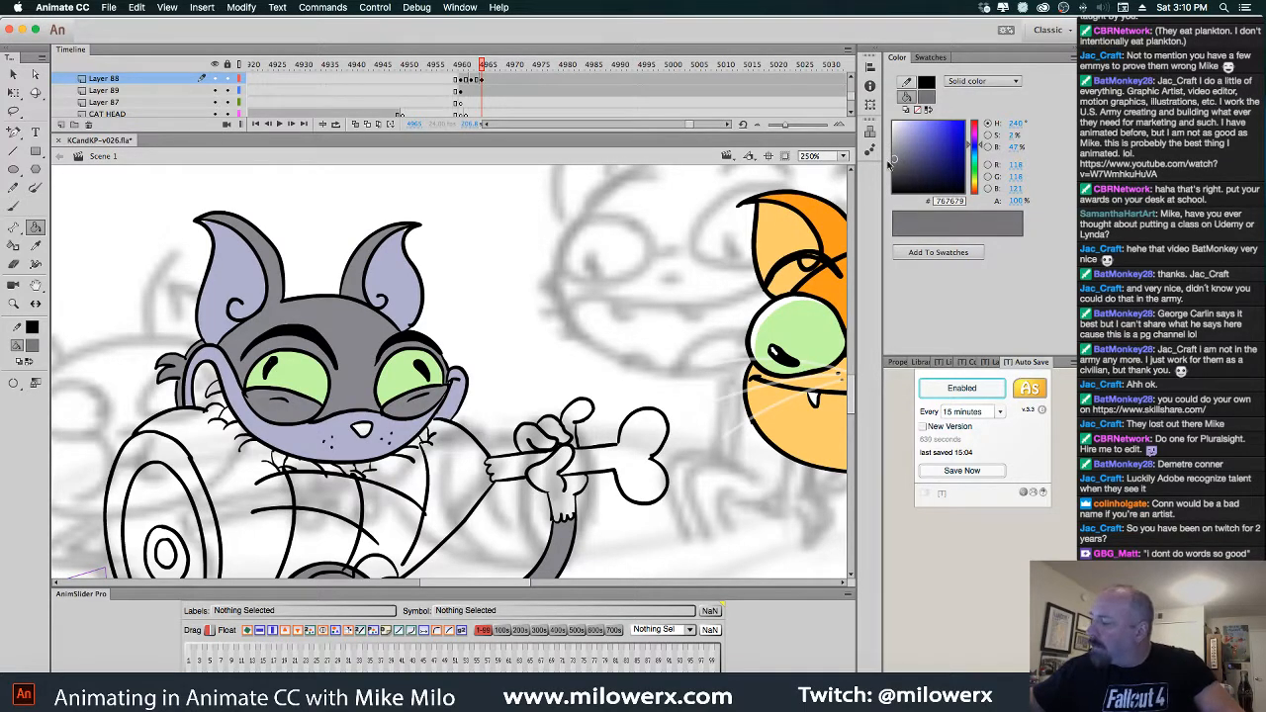
left_click(438, 417)
left_click(307, 412)
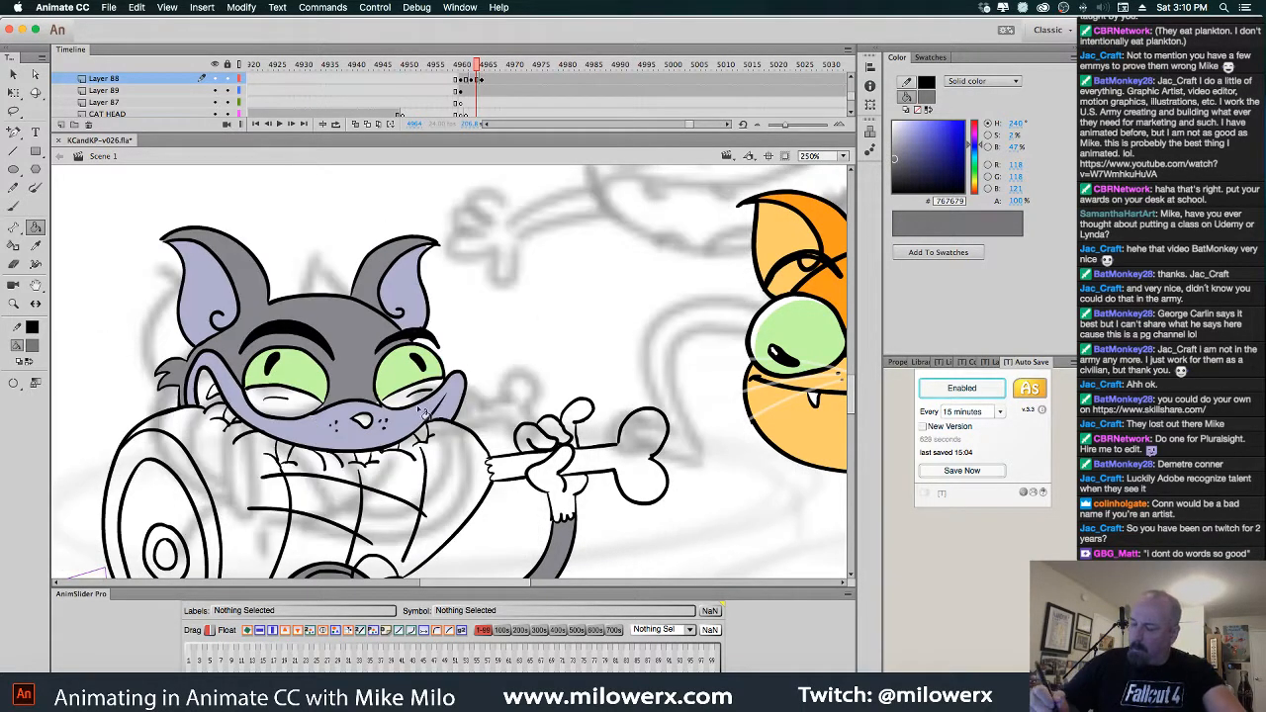
left_click(413, 405)
left_click(302, 416)
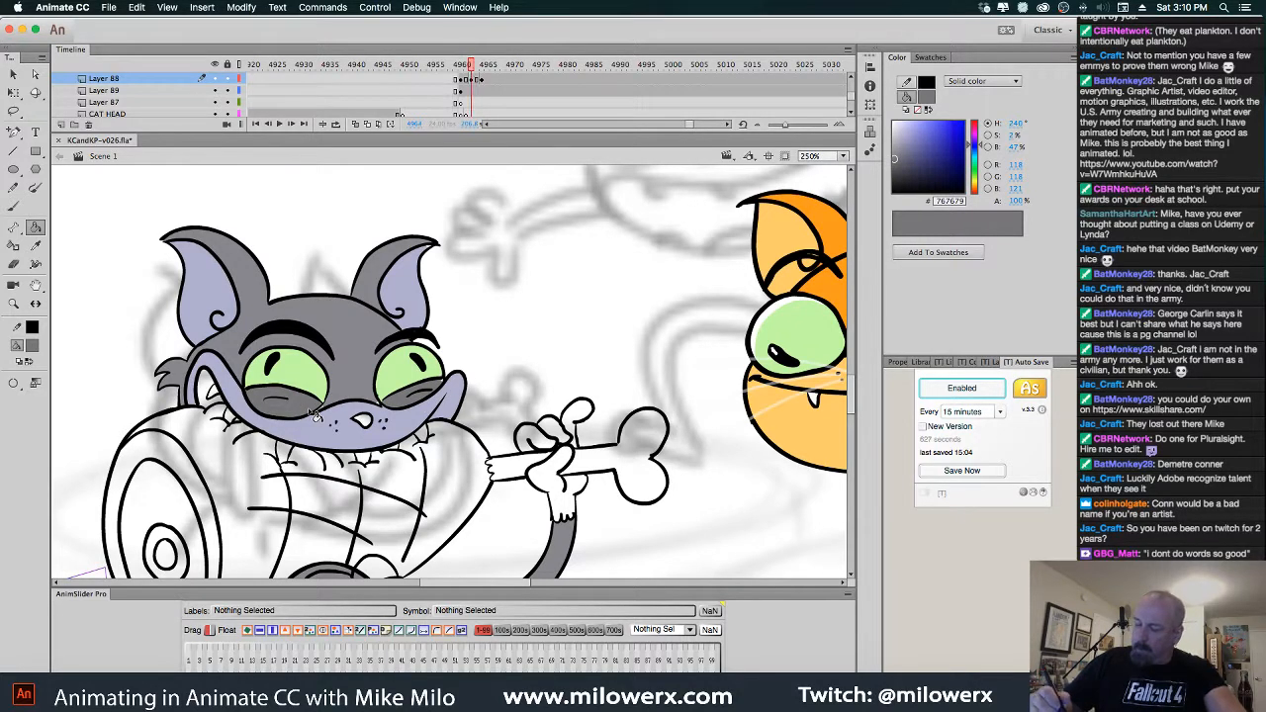
left_click(439, 391)
left_click(325, 412)
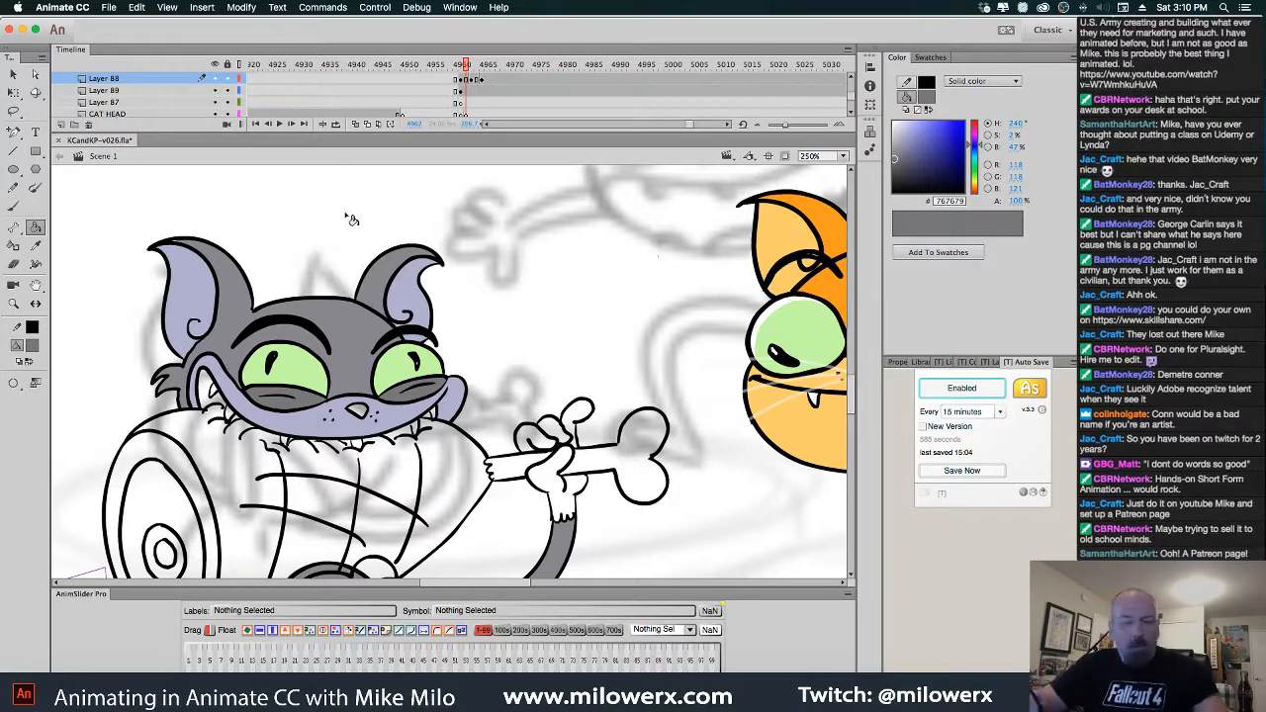
Choose light blue #66CCFF as the fill and fill the cat's nose on this drawing
key("comma")
key("comma")
key("comma")
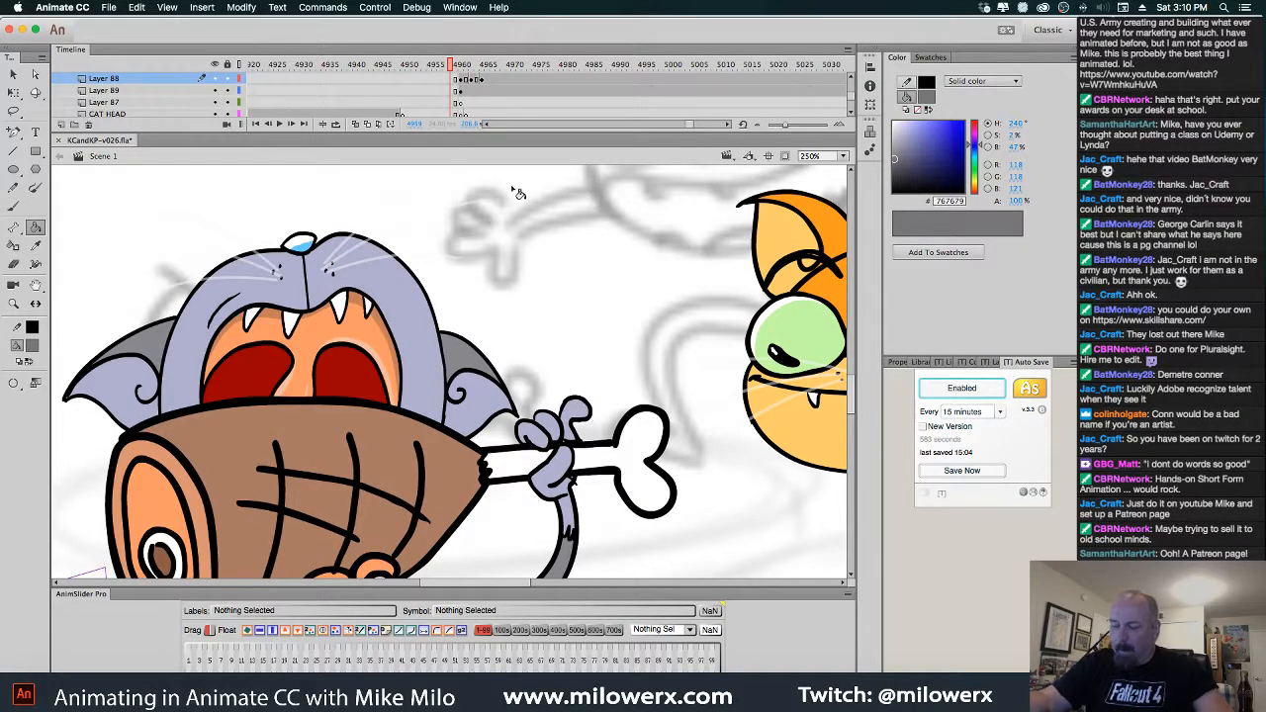
key("period")
key("period")
key("period")
left_click(34, 347)
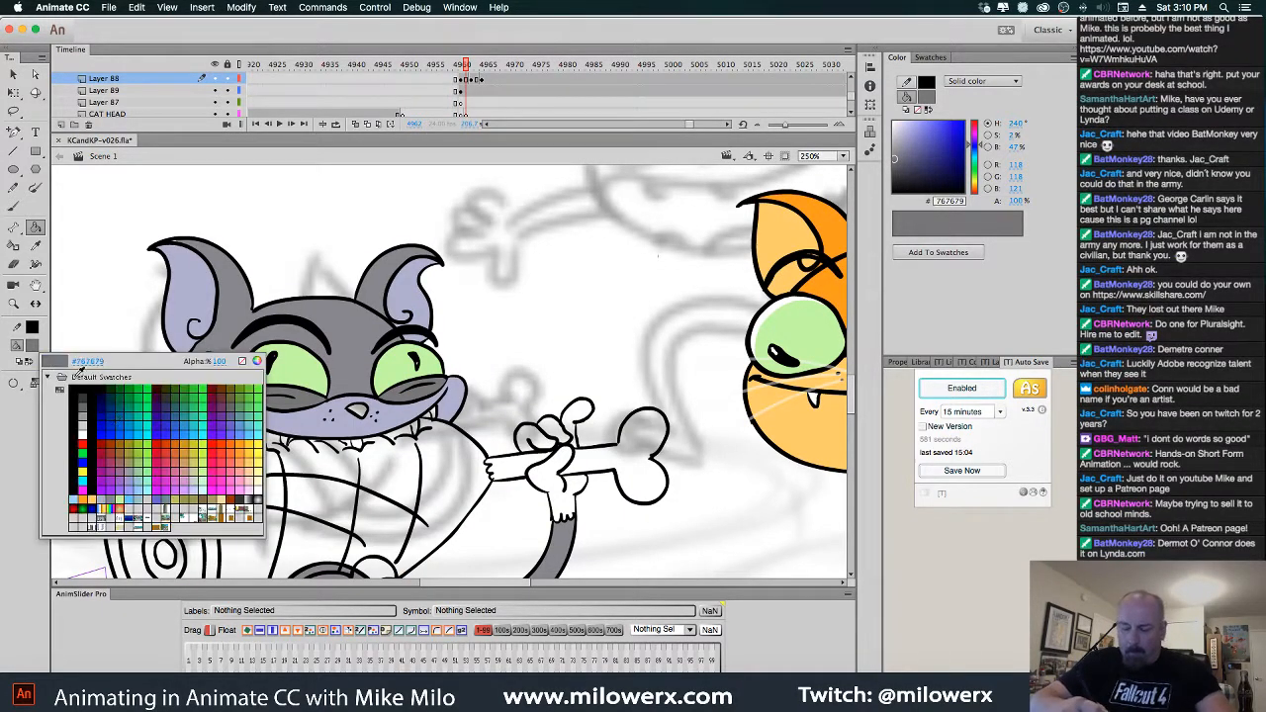
left_click(137, 492)
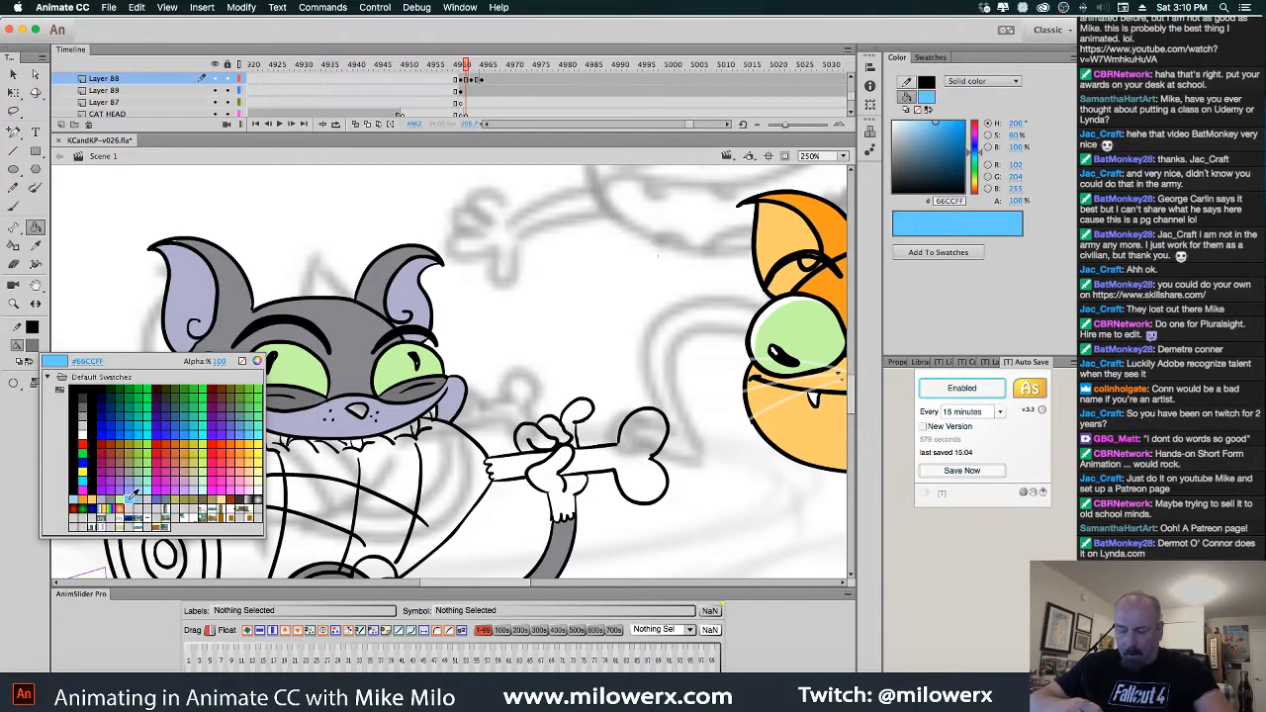
left_click(360, 411)
Fill the nose light blue on the next two drawings and step back to check them
key("period")
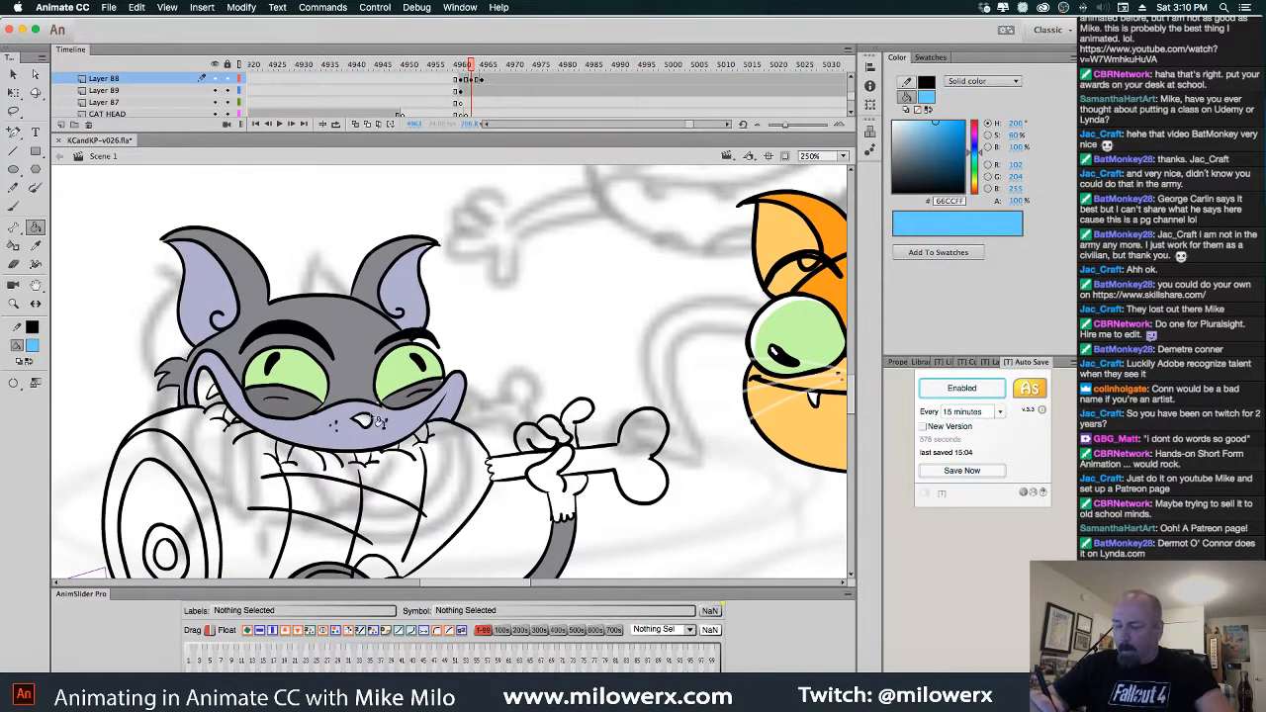
left_click(365, 426)
key("period")
key("period")
left_click(364, 431)
key("comma")
key("comma")
key("comma")
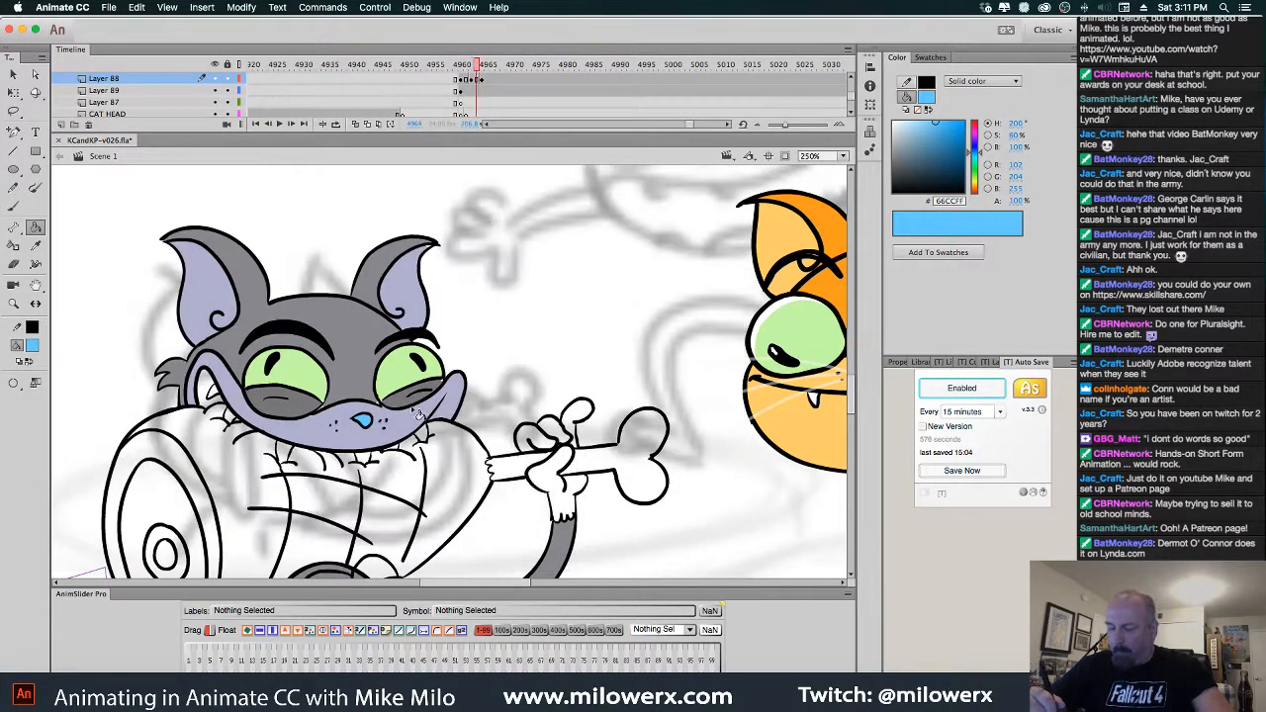
key("period")
left_click(31, 344)
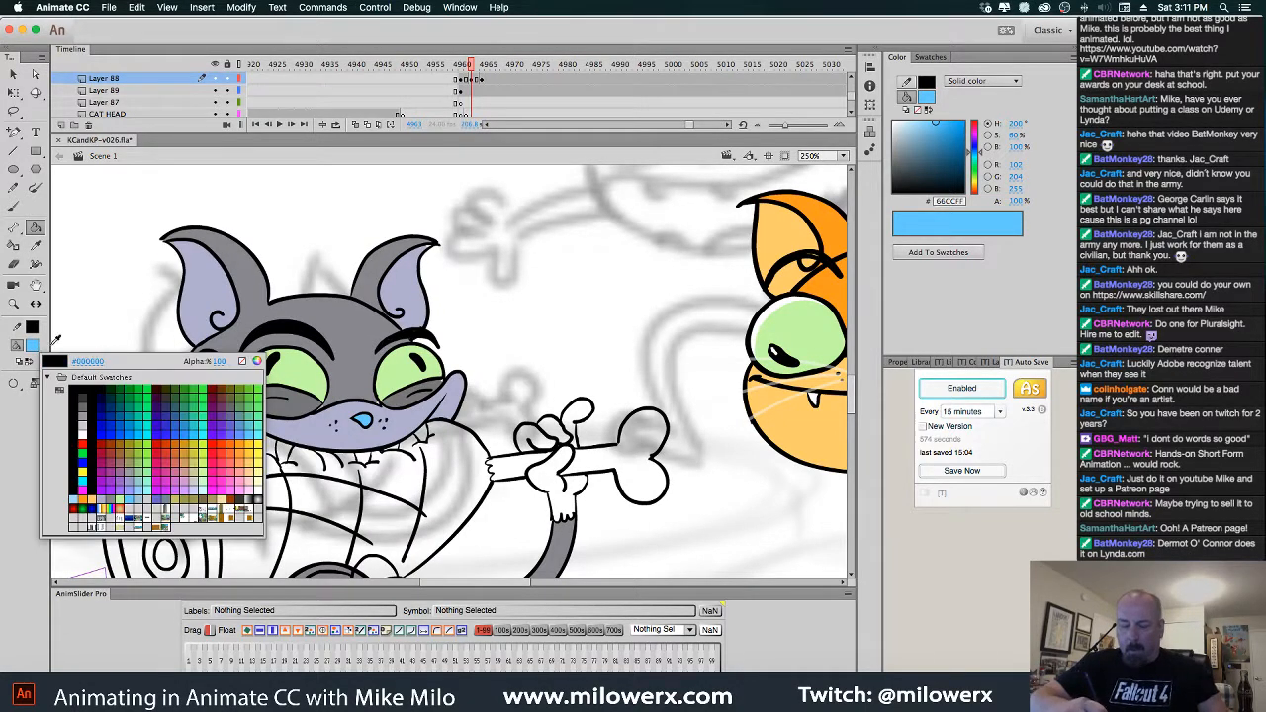
Sample the face grey and fill the light slivers beside both eyes, undoing a stray nose fill
left_click(357, 381)
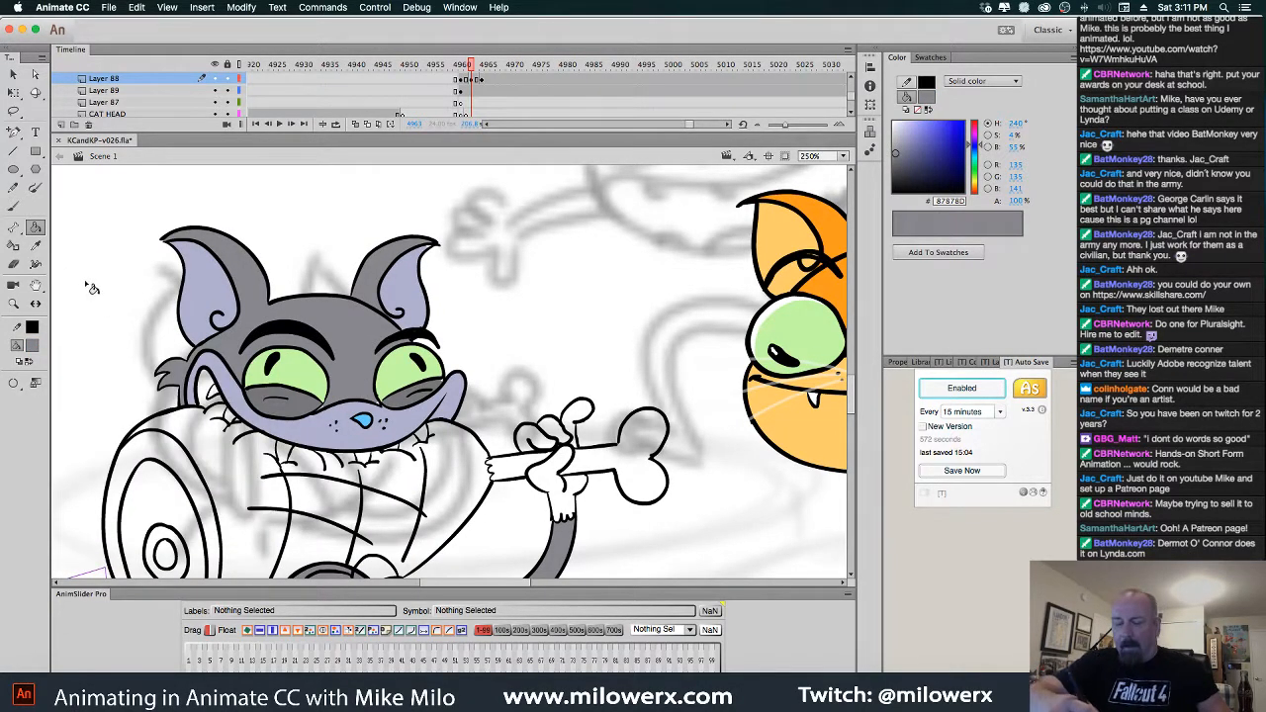
left_click(362, 397, "super")
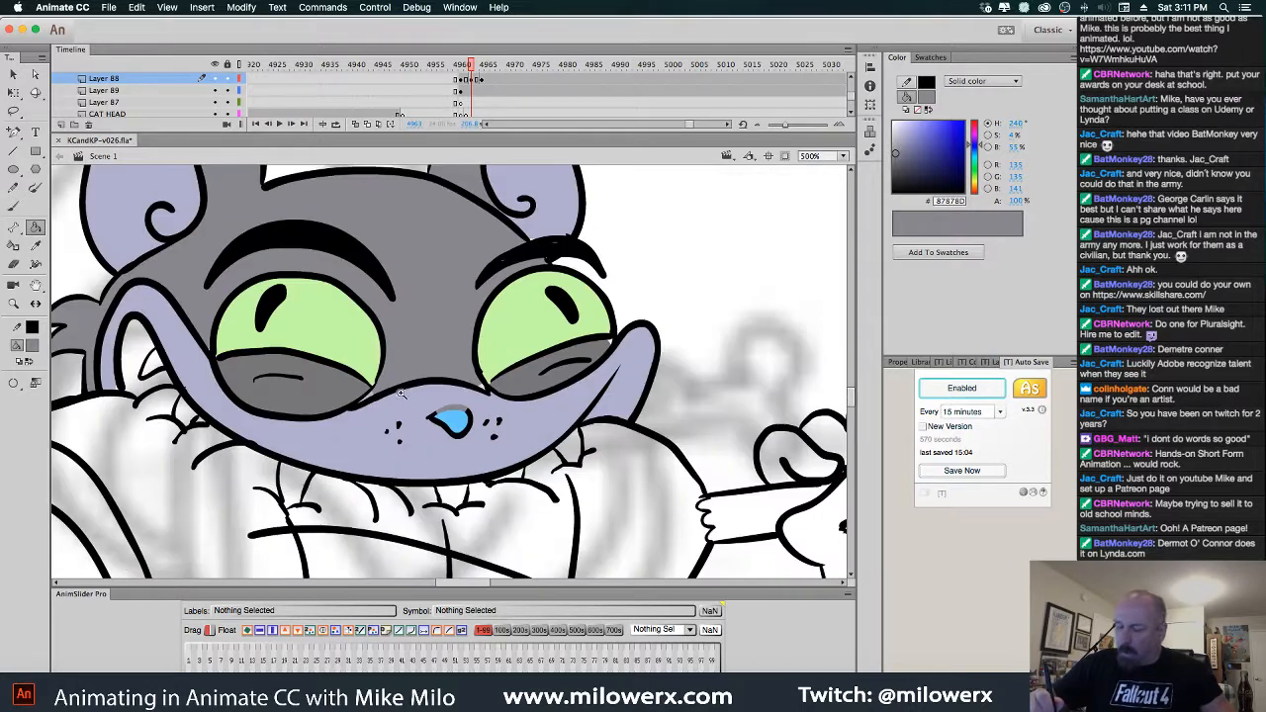
left_click(381, 391, "super")
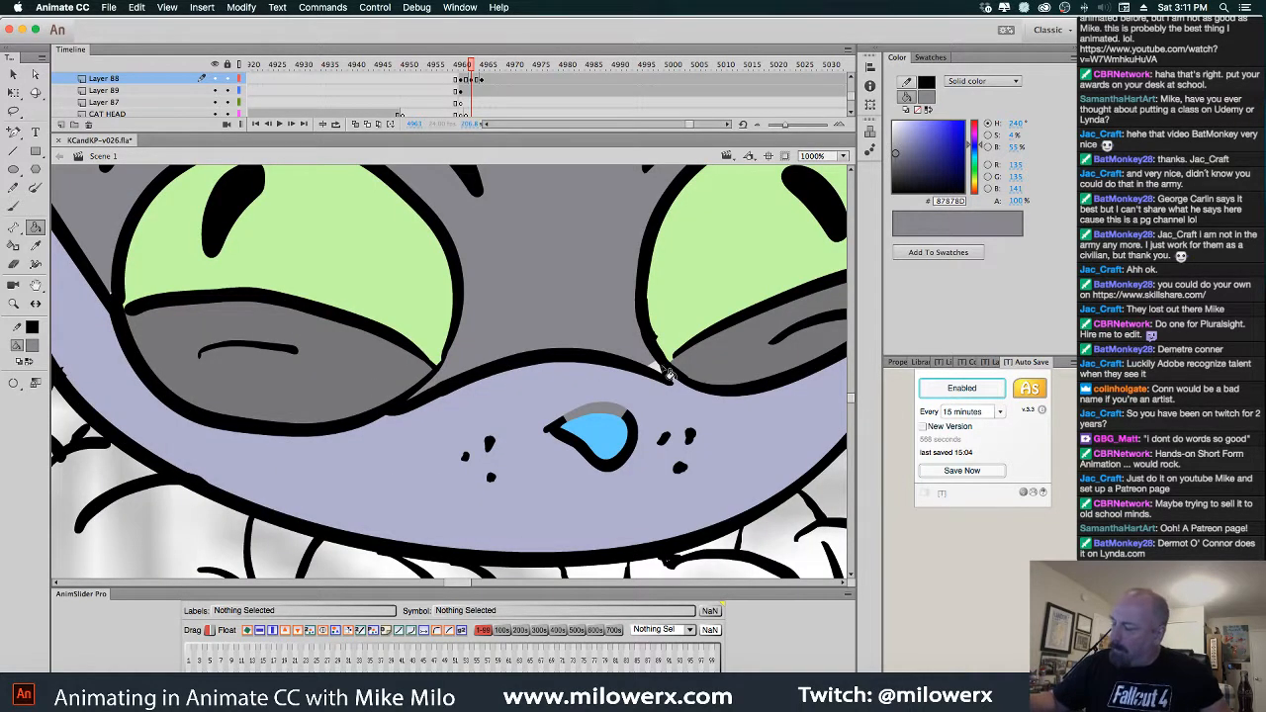
key("super+z")
key("super+z")
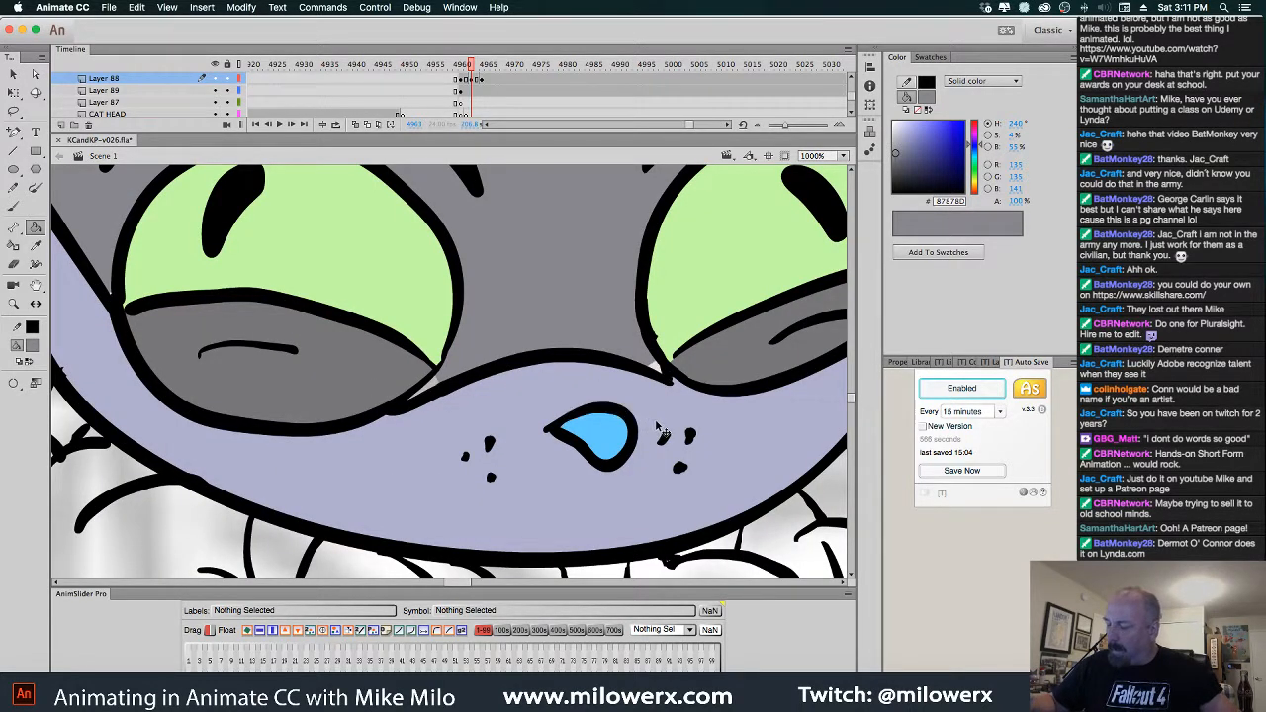
left_click(658, 367)
left_click(437, 385)
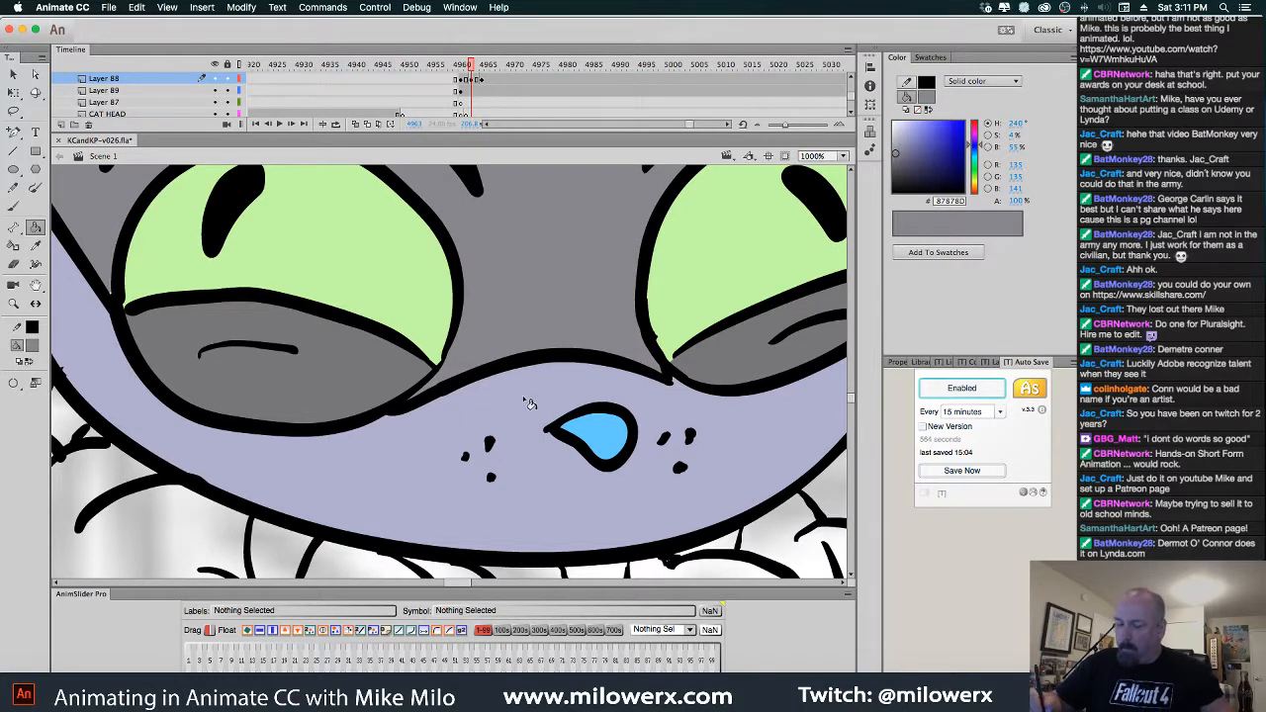
left_click(576, 400, "alt+super")
left_click_drag(584, 413, 569, 482)
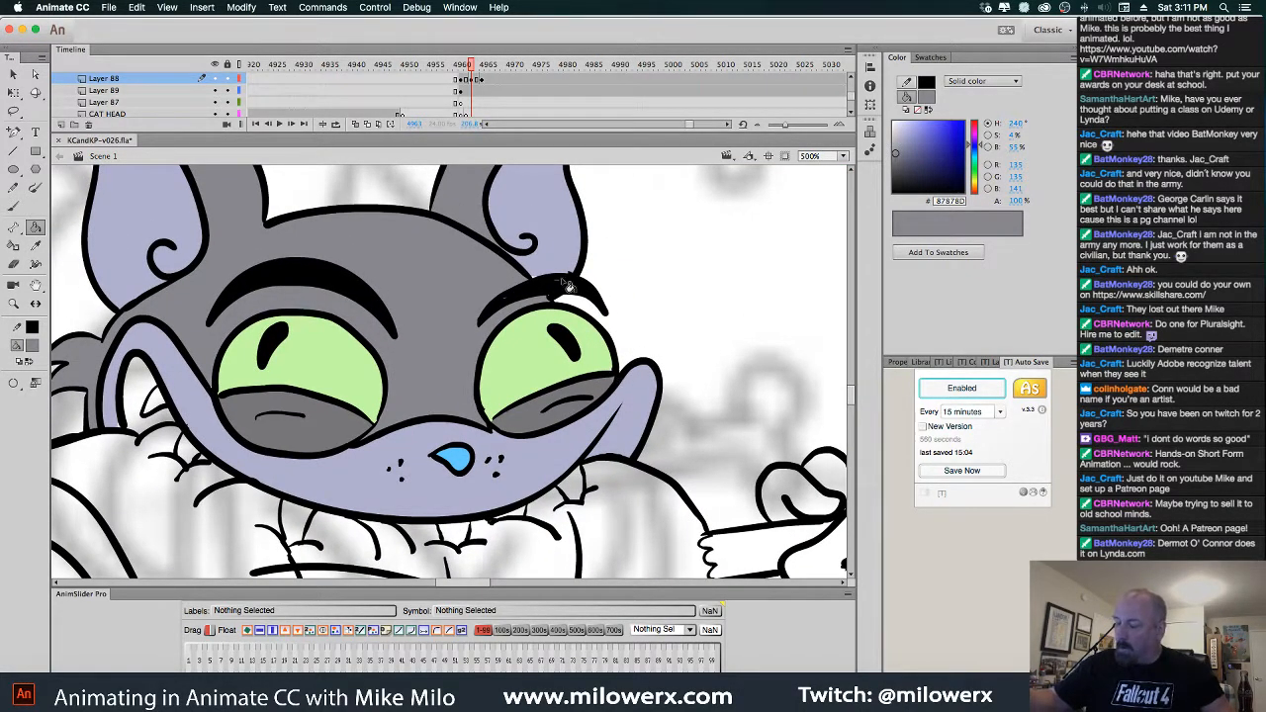
Paint the right eyebrow patch black with the brush
left_click(35, 347)
left_click(546, 254)
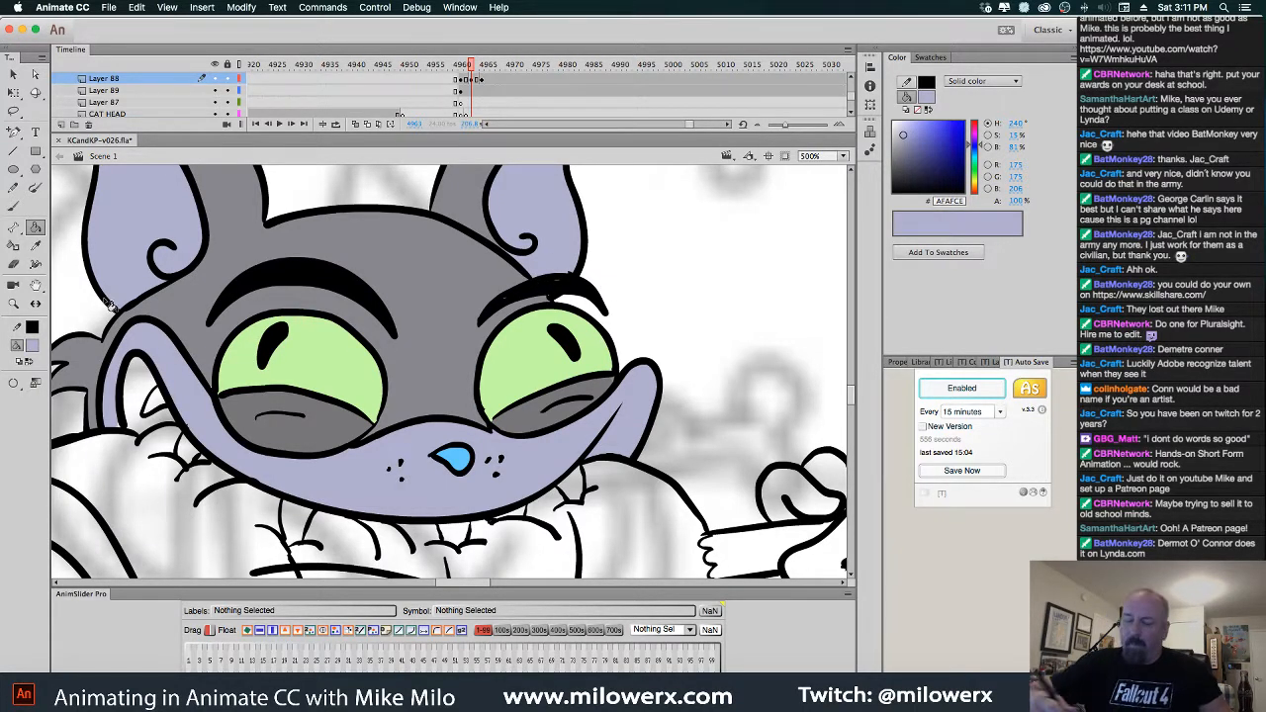
left_click(32, 346)
left_click(81, 389)
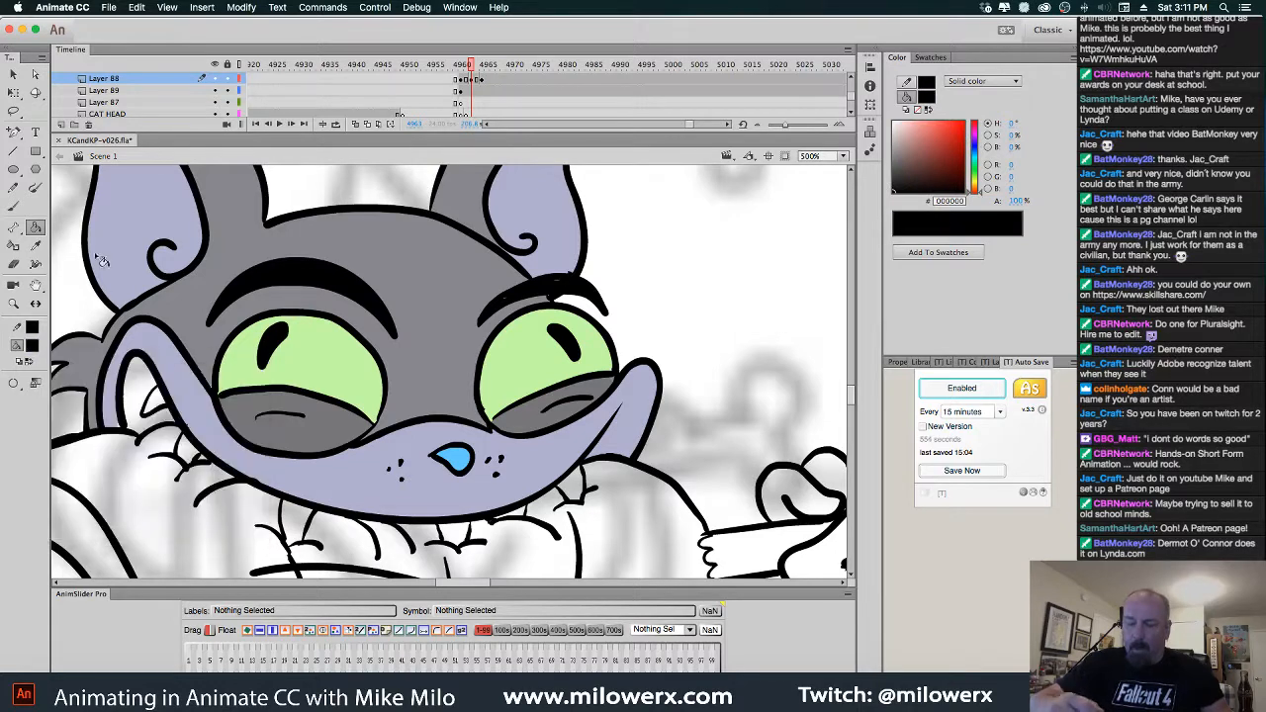
left_click(14, 205)
left_click_drag(574, 286, 542, 283)
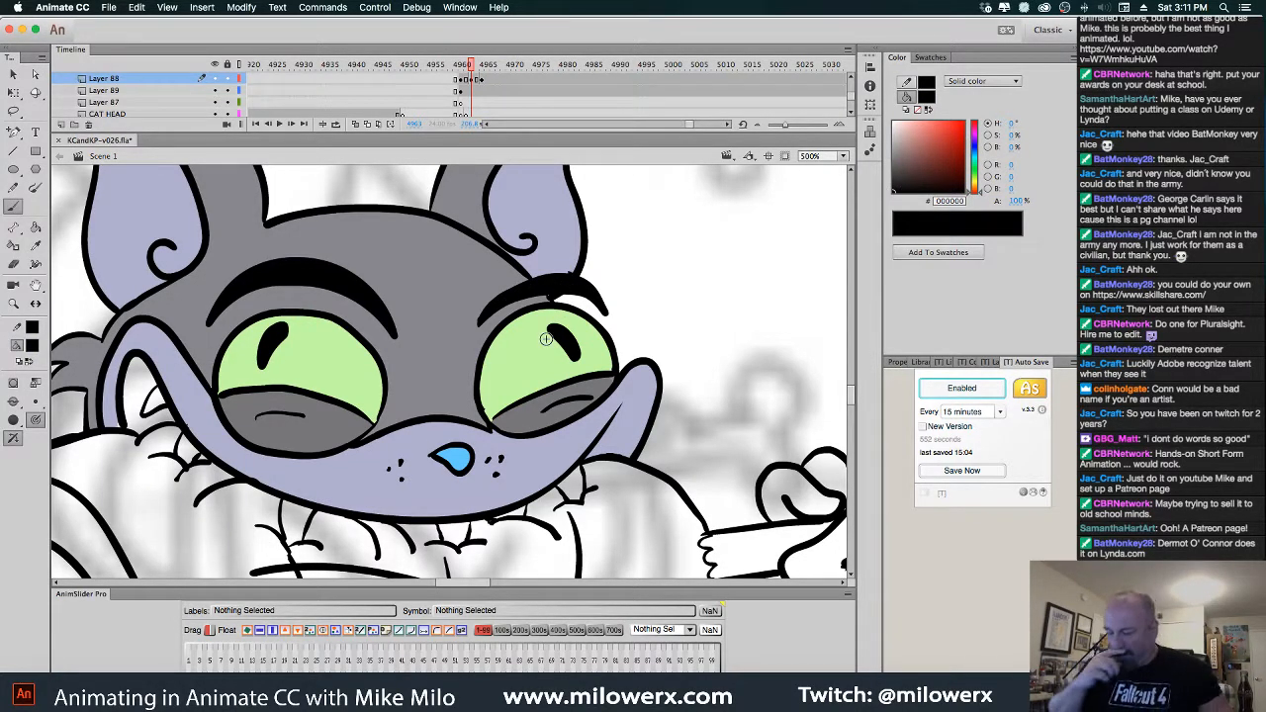
Sample the face's lavender, set the brush to Paint Behind, and zoom out to 250%
left_click_drag(637, 398, 610, 346)
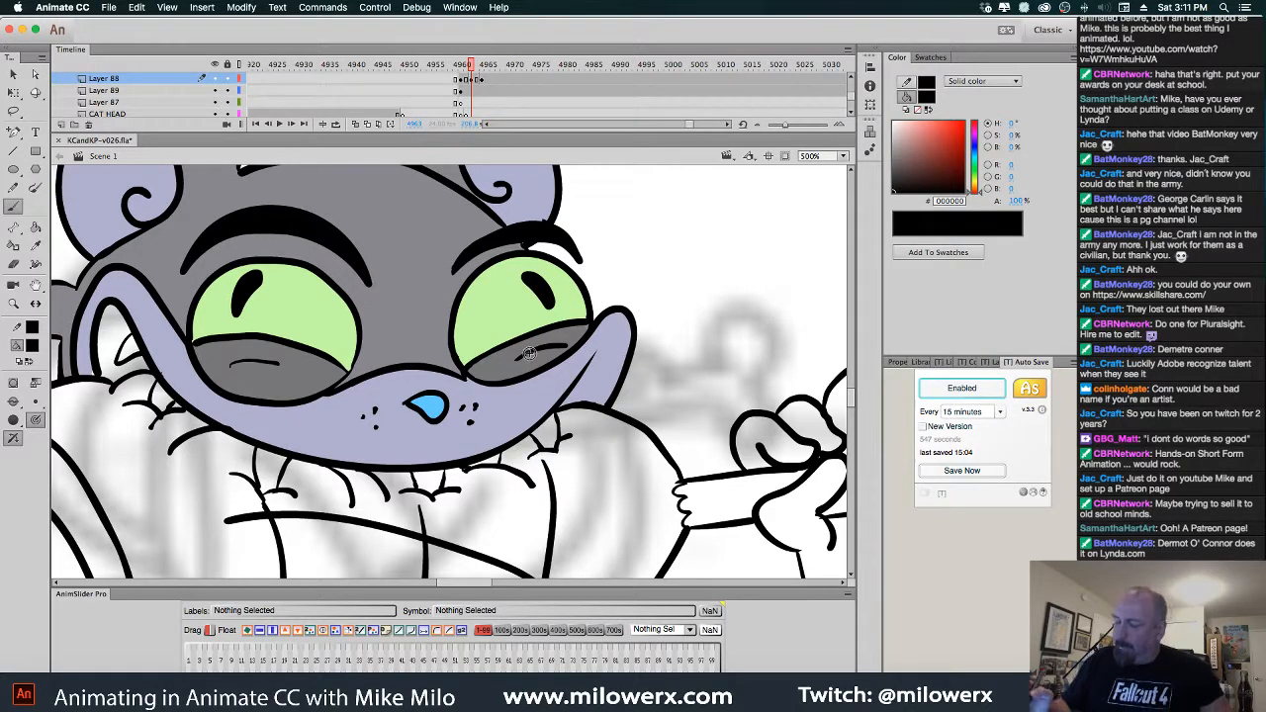
scroll(531, 354, "down", 4)
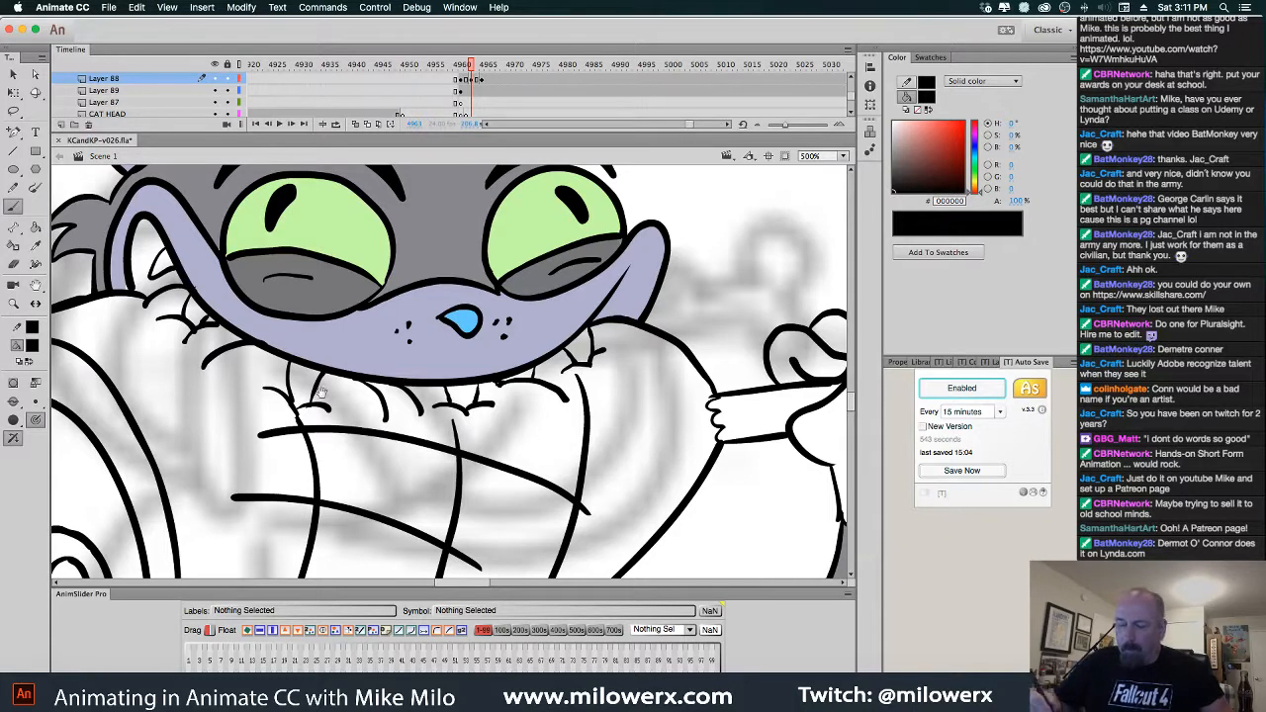
left_click(36, 347)
left_click(120, 282)
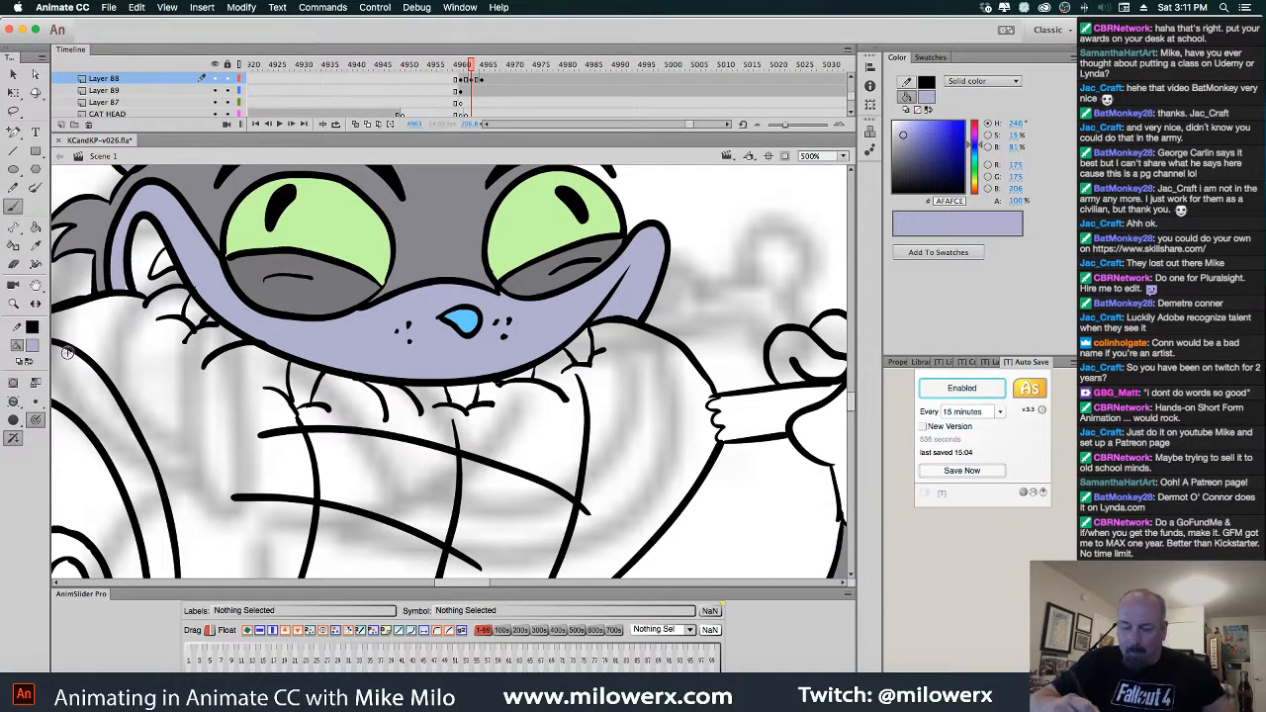
left_click(36, 400)
left_click(94, 429)
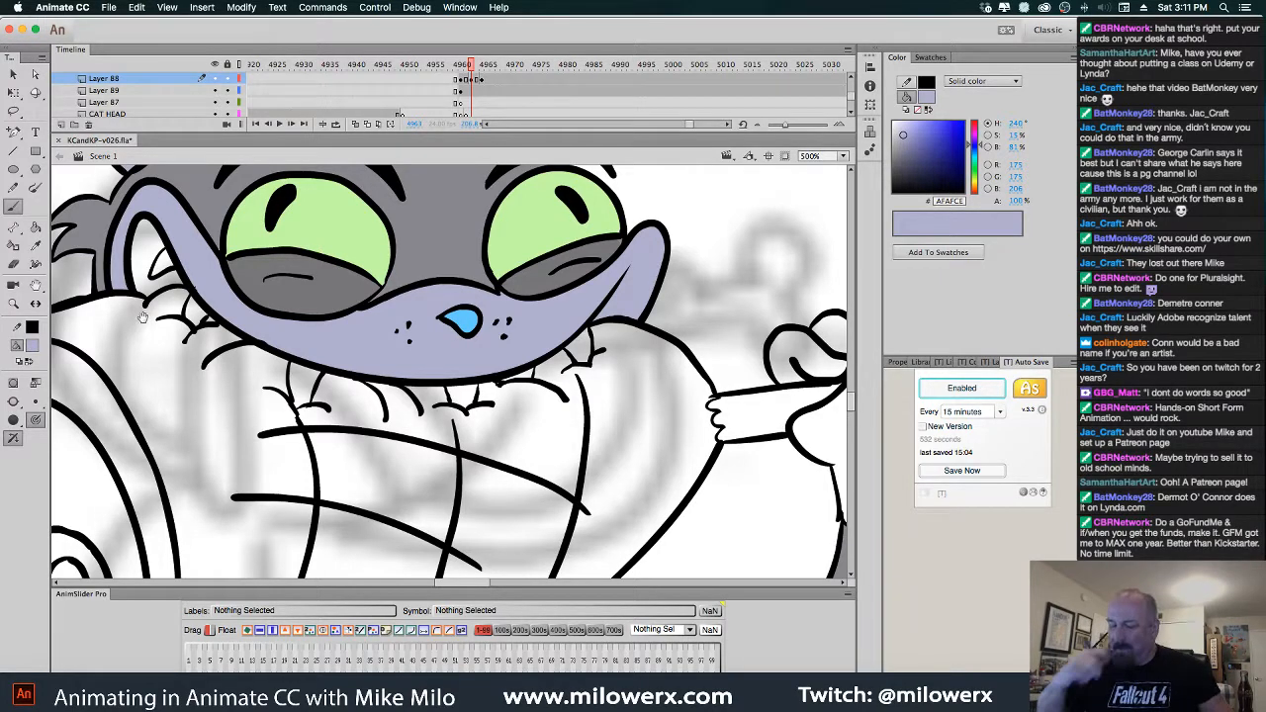
key("super+minus")
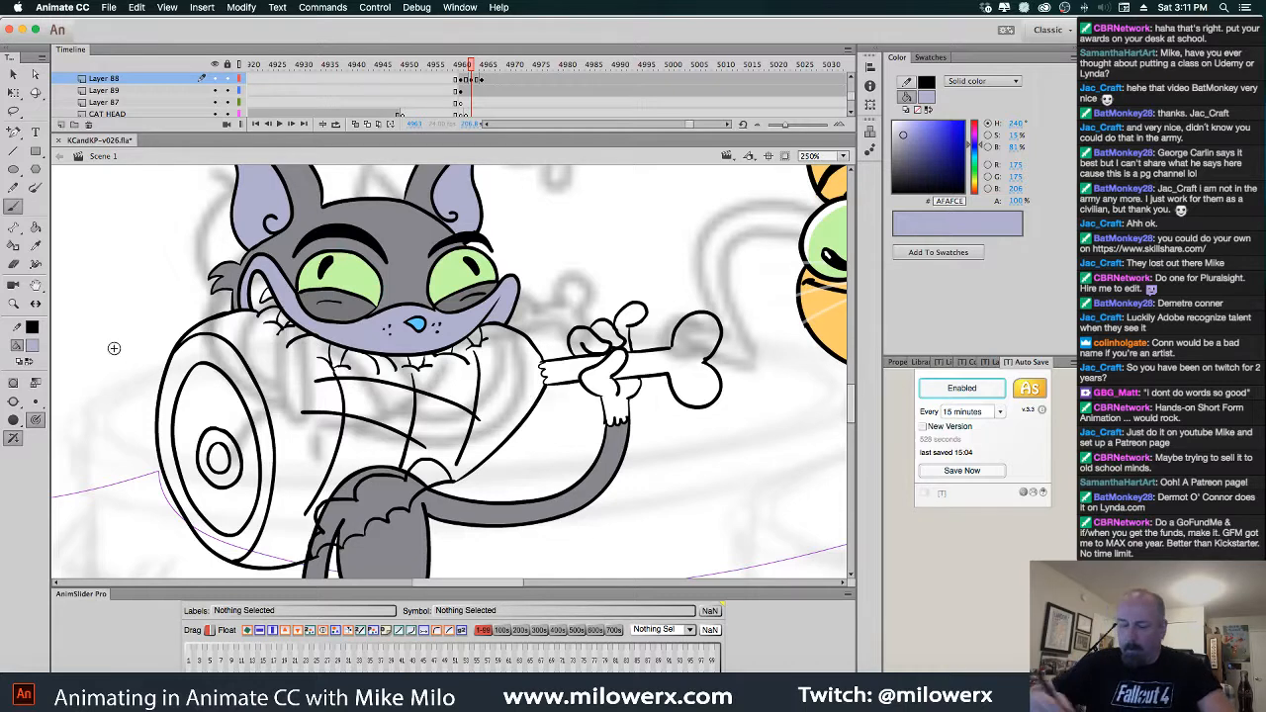
Brush the paw gripping the bone lavender
left_click(36, 227)
mouse_move(614, 395)
left_mouse_down()
mouse_move(634, 326)
mouse_move(623, 344)
mouse_move(596, 346)
mouse_move(608, 360)
left_mouse_up()
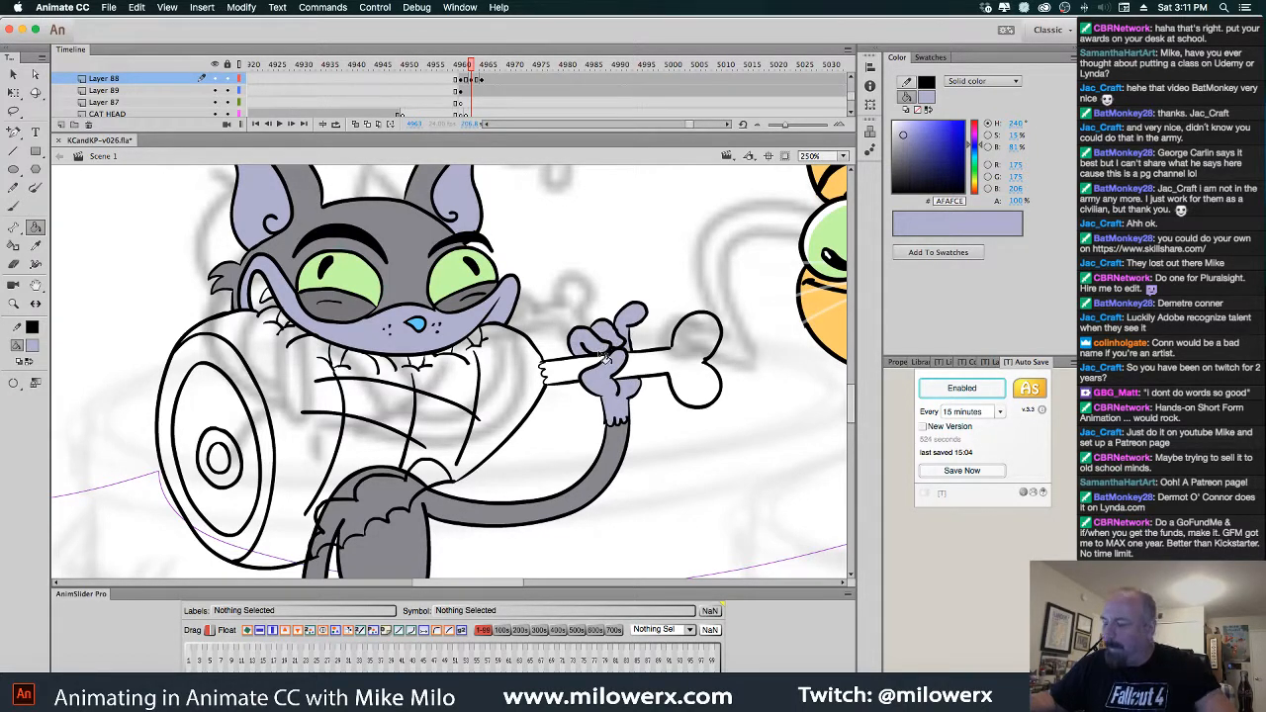
key("comma")
key("comma")
key("comma")
key("comma")
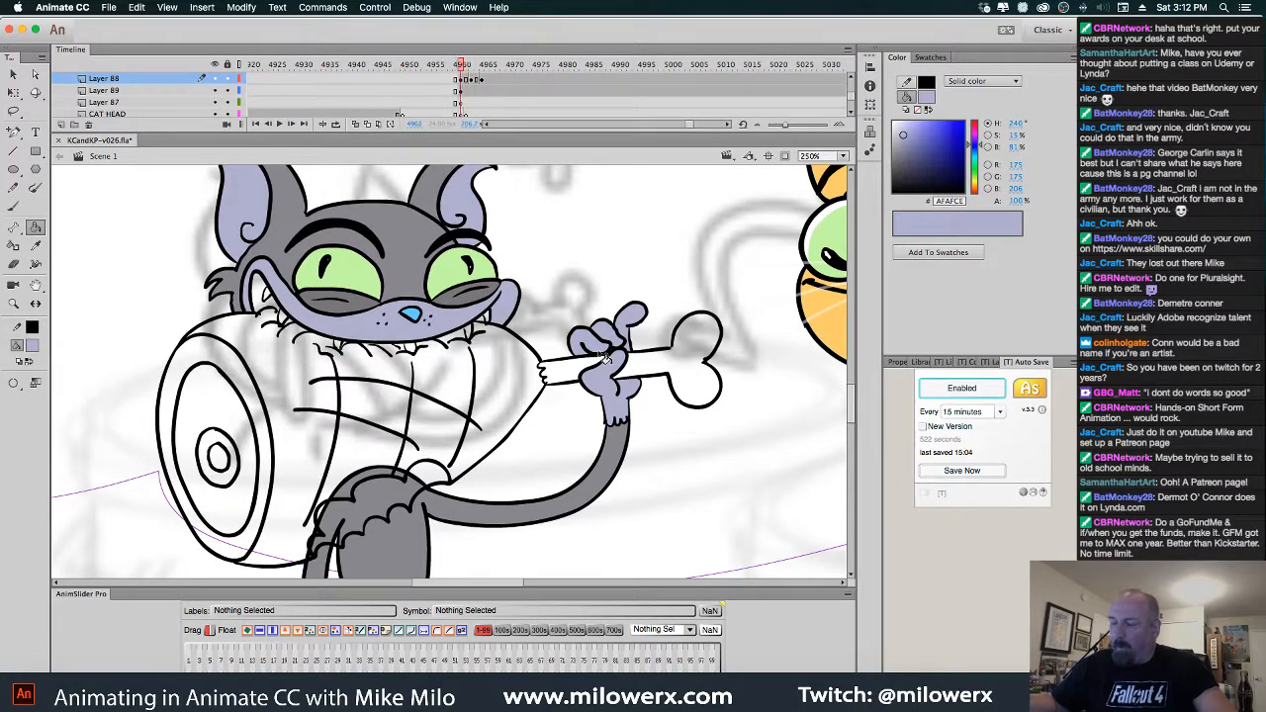
key("period")
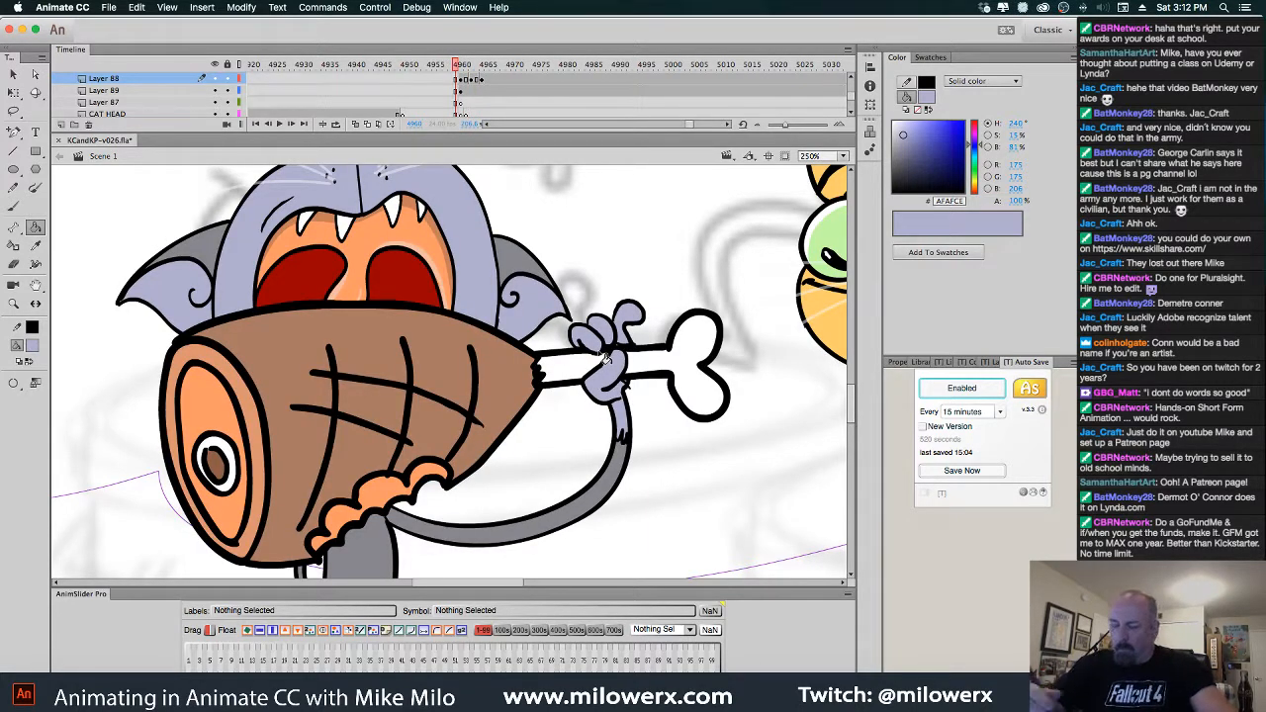
Inspect the ham symbol and sample its brown fill, then return to Scene 1
double_click(310, 315)
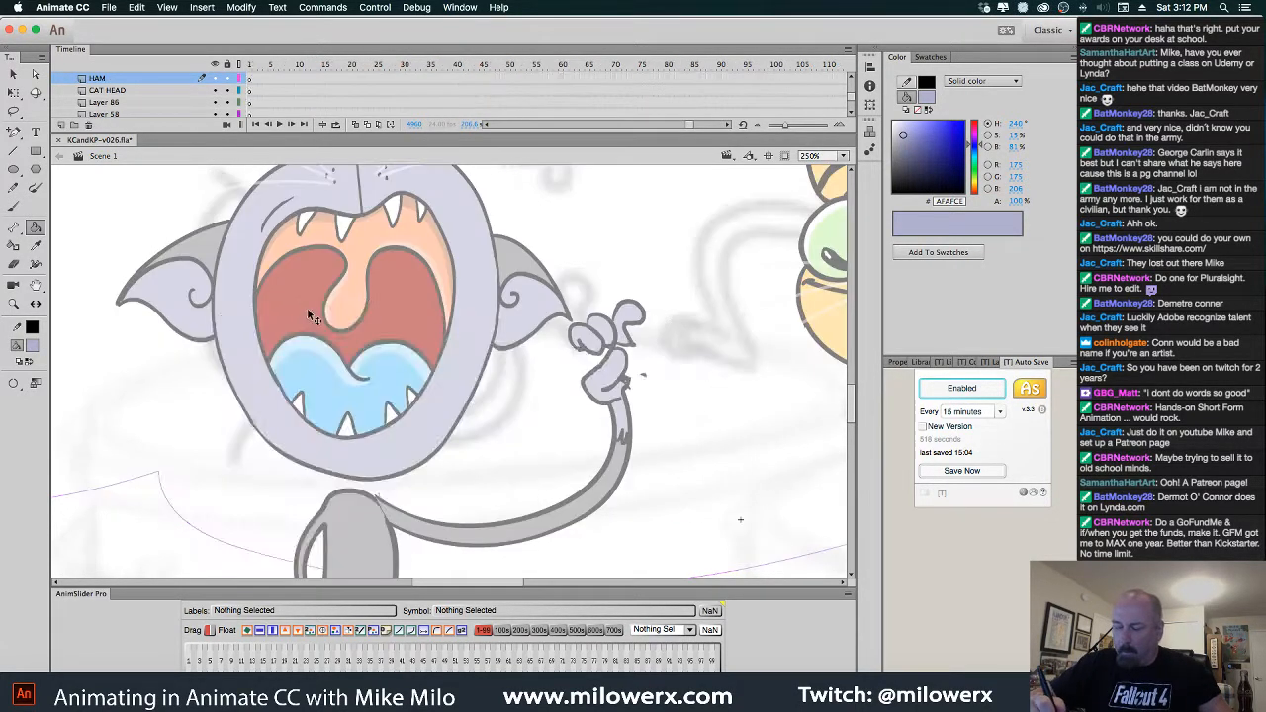
left_click(33, 347)
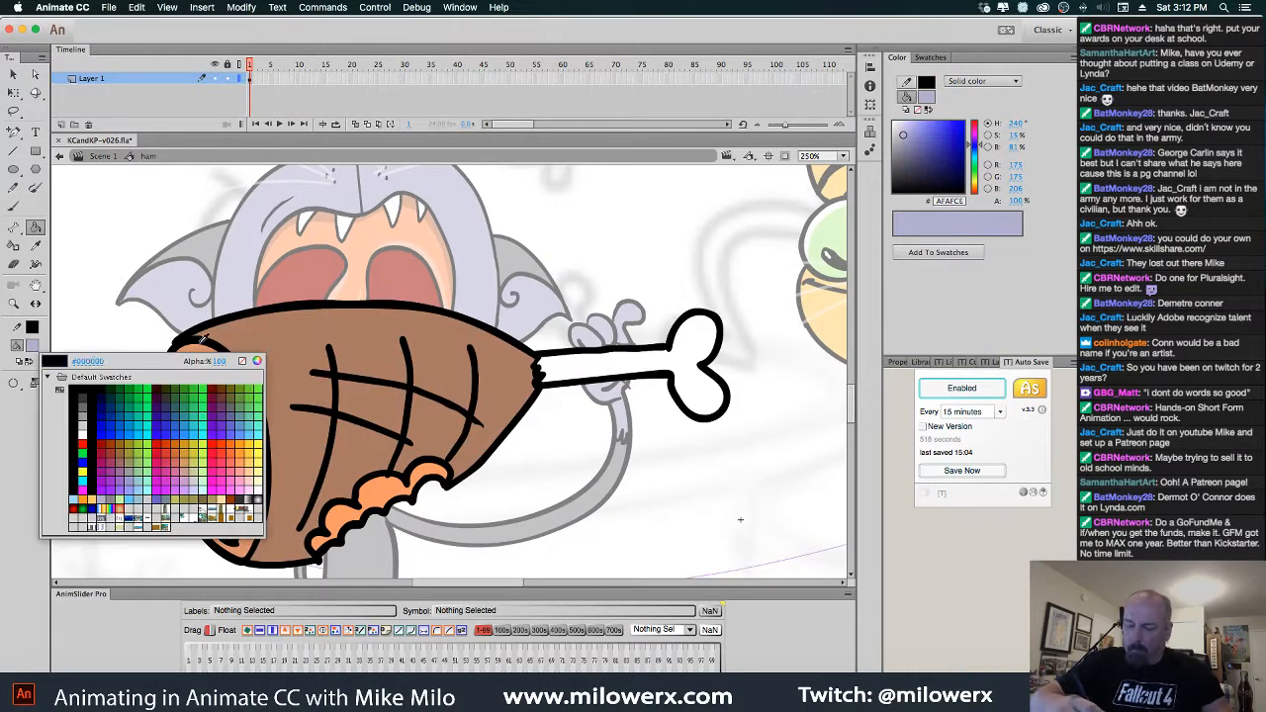
left_click(267, 335)
left_click(108, 156)
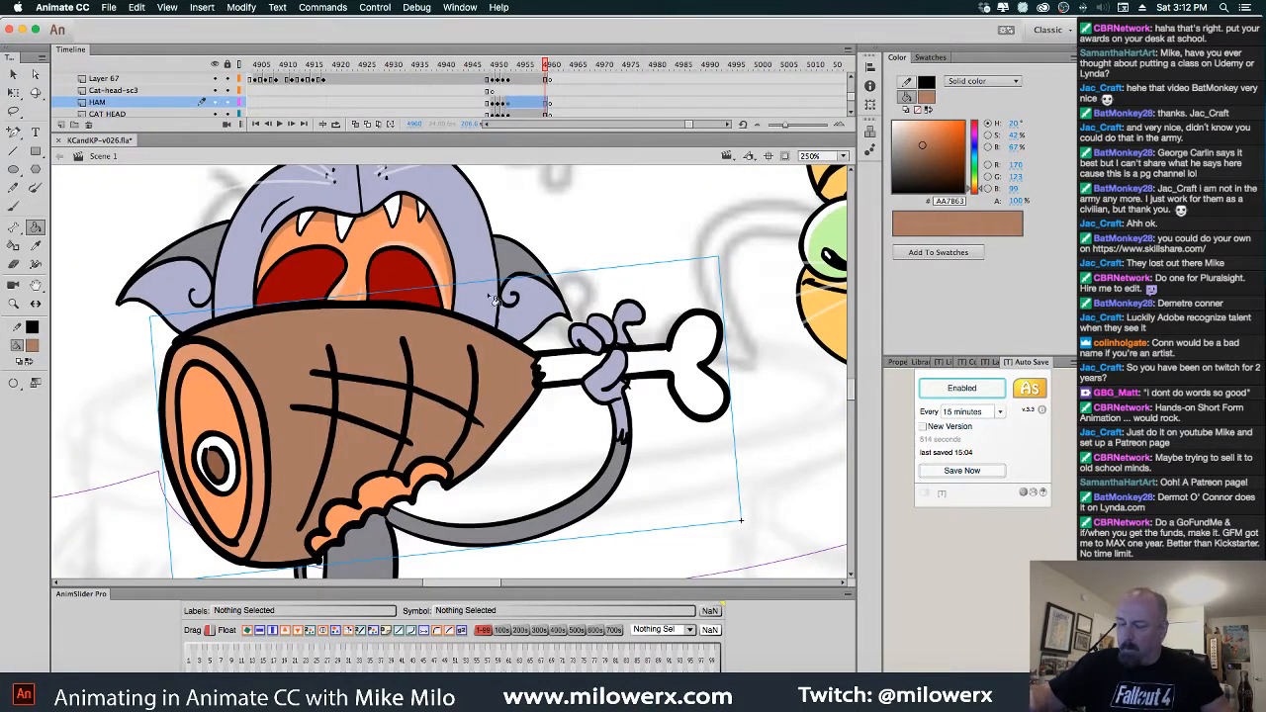
Flip between the ham frame and the grinning cat frame to compare their alignment
key("period")
key("comma")
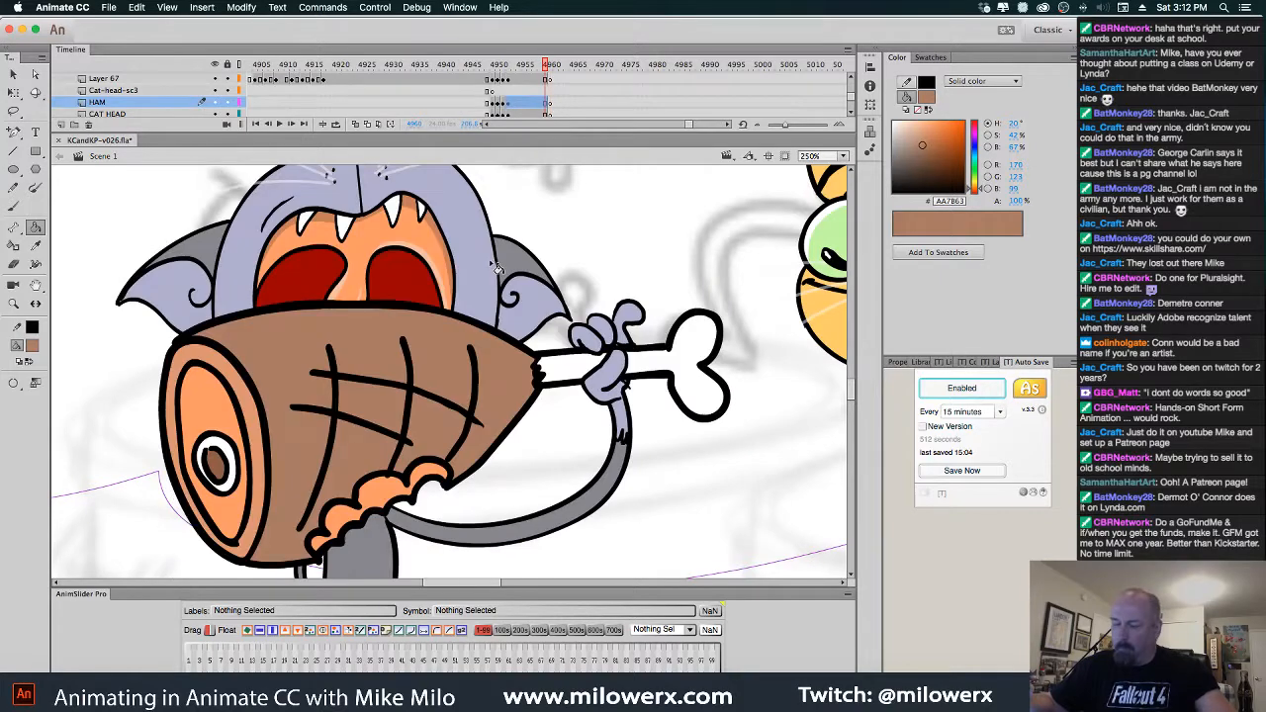
key("period")
key("comma")
key("period")
key("comma")
key("period")
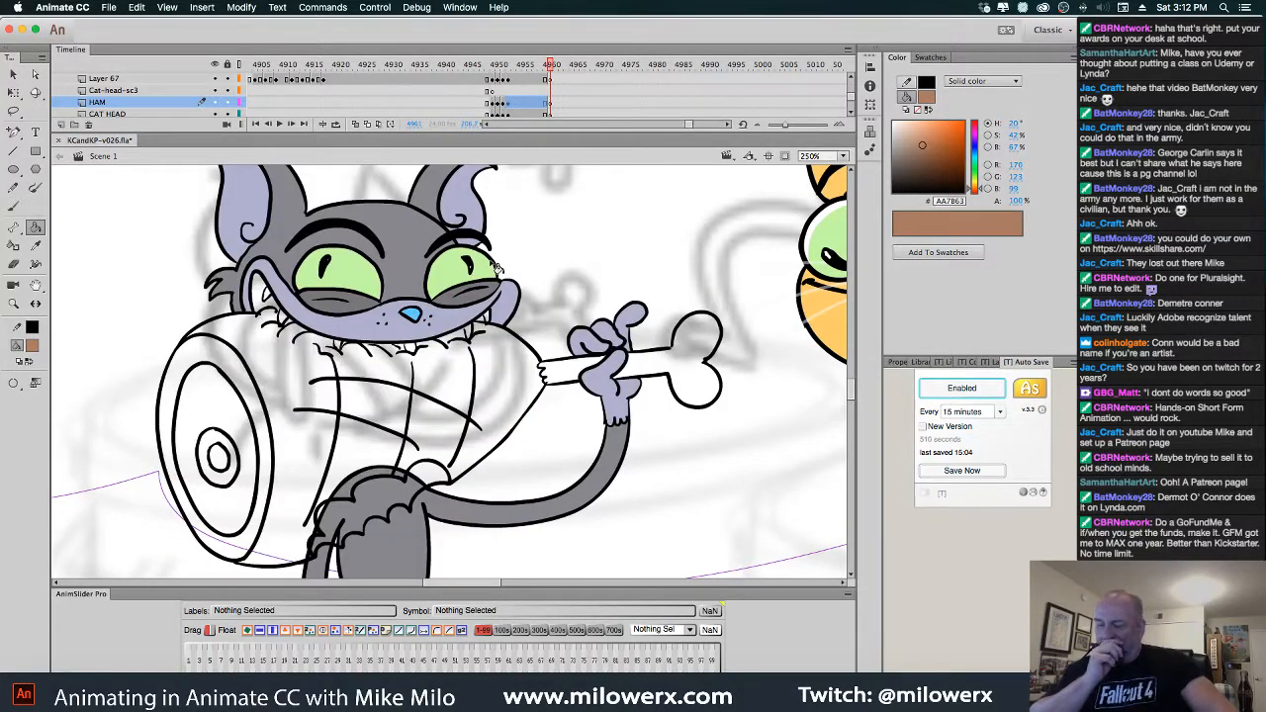
key("comma")
key("period")
key("comma")
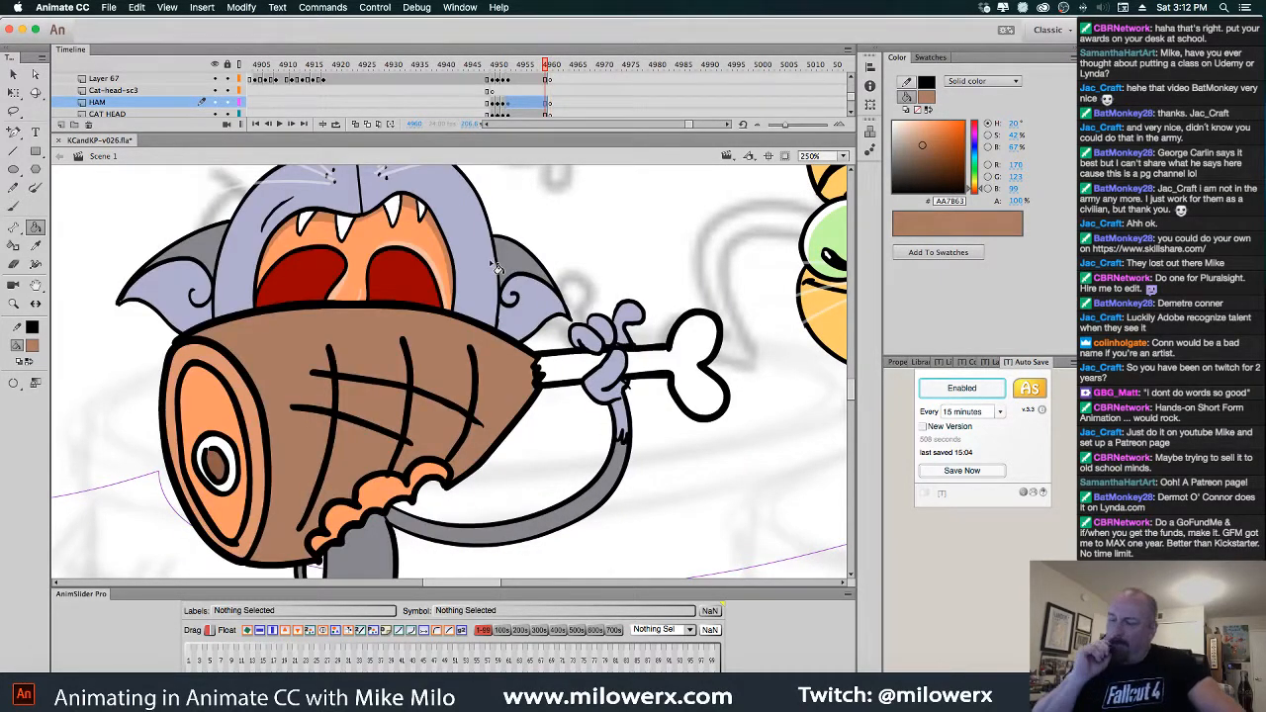
key("period")
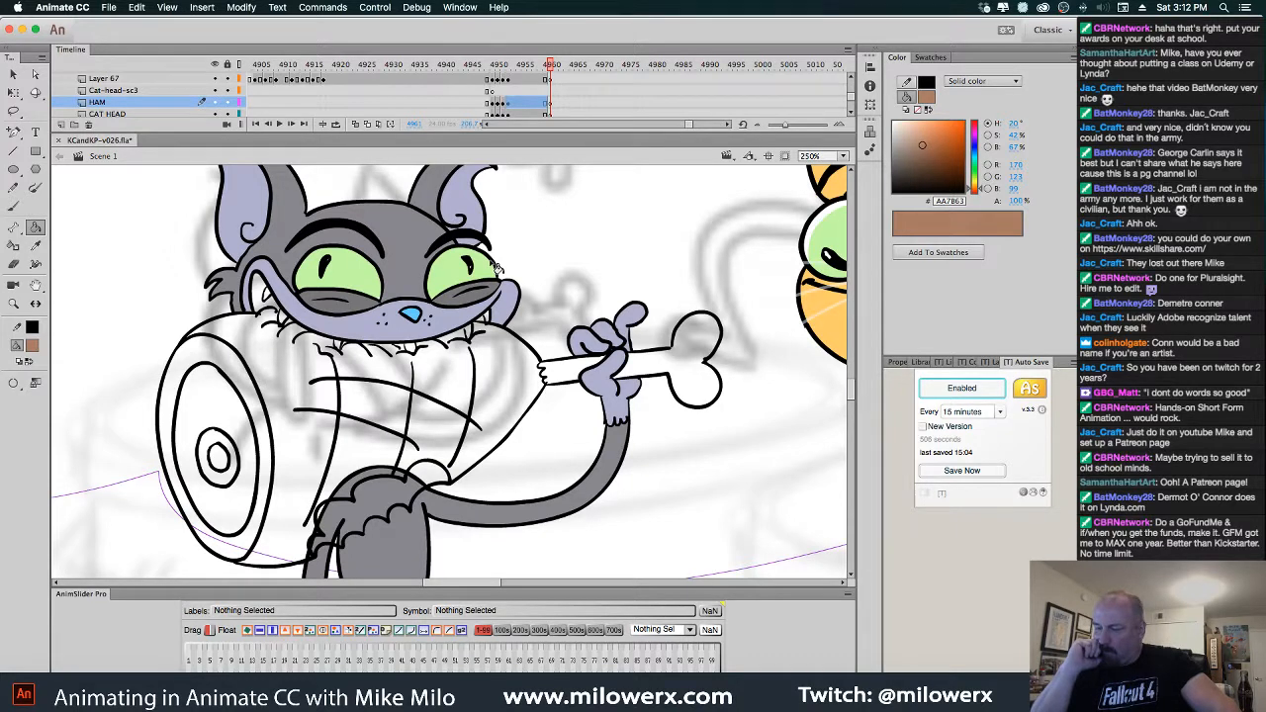
key("comma")
key("period")
key("comma")
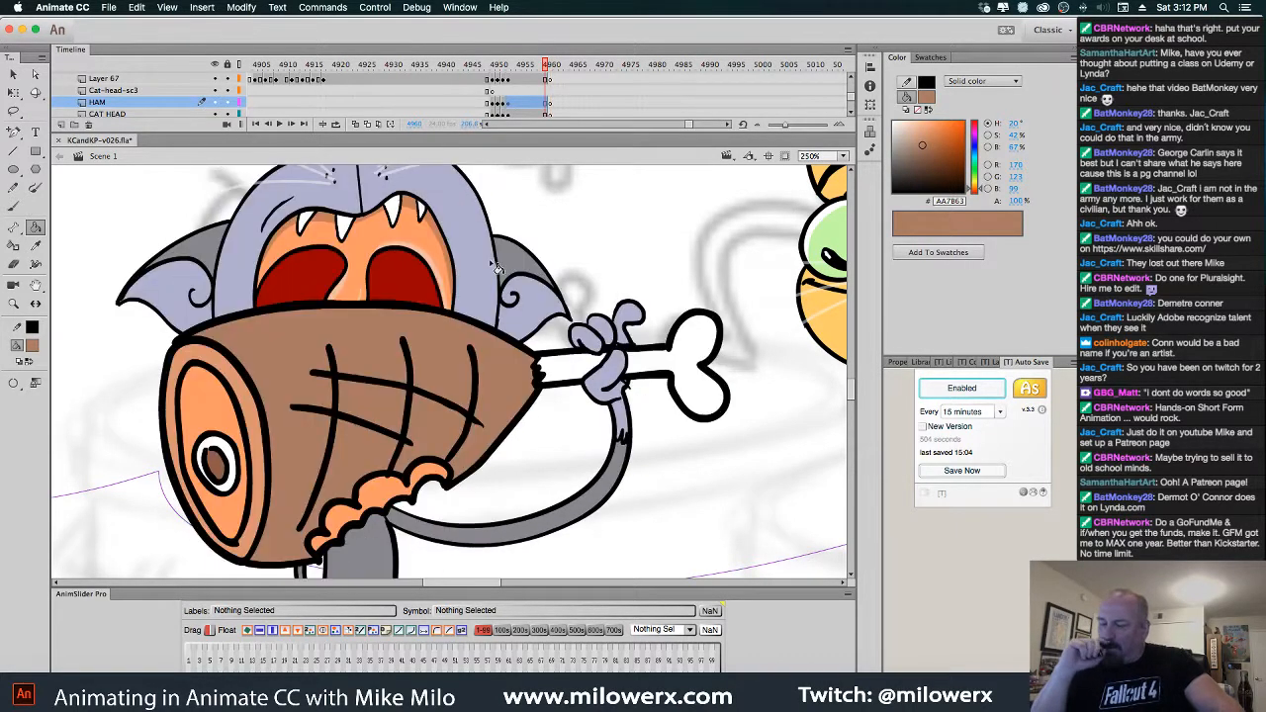
Set up a black, slightly larger brush in Paint Behind mode
left_click(31, 345)
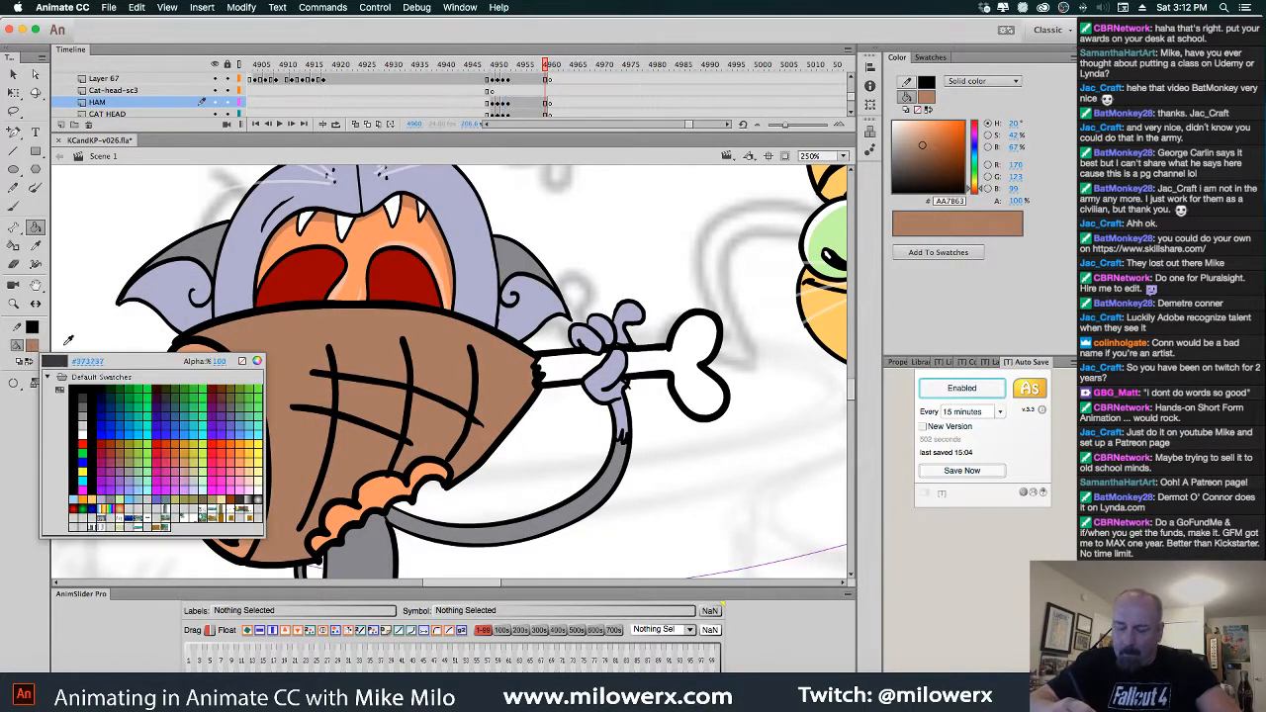
left_click(73, 386)
key("b")
key("period")
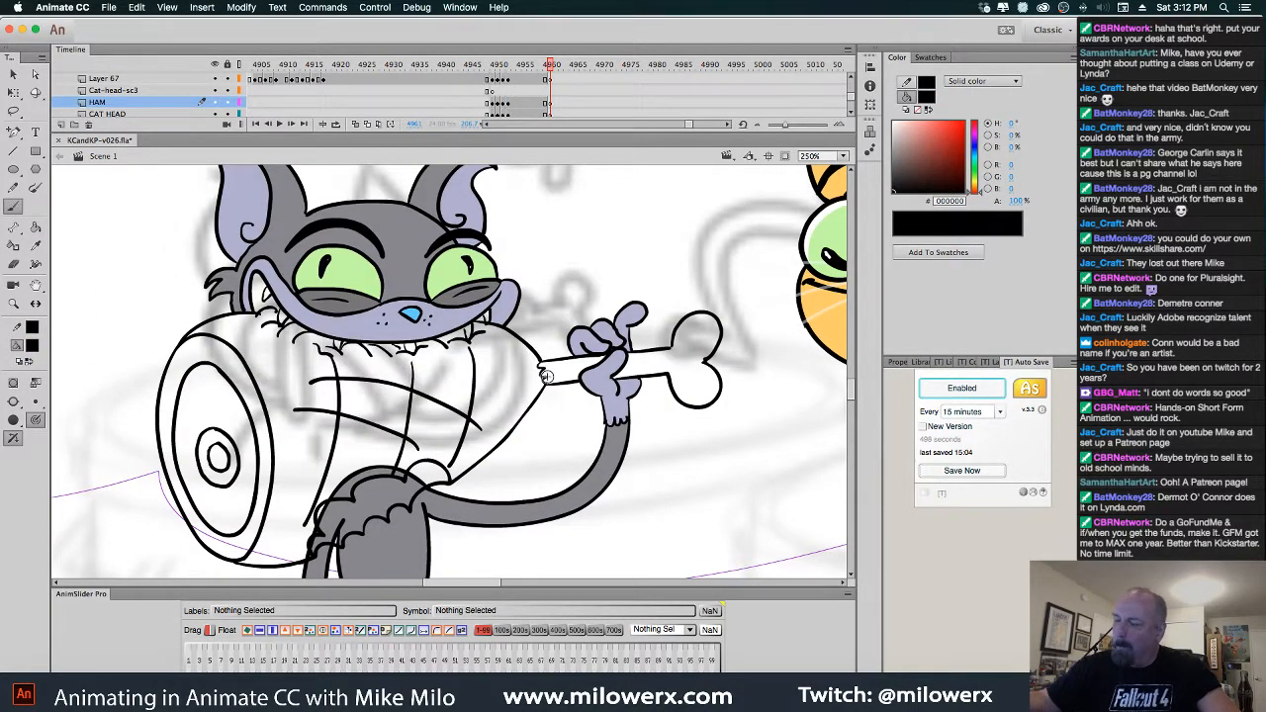
left_click(37, 401)
left_click(78, 445)
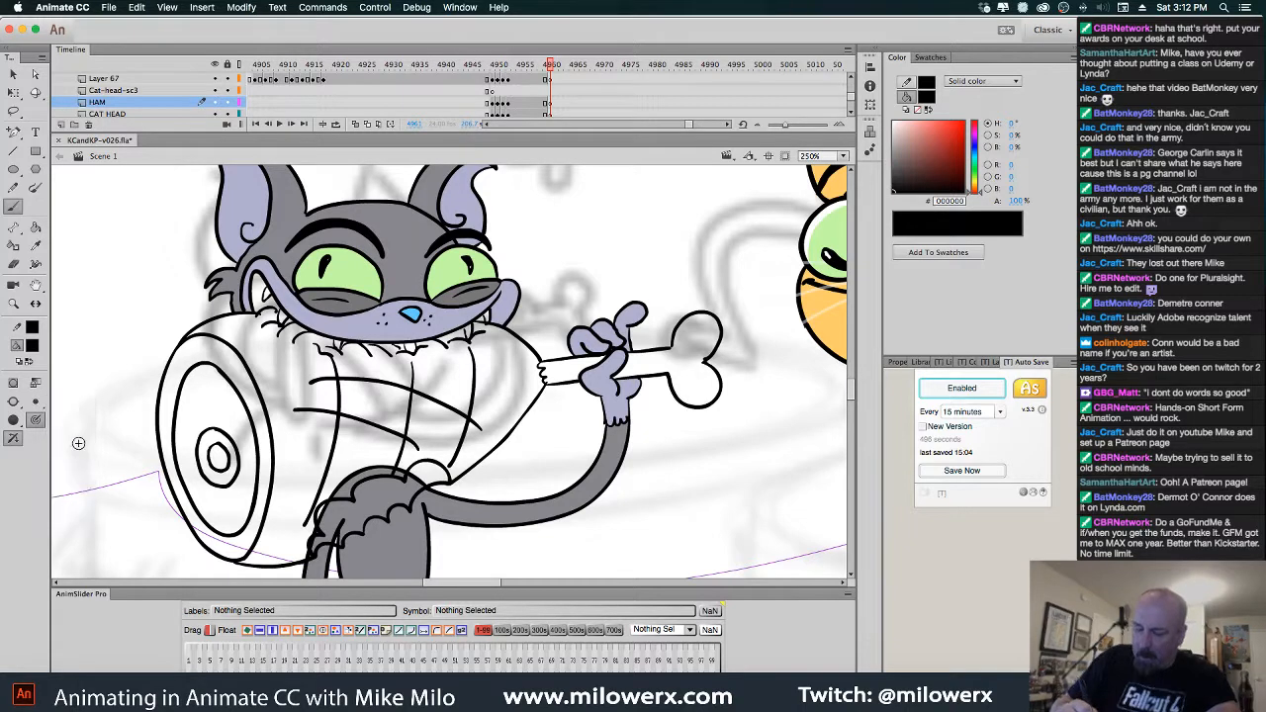
left_click(15, 402)
left_click(93, 430)
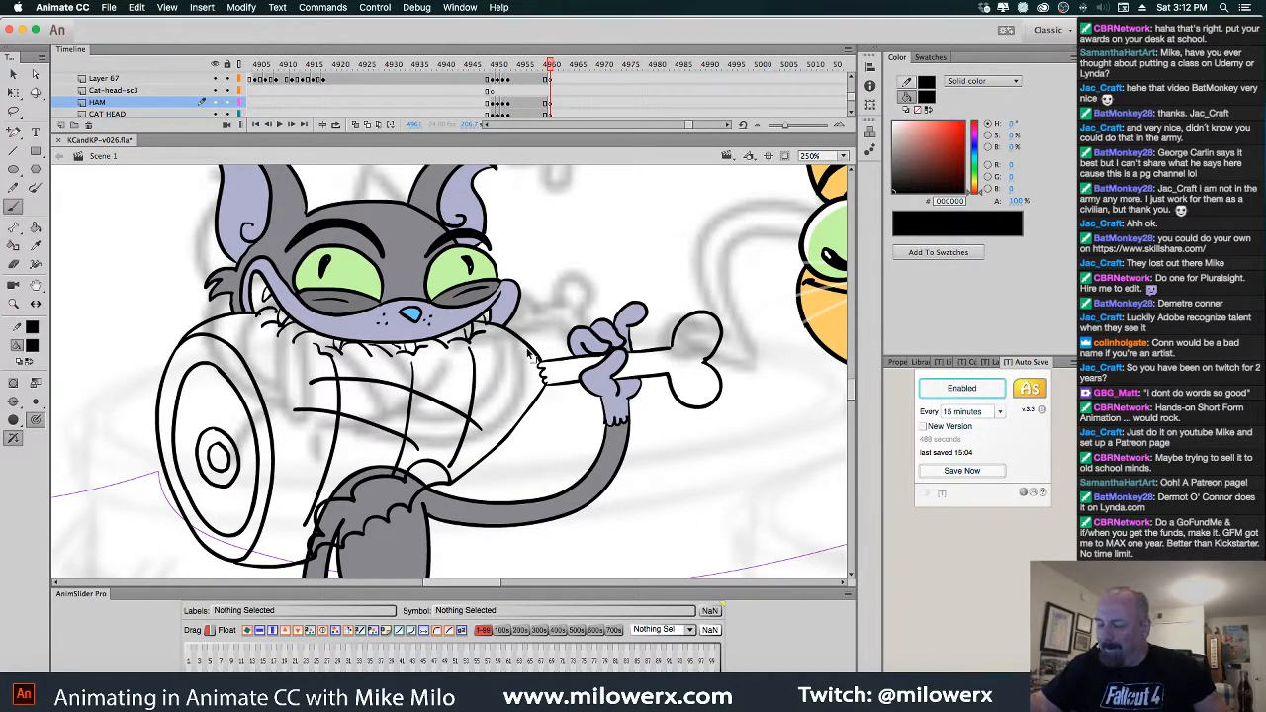
On Layer 88, thicken the black outlines of the ham and arm where they meet the bone
left_click(536, 352, "super")
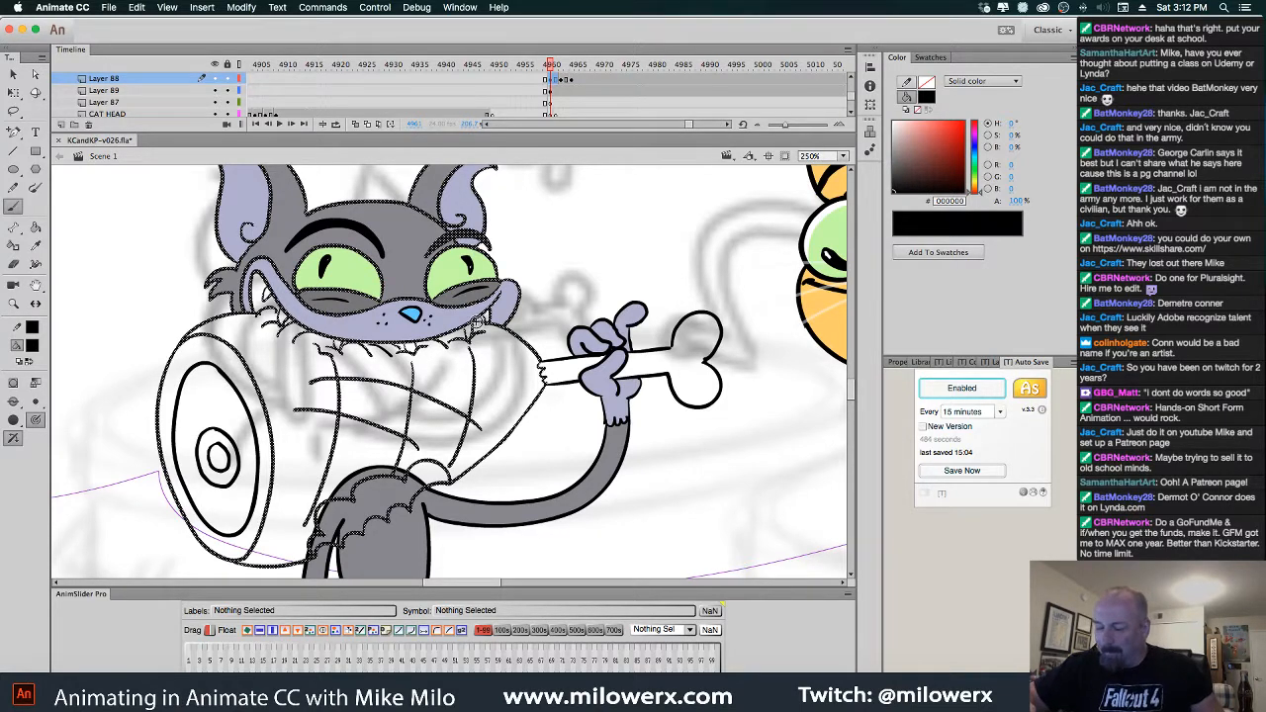
left_click_drag(486, 323, 543, 363)
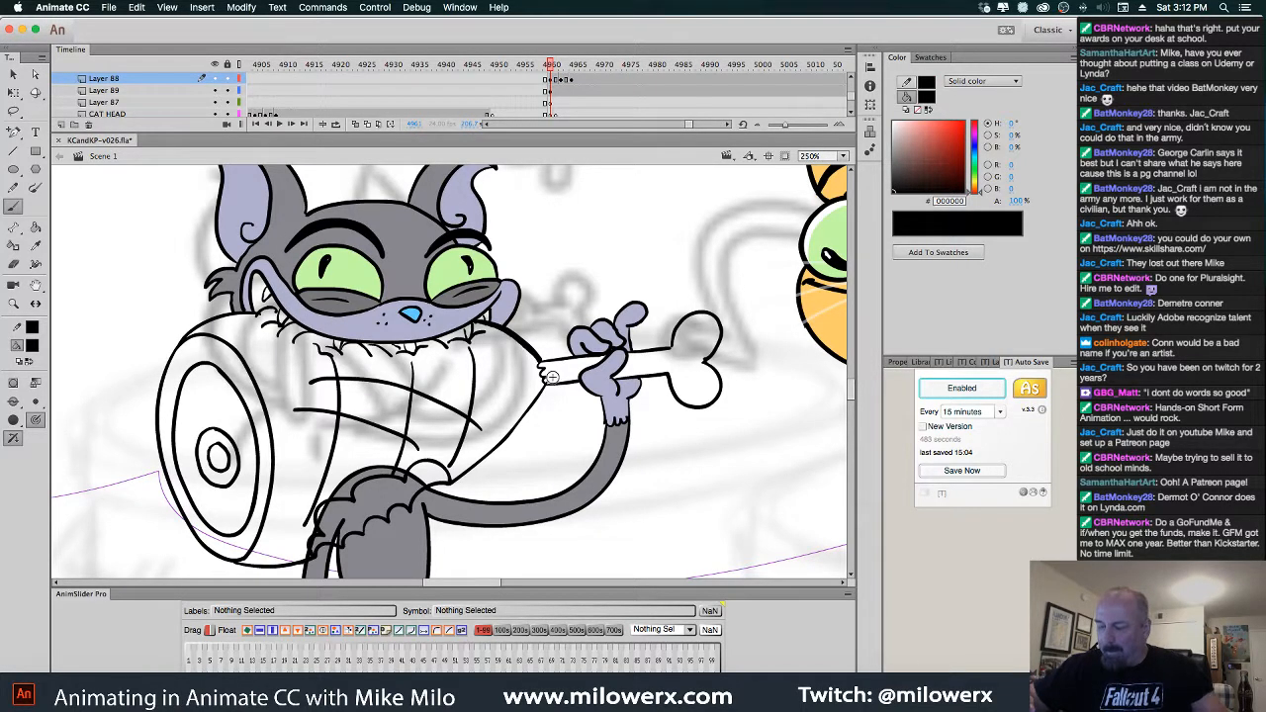
key("comma")
key("period")
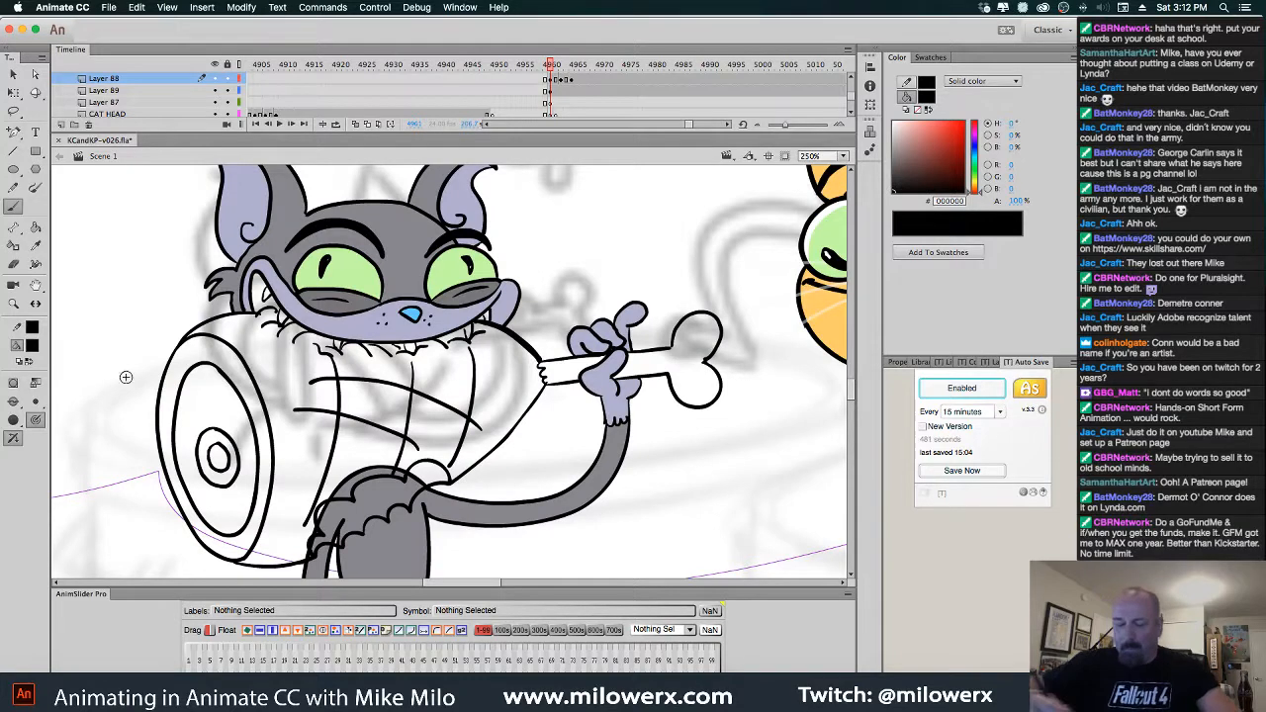
left_click(40, 403)
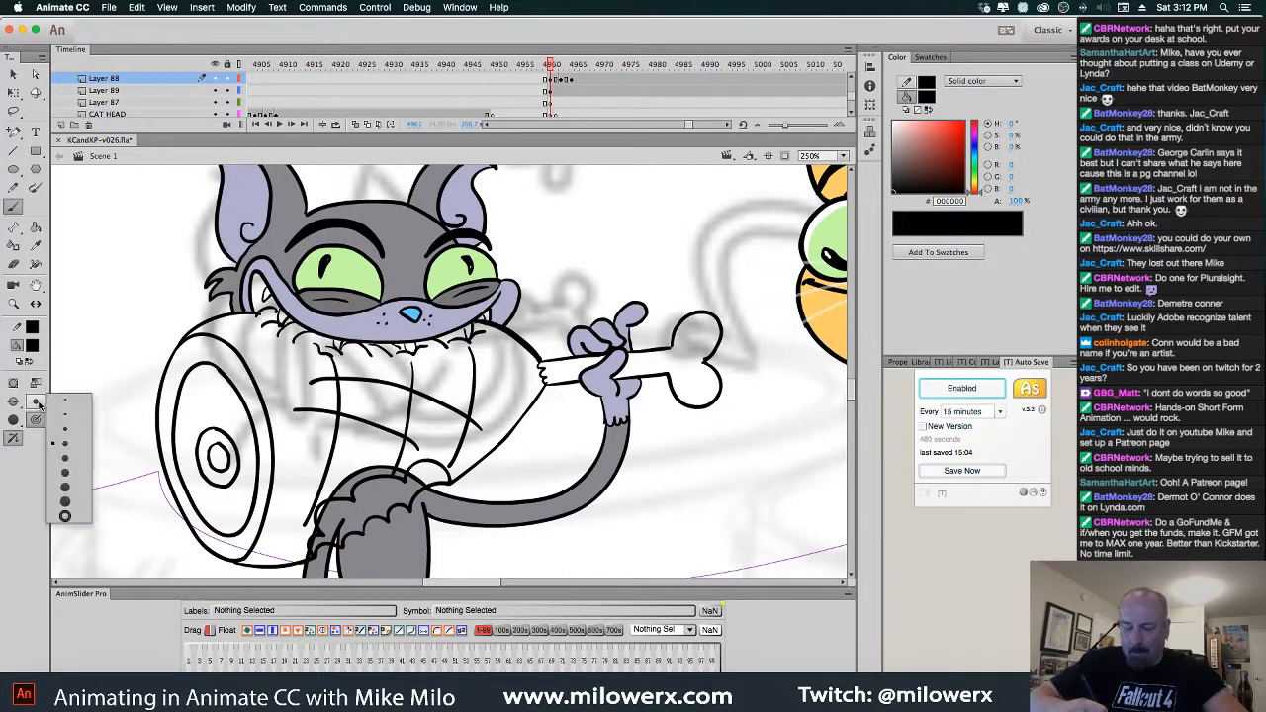
left_click(77, 466)
key("comma")
key("period")
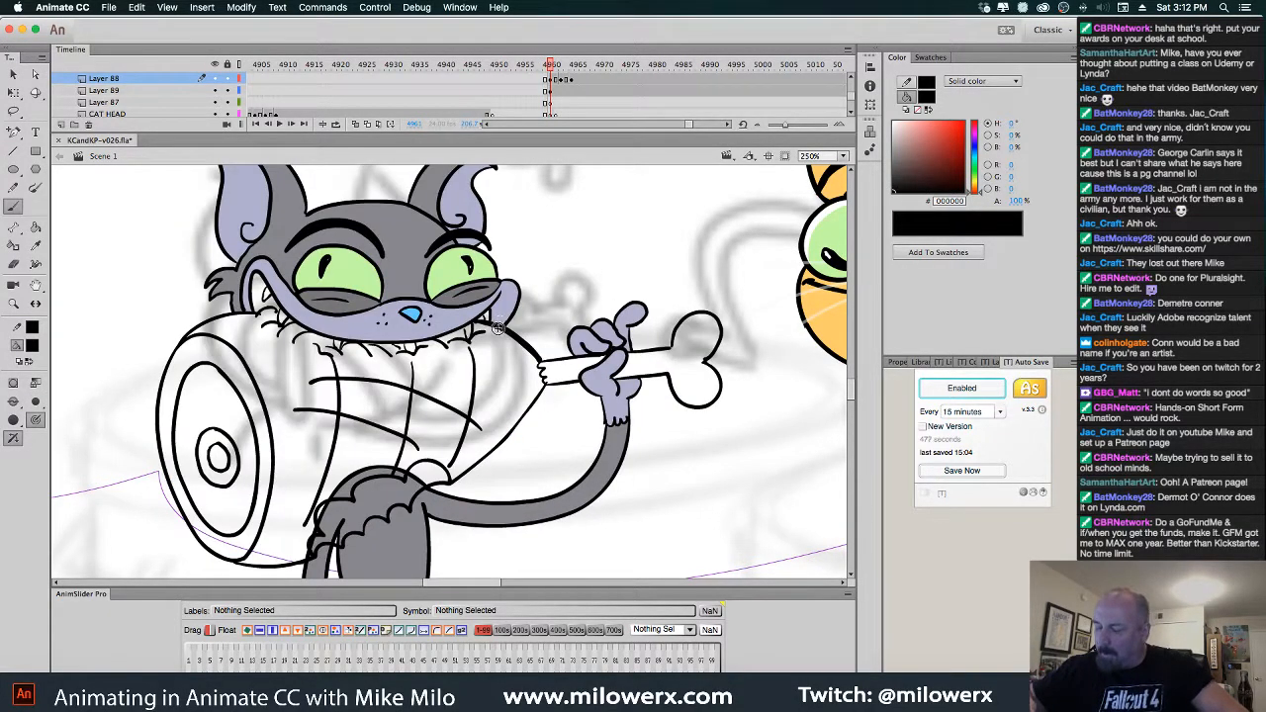
left_click_drag(476, 320, 547, 374)
key("comma")
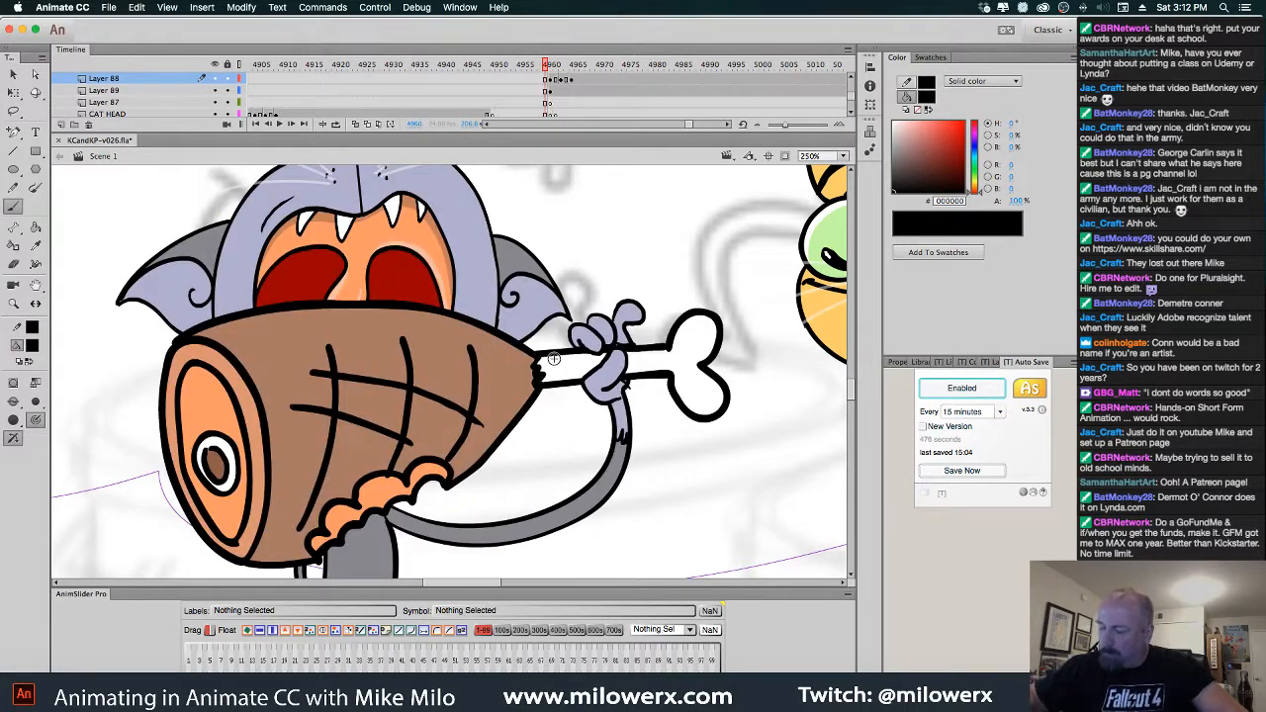
key("period")
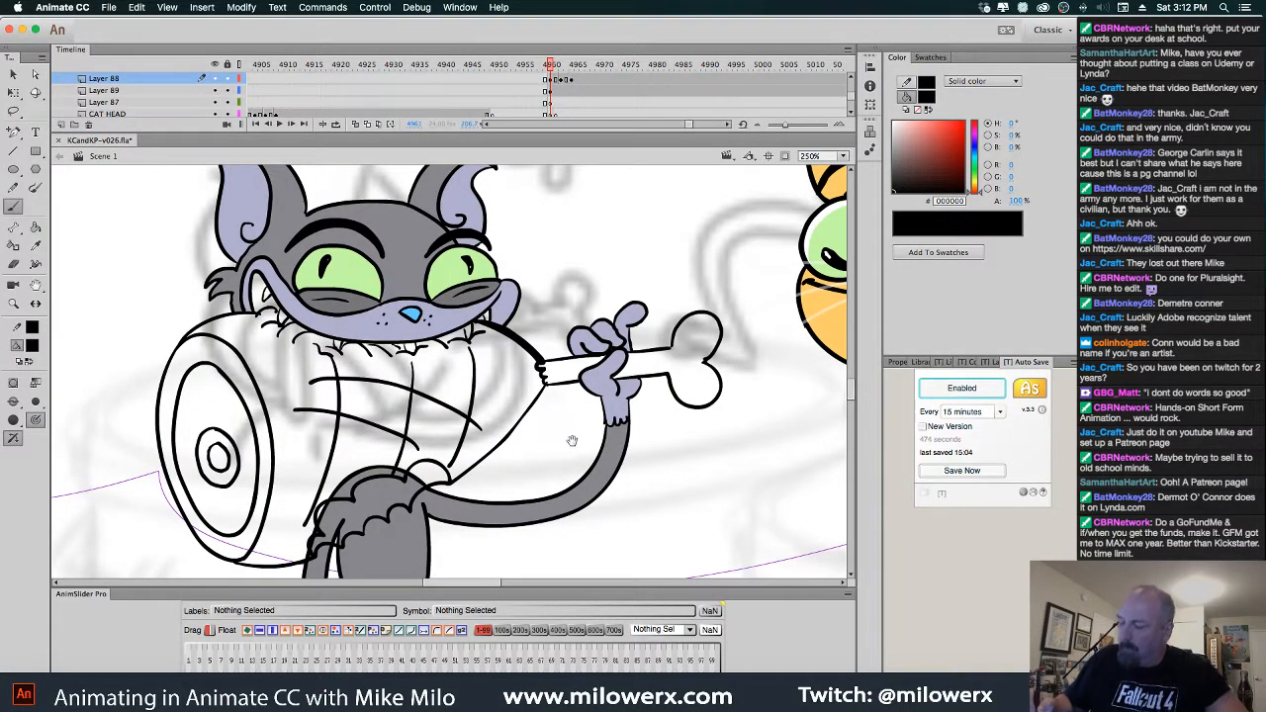
left_click_drag(576, 438, 625, 386)
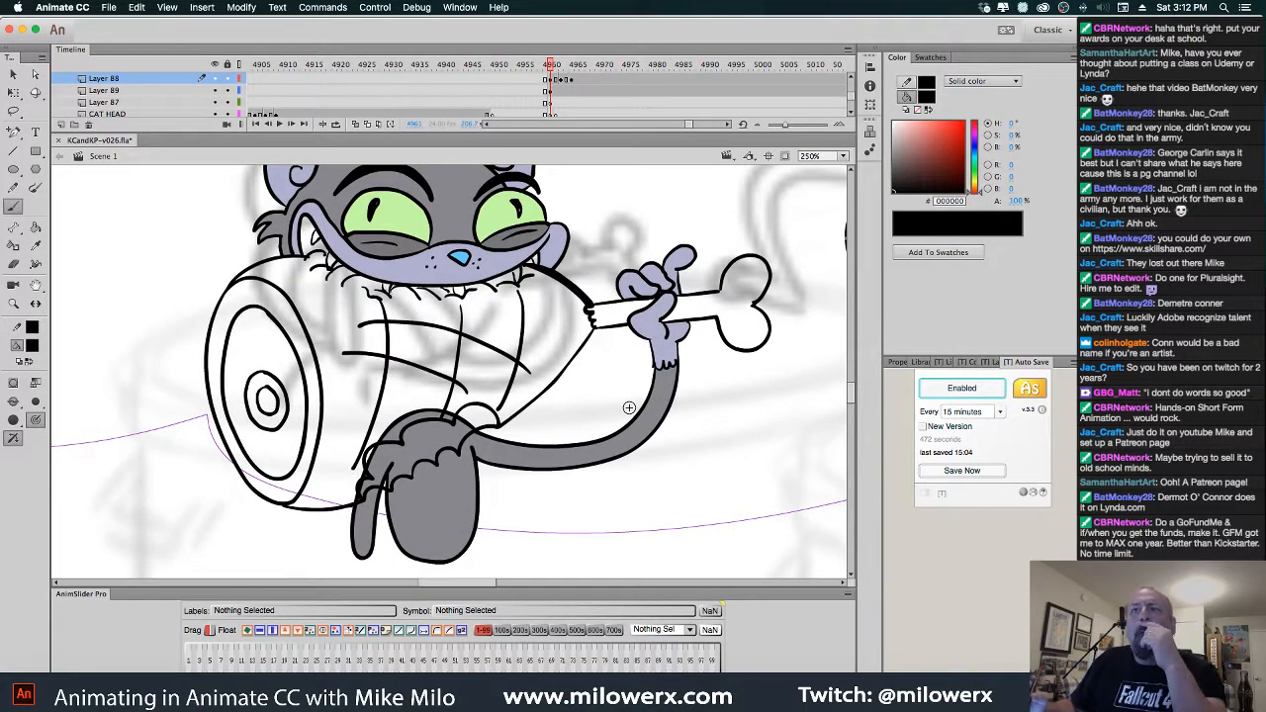
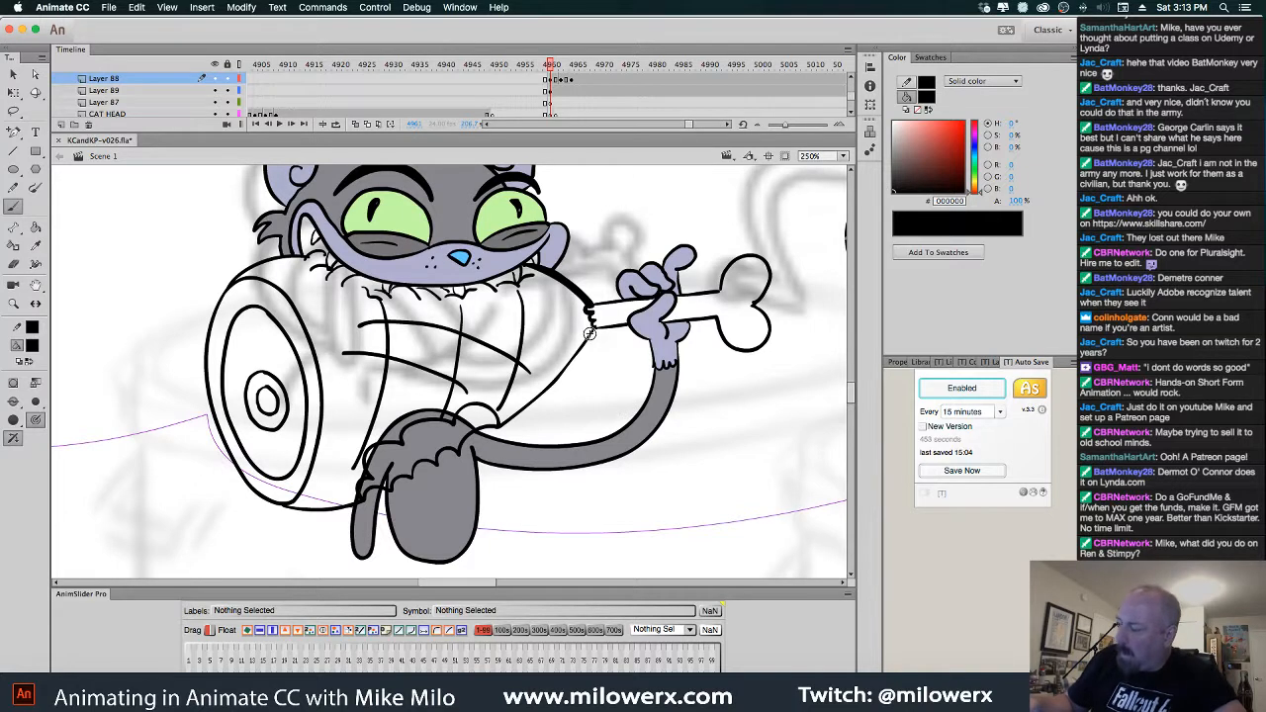
Thicken the cat's arm lines and the bone's knobs with bold black strokes
left_click_drag(591, 334, 501, 423)
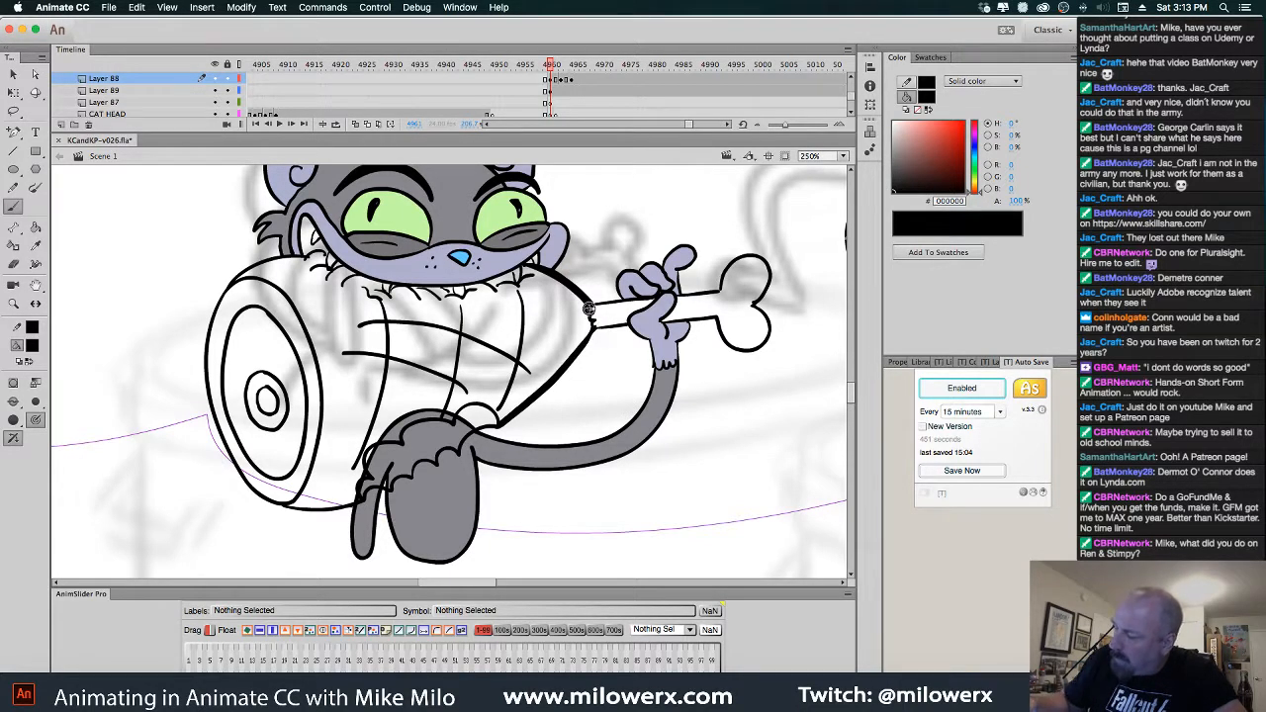
mouse_move(593, 330)
left_mouse_down()
mouse_move(628, 327)
mouse_move(596, 308)
mouse_move(692, 294)
left_mouse_up()
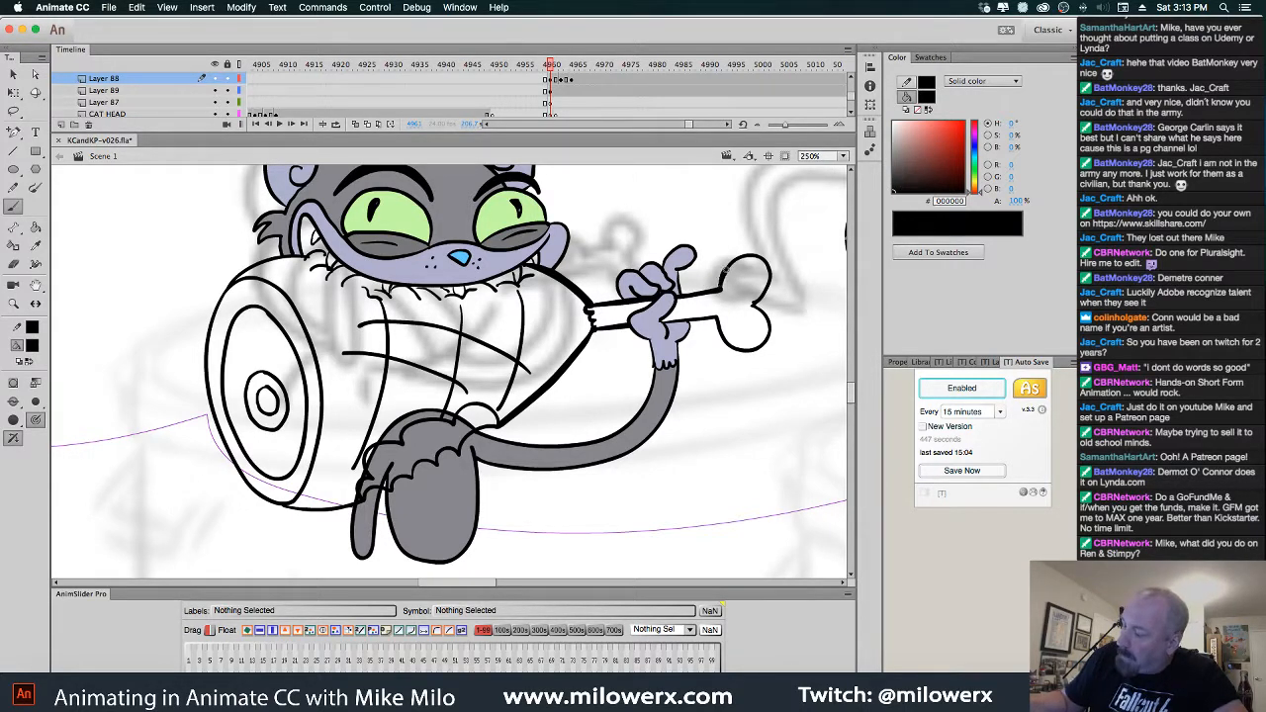
mouse_move(724, 265)
left_mouse_down()
mouse_move(760, 255)
mouse_move(774, 277)
mouse_move(752, 309)
left_mouse_up()
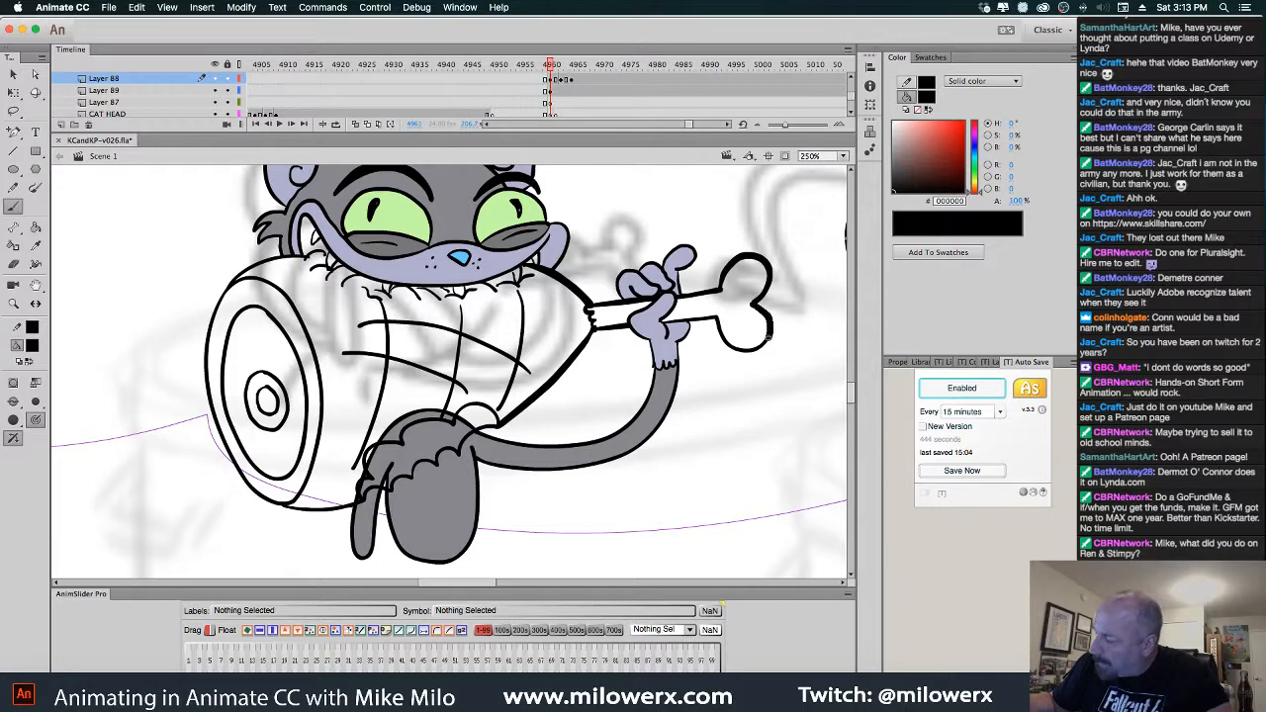
mouse_move(769, 340)
left_mouse_down()
mouse_move(744, 352)
mouse_move(724, 347)
mouse_move(714, 313)
mouse_move(690, 320)
mouse_move(722, 322)
left_mouse_up()
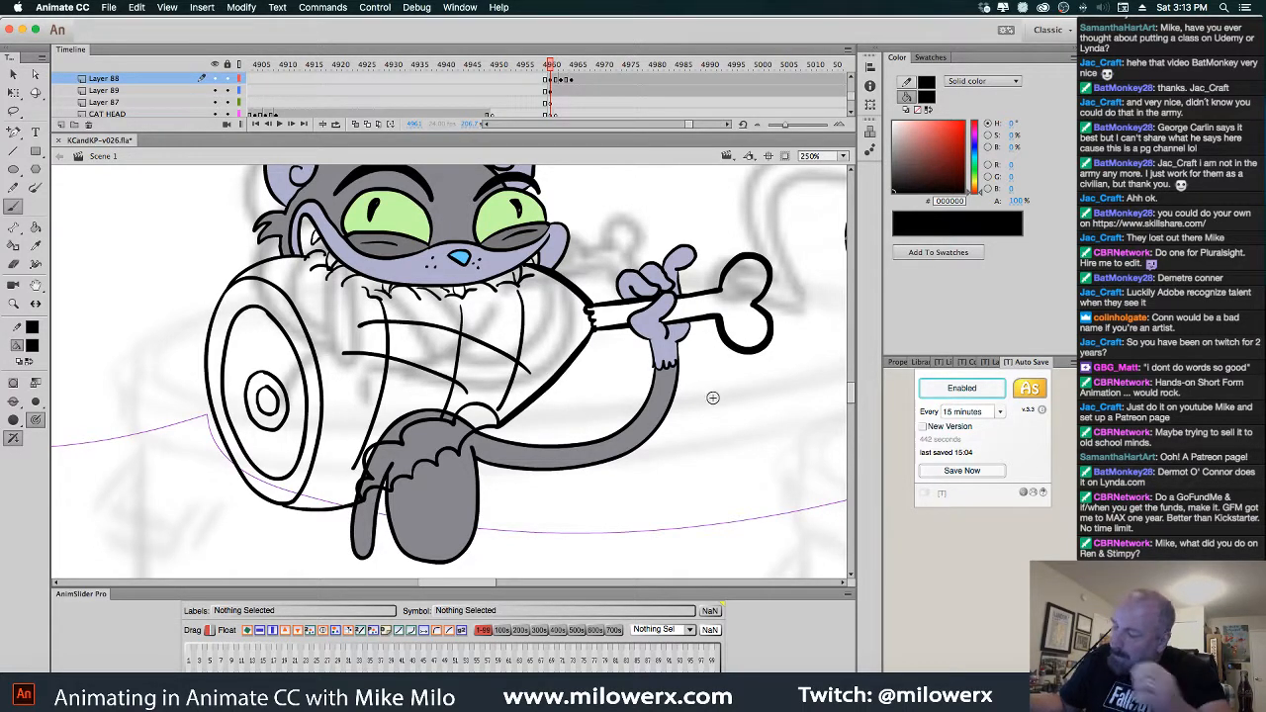
mouse_move(495, 412)
left_mouse_down()
mouse_move(473, 449)
mouse_move(497, 423)
mouse_move(478, 403)
mouse_move(441, 422)
mouse_move(453, 423)
mouse_move(428, 418)
mouse_move(368, 475)
mouse_move(365, 497)
mouse_move(497, 425)
left_mouse_up()
key("comma")
key("period")
Thicken the fur edge, the ham's top outline, its inner ring and small centre ring
mouse_move(364, 501)
left_mouse_down()
mouse_move(333, 508)
mouse_move(250, 484)
mouse_move(232, 461)
mouse_move(205, 338)
mouse_move(236, 282)
mouse_move(265, 280)
mouse_move(312, 341)
mouse_move(322, 386)
mouse_move(309, 477)
mouse_move(288, 506)
left_mouse_up()
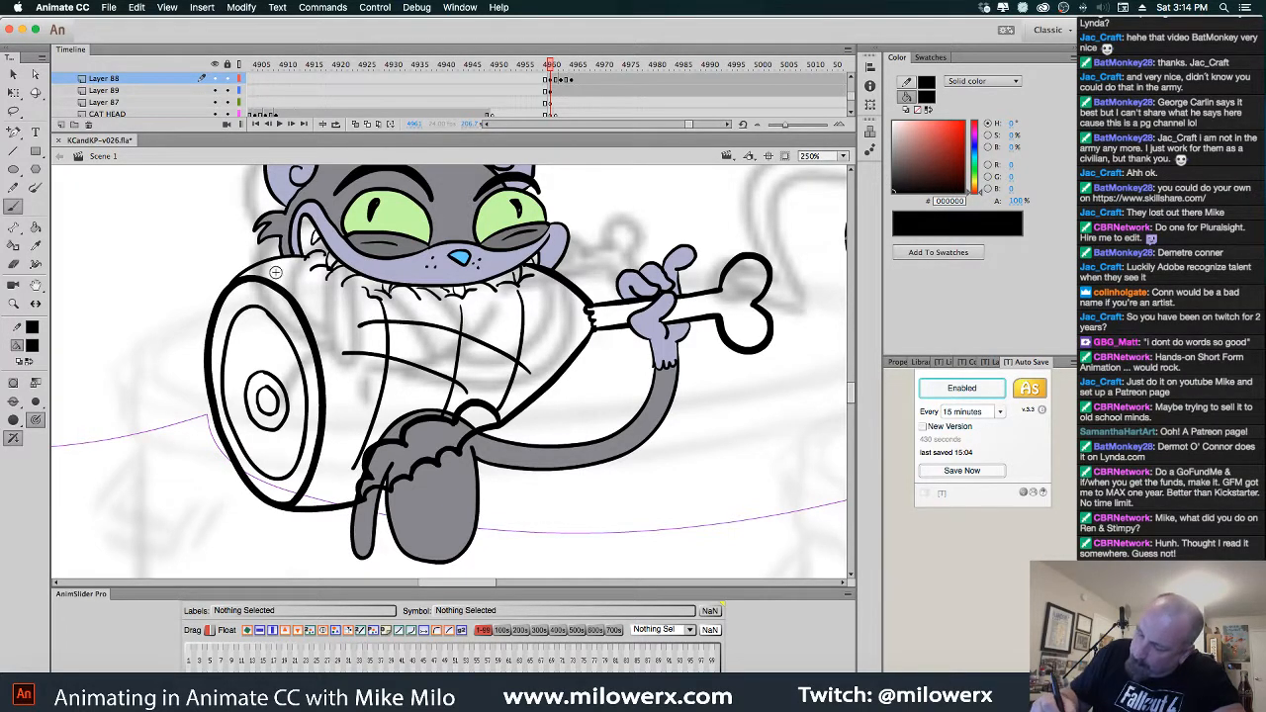
left_click_drag(259, 266, 327, 252)
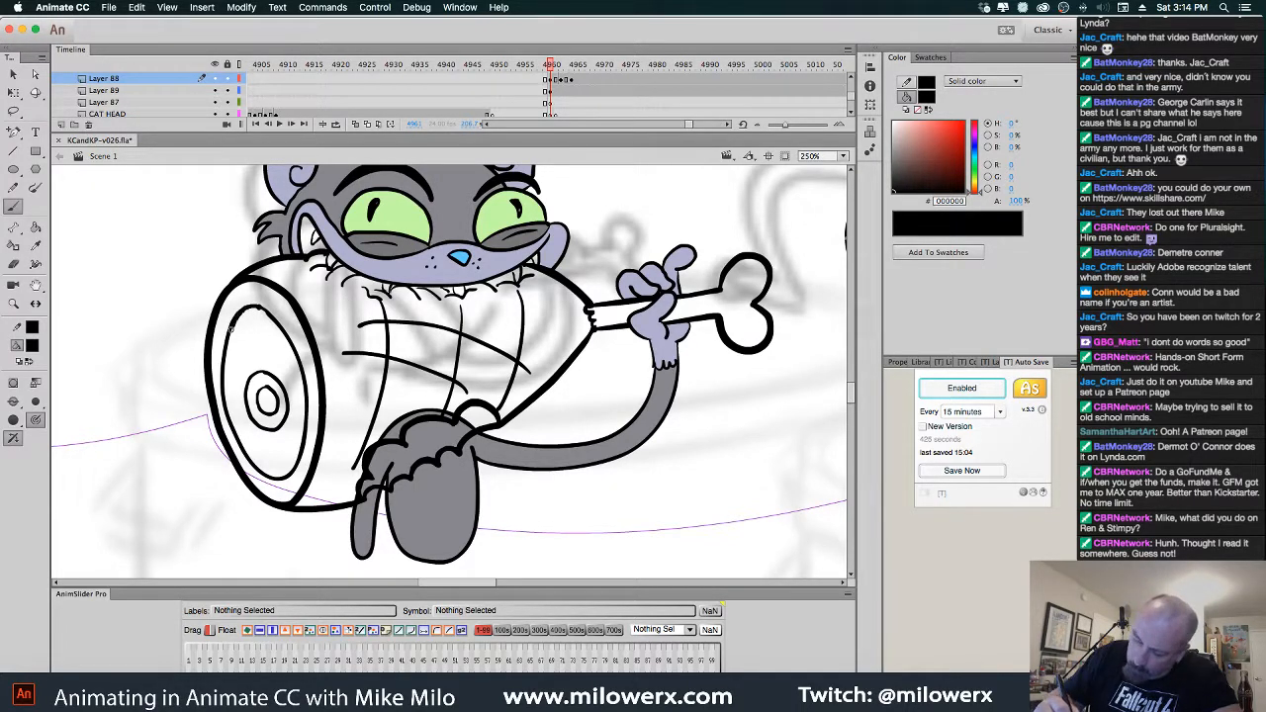
mouse_move(231, 327)
left_mouse_down()
mouse_move(222, 380)
mouse_move(233, 428)
mouse_move(277, 477)
mouse_move(304, 404)
mouse_move(299, 364)
left_mouse_up()
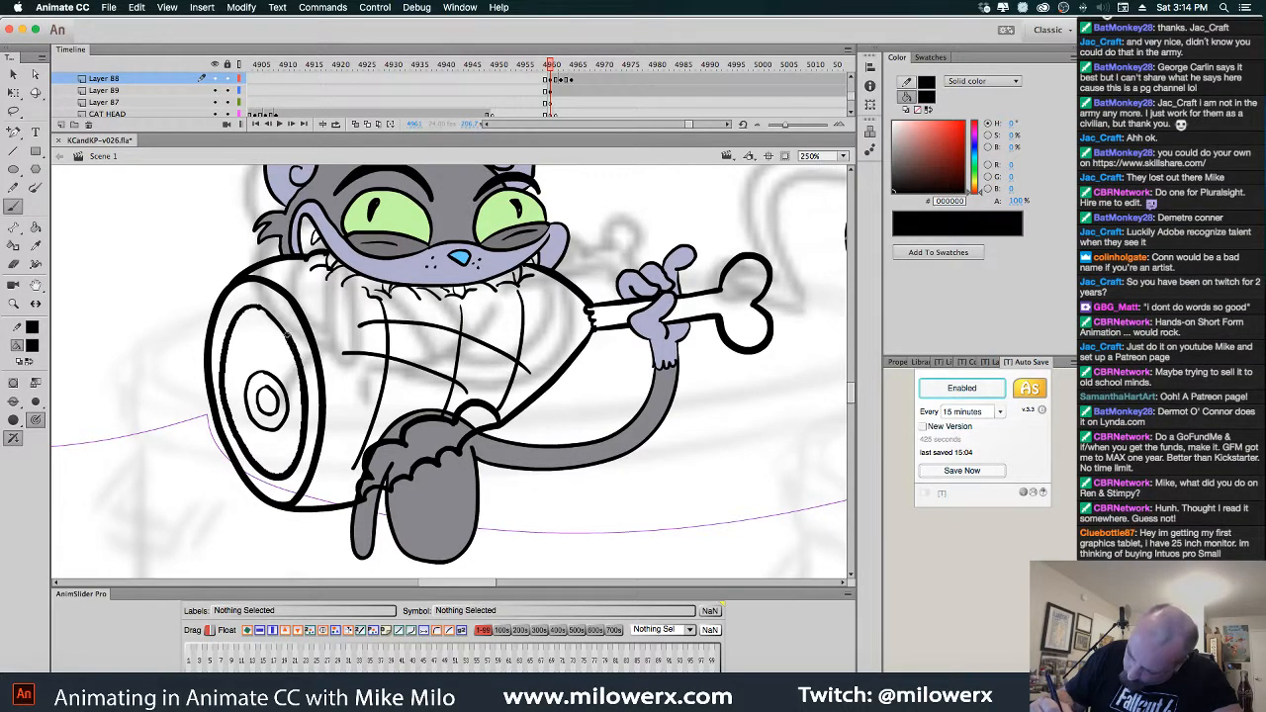
left_click_drag(257, 307, 238, 317)
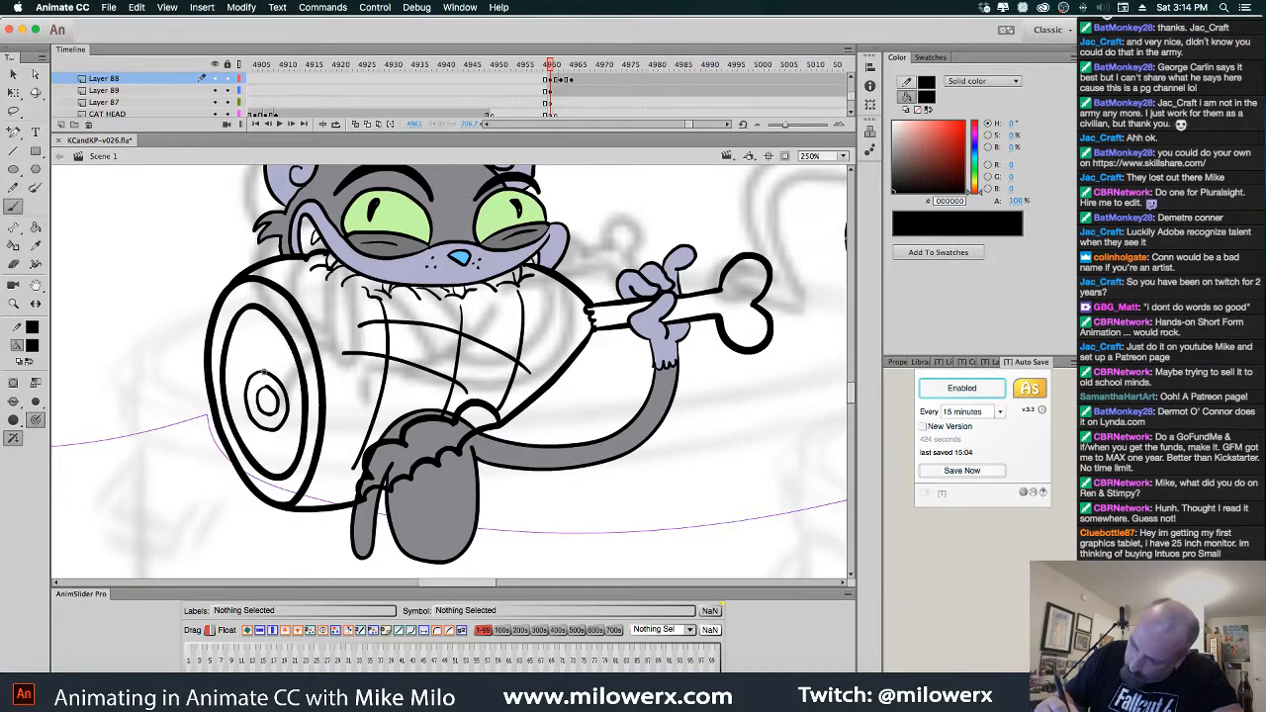
mouse_move(267, 373)
left_mouse_down()
mouse_move(248, 392)
mouse_move(273, 380)
mouse_move(252, 372)
mouse_move(259, 423)
mouse_move(262, 386)
left_mouse_up()
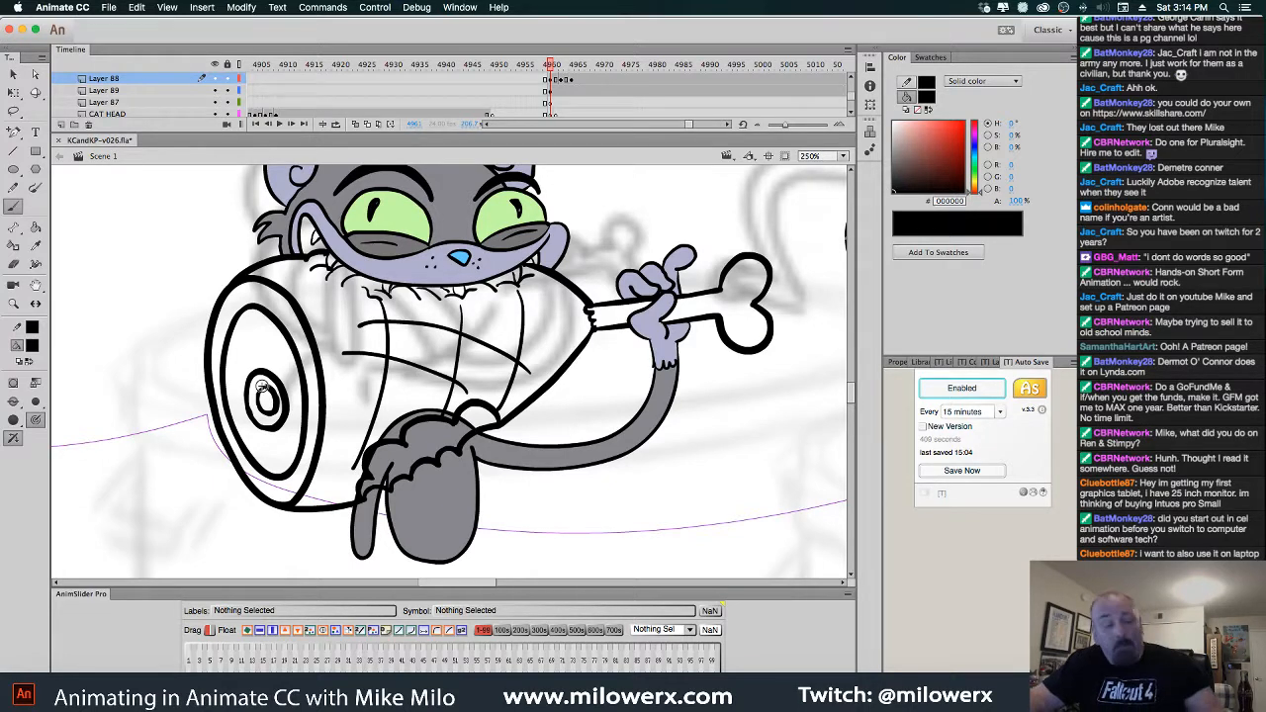
On the next frame, ink bold lines from paw to cheek and down the body
key("period")
key("period")
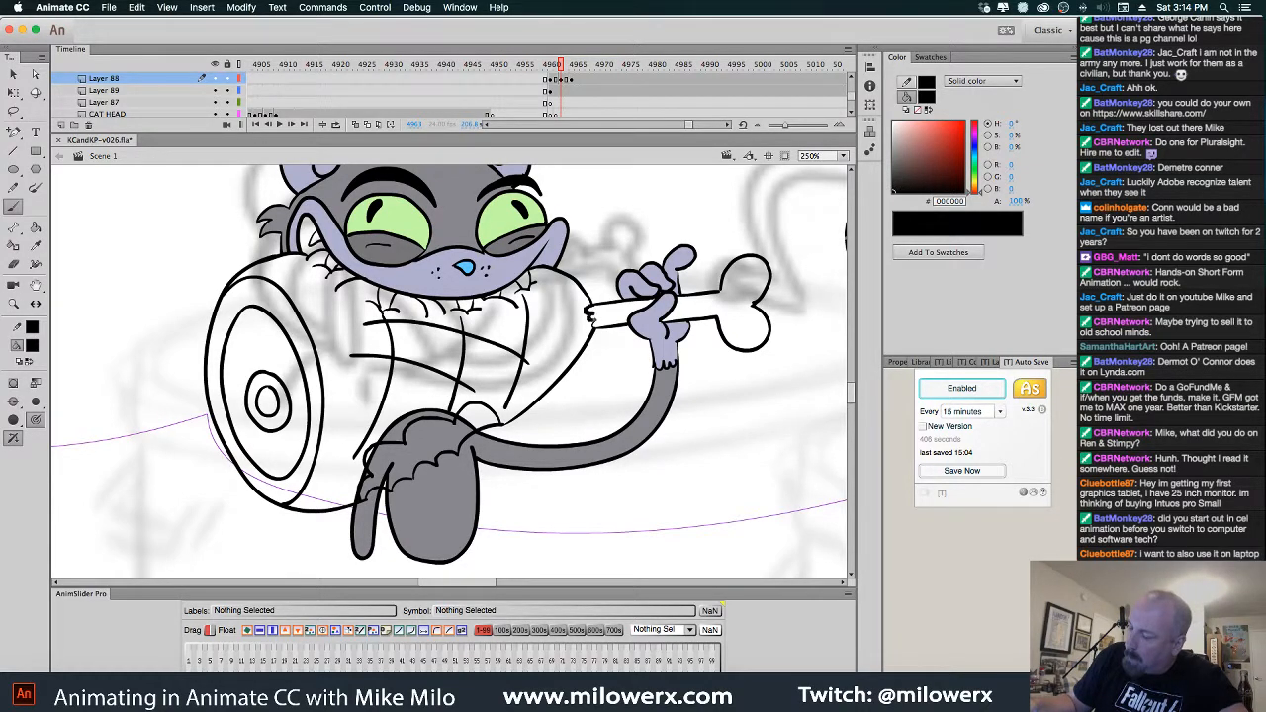
left_click_drag(579, 285, 553, 267)
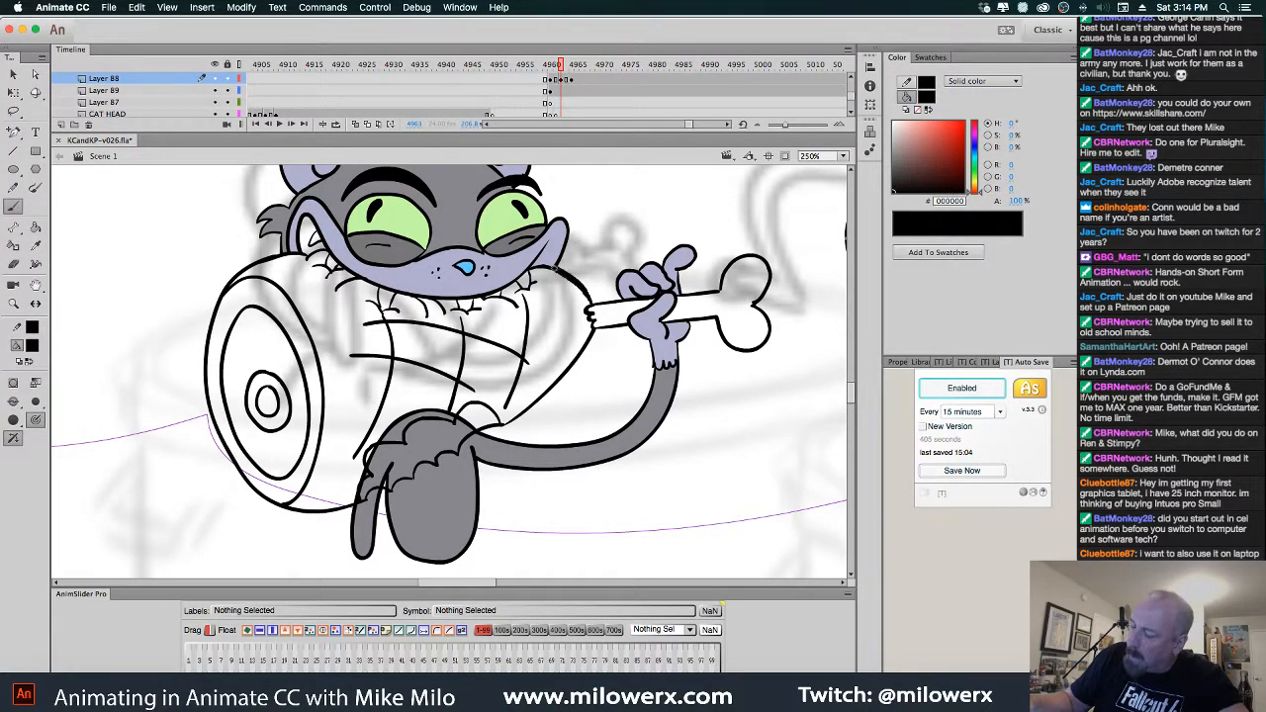
mouse_move(592, 326)
left_mouse_down()
mouse_move(579, 358)
mouse_move(510, 423)
mouse_move(473, 403)
mouse_move(430, 421)
mouse_move(415, 461)
left_mouse_up()
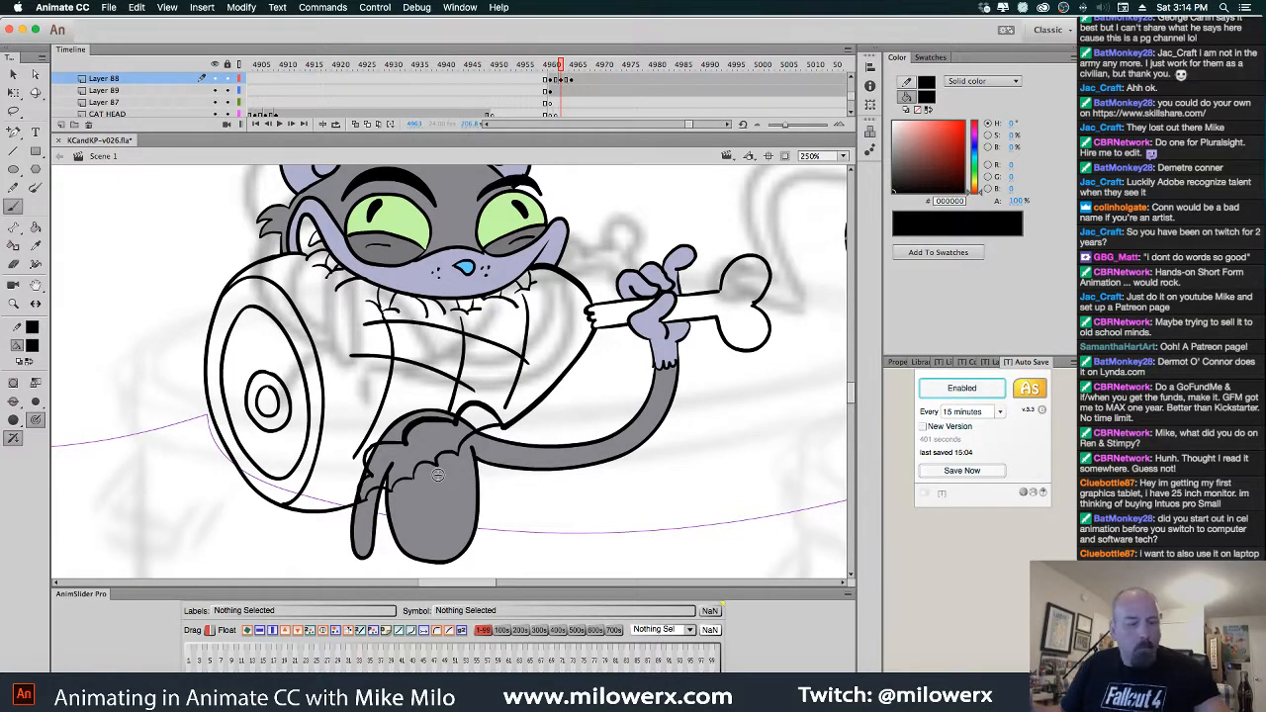
Compare frames, then delete the thick duplicate bone outline on frame 4962
key("comma")
key("period")
key("comma")
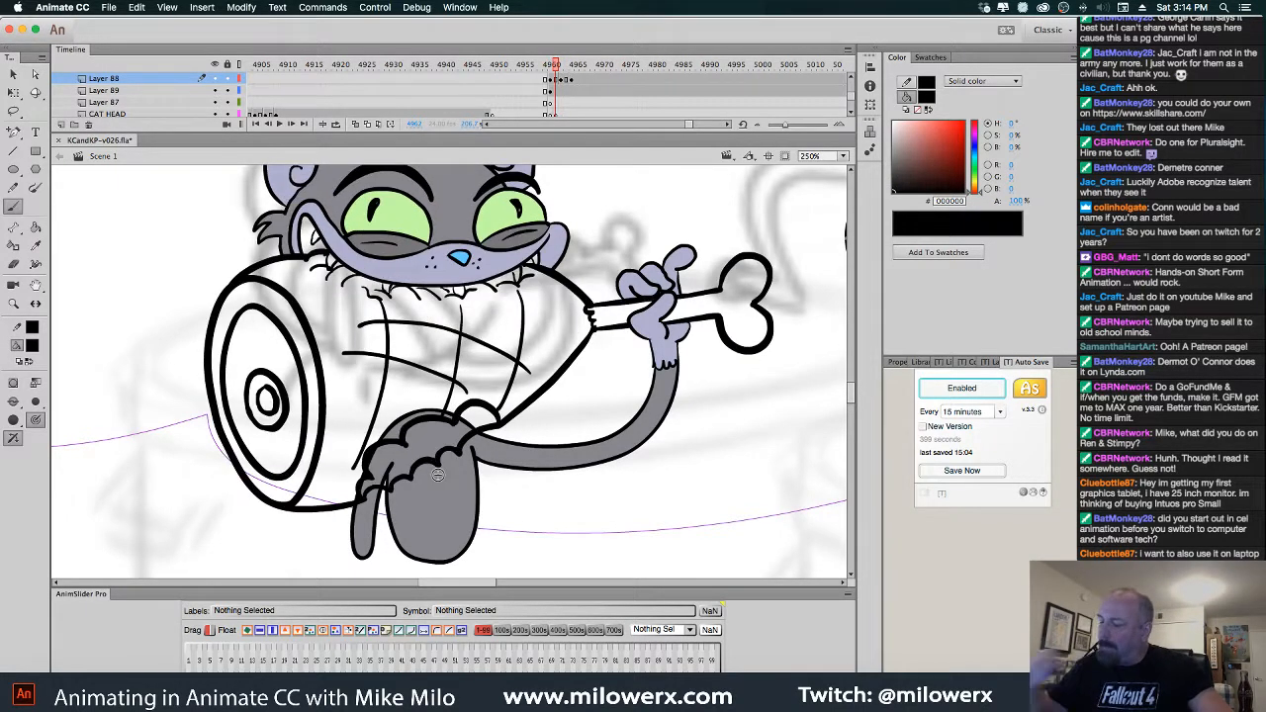
double_click(762, 263)
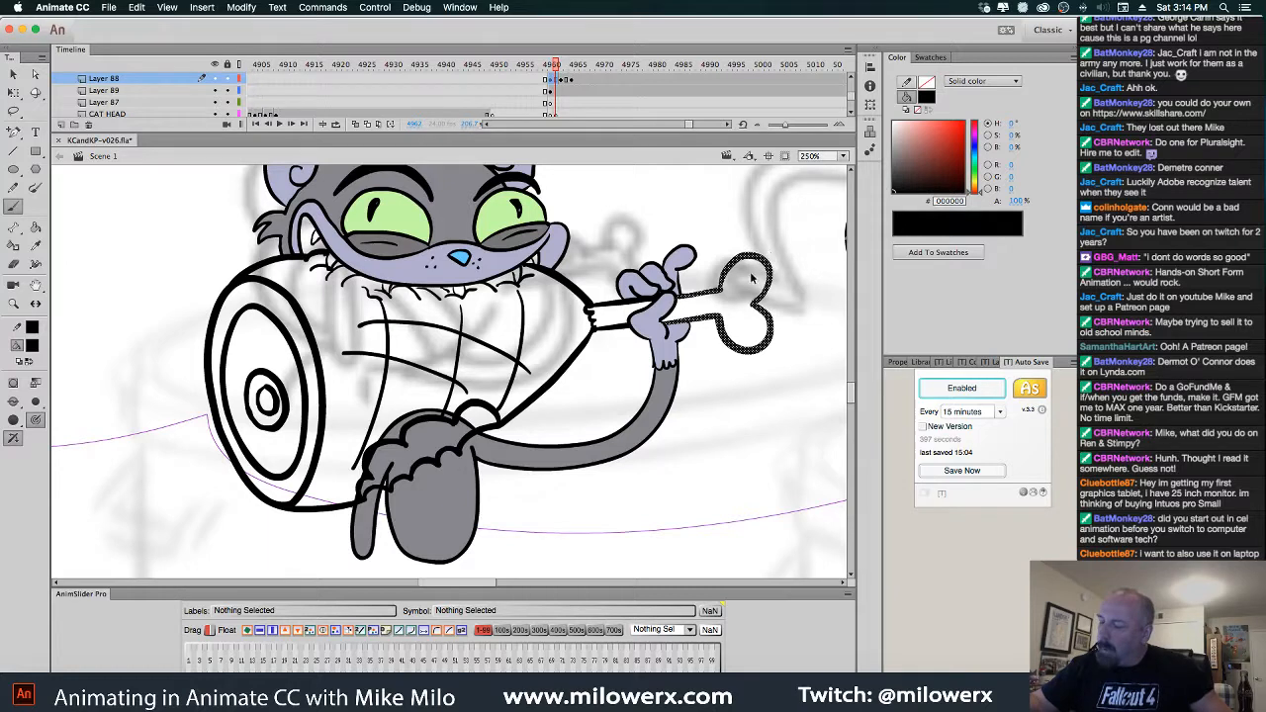
key("Delete")
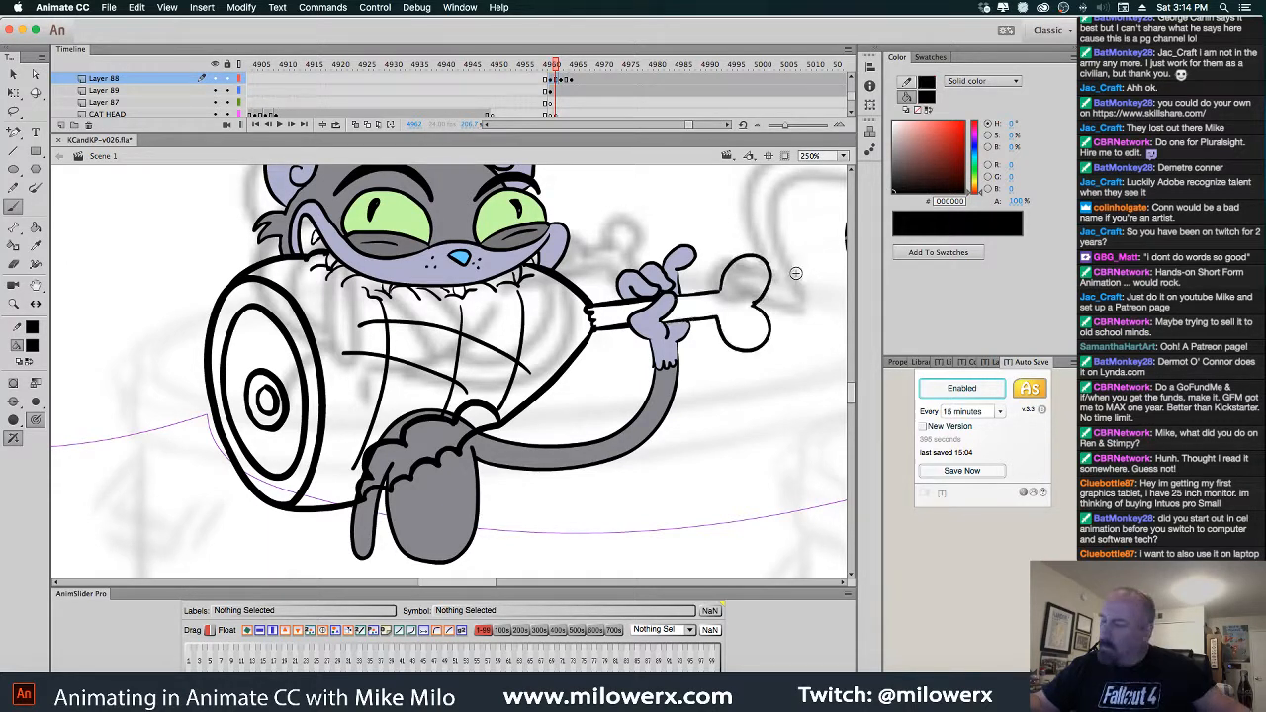
Delete the stray stroke along the bone's top and re-ink the bone lines on Layer 89
left_click(772, 282)
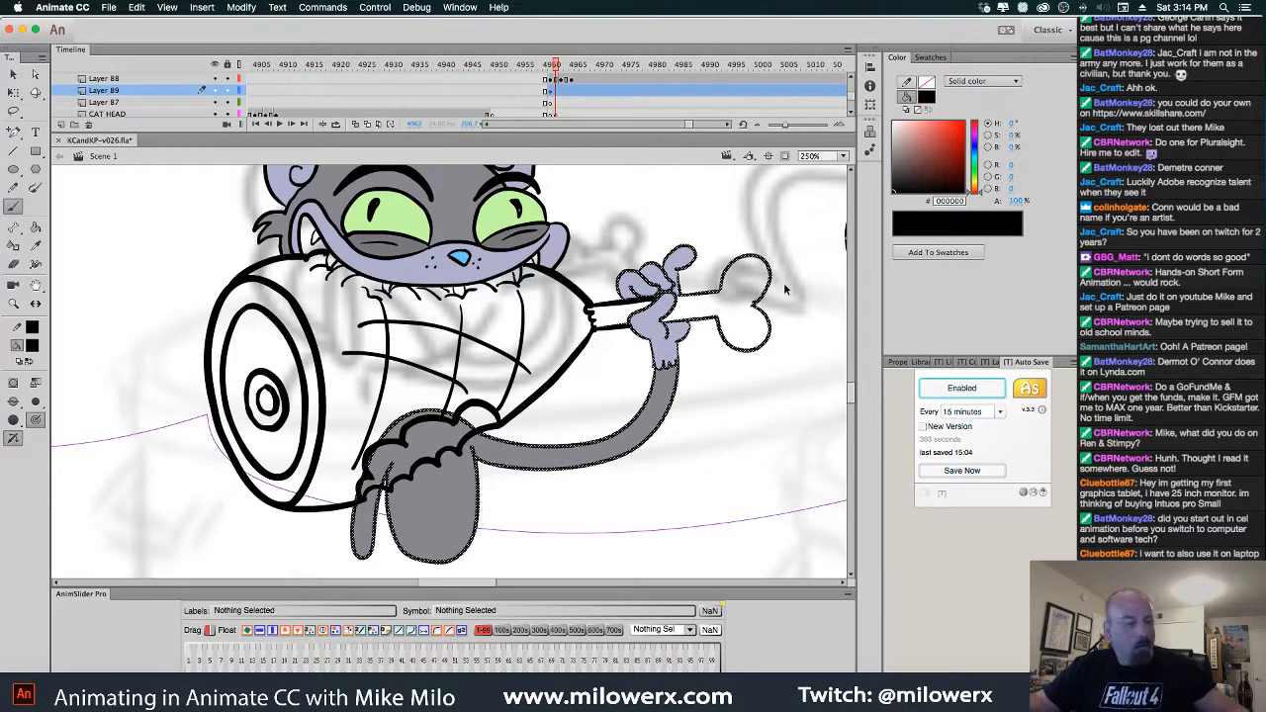
left_click(783, 282)
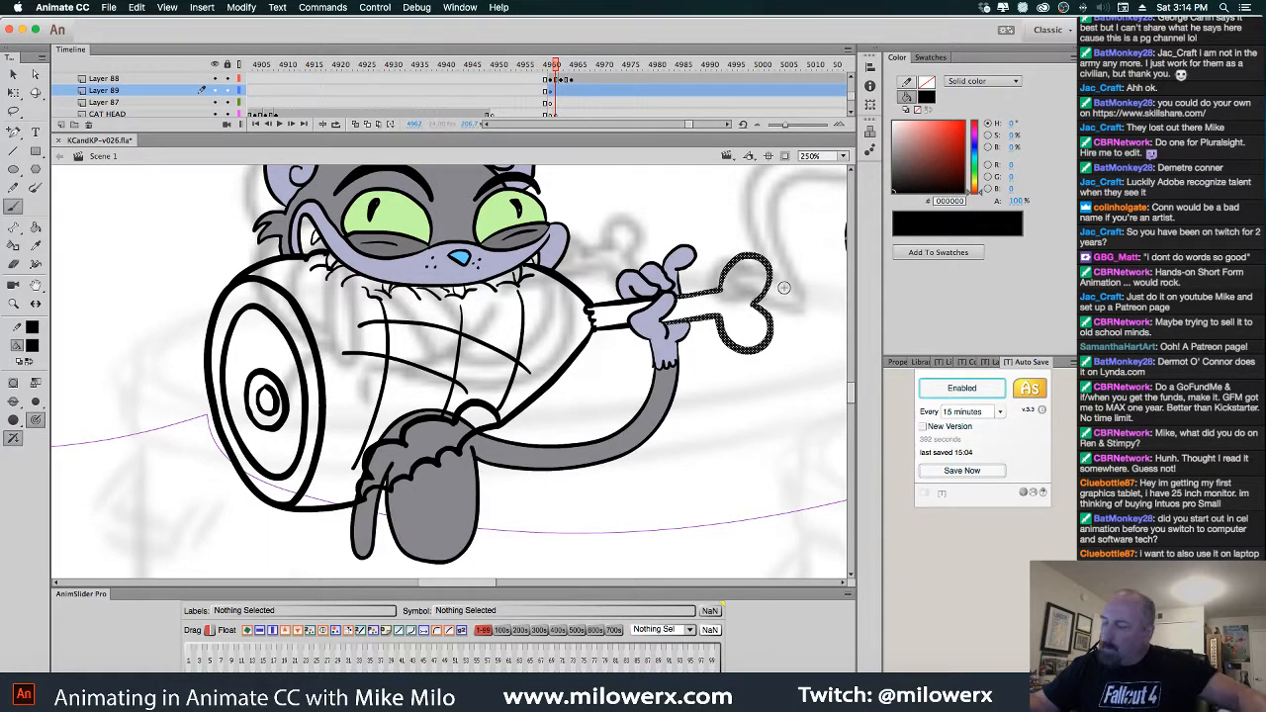
left_click(645, 301)
left_click(652, 210)
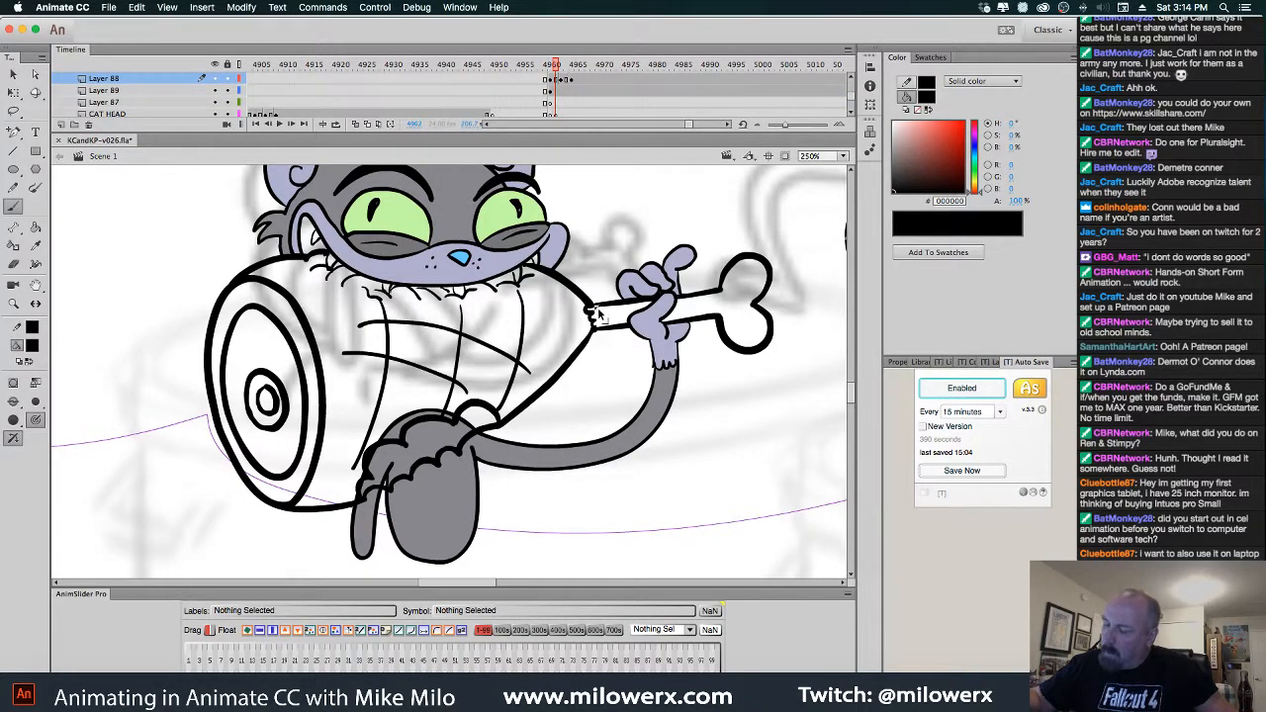
left_click(620, 304)
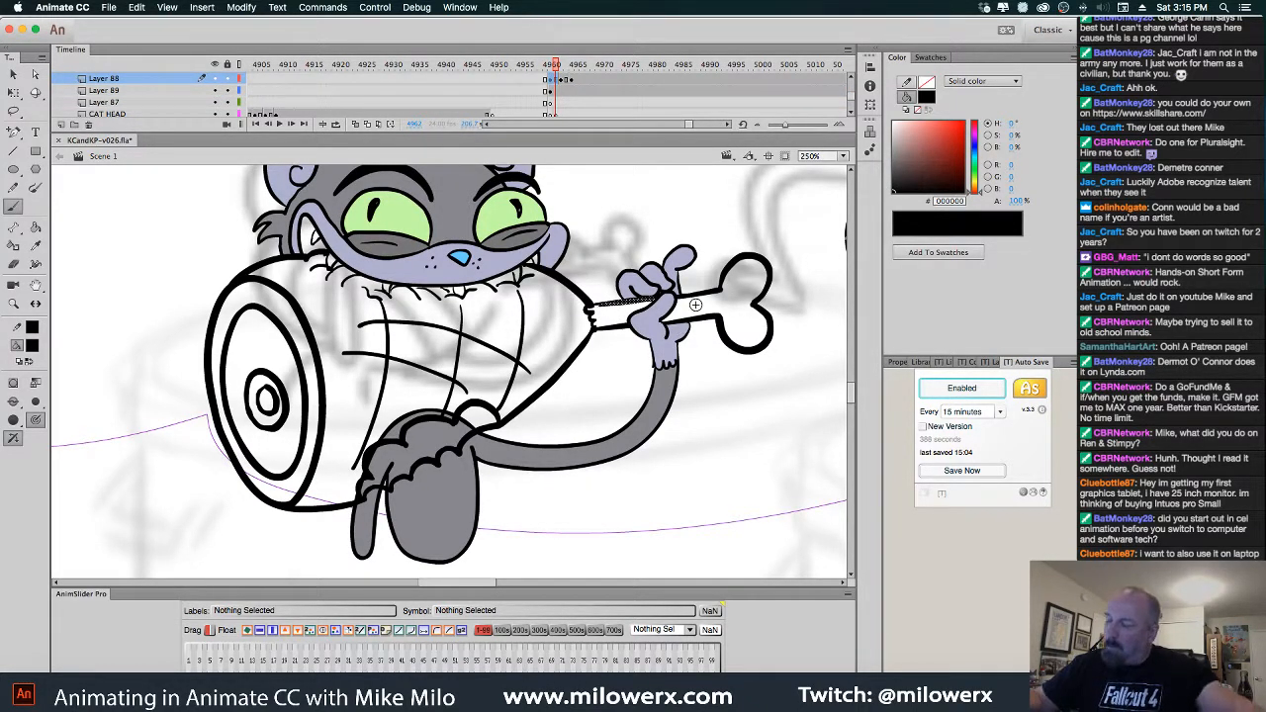
key("Delete")
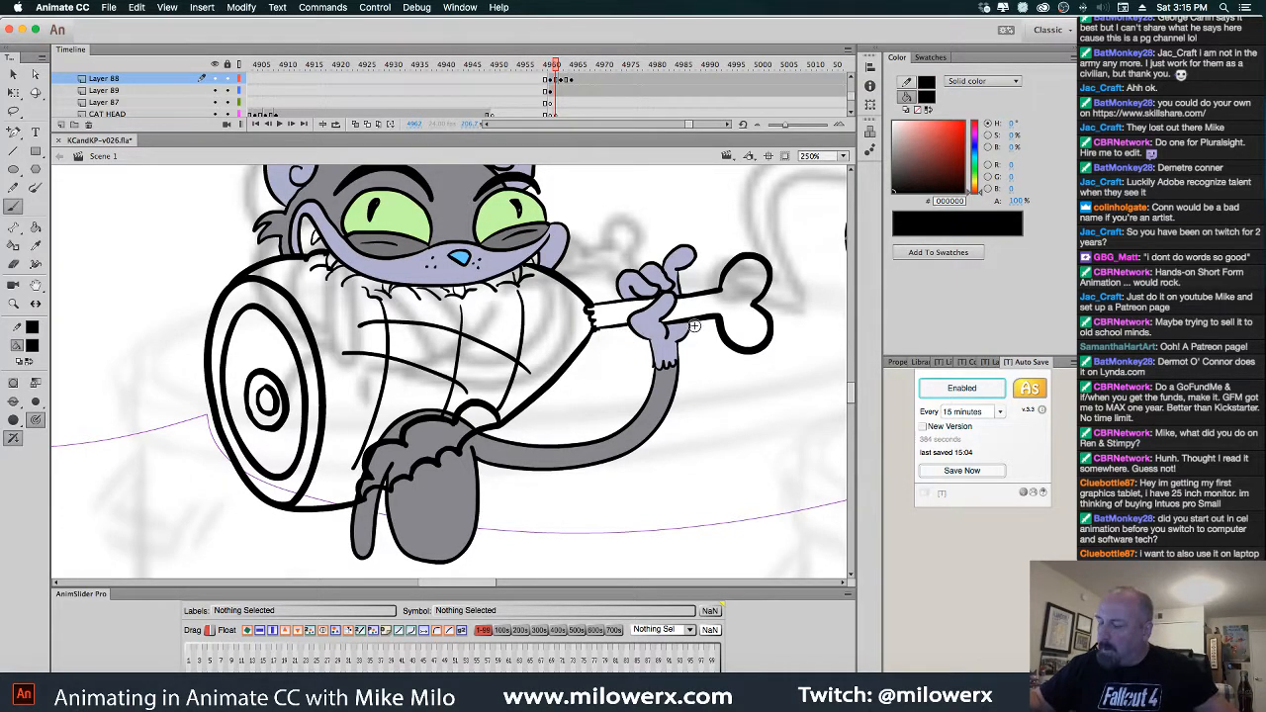
left_click(725, 333, "super")
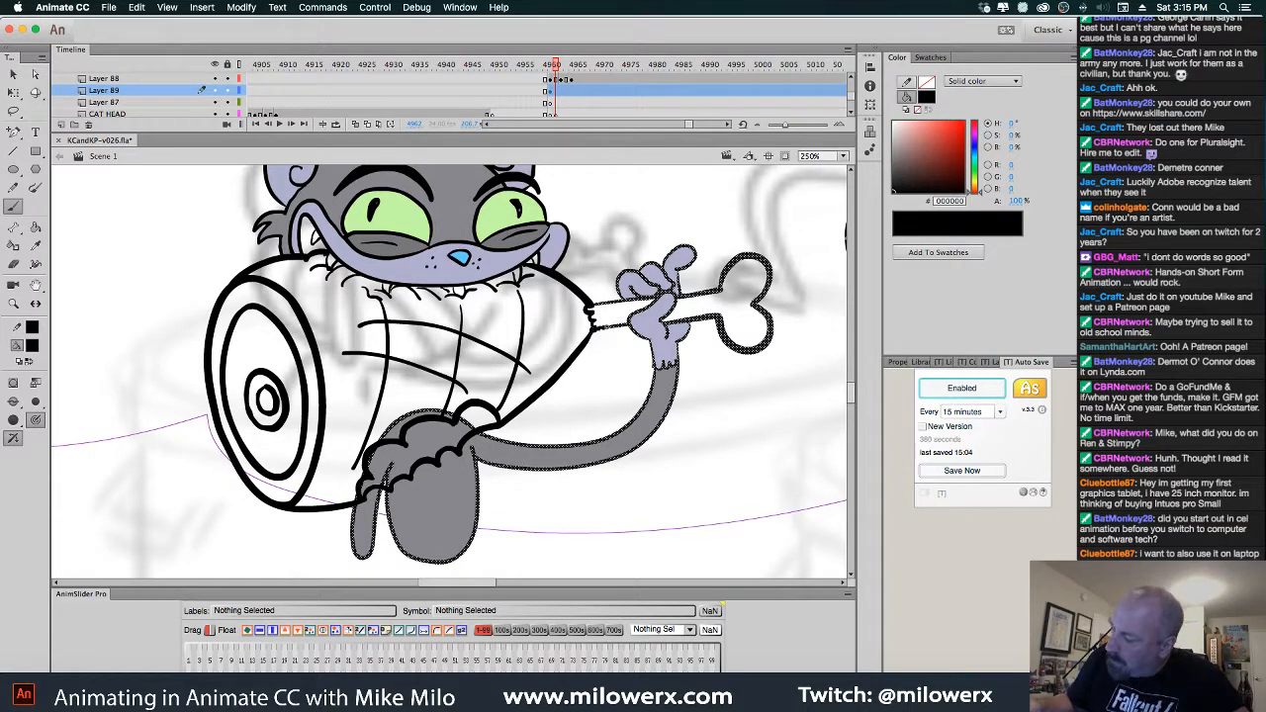
mouse_move(596, 331)
left_mouse_down()
mouse_move(632, 325)
mouse_move(609, 305)
mouse_move(653, 297)
left_mouse_up()
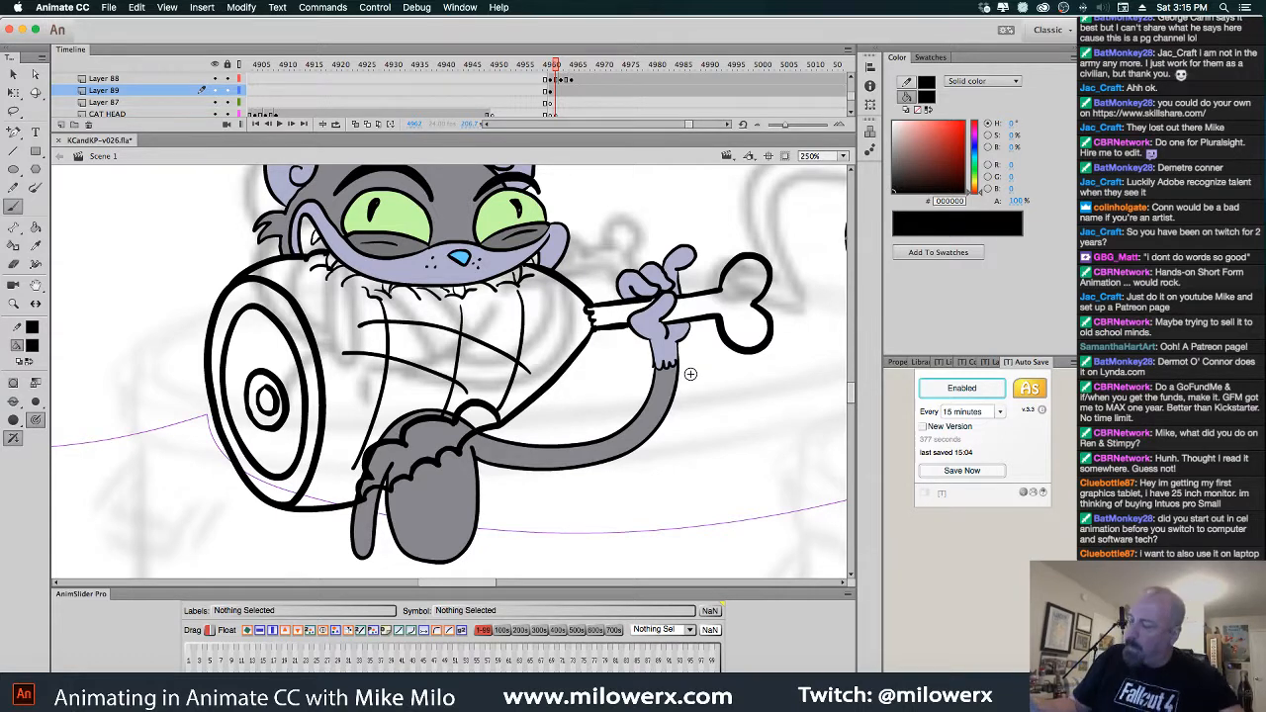
Flip repeatedly between frames 4960 and 4961, ending on the coloured ham frame 4960
key("comma")
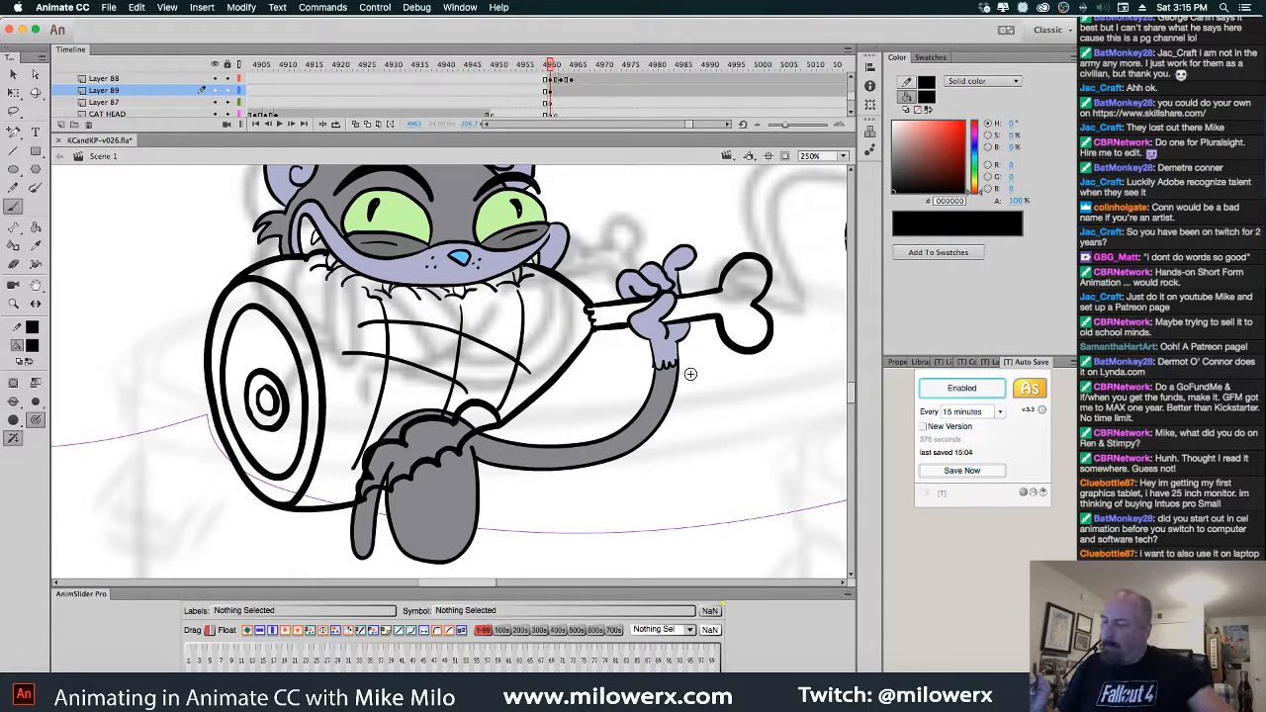
key("comma")
key("period")
key("comma")
key("period")
key("comma")
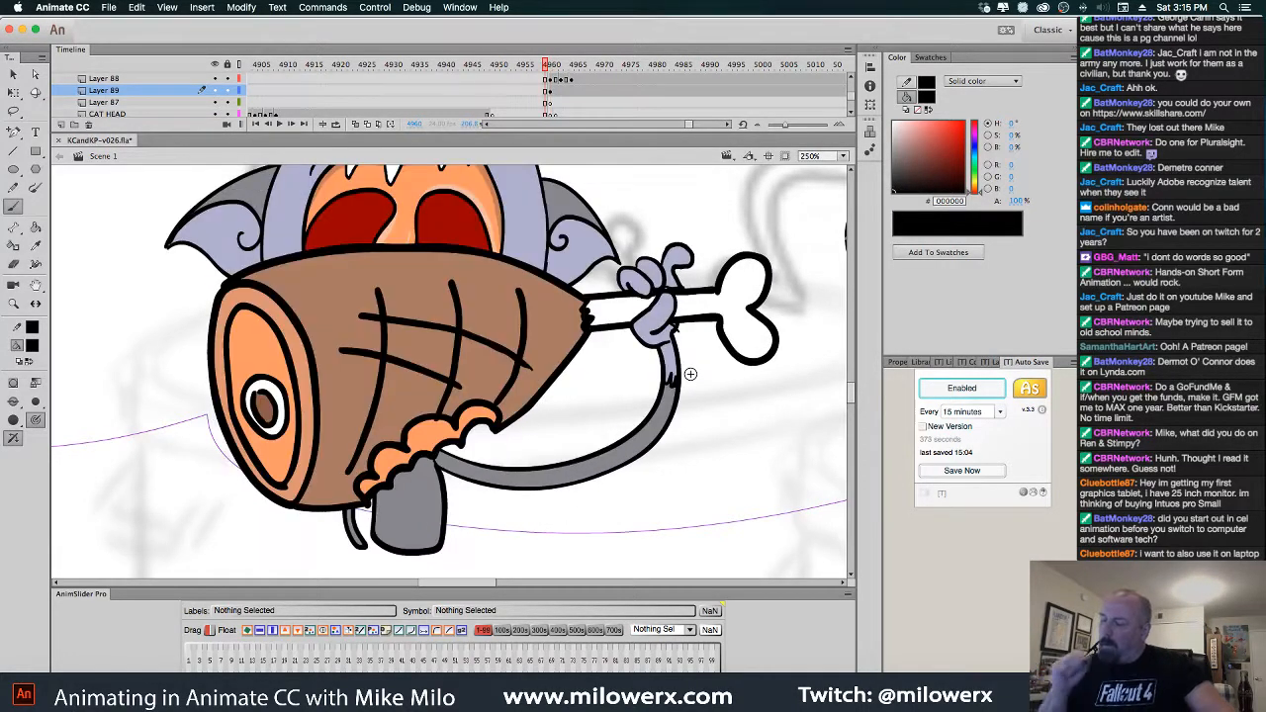
key("period")
key("comma")
key("period")
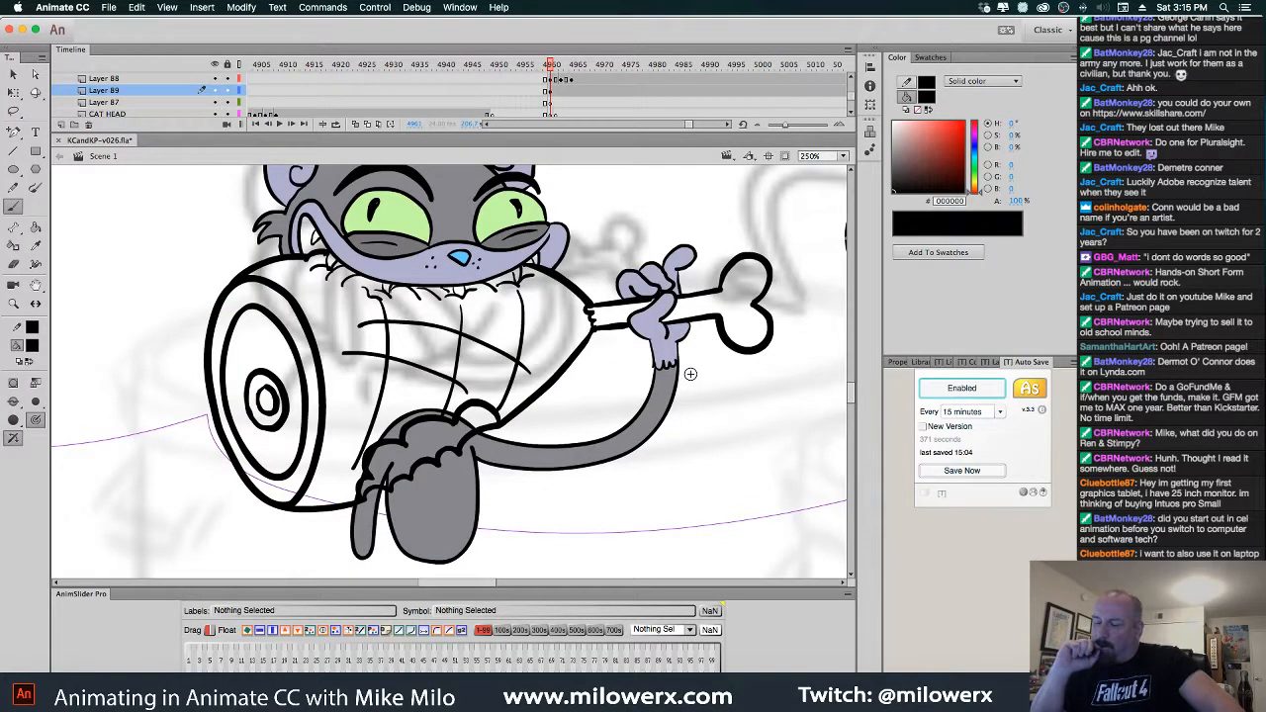
key("comma")
key("period")
key("comma")
key("period")
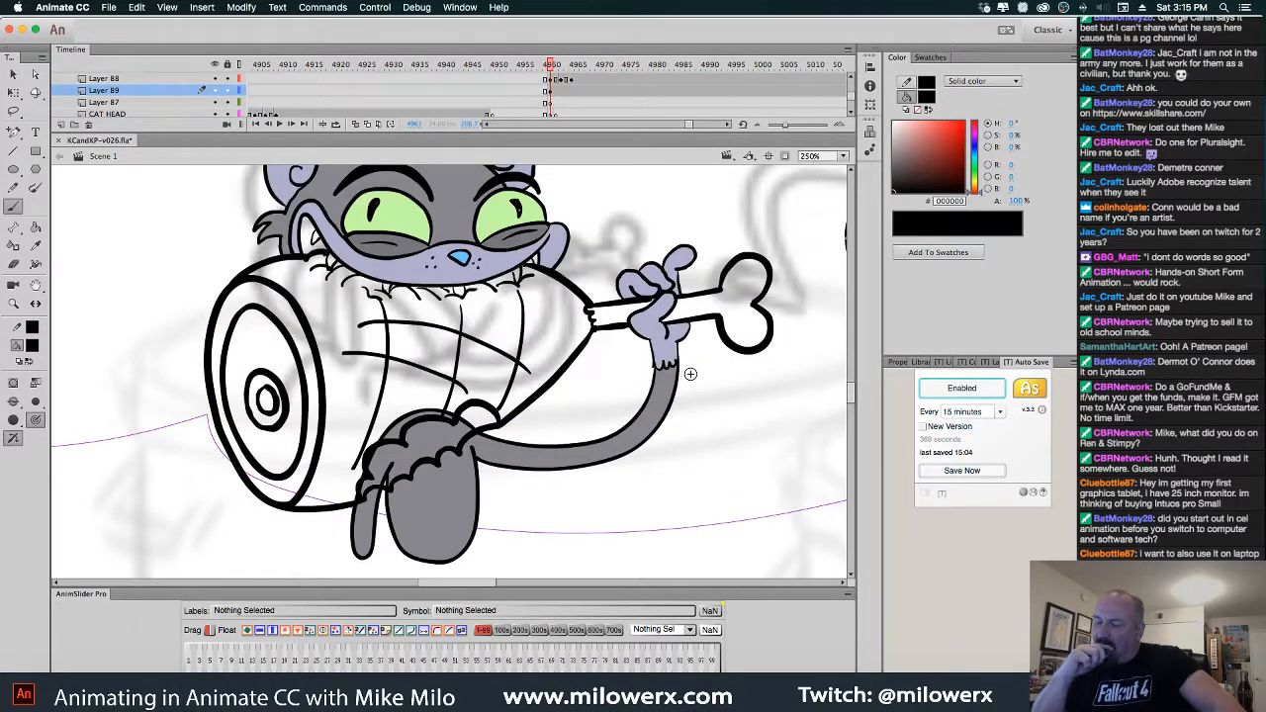
key("comma")
key("period")
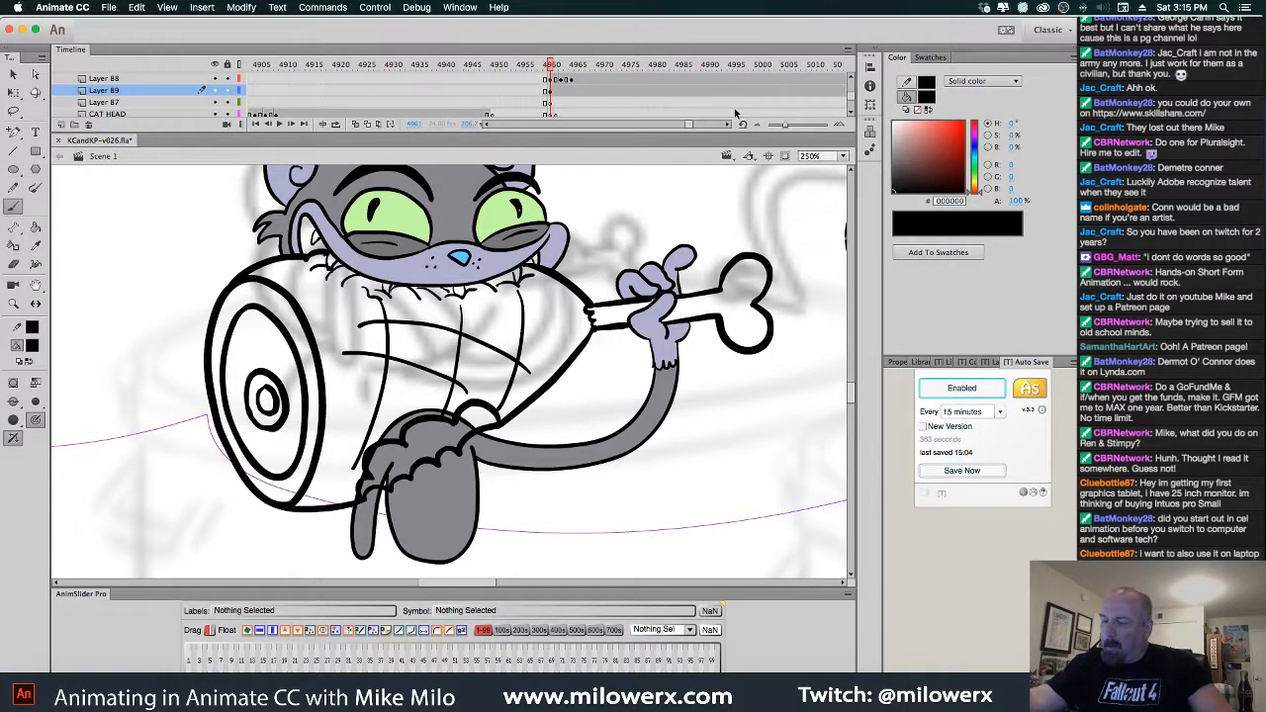
key("comma")
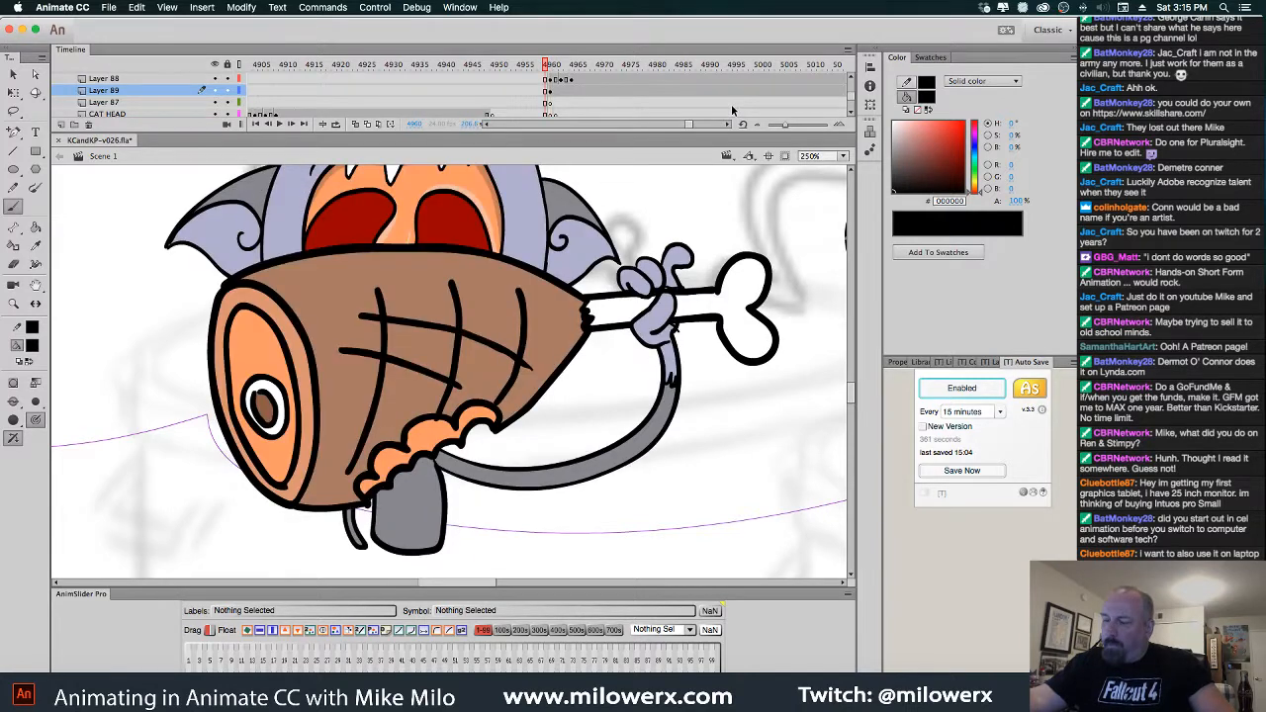
Clear the HAM layer's keyframe at frame 4961
key("v")
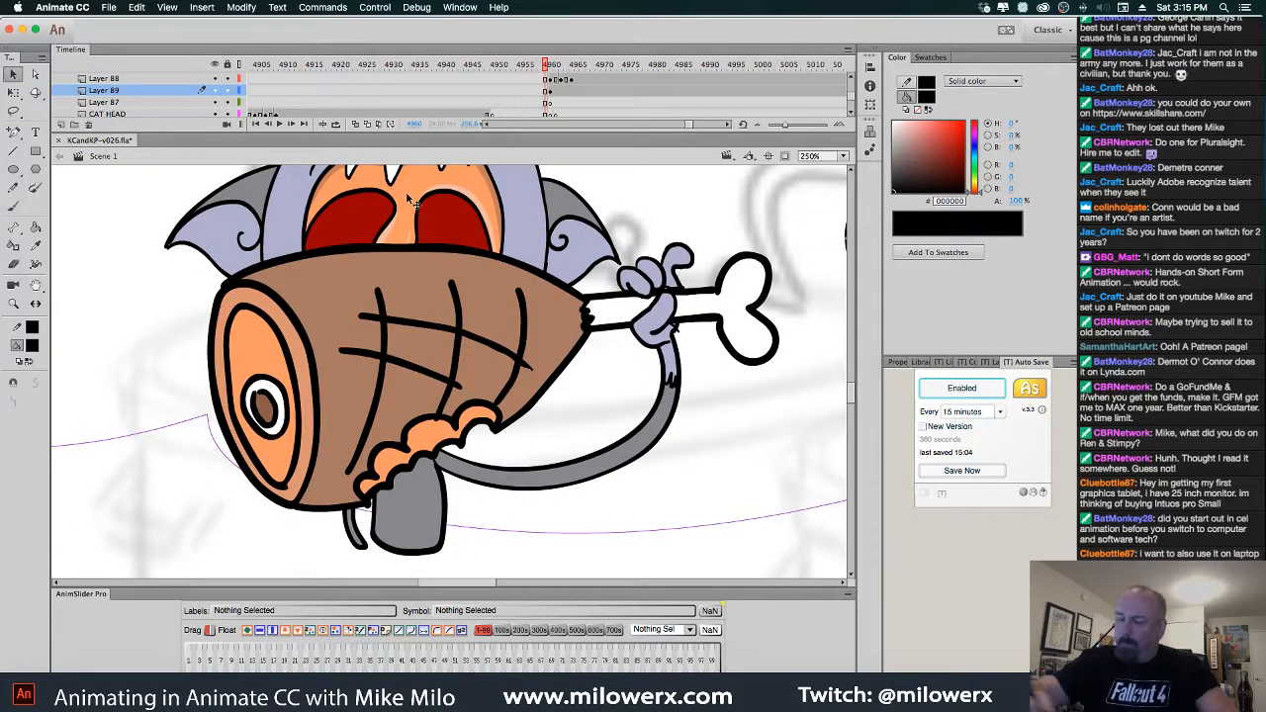
left_click(552, 285)
left_click(550, 79)
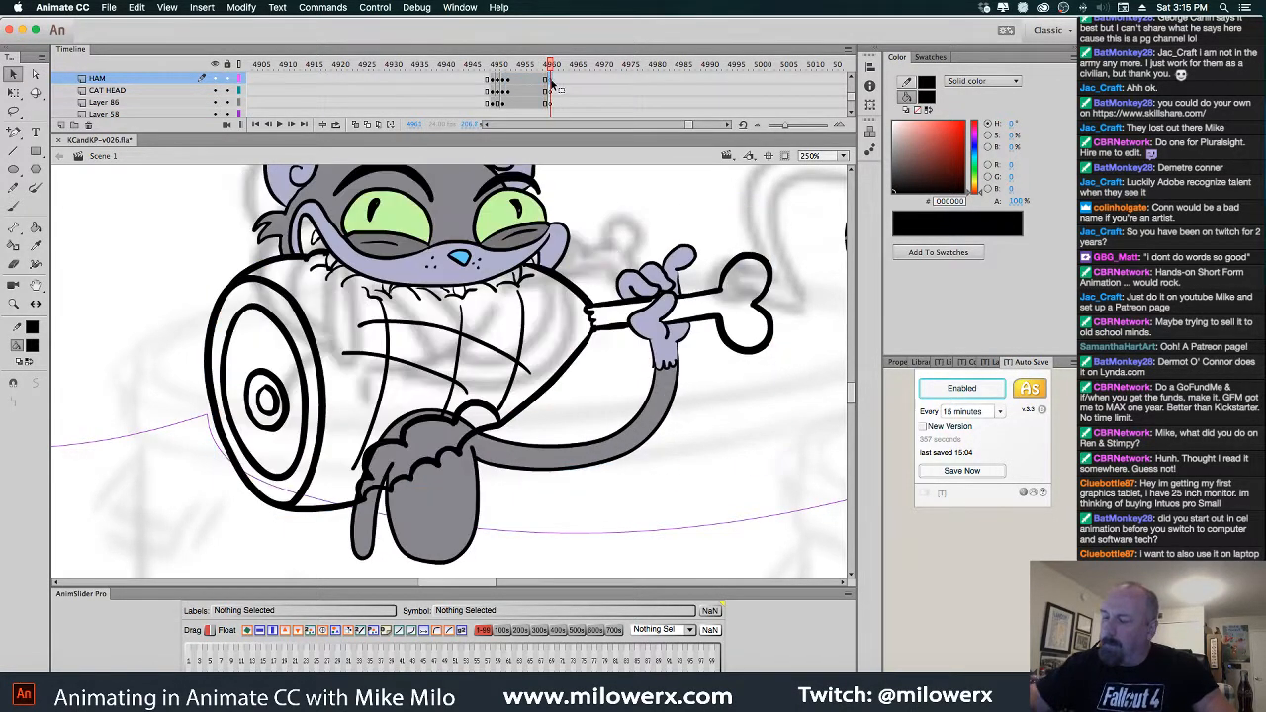
right_click(551, 83)
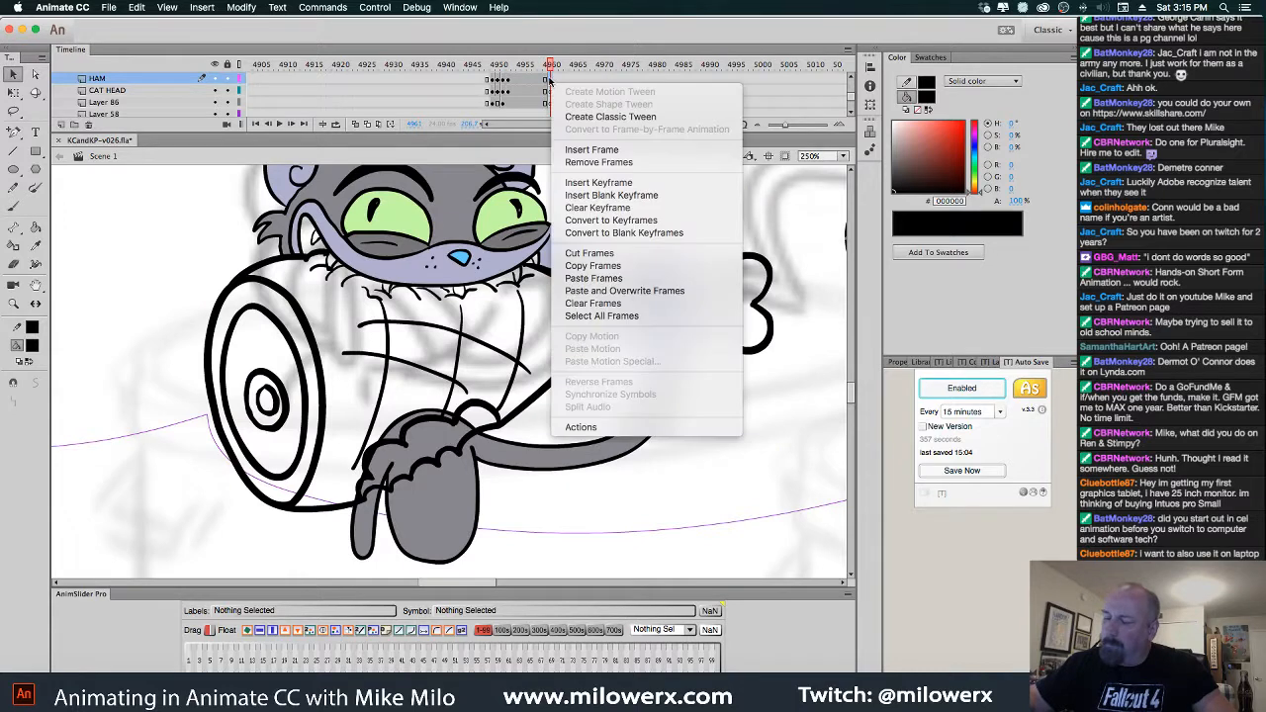
left_click(628, 207)
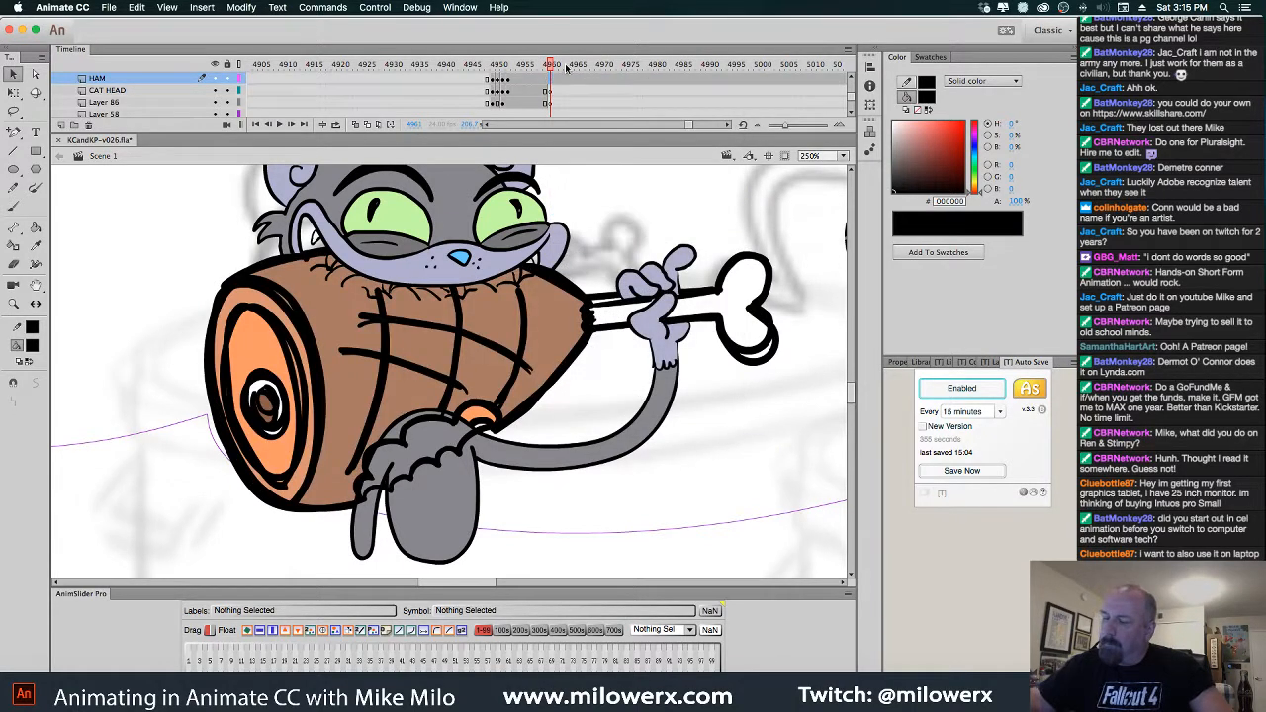
left_click(572, 288)
left_click(622, 226)
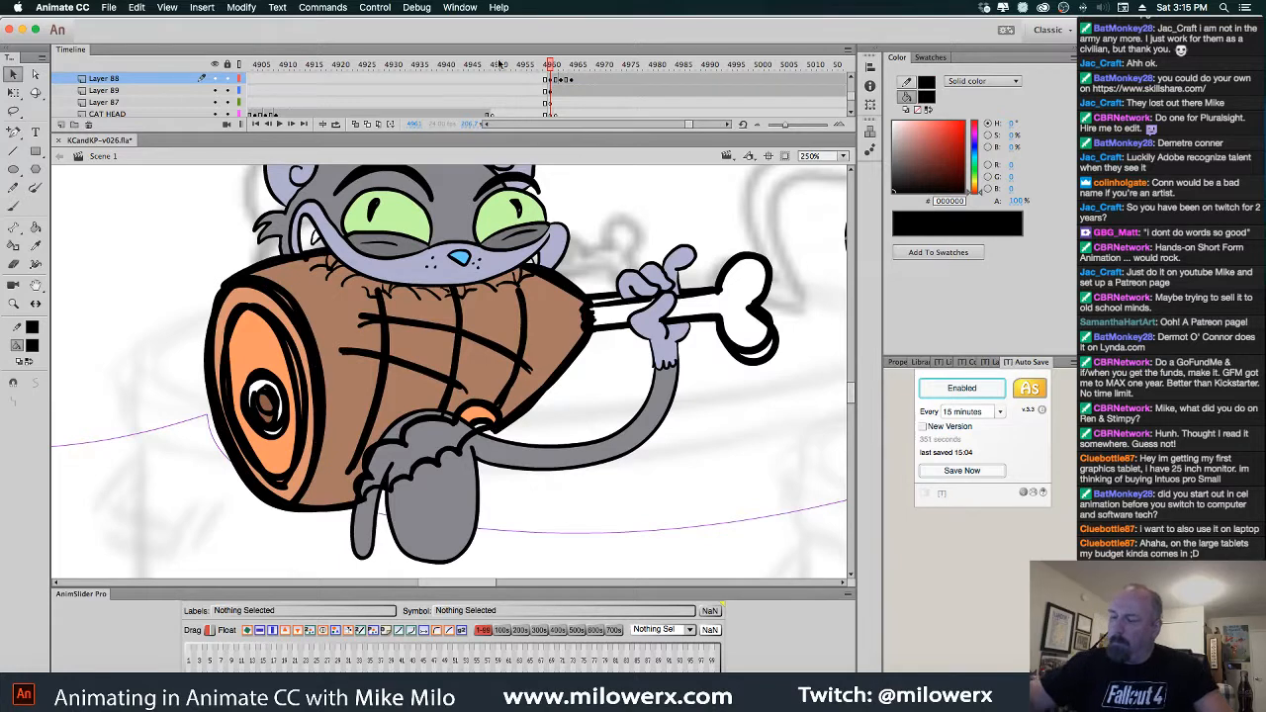
Hide the HAM layer and undo six recent arm, ham and bone outline edits
left_click(217, 91)
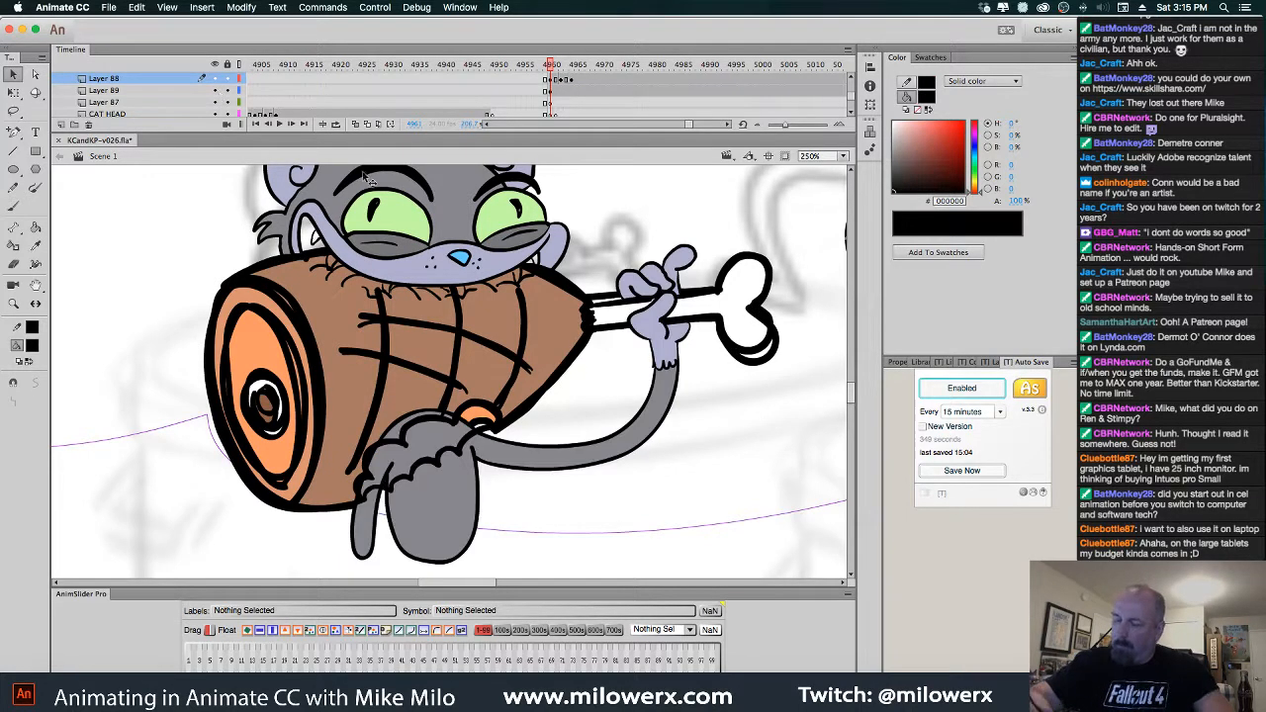
left_click(551, 309)
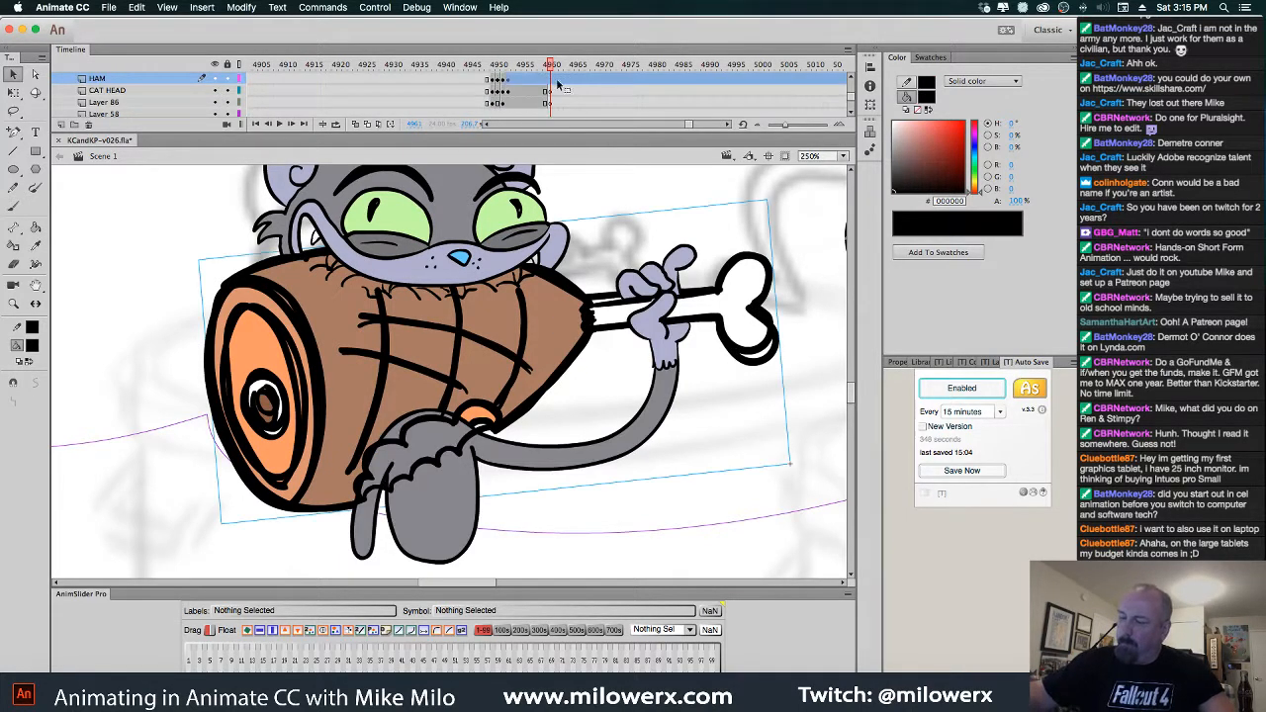
left_click(217, 78)
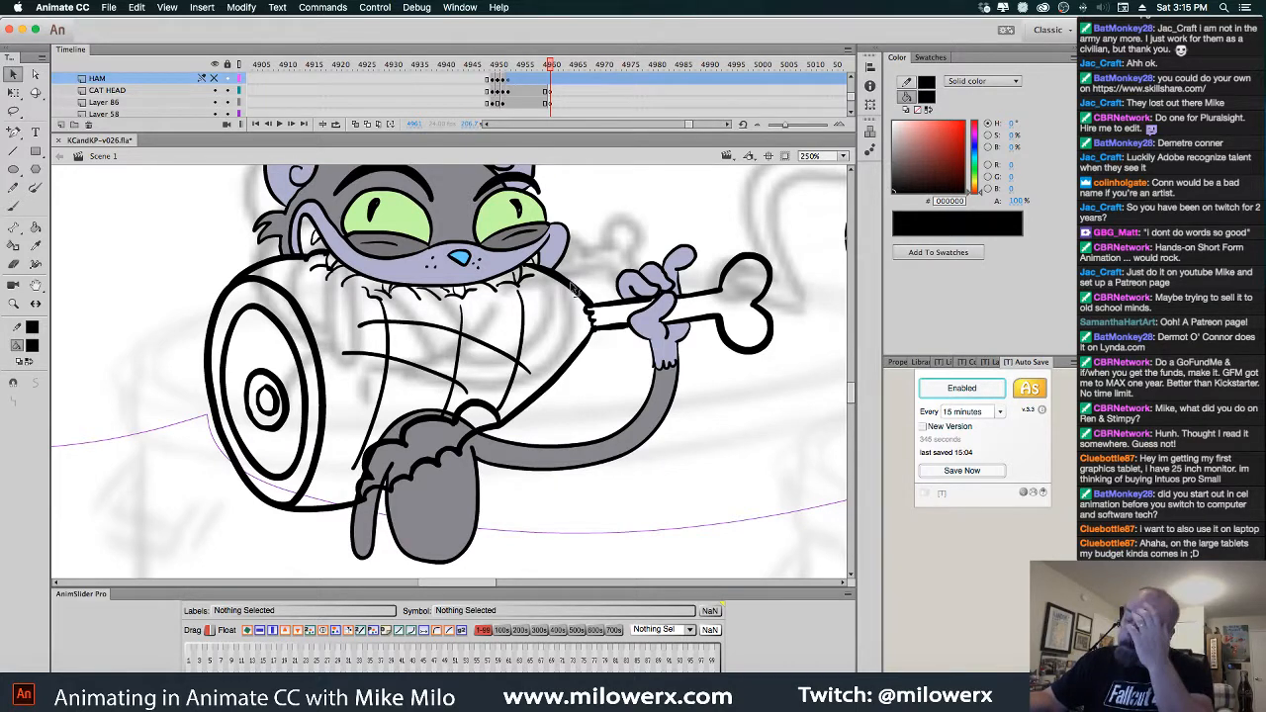
key("super+z")
key("super+z")
key("super+z")
key("super+z")
key("super+z")
key("super+z")
key("super+z")
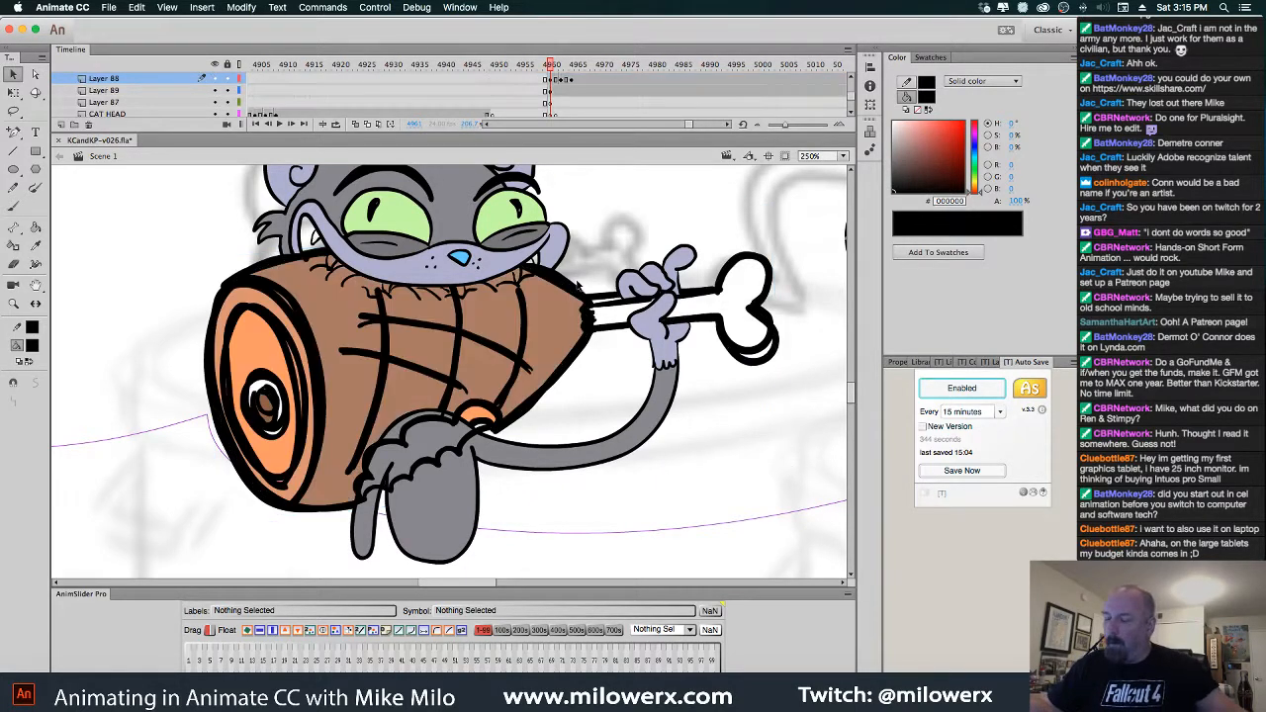
key("super+z")
key("super+z")
key("super+z")
key("super+z")
key("super+z")
key("super+z")
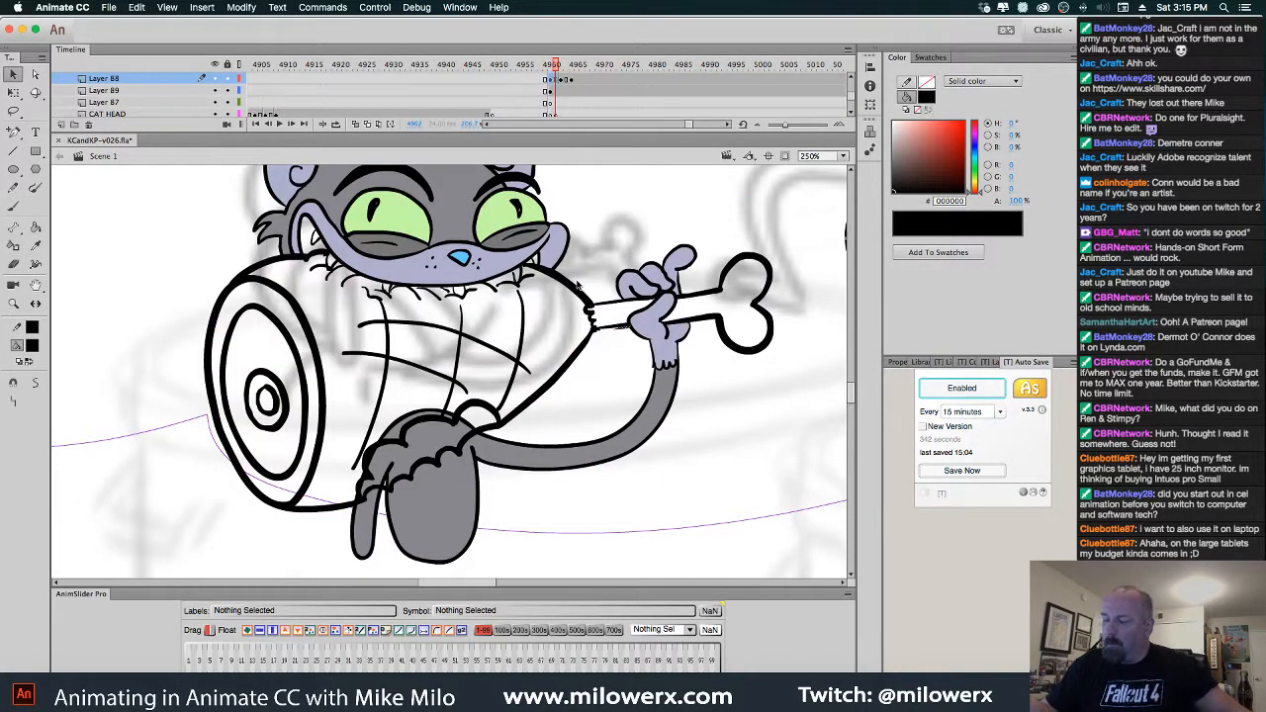
key("super+z")
key("super+z")
key("super+z")
key("super+z")
key("super+z")
key("super+z")
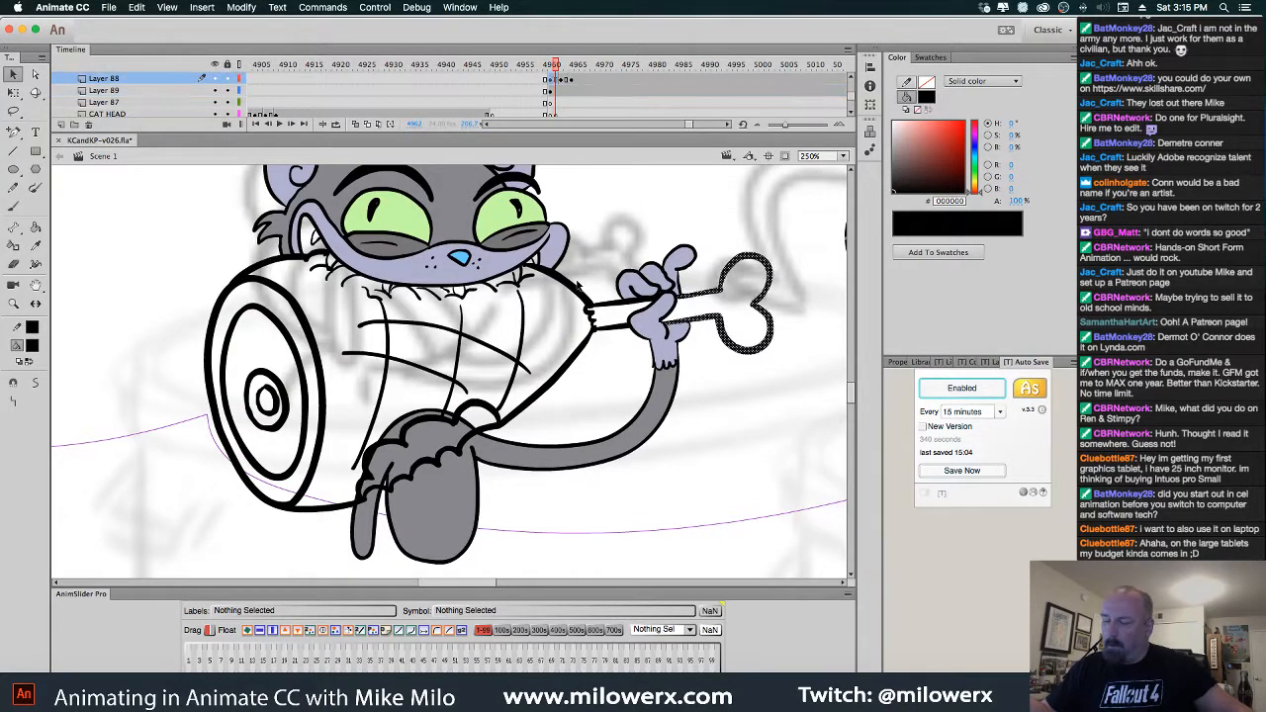
key("super+z")
key("super+z")
key("super+z")
key("super+z")
key("super+z")
key("super+z")
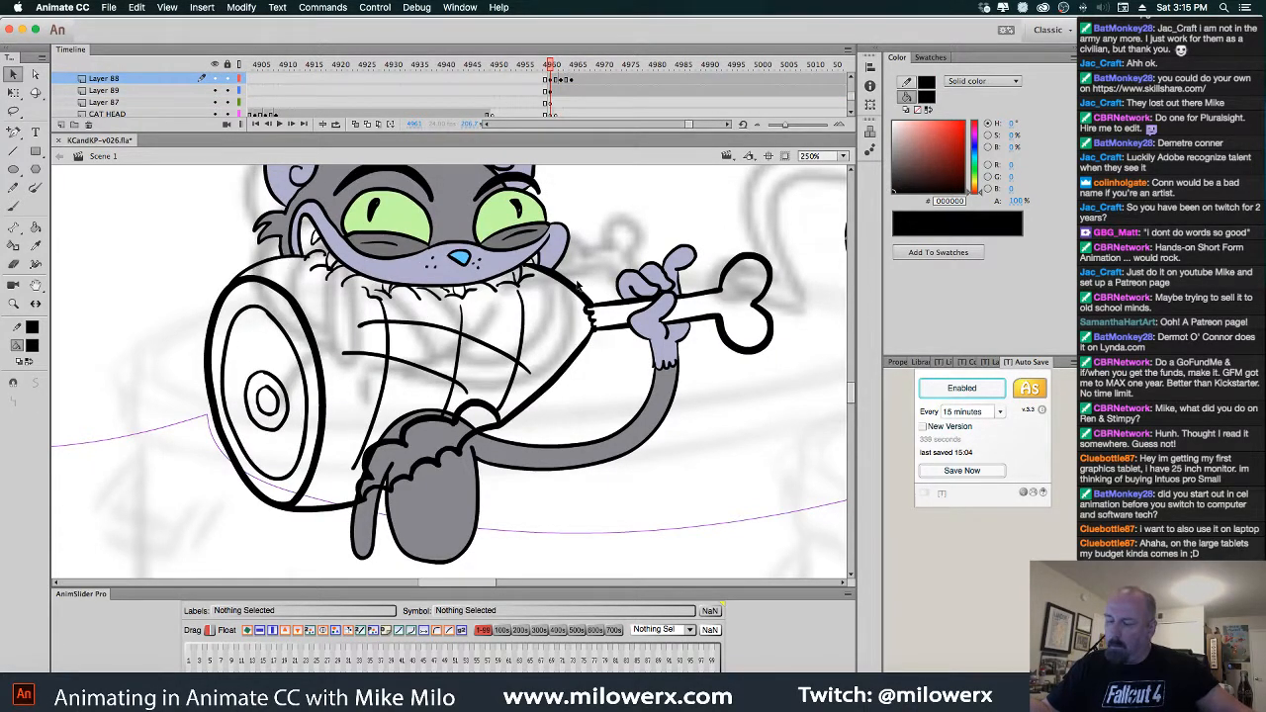
key("super+z")
key("super+z")
key("super+z")
key("super+z")
key("super+z")
key("super+z")
key("super+z")
key("super+z")
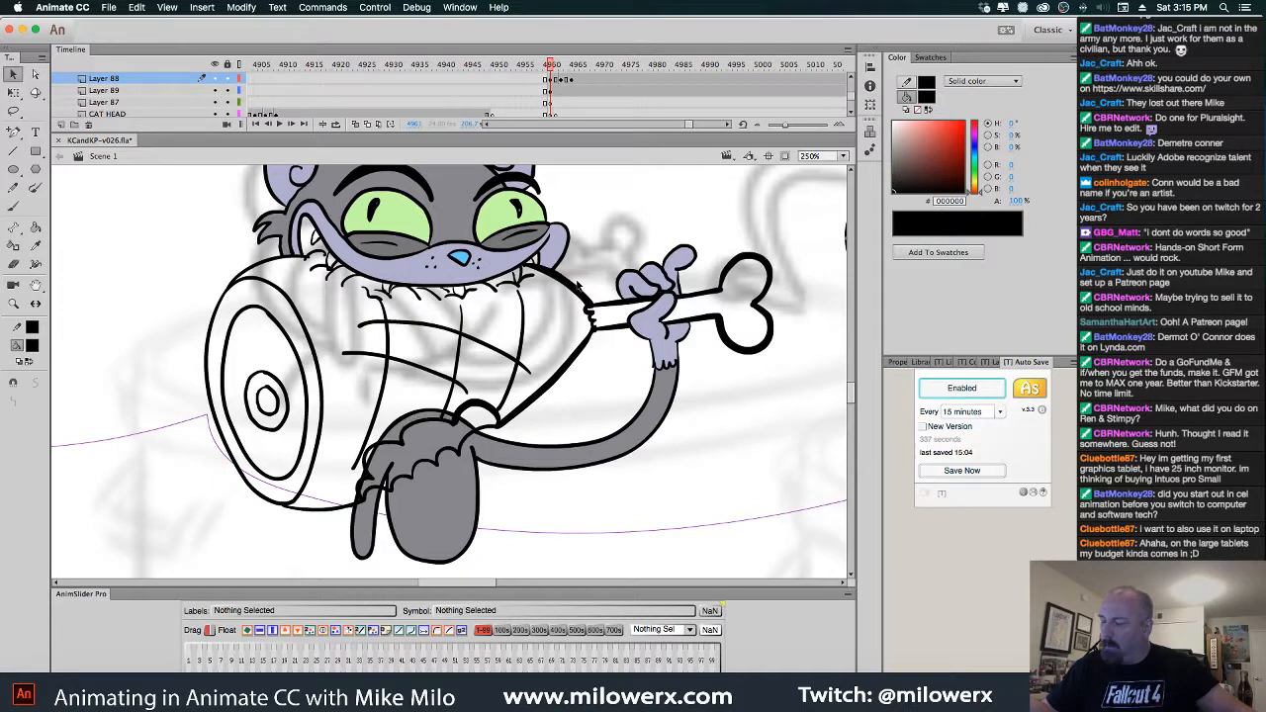
key("super+z")
key("super+z")
key("super+z")
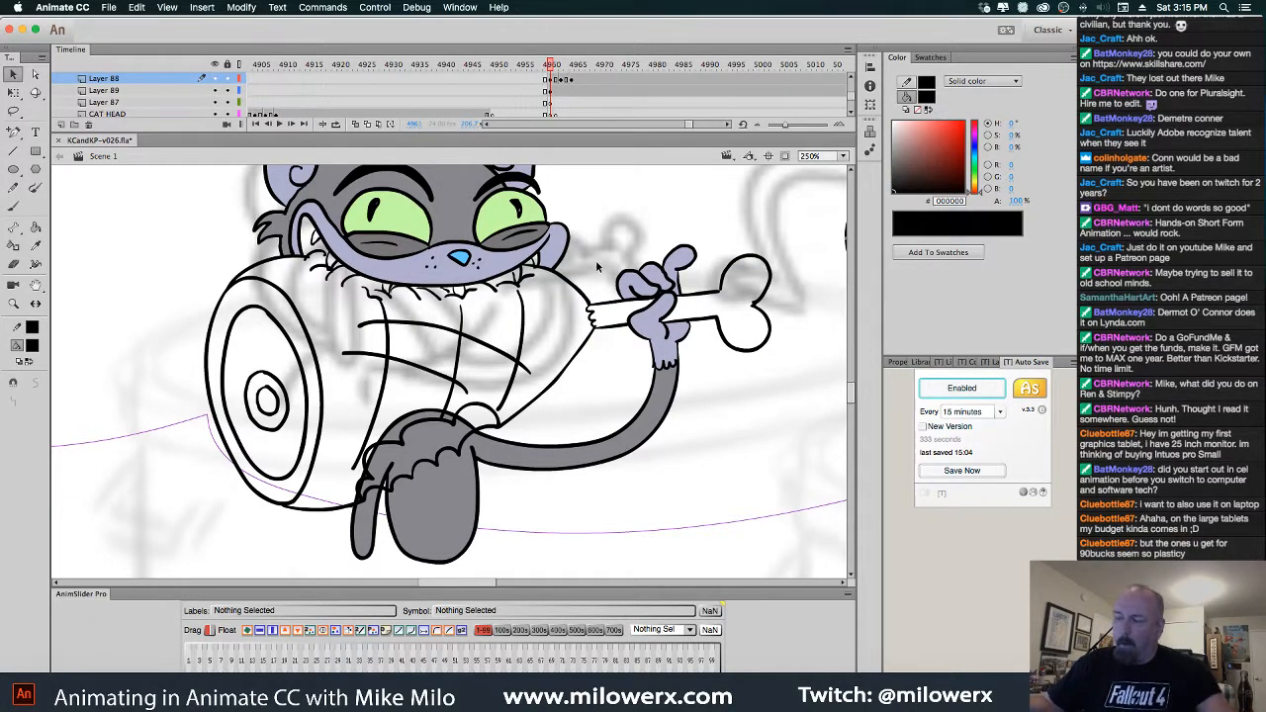
Compare frames and lasso the ham strokes near the cat's chin
key(".")
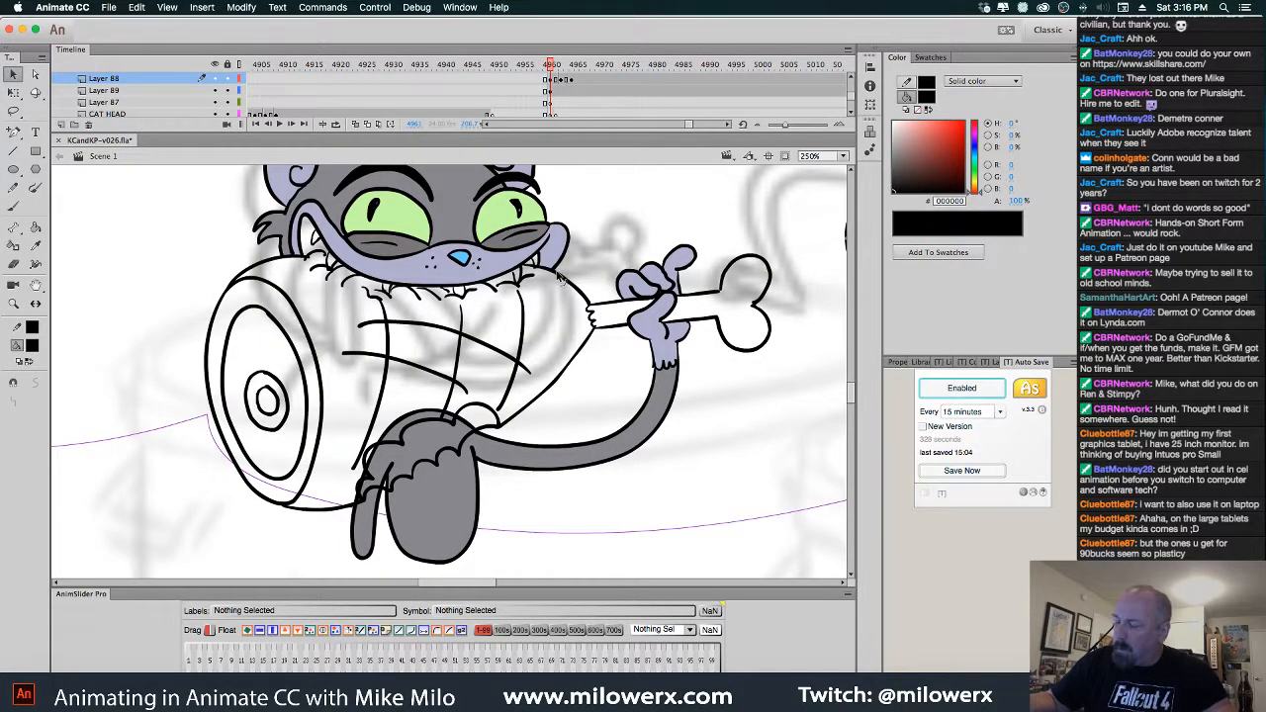
left_click(14, 111)
mouse_move(592, 296)
left_mouse_down()
mouse_move(541, 268)
mouse_move(579, 322)
mouse_move(591, 296)
left_mouse_up()
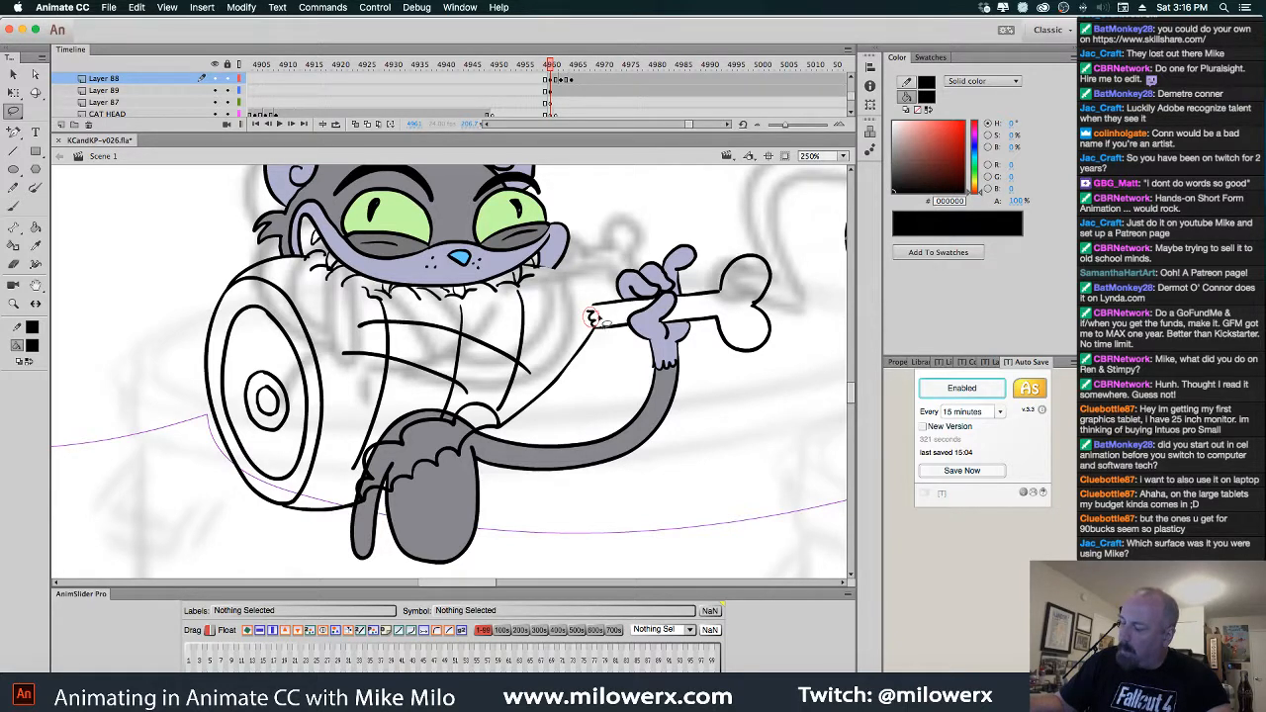
Delete the ham outline strokes, large ellipse, outer ellipse and small oval from this frame
left_click(683, 275)
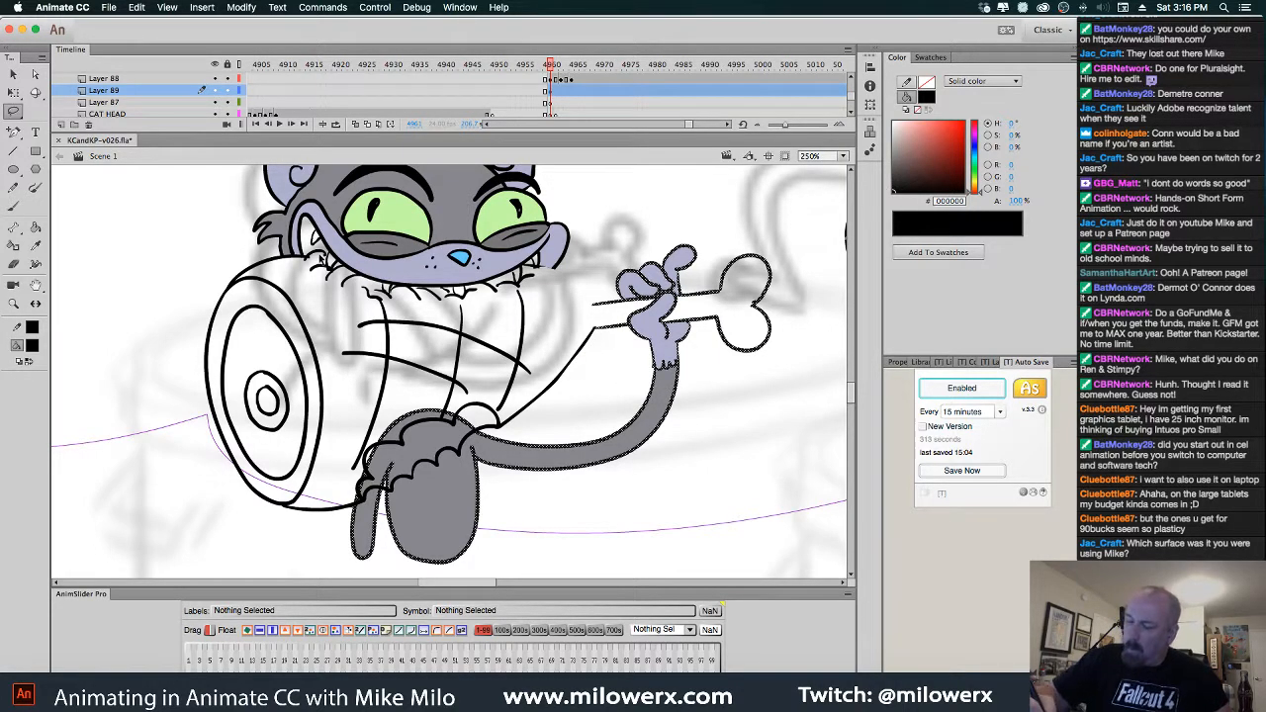
left_click(294, 294)
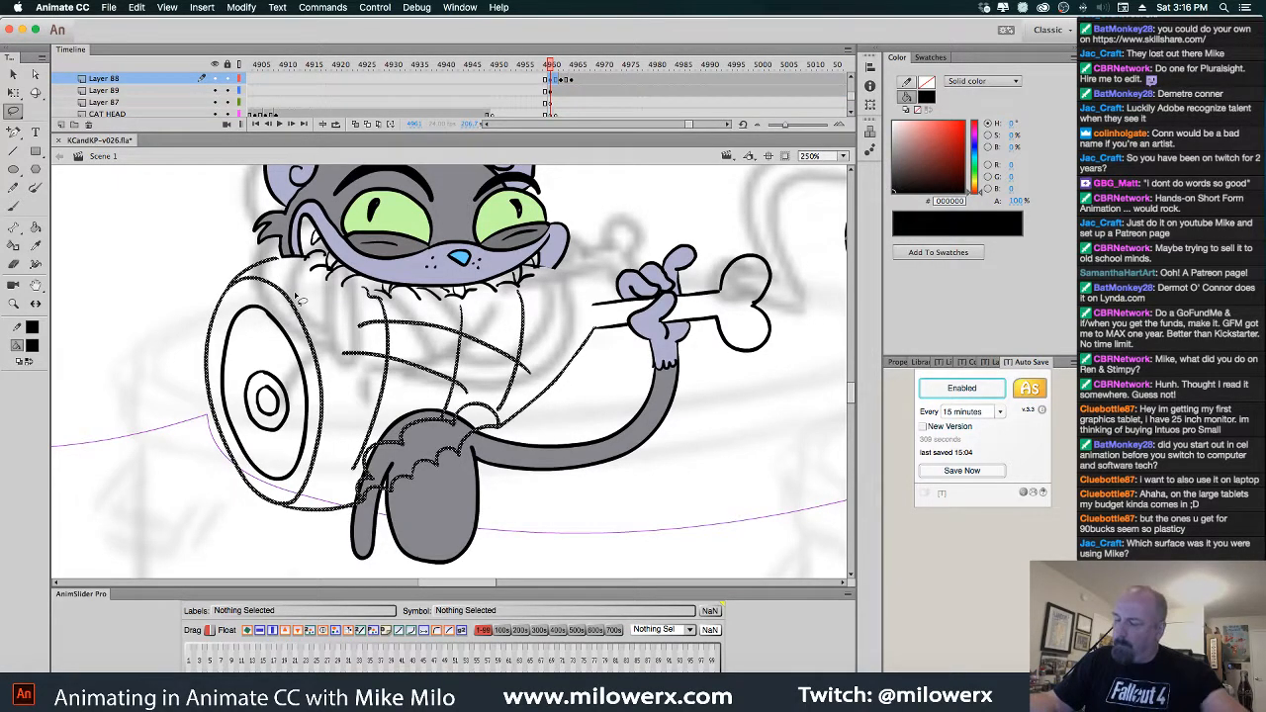
key("Delete")
left_click(304, 348)
key("Delete")
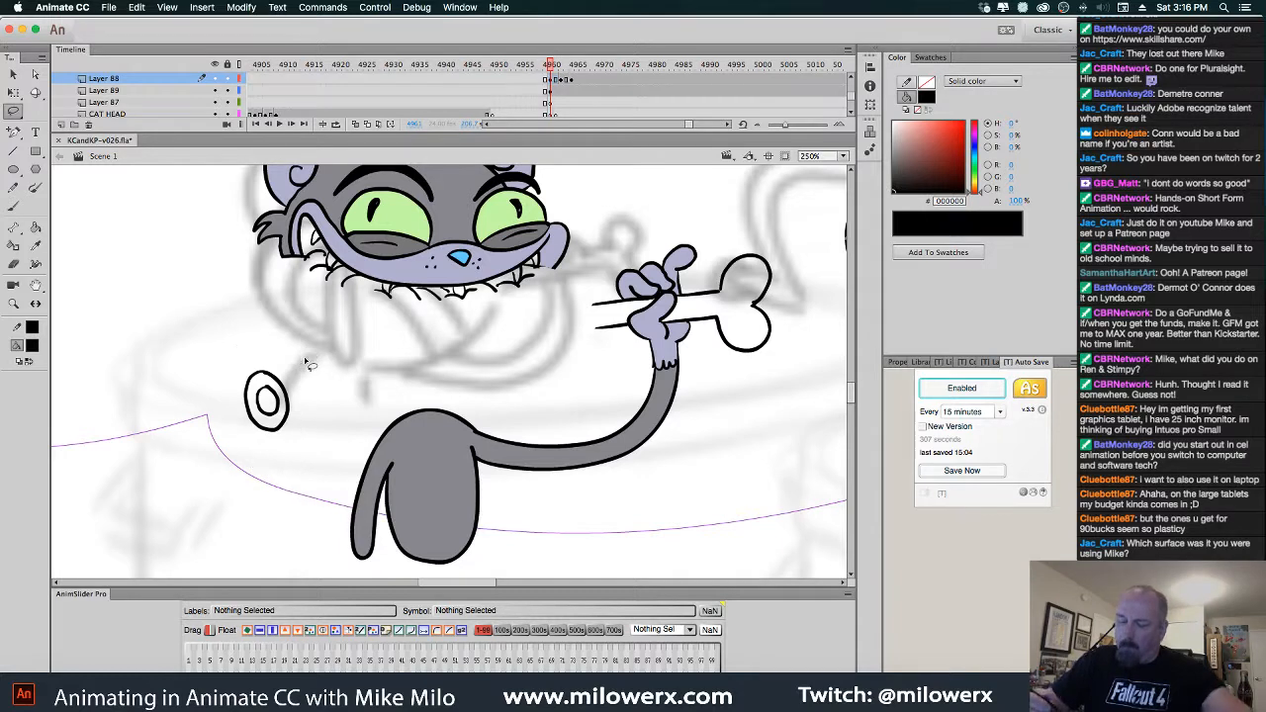
left_click(284, 397)
key("Delete")
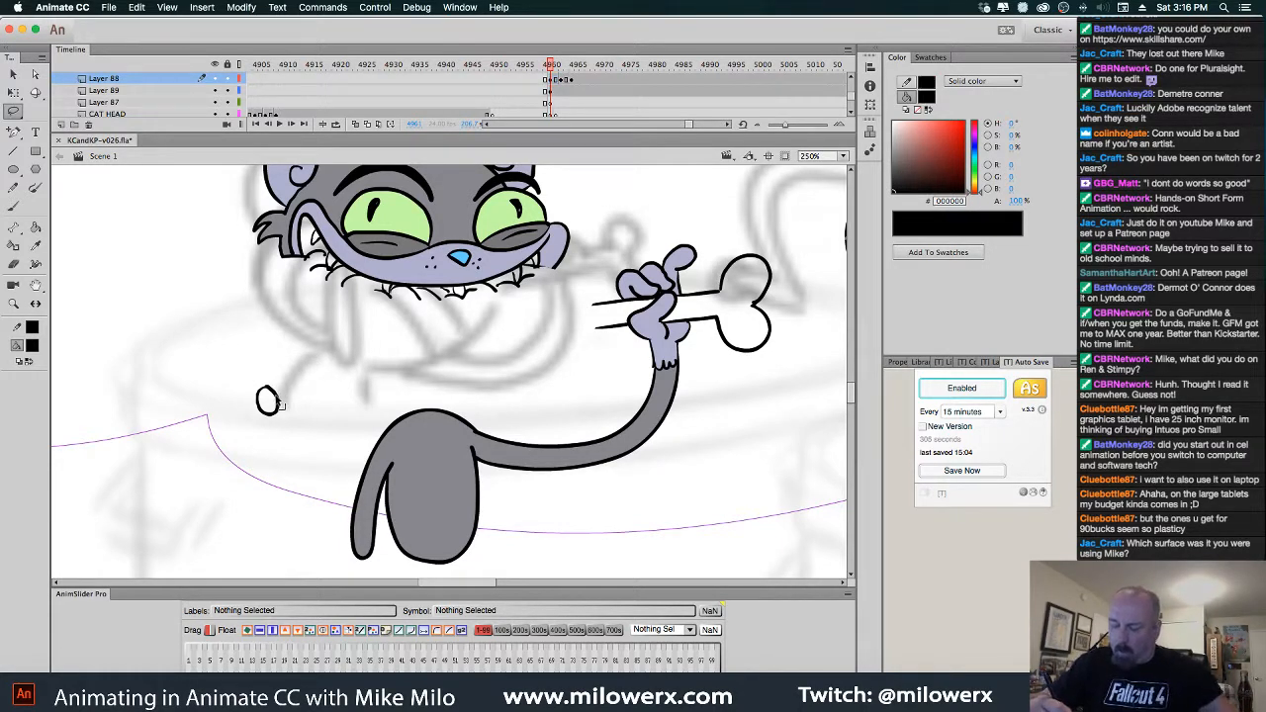
left_click(278, 401)
key("Delete")
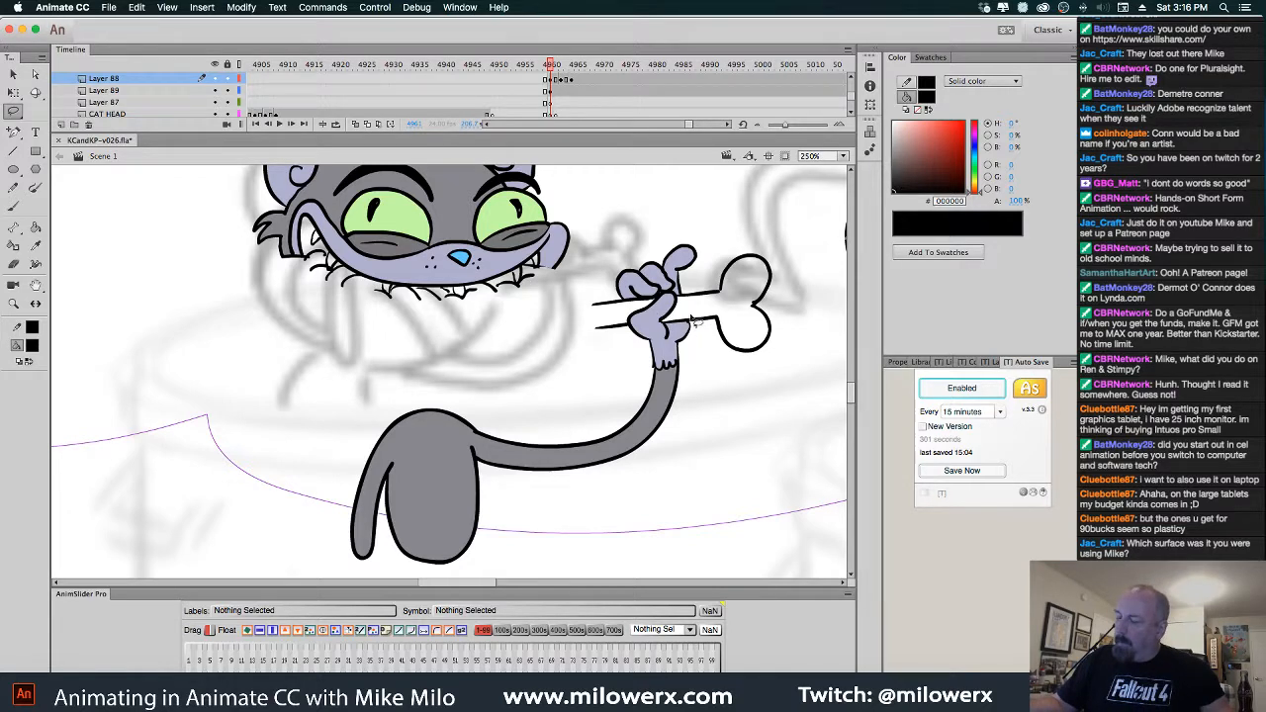
On frame 4963, delete the ham outline strokes, the large oval and the small oval
key(".")
key(".")
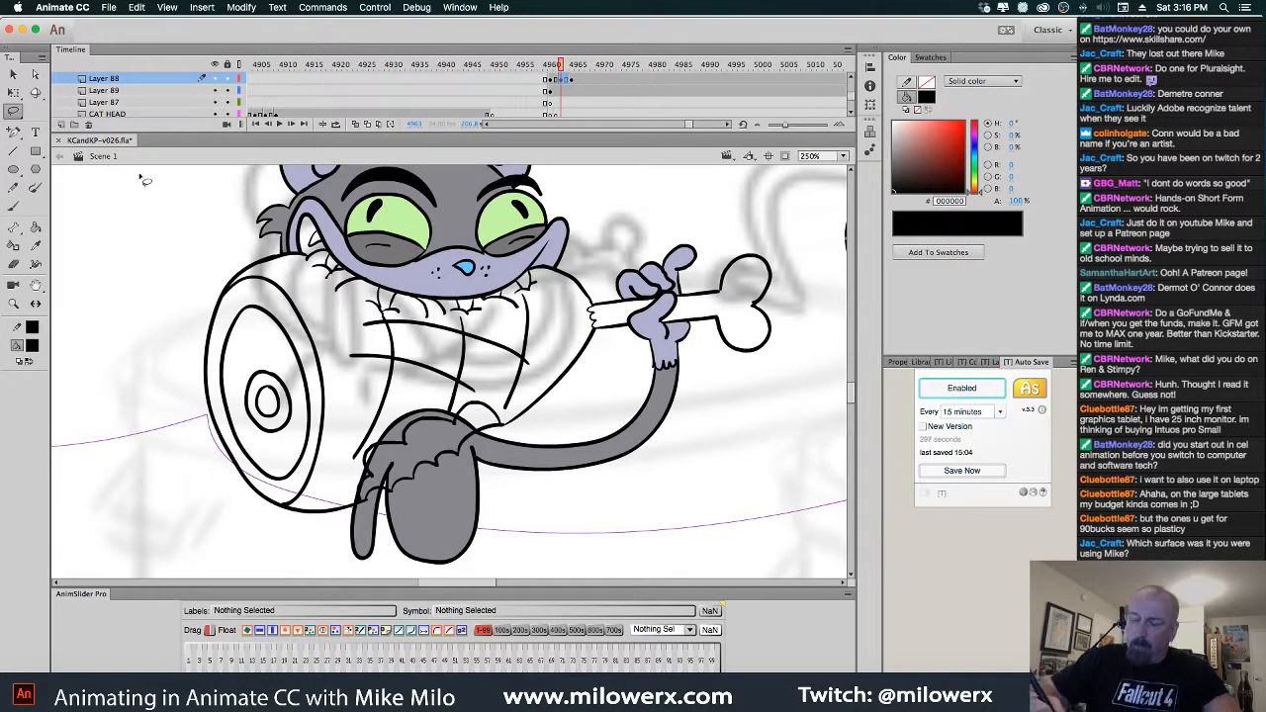
left_click(15, 76)
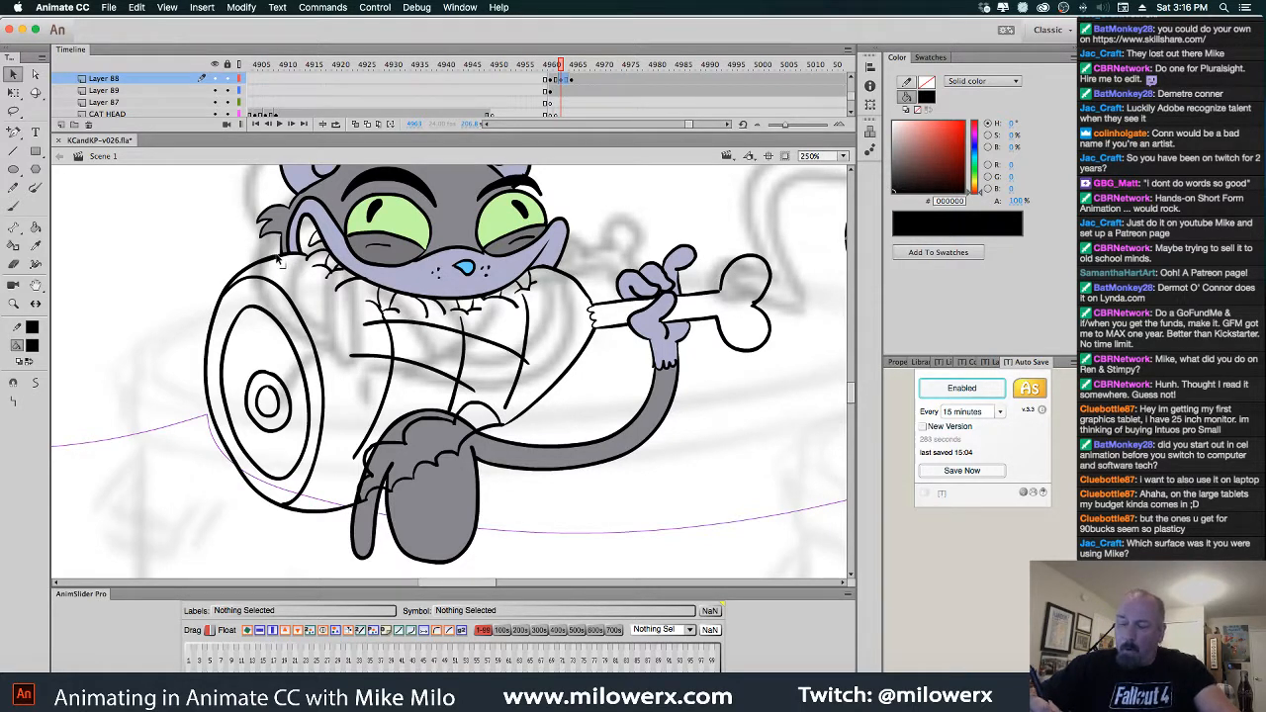
key("super+a")
left_click(577, 244)
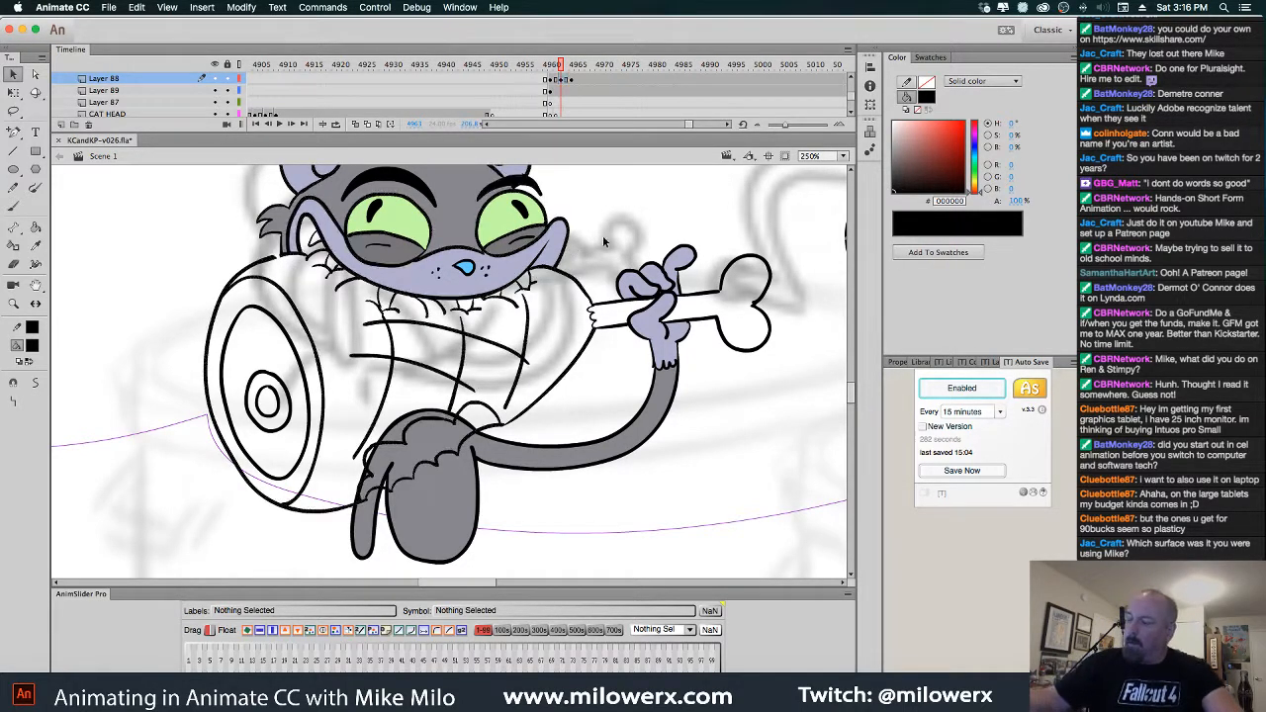
double_click(574, 283)
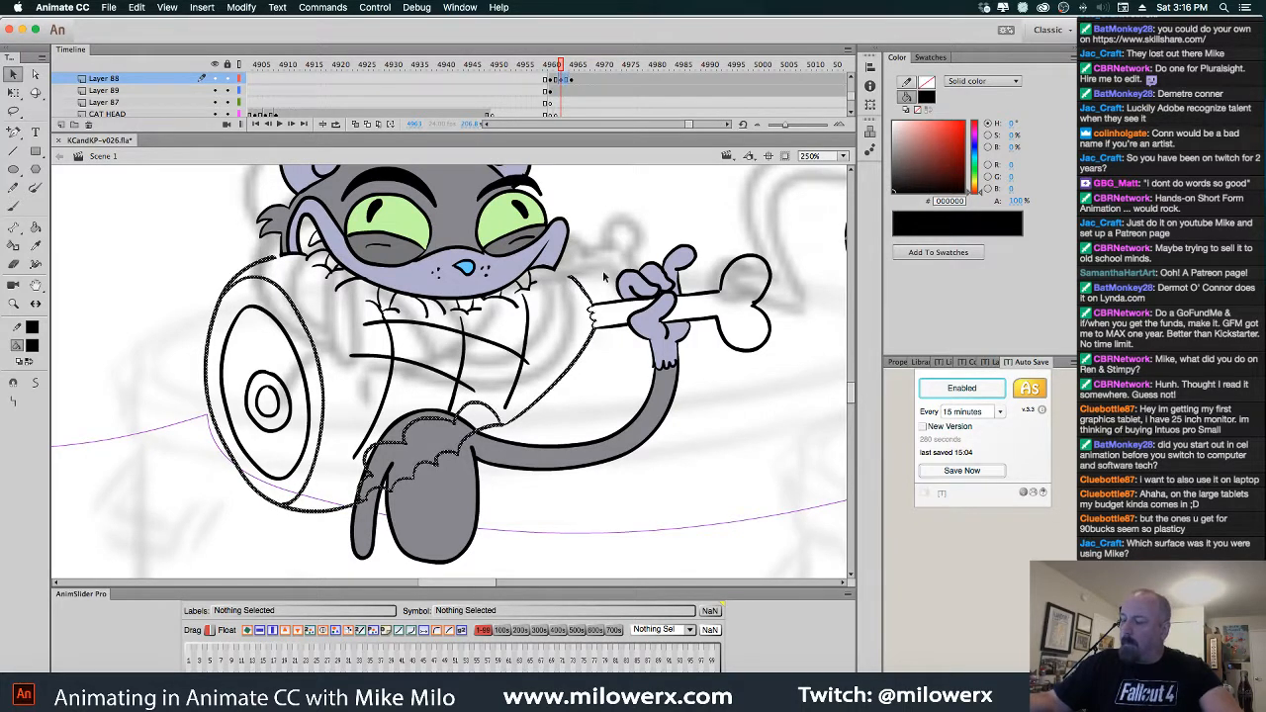
key("Delete")
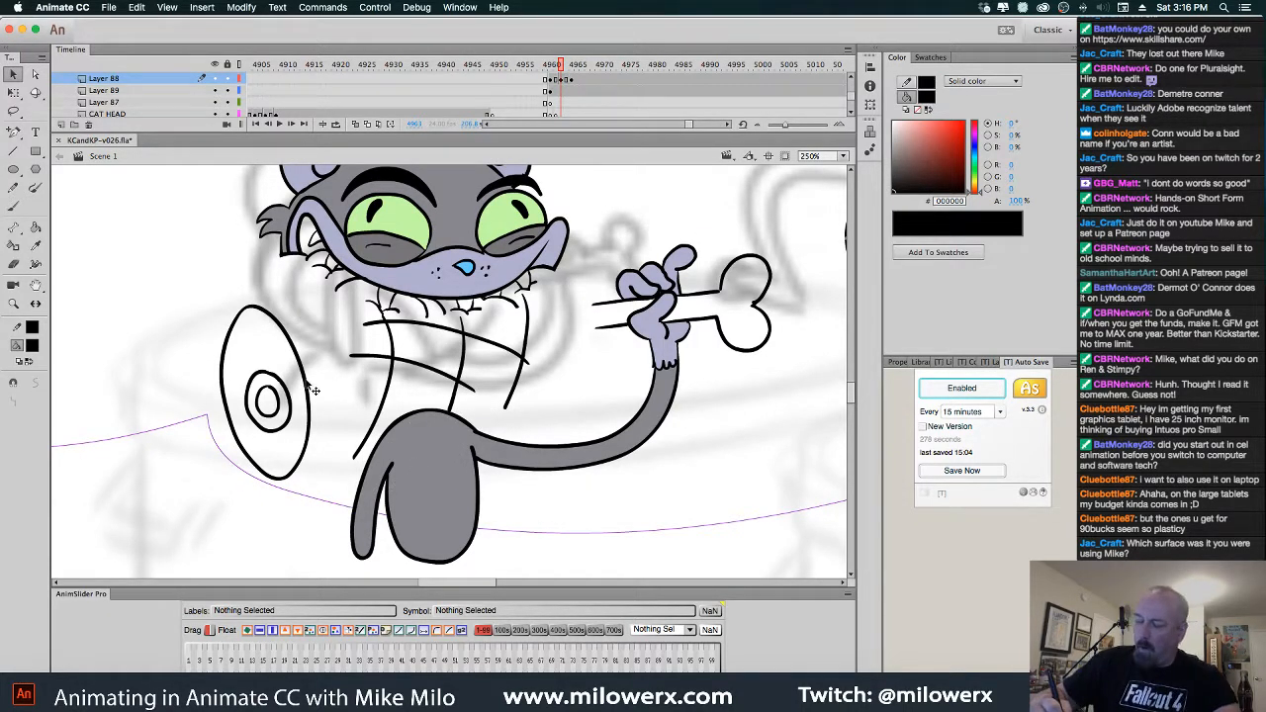
left_click(310, 389)
key("Delete")
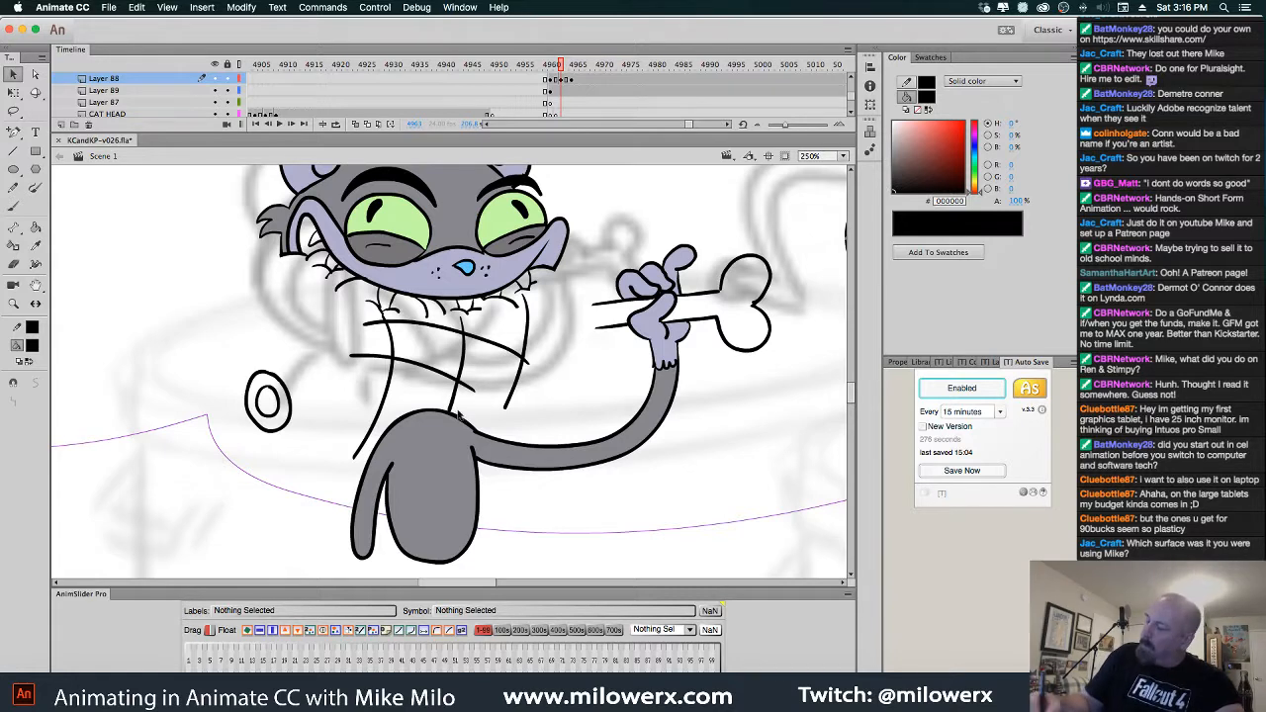
left_click(295, 418)
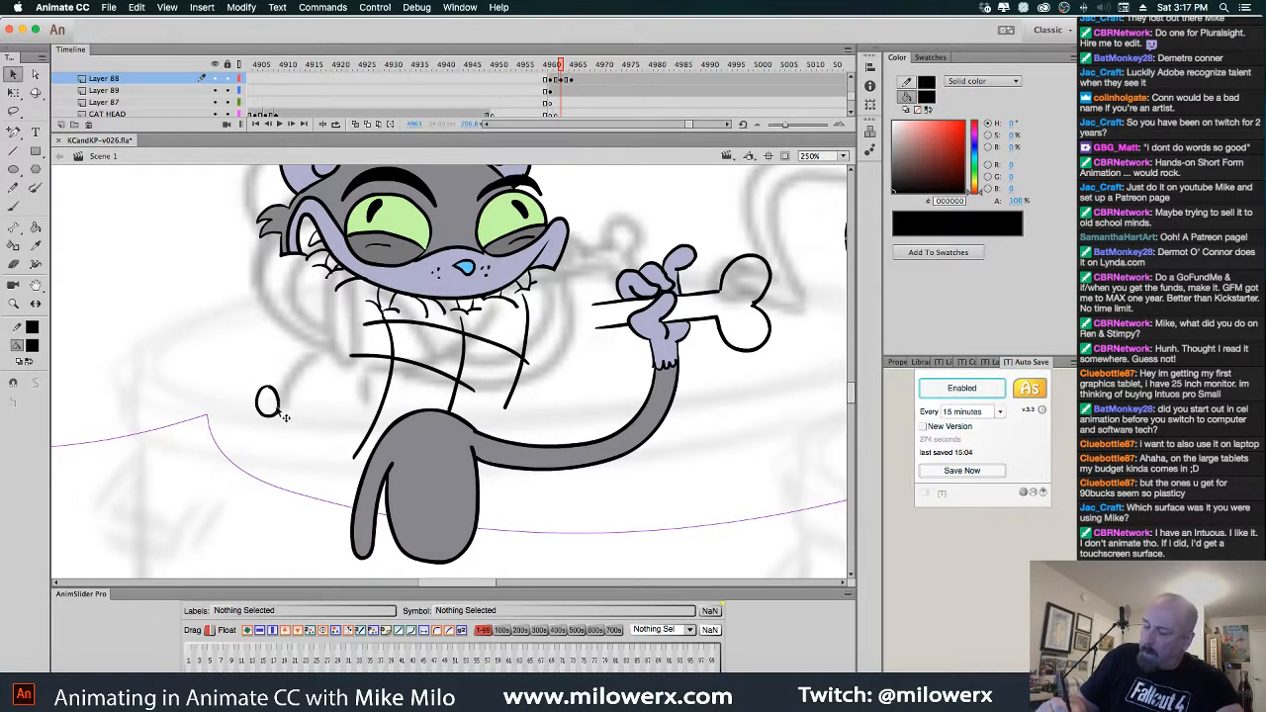
key("Delete")
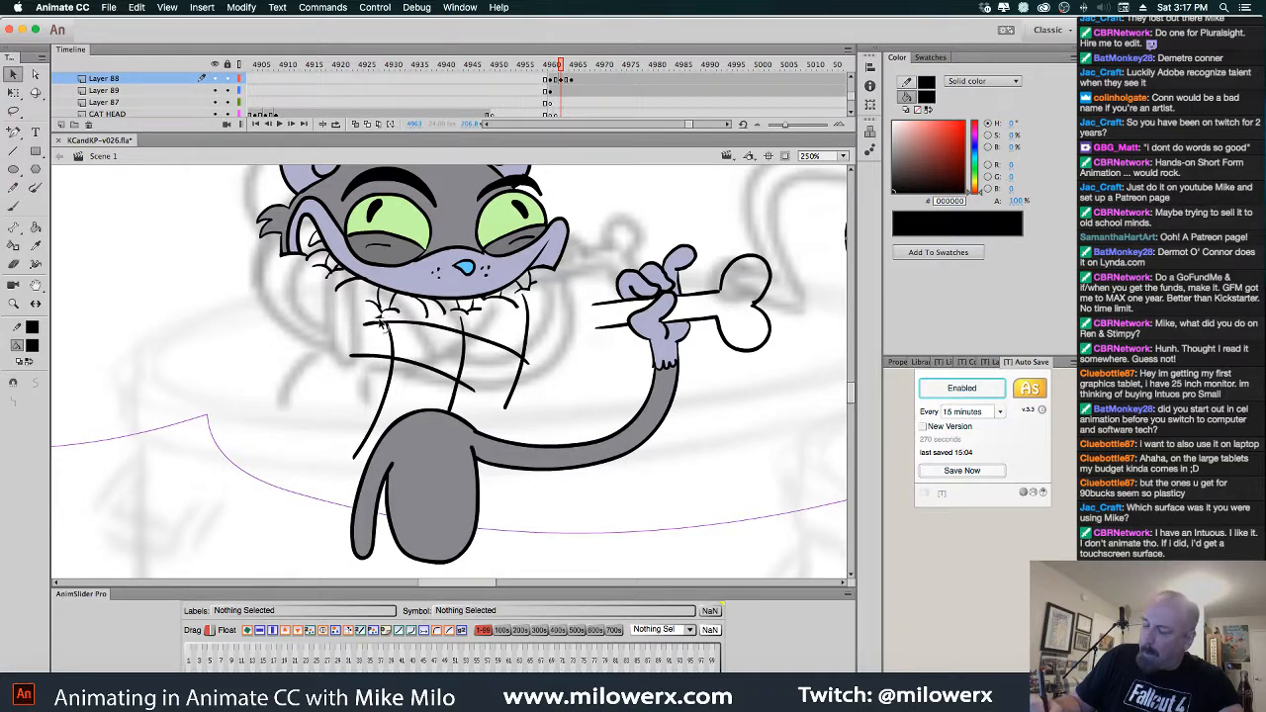
Delete the loose chest lines under the cat's chin and step ahead a frame
double_click(497, 346)
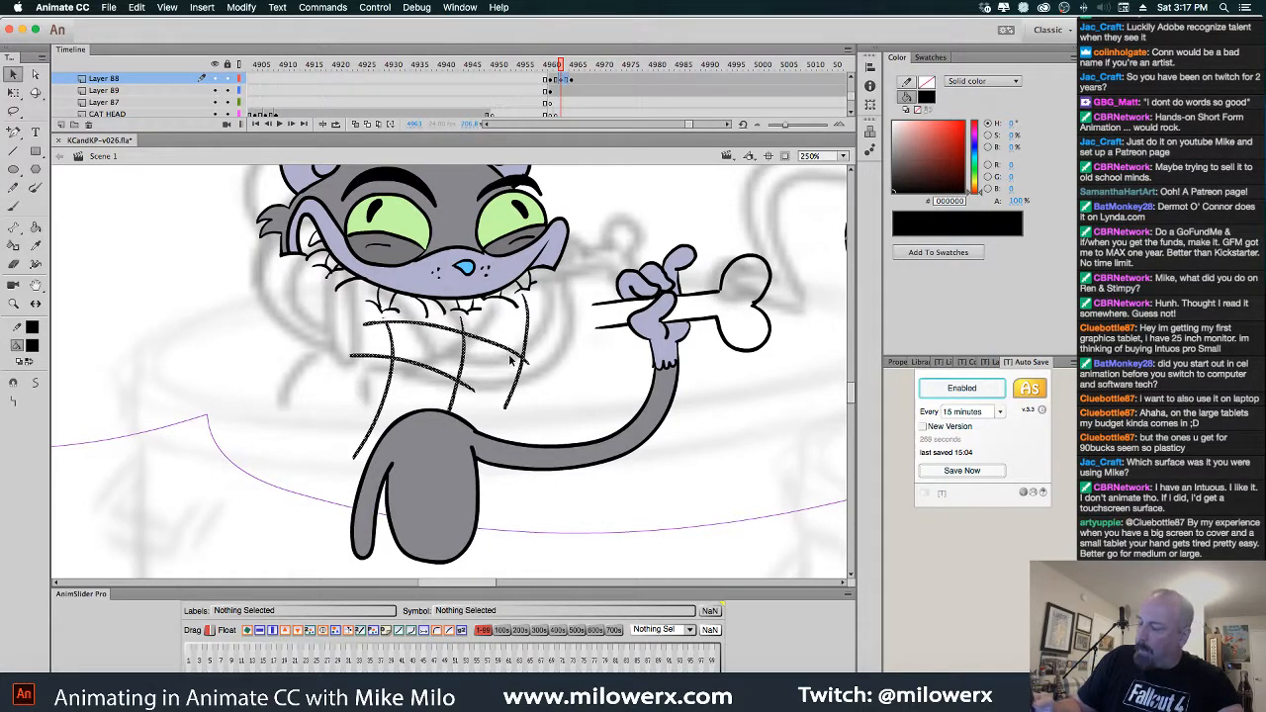
key("Delete")
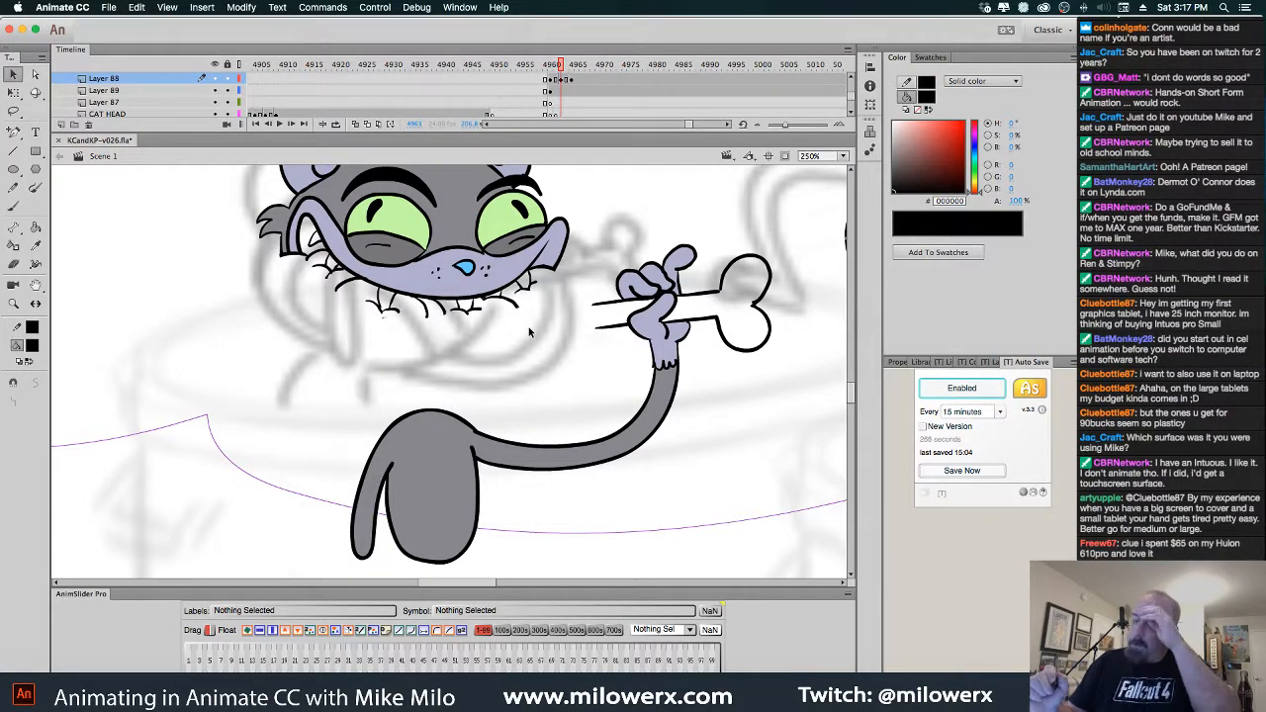
key("period")
key("period")
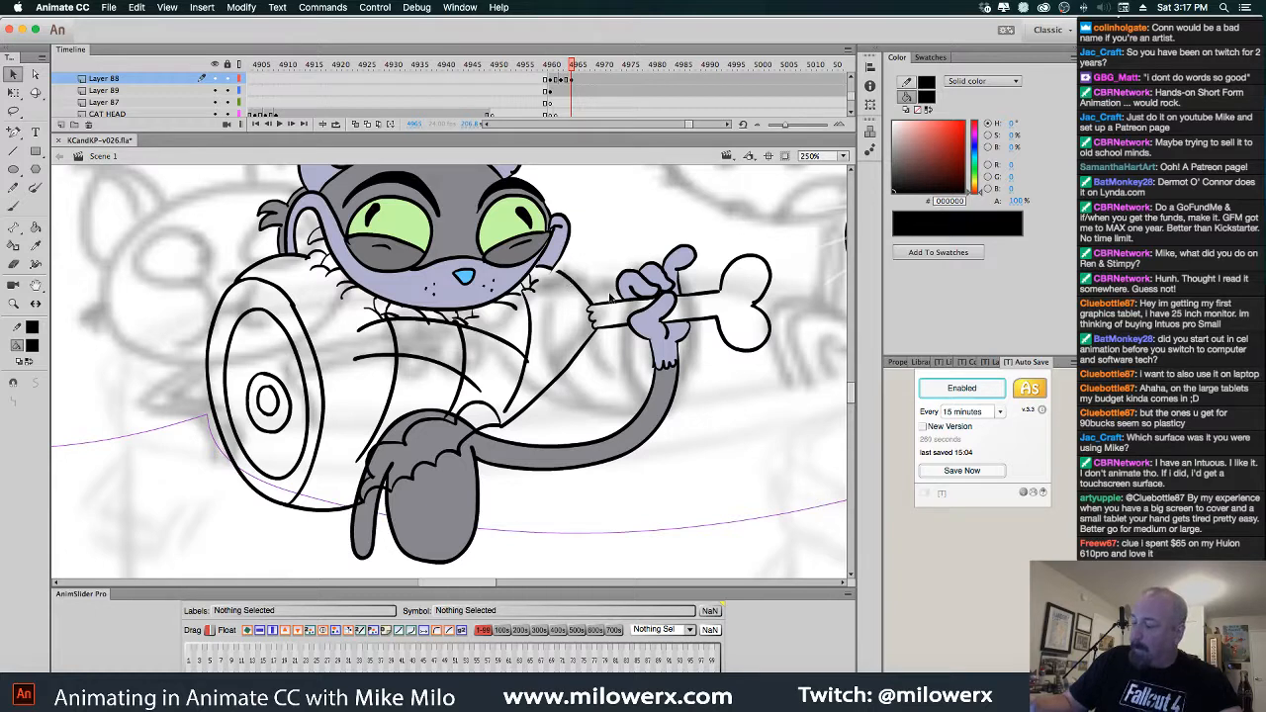
Try deleting the connected cat and ham outlines, then undo that deletion
key("super+a")
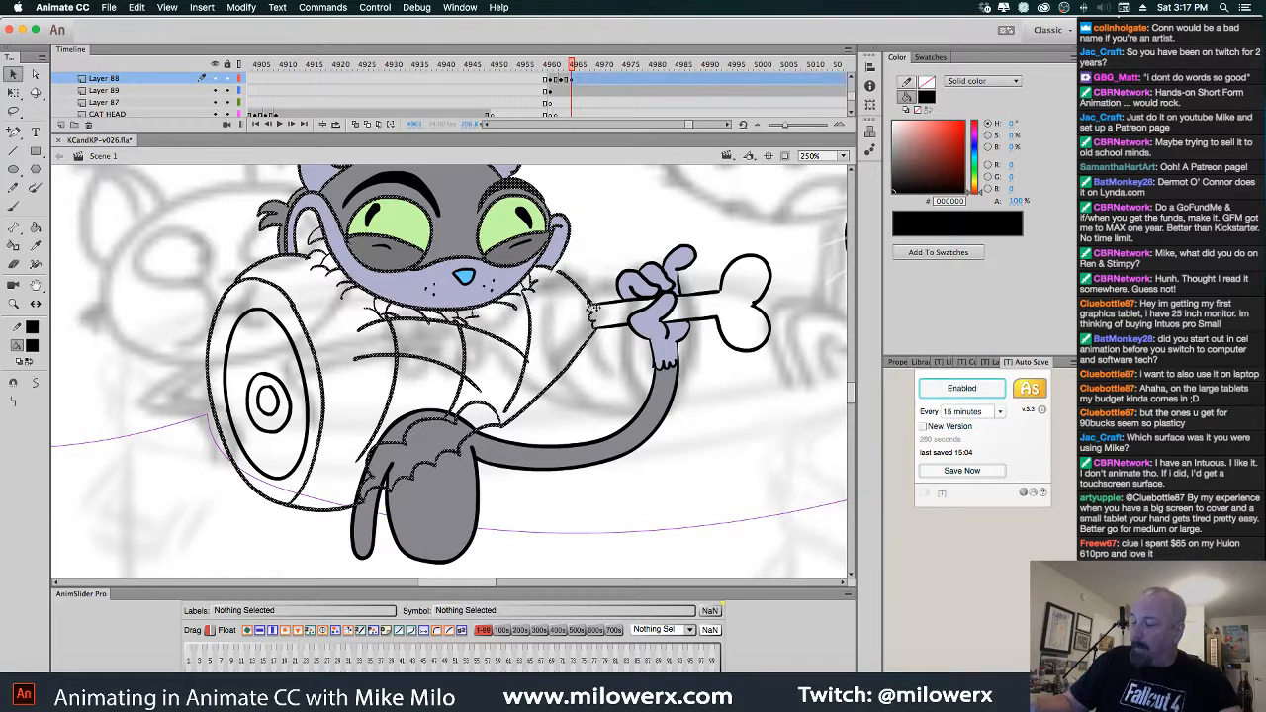
left_click(215, 224)
key("super+a")
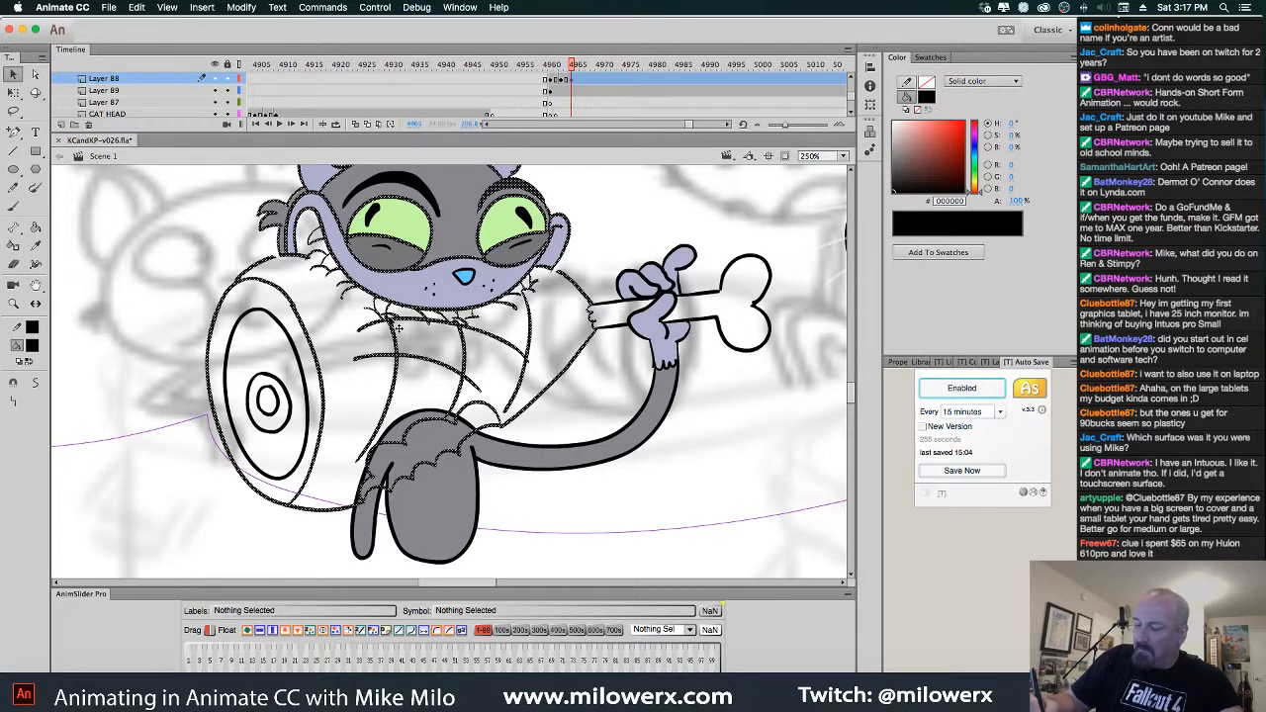
key("super+shift+a")
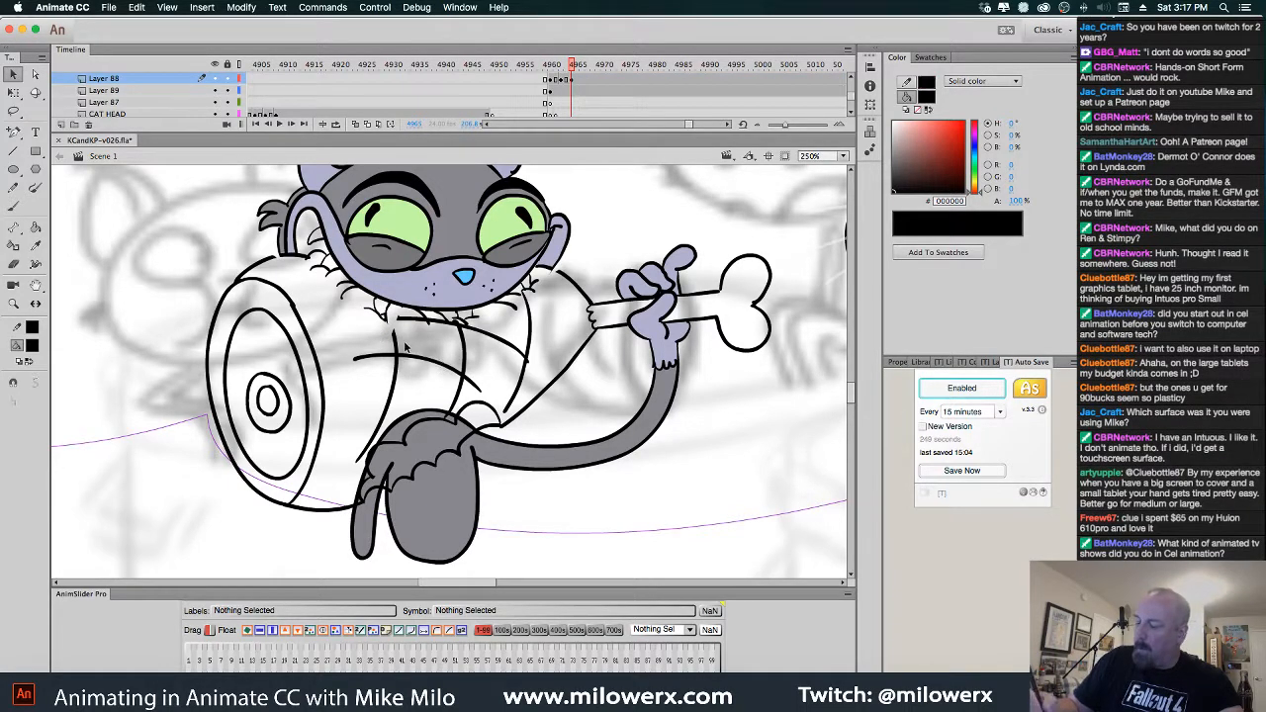
double_click(397, 353)
key("Delete")
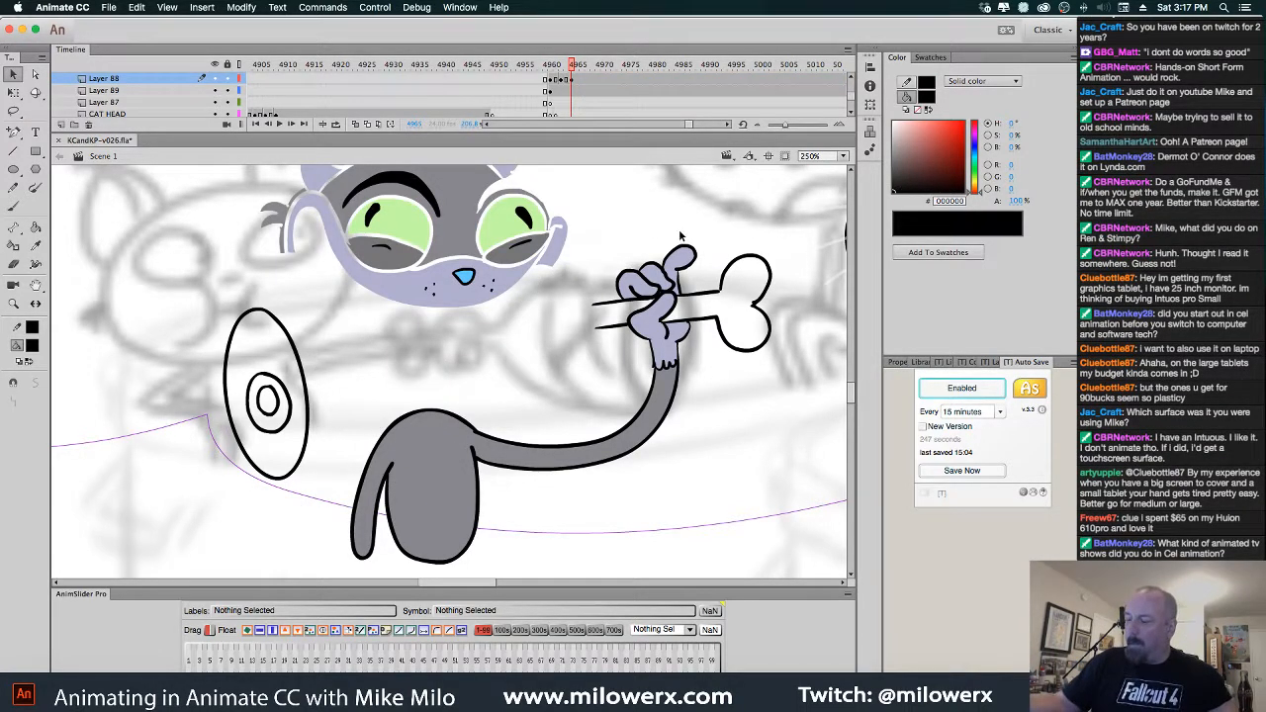
key("ctrl+z")
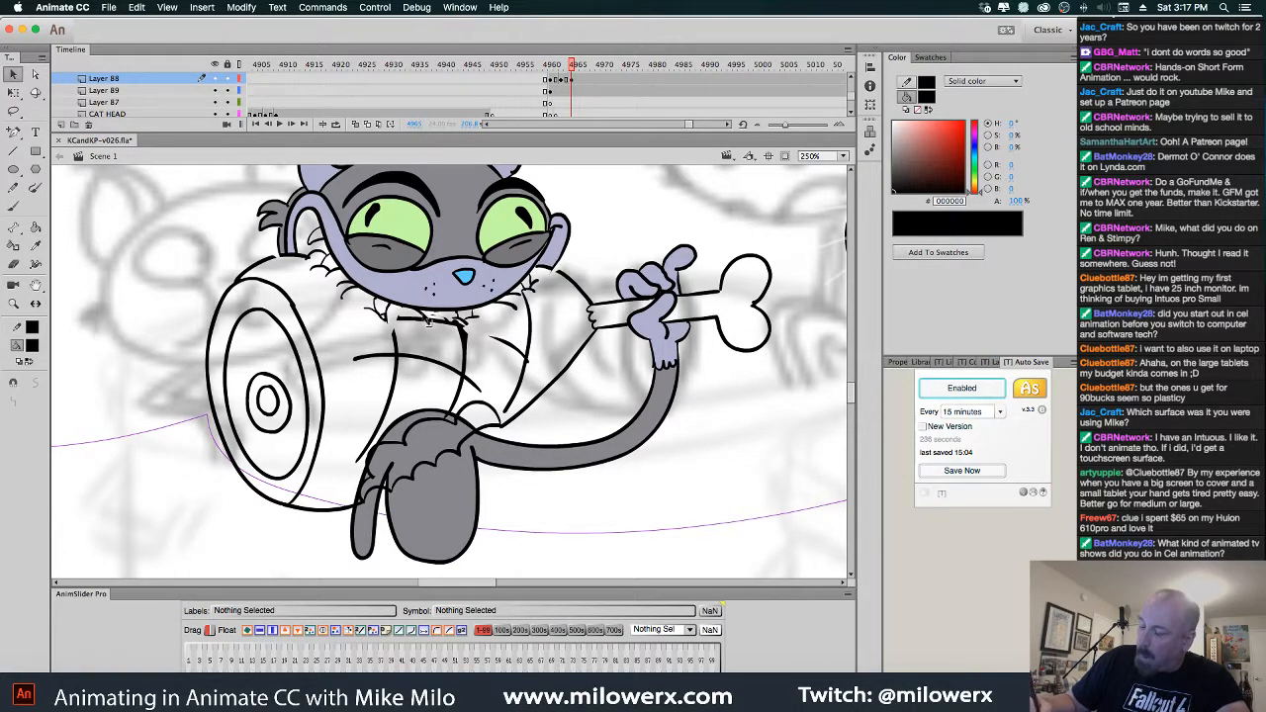
Delete the ham's linework and the curved chest line below the collar
left_click(430, 321)
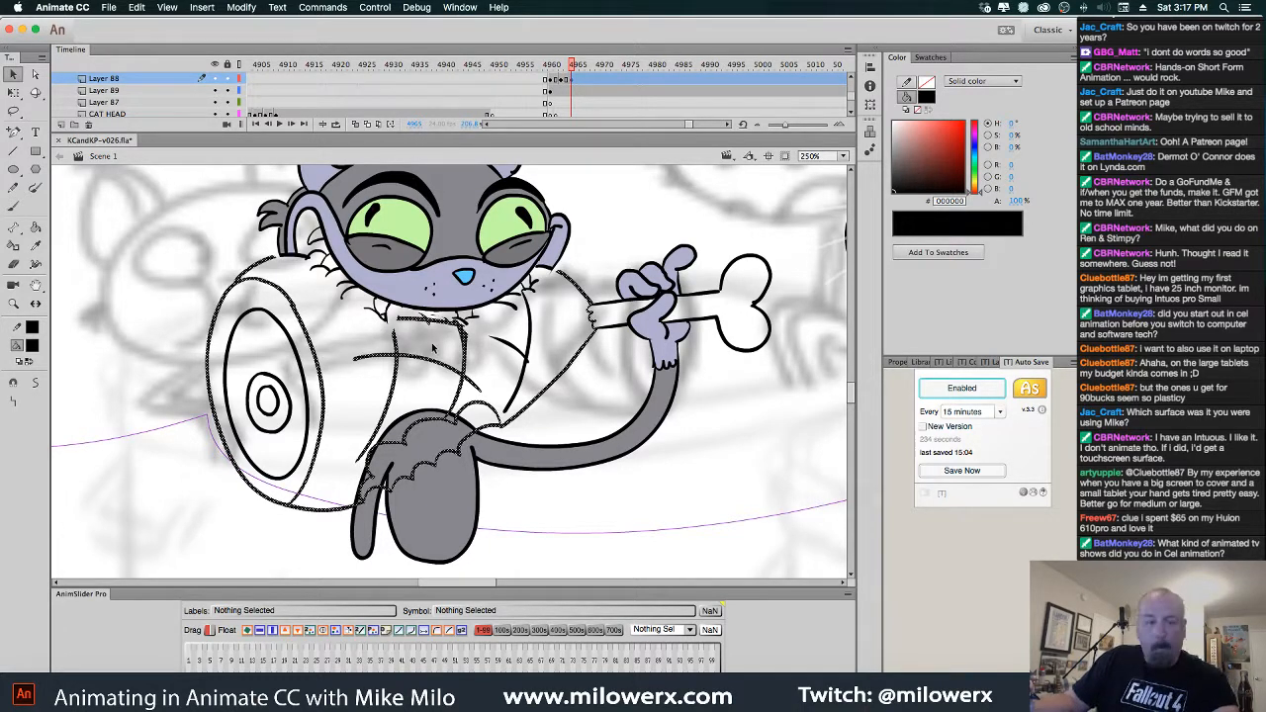
key("Delete")
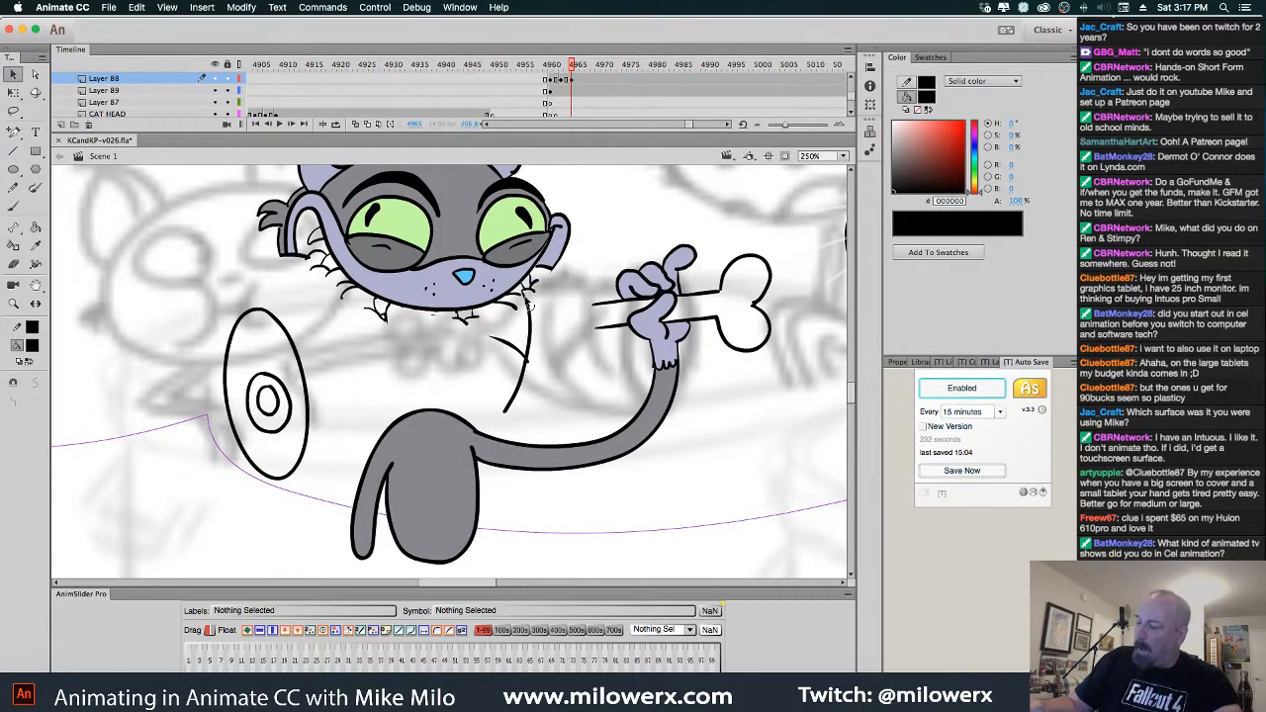
left_click(527, 333)
key("Delete")
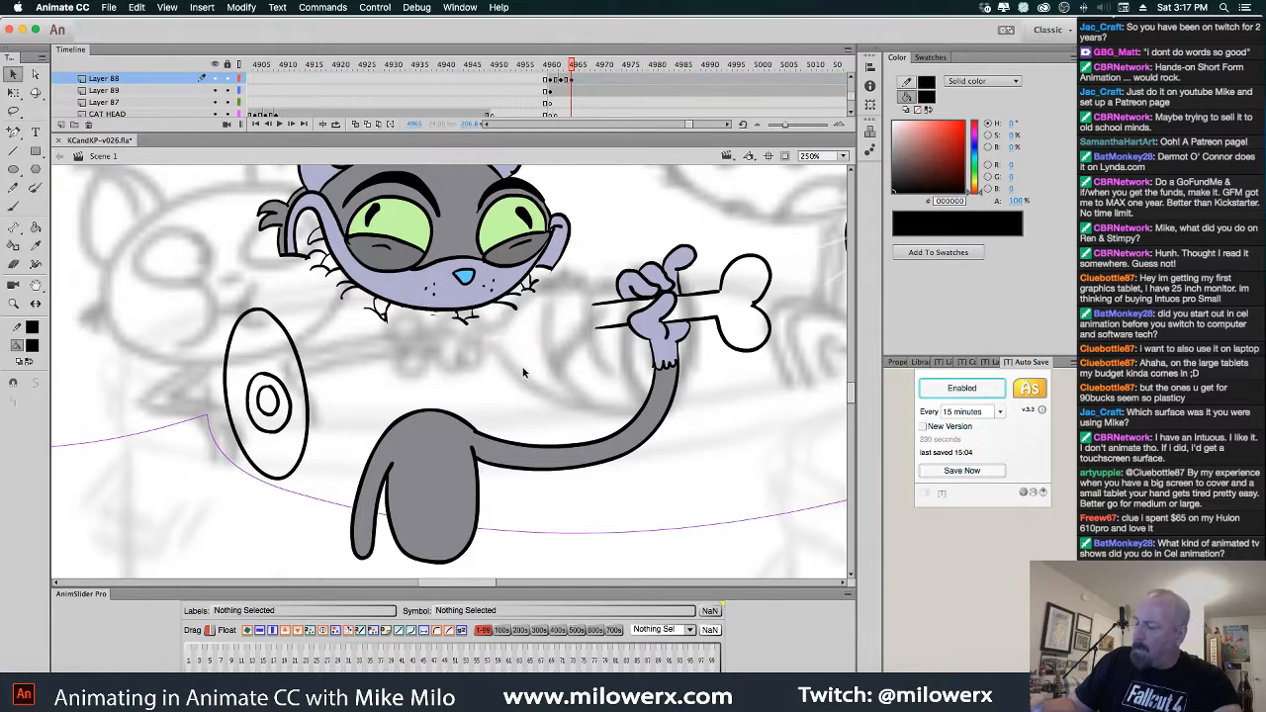
Delete the ham end's outer, middle and inner rings
left_click(308, 406)
key("Delete")
left_click(290, 406)
key("Delete")
left_click(279, 405)
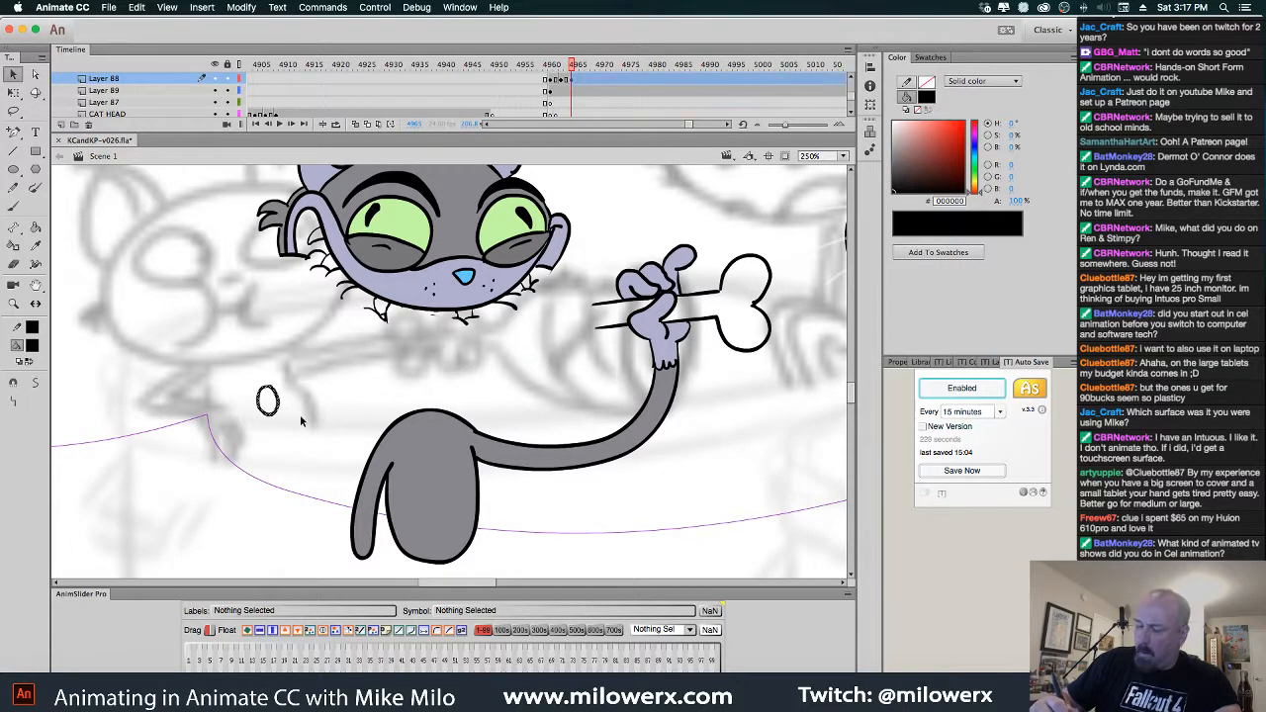
key("Delete")
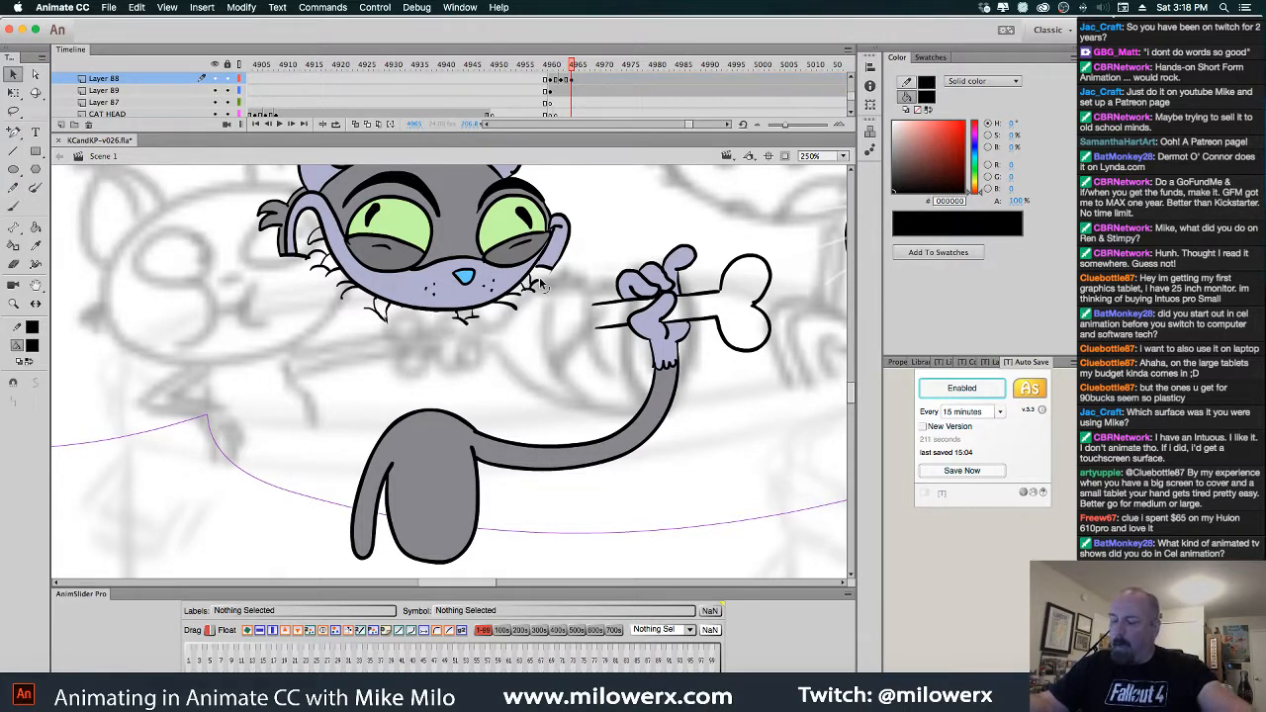
Pan the stage toward the orange kitten and return to frame 4960
left_click(747, 266)
left_click(717, 226)
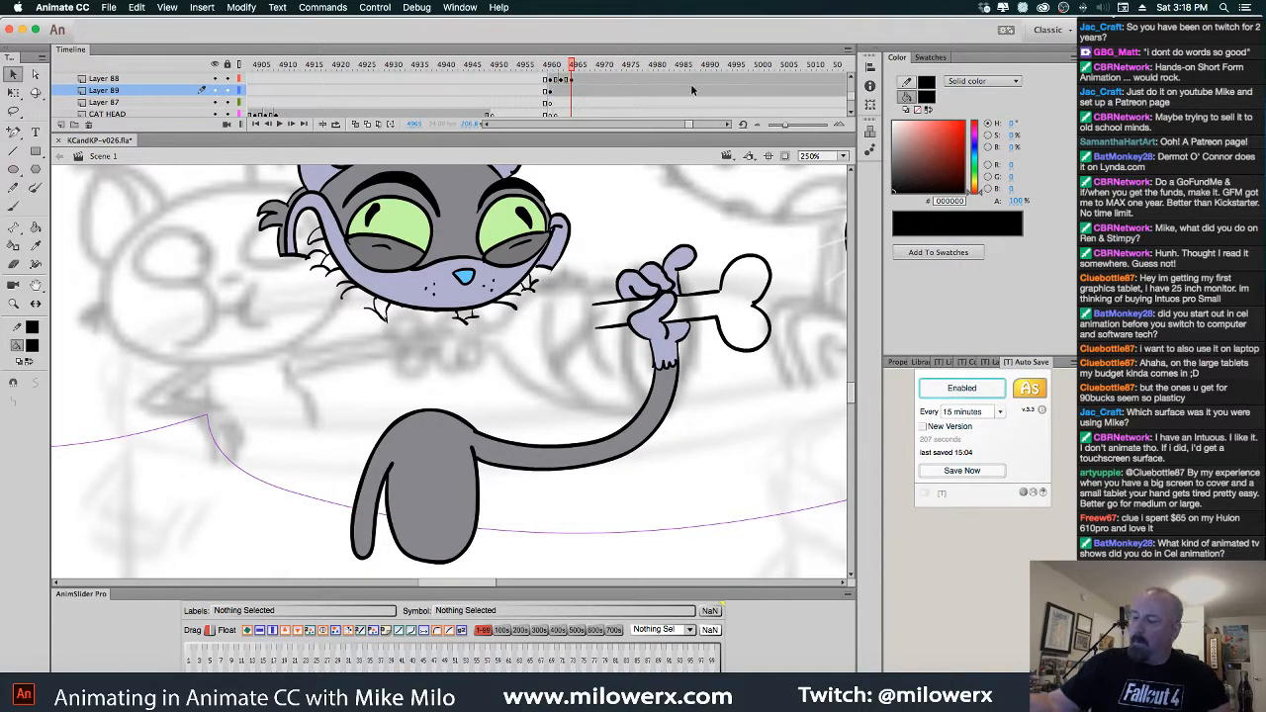
left_click_drag(725, 207, 692, 210)
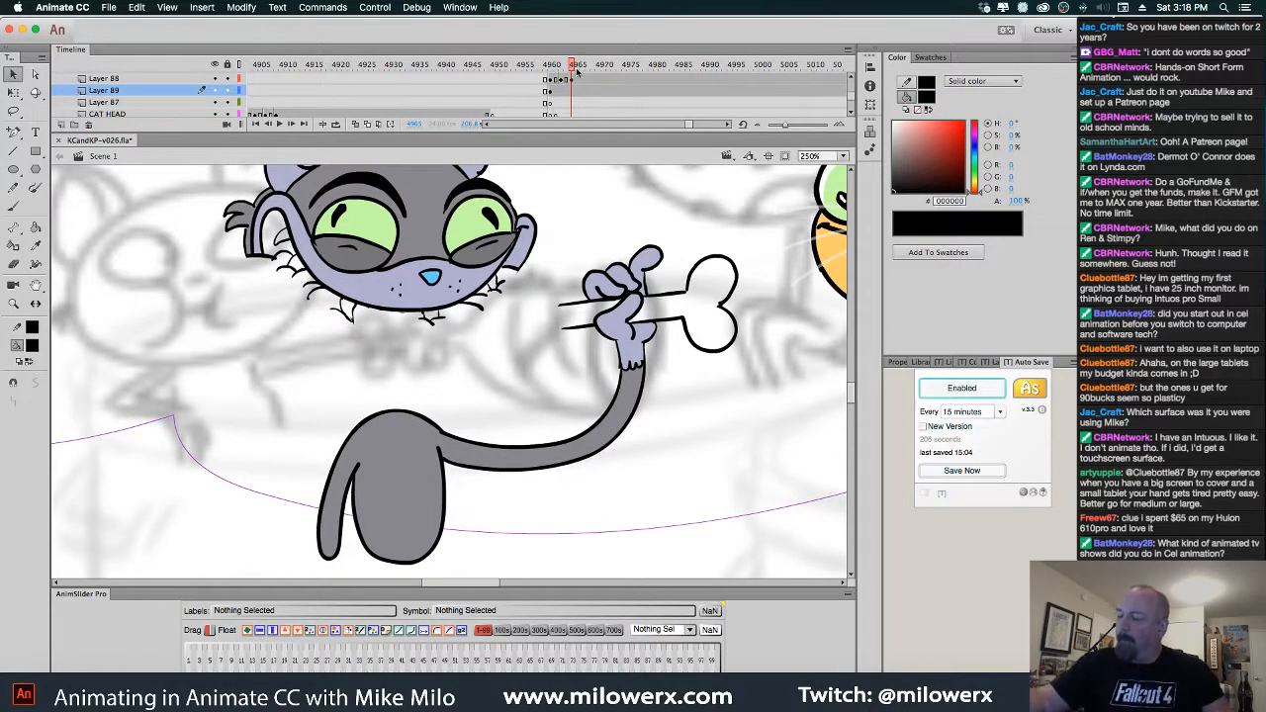
left_click_drag(577, 71, 547, 72)
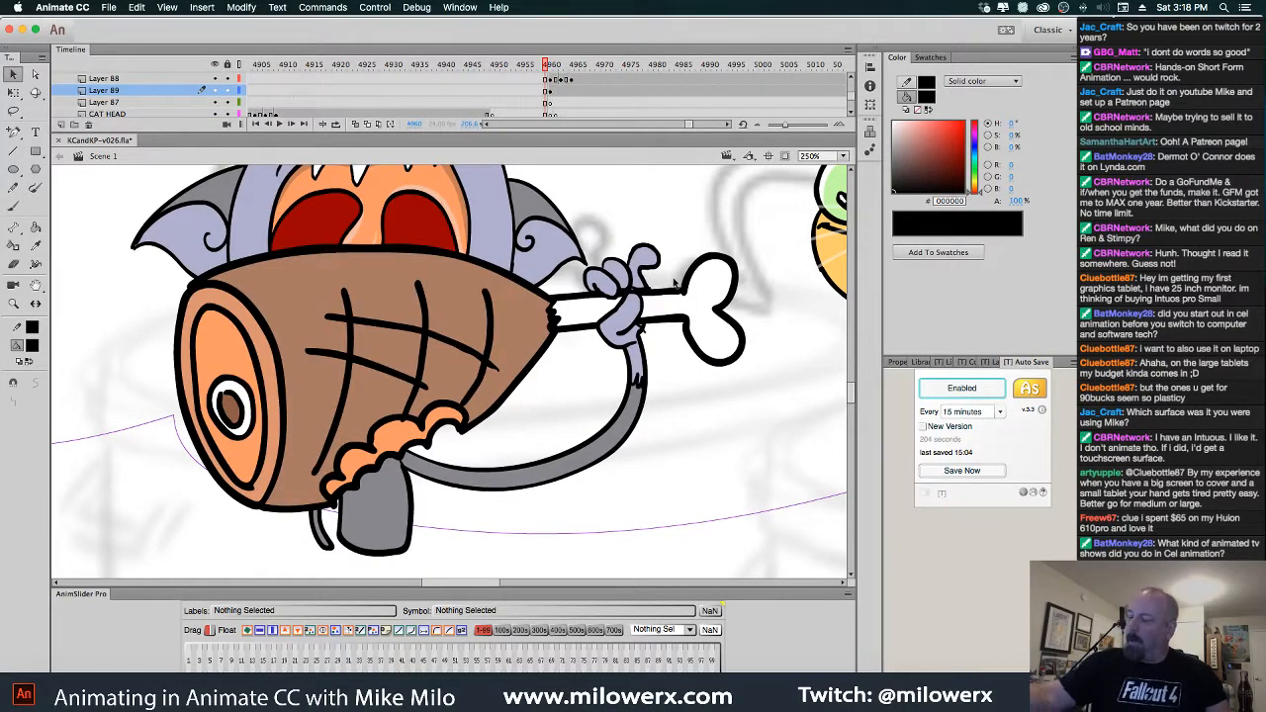
left_click(850, 96)
left_click_drag(850, 96, 850, 94)
Enlarge the timeline, scrub the ham frames and select the ham to locate its layer
left_click_drag(665, 132, 668, 211)
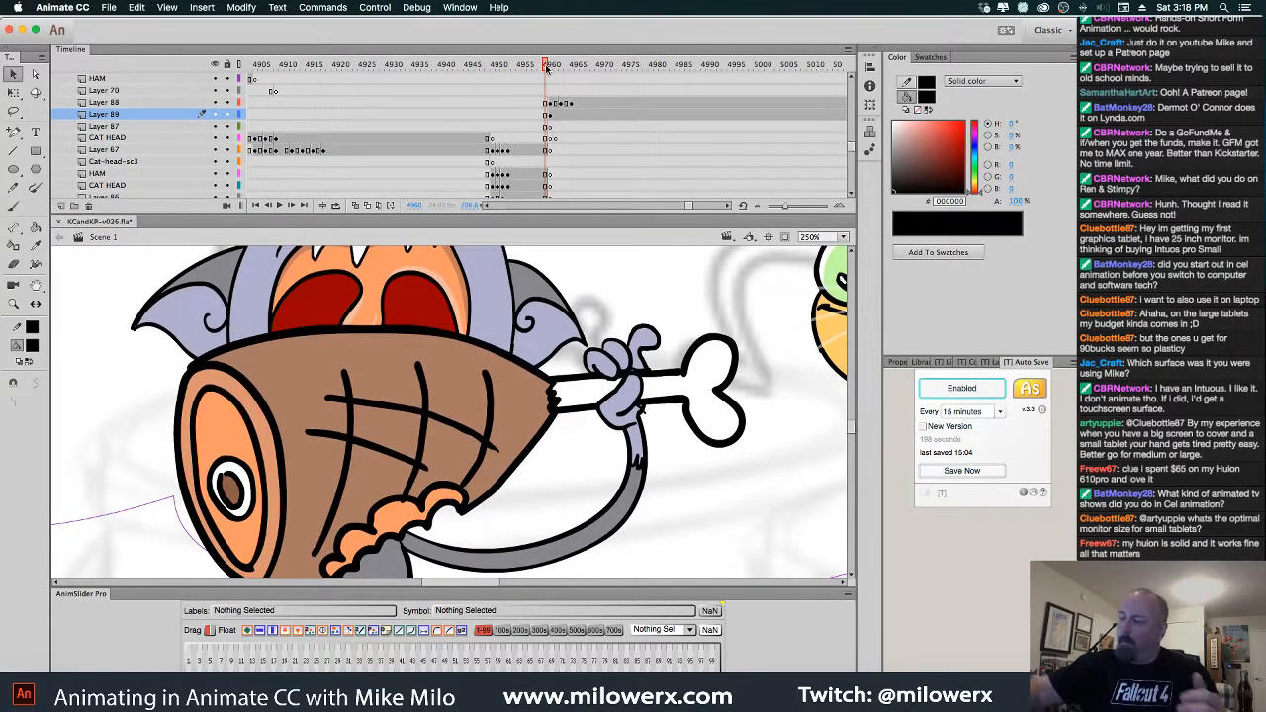
left_click_drag(545, 66, 547, 102)
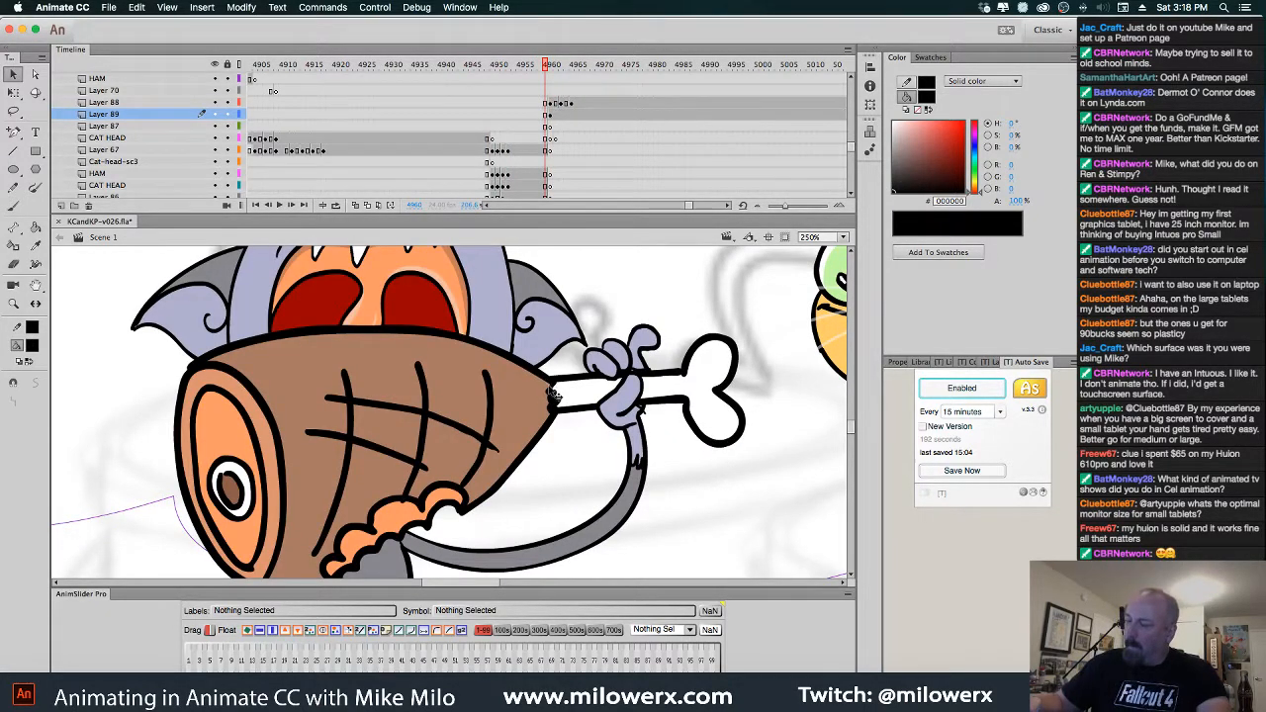
left_click(560, 393)
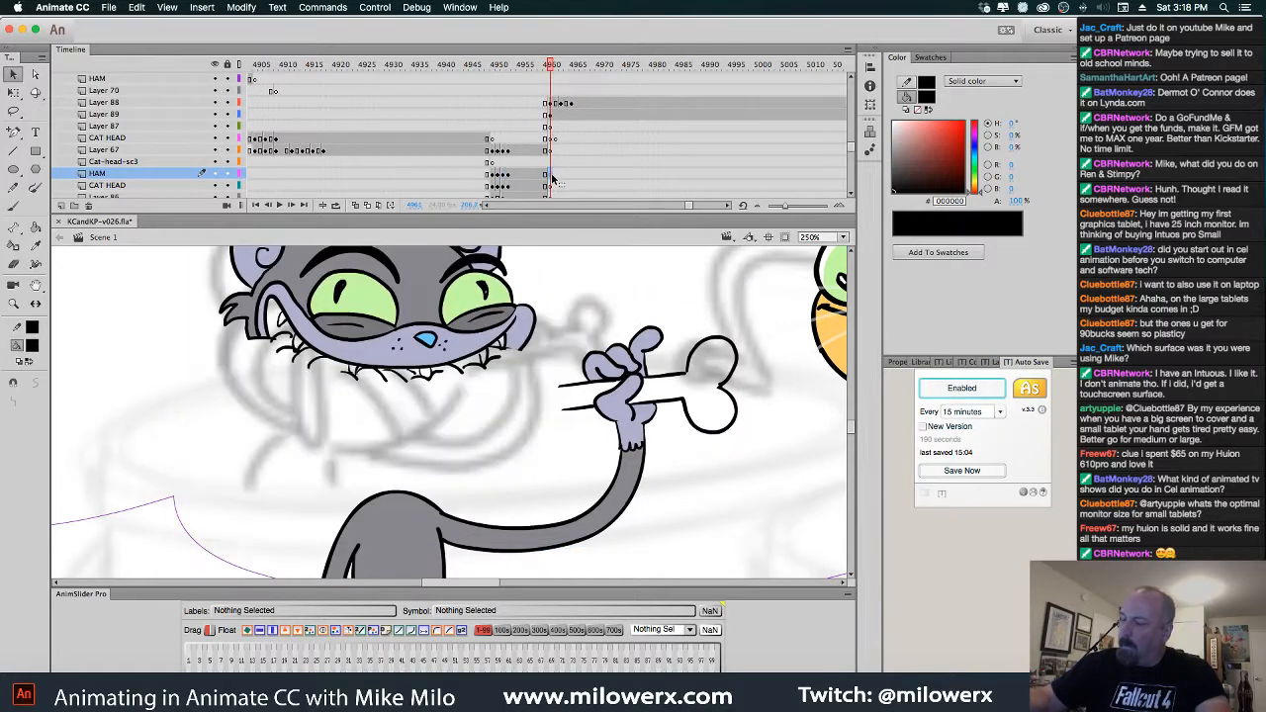
Go to frame 4961, scroll through the layers and scrub frames to preview the ham animation
left_click(551, 175)
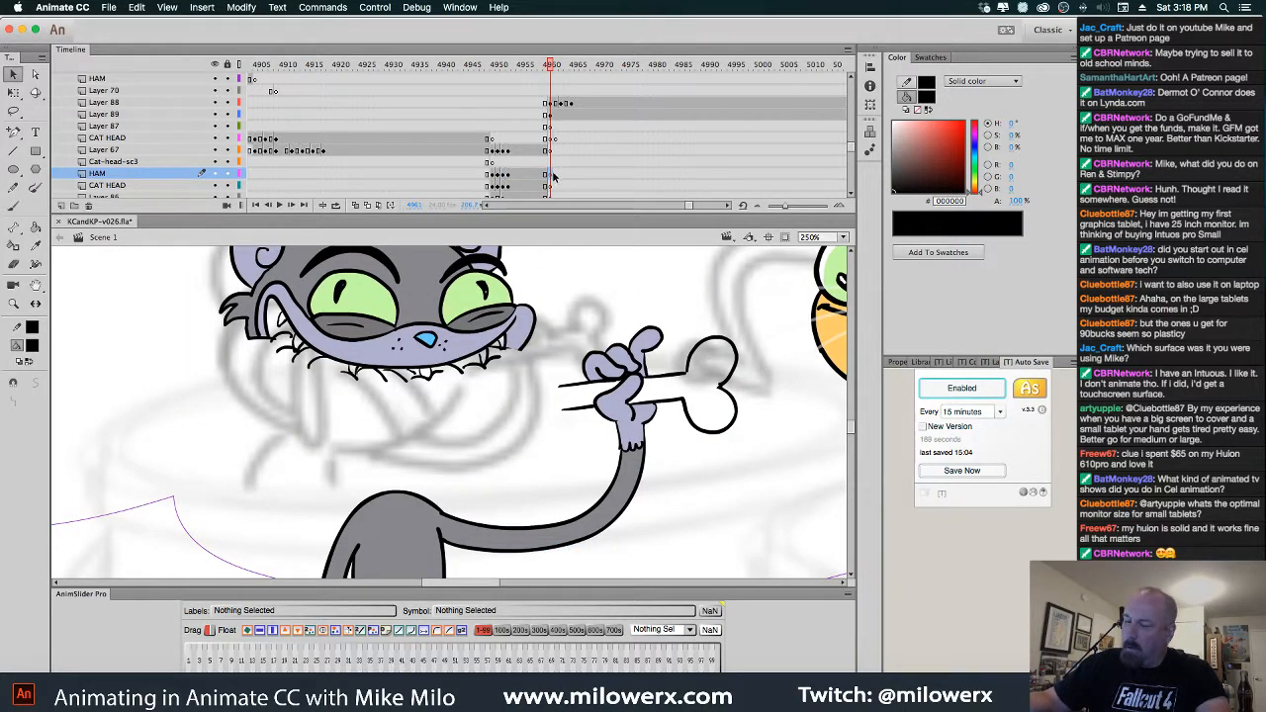
scroll(851, 150, "down", 2)
scroll(850, 150, "down", 5)
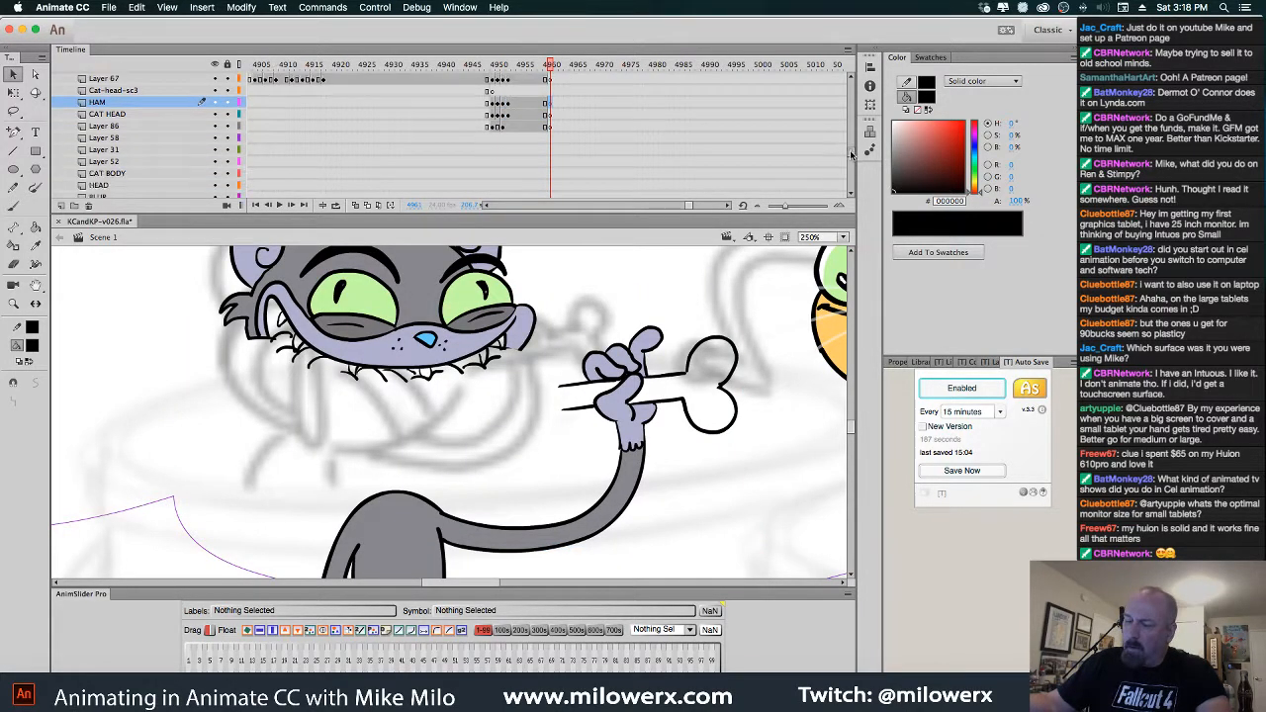
scroll(851, 178, "down", 6)
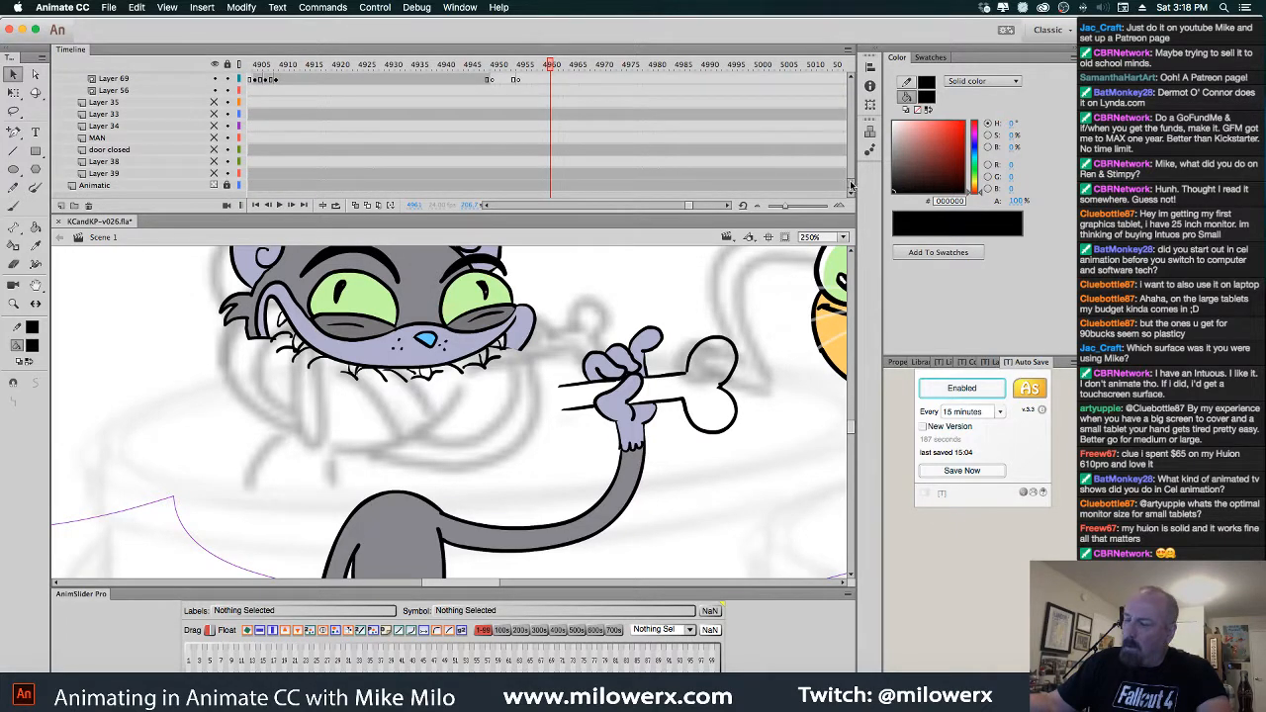
scroll(851, 168, "up", 8)
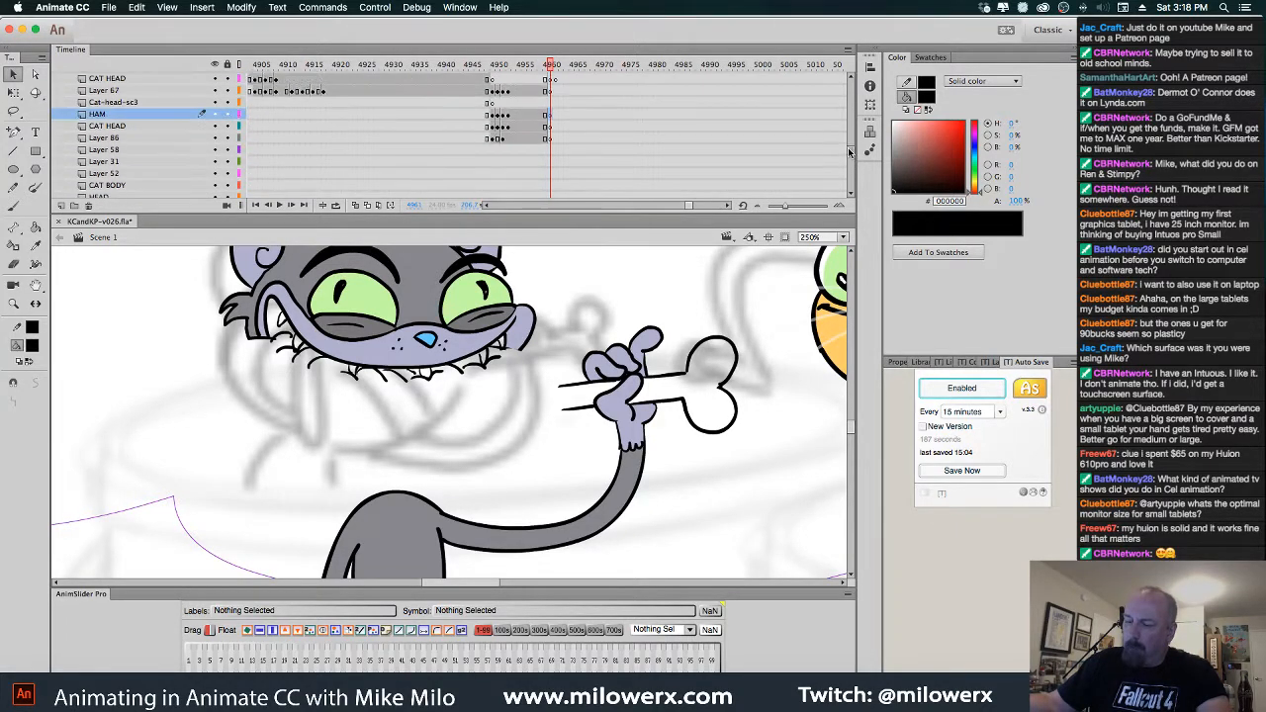
scroll(848, 146, "up", 8)
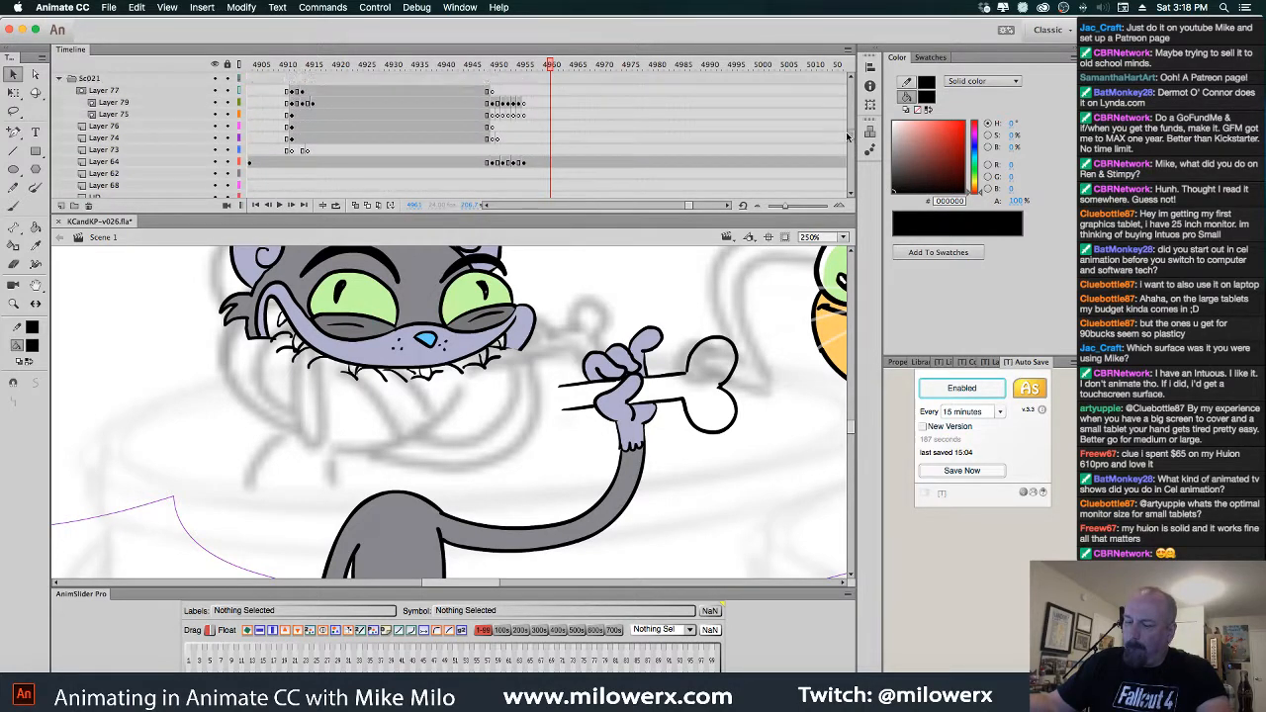
scroll(848, 135, "up", 8)
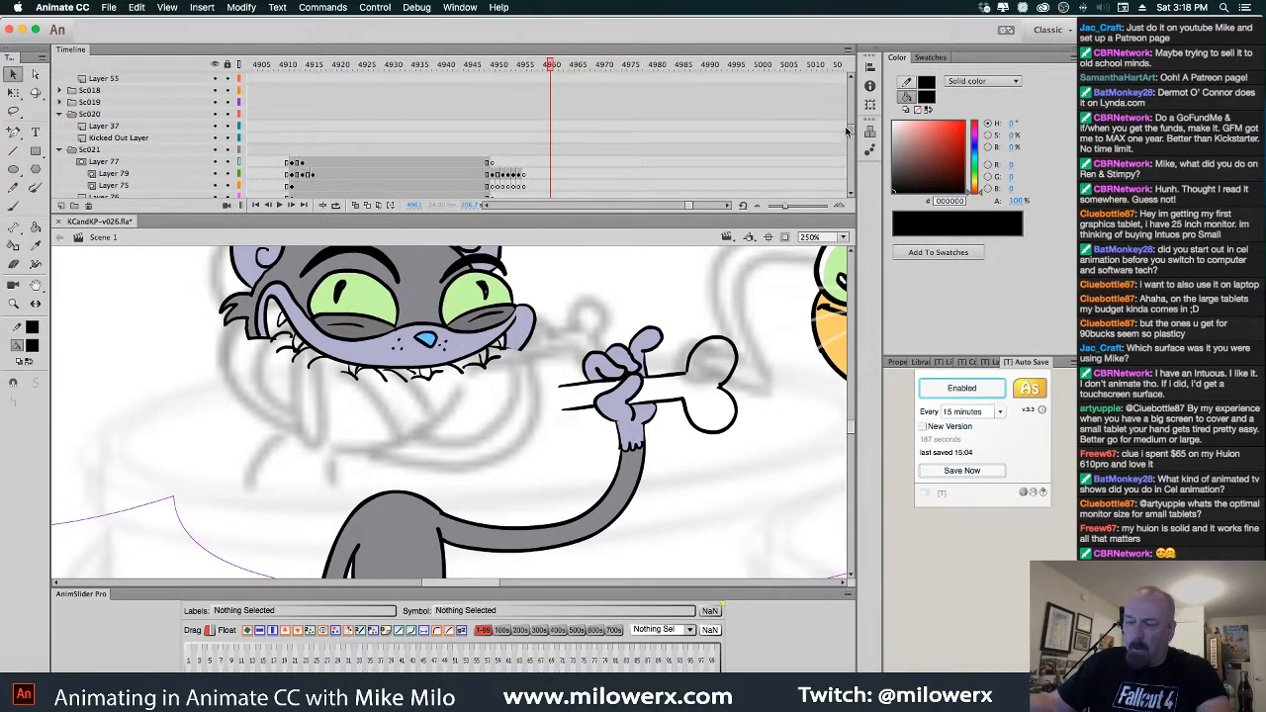
scroll(847, 146, "down", 10)
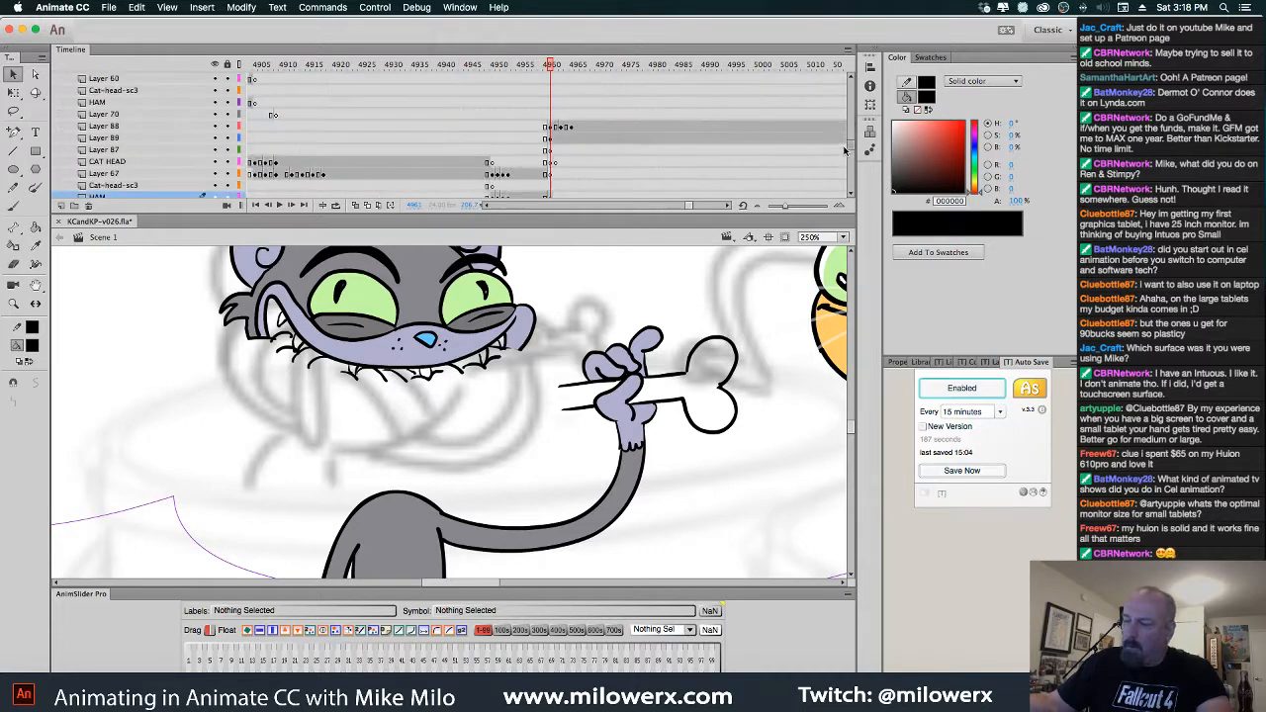
scroll(846, 168, "down", 10)
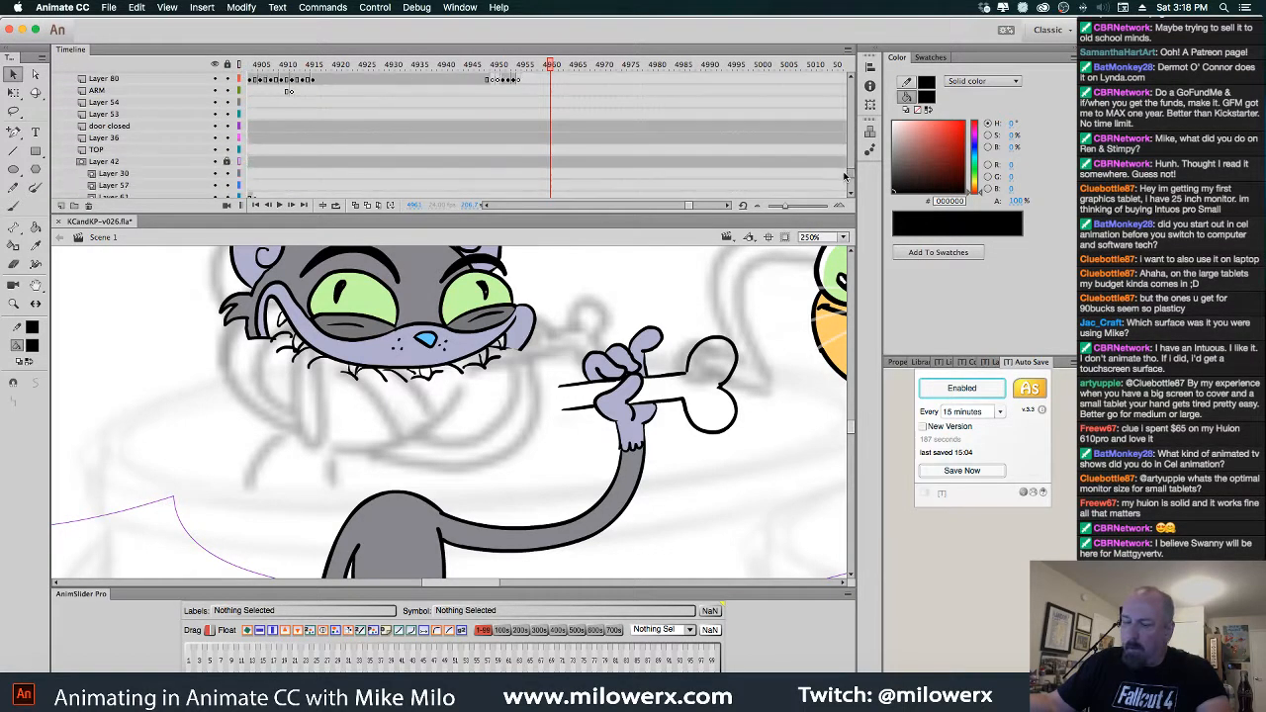
scroll(846, 182, "up", 5)
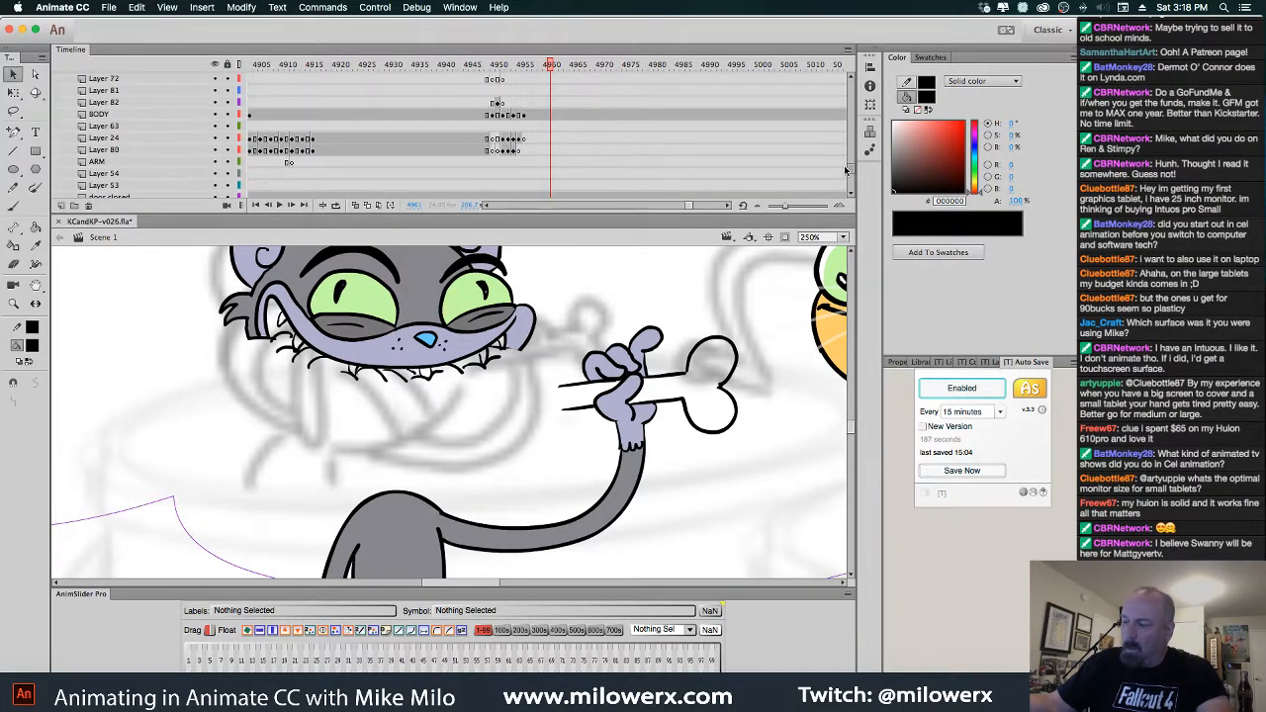
mouse_move(553, 66)
left_mouse_down()
mouse_move(513, 67)
mouse_move(551, 68)
left_mouse_up()
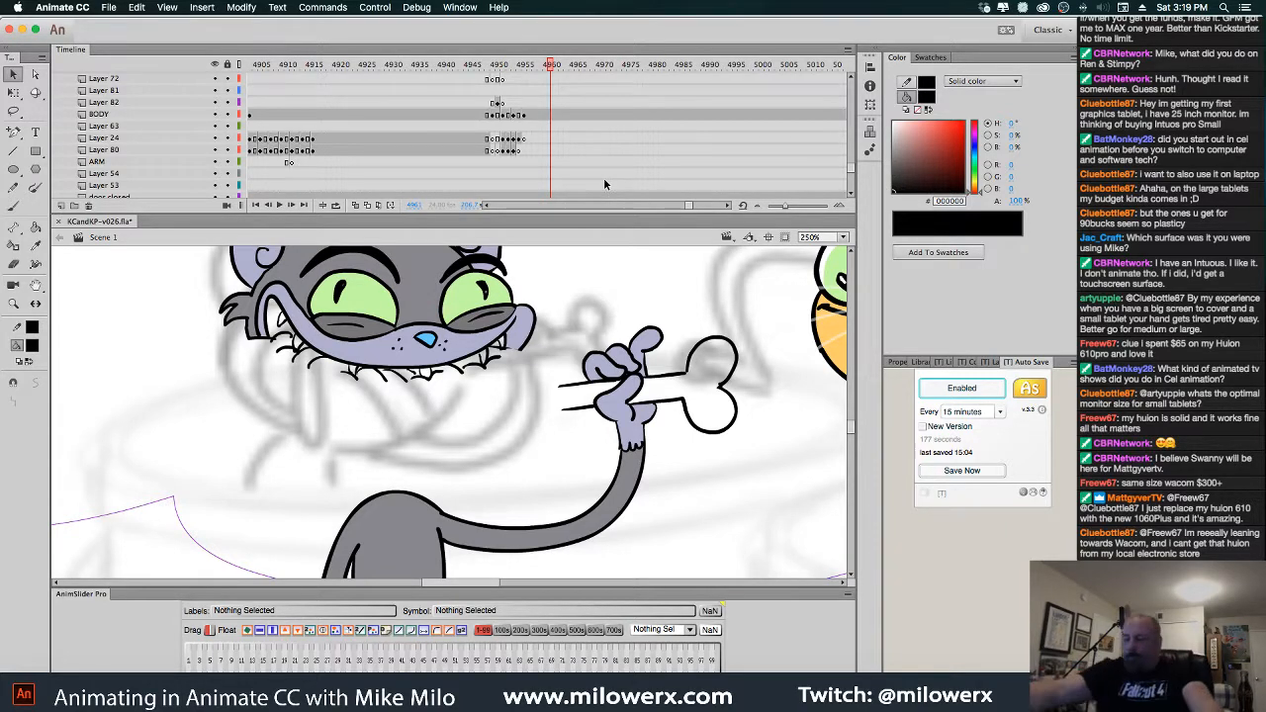
Jump to frame 4955, compare neighbouring frames, and select the ham's frame on its layer
left_click(525, 75)
left_click_drag(526, 77, 526, 81)
left_click(541, 386)
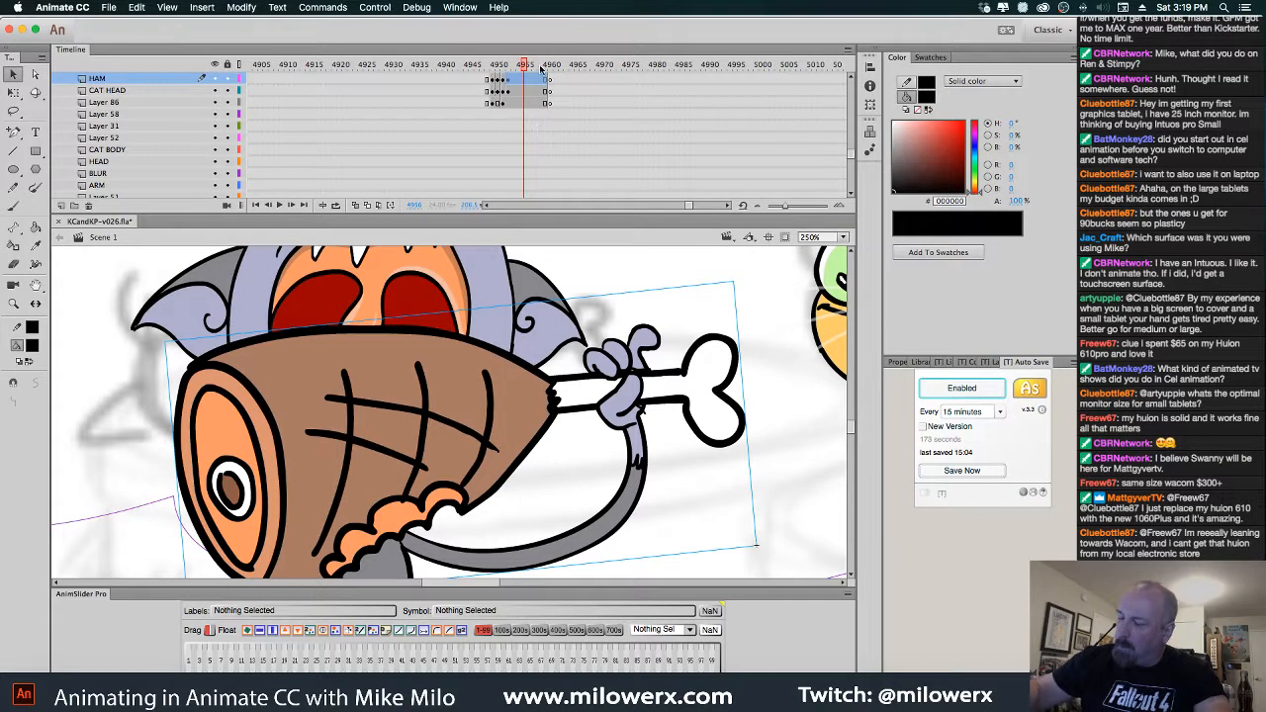
left_click(550, 81)
Clear the HAM keyframe at frame 4960 and set the fill colour to white
right_click(550, 81)
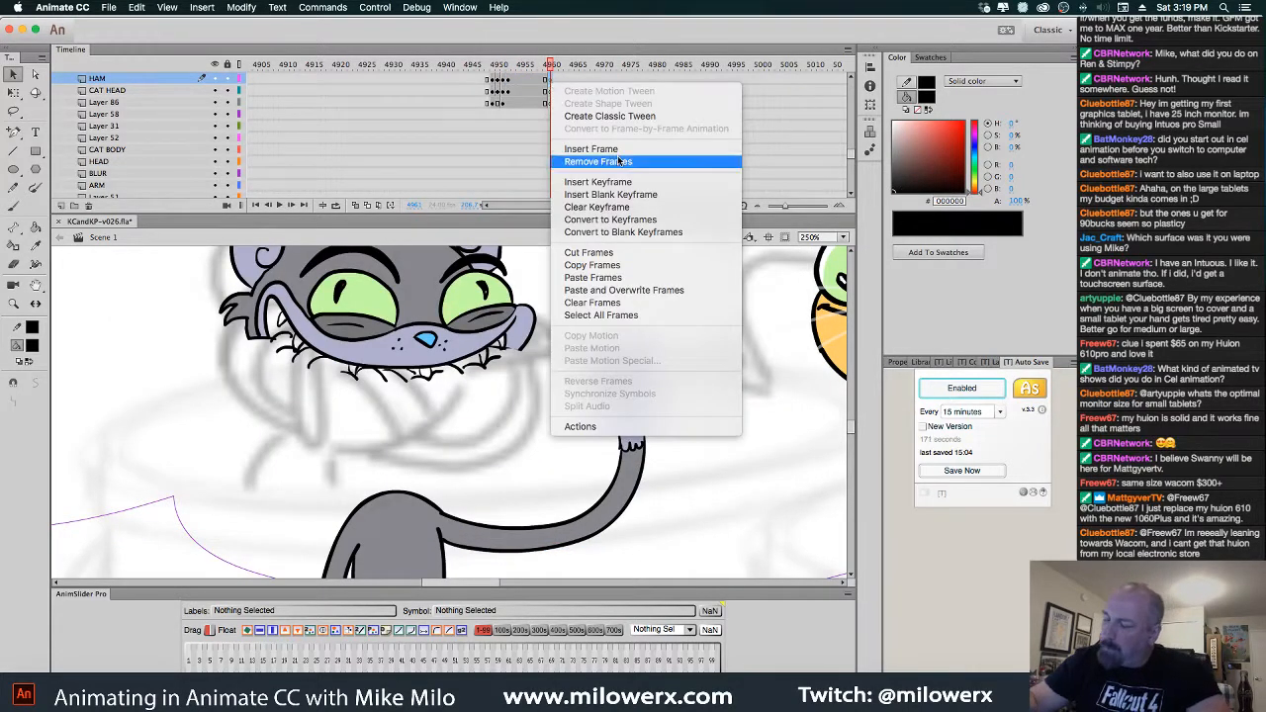
left_click(624, 207)
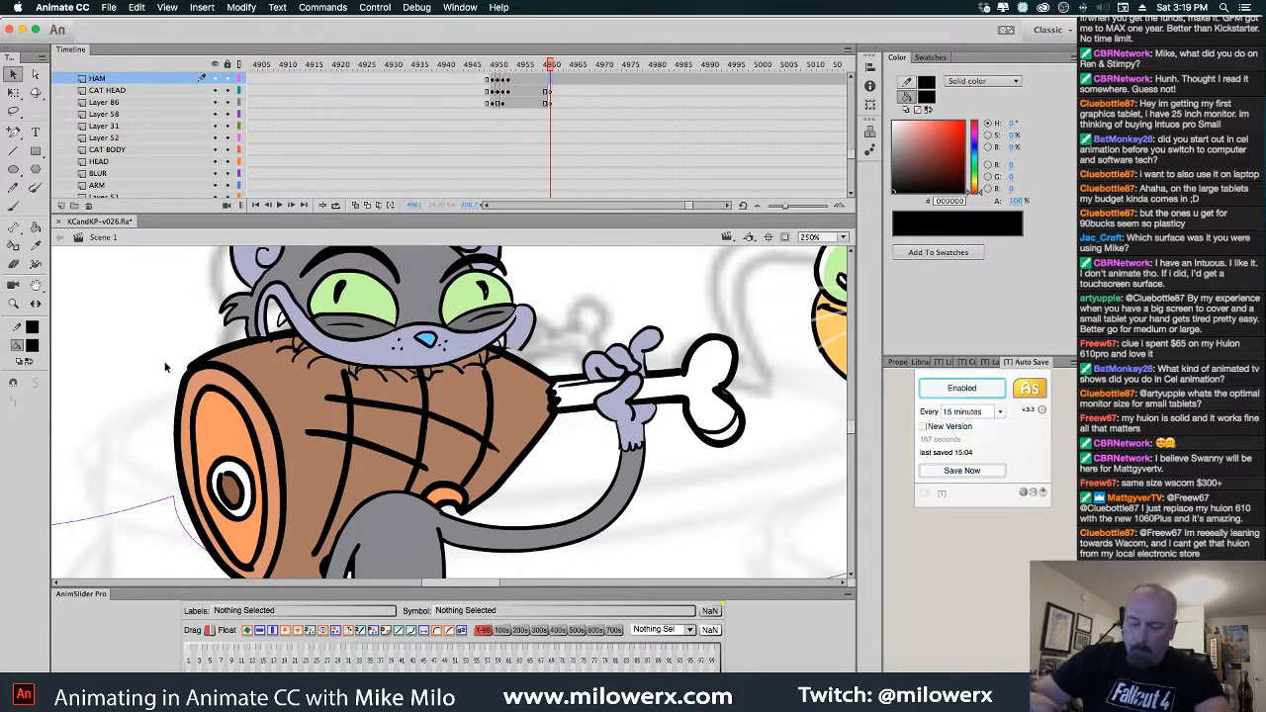
left_click(33, 346)
left_click(88, 426)
Paint two of the cat's teeth white and zoom in on his mouth
left_click(34, 226)
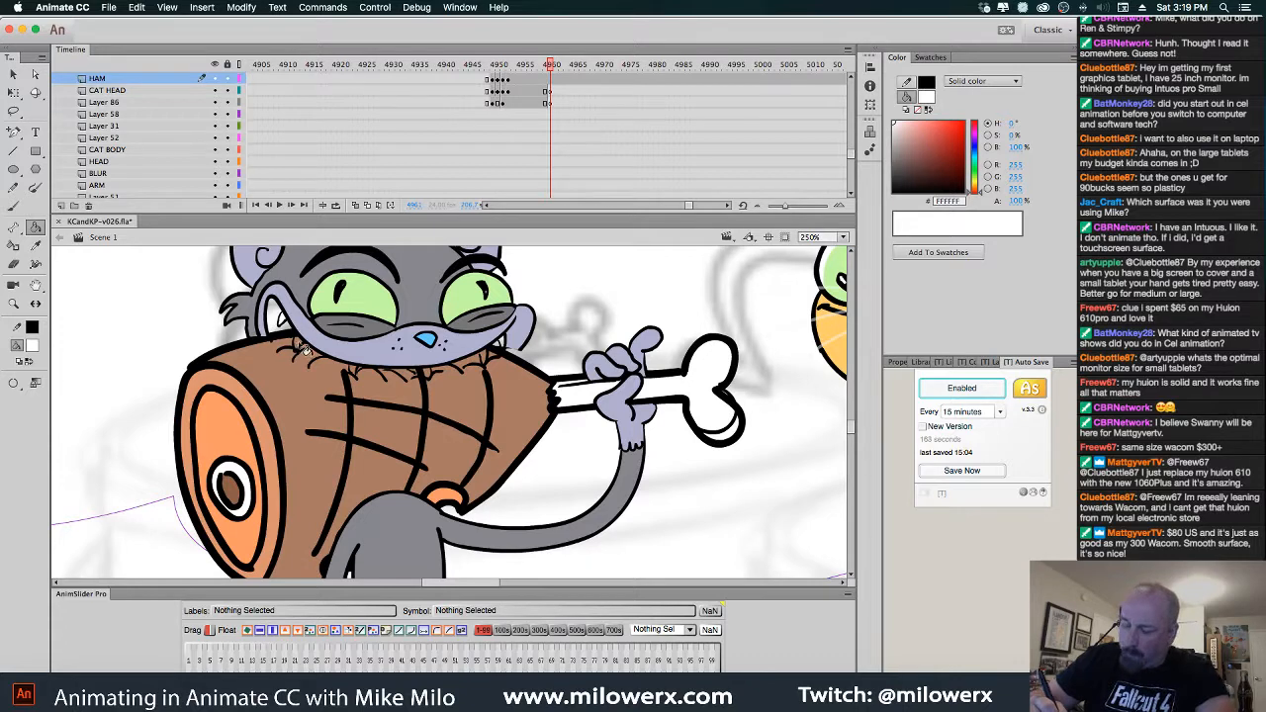
left_click(356, 370)
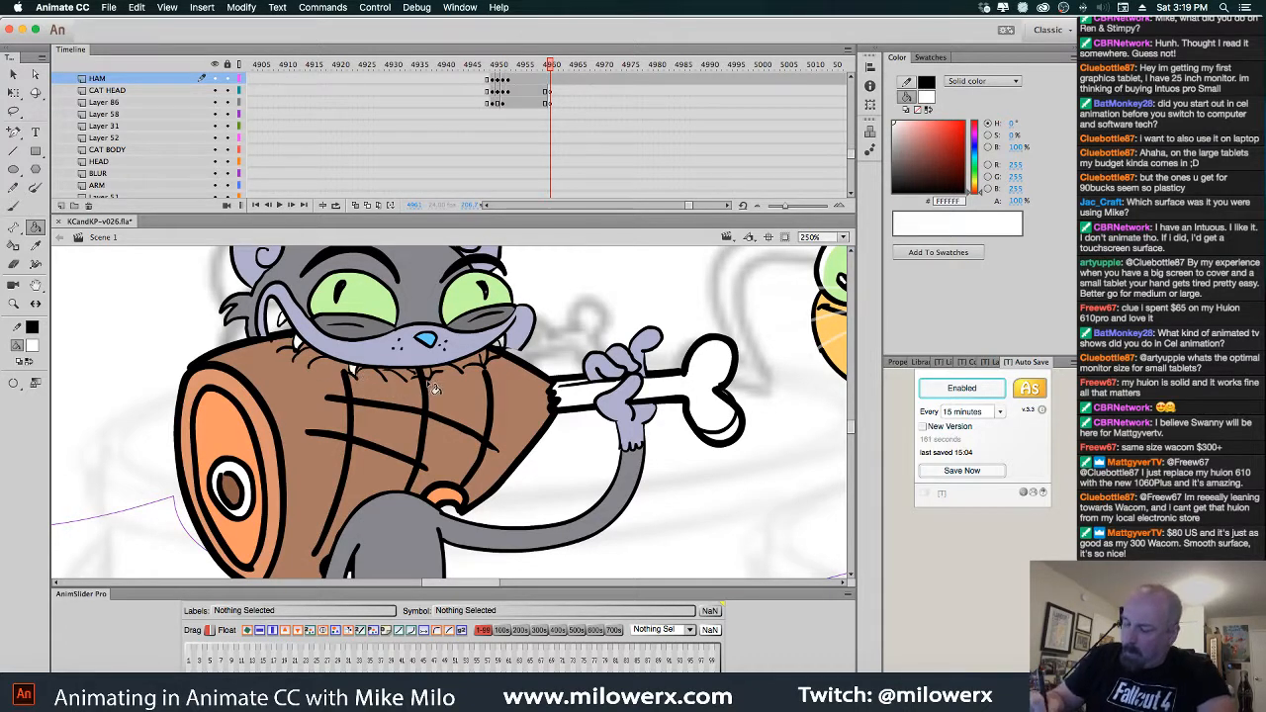
left_click(427, 374)
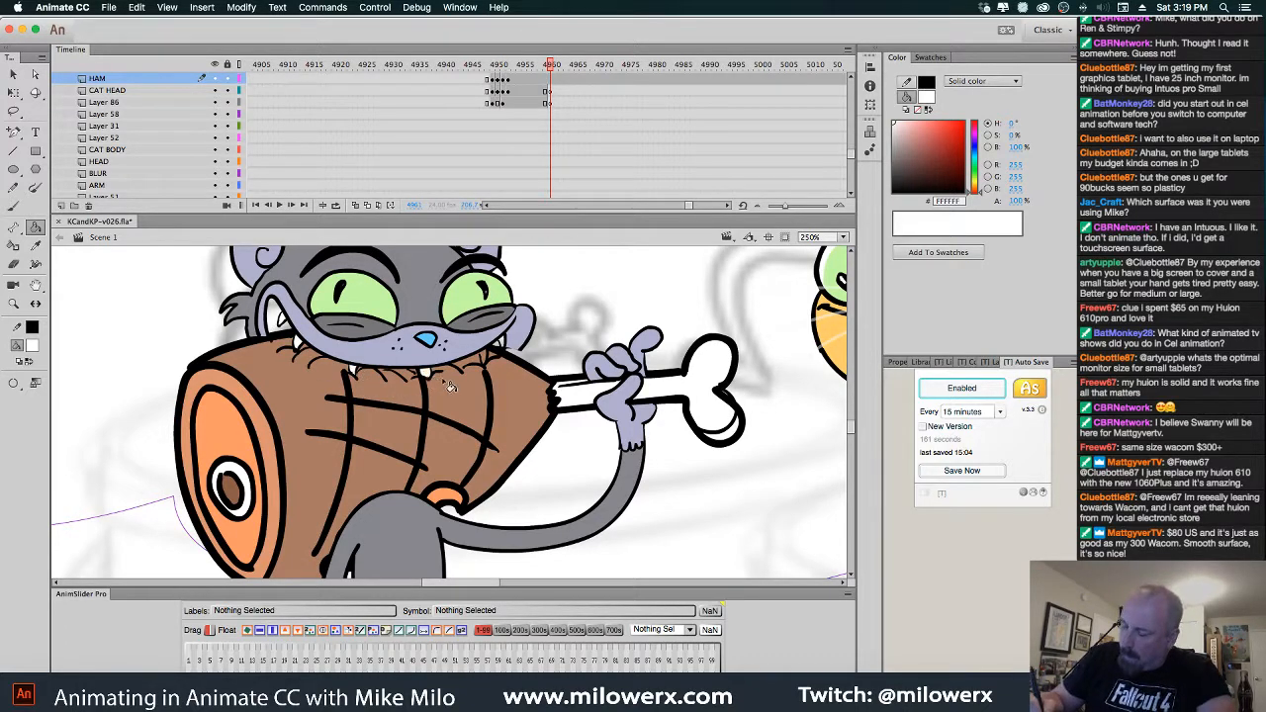
left_click(526, 348, "super")
left_click_drag(544, 360, 591, 278)
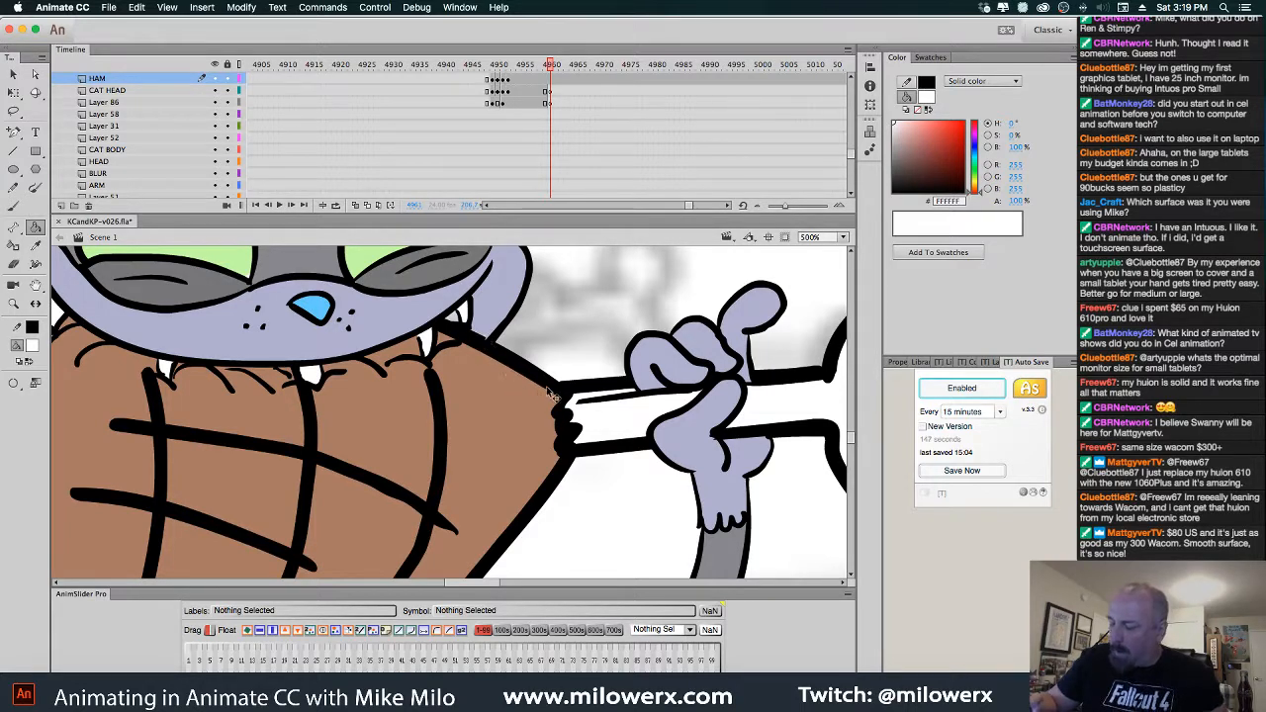
On frame 4965, fill two of the cat's teeth with white
left_click(615, 394, "alt+super")
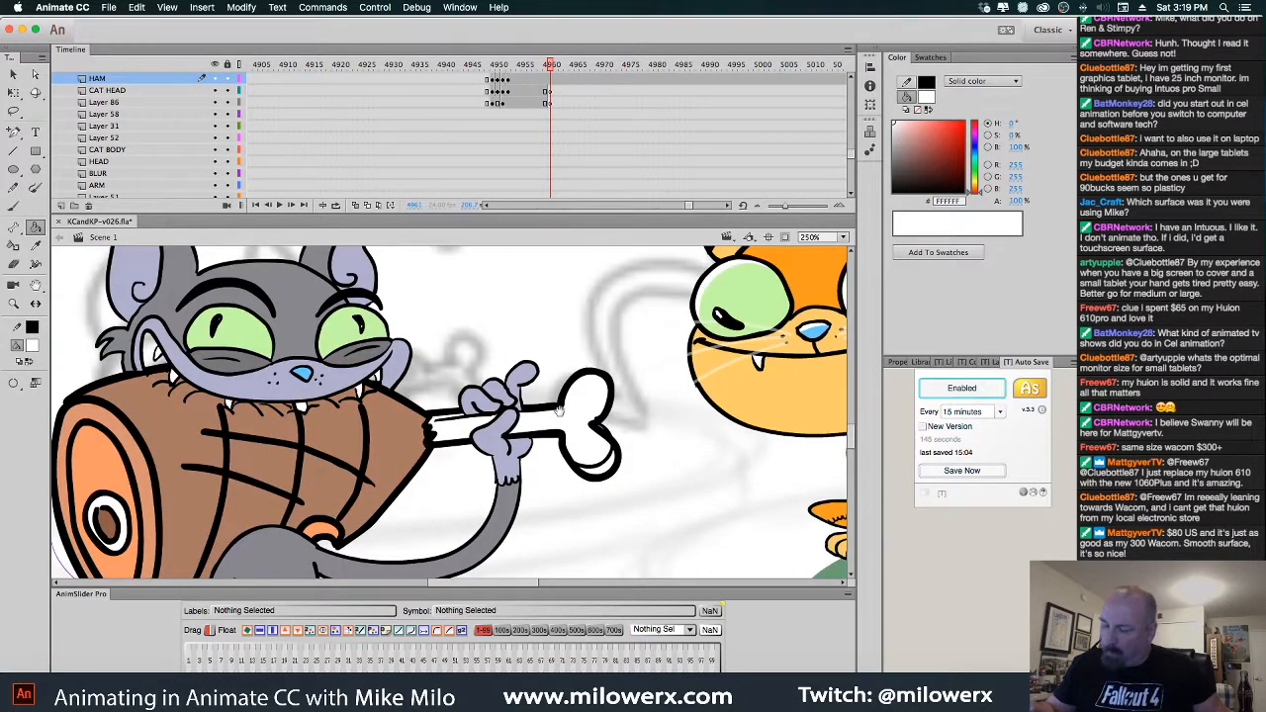
left_click_drag(552, 406, 601, 381)
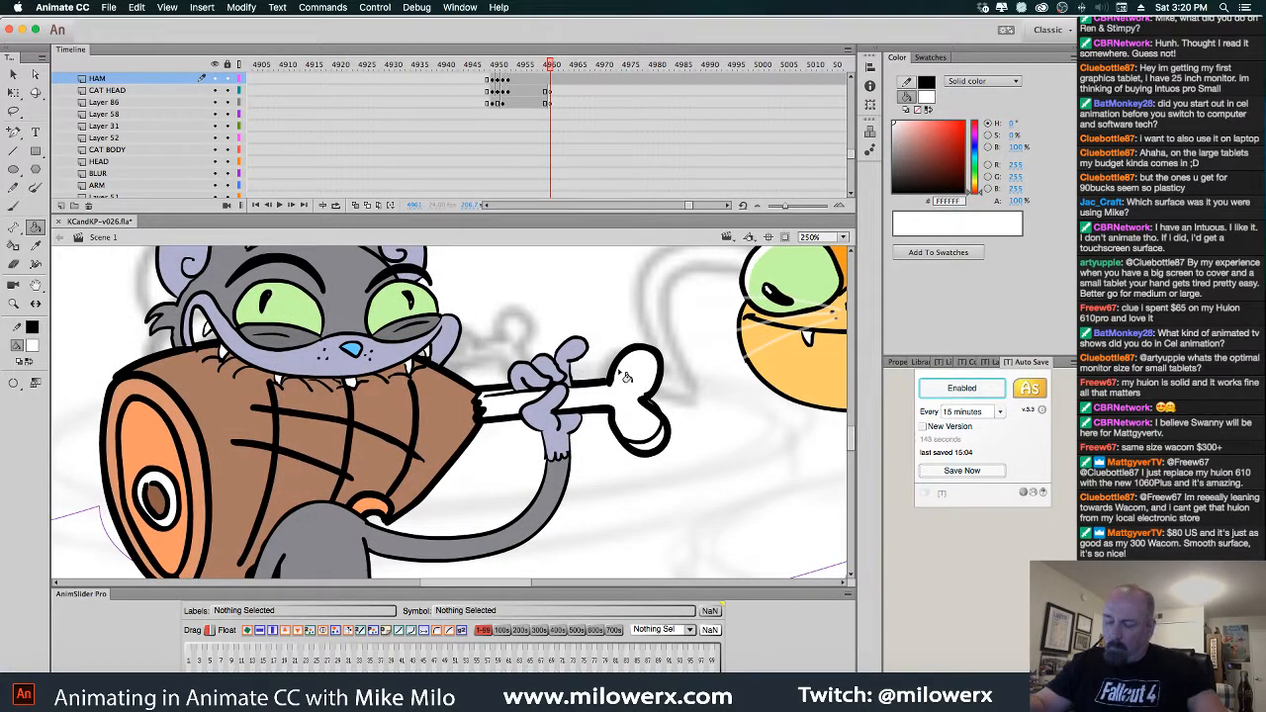
key("period")
key("period")
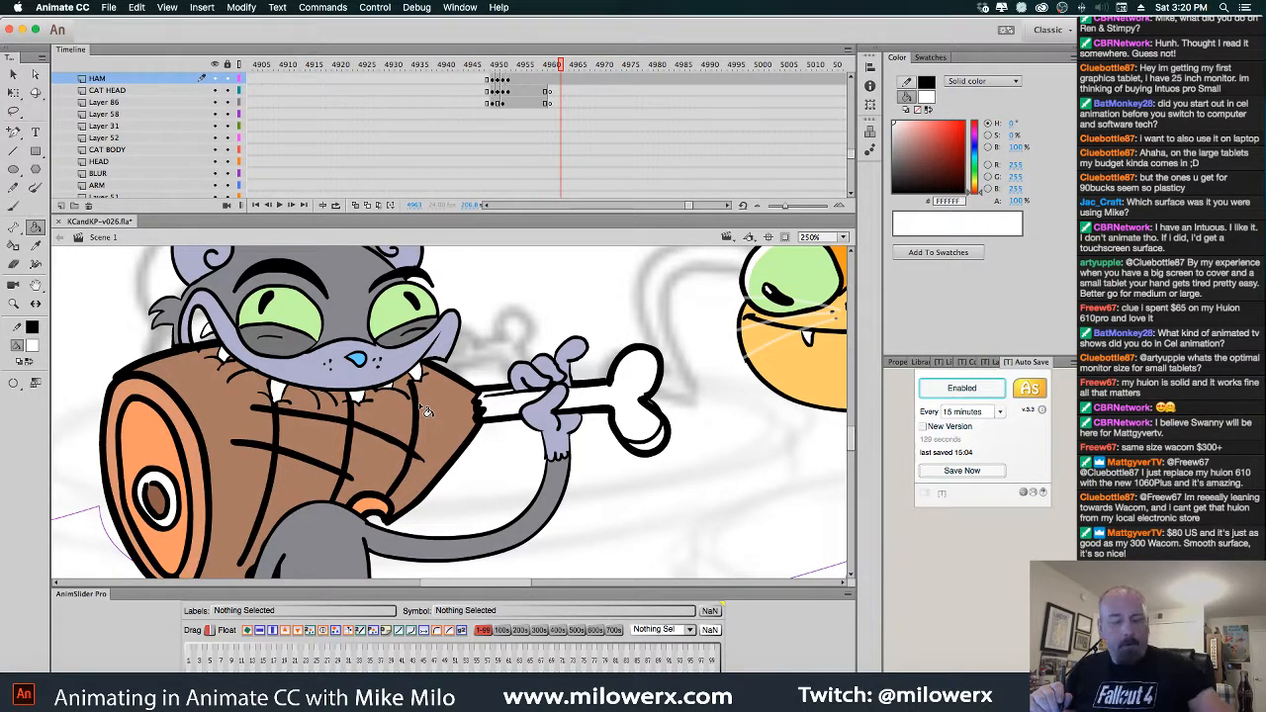
key("period")
key("period")
left_click(417, 376)
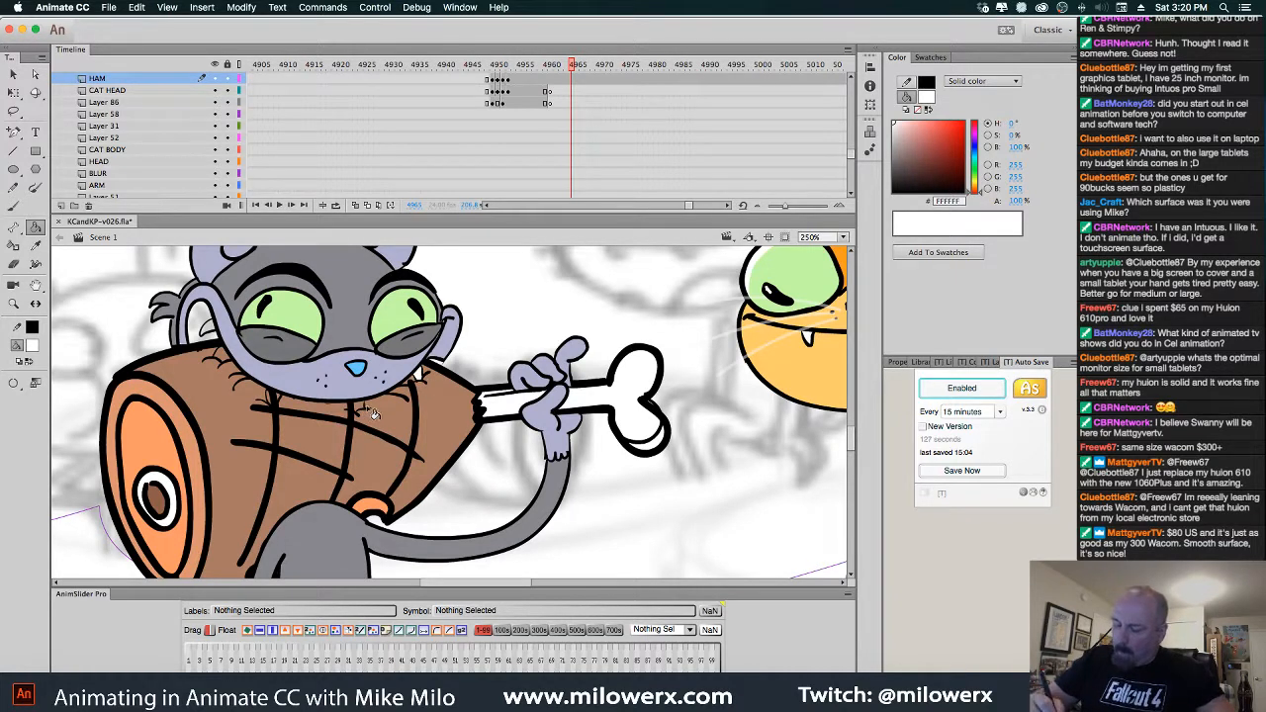
left_click(356, 408)
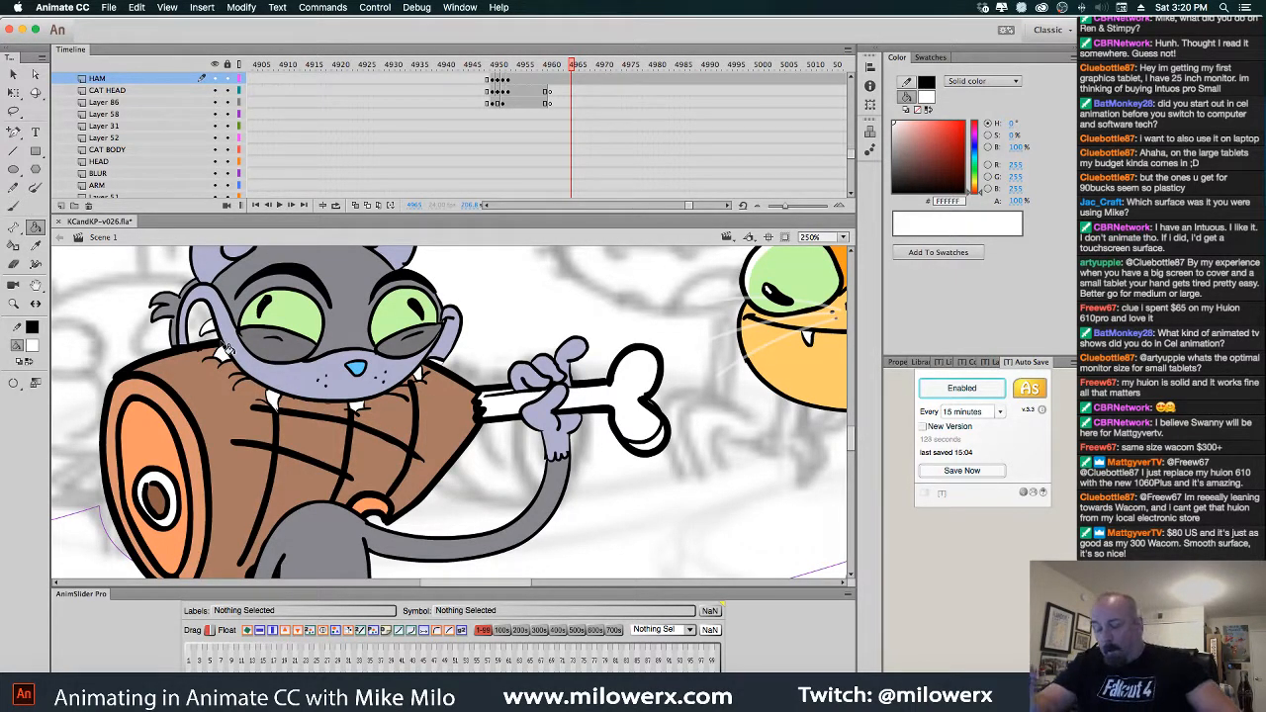
Flip between adjacent frames to check the white teeth, then return to the Selection tool
key("comma")
key("period")
key("comma")
key("period")
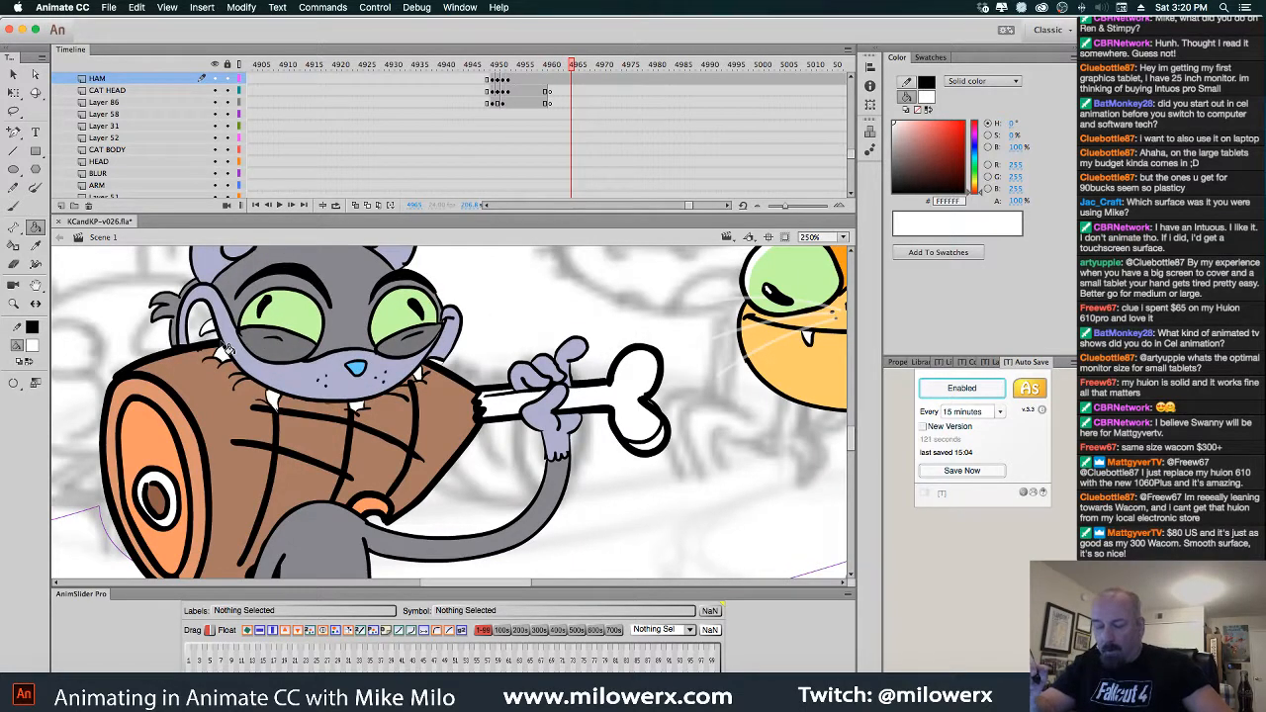
key("comma")
key("period")
key("comma")
key("period")
key("comma")
key("period")
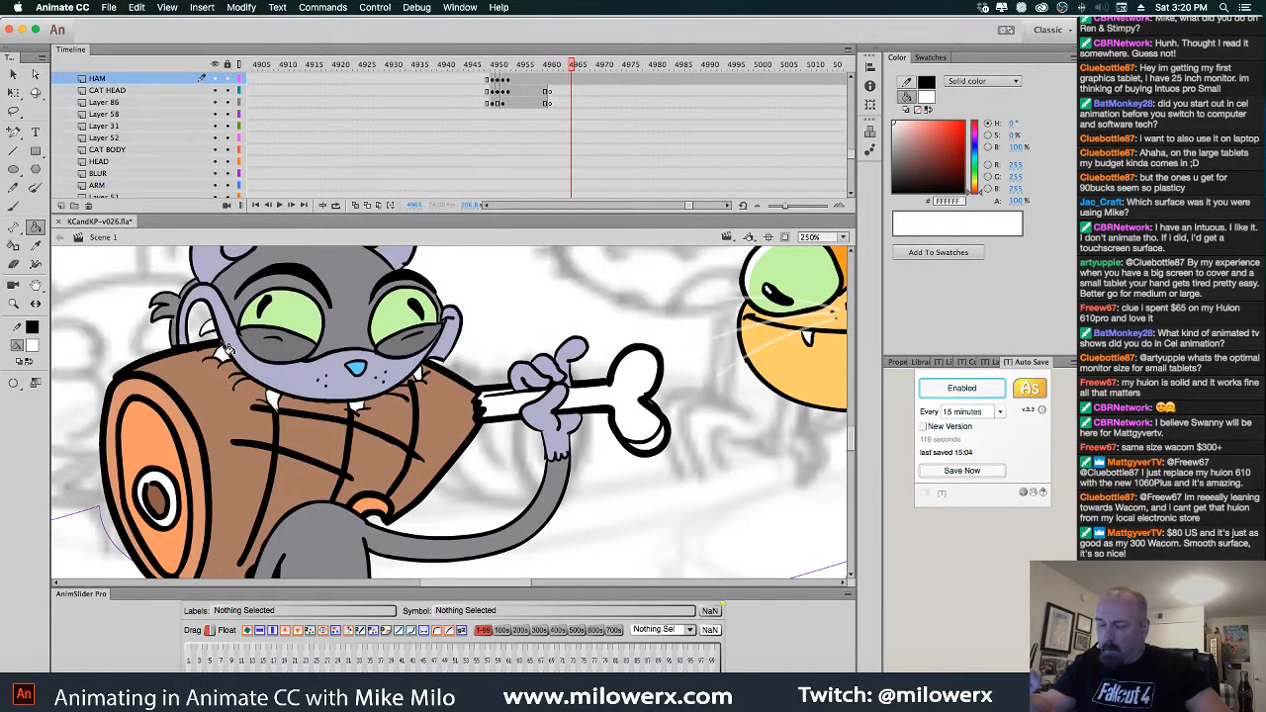
key("comma")
key("comma")
key("comma")
key("period")
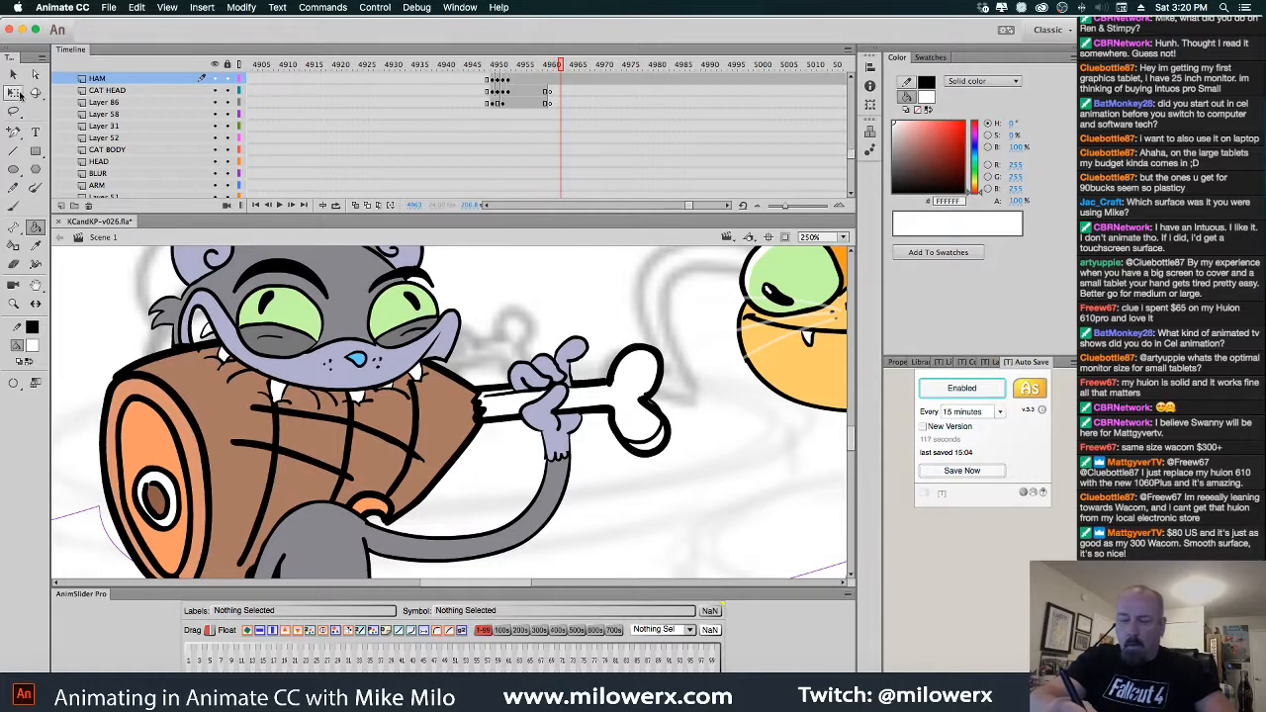
key("v")
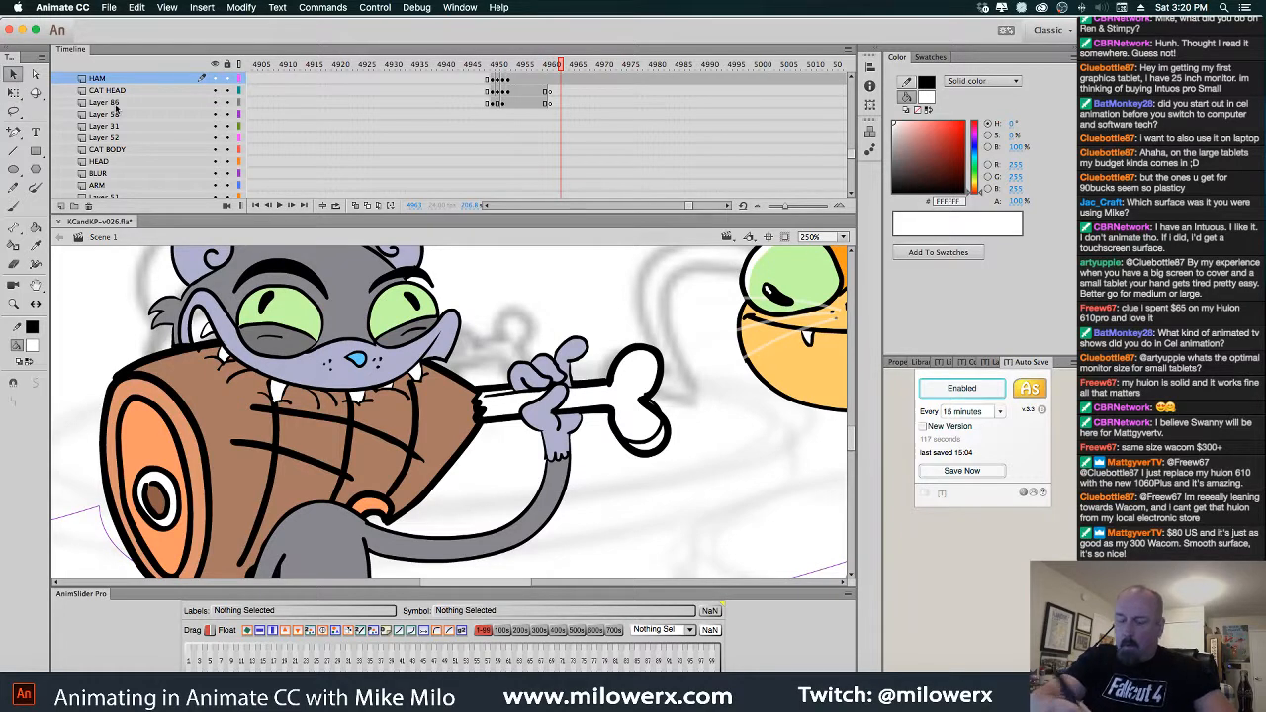
Delete the small stray black piece near the cat's mouth corner
left_click(441, 362)
left_click(478, 358)
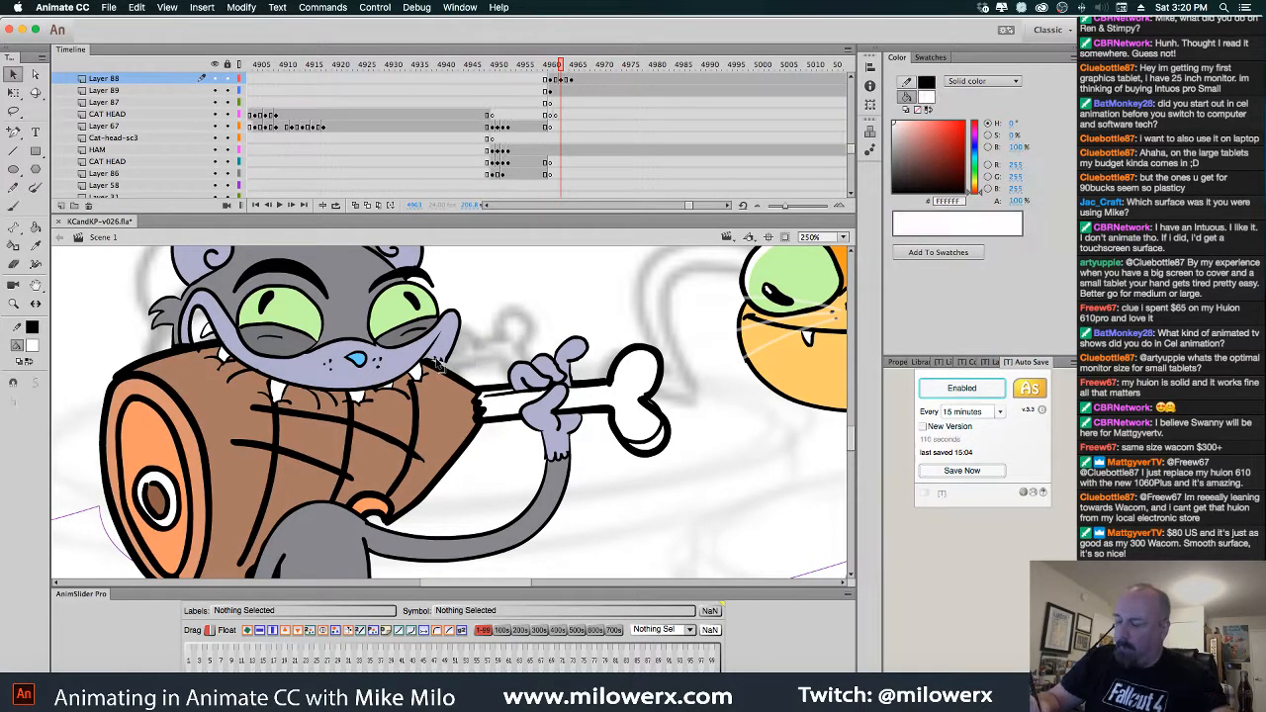
left_click(437, 361)
left_click(439, 363)
left_click(444, 363)
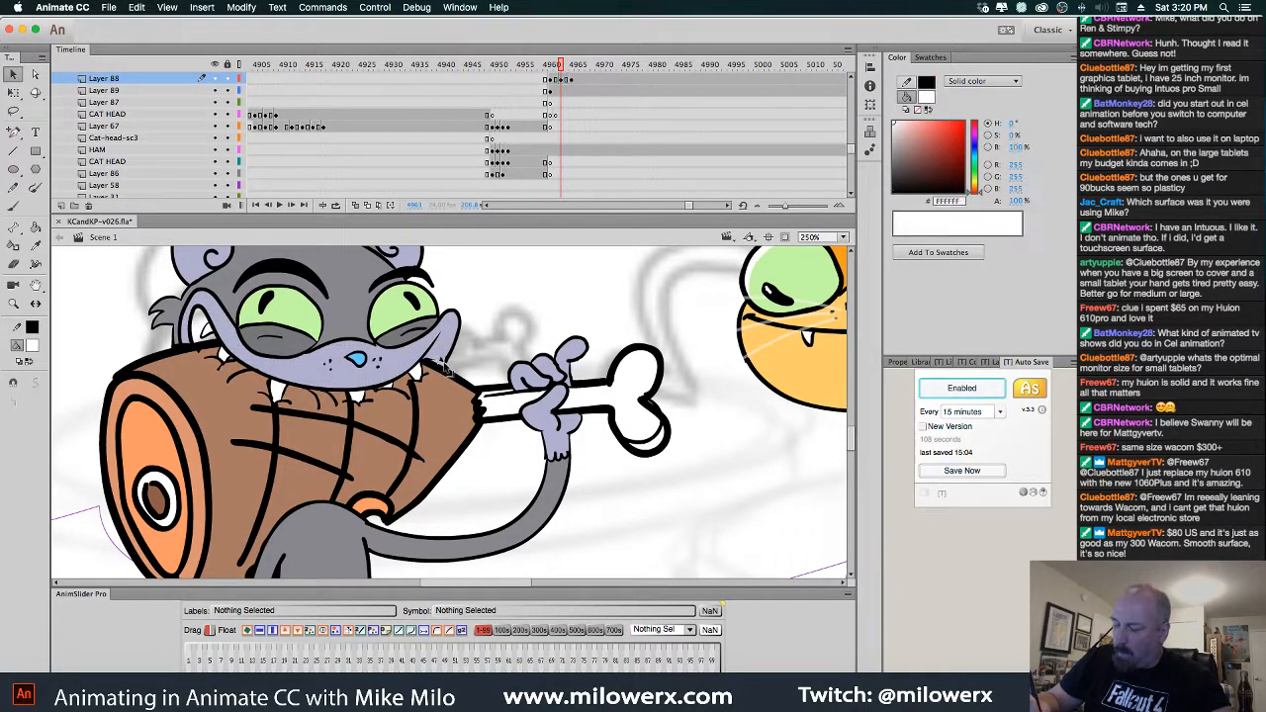
left_click(444, 367)
key("Delete")
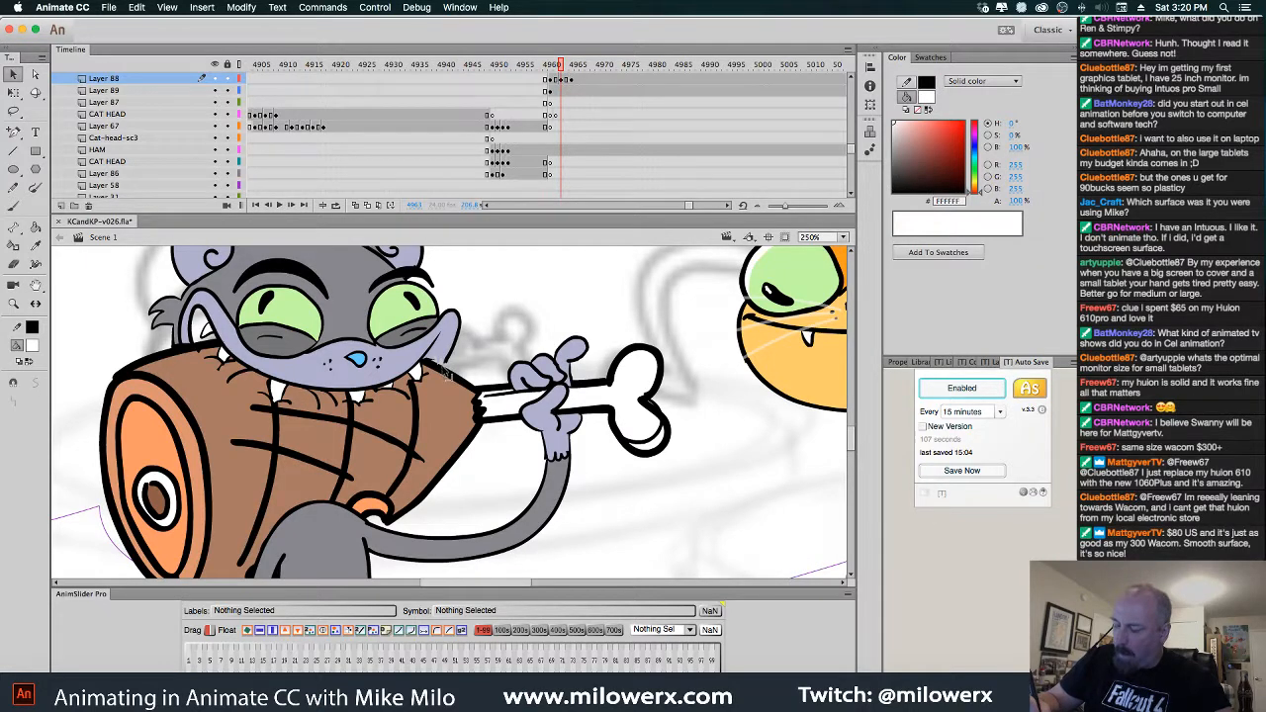
Set the Brush tool's fill colour to black
key("b")
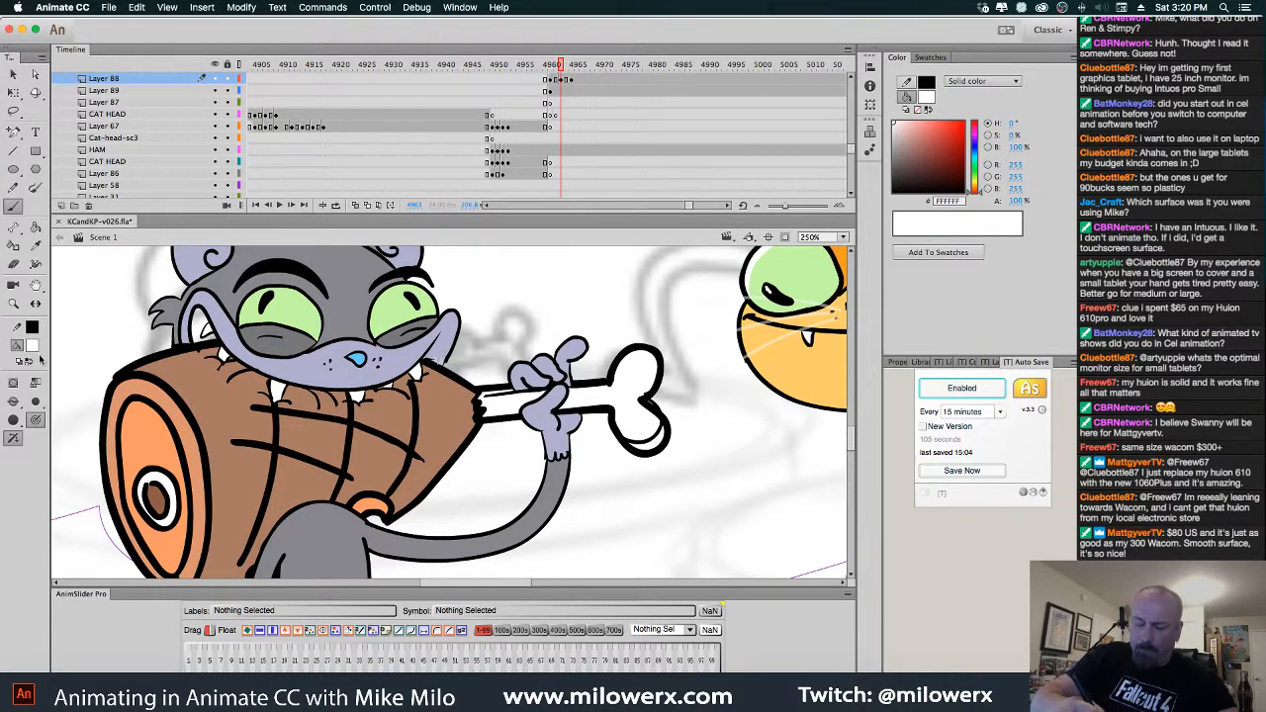
left_click(33, 347)
left_click(81, 384)
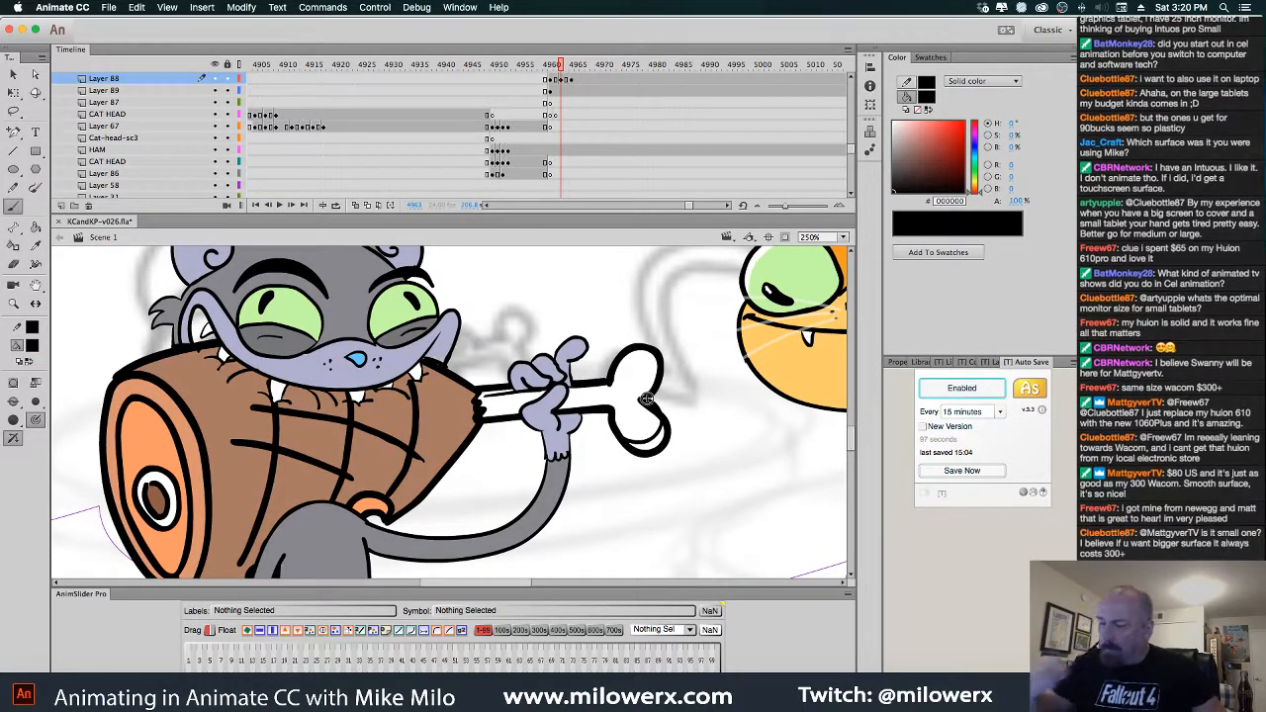
Hide the HAM layer and delete the leftover bone lines left of the hand
key("v")
left_click(463, 416)
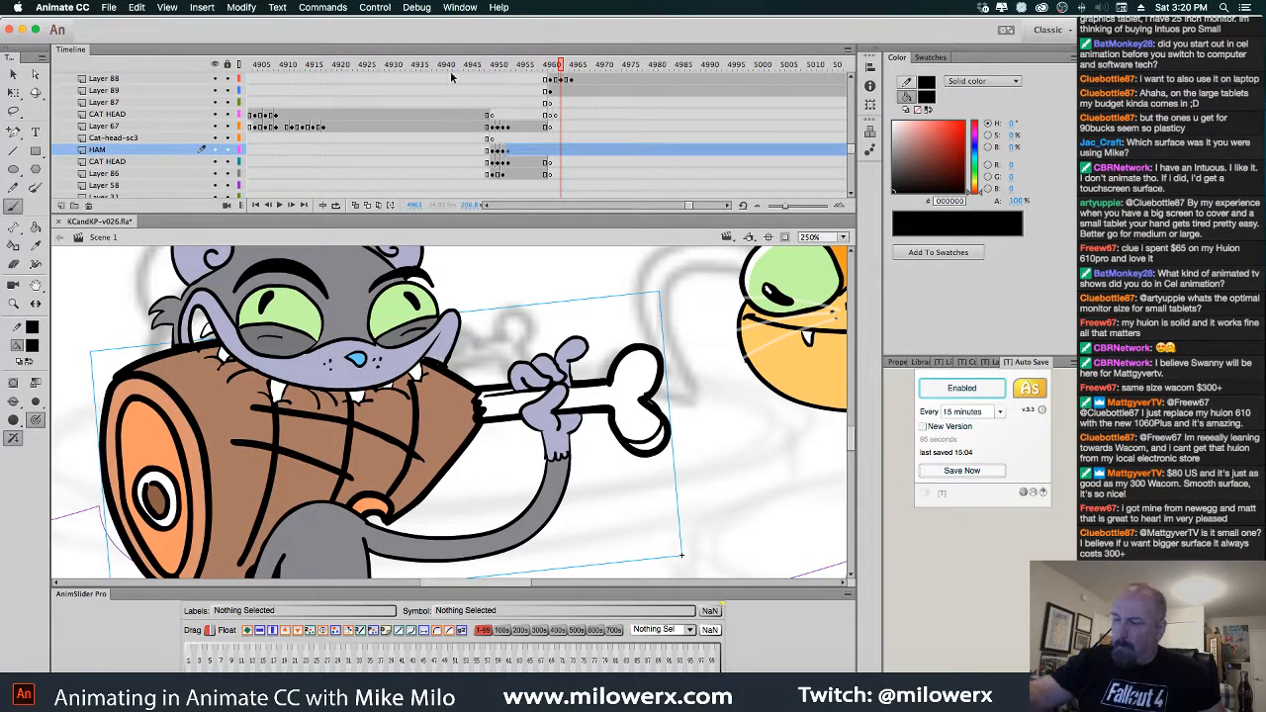
left_click(214, 150)
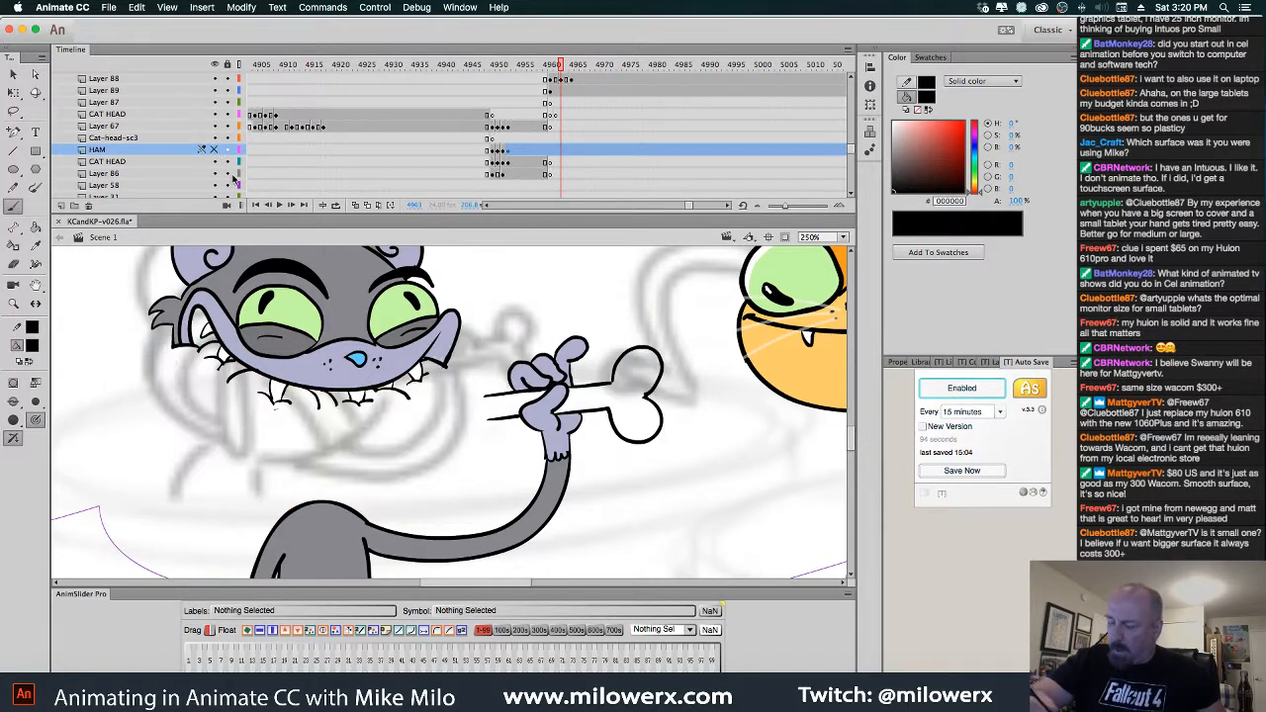
left_click(514, 410)
left_click_drag(521, 416, 497, 421)
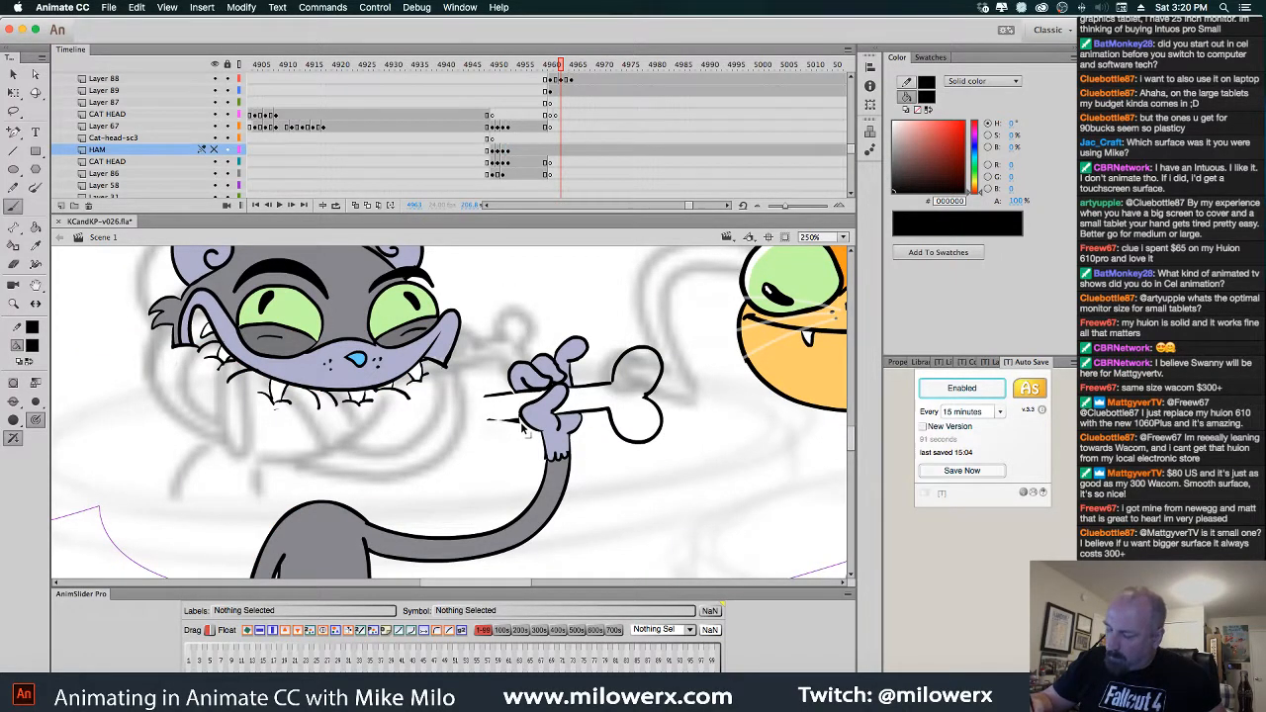
left_click(493, 421, "super")
left_click(501, 397, "shift+super")
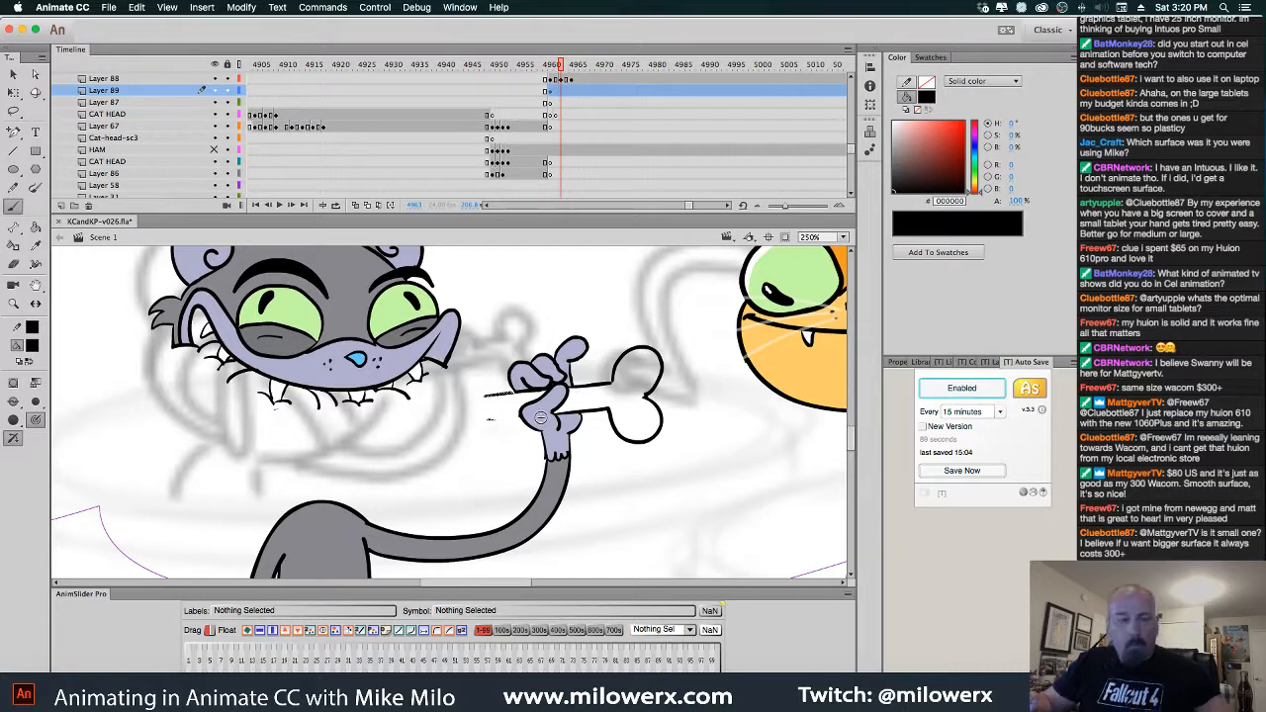
key("Delete")
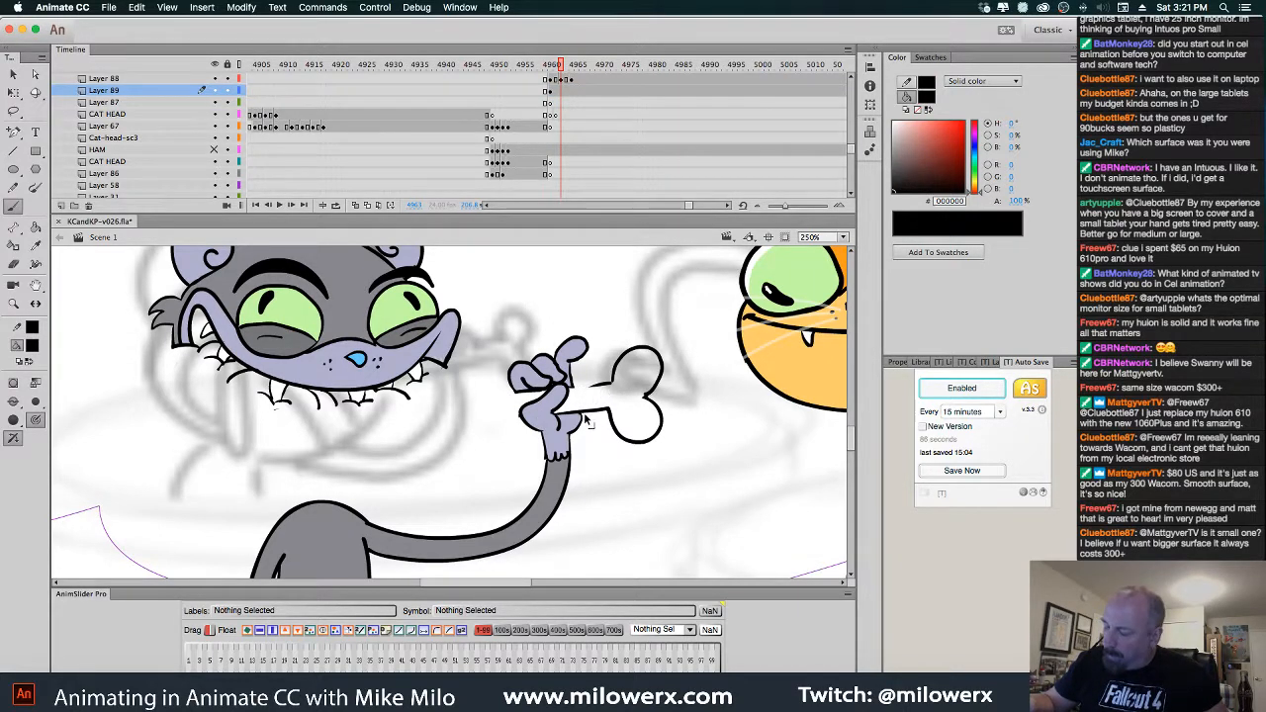
Delete the bone outline right of the hand and show the HAM layer again
left_click(607, 408, "super")
key("Delete")
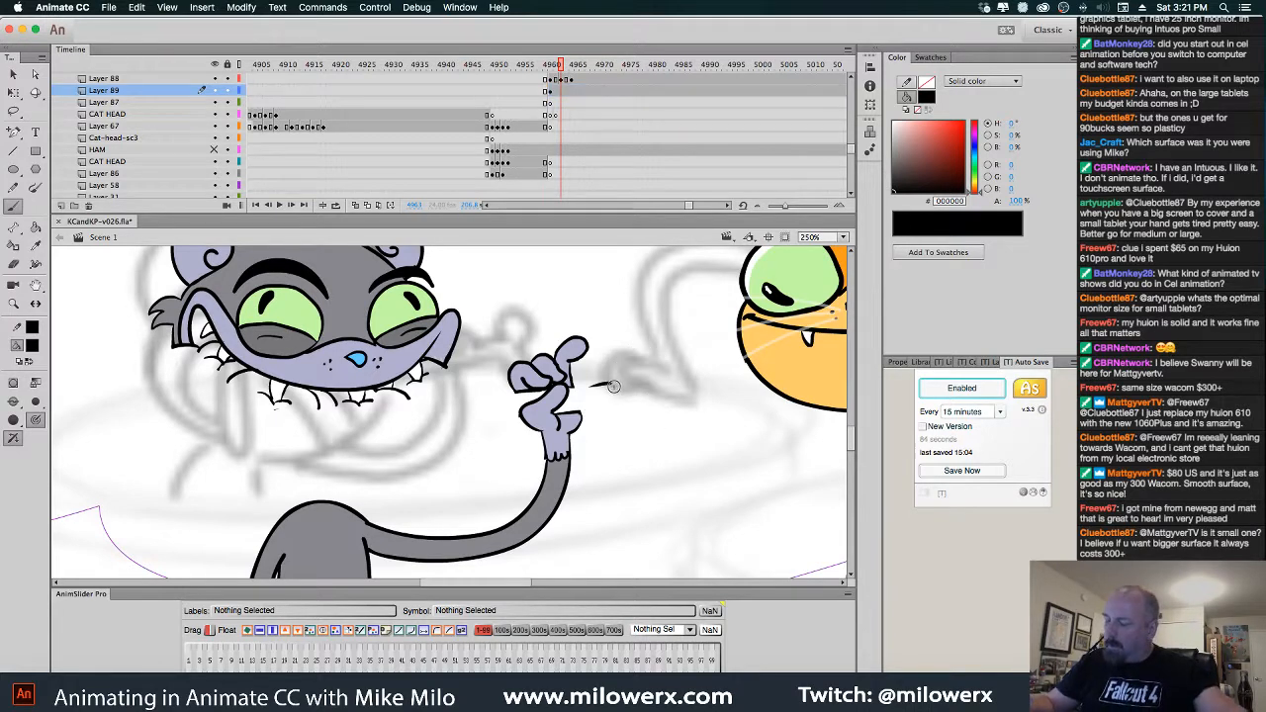
key("super+z")
key("=")
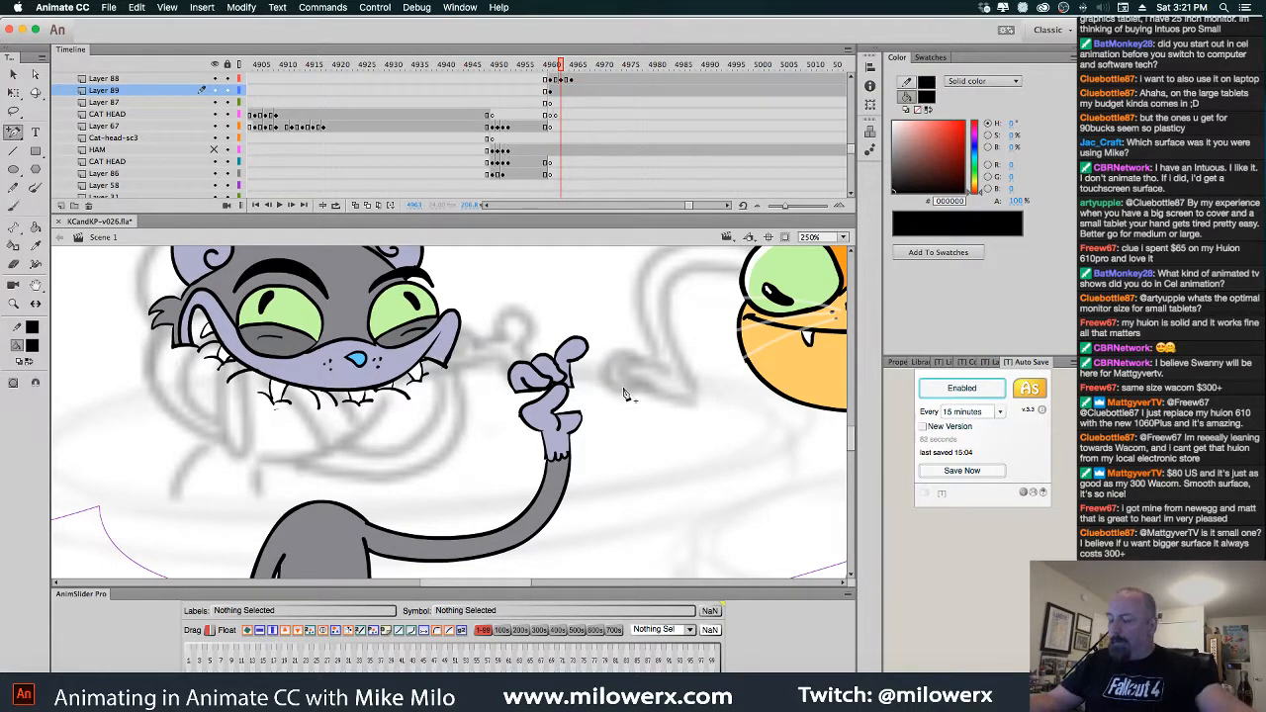
left_click(216, 149)
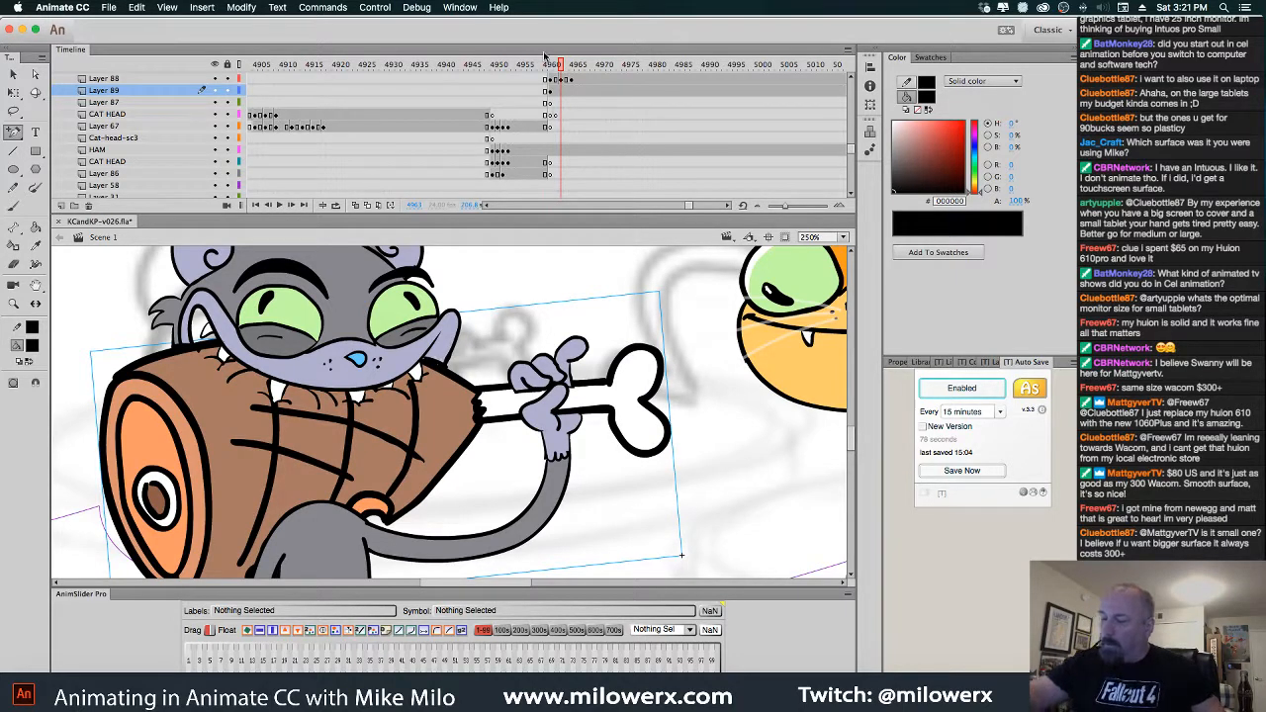
Bend the cat's paw and arm slightly upward with a Free Transform envelope distortion
left_click(16, 76)
left_click(569, 372)
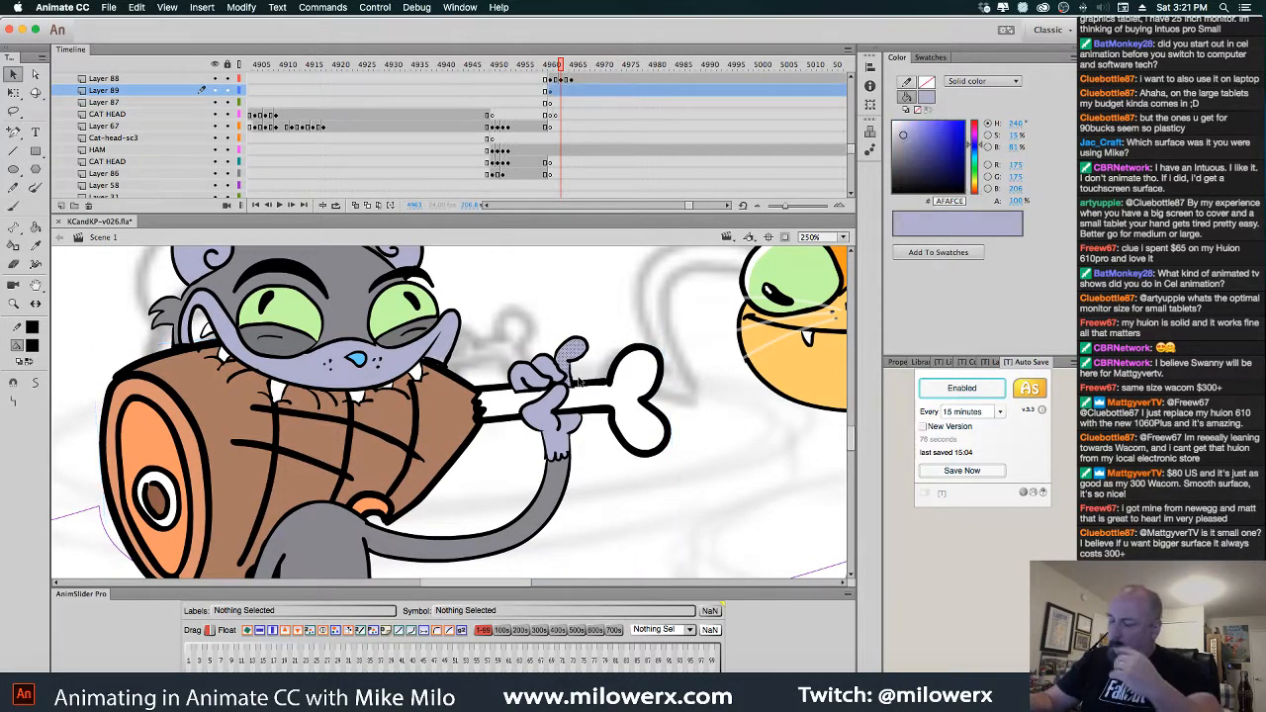
left_click(552, 93)
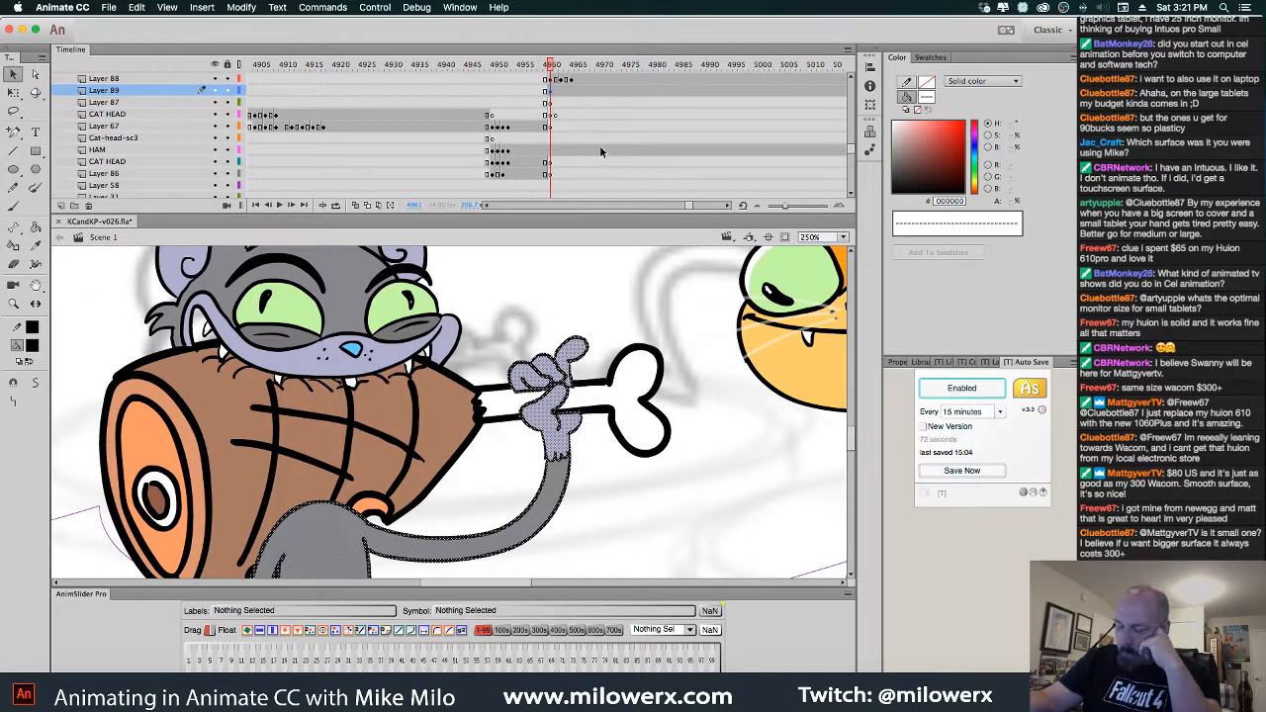
left_click(14, 92)
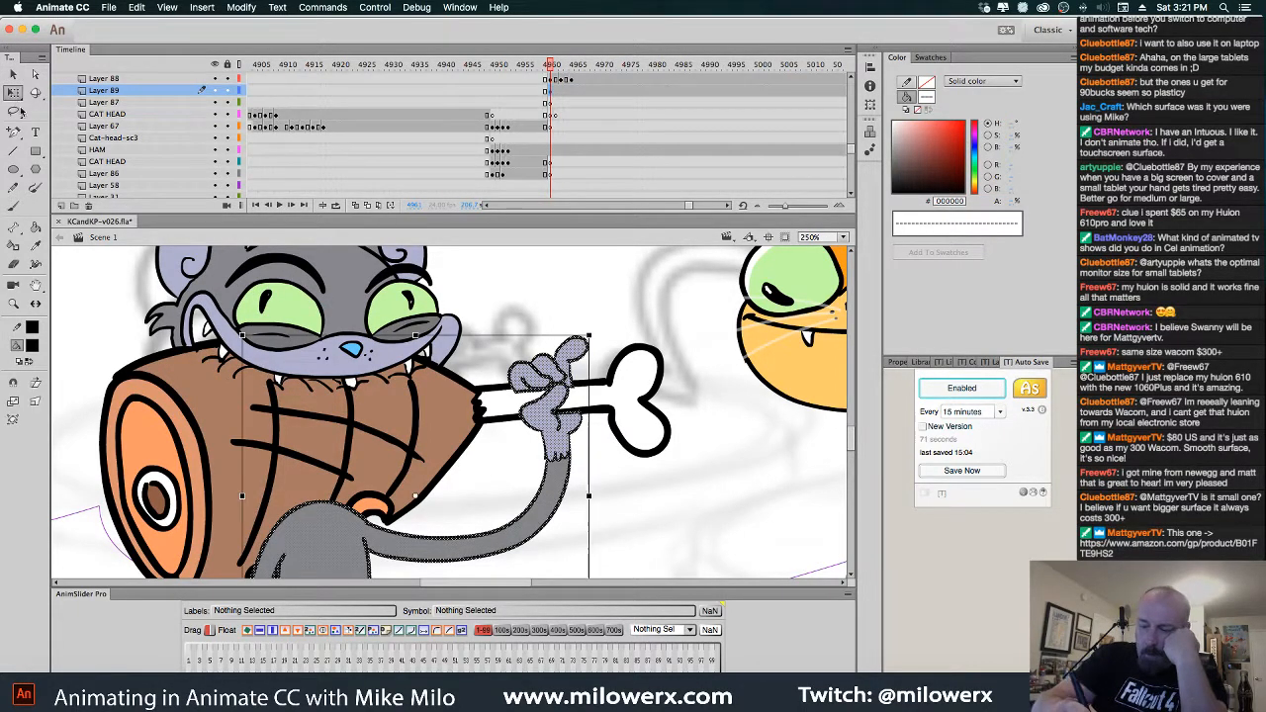
left_click(13, 419)
left_click_drag(535, 339, 536, 322)
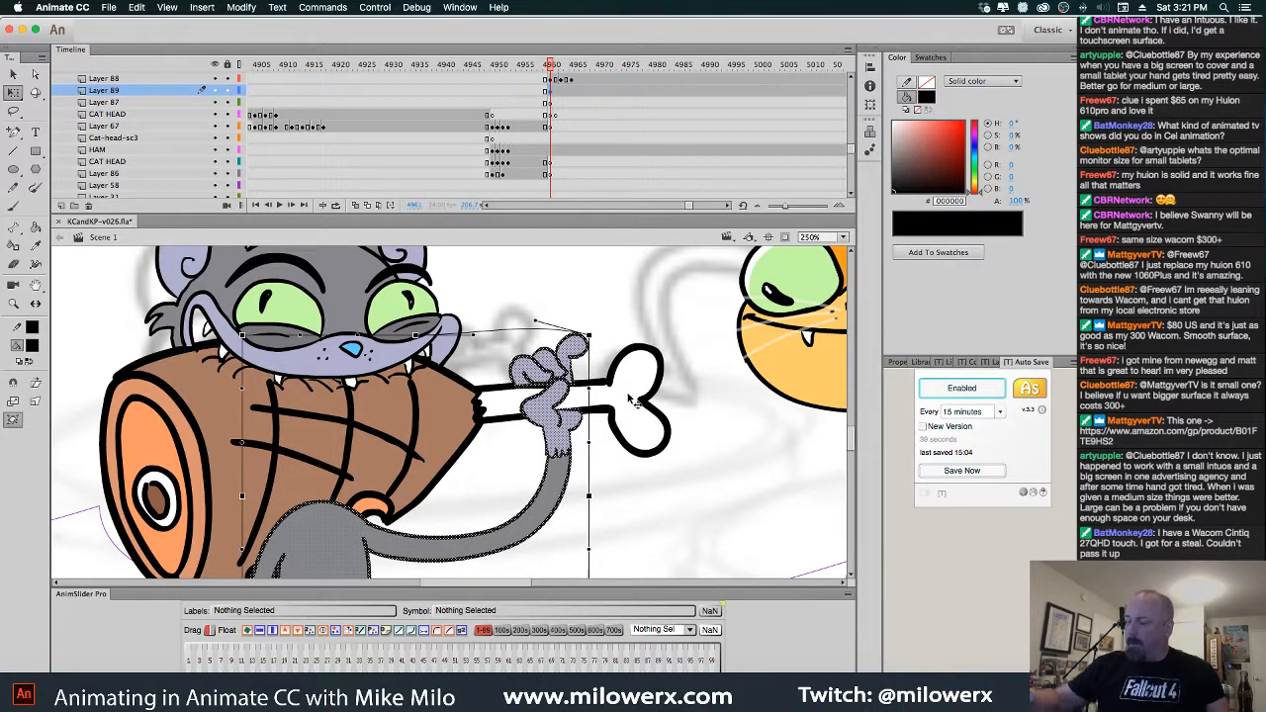
Skew the ham so its left end rises on frames 4963 and 4965
left_click(556, 65)
left_click(560, 65)
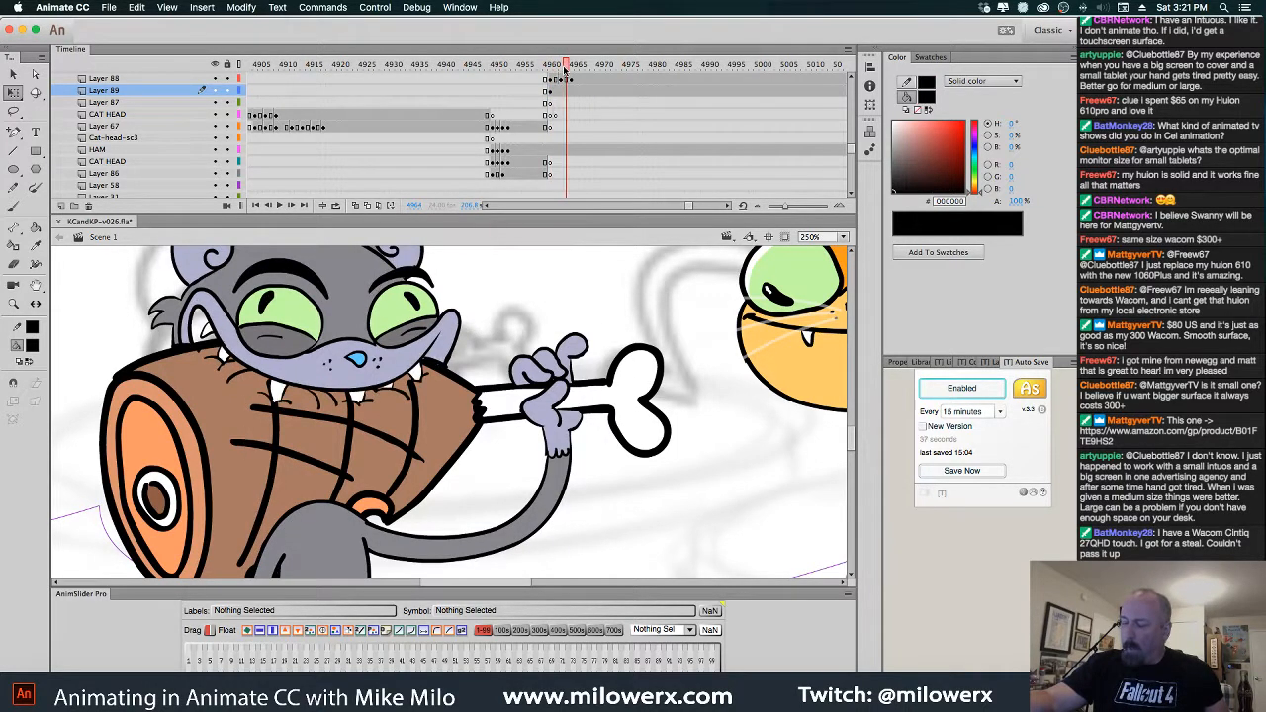
left_click(555, 151)
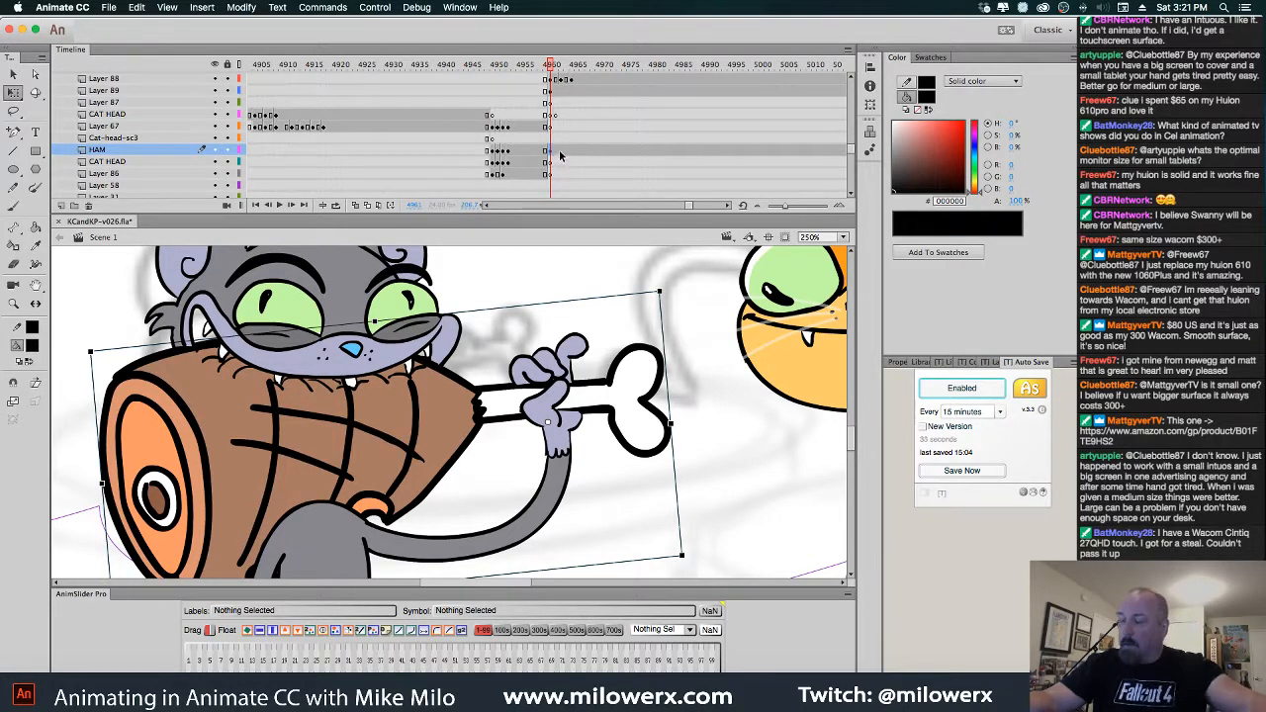
left_click(561, 153)
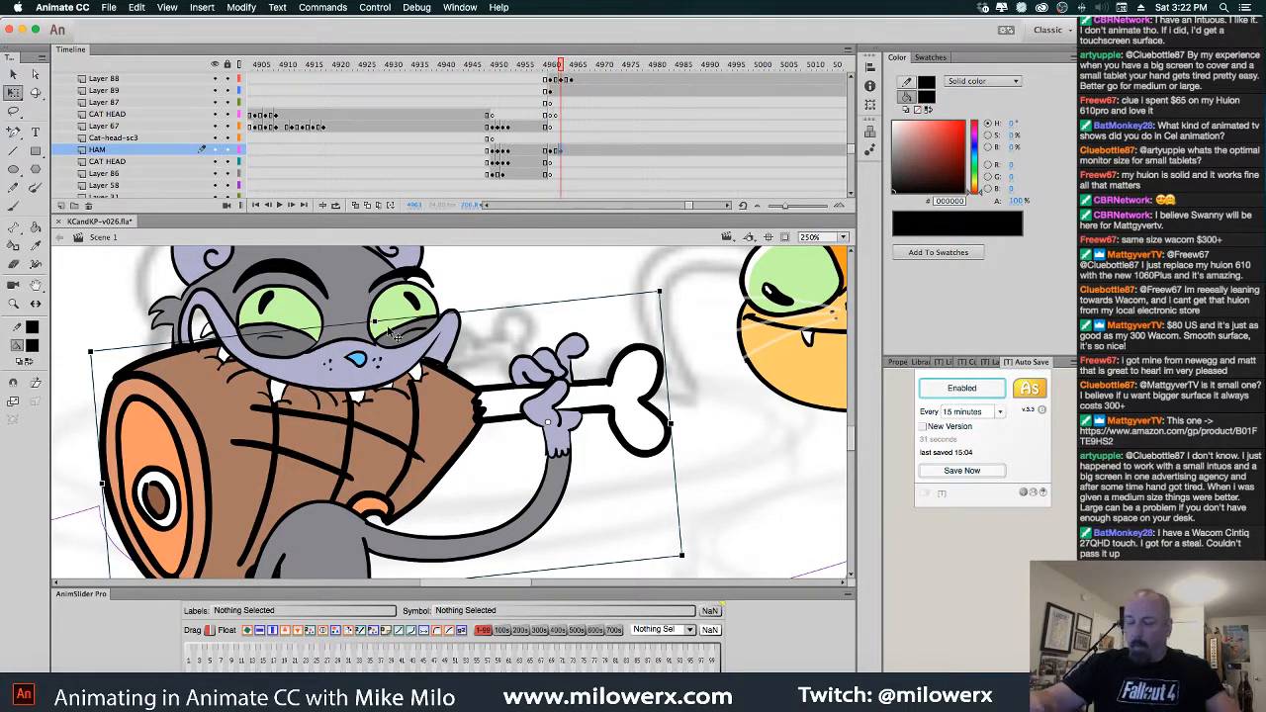
left_click_drag(100, 435, 99, 427)
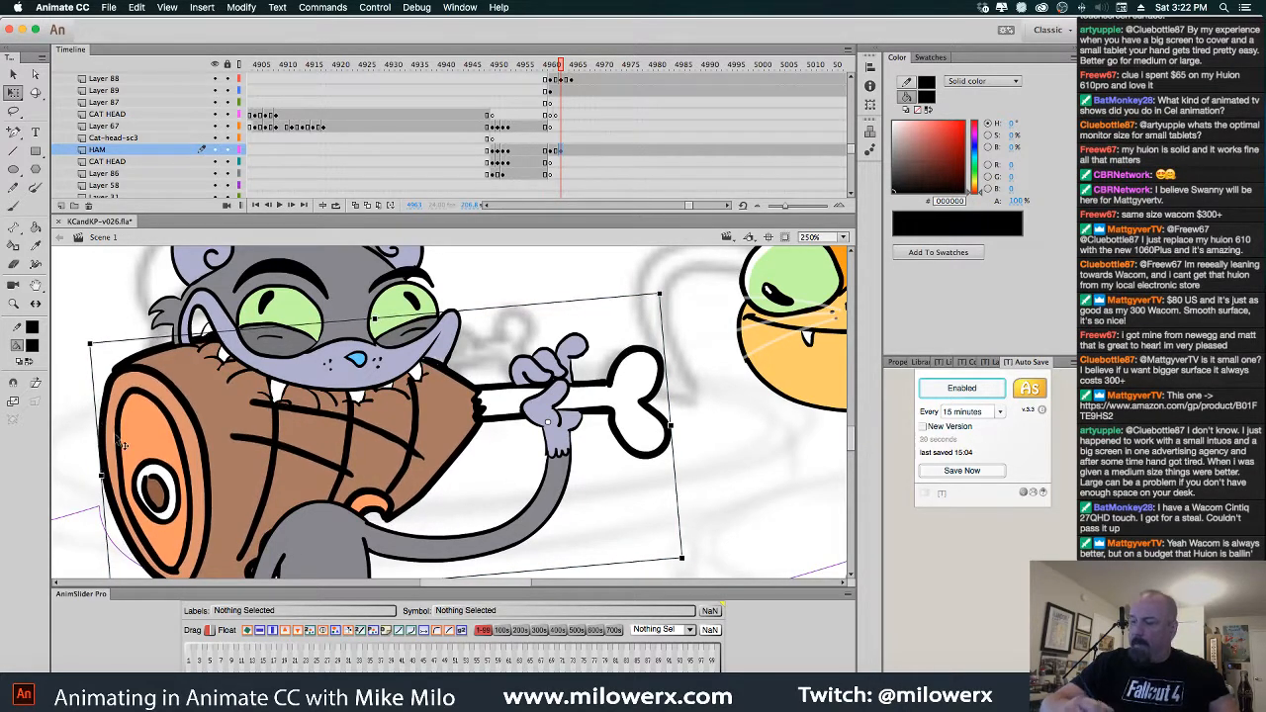
left_click(574, 153)
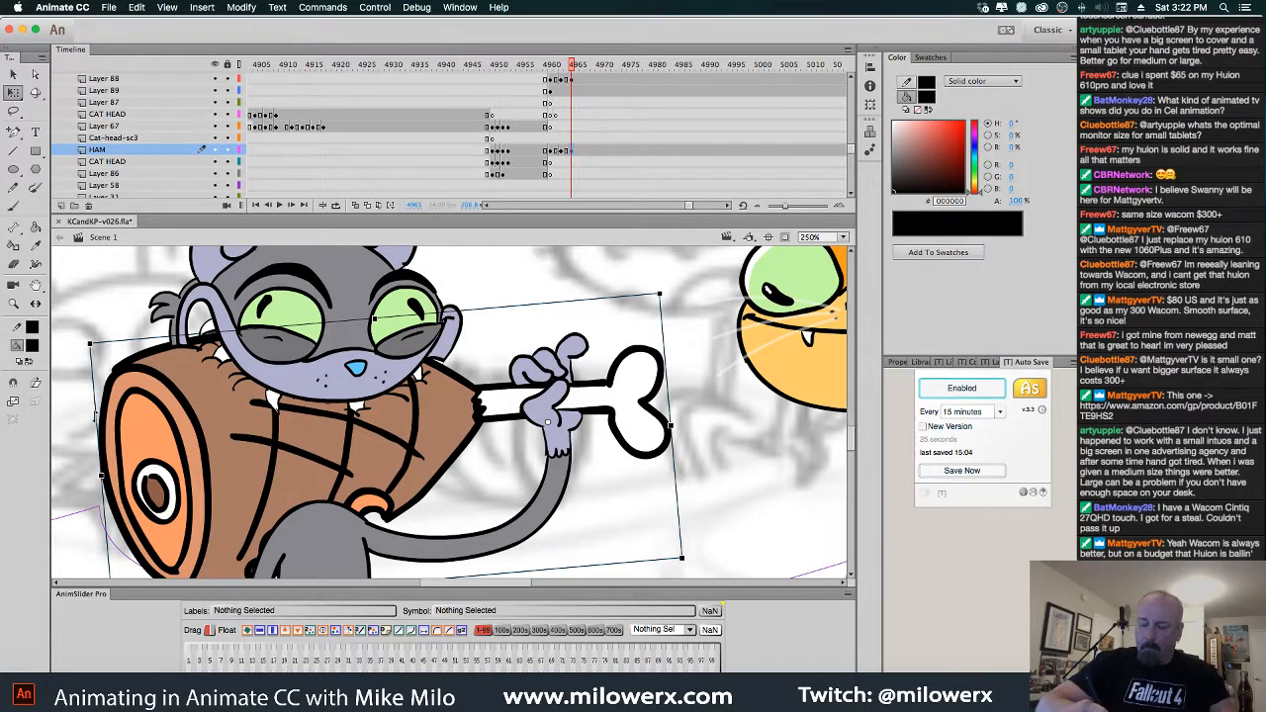
left_click_drag(95, 415, 97, 412)
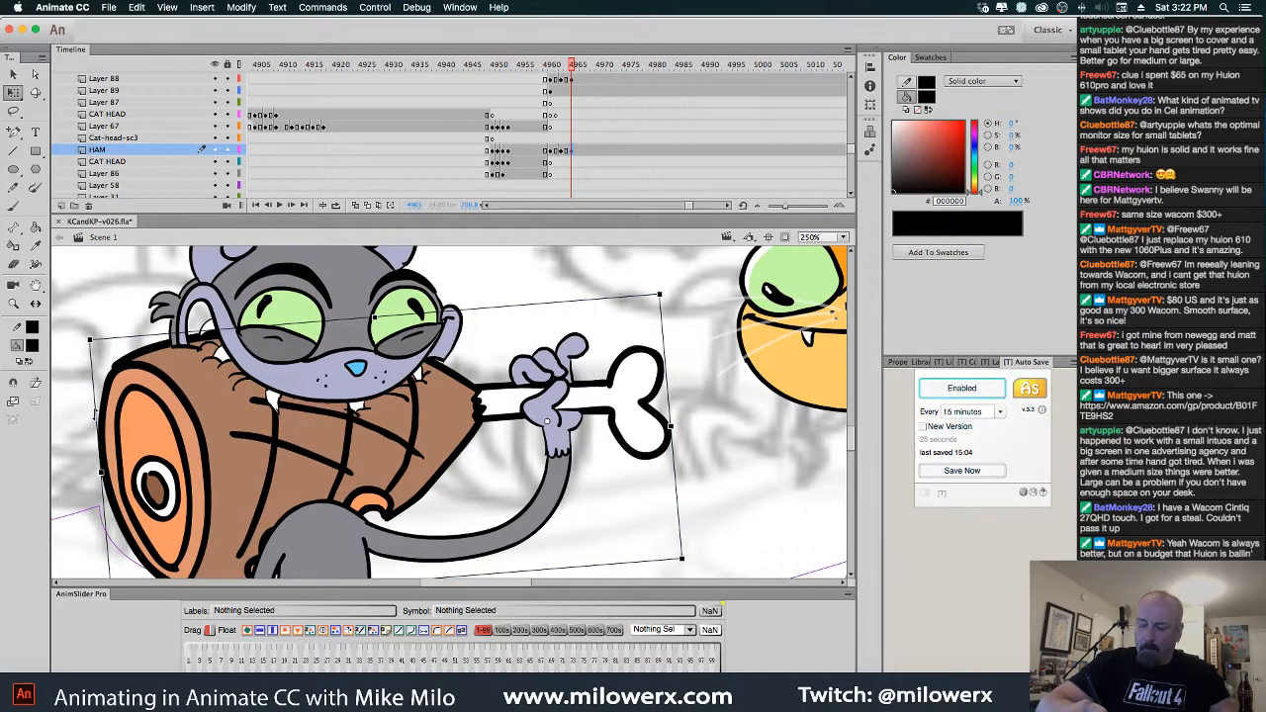
Rotate the cat head on Layer 88 slightly clockwise across the frames
left_click(575, 82)
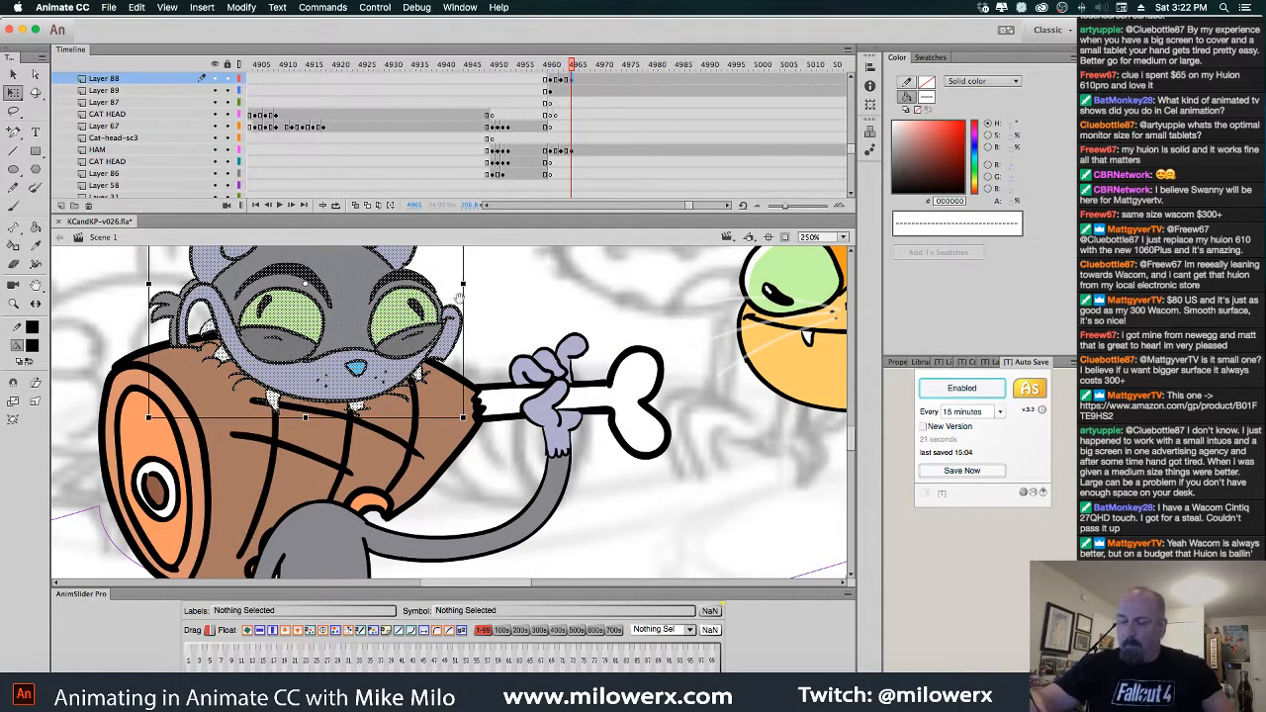
left_click_drag(473, 305, 503, 392)
mouse_move(503, 285)
left_mouse_down()
mouse_move(512, 320)
mouse_move(514, 284)
left_mouse_up()
left_click_drag(422, 395, 420, 390)
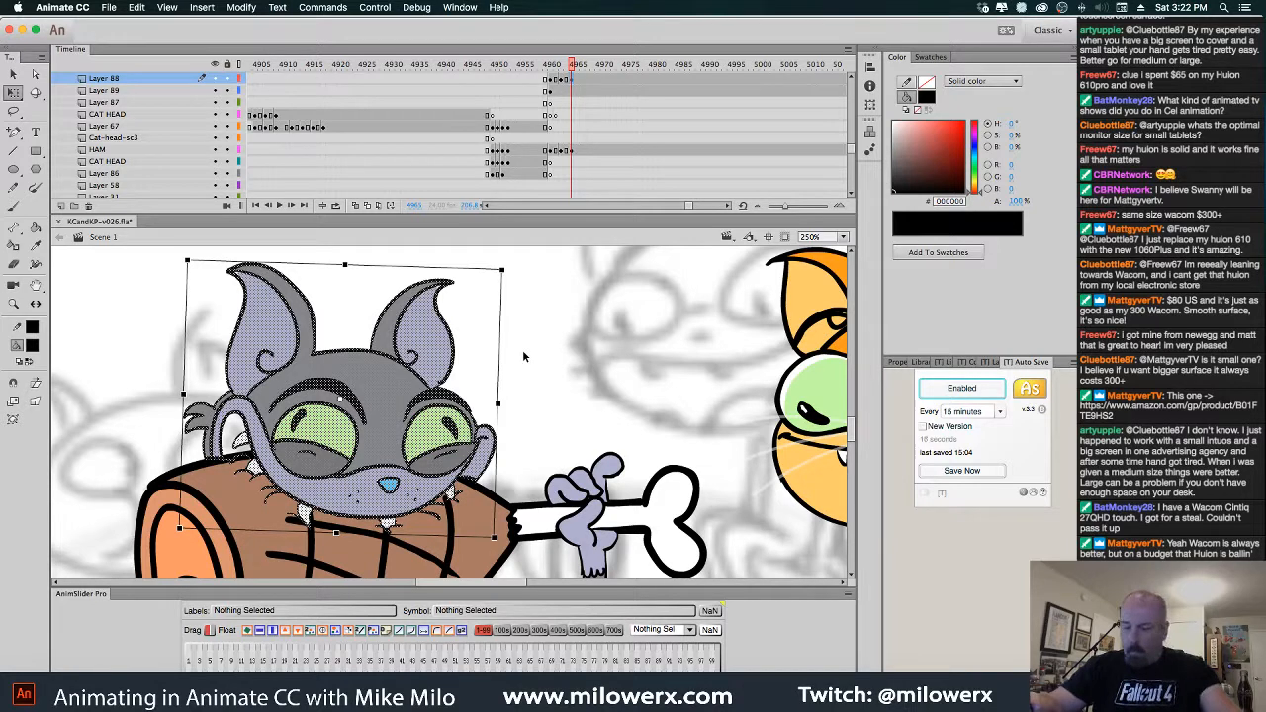
key("comma")
key("comma")
left_click(404, 391)
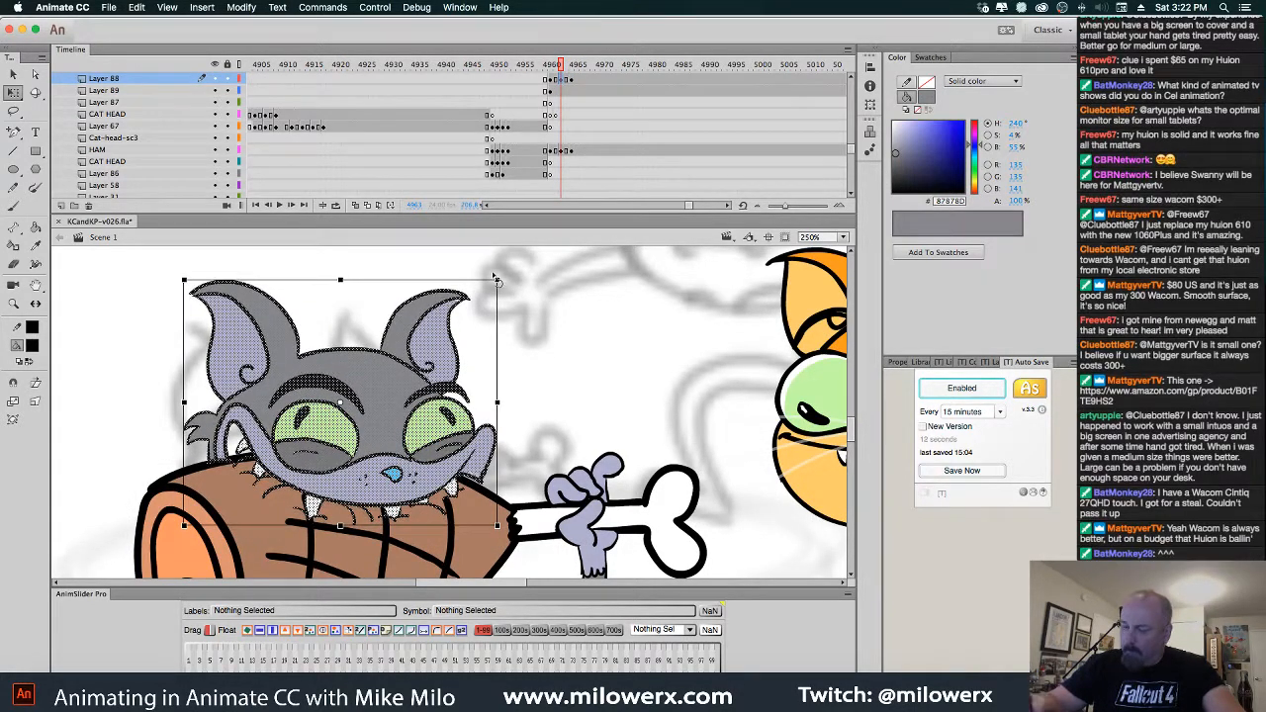
left_click_drag(505, 282, 539, 290)
left_click(547, 303)
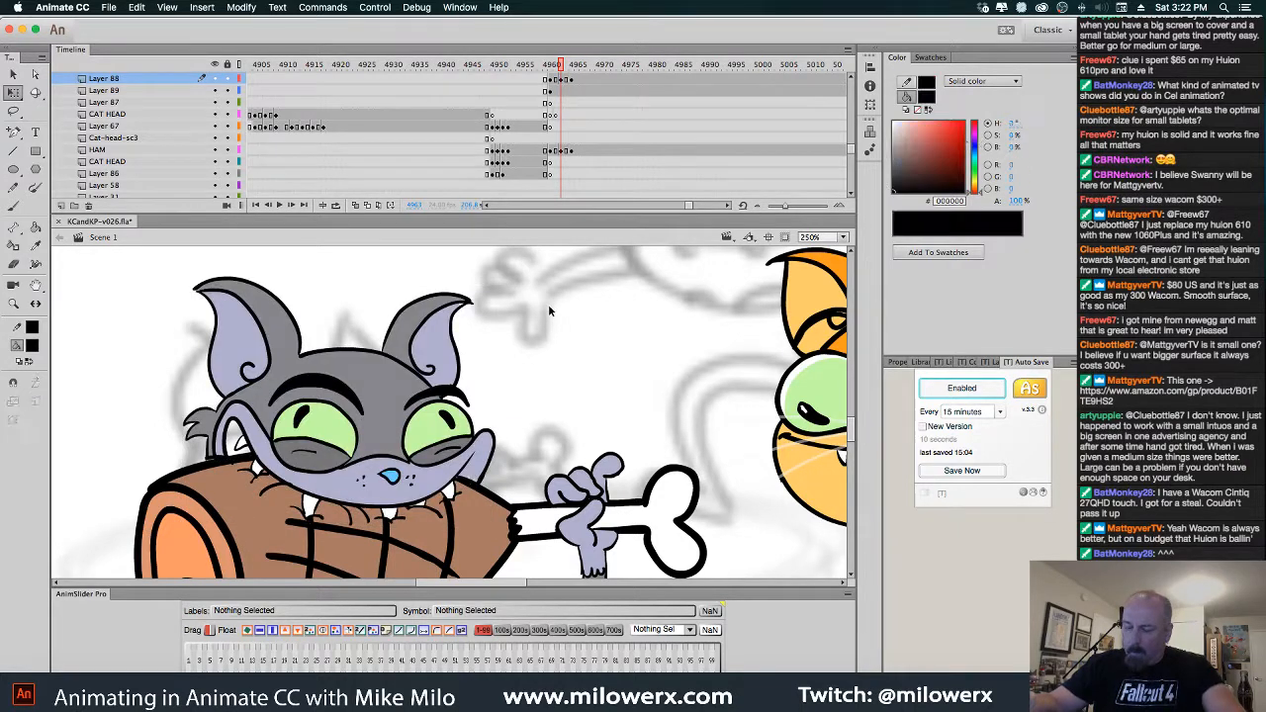
Go back to frame 4961 and set the fill colour to dark red #990000
key("comma")
key("comma")
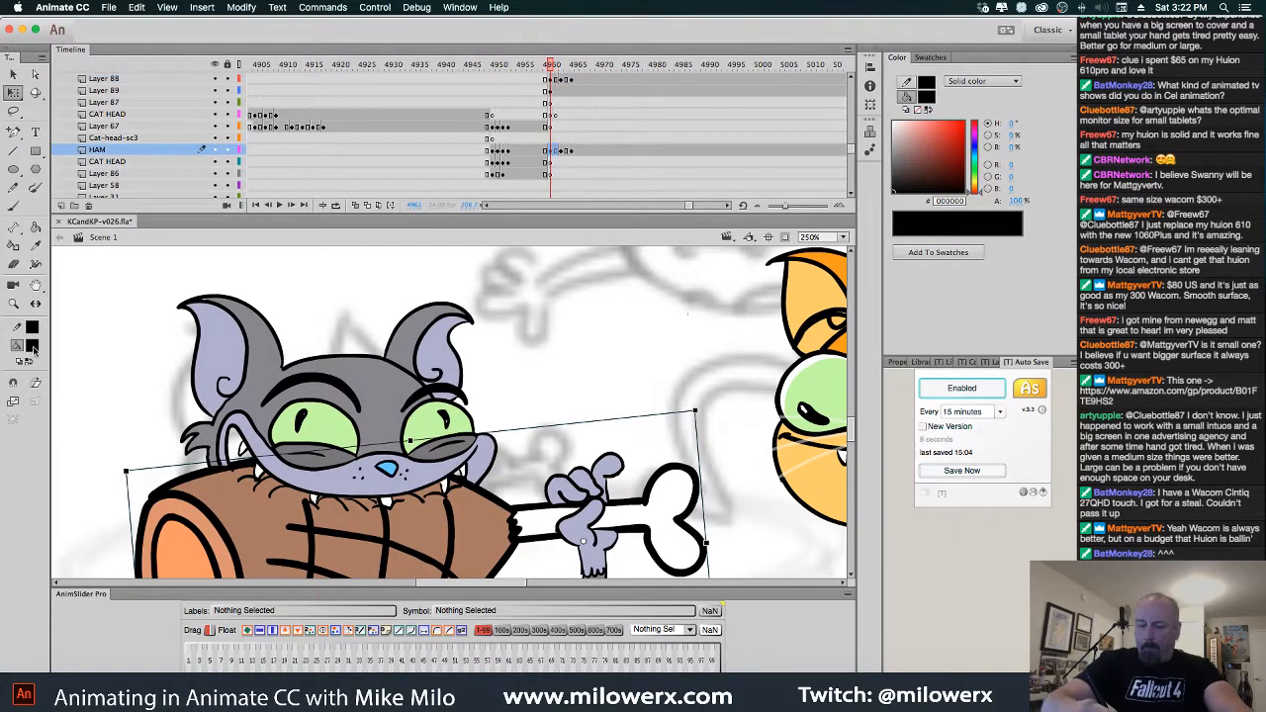
key("comma")
key("comma")
left_click(31, 345)
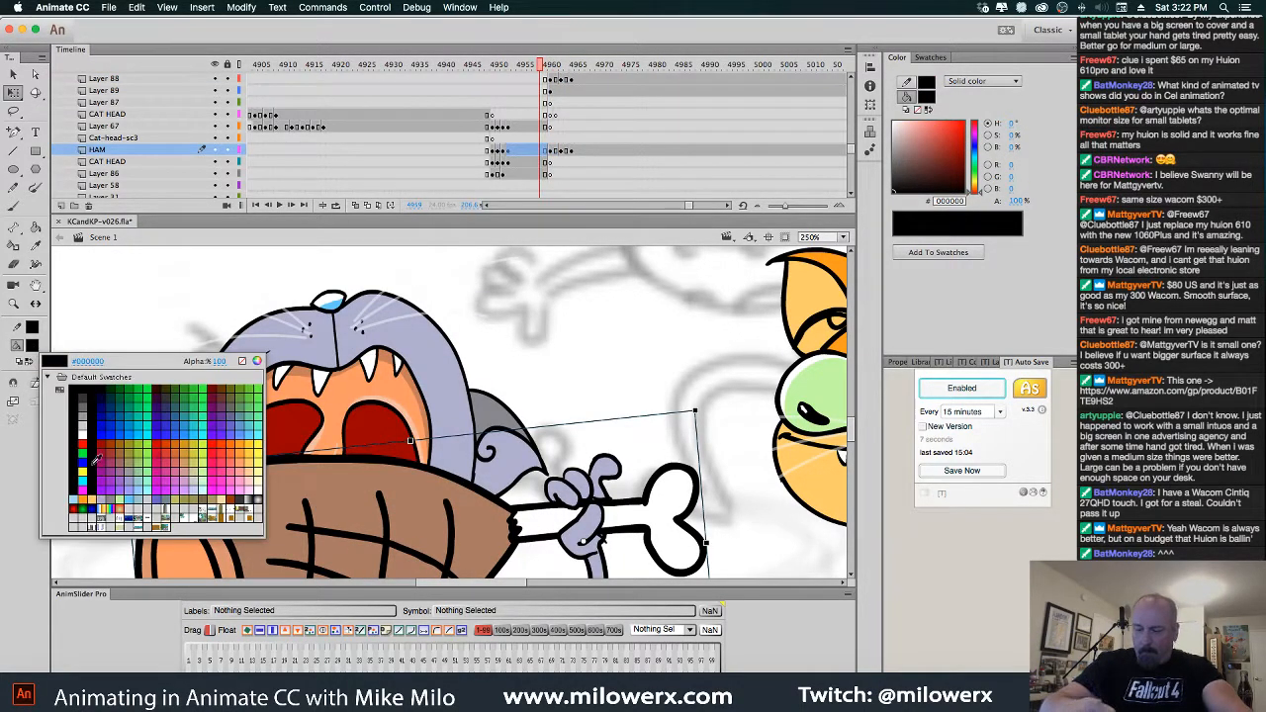
left_click(102, 438)
key("k")
key("period")
key("period")
key("period")
key("period")
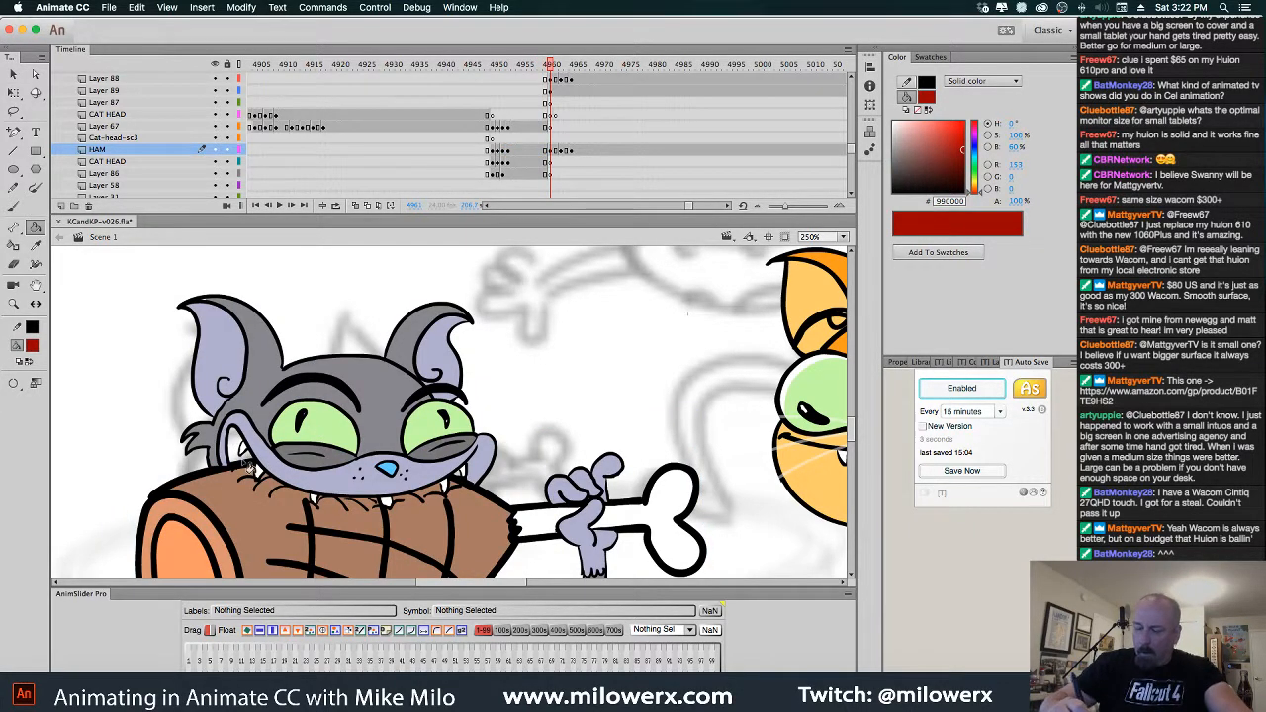
Choose a Paint Bucket gap-closing size and select the cat head on Layer 88
left_click(15, 390)
left_click(65, 419)
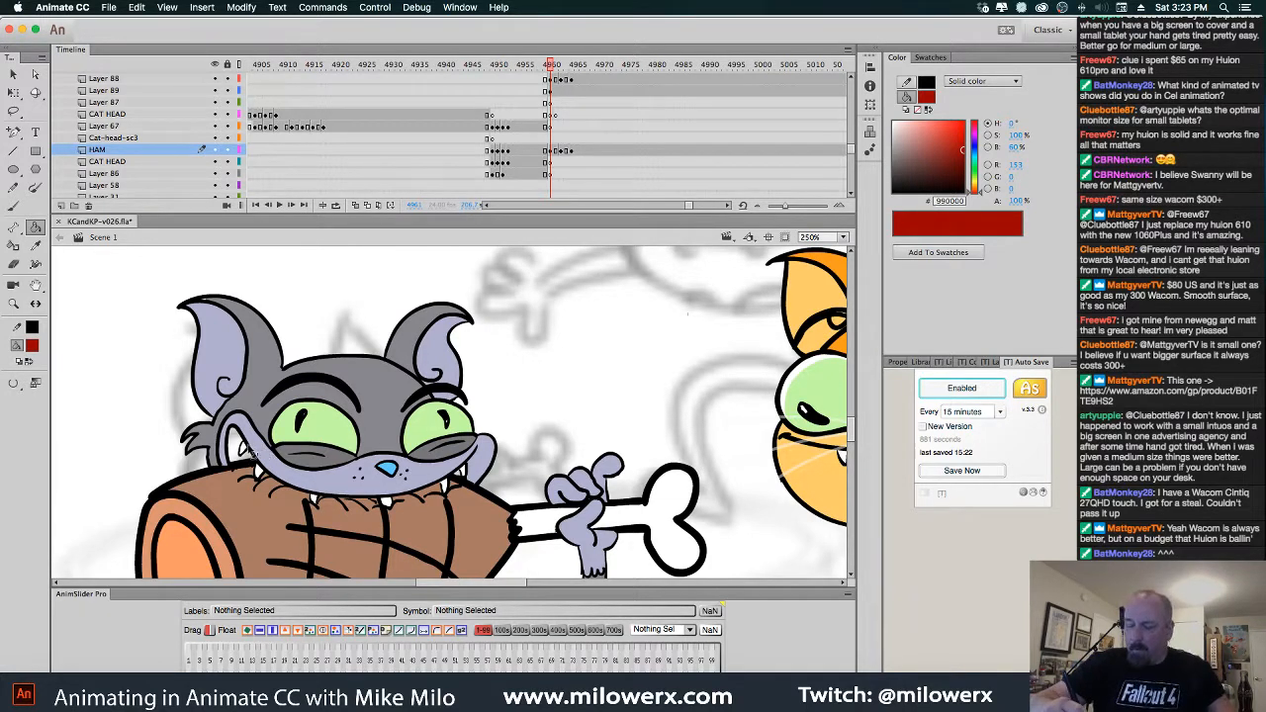
left_click(255, 455)
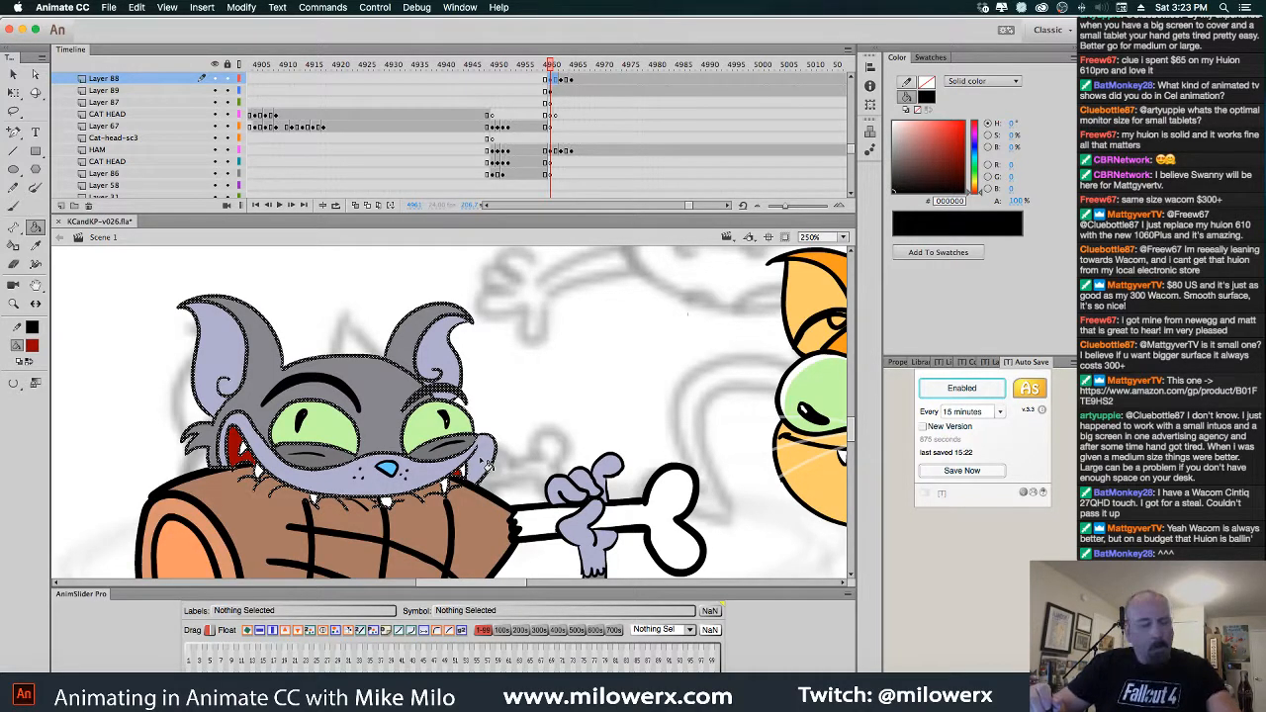
Fill the cat's left mouth corner dark red, comparing neighbouring frames
key("period")
key("period")
key("comma")
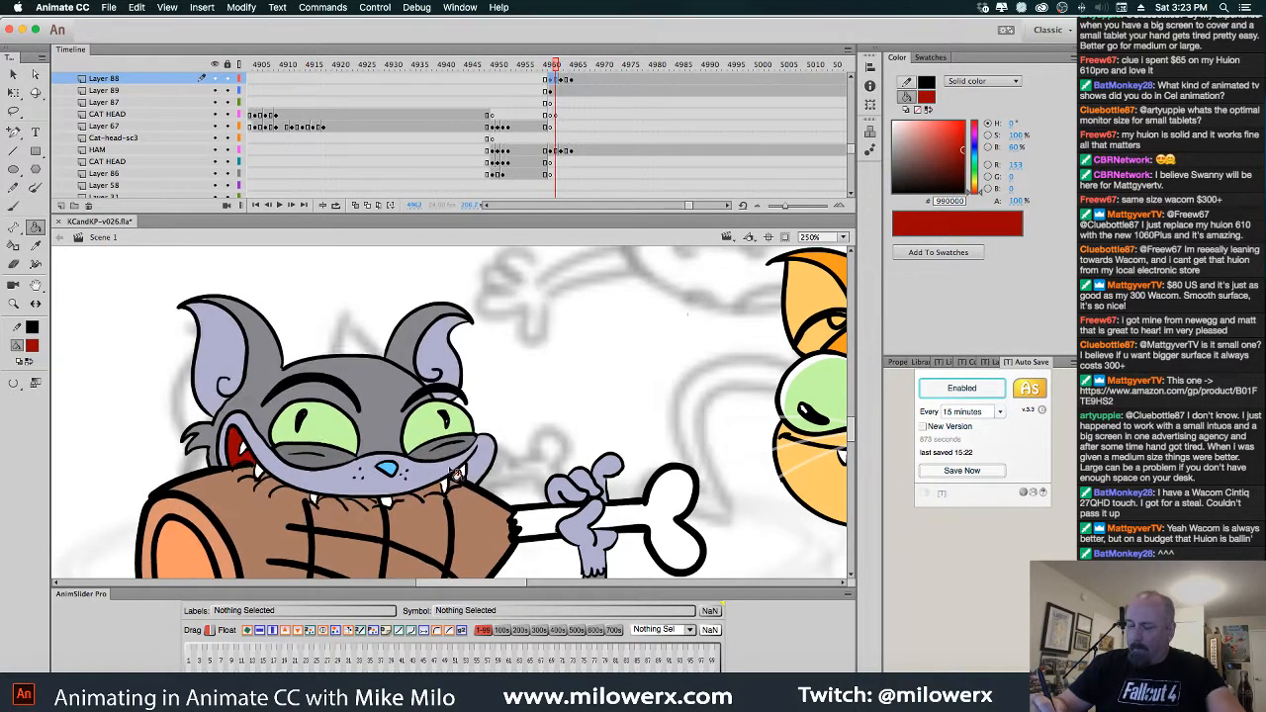
key("period")
left_click(235, 443)
key("comma")
key("comma")
key("comma")
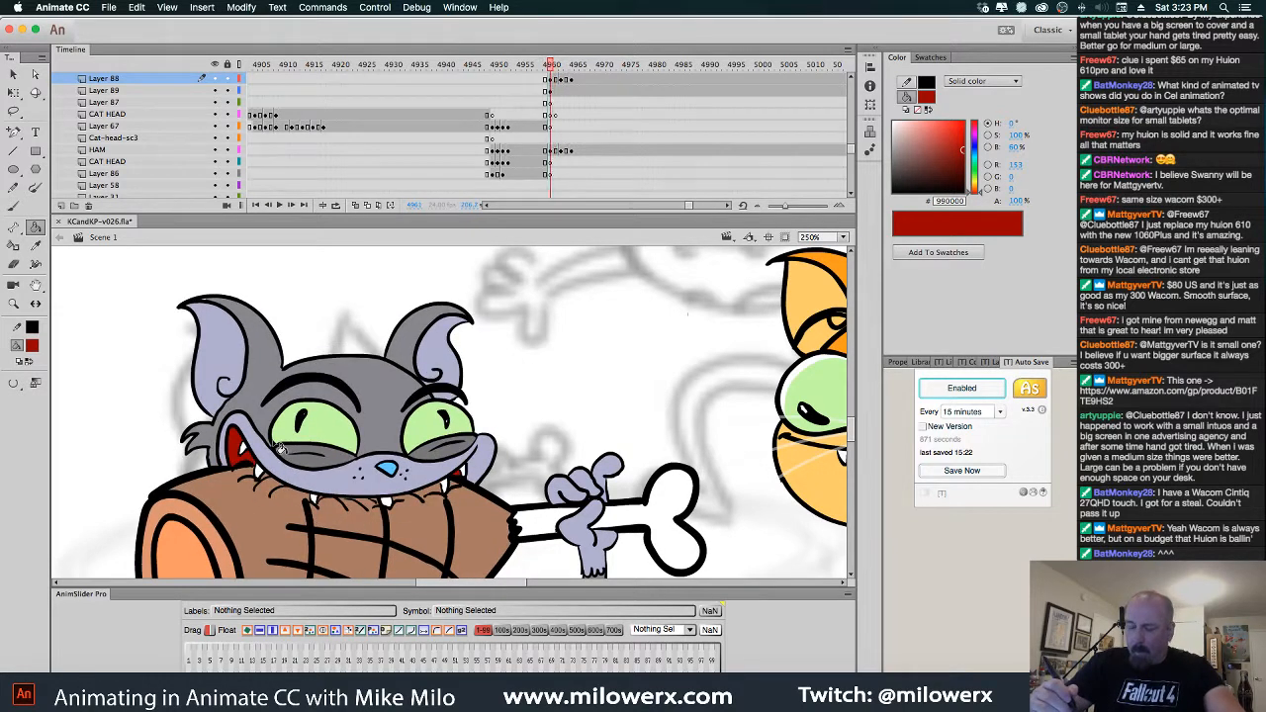
key("period")
key("period")
key("period")
key("period")
key("period")
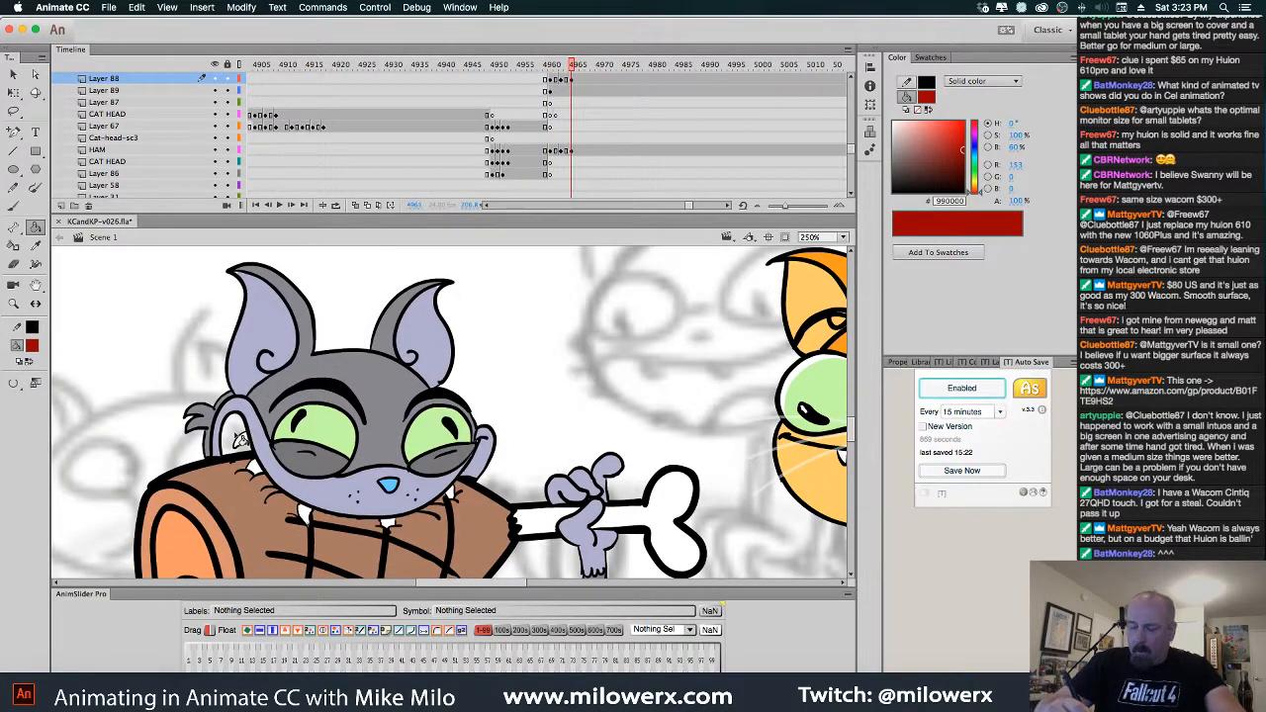
left_click(240, 441)
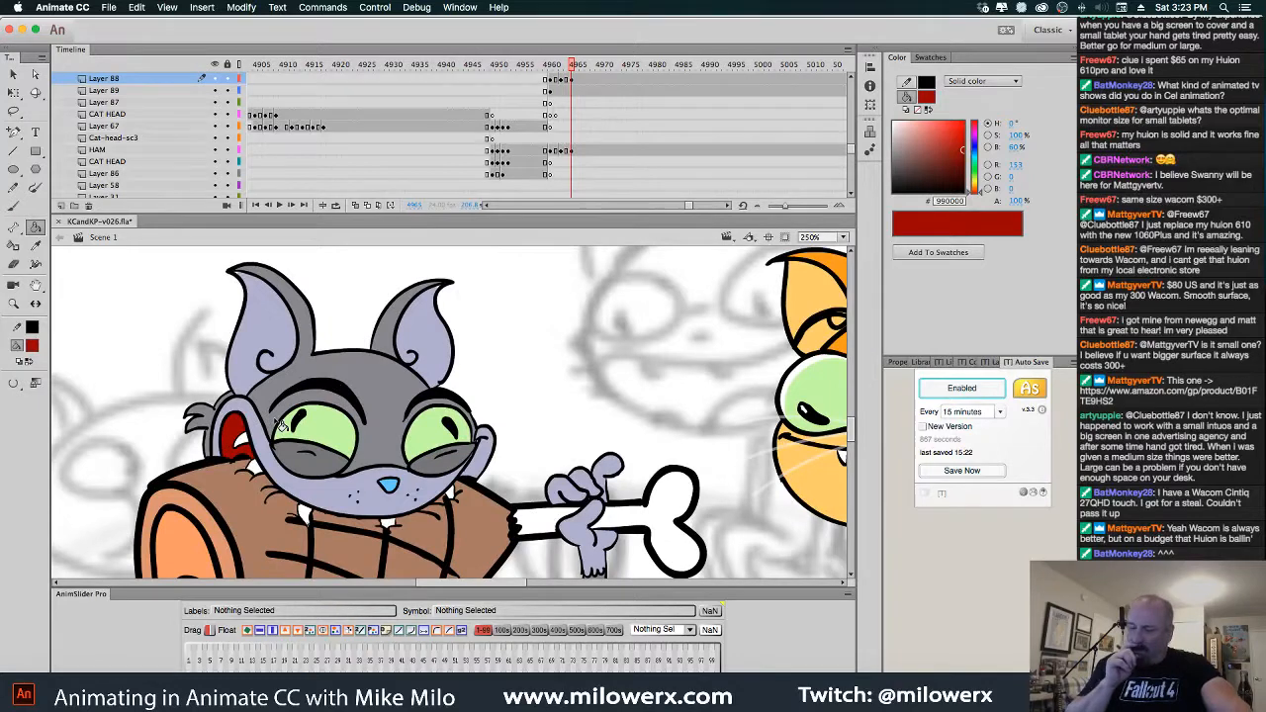
key("comma")
key("comma")
key("comma")
key("period")
key("period")
key("period")
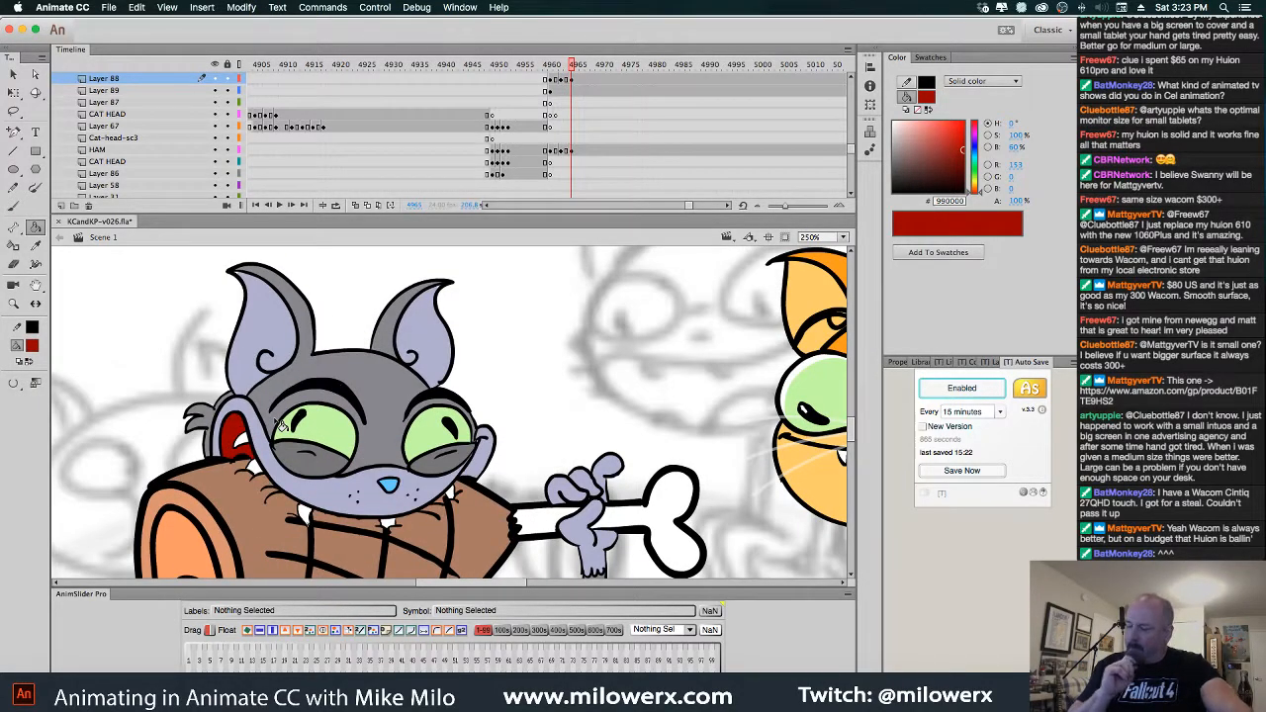
Zoom out to show both cats, then try moving Layer 89 below HAM and undo it
left_click(673, 453, "alt+super")
left_click_drag(593, 464, 628, 457)
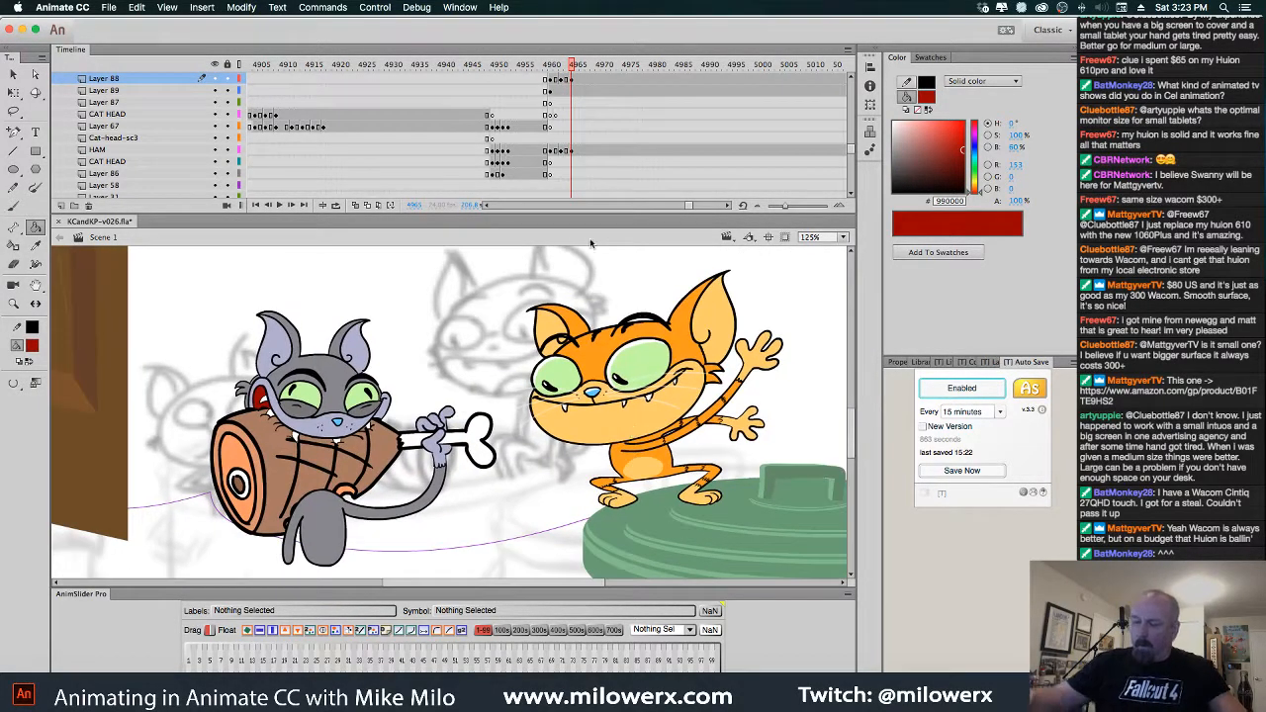
mouse_move(574, 74)
left_mouse_down()
mouse_move(519, 76)
mouse_move(587, 87)
mouse_move(567, 89)
left_mouse_up()
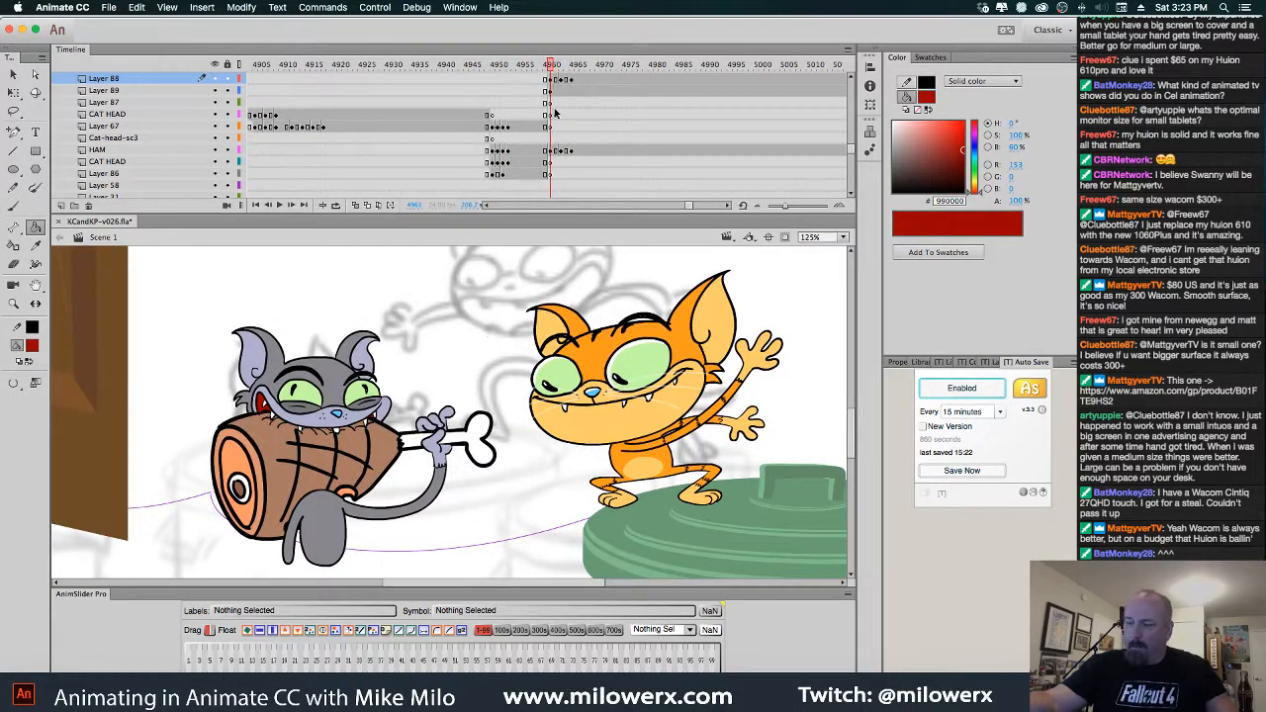
key("v")
left_click(448, 503)
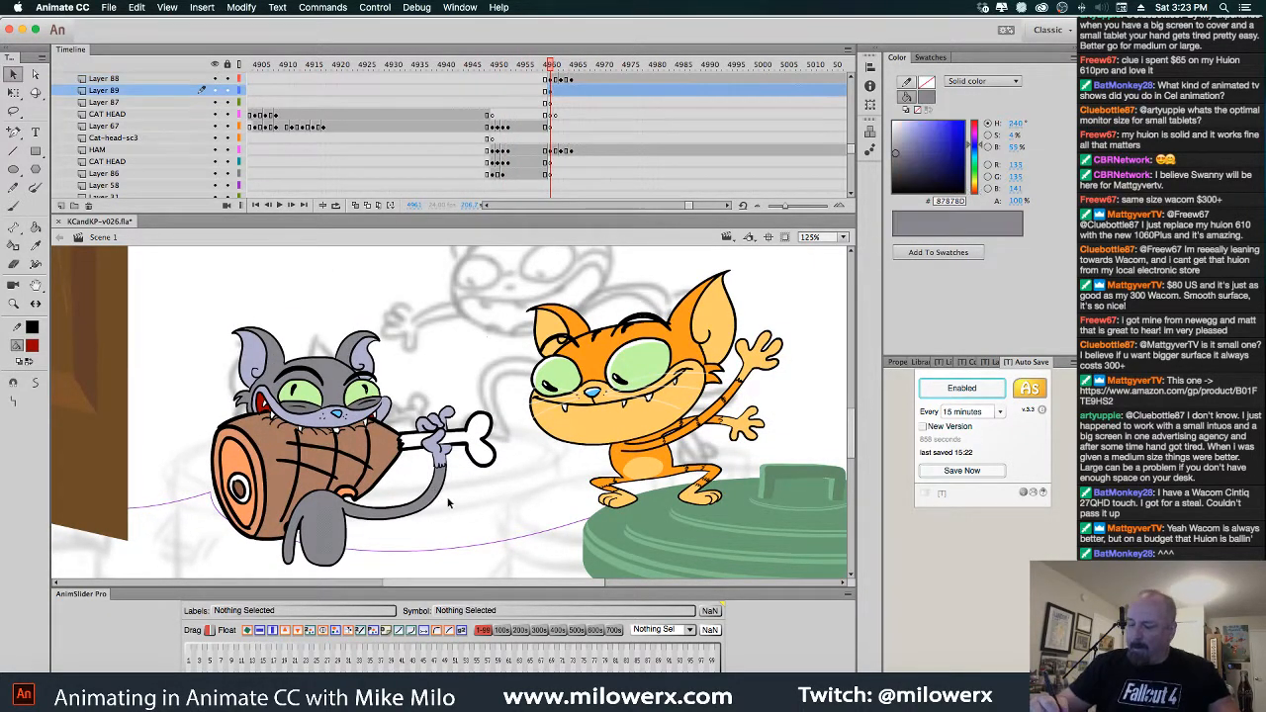
left_click(445, 498)
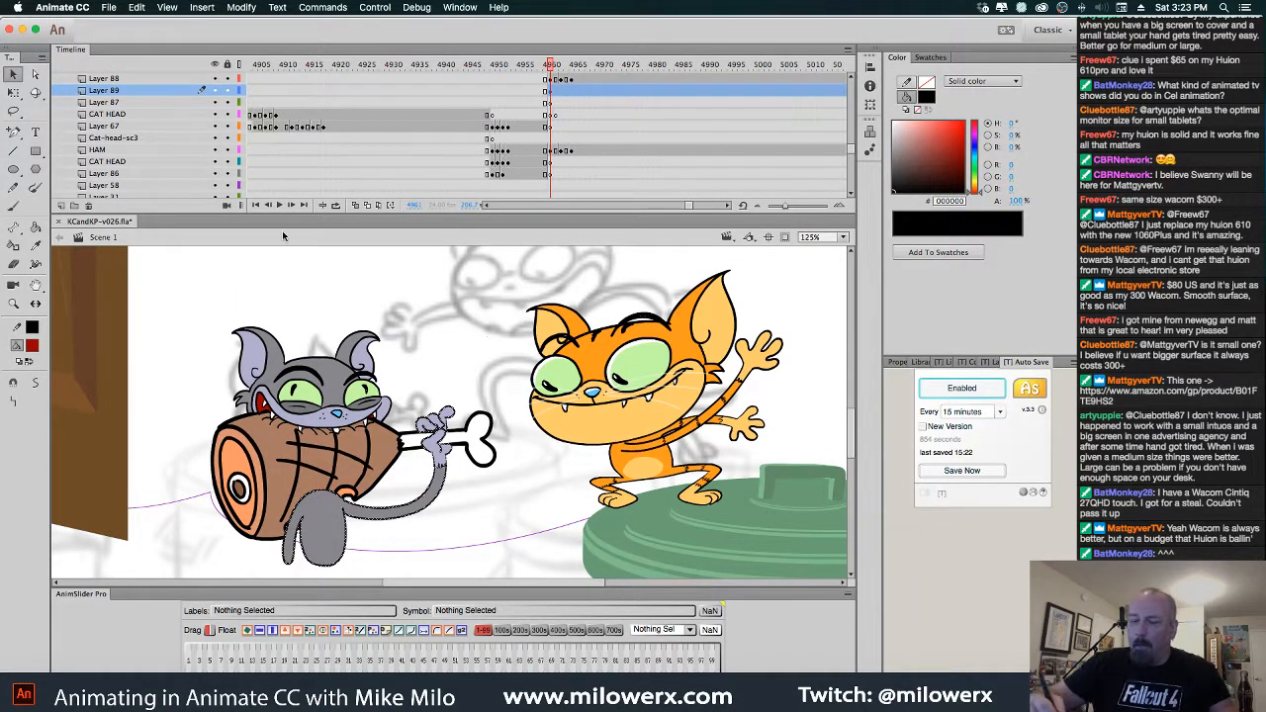
left_click_drag(147, 92, 149, 155)
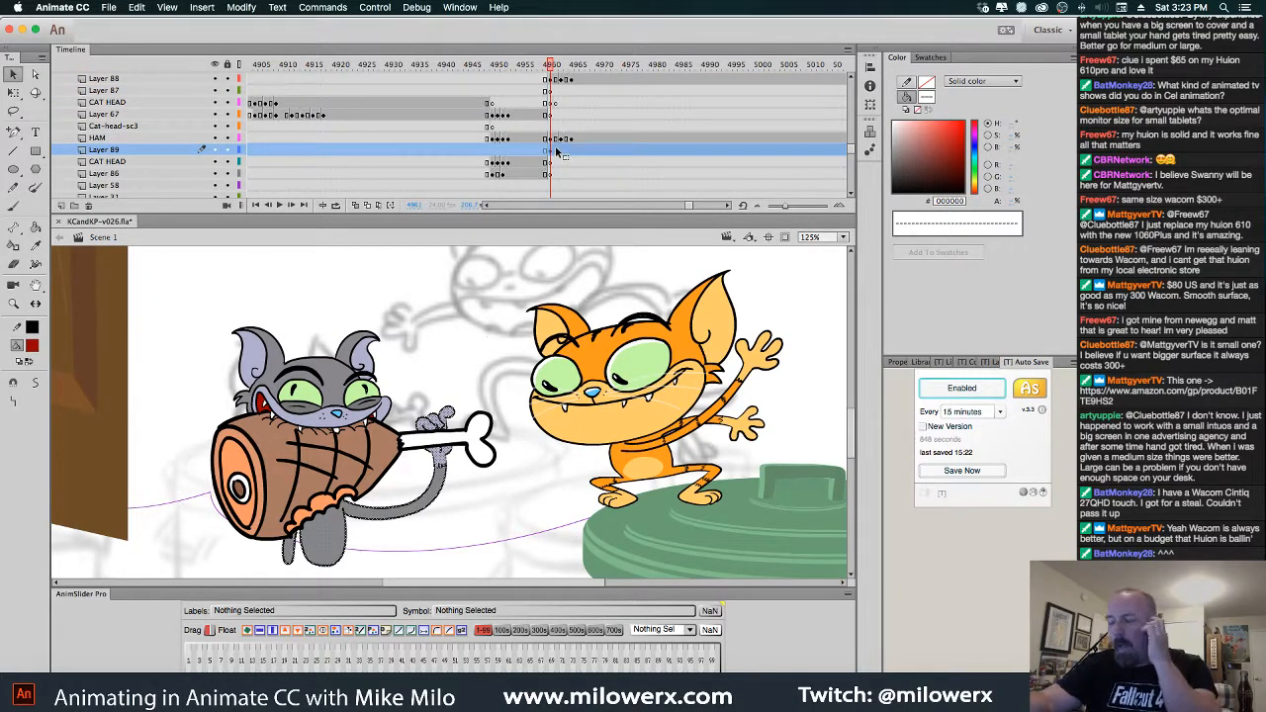
key("super+z")
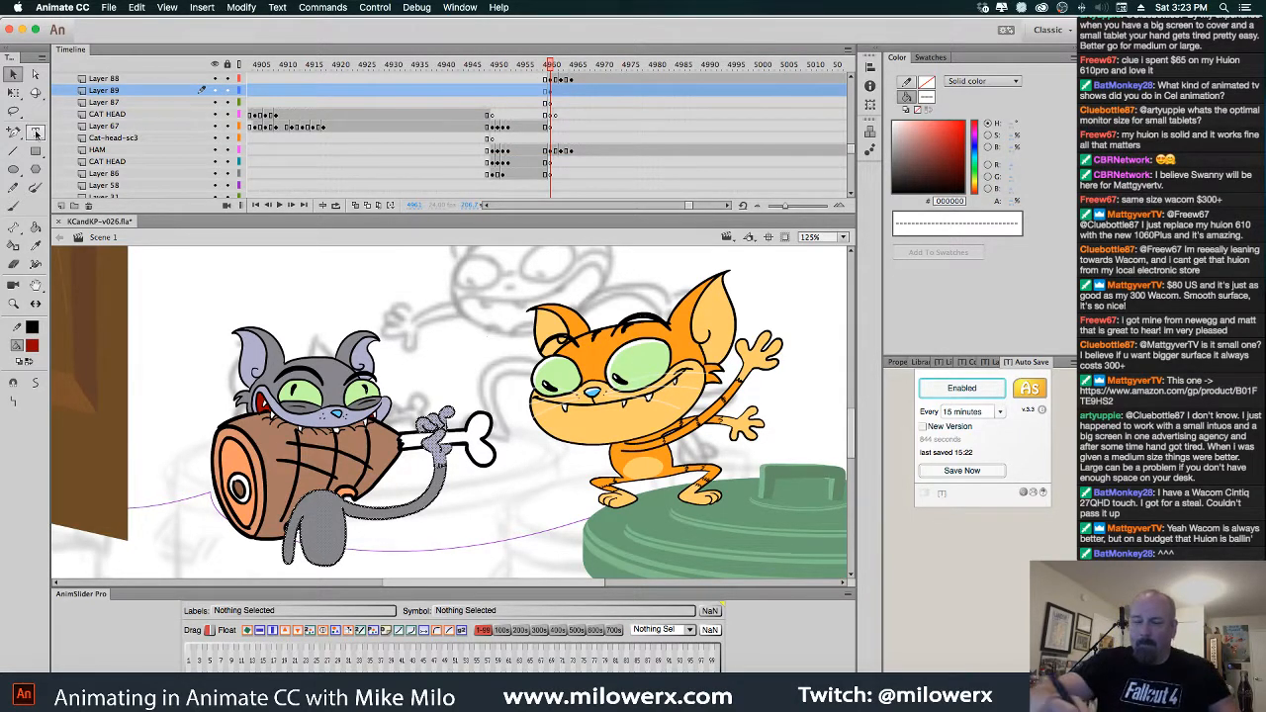
Lasso the cat's hand on the bone, lock the HAM layer, and cut the hand
key("l")
mouse_move(460, 405)
left_mouse_down()
mouse_move(457, 474)
mouse_move(425, 455)
mouse_move(420, 401)
mouse_move(461, 415)
left_mouse_up()
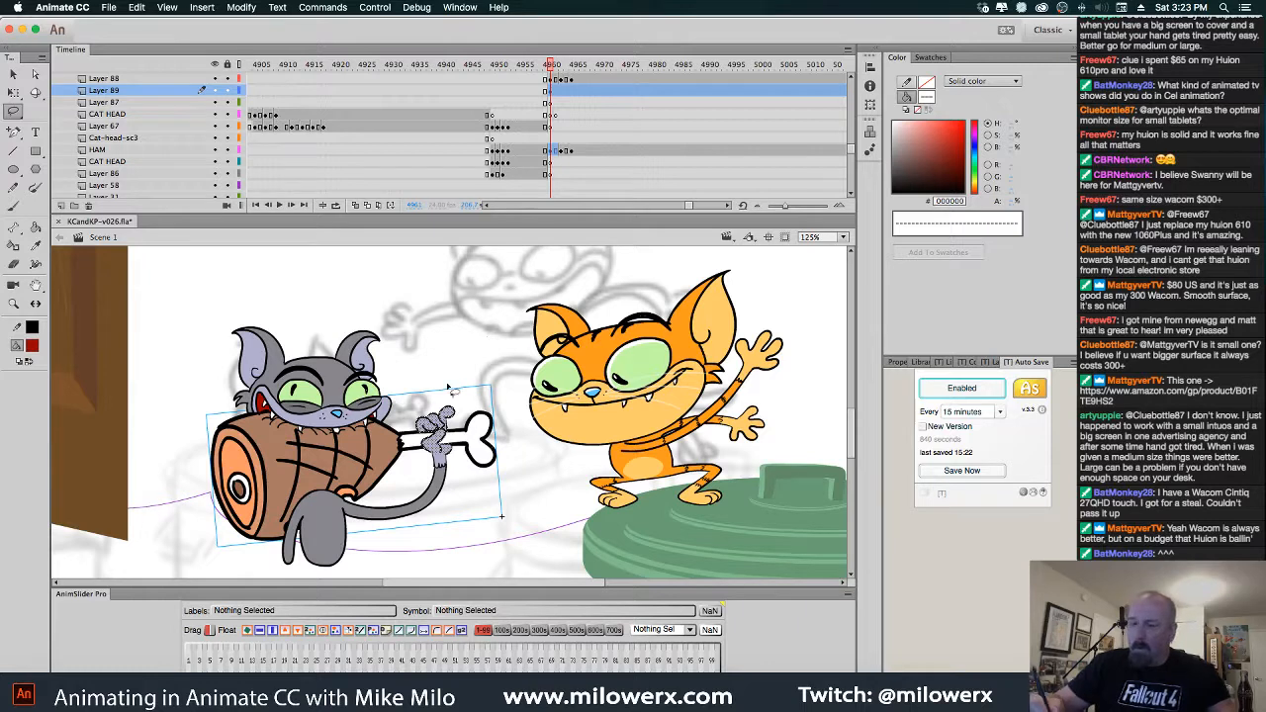
left_click(226, 151)
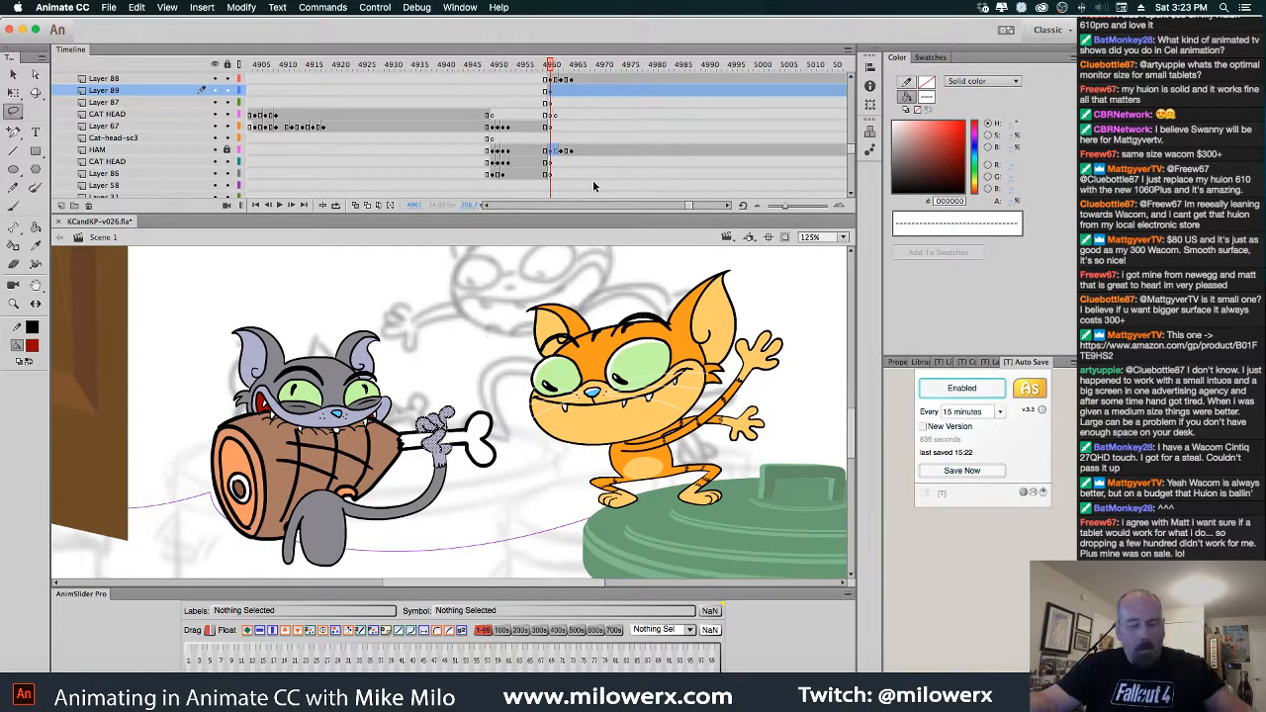
key("Delete")
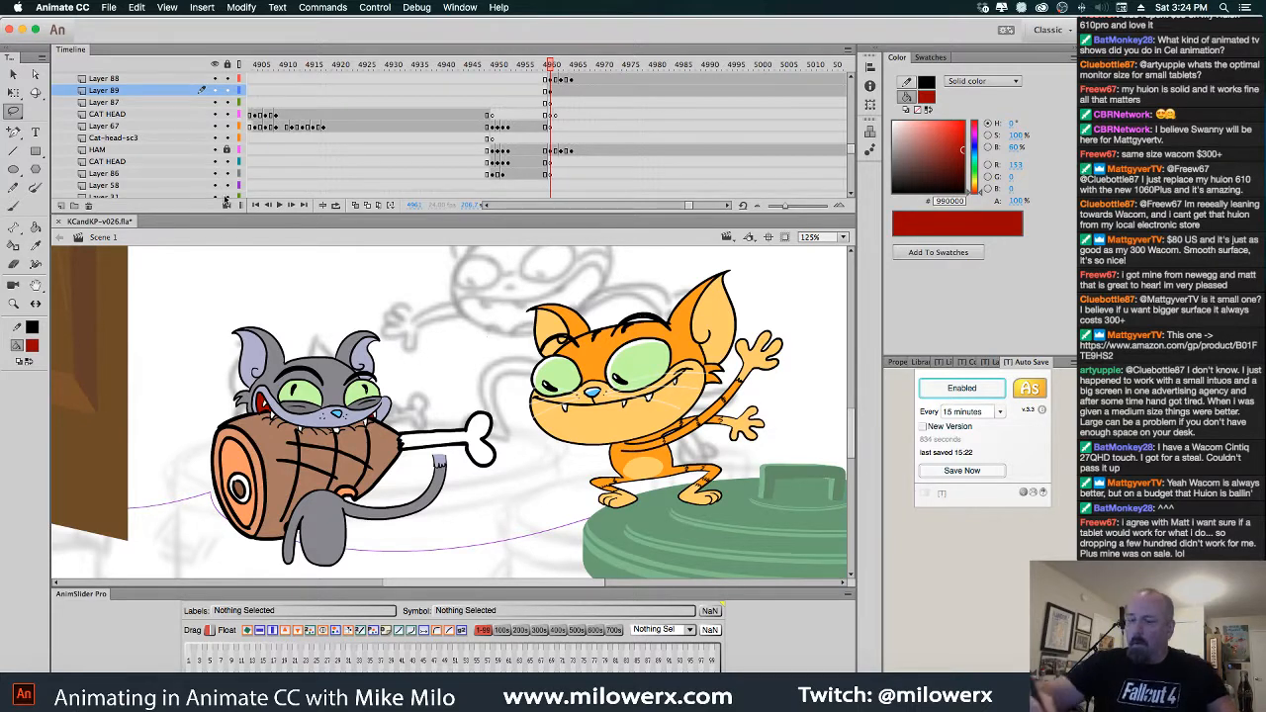
Move Layer 89 beneath HAM and add a new layer above HAM
left_click(137, 151)
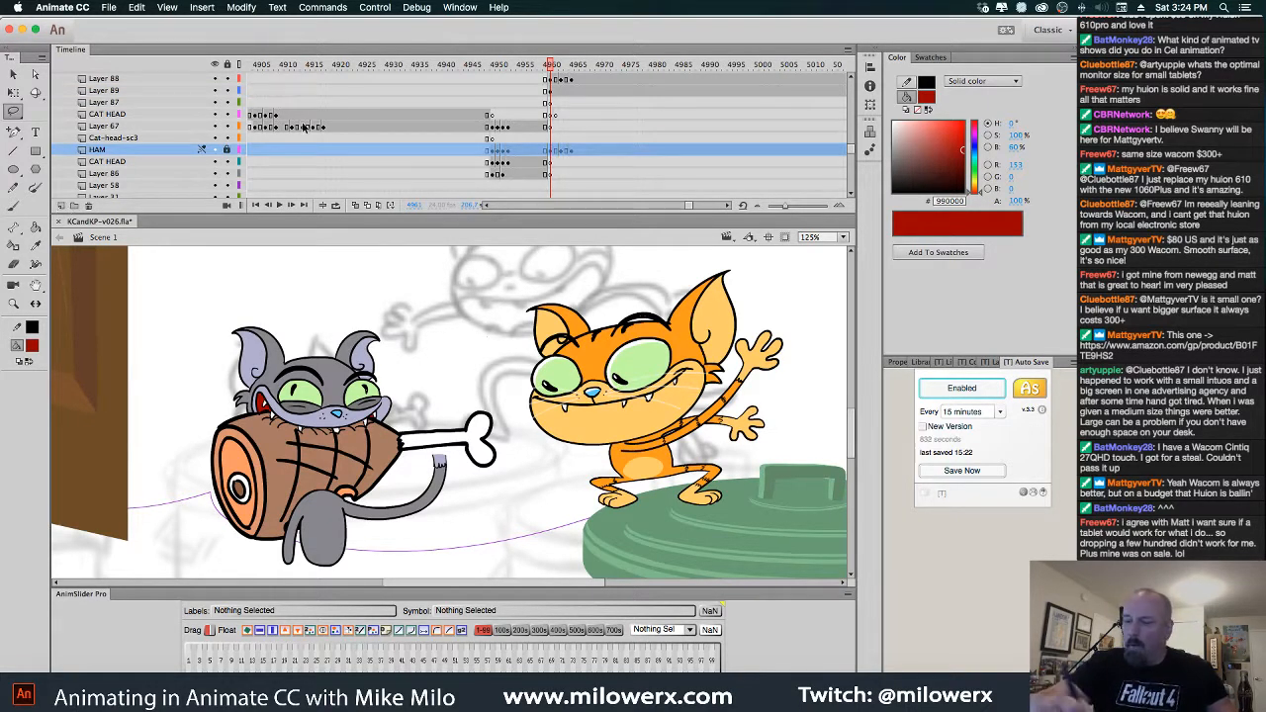
left_click(450, 483)
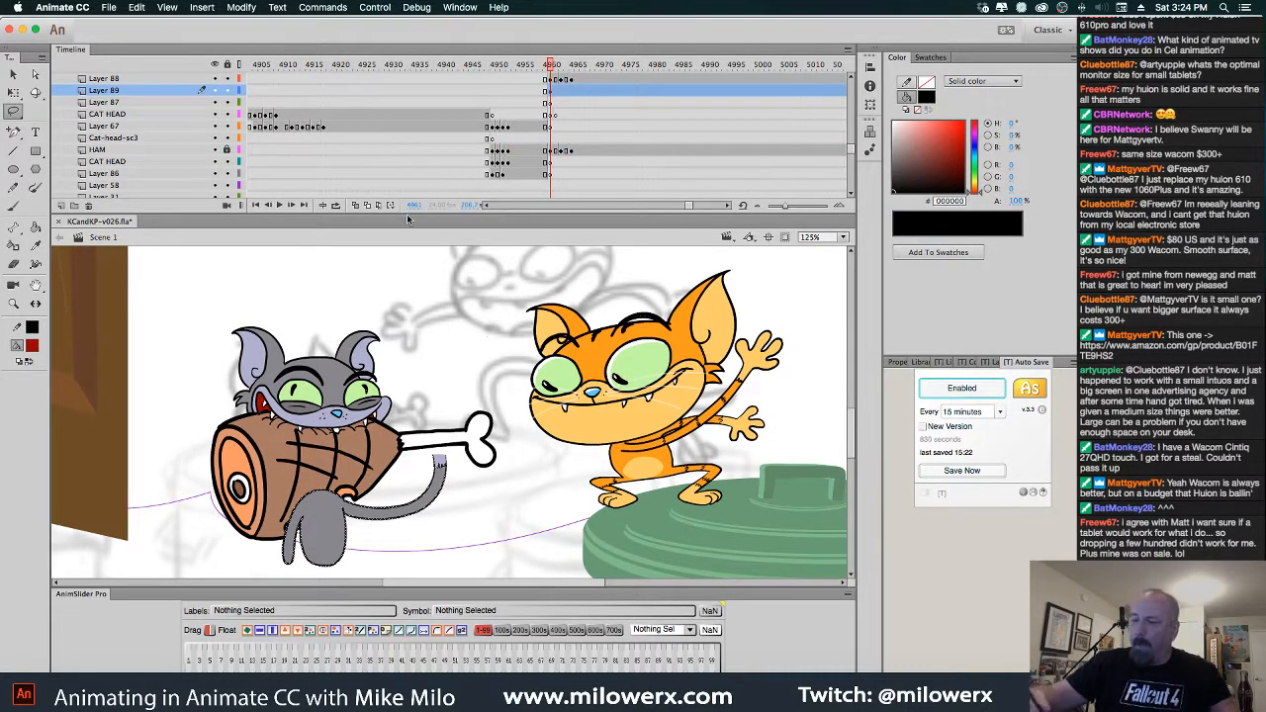
left_click_drag(128, 94, 143, 159)
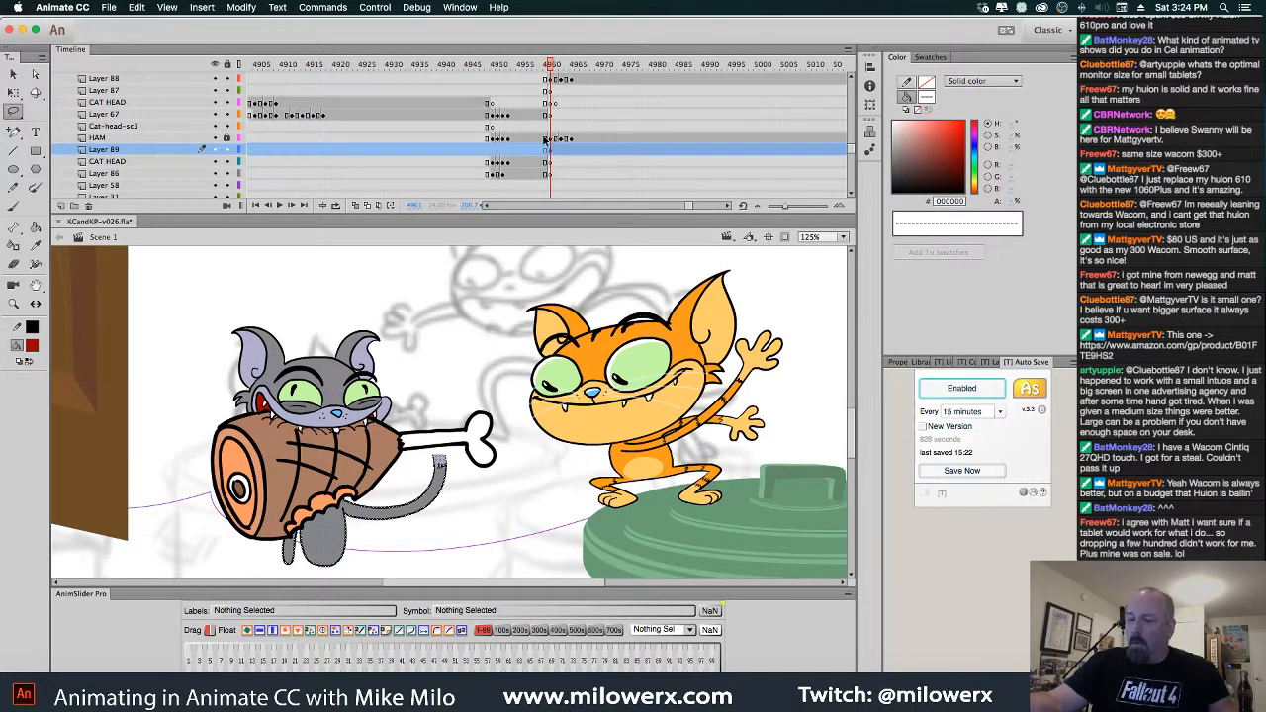
left_click(120, 140)
left_click(61, 206)
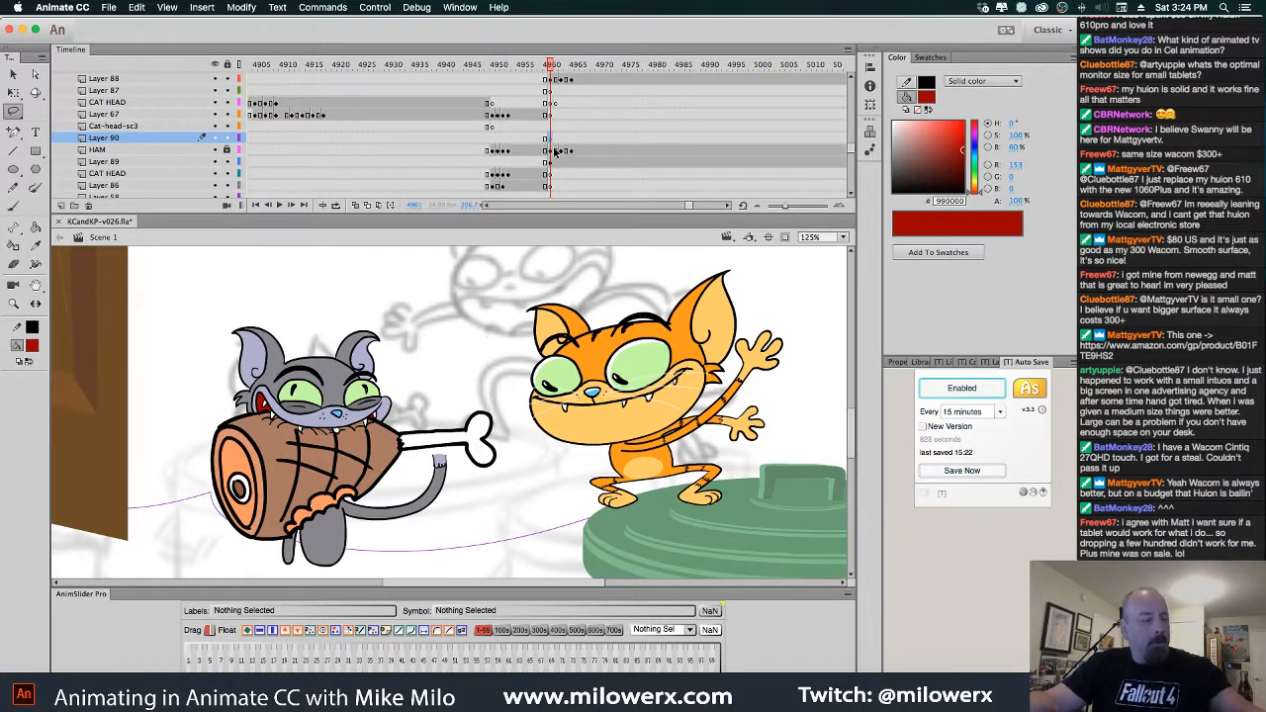
Preview the grey cat's poses up to frame 4970 and pick #FFCC00 for the Paint Bucket
left_click(546, 67)
left_click_drag(546, 74, 557, 148)
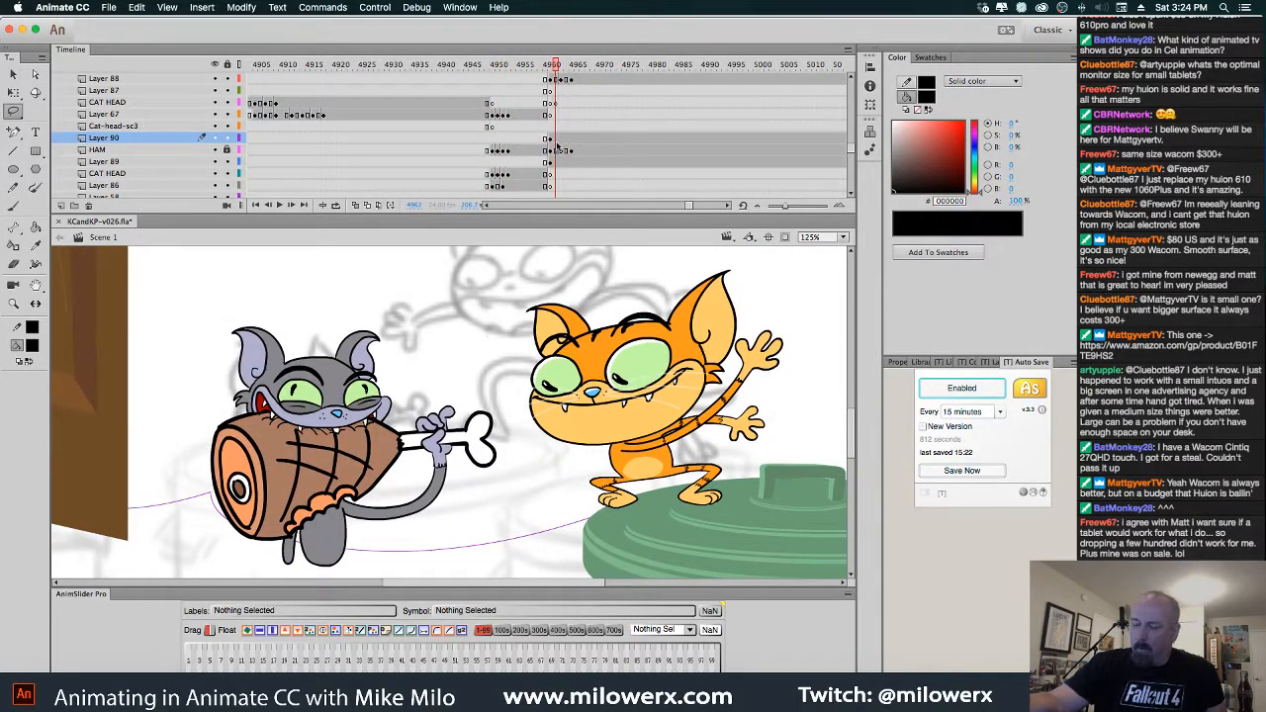
left_click(33, 347)
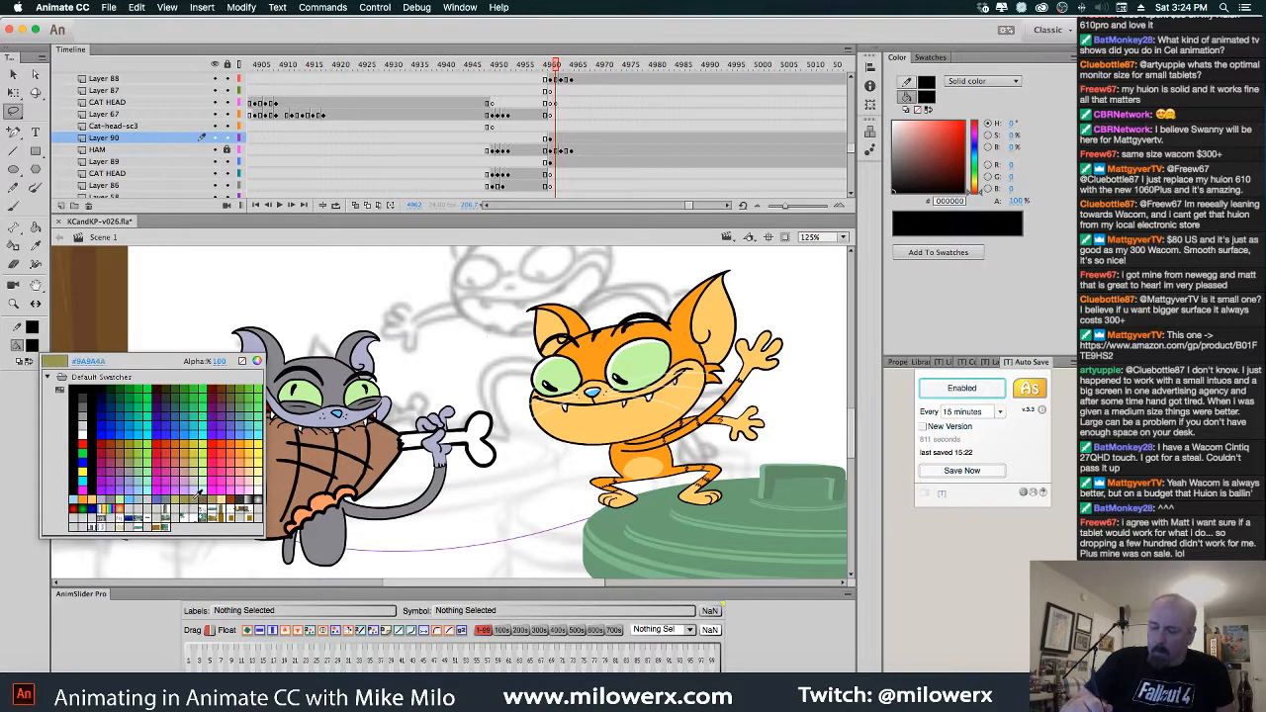
left_click(256, 441)
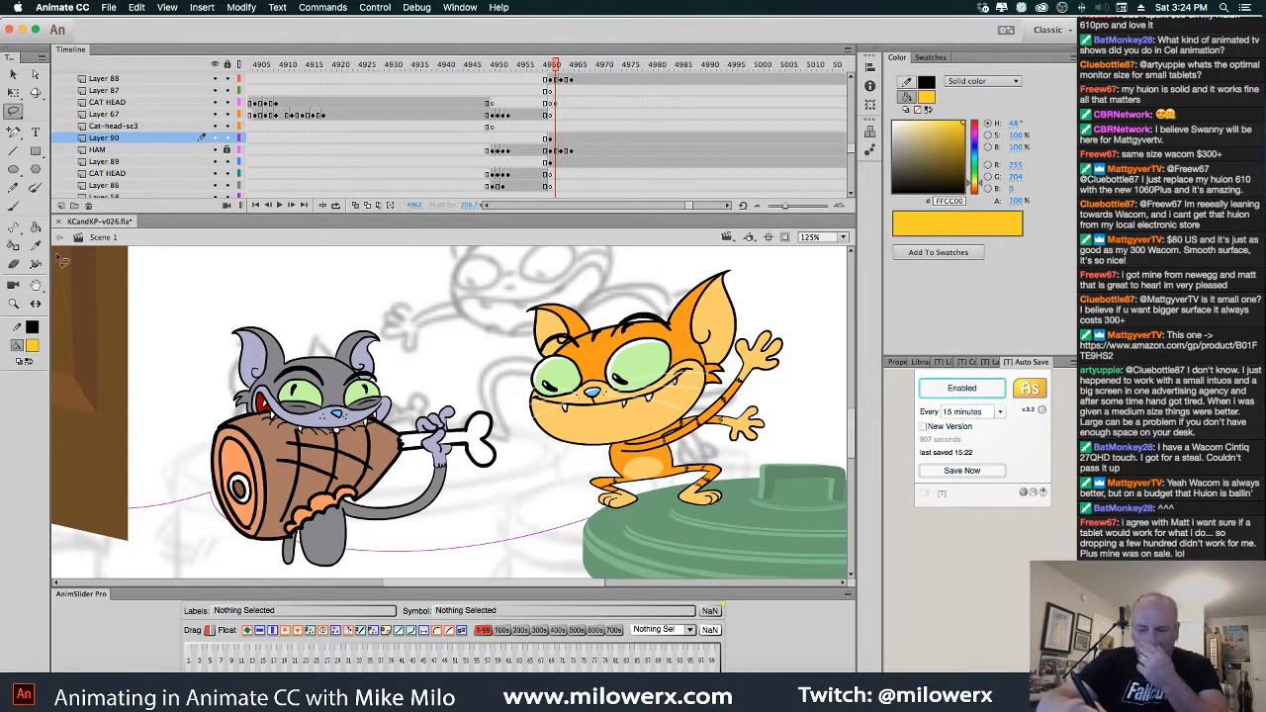
left_click(34, 226)
Fill the grey cat's eyes #FFCC00 on each frame, then zoom in to 250%
left_click(308, 401)
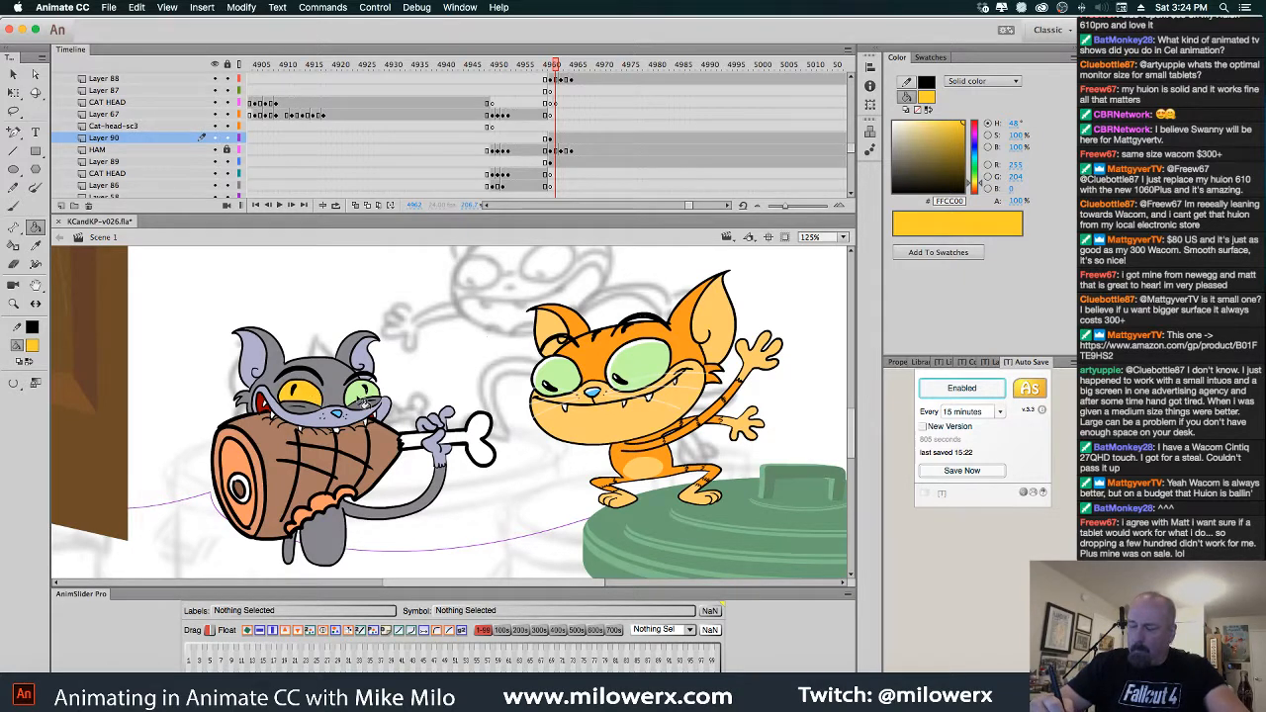
key(".")
left_click(315, 397)
key(".")
key(".")
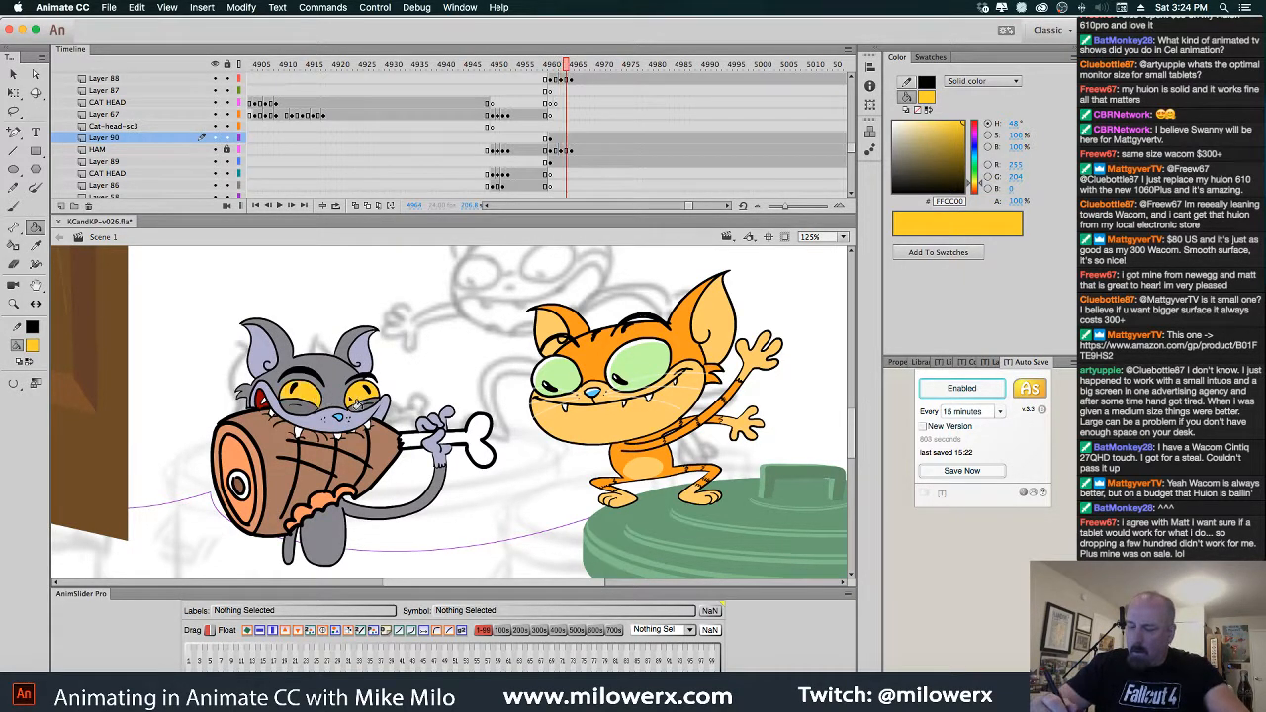
left_click(357, 397)
left_click(316, 397)
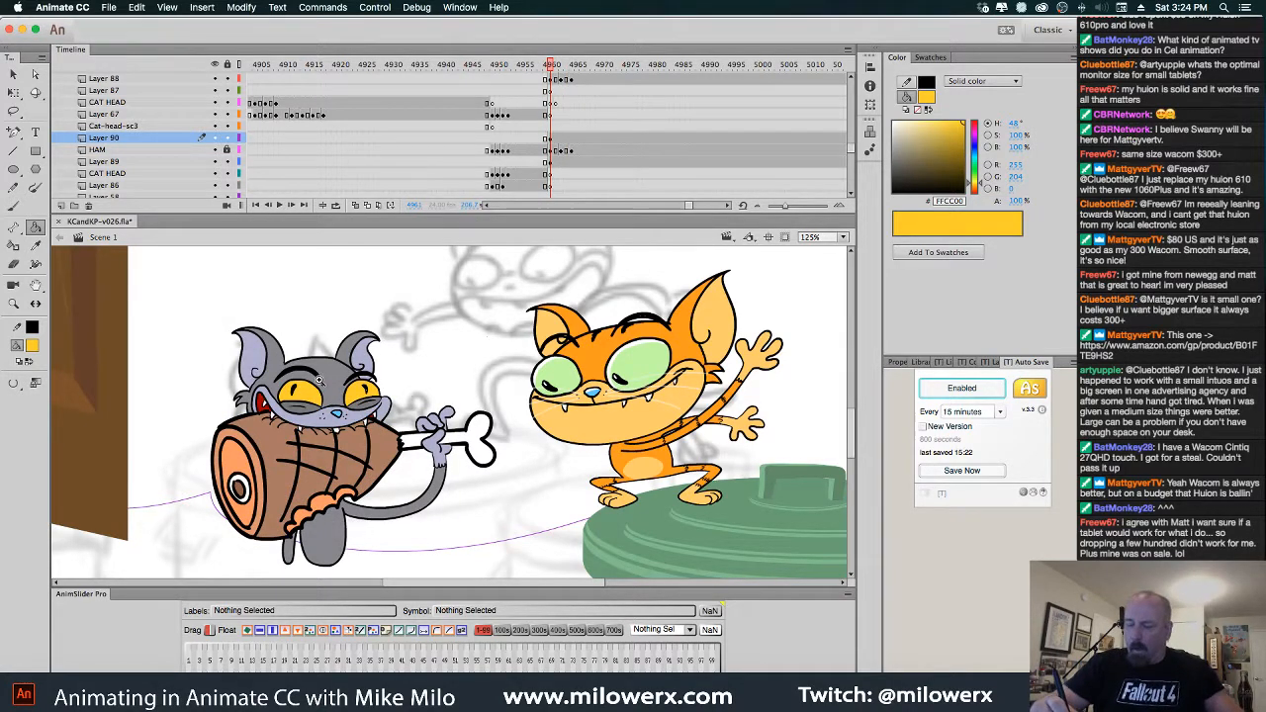
key("super+equal")
left_click(32, 346)
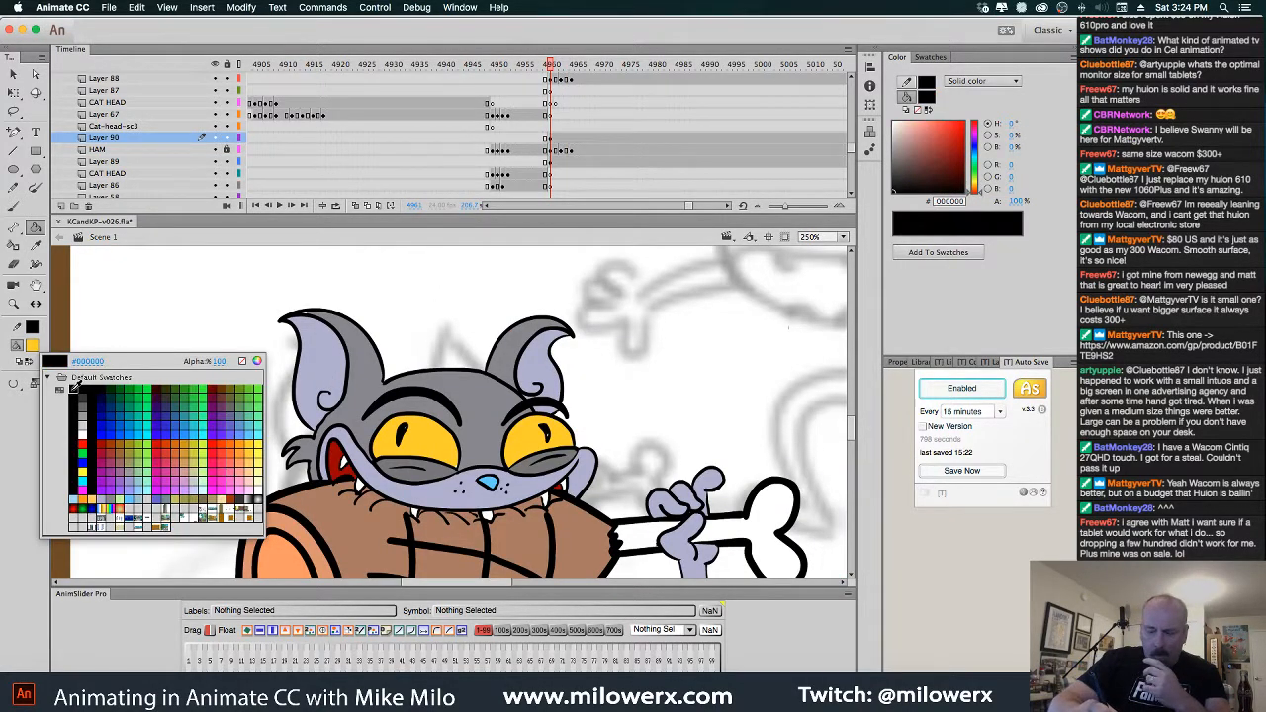
Zoom to 500% and brush white highlights into both of the cat's black pupils
left_click(76, 389)
left_click(14, 206)
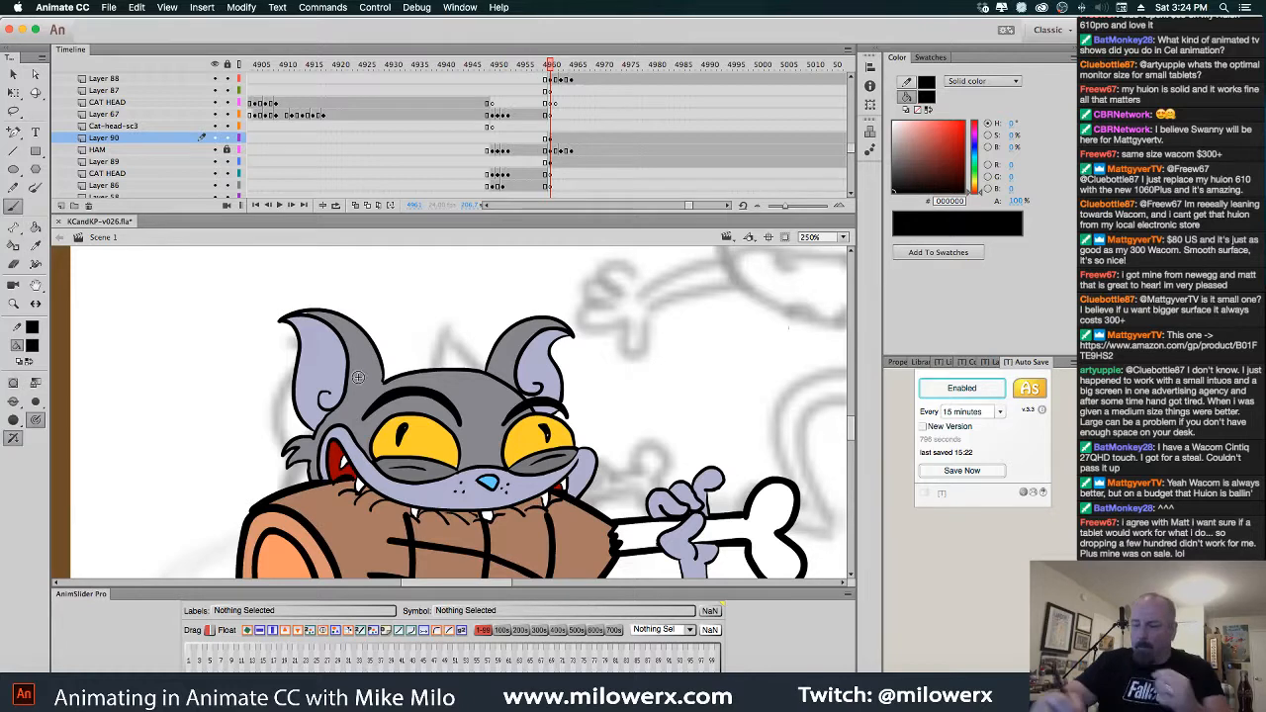
key("super+equal")
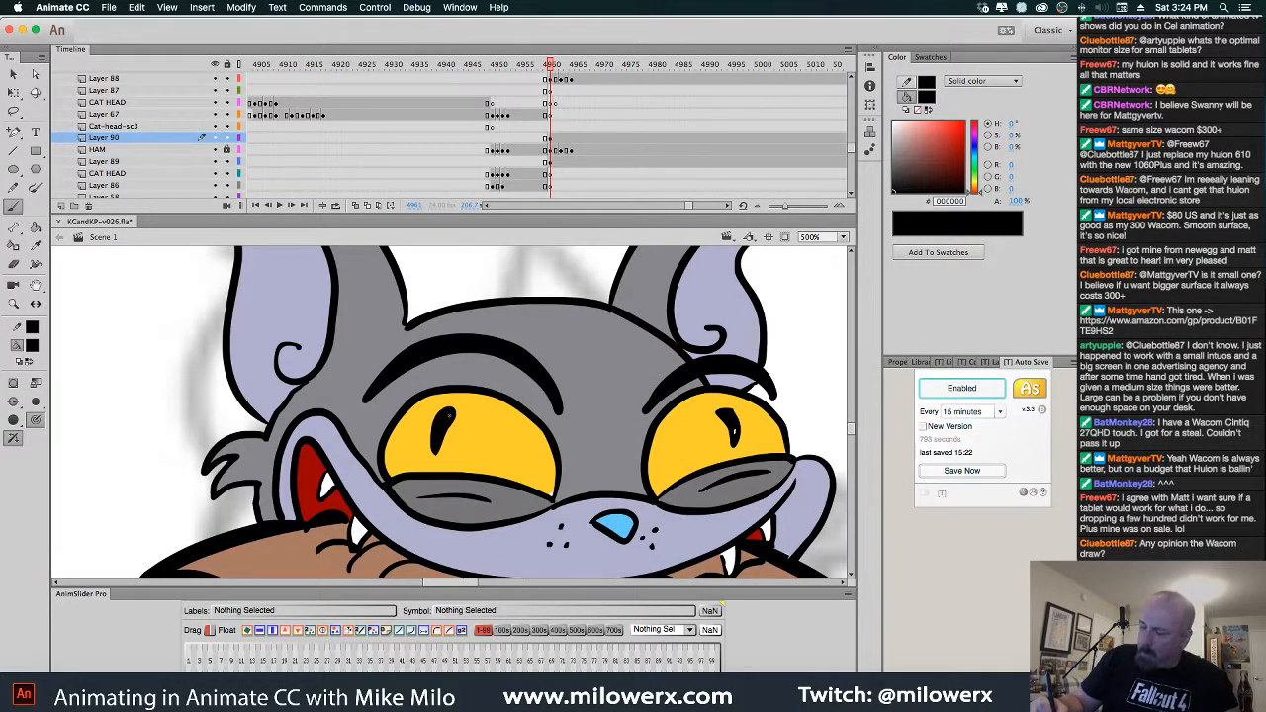
left_click(33, 346)
left_click(87, 432)
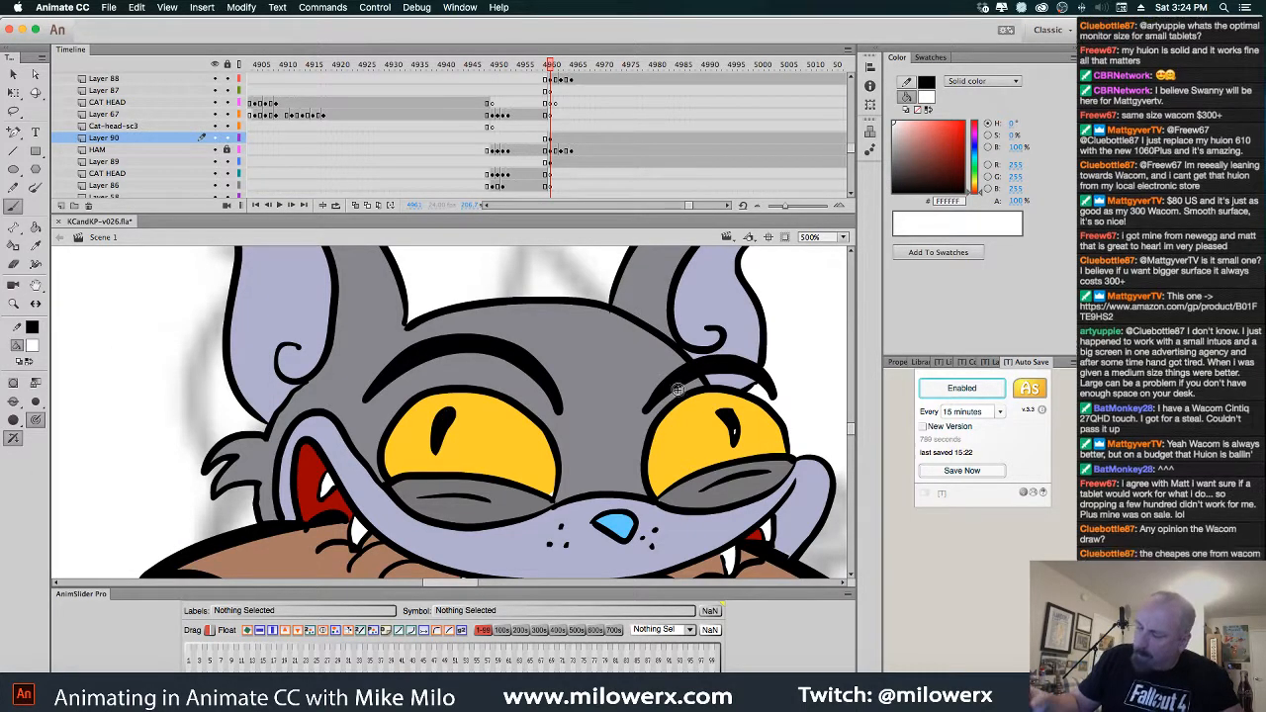
left_click(16, 404)
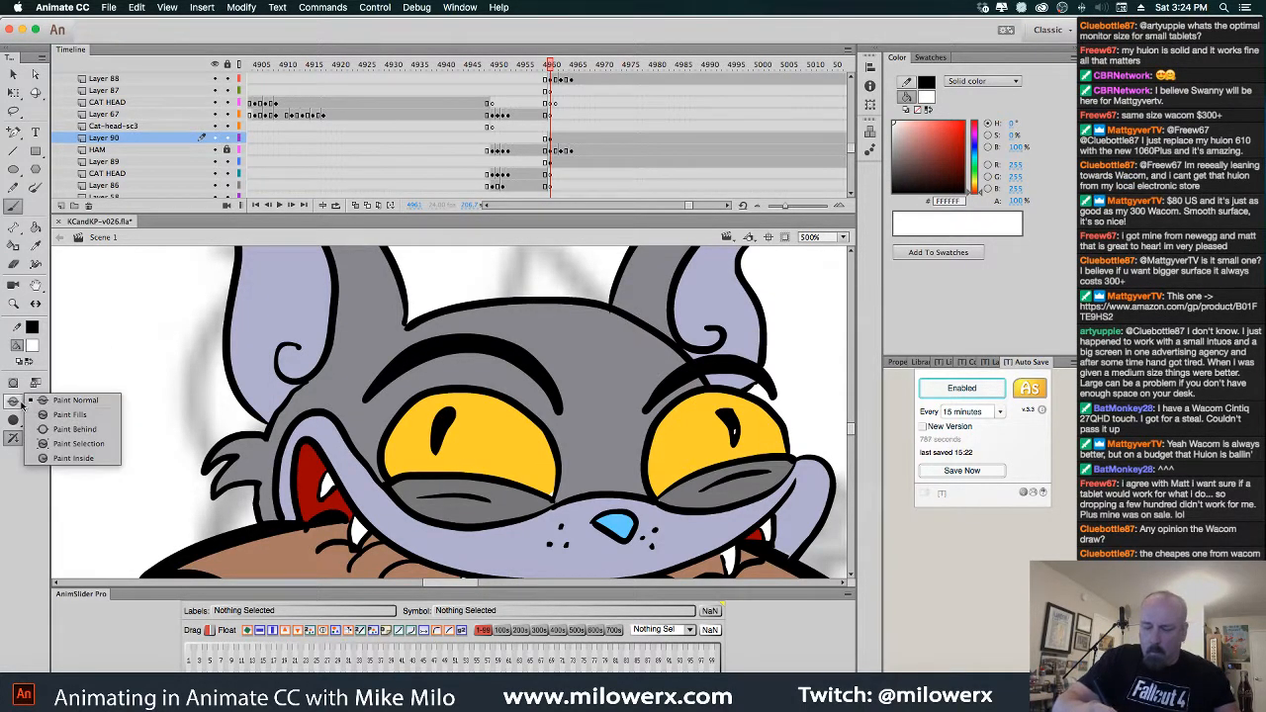
left_click(36, 404)
left_click(448, 426)
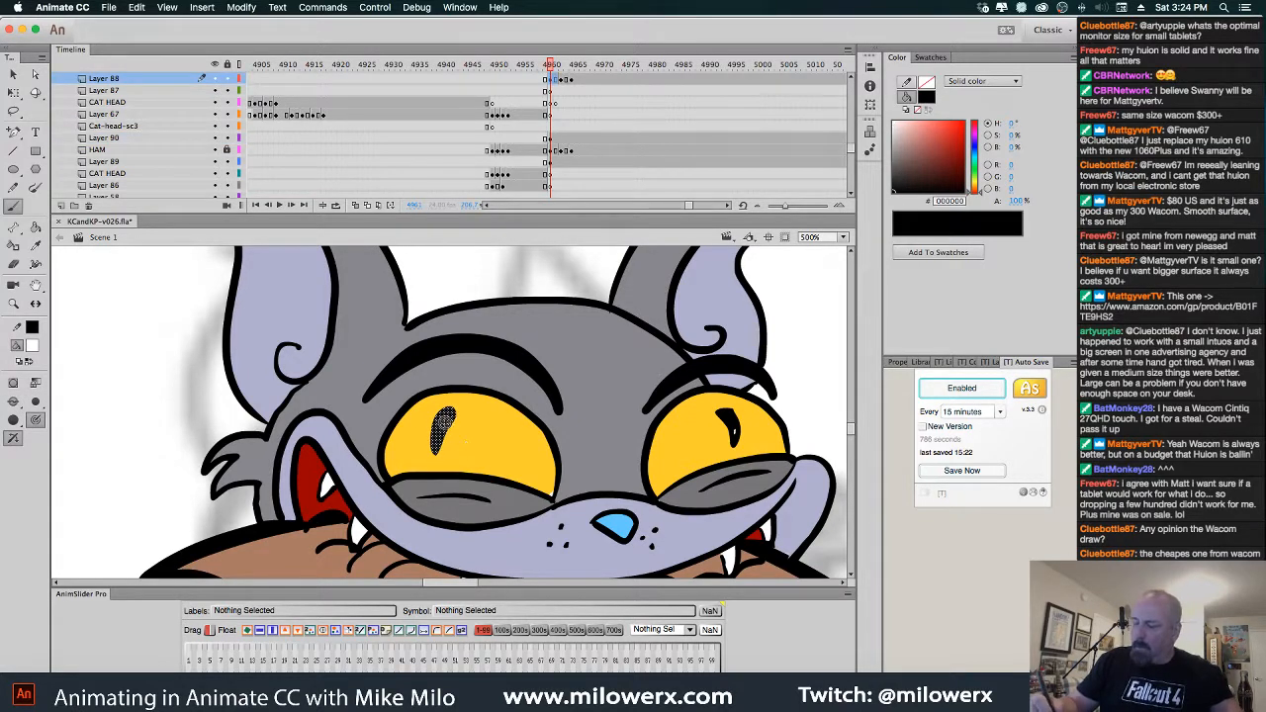
left_click_drag(448, 414, 444, 422)
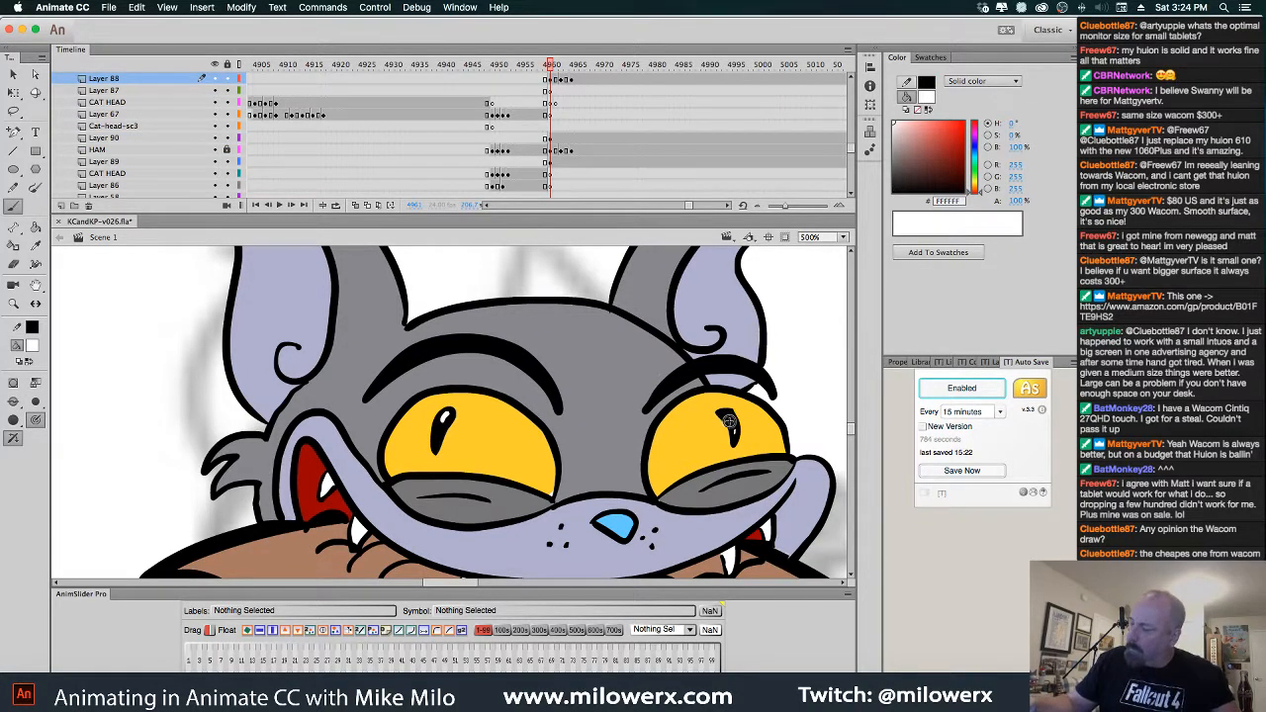
left_click_drag(725, 415, 728, 417)
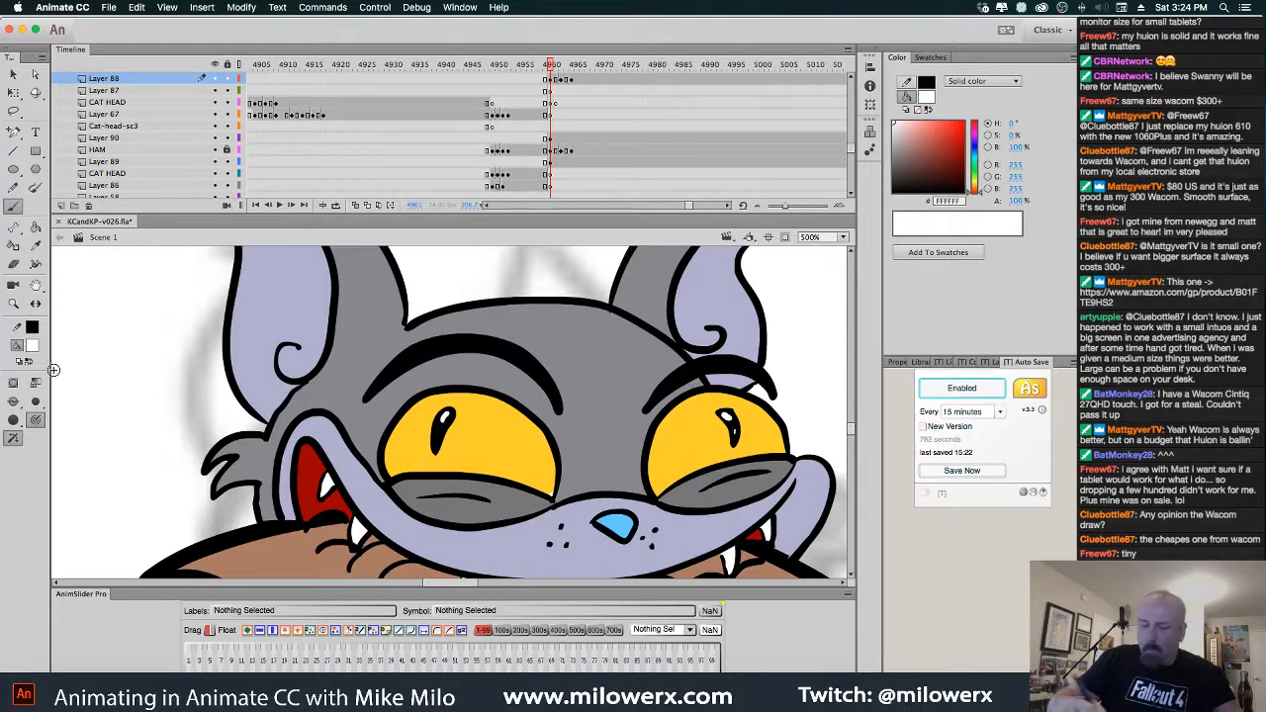
Paint the same white pupil highlights on the next two frames, through frame 4965
left_click(32, 344)
left_click(83, 394)
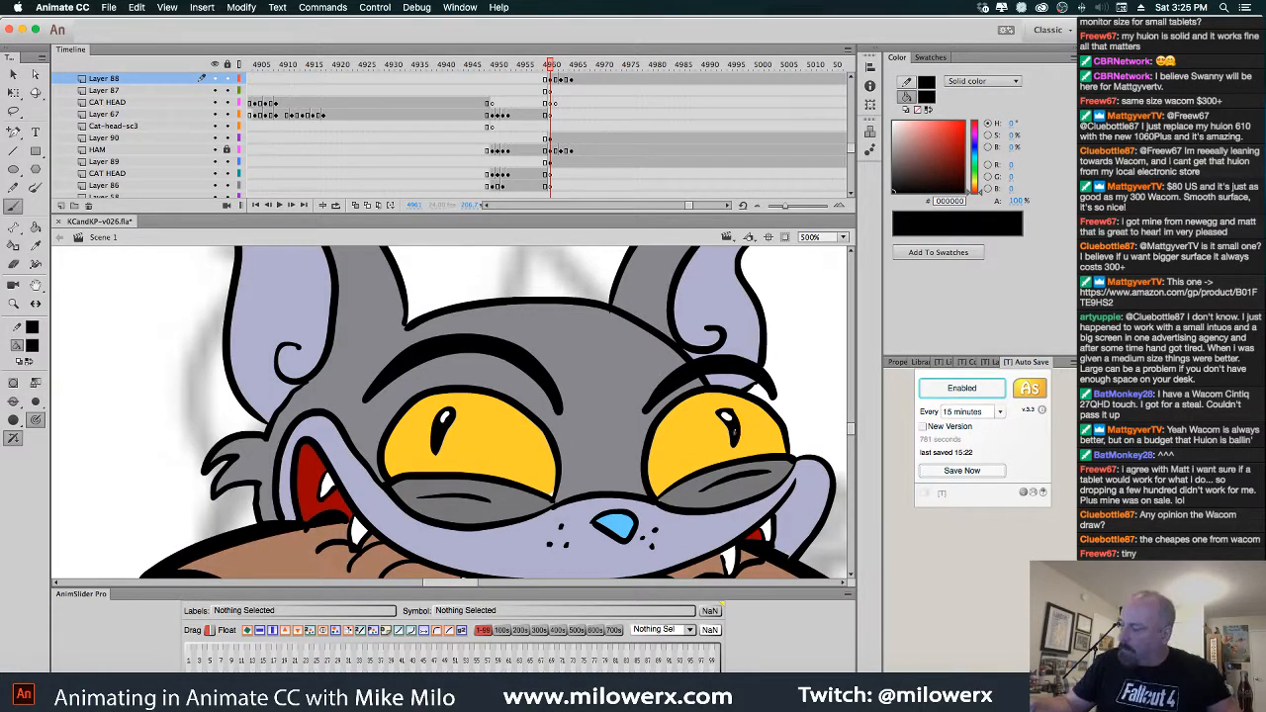
left_click(34, 346)
left_click(83, 431)
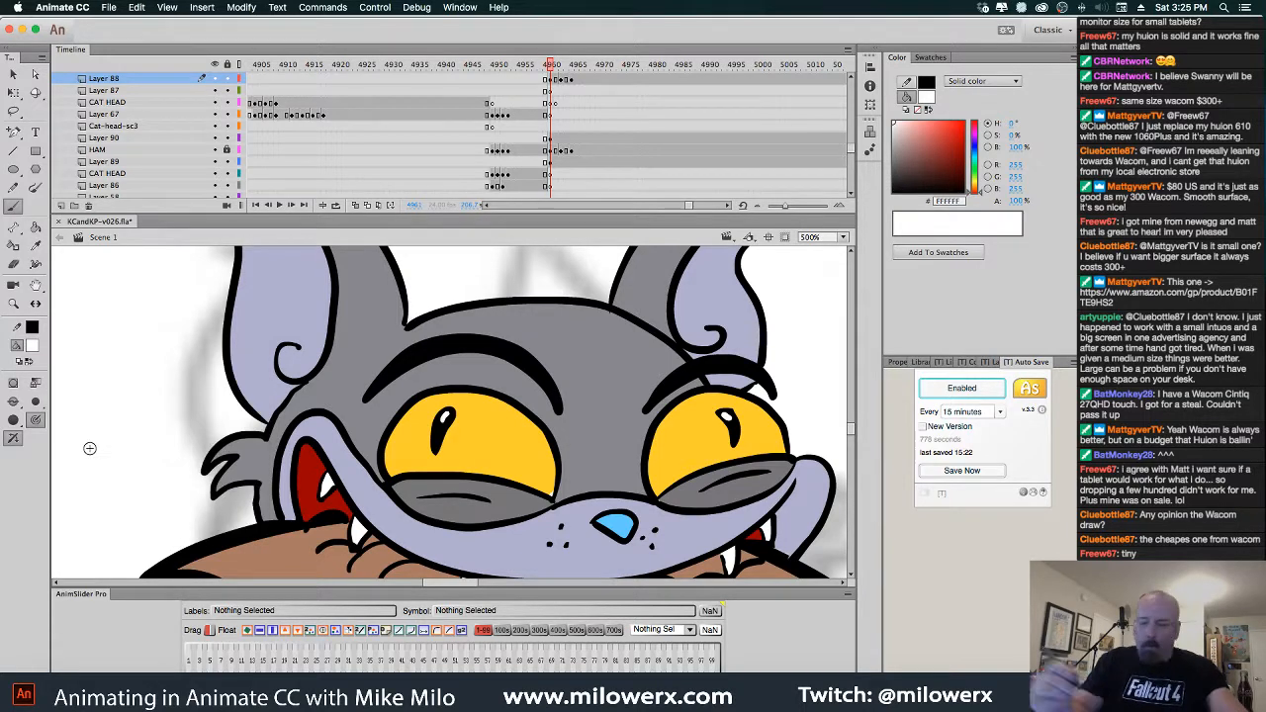
key("period")
key("period")
left_click_drag(449, 406, 444, 417)
key("period")
key("period")
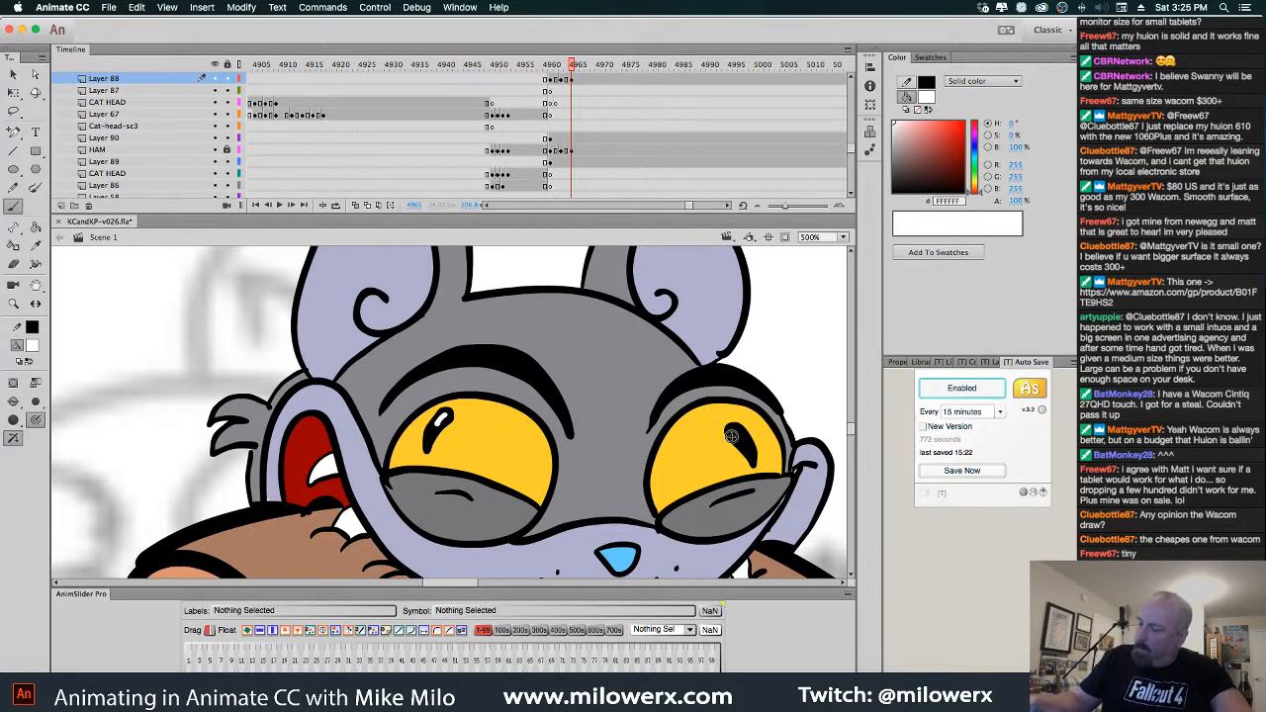
left_click_drag(732, 437, 737, 435)
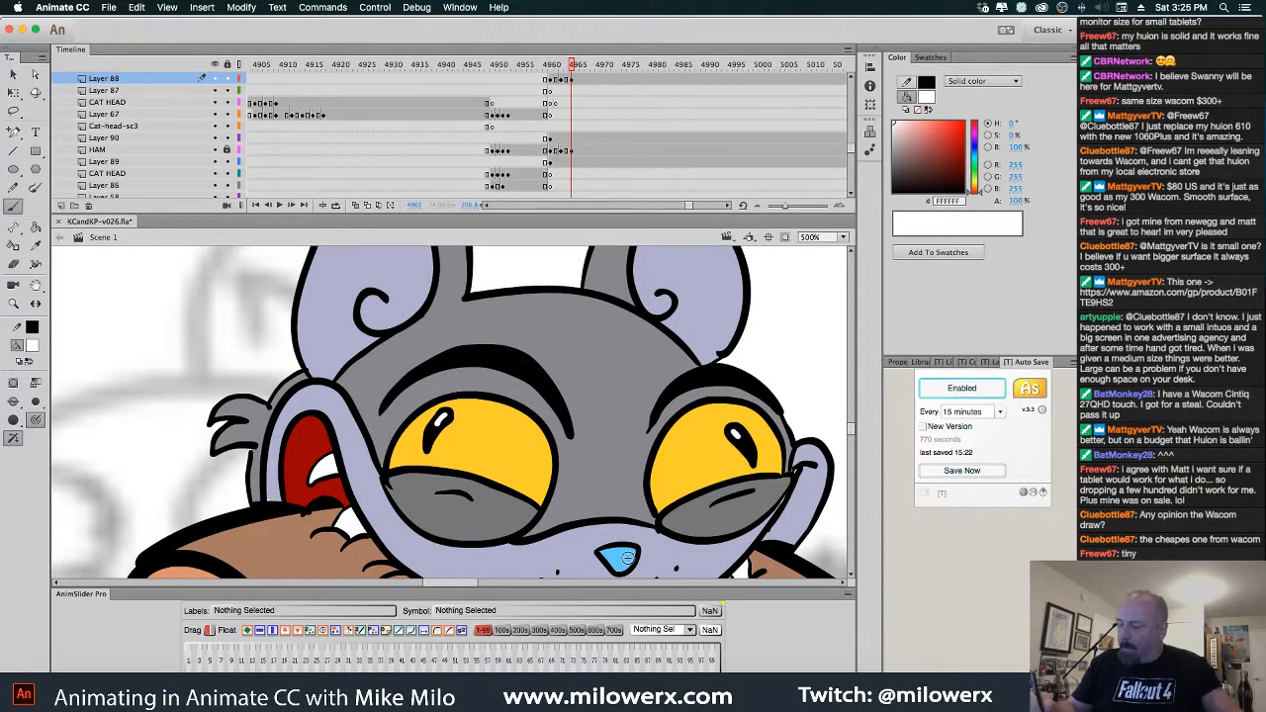
Paint a white shine across the top of the blue nose using Paint Selection mode
left_click(13, 75)
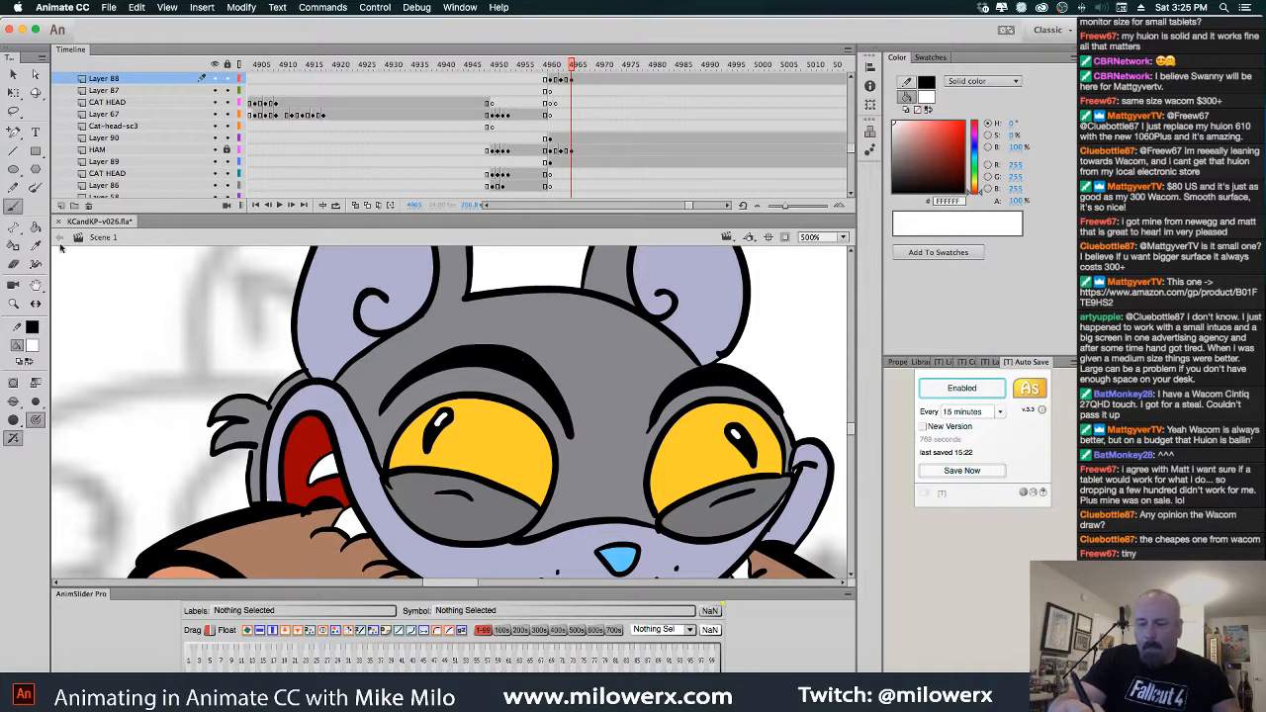
left_click(623, 564)
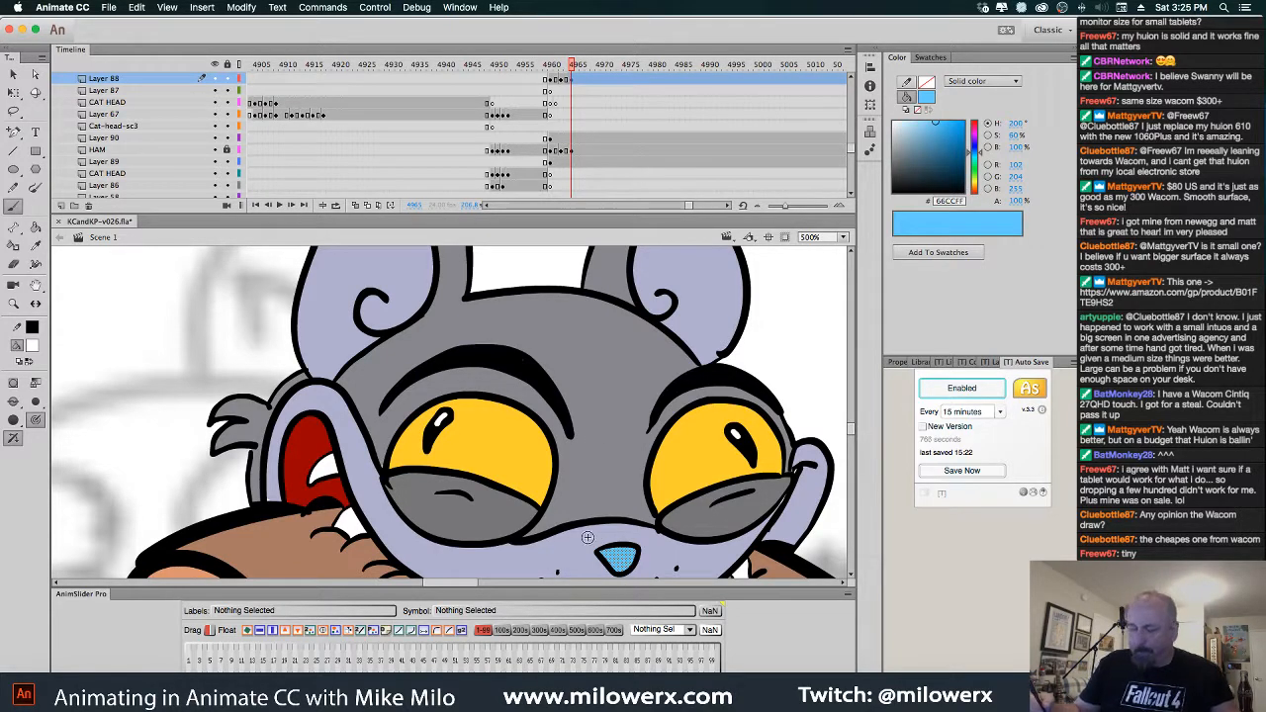
left_click(13, 401)
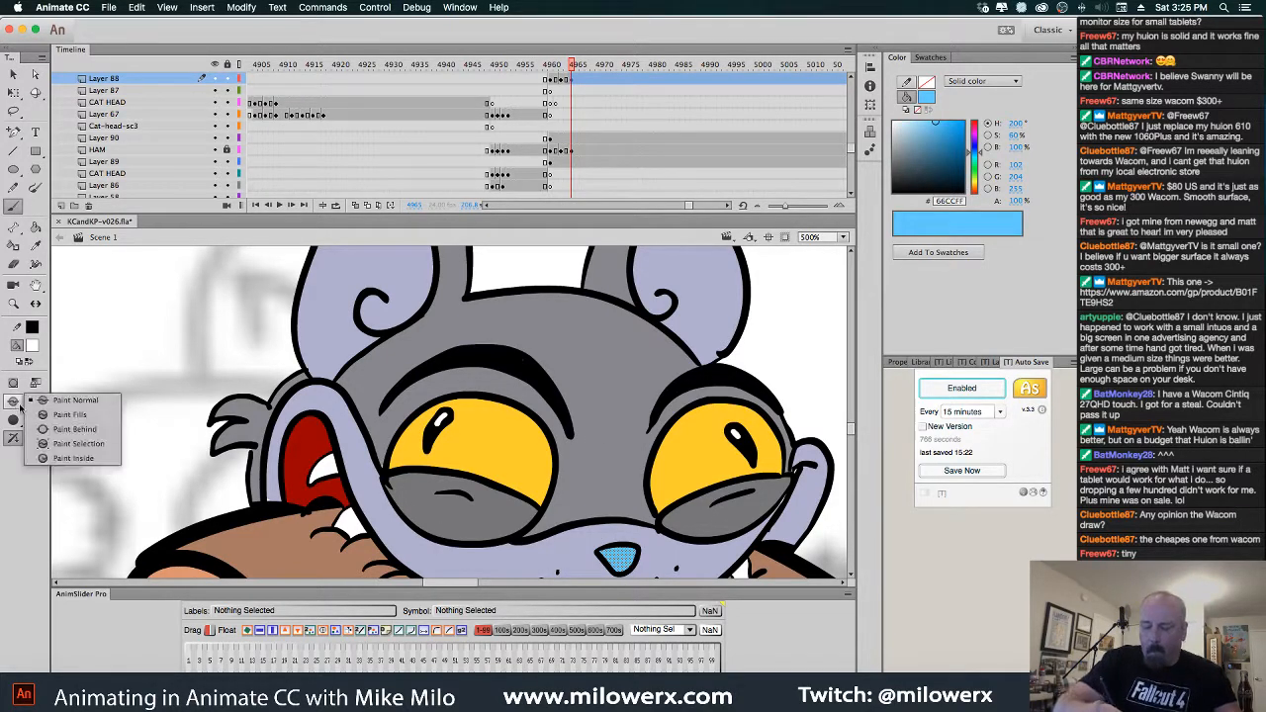
left_click(99, 443)
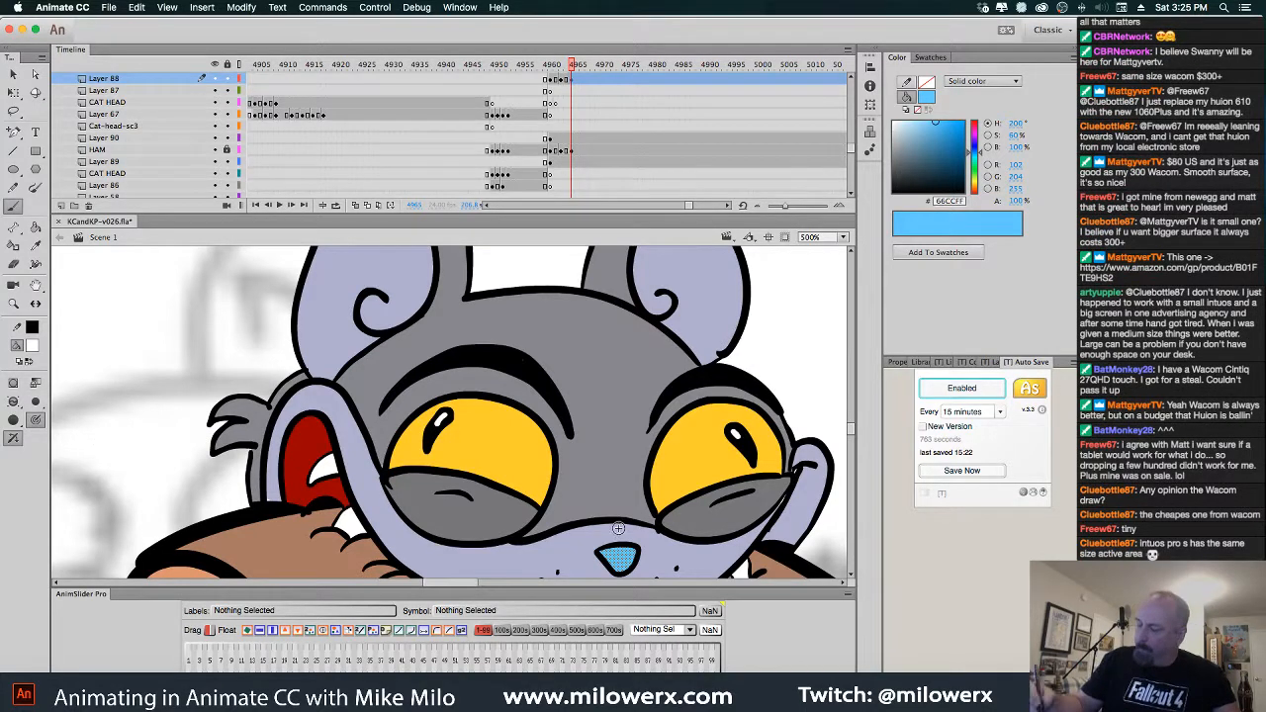
left_click_drag(624, 551, 605, 554)
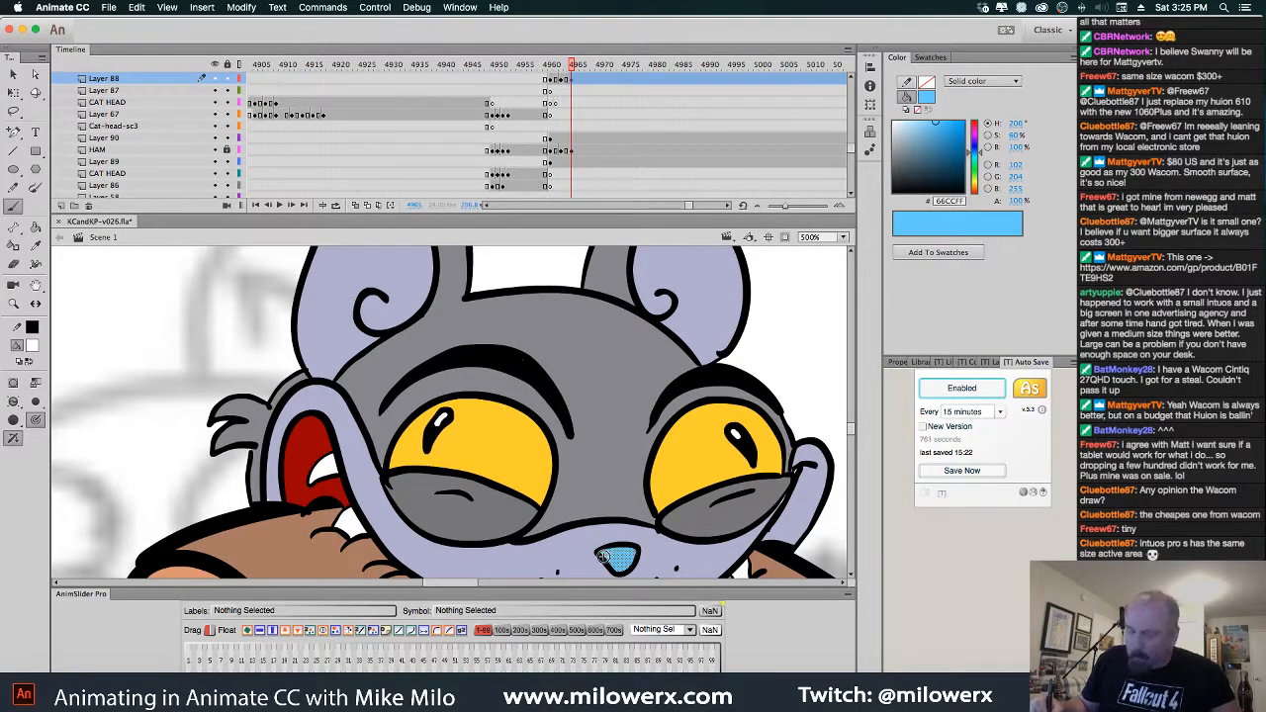
key("Escape")
Add the same white nose highlight on the two previous frames
key("comma")
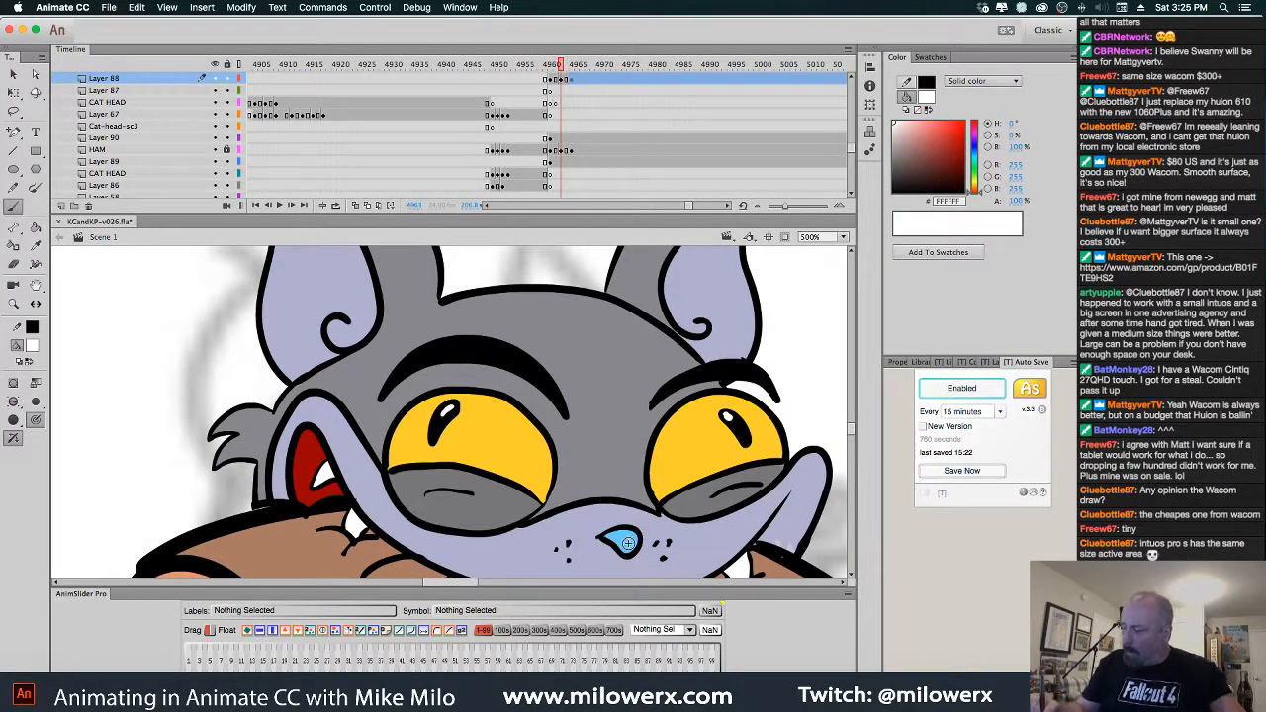
left_click(630, 545, "super")
left_click_drag(607, 539, 639, 535)
key("Escape")
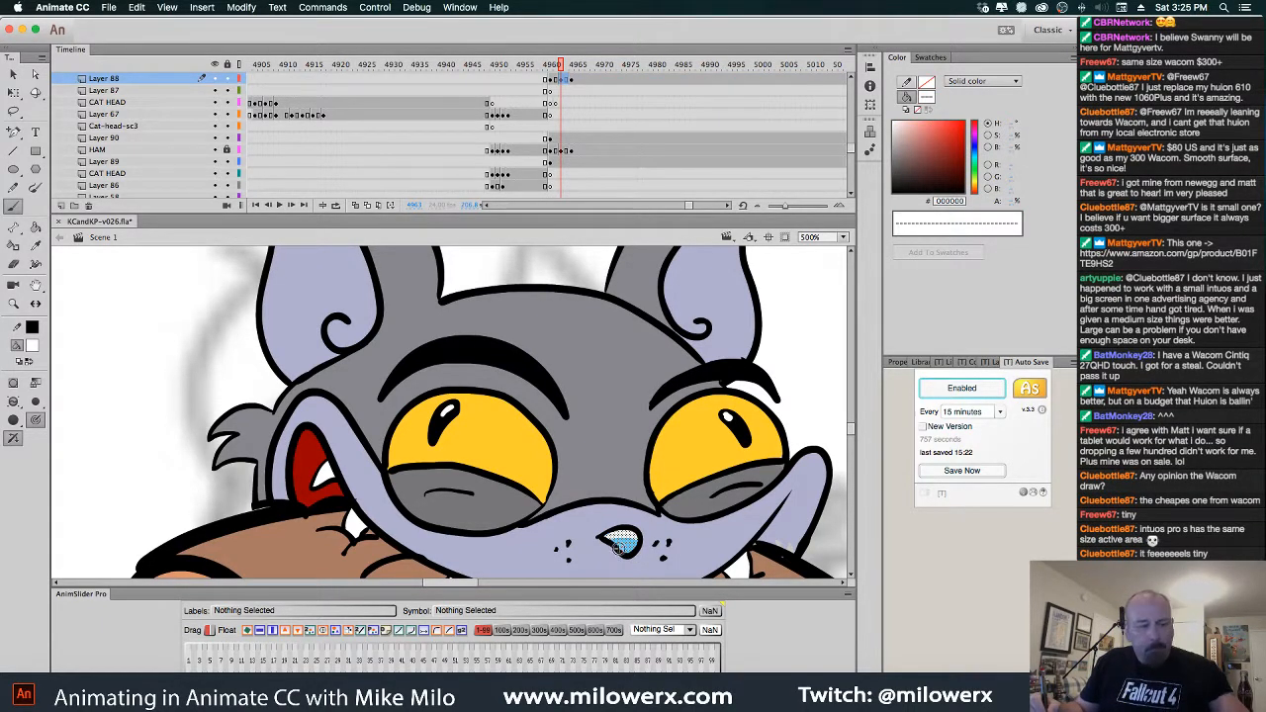
key("comma")
key("comma")
left_click(620, 532, "super")
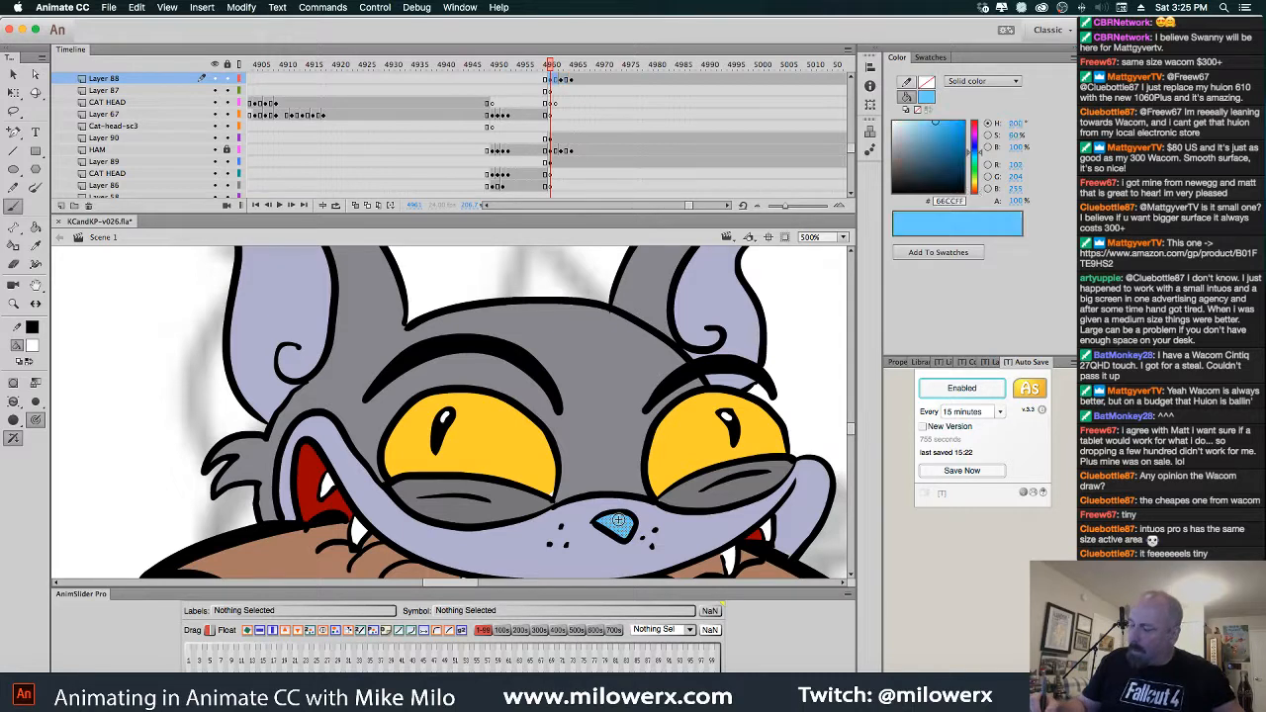
left_click_drag(598, 524, 638, 520)
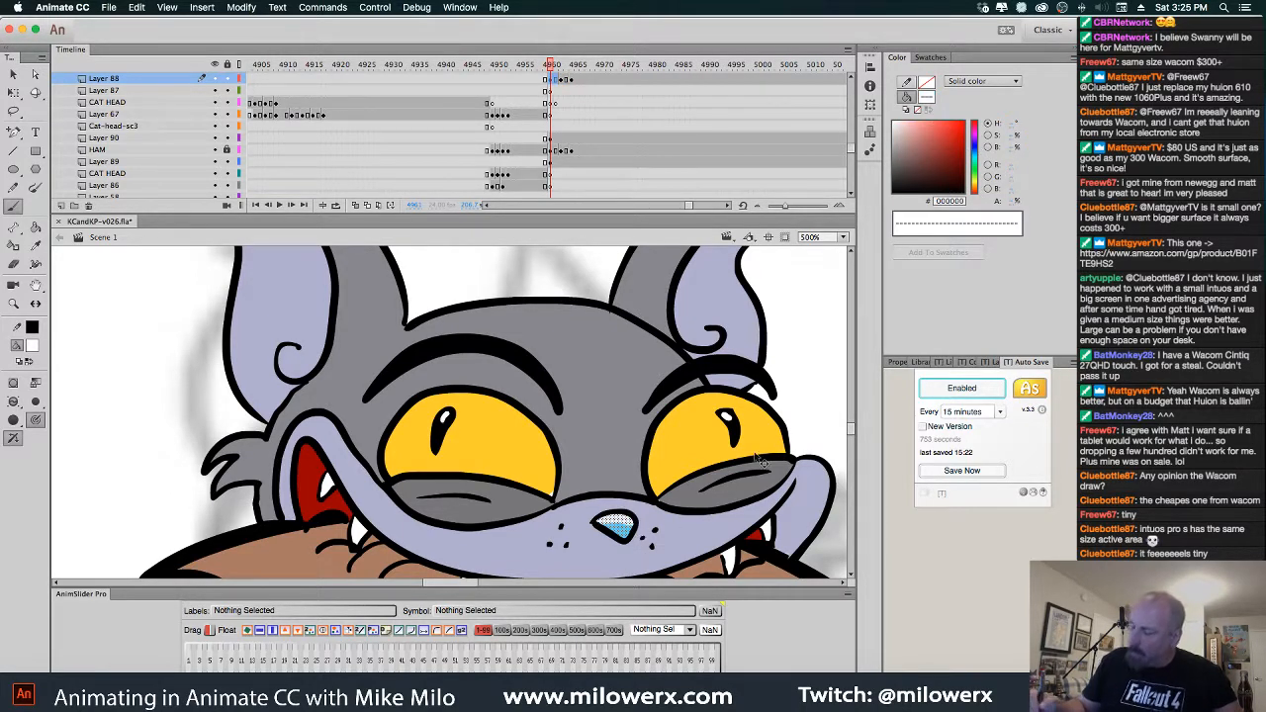
key("Escape")
Set the fill colour back to yellow #FFCC00 with the Paint Bucket and zoom out
left_click(31, 346)
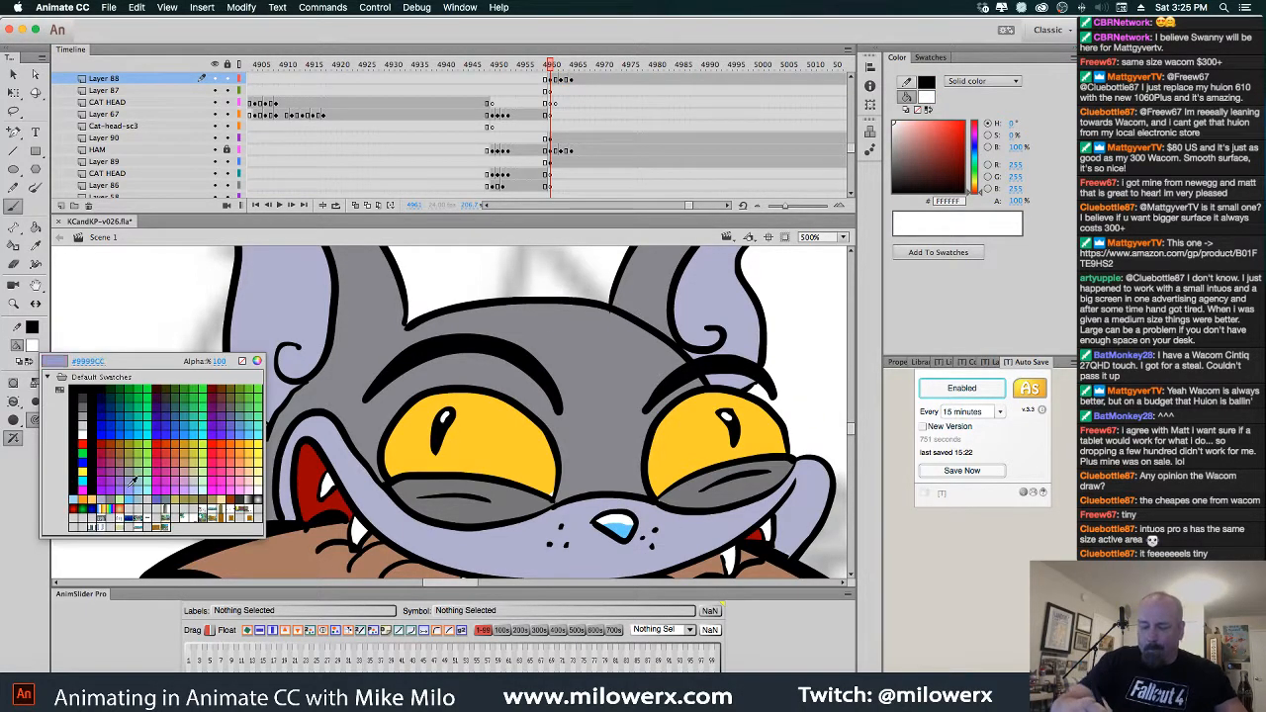
left_click(257, 442)
left_click(36, 227)
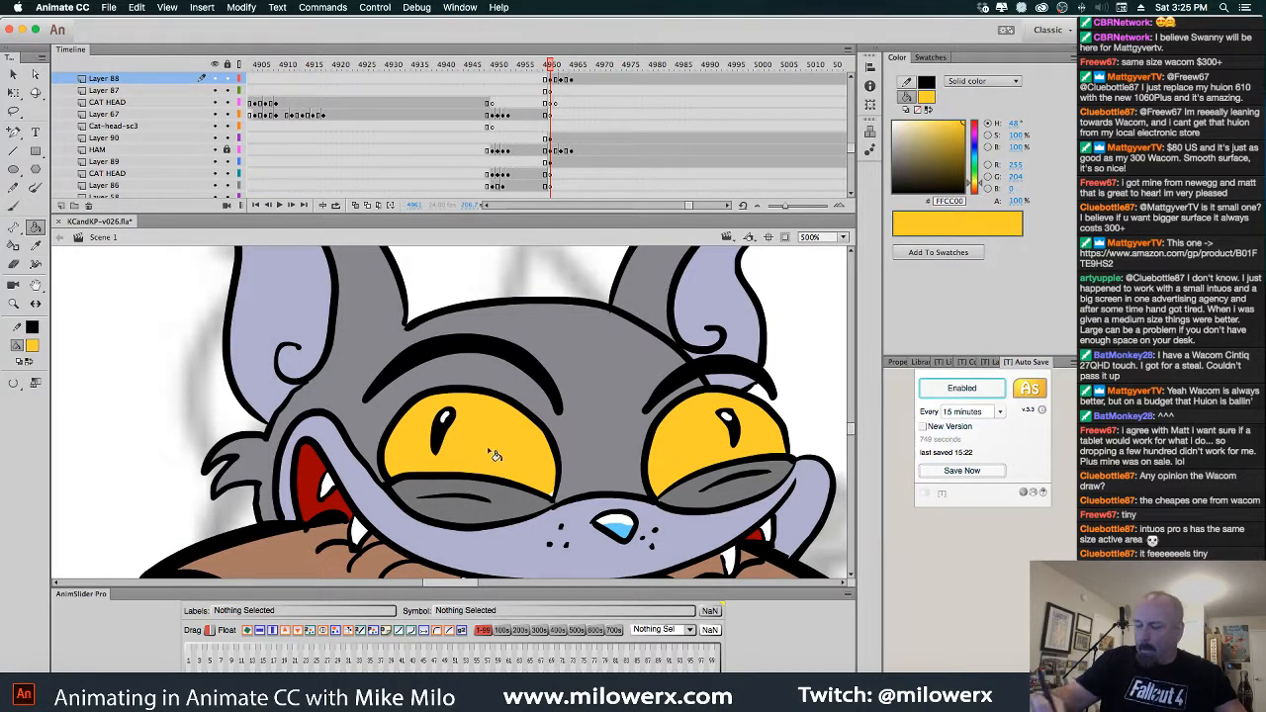
key("period")
key("period")
key("period")
key("period")
key("period")
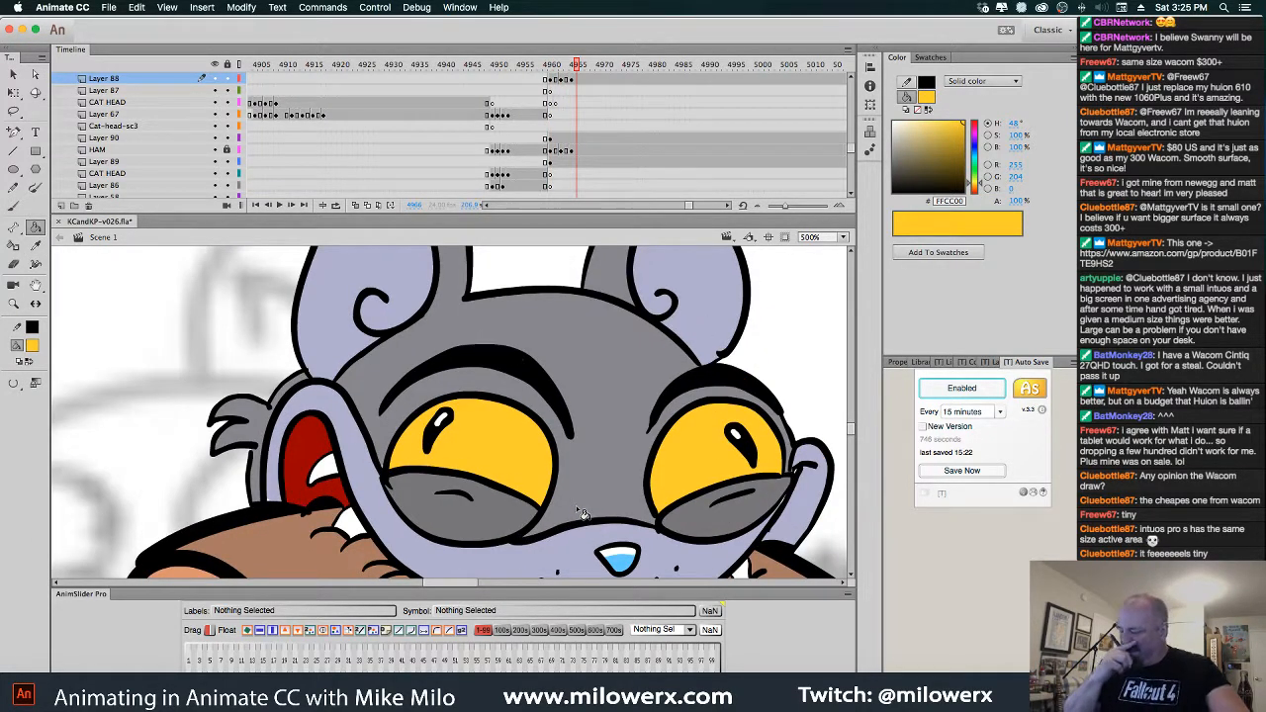
key("super+minus")
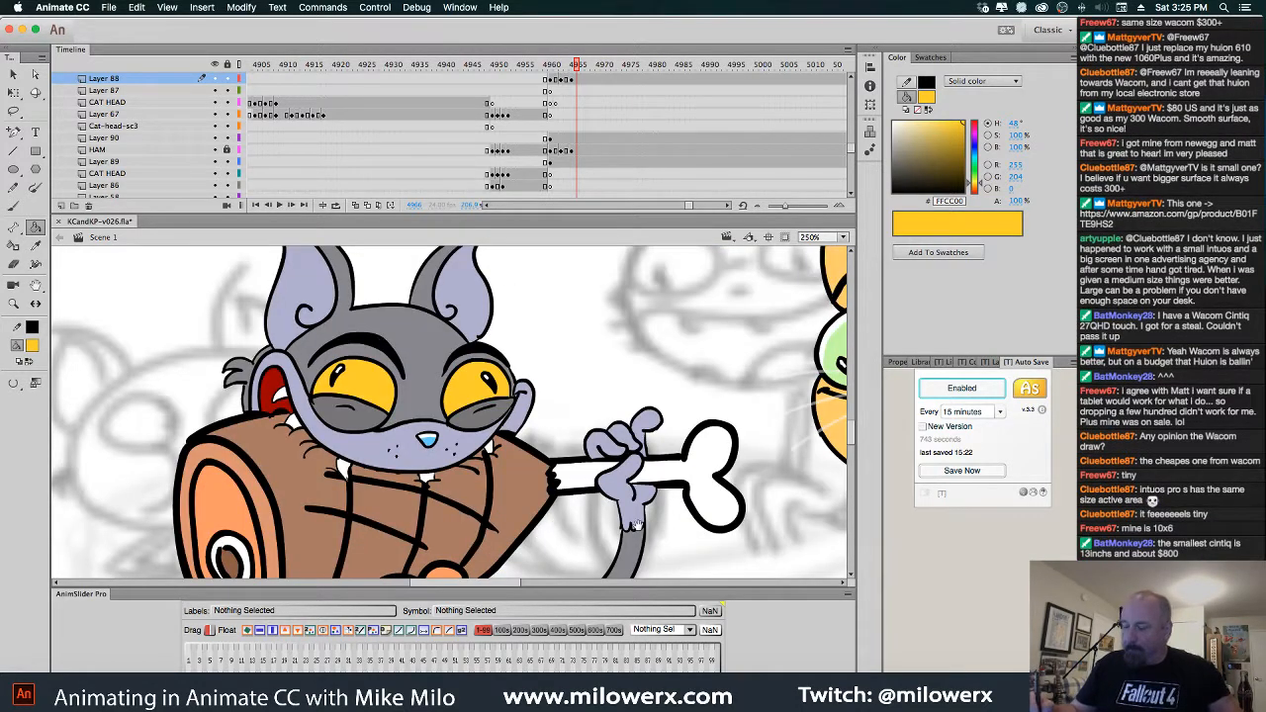
Zoom out and scrub the timeline to preview frames 4935–4972
key("super+minus")
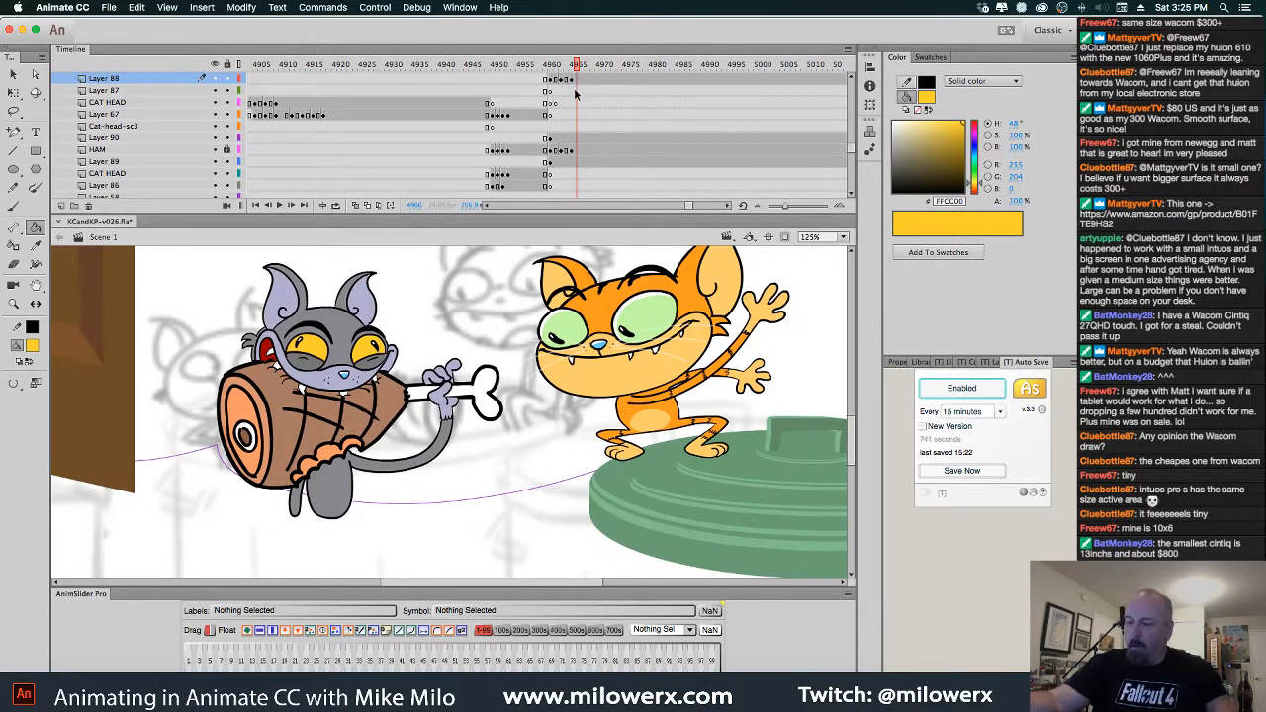
mouse_move(575, 68)
left_mouse_down()
mouse_move(416, 70)
mouse_move(586, 67)
left_mouse_up()
left_click_drag(592, 117, 594, 176)
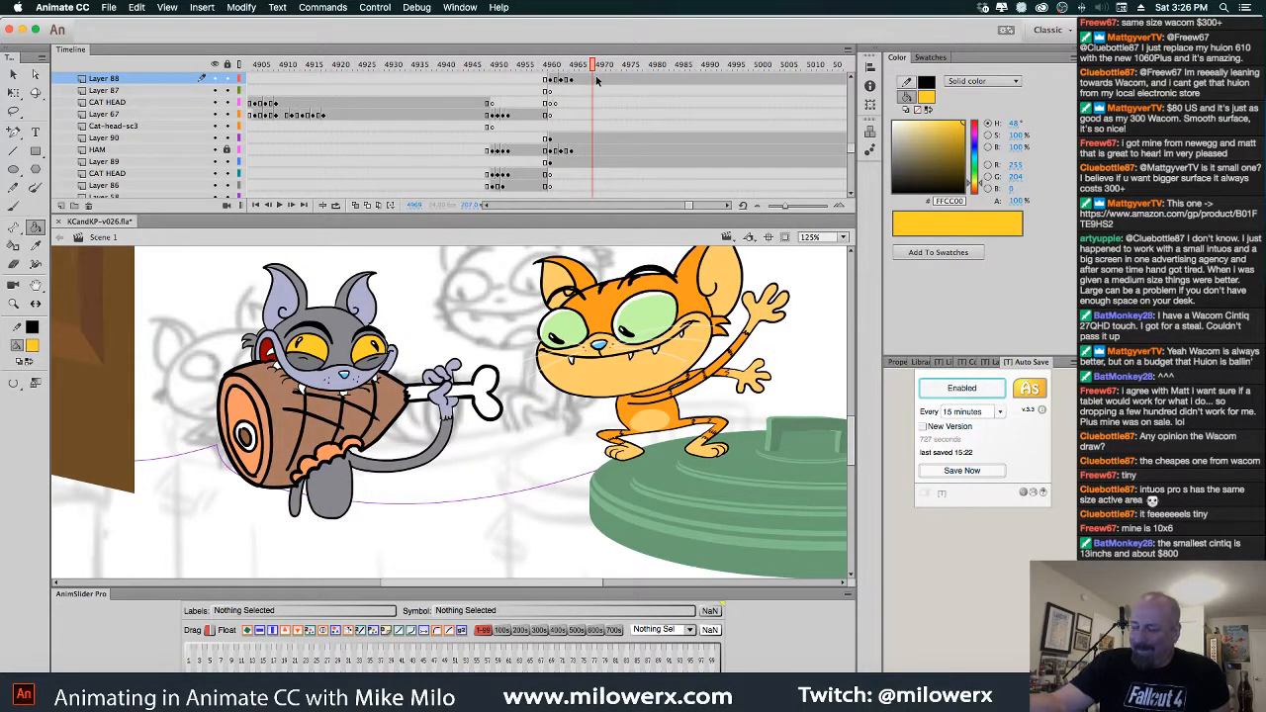
left_click_drag(596, 71, 589, 112)
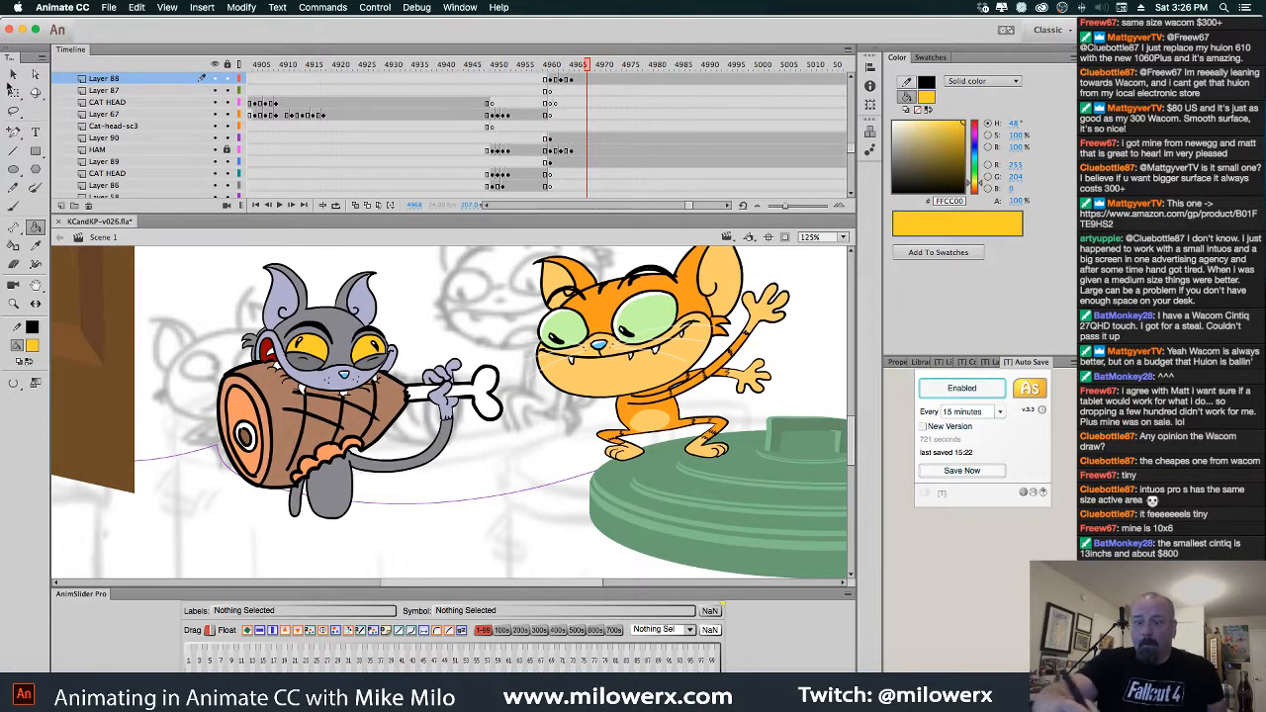
Select the ham the grey cat holds on the HAM layer at frame 4968
left_click(13, 75)
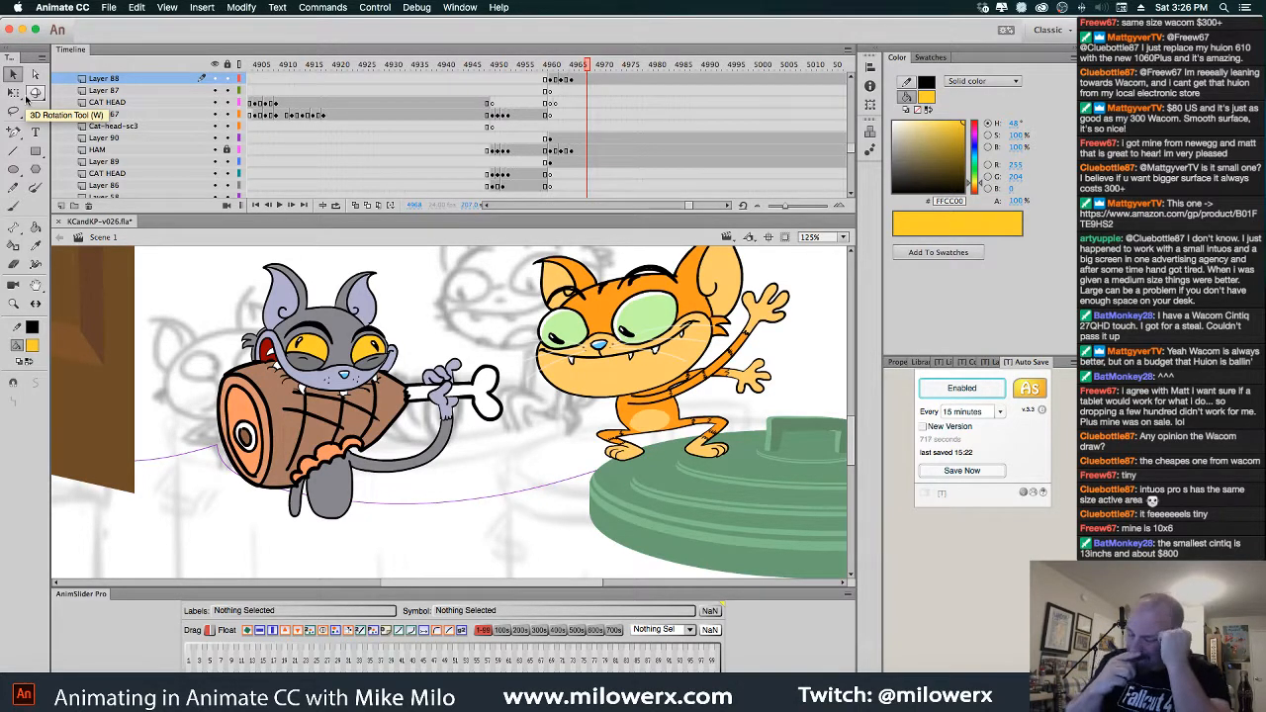
left_click(458, 444)
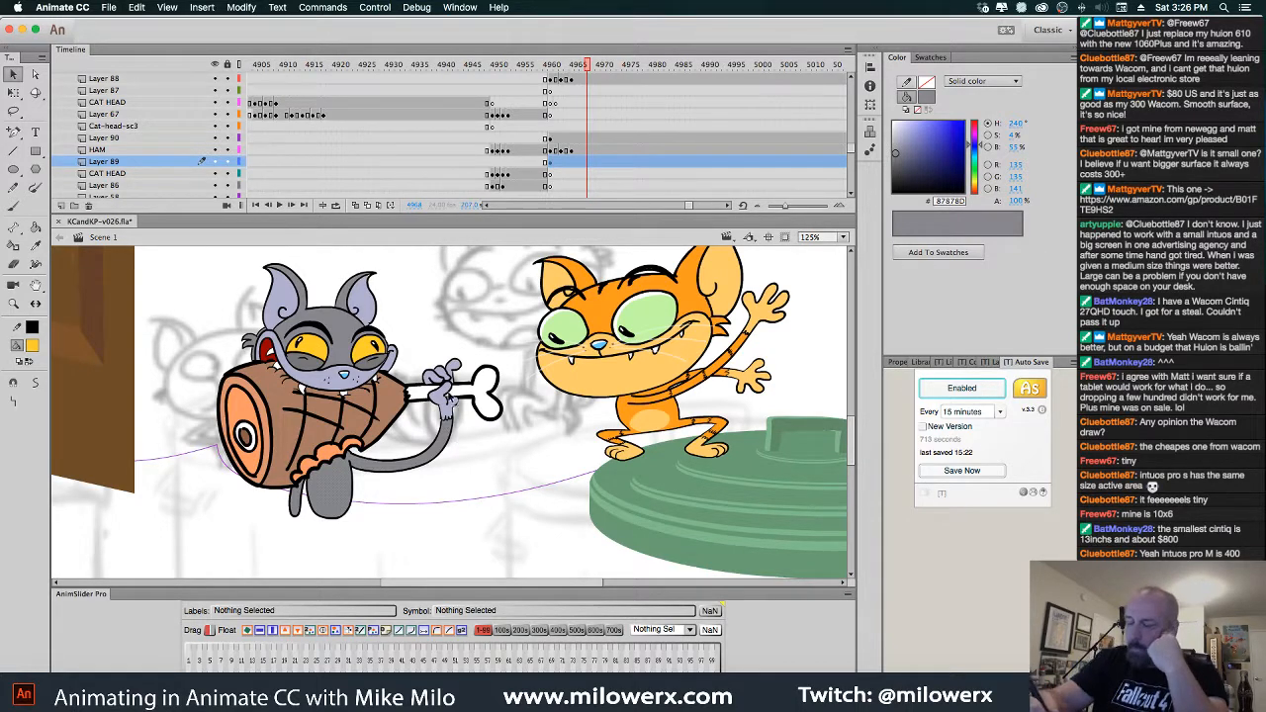
double_click(455, 437)
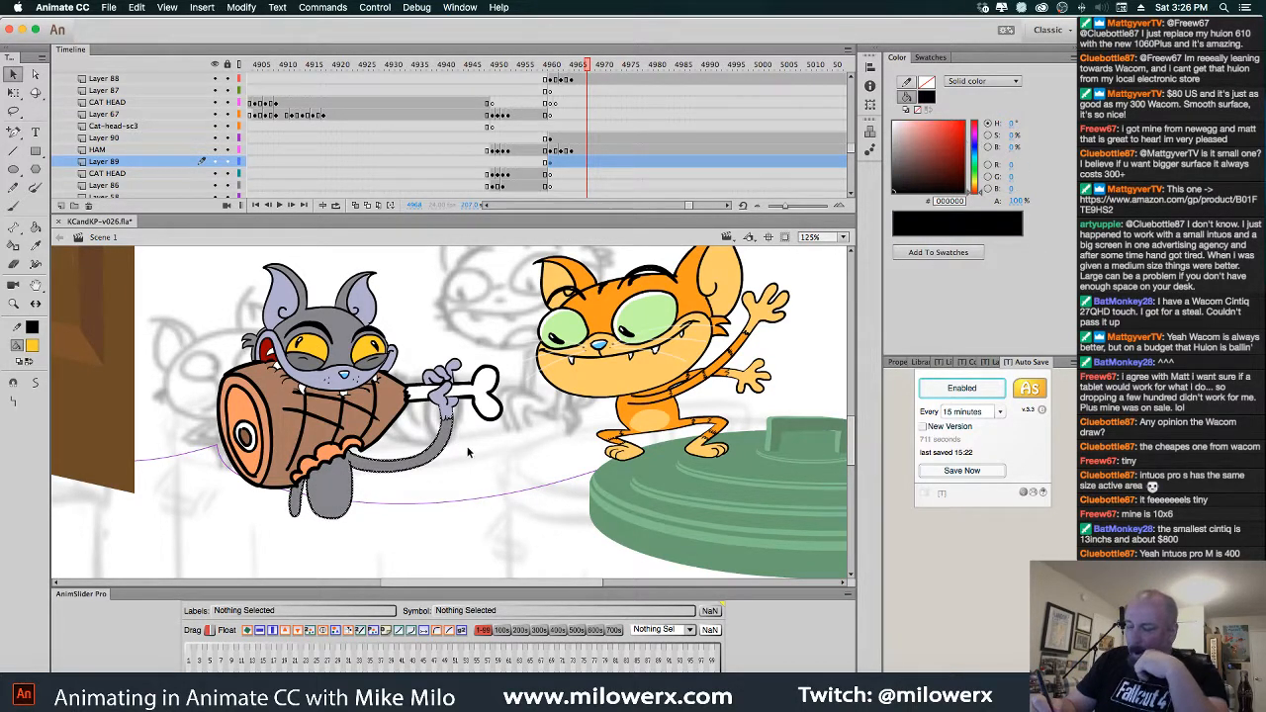
left_click(489, 407)
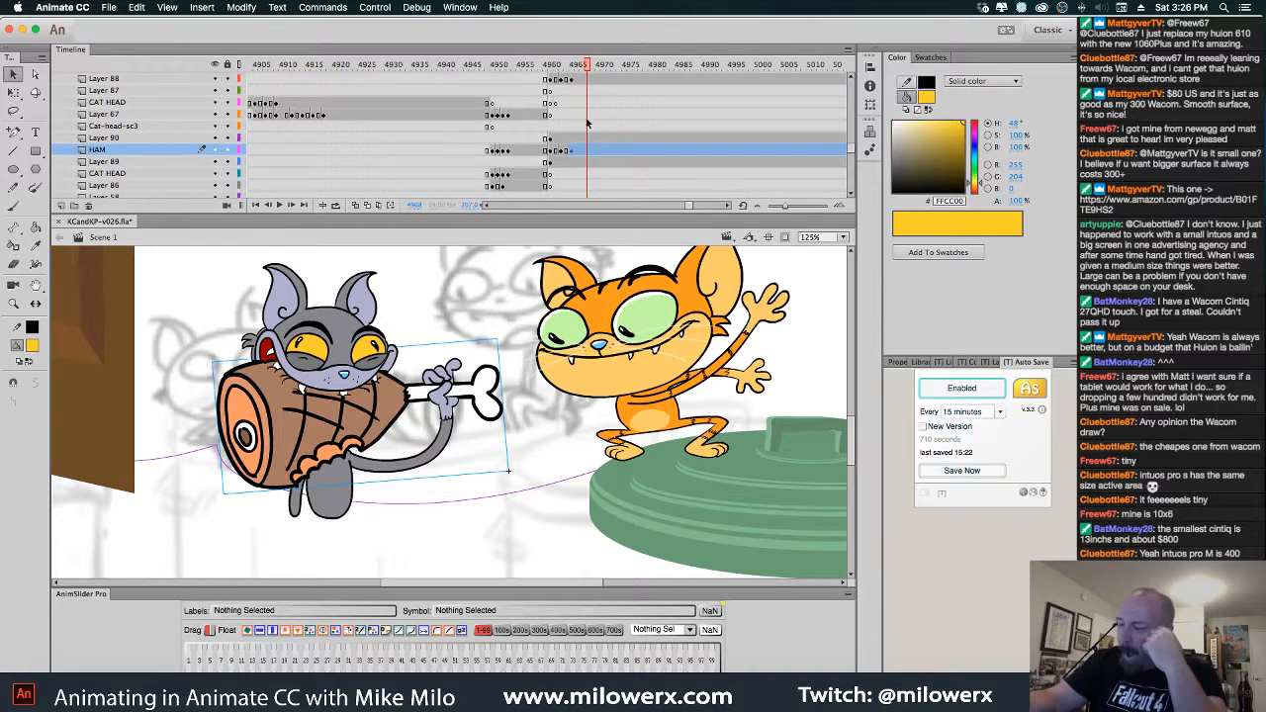
left_click(592, 152)
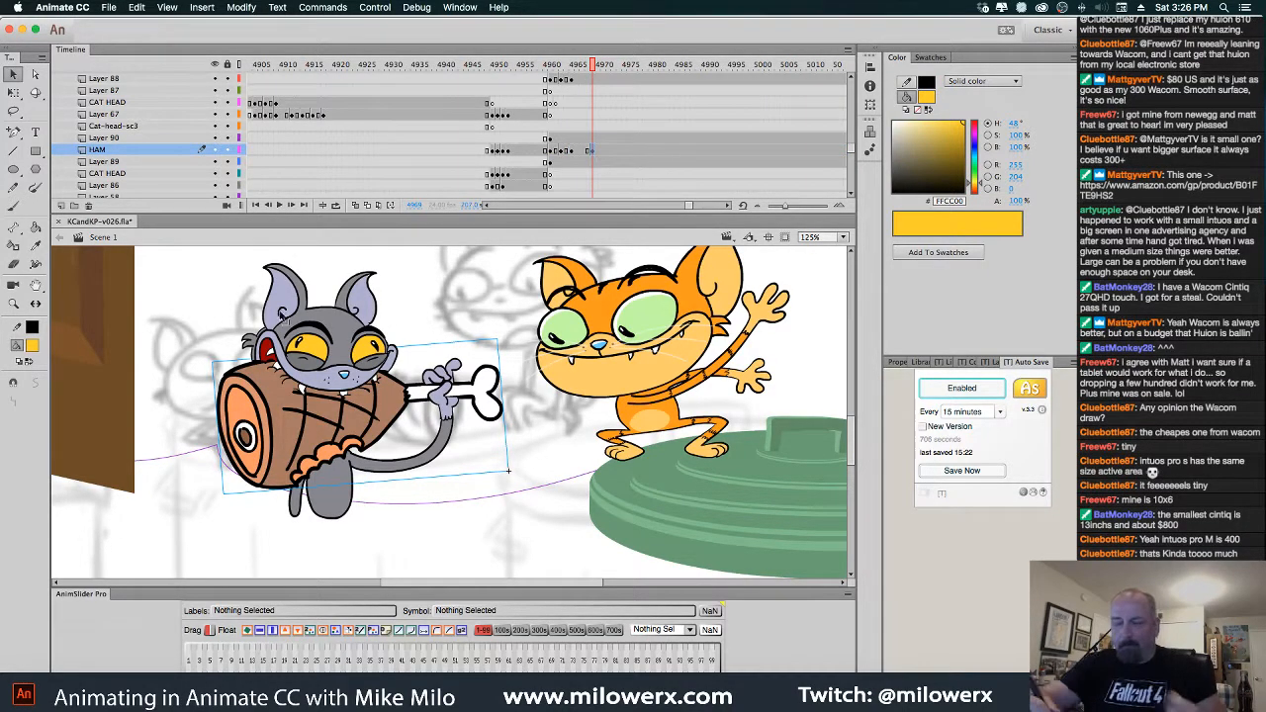
Try rotating the ham with Free Transform, undo it, and show its properties
key("q")
mouse_move(506, 347)
left_mouse_down()
mouse_move(475, 317)
mouse_move(488, 361)
left_mouse_up()
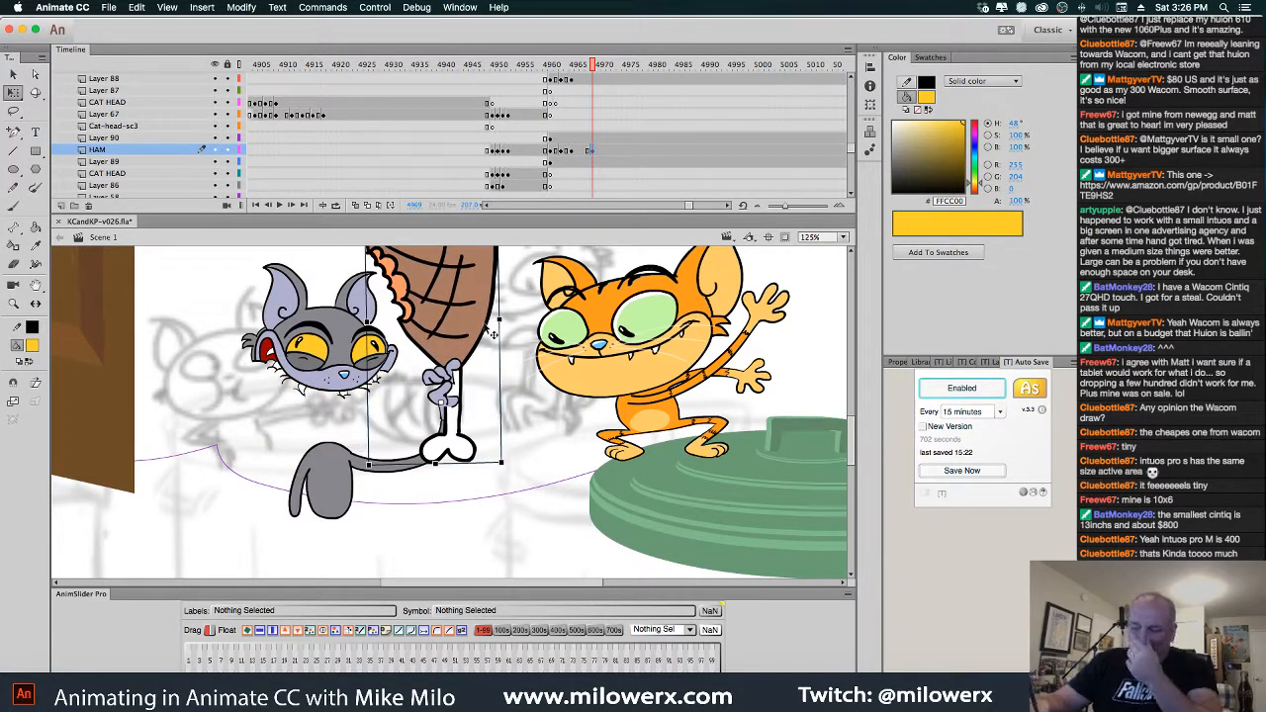
key("super+z")
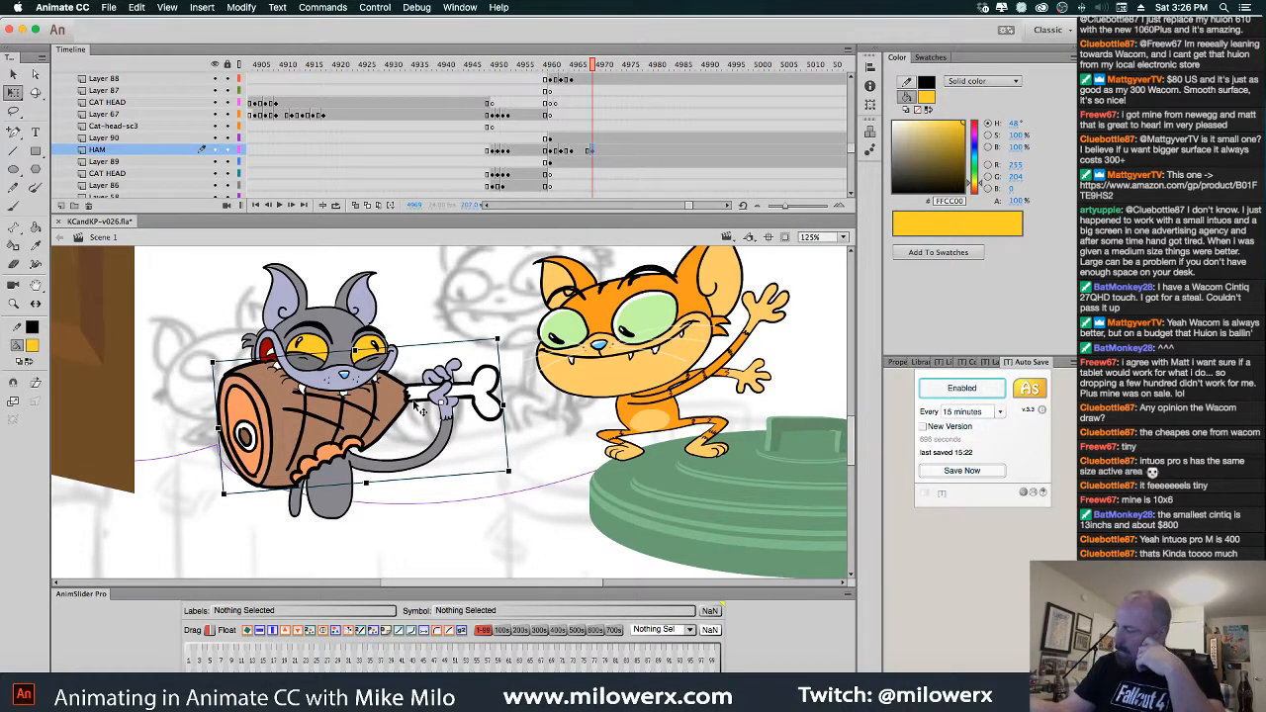
left_click(902, 363)
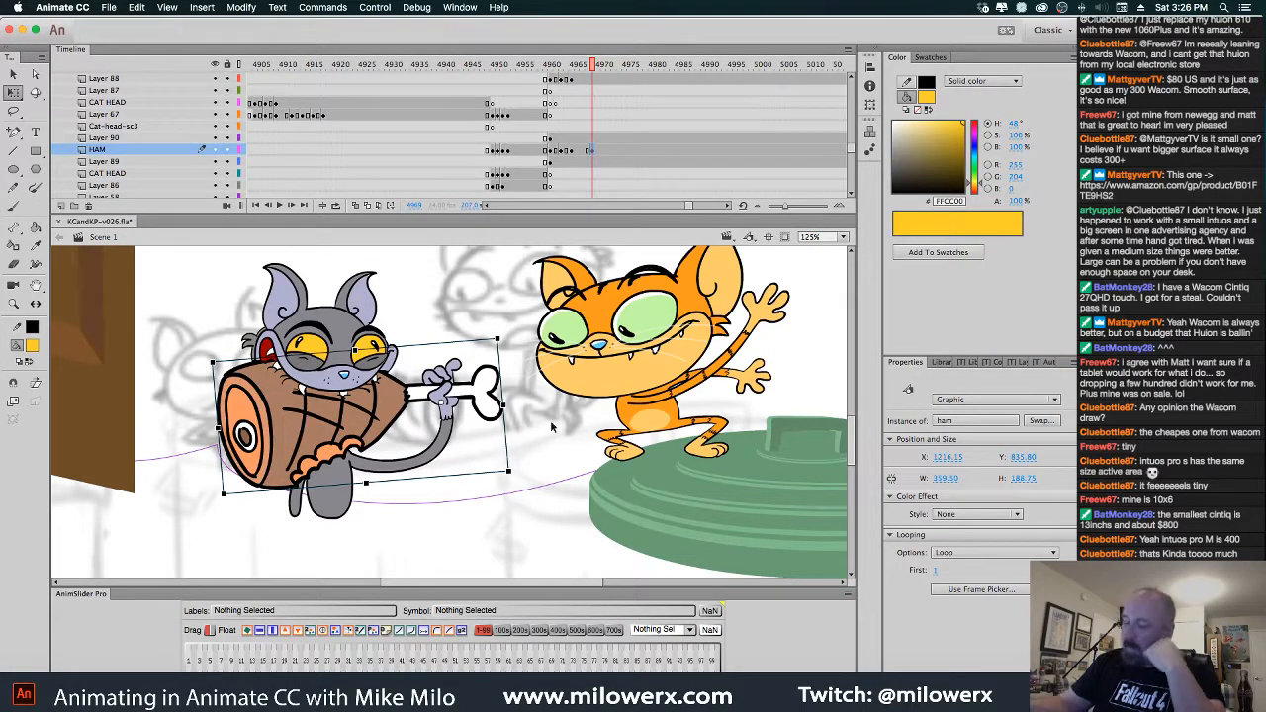
Duplicate the ham symbol as 'ham copy', set Looping to Single Frame, and edit it
right_click(398, 391)
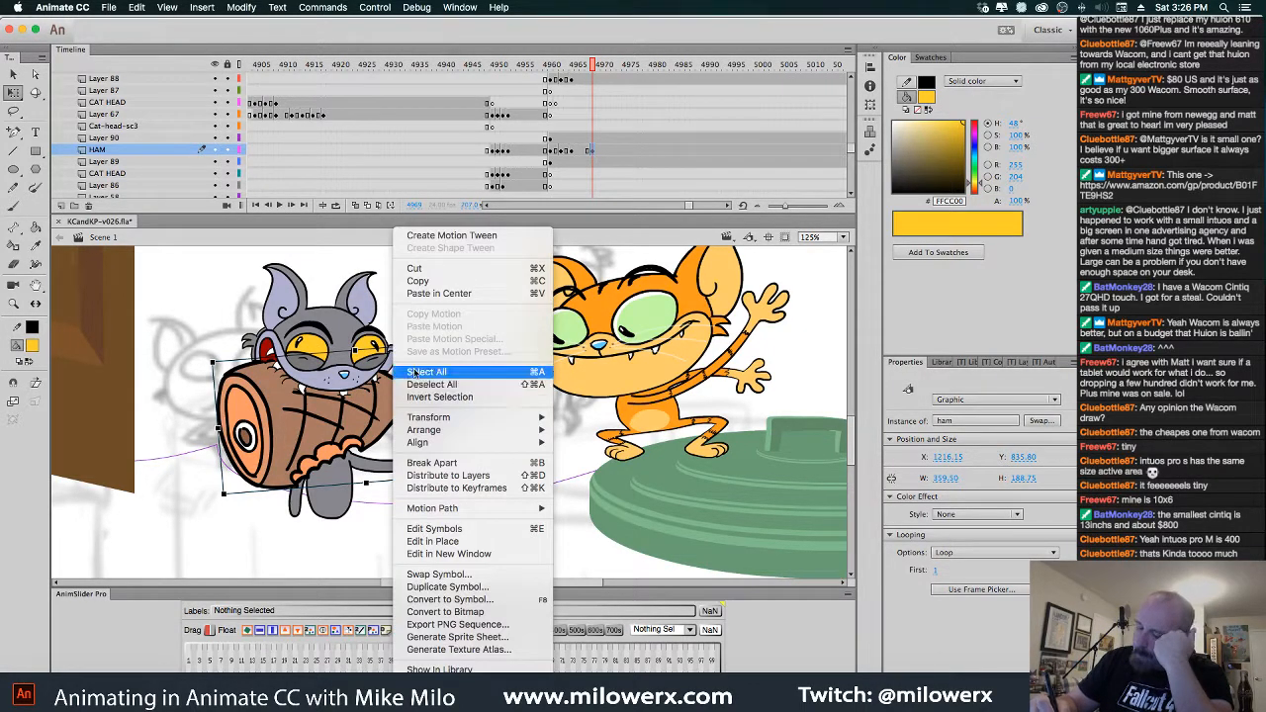
left_click(480, 587)
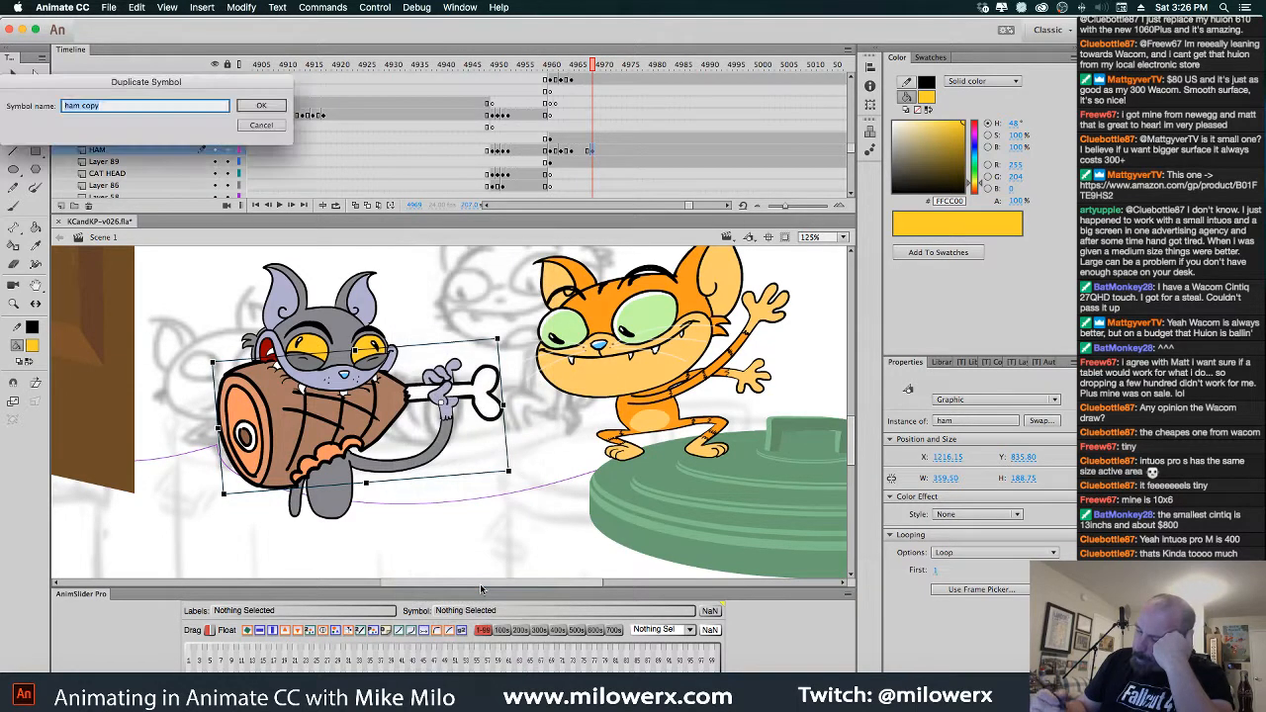
left_click(257, 113)
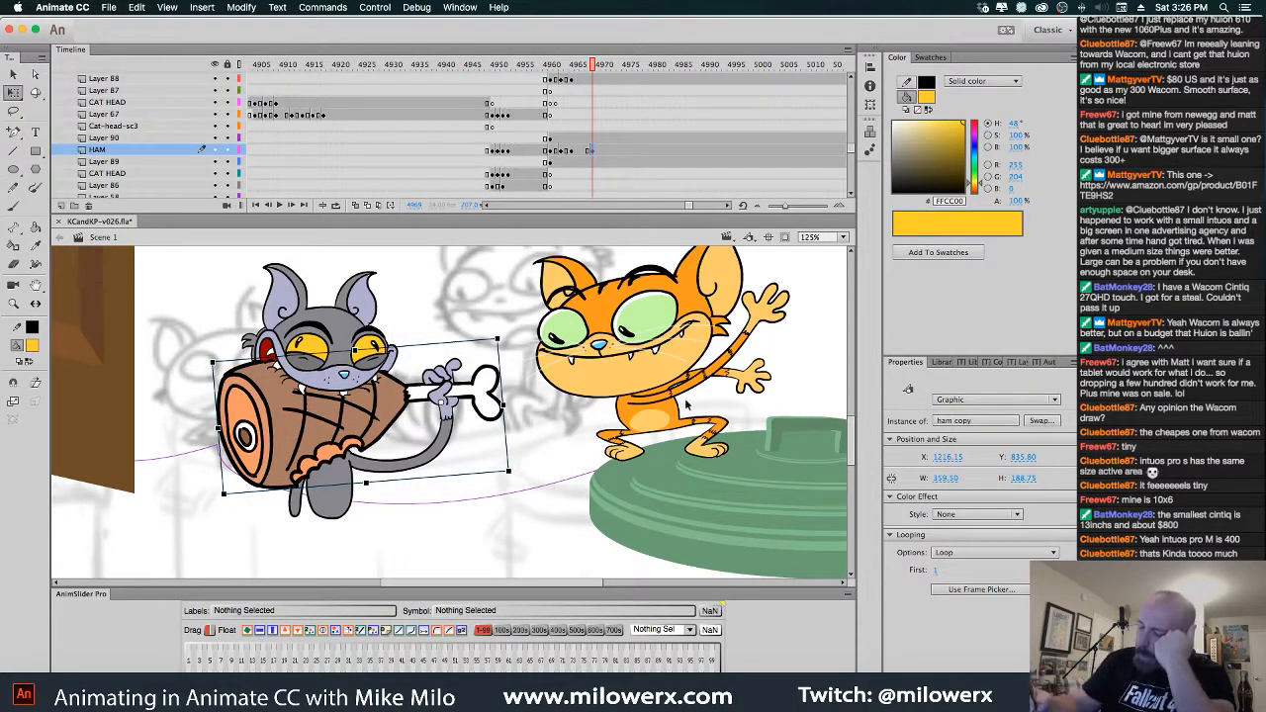
left_click(994, 553)
left_click(985, 579)
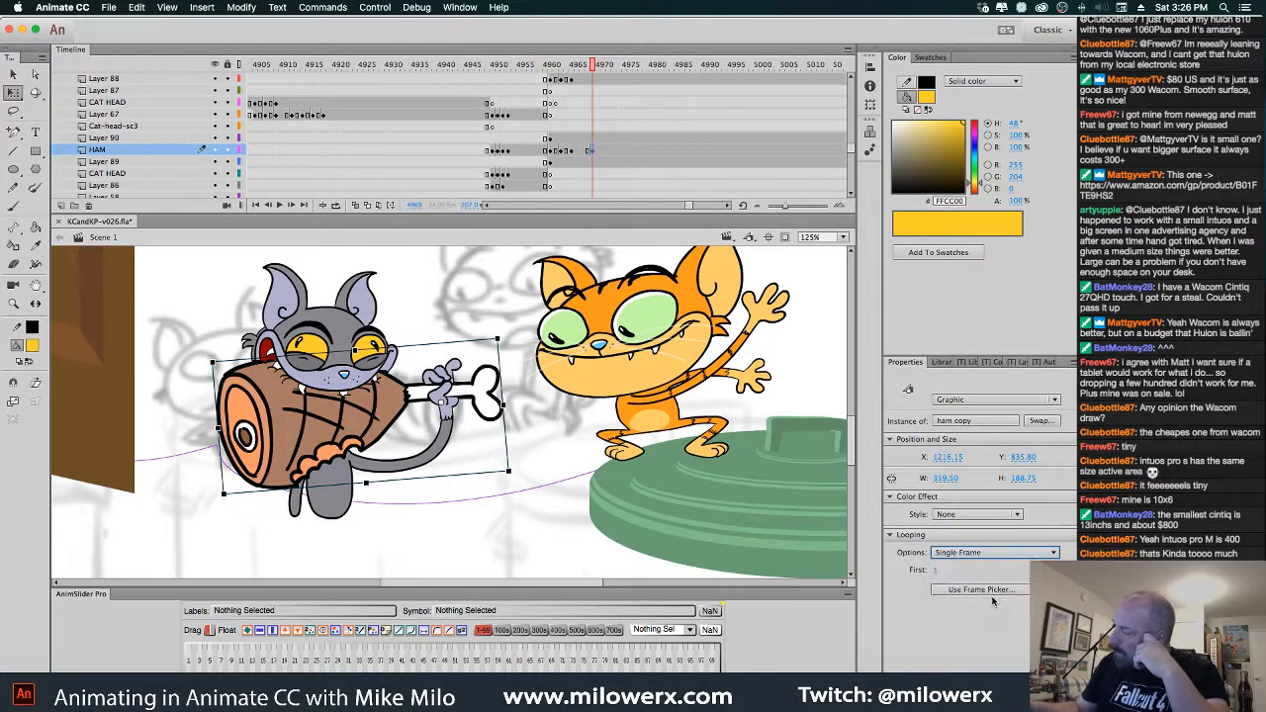
double_click(405, 391)
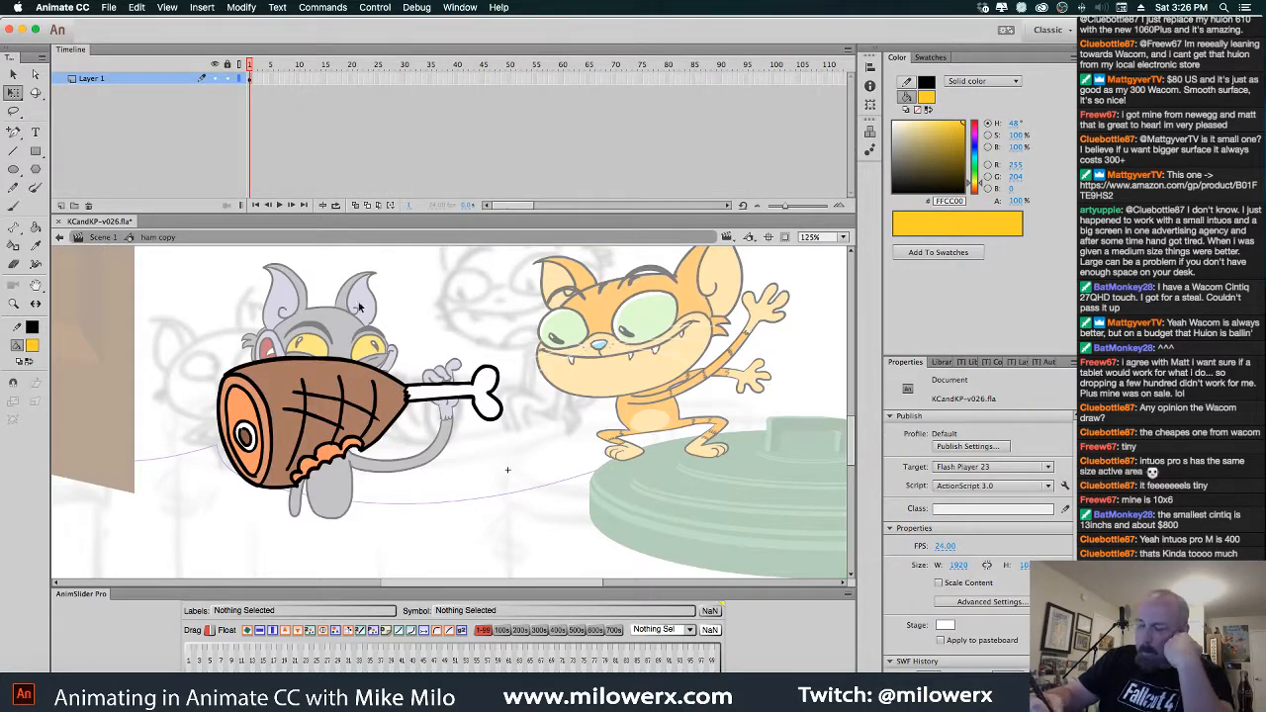
Select the ham artwork, zoom in on it, and set a black Brush fill
left_click(258, 99)
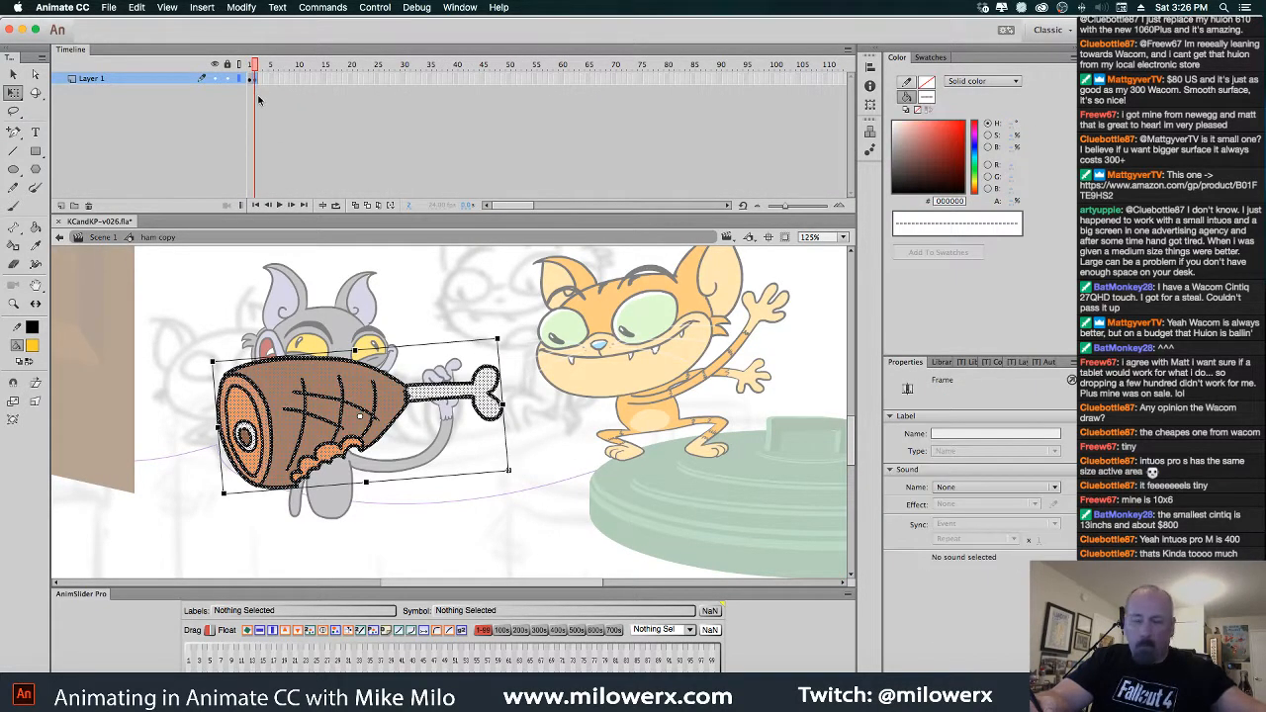
left_click(14, 205)
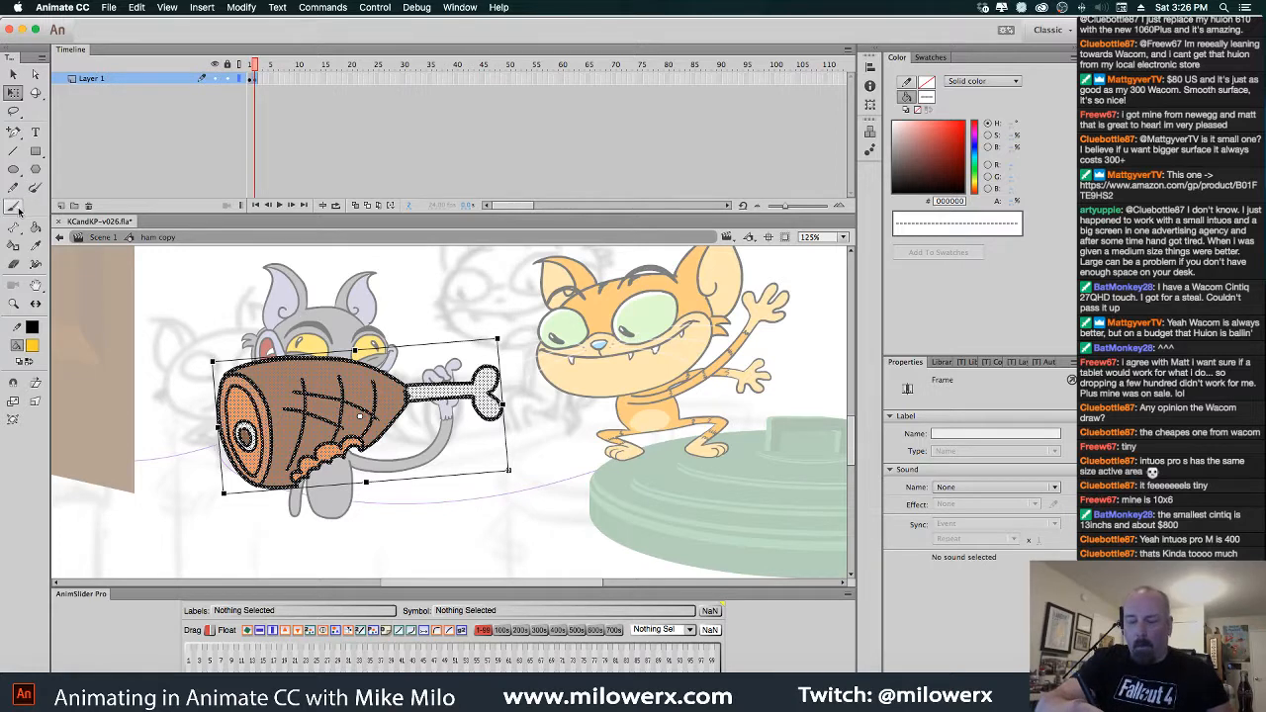
key("super+equal")
left_click_drag(451, 382, 424, 313)
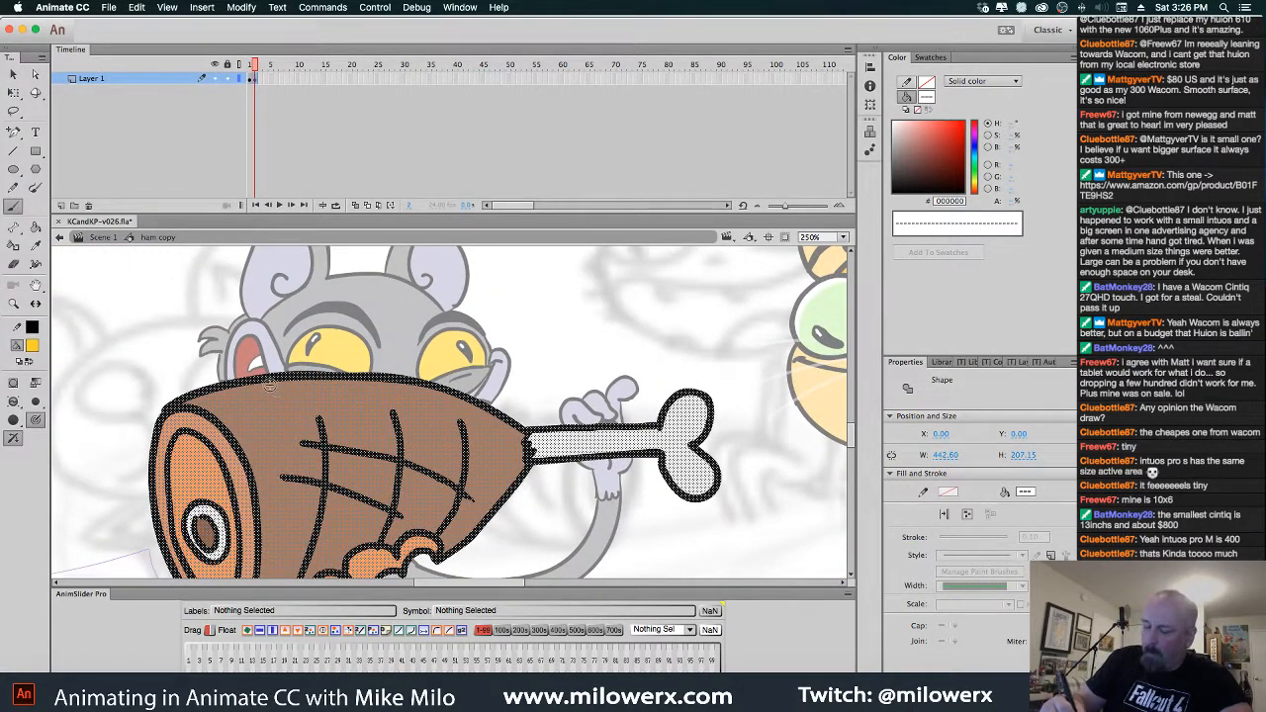
left_click(32, 345)
left_click(85, 387)
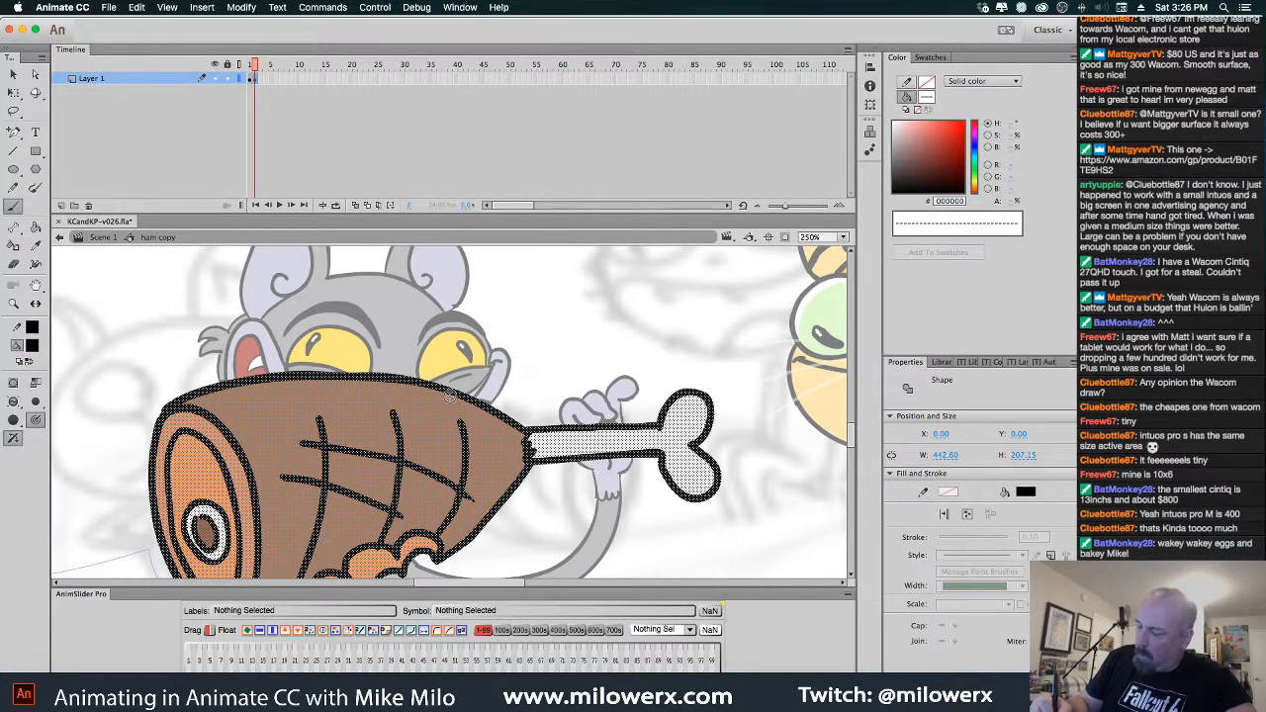
Draw the wavy black bite outline along the ham's top, redoing it in another brush mode
mouse_move(465, 396)
left_mouse_down()
mouse_move(426, 407)
mouse_move(273, 401)
mouse_move(241, 388)
left_mouse_up()
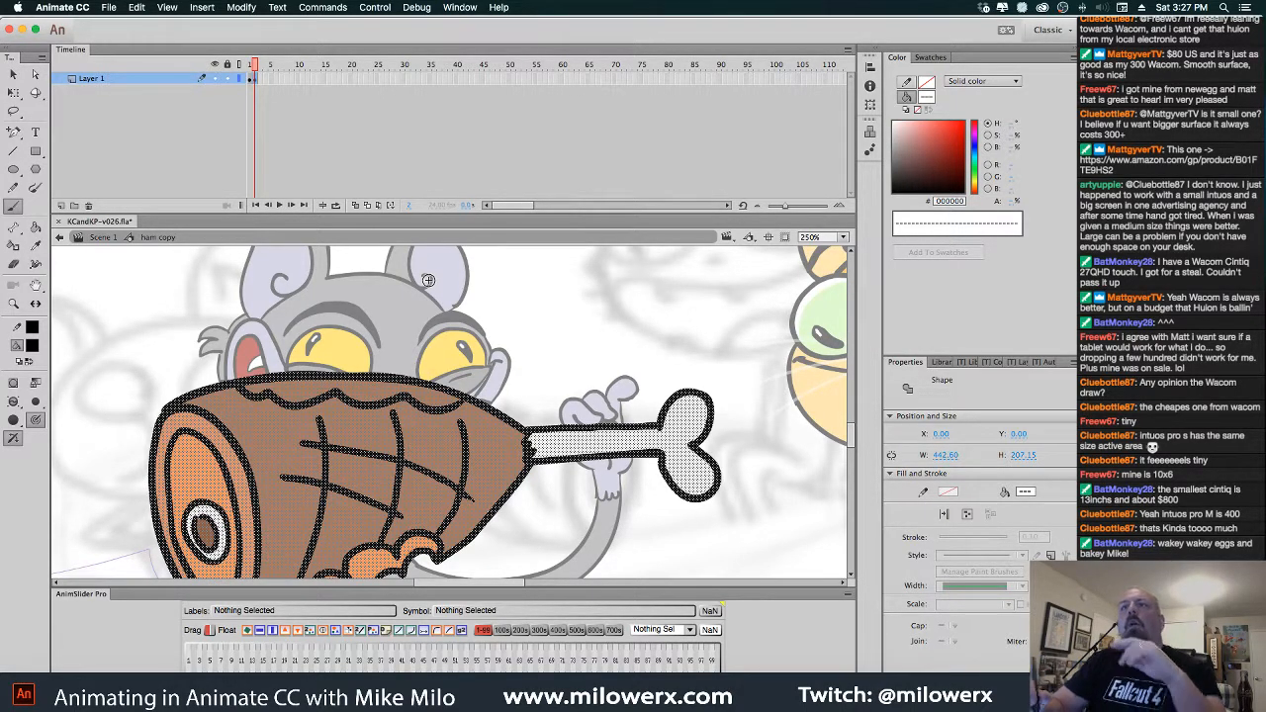
key("Escape")
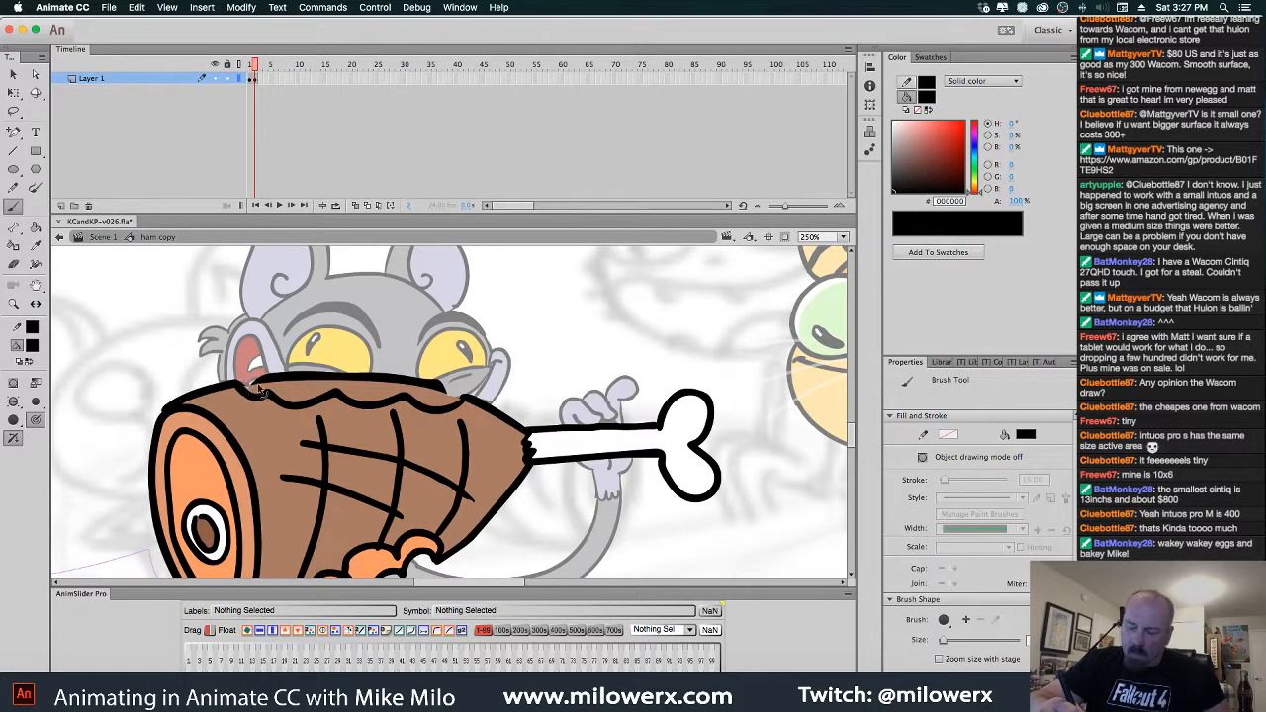
key("ctrl+z")
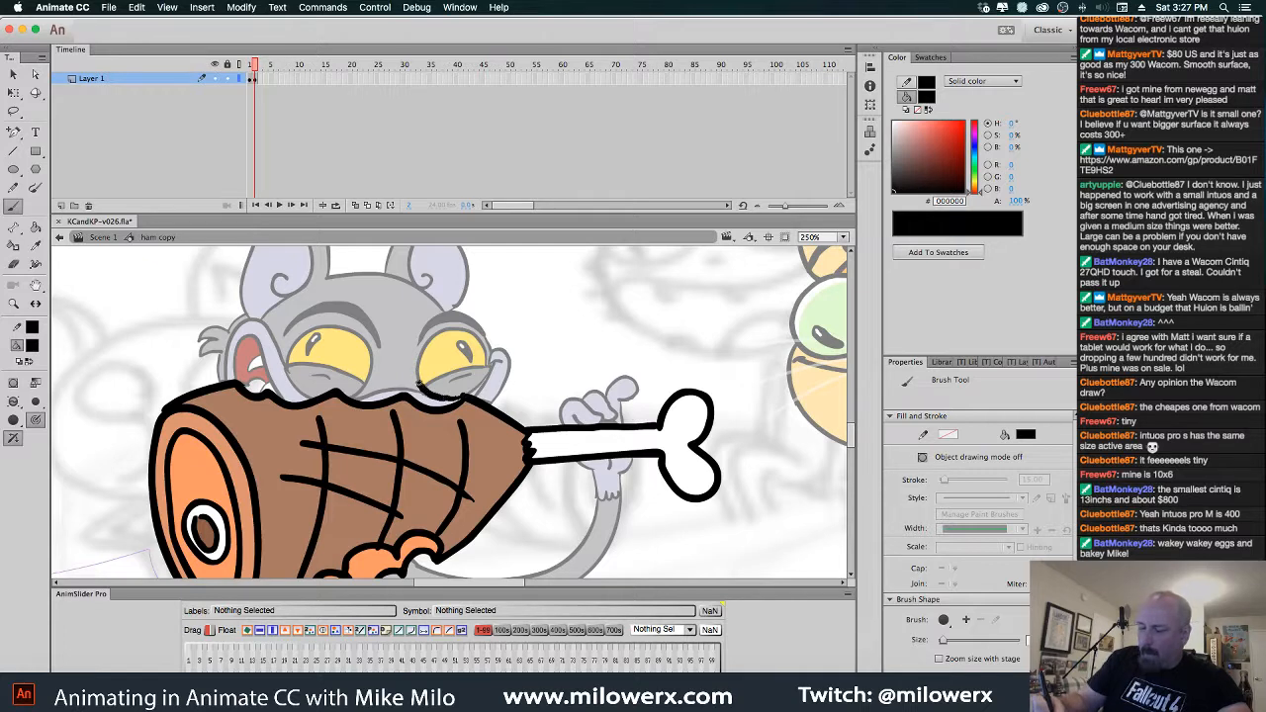
mouse_move(408, 383)
left_mouse_down()
mouse_move(352, 389)
mouse_move(330, 374)
mouse_move(289, 390)
left_mouse_up()
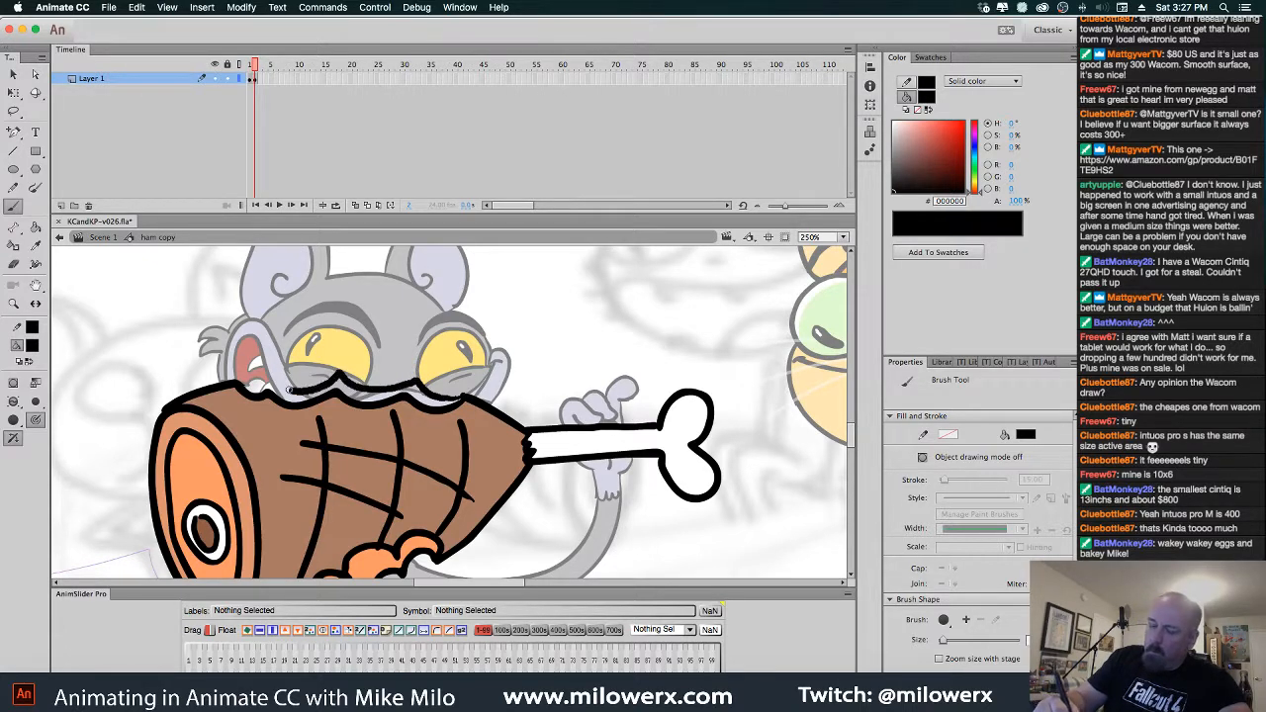
key("super+z")
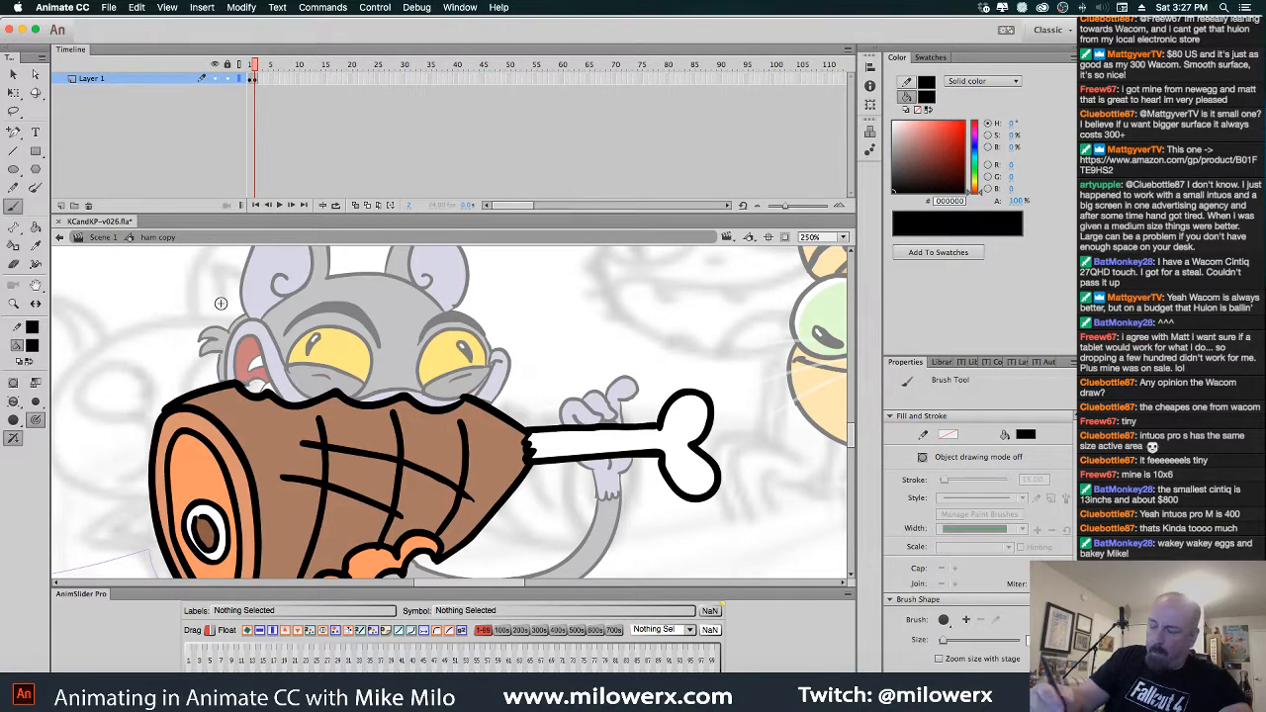
left_click(36, 400)
left_click(89, 404)
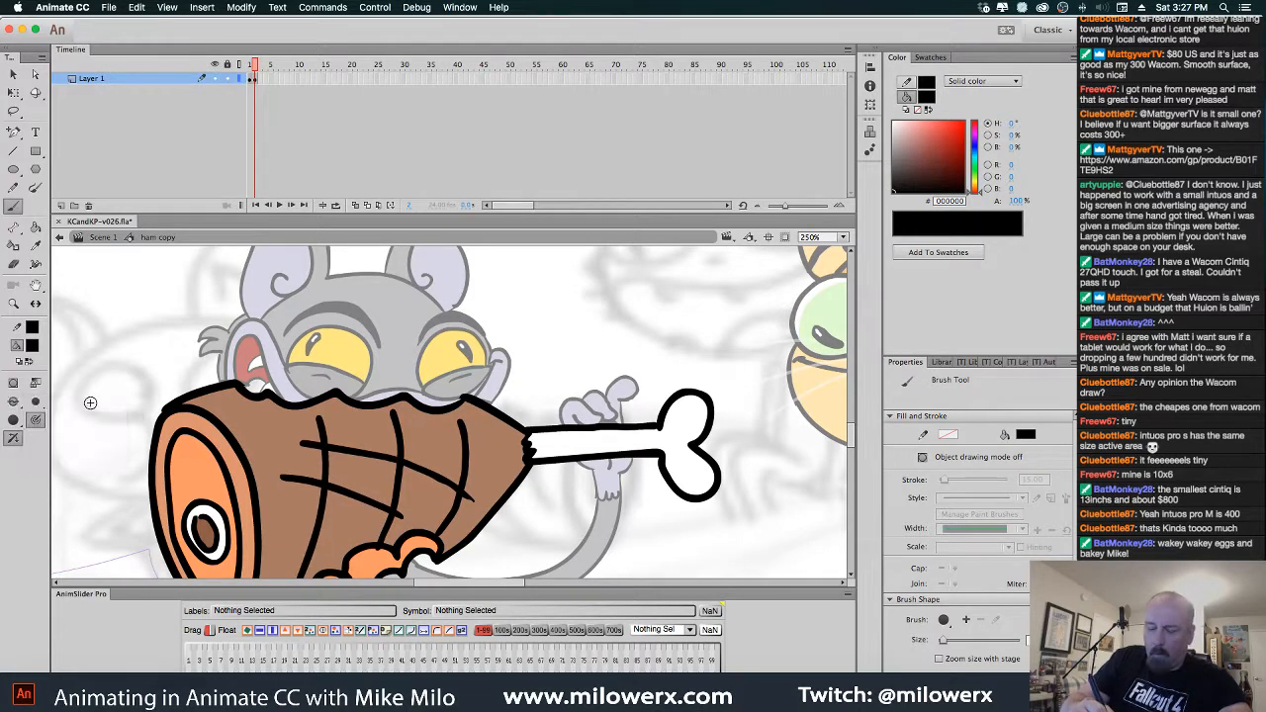
mouse_move(447, 400)
left_mouse_down()
mouse_move(406, 379)
mouse_move(235, 384)
left_mouse_up()
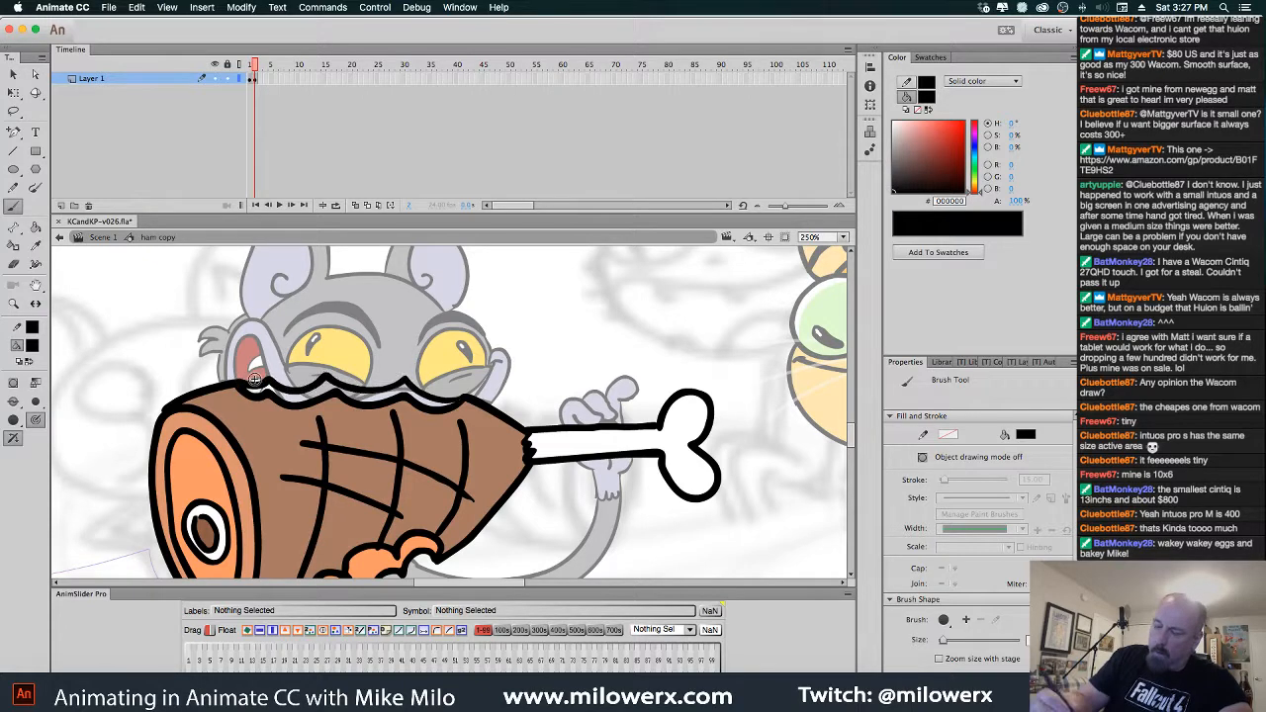
Fill the white band on the ham's top with orange #FF9966, then return to Scene 1
left_click(32, 347)
left_click(370, 560)
left_click(34, 227)
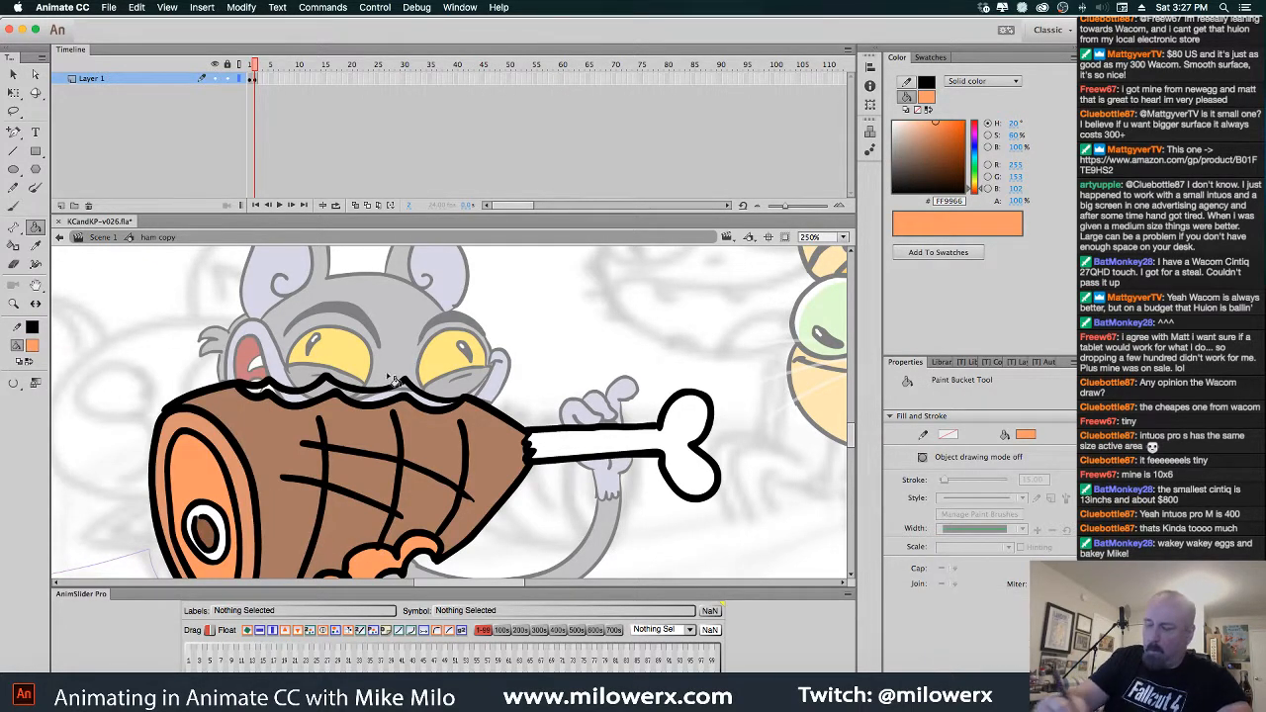
left_click(395, 401)
left_click(446, 412)
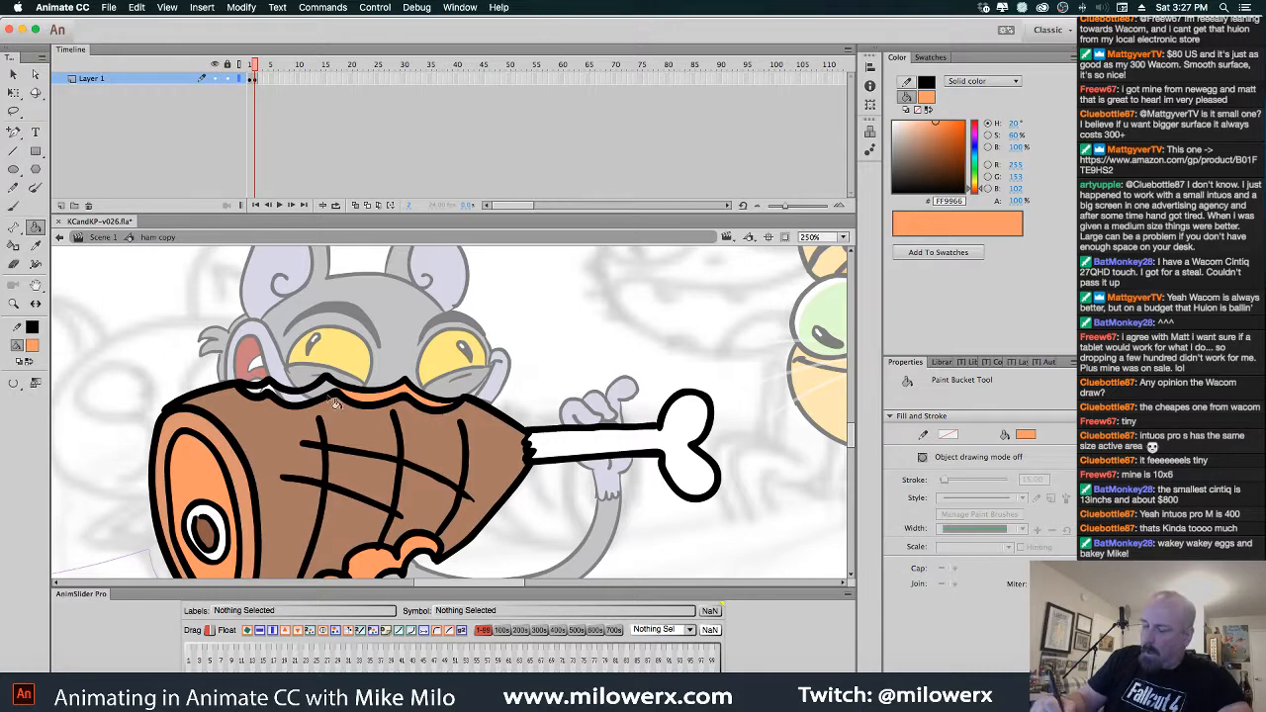
left_click(278, 394)
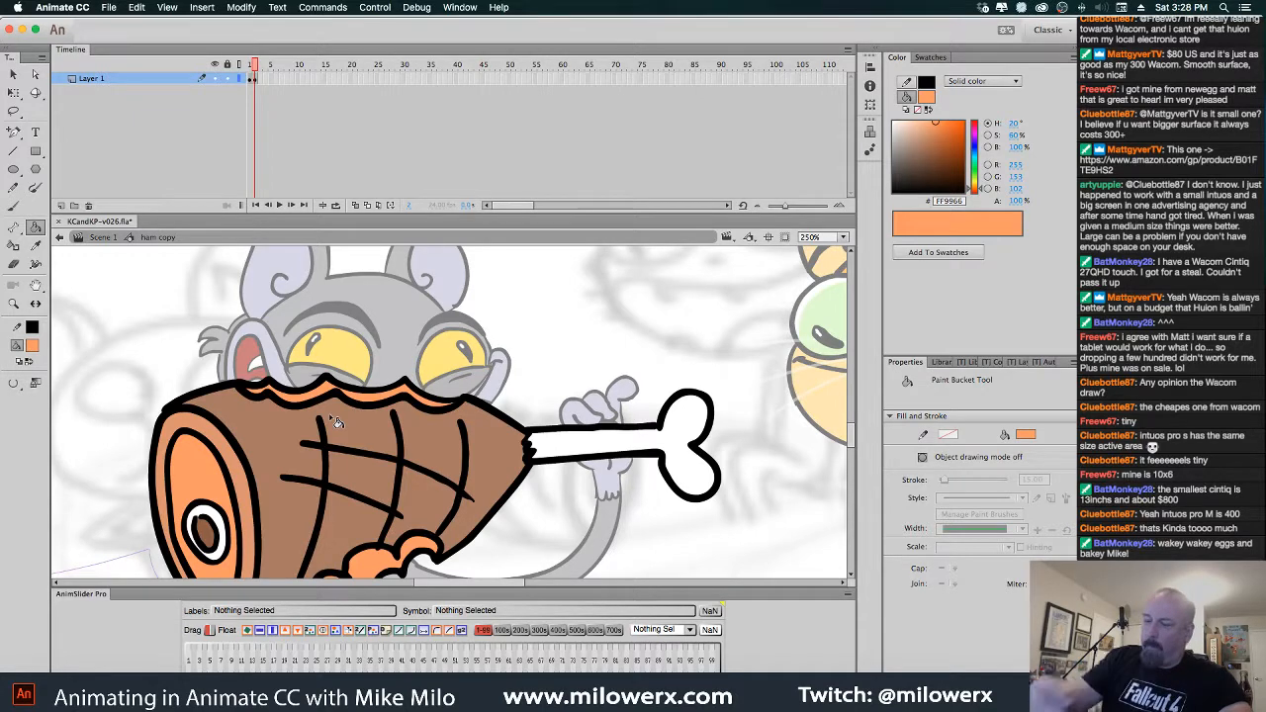
left_click(121, 237)
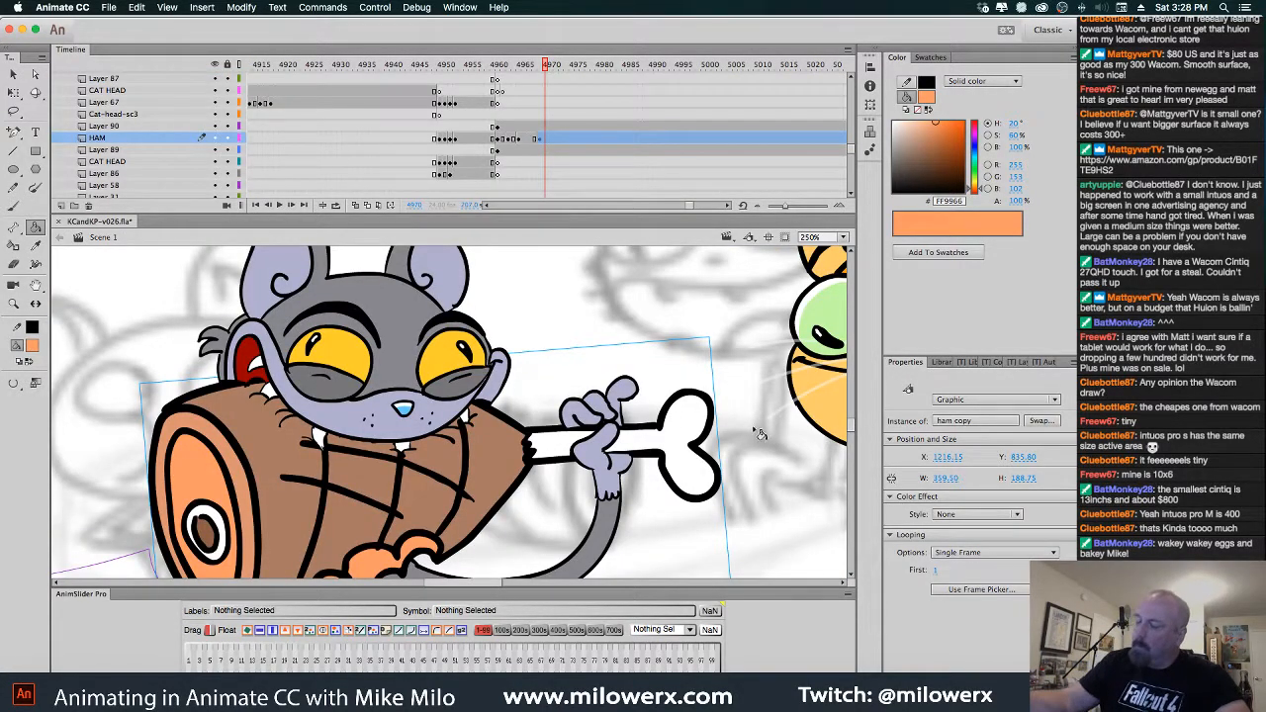
Set the ham instance's Looping first frame to 2 and move the playhead to frame 4974
left_click(198, 663)
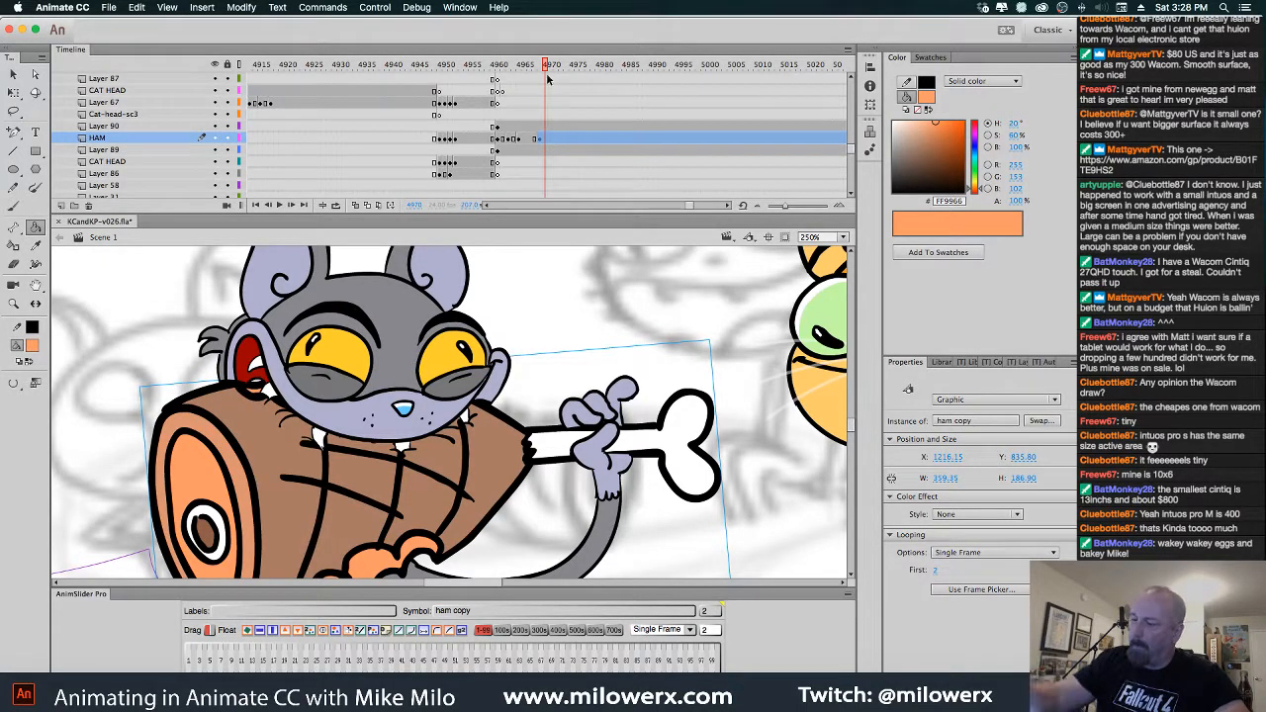
mouse_move(547, 80)
left_mouse_down()
mouse_move(529, 83)
mouse_move(561, 91)
left_mouse_up()
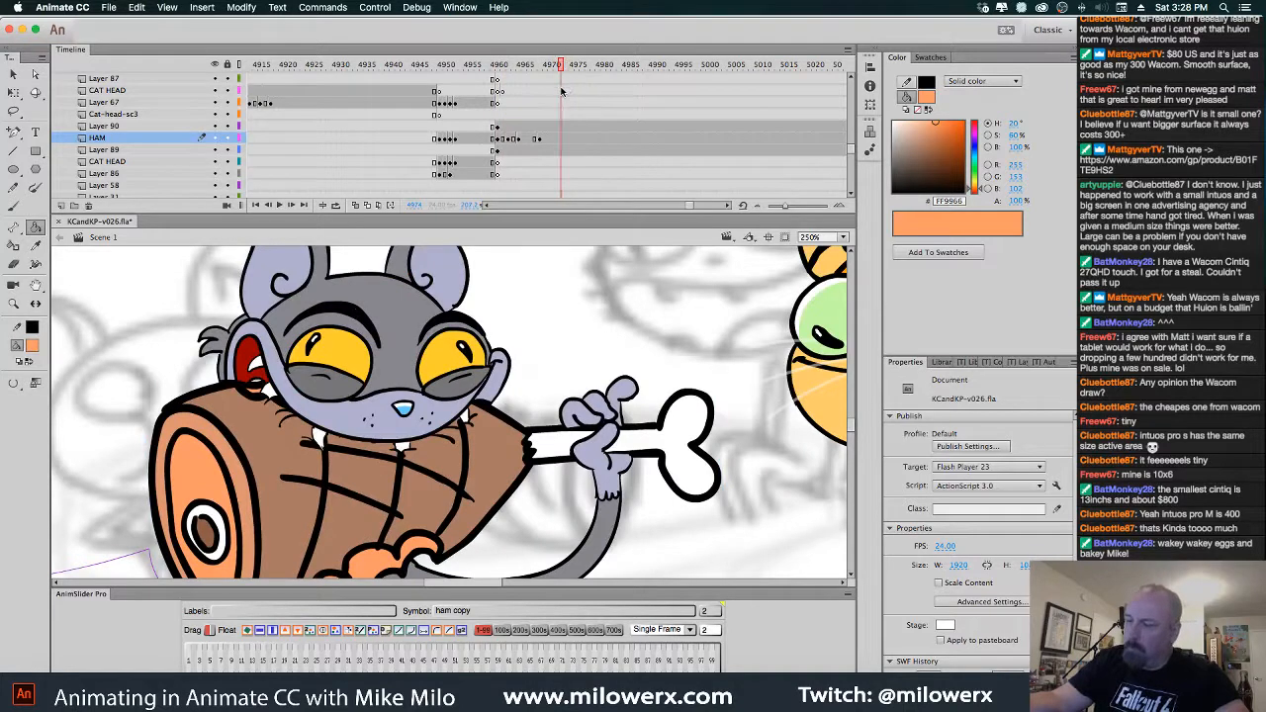
left_click(14, 74)
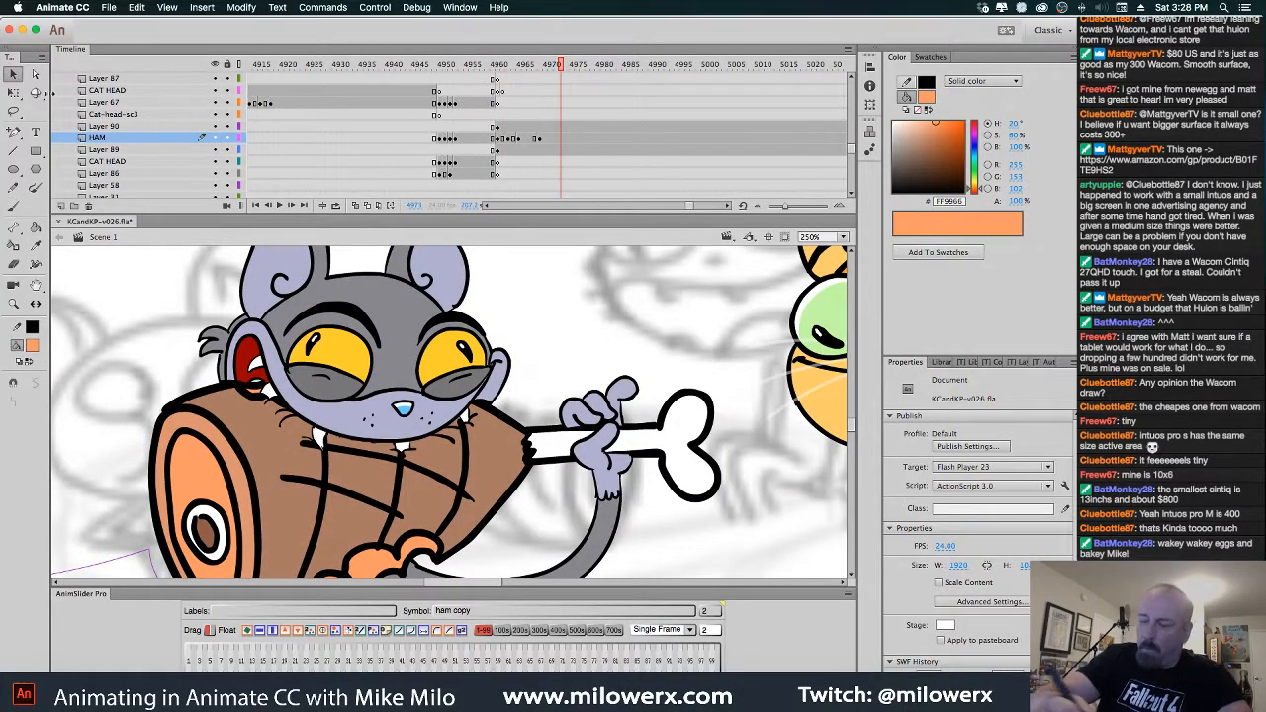
left_click(567, 139)
Delete the cat head from Layer 88 at this frame, plus a stray speck above the ham
left_click(572, 129)
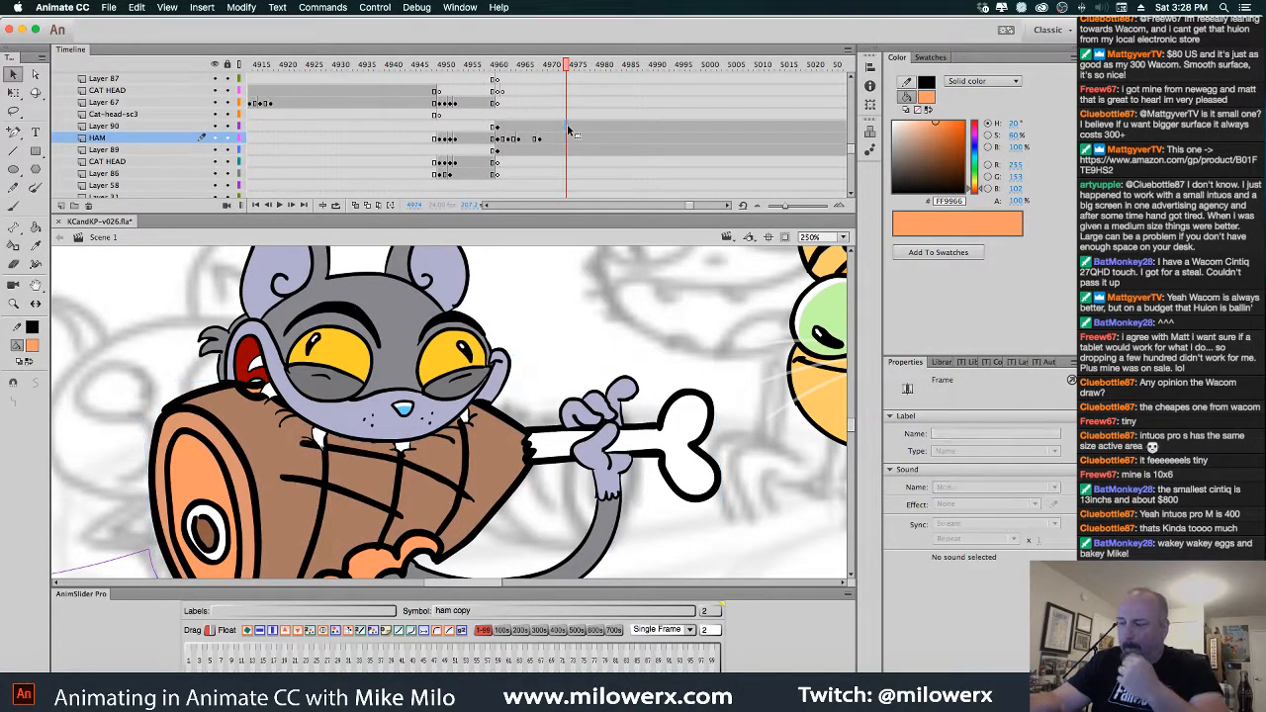
left_click(14, 76)
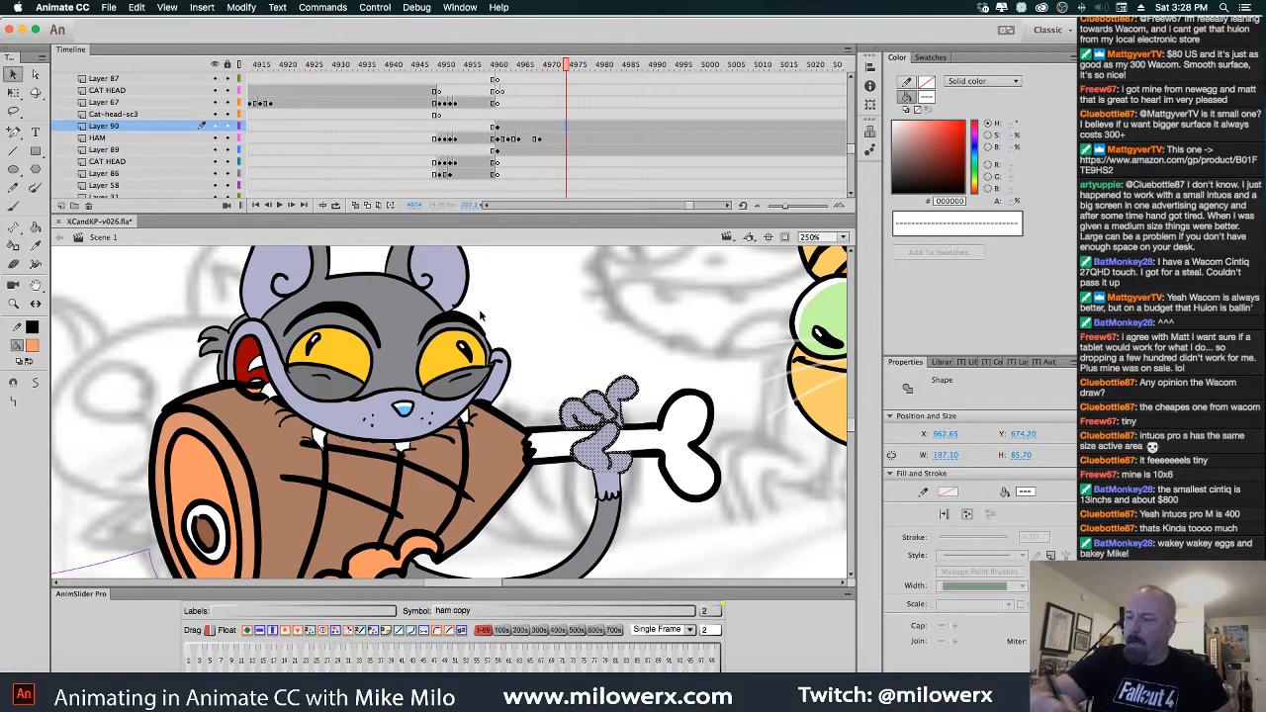
left_click(482, 343)
left_click(570, 79)
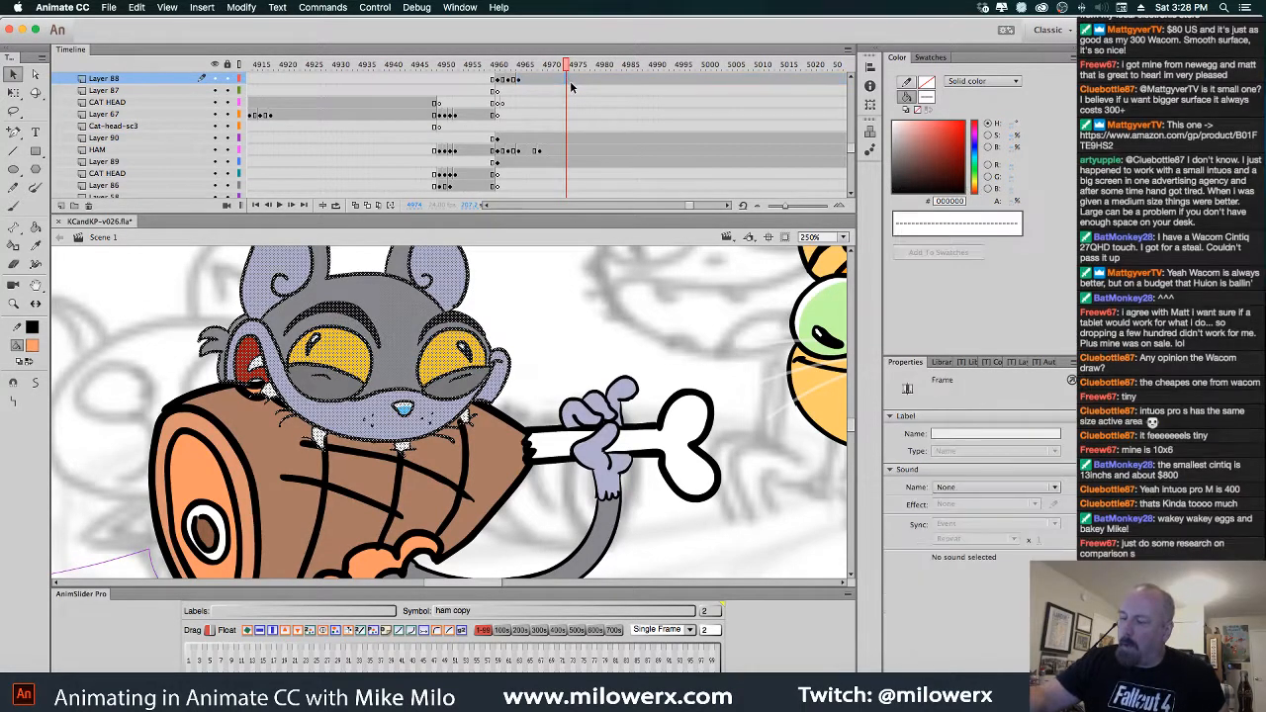
key("Delete")
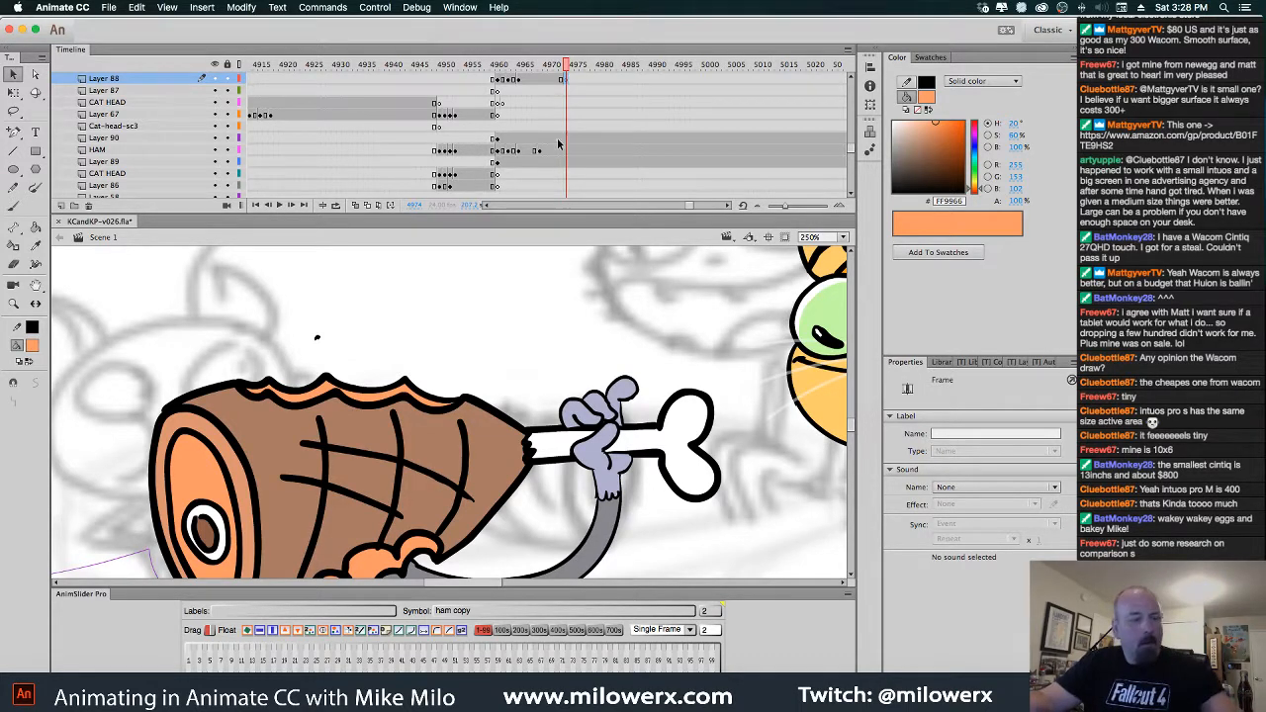
left_click(319, 340)
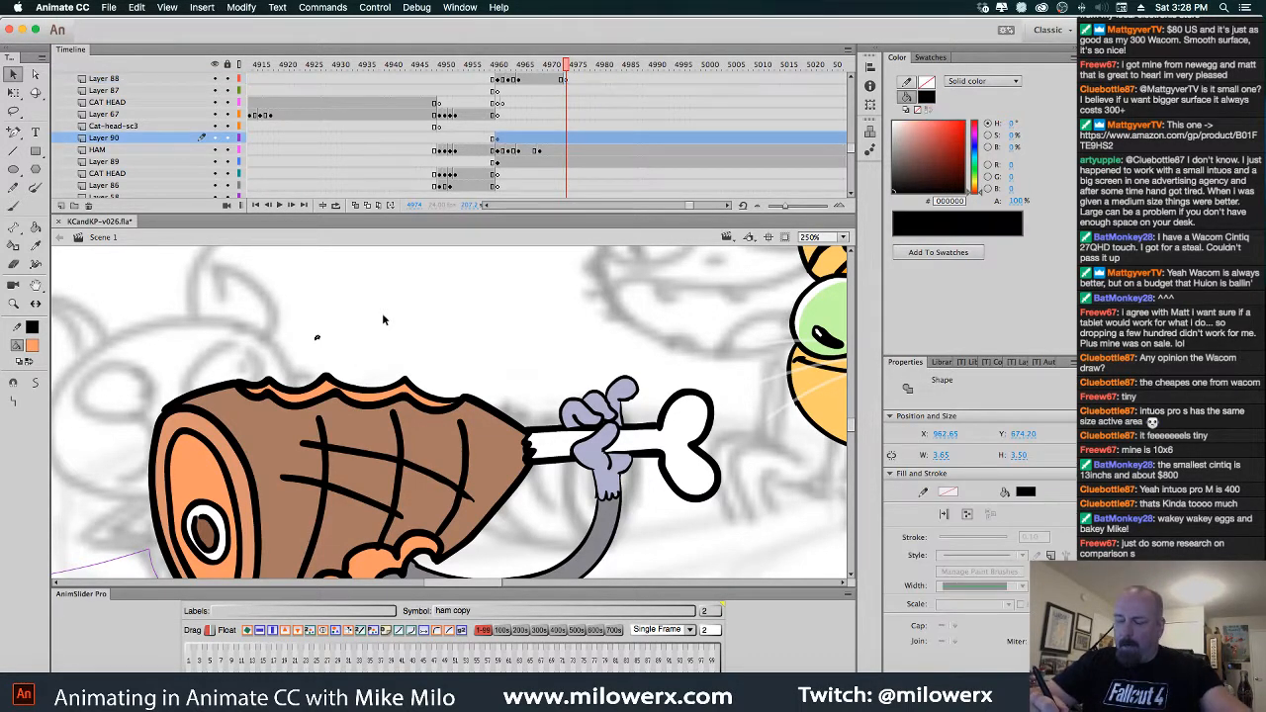
key("Delete")
Compare the cat and ham frames, then select Layer 88 at frame 4973
left_click_drag(566, 68, 408, 87)
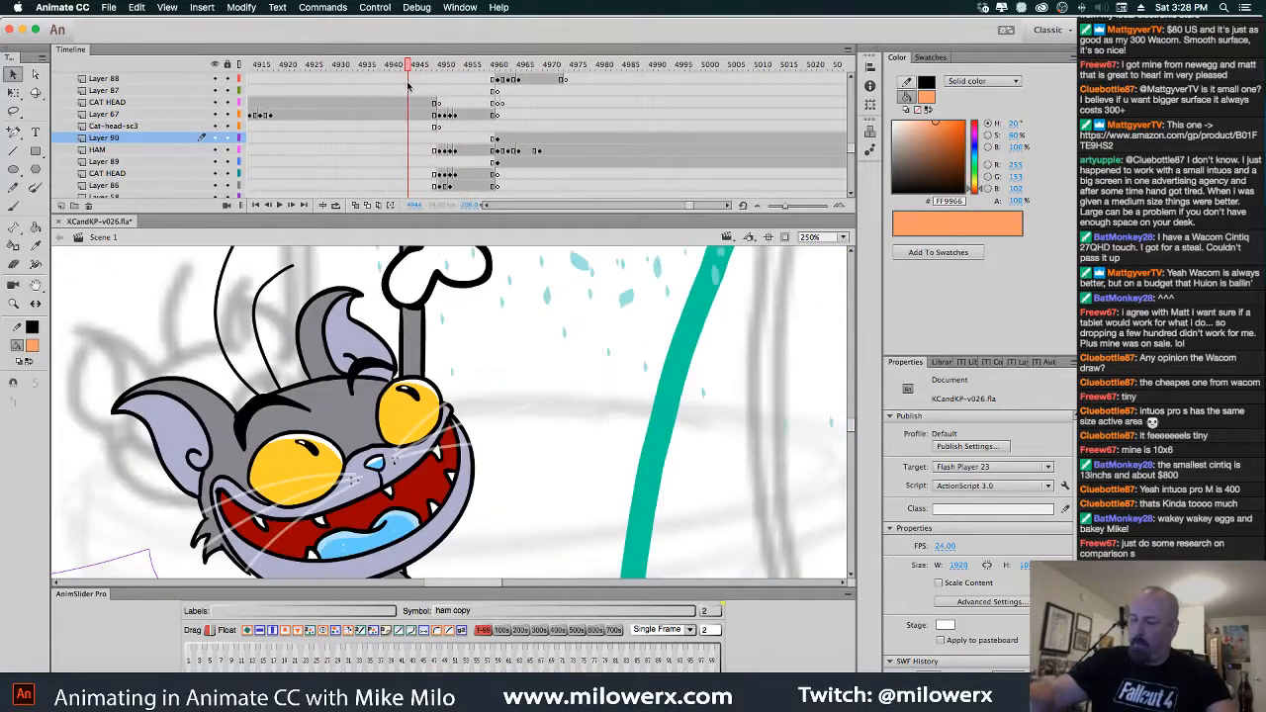
left_click(447, 416)
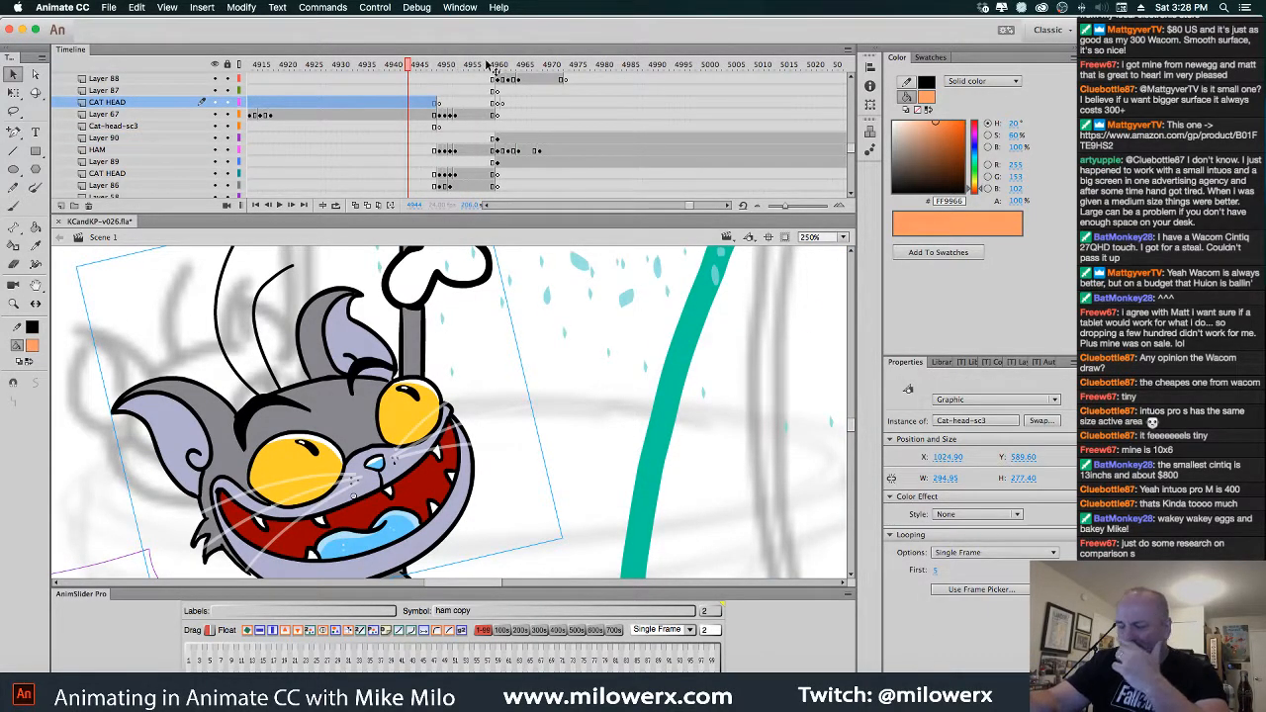
left_click(566, 69)
mouse_move(567, 75)
left_mouse_down()
mouse_move(559, 82)
mouse_move(757, 91)
mouse_move(599, 101)
mouse_move(727, 144)
mouse_move(453, 150)
mouse_move(613, 152)
mouse_move(455, 158)
mouse_move(591, 155)
mouse_move(471, 166)
mouse_move(555, 185)
mouse_move(535, 168)
mouse_move(542, 160)
left_mouse_up()
left_click(542, 152)
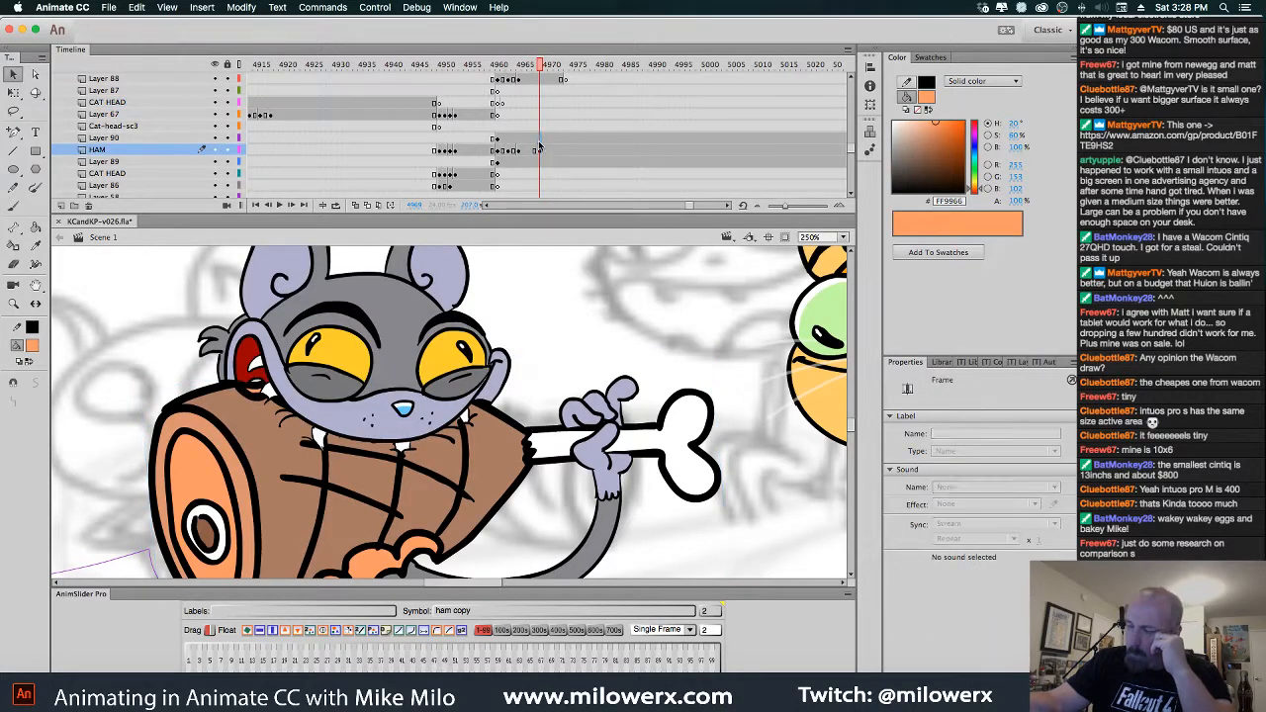
left_click(542, 140)
left_click(541, 81)
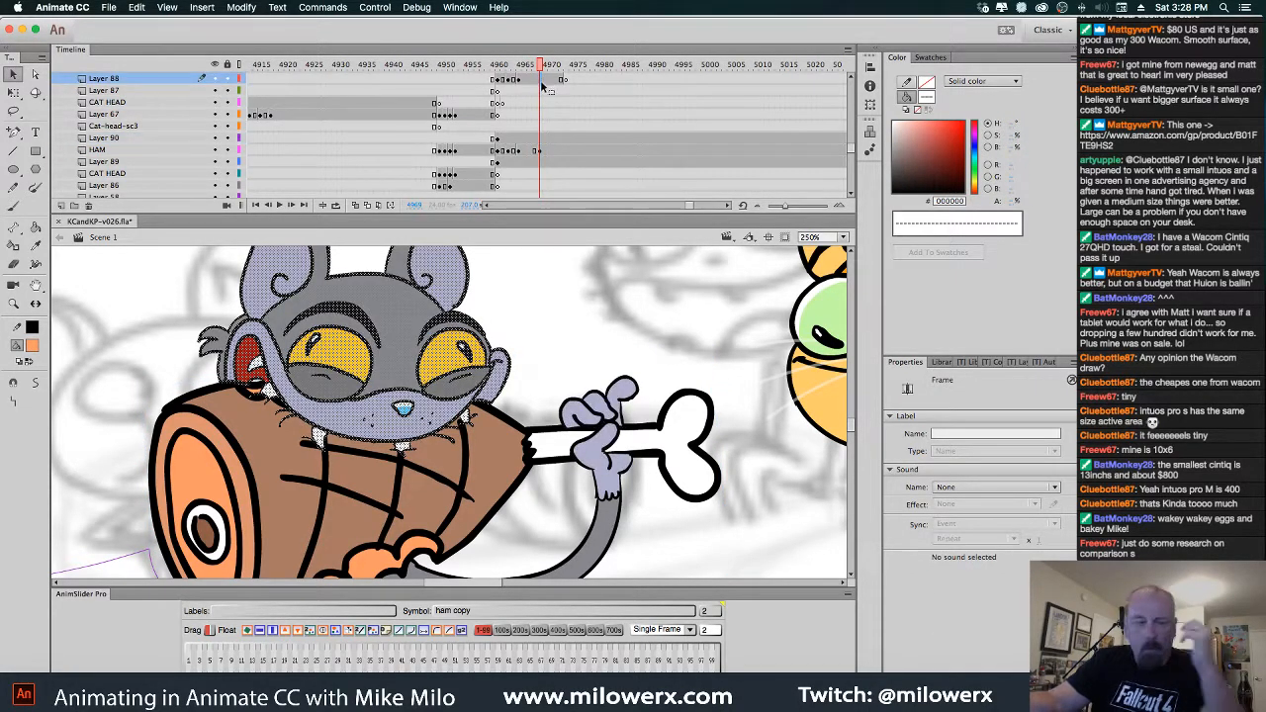
left_click(568, 81)
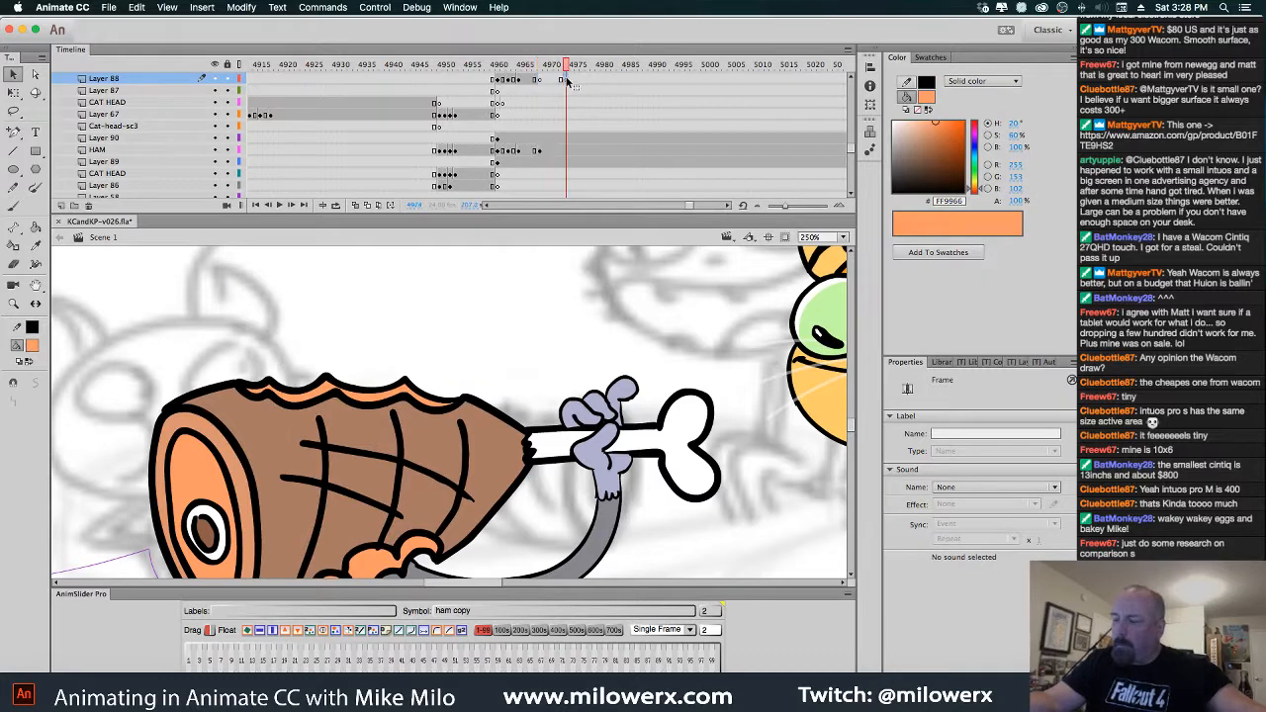
Clear the keyframe at frame 4973 on Layer 88 and paste the cat head back at 4968
right_click(566, 81)
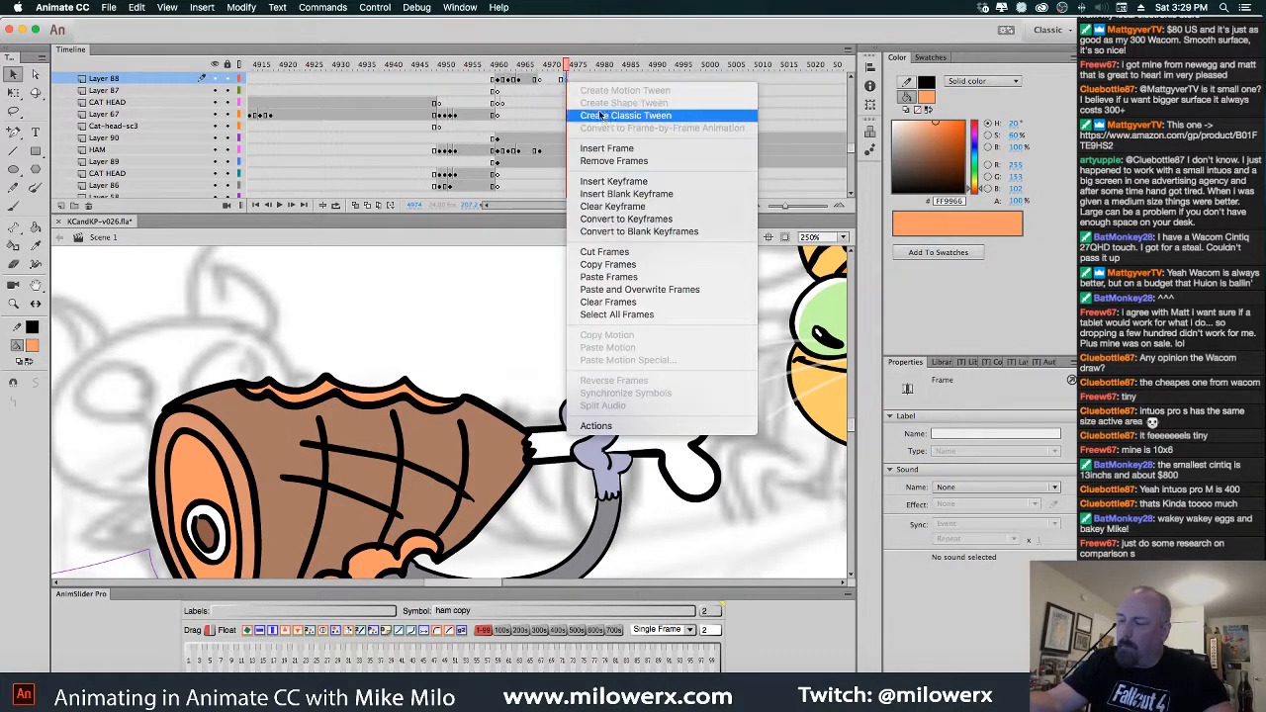
left_click(603, 204)
left_click(541, 83)
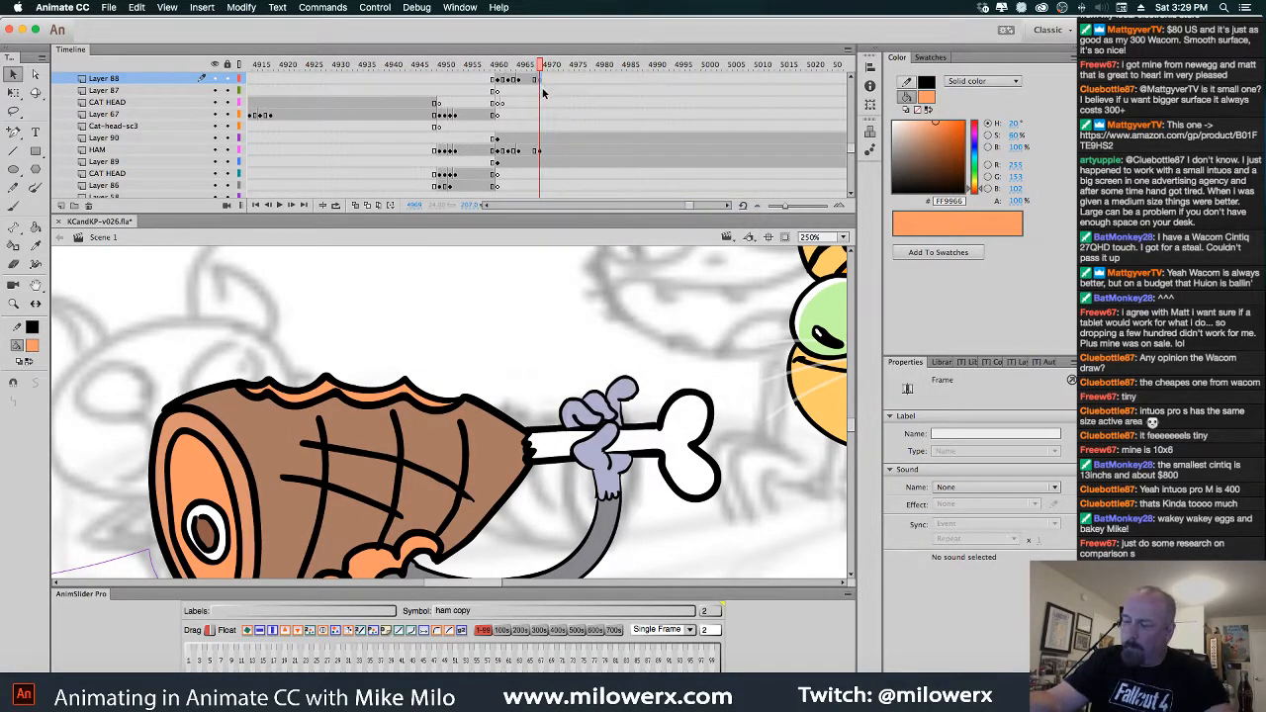
key("ctrl+shift+v")
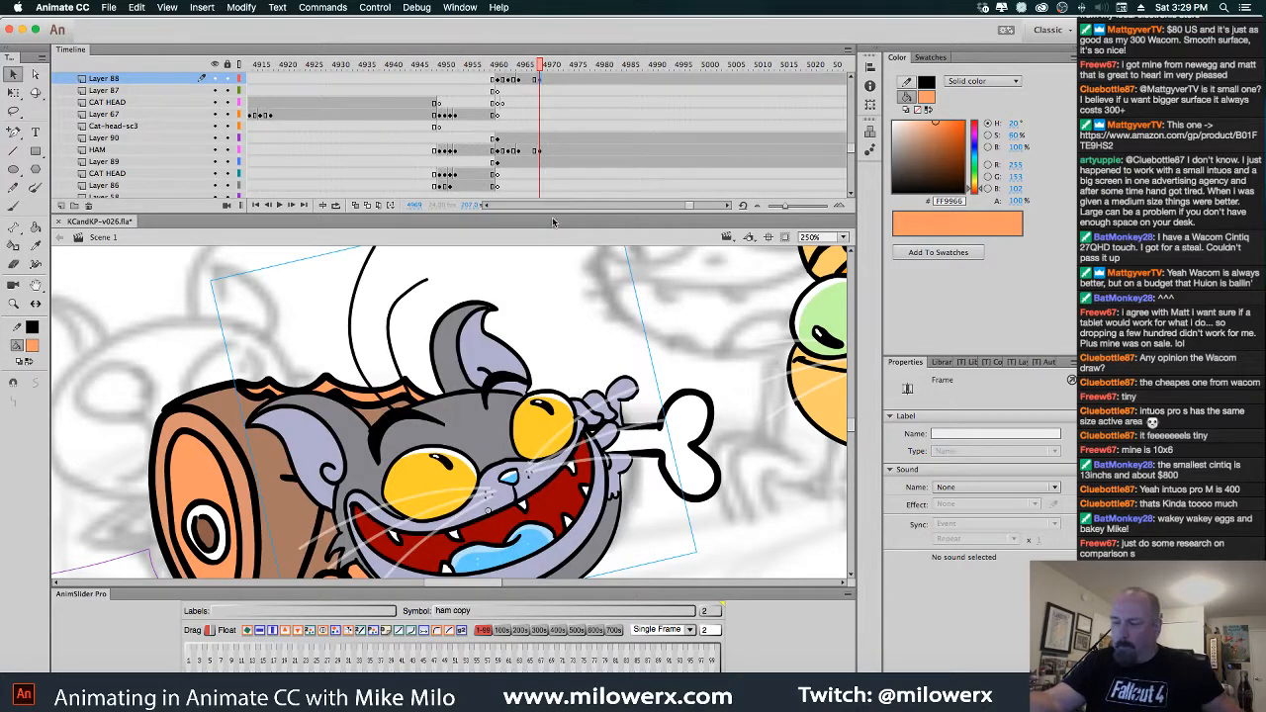
left_click(552, 345, "alt")
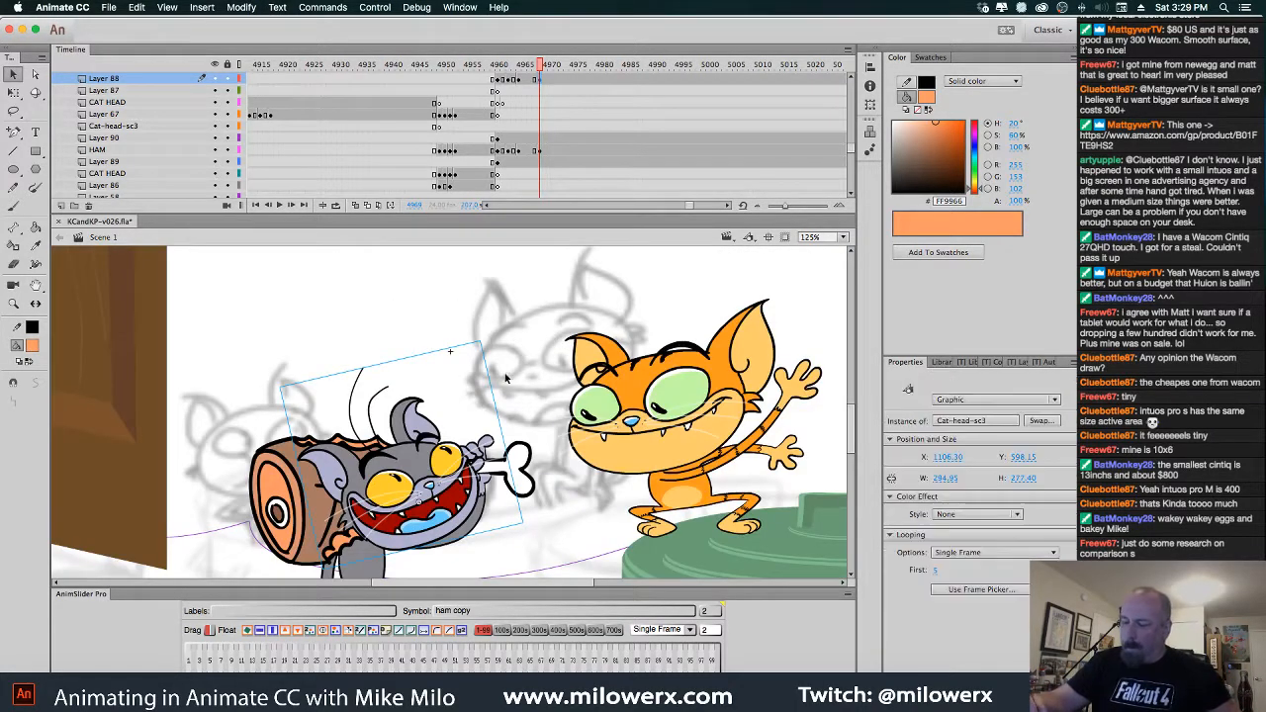
Move the cat head into a new blank keyframe at 4969 on CAT HEAD, tilted and raised
key("super+x")
left_click(541, 175)
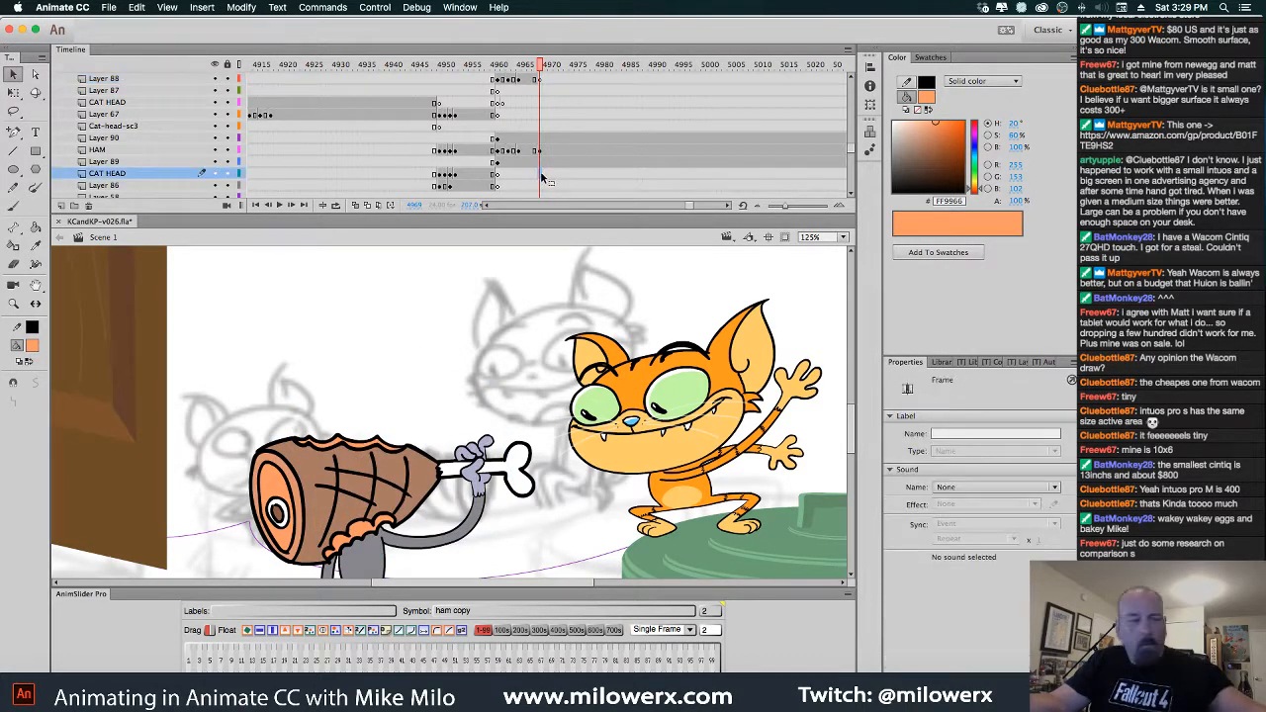
key("F7")
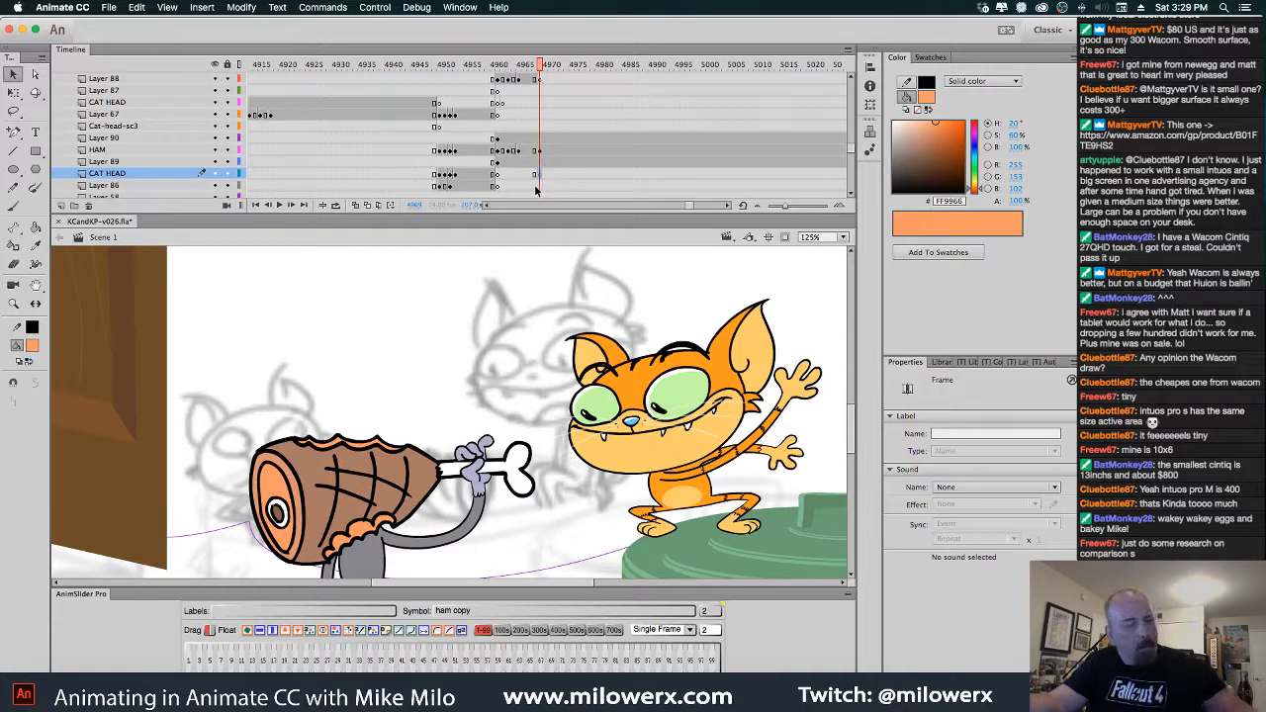
key("super+shift+v")
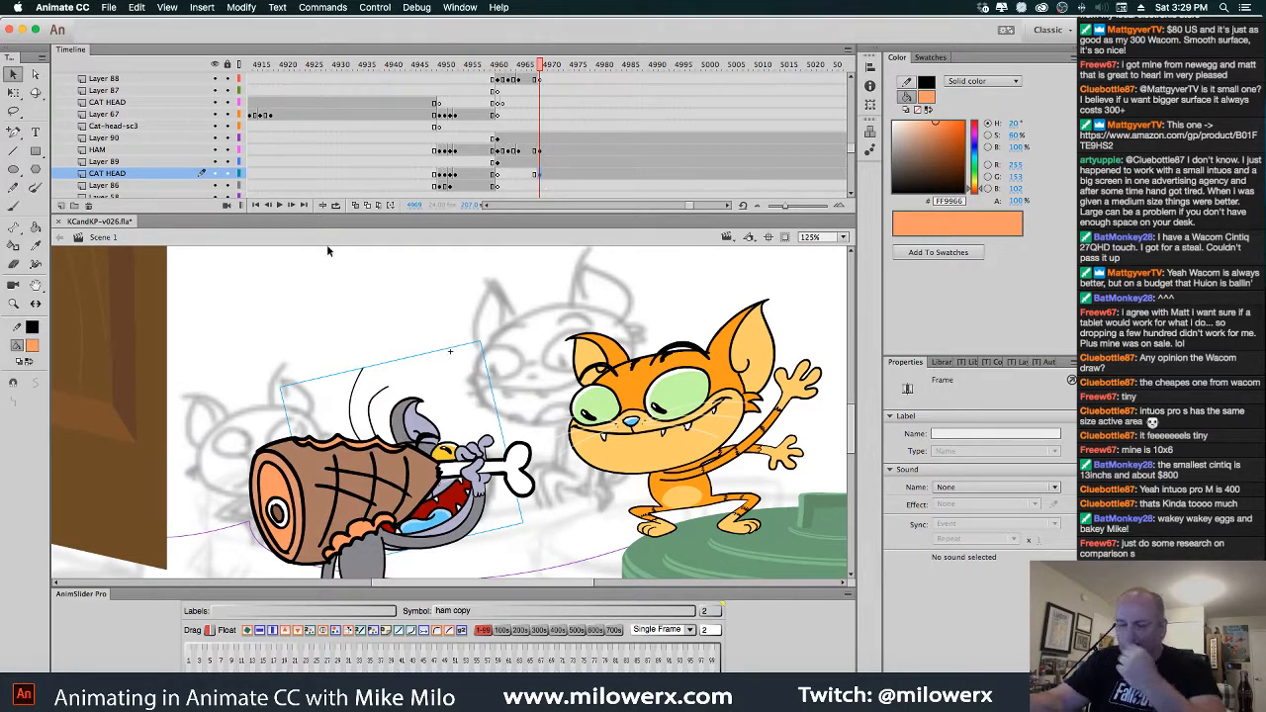
key("q")
left_click_drag(491, 344, 544, 383)
left_click_drag(454, 420, 396, 366)
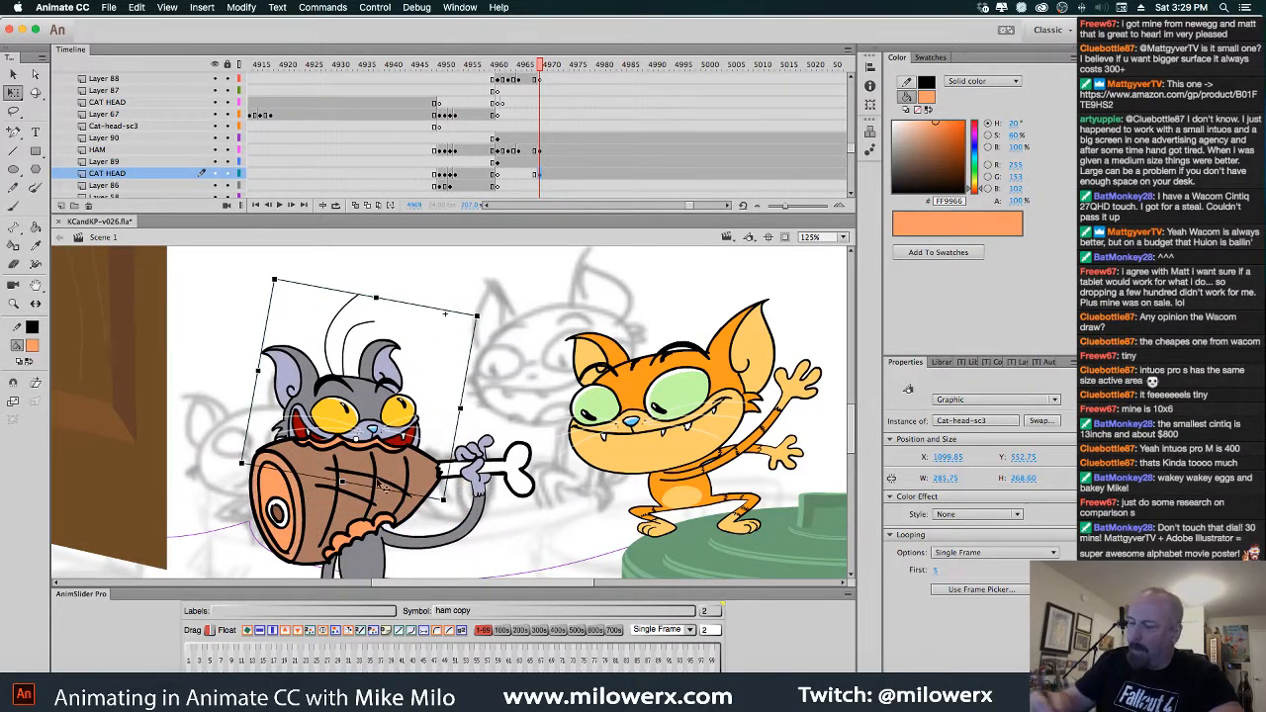
Stand the ham upright in the cat's hand and compare it with neighbouring frames
left_click(391, 518)
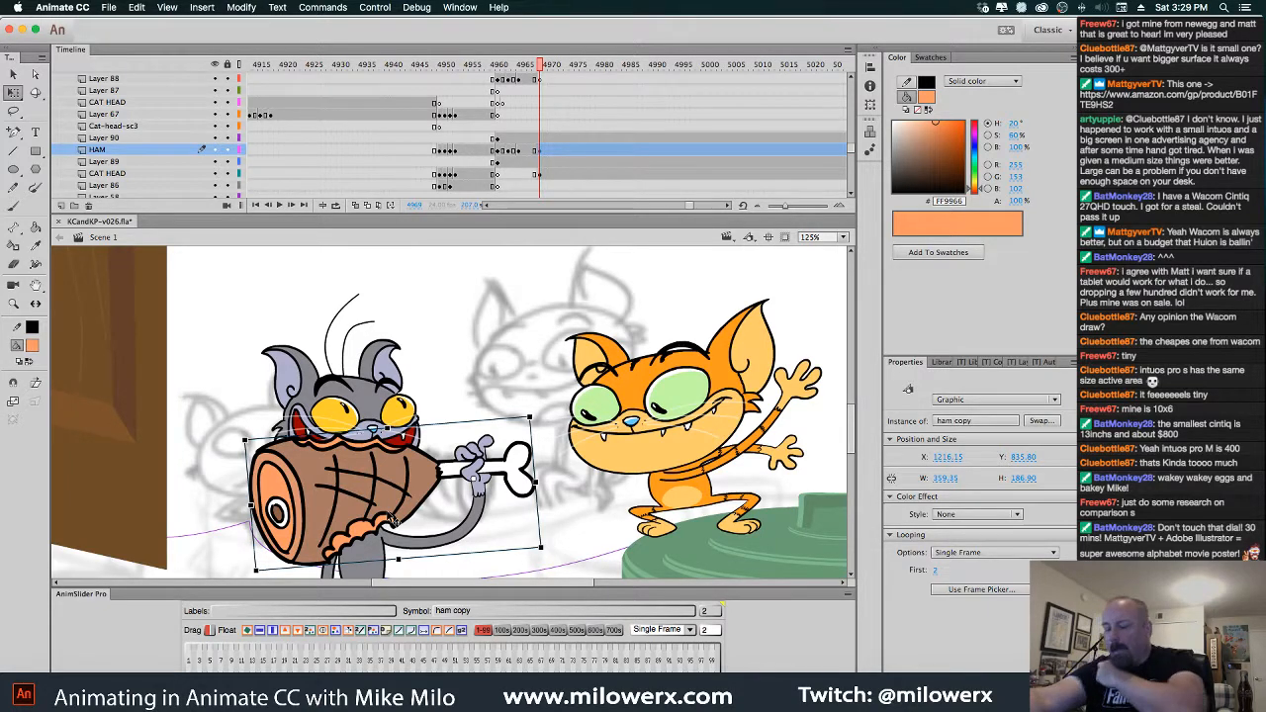
left_click_drag(542, 428, 534, 456)
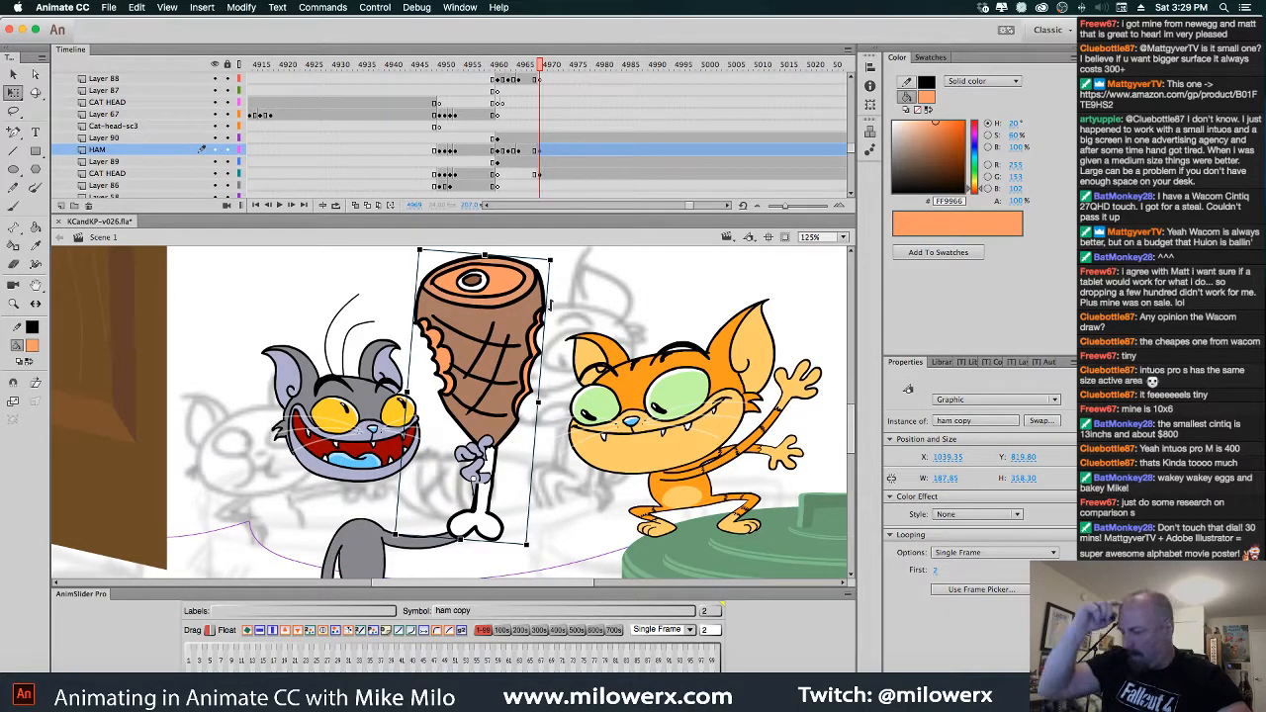
key("comma")
key("comma")
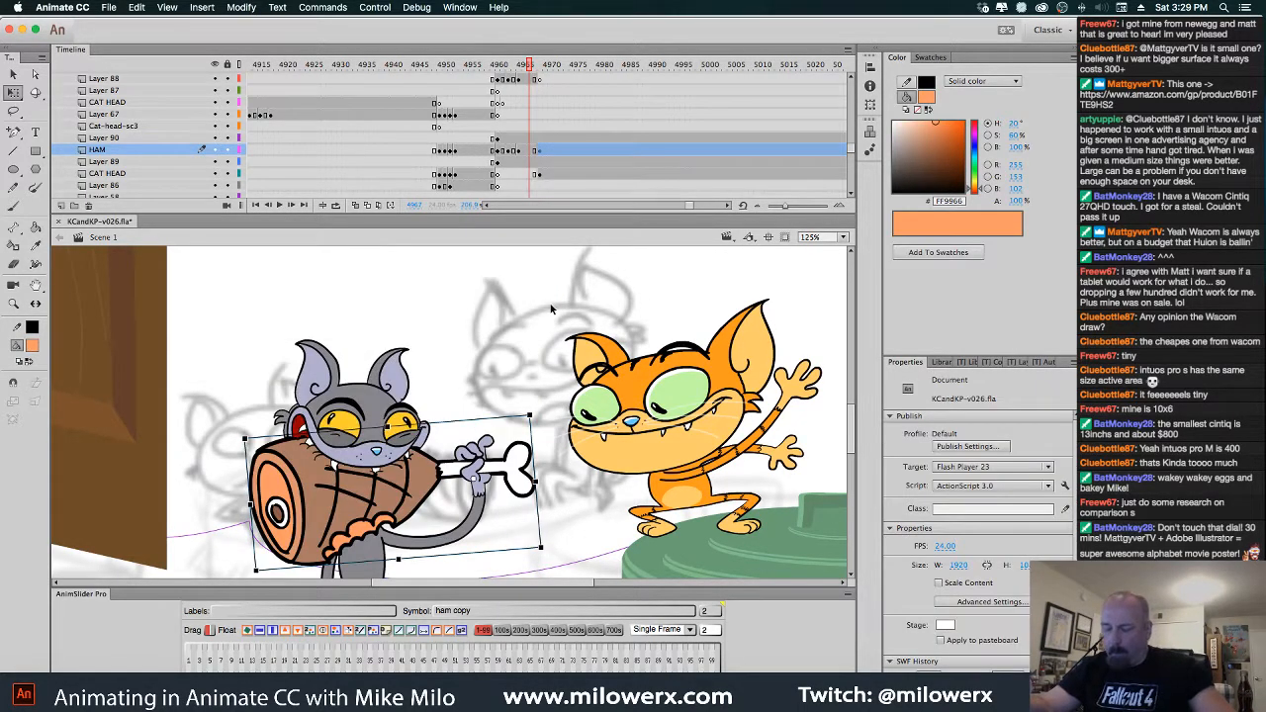
key("period")
key("period")
key("period")
key("period")
key("period")
key("period")
key("period")
key("period")
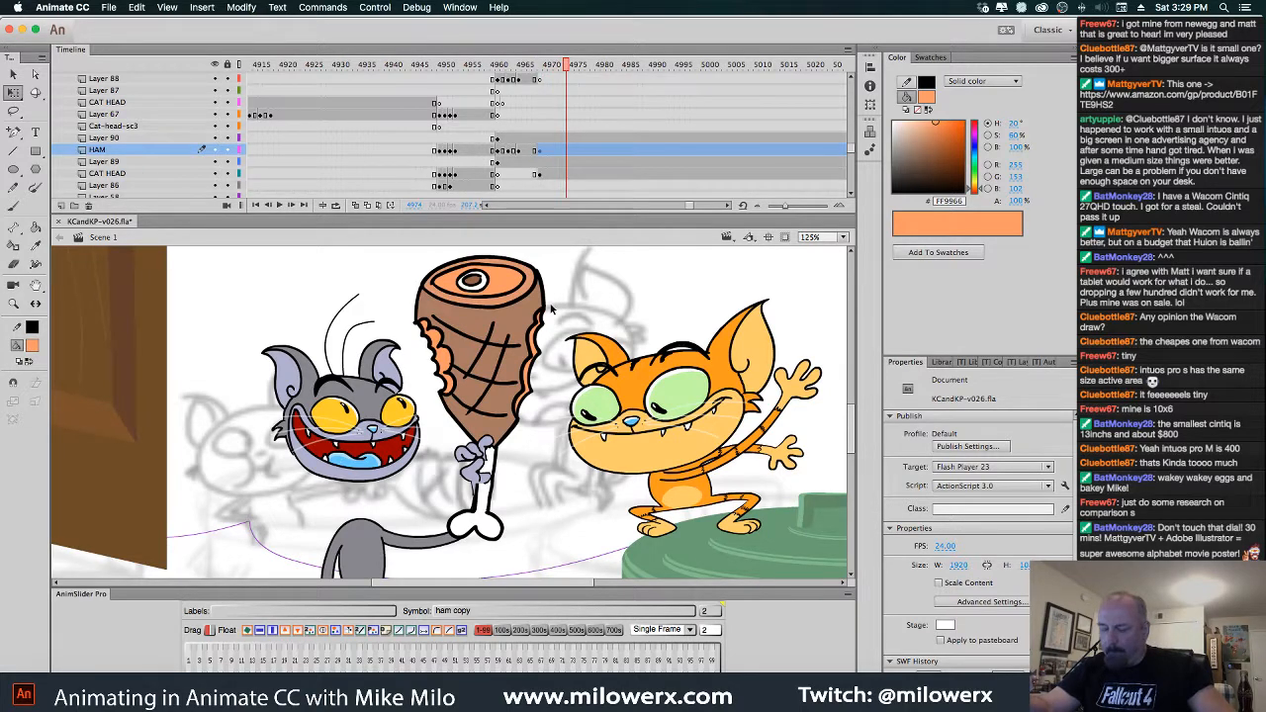
key("comma")
key("comma")
key("comma")
key("comma")
key("comma")
key("comma")
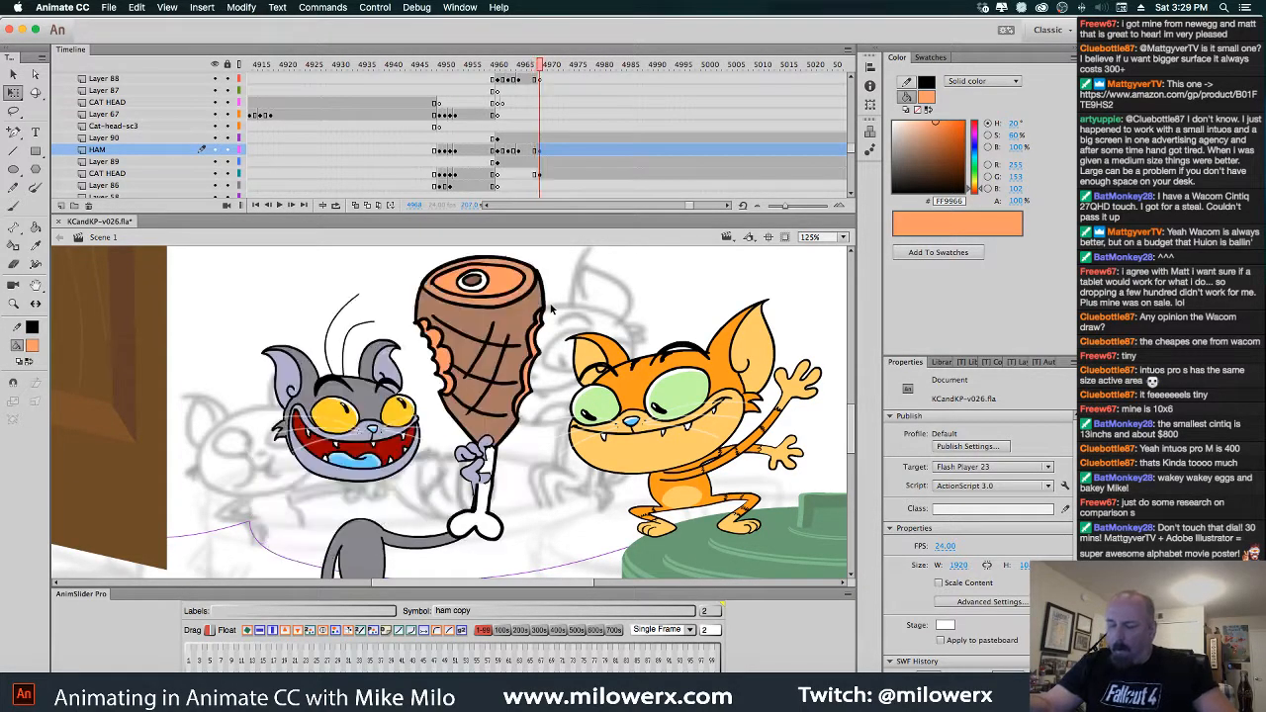
Move the cat head left, rotate it nearly level, and delete the grey tail shape
left_click(400, 406)
left_click_drag(400, 411, 317, 430)
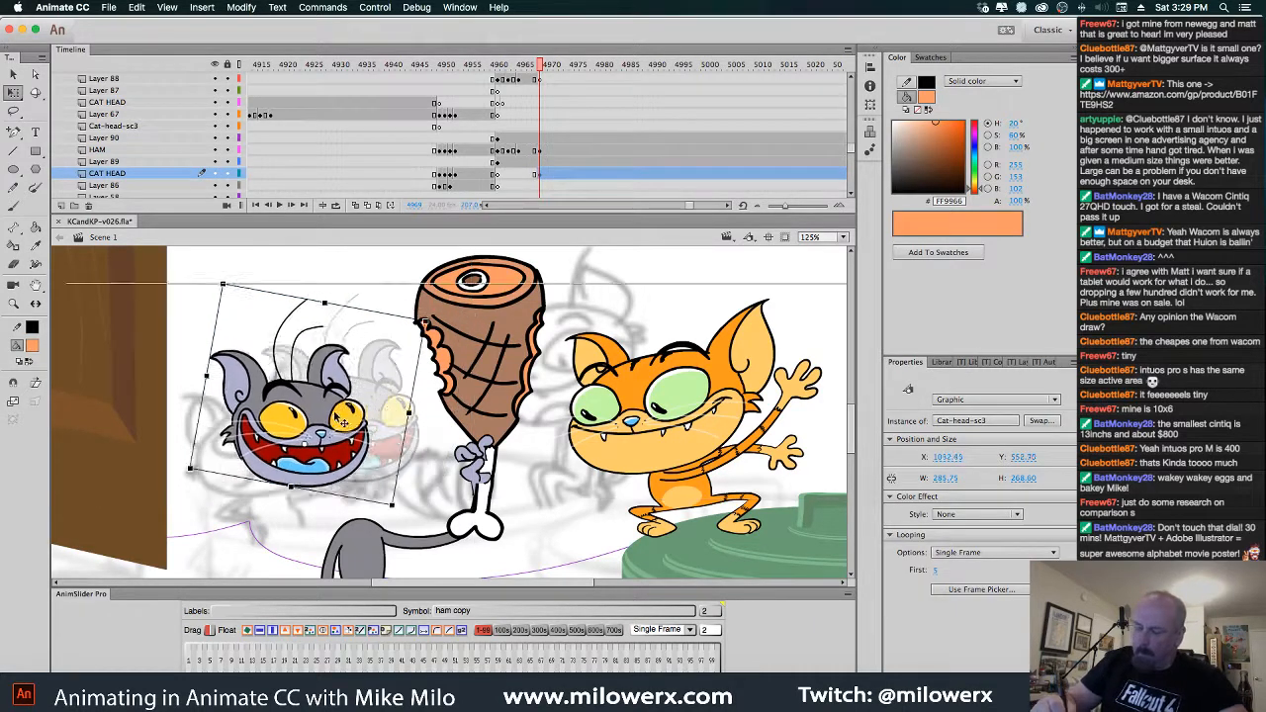
left_click_drag(393, 341, 379, 376)
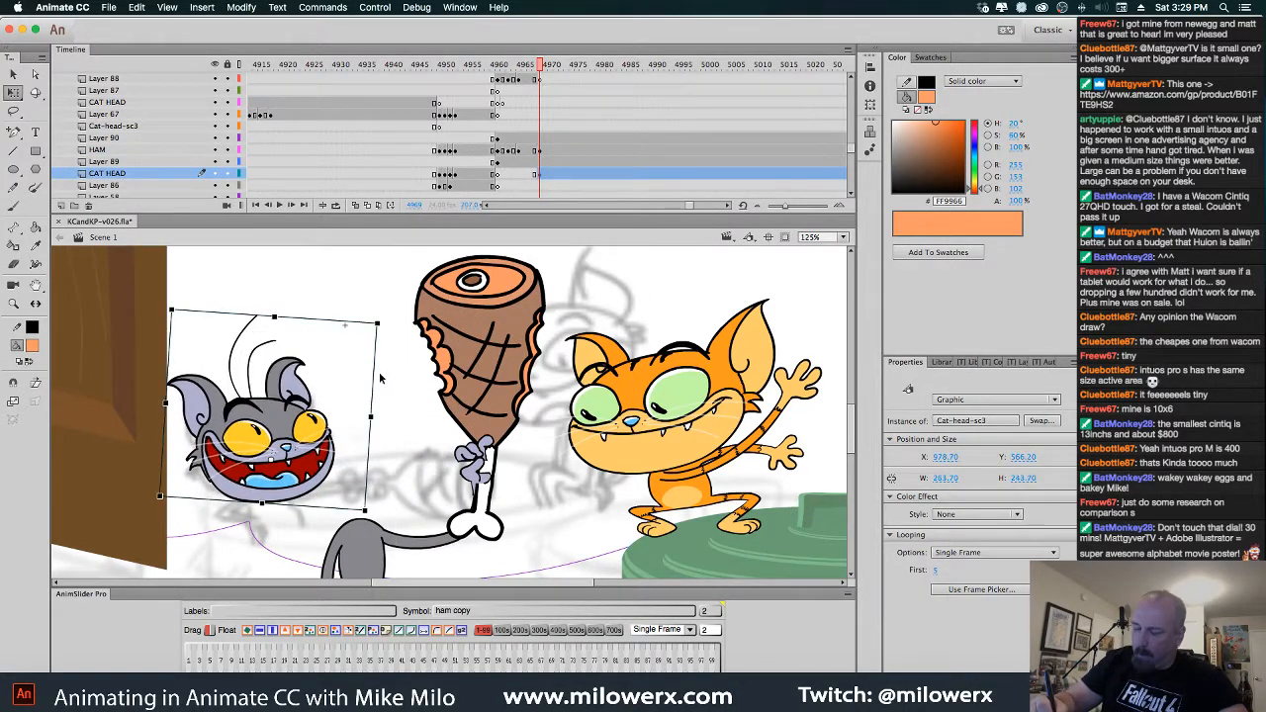
scroll(368, 465, "down", 3)
left_click(396, 512)
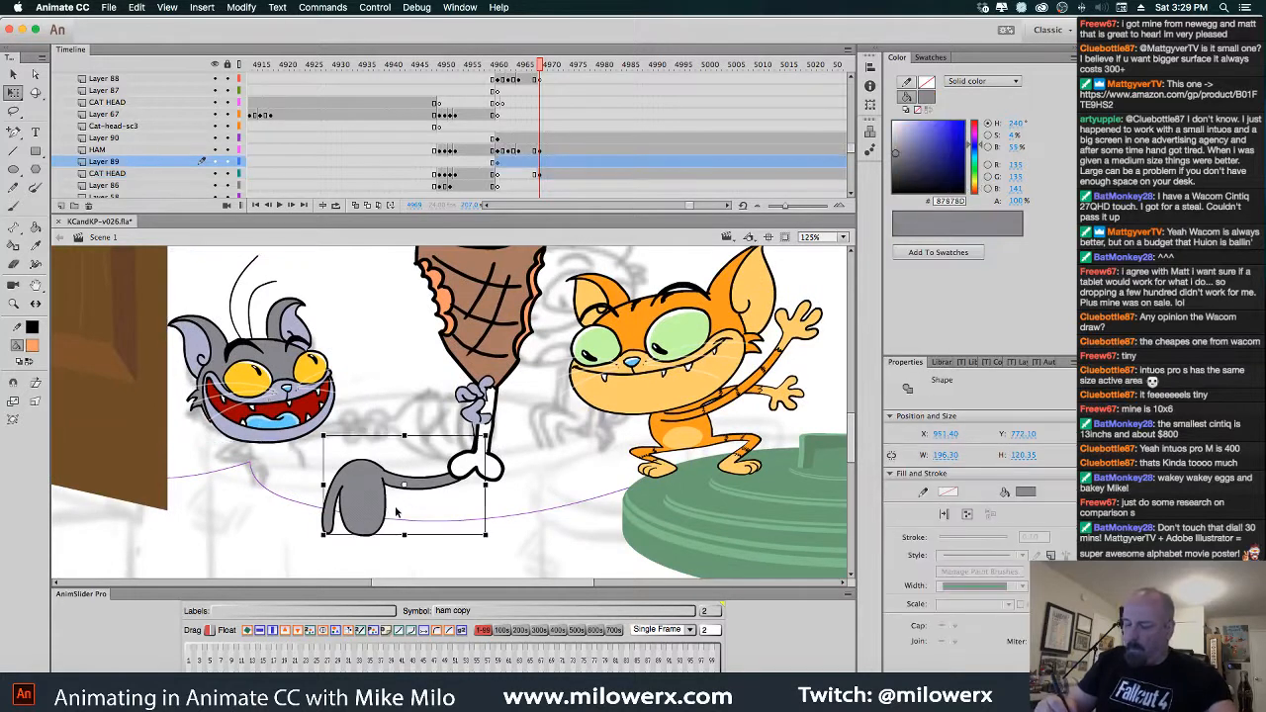
left_click(535, 176)
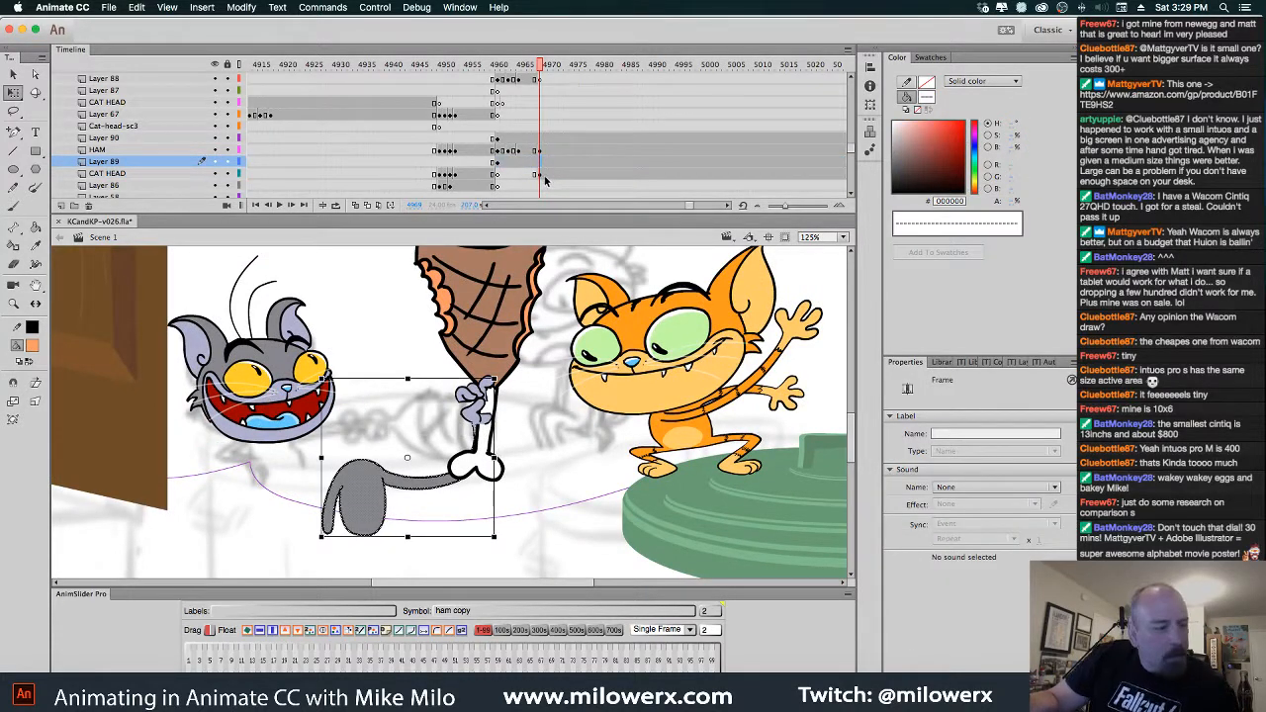
key("Delete")
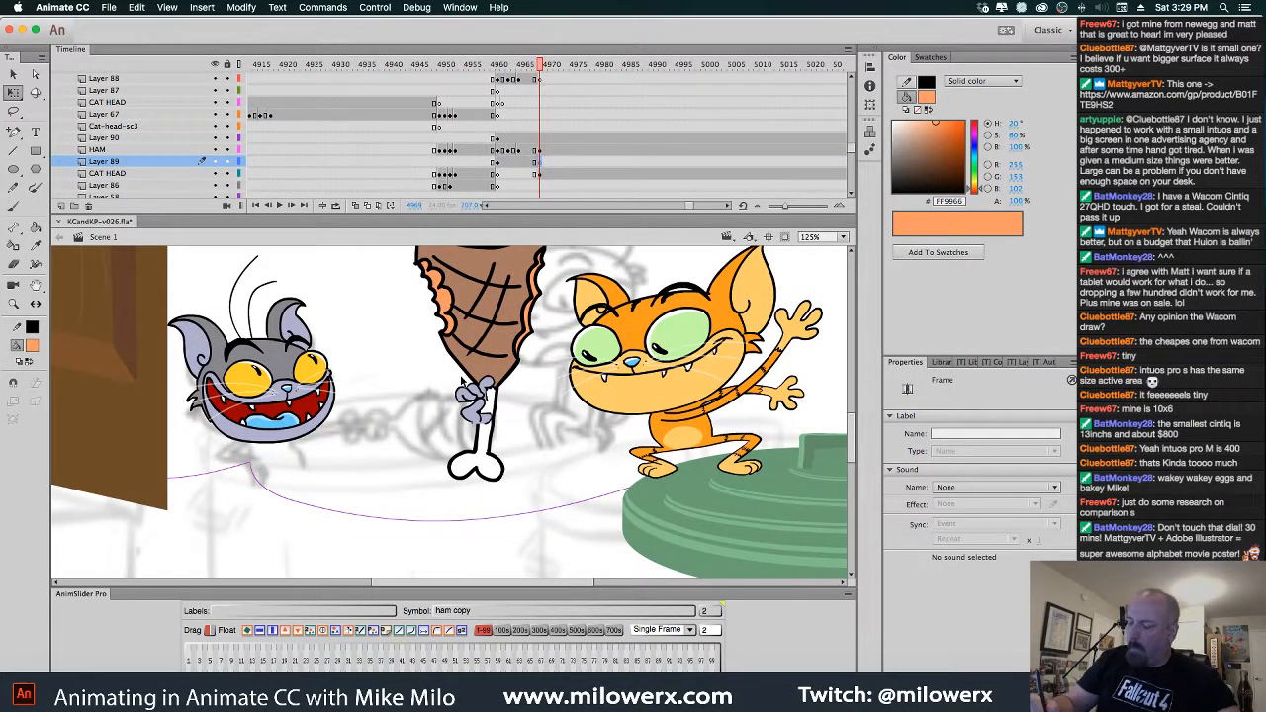
Pull the grey hand off the ham bone to the left
left_click_drag(442, 371, 511, 439)
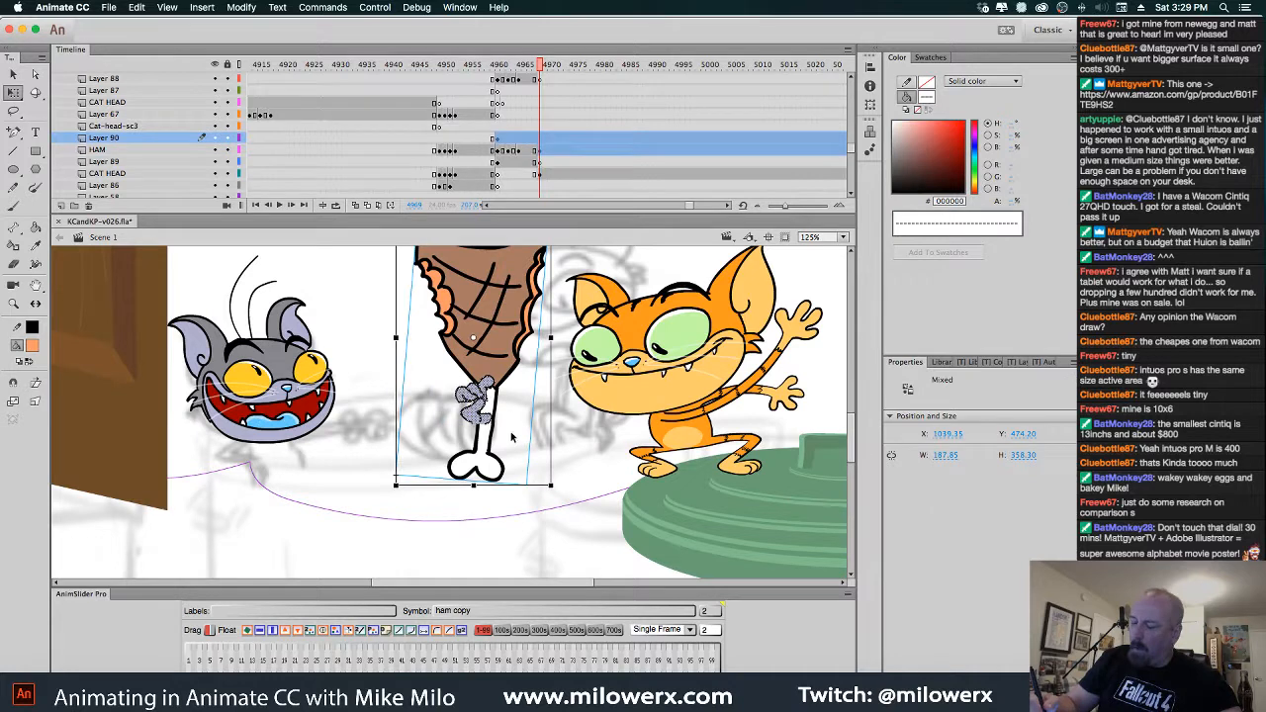
left_click(541, 152)
left_click(543, 174)
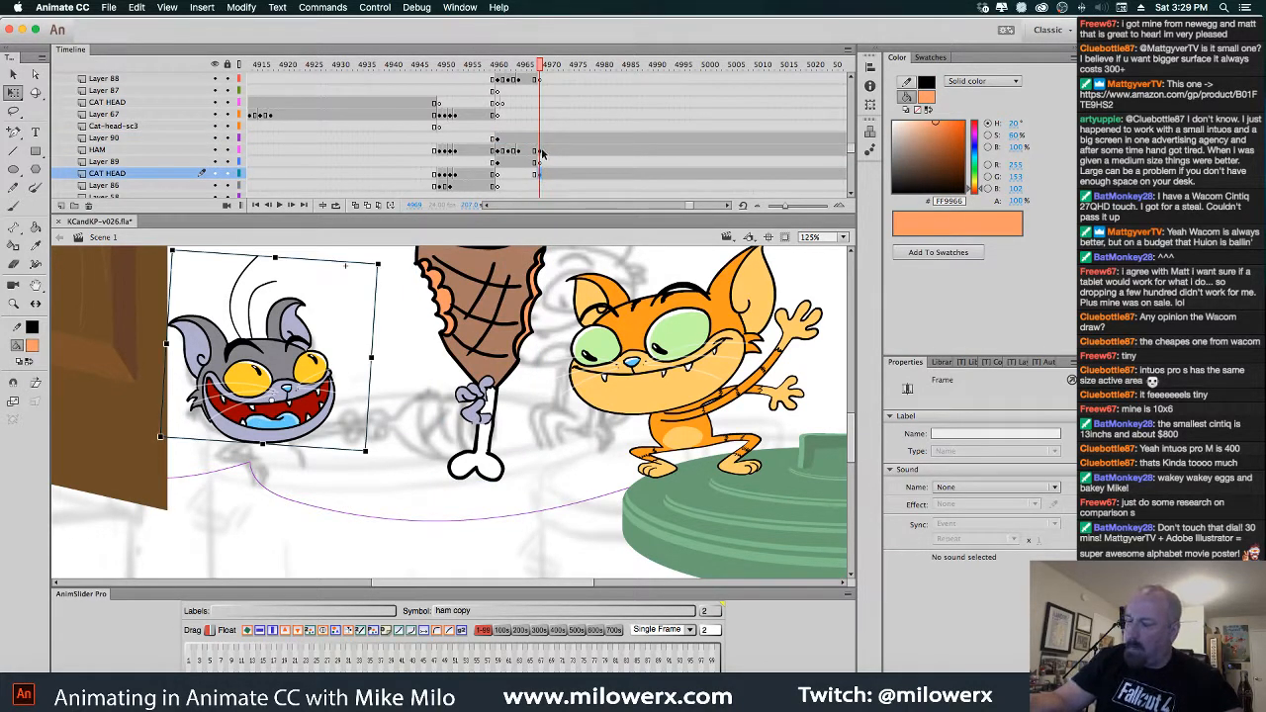
left_click(541, 151)
left_click(541, 139)
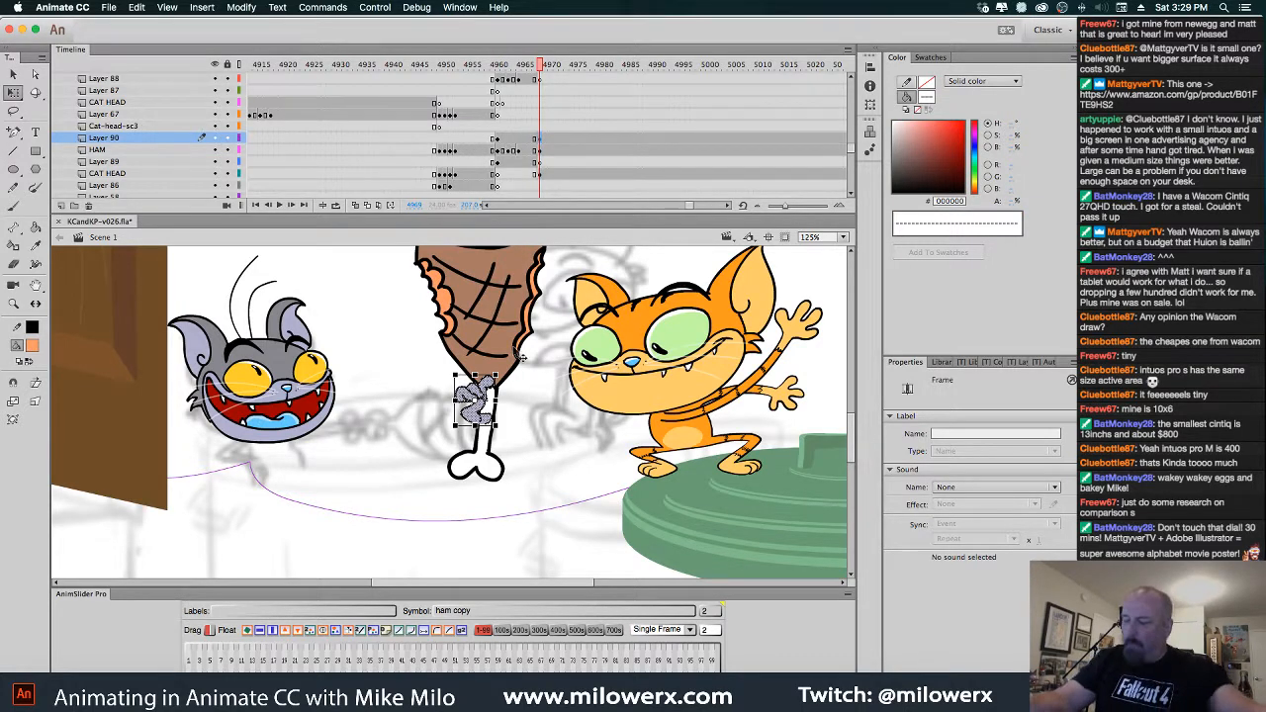
left_click(483, 398)
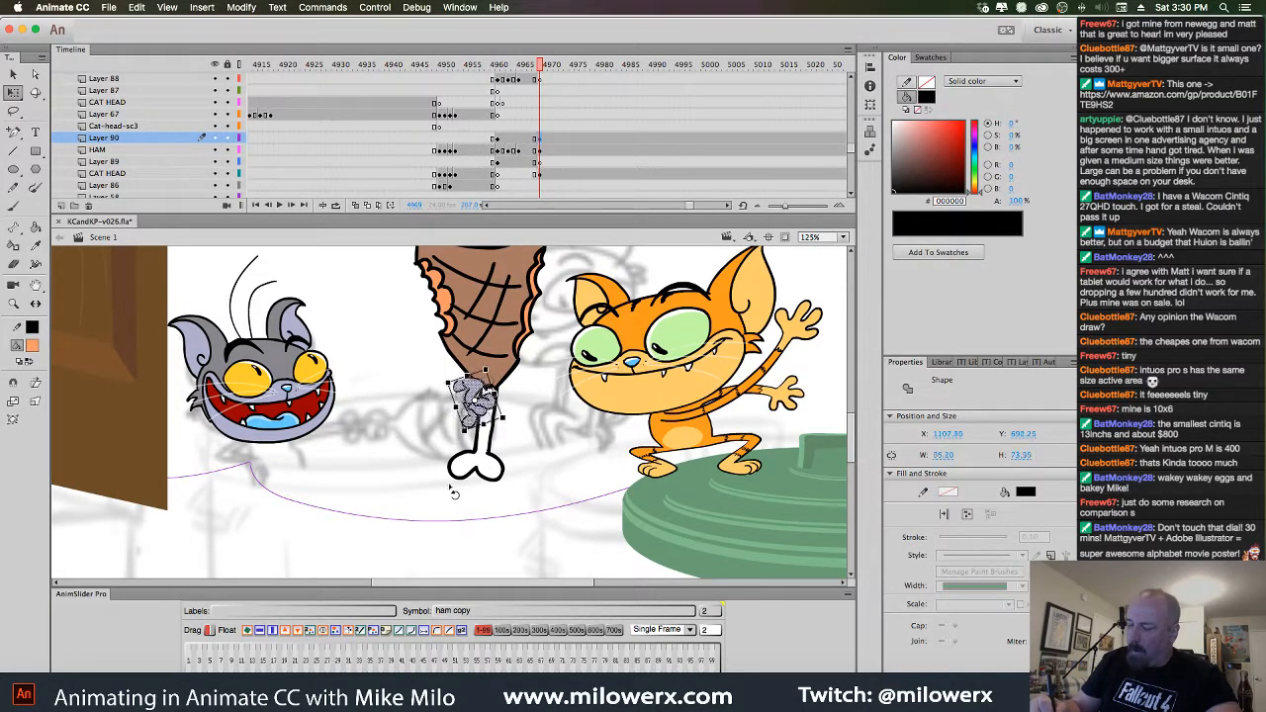
left_click_drag(482, 414, 389, 449)
left_click(502, 371)
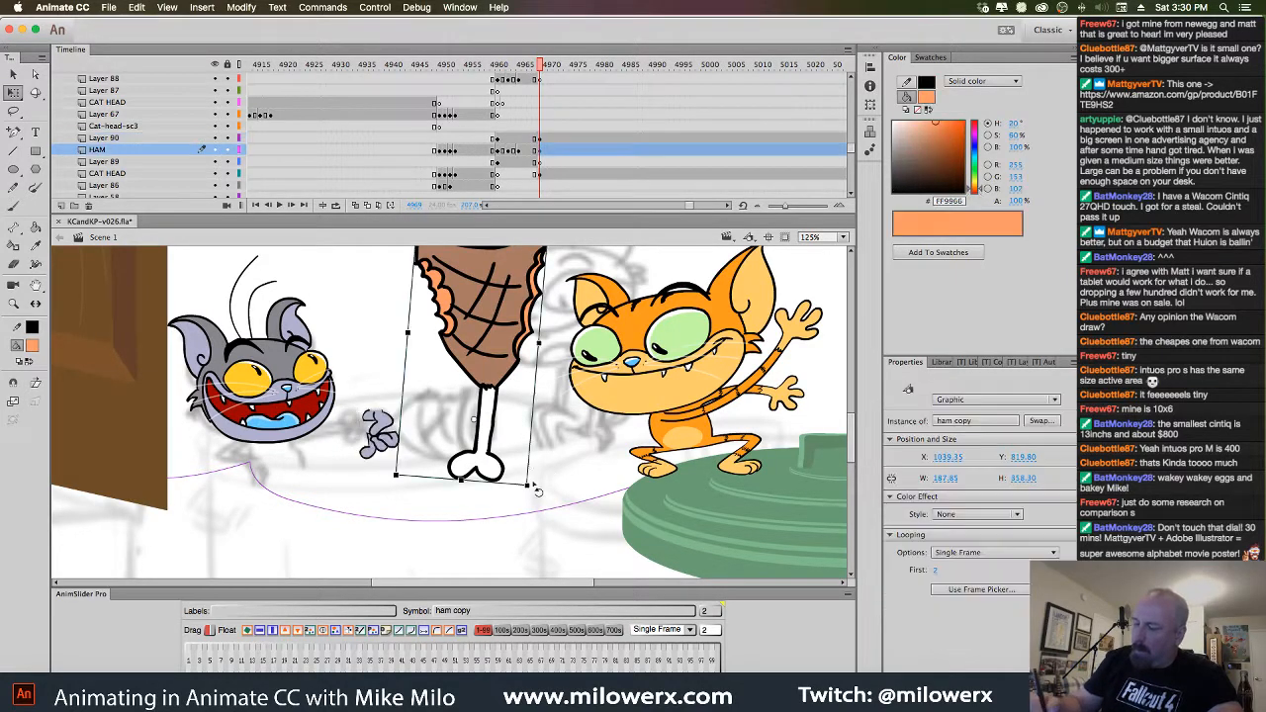
Rotate the ham sideways, slide it toward the kitten, and preview the earlier frames
left_click_drag(541, 489, 426, 500)
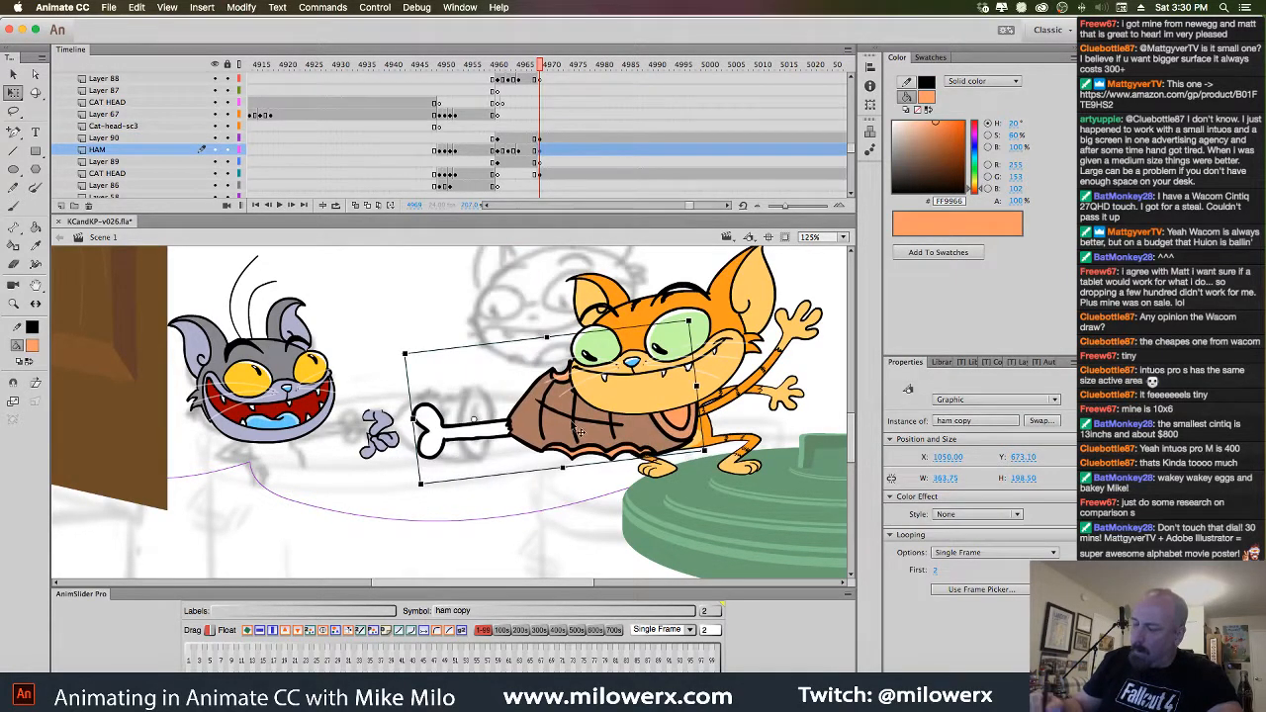
mouse_move(572, 422)
left_mouse_down()
mouse_move(477, 429)
mouse_move(568, 430)
left_mouse_up()
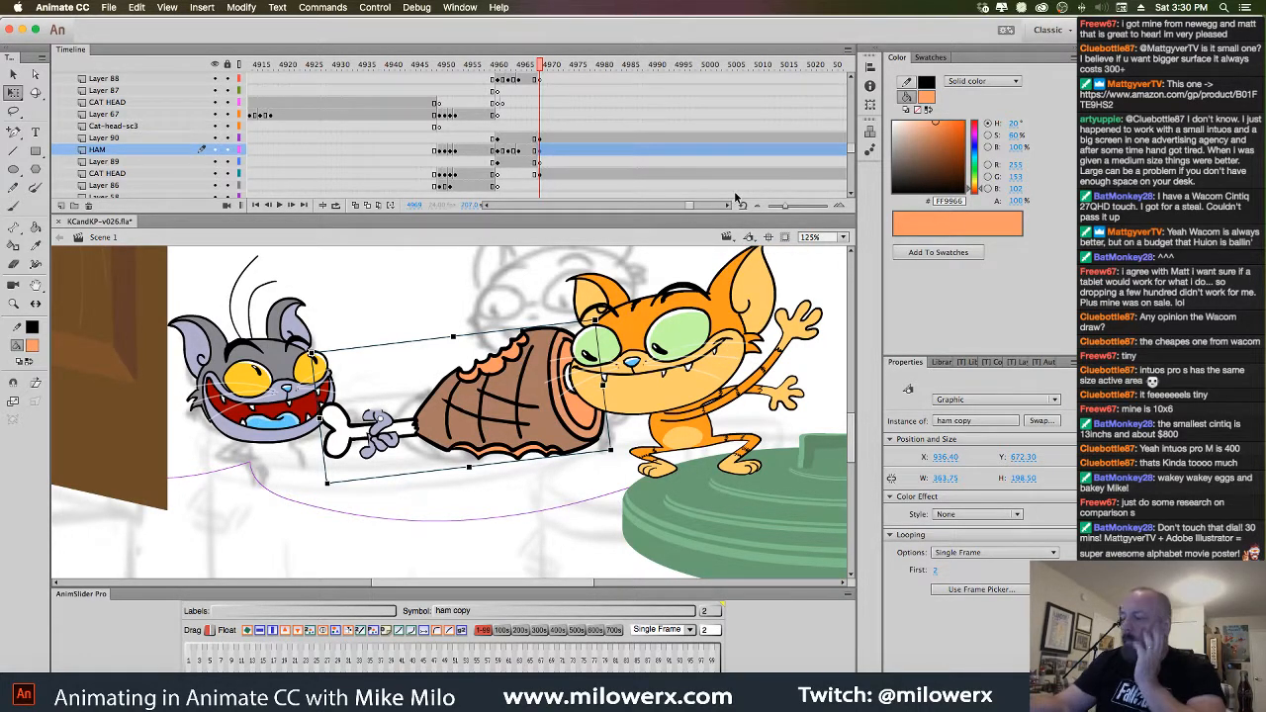
left_click(502, 78)
mouse_move(502, 78)
left_mouse_down()
mouse_move(443, 89)
mouse_move(492, 99)
left_mouse_up()
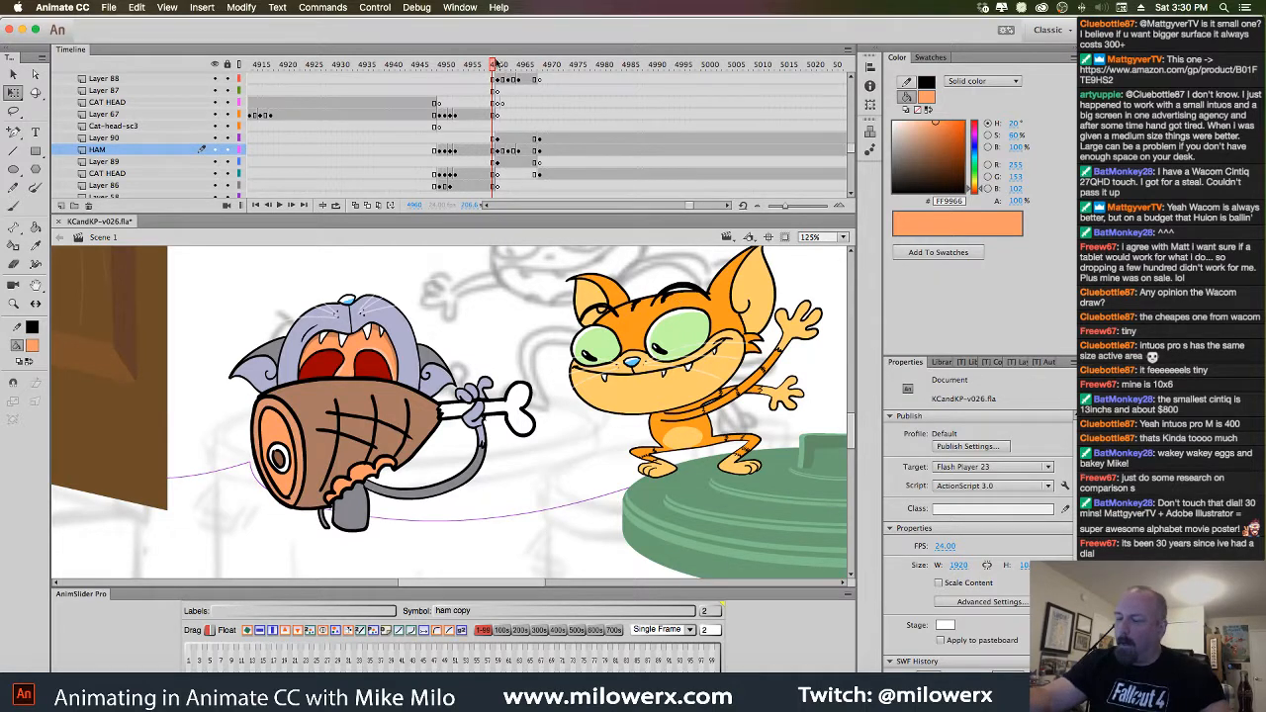
Advance one frame and insert blank keyframes clearing the orange kitten's head and body
left_click(498, 62)
left_click(712, 378)
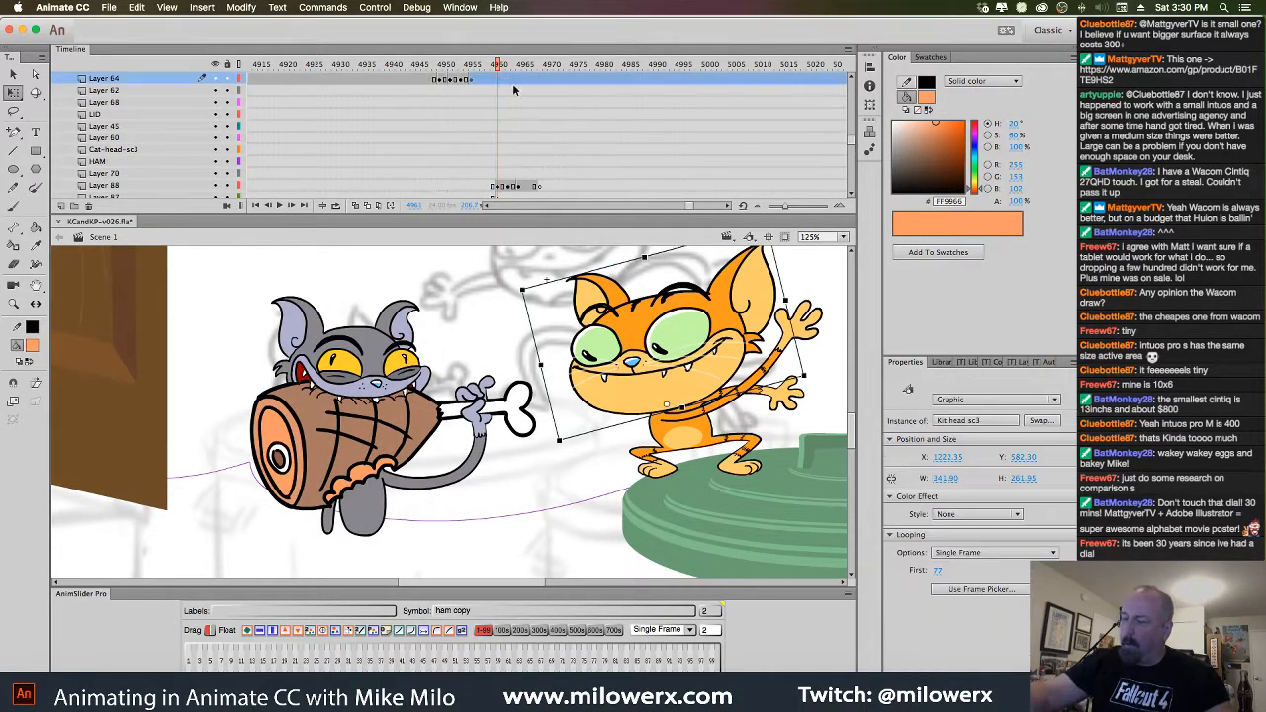
left_click(502, 80)
key("F7")
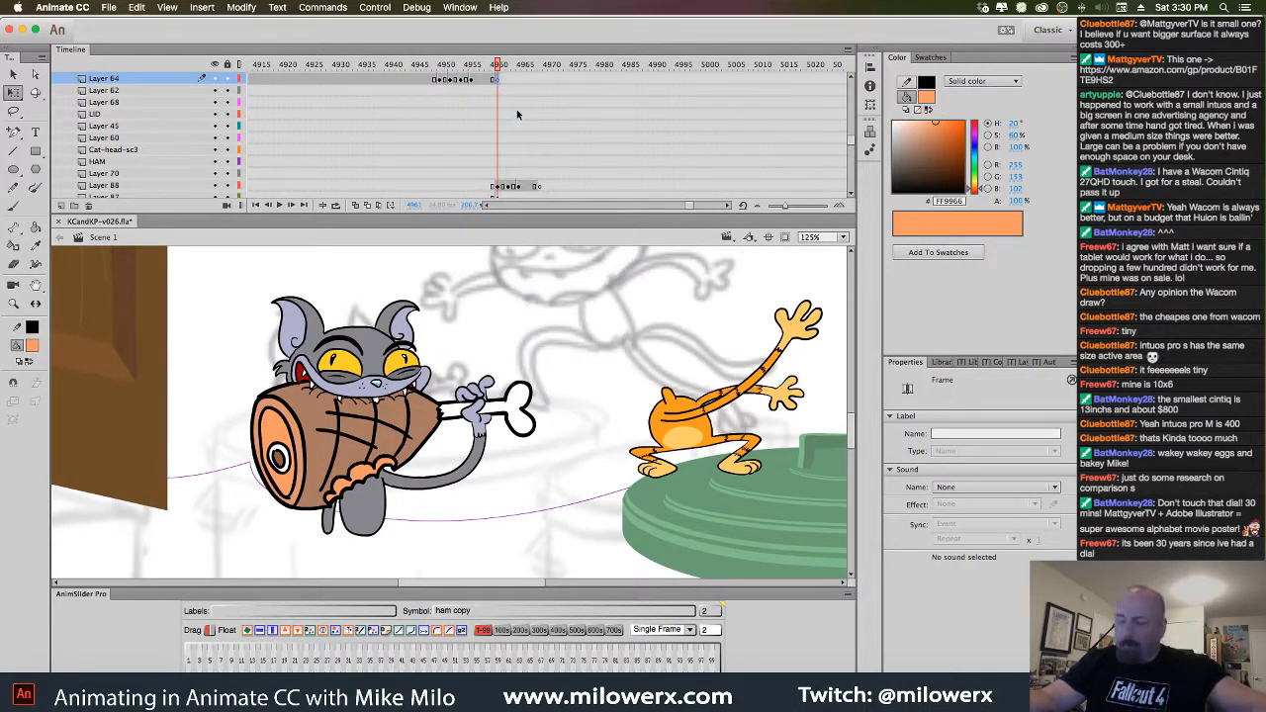
left_click(699, 429)
left_click(500, 83)
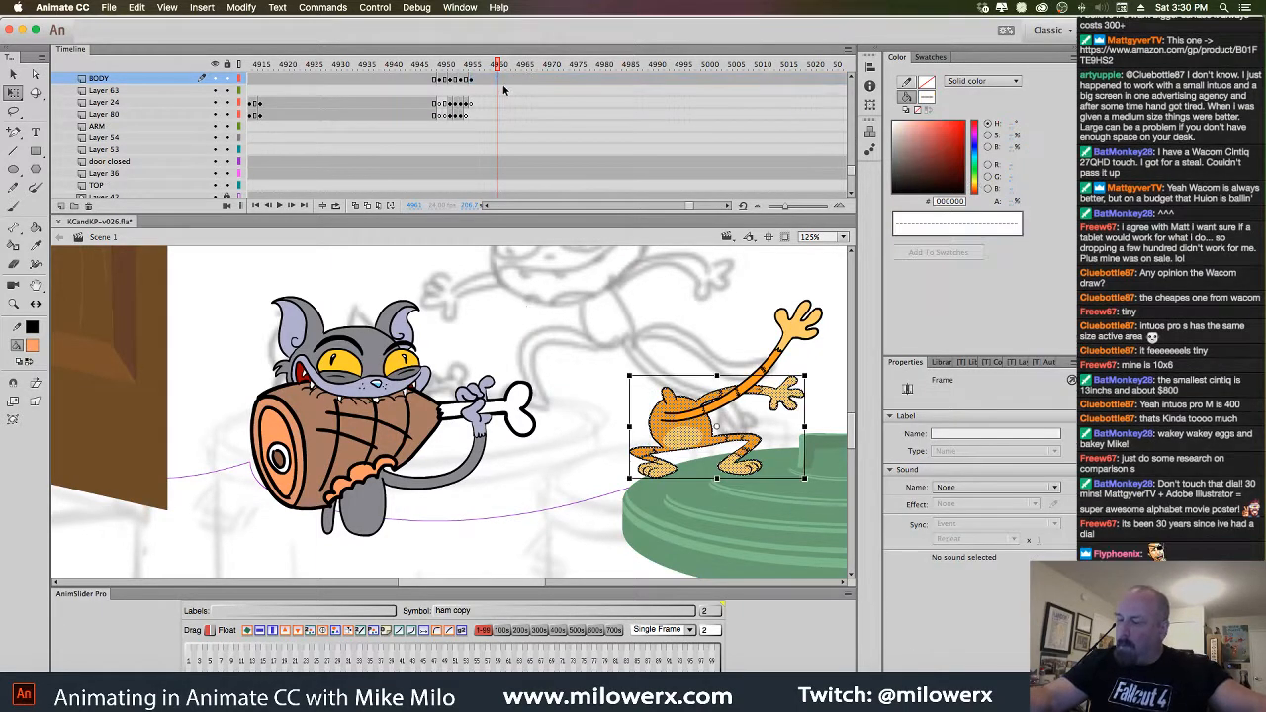
key("F7")
Insert a blank keyframe to clear the kitten's raised arm, then save KCandKP-v026.fla
left_click(732, 394)
left_click(500, 81)
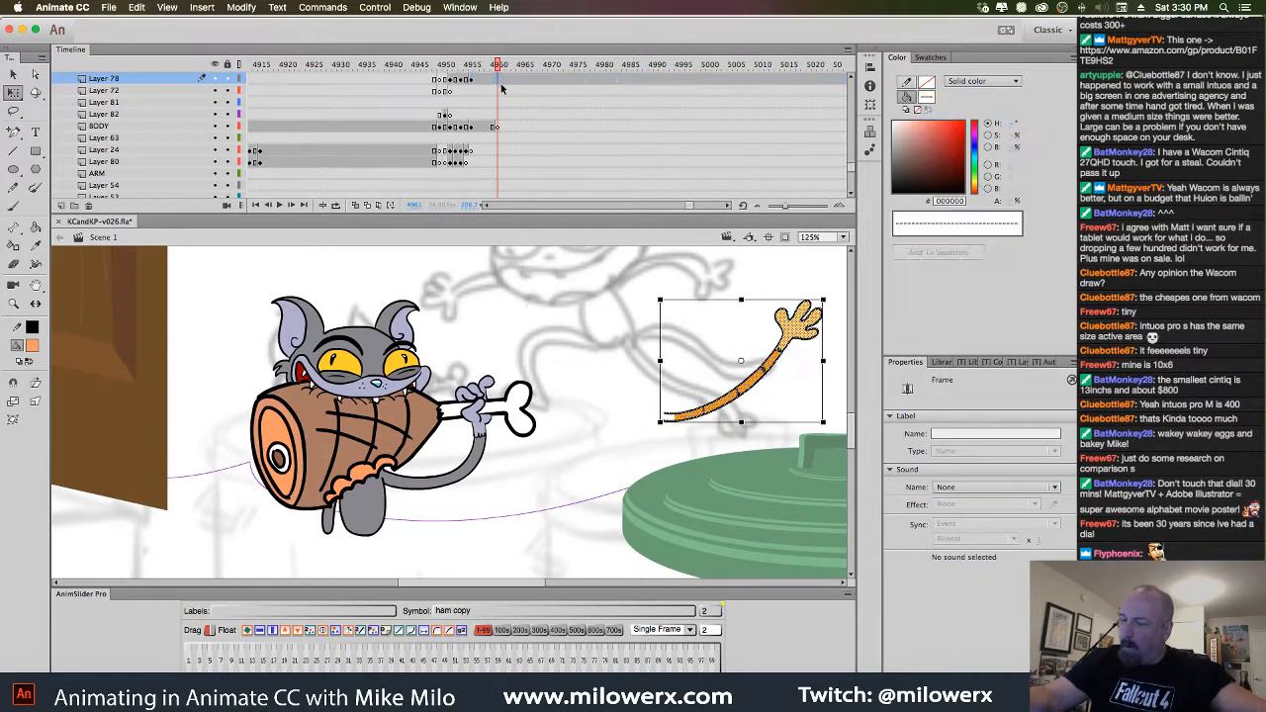
key("F7")
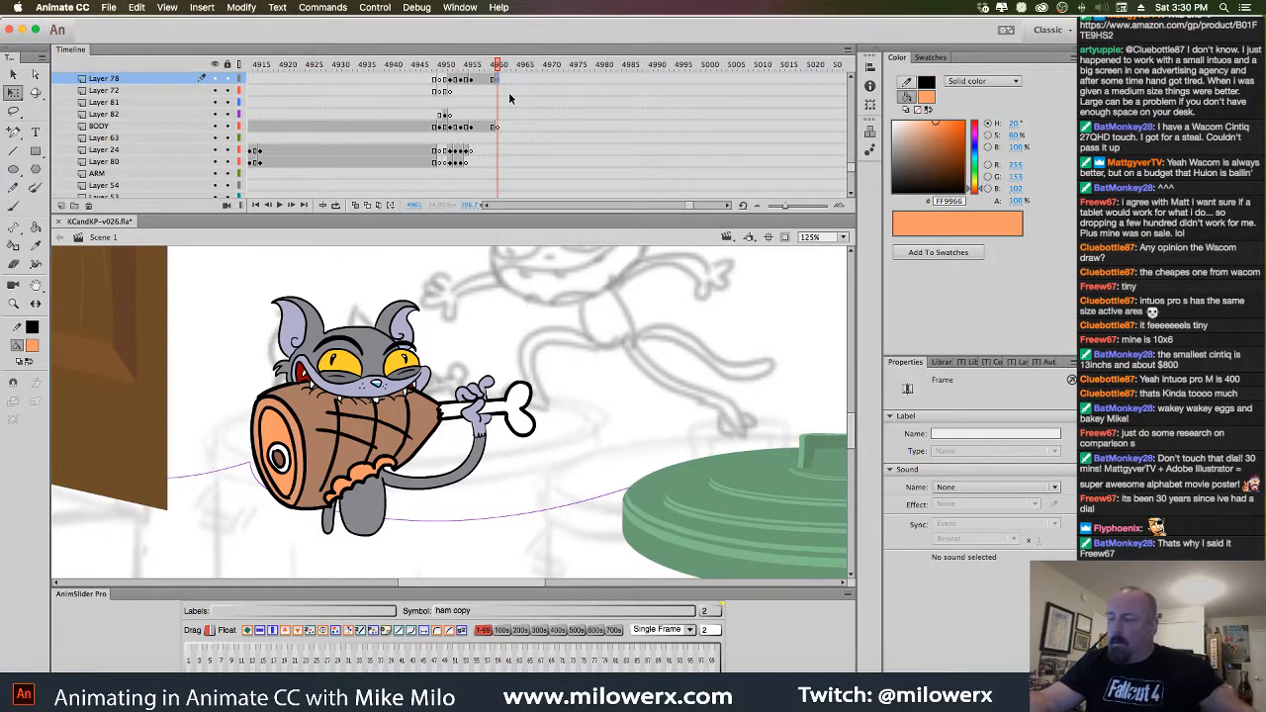
key("super+s")
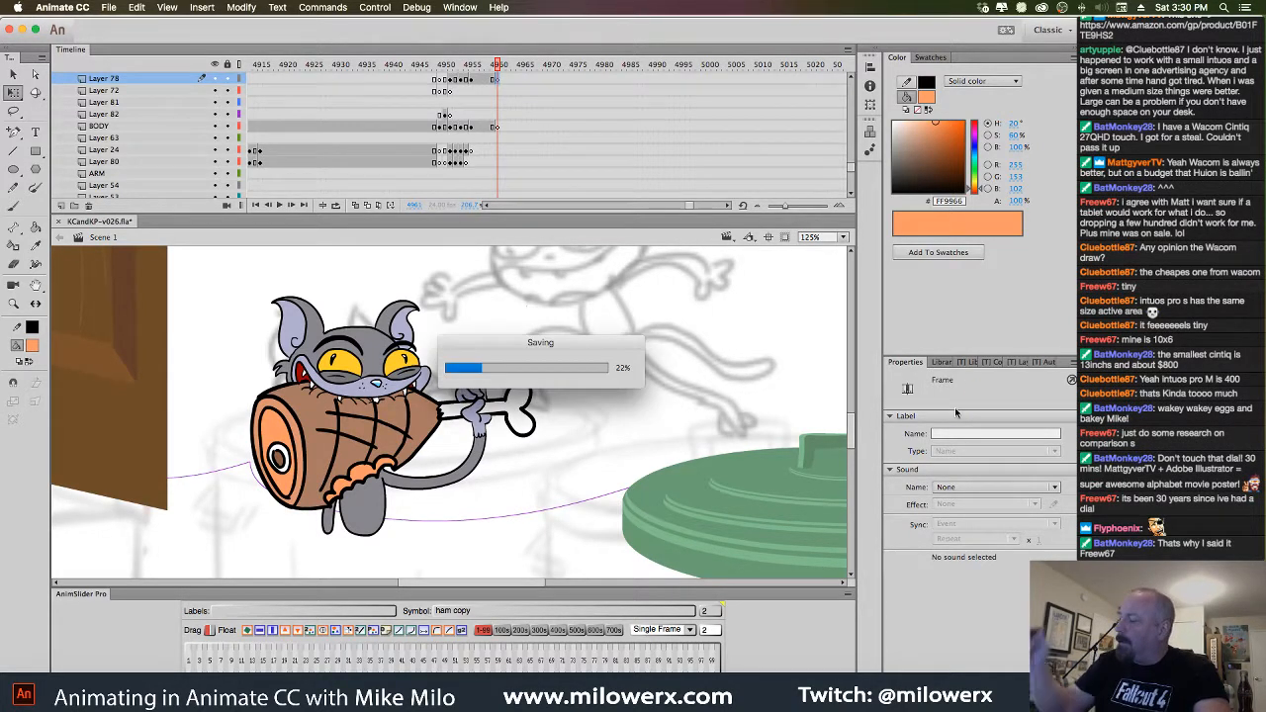
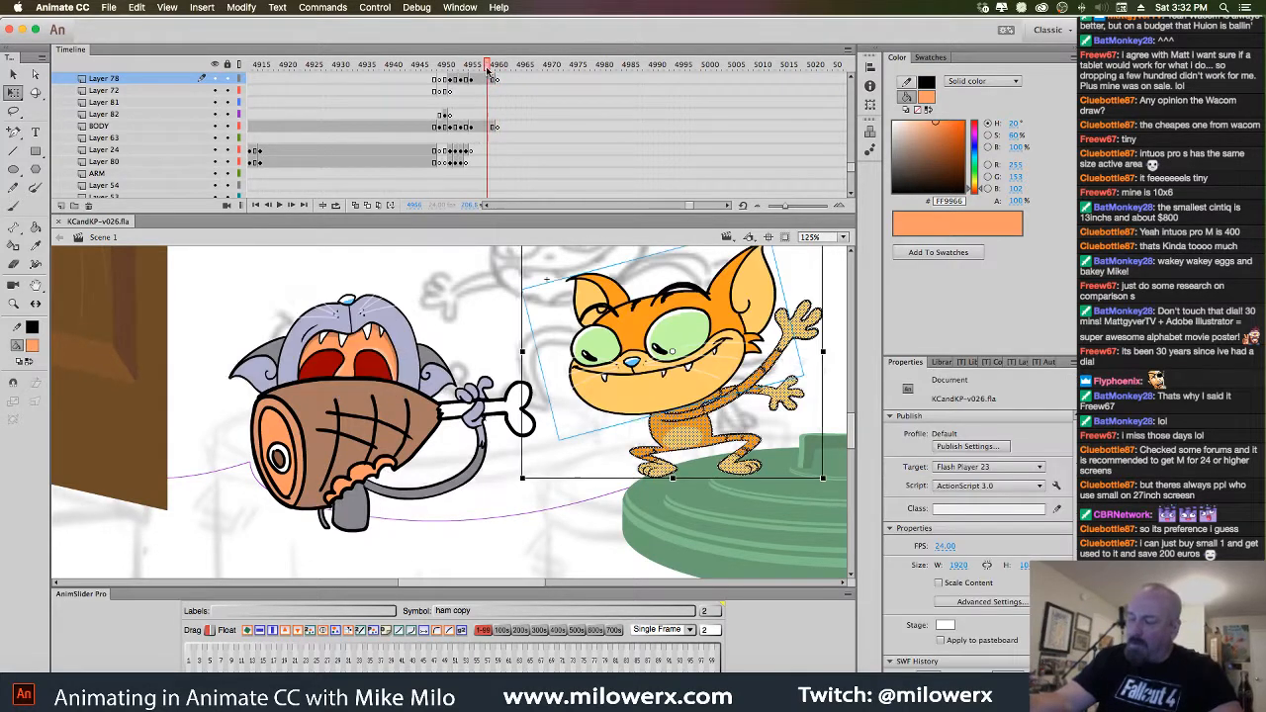
Step through the frames around the orange kitten pose and select its head
left_click_drag(498, 66, 542, 118)
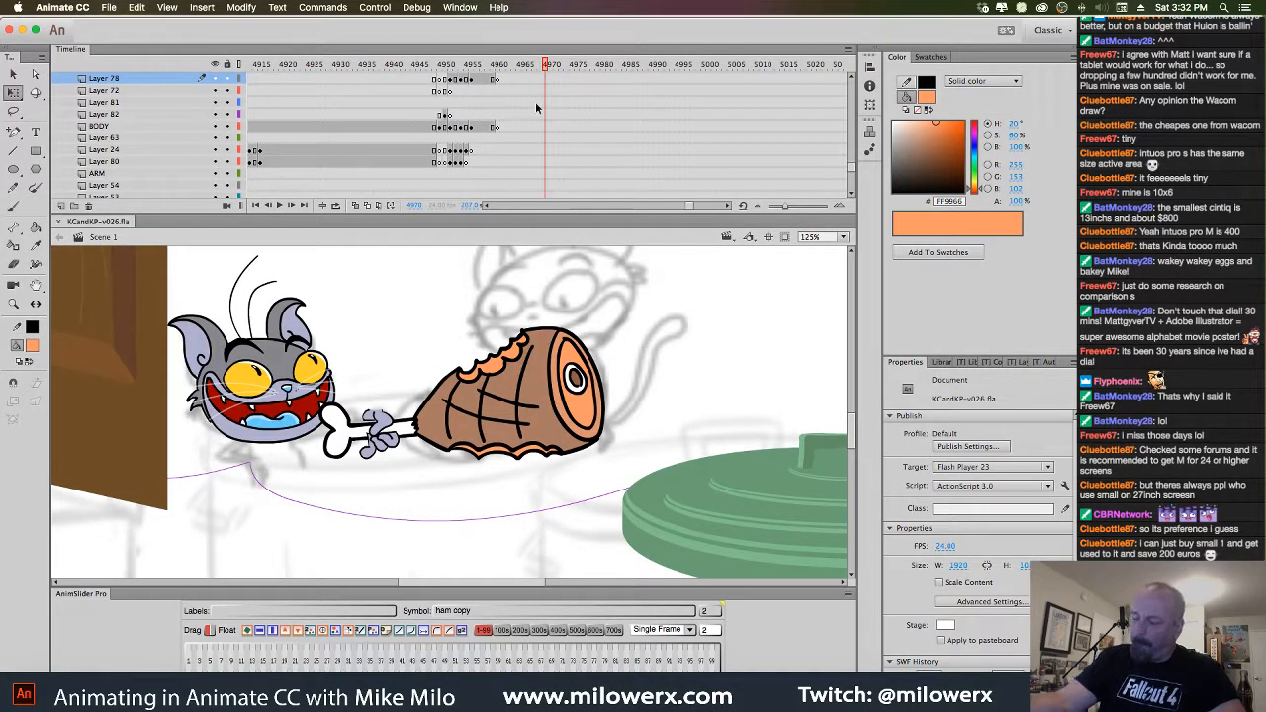
left_click(532, 81)
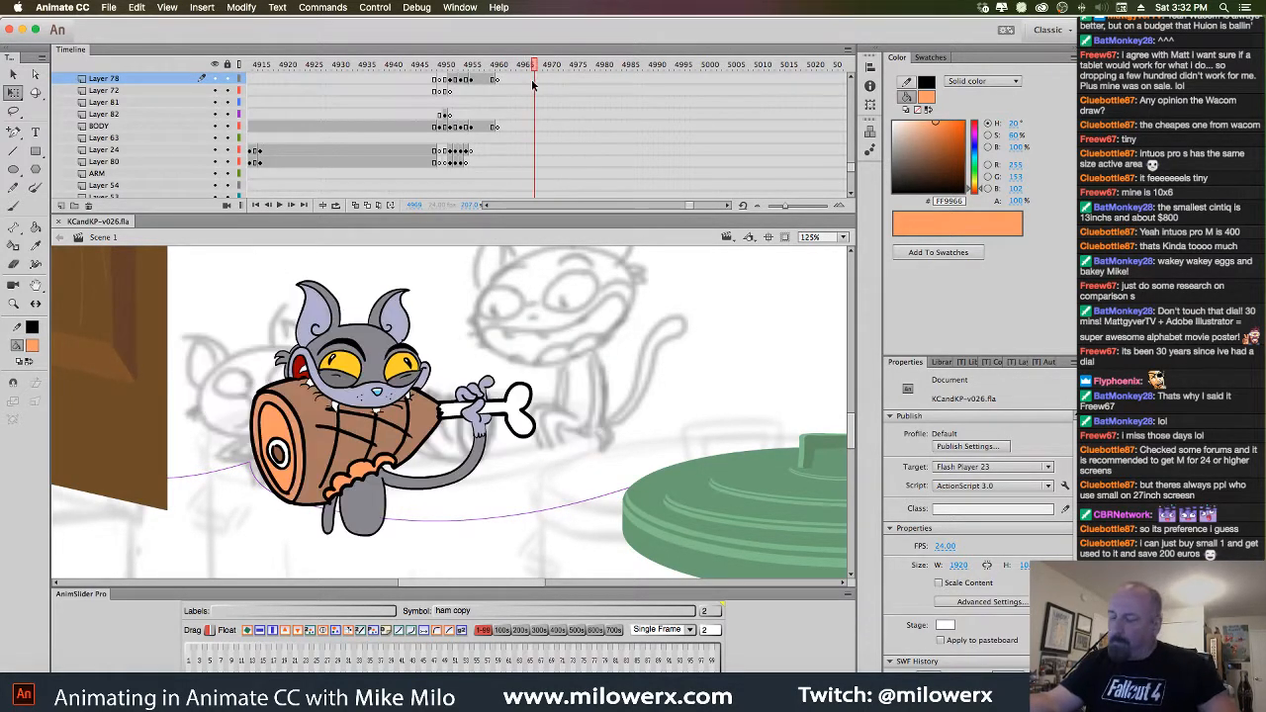
key("comma")
key("comma")
key("comma")
key("comma")
key("comma")
key("comma")
key("comma")
key("comma")
key("comma")
key("comma")
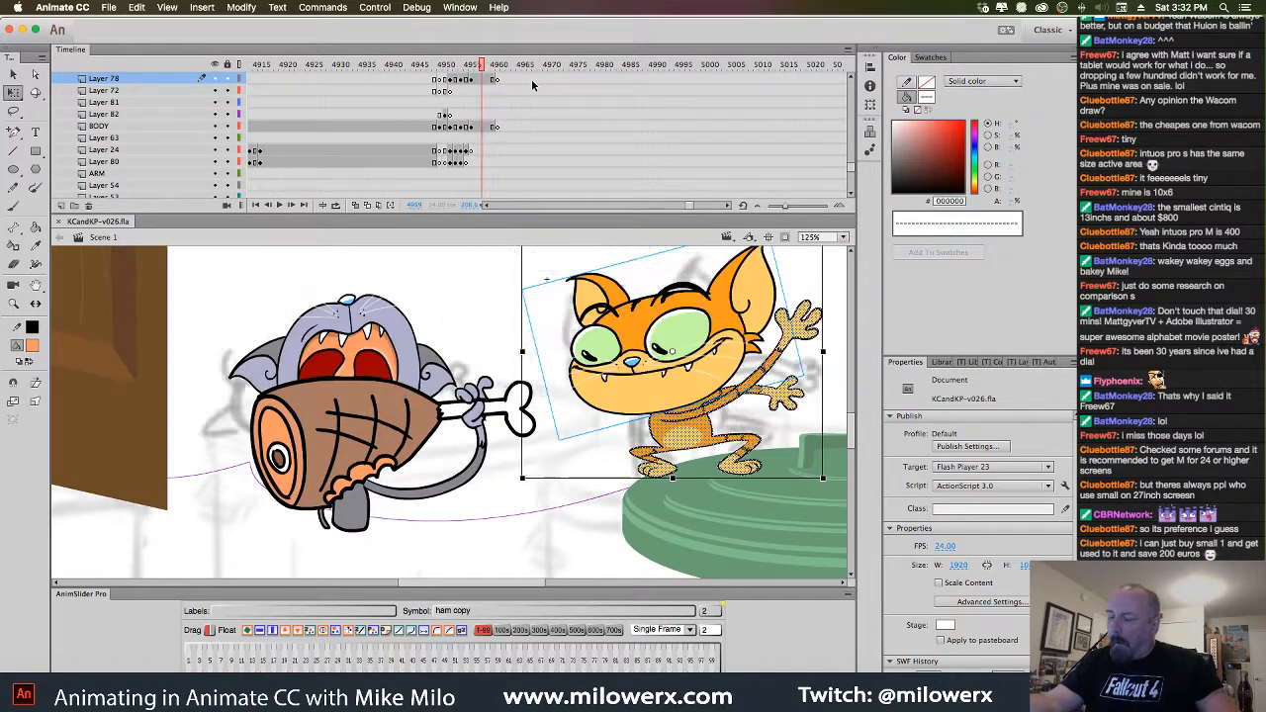
key("period")
key("period")
key("period")
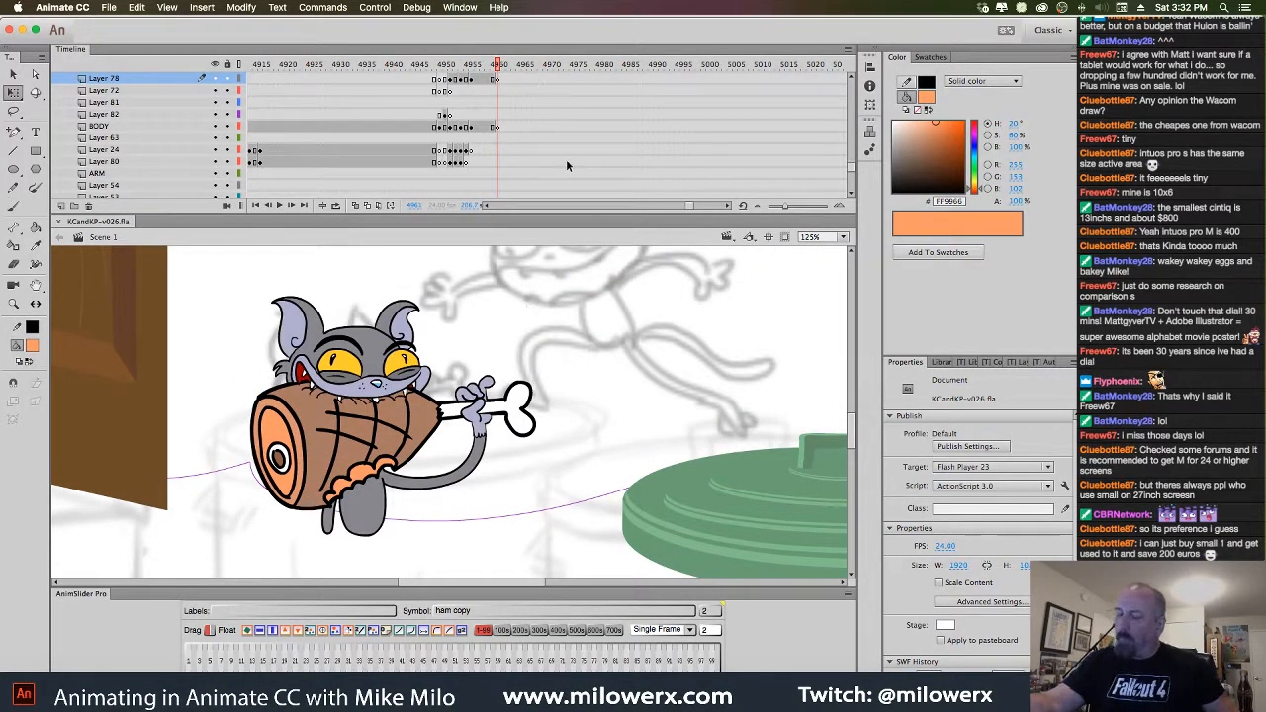
key("comma")
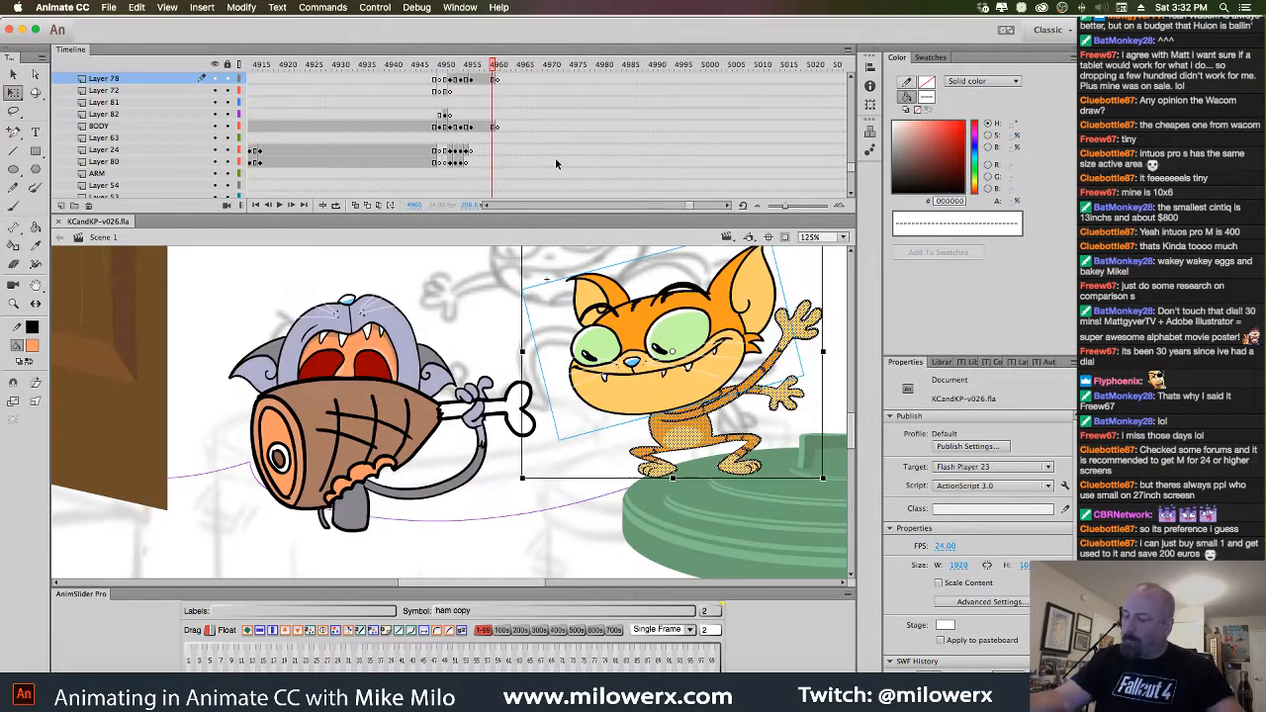
left_click(740, 322)
left_click_drag(740, 321, 629, 386)
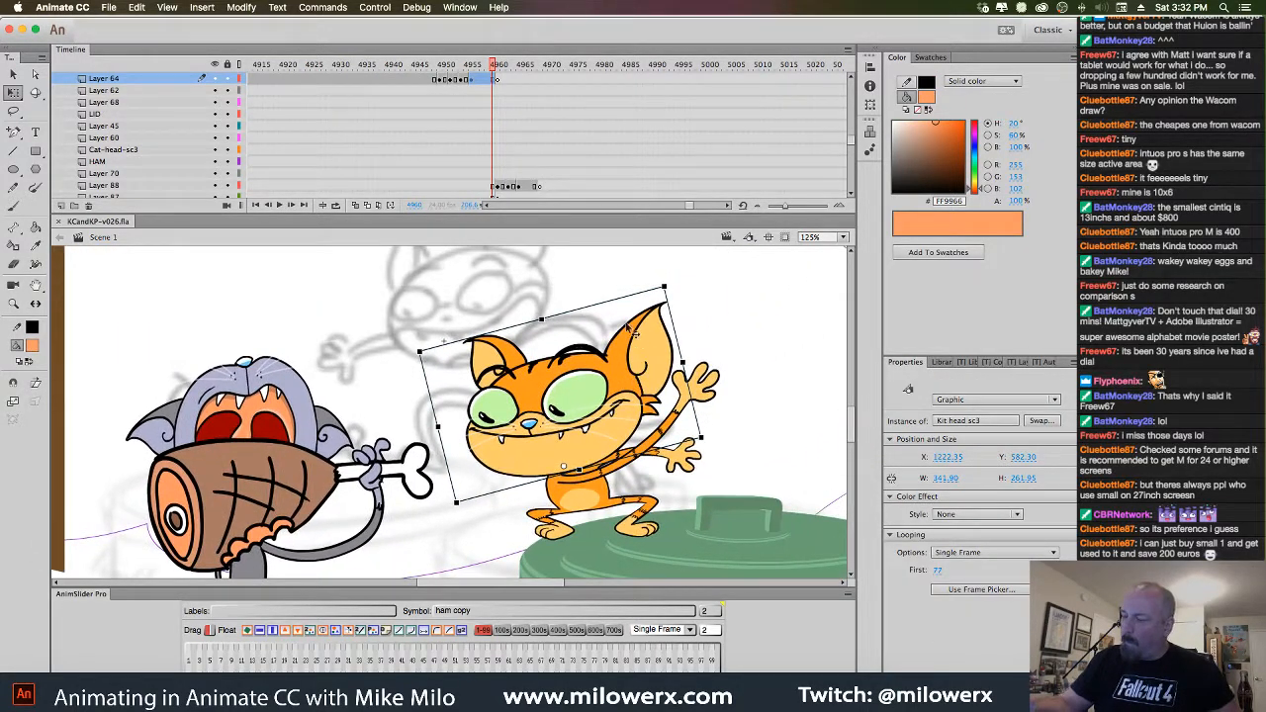
Clear the next keyframe on the head layer so the kitten head carries over
left_click(499, 79)
right_click(500, 81)
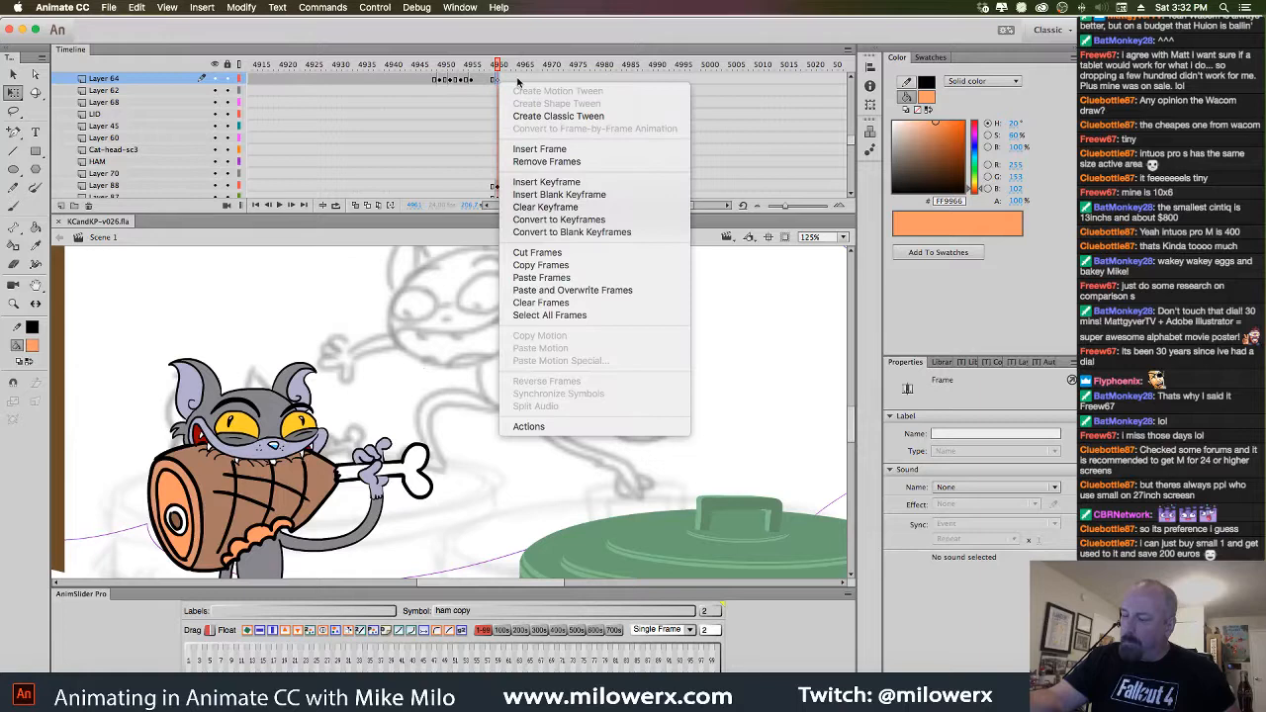
left_click(564, 208)
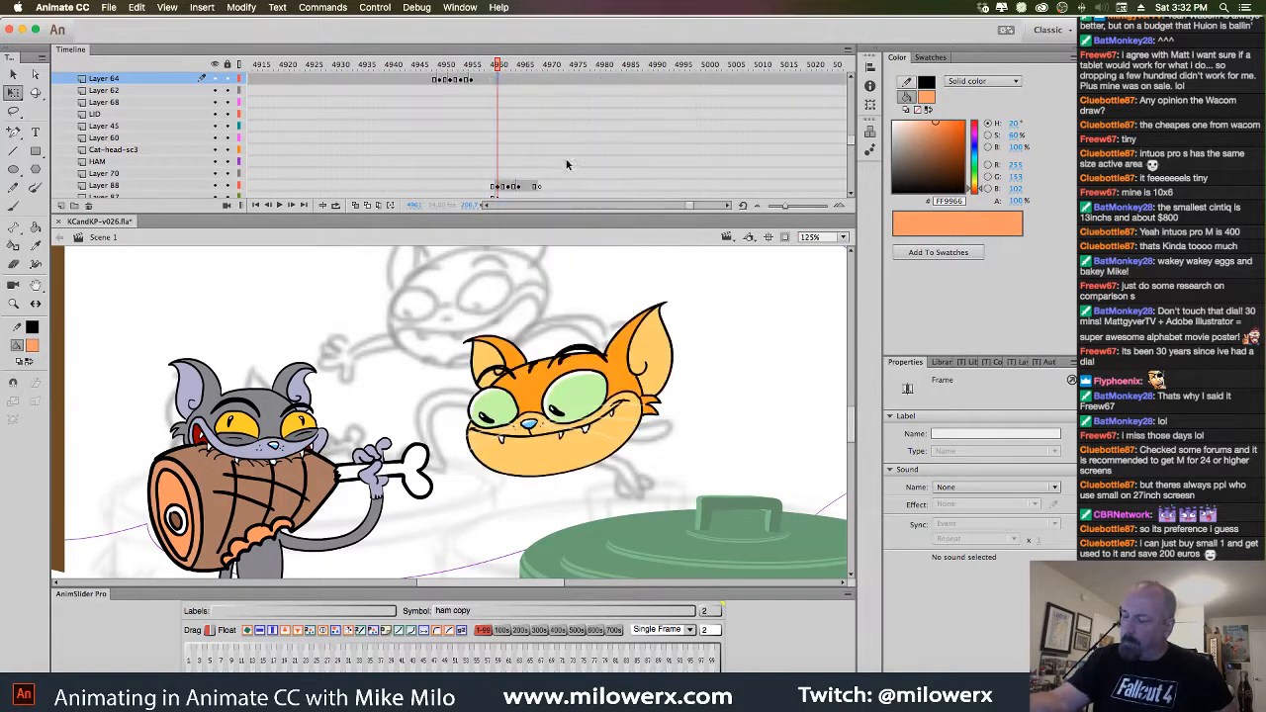
left_click(499, 80)
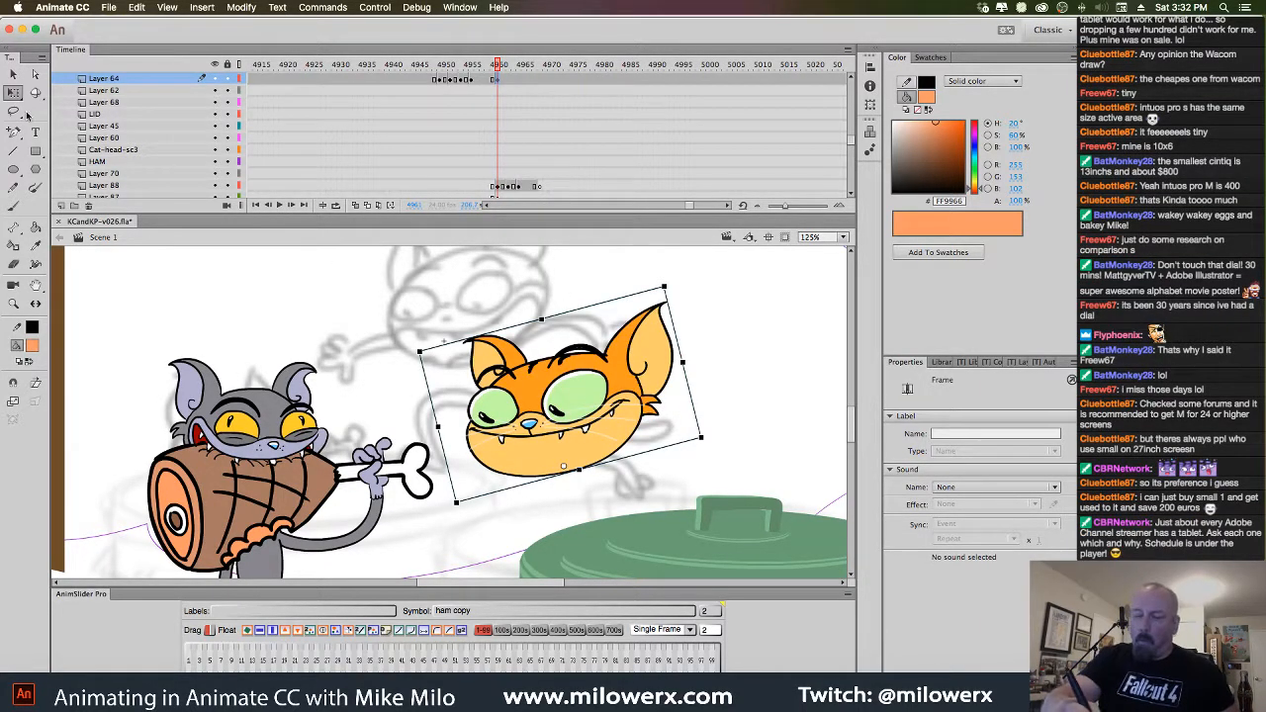
Swap the kitten head to screaming pose frame 75 and move it up-left above the grey cat
left_click(648, 422)
left_click(990, 589)
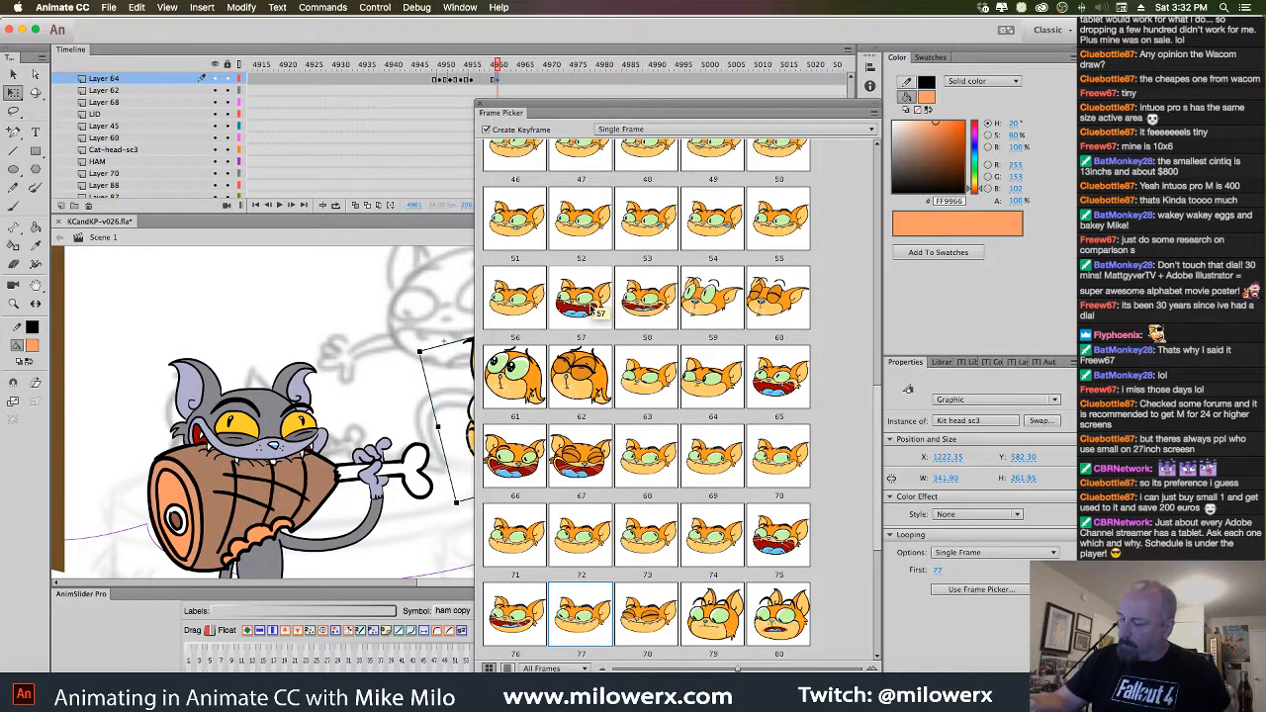
left_click(539, 466)
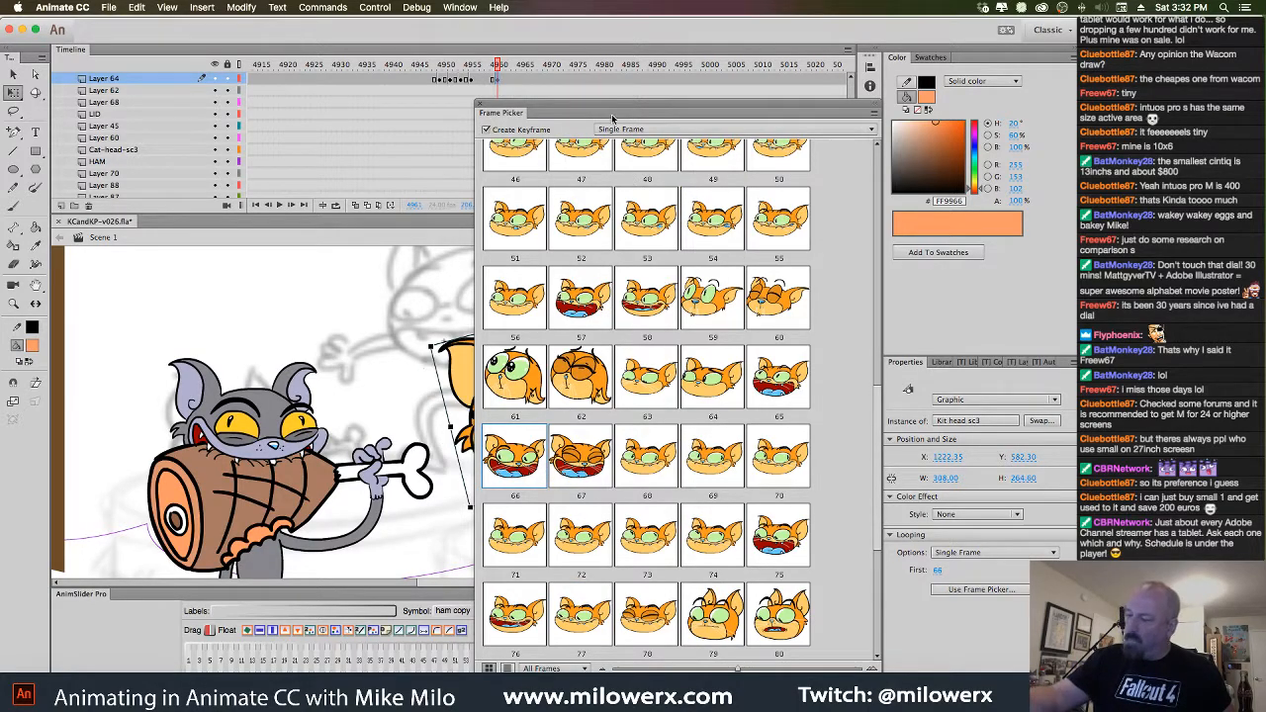
left_click_drag(632, 112, 788, 80)
left_click(931, 513)
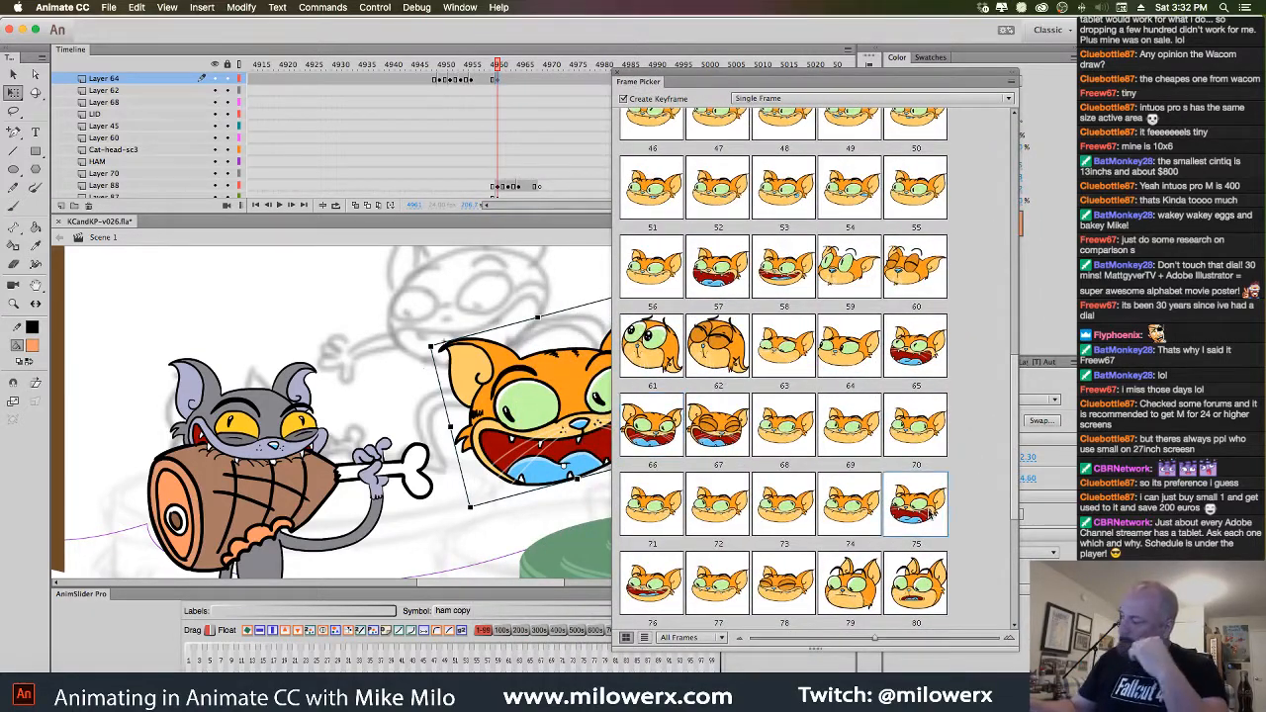
left_click(618, 76)
left_click_drag(617, 340, 517, 223)
left_click(697, 333)
Hide the kitten head layer, check the previous frame's body, and try black for the brush
key("b")
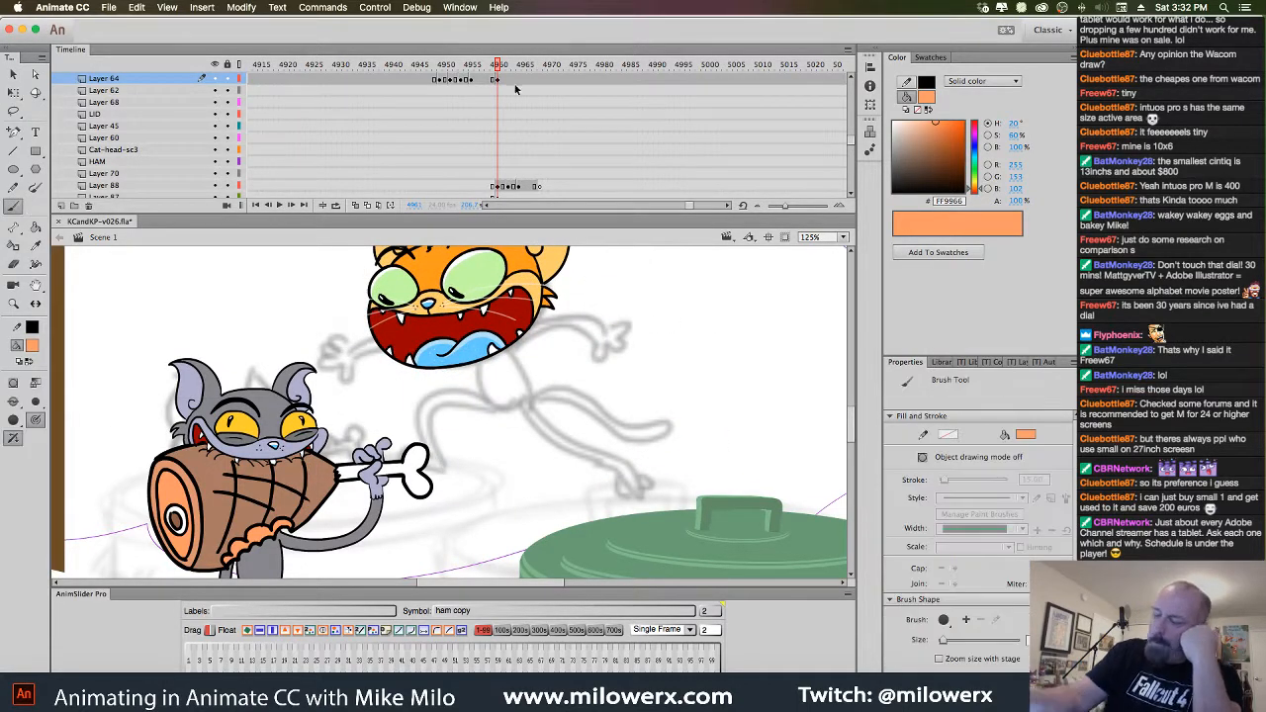
left_click(214, 78)
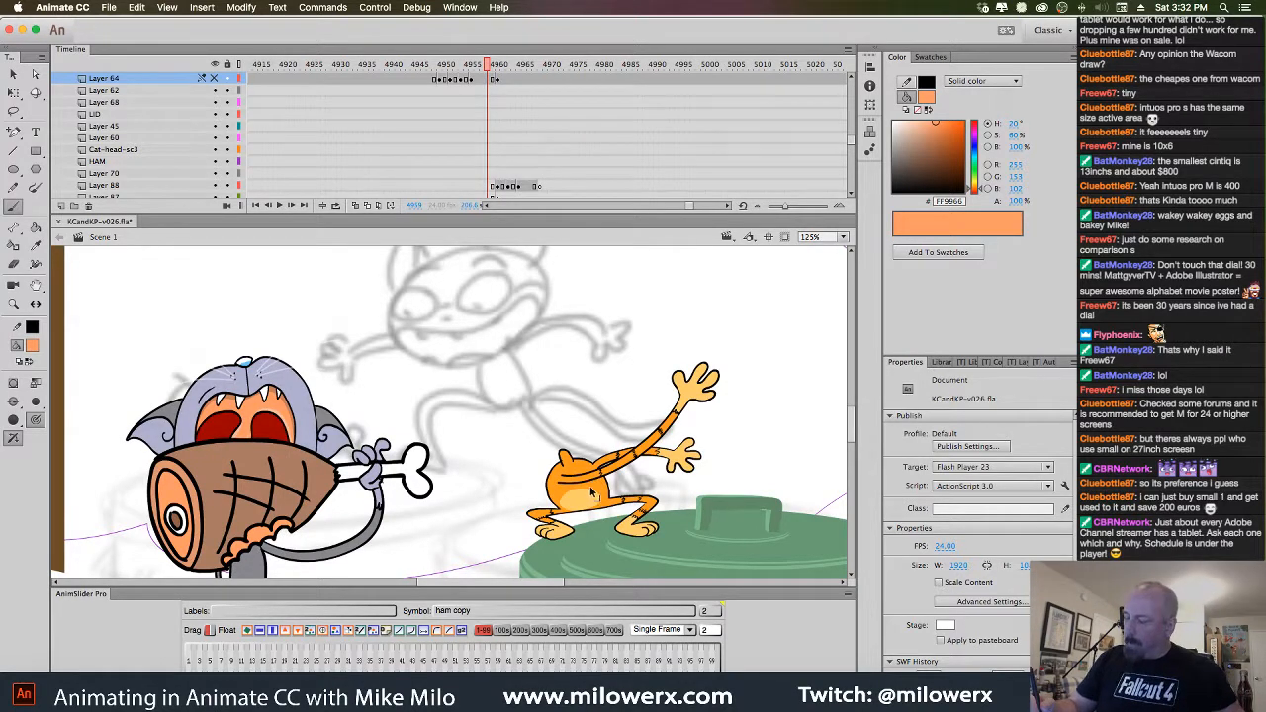
left_click(595, 490)
left_click(500, 84)
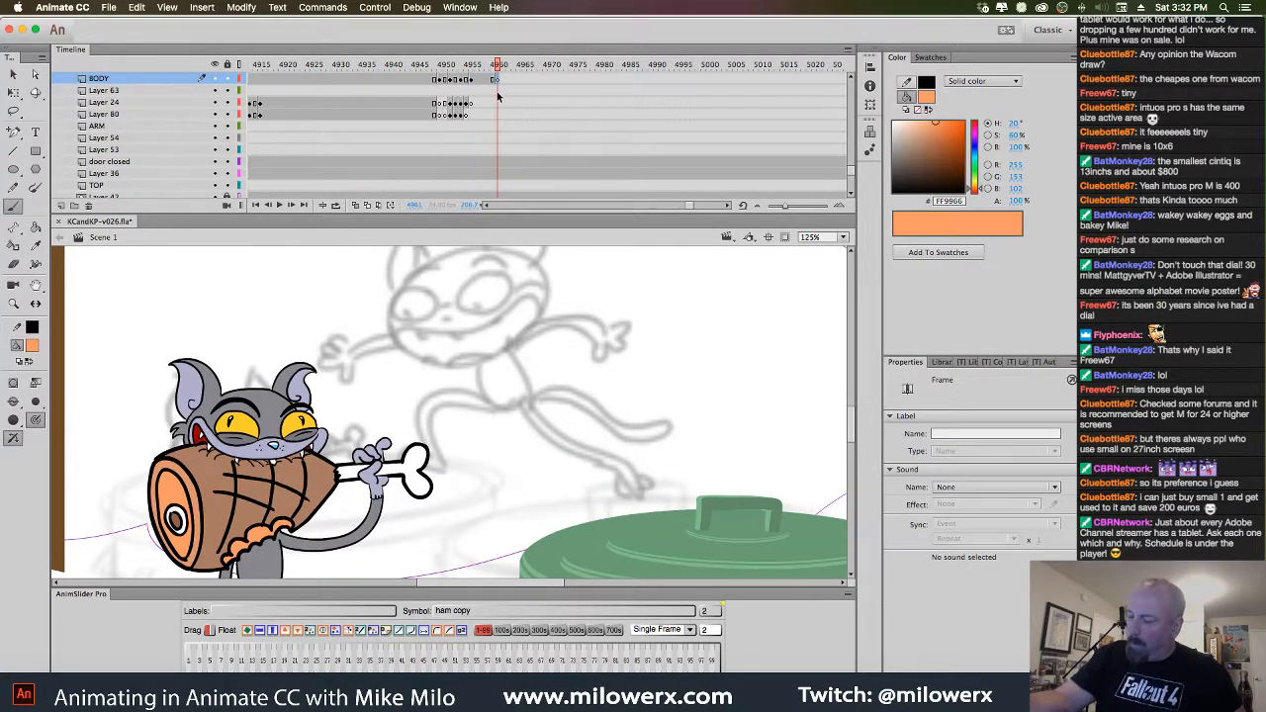
left_click(32, 345)
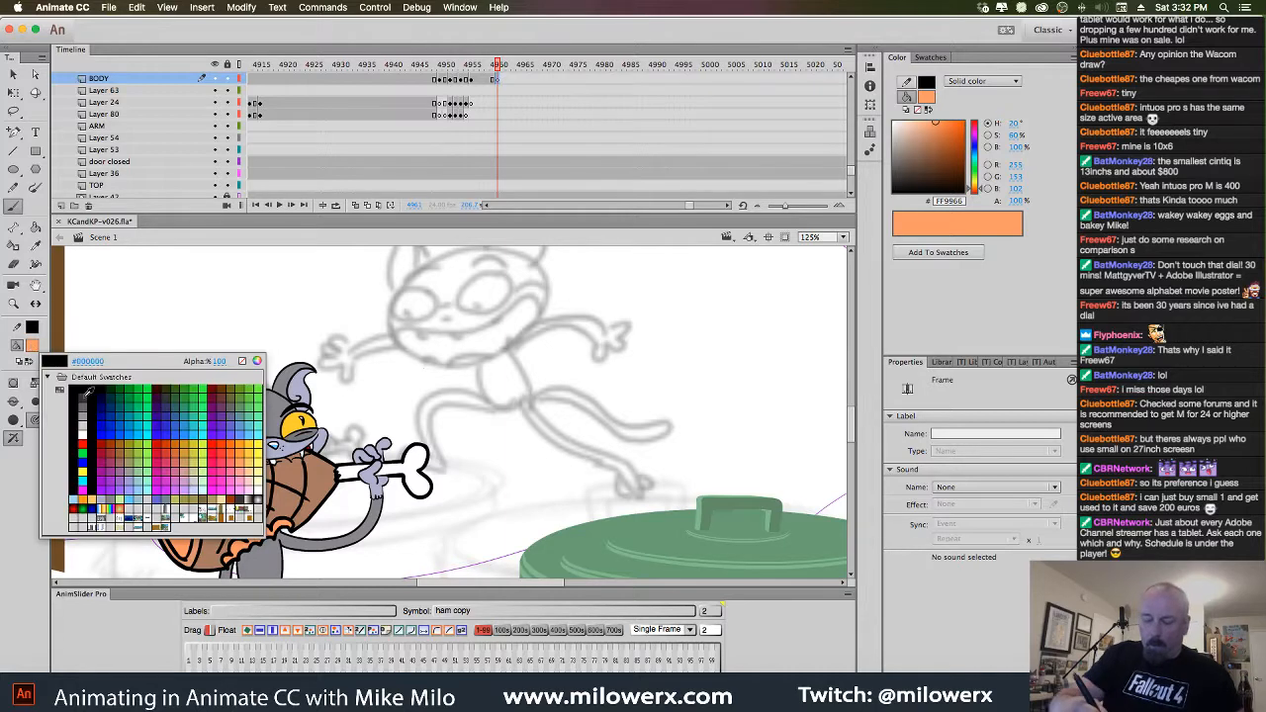
left_click(74, 387)
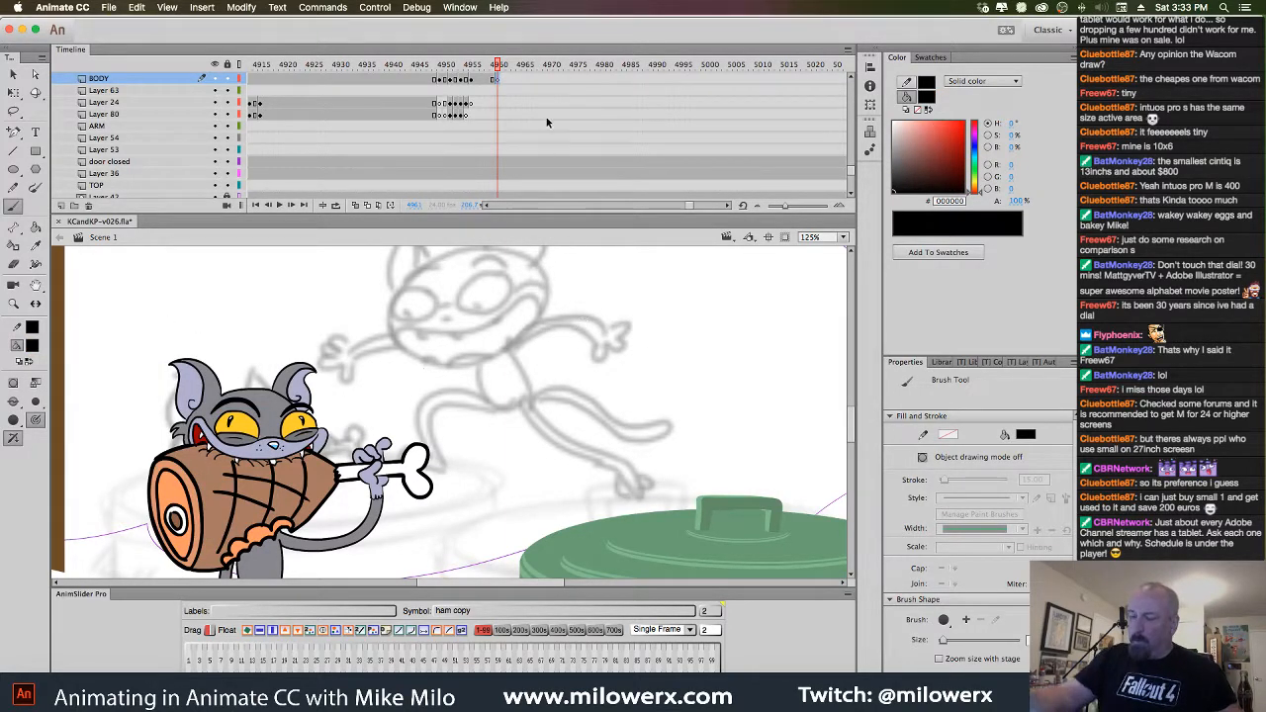
Show the kitten head layer again and set the brush fill to red (FF0000)
left_click_drag(852, 170, 851, 134)
left_click(215, 139)
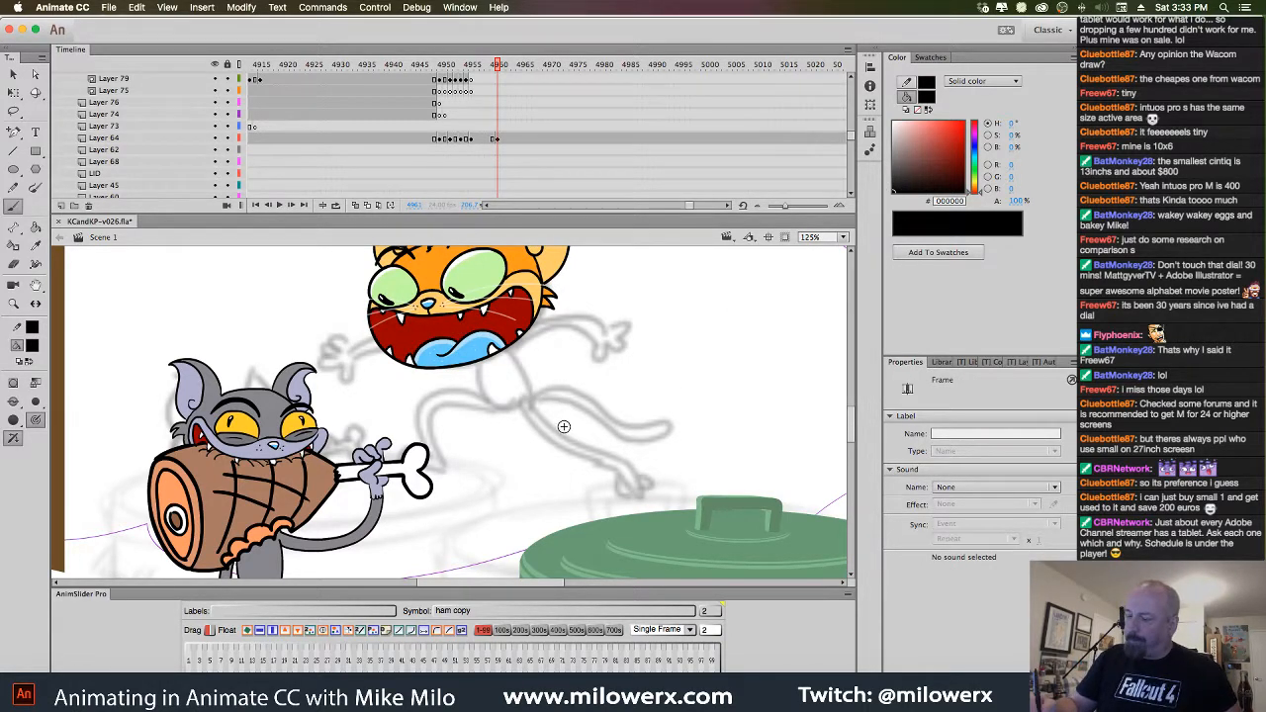
left_click_drag(851, 136, 850, 165)
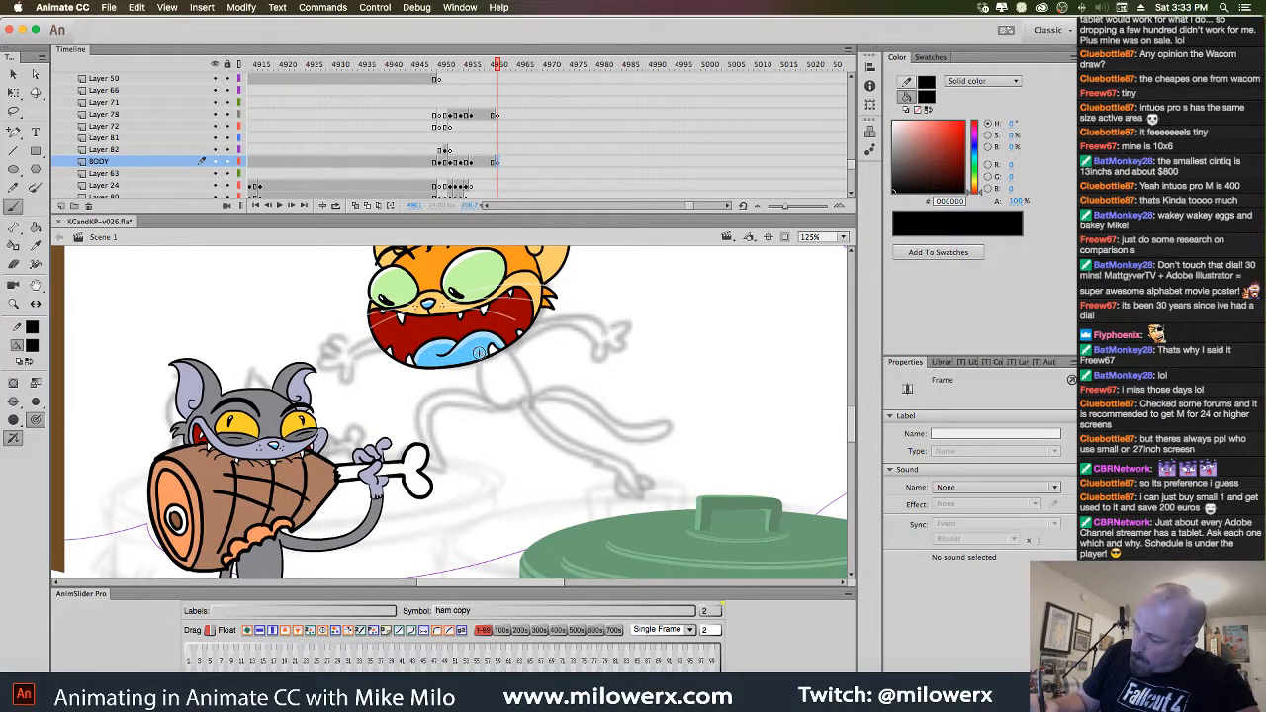
left_click(28, 350)
left_click(32, 461)
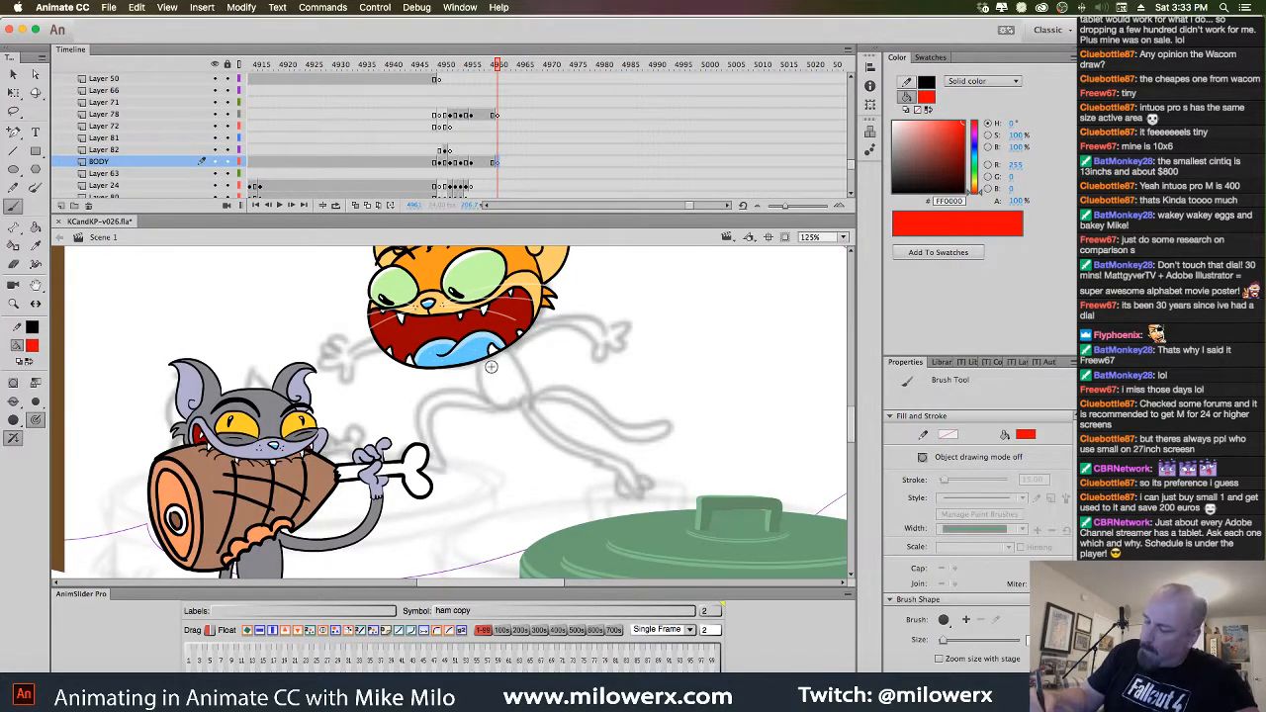
Switch to a thinner brush and sketch the red torso and back leg down to the ham
left_click_drag(482, 352, 484, 347)
left_click_drag(482, 389, 513, 412)
key("ctrl+z")
left_click(36, 404)
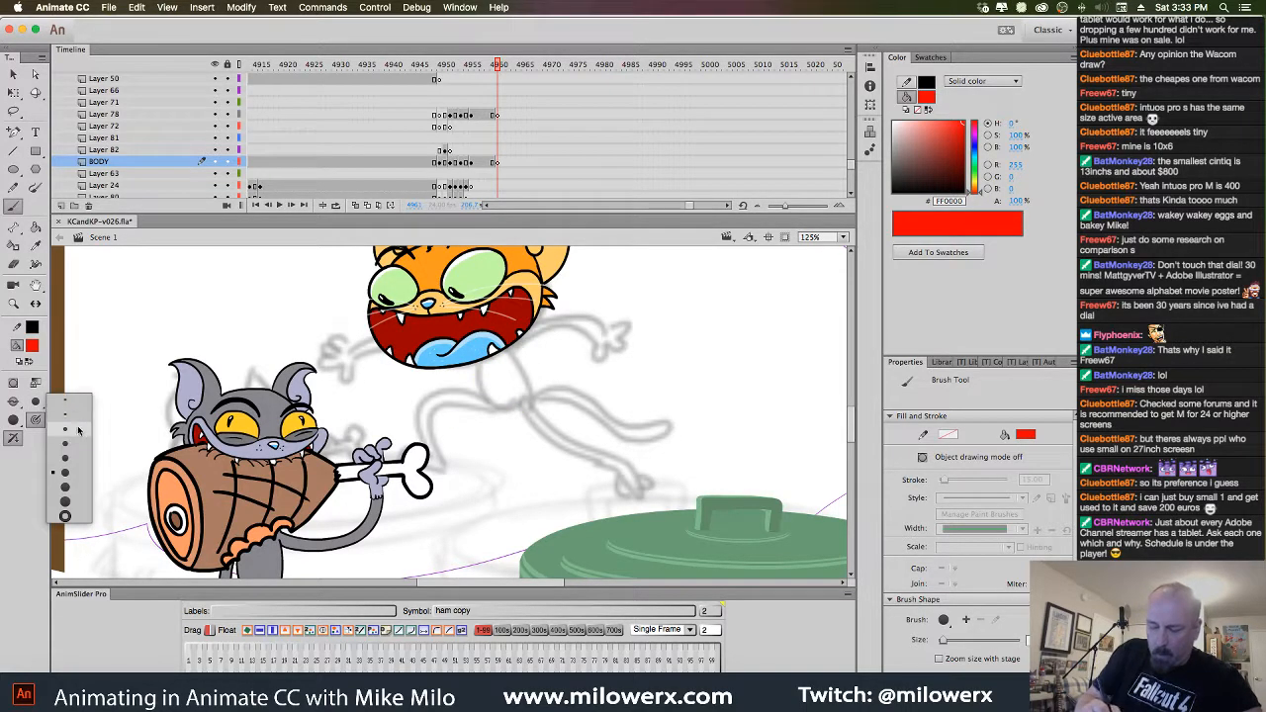
left_click(82, 433)
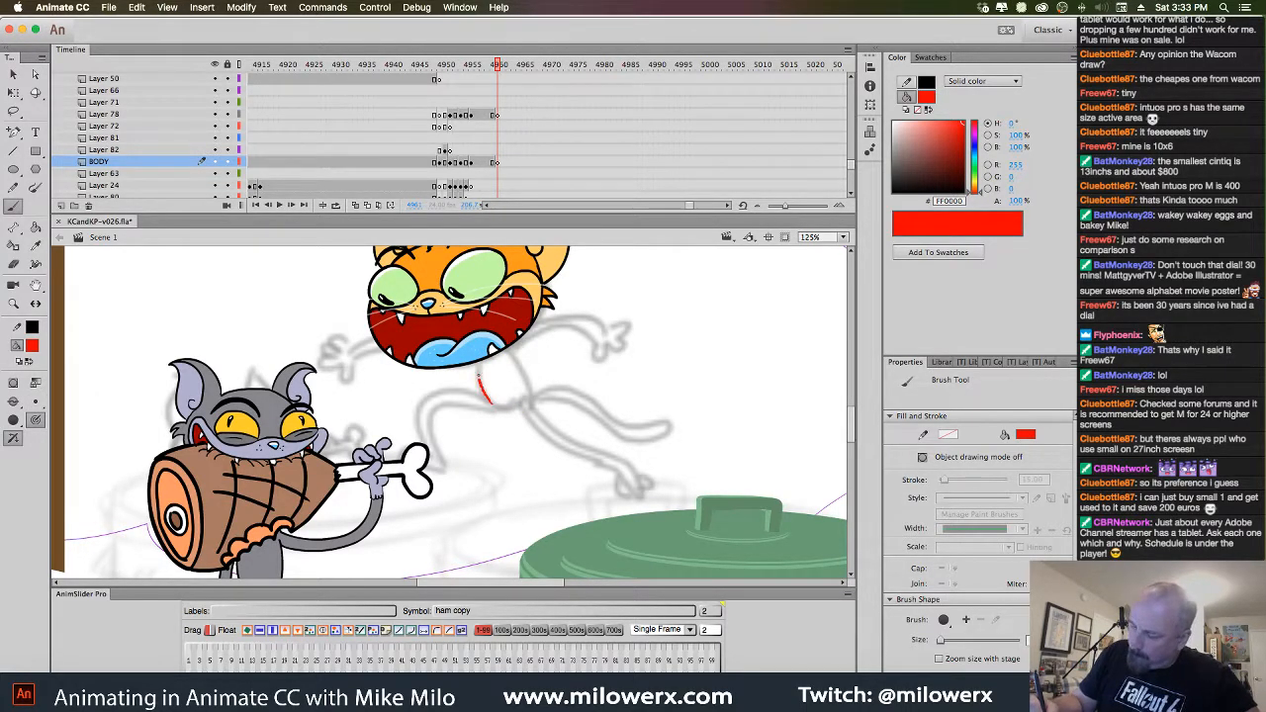
mouse_move(491, 402)
left_mouse_down()
mouse_move(454, 386)
mouse_move(420, 435)
left_mouse_up()
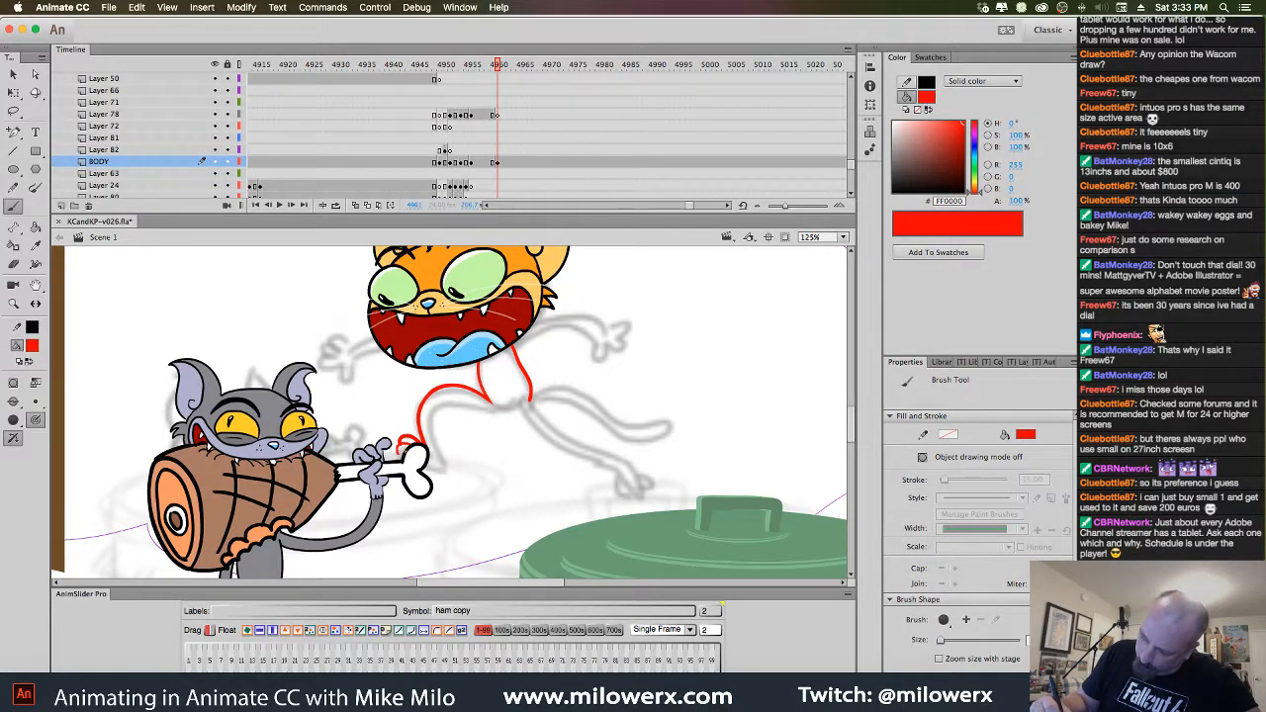
mouse_move(441, 461)
left_mouse_down()
mouse_move(433, 422)
mouse_move(422, 441)
left_mouse_up()
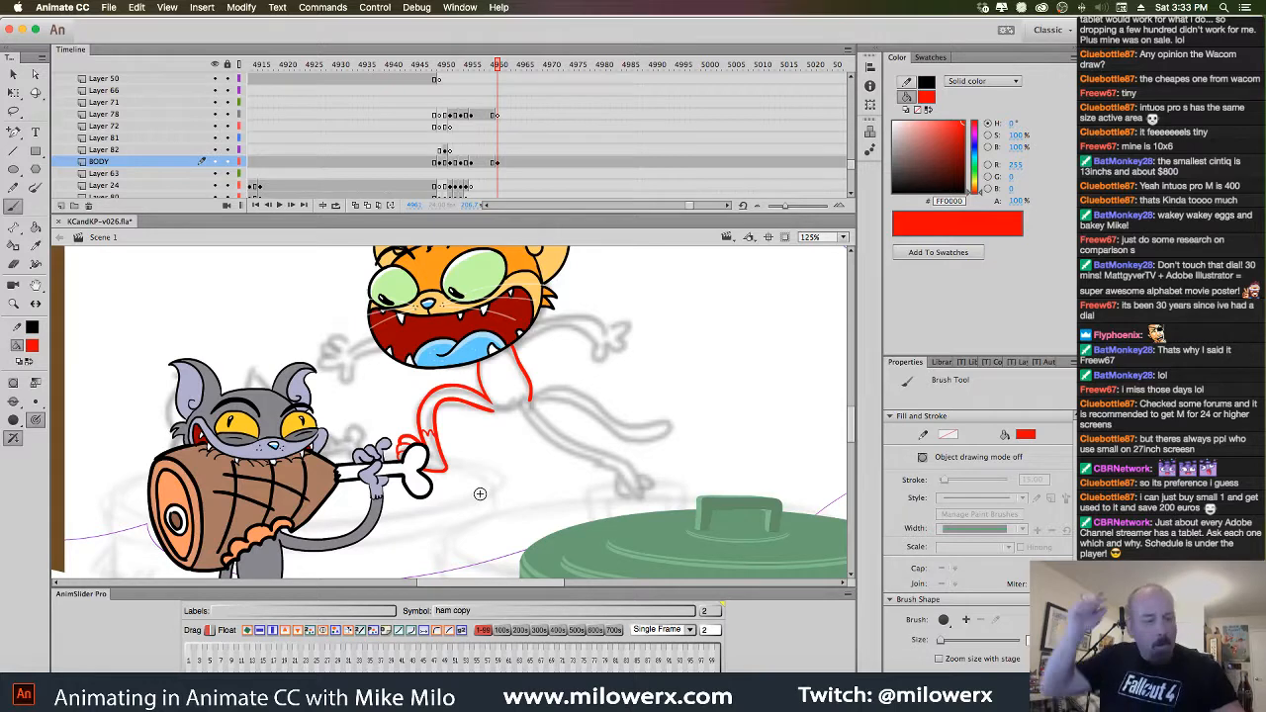
Extend the red leg lines and sketch the front leg toward the bin lid, undoing the hand strokes
key("comma")
key("period")
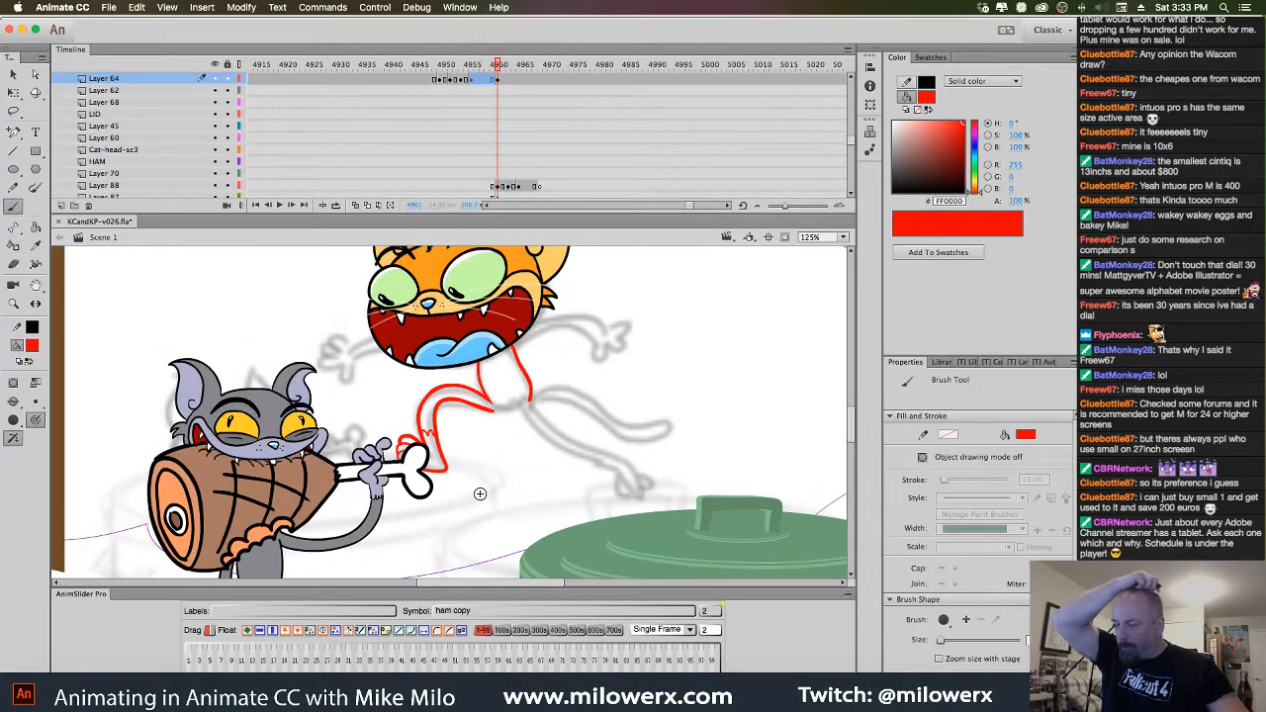
left_click(500, 80)
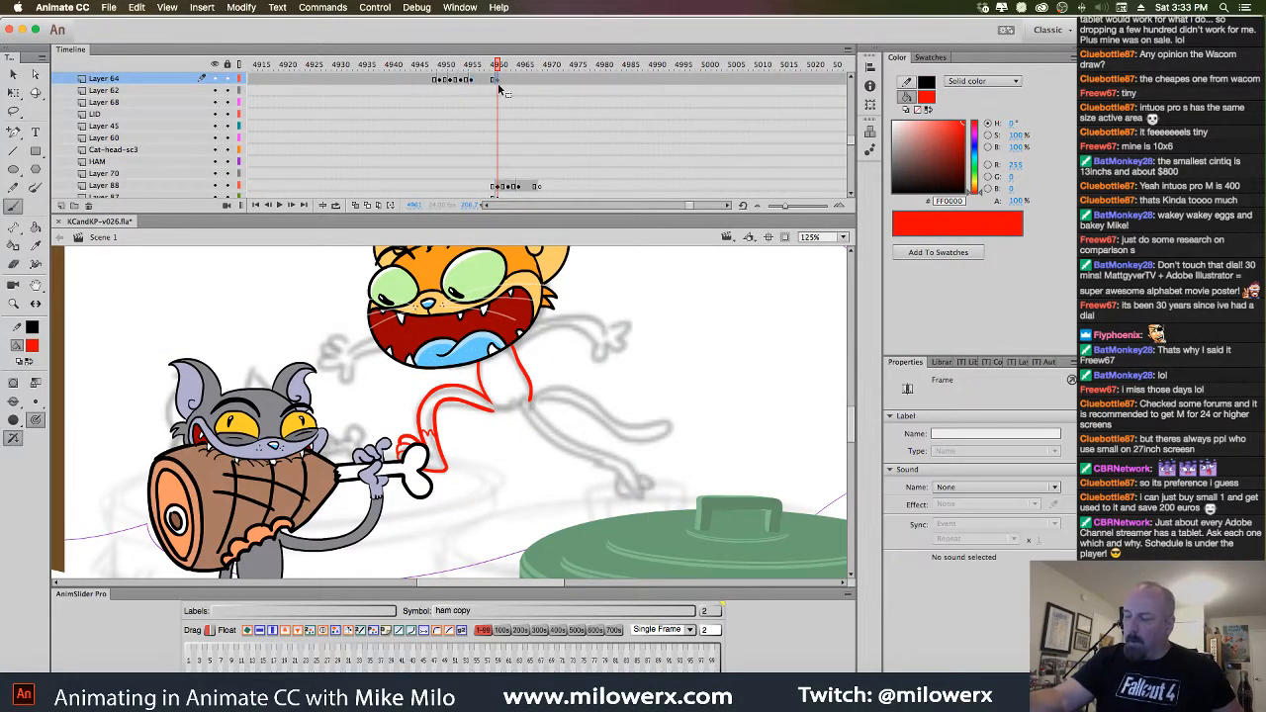
left_click_drag(611, 392, 545, 375)
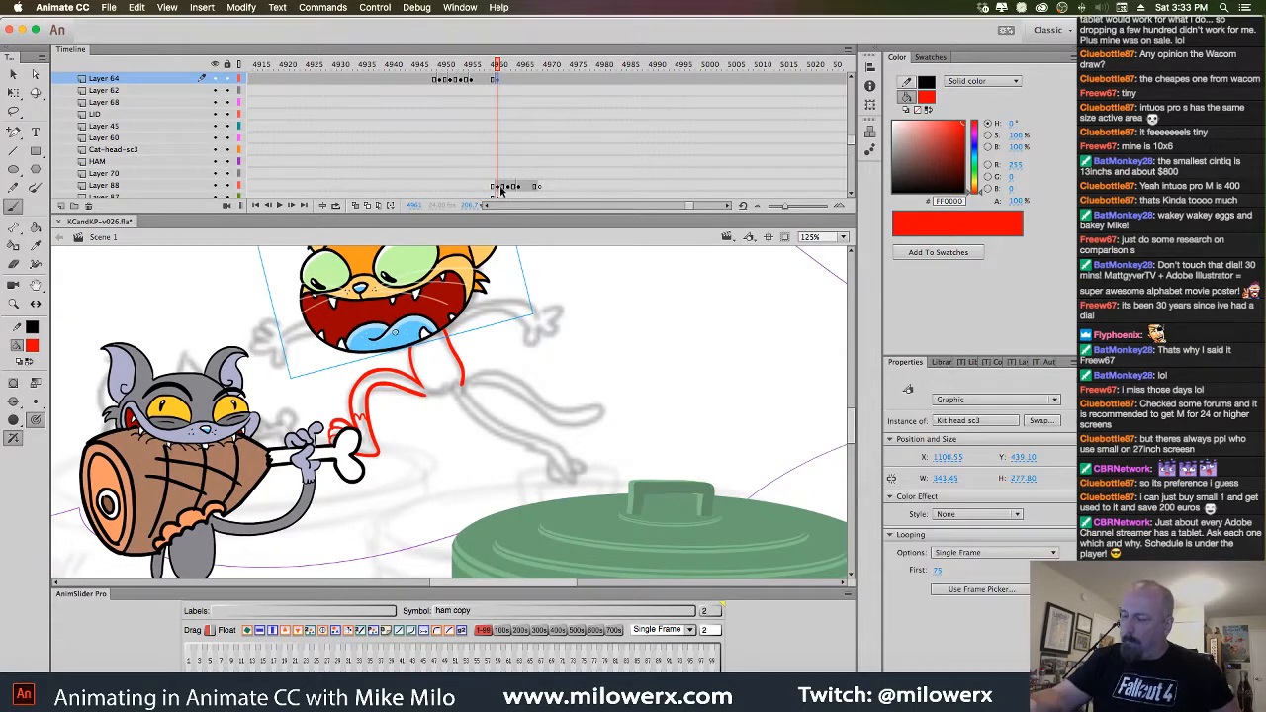
left_click(474, 413)
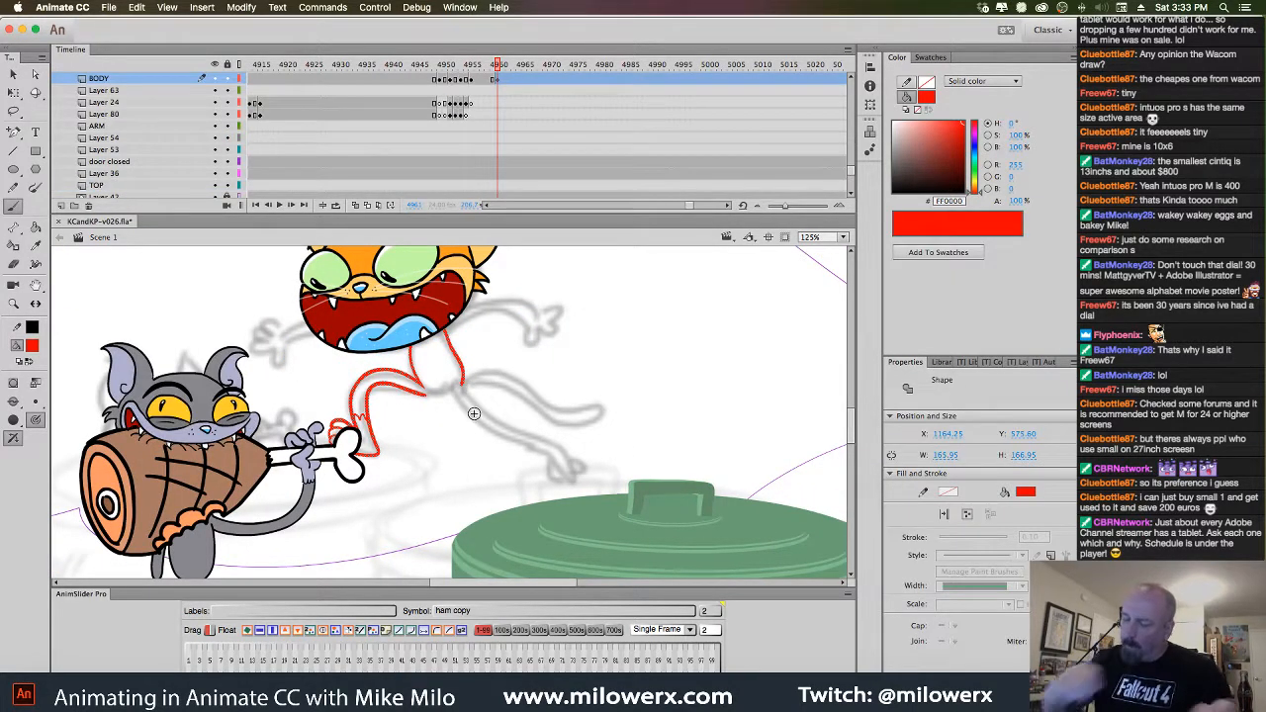
left_click_drag(425, 395, 535, 446)
mouse_move(461, 386)
left_mouse_down()
mouse_move(546, 439)
mouse_move(544, 469)
mouse_move(571, 475)
left_mouse_up()
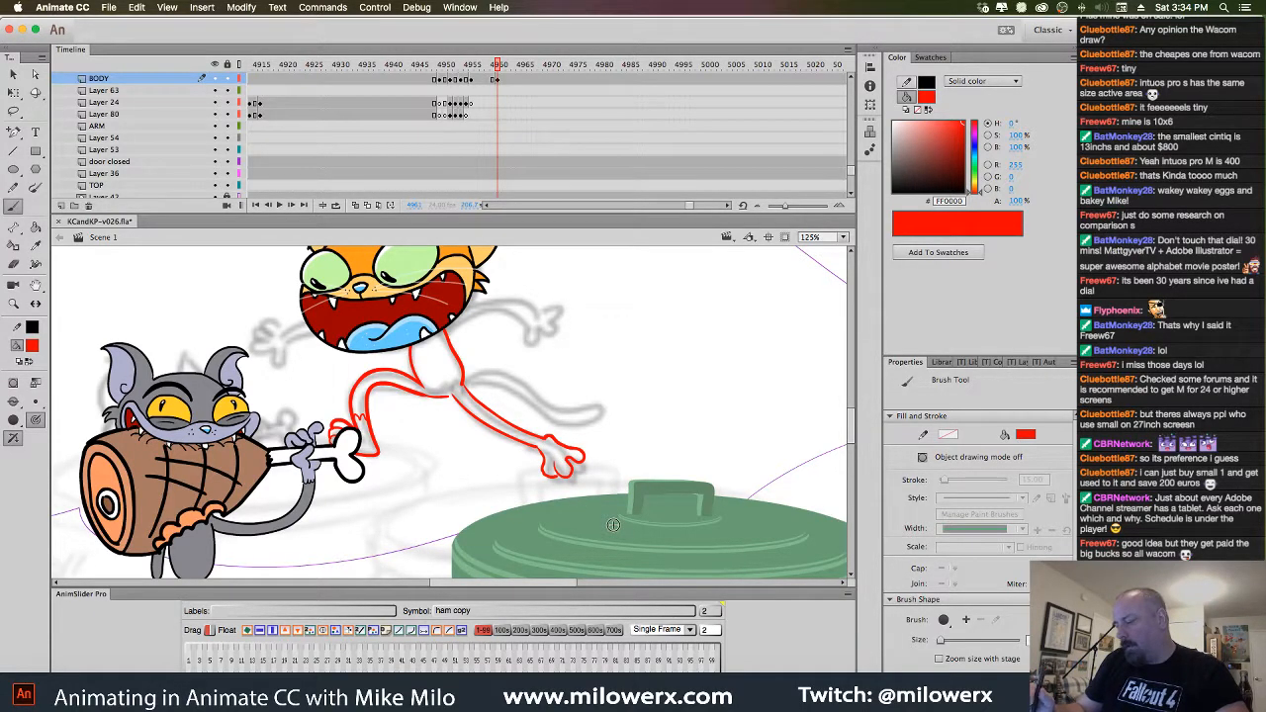
mouse_move(608, 391)
left_mouse_down()
mouse_move(651, 398)
mouse_move(627, 366)
mouse_move(580, 362)
mouse_move(610, 386)
mouse_move(570, 363)
left_mouse_up()
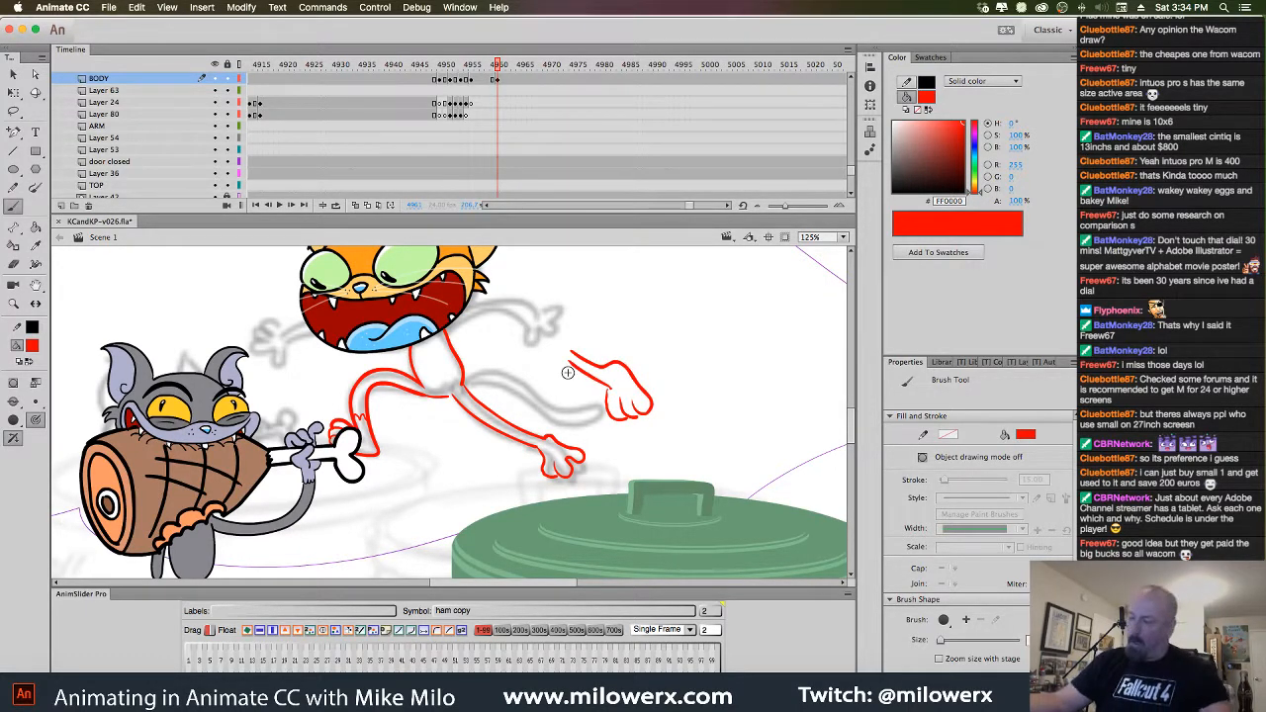
key("super+z")
key("super+z")
key("super+z")
key("super+z")
key("super+z")
key("super+z")
key("super+z")
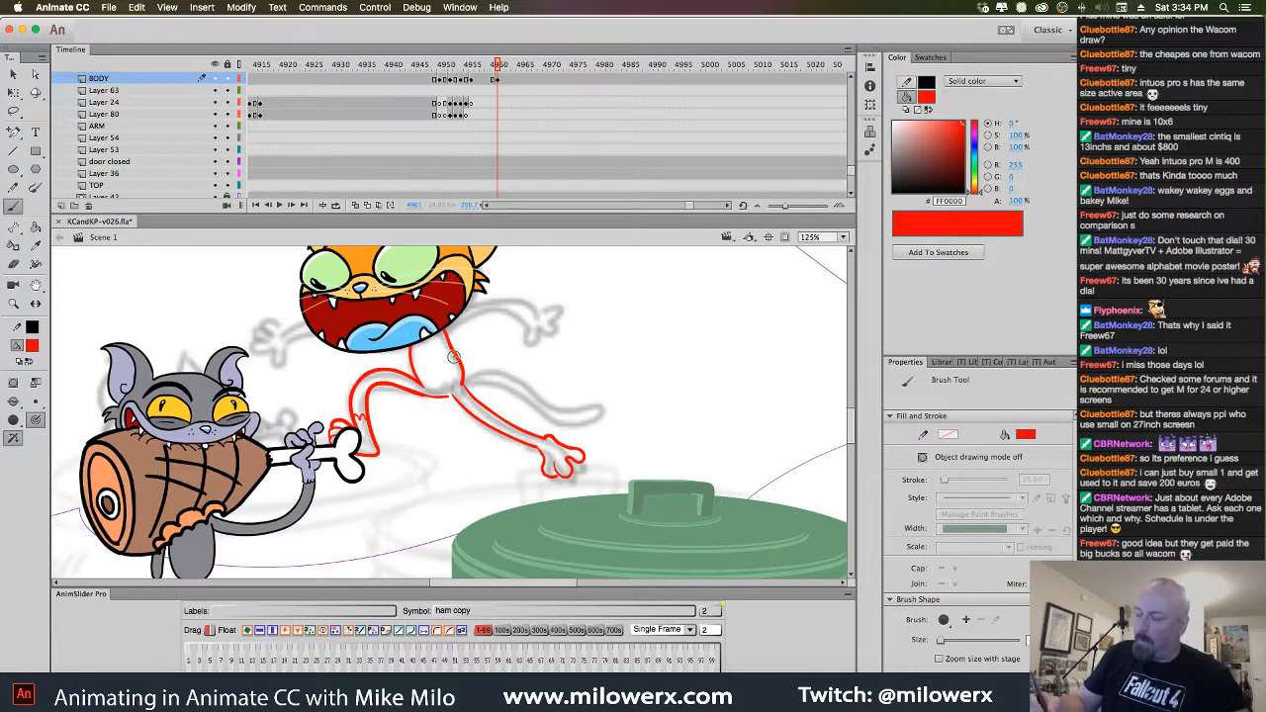
key("v")
left_click(469, 284)
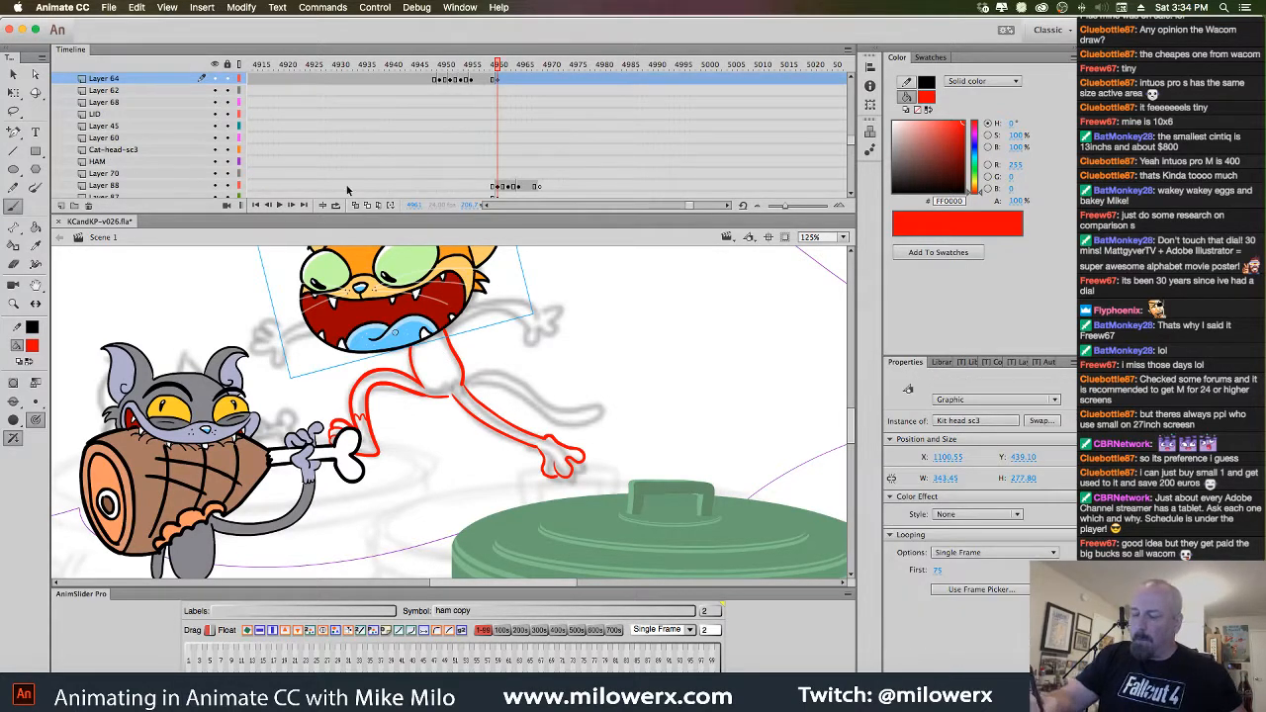
Sketch the kitten's raised red right arm with open fingers, undoing one stray stroke
left_click(217, 81)
left_click(461, 362)
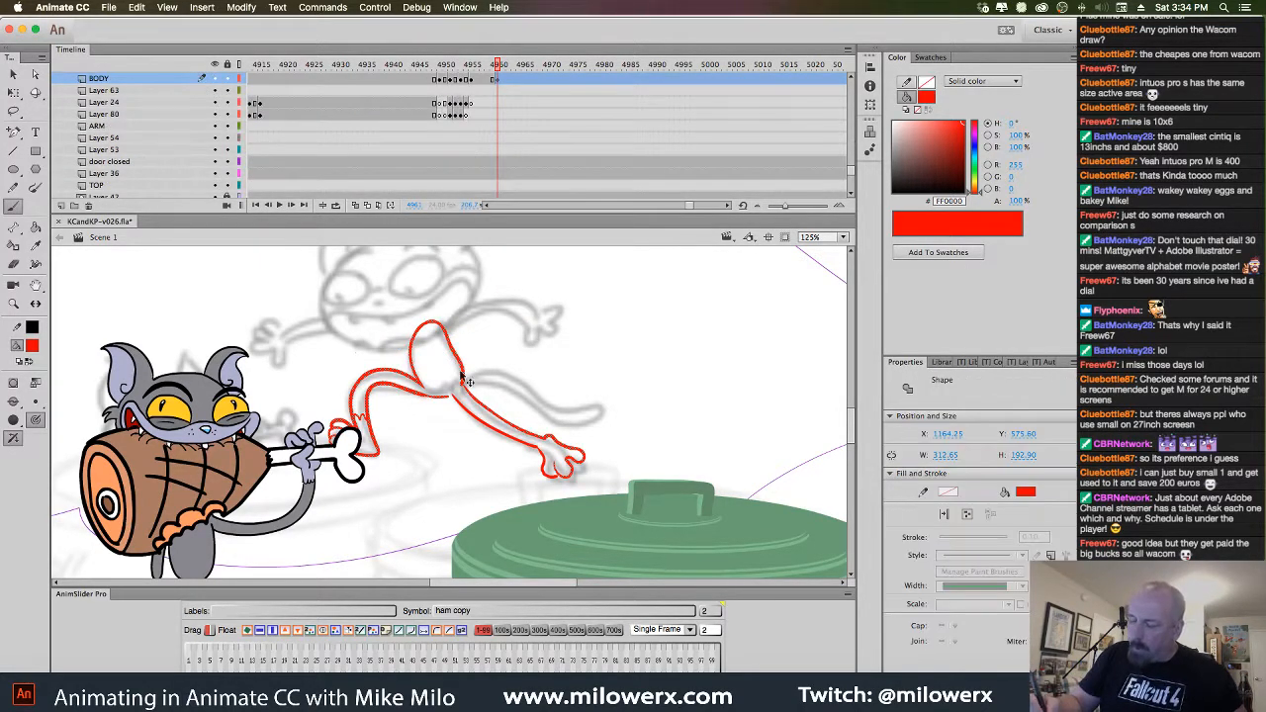
mouse_move(439, 323)
left_mouse_down()
mouse_move(504, 300)
mouse_move(540, 313)
mouse_move(462, 321)
mouse_move(534, 321)
left_mouse_up()
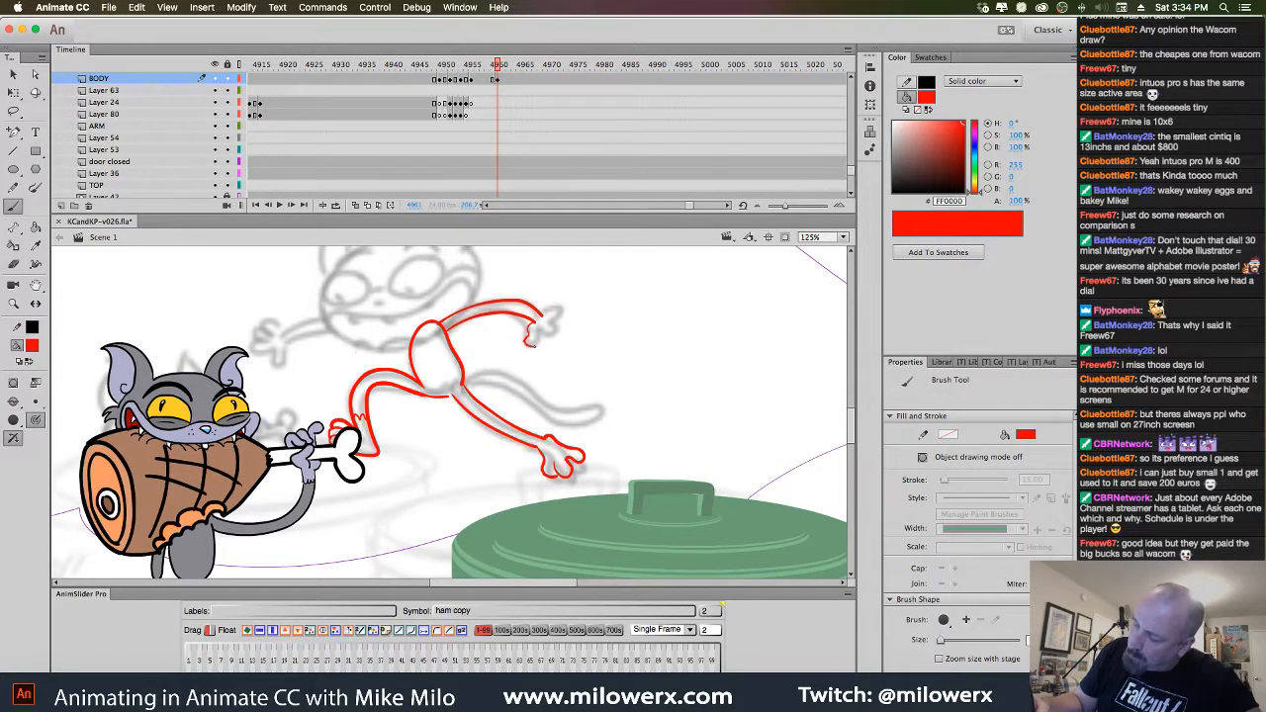
left_click_drag(569, 337, 560, 323)
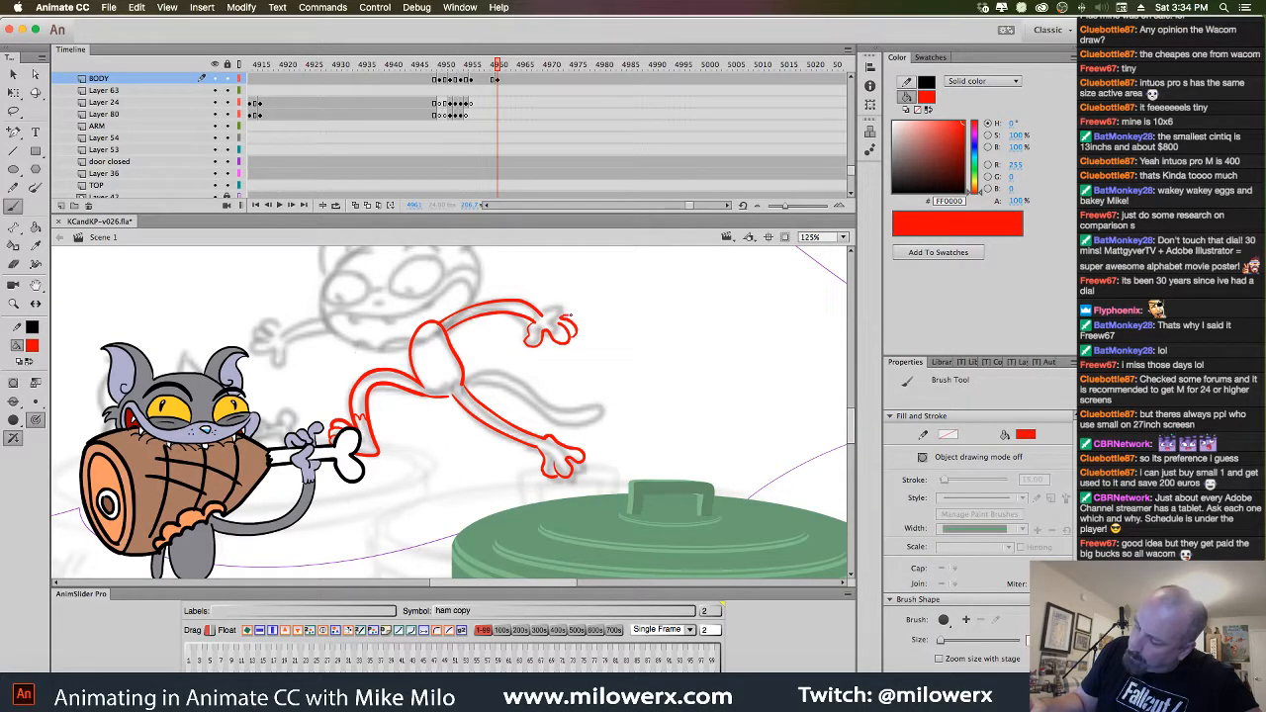
left_click_drag(573, 314, 561, 318)
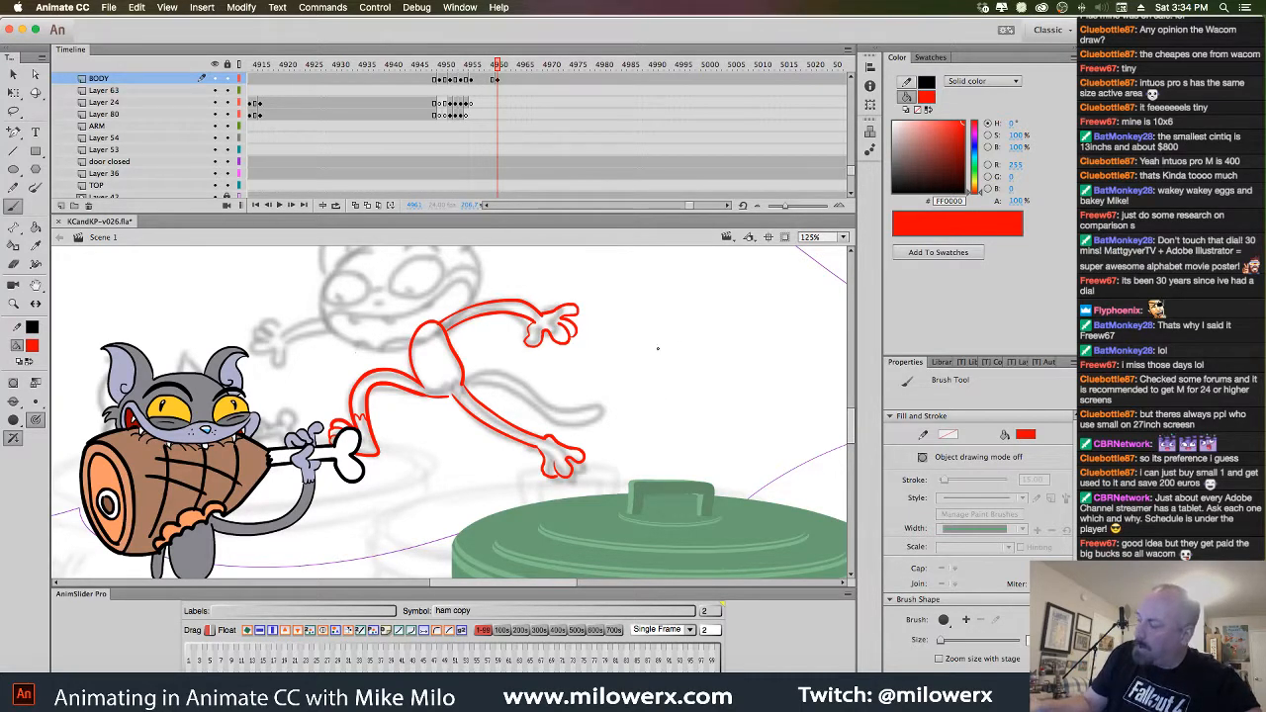
mouse_move(657, 348)
left_mouse_down()
mouse_move(704, 350)
mouse_move(668, 378)
left_mouse_up()
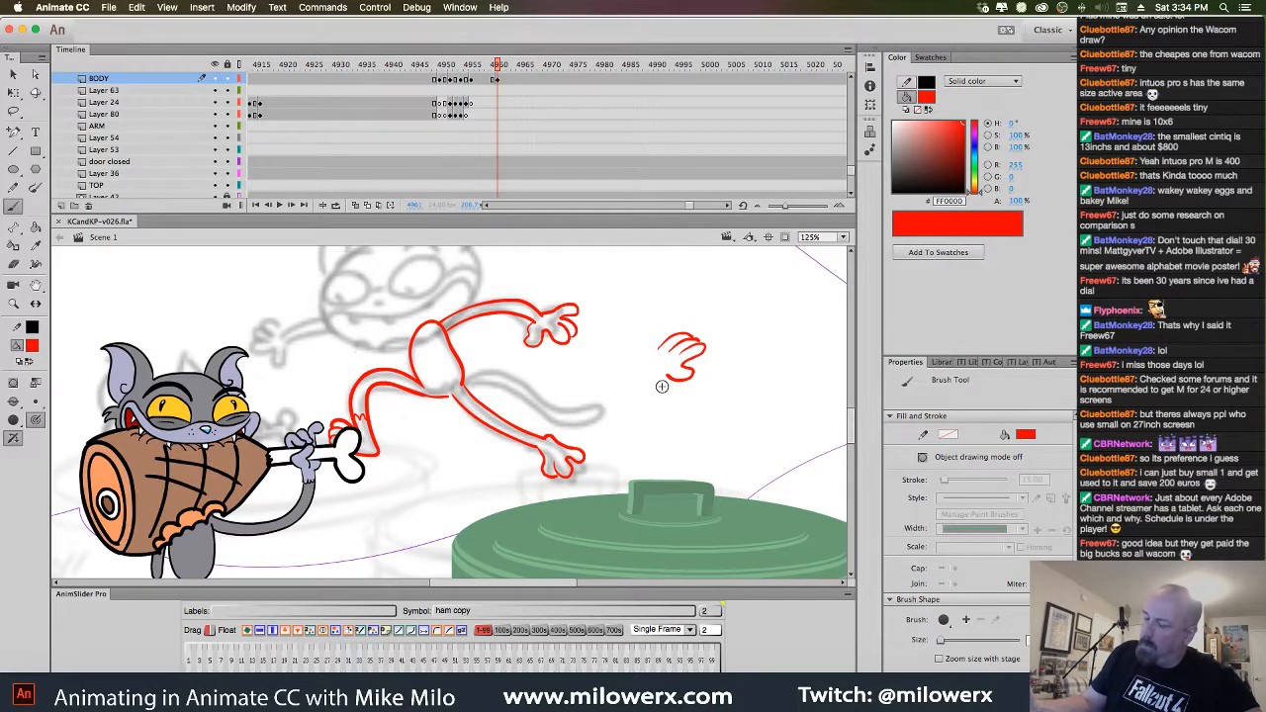
key("cmd+z")
key("cmd+z")
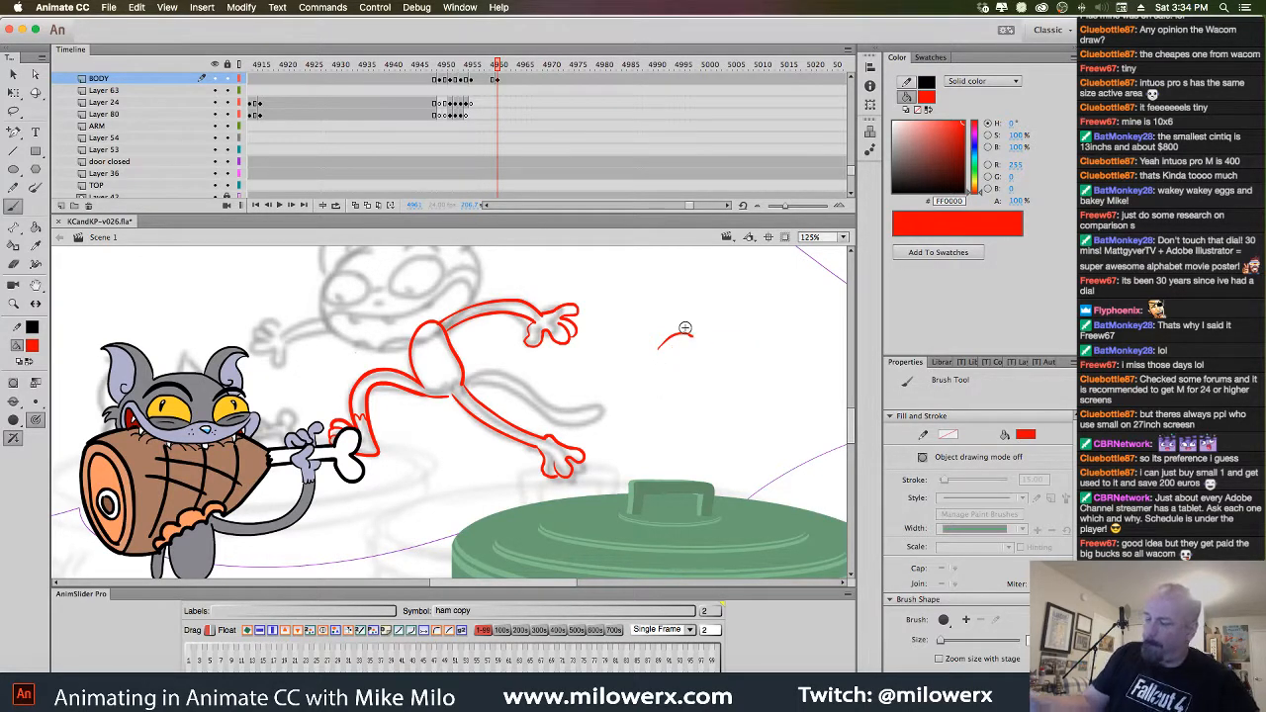
Sketch the red left arm reaching toward the ham with a curled hand, then add Layer 91
mouse_move(410, 325)
left_mouse_down()
mouse_move(307, 316)
mouse_move(283, 336)
left_mouse_up()
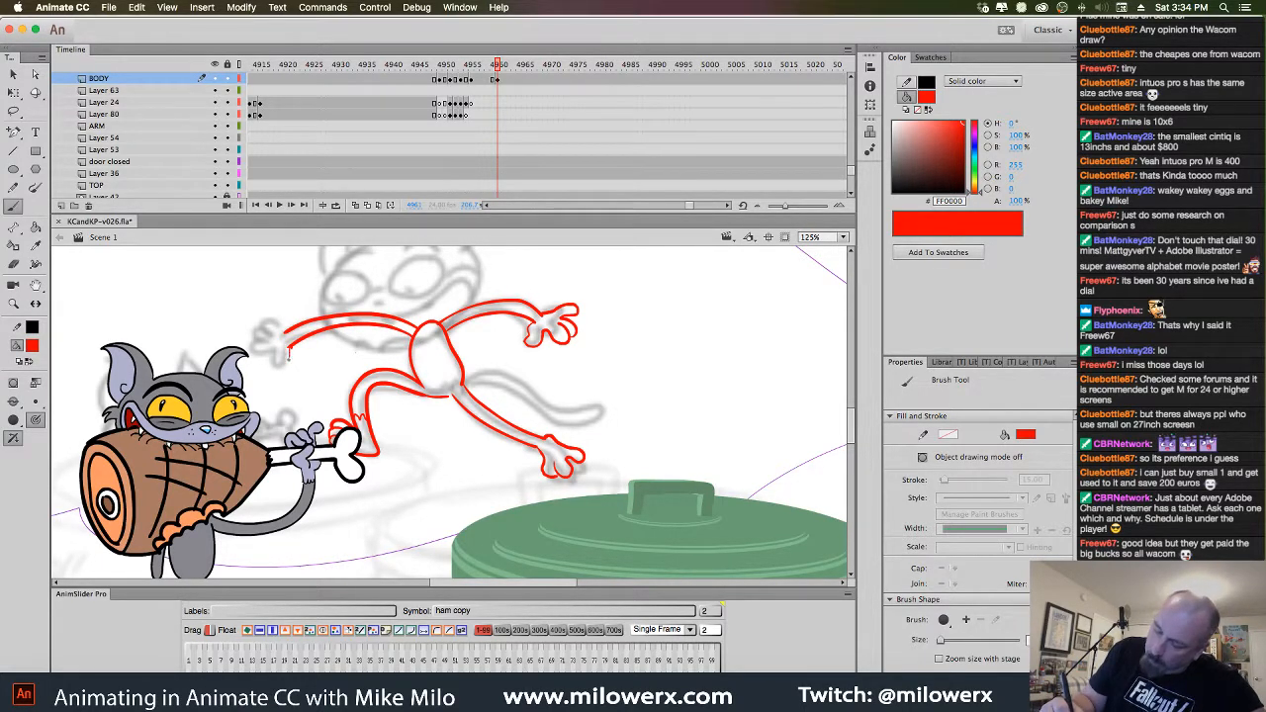
left_click_drag(288, 356, 279, 364)
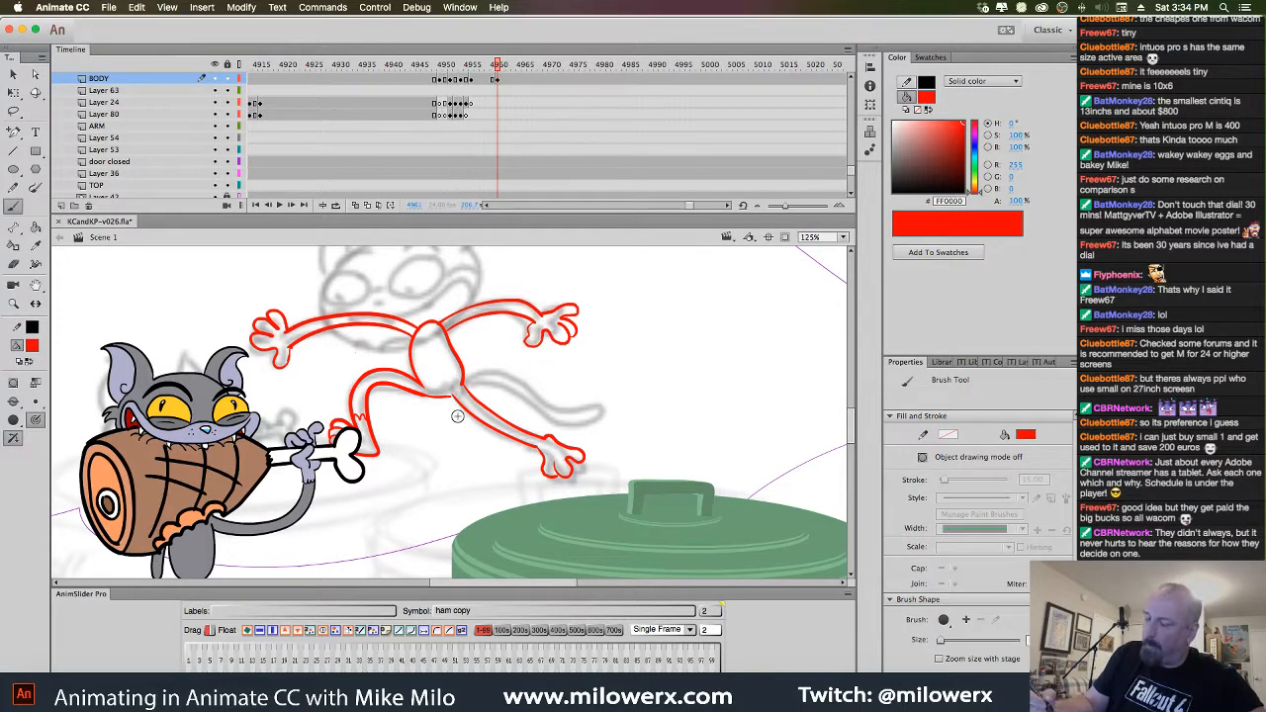
left_click(500, 83)
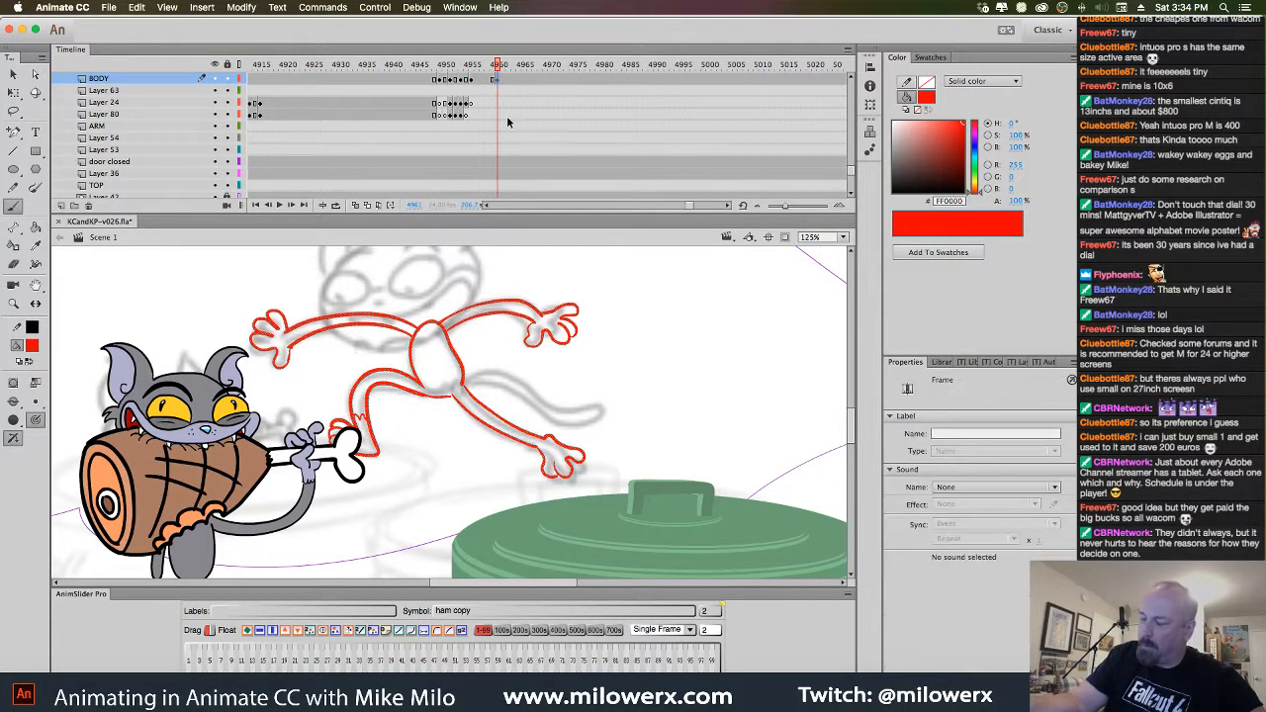
left_click(61, 205)
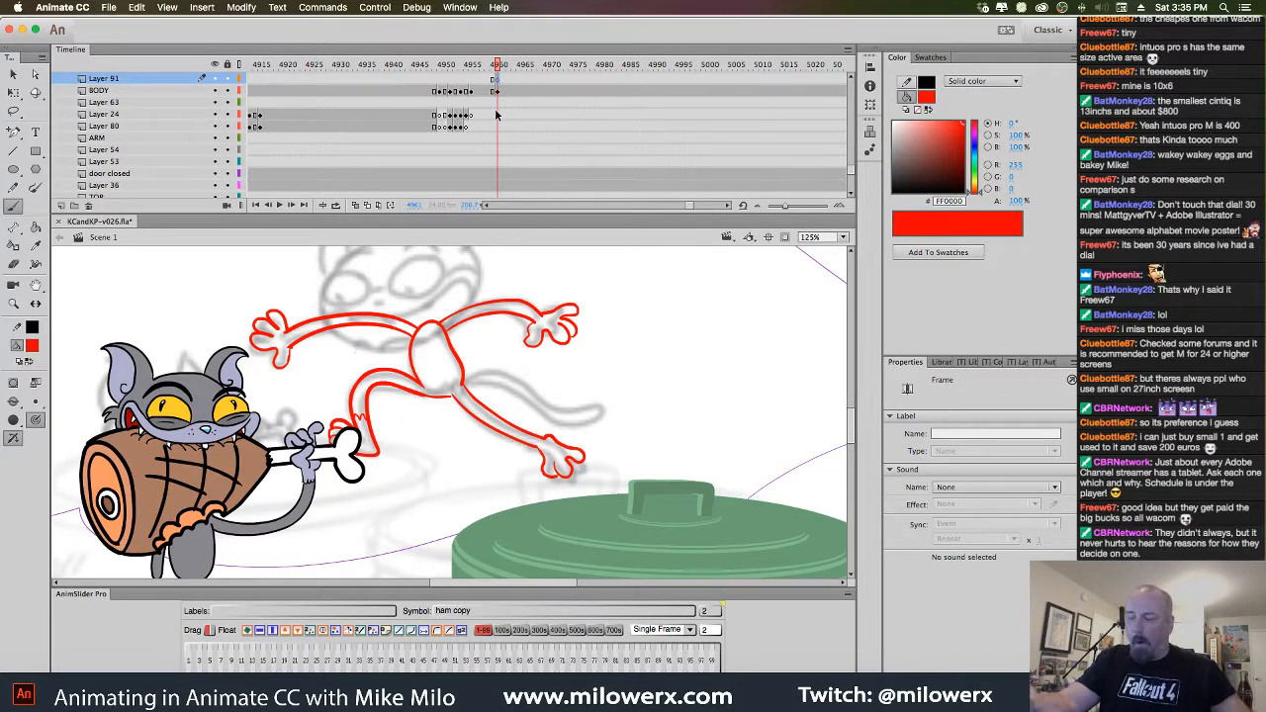
Set the fill to black, zoom in, and ink the left hand and left arm outlines
left_click(33, 346)
left_click(84, 392)
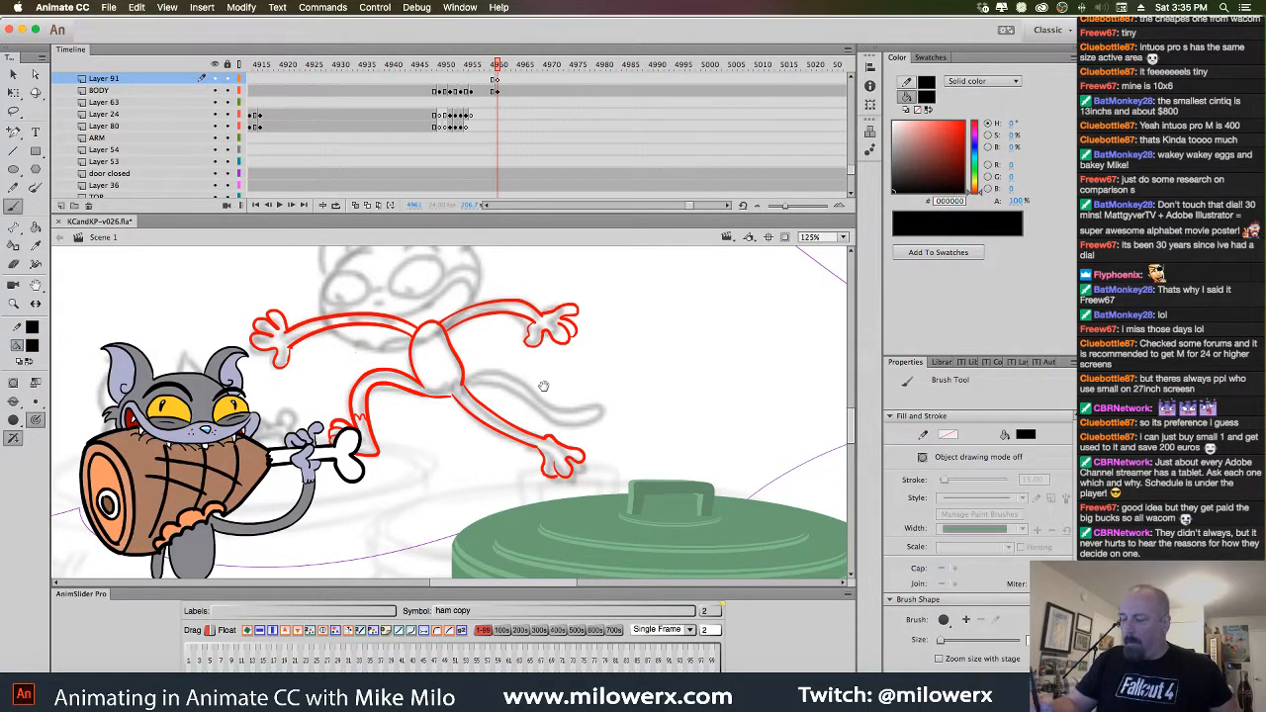
left_click(545, 385, "super")
mouse_move(566, 429)
left_mouse_down()
mouse_move(749, 475)
mouse_move(768, 433)
left_mouse_up()
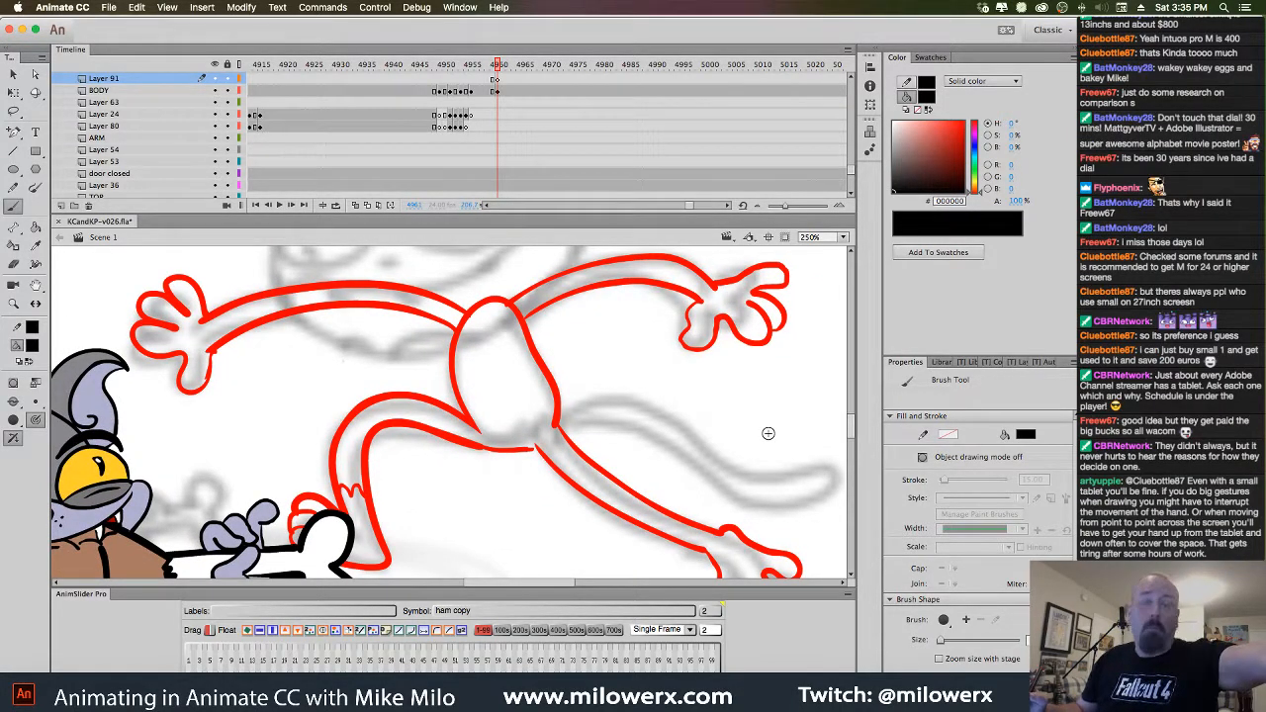
left_click_drag(760, 398, 637, 453)
mouse_move(546, 473)
left_mouse_down()
mouse_move(806, 453)
mouse_move(754, 473)
left_mouse_up()
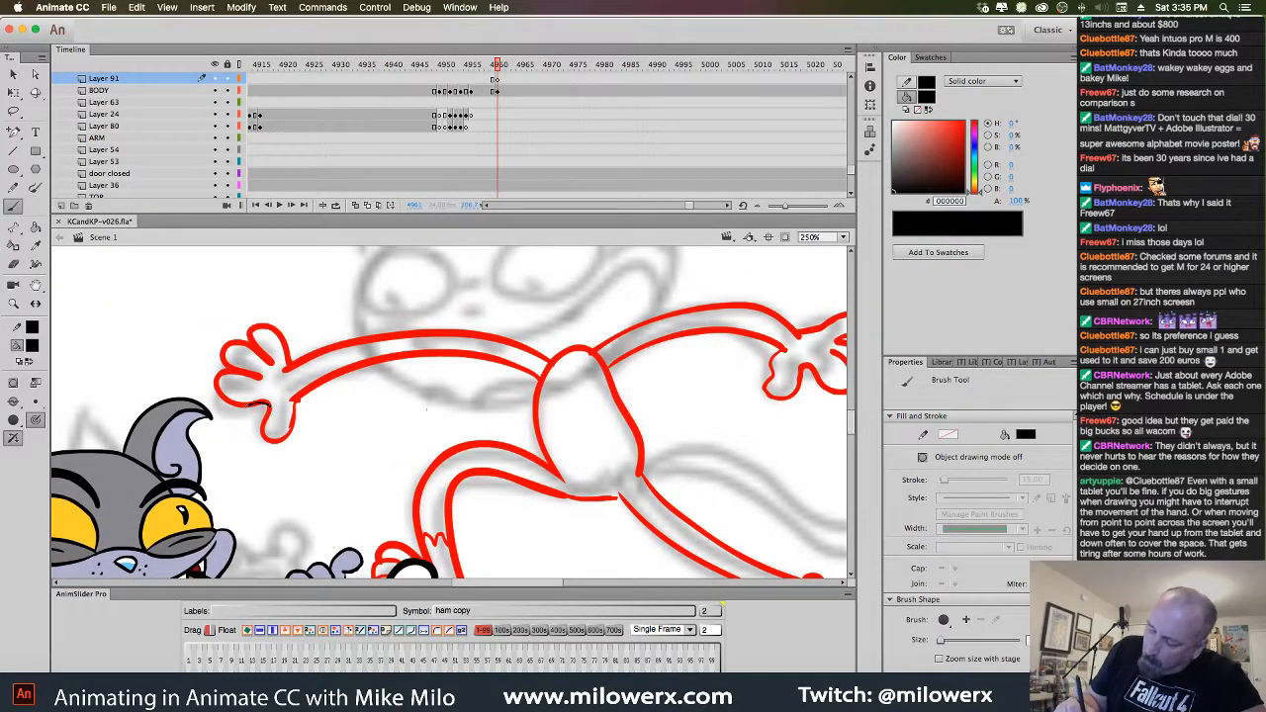
left_click_drag(243, 406, 259, 403)
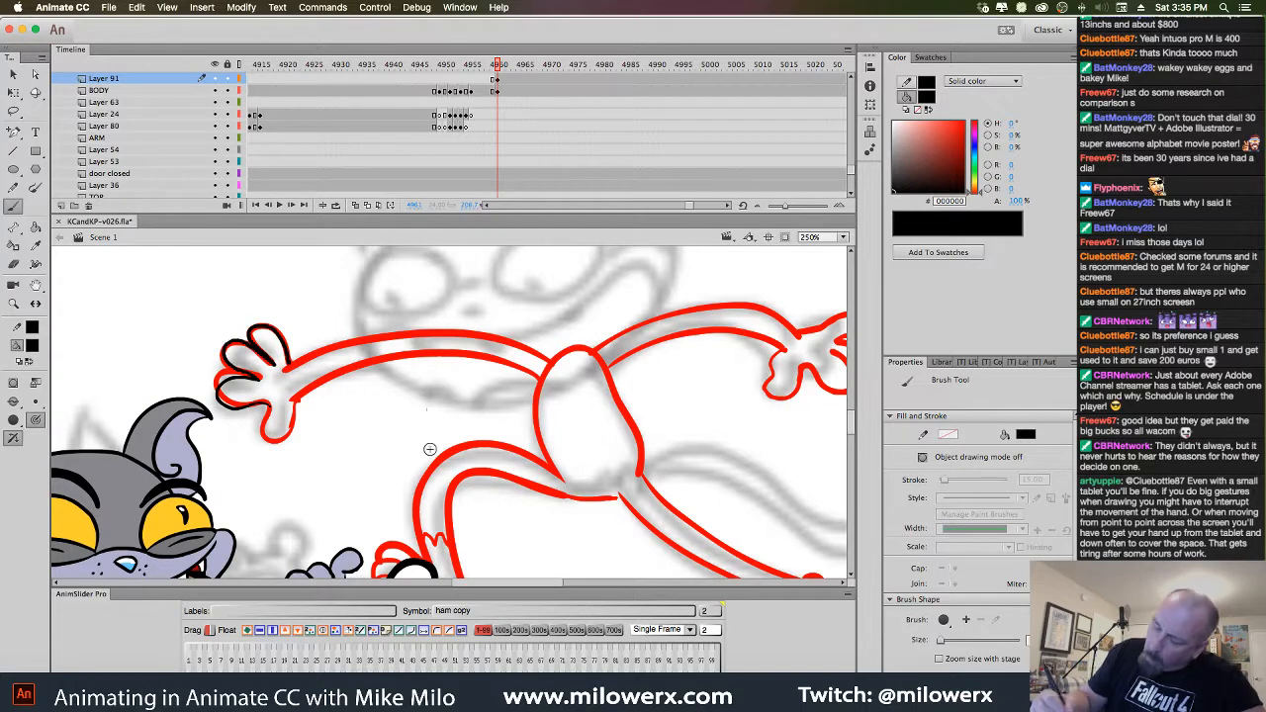
mouse_move(522, 368)
left_mouse_down()
mouse_move(415, 354)
mouse_move(330, 370)
mouse_move(297, 384)
mouse_move(284, 415)
mouse_move(269, 406)
mouse_move(269, 435)
mouse_move(285, 440)
mouse_move(298, 399)
left_mouse_up()
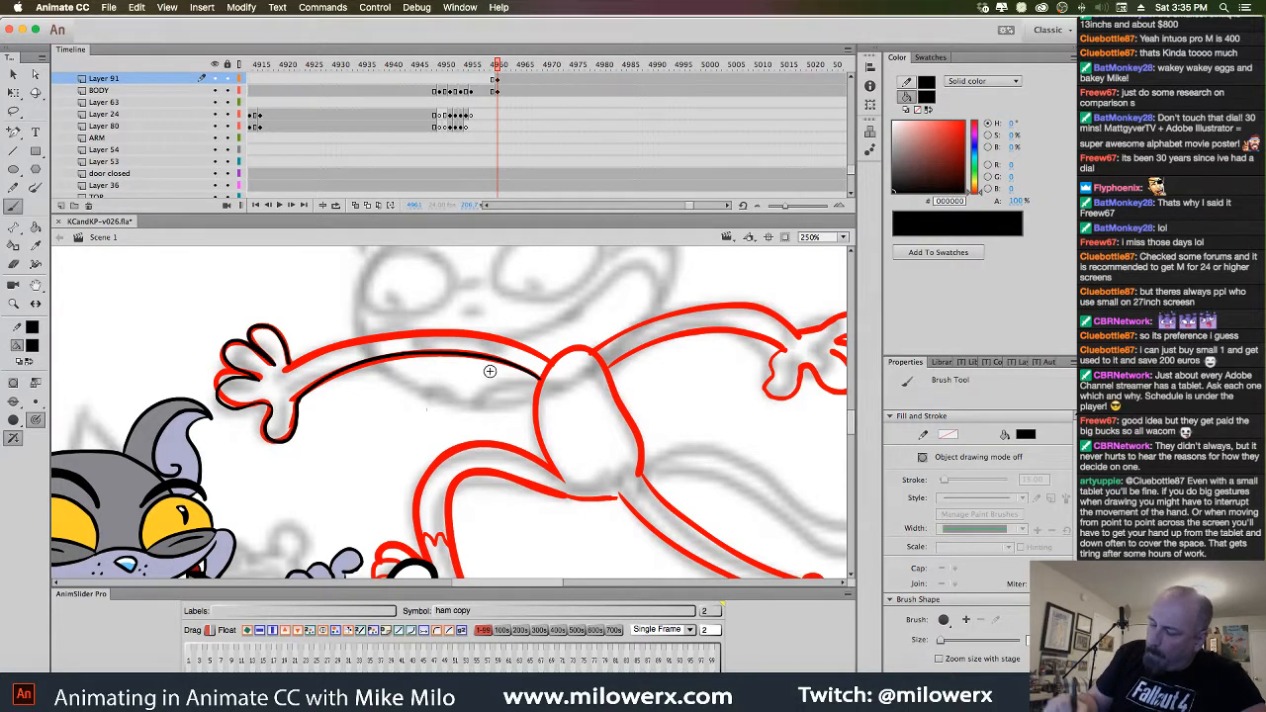
mouse_move(544, 358)
left_mouse_down()
mouse_move(447, 333)
mouse_move(289, 368)
left_mouse_up()
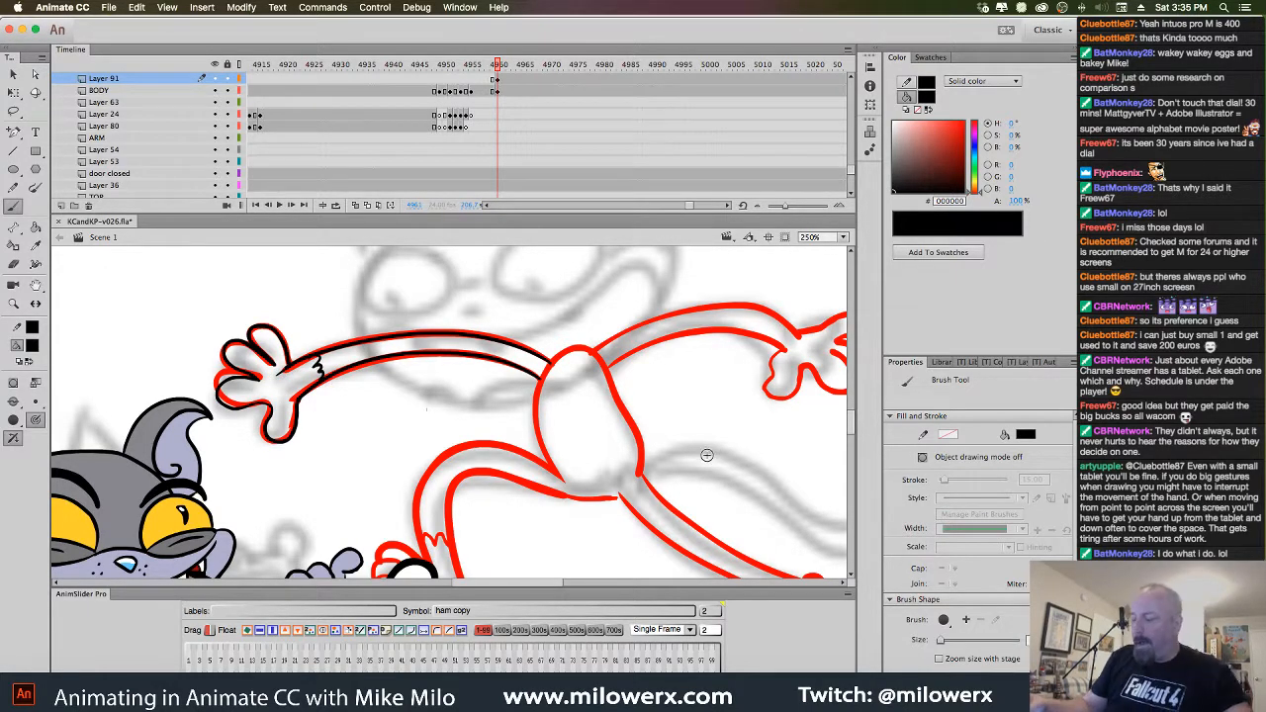
Ink the upper and lower edges of the right arm in black
left_click_drag(757, 461, 560, 458)
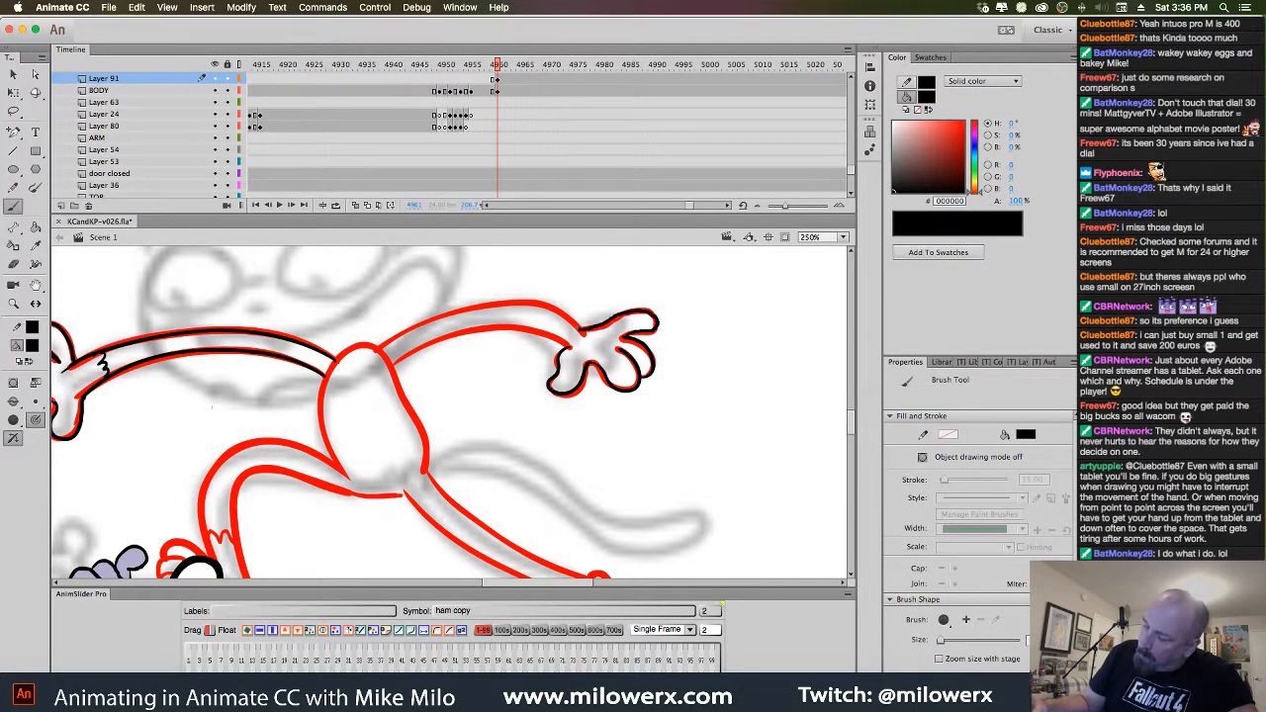
mouse_move(546, 304)
left_mouse_down()
mouse_move(440, 309)
mouse_move(381, 346)
left_mouse_up()
mouse_move(560, 335)
left_mouse_down()
mouse_move(520, 329)
mouse_move(430, 339)
mouse_move(398, 362)
mouse_move(341, 354)
left_mouse_up()
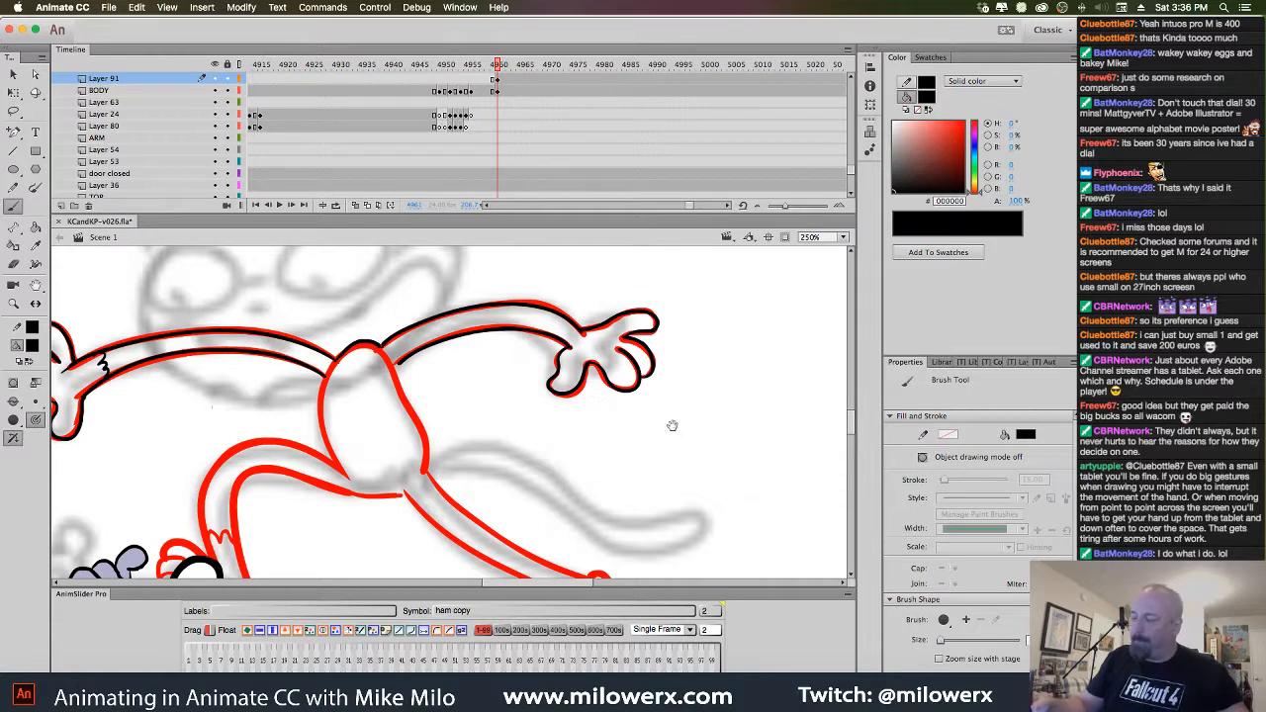
left_click_drag(671, 425, 702, 398)
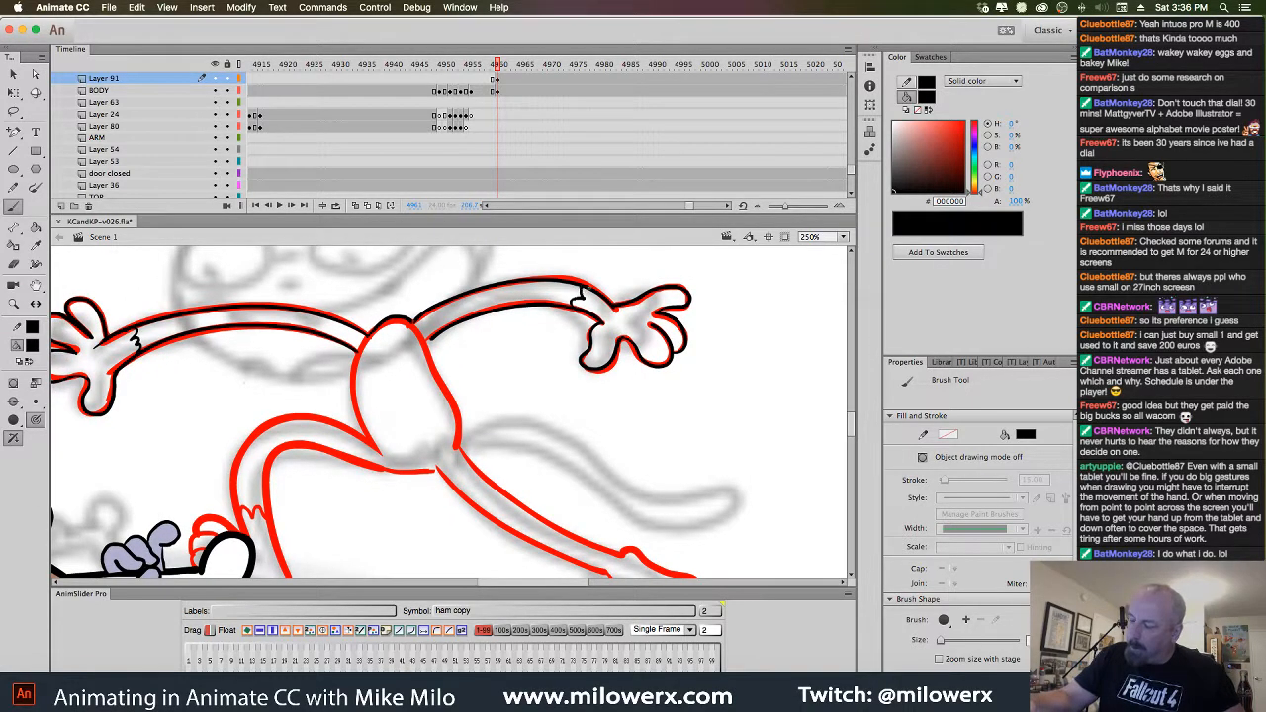
left_click_drag(661, 357, 660, 364)
key("super+z")
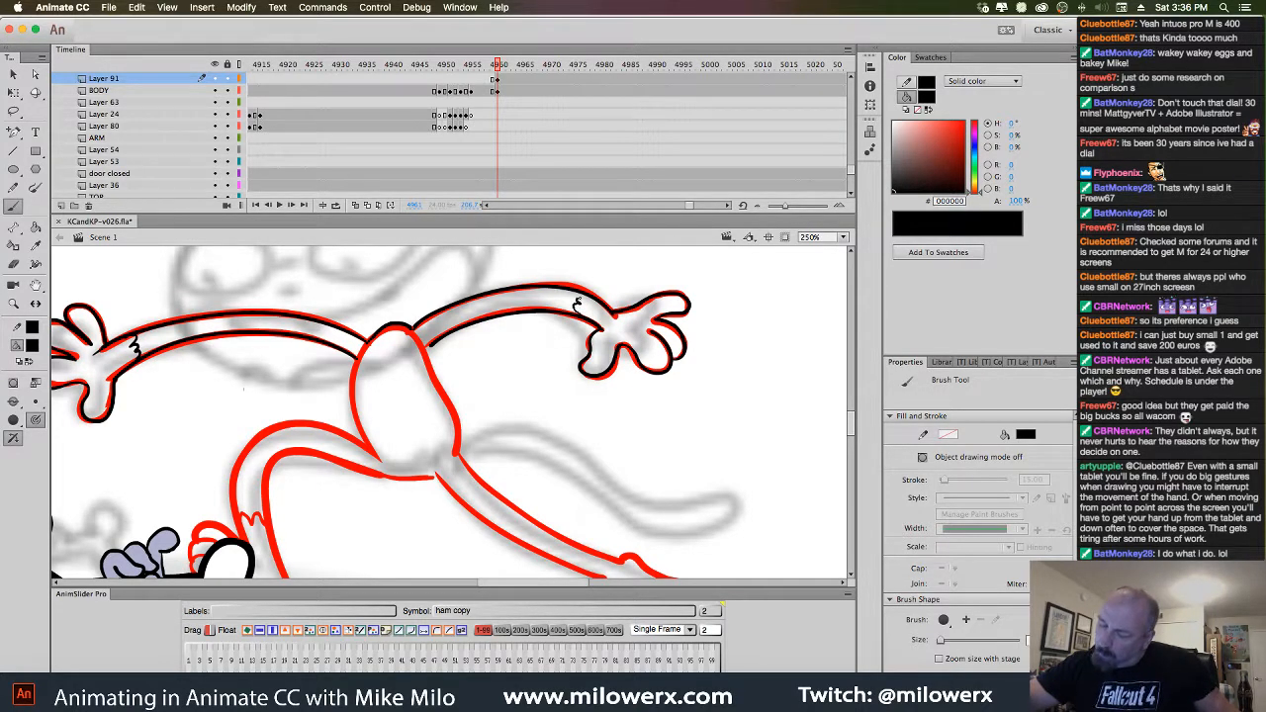
Ink the torso's upper edge and the bent leg's outlines in black
left_click_drag(611, 432, 682, 358)
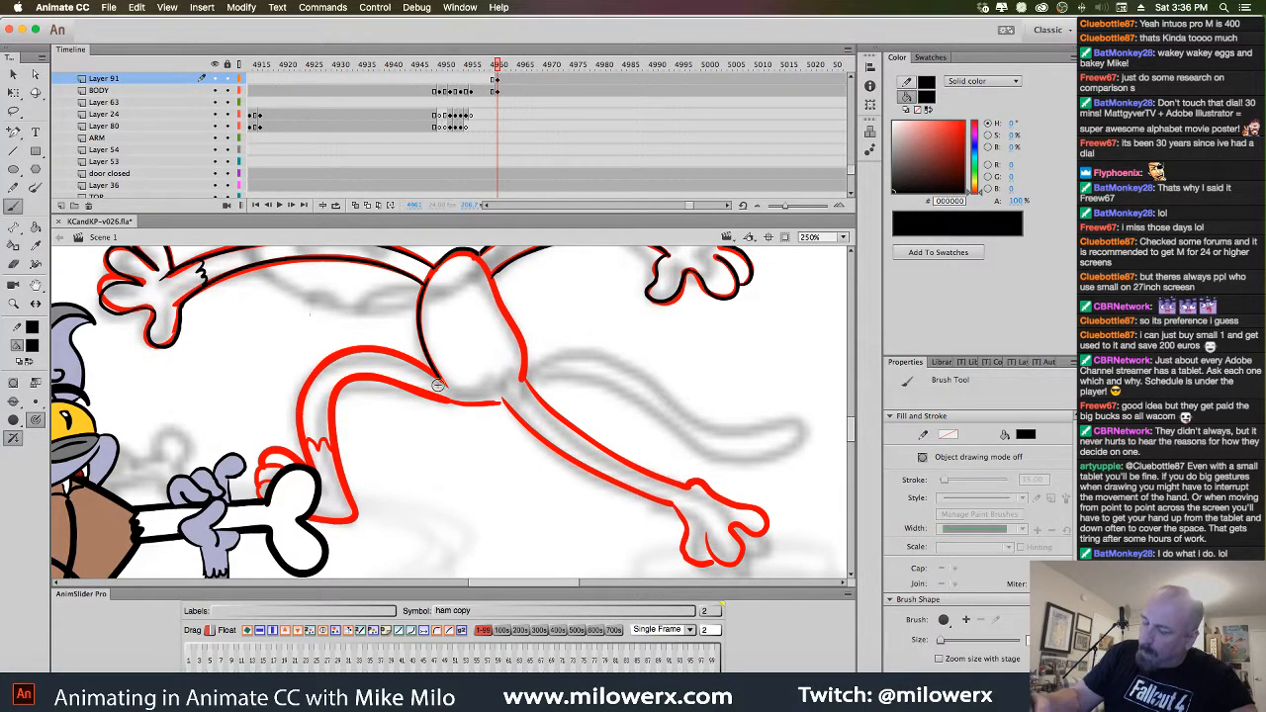
mouse_move(439, 378)
left_mouse_down()
mouse_move(397, 355)
mouse_move(338, 360)
mouse_move(304, 415)
mouse_move(321, 479)
left_mouse_up()
key("cmd+z")
mouse_move(429, 363)
left_mouse_down()
mouse_move(441, 378)
mouse_move(352, 348)
mouse_move(303, 392)
mouse_move(309, 469)
left_mouse_up()
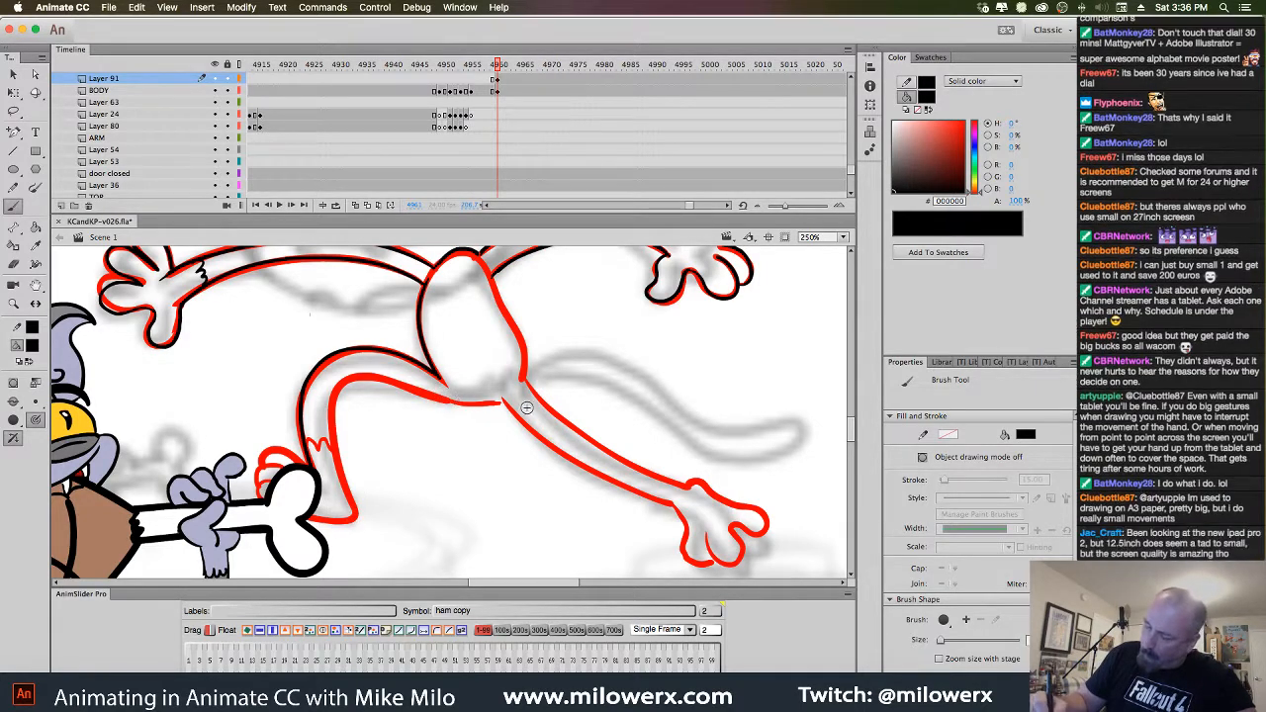
mouse_move(451, 402)
left_mouse_down()
mouse_move(392, 380)
mouse_move(332, 435)
mouse_move(346, 497)
left_mouse_up()
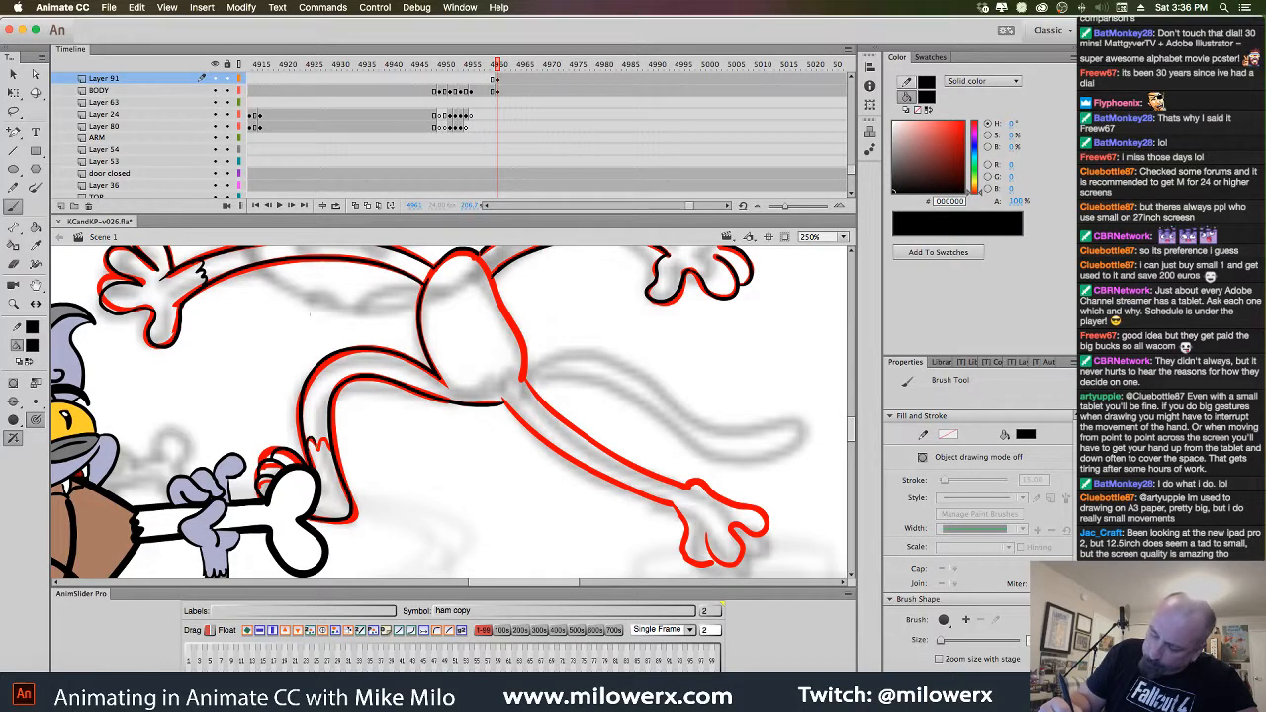
left_click_drag(329, 436, 343, 454)
Ink the torso's right edge, the extended leg, toes and foot, then zoom back out
left_click_drag(673, 450, 532, 464)
left_click_drag(351, 287, 384, 392)
left_click_drag(473, 389, 391, 330)
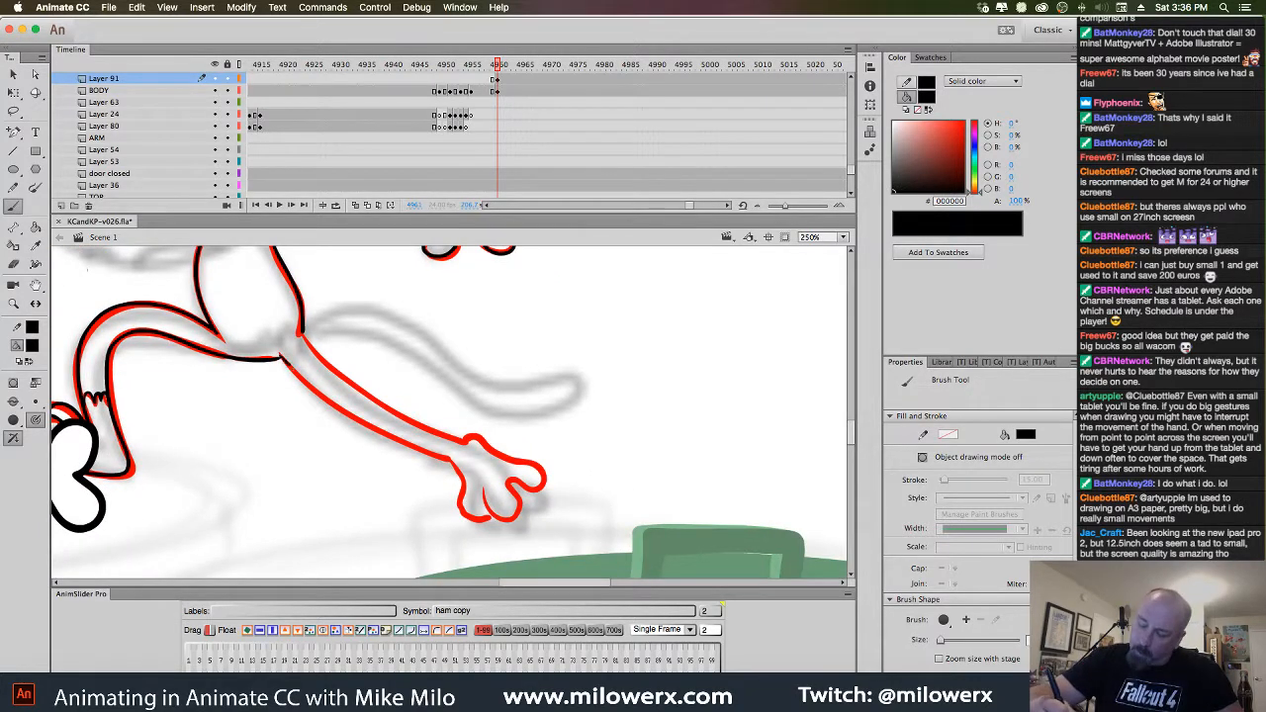
mouse_move(284, 359)
left_mouse_down()
mouse_move(362, 426)
mouse_move(452, 458)
left_mouse_up()
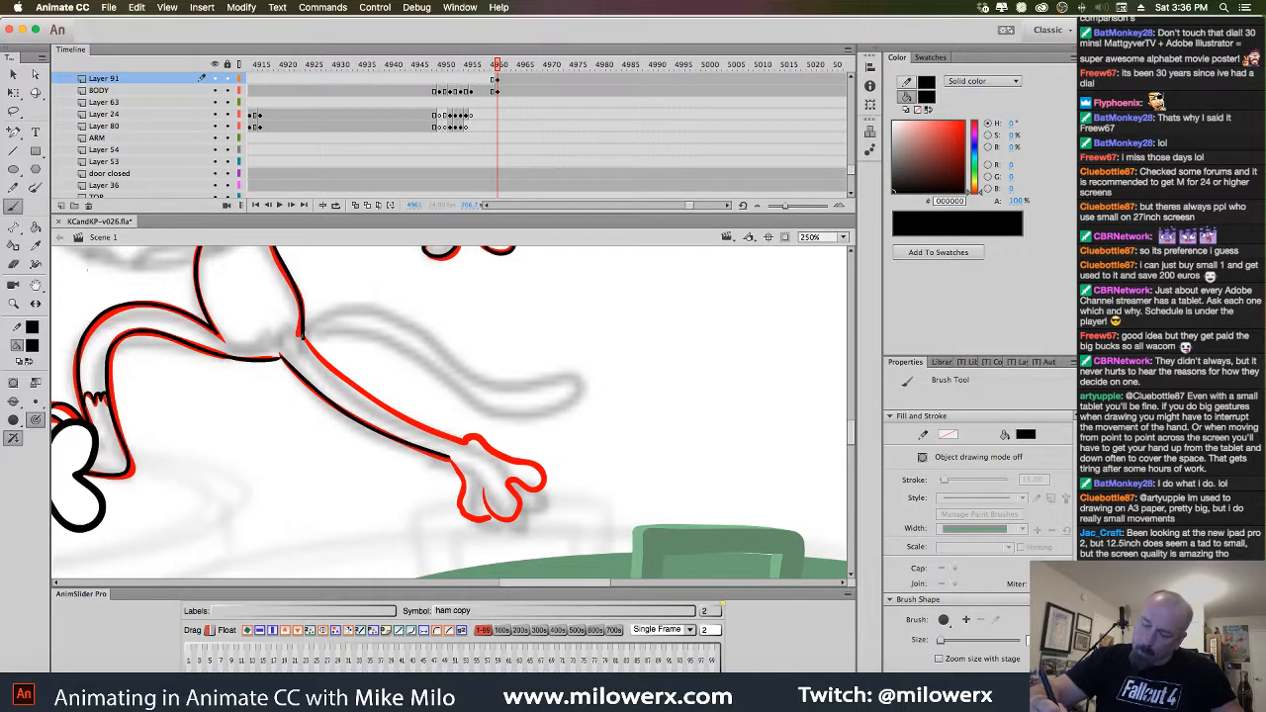
mouse_move(303, 338)
left_mouse_down()
mouse_move(339, 378)
mouse_move(466, 442)
mouse_move(417, 424)
left_mouse_up()
left_click_drag(540, 412, 469, 366)
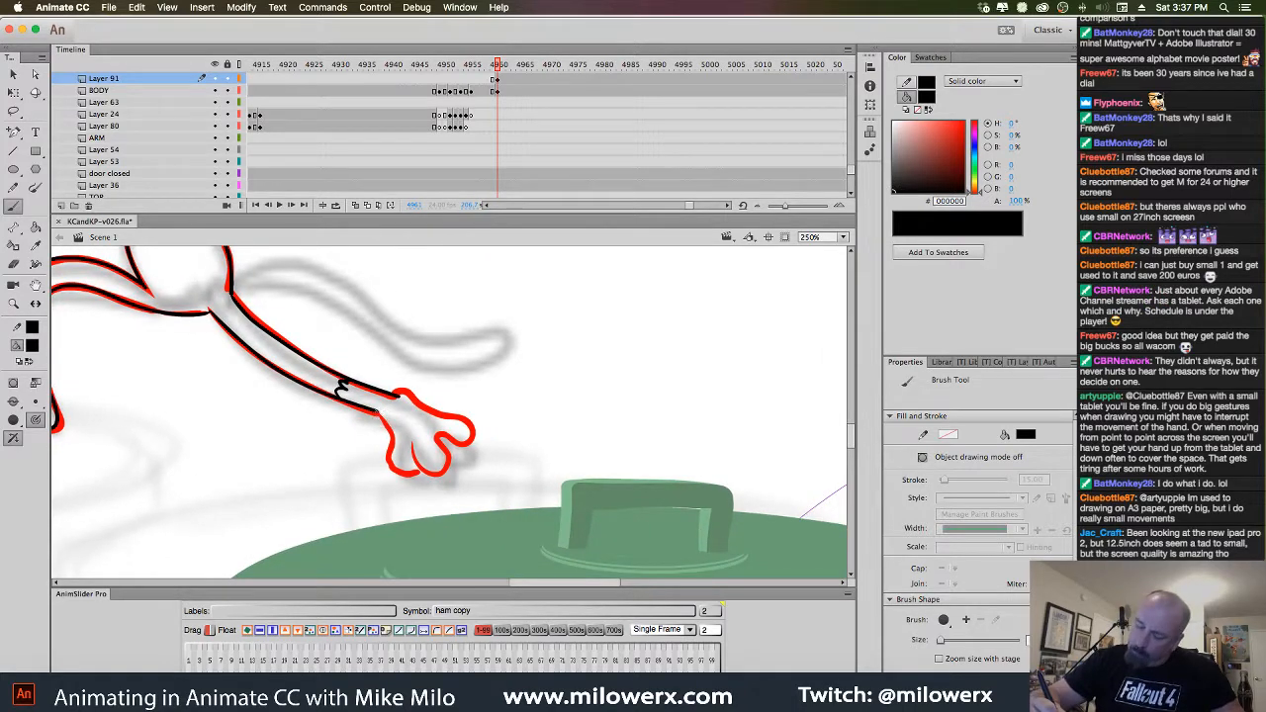
mouse_move(389, 447)
left_mouse_down()
mouse_move(407, 477)
mouse_move(422, 472)
mouse_move(415, 455)
left_mouse_up()
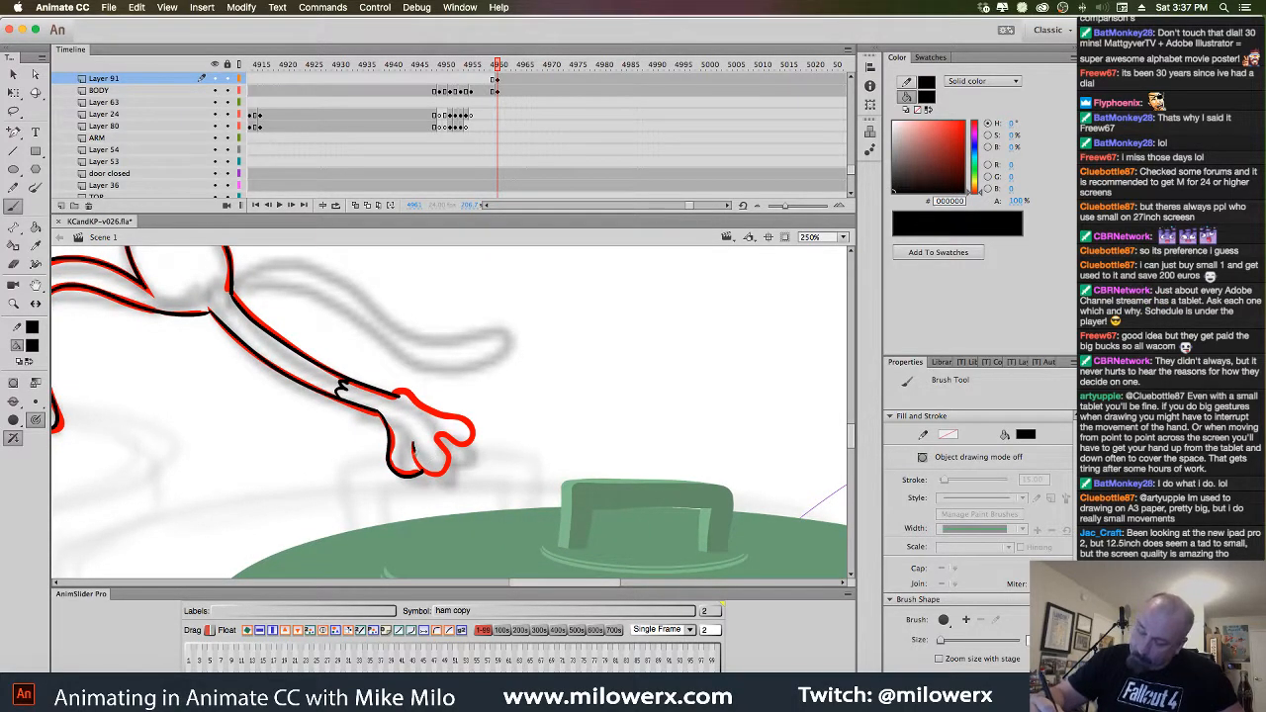
mouse_move(394, 395)
left_mouse_down()
mouse_move(473, 437)
mouse_move(435, 435)
left_mouse_up()
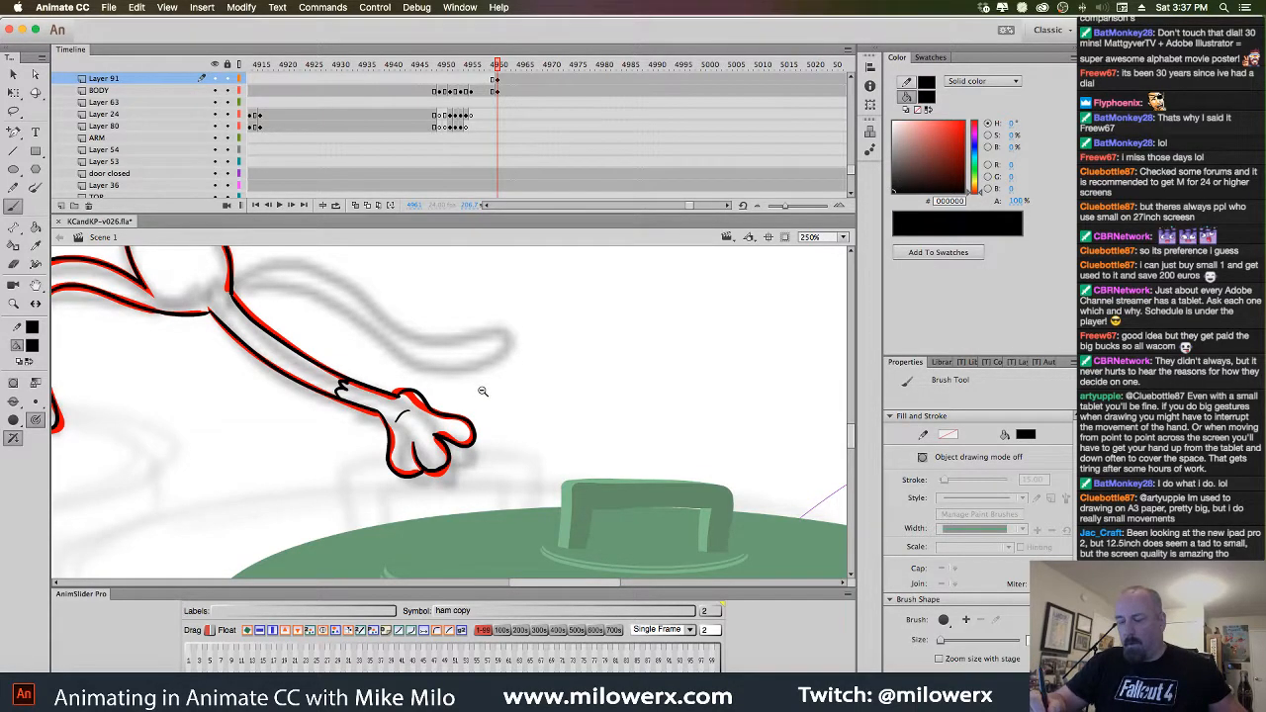
key("super+minus")
left_click_drag(483, 391, 568, 409)
Step through the neighbouring frames to check the motion and land on frame 4965
left_click(500, 92)
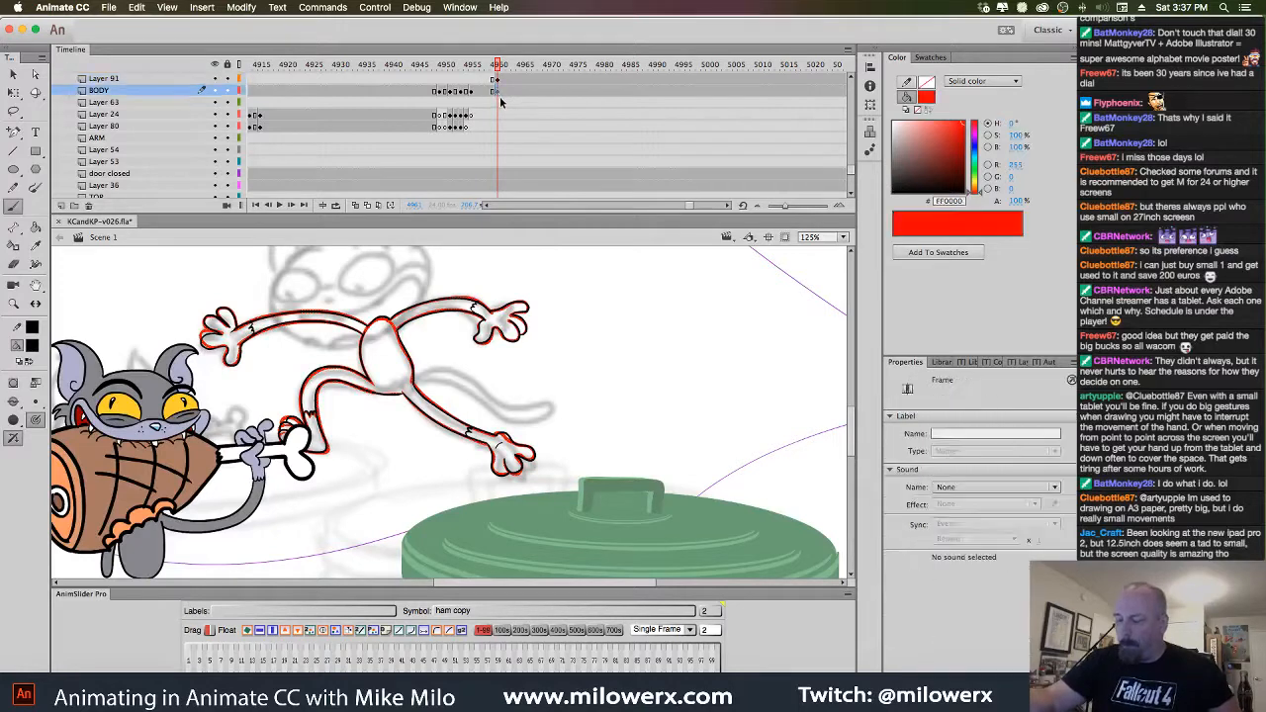
left_click(500, 80)
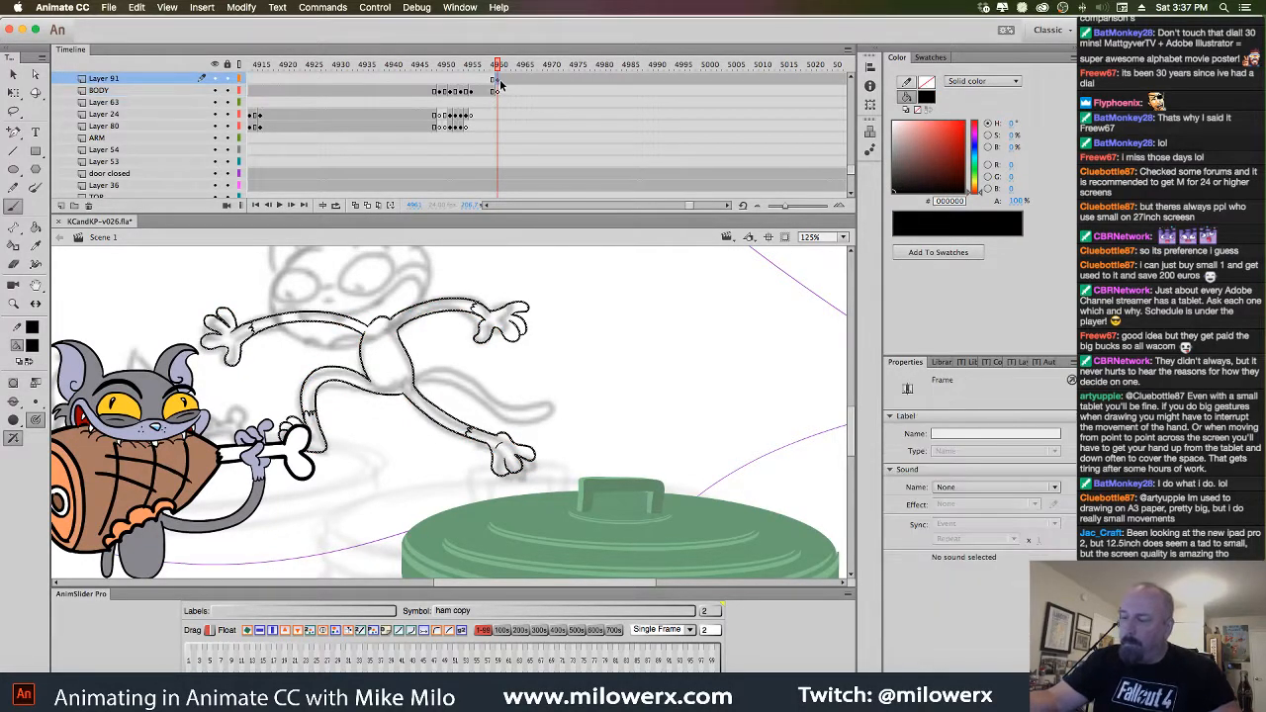
left_click(499, 92)
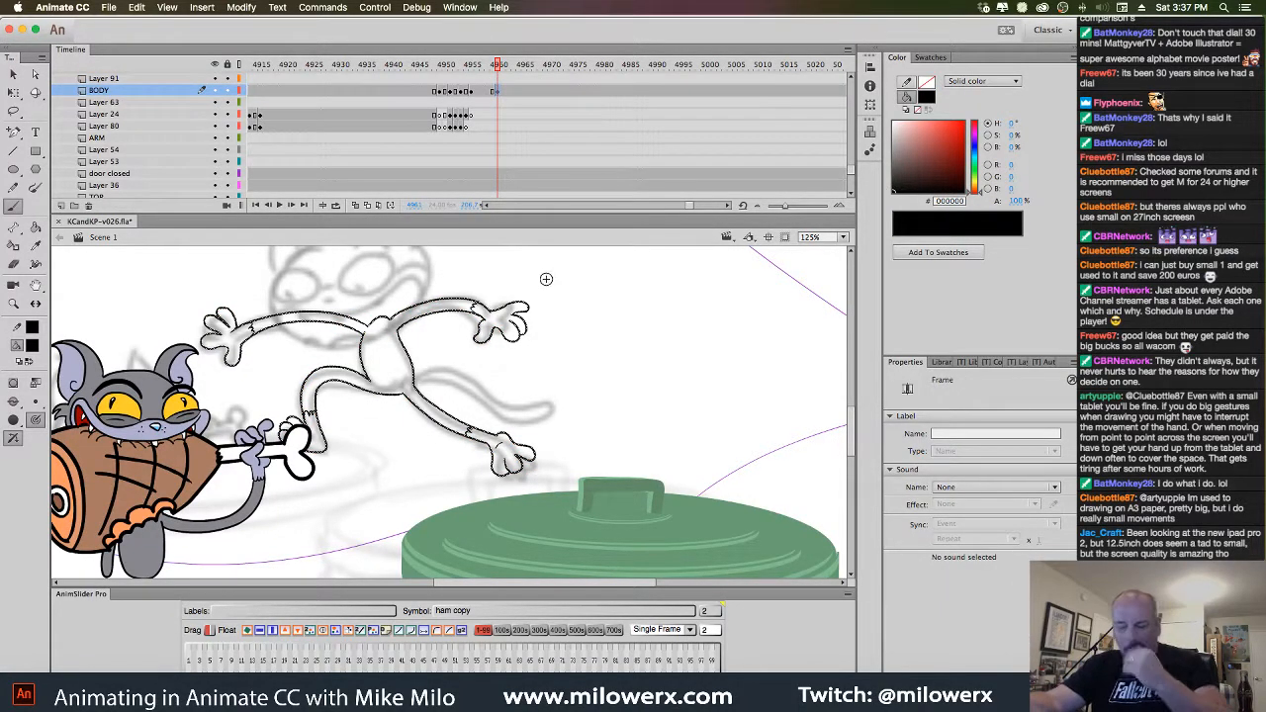
key("b")
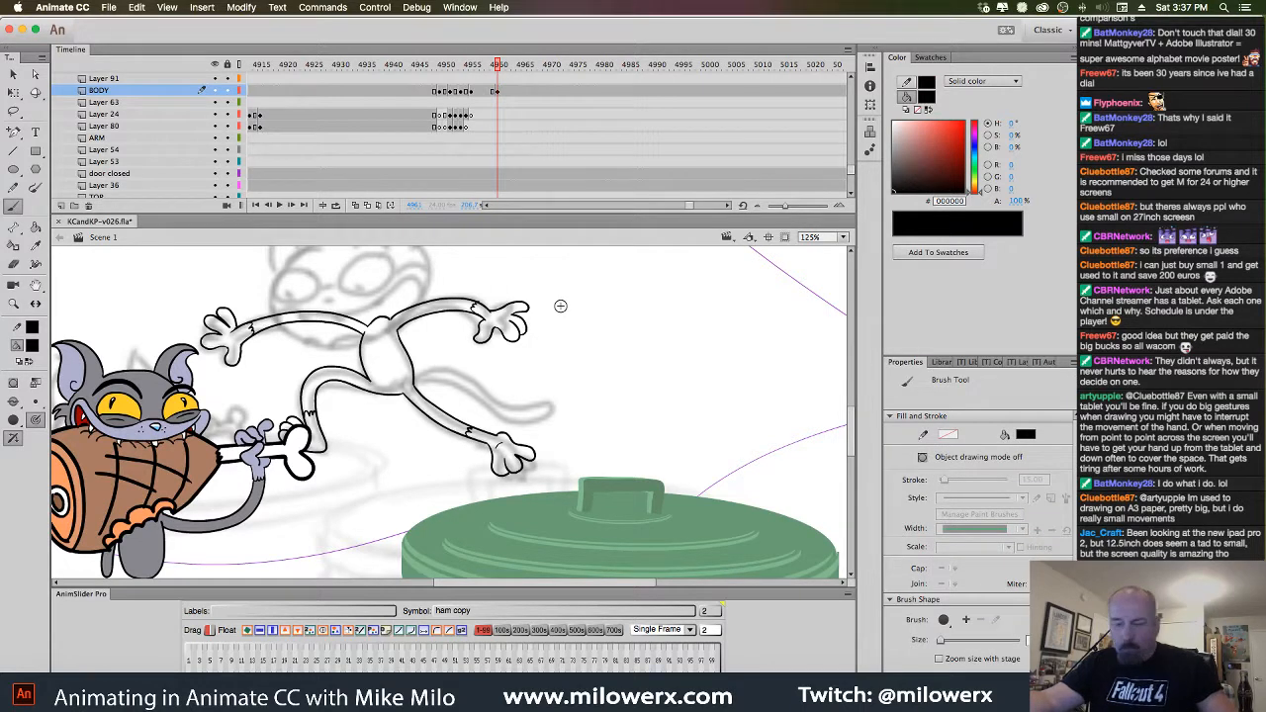
key("comma")
key("period")
key("comma")
key("comma")
key("comma")
key("period")
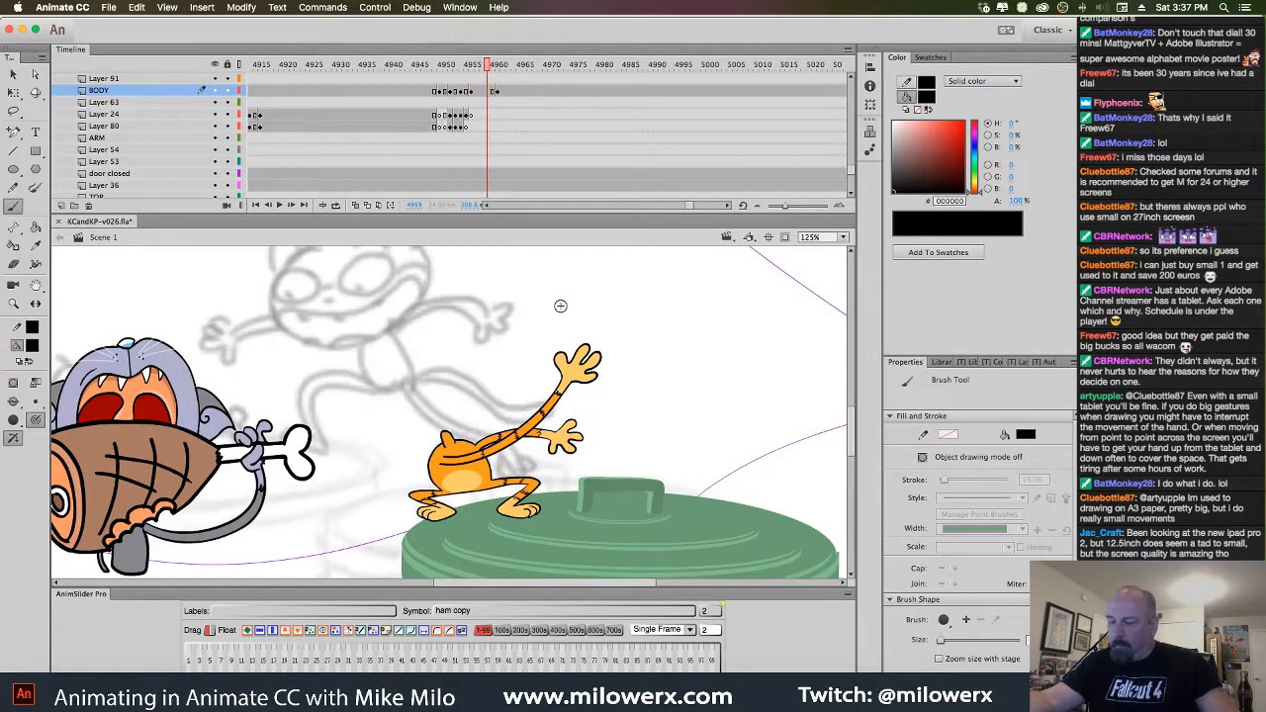
key("period")
key("period")
key("period")
key("period")
key("period")
key("period")
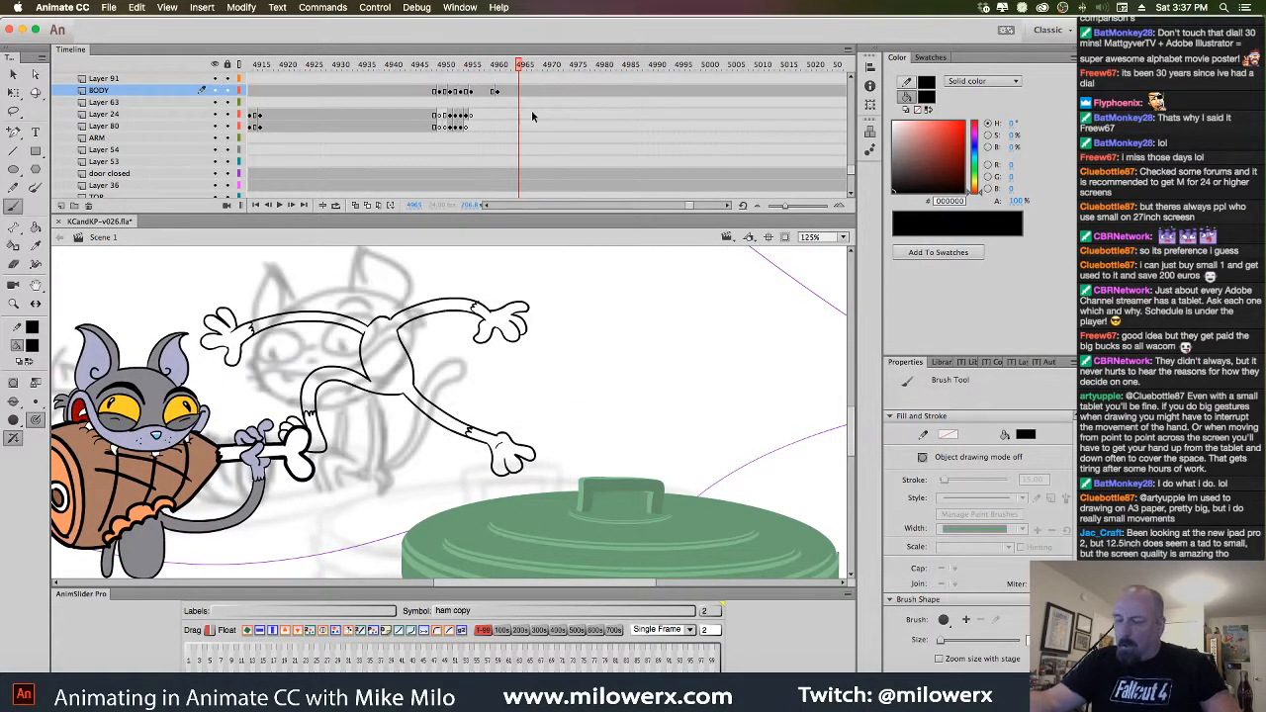
Insert blank keyframes on BODY and Layer 63 at frame 4965, with red as the fill colour
left_click(519, 92)
key("F7")
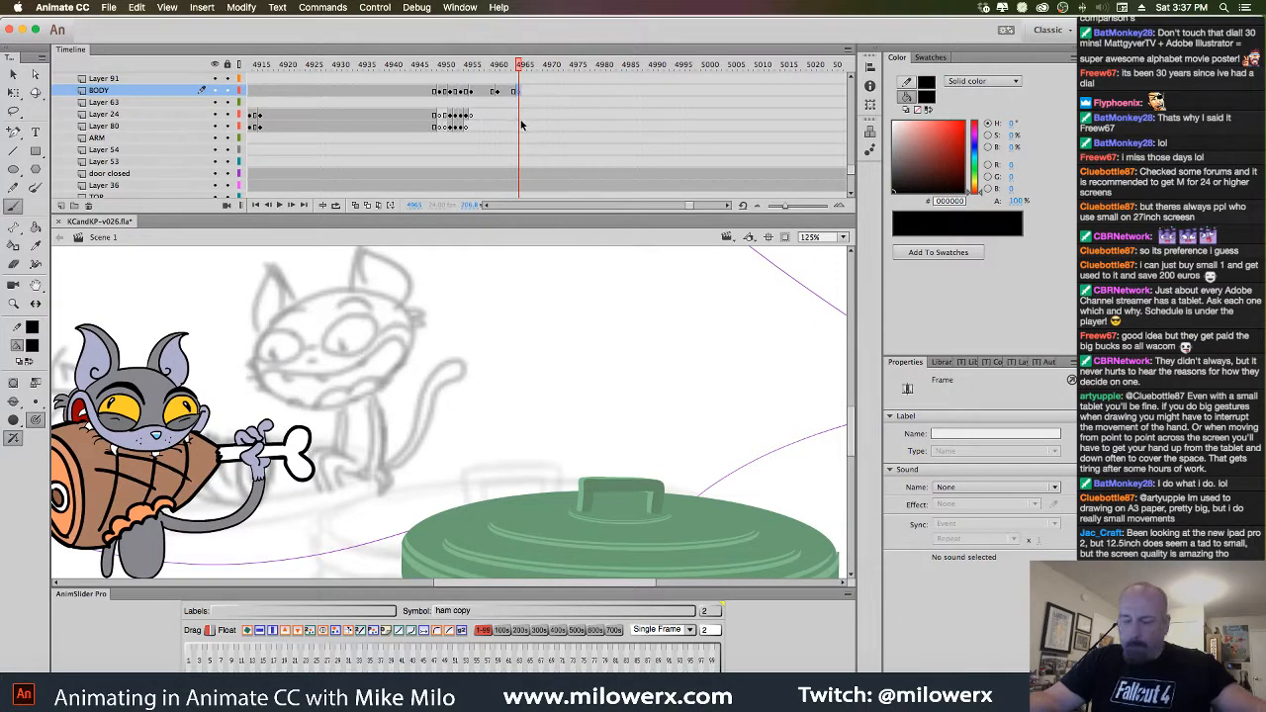
left_click(32, 346)
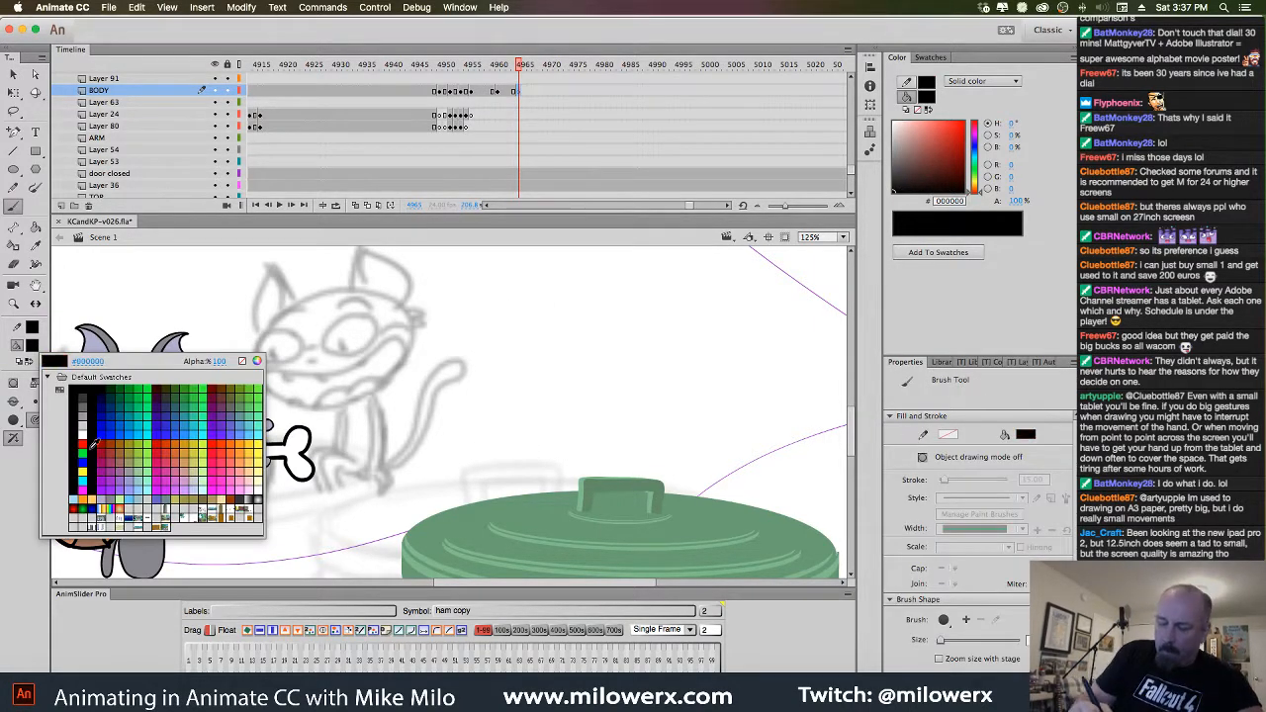
left_click(82, 444)
left_click(521, 102)
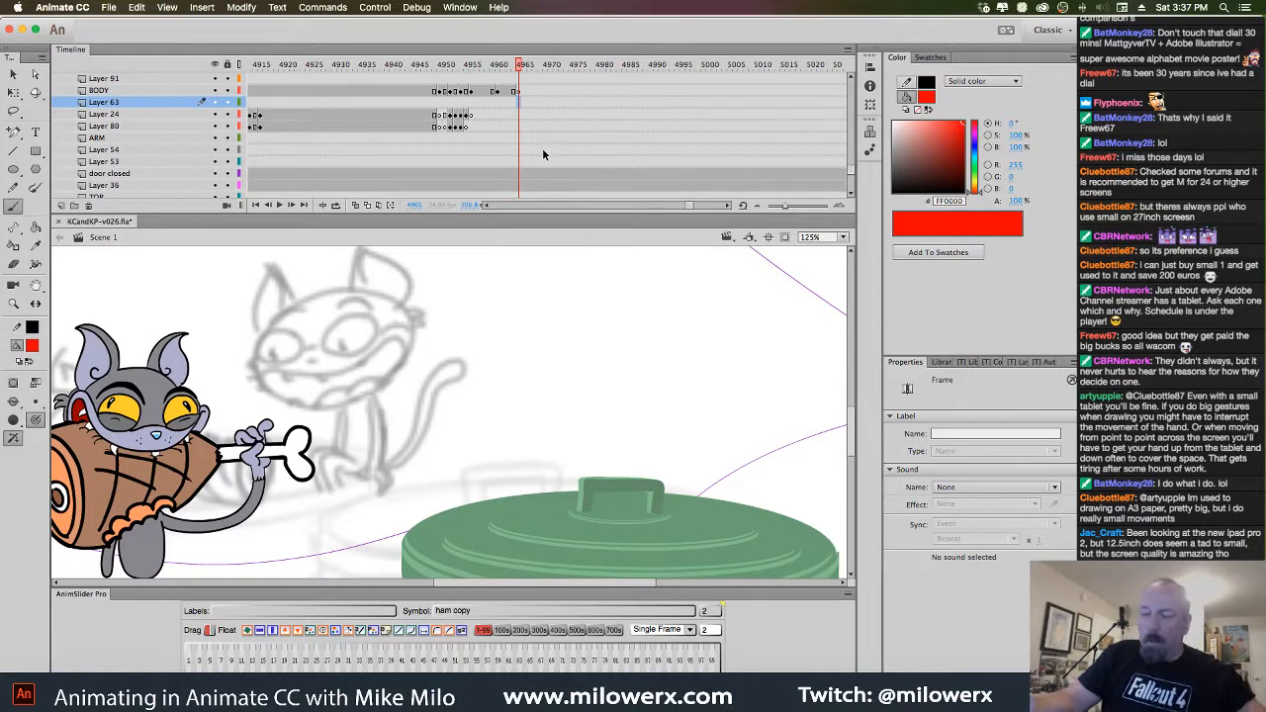
key("F7")
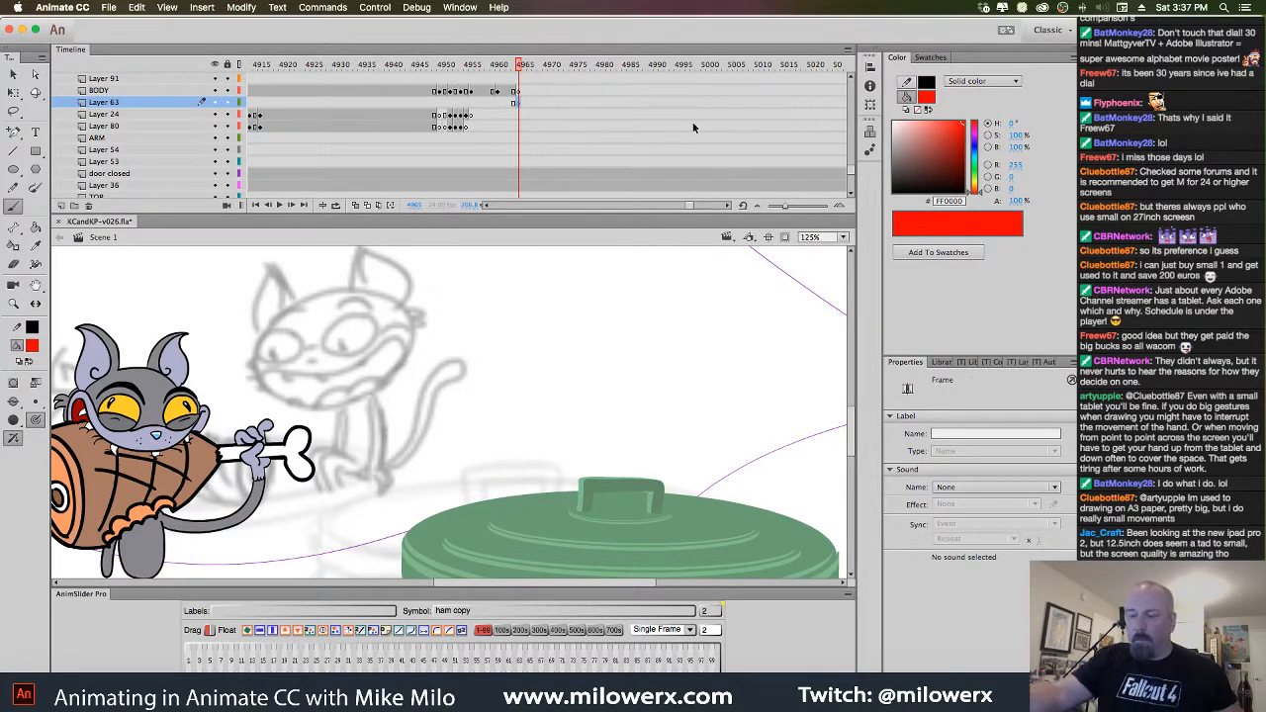
Show the screaming kitten head, rotate it and move it down slightly
left_click_drag(853, 161, 853, 133)
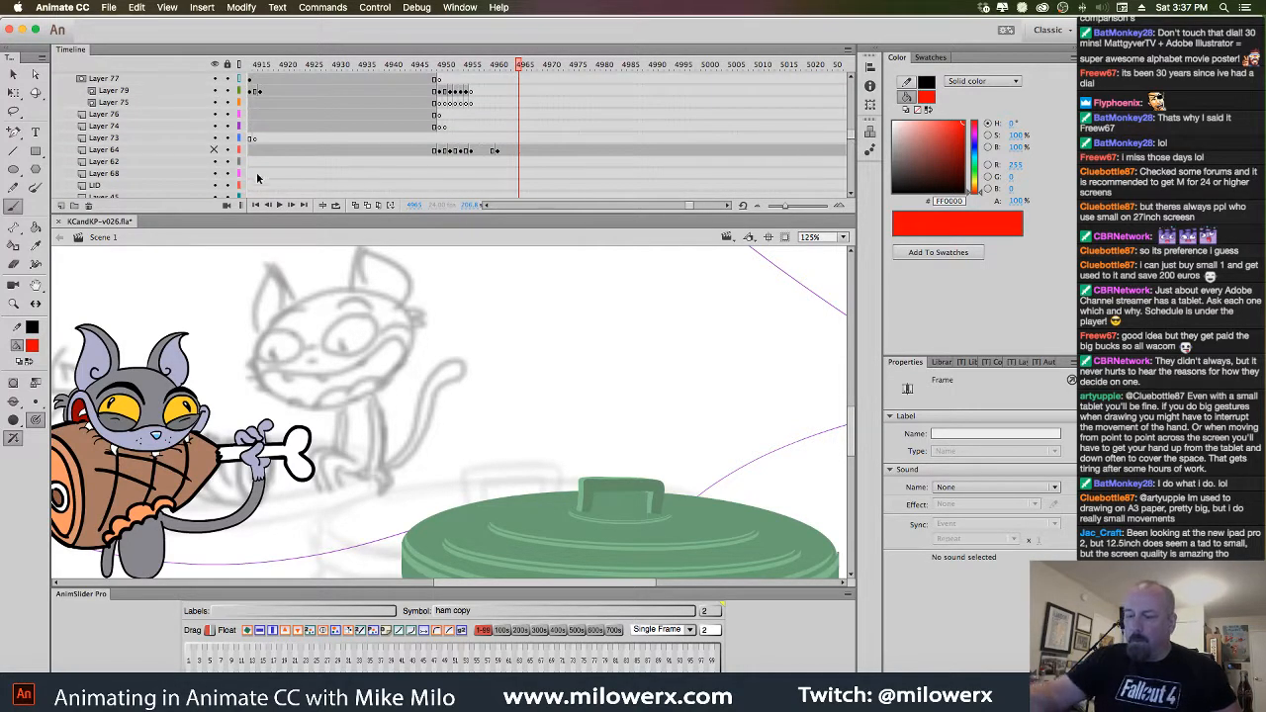
left_click(216, 150)
mouse_move(520, 71)
left_mouse_down()
mouse_move(448, 71)
mouse_move(511, 71)
mouse_move(523, 89)
left_mouse_up()
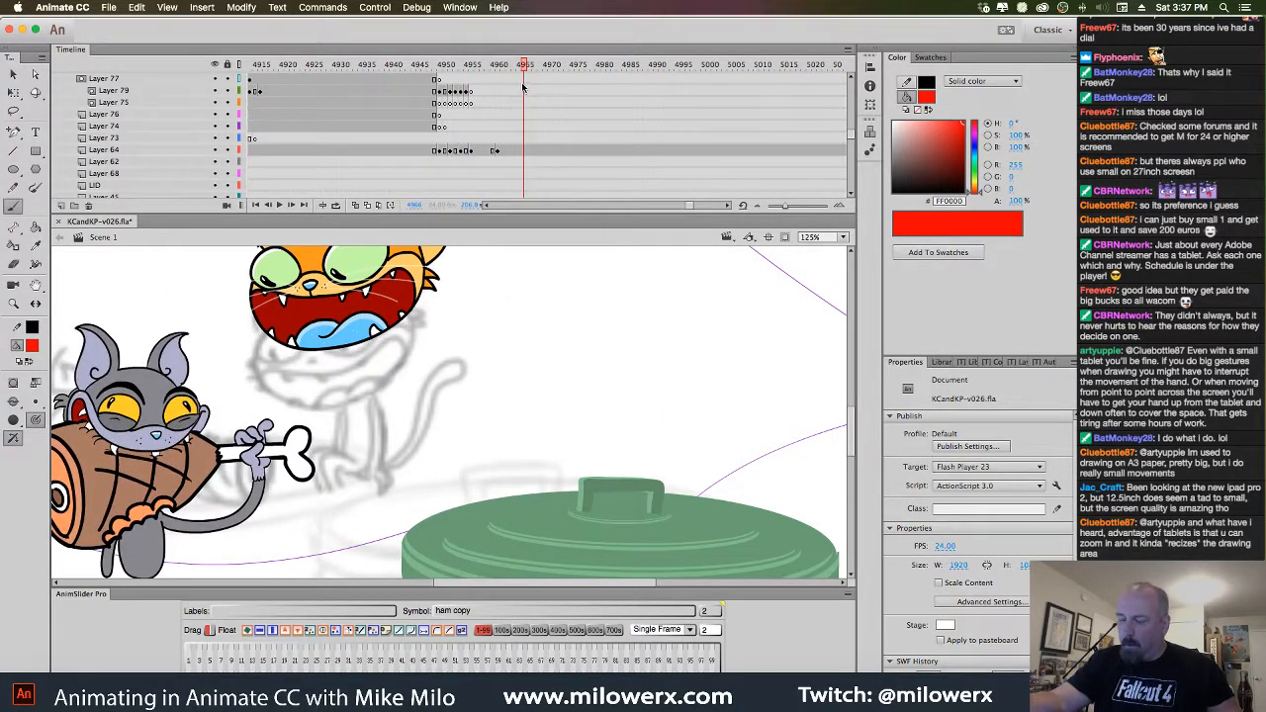
left_click(523, 151)
key("q")
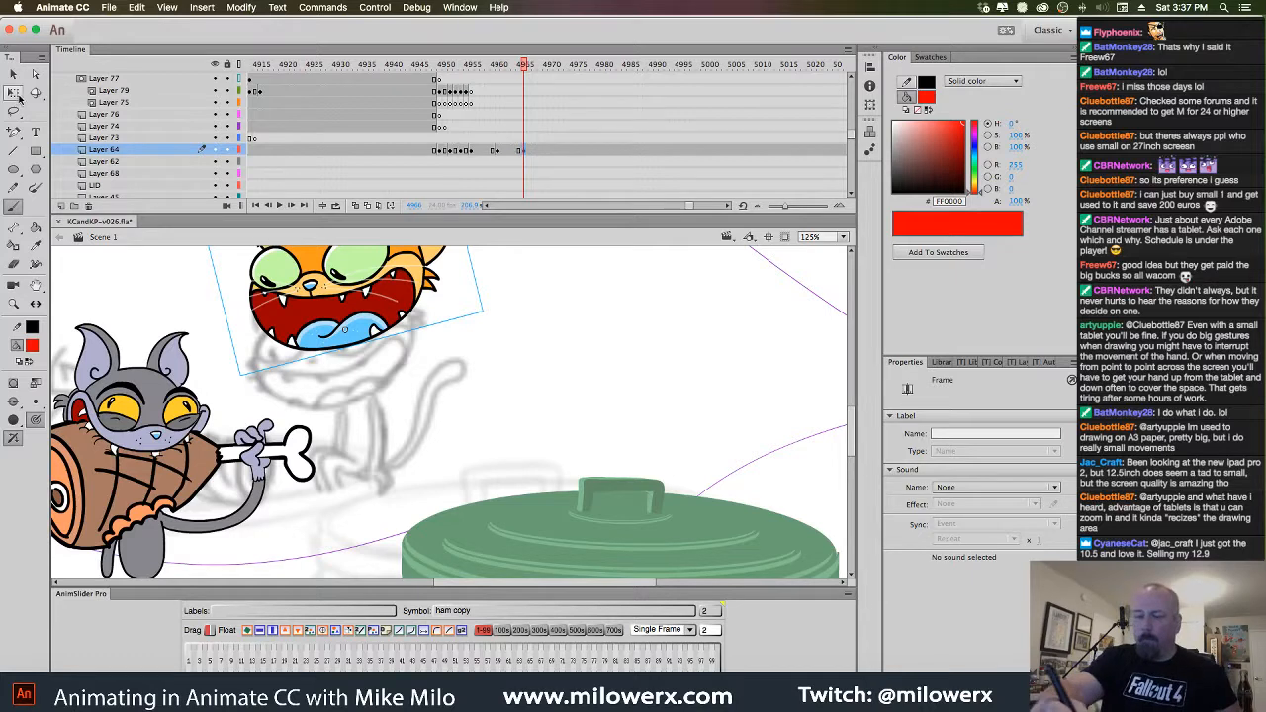
left_click_drag(497, 317, 482, 336)
left_click_drag(403, 278, 394, 337)
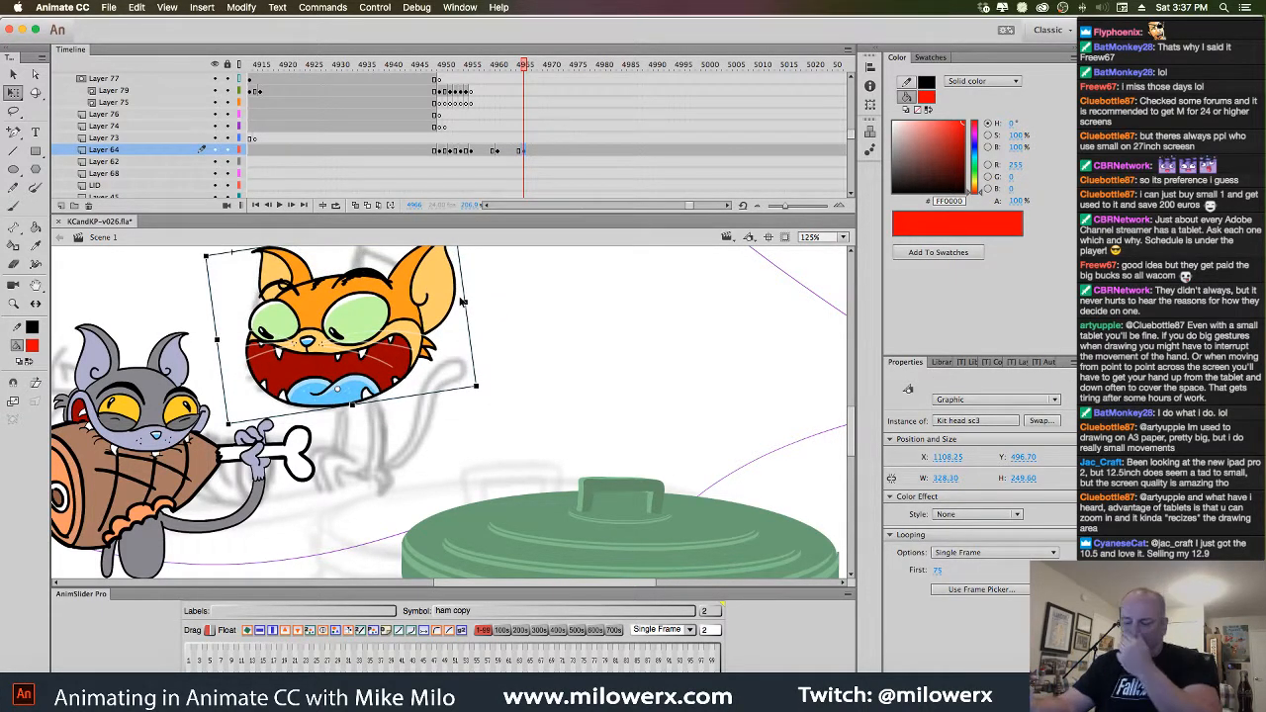
left_click_drag(527, 72, 525, 101)
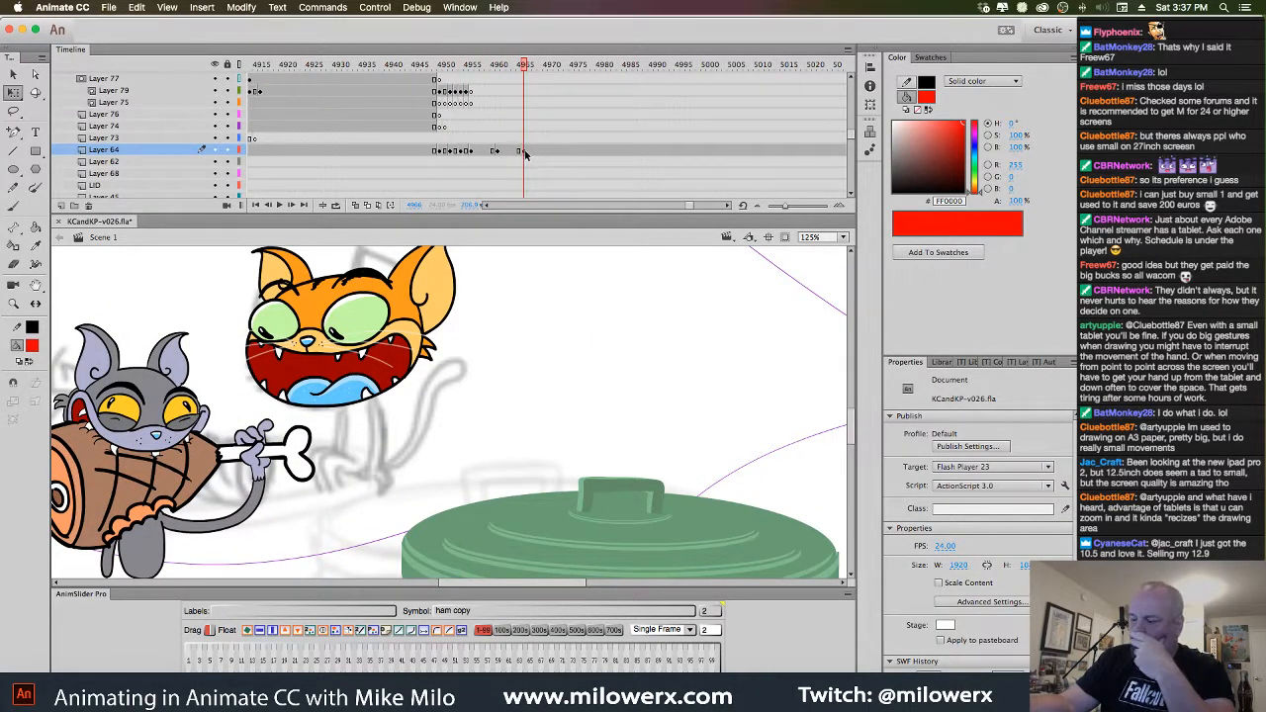
Hide the orange head layer, compare neighbouring poses, and turn on onion skinning at the blank frame
left_click(217, 151)
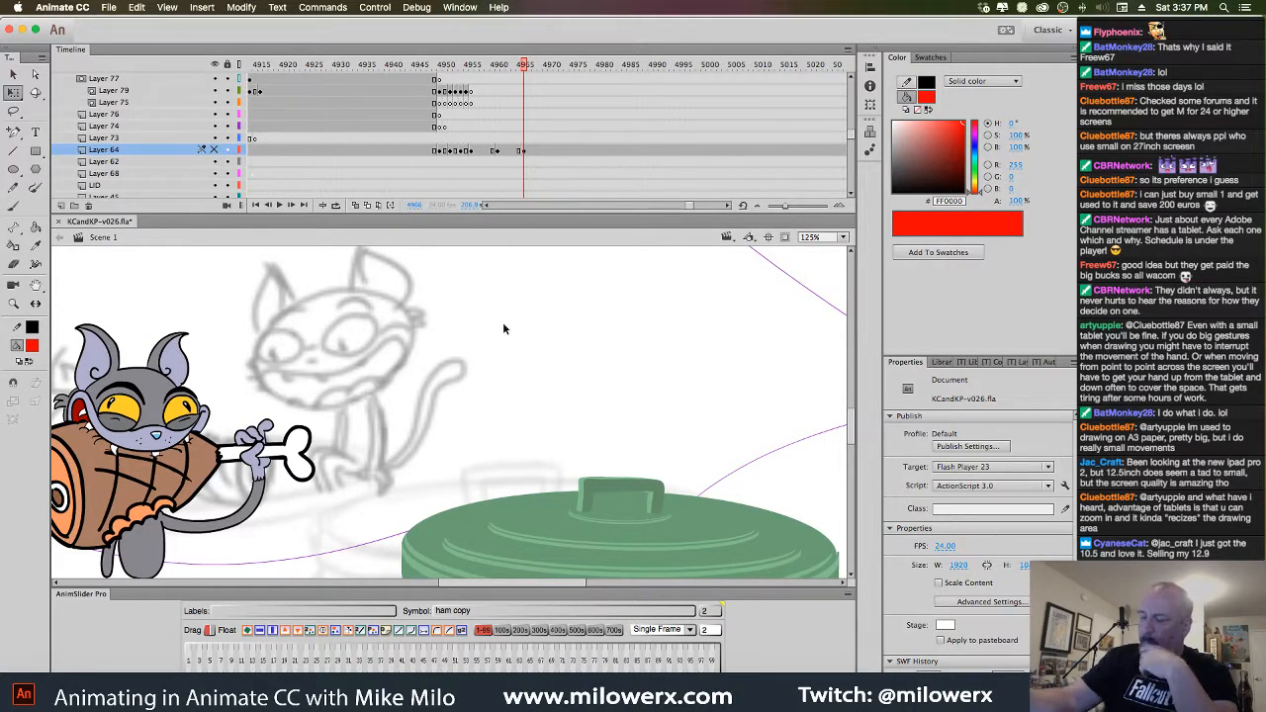
key("comma")
key("comma")
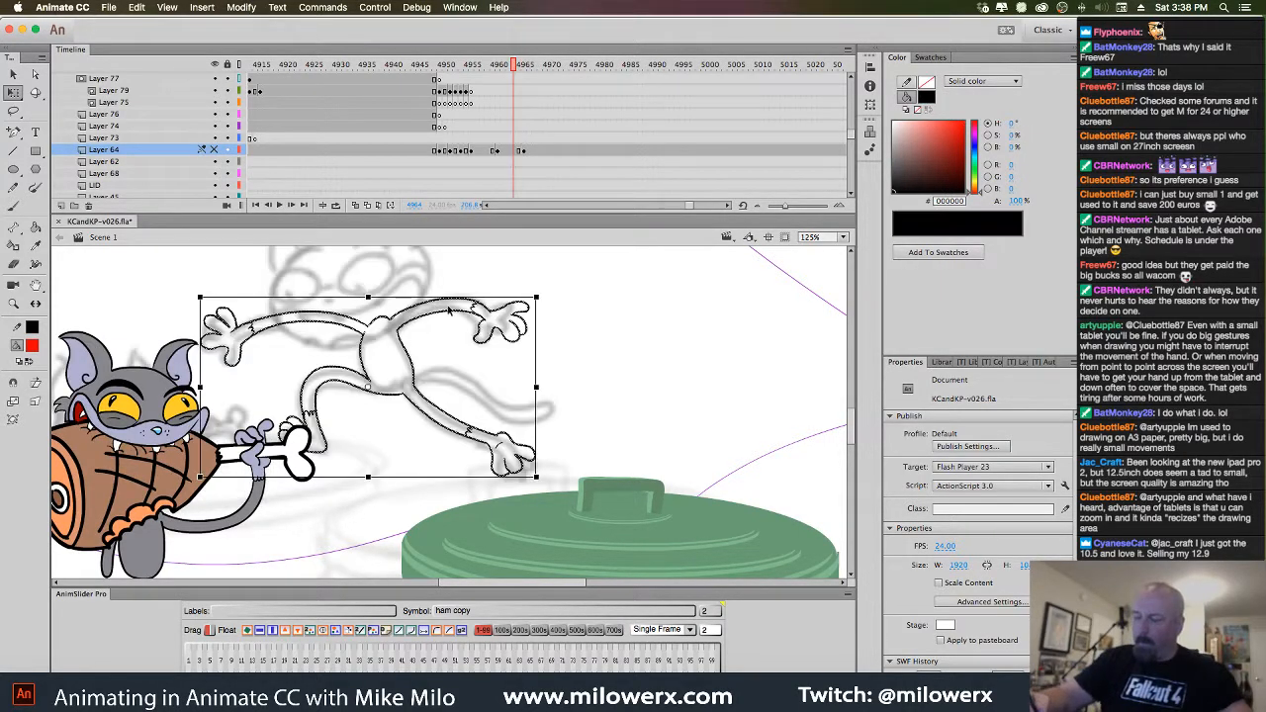
left_click(497, 274)
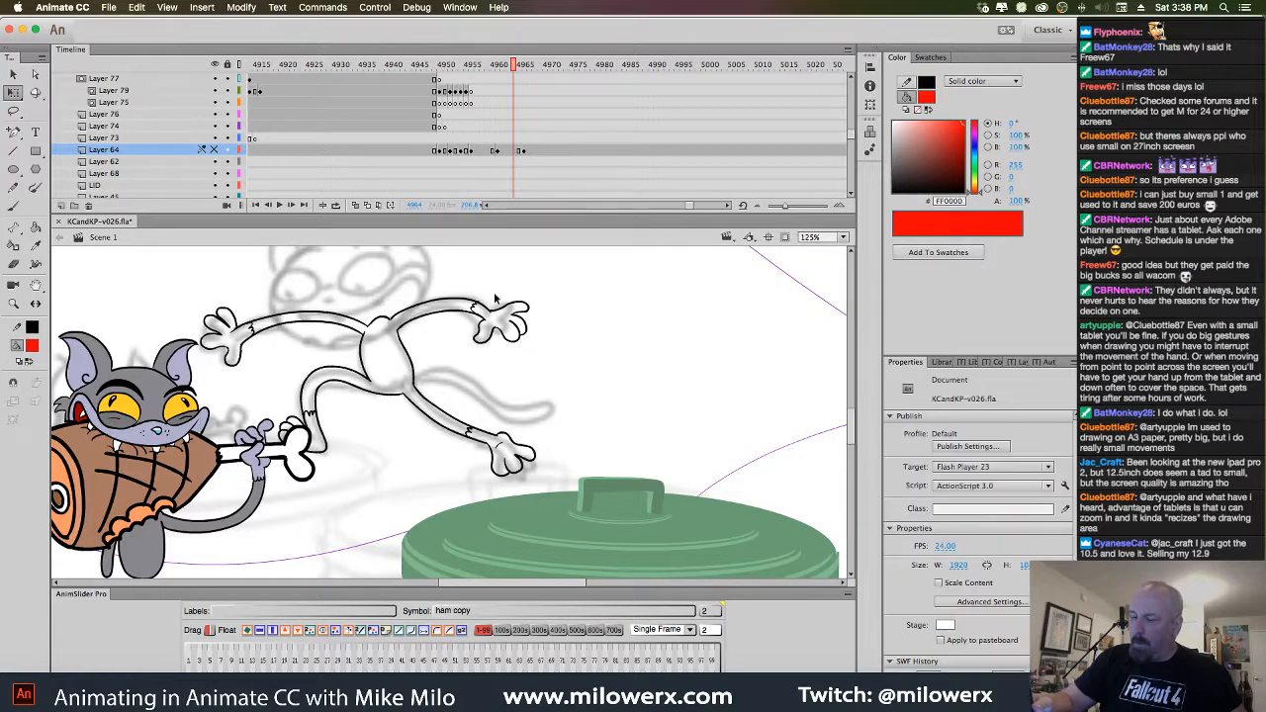
left_click(523, 151)
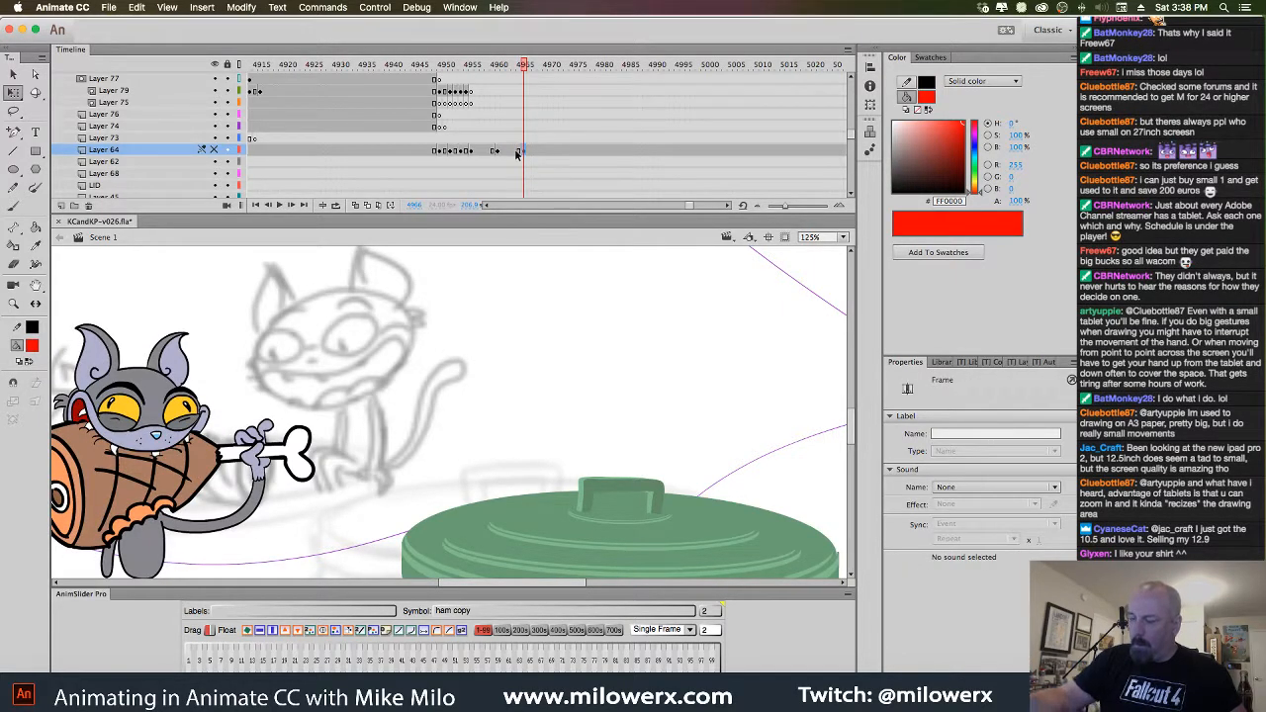
key("comma")
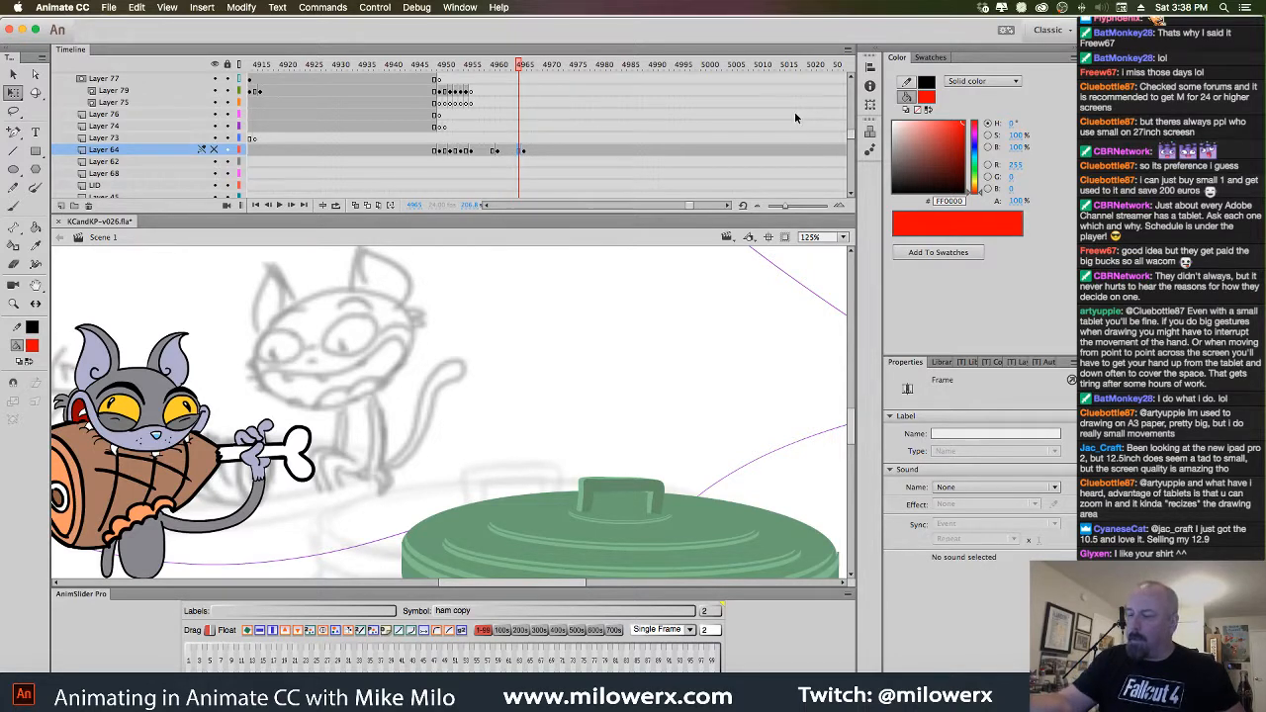
key("comma")
key("comma")
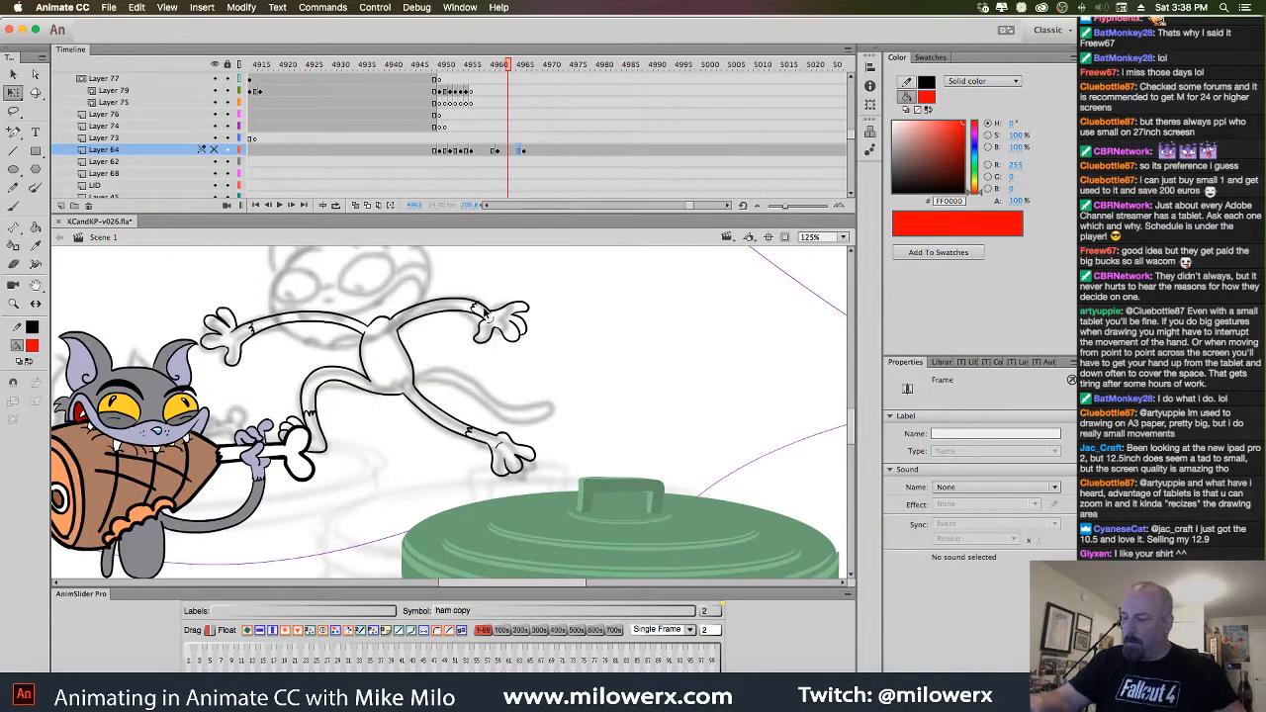
left_click(490, 315)
left_click(521, 85)
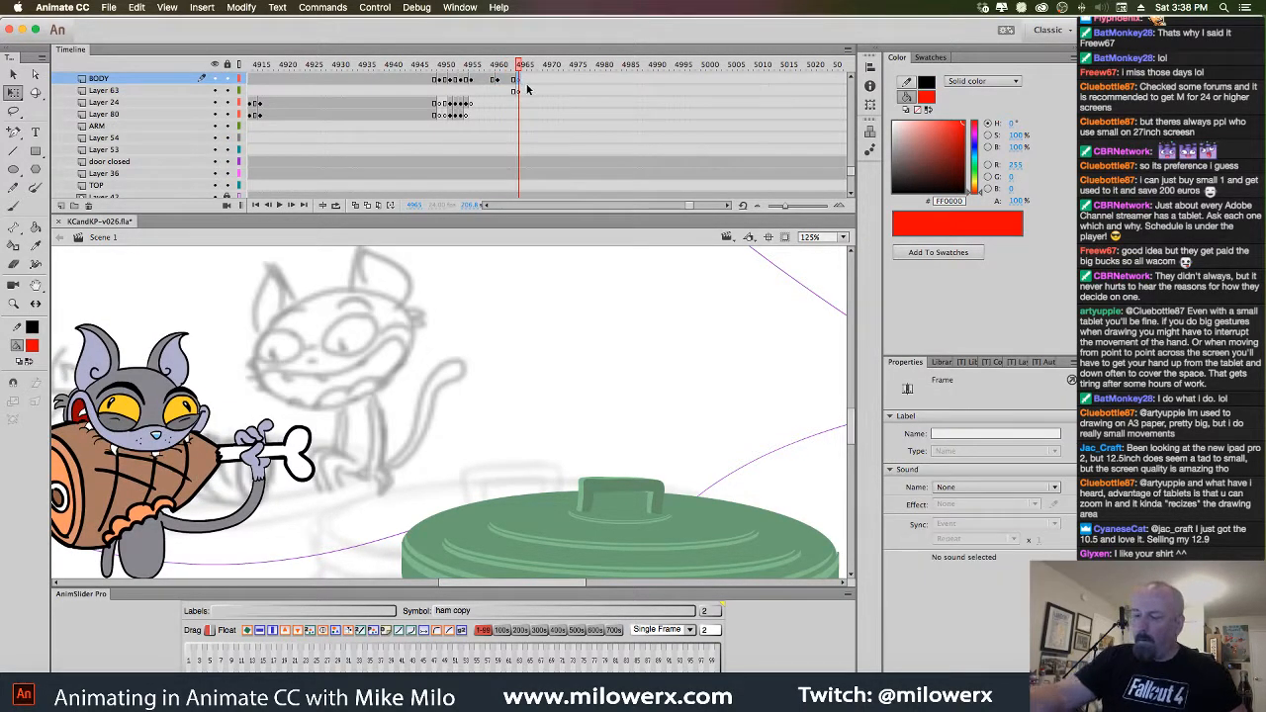
left_click(357, 205)
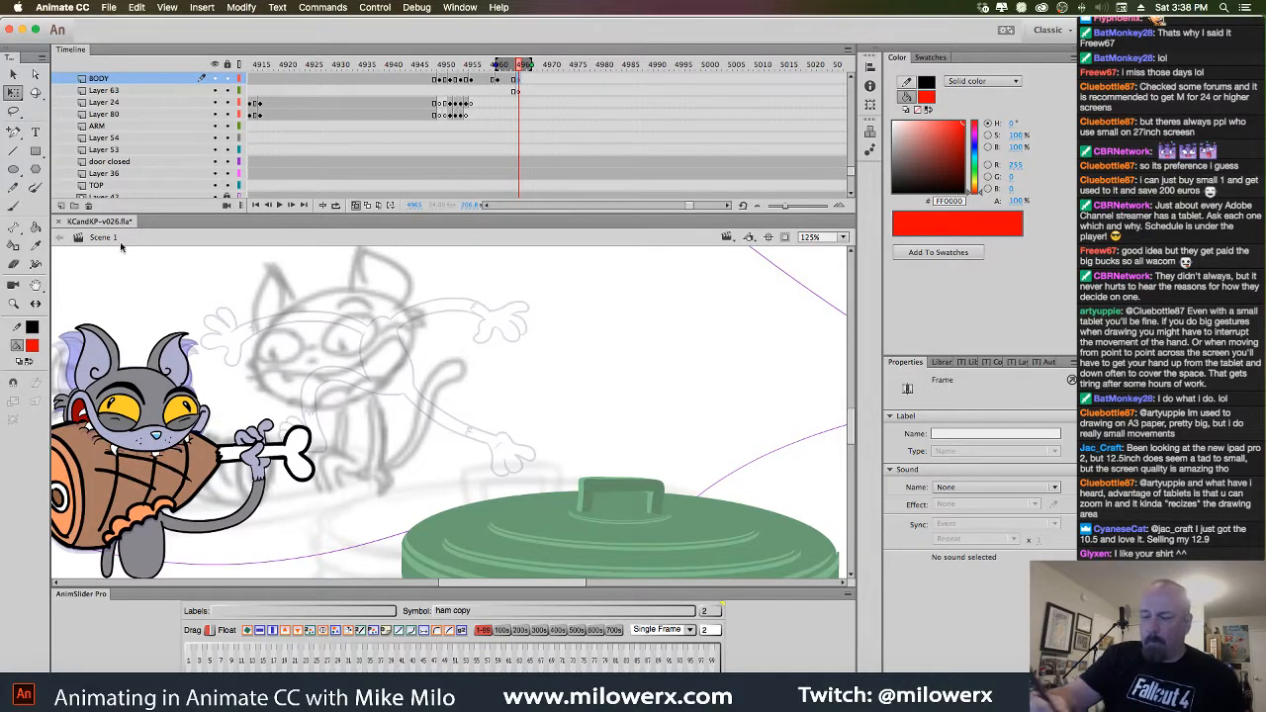
left_click(13, 205)
Zoom to 250%, pick a new brush size after a trial red stroke, then delete that stroke
left_click(486, 380, "super")
left_click_drag(533, 412, 673, 358)
left_click(521, 91)
left_click_drag(609, 309, 743, 294)
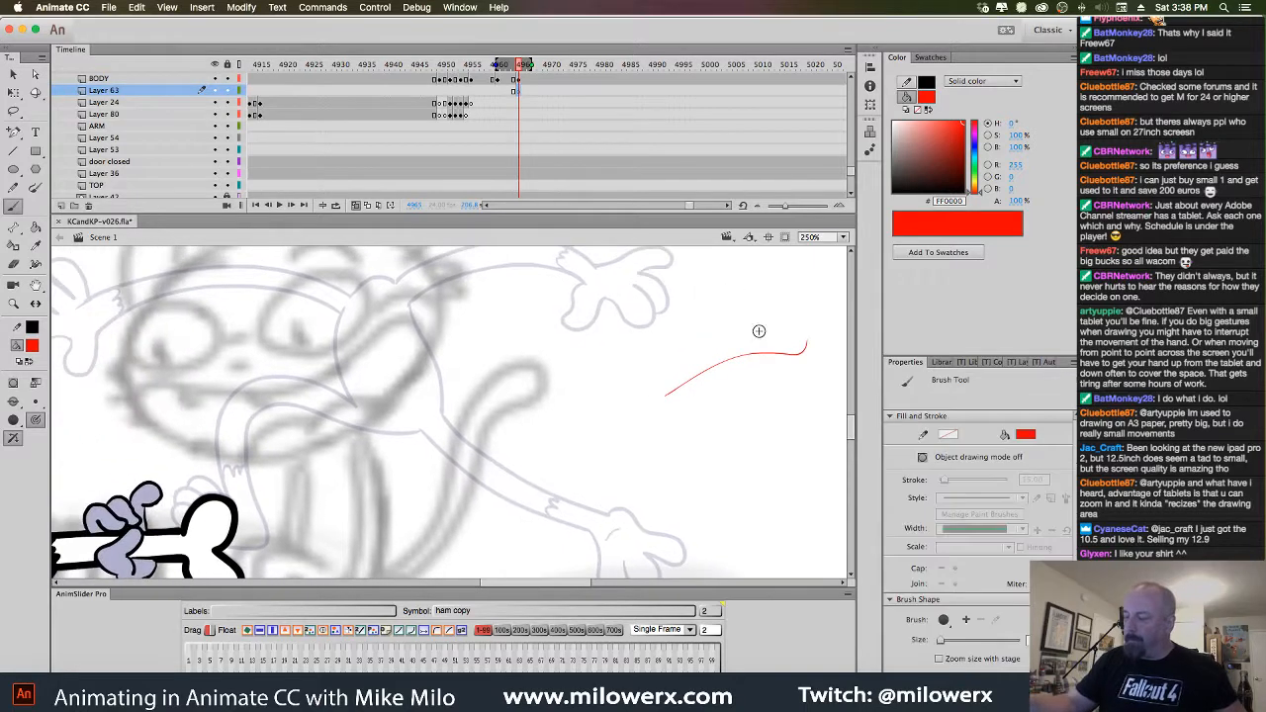
left_click(42, 409)
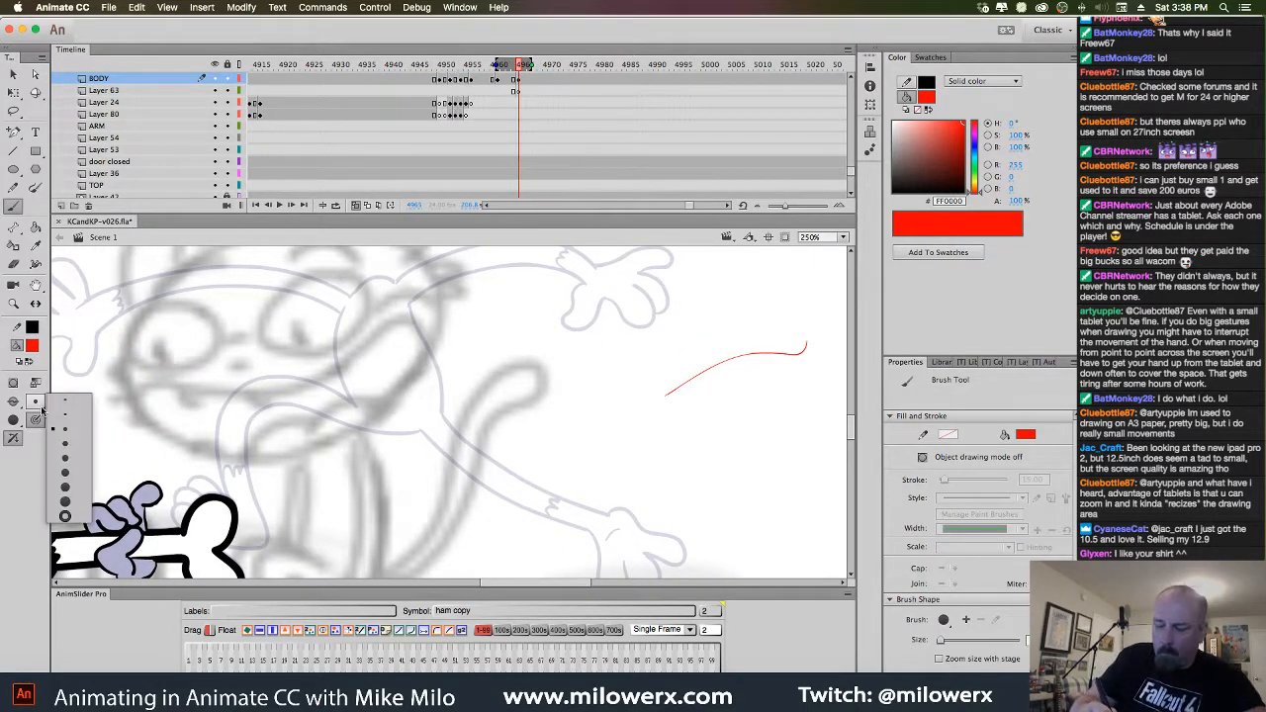
left_click(87, 448)
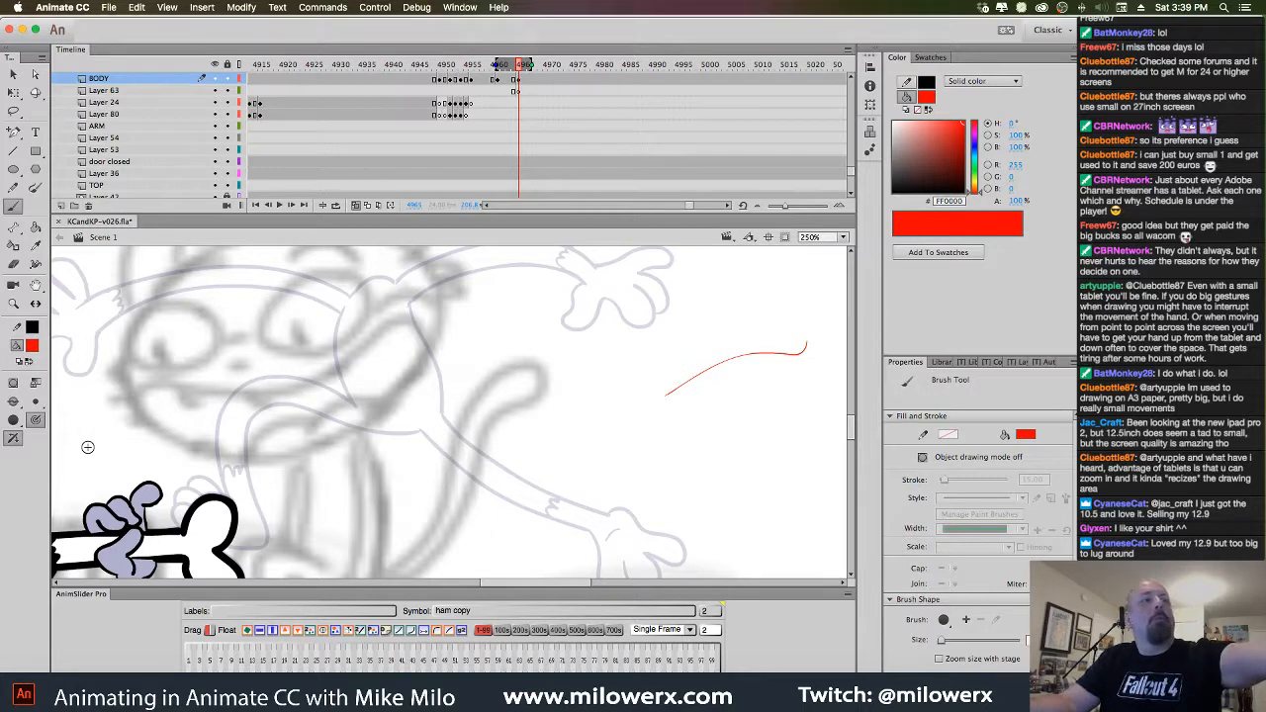
left_click(803, 353, "super")
key("BackSpace")
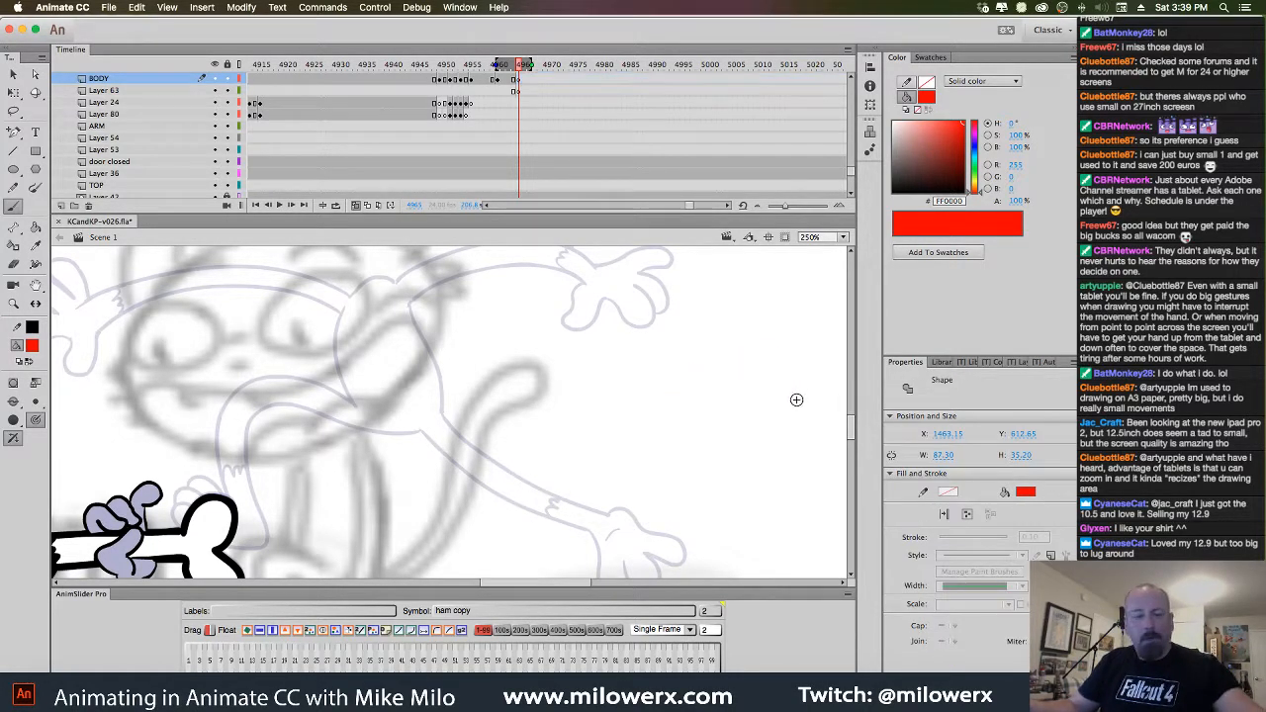
Sketch the red outline of the kitten's body, undoing a stray stroke
mouse_move(729, 444)
left_mouse_down()
mouse_move(801, 367)
mouse_move(798, 343)
mouse_move(791, 371)
left_mouse_up()
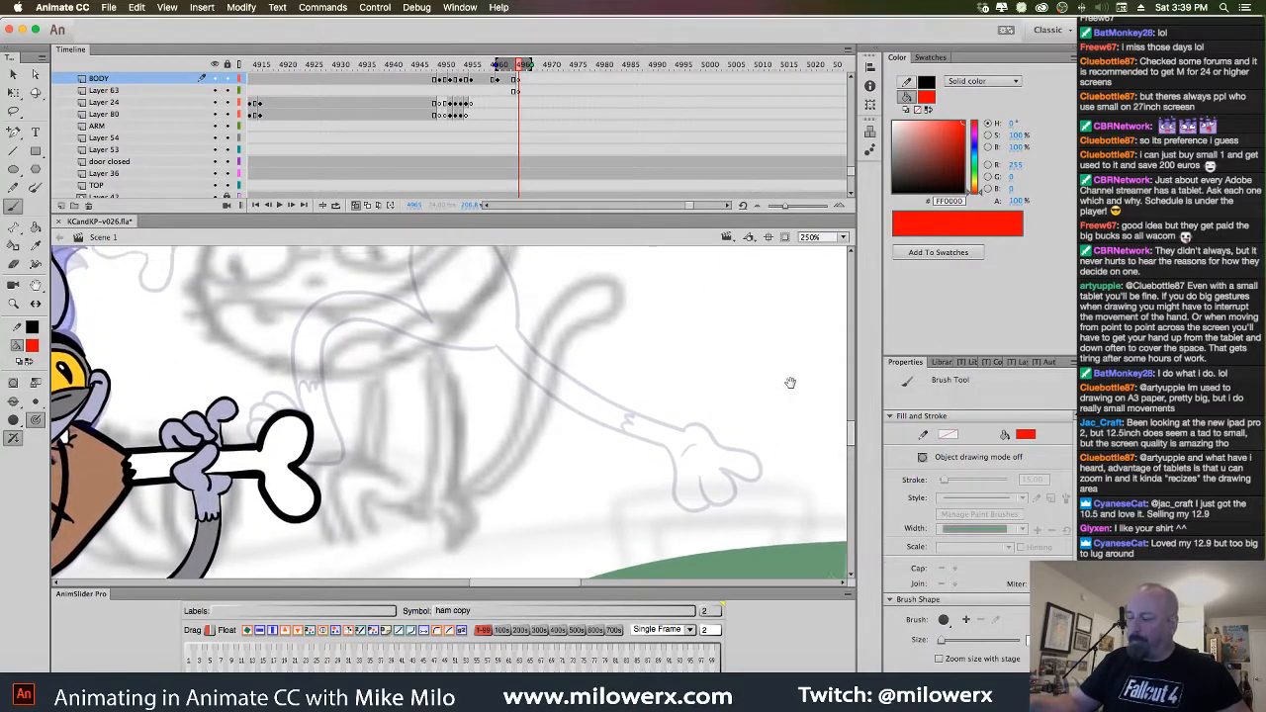
left_click_drag(546, 382, 550, 407)
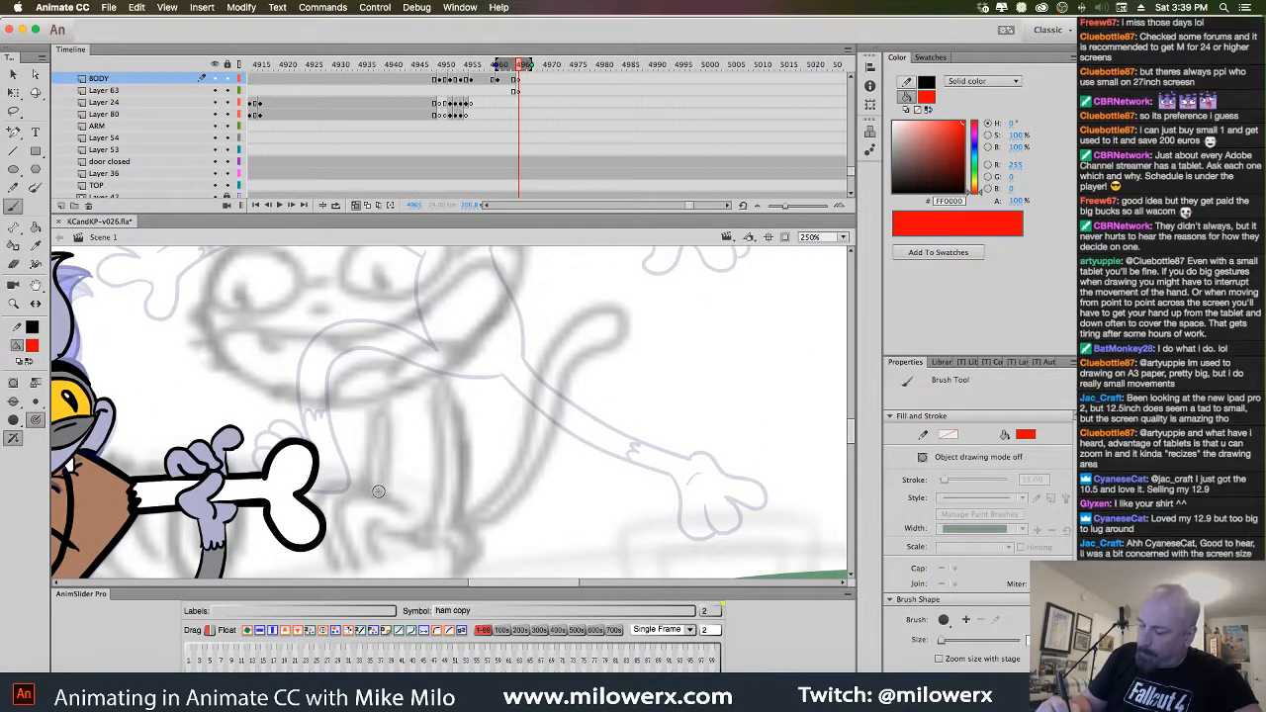
left_click_drag(377, 490, 385, 409)
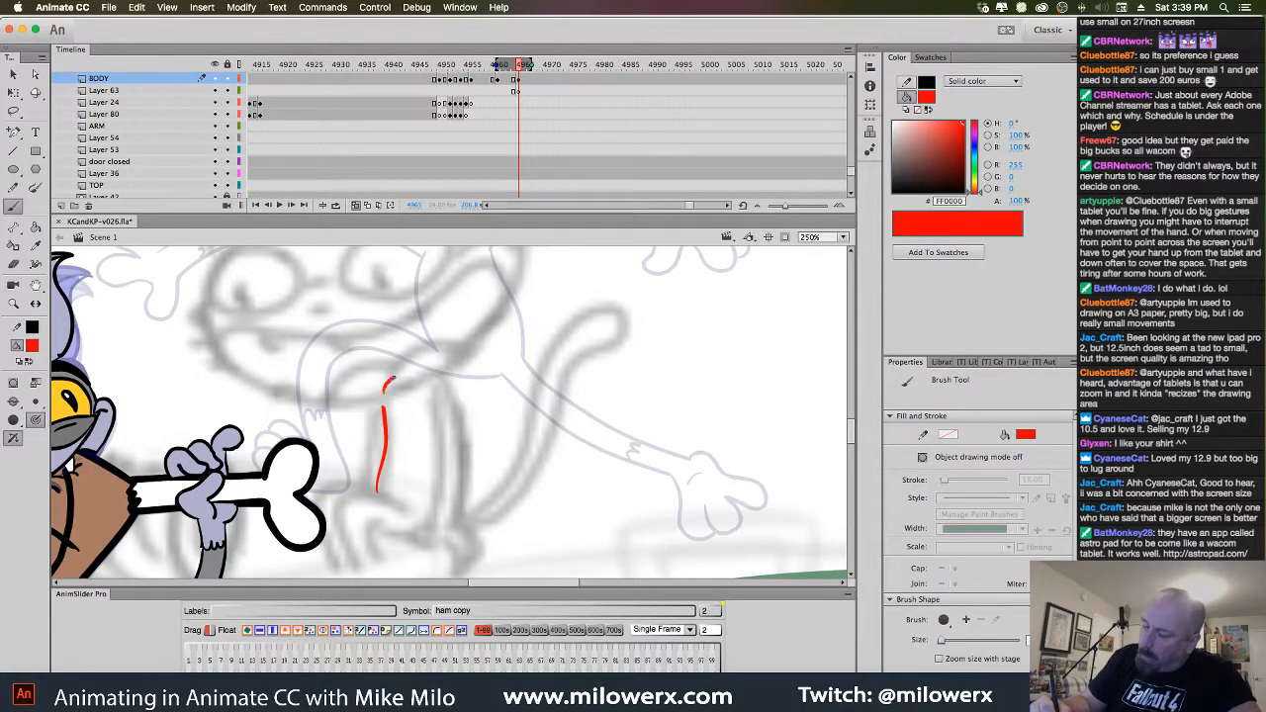
left_click_drag(384, 393, 395, 377)
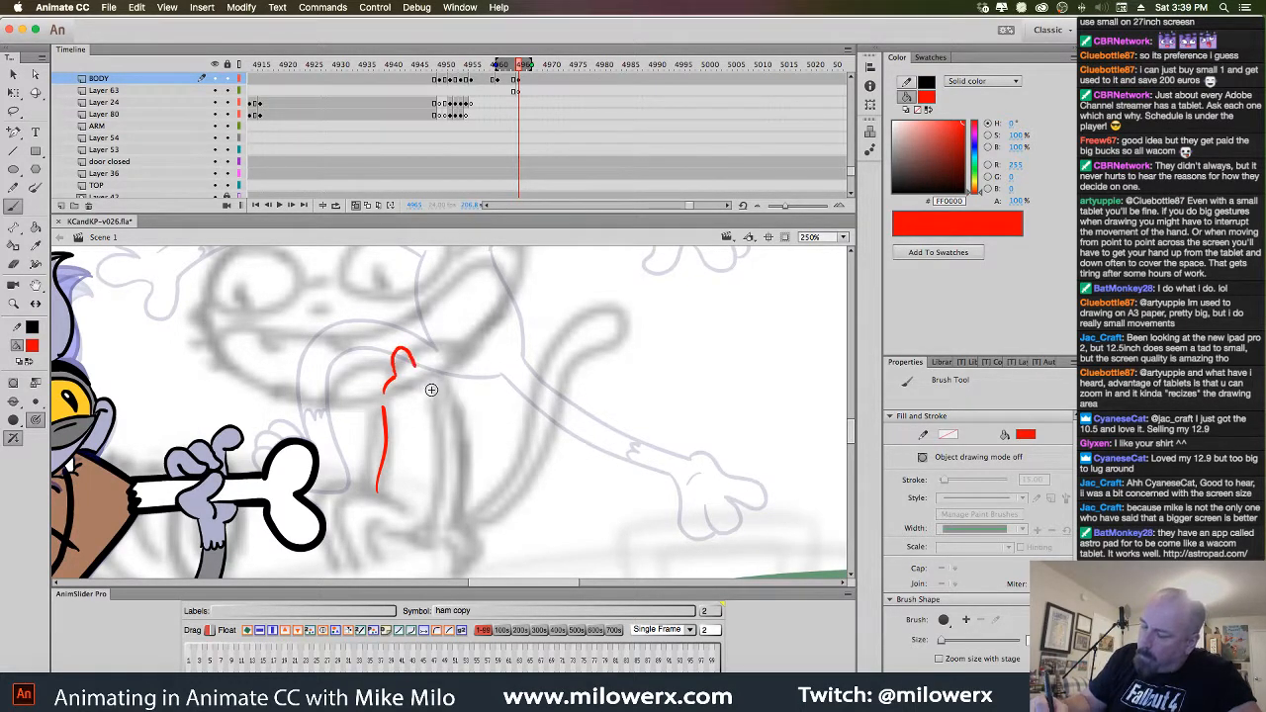
mouse_move(401, 351)
left_mouse_down()
mouse_move(447, 384)
mouse_move(463, 431)
mouse_move(460, 516)
left_mouse_up()
left_click_drag(433, 390, 441, 517)
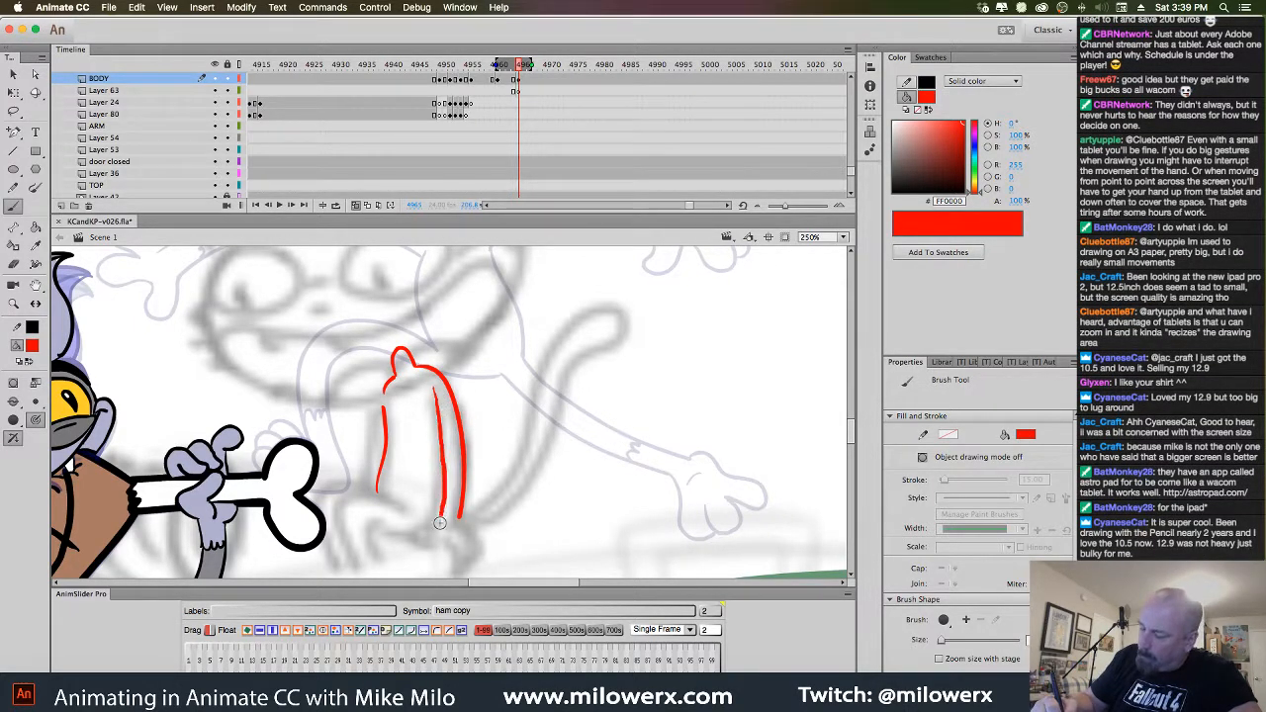
left_click_drag(622, 506, 709, 413)
mouse_move(497, 421)
left_mouse_down()
mouse_move(466, 400)
mouse_move(425, 400)
mouse_move(440, 473)
mouse_move(458, 426)
mouse_move(509, 453)
mouse_move(545, 447)
mouse_move(564, 474)
mouse_move(563, 438)
left_mouse_up()
key("super+z")
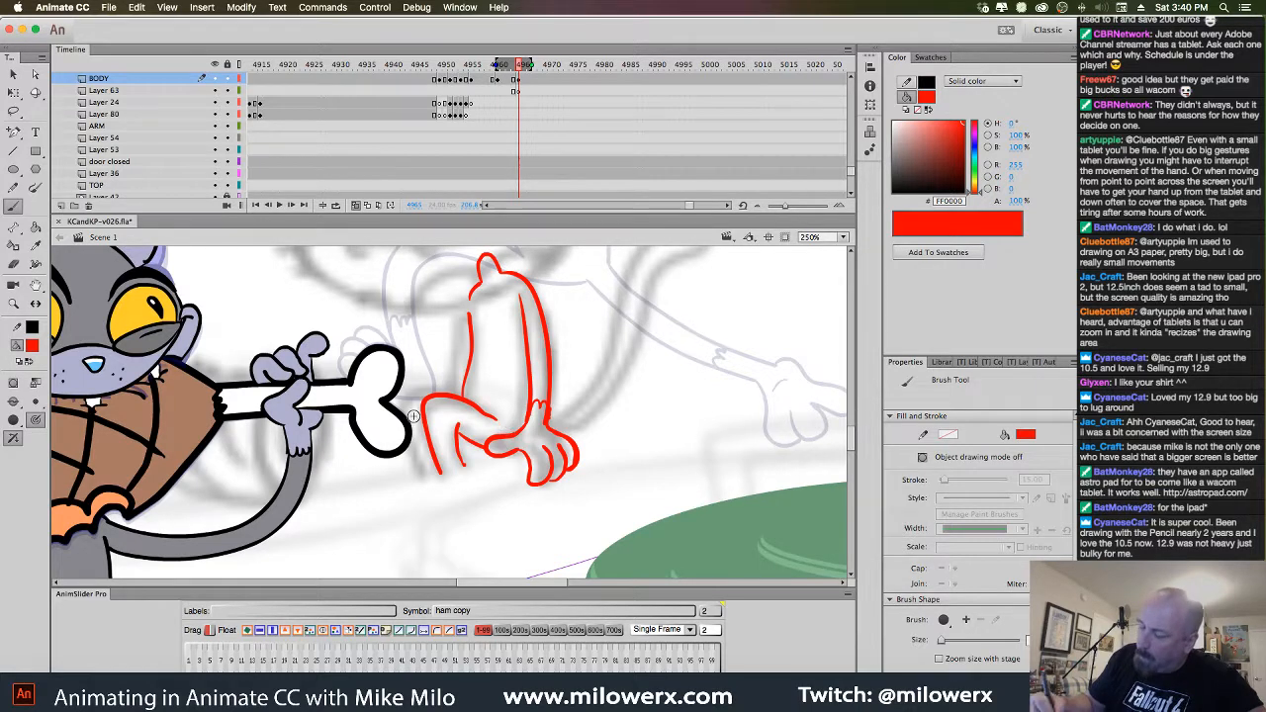
Sketch the leg and paws gripping the bone, redrawing the body's left side line
left_click_drag(393, 404, 417, 481)
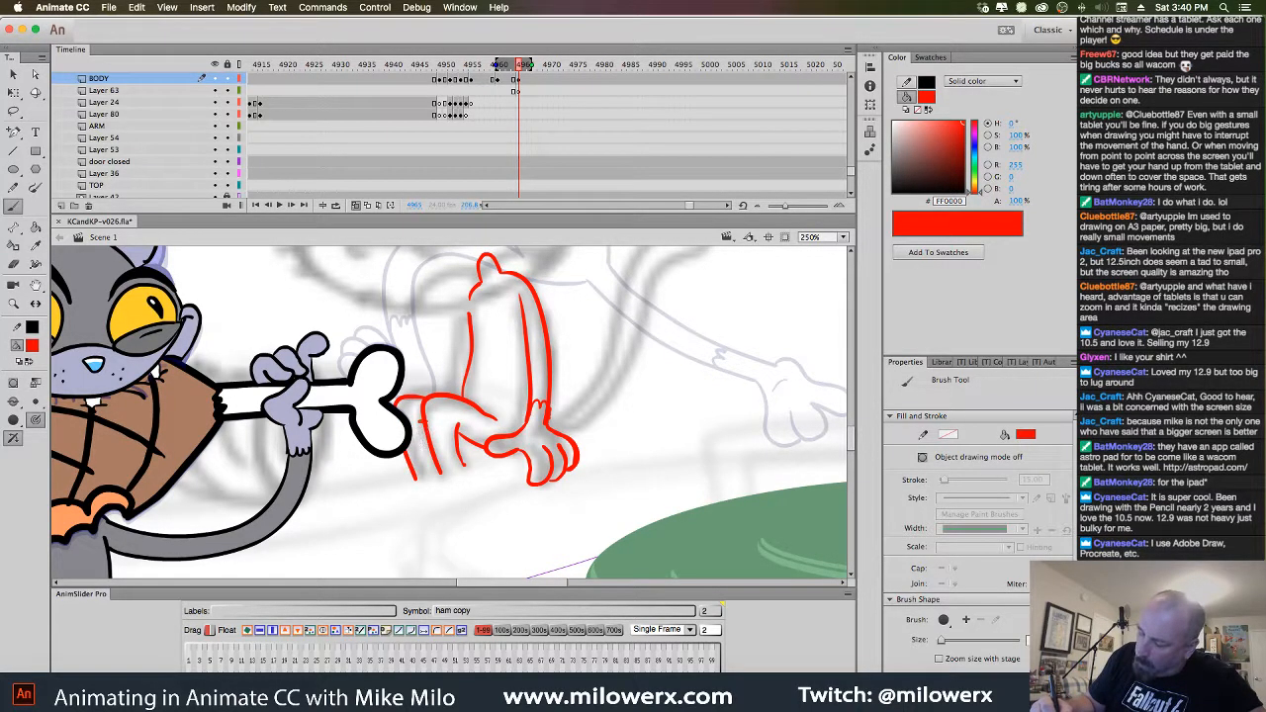
left_click_drag(427, 423, 437, 476)
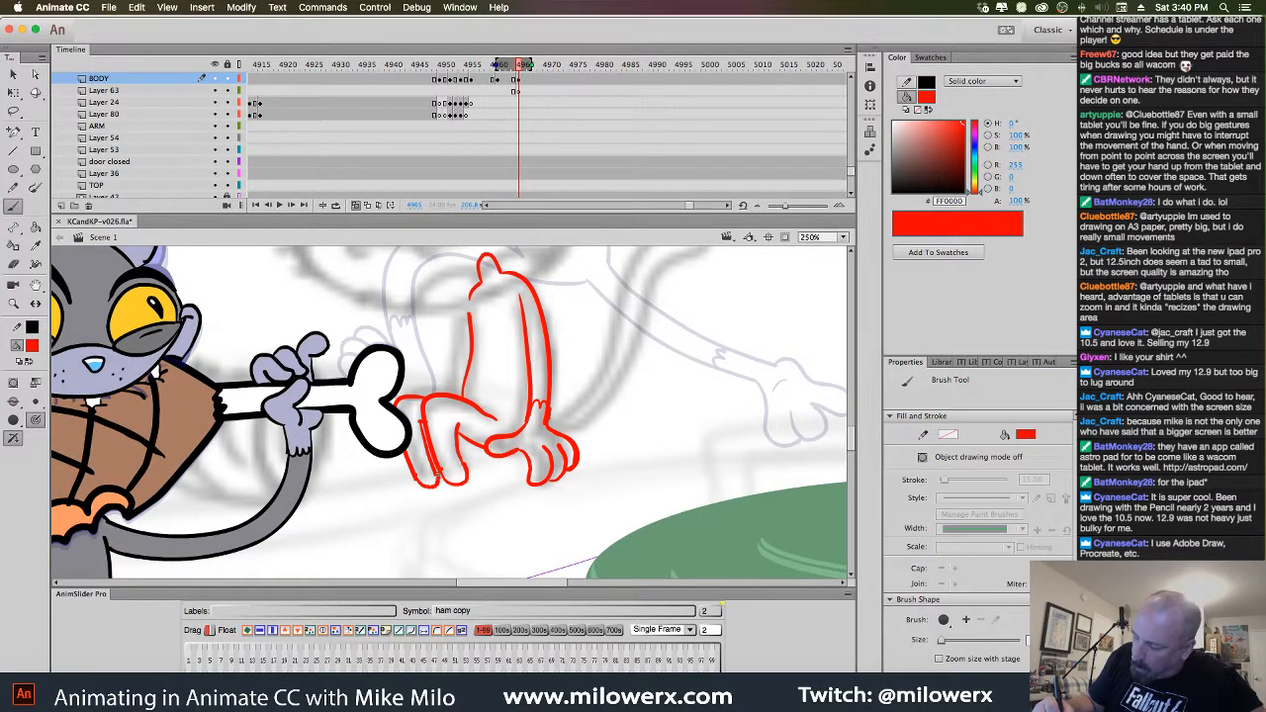
scroll(644, 373, "up", 3)
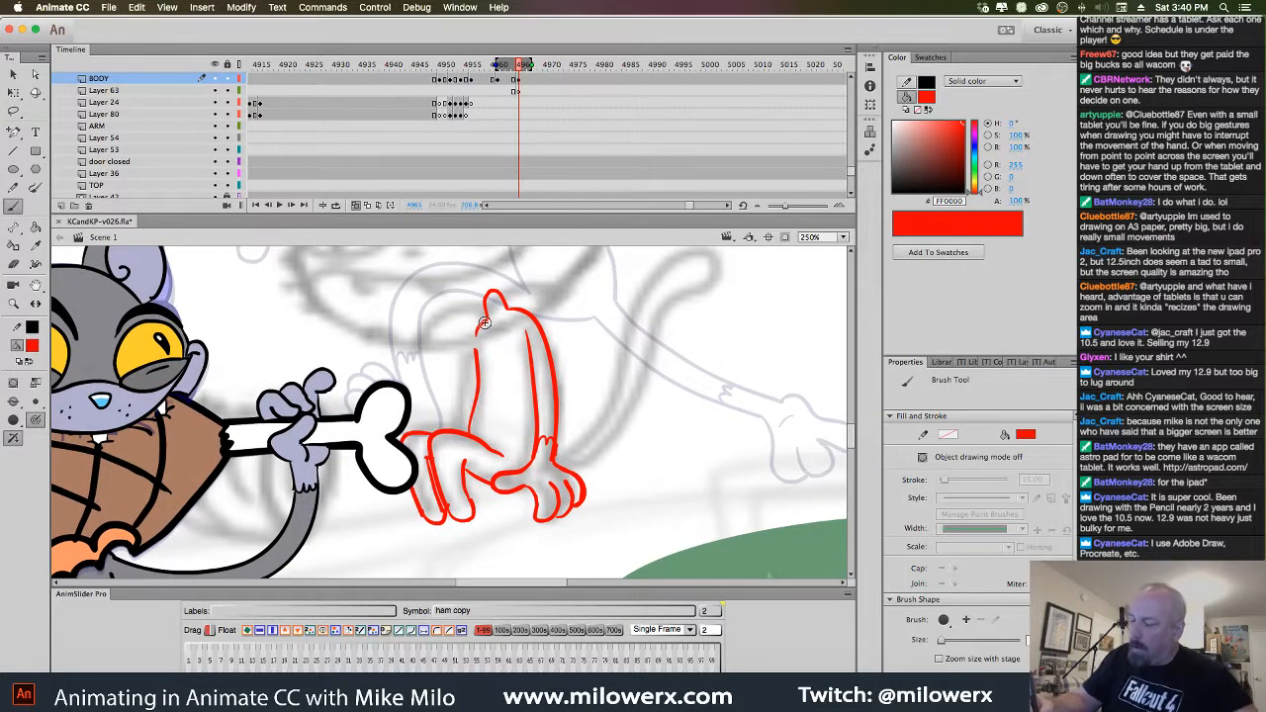
mouse_move(485, 323)
left_mouse_down()
mouse_move(468, 330)
mouse_move(462, 387)
left_mouse_up()
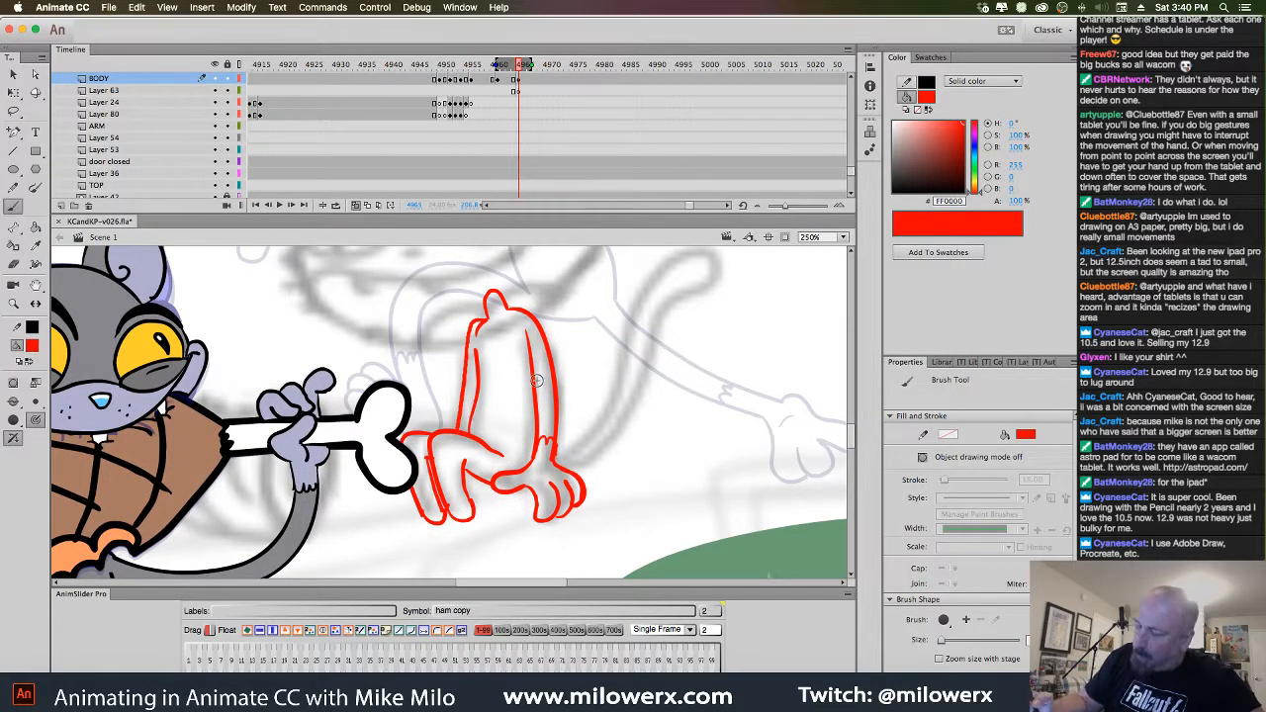
key("super+z")
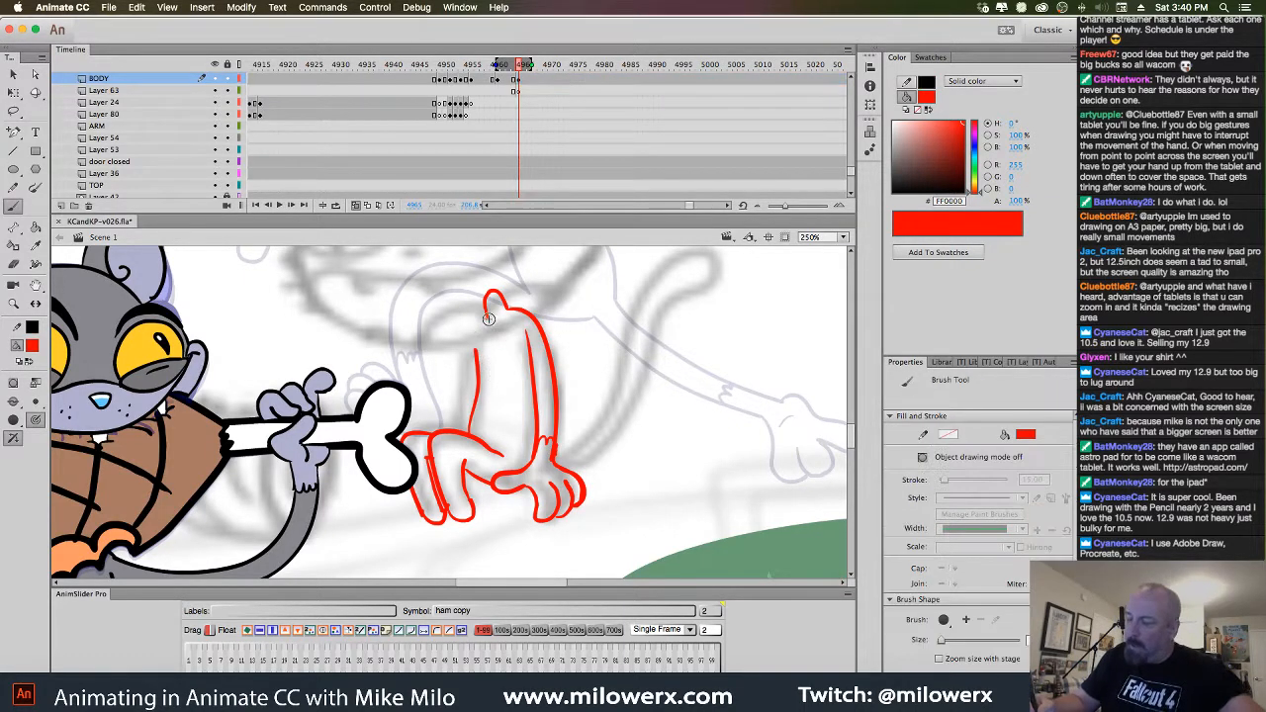
mouse_move(487, 319)
left_mouse_down()
mouse_move(470, 338)
mouse_move(464, 396)
left_mouse_up()
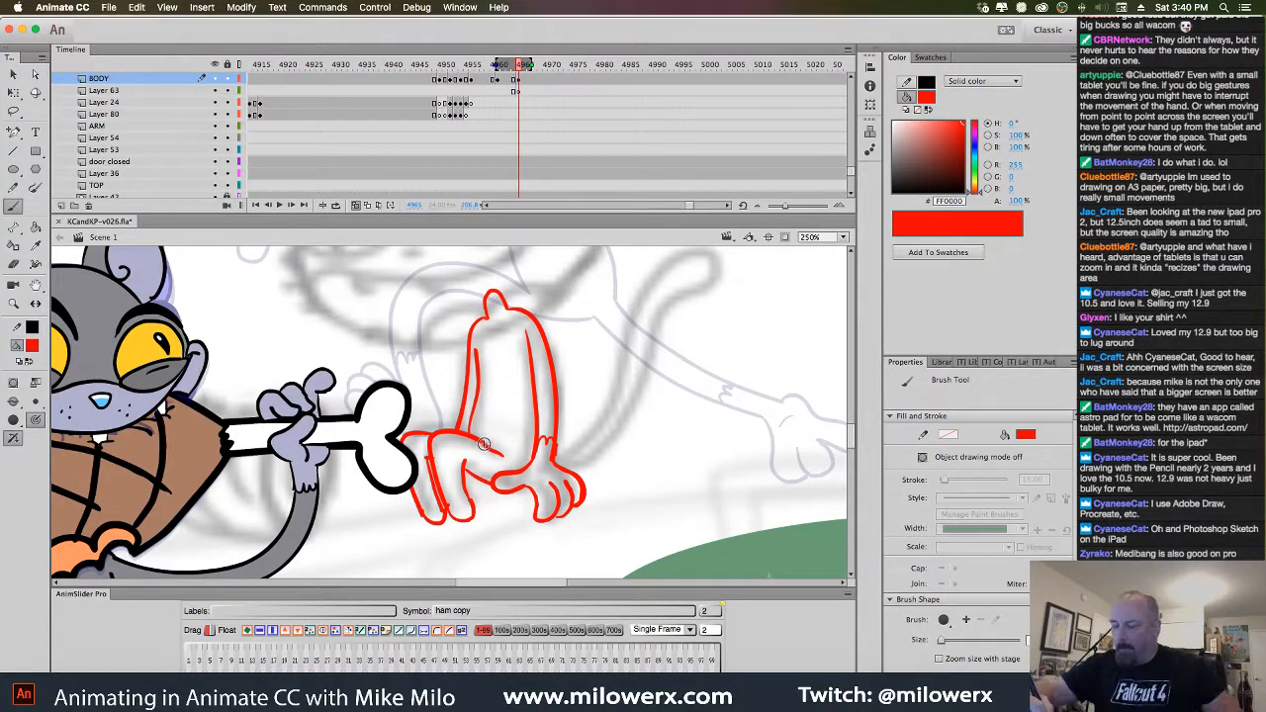
Delete the black-outlined body drawing from the BODY layer frame
left_click(519, 79)
left_click_drag(519, 79, 520, 91)
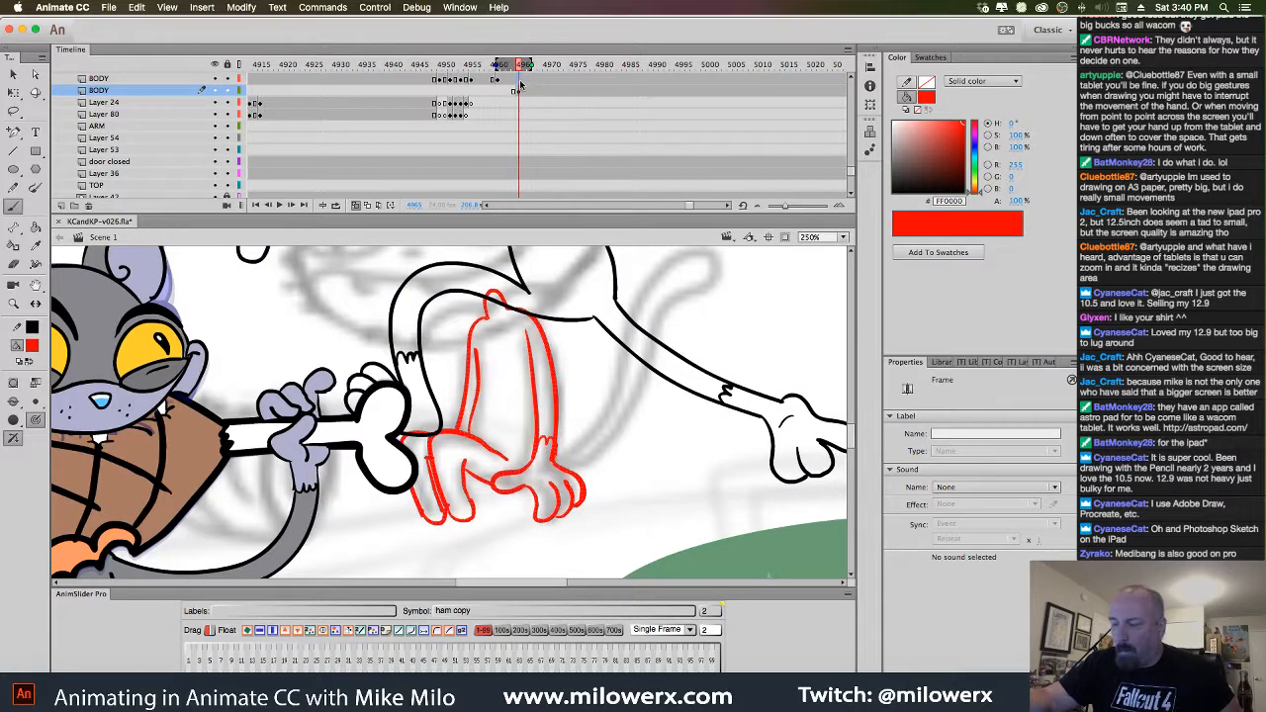
left_click(519, 81)
key("Delete")
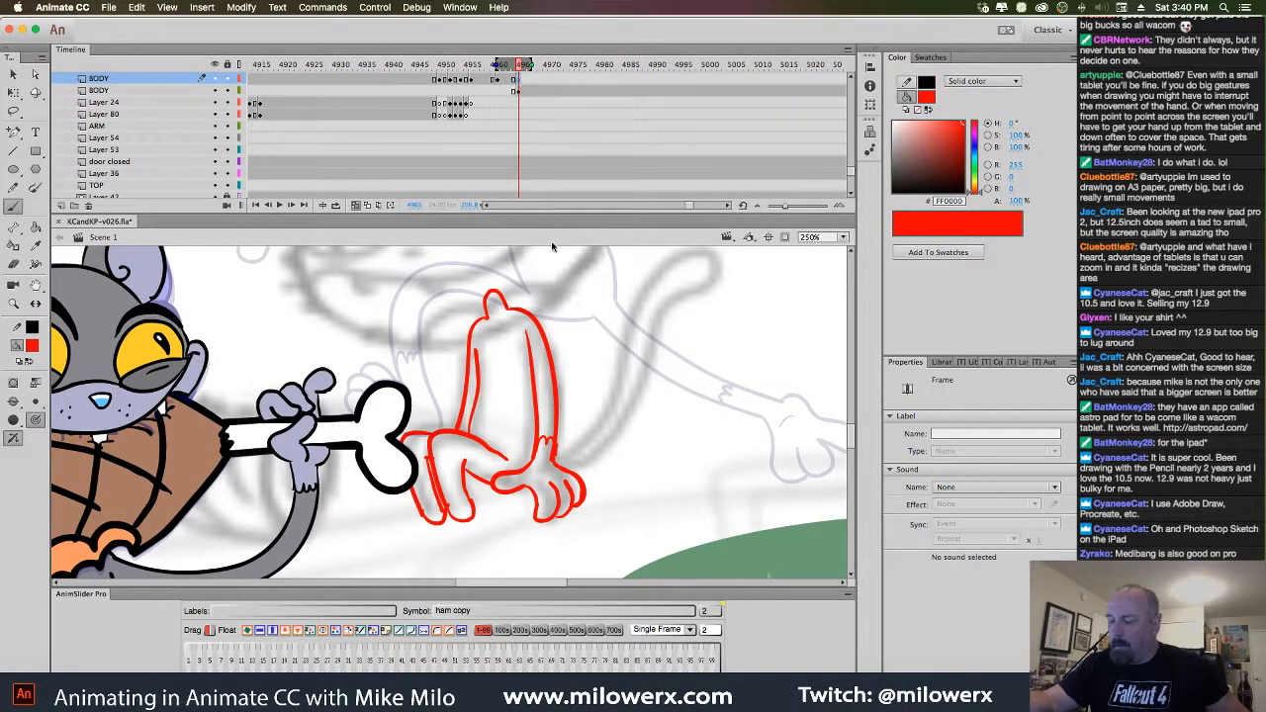
left_click(521, 91)
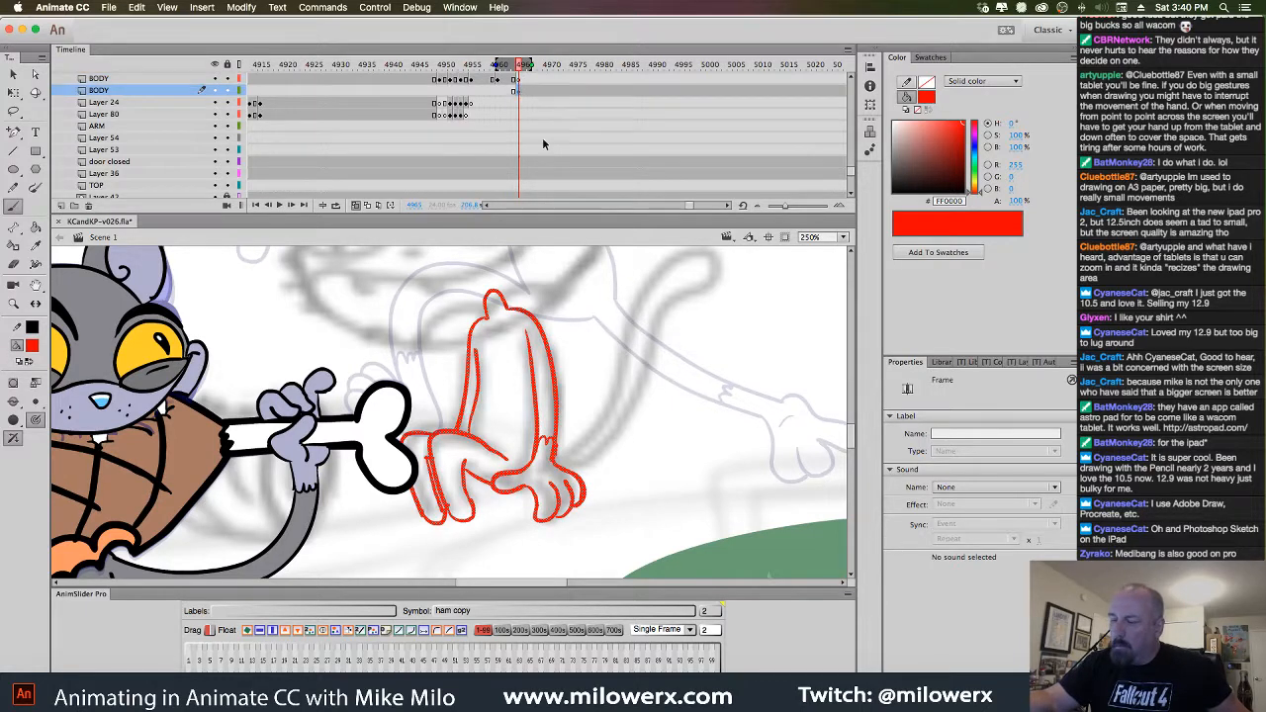
left_click(521, 79)
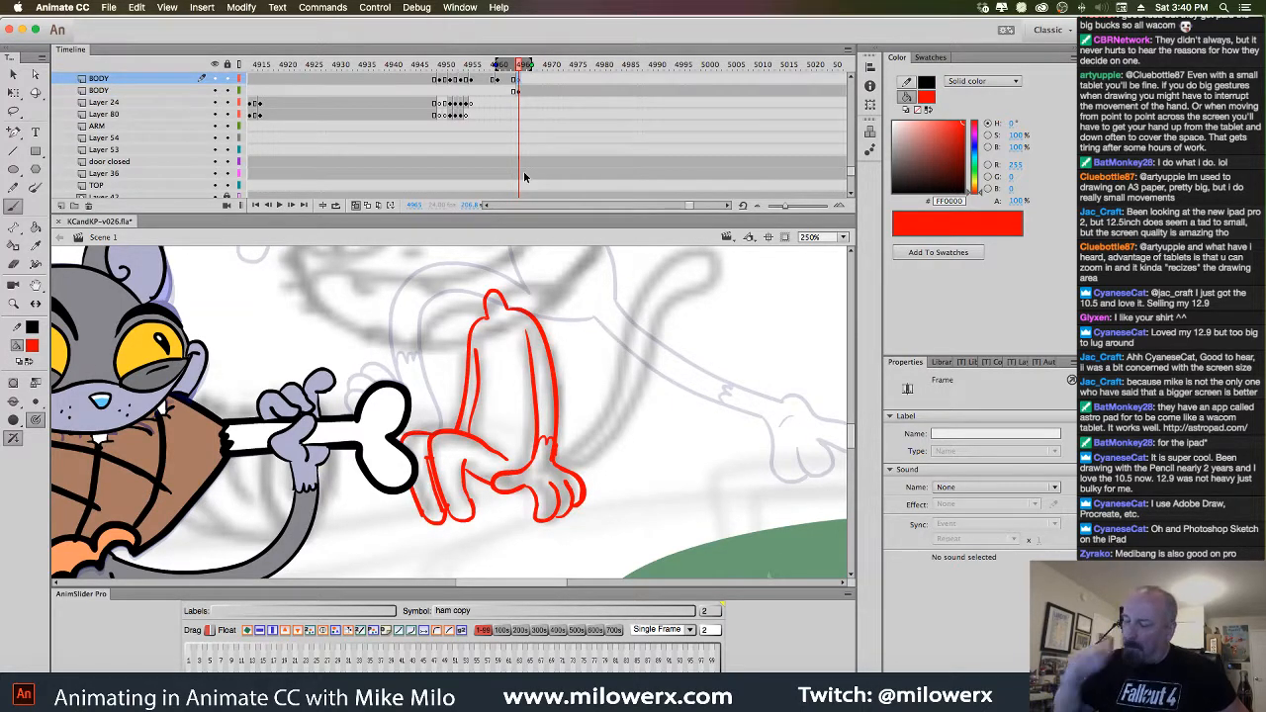
Recentre the view on the kitten sketch and save the file
key("super+minus")
left_click_drag(586, 451, 641, 460)
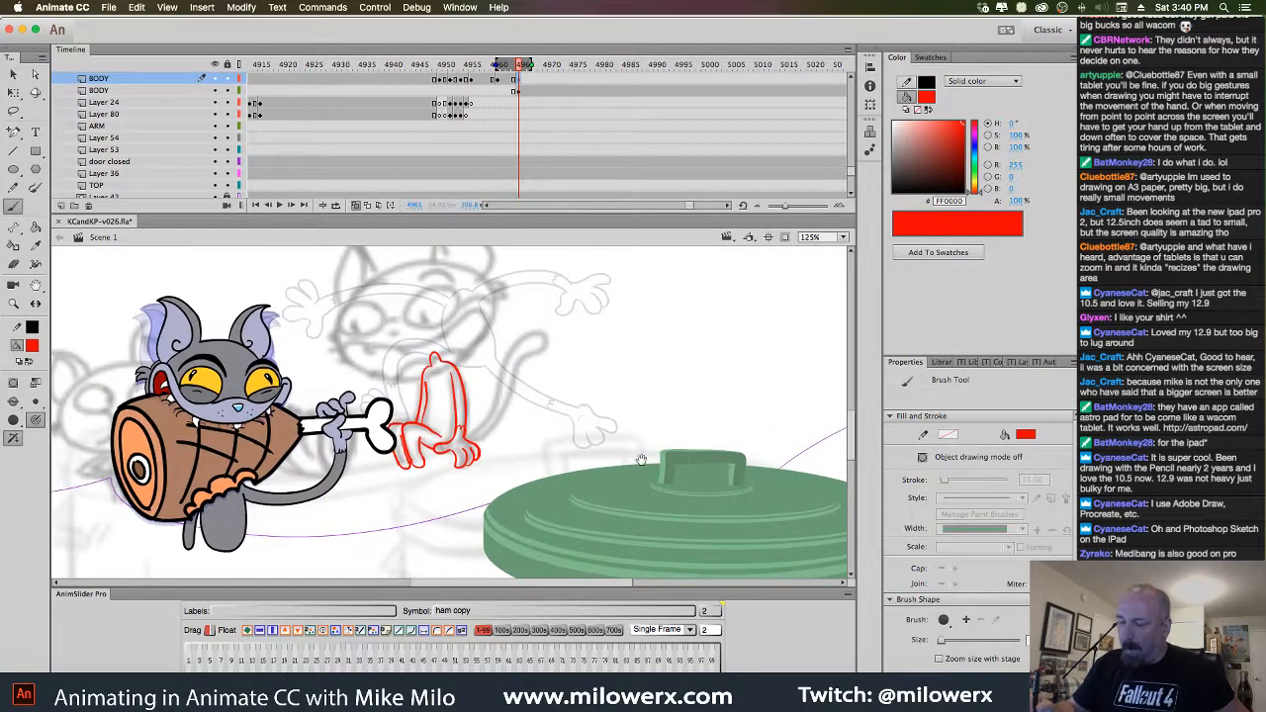
left_click(563, 422, "super")
left_click_drag(558, 453, 723, 467)
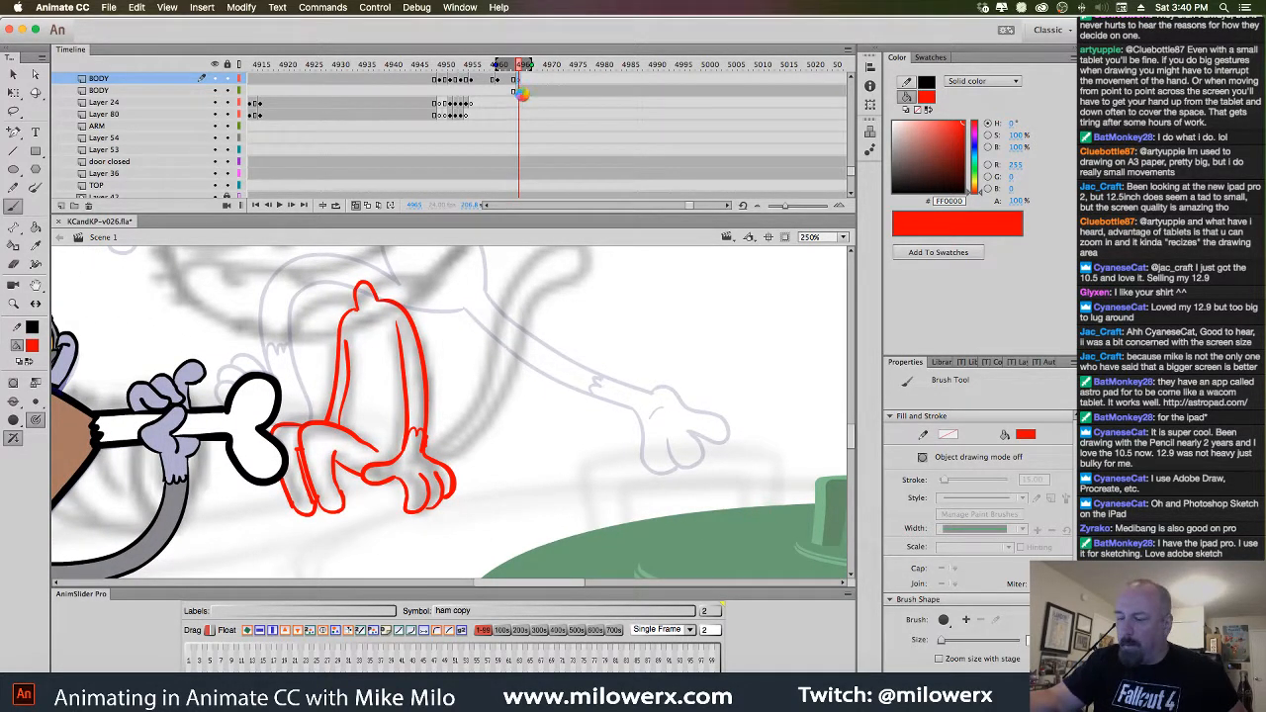
key("super+s")
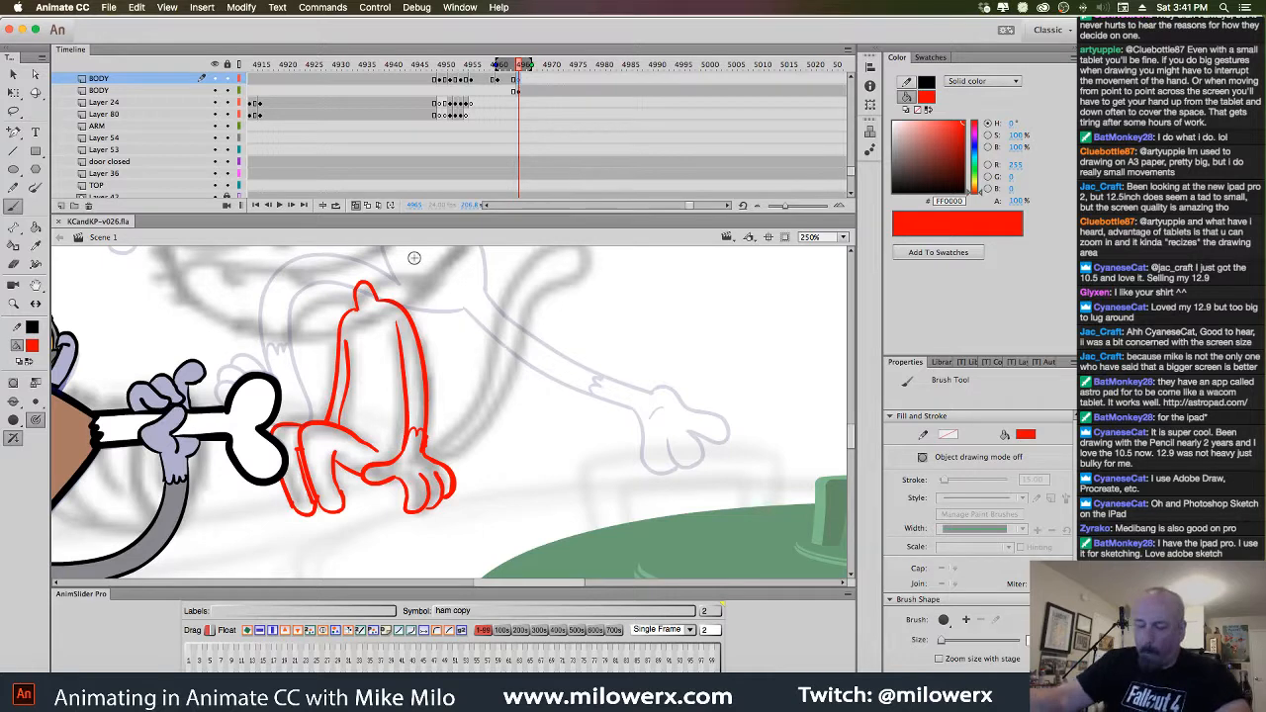
Choose a brush size and set the fill colour to black for inking
left_click(35, 419)
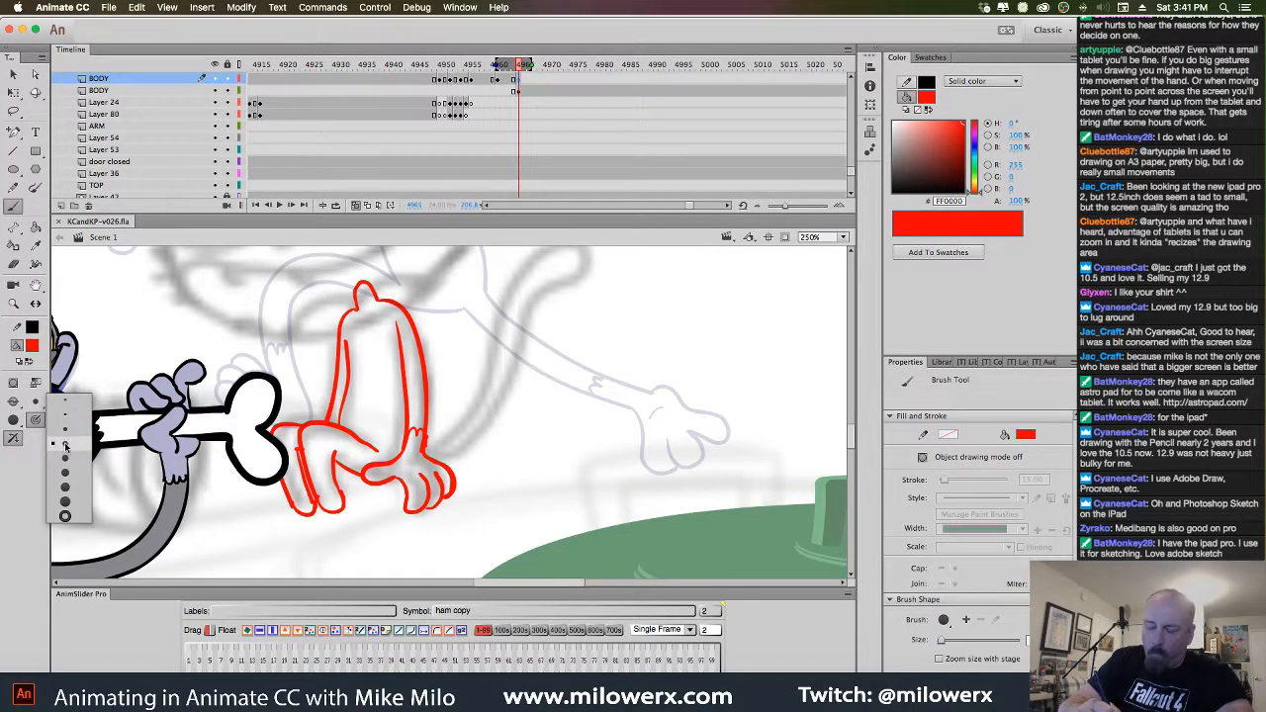
left_click(65, 446)
left_click(31, 344)
left_click(72, 400)
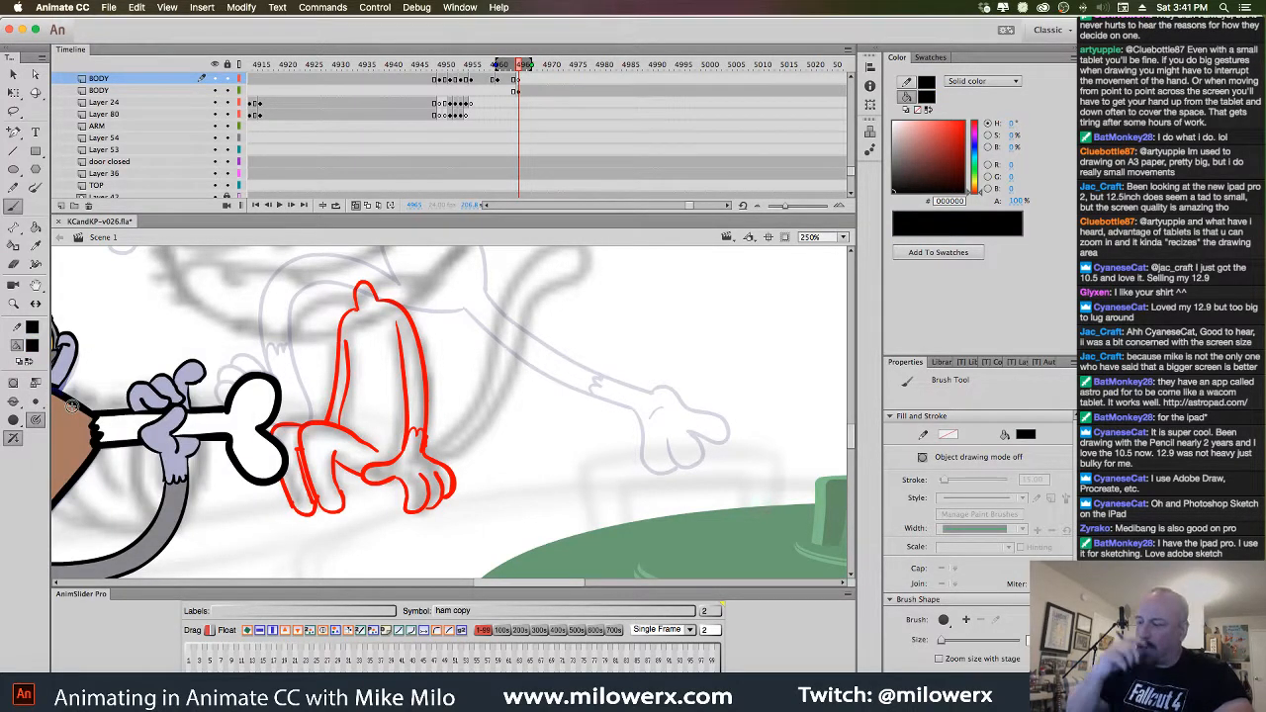
left_click(523, 90)
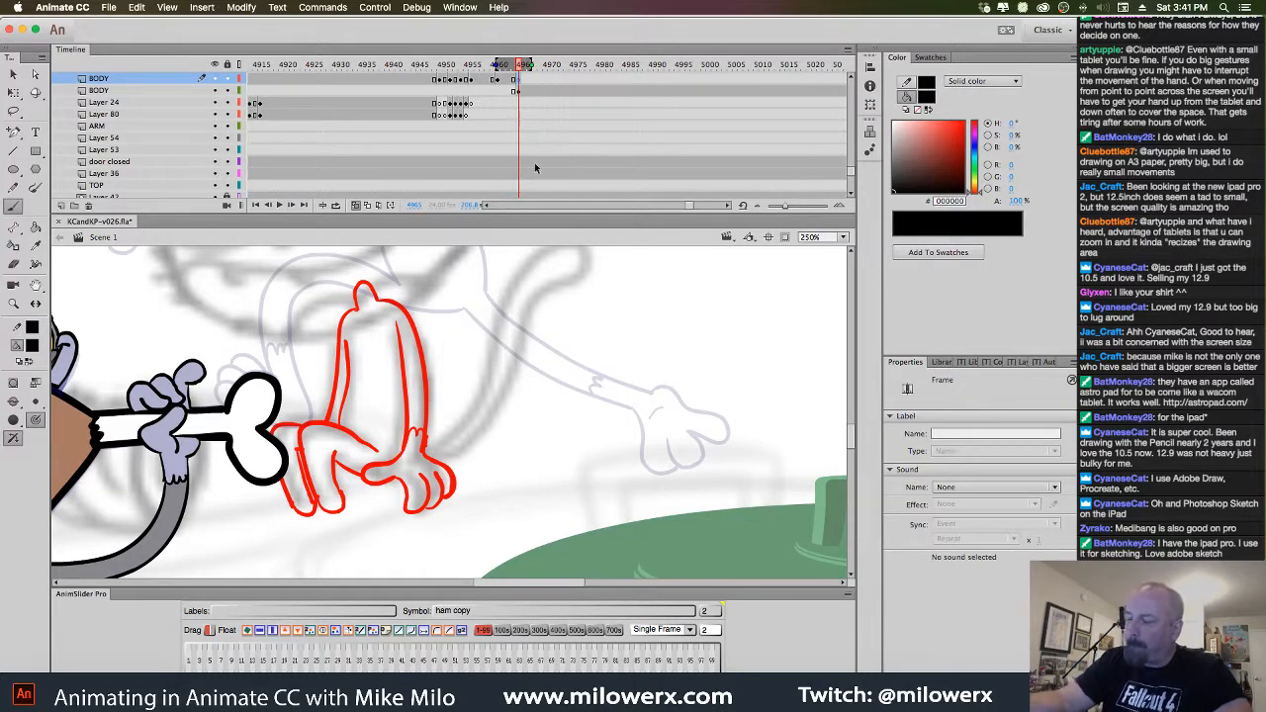
Select all the red sketch strokes and scale them larger
left_click(517, 91)
left_click(15, 94)
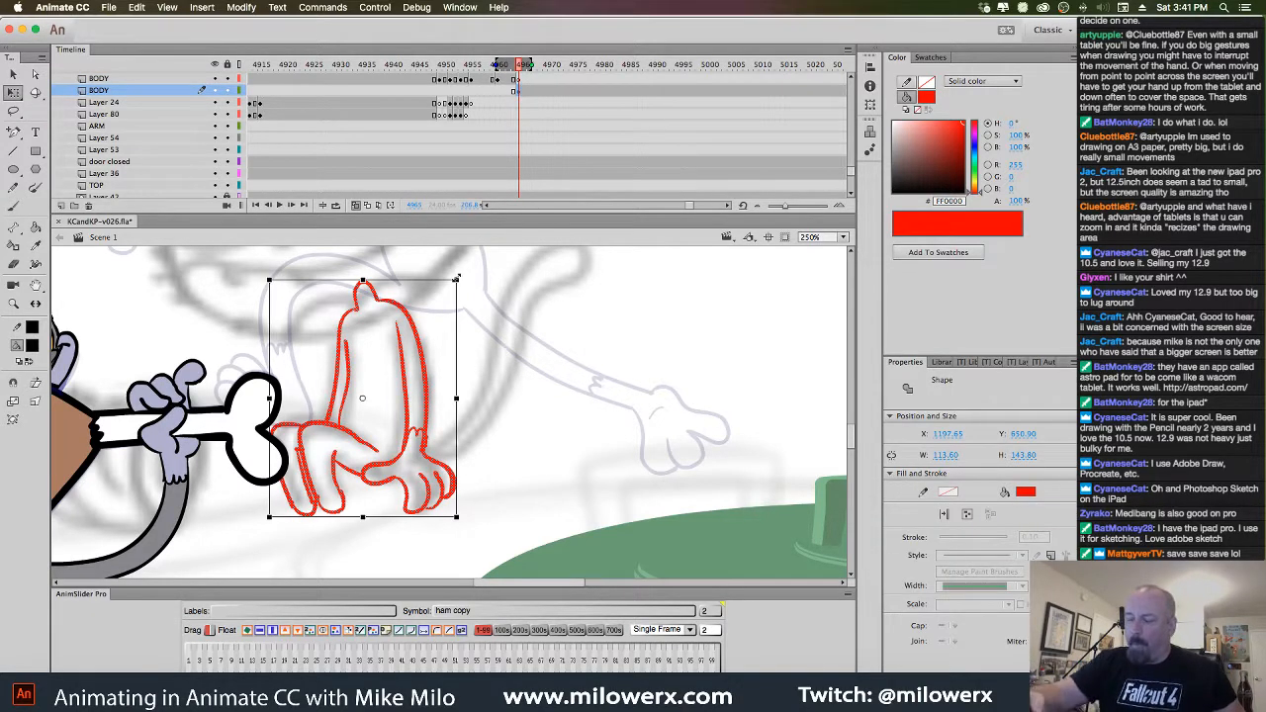
left_click_drag(457, 278, 475, 262)
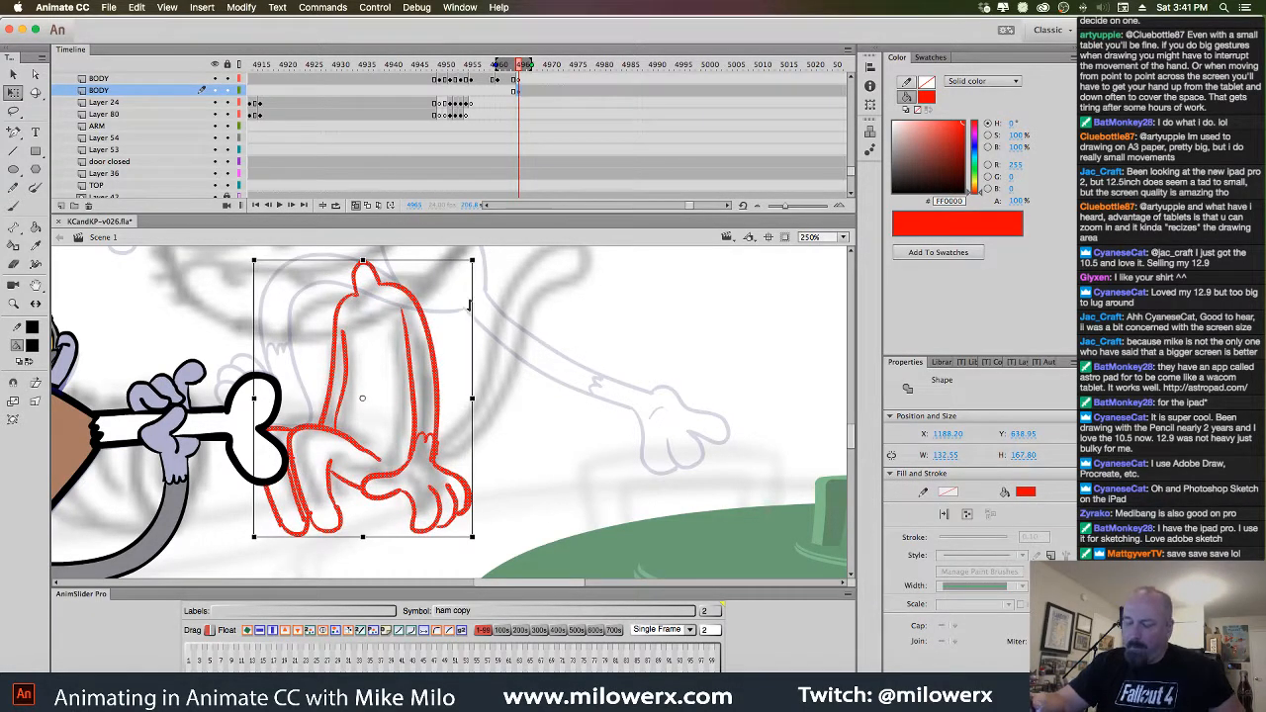
Unhide the pink background layers and move the sketch up-right over the trash can
key("super+minus")
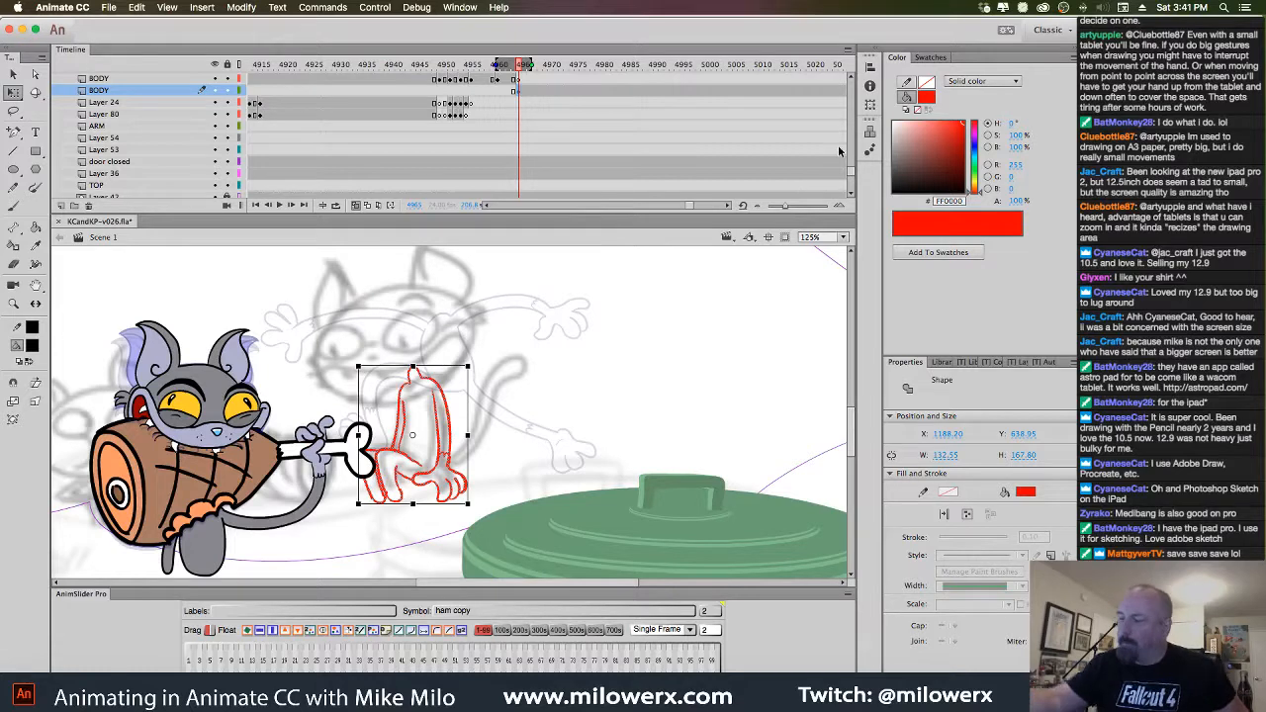
scroll(349, 189, "down", 10)
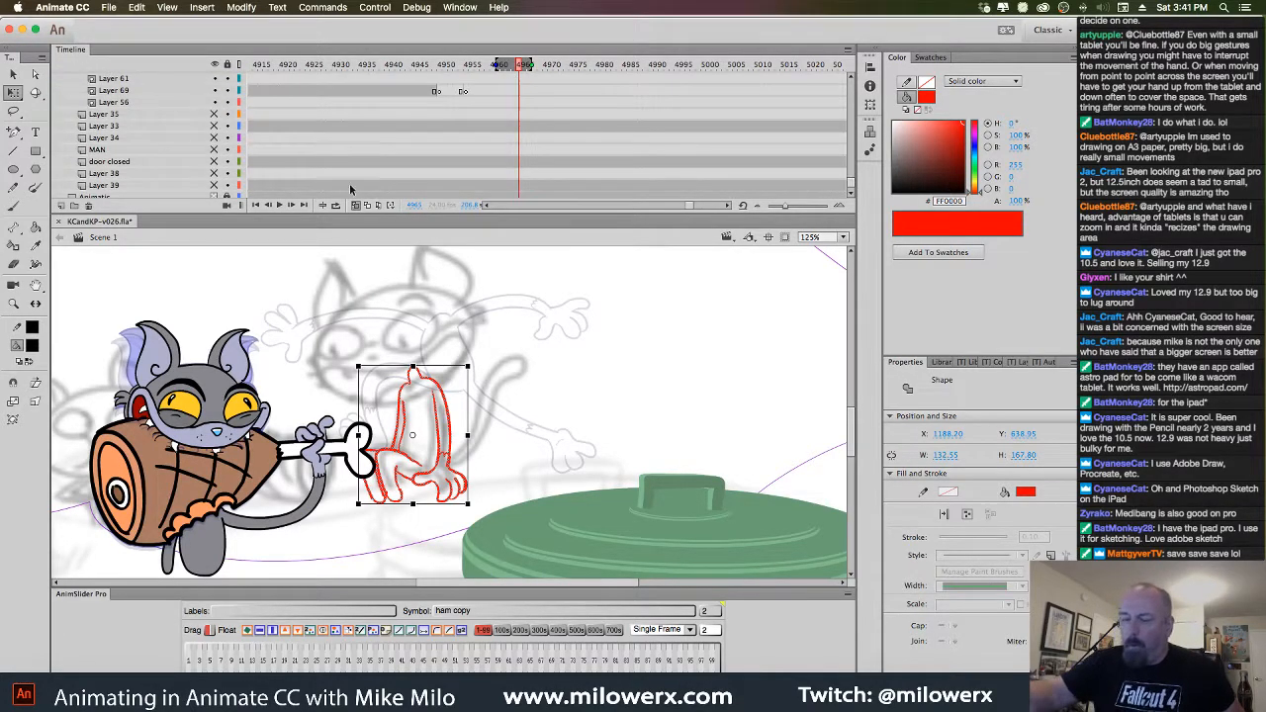
left_click(214, 129)
left_click(216, 174)
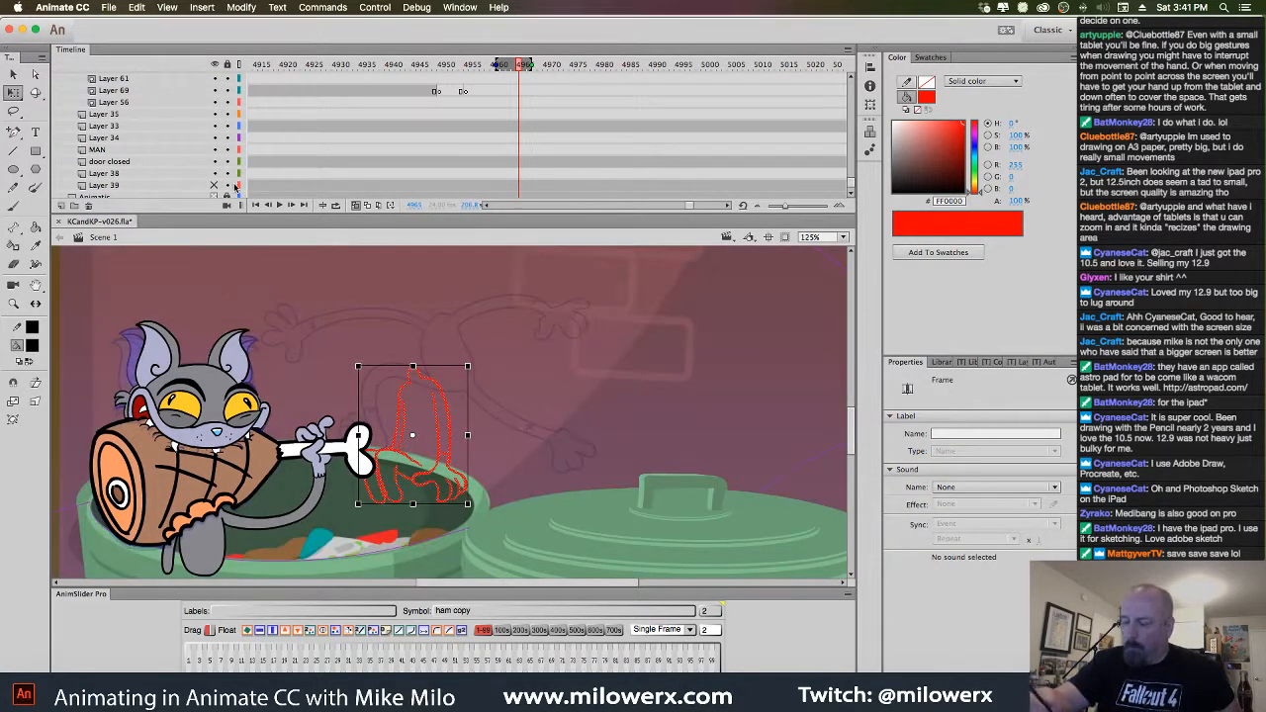
left_click(481, 417)
left_click_drag(495, 405, 515, 311)
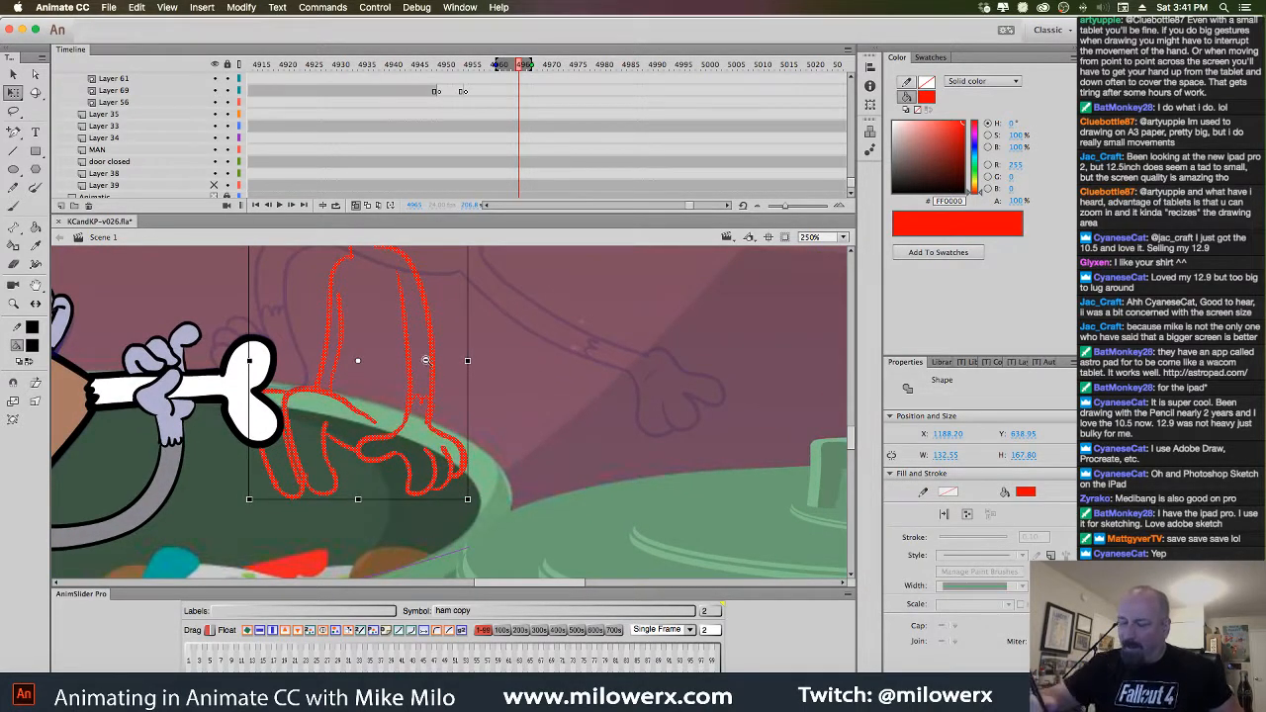
key("super+minus")
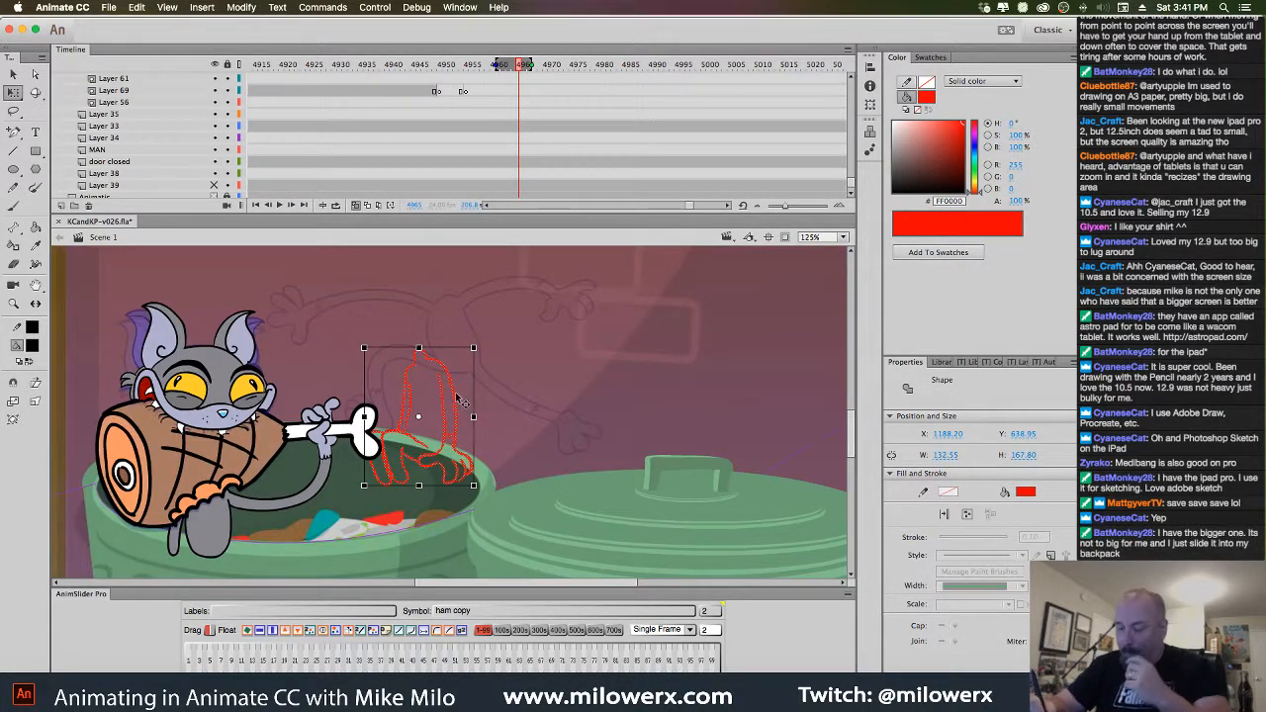
left_click_drag(462, 406, 476, 394)
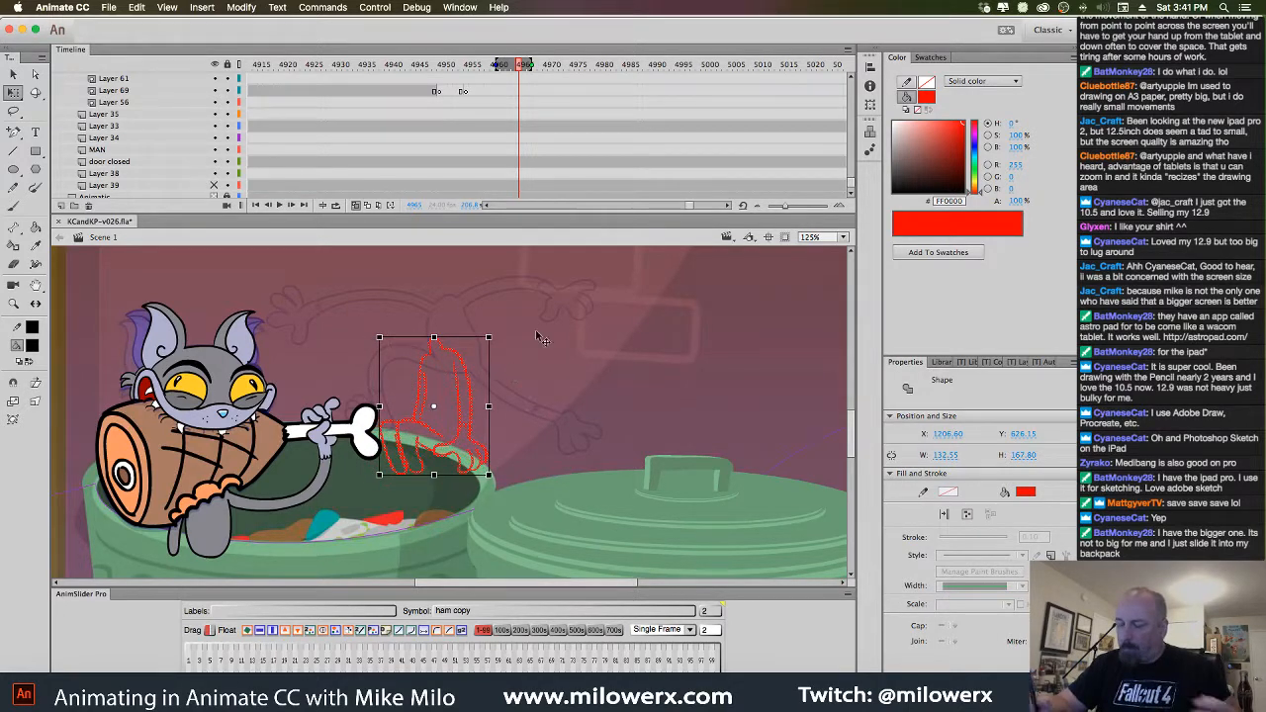
Recolour the kitten sketch light blue (#A1DBF9)
left_click_drag(852, 185, 854, 172)
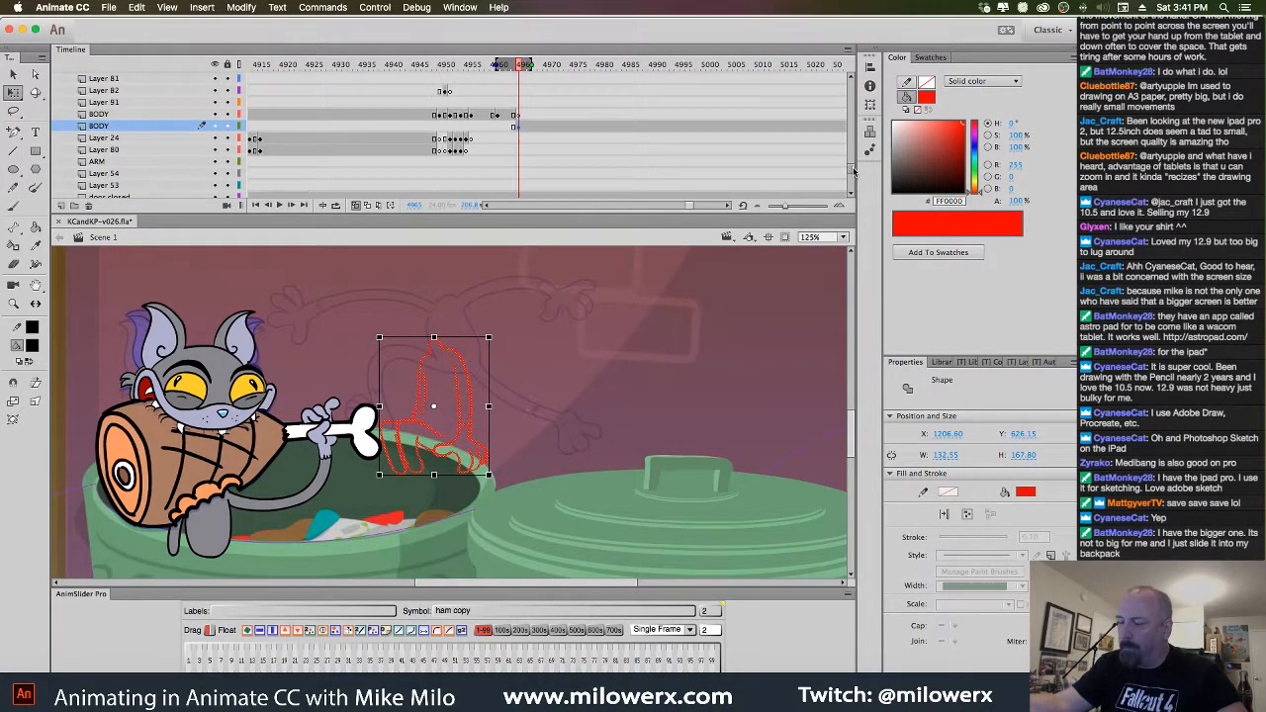
left_click(521, 130)
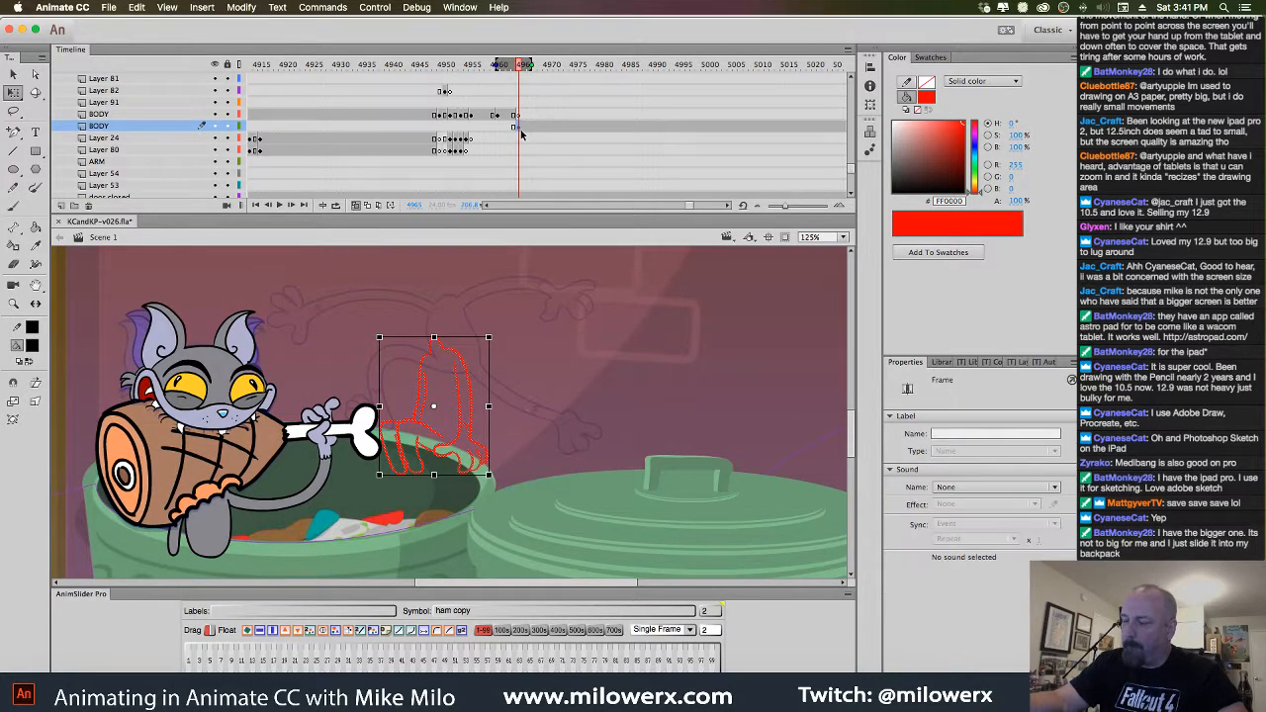
left_click(37, 350)
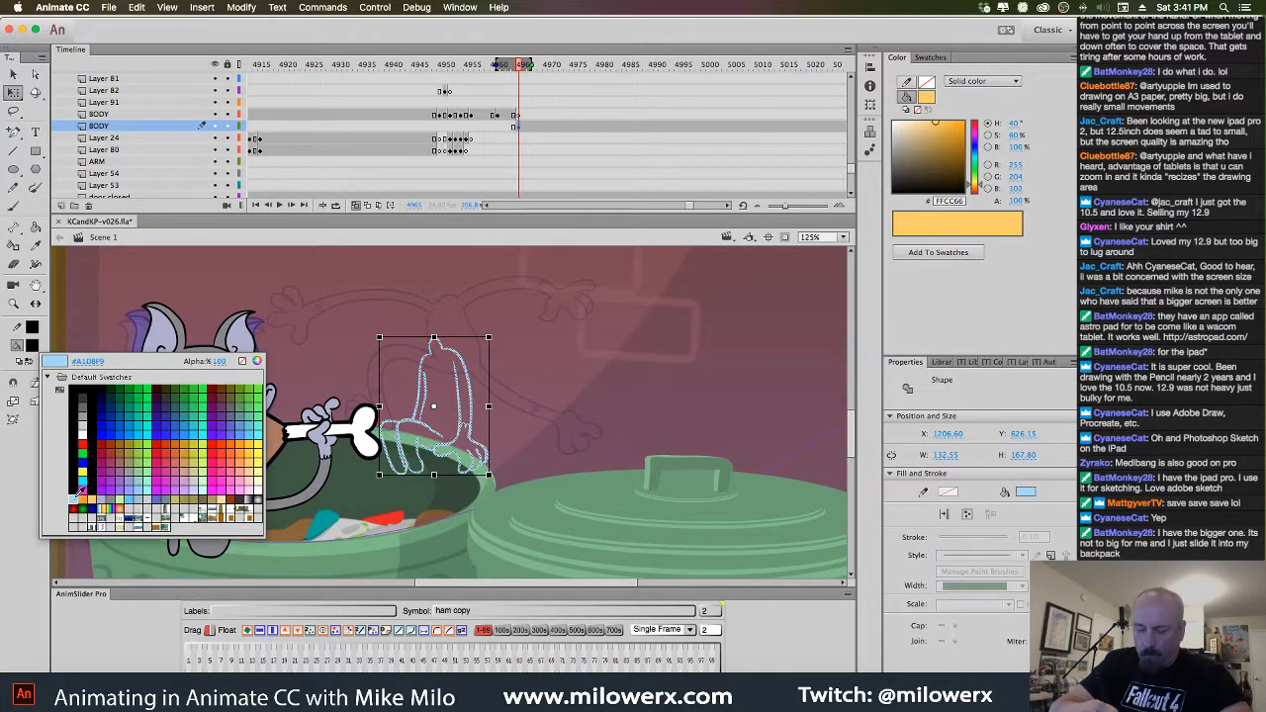
left_click(77, 494)
left_click(518, 115)
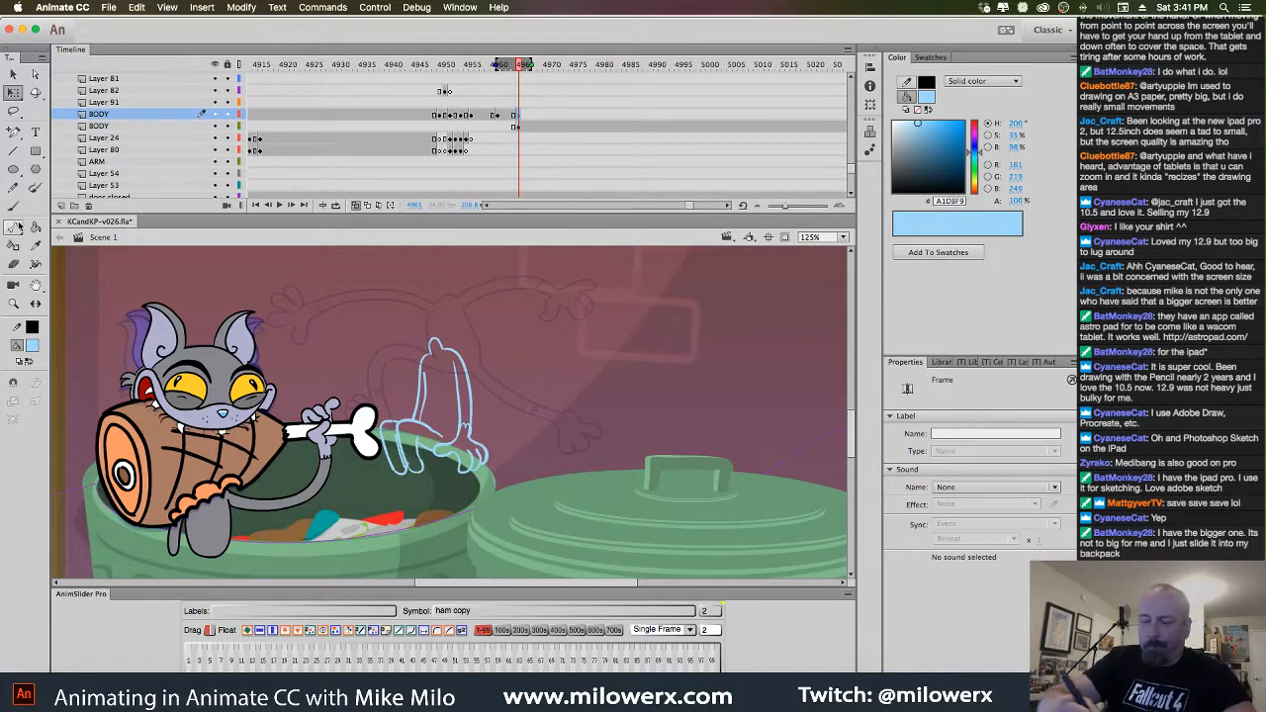
Switch to the Brush with red fill and draw red lines over the blue feet
key("b")
left_click(459, 426, "super")
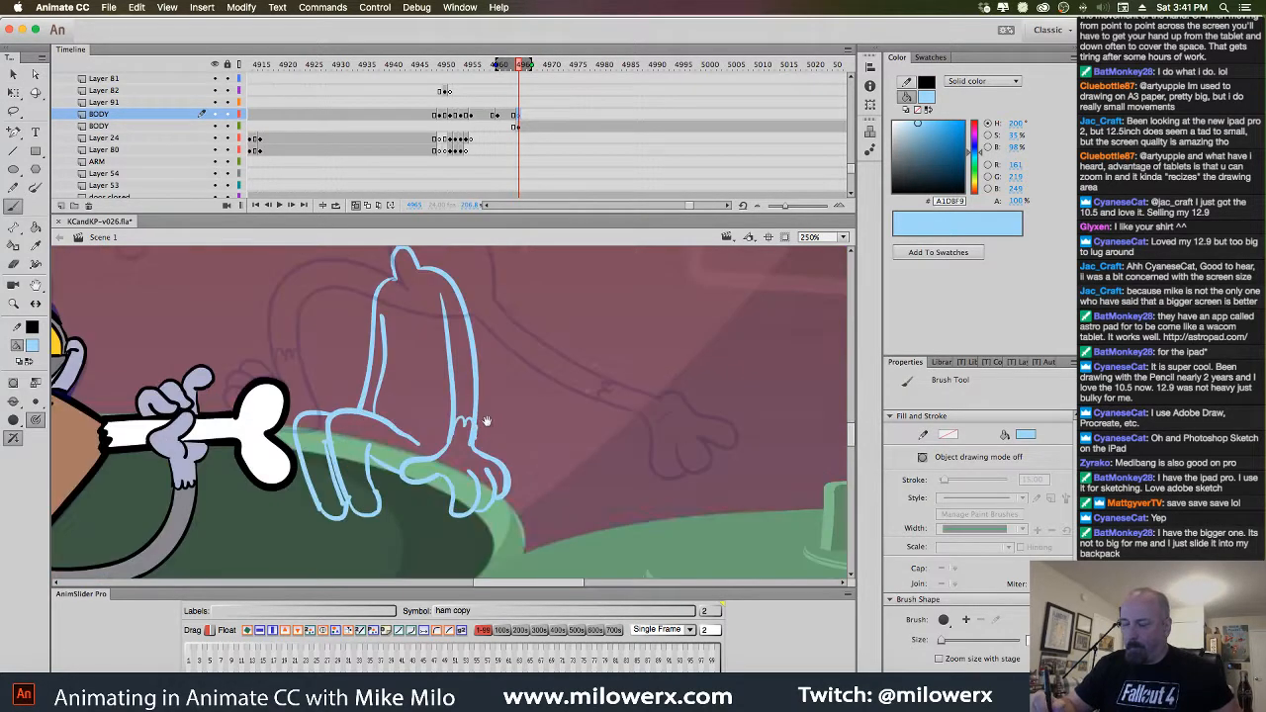
left_click_drag(493, 405, 512, 440)
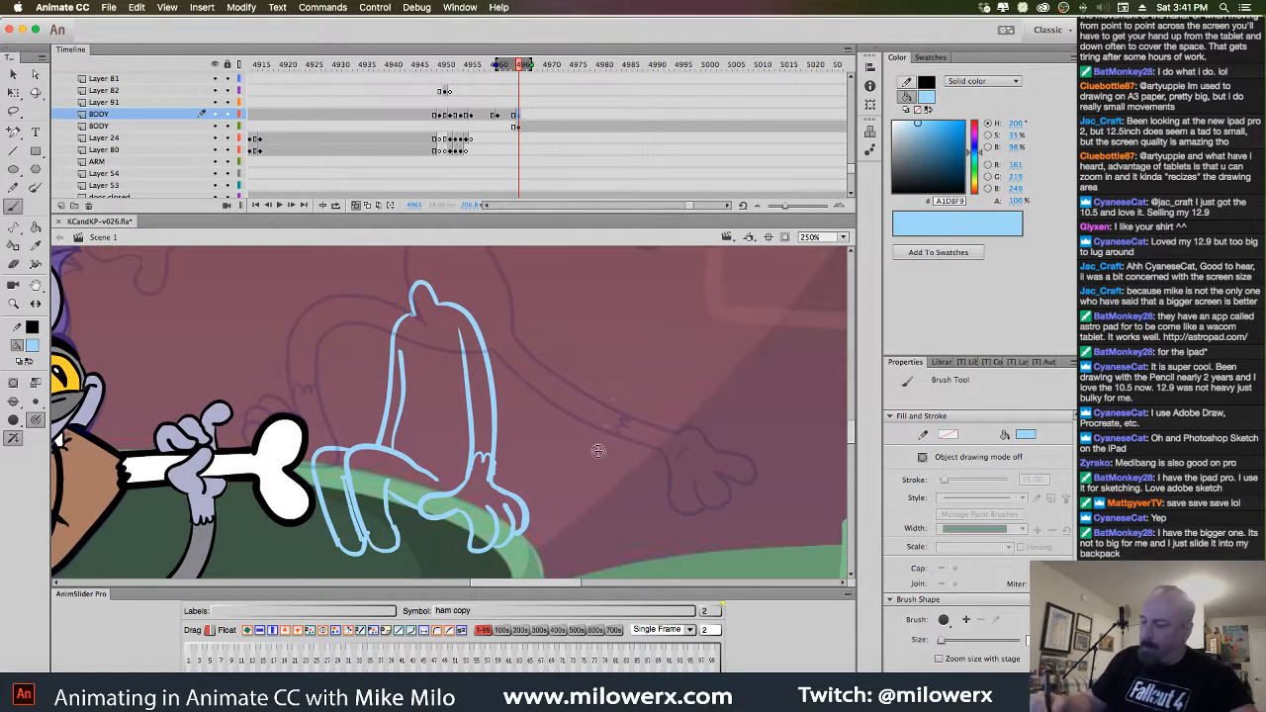
left_click_drag(599, 451, 633, 346)
left_click(33, 345)
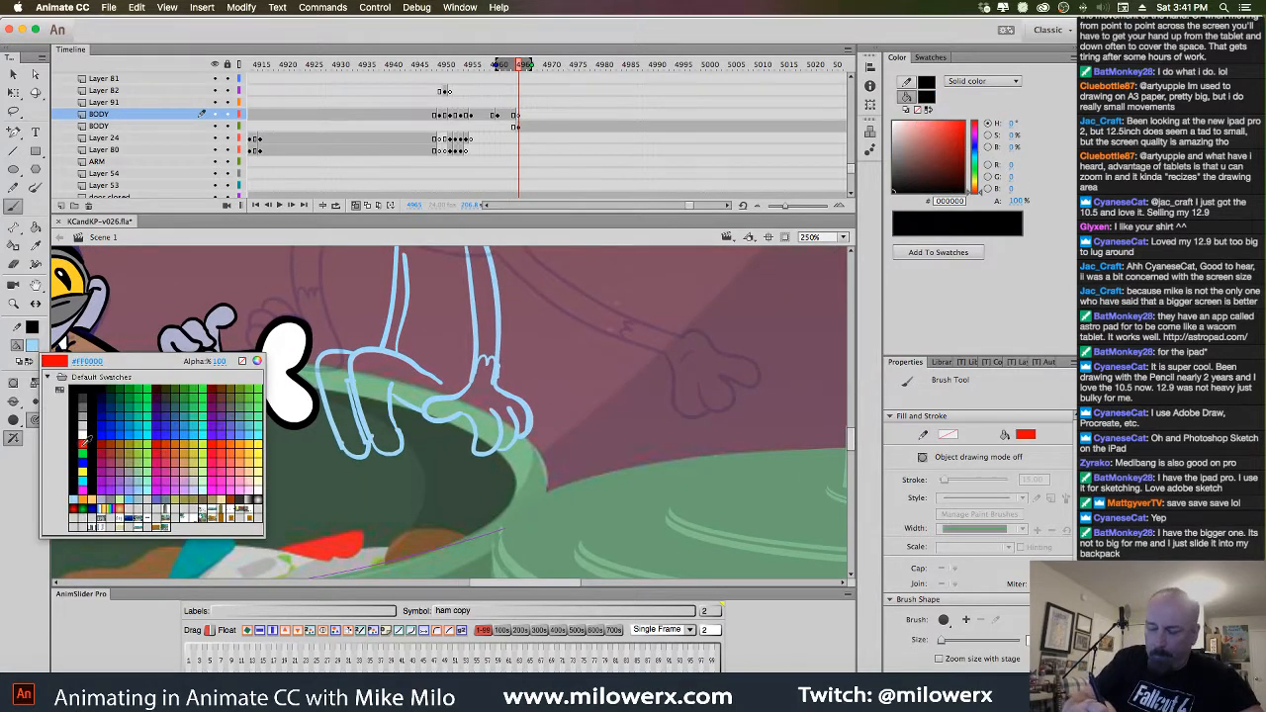
left_click(91, 458)
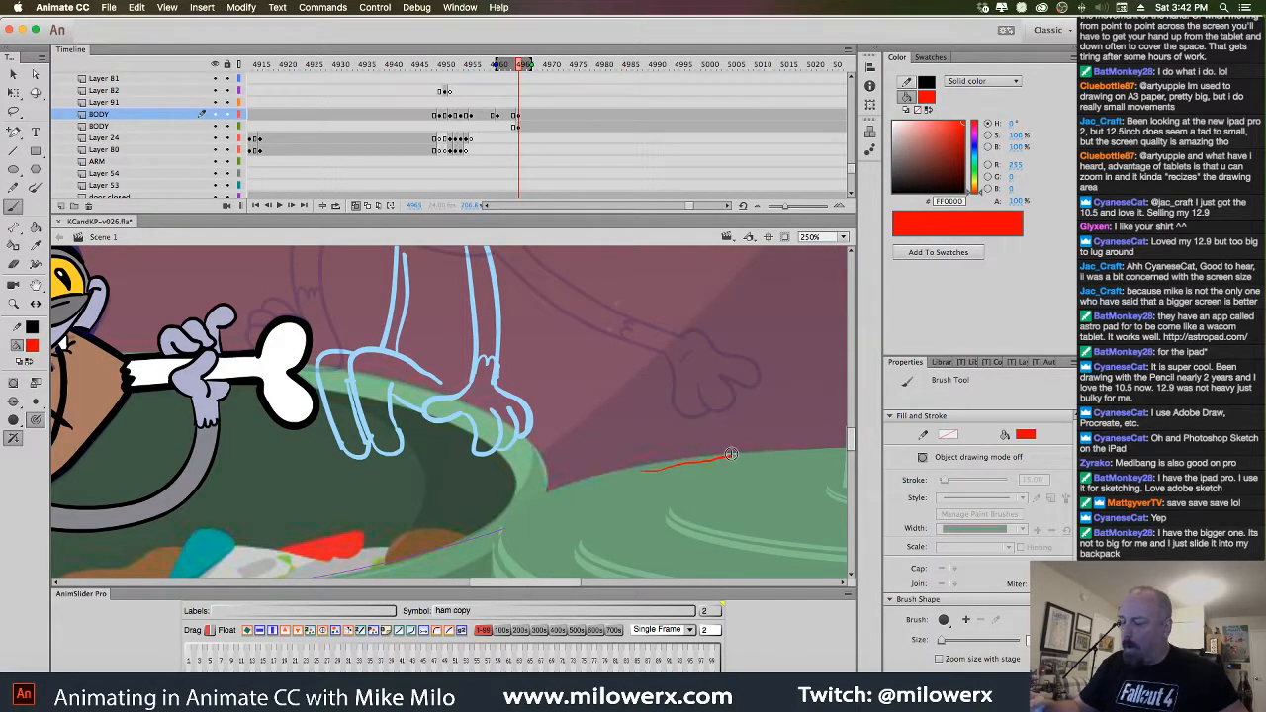
left_click_drag(652, 427, 748, 424)
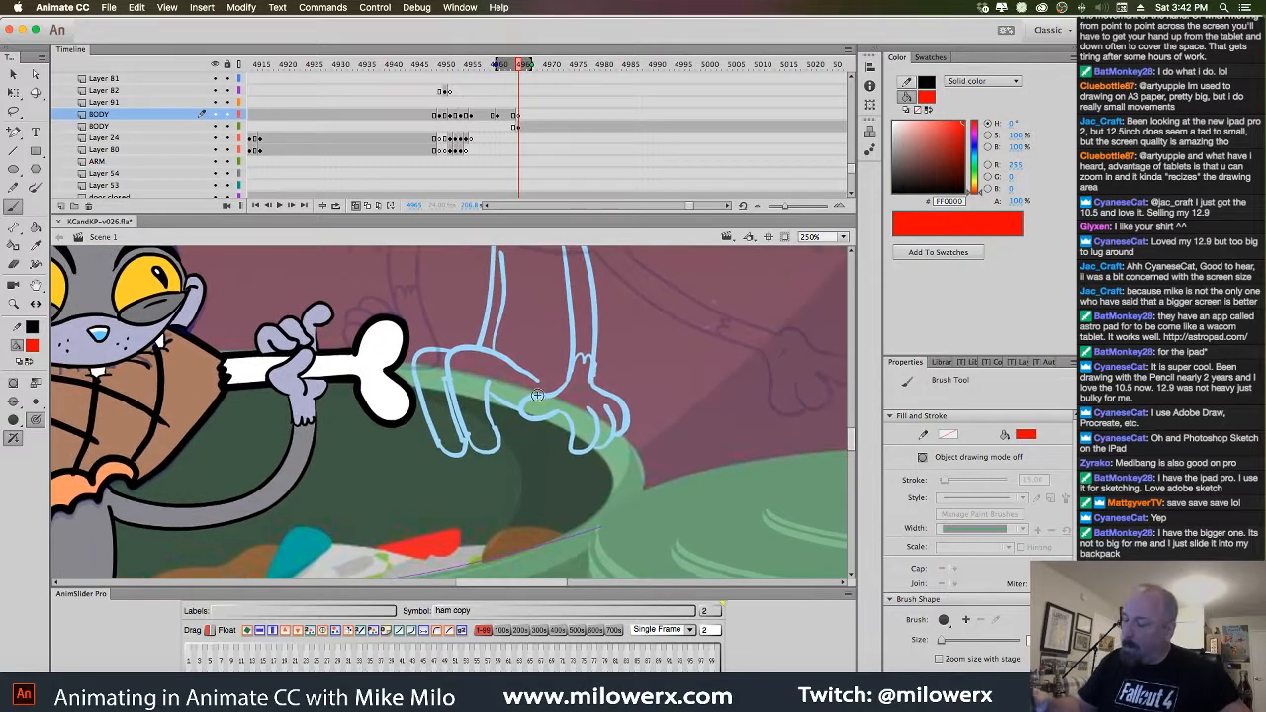
mouse_move(542, 375)
left_mouse_down()
mouse_move(476, 382)
mouse_move(463, 397)
mouse_move(492, 492)
mouse_move(455, 540)
left_mouse_up()
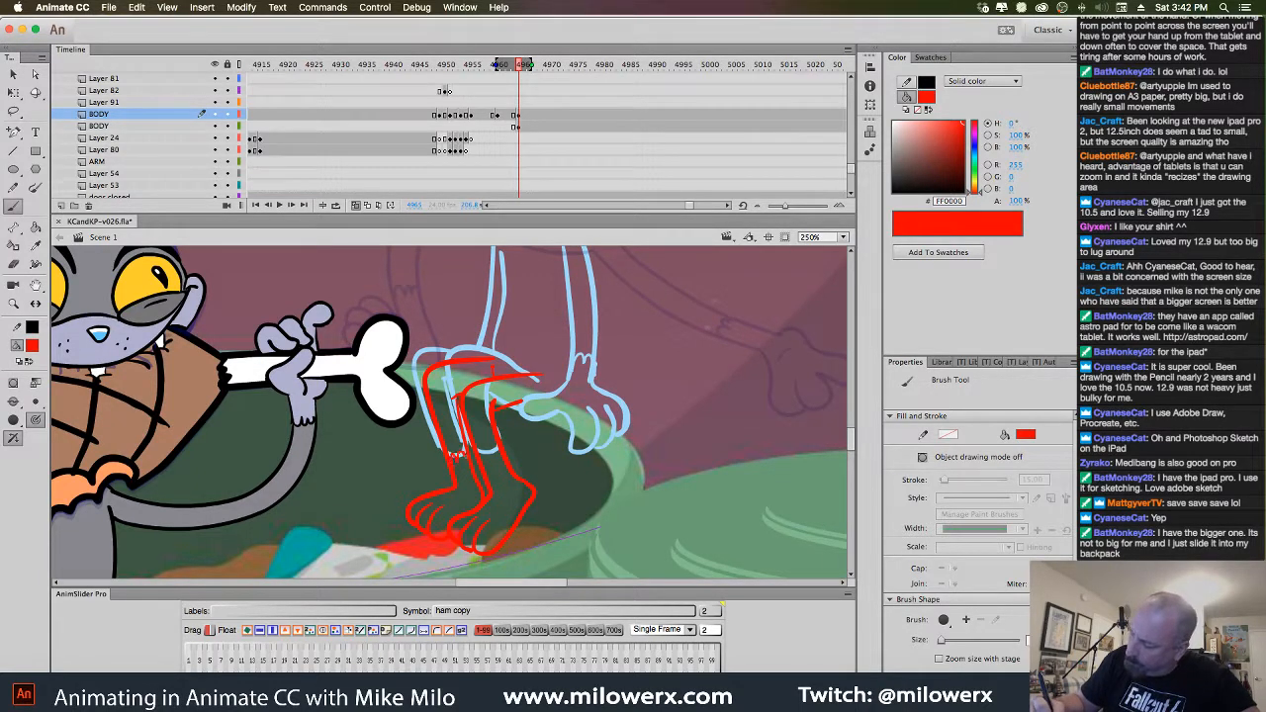
Sketch the kitten's paw and both sides of the arm in red
left_click_drag(685, 410, 625, 442)
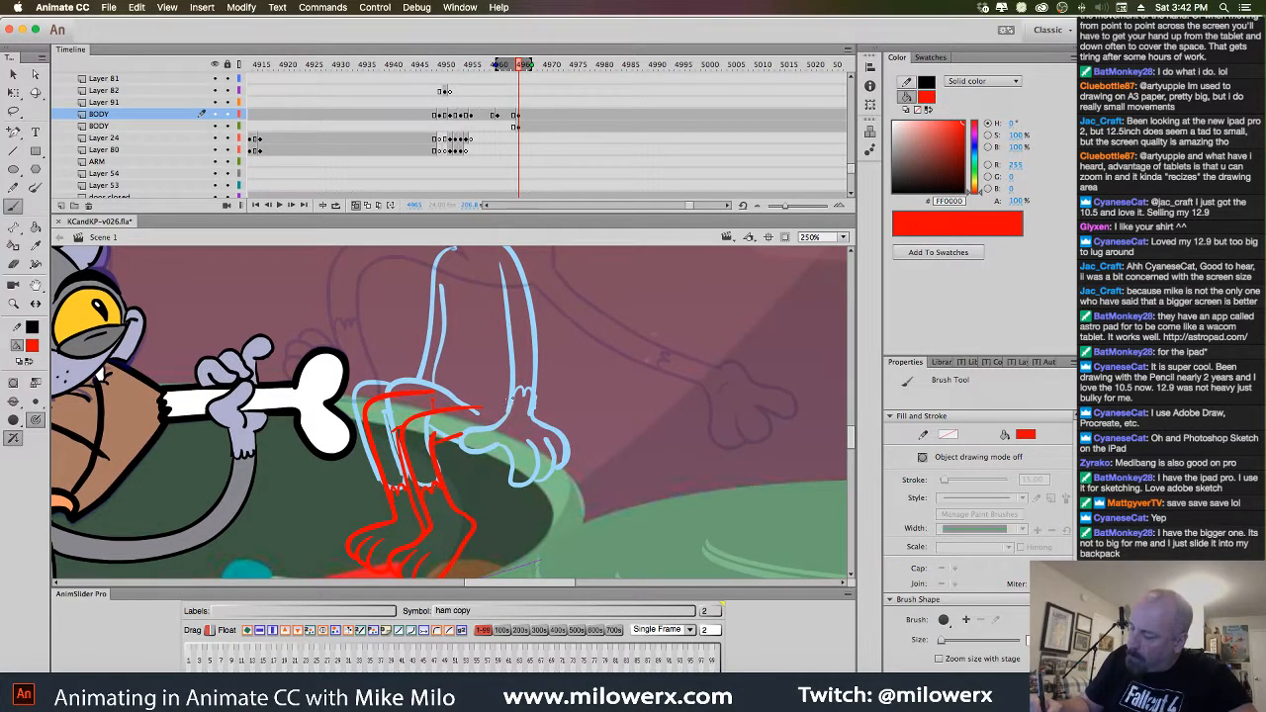
mouse_move(482, 463)
left_mouse_down()
mouse_move(522, 451)
mouse_move(534, 479)
mouse_move(529, 445)
mouse_move(556, 476)
left_mouse_up()
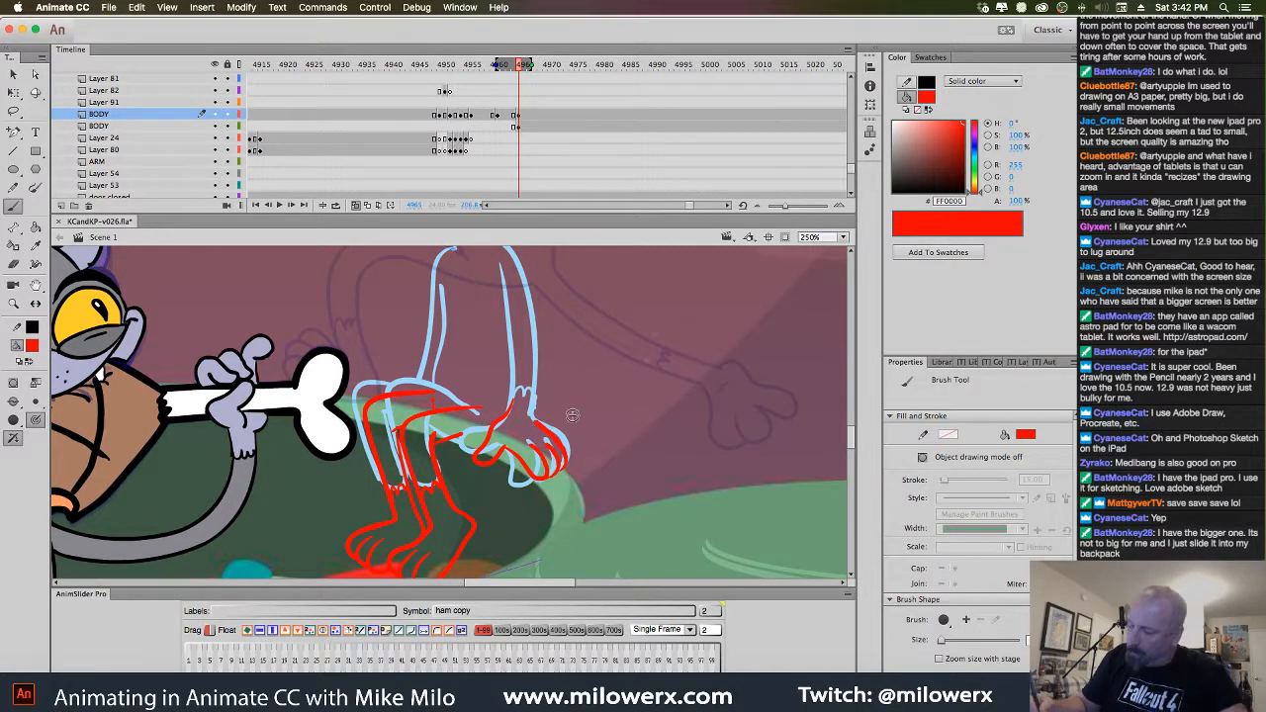
scroll(623, 411, "up", 3)
left_click_drag(498, 314, 508, 445)
mouse_move(481, 280)
left_mouse_down()
mouse_move(523, 328)
mouse_move(532, 458)
mouse_move(514, 432)
left_mouse_up()
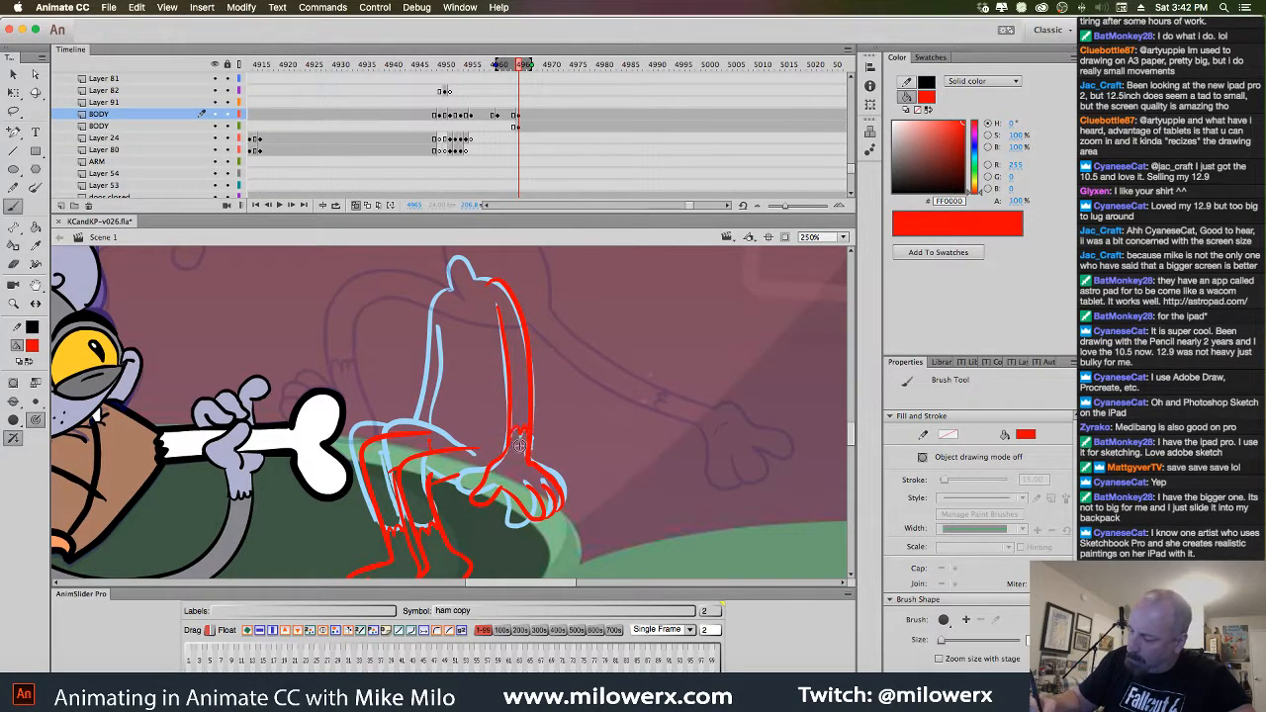
left_click_drag(488, 287, 498, 284)
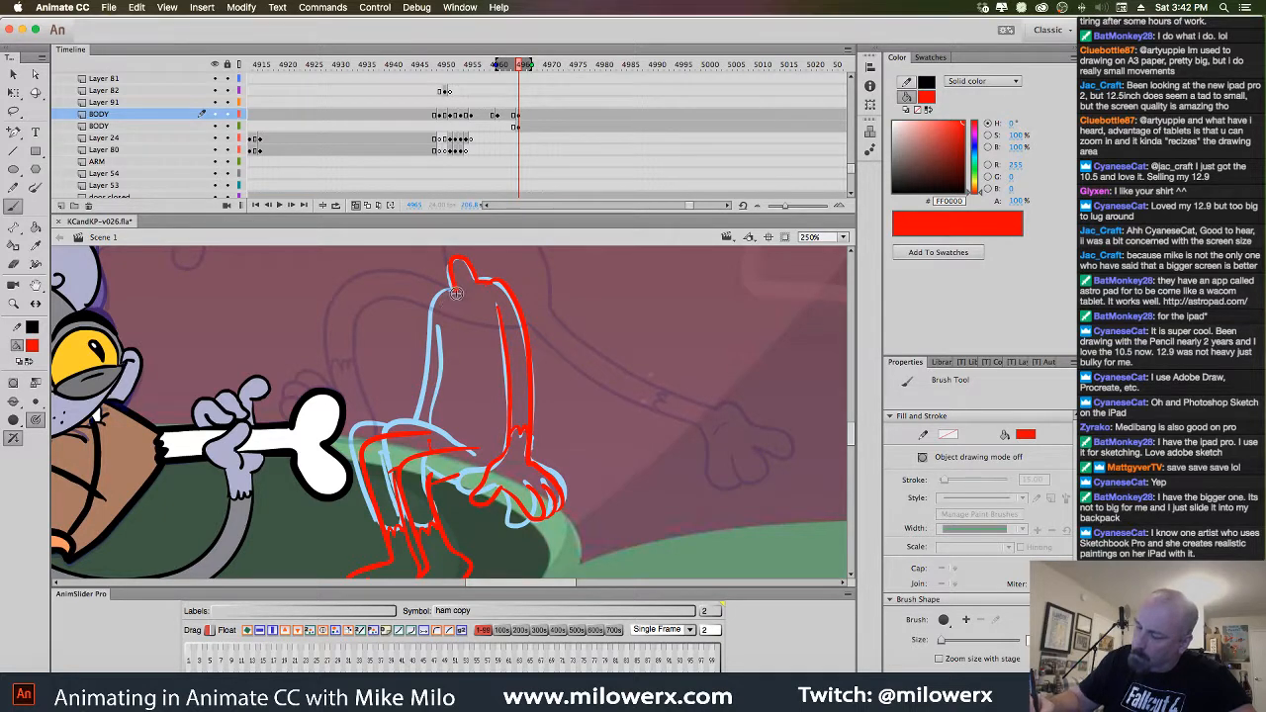
left_click_drag(443, 297, 414, 427)
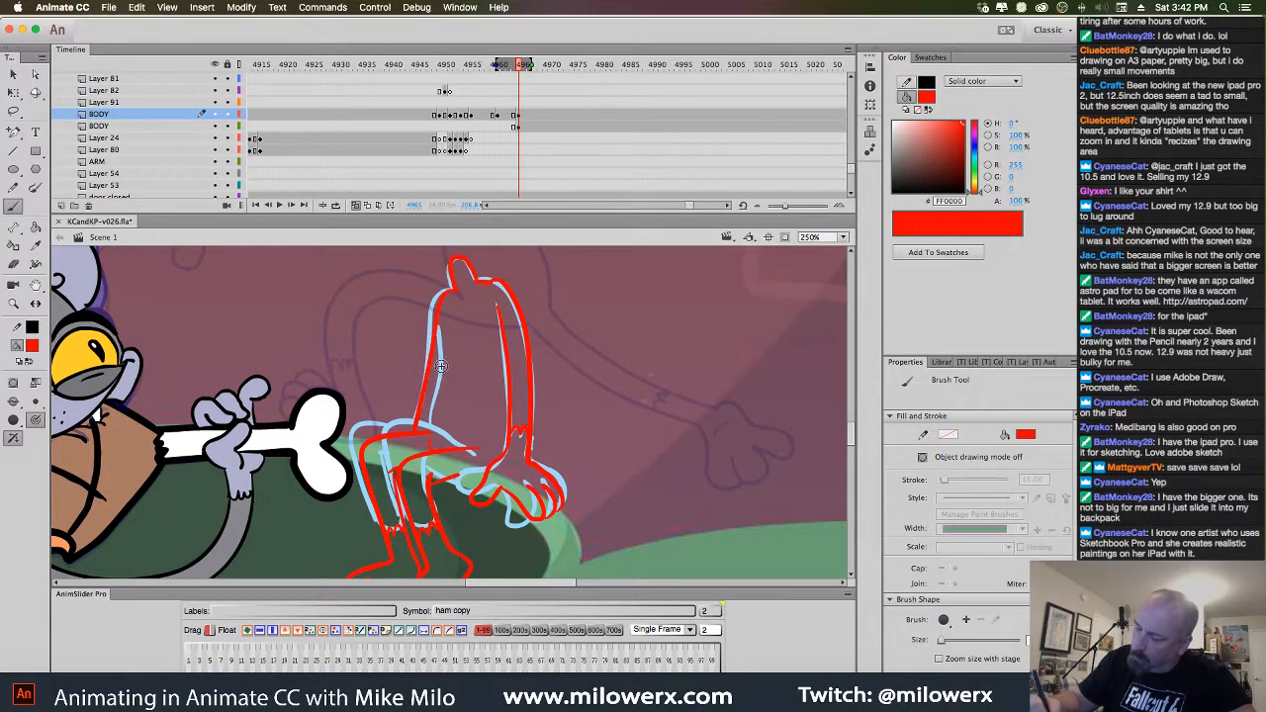
left_click_drag(443, 321, 445, 370)
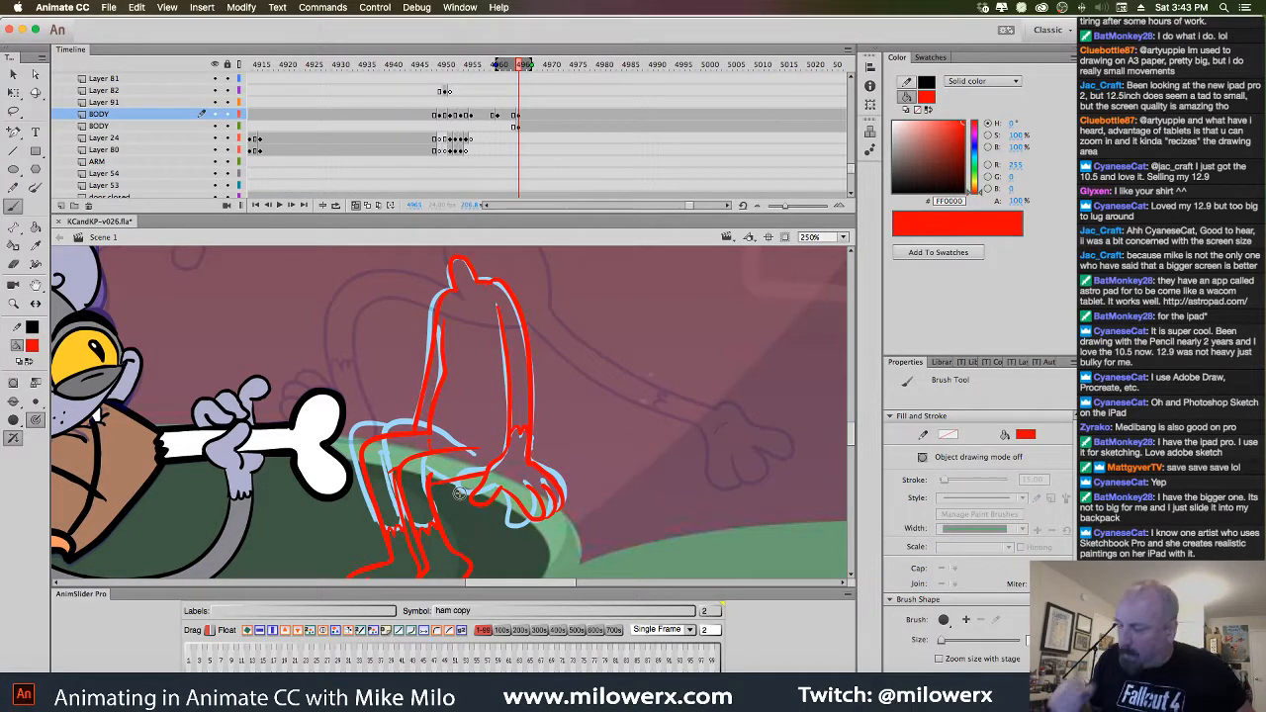
left_click(521, 125)
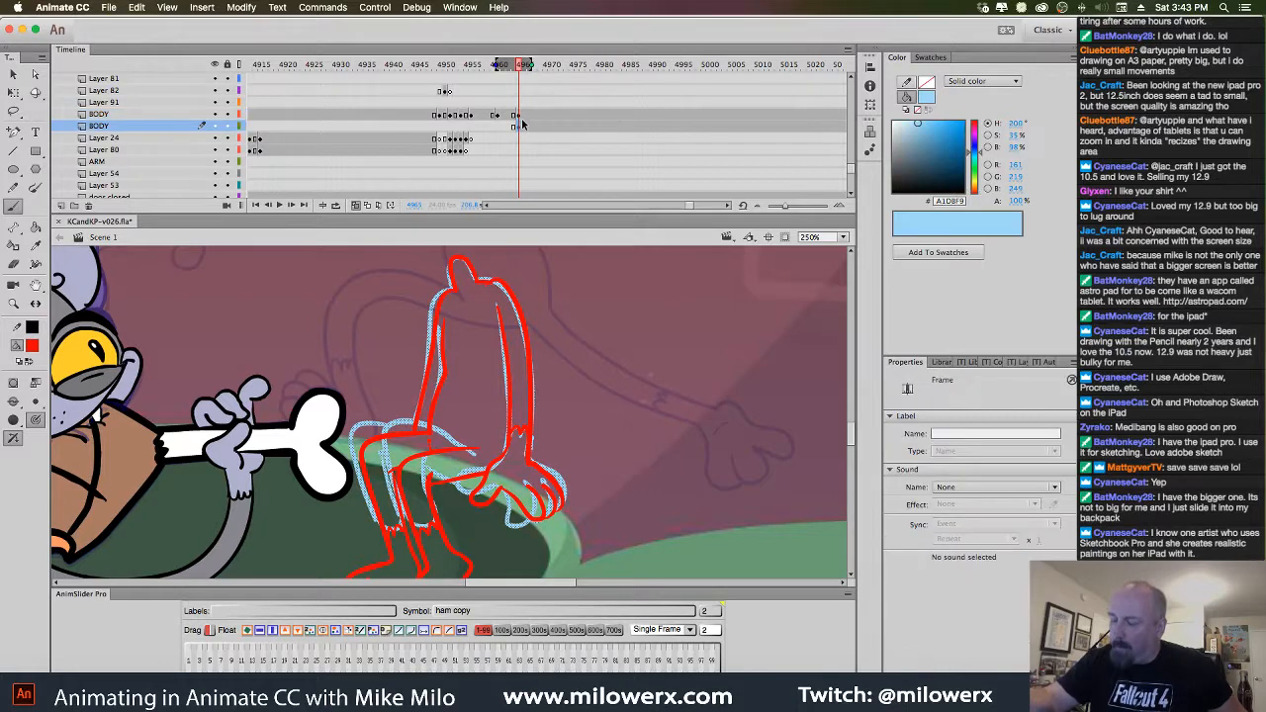
Insert a blank keyframe on the second BODY layer for the clean line art
left_click(525, 116)
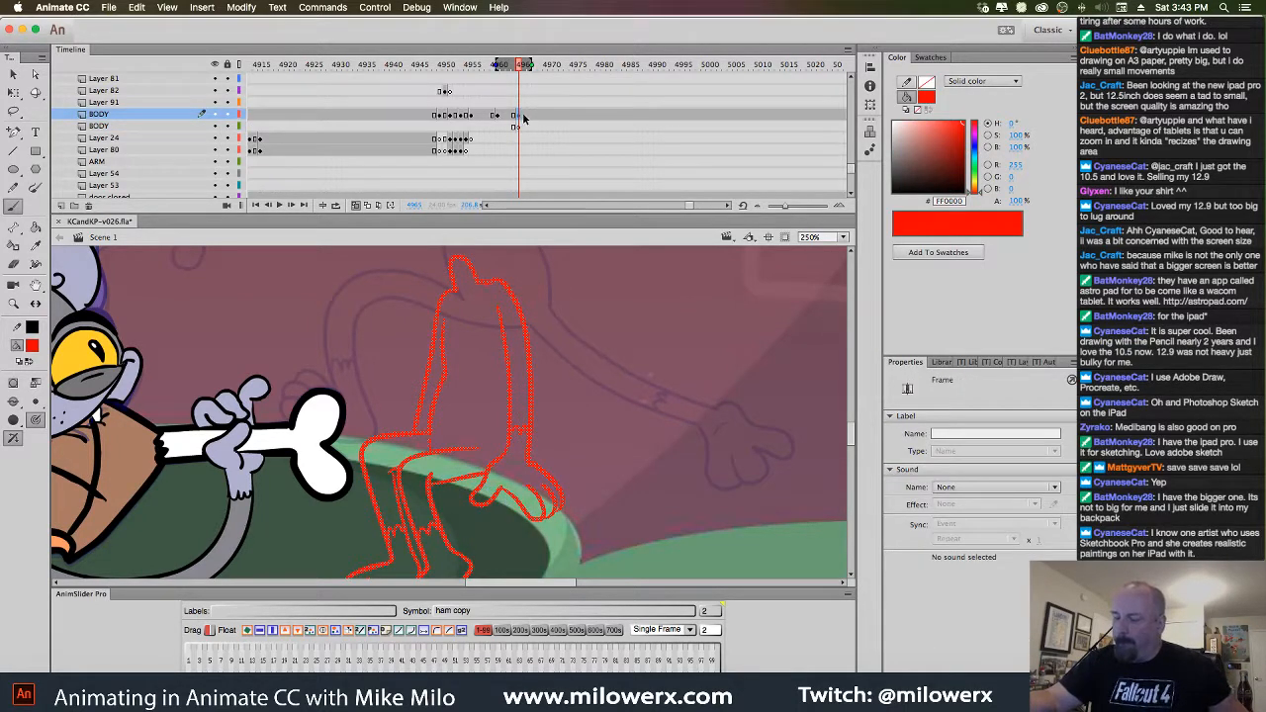
left_click(524, 125)
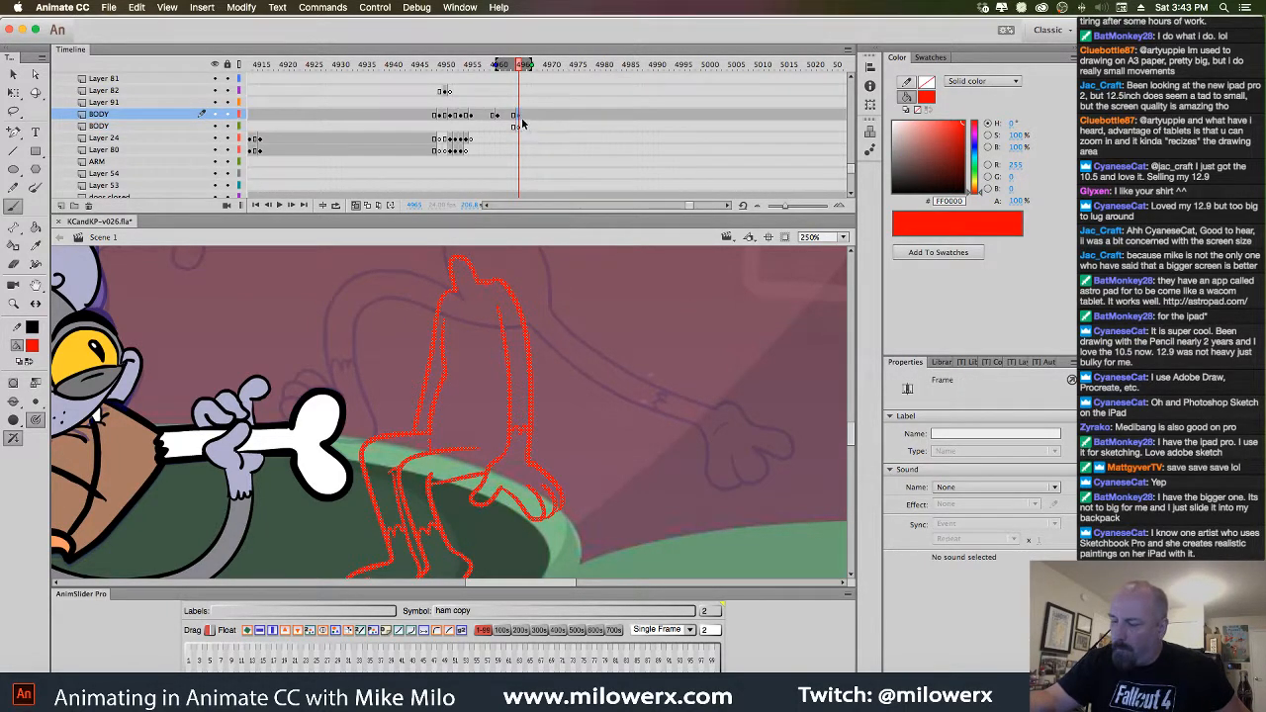
left_click(525, 125)
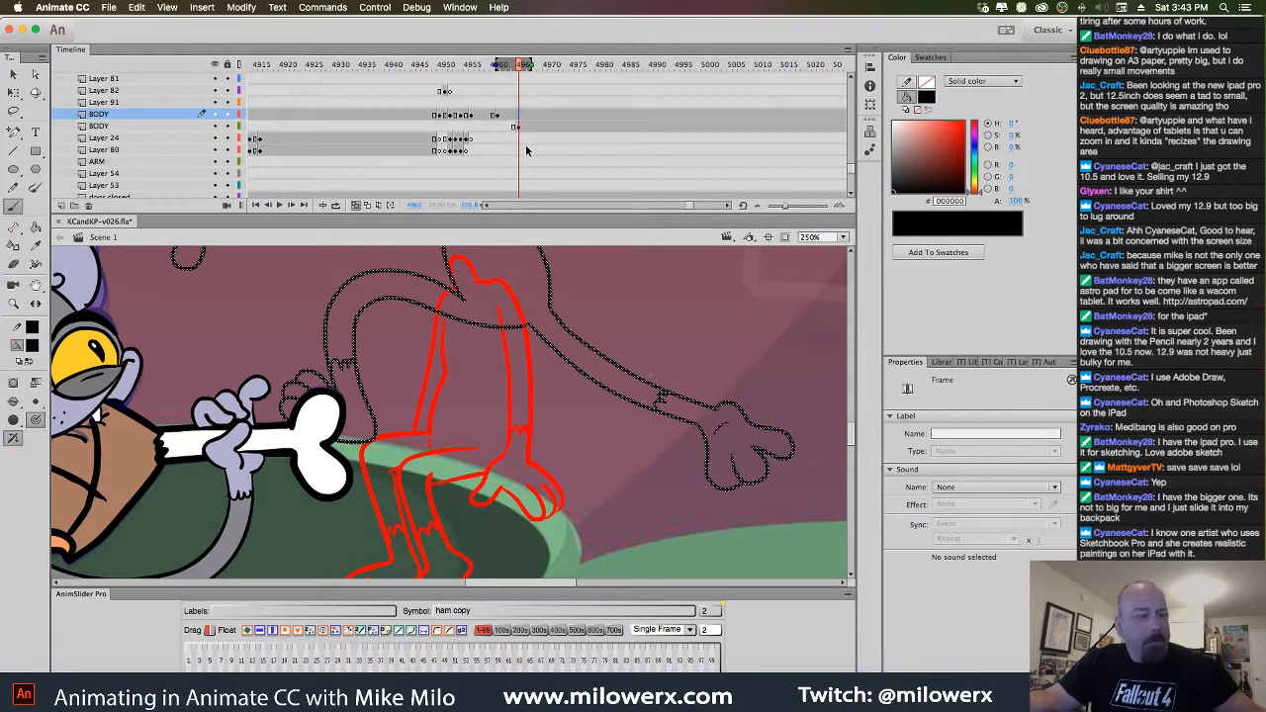
key("F7")
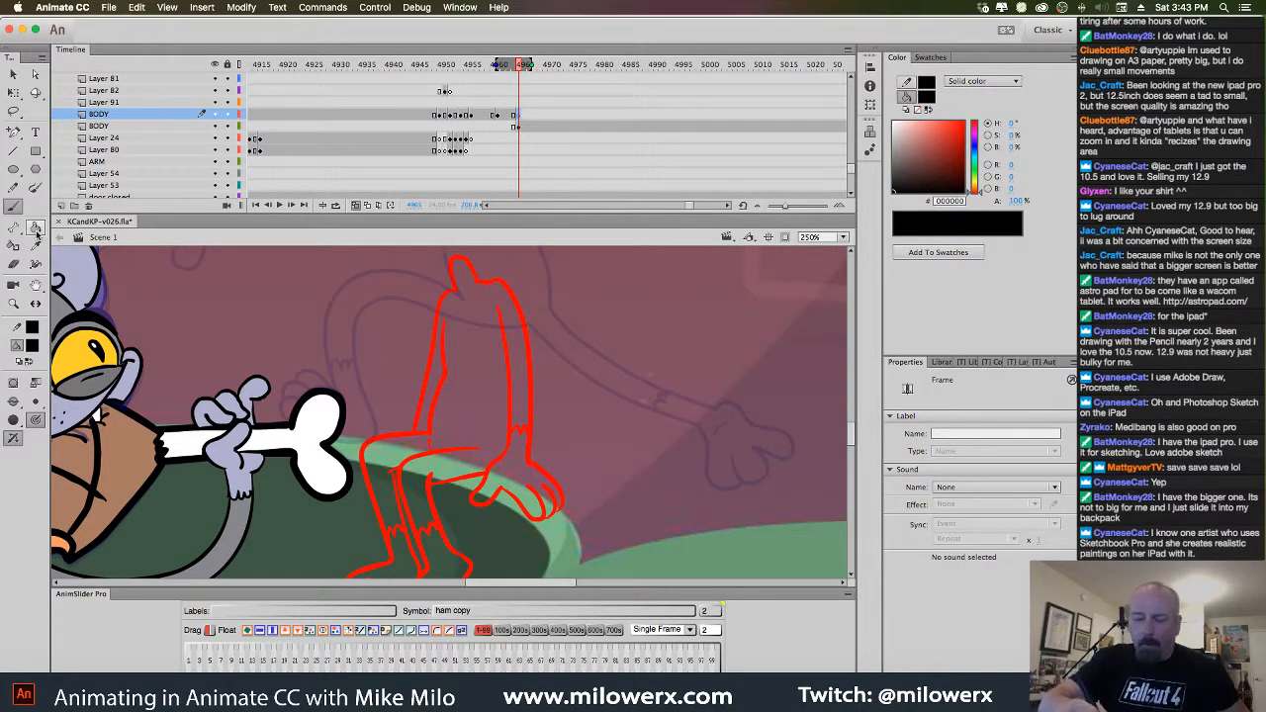
left_click(544, 344, "alt+super")
left_click_drag(512, 396, 552, 362)
left_click(516, 373, "super")
left_click_drag(524, 408, 585, 411)
mouse_move(487, 328)
left_mouse_down()
mouse_move(479, 419)
mouse_move(570, 351)
left_mouse_up()
key("super+z")
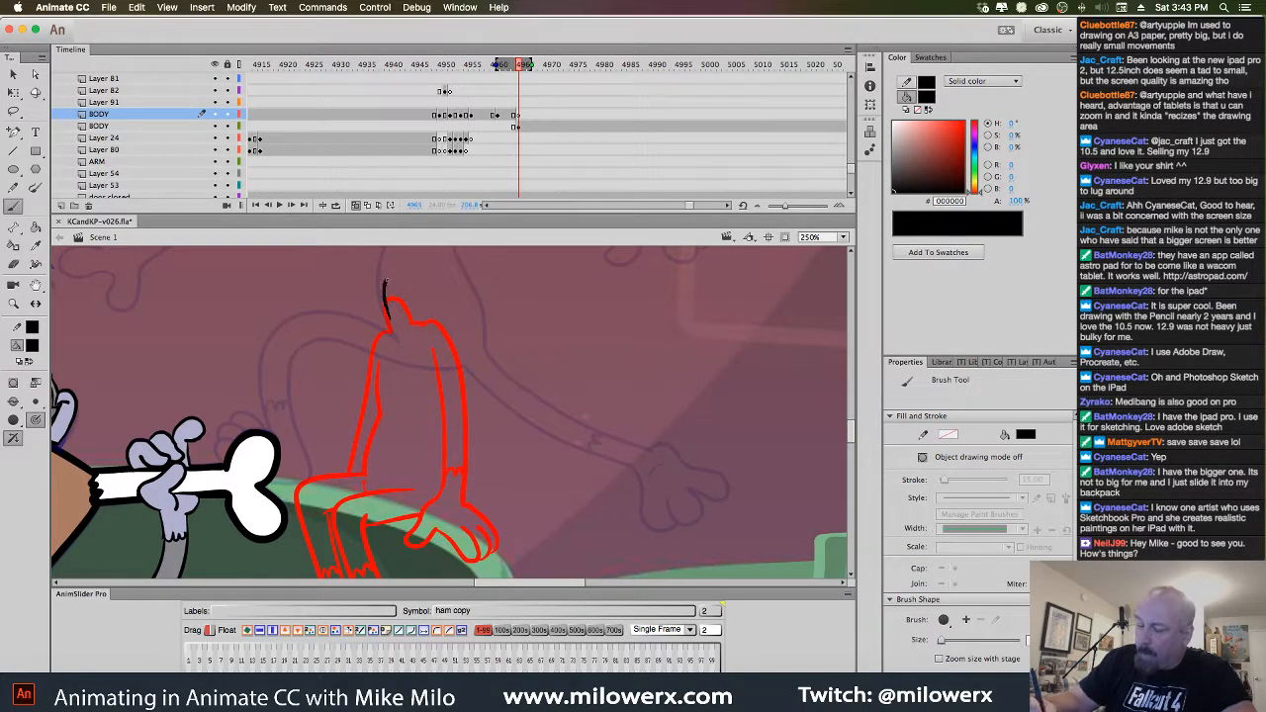
Ink black outlines for the head top, body edges and the leg's left edge
mouse_move(404, 299)
left_mouse_down()
mouse_move(411, 318)
mouse_move(380, 354)
mouse_move(377, 398)
left_mouse_up()
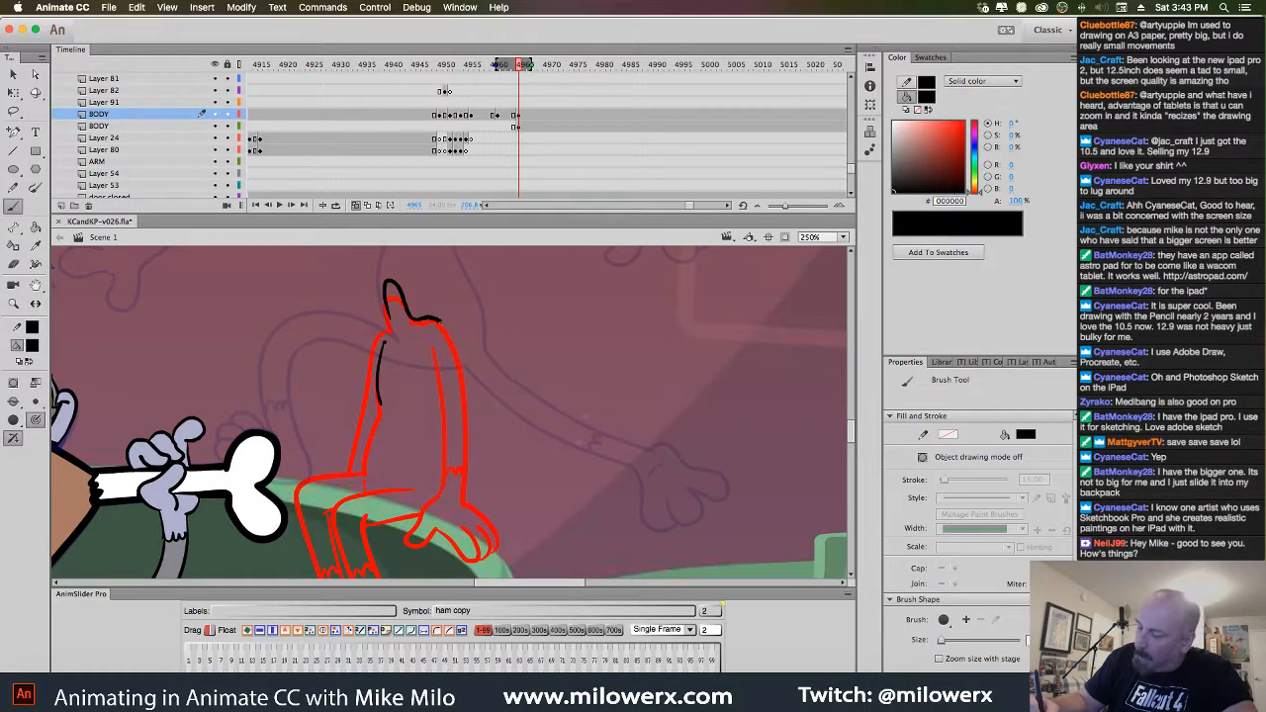
left_click_drag(433, 349, 444, 415)
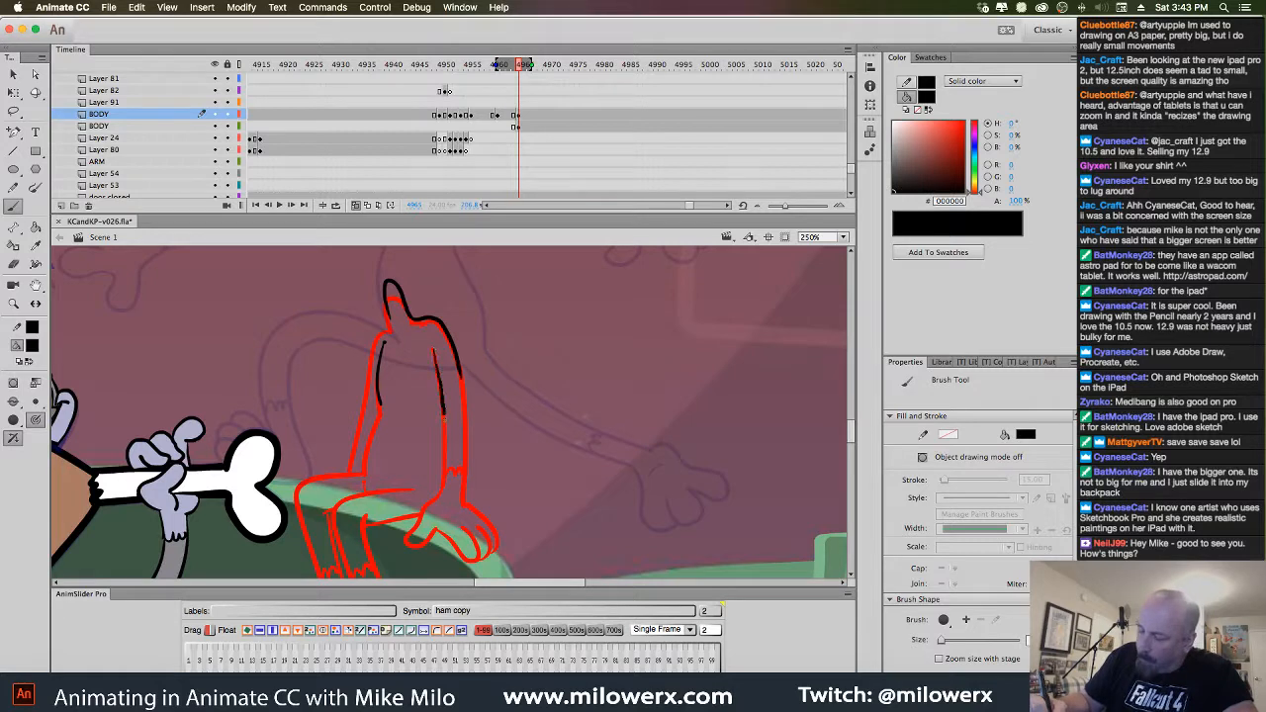
left_click_drag(458, 360, 462, 376)
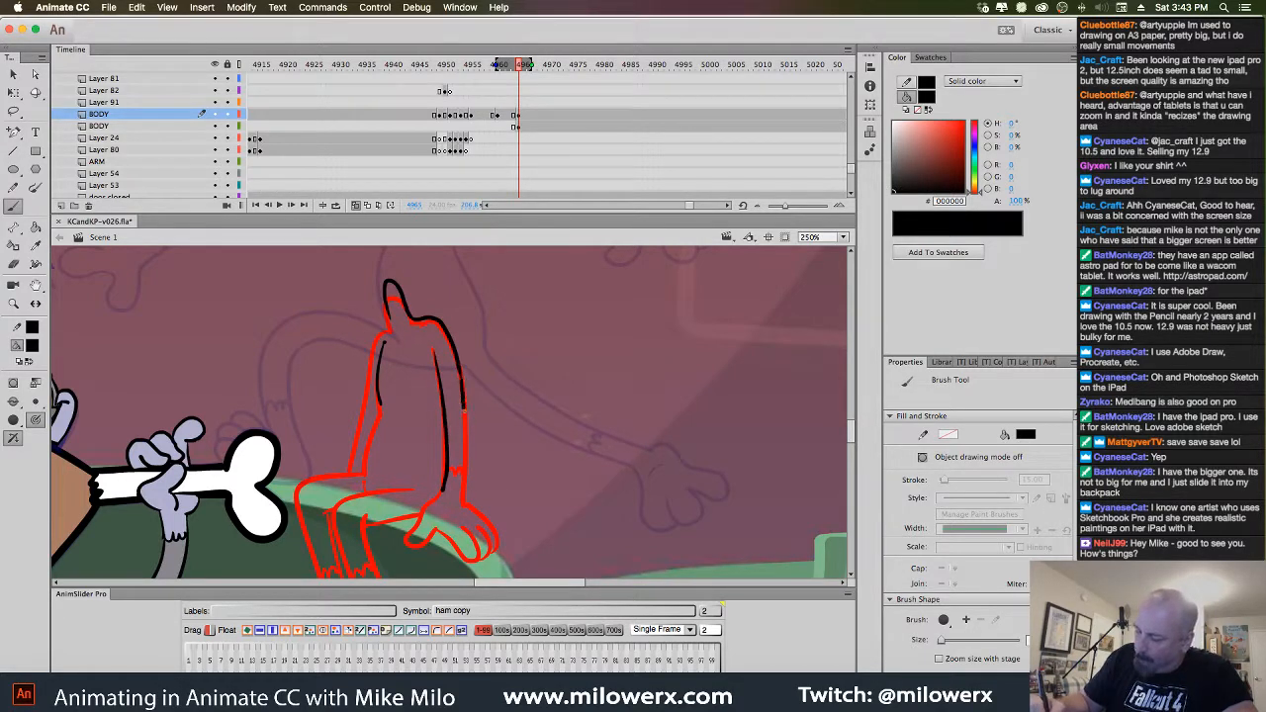
left_click_drag(465, 461, 462, 495)
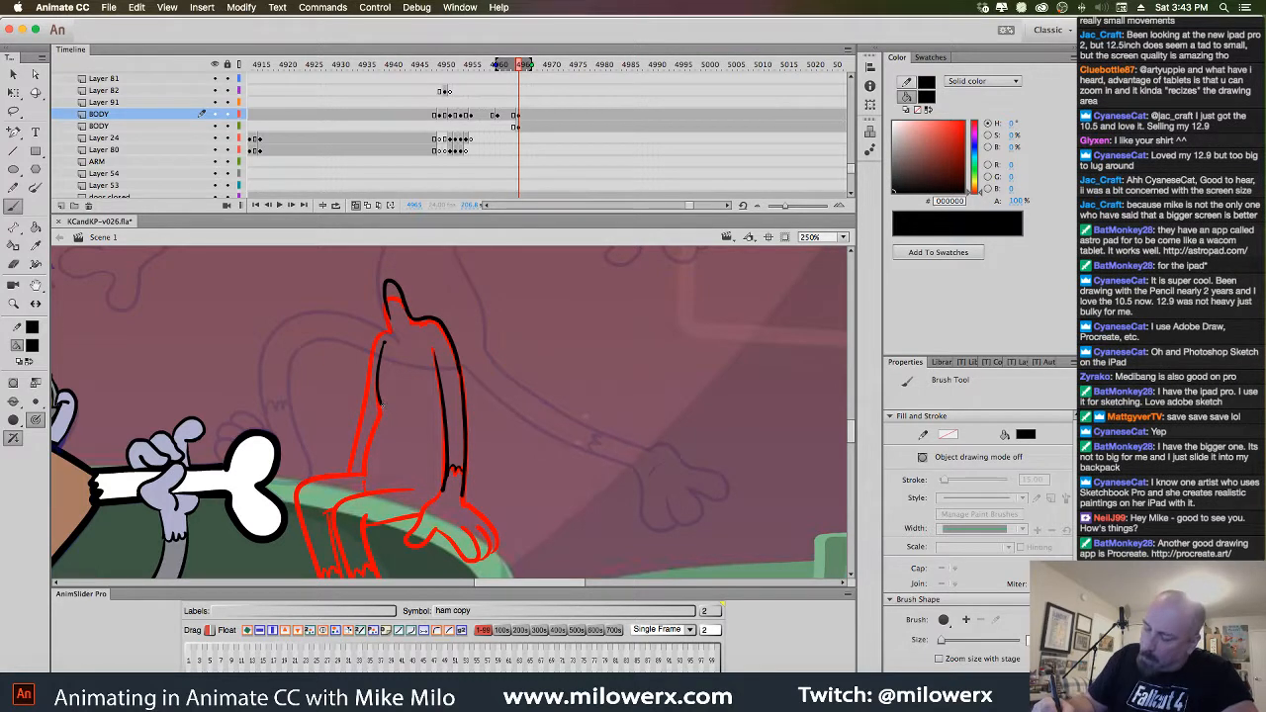
left_click_drag(370, 445, 365, 477)
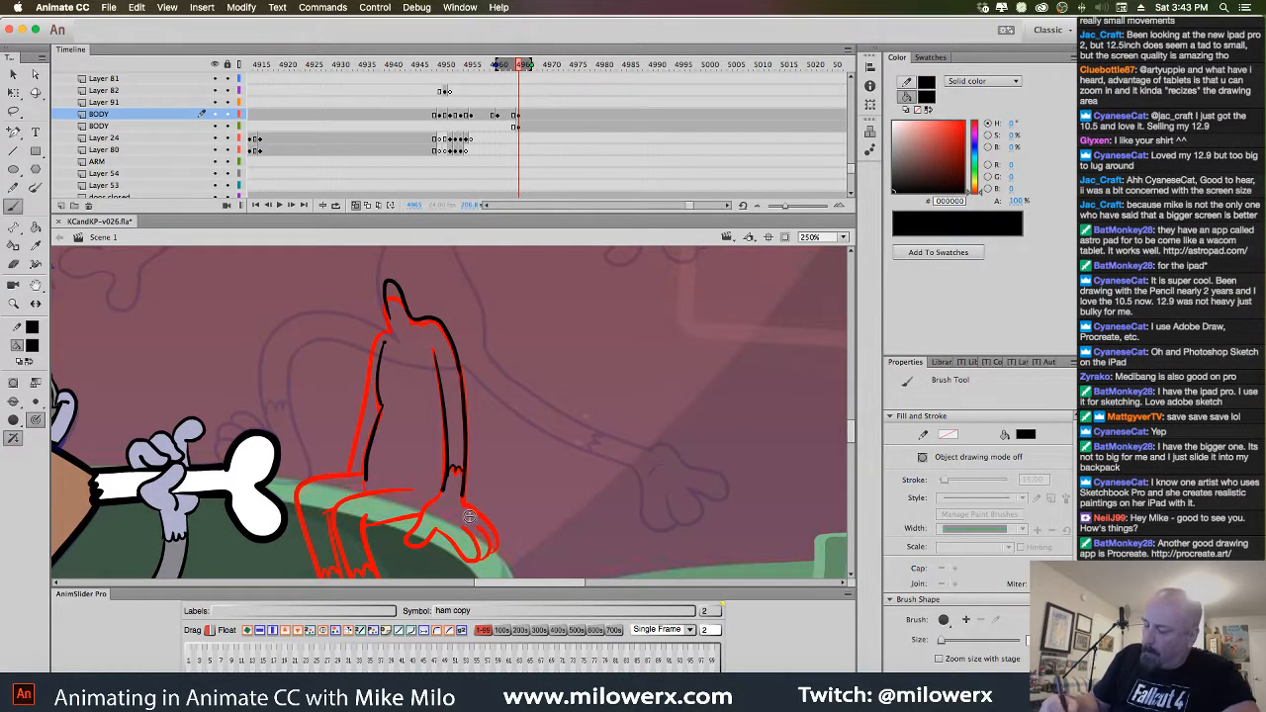
left_click_drag(626, 473, 618, 388)
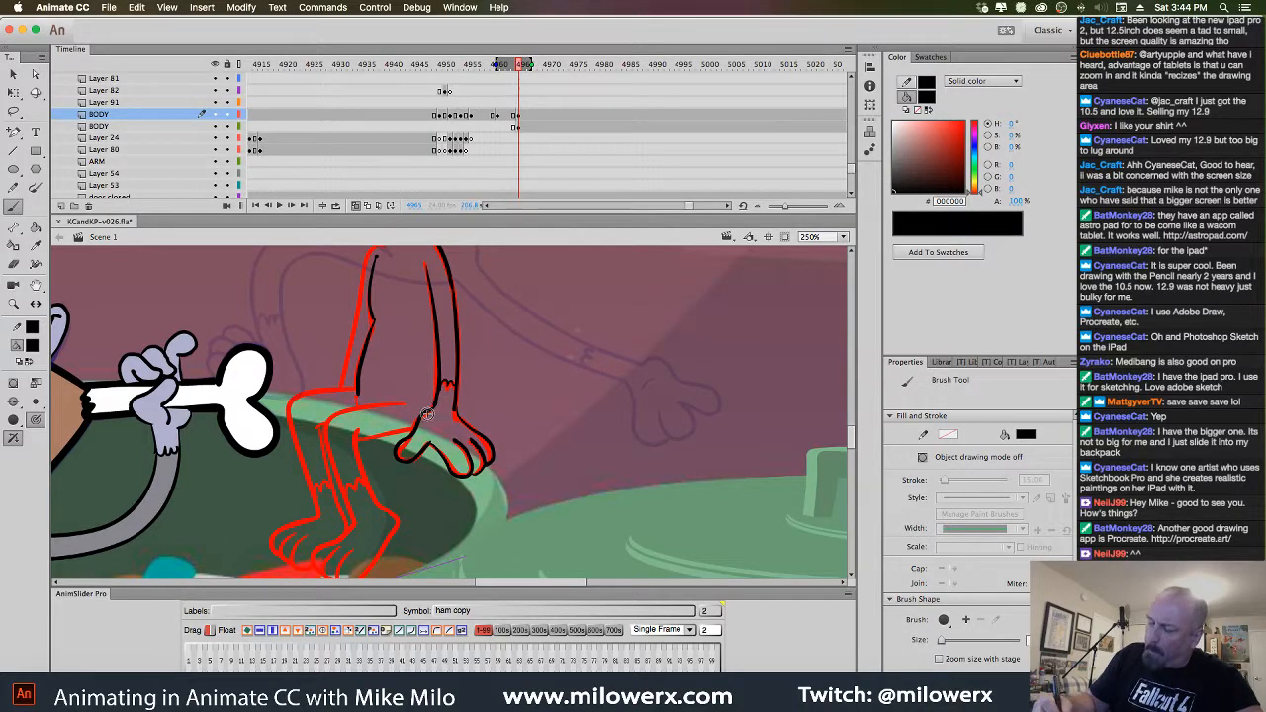
left_click_drag(579, 482, 624, 432)
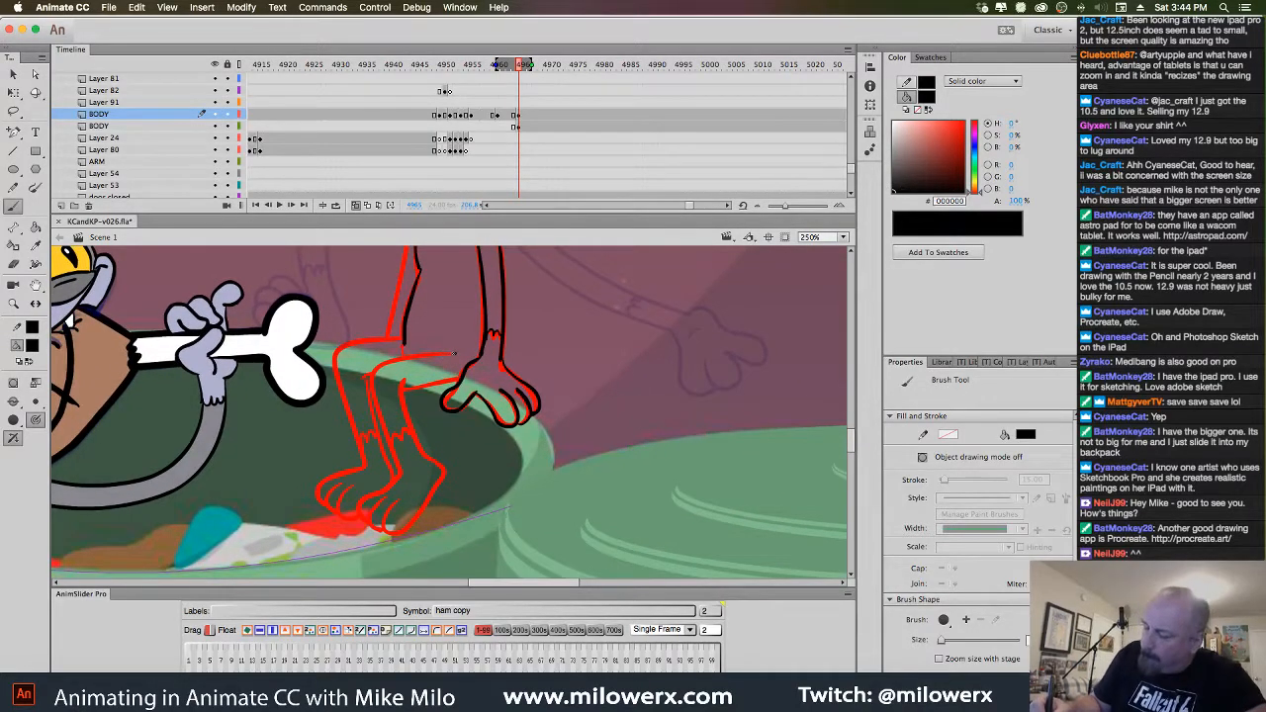
left_click_drag(372, 396, 406, 467)
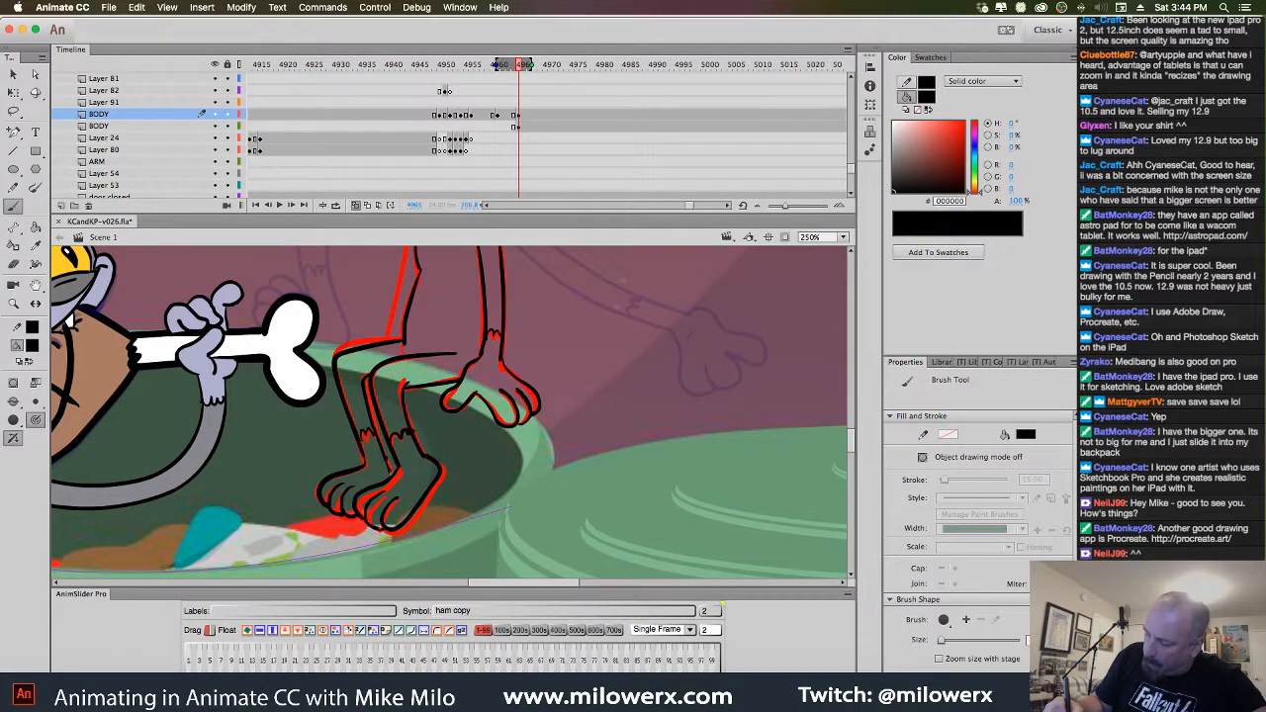
Ink the neck, bone-side lines and leg outline in black, redrawing strokes after undos
left_click_drag(653, 435, 676, 514)
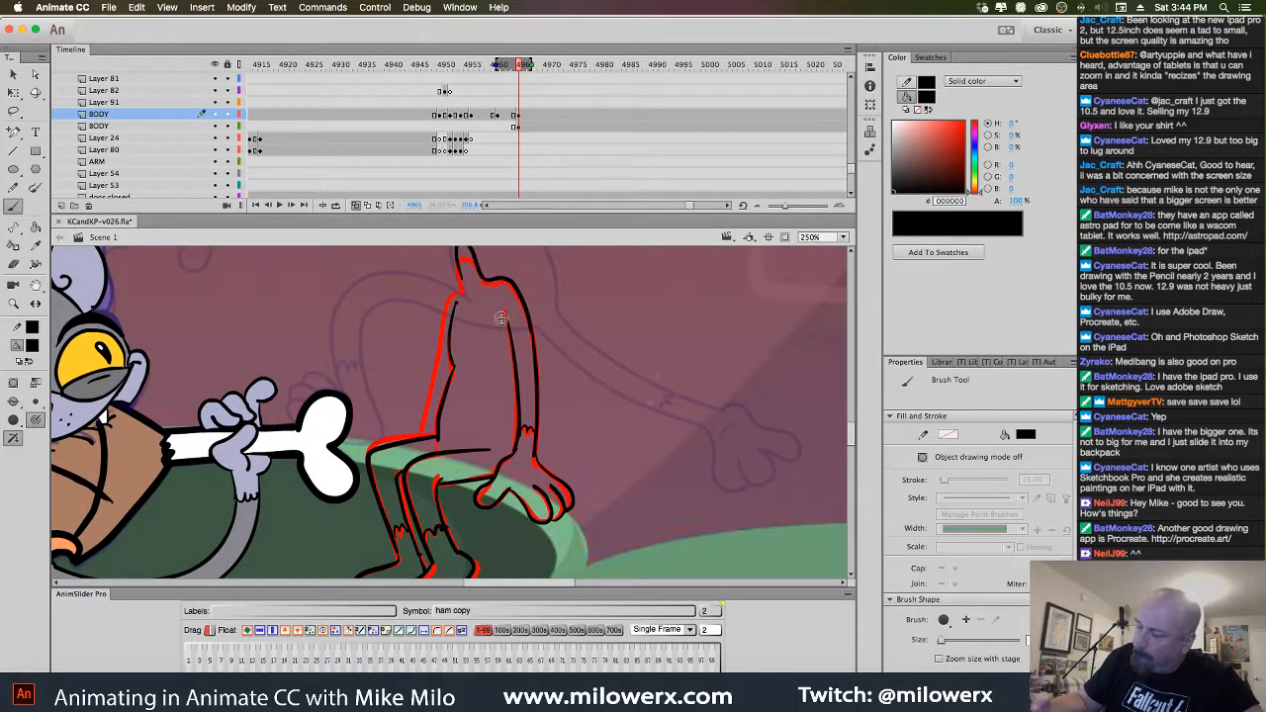
left_click_drag(459, 274, 461, 283)
mouse_move(442, 326)
left_mouse_down()
mouse_move(415, 433)
mouse_move(422, 425)
mouse_move(367, 435)
left_mouse_up()
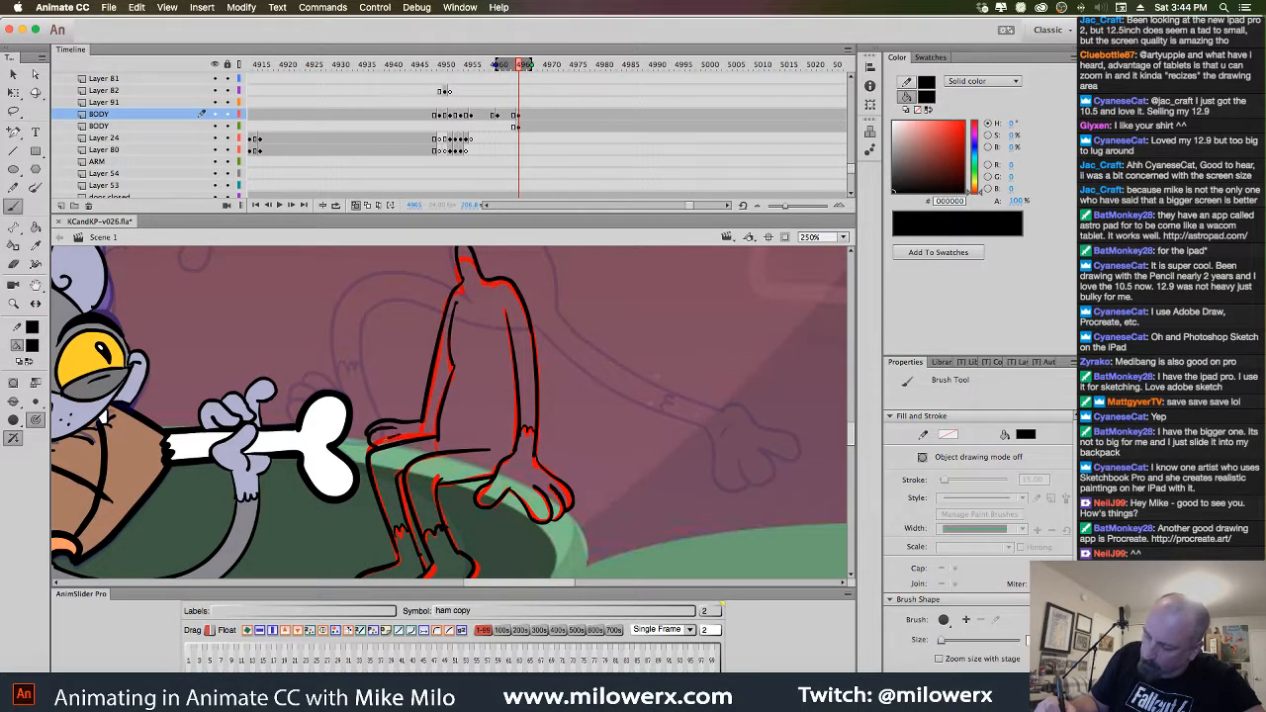
key("super+z")
key("super+z")
key("super+z")
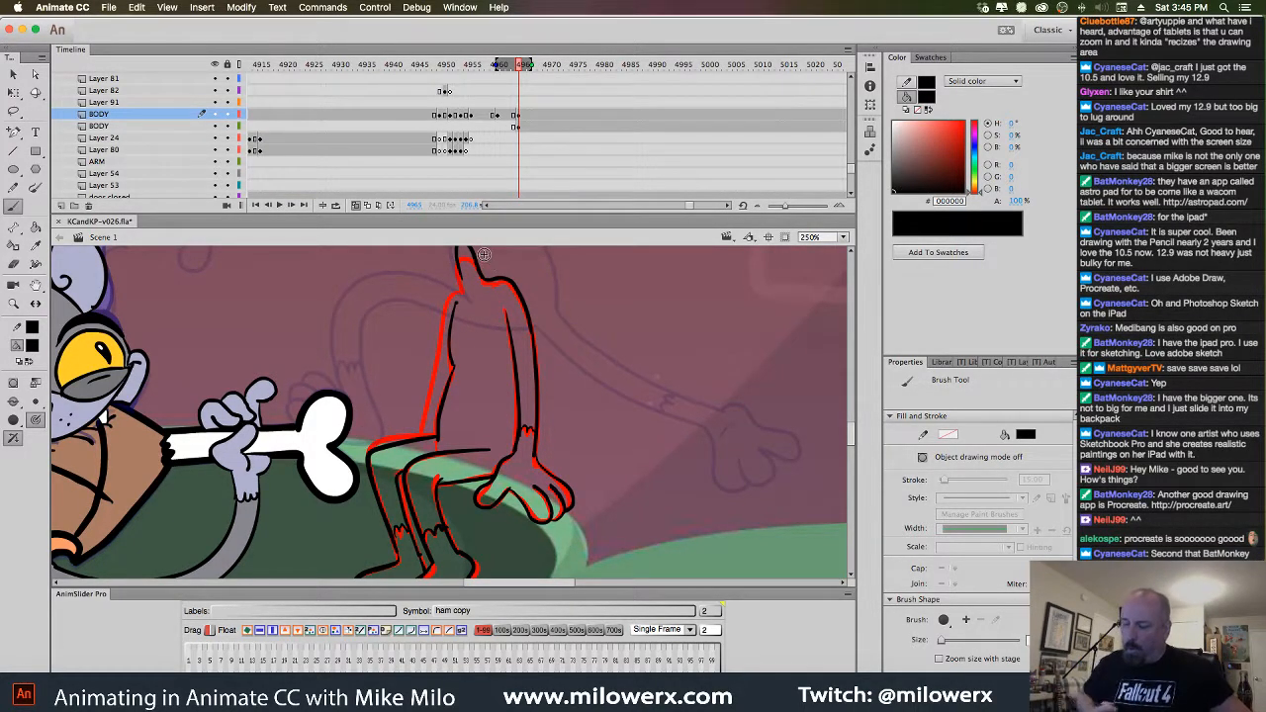
mouse_move(683, 542)
left_mouse_down()
mouse_move(738, 507)
mouse_move(752, 512)
left_mouse_up()
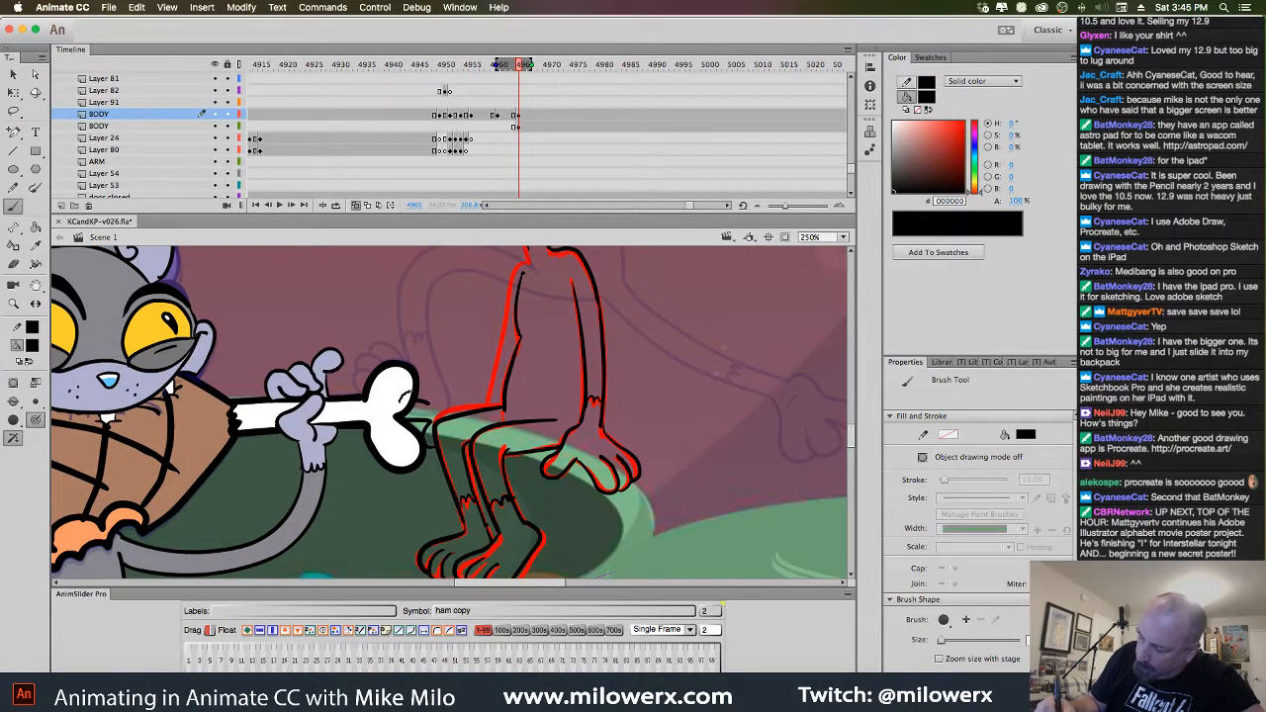
left_click_drag(435, 393, 455, 398)
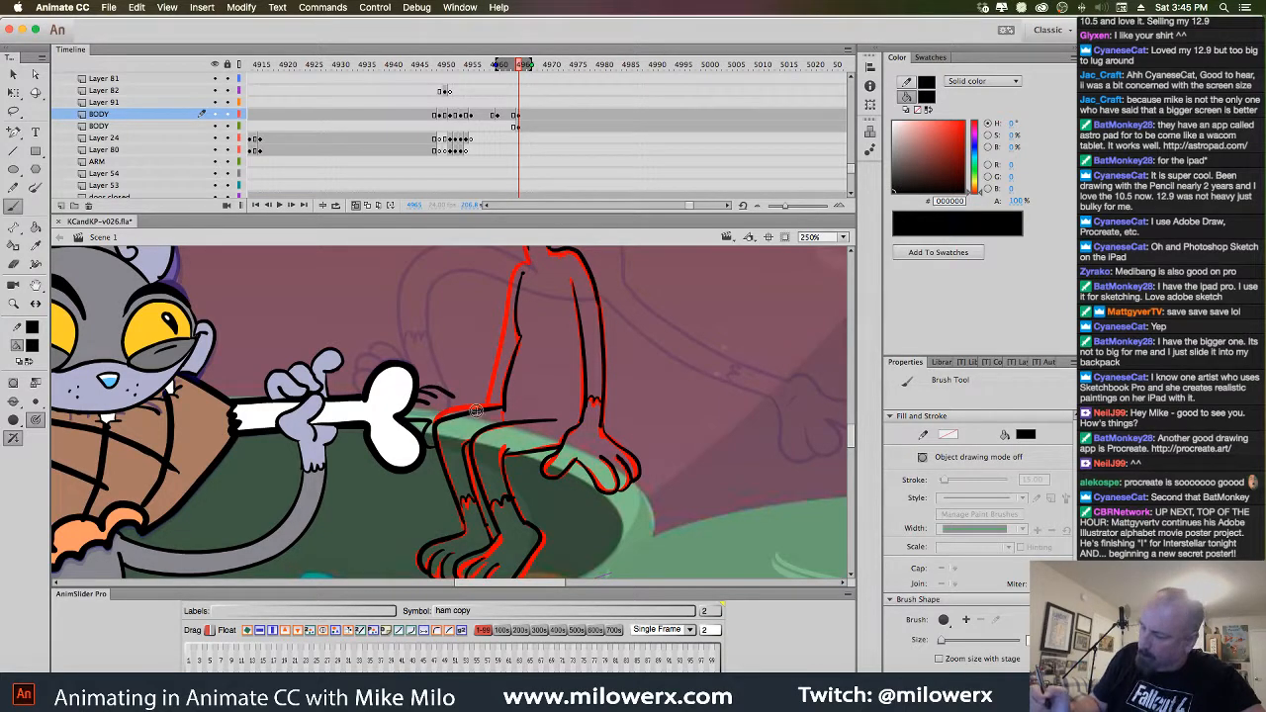
left_click_drag(682, 420, 636, 469)
mouse_move(476, 317)
left_mouse_down()
mouse_move(481, 303)
mouse_move(409, 451)
left_mouse_up()
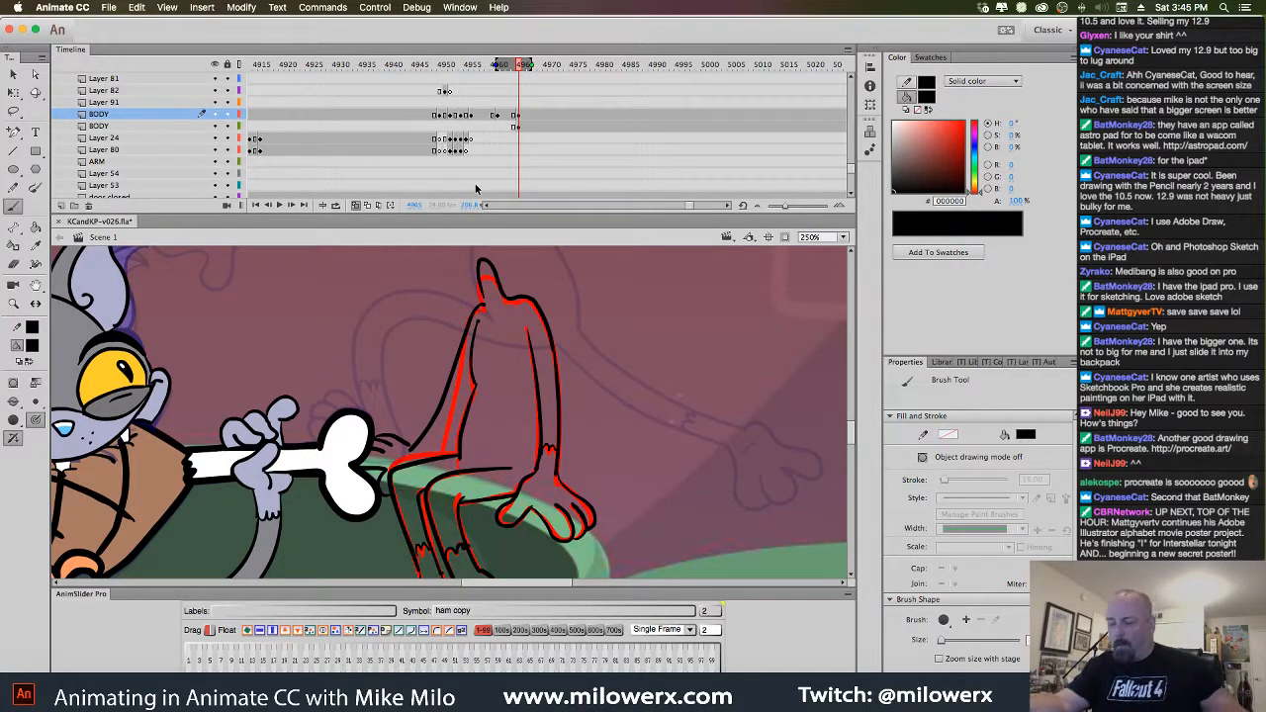
key("super+z")
key("super+z")
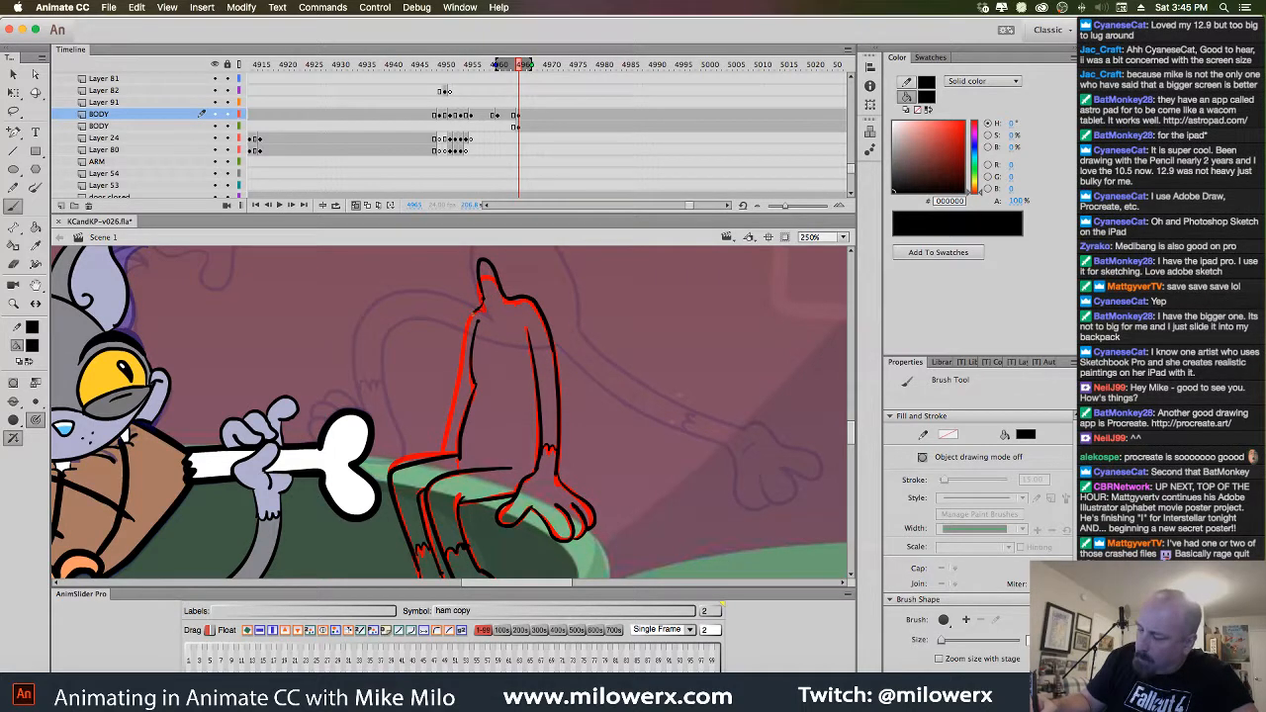
left_click_drag(471, 314, 437, 456)
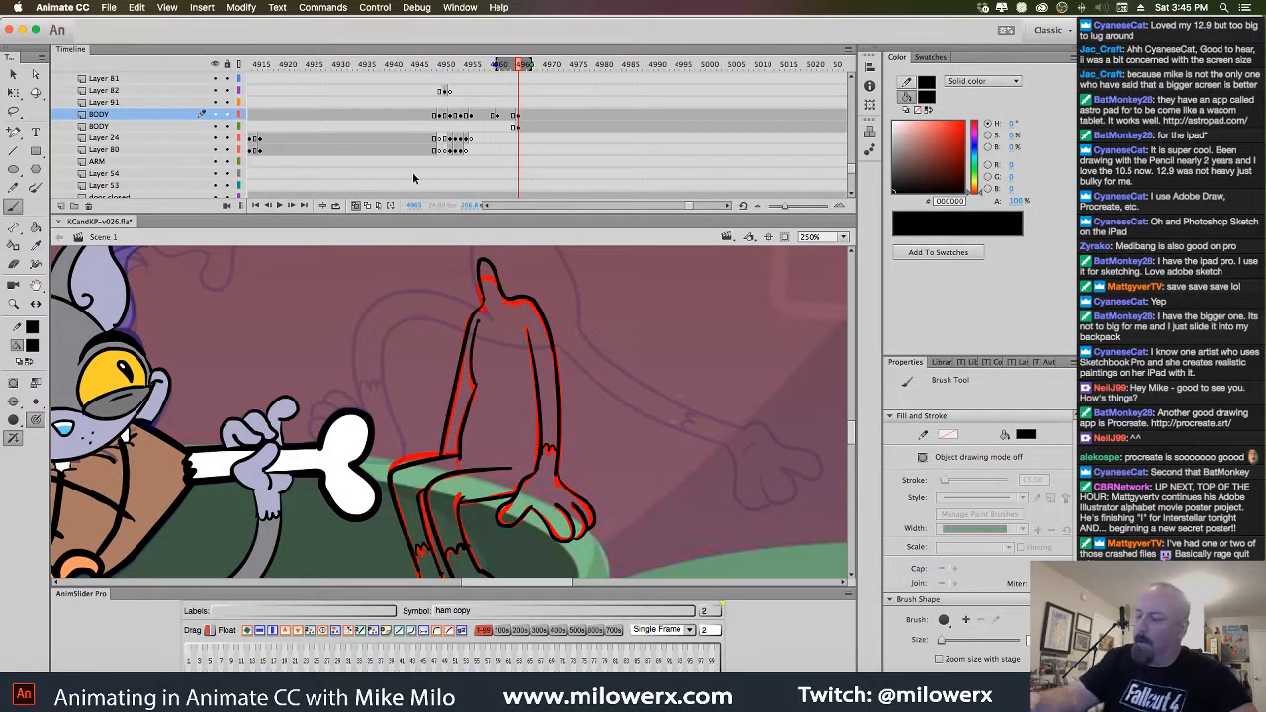
left_click(518, 127)
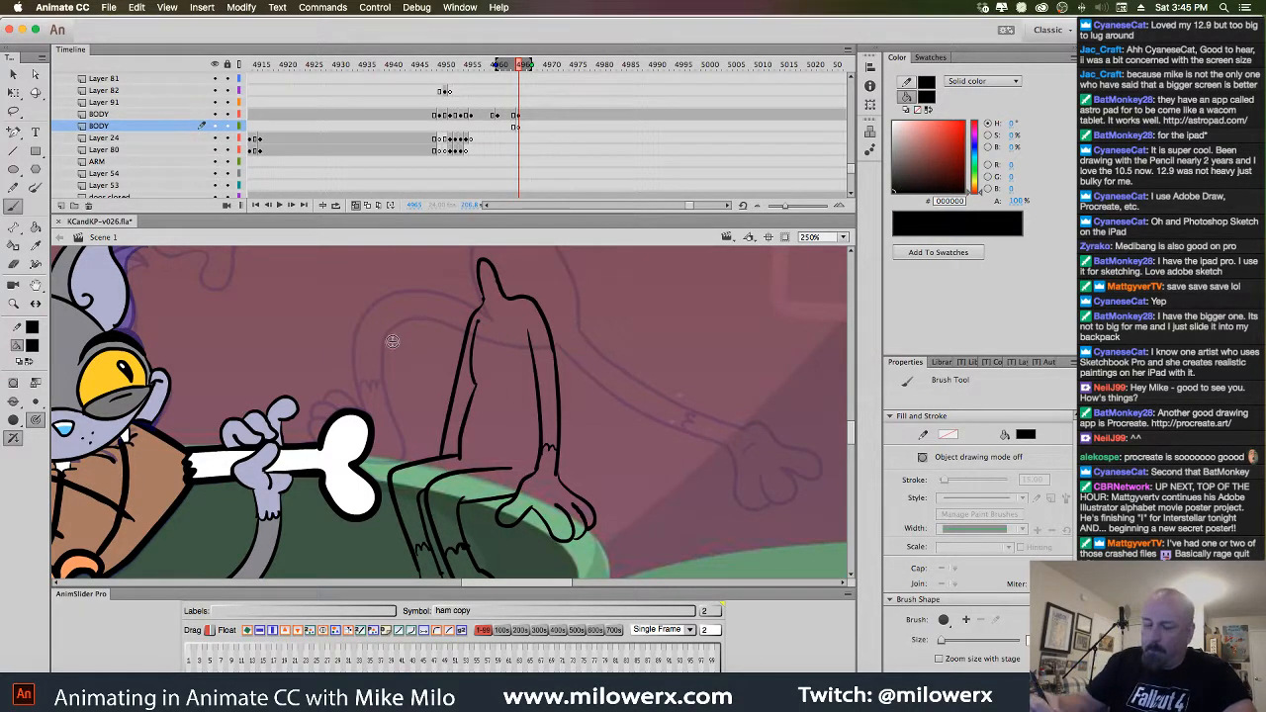
Set a larger fill gap size and fill the kitten's body and thighs orange
left_click(32, 346)
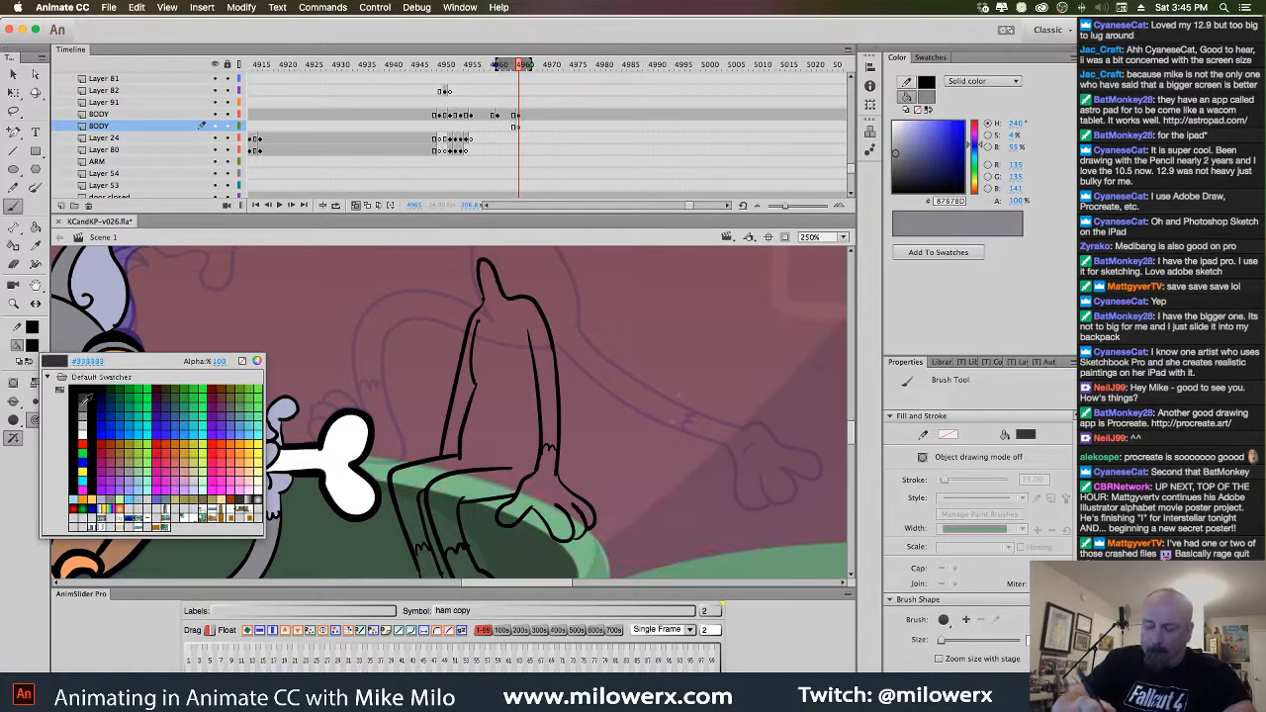
left_click(97, 501)
key("k")
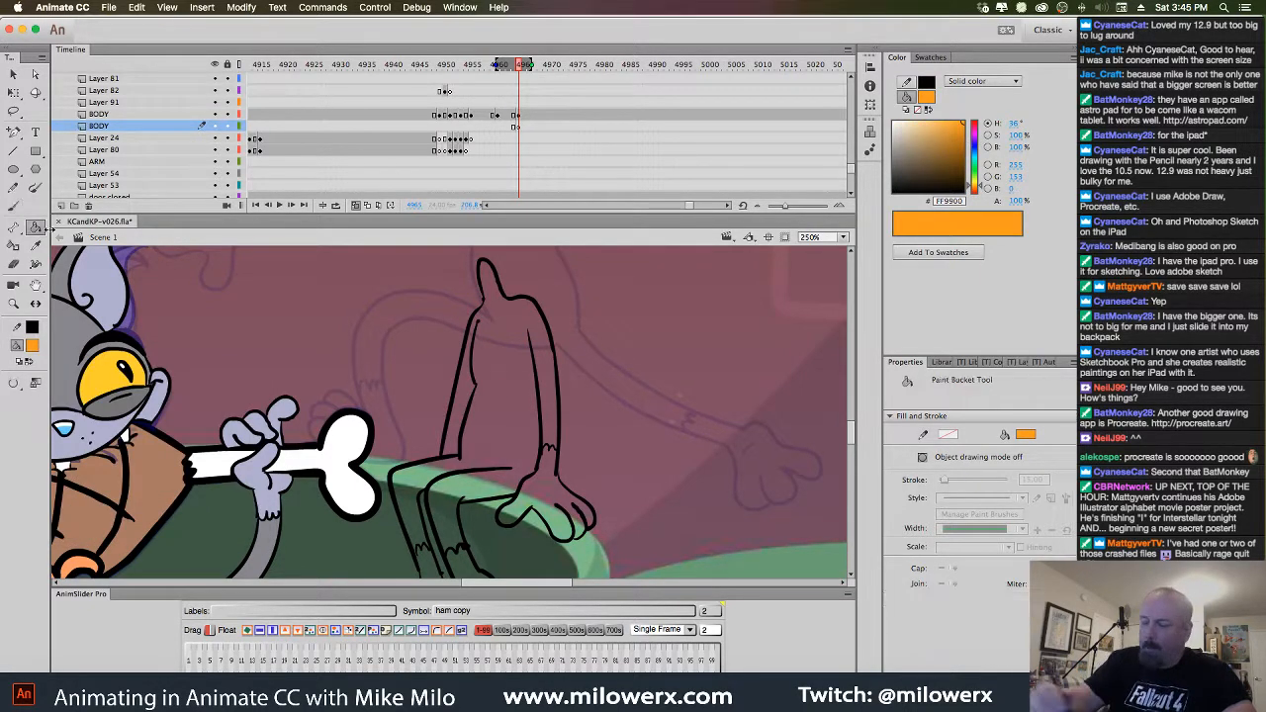
left_click(515, 414)
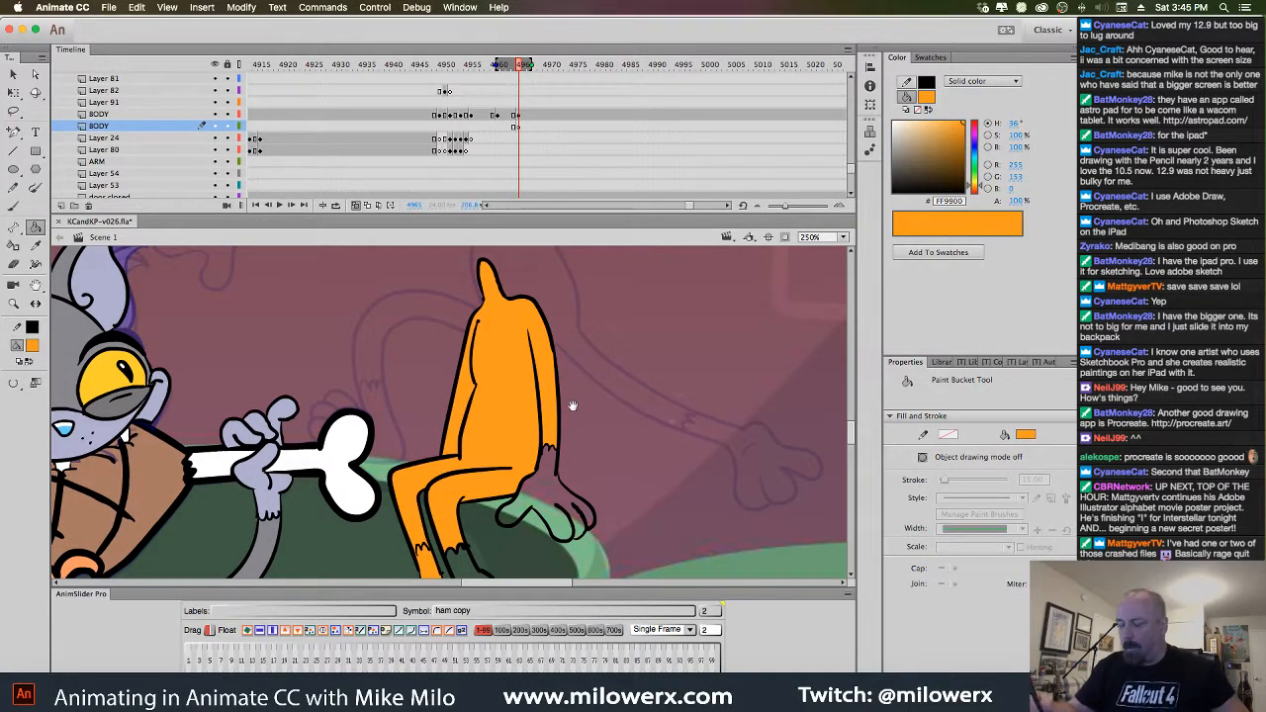
scroll(559, 396, "down", 3)
key("ctrl+z")
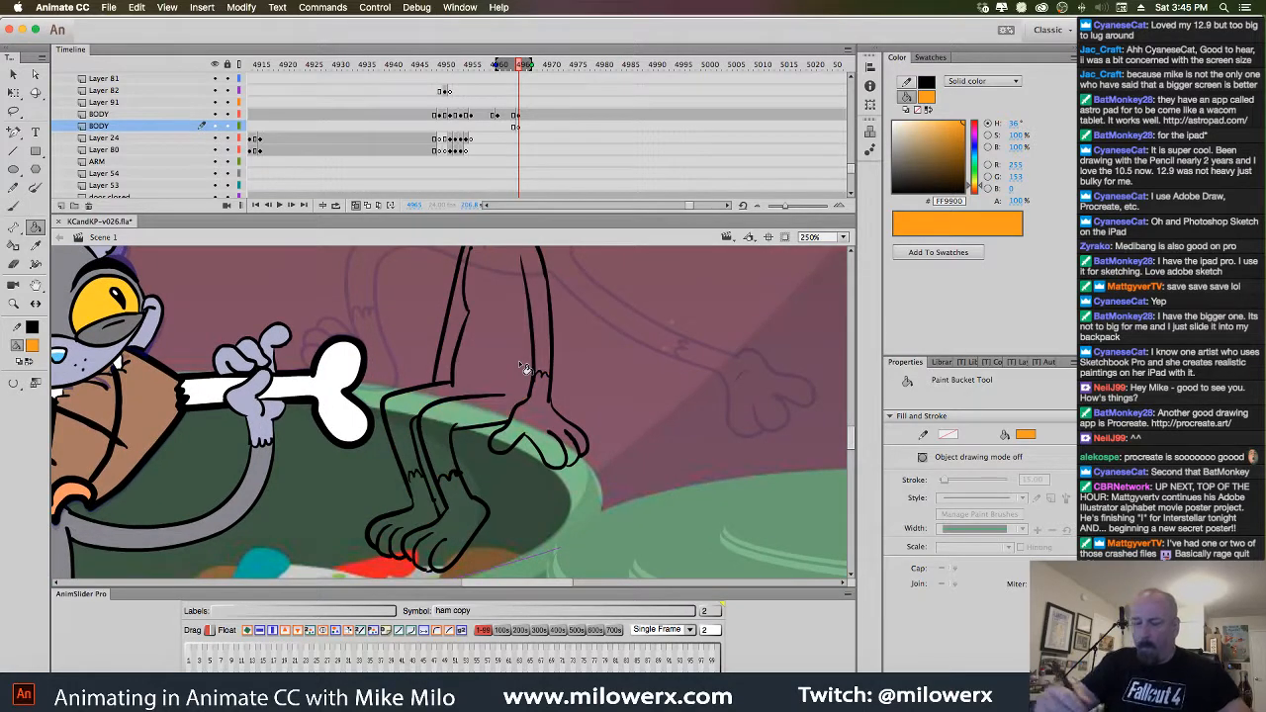
left_click(14, 381)
left_click(77, 425)
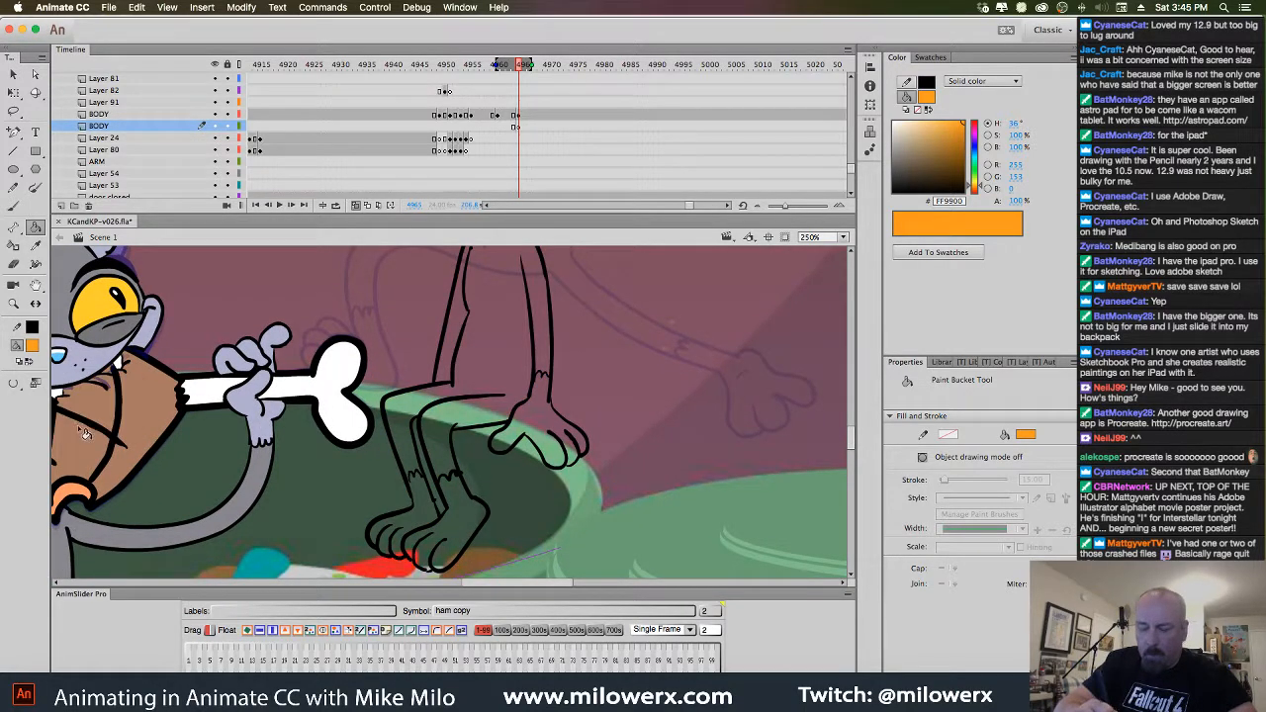
left_click(407, 483, "super")
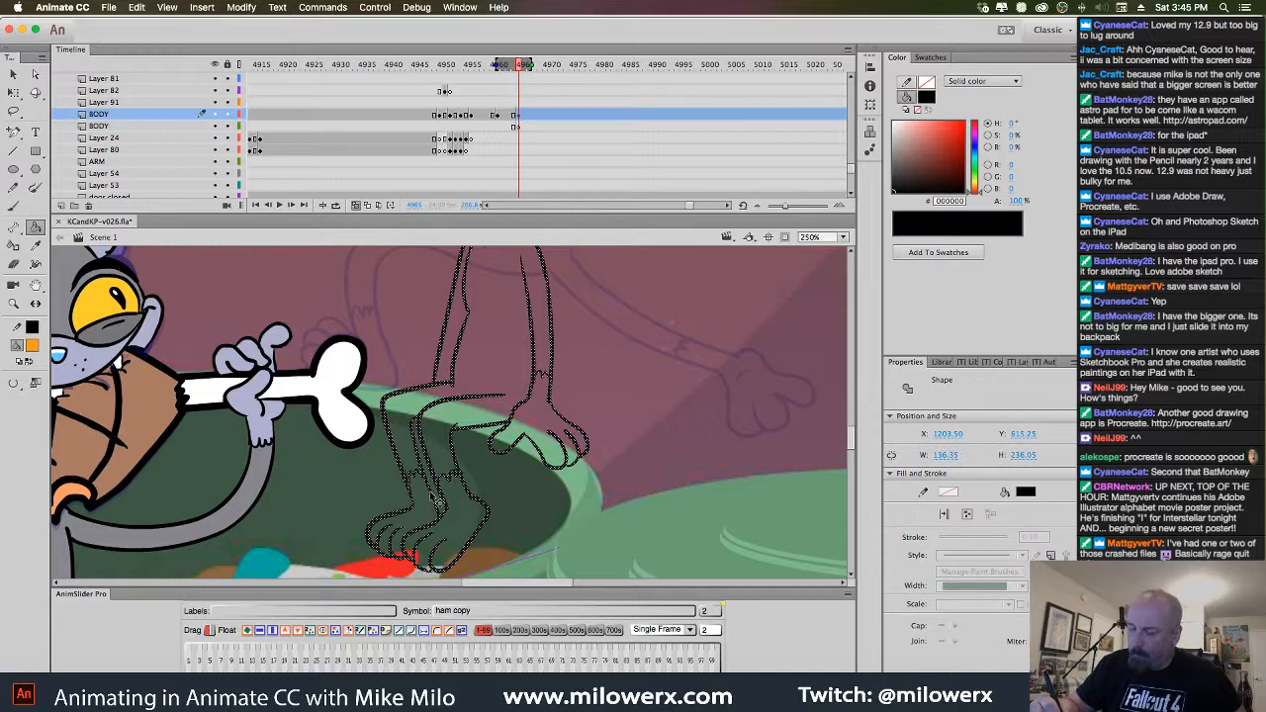
left_click(507, 490, "super")
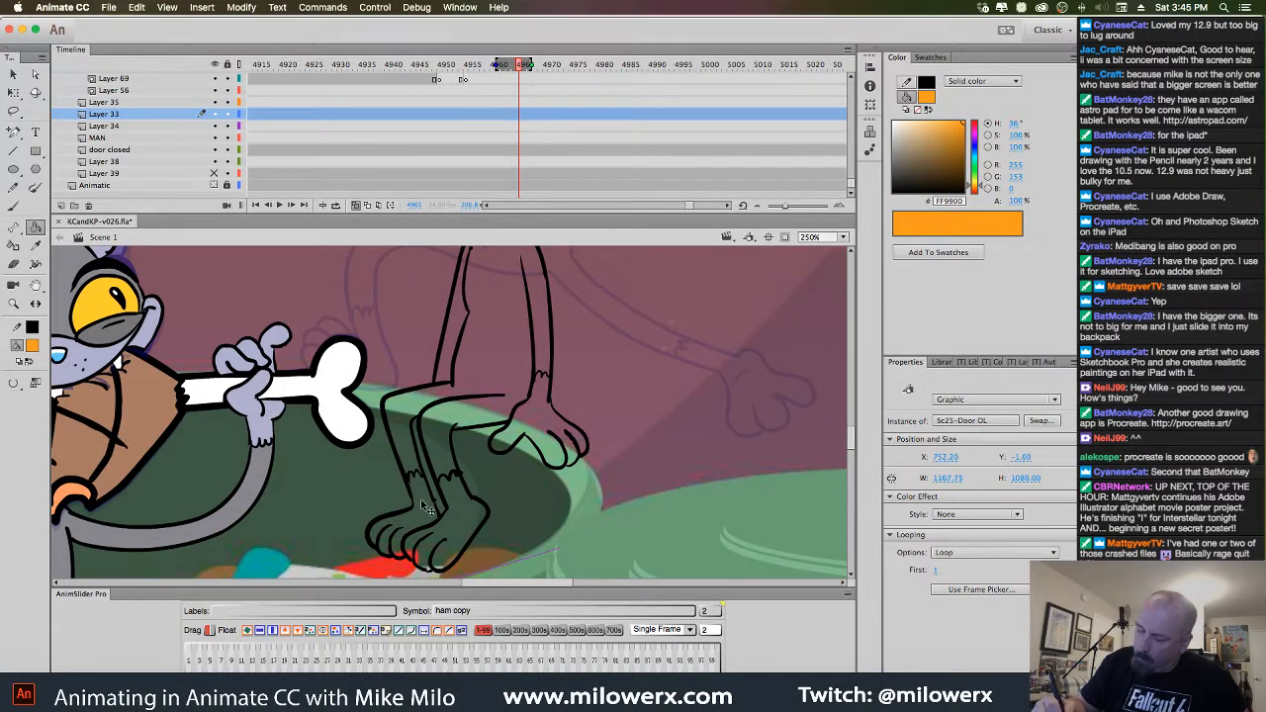
left_click(419, 466)
left_click_drag(572, 425, 560, 497)
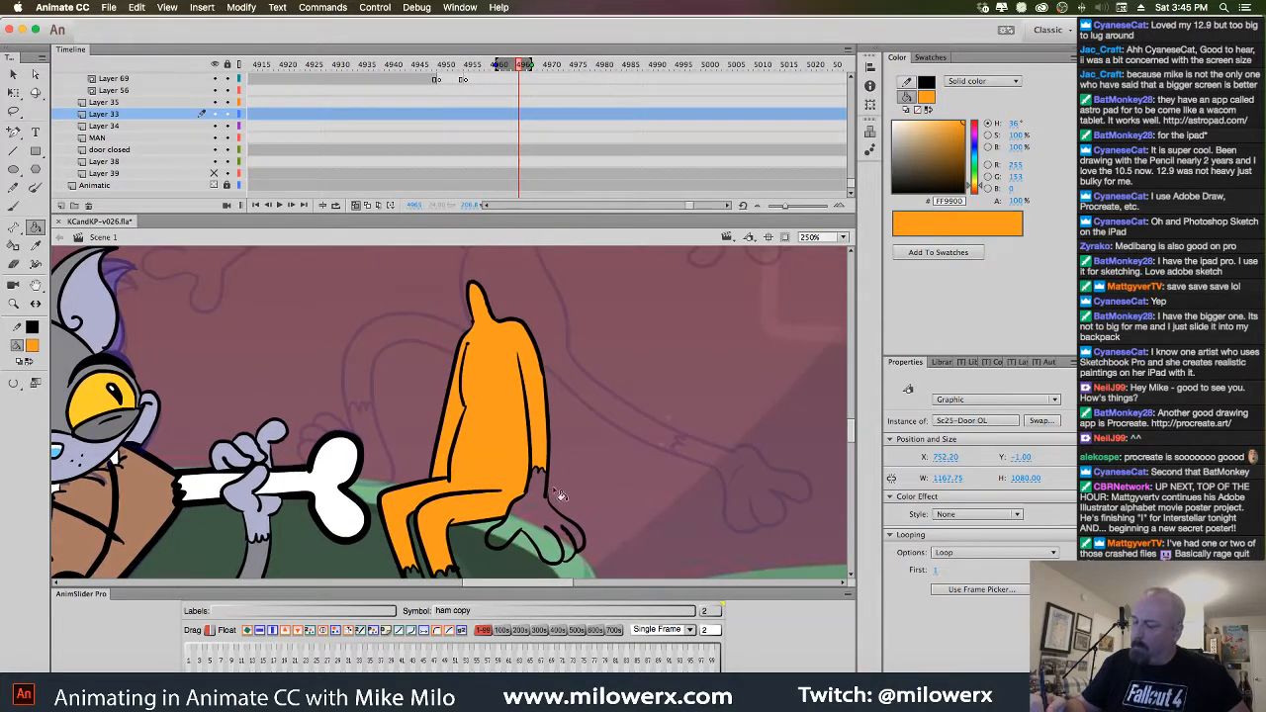
Bucket-fill the kitten's hand and feet with light orange (#FFCC66)
left_click(34, 347)
left_click(79, 393)
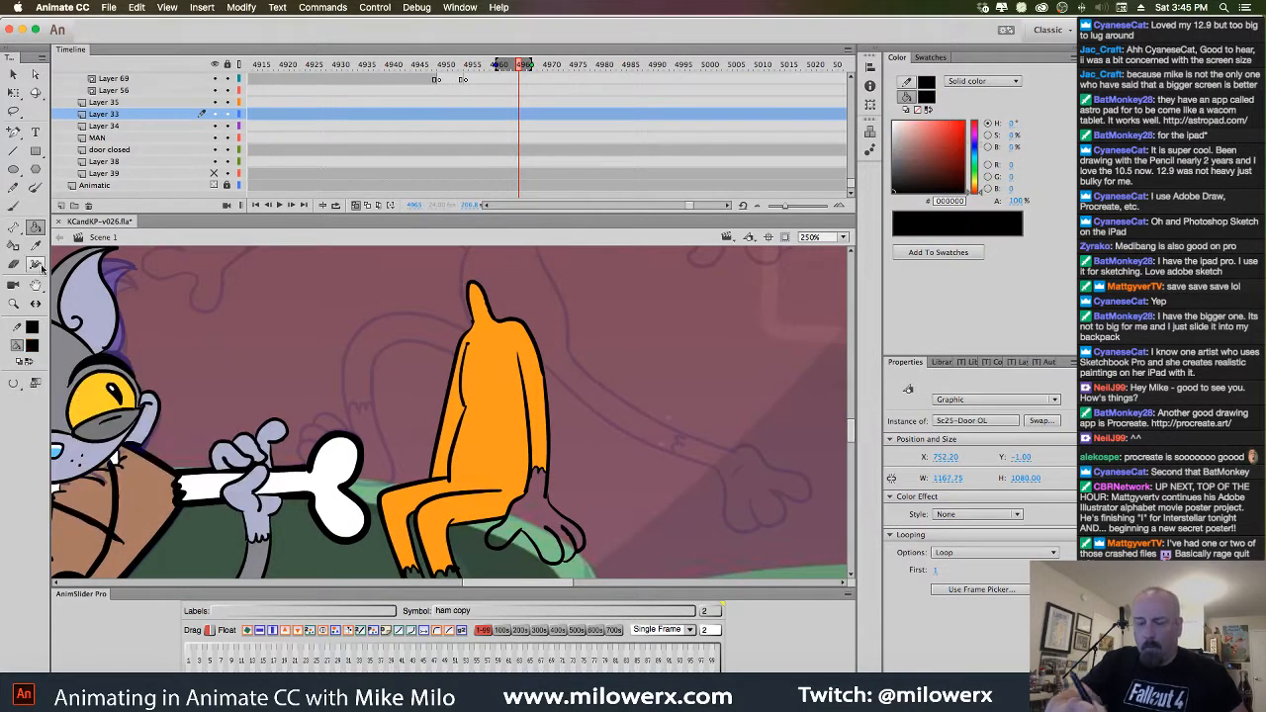
key("b")
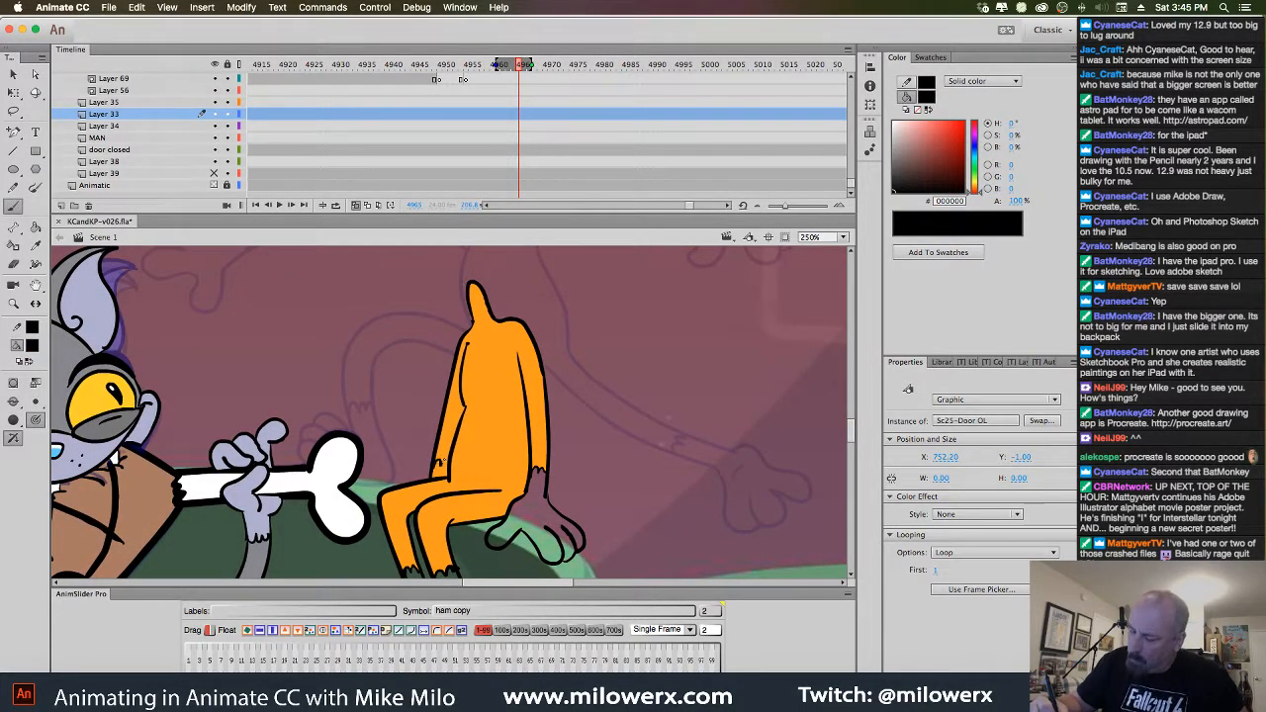
left_click(445, 463)
left_click(34, 347)
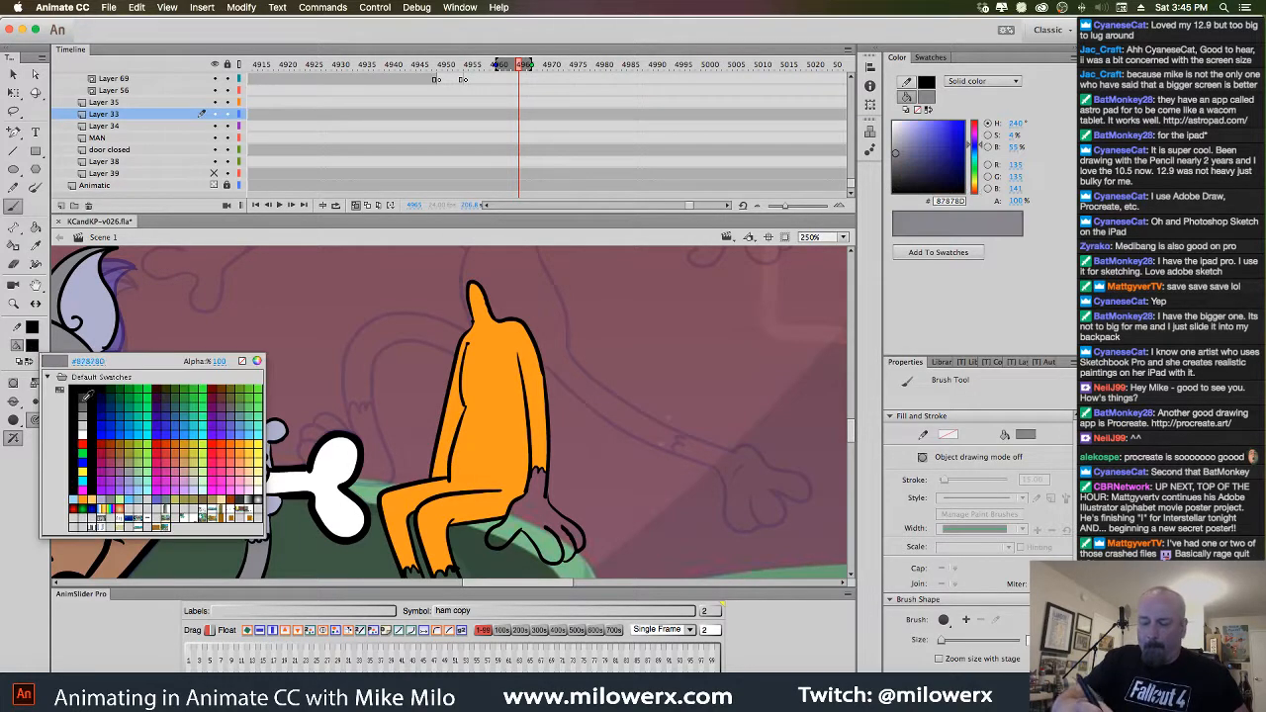
left_click(94, 483)
left_click(34, 226)
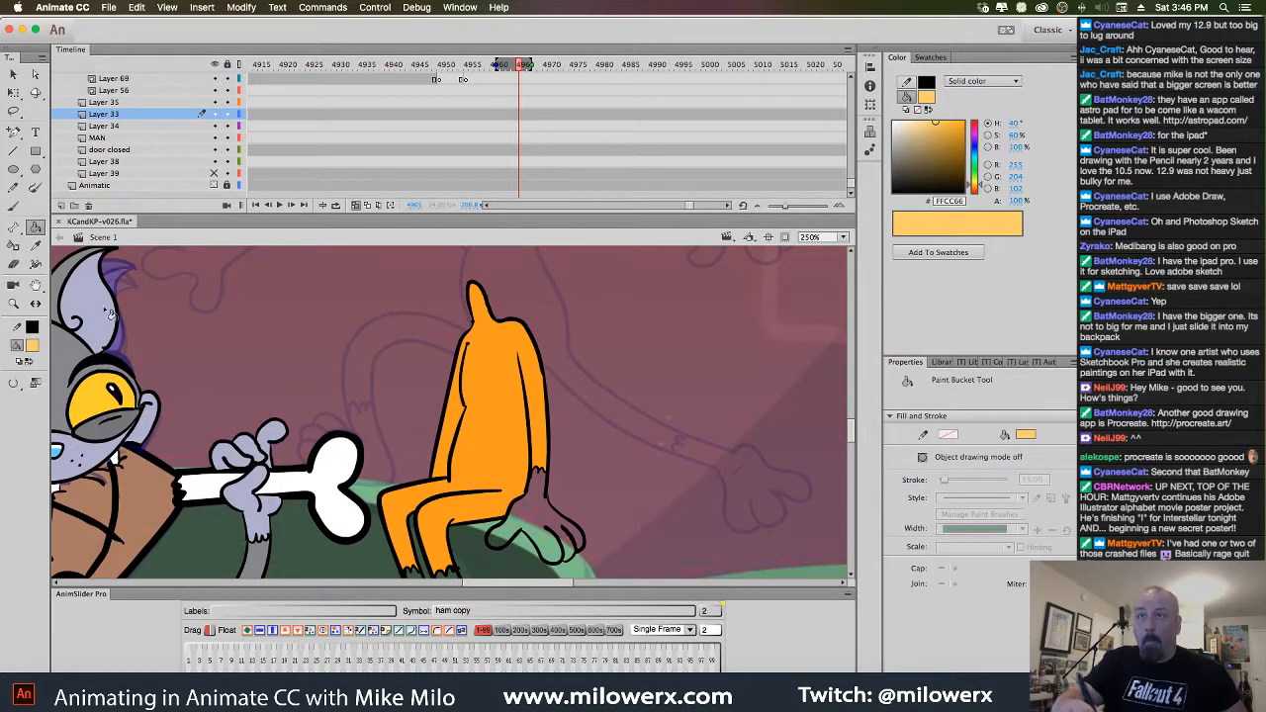
left_click(552, 515)
scroll(554, 505, "down", 3)
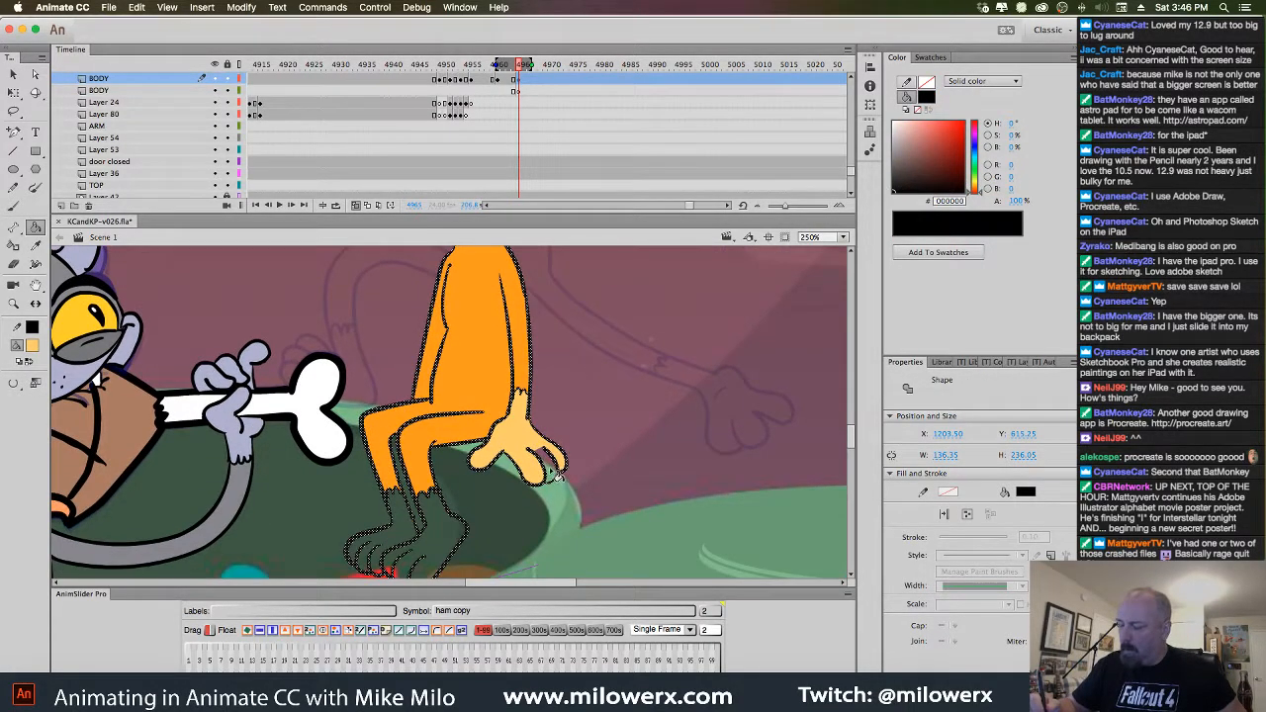
scroll(594, 455, "down", 3)
scroll(593, 455, "left", 3)
left_click(475, 496)
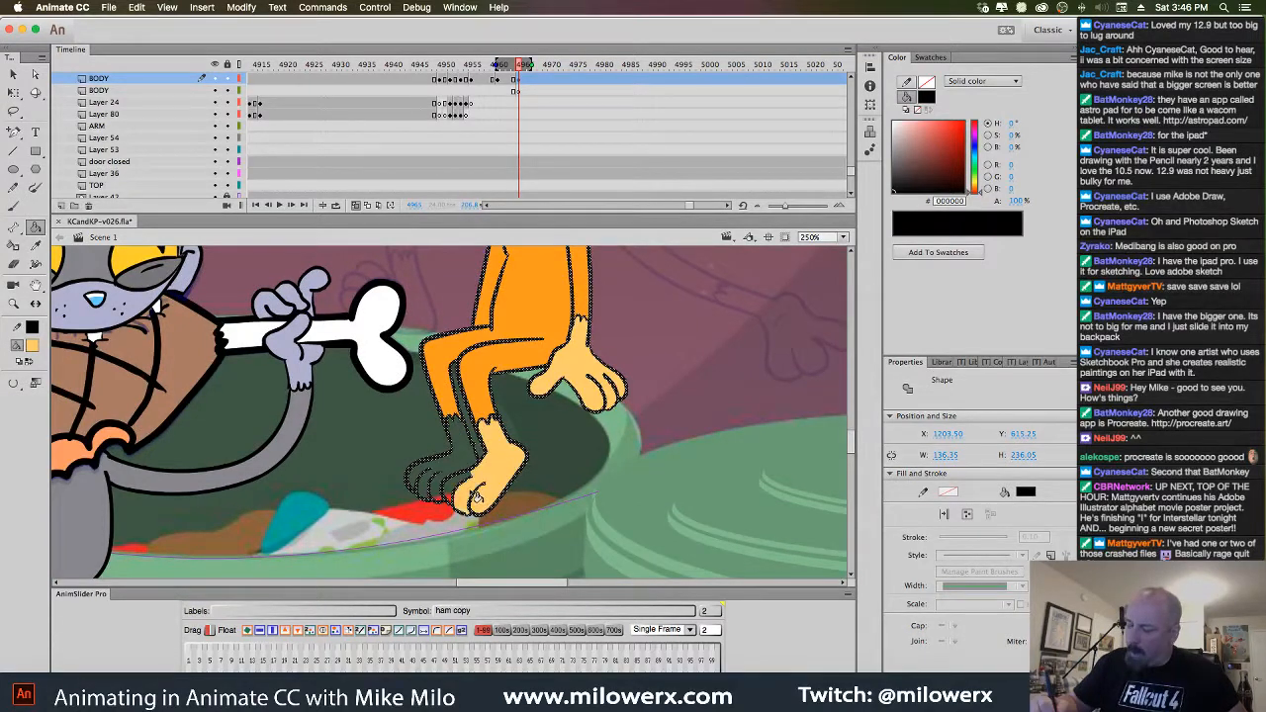
left_click(434, 486)
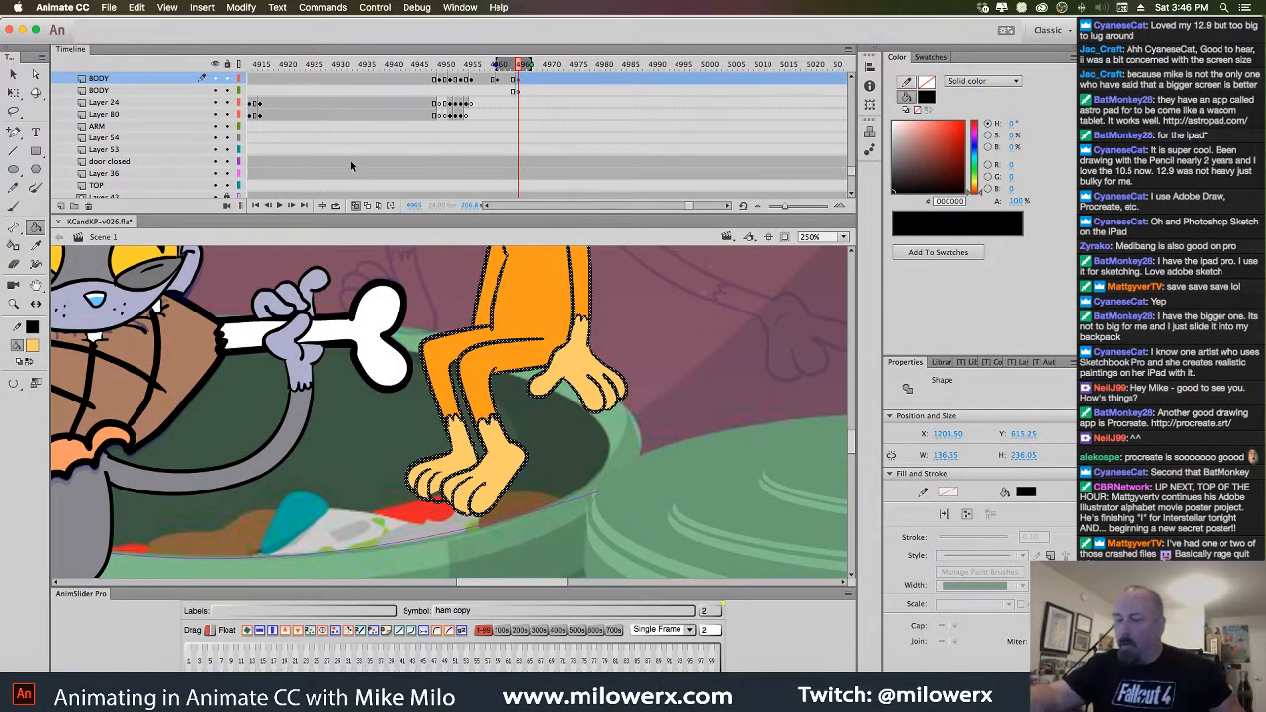
scroll(848, 149, "down", 10)
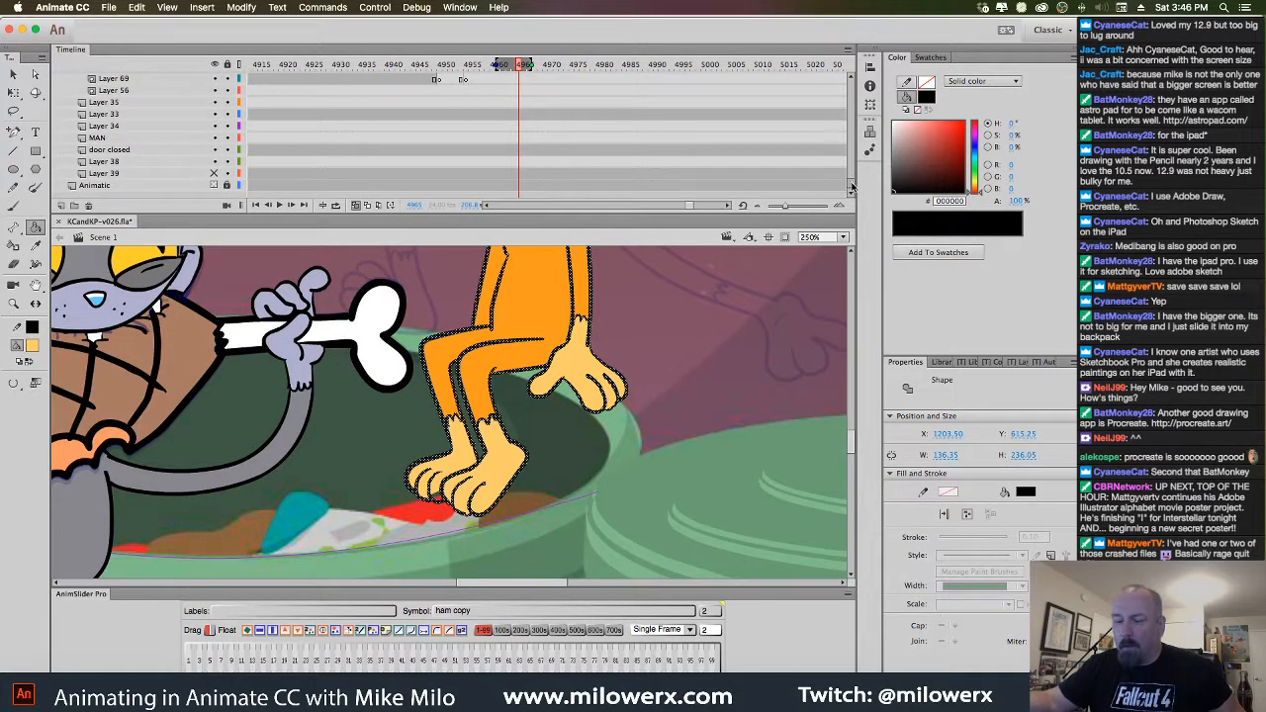
Lock Layers 35 through 38 and zoom out to show the trash cans at 125%
left_click_drag(228, 102, 231, 162)
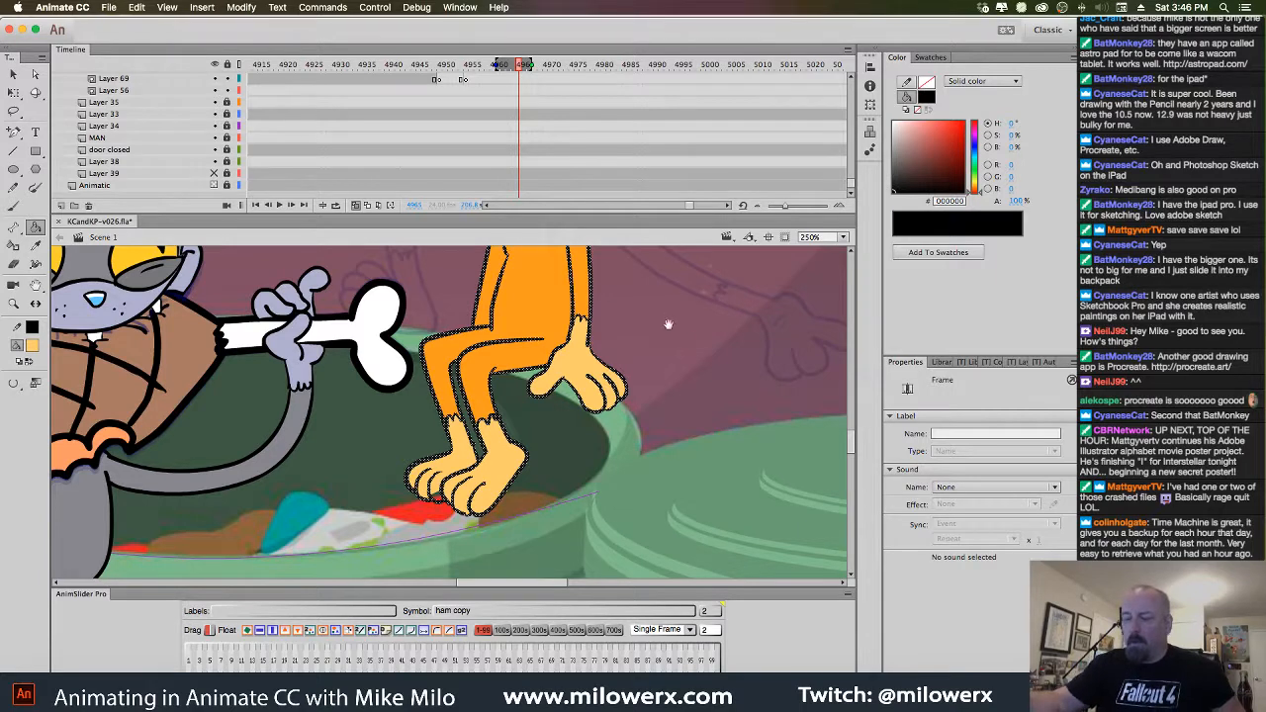
mouse_move(669, 325)
left_mouse_down()
mouse_move(668, 428)
mouse_move(711, 423)
left_mouse_up()
key("Escape")
left_click(683, 391)
left_click(541, 464)
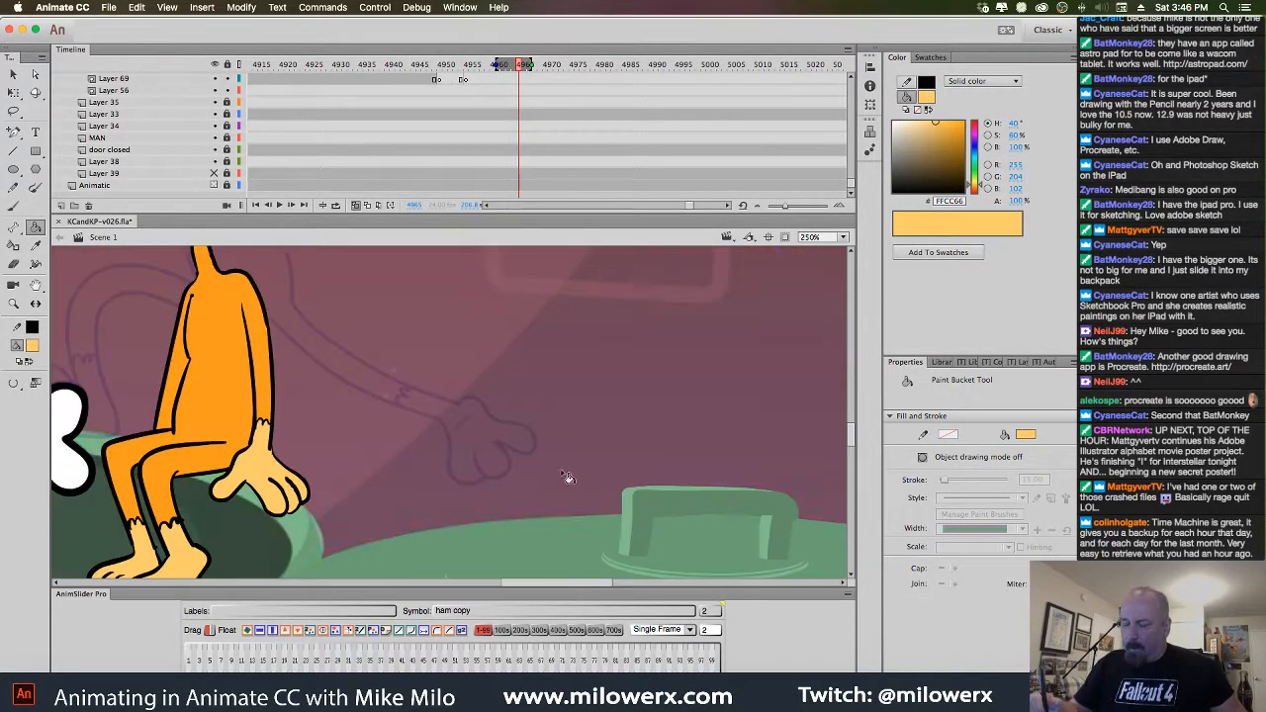
left_click_drag(474, 483, 813, 469)
left_click(705, 460)
left_click_drag(677, 486, 739, 515)
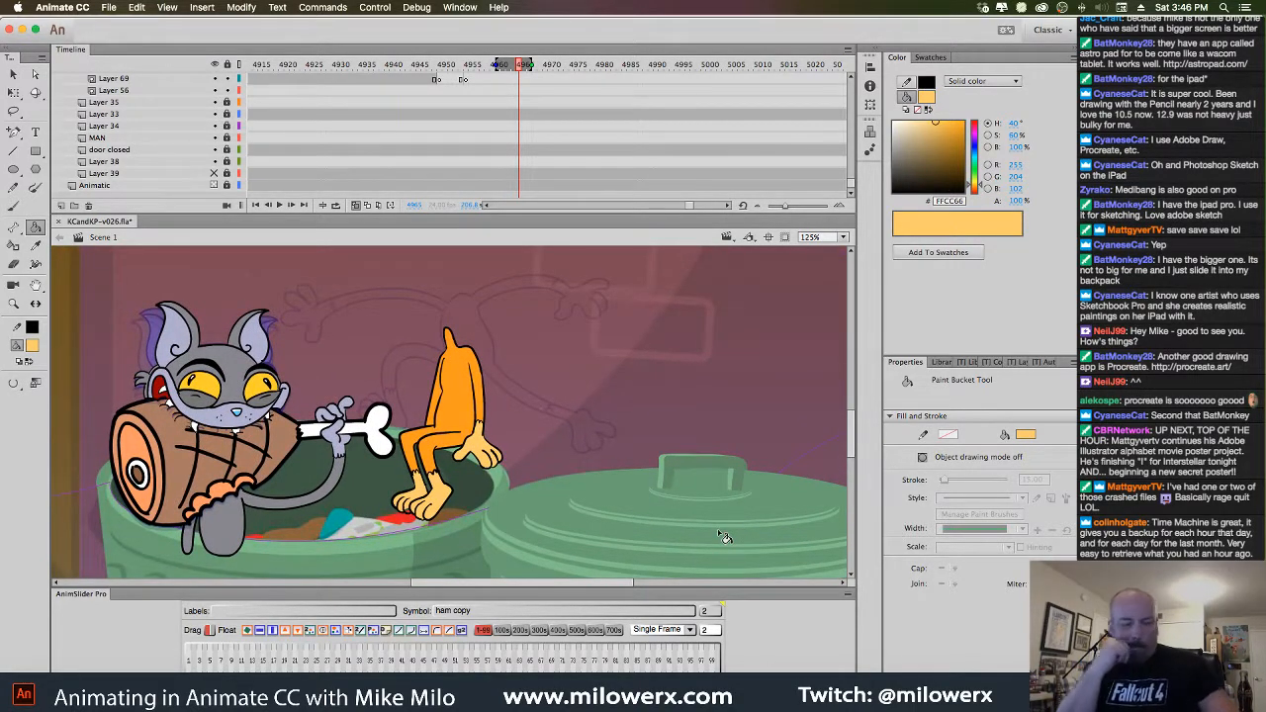
key("comma")
key("comma")
key("comma")
key("comma")
key("comma")
key("comma")
key("comma")
key("comma")
key("comma")
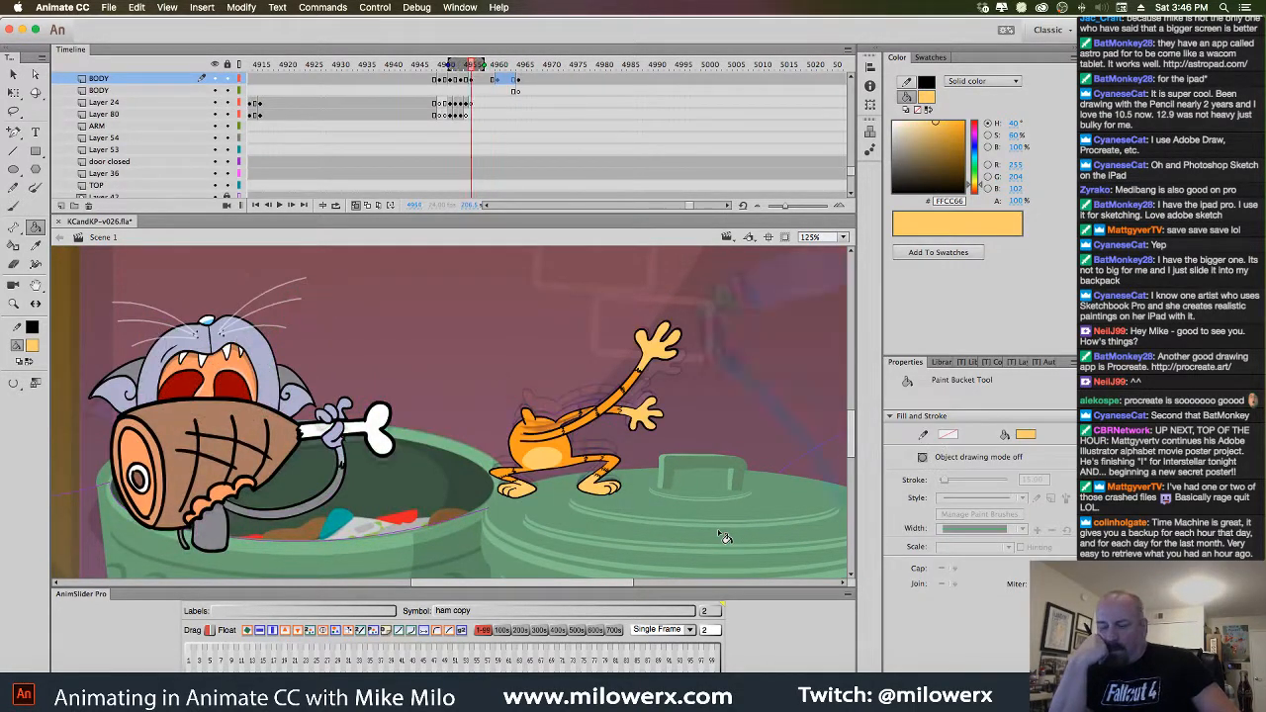
key("comma")
key("comma")
key("comma")
key("comma")
key("comma")
key("comma")
key("comma")
key("comma")
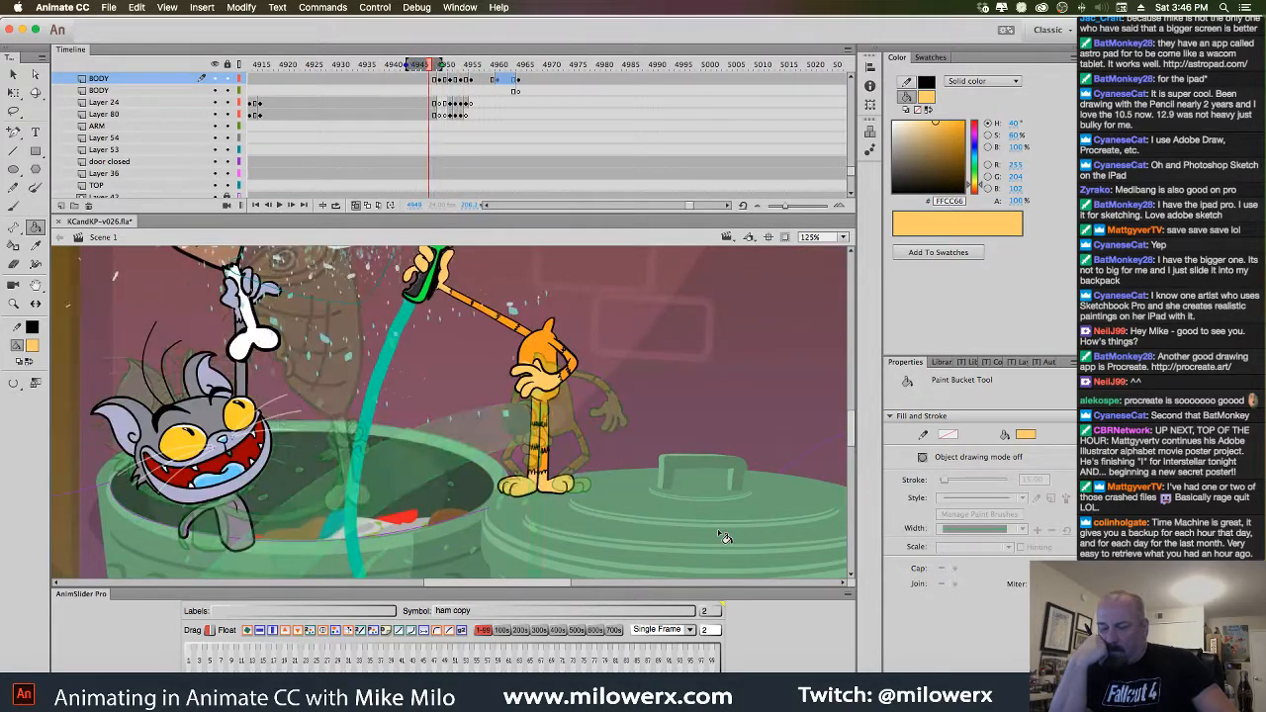
key("period")
key("period")
key("period")
key("period")
key("period")
key("period")
key("period")
key("period")
key("period")
key("period")
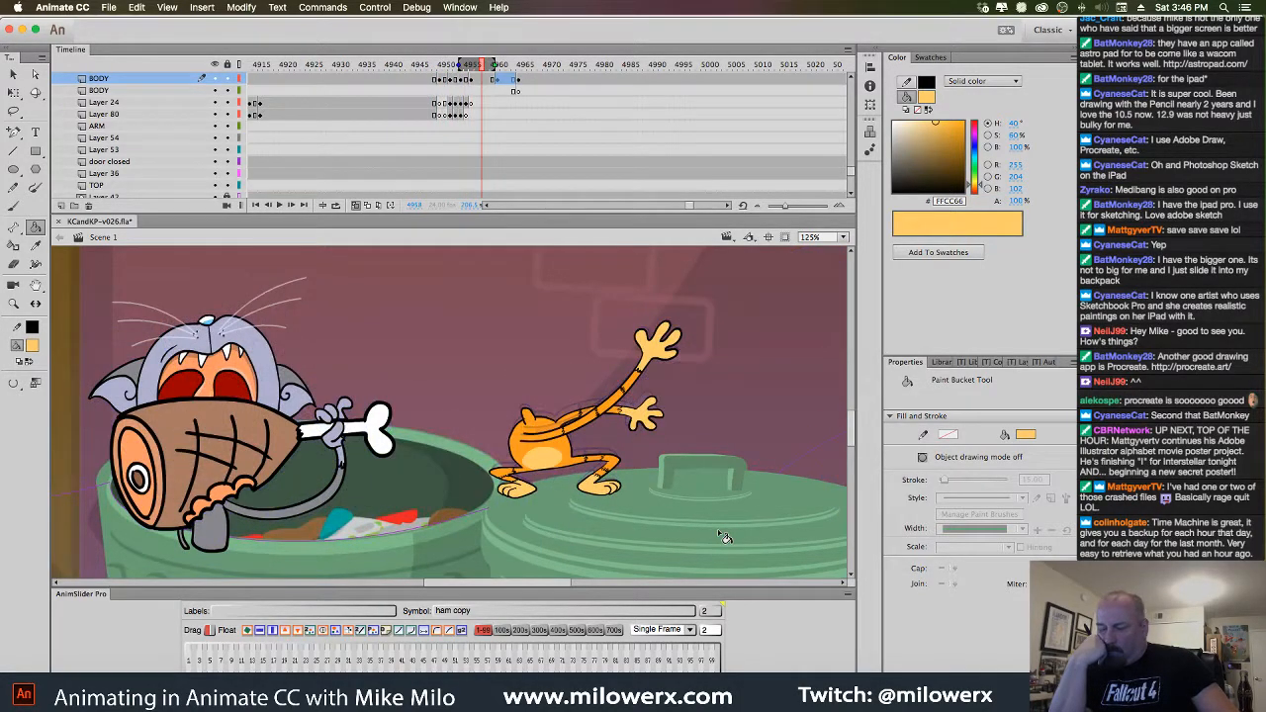
key("period")
key("period")
key("period")
key("period")
key("period")
key("period")
key("period")
key("period")
key("period")
key("period")
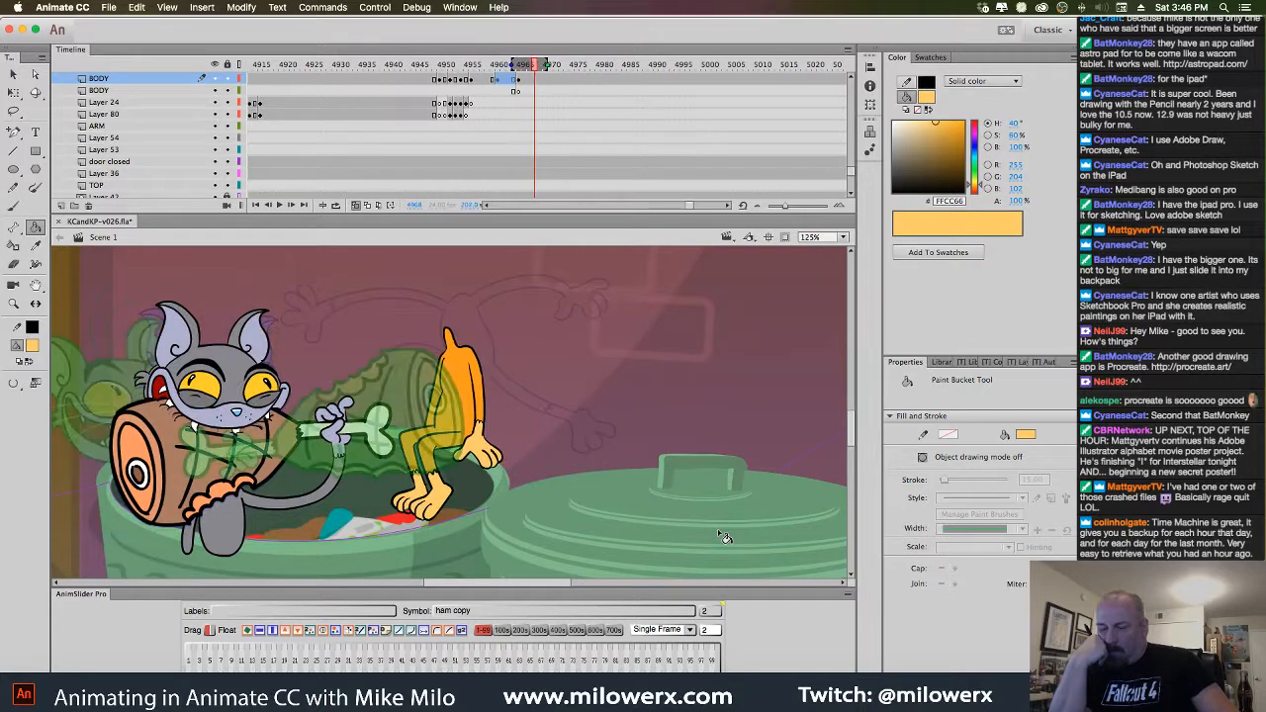
key("comma")
key("comma")
key("comma")
key("comma")
key("comma")
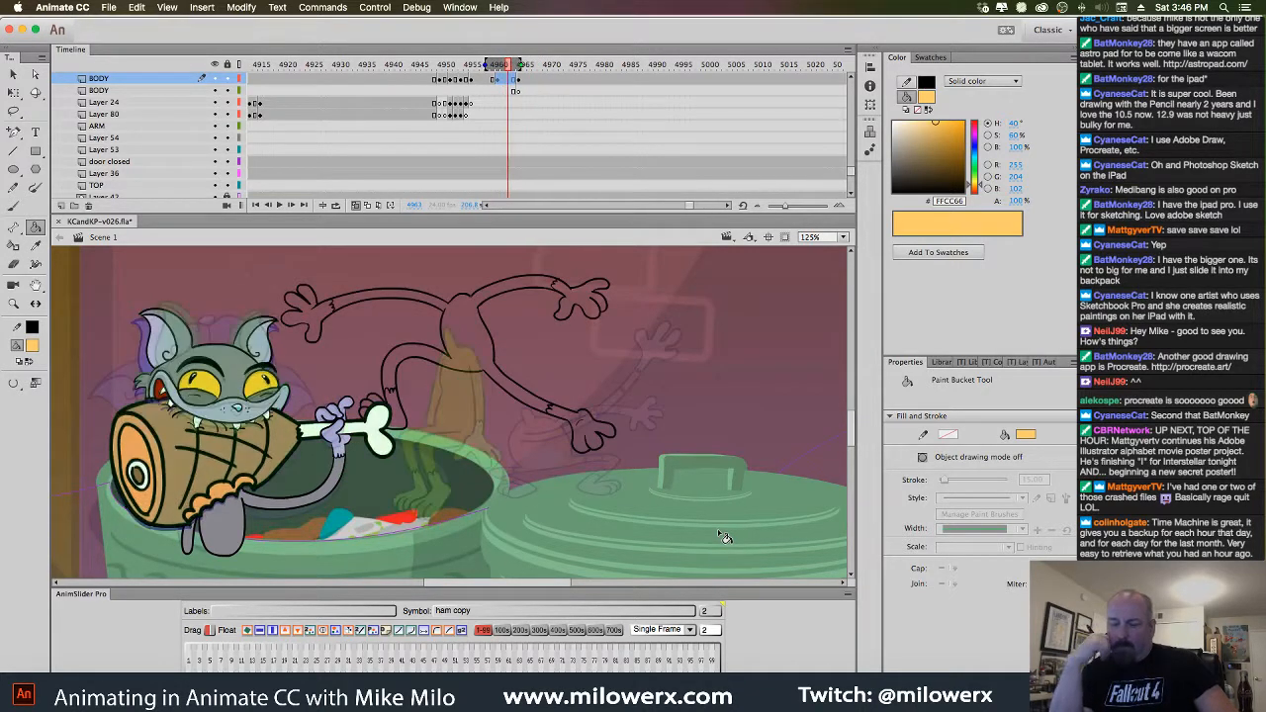
key("period")
key("period")
key("period")
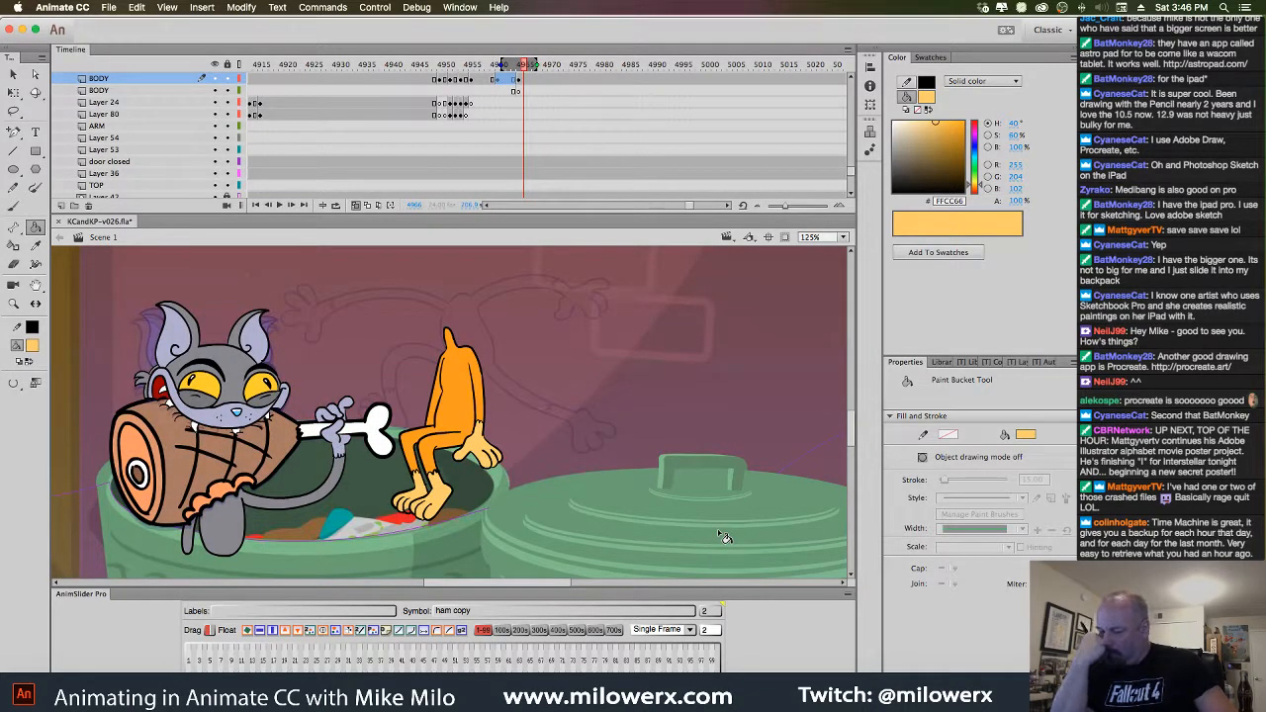
left_click(14, 110)
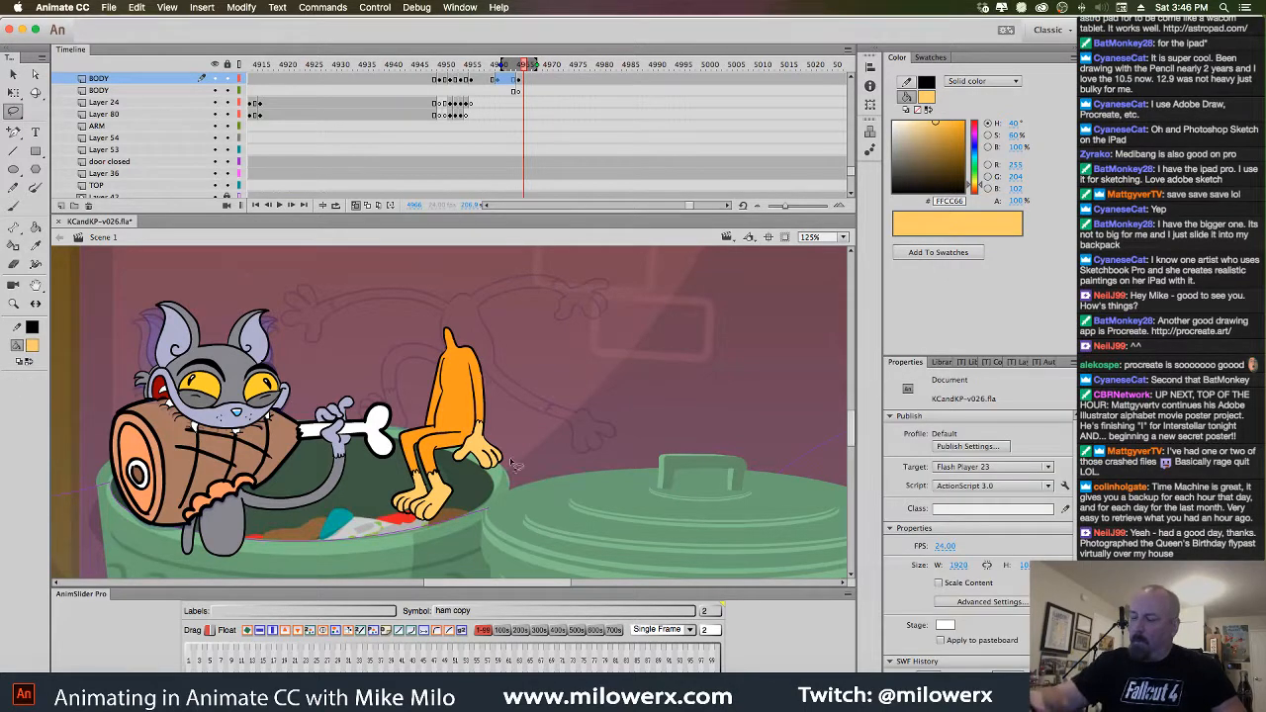
mouse_move(525, 483)
left_mouse_down()
mouse_move(484, 325)
mouse_move(428, 331)
mouse_move(414, 540)
left_mouse_up()
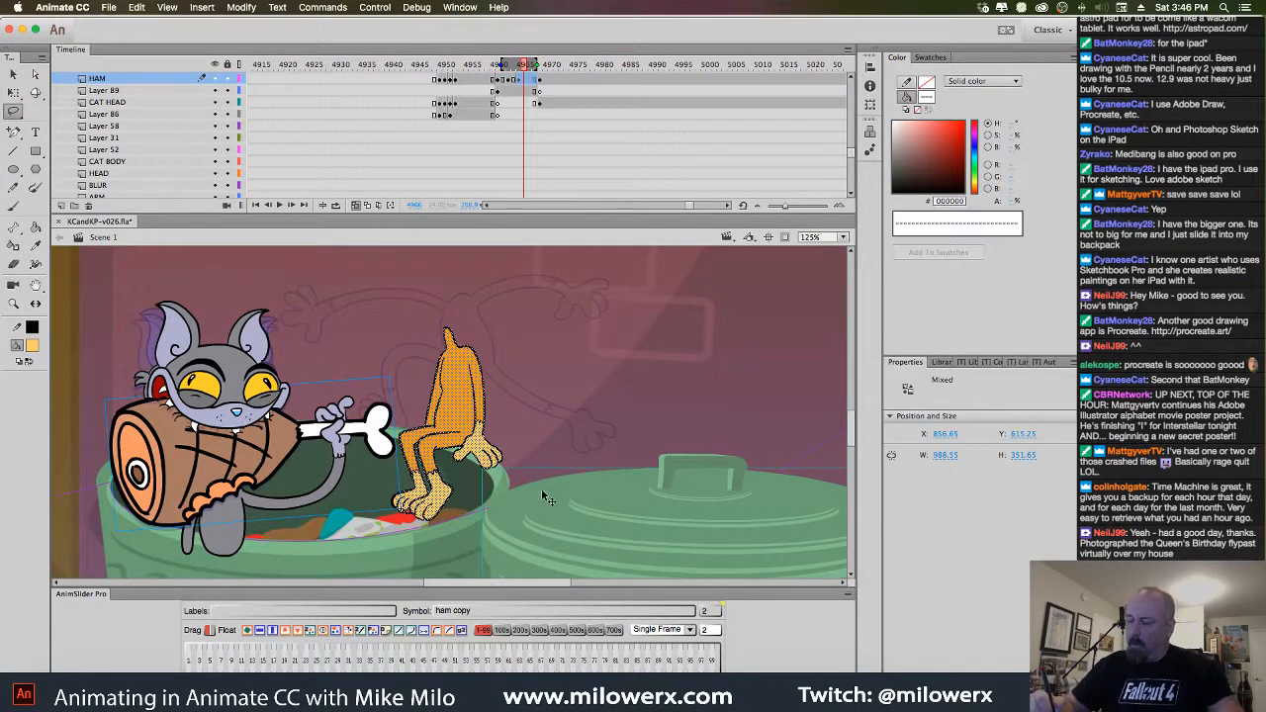
left_click(551, 471)
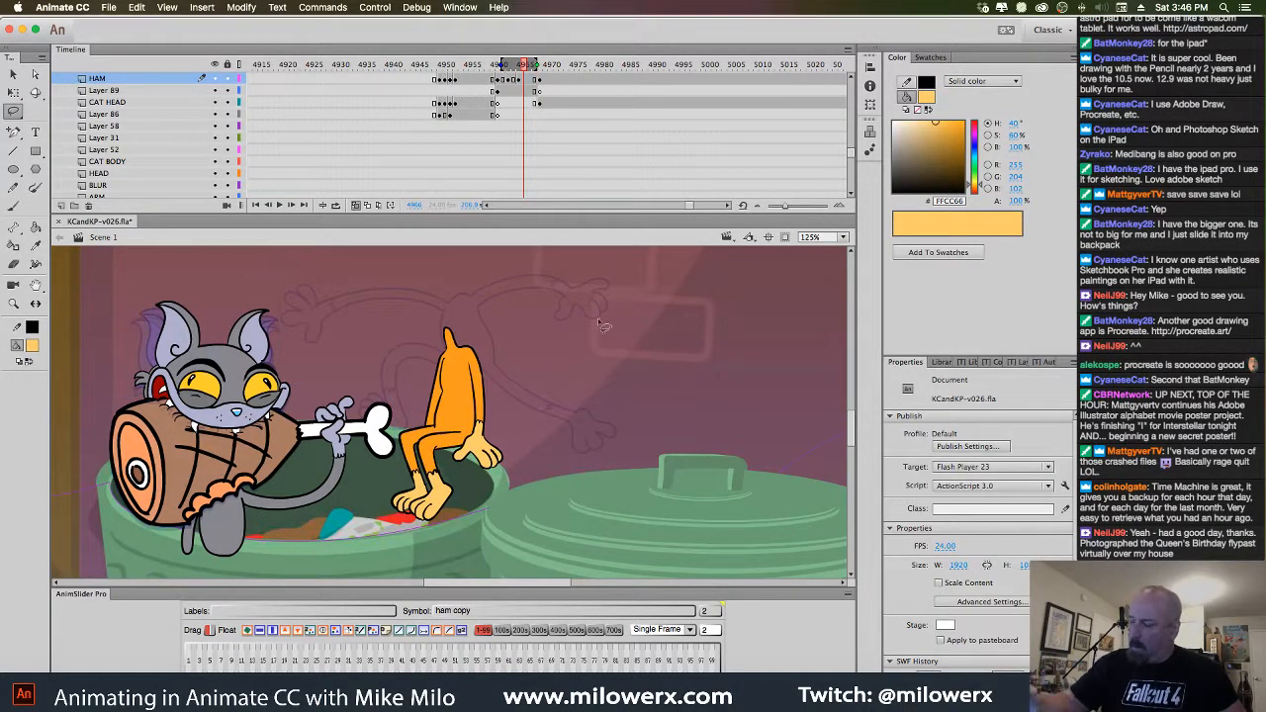
mouse_move(517, 442)
left_mouse_down()
mouse_move(448, 293)
mouse_move(401, 410)
mouse_move(404, 471)
mouse_move(513, 520)
mouse_move(532, 514)
left_mouse_up()
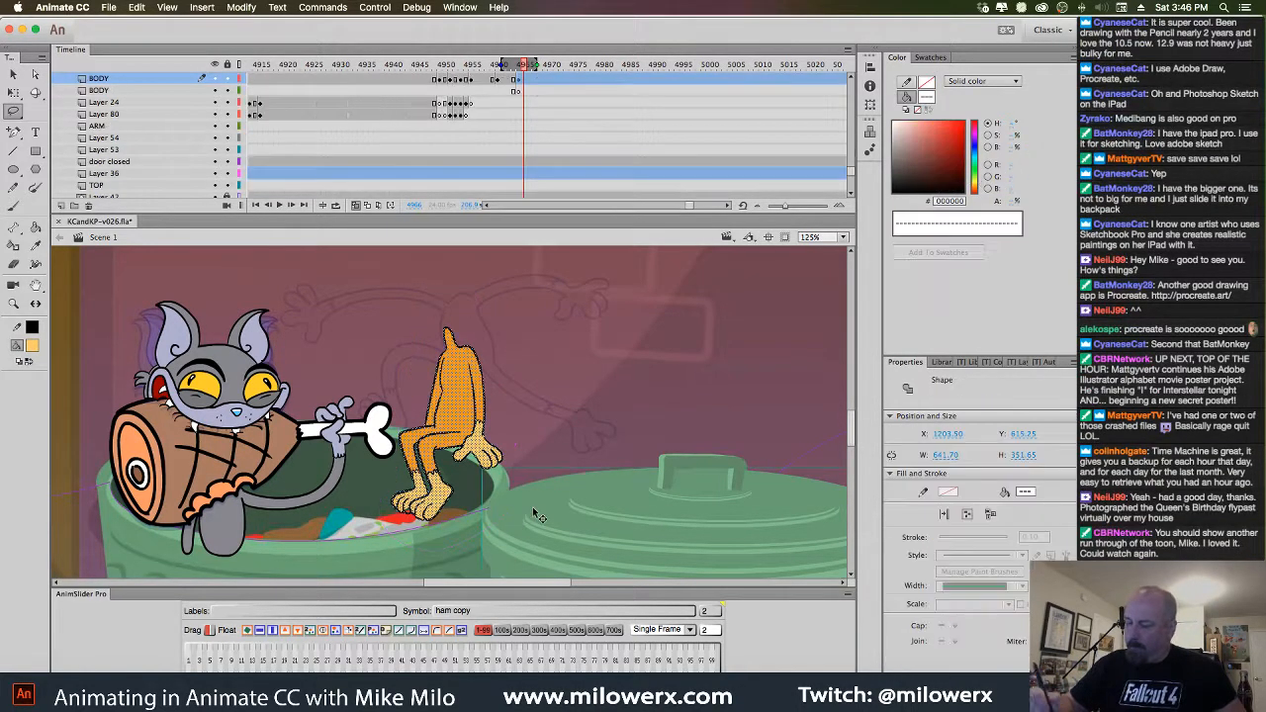
left_click(698, 503)
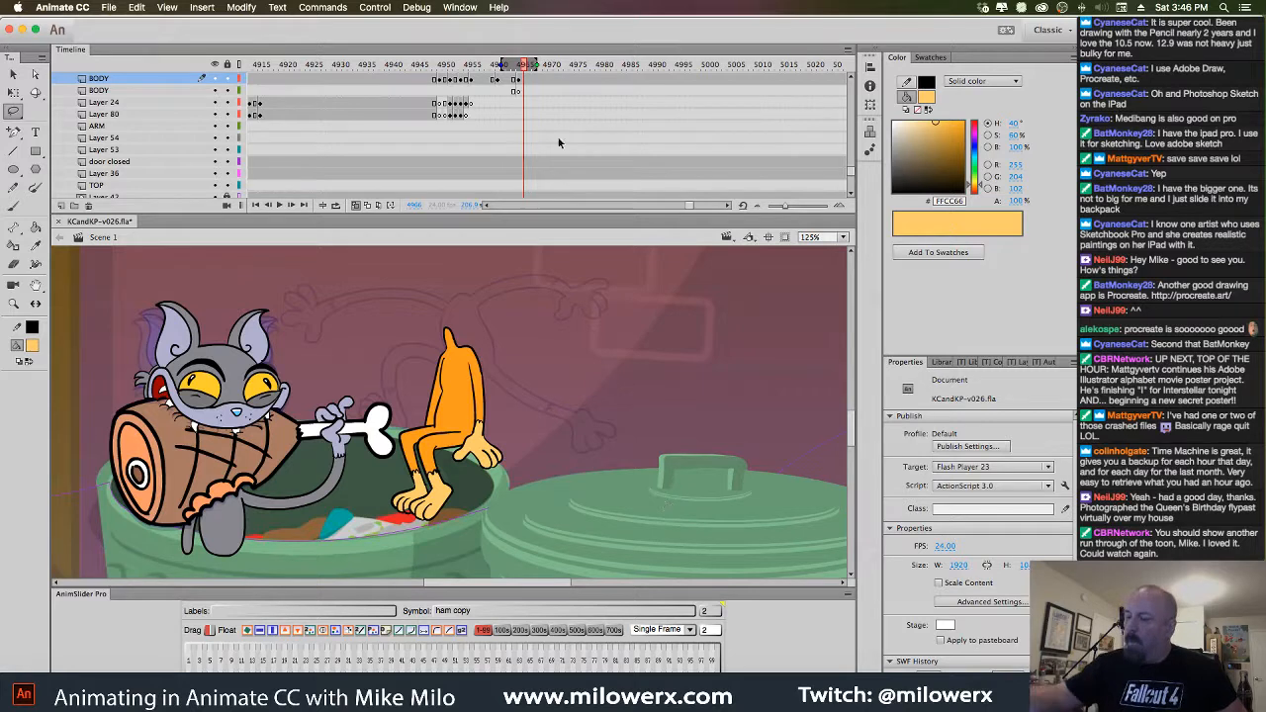
Enlarge the orange kitten with Free Transform and skew its top to the right
left_click(521, 85)
key("q")
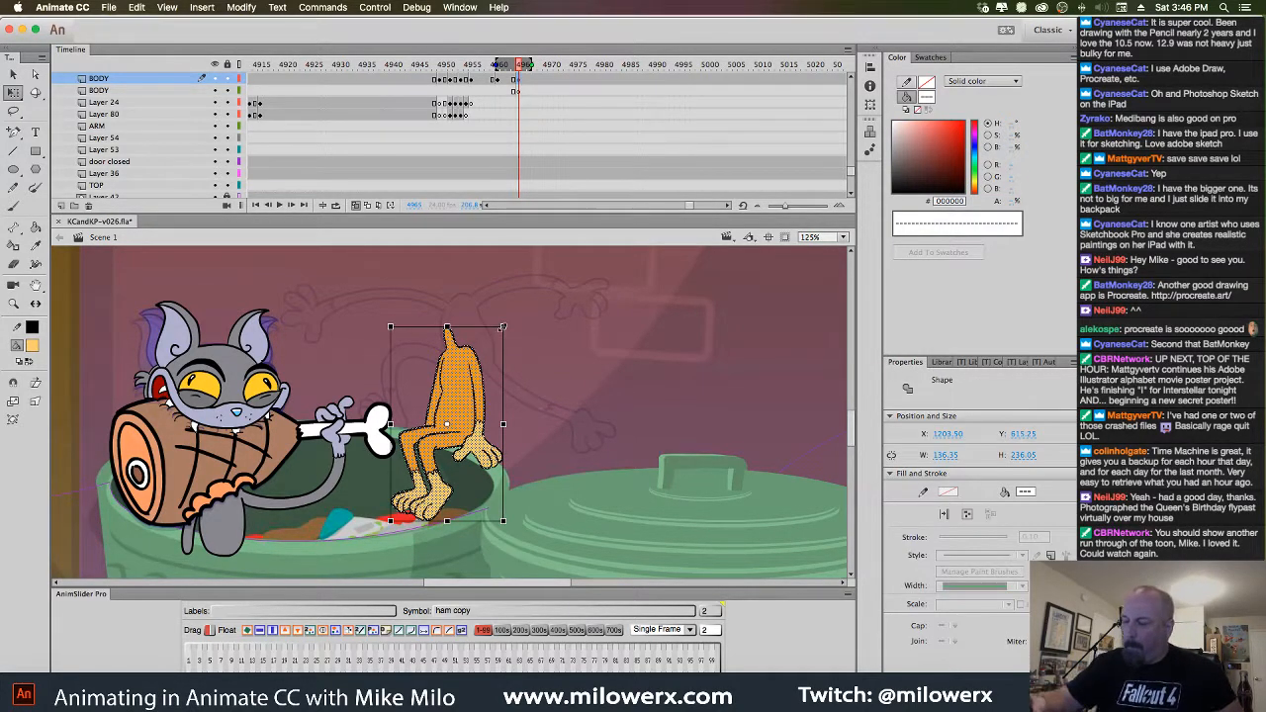
left_click_drag(505, 322, 514, 309)
left_click_drag(484, 369, 479, 357)
left_click_drag(479, 305, 489, 304)
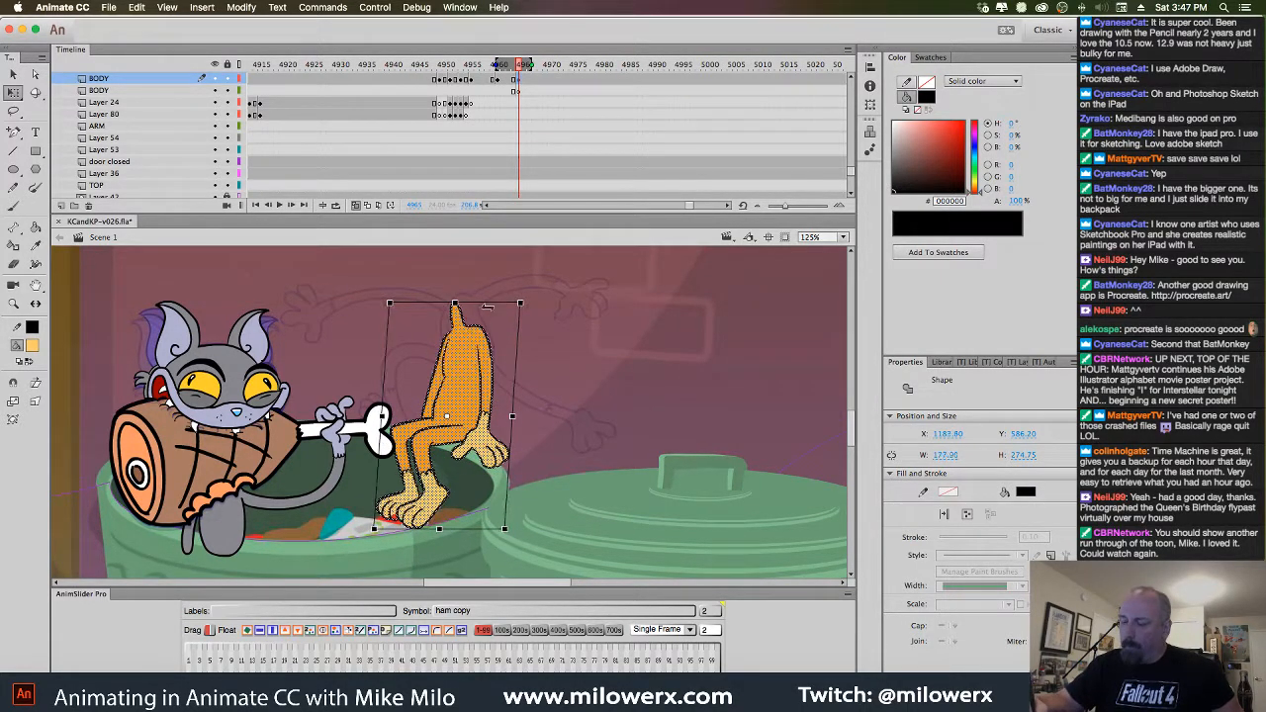
left_click(598, 323)
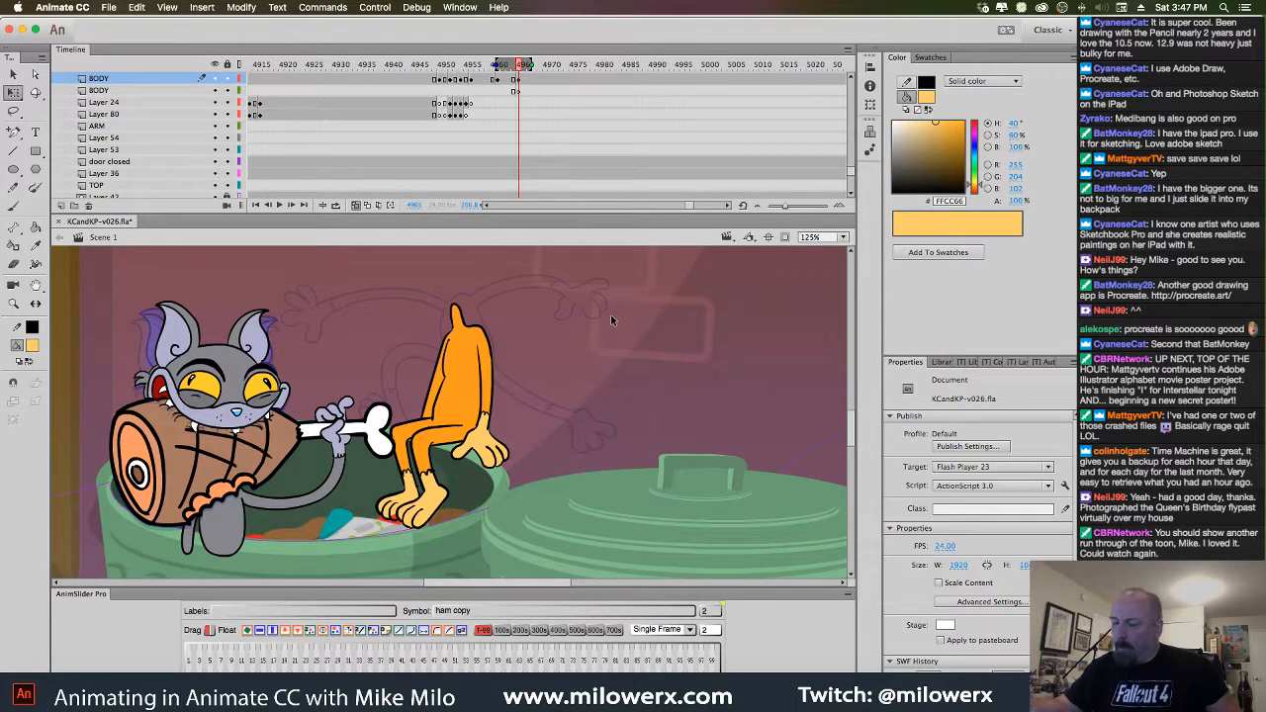
Lock the lid's Layer 36 and flip between neighbouring frames to compare poses
left_click(643, 495)
left_click(226, 174)
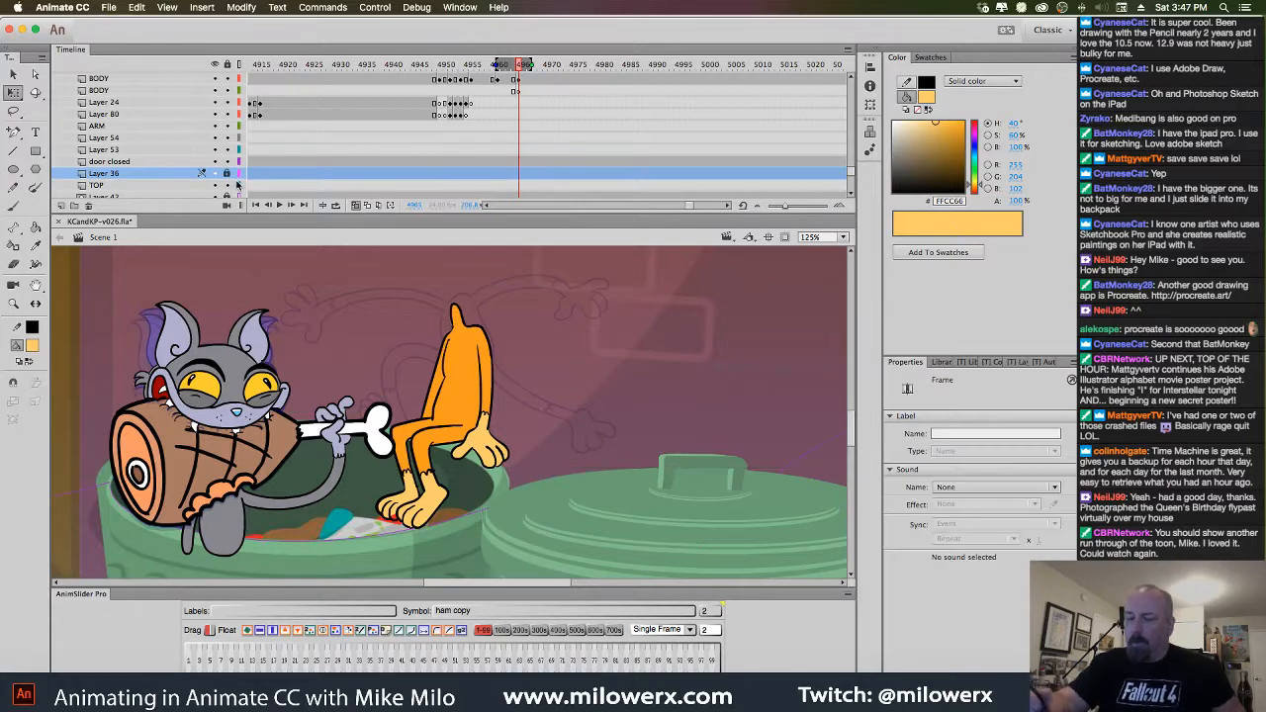
key("comma")
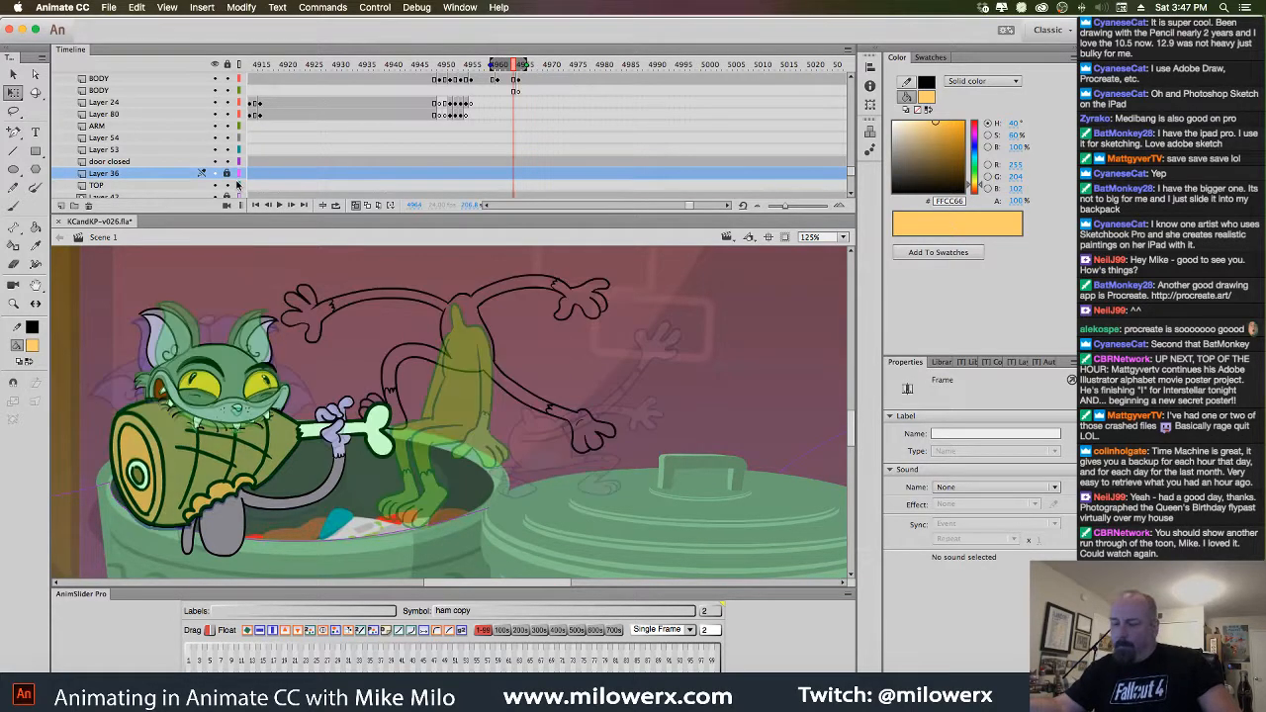
key("period")
key("comma")
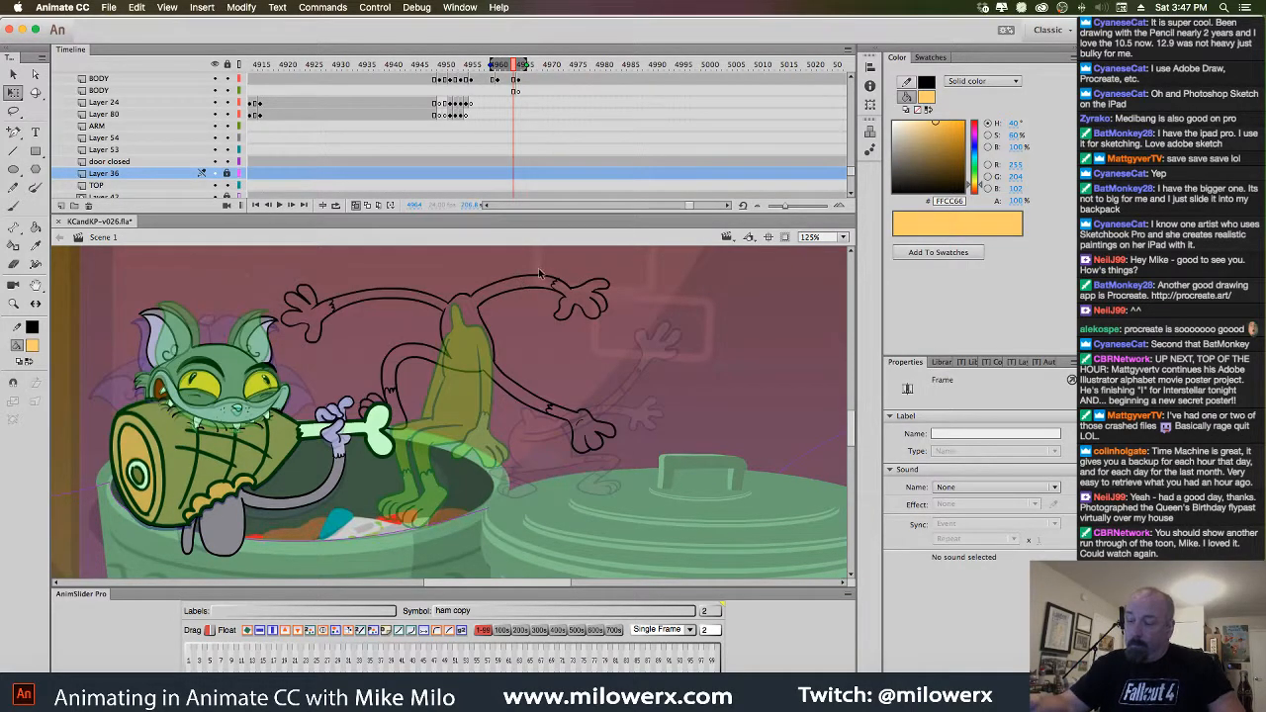
Scale up the kitten's arm outline on the BODY frame with Free Transform
left_click(517, 81)
key("v")
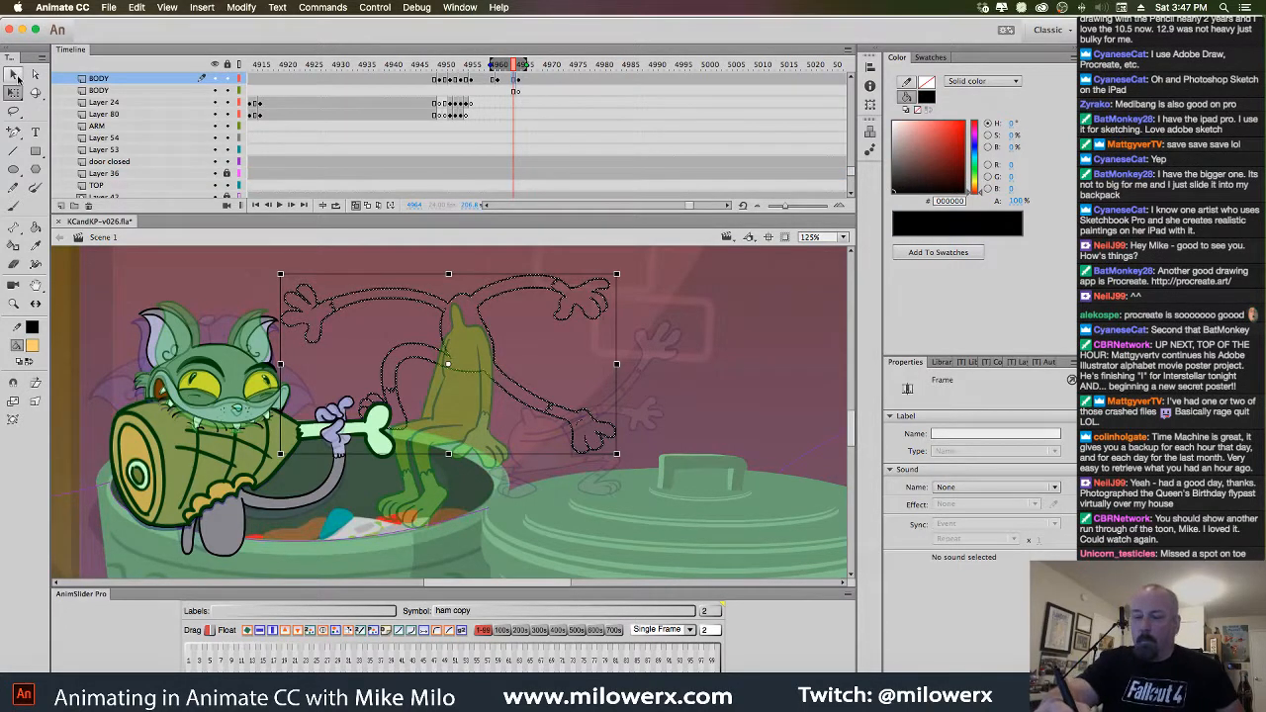
key("q")
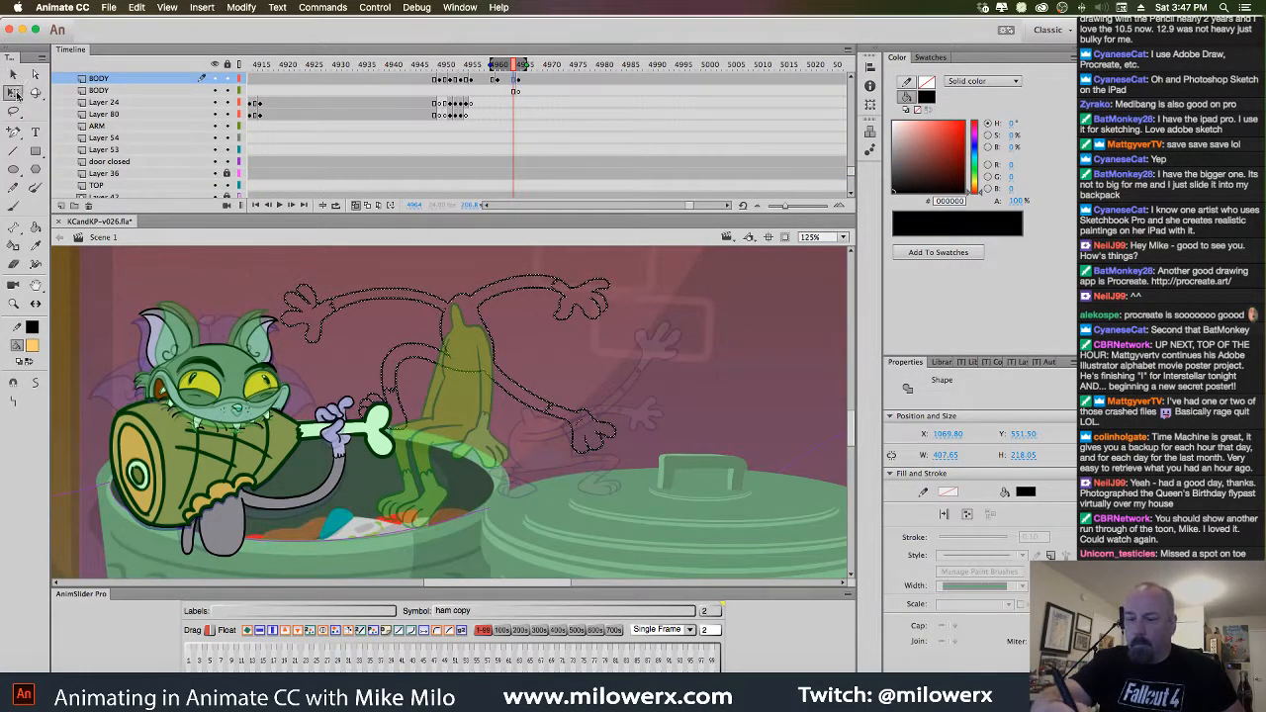
left_click_drag(617, 273, 635, 265)
Turn off onion skinning, return to frame 4961 and deselect the body outline
left_click(517, 90)
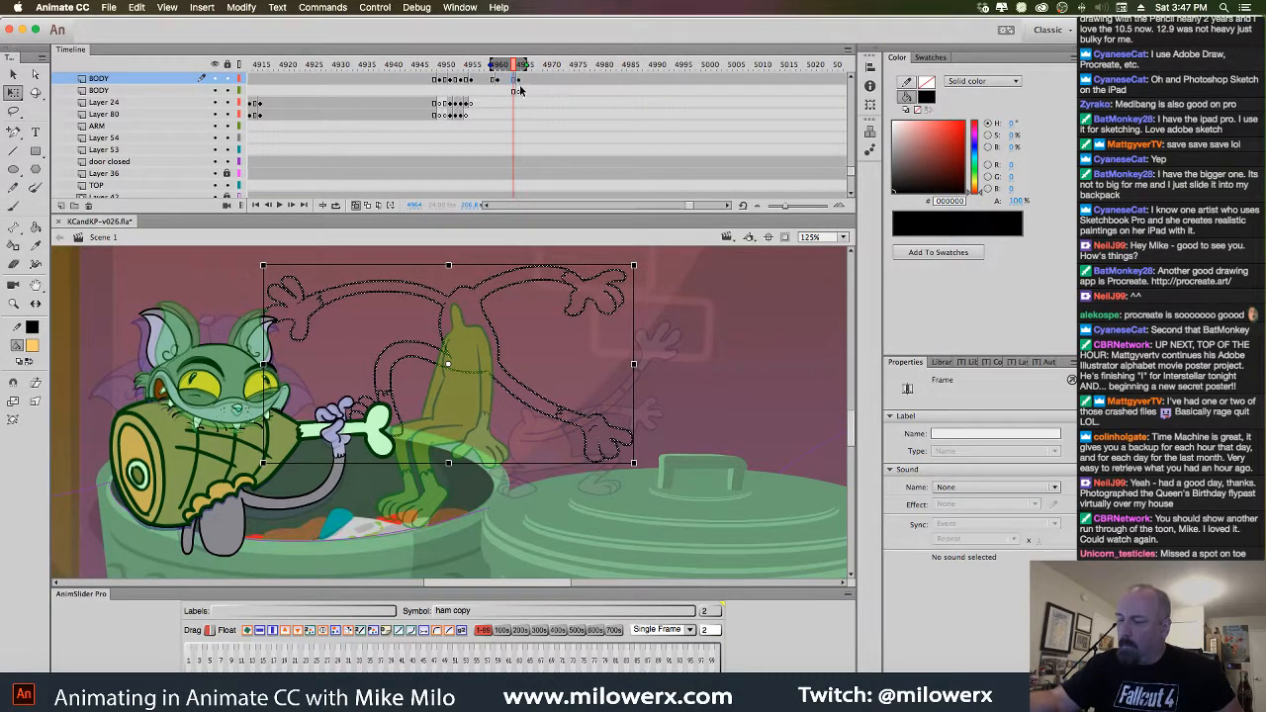
left_click(356, 206)
left_click(517, 77)
mouse_move(518, 66)
left_mouse_down()
mouse_move(461, 73)
mouse_move(520, 71)
mouse_move(500, 77)
mouse_move(525, 81)
mouse_move(512, 87)
left_mouse_up()
key("Escape")
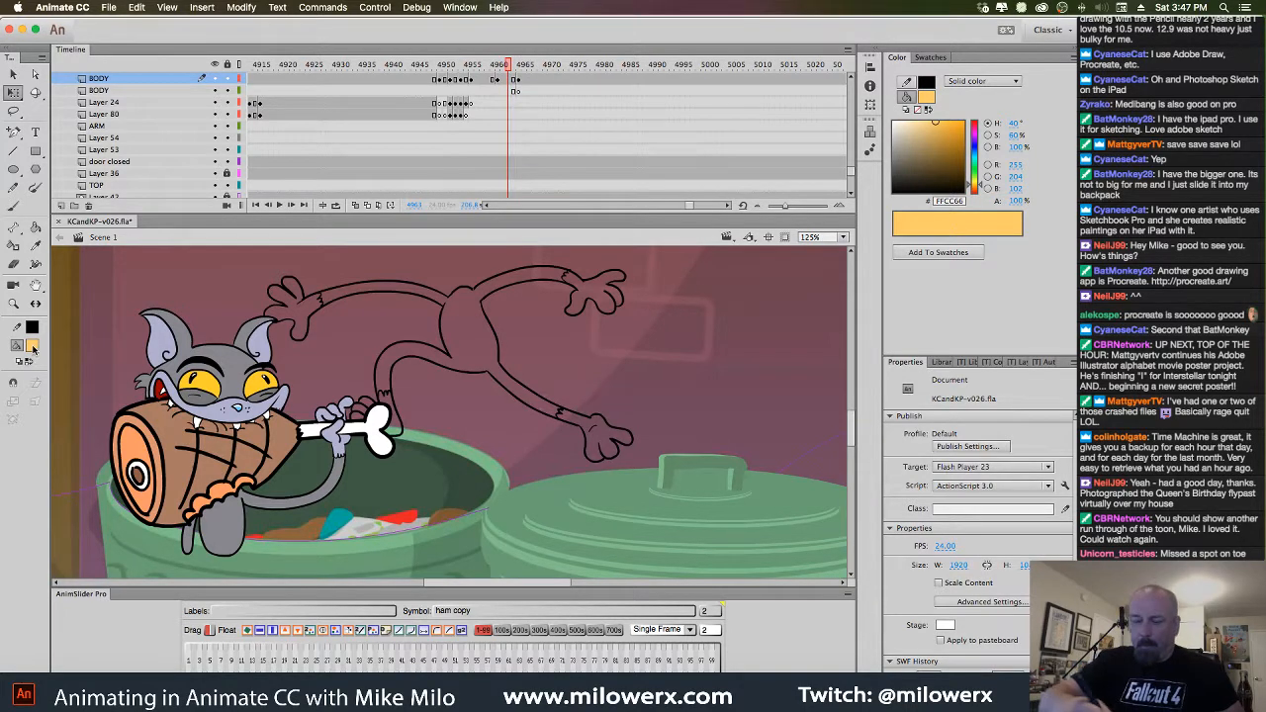
Fill the kitten's body, legs and arms with orange FF9900
left_click(33, 349)
left_click(105, 487)
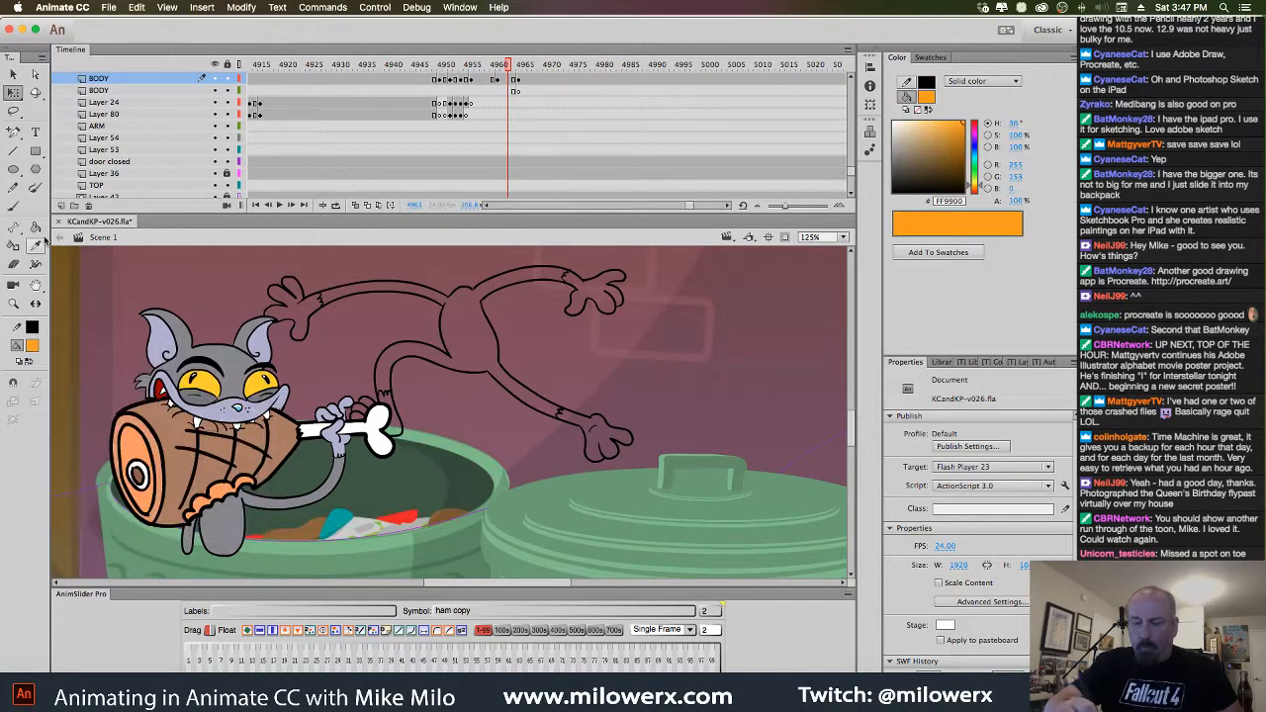
key("k")
left_click(500, 294)
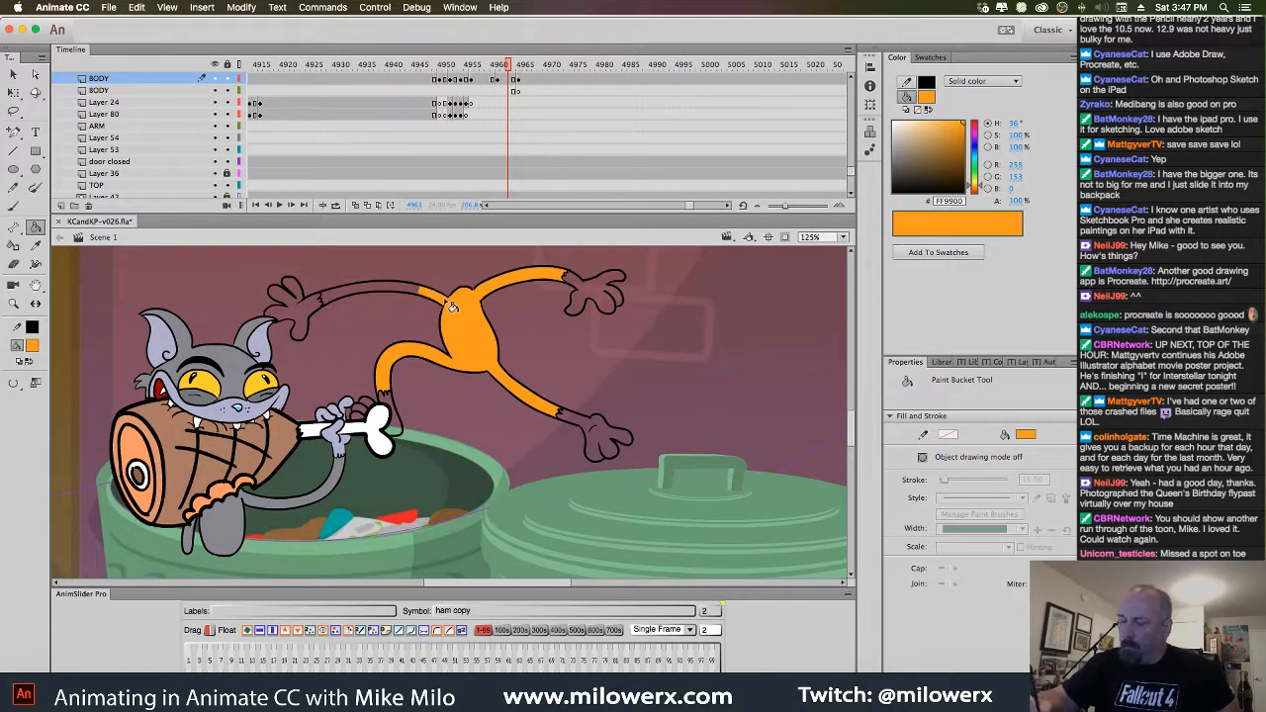
left_click(420, 300)
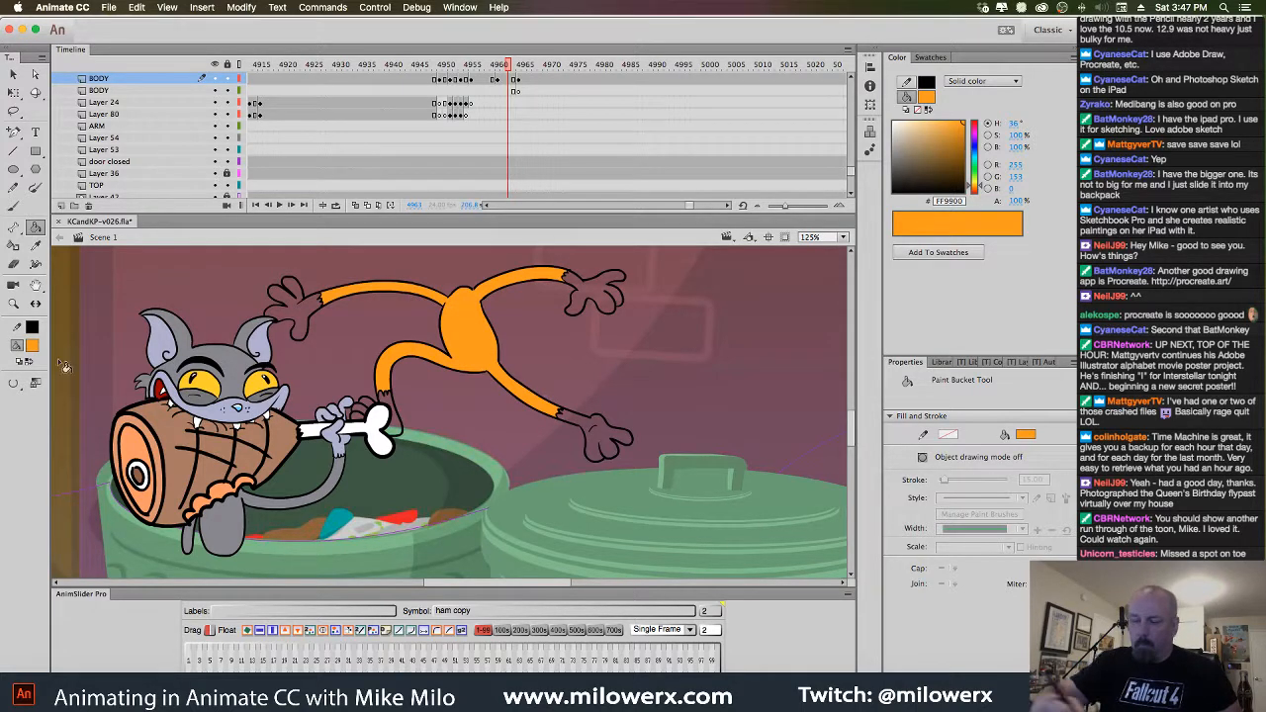
Fill the kitten's three reaching hands with pale orange FFCC66, adjusting the gap size
left_click(32, 346)
left_click(203, 500)
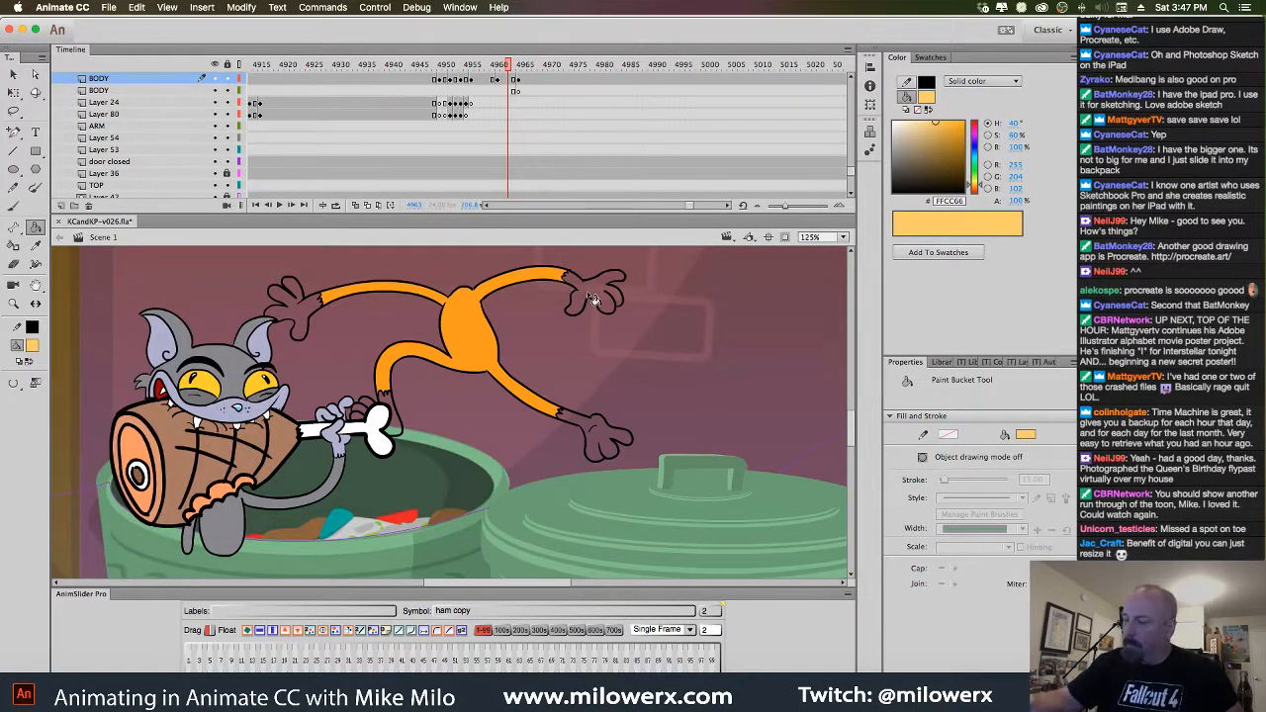
left_click(14, 383)
left_click(59, 404)
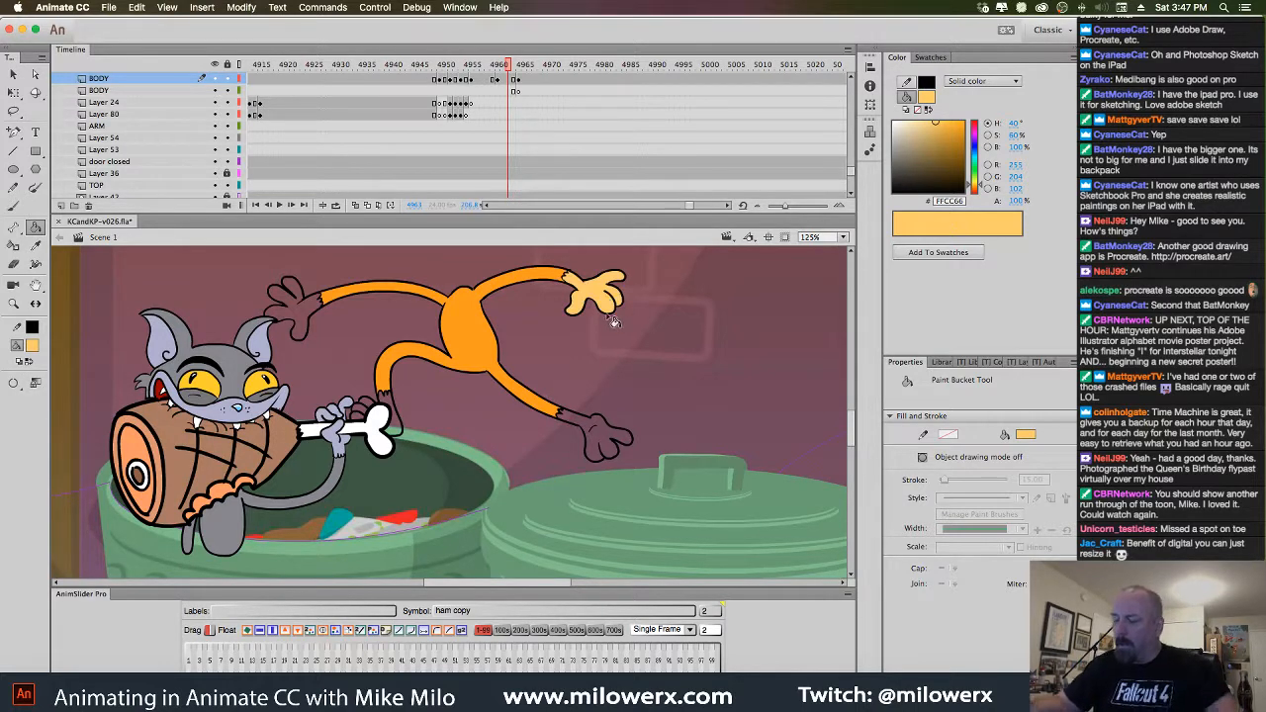
key("period")
key("period")
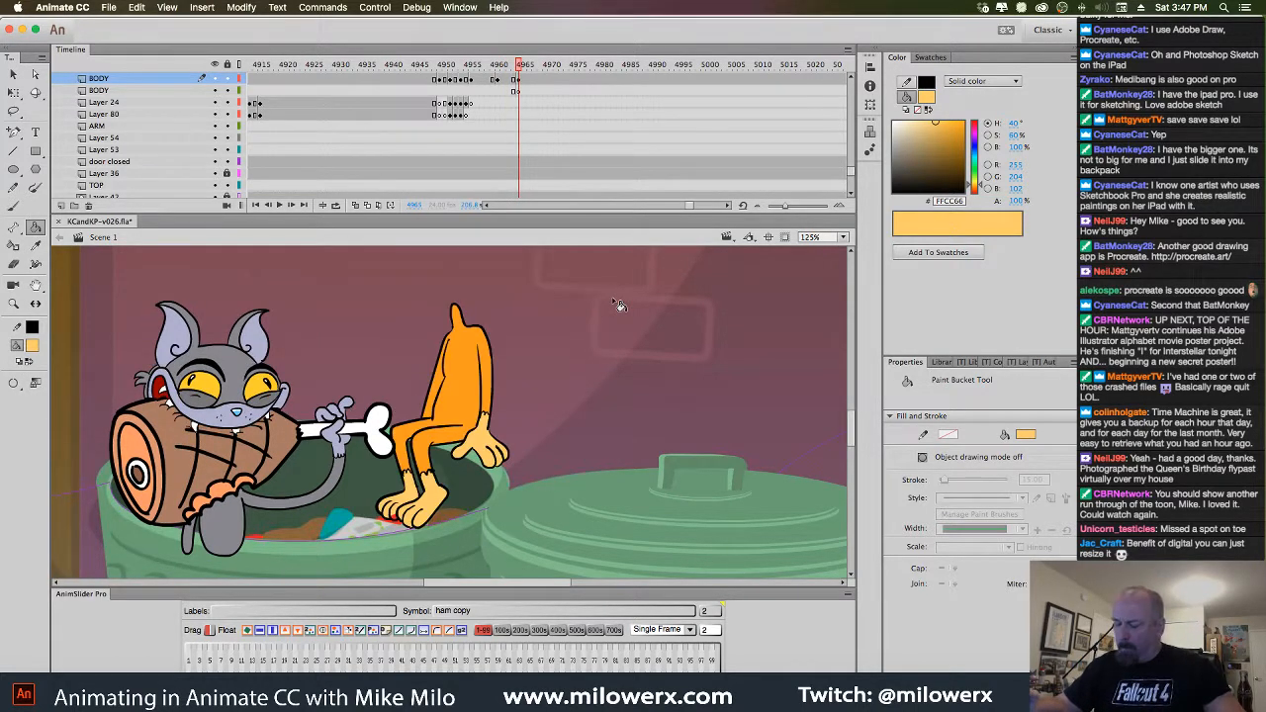
key("comma")
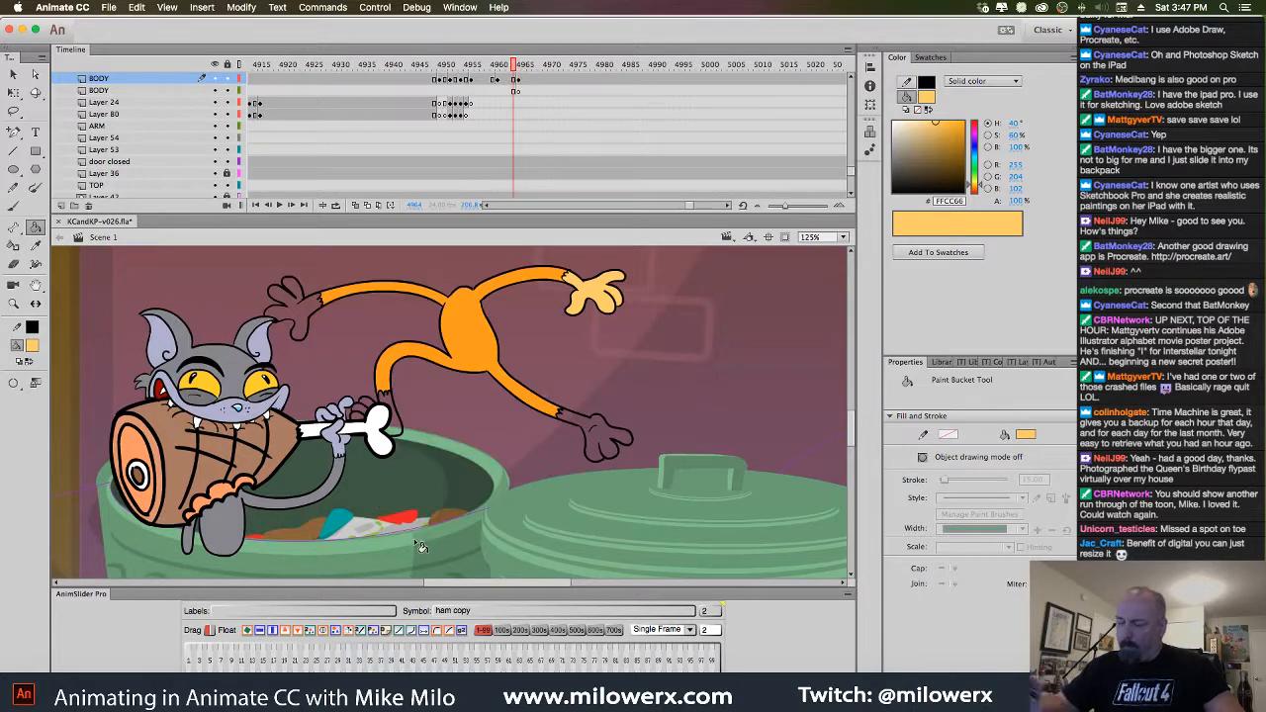
left_click(581, 432)
left_click(392, 418)
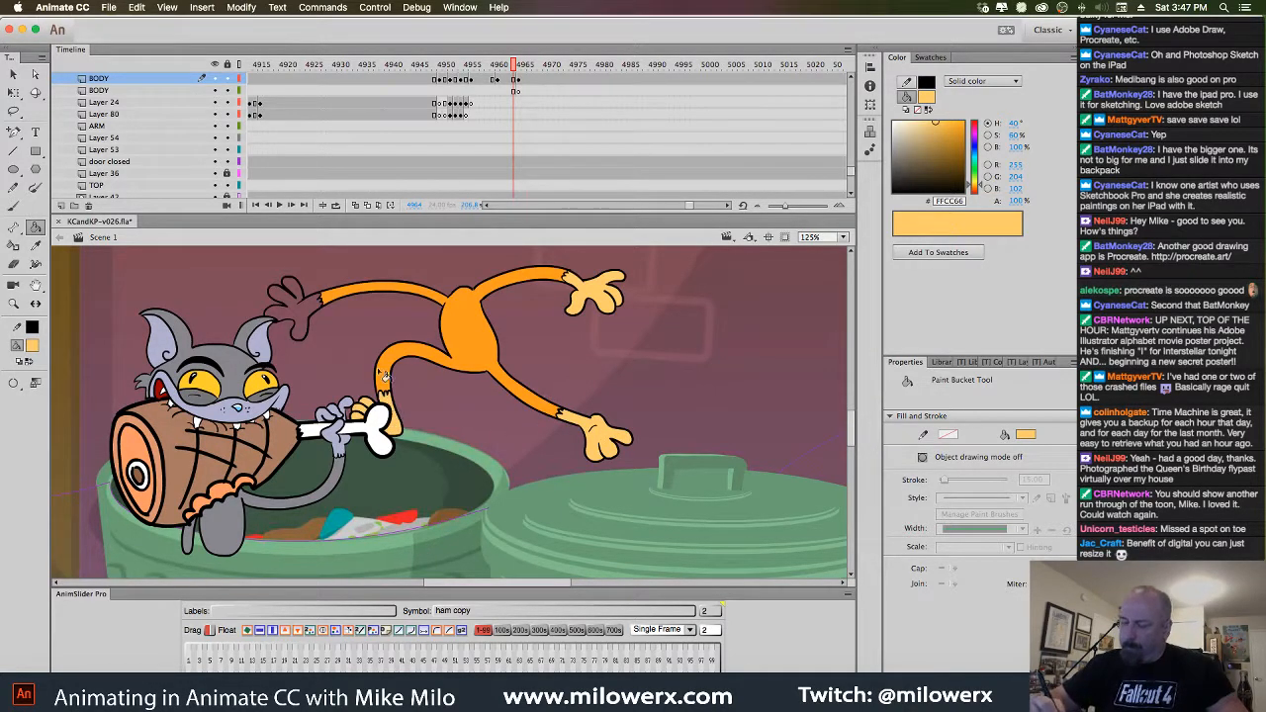
left_click(315, 316)
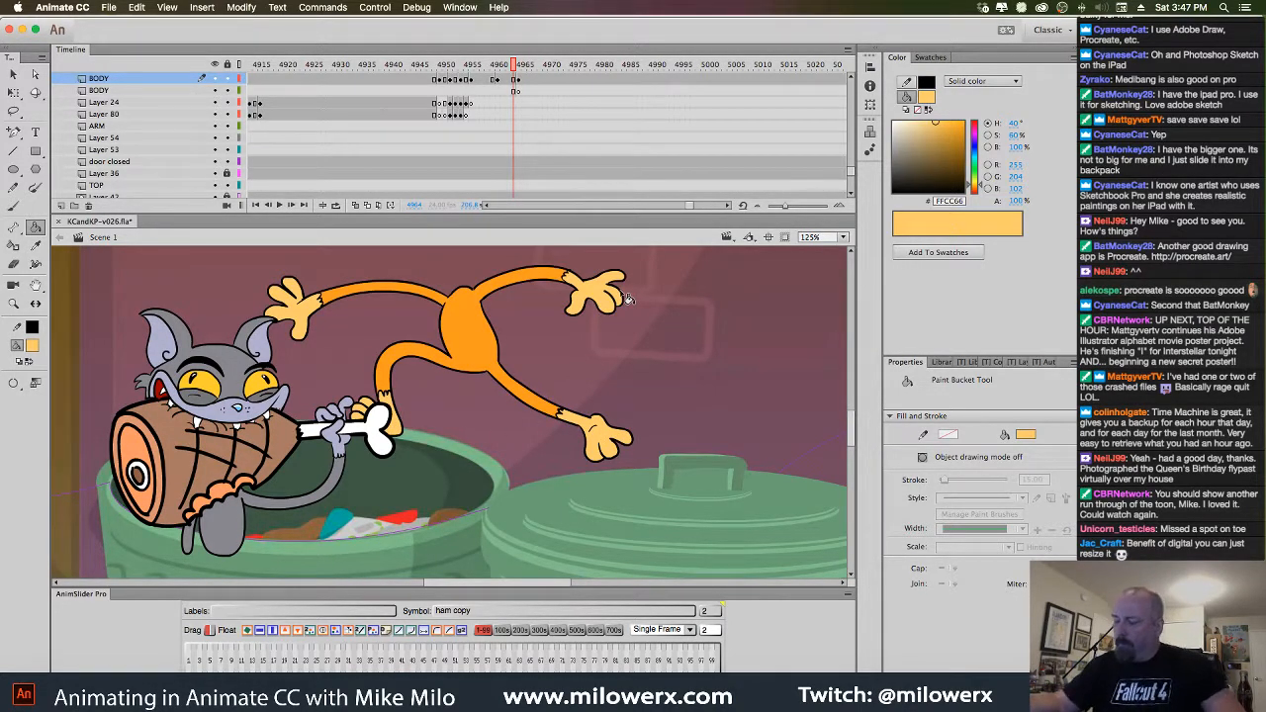
key("period")
key("comma")
key("comma")
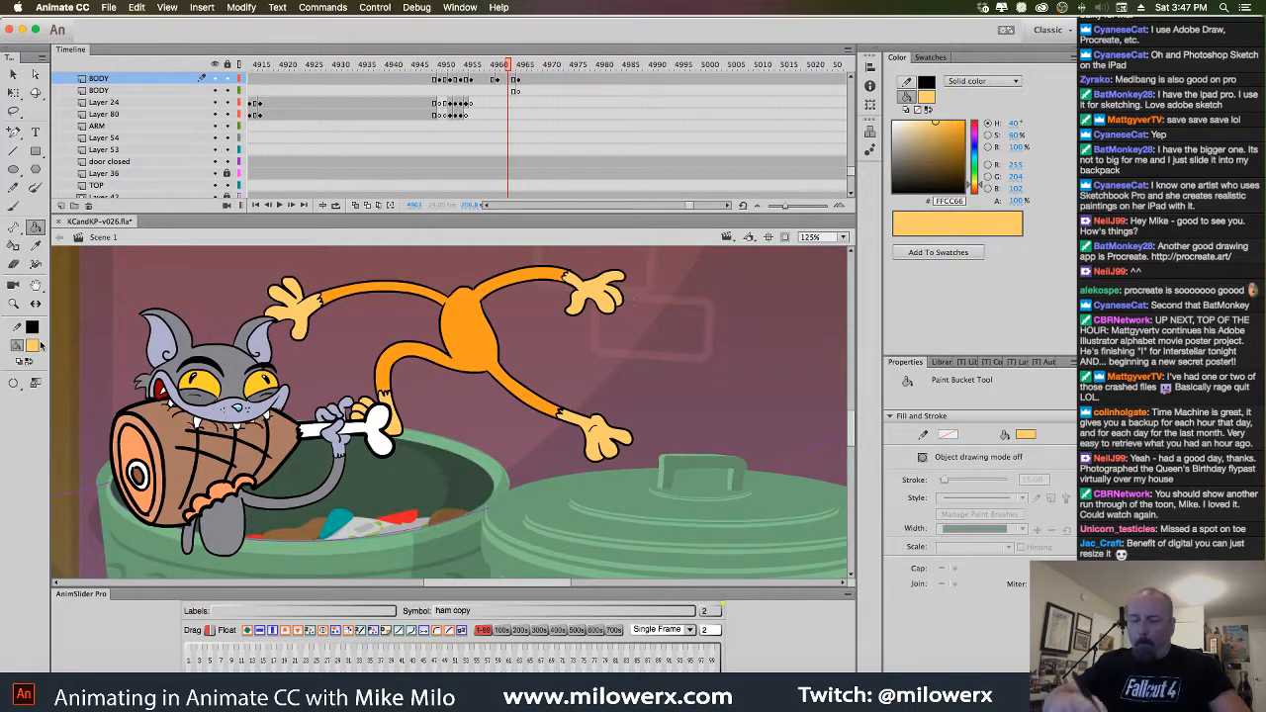
Set the fill colour to black and switch to the Brush tool for stripes
left_click(36, 345)
left_click(73, 391)
left_click(13, 206)
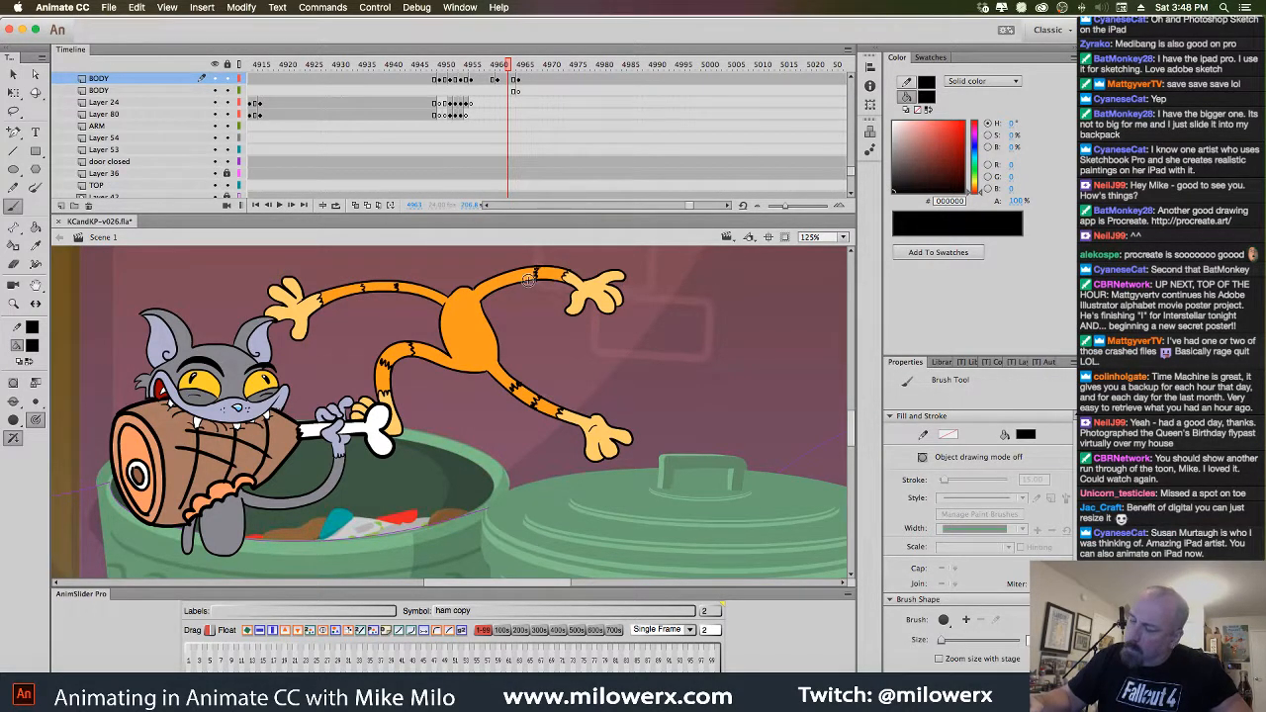
At frame 4961, brush a pale FFCC66 belly shape in Paint Selection mode
key("comma")
key("comma")
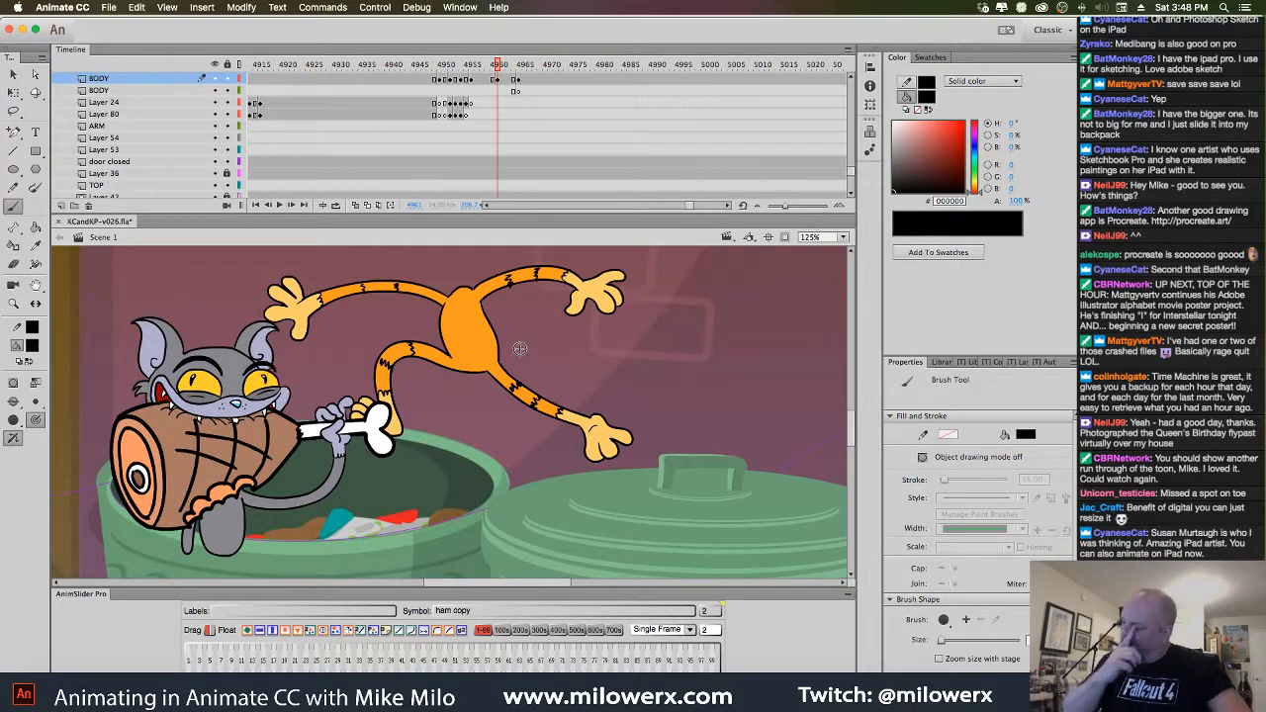
key("comma")
key("period")
left_click(33, 345)
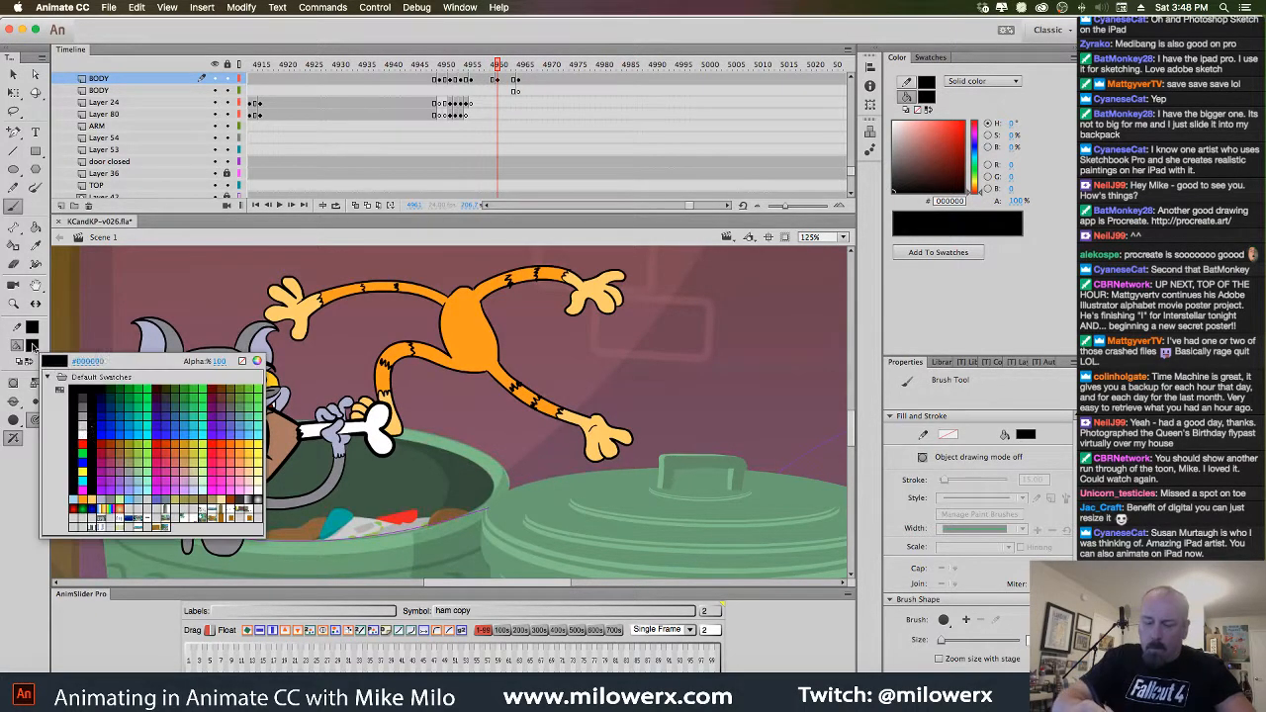
left_click(92, 500)
left_click(14, 402)
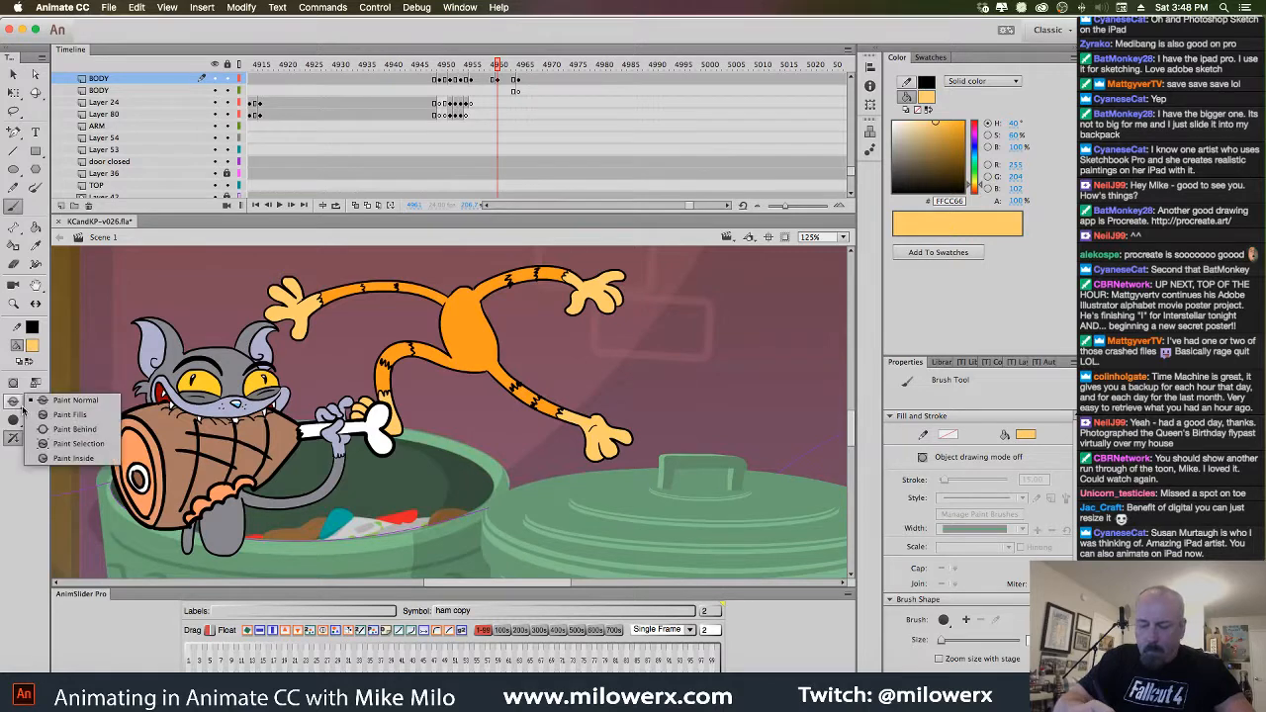
left_click(92, 442)
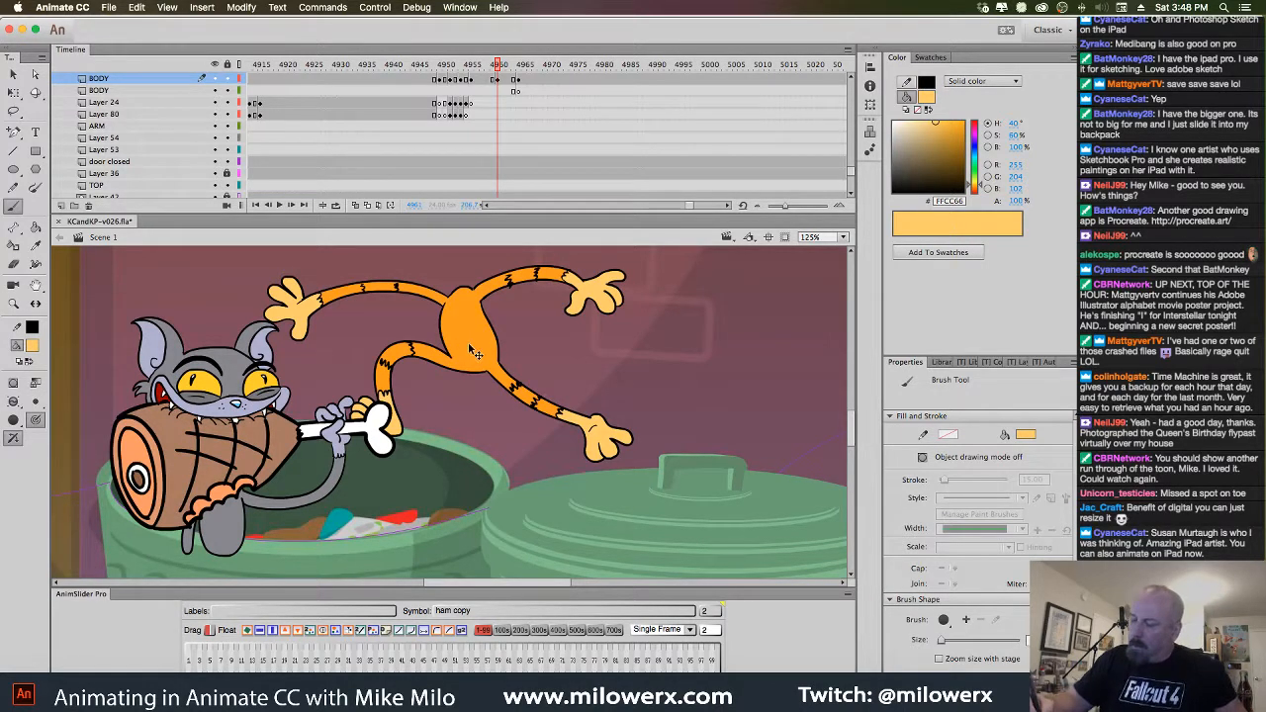
left_click(475, 353, "super")
mouse_move(449, 346)
left_mouse_down()
mouse_move(453, 335)
mouse_move(450, 345)
left_mouse_up()
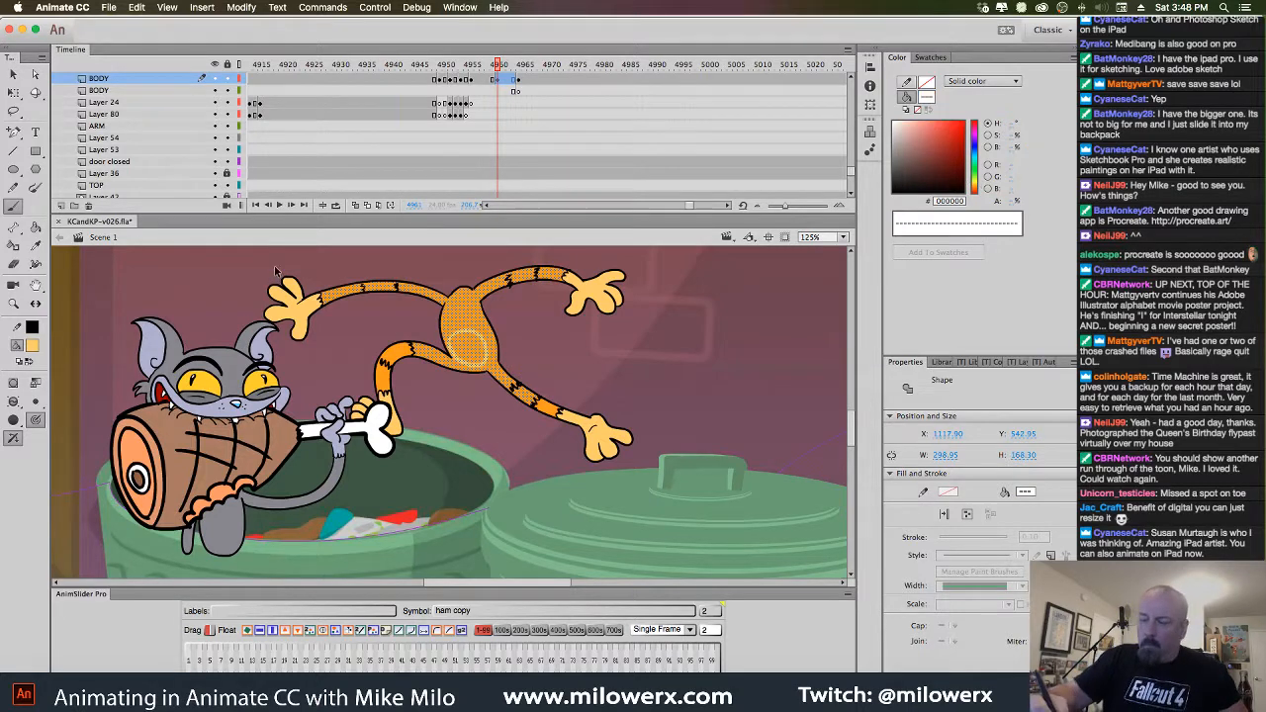
Paint Bucket the belly circle pale orange and step through the leap frames
key("Escape")
left_click(35, 226)
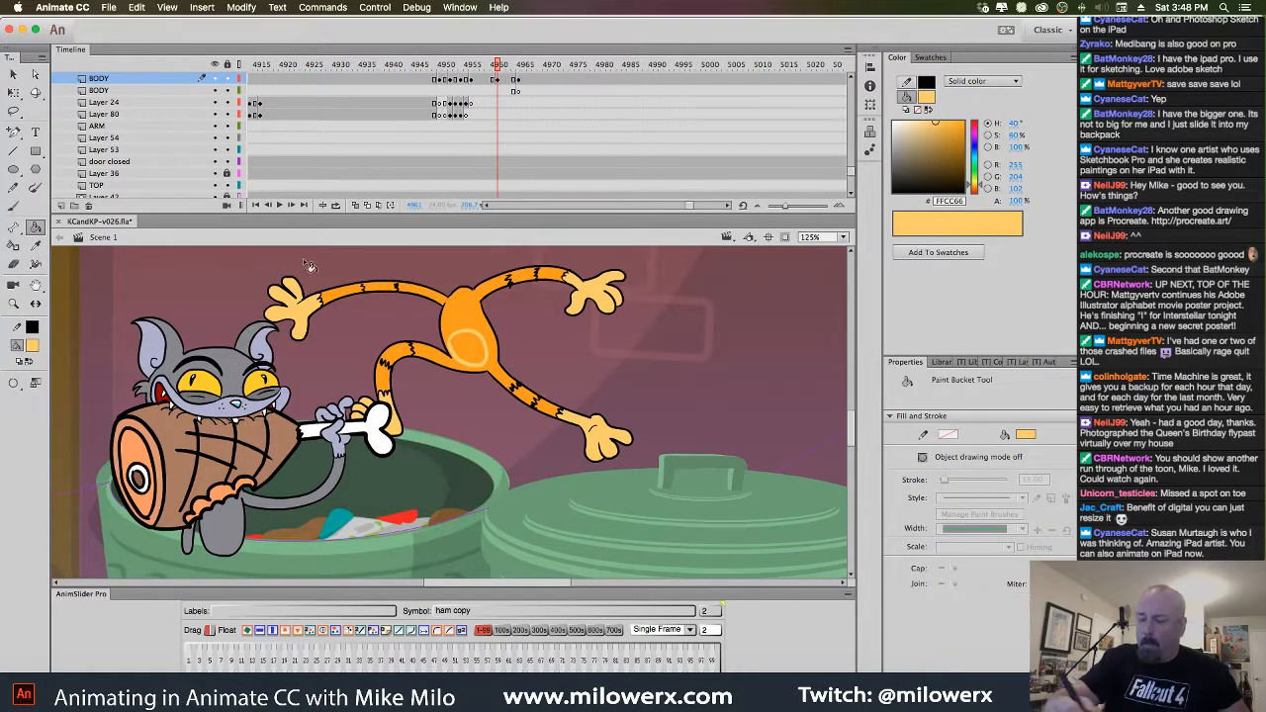
left_click(479, 364)
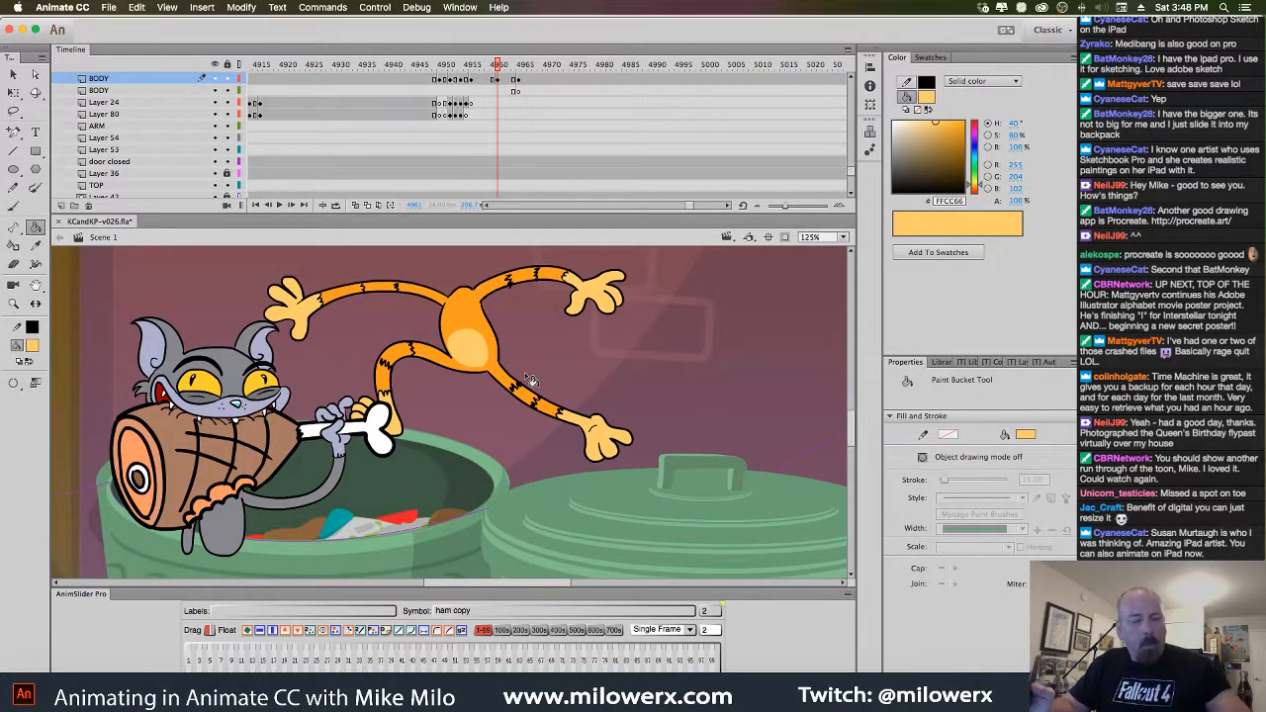
key("period")
key("period")
key("period")
key("comma")
key("comma")
key("comma")
key("comma")
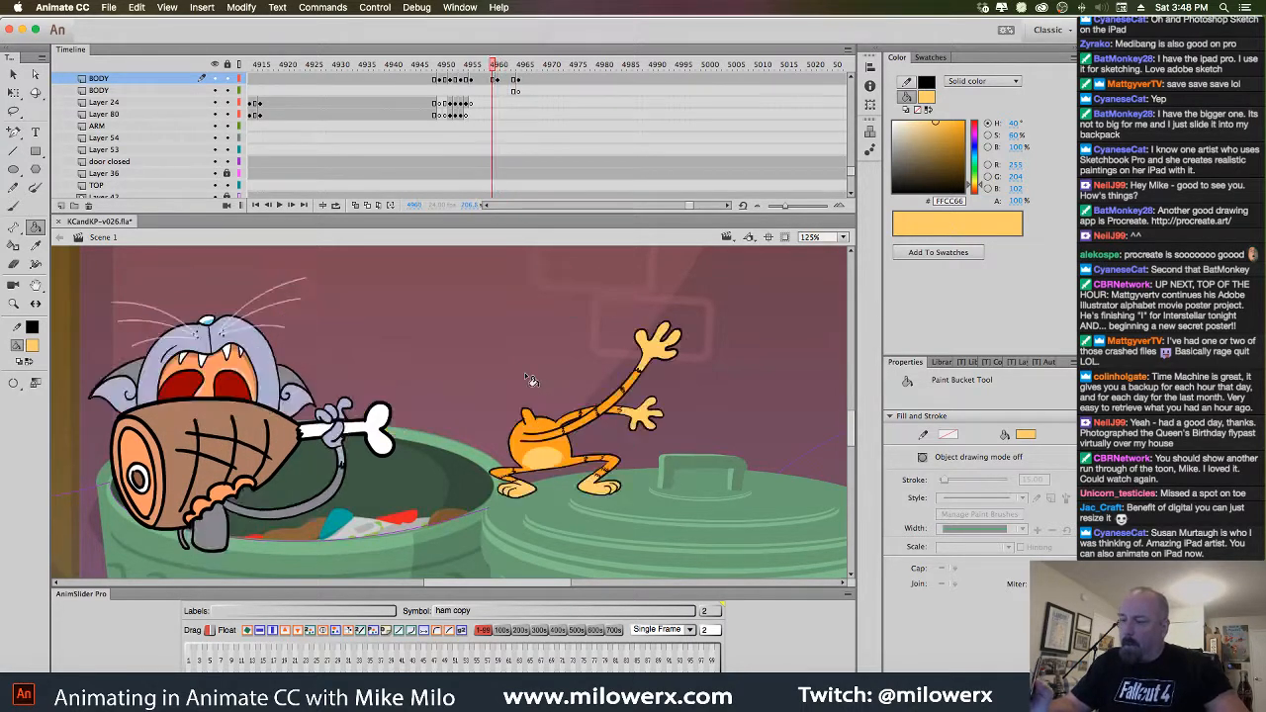
Paint and fill a pale orange belly patch on the sitting kitten at frame 4966
key("period")
key("period")
key("period")
key("period")
key("period")
key("period")
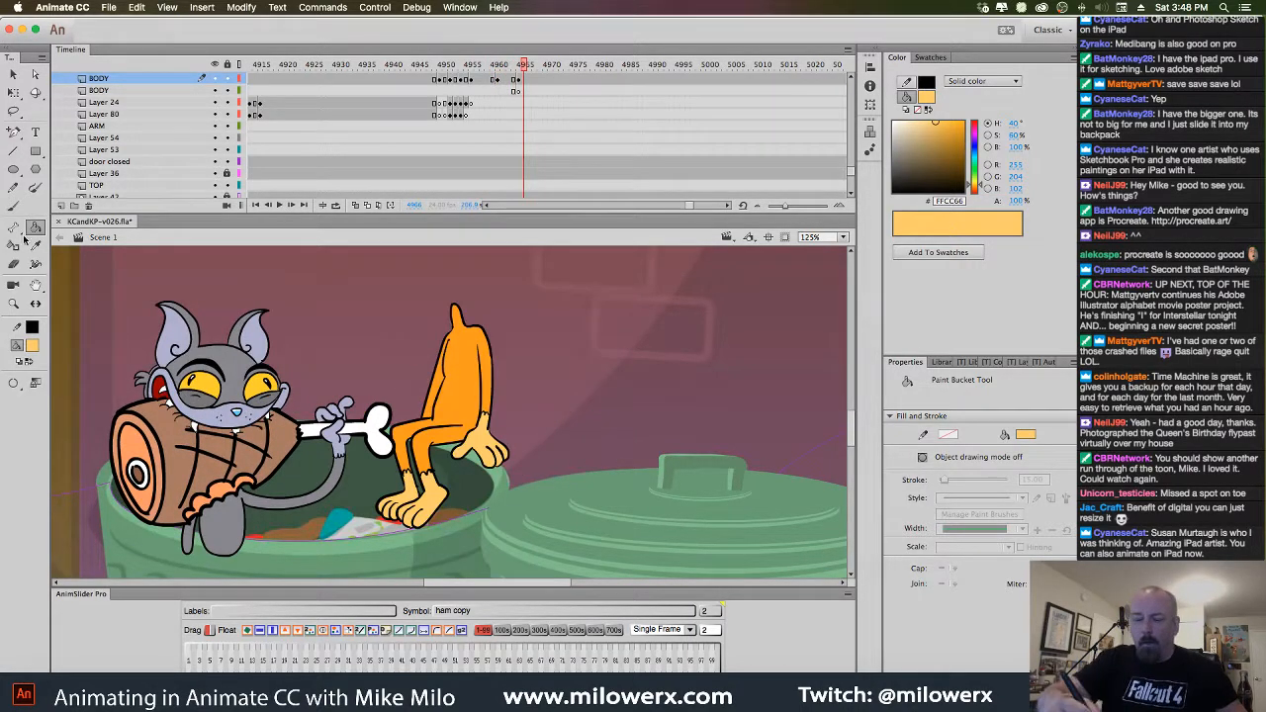
key("b")
left_click(463, 415, "super")
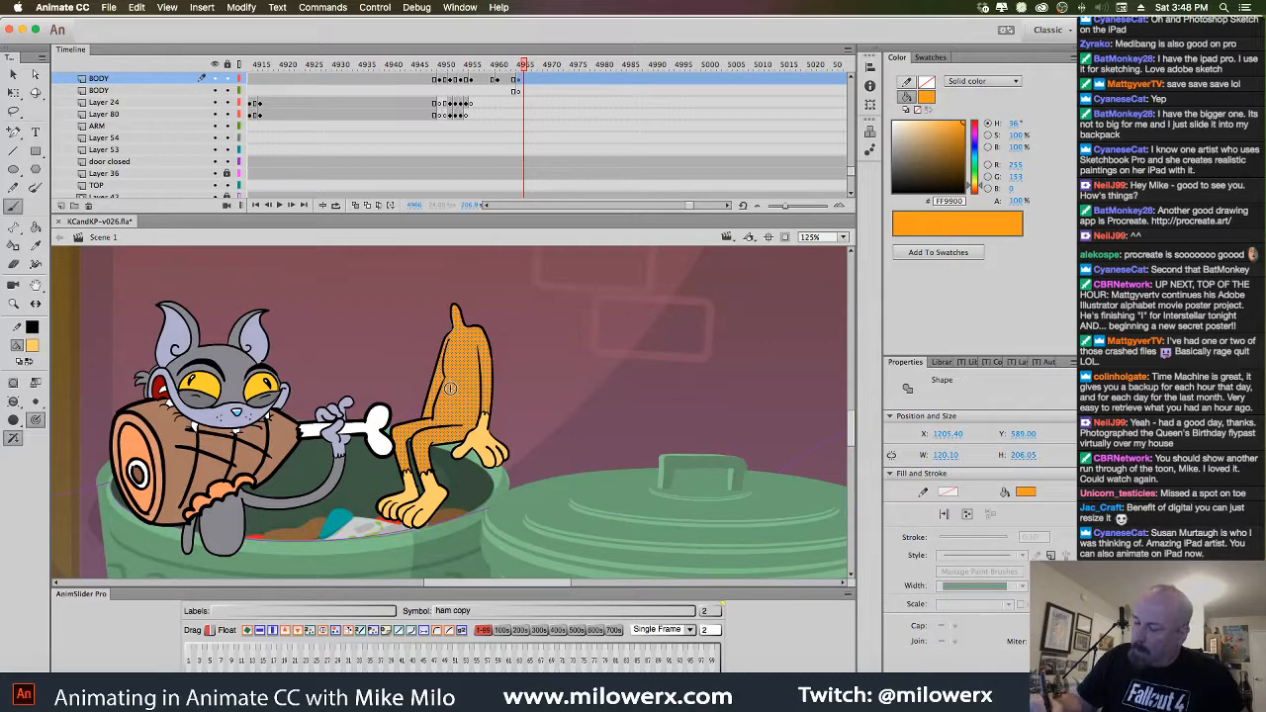
mouse_move(441, 394)
left_mouse_down()
mouse_move(463, 416)
mouse_move(442, 392)
left_mouse_up()
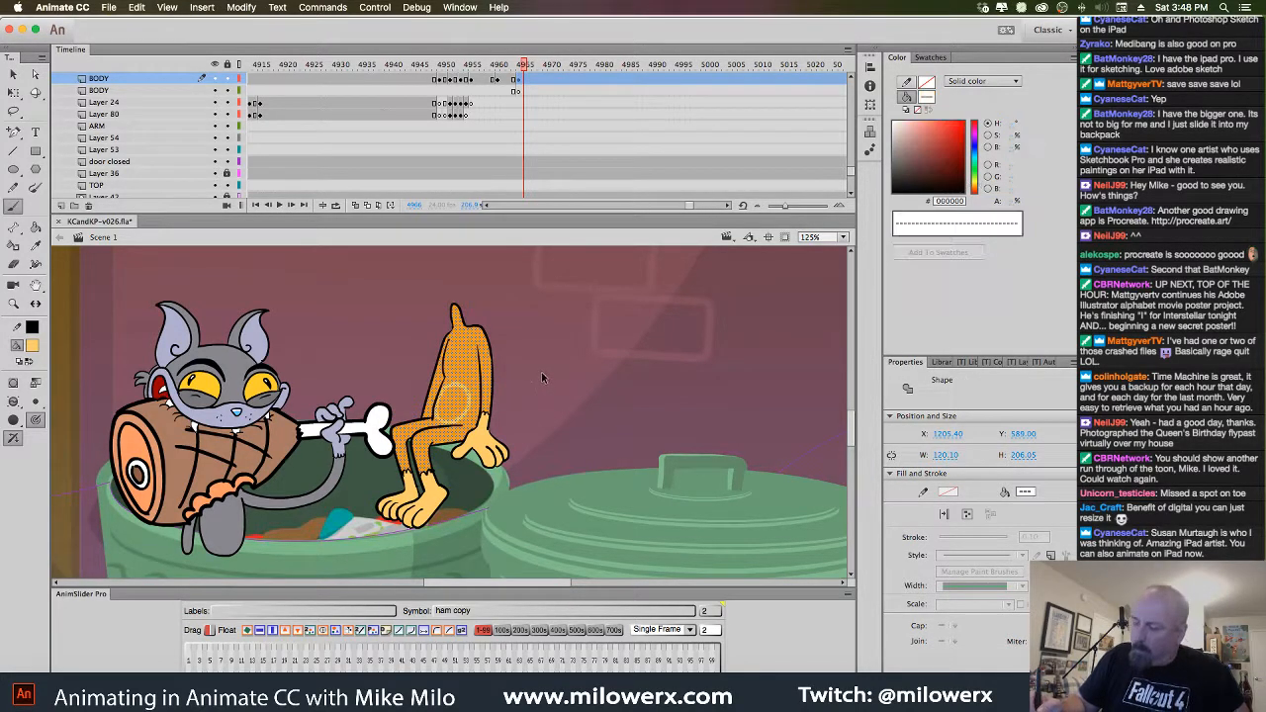
left_click(543, 370, "super")
key("k")
left_click(469, 414)
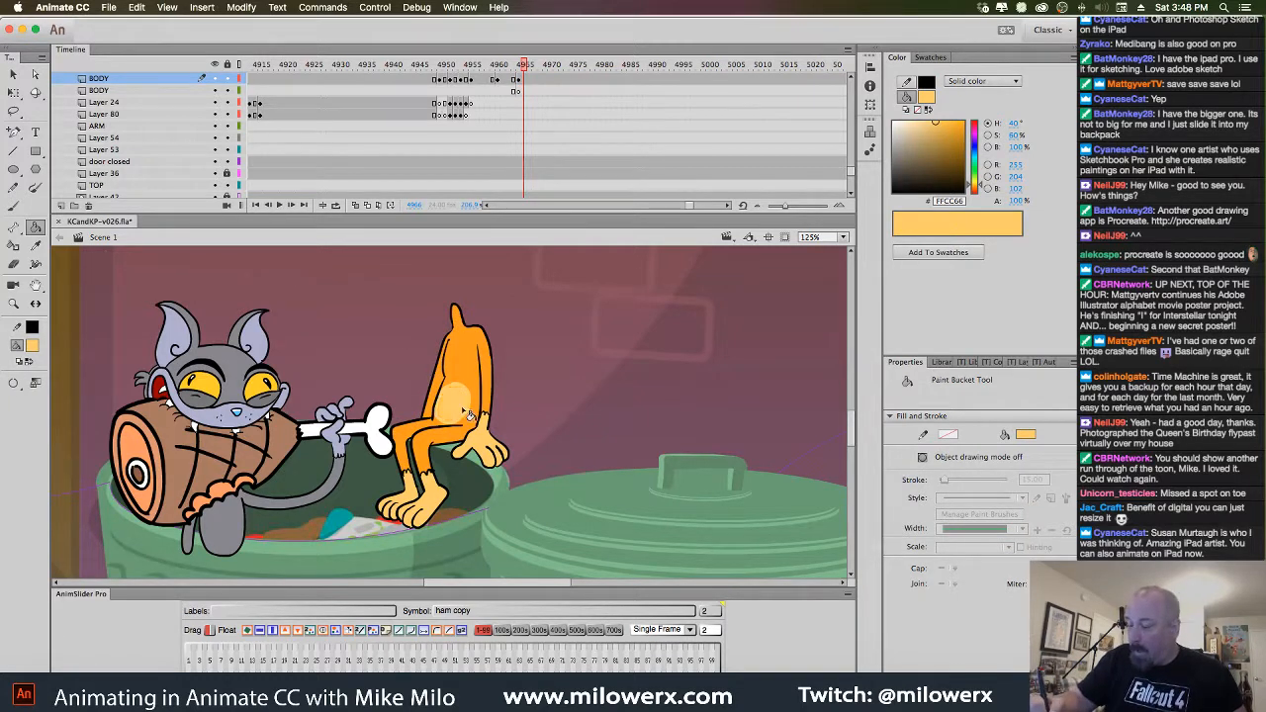
left_click_drag(526, 68, 515, 92)
Brush black stripes on the sitting kitten's arm, left leg, torso edge and lower leg
key("b")
left_click(31, 344)
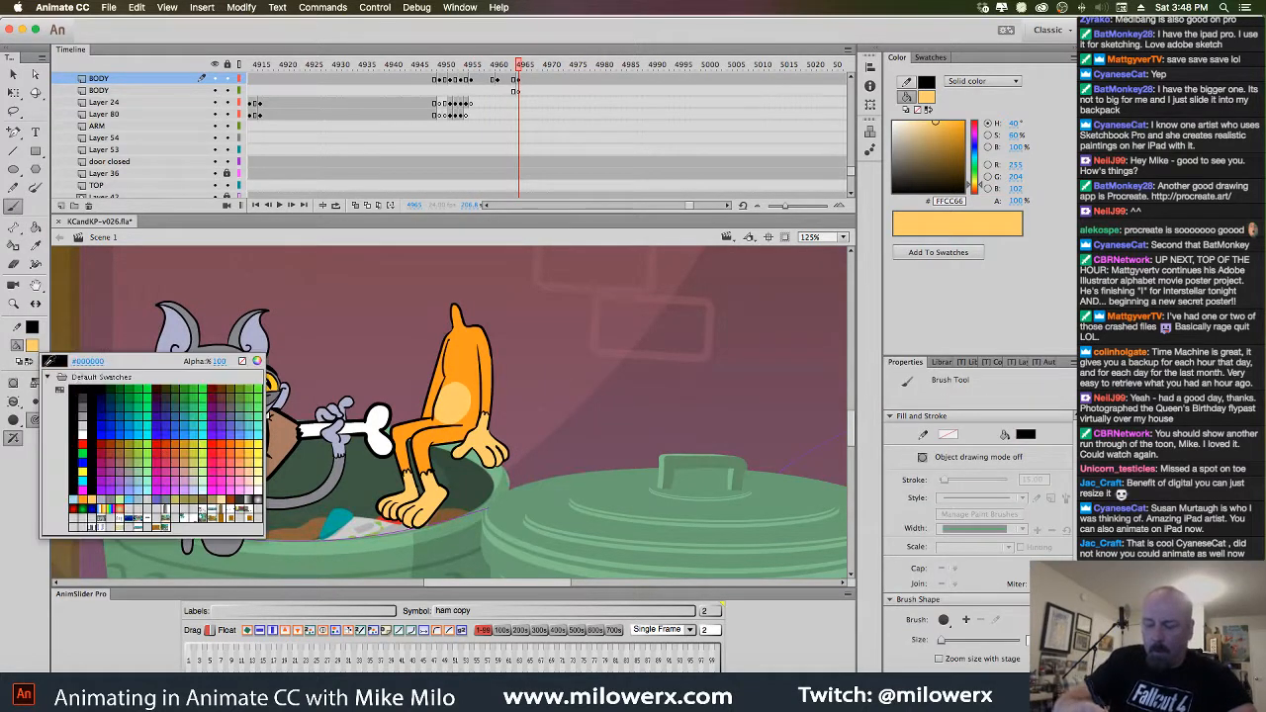
left_click(79, 388)
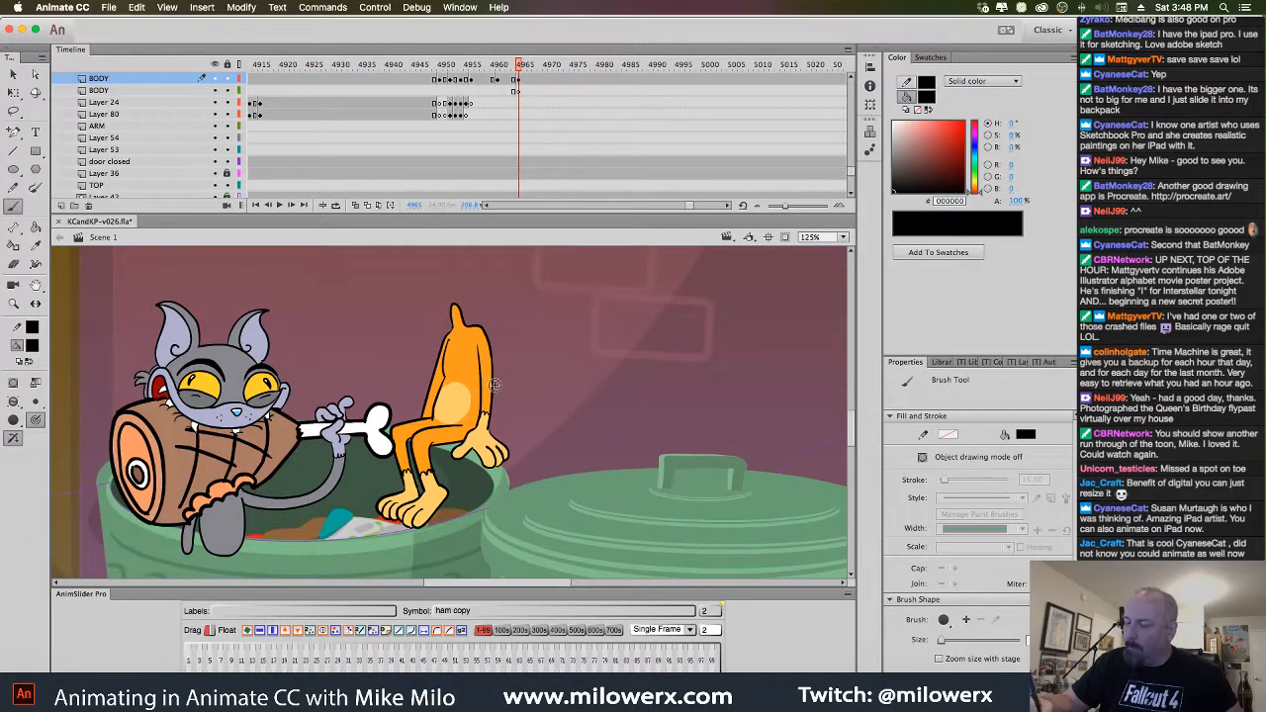
key("v")
left_click(485, 363)
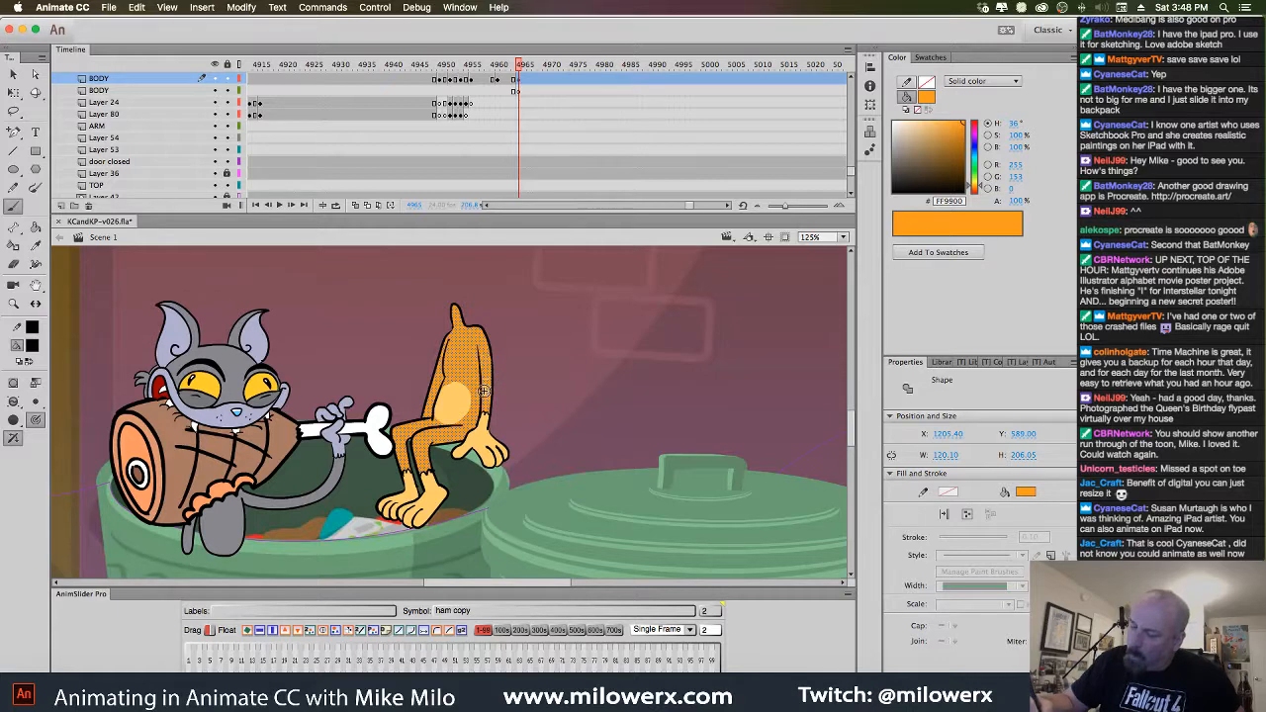
left_click_drag(479, 367, 492, 369)
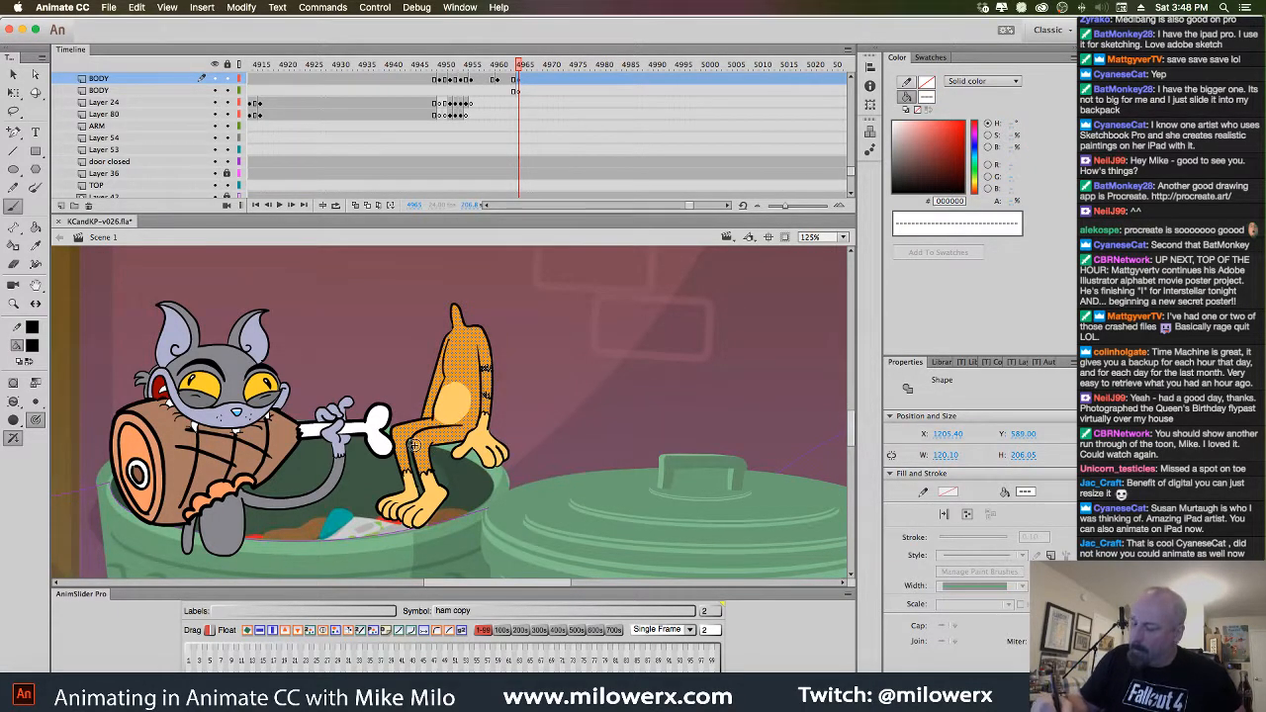
mouse_move(418, 455)
left_mouse_down()
mouse_move(441, 443)
mouse_move(420, 428)
mouse_move(406, 456)
left_mouse_up()
mouse_move(432, 385)
left_mouse_down()
mouse_move(434, 401)
mouse_move(443, 382)
left_mouse_up()
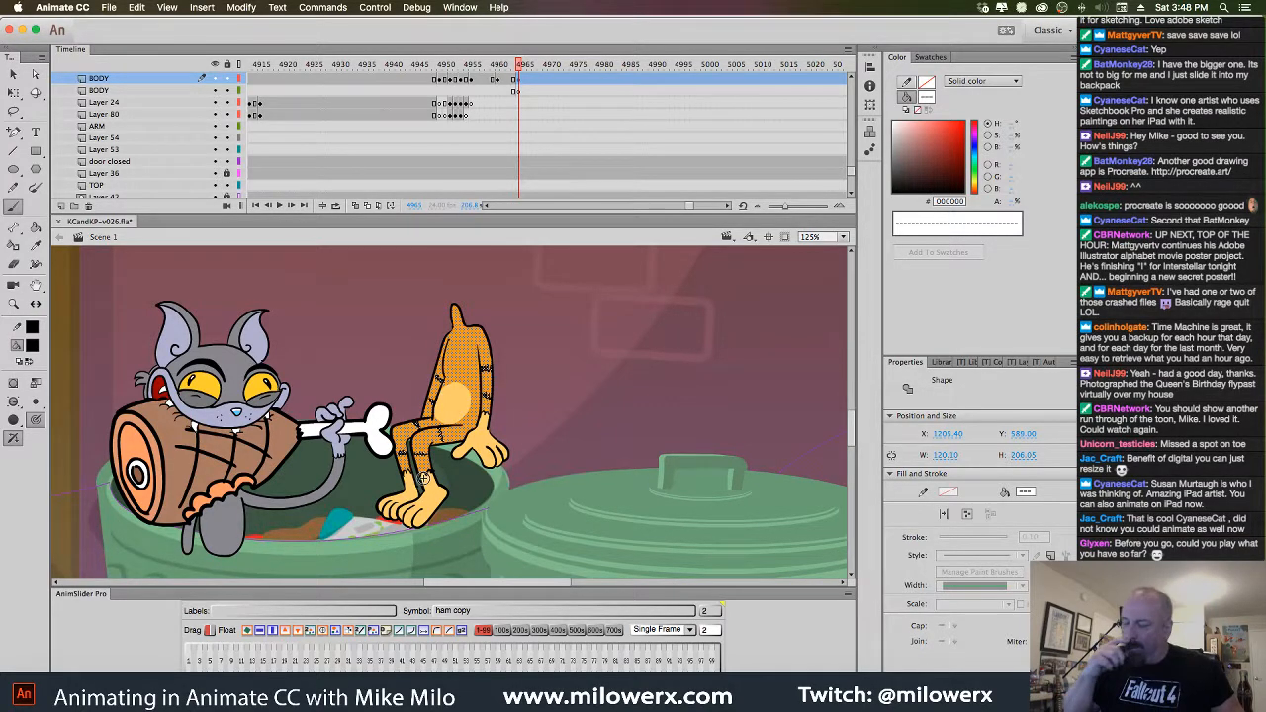
left_click_drag(425, 478, 431, 483)
left_click(561, 387, "super")
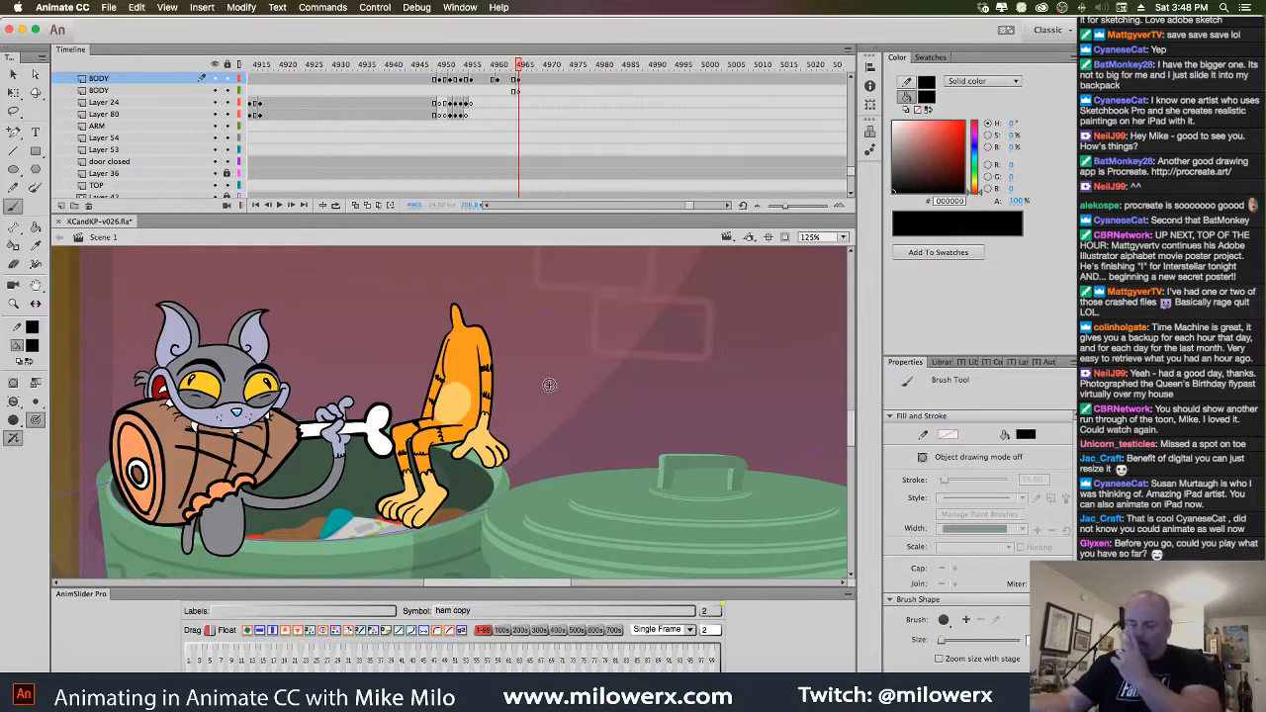
left_click_drag(519, 67, 536, 90)
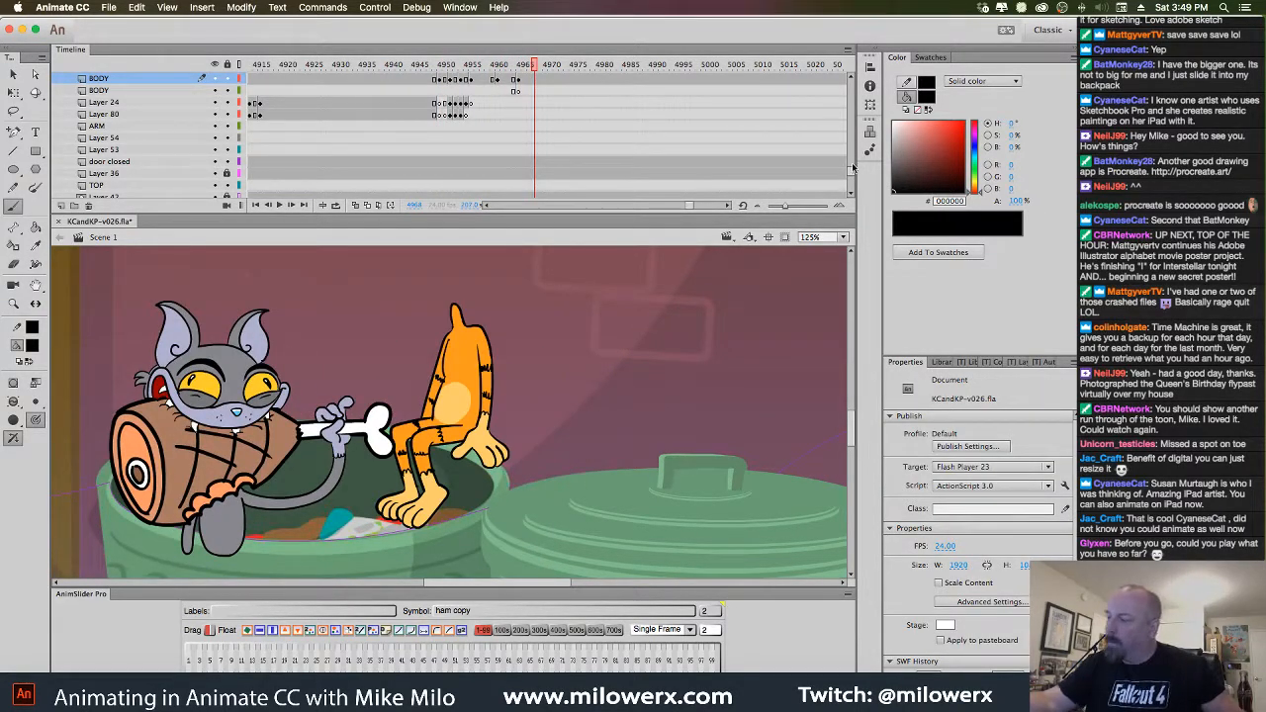
Unhide the kitten head layer and zoom out to view the whole scene
left_click_drag(852, 172, 849, 135)
scroll(739, 159, "down", 2)
left_click(215, 139)
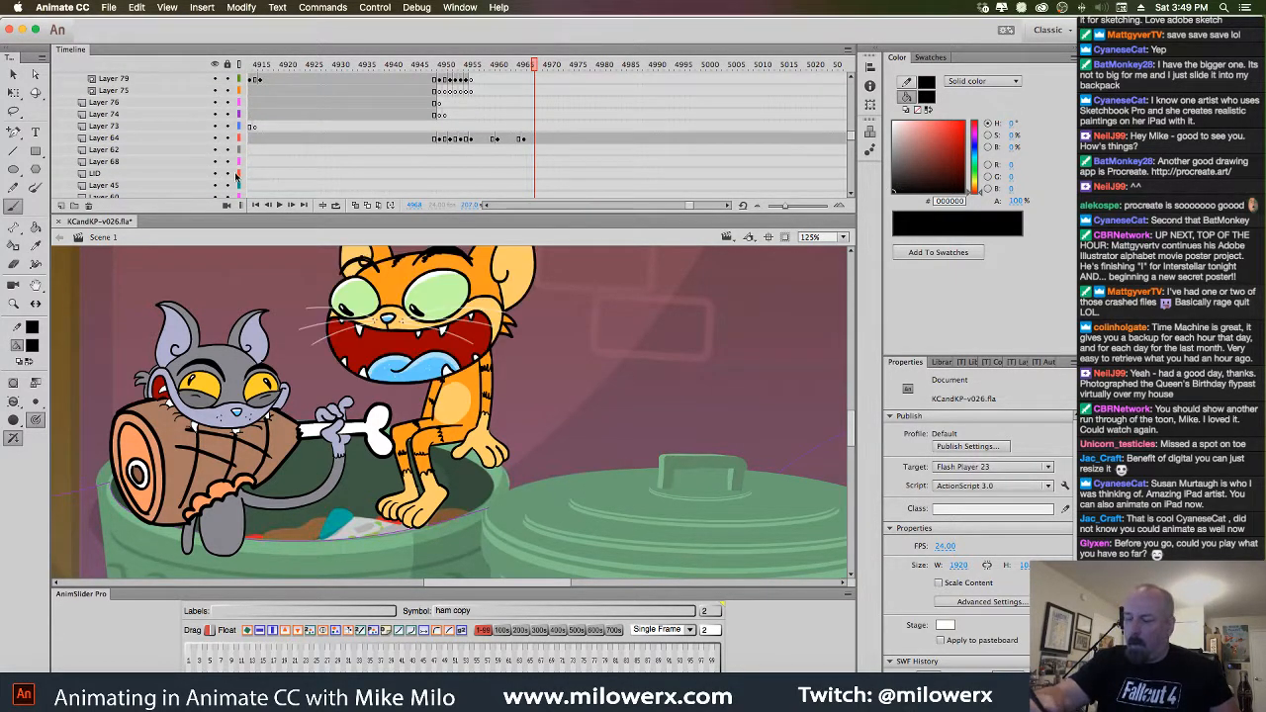
key("super+minus")
left_click_drag(535, 67, 525, 92)
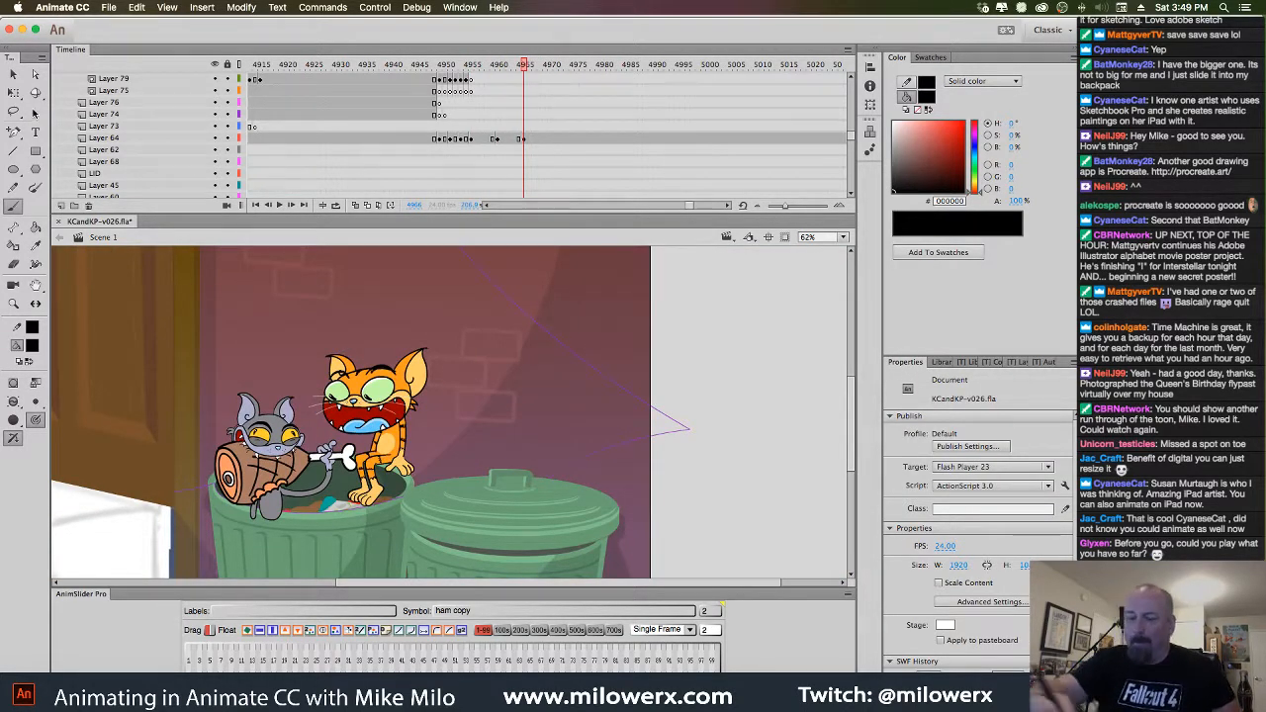
Move the Kit head sc3 instance slightly up and right, then compare neighbouring frames
key("v")
left_click(416, 400)
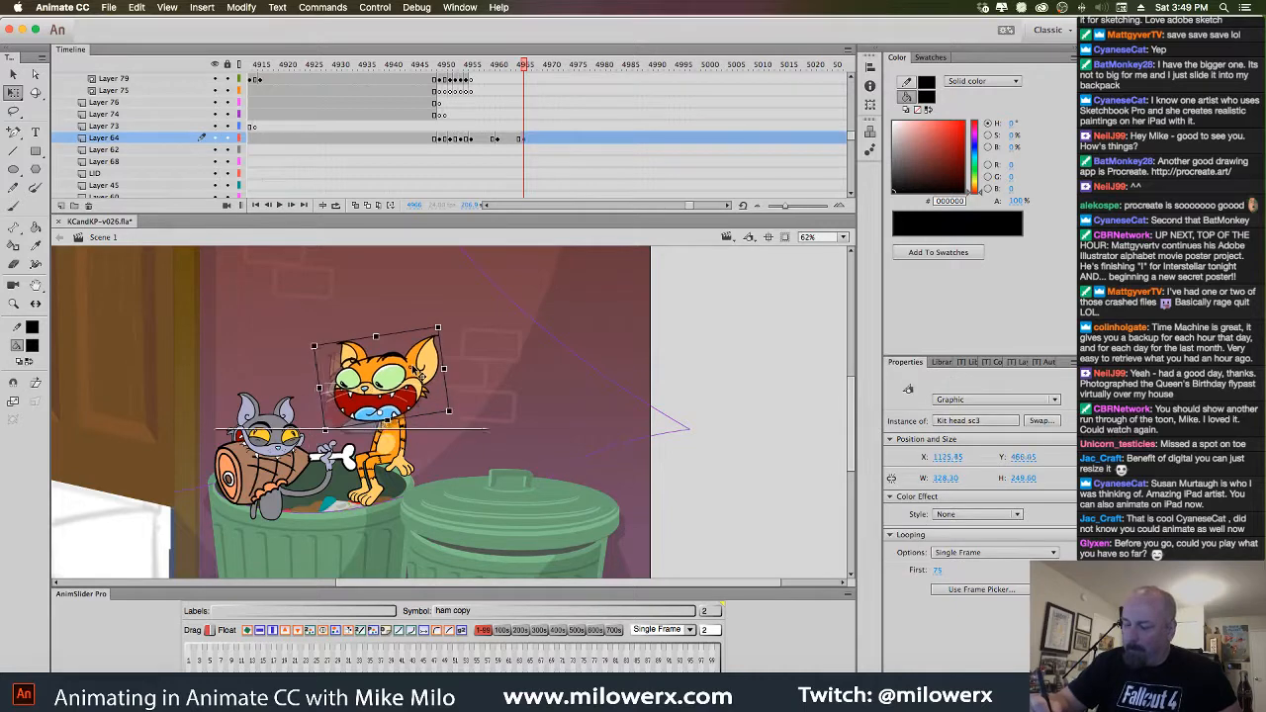
left_click_drag(417, 372, 421, 367)
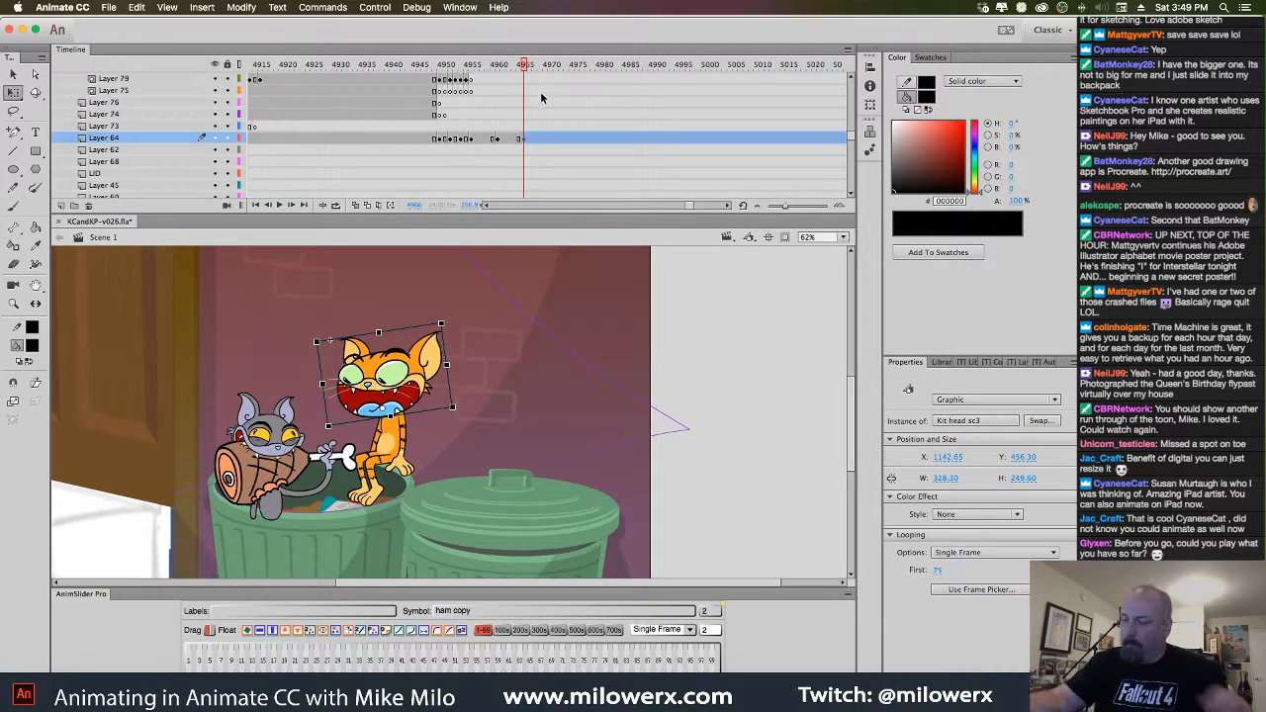
left_click(522, 139)
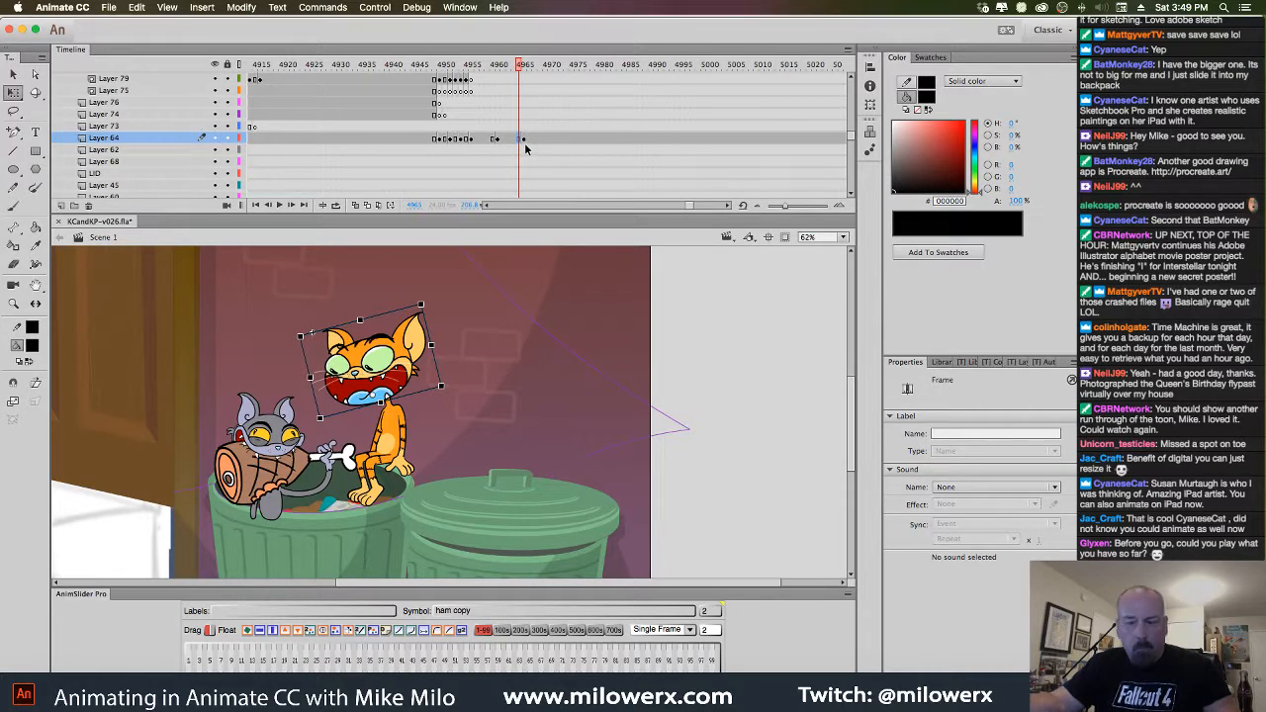
left_click(526, 141)
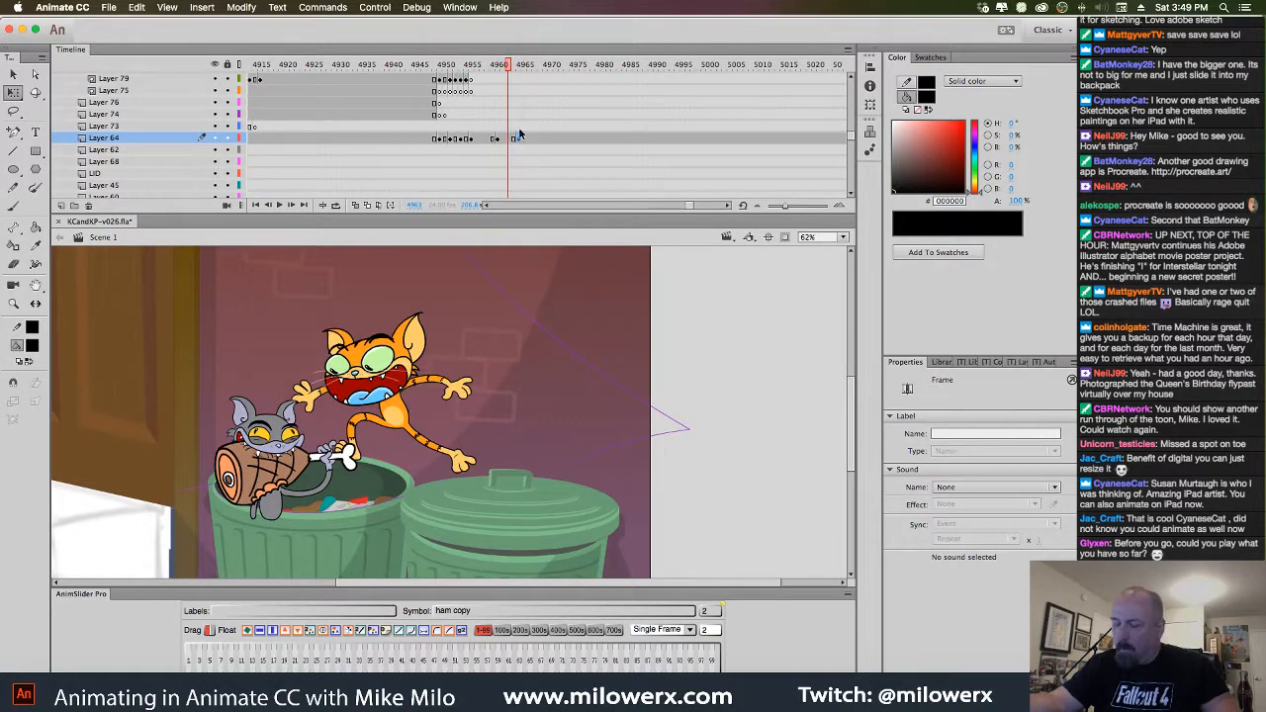
key(".")
key(".")
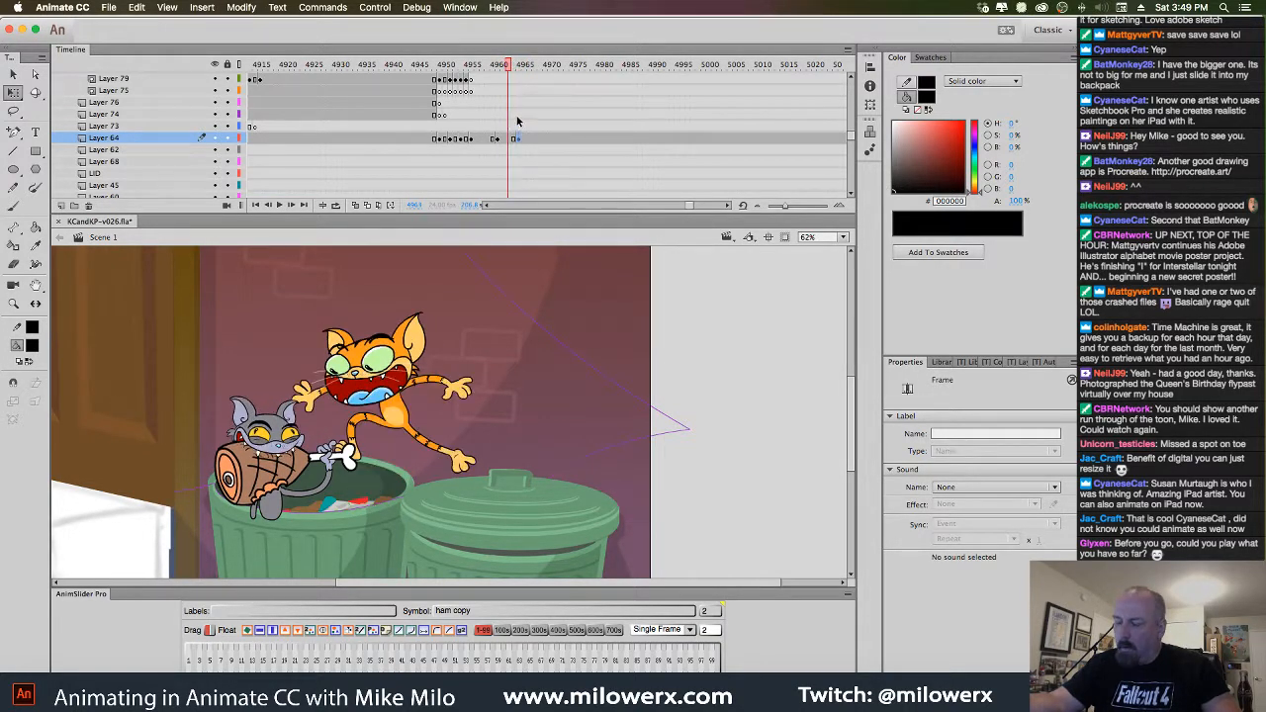
key(".")
key(".")
key(".")
key(".")
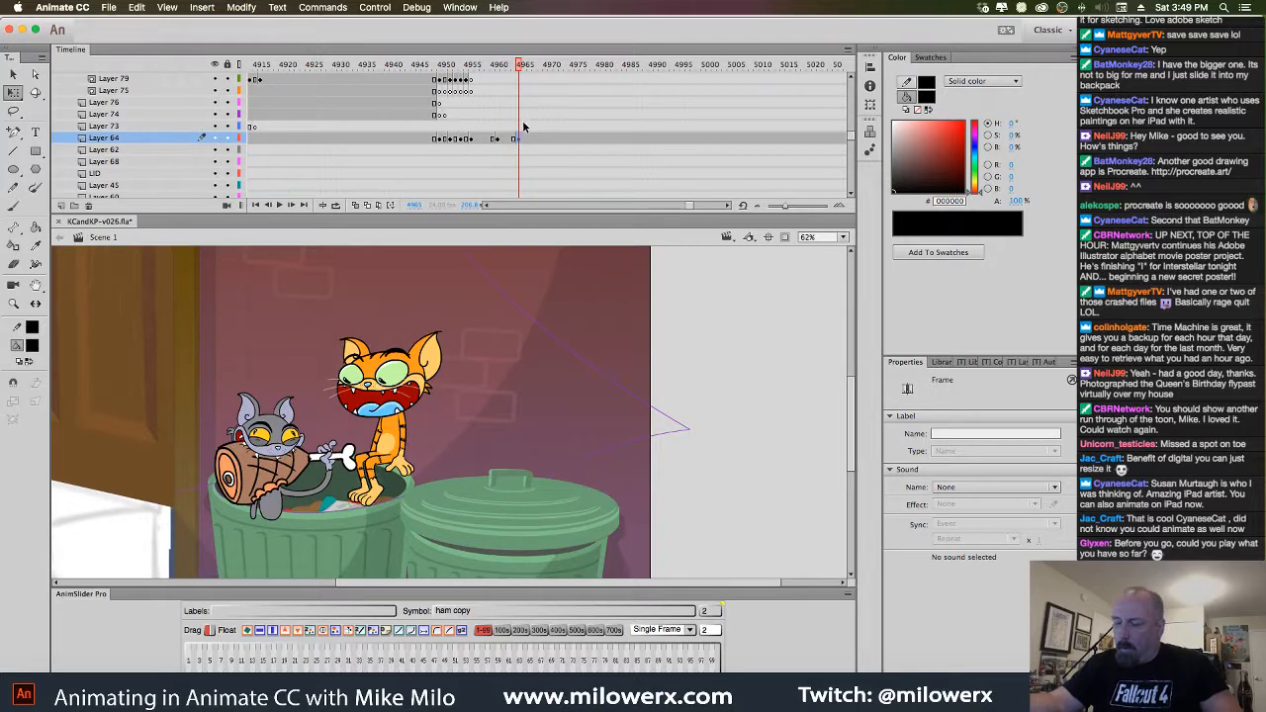
left_click(399, 433)
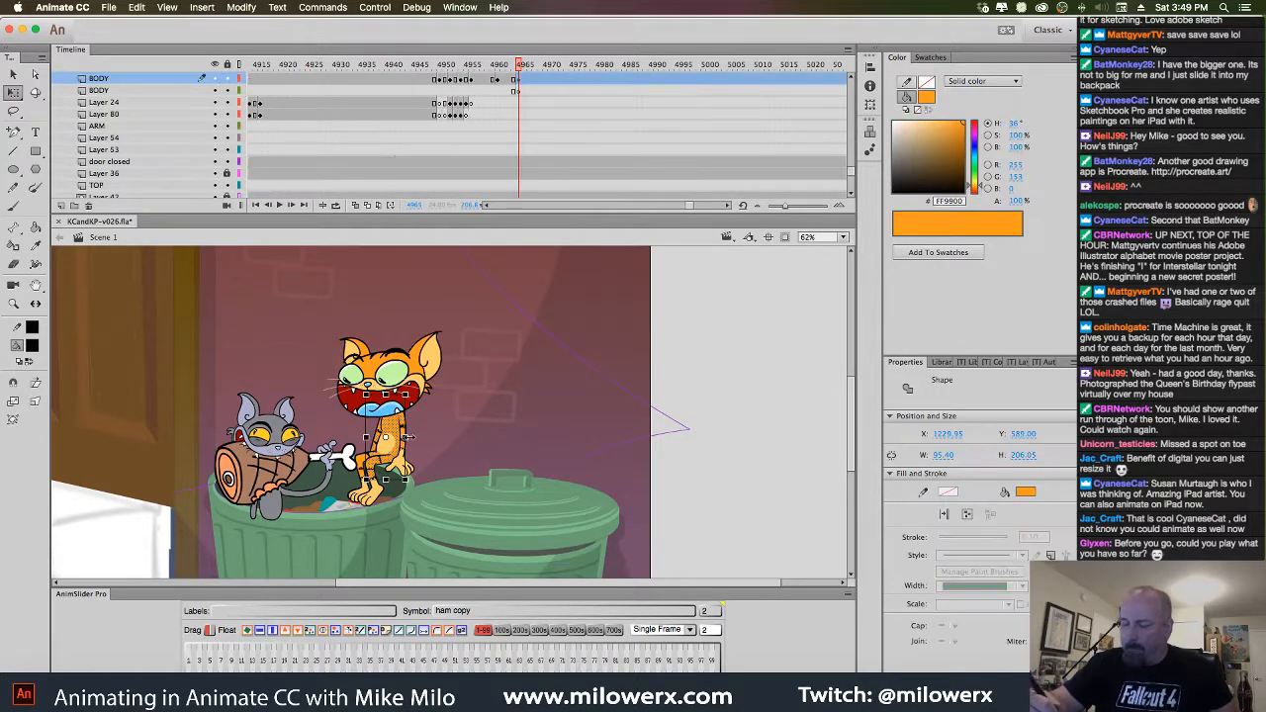
Squash the kitten's body shorter on the BODY keyframe at frame 4965
left_click(520, 80)
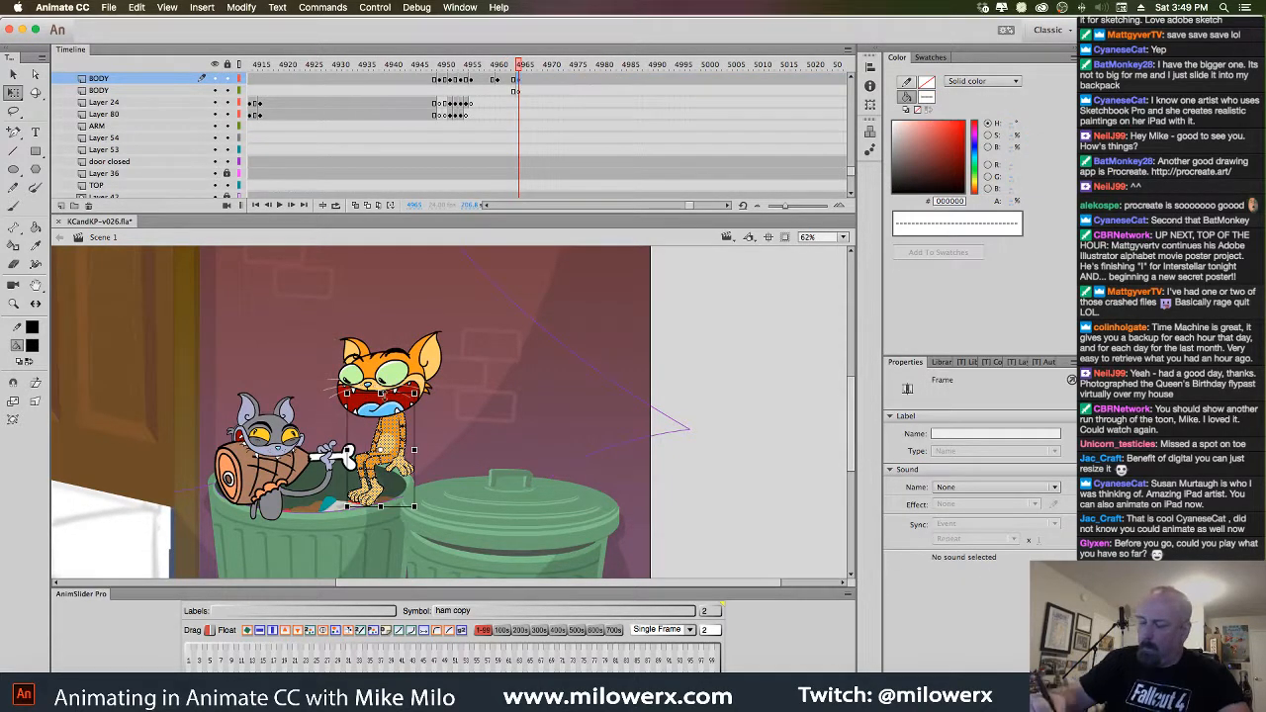
left_click(381, 394)
left_click_drag(382, 394, 426, 393)
left_click(420, 386)
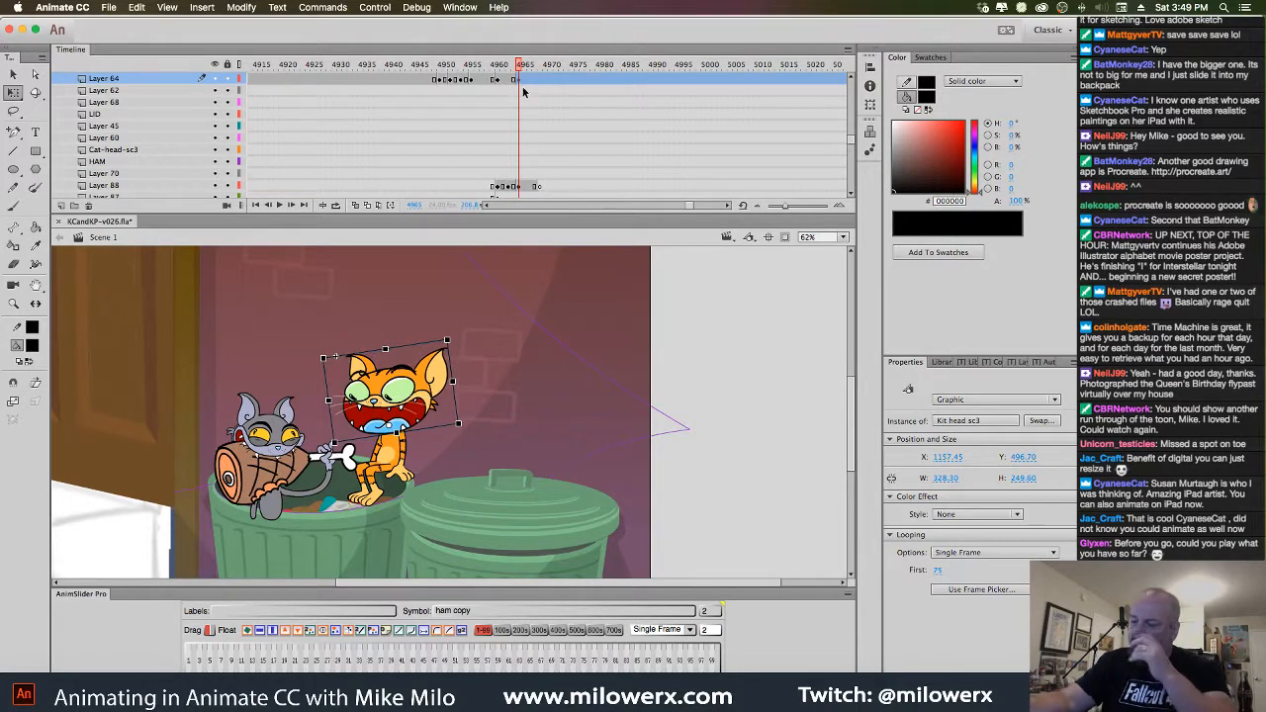
left_click_drag(525, 66, 523, 146)
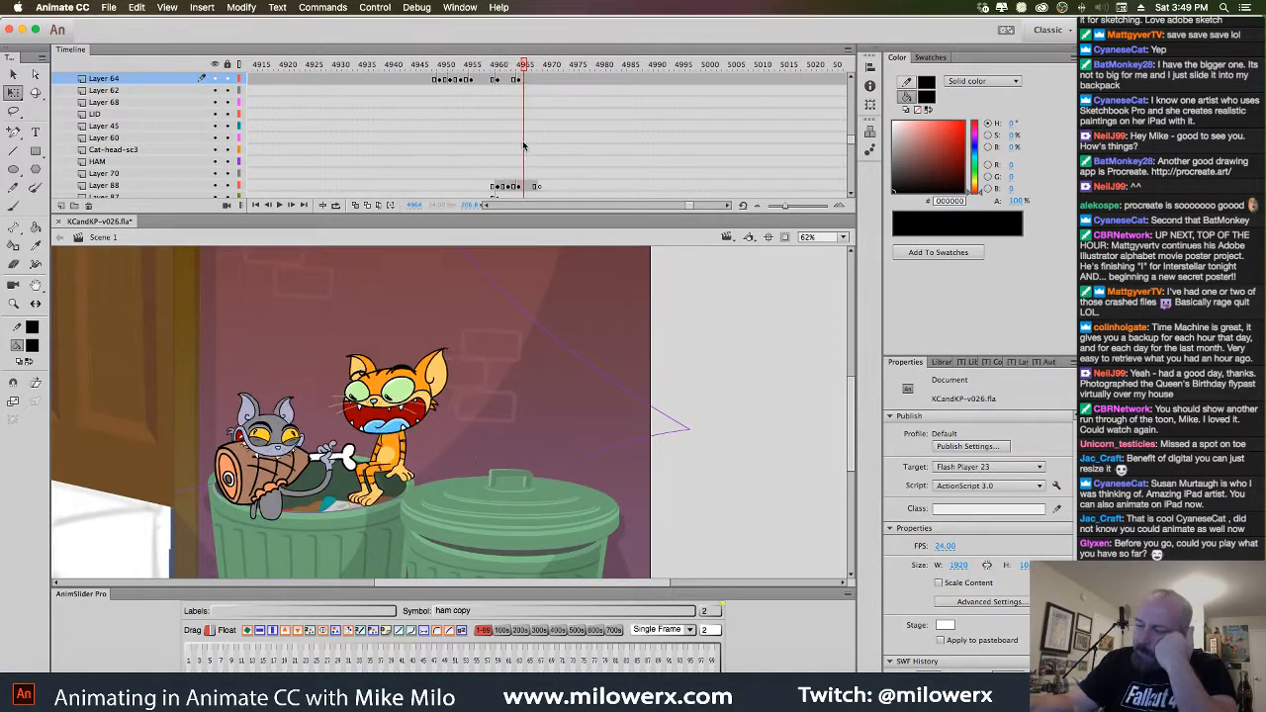
Tilt and rotate the Kit head sc3 instance clockwise at frame 4969
left_click(532, 80)
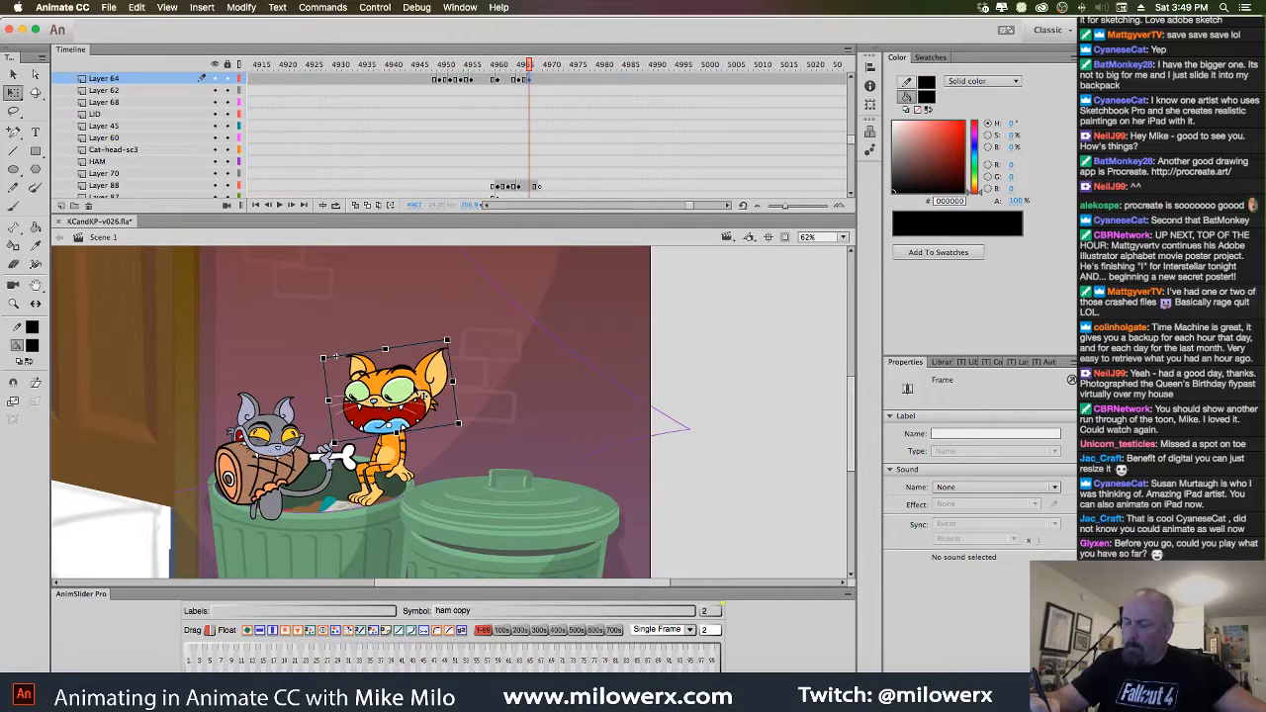
left_click(540, 80)
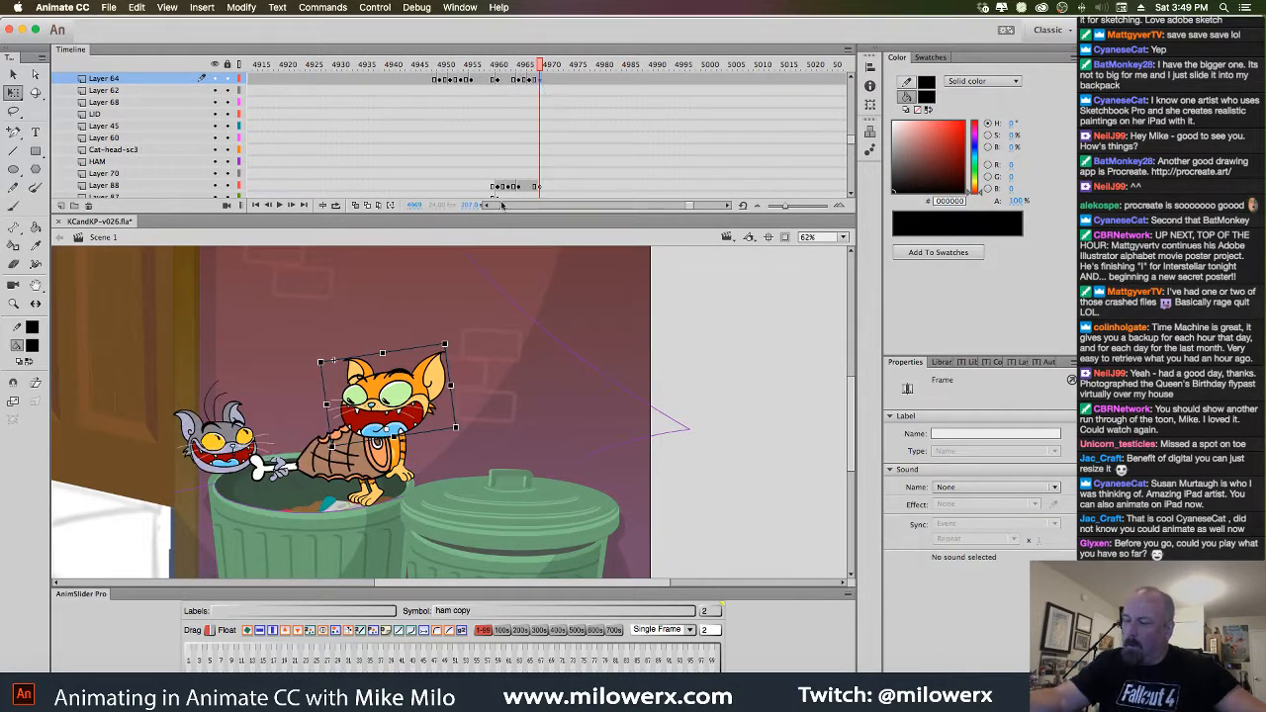
left_click(418, 392)
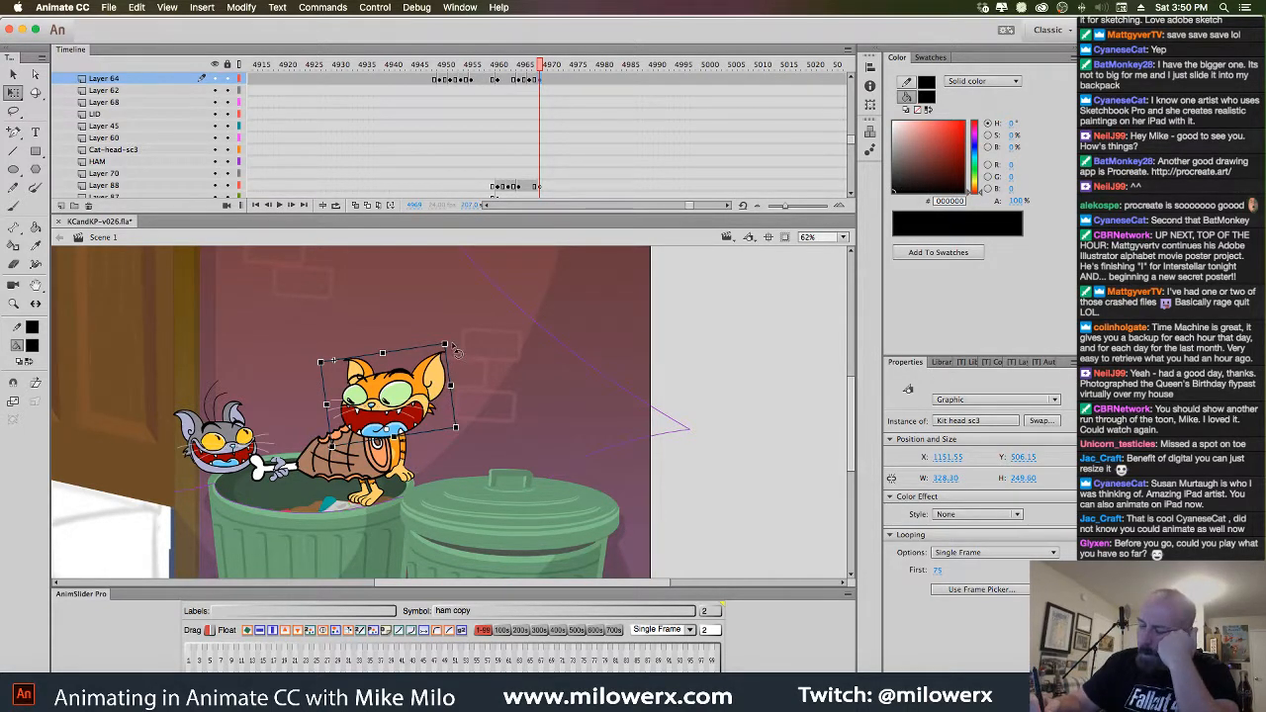
left_click_drag(438, 373, 463, 352)
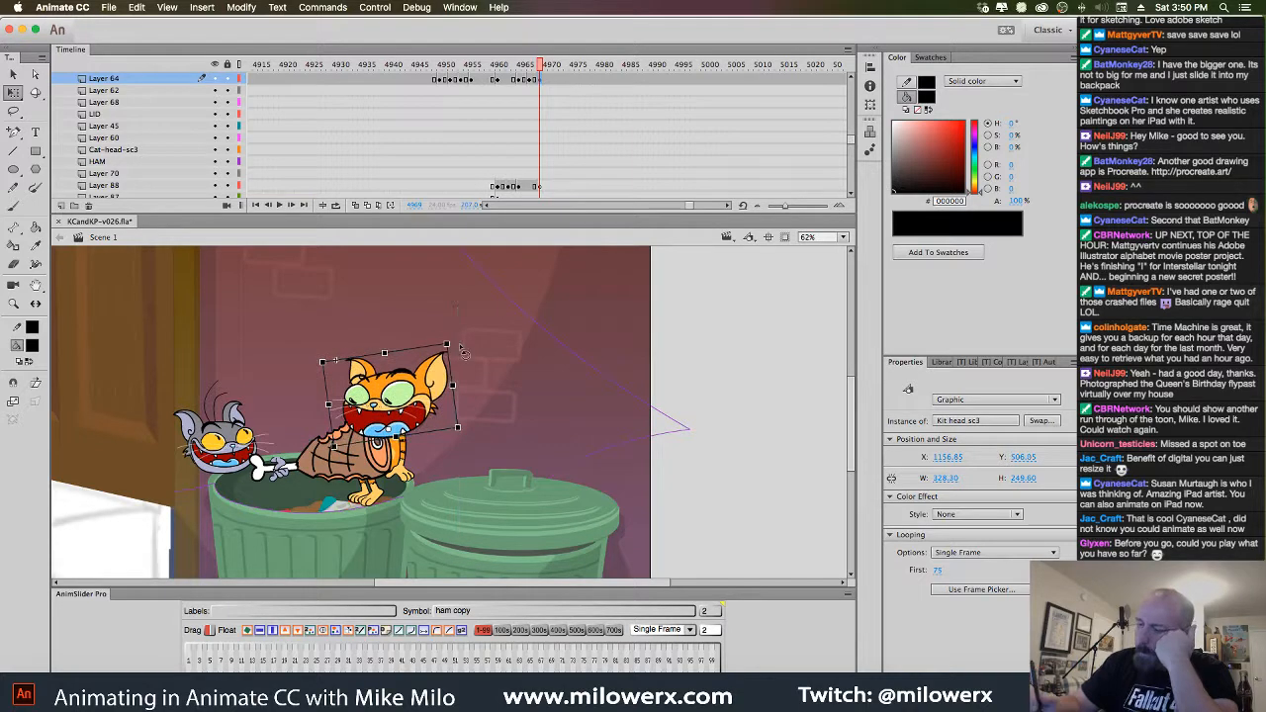
mouse_move(542, 73)
left_mouse_down()
mouse_move(500, 71)
mouse_move(530, 79)
left_mouse_up()
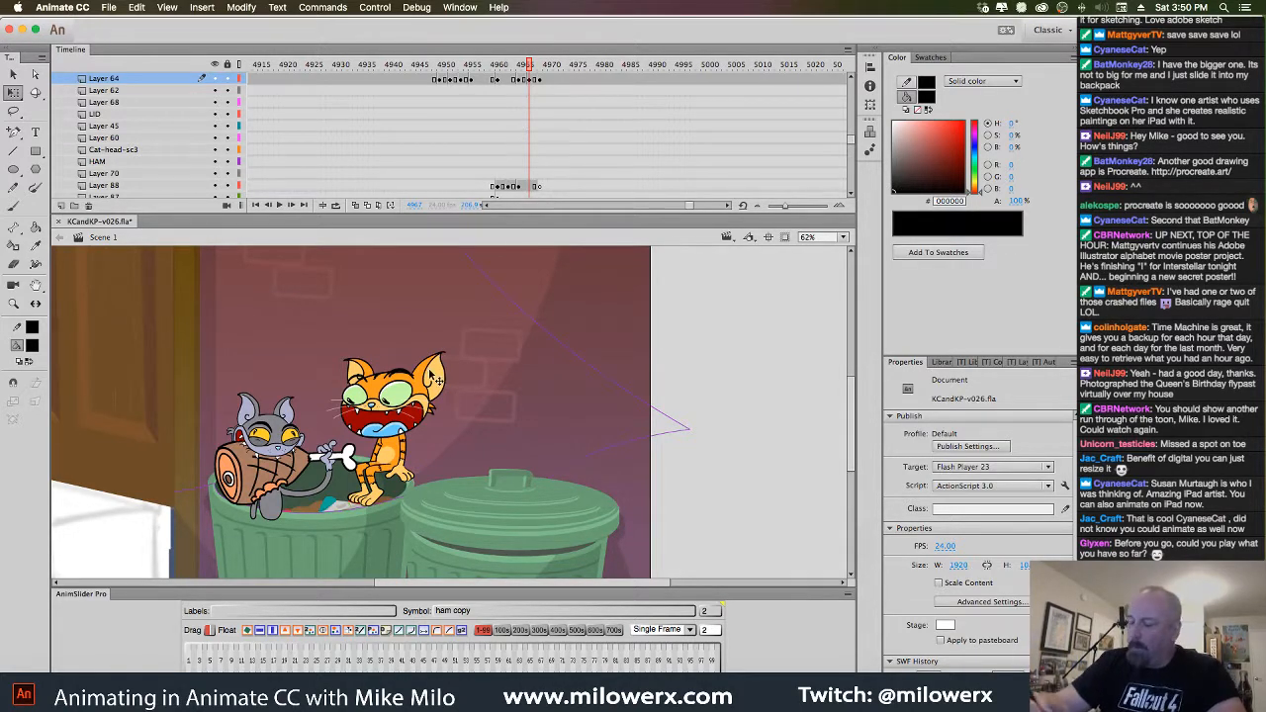
left_click(436, 378)
left_click_drag(455, 348, 439, 391)
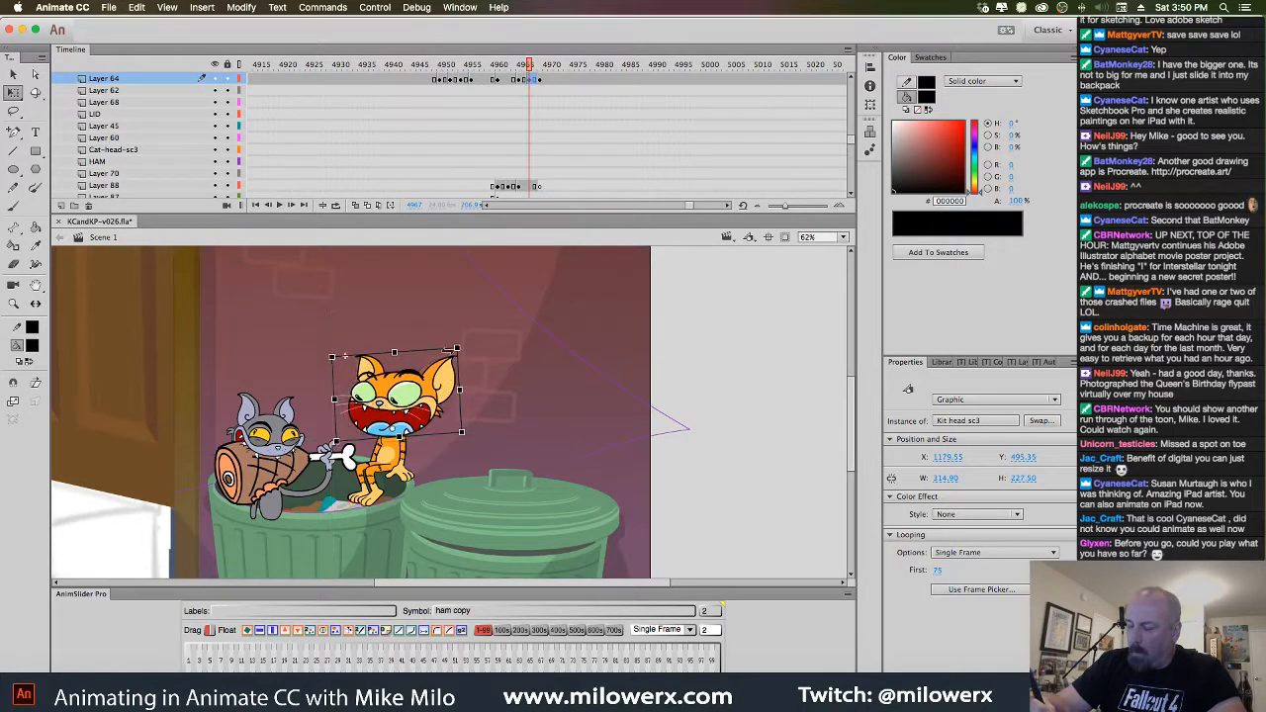
left_click_drag(532, 67, 408, 137)
Play back the leap, scrub to around frame 4955 and select the grey cat's head
key("Return")
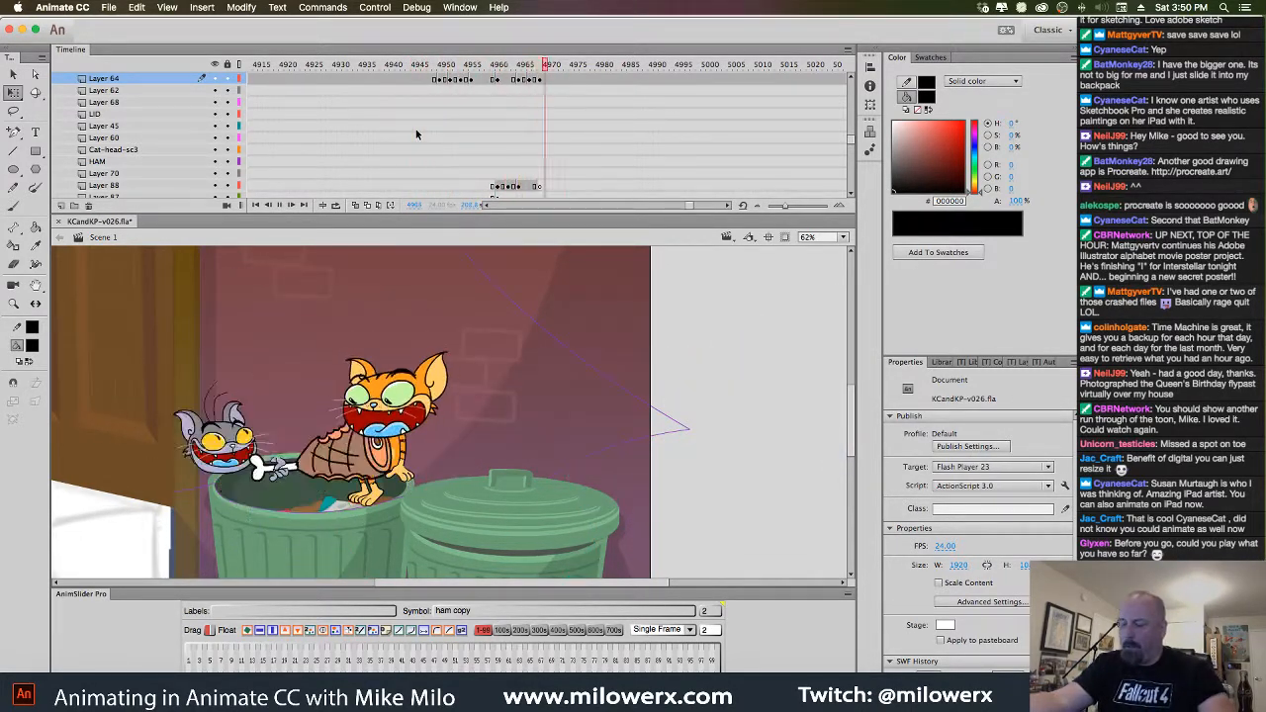
left_click_drag(563, 94, 551, 121)
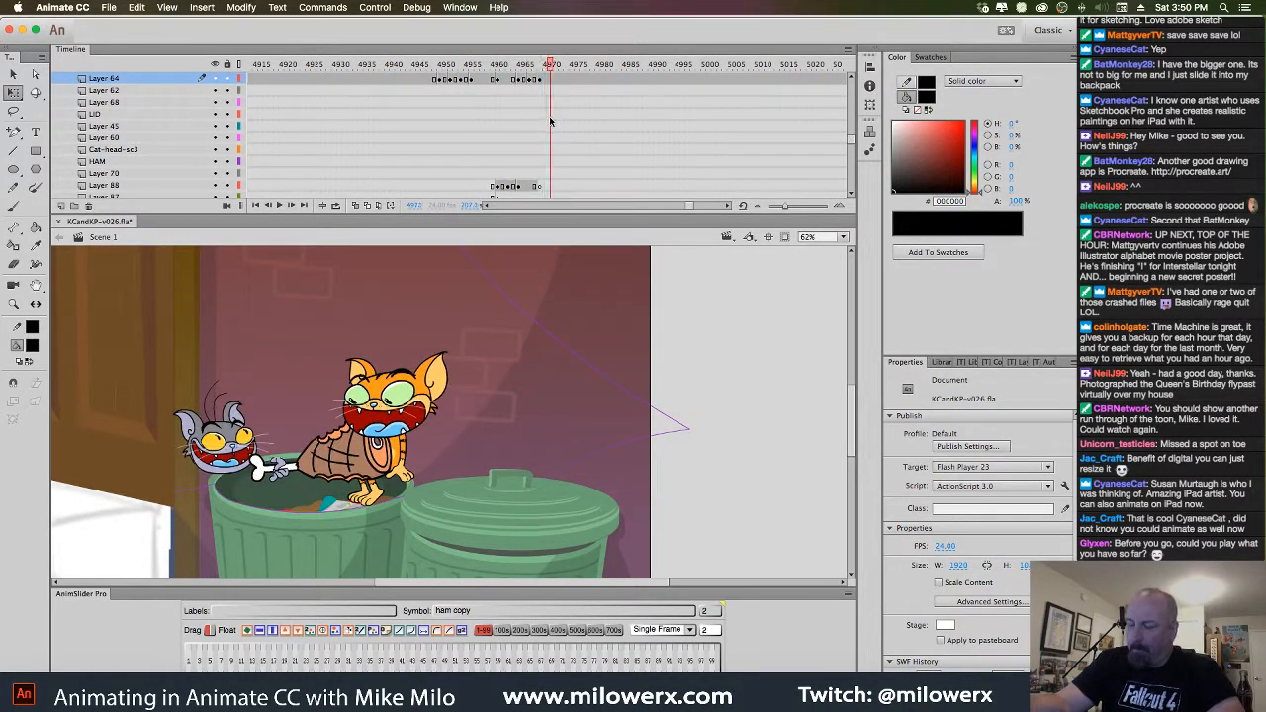
left_click_drag(549, 74, 472, 79)
left_click(308, 412)
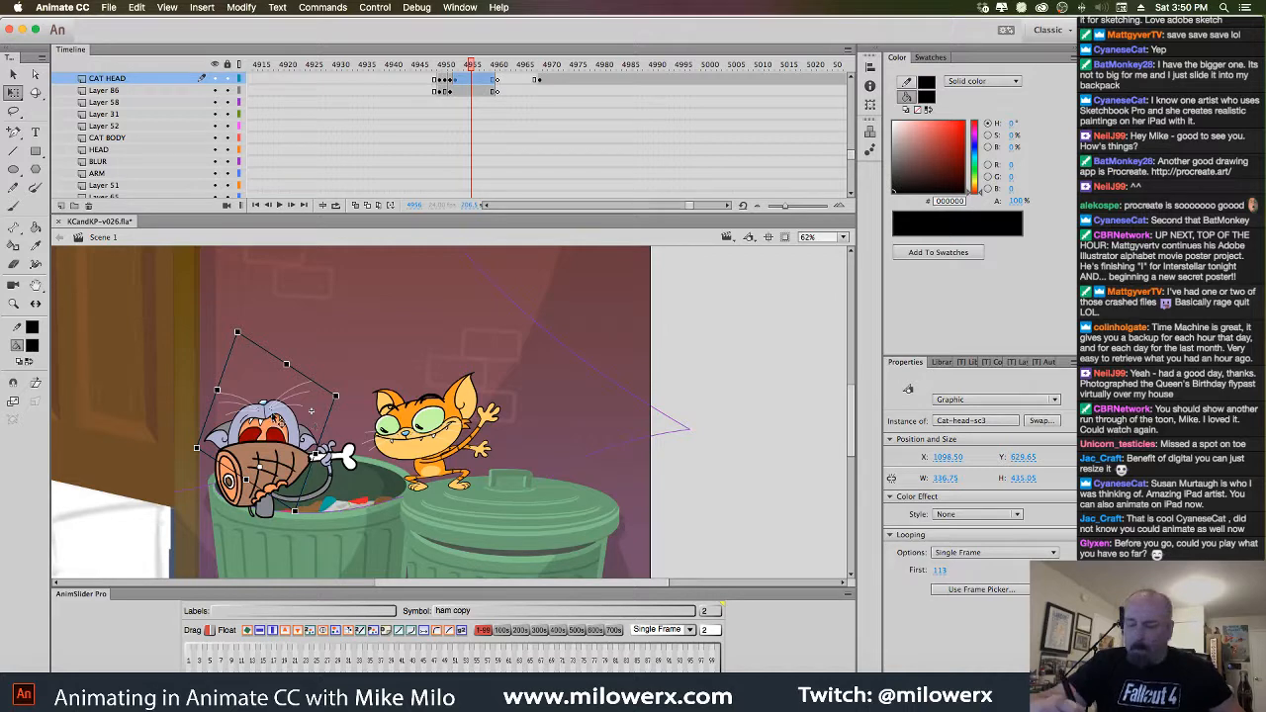
Edit the Kit head sc3 symbol and inspect its layers at frame 99
double_click(311, 410)
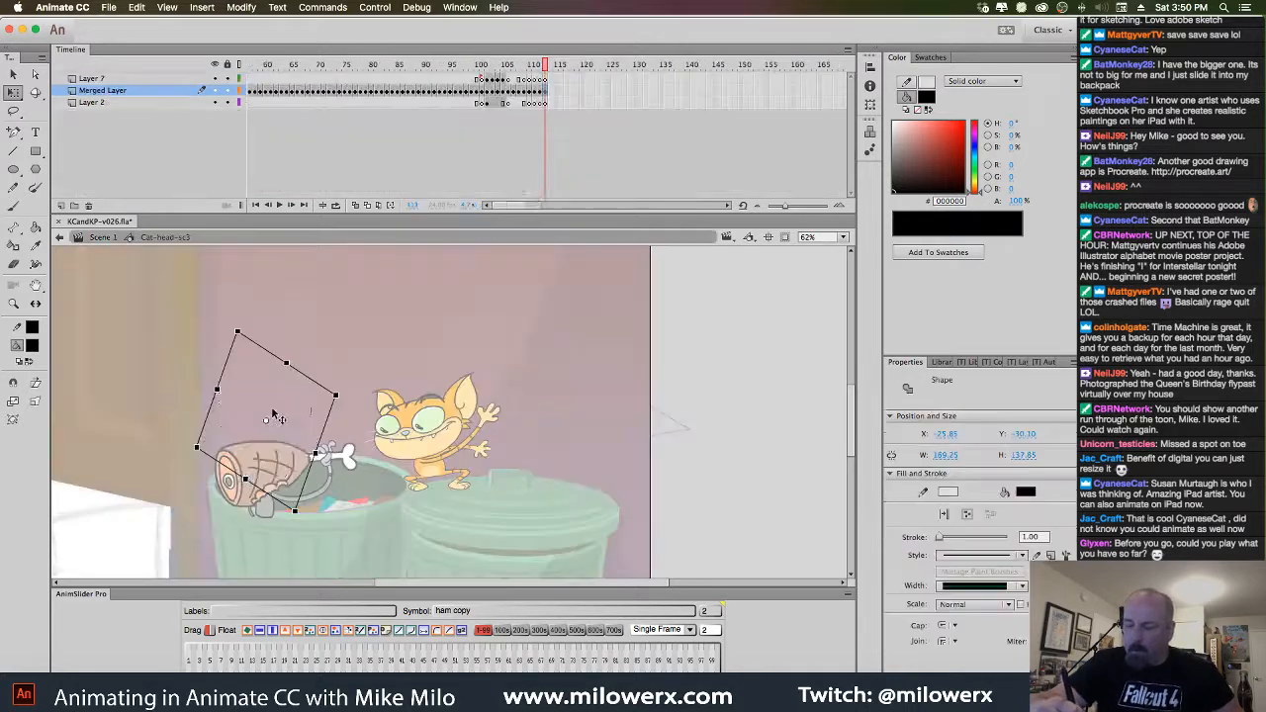
left_click(544, 74)
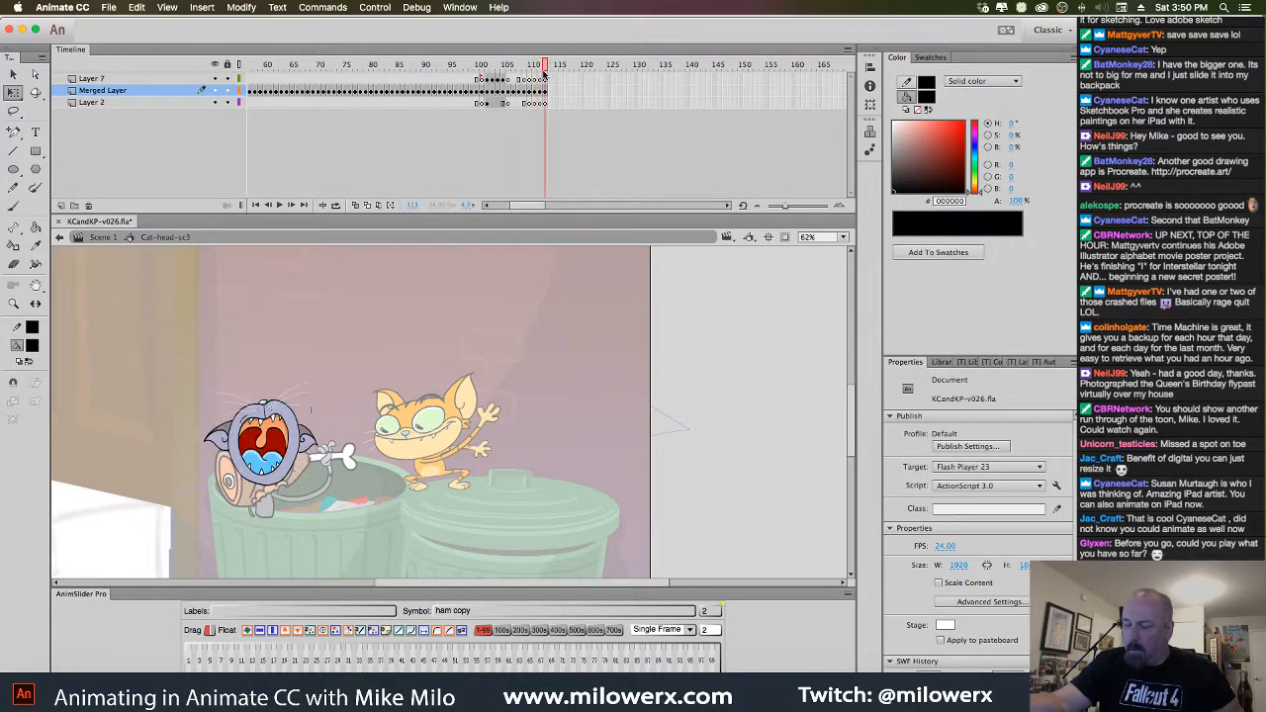
left_click(545, 91)
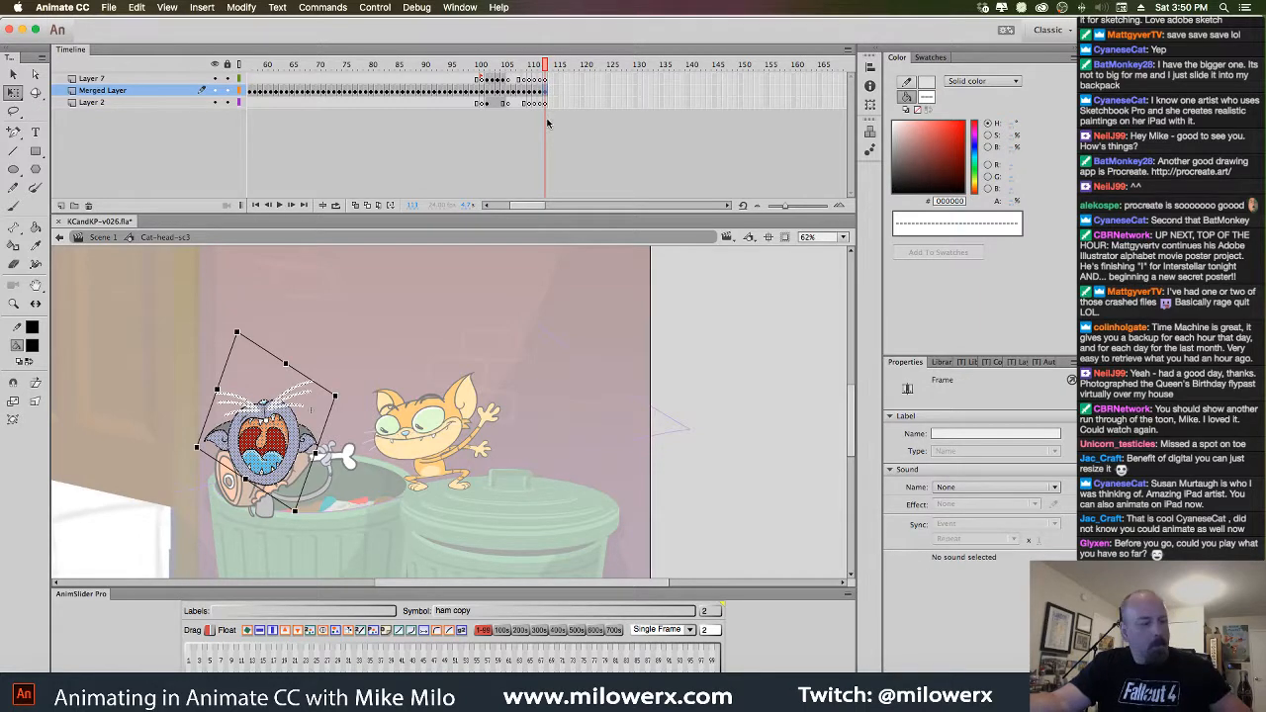
left_click(103, 237)
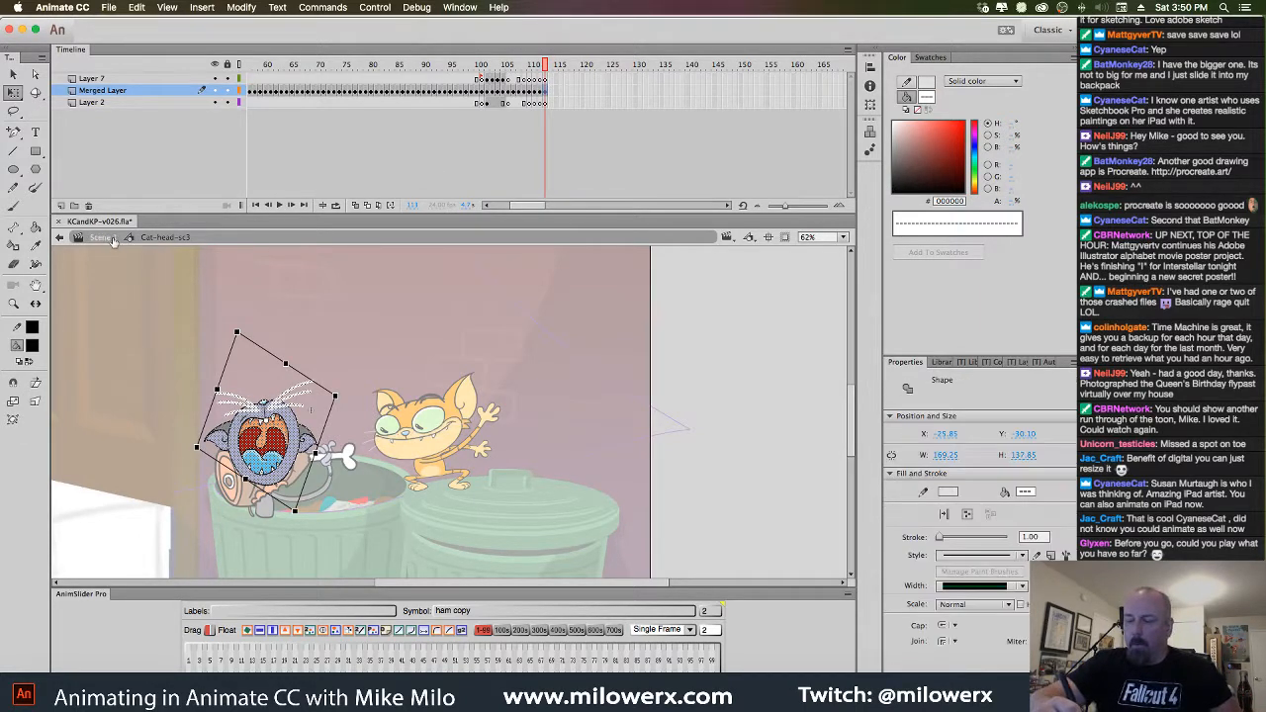
double_click(311, 410)
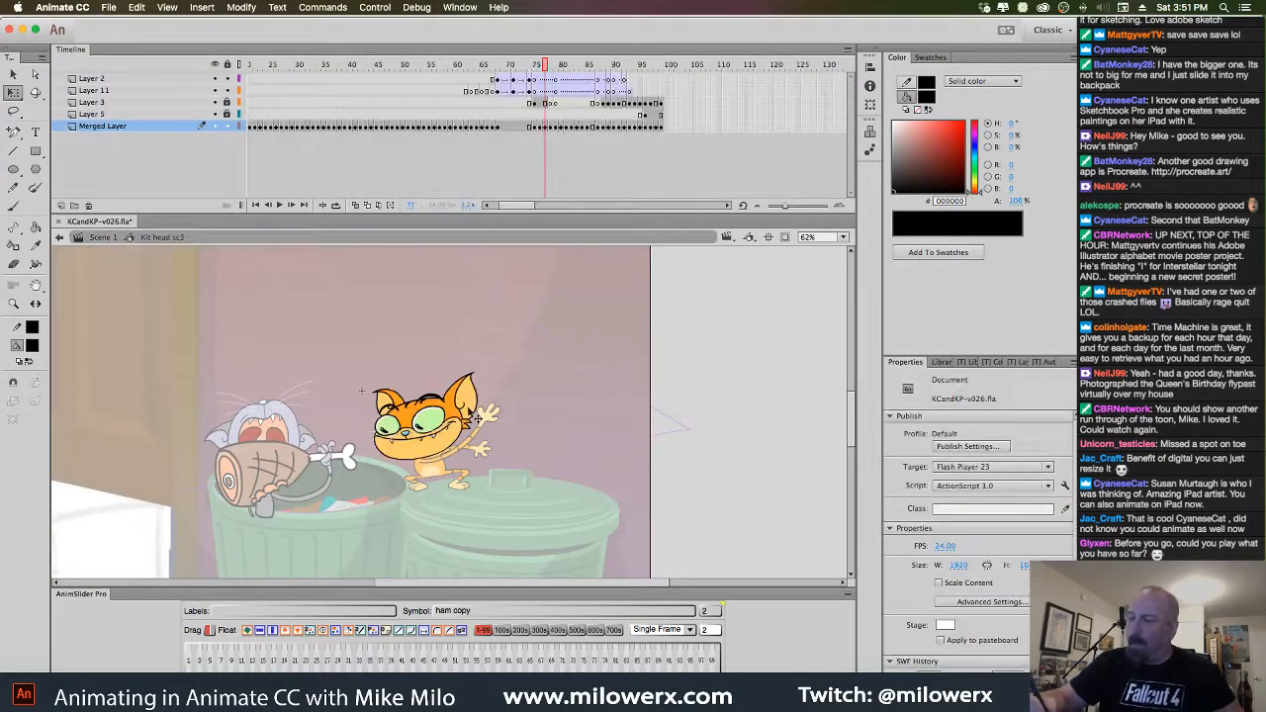
left_click_drag(545, 65, 678, 87)
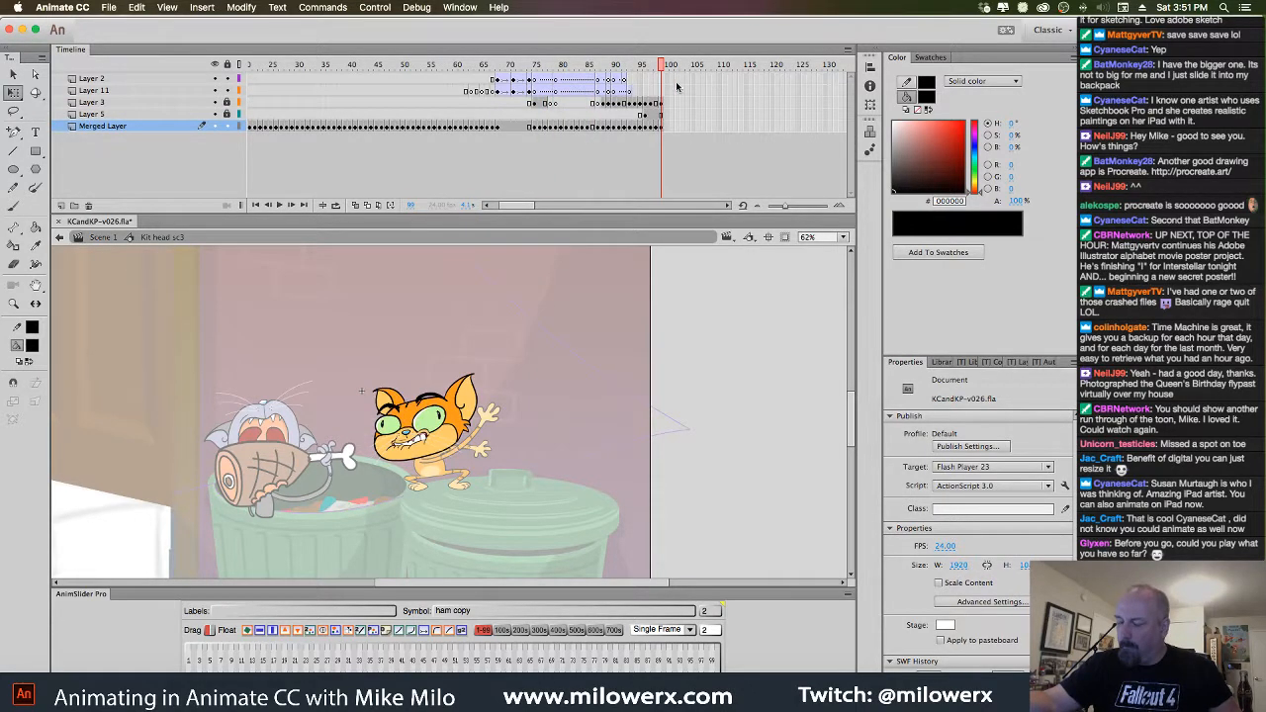
left_click(664, 103)
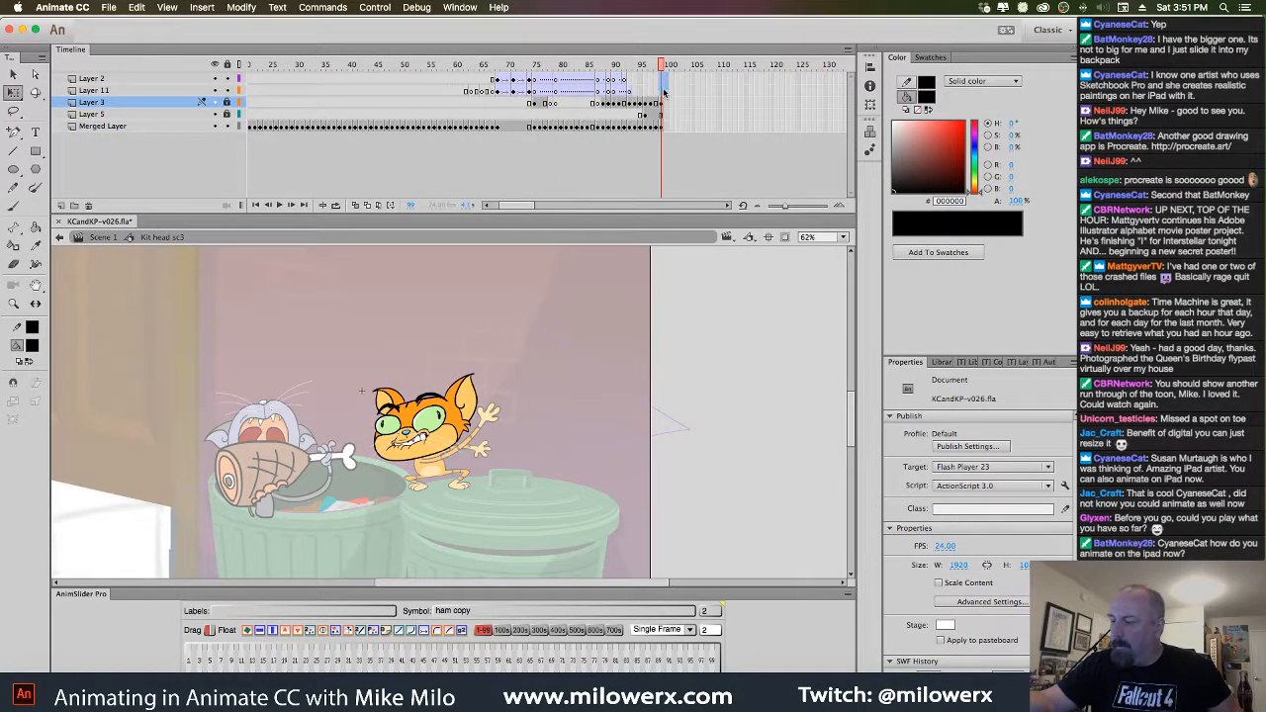
left_click(664, 91)
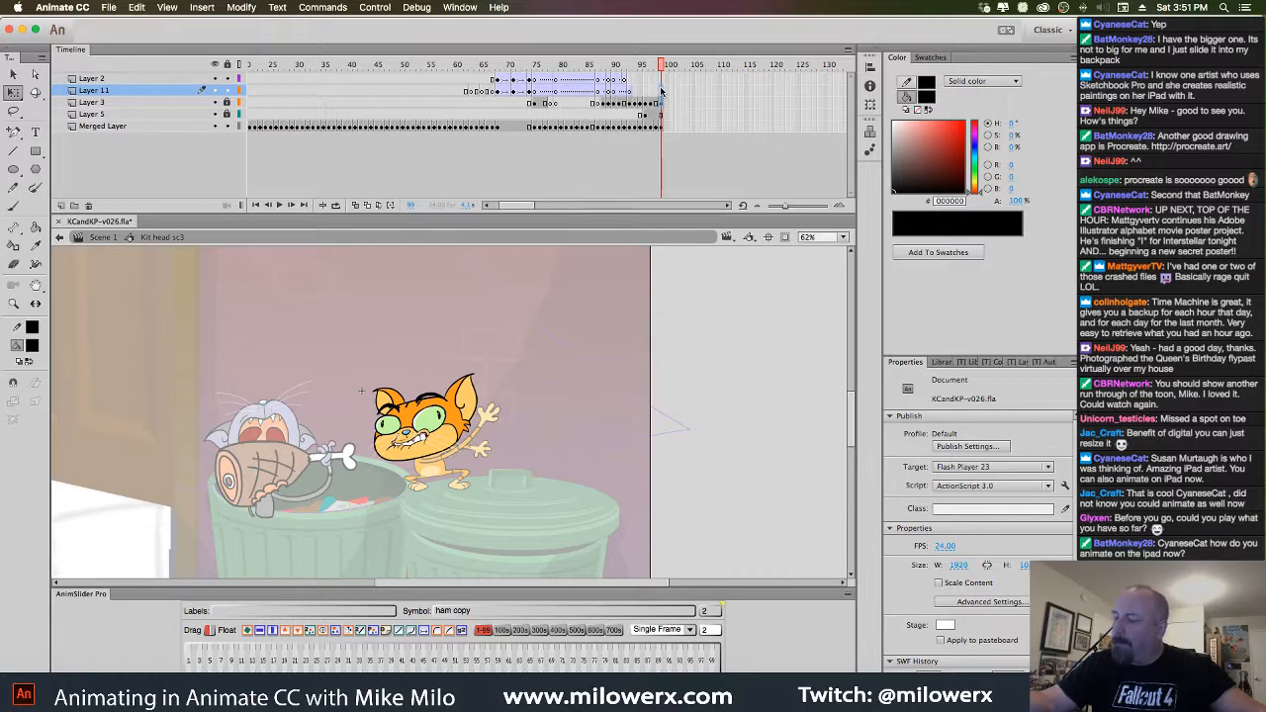
left_click(665, 80)
left_click(669, 104)
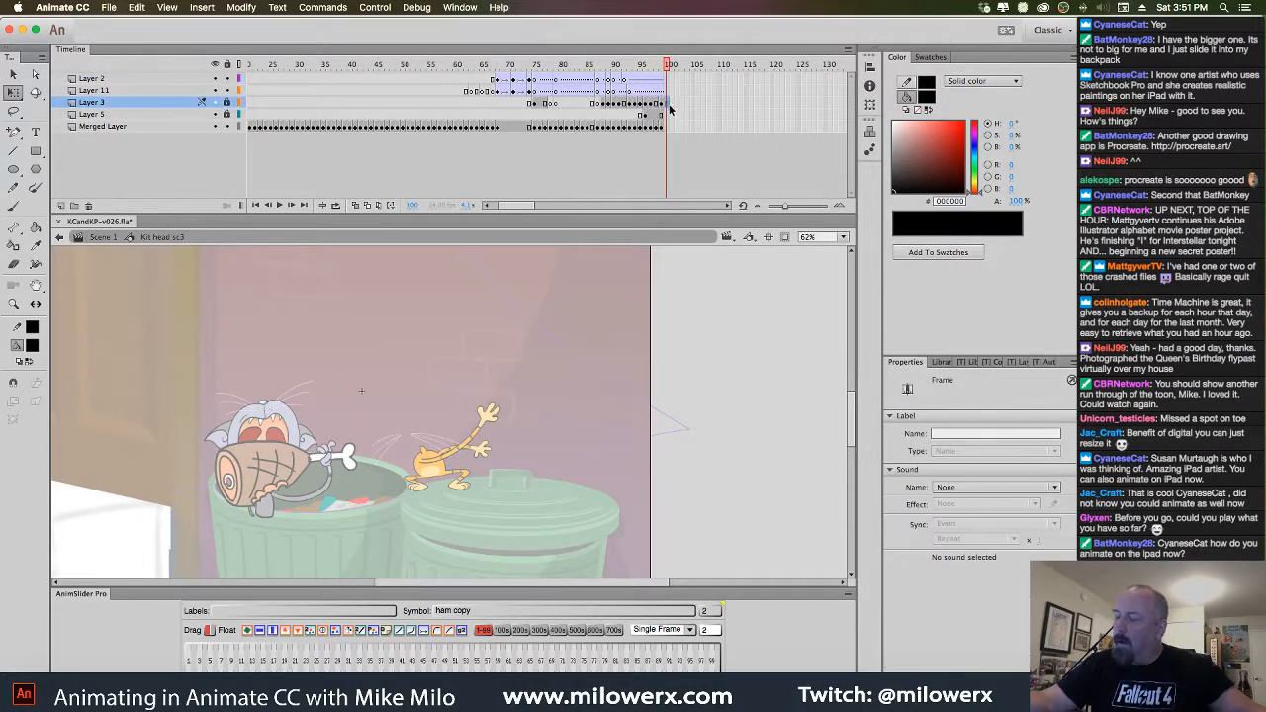
left_click(669, 124)
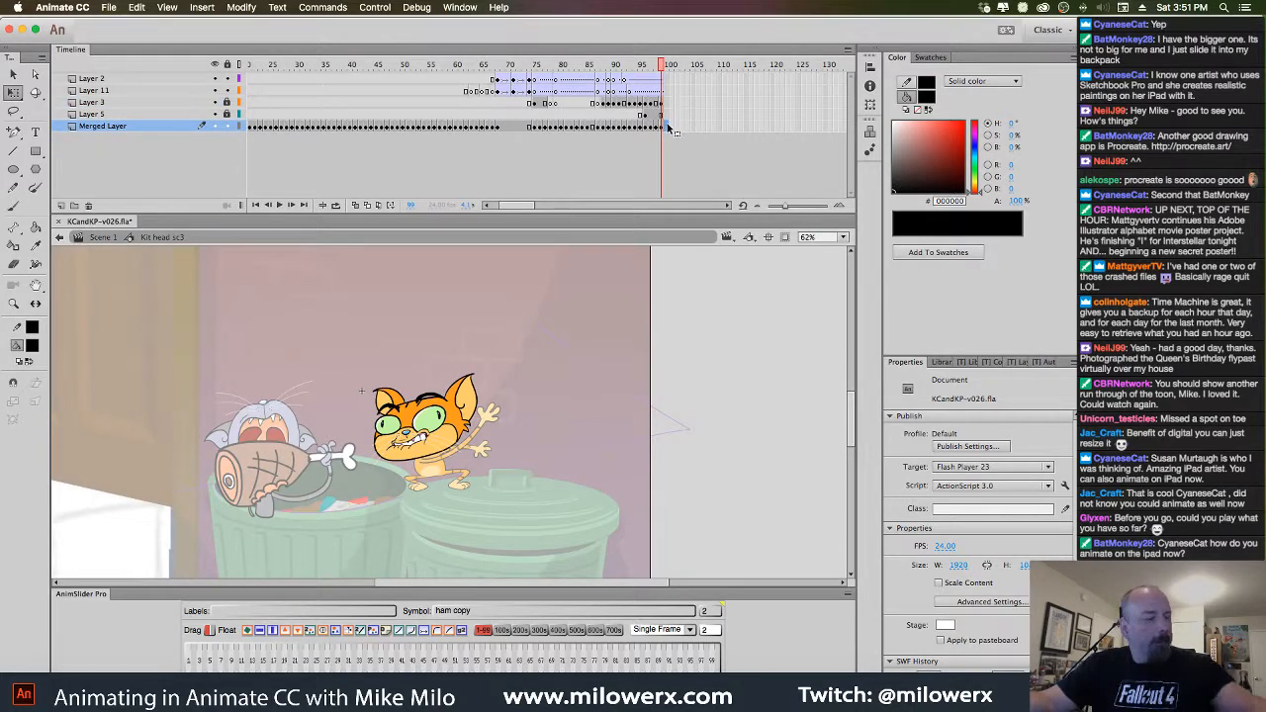
Paste the screaming head in place on the next Merged Layer frame, rotated onto the body
left_click(669, 127)
key("super+shift+v")
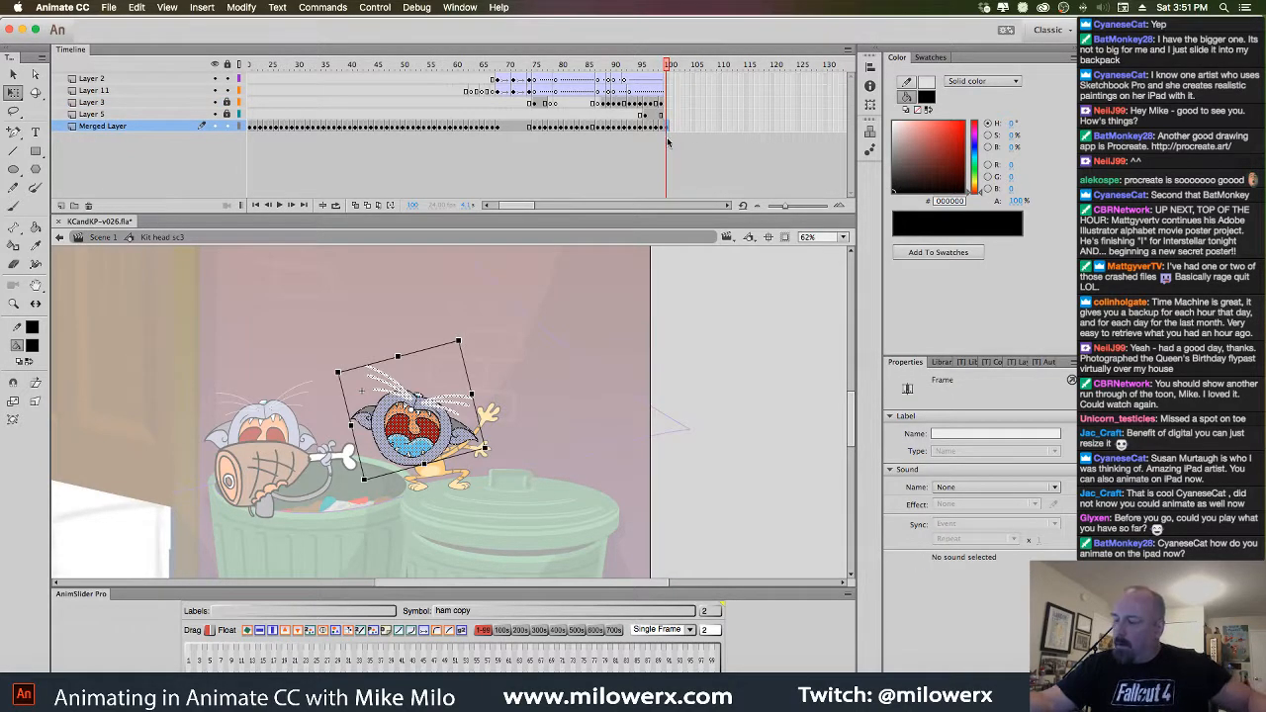
left_click(673, 123)
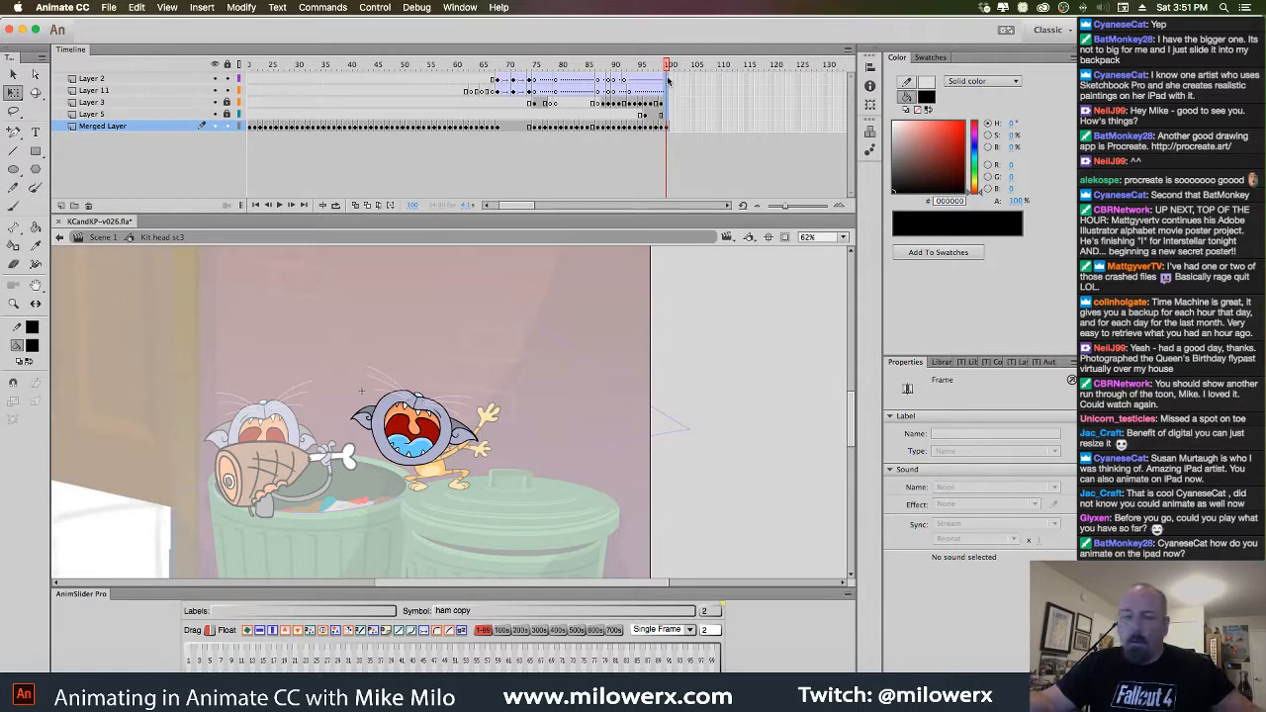
left_click(669, 79)
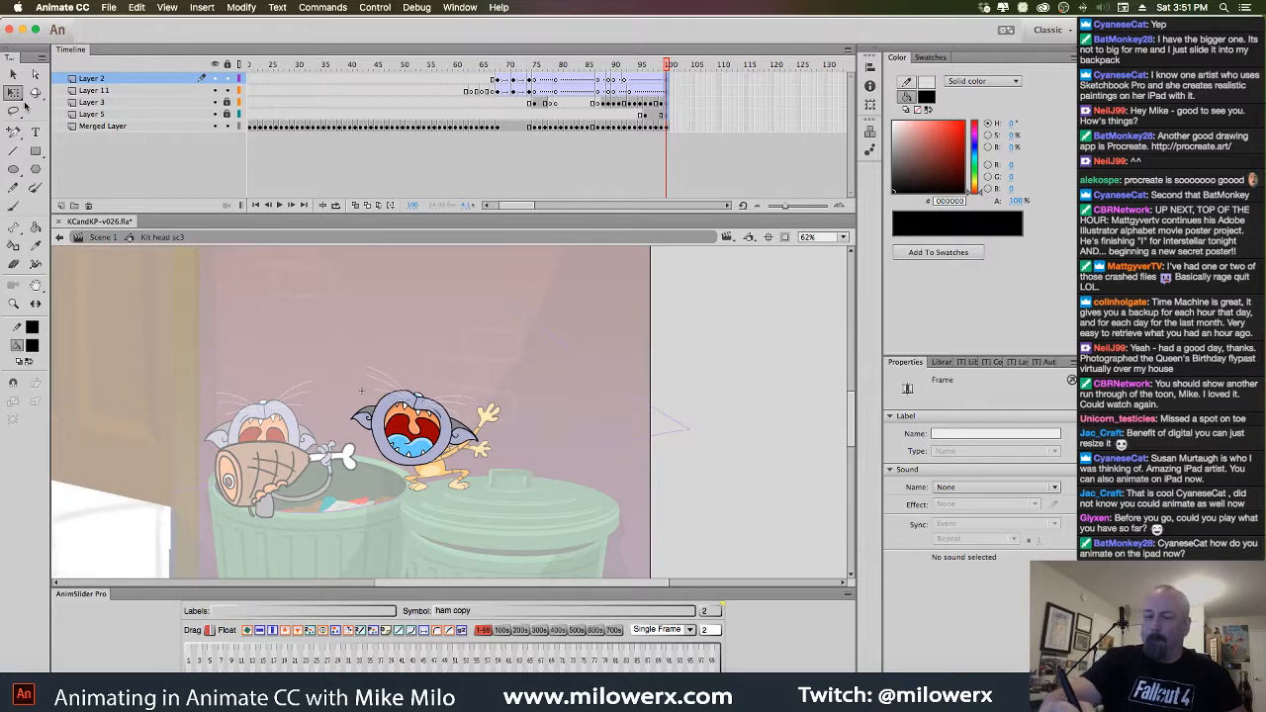
left_click_drag(328, 364, 539, 507)
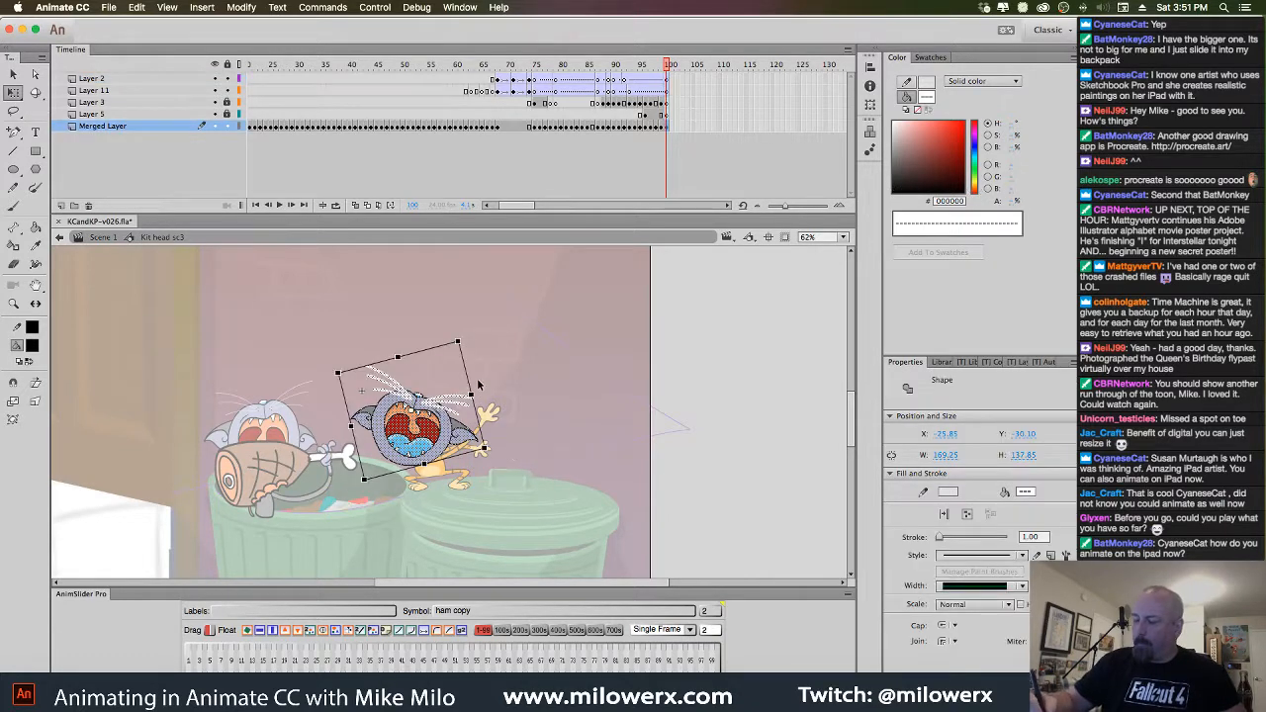
left_click_drag(472, 351, 447, 308)
left_click_drag(442, 375, 444, 385)
left_click(520, 358)
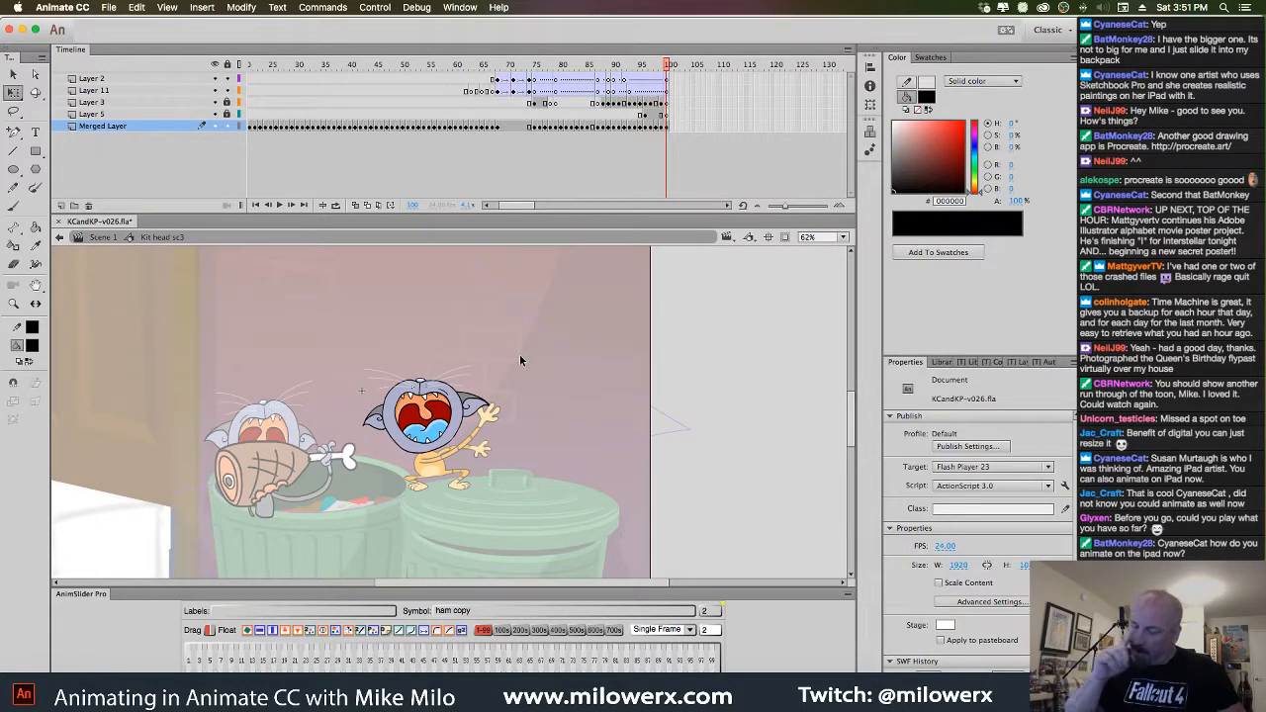
Zoom in, then flip and rotate the screaming head upright, shifting it slightly right
left_click(494, 415, "super")
left_click_drag(498, 432, 523, 428)
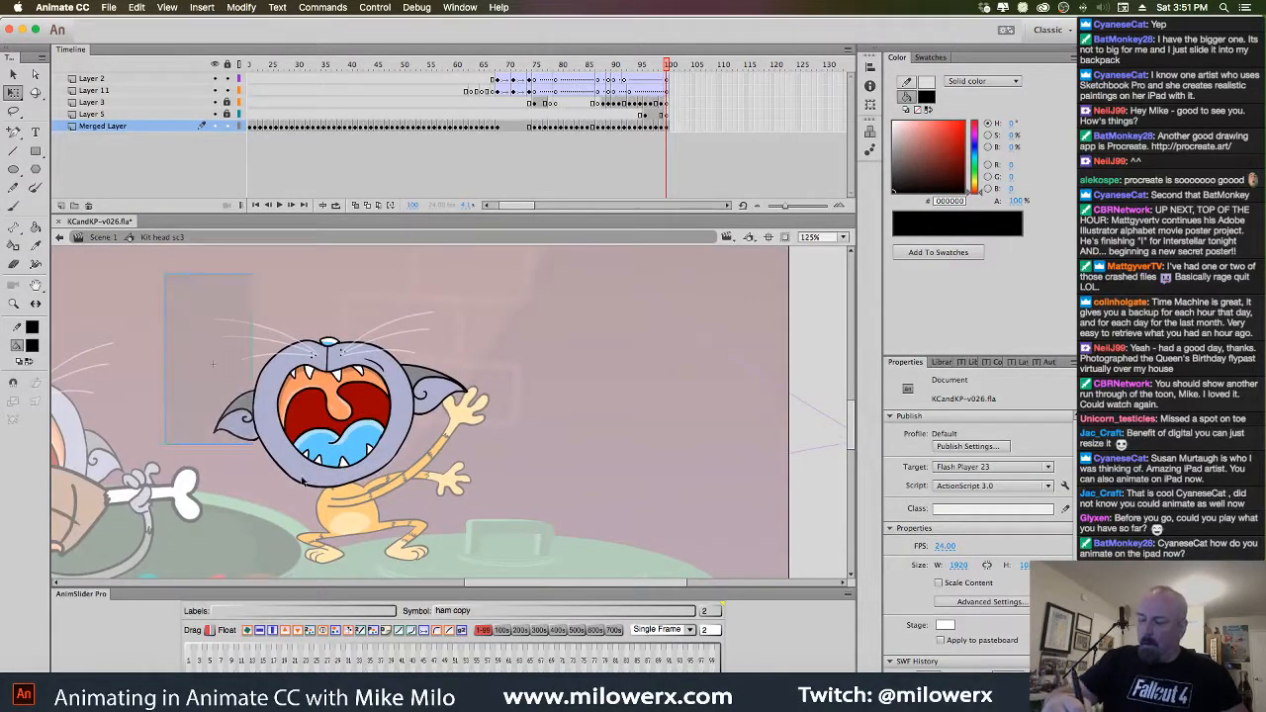
left_click_drag(164, 286, 536, 537)
left_click(269, 635)
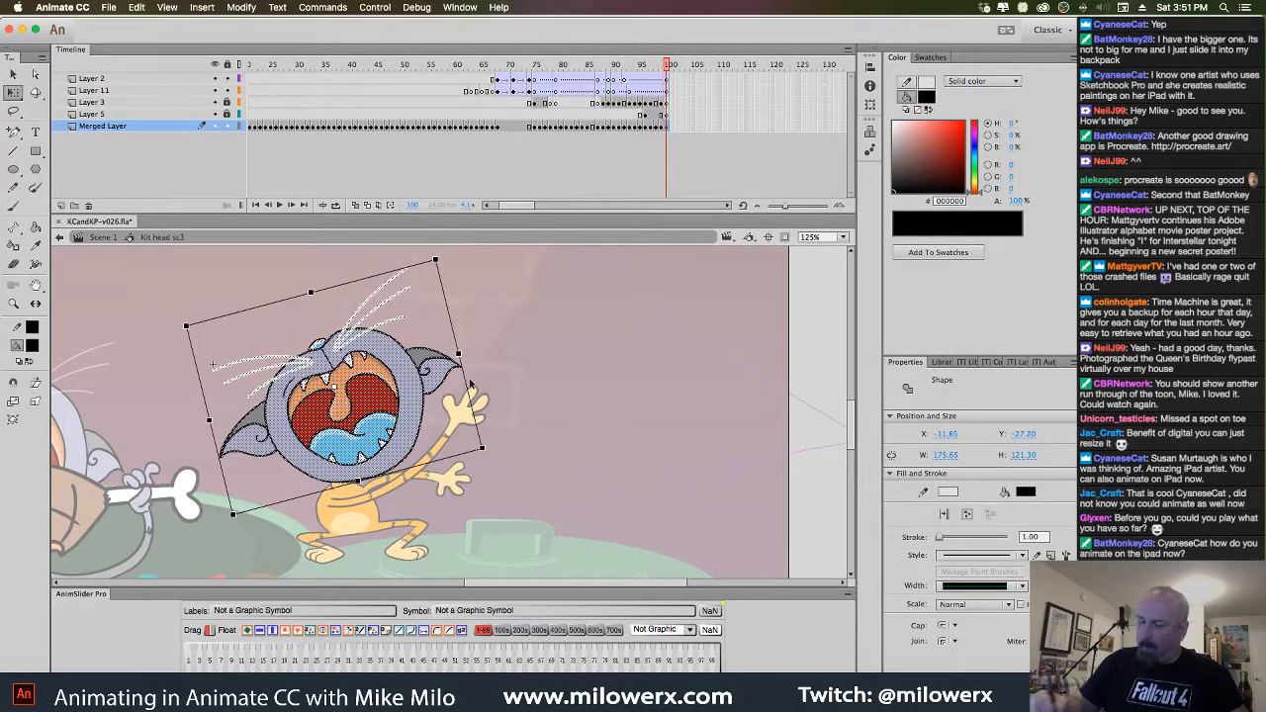
left_click_drag(483, 337, 481, 335)
left_click_drag(190, 260, 519, 540)
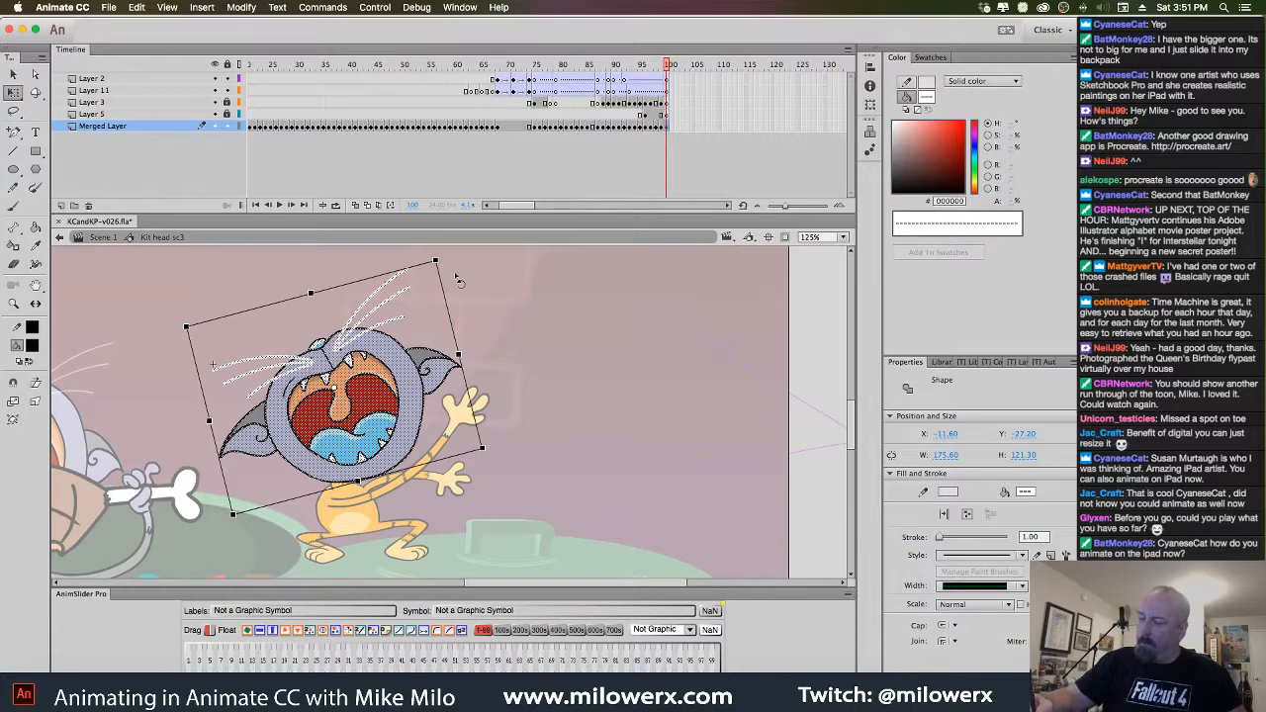
left_click_drag(453, 277, 481, 310)
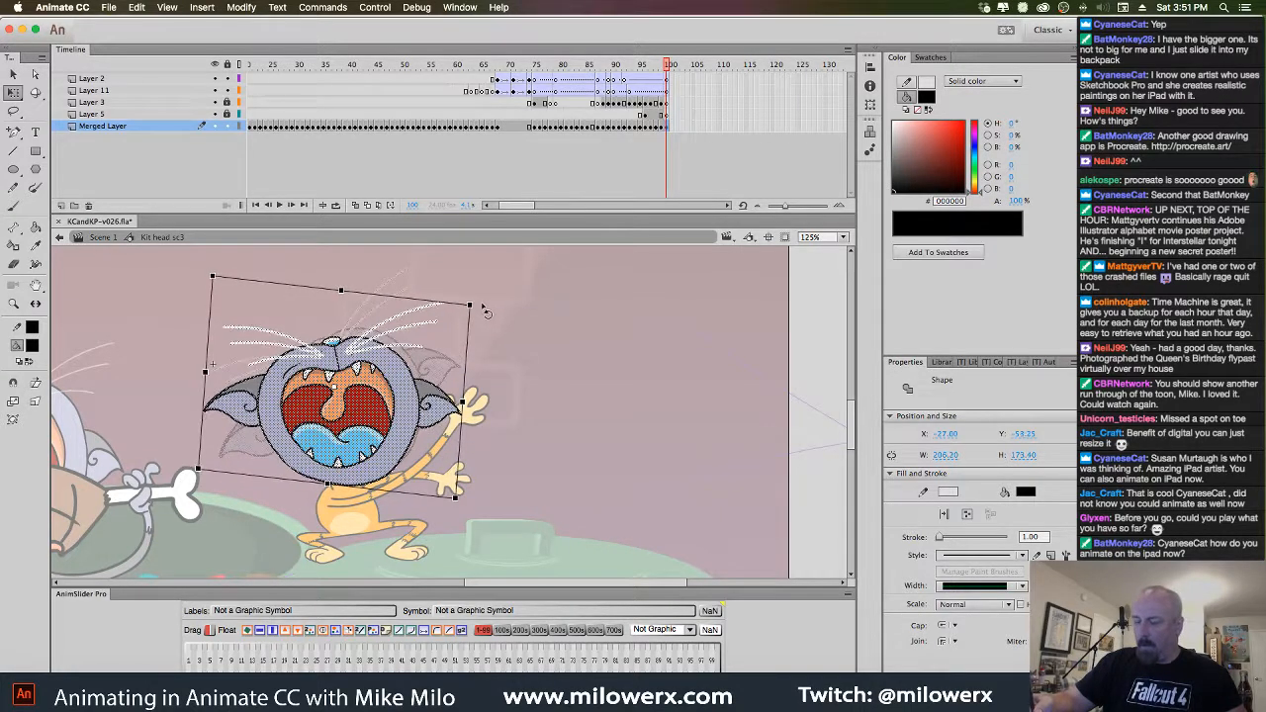
left_click(269, 633)
left_click_drag(489, 398, 470, 468)
left_click_drag(415, 425, 433, 423)
left_click(538, 353)
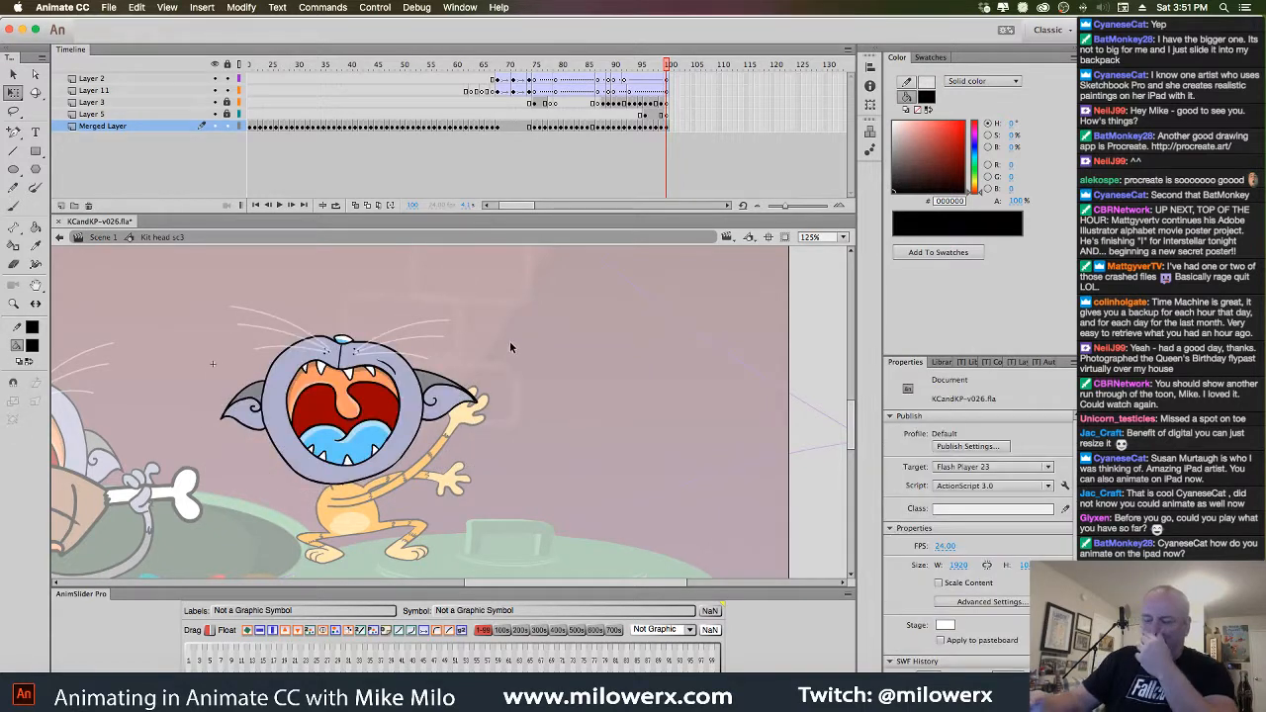
Fill the screaming kitten's face with light orange FFCC66
left_click(36, 347)
left_click(100, 500)
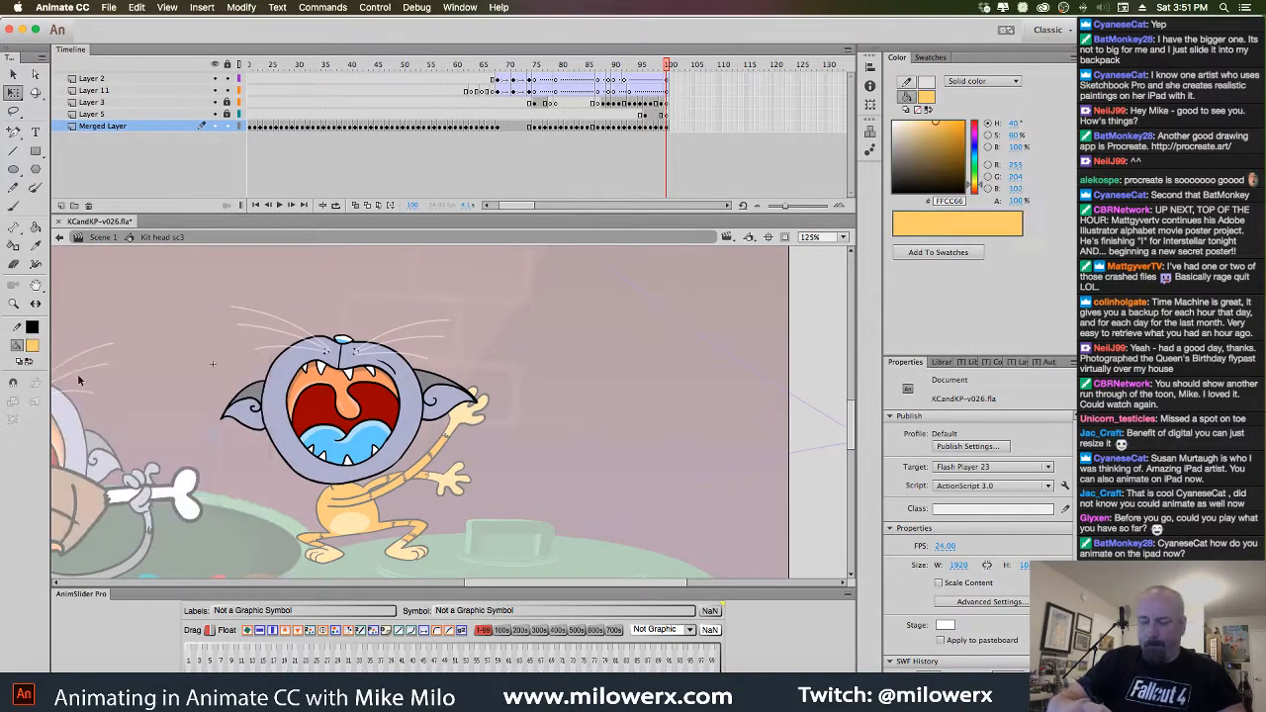
left_click(36, 226)
left_click(14, 383)
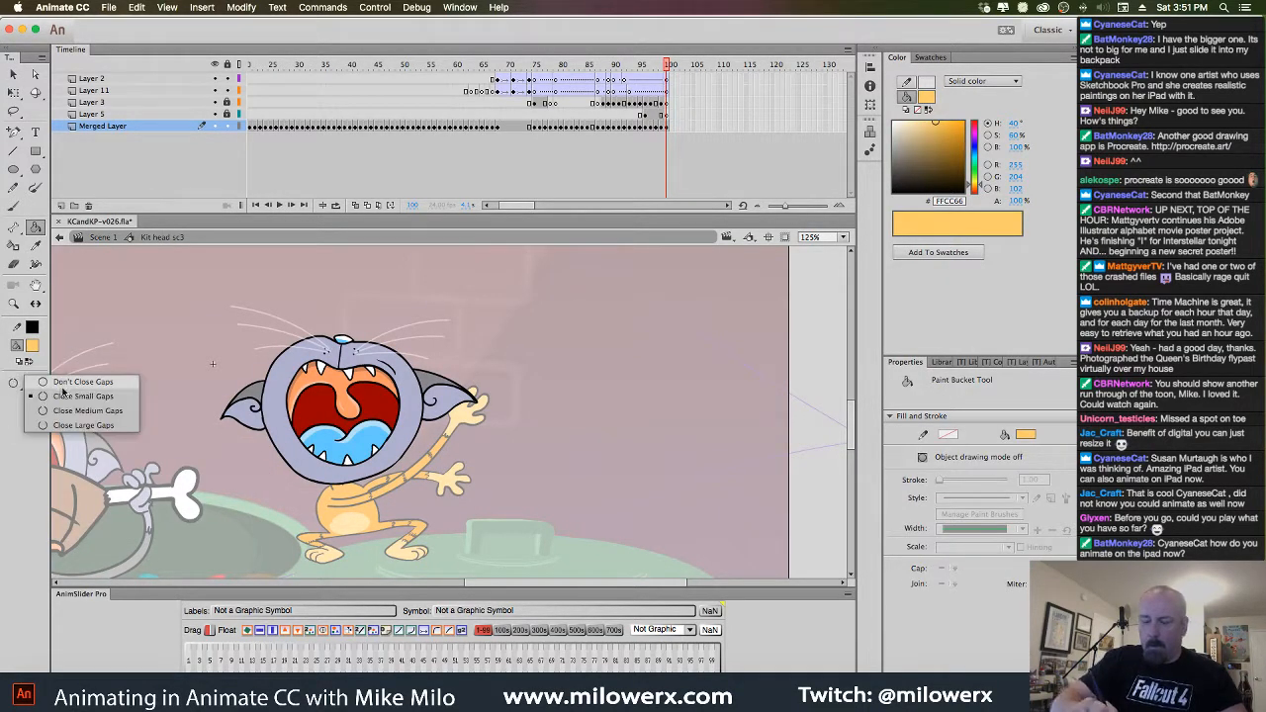
left_click(65, 394)
left_click(290, 428)
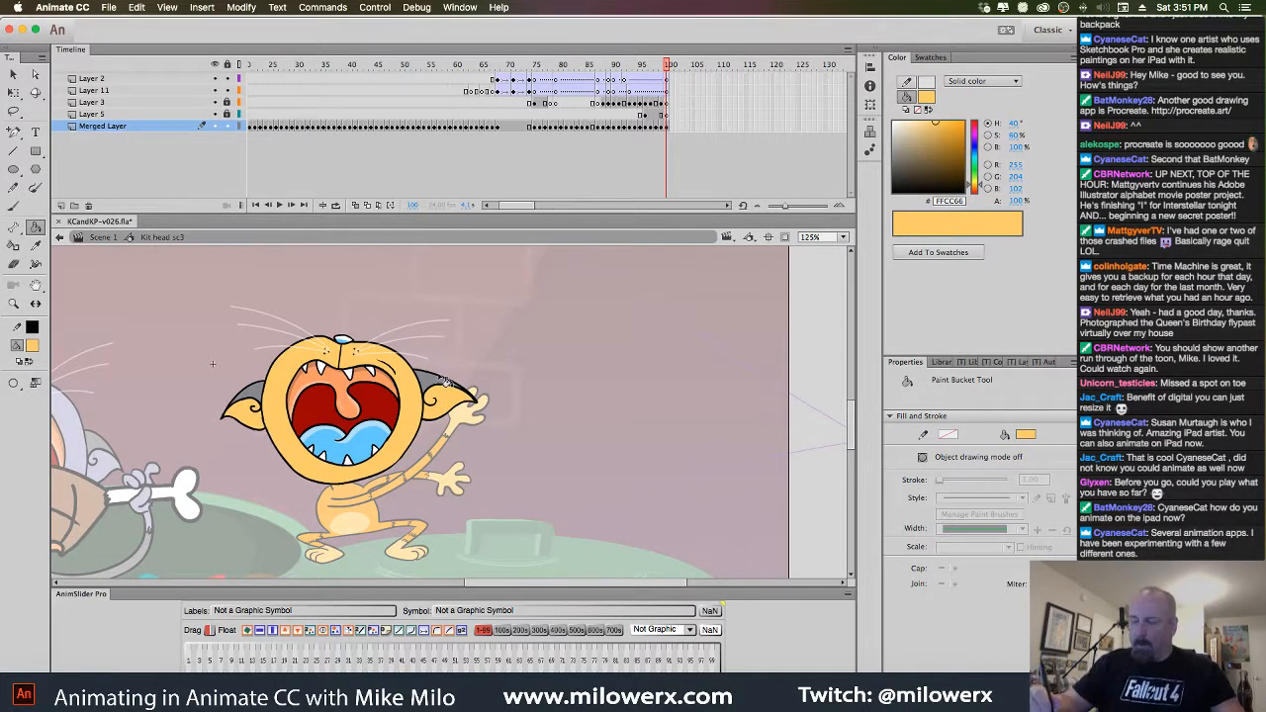
key("comma")
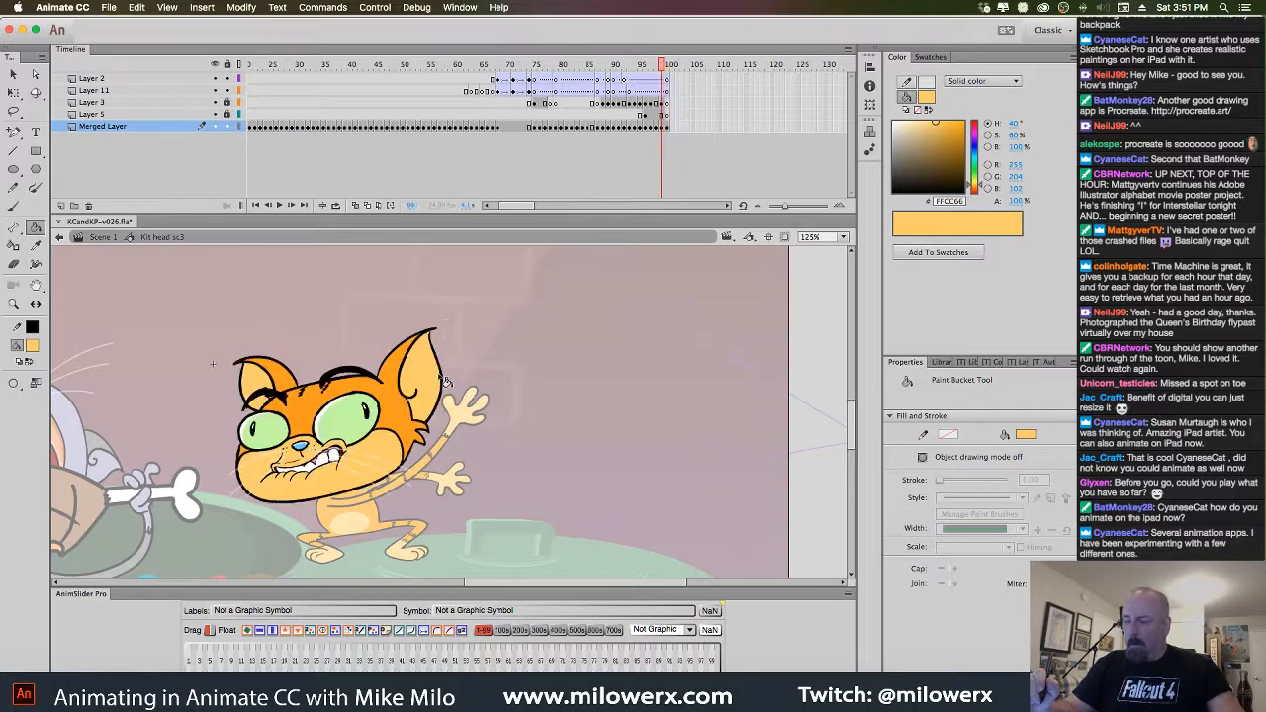
key("period")
Fill both ears with orange FF9900
left_click(33, 346)
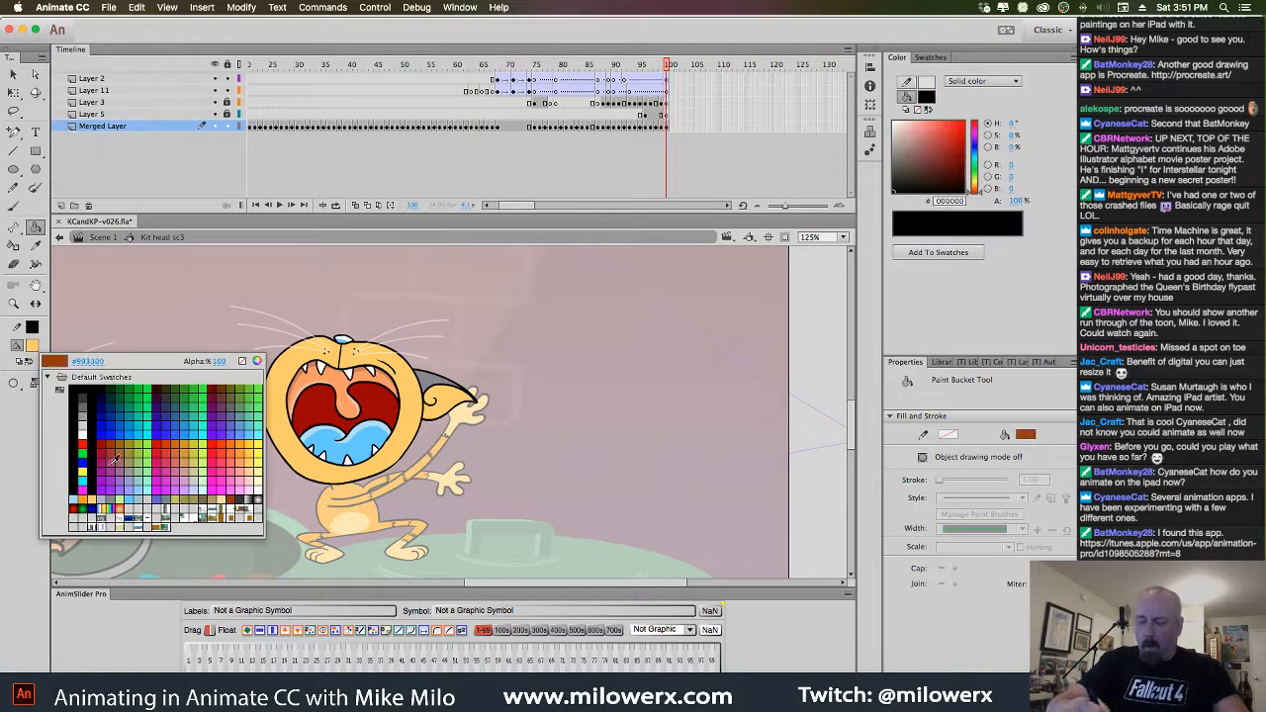
left_click(178, 499)
left_click(263, 400)
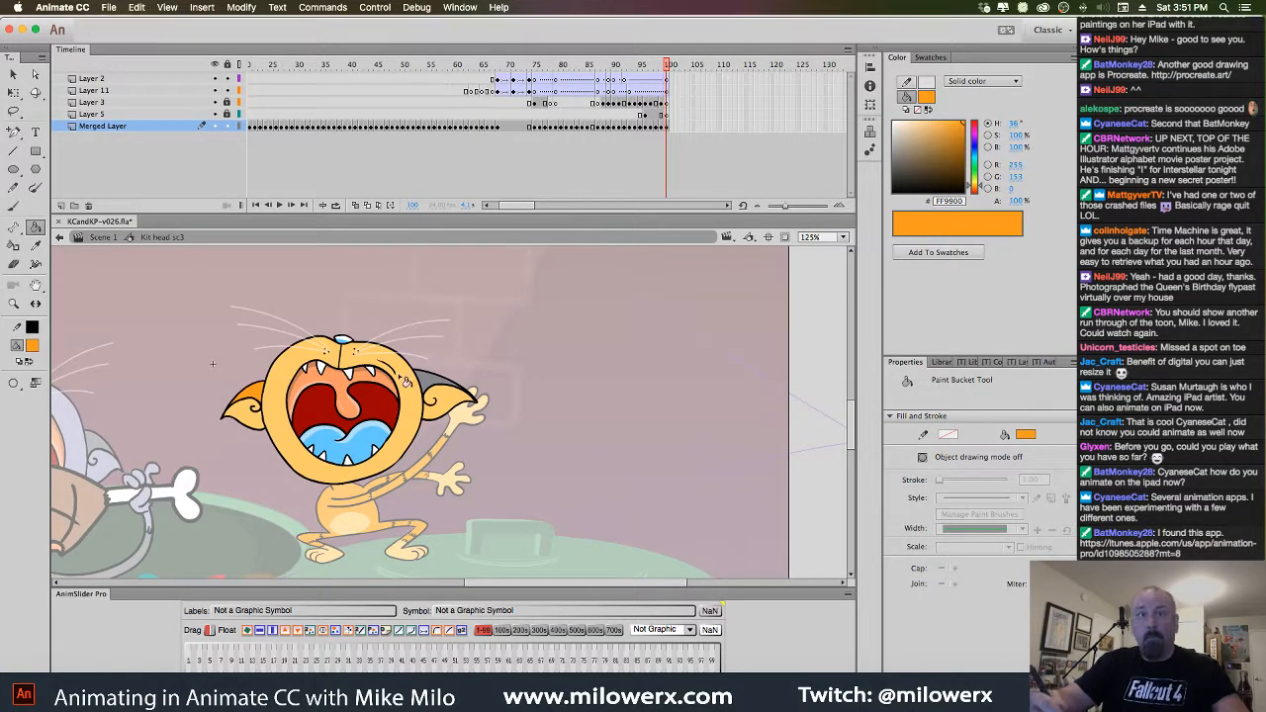
left_click(450, 396)
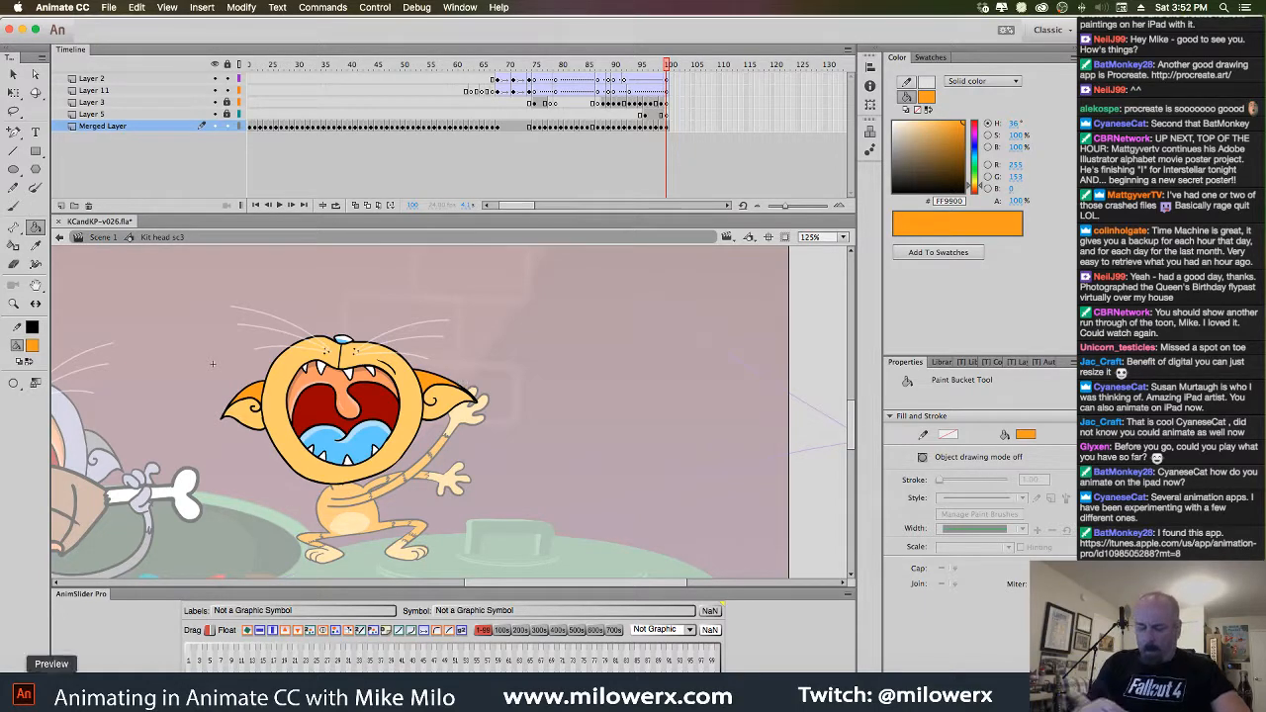
Right-click KCandKP-v024_1.mp4 in the Kit Cat and Kapoodle folder
left_click(30, 695)
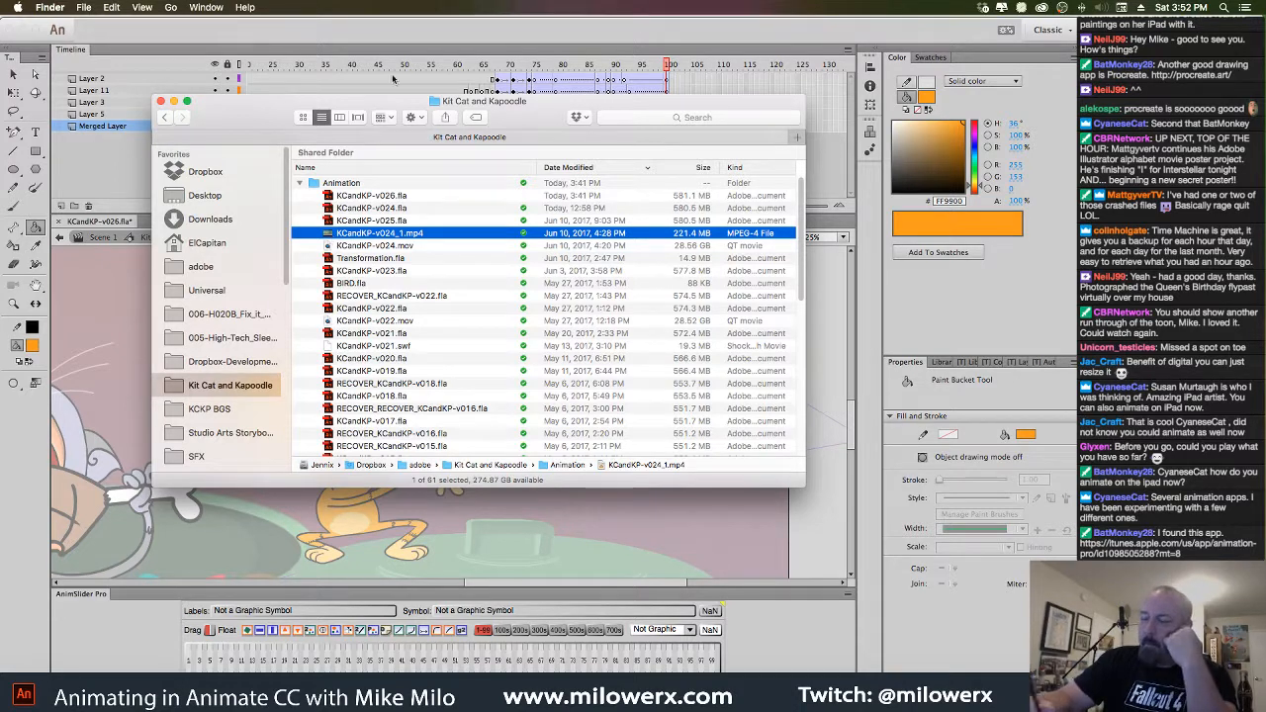
left_click(412, 46)
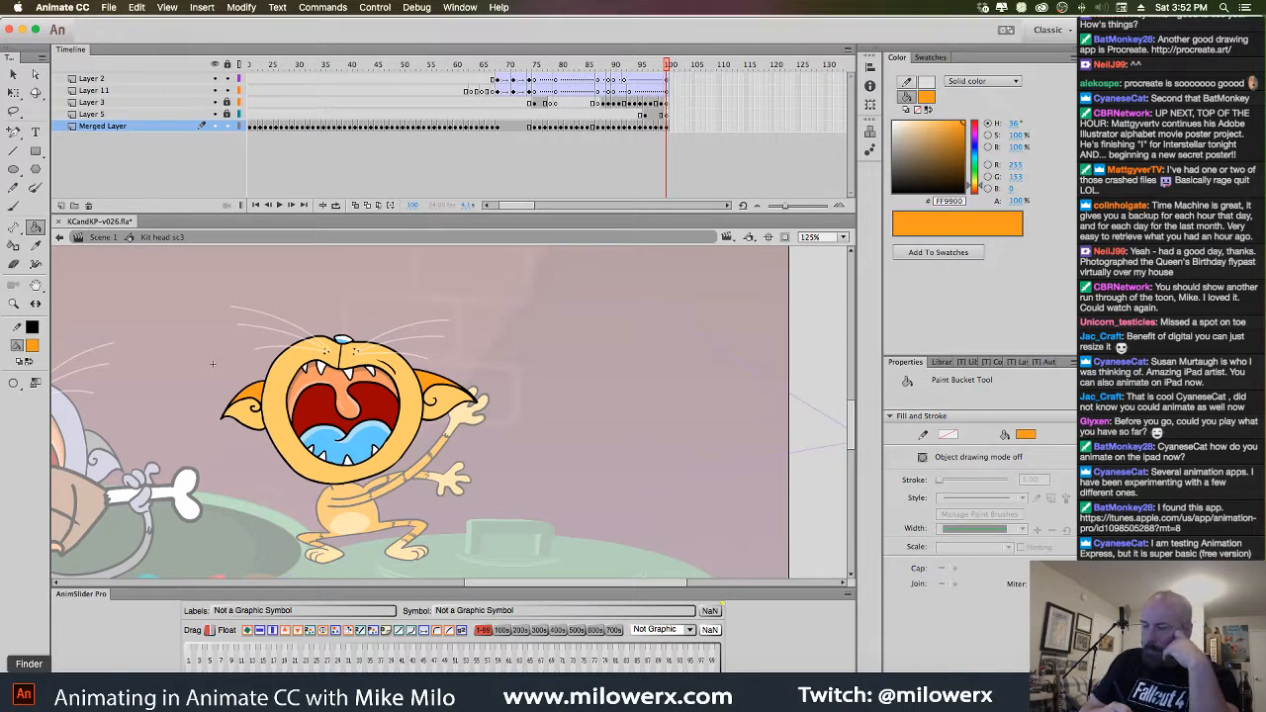
left_click(28, 693)
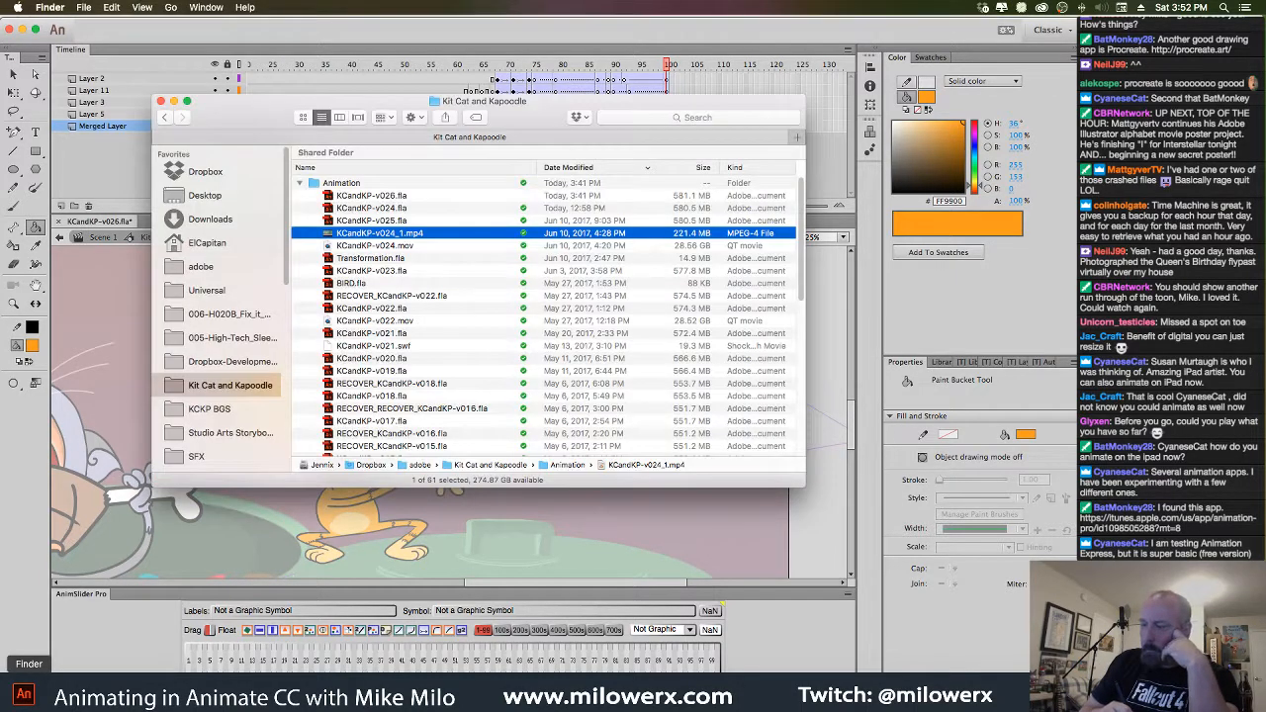
right_click(328, 235)
Open KCandKP-v024_1.mp4 with QuickTime Player 7, resize and reposition its window top-left, and play it
mouse_move(461, 252)
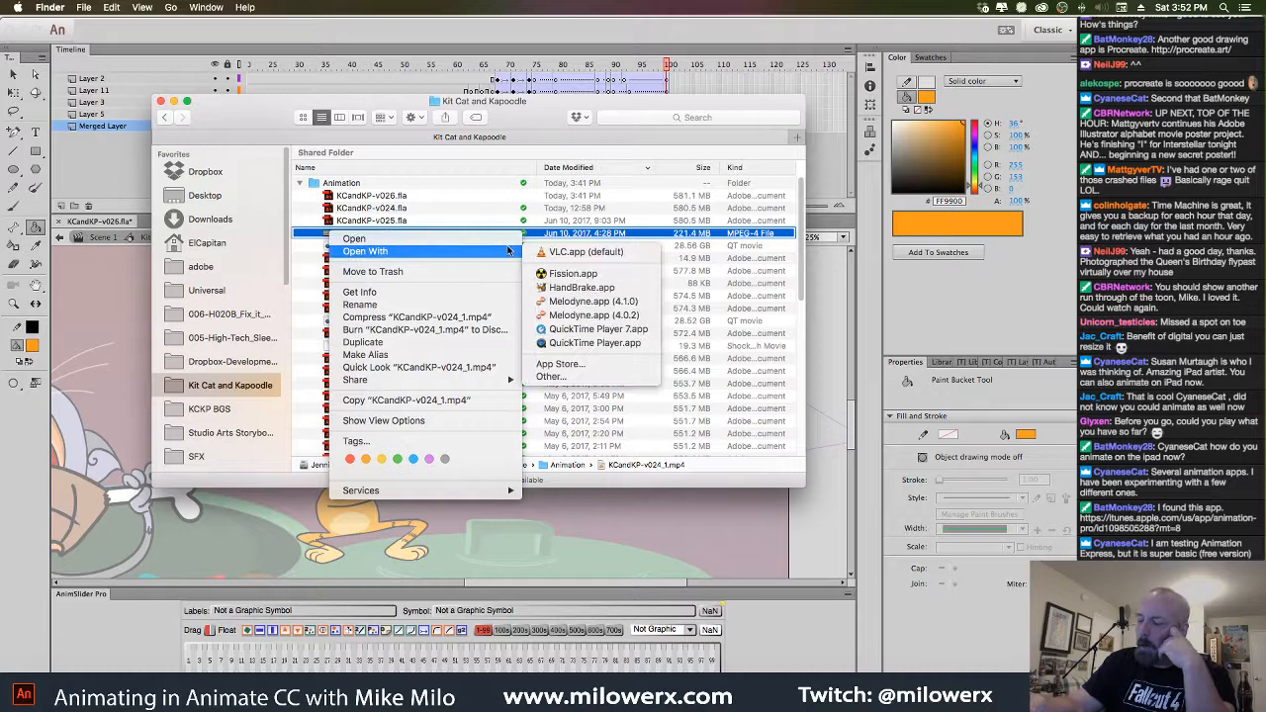
left_click(598, 330)
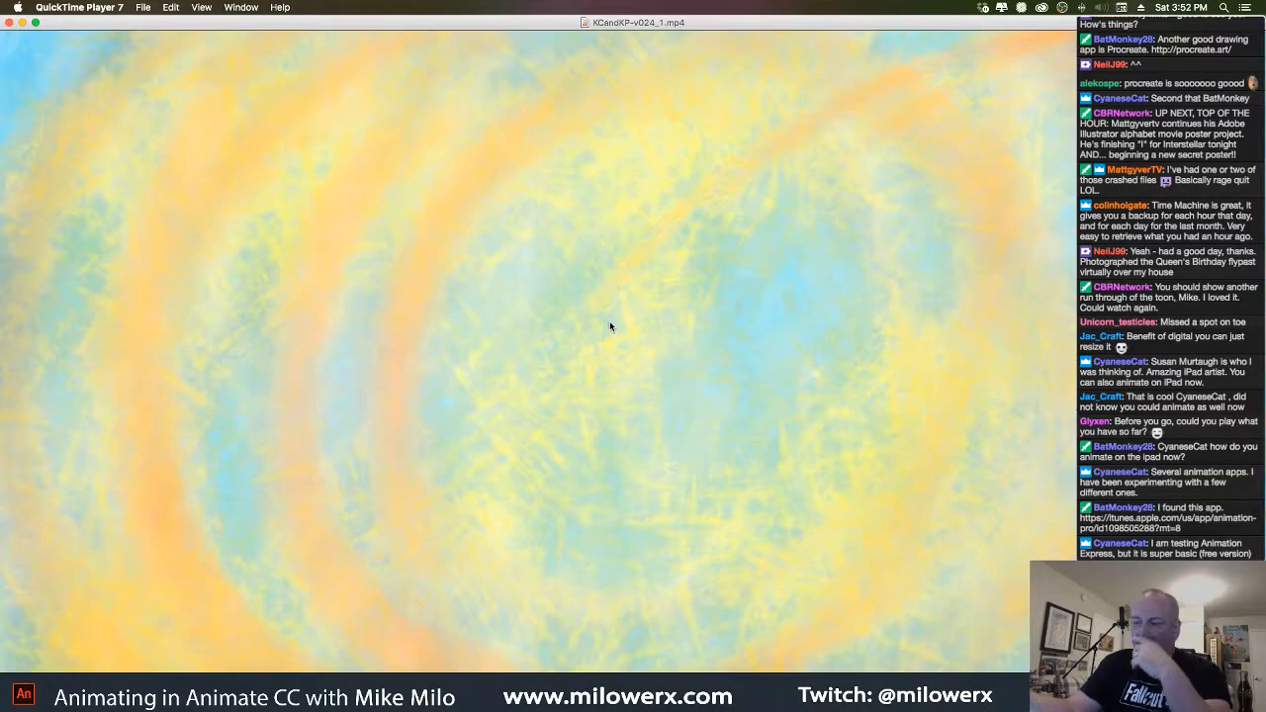
left_click_drag(58, 26, 188, 118)
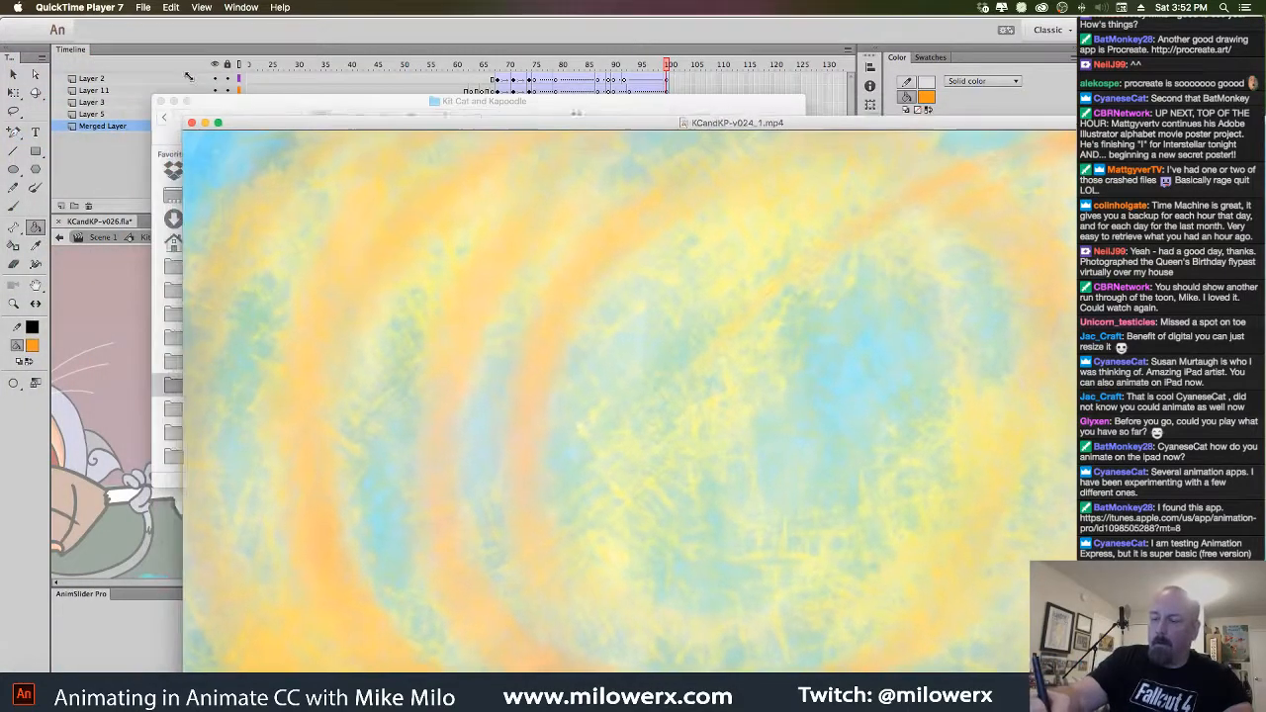
left_click_drag(350, 130, 168, 20)
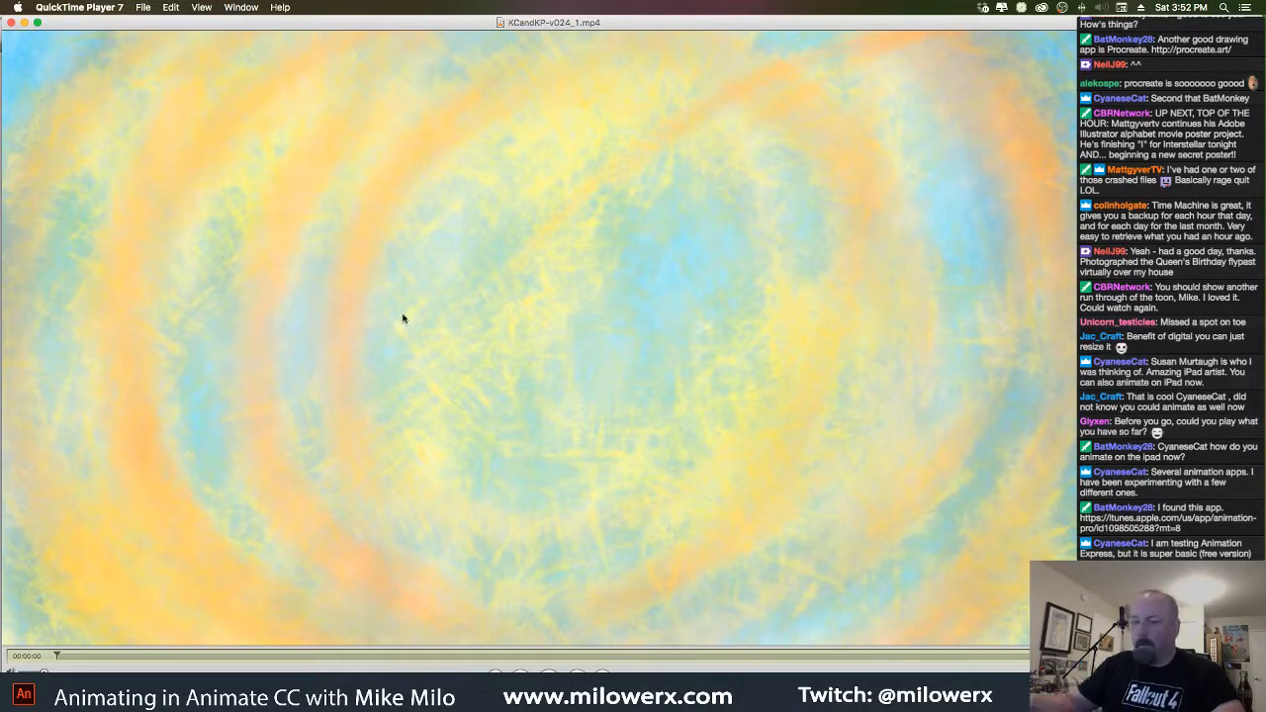
left_click_drag(4, 20, 43, 43)
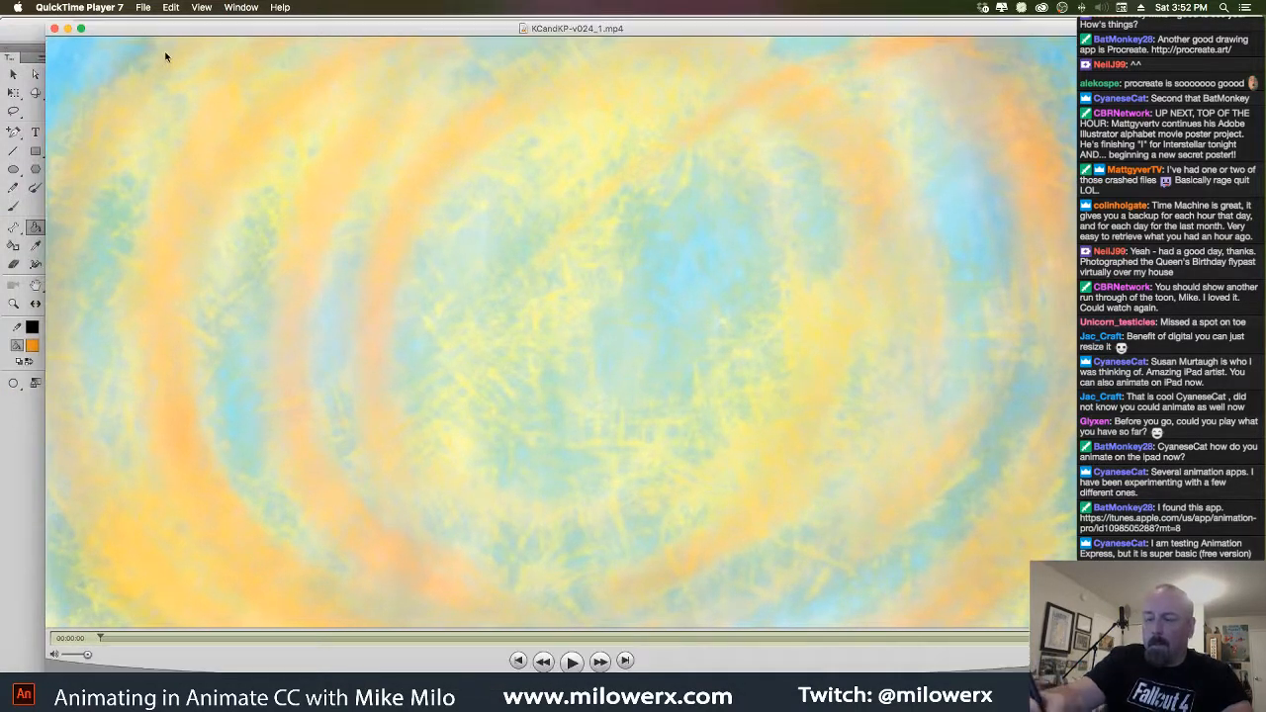
left_click_drag(164, 29, 124, 29)
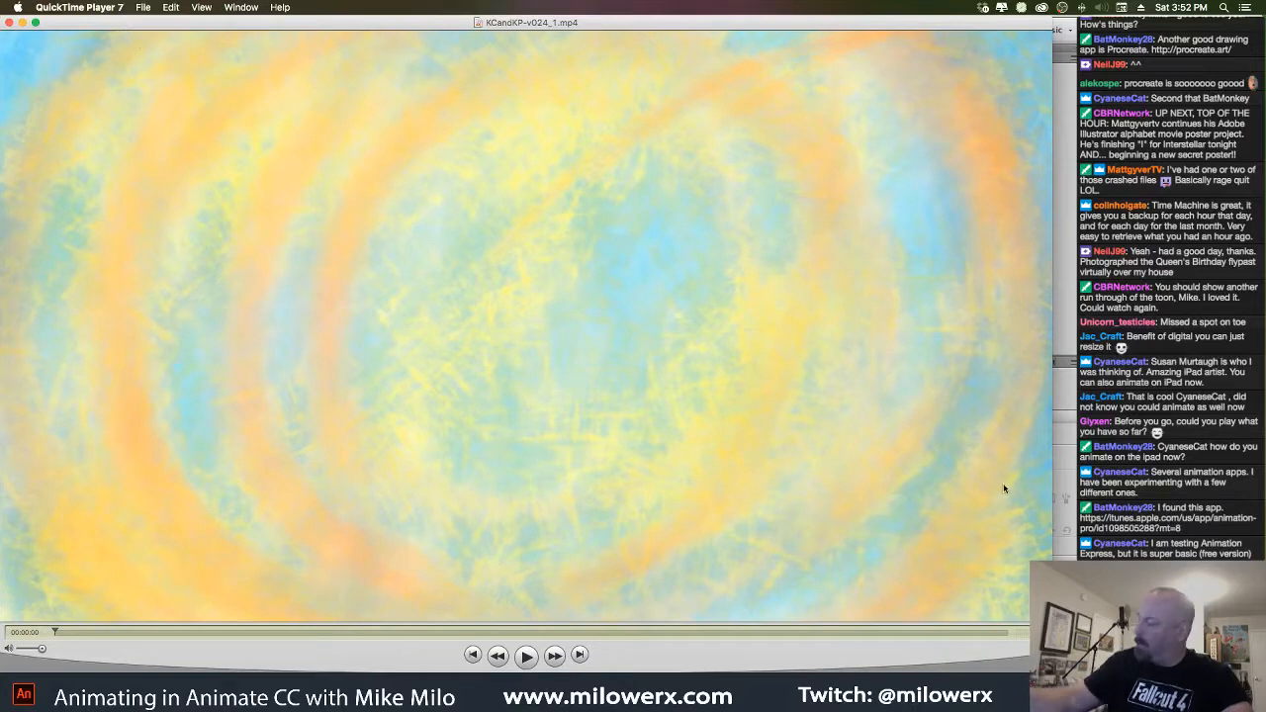
mouse_move(1051, 674)
left_mouse_down()
mouse_move(1060, 681)
mouse_move(1030, 663)
mouse_move(1058, 680)
left_mouse_up()
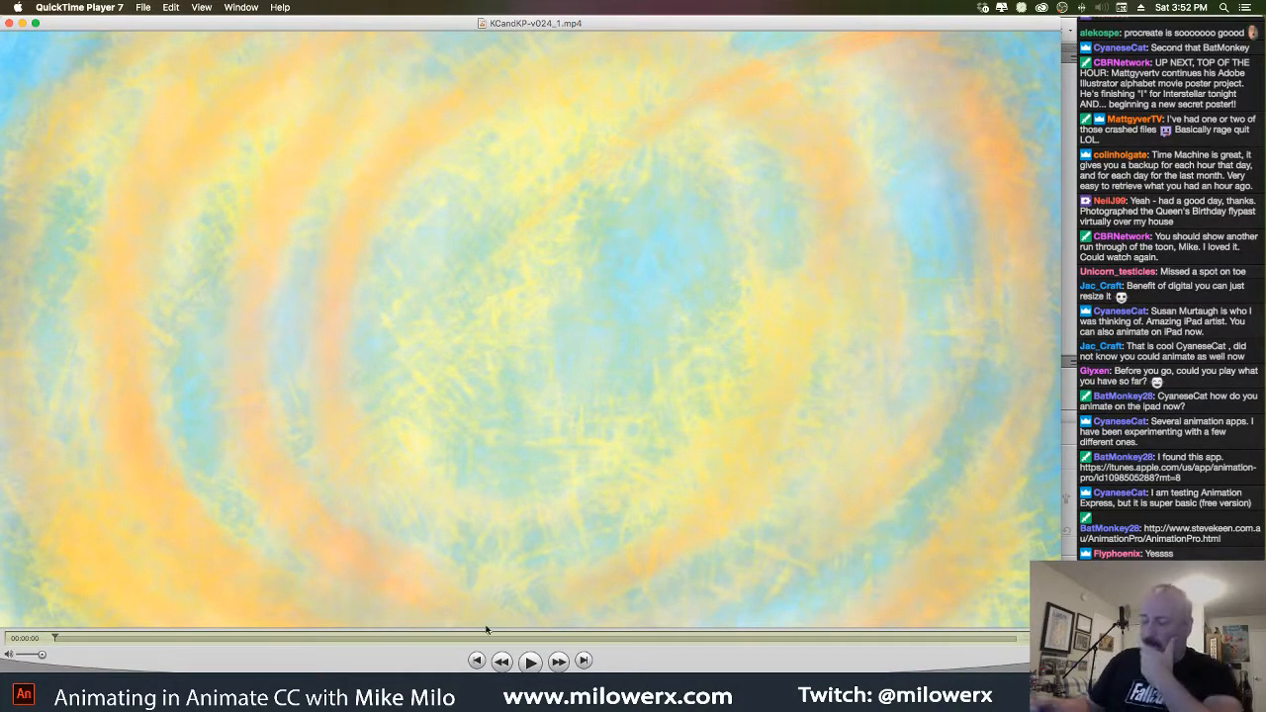
left_click(531, 663)
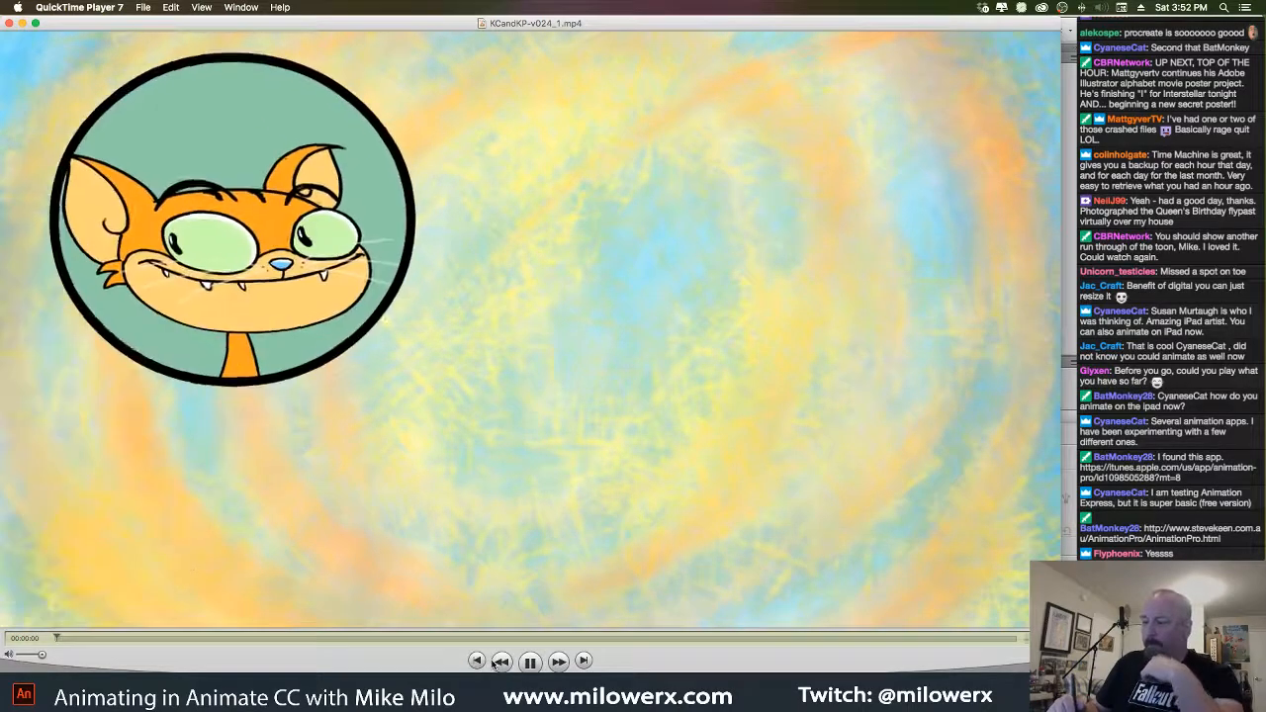
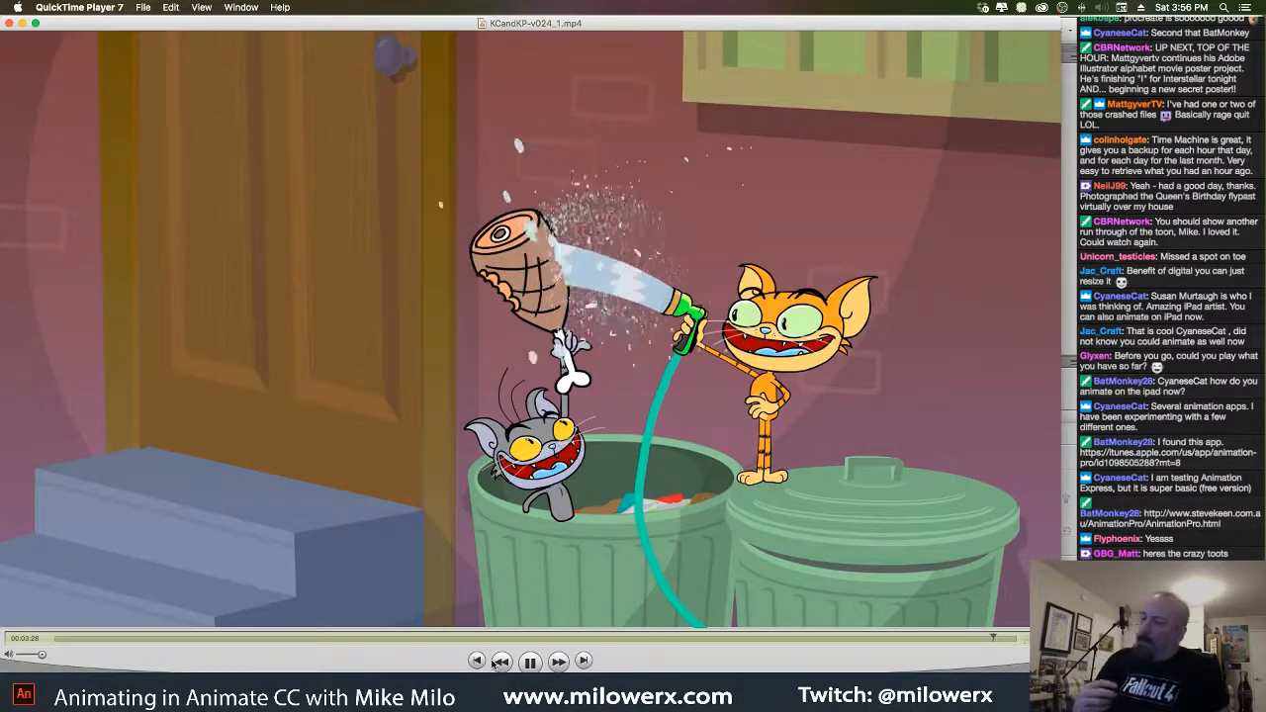
Close the QuickTime Player window playing KCandKP-v024_1.mp4
left_click(9, 23)
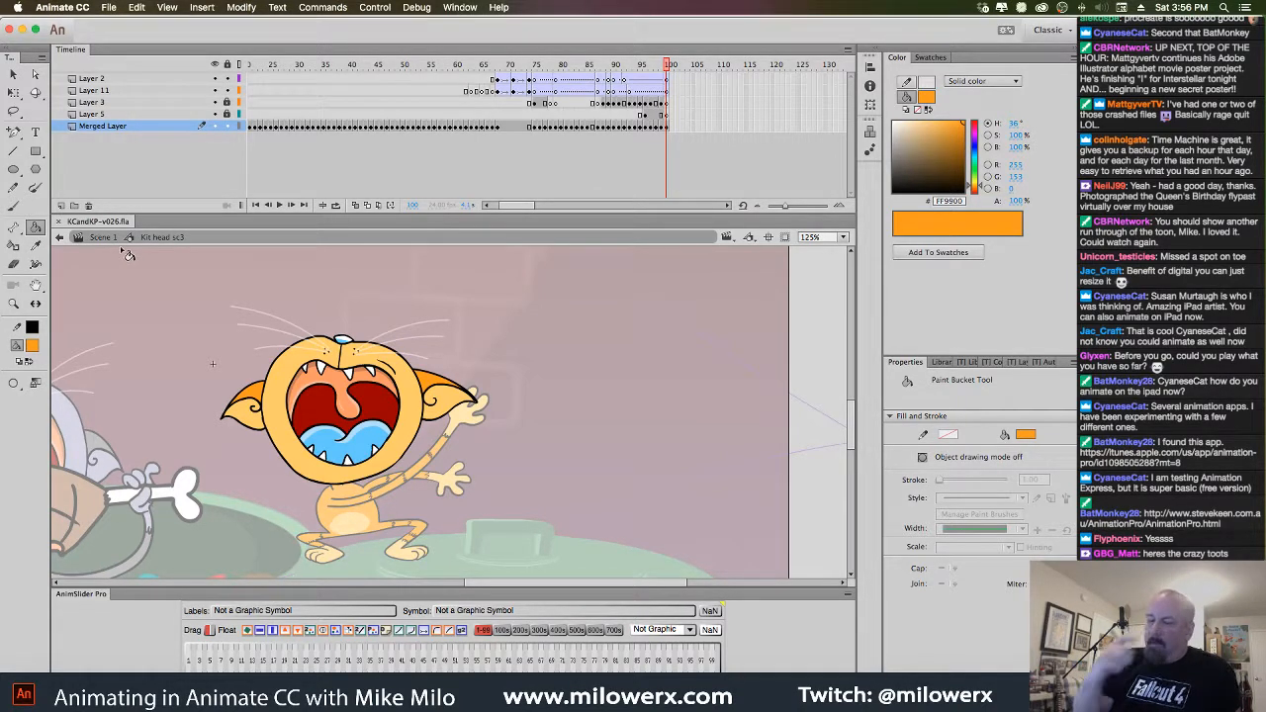
In Scene 1, remove the Kit head sc3 instance from the frame where the kitten clutches the ham
left_click(107, 239)
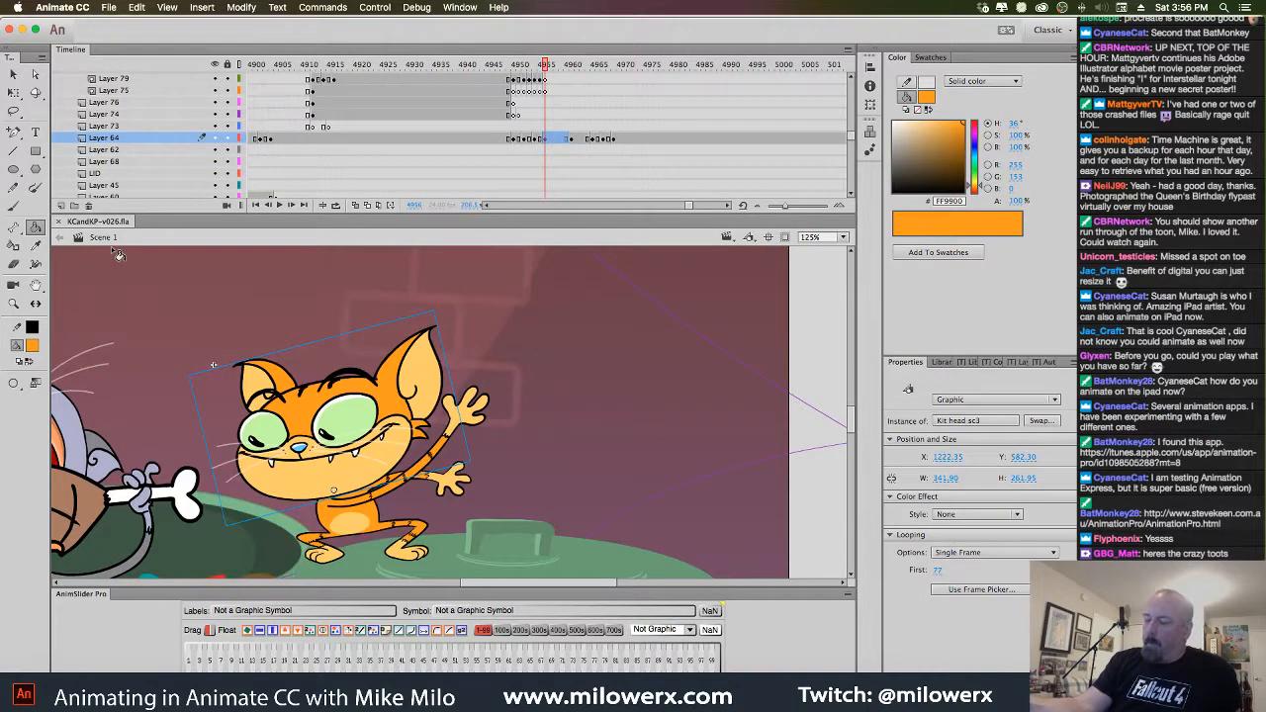
left_click_drag(539, 68, 250, 87)
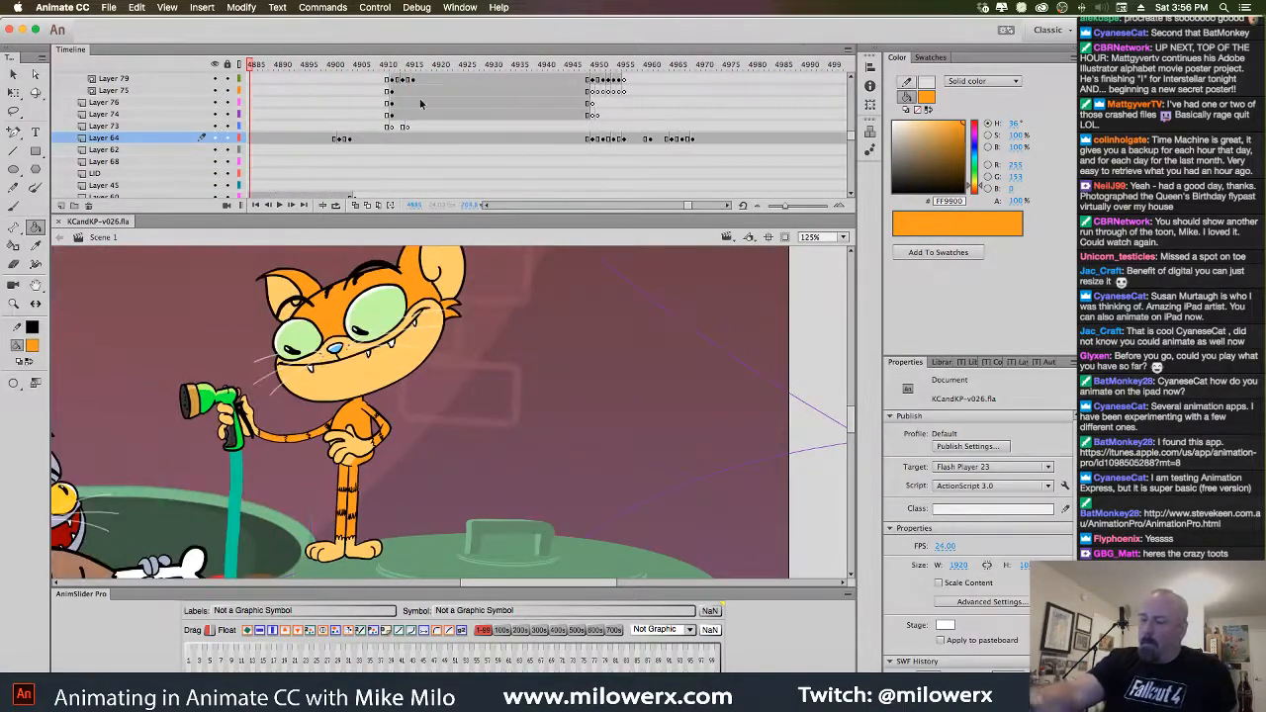
left_click(441, 376)
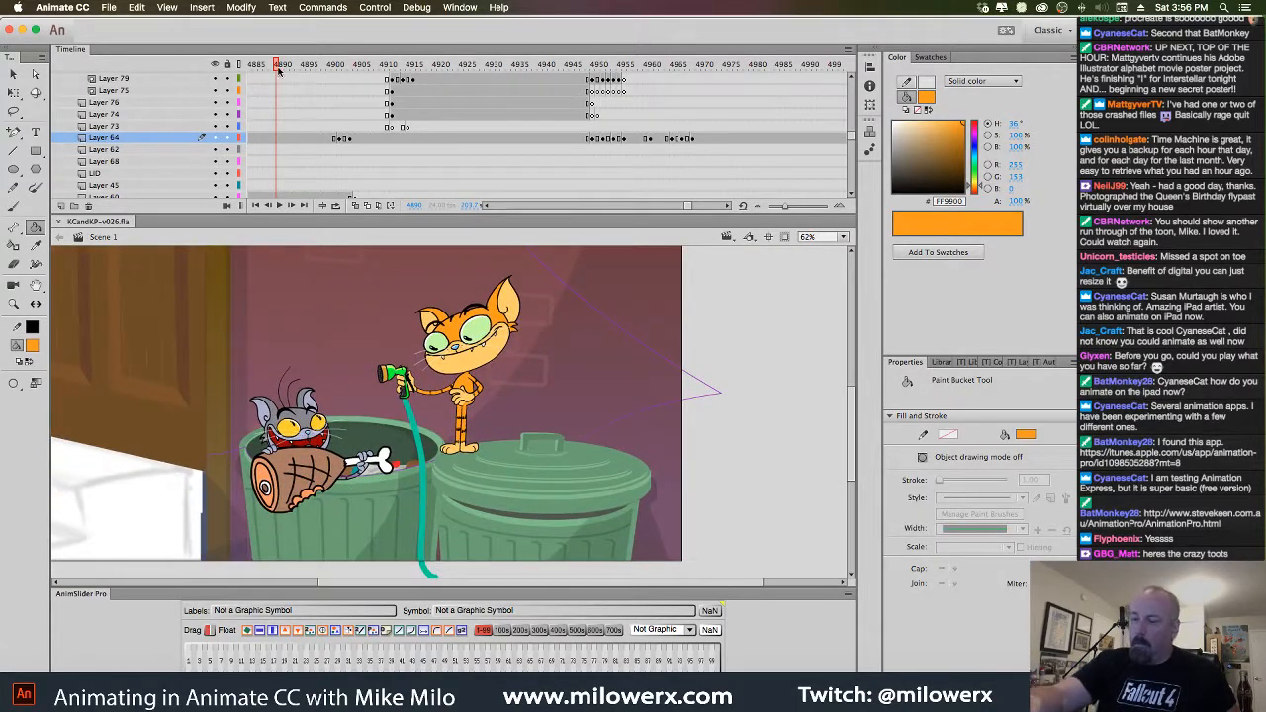
mouse_move(280, 67)
left_mouse_down()
mouse_move(534, 109)
mouse_move(683, 109)
mouse_move(528, 109)
mouse_move(681, 123)
mouse_move(726, 136)
mouse_move(714, 151)
mouse_move(722, 124)
left_mouse_up()
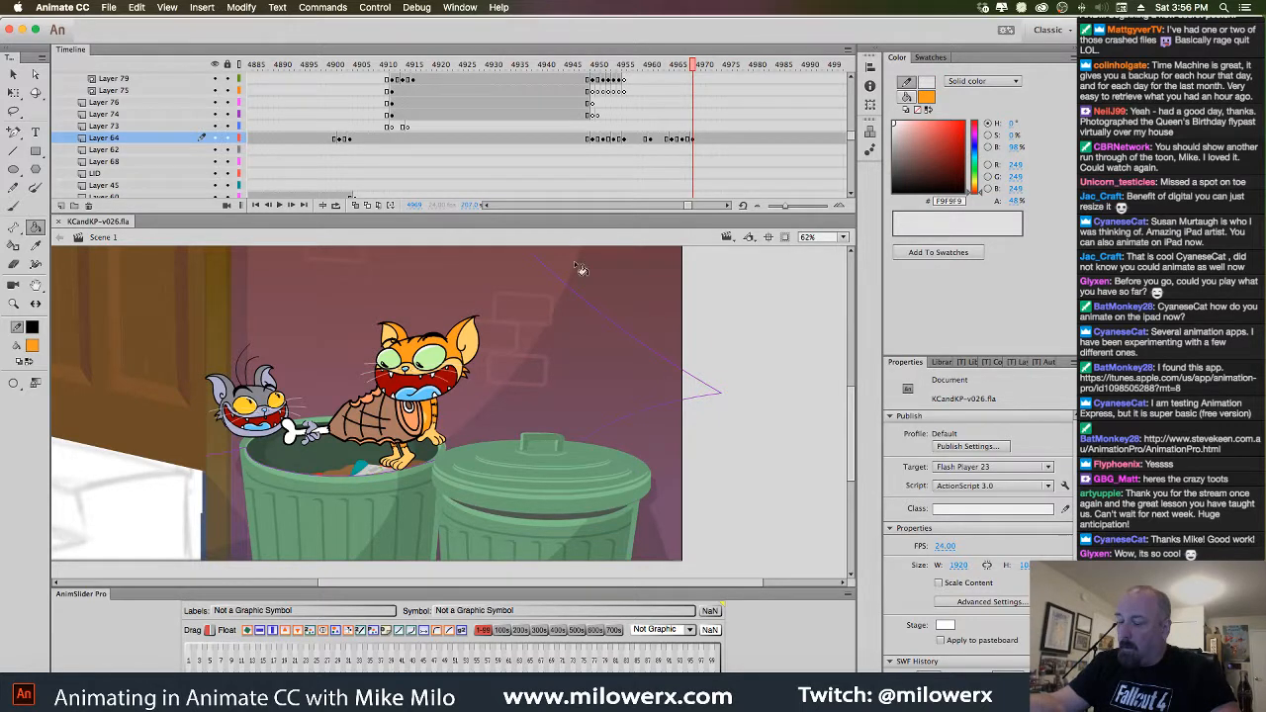
key("k")
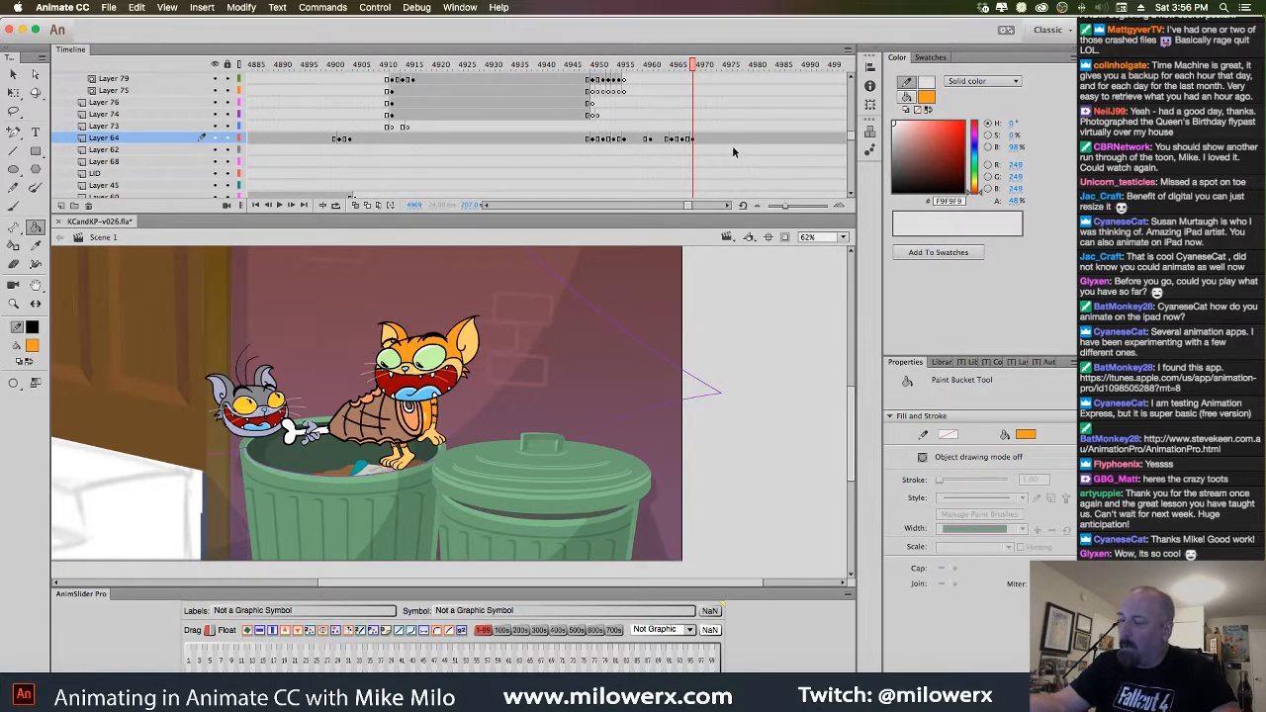
left_click(13, 75)
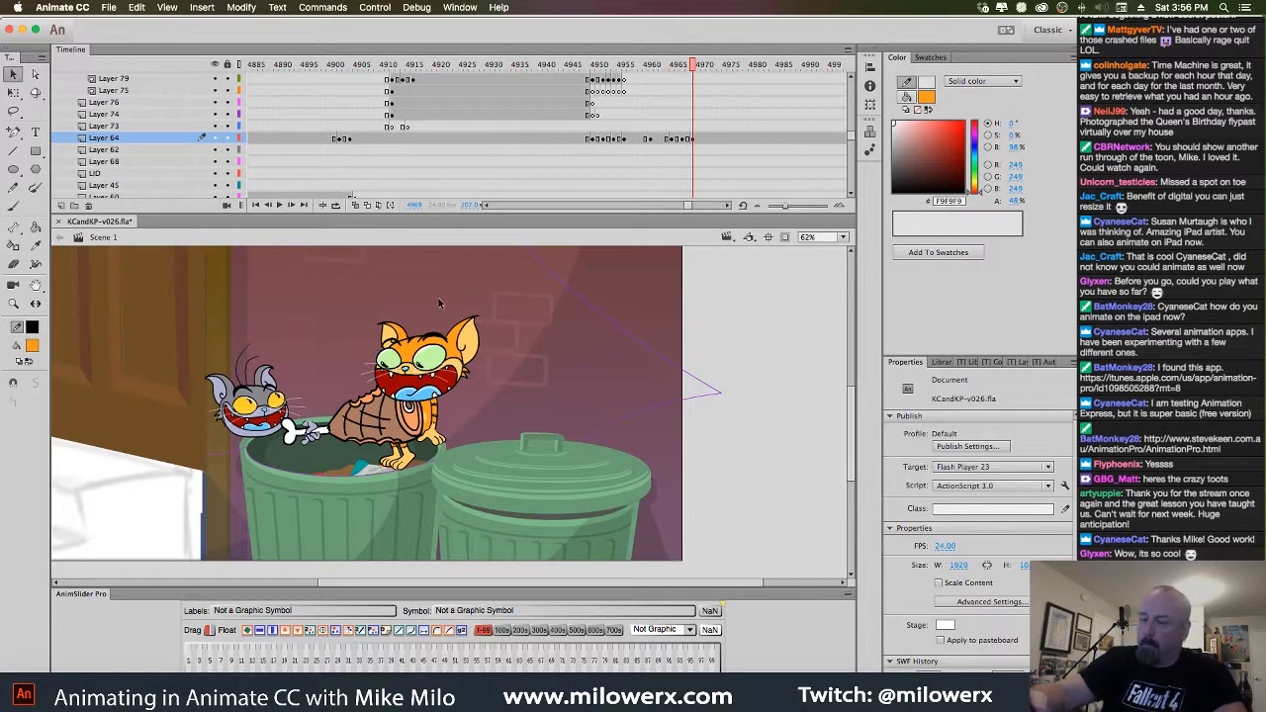
left_click(471, 372)
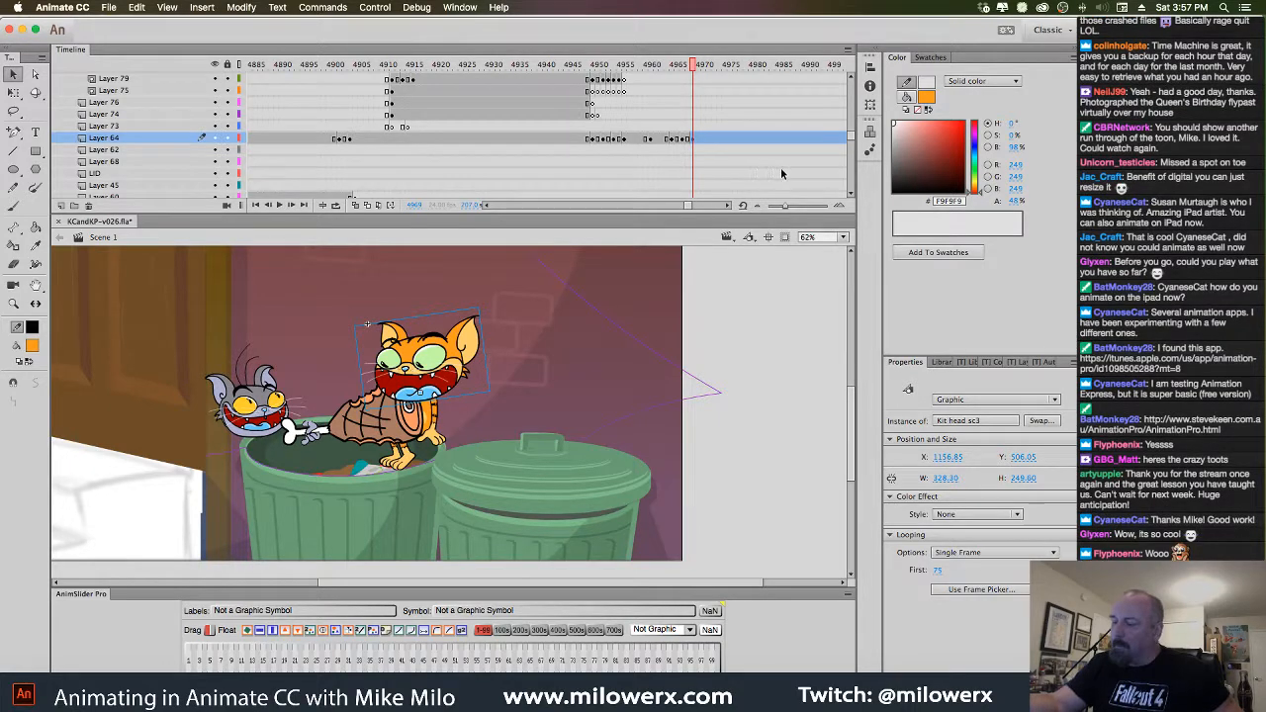
key("Delete")
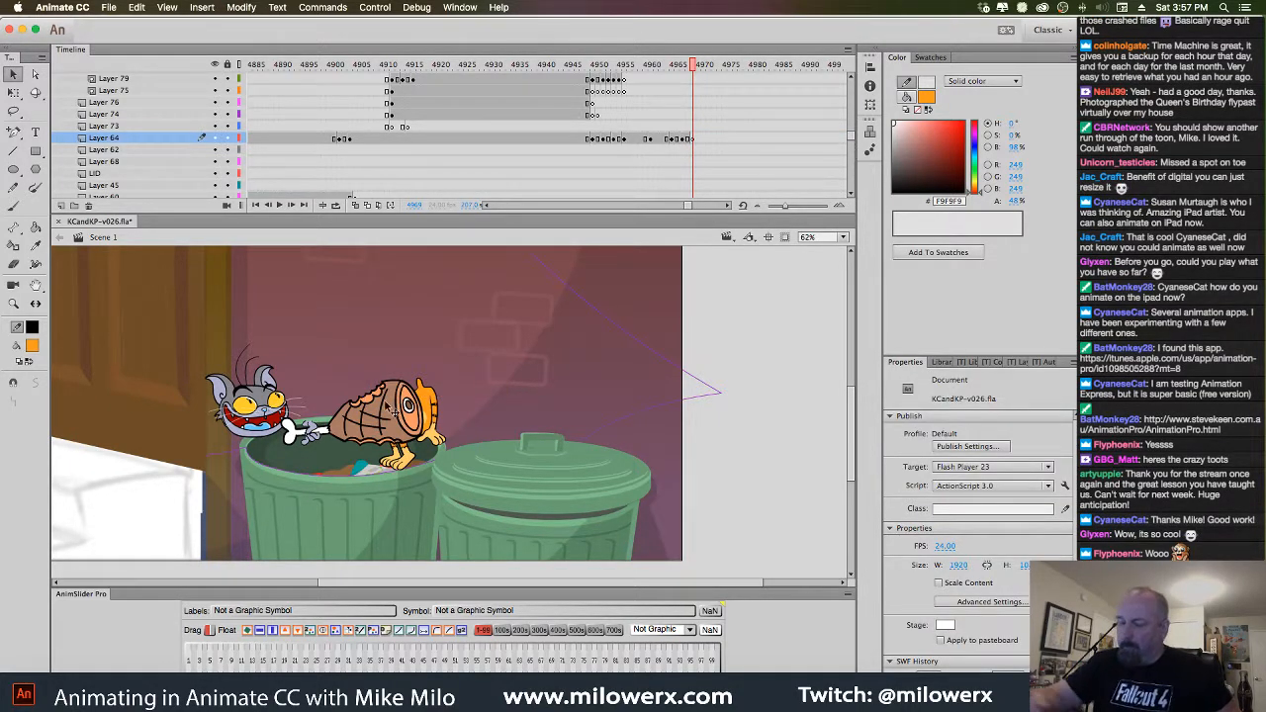
Add a new layer above Layer 89 and paste the kitten's head in place on it
left_click(432, 483)
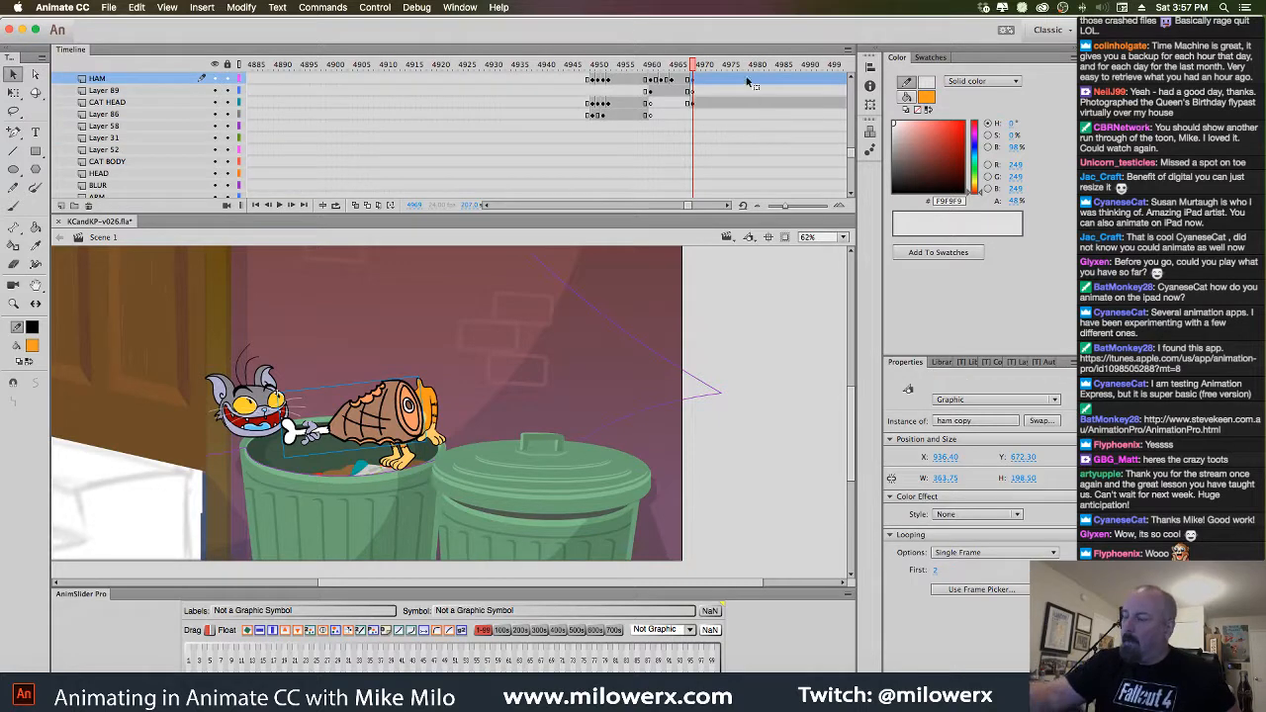
left_click(114, 95)
left_click(62, 205)
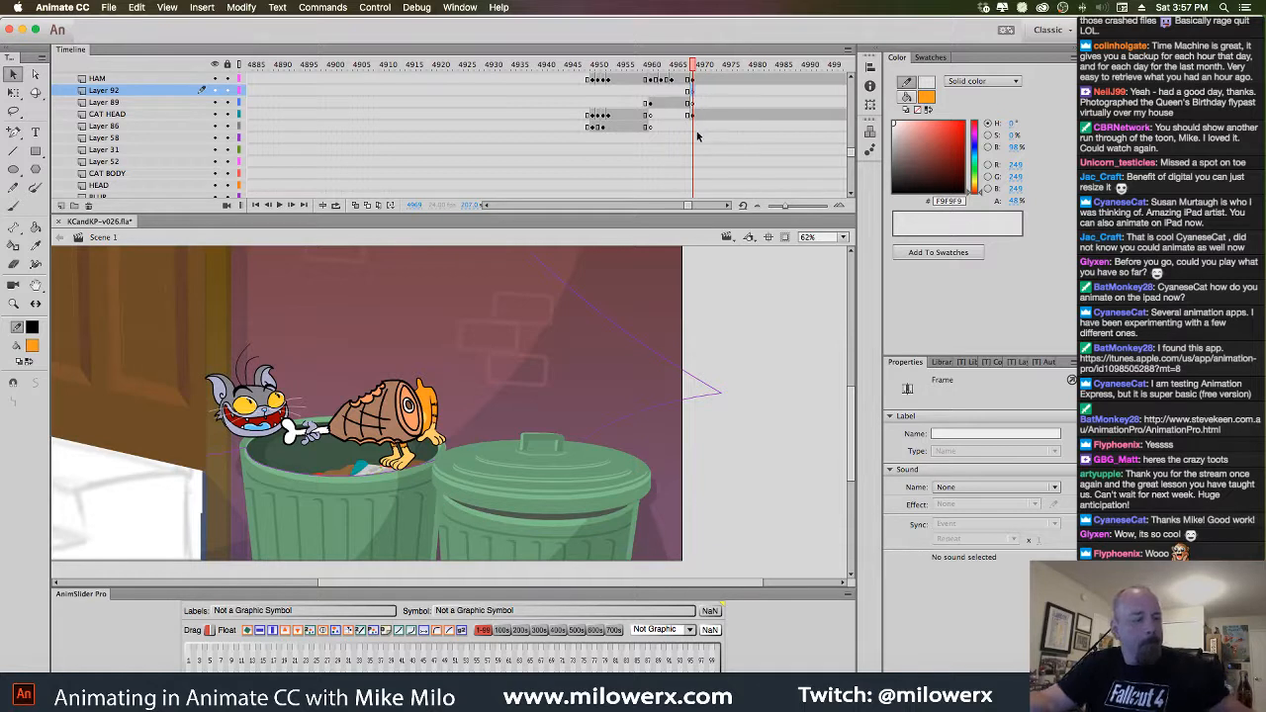
key("super+shift+v")
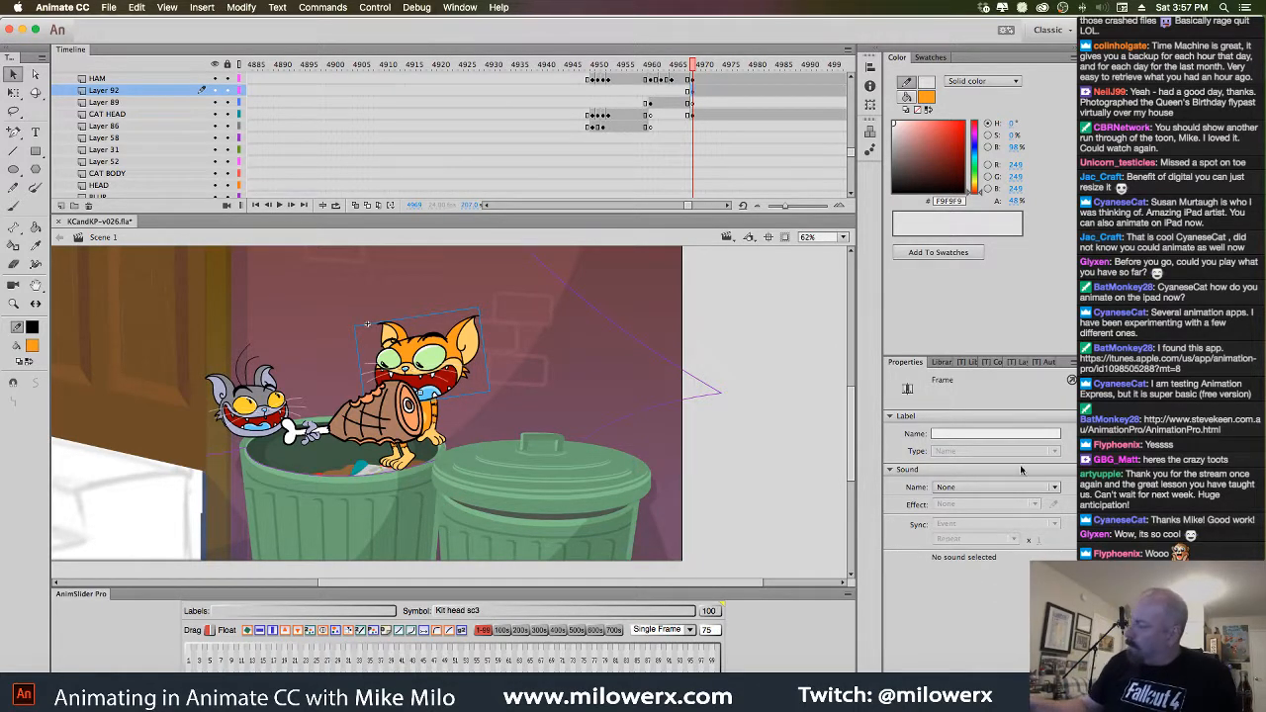
Set the pasted head to the screaming frame 100 pose and play through to check it
left_click(453, 361)
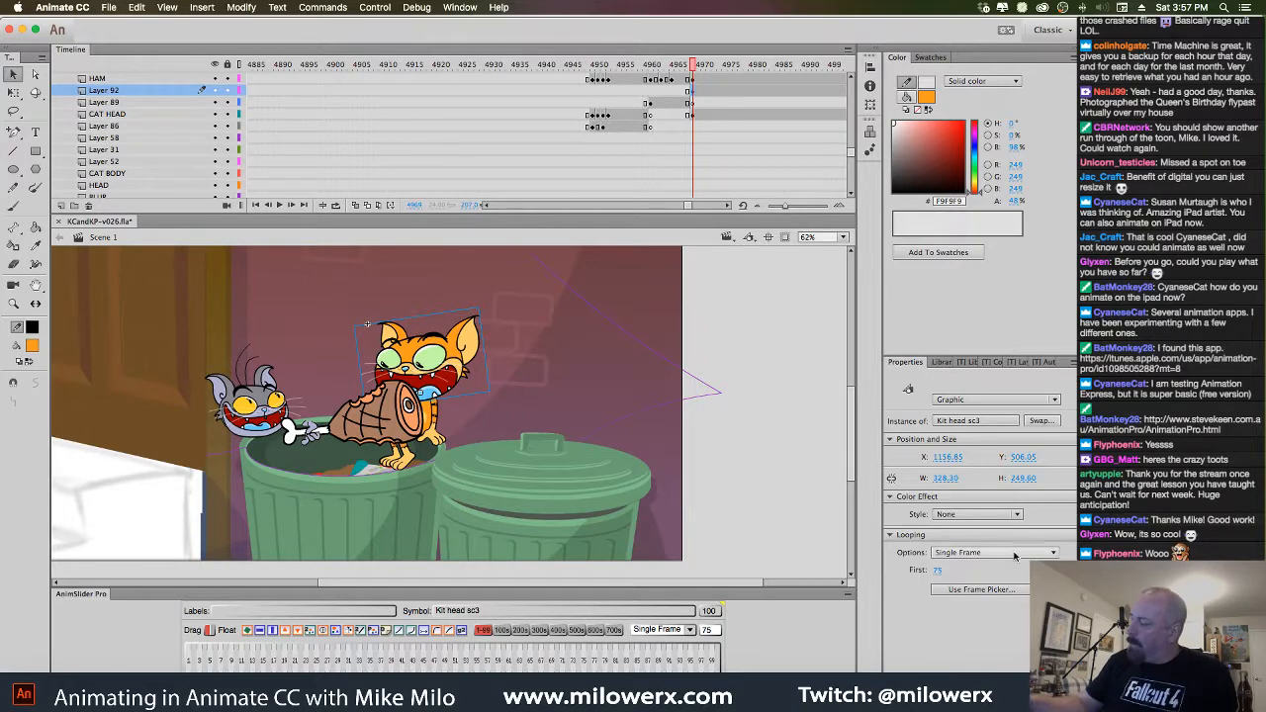
left_click(986, 562)
left_click_drag(1014, 358, 1014, 487)
left_click(928, 590)
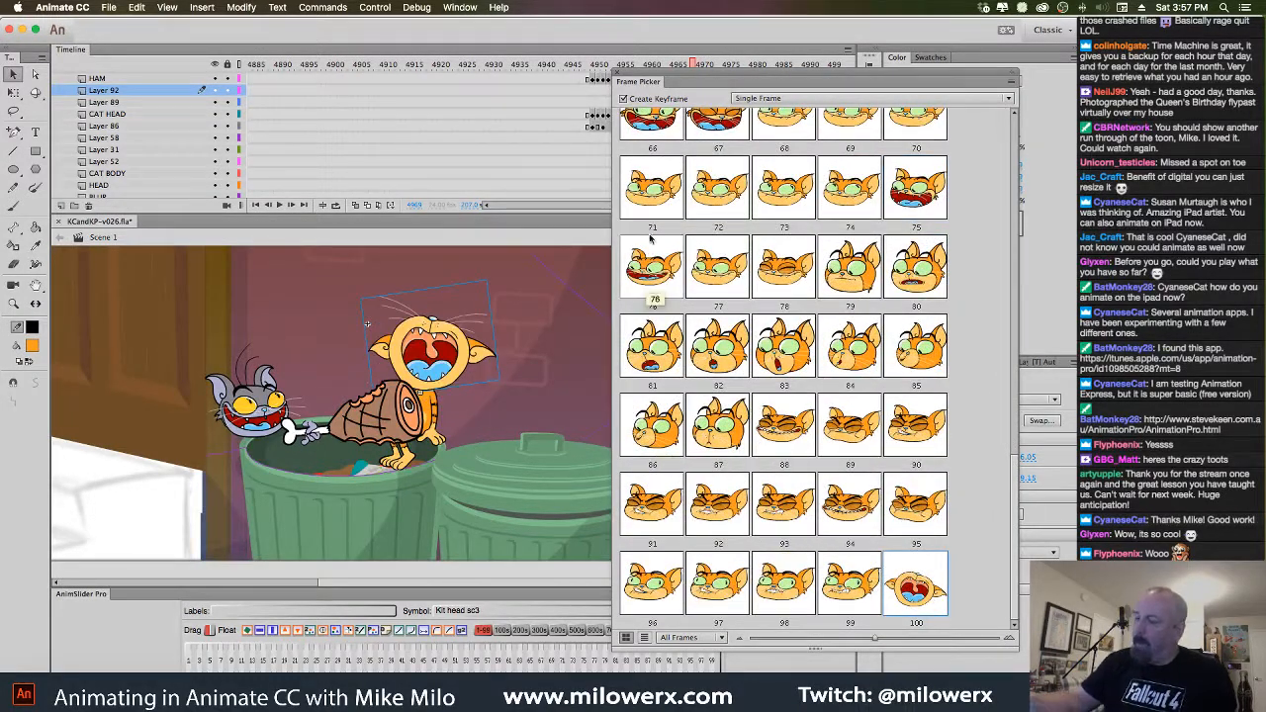
left_click_drag(624, 38, 630, 52)
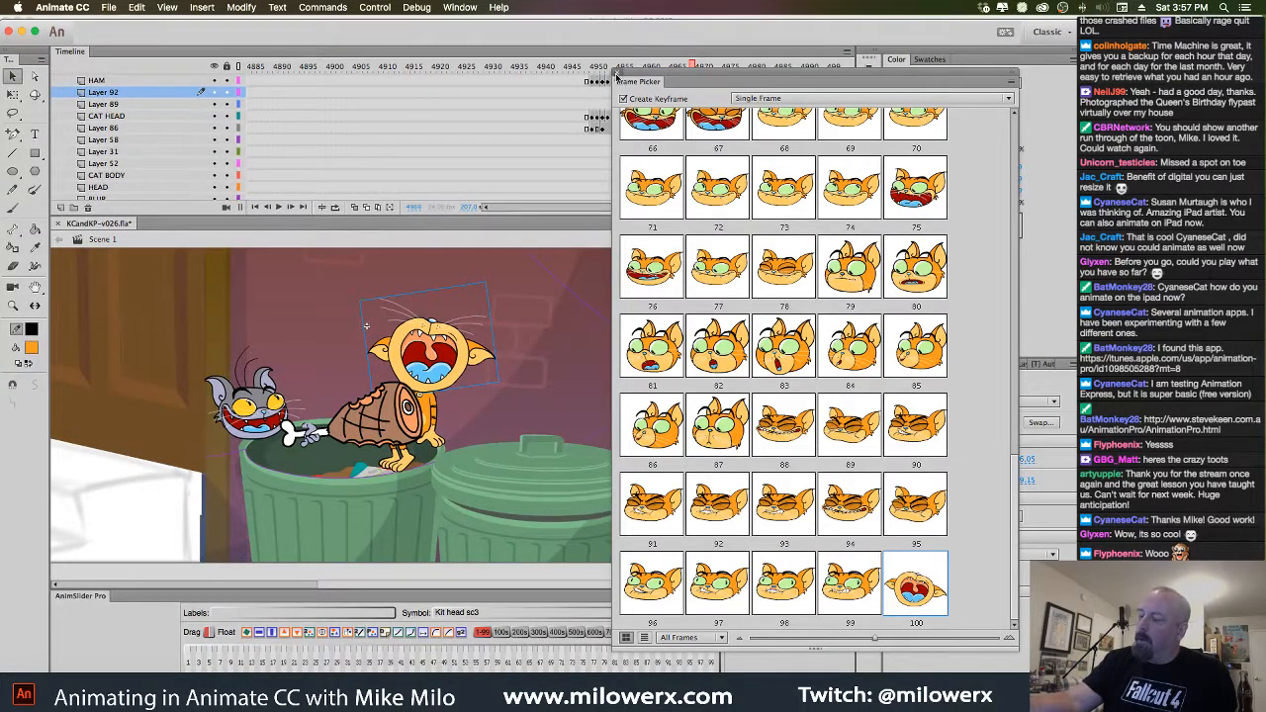
left_click(618, 73)
left_click_drag(698, 67, 692, 149)
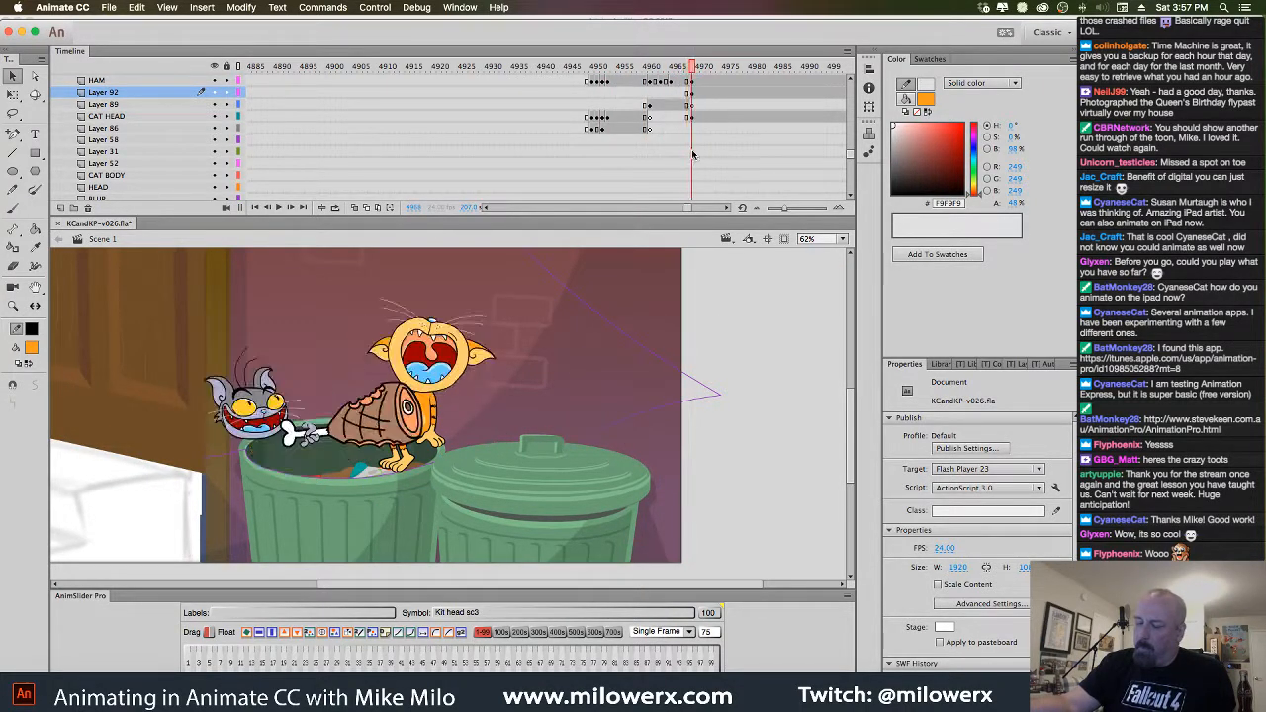
Edit Cat-head-sc3 in place and go to frames 112–114 on Merged Layer and Layer 2
left_click(285, 406)
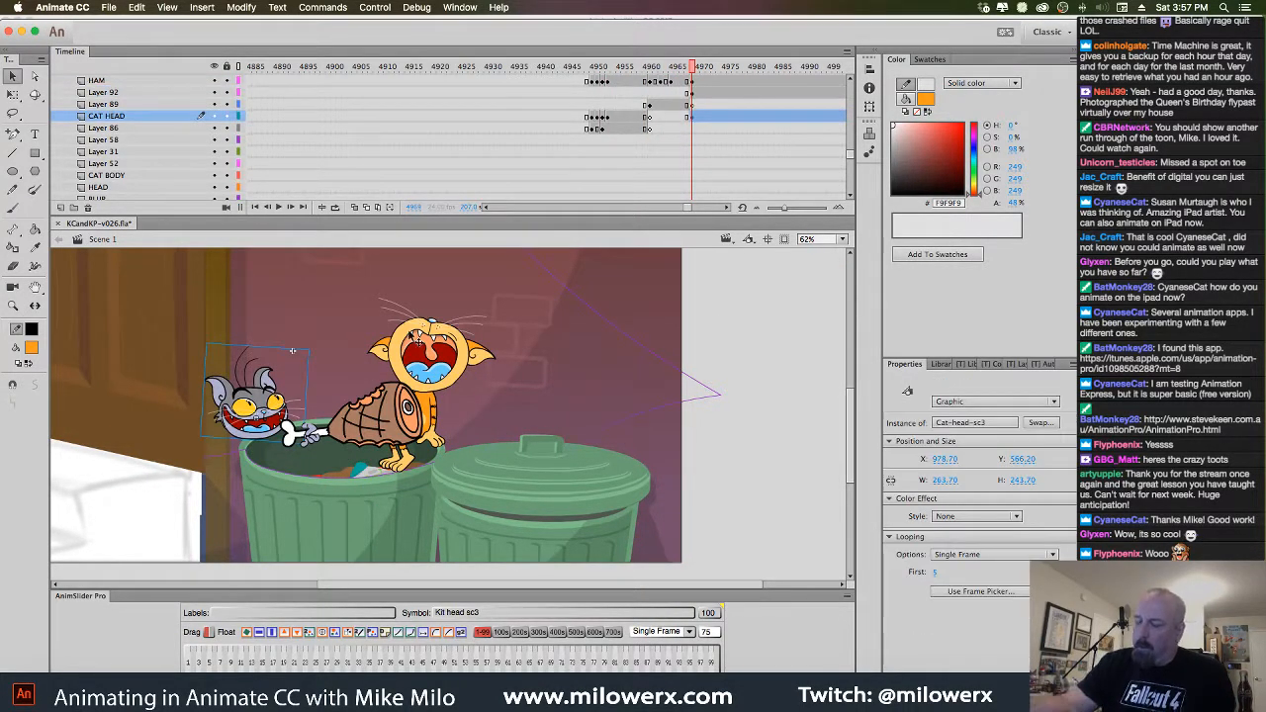
double_click(281, 388)
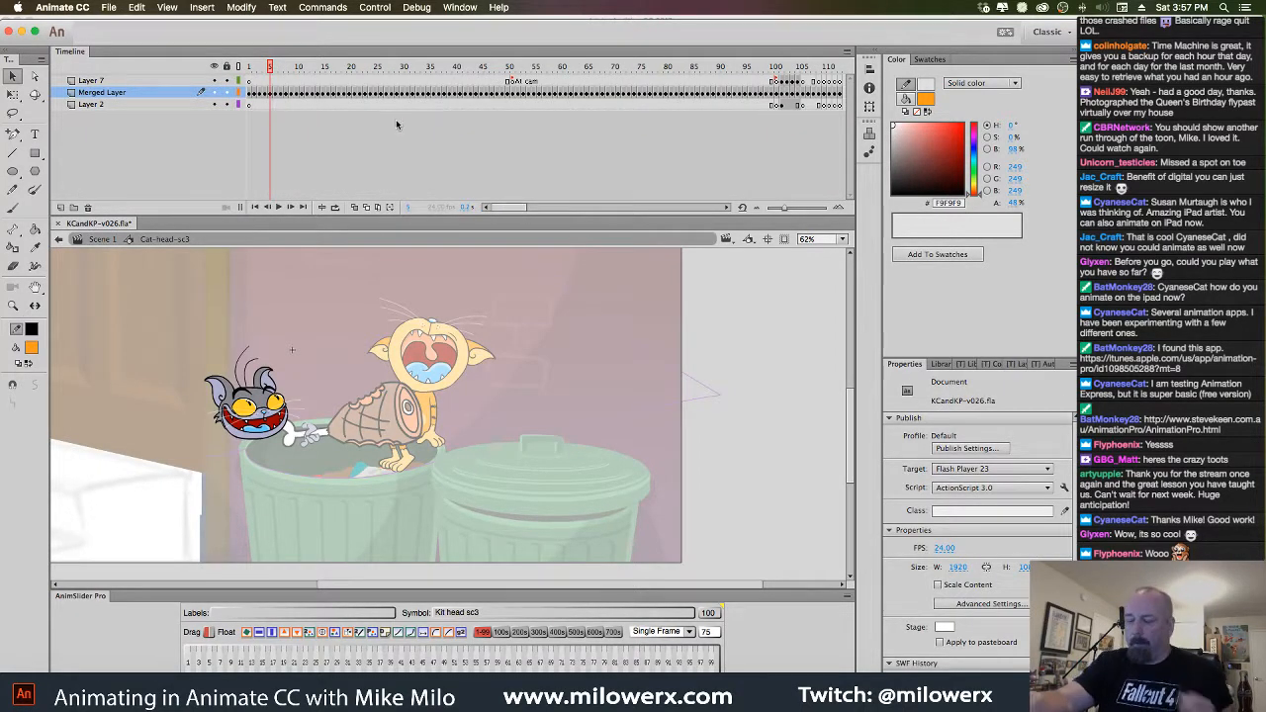
left_click(273, 93)
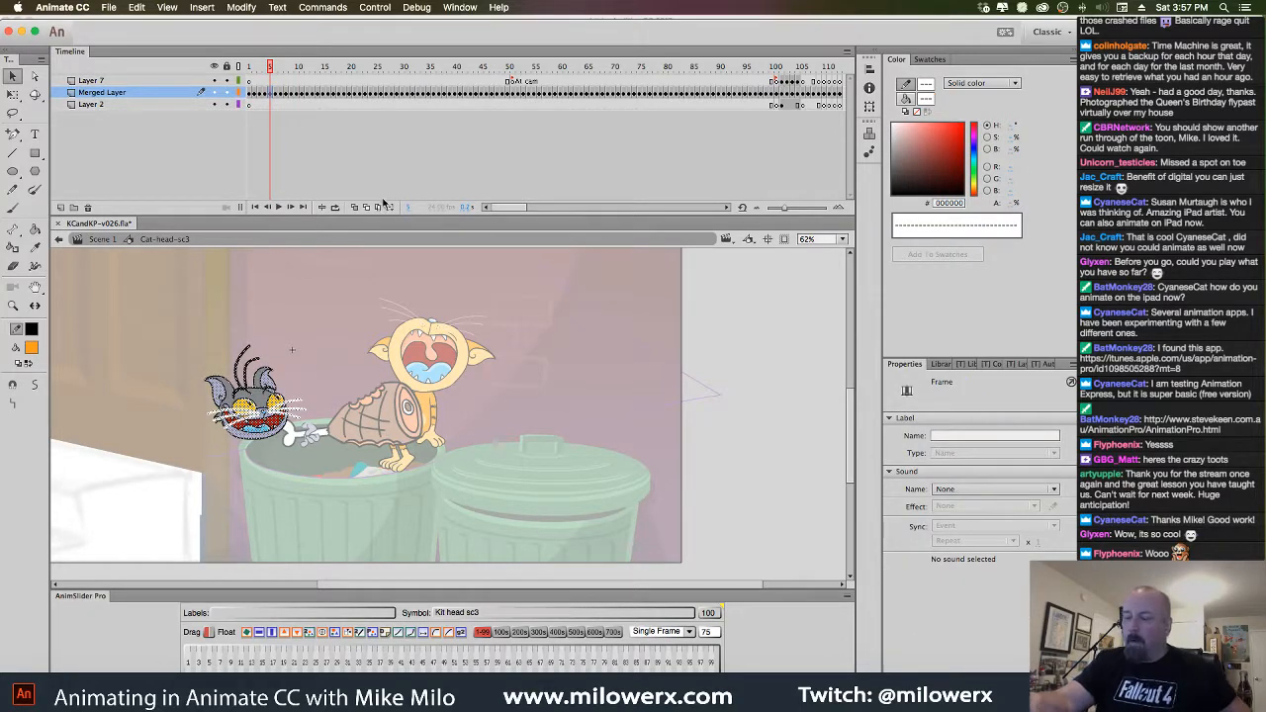
mouse_move(503, 207)
left_mouse_down()
mouse_move(537, 208)
mouse_move(519, 208)
left_mouse_up()
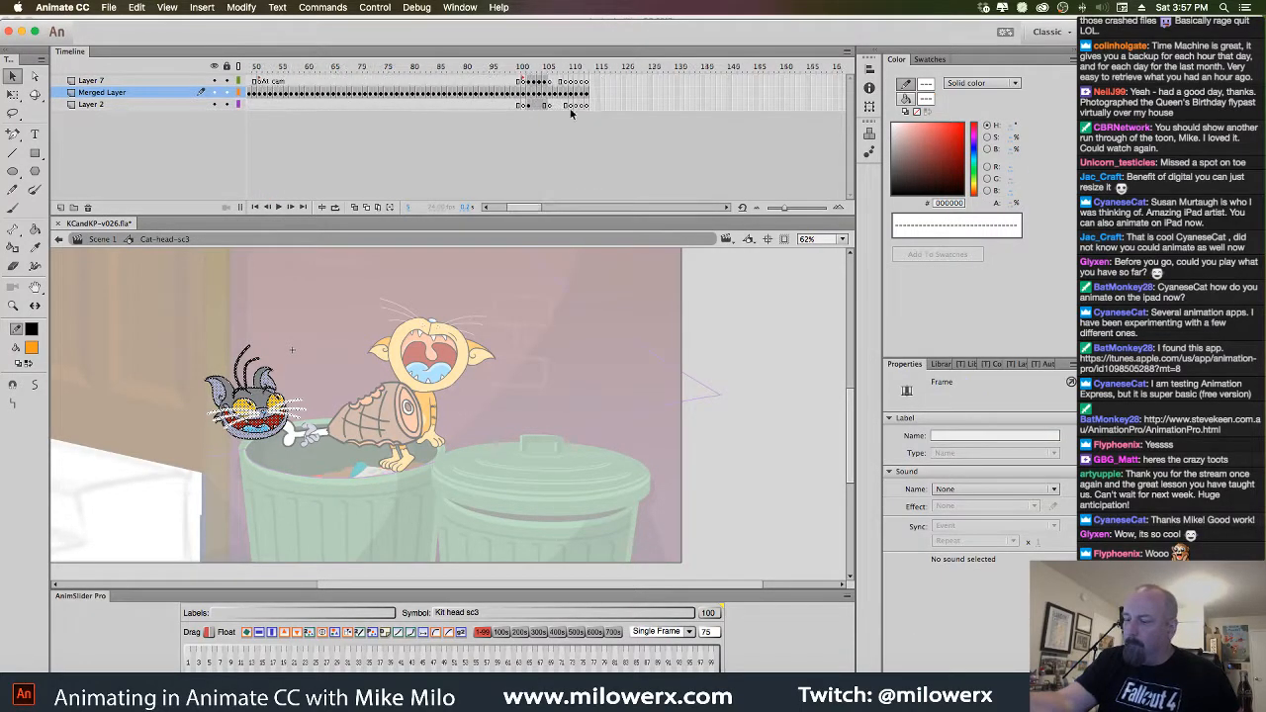
left_click(592, 105)
left_click(597, 105)
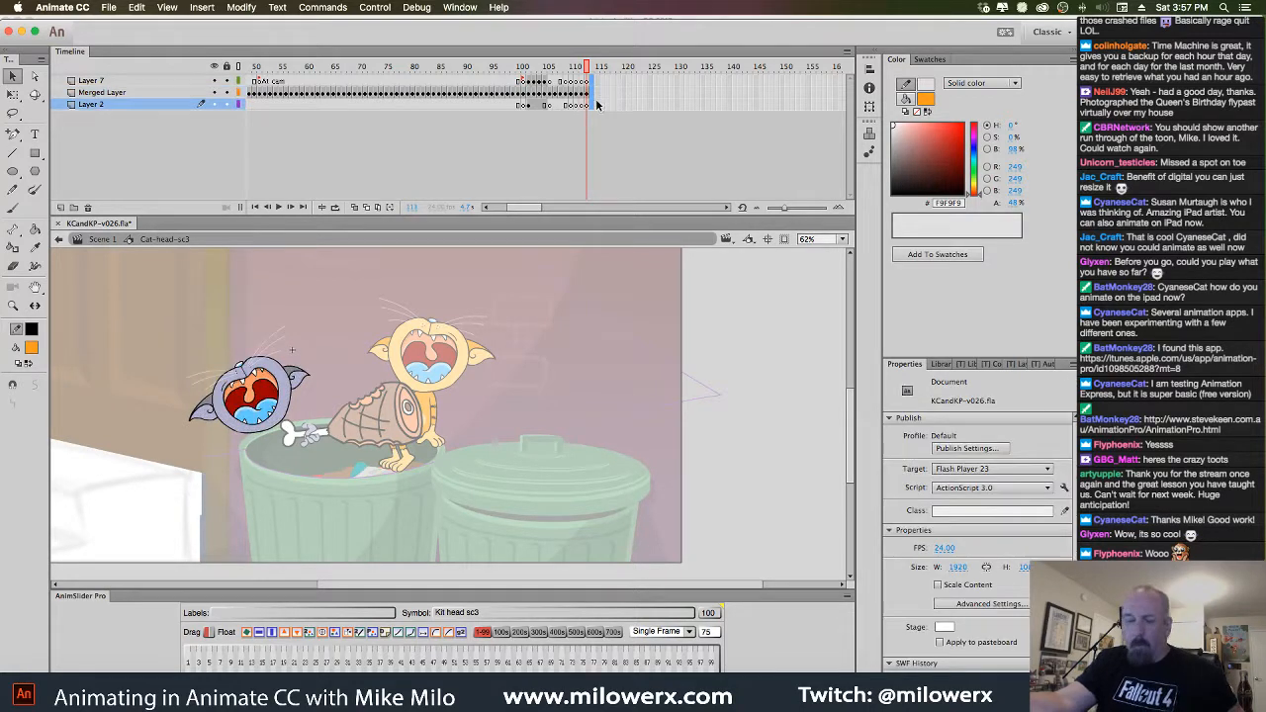
left_click(594, 105)
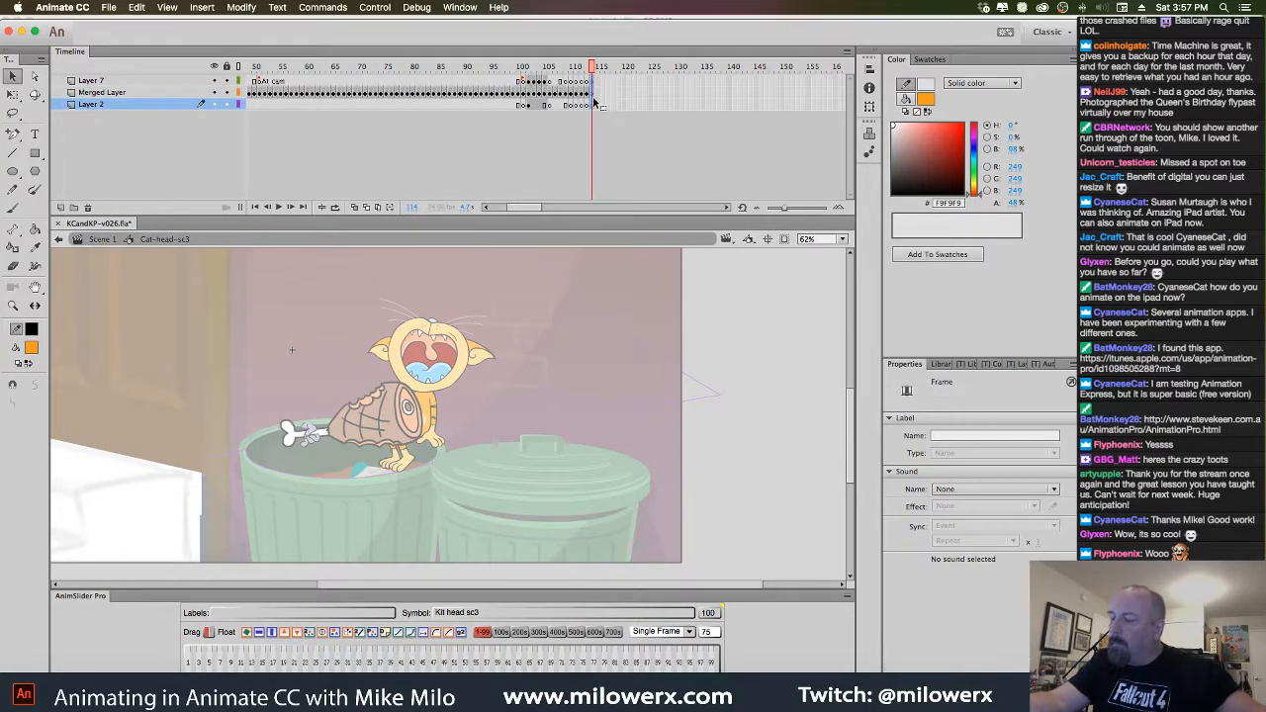
left_click(595, 93)
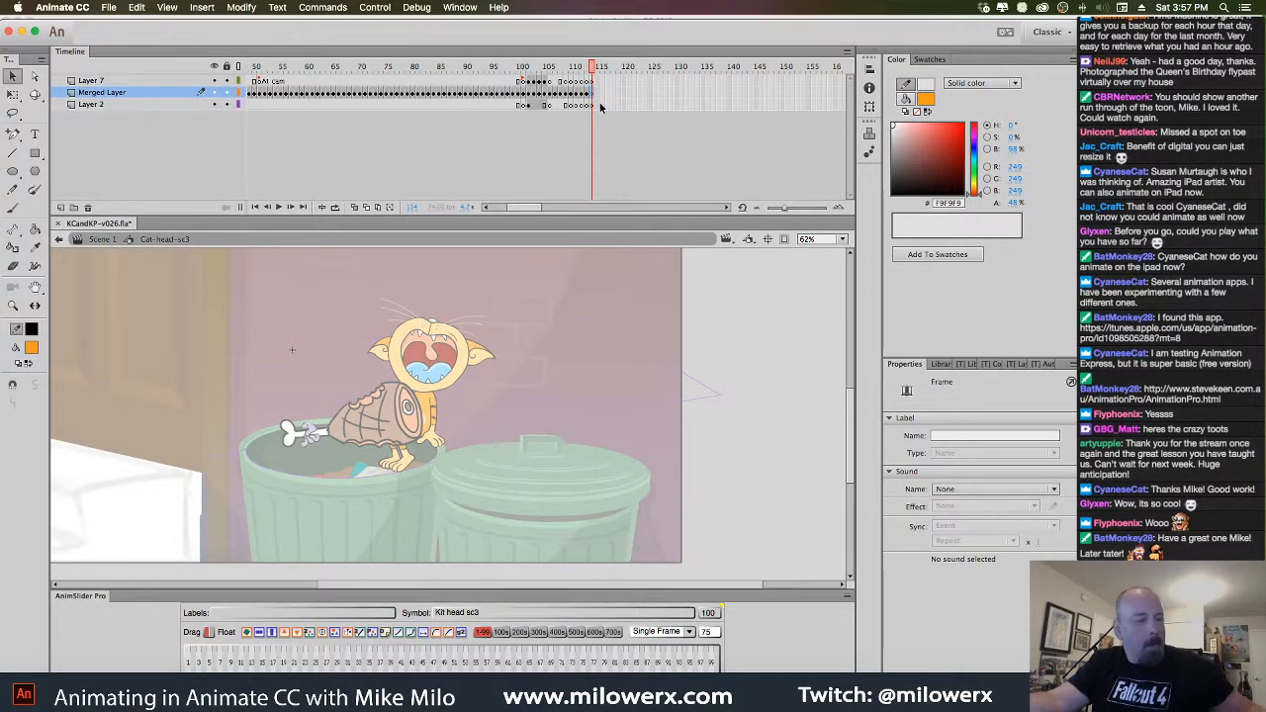
Zoom to 250% on the grey cat's face and select all five whiskers
left_click(440, 295)
left_click(301, 384, "super")
left_click(301, 383, "super")
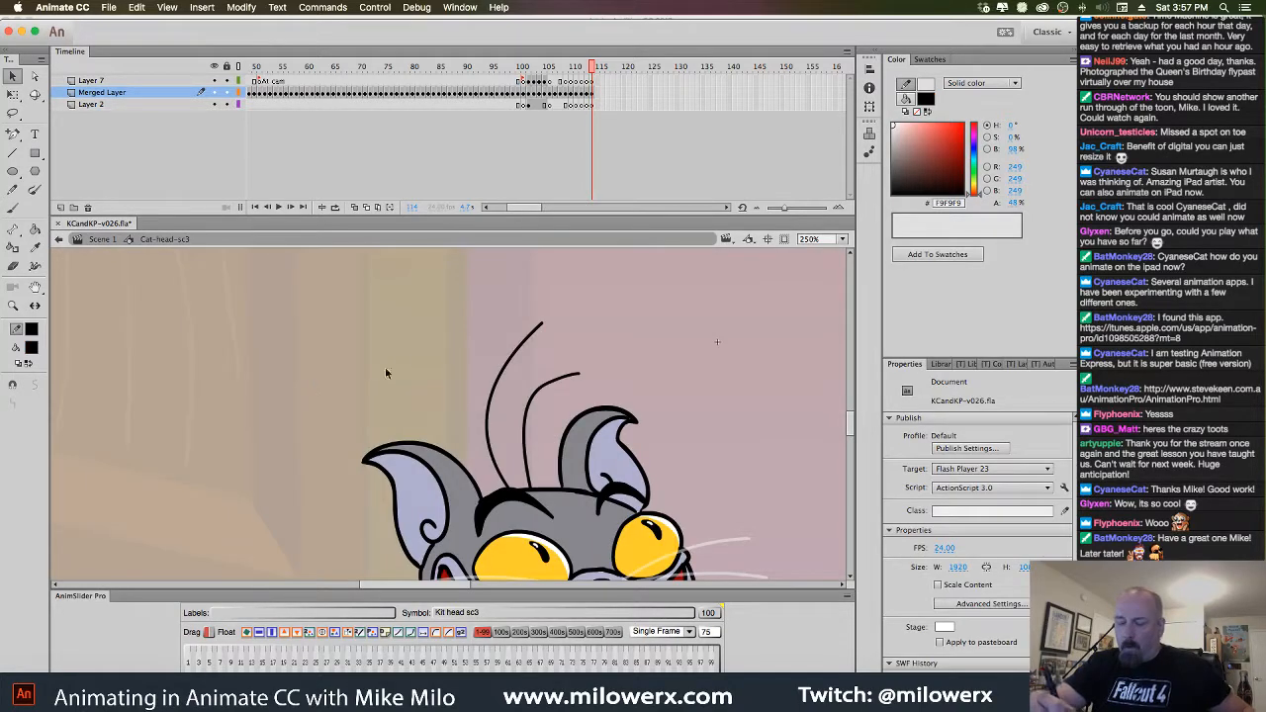
left_click_drag(384, 367, 282, 249)
left_click_drag(368, 311, 294, 254)
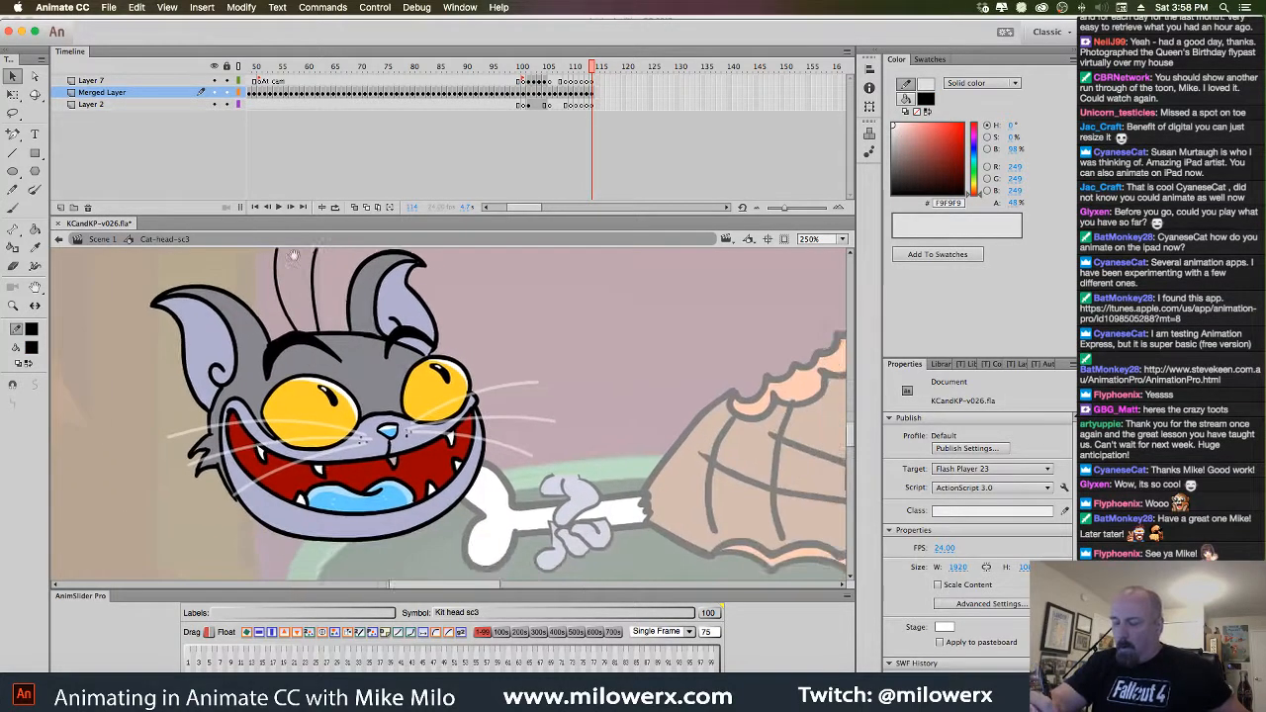
left_click(506, 393)
left_click(512, 422, "shift")
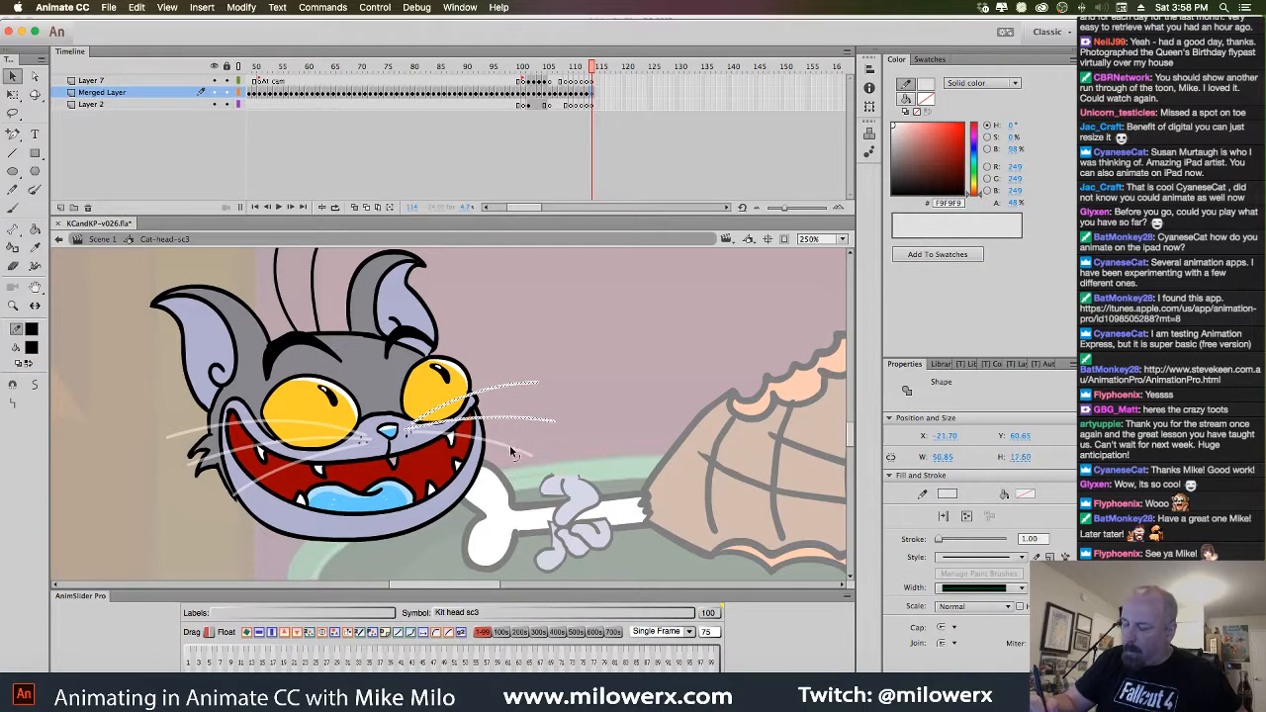
left_click(515, 453, "shift")
left_click(197, 440, "shift")
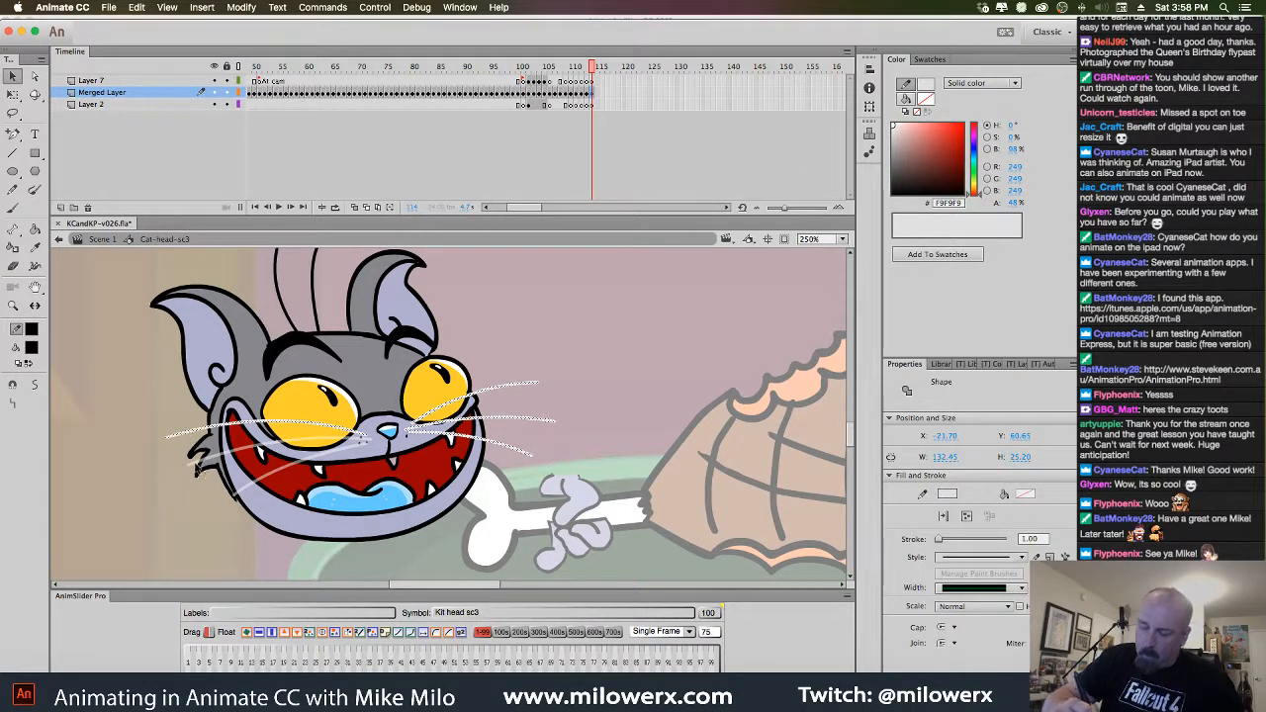
left_click(255, 497, "shift")
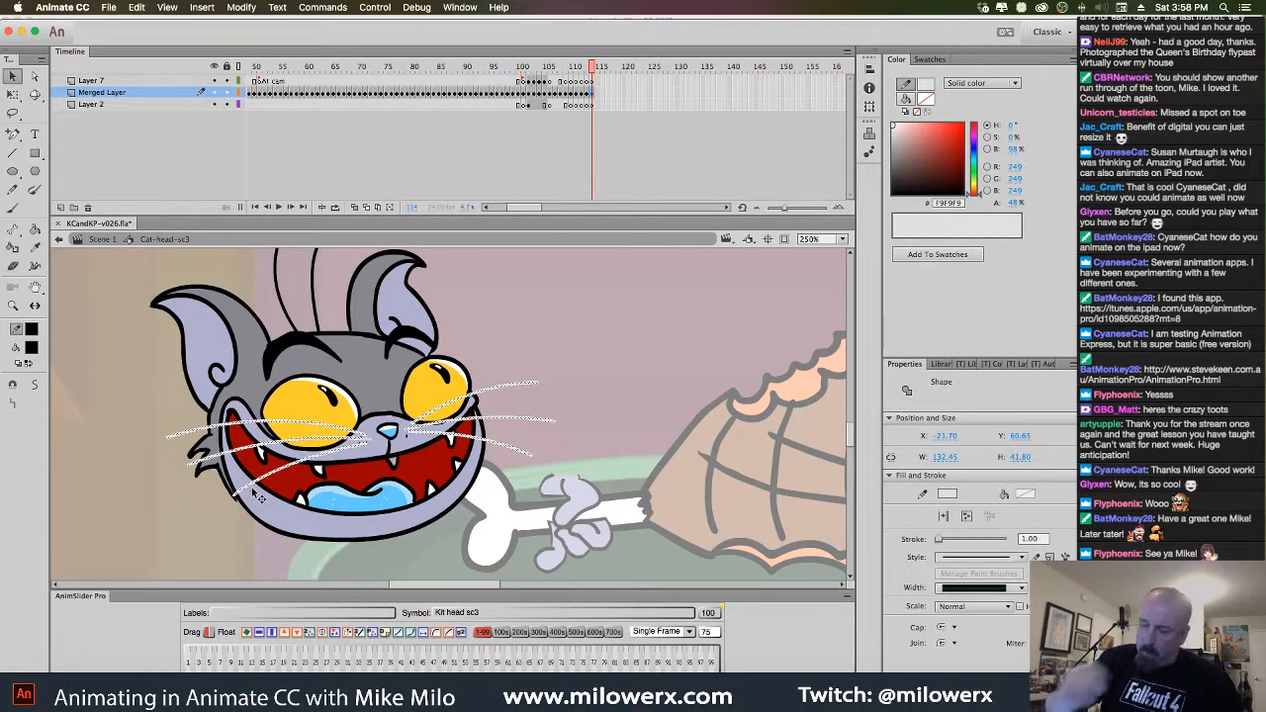
Move the whiskers onto Layer 7 with Paste in Place and lock Layer 7
key("ctrl+x")
left_click(594, 82)
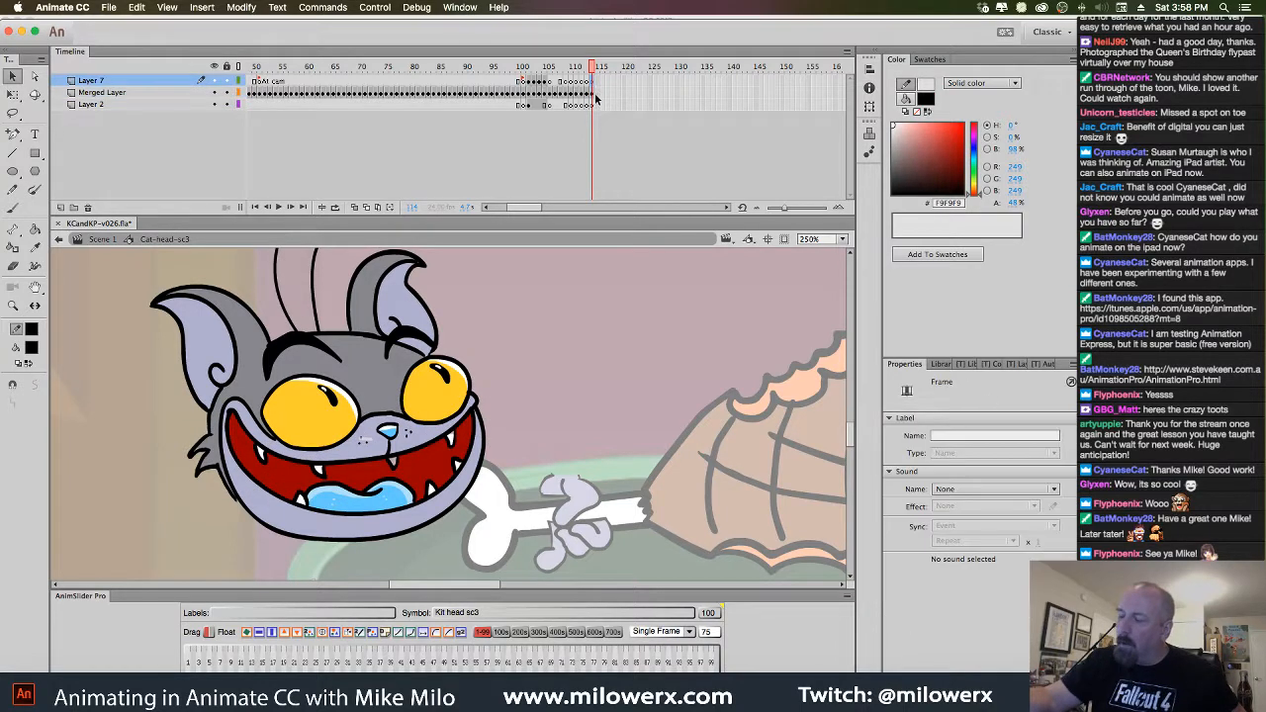
key("ctrl+shift+v")
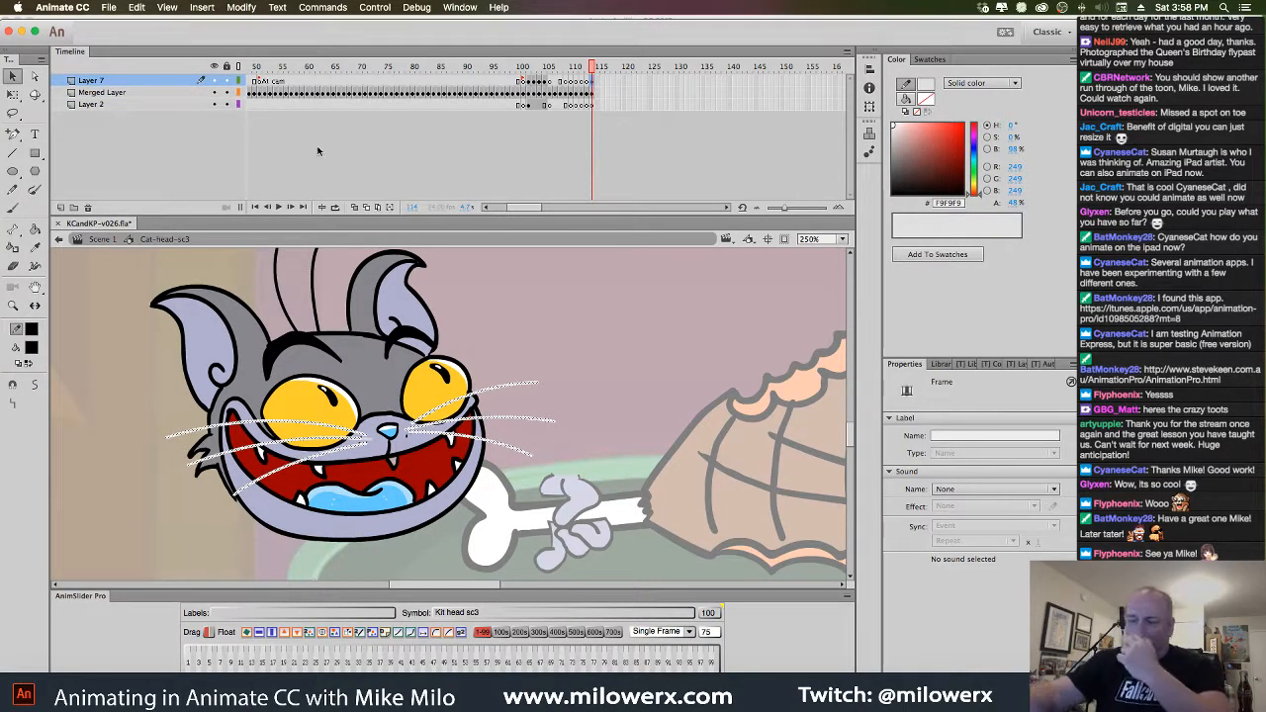
left_click(227, 84)
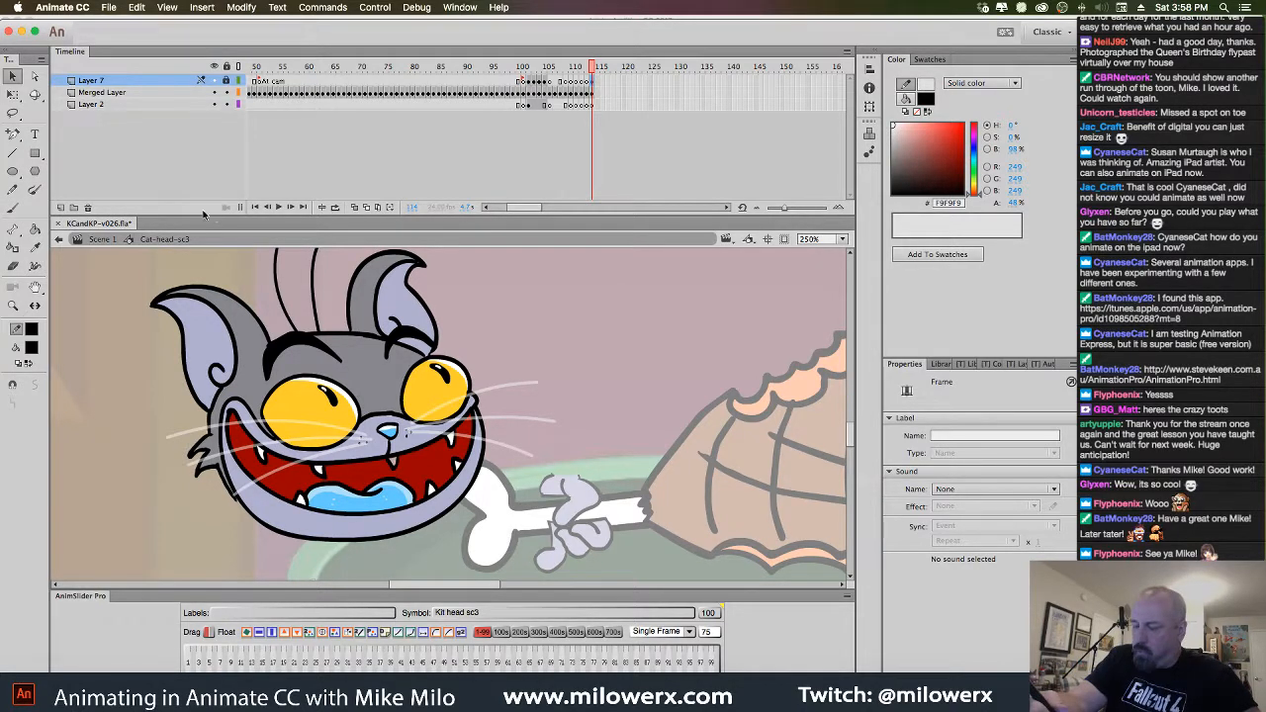
Pick the Brush tool with a light lavender fill colour
left_click(12, 208)
left_click(31, 347)
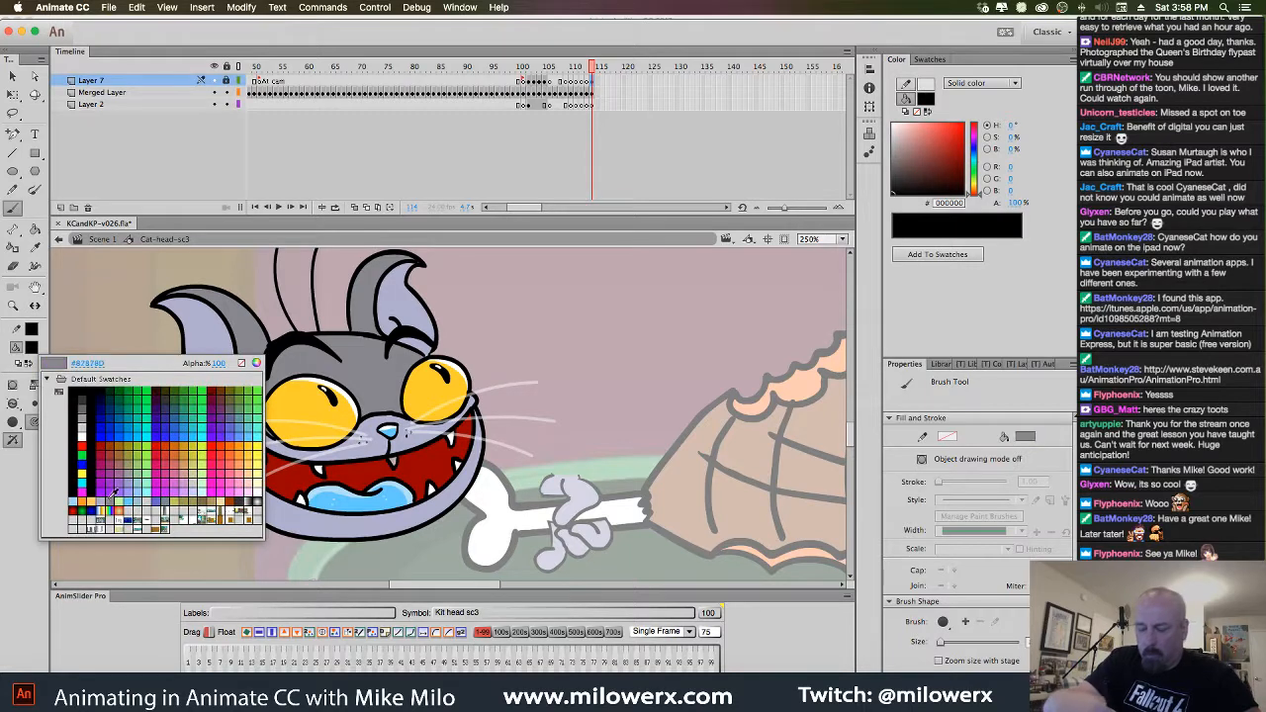
left_click(111, 495)
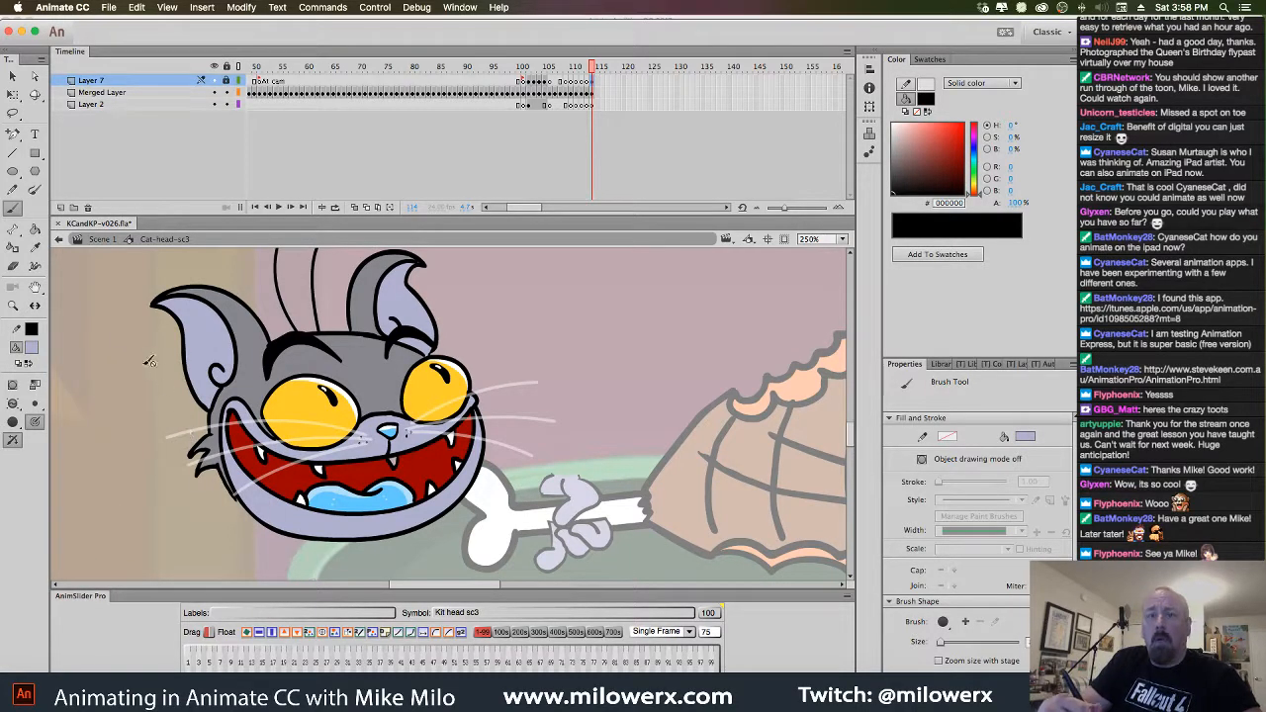